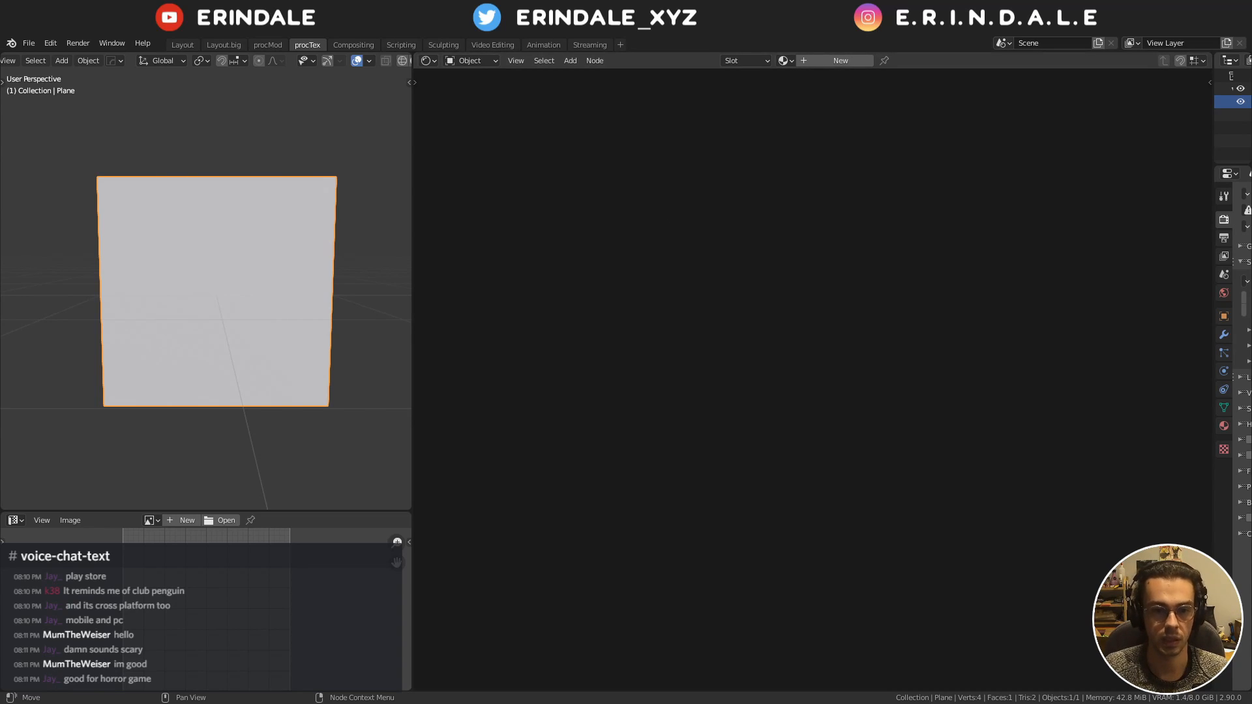
View the stone wall reference photo IMG_8515.PNG in Photos, shrink its window and place it over the node editor
click(572, 15)
click(572, 61)
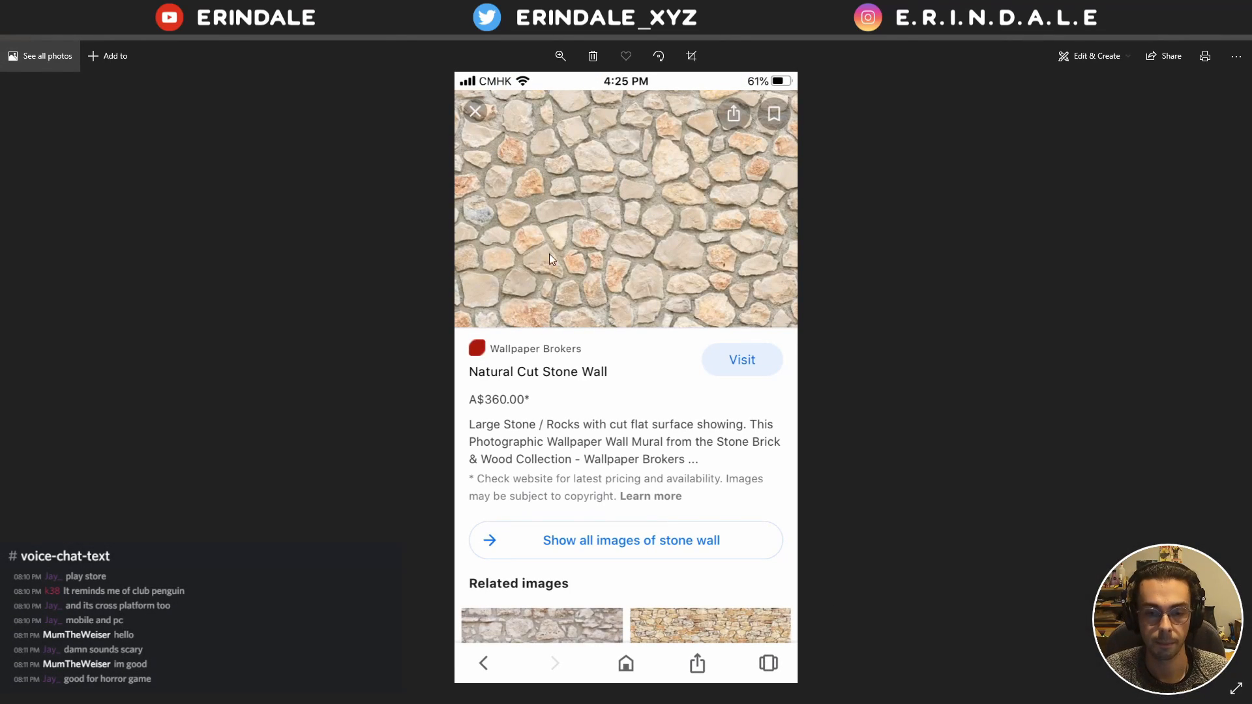
double_click(1030, 37)
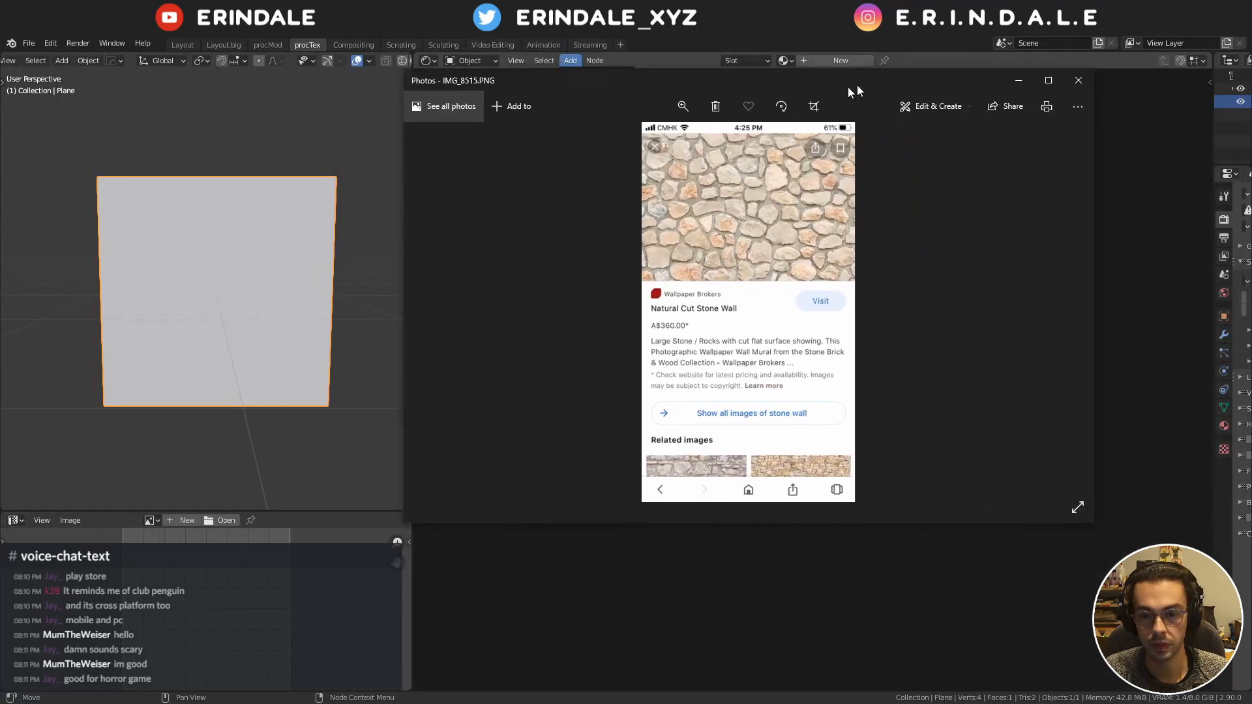
drag(1039, 173, 724, 345)
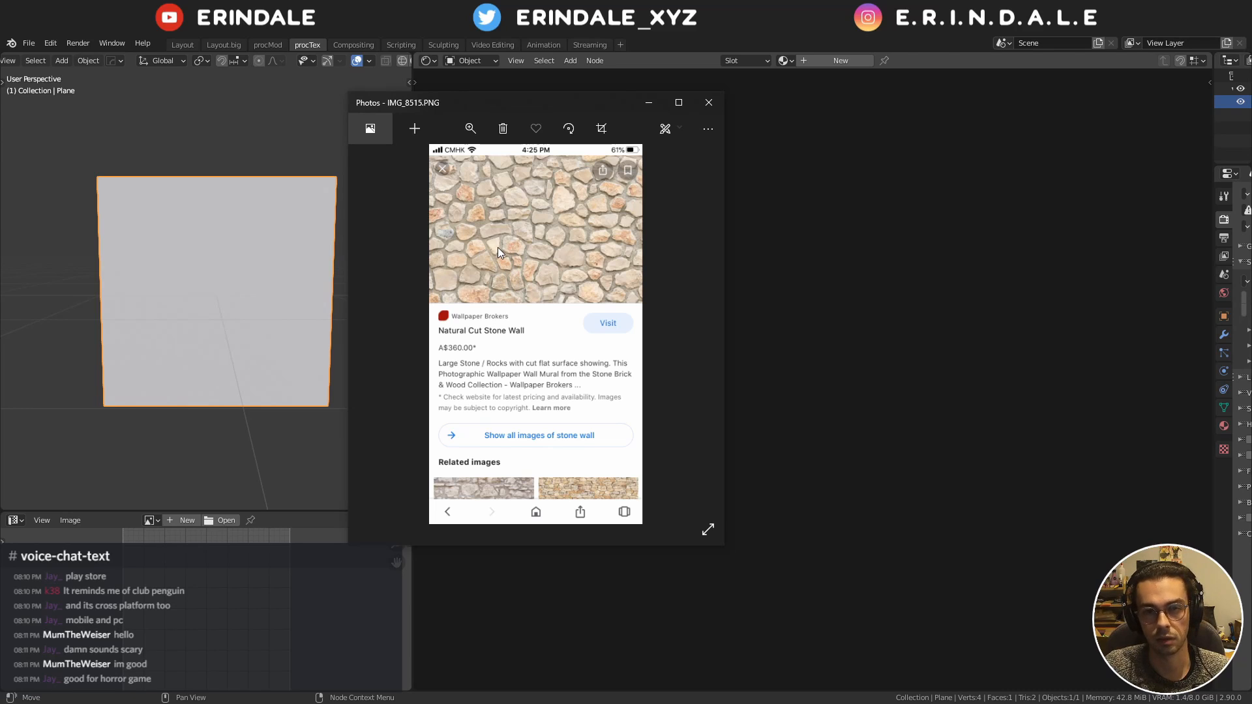
drag(516, 103, 883, 130)
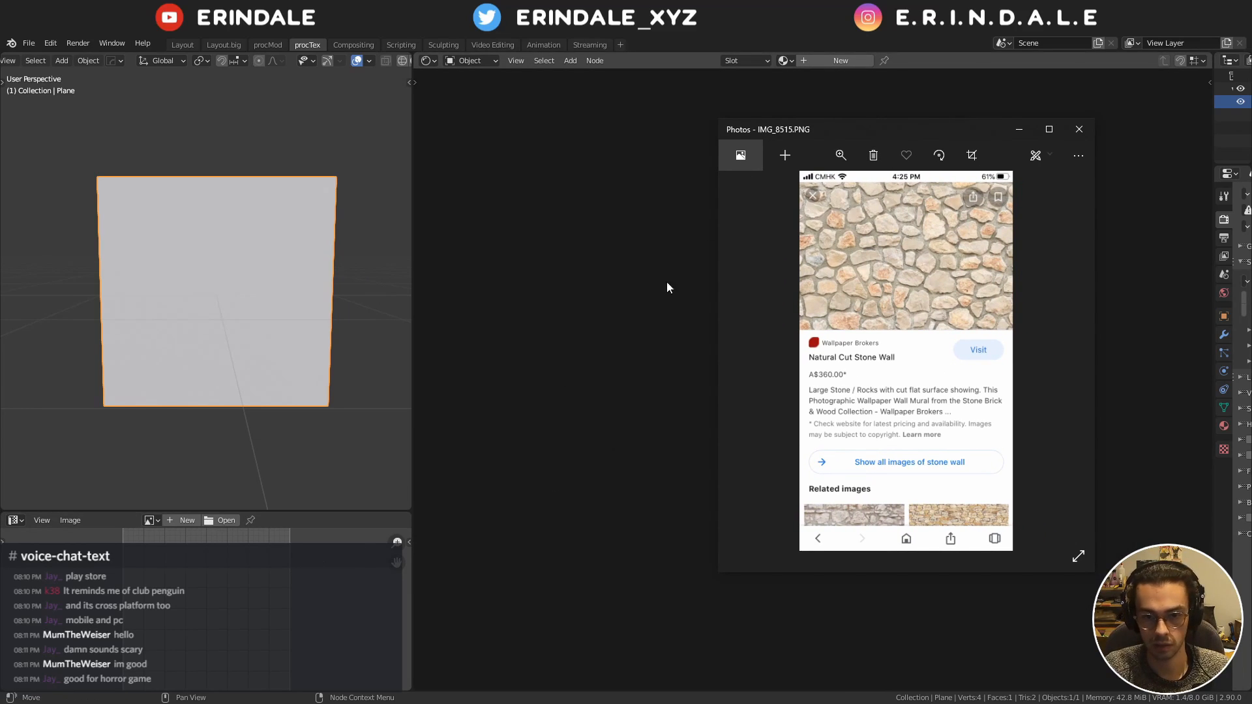
Load IMG_8515.PNG from the Downloads folder into Blender's image editor
key(super+e)
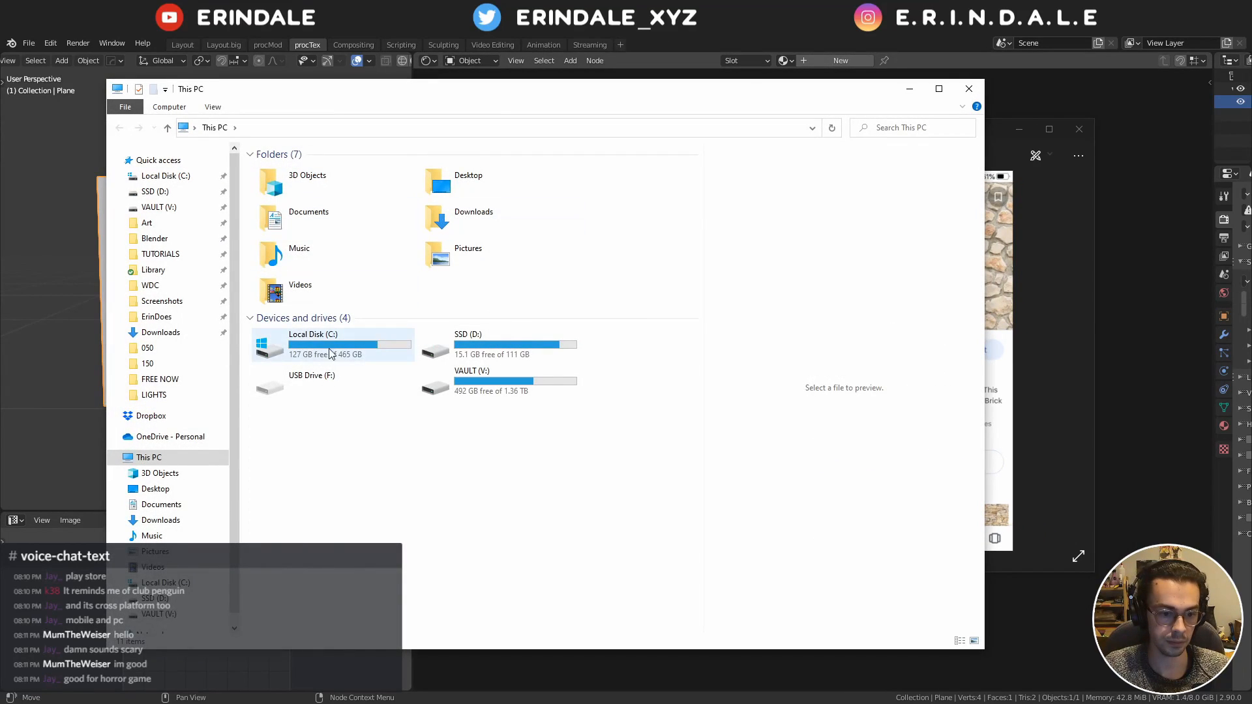
double_click(474, 214)
drag(445, 99, 599, 97)
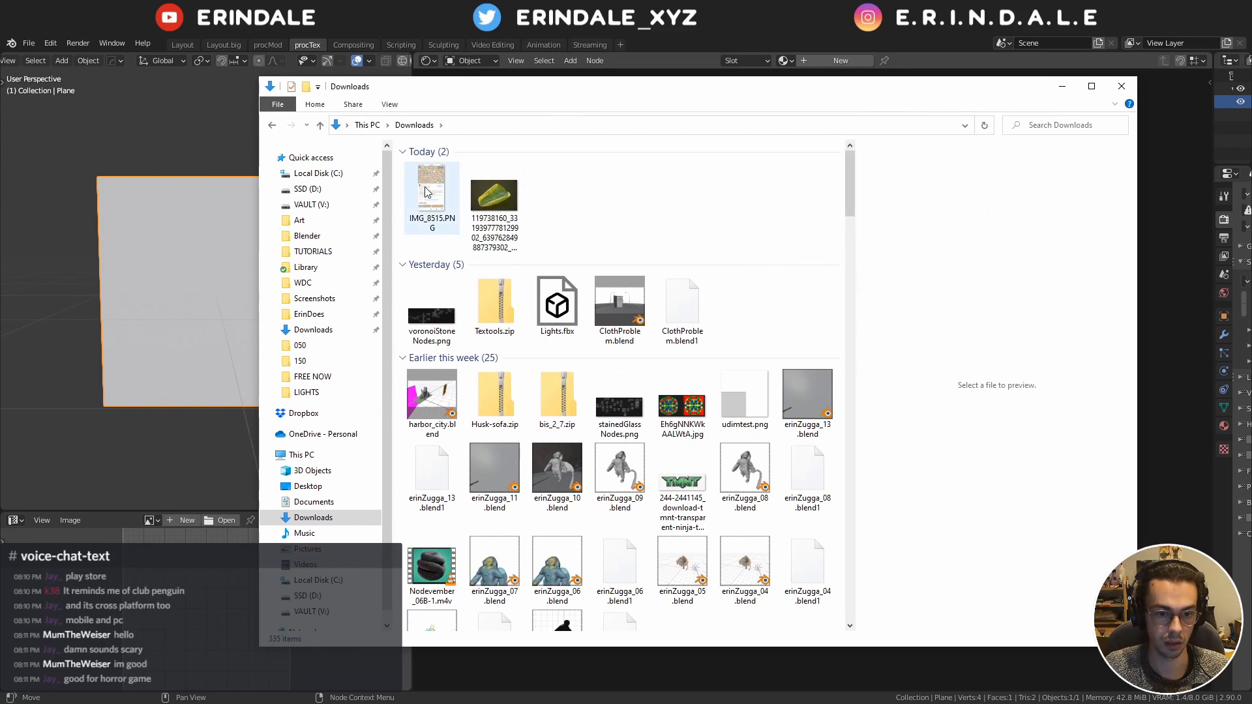
drag(433, 196, 184, 580)
click(144, 440)
scroll(230, 625, down, 3)
scroll(227, 623, down, 3)
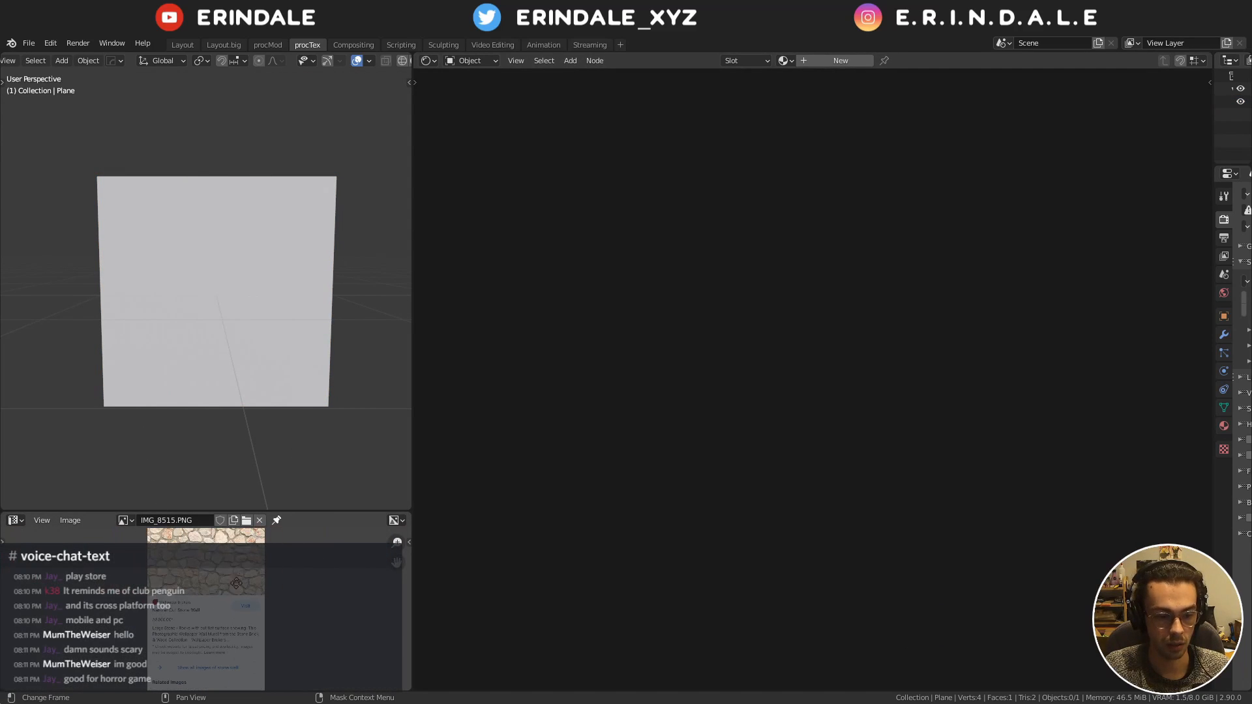
Enlarge the image editor area and frame the stone wall portion of the reference photo
middle_drag(234, 570, 221, 620)
scroll(221, 621, up, 6)
scroll(241, 590, down, 2)
middle_drag(273, 558, 311, 530)
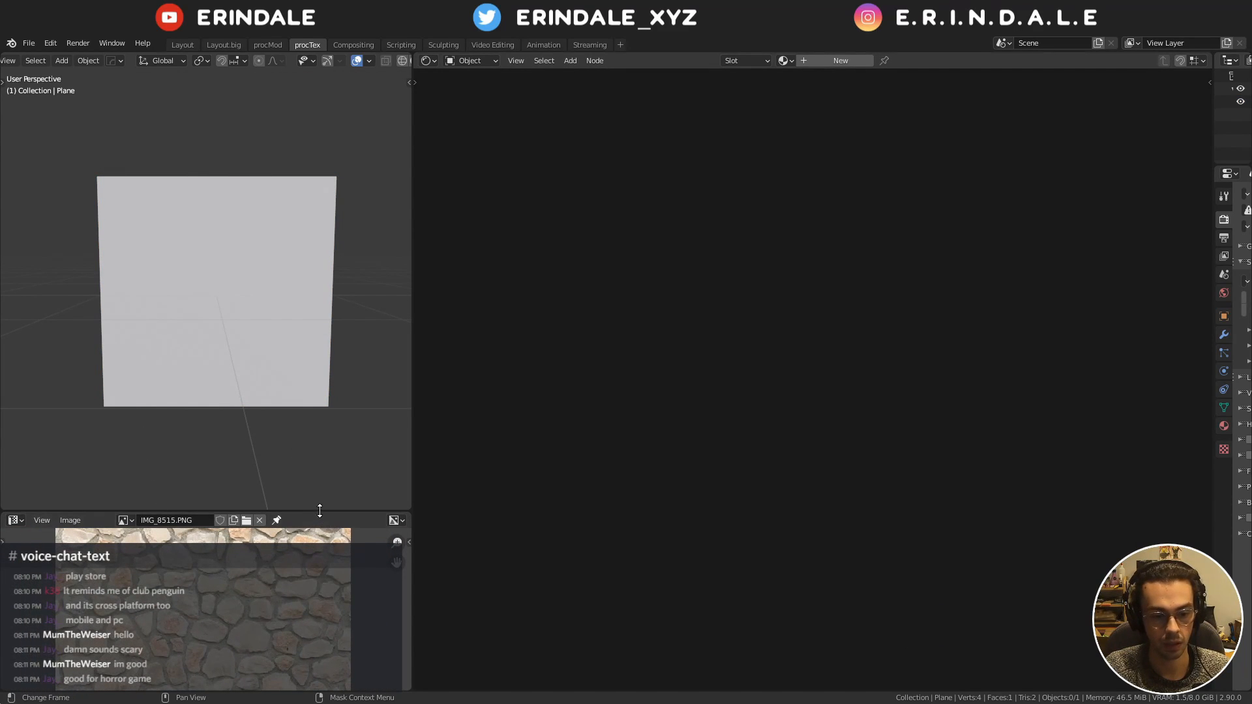
drag(307, 512, 300, 387)
scroll(294, 444, up, 1)
middle_drag(295, 417, 295, 420)
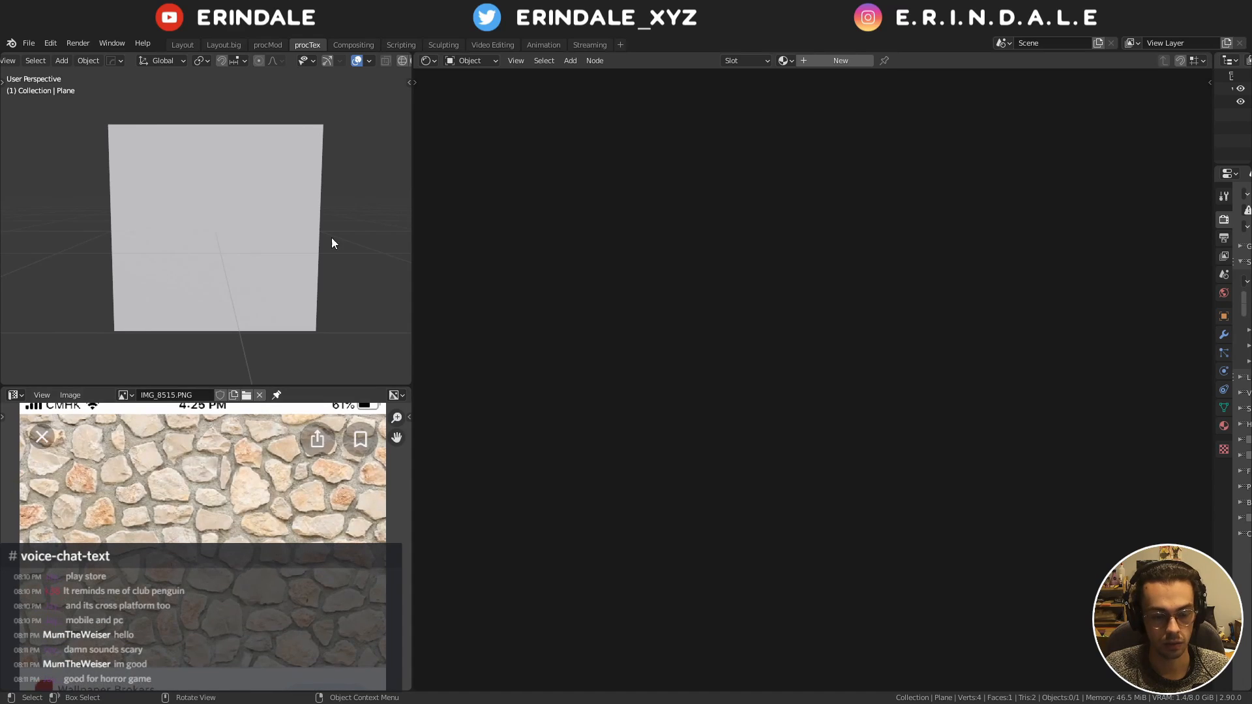
Create a new material for the plane
middle_drag(331, 238, 359, 235)
click(845, 61)
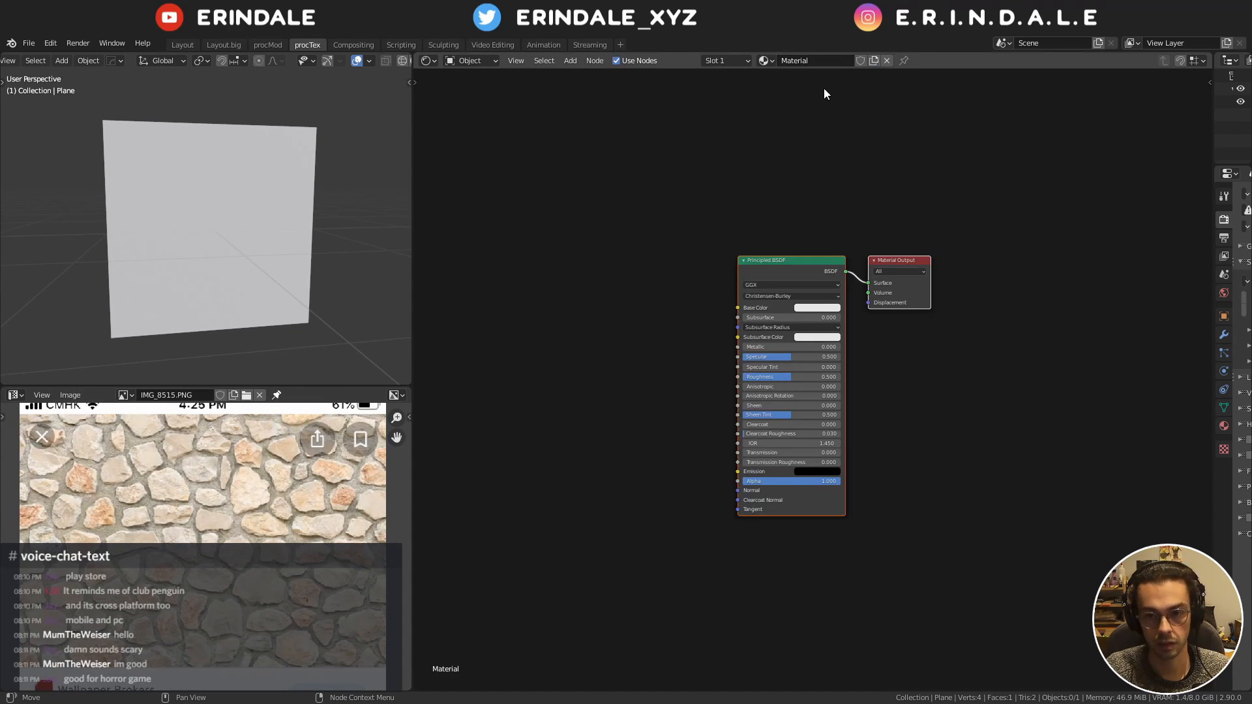
middle_drag(643, 240, 693, 243)
Add a Voronoi Texture node beside the Principled BSDF and preview its Distance output on the plane
key(q)
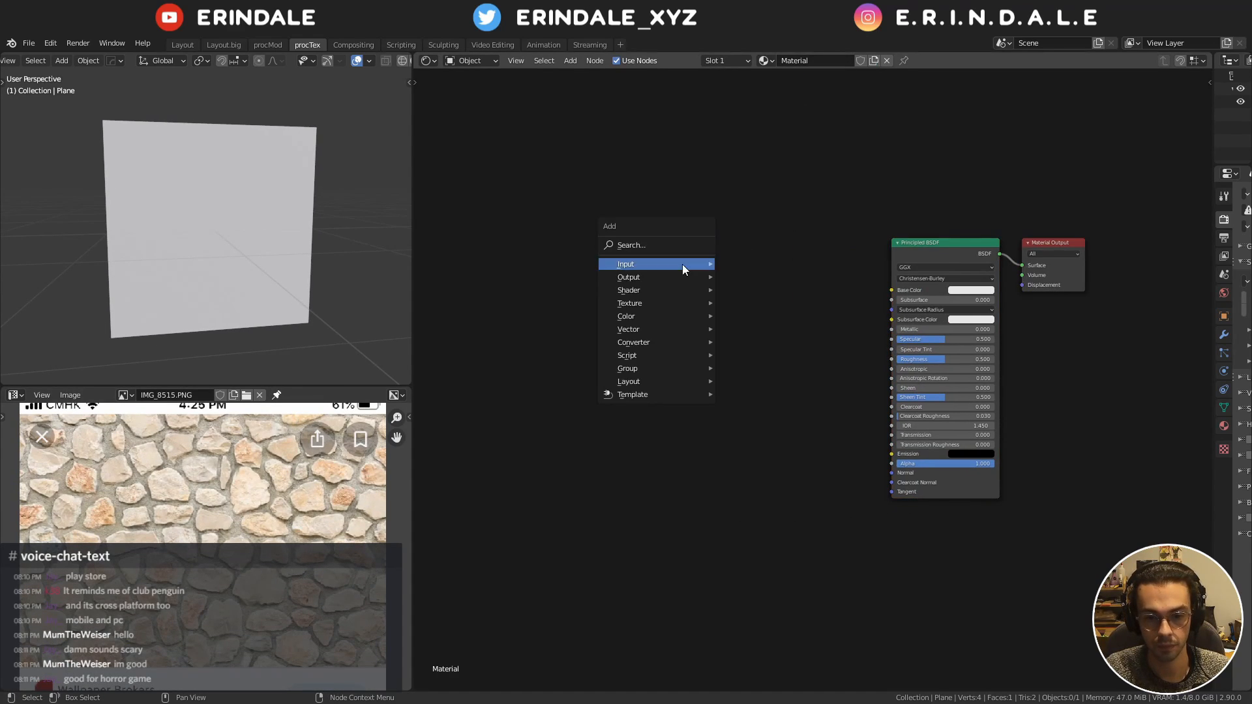
click(626, 207)
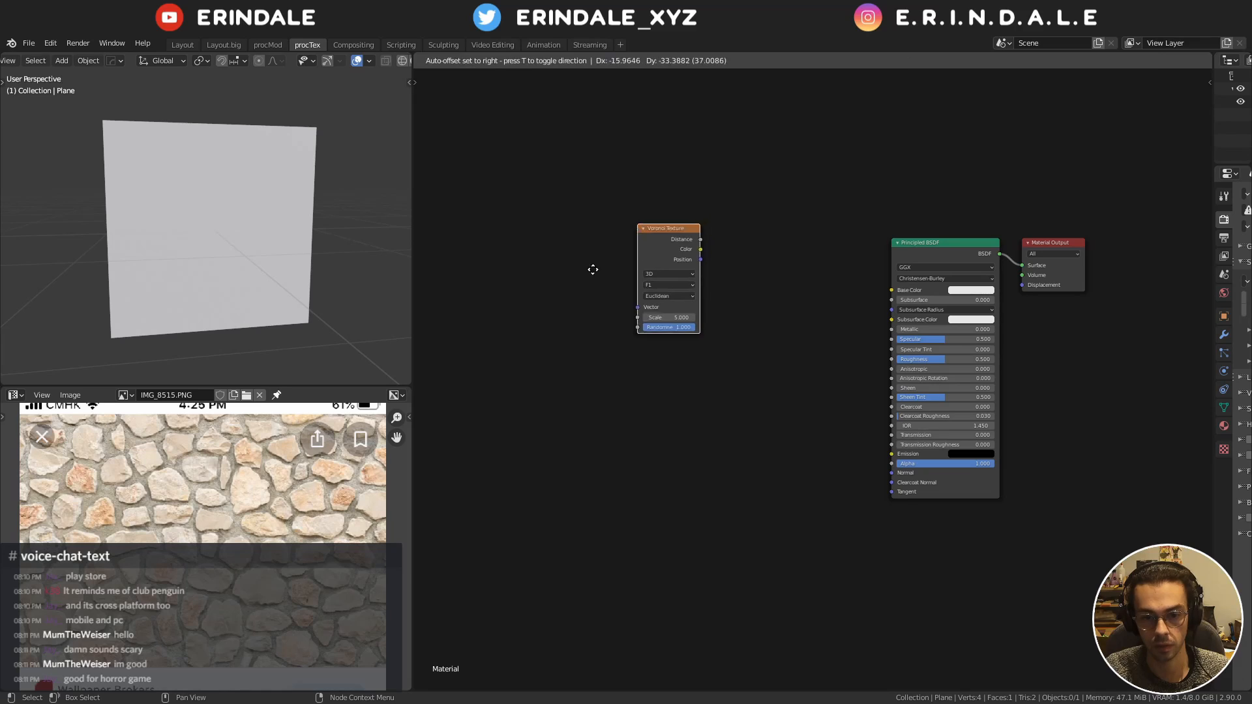
click(592, 299)
ctrl+shift+click(592, 299)
middle_drag(613, 305, 660, 320)
scroll(647, 326, up, 2)
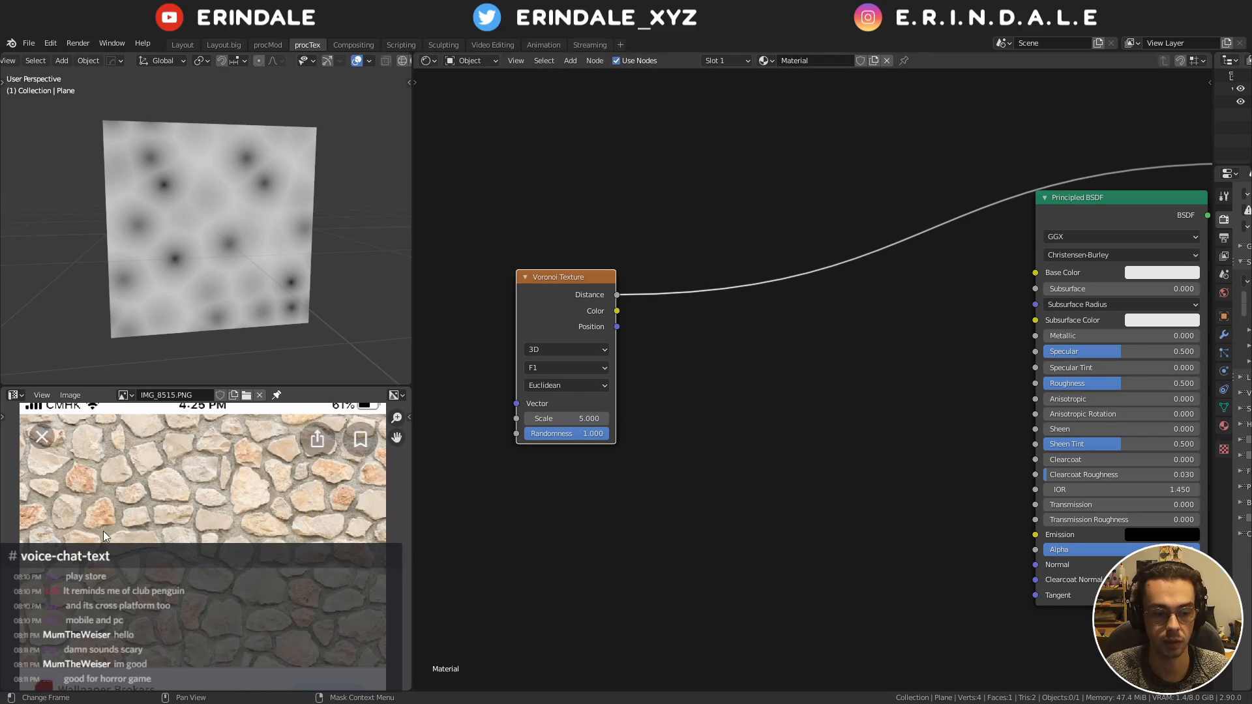
Set the Voronoi Texture's feature output to Distance To Edge
click(579, 368)
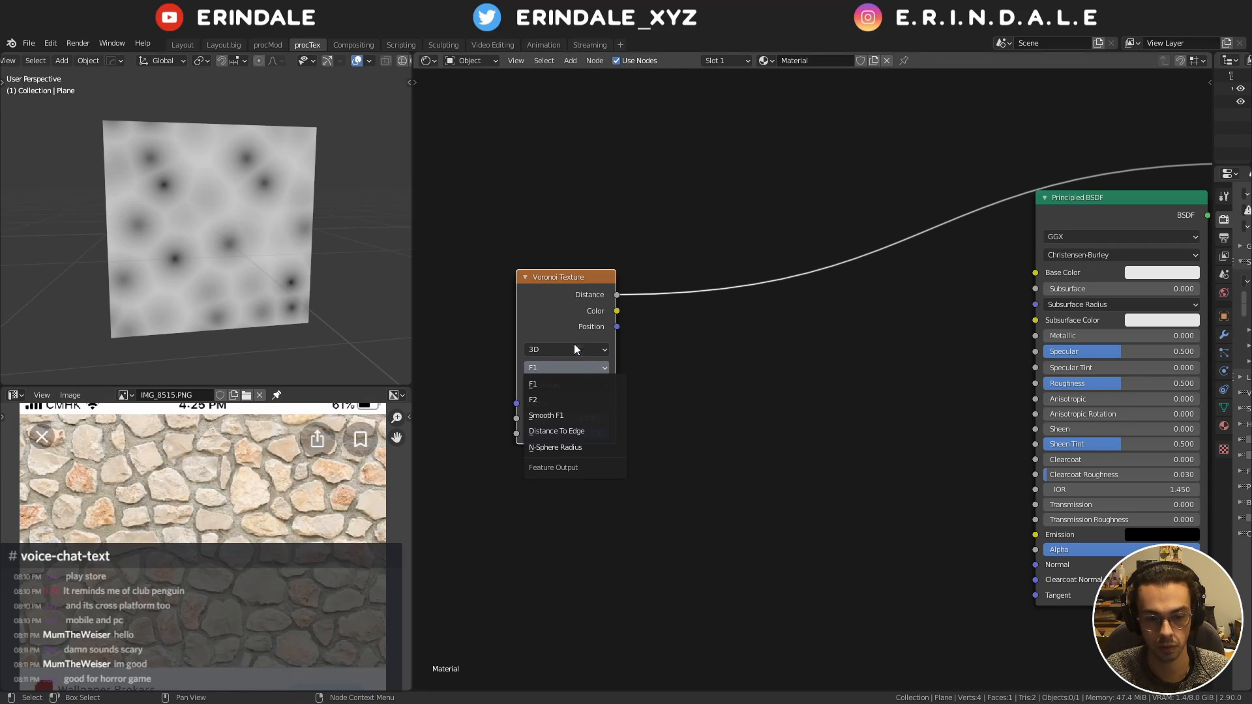
click(585, 434)
scroll(708, 435, up, 3)
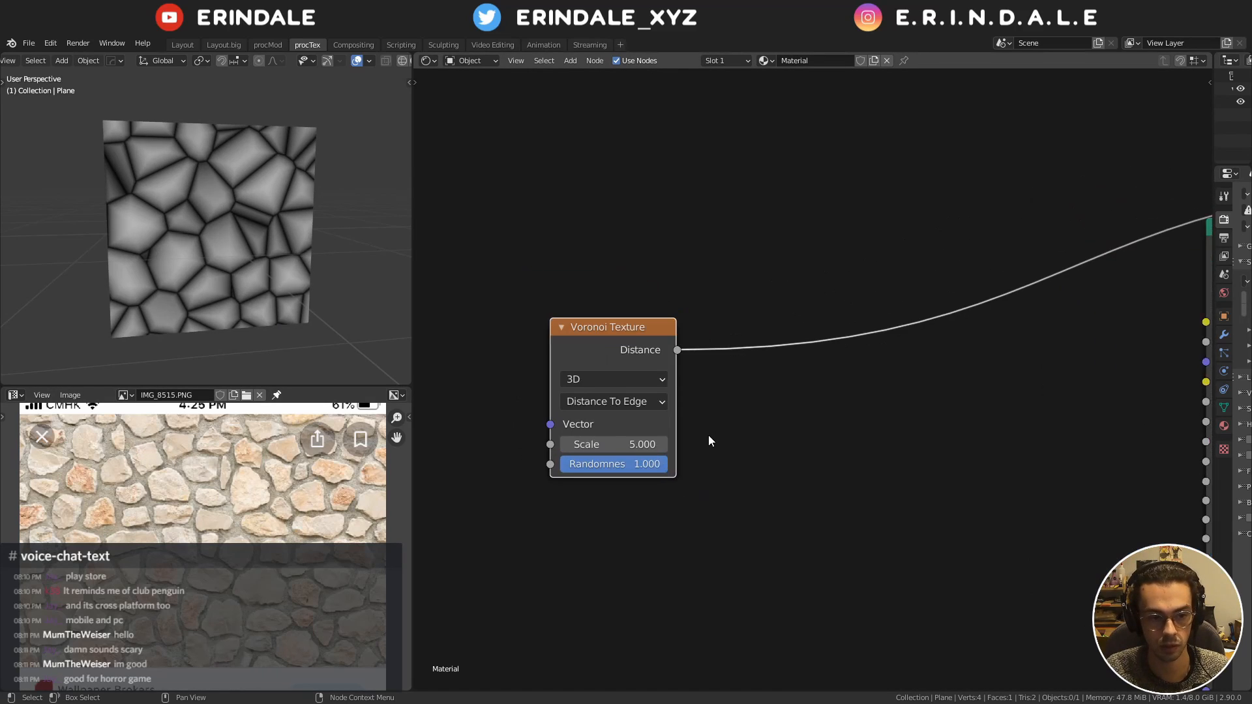
middle_drag(533, 293, 652, 236)
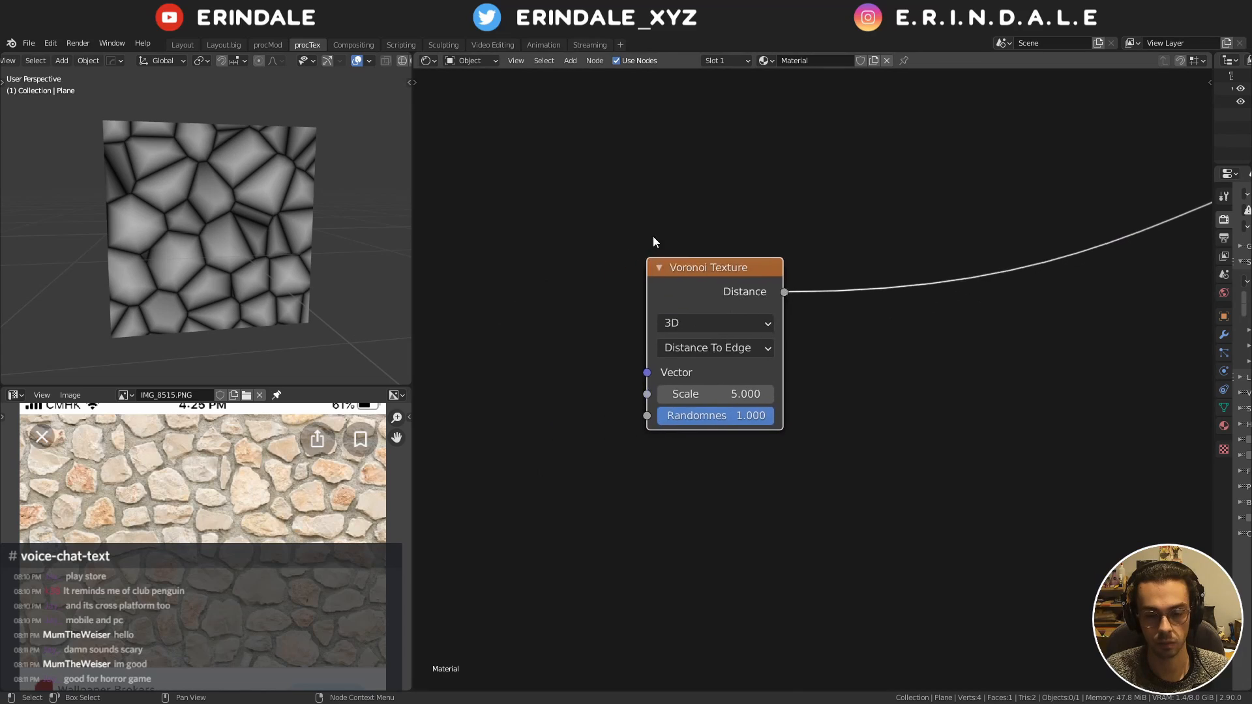
Insert a MixRGB node on the Voronoi Texture's output link and set its blend mode to Color Burn
key(q)
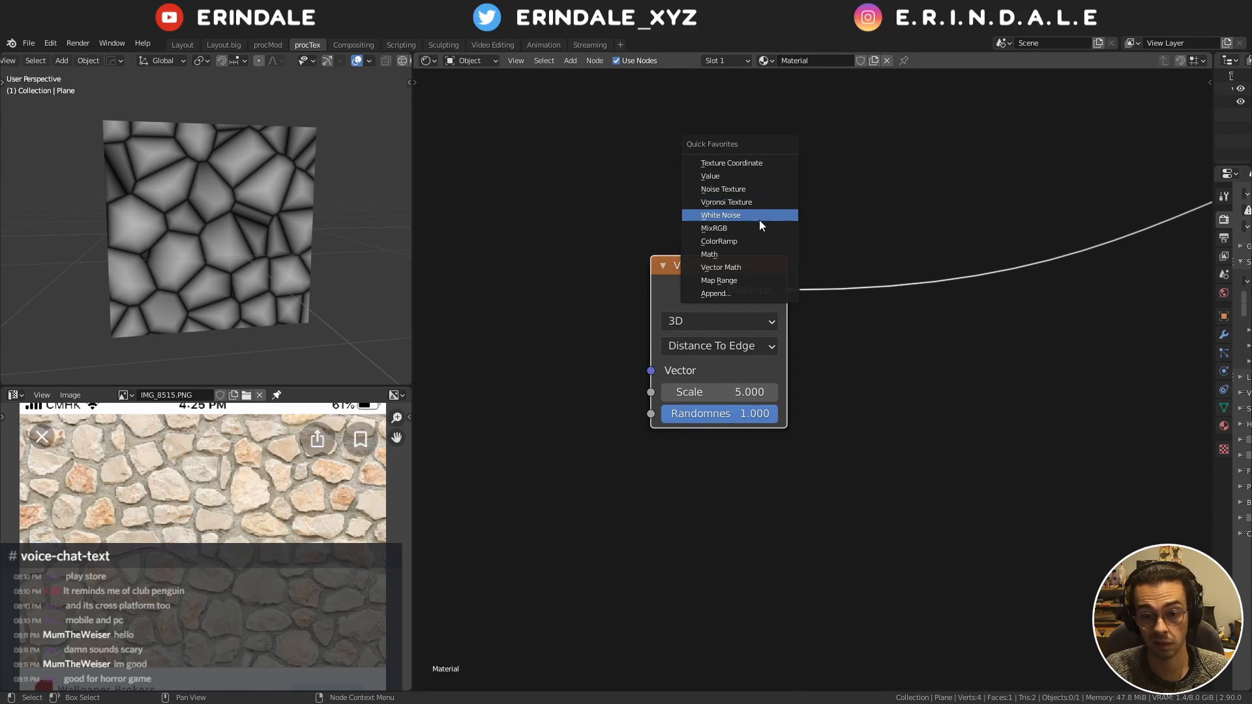
click(717, 227)
click(926, 315)
click(929, 301)
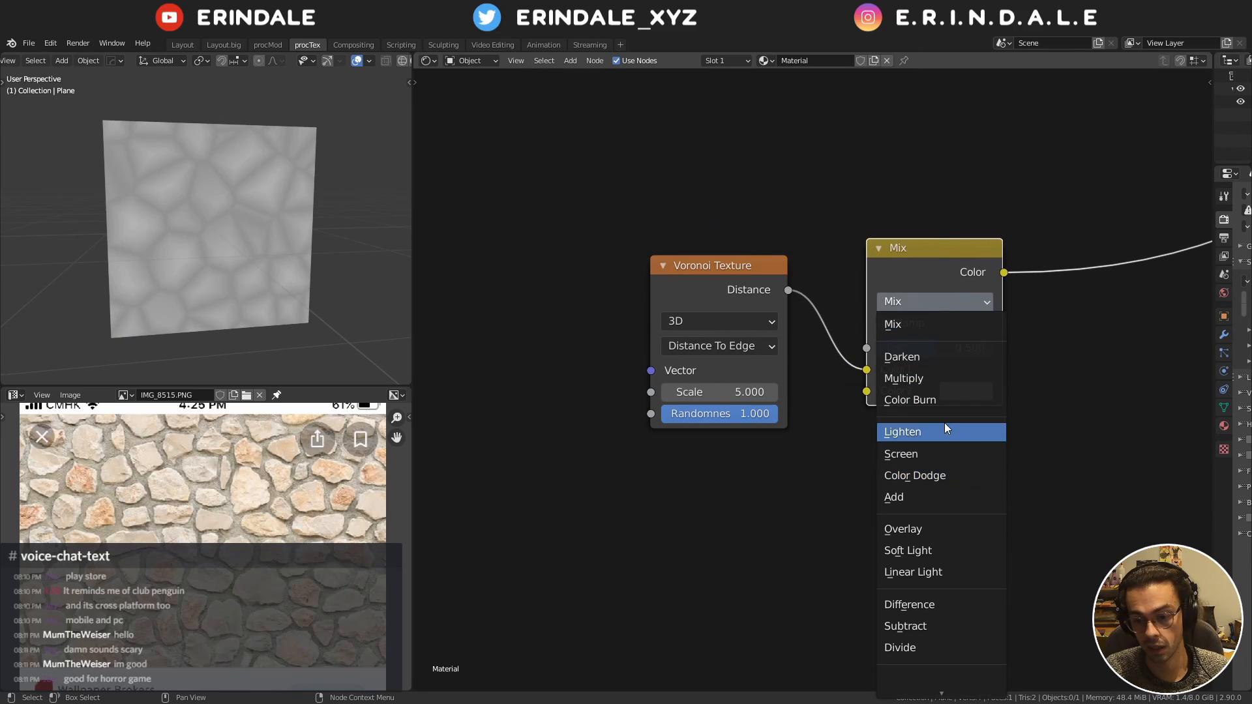
click(937, 401)
Darken the Color Burn node's Color2 to a 0.100 grey and lower its Fac to 0.742
click(965, 392)
scroll(965, 391, up, 9)
scroll(964, 391, down, 10)
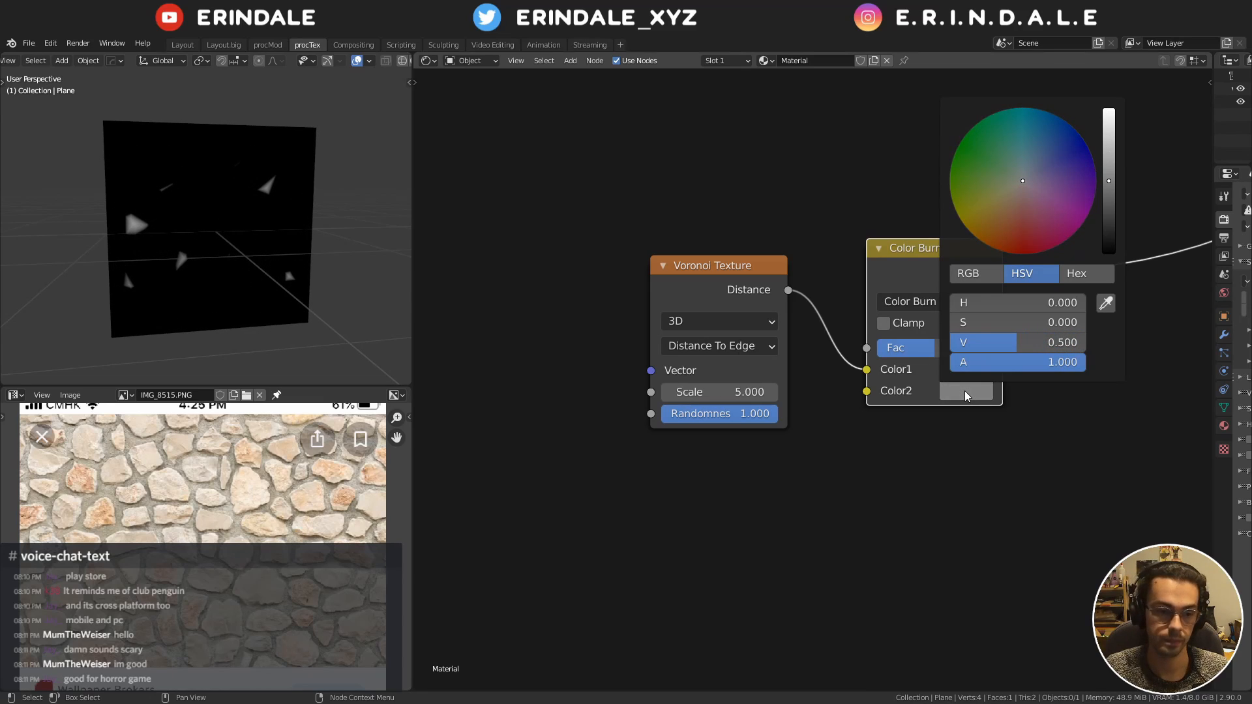
scroll(965, 390, down, 4)
mouse_move(943, 346)
mouse_down()
mouse_move(993, 348)
mouse_move(937, 384)
mouse_move(957, 384)
mouse_up()
mouse_move(943, 357)
mouse_down()
mouse_move(860, 356)
mouse_move(945, 357)
mouse_move(909, 356)
mouse_move(933, 357)
mouse_up()
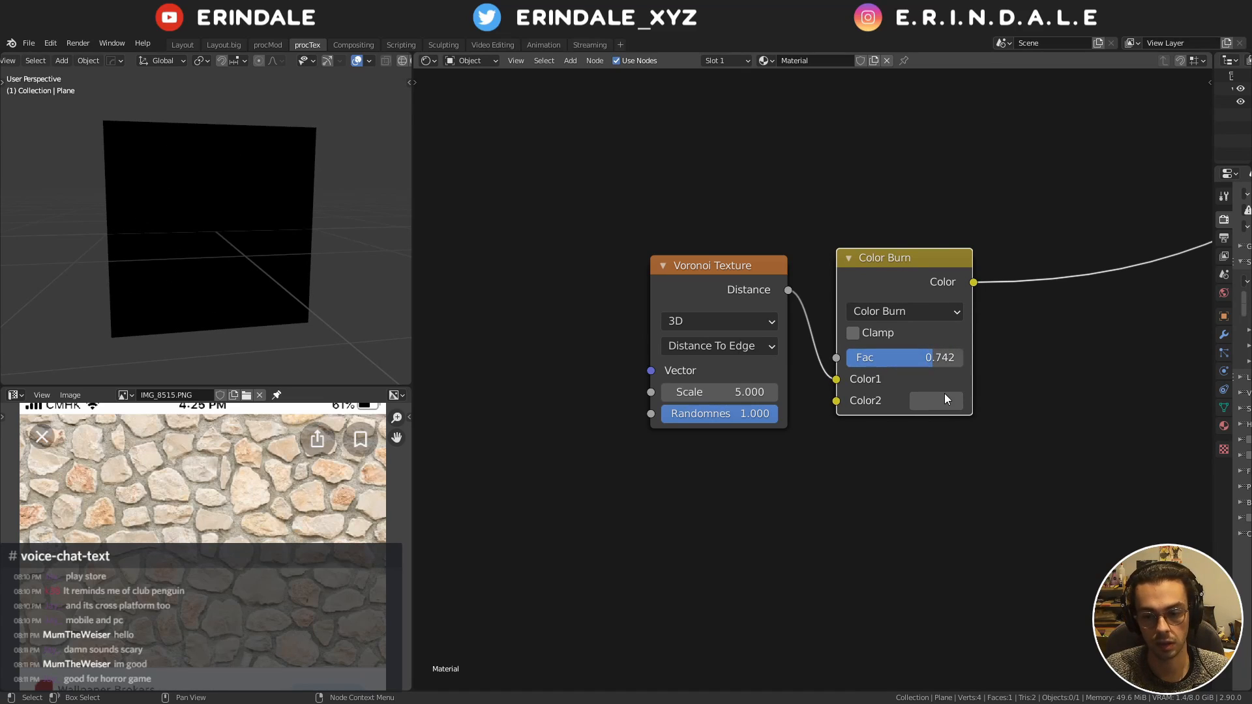
Brighten the Color Burn node's Color2 to a light grey and set its Fac to 0.133
click(939, 398)
click(937, 282)
click(934, 402)
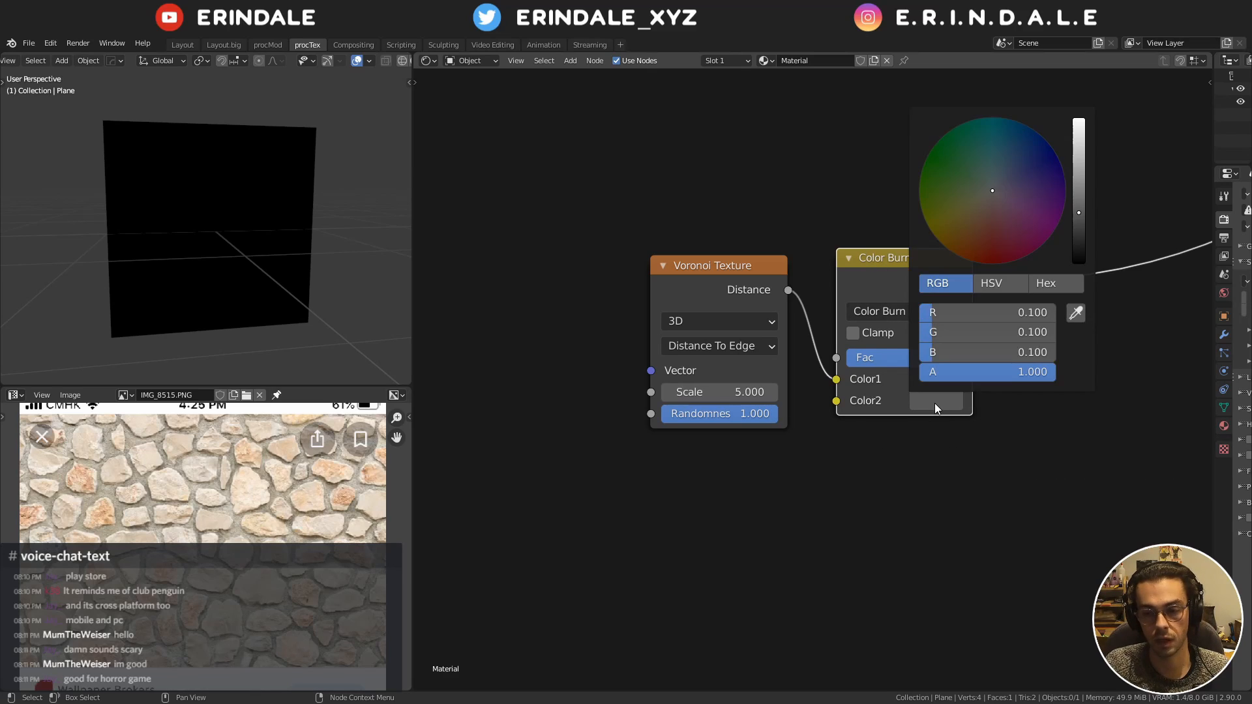
scroll(934, 403, up, 8)
scroll(934, 403, up, 3)
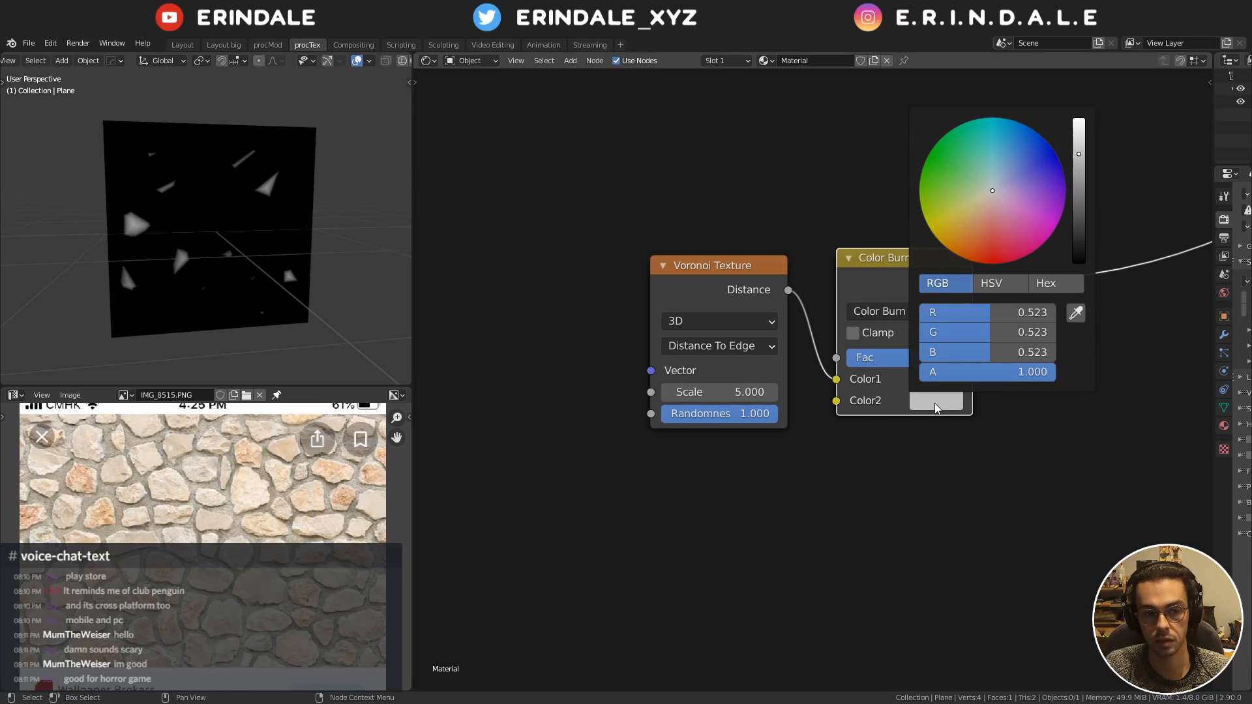
click(941, 401)
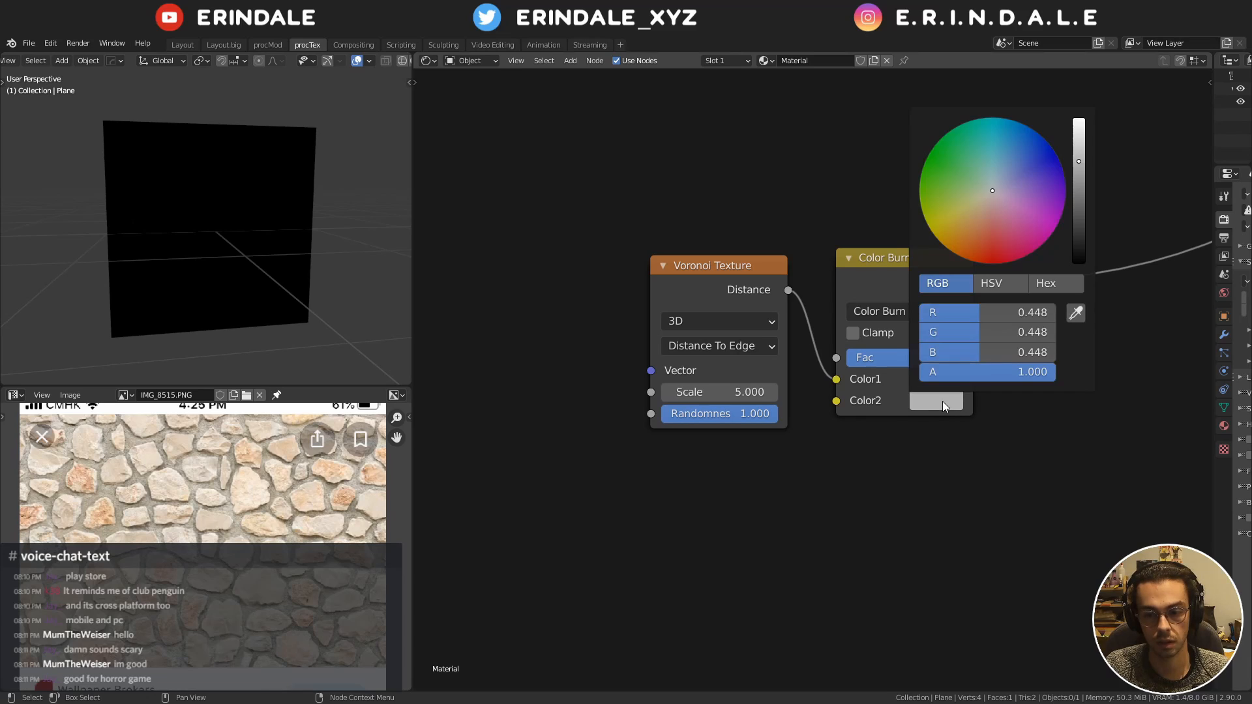
scroll(942, 401, up, 2)
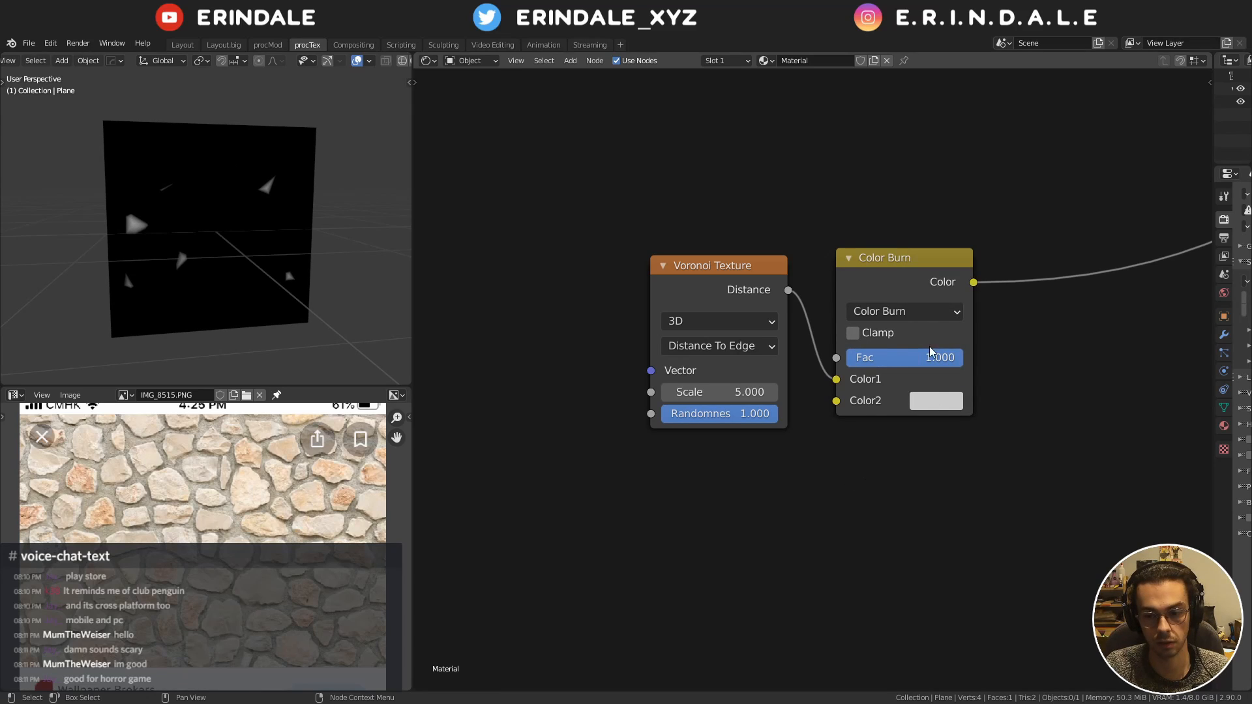
click(931, 401)
drag(1081, 145, 1079, 148)
mouse_move(907, 357)
mouse_down()
mouse_move(789, 358)
mouse_move(886, 357)
mouse_move(862, 357)
mouse_up()
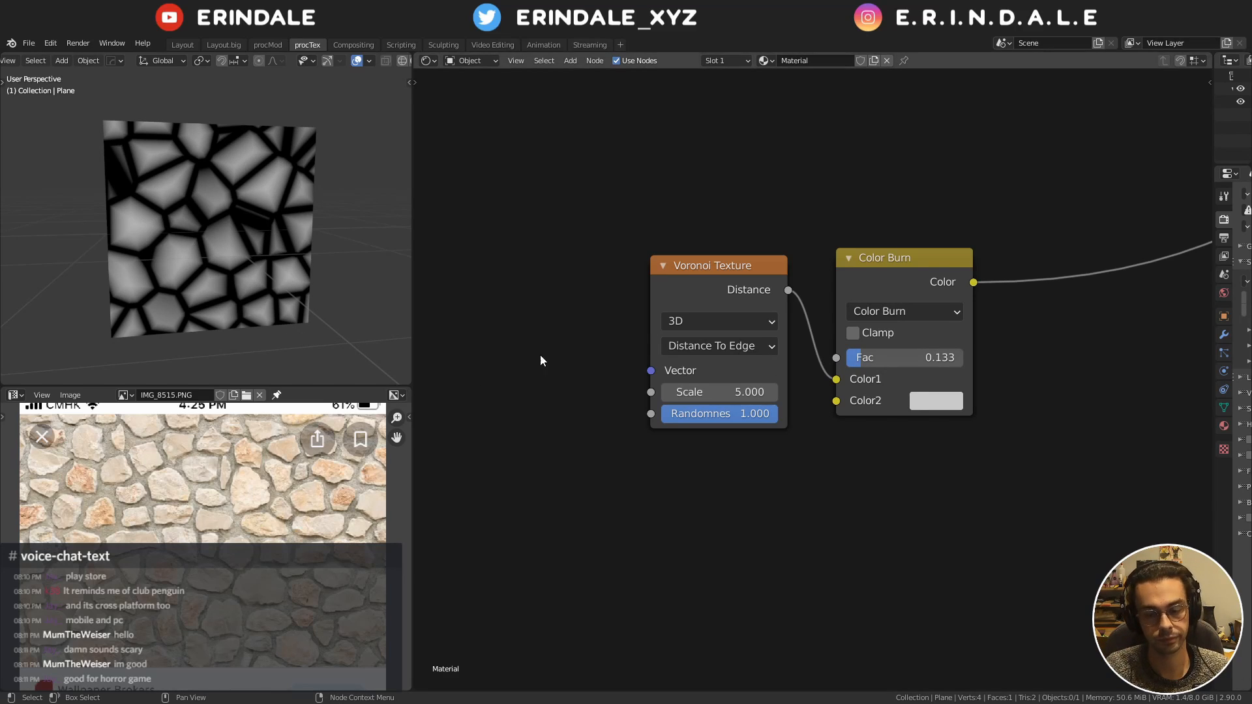
Shift the Voronoi Texture node slightly and set the Color Burn node's Fac to 0.000
middle_drag(562, 368, 704, 360)
drag(860, 264, 844, 253)
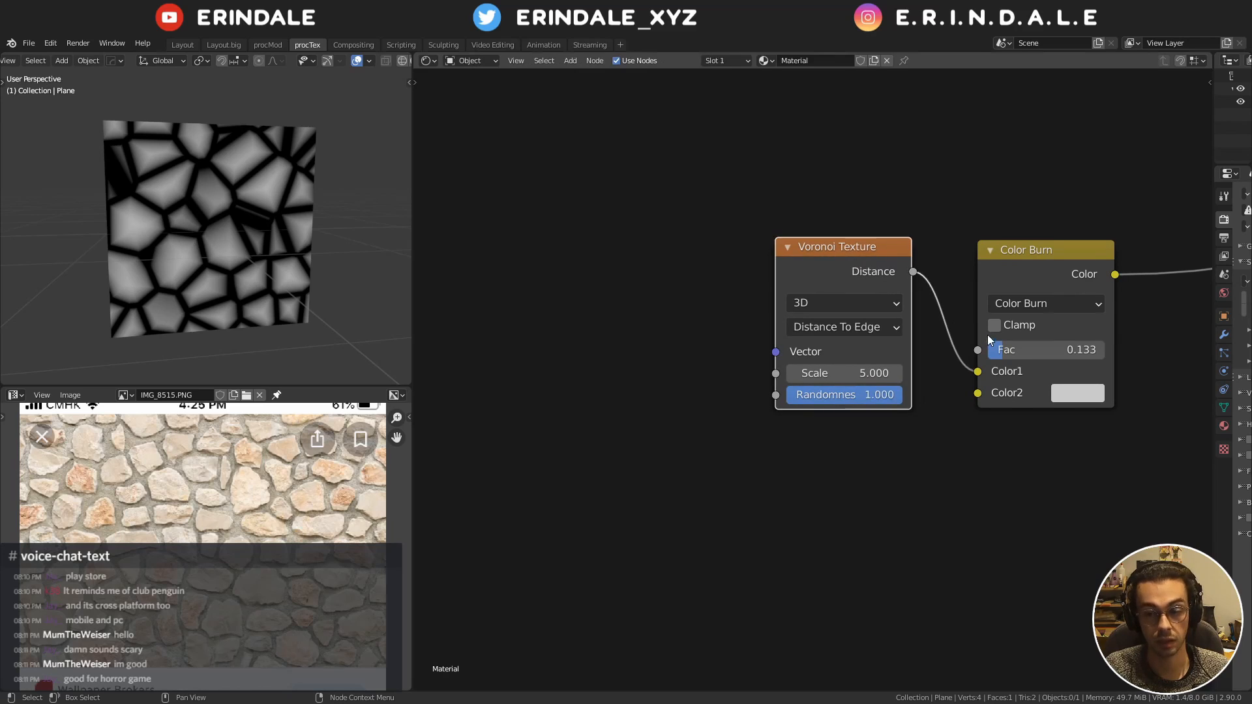
mouse_move(998, 350)
mouse_down()
mouse_move(1095, 349)
mouse_move(982, 350)
mouse_up()
middle_drag(476, 238, 635, 241)
click(595, 239)
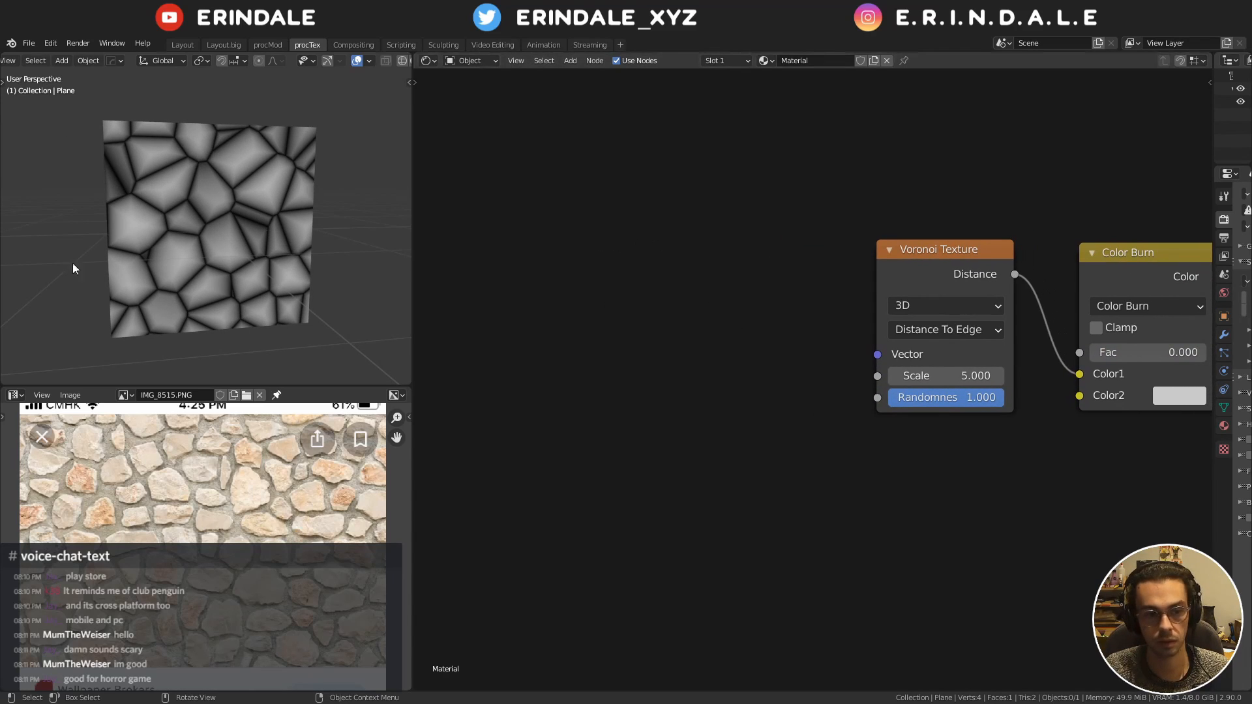
middle_drag(73, 263, 118, 255)
key(shift+a)
mouse_move(571, 273)
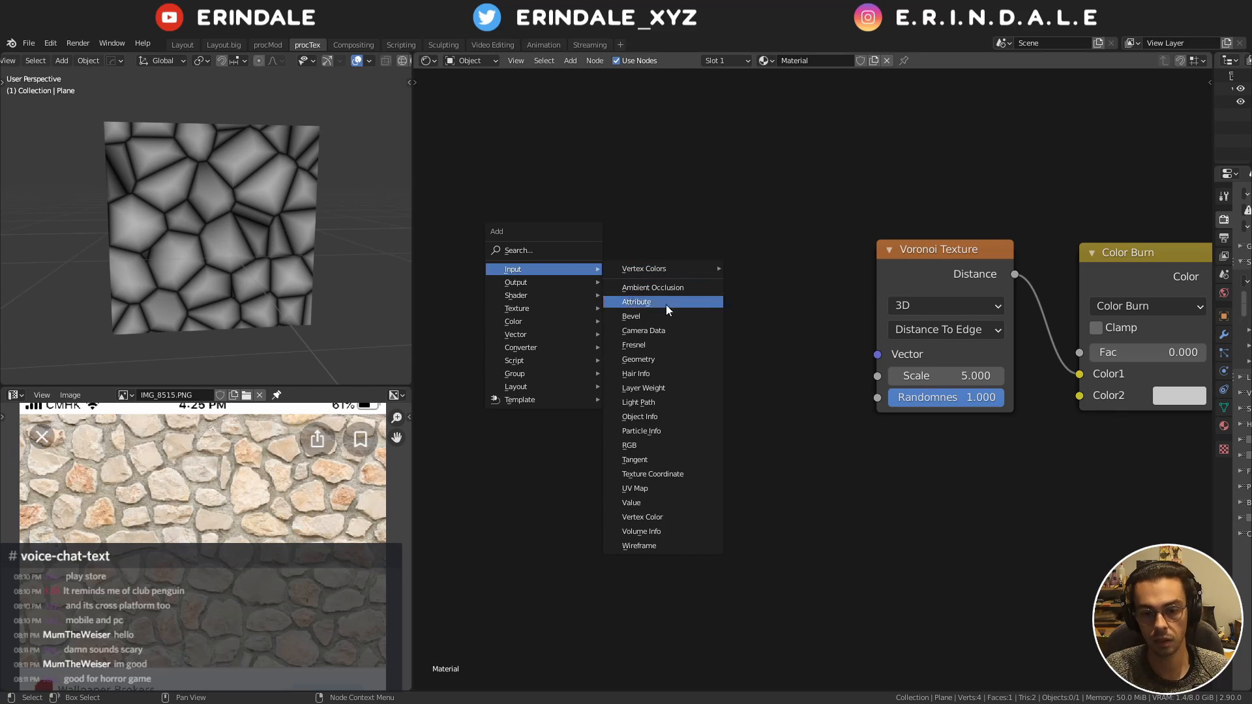
click(674, 506)
right_click(624, 316)
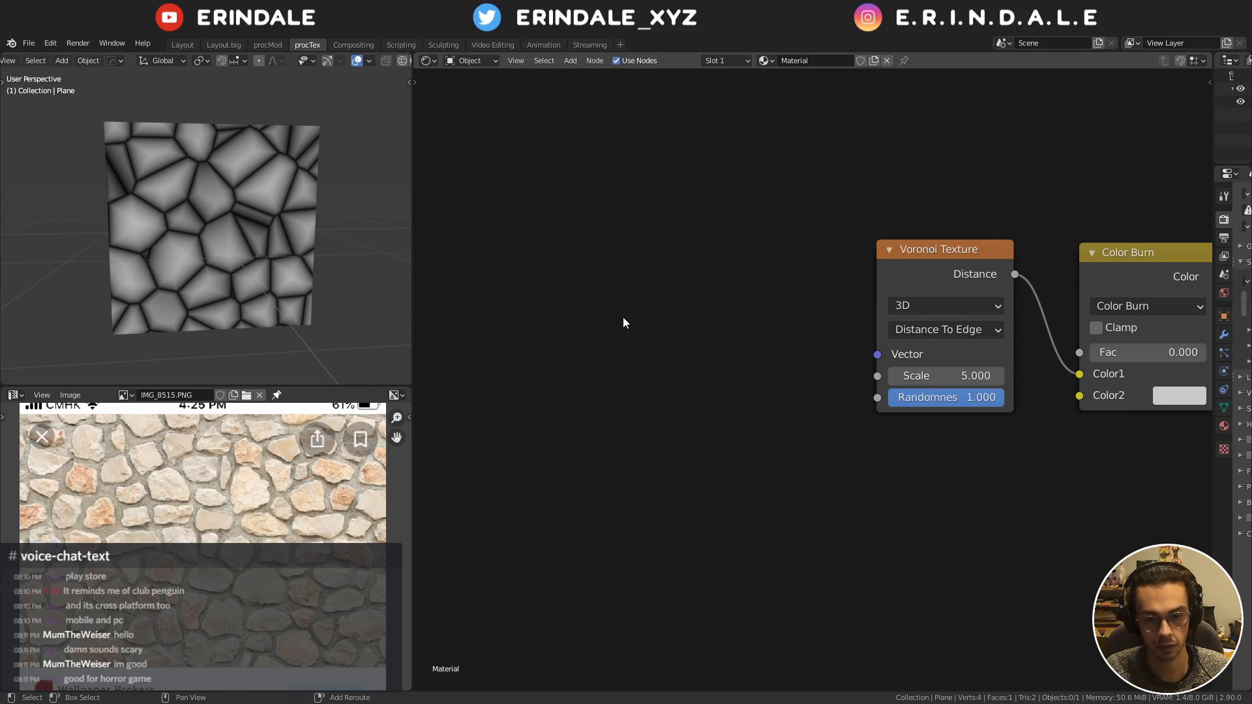
Add a UV Map node and connect its UV output to the Voronoi Texture's Vector input
key(shift+a)
click(722, 553)
click(554, 270)
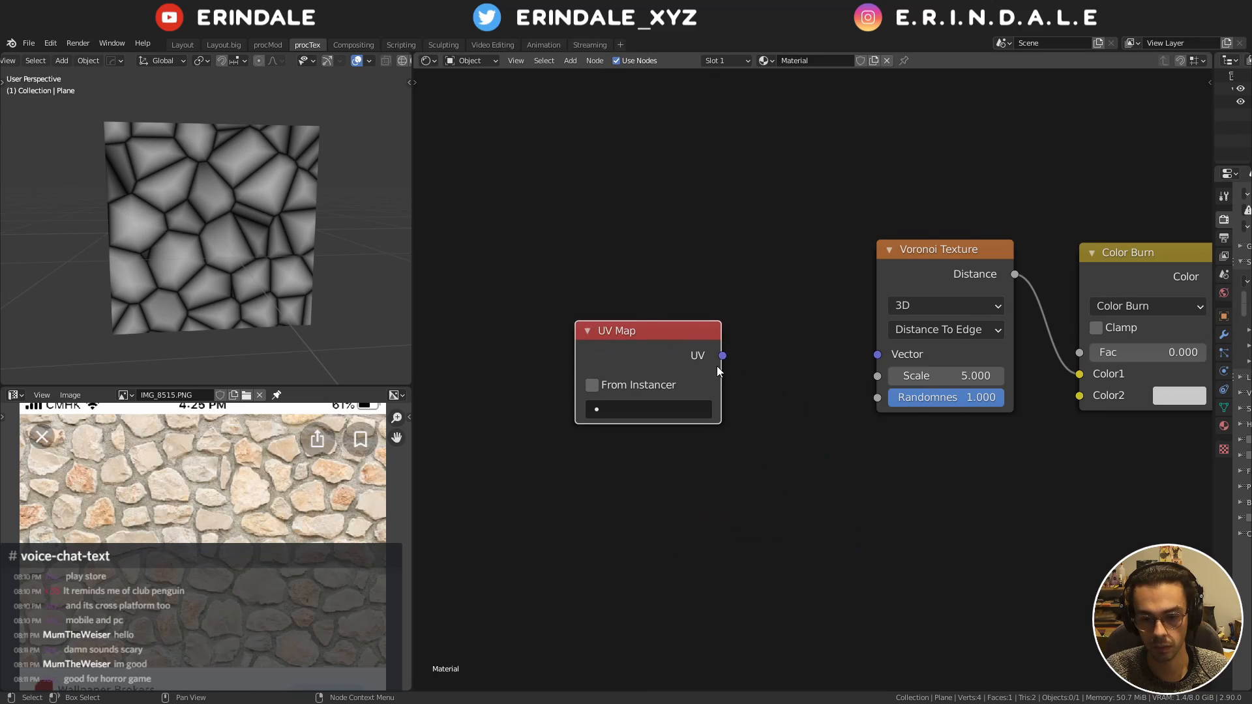
drag(721, 356, 877, 354)
middle_drag(846, 350, 753, 383)
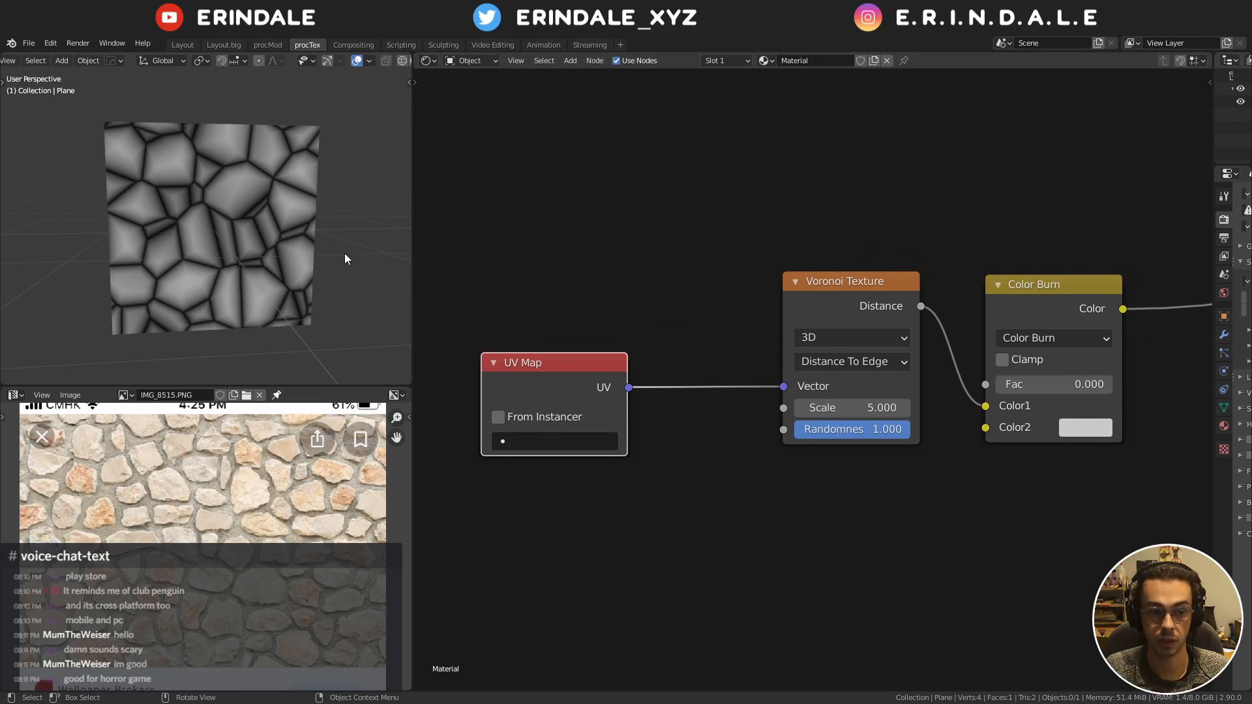
Switch the Voronoi Texture to 2D, using a temporary annotation around one cell on the plane as a reference
mouse_move(160, 173)
mouse_down()
mouse_move(197, 214)
mouse_move(164, 218)
mouse_move(162, 179)
mouse_up()
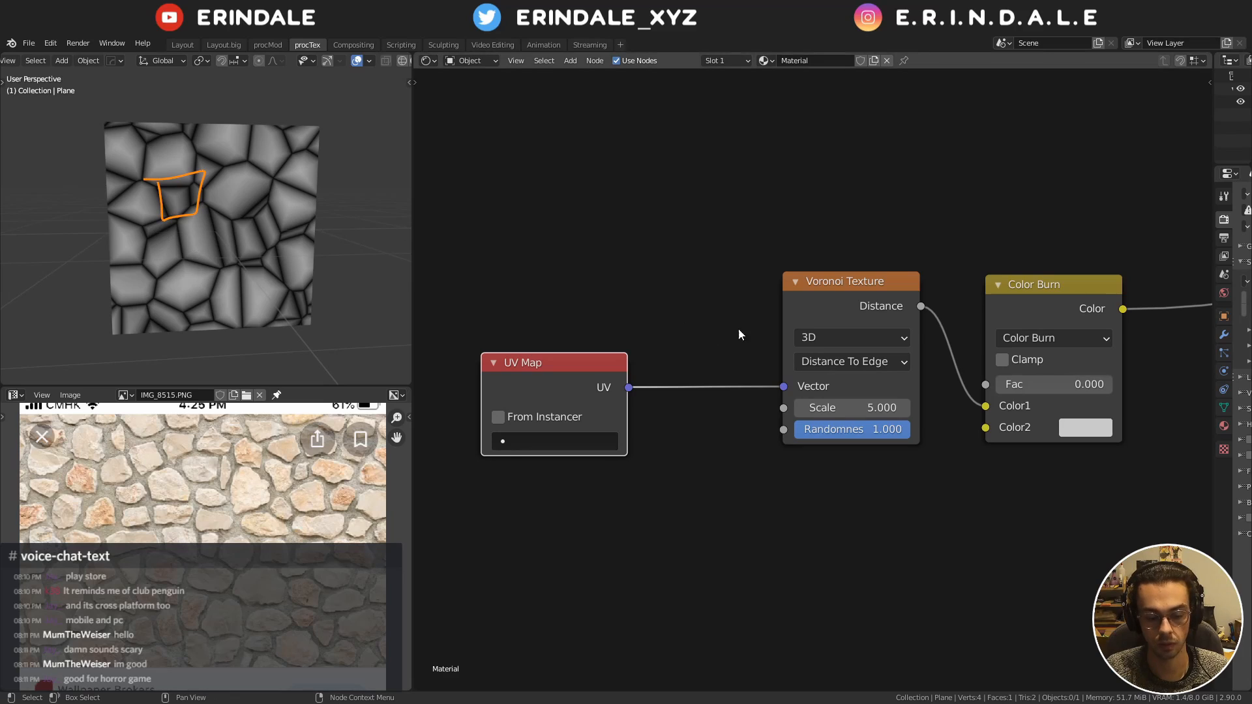
click(812, 335)
click(832, 381)
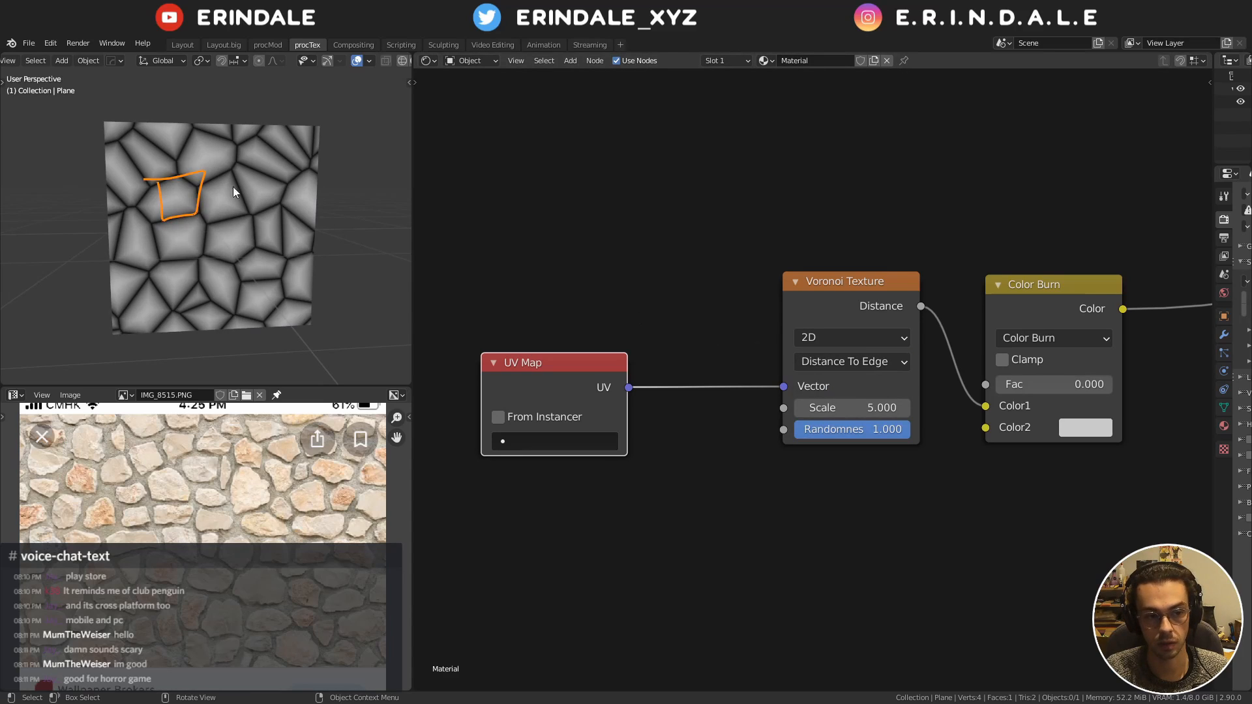
right_drag(202, 192, 193, 169)
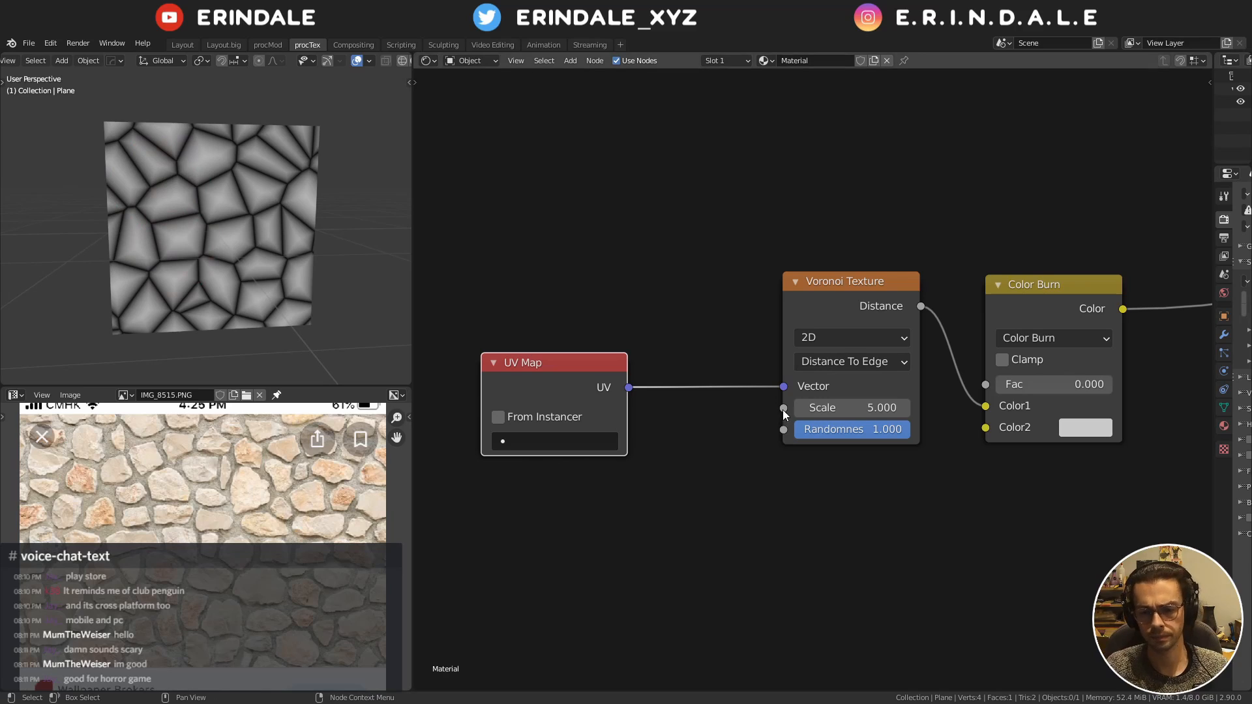
Duplicate the Voronoi Texture with its UV link above the original, set the copy to F1 and preview its Distance on the plane
click(847, 306)
middle_drag(848, 306, 820, 542)
key(ctrl+shift+d)
click(820, 287)
click(823, 276)
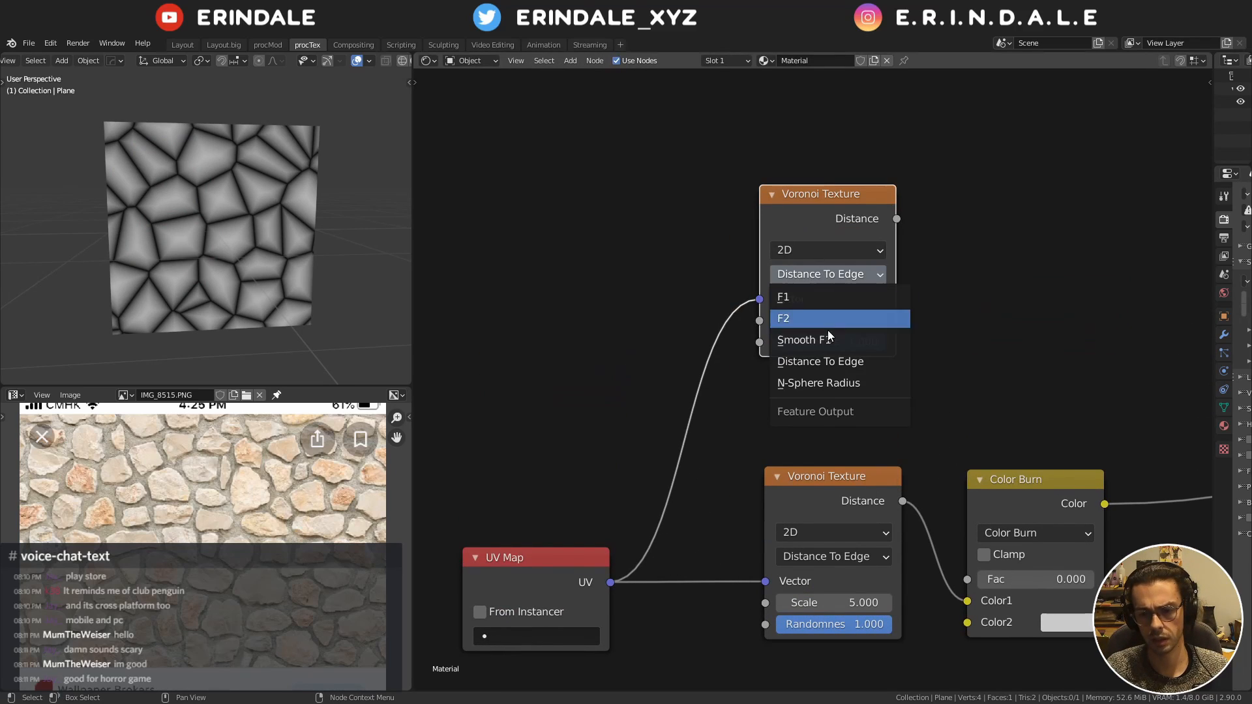
click(828, 305)
ctrl+shift+click(823, 229)
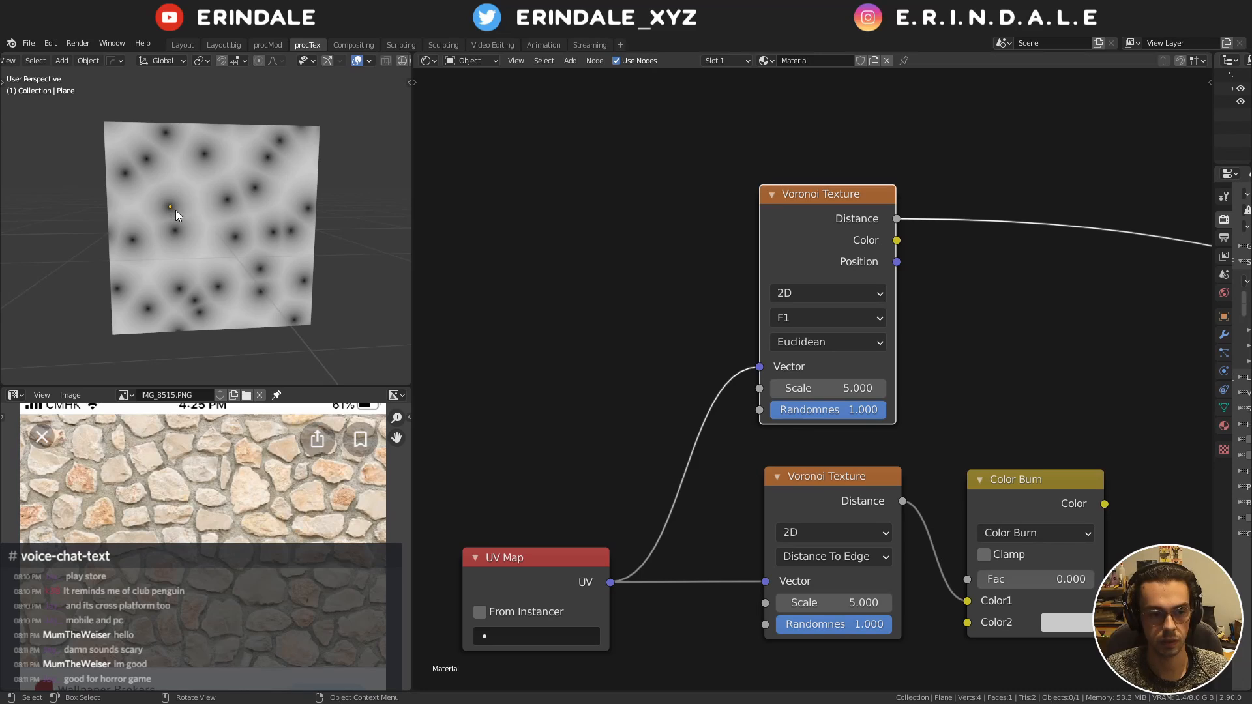
Mark several of the dark Voronoi cell points on the plane with temporary annotations
click(176, 231)
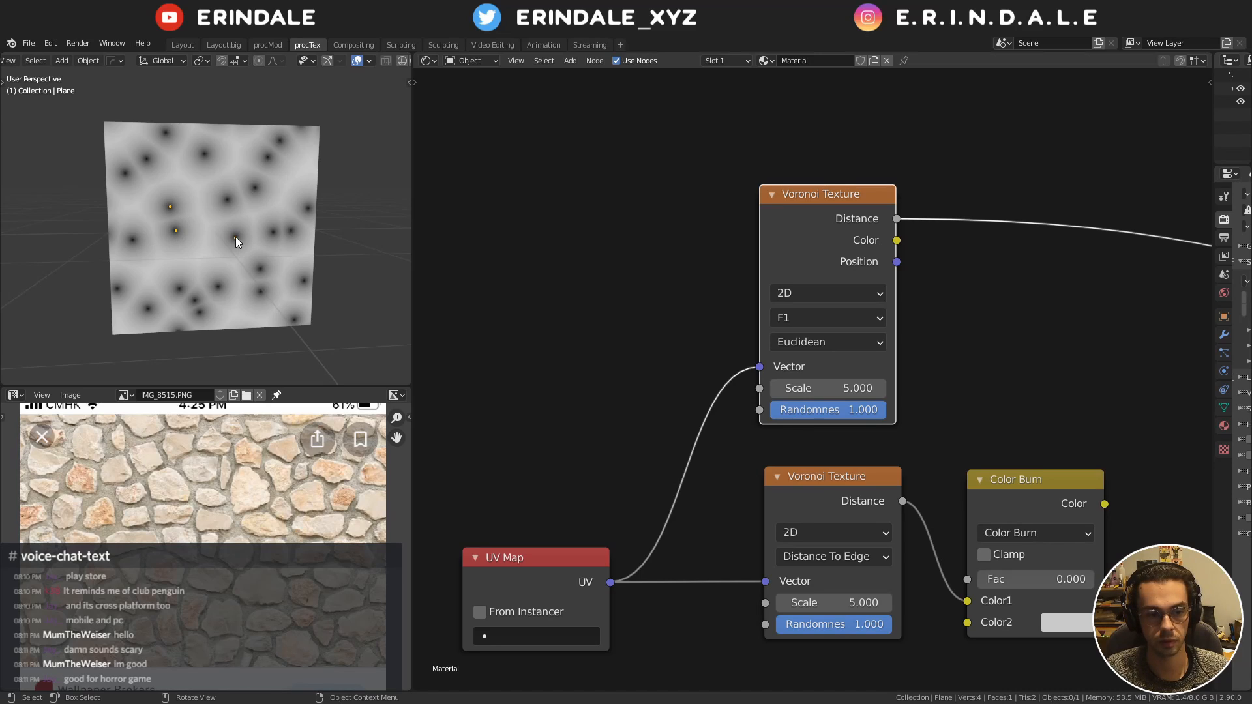
click(227, 199)
drag(223, 199, 206, 191)
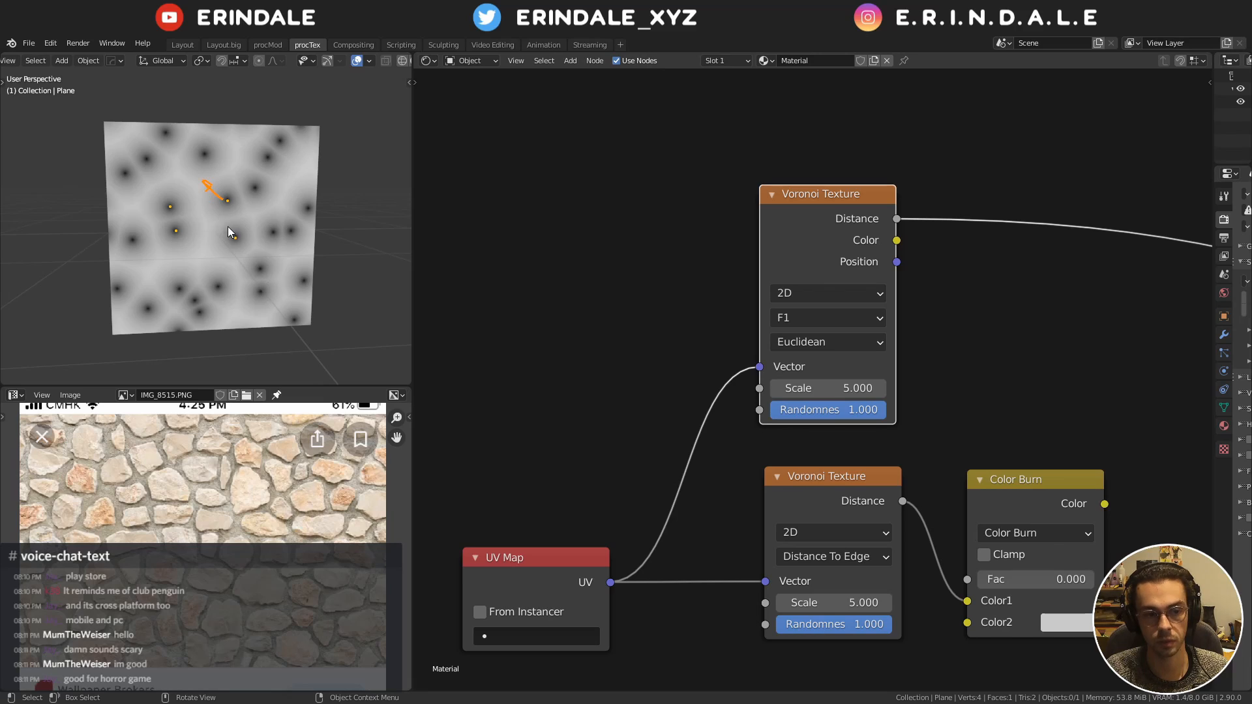
middle_drag(825, 282, 812, 201)
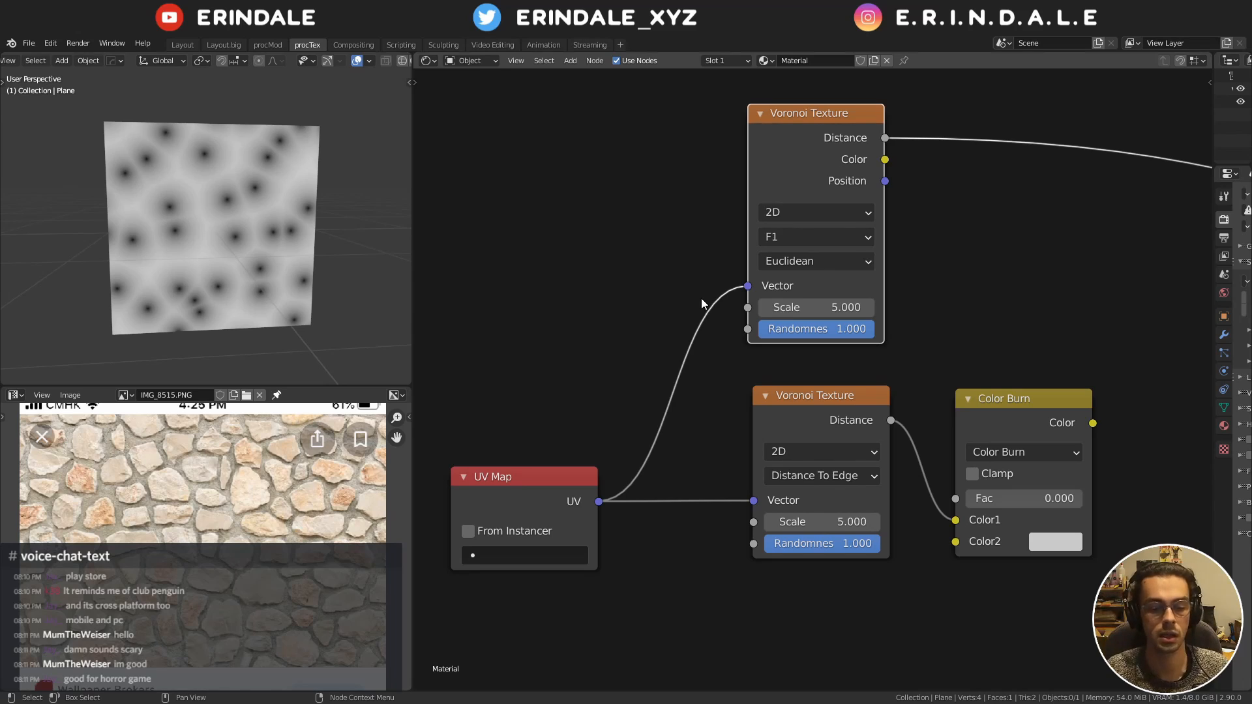
middle_drag(676, 329, 681, 328)
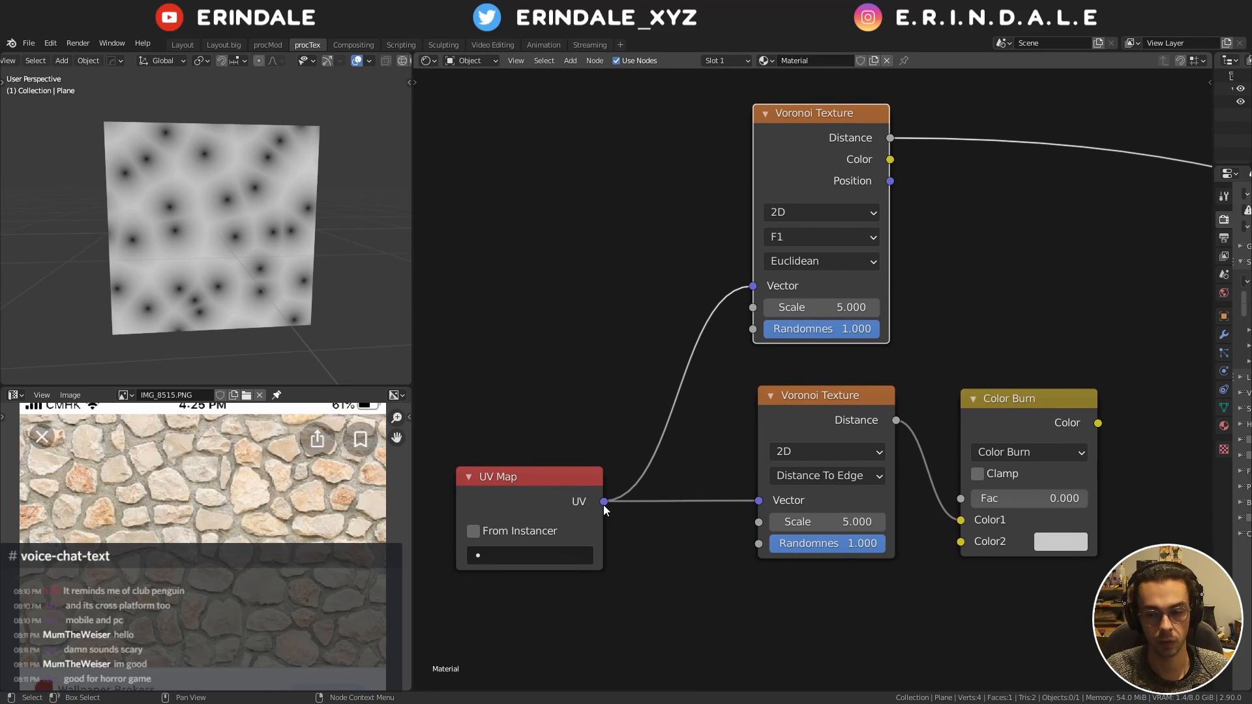
mouse_move(238, 242)
middle_down()
mouse_move(300, 248)
mouse_move(241, 252)
middle_up()
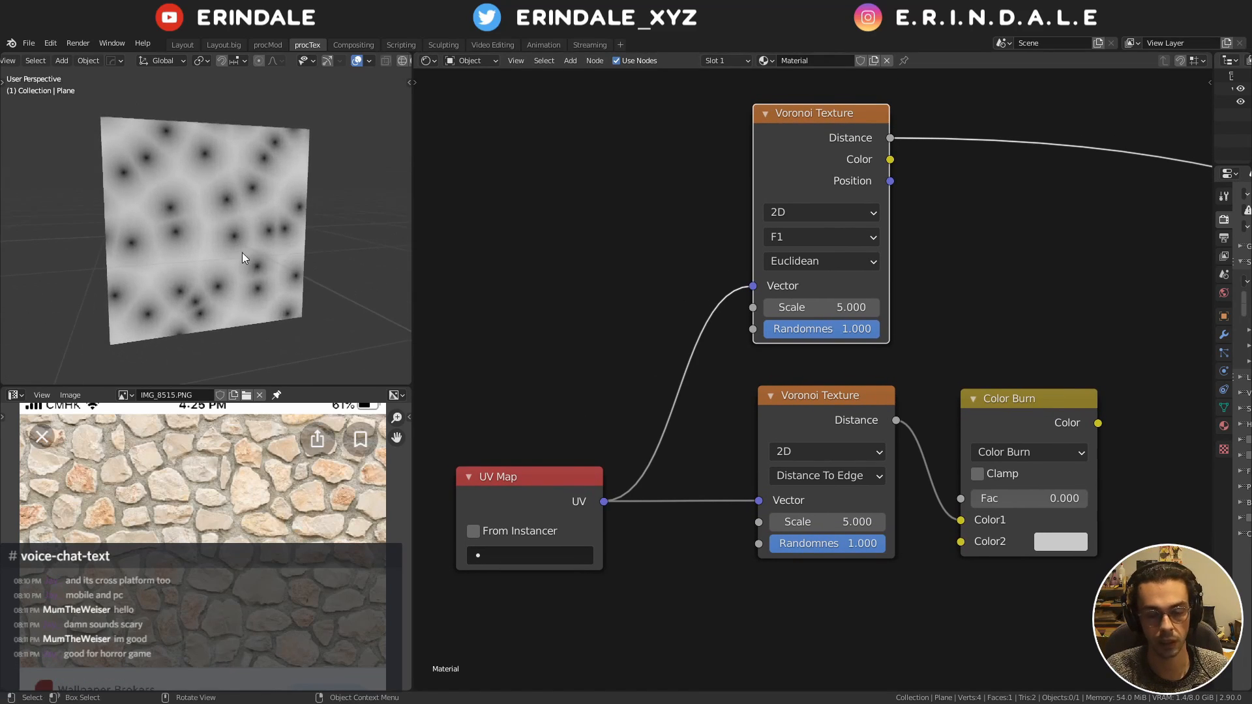
Preview the F1 Voronoi Texture's Color output on the plane
drag(604, 502, 685, 284)
middle_drag(685, 285, 574, 375)
middle_drag(754, 243, 705, 190)
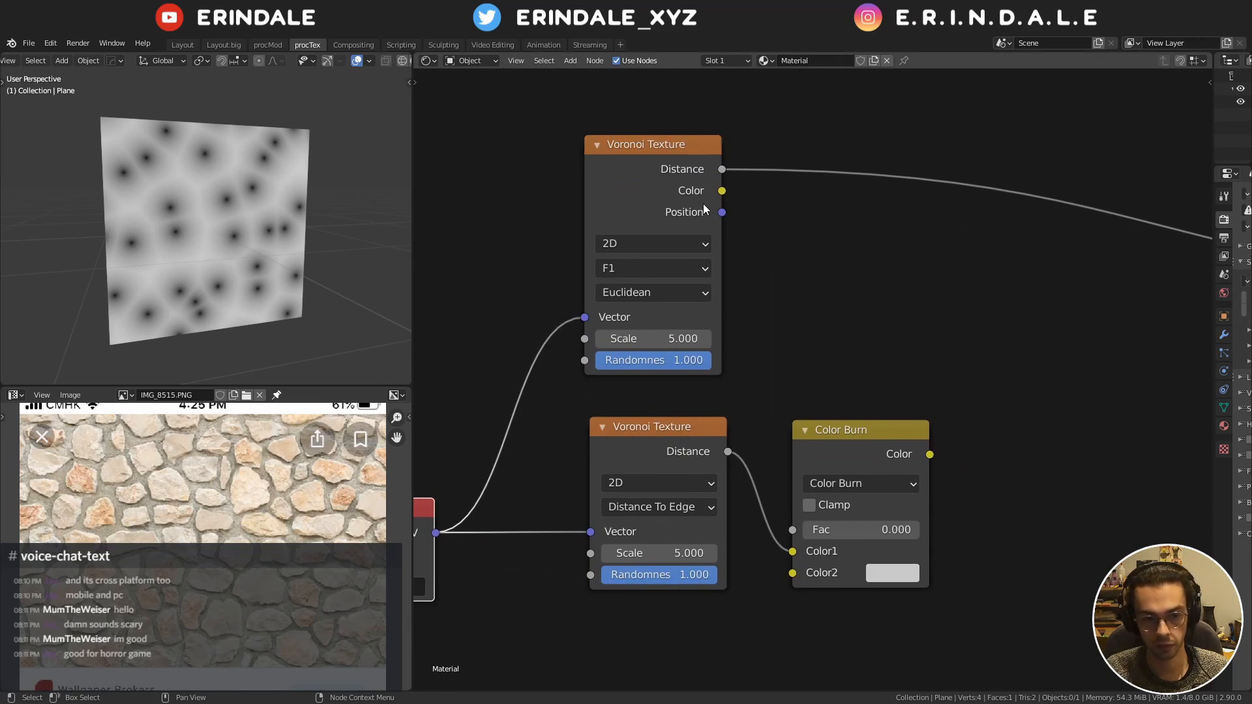
ctrl+shift+click(667, 159)
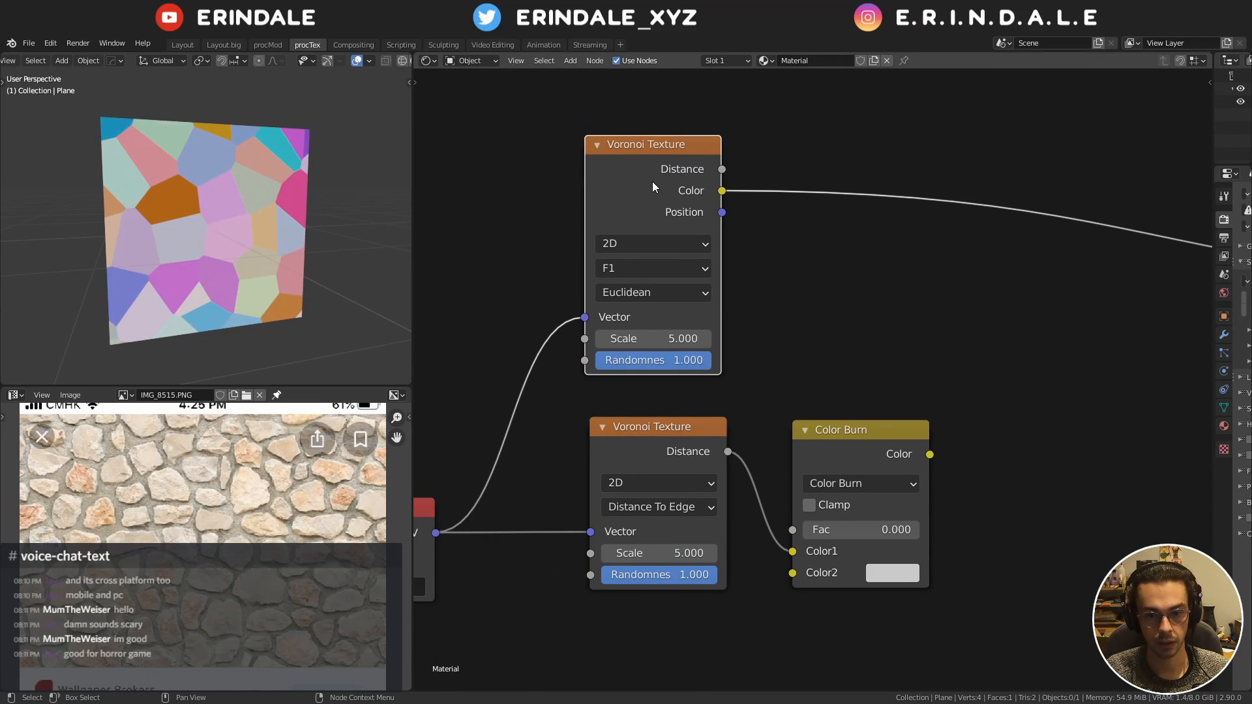
Delete the F1 Voronoi Texture copy and move the Color Burn node slightly further from the remaining Voronoi Texture
key(x)
scroll(682, 307, down, 1)
middle_drag(685, 313, 646, 257)
mouse_move(797, 386)
mouse_down()
mouse_move(858, 363)
mouse_move(861, 384)
mouse_up()
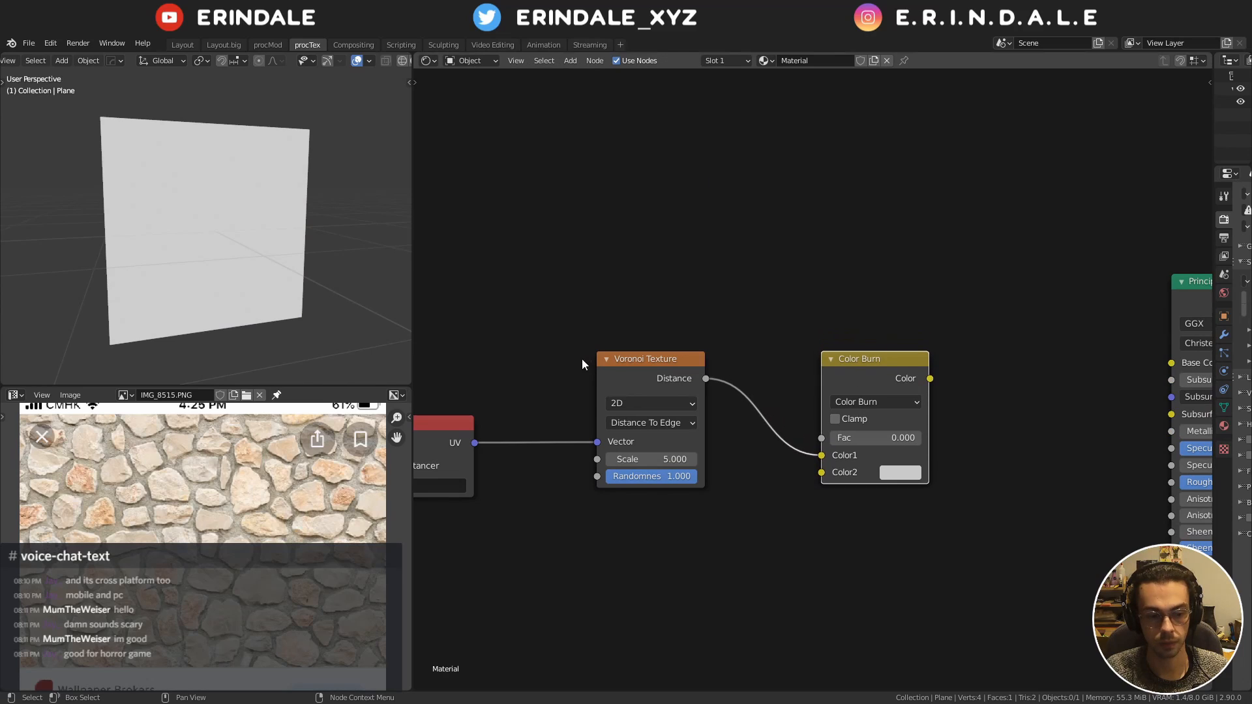
Preview the Distance output of the Distance To Edge Voronoi Texture on the plane
middle_drag(579, 358, 558, 337)
ctrl+shift+click(646, 357)
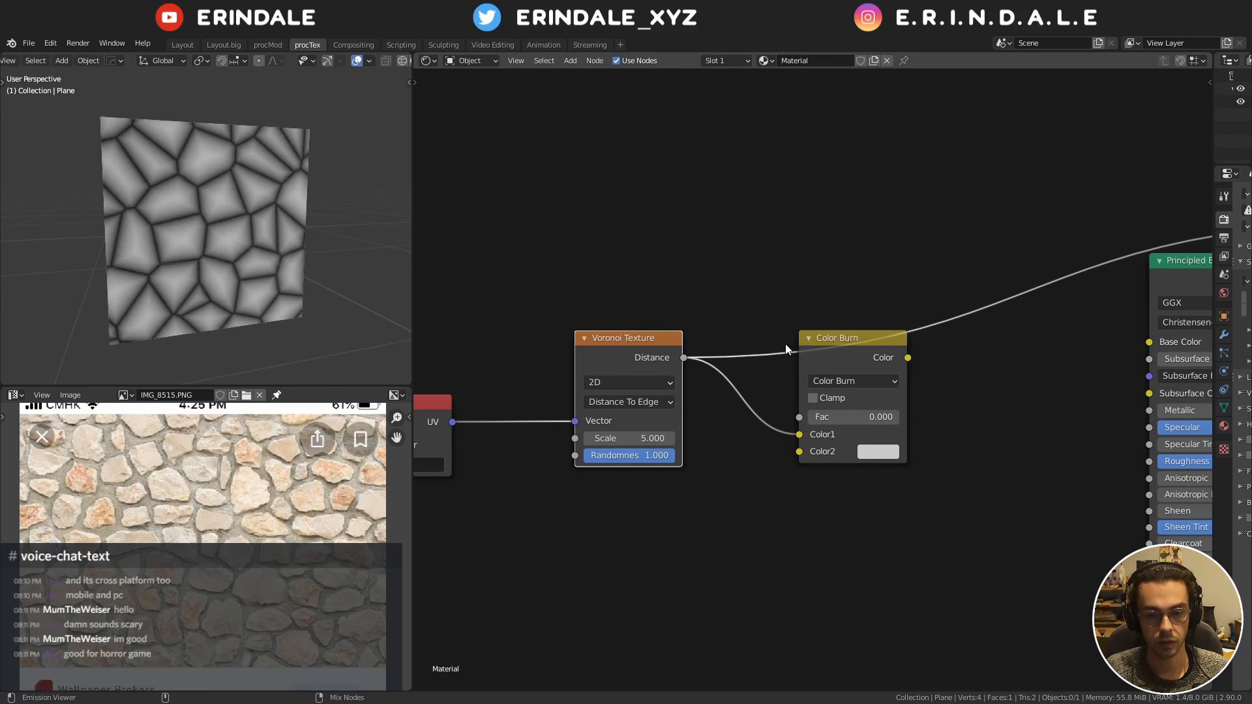
mouse_move(279, 221)
middle_down()
mouse_move(267, 221)
mouse_move(282, 241)
middle_up()
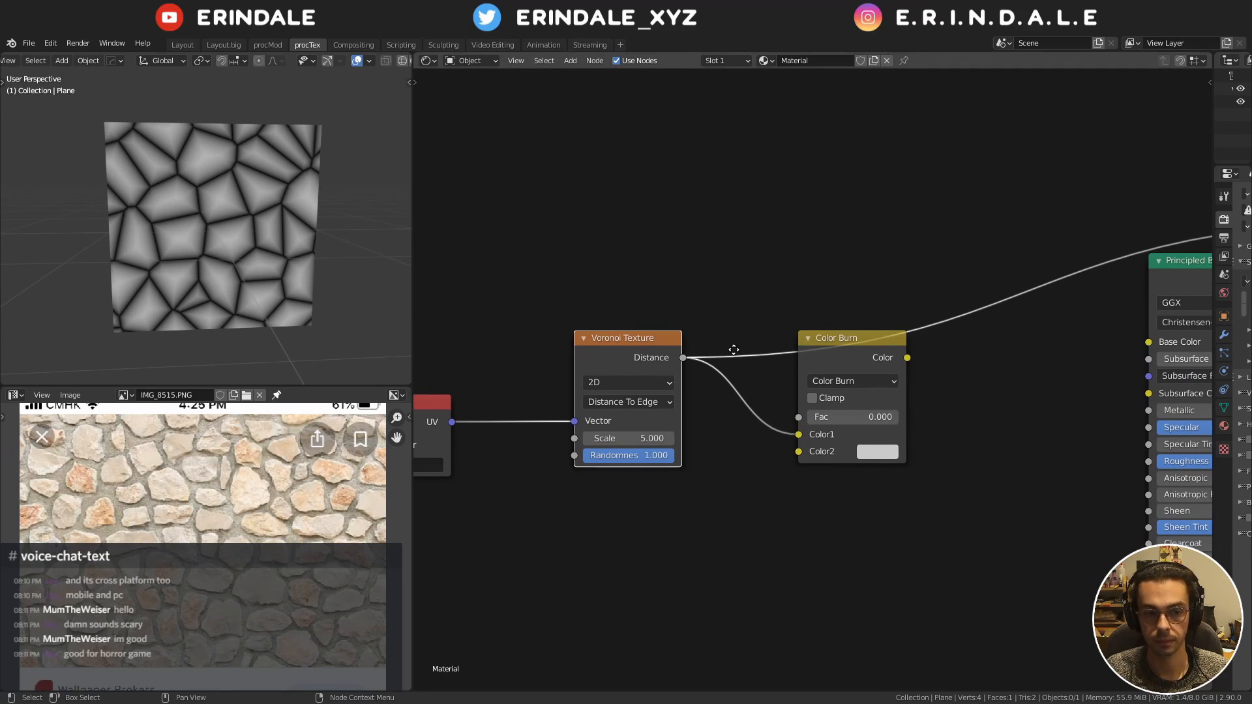
middle_drag(733, 350, 725, 348)
middle_drag(174, 278, 185, 276)
middle_drag(556, 349, 782, 323)
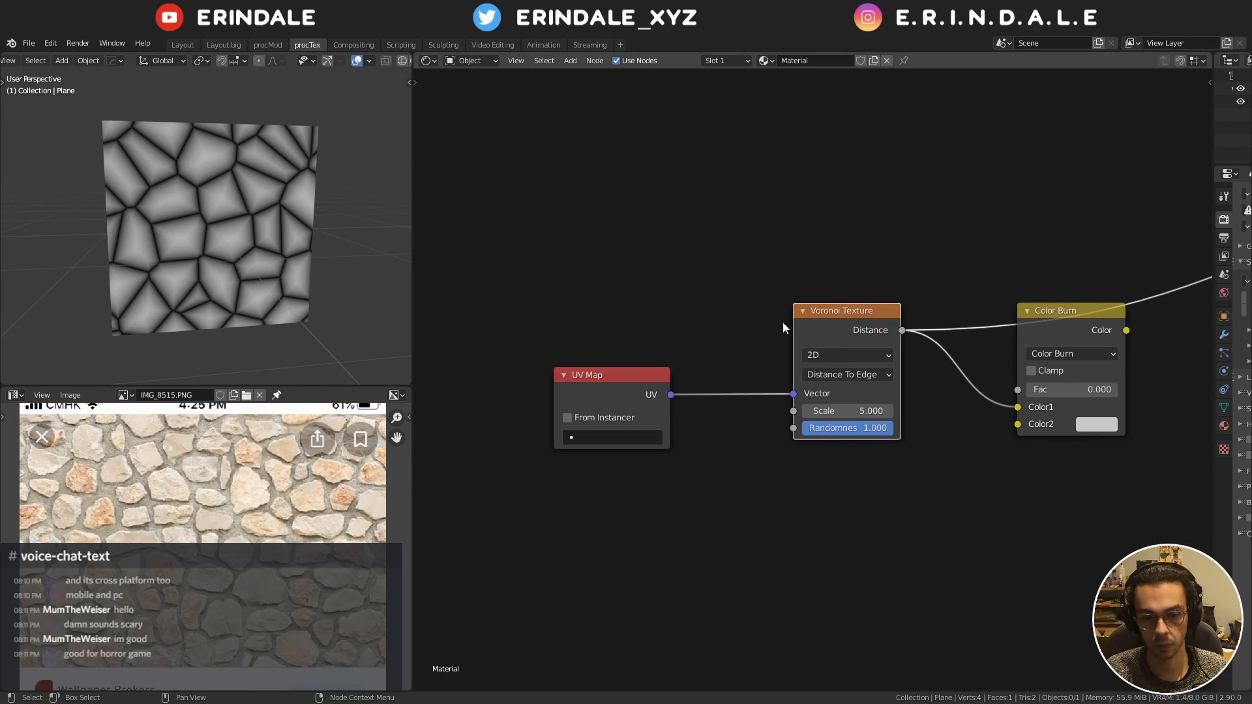
Duplicate the Color Burn node onto the link between the UV Map and Voronoi Texture and set the copy to Linear Light
drag(588, 373, 473, 325)
middle_drag(590, 280, 685, 289)
key(shift+d)
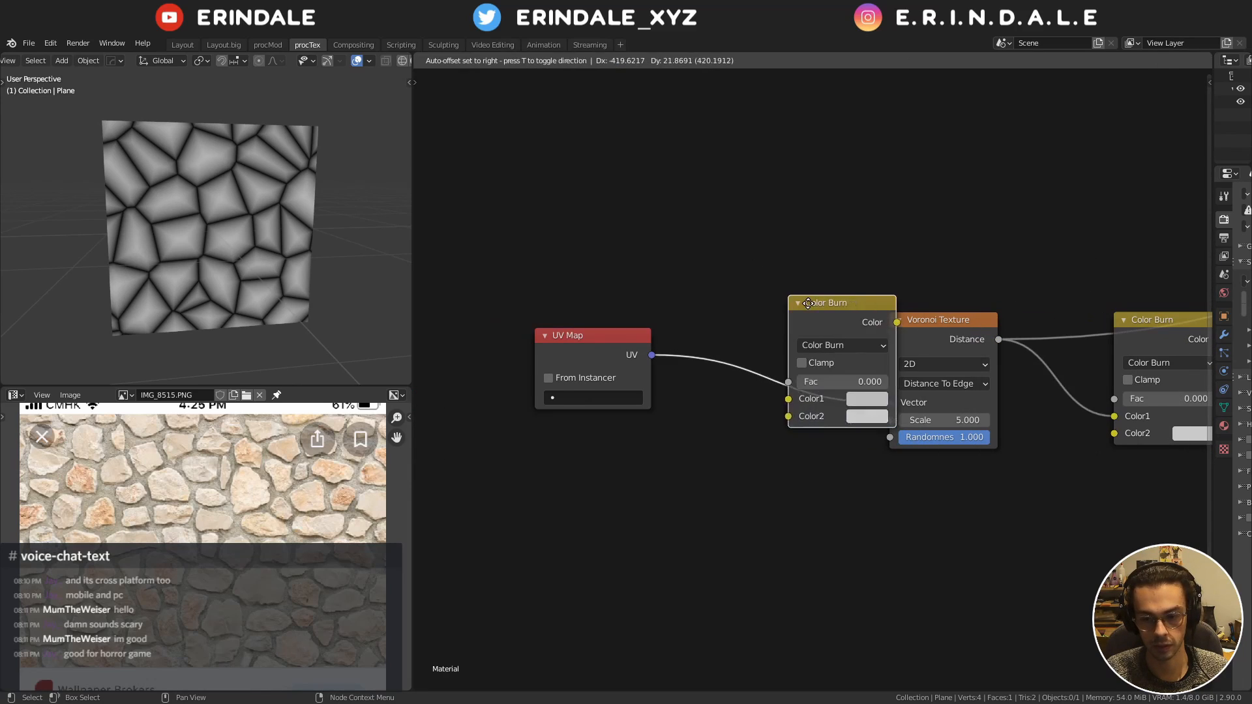
click(772, 307)
click(802, 346)
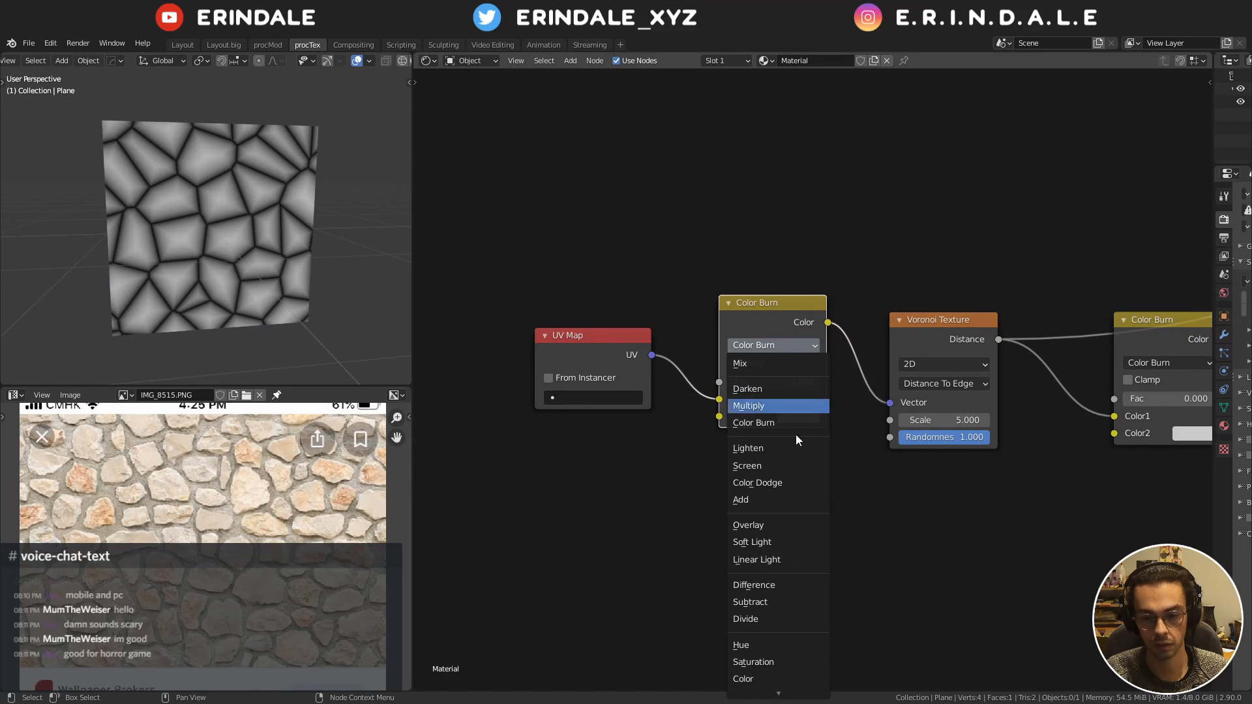
click(793, 562)
Add a Noise Texture, feed its Vector from the UV Map and connect its Color to the Linear Light's Color2
drag(606, 342, 467, 353)
middle_drag(601, 246, 671, 272)
key(q)
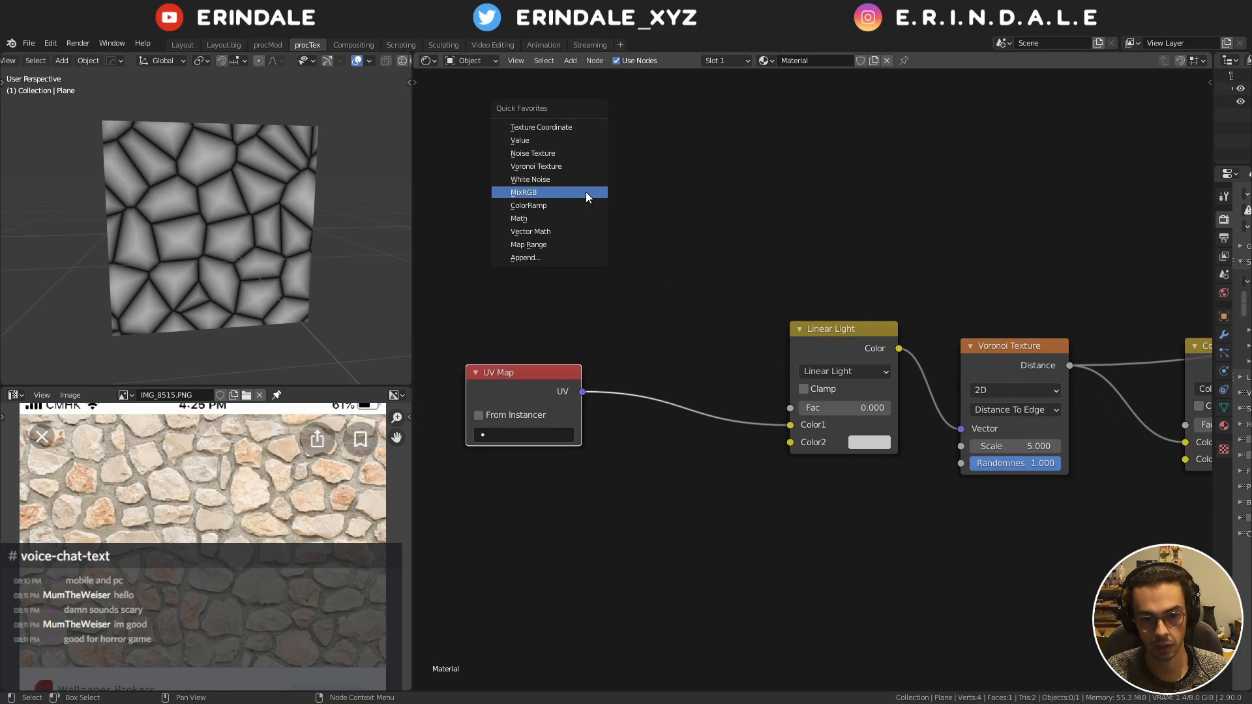
click(583, 154)
click(623, 479)
drag(582, 391, 616, 473)
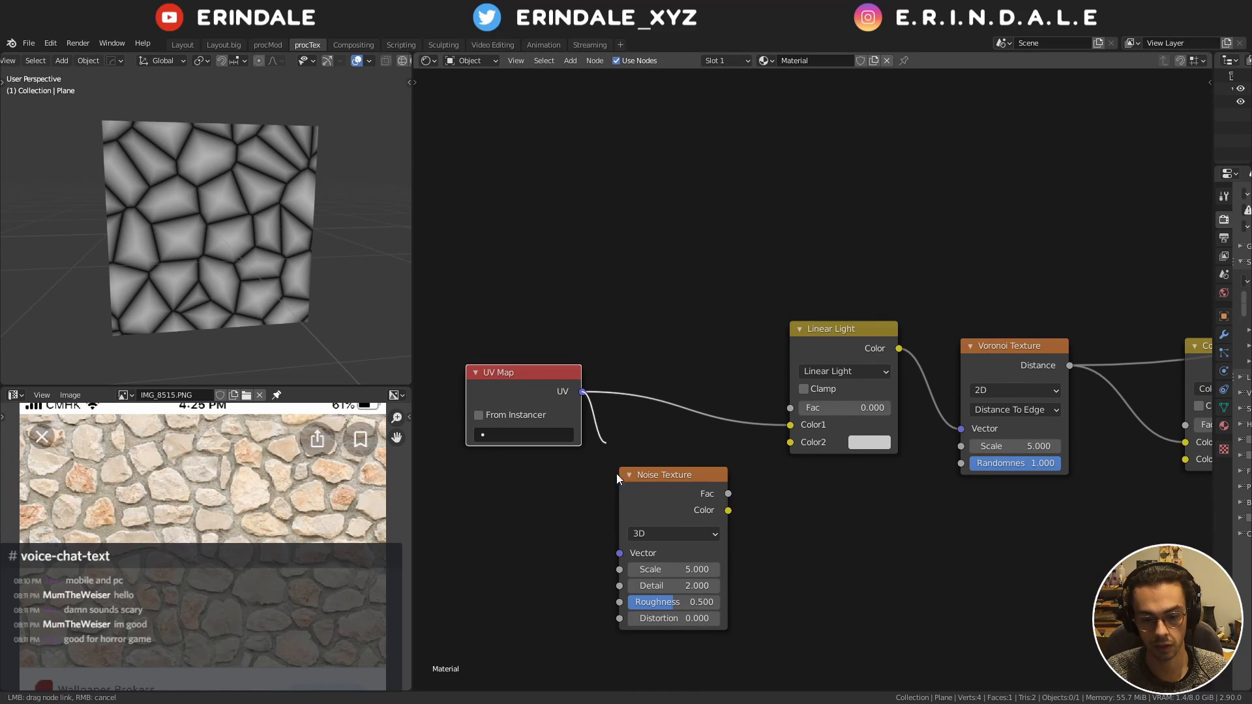
drag(624, 557, 623, 555)
drag(729, 510, 791, 442)
Preview the Color Burn output on the plane and set the Linear Light node's Fac to 0.070
middle_drag(1197, 353, 1049, 381)
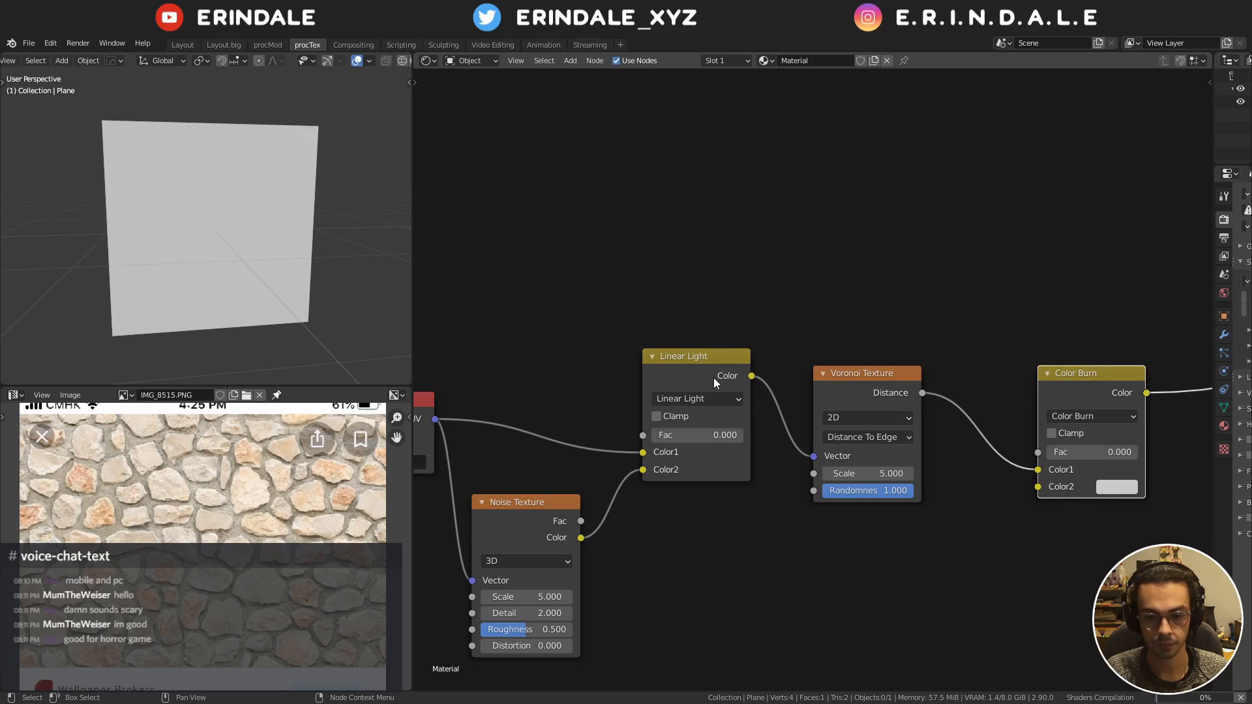
drag(711, 436, 716, 435)
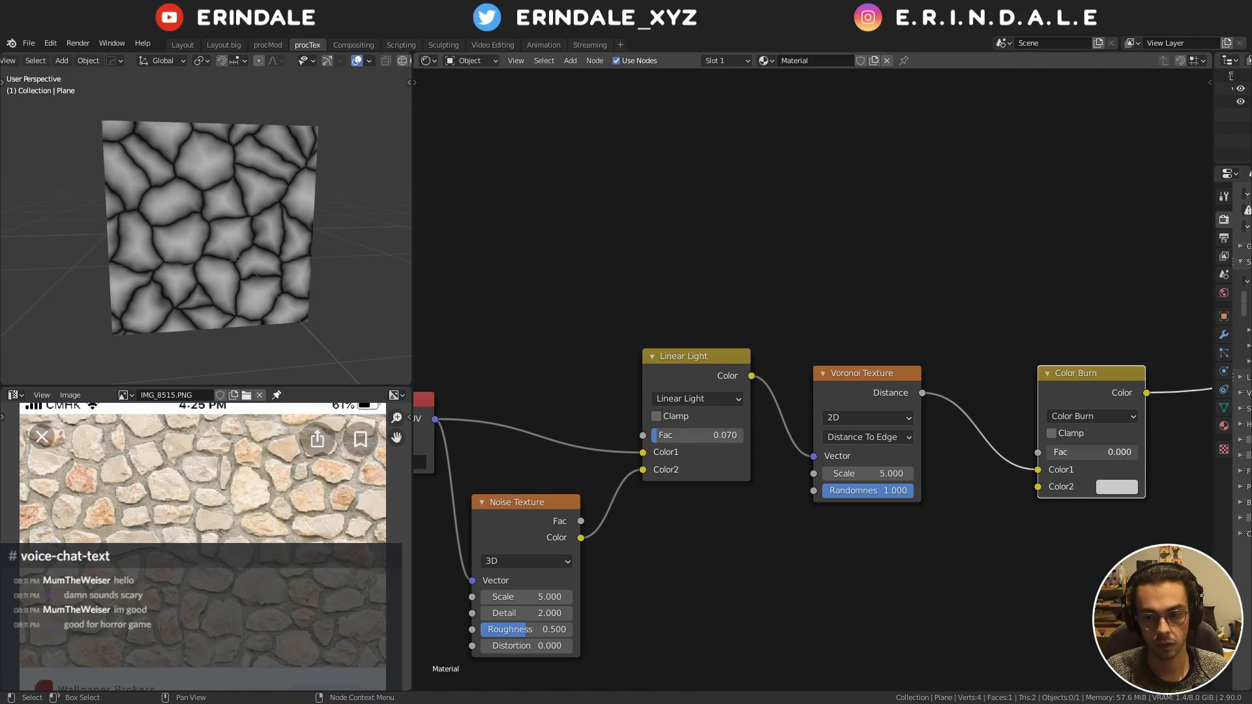
Try a Fac of 0.158 on the Color Burn node and reset it to 0.000
drag(1082, 452, 1105, 452)
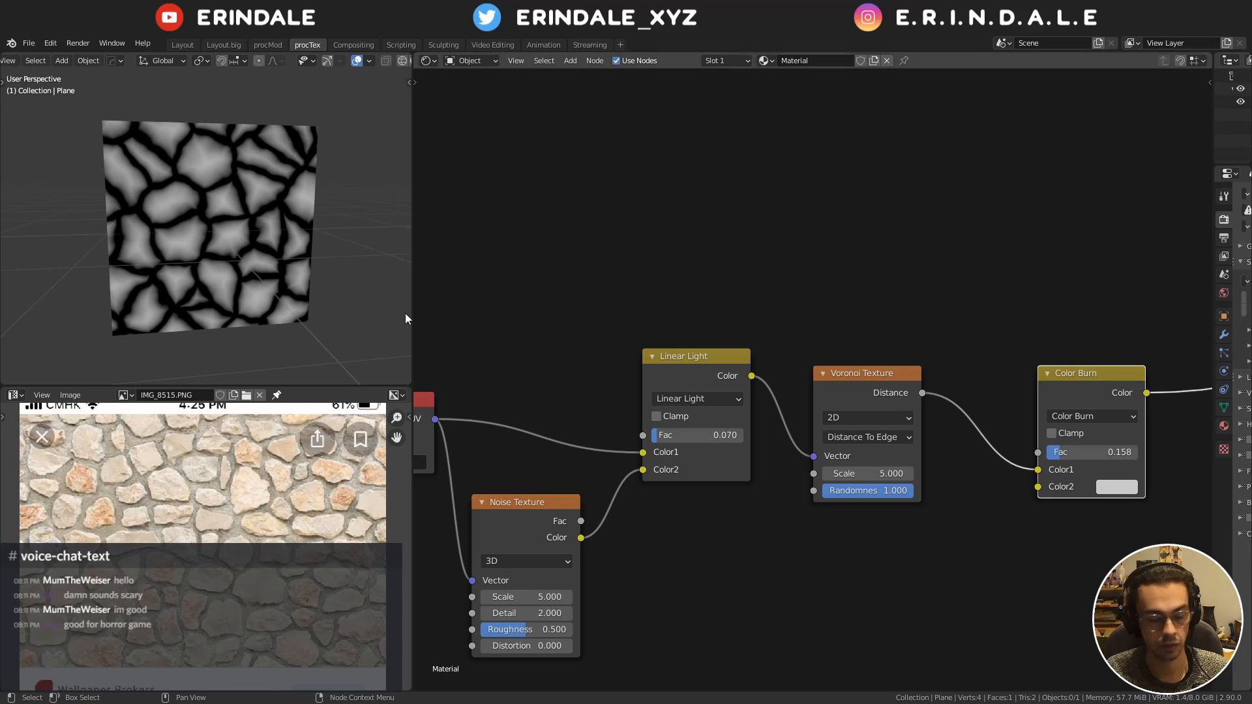
middle_drag(639, 278, 746, 270)
scroll(720, 204, down, 3)
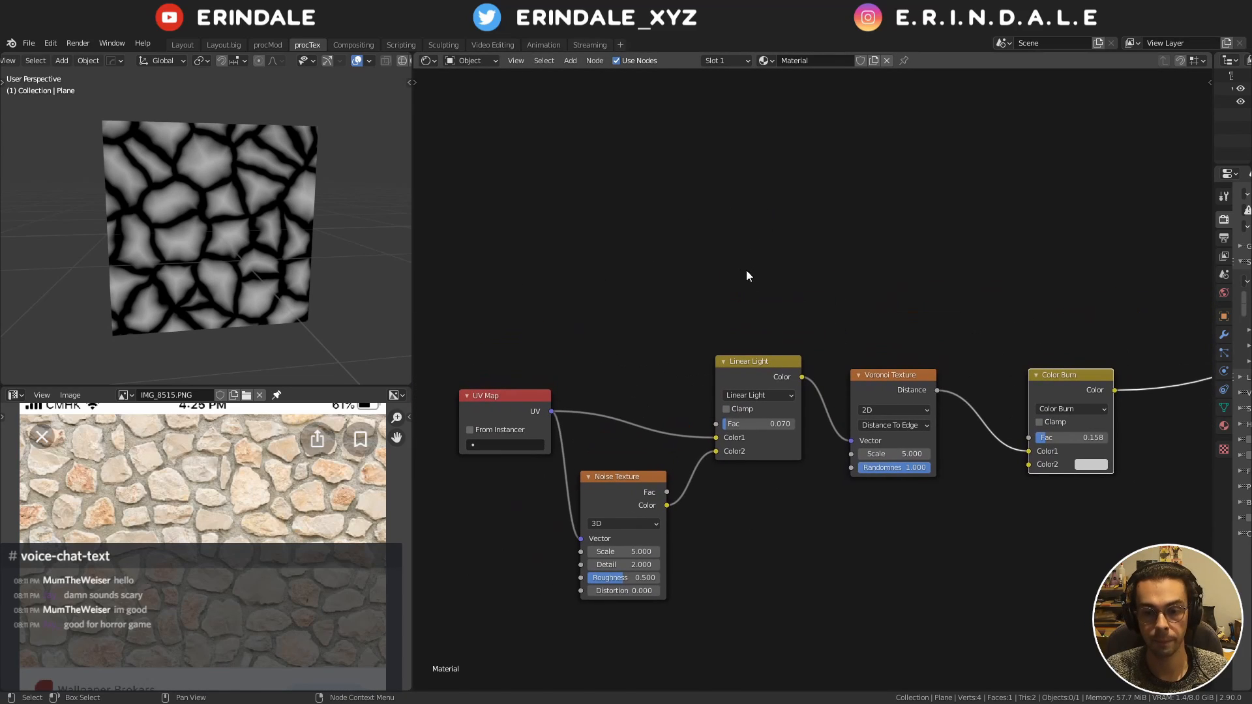
scroll(158, 135, up, 2)
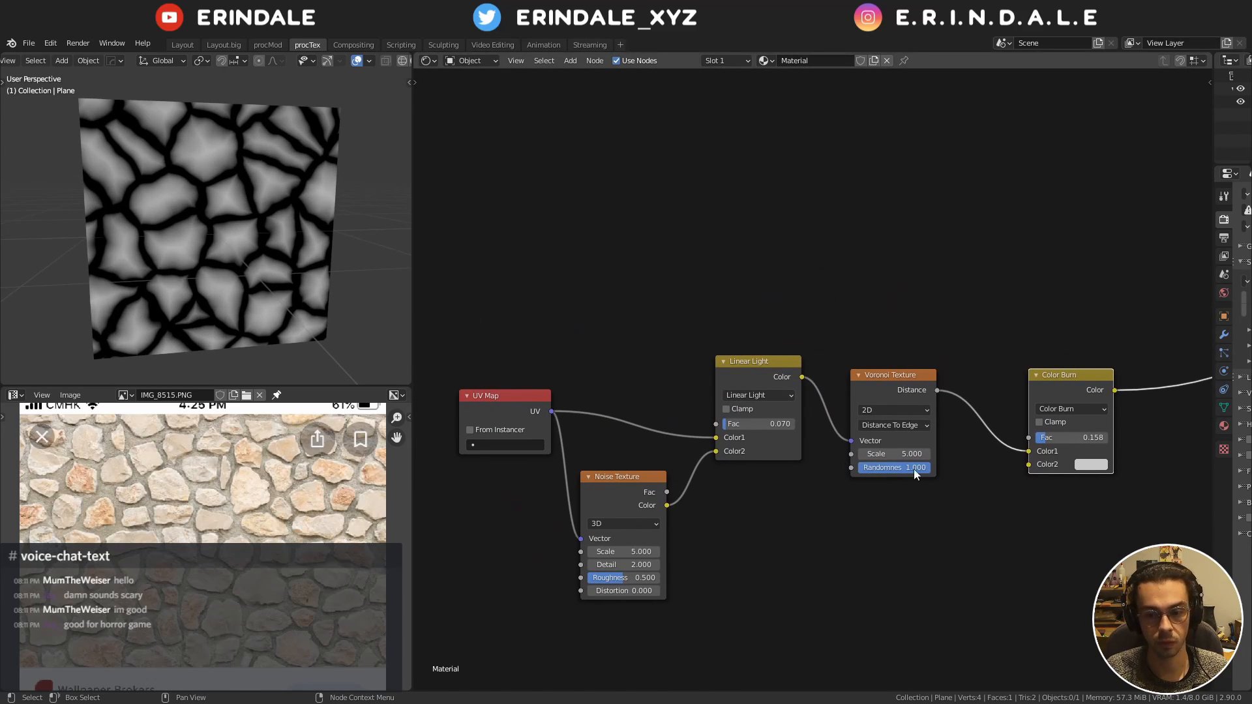
drag(1086, 438, 1043, 437)
Compare the cell junctions on the plane with the stone corners in IMG_8515.PNG, using temporary annotations on the photo
scroll(221, 249, up, 4)
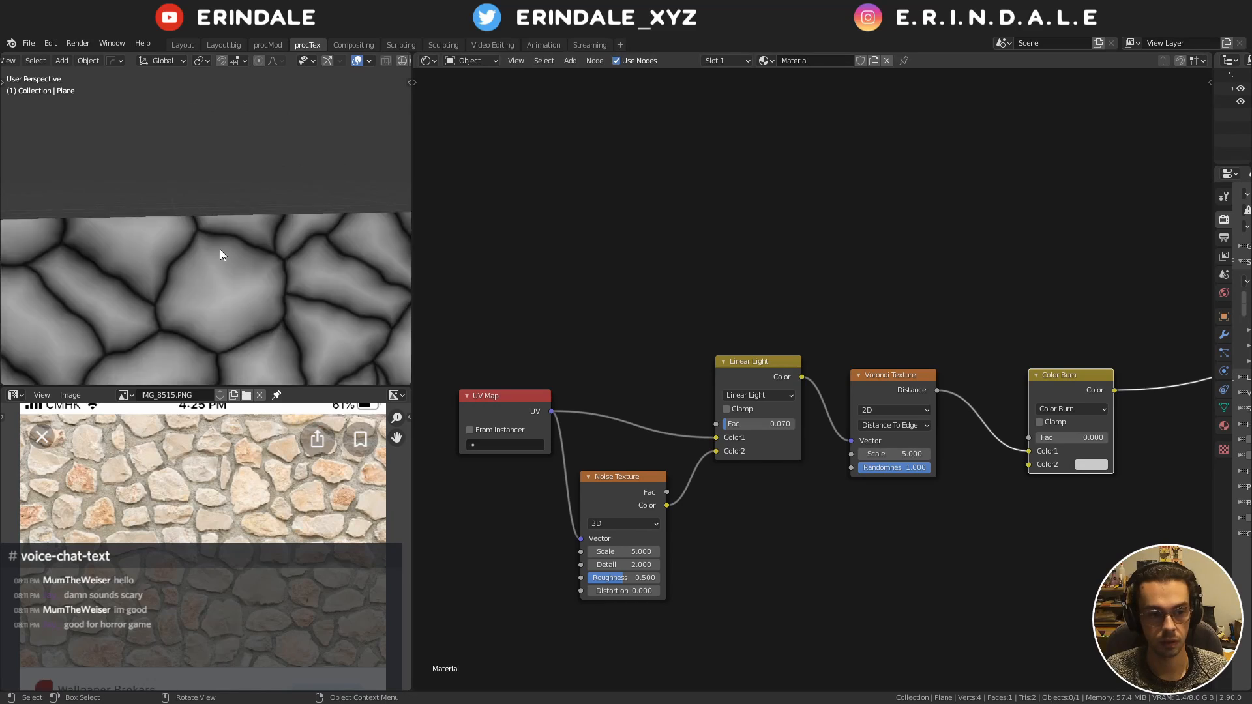
scroll(220, 250, up, 3)
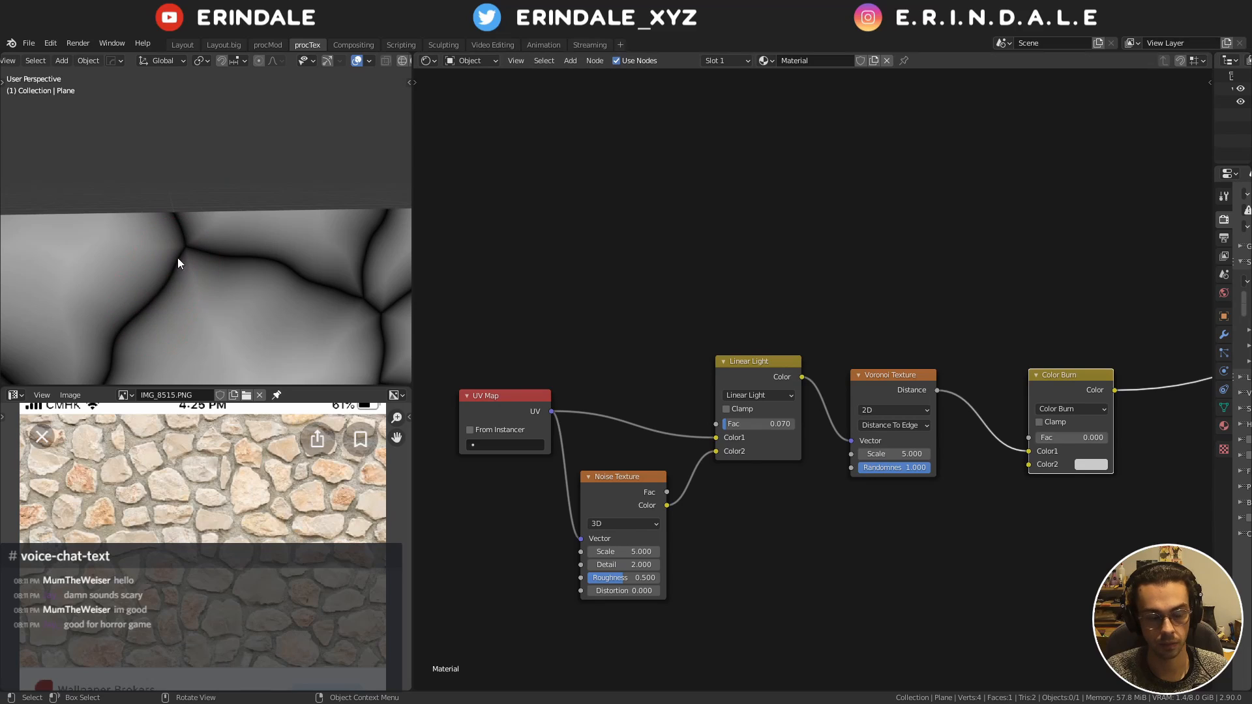
scroll(212, 574, up, 5)
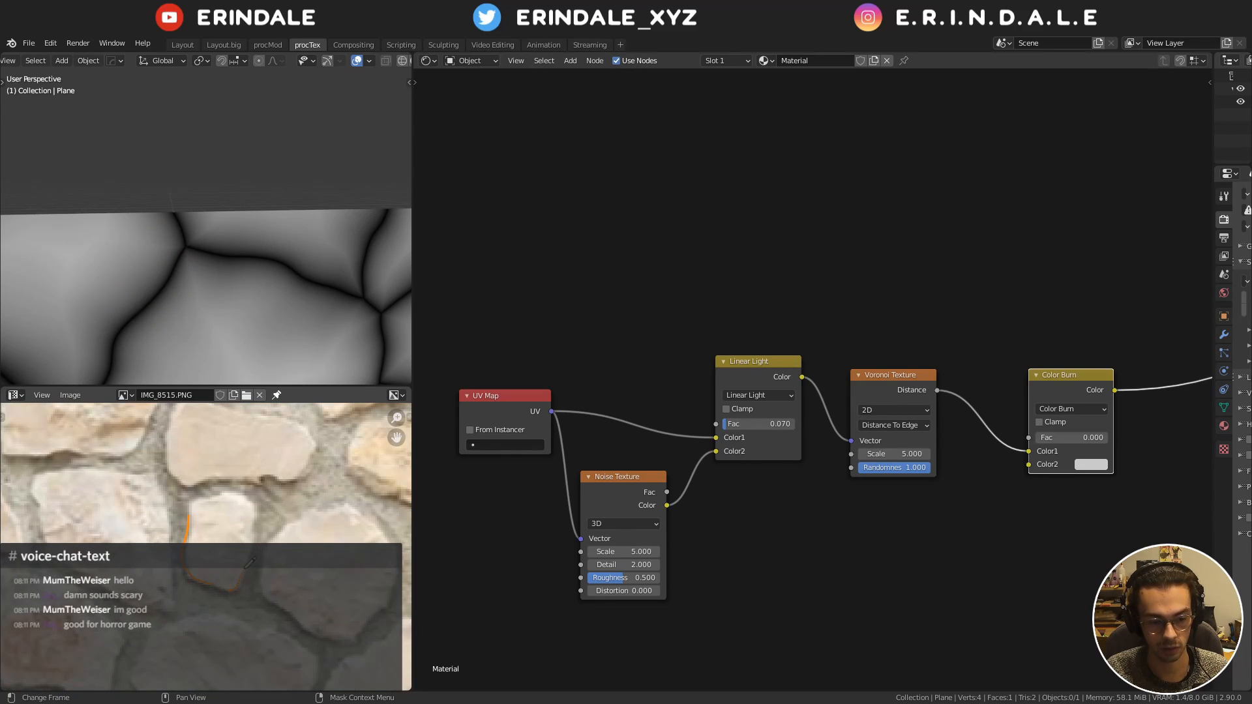
middle_drag(325, 442, 243, 491)
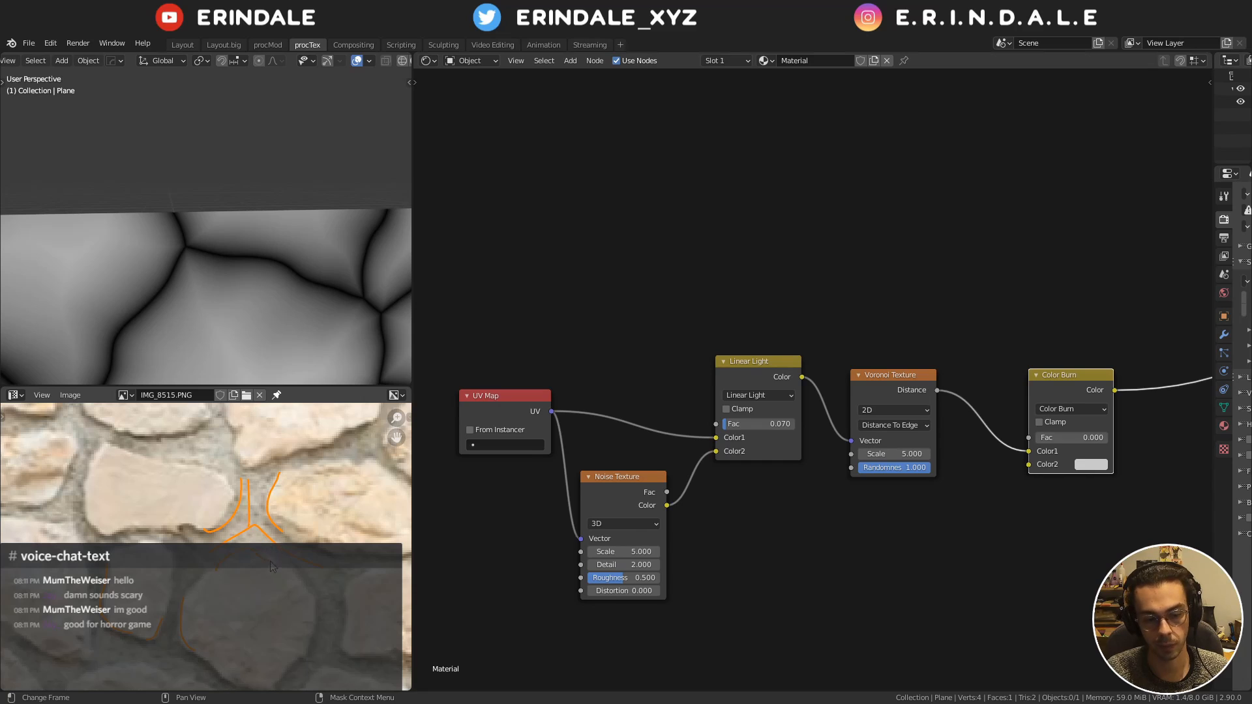
right_drag(269, 471, 285, 529)
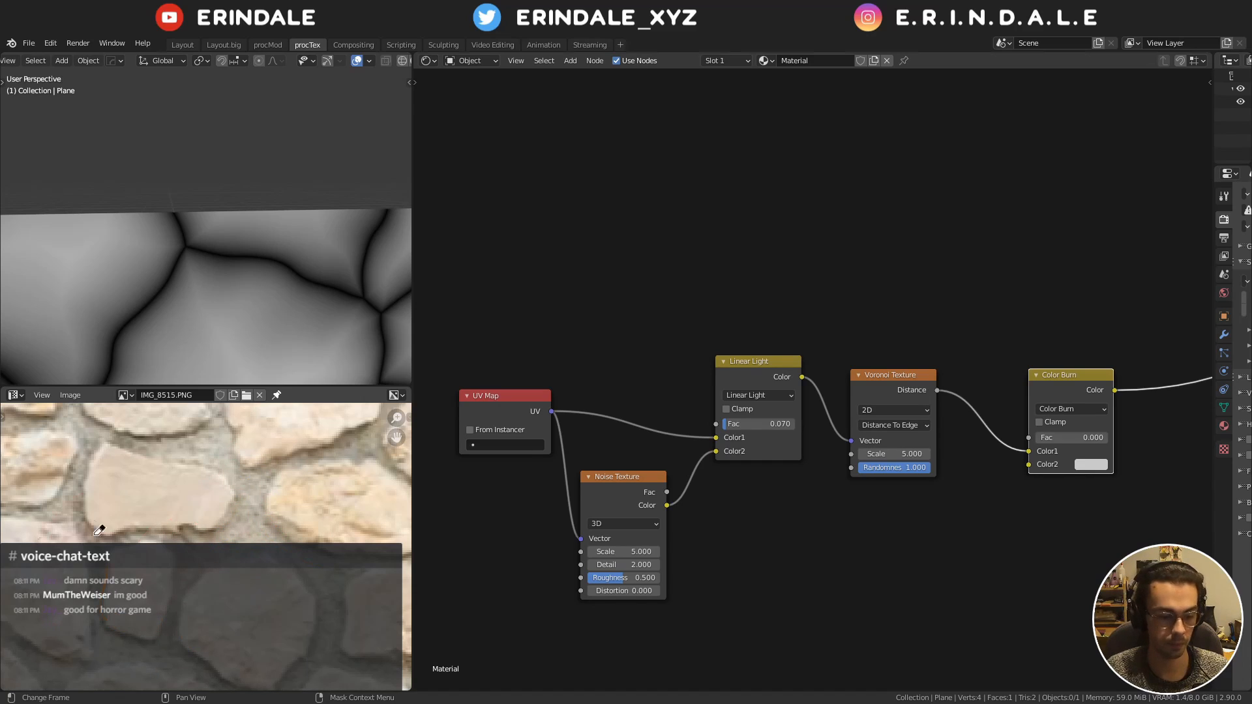
scroll(845, 271, down, 5)
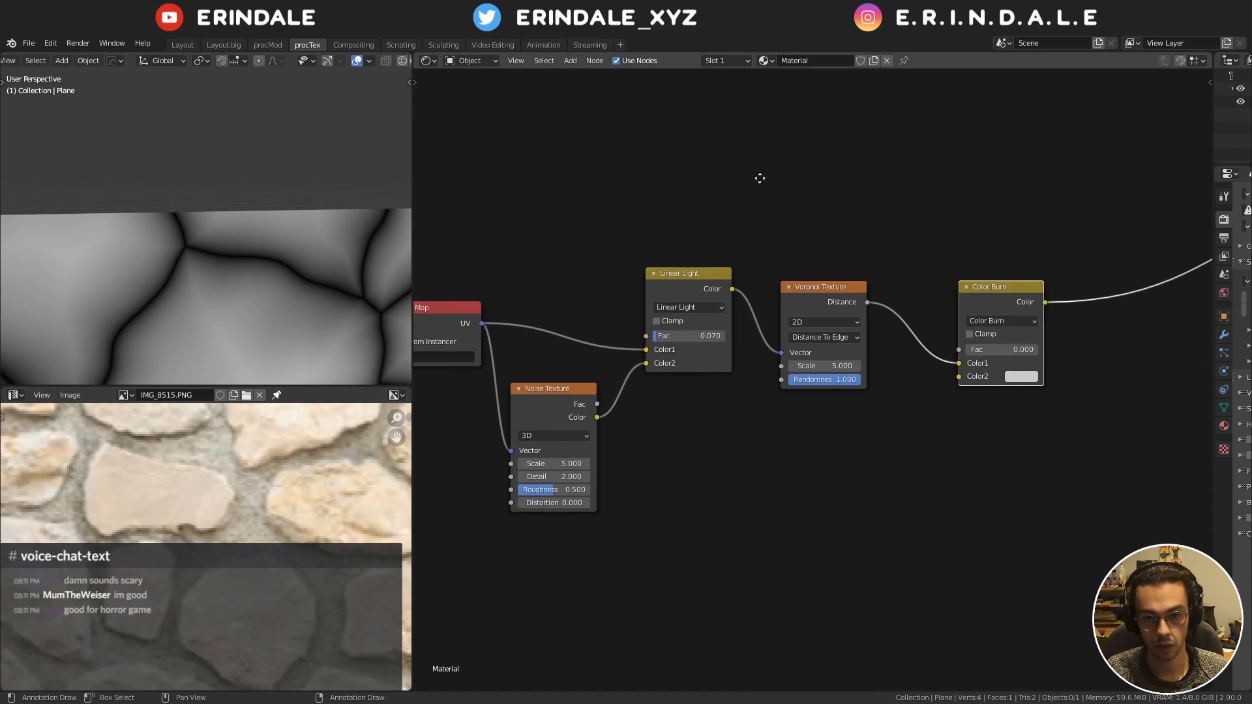
scroll(910, 179, up, 2)
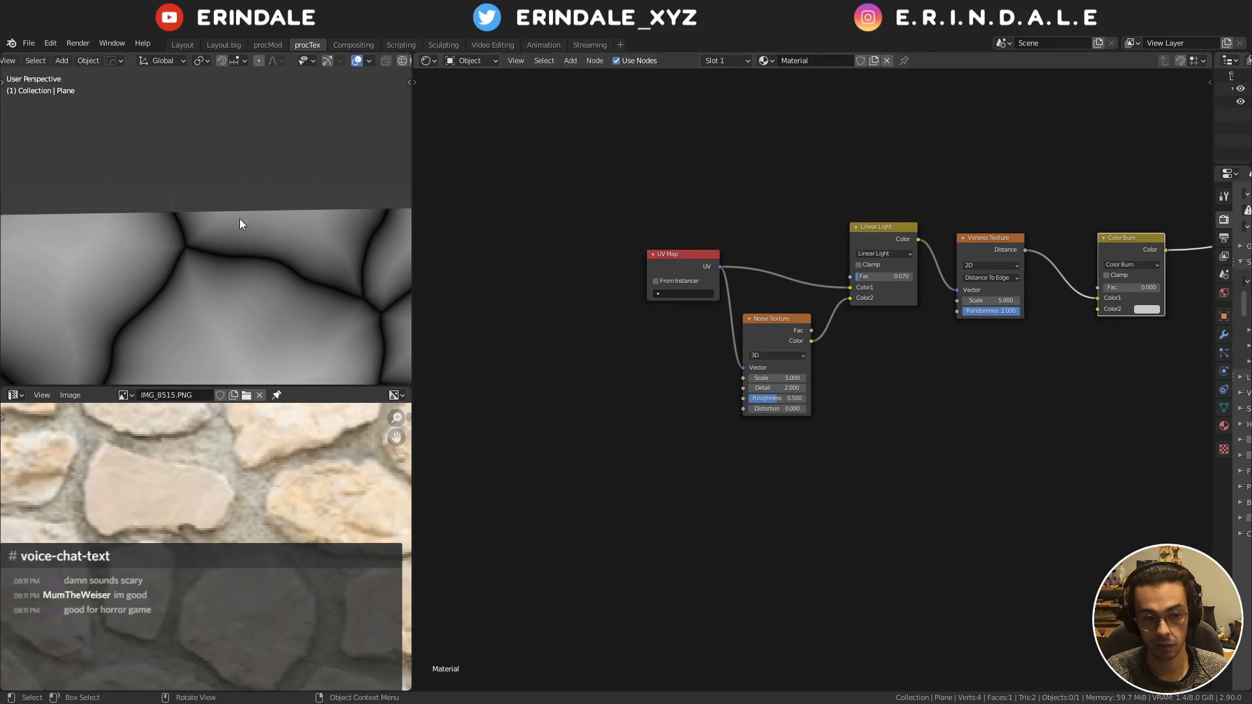
scroll(240, 218, down, 8)
middle_drag(237, 190, 261, 233)
scroll(719, 291, up, 1)
Duplicate the Voronoi Texture below the original, set the copy to F1 and preview its Distance on the plane
middle_drag(893, 261, 671, 300)
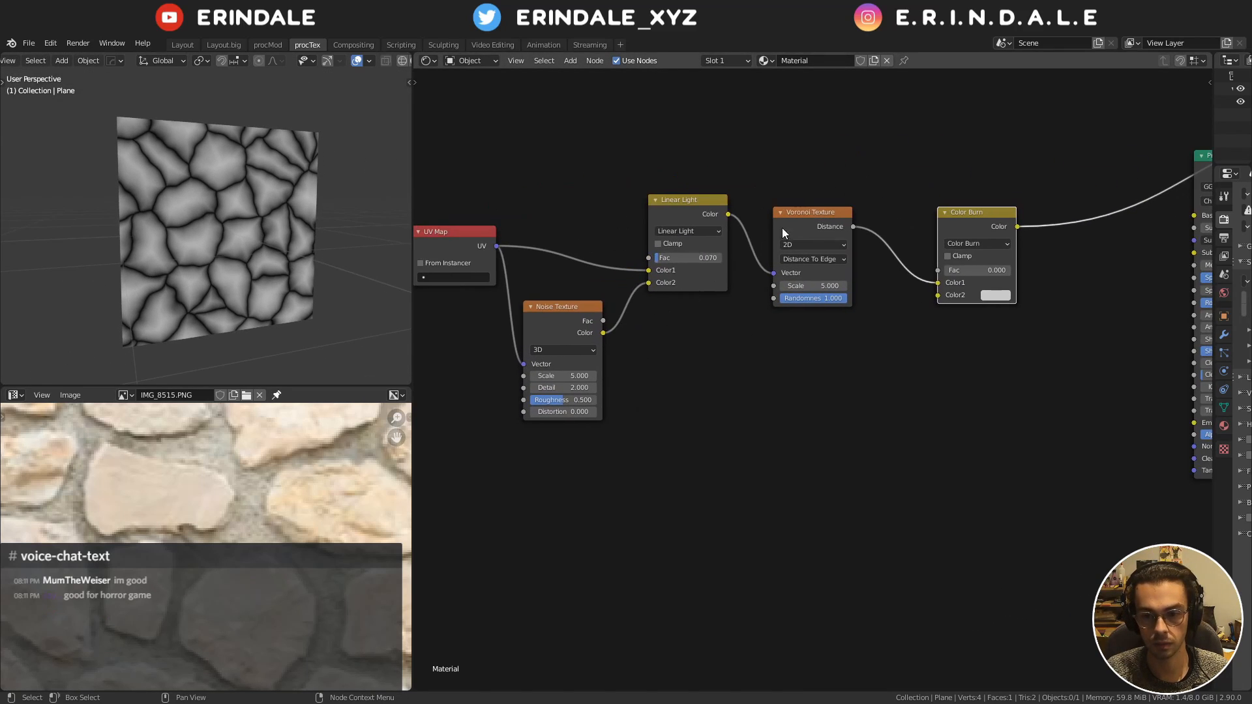
click(815, 221)
key(shift+d)
click(790, 420)
key(KP_Decimal)
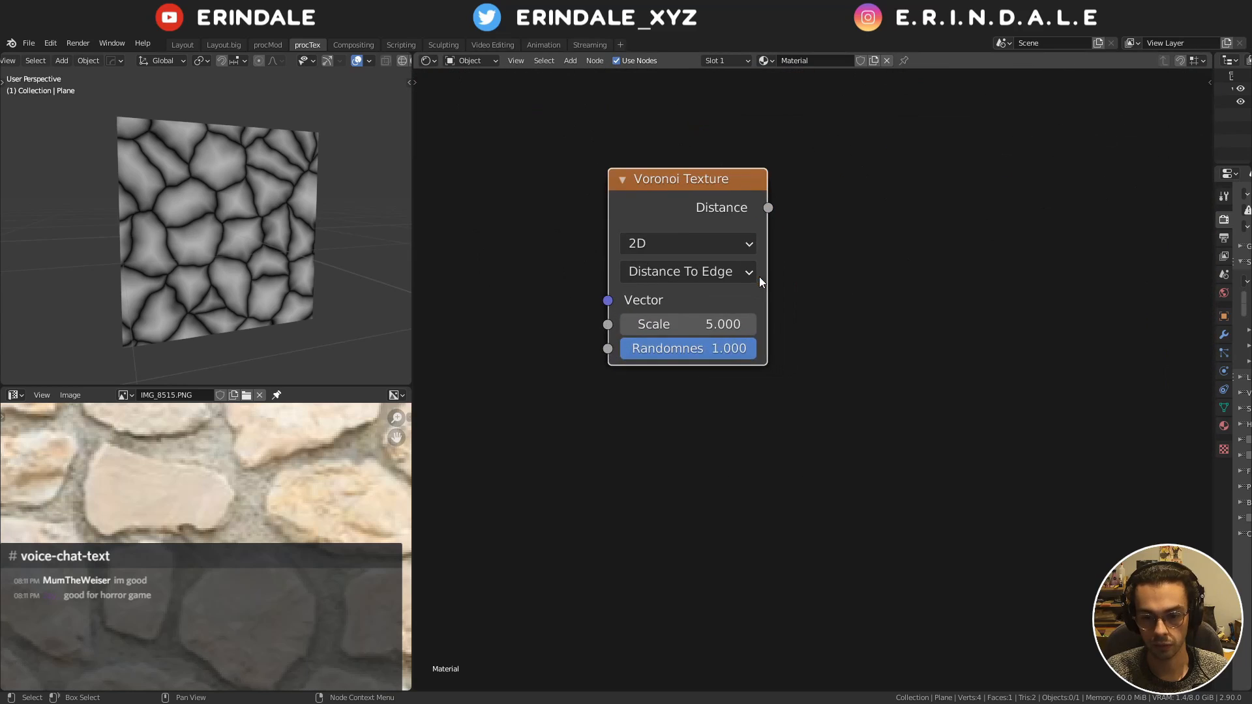
click(747, 291)
click(736, 325)
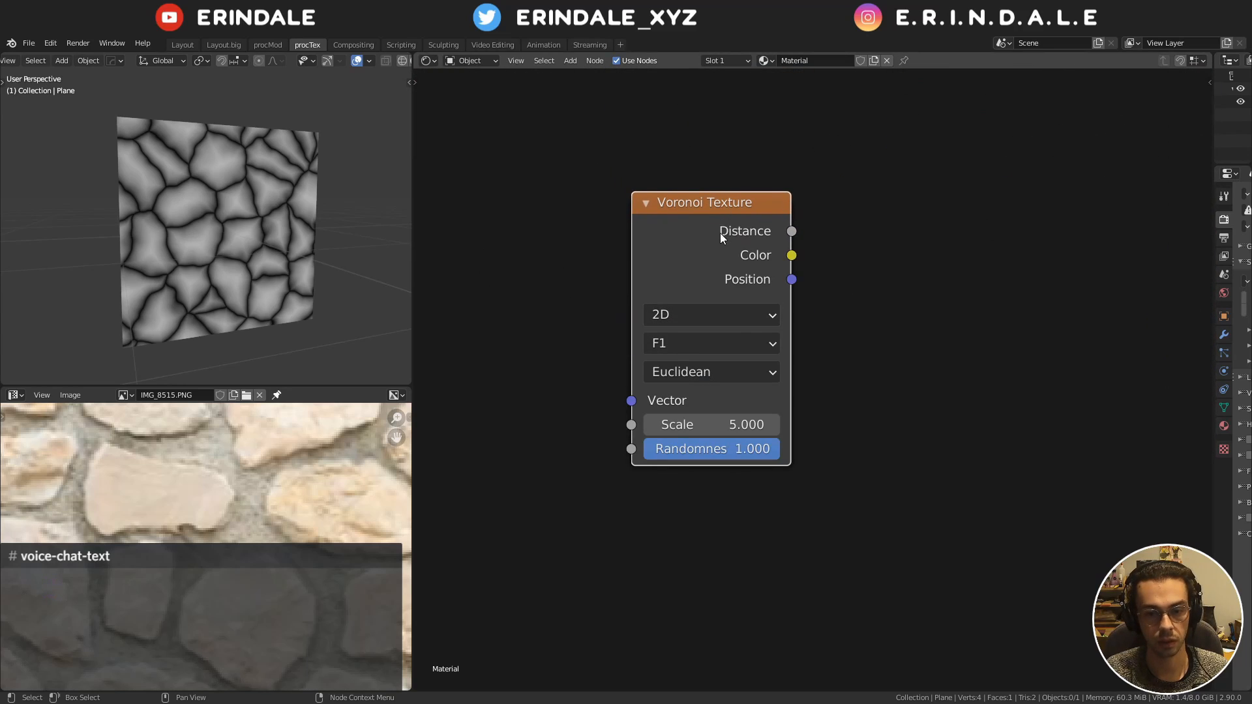
middle_drag(733, 239, 720, 211)
ctrl+shift+click(717, 210)
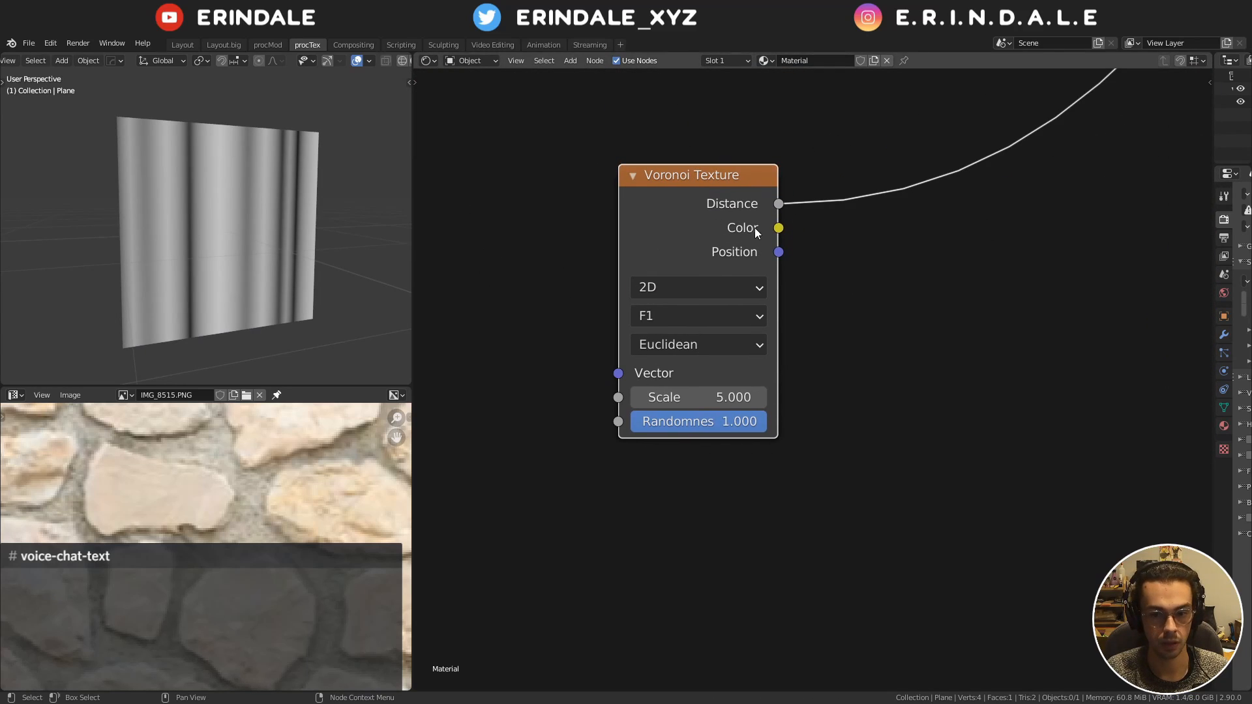
Connect the UV Map's UV output to the F1 Voronoi Texture's Vector input and add a reroute point on that link
scroll(695, 267, down, 5)
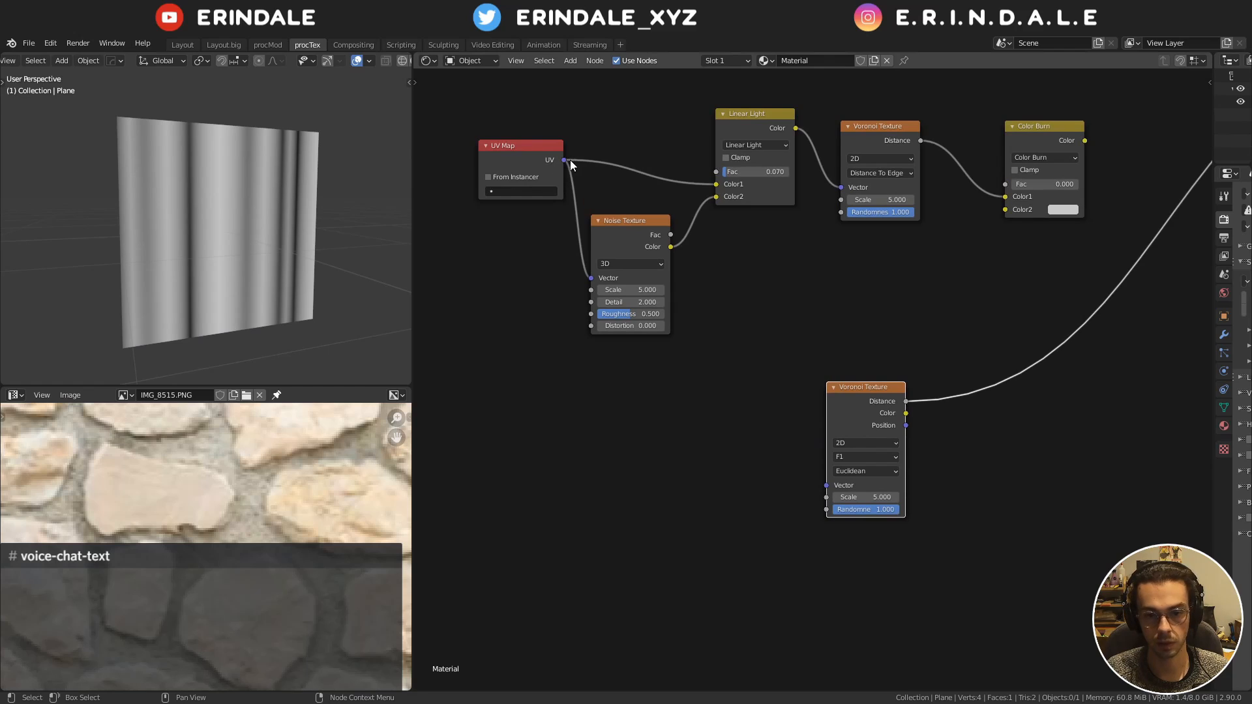
drag(565, 159, 826, 485)
key(KP_Decimal)
middle_drag(676, 267, 729, 142)
shift+right_drag(530, 197, 499, 281)
drag(697, 195, 698, 93)
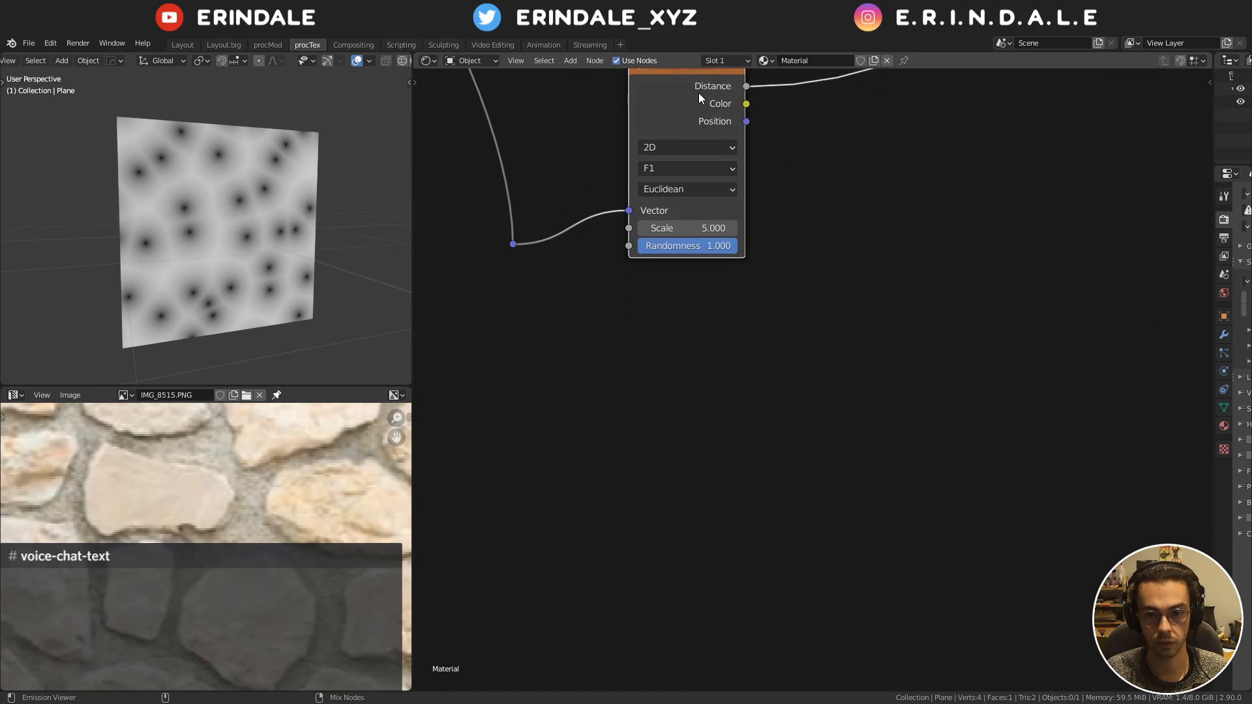
Duplicate the F1 Voronoi Texture below itself with its Vector link, set the copy to Smooth F1 and preview its Distance on the plane
key(shift+d)
click(697, 307)
click(694, 379)
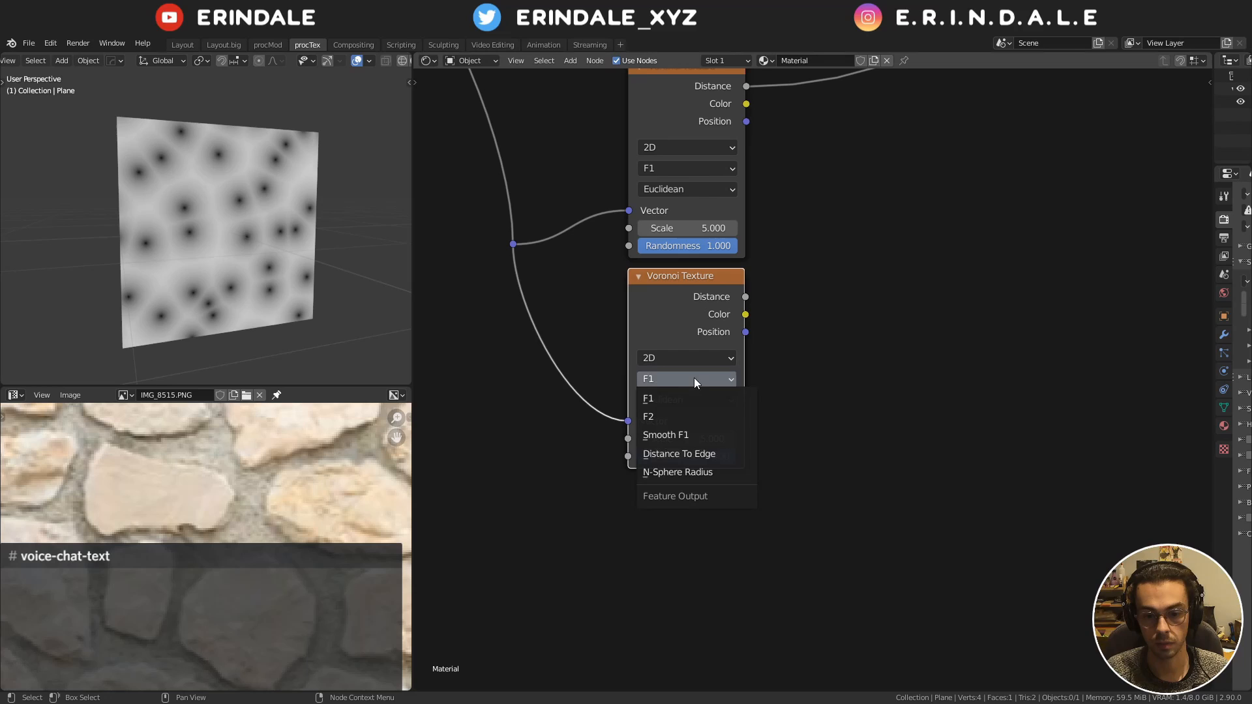
click(694, 436)
ctrl+shift+click(706, 301)
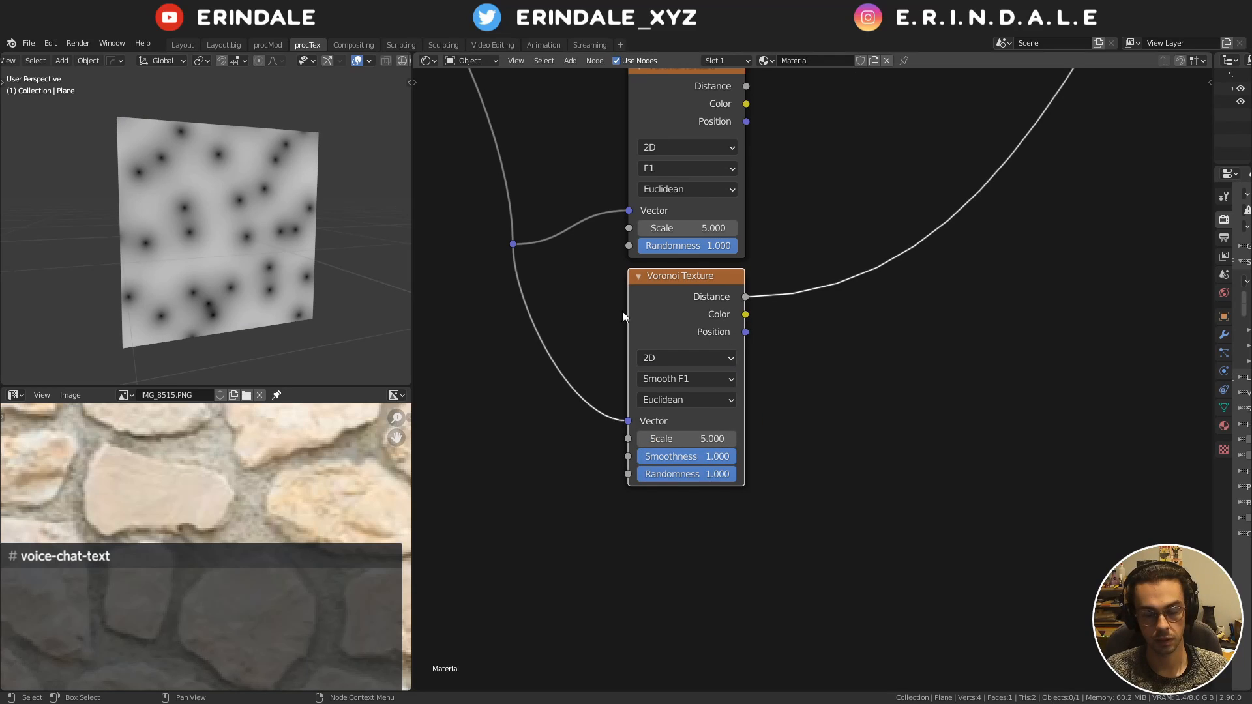
Compare the Distance previews of the F1 and Smooth F1 Voronoi Textures on the plane, marking a cell boundary with an annotation
middle_drag(694, 147, 668, 257)
ctrl+shift+click(678, 191)
ctrl+shift+click(649, 410)
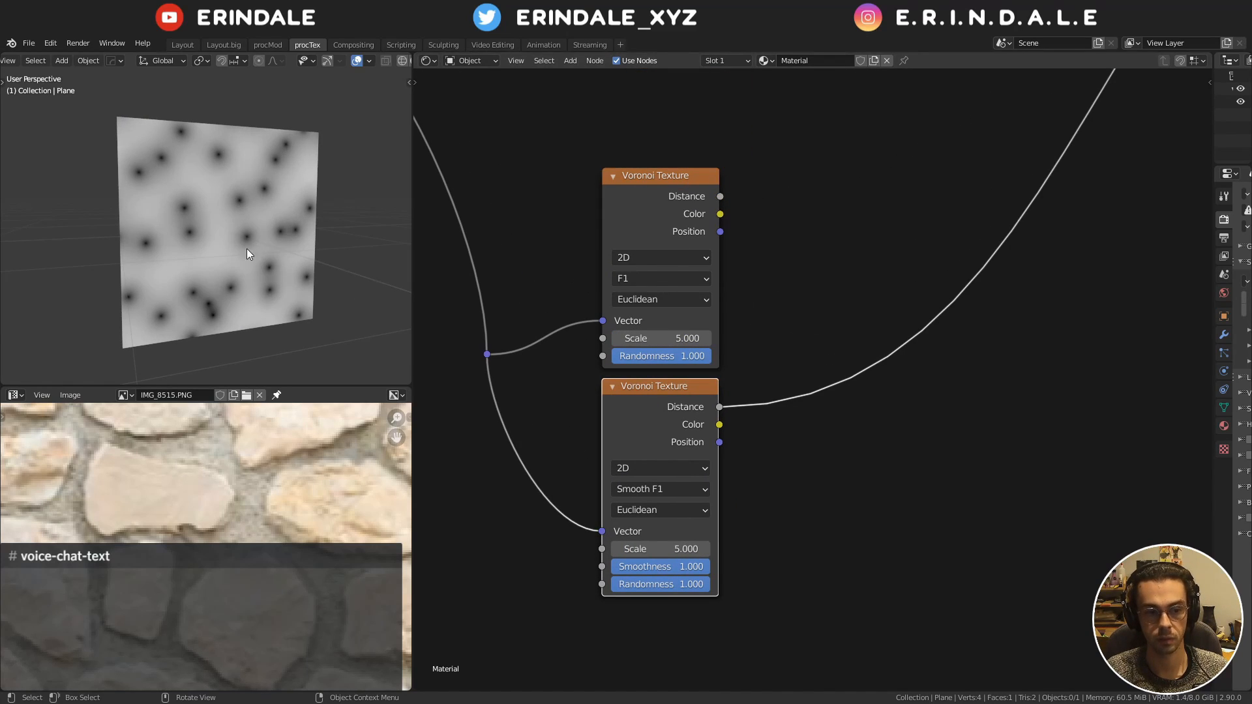
ctrl+shift+click(680, 193)
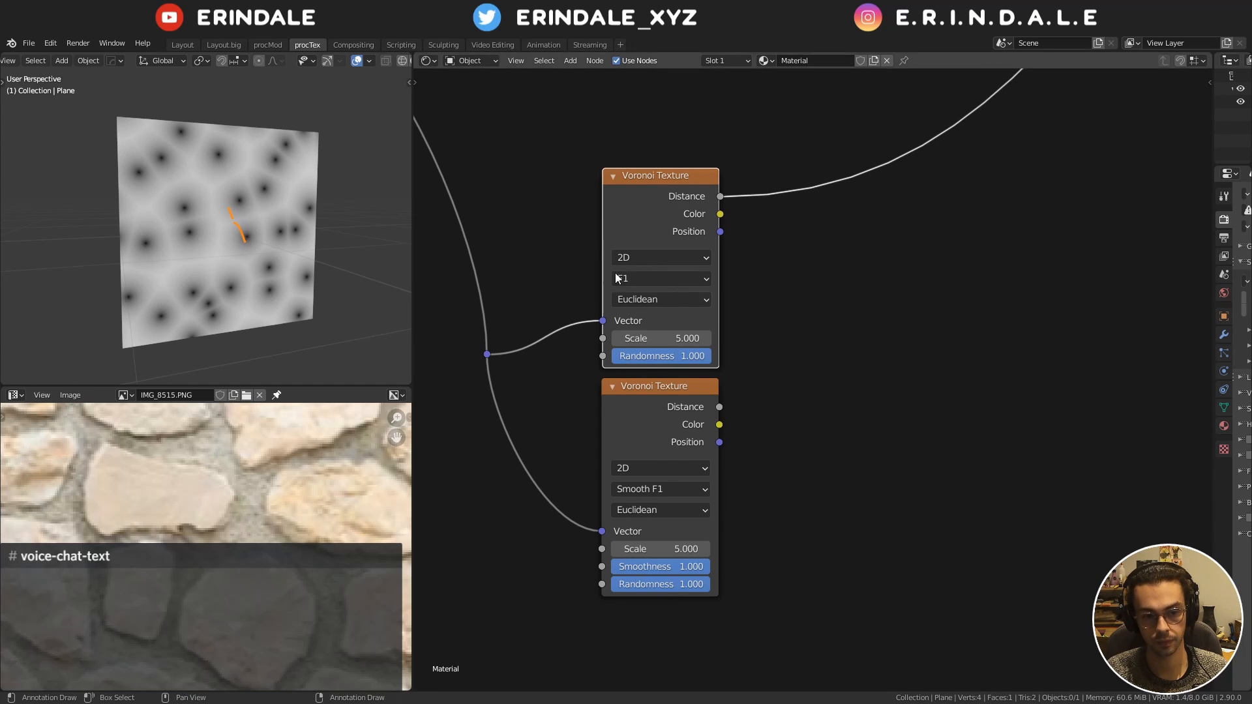
ctrl+shift+click(649, 397)
ctrl+shift+click(696, 265)
ctrl+shift+click(653, 180)
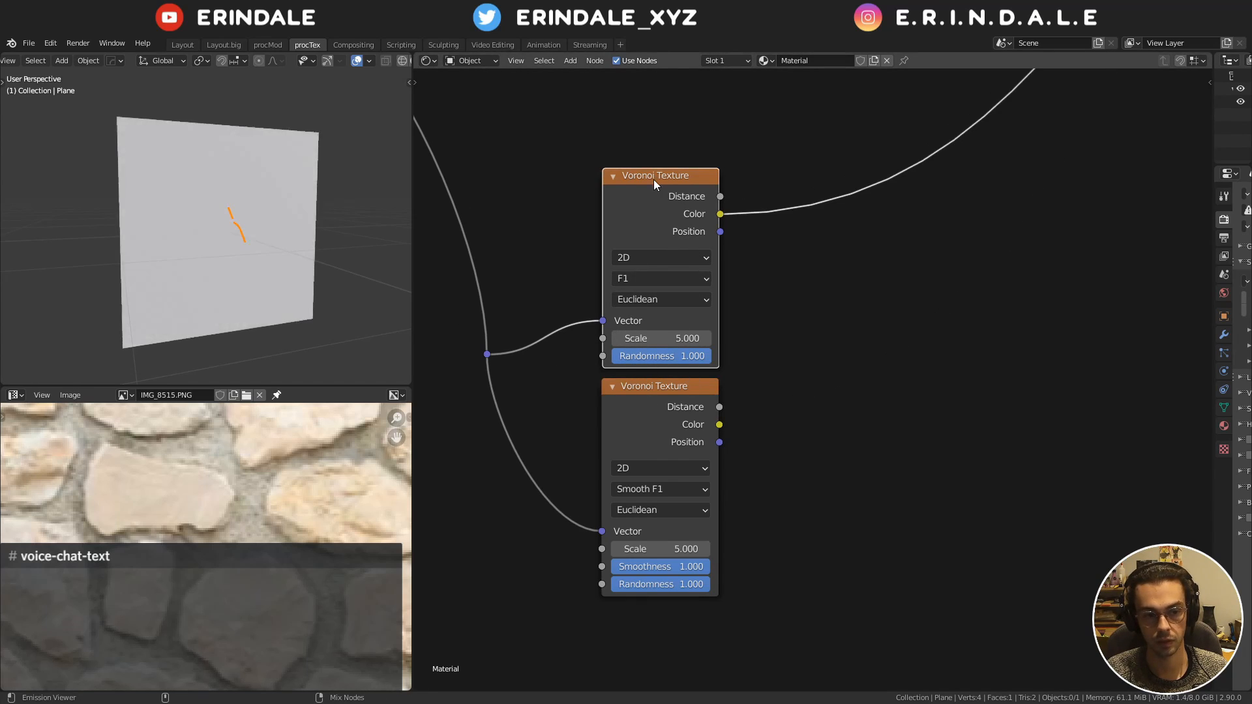
ctrl+shift+click(653, 390)
Add a Math node set to Subtract that takes the Smooth F1 Distance away from the F1 Distance, and place it nearer the Voronoi nodes
scroll(717, 274, down, 2)
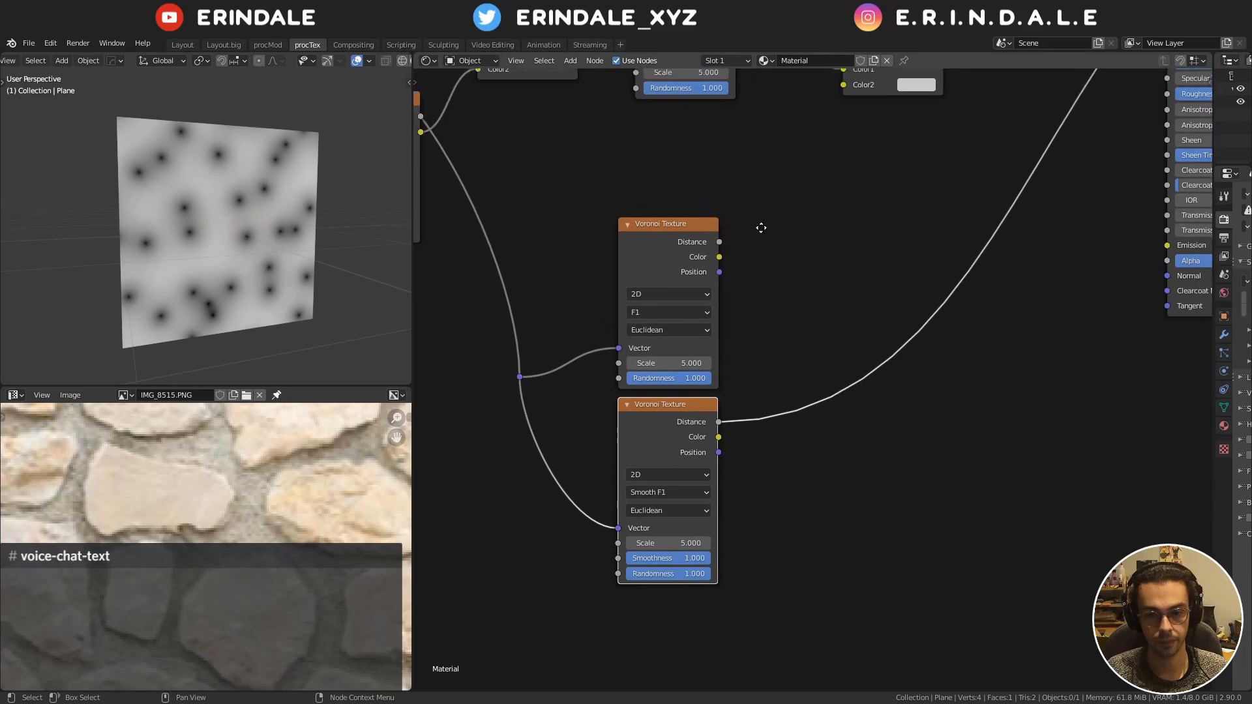
key(q)
click(725, 307)
click(907, 313)
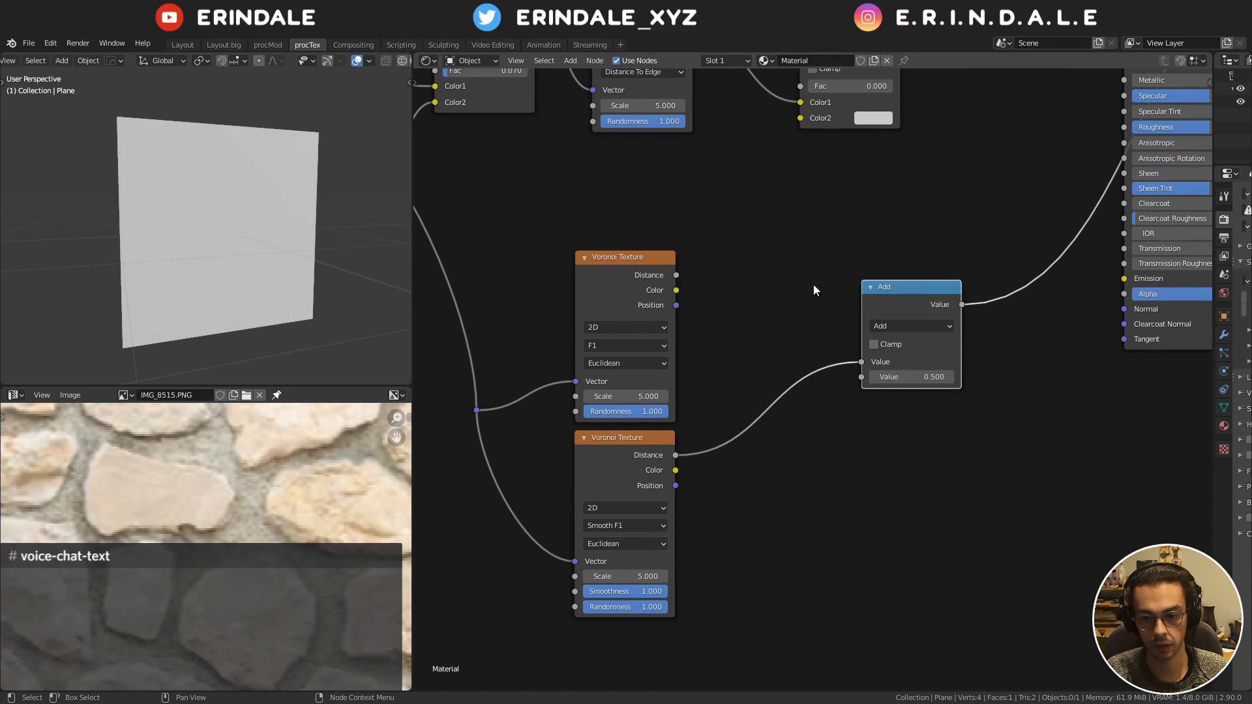
drag(676, 276, 863, 361)
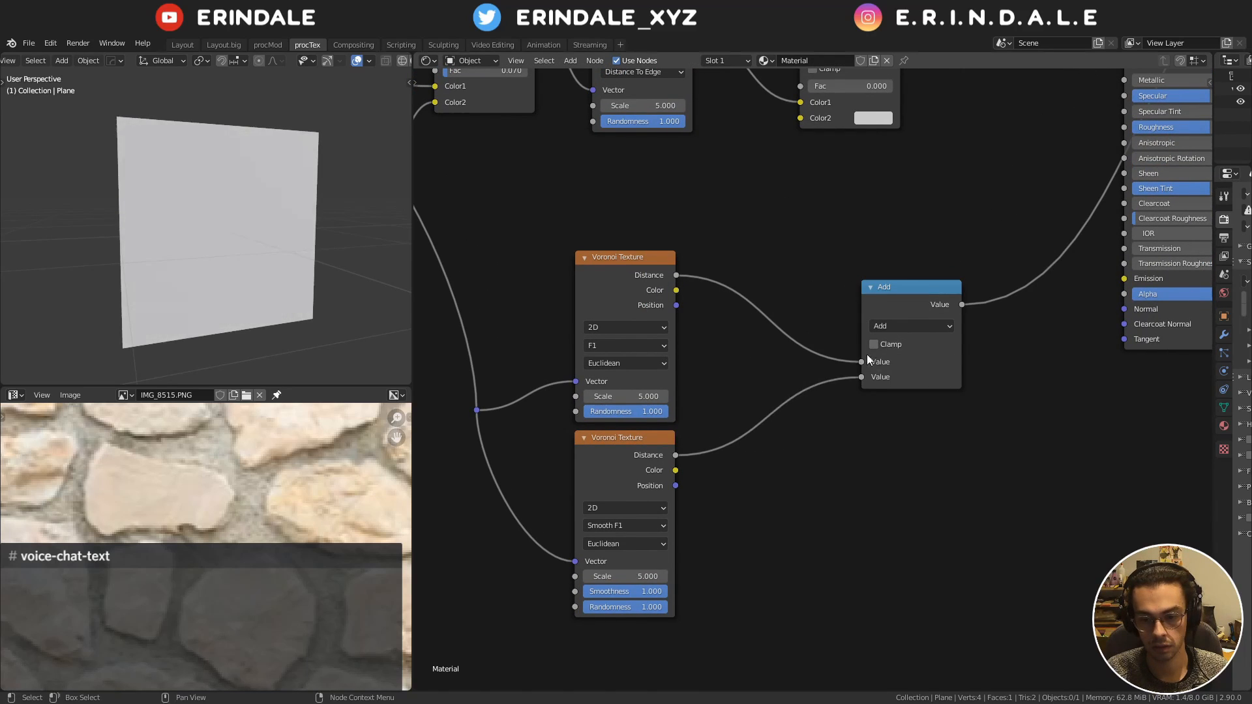
click(886, 327)
click(511, 396)
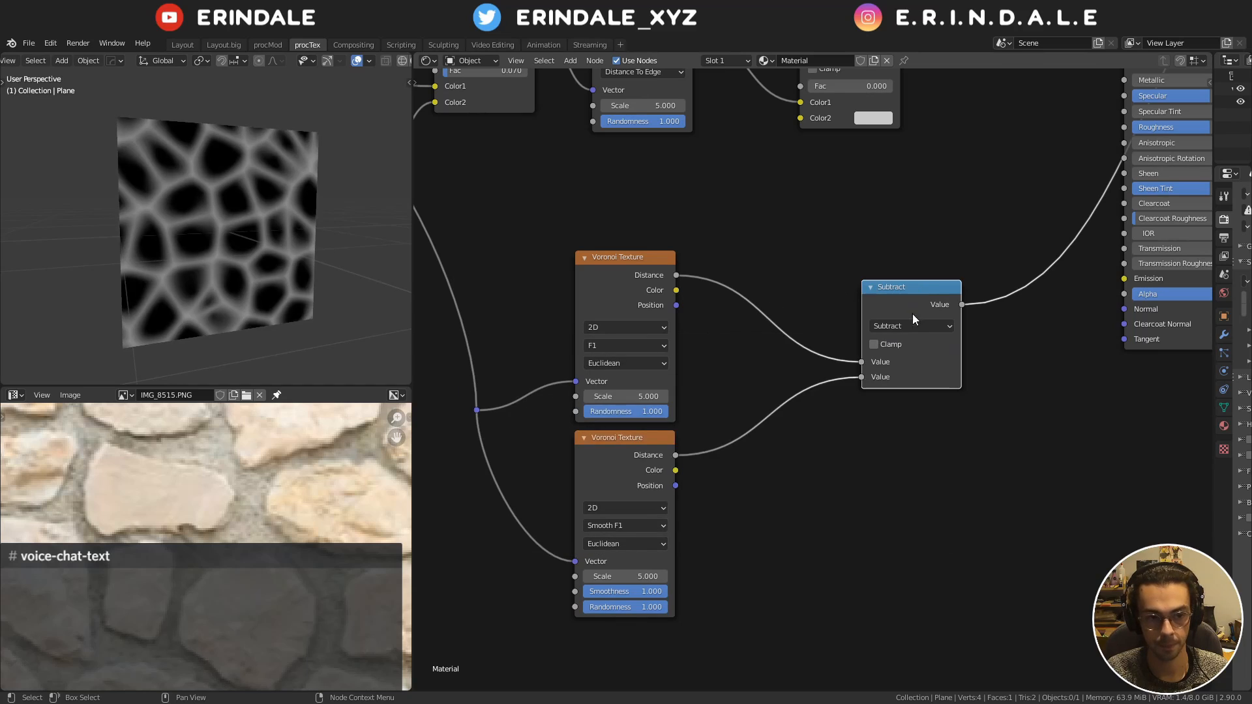
click(929, 324)
drag(895, 294, 836, 288)
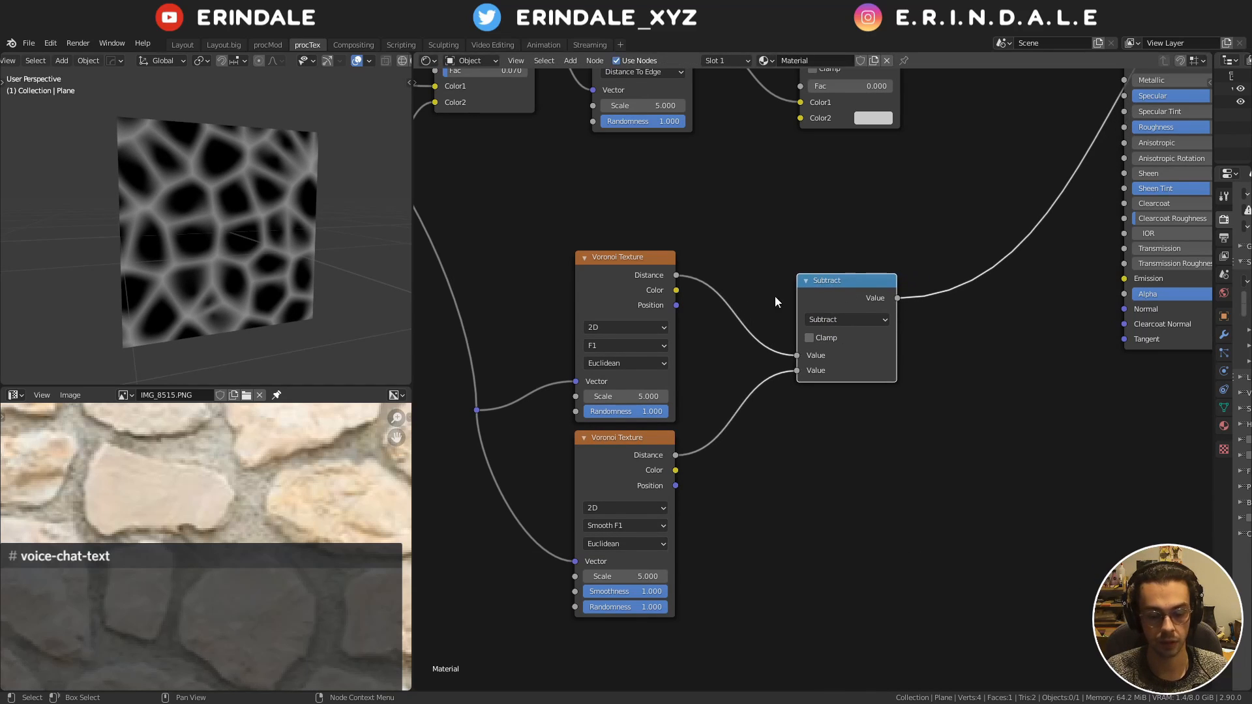
Insert a Math node set to Greater Than after the Subtract node and set its Threshold to 0.100
scroll(218, 198, up, 5)
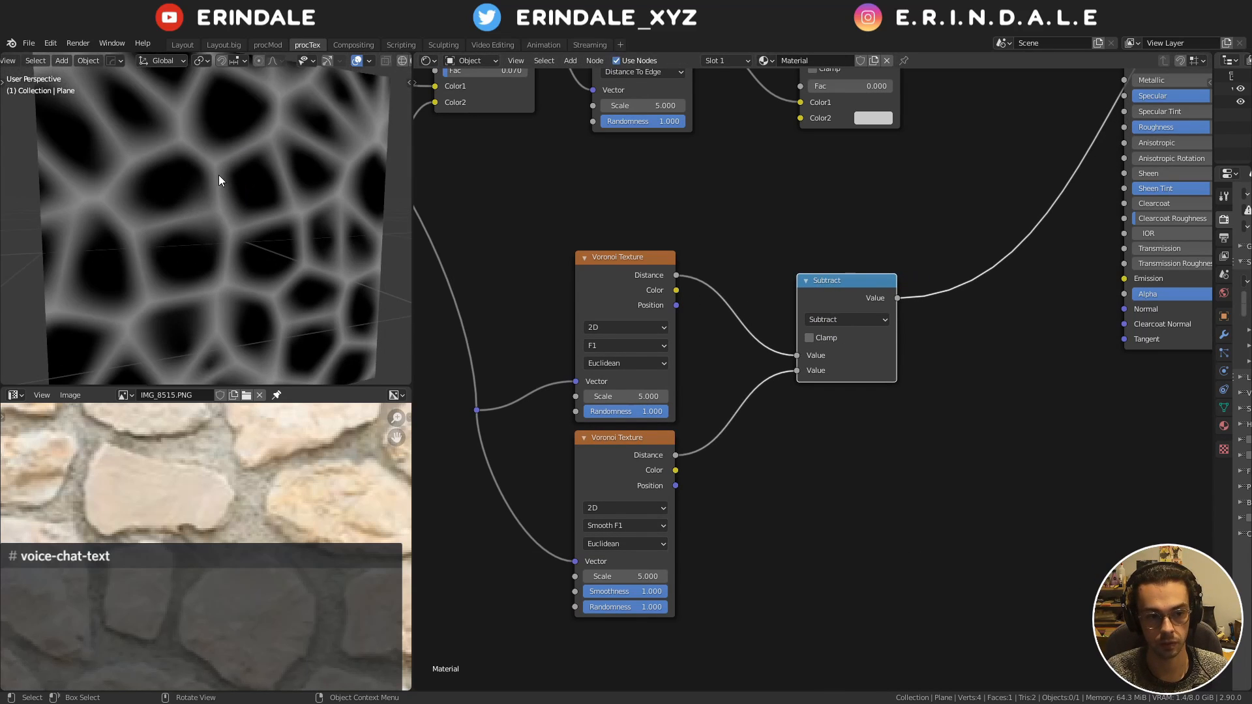
middle_drag(953, 198, 718, 239)
key(q)
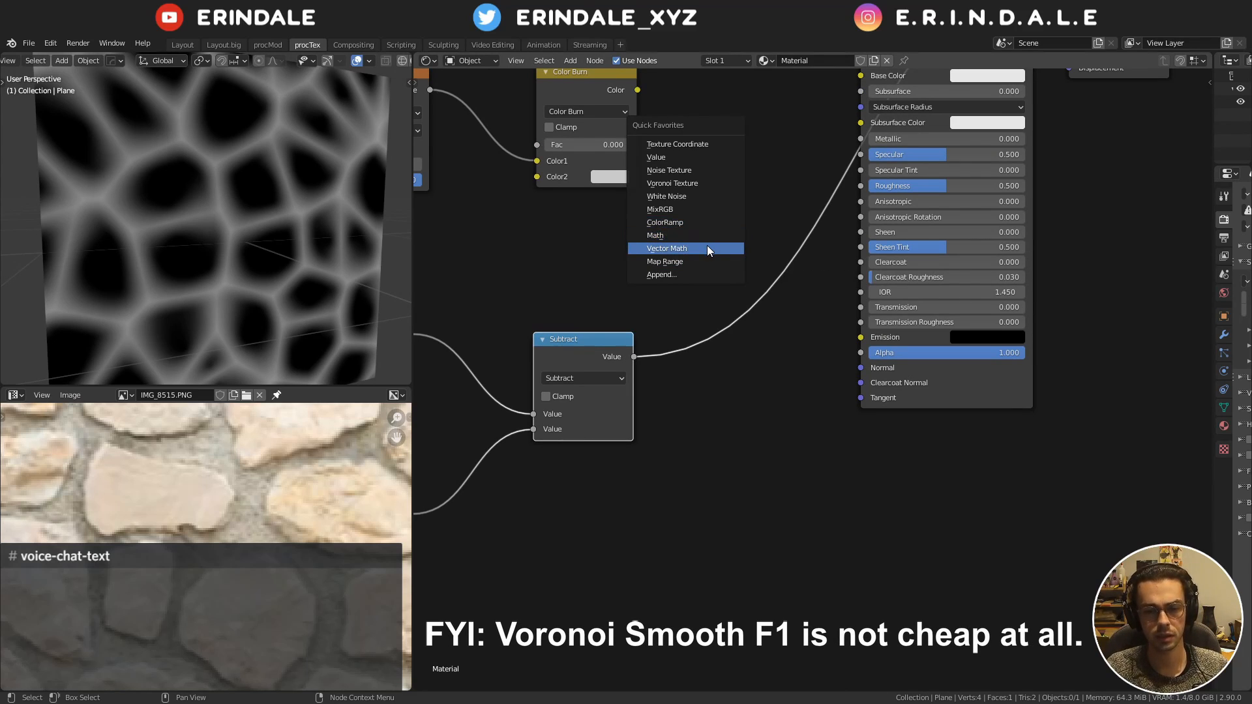
click(699, 235)
click(714, 308)
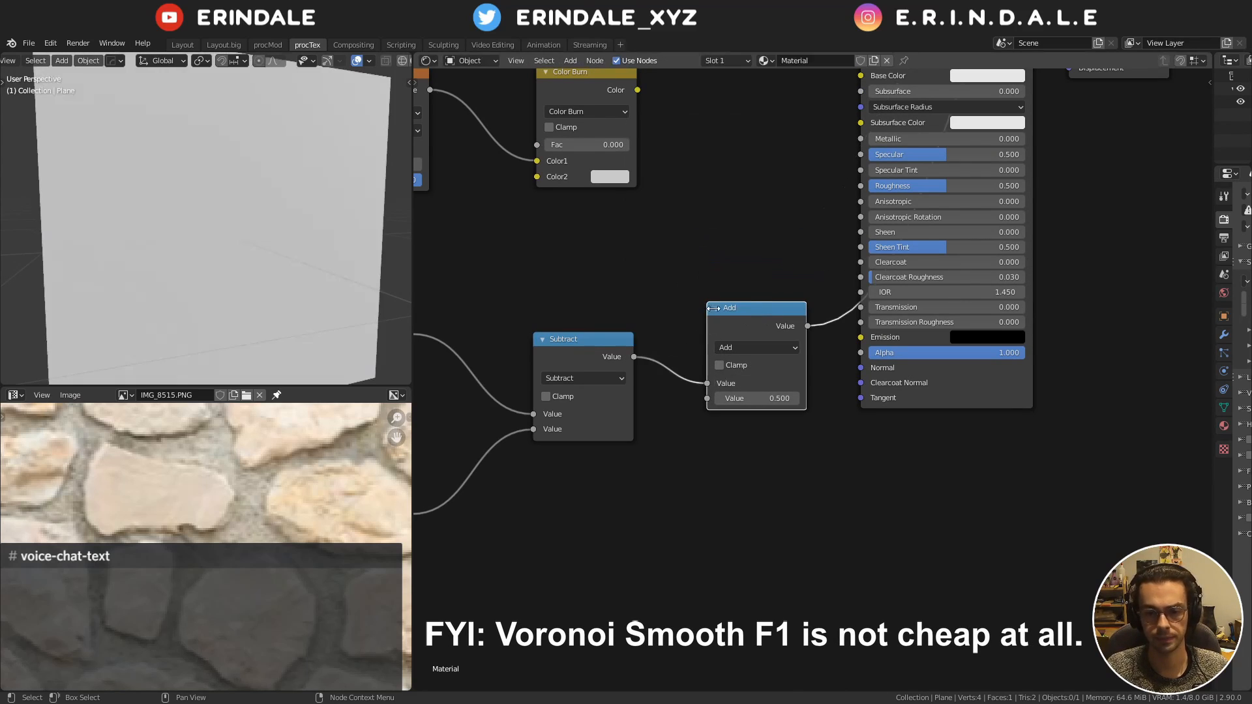
click(748, 349)
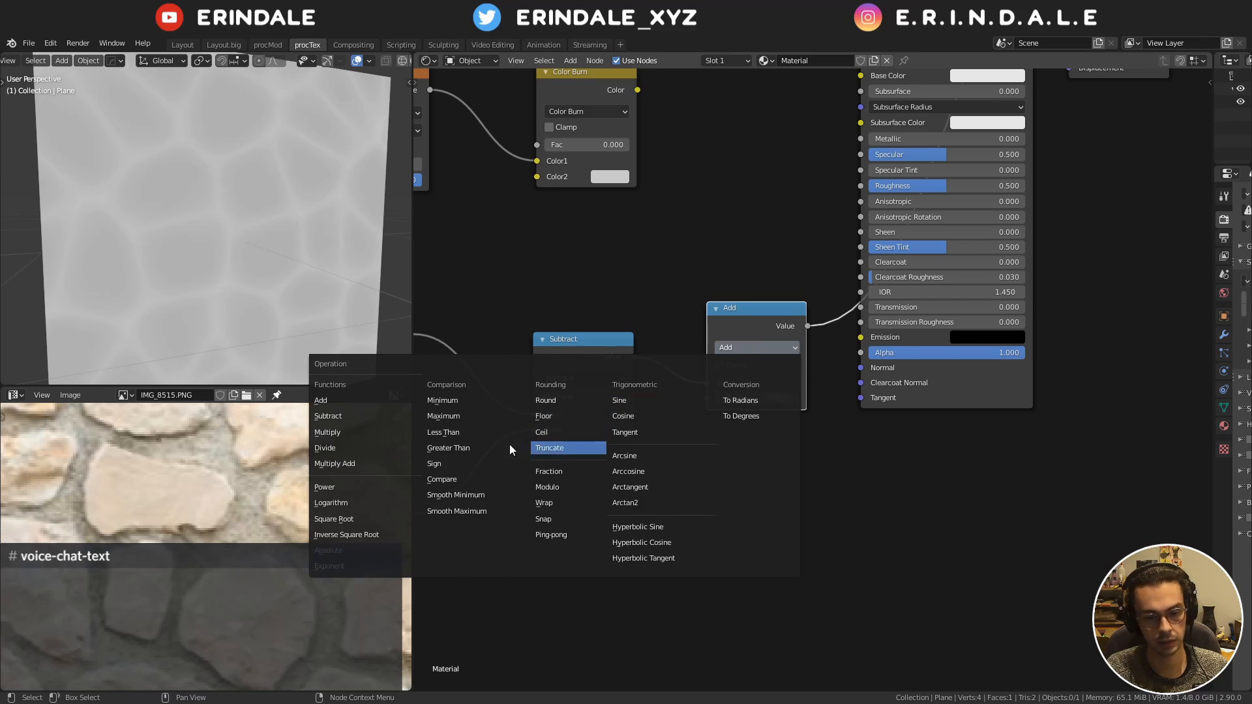
click(457, 448)
drag(781, 396, 716, 397)
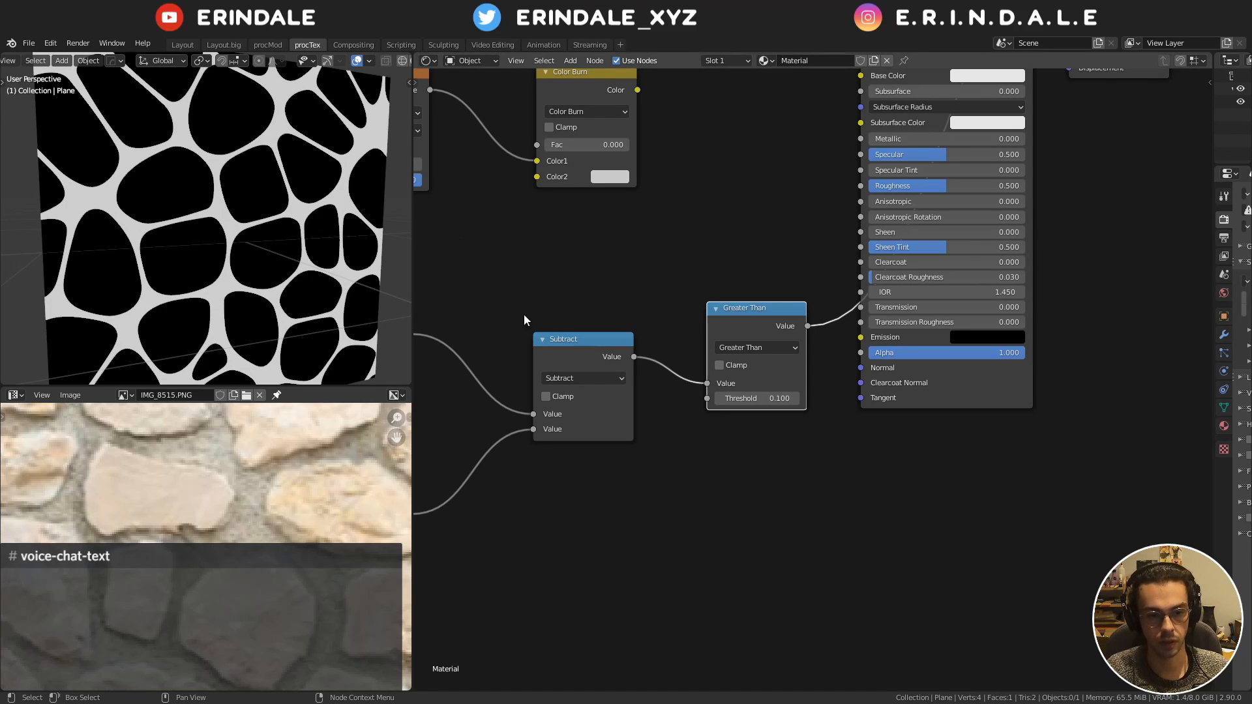
Make room before the Subtract node and insert a duplicate Math node set to Multiply on the link from the Smooth F1 Distance
middle_drag(523, 314, 716, 198)
drag(716, 198, 880, 269)
key(g)
click(879, 245)
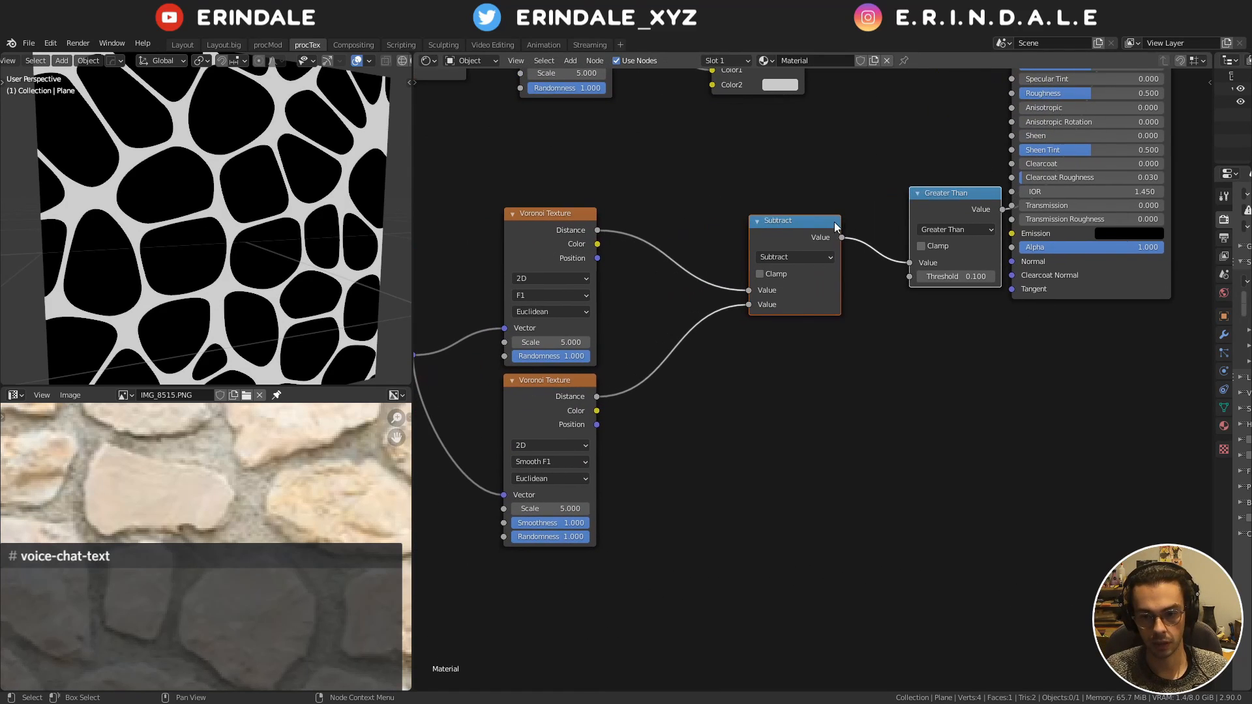
click(830, 222)
key(shift+d)
click(701, 363)
click(686, 396)
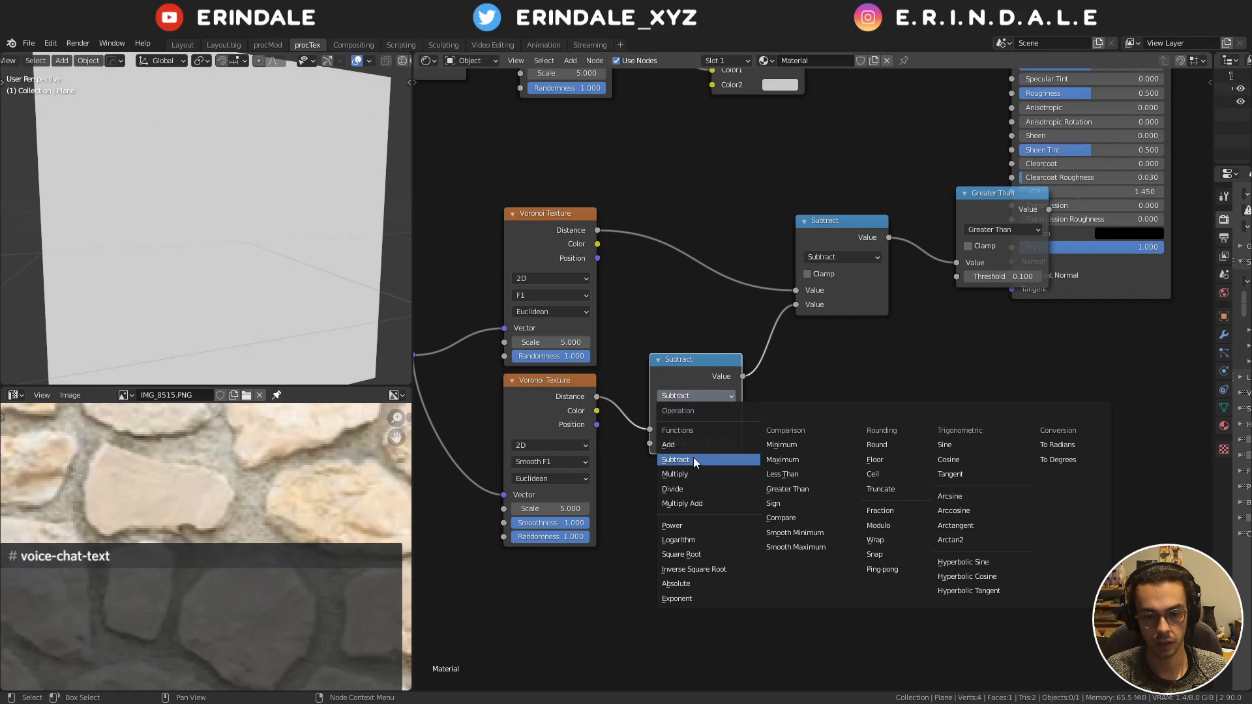
click(694, 459)
click(694, 396)
click(694, 474)
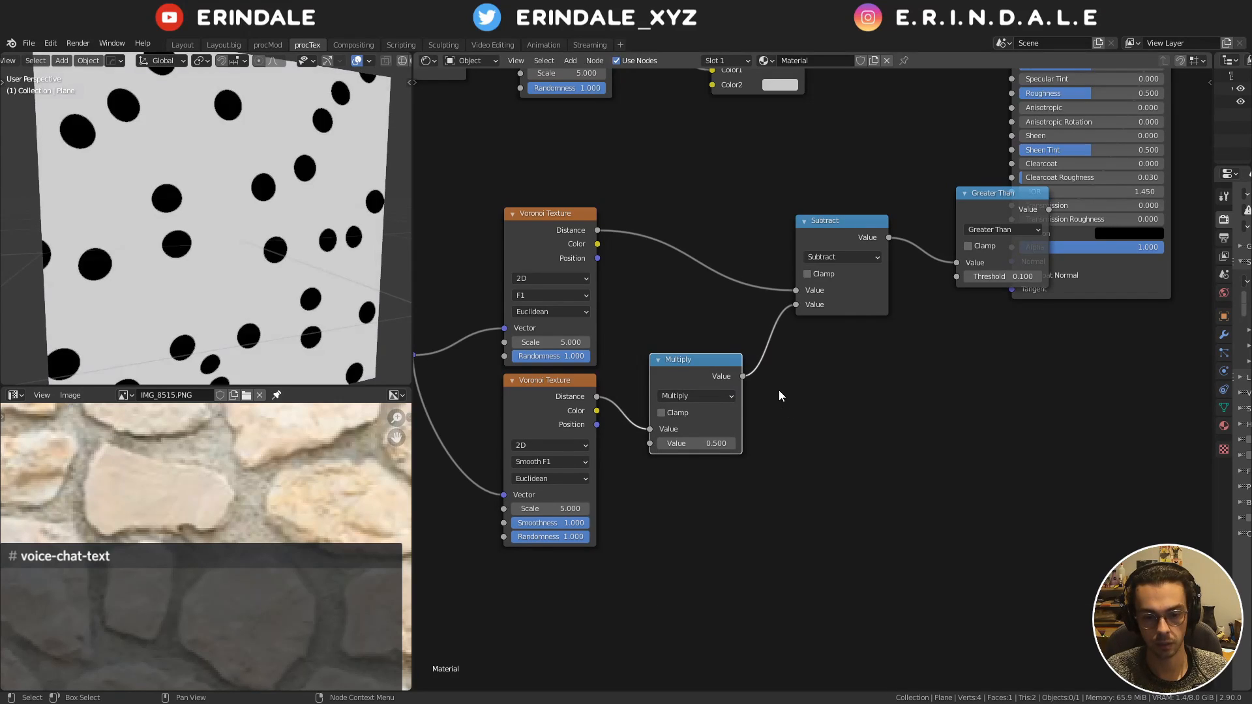
Move the Principled BSDF away, place Greater Than beside Subtract, set its Threshold to 0.210 and preview it with its Value feeding Base Color
middle_drag(758, 417, 720, 489)
click(965, 264)
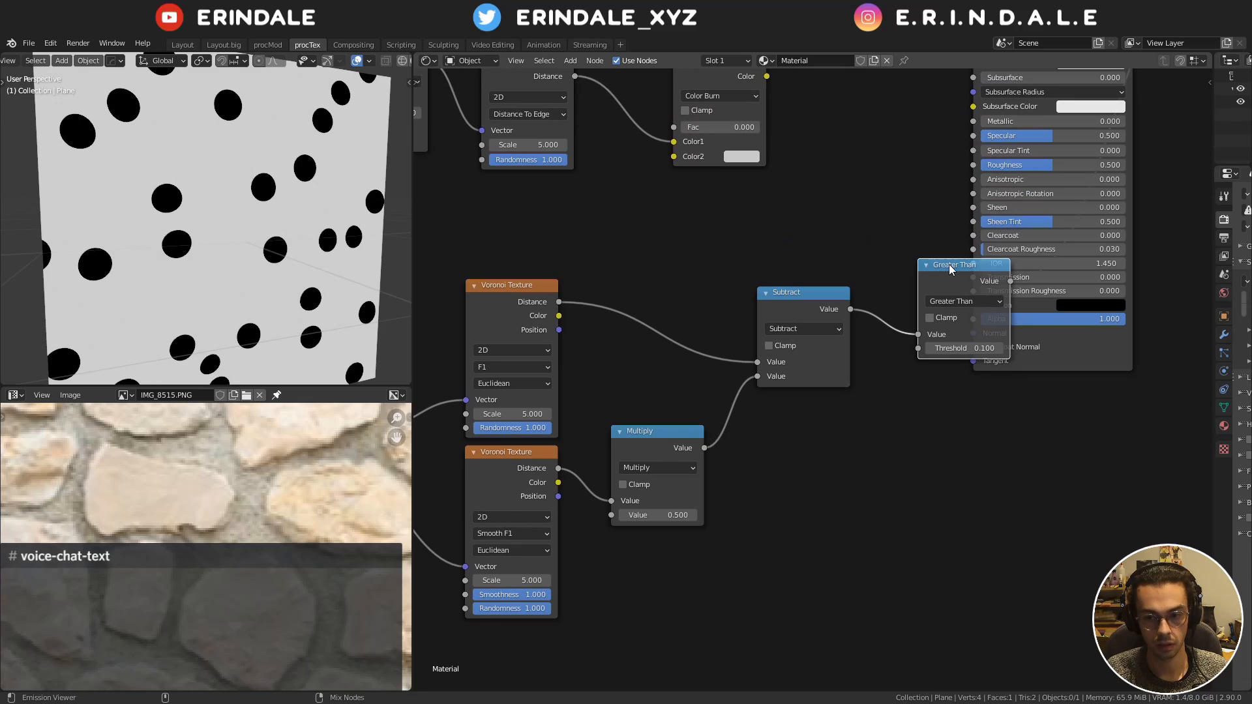
drag(1067, 352, 1211, 346)
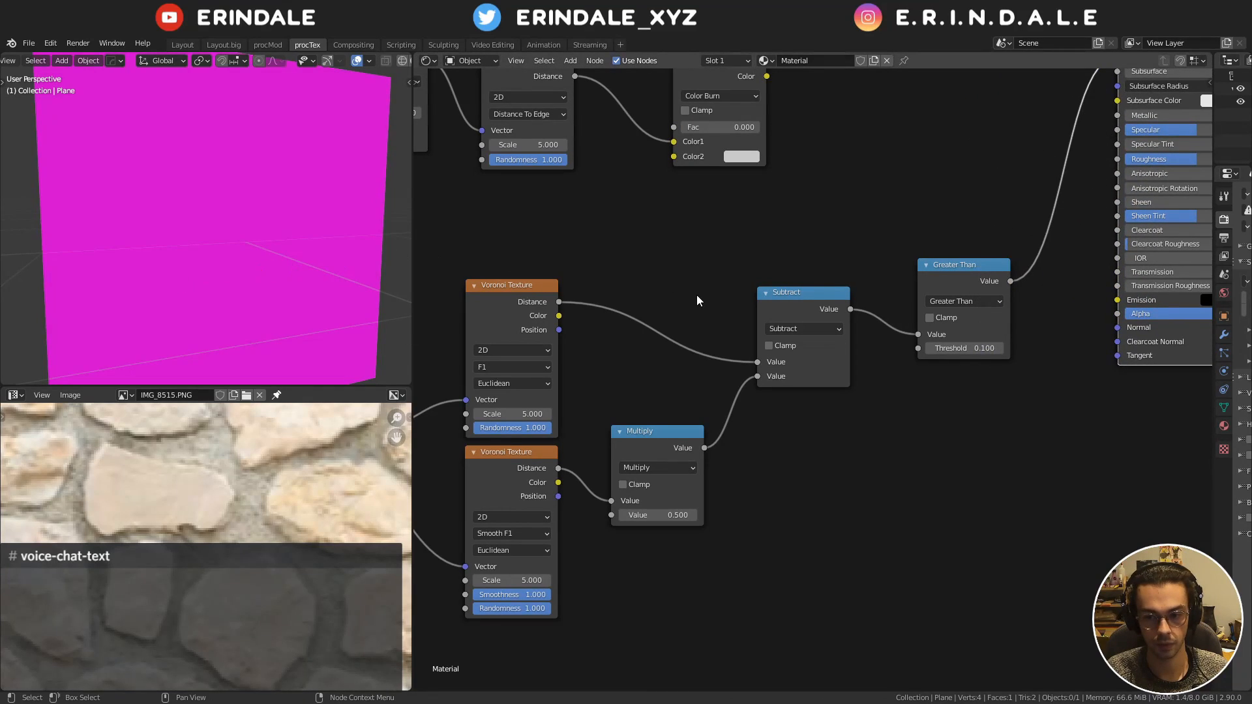
drag(986, 279, 944, 311)
drag(921, 380, 965, 380)
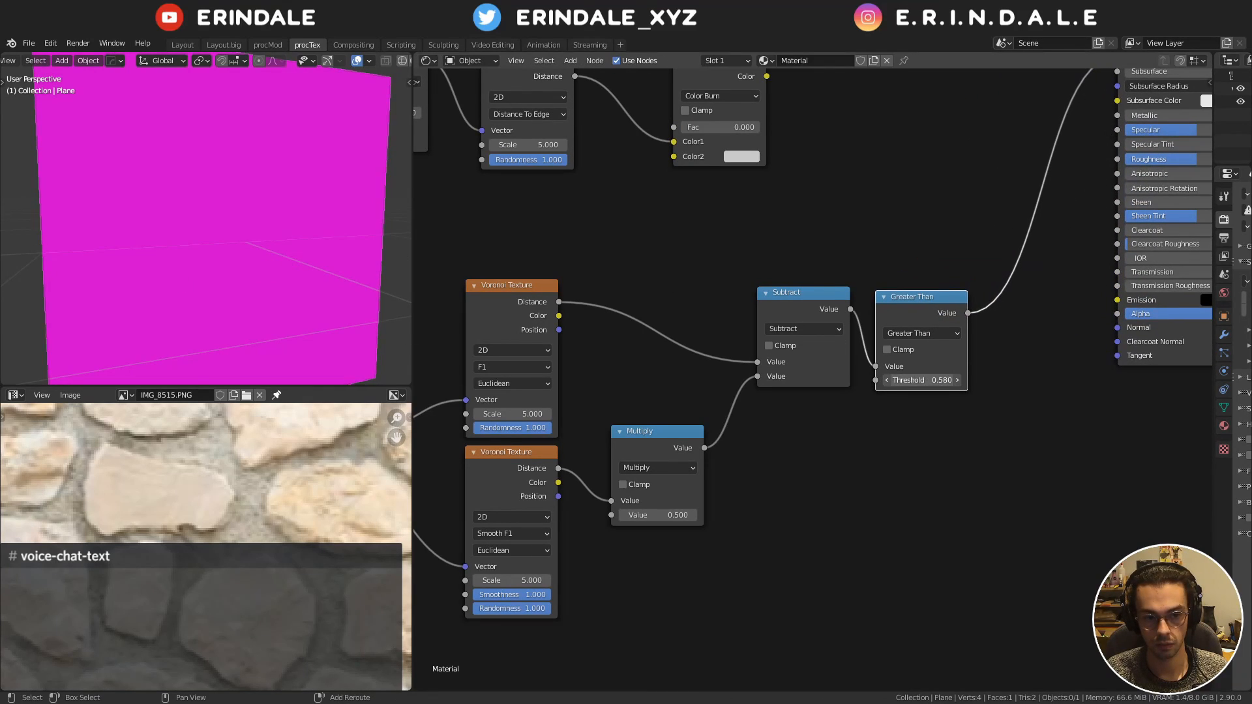
key(Home)
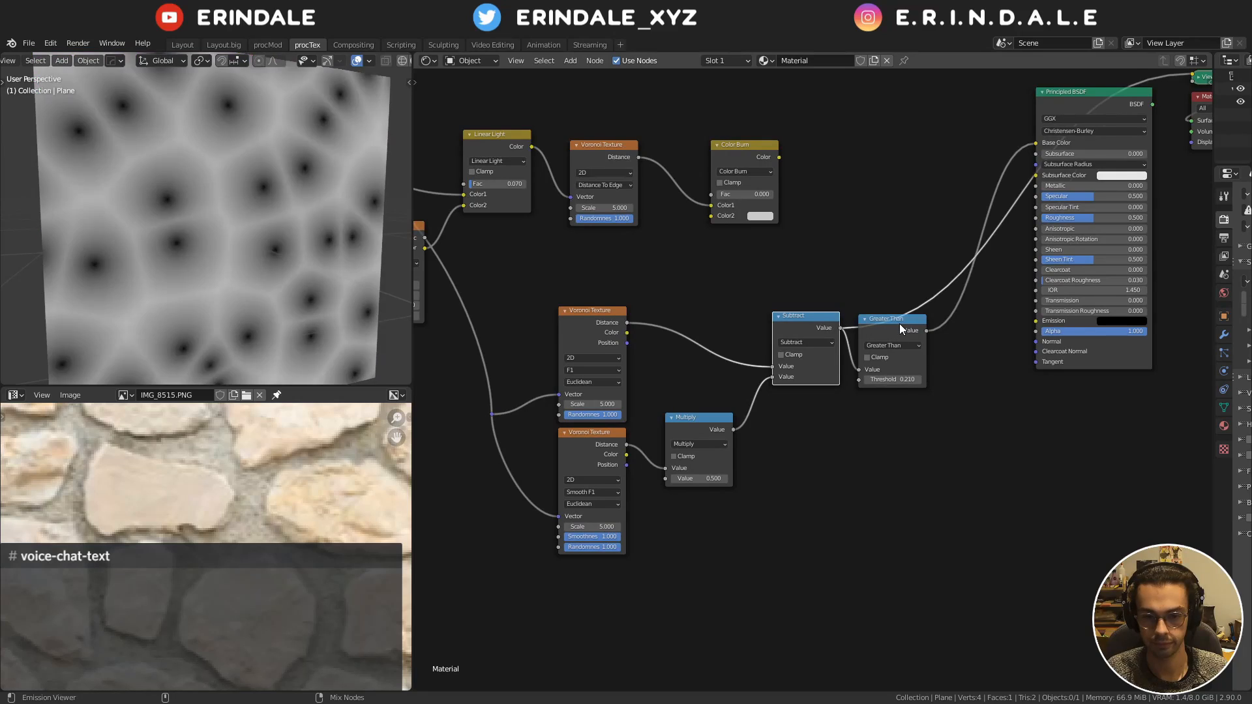
middle_drag(899, 323, 892, 339)
scroll(892, 339, up, 1)
Tune the stone mask by setting the Multiply value to 1.160 and the Greater Than Threshold to 0.010
drag(652, 524, 685, 524)
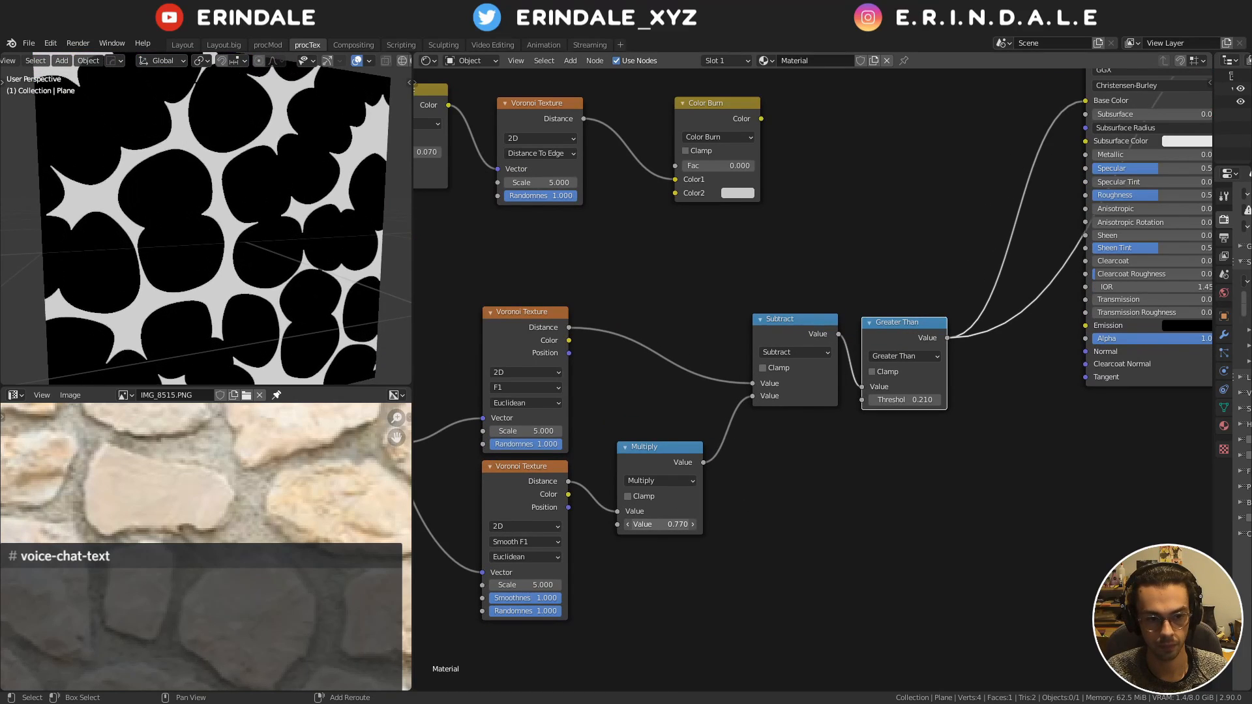
mouse_move(906, 399)
mouse_down()
mouse_move(926, 399)
mouse_move(900, 399)
mouse_up()
mouse_move(664, 524)
mouse_down()
mouse_move(643, 524)
mouse_move(684, 525)
mouse_up()
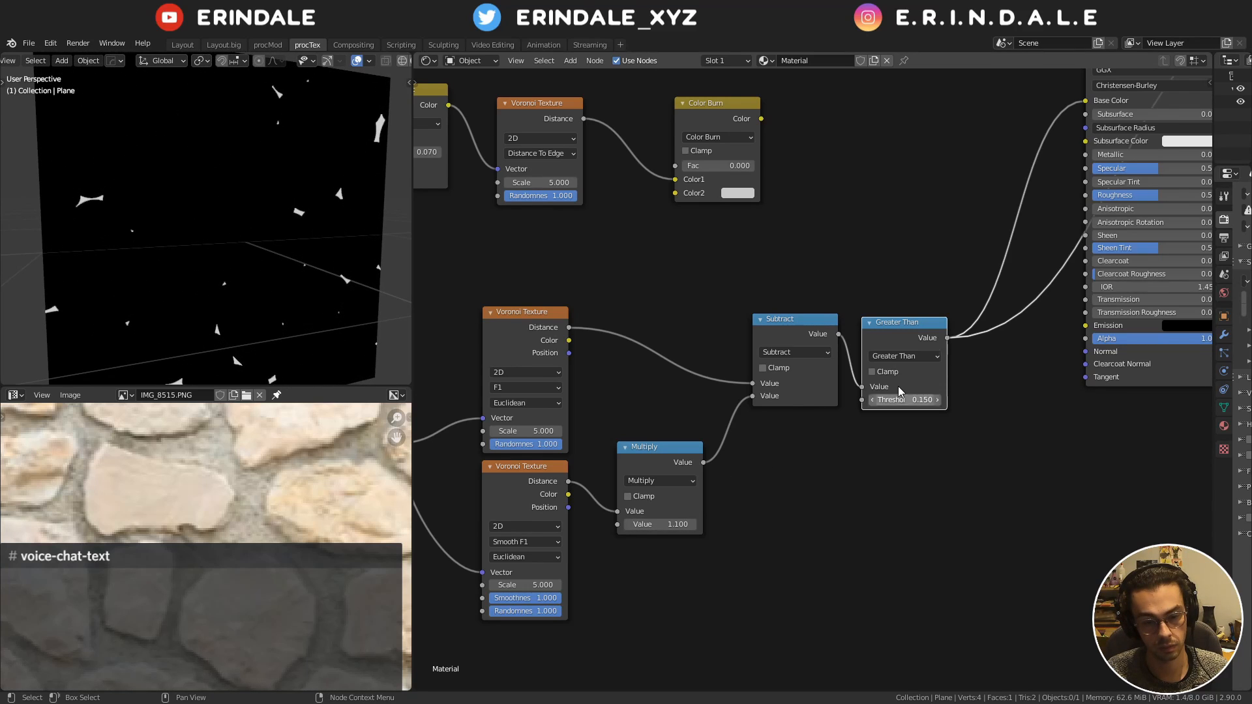
drag(904, 399, 895, 400)
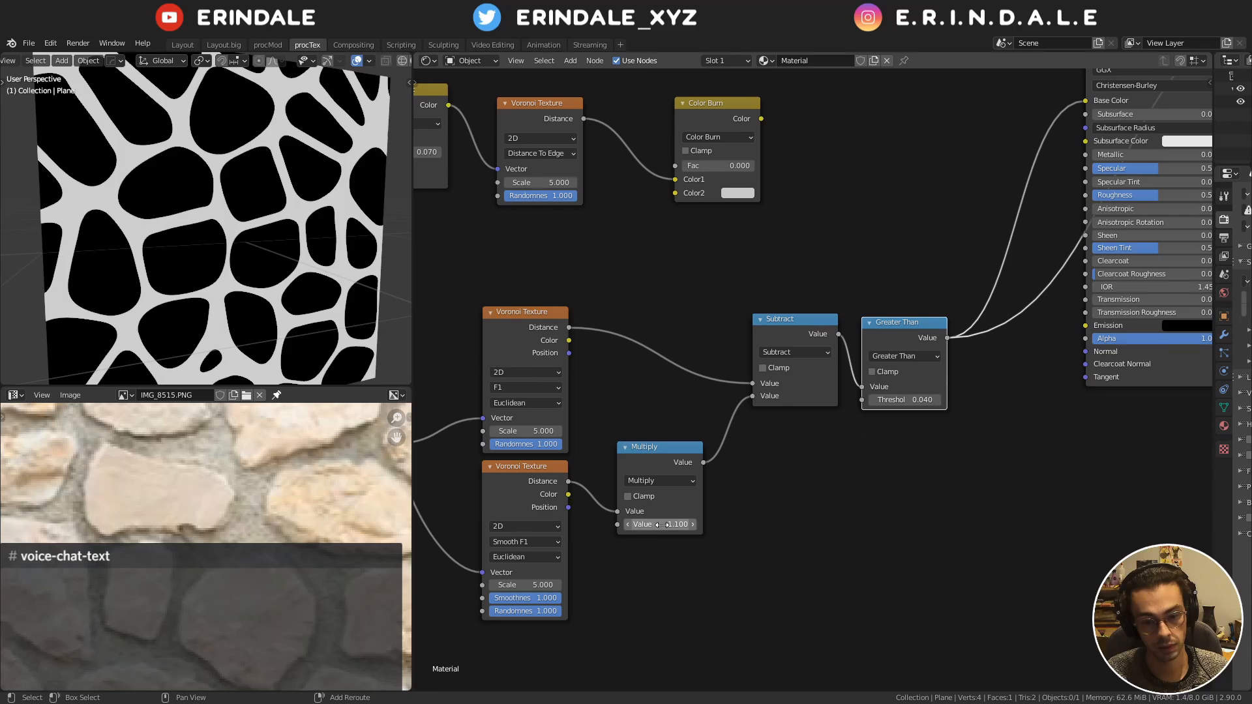
drag(658, 524, 667, 524)
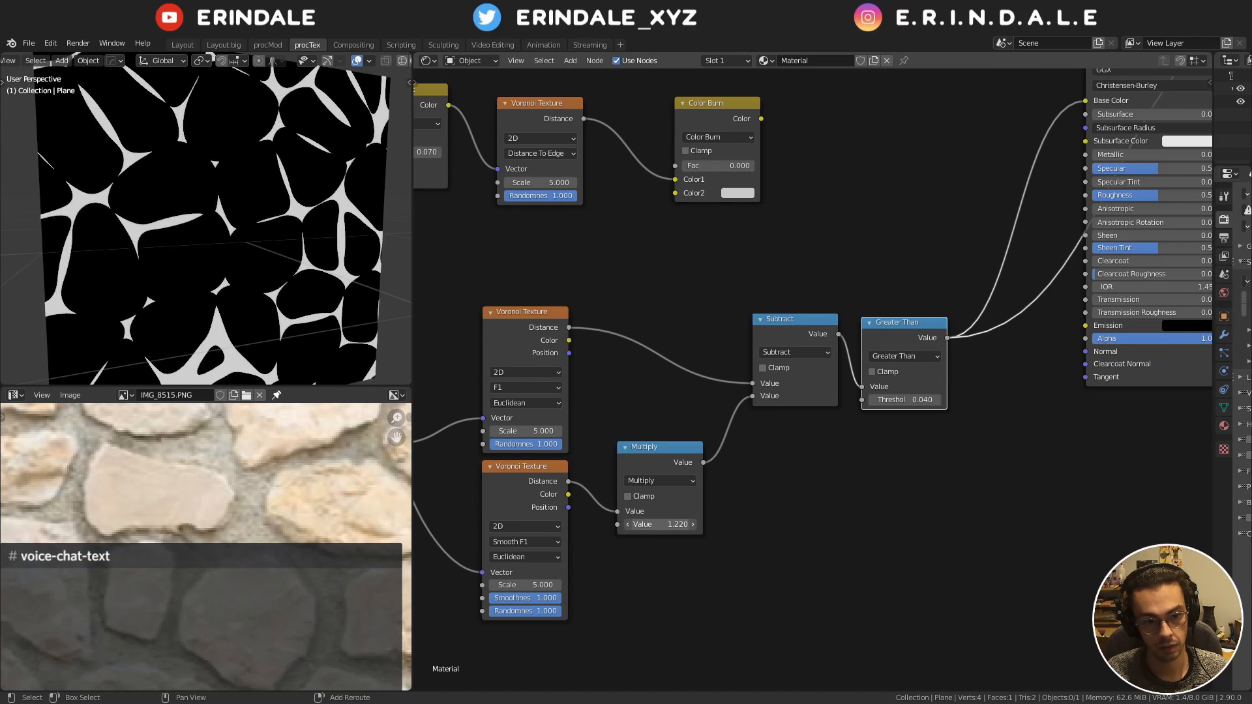
drag(923, 399, 917, 399)
drag(675, 524, 671, 524)
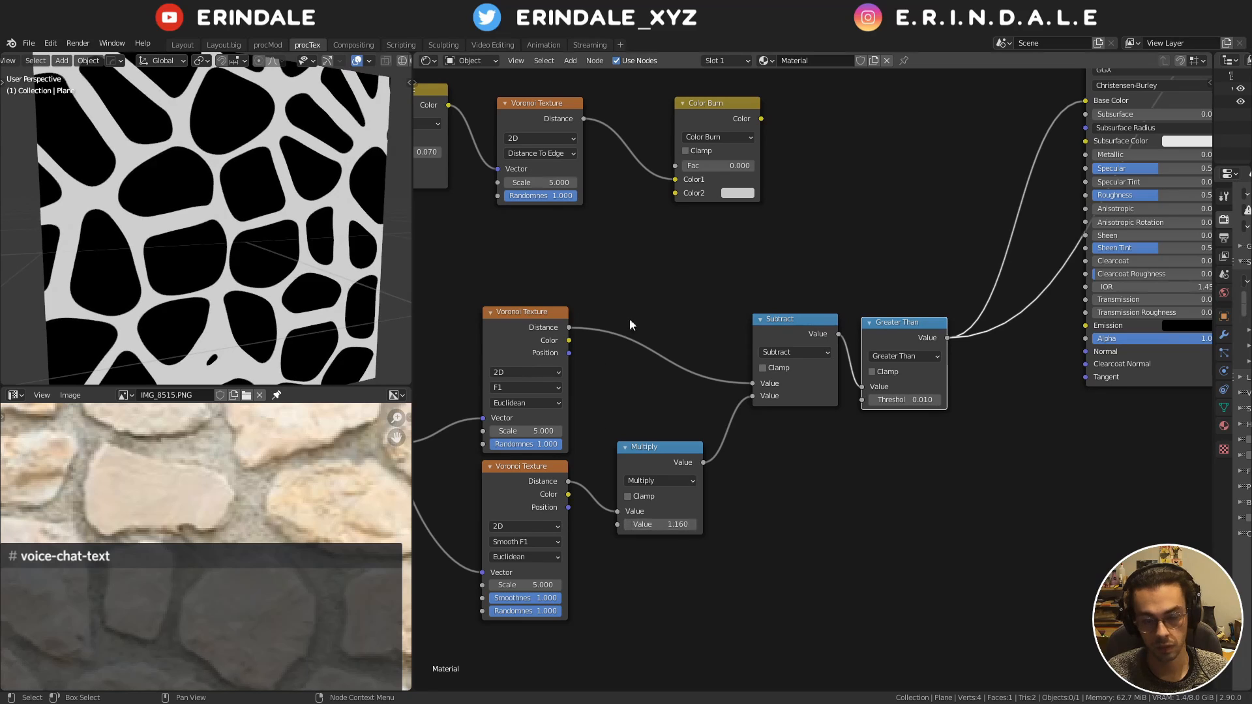
Move the UV Map, Noise Texture and Linear Light nodes down towards the level of the F1 Voronoi Texture
middle_drag(748, 281, 662, 366)
scroll(757, 345, down, 2)
middle_drag(758, 345, 550, 388)
middle_drag(695, 215, 1049, 171)
middle_drag(828, 351, 886, 207)
middle_drag(627, 247, 836, 279)
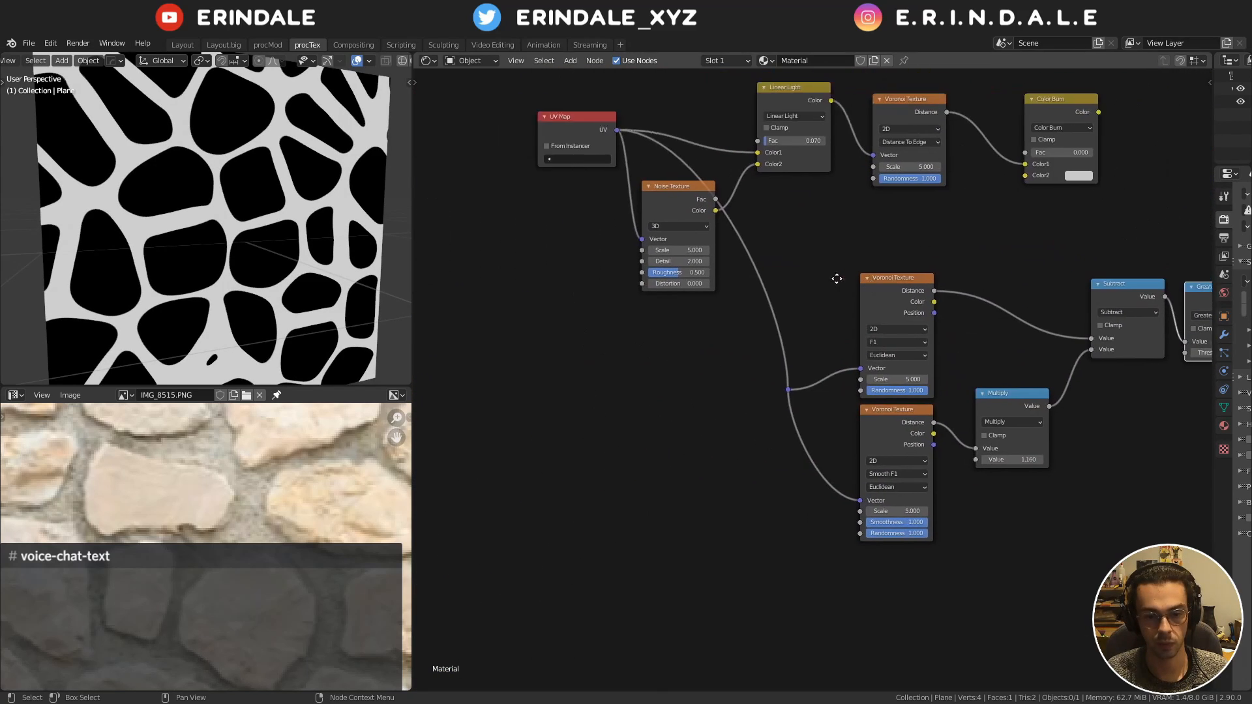
mouse_move(547, 85)
mouse_down()
mouse_move(766, 236)
mouse_move(779, 225)
mouse_move(785, 393)
mouse_up()
key(g)
click(684, 334)
Delete the Distance To Edge Voronoi and Color Burn nodes, and feed Linear Light's Color directly into both remaining Voronoi Vector inputs, without the reroute point
middle_drag(833, 270, 710, 371)
drag(726, 216, 953, 289)
key(x)
middle_drag(810, 368, 866, 244)
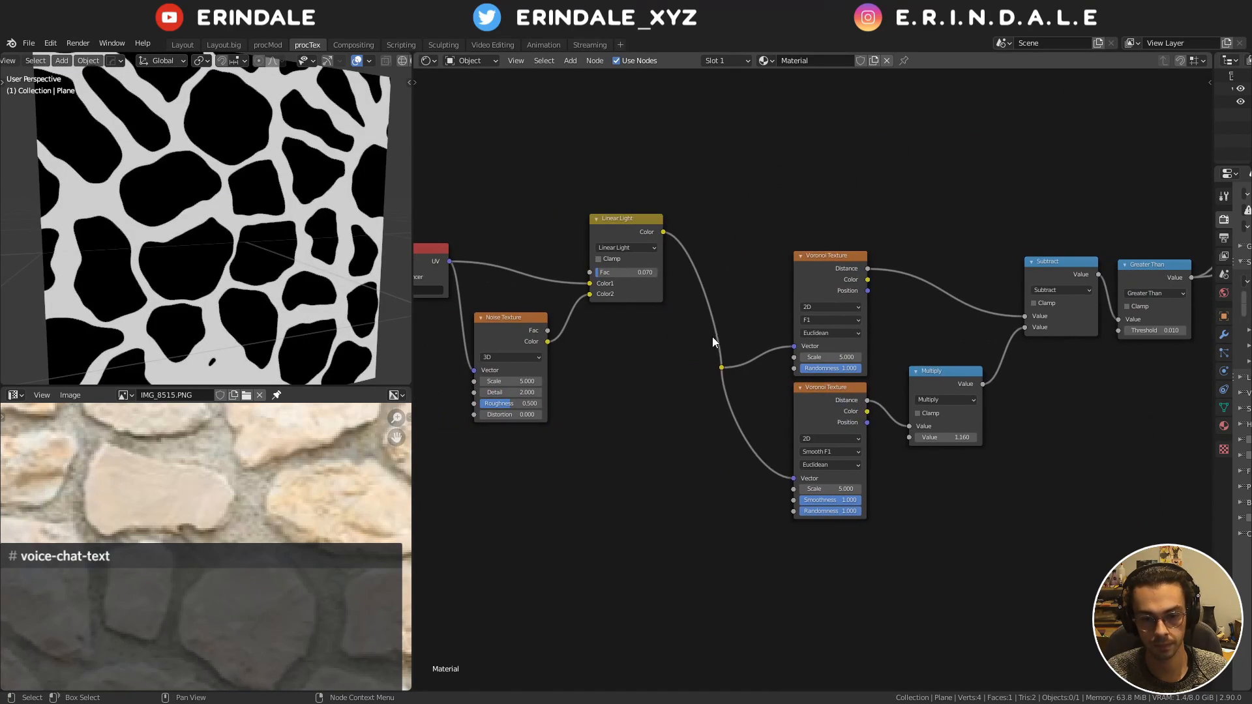
click(719, 371)
alt+drag(719, 362, 763, 146)
key(alt+x)
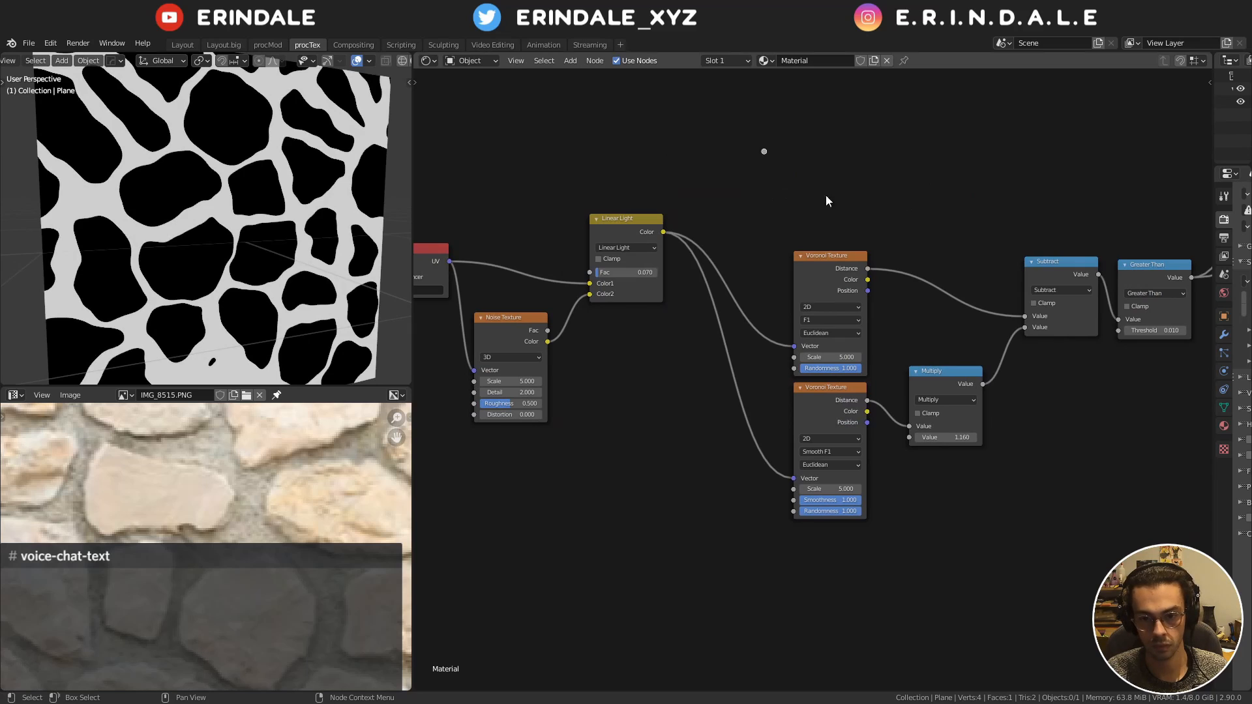
Place the UV Map, Noise Texture and Linear Light group close before the two Voronoi Textures, midway between them in height
scroll(561, 186, down, 2)
drag(489, 195, 684, 326)
key(g)
click(742, 439)
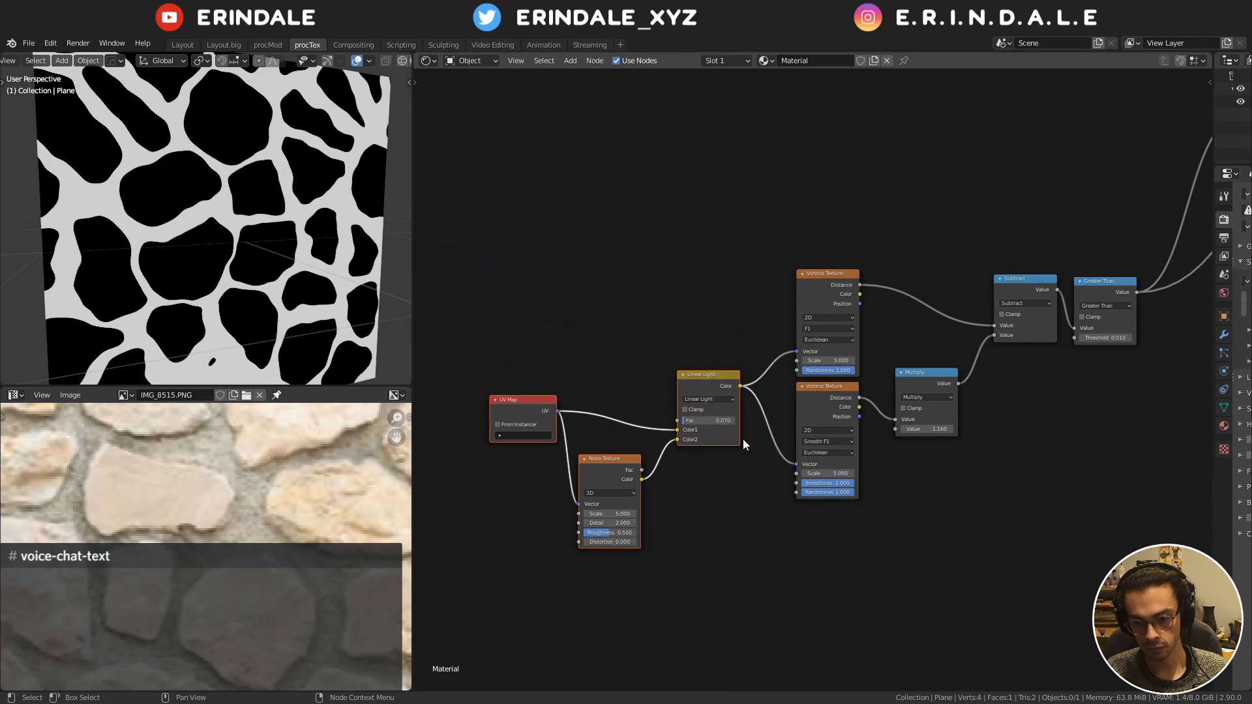
Set the Multiply value to 0.9 and the Greater Than Threshold to 0.130
middle_drag(891, 261, 679, 280)
scroll(724, 279, up, 6)
middle_drag(891, 204, 865, 192)
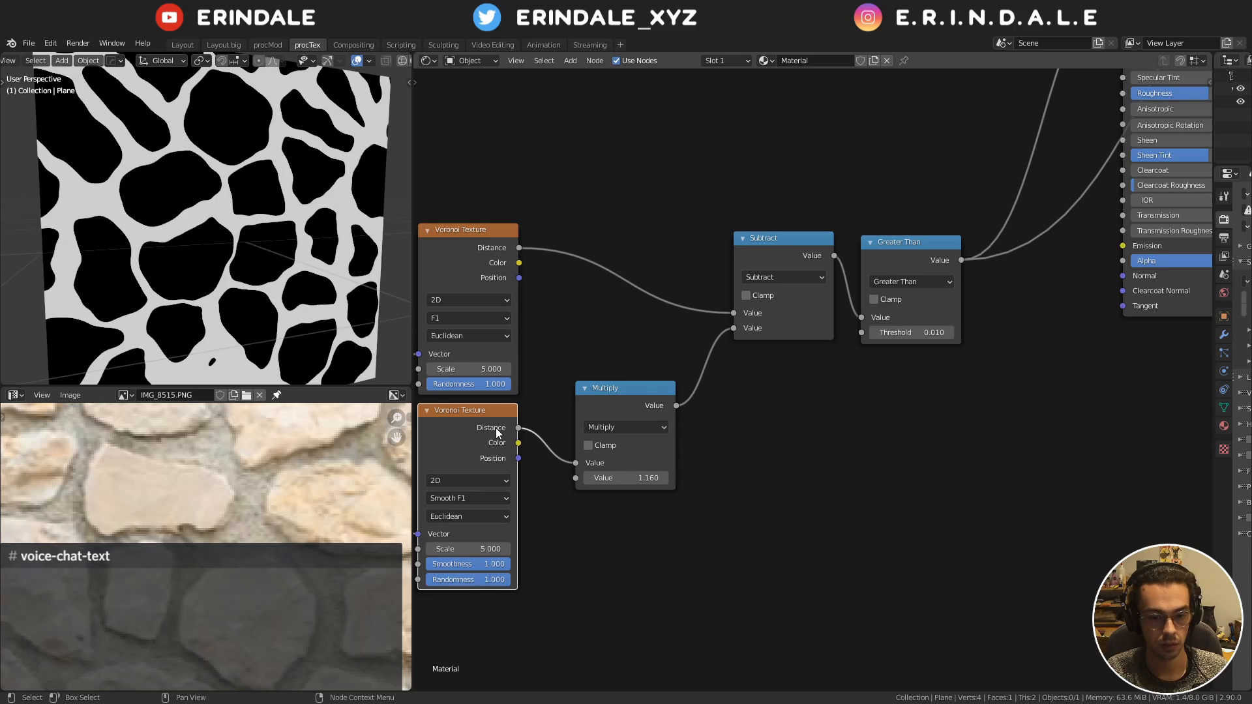
click(649, 479)
text(0.9)
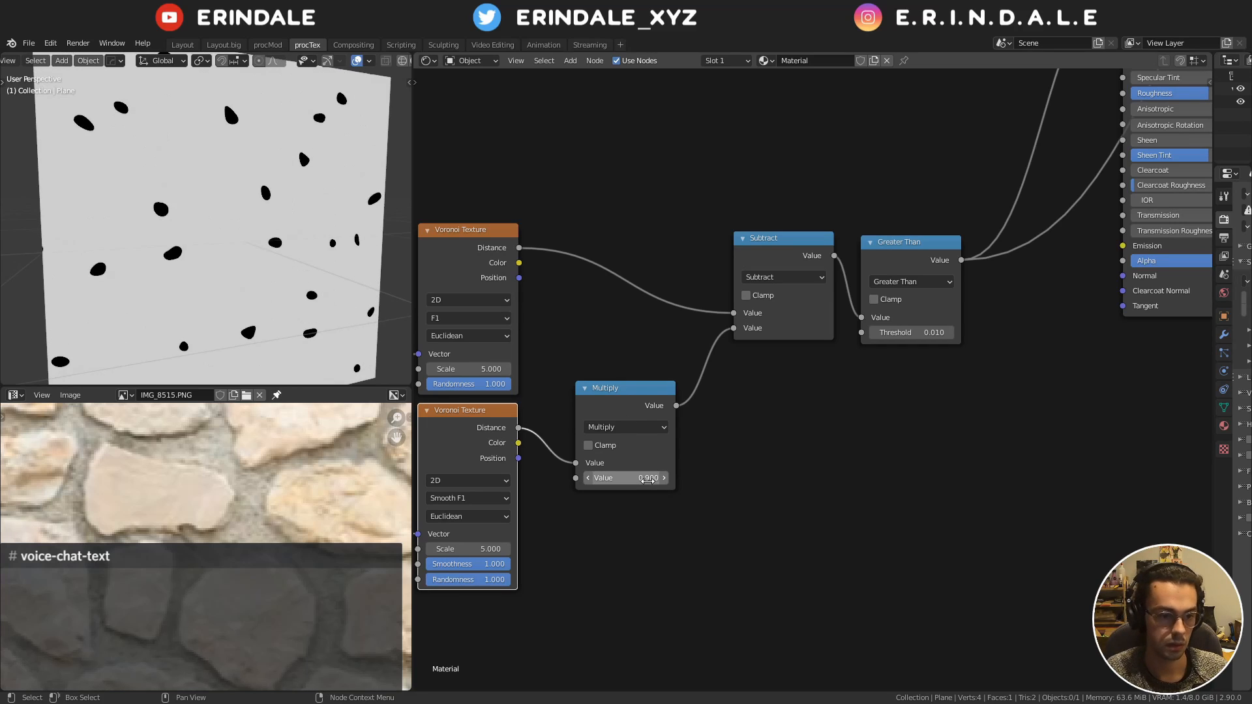
key(Return)
drag(913, 332, 932, 333)
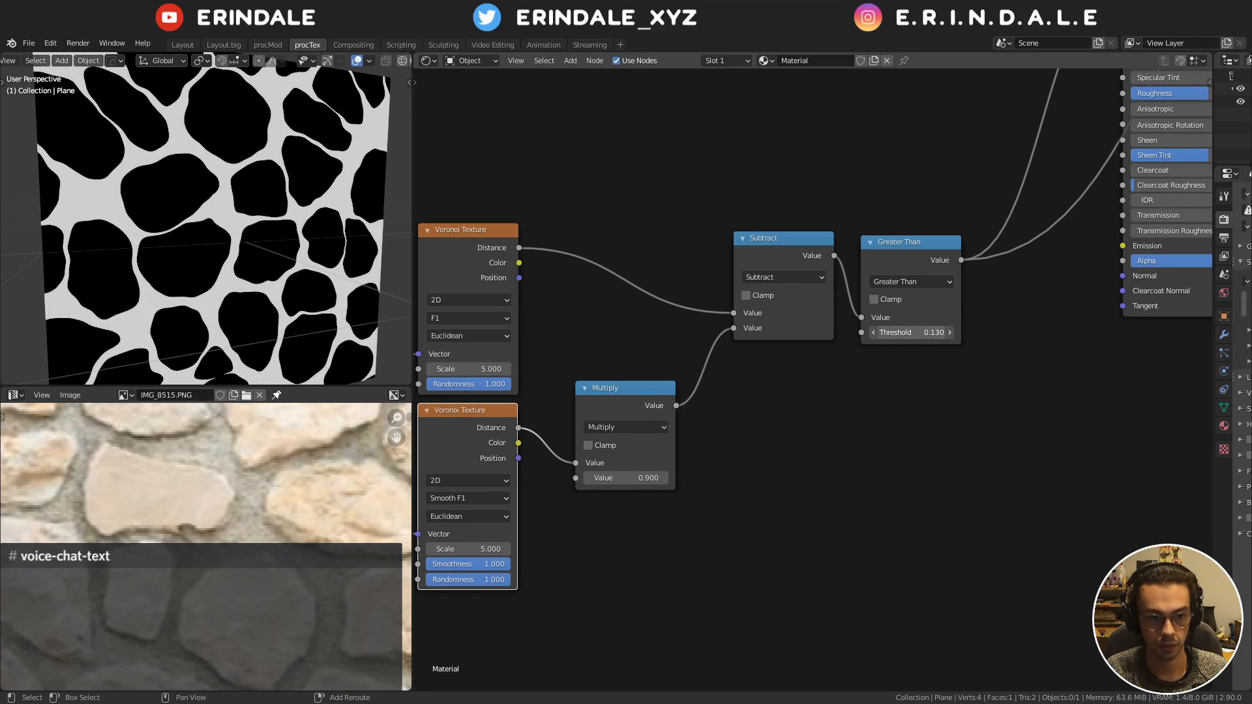
Delete the Principled BSDF and the Greater Than node from the material
middle_drag(923, 337, 660, 467)
click(908, 471)
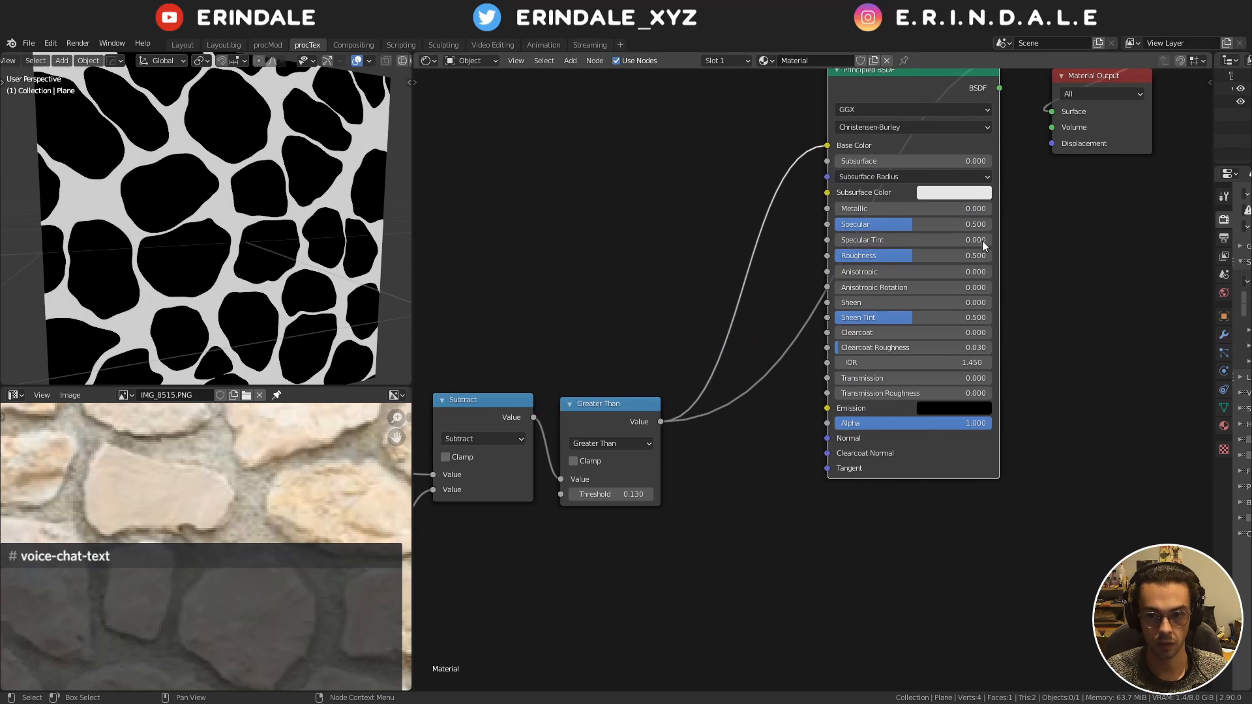
key(x)
middle_drag(947, 254, 1018, 255)
click(692, 420)
key(x)
Add a MixRGB node after Subtract, feed Subtract's Value into its Color1, and preview the mix on the plane
key(q)
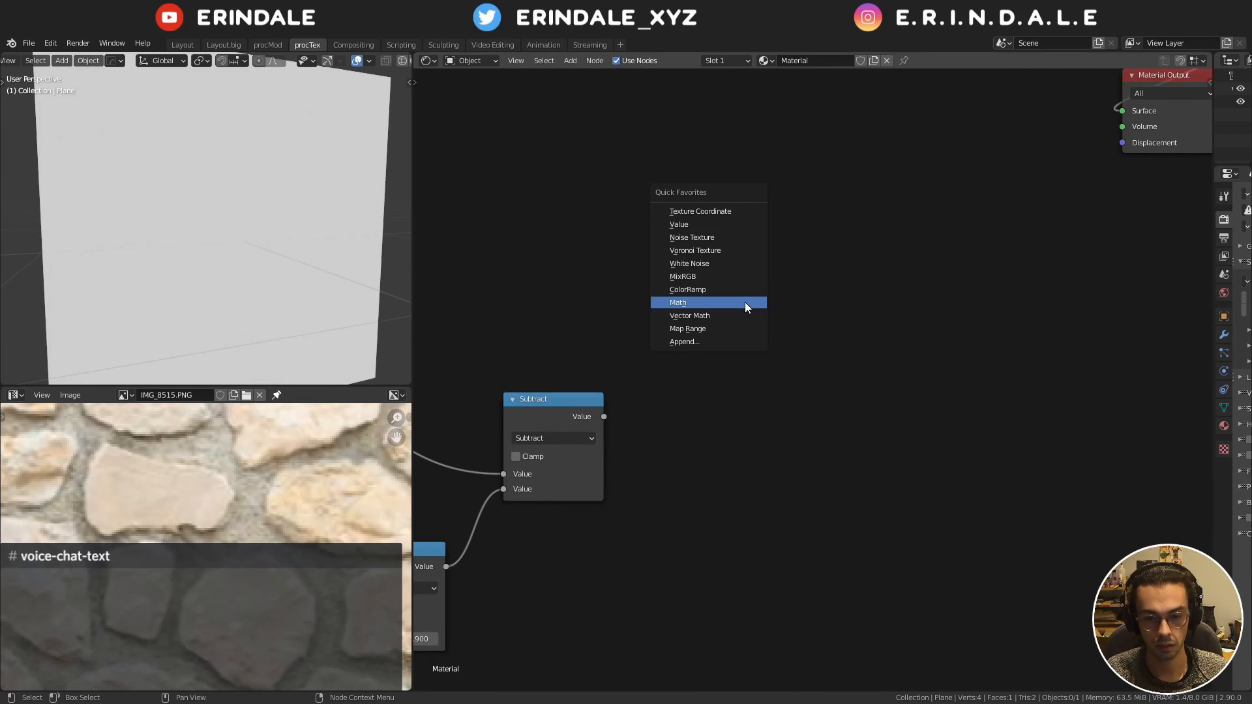
click(742, 279)
click(746, 353)
drag(601, 418, 754, 449)
ctrl+shift+click(777, 366)
Set the new Mix node's blend mode to Color Burn
middle_drag(758, 350, 596, 248)
scroll(607, 257, up, 3)
click(633, 297)
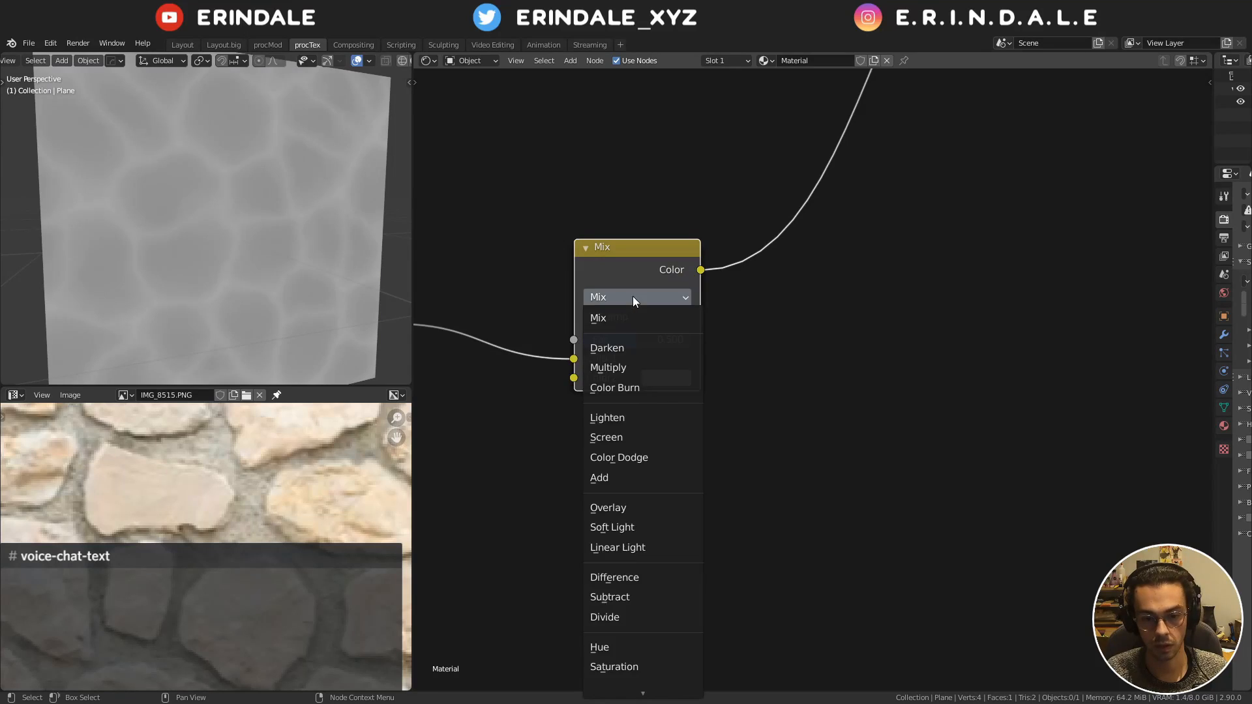
click(643, 393)
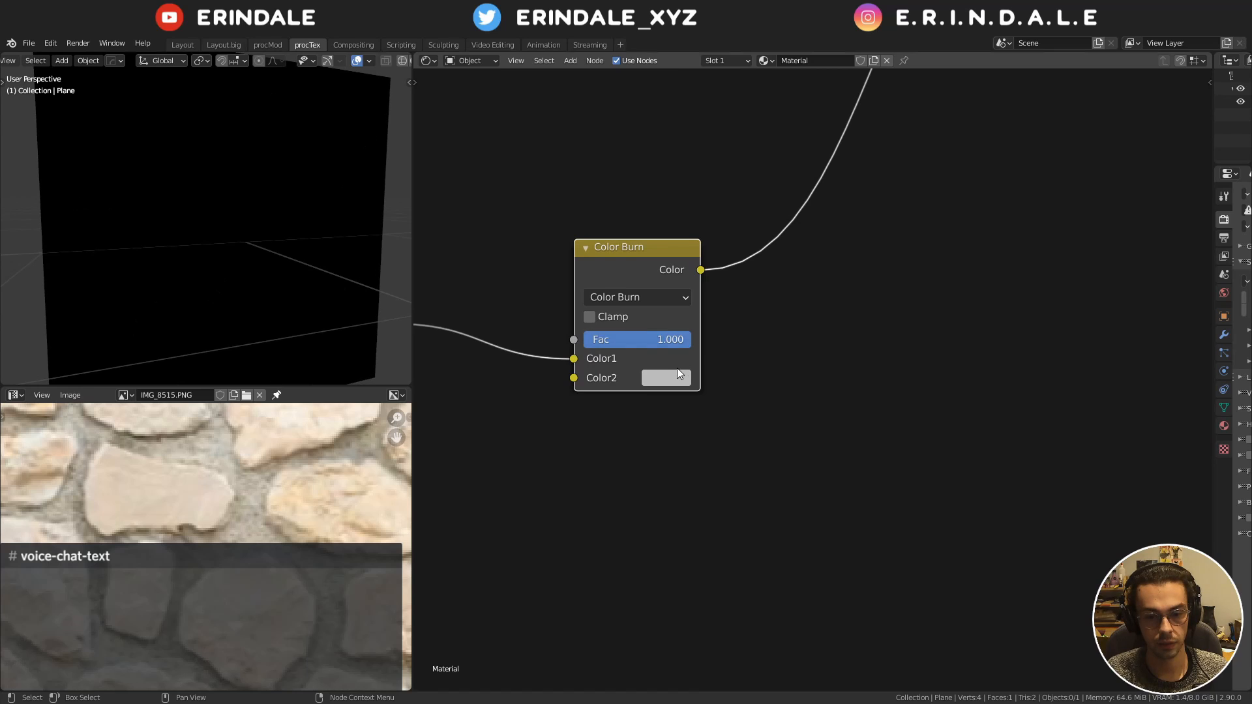
Set Color Burn's Color2 to a light grey of 0.819 and its Fac to 0.367
click(677, 374)
scroll(678, 374, down, 4)
scroll(678, 374, up, 5)
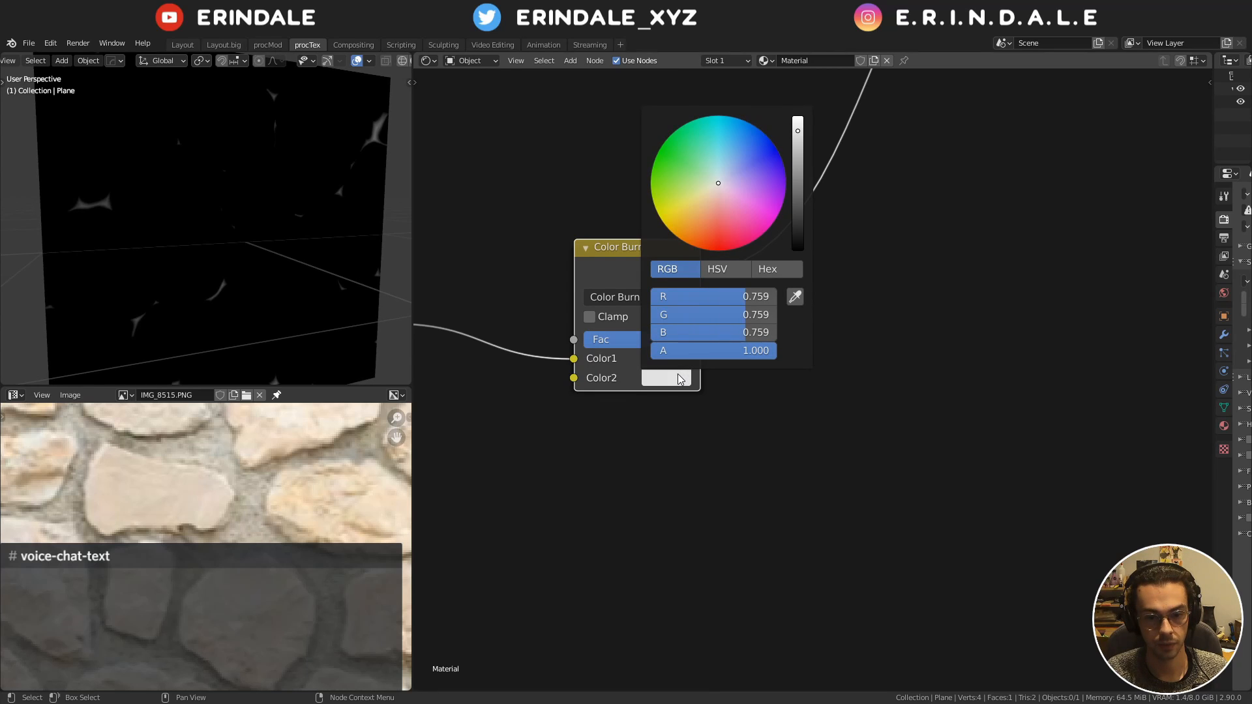
scroll(678, 374, up, 1)
scroll(678, 373, down, 1)
scroll(678, 374, up, 1)
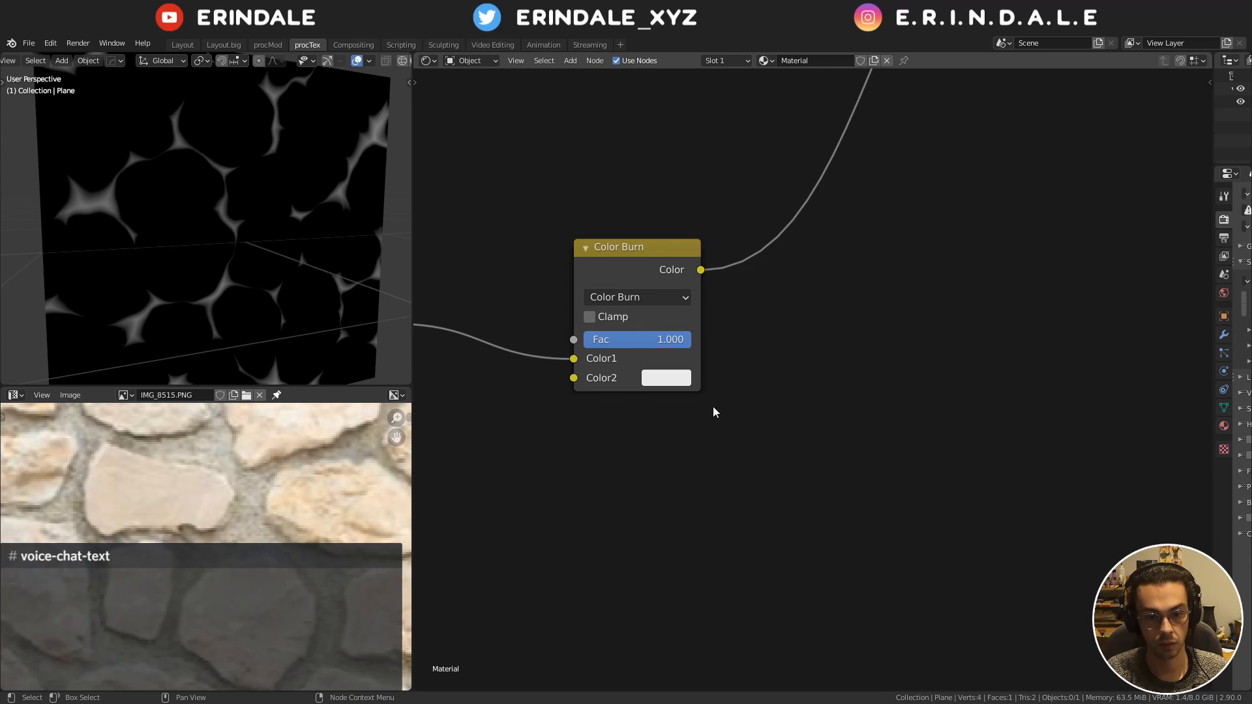
drag(671, 338, 613, 339)
Move Color Burn away from Subtract and insert a Map Range node on the link between them
scroll(613, 339, down, 1)
middle_drag(613, 335, 683, 323)
drag(751, 267, 910, 276)
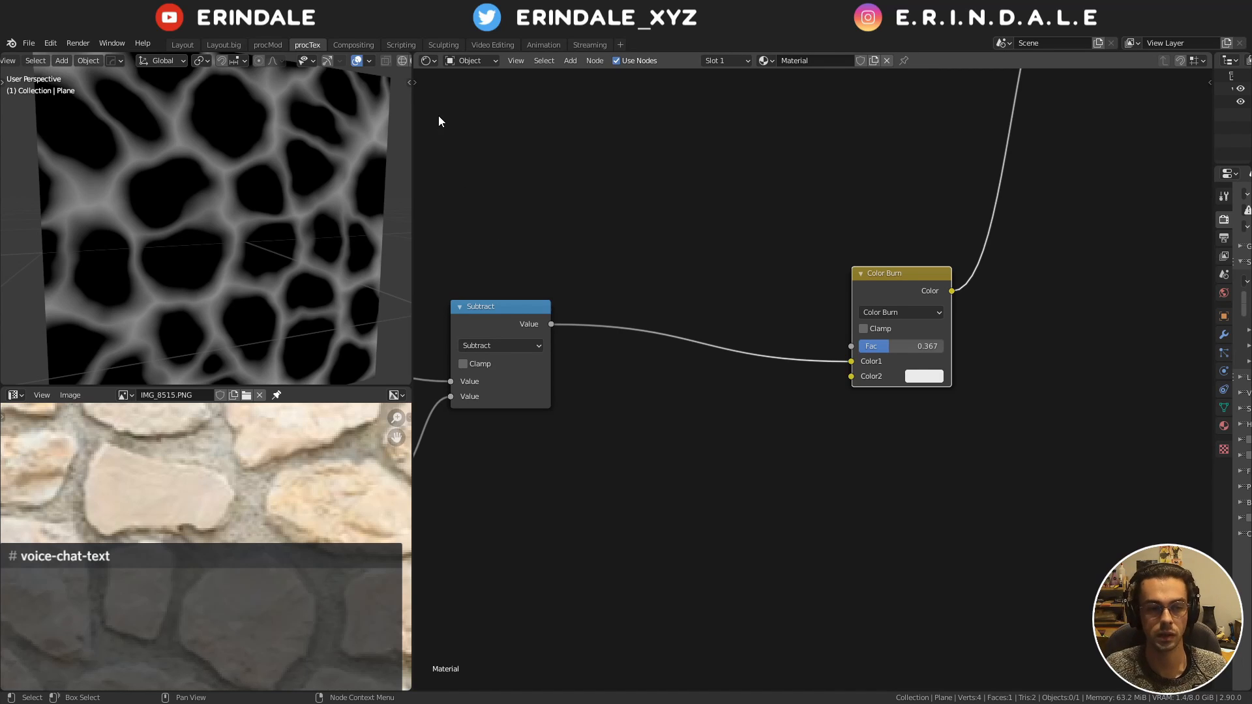
middle_drag(273, 177, 255, 180)
middle_drag(258, 168, 205, 211)
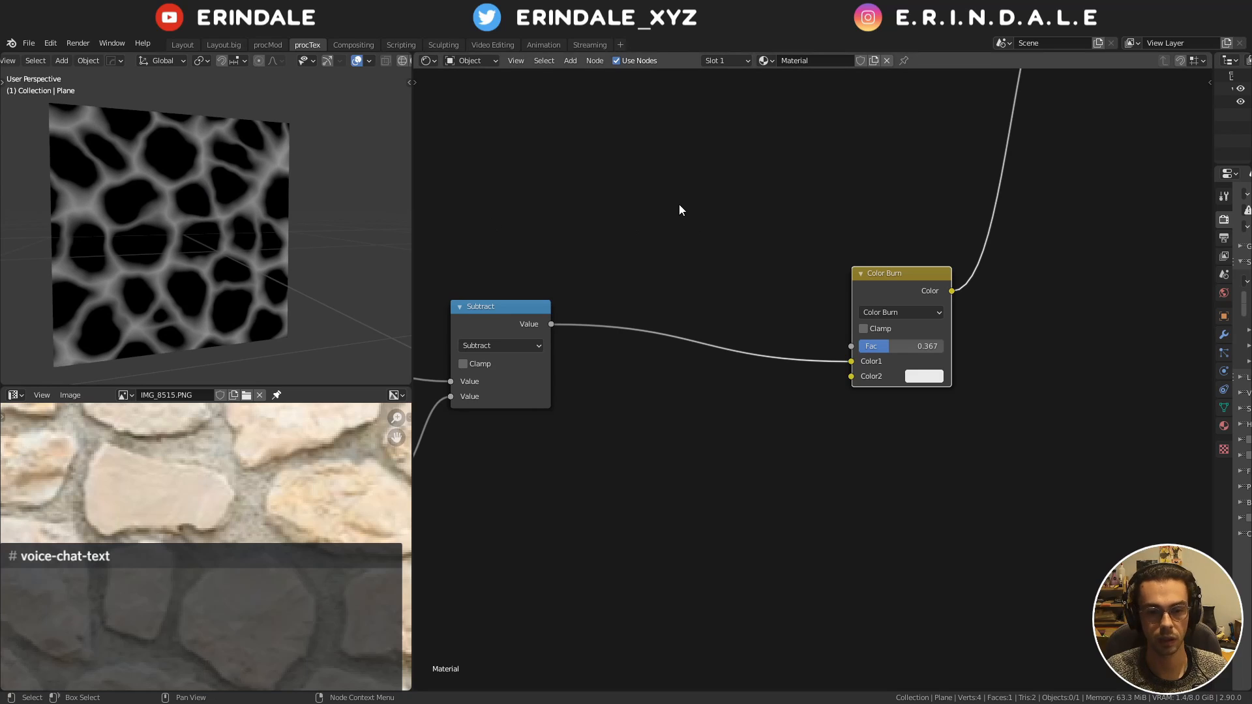
middle_drag(629, 240, 682, 225)
scroll(682, 225, down, 1)
key(shift+a)
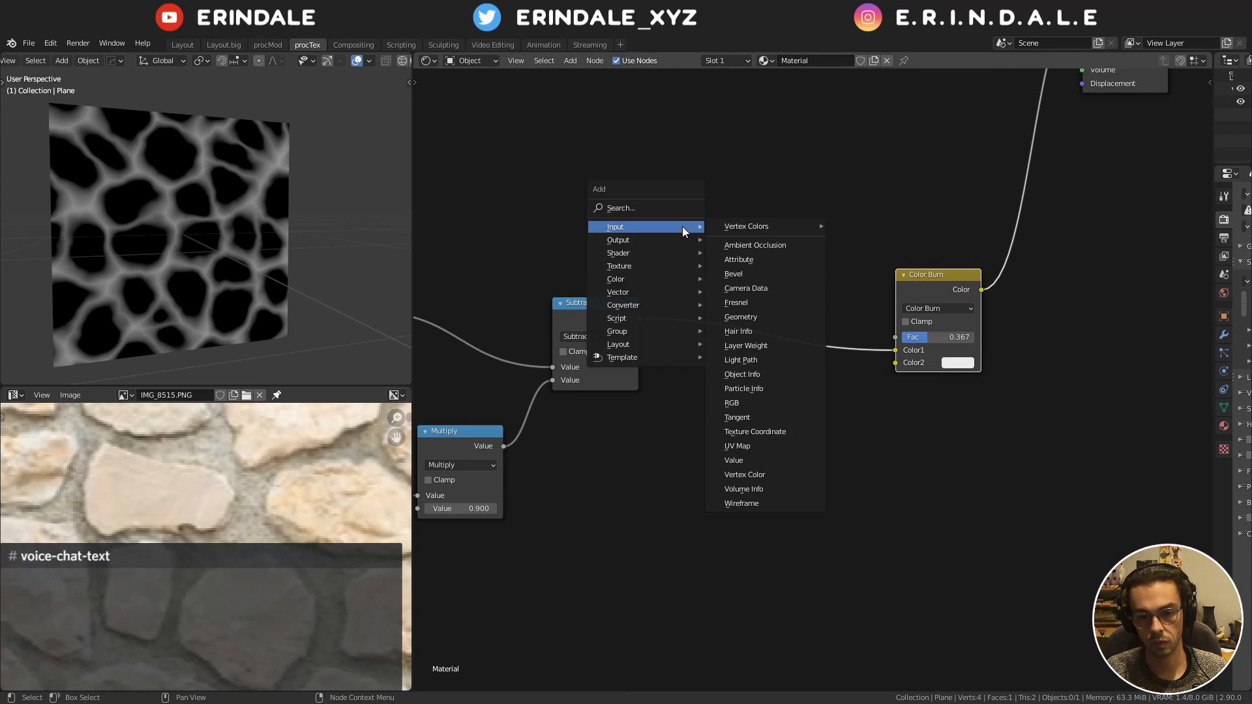
mouse_move(679, 299)
click(758, 420)
click(755, 389)
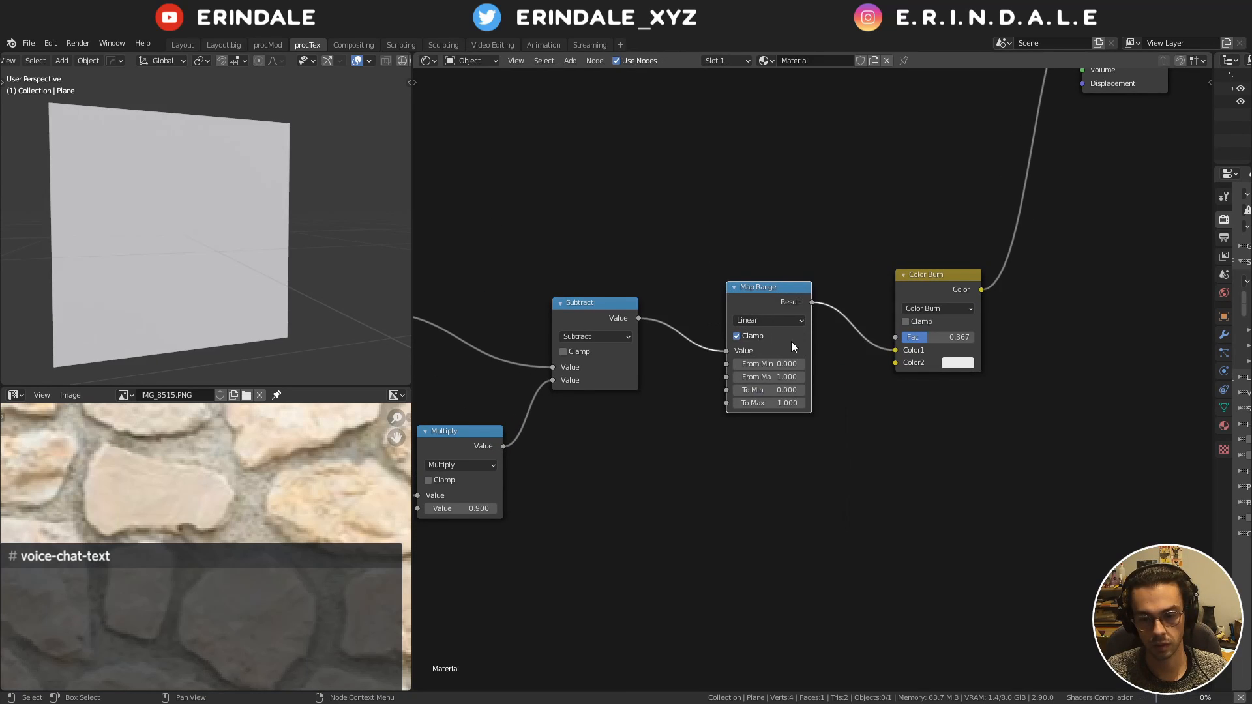
Invert the Map Range output by setting To Min to 1.000 and To Max to 0.000
scroll(791, 342, up, 2)
click(776, 393)
text(0.01)
key(Tab)
text(0)
key(Return)
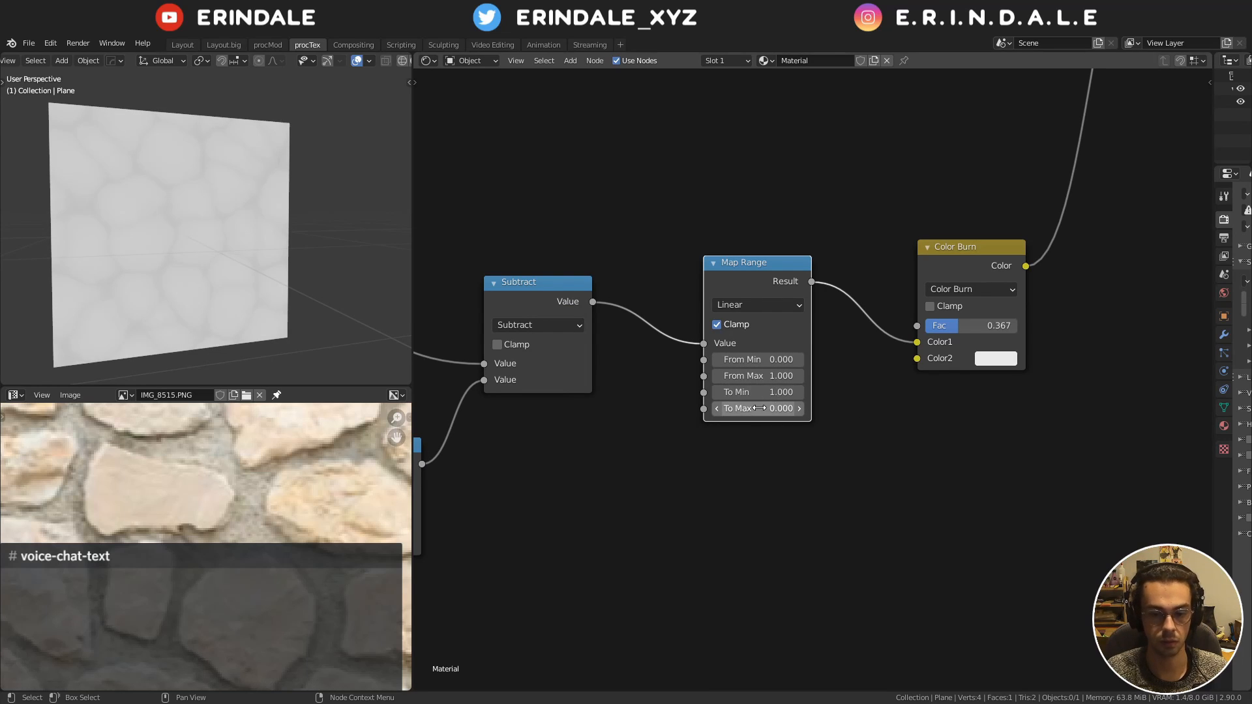
Set the Map Range's From Min to 0.000 and From Max to 0.350
scroll(743, 421, up, 2)
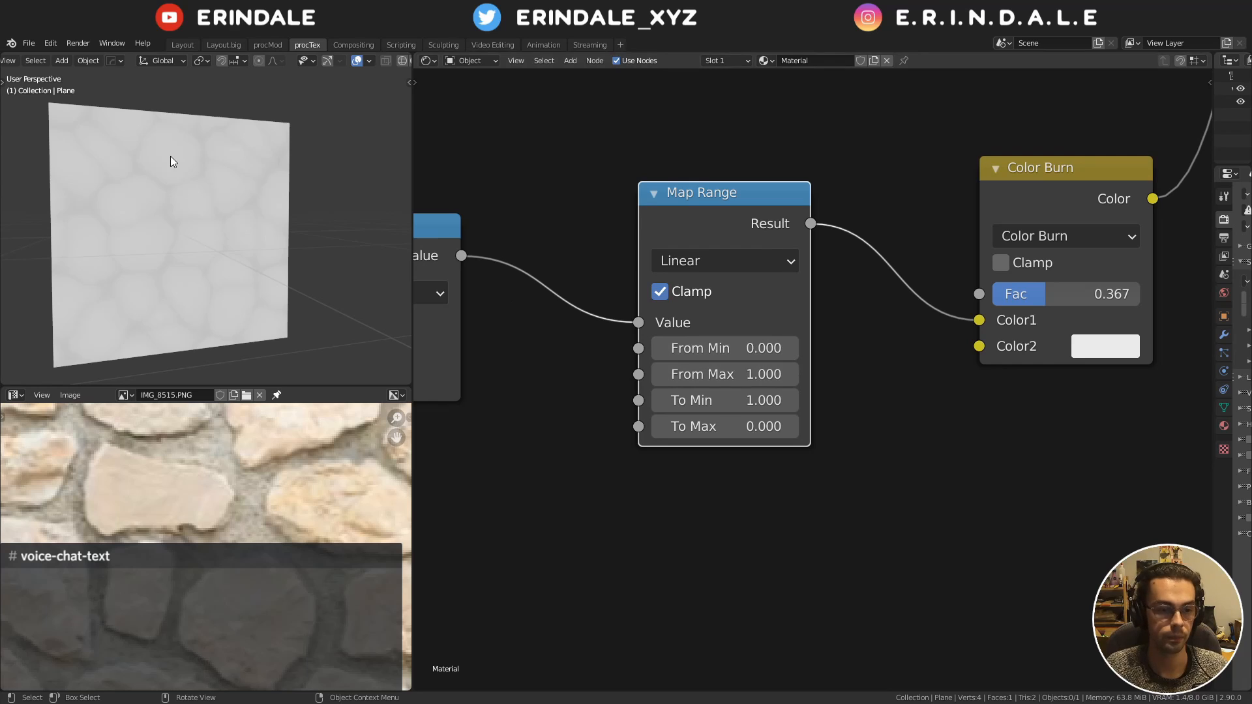
scroll(219, 120, up, 3)
drag(736, 350, 707, 374)
click(738, 350)
text(0)
key(Return)
click(746, 374)
text(.35)
key(Return)
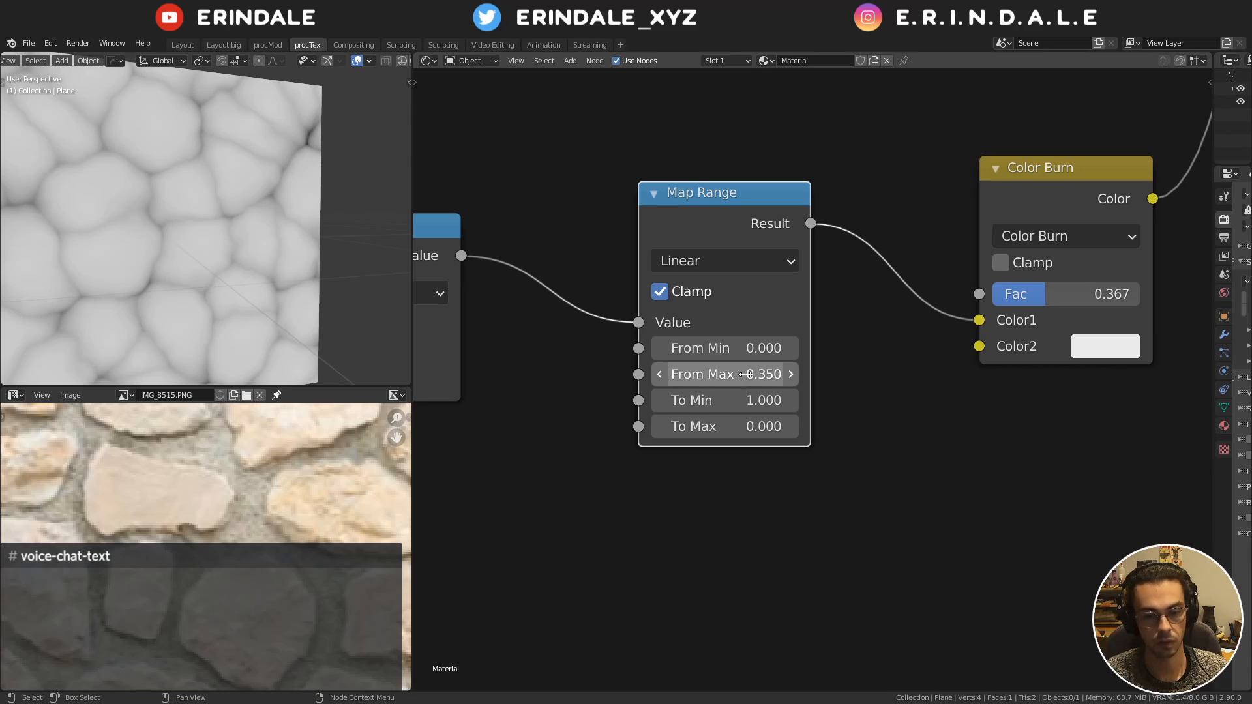
Place Map Range close after Subtract and Color Burn close after Map Range
middle_drag(280, 243, 303, 197)
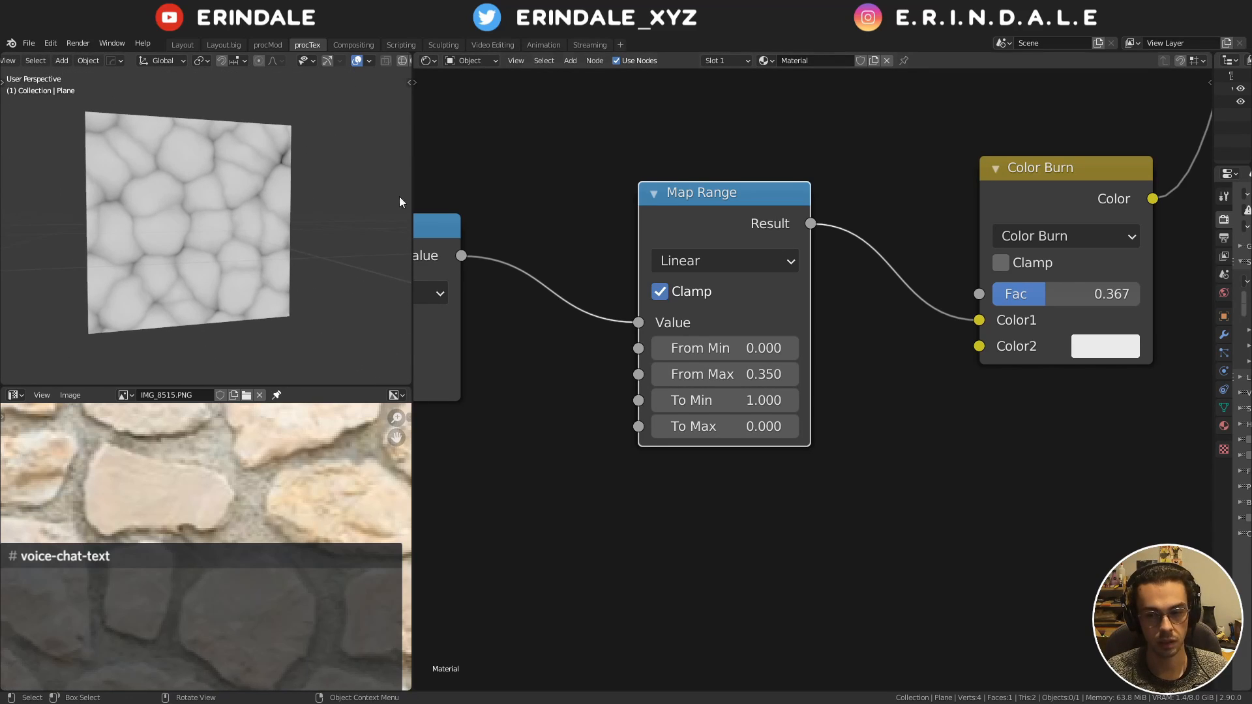
drag(752, 225, 638, 257)
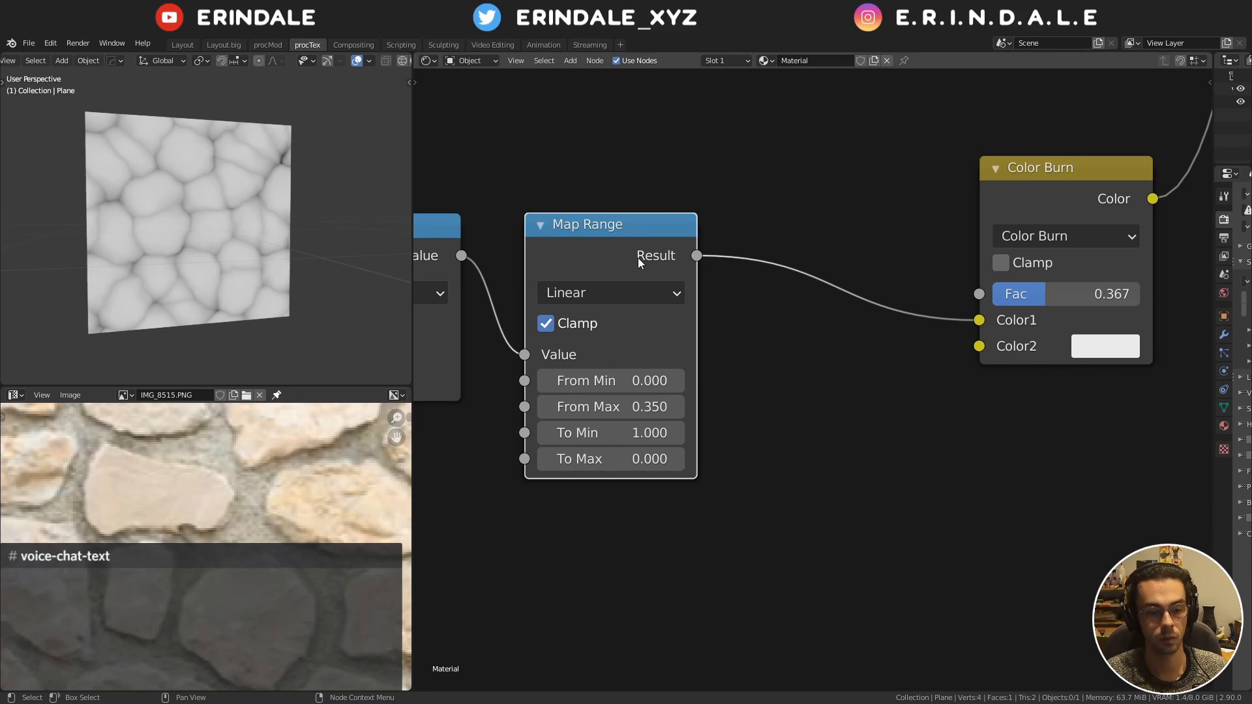
drag(1077, 184, 876, 226)
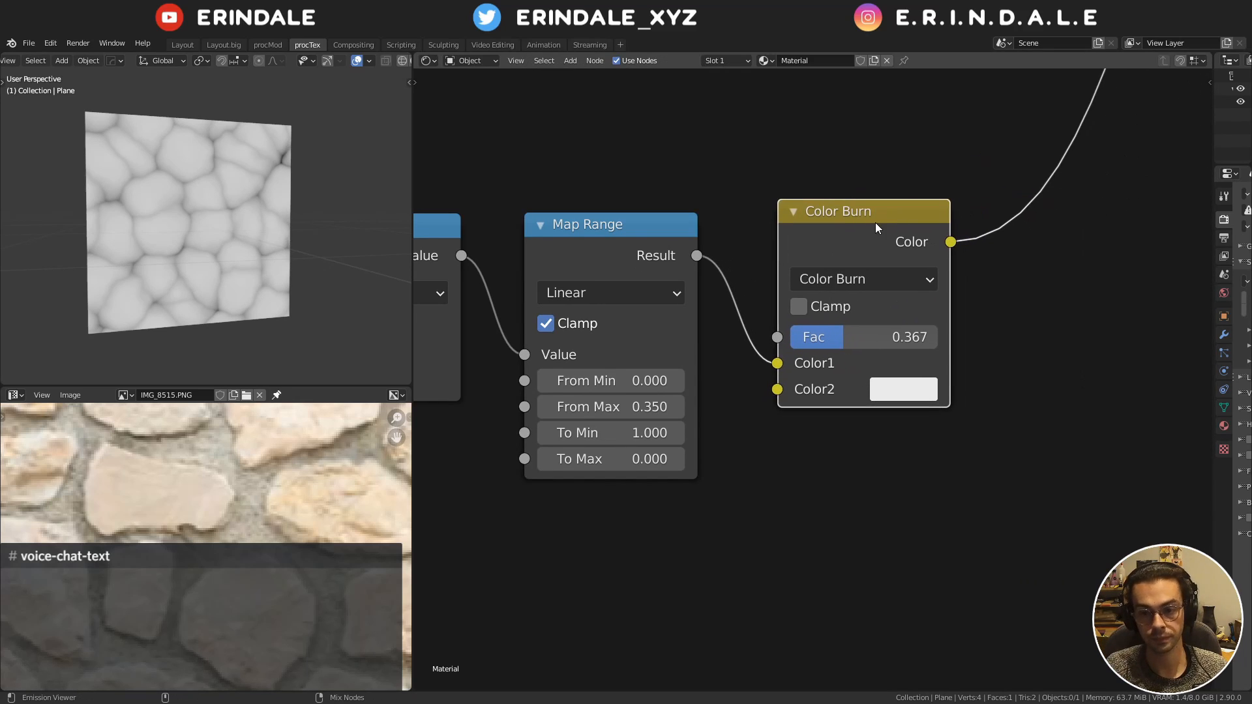
Darken Color Burn's Color2 to black (0.000) and lower its Fac to 0.008
mouse_move(873, 337)
mouse_down()
mouse_move(968, 337)
mouse_move(867, 337)
mouse_move(938, 337)
mouse_up()
click(916, 396)
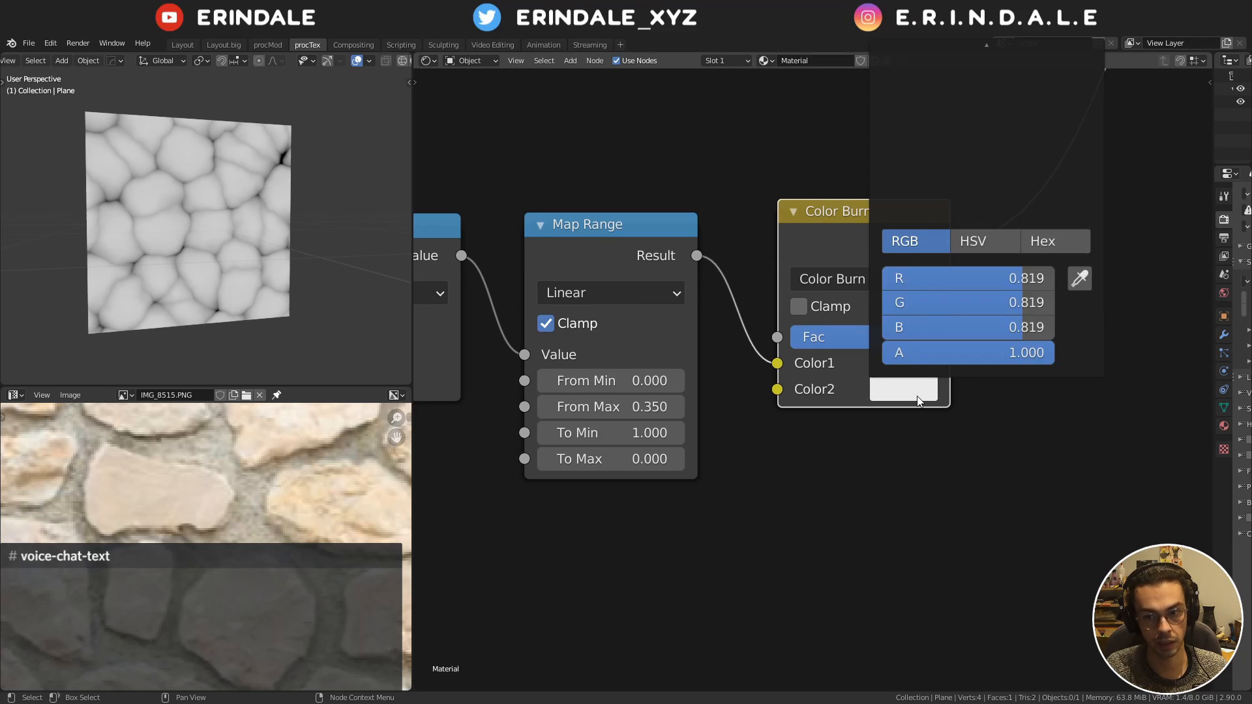
scroll(916, 396, up, 2)
scroll(917, 396, down, 6)
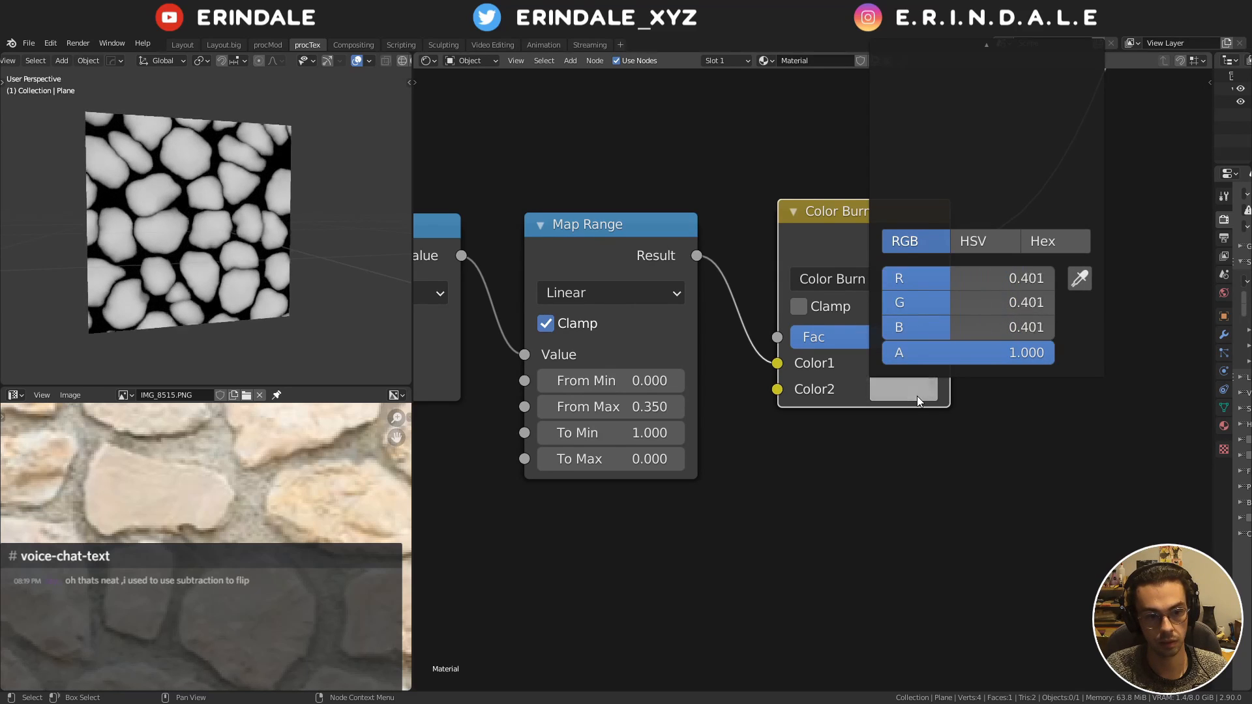
scroll(917, 396, down, 6)
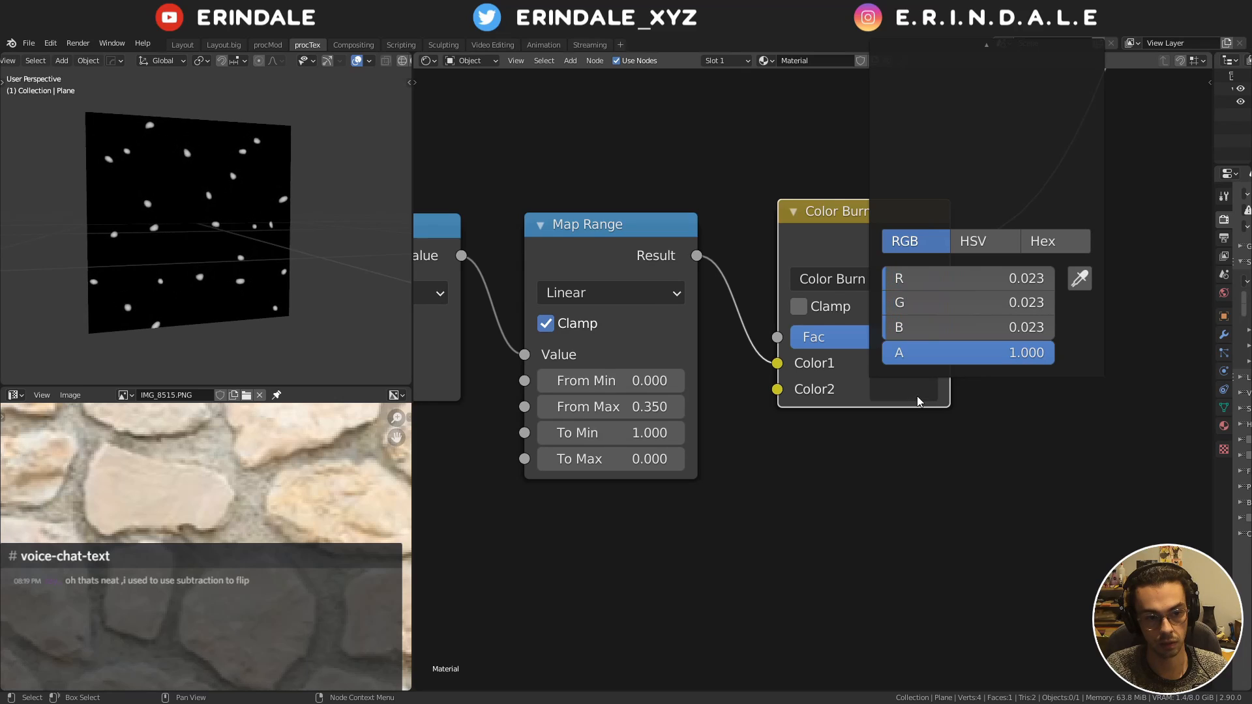
scroll(916, 396, down, 2)
mouse_move(905, 340)
mouse_down()
mouse_move(796, 340)
mouse_move(938, 337)
mouse_up()
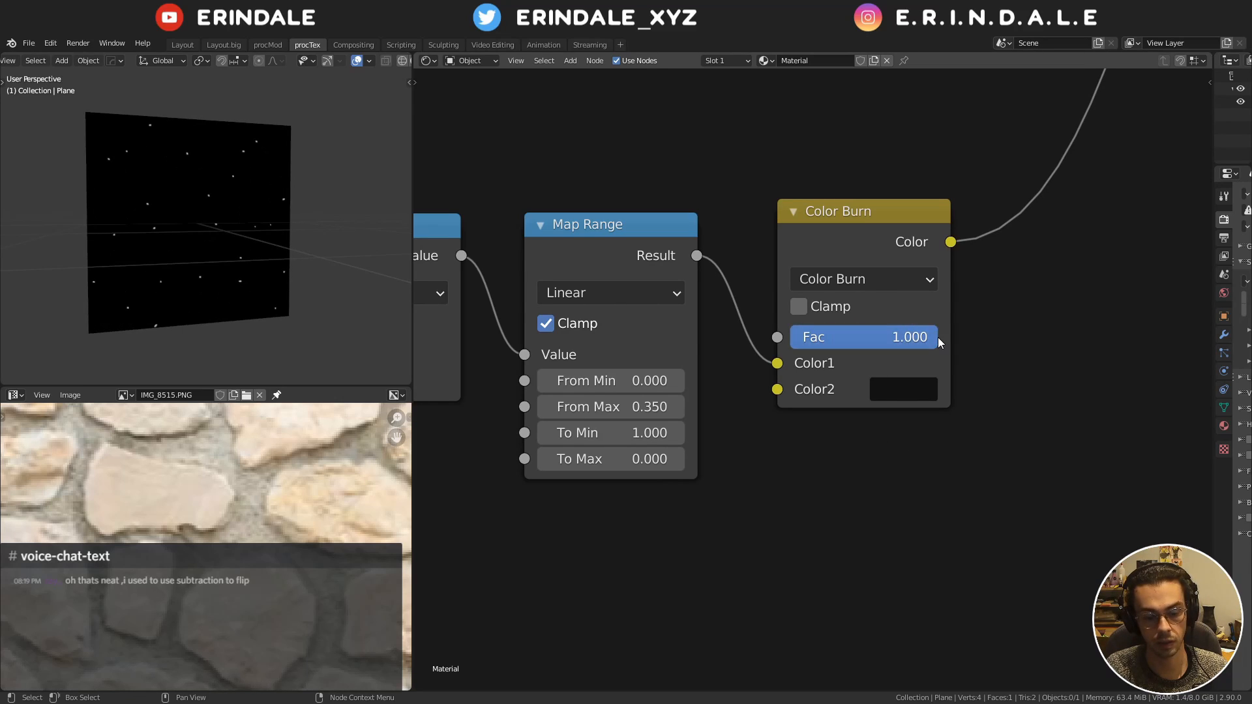
click(907, 391)
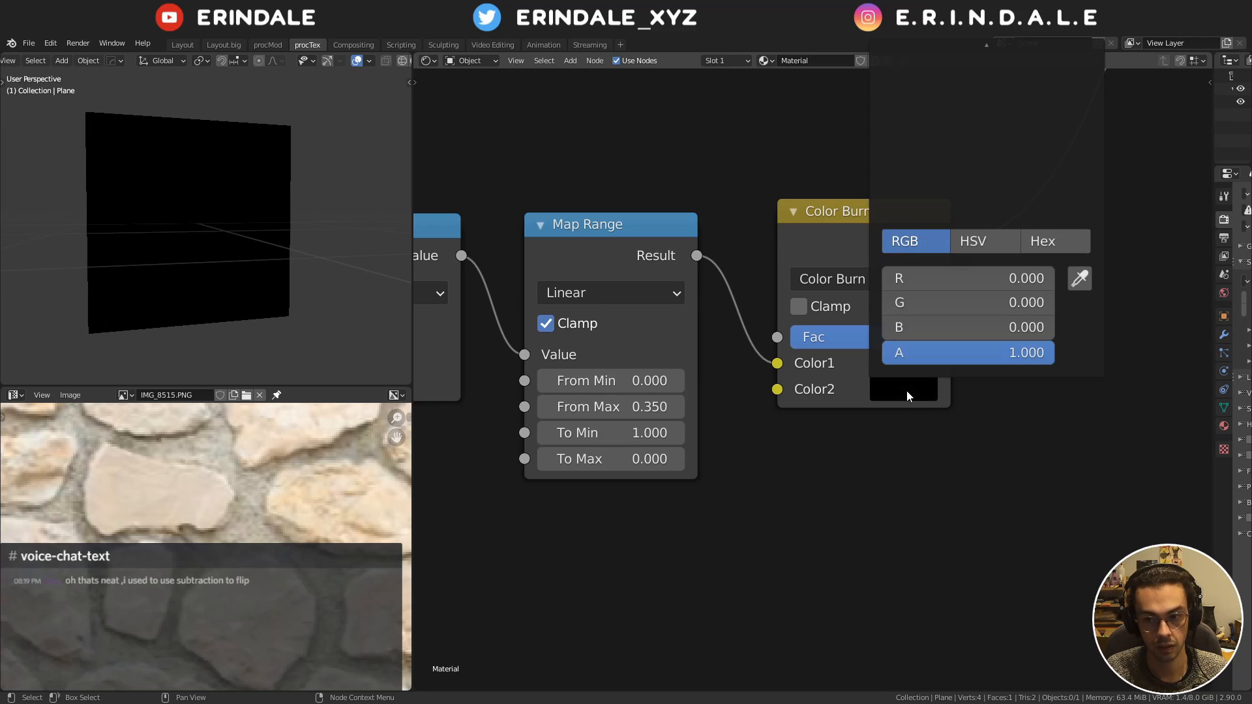
drag(907, 337, 790, 338)
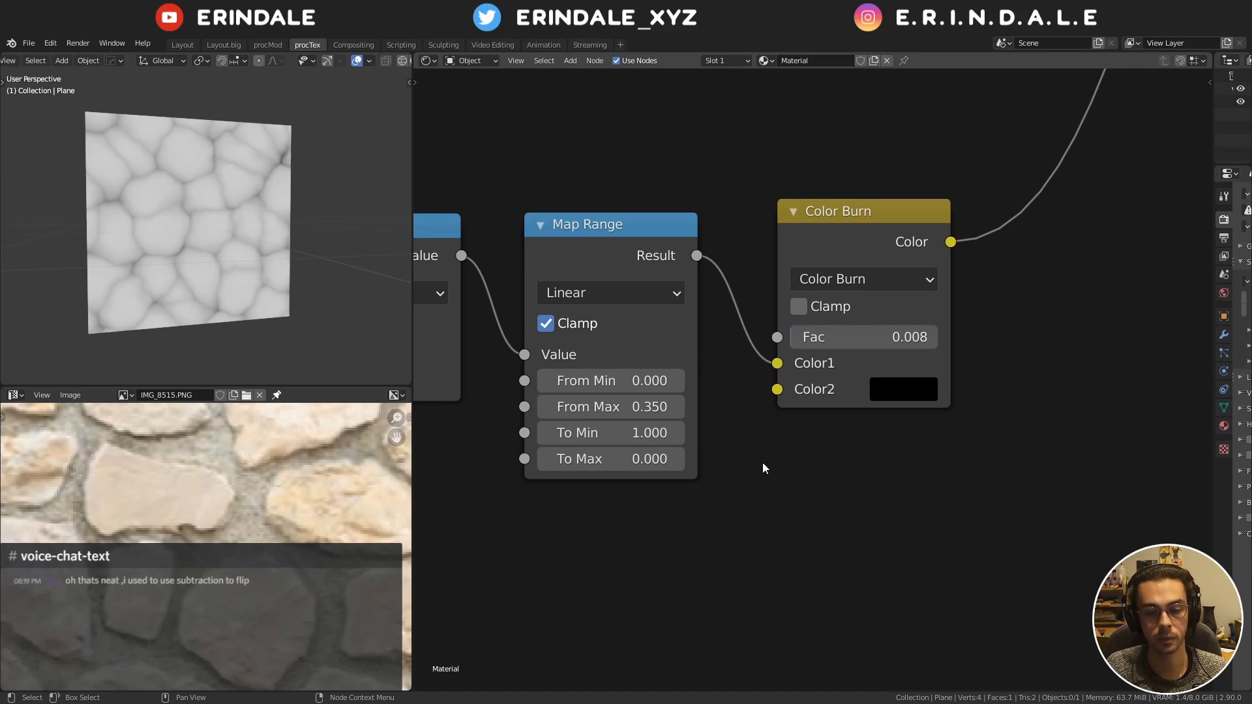
Nudge the Smooth F1 Voronoi Texture up so it lines up directly beneath the F1 Voronoi Texture
middle_drag(739, 388, 790, 346)
drag(778, 374, 543, 326)
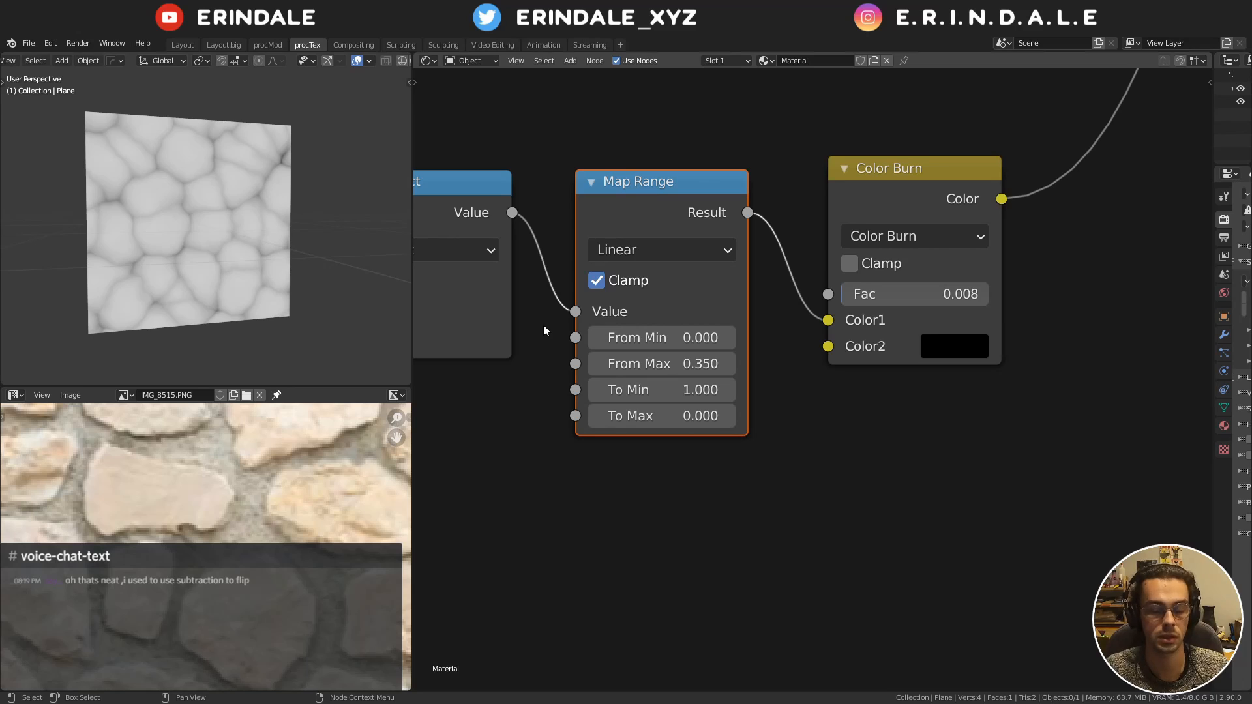
scroll(738, 160, down, 9)
middle_drag(679, 207, 847, 196)
scroll(674, 399, up, 9)
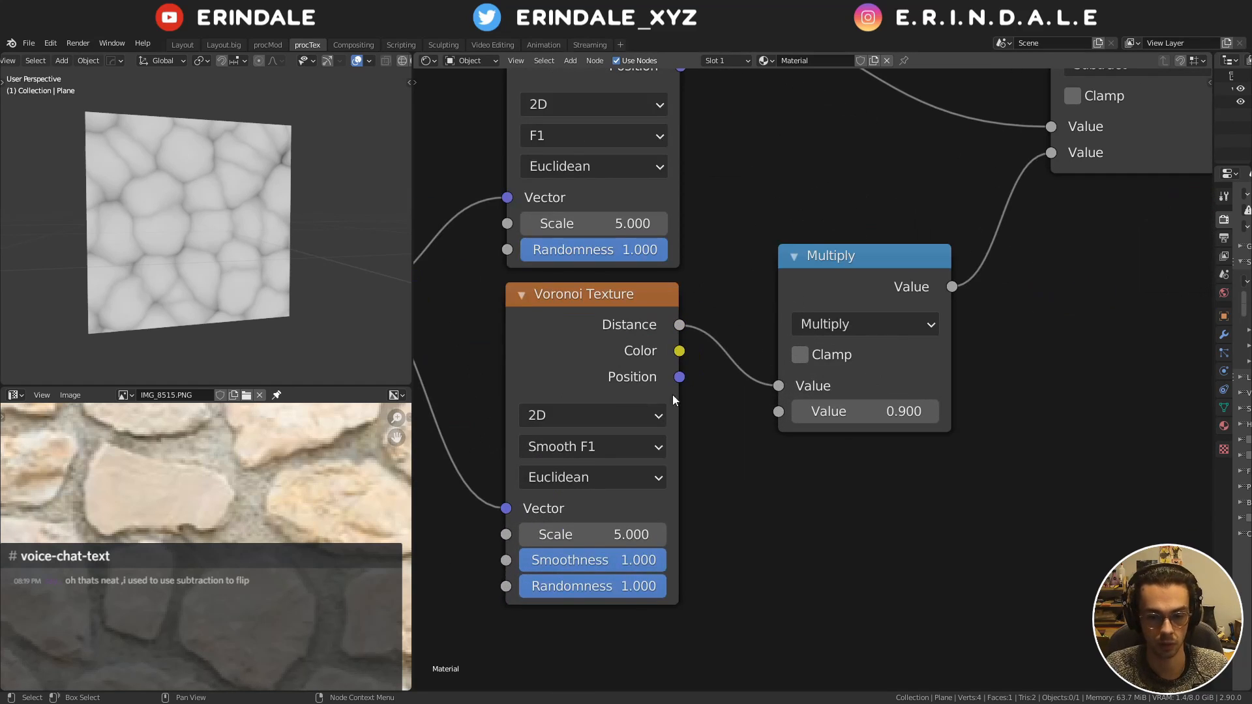
mouse_move(586, 371)
mouse_down()
mouse_move(570, 384)
mouse_move(589, 365)
mouse_up()
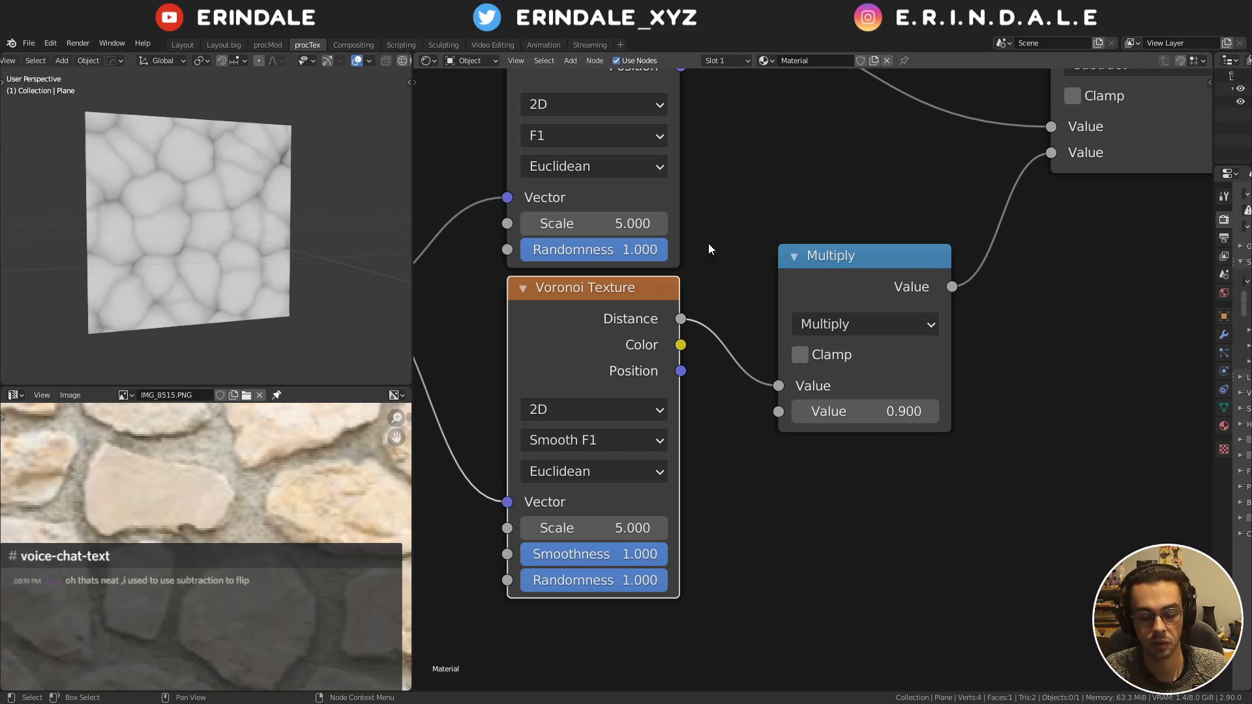
Turn on node snapping, place Multiply close beside the Smooth F1 Voronoi, and snap all nodes to the grid
scroll(862, 170, down, 4)
middle_drag(975, 197, 941, 234)
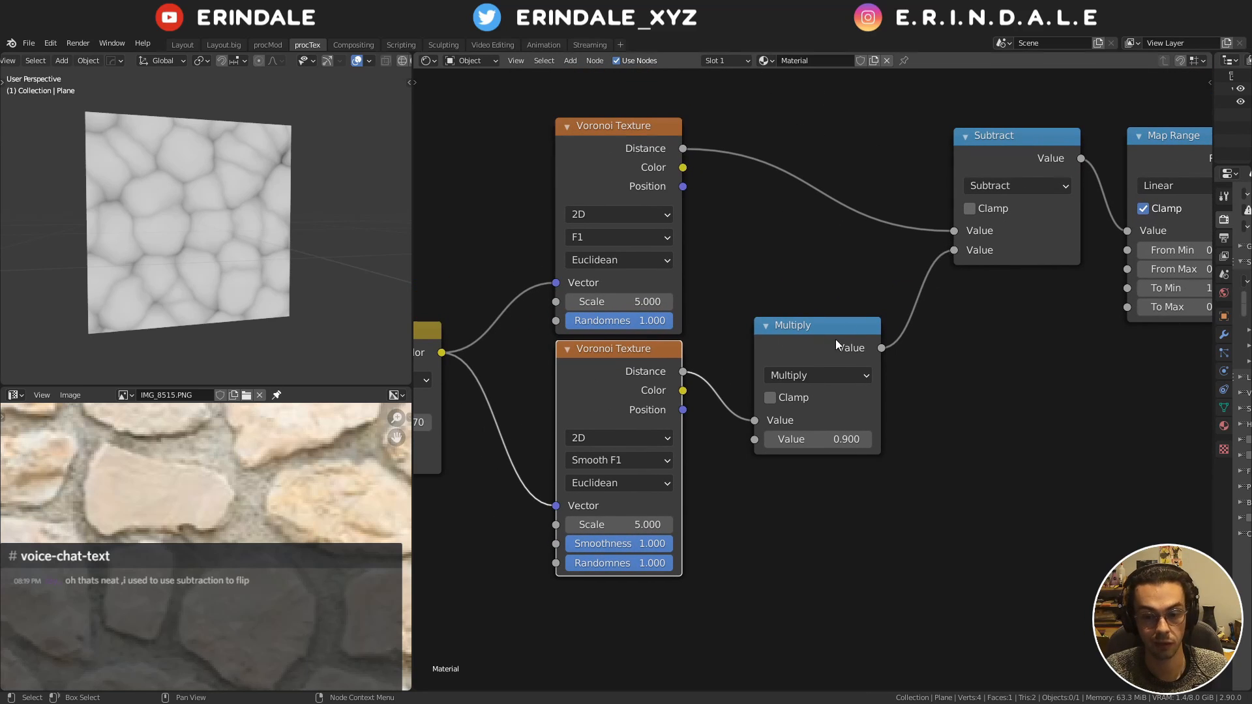
key(shift+Tab)
drag(835, 337, 795, 354)
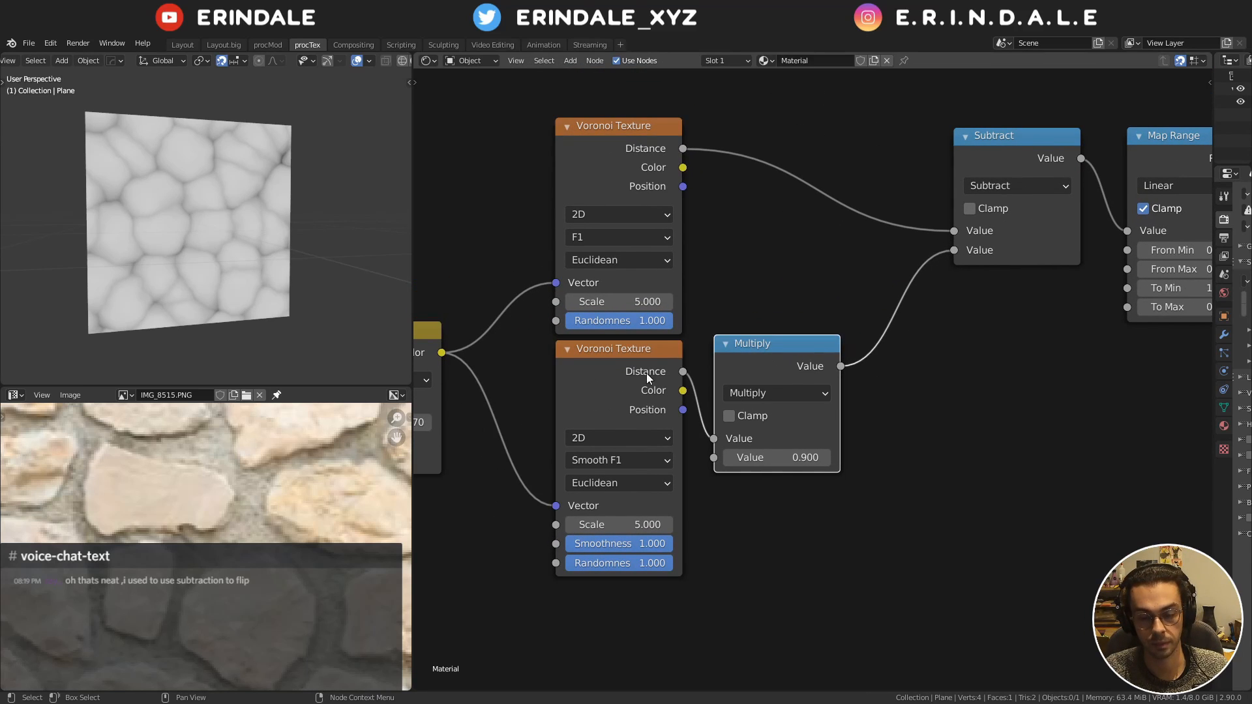
key(a)
key(g)
click(786, 239)
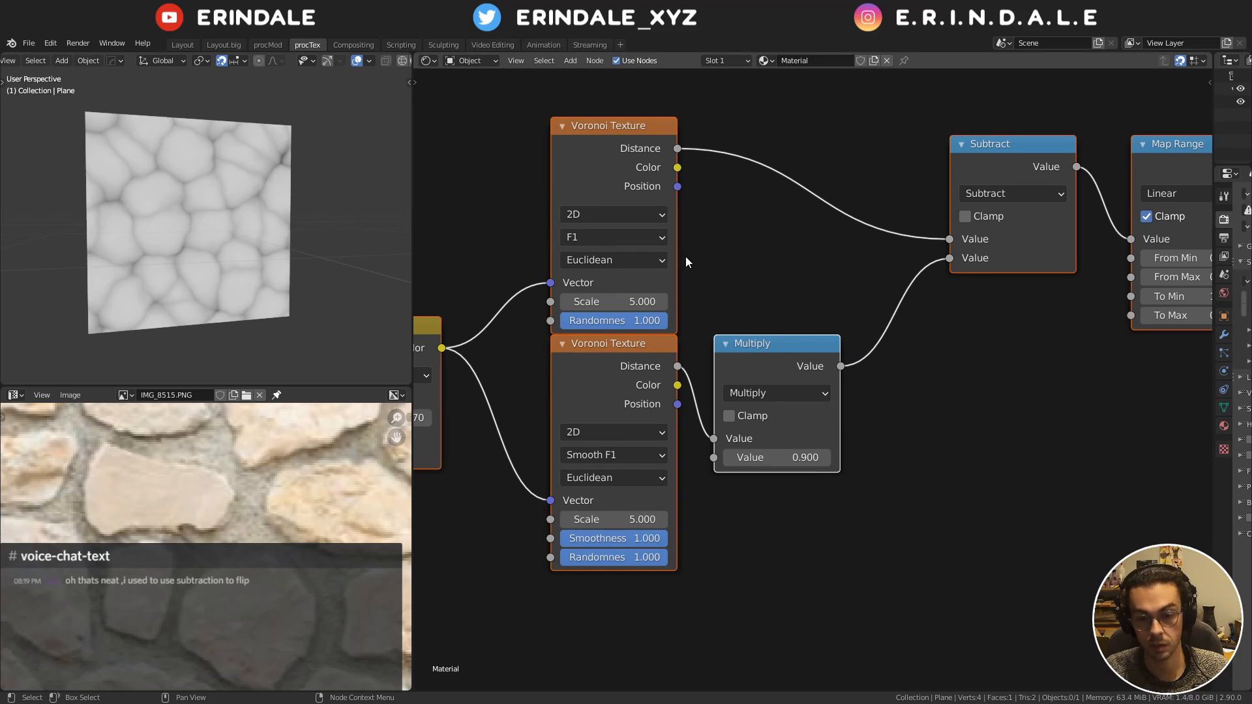
scroll(762, 238, down, 2)
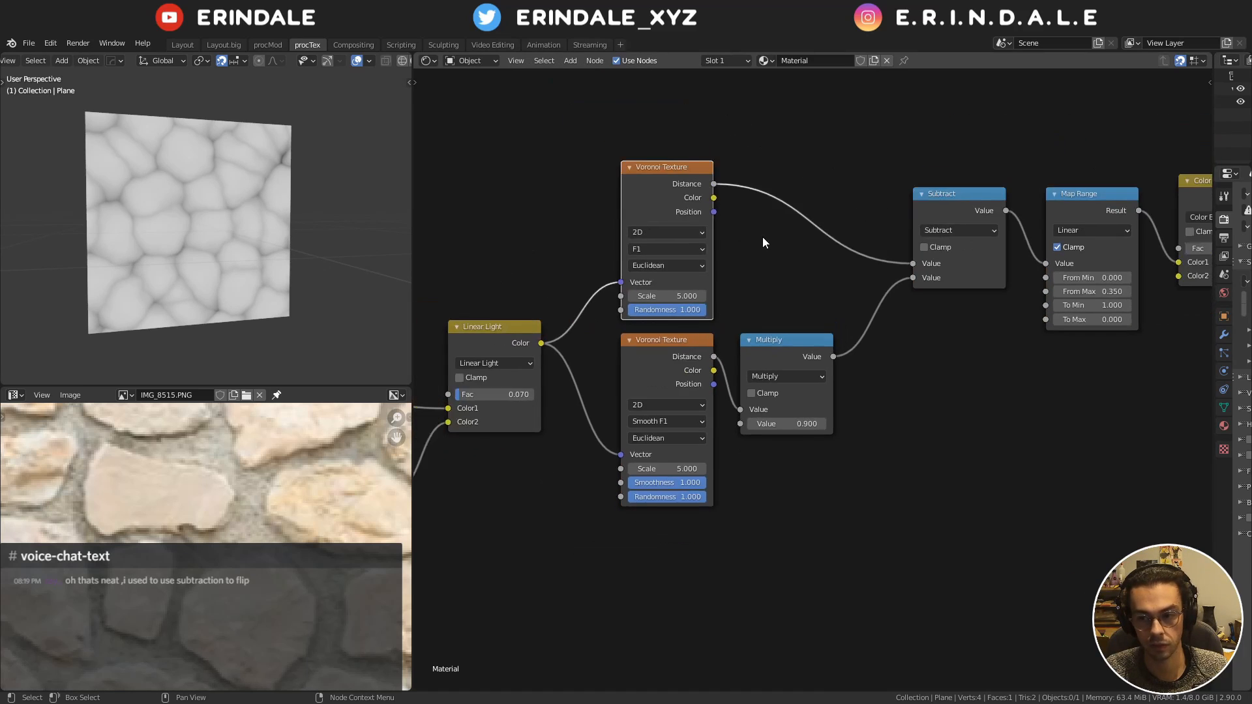
Move Linear Light closer to the Voronoi Textures and the Noise Texture closer to Linear Light
middle_drag(662, 253, 815, 246)
middle_drag(688, 275, 755, 260)
drag(721, 325, 747, 341)
middle_drag(623, 411, 689, 380)
drag(639, 423, 687, 396)
middle_drag(684, 395, 728, 291)
Set the Noise Texture's Detail to 3
scroll(716, 296, up, 3)
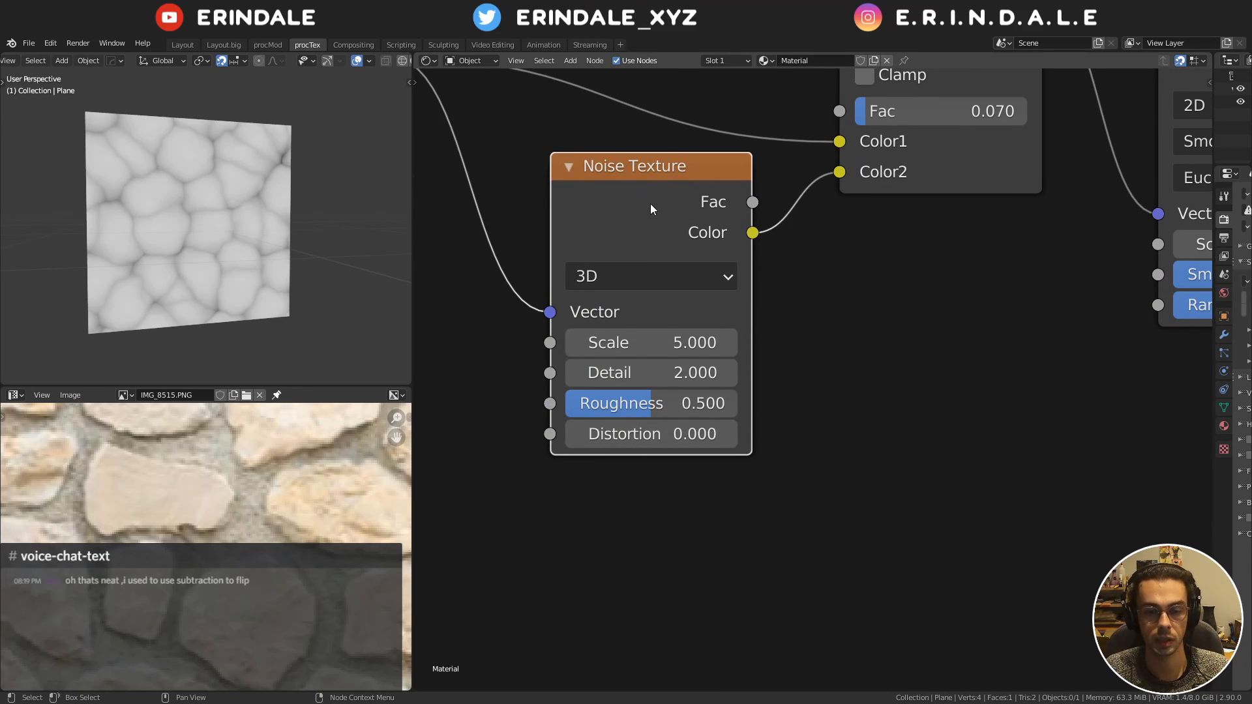
middle_drag(654, 205, 669, 176)
drag(655, 332, 714, 332)
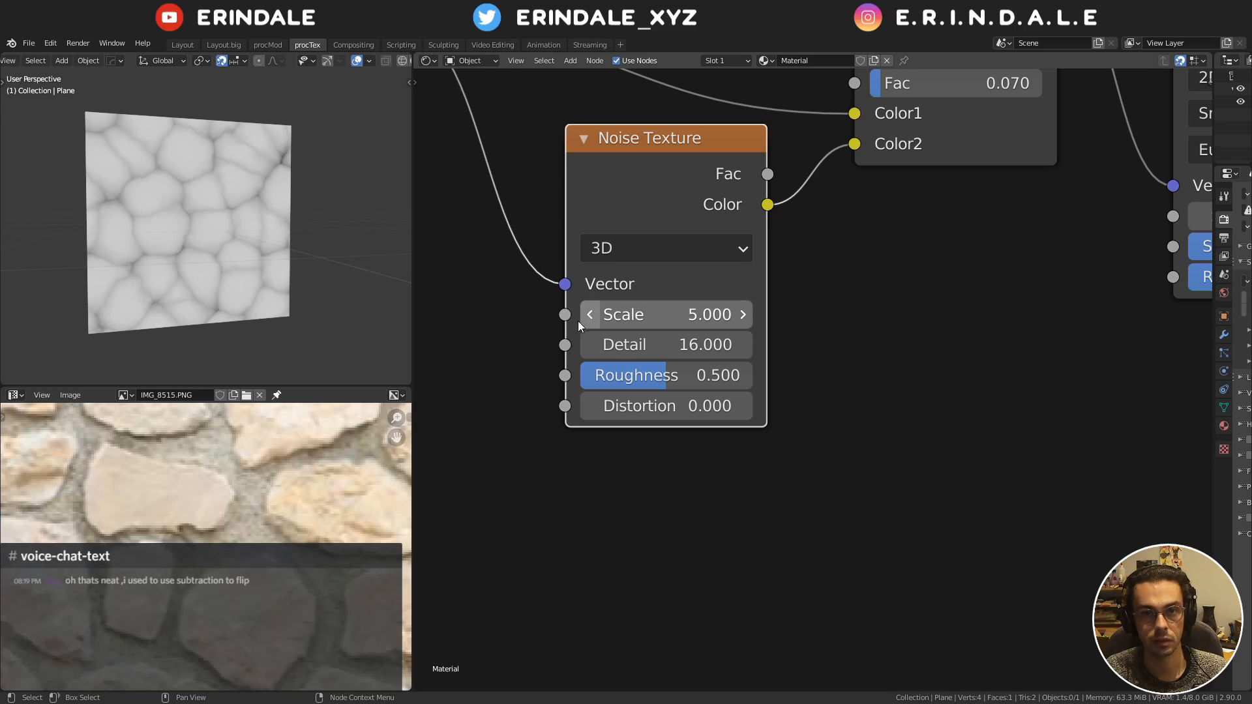
click(652, 340)
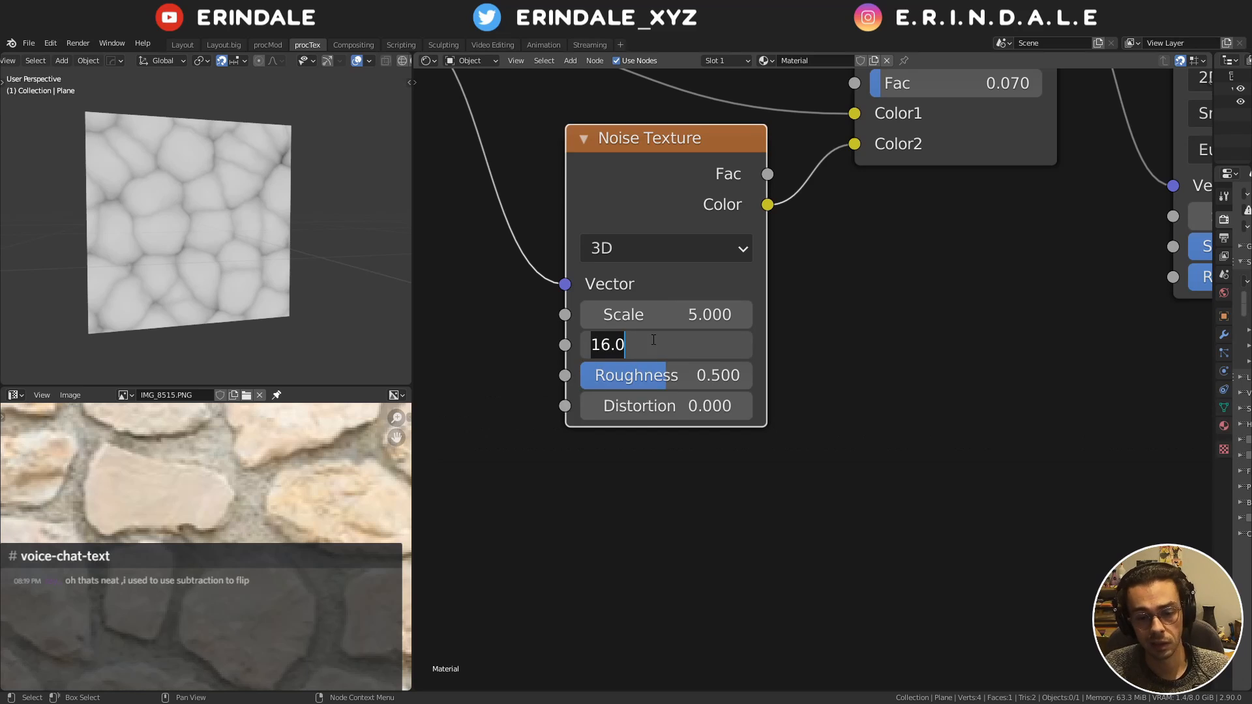
text(3)
key(Return)
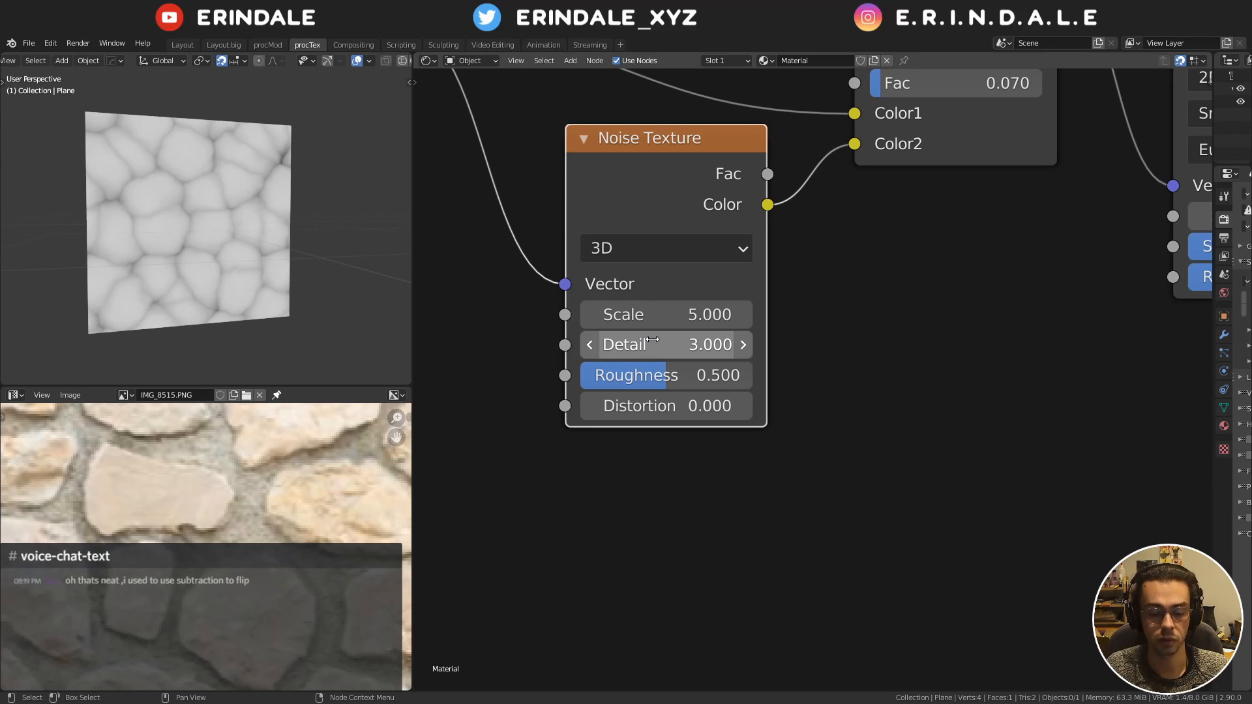
Raise Color Burn's Fac slightly and set Linear Light's Fac to 0.129
scroll(212, 224, up, 8)
scroll(885, 218, down, 14)
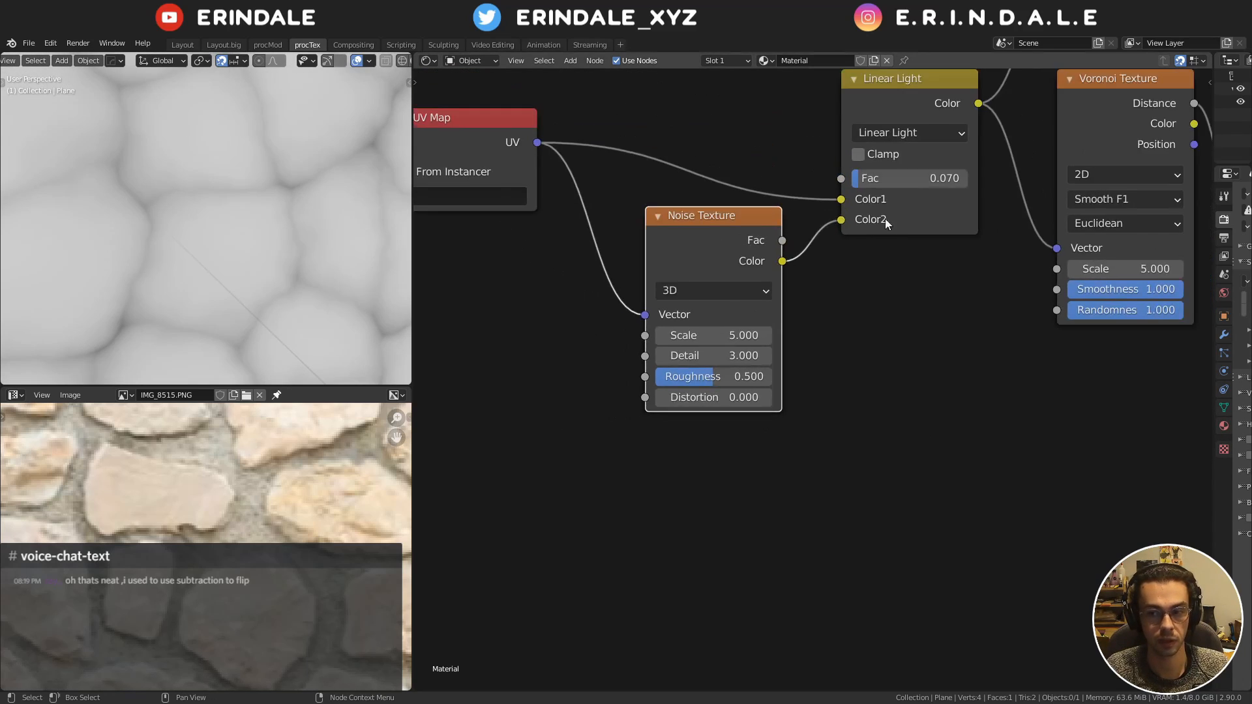
middle_drag(1126, 218, 793, 376)
drag(1041, 318, 1071, 319)
middle_drag(672, 399, 754, 297)
scroll(1045, 325, up, 5)
drag(1051, 210, 1059, 210)
Set the Noise Texture's Detail to 4 and view the whole plane
middle_drag(806, 466, 781, 416)
click(778, 388)
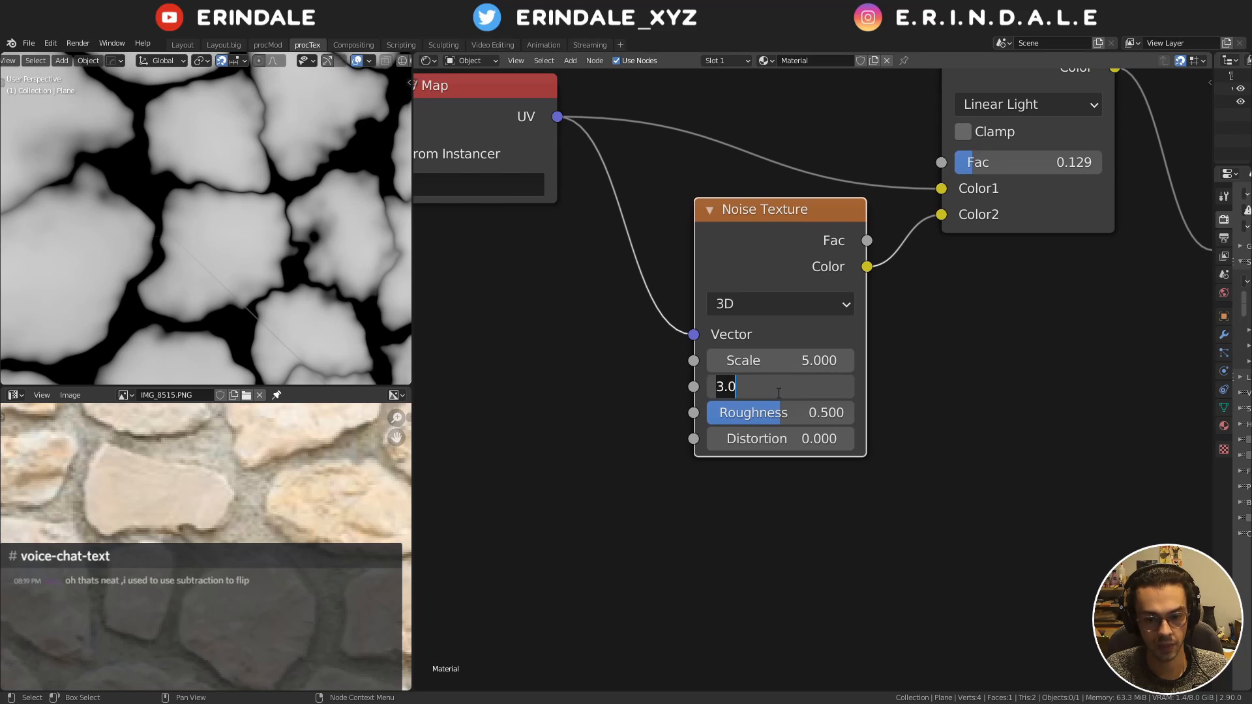
text(4)
key(Return)
scroll(188, 207, down, 3)
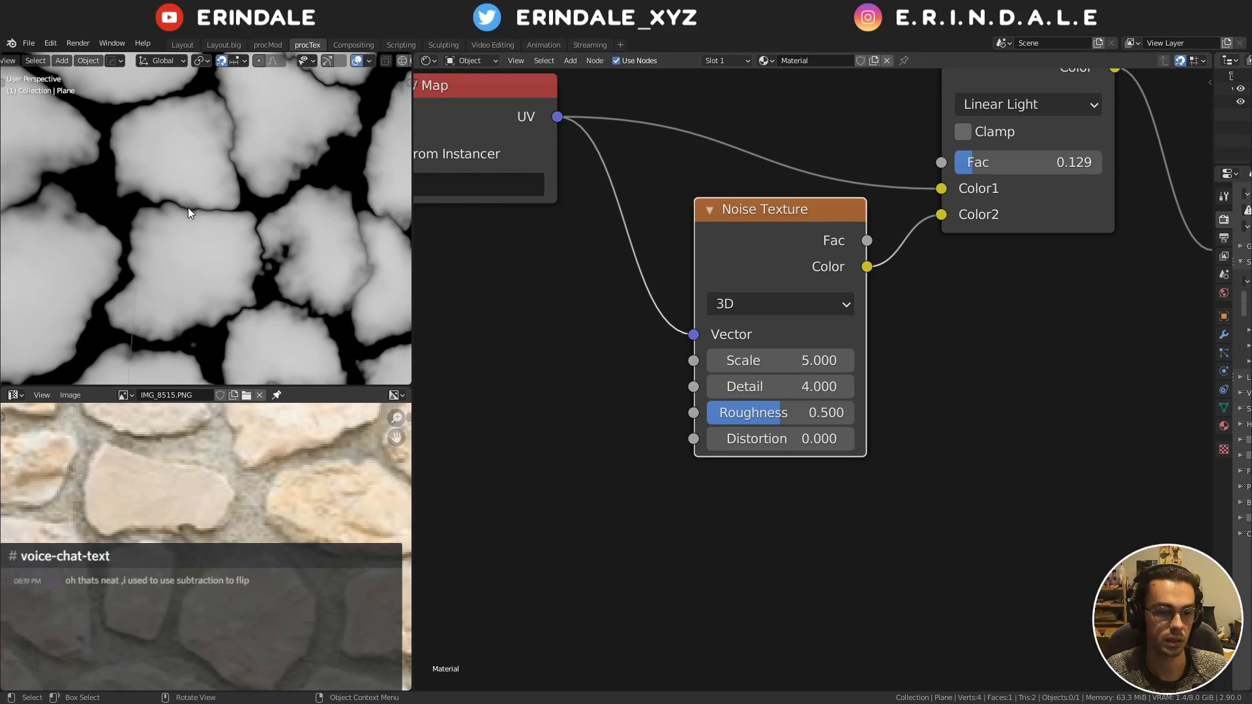
scroll(226, 244, down, 3)
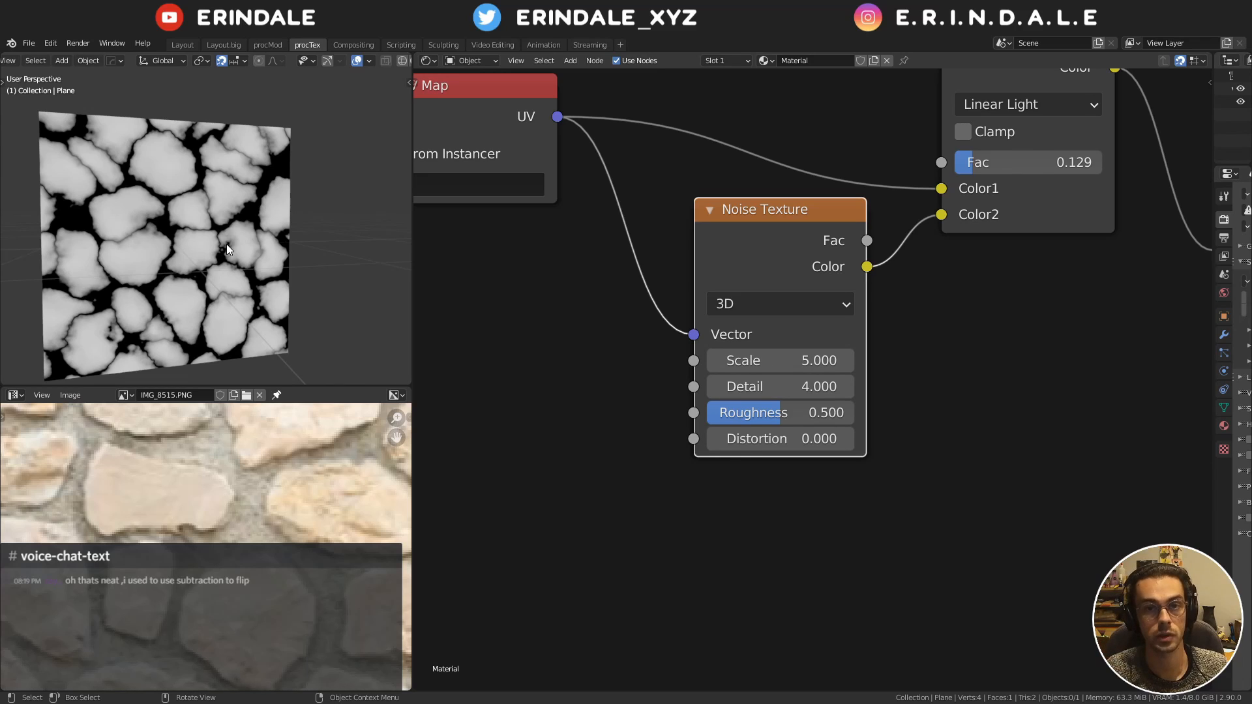
Move the UV Map node down closer to the Noise Texture and enlarge the 3D viewport over the reference image area
drag(502, 97, 551, 170)
scroll(223, 205, down, 3)
mouse_move(233, 236)
middle_down()
mouse_move(276, 255)
mouse_move(224, 253)
middle_up()
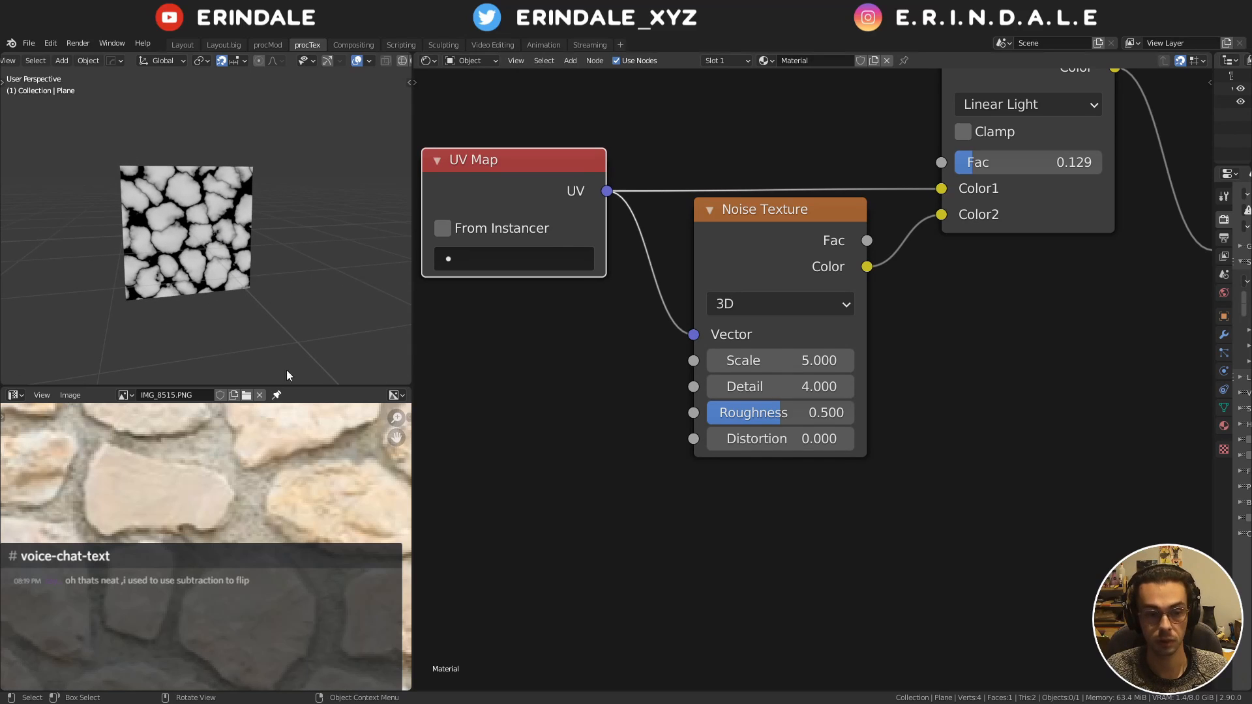
drag(302, 387, 313, 611)
scroll(274, 385, up, 1)
middle_drag(274, 387, 314, 325)
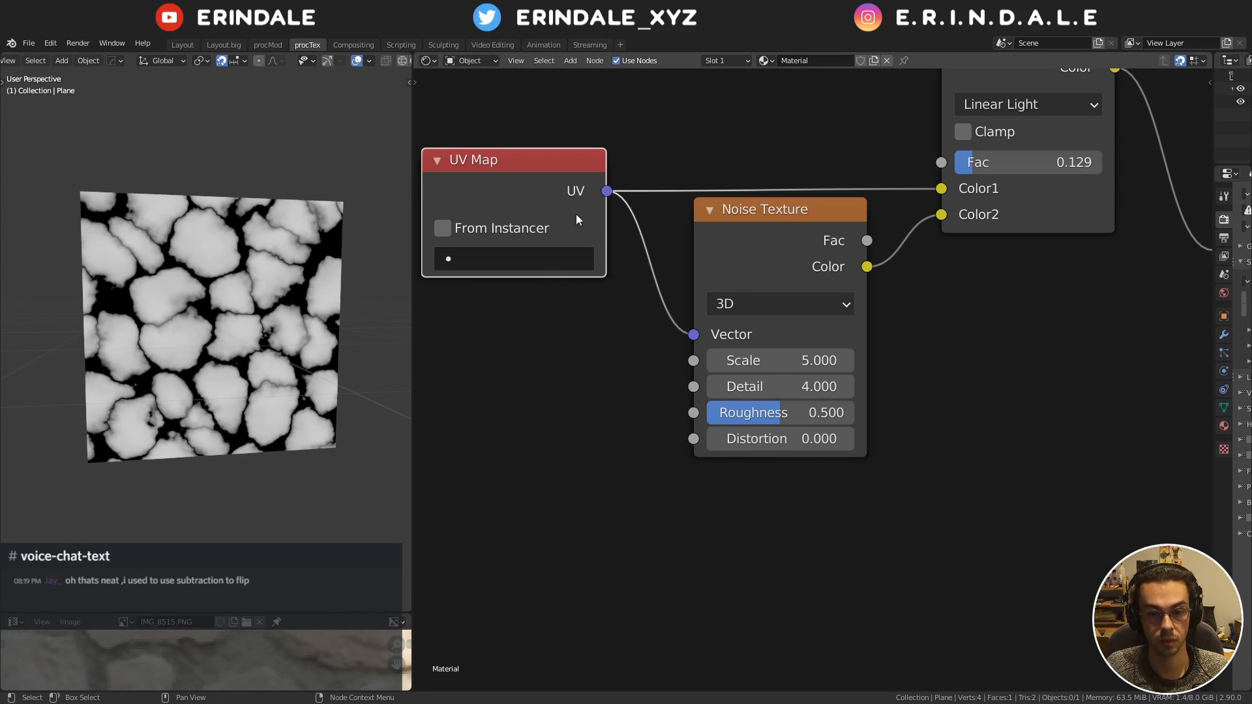
Try Detail values of 5 and 16 on the Noise Texture
scroll(825, 381, up, 1)
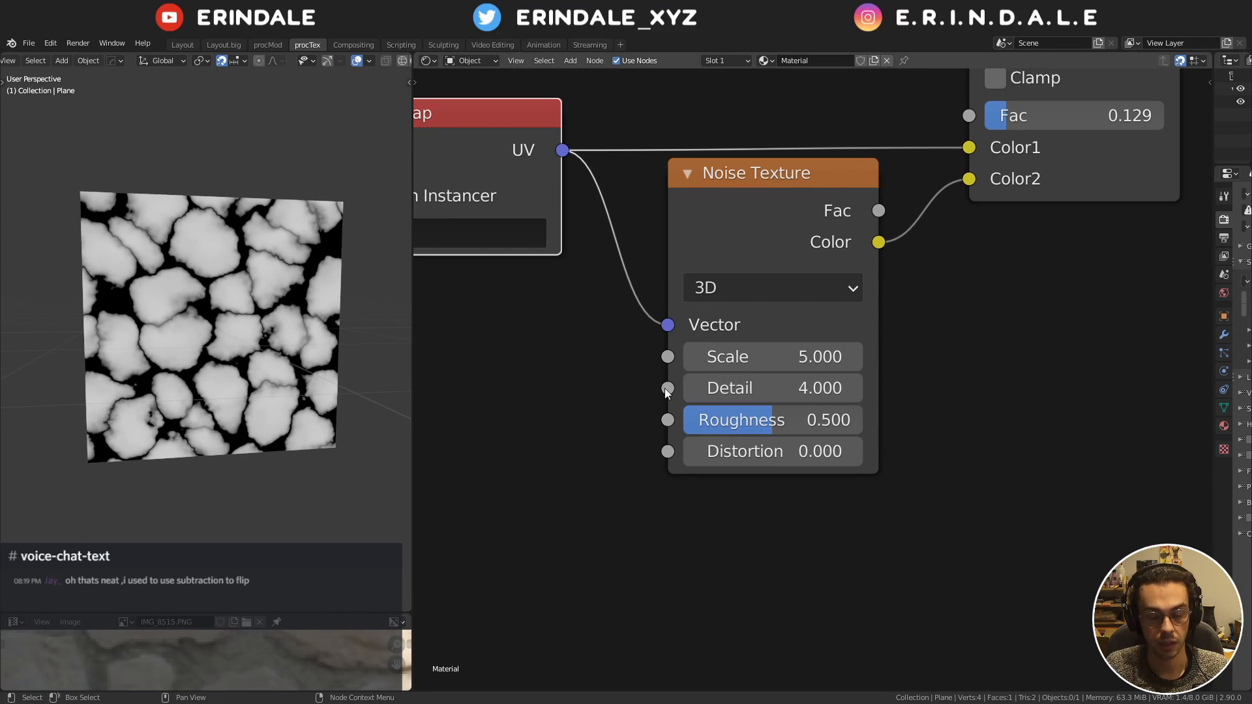
click(753, 380)
text(5)
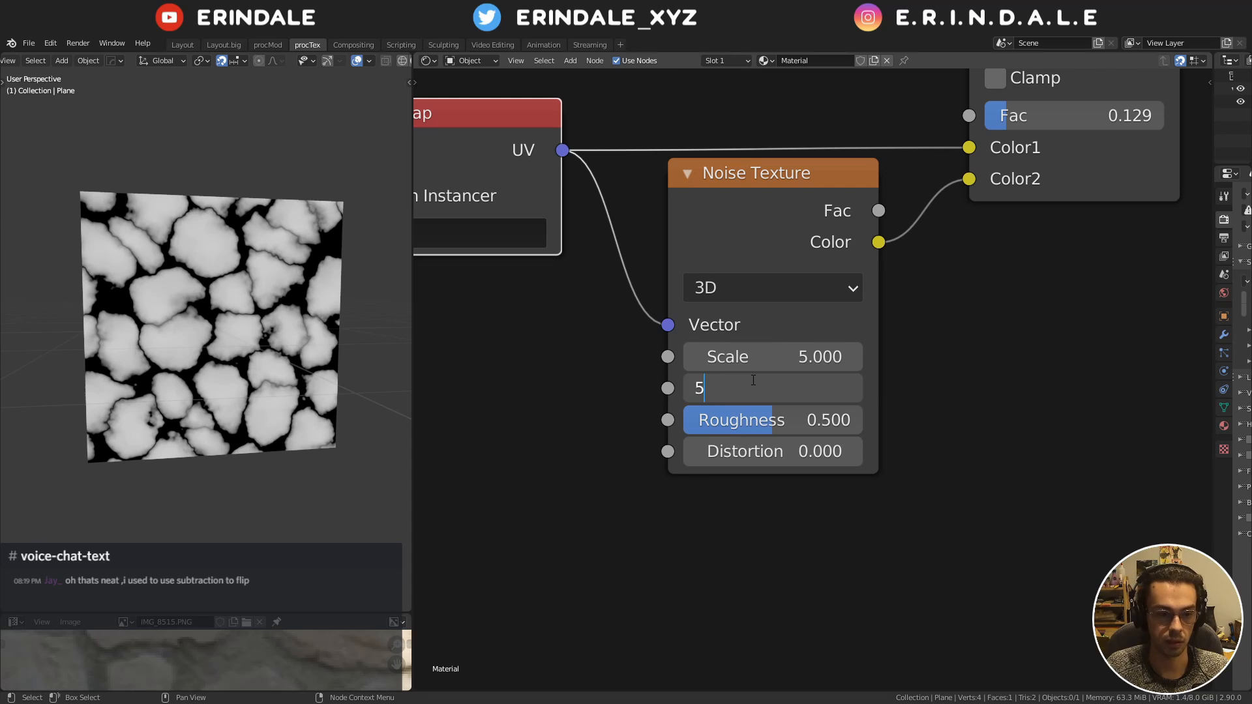
key(Return)
click(773, 391)
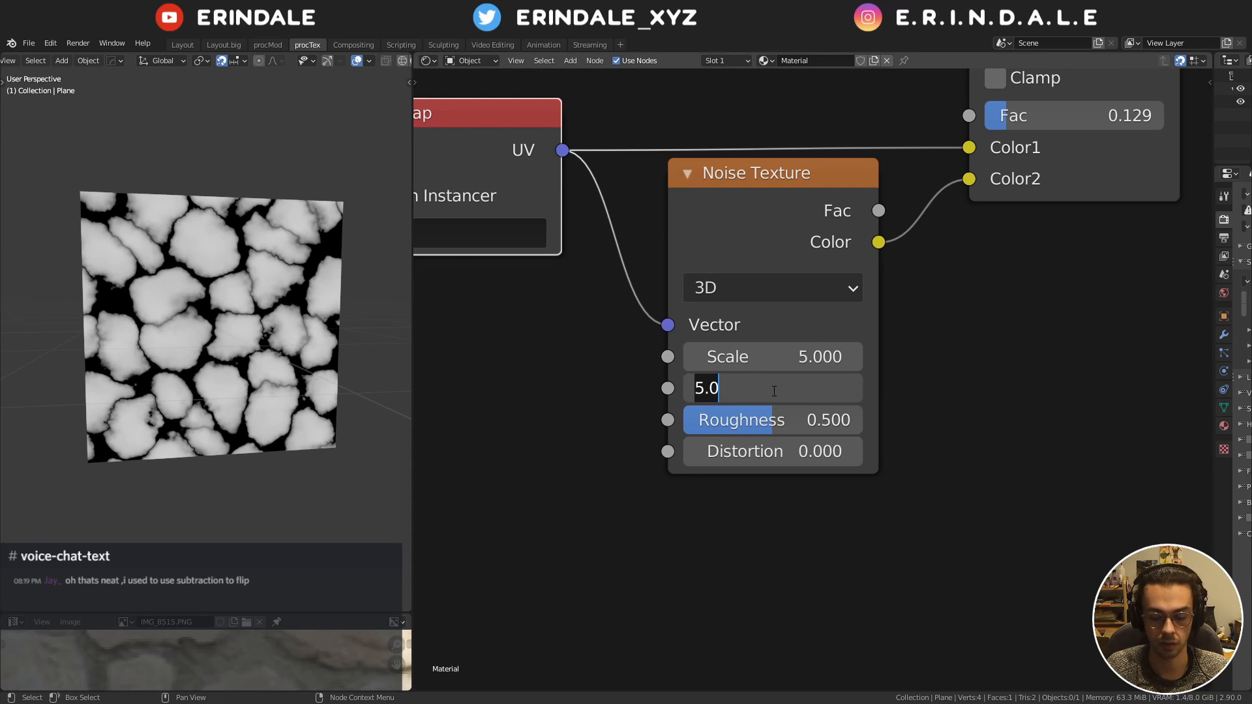
text(16)
key(Return)
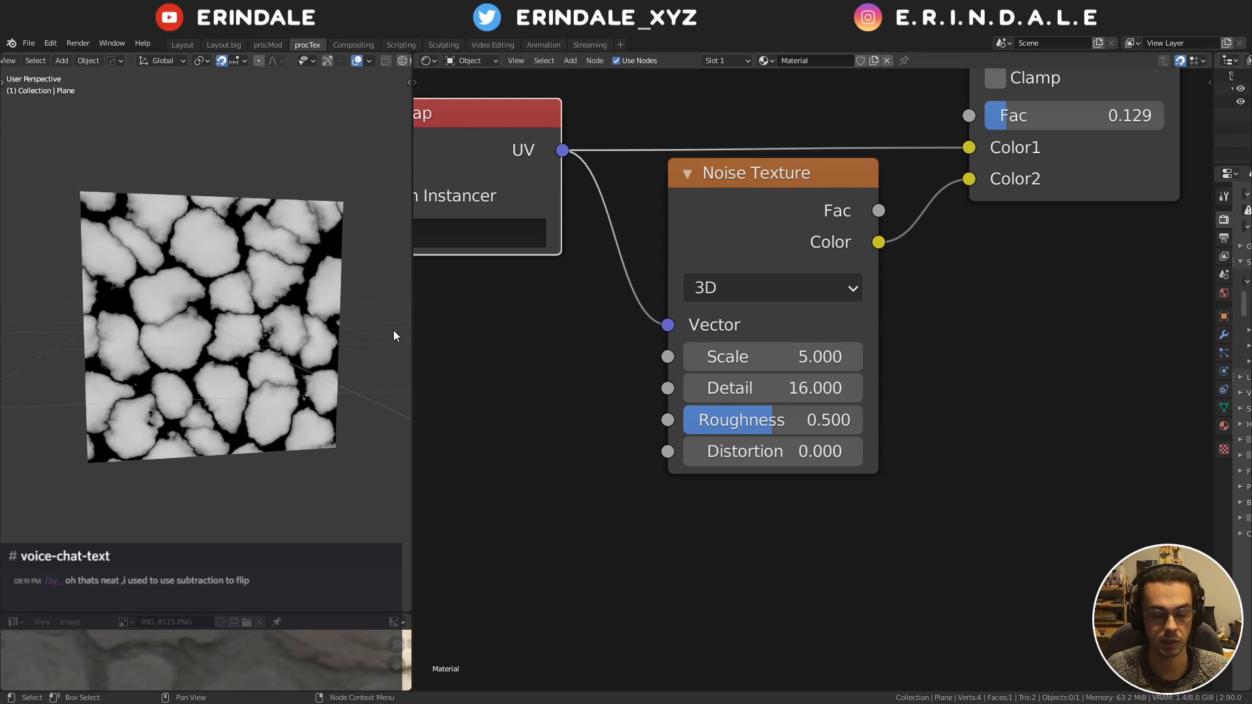
Compare Noise Texture Detail values of 3, 3.4 and 10, and return the Detail to 3
click(797, 391)
text(3)
key(Return)
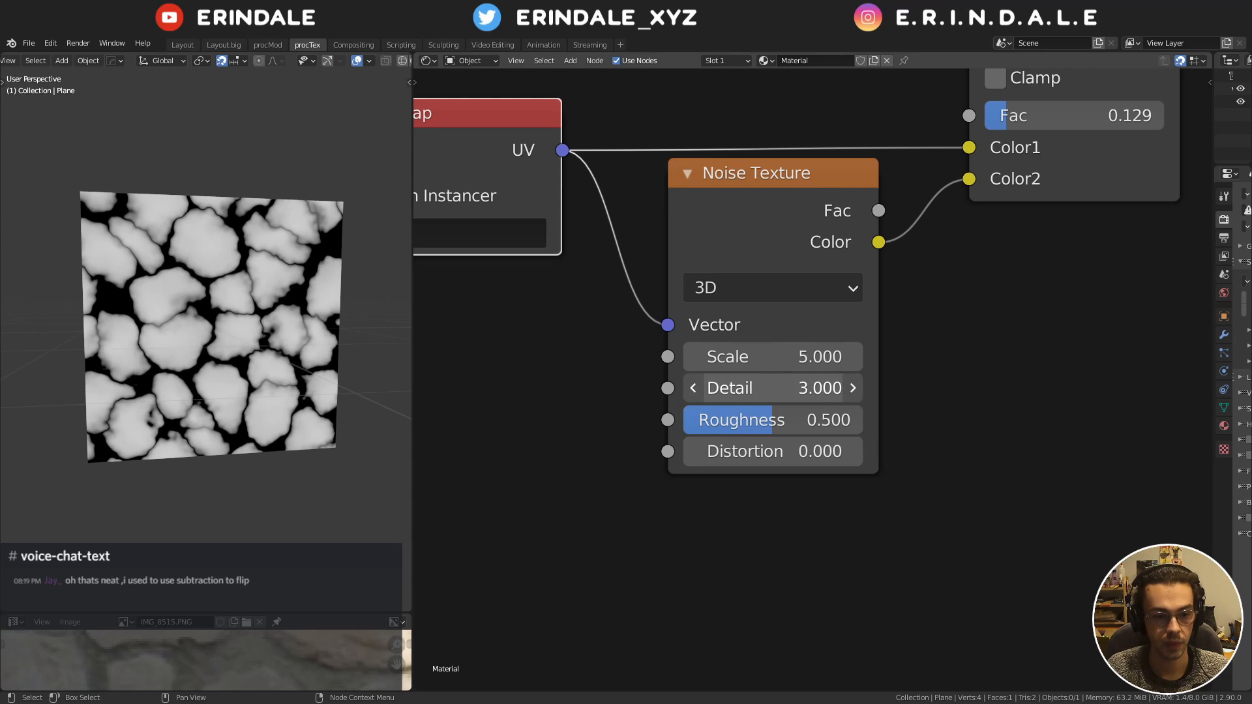
mouse_move(773, 389)
mouse_down()
mouse_move(813, 389)
mouse_move(767, 389)
mouse_move(798, 391)
mouse_up()
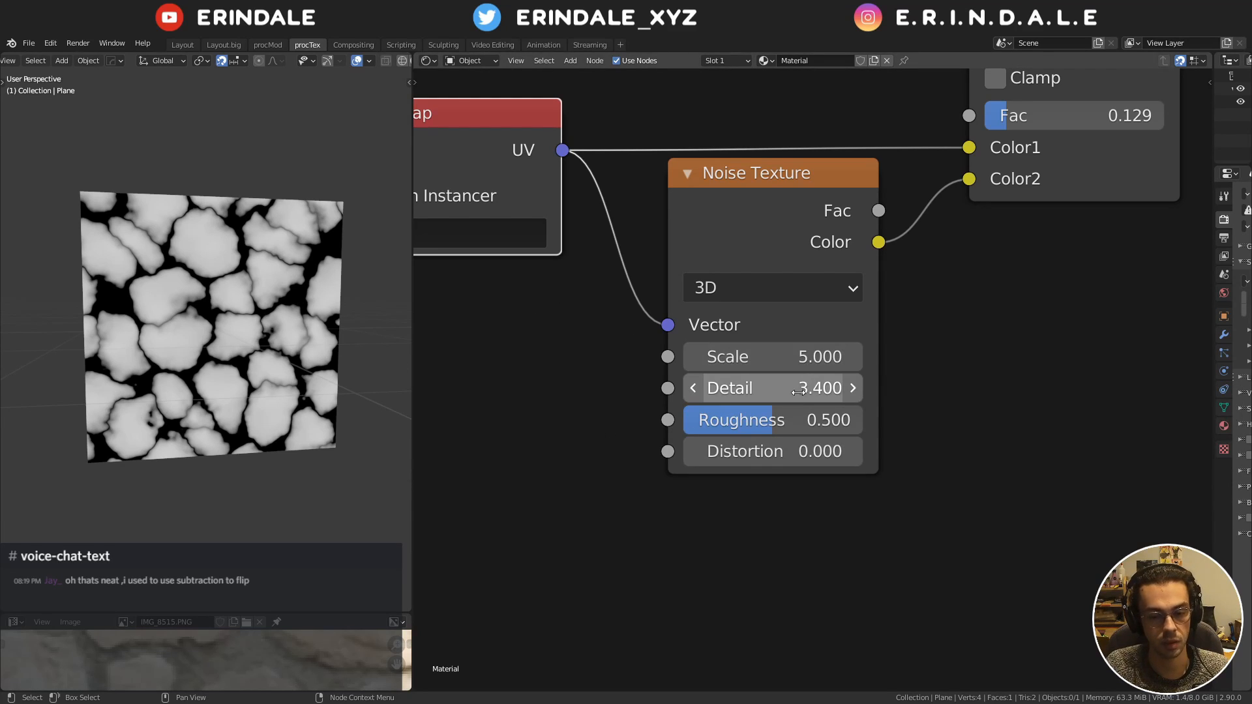
drag(792, 389, 921, 389)
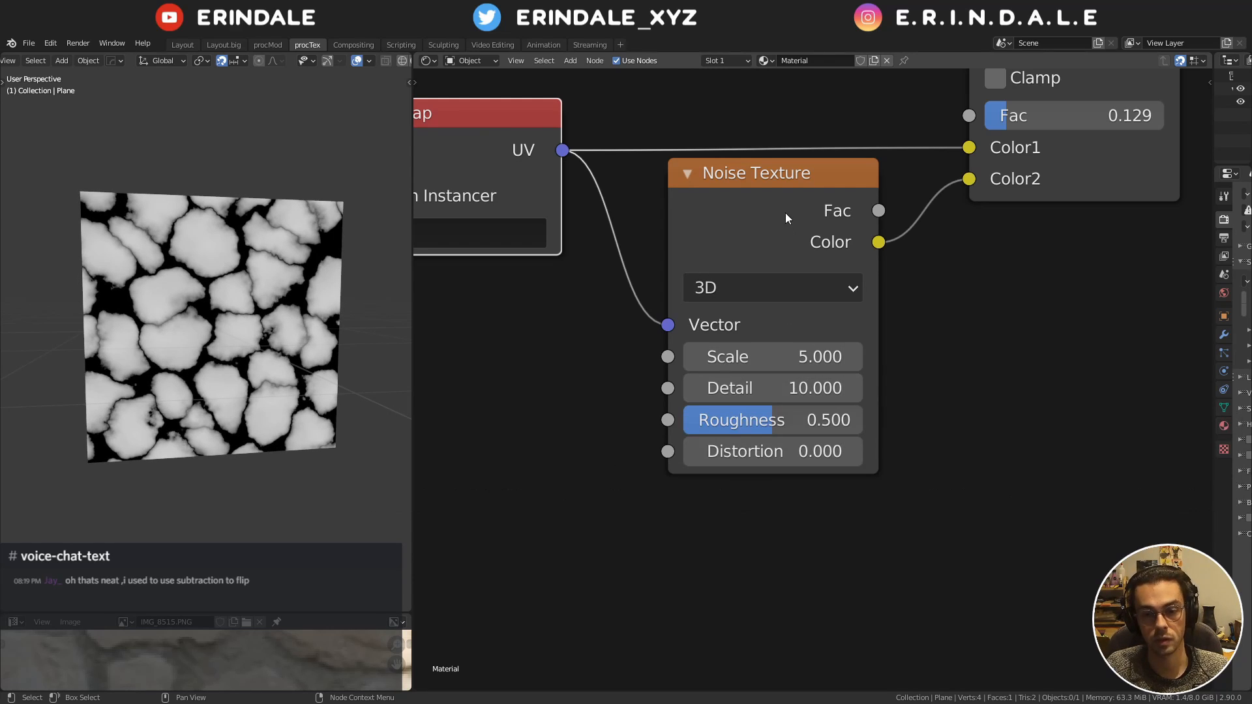
click(834, 380)
text(3)
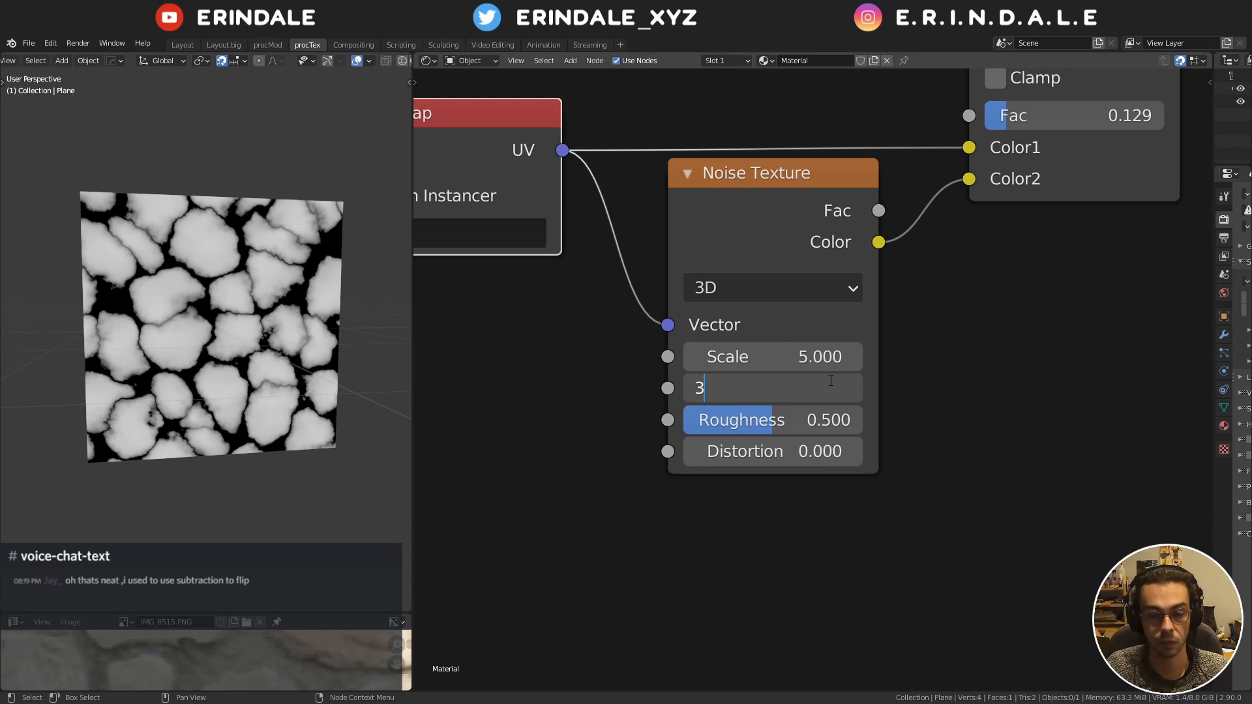
key(Return)
click(826, 391)
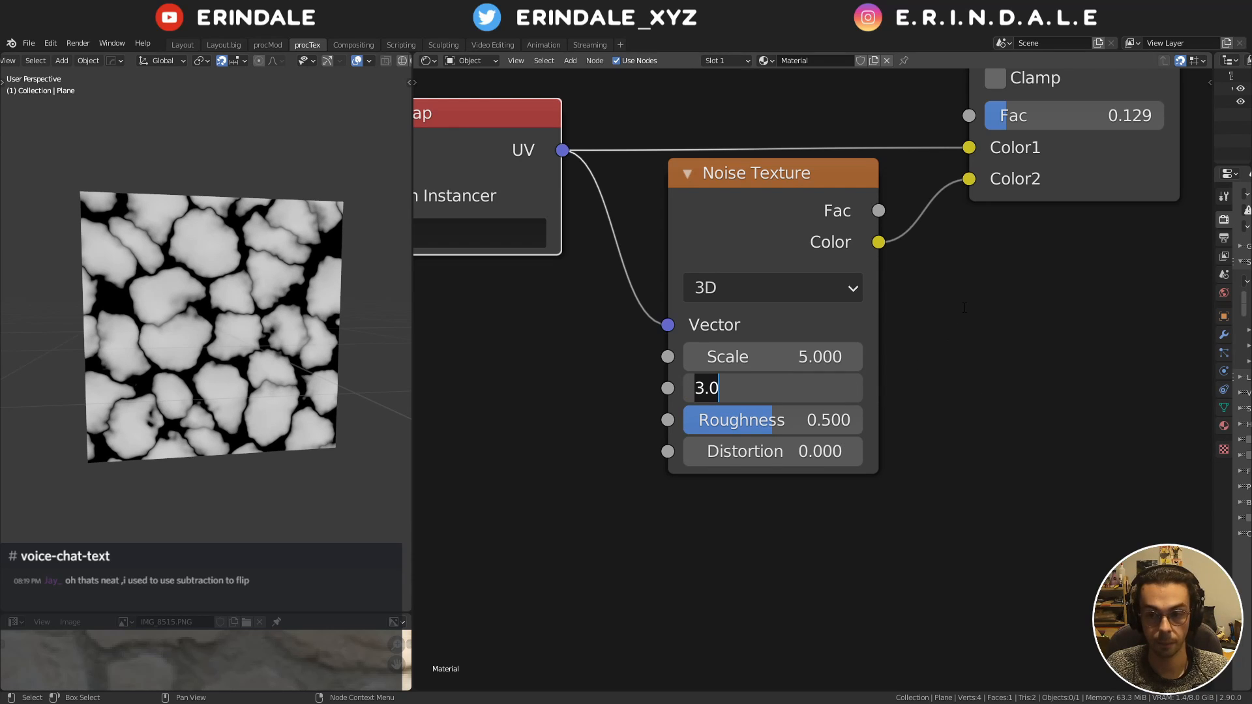
key(Return)
Adjust the Noise Texture's Detail to 3.3
middle_drag(967, 303, 902, 414)
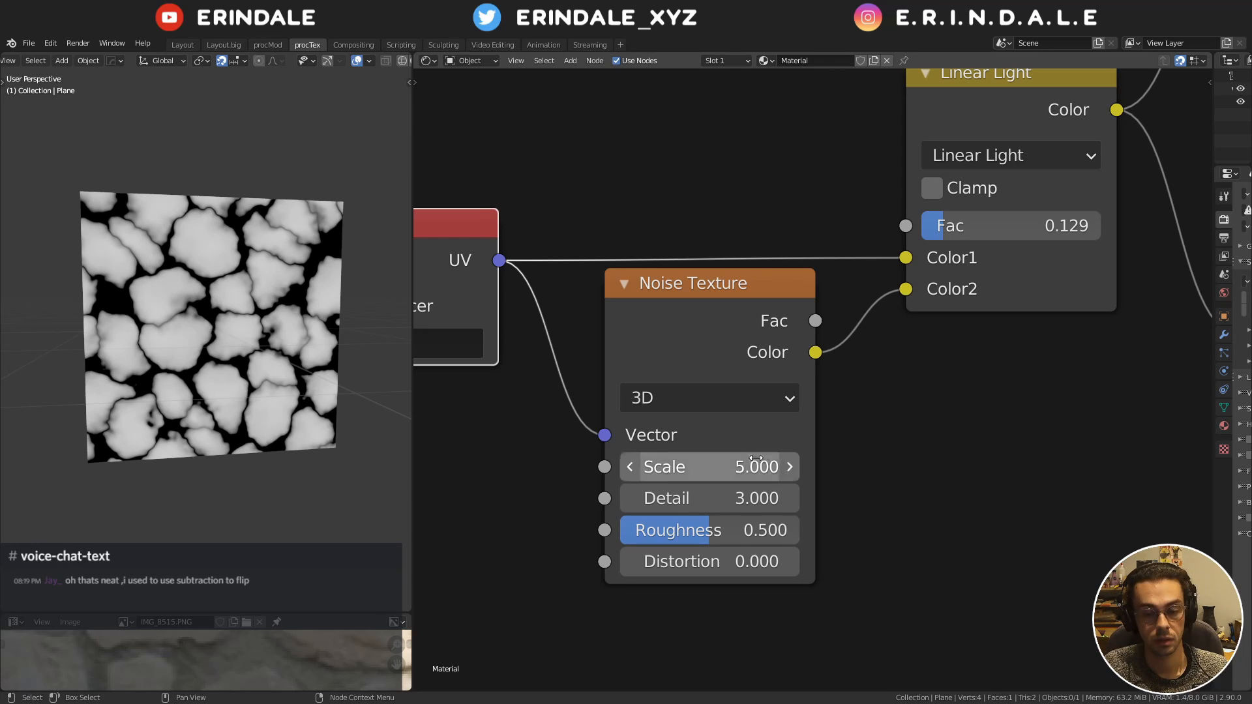
drag(704, 498, 662, 498)
mouse_move(710, 499)
mouse_down()
mouse_move(750, 498)
mouse_move(729, 498)
mouse_up()
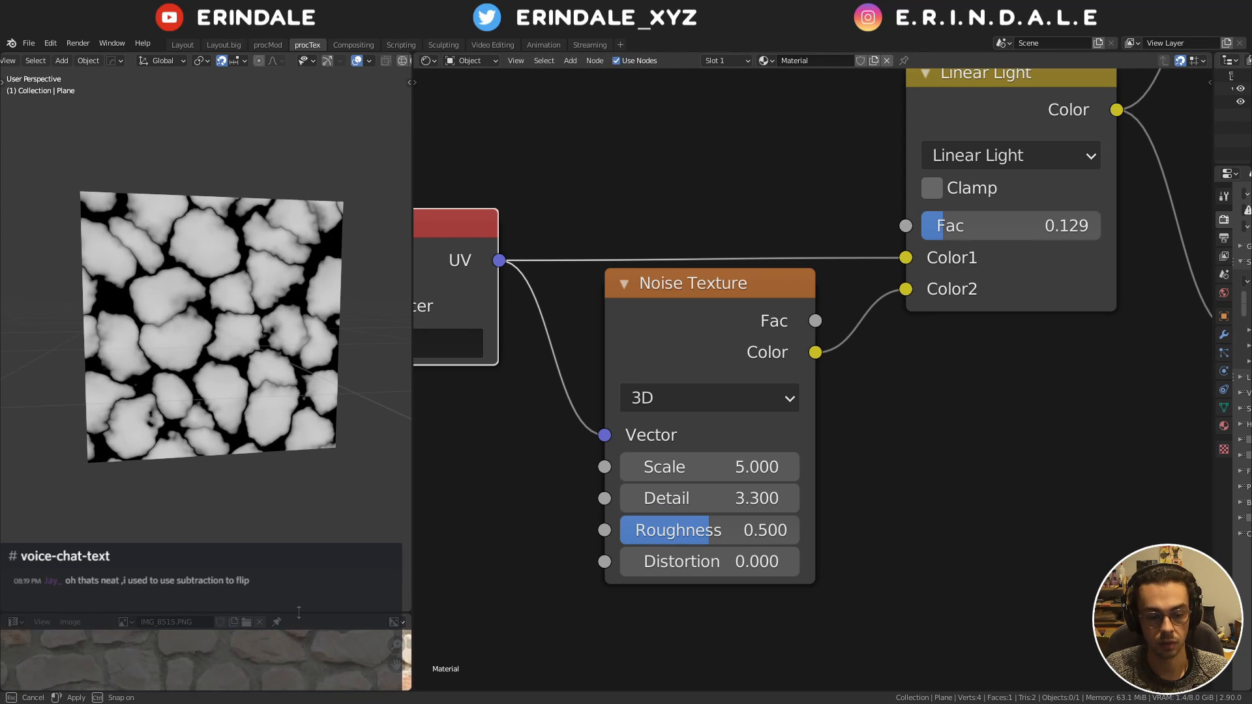
Enlarge the reference image area for comparison and set the Noise Texture's Detail to 2
drag(296, 614, 294, 348)
scroll(256, 440, up, 3)
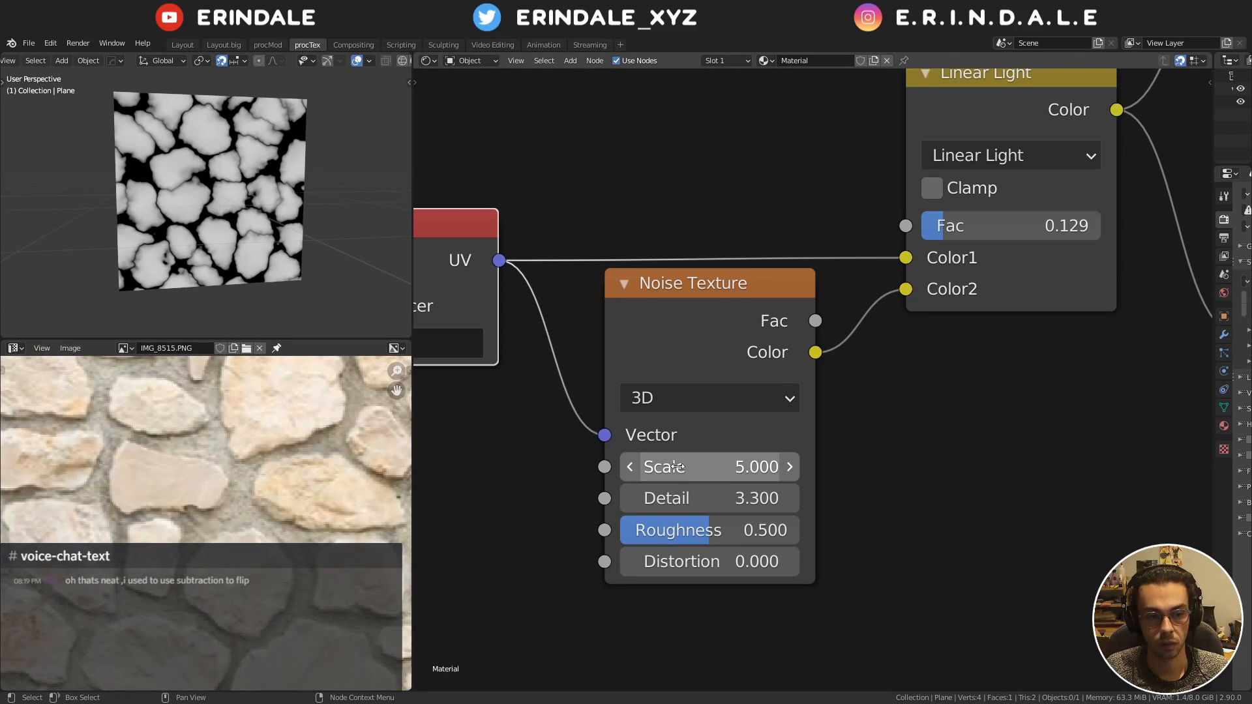
drag(711, 498, 689, 498)
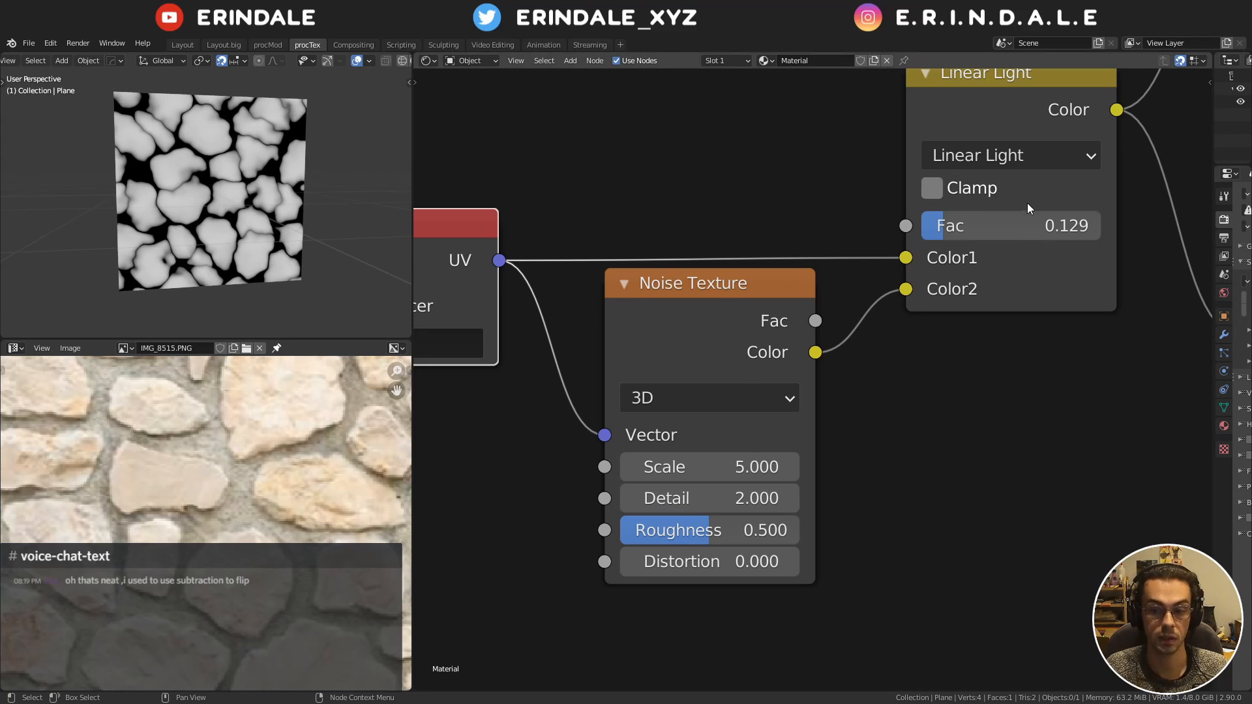
Lower Linear Light's Fac to 0.078 and enlarge the 3D viewport again
shift+drag(1037, 226, 923, 241)
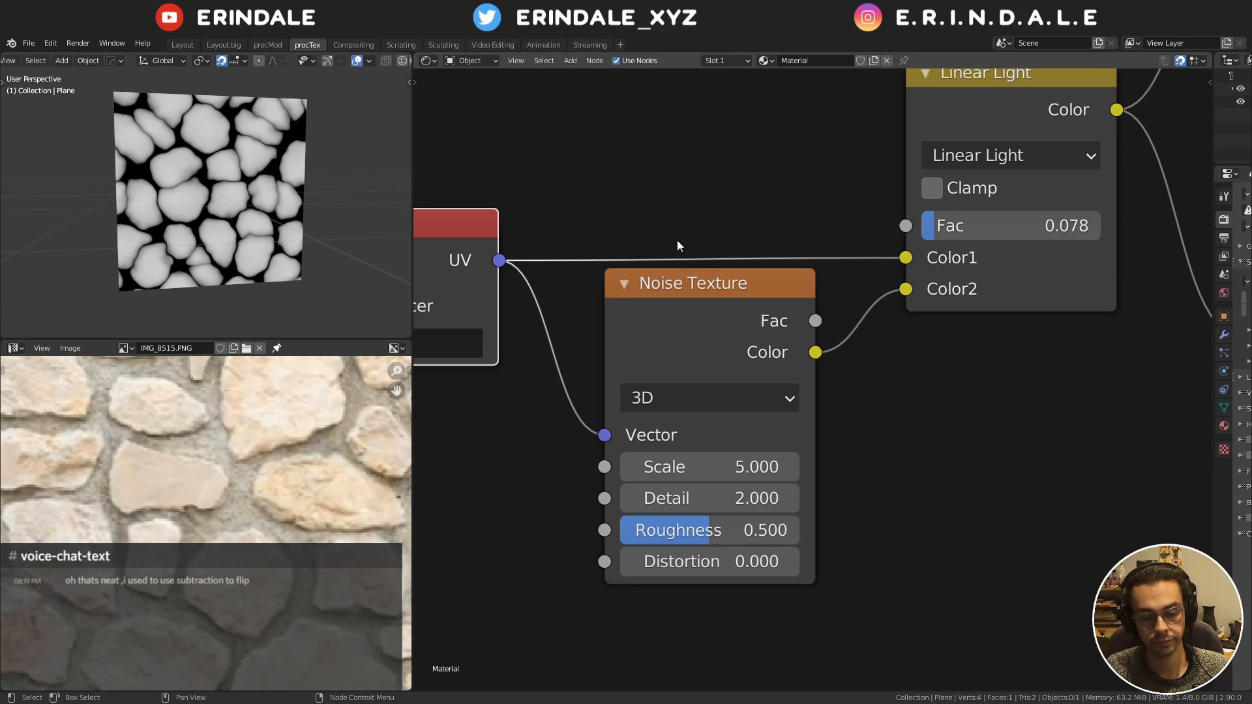
key(Home)
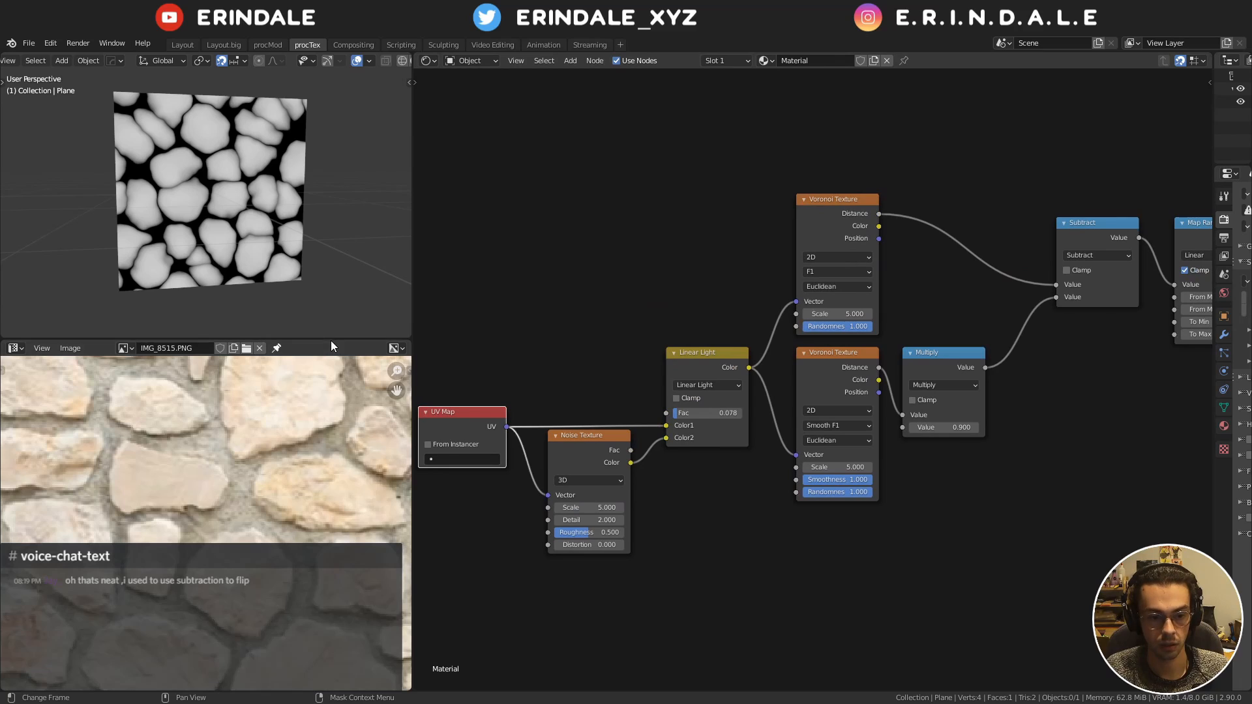
drag(330, 340, 335, 540)
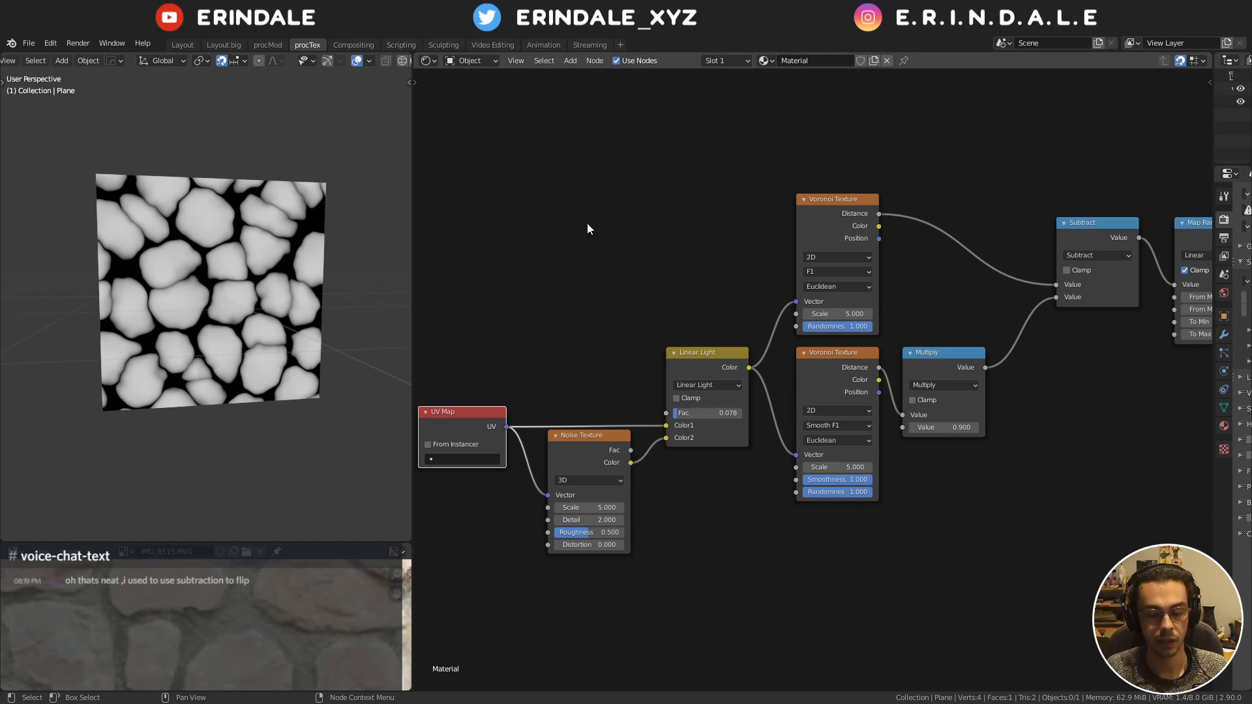
Raise Color Burn's Fac to 0.720
middle_drag(1100, 194, 562, 252)
scroll(749, 272, up, 6)
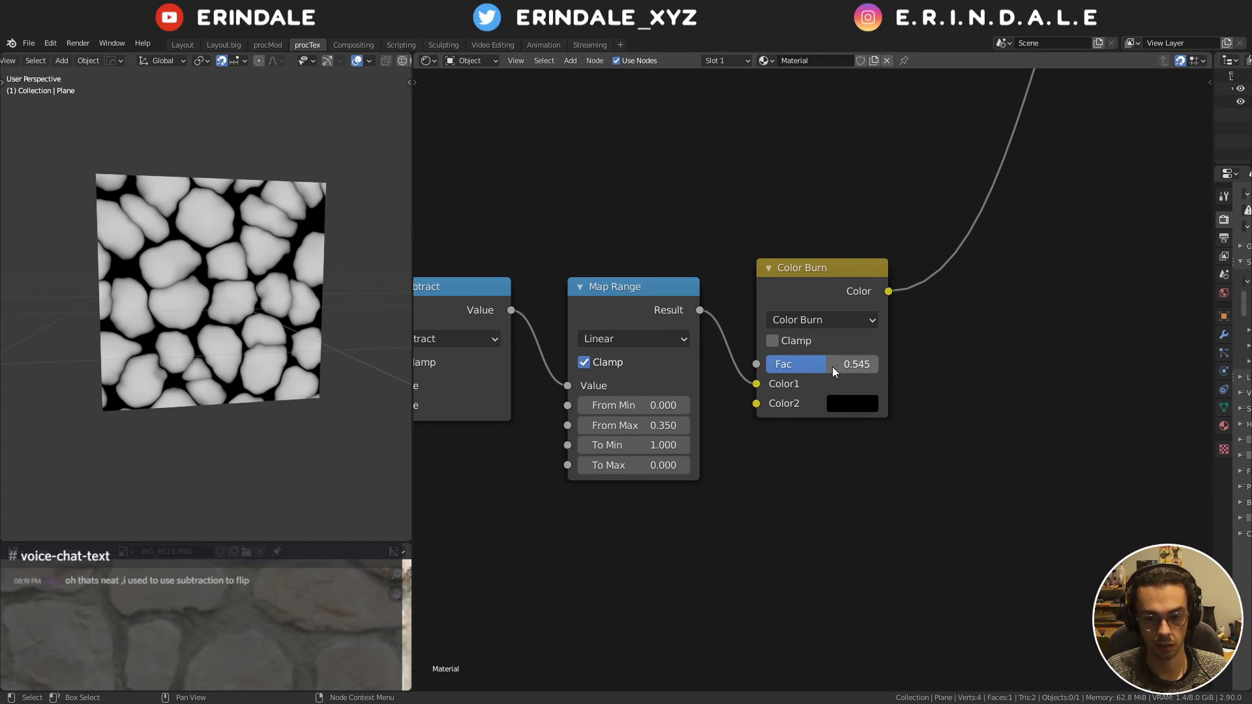
mouse_move(832, 366)
mouse_down()
mouse_move(872, 366)
mouse_move(847, 366)
mouse_up()
Annotate the narrow junction between two stones and outline the dark gap beside it in the viewport
scroll(226, 296, up, 6)
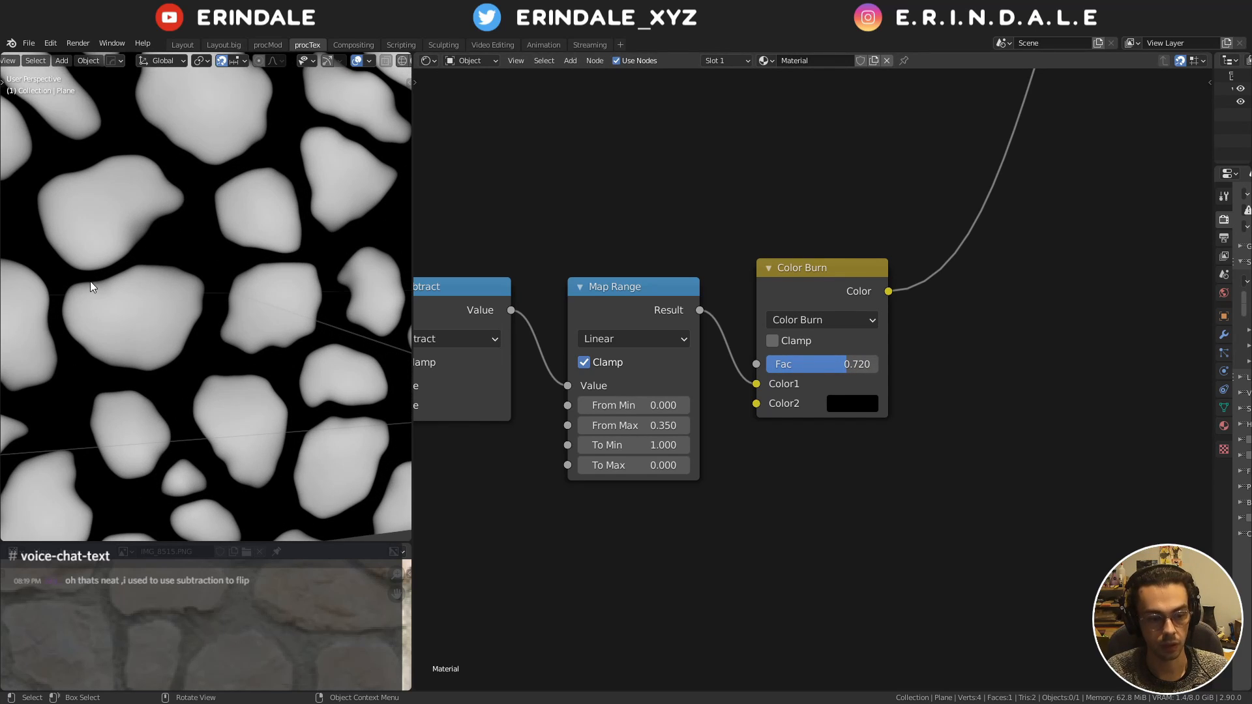
mouse_move(97, 282)
mouse_down()
mouse_move(114, 243)
mouse_move(131, 287)
mouse_move(82, 274)
mouse_move(127, 294)
mouse_up()
mouse_move(156, 240)
mouse_down()
mouse_move(215, 215)
mouse_move(253, 253)
mouse_move(205, 277)
mouse_move(158, 236)
mouse_up()
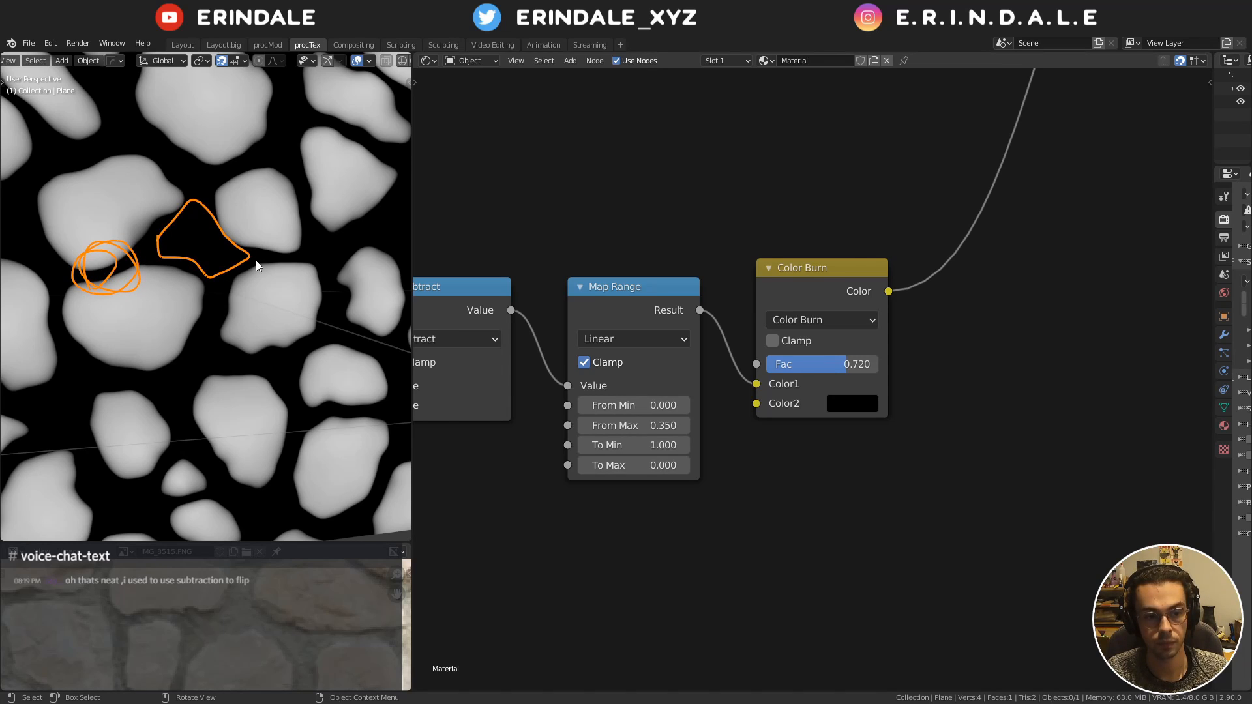
scroll(249, 244, down, 2)
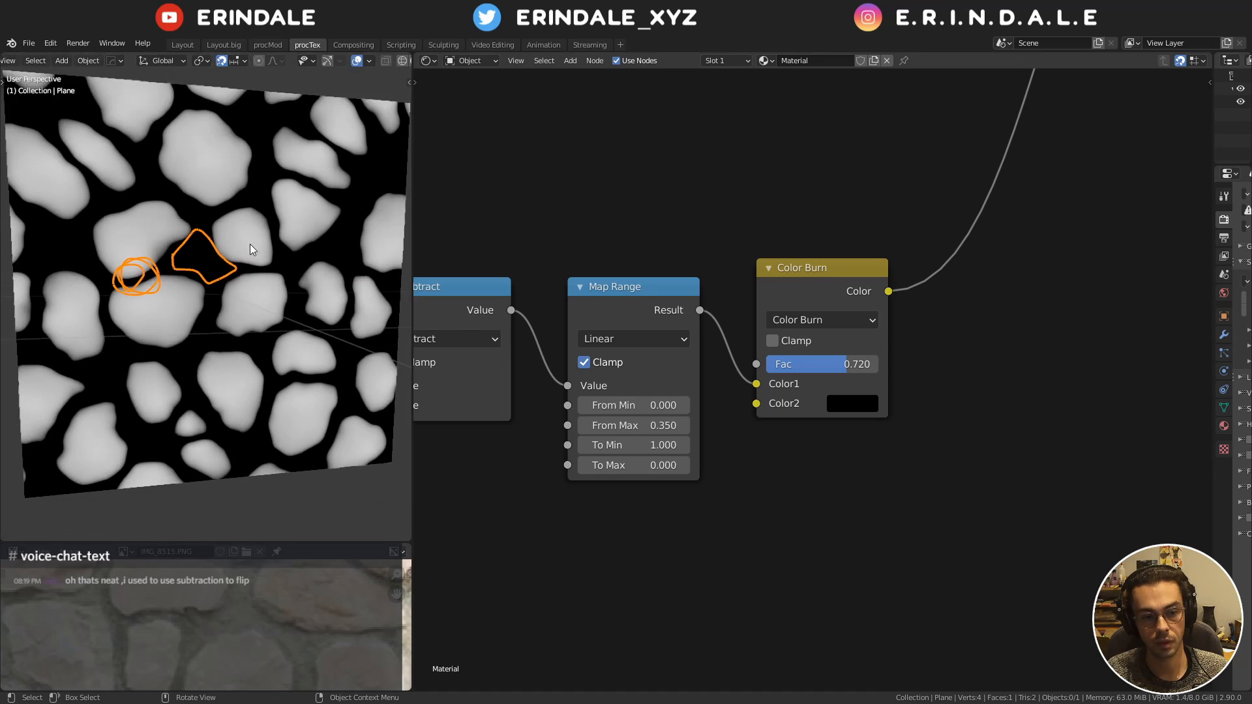
shift+middle_drag(267, 236, 260, 274)
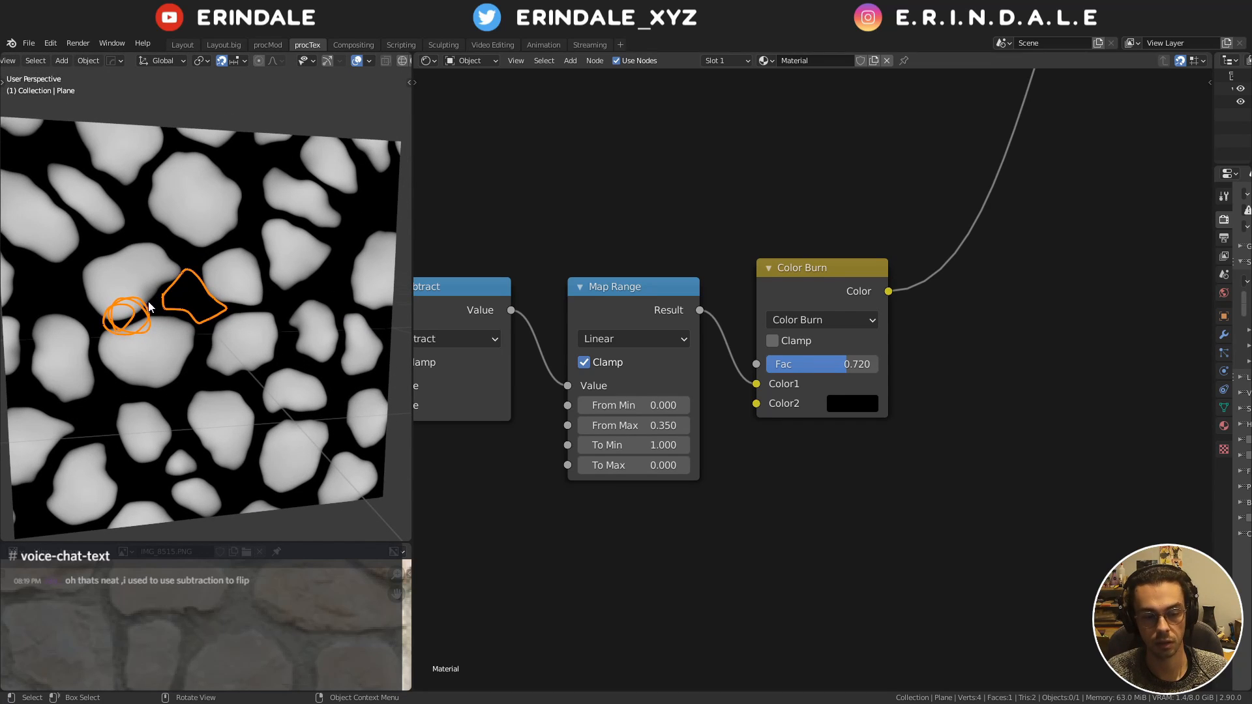
scroll(674, 327, down, 1)
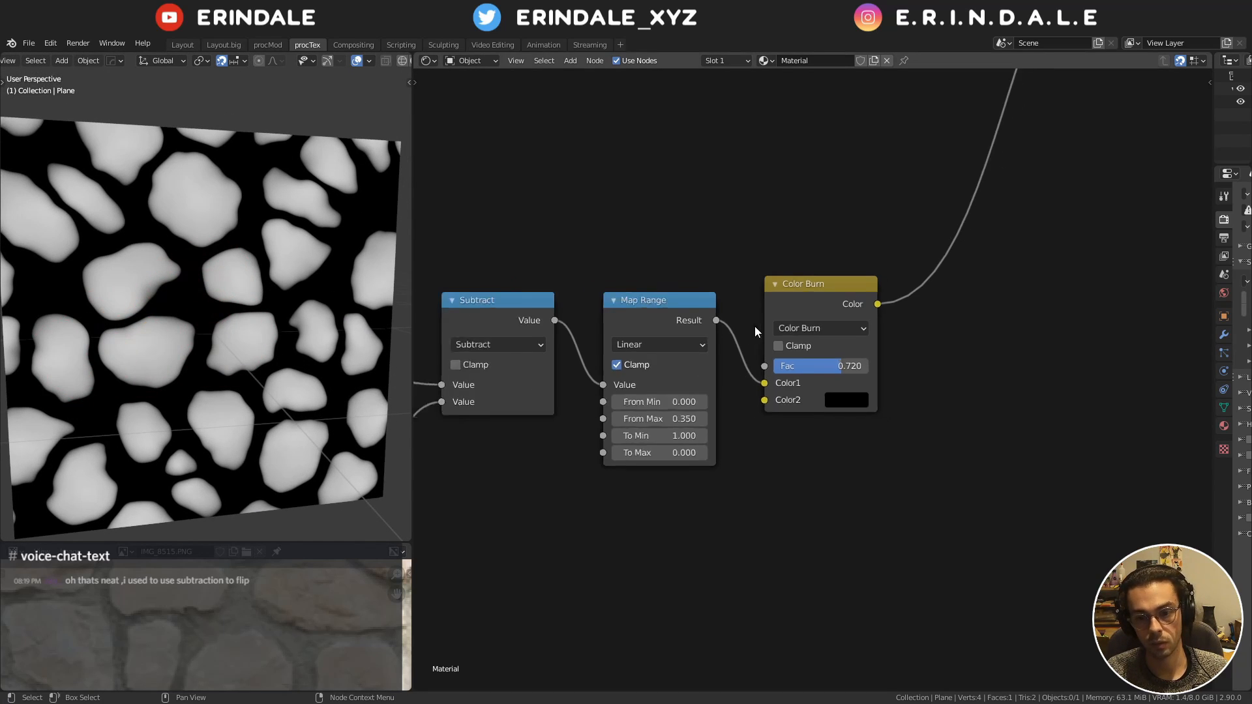
Move the Color Burn node down to line up with the Map Range node
middle_drag(753, 326, 832, 229)
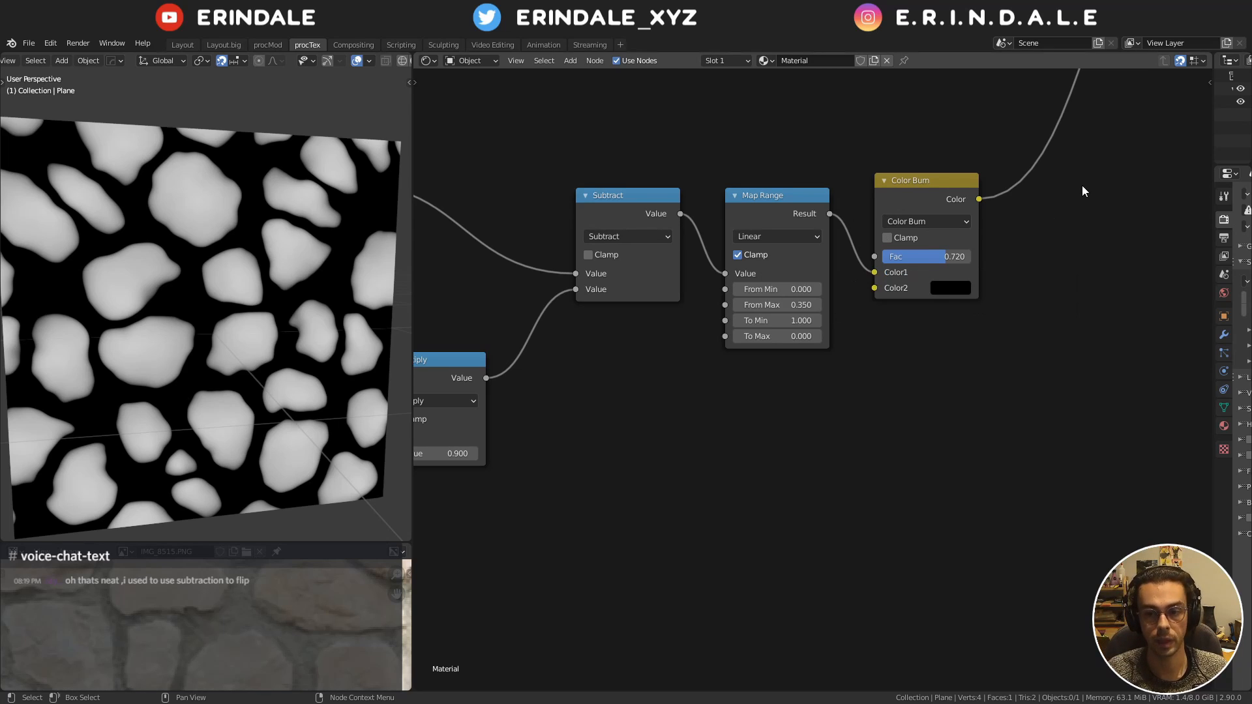
mouse_move(1006, 190)
middle_down()
mouse_move(932, 263)
mouse_move(883, 277)
mouse_move(852, 320)
middle_up()
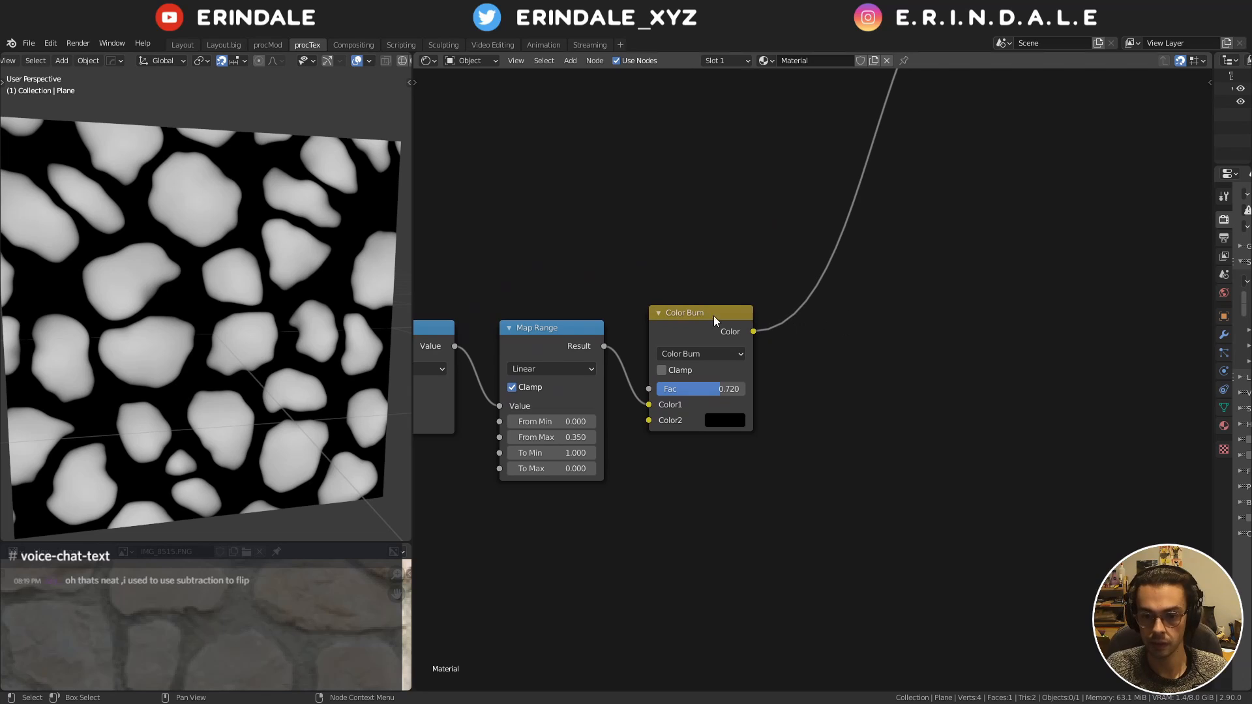
drag(714, 315, 712, 330)
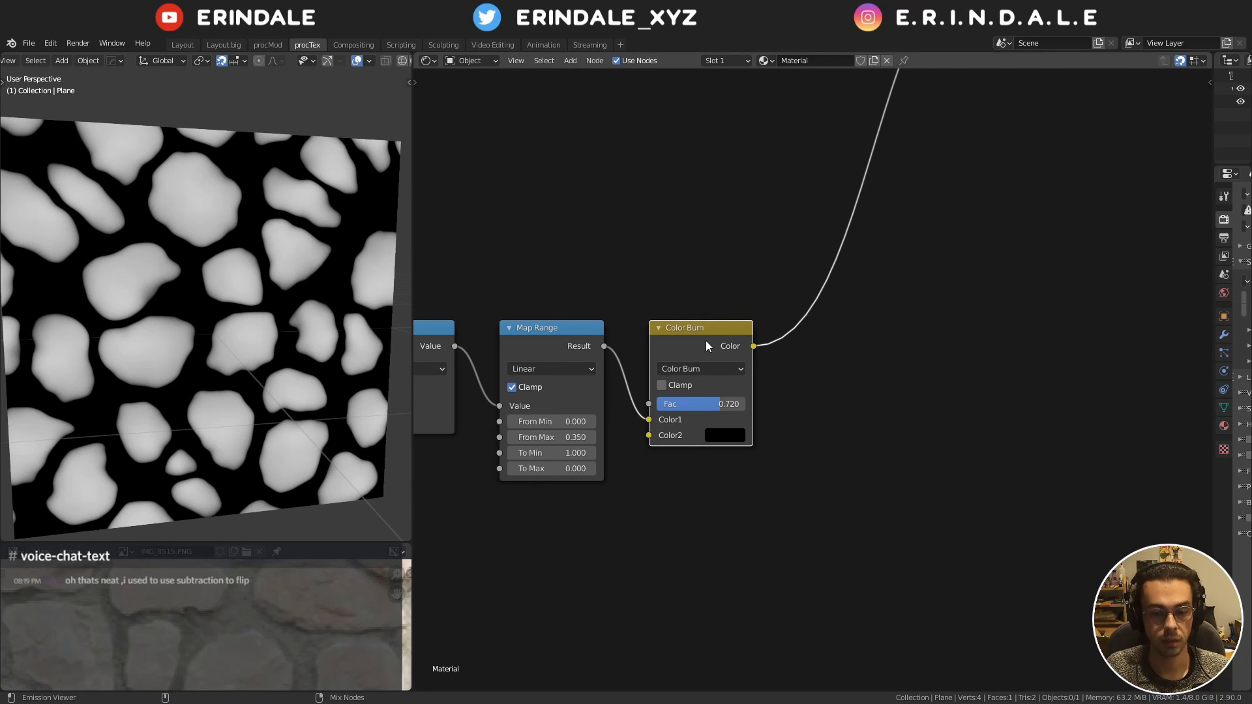
middle_drag(723, 353, 726, 314)
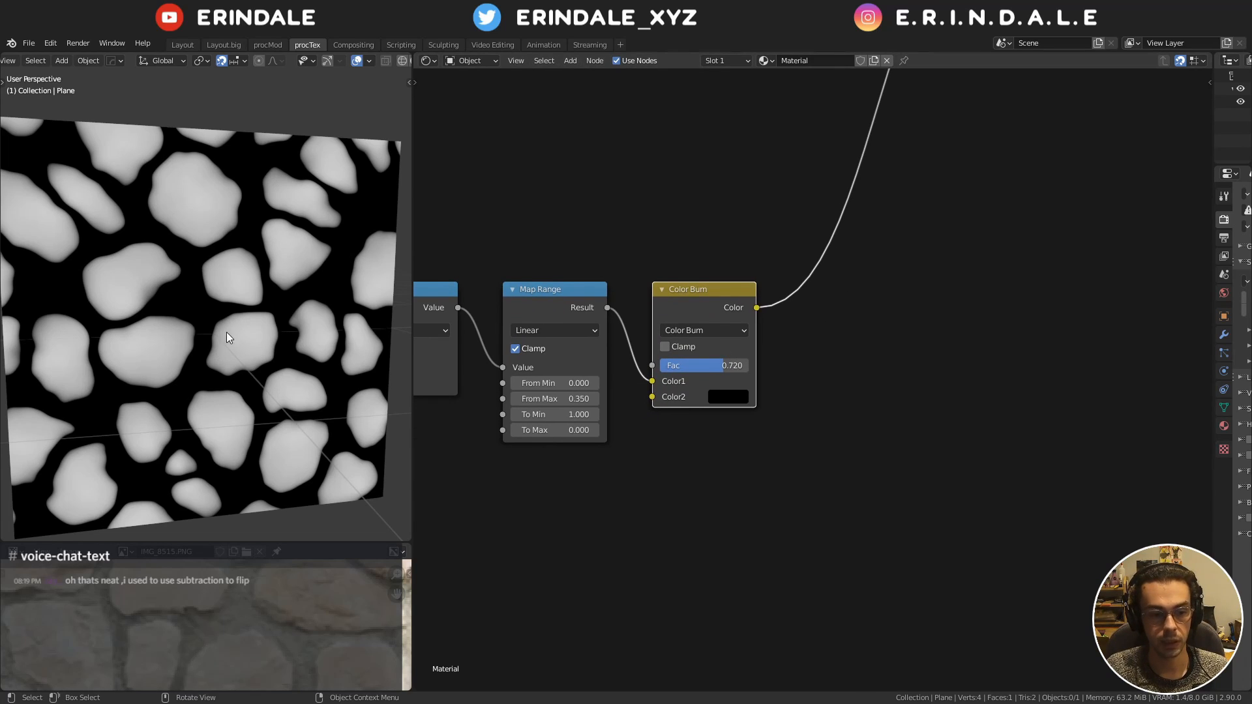
Annotate the stone's edge and circle the adjacent dark gap, and erase the annotations
drag(138, 314, 176, 285)
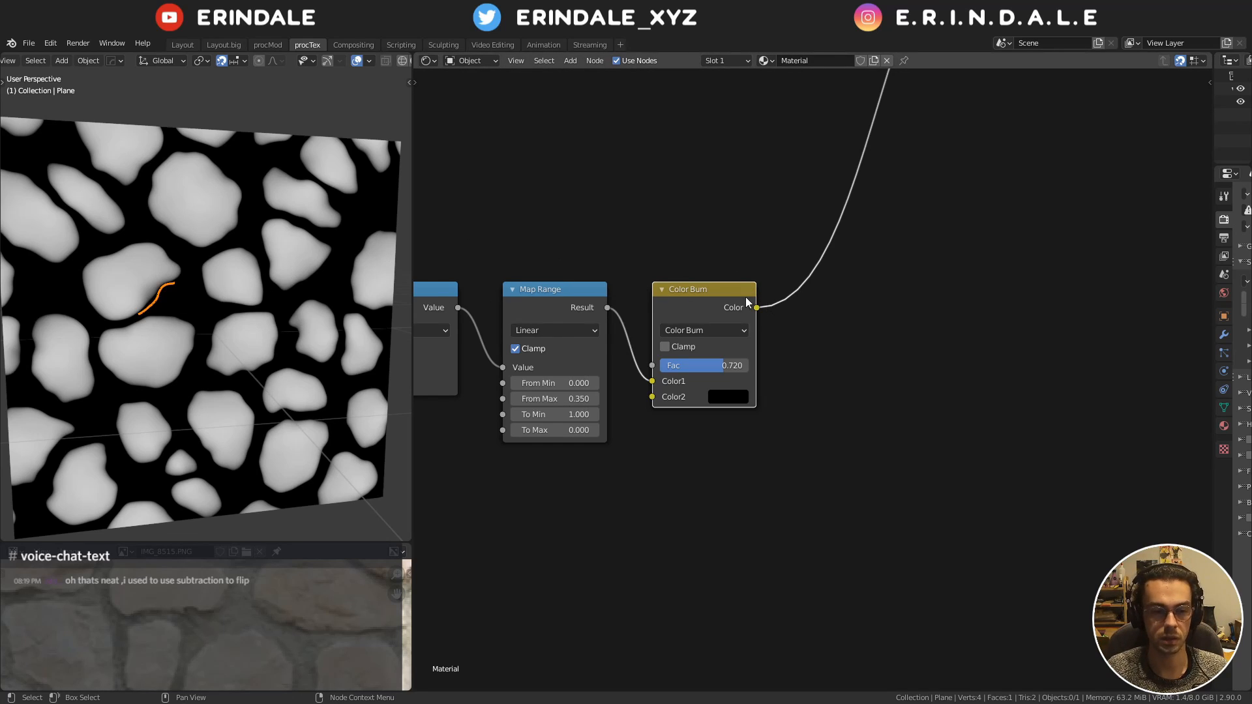
mouse_move(193, 277)
mouse_down()
mouse_move(162, 289)
mouse_move(208, 305)
mouse_move(176, 280)
mouse_move(196, 281)
mouse_up()
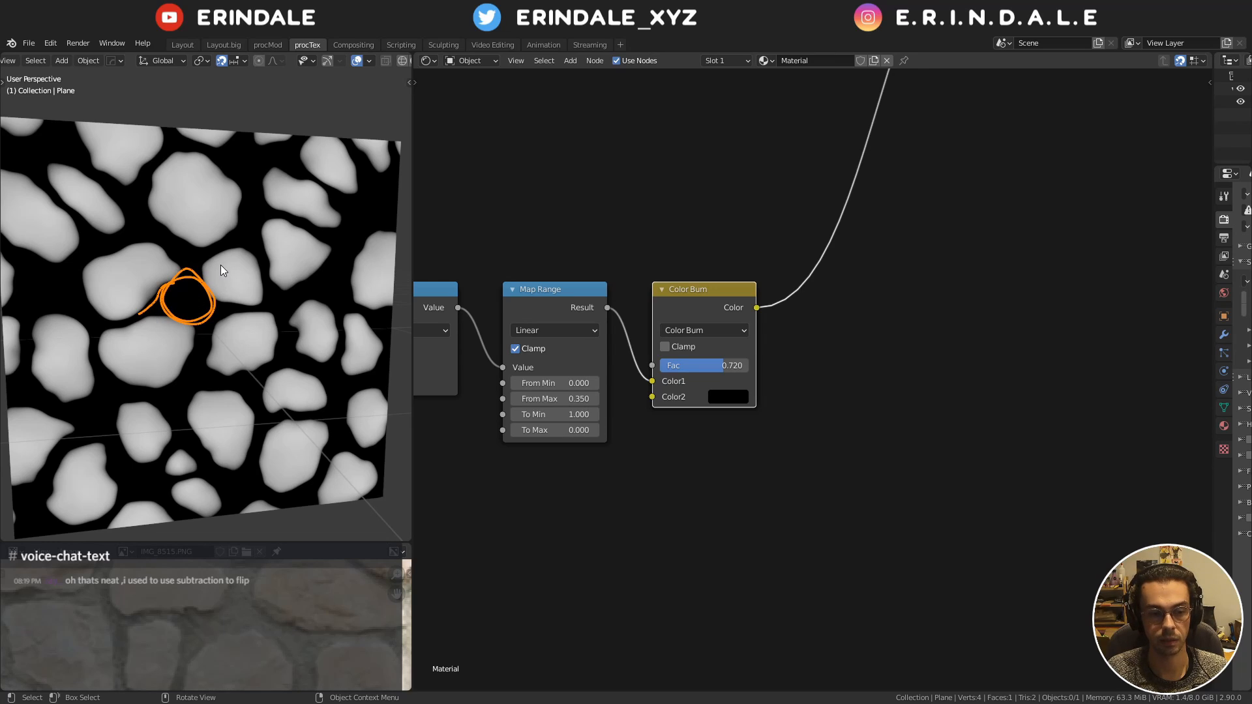
mouse_move(220, 266)
right_down()
mouse_move(182, 271)
mouse_move(189, 344)
right_up()
Insert a Math node set to Add on the link coming out of Color Burn
mouse_move(599, 184)
middle_down()
mouse_move(534, 234)
mouse_move(436, 256)
middle_up()
middle_drag(738, 254, 595, 223)
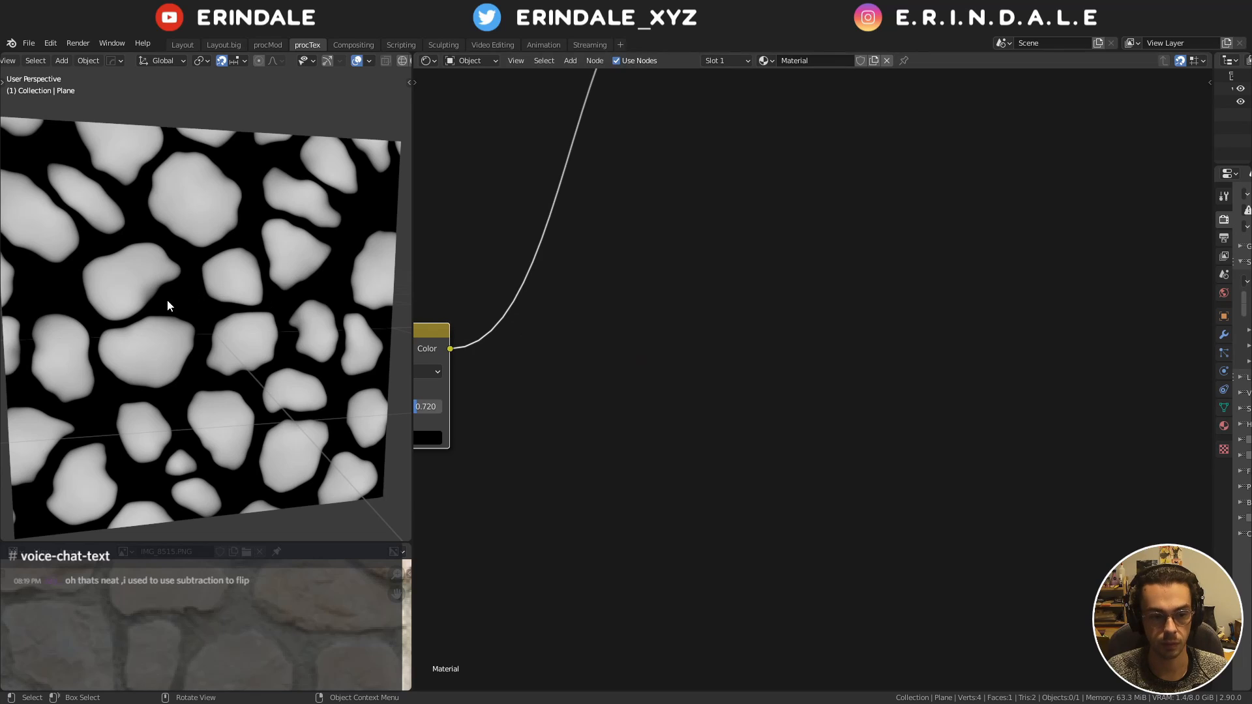
middle_drag(621, 281, 723, 262)
key(q)
click(671, 295)
click(580, 246)
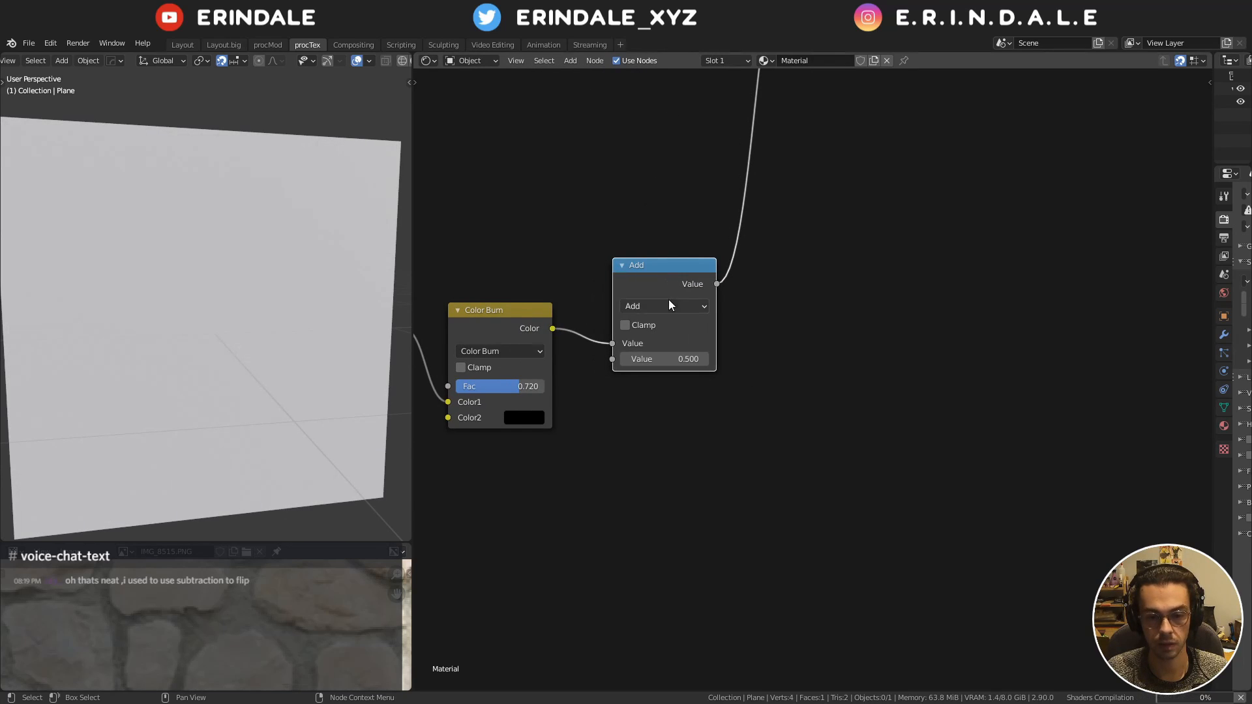
Set the Math node to Less Than with a threshold of 0.00001 and move it level with Color Burn
click(664, 306)
click(776, 395)
mouse_move(676, 360)
mouse_down()
mouse_move(652, 360)
mouse_move(672, 365)
mouse_up()
double_click(673, 364)
text(0.00001)
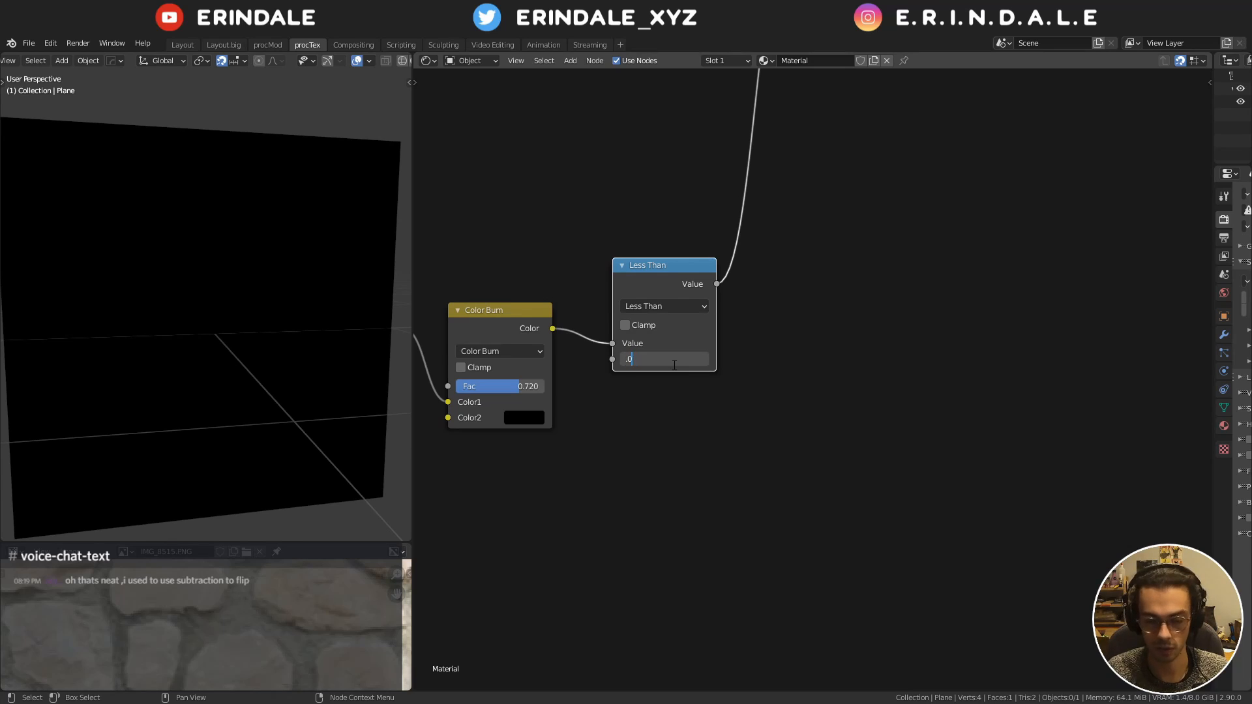
key(Return)
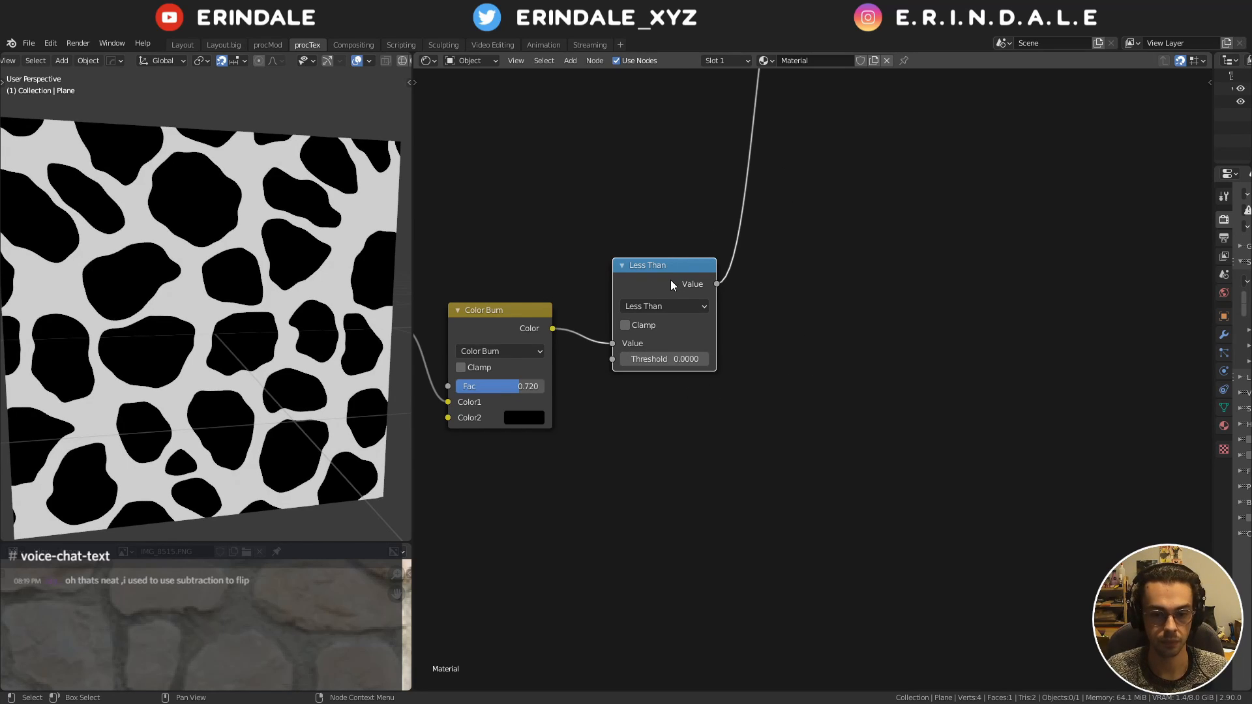
drag(673, 282, 643, 327)
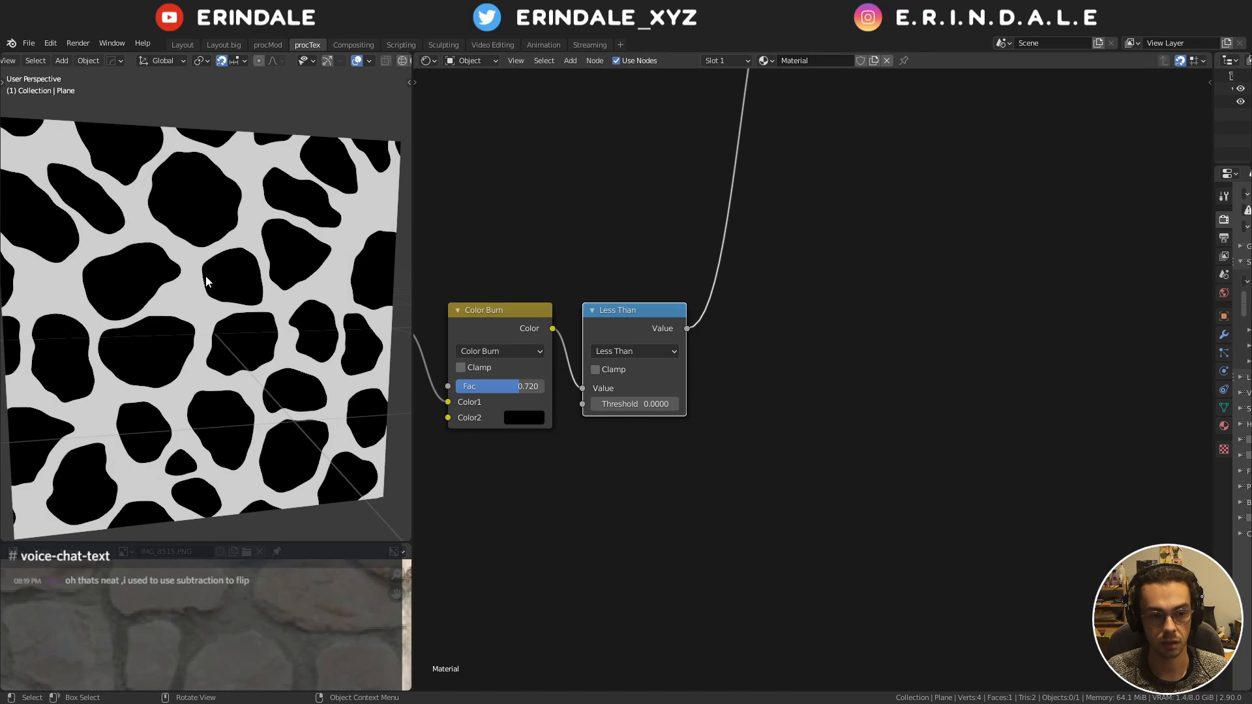
Annotate the gap between three stones in the viewport and sketch three arches with axes and a hatched area in the node editor
mouse_move(202, 267)
mouse_down()
mouse_move(145, 298)
mouse_move(220, 329)
mouse_move(199, 268)
mouse_up()
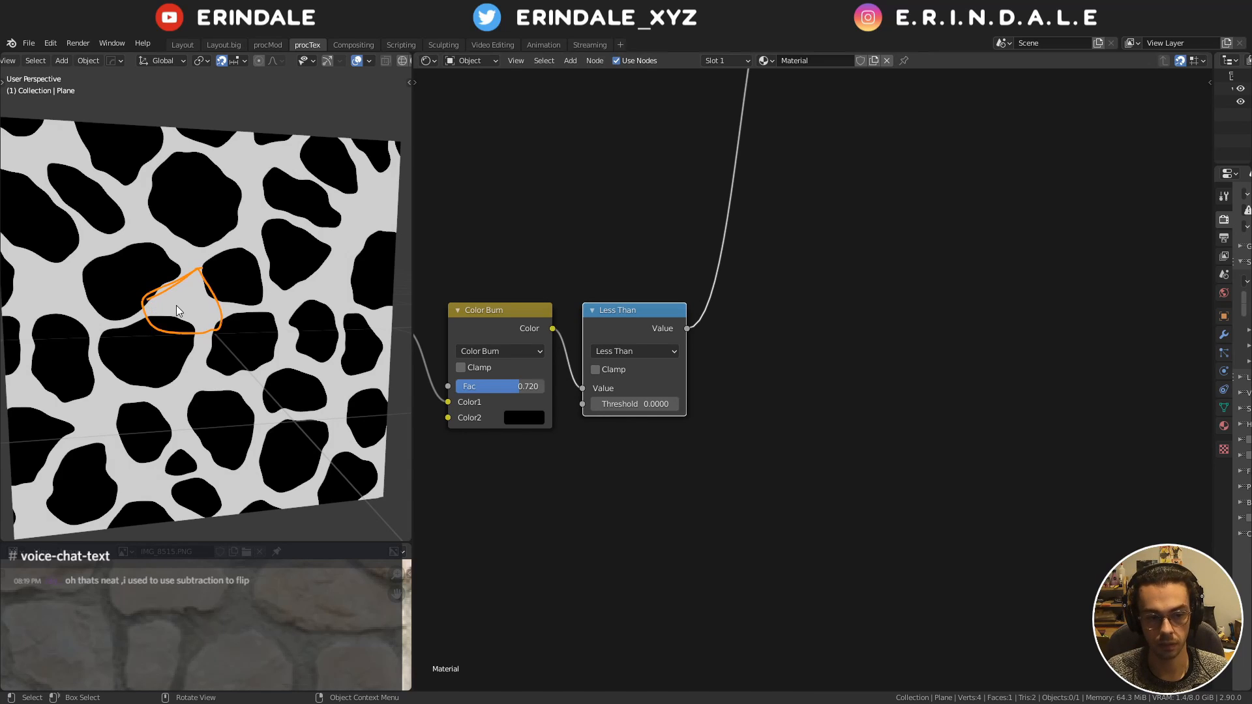
middle_drag(875, 347, 737, 338)
mouse_move(720, 340)
mouse_down()
mouse_move(761, 254)
mouse_move(827, 326)
mouse_move(959, 320)
mouse_move(1026, 271)
mouse_move(1112, 344)
mouse_up()
middle_drag(1112, 345, 1012, 356)
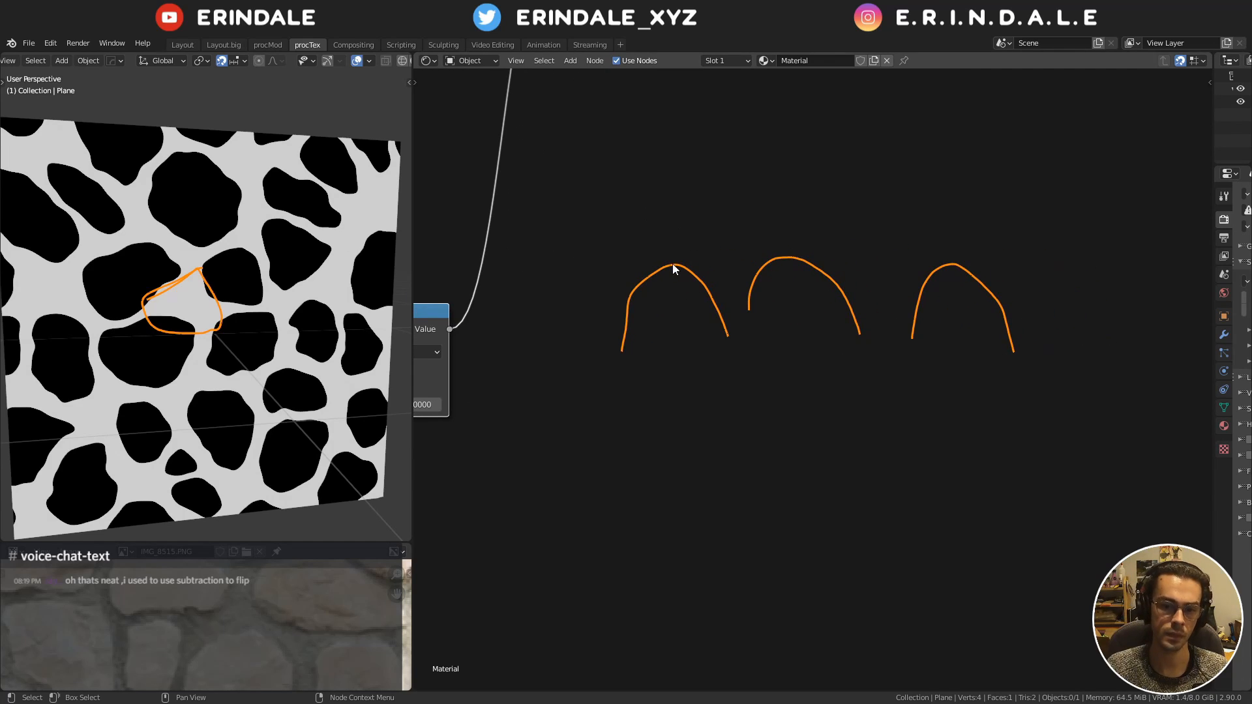
mouse_move(678, 166)
mouse_down()
mouse_move(717, 368)
mouse_move(1027, 384)
mouse_move(1017, 389)
mouse_move(966, 157)
mouse_up()
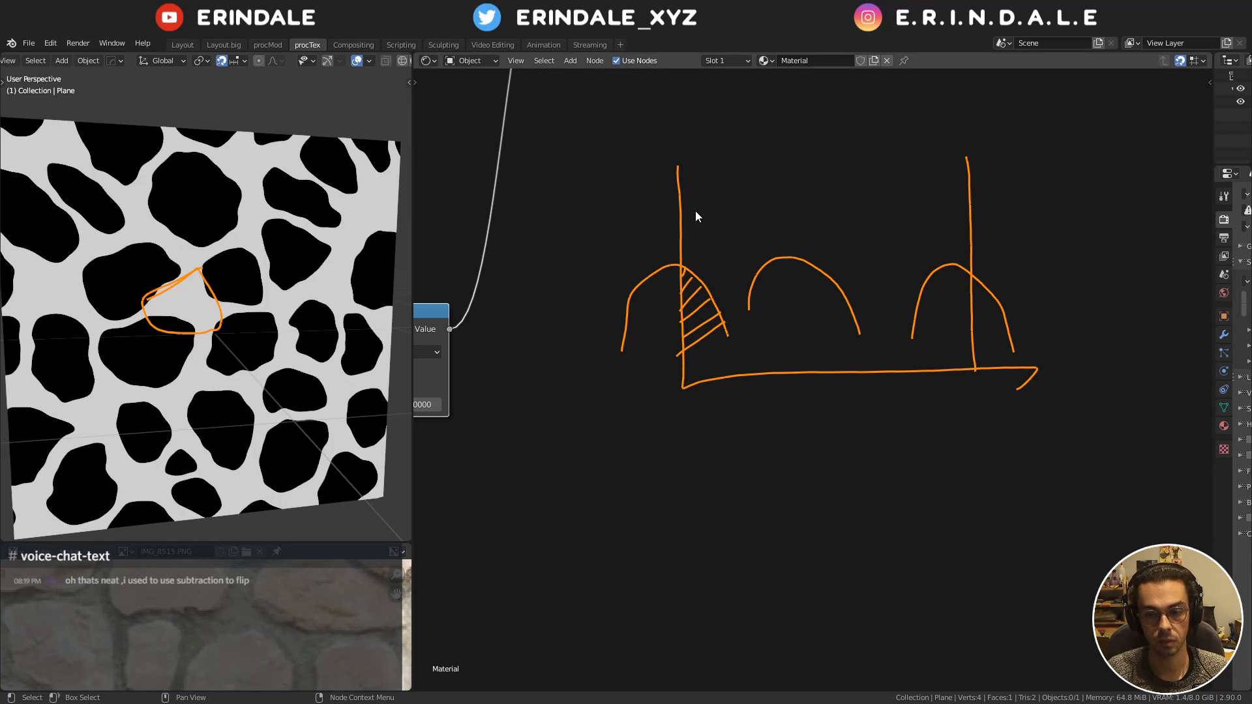
Undo the hatching and axis strokes, leaving only the three sketched arches
key(ctrl+z)
key(ctrl+z)
key(ctrl+z)
key(ctrl+z)
key(ctrl+z)
key(ctrl+z)
key(ctrl+z)
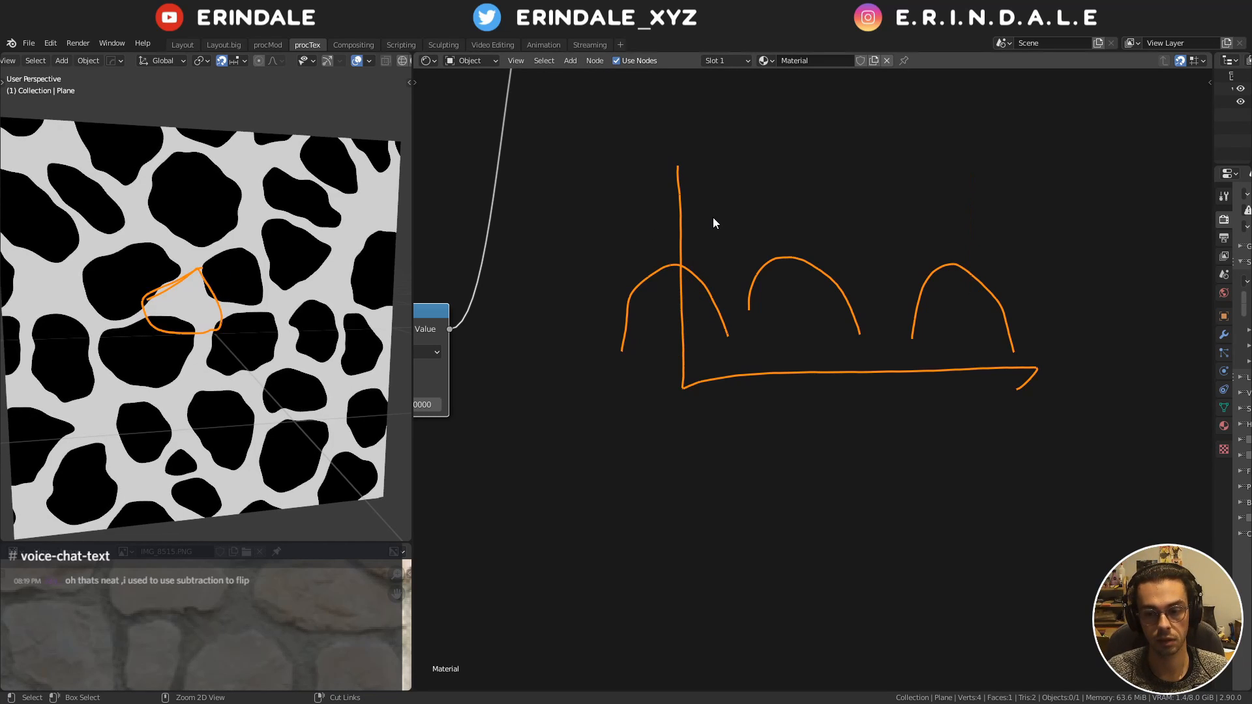
key(ctrl+z)
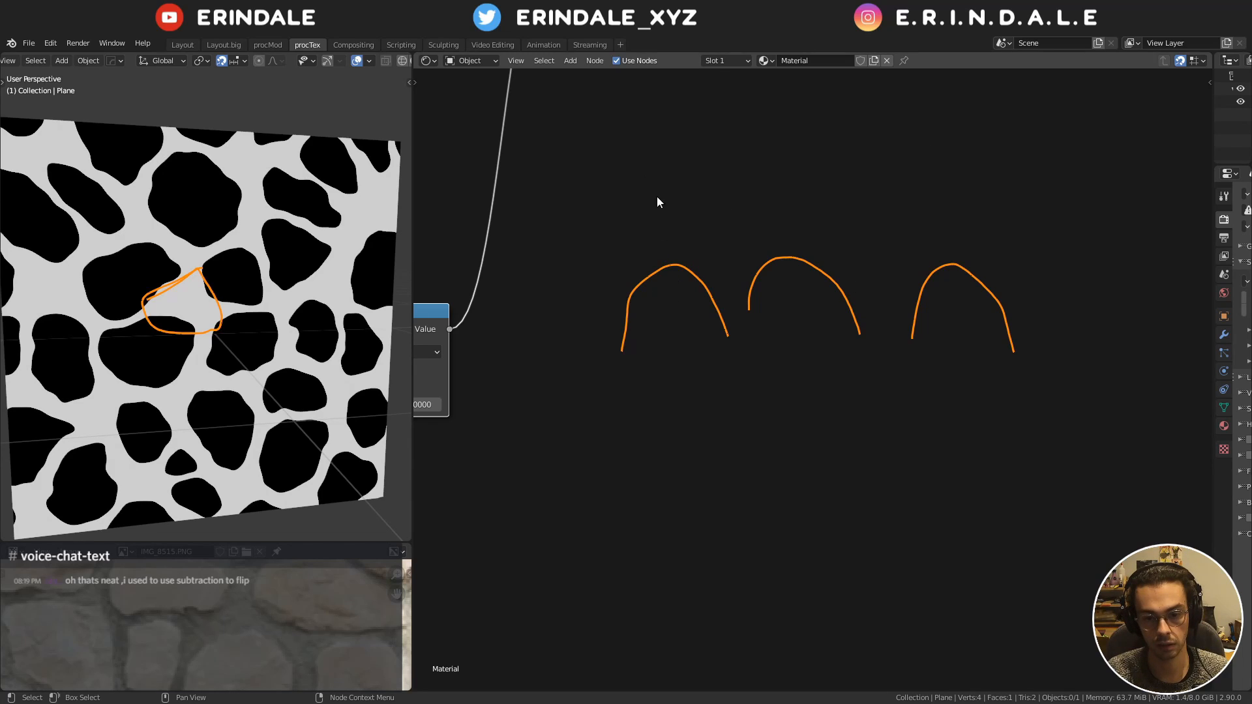
Sketch a flat-topped slope over the three arches, retrace the arches inside, and erase all annotations in both editors
mouse_move(723, 135)
mouse_down()
mouse_move(650, 326)
mouse_move(860, 110)
mouse_move(898, 124)
mouse_move(992, 352)
mouse_up()
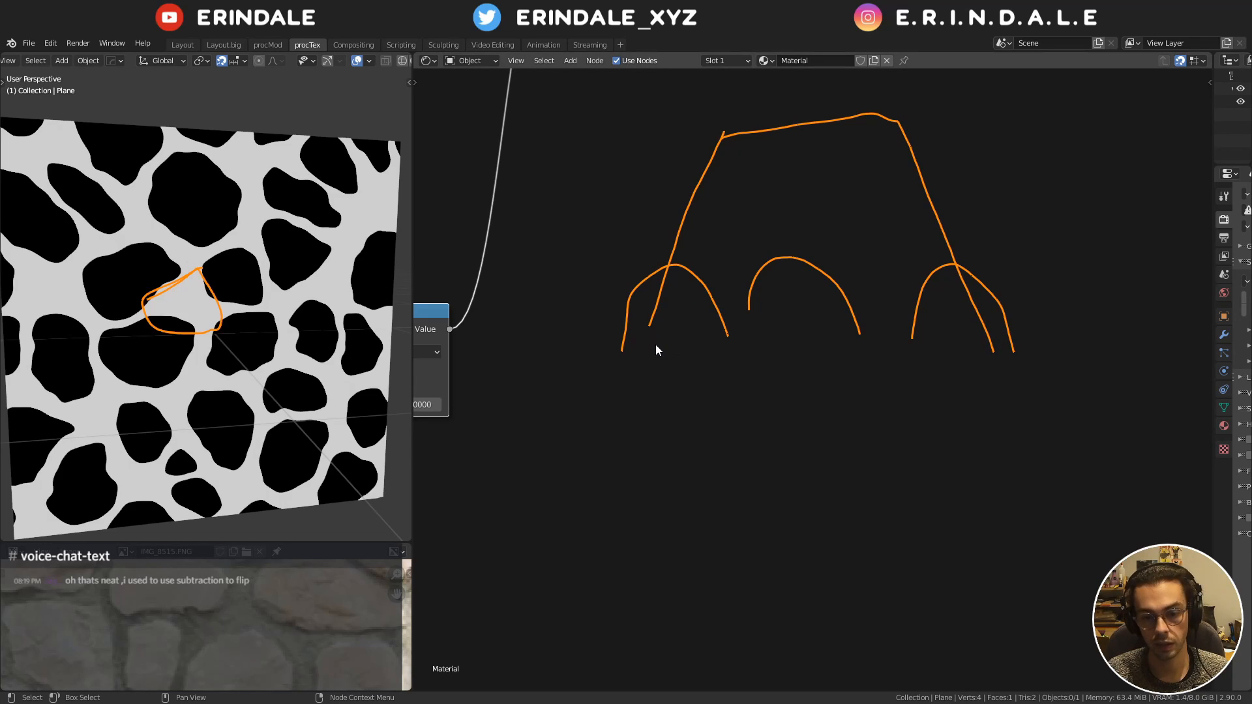
mouse_move(656, 345)
mouse_down()
mouse_move(677, 266)
mouse_move(731, 341)
mouse_move(851, 334)
mouse_move(944, 246)
mouse_move(982, 339)
mouse_up()
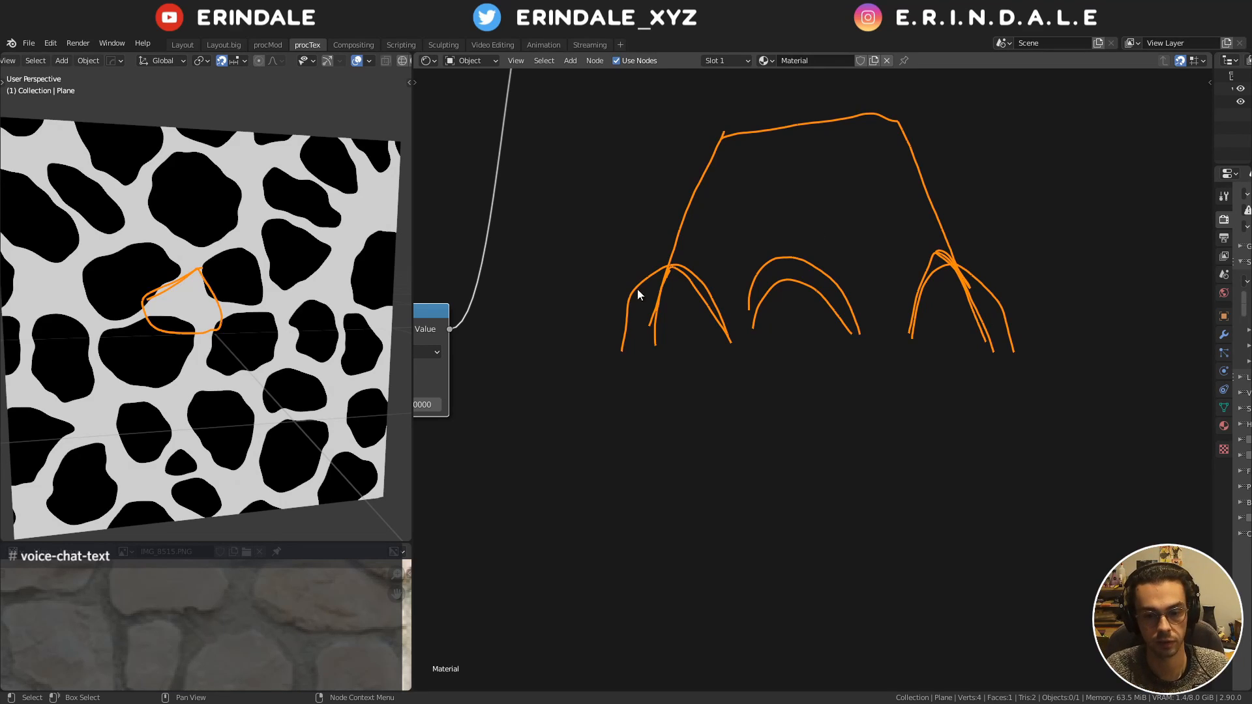
mouse_move(636, 289)
right_down()
mouse_move(971, 380)
mouse_move(690, 137)
mouse_move(726, 287)
right_up()
mouse_move(150, 329)
right_down()
mouse_move(225, 280)
mouse_move(251, 307)
right_up()
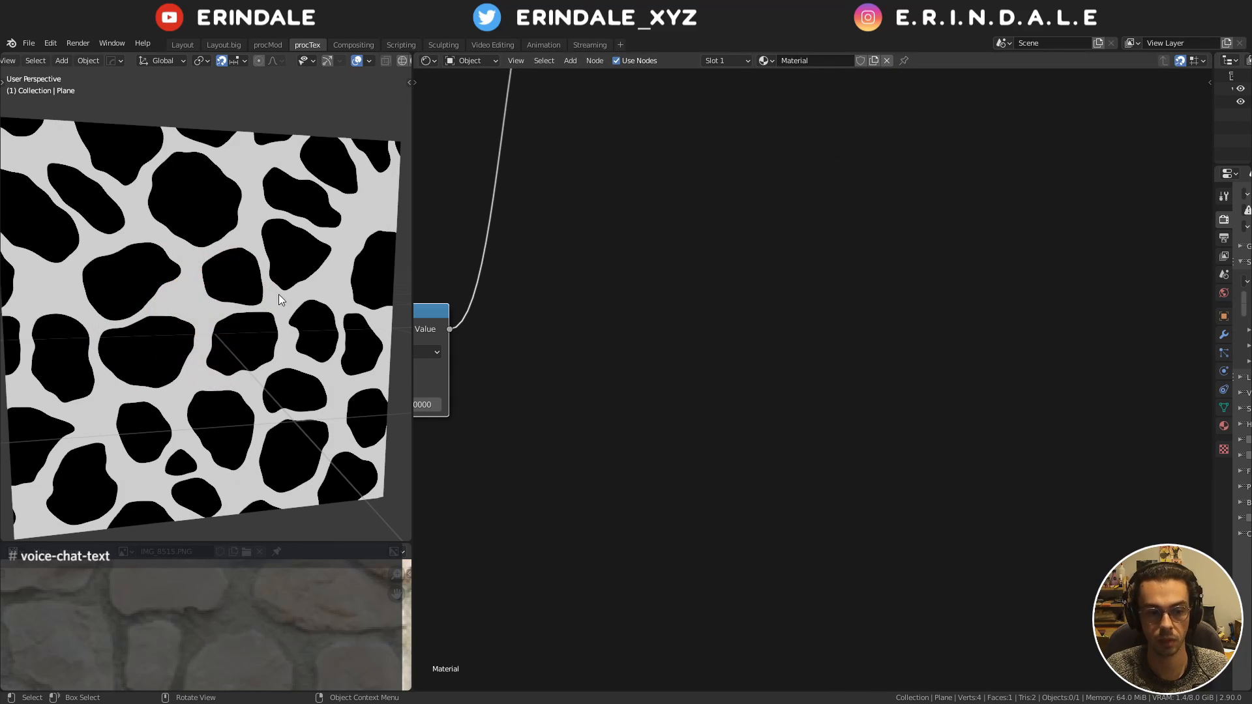
Delete the Less Than node and preview the Color Burn output on the plane
middle_drag(521, 287, 731, 260)
scroll(730, 261, down, 1)
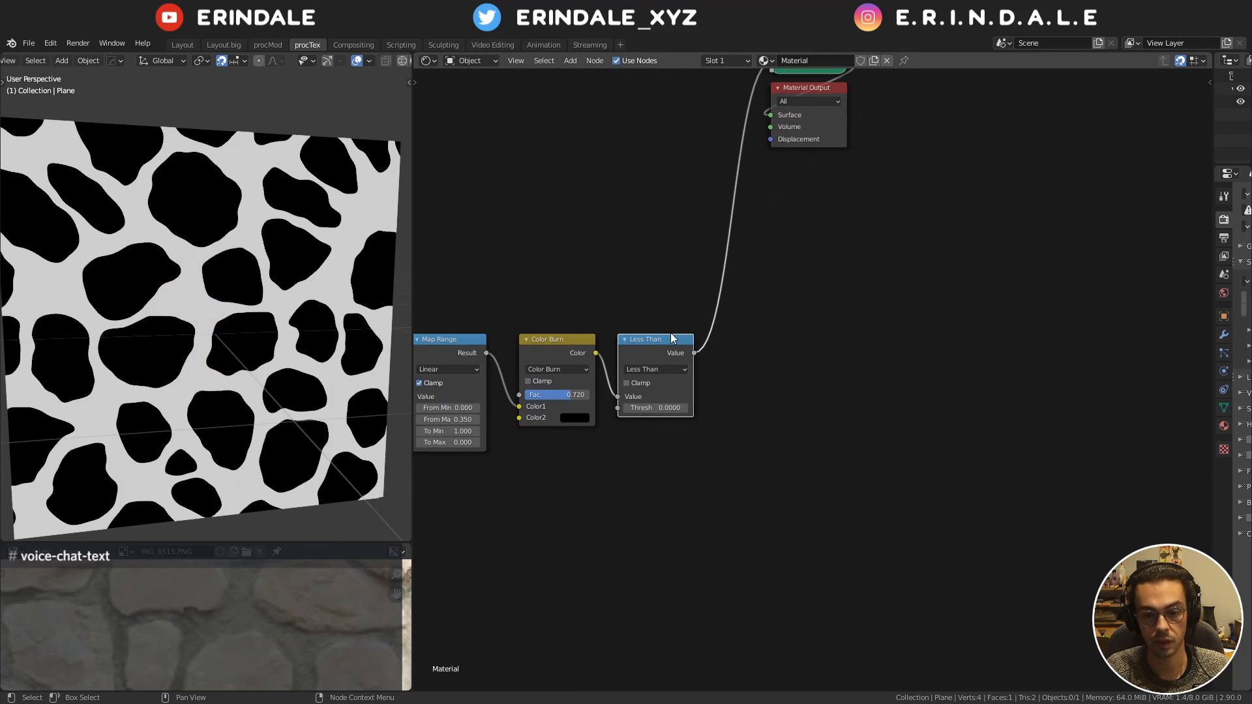
key(x)
middle_drag(645, 357, 756, 360)
ctrl+shift+click(707, 346)
Move the Viewer and Material Output nodes down in line with the Color Burn node
drag(999, 268, 922, 70)
key(g)
click(832, 352)
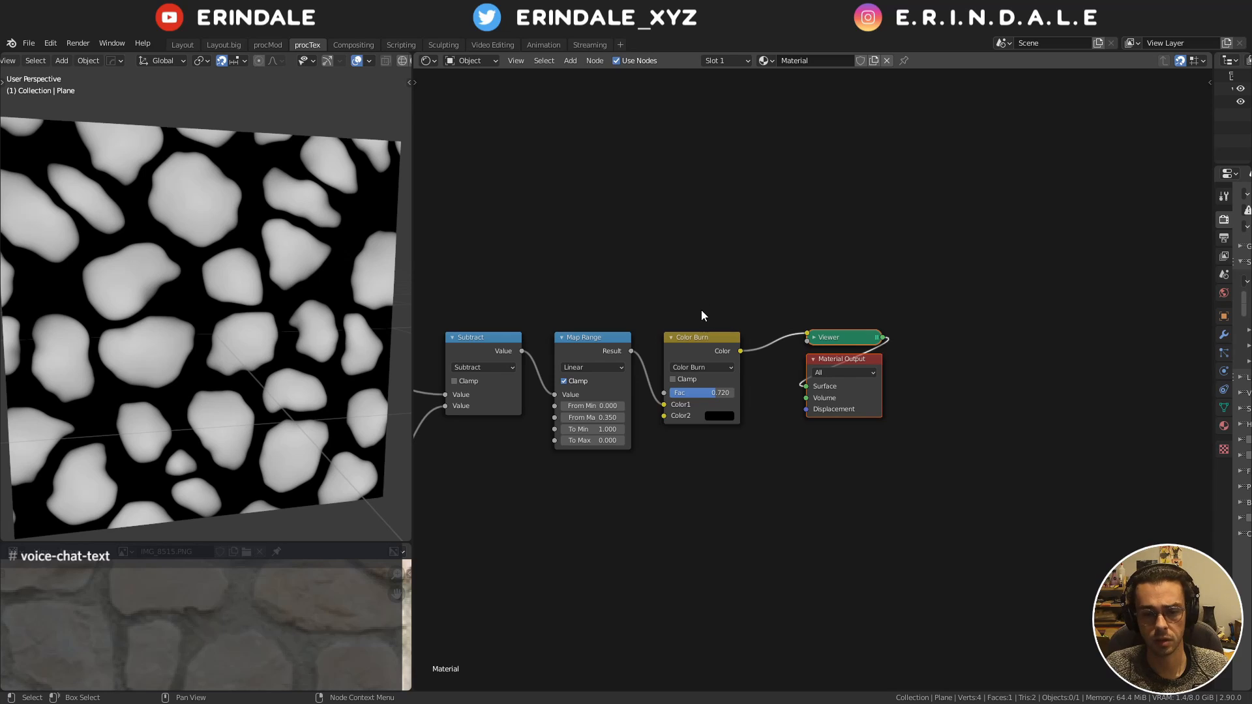
Move the Color Burn node farther from Map Range and set its Fac to 0.611
drag(688, 343, 706, 348)
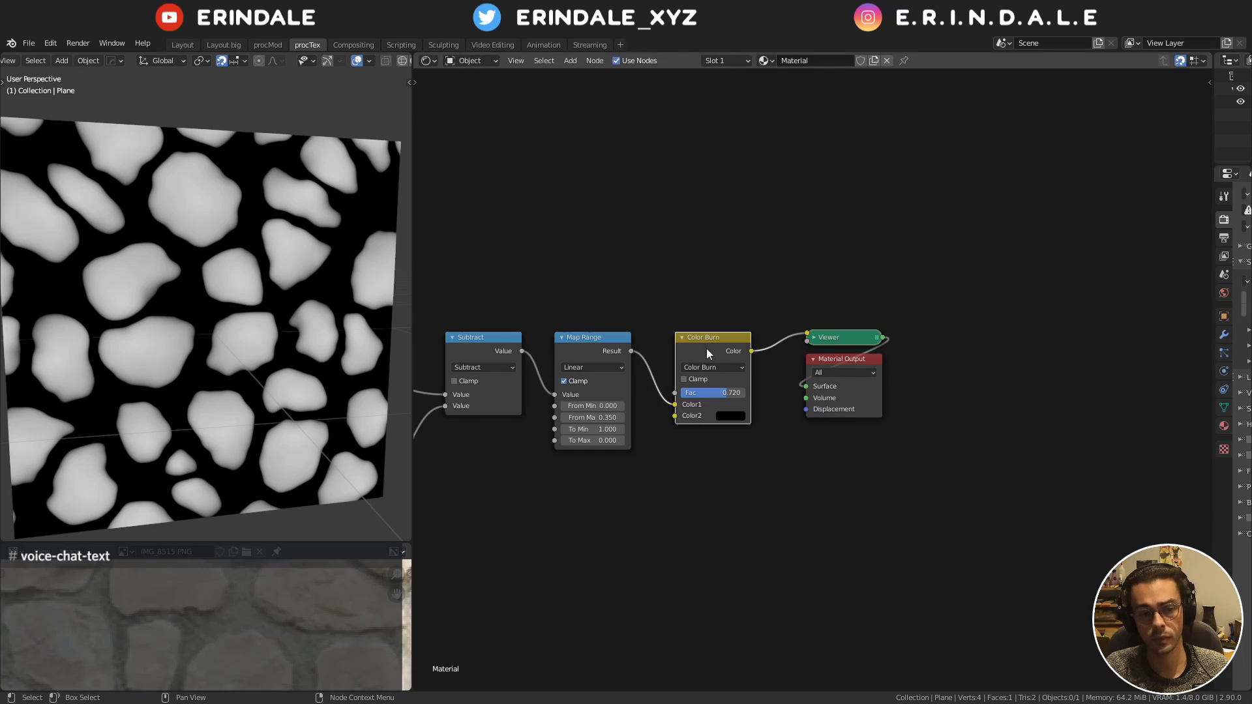
mouse_move(806, 276)
mouse_down()
mouse_move(928, 491)
mouse_move(890, 430)
mouse_up()
scroll(822, 391, up, 4)
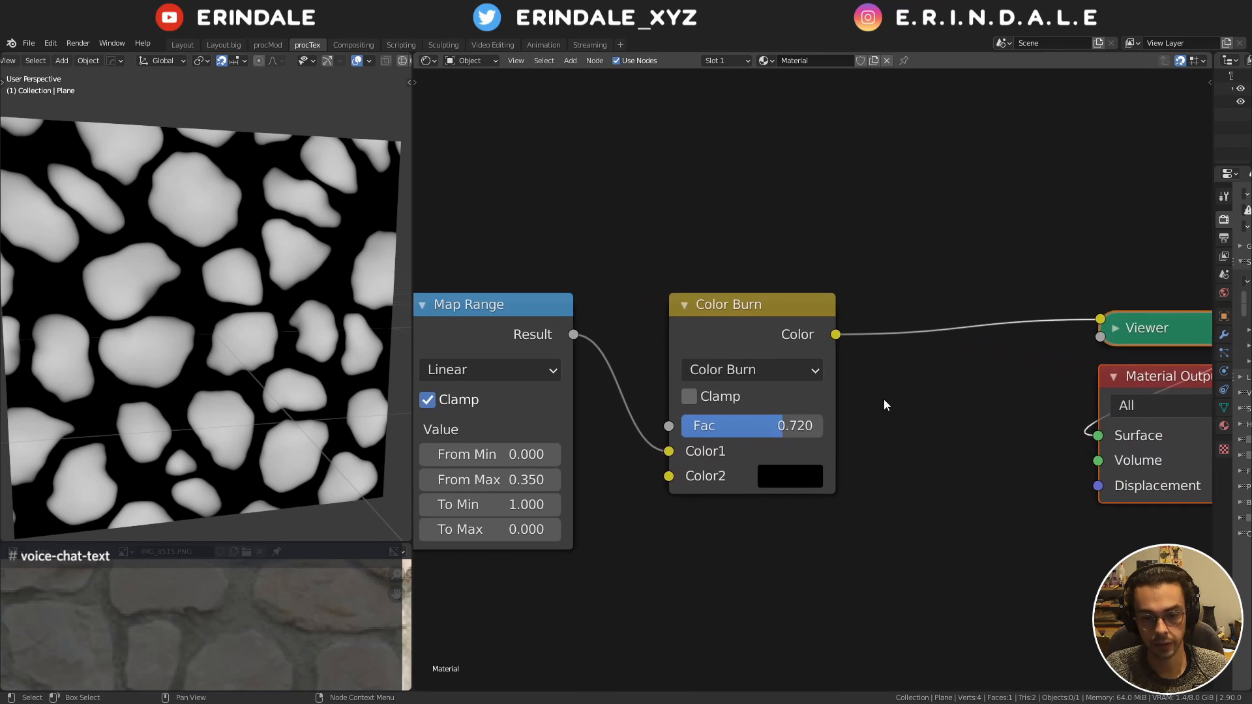
drag(772, 323, 843, 324)
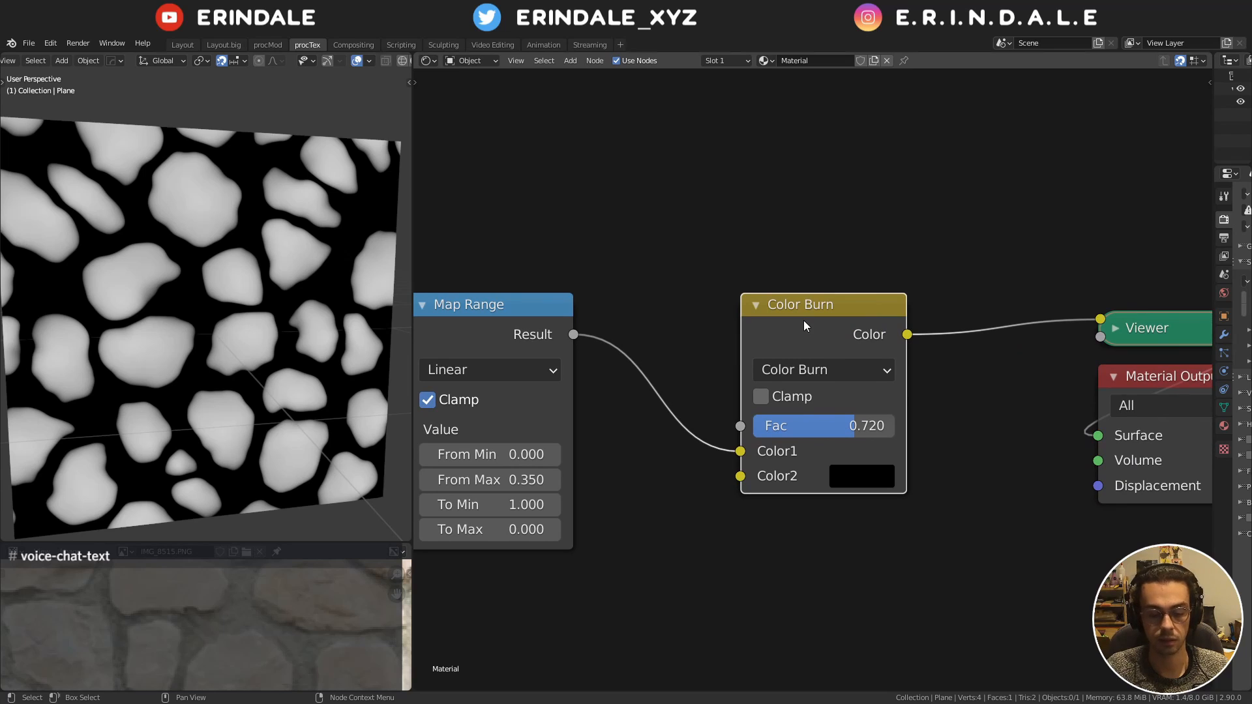
drag(848, 425, 832, 425)
Sketch a graph above Color Burn with two axes, a diagonal, a flat-then-steeper line and a vertical at the bend
middle_drag(823, 307, 785, 482)
drag(629, 134, 655, 370)
drag(610, 309, 860, 328)
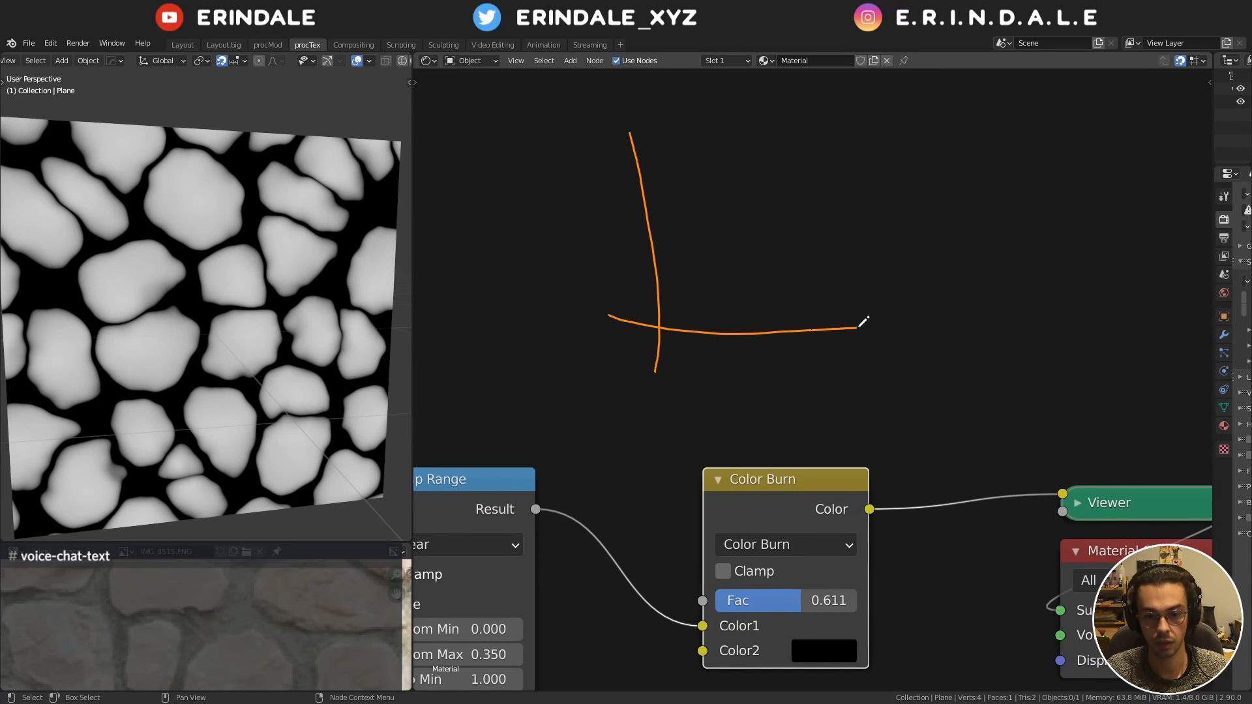
middle_drag(804, 297, 776, 332)
drag(633, 360, 824, 172)
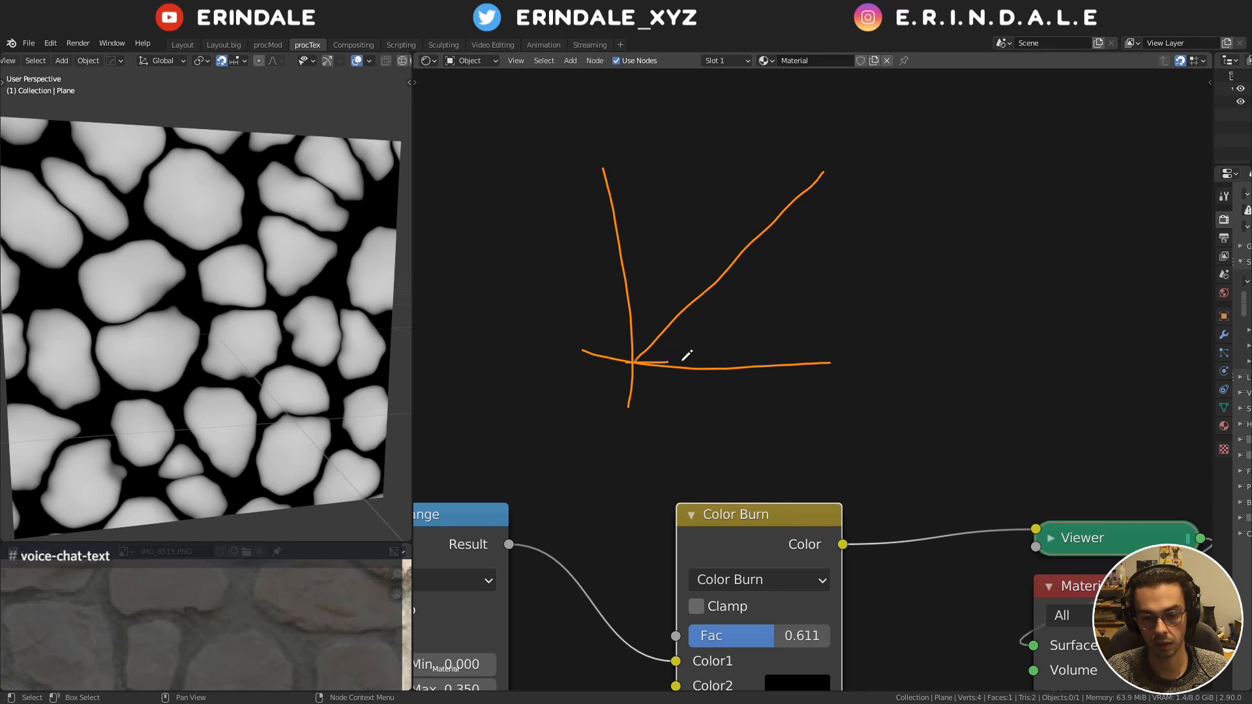
mouse_move(684, 358)
mouse_down()
mouse_move(725, 357)
mouse_move(826, 167)
mouse_up()
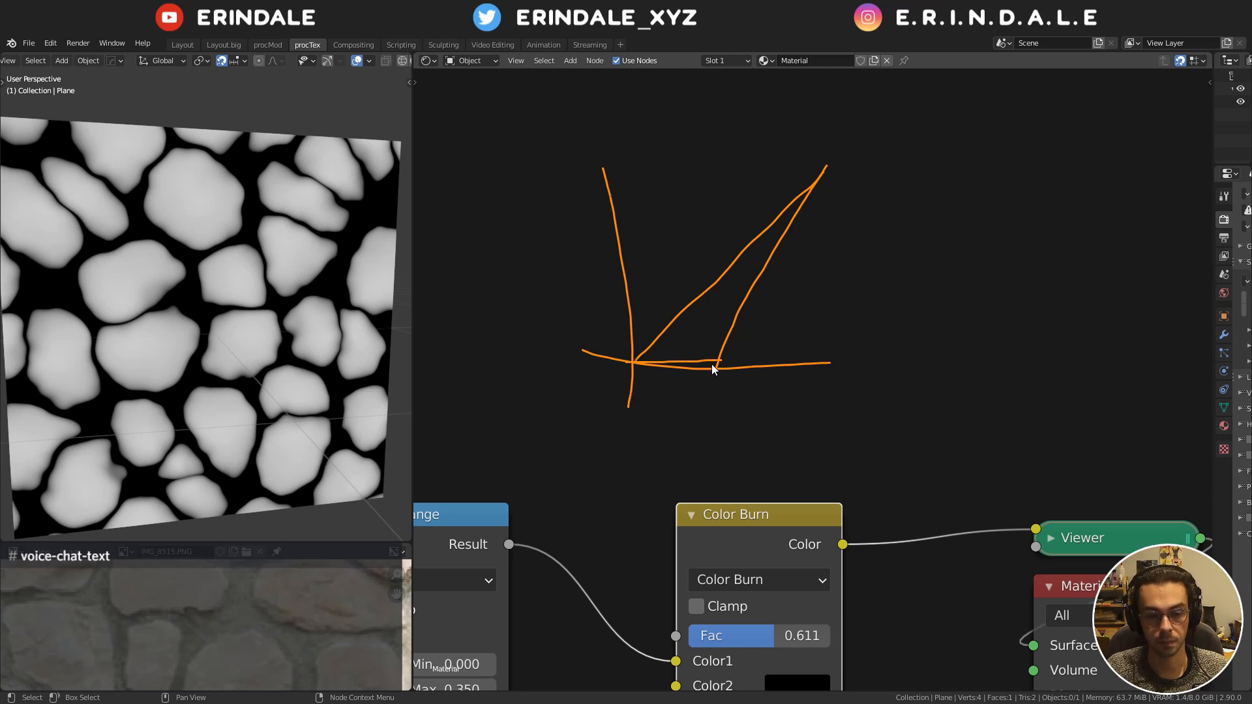
drag(716, 409, 720, 168)
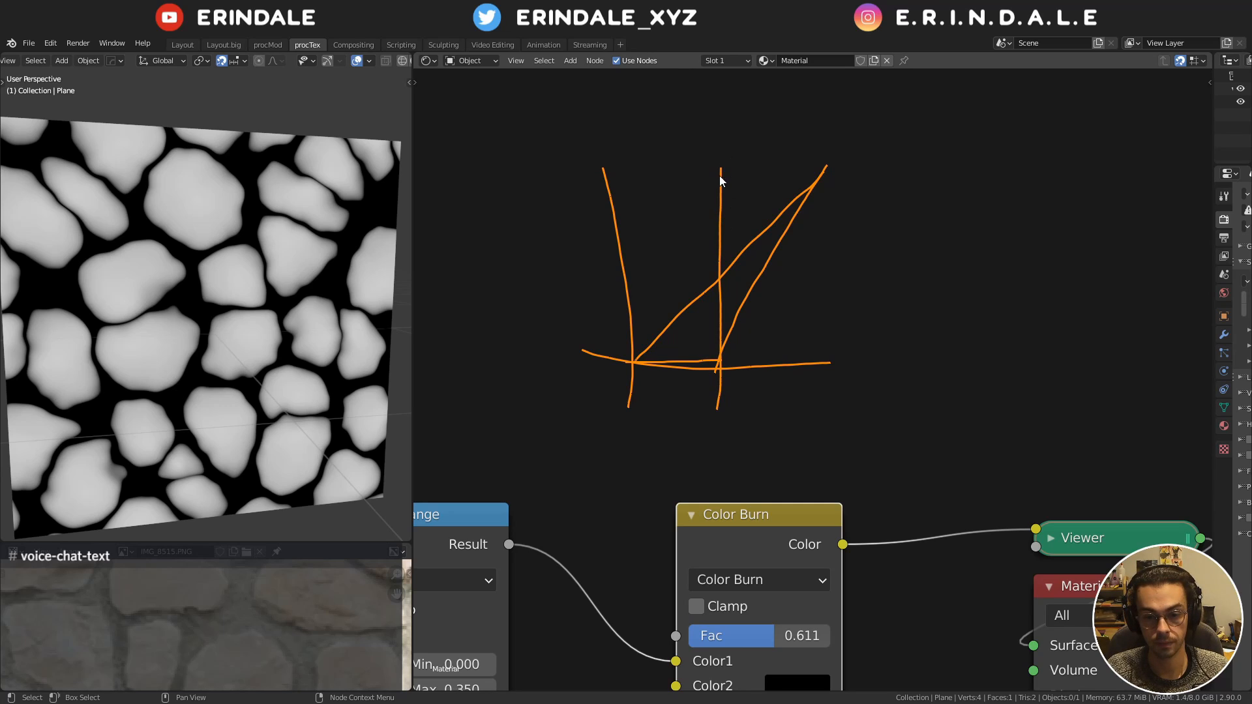
Try Clamp on the Color Burn node and turn it off again
middle_drag(759, 396, 745, 305)
click(681, 516)
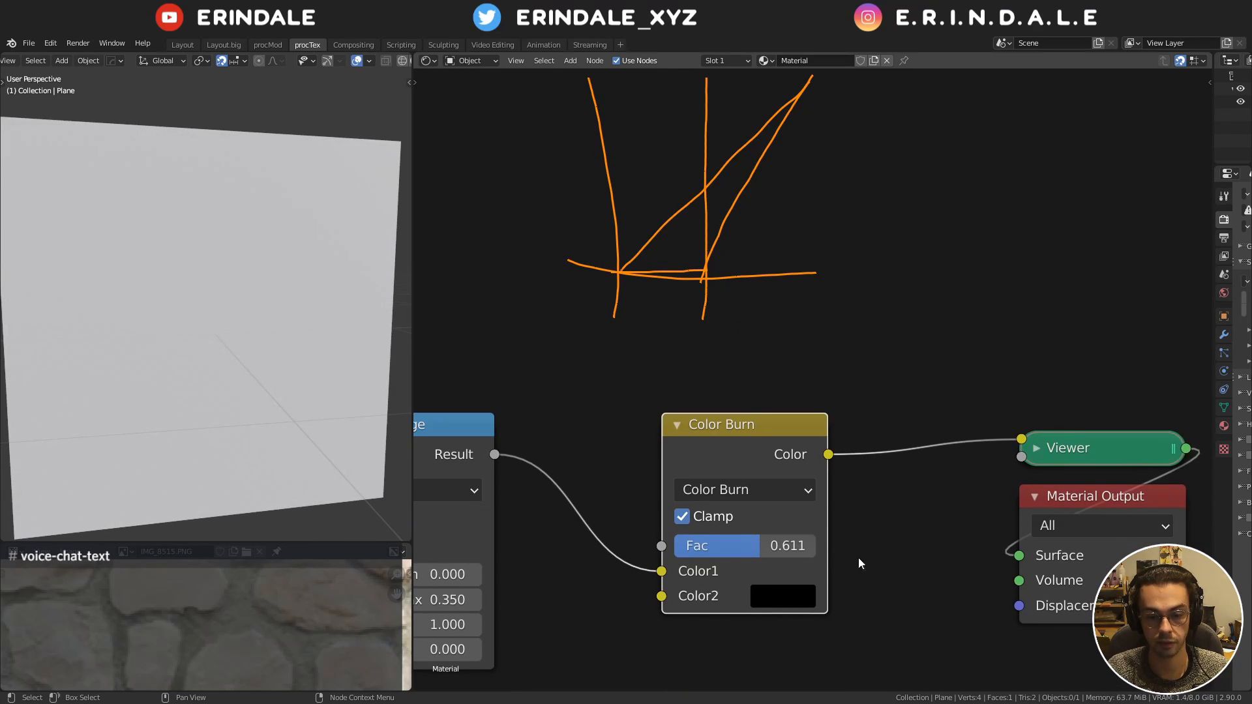
click(691, 515)
Circle Color Burn's Fac value with an annotation, and erase it together with the sketched graph
mouse_move(639, 519)
mouse_down()
mouse_move(872, 576)
mouse_move(638, 527)
mouse_up()
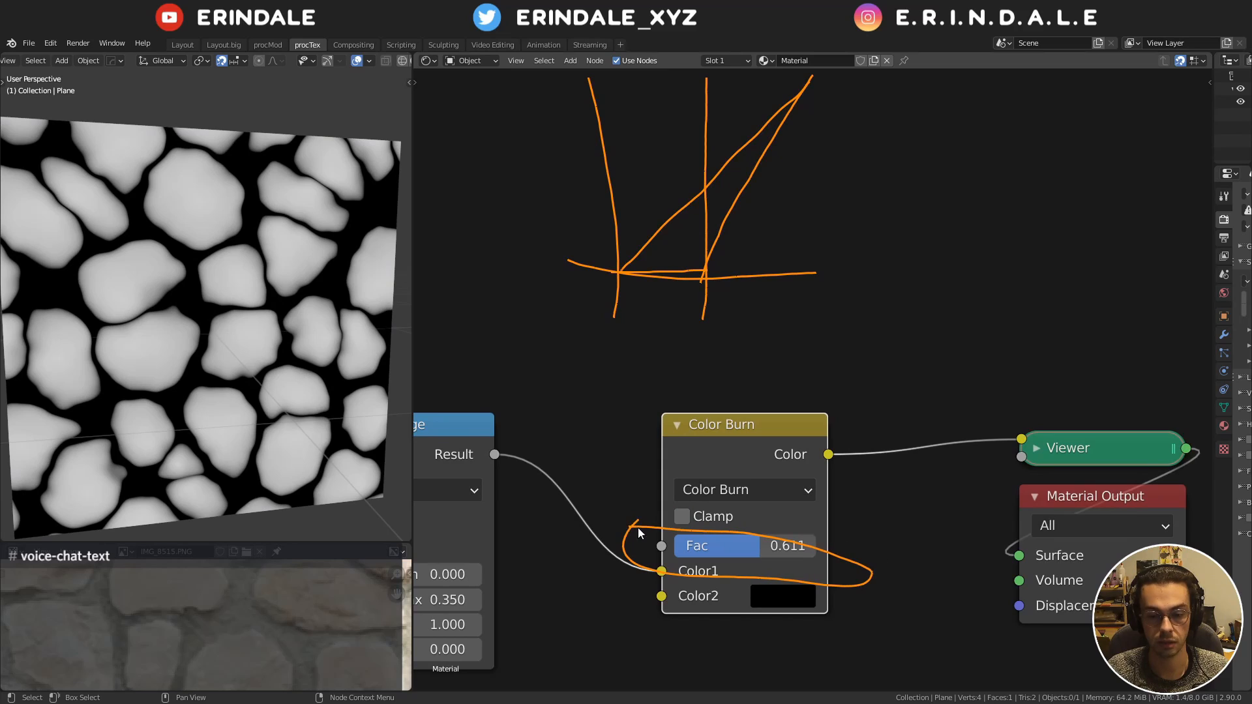
mouse_move(715, 336)
mouse_down()
mouse_move(698, 336)
mouse_move(630, 490)
mouse_up()
scroll(663, 382, down, 1)
middle_drag(663, 382, 665, 466)
mouse_move(642, 190)
right_down()
mouse_move(865, 211)
mouse_move(810, 235)
mouse_move(676, 528)
mouse_move(575, 598)
mouse_move(843, 624)
right_up()
Preview the Map Range output on the plane and switch the preview back to Color Burn for comparison
scroll(703, 441, down, 3)
middle_drag(703, 442, 811, 360)
ctrl+shift+click(602, 427)
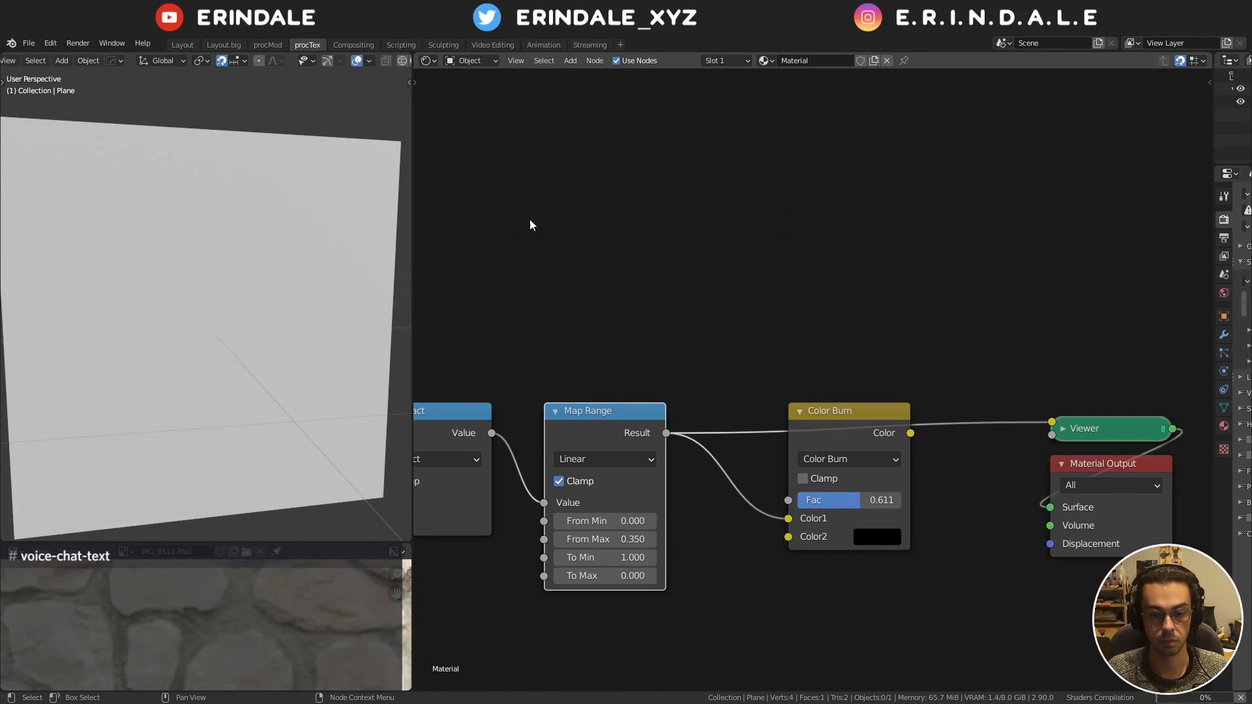
ctrl+shift+click(845, 420)
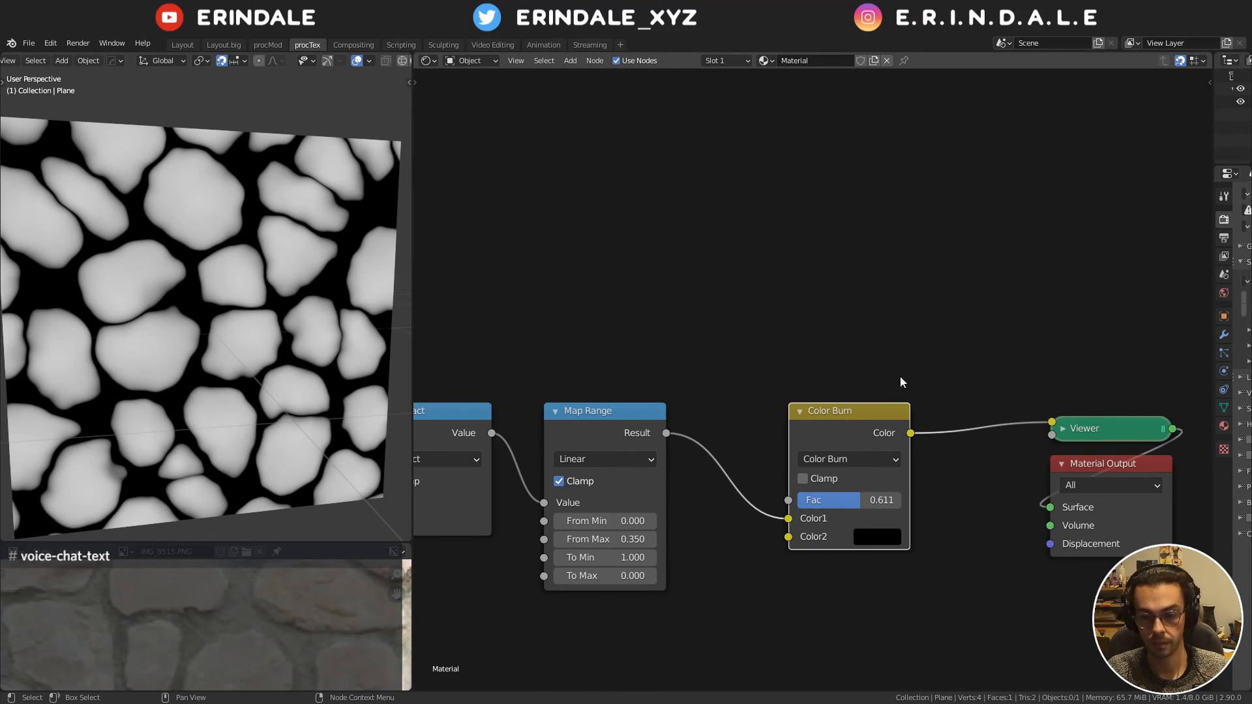
Add an Invert node above Color Burn, connect its Color output to Color Burn's Fac, and set Invert's Fac to 0.558
middle_drag(755, 279, 697, 352)
key(shift+a)
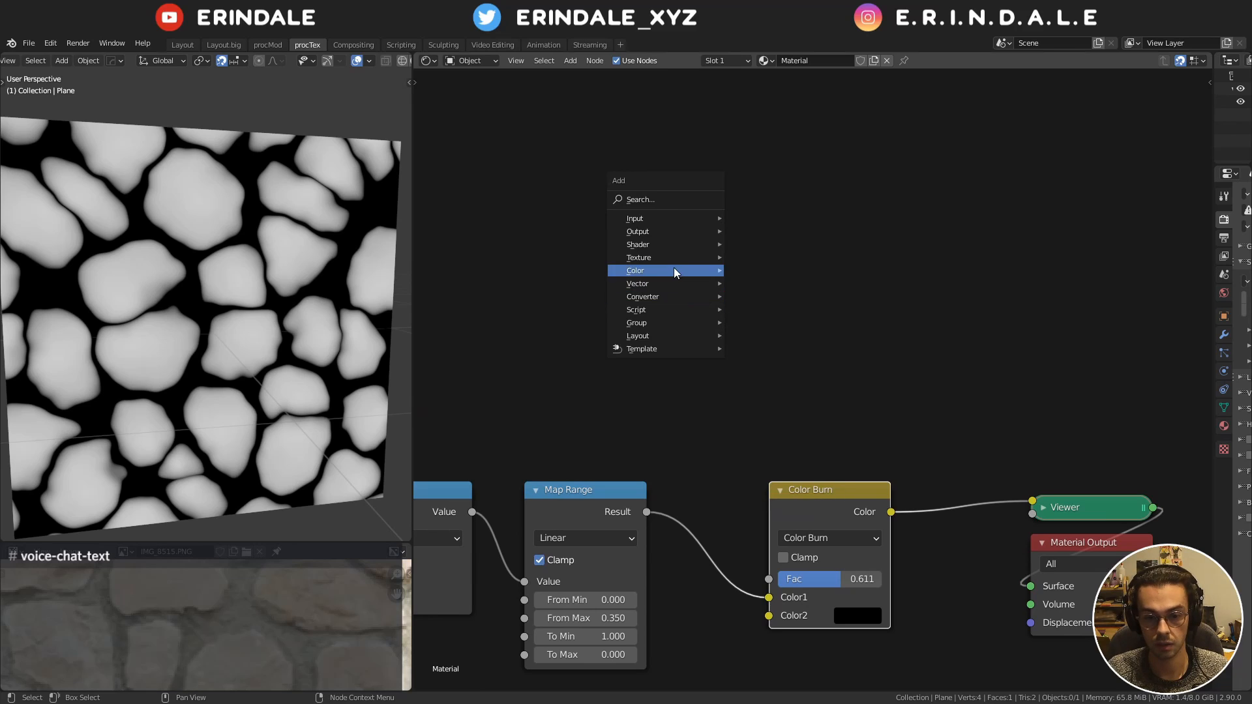
mouse_move(675, 271)
click(776, 312)
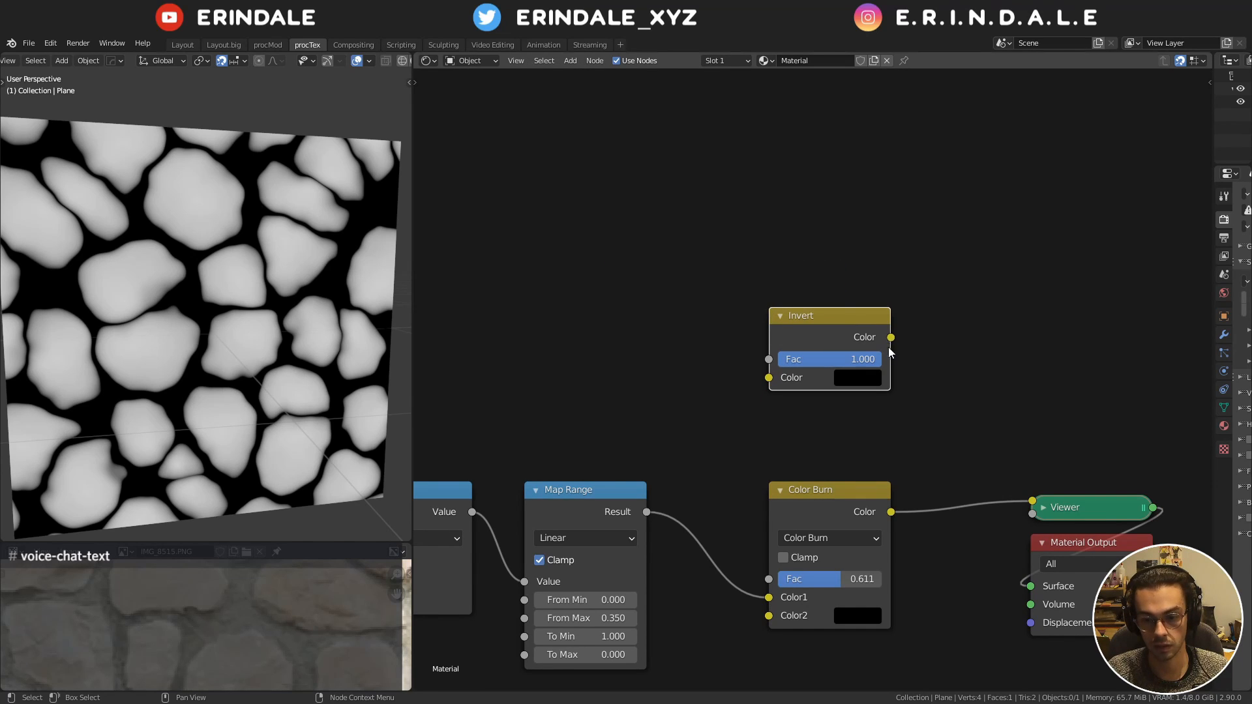
mouse_move(890, 339)
mouse_down()
mouse_move(764, 594)
mouse_move(769, 579)
mouse_up()
drag(880, 359, 824, 367)
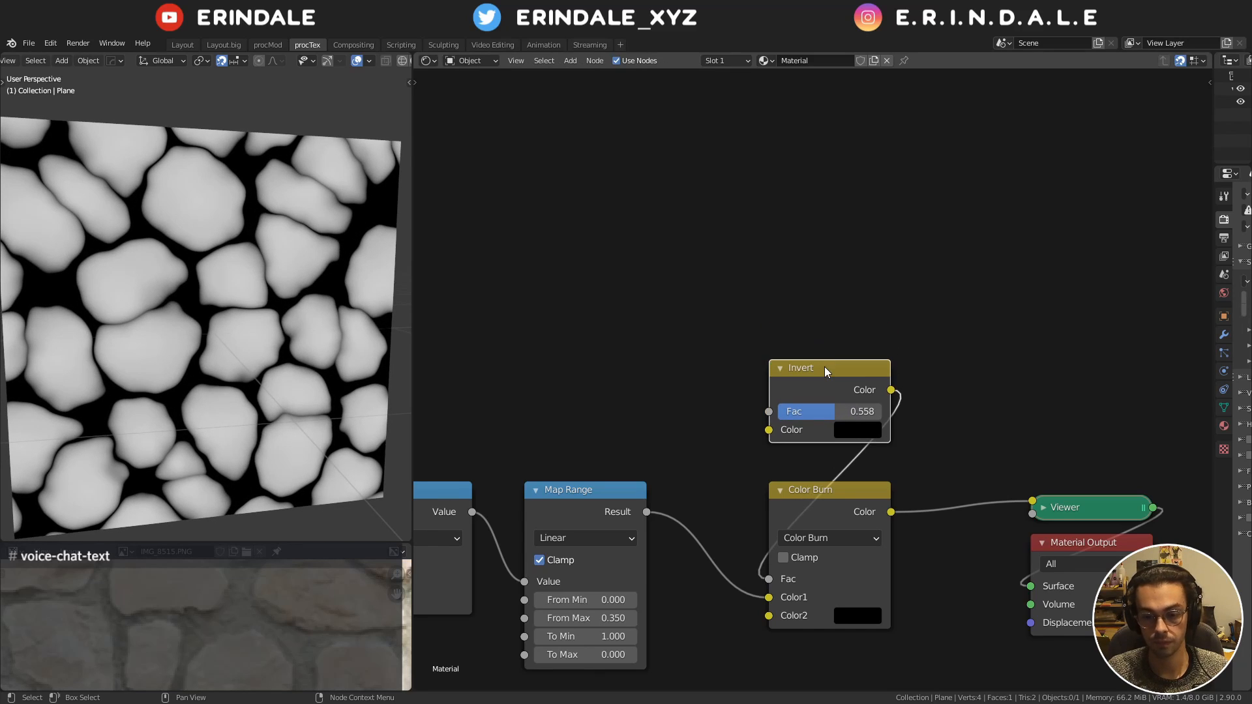
Add a Math node directly below the Color Burn node
middle_drag(824, 367, 790, 235)
key(shift+a)
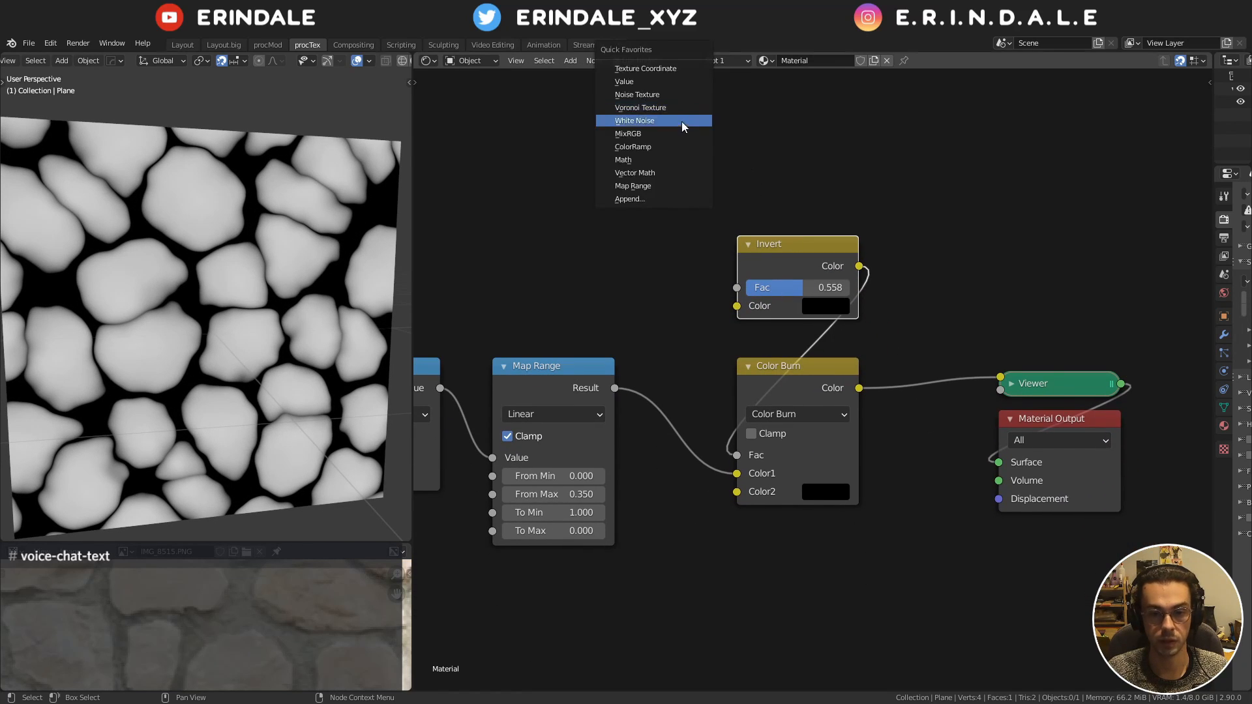
click(682, 122)
click(740, 500)
middle_drag(740, 500, 737, 401)
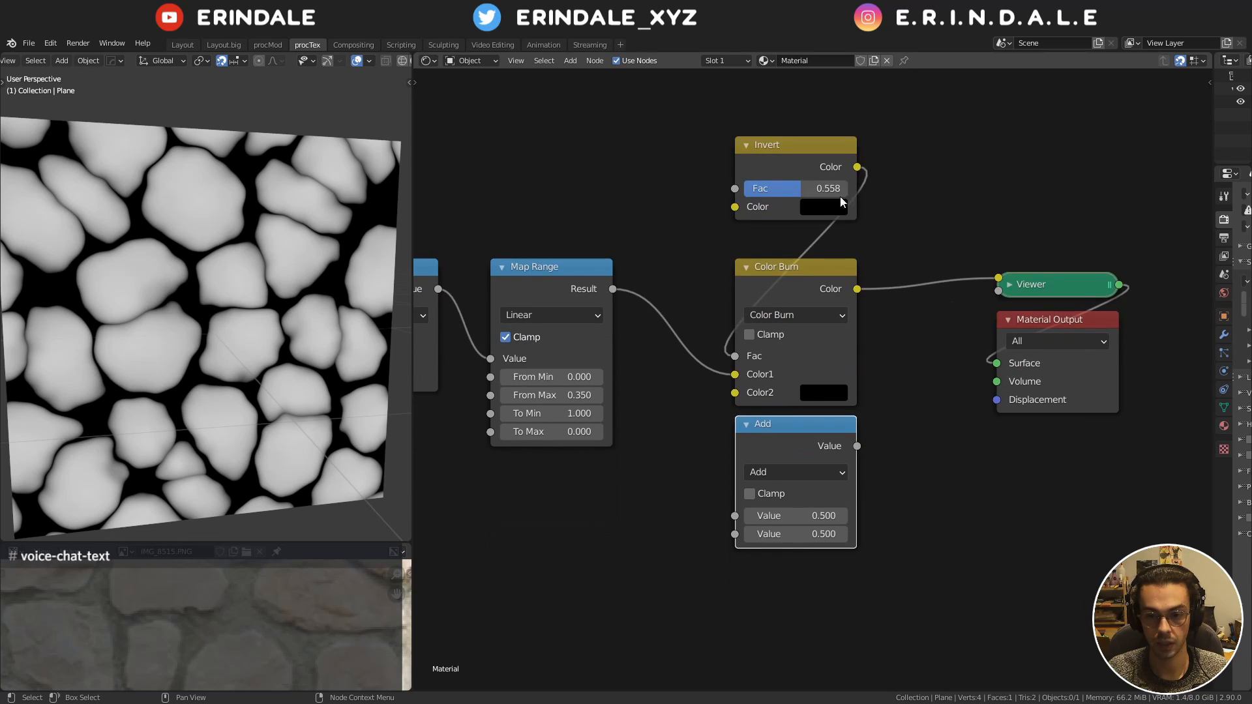
Set the Math node to Subtract Map Range's Result from Invert's Color, and preview its output on the plane
drag(857, 166, 744, 492)
click(753, 473)
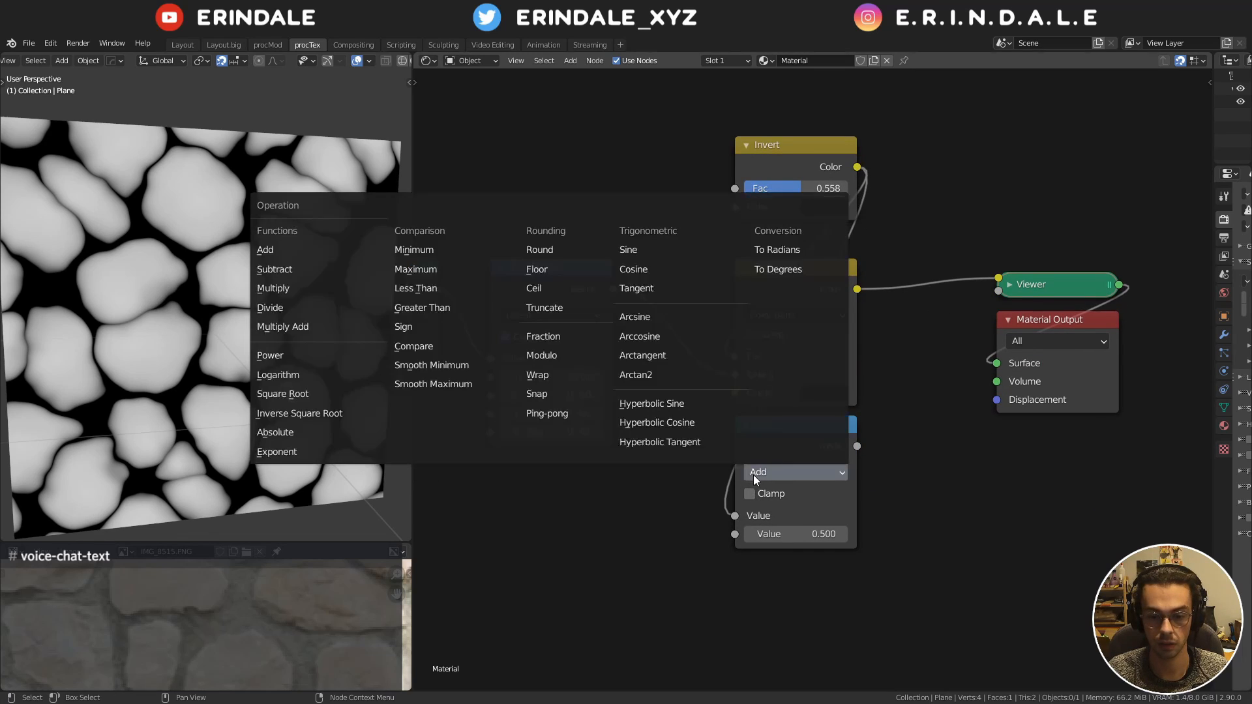
click(314, 267)
middle_drag(667, 362, 658, 304)
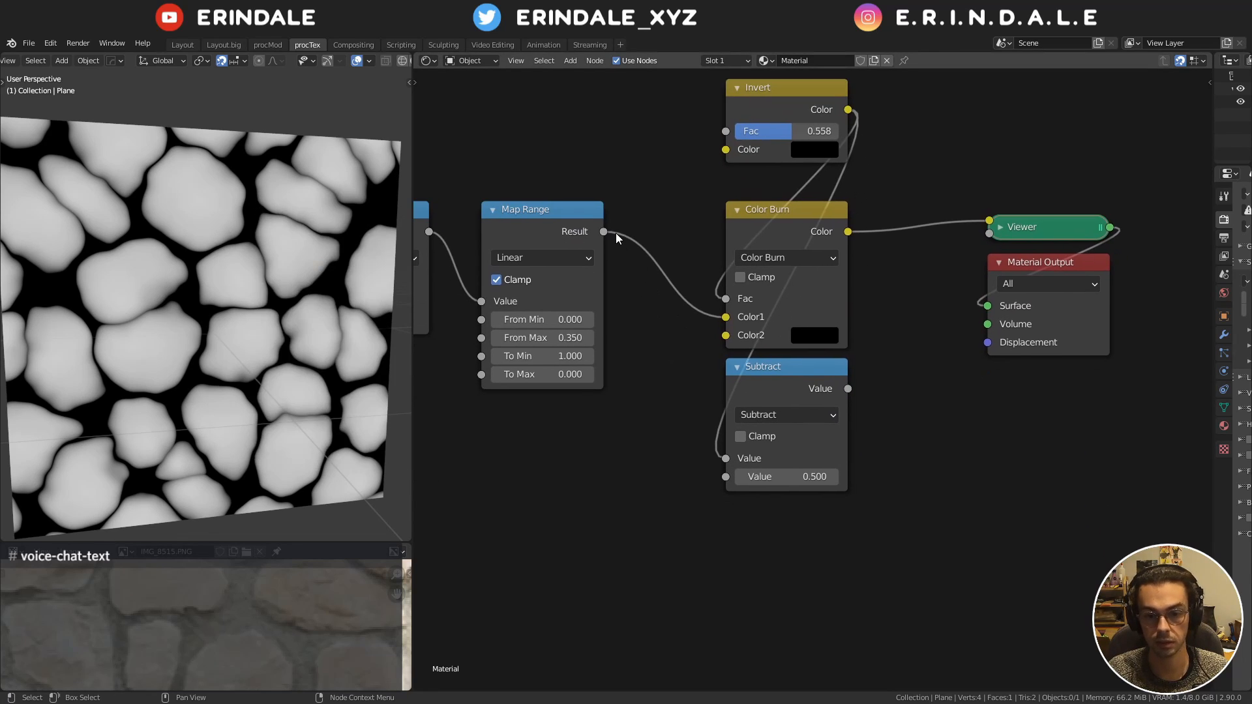
drag(603, 231, 725, 476)
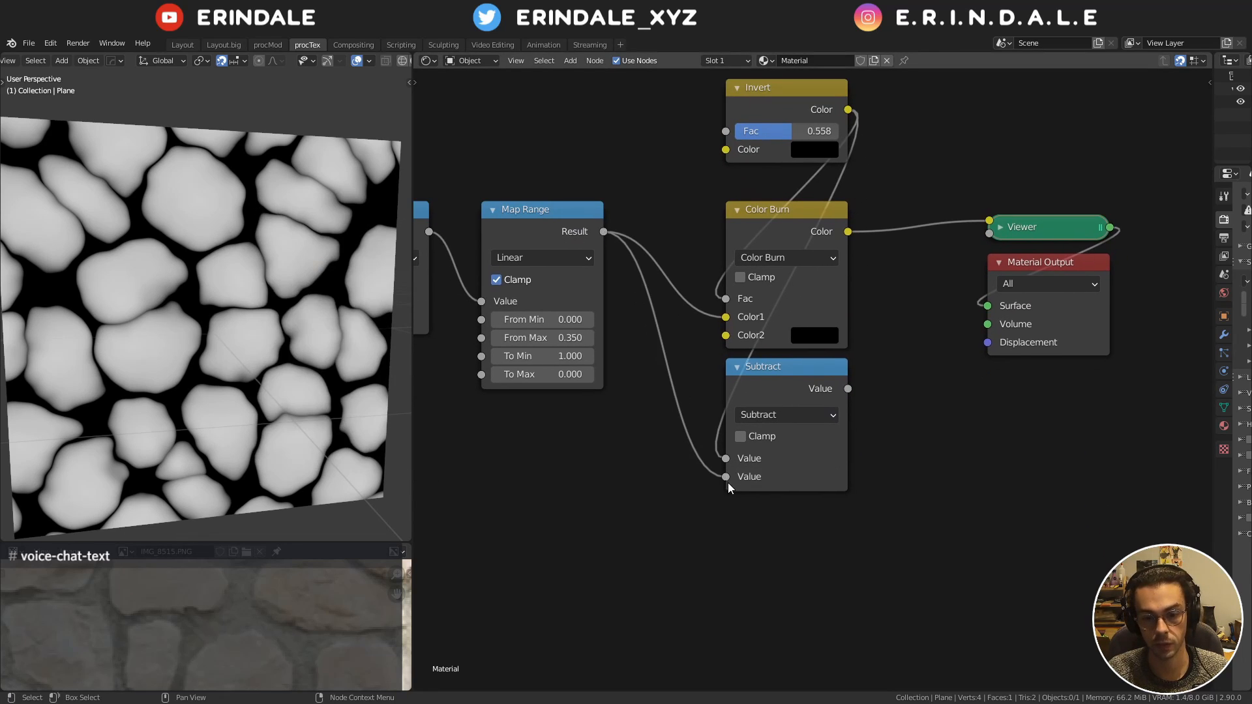
ctrl+shift+click(774, 385)
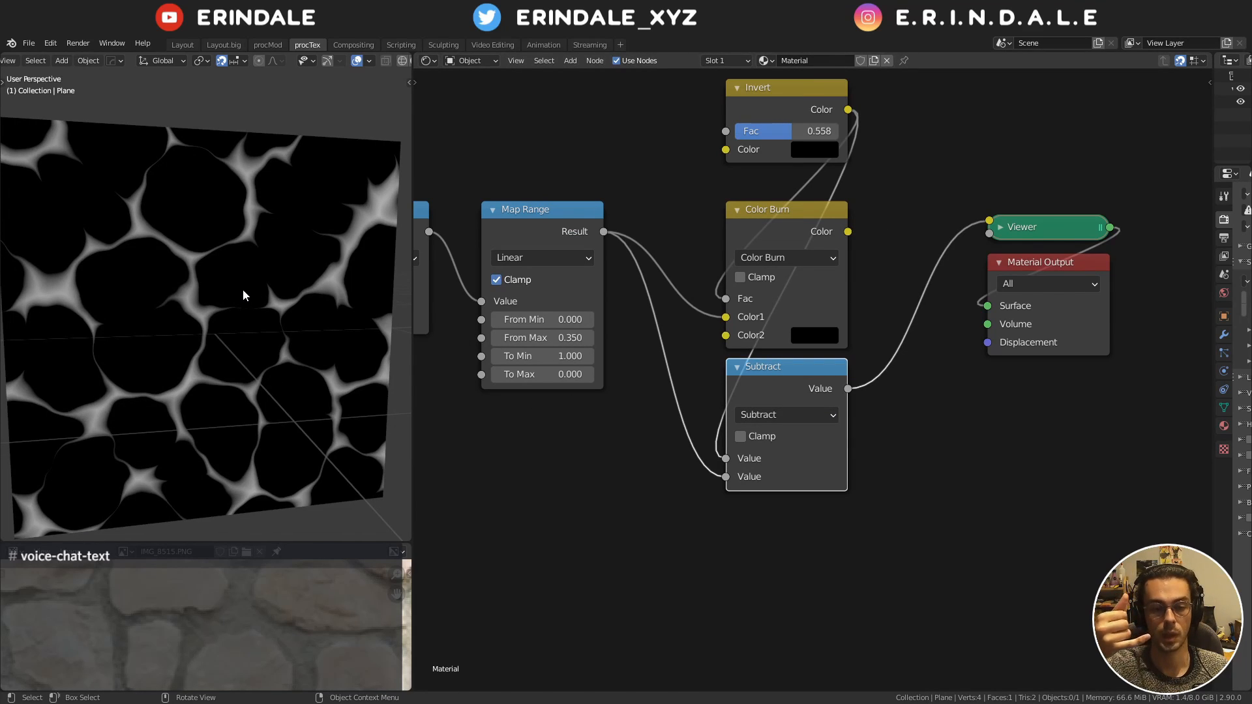
Set the Invert node's Fac to 0.567
click(802, 107)
middle_drag(801, 234, 797, 243)
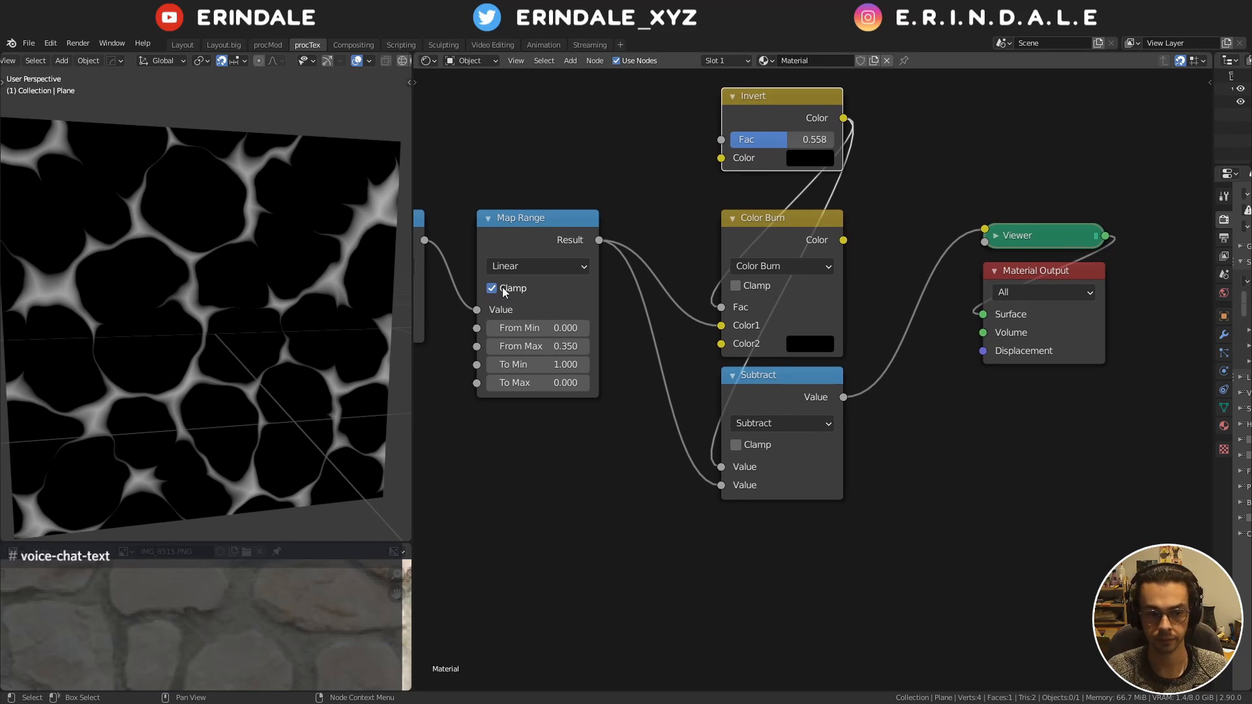
mouse_move(780, 141)
mouse_down()
mouse_move(768, 141)
mouse_move(784, 141)
mouse_up()
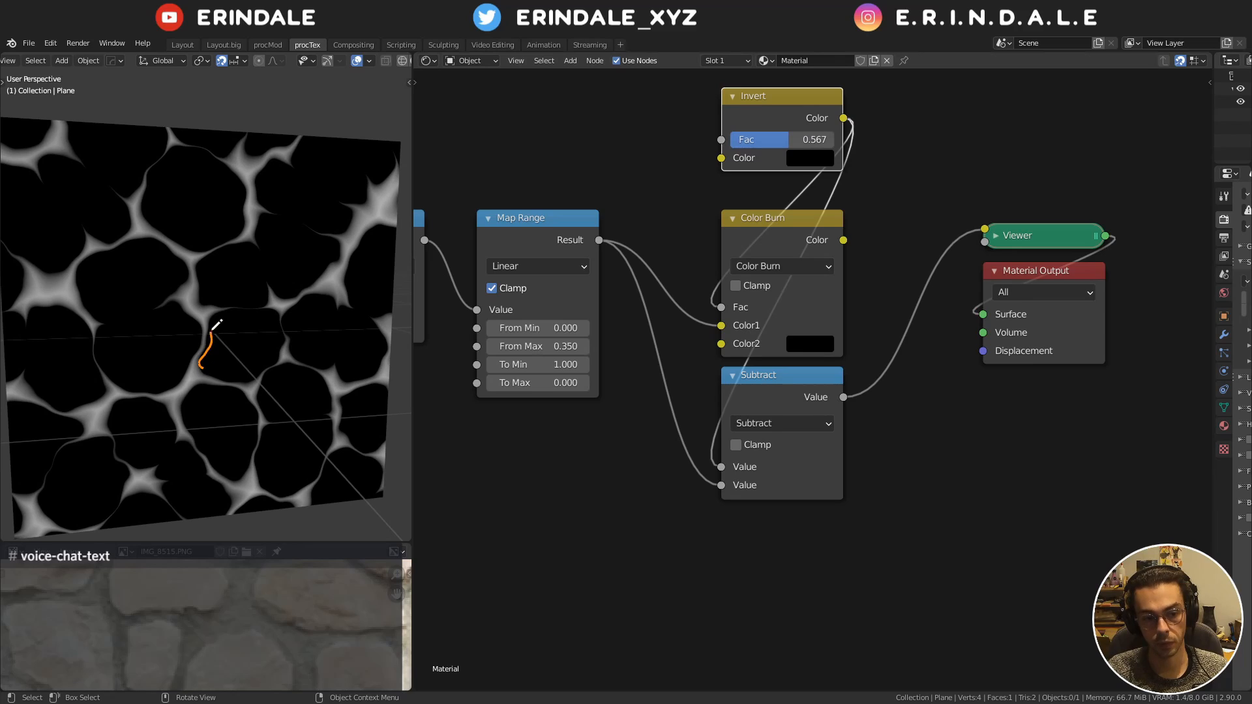
Preview the Color Burn output on the plane, then the Subtract output below it, to compare the stones and the mortar gaps
ctrl+shift+click(760, 215)
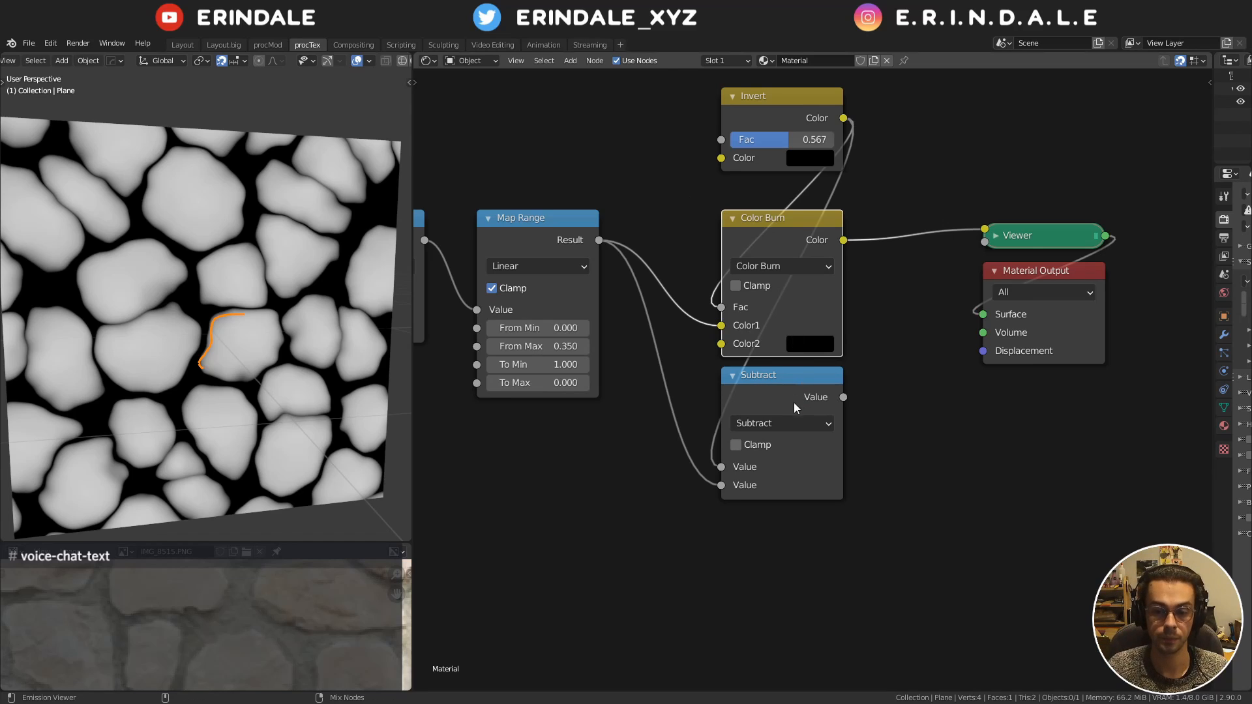
ctrl+shift+click(778, 391)
mouse_move(252, 317)
right_down()
mouse_move(207, 335)
mouse_move(220, 234)
right_up()
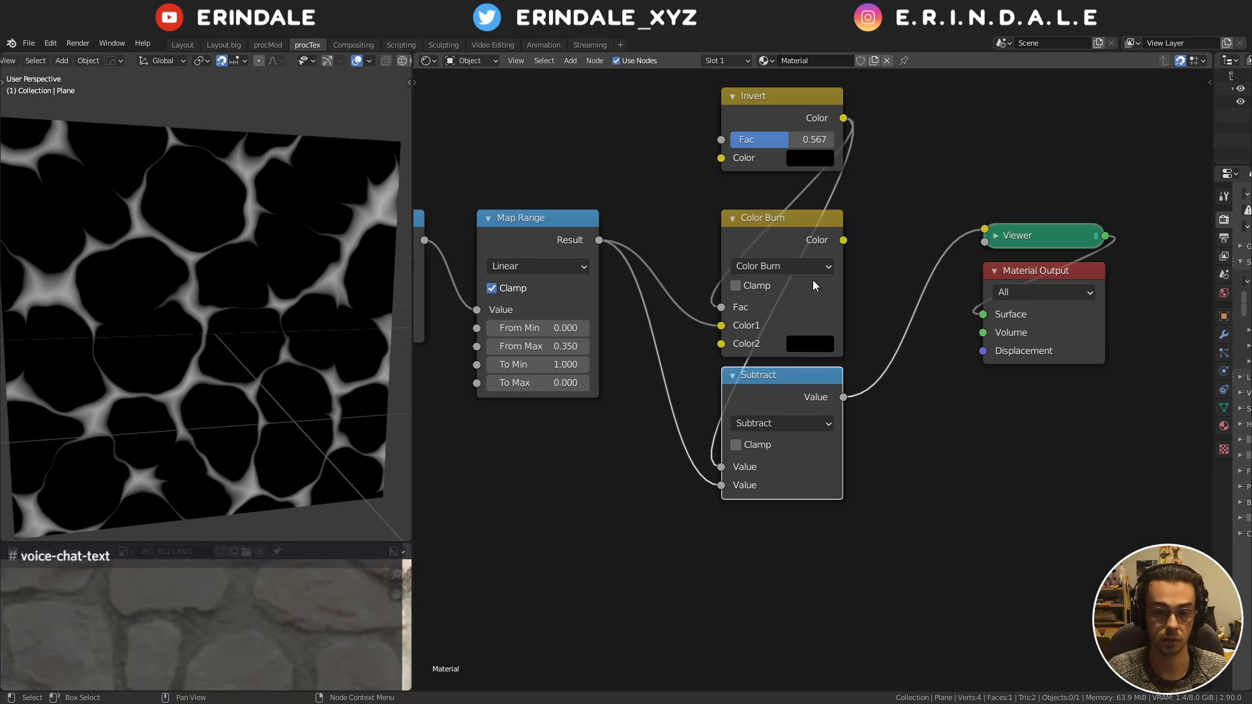
middle_drag(812, 280, 697, 215)
key(q)
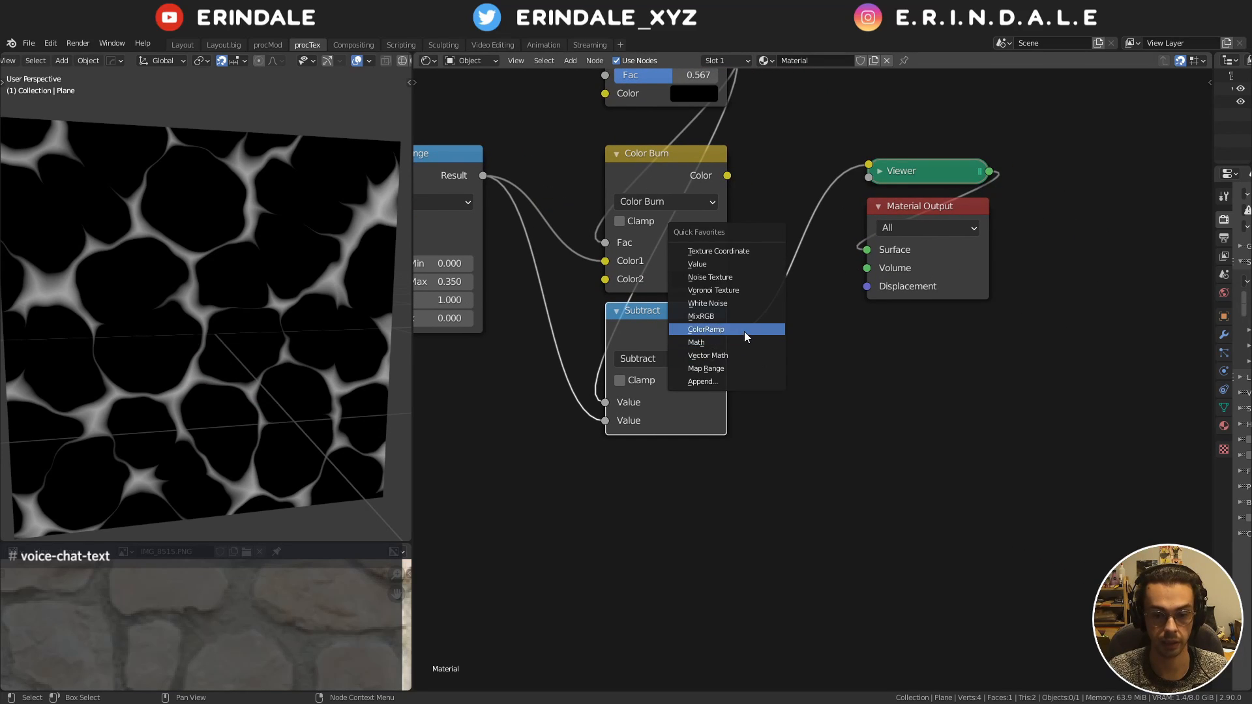
click(744, 331)
click(750, 326)
alt+drag(879, 309, 931, 492)
key(x)
Insert a MixRGB node between the mortar Subtract node and the Viewer, set to Color Dodge with a white Color2
key(q)
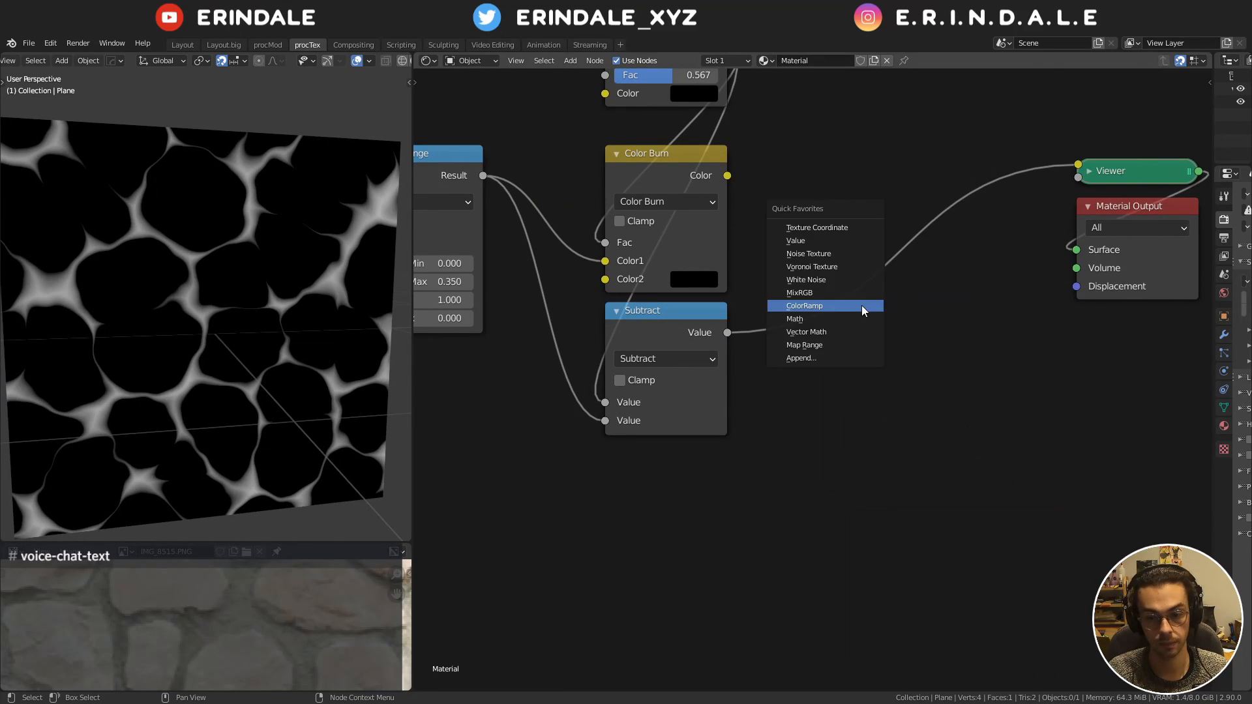
click(850, 293)
click(858, 339)
click(857, 358)
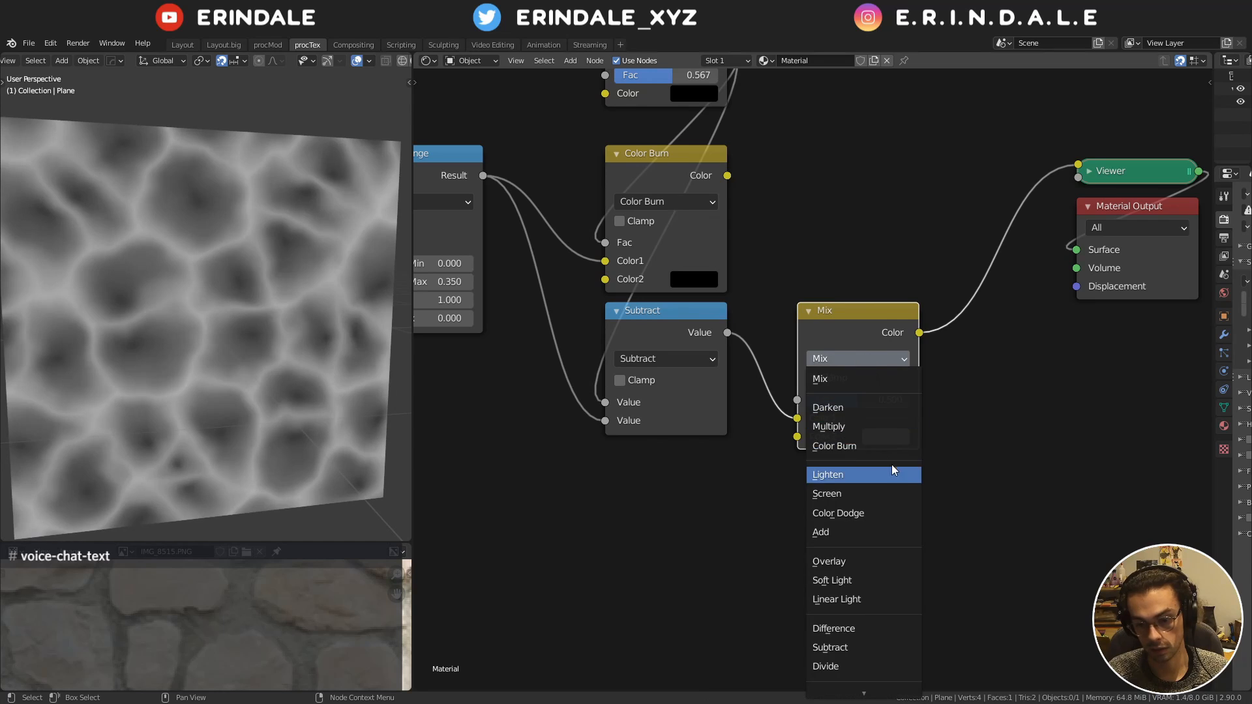
click(881, 513)
click(883, 436)
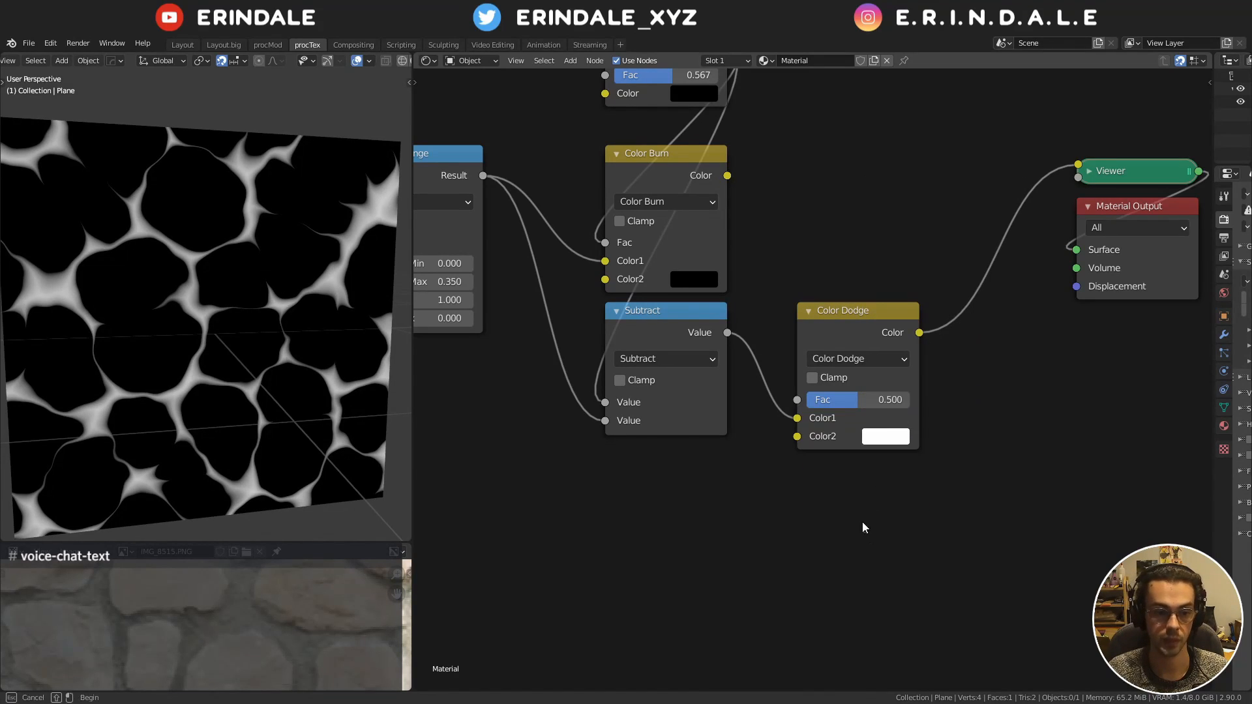
Set the Color Dodge node's Fac to 0.947
drag(848, 400, 902, 400)
scroll(291, 305, up, 10)
scroll(181, 279, down, 8)
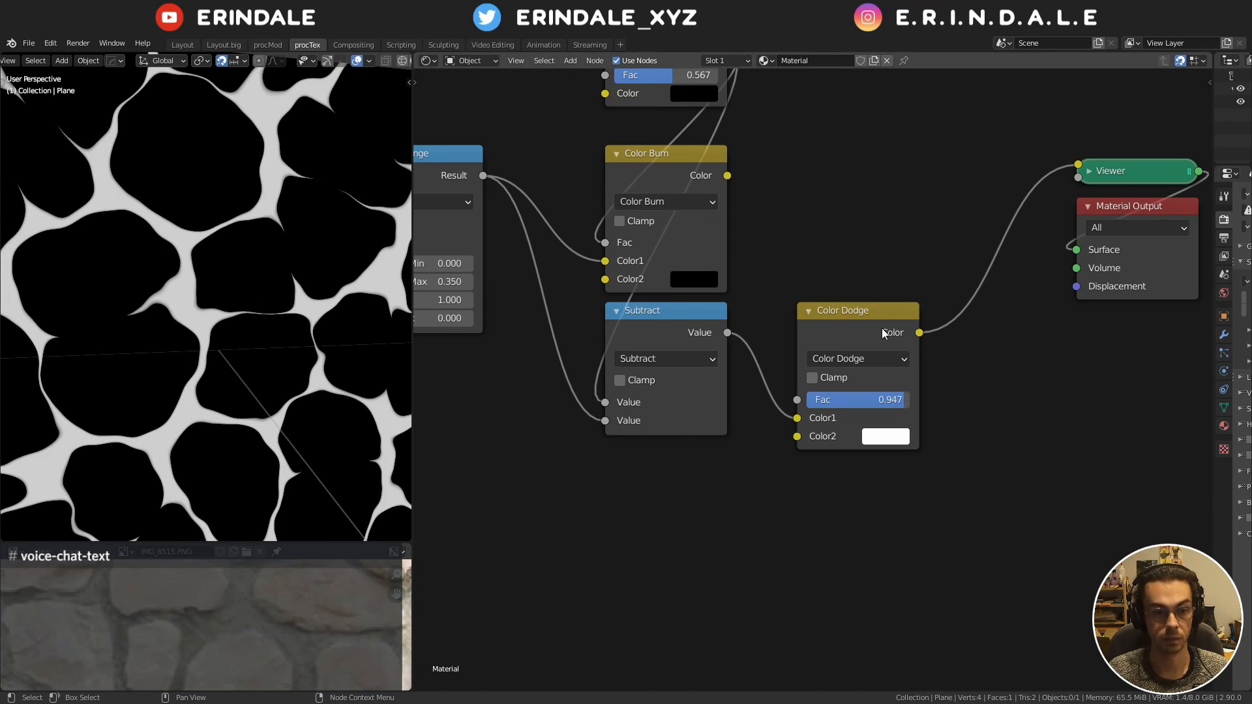
Add a Value node above Linear Light and connect it to the Scale inputs of both Voronoi Texture nodes
scroll(697, 295, down, 5)
middle_drag(629, 297, 851, 293)
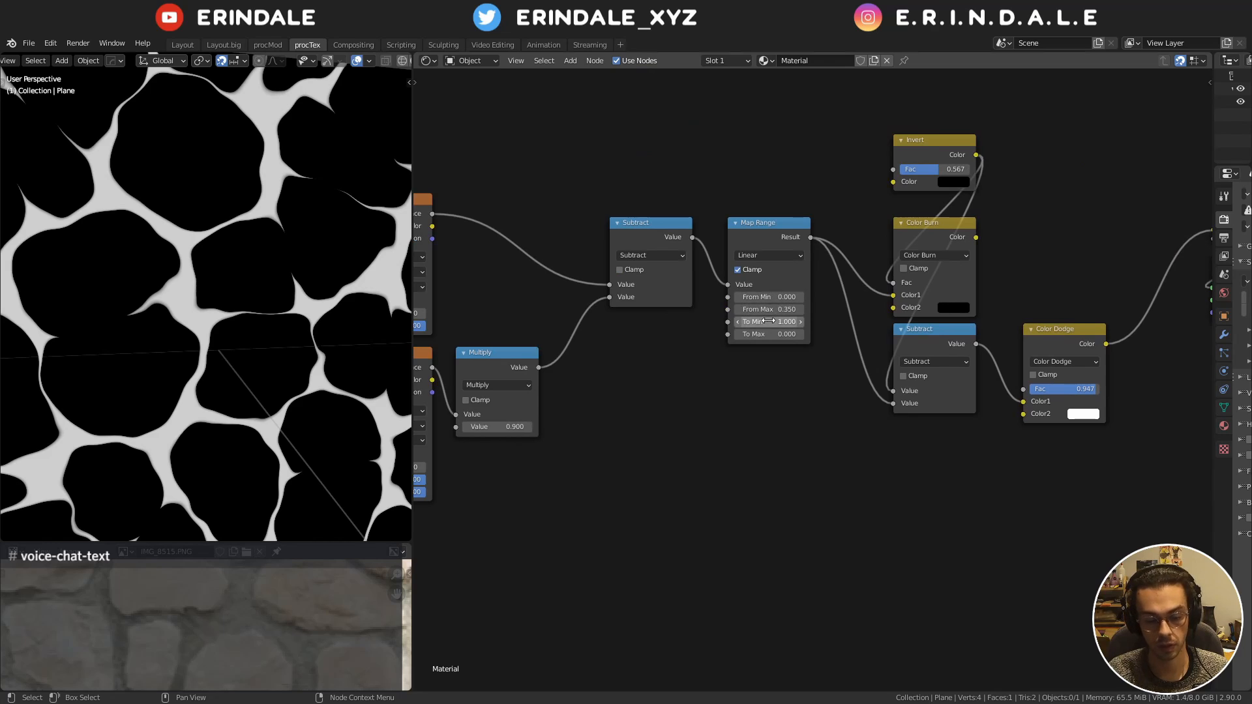
scroll(759, 326, down, 3)
middle_drag(682, 352, 789, 333)
scroll(768, 334, up, 5)
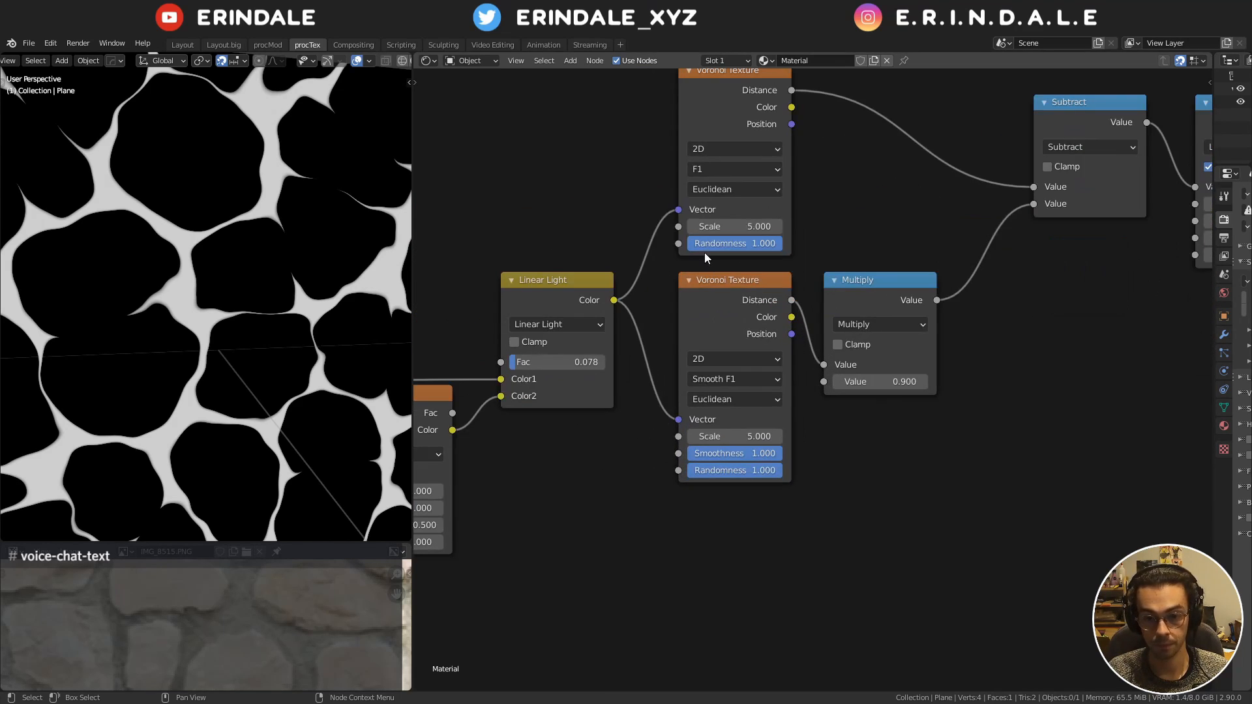
middle_drag(725, 94, 773, 245)
key(q)
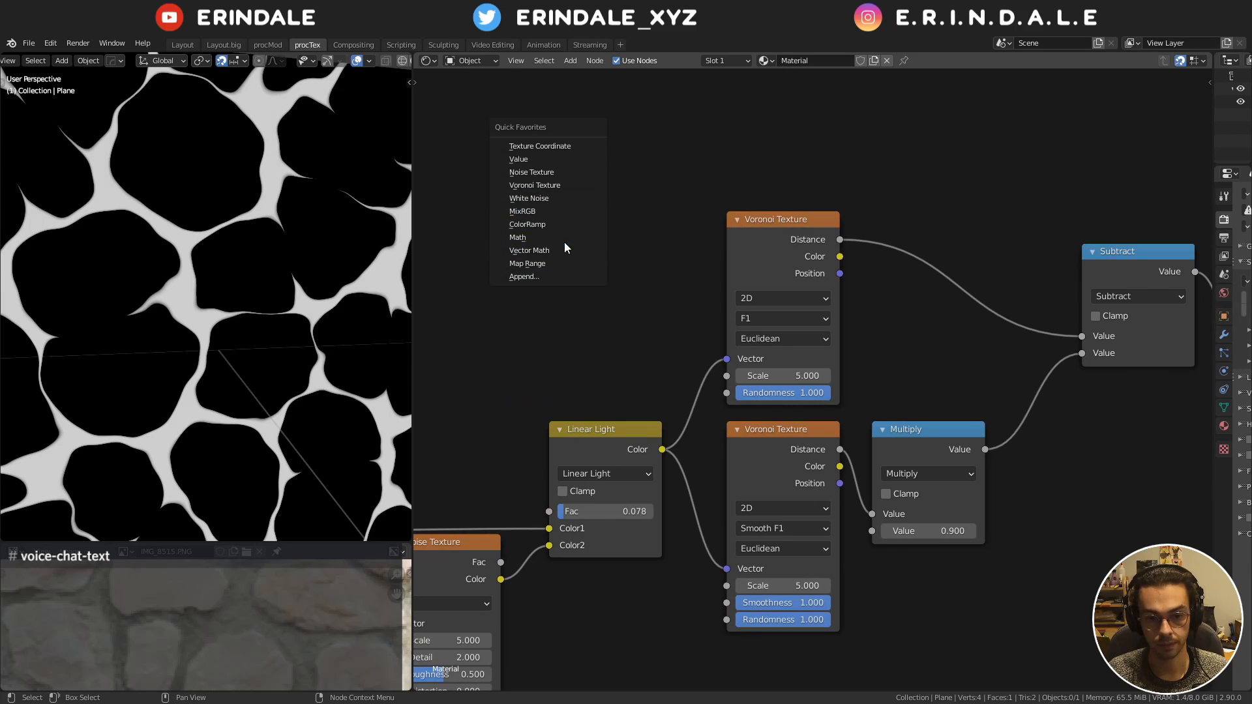
click(555, 163)
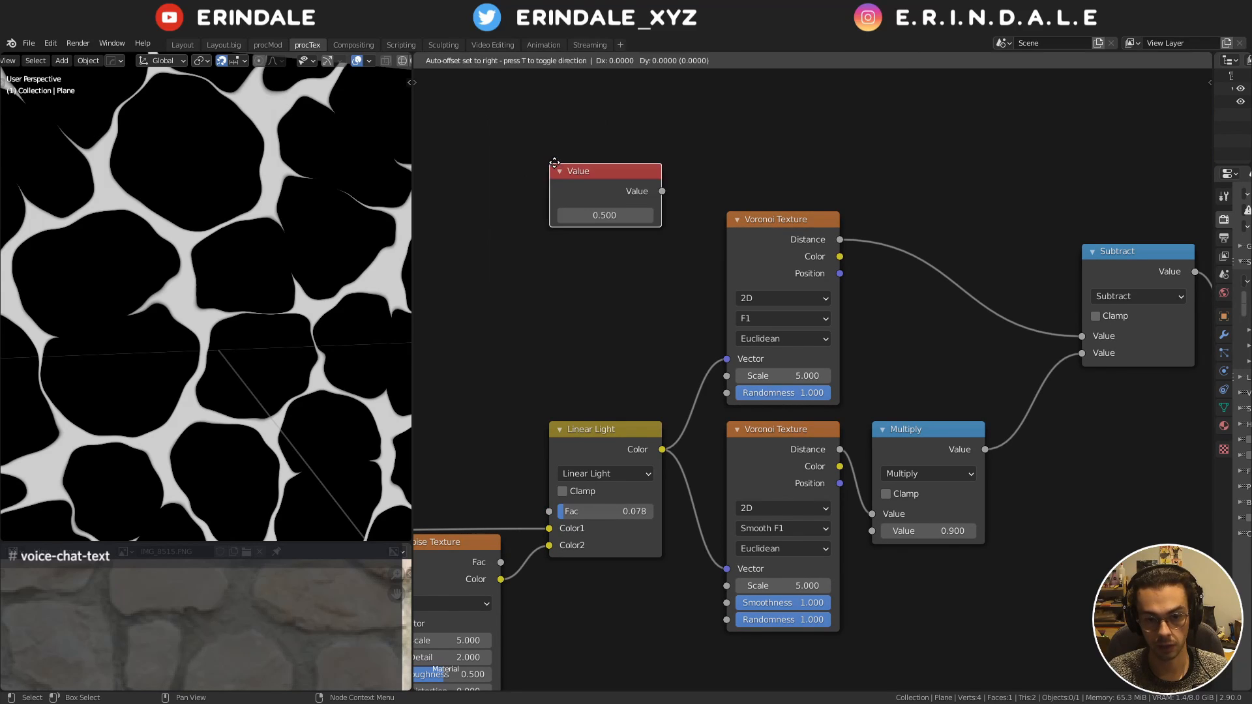
click(674, 358)
drag(662, 352, 731, 583)
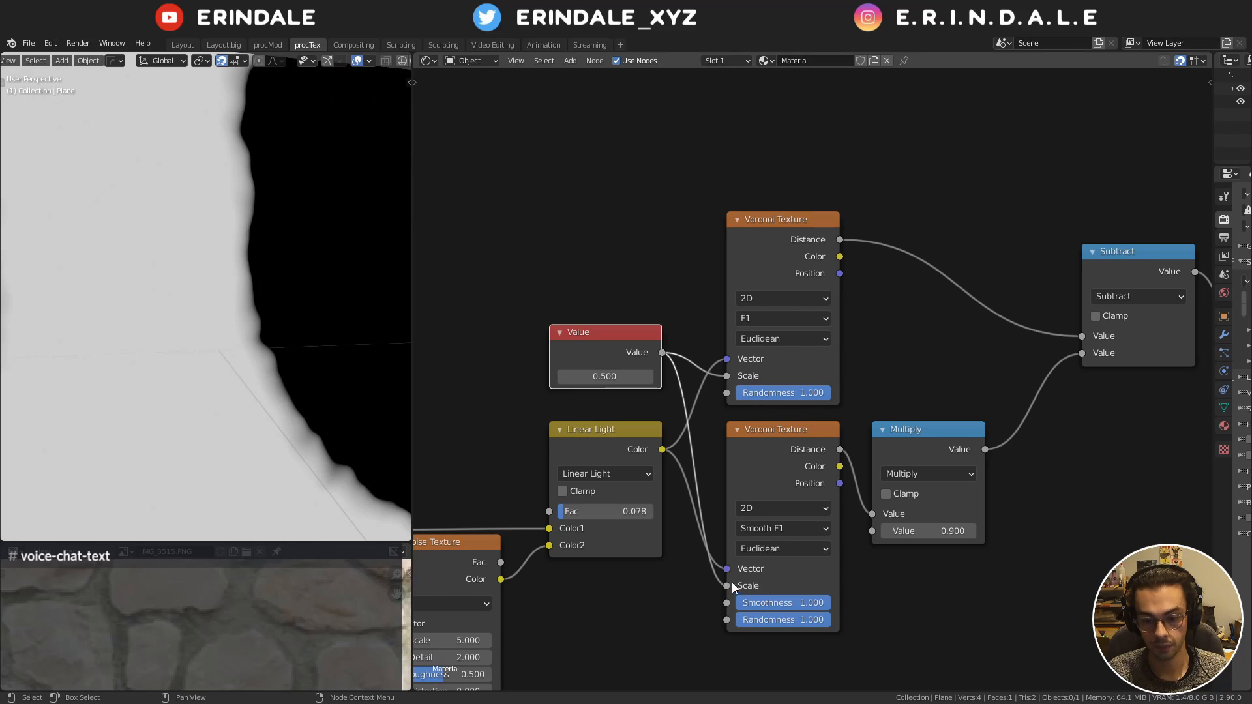
Set the Value node driving the Voronoi scales to 5
double_click(597, 377)
text(5)
key(Return)
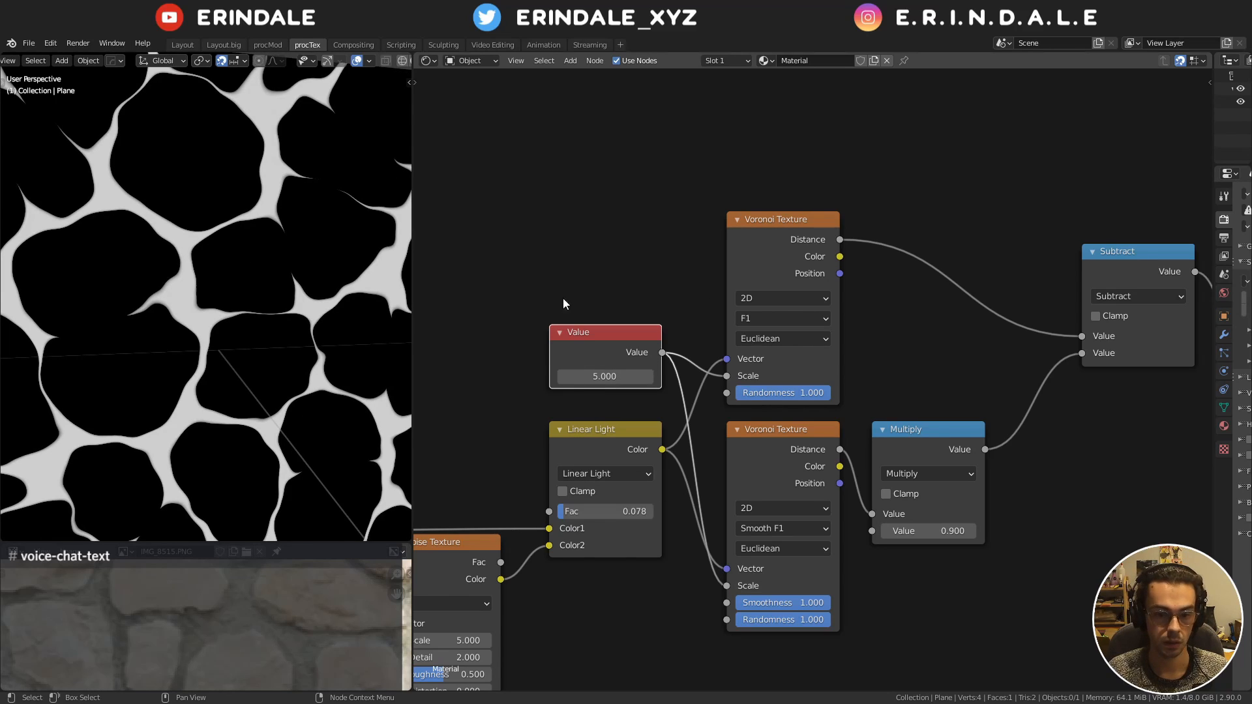
Move the UV Map, Noise Texture and Linear Light nodes farther left to make room before the Voronoi textures
scroll(729, 369, down, 5)
middle_drag(717, 464, 659, 301)
scroll(598, 278, down, 2)
middle_drag(580, 377, 661, 378)
drag(661, 424, 490, 295)
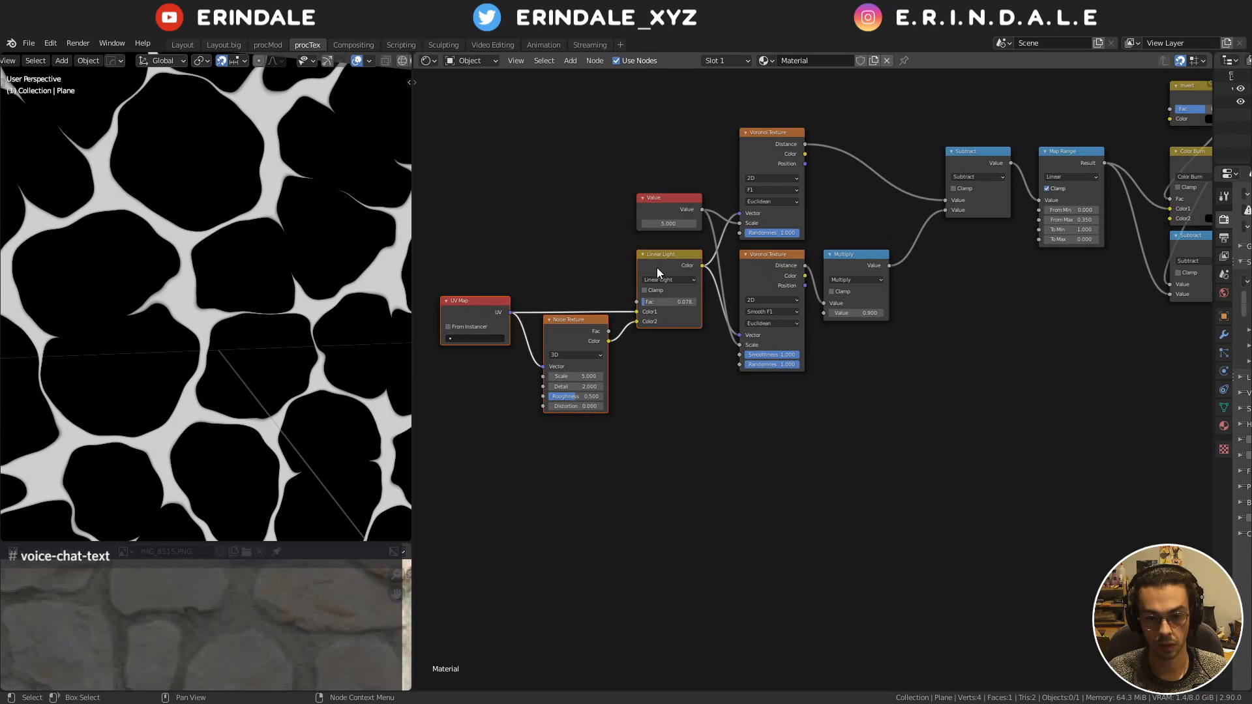
drag(660, 272, 497, 284)
Duplicate the Value, both Voronoi Texture, Multiply, Subtract and Map Range nodes below the originals, keeping the Linear Light connections
middle_drag(669, 336, 600, 333)
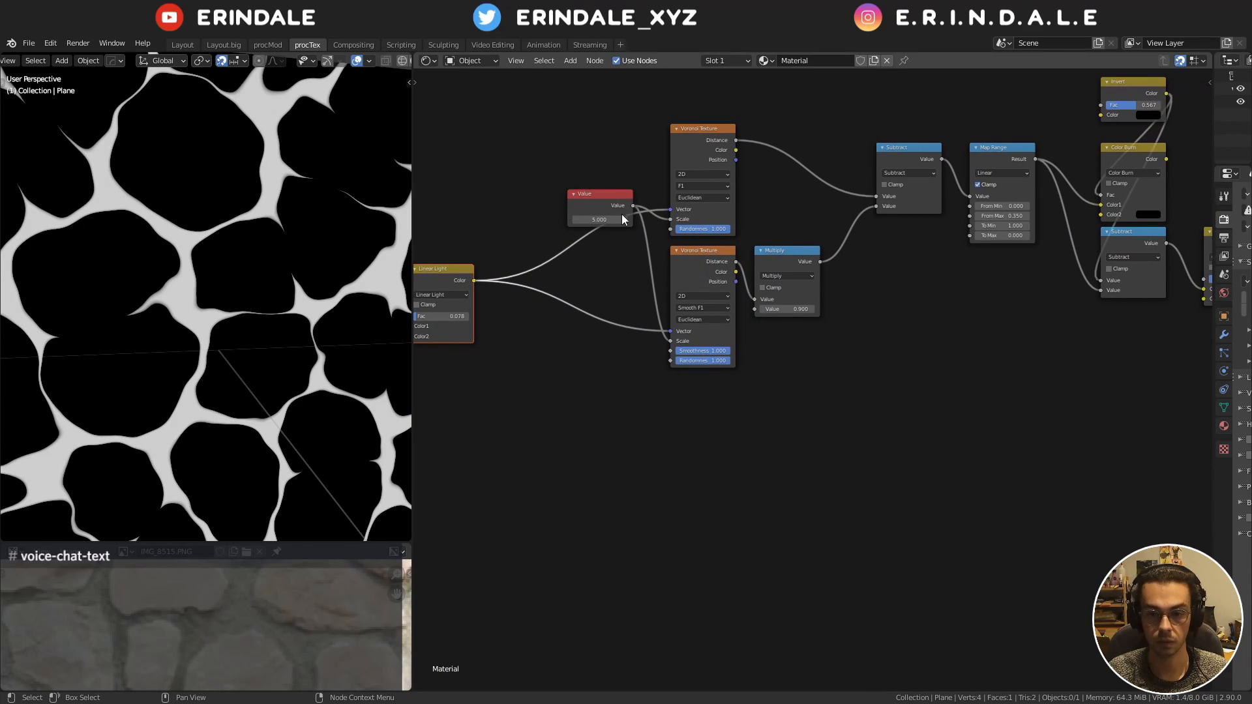
scroll(620, 218, down, 1)
drag(499, 157, 930, 474)
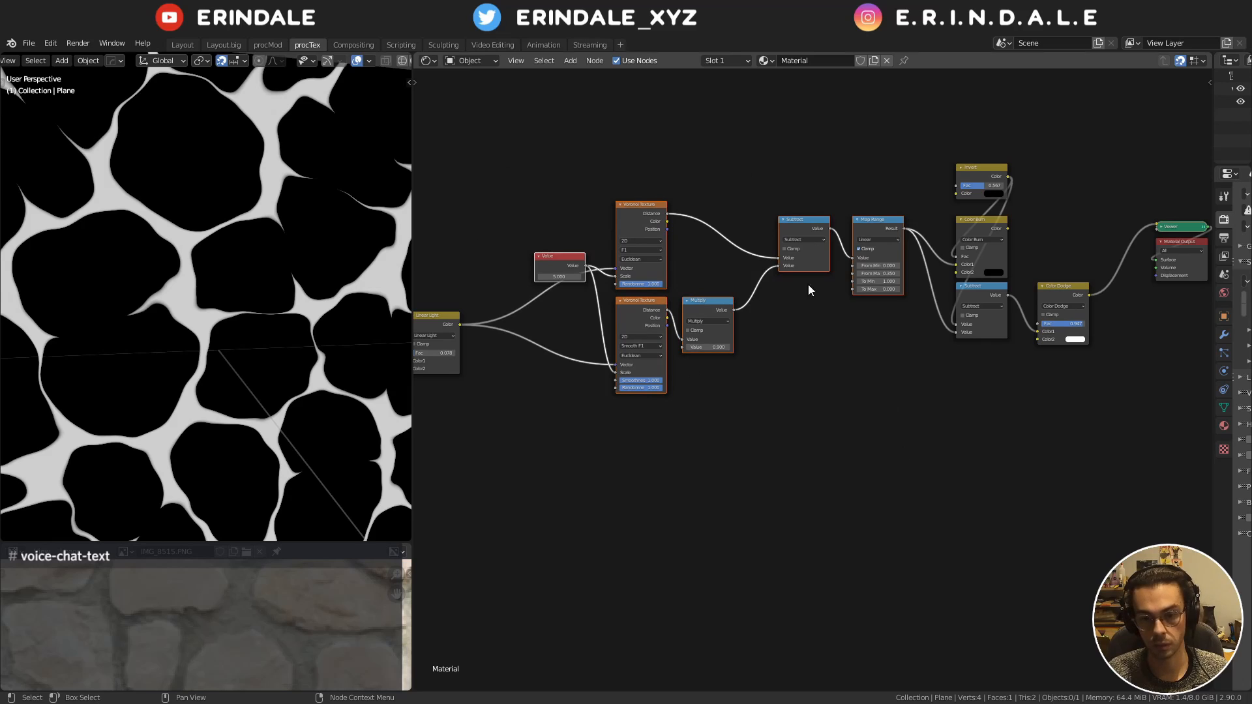
key(shift+d)
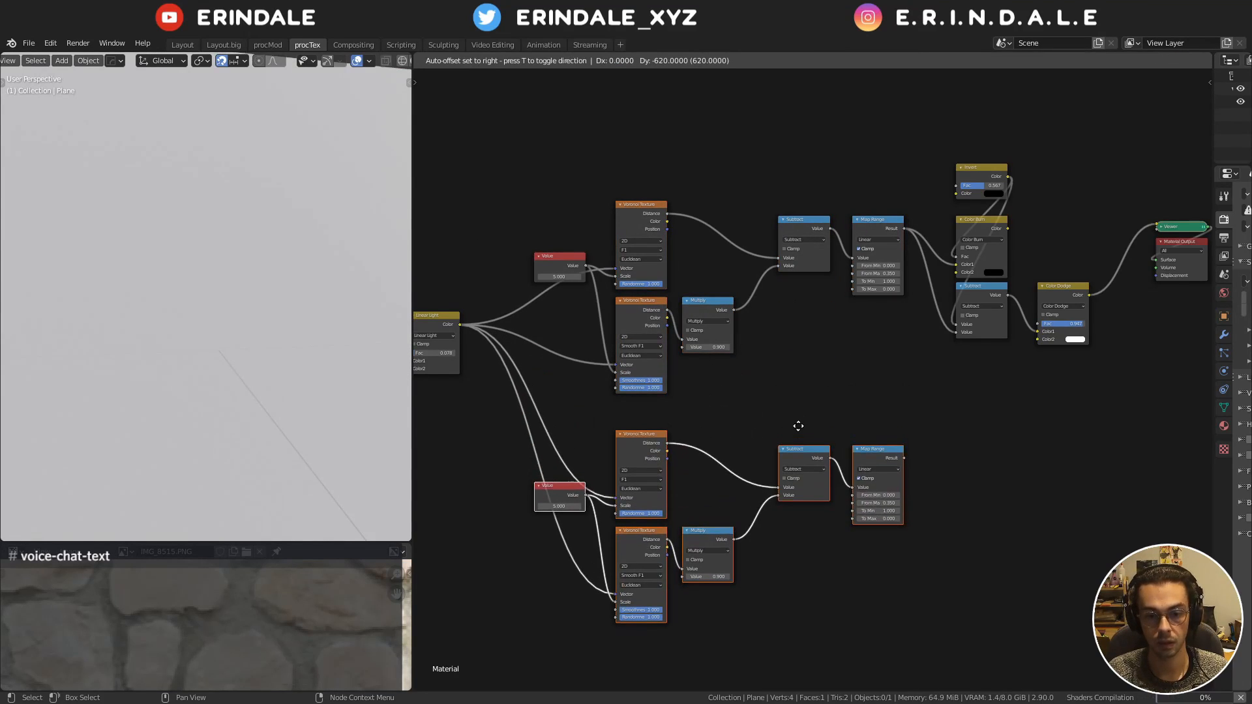
click(794, 410)
middle_drag(794, 409, 782, 360)
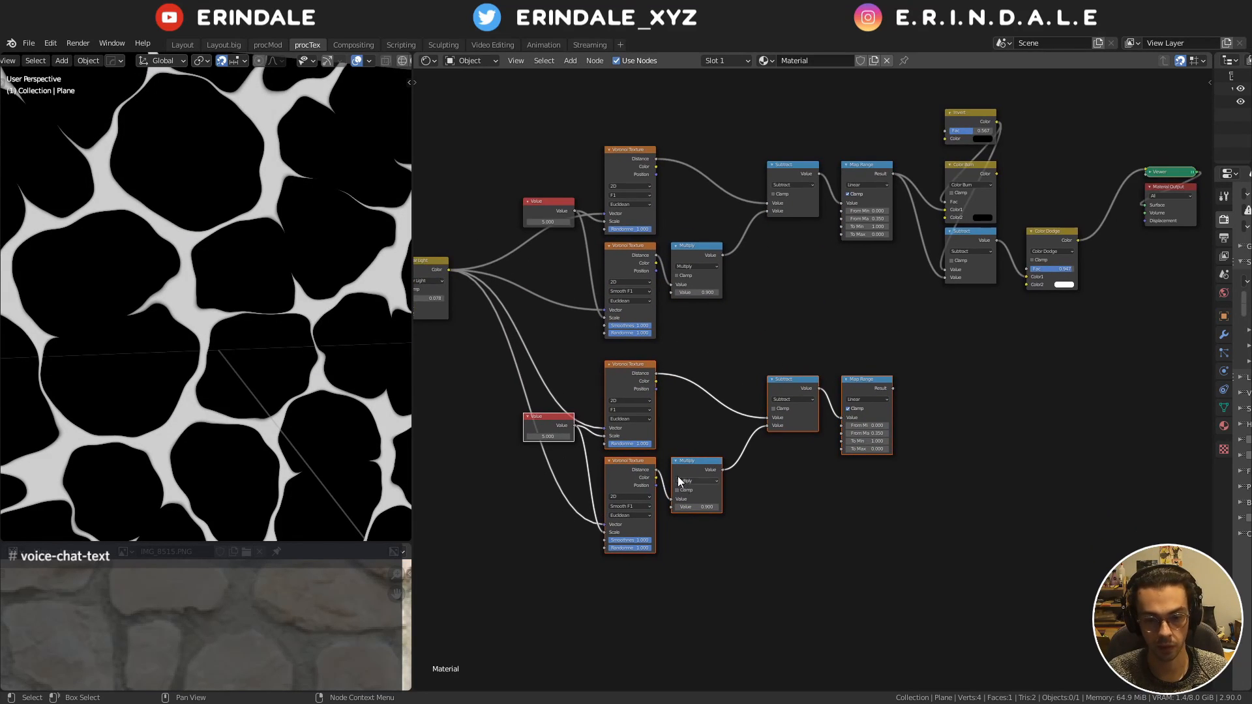
Move the duplicated Value node down beside the lower Voronoi textures and set it to 15
click(548, 421)
key(g)
click(557, 465)
middle_drag(557, 466, 724, 379)
scroll(763, 381, up, 10)
double_click(647, 419)
text(1)
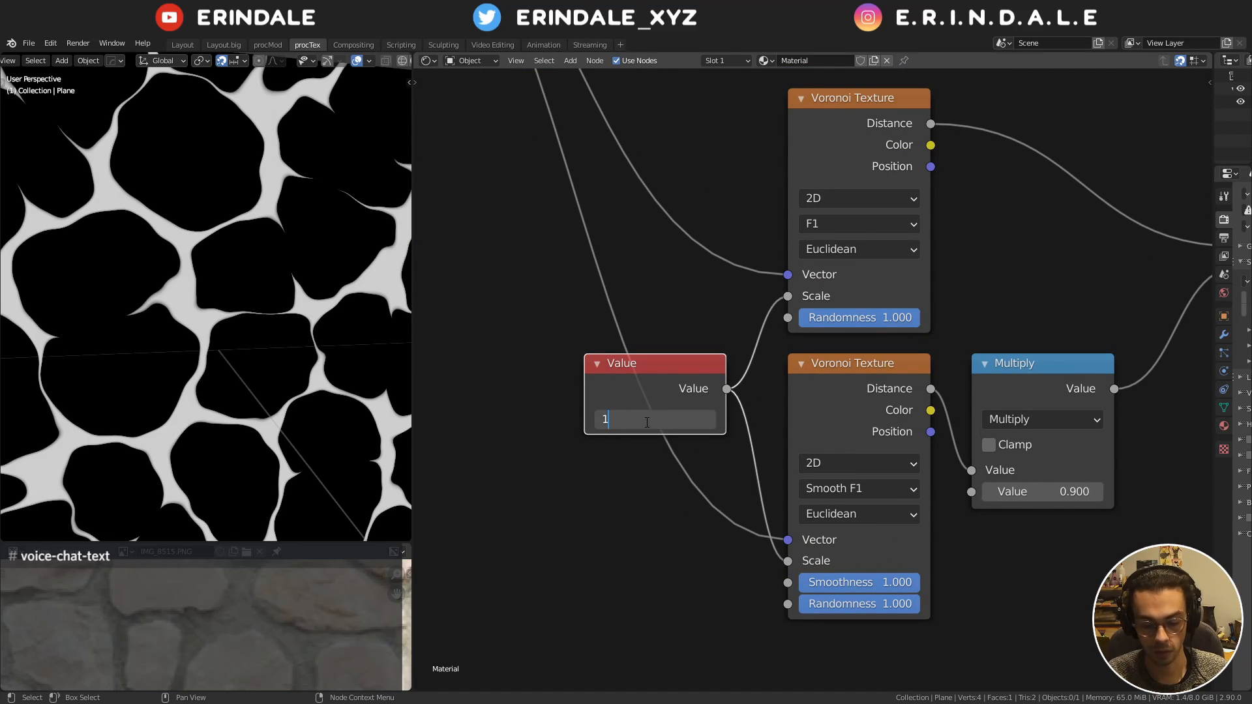
text(5)
key(Return)
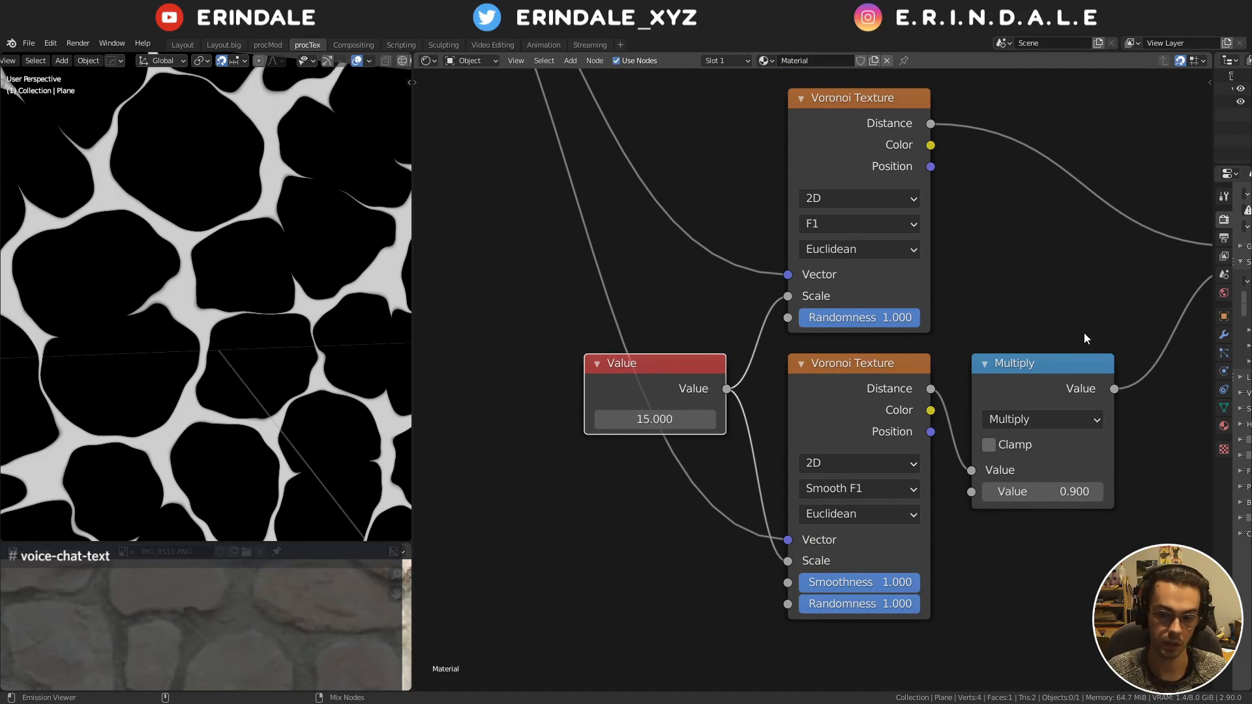
Preview the duplicated Map Range node's result on the plane
middle_drag(1108, 334, 684, 442)
scroll(717, 437, down, 6)
ctrl+shift+click(949, 327)
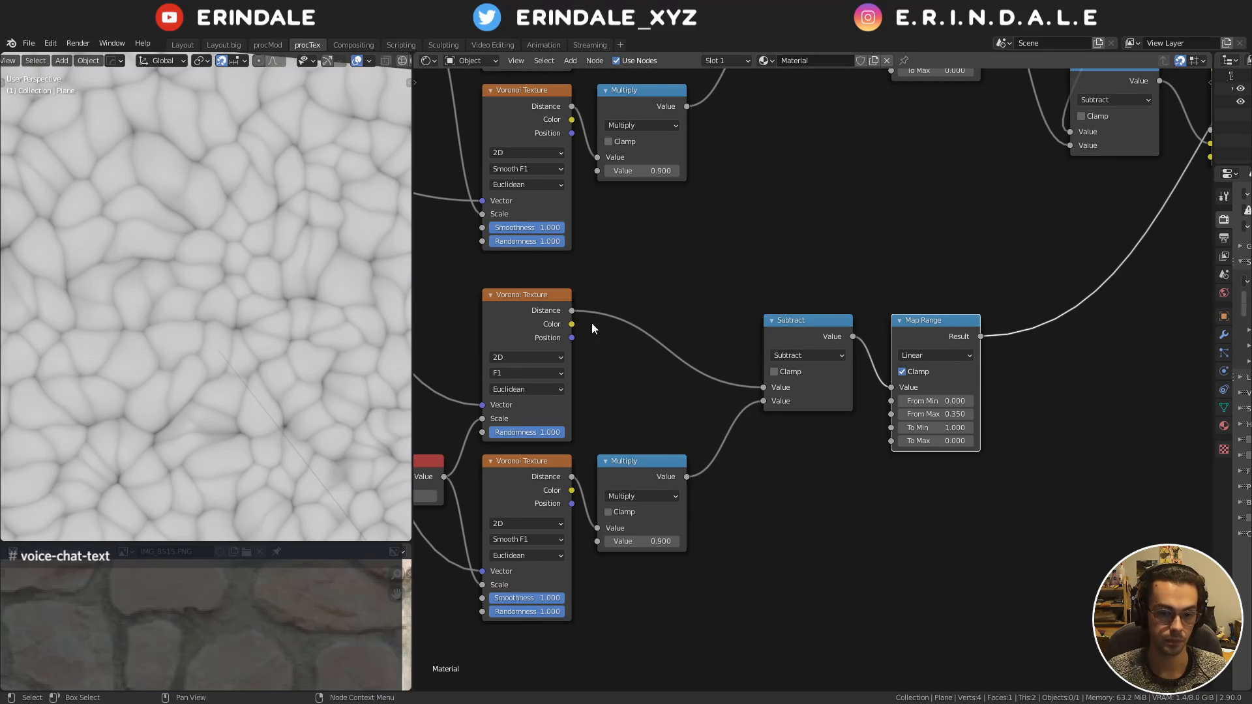
Set the Linear Light node's Fac to 0.071
middle_drag(938, 211, 1155, 285)
middle_drag(690, 305, 973, 300)
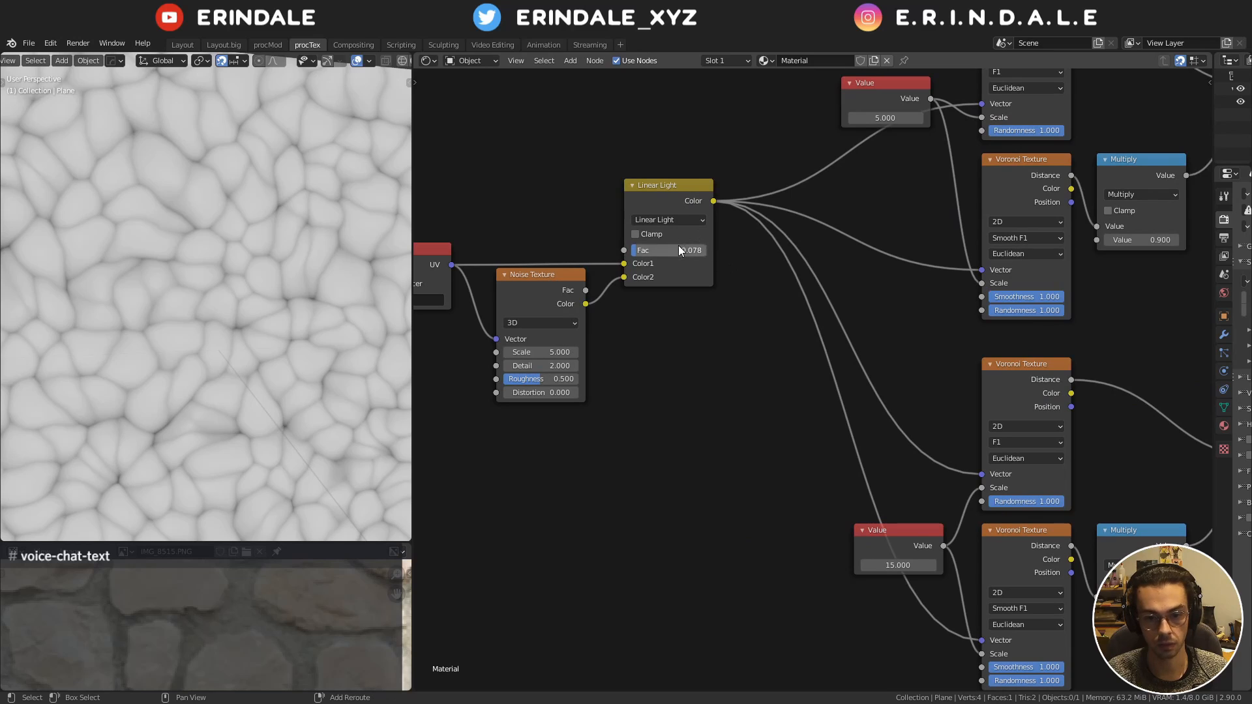
mouse_move(678, 250)
mouse_down()
mouse_move(656, 251)
mouse_move(671, 250)
mouse_up()
middle_drag(638, 256, 644, 244)
Duplicate Linear Light with its inputs directly below the original, and feed the lower two Voronoi textures' Vector inputs from the copy
ctrl+shift+click(654, 197)
key(ctrl+shift+d)
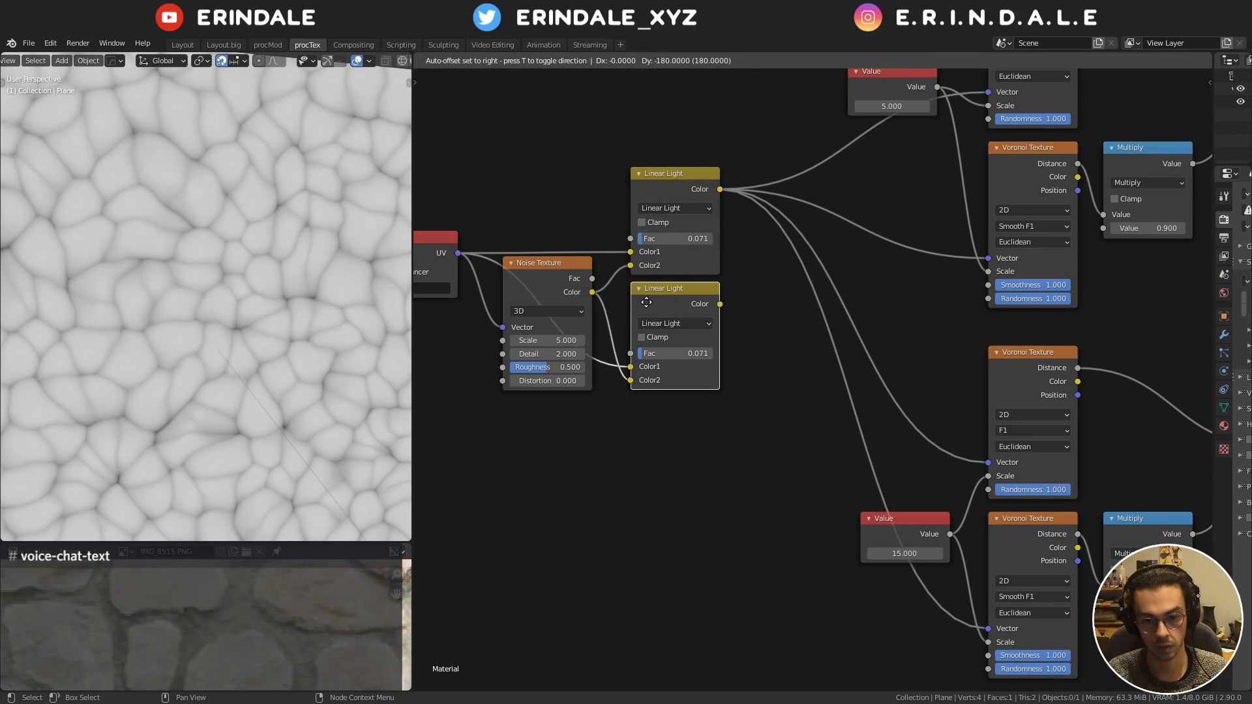
click(646, 300)
shift+right_drag(857, 303, 817, 346)
drag(719, 304, 842, 331)
key(ctrl+x)
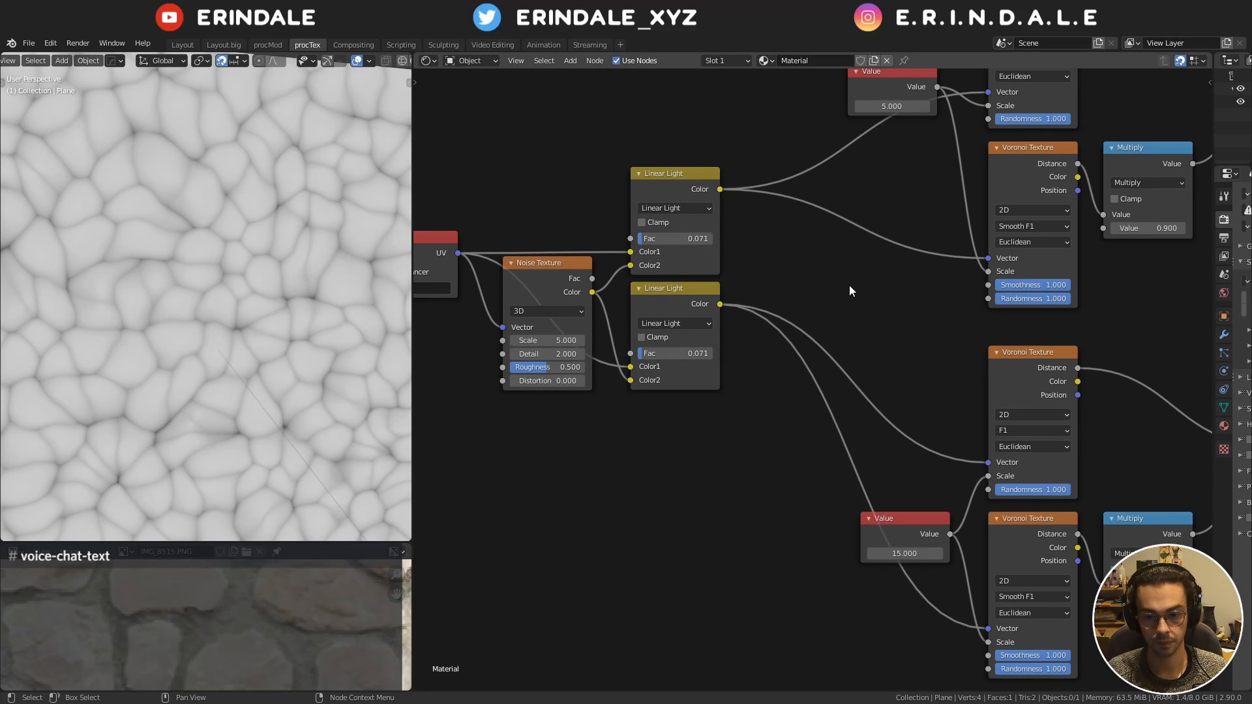
Set the upper Linear Light node's Fac to 0.217 and the lower one's Fac to 0.087
middle_drag(849, 285, 819, 271)
drag(660, 225, 665, 224)
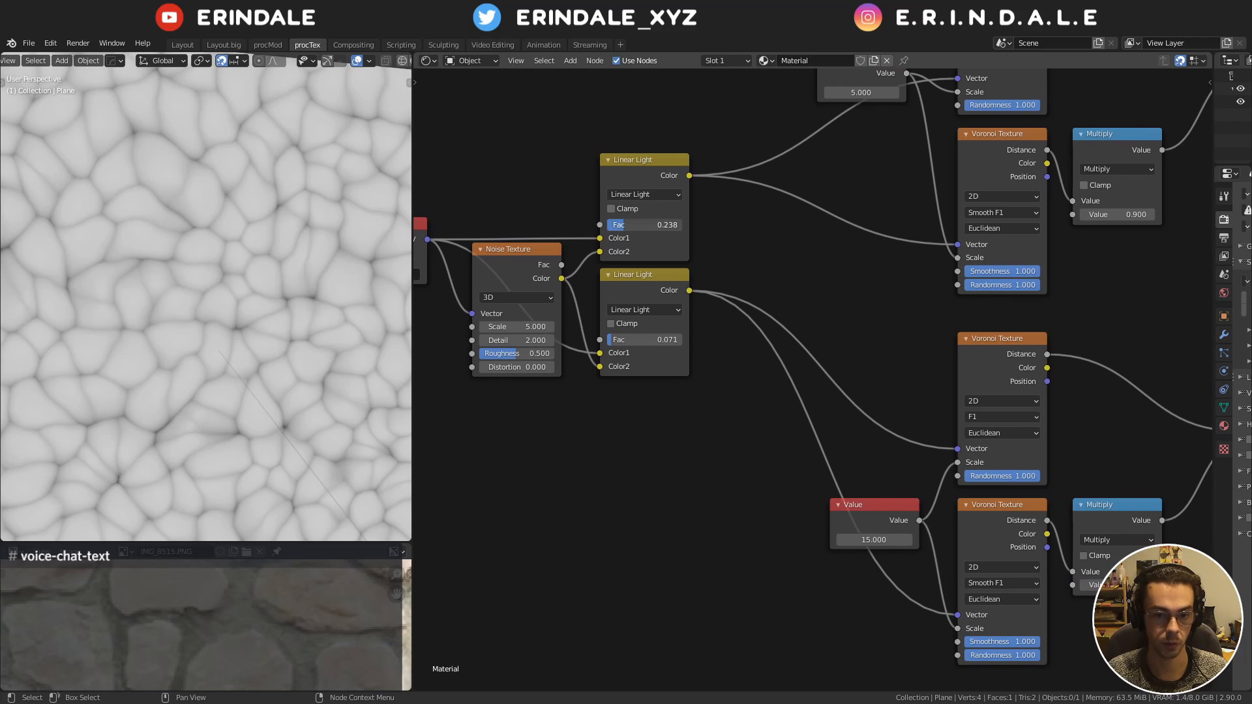
mouse_move(631, 342)
mouse_down()
mouse_move(645, 342)
mouse_move(613, 341)
mouse_up()
Preview the upper mortar Subtract node and then the Color Burn node on the plane to check the stone distortion
middle_drag(1004, 322, 695, 277)
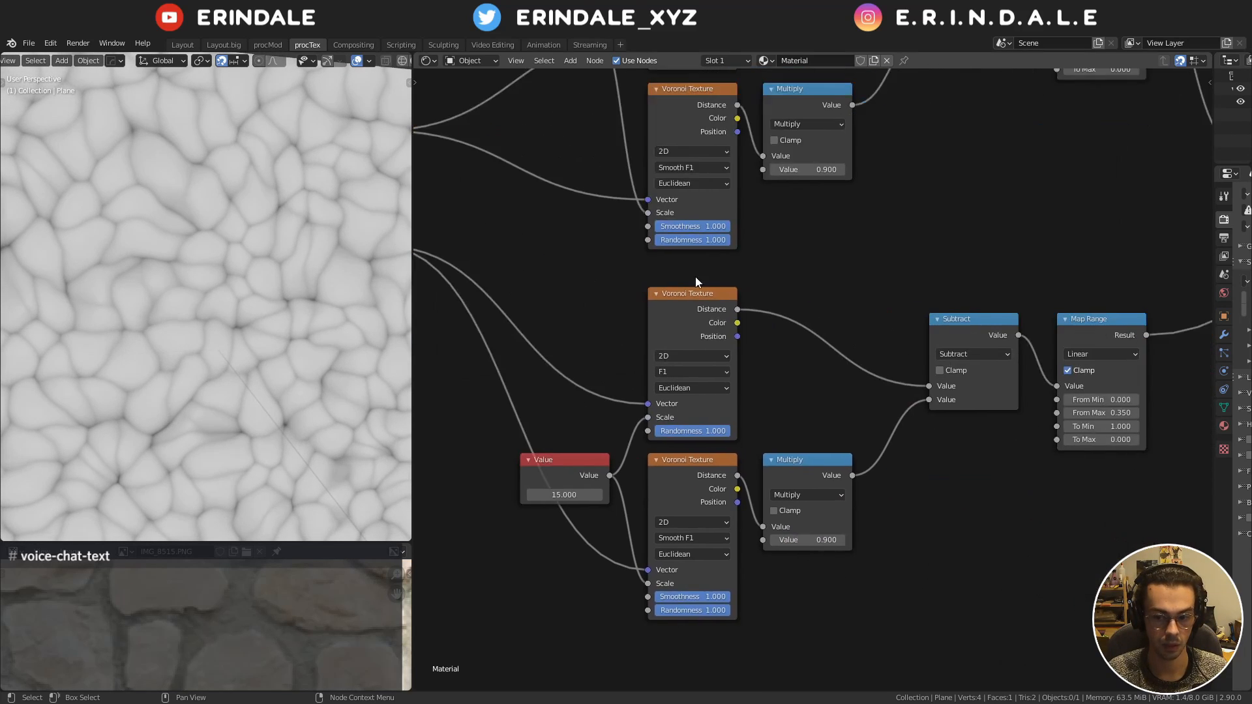
mouse_move(1027, 274)
middle_down()
mouse_move(761, 269)
mouse_move(603, 378)
middle_up()
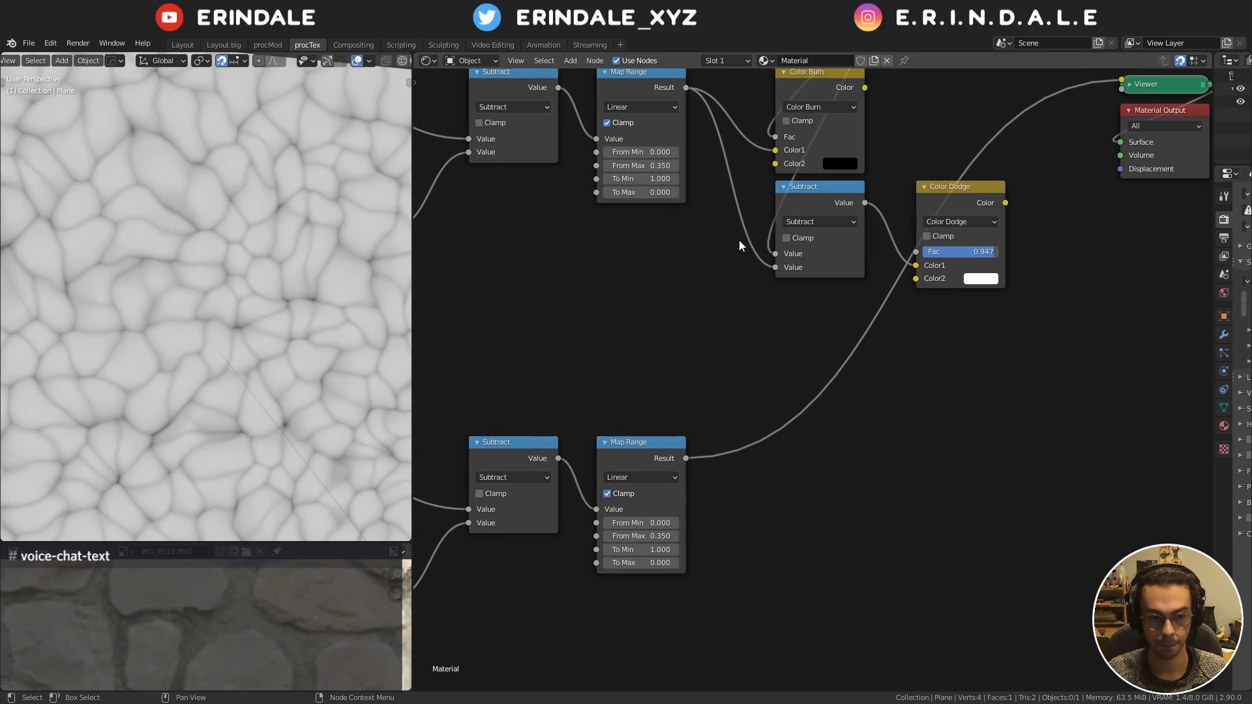
middle_drag(831, 307, 707, 455)
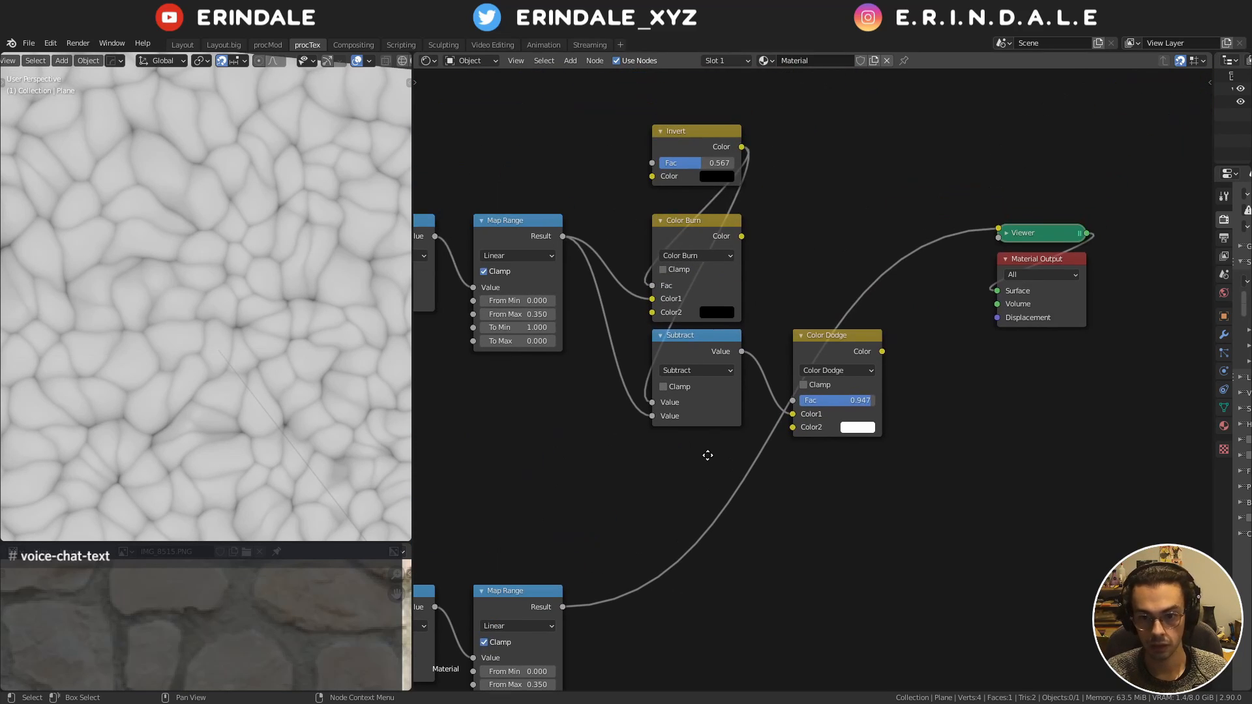
ctrl+shift+click(695, 350)
ctrl+shift+click(689, 225)
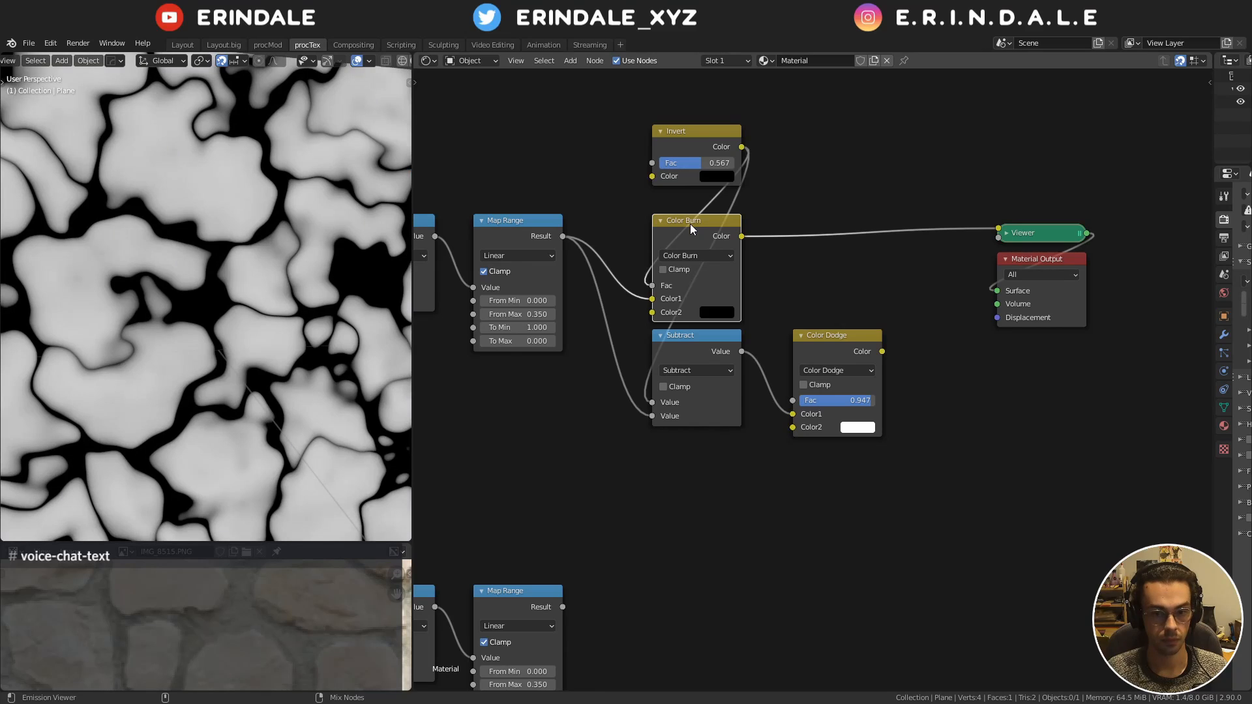
Set the upper Linear Light node's Fac to 0.073
mouse_move(690, 224)
middle_down()
mouse_move(952, 324)
mouse_move(727, 323)
mouse_move(647, 389)
middle_up()
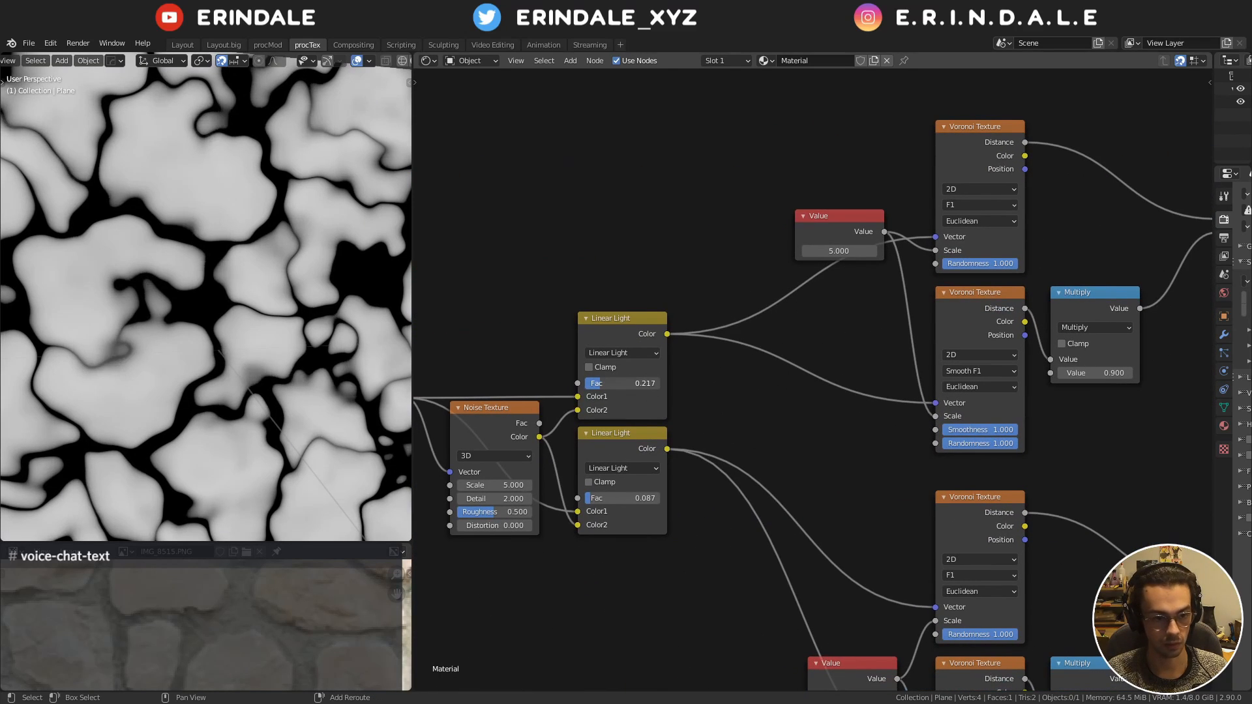
drag(623, 384, 618, 383)
scroll(875, 256, down, 2)
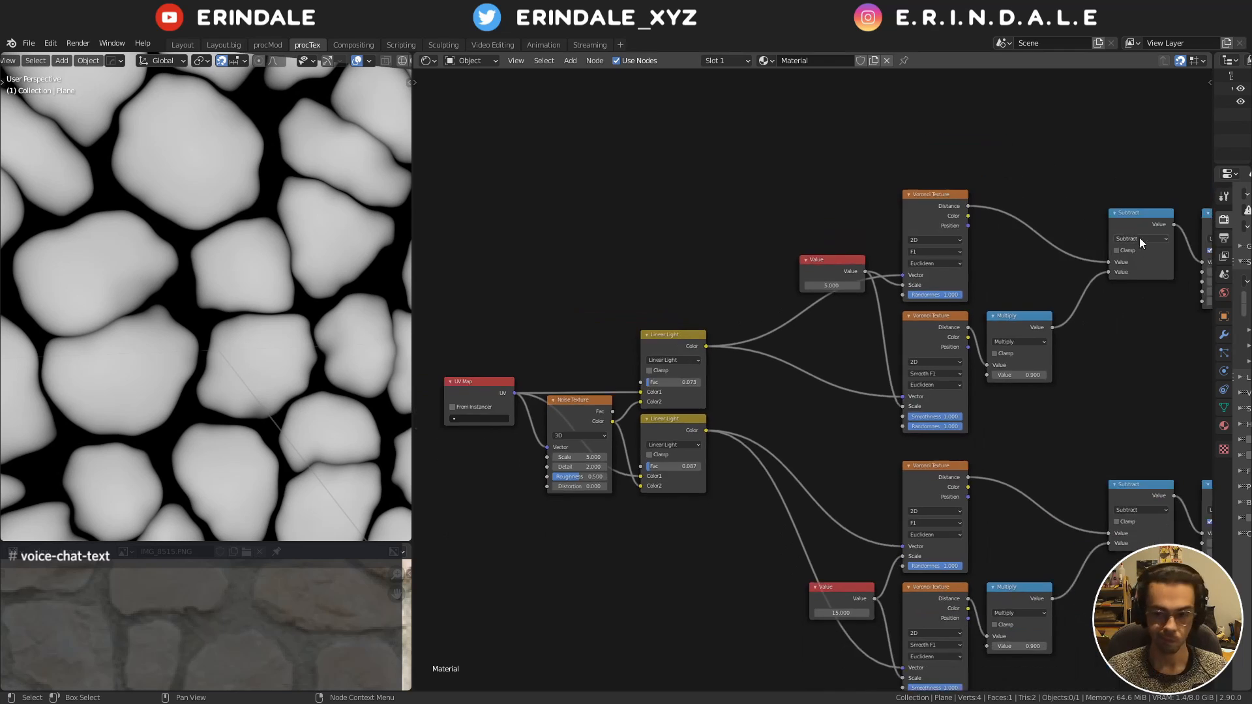
Preview the Color Dodge node's mortar mask on the plane
middle_drag(1140, 239, 735, 259)
middle_drag(902, 335, 721, 281)
ctrl+shift+click(880, 264)
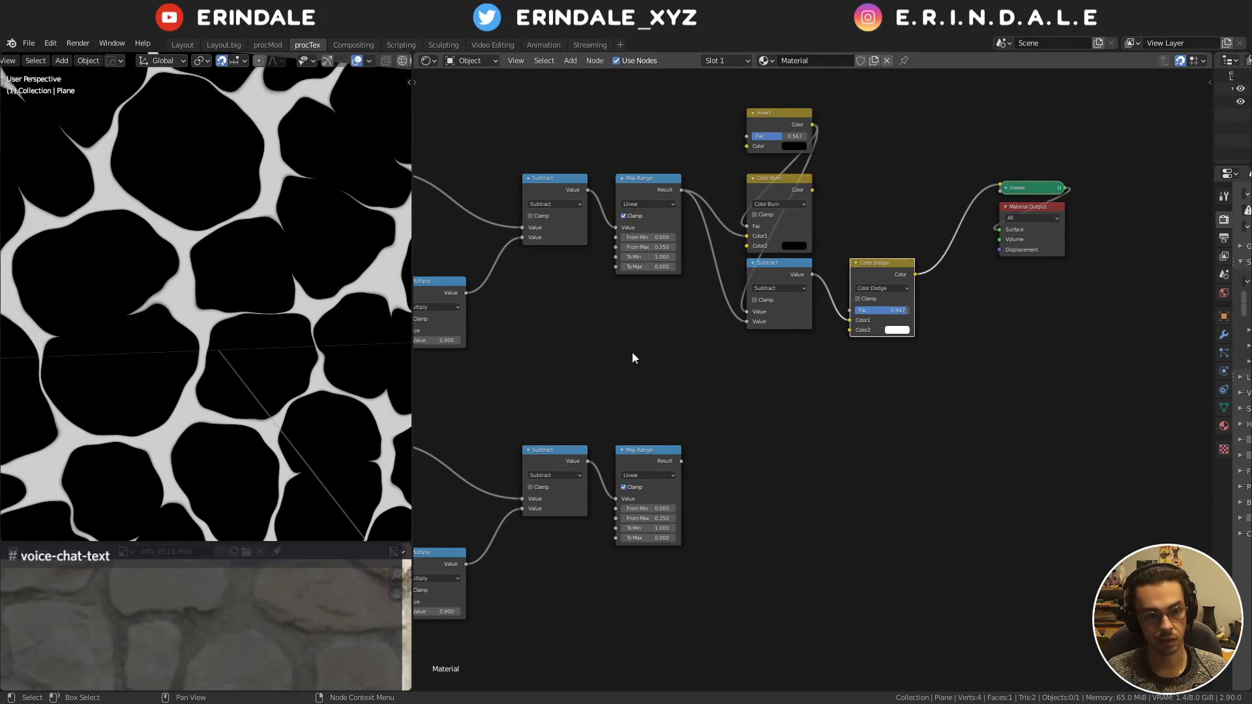
mouse_move(900, 337)
middle_down()
mouse_move(626, 326)
mouse_move(766, 279)
middle_up()
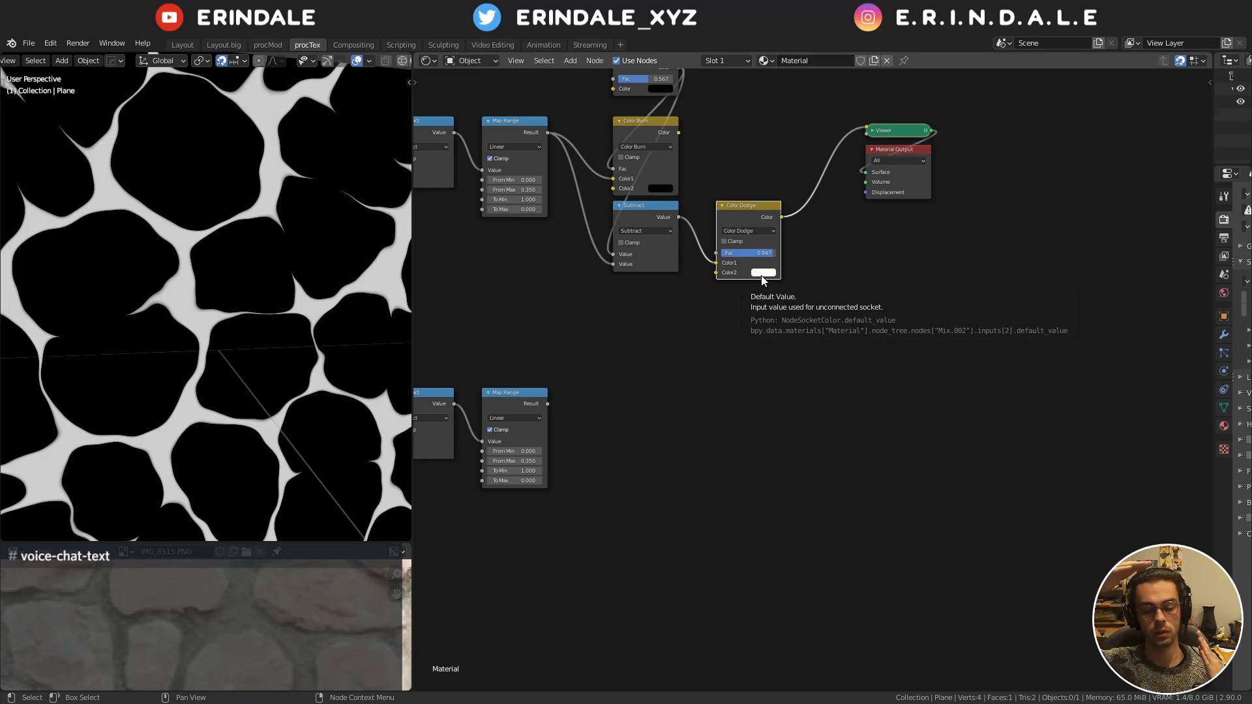
middle_drag(867, 298, 758, 272)
scroll(773, 268, up, 1)
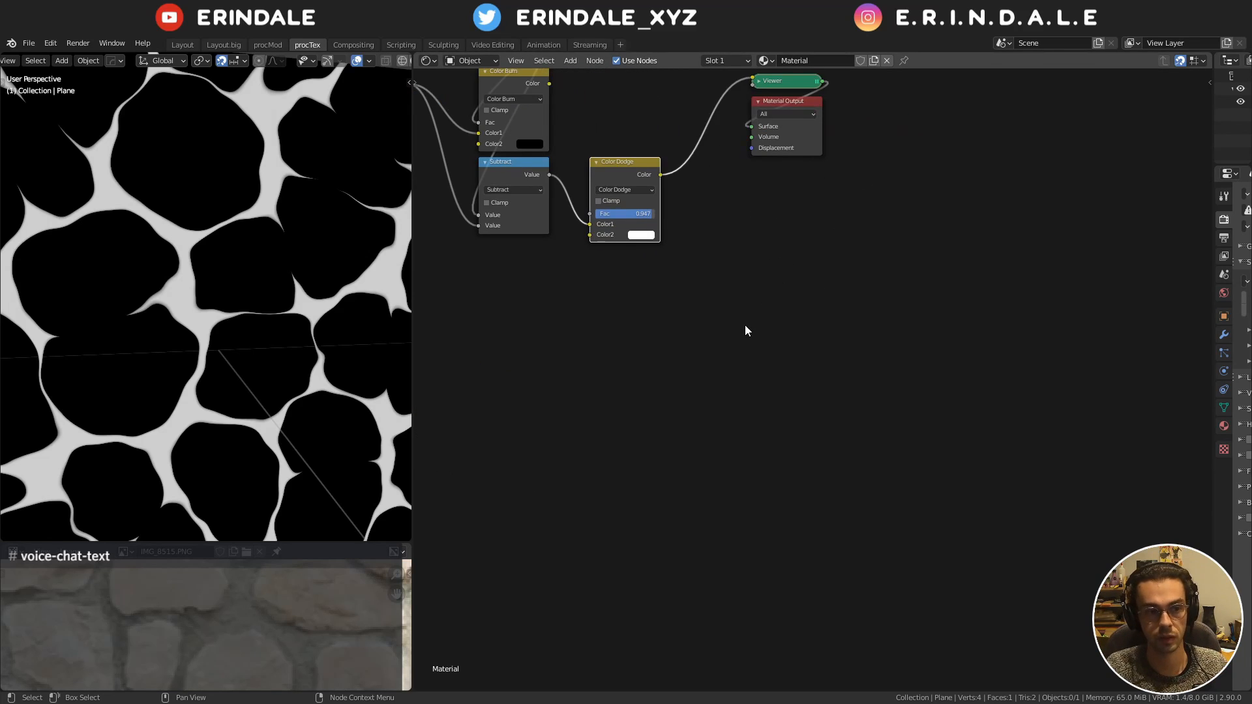
middle_drag(695, 300, 750, 347)
middle_drag(787, 412, 769, 360)
scroll(769, 361, up, 2)
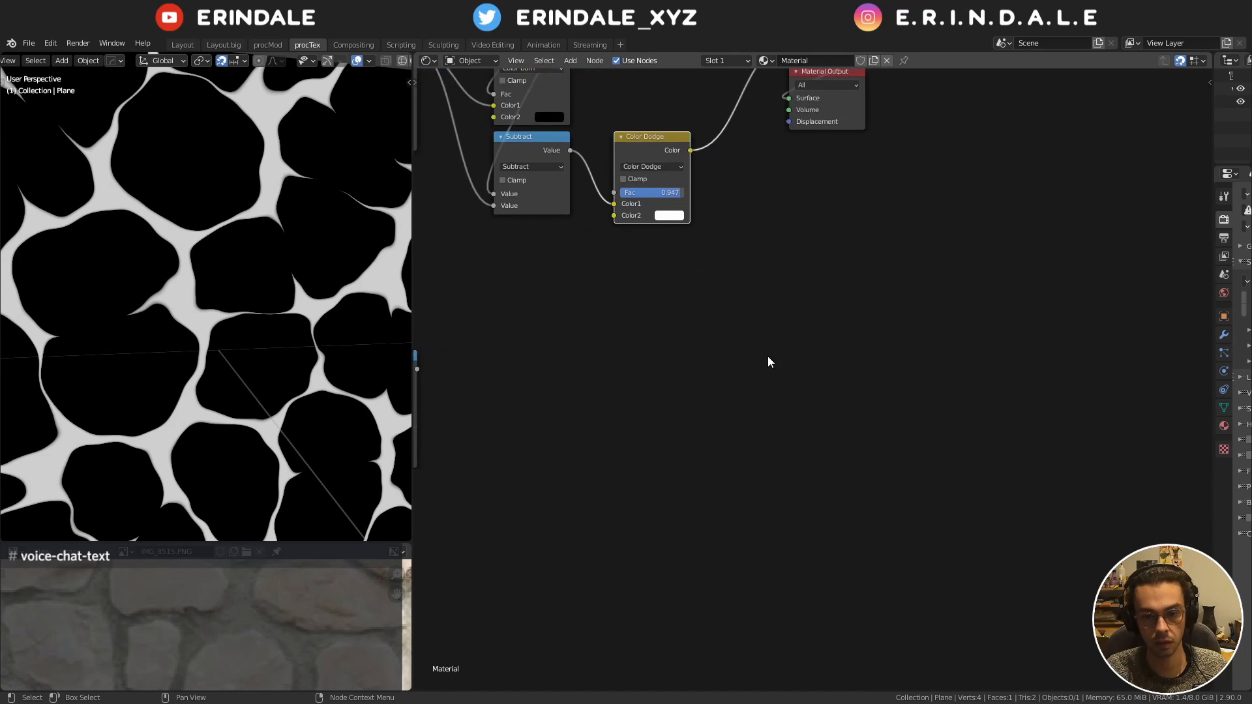
Preview the Color Burn stones and then the Color Dodge mortar mask on the plane to compare them
middle_drag(642, 243, 713, 526)
scroll(708, 514, up, 6)
mouse_move(437, 359)
middle_down()
mouse_move(551, 379)
mouse_move(705, 327)
middle_up()
ctrl+shift+click(618, 307)
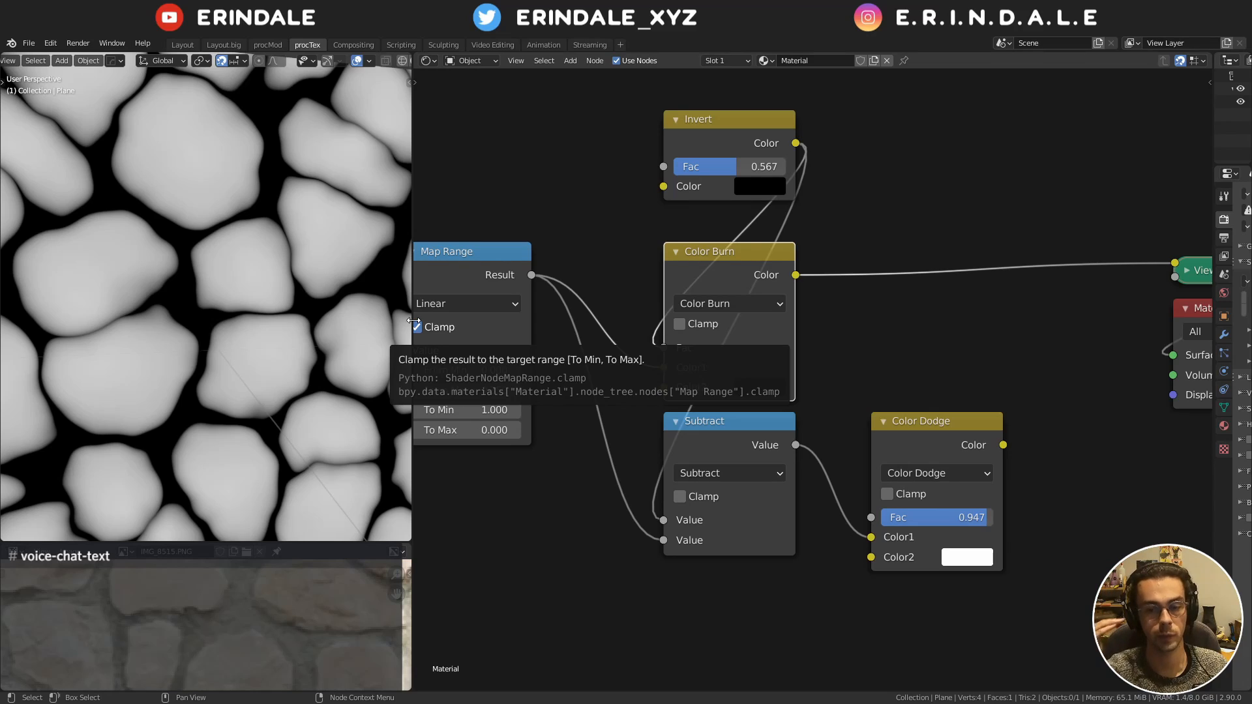
ctrl+shift+click(943, 431)
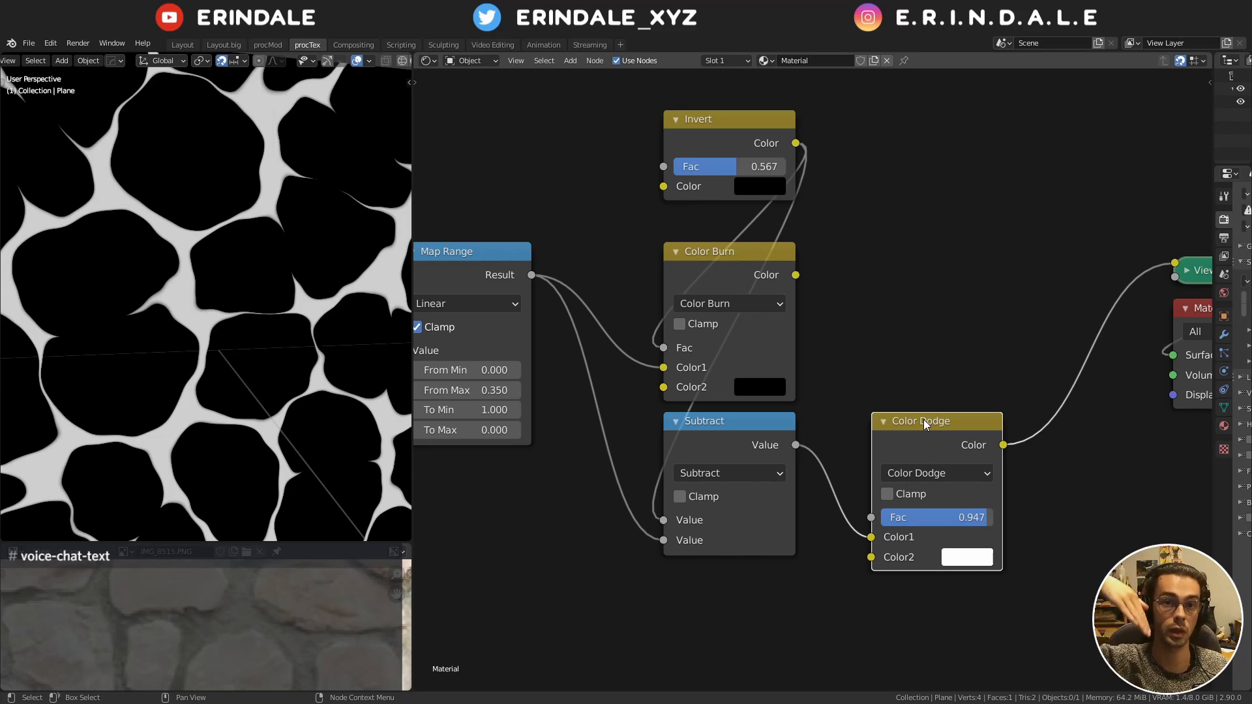
Add a Math node set to Multiply after Color Dodge and feed the lower Map Range result into its second value
scroll(919, 282, down, 5)
middle_drag(867, 579, 772, 372)
key(q)
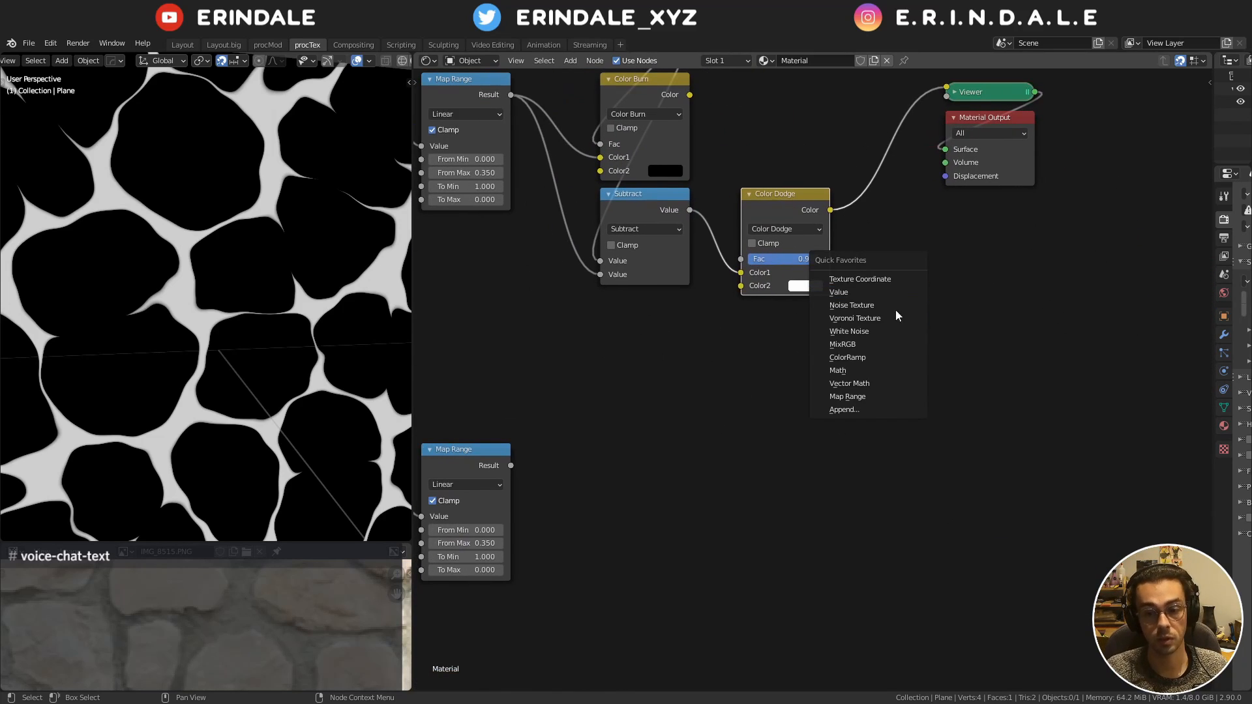
click(894, 370)
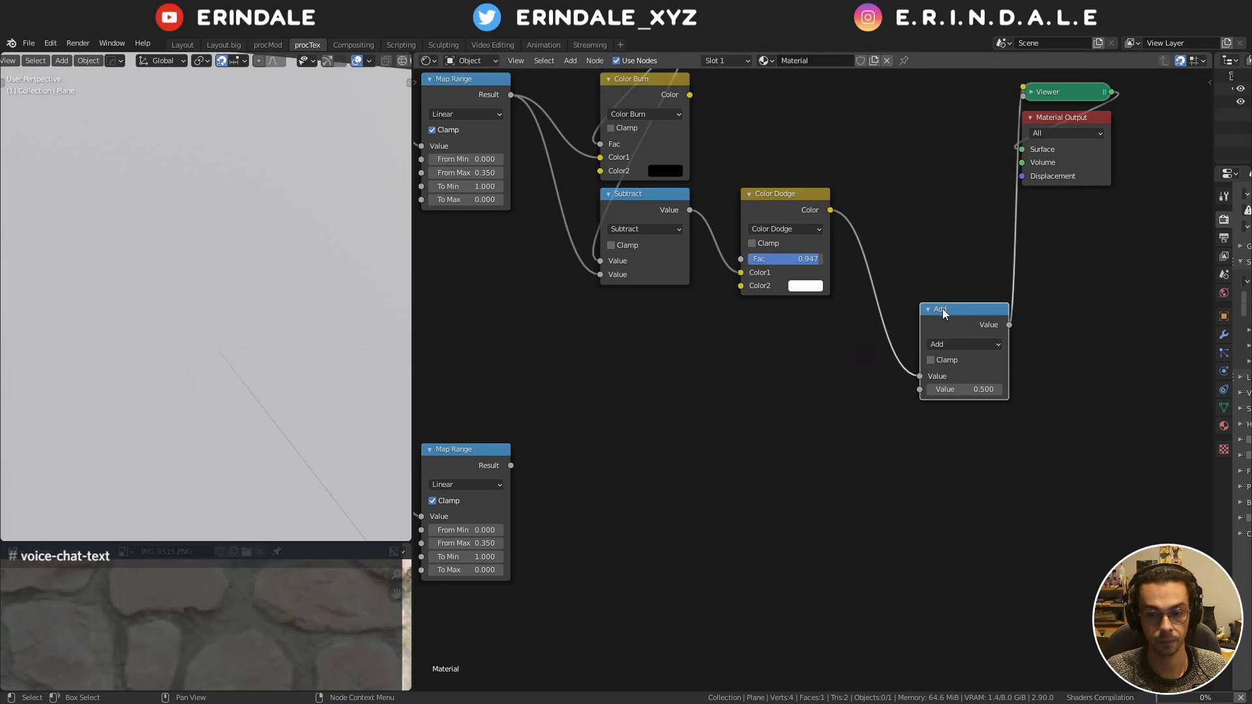
click(942, 308)
click(945, 344)
click(590, 419)
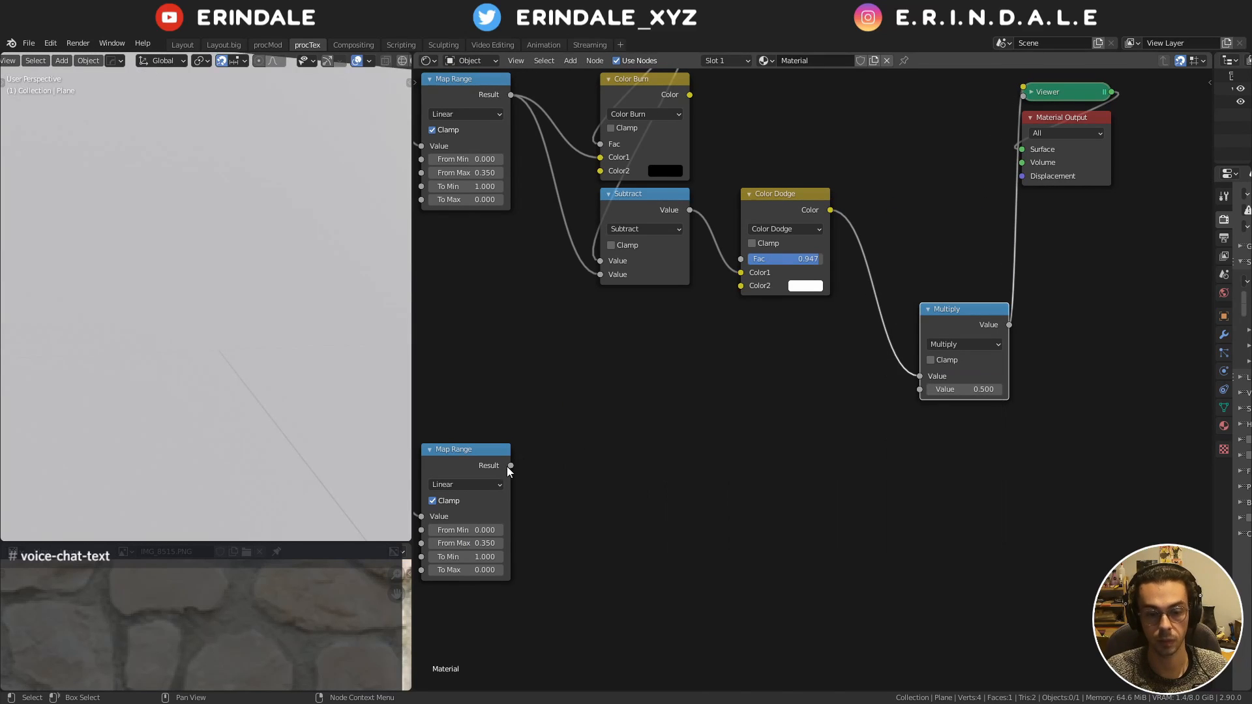
drag(509, 467, 926, 393)
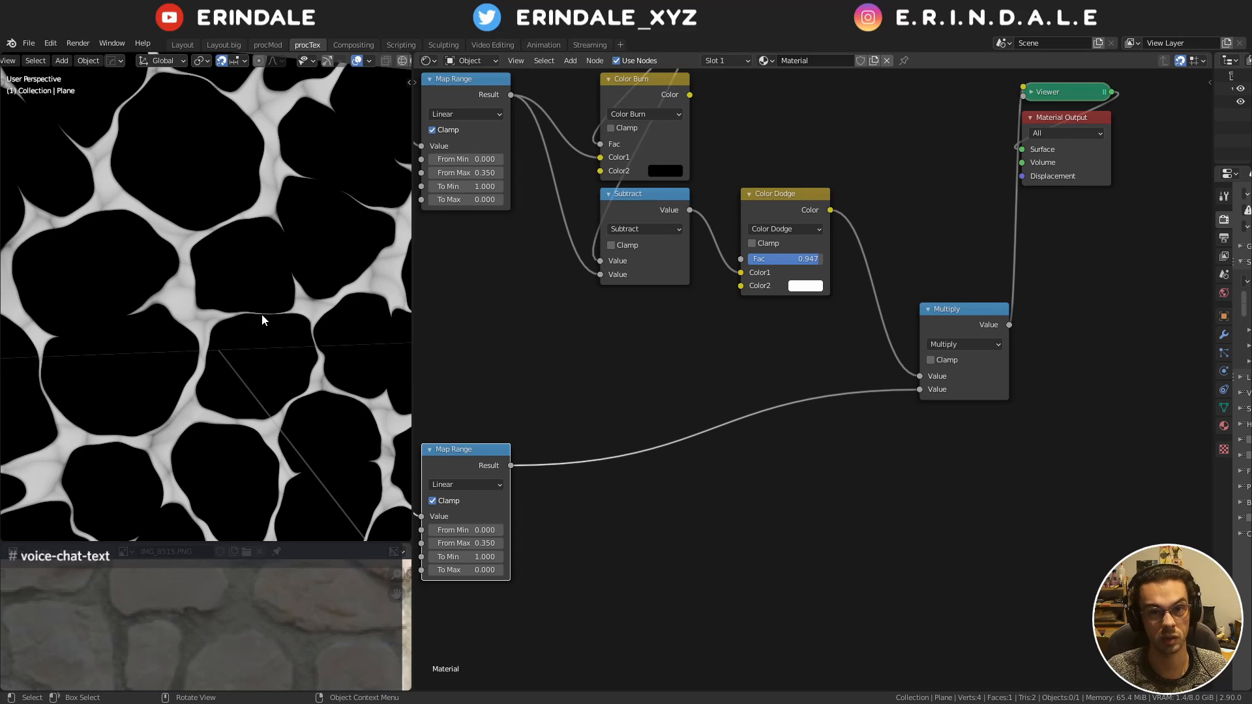
Move the Multiply node closer to Color Dodge and shift the Viewer and Material Output nodes farther along the tree
middle_drag(741, 358, 778, 379)
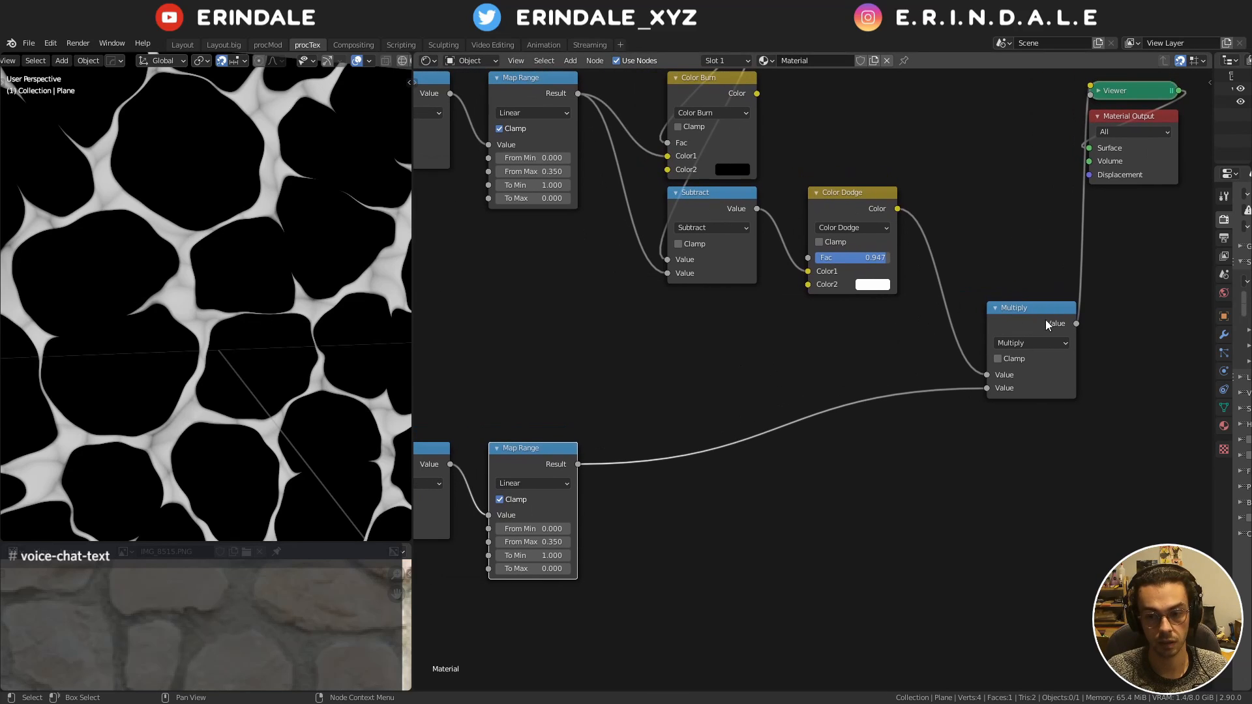
drag(1045, 319, 992, 249)
middle_drag(646, 342, 442, 508)
drag(803, 180, 909, 297)
key(g)
click(1053, 351)
middle_drag(513, 257, 605, 252)
Preview the Color Burn node, insert a Maximum Math node after it, and connect the Multiply result as its second value
ctrl+shift+click(605, 252)
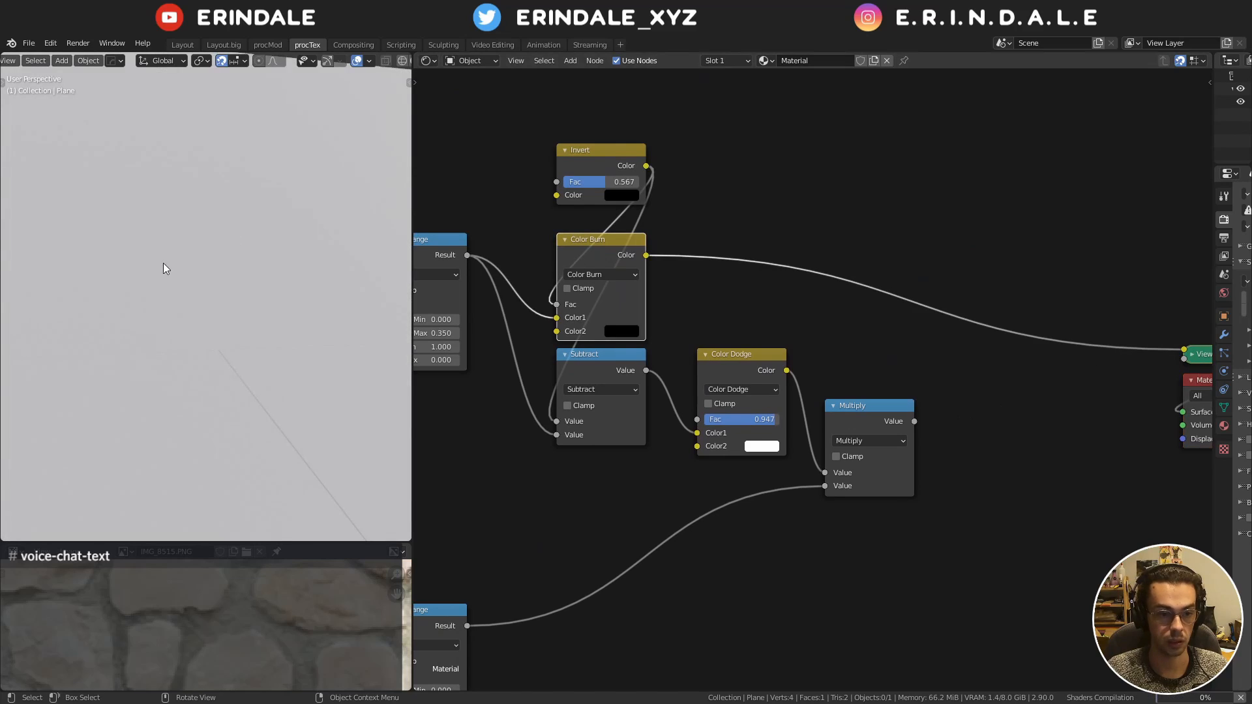
middle_drag(816, 275, 773, 260)
key(q)
click(773, 260)
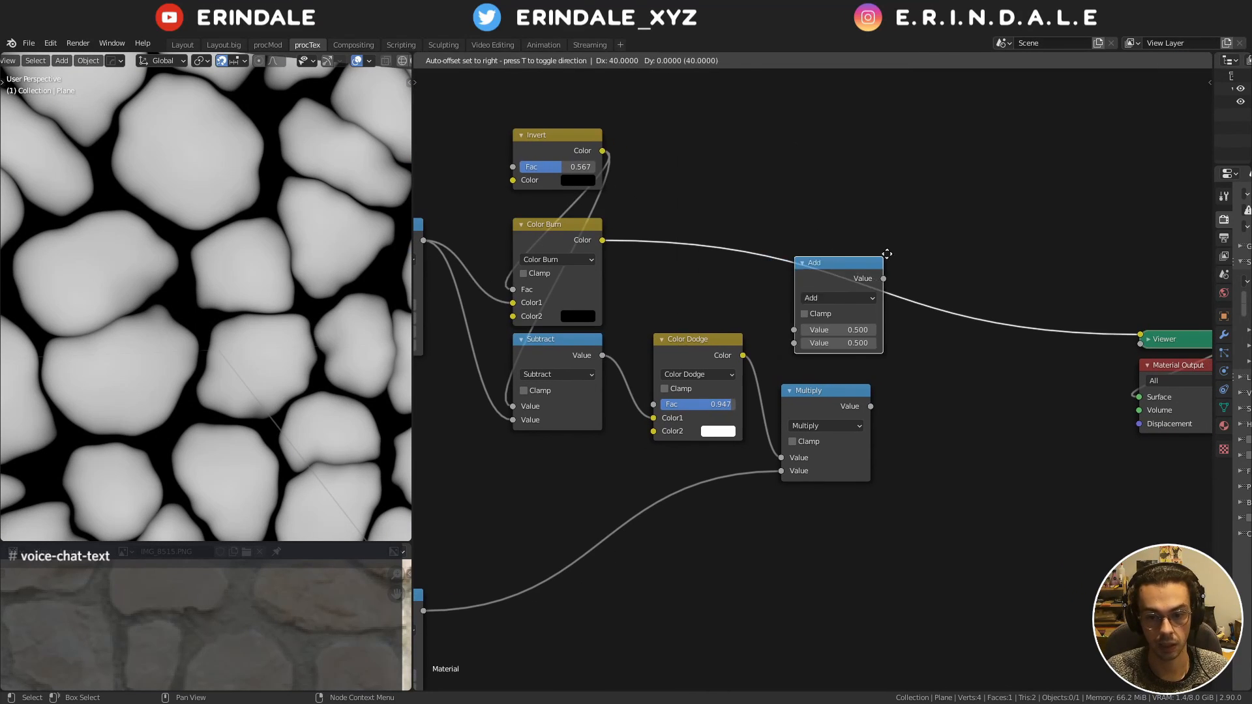
click(927, 254)
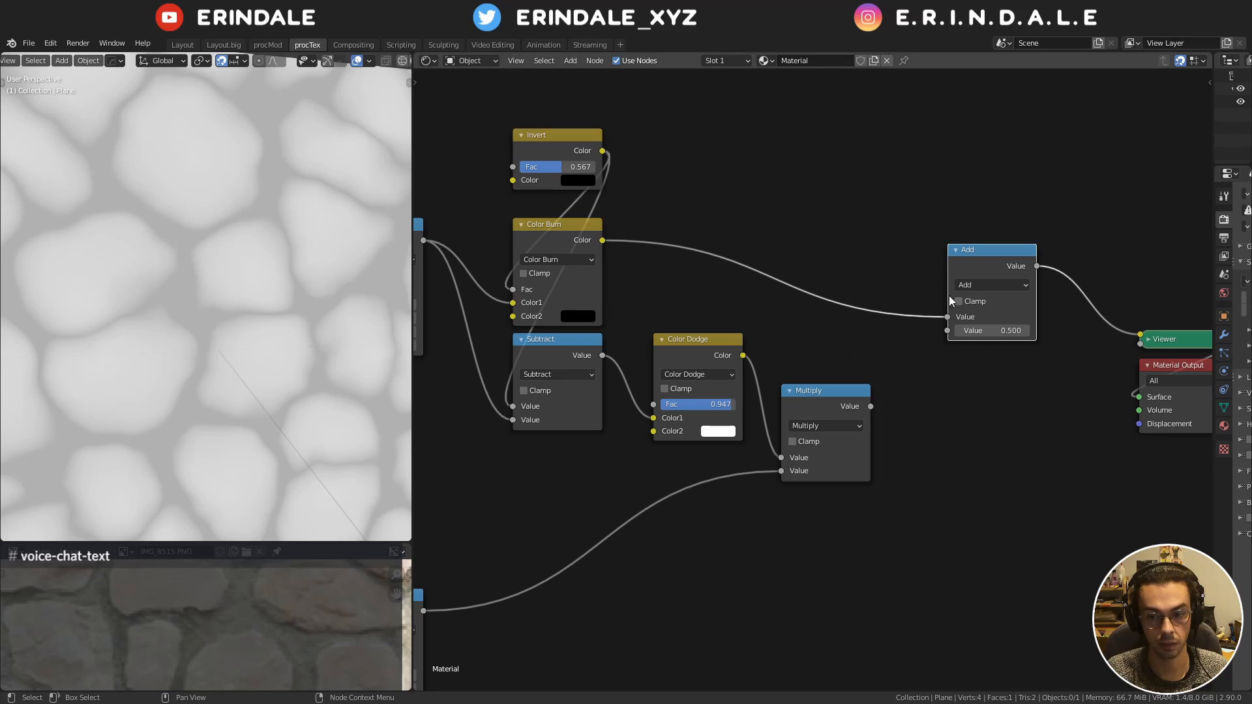
click(975, 285)
click(714, 346)
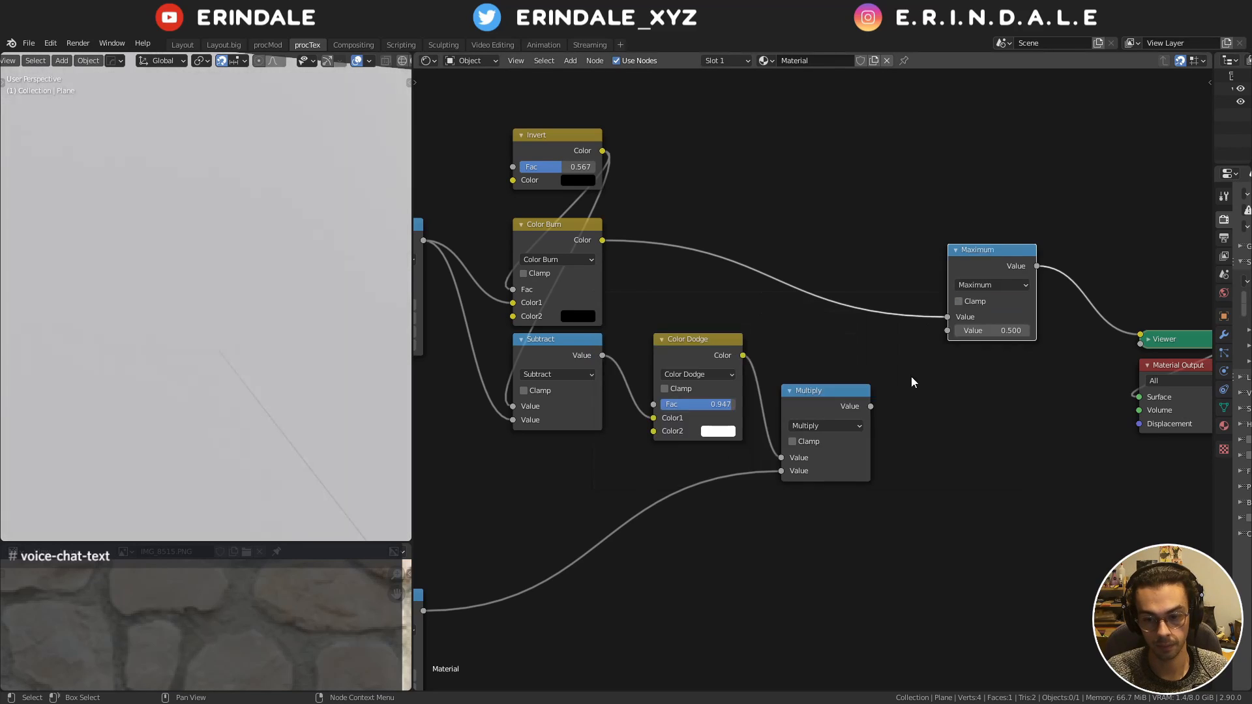
drag(871, 406, 947, 330)
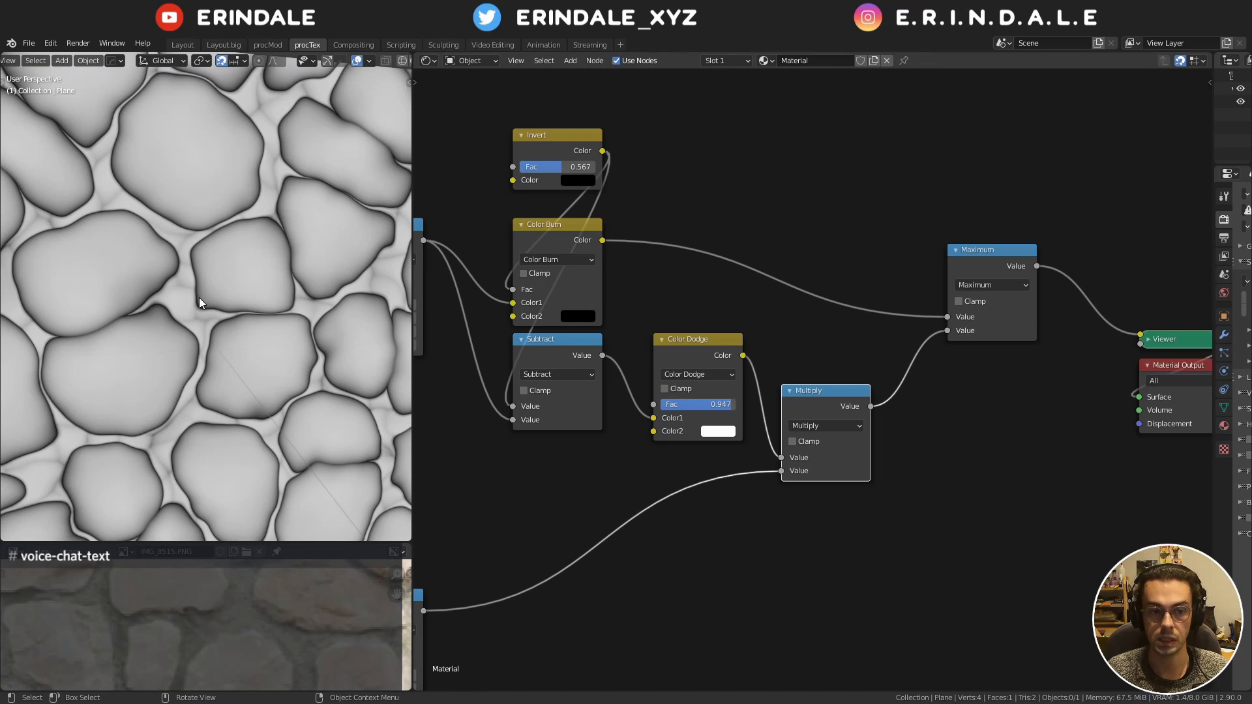
middle_drag(601, 485, 460, 472)
drag(854, 252, 787, 249)
key(q)
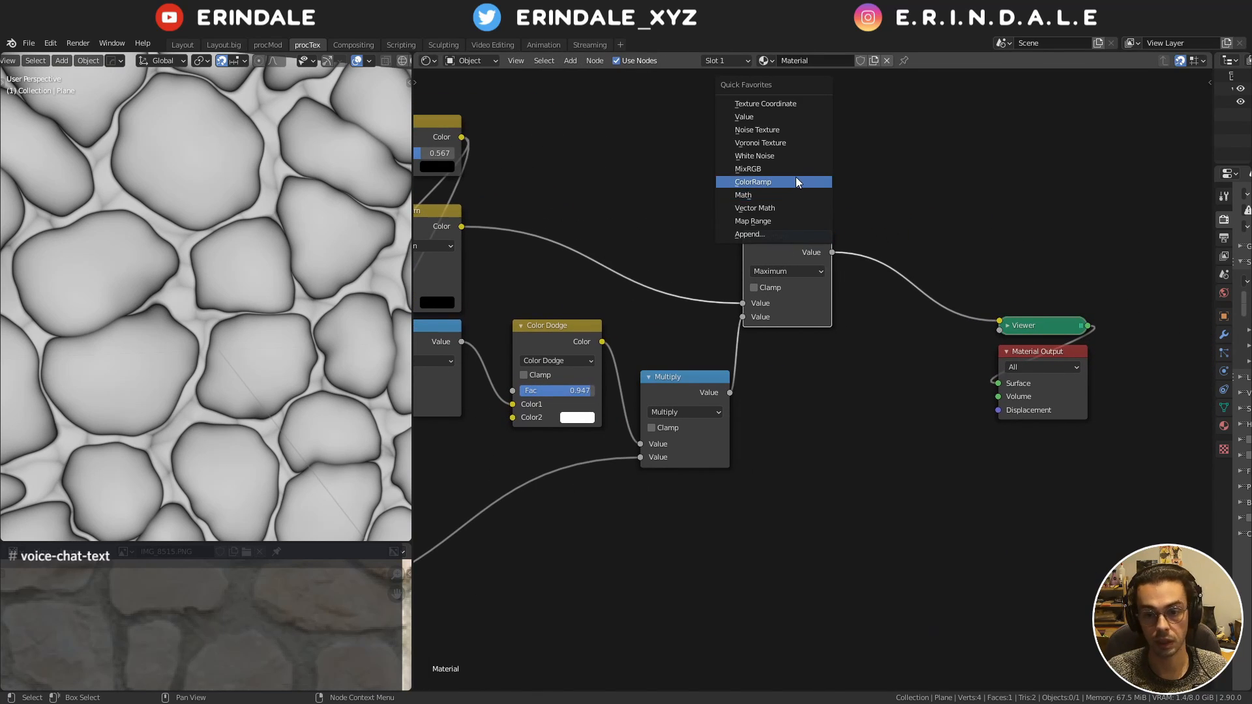
click(795, 182)
key(ctrl+x)
key(q)
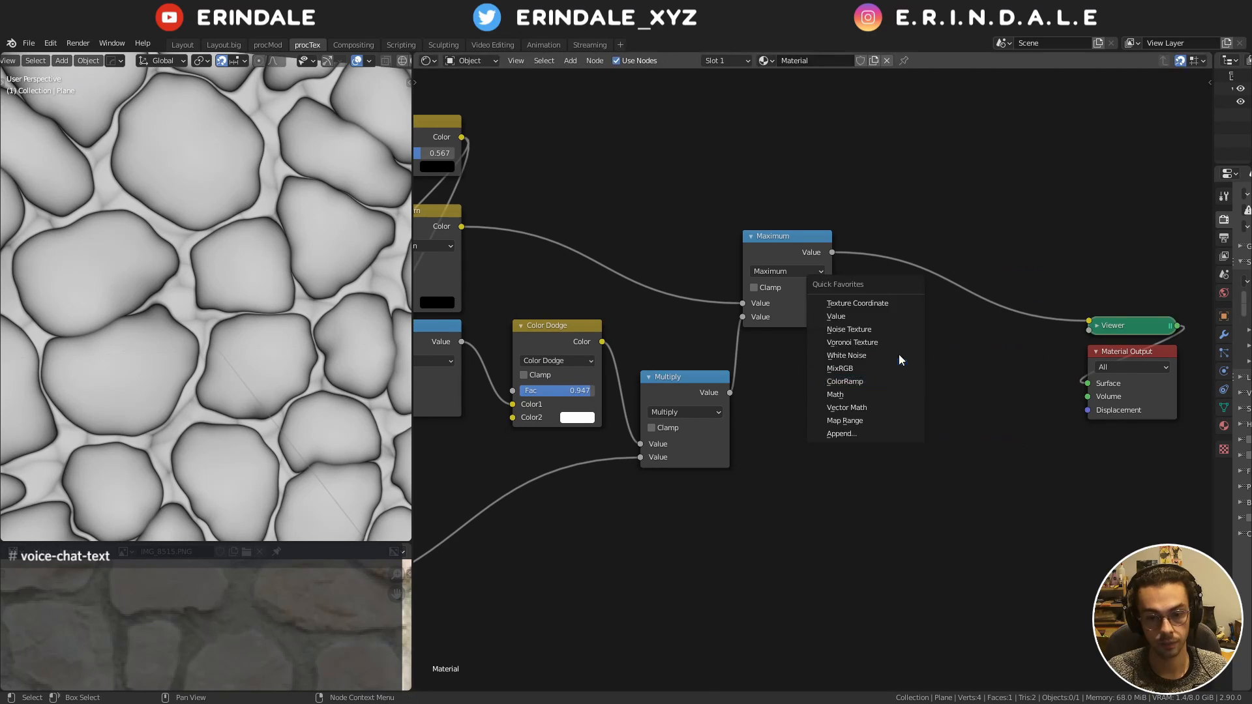
click(884, 369)
click(883, 216)
click(926, 258)
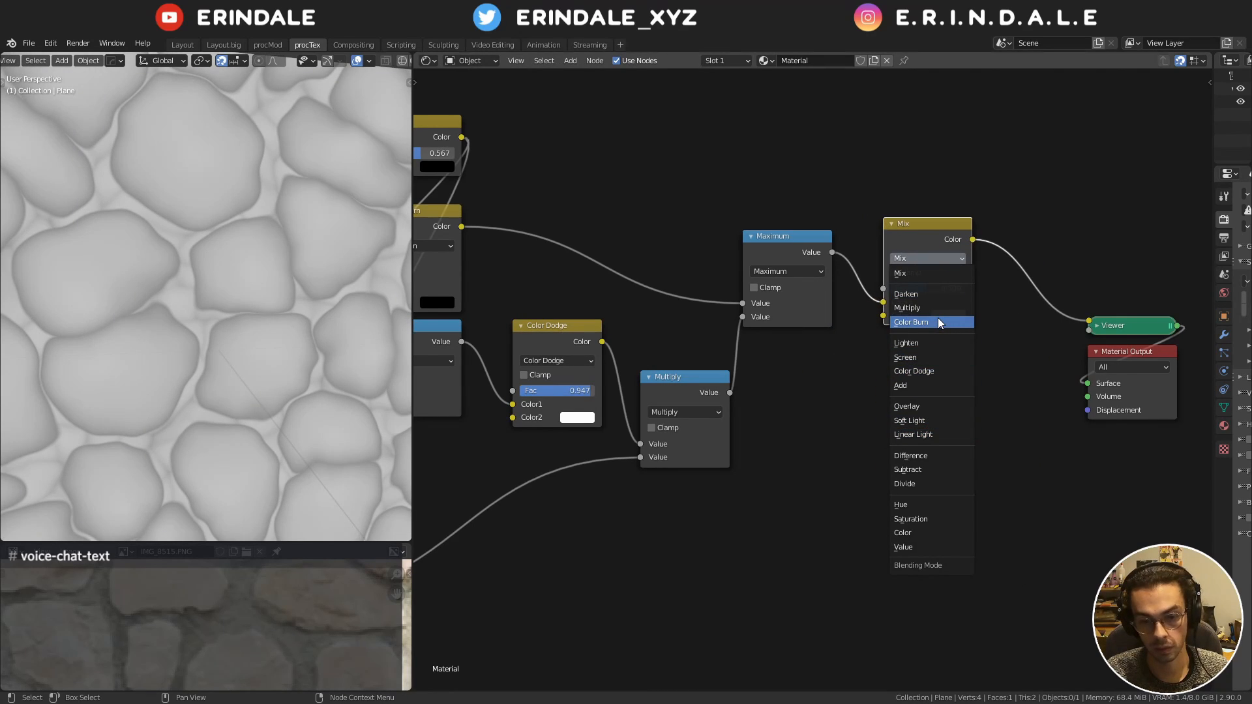
click(938, 322)
mouse_move(923, 232)
mouse_down()
mouse_move(910, 246)
mouse_move(920, 407)
mouse_move(909, 433)
mouse_up()
key(x)
Duplicate the Color Burn node onto the link between the lower Map Range and Multiply, and set its Fac to 0.536
middle_drag(630, 426, 910, 325)
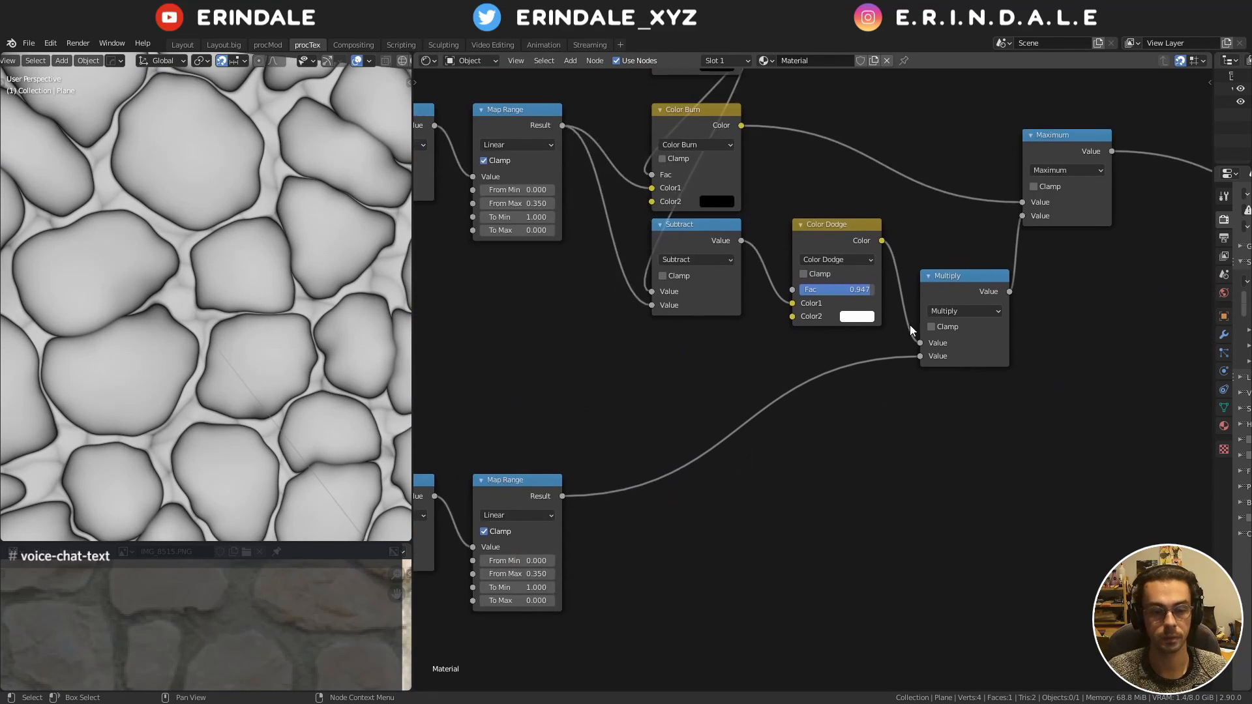
middle_drag(553, 506, 559, 456)
mouse_move(780, 301)
middle_down()
mouse_move(744, 414)
mouse_move(787, 300)
middle_up()
middle_drag(710, 299, 677, 365)
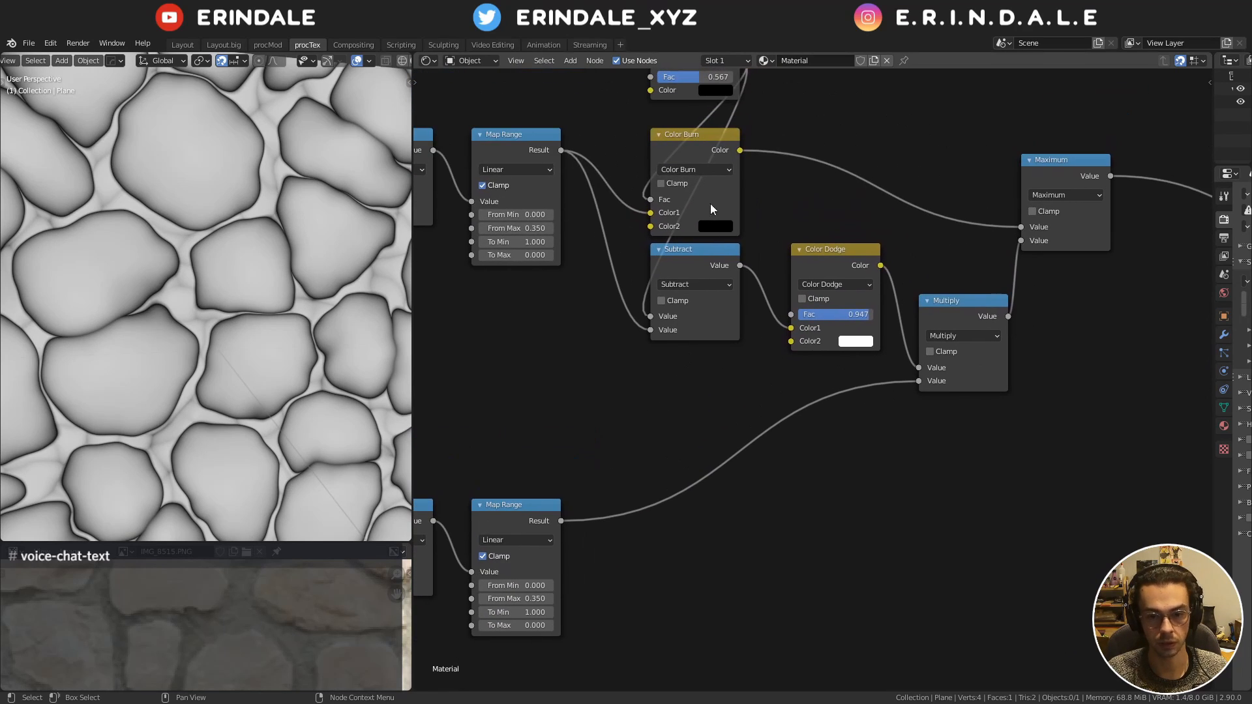
click(707, 138)
key(shift+d)
click(690, 393)
drag(689, 393, 690, 443)
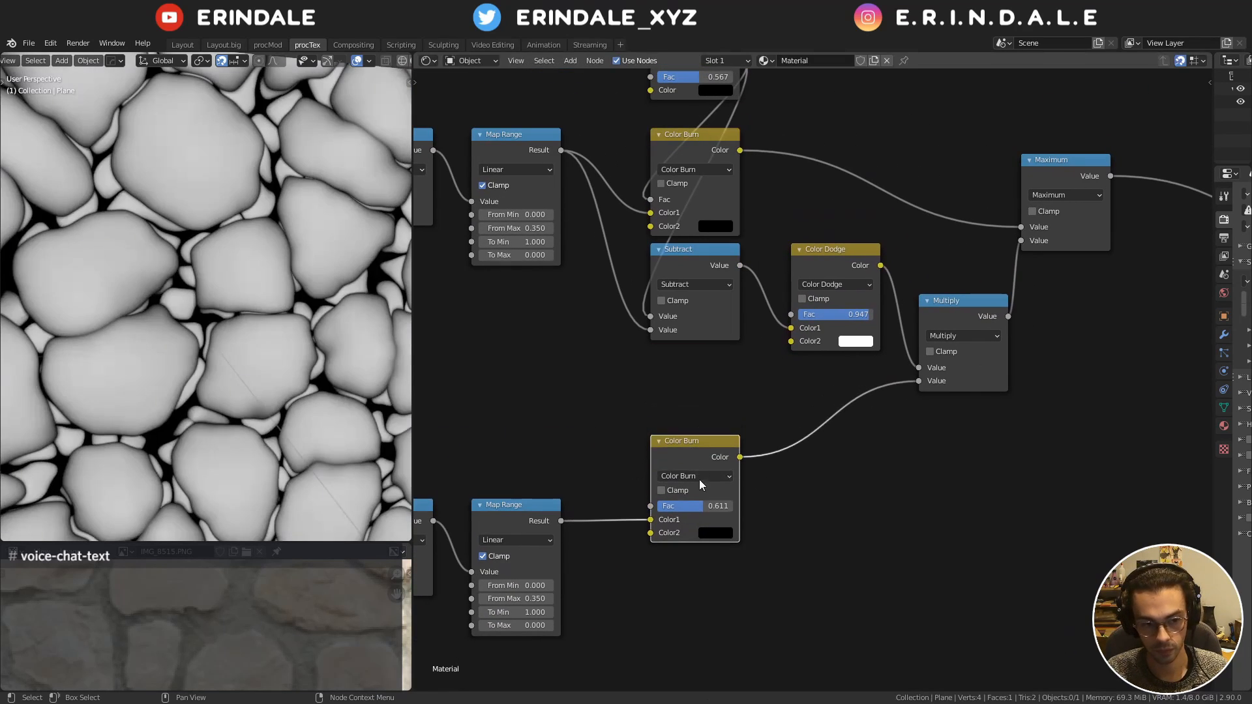
drag(703, 509, 697, 510)
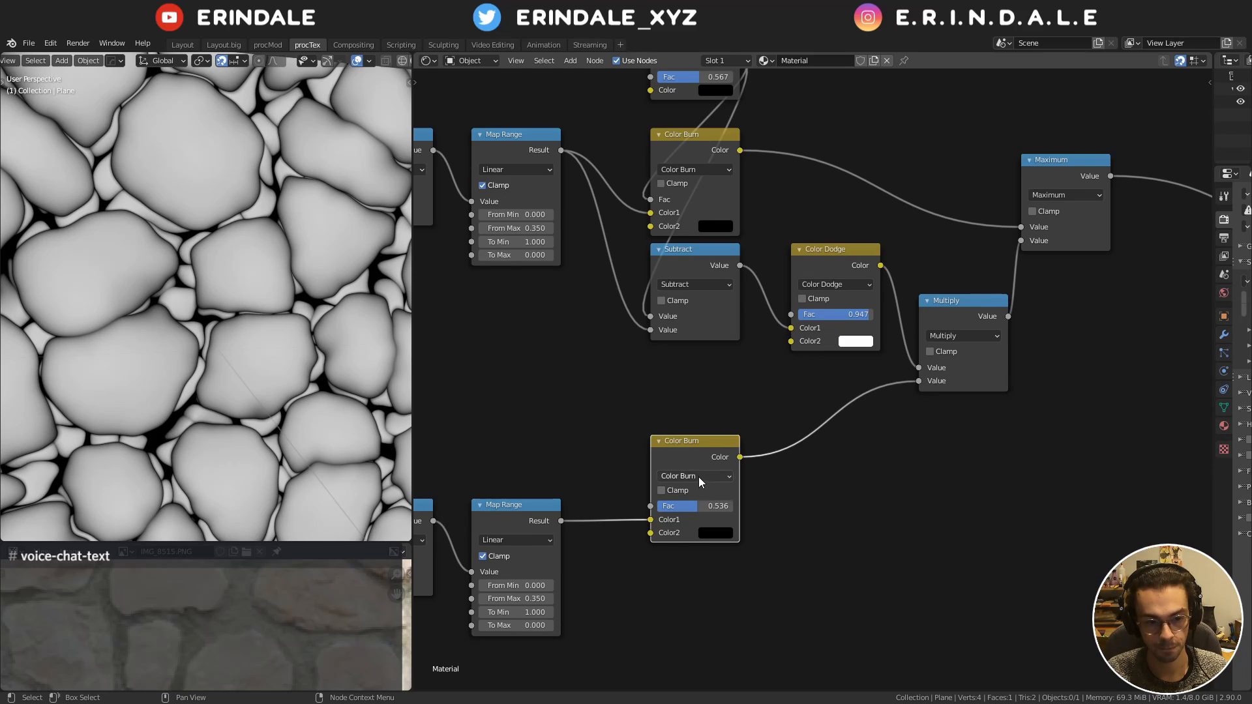
Set the Value node driving the lower Voronoi scale to 25.300 and the Invert node's Fac to 0.673
middle_drag(446, 482, 1018, 296)
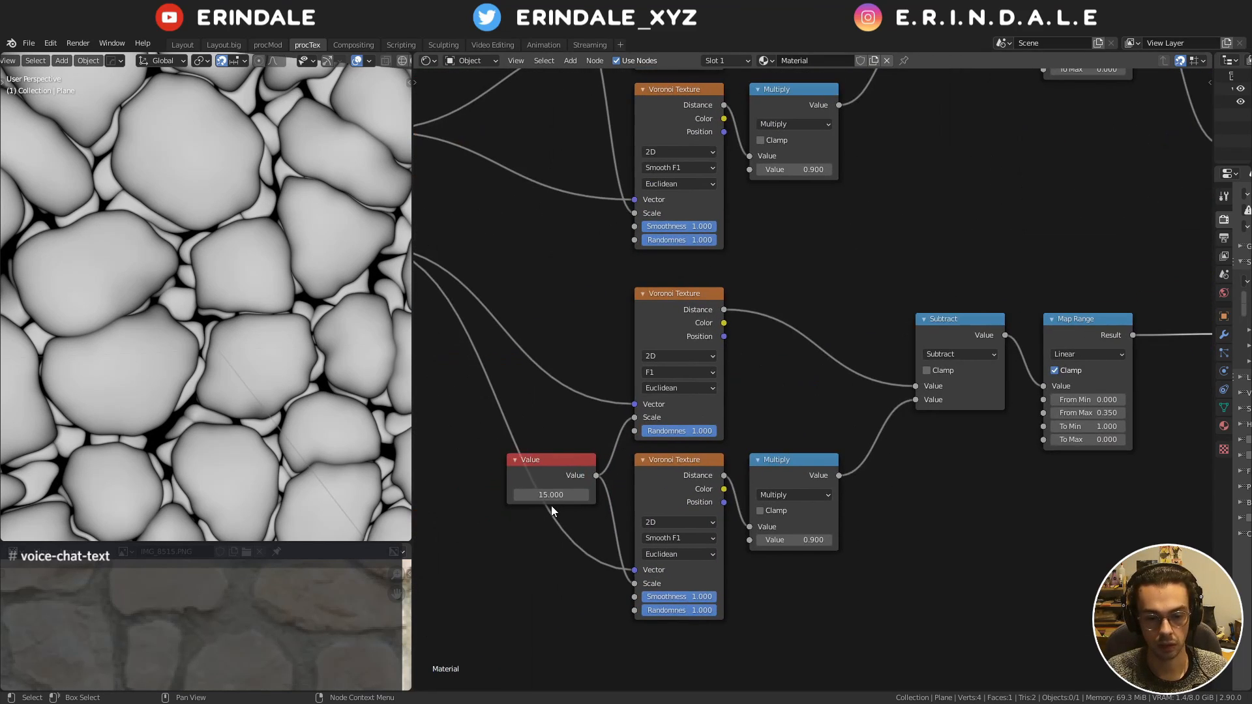
drag(551, 495, 567, 495)
scroll(805, 368, down, 3)
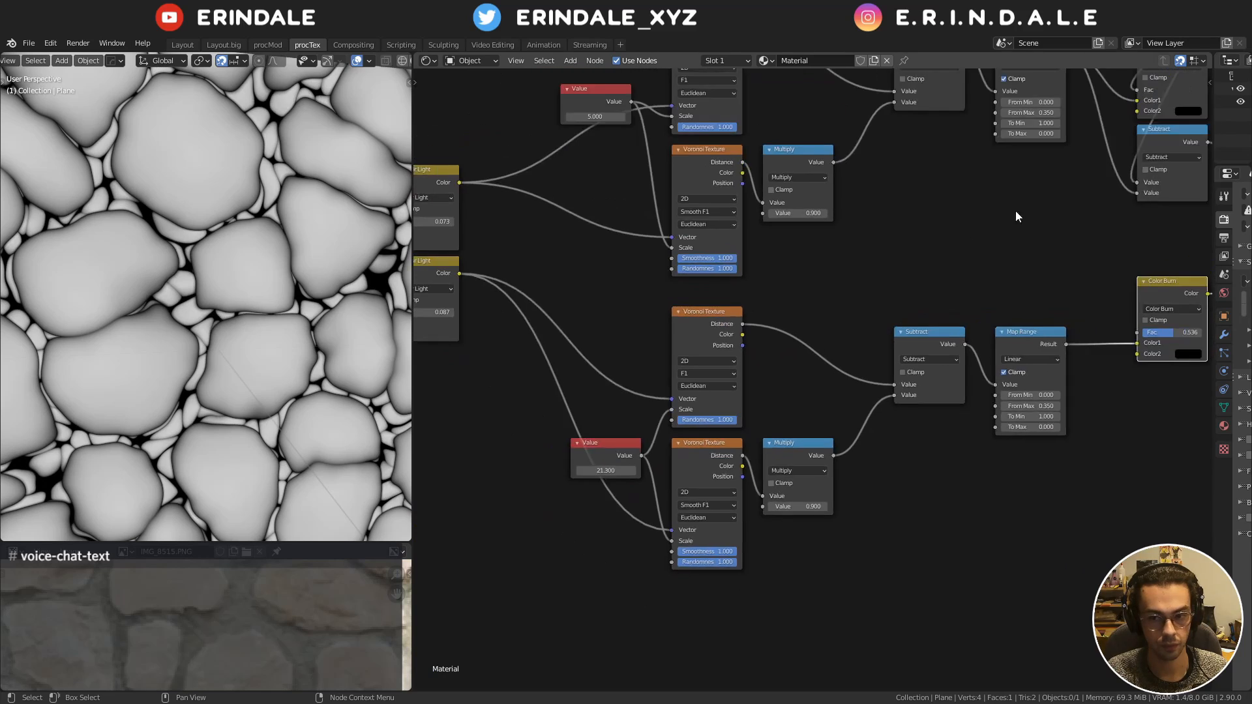
middle_drag(1015, 210, 727, 455)
drag(874, 233, 879, 232)
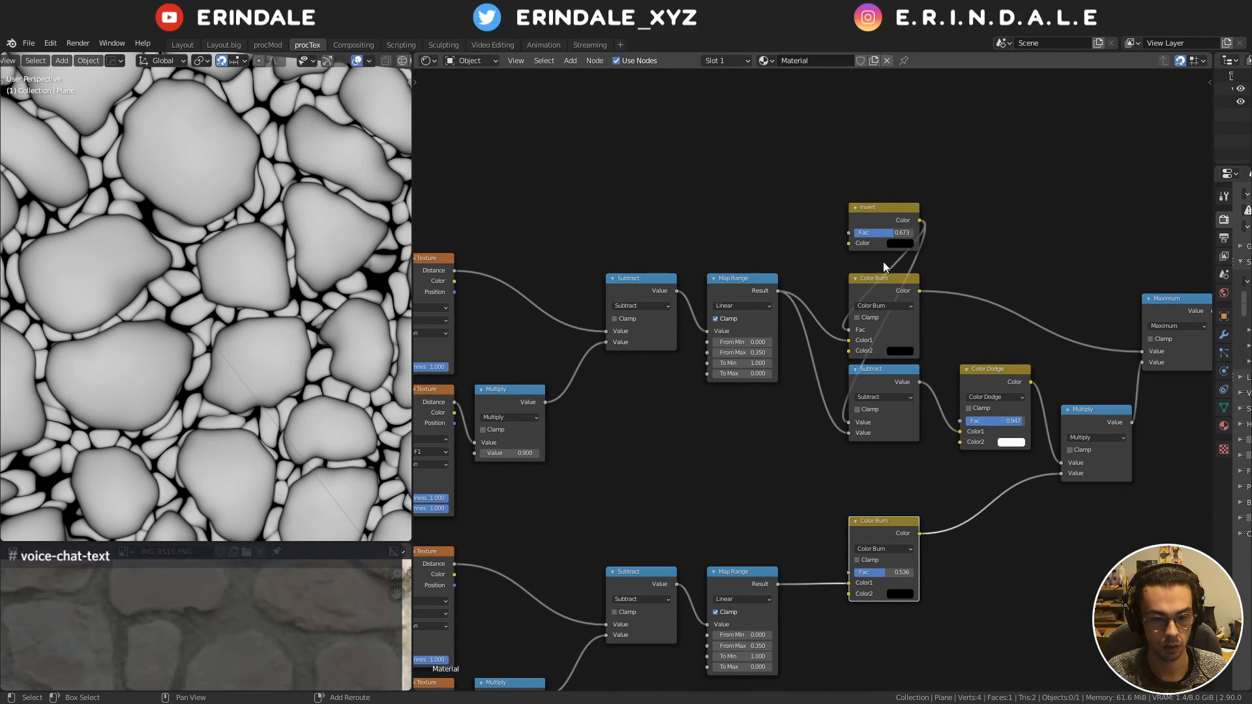
Set the lower Color Burn node's Fac to 0.789
middle_drag(859, 545, 690, 425)
scroll(690, 425, up, 6)
drag(656, 499, 682, 499)
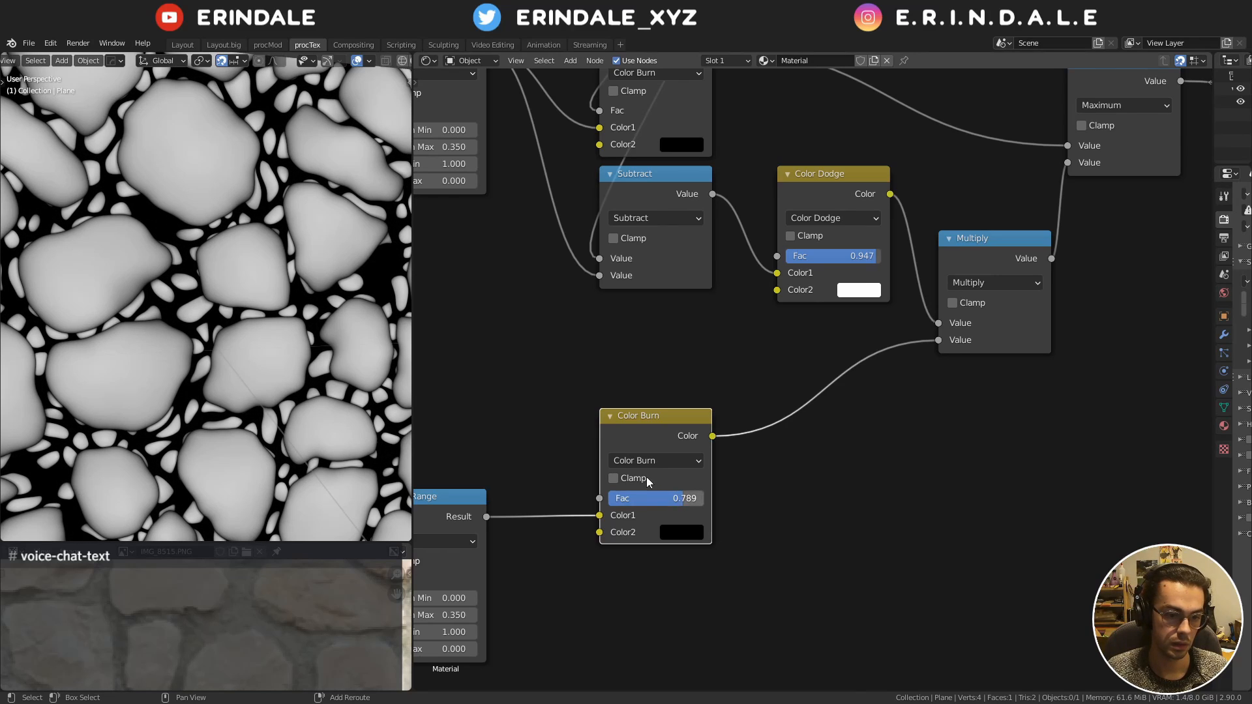
Preview the lower Color Burn node on the plane and set its Fac to 0.534
scroll(644, 323, down, 3)
mouse_move(643, 322)
middle_down()
mouse_move(772, 339)
mouse_move(847, 272)
mouse_move(849, 408)
mouse_move(577, 443)
middle_up()
middle_drag(778, 325, 623, 363)
middle_drag(722, 306, 575, 302)
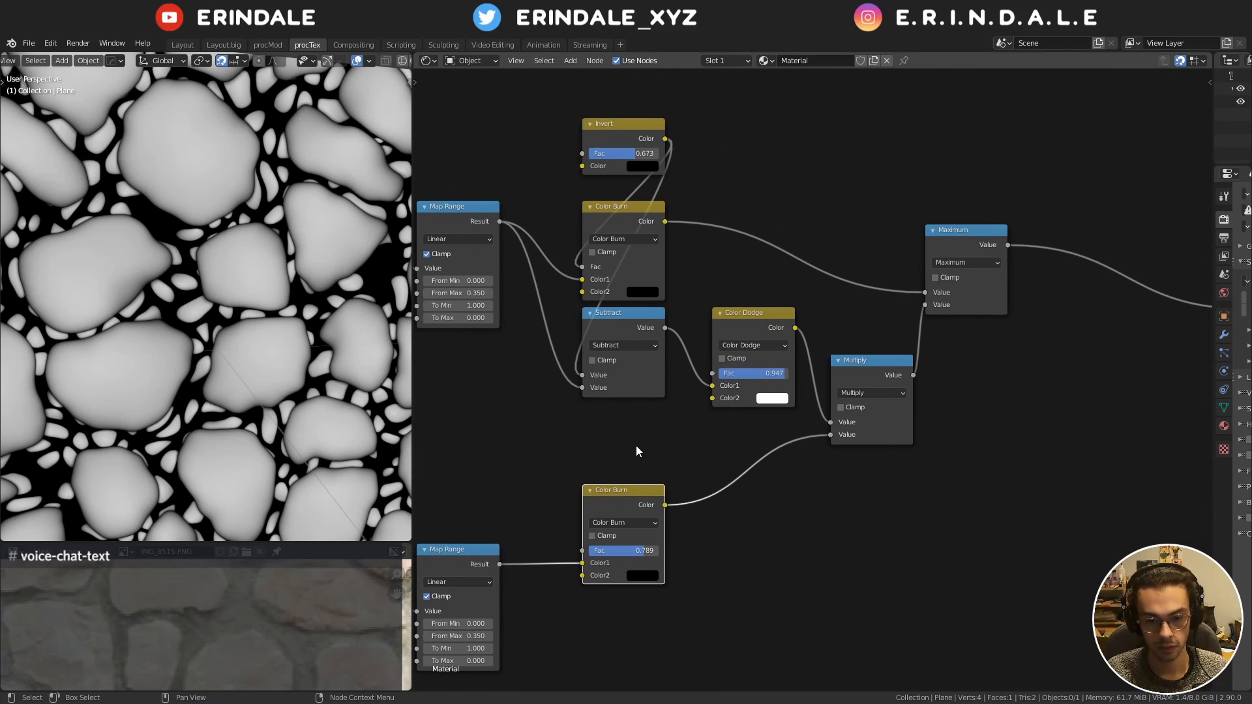
ctrl+shift+click(620, 506)
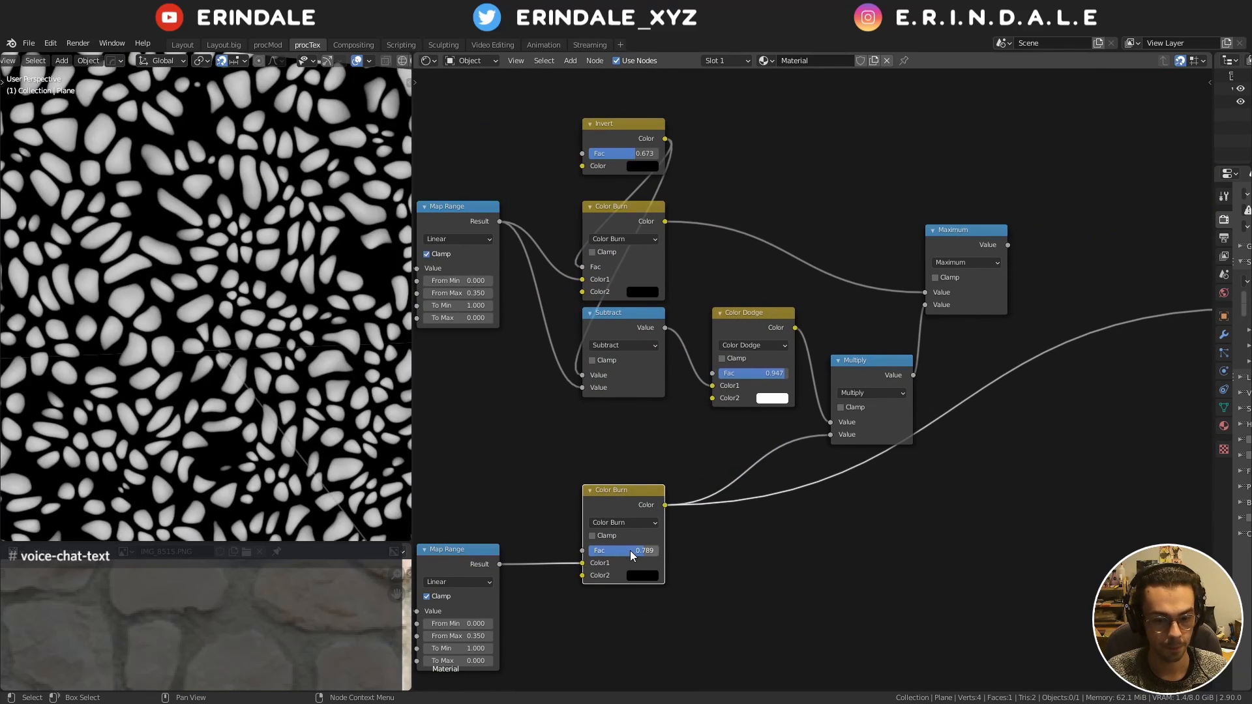
drag(630, 551, 612, 550)
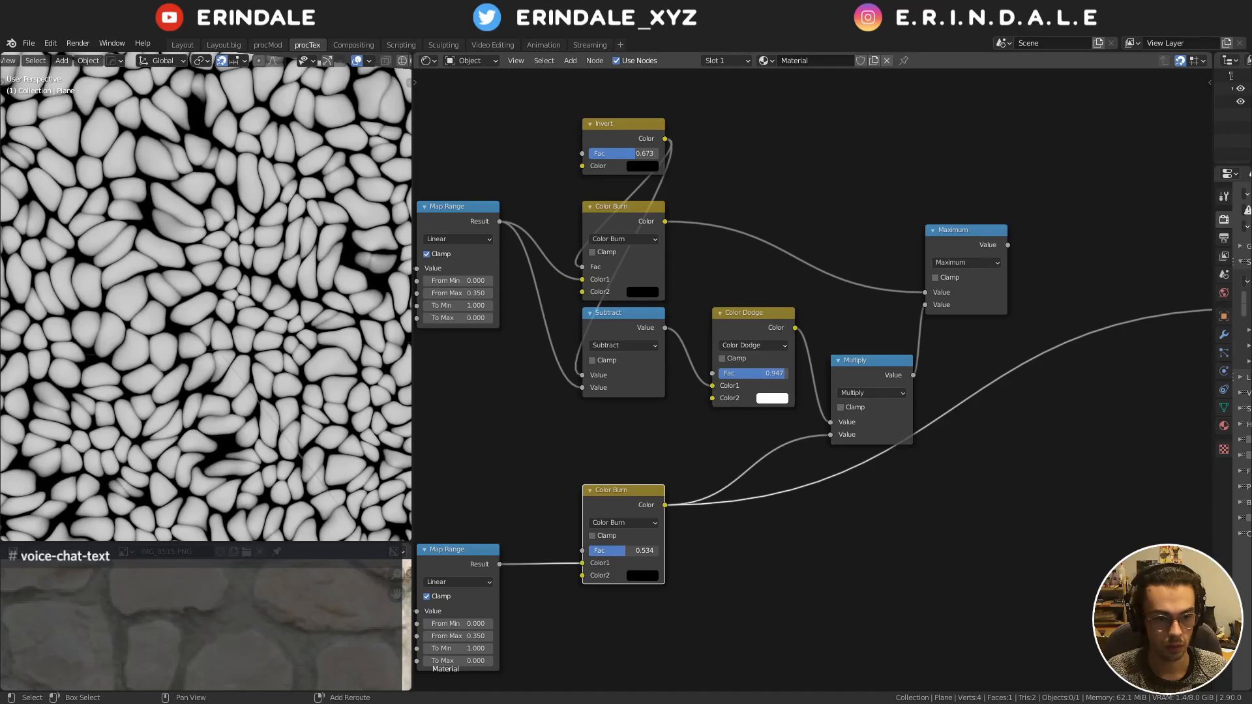
Reposition the Maximum node beside Multiply and move the Viewer and Material Output nodes away to free space after it
middle_drag(967, 389, 720, 461)
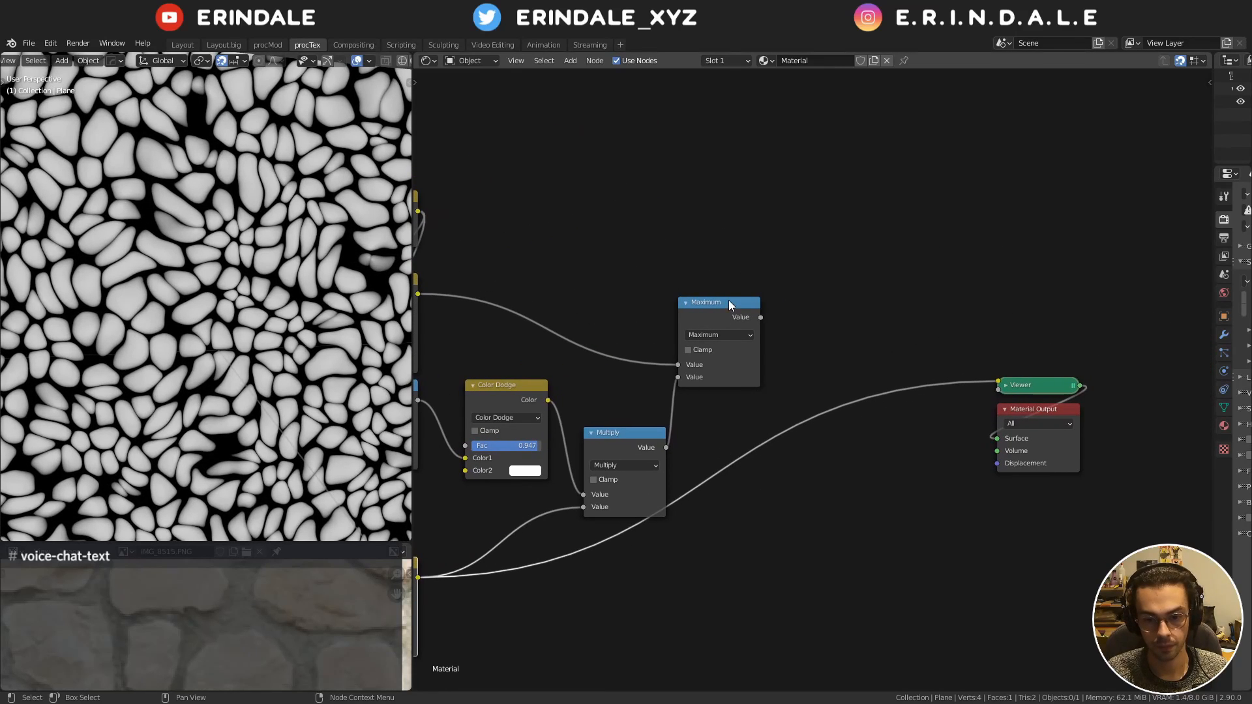
drag(729, 301, 776, 337)
middle_drag(841, 346, 676, 324)
drag(800, 249, 984, 489)
key(g)
click(1127, 300)
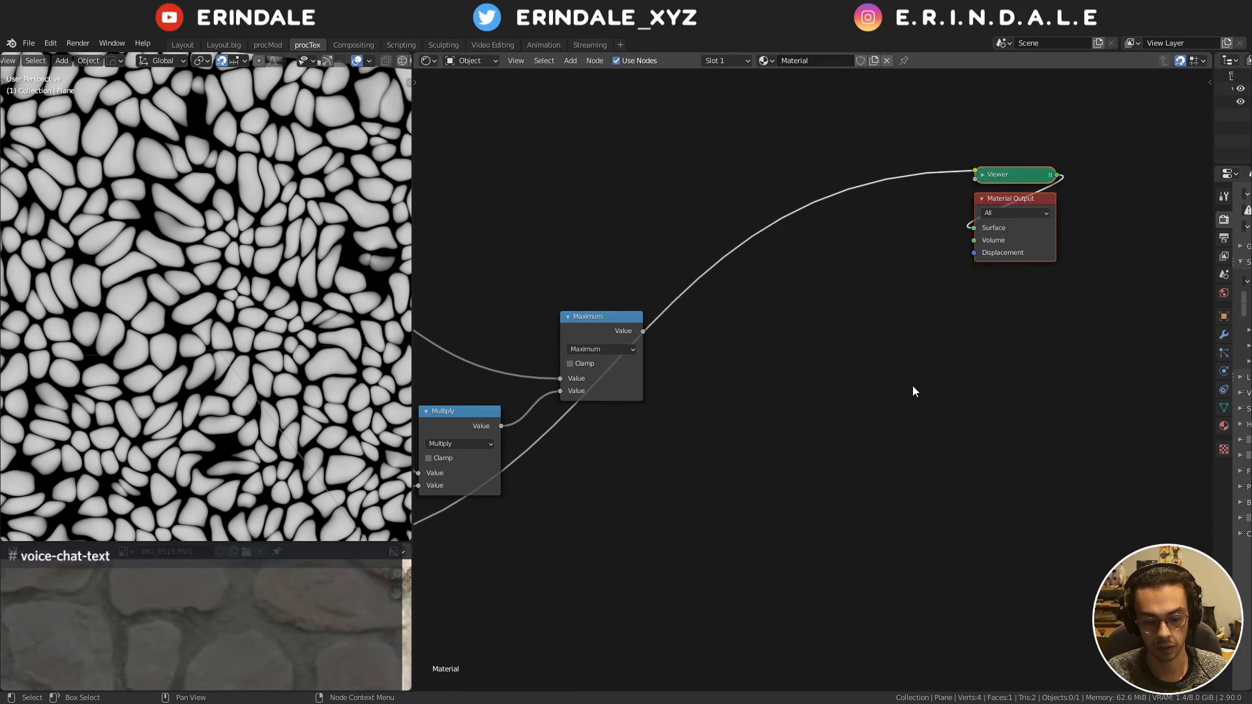
Set the material's surface displacement method to Displacement and Bump
key(n)
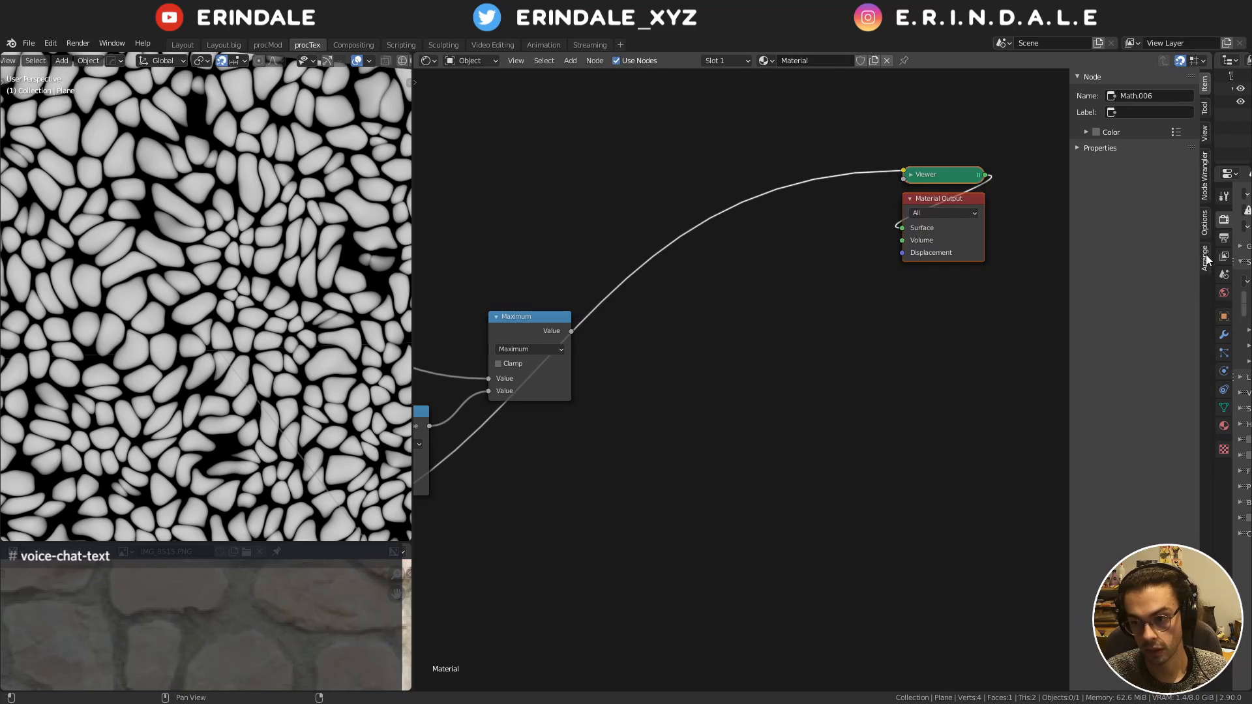
click(1205, 221)
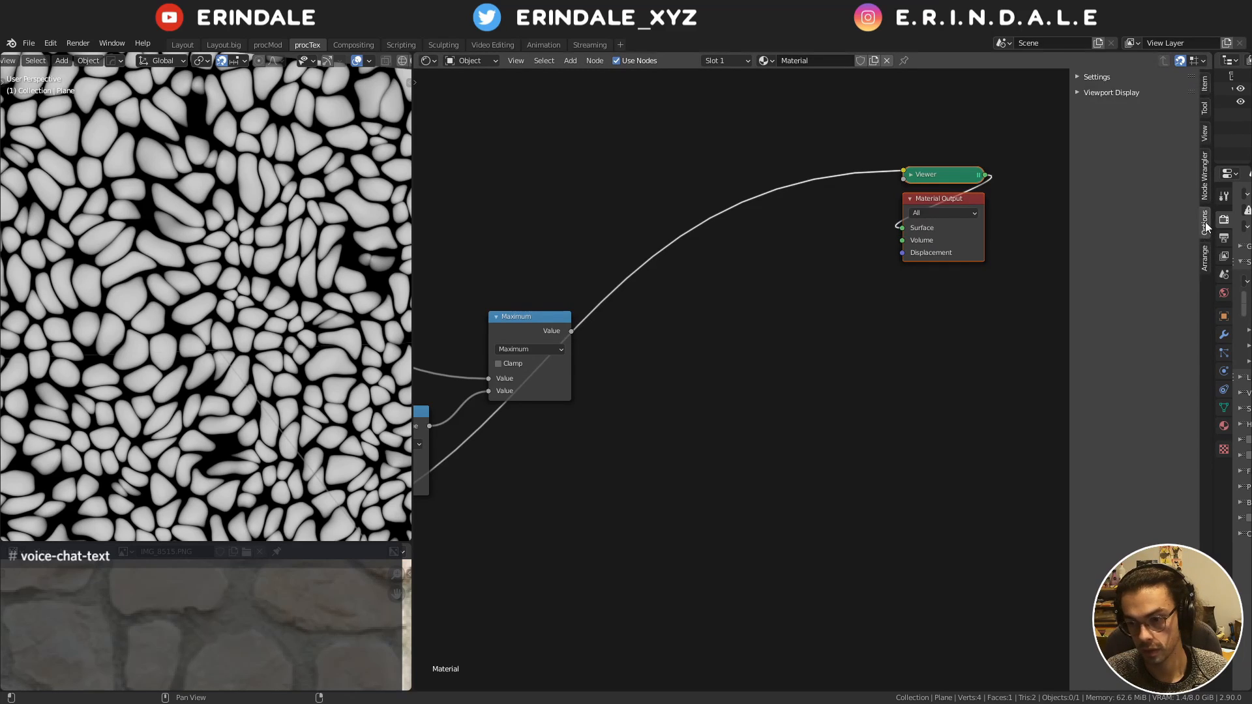
click(1107, 78)
click(1152, 162)
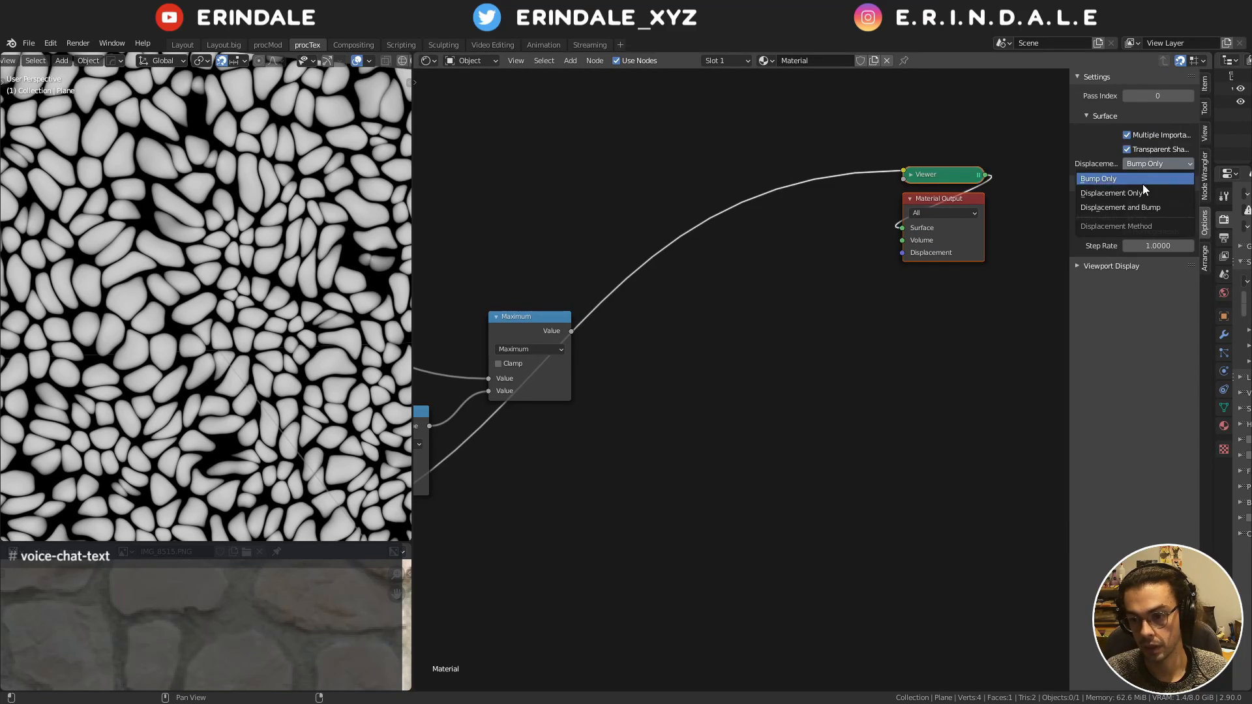
click(1136, 204)
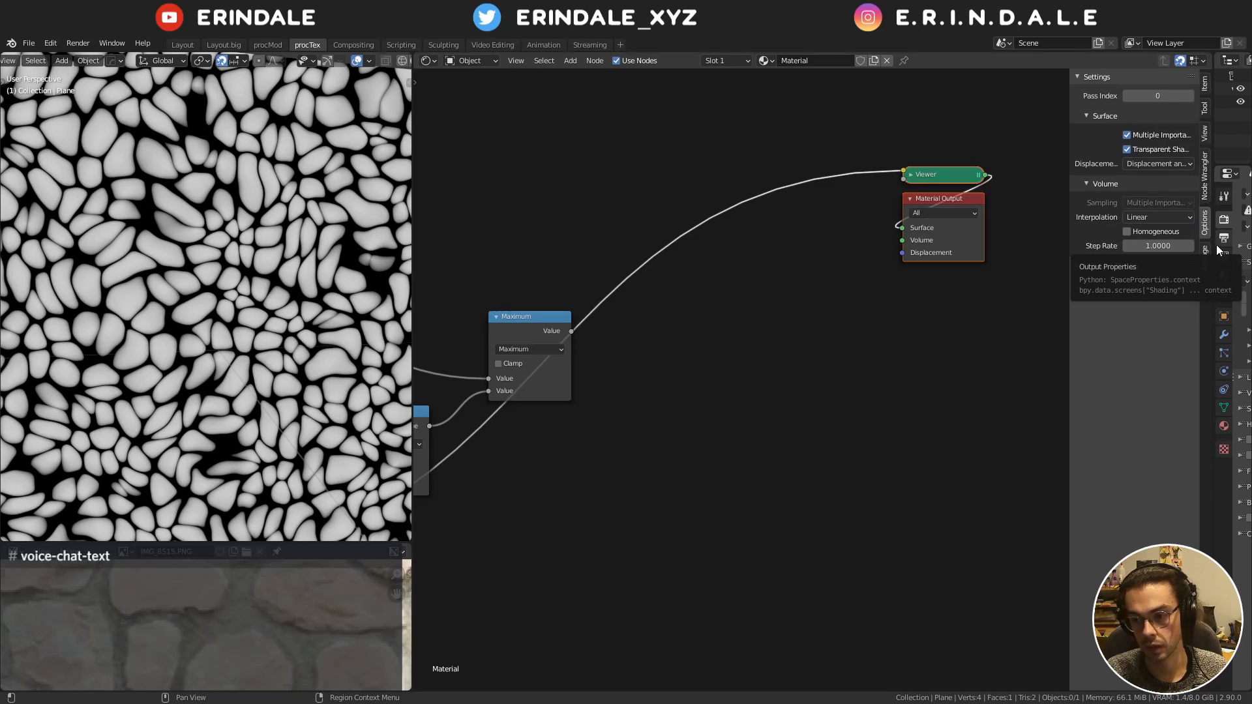
Widen the properties editor and add a Subdivision Surface modifier to the plane with Adaptive Subdivision enabled and the Simple type
drag(1213, 251, 1049, 281)
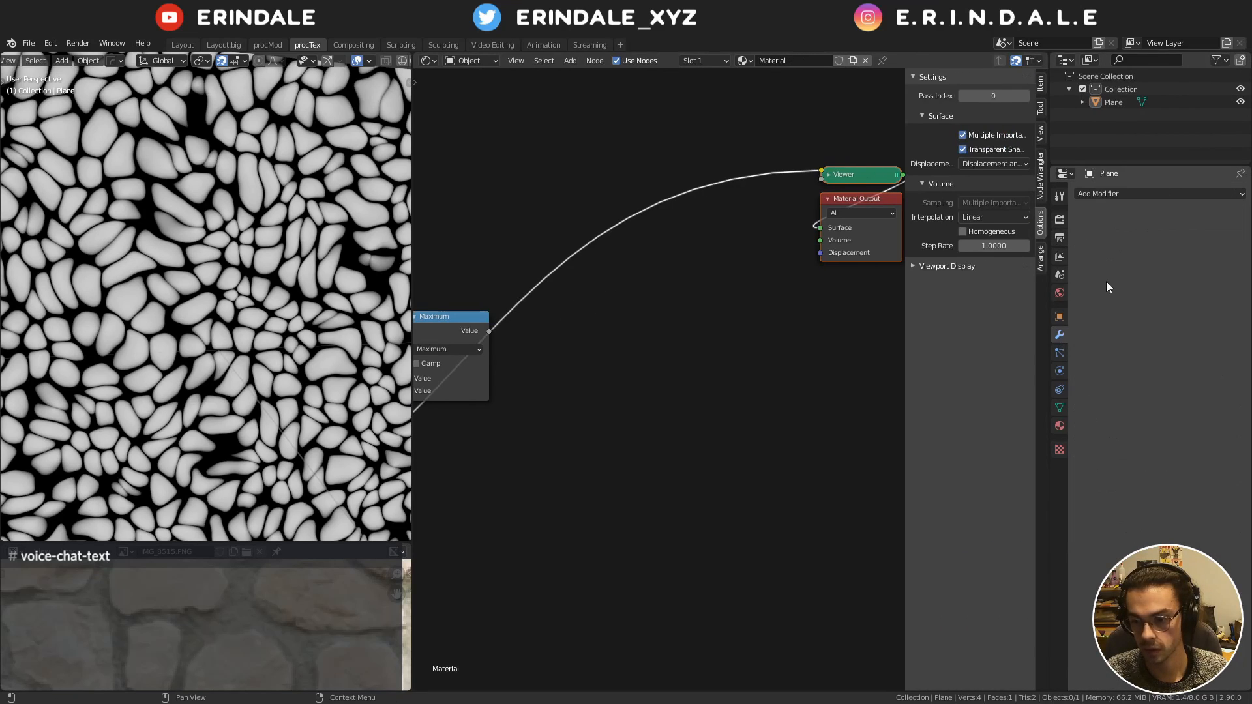
click(1115, 193)
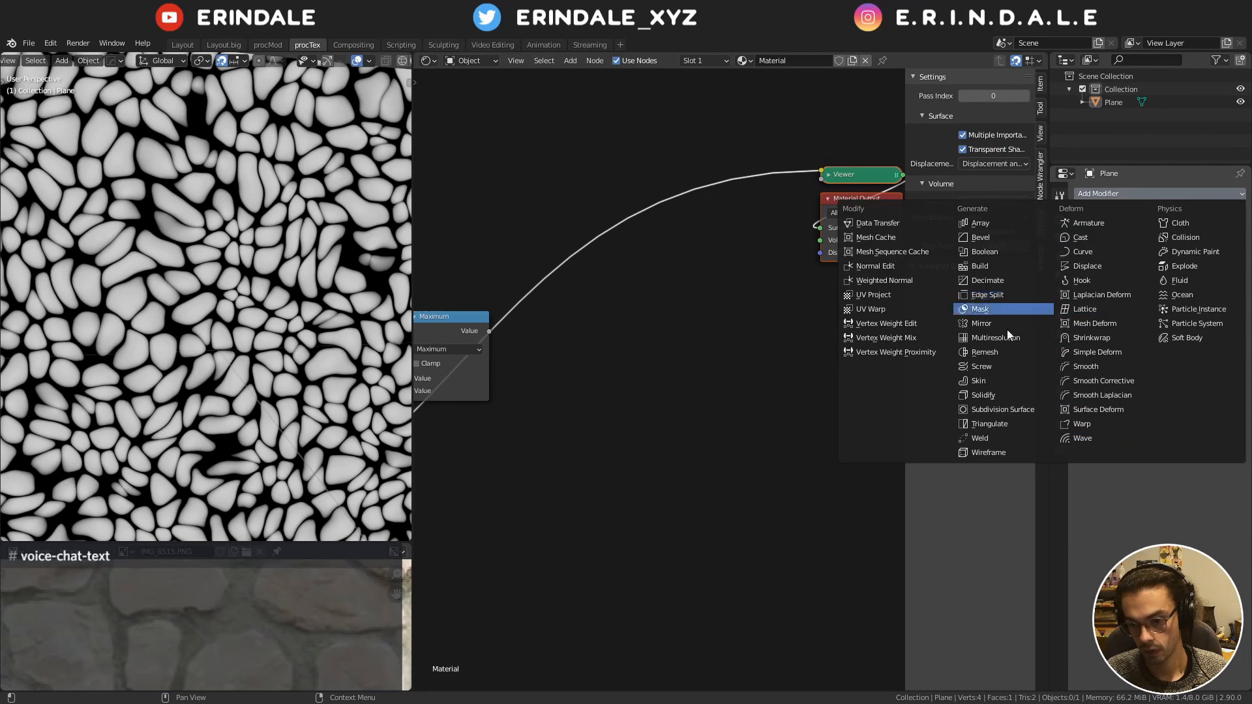
click(1002, 409)
click(1142, 252)
click(1186, 235)
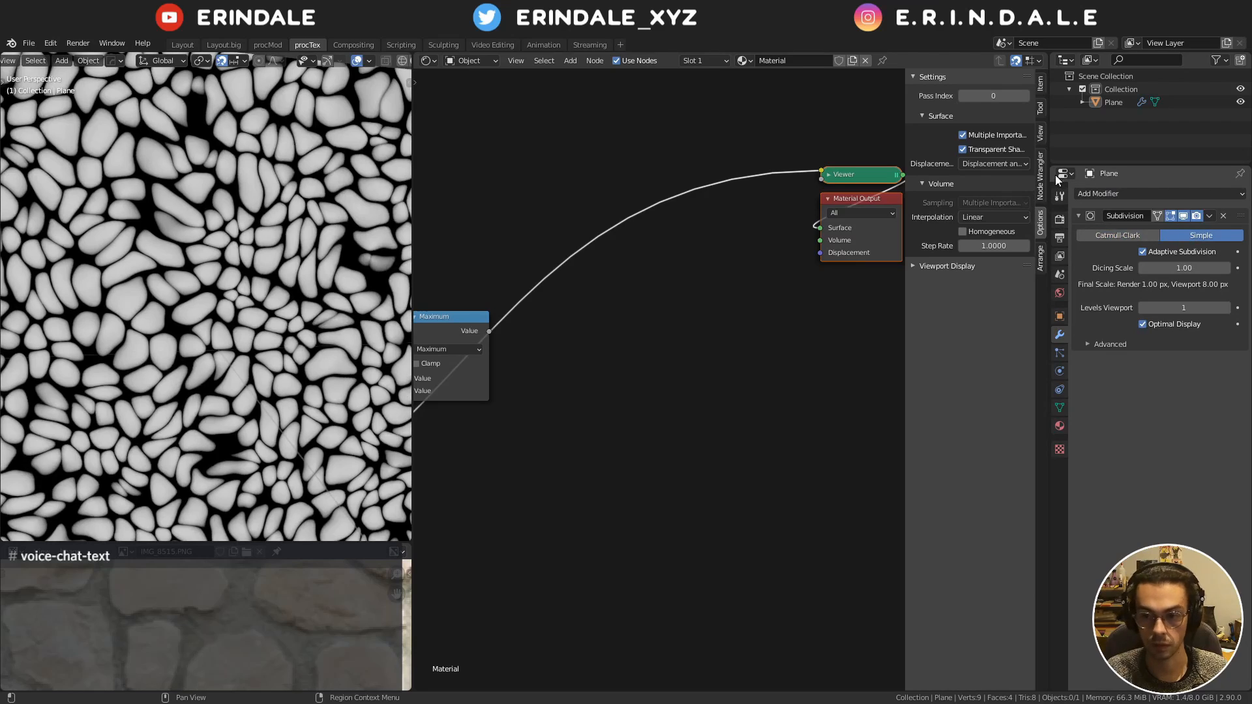
Set the Cycles subdivision viewport dicing rate to 1 px and switch the 3D view to rendered shading
click(1059, 219)
click(1121, 409)
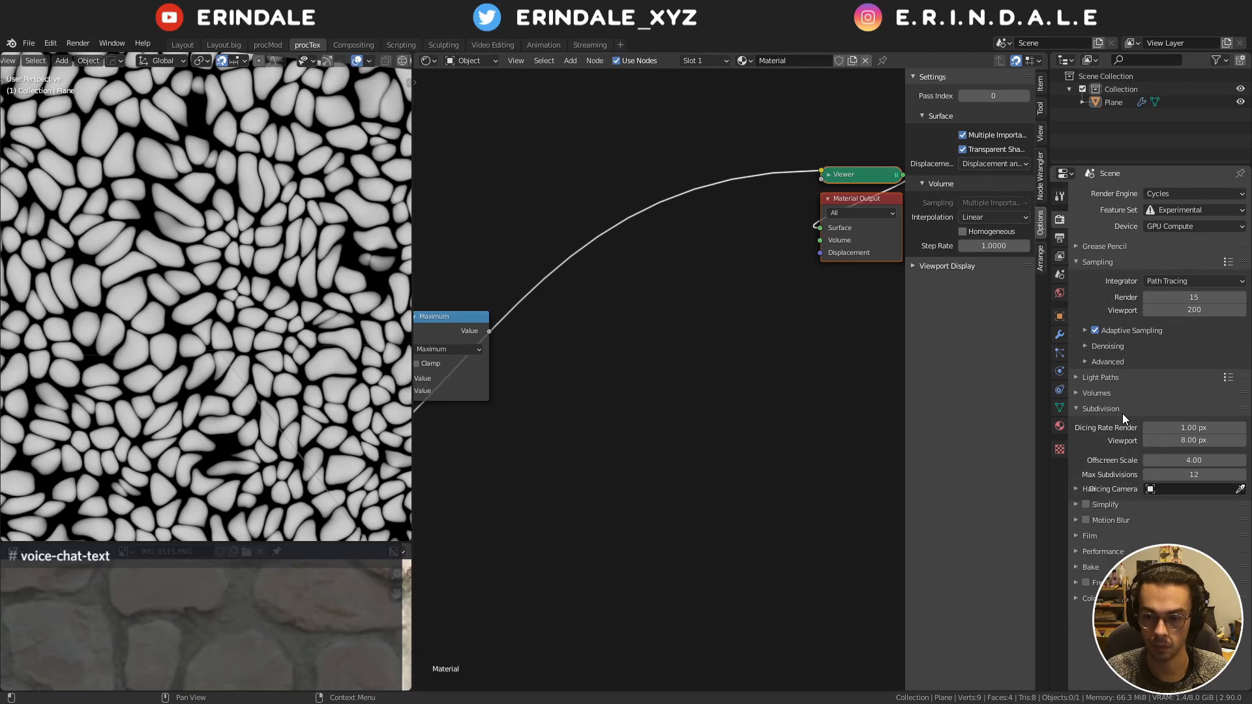
click(1177, 441)
text(1)
key(Return)
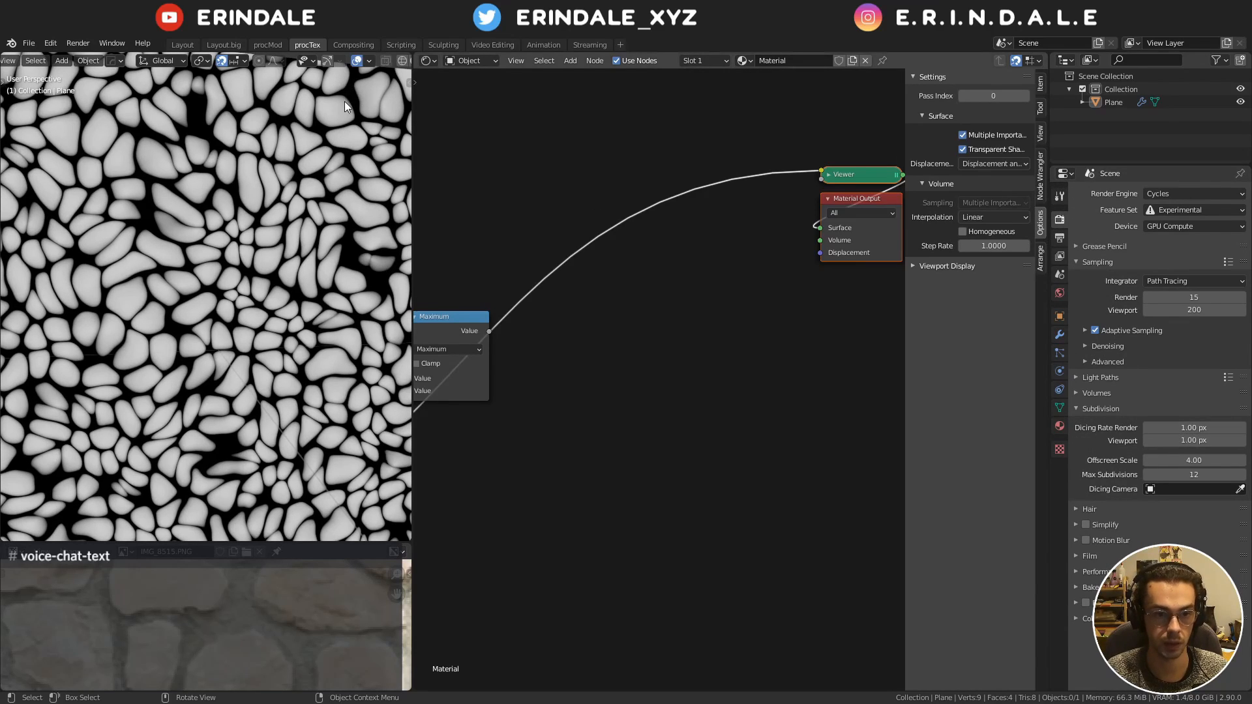
scroll(349, 59, down, 3)
click(386, 60)
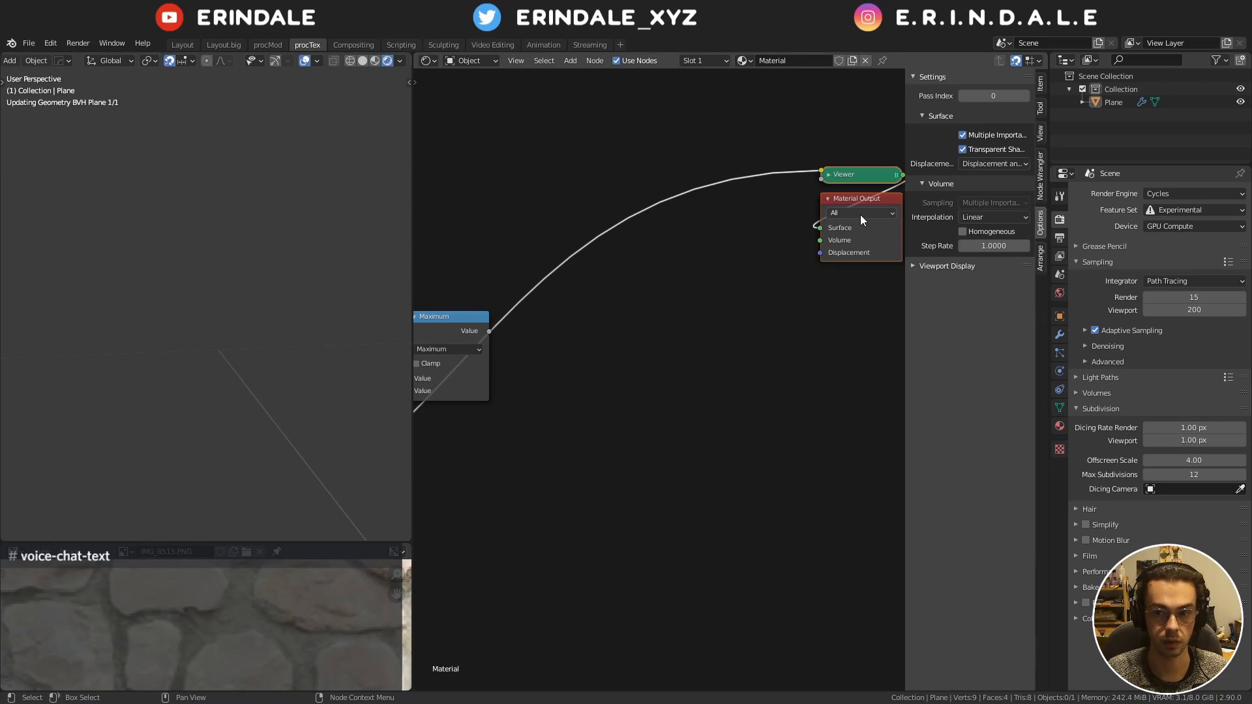
Hide the node editor's sidebar and add a Displacement node taking Maximum's value as Height and feeding the Material Output's Displacement
key(n)
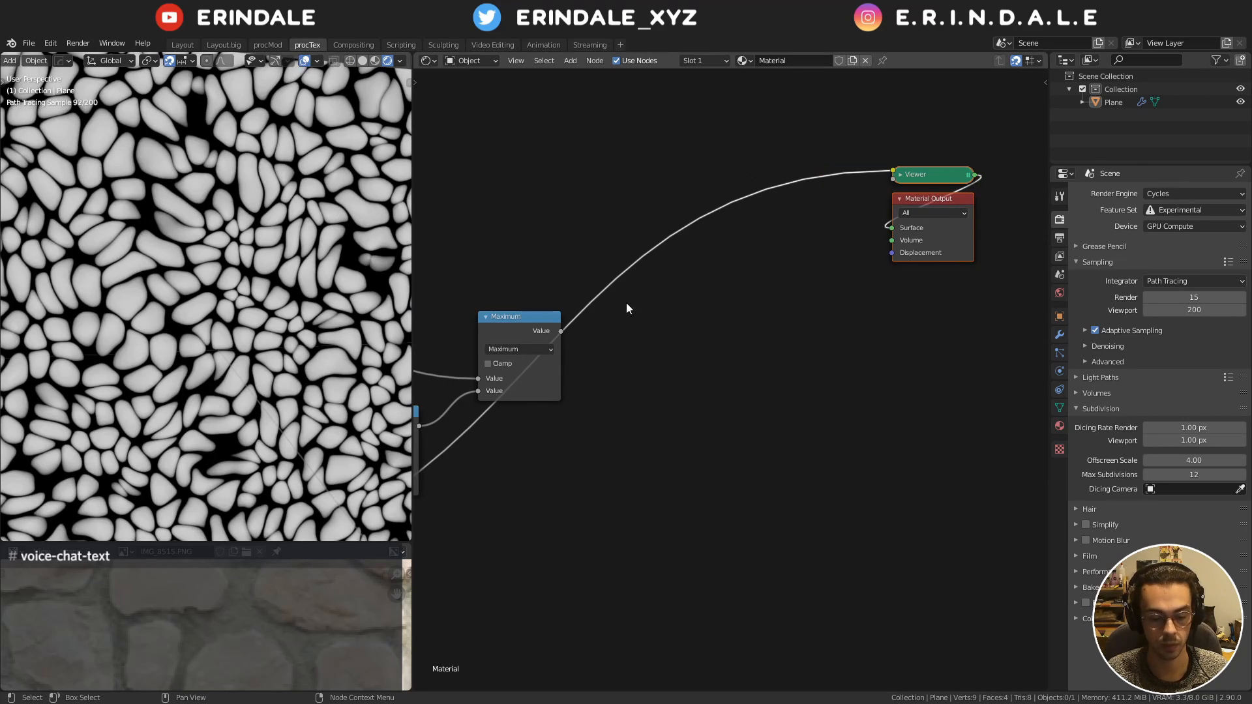
scroll(626, 302, down, 2)
key(shift+a)
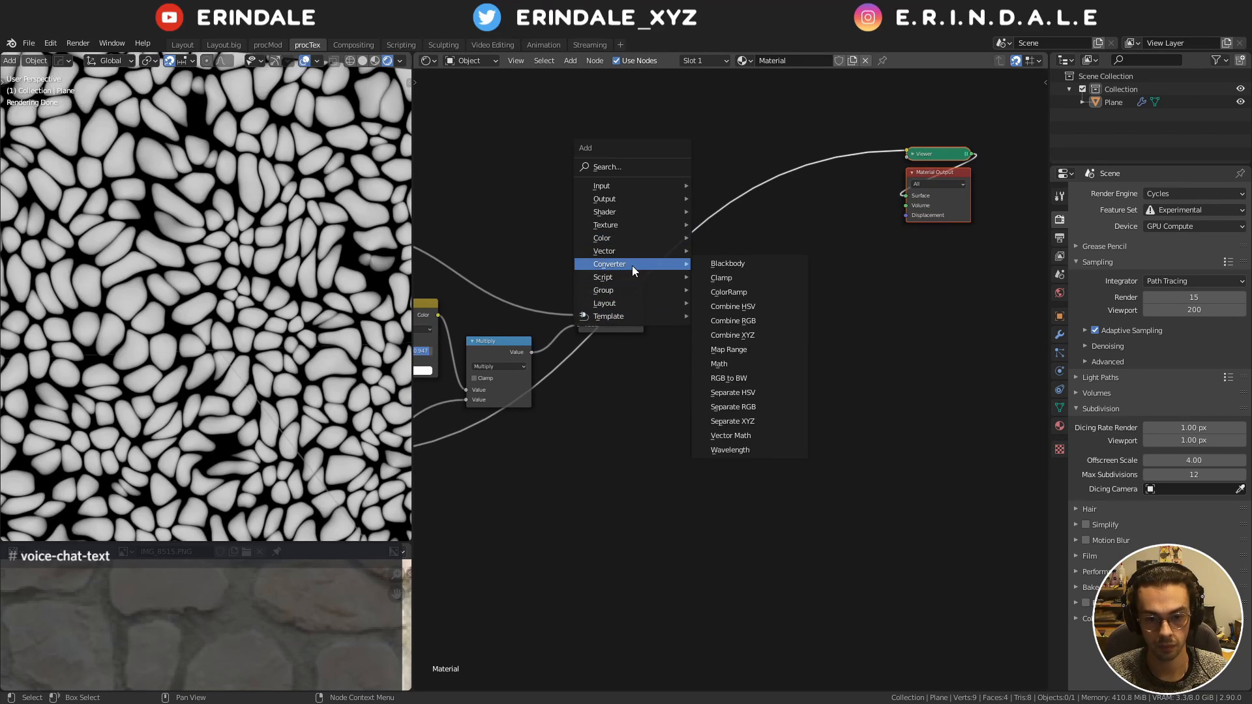
mouse_move(651, 252)
click(729, 264)
click(725, 267)
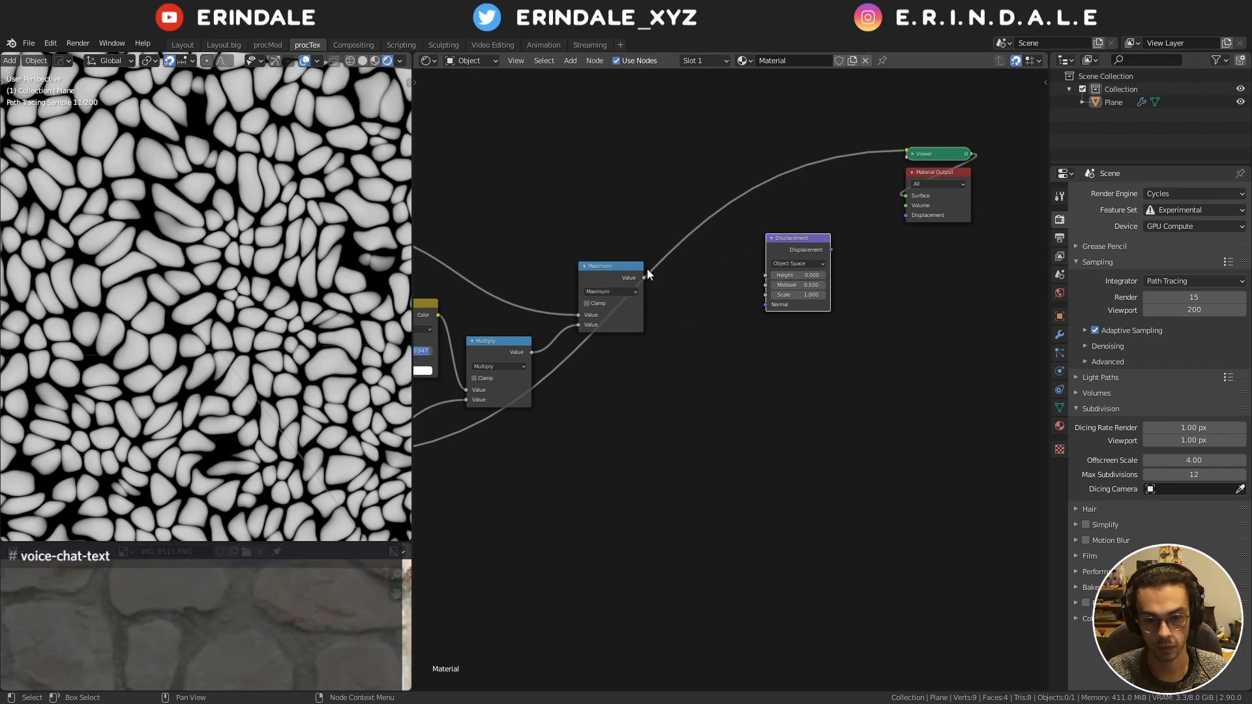
drag(643, 277, 762, 275)
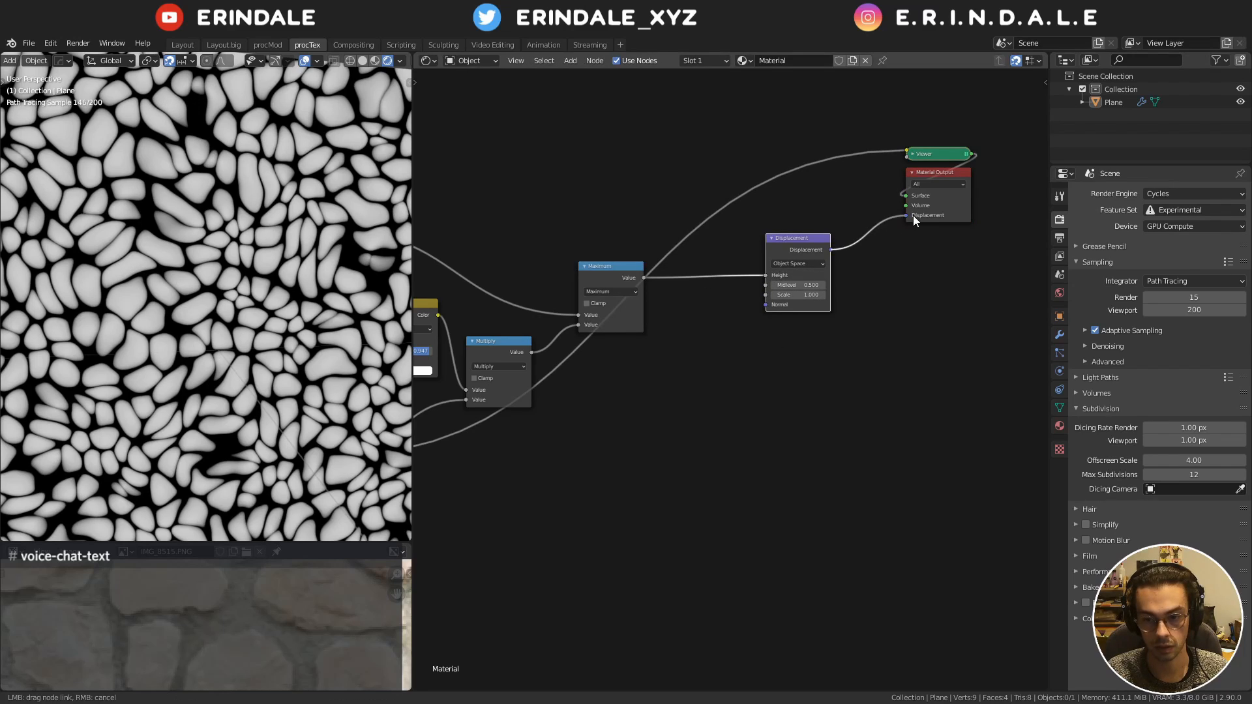
drag(830, 250, 906, 215)
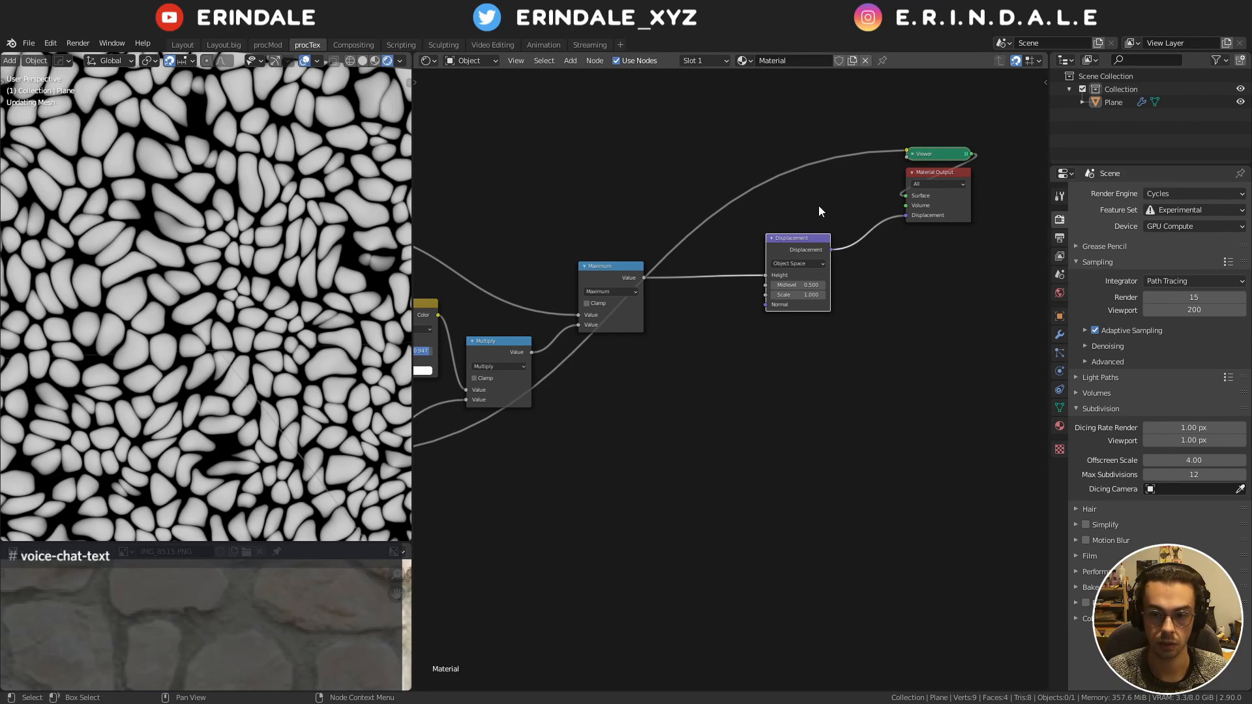
Preview the Maximum node on the plane and set the Displacement node's Scale to 0.1
key(Home)
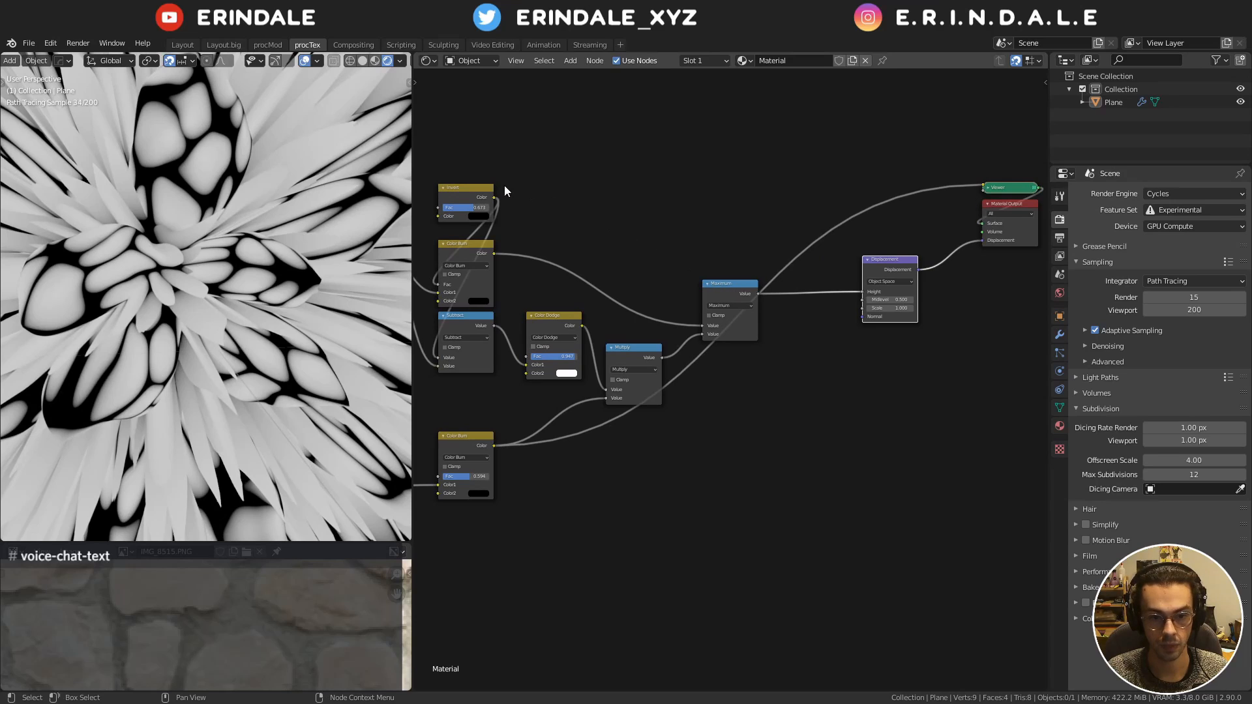
ctrl+shift+click(727, 293)
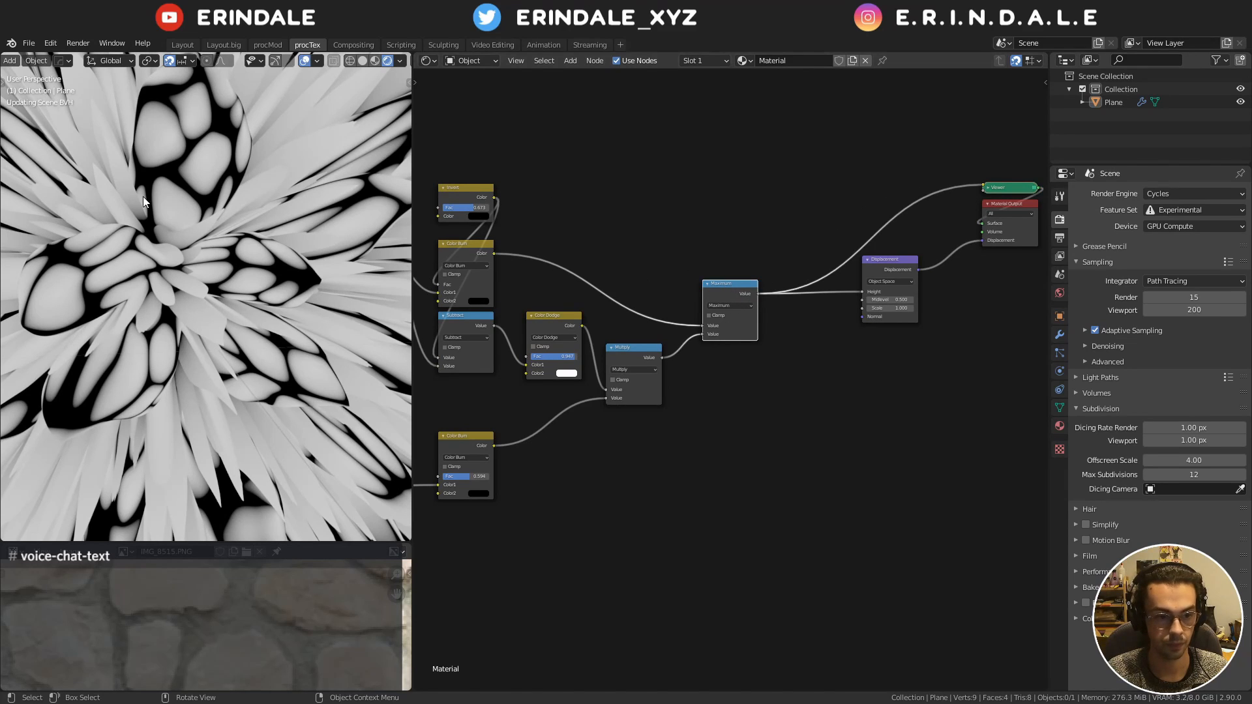
scroll(144, 198, down, 5)
middle_drag(146, 201, 176, 205)
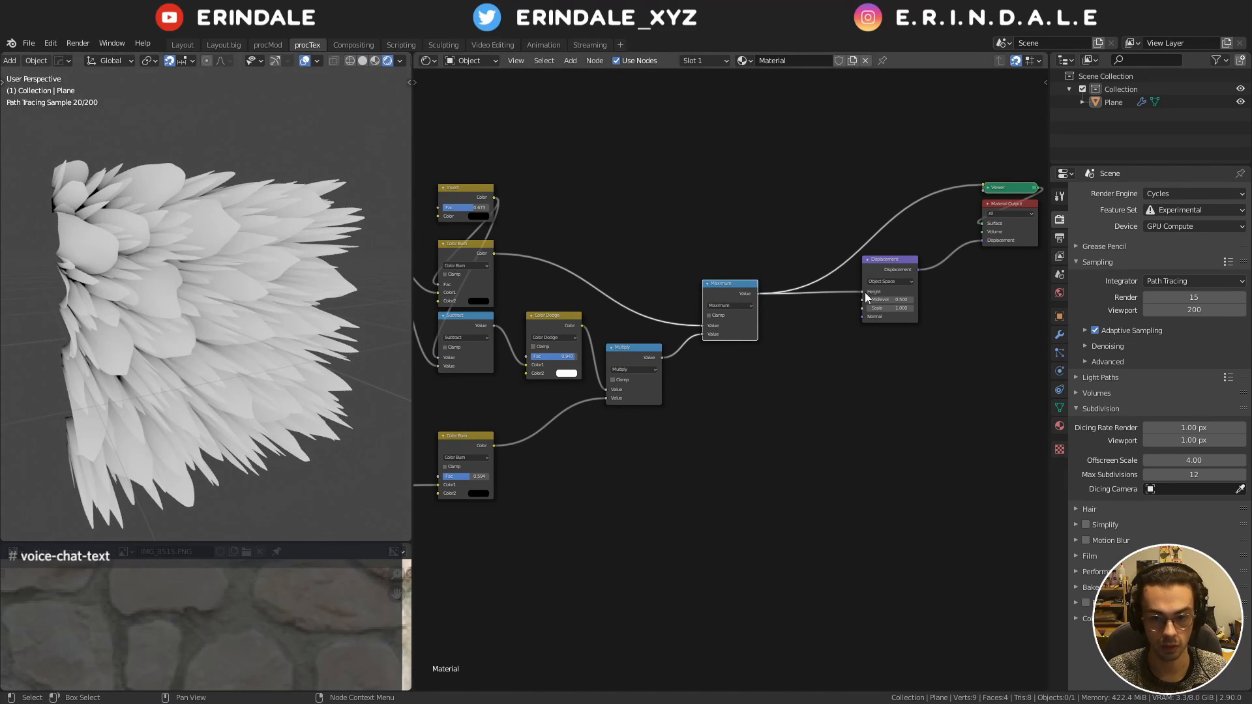
scroll(821, 319, up, 3)
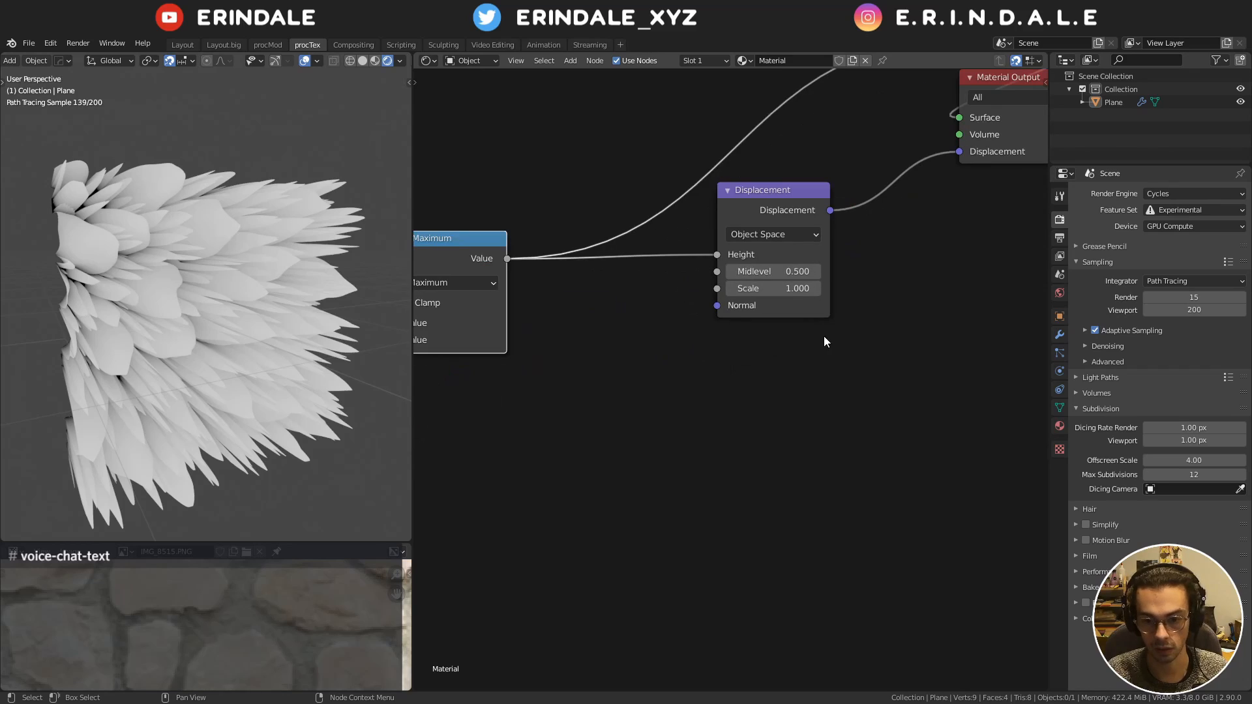
double_click(773, 288)
text(0.1)
key(Return)
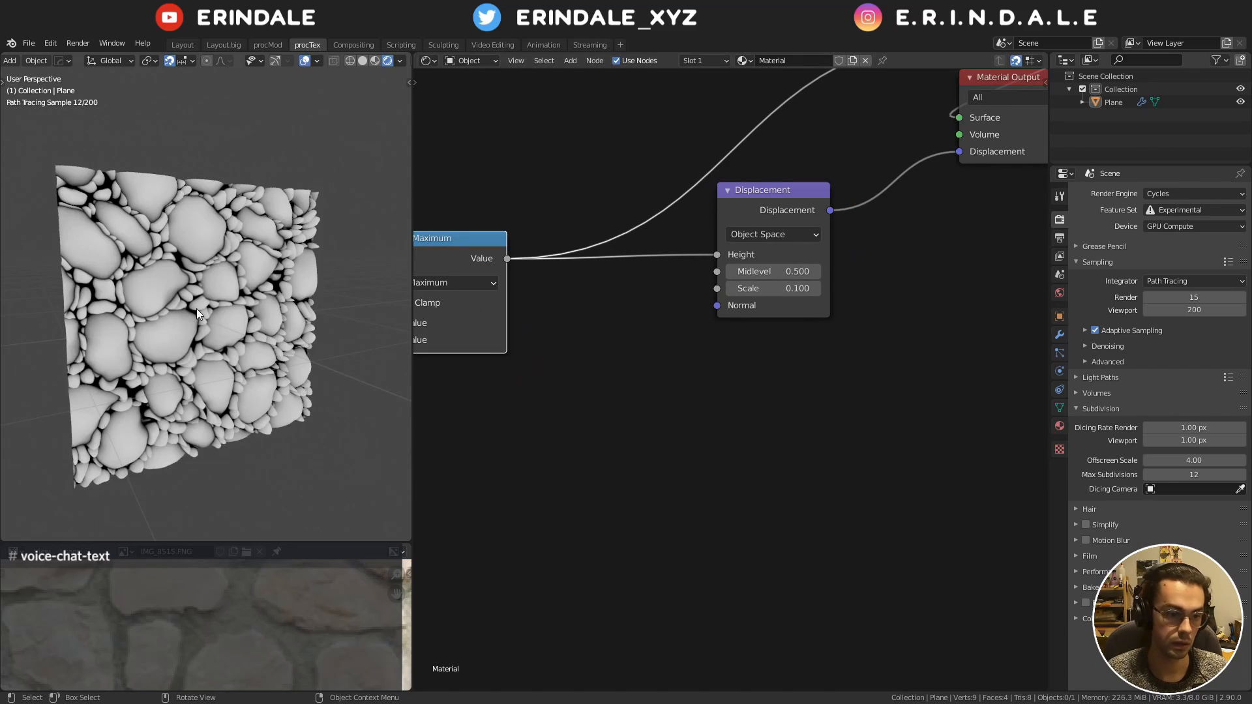
Set From Max to 0.550 on the Map Range feeding the lower Color Burn node and check the stones from the side
scroll(189, 308, up, 3)
middle_drag(181, 308, 266, 370)
mouse_move(489, 404)
middle_down()
mouse_move(632, 461)
mouse_move(735, 363)
mouse_move(679, 407)
mouse_move(751, 366)
middle_up()
scroll(783, 391, up, 2)
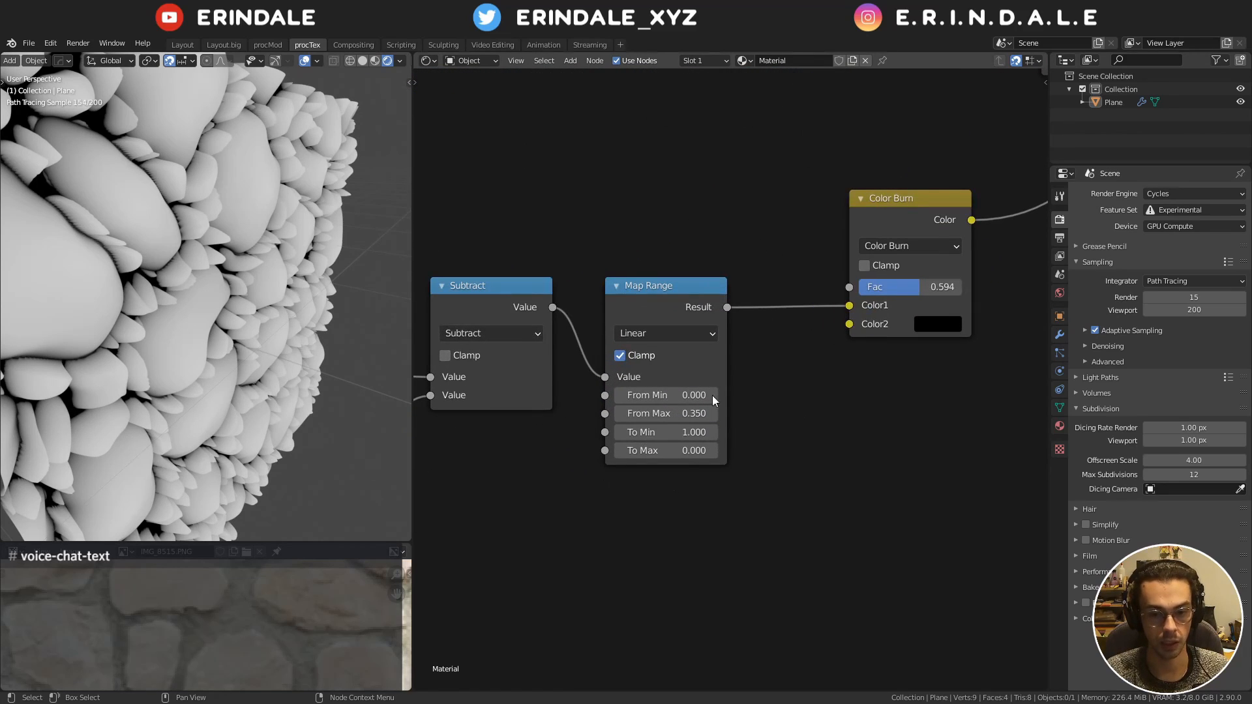
scroll(712, 399, down, 6)
mouse_move(595, 397)
middle_down()
mouse_move(858, 344)
mouse_move(707, 380)
middle_up()
middle_drag(860, 364, 712, 399)
scroll(740, 367, up, 3)
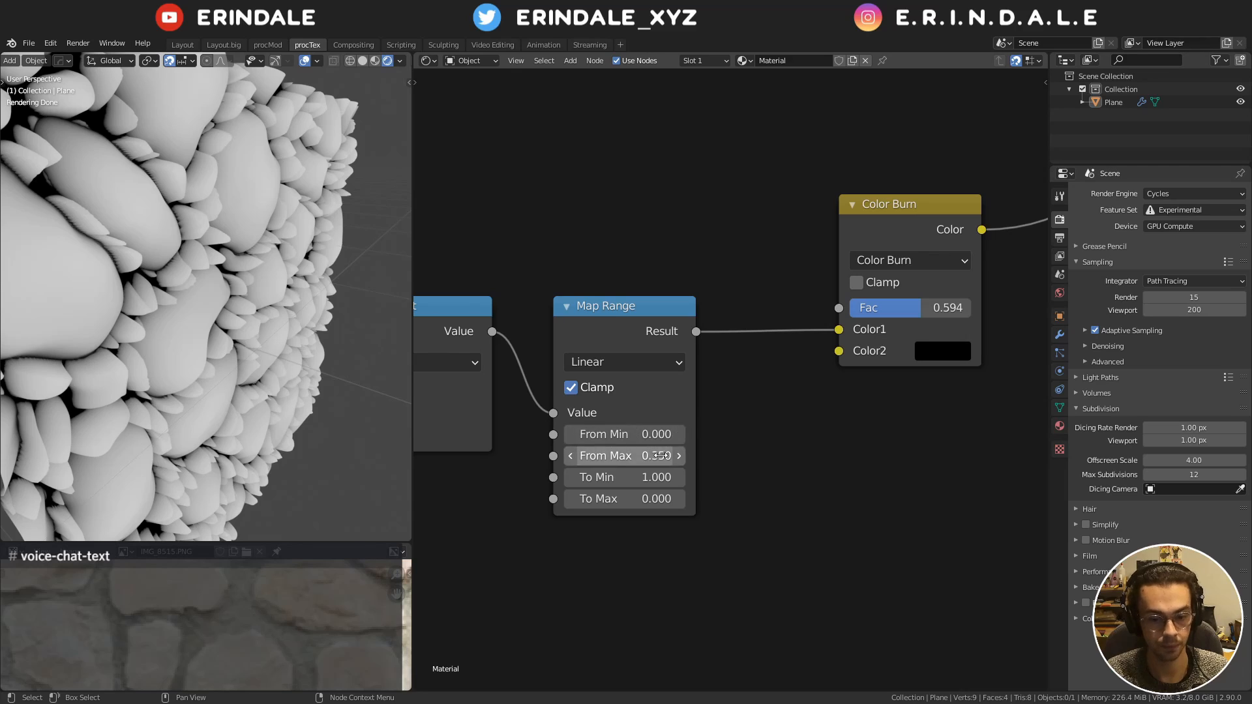
click(678, 457)
click(678, 456)
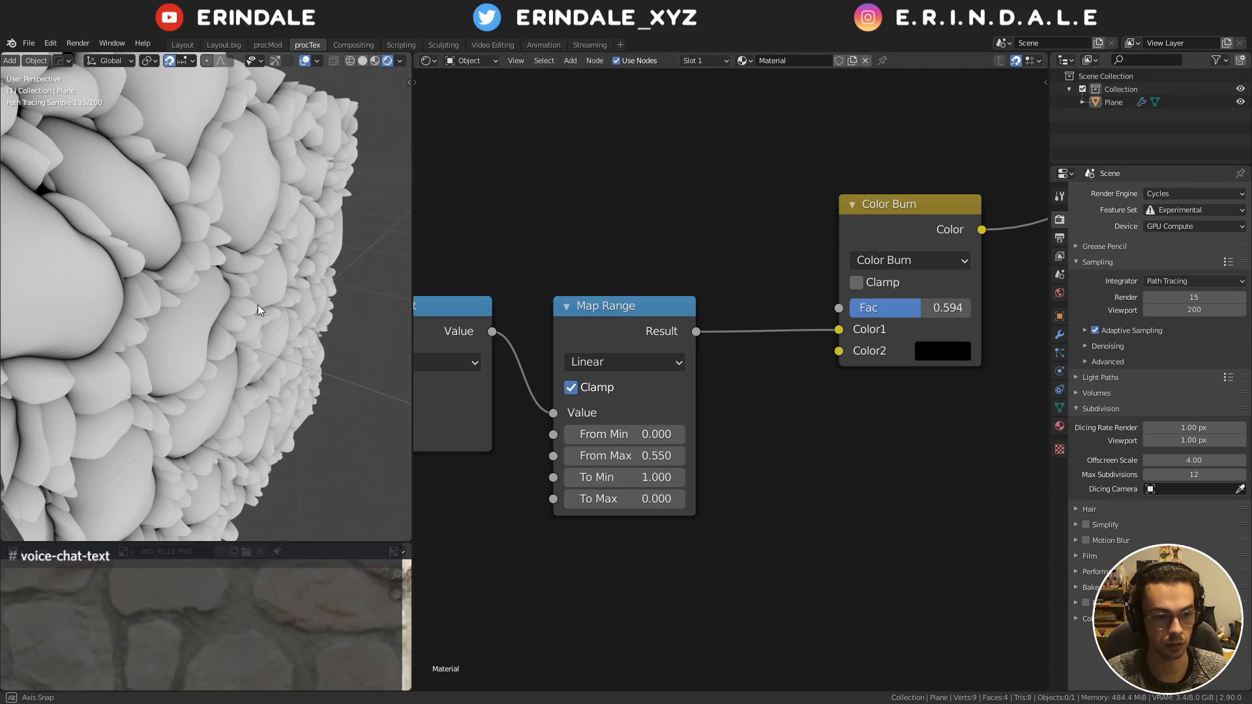
mouse_move(258, 310)
middle_down()
mouse_move(251, 336)
mouse_move(266, 332)
middle_up()
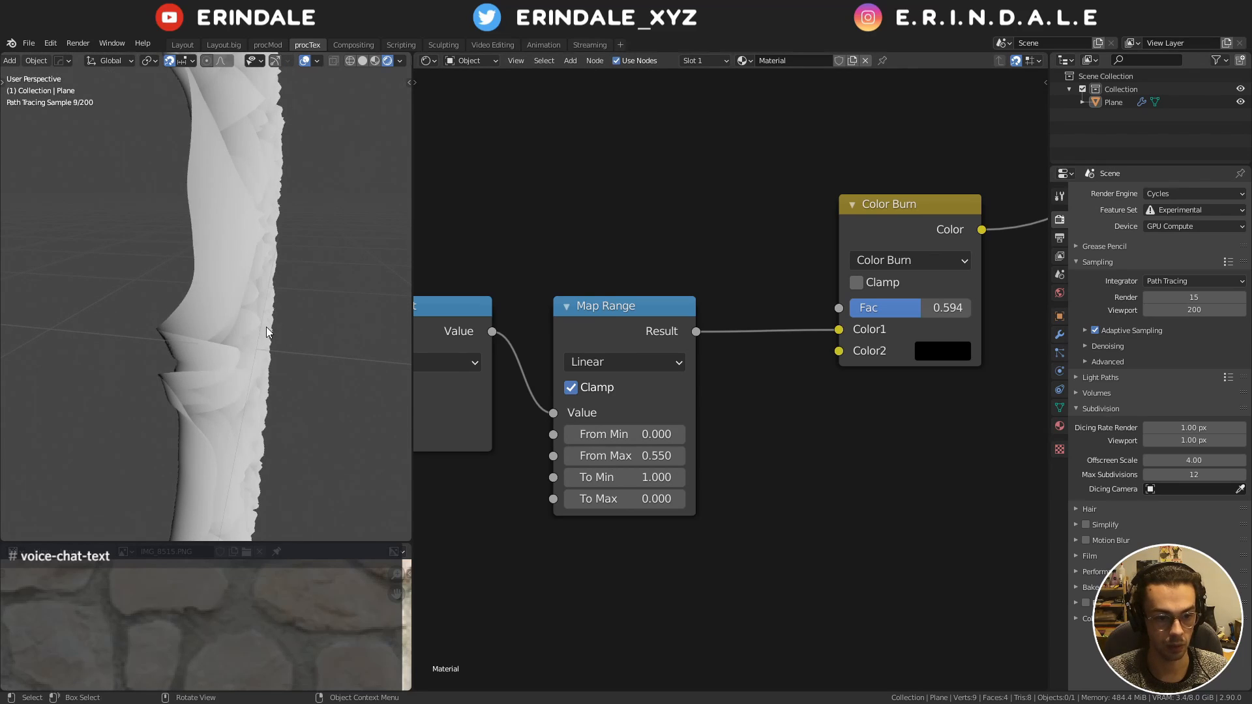
middle_drag(266, 377, 235, 373)
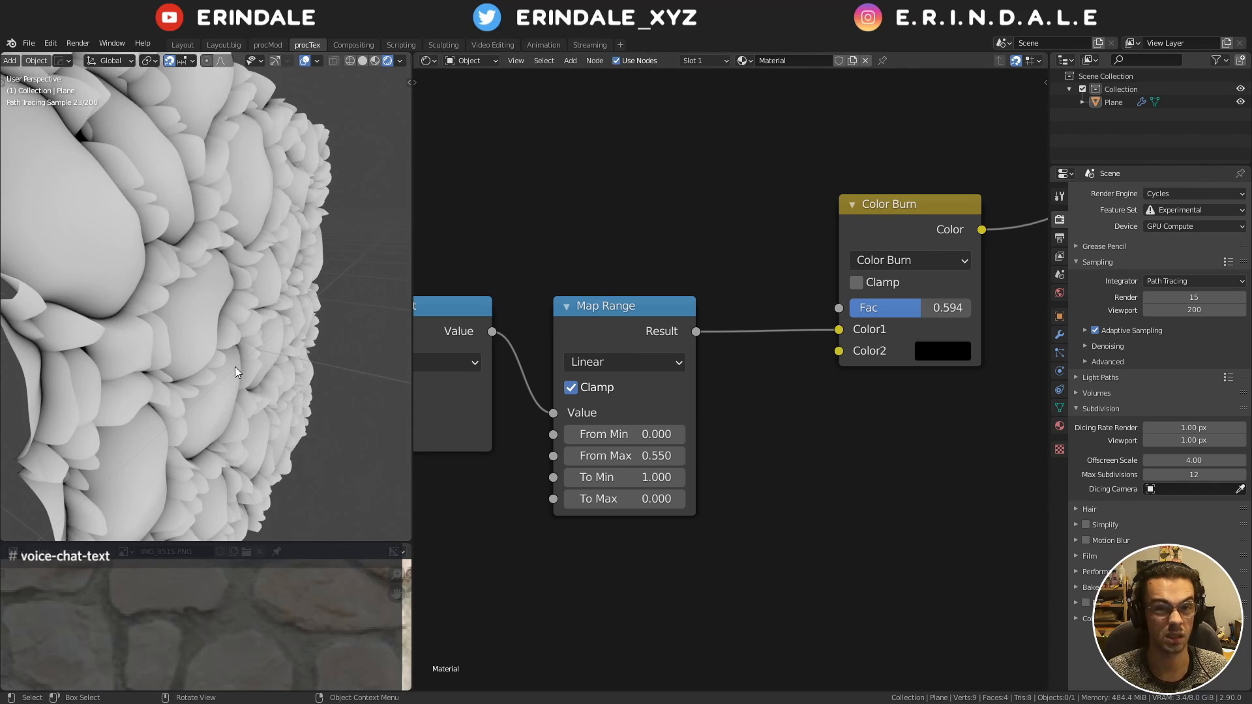
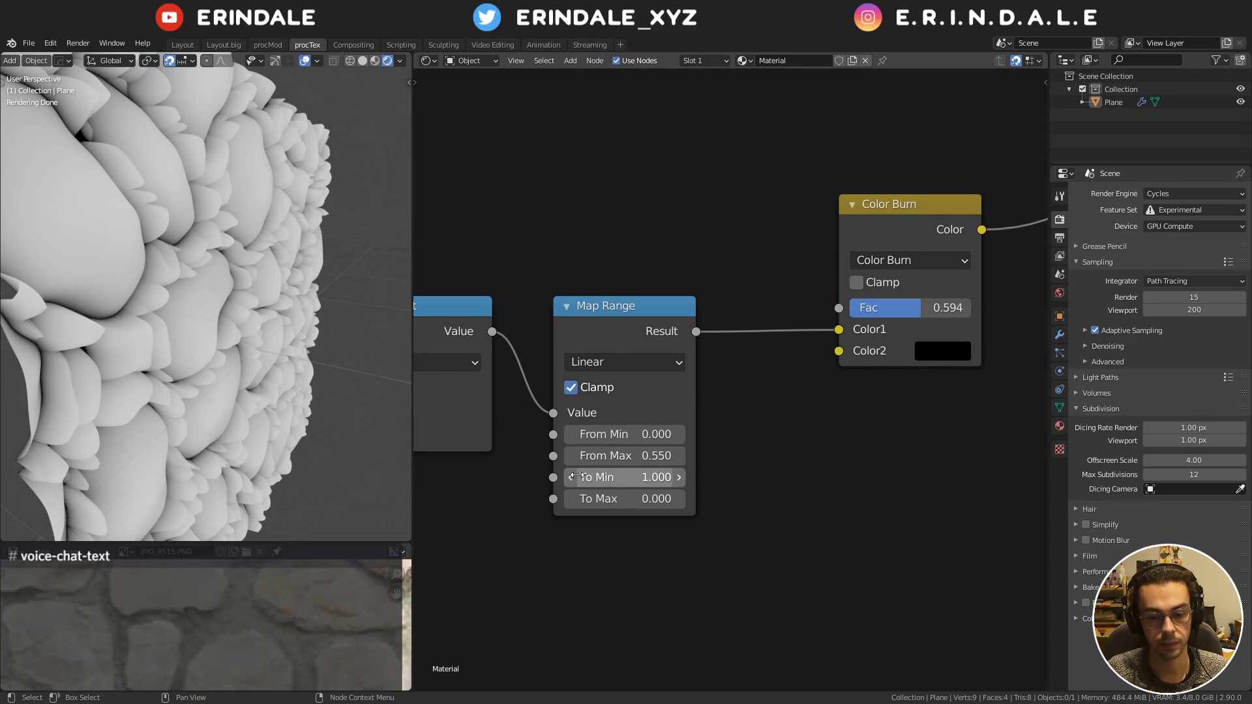
Set the same Map Range node's From Min to -0.100 and inspect the displaced stones
click(682, 437)
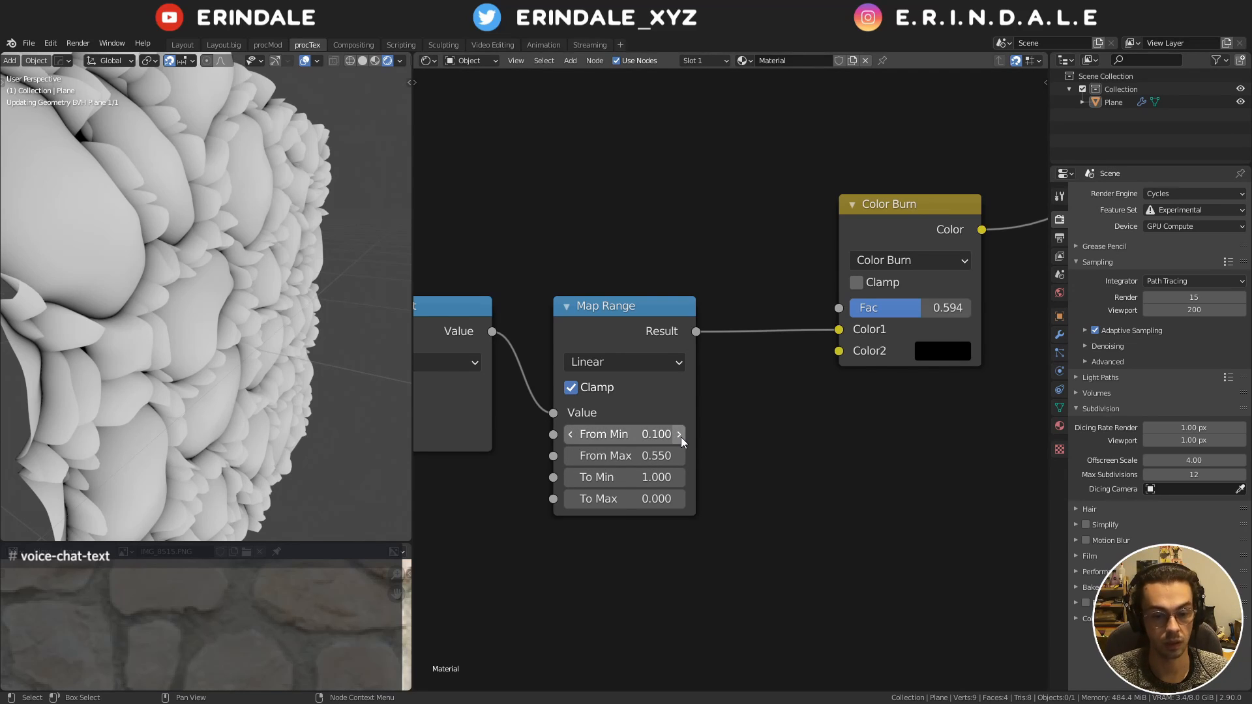
click(573, 434)
click(573, 434)
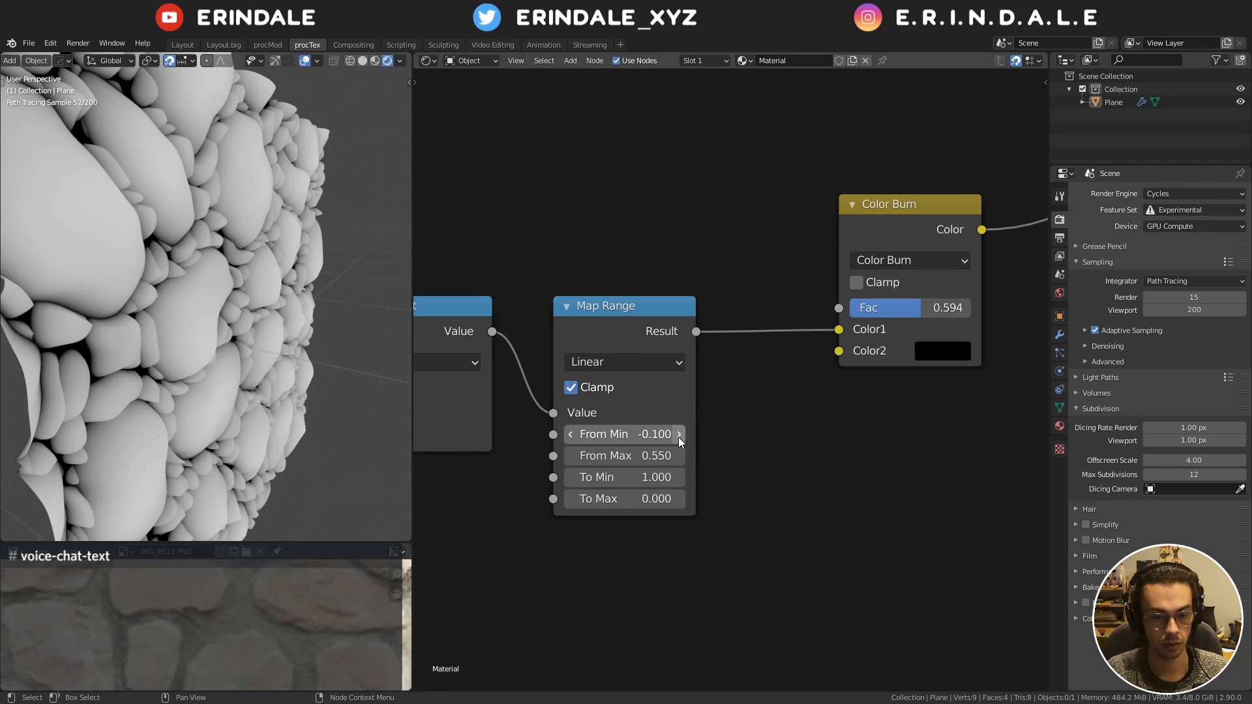
mouse_move(183, 408)
middle_down()
mouse_move(162, 404)
mouse_move(217, 402)
mouse_move(190, 405)
mouse_move(201, 403)
middle_up()
Shift the Maximum node slightly up and away from Multiply, and move Color Dodge closer to the Subtract node
scroll(659, 273, down, 3)
middle_drag(968, 224, 615, 448)
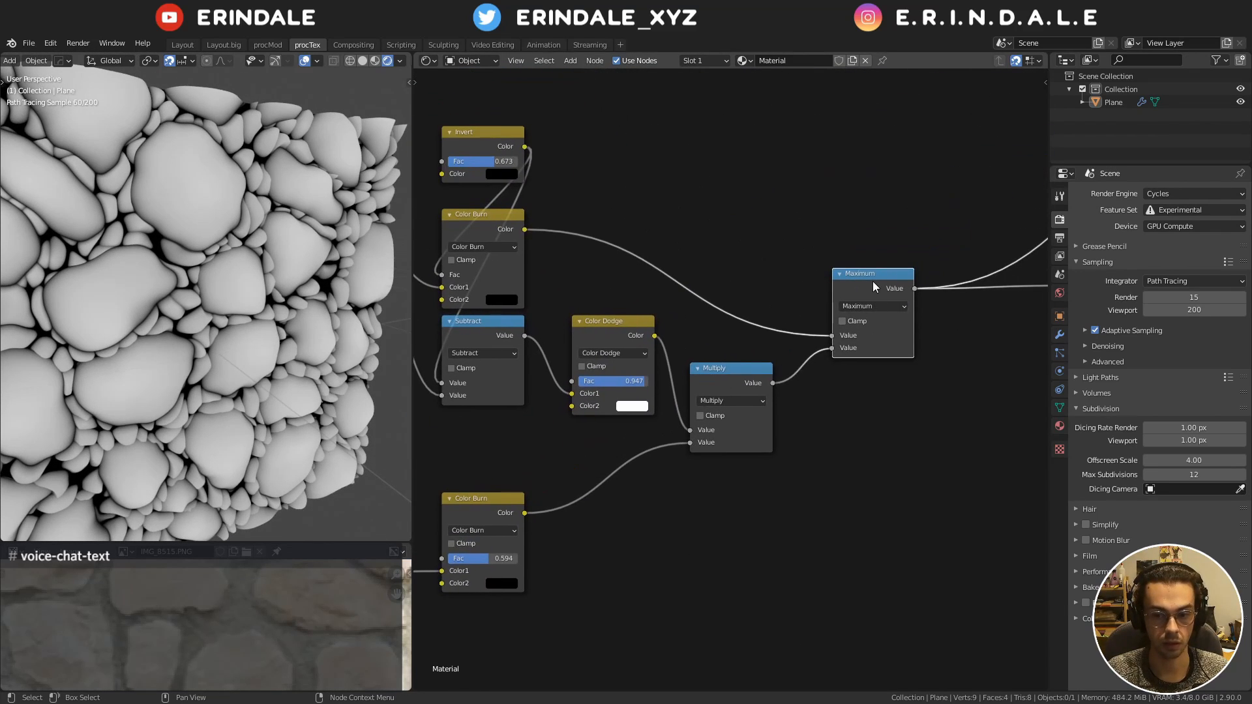
mouse_move(867, 275)
mouse_down()
mouse_move(870, 285)
mouse_move(880, 252)
mouse_move(878, 263)
mouse_up()
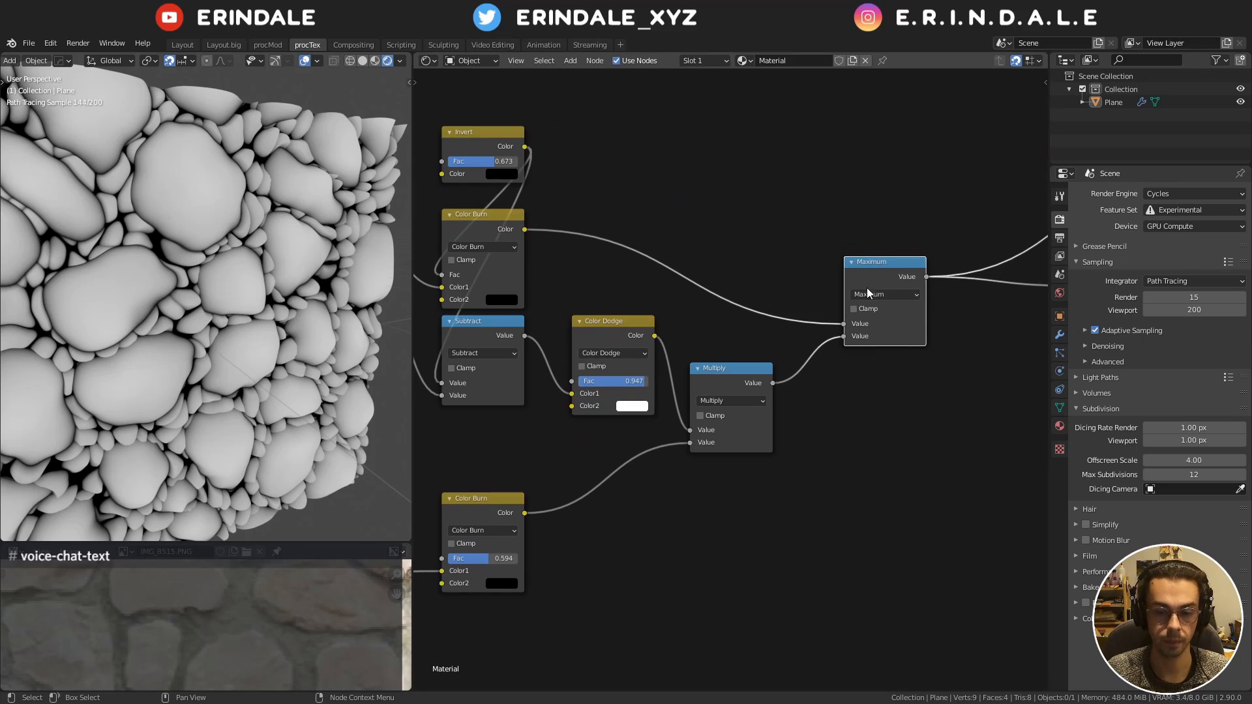
middle_drag(707, 356, 765, 316)
drag(676, 300, 664, 302)
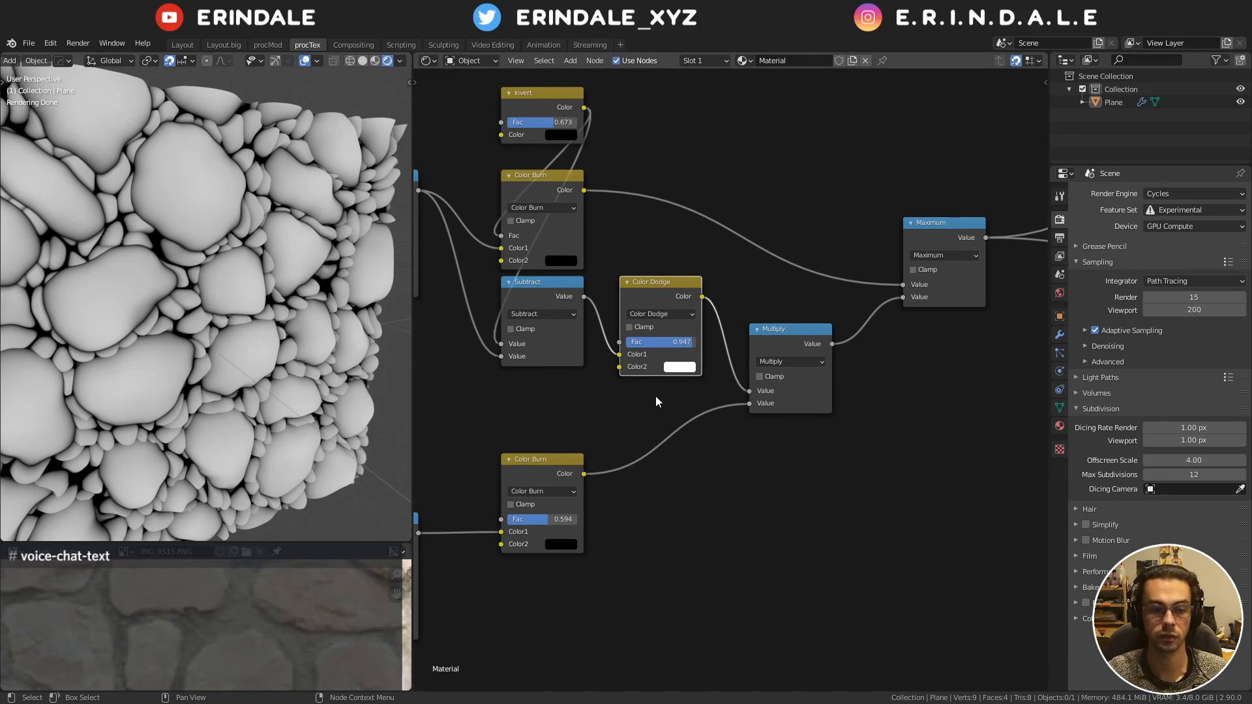
mouse_move(648, 279)
mouse_down()
mouse_move(622, 282)
mouse_move(634, 284)
mouse_up()
scroll(861, 469, up, 2)
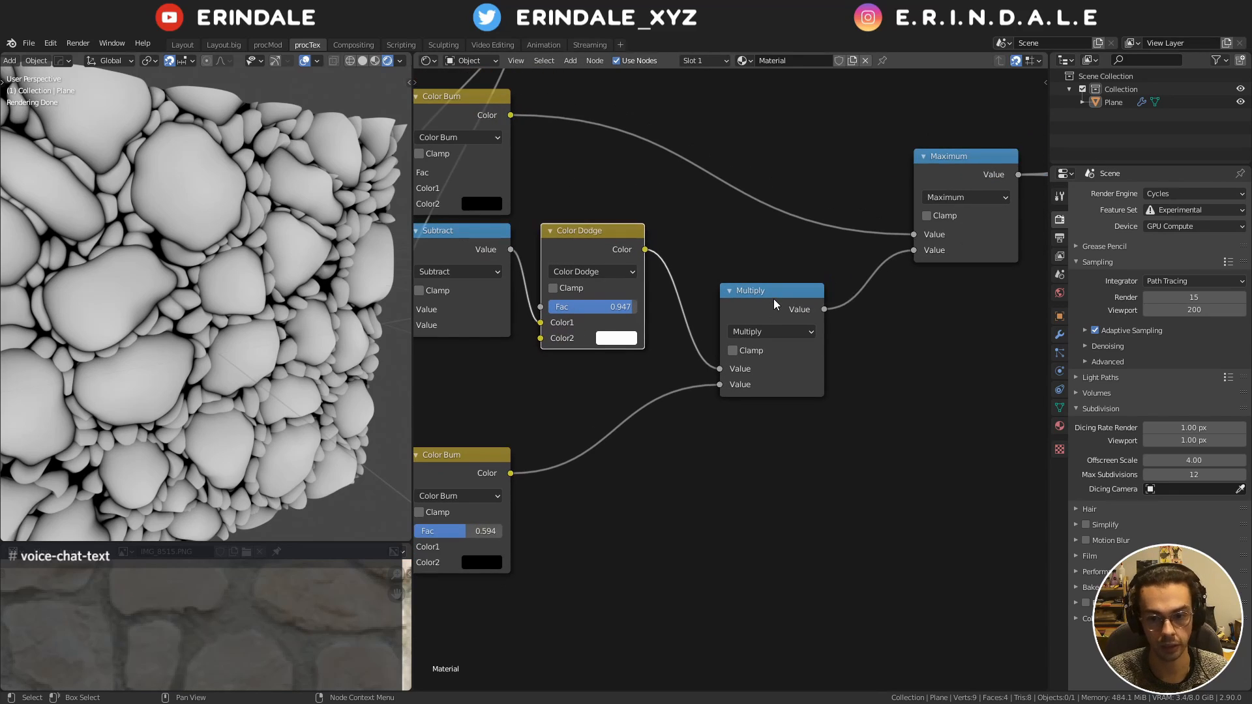
drag(772, 296, 770, 292)
middle_drag(778, 272, 822, 366)
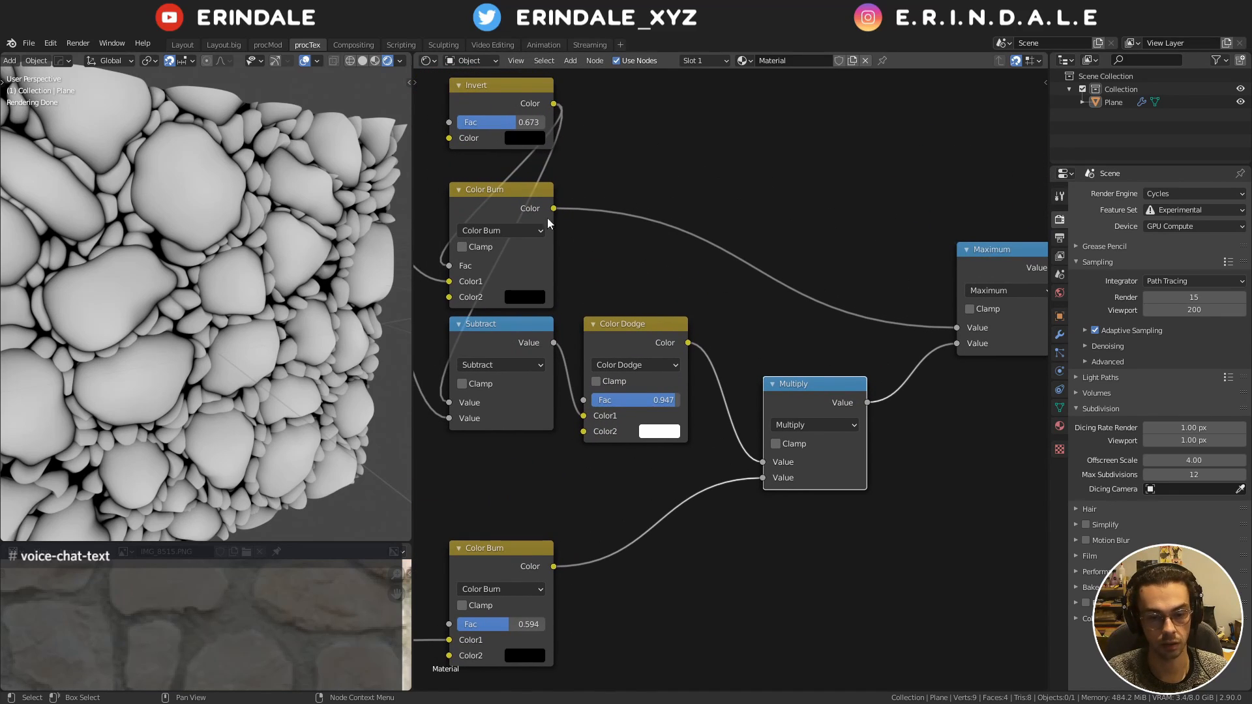
click(510, 201)
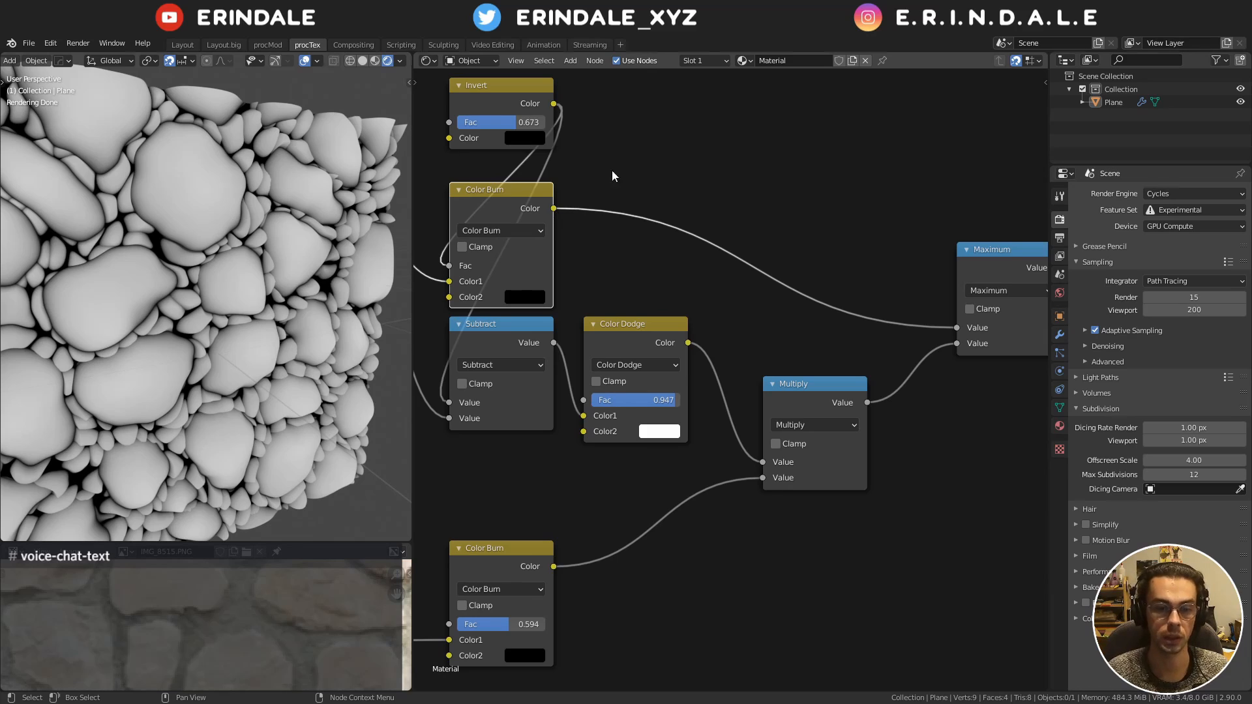
Move the Multiply and Maximum nodes up and back towards the Color Dodge node to tighten the layout
middle_drag(818, 393, 596, 373)
drag(596, 373, 569, 351)
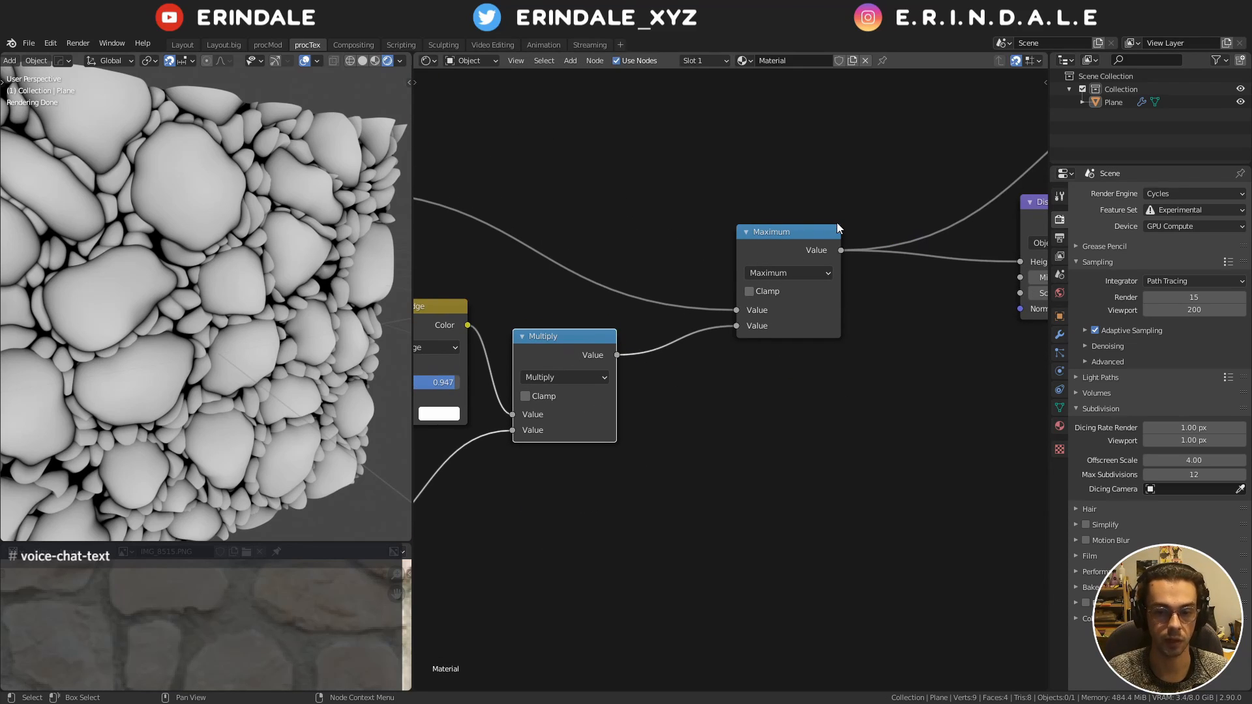
drag(777, 245, 747, 231)
middle_drag(796, 245, 786, 286)
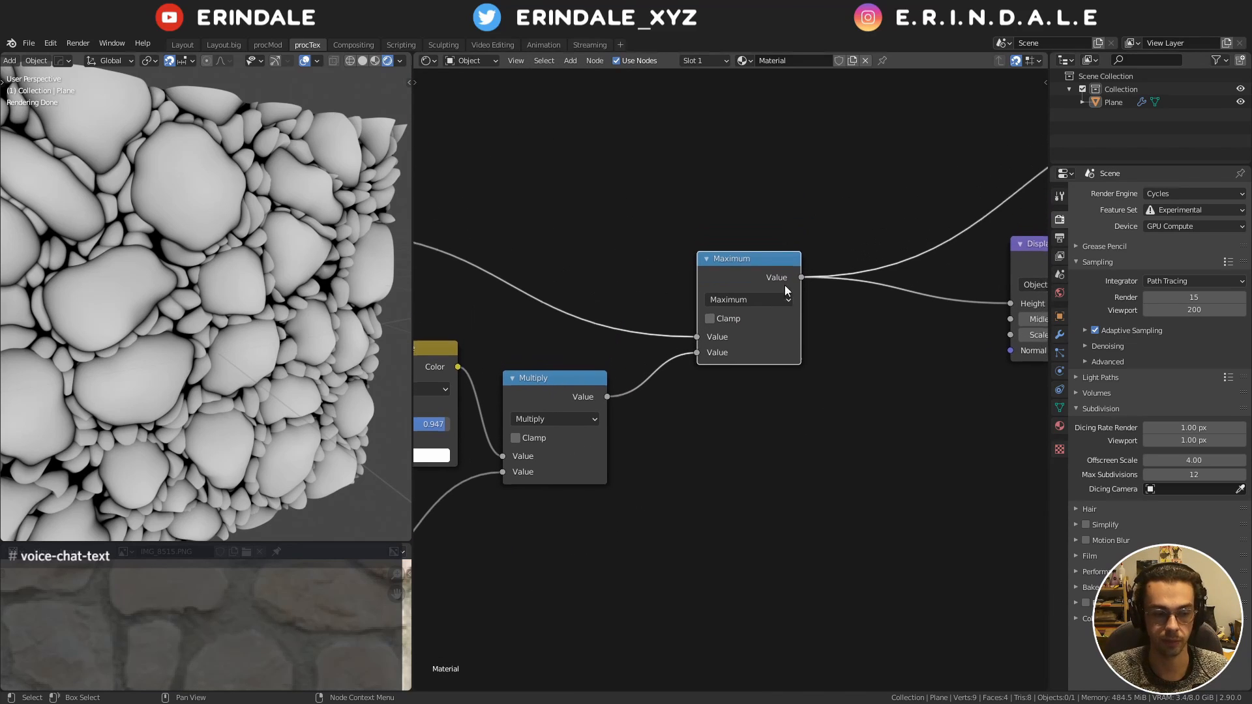
Move the Displacement node well below the Material Output and inspect the displaced wall from several angles
middle_drag(195, 332, 238, 334)
middle_drag(978, 331, 706, 404)
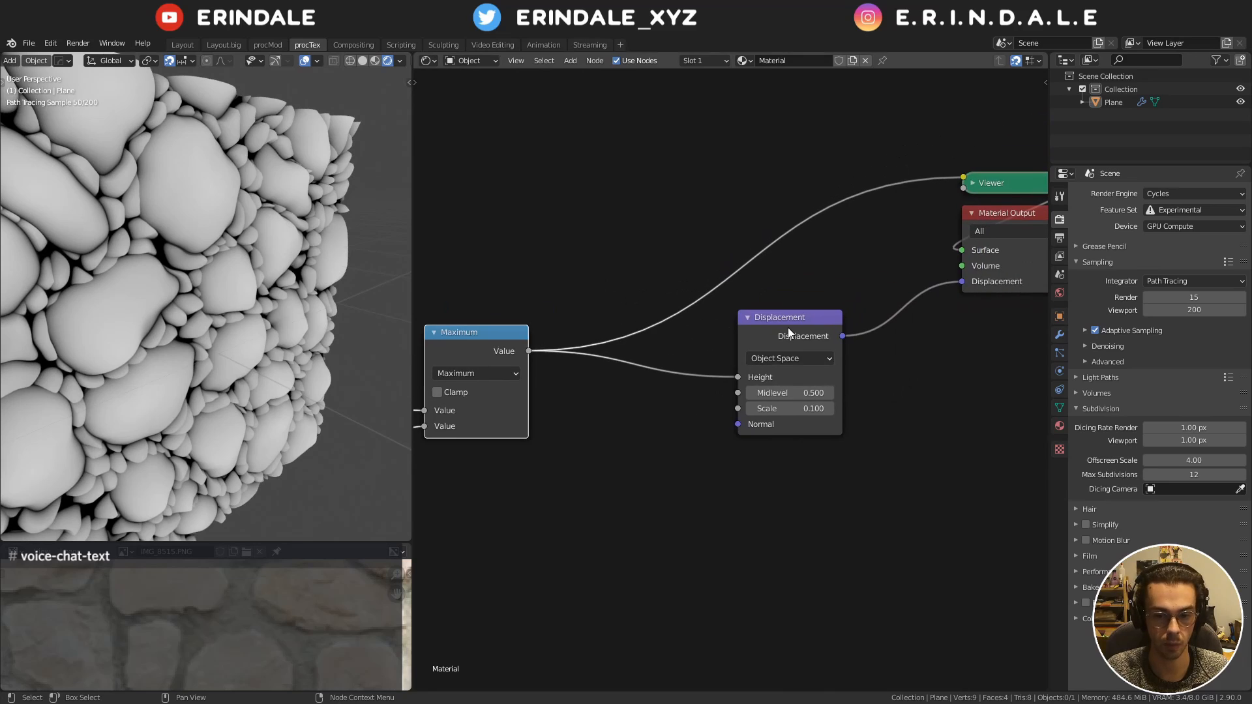
drag(788, 327, 758, 446)
middle_drag(170, 276, 356, 354)
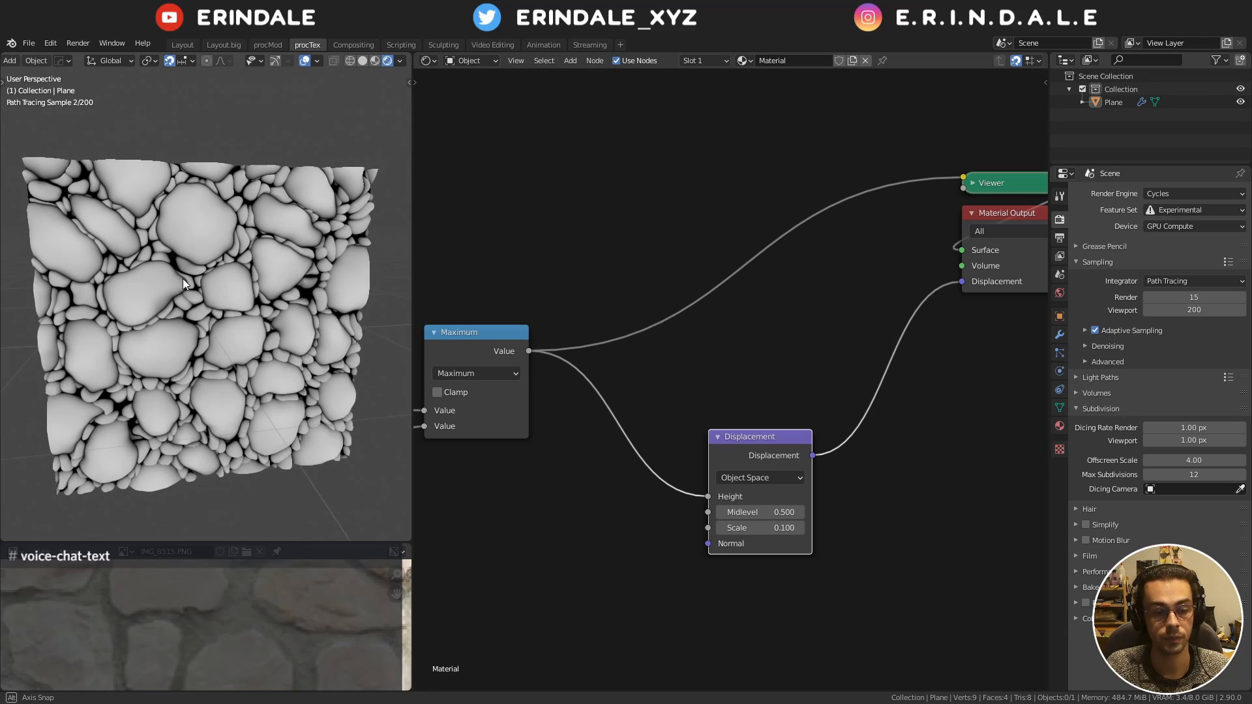
middle_drag(182, 279, 193, 264)
middle_drag(95, 296, 119, 296)
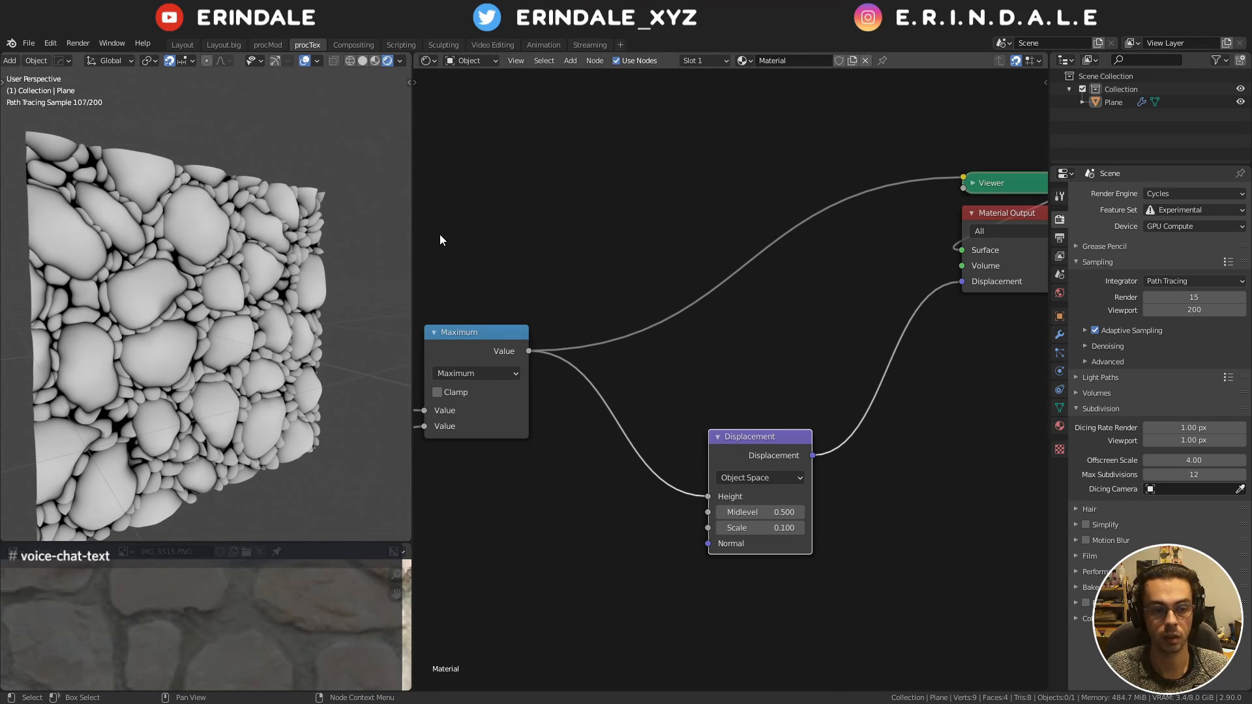
Add a Noise Texture node in the empty area above the Maximum node
key(Home)
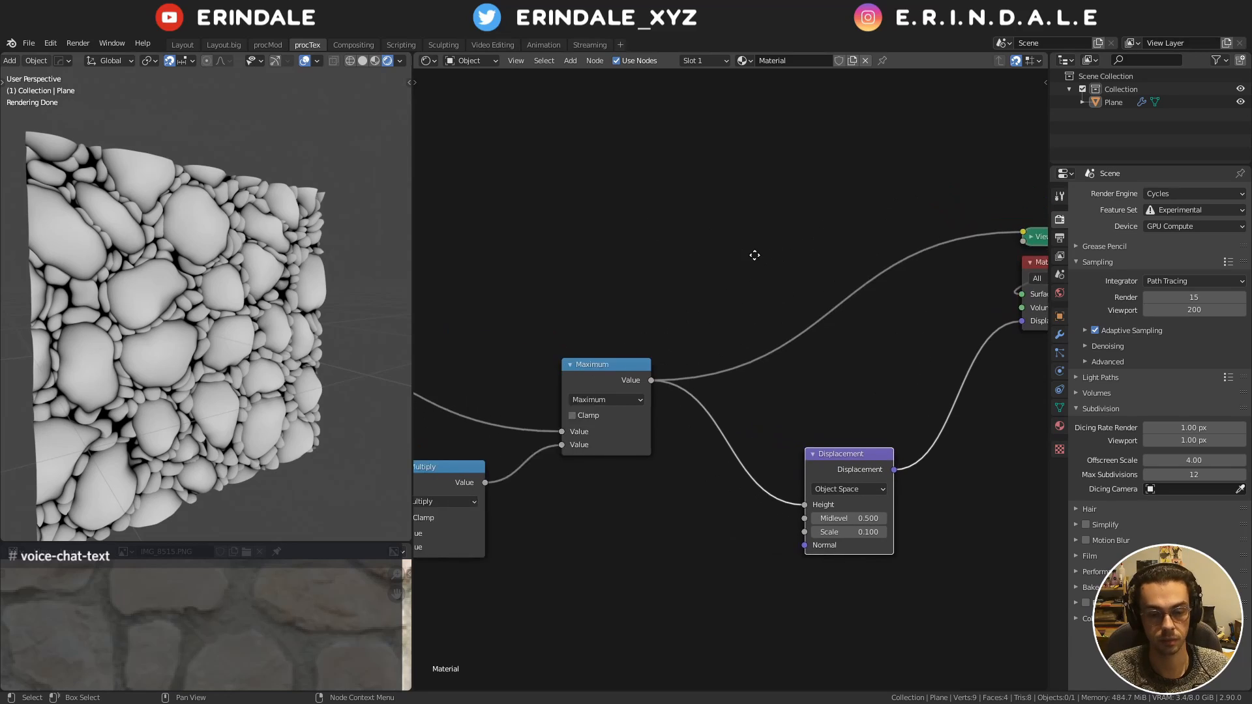
drag(620, 367, 608, 366)
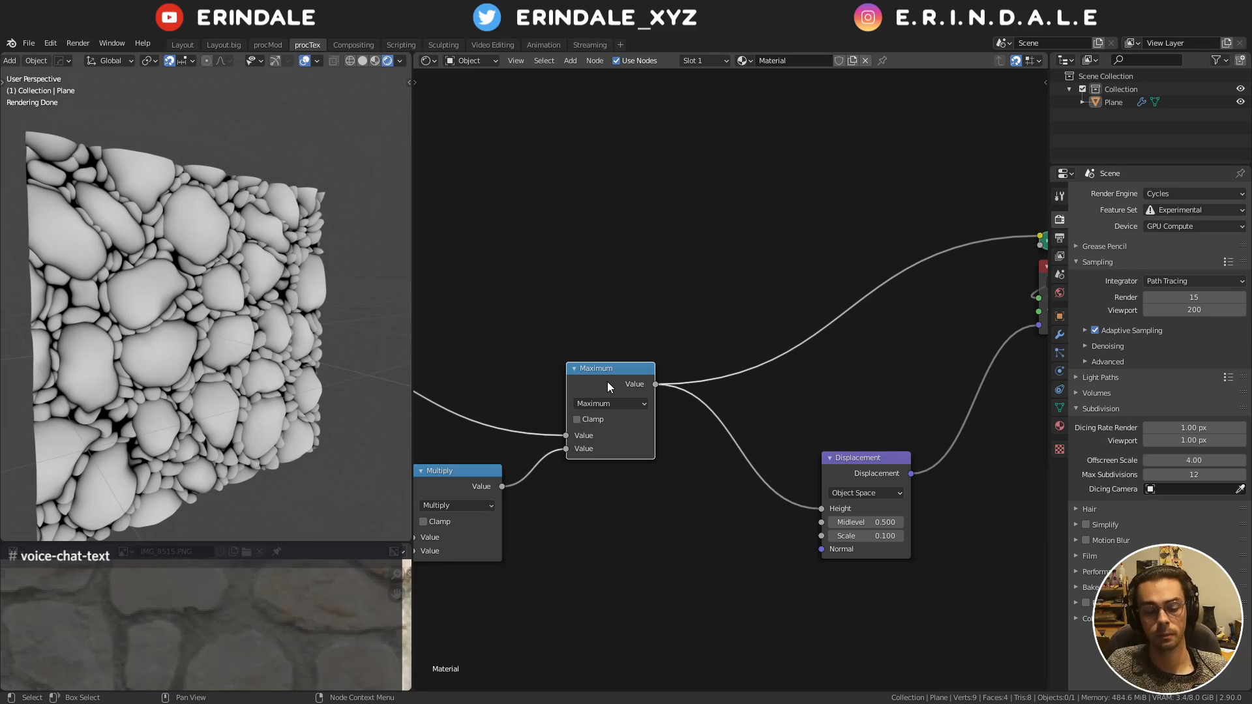
middle_drag(499, 114, 628, 272)
key(q)
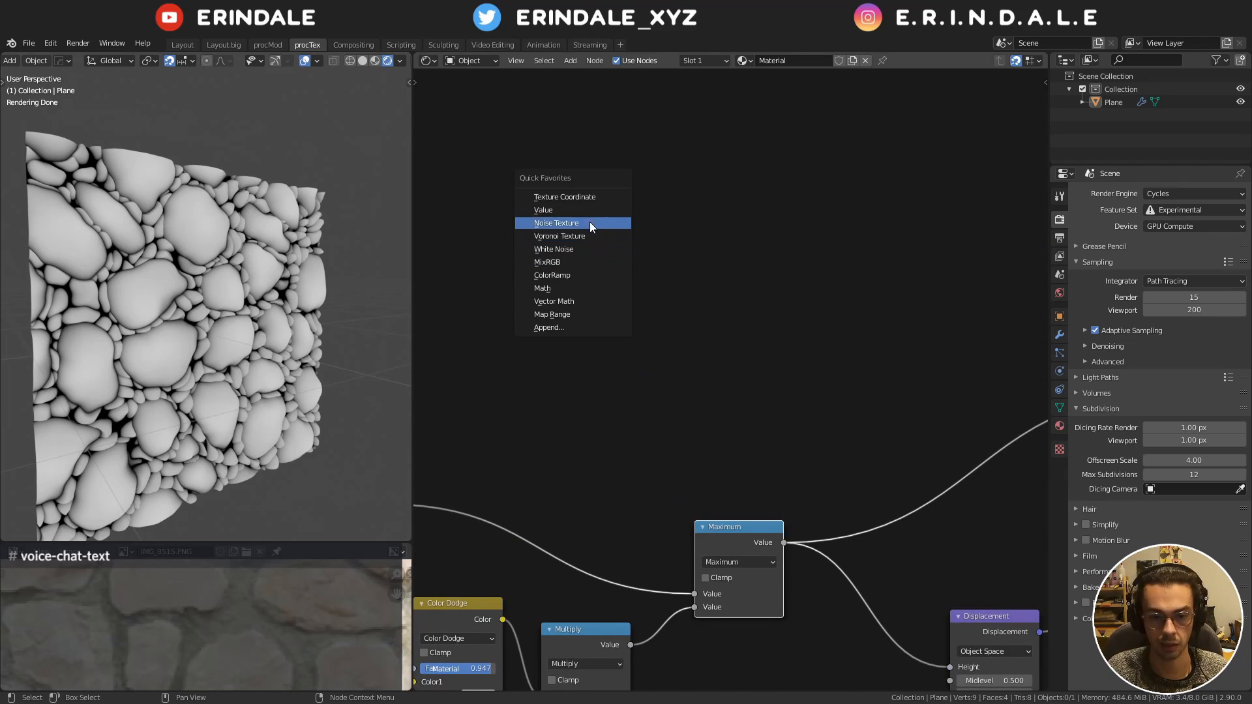
click(593, 224)
click(612, 315)
middle_drag(613, 315, 706, 256)
drag(706, 256, 628, 189)
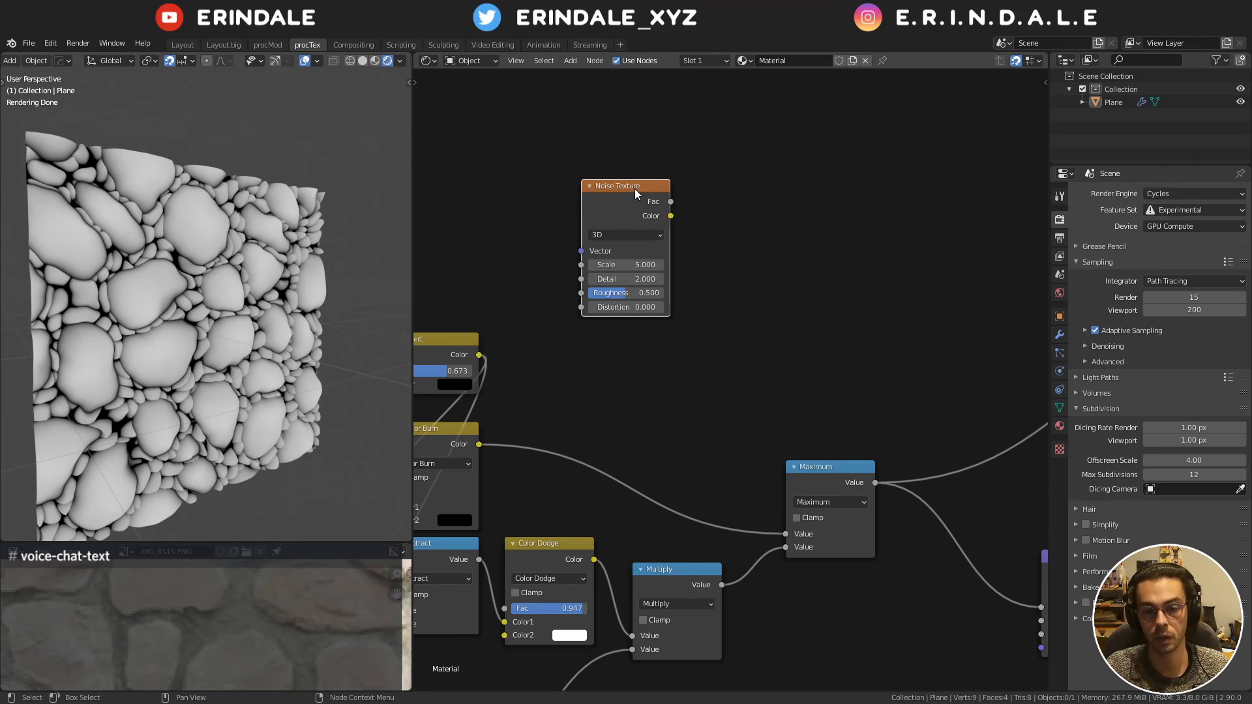
Preview the Noise Texture's Fac output and its Color output on the plane
scroll(672, 222, up, 3)
ctrl+shift+click(671, 248)
middle_drag(225, 277, 254, 287)
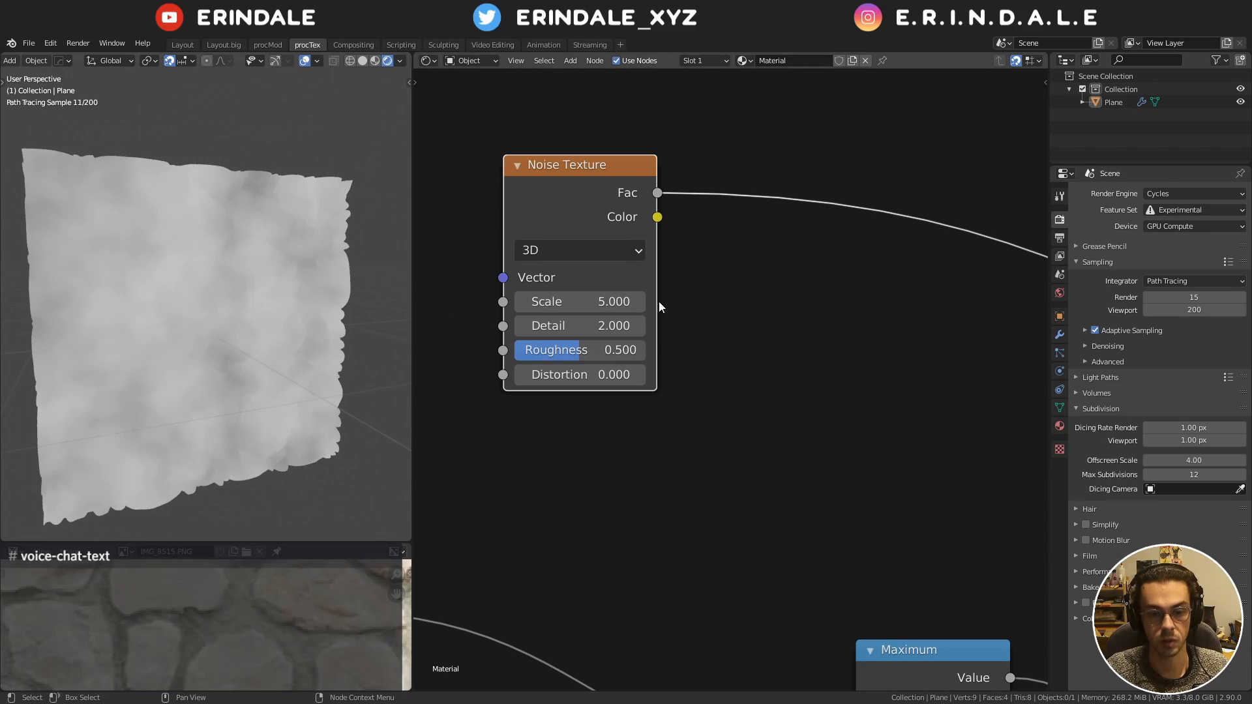
ctrl+shift+click(587, 193)
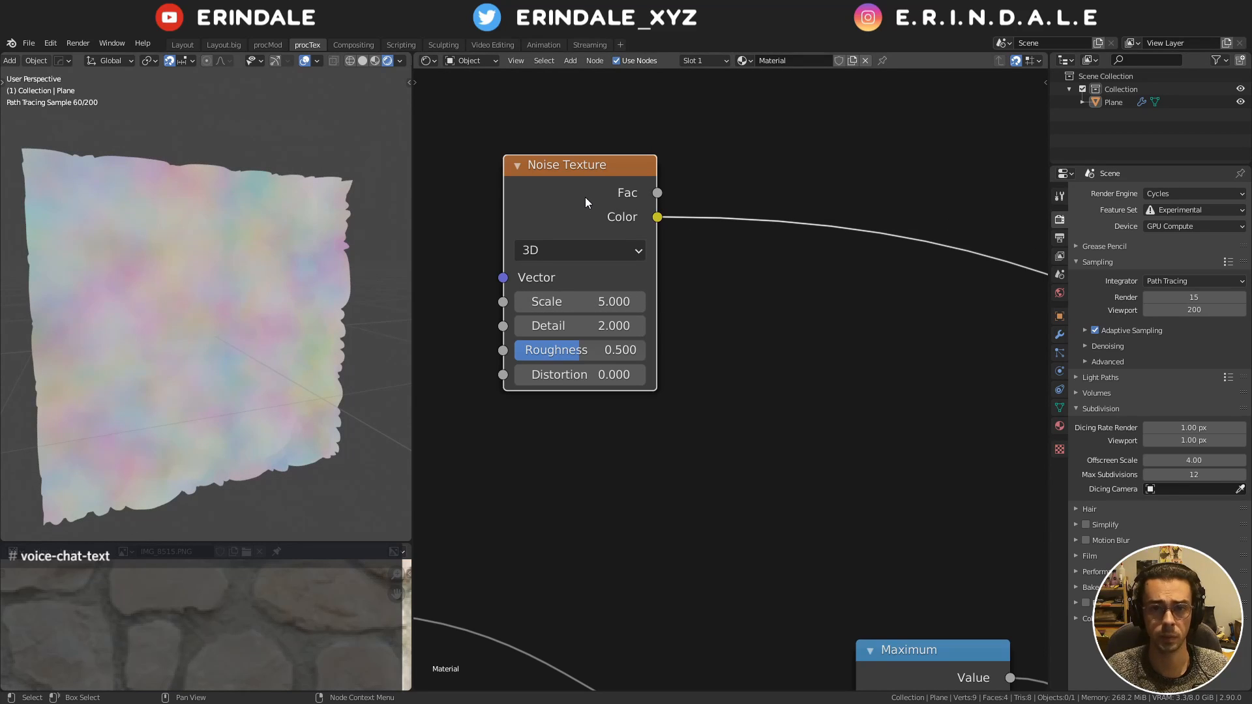
Link the Noise Texture's Fac output to the Displacement node's Height input and move the Displacement node up
scroll(660, 240, down, 3)
middle_drag(862, 348, 568, 185)
scroll(568, 185, down, 2)
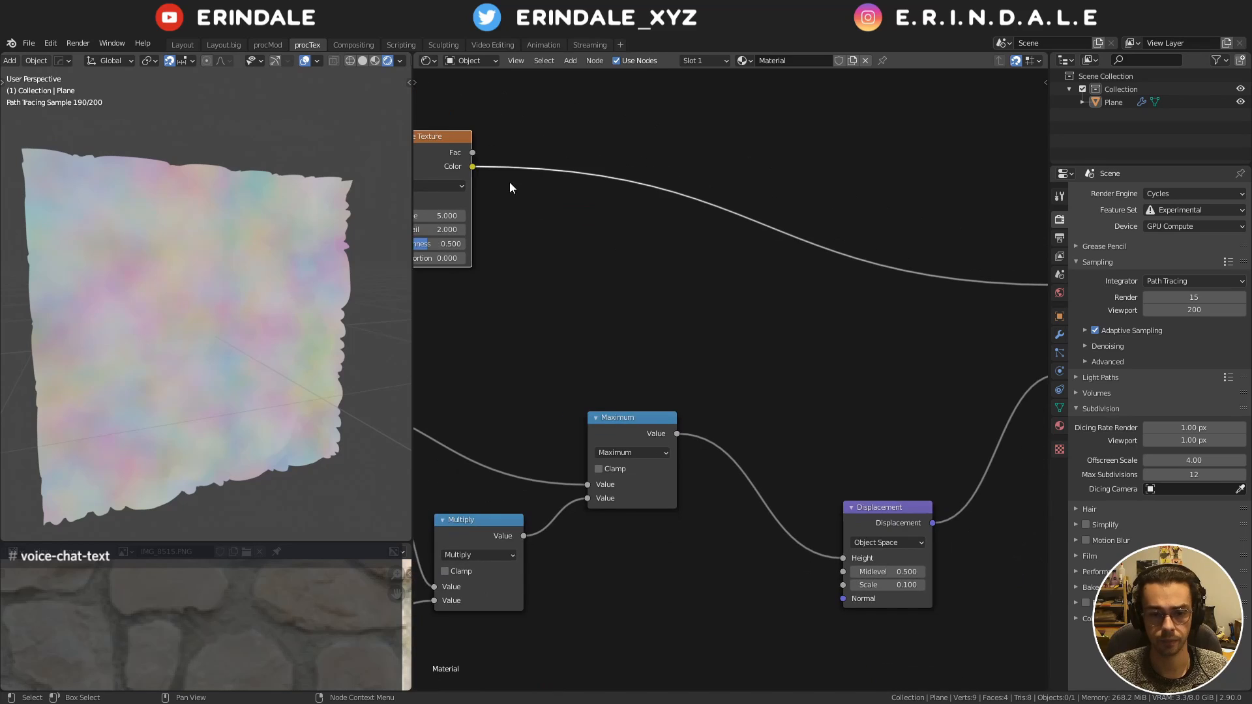
drag(478, 154, 863, 362)
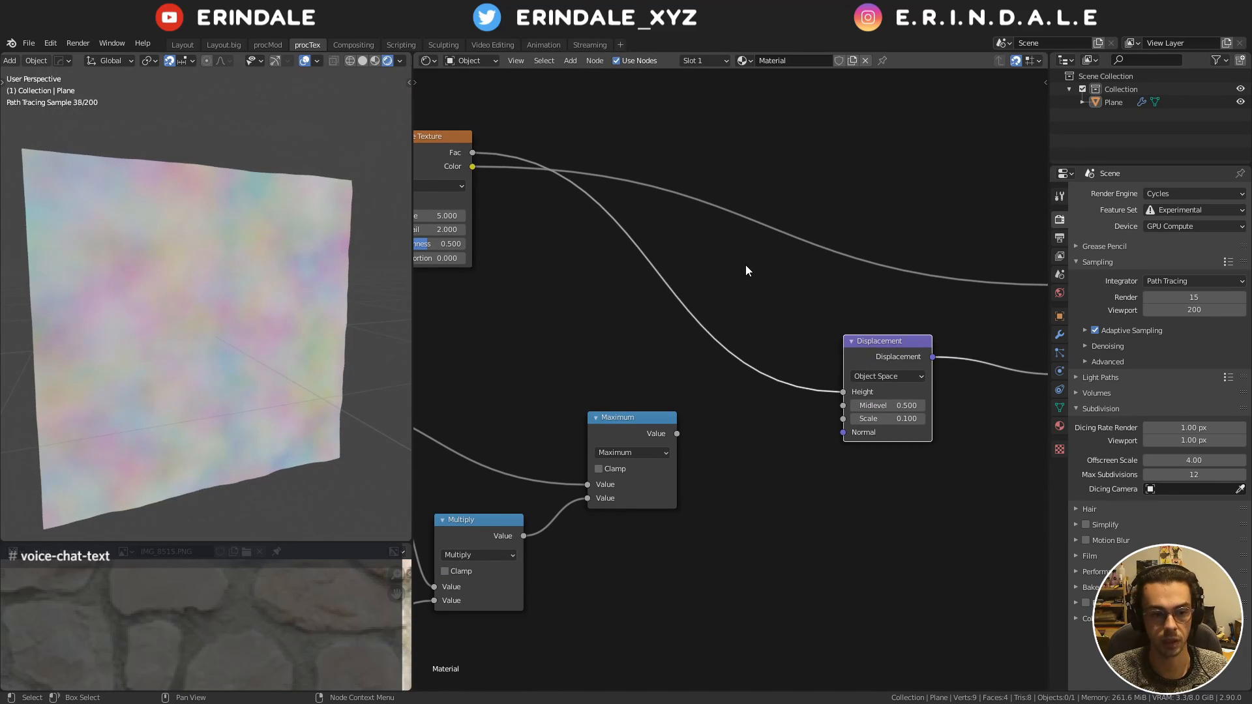
Add a Diffuse BSDF shader above the Displacement node and use it as the material's surface
middle_drag(745, 265, 780, 319)
key(shift+a)
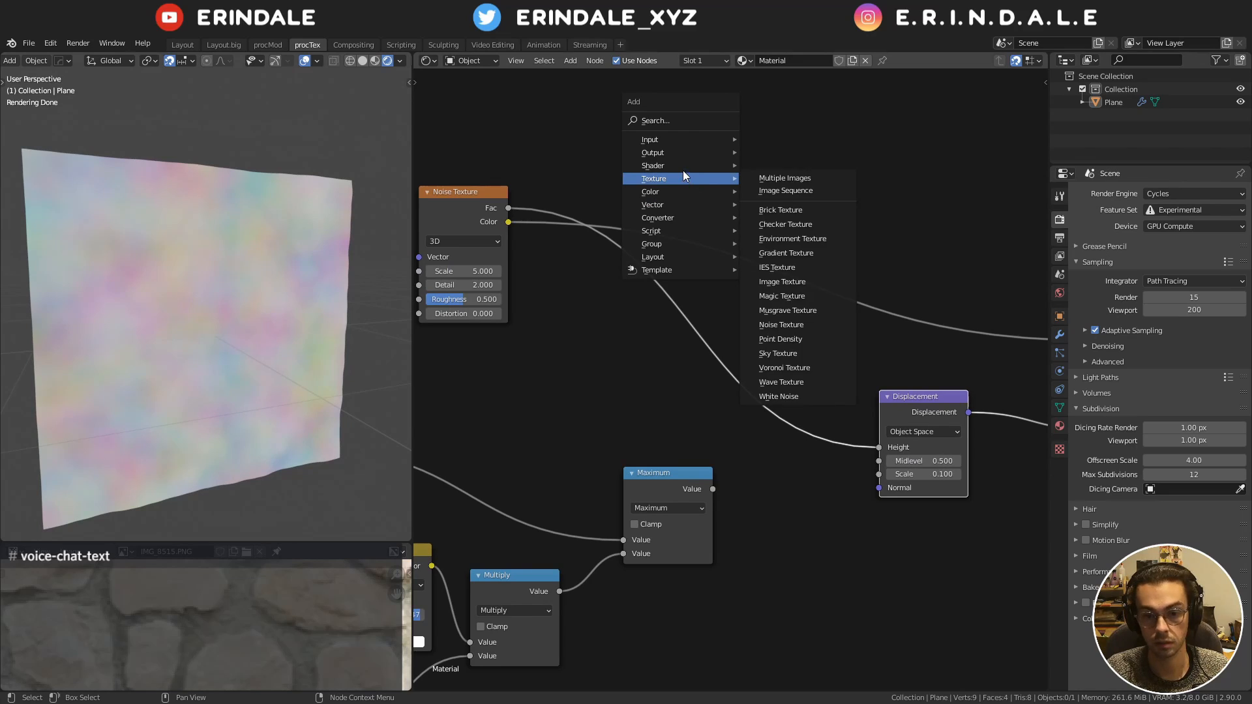
mouse_move(683, 166)
click(778, 194)
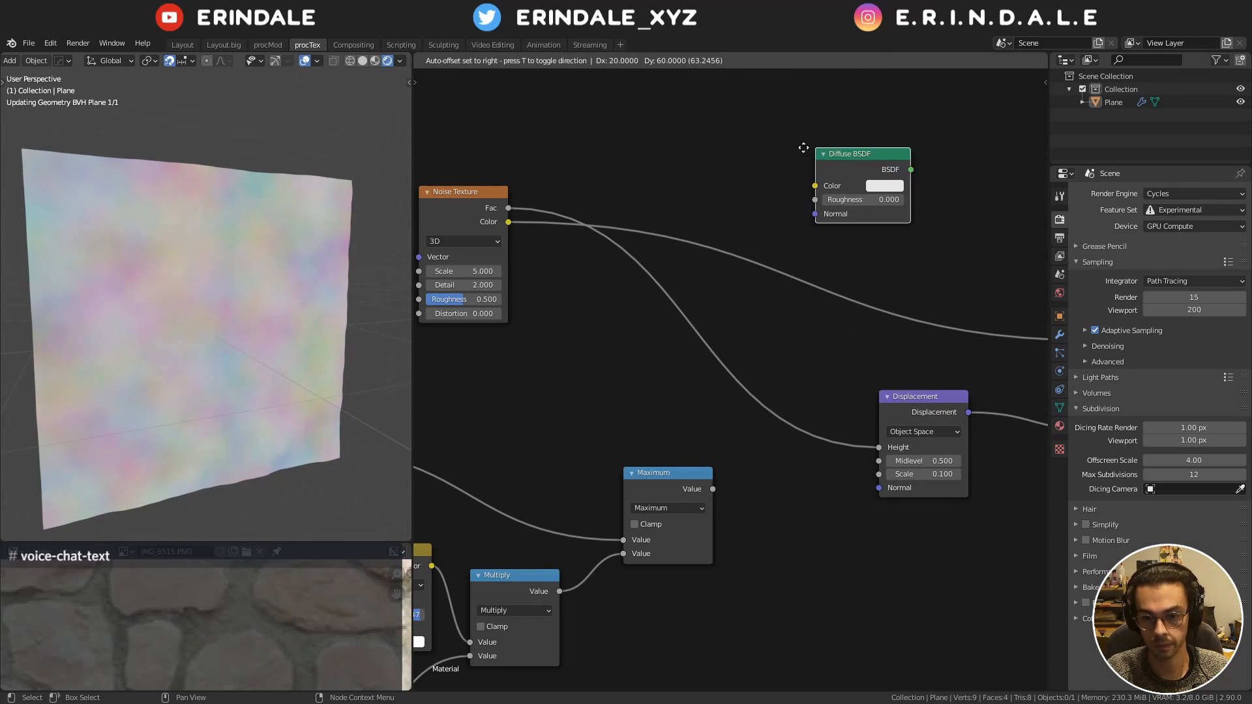
click(832, 159)
Turn off Scene World lighting for the rendered viewport and light it with the forest HDRI
click(399, 61)
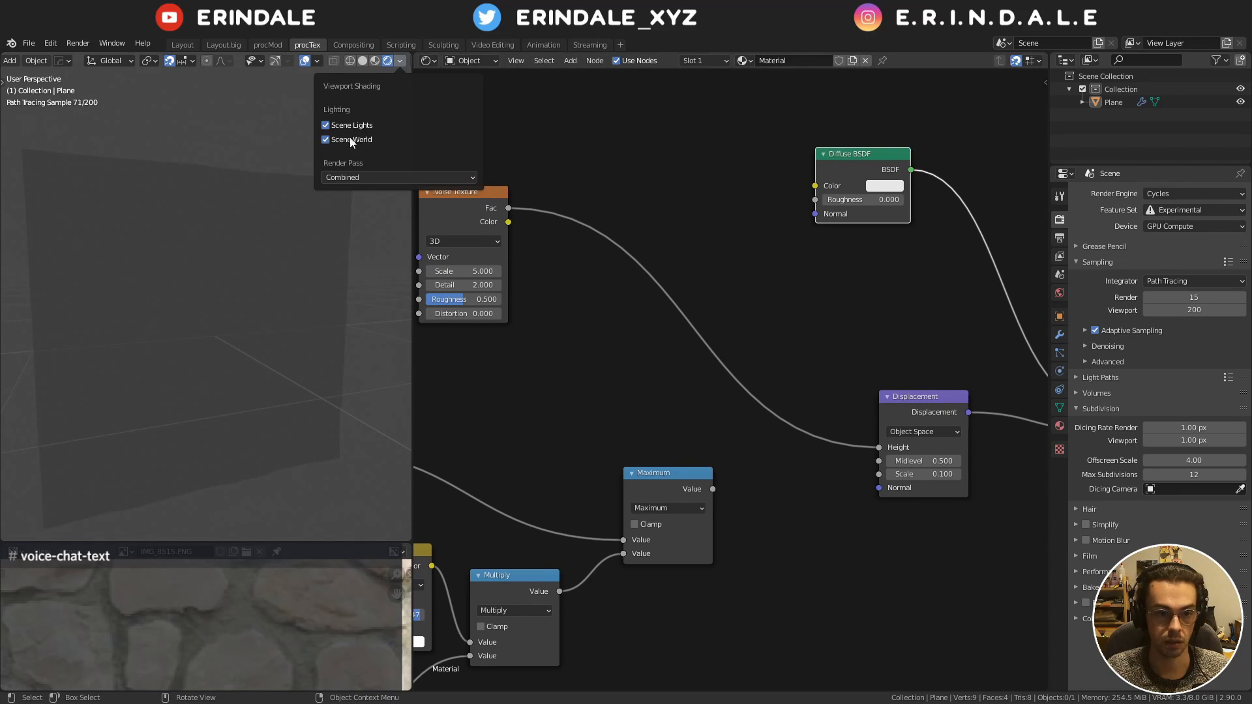
click(325, 139)
click(390, 182)
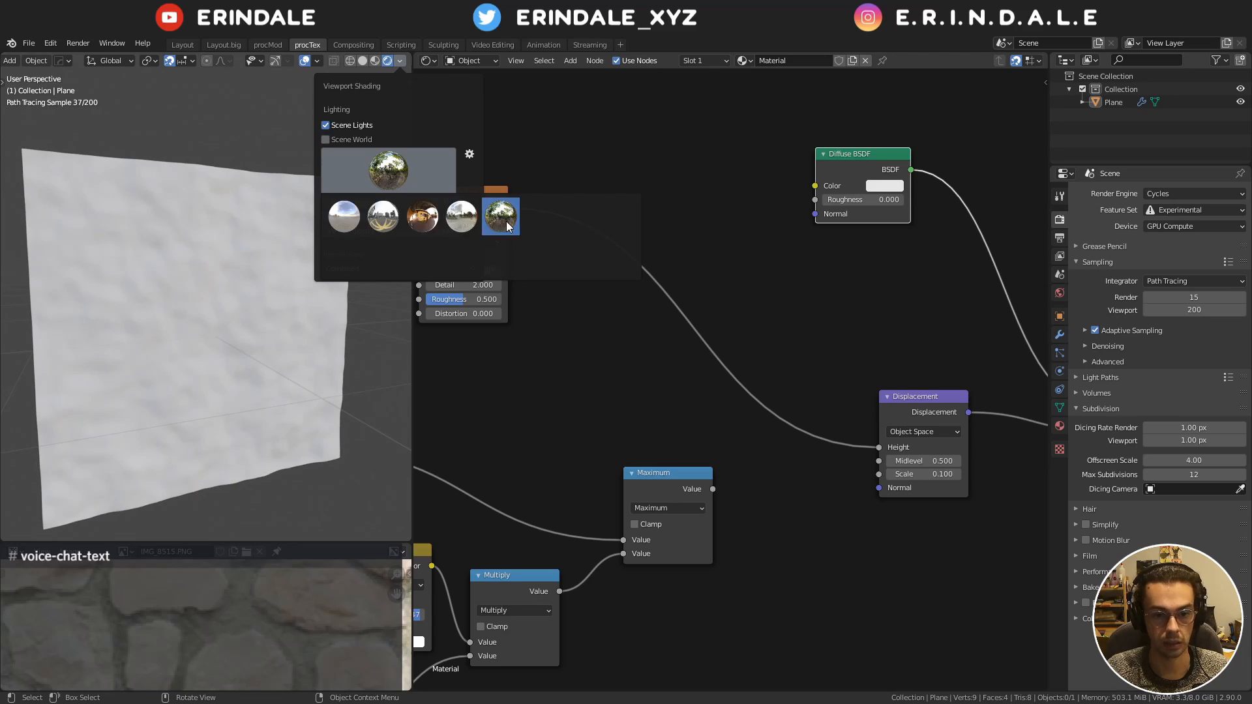
click(498, 217)
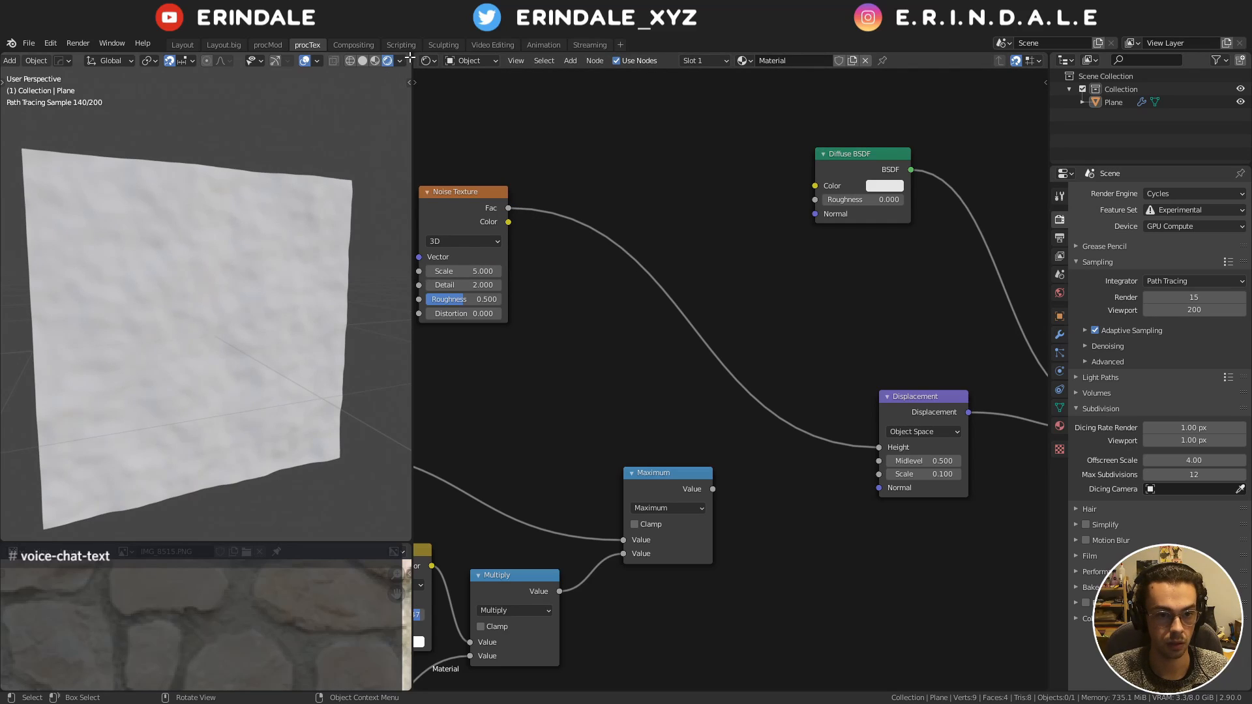
Switch the viewport lighting to a different HDRI with more directional light and rotate it to bring out the surface relief
click(401, 61)
click(419, 198)
click(553, 210)
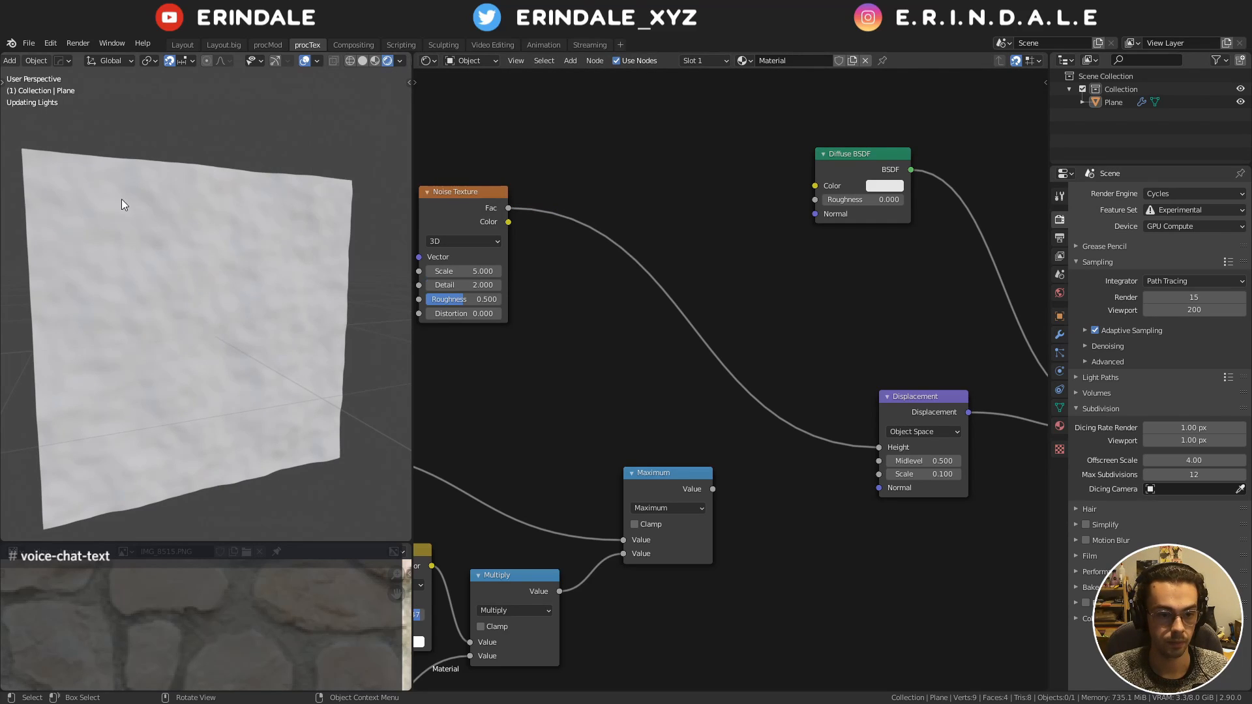
click(400, 61)
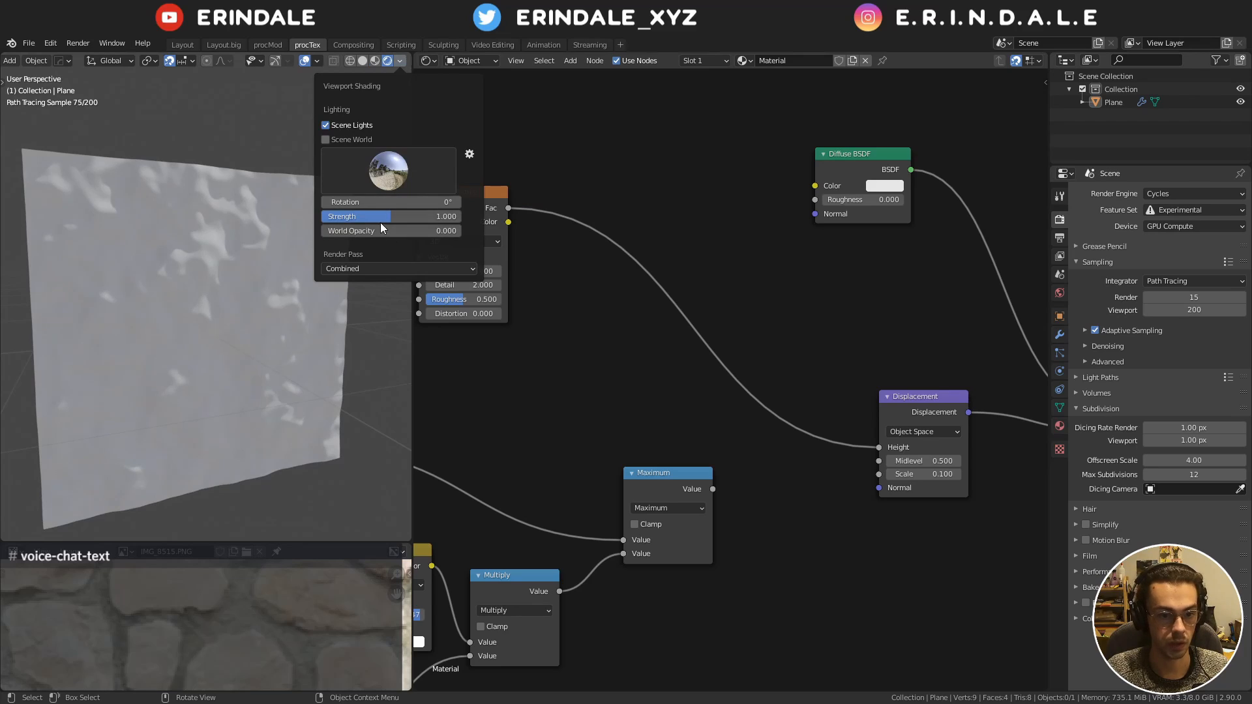
drag(385, 202, 424, 202)
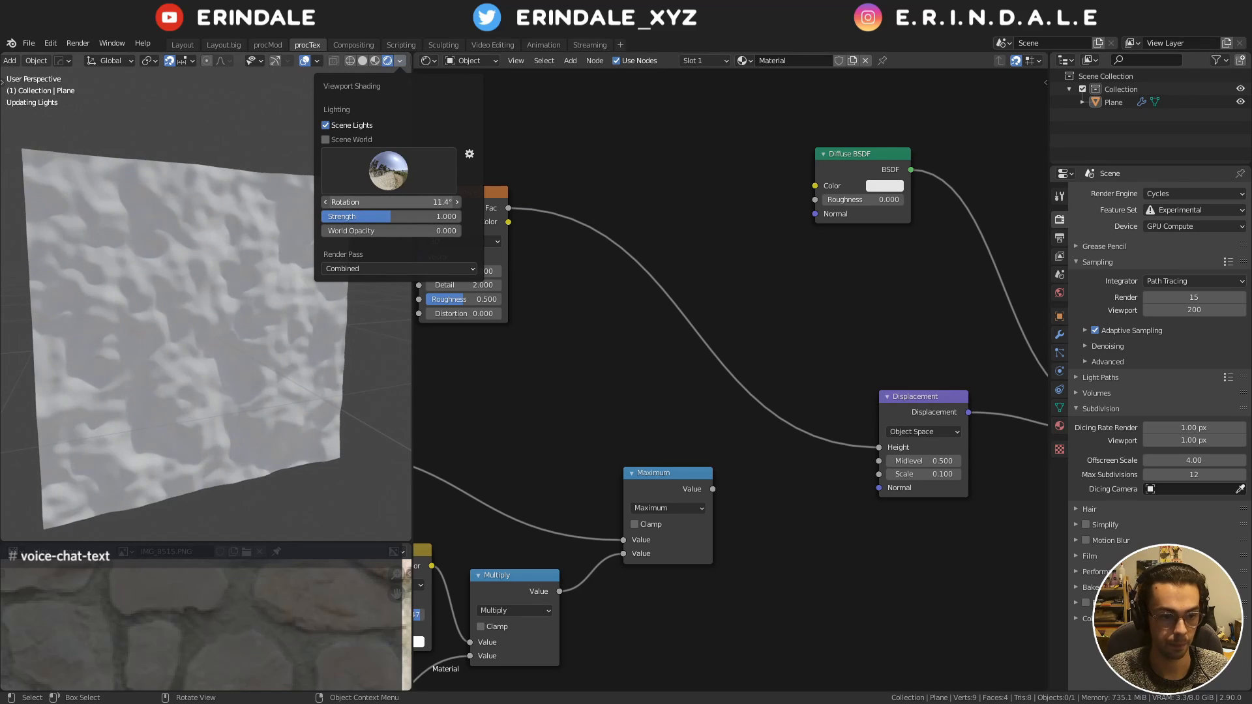
Set the Noise Texture's Detail to 7.800 and inspect the displaced surface up close
middle_drag(518, 262, 746, 253)
scroll(746, 253, up, 8)
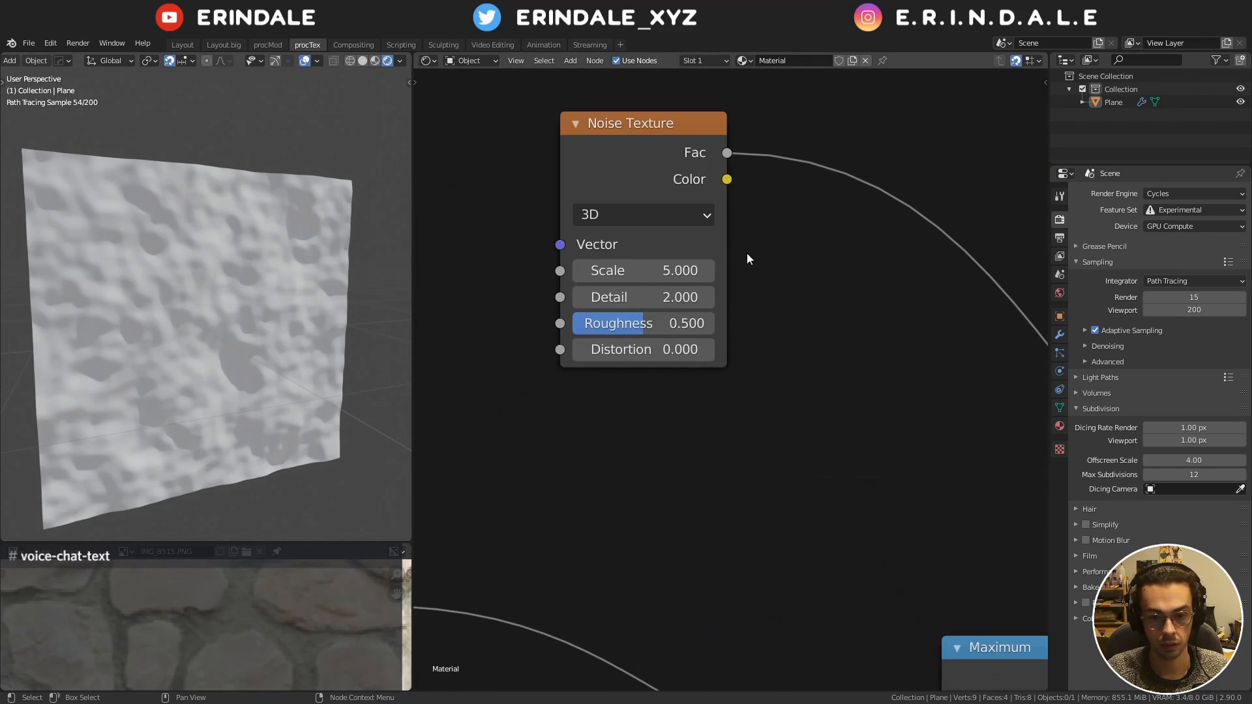
drag(641, 298, 680, 298)
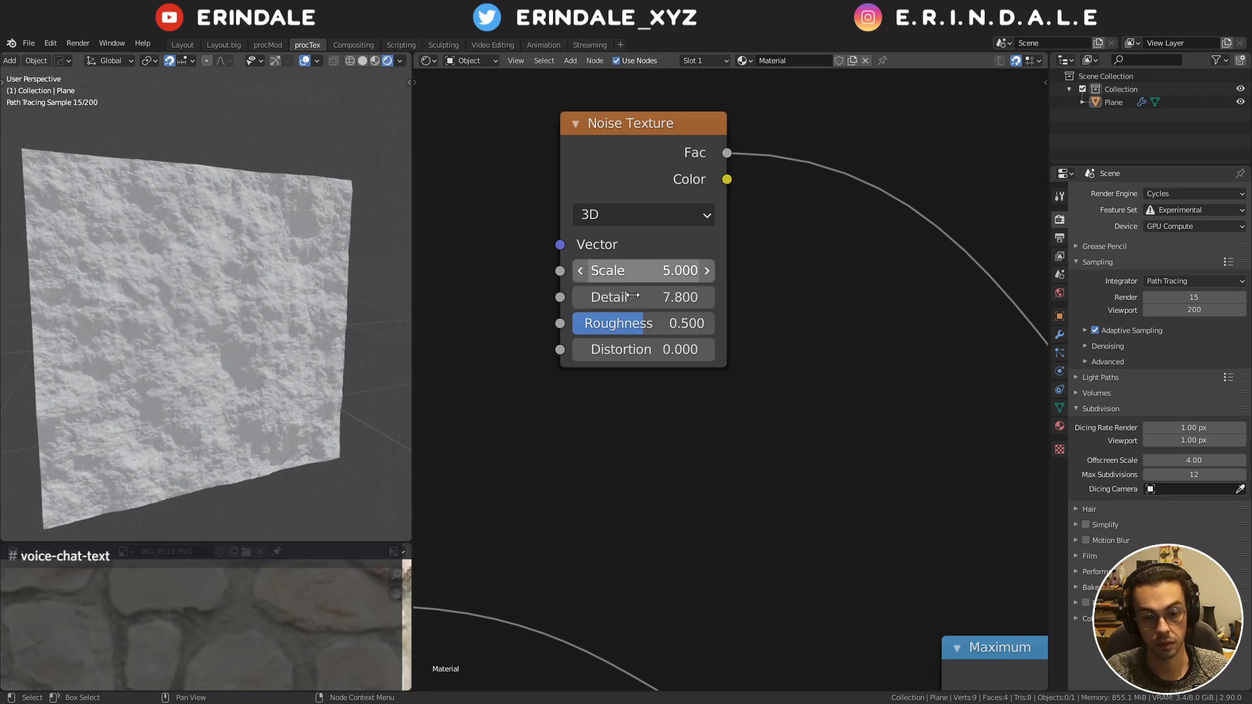
scroll(257, 303, up, 5)
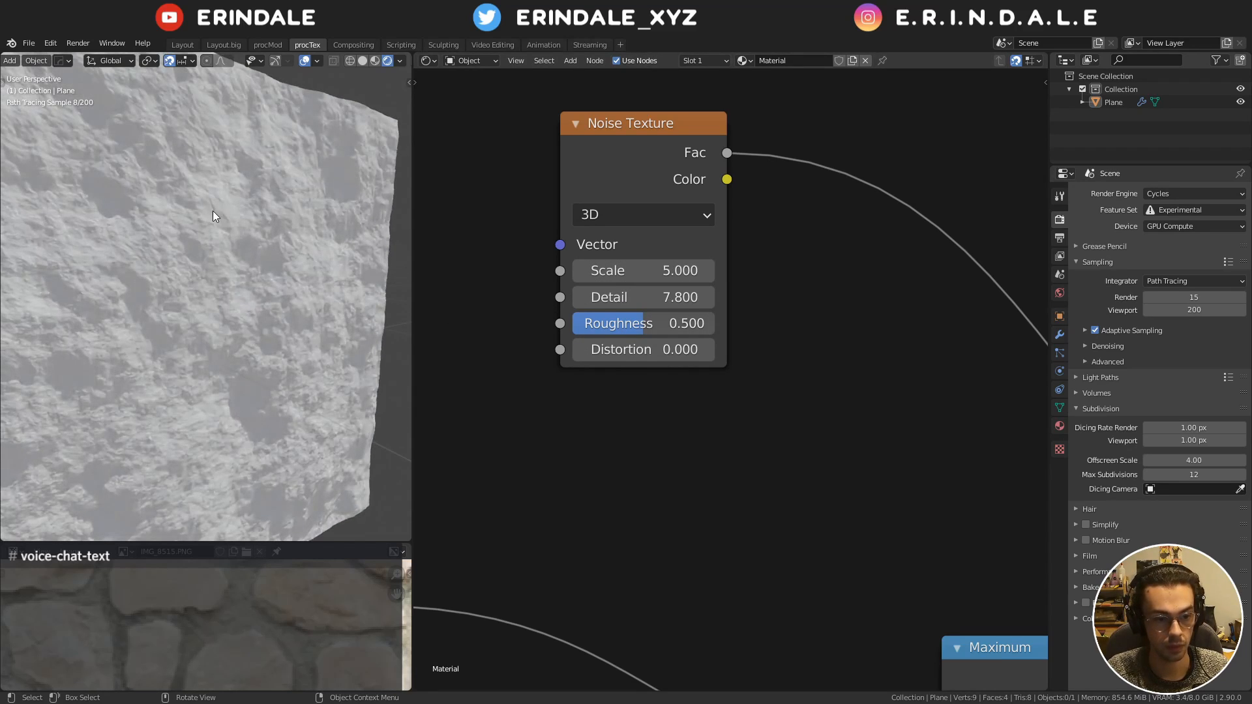
middle_drag(222, 304, 339, 273)
Add a Separate RGB node directly beside the Noise Texture and feed the noise Color output into its Image input
scroll(729, 274, down, 2)
middle_drag(854, 194, 661, 346)
key(shift+a)
mouse_move(690, 285)
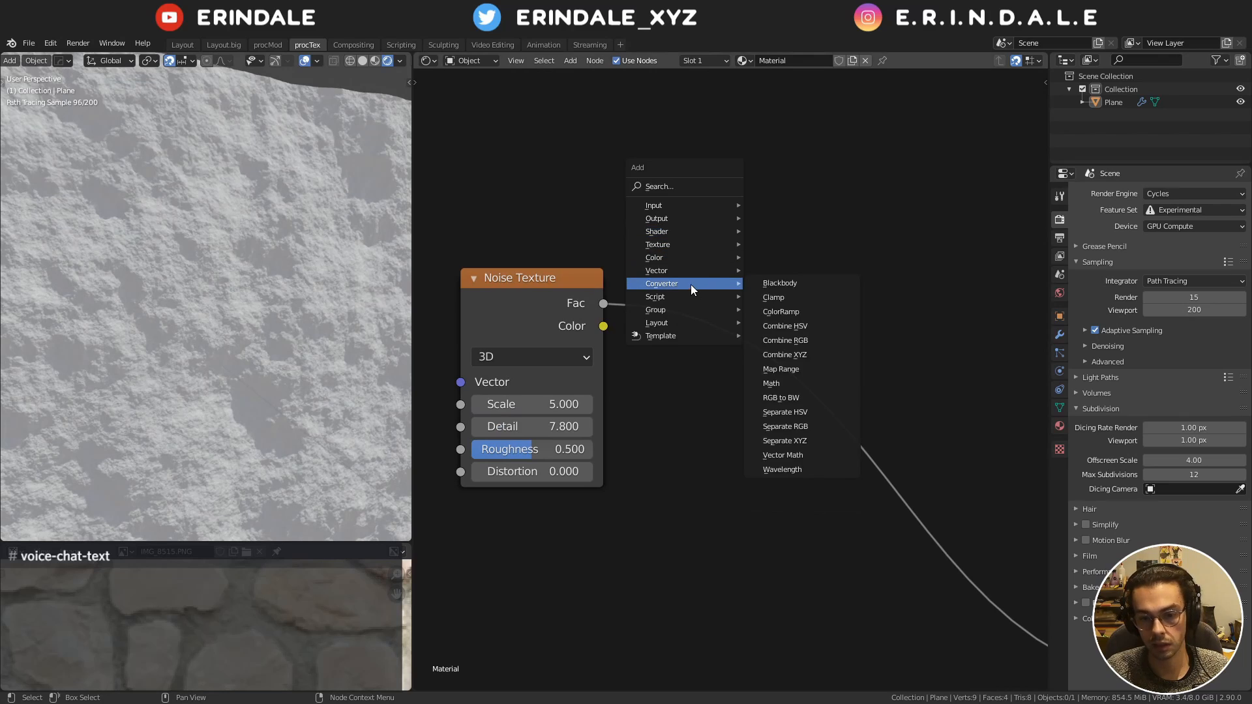
click(814, 431)
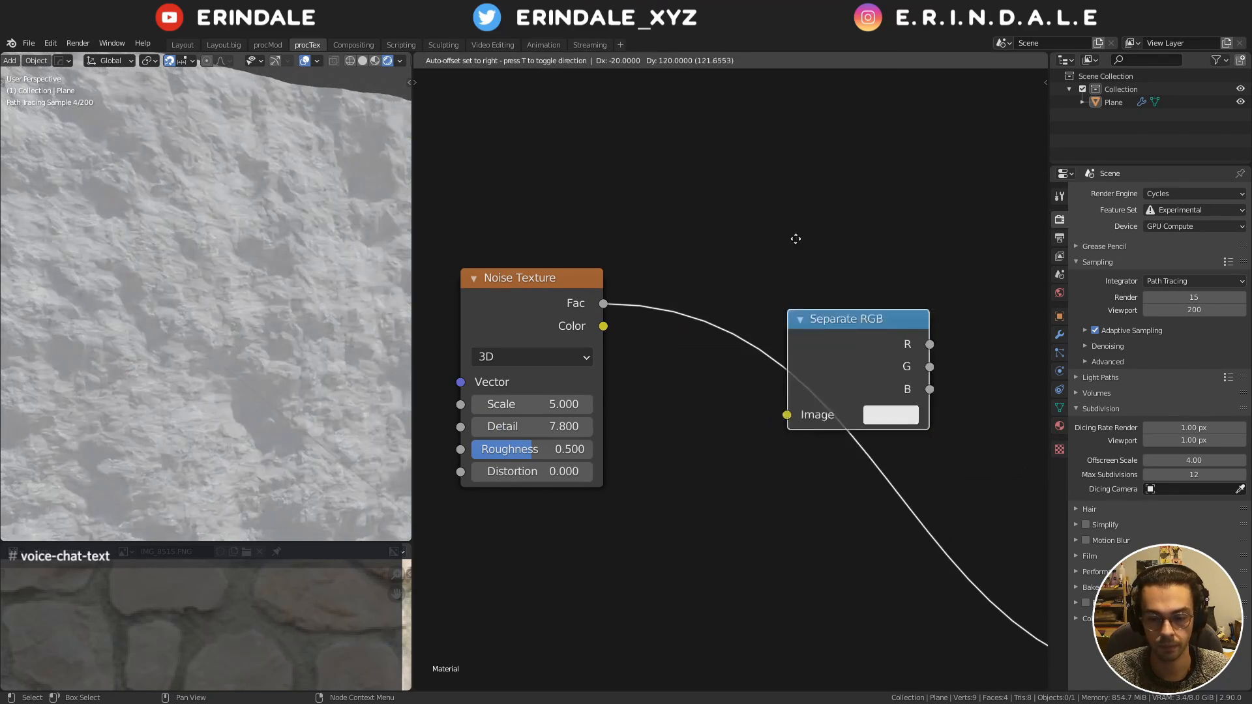
click(641, 306)
drag(603, 326, 788, 272)
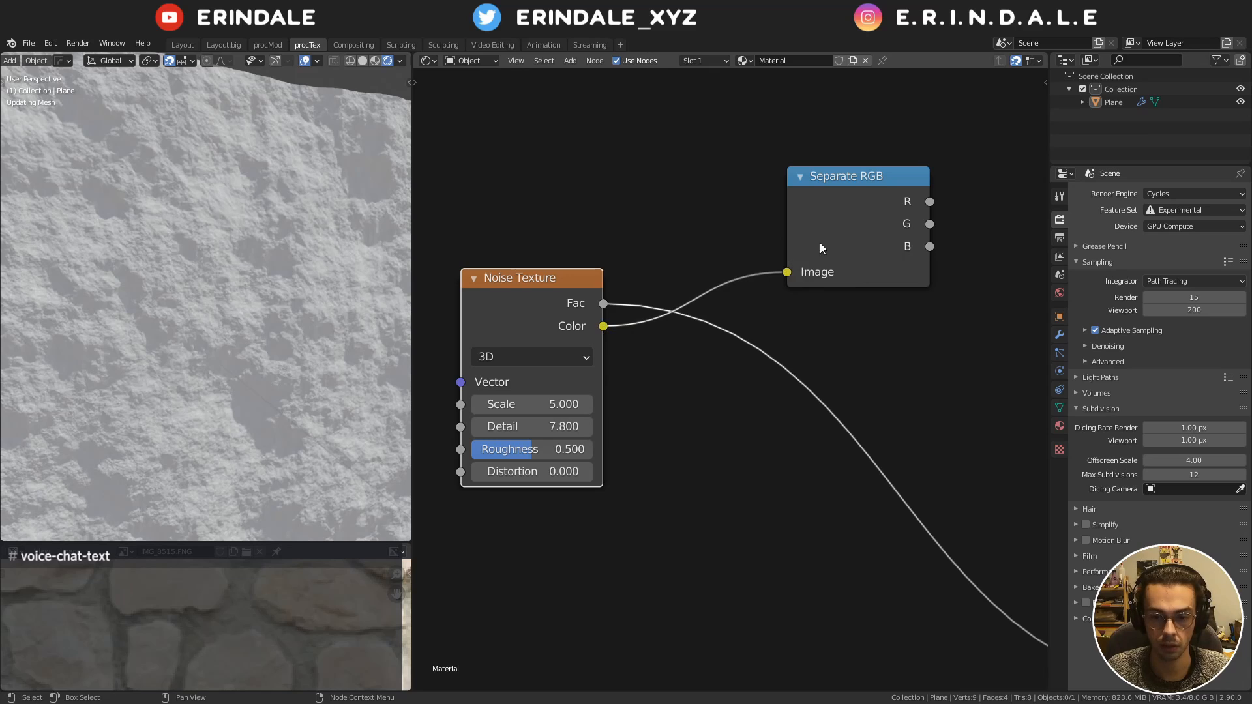
drag(842, 224, 699, 326)
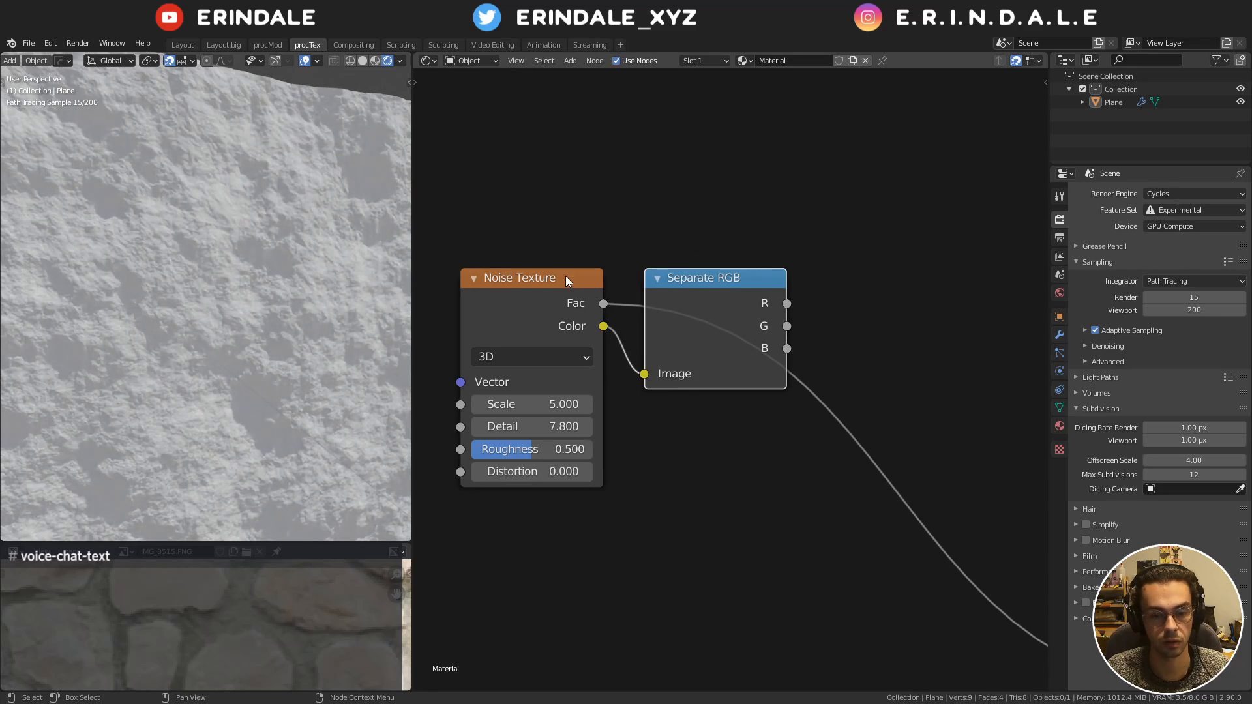
Preview the Separate RGB channels and compare the R channel with the Noise Texture's Fac output
ctrl+shift+click(698, 303)
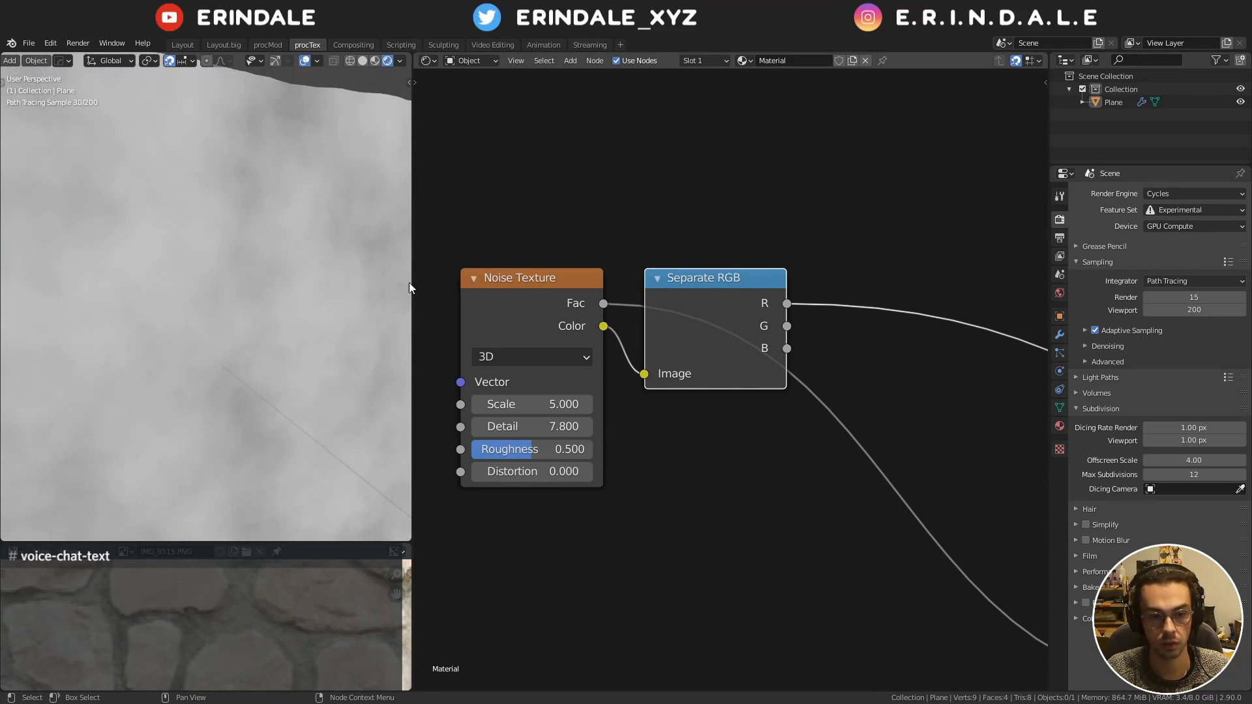
scroll(211, 252, down, 3)
scroll(727, 370, down, 3)
middle_drag(817, 362, 800, 388)
ctrl+shift+click(532, 255)
ctrl+shift+click(532, 254)
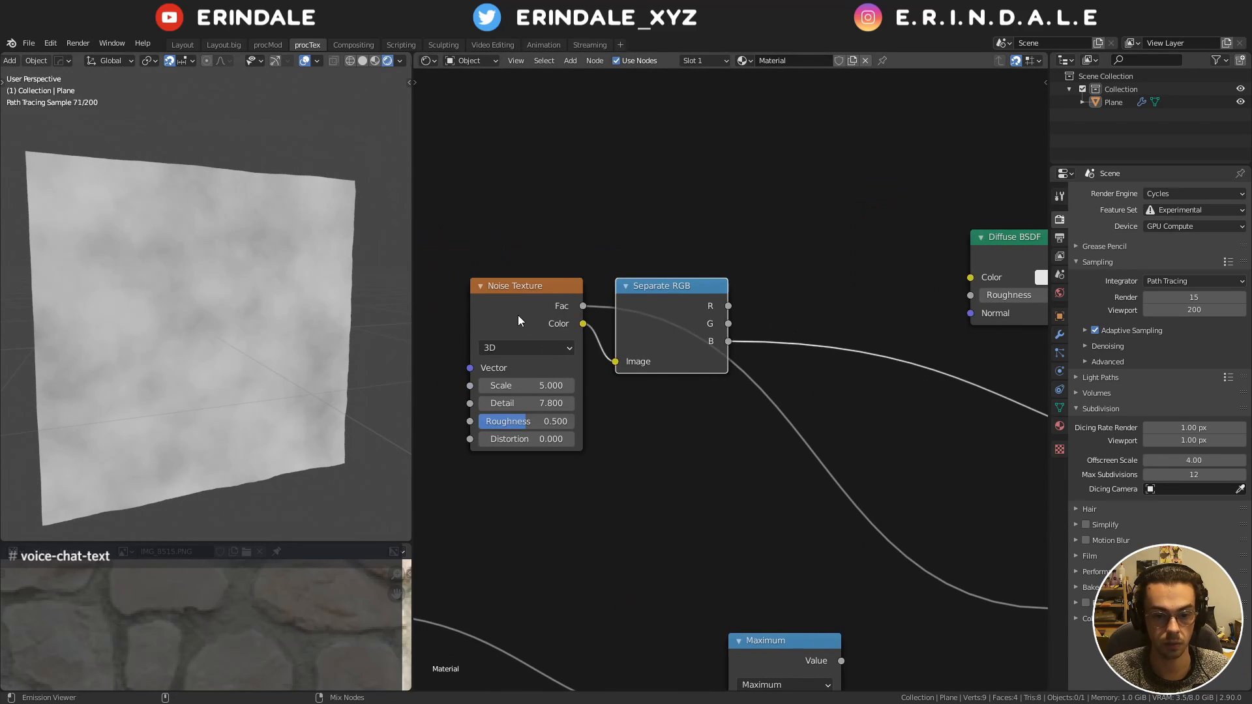
ctrl+shift+click(518, 316)
ctrl+shift+click(695, 310)
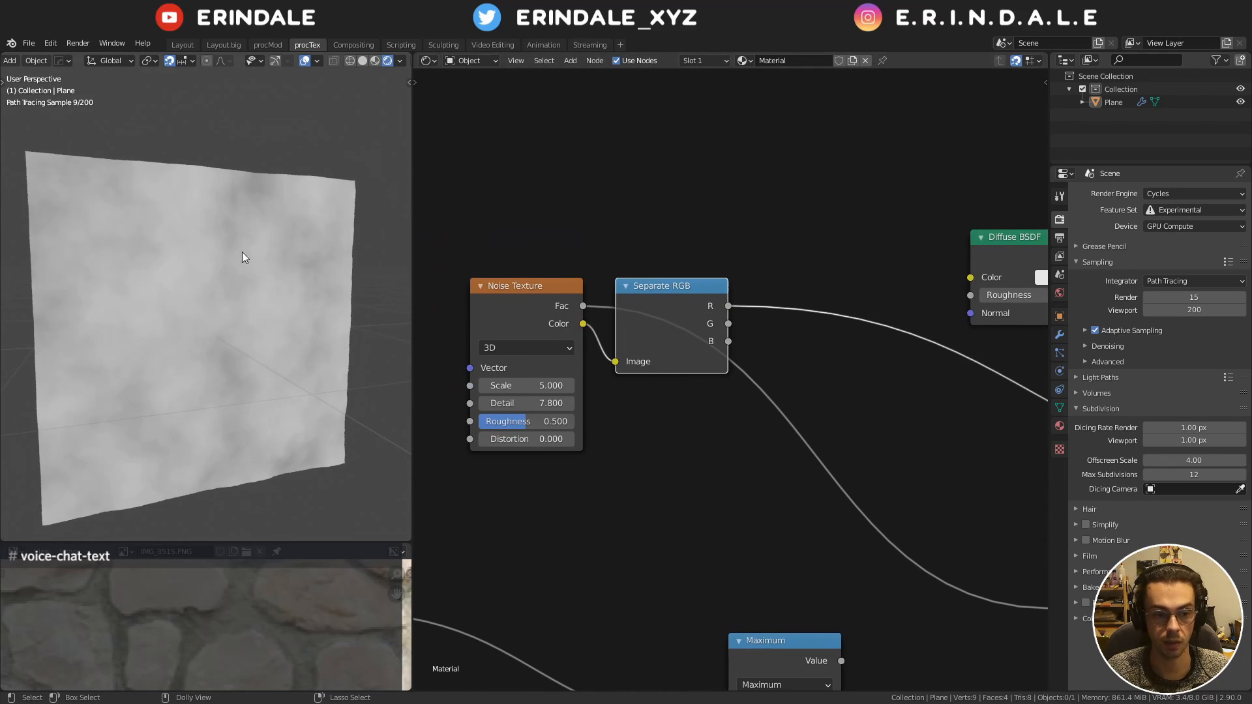
ctrl+shift+click(567, 306)
ctrl+shift+click(635, 303)
ctrl+shift+click(545, 307)
ctrl+shift+click(635, 301)
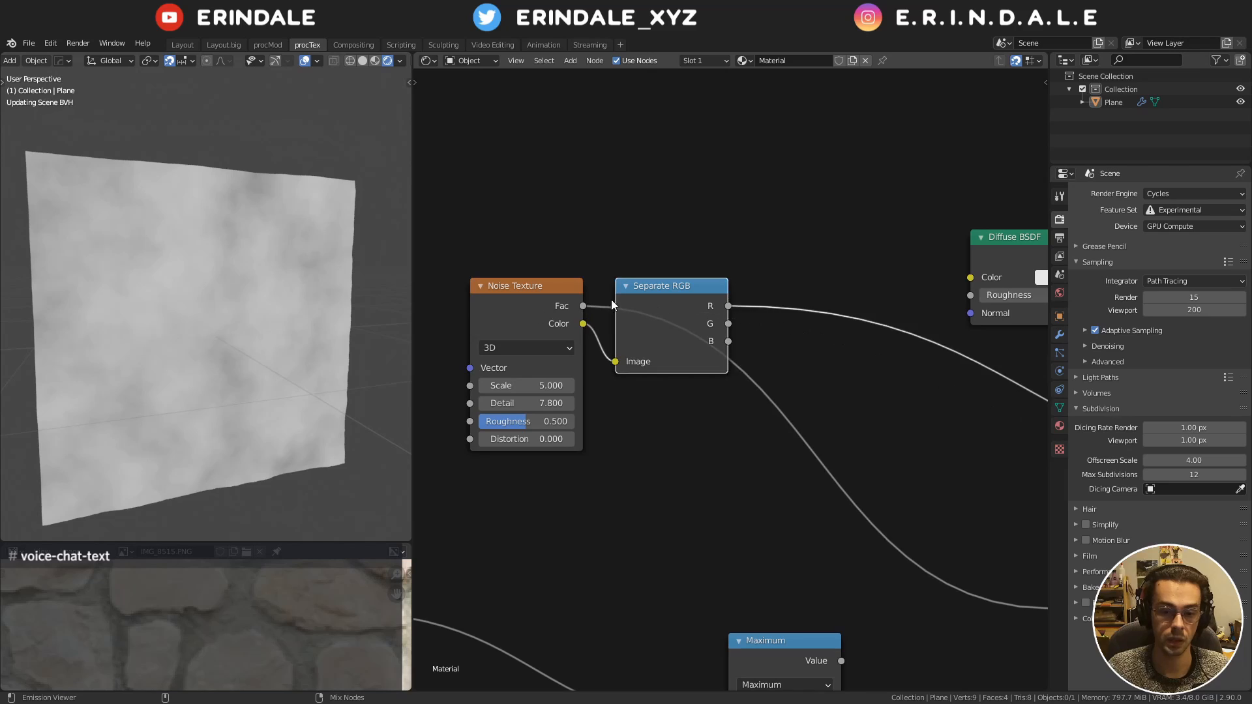
middle_drag(741, 299, 647, 332)
key(q)
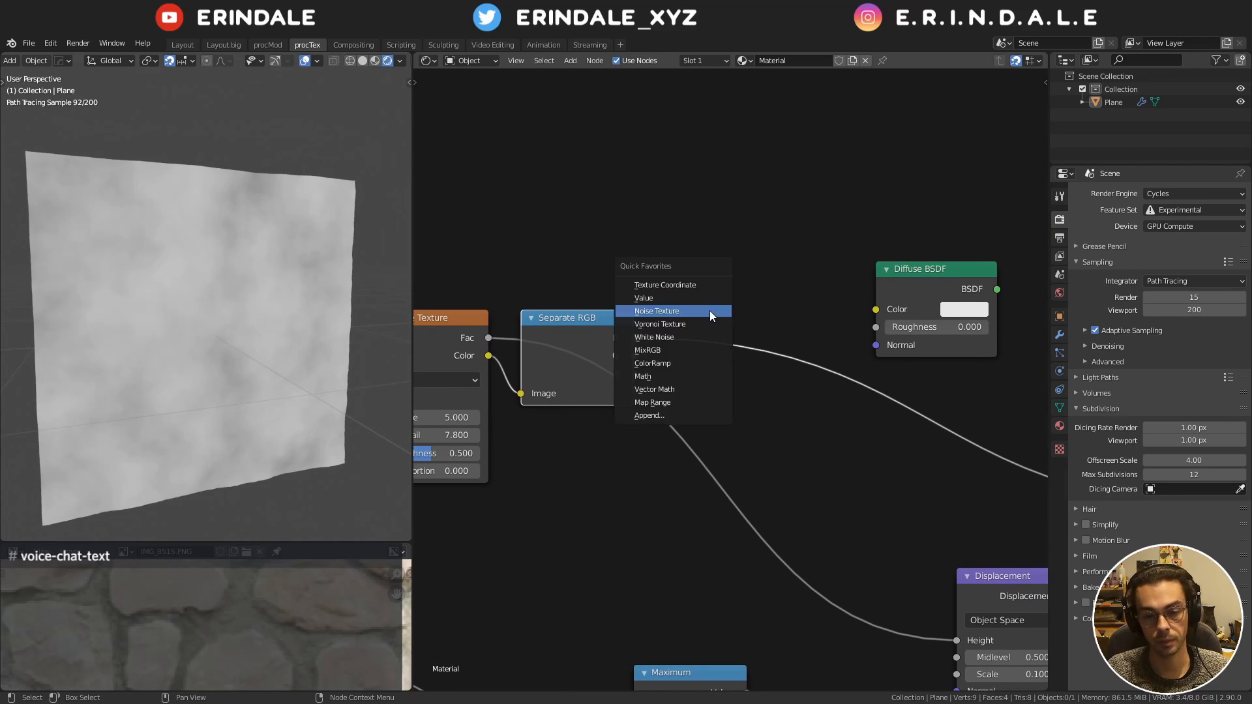
click(672, 388)
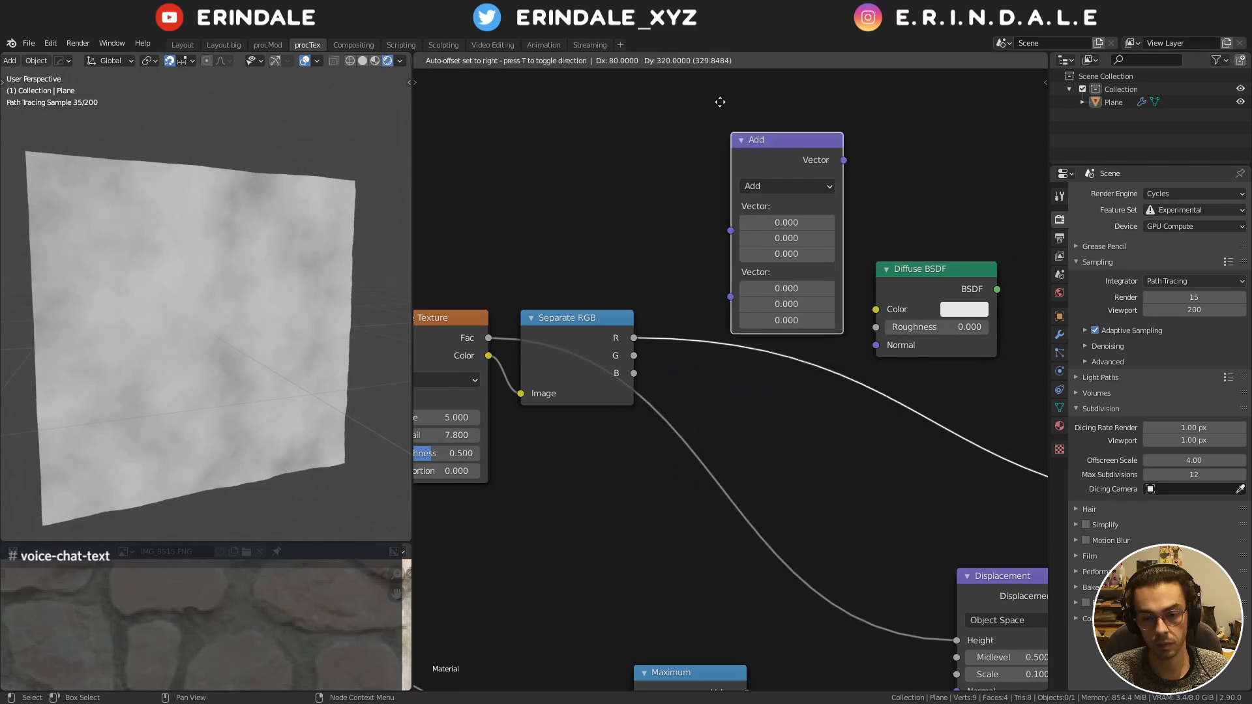
key(Escape)
key(q)
click(727, 182)
key(Escape)
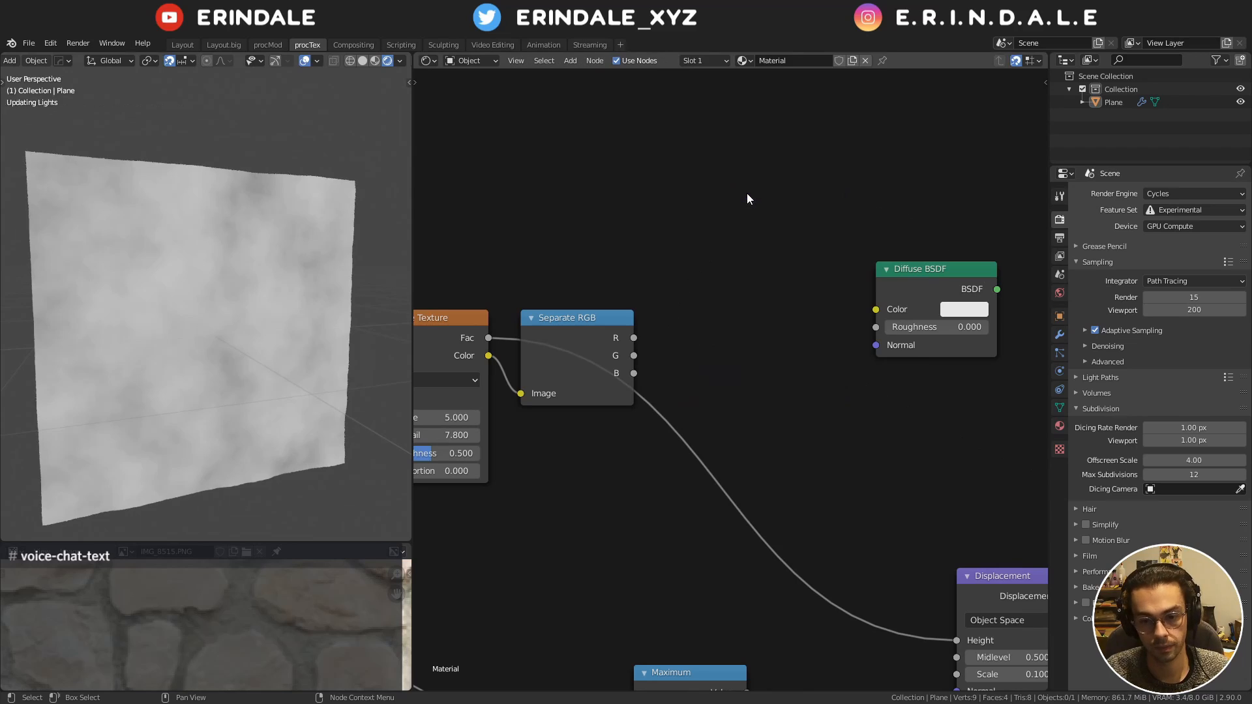
Add a Math node after Separate RGB and connect the R and G channels to its two value inputs
key(q)
click(745, 193)
click(733, 220)
scroll(761, 268, up, 1)
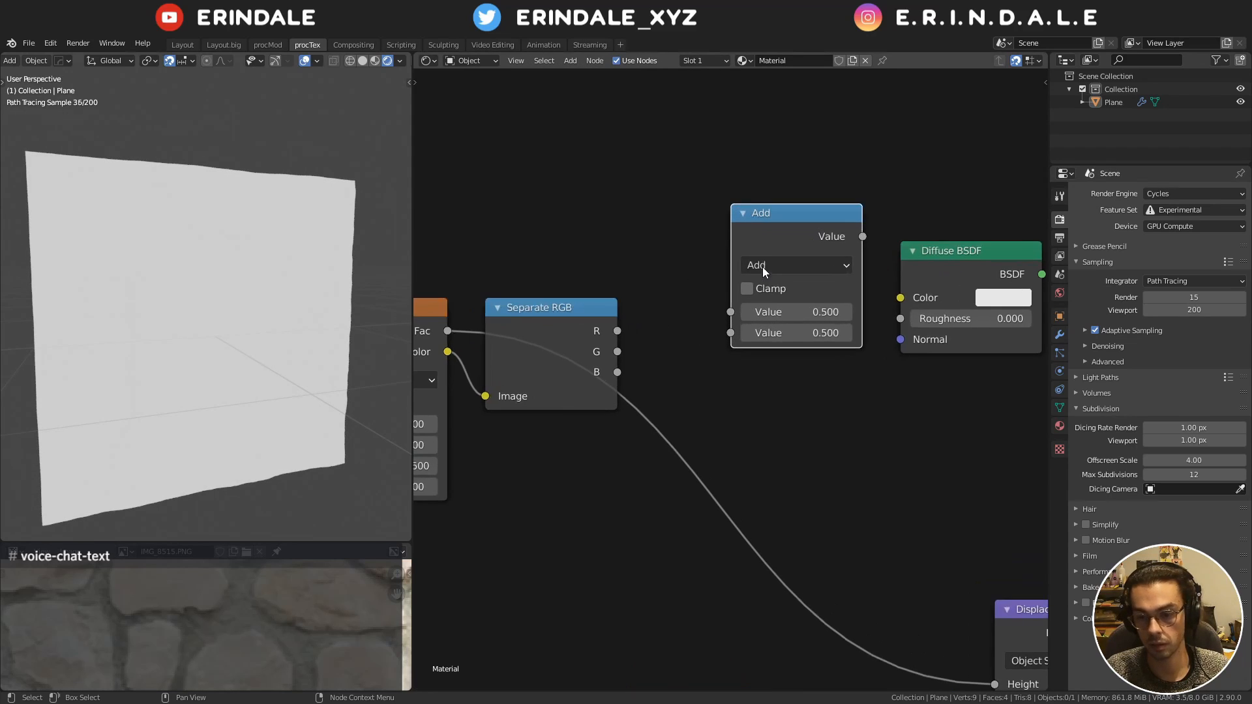
drag(617, 331, 744, 332)
Set the new Math node's operation to Logarithm and move it close to the Separate RGB node
click(784, 265)
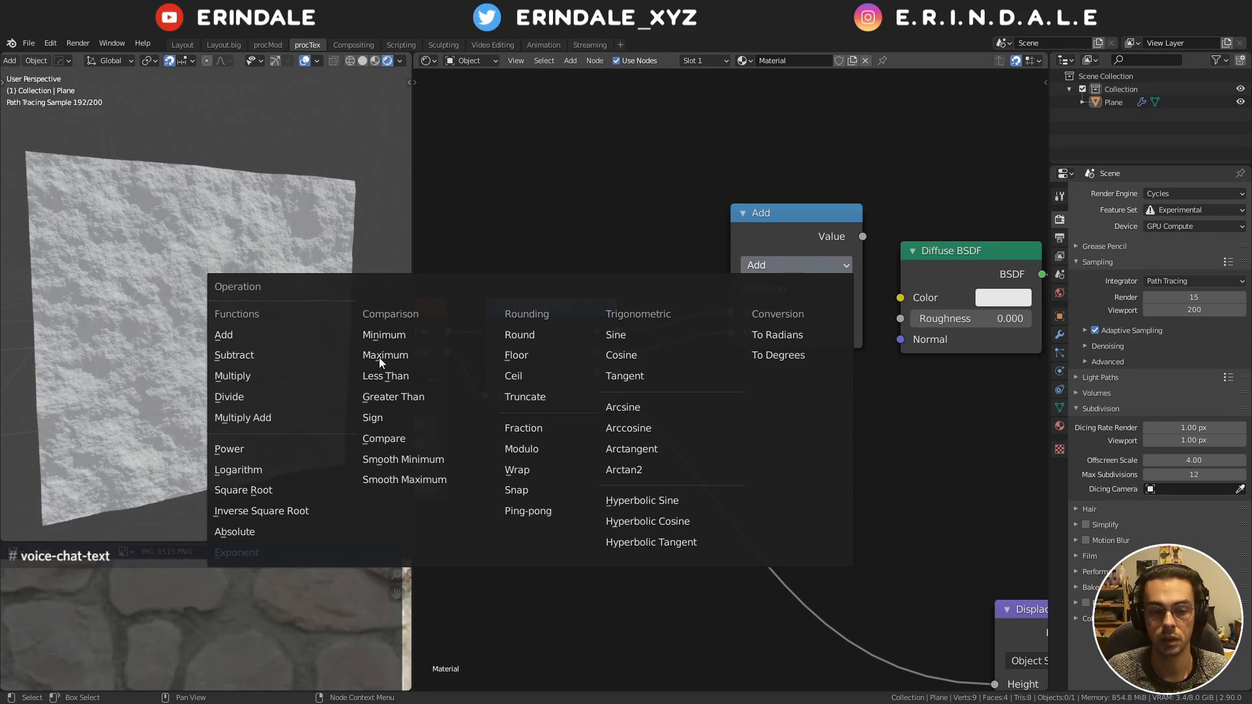
click(302, 468)
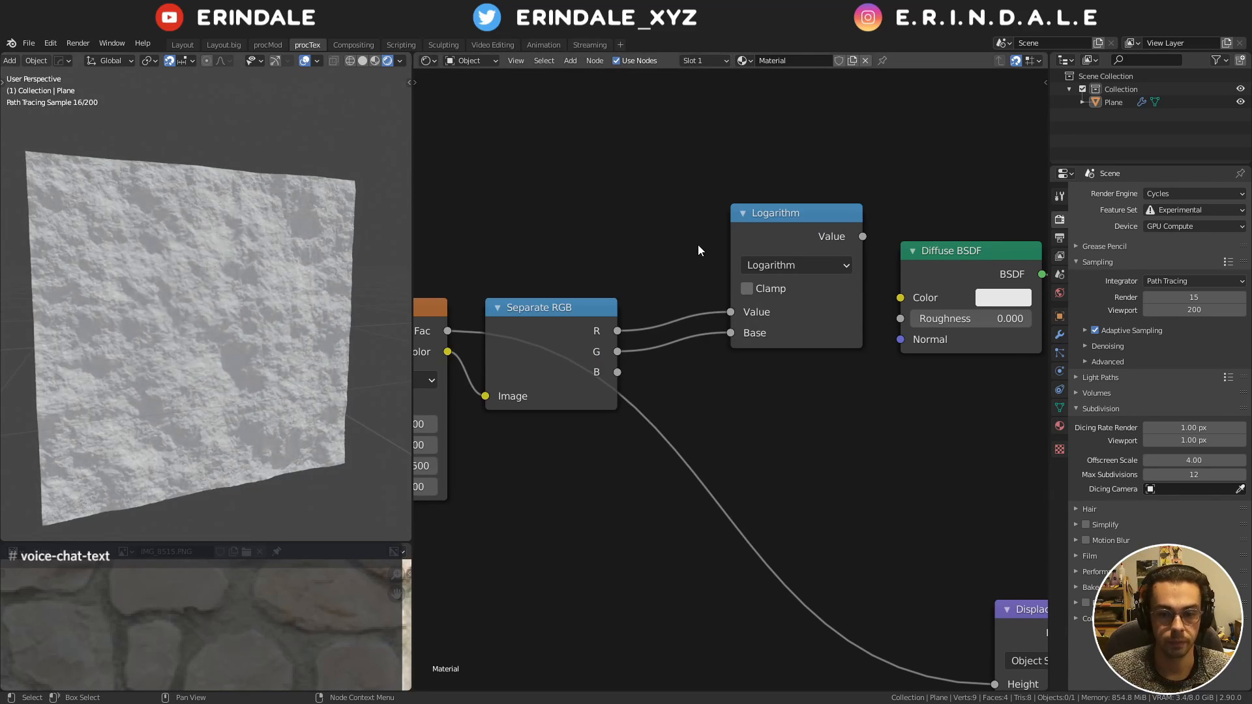
drag(748, 246, 677, 342)
Connect the Logarithm node's Value output to the Displacement node's Height input, replacing the noise Fac link
middle_drag(756, 359, 577, 266)
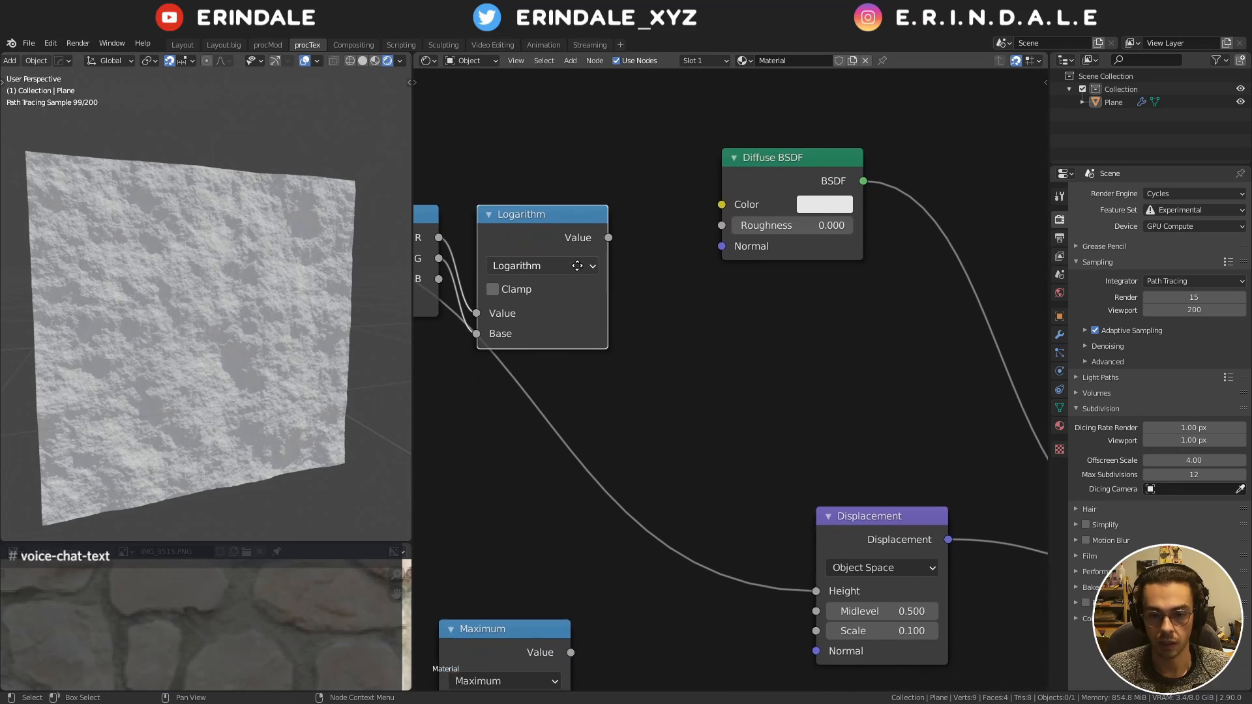
drag(608, 237, 816, 591)
middle_drag(841, 416, 739, 483)
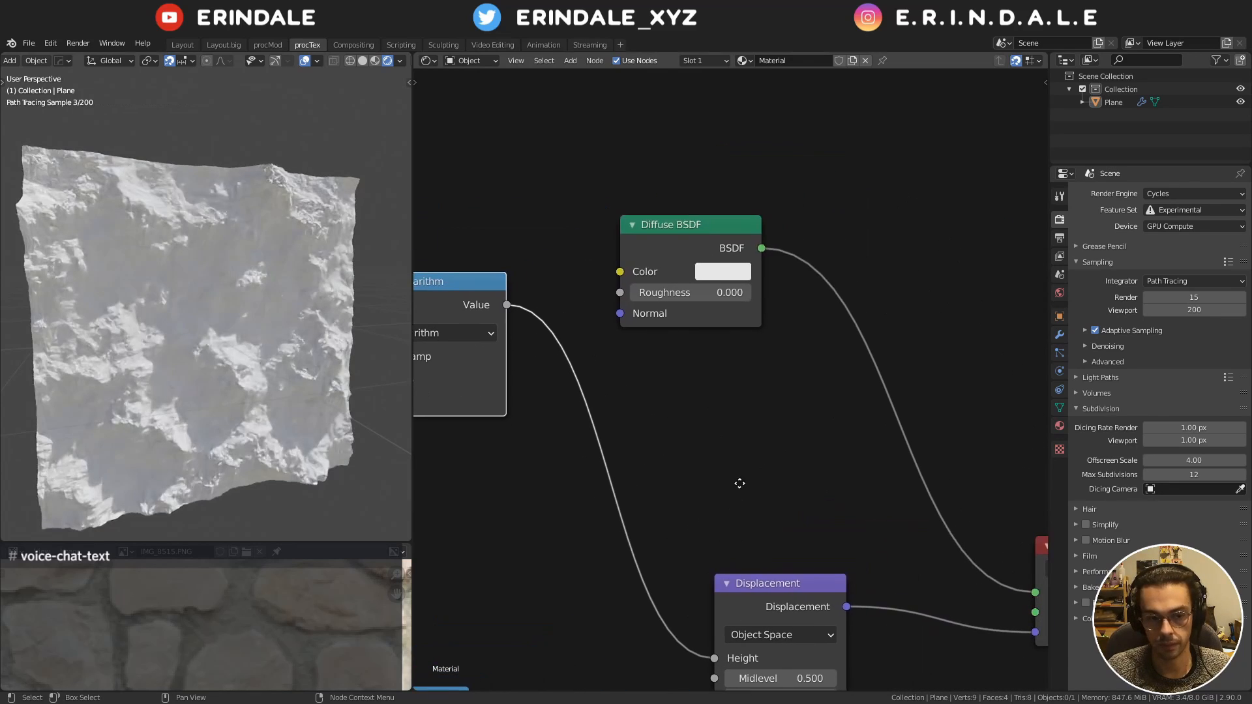
Examine the plane's surface displaced by the Logarithm output from different angles
middle_drag(273, 299, 248, 299)
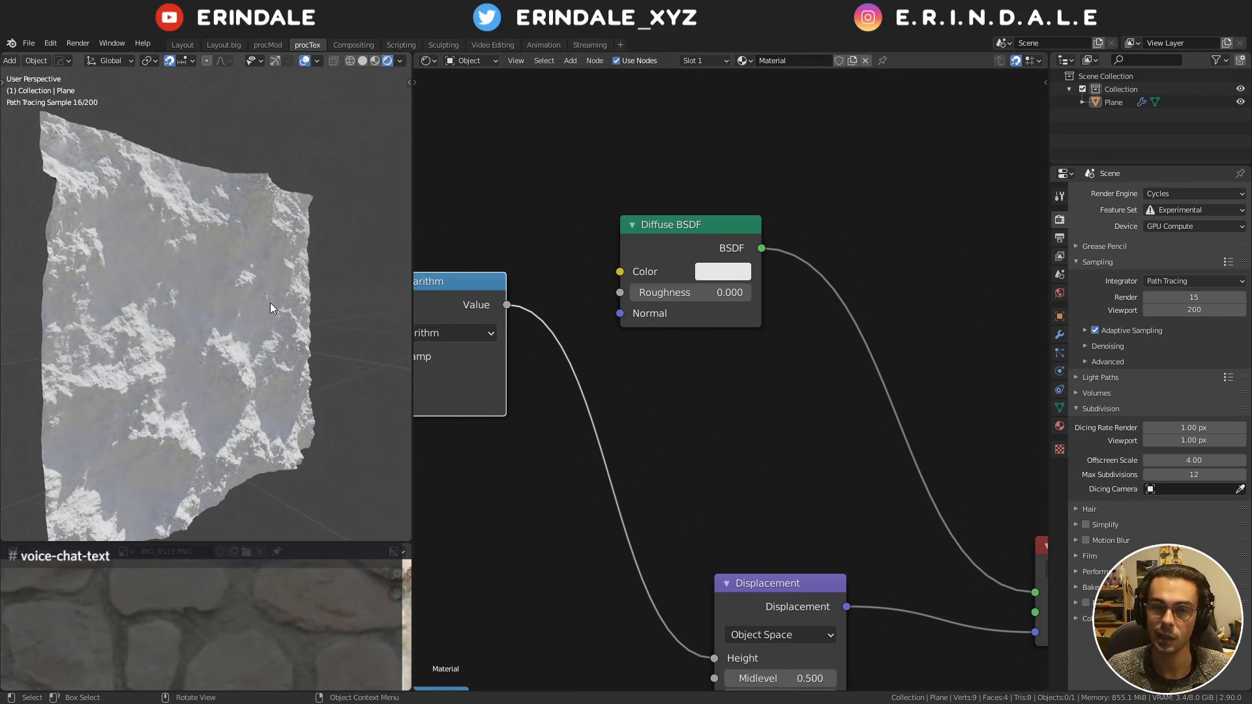
middle_drag(706, 388, 685, 374)
drag(664, 210, 722, 249)
middle_drag(280, 322, 255, 320)
middle_drag(657, 431, 905, 389)
drag(783, 431, 529, 158)
drag(664, 171, 801, 413)
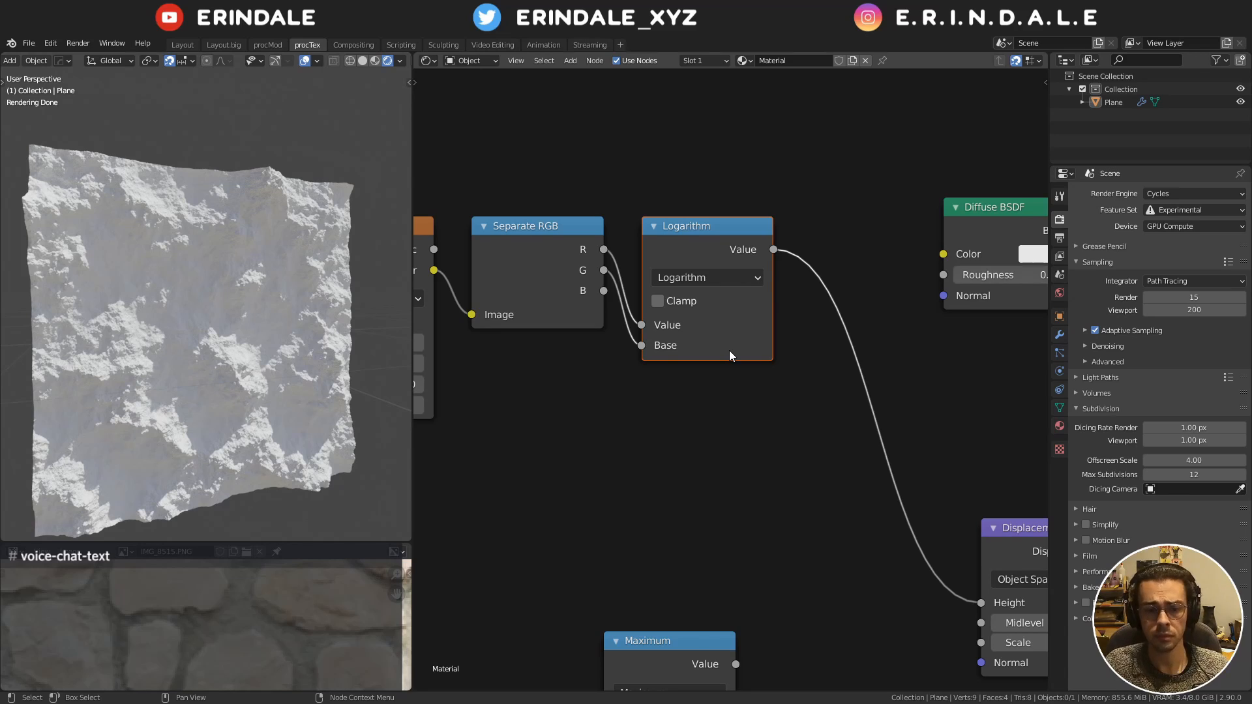
Set the Noise Texture's Detail to 7 and Roughness to 0.875
middle_drag(515, 464, 652, 452)
mouse_move(503, 350)
mouse_down()
mouse_move(517, 352)
mouse_move(504, 352)
mouse_move(503, 373)
mouse_up()
click(518, 352)
text(7)
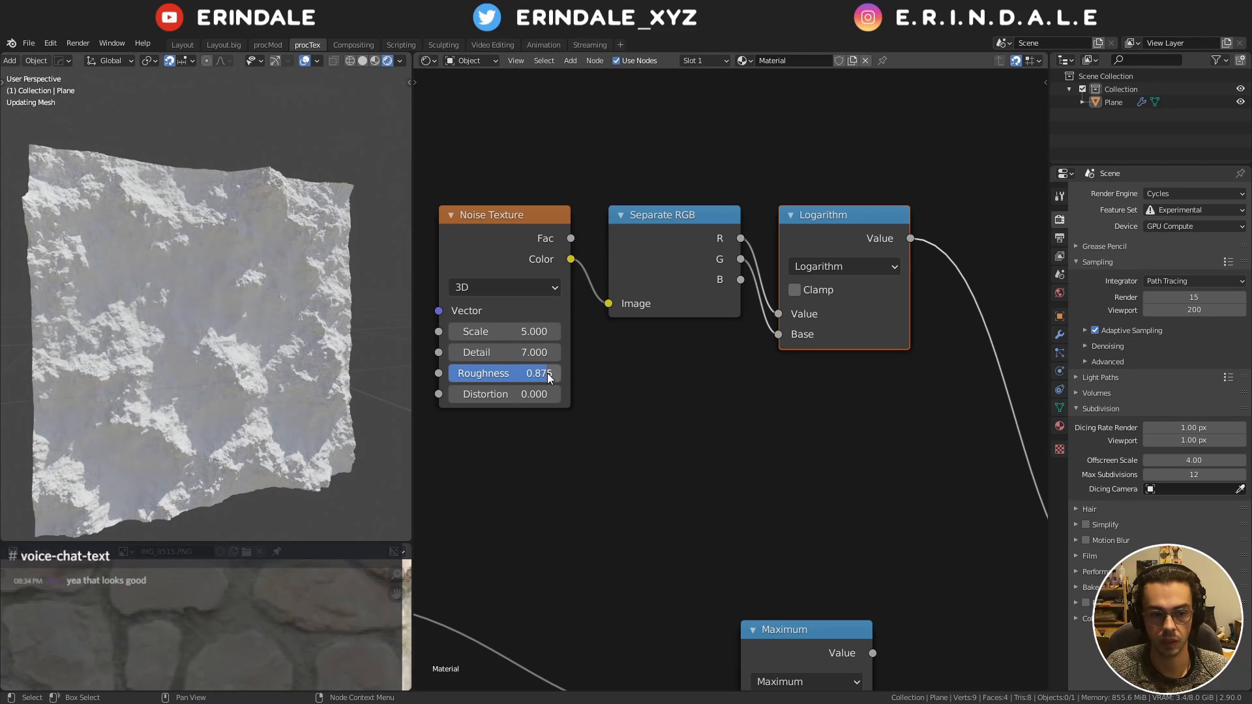
Set the Noise Texture's Detail to 3
click(524, 358)
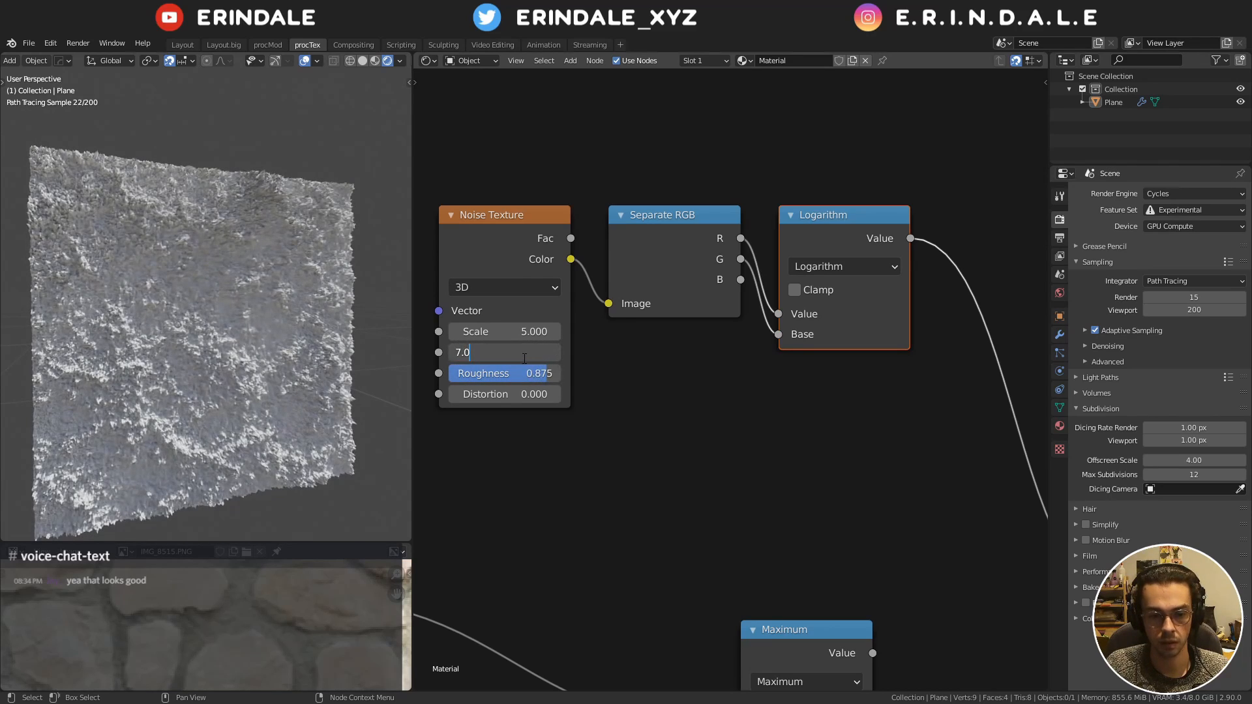
key(Home)
key(Delete)
text(3)
key(Return)
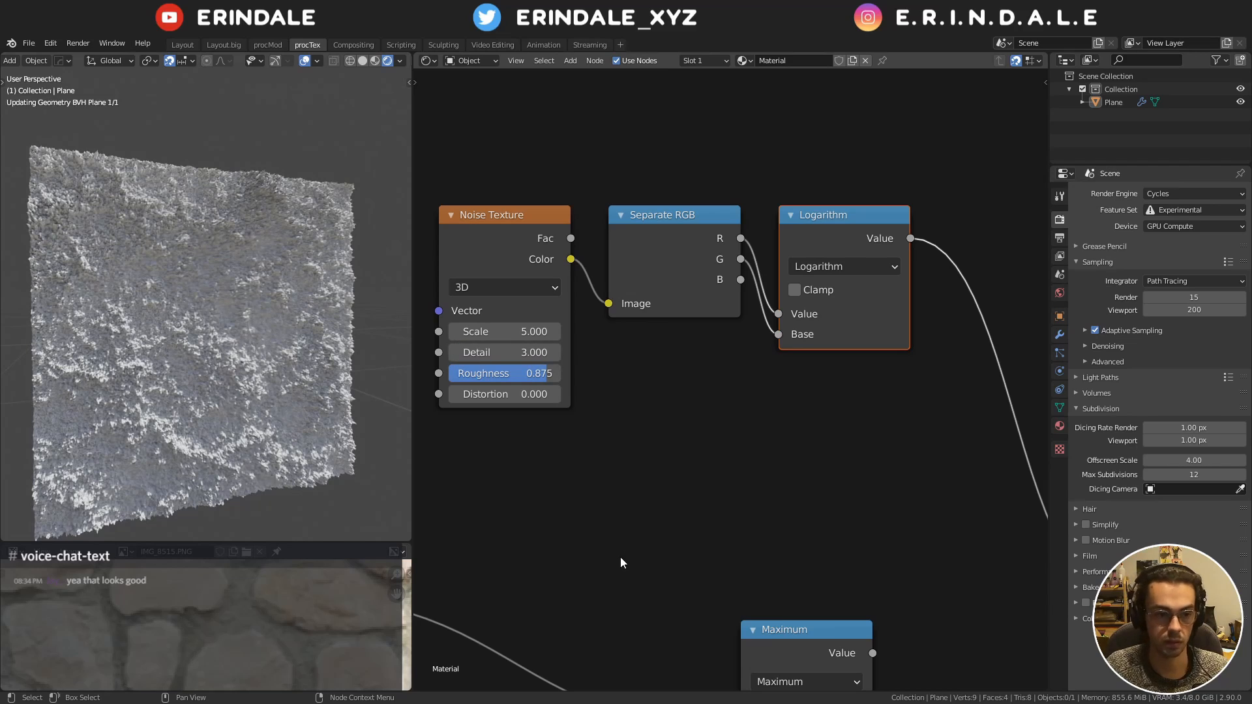
Set the Noise Texture's Detail to 5 and Roughness to 0.658
click(507, 352)
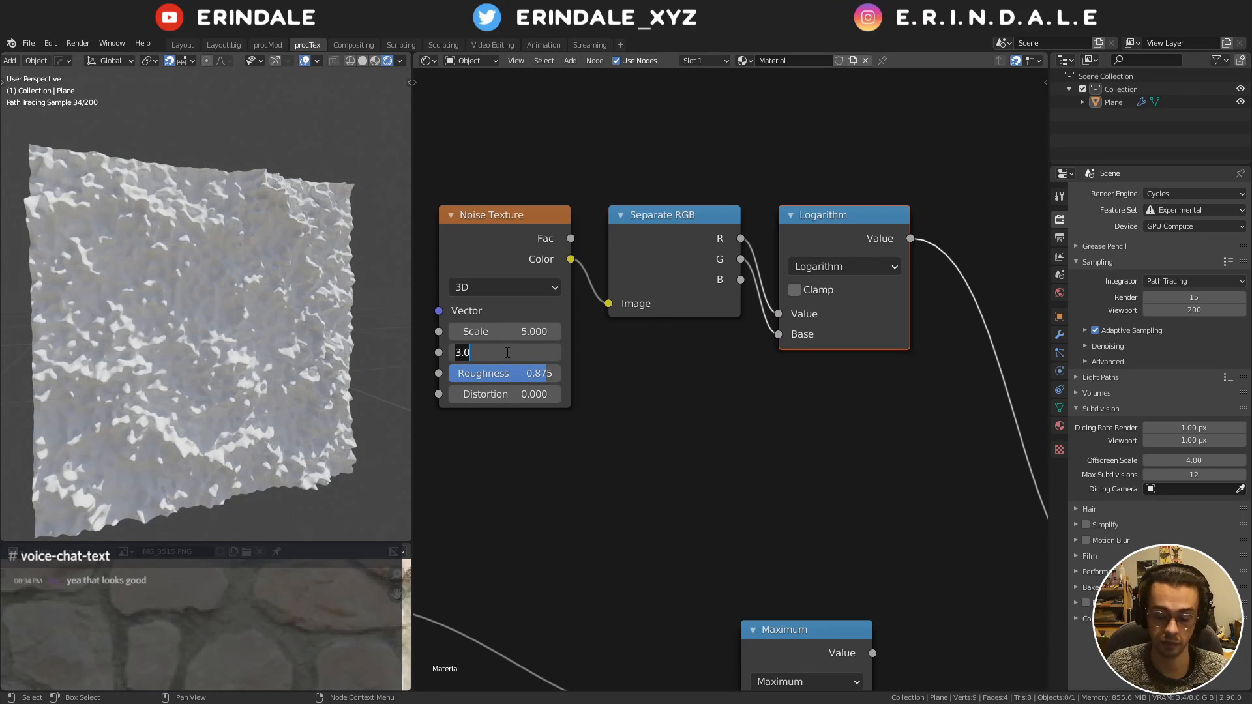
text(5)
key(Return)
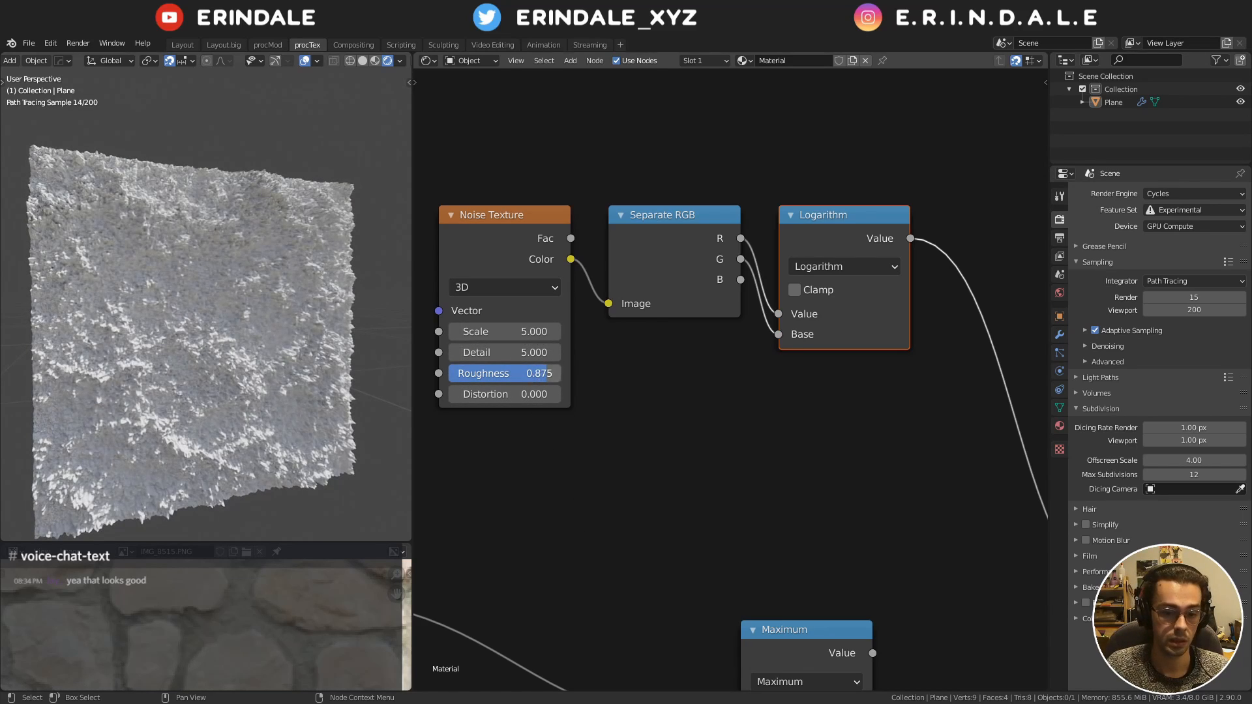
drag(548, 374, 517, 374)
middle_drag(749, 417, 336, 322)
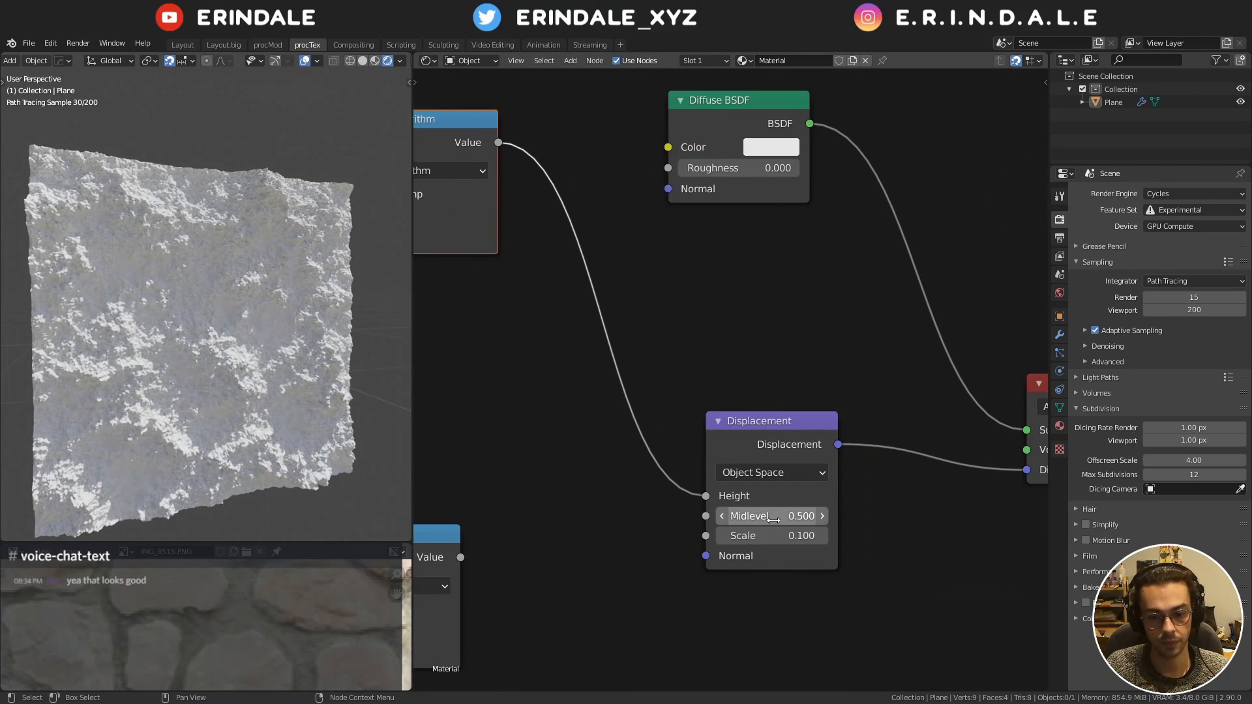
Move the Noise Texture, Separate RGB and Logarithm nodes together away from the Diffuse BSDF to free space after the Logarithm node
scroll(710, 372, down, 5)
middle_drag(629, 209, 879, 332)
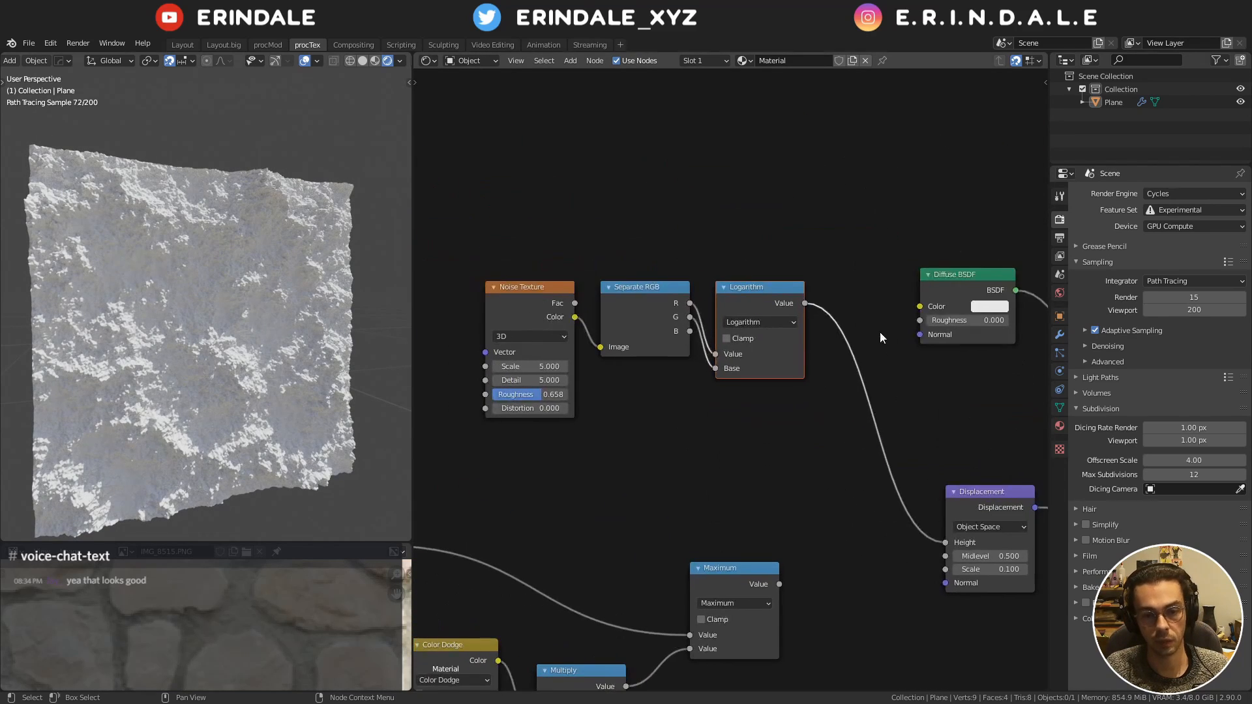
drag(490, 199, 833, 355)
key(g)
click(666, 318)
middle_drag(665, 317, 623, 351)
key(g)
click(832, 373)
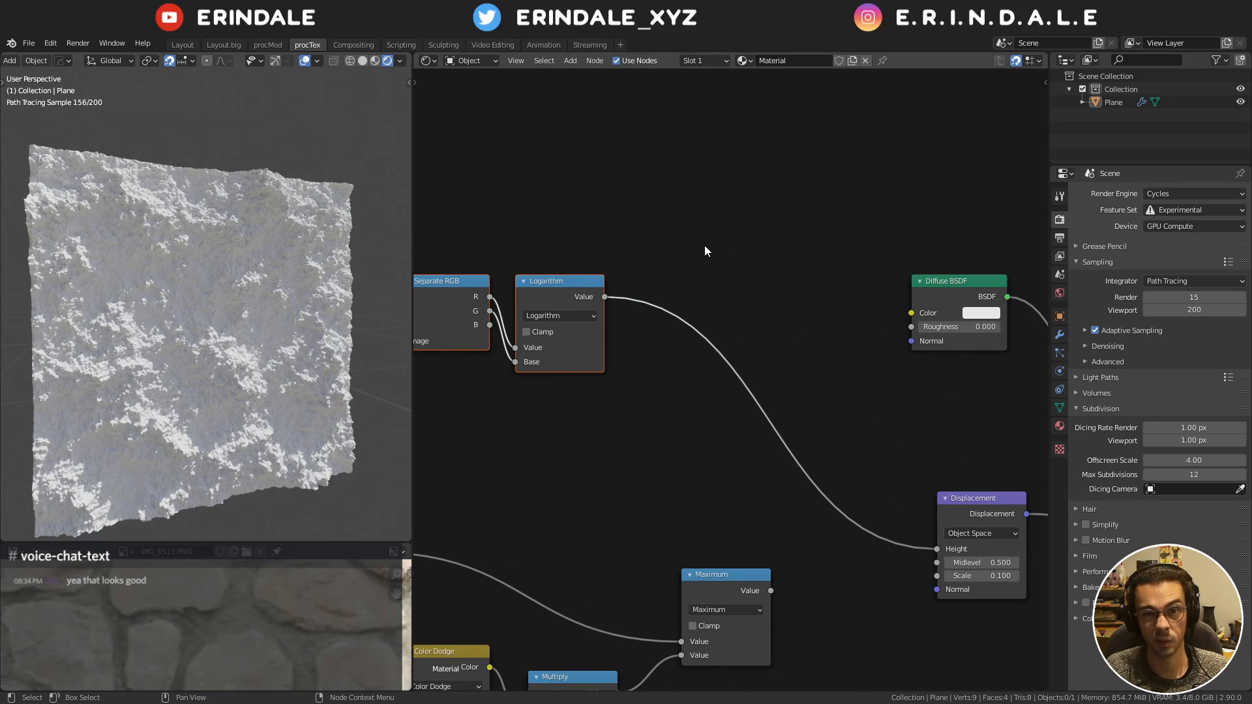
Insert a ColorRamp node on the link between the Logarithm node and the Displacement node's Height input
key(q)
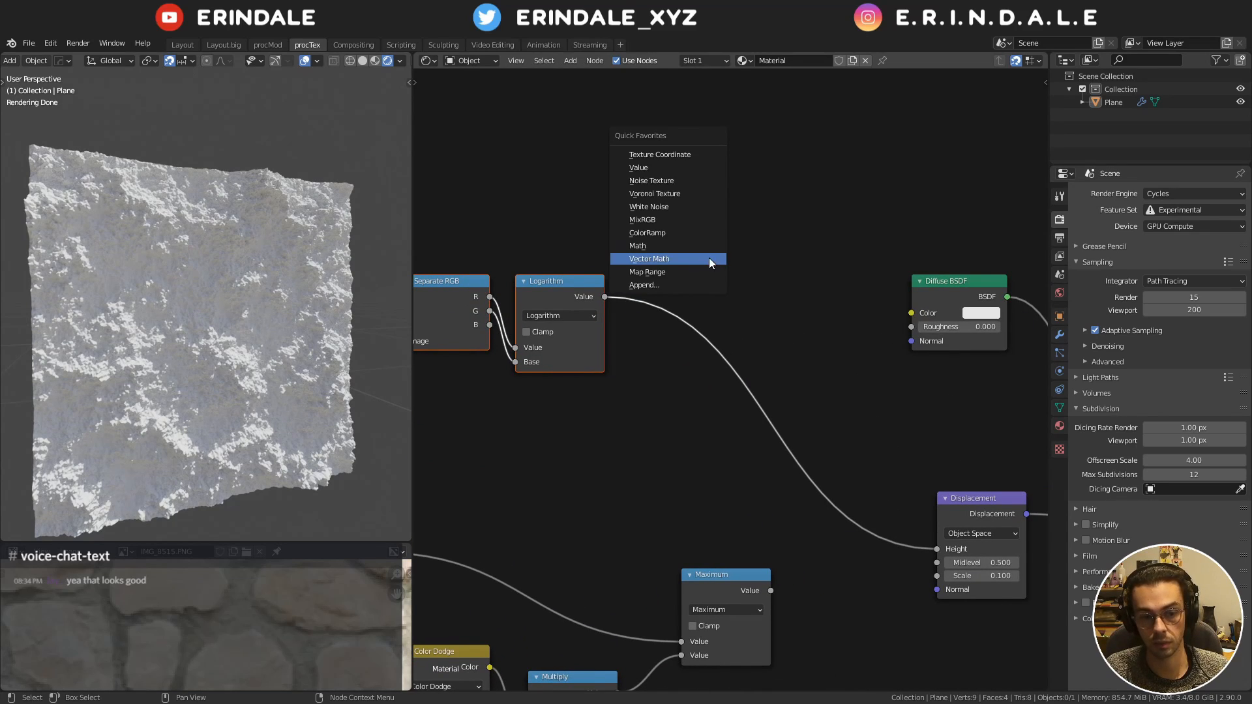
click(671, 233)
click(751, 305)
scroll(751, 305, up, 3)
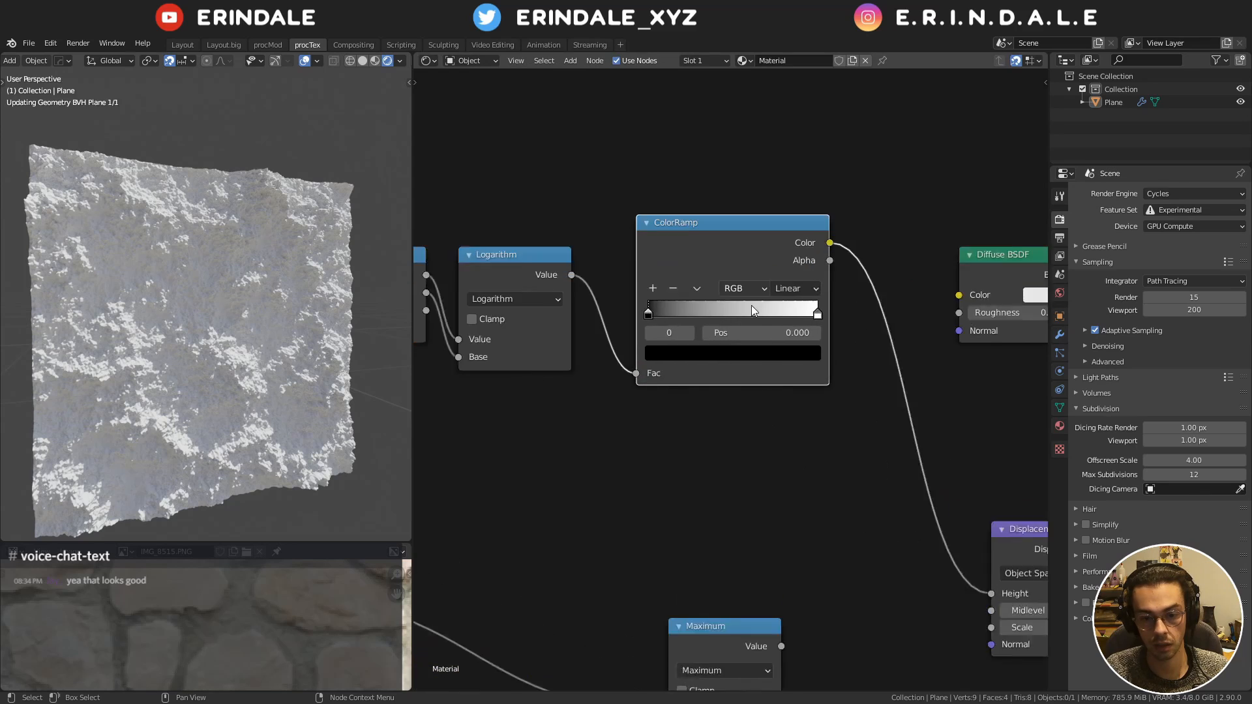
click(706, 351)
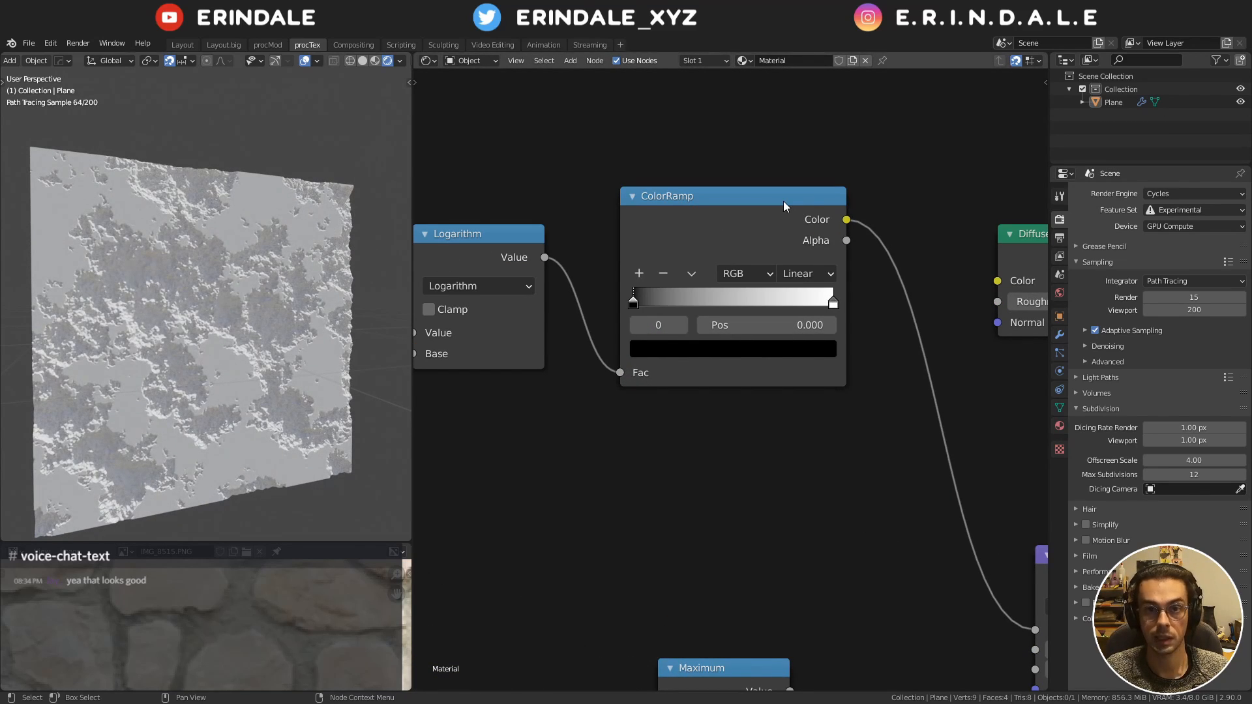
Detach and delete the ColorRamp node while keeping the Logarithm linked to the Displacement Height
click(635, 306)
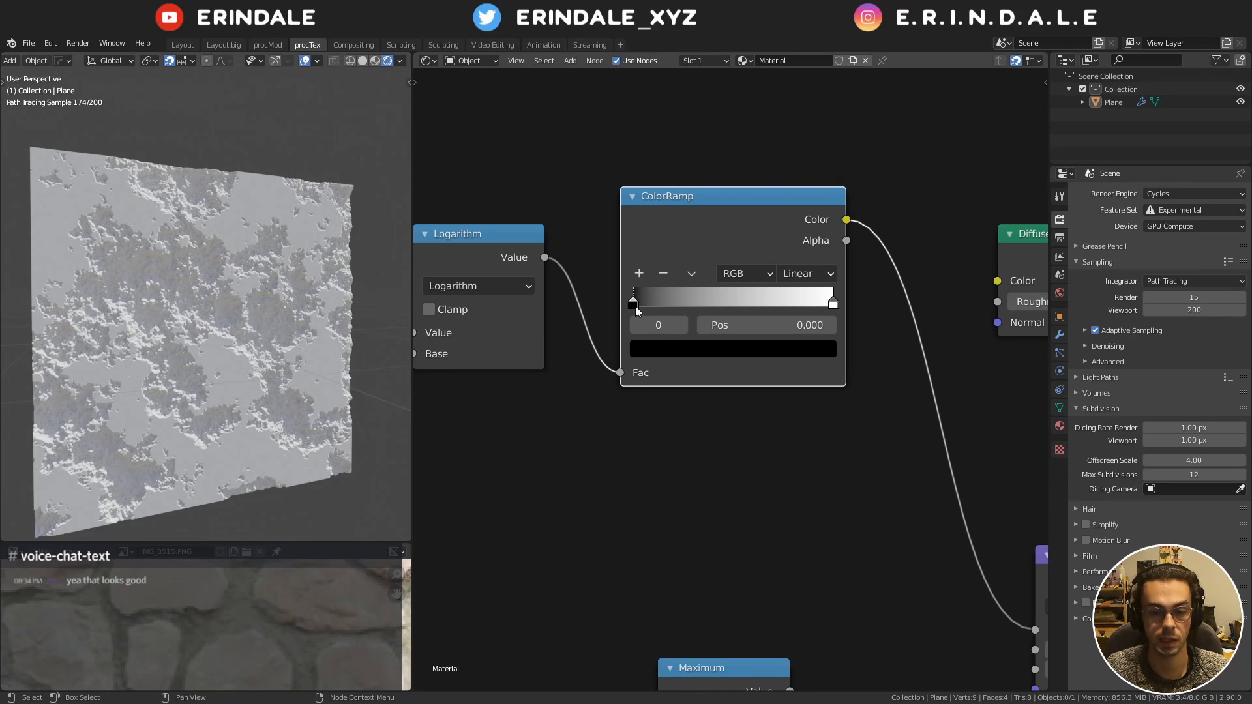
click(664, 352)
drag(794, 167, 793, 216)
click(672, 421)
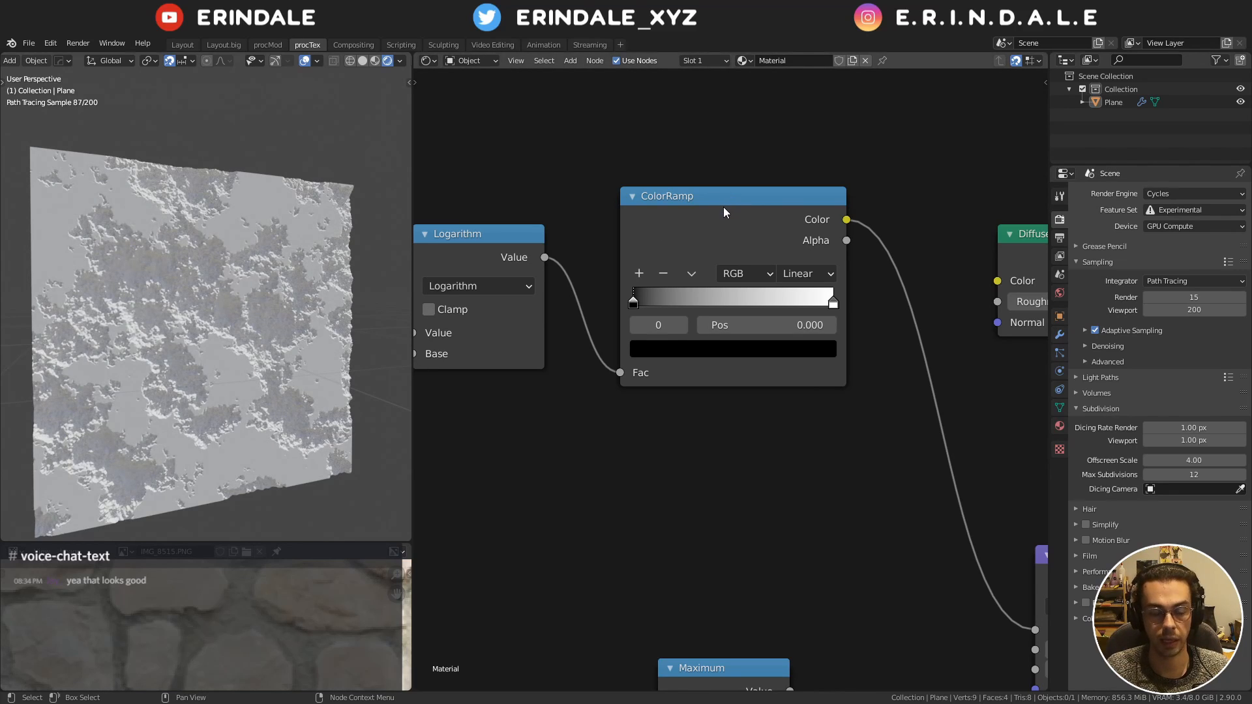
alt+drag(747, 188, 578, 413)
key(x)
Insert a Map Range node between the Logarithm and Displacement nodes and turn off its Clamp option
key(shift+a)
mouse_move(586, 374)
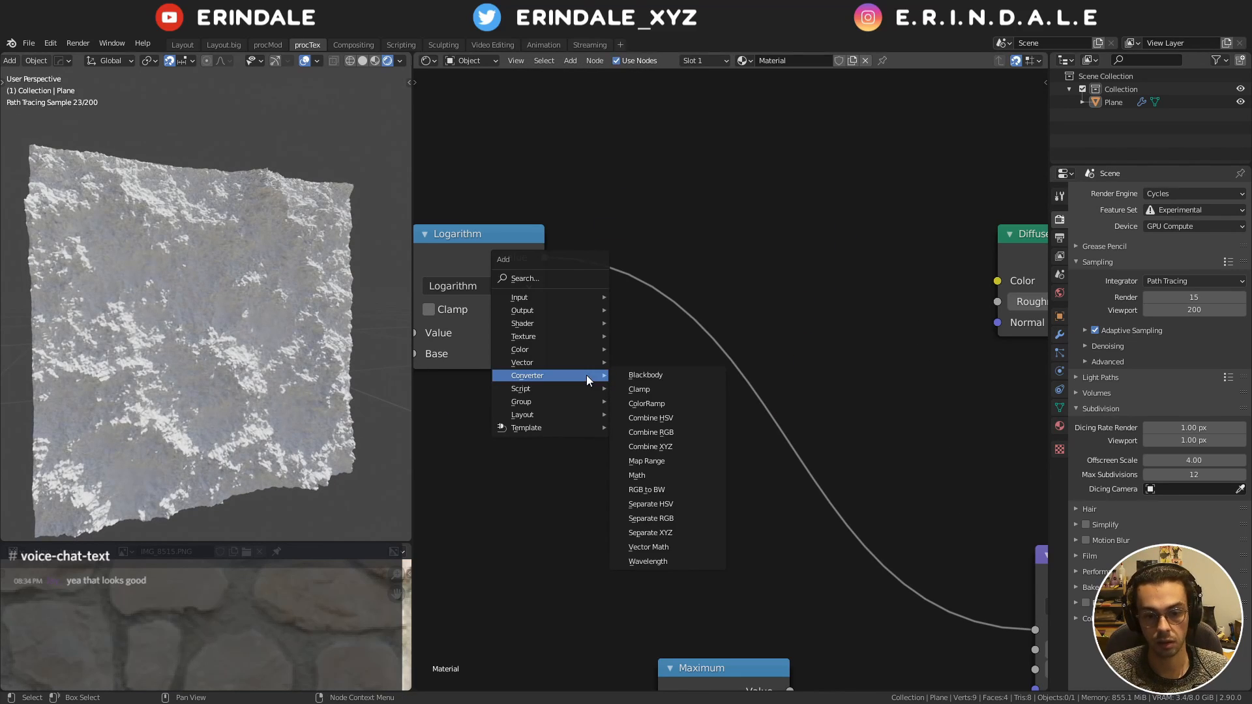
click(652, 461)
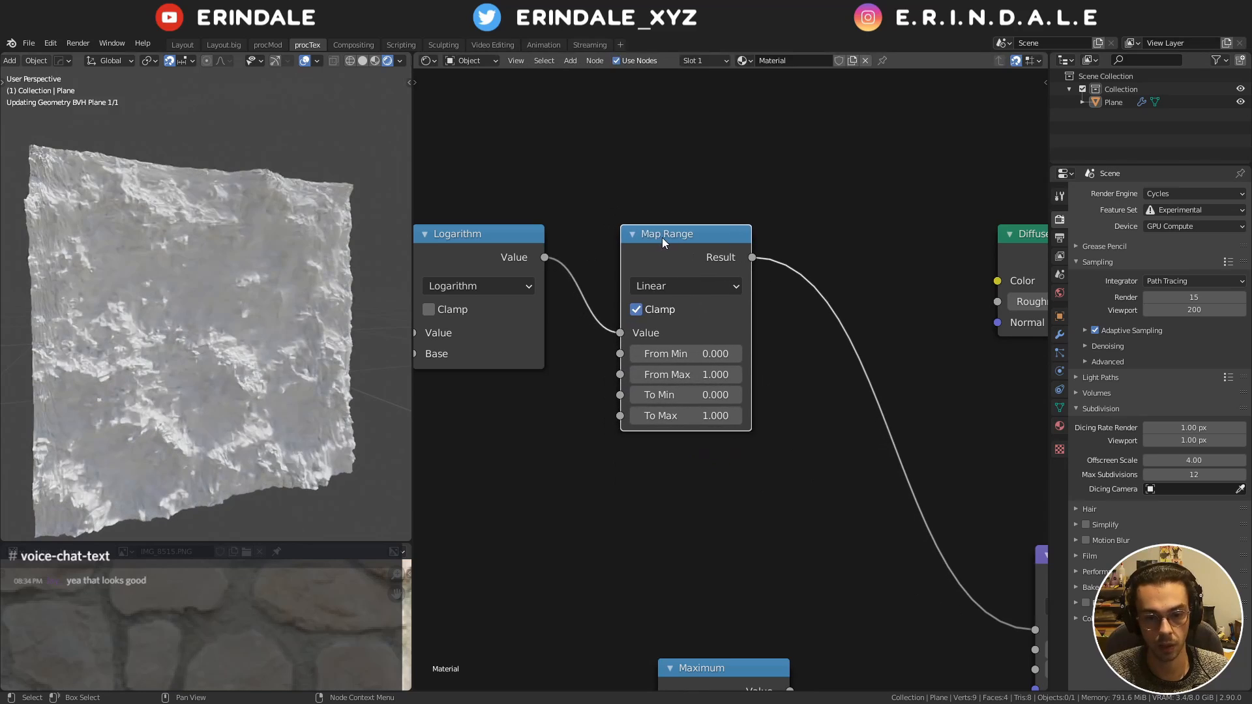
click(643, 249)
click(616, 306)
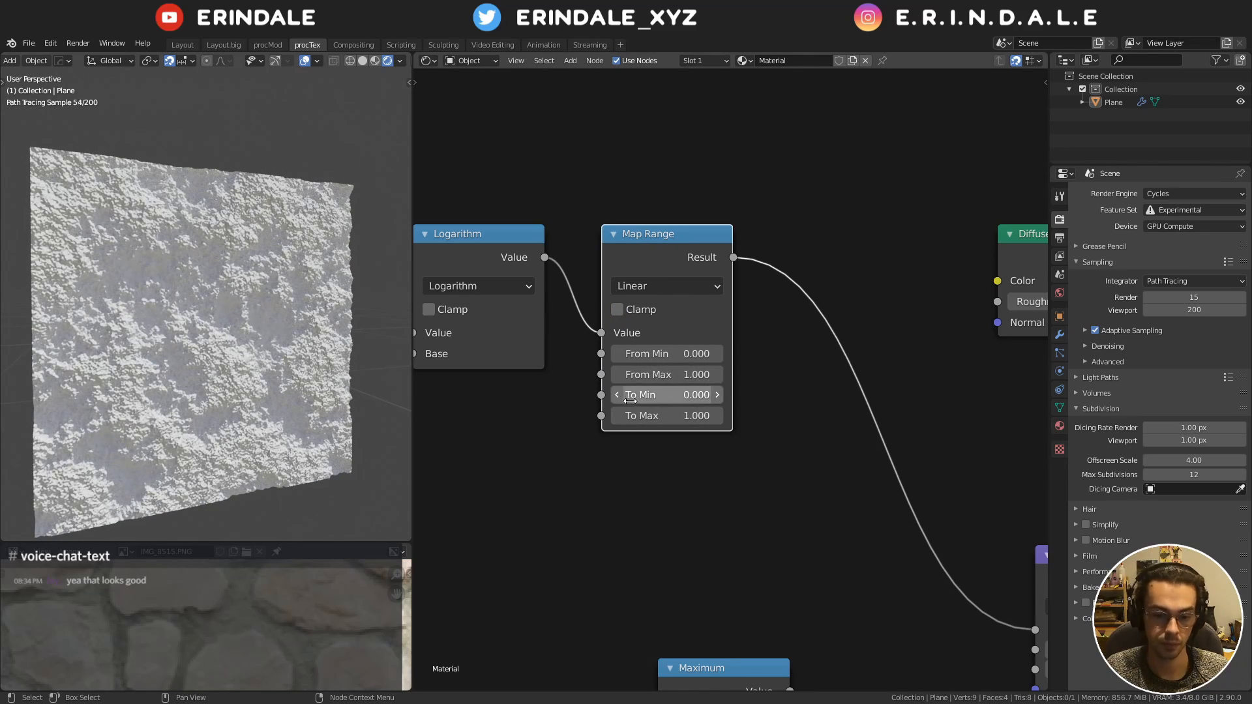
Set the Map Range node's To Min to 0.2 and To Max to 0.4
click(616, 417)
click(616, 418)
click(616, 417)
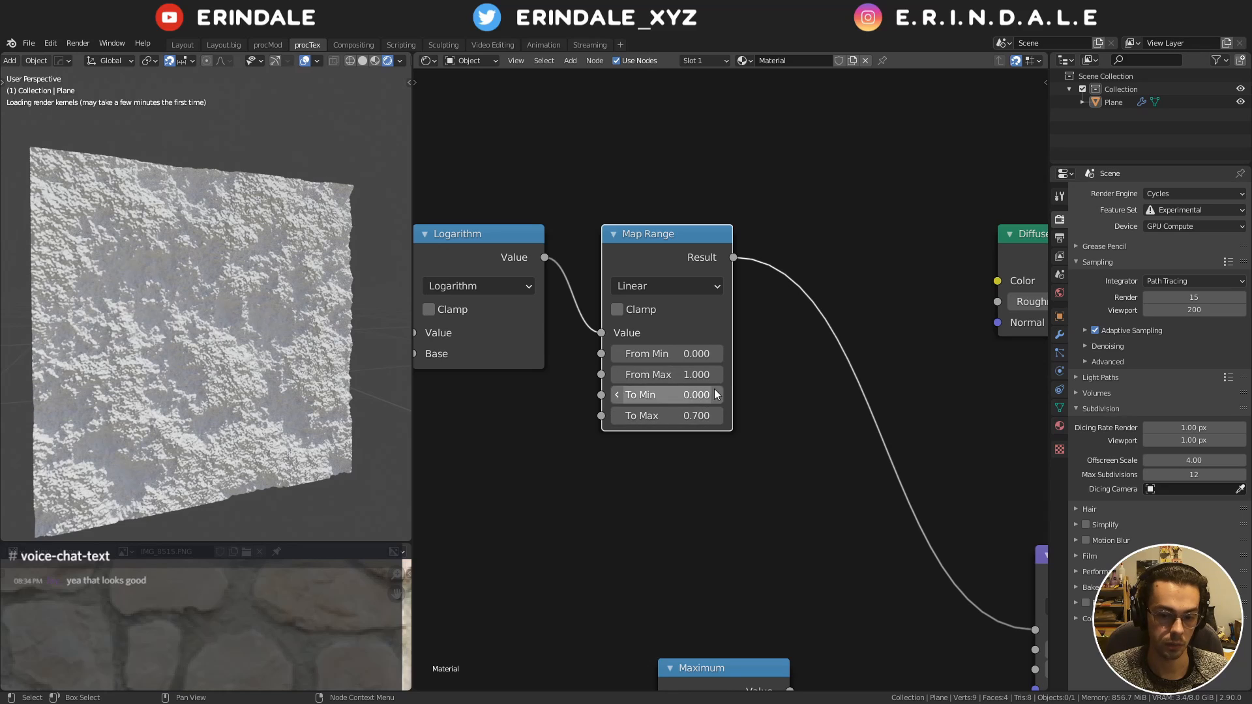
click(716, 397)
click(716, 398)
click(616, 415)
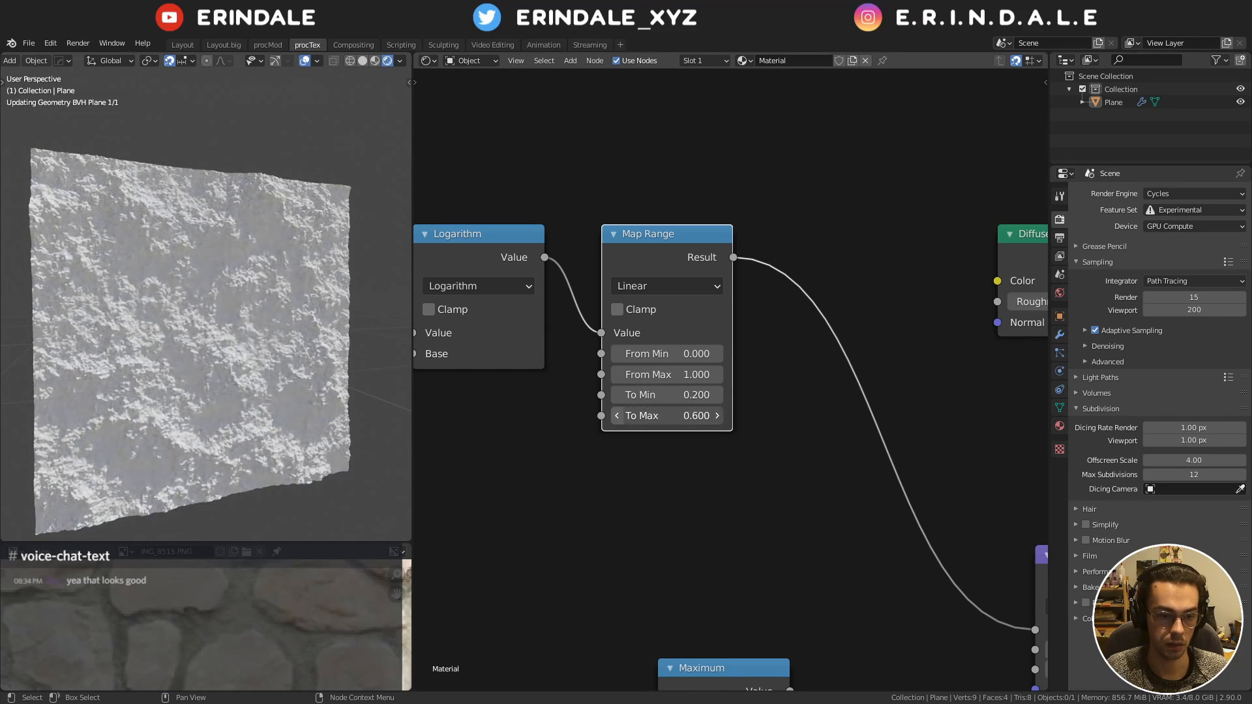
click(616, 415)
click(617, 415)
Compare the Noise Texture's Fac output with the Map Range result as the Displacement node's Height input
middle_drag(190, 365, 165, 376)
scroll(616, 408, down, 3)
middle_drag(616, 408, 647, 390)
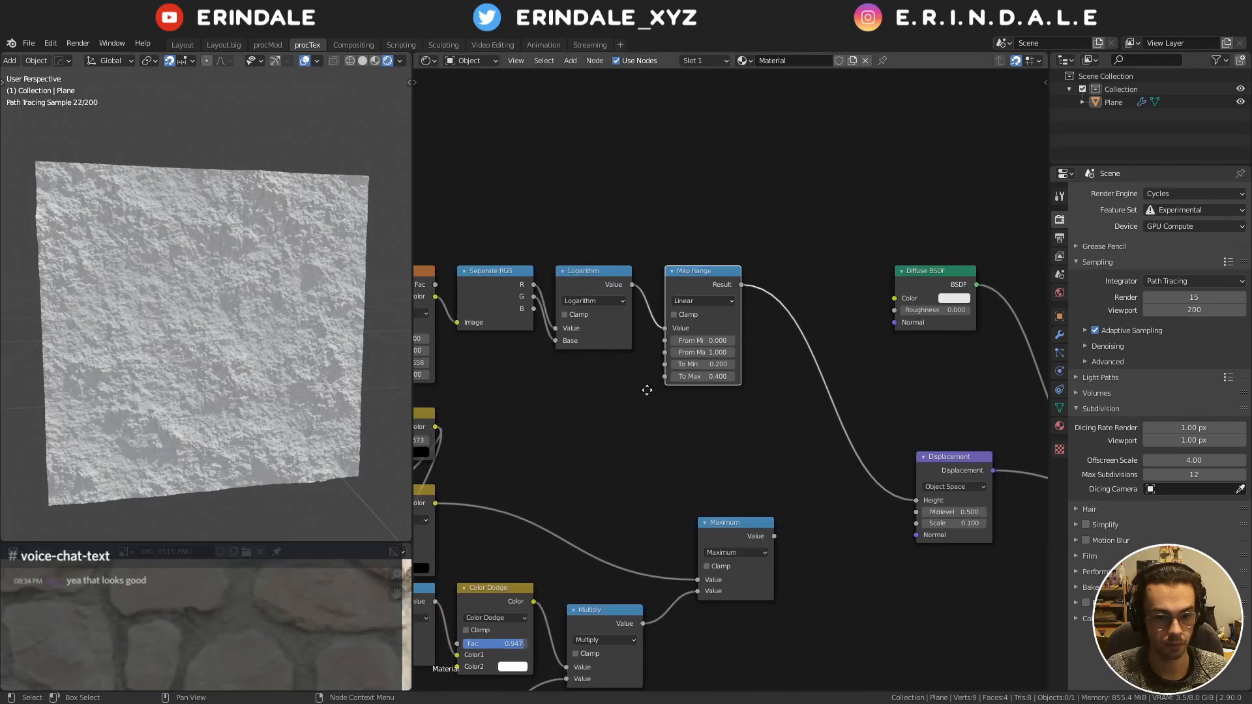
drag(435, 285, 918, 499)
drag(738, 284, 922, 498)
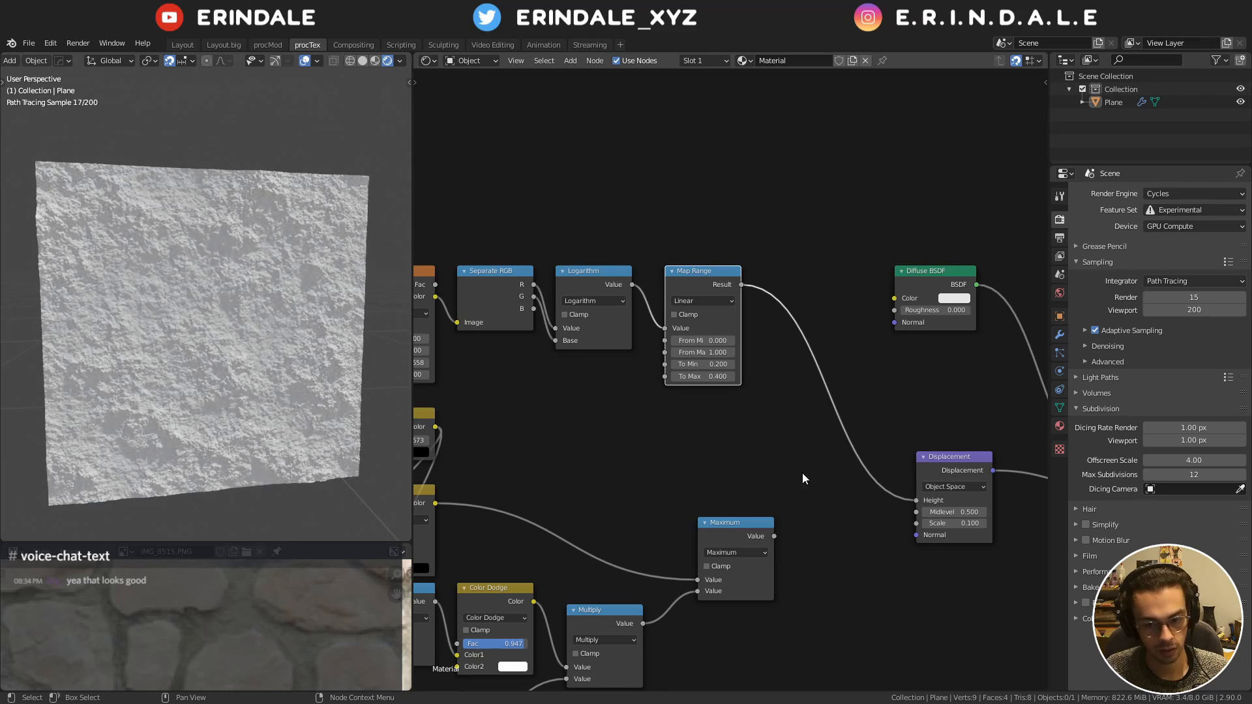
Move the Diffuse BSDF, Displacement and Material Output nodes close together, with Displacement directly below Diffuse BSDF
middle_drag(802, 475, 595, 358)
drag(701, 166, 712, 282)
shift+drag(658, 319, 744, 352)
drag(721, 352, 786, 222)
middle_drag(736, 338, 551, 352)
drag(708, 284, 766, 436)
key(g)
click(785, 253)
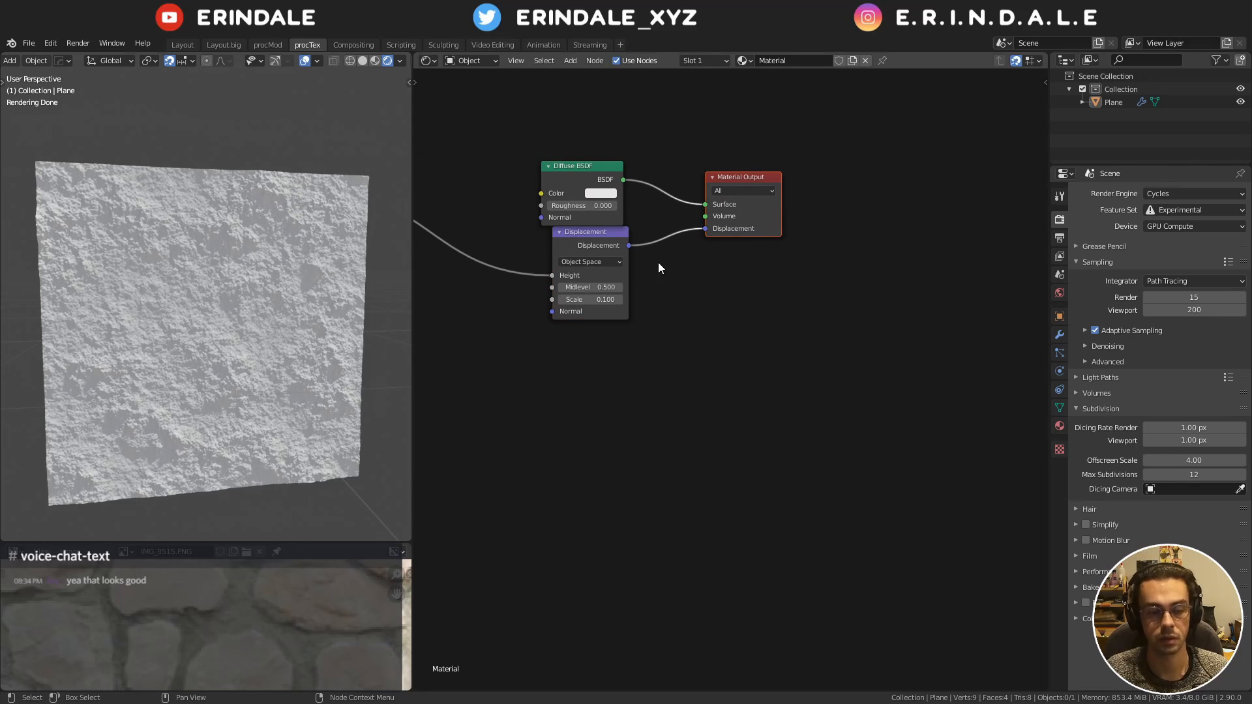
Preview the Map Range result and the stones' Maximum output as emission on the plane
middle_drag(673, 270, 839, 289)
middle_drag(595, 298, 768, 258)
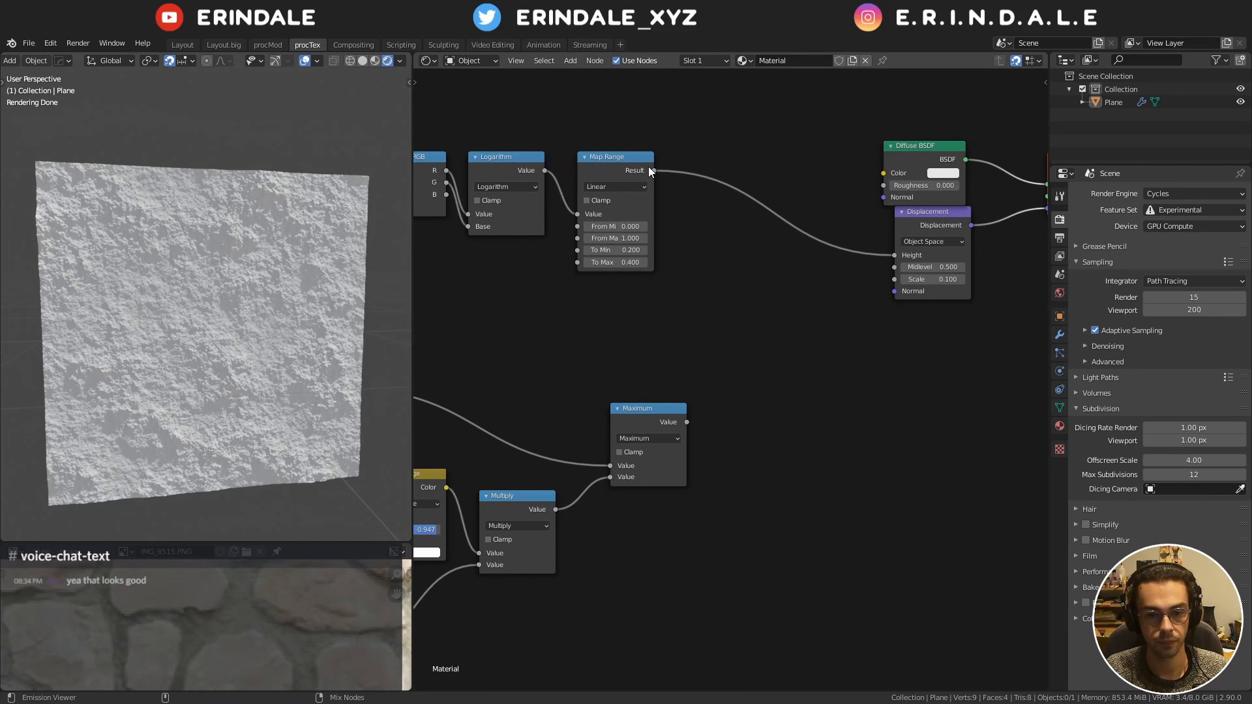
ctrl+shift+click(651, 171)
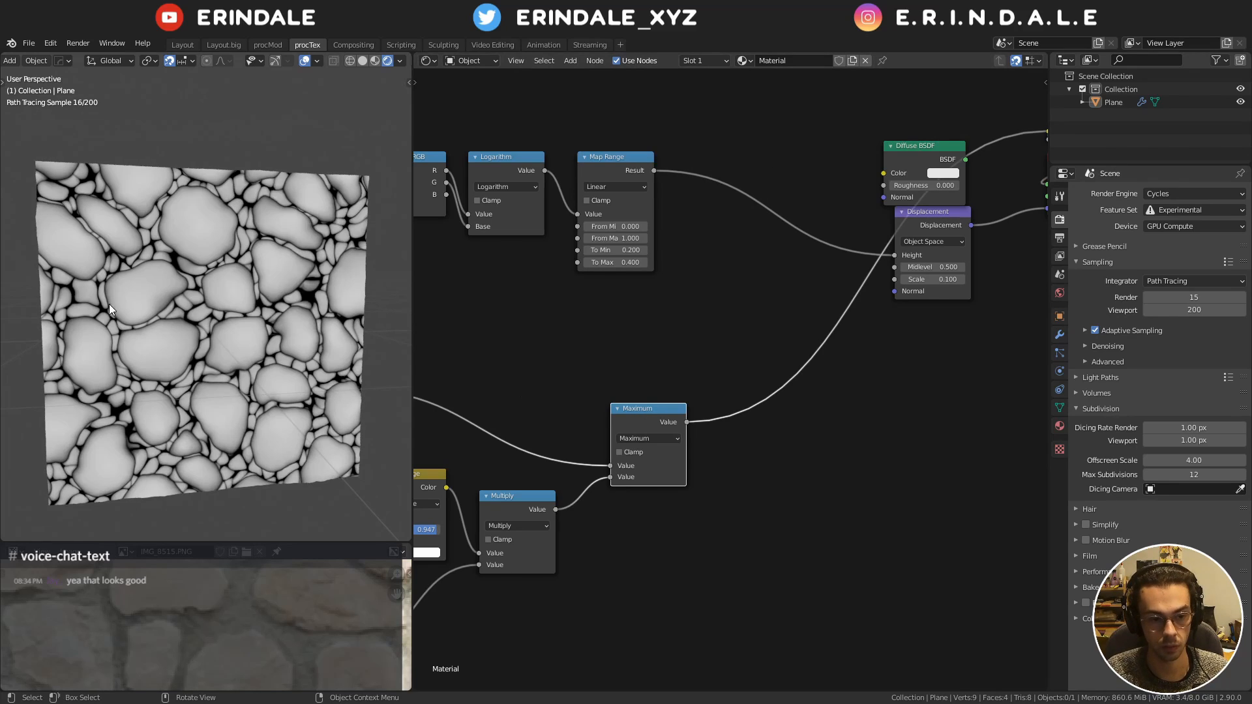
Add a Math node set to Maximum that combines the Map Range result with the stones' Maximum output
key(q)
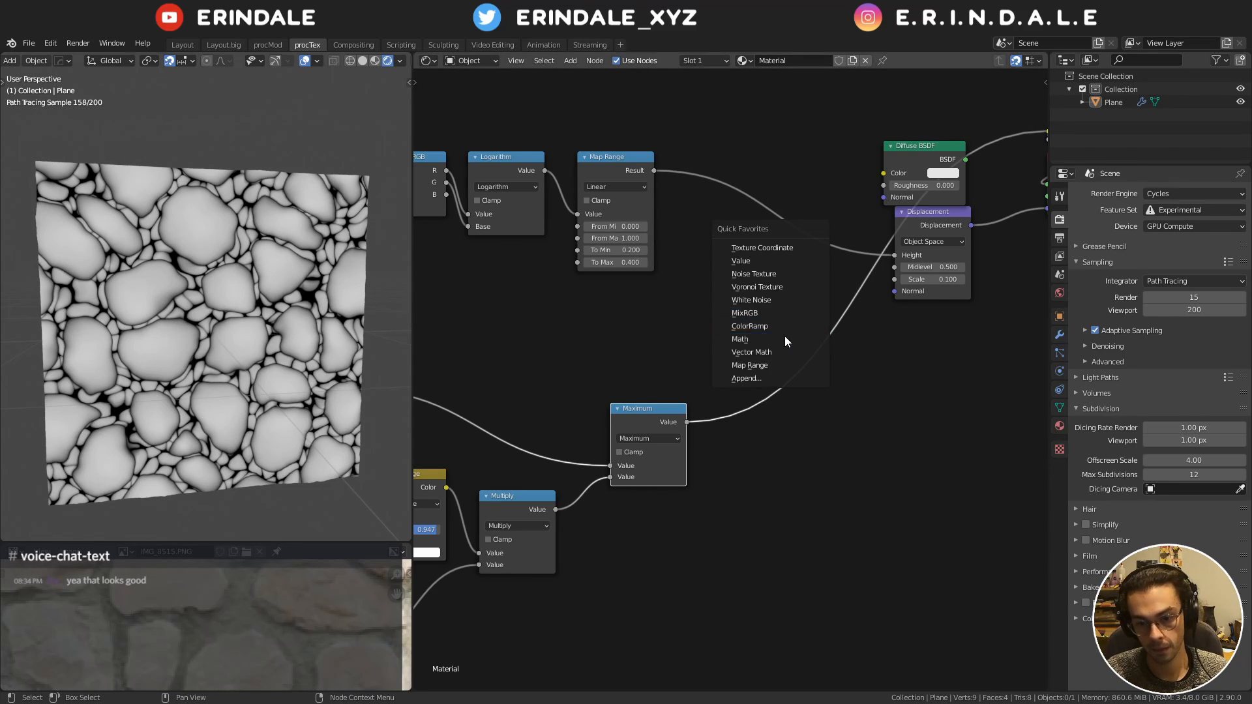
click(785, 338)
click(789, 330)
drag(654, 170, 809, 340)
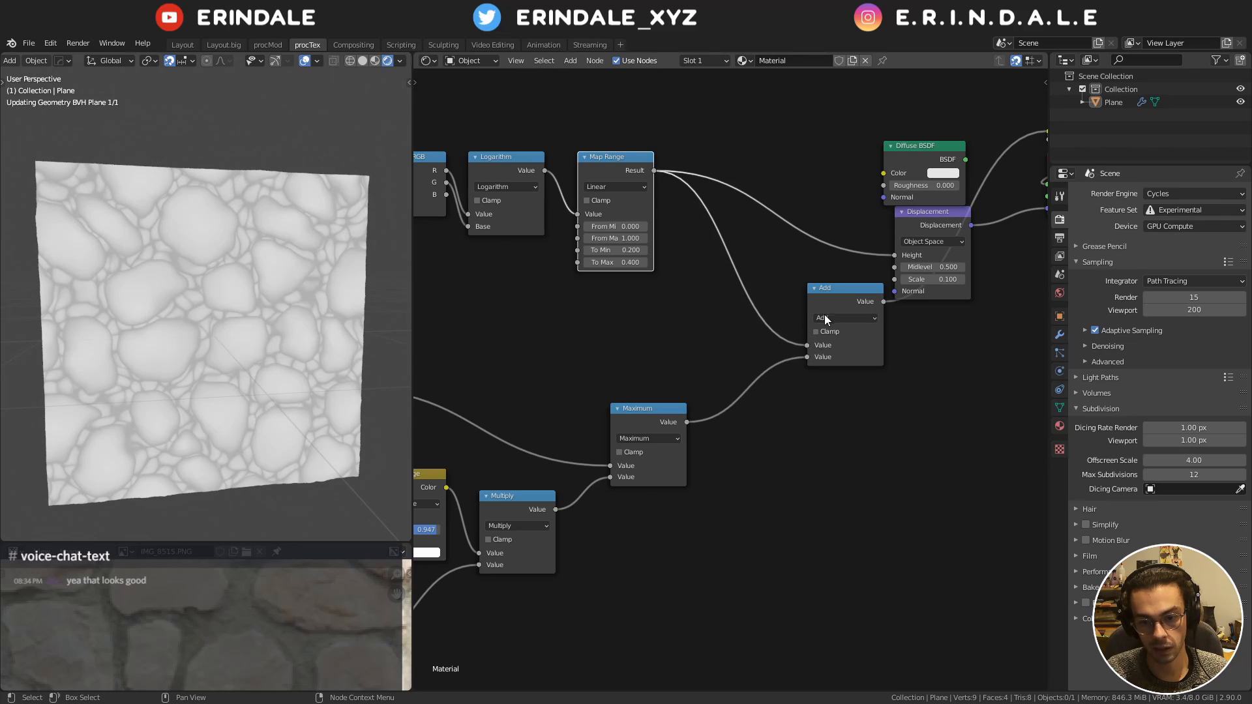
click(828, 316)
click(616, 369)
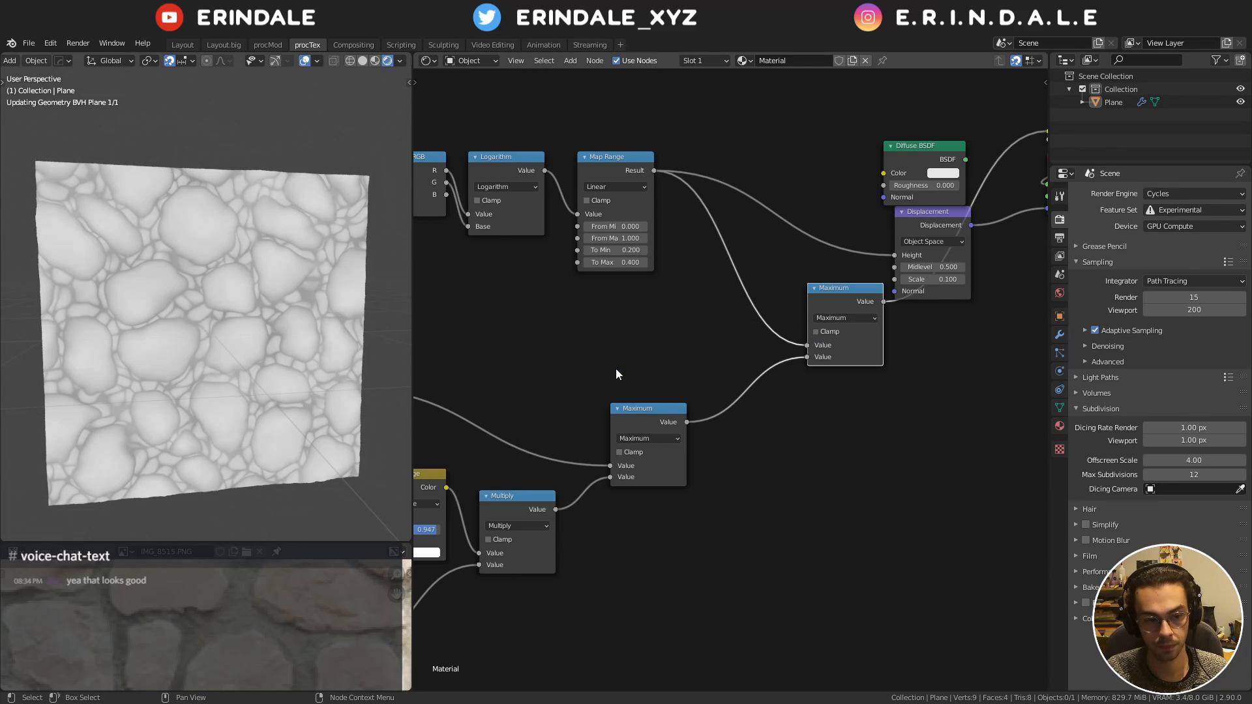
Outline a gap between the stones with an annotation and compare the previews of the two Maximum nodes there
scroll(203, 293, up, 6)
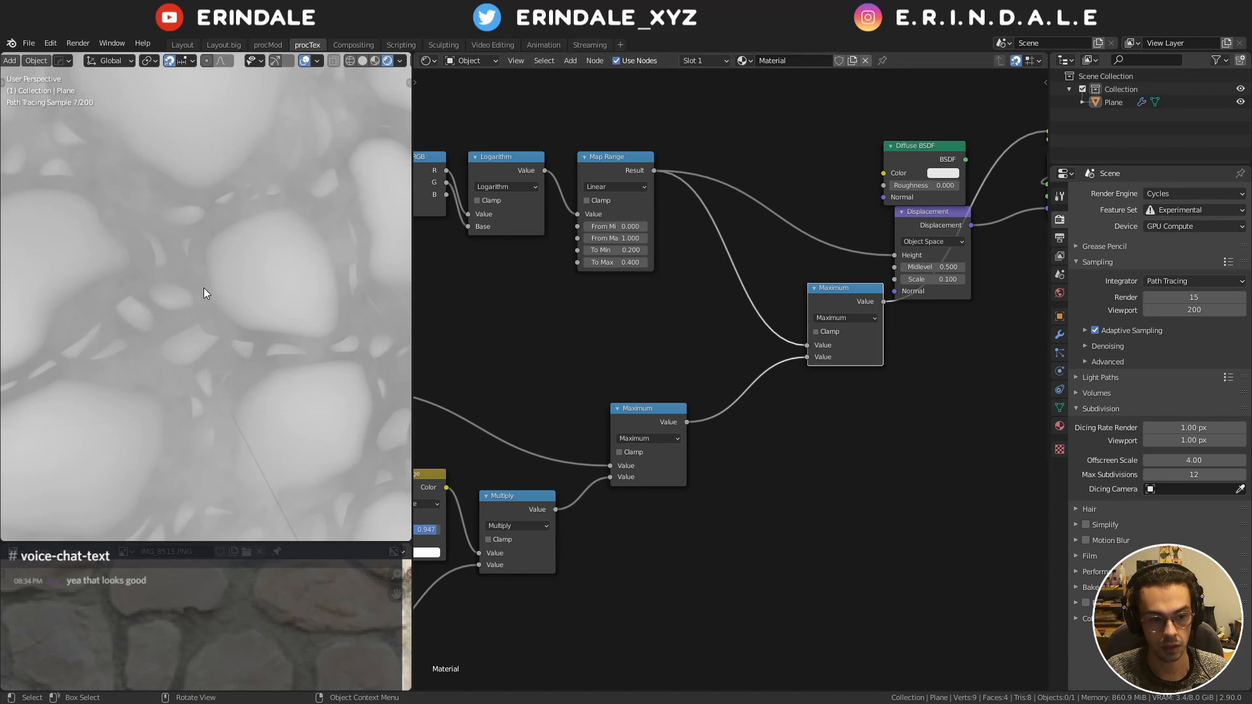
scroll(206, 322, up, 3)
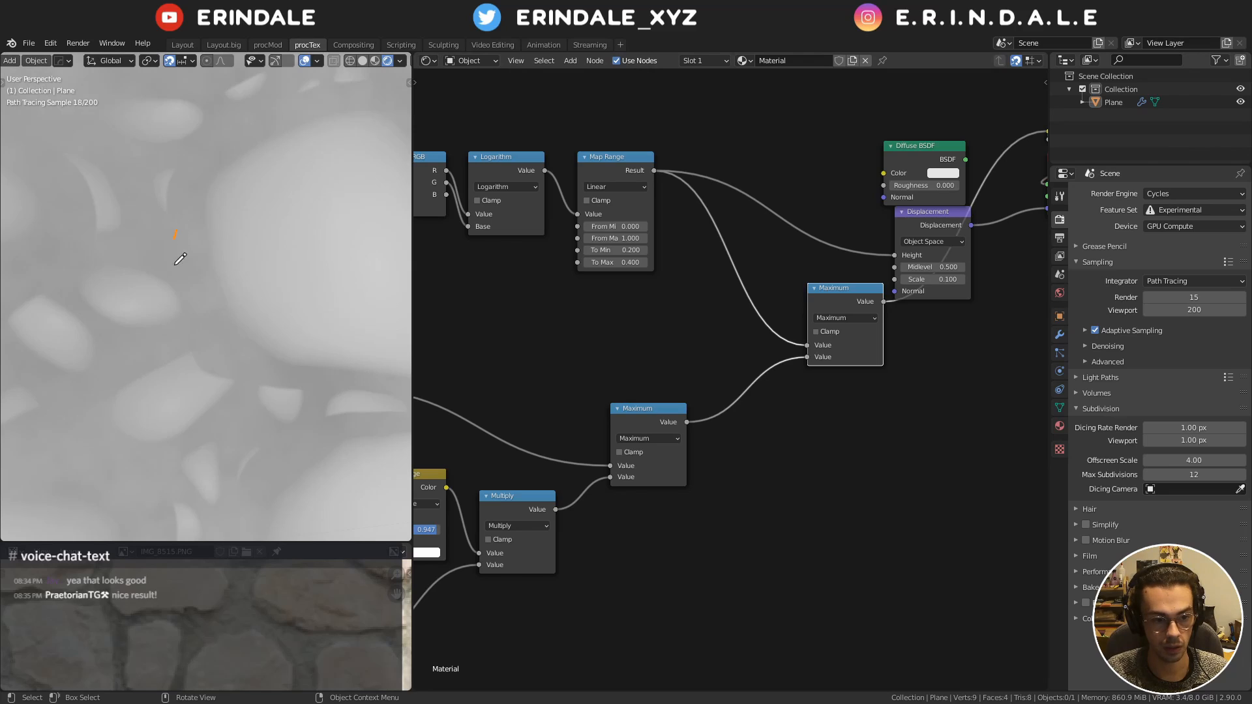
mouse_move(210, 364)
mouse_down()
mouse_move(223, 270)
mouse_move(213, 179)
mouse_up()
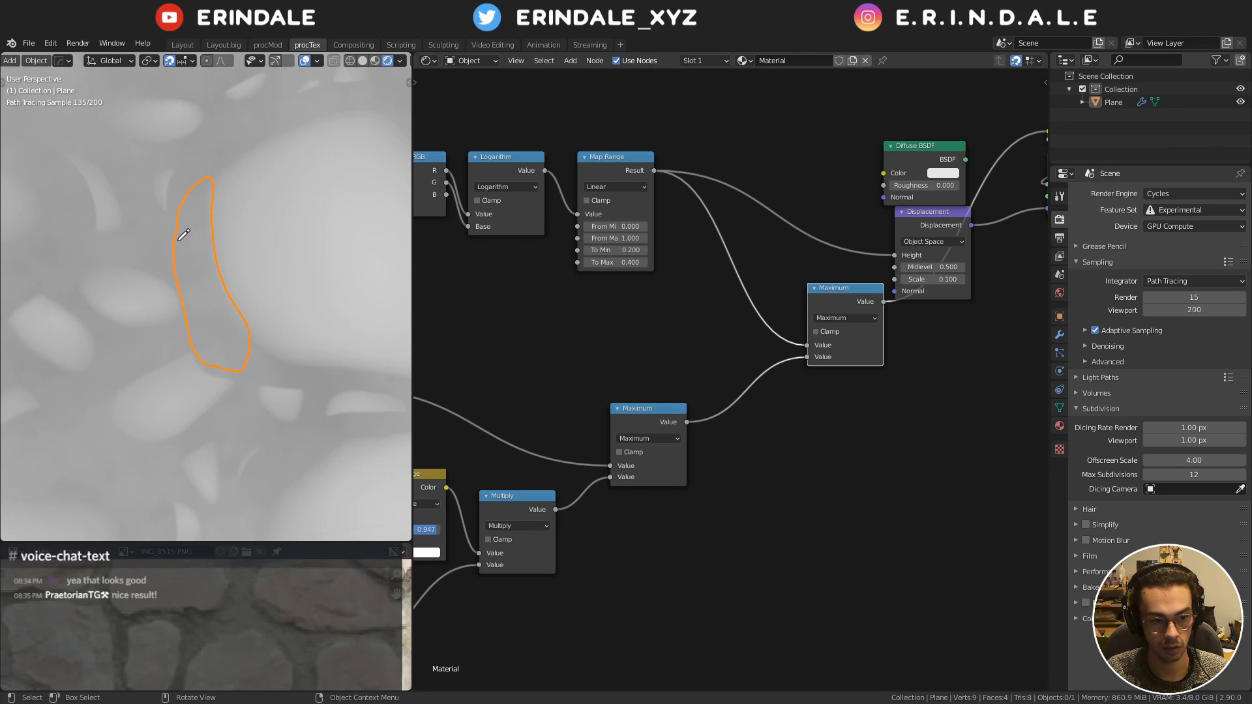
ctrl+shift+click(667, 415)
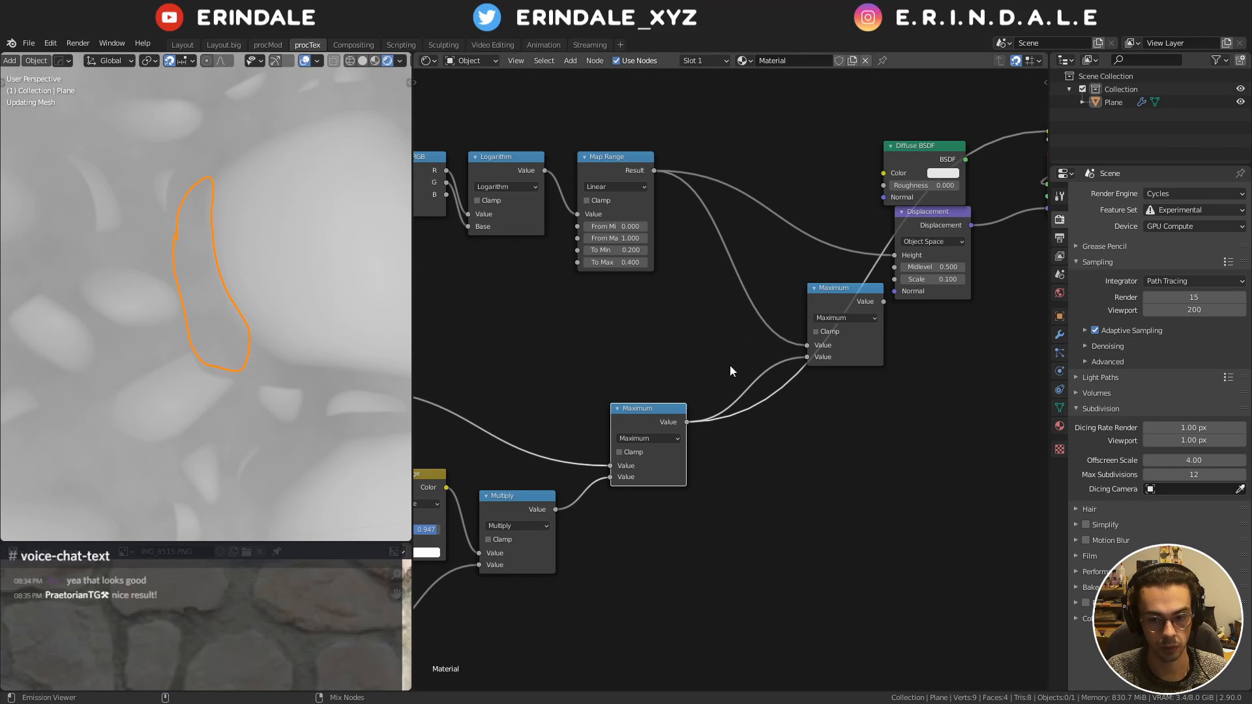
ctrl+shift+click(846, 291)
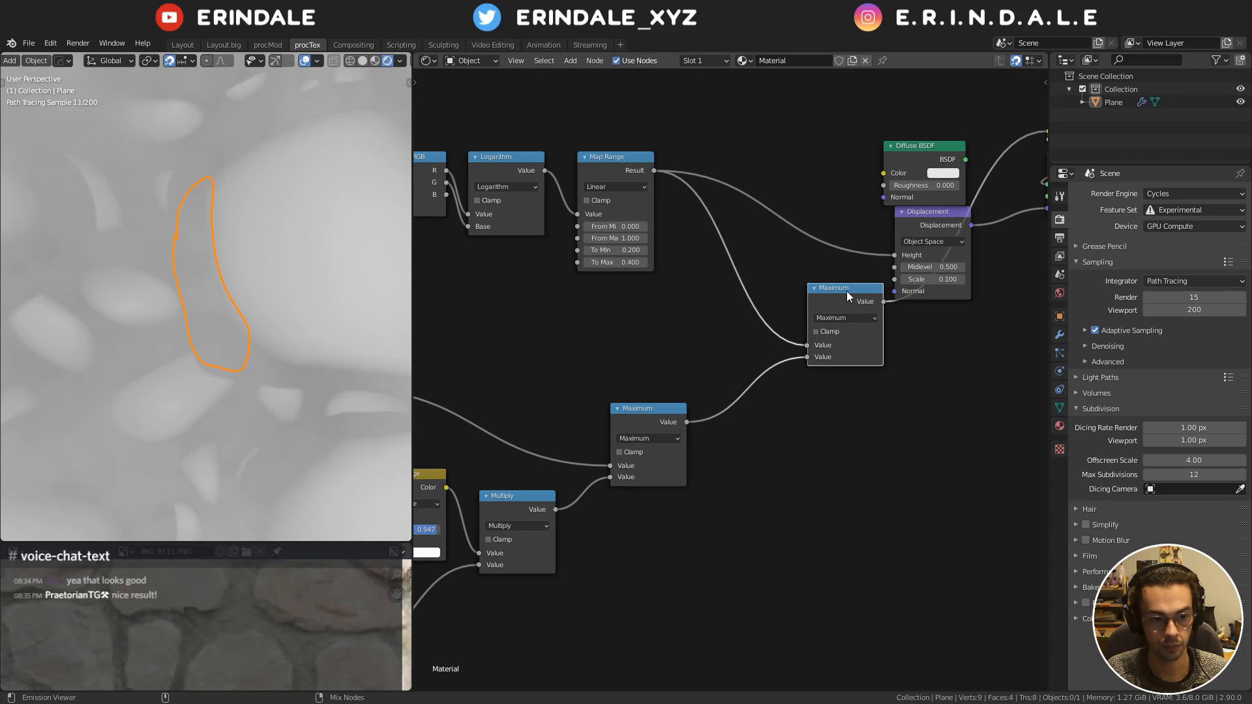
ctrl+shift+click(654, 409)
ctrl+shift+click(836, 295)
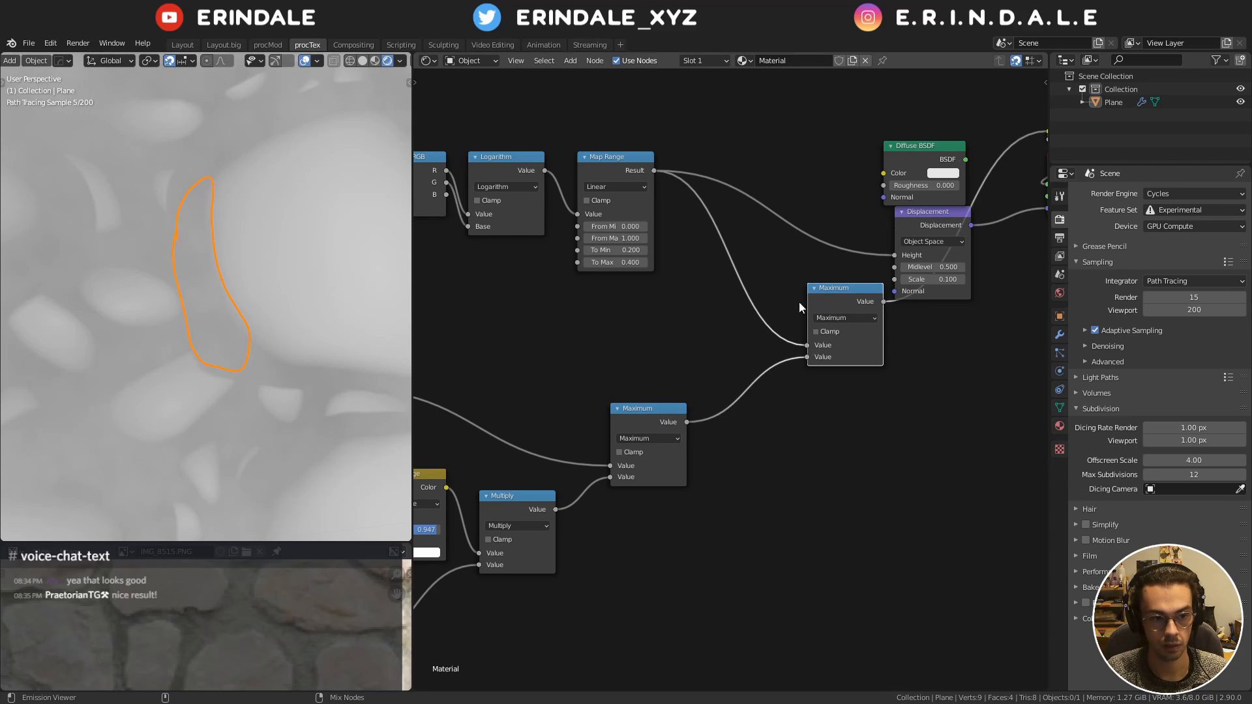
Insert a Math node adding 0.5 between Map Range and the final Maximum node, and erase the viewport annotation
key(q)
middle_drag(728, 224, 663, 349)
click(721, 294)
click(733, 290)
scroll(758, 348, up, 3)
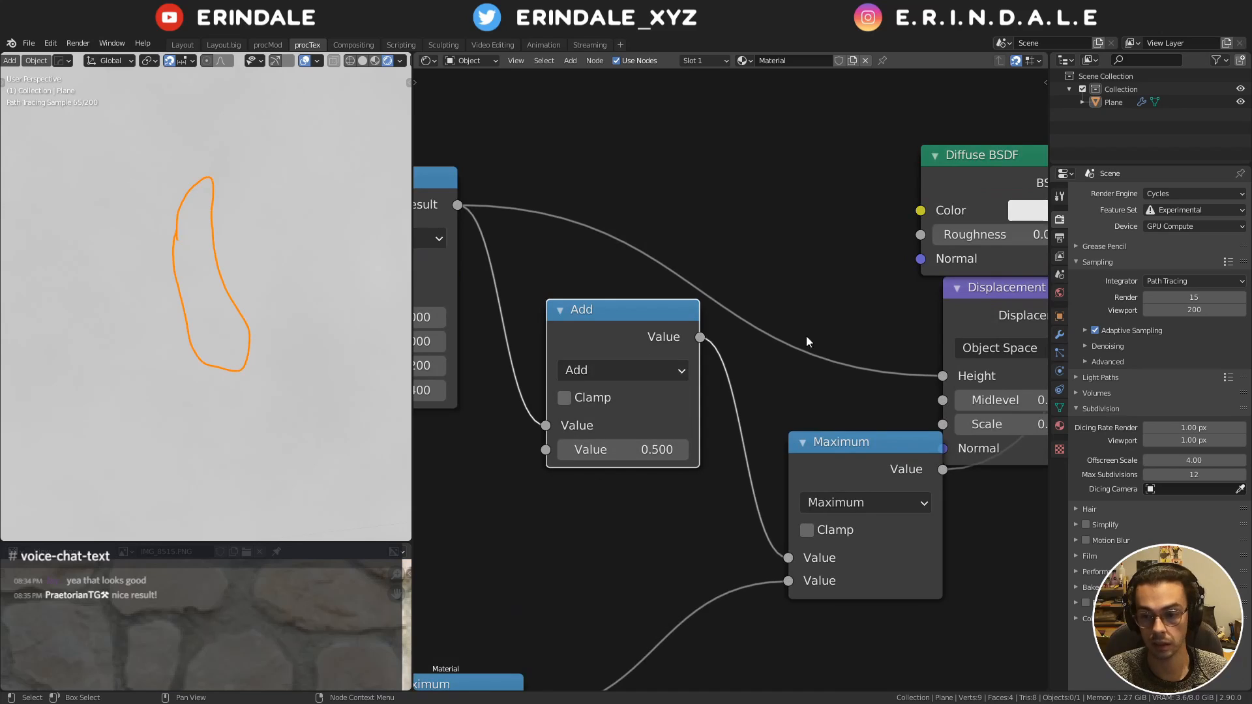
scroll(806, 335, down, 2)
click(208, 235)
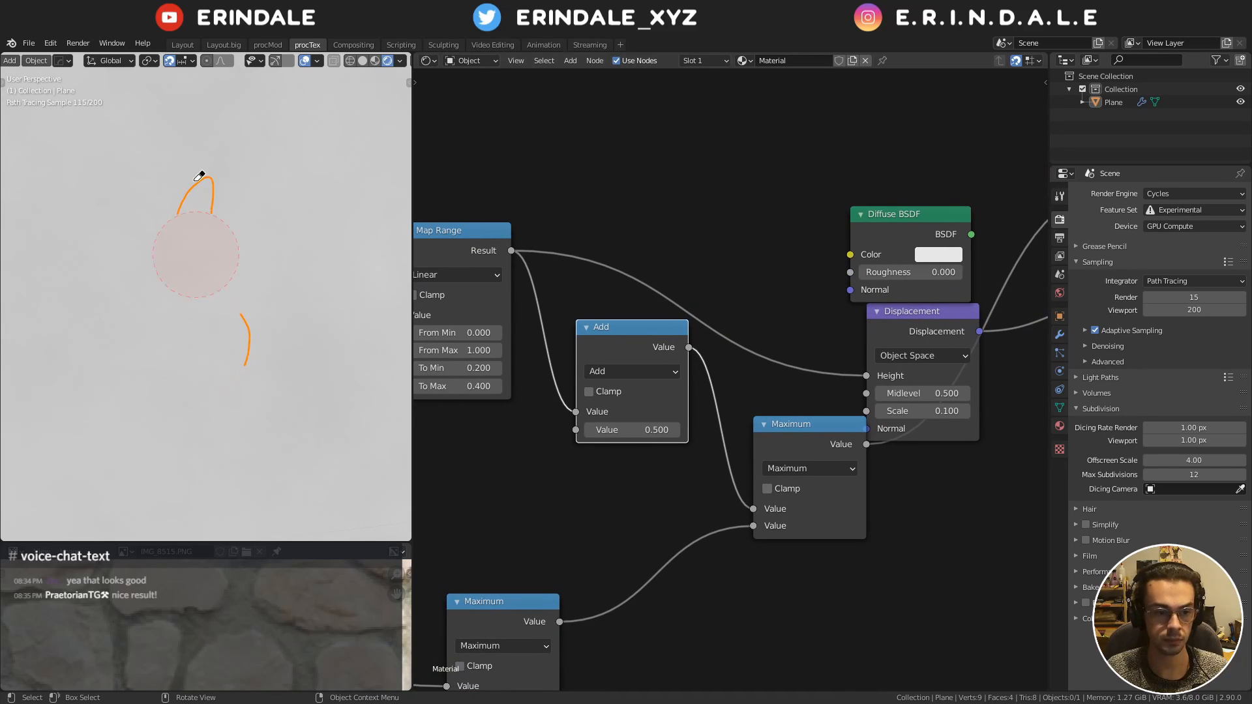
Set the second value of the Add node between Map Range and the last Maximum node to -0.170
click(615, 431)
text(0)
key(Return)
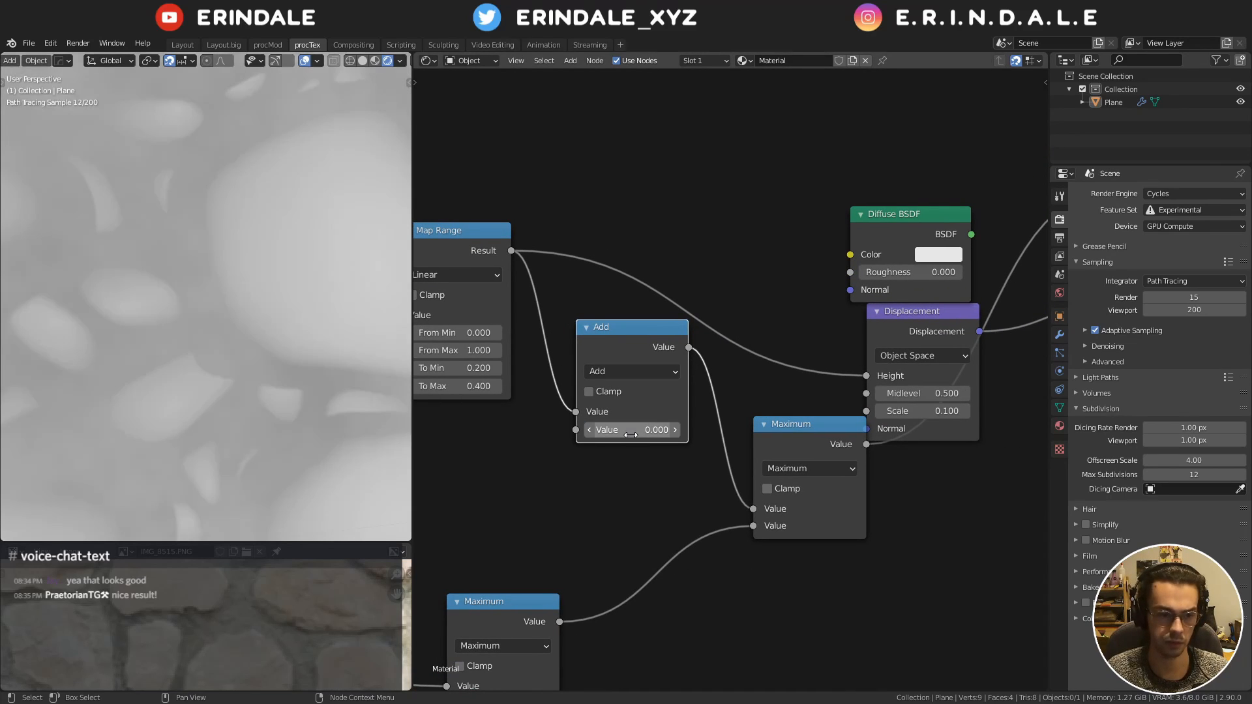
click(589, 430)
click(590, 429)
click(589, 430)
click(589, 430)
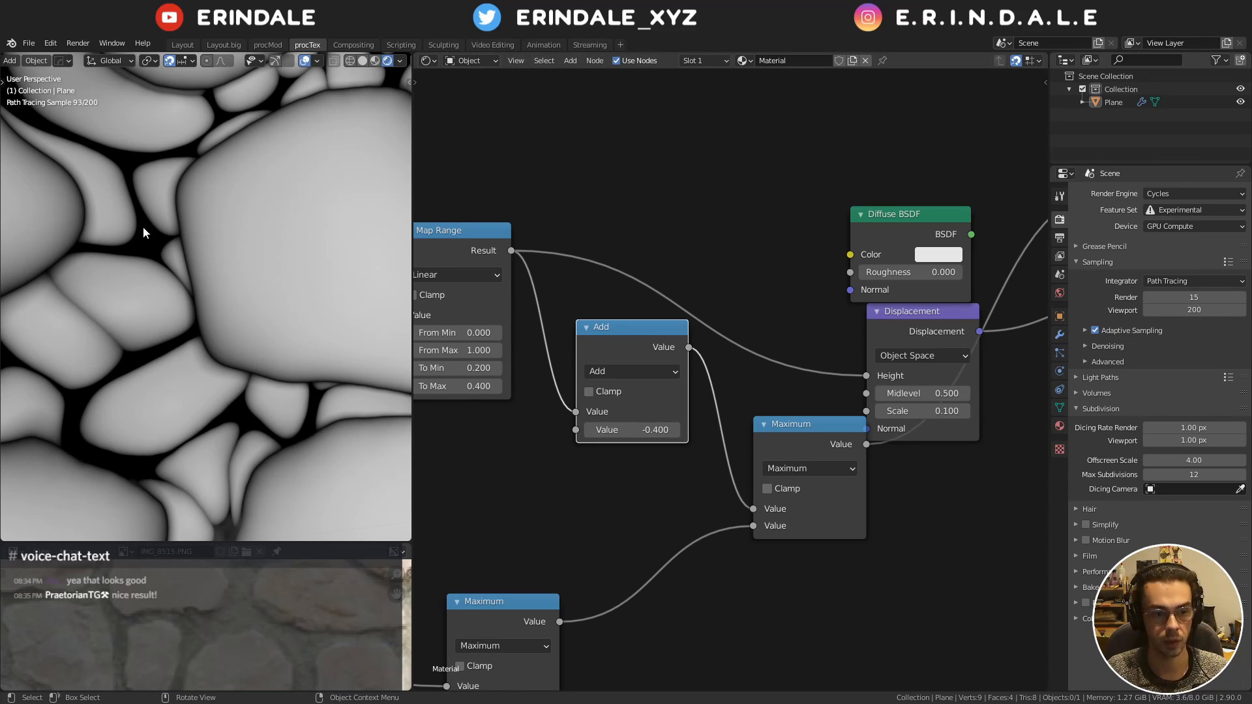
click(679, 432)
click(679, 431)
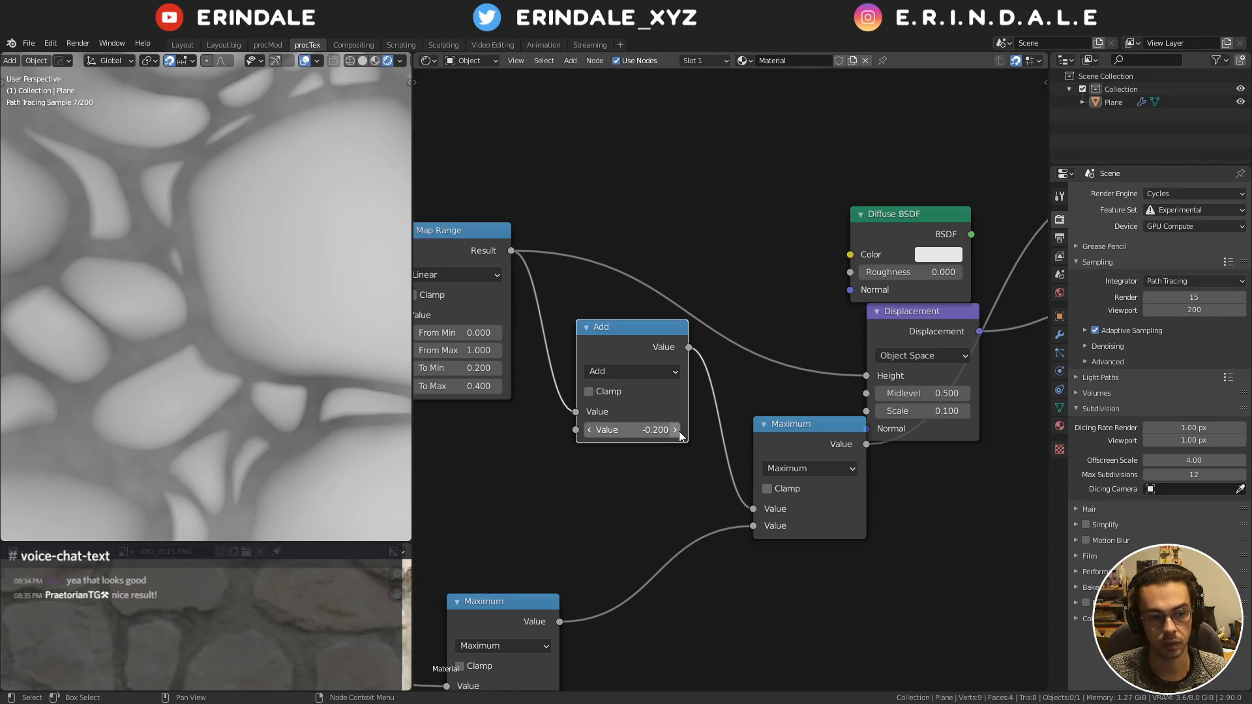
mouse_move(639, 426)
shift+mouse_down()
mouse_move(667, 426)
mouse_move(626, 427)
mouse_move(641, 427)
shift+mouse_up()
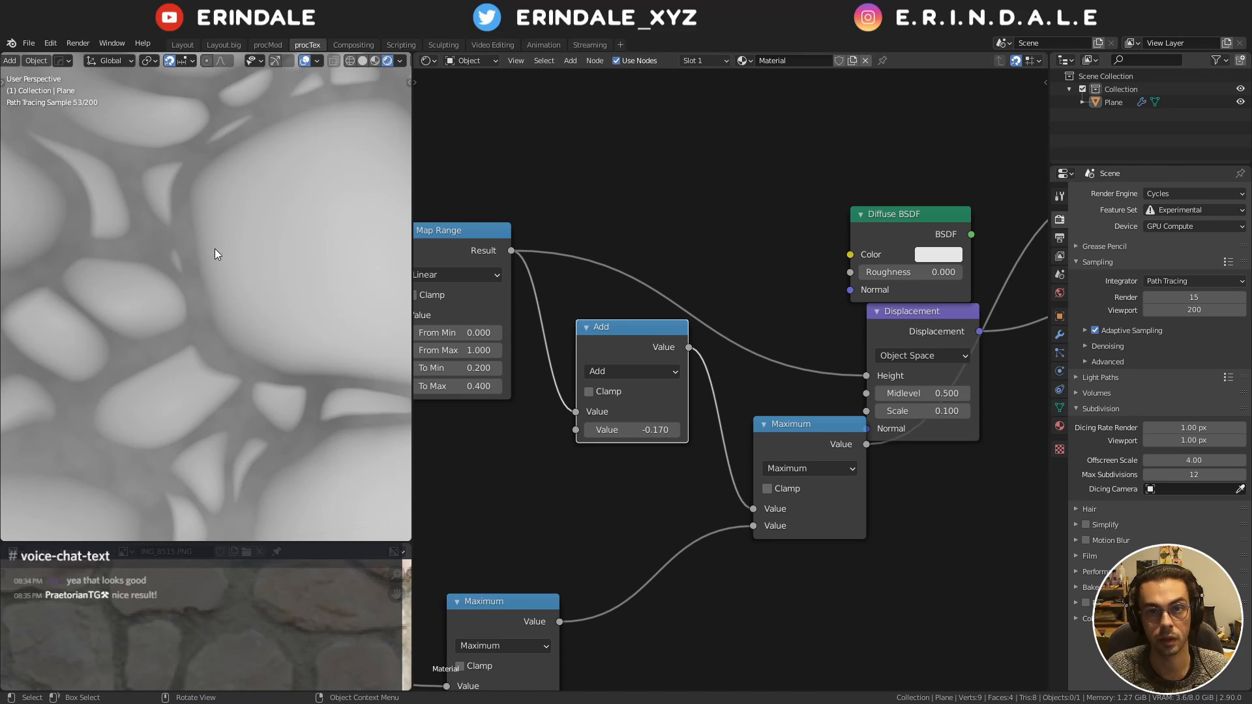
Move the Displacement node closer to the Material Output and feed its Height from the last Maximum node
scroll(511, 207, down, 2)
drag(588, 305, 666, 349)
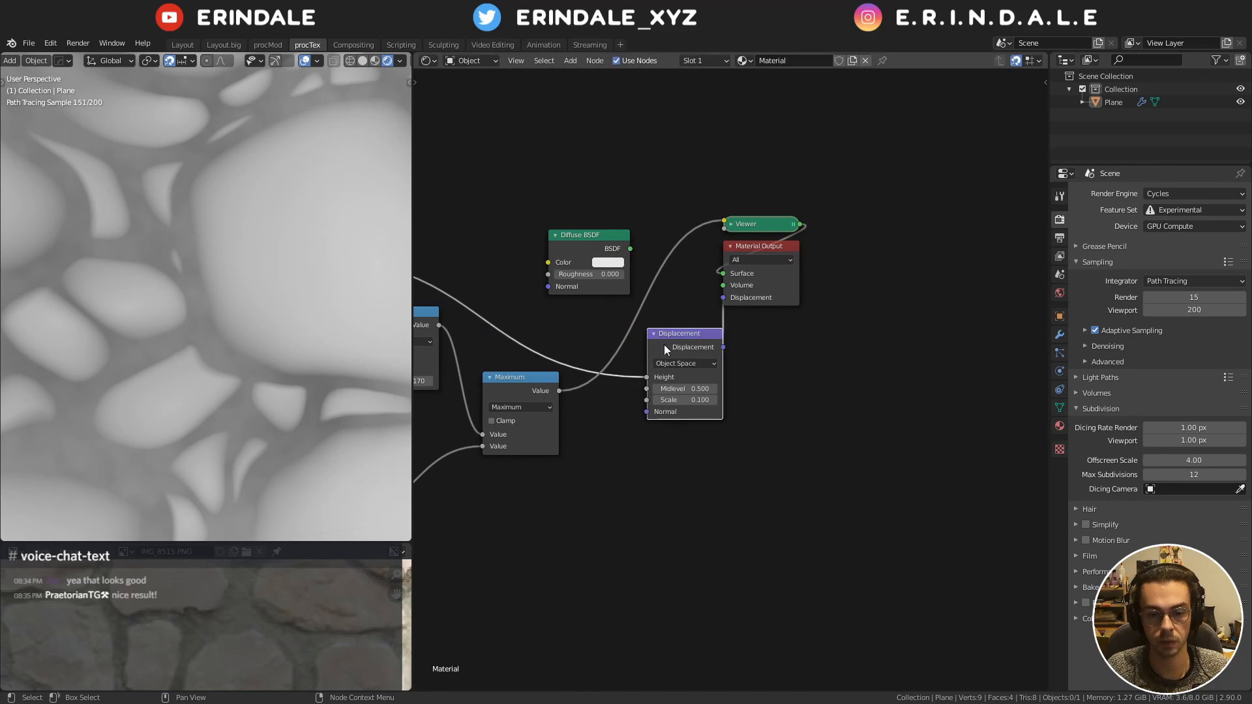
drag(560, 392, 647, 377)
Connect the Diffuse BSDF to the Surface of the relocated Material Output and delete the Viewer node
drag(708, 158, 807, 259)
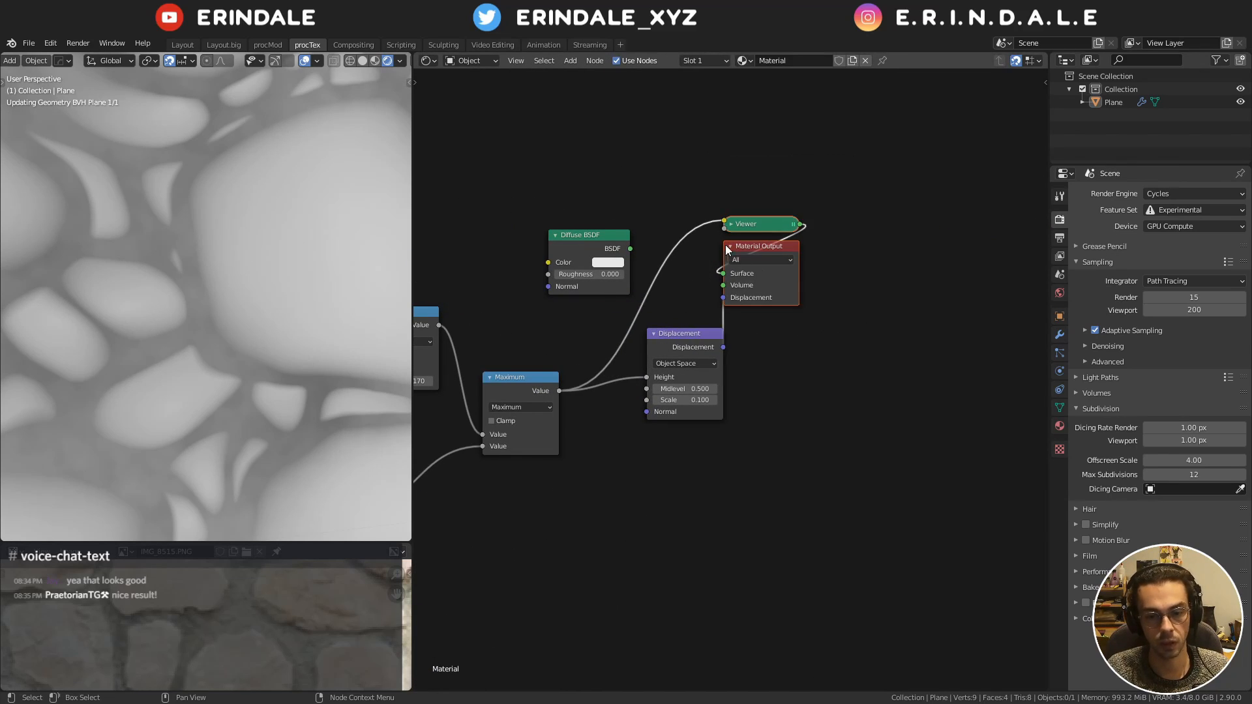
drag(730, 250, 905, 305)
drag(630, 249, 898, 331)
click(904, 277)
key(x)
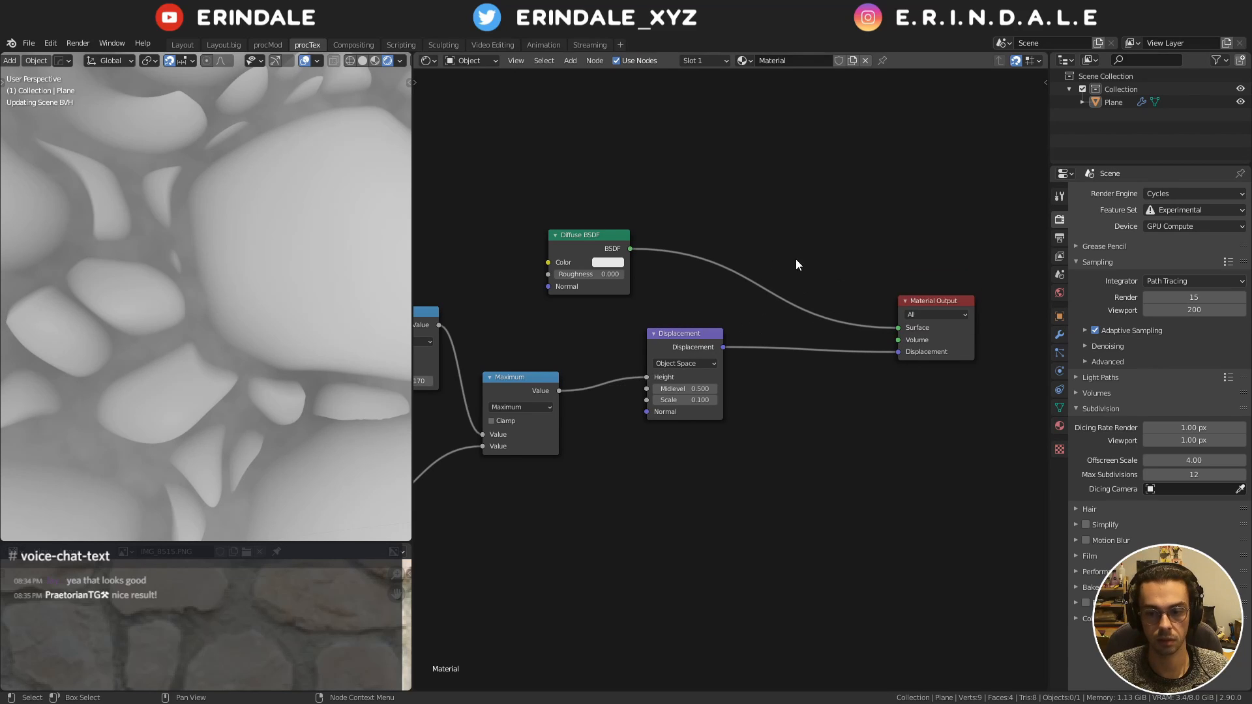
Tidy the node layout by placing the Diffuse BSDF directly above Displacement and lining up the Add node beside Map Range
click(589, 238)
drag(589, 239, 687, 271)
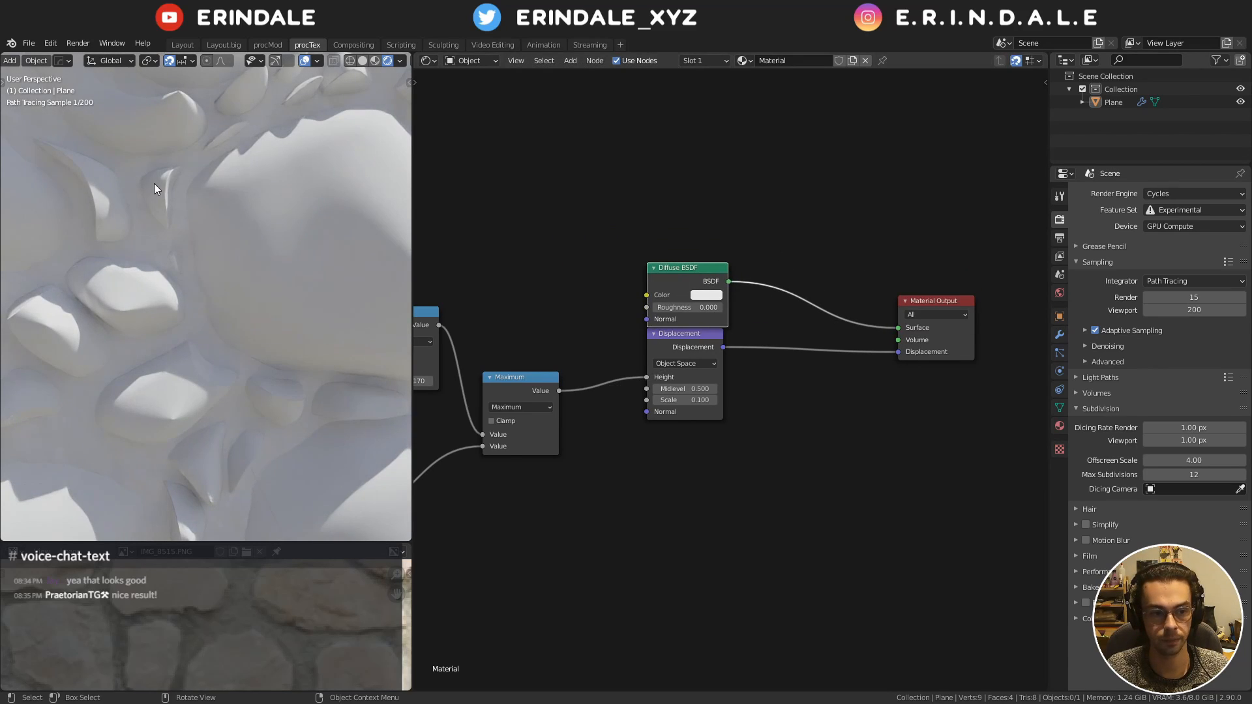
middle_drag(153, 183, 206, 237)
scroll(206, 237, down, 2)
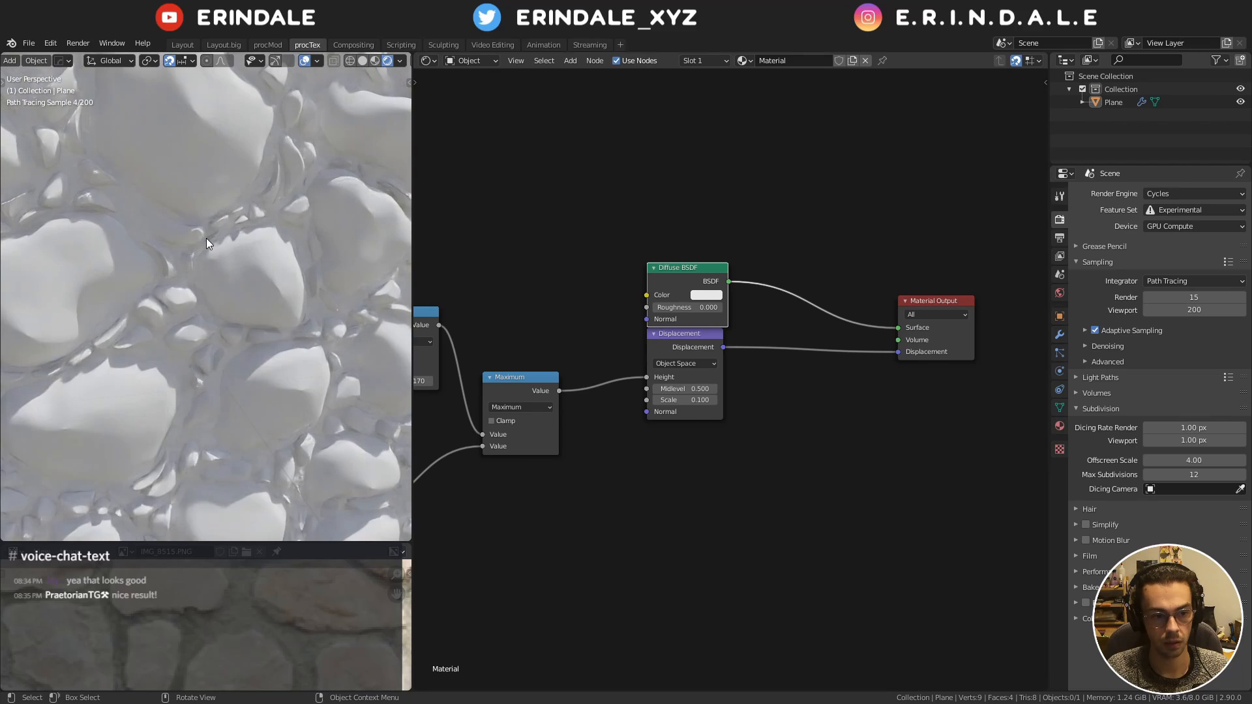
middle_drag(544, 258, 747, 263)
middle_drag(672, 333, 867, 313)
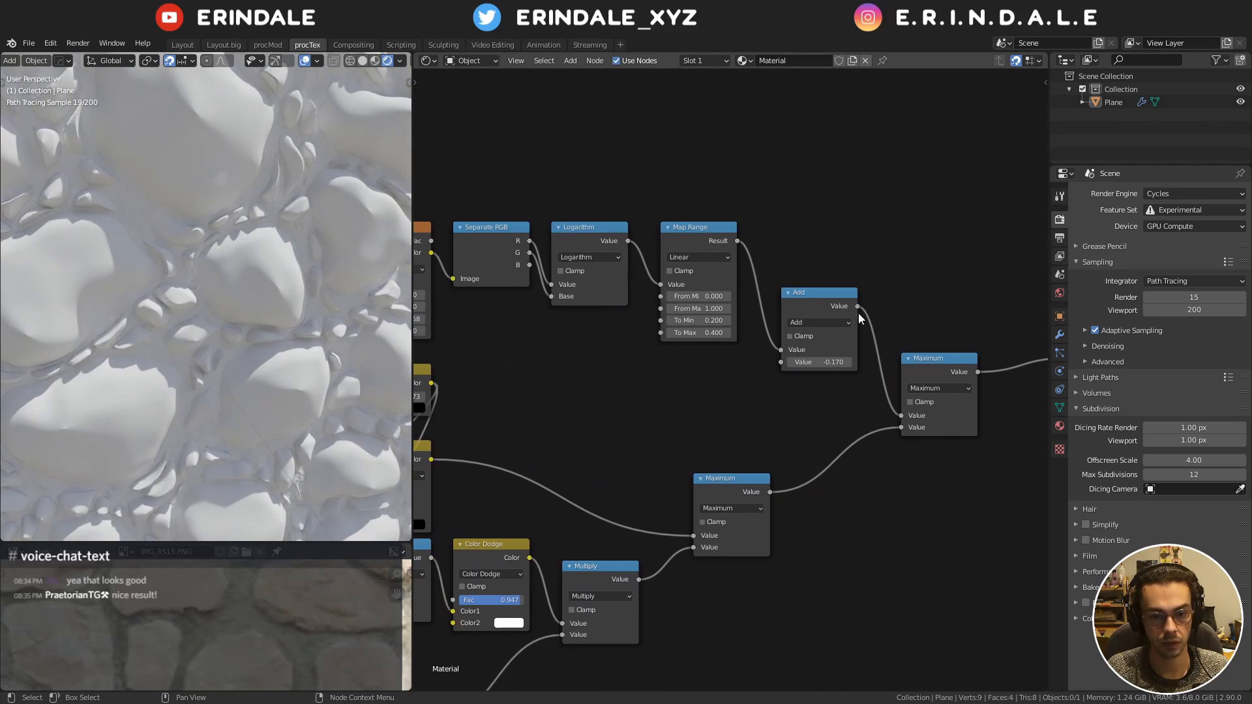
drag(814, 301, 797, 243)
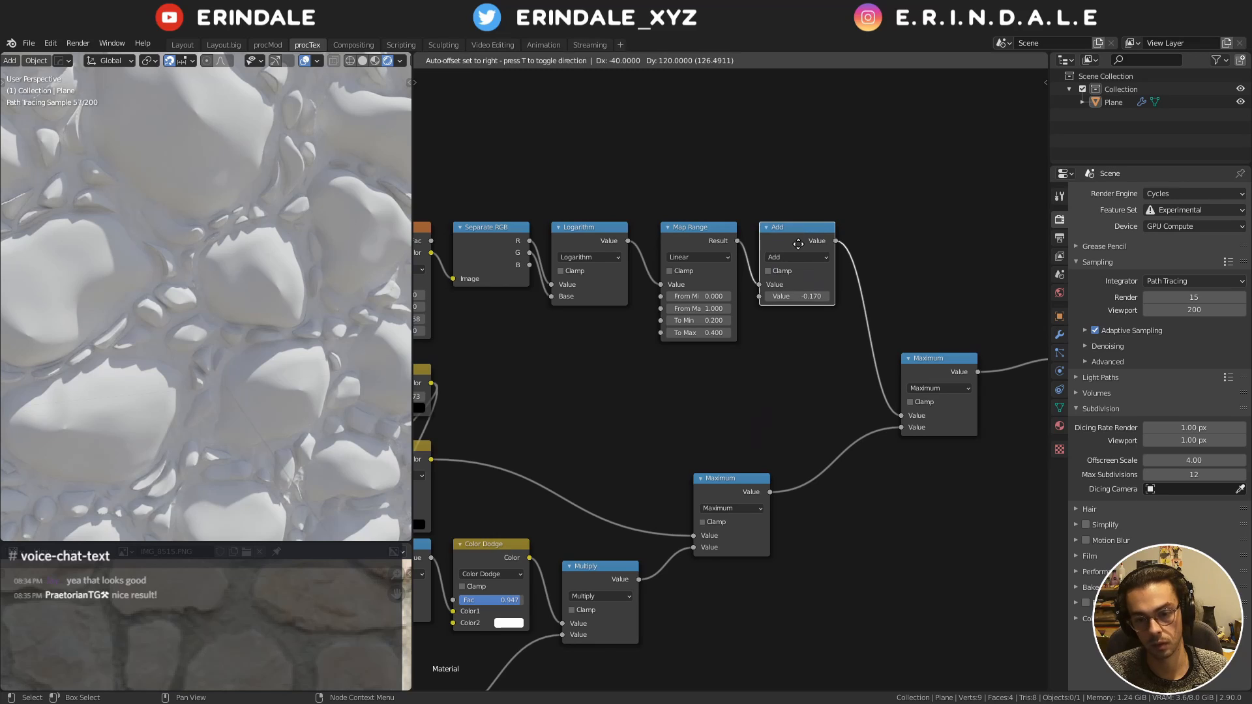
drag(708, 242, 696, 242)
drag(794, 242, 784, 241)
middle_drag(756, 236, 518, 224)
scroll(664, 234, down, 4)
scroll(696, 268, up, 3)
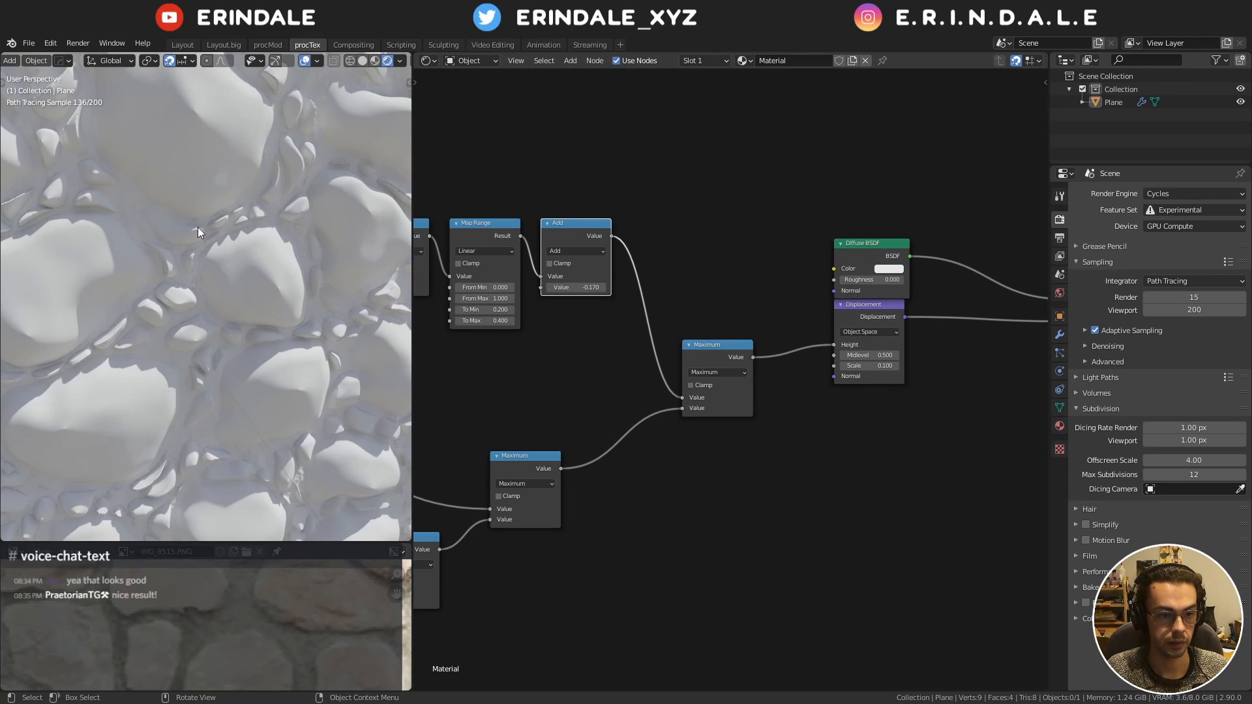
Move the Diffuse BSDF and Material Output together, up and away from the Displacement node
mouse_move(199, 233)
middle_down()
mouse_move(226, 219)
mouse_move(241, 228)
middle_up()
middle_drag(568, 340, 693, 296)
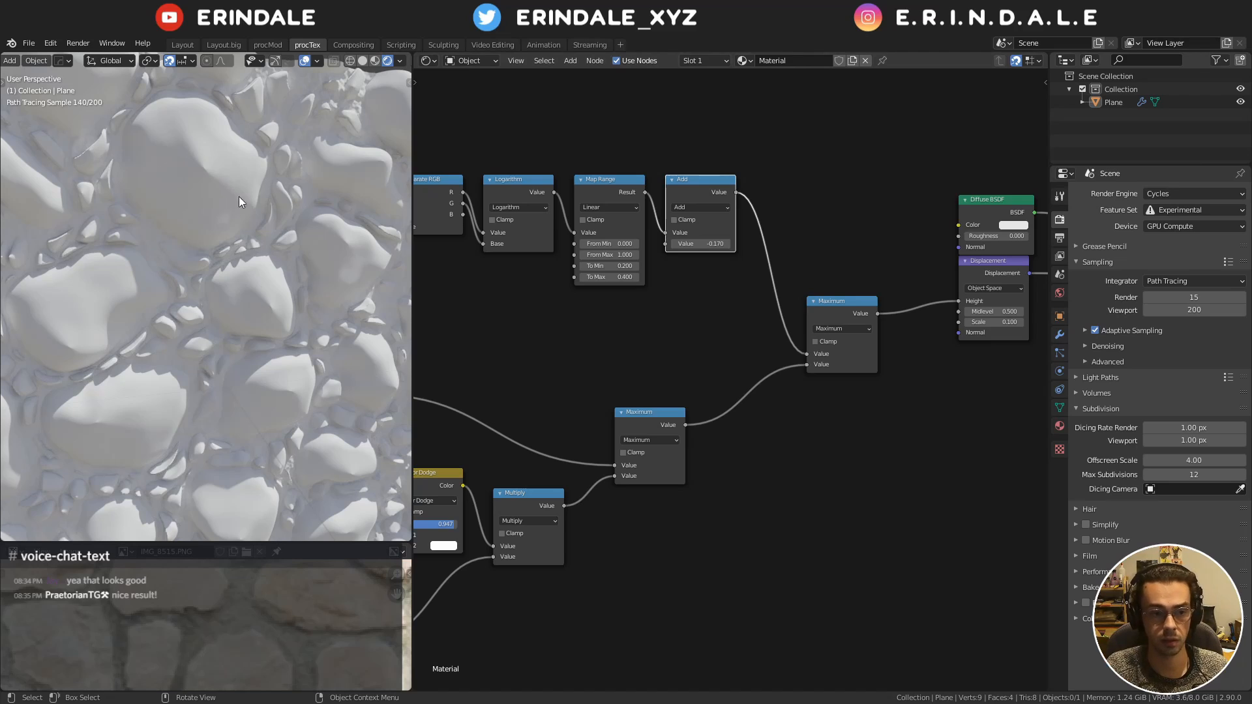
middle_drag(717, 340, 591, 373)
middle_drag(723, 316, 558, 339)
drag(692, 257, 967, 365)
drag(932, 309, 972, 239)
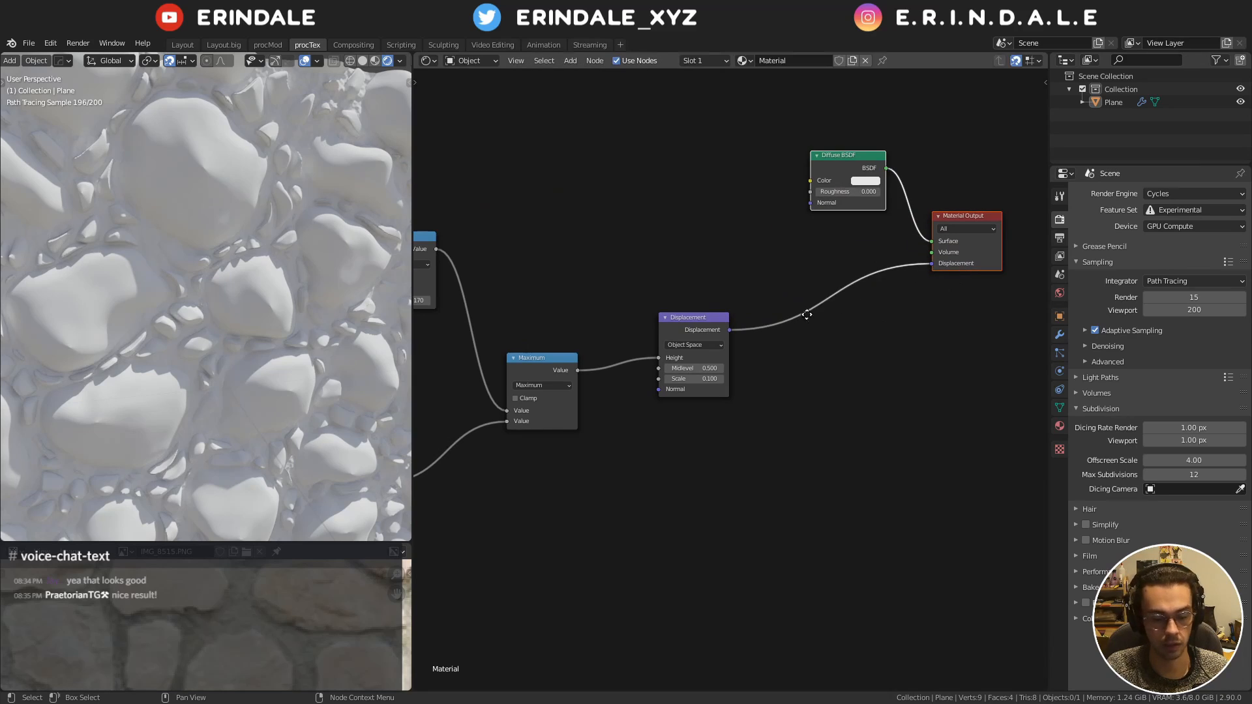
Examine the displaced stone surface on the whole plane and the full node tree that drives it
middle_drag(805, 311, 835, 357)
scroll(703, 324, down, 1)
scroll(691, 331, down, 1)
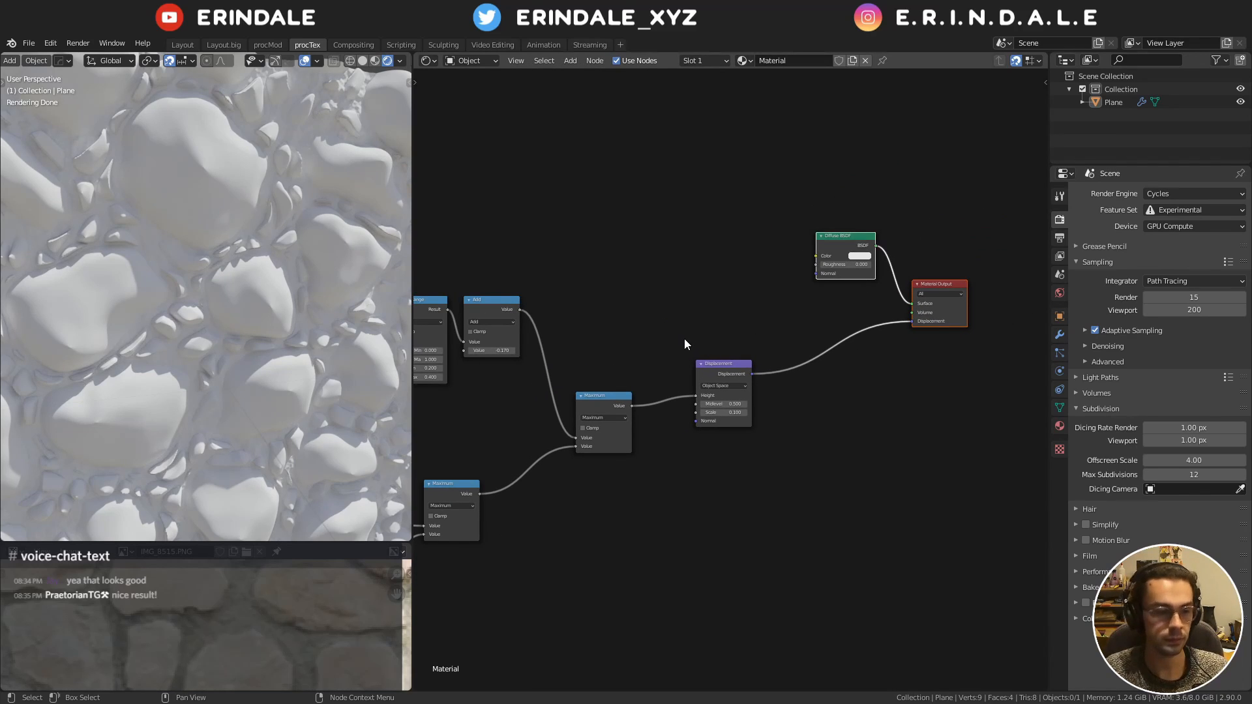
key(Home)
scroll(186, 260, down, 3)
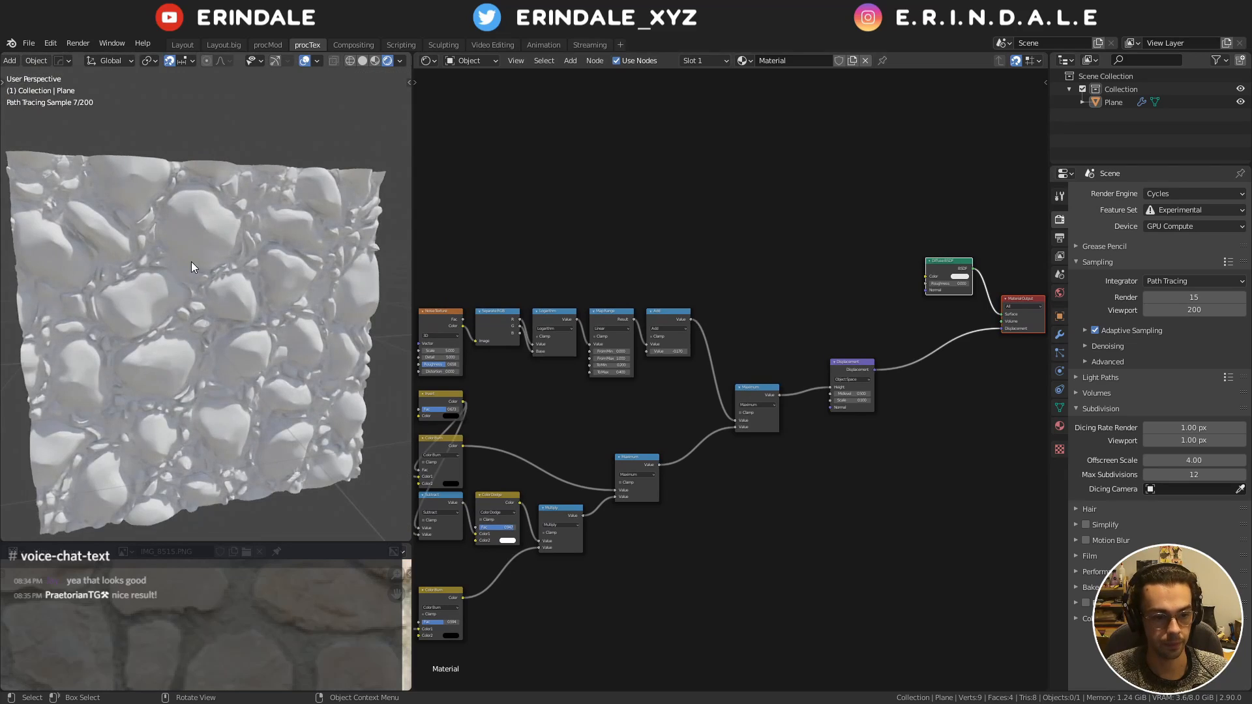
middle_drag(190, 261, 191, 236)
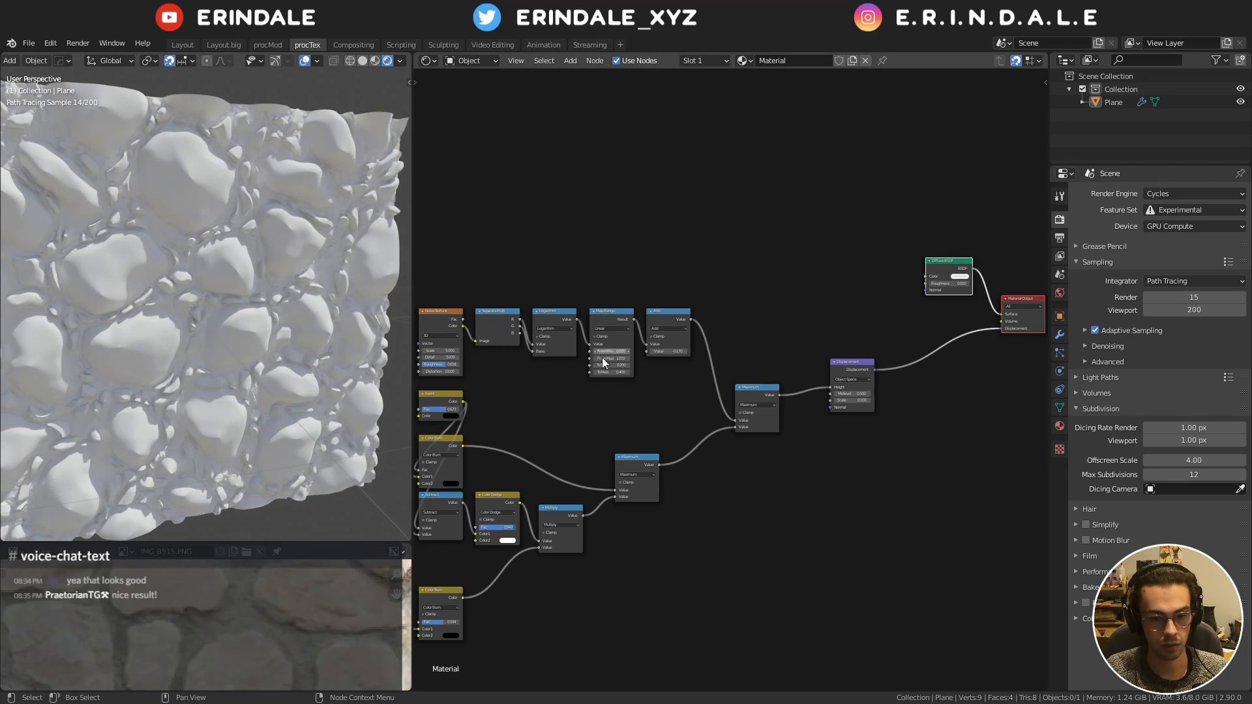
scroll(601, 357, down, 2)
middle_drag(602, 357, 795, 287)
middle_drag(615, 425, 725, 423)
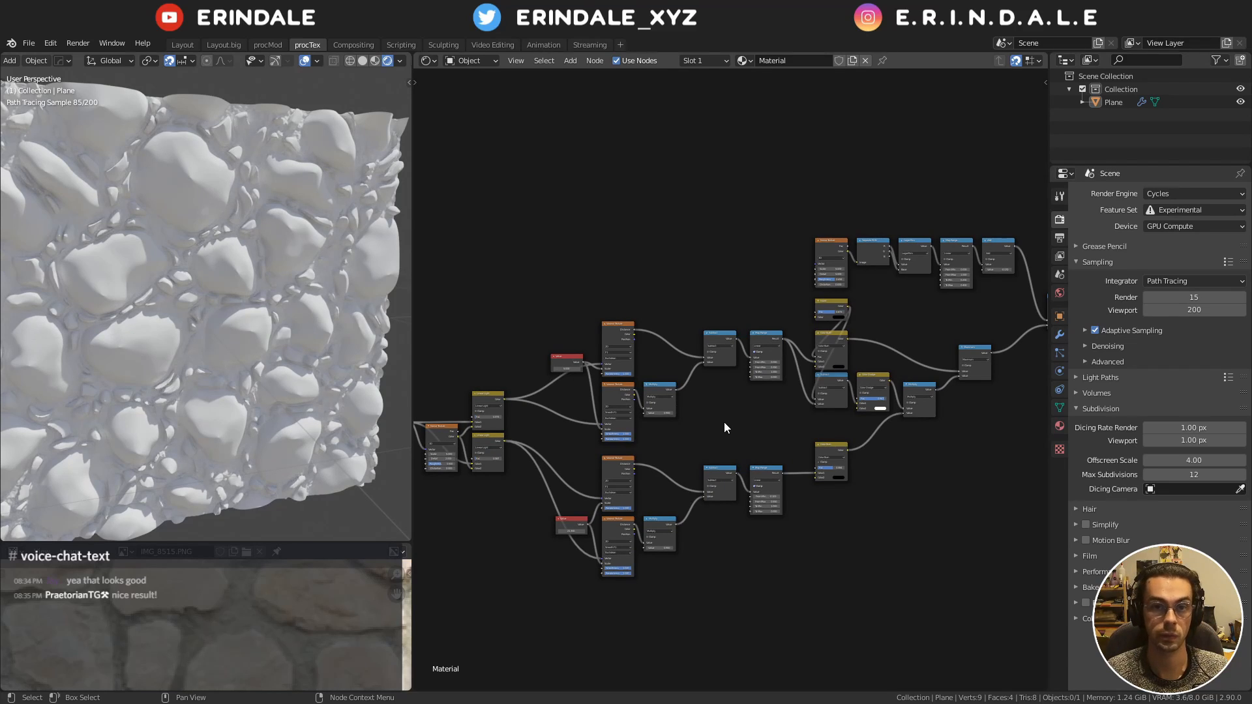
middle_drag(810, 263, 604, 348)
scroll(850, 312, up, 3)
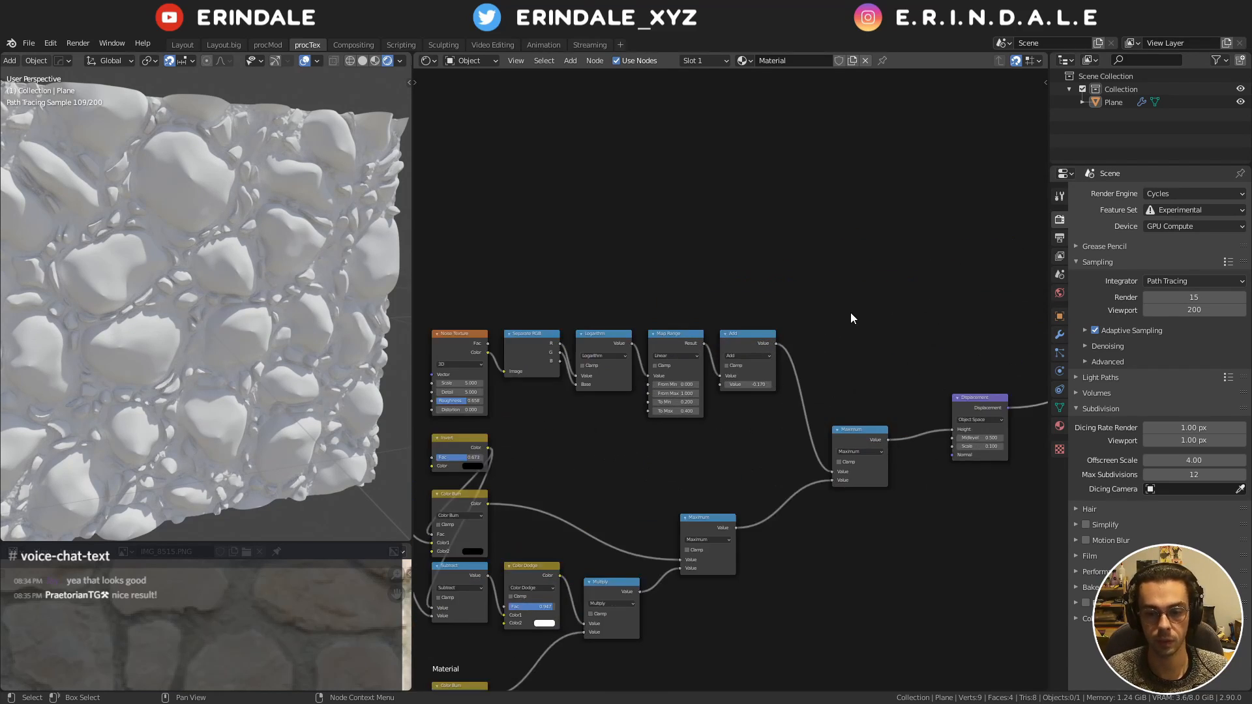
Add a Mix color node in the free space before the Diffuse BSDF and preview its output
middle_drag(875, 244, 721, 361)
key(q)
click(722, 244)
click(751, 251)
scroll(787, 287, up, 5)
ctrl+shift+click(718, 268)
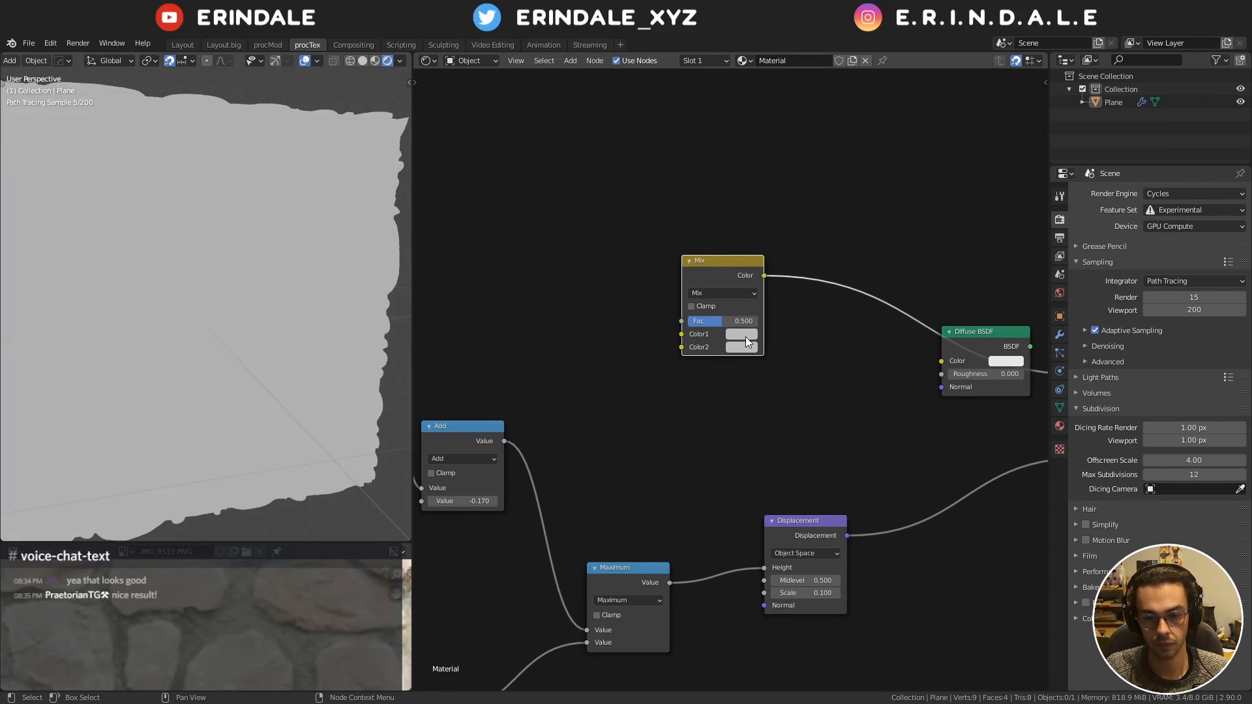
Set the Mix node's Color1 to dark grey (RGB 0.045) and Color2 to orange-brown (0.500, 0.187, 0.073)
click(745, 336)
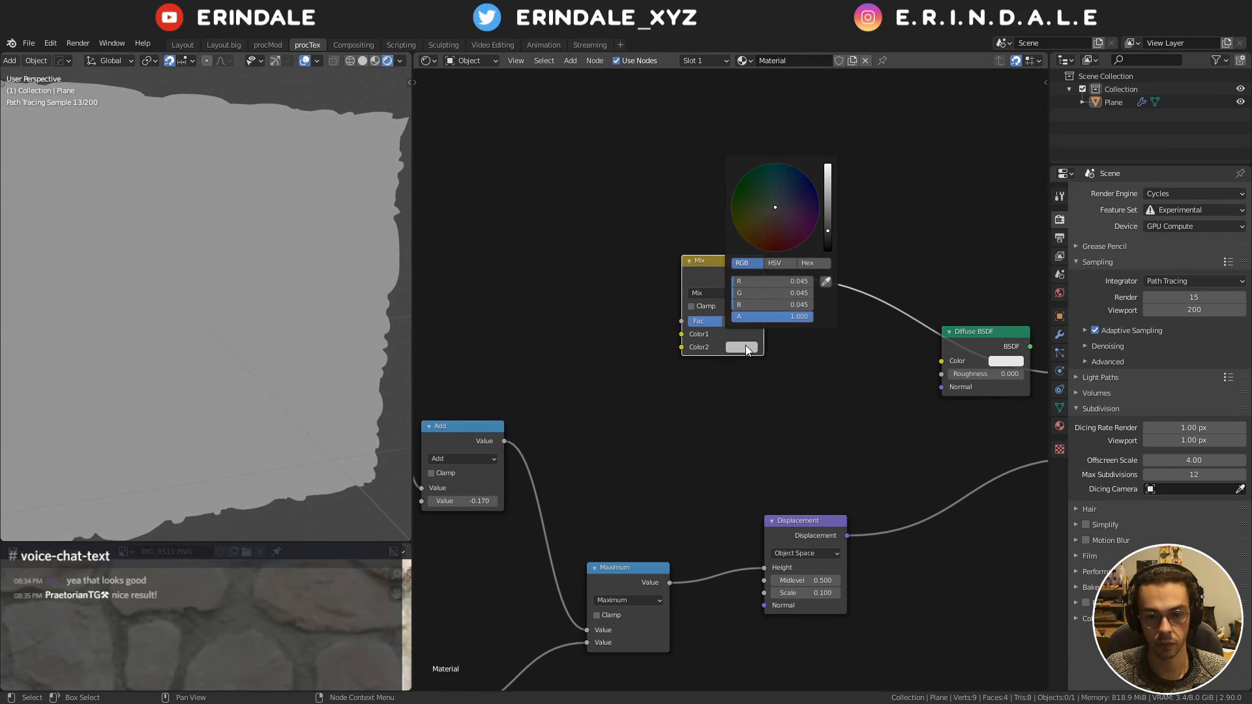
click(744, 347)
click(761, 250)
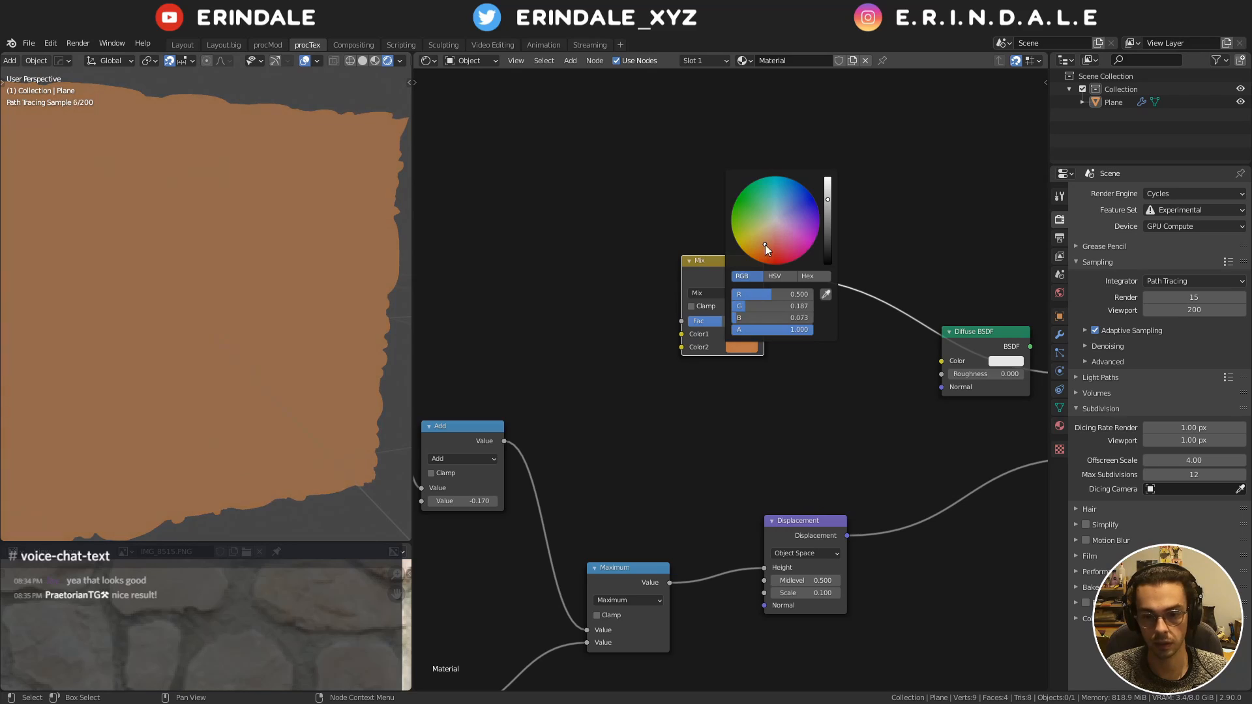
click(800, 324)
Compare the previews of the stone-only Maximum node and the last Maximum node, shifting the latter slightly aside
middle_drag(669, 506, 799, 253)
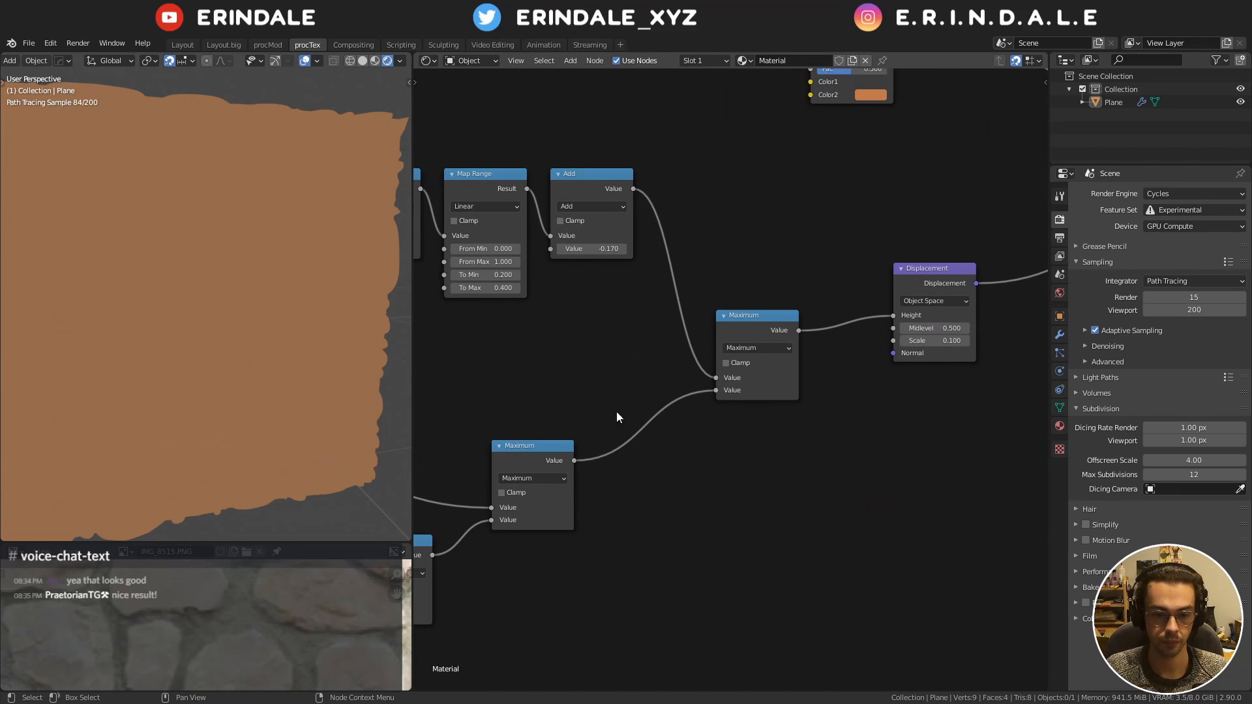
ctrl+shift+click(531, 459)
middle_drag(749, 313, 682, 292)
drag(683, 292, 648, 287)
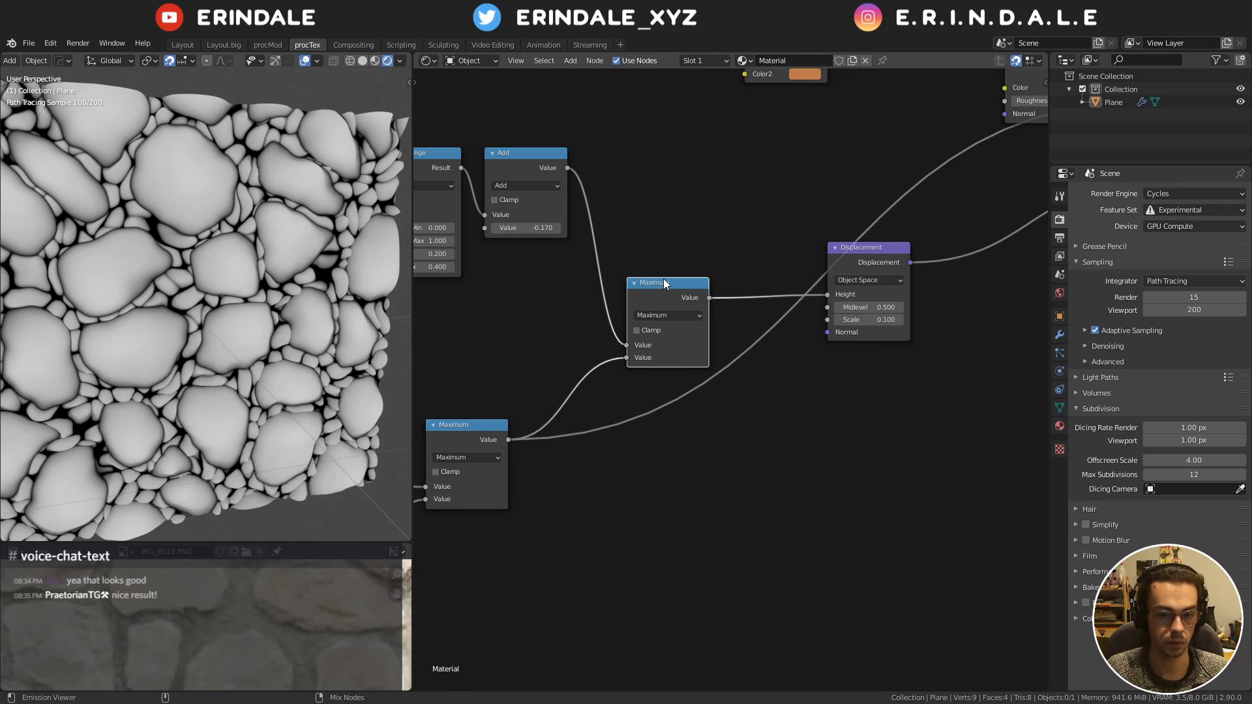
ctrl+shift+click(663, 279)
middle_drag(569, 346, 643, 294)
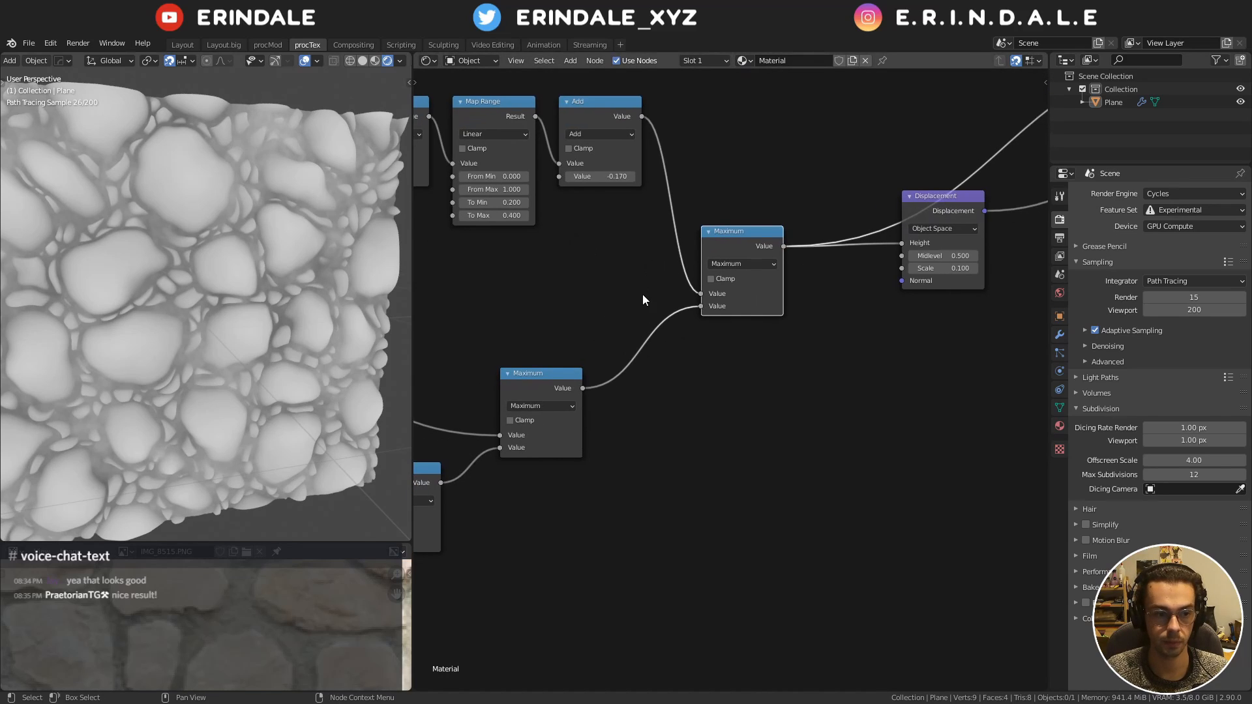
ctrl+shift+click(557, 388)
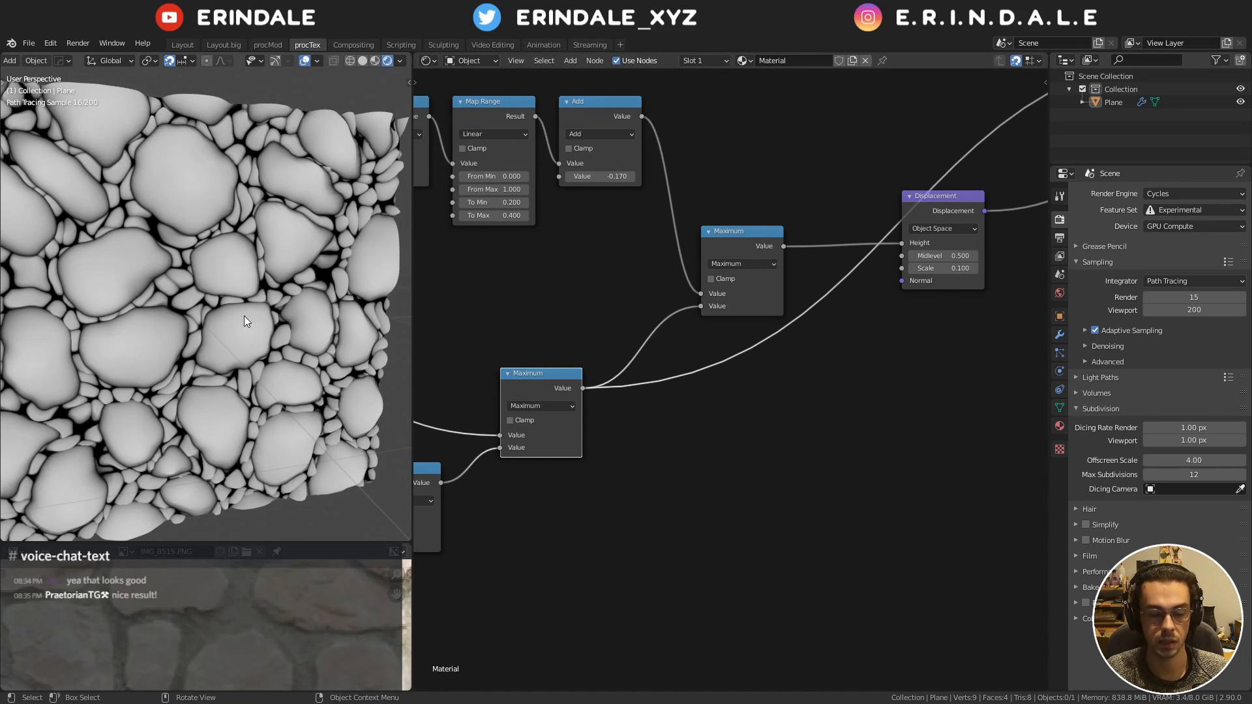
ctrl+shift+click(725, 256)
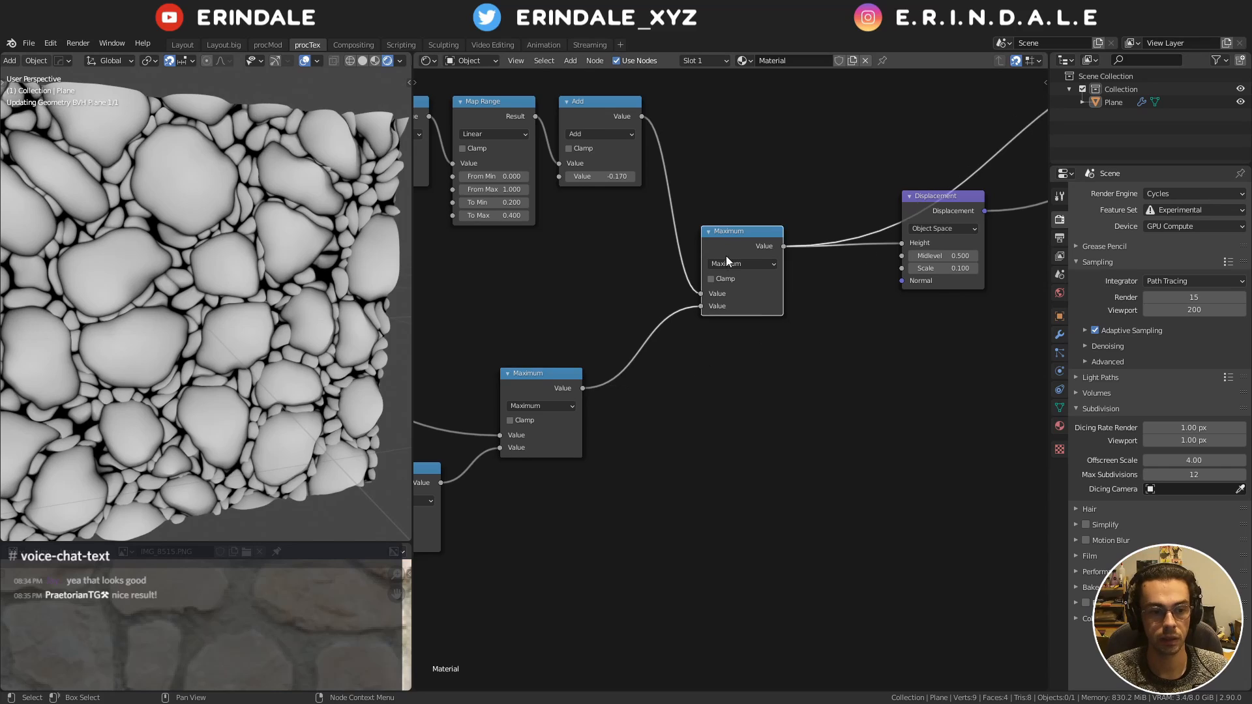
Move the Displacement node farther from the last Maximum node and add a second Mix node below the colored one
middle_drag(855, 293, 583, 398)
drag(677, 305, 888, 304)
middle_drag(633, 286, 659, 256)
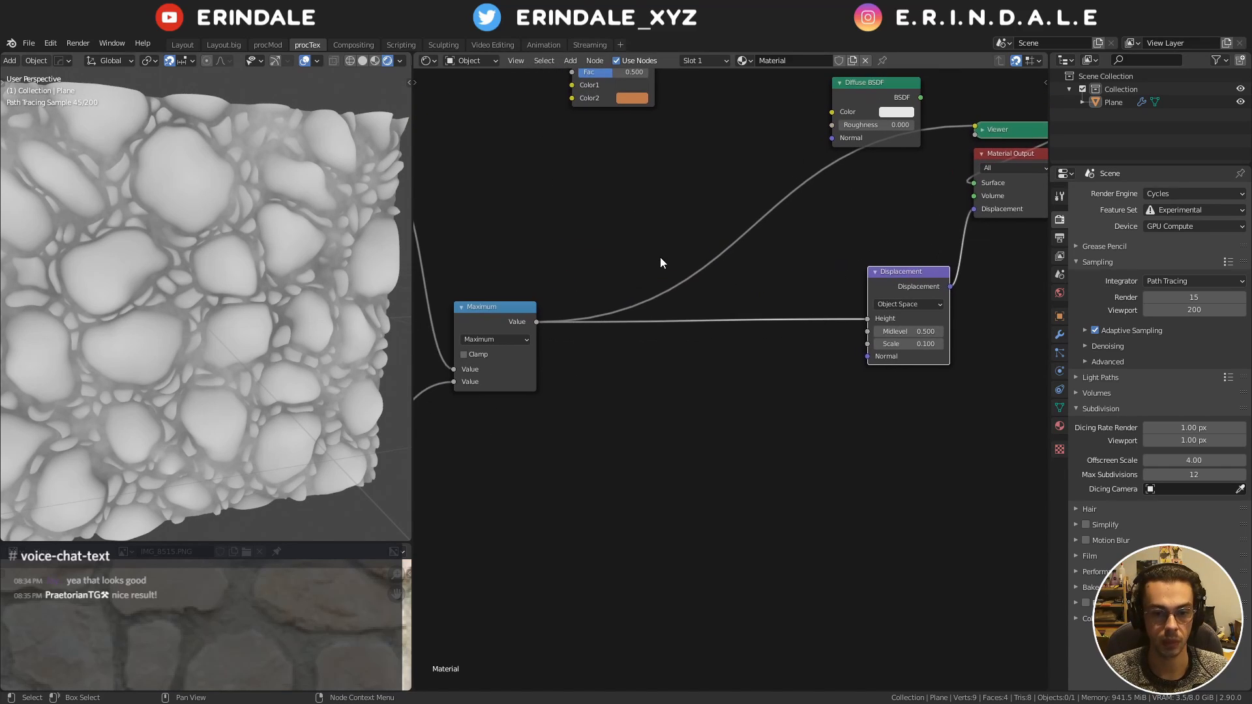
key(q)
click(639, 257)
click(584, 178)
middle_drag(584, 178, 659, 224)
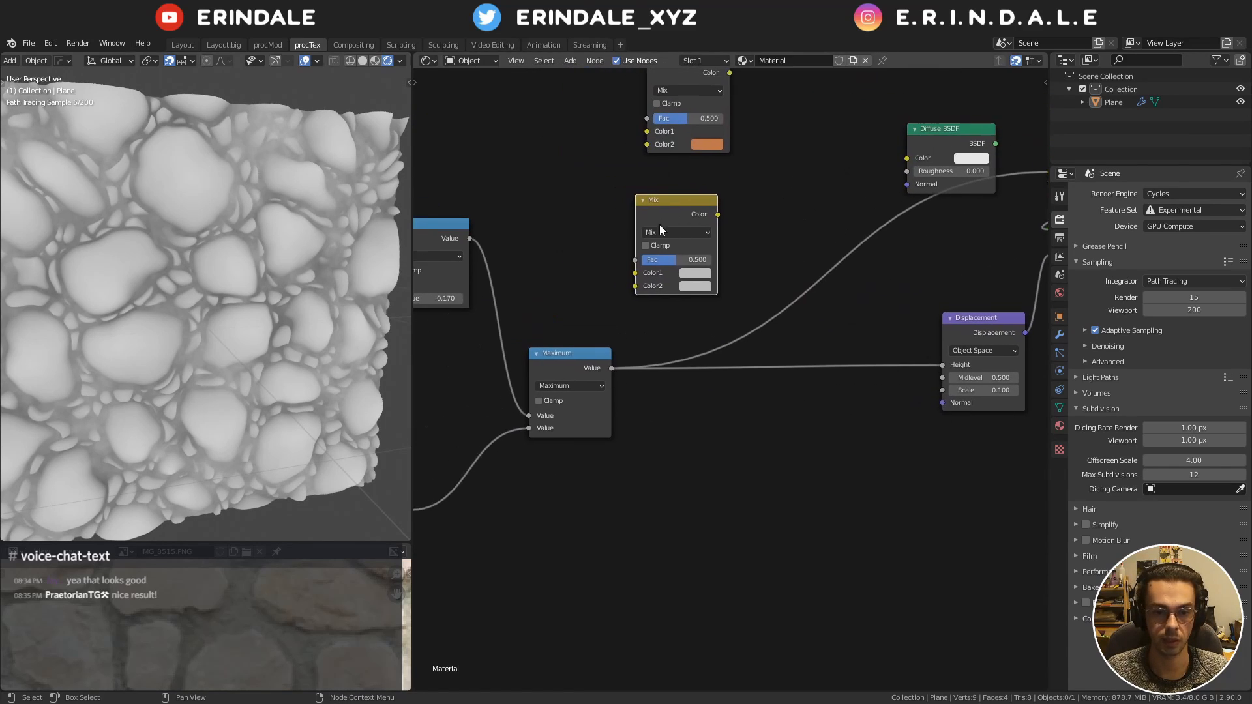
Feed the stone-only Maximum into the second Mix node's Color1 and the last Maximum into Color2, and set its blend mode to Difference
drag(611, 367, 635, 286)
middle_drag(414, 506, 512, 502)
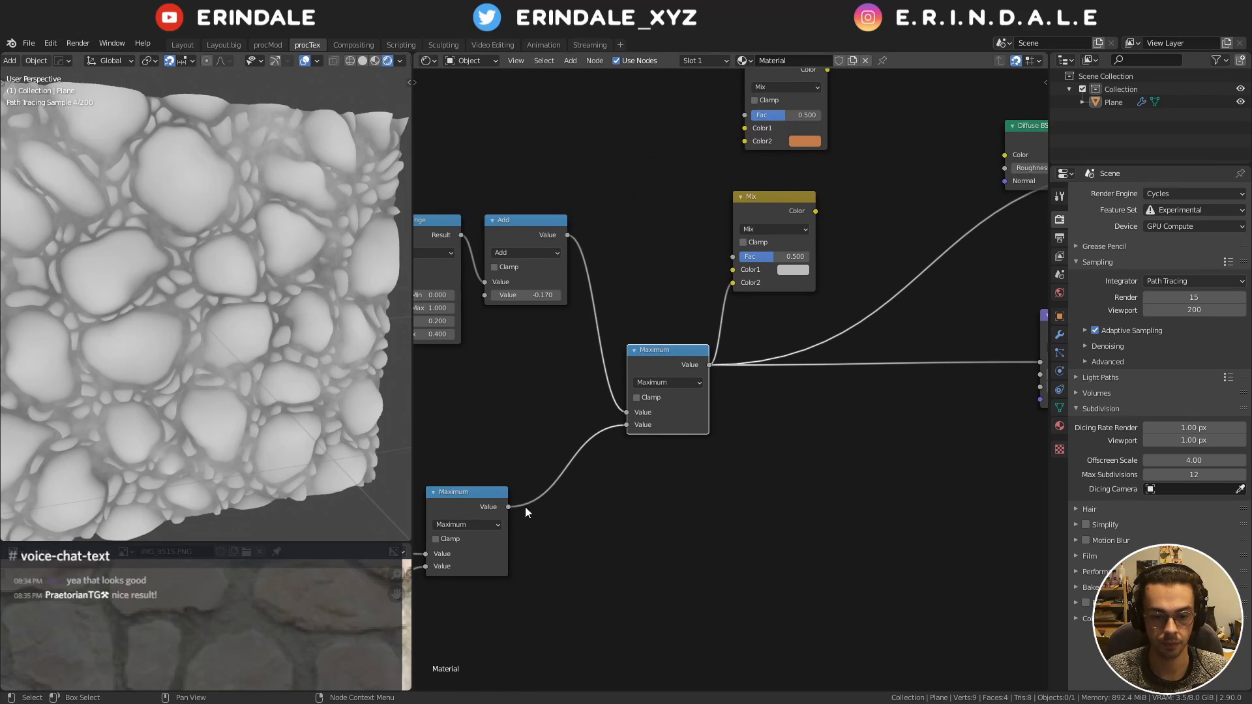
drag(512, 503, 739, 267)
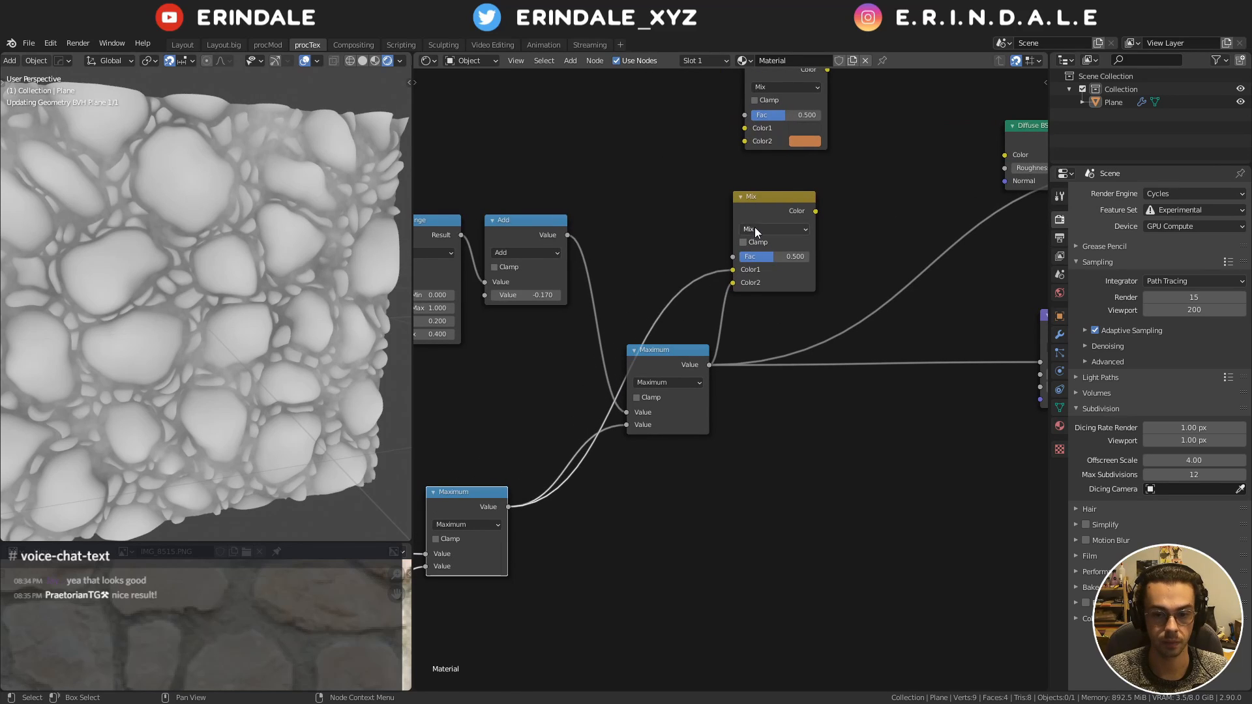
click(756, 228)
click(782, 411)
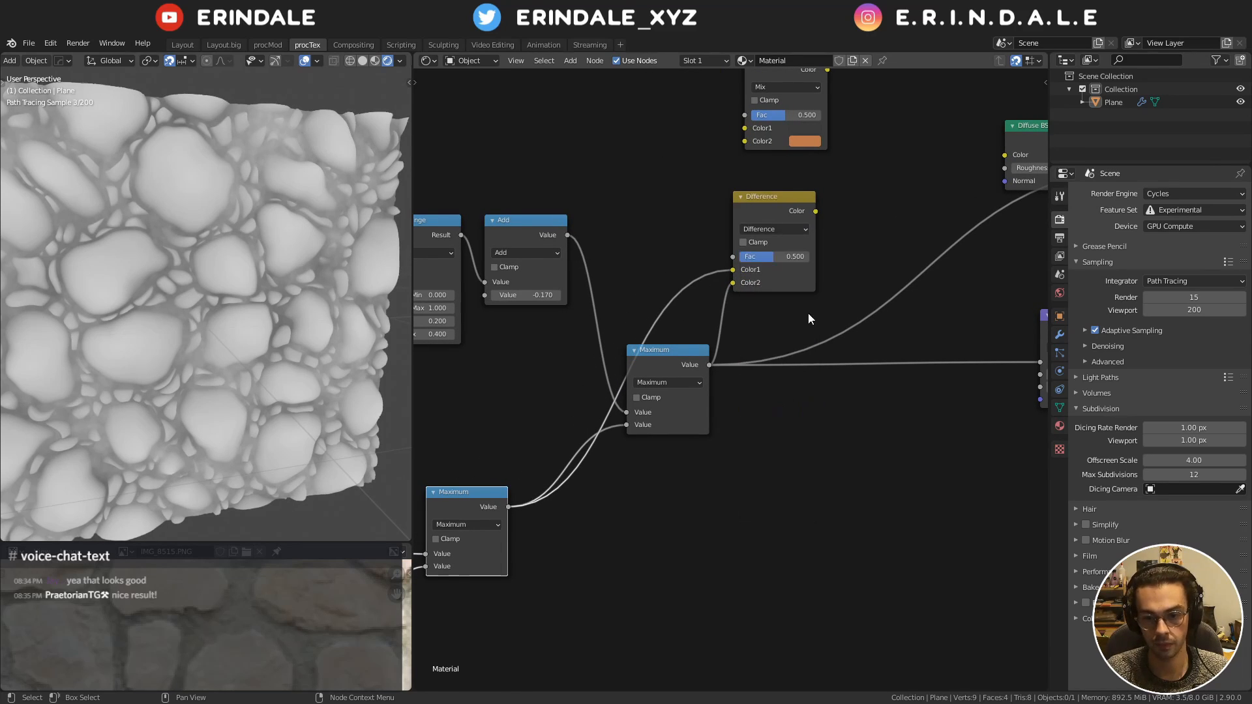
Preview the Difference node with its Fac set to 1.000 and move the last Maximum node lower, clear of the links
middle_drag(824, 273, 738, 357)
click(696, 312)
click(696, 308)
ctrl+shift+click(692, 280)
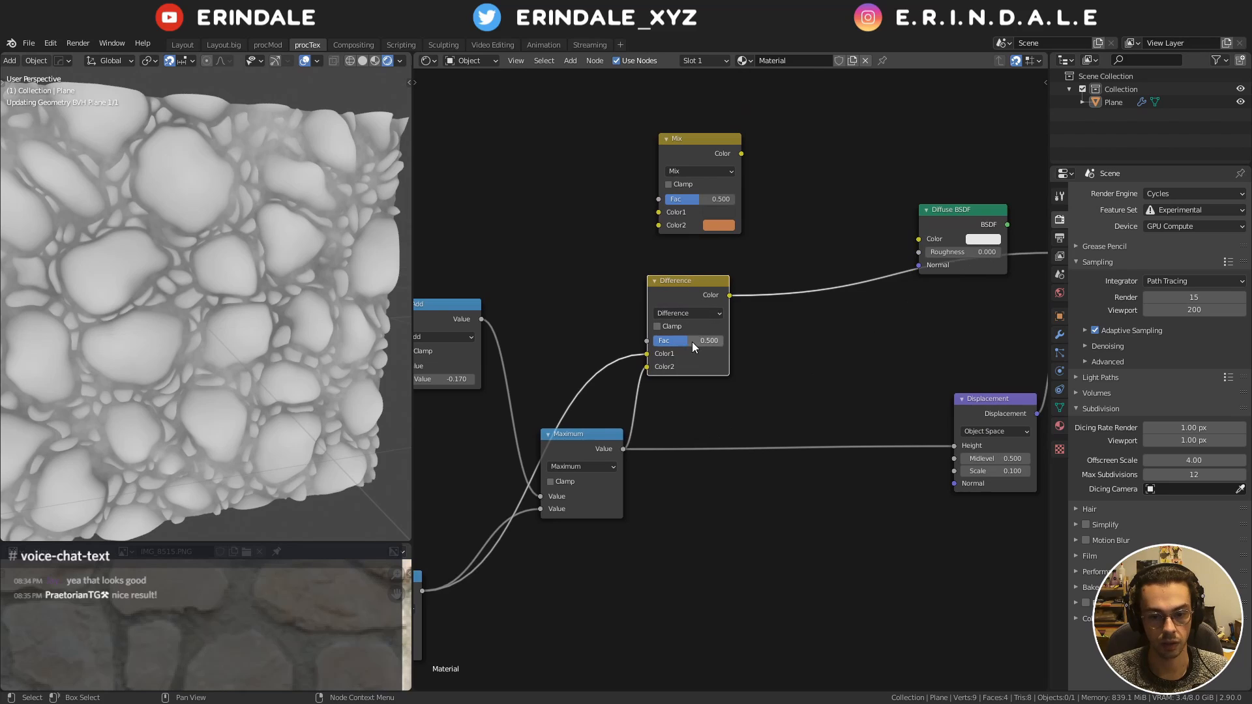
drag(691, 340, 723, 340)
drag(588, 441, 588, 523)
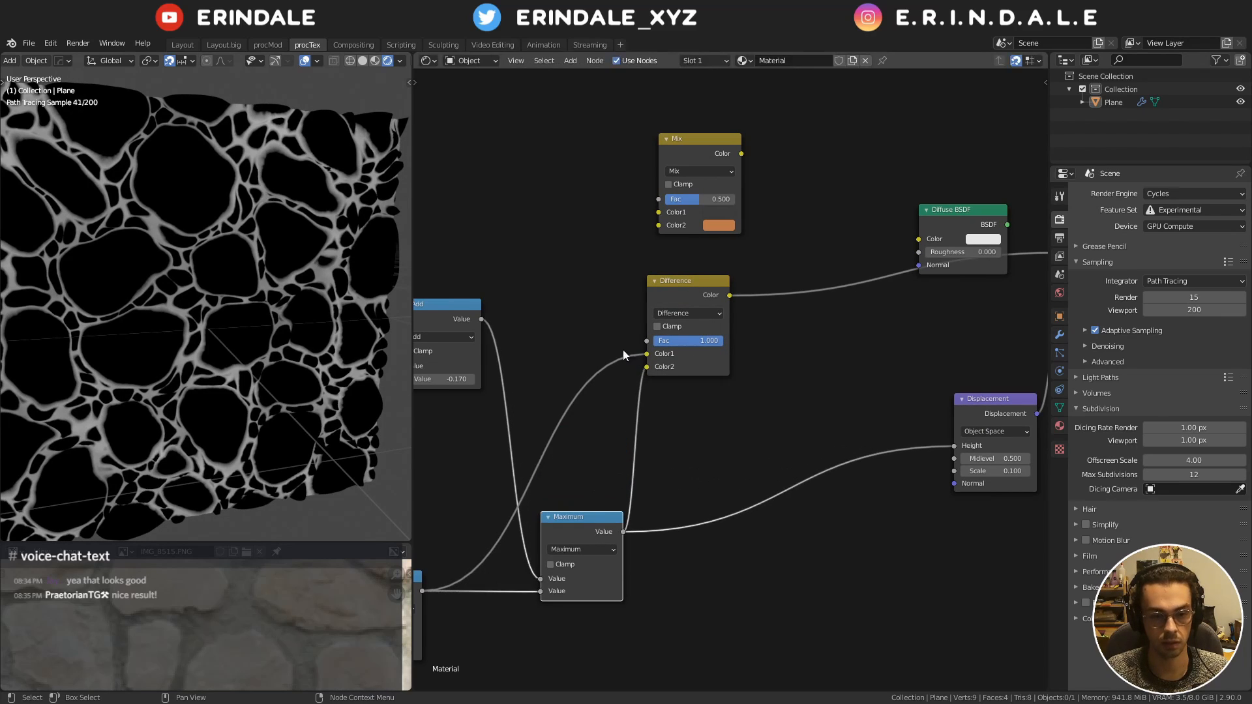
scroll(88, 274, up, 1)
scroll(189, 261, up, 2)
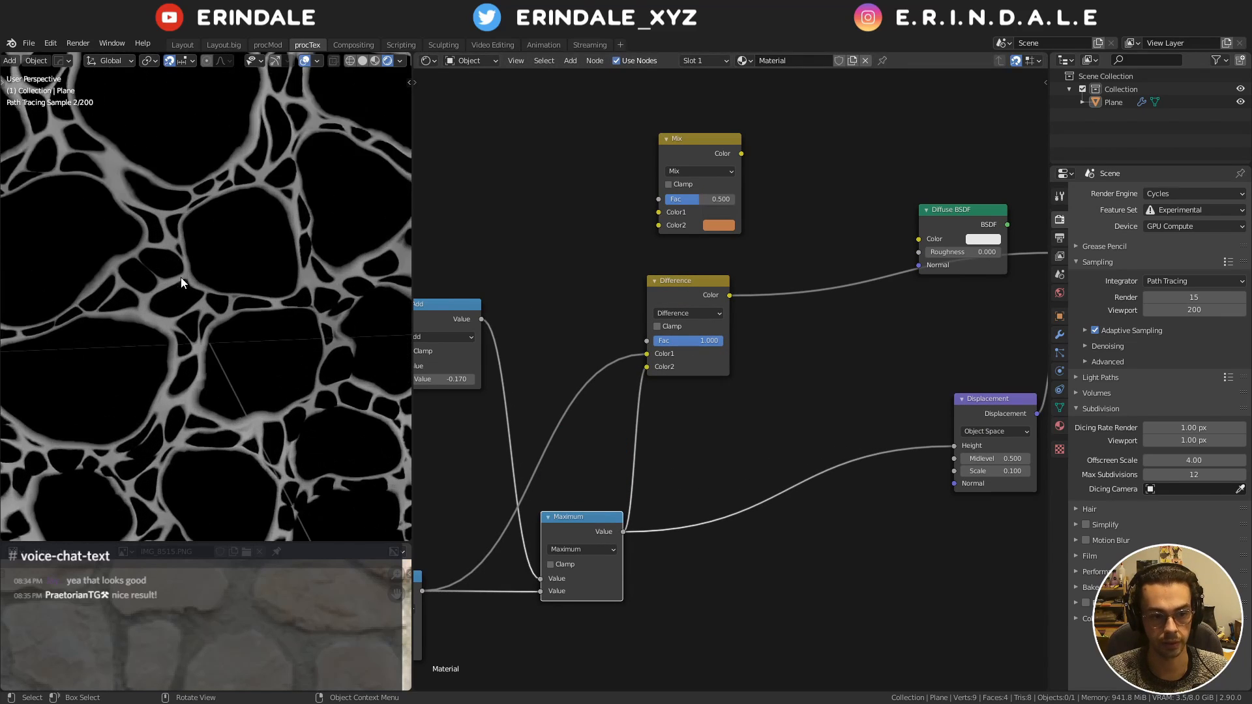
Move the Difference node farther from the last Maximum node and place the Diffuse BSDF just above the Displacement node
middle_drag(747, 288, 617, 344)
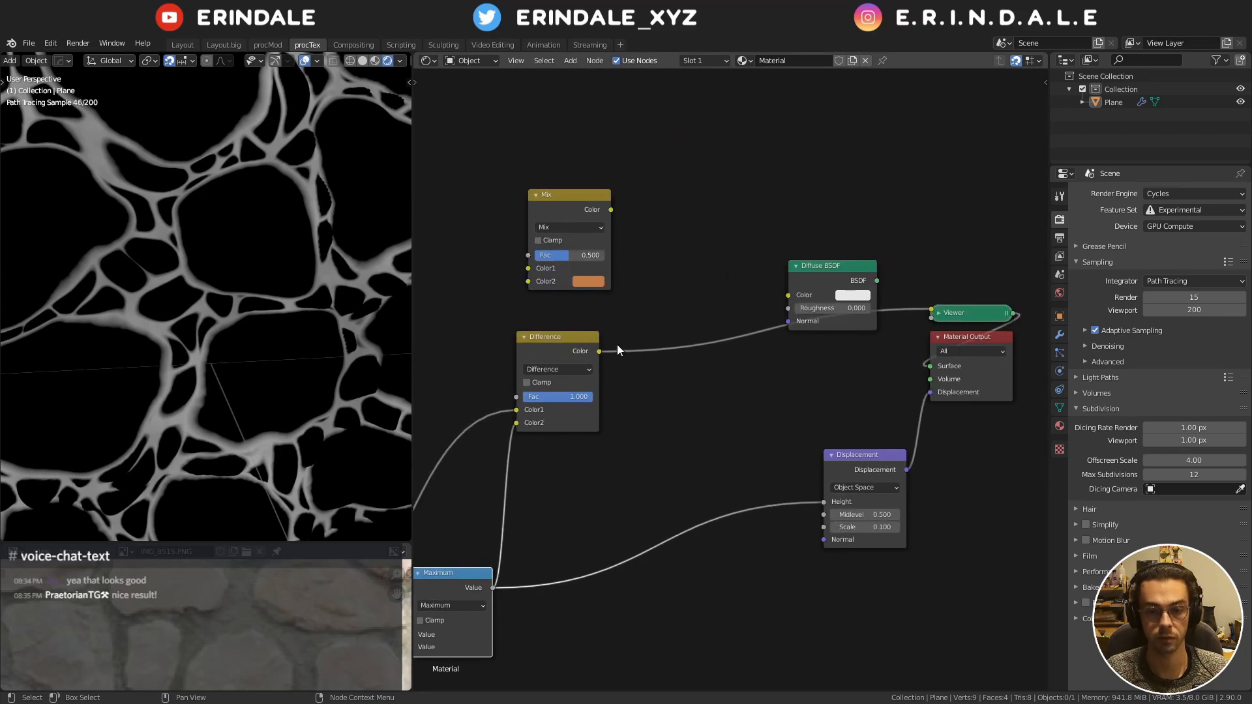
drag(572, 352, 593, 355)
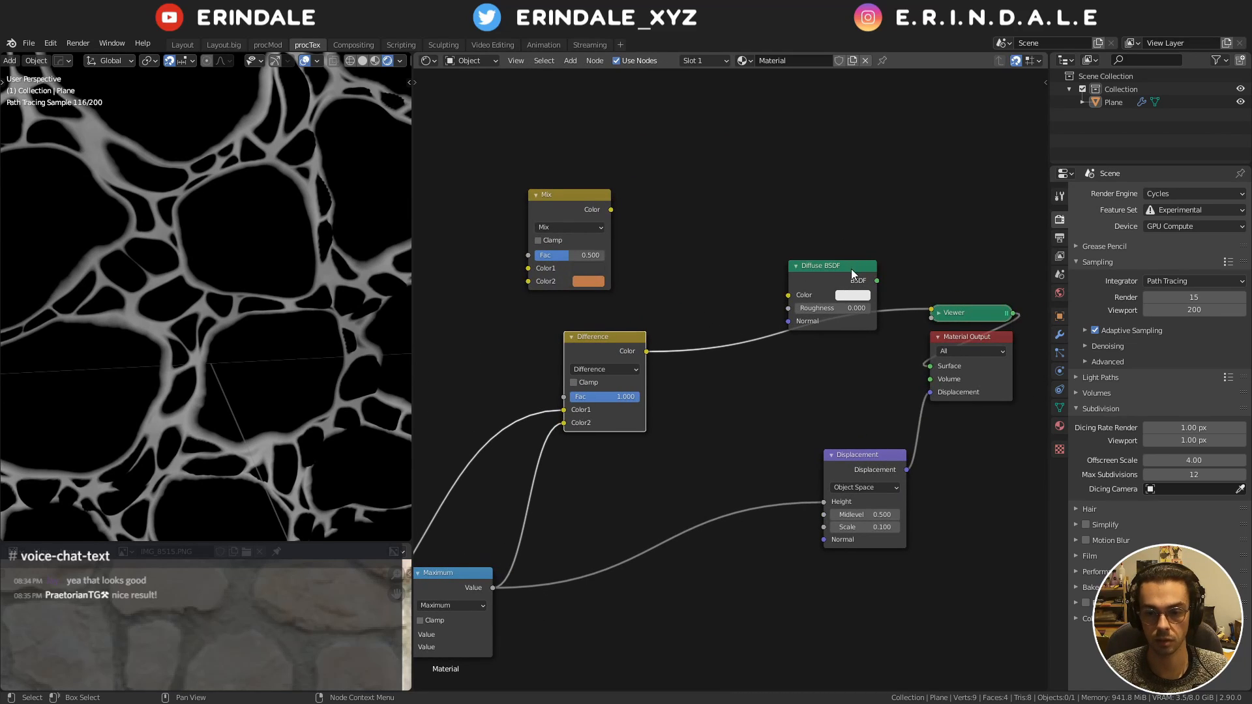
drag(851, 269, 885, 375)
Insert a Math node after the Difference node, set it to Greater Than and give it a threshold of 0
middle_drag(755, 316, 731, 408)
key(q)
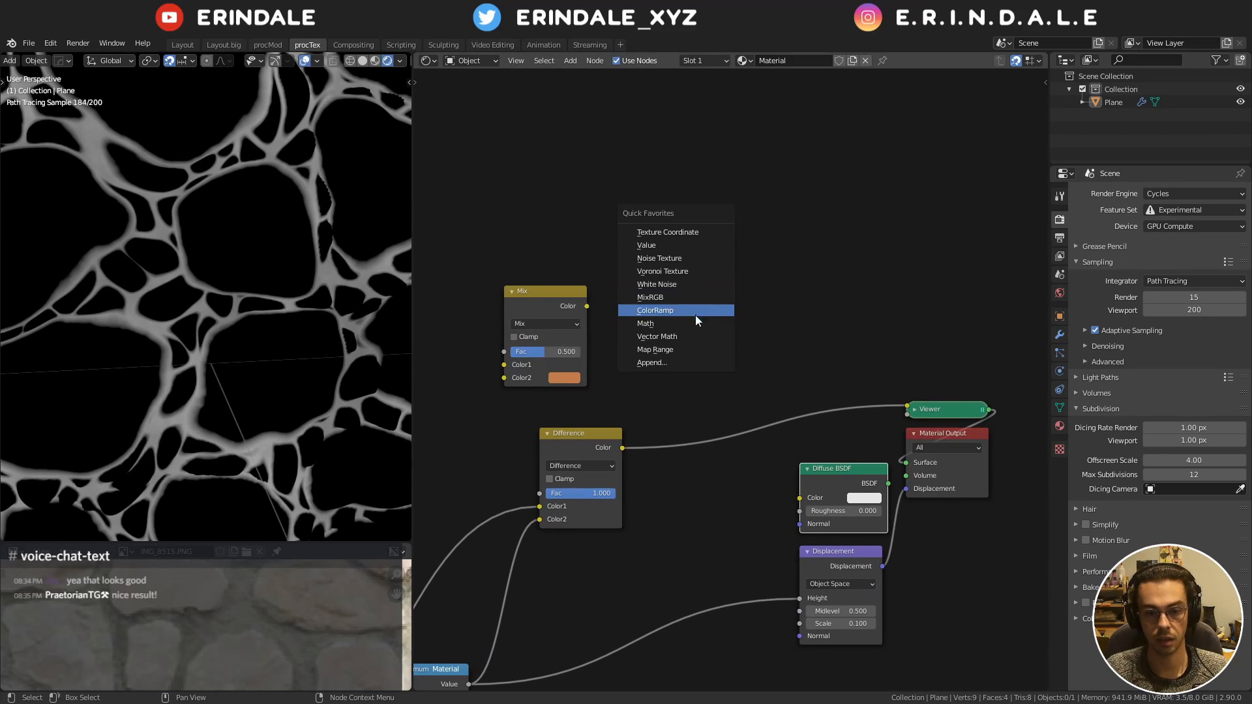
click(692, 322)
click(654, 436)
click(693, 441)
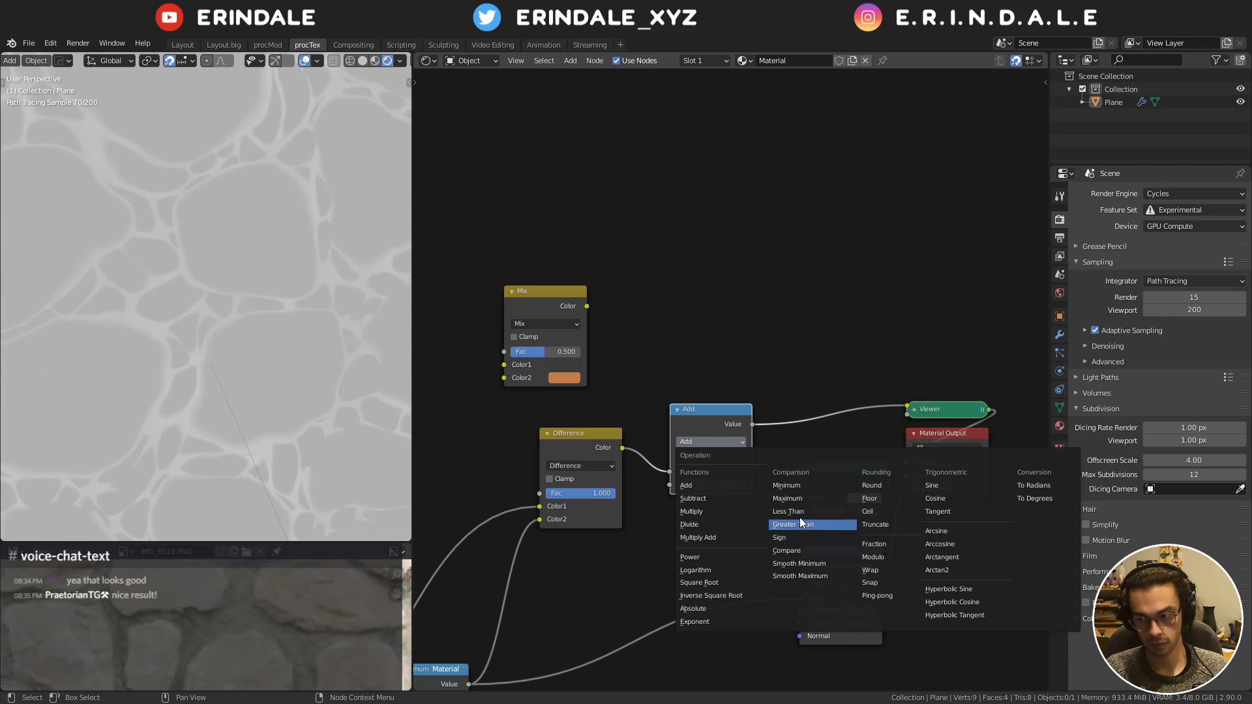
click(800, 525)
click(712, 485)
text(0)
key(Return)
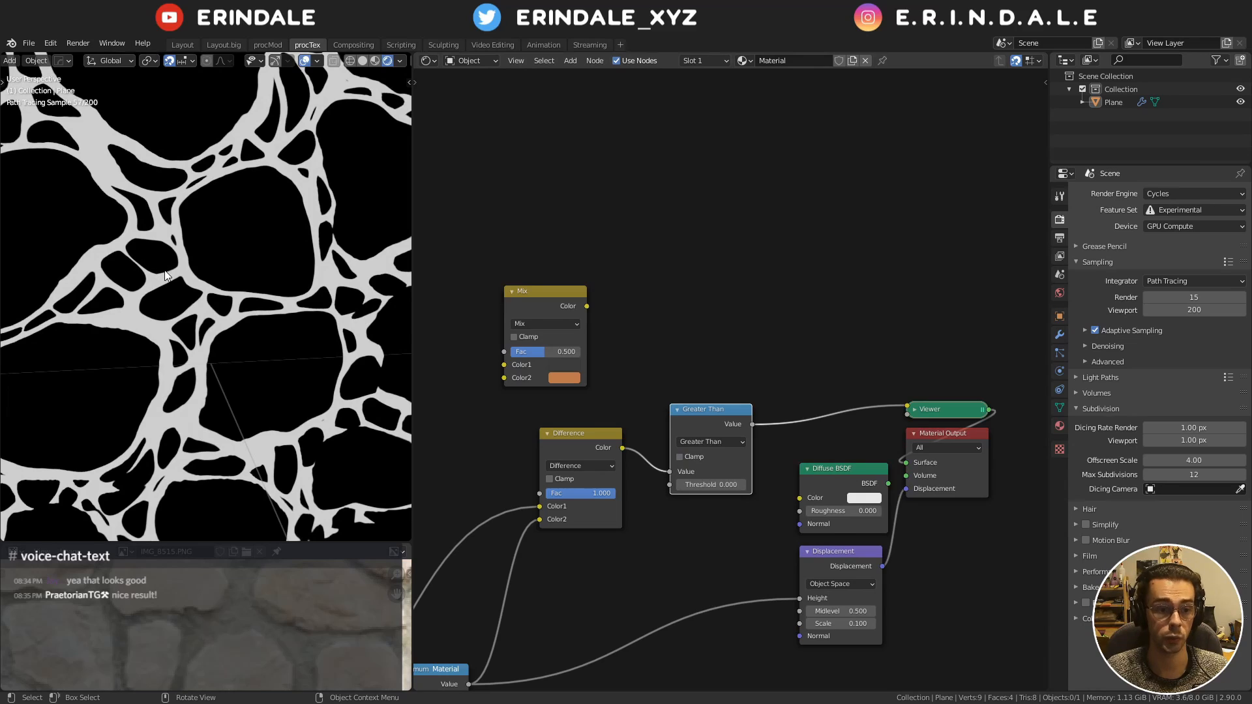
Test the mortar mask with Add node offsets from -0.270 to 0.130, and return the value to -0.170
middle_drag(648, 372, 643, 327)
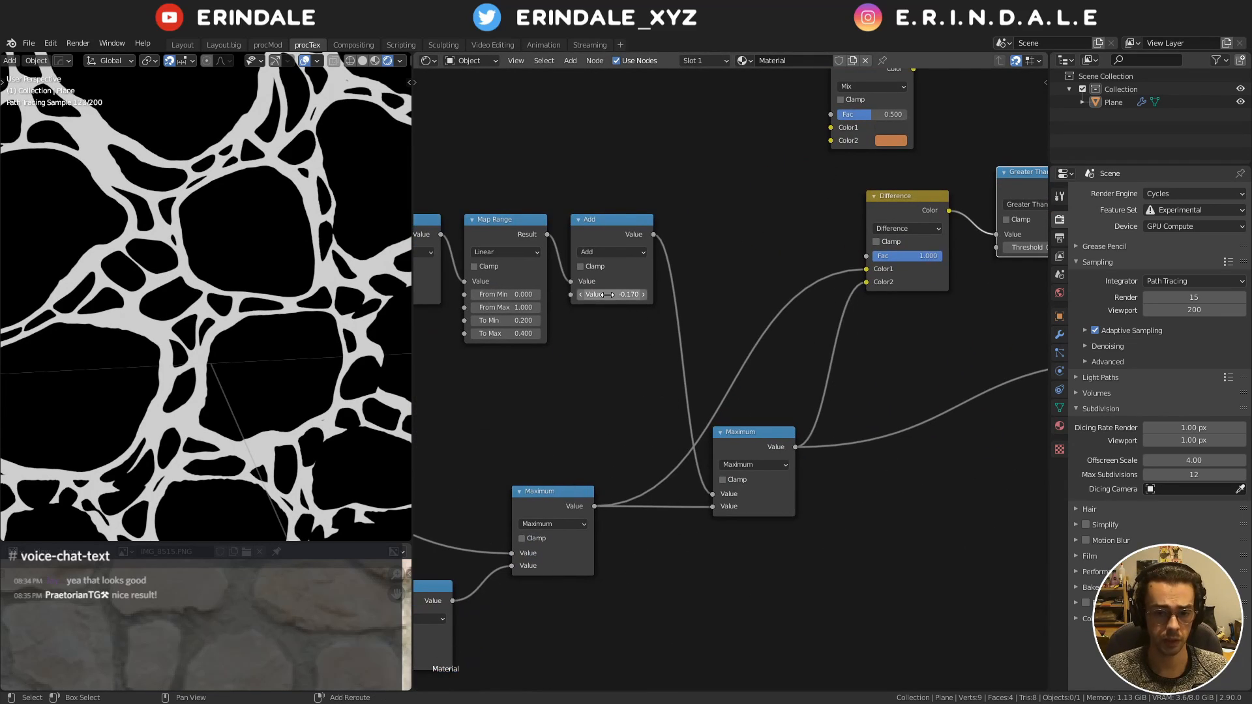
drag(607, 295, 620, 294)
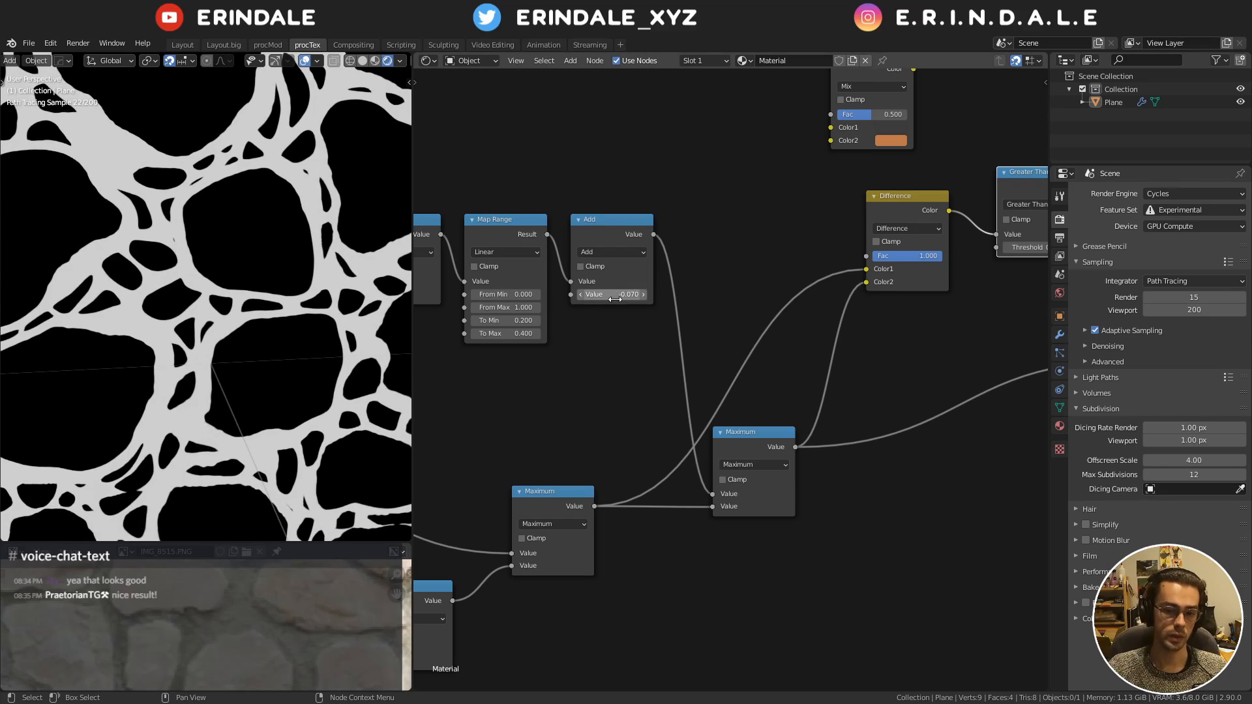
click(644, 294)
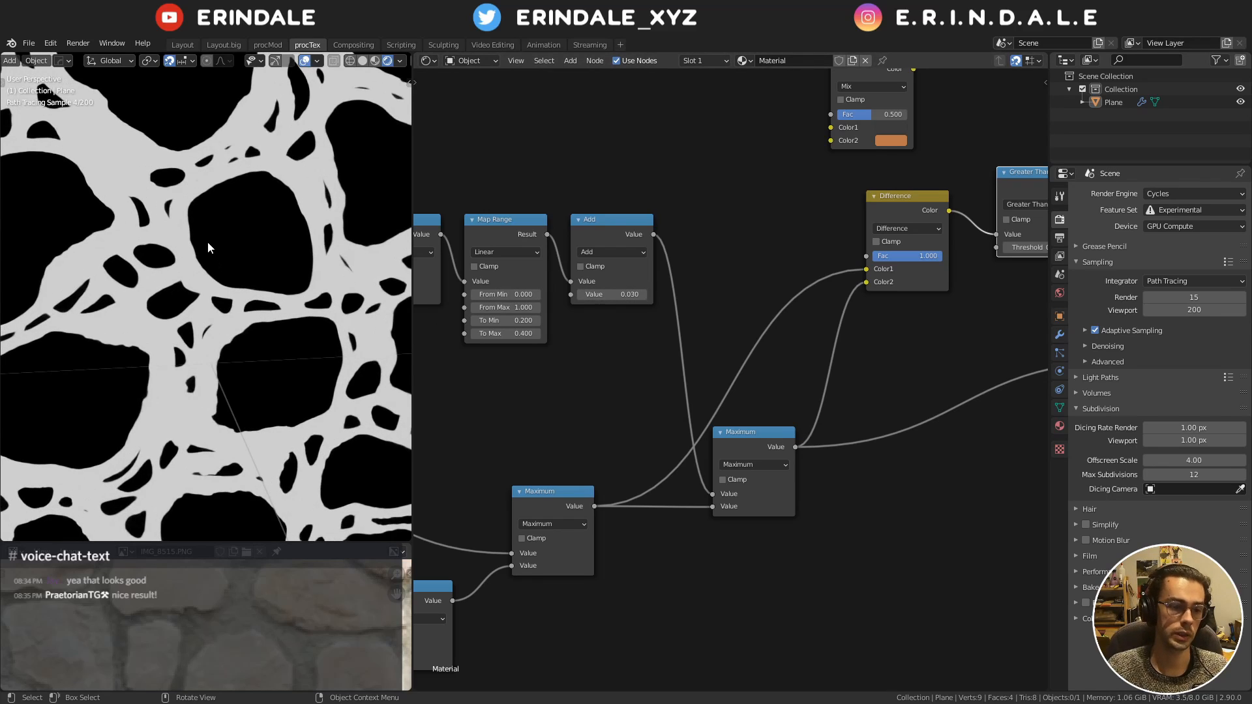
click(643, 294)
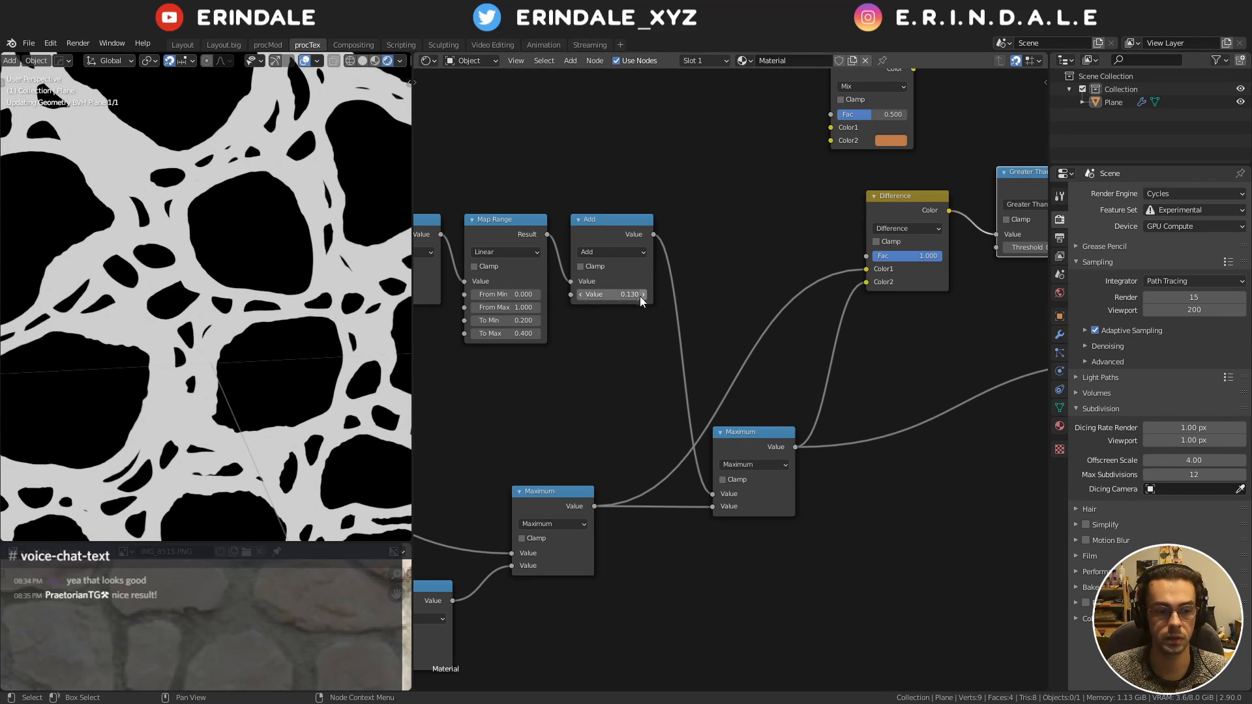
click(580, 294)
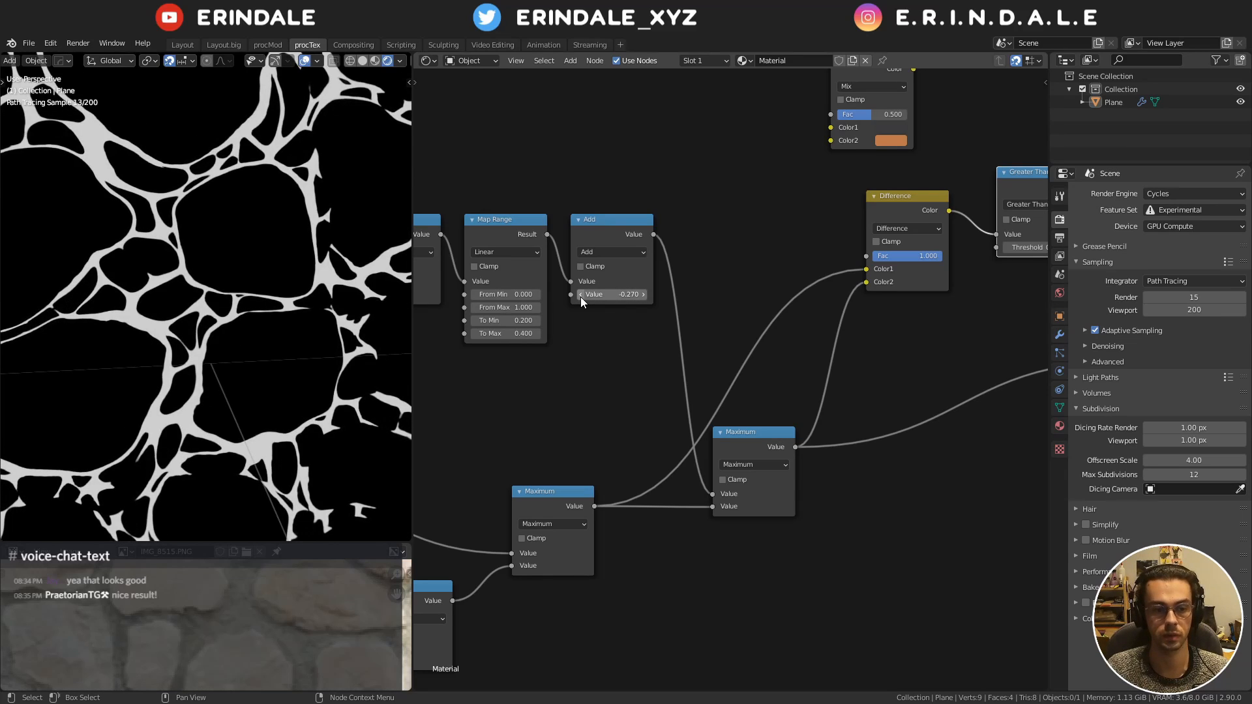
click(645, 295)
Move the orange Mix node beyond the Greater Than node, drive its Fac with the Greater Than output, and preview it
middle_drag(867, 316, 606, 442)
drag(509, 218, 815, 230)
drag(794, 303, 796, 292)
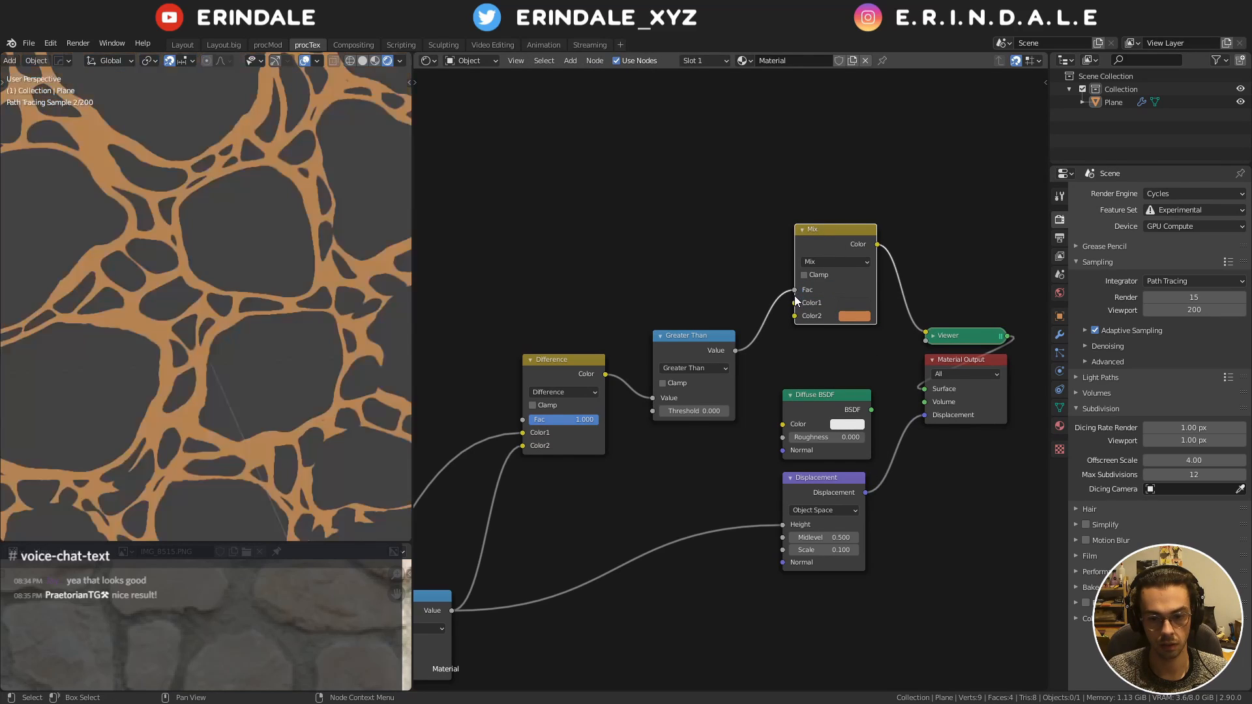
Invert the mask by switching the Greater Than node to Less Than with a threshold just above zero, previewing the mask
click(702, 370)
click(773, 440)
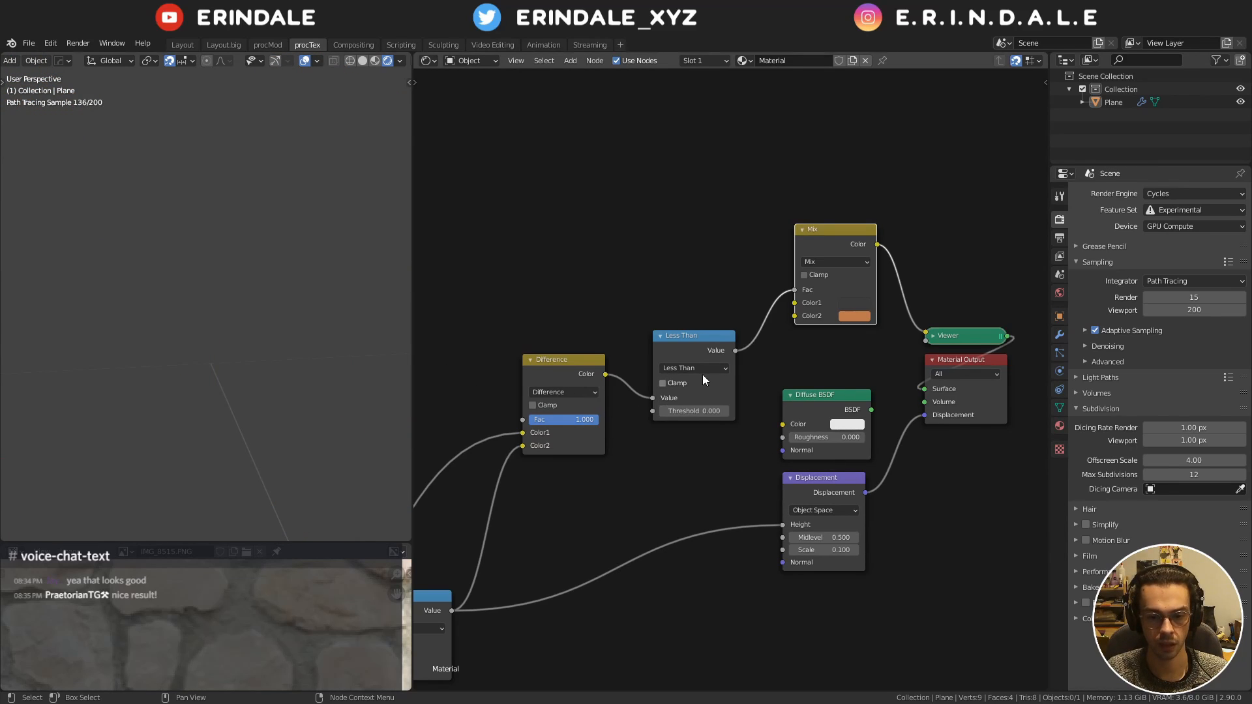
ctrl+shift+click(698, 345)
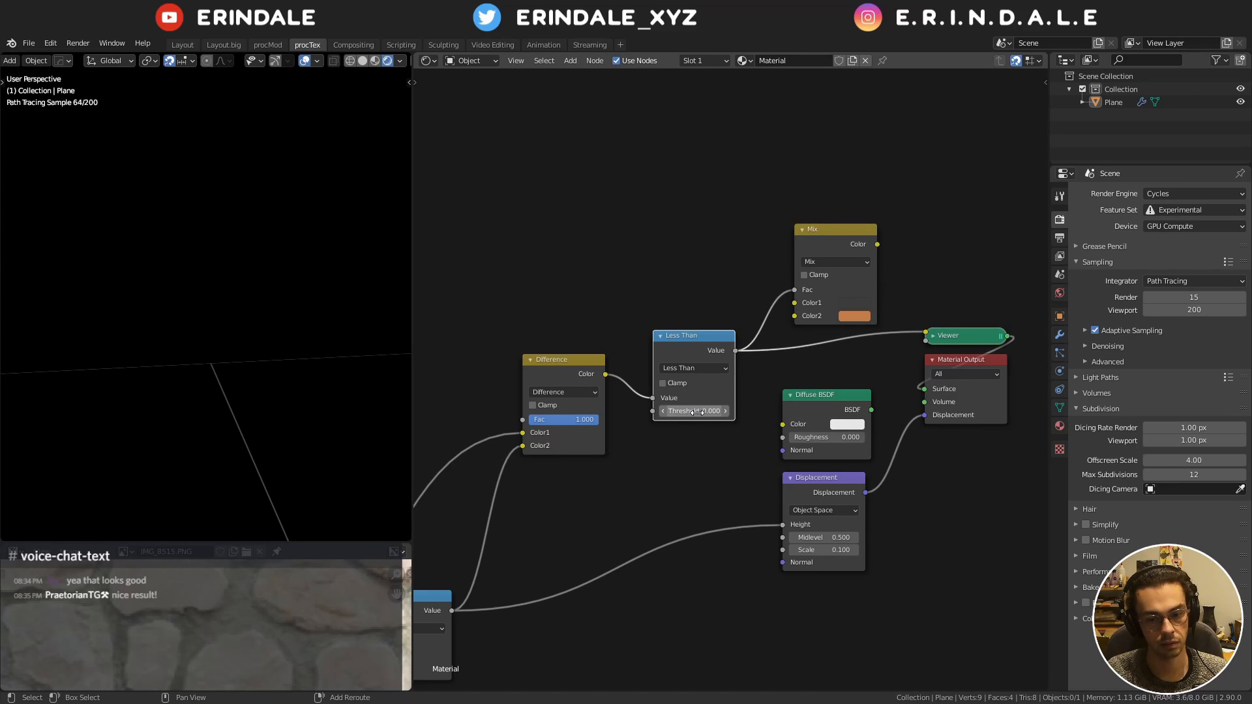
click(717, 411)
text(0.01)
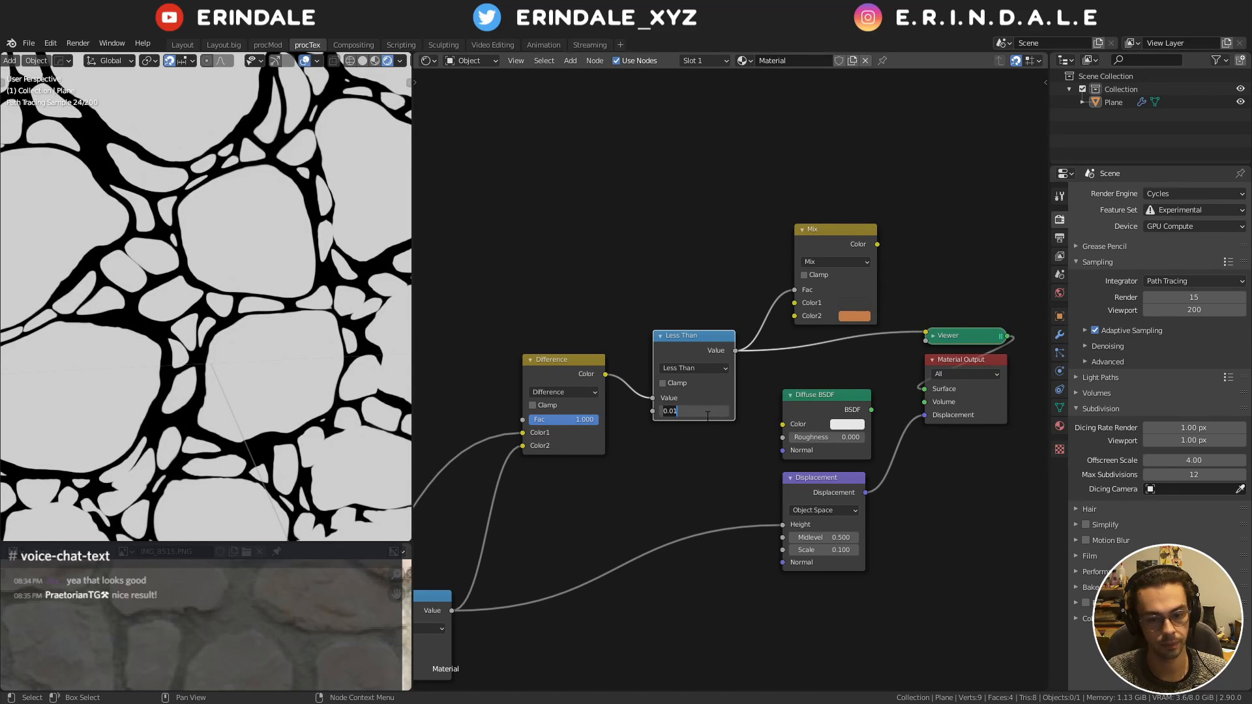
key(Return)
click(706, 411)
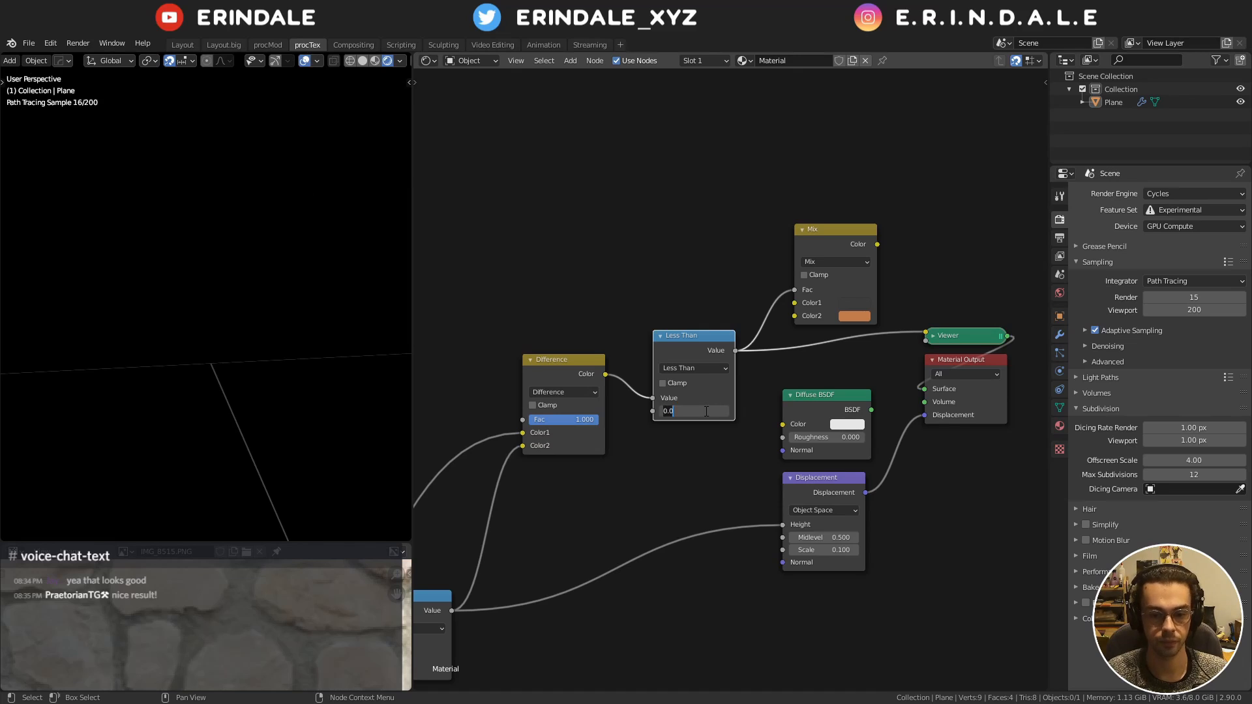
text(1)
key(Return)
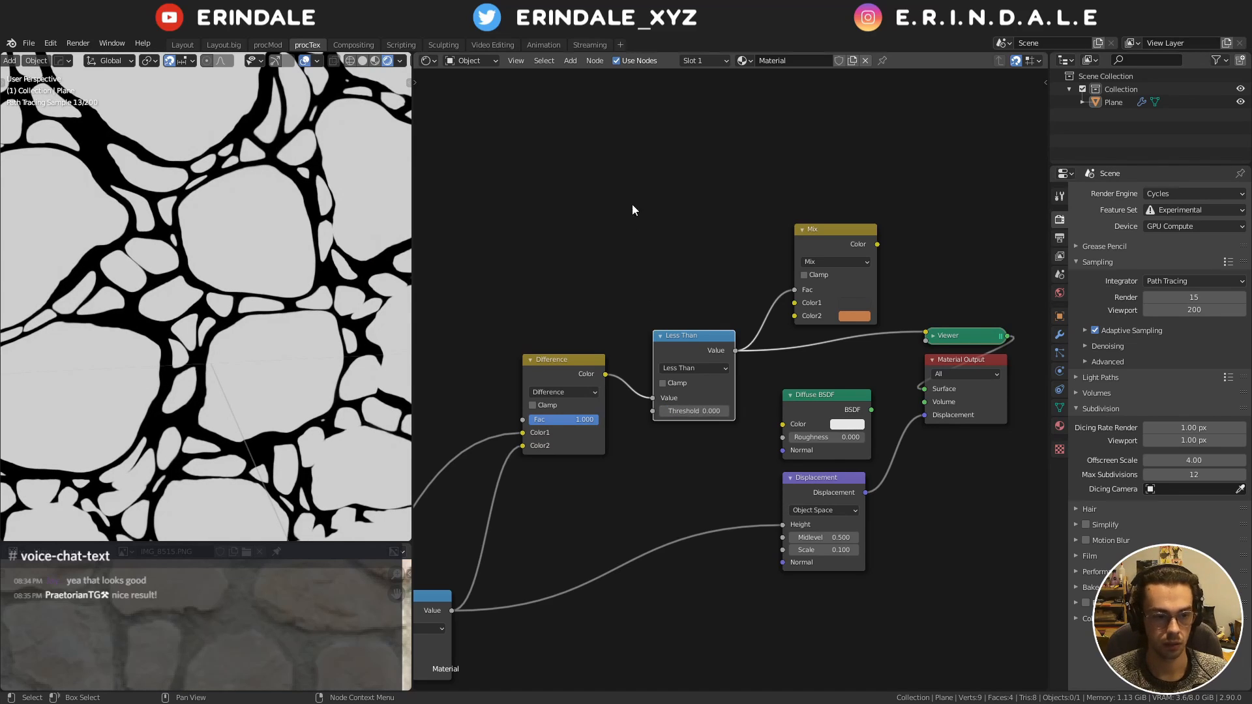
Move the Material Output farther out, insert the Diffuse BSDF after the Mix node, and preview the shaded wall from several angles
middle_drag(835, 232, 707, 252)
ctrl+shift+click(707, 253)
middle_drag(830, 307, 671, 281)
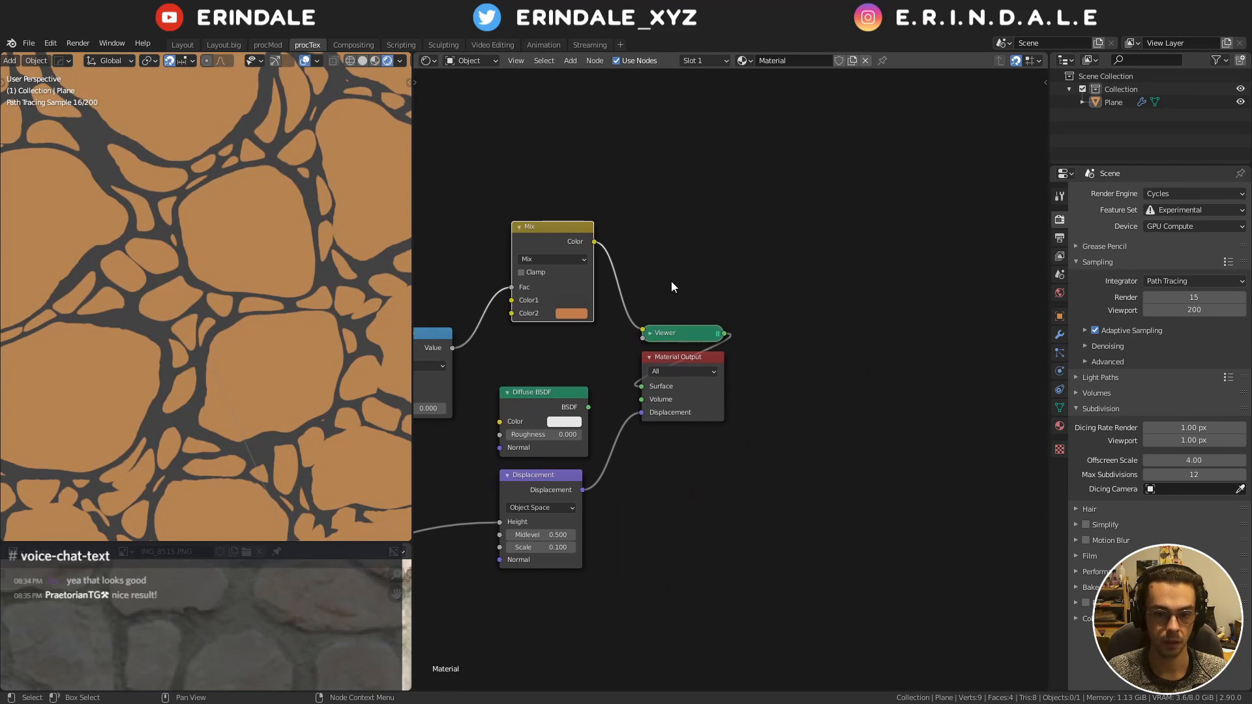
middle_drag(246, 233, 307, 328)
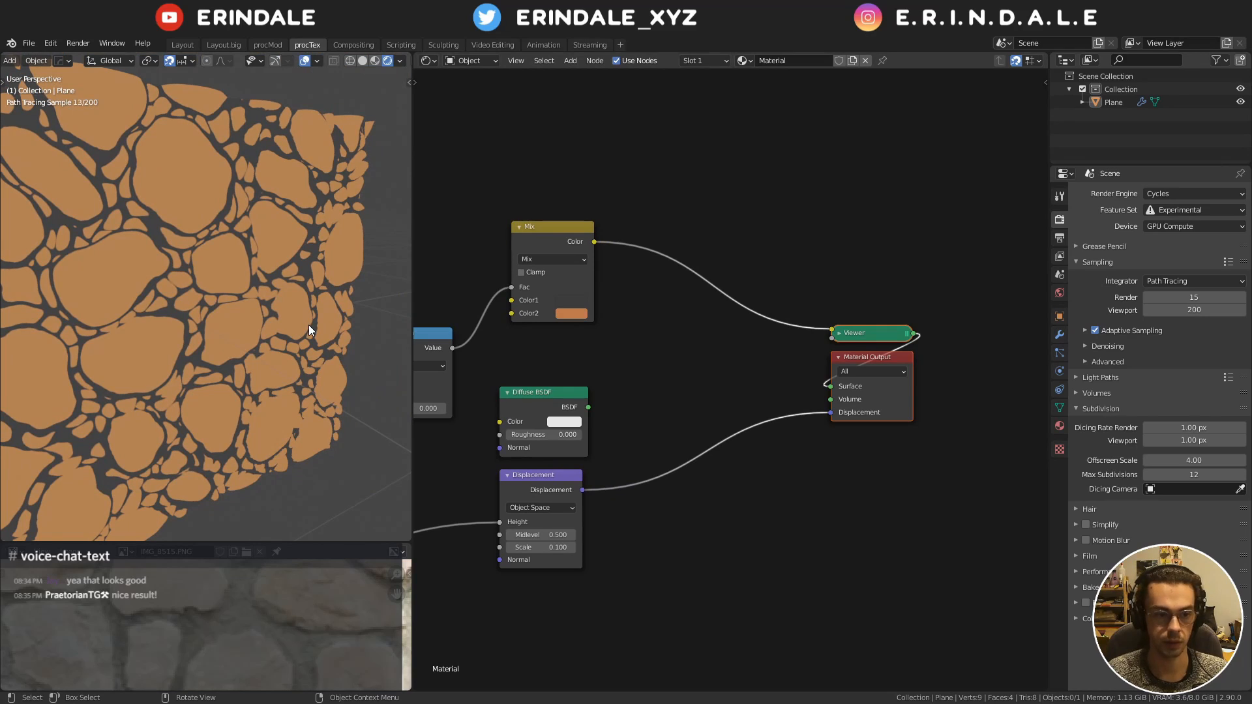
drag(536, 399, 680, 259)
ctrl+shift+click(702, 257)
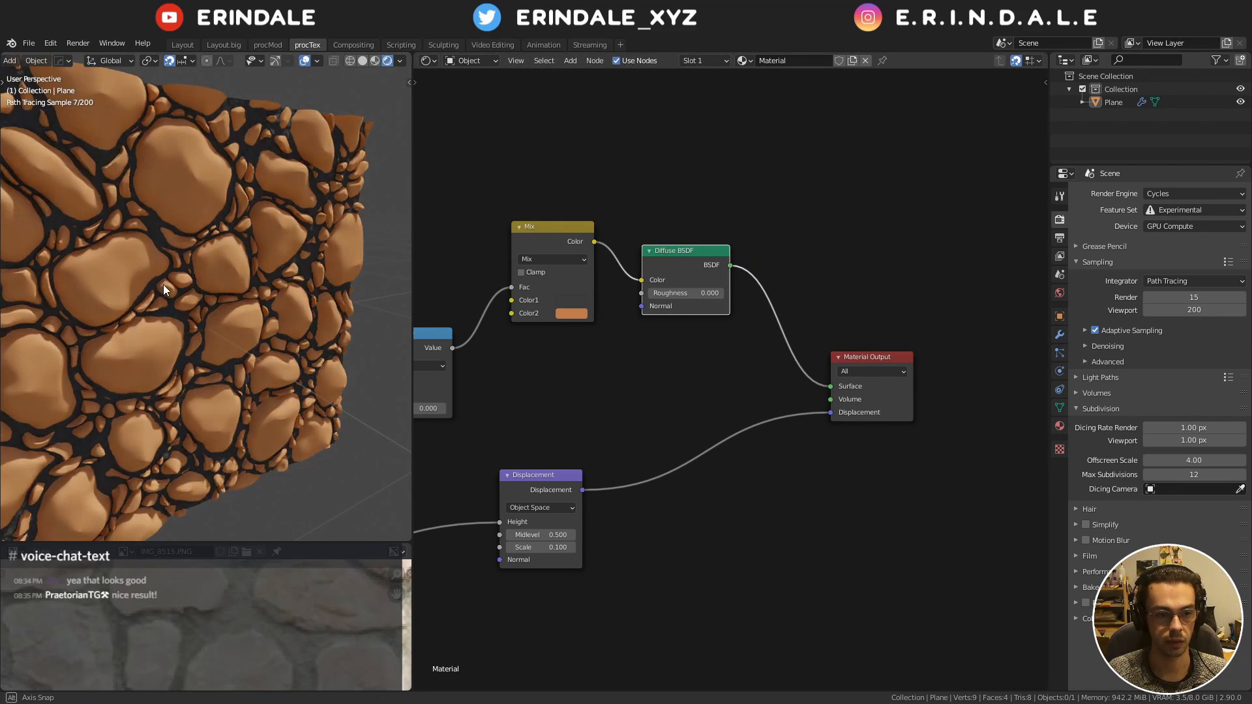
scroll(215, 253, down, 1)
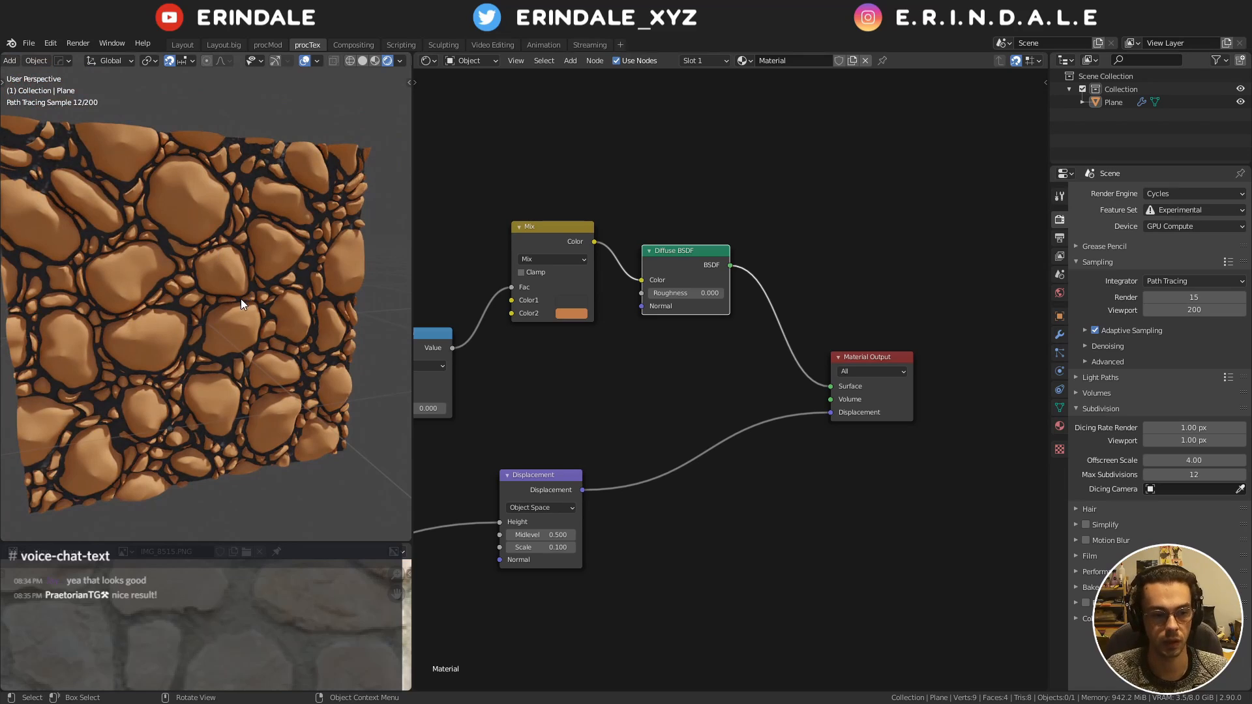
middle_drag(240, 298, 184, 283)
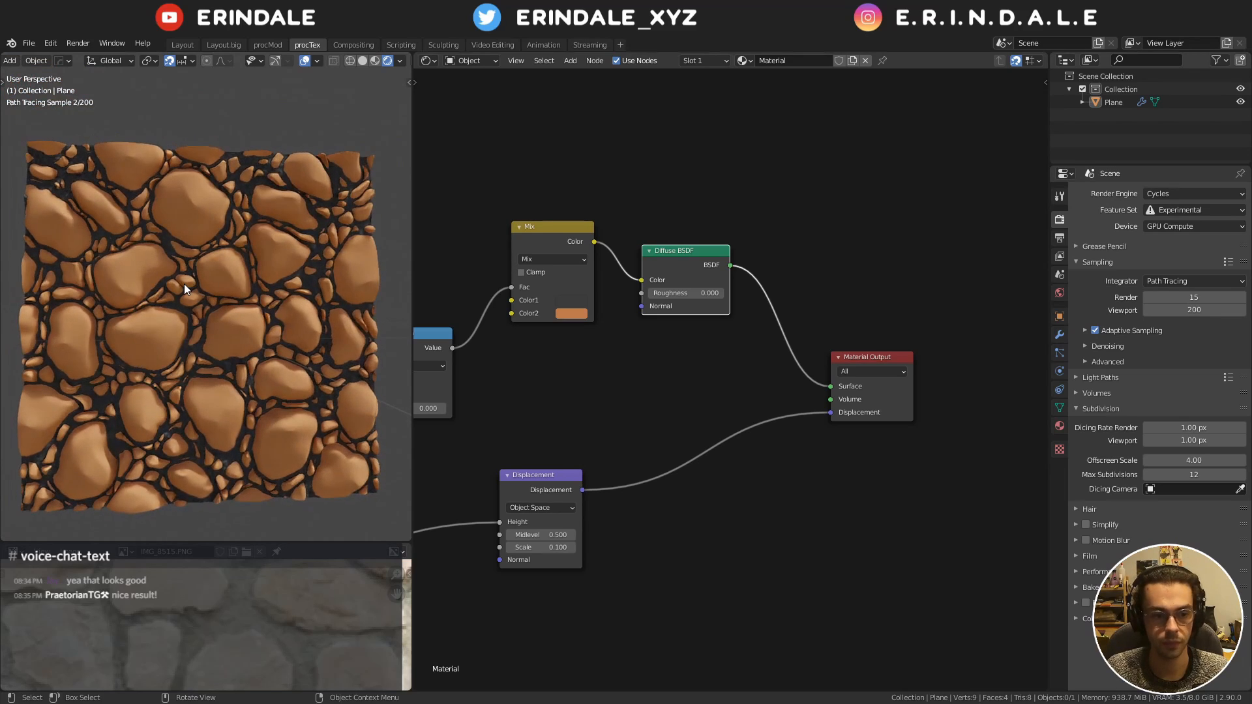
scroll(621, 361, down, 1)
Move the Diffuse BSDF node lower, closer to the level of the Material Output
middle_drag(658, 373, 877, 333)
scroll(822, 378, down, 3)
middle_drag(750, 391, 763, 444)
drag(905, 305, 923, 370)
Preview the color outputs of the F1 and Smooth F1 Voronoi textures for both the large and the small stones
mouse_move(635, 422)
middle_down()
mouse_move(768, 376)
mouse_move(699, 425)
mouse_move(767, 422)
middle_up()
scroll(658, 434, down, 3)
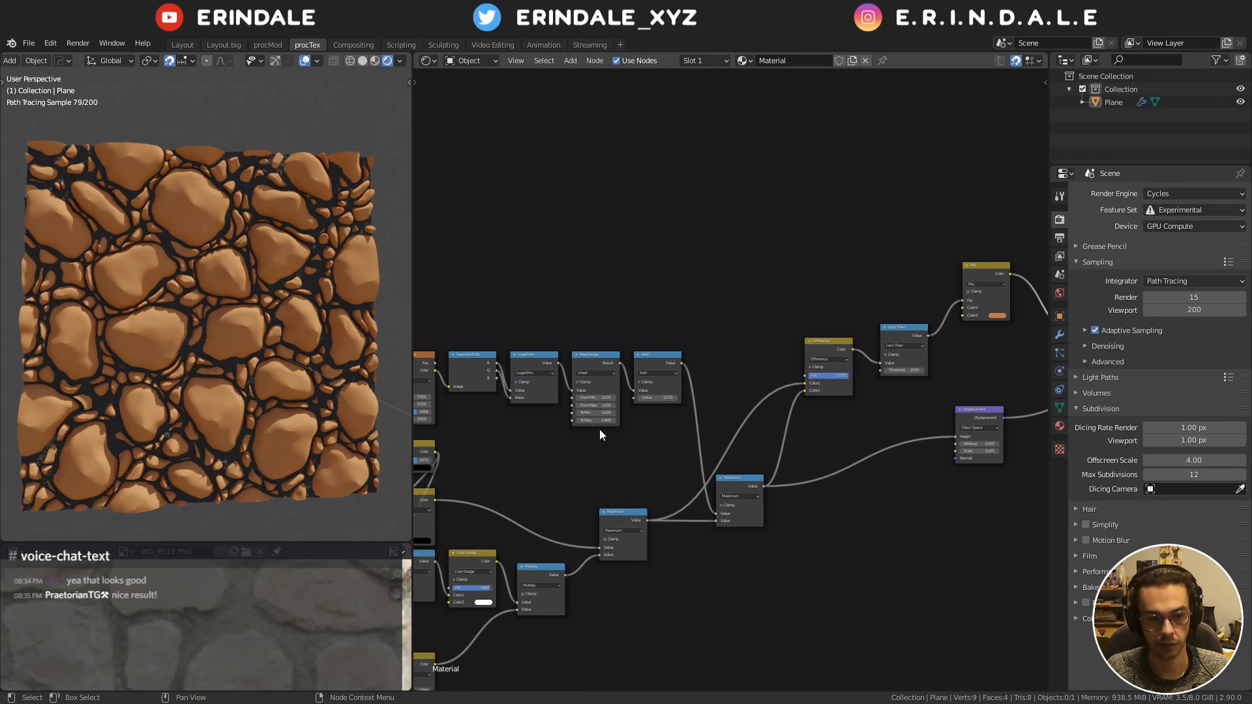
mouse_move(565, 441)
middle_down()
mouse_move(685, 412)
mouse_move(869, 313)
middle_up()
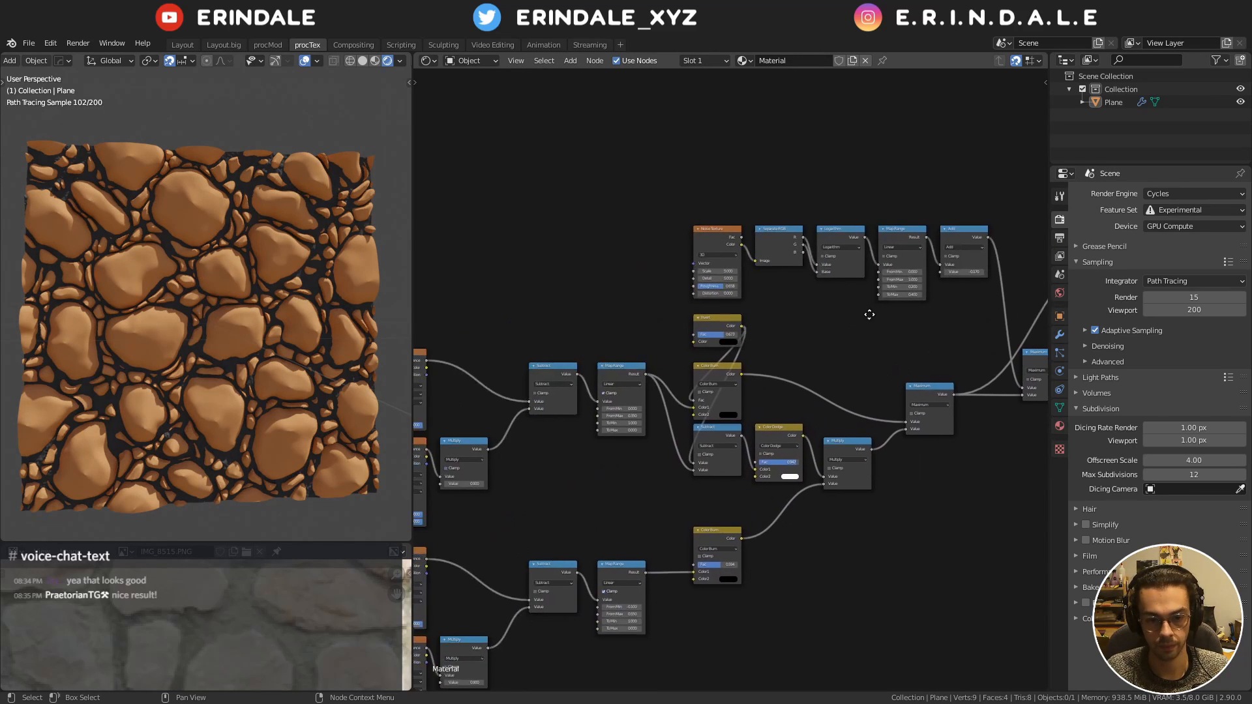
middle_drag(480, 460, 647, 389)
scroll(631, 384, up, 4)
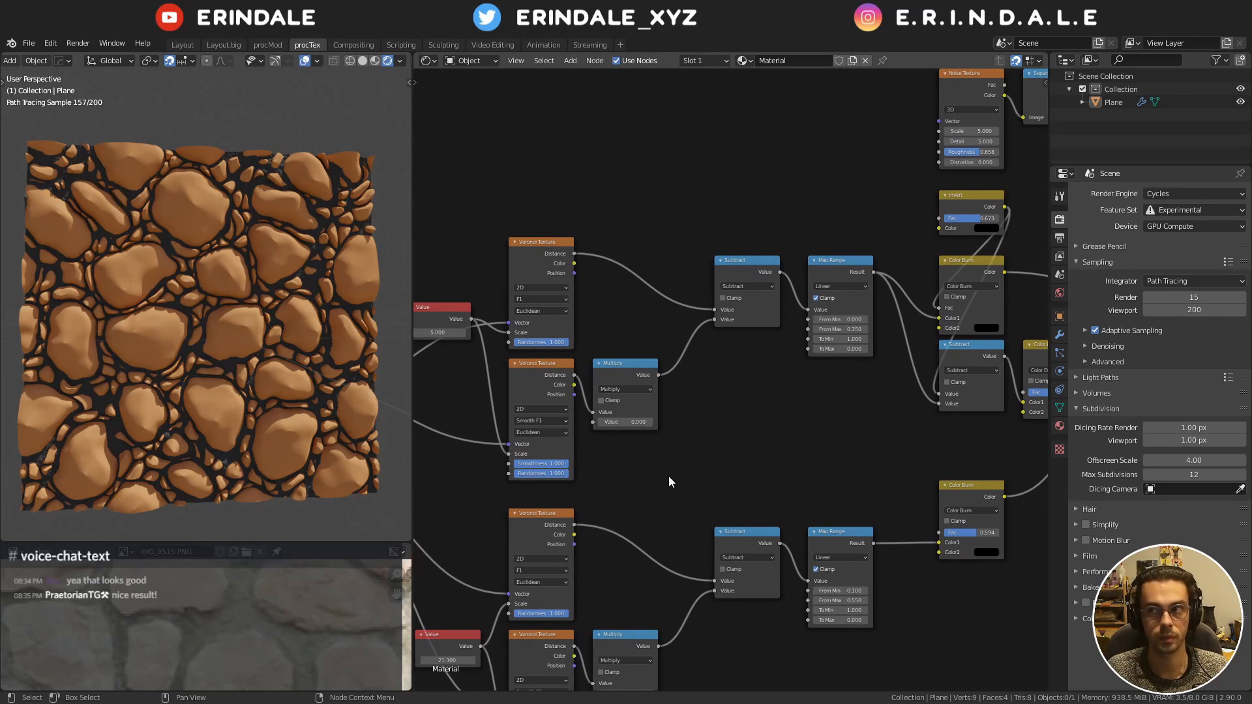
ctrl+shift+click(534, 262)
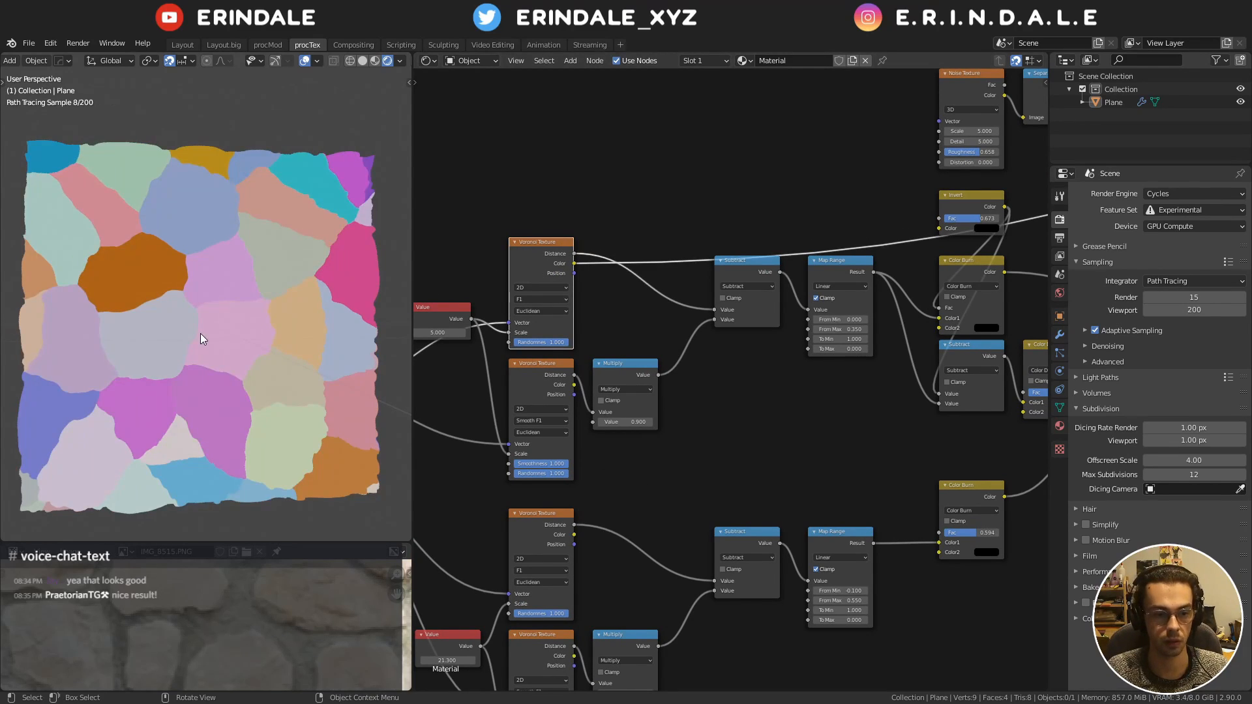
middle_drag(542, 371, 537, 275)
ctrl+shift+click(538, 276)
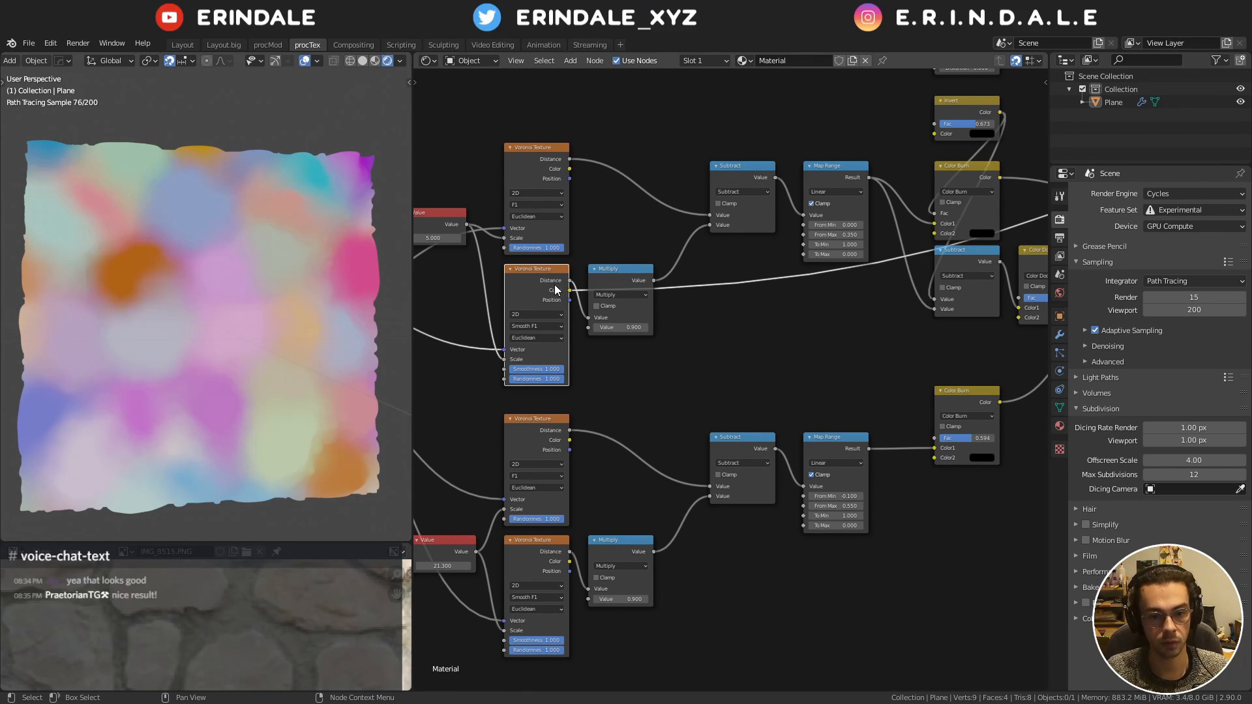
ctrl+shift+click(525, 437)
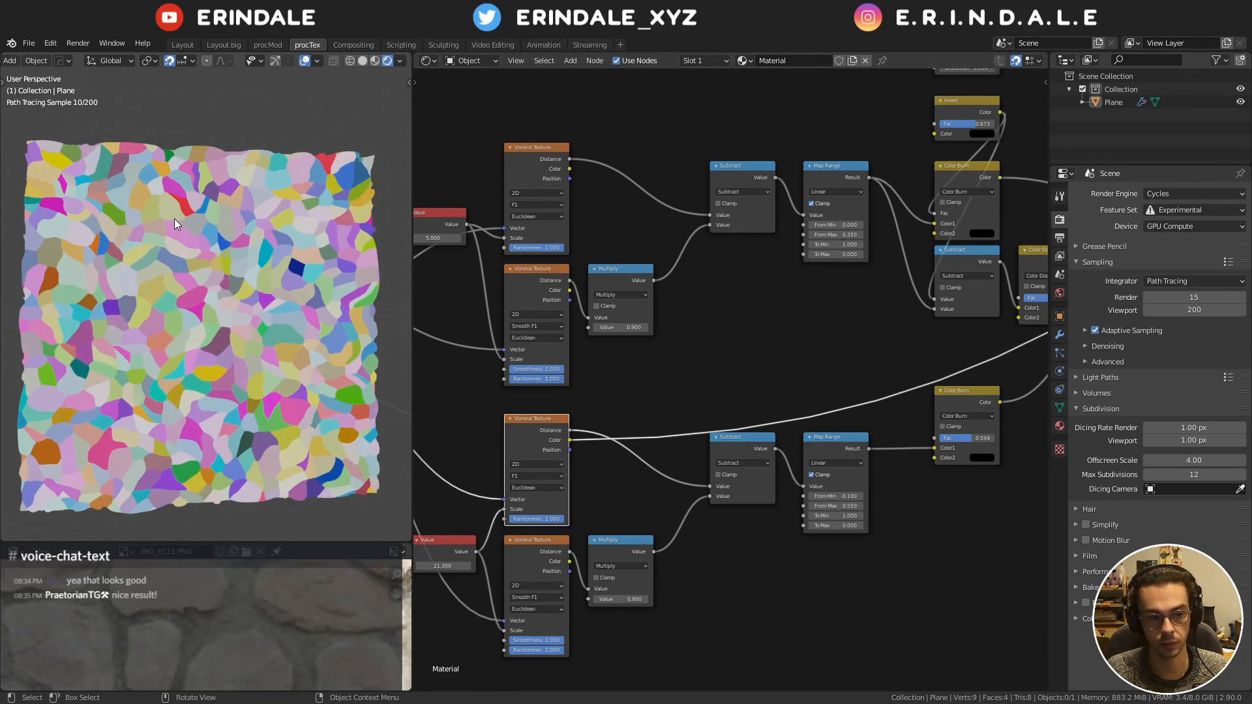
middle_drag(524, 553, 531, 411)
ctrl+shift+click(530, 411)
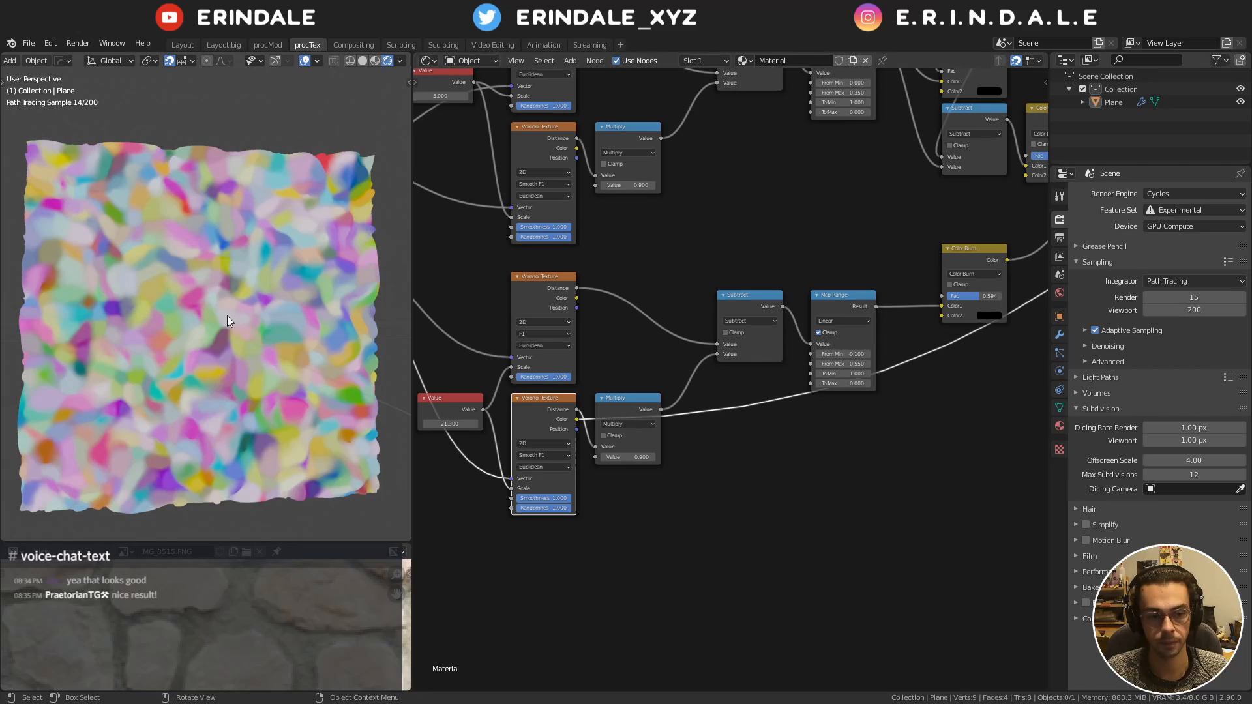
Duplicate the orange Mix node, copy its orange into the duplicate's Color1, and feed its output into the original's Color2
scroll(775, 213, down, 2)
middle_drag(774, 213, 639, 413)
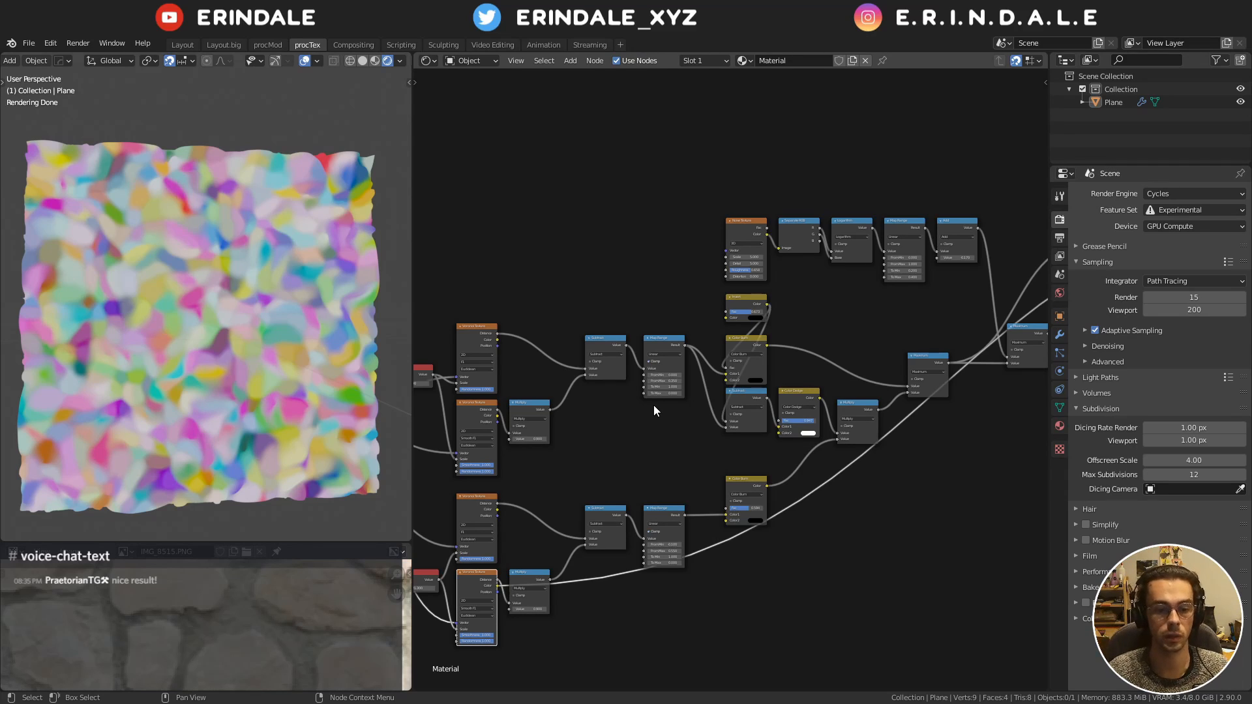
scroll(661, 319, down, 2)
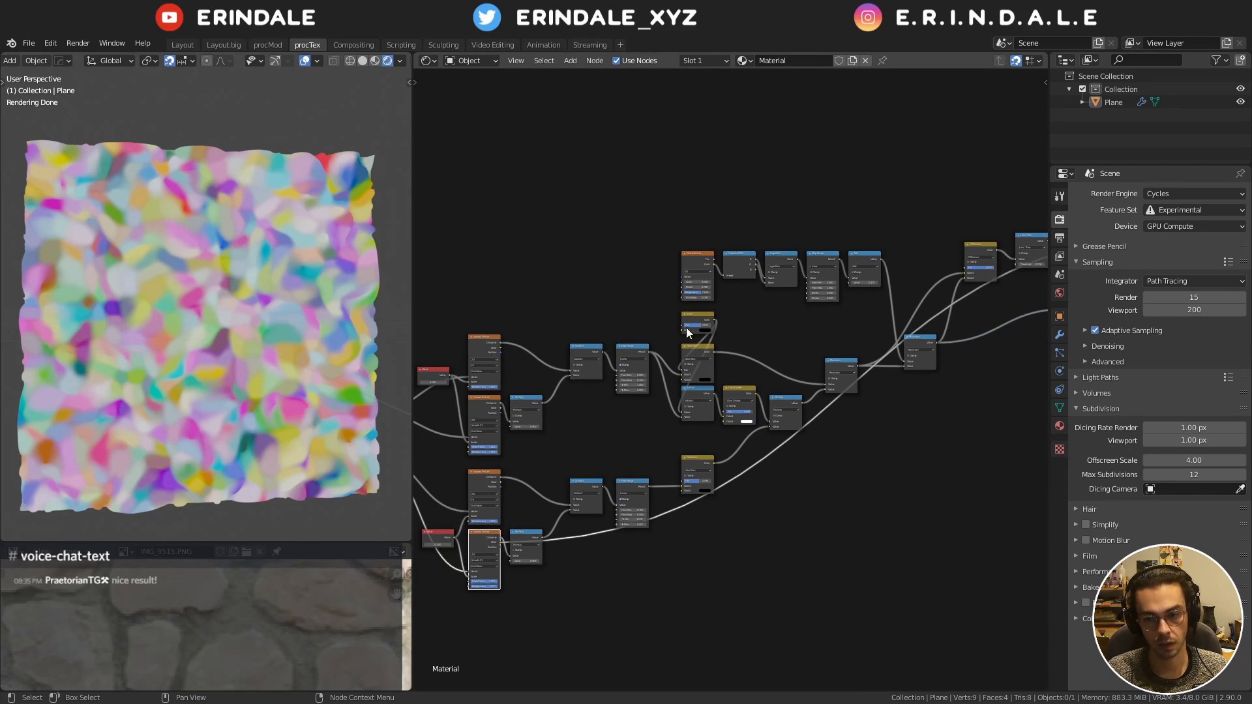
scroll(967, 260, up, 5)
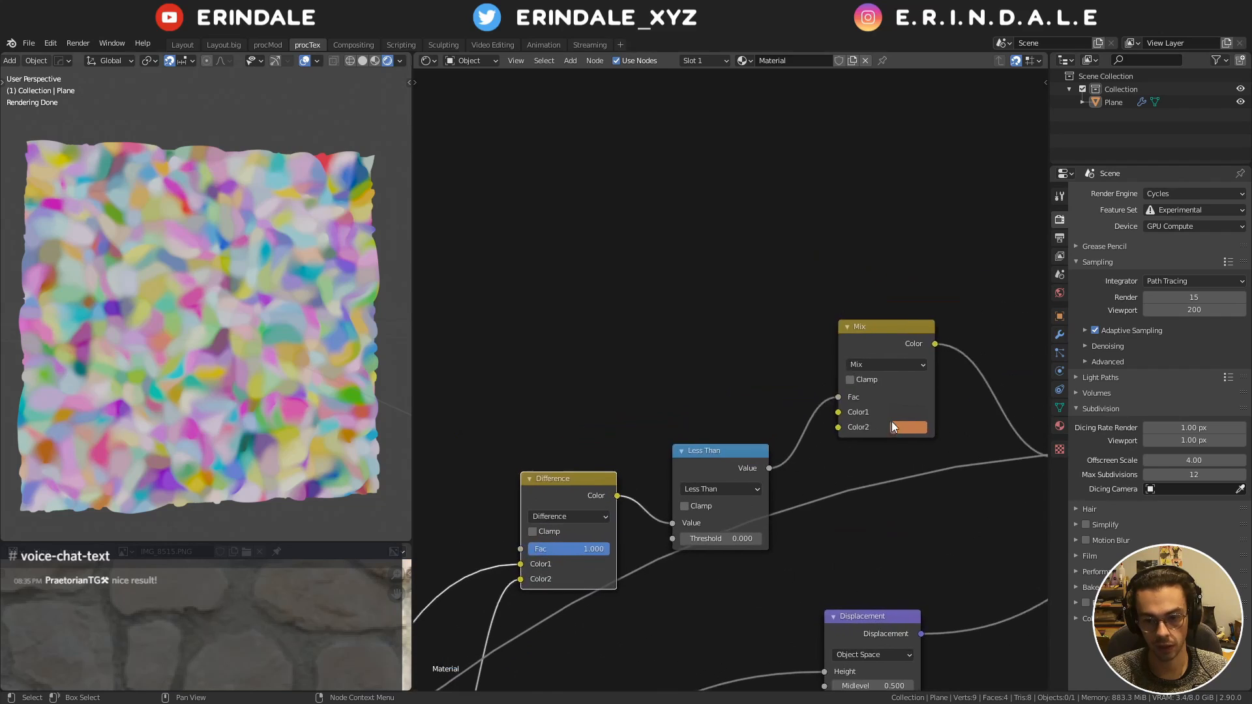
key(shift+d)
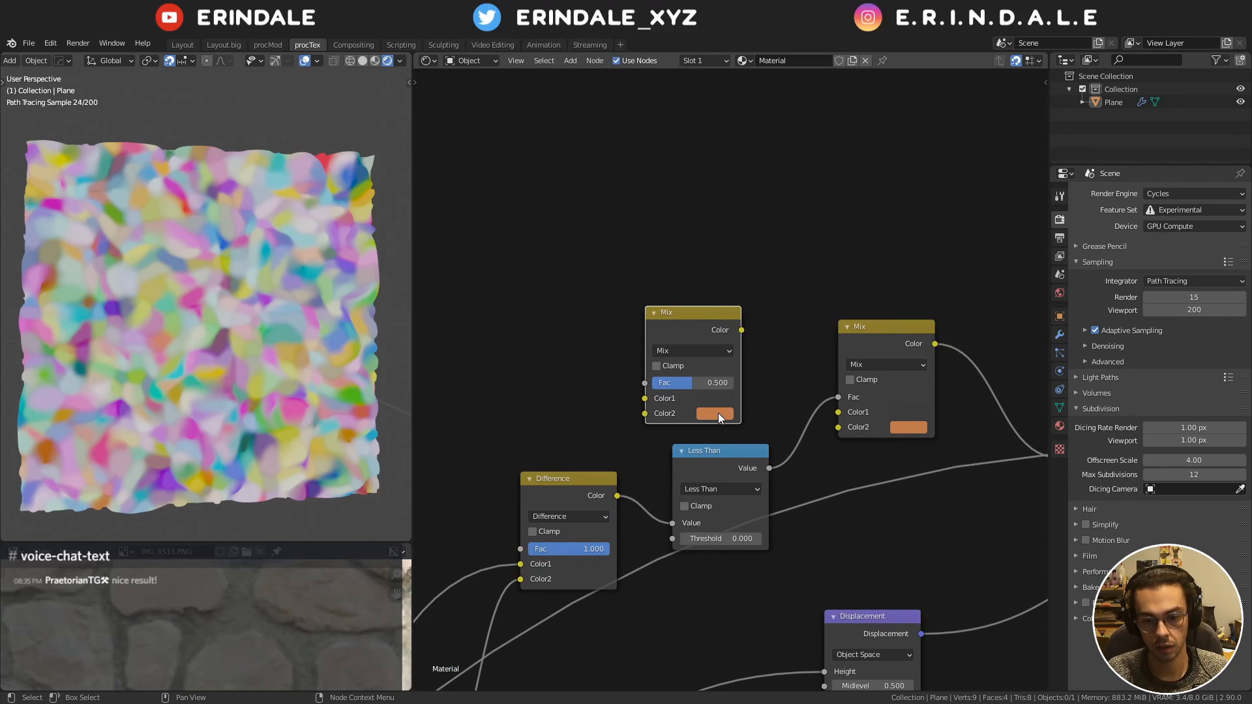
drag(722, 403, 721, 402)
drag(696, 335, 837, 427)
Set the duplicated Mix node's blend mode to Multiply and move it slightly closer to the original Mix node
click(687, 294)
click(670, 350)
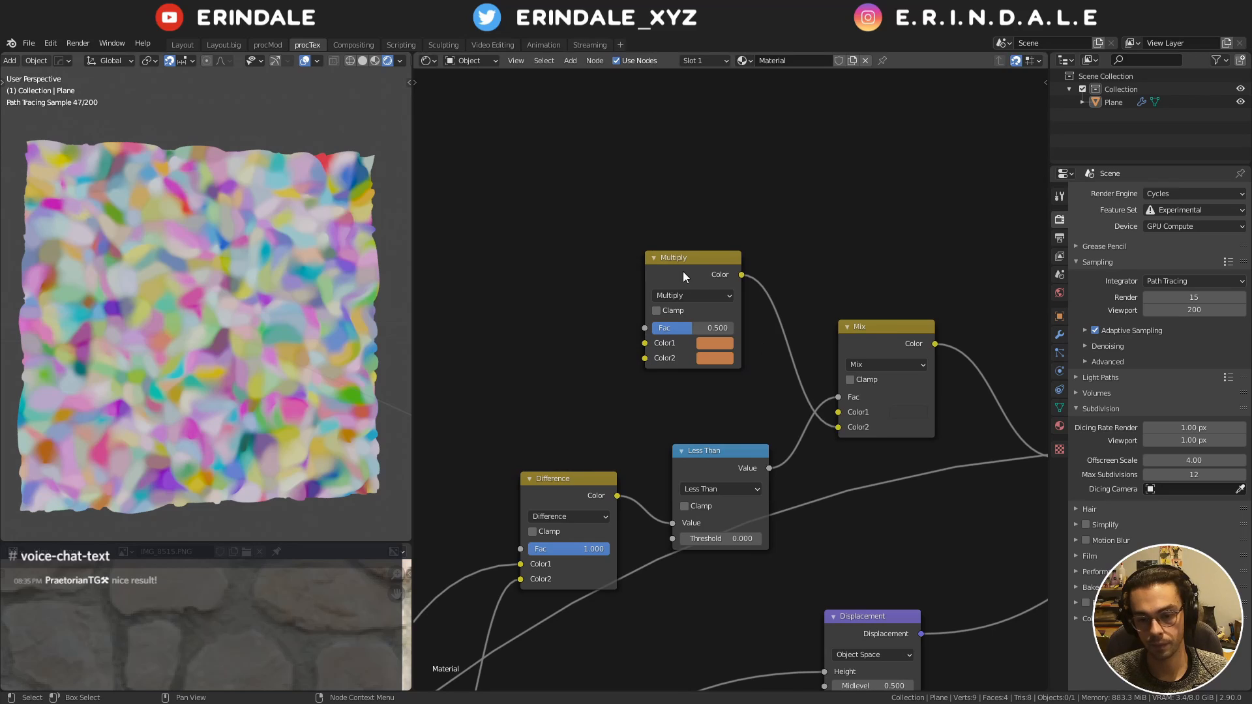
drag(683, 271, 696, 299)
scroll(723, 395, down, 8)
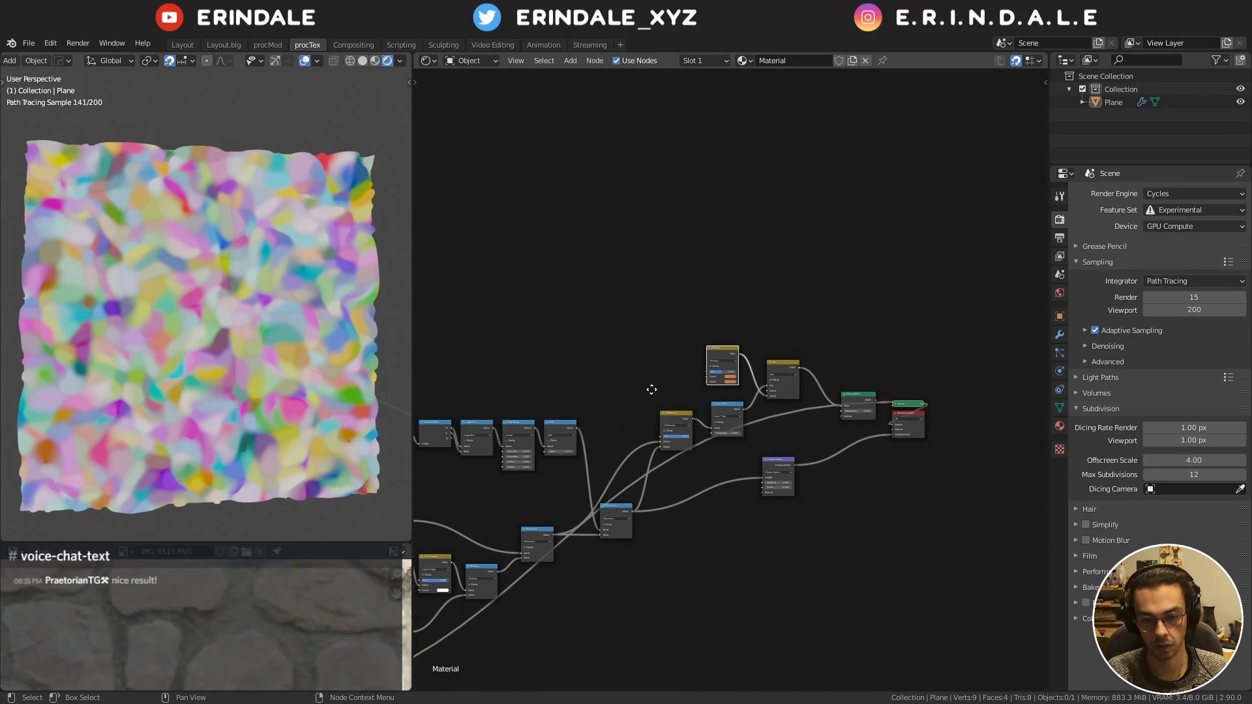
middle_drag(651, 389, 880, 337)
middle_drag(779, 390, 801, 345)
scroll(737, 369, down, 2)
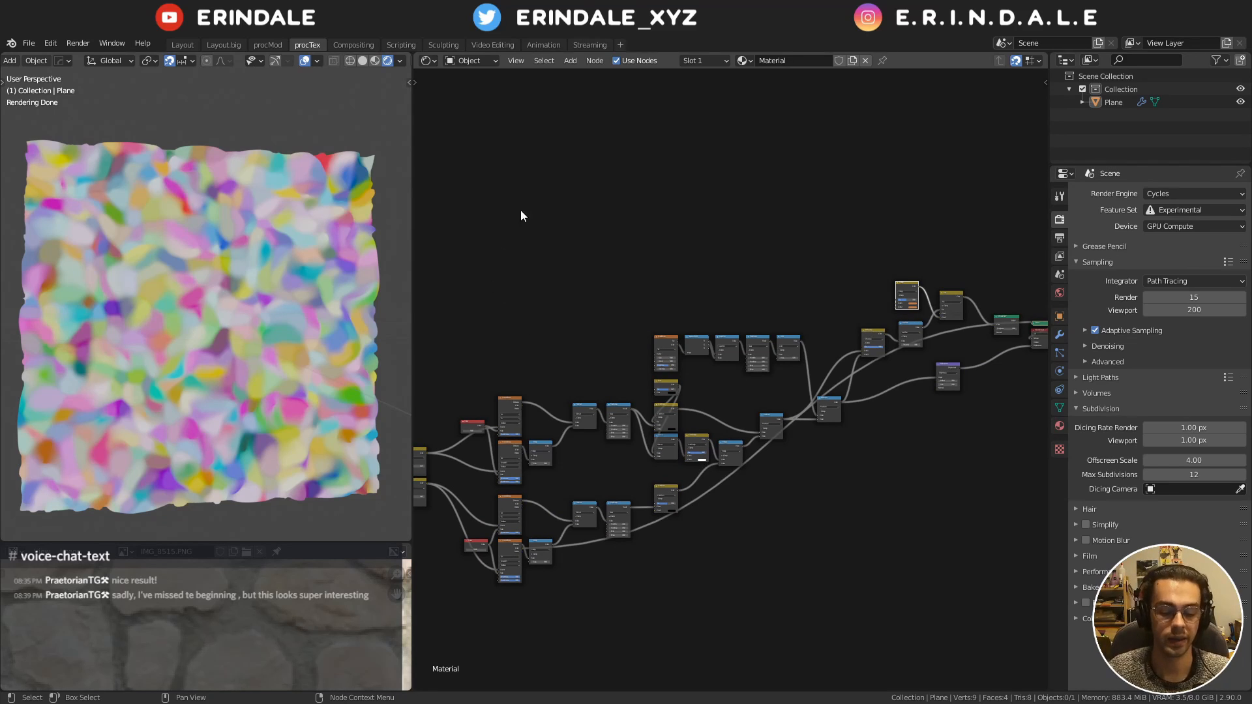
Widen the node editor by narrowing the neighbouring outliner and properties area
scroll(601, 432, up, 8)
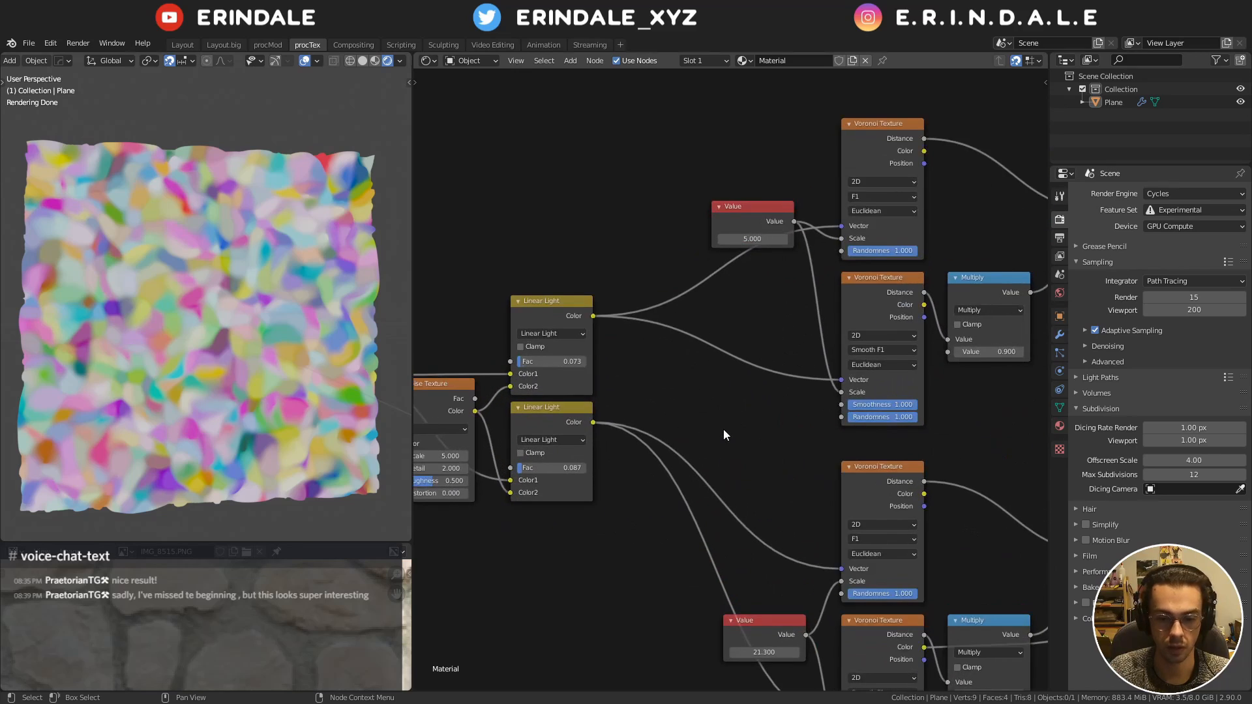
middle_drag(722, 429, 806, 419)
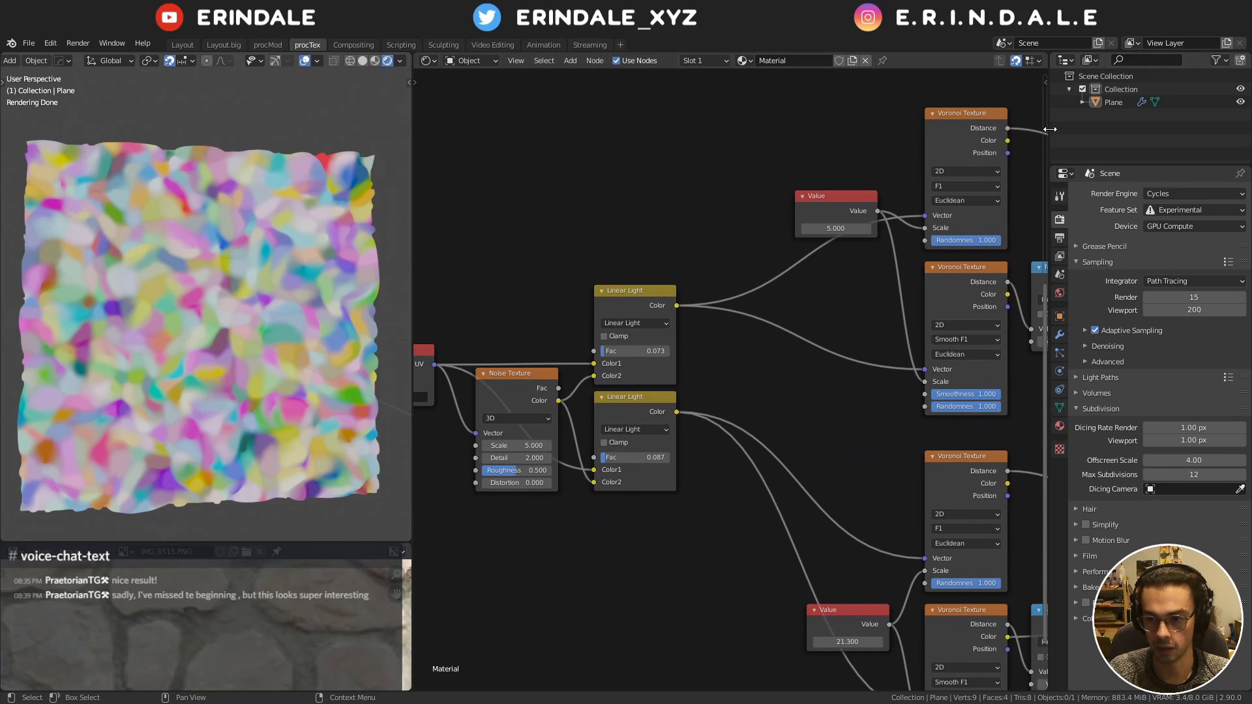
drag(1050, 129, 1191, 146)
middle_drag(806, 326, 886, 292)
scroll(782, 334, up, 2)
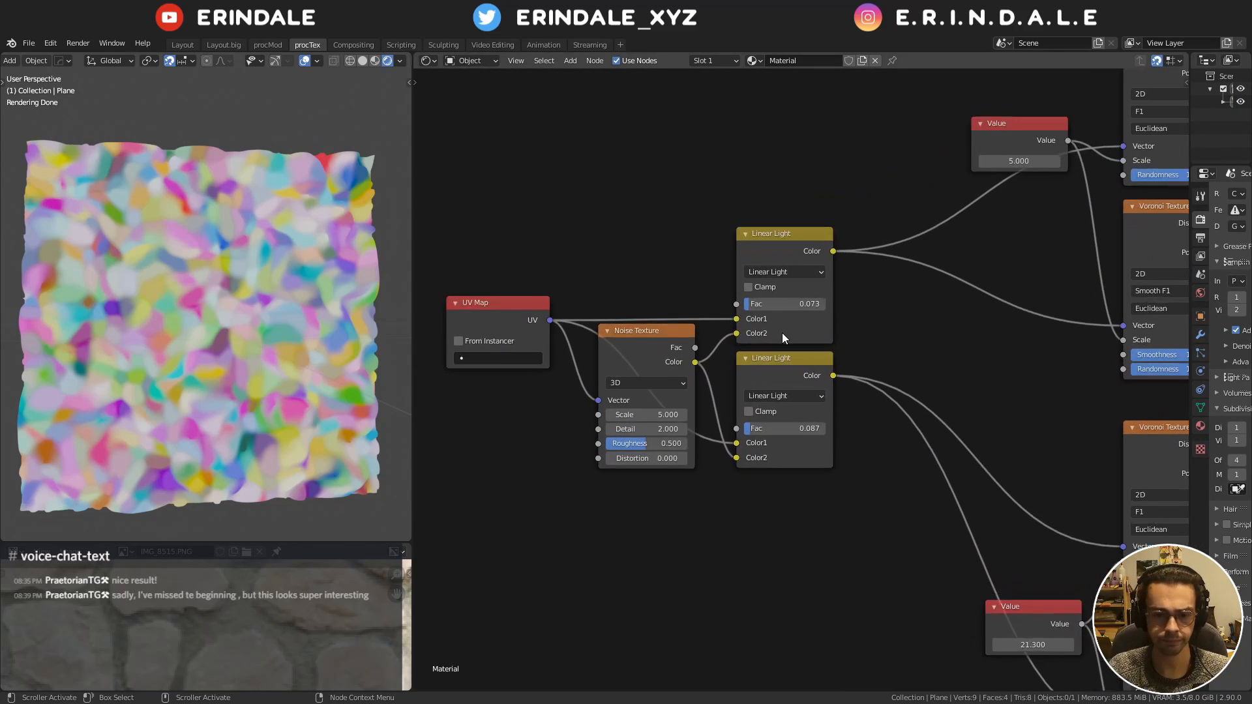
Spread out the UV Map and Noise Texture nodes, placing the UV Map farther ahead and the Noise Texture lower
scroll(780, 331, up, 1)
middle_drag(624, 357, 659, 345)
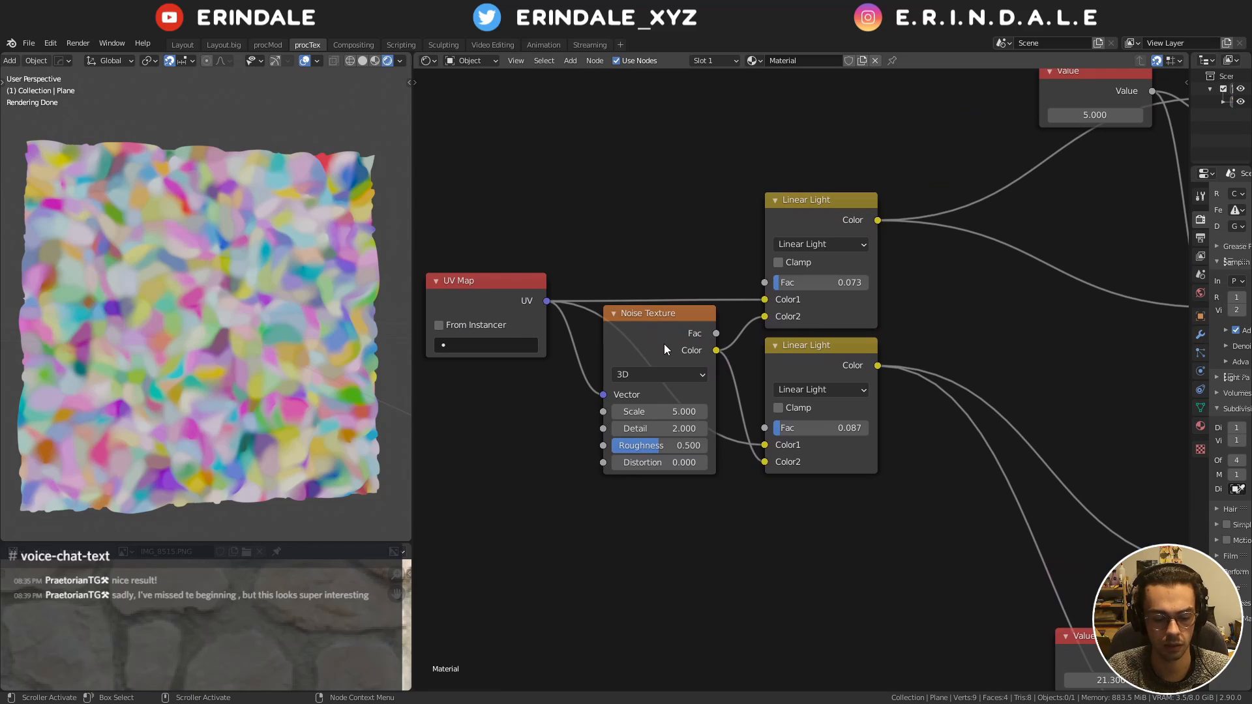
drag(647, 328, 647, 344)
middle_drag(525, 313, 725, 301)
drag(725, 300, 596, 301)
drag(838, 332, 726, 397)
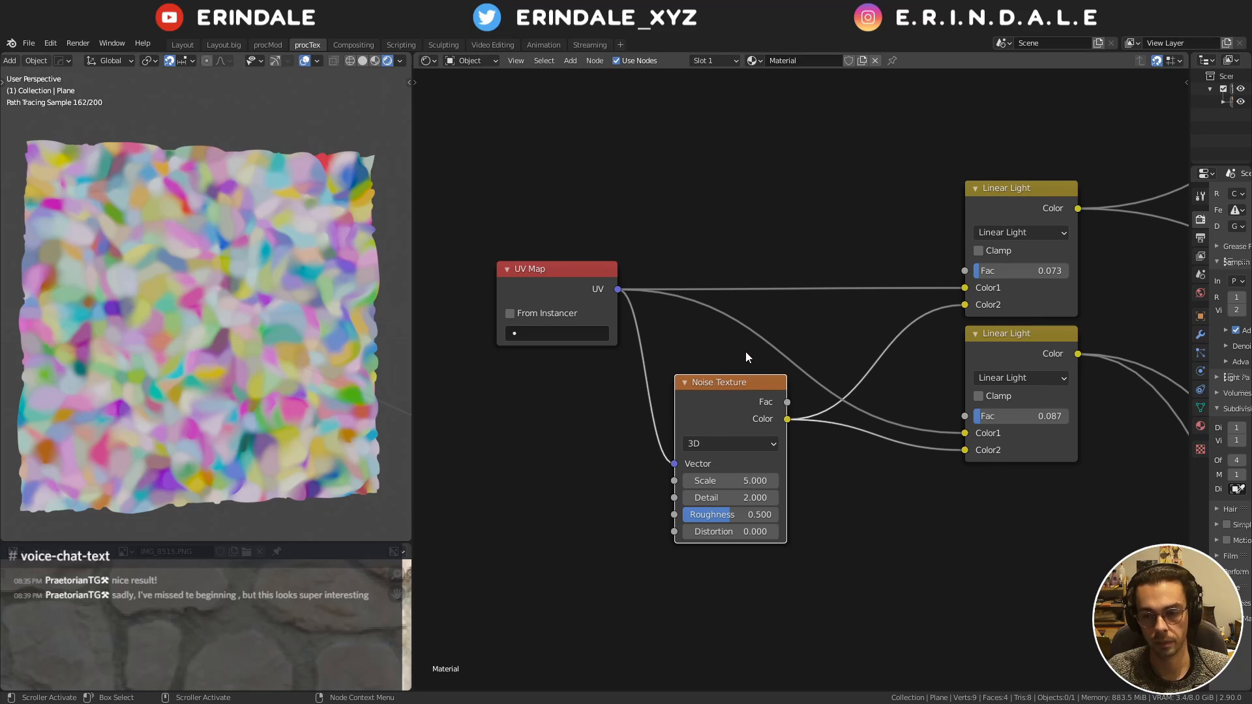
Preview the UV Map and upper Linear Light outputs, and set the upper Linear Light's Fac to 0.048
middle_drag(745, 357, 764, 398)
ctrl+shift+click(585, 326)
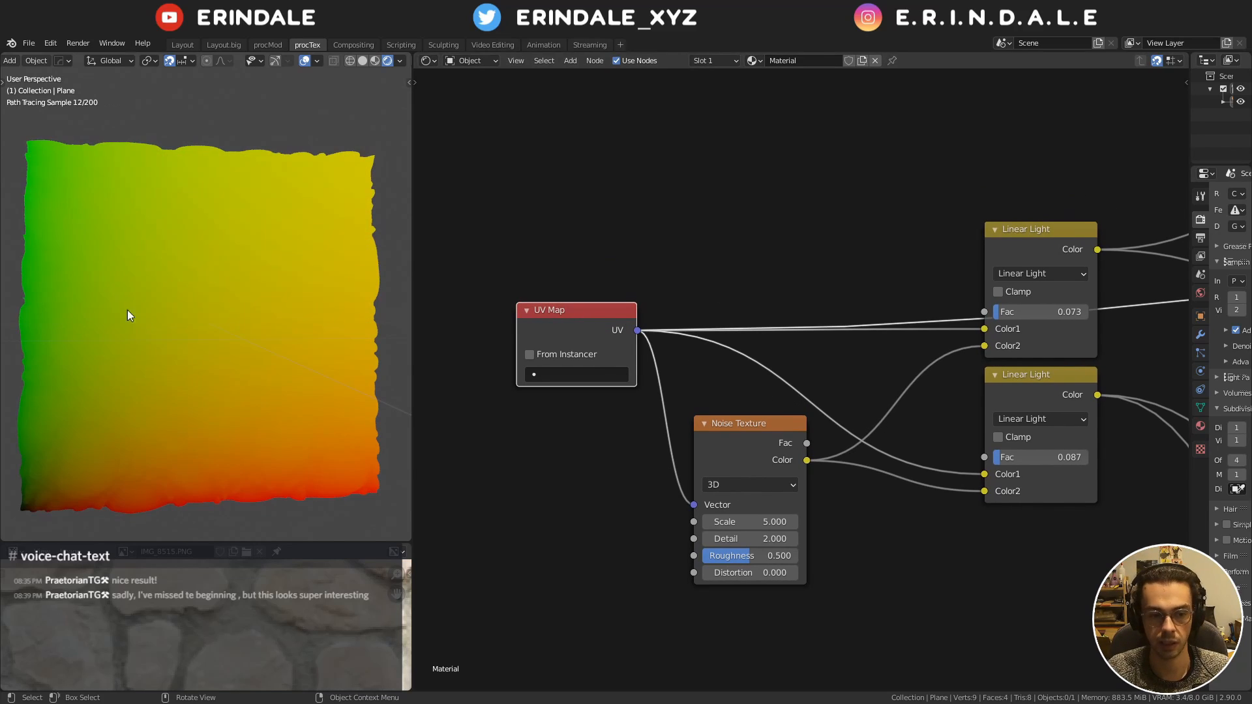
ctrl+shift+click(1017, 245)
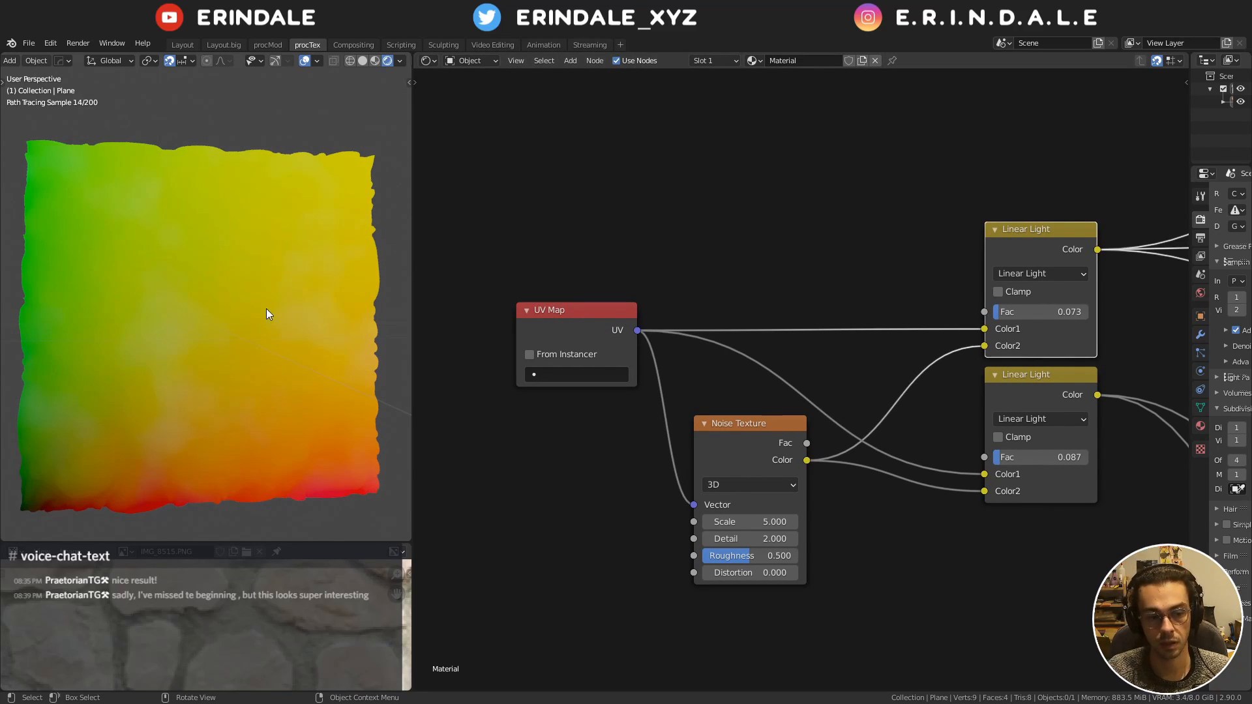
drag(1027, 311, 994, 314)
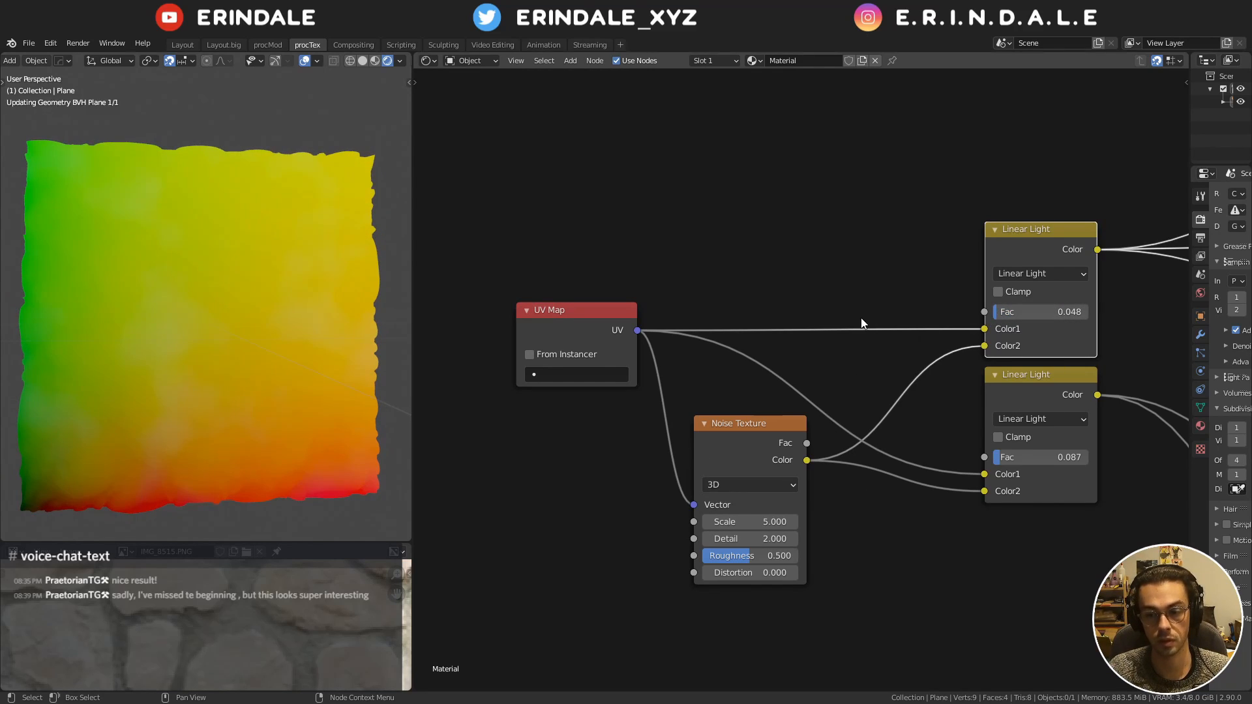
Examine the large-stone F1 and Smooth F1 Voronoi textures and preview the output of their Subtract node
scroll(832, 292, down, 6)
middle_drag(1083, 206, 545, 301)
scroll(726, 334, up, 7)
middle_drag(727, 338, 765, 359)
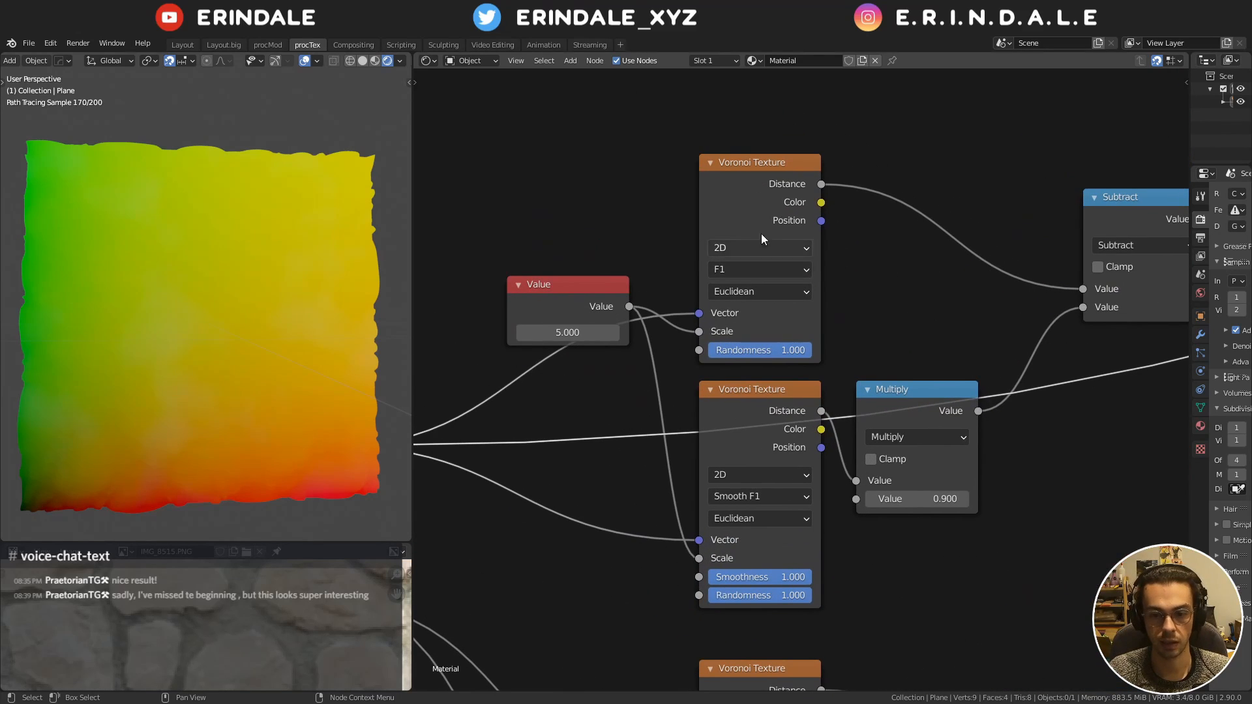
scroll(761, 219, up, 2)
middle_drag(738, 164, 754, 147)
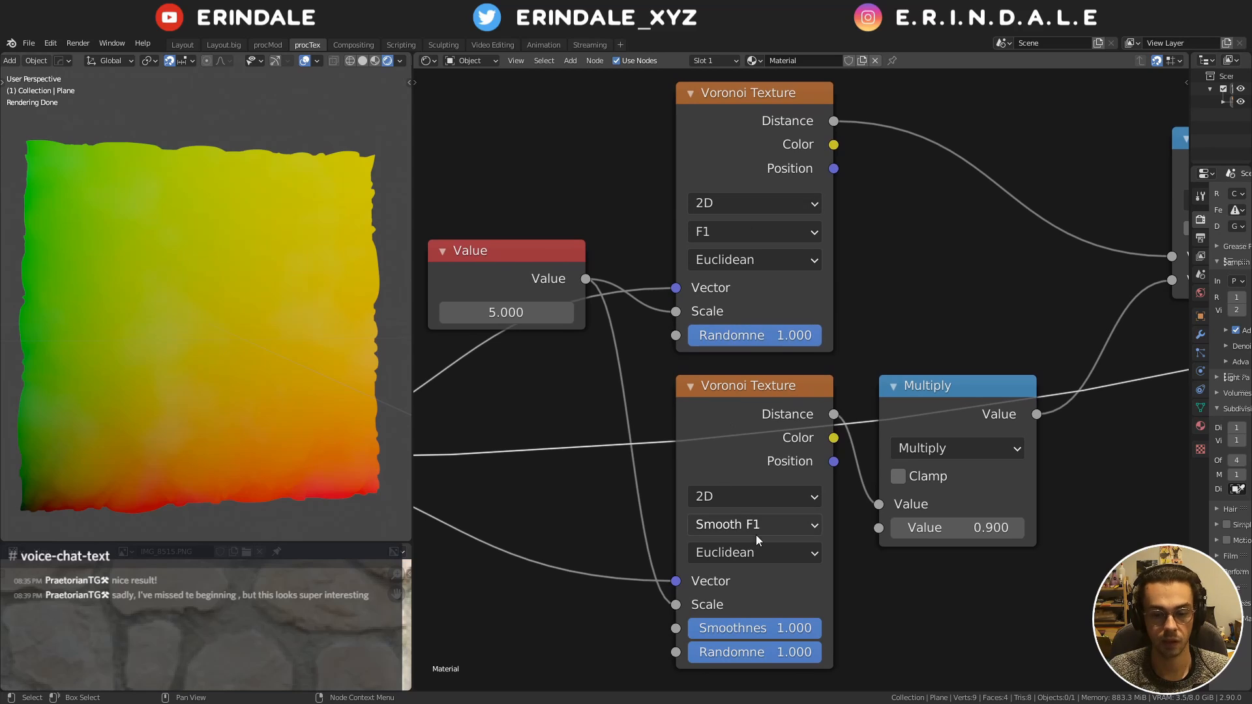
middle_drag(865, 393, 757, 399)
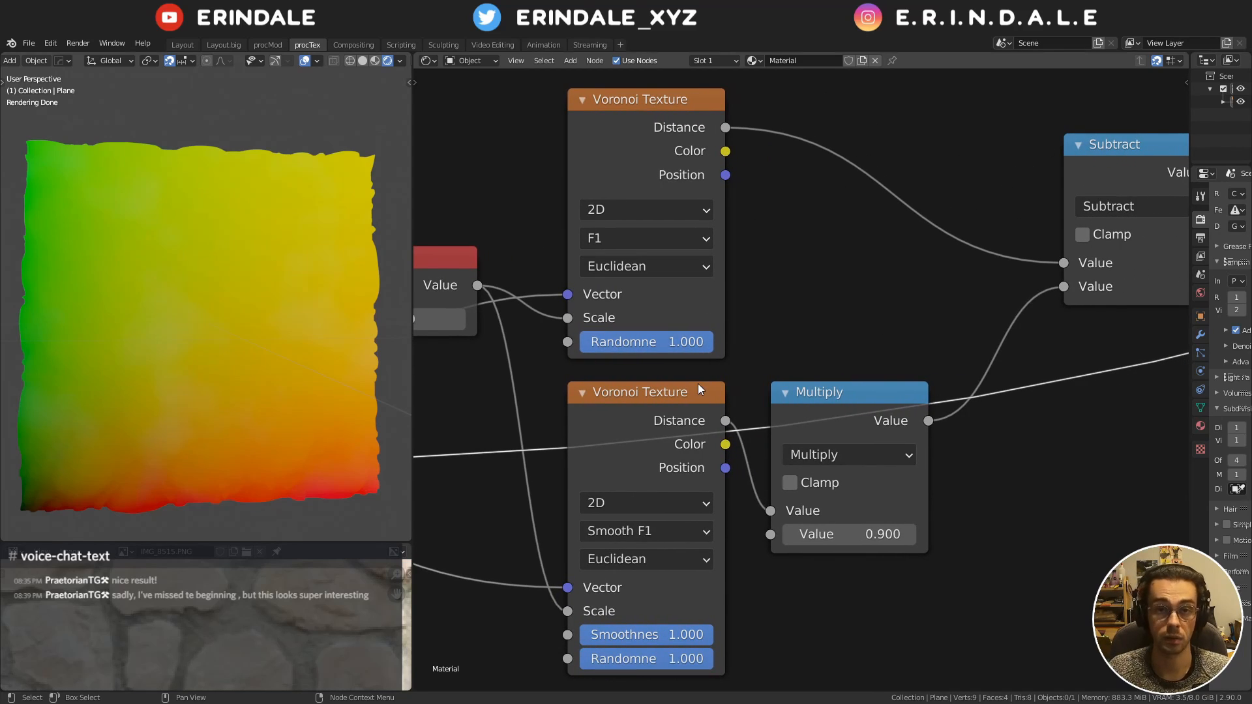
scroll(697, 383, down, 2)
ctrl+shift+click(1010, 218)
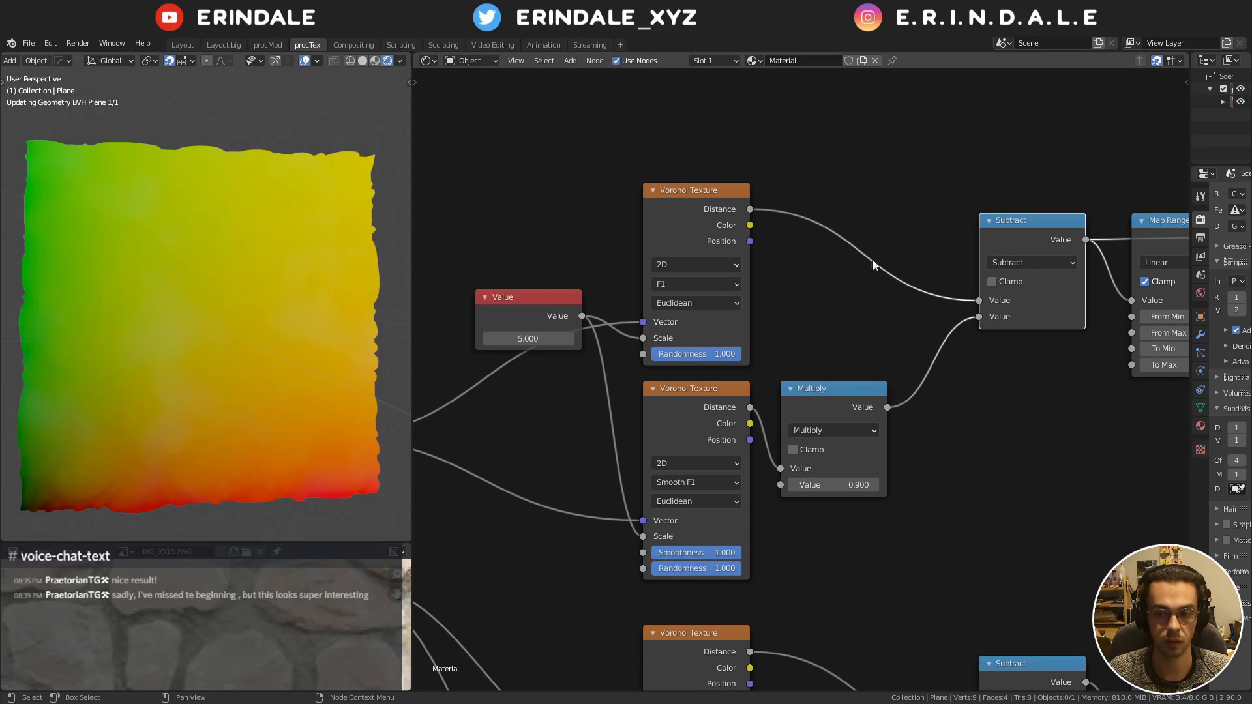
Add a Math node fed by the large-stone Subtract, place it above the Map Range, and set it to Greater Than
middle_drag(1130, 99, 854, 251)
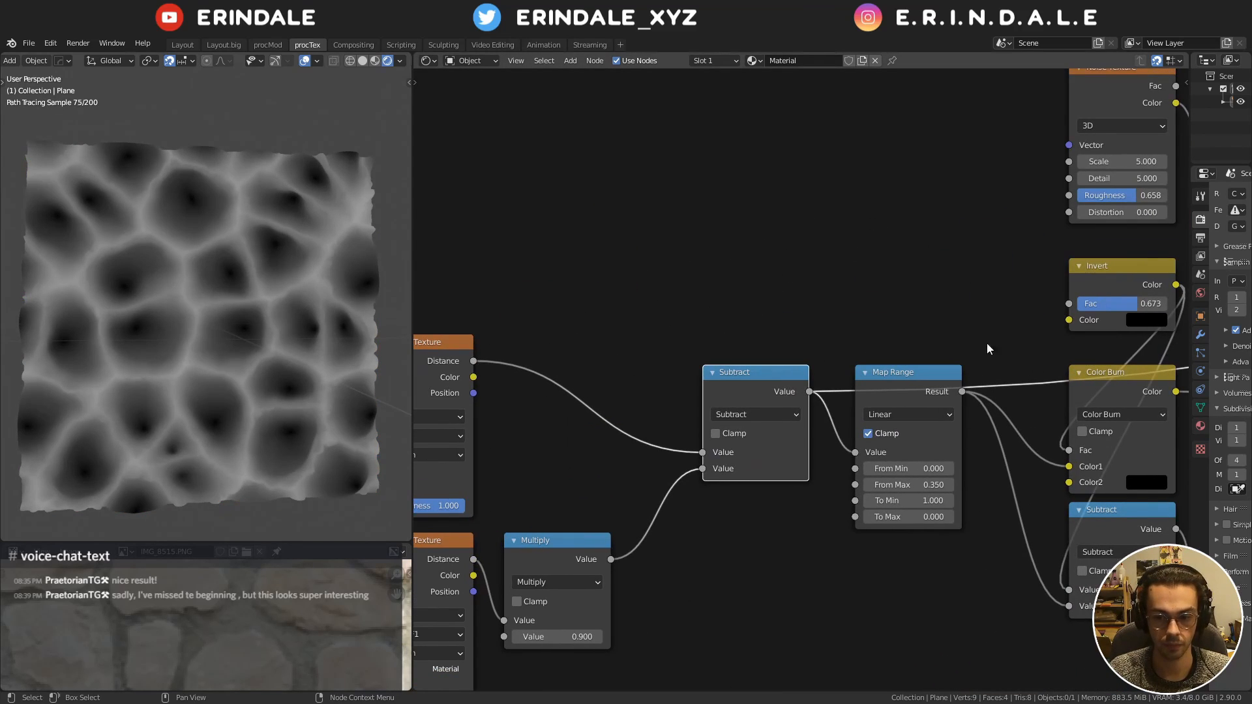
key(q)
click(885, 255)
click(996, 323)
drag(1040, 341, 844, 221)
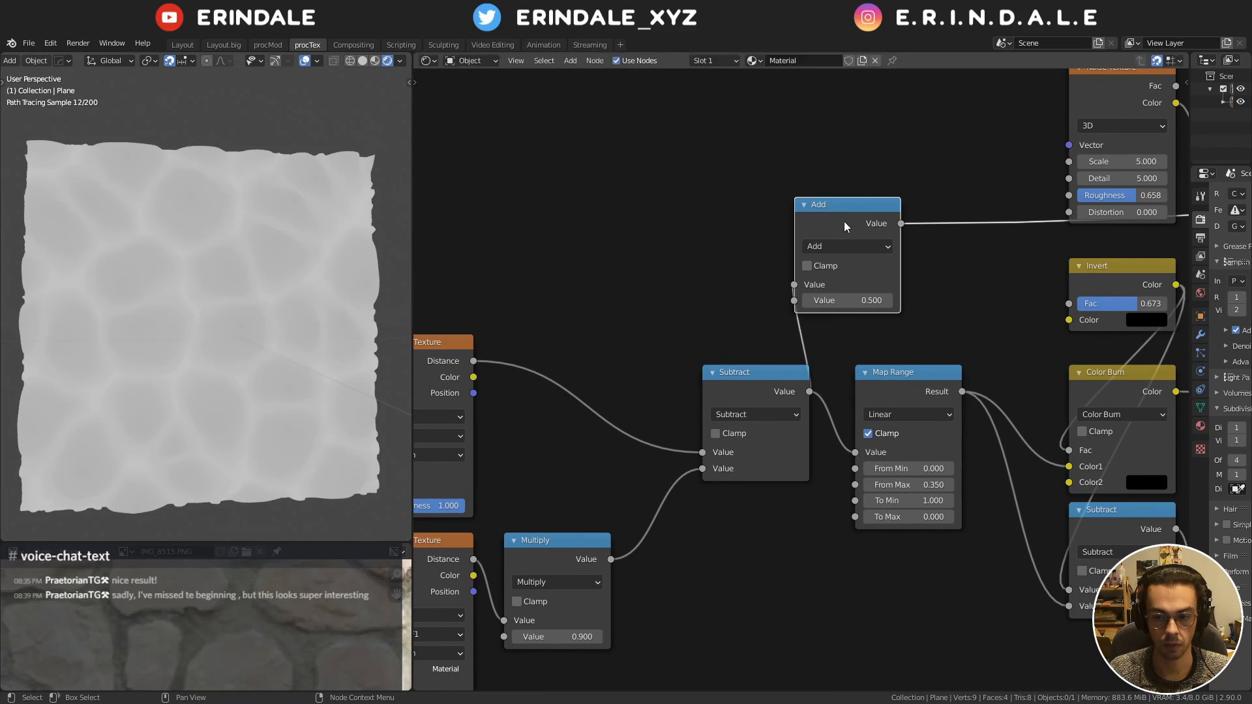
click(846, 246)
click(631, 367)
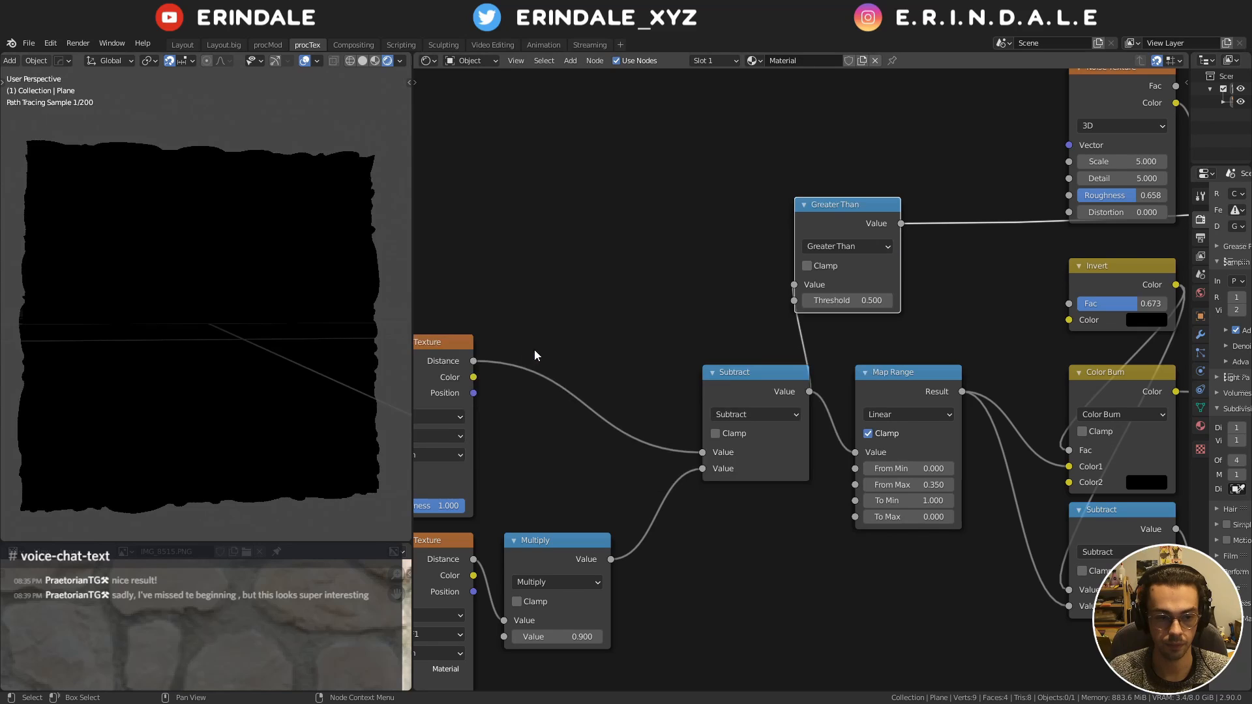
Set the Greater Than node's threshold to 0.130
click(855, 299)
text(0.06)
key(Return)
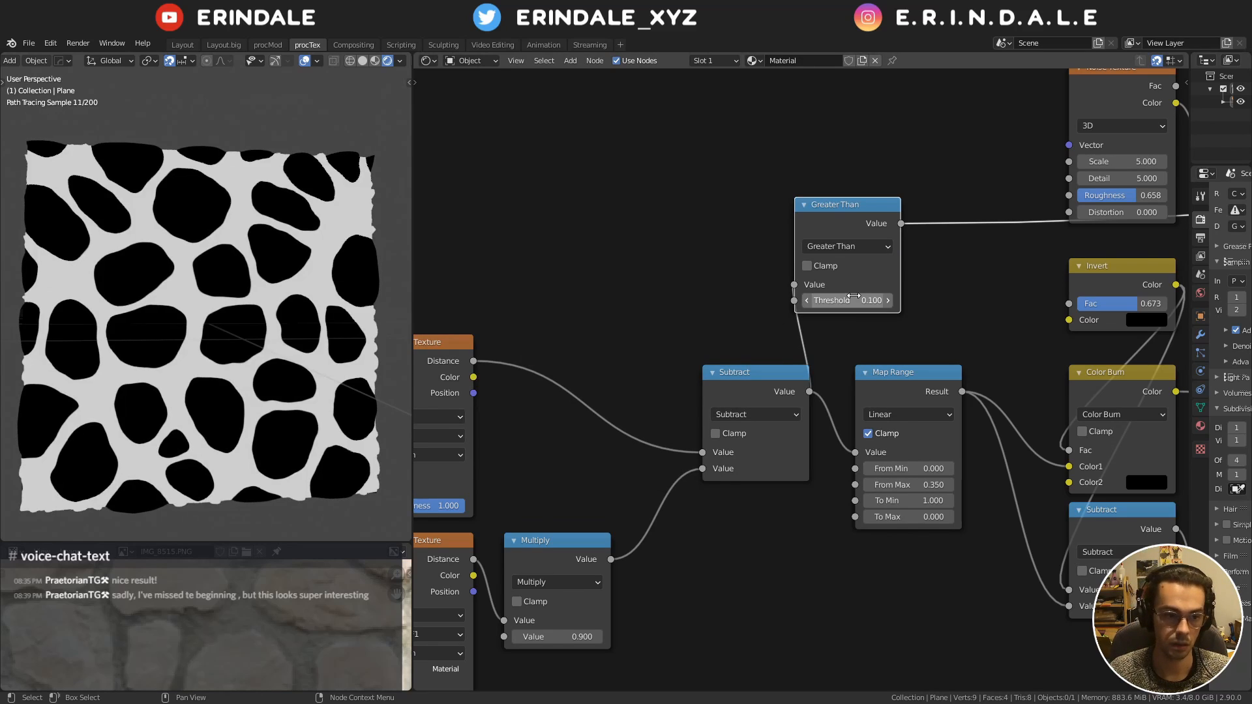
mouse_move(848, 300)
mouse_down()
mouse_move(893, 300)
mouse_move(861, 300)
mouse_up()
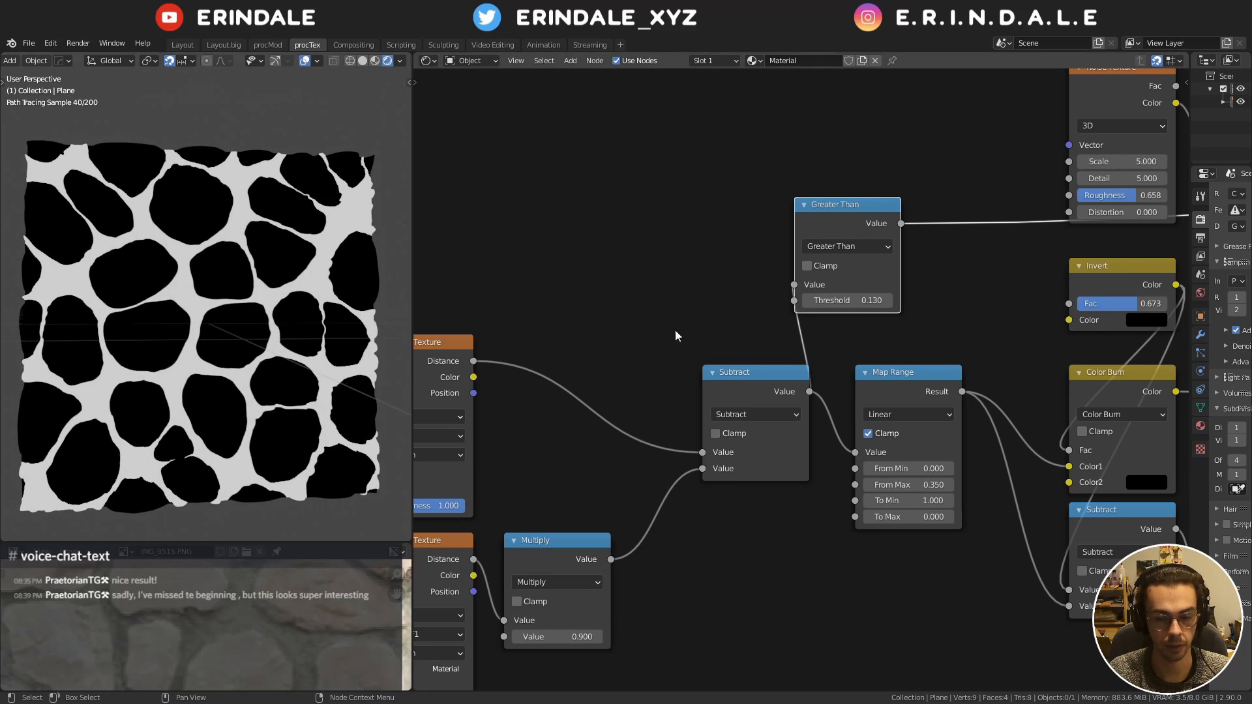
Duplicate the Greater Than node, feed it the F1 Voronoi distance, preview it, and set its threshold to 0.400
middle_drag(577, 378, 724, 347)
key(shift+d)
click(809, 182)
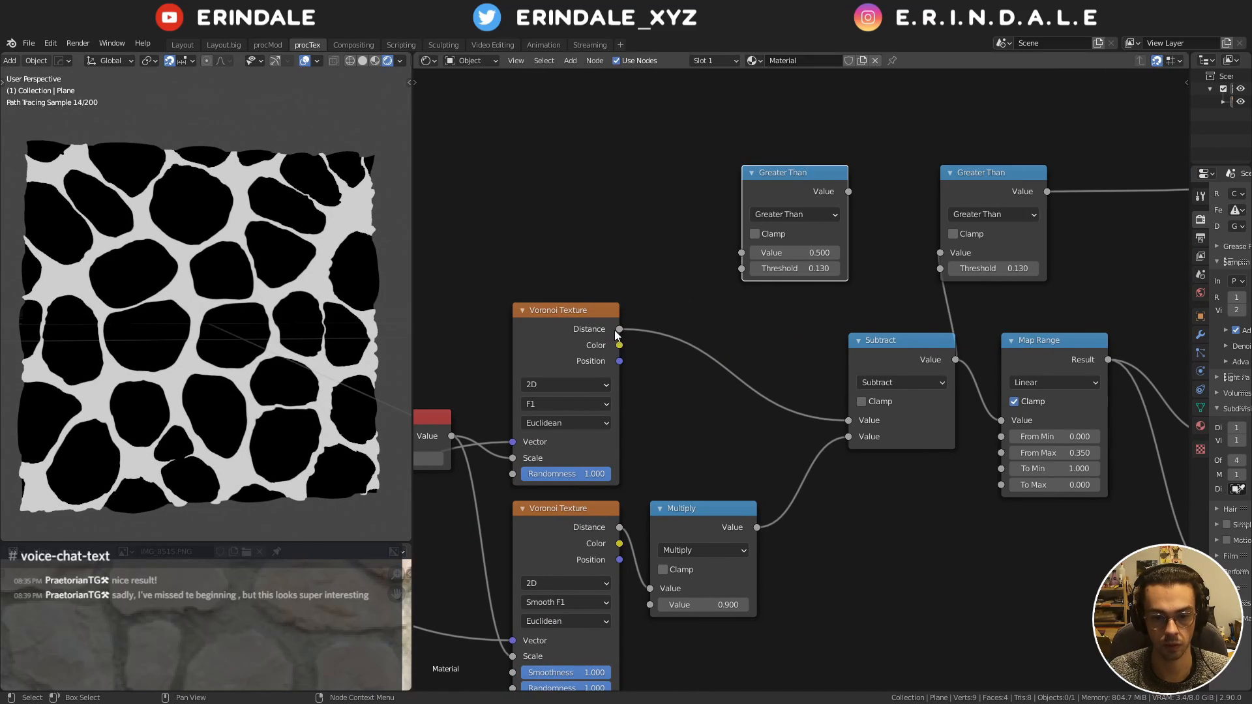
drag(619, 329, 737, 256)
ctrl+shift+click(769, 258)
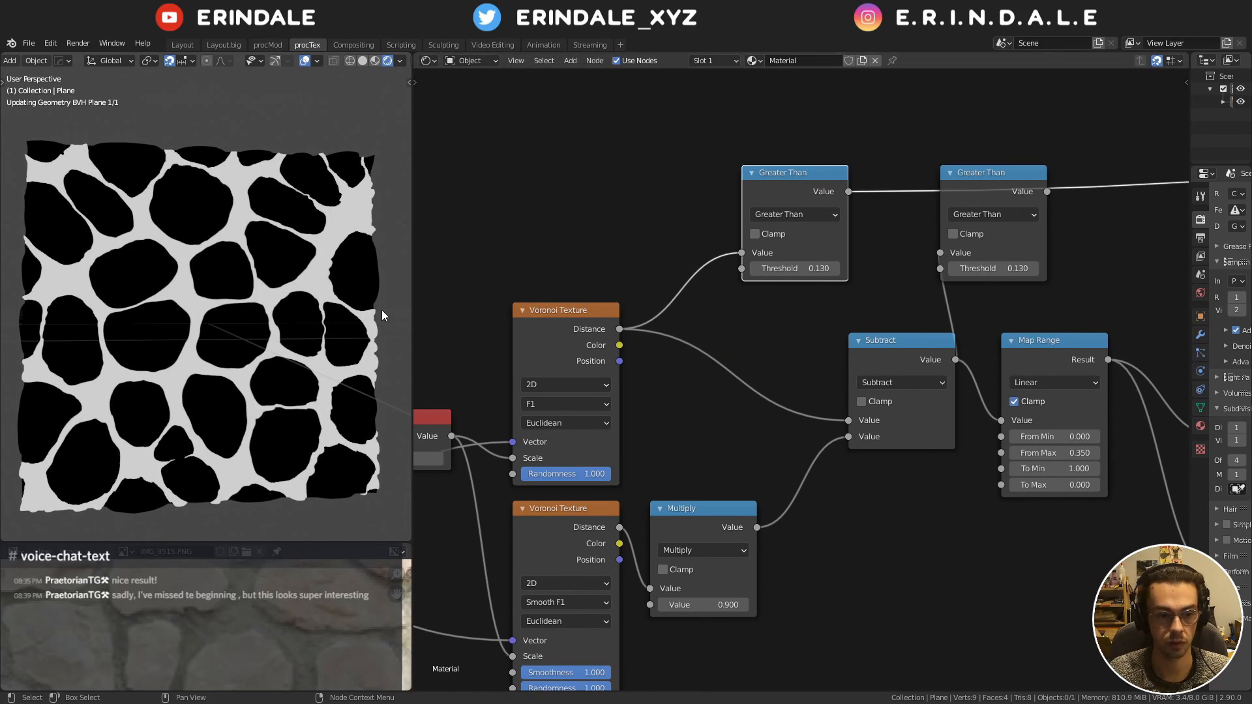
drag(820, 268, 876, 268)
Duplicate the large-stone F1 Voronoi texture with its input links and set the copy to Distance To Edge
middle_drag(785, 288, 797, 415)
click(585, 449)
key(ctrl+shift+d)
click(562, 166)
click(565, 288)
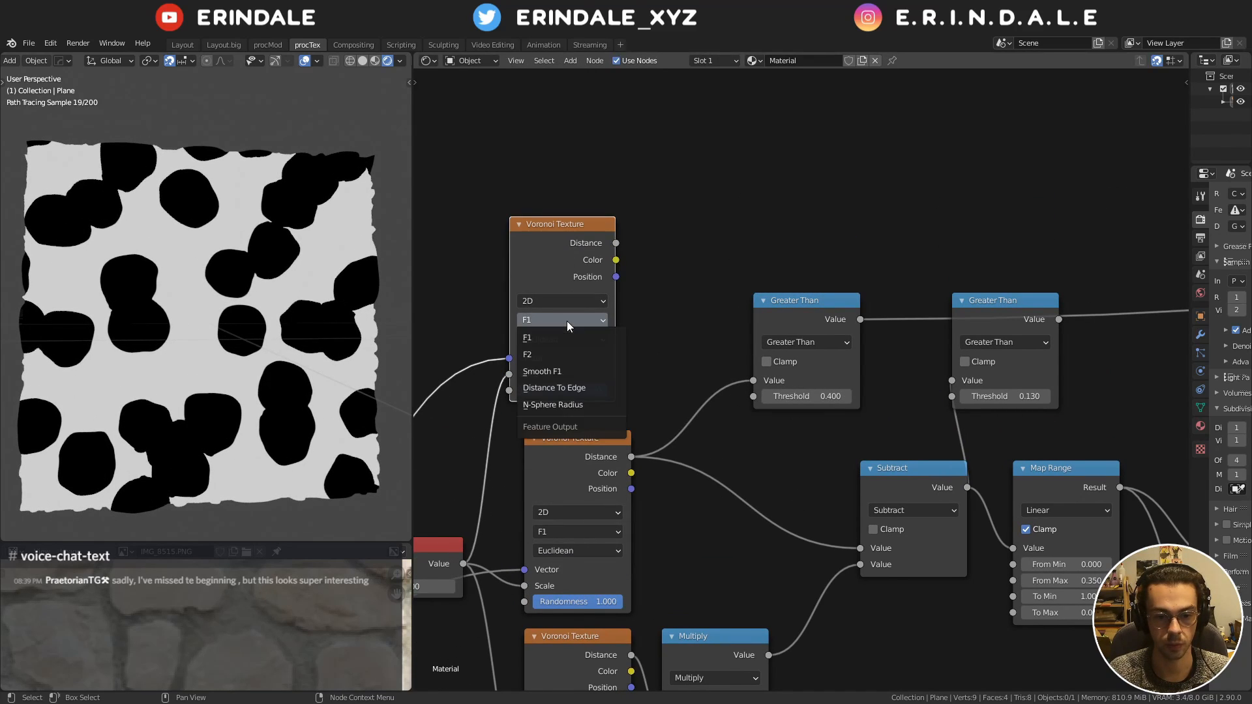
click(585, 390)
Feed only the Distance To Edge output into the duplicated Greater Than node and set its threshold to 0.060
drag(615, 244, 753, 380)
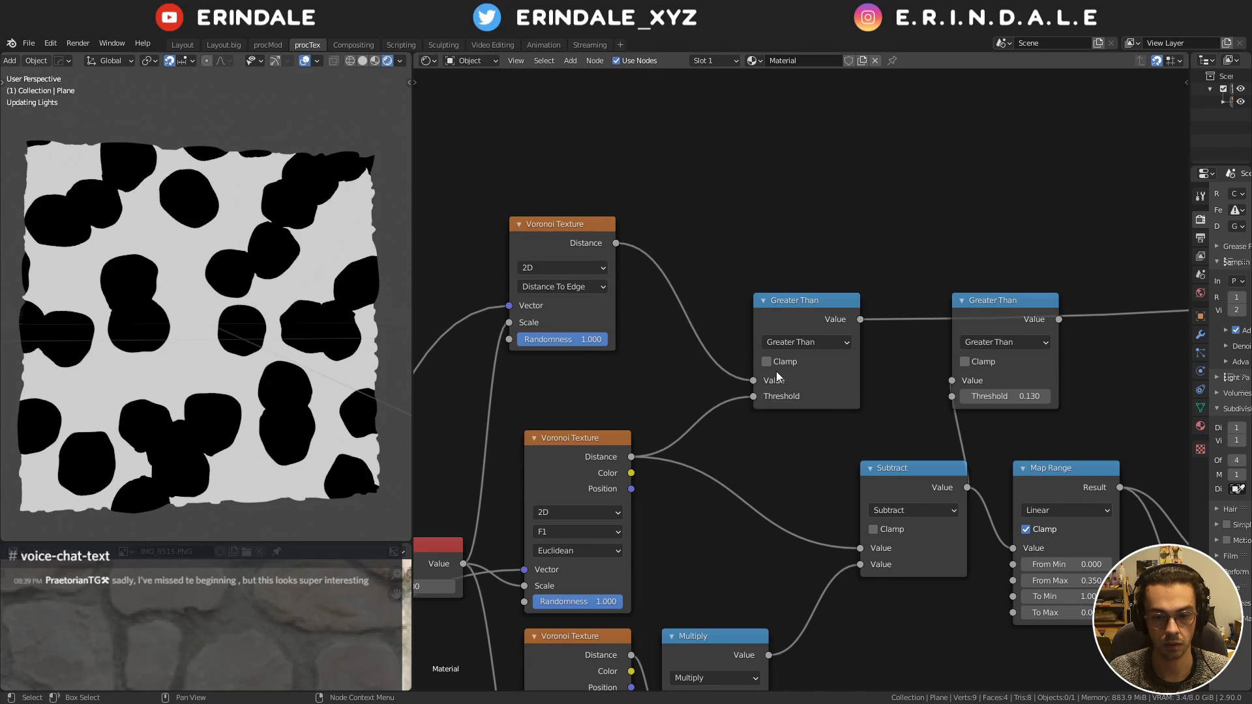
ctrl+right_drag(689, 394, 743, 450)
drag(797, 314, 766, 269)
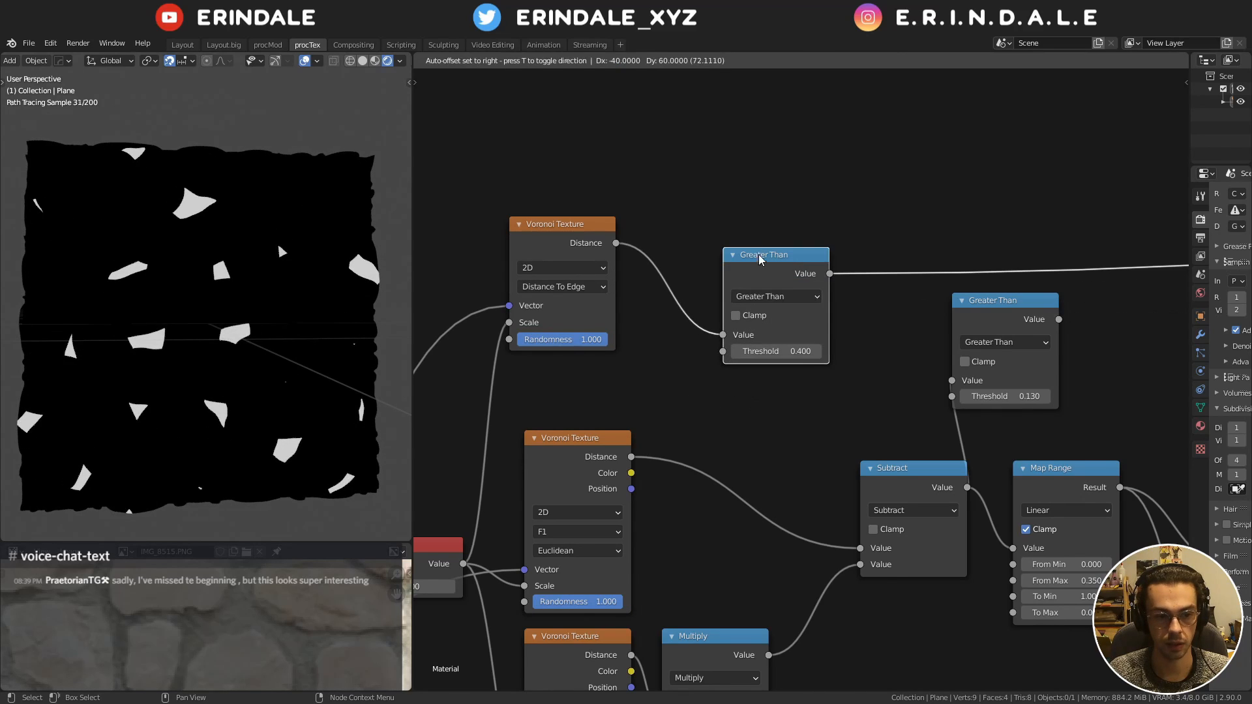
drag(776, 351, 744, 351)
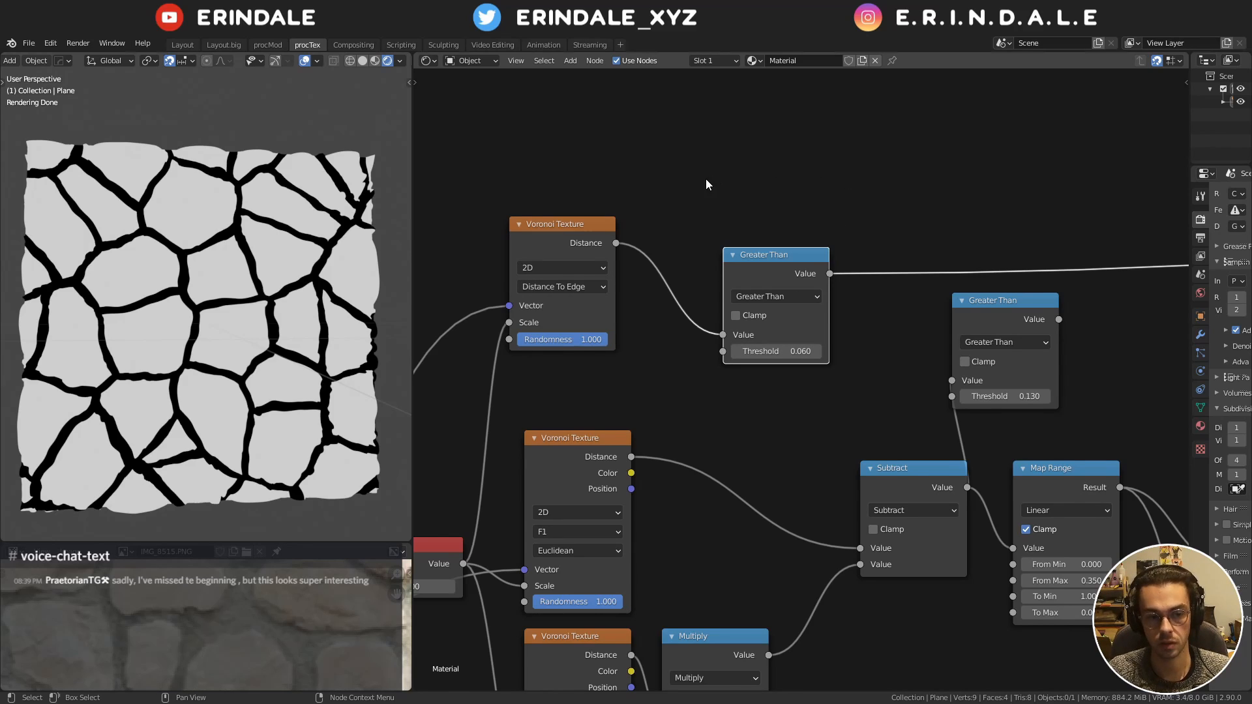
Feed the Smooth F1 distance into the duplicated Greater Than node instead and set its threshold to 0.370
scroll(706, 184, down, 2)
drag(654, 495, 725, 259)
middle_drag(725, 260, 714, 345)
ctrl+right_drag(664, 308, 642, 326)
middle_drag(652, 326, 632, 369)
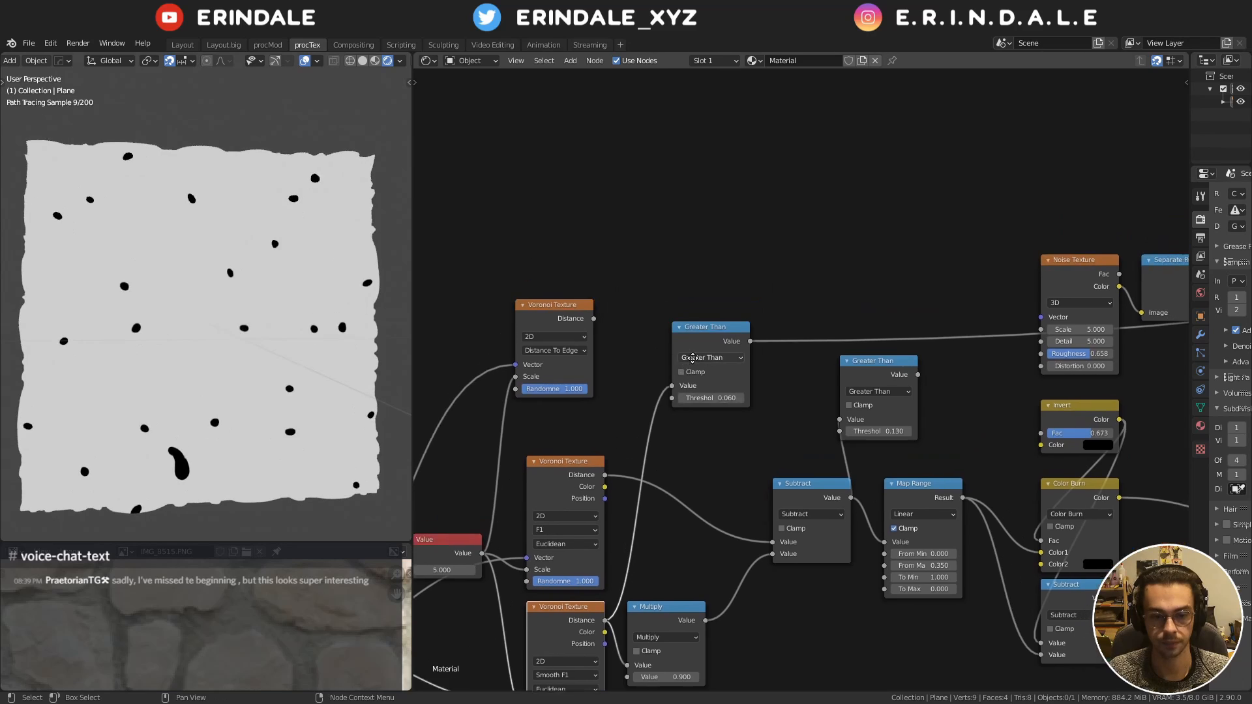
scroll(671, 365, up, 3)
mouse_move(693, 406)
shift+mouse_down()
mouse_move(746, 405)
mouse_move(717, 405)
shift+mouse_up()
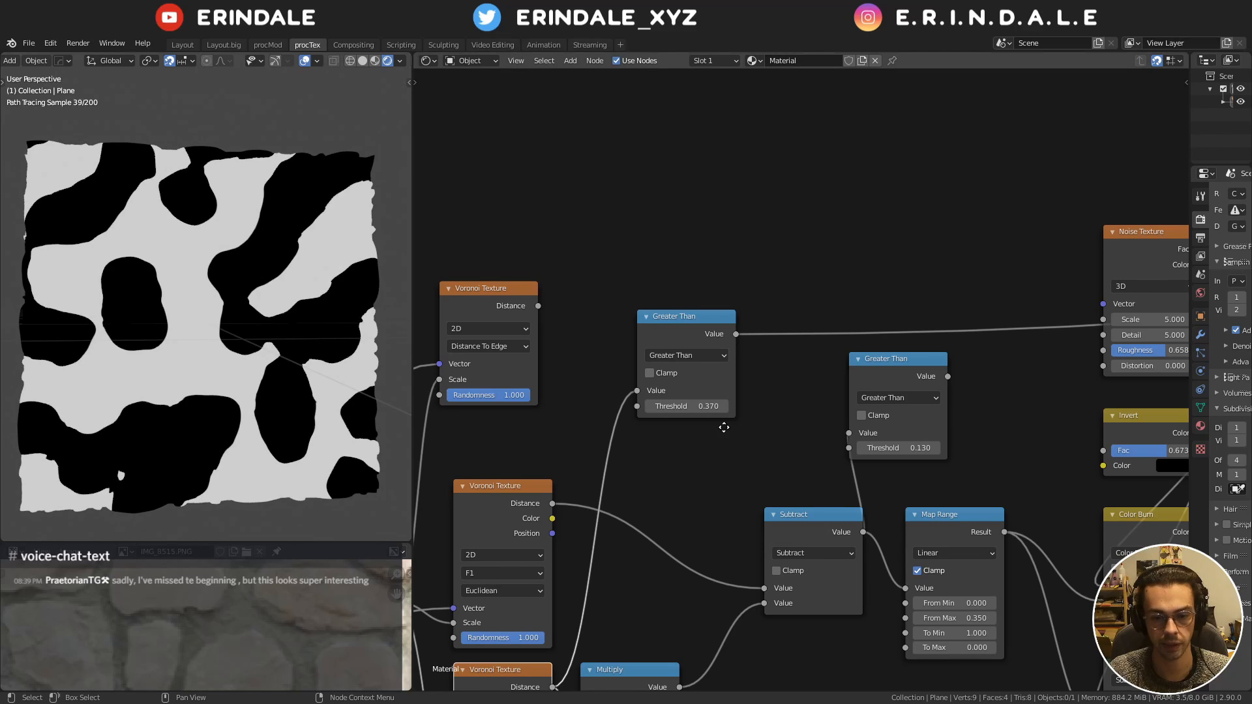
Delete the duplicated Greater Than node and the Distance To Edge Voronoi texture
middle_drag(724, 427, 741, 396)
click(699, 289)
key(x)
scroll(703, 311, down, 2)
middle_drag(673, 340, 786, 347)
click(678, 286)
key(x)
Preview the large-stone Greater Than mask and annotate the rounded stone corners around a mortar junction
middle_drag(793, 395, 725, 259)
scroll(729, 324, up, 5)
middle_drag(730, 325, 734, 196)
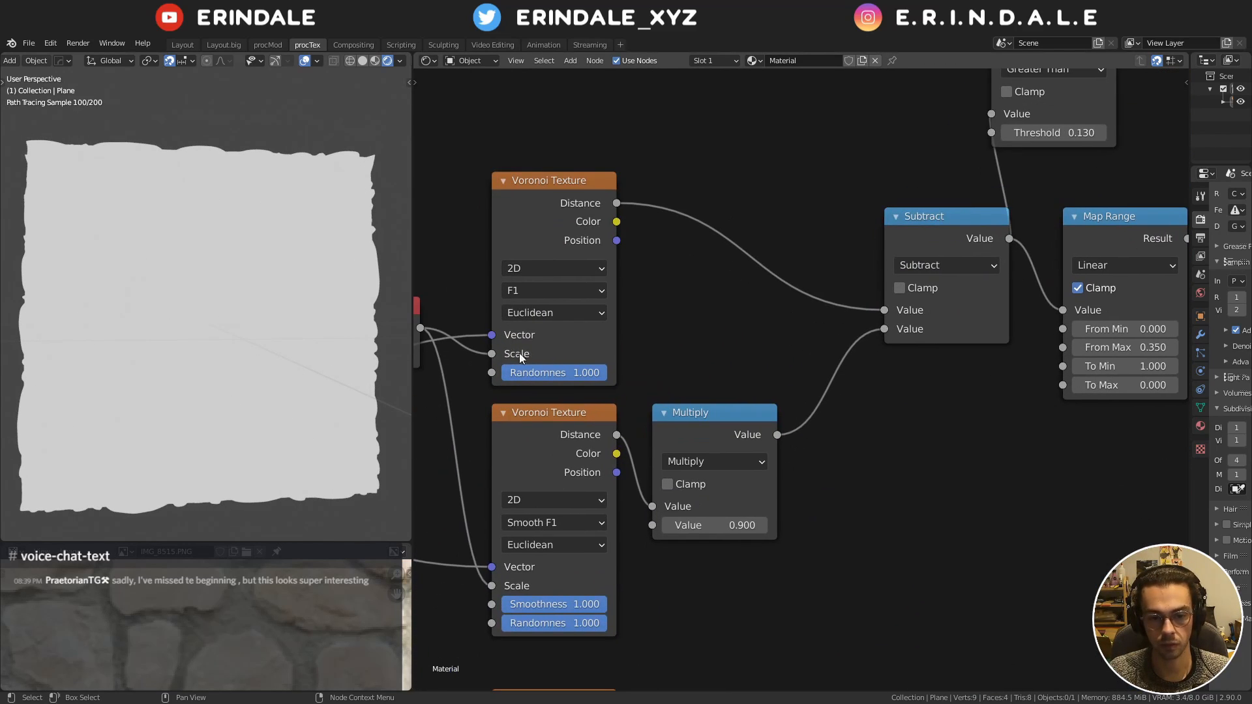
middle_drag(943, 287, 807, 370)
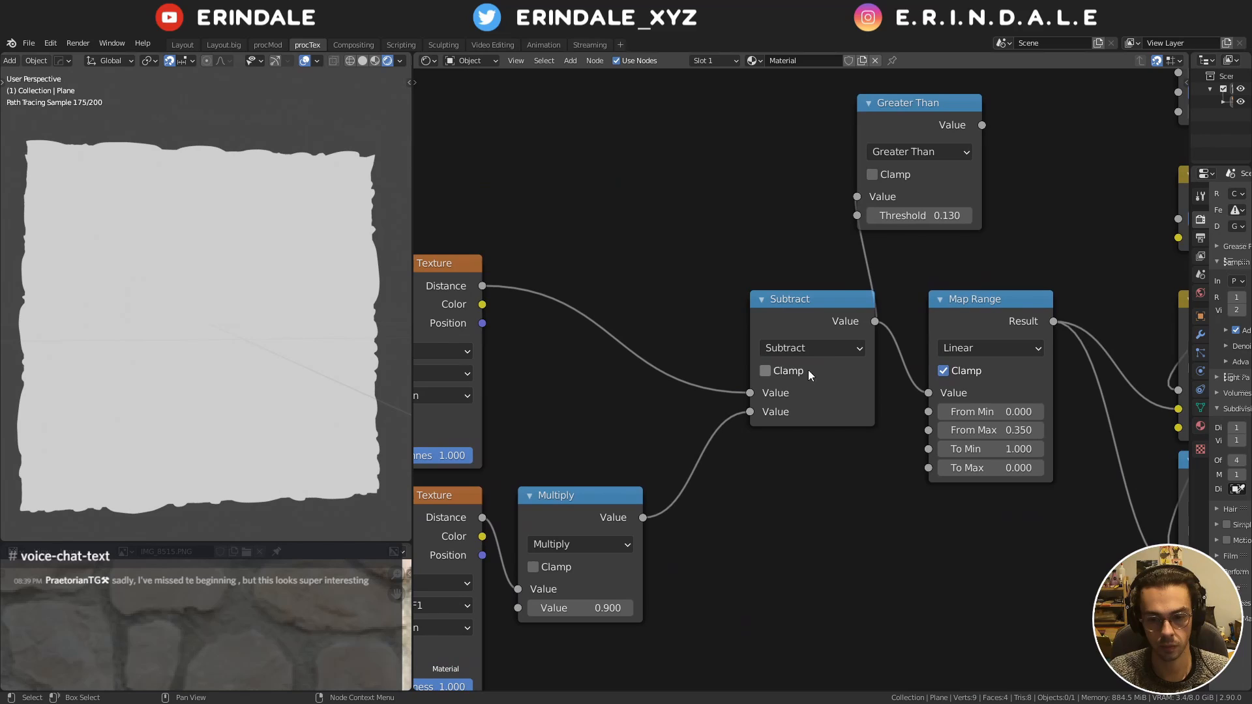
click(890, 134)
scroll(147, 350, up, 3)
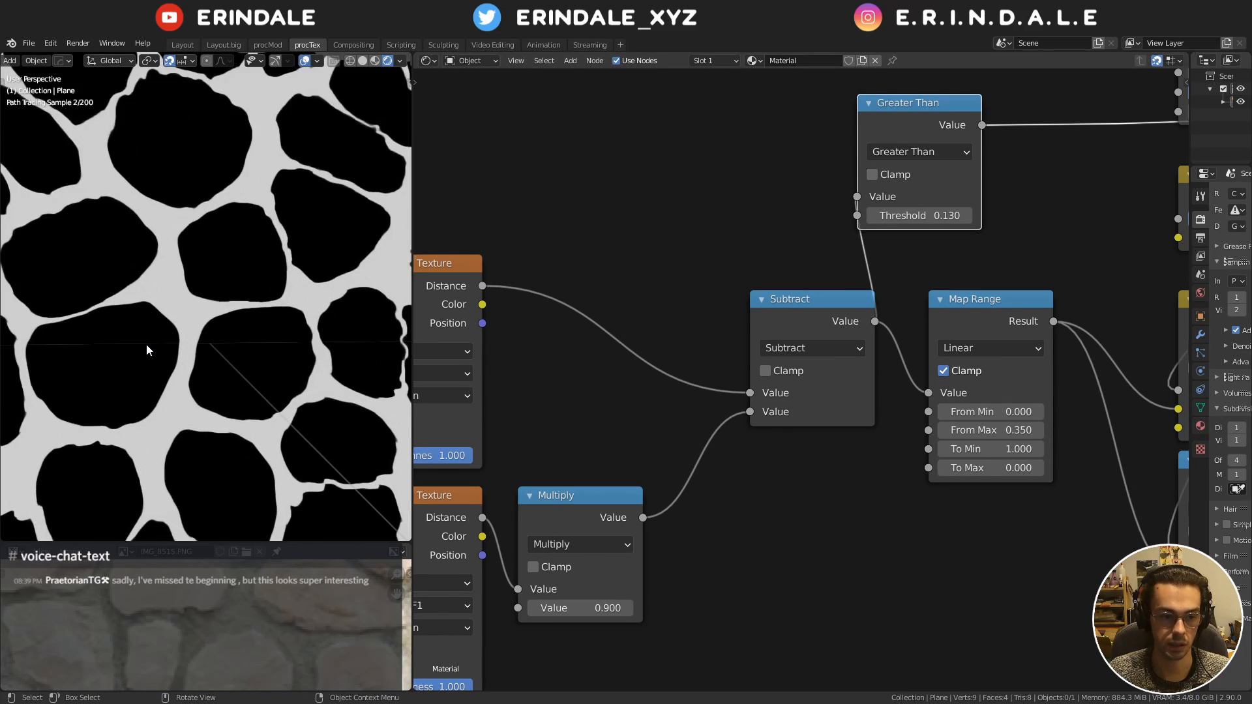
mouse_move(138, 299)
mouse_down()
mouse_move(157, 305)
mouse_move(176, 387)
mouse_up()
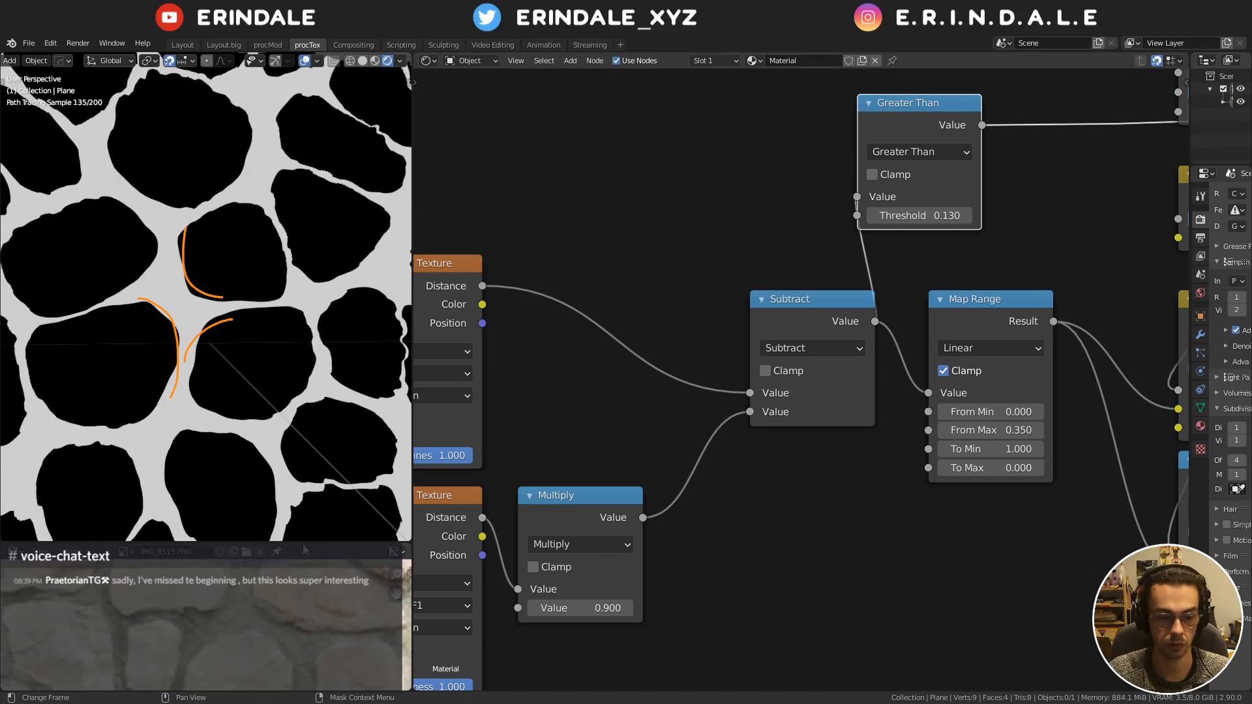
Enlarge the reference image area and sketch annotations along the stone edges around a mortar junction
drag(304, 542, 293, 221)
scroll(263, 405, up, 3)
middle_drag(293, 430, 240, 428)
drag(258, 394, 284, 468)
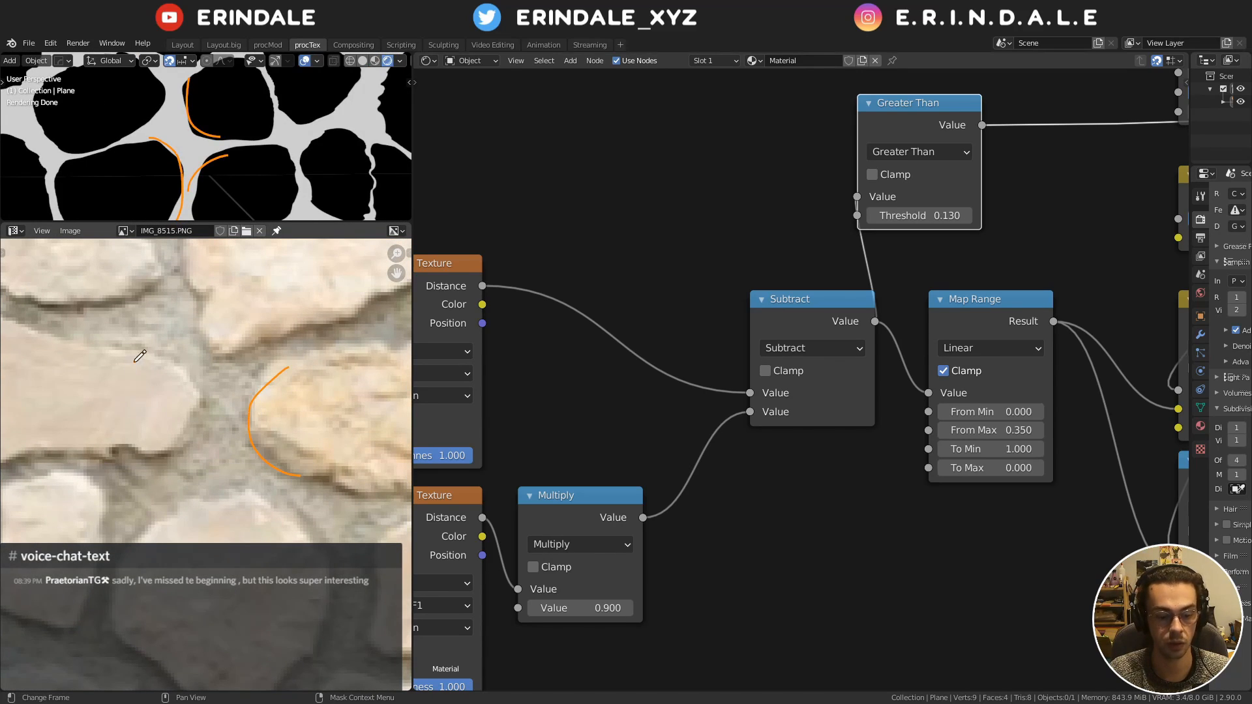
drag(133, 362, 190, 455)
drag(142, 546, 297, 541)
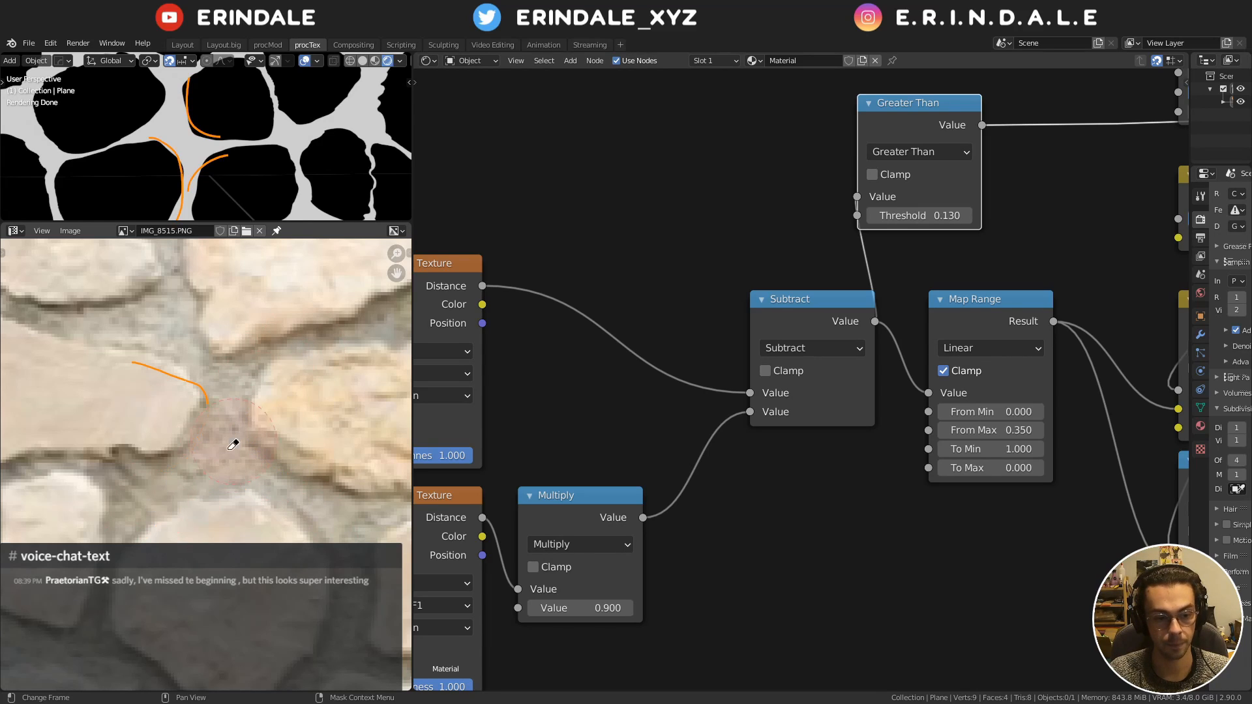
Shrink the reference image area back down and erase the annotations from the 3D view
scroll(252, 270, down, 4)
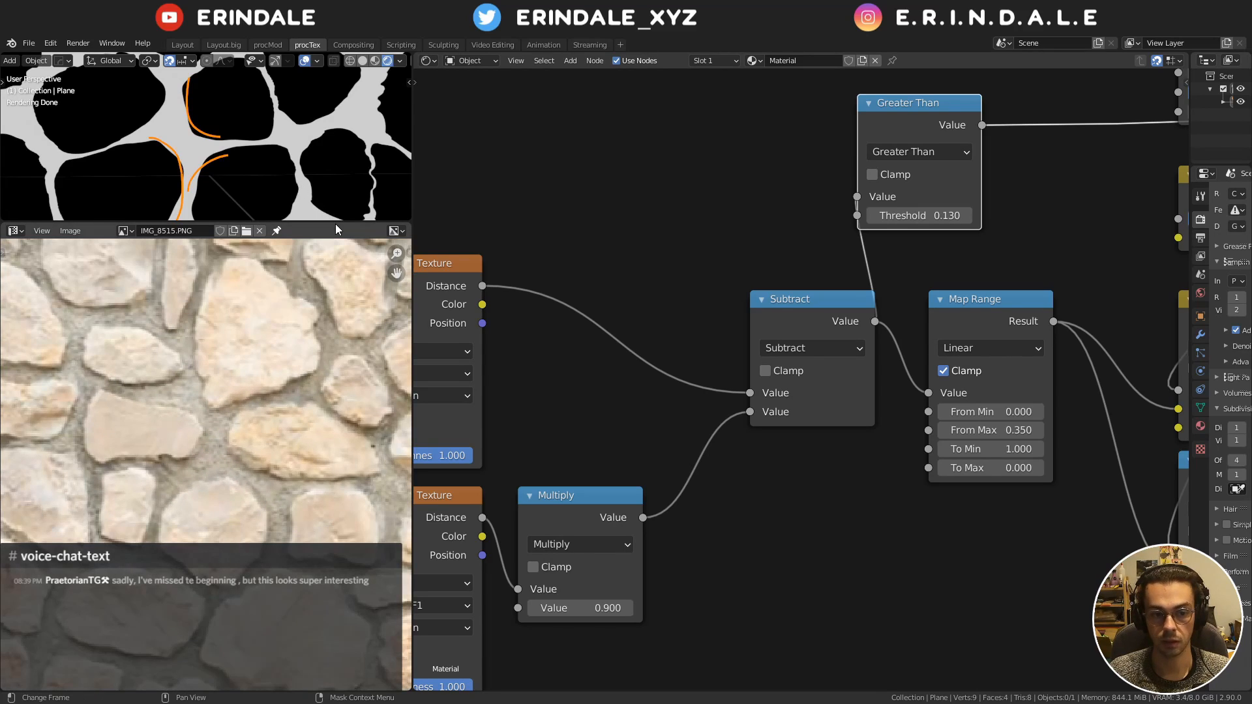
drag(333, 223, 344, 544)
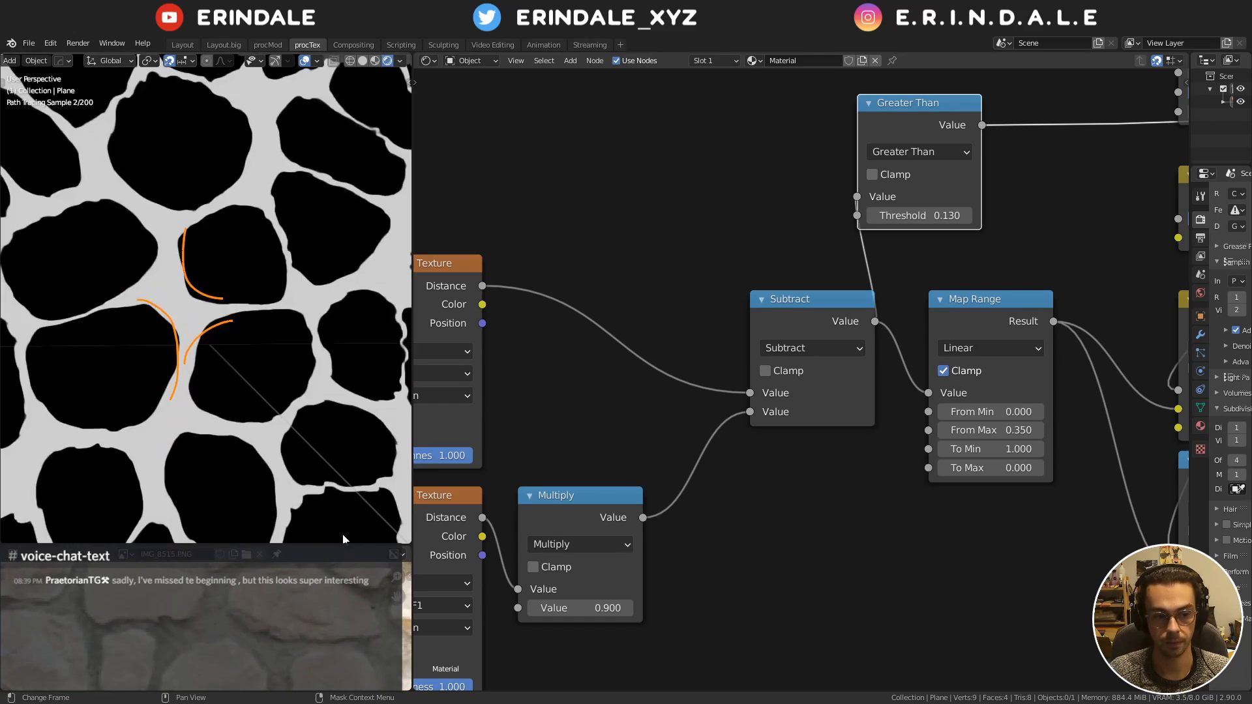
mouse_move(191, 369)
right_down()
mouse_move(188, 237)
mouse_move(108, 349)
right_up()
Move the large-stone and small-stone Value nodes slightly farther from their Voronoi textures
scroll(598, 452, down, 2)
mouse_move(589, 607)
middle_down()
mouse_move(704, 299)
mouse_move(821, 392)
middle_up()
drag(601, 190, 589, 181)
middle_drag(667, 468, 672, 319)
drag(620, 506, 594, 507)
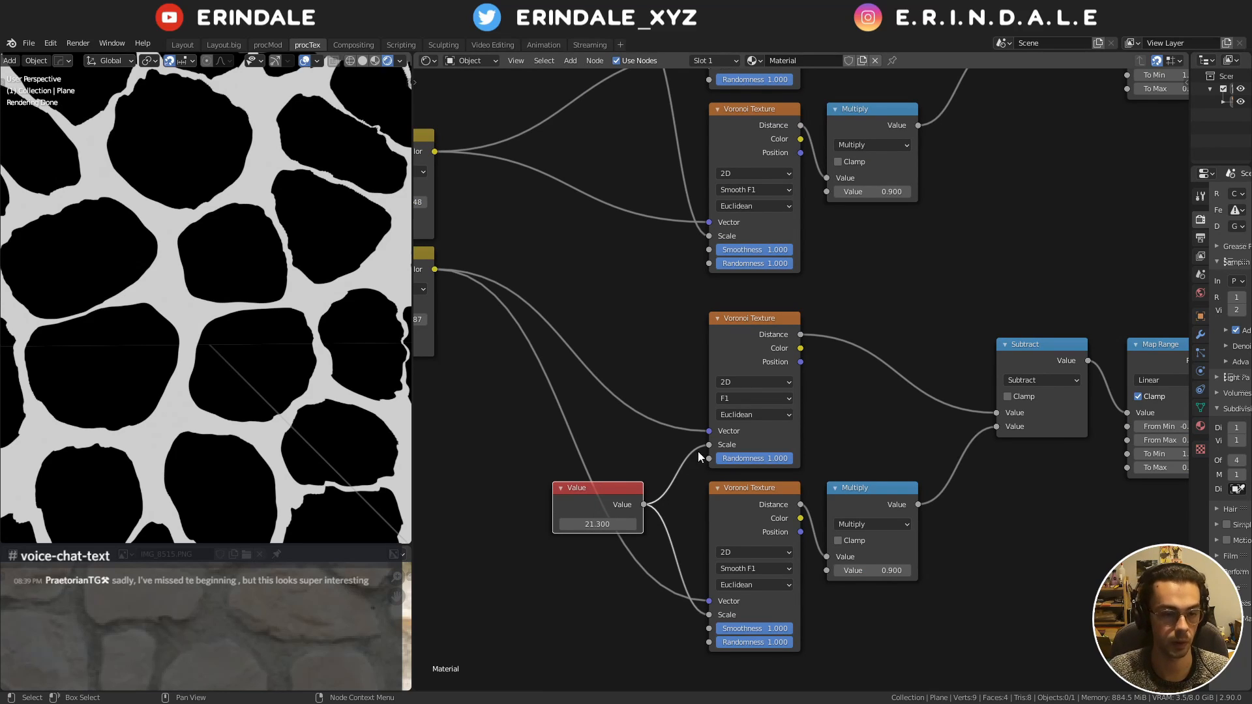
middle_drag(698, 452, 508, 493)
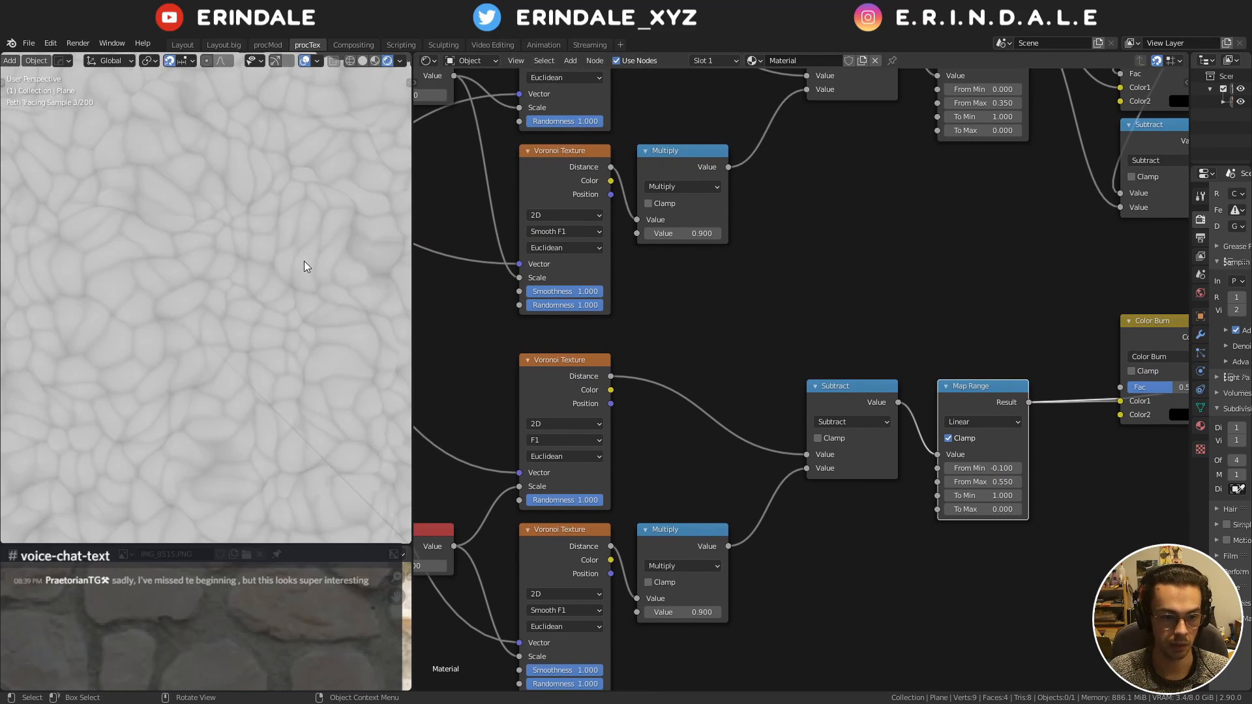
Delete the Greater Than node with the 0.130 threshold from the large-stone Subtract output
middle_drag(869, 352, 756, 446)
middle_drag(793, 282, 772, 397)
click(806, 123)
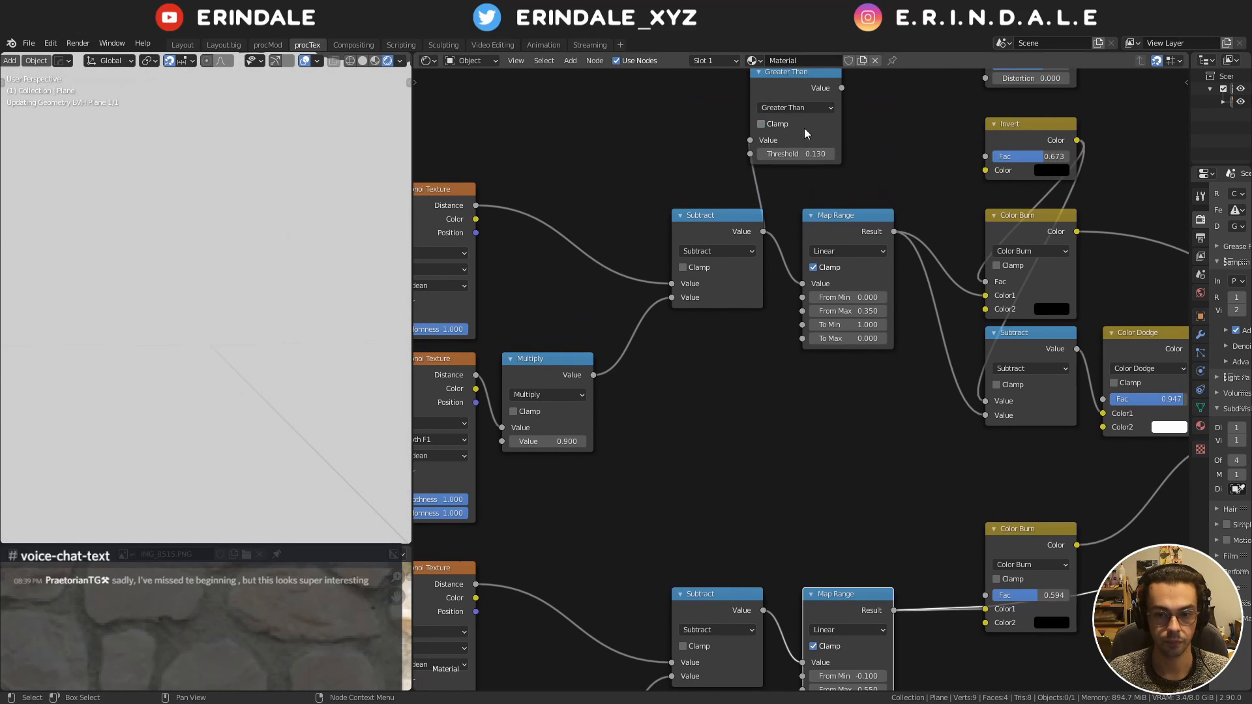
click(804, 128)
key(x)
click(711, 212)
key(ctrl+z)
click(817, 124)
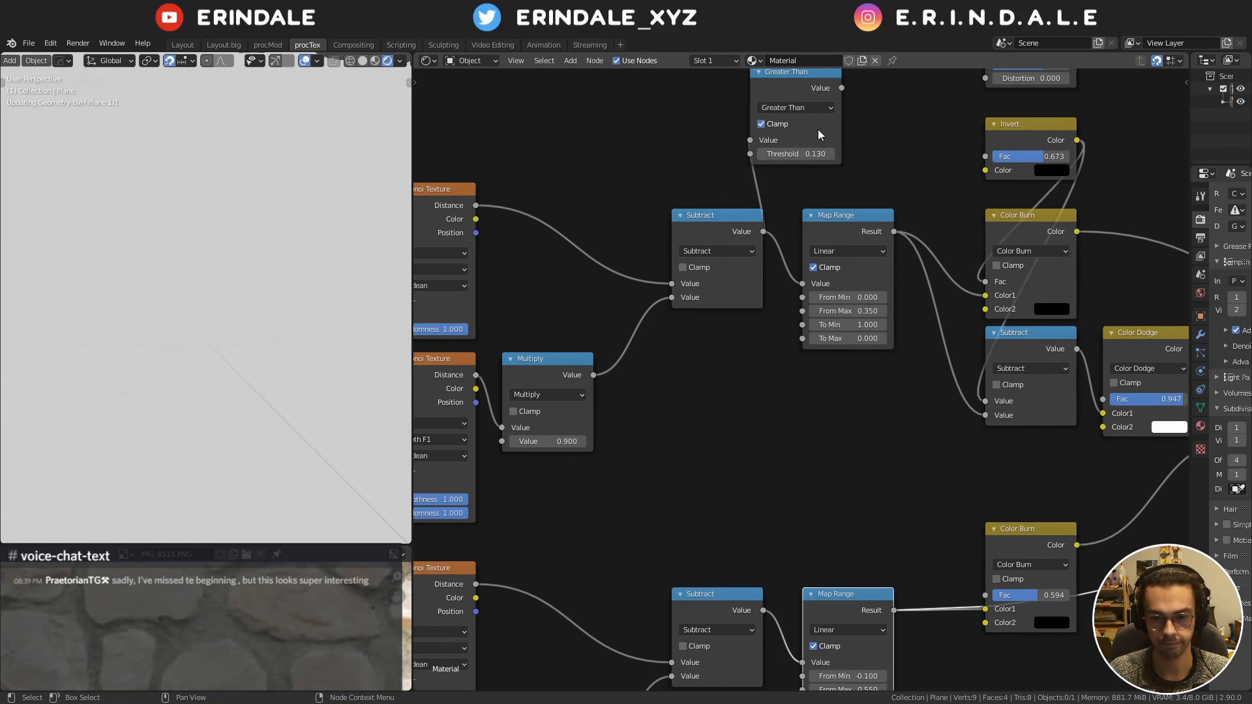
key(ctrl+z)
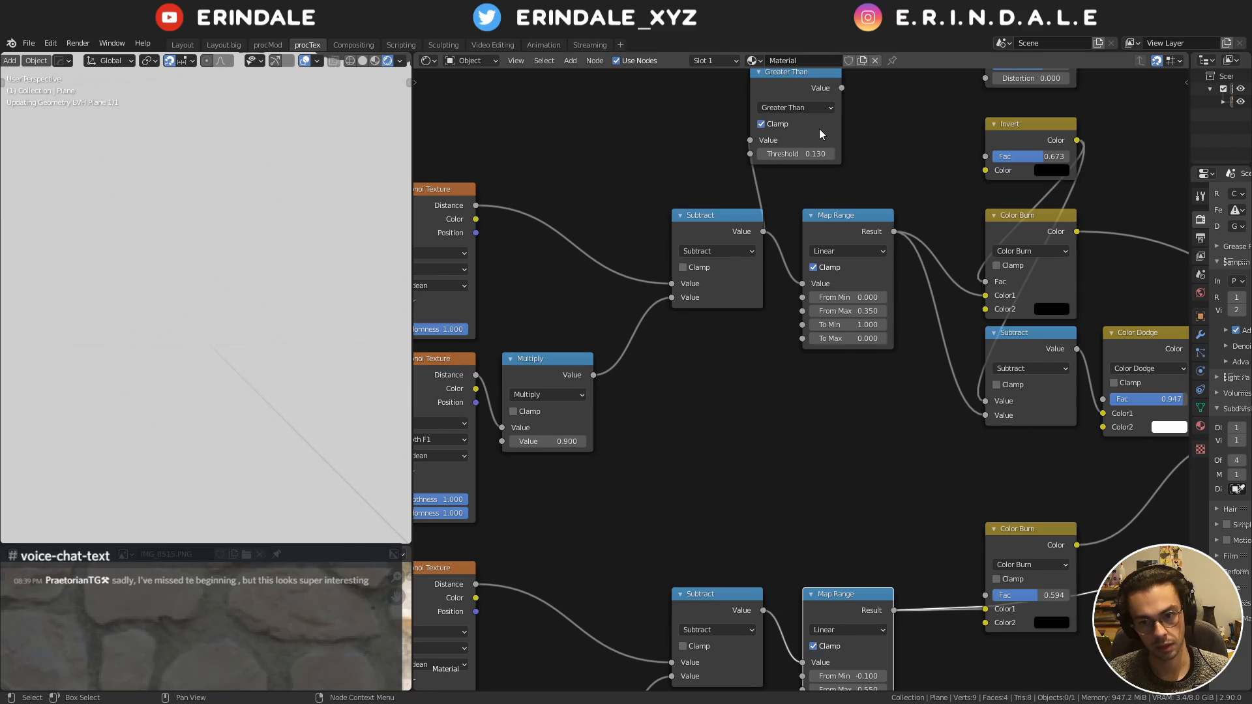
key(x)
Preview the large-stone Subtract output, followed by its Map Range output, on the displaced plane
ctrl+shift+click(725, 224)
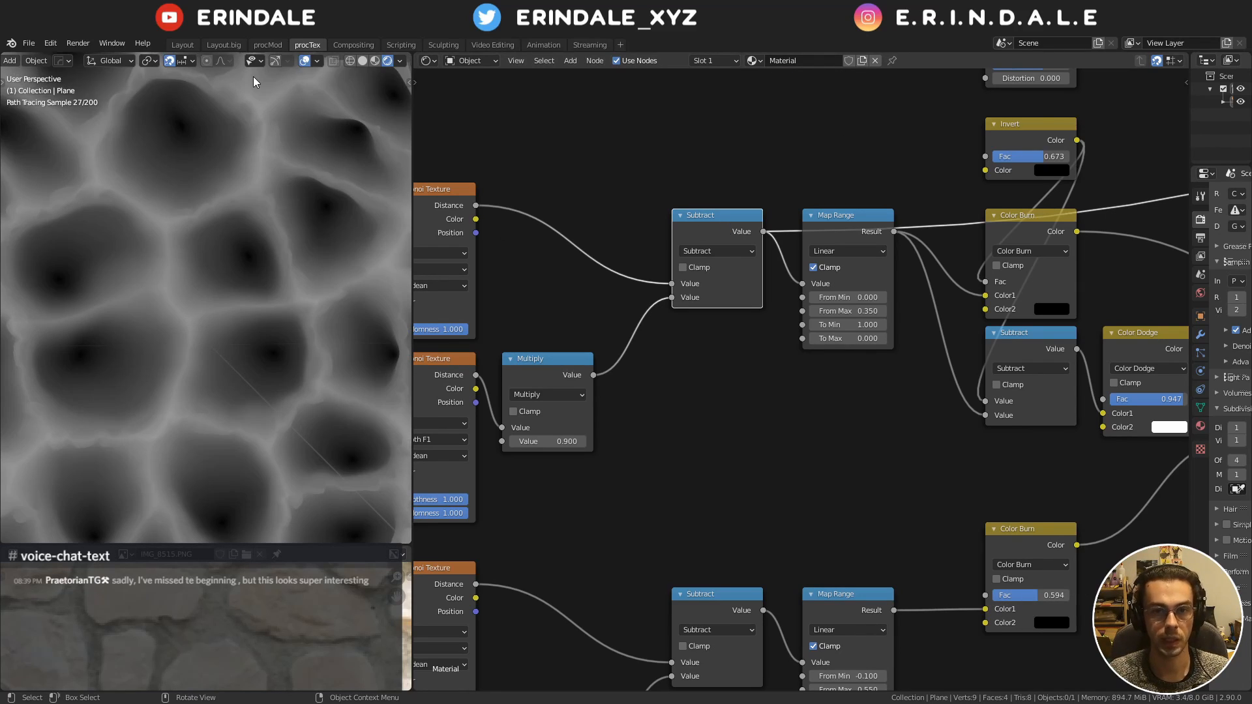
ctrl+shift+click(859, 215)
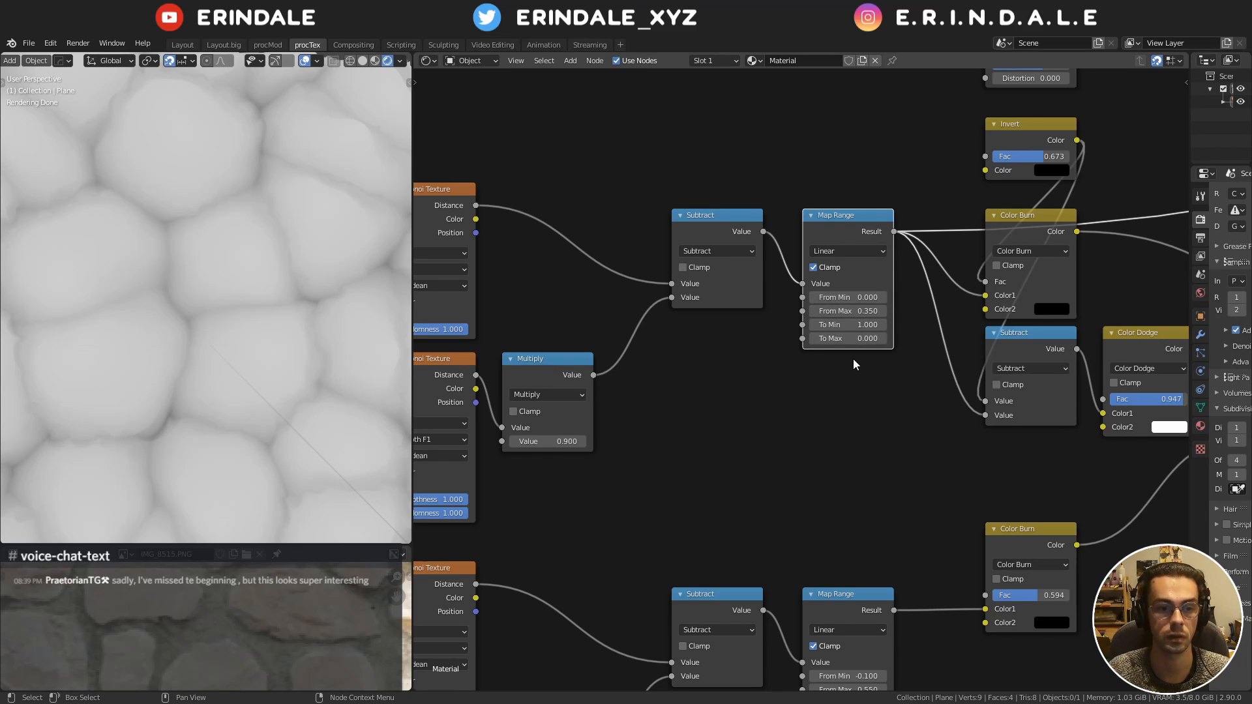
middle_drag(863, 396, 790, 405)
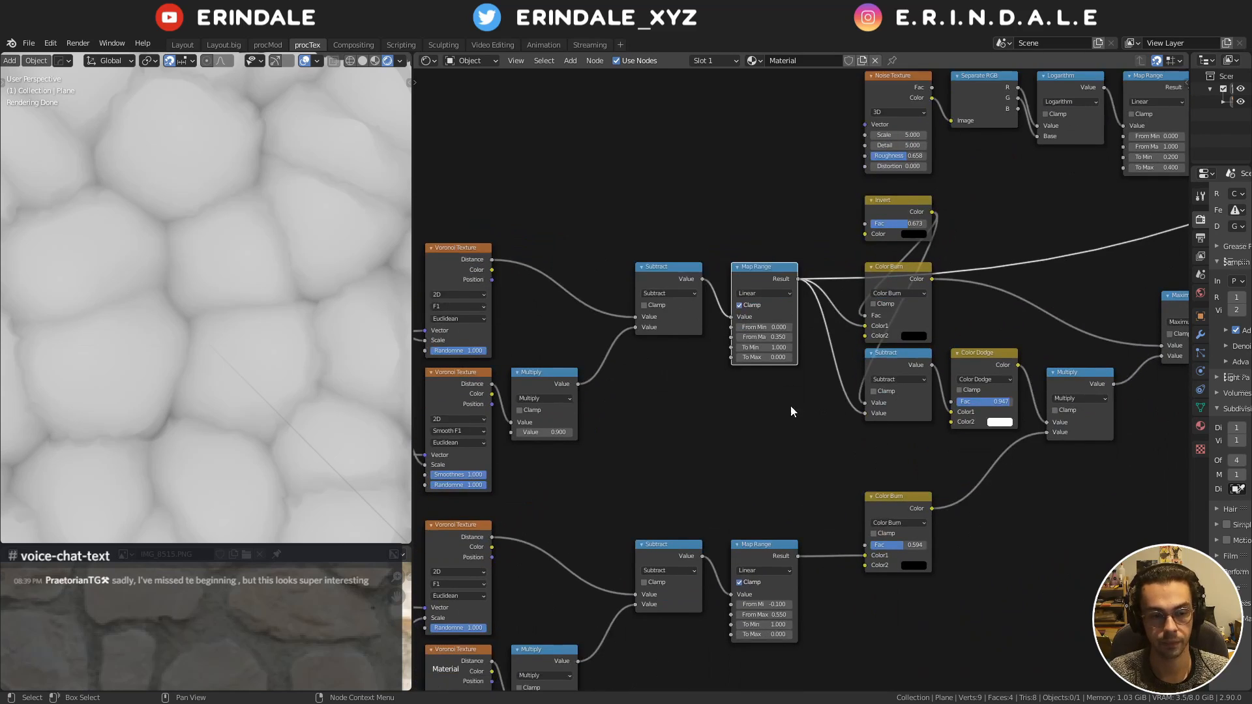
scroll(227, 331, down, 3)
middle_drag(227, 330, 260, 363)
middle_drag(772, 350, 607, 349)
scroll(620, 358, up, 5)
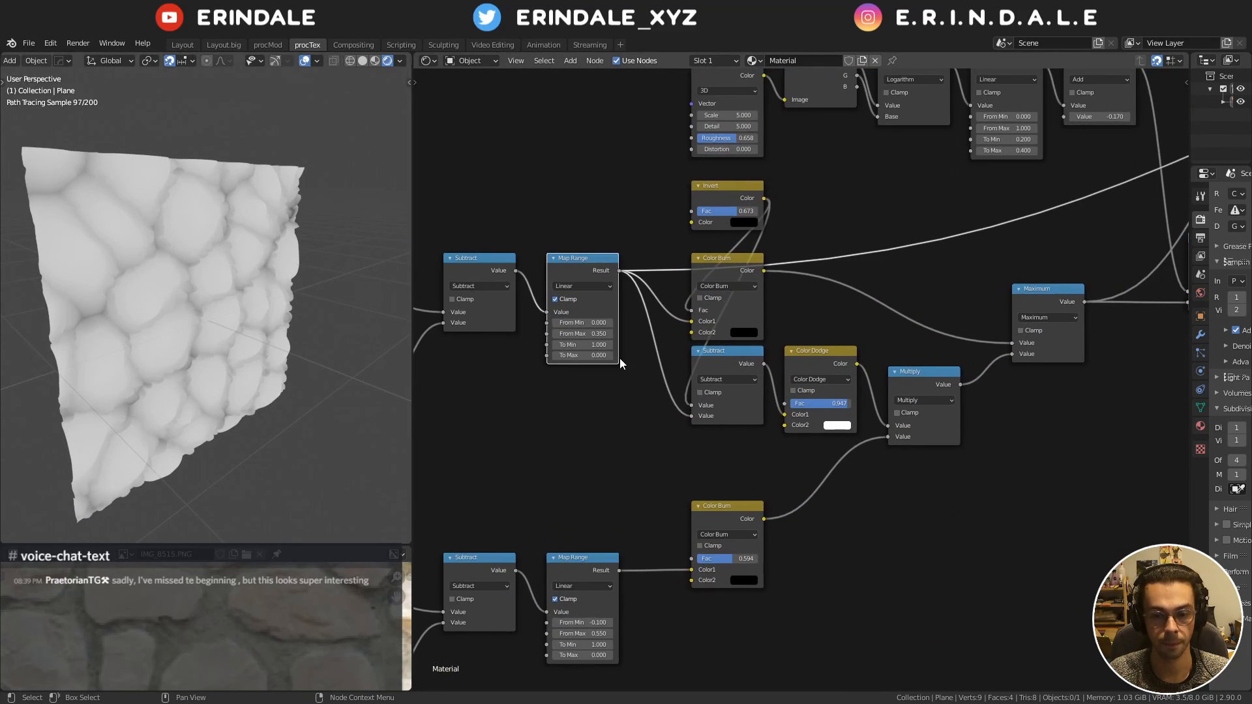
Preview the large-stone Color Burn output, followed by the Subtract mask that isolates the gaps between the stones
middle_drag(718, 216, 754, 232)
ctrl+shift+click(741, 230)
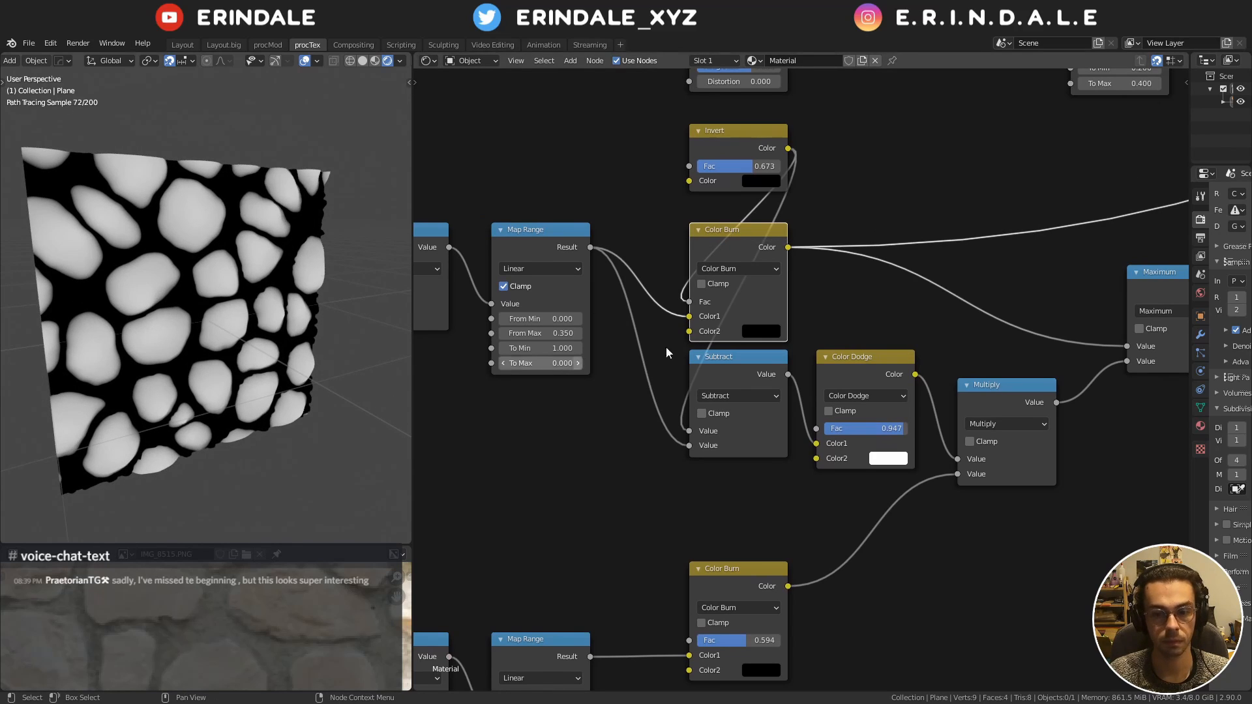
middle_drag(710, 360, 693, 394)
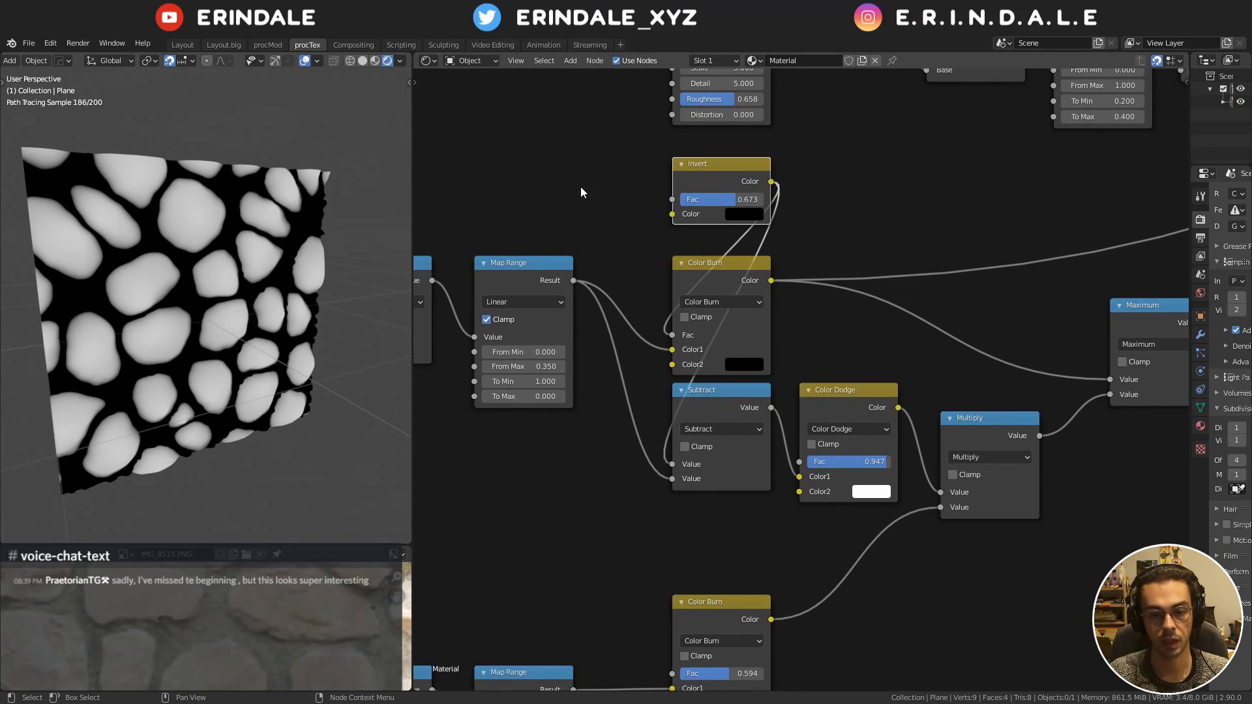
ctrl+shift+click(737, 390)
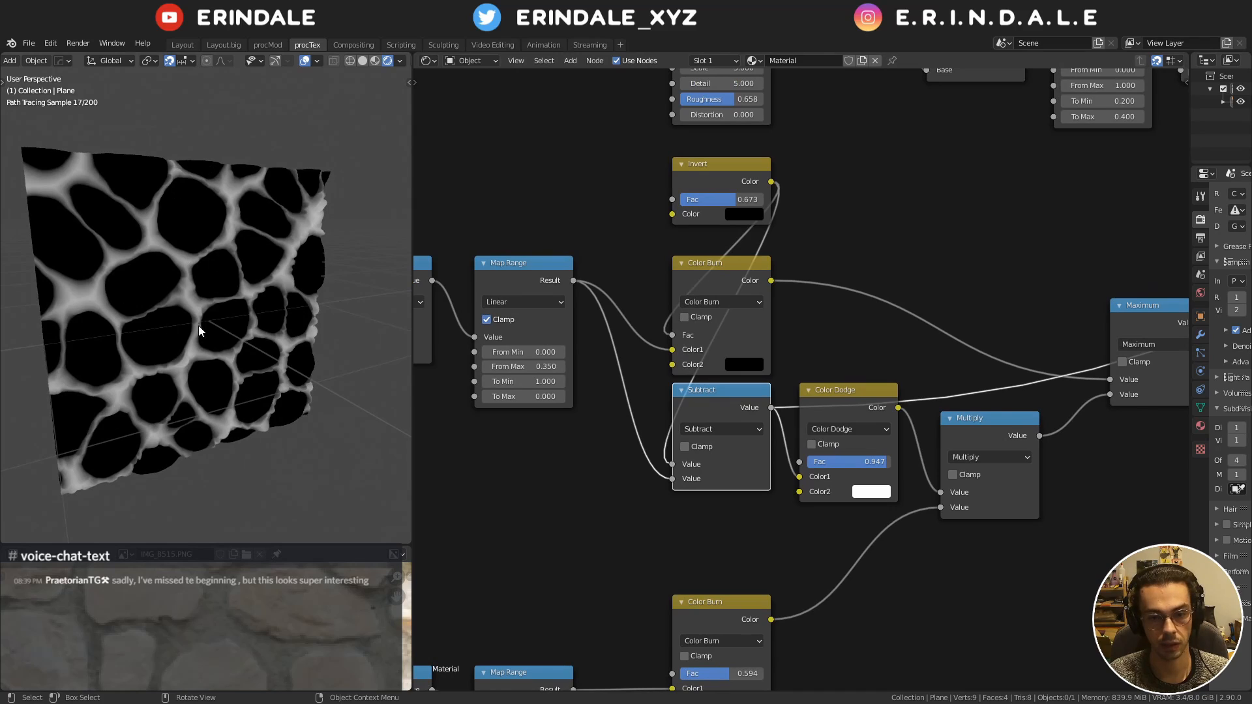
Move the Invert node slightly closer to the large-stone Color Burn node
click(742, 166)
drag(742, 166, 742, 180)
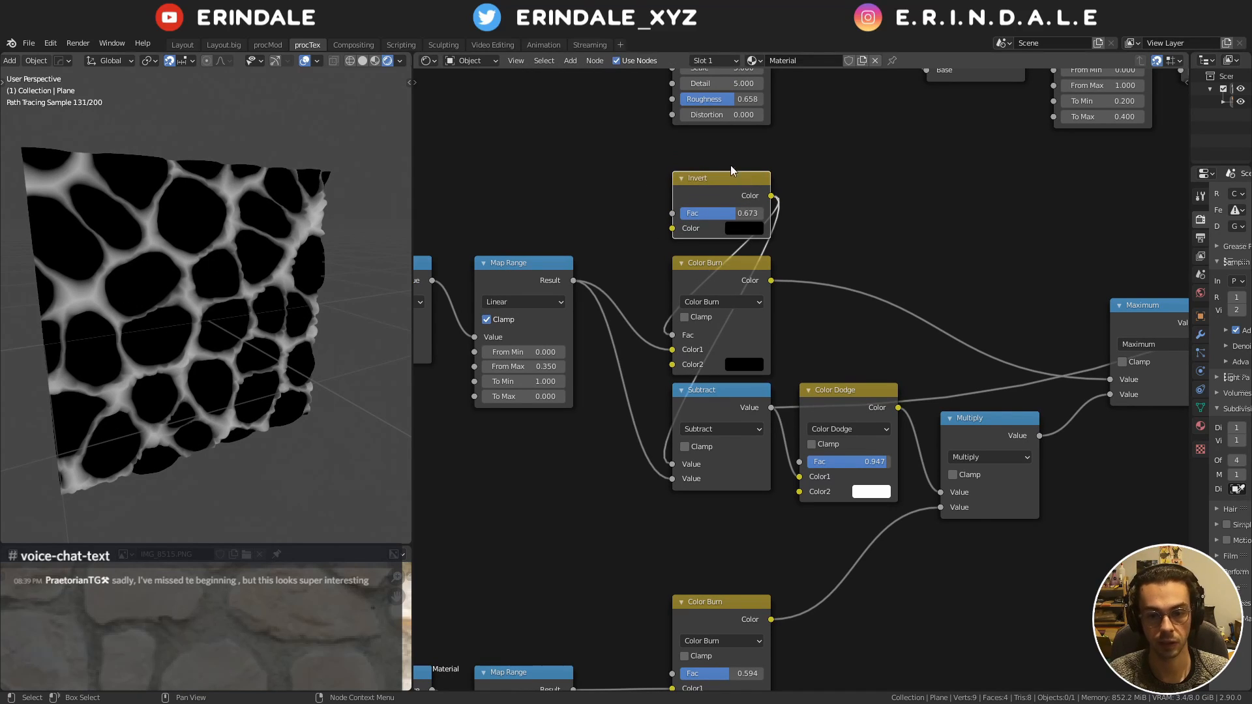
drag(614, 150, 807, 245)
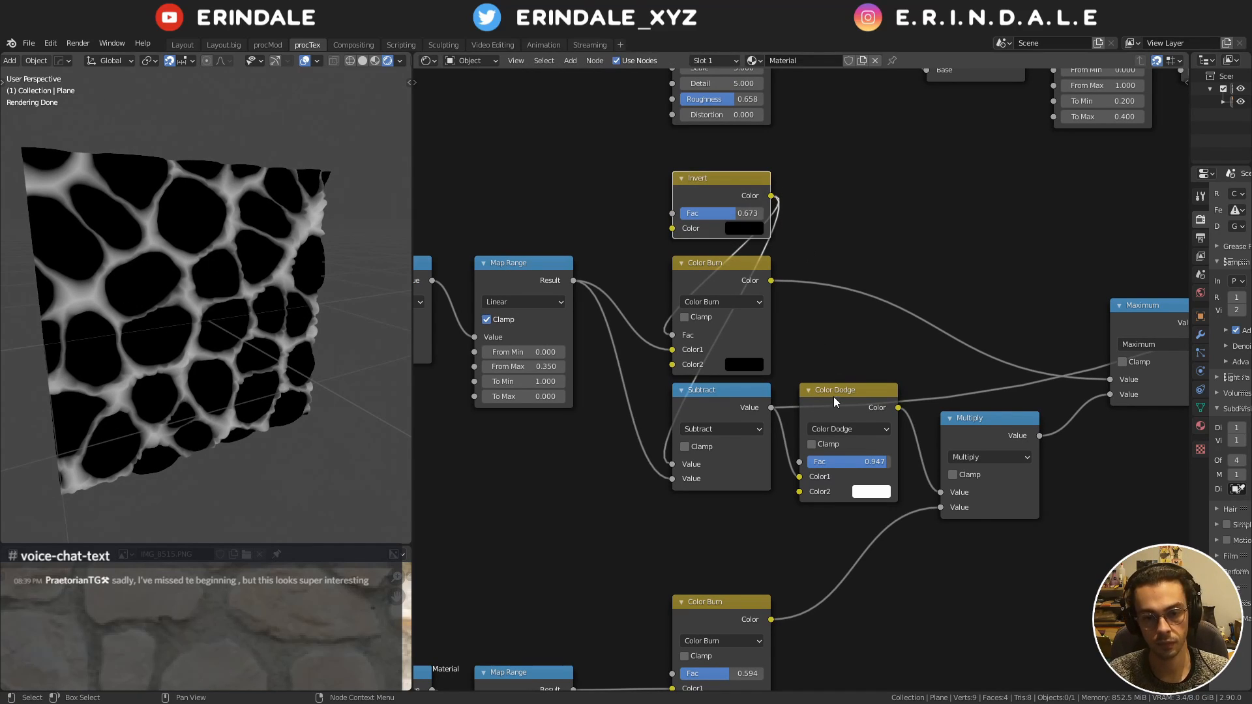
Preview the Color Dodge gap mask and the Multiply output that limits the small stones to the gaps
ctrl+shift+click(896, 405)
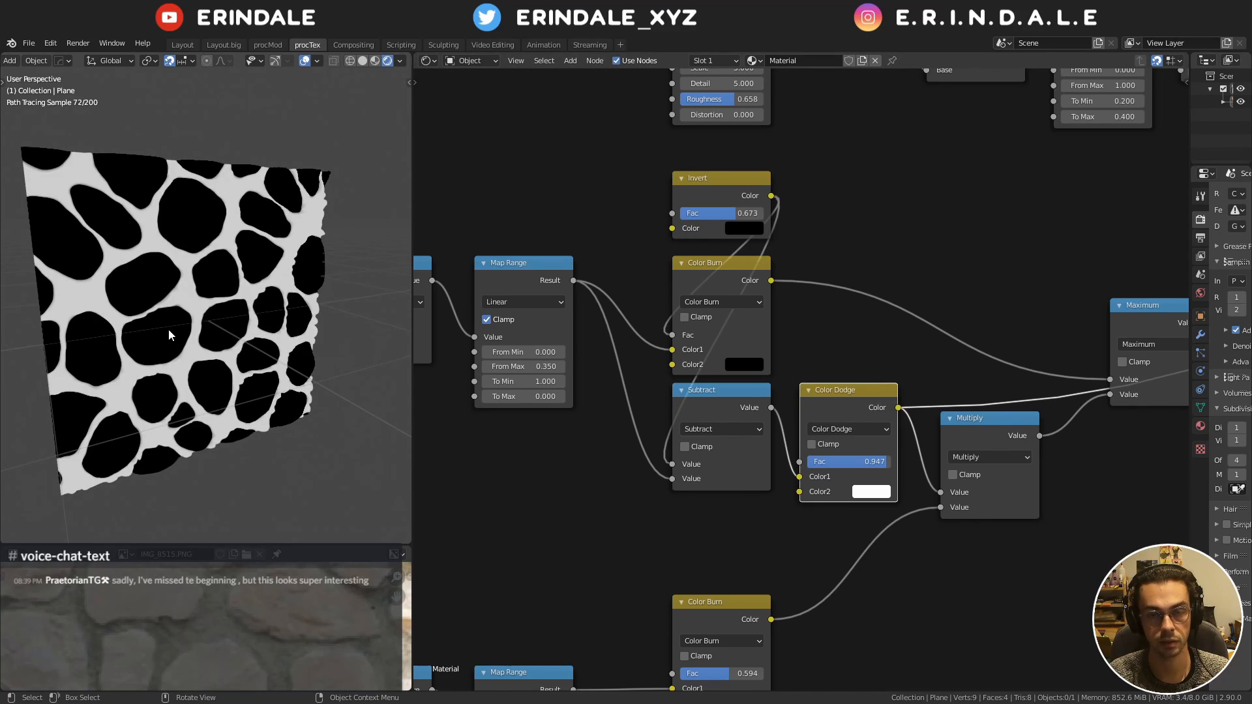
middle_drag(729, 459, 580, 322)
scroll(886, 377, down, 3)
middle_drag(597, 498, 1023, 333)
middle_drag(886, 308, 582, 472)
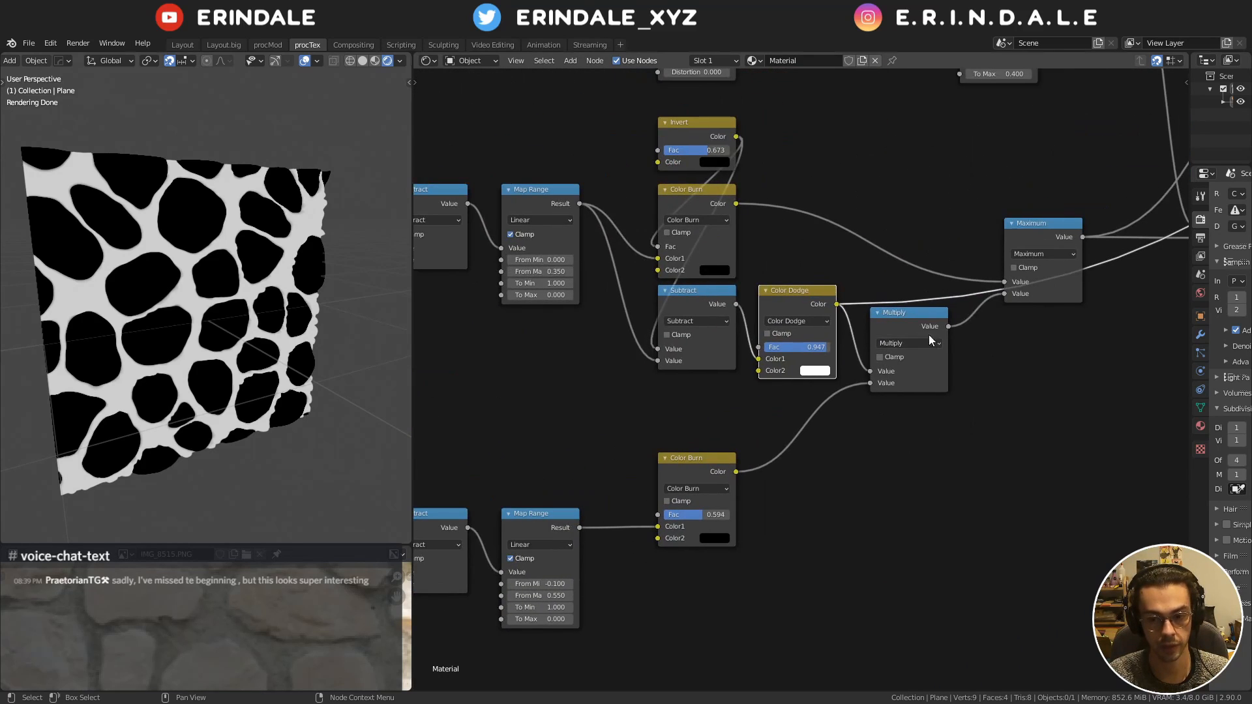
ctrl+shift+click(928, 335)
middle_drag(975, 331, 715, 434)
scroll(108, 314, up, 8)
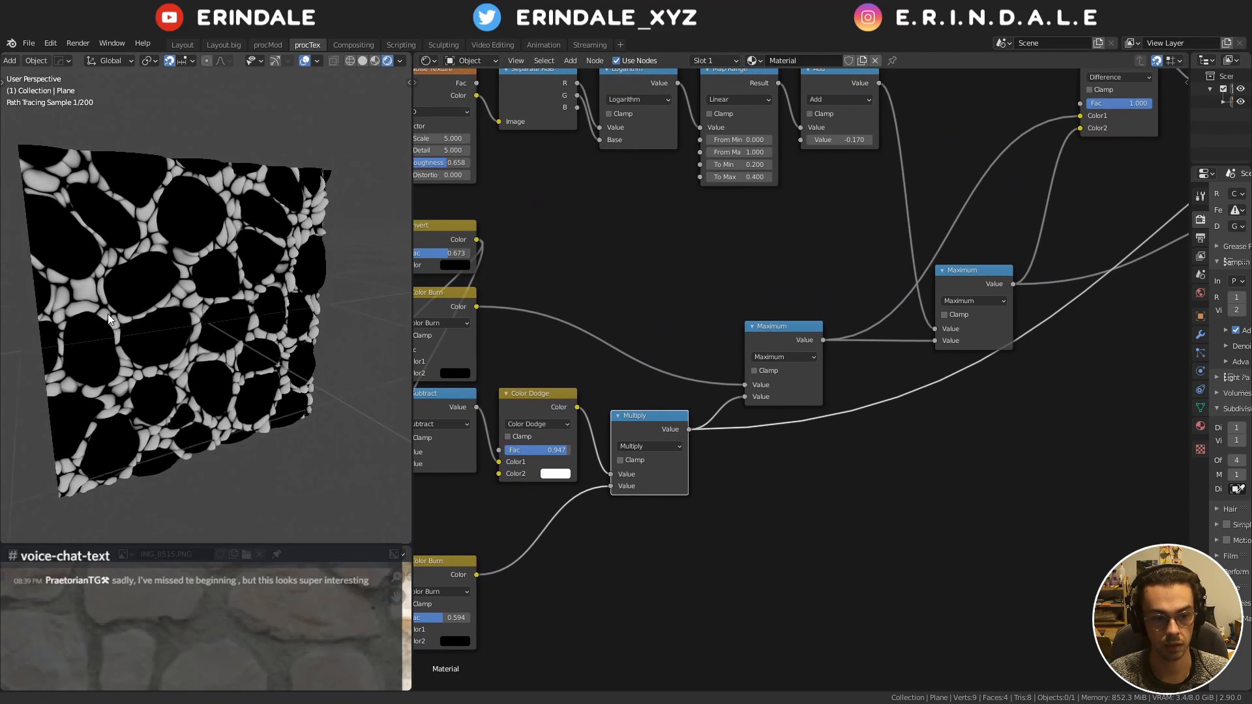
middle_drag(536, 260, 676, 272)
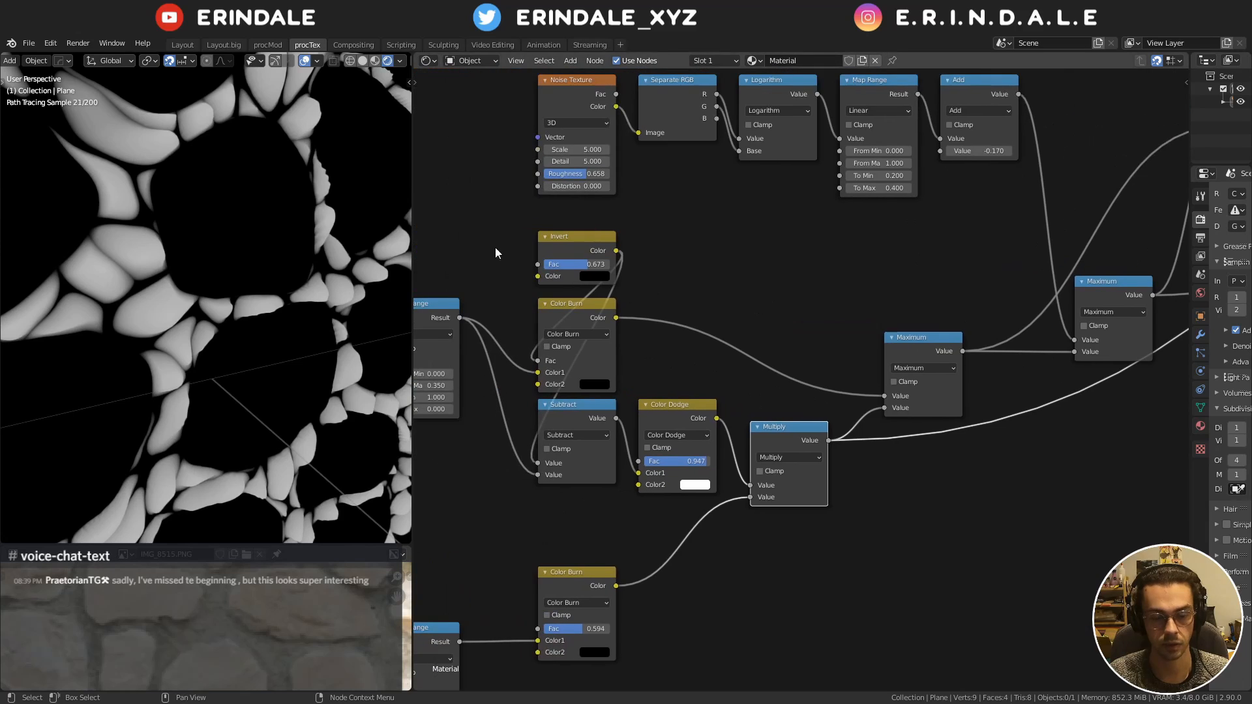
Preview the final shaded material and examine the small stones in the mortar gaps up close
middle_drag(1087, 272, 807, 339)
middle_drag(953, 290, 1080, 309)
ctrl+shift+click(1122, 242)
scroll(176, 300, up, 2)
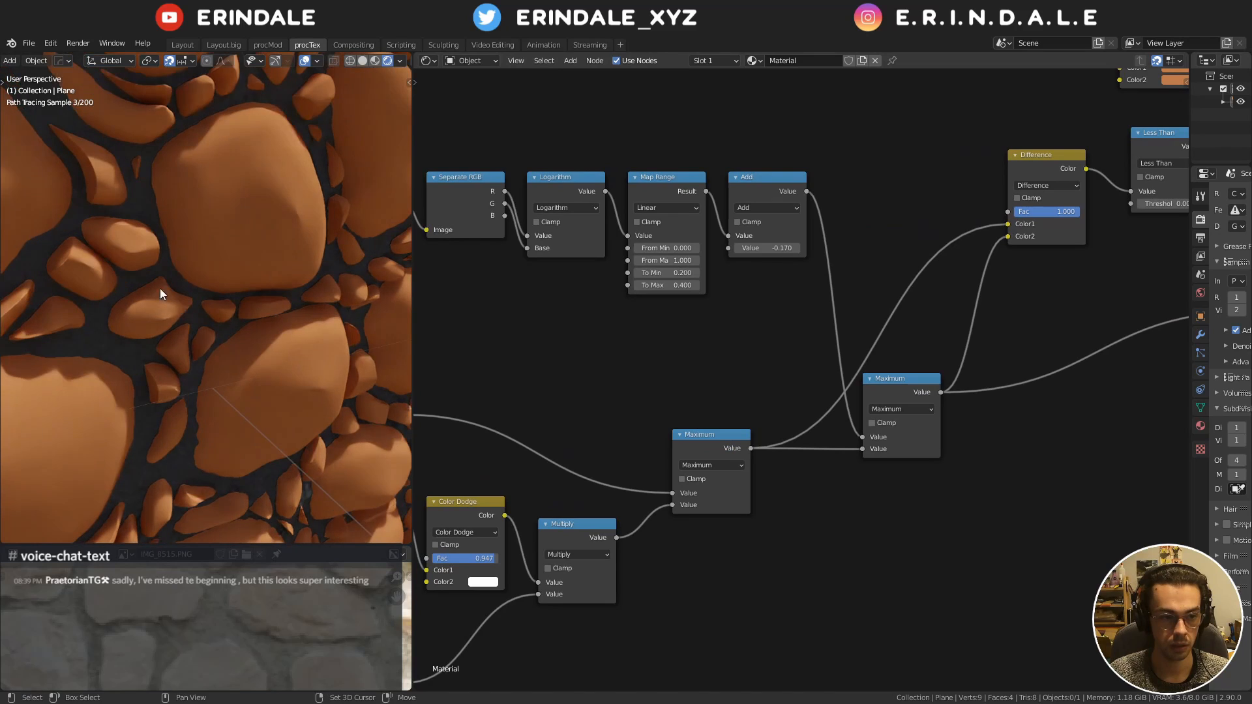
scroll(202, 323, up, 1)
scroll(164, 249, up, 2)
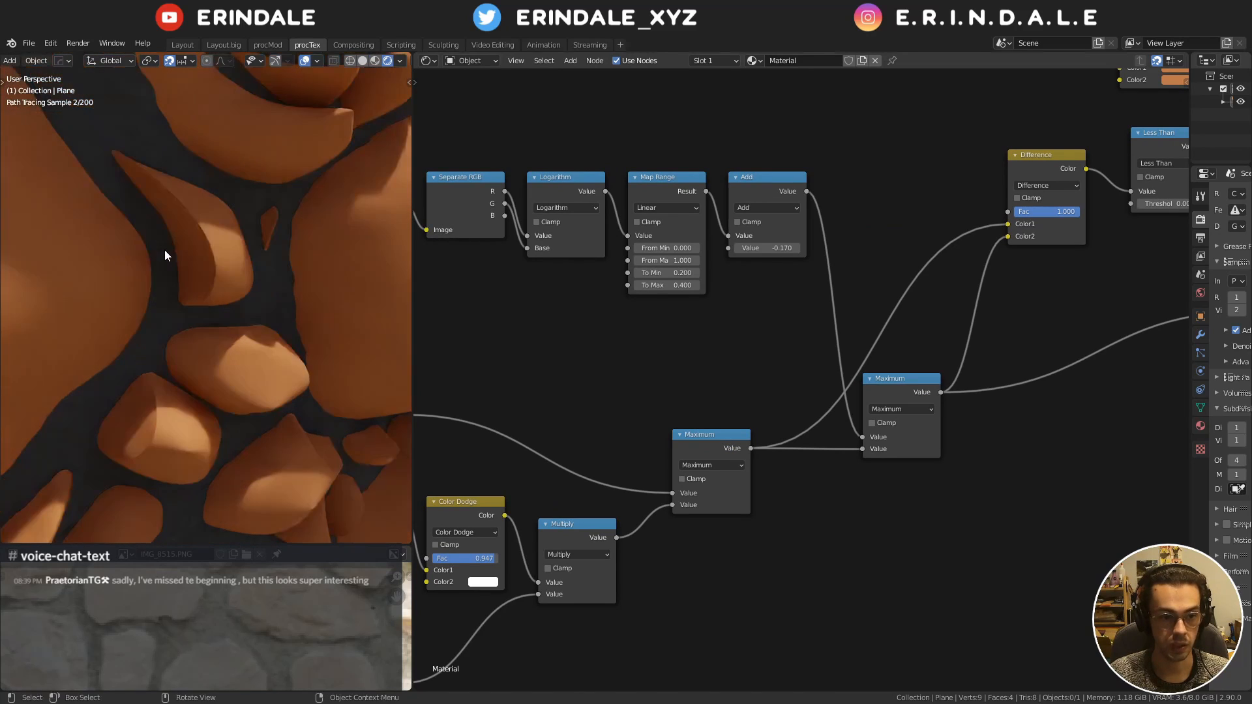
scroll(200, 287, up, 2)
Set the Color Dodge node's Fac to 0.830
middle_drag(458, 437, 627, 382)
scroll(730, 389, up, 6)
mouse_move(731, 390)
middle_down()
mouse_move(727, 361)
mouse_move(803, 261)
middle_up()
scroll(698, 413, up, 4)
middle_drag(730, 434, 777, 426)
scroll(777, 426, up, 1)
mouse_move(776, 431)
mouse_down()
mouse_move(754, 431)
mouse_move(781, 432)
mouse_up()
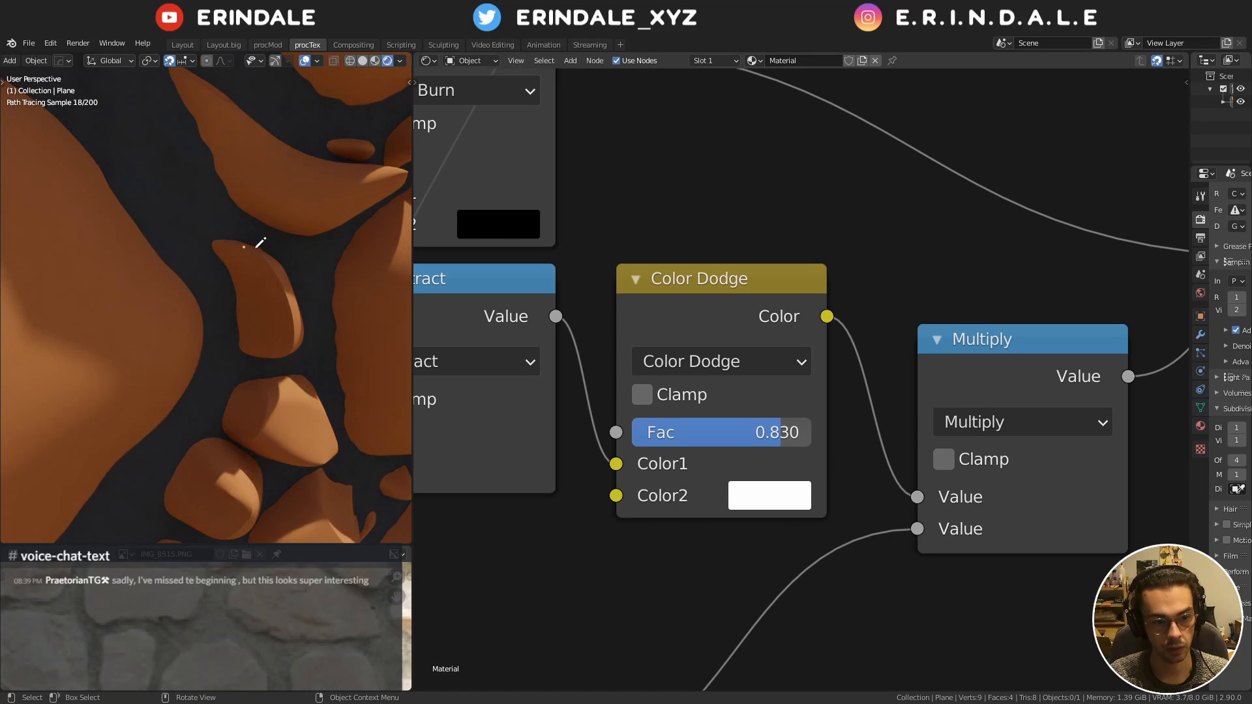
Trace the small stone's edges with annotation strokes and set the Color Dodge node's Fac to 0.922
mouse_move(244, 246)
mouse_down()
mouse_move(301, 313)
mouse_move(292, 356)
mouse_up()
mouse_move(190, 233)
mouse_down()
mouse_move(218, 270)
mouse_move(223, 367)
mouse_up()
drag(718, 433, 799, 432)
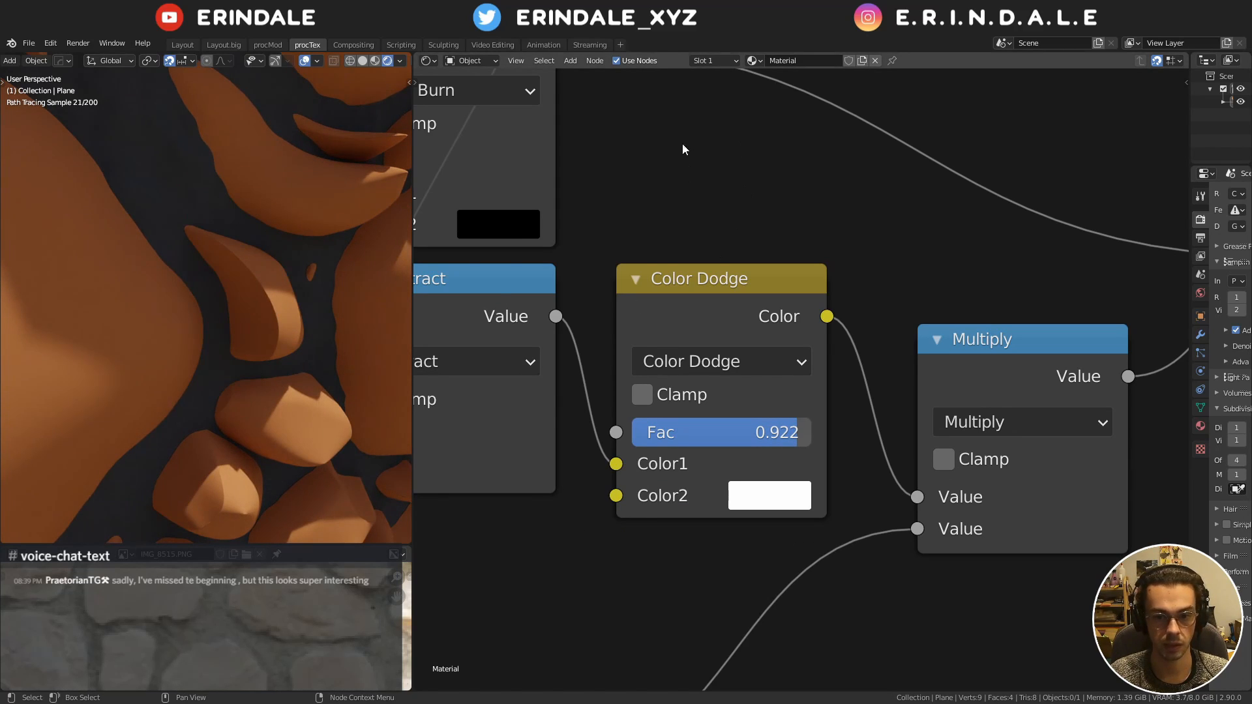
Sketch a steep and a sloped edge profile above the Color Dodge node, erase them, and inspect the stones
mouse_move(632, 194)
mouse_down()
mouse_move(645, 135)
mouse_move(712, 101)
mouse_move(709, 214)
mouse_move(802, 131)
mouse_move(874, 219)
mouse_up()
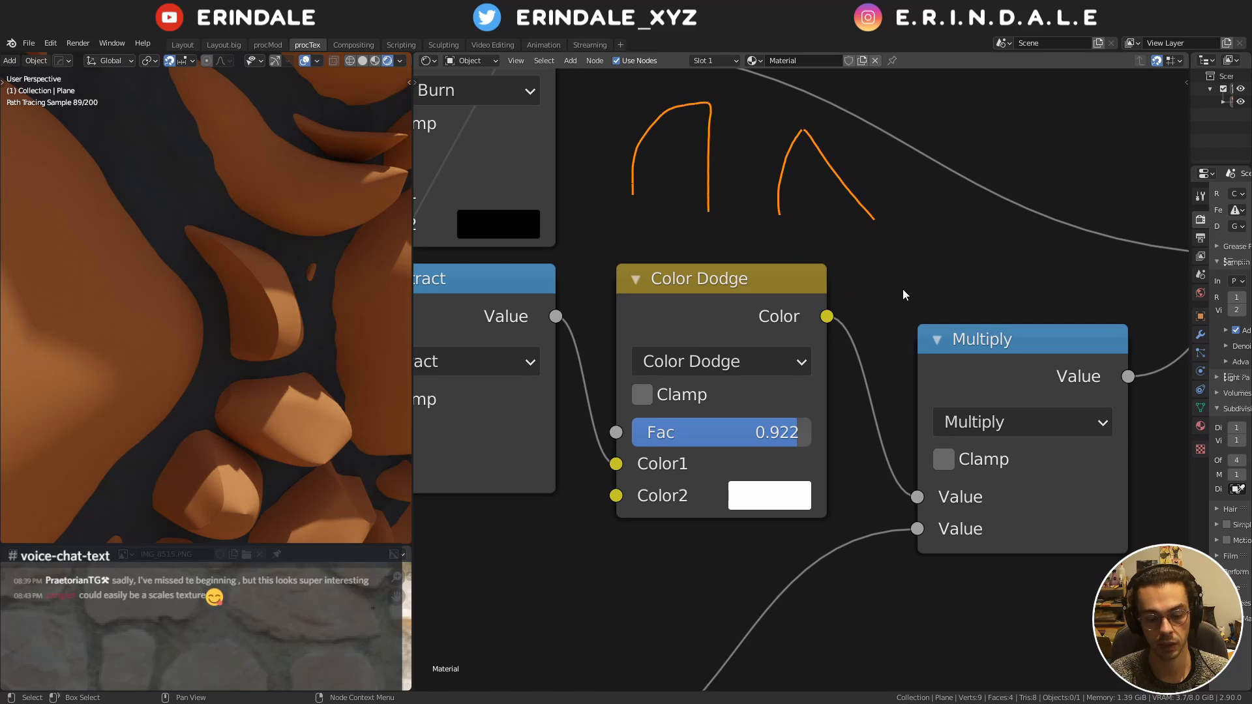
mouse_move(903, 294)
ctrl+mouse_down()
mouse_move(827, 202)
mouse_move(558, 126)
ctrl+mouse_up()
scroll(222, 257, down, 8)
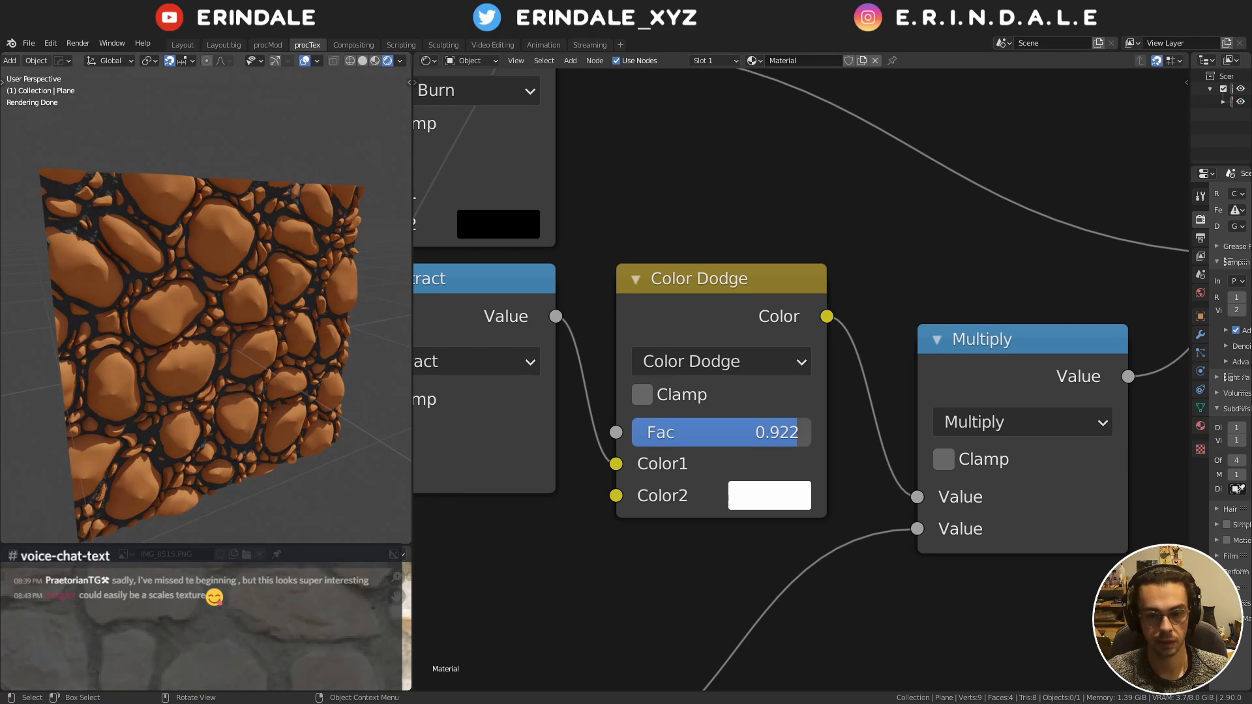
scroll(177, 279, up, 6)
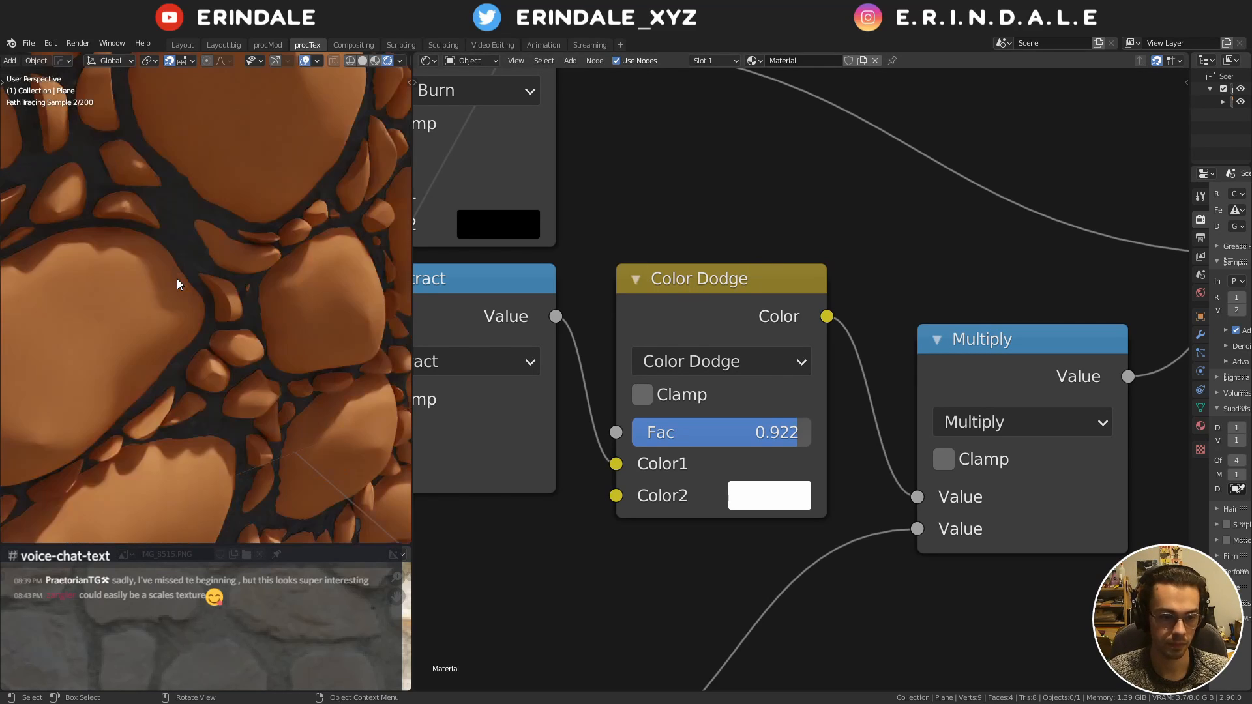
scroll(228, 273, up, 4)
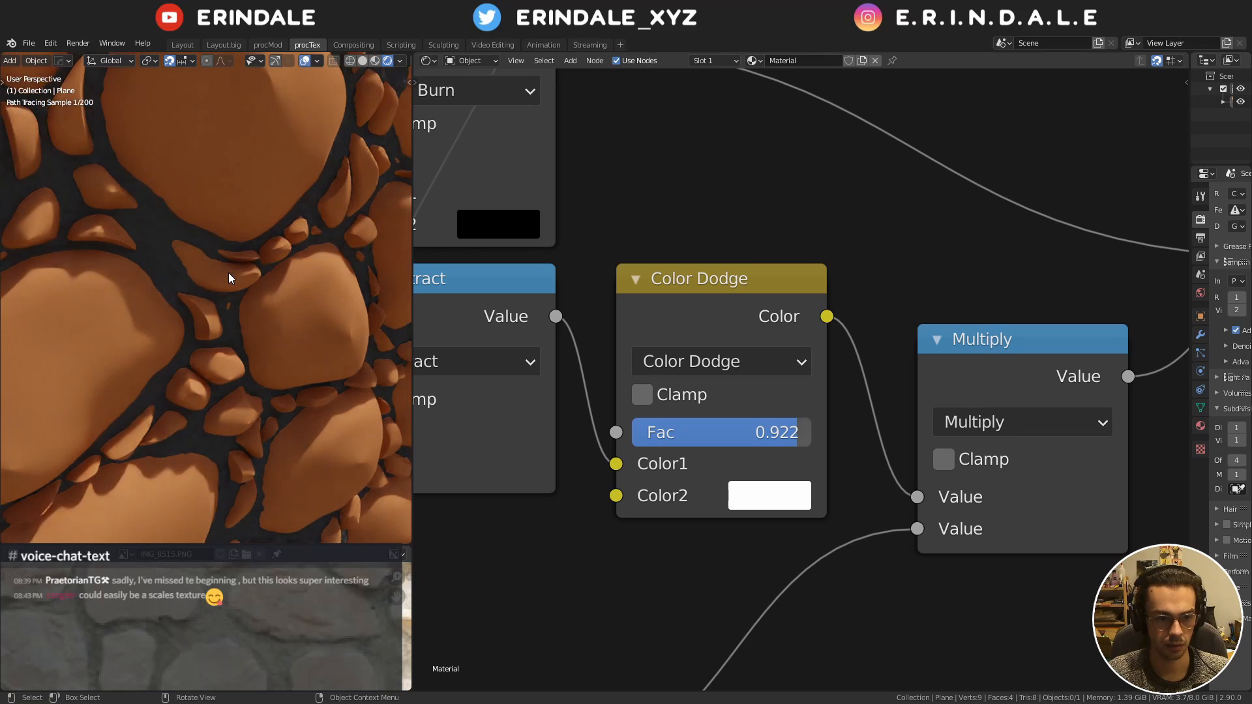
Move the Multiply node and the nodes following it away from Color Dodge to make room between them
scroll(782, 368, down, 3)
middle_drag(911, 287, 651, 240)
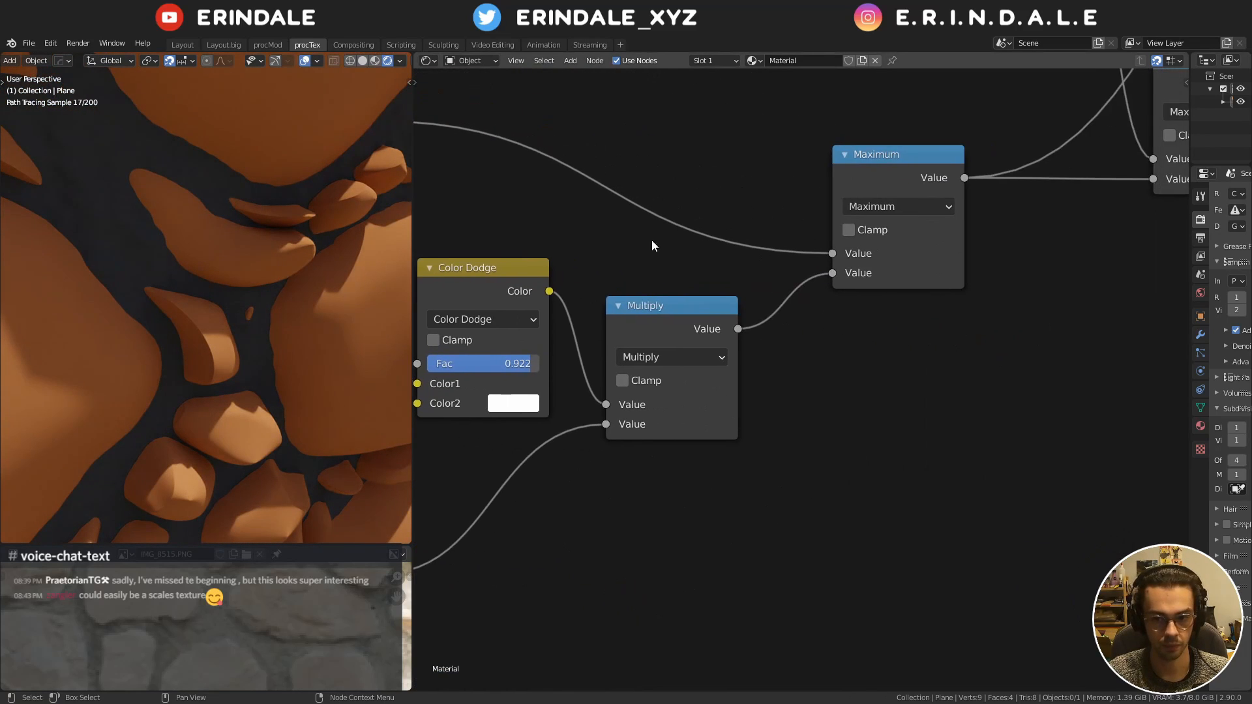
scroll(711, 189, down, 2)
key(g)
click(945, 259)
scroll(835, 285, up, 6)
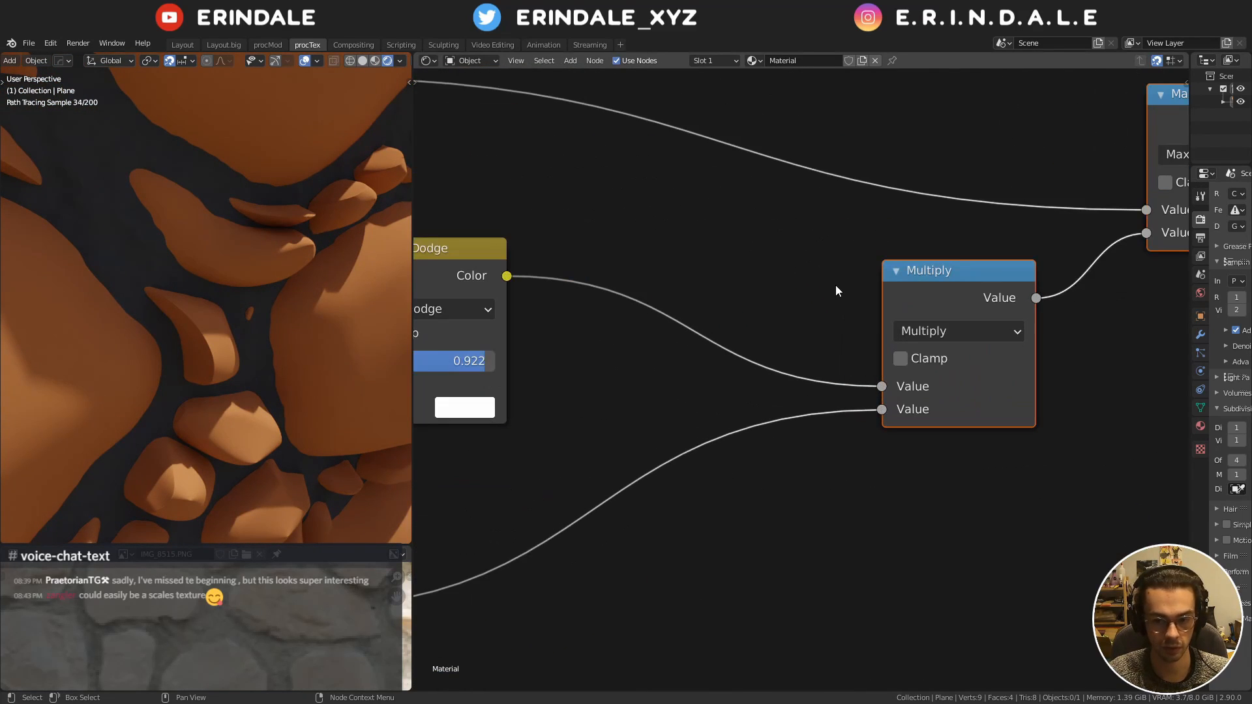
Insert a duplicate of the Color Dodge node before Multiply, set to Soft Light blending with Fac 1.000
middle_drag(550, 282, 660, 289)
click(537, 256)
key(shift+d)
click(781, 249)
click(808, 315)
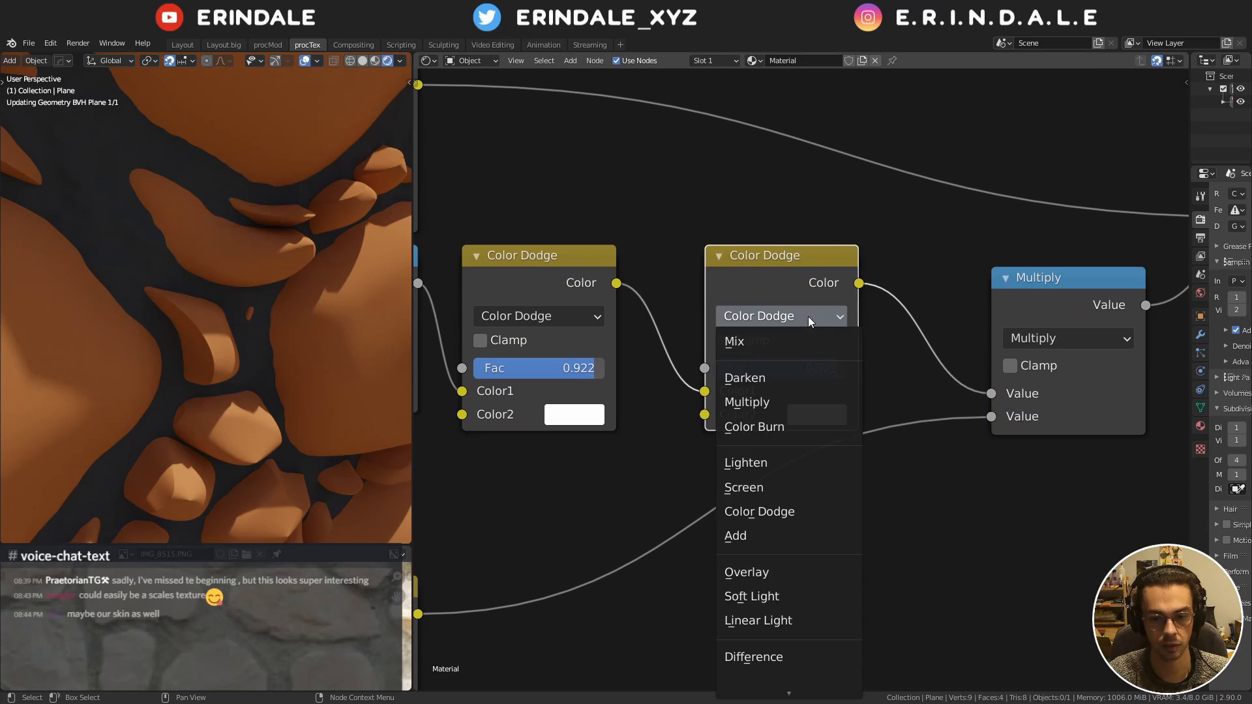
click(789, 595)
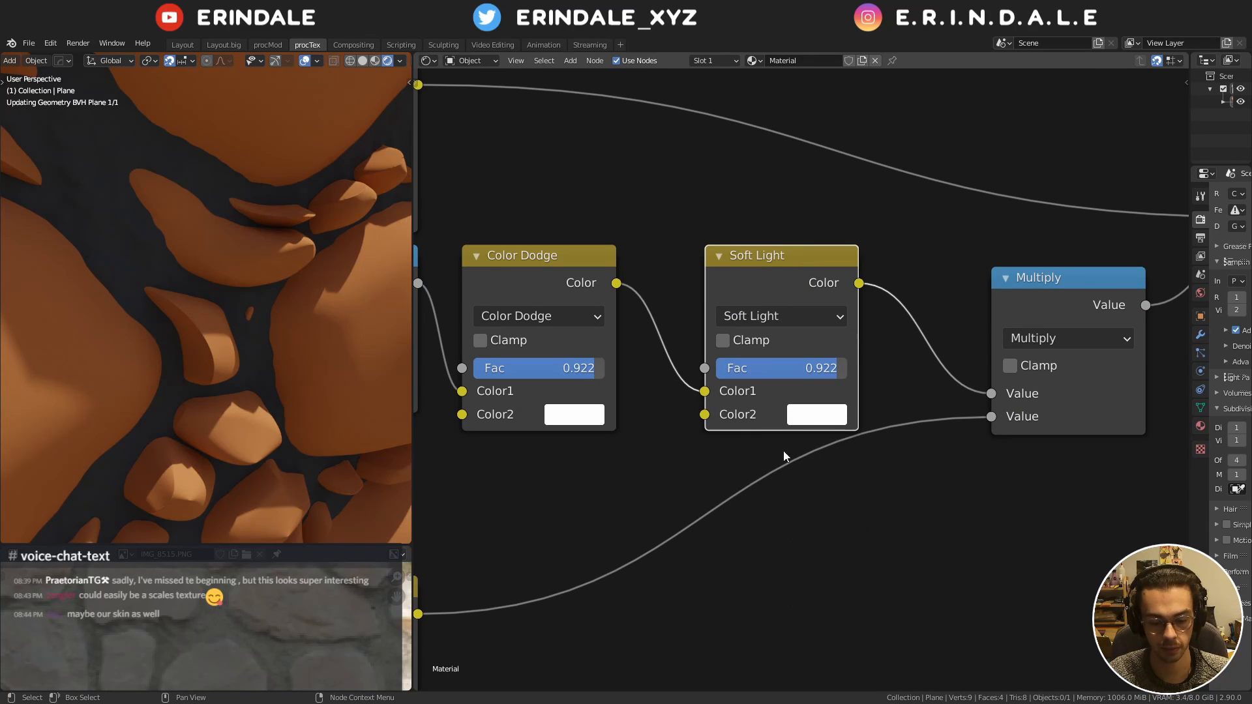
click(798, 414)
drag(799, 367, 846, 370)
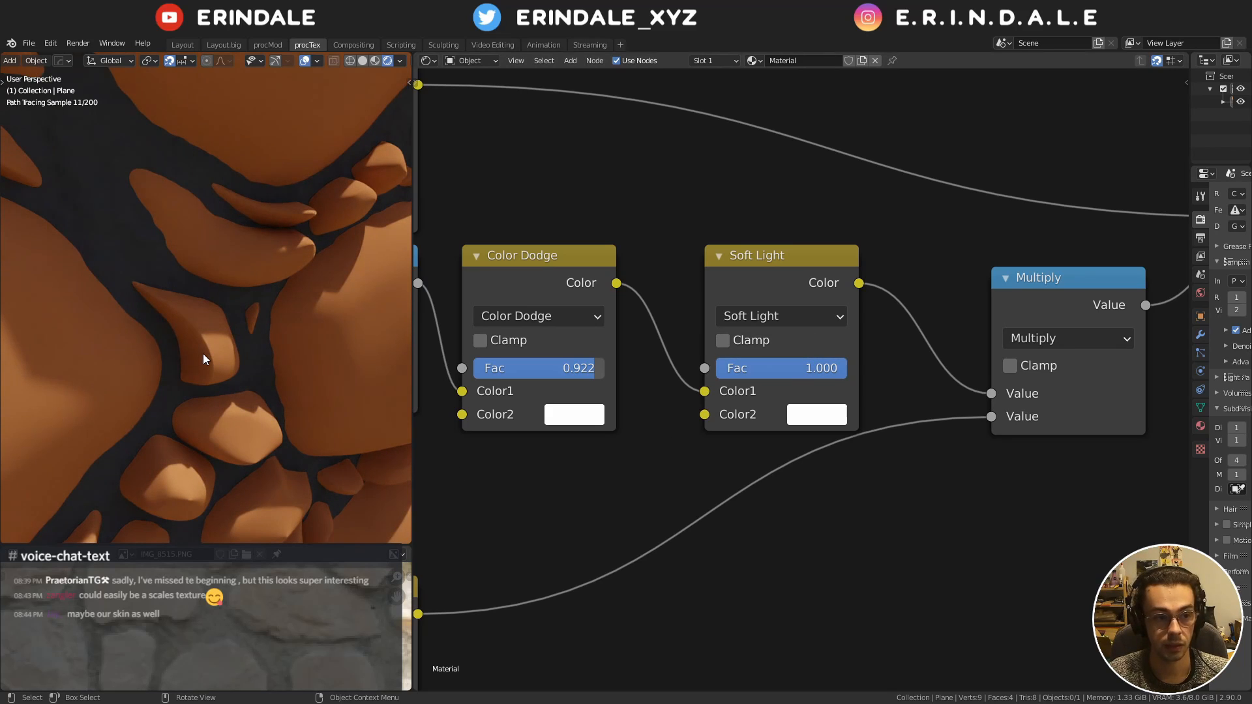
Annotate the edge of the small stone in the 3D view and set the Color Dodge node's Fac to 0.847
scroll(203, 353, up, 3)
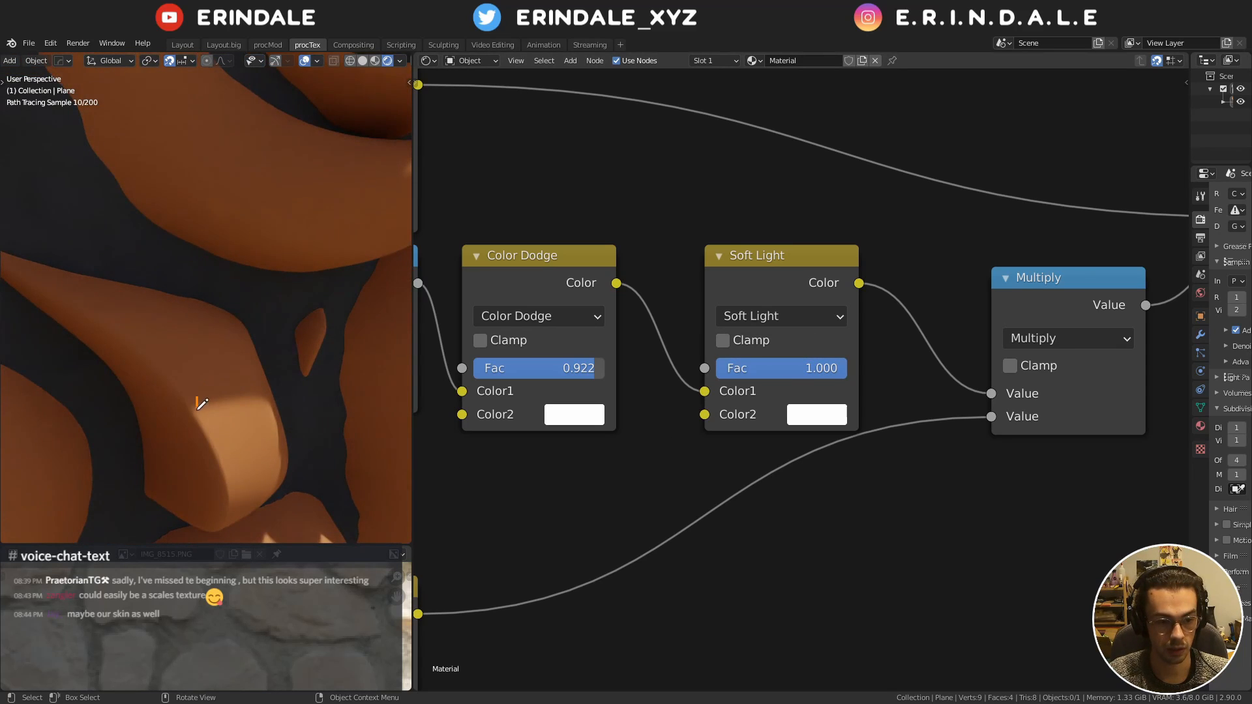
drag(197, 408, 181, 417)
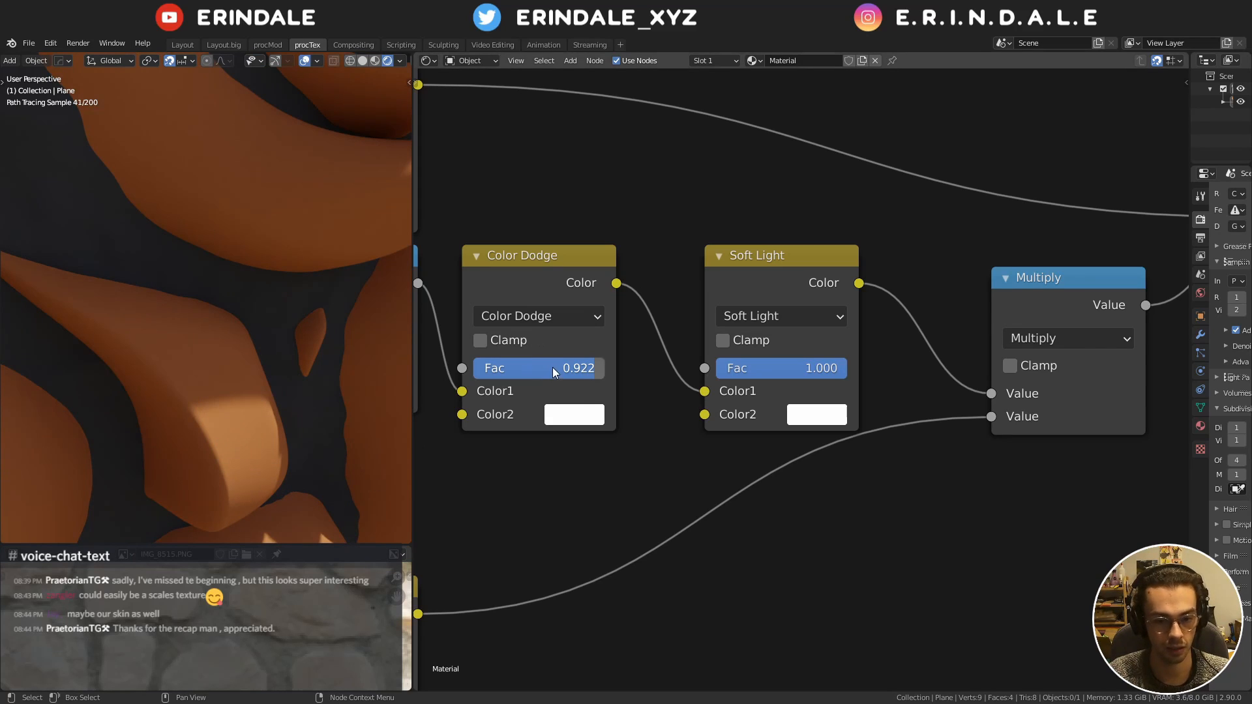
mouse_move(553, 367)
mouse_down()
mouse_move(534, 367)
mouse_move(575, 368)
mouse_up()
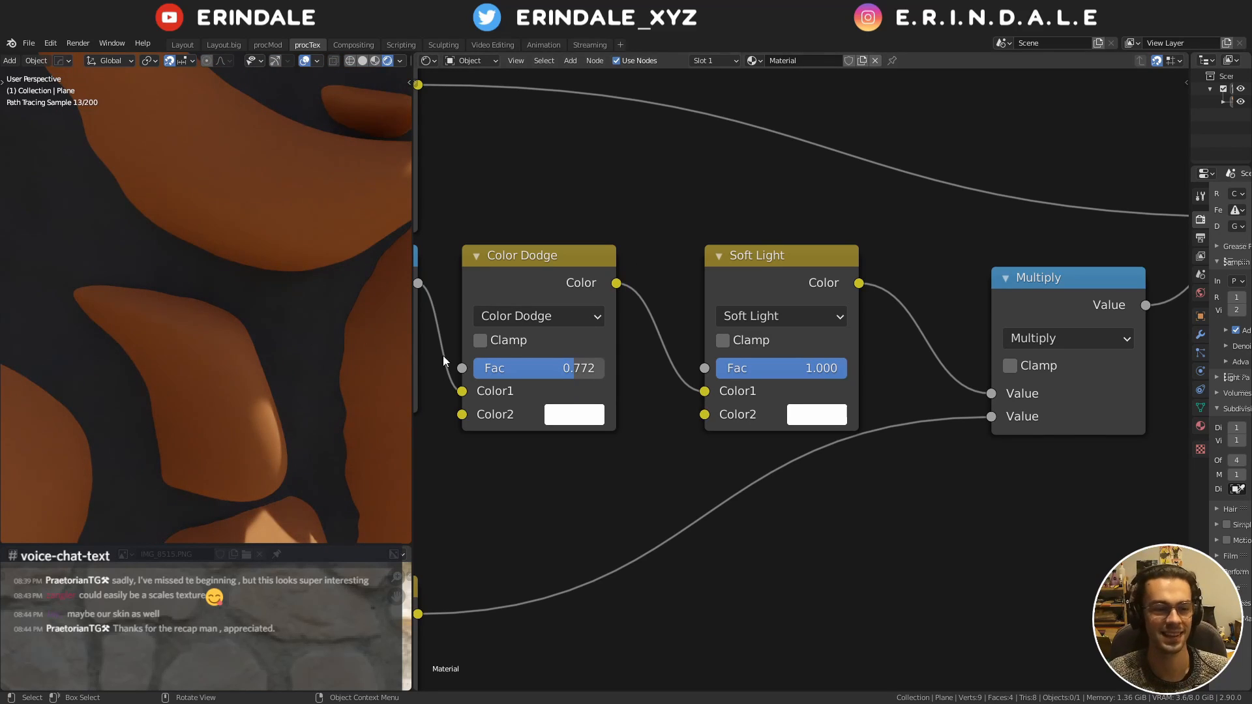
drag(549, 366, 559, 367)
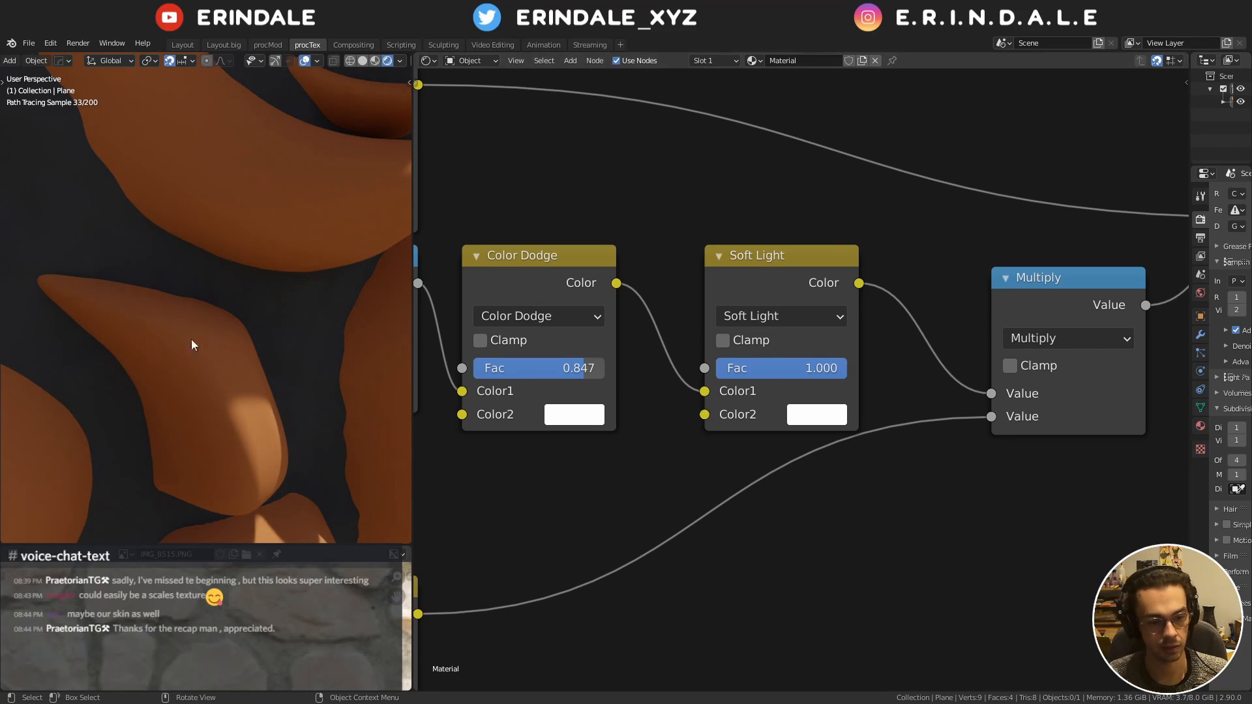
drag(240, 356, 190, 389)
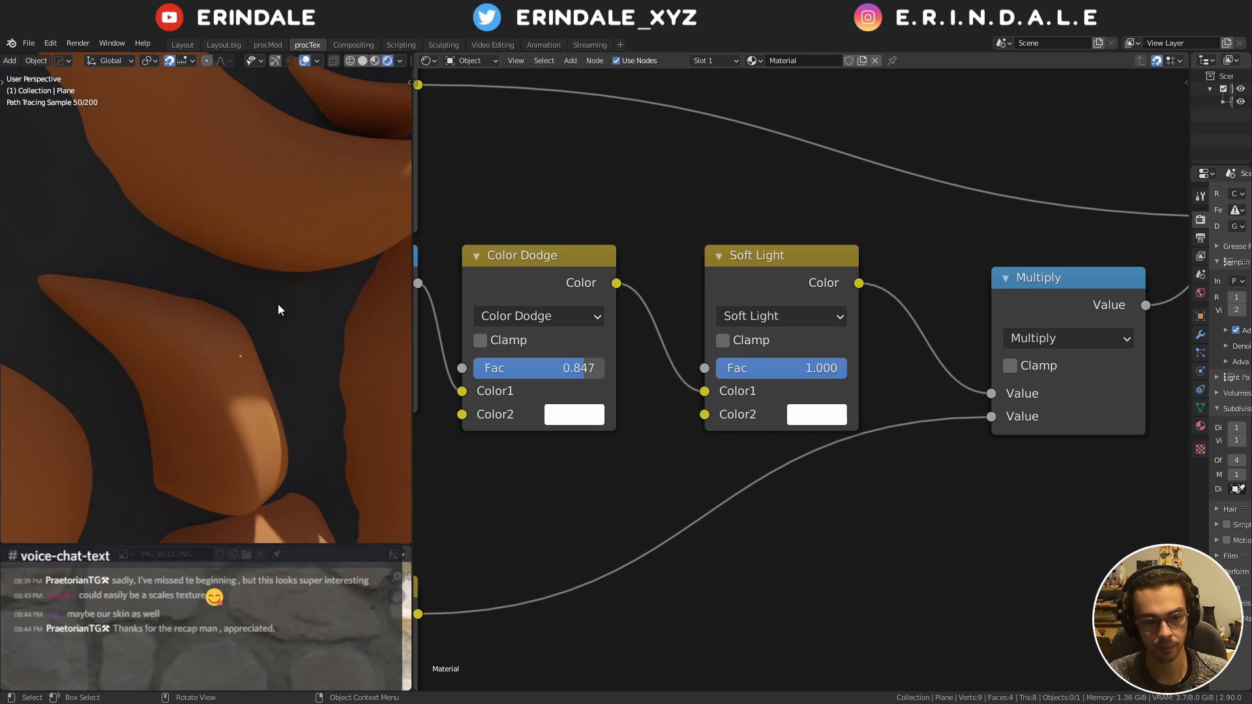
scroll(871, 332, down, 3)
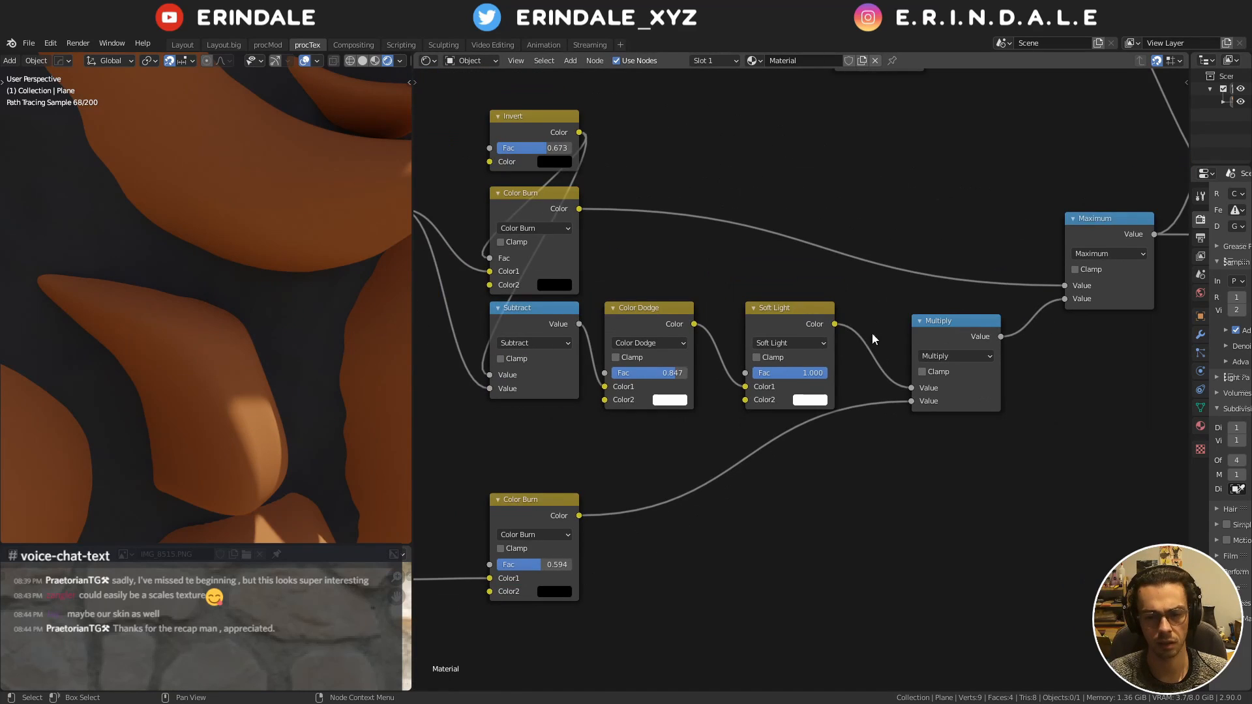
Add an RGB Curves node below the Multiply math node and bow its curve upward with a point at X 0.34091, Y 0.80000
key(shift+a)
mouse_move(810, 390)
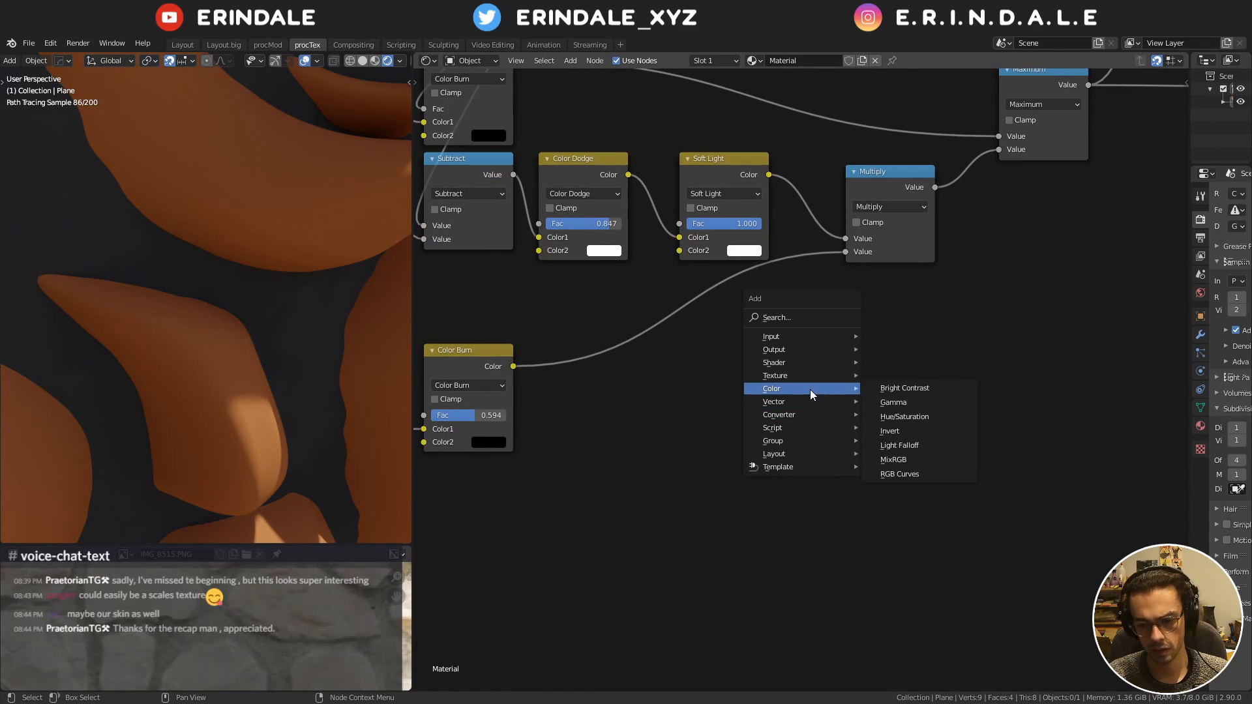
click(937, 471)
click(870, 359)
scroll(834, 420, up, 2)
drag(835, 420, 788, 362)
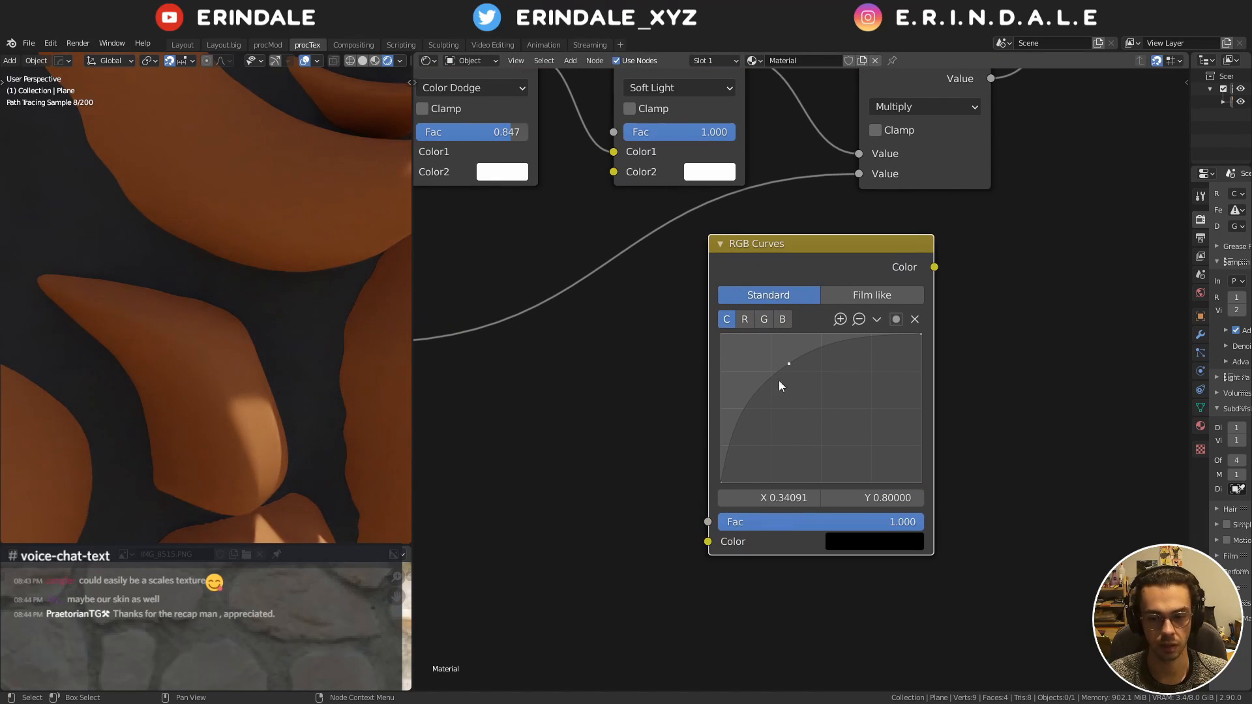
Steepen the RGB Curves node's curve by moving its middle point to X 0.27727, Y 0.93125, and delete the node
drag(921, 335, 924, 338)
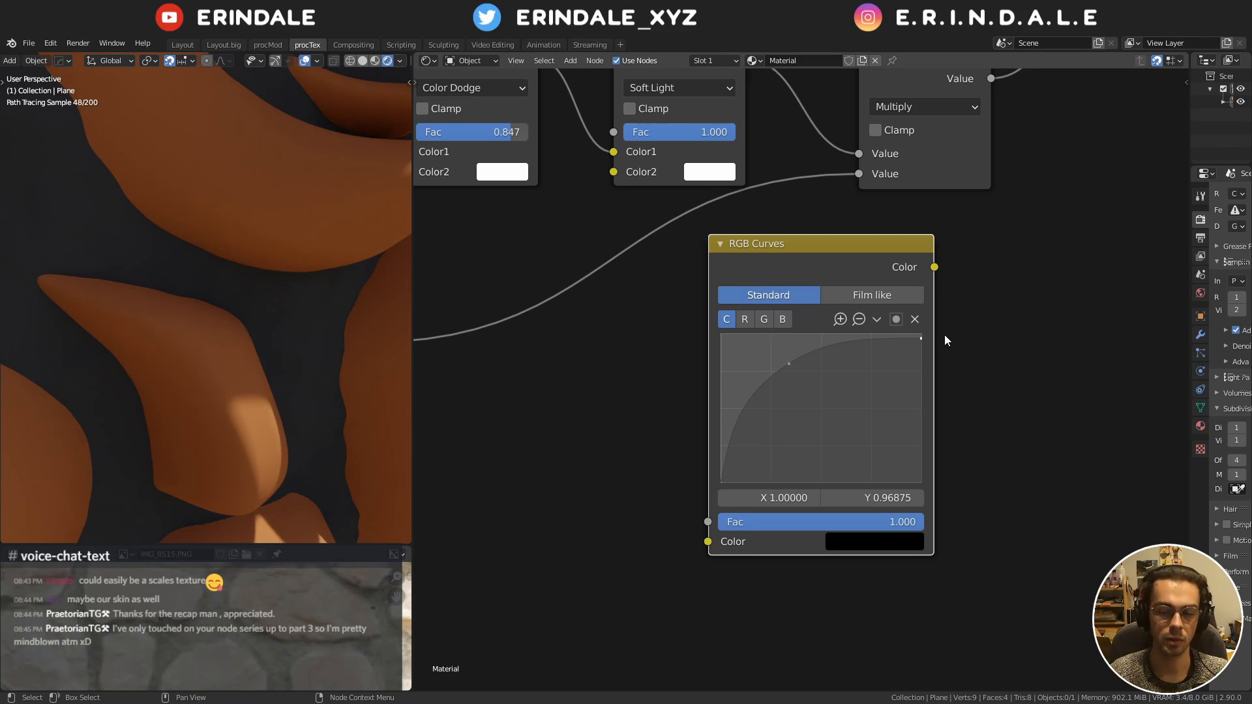
drag(921, 337, 921, 333)
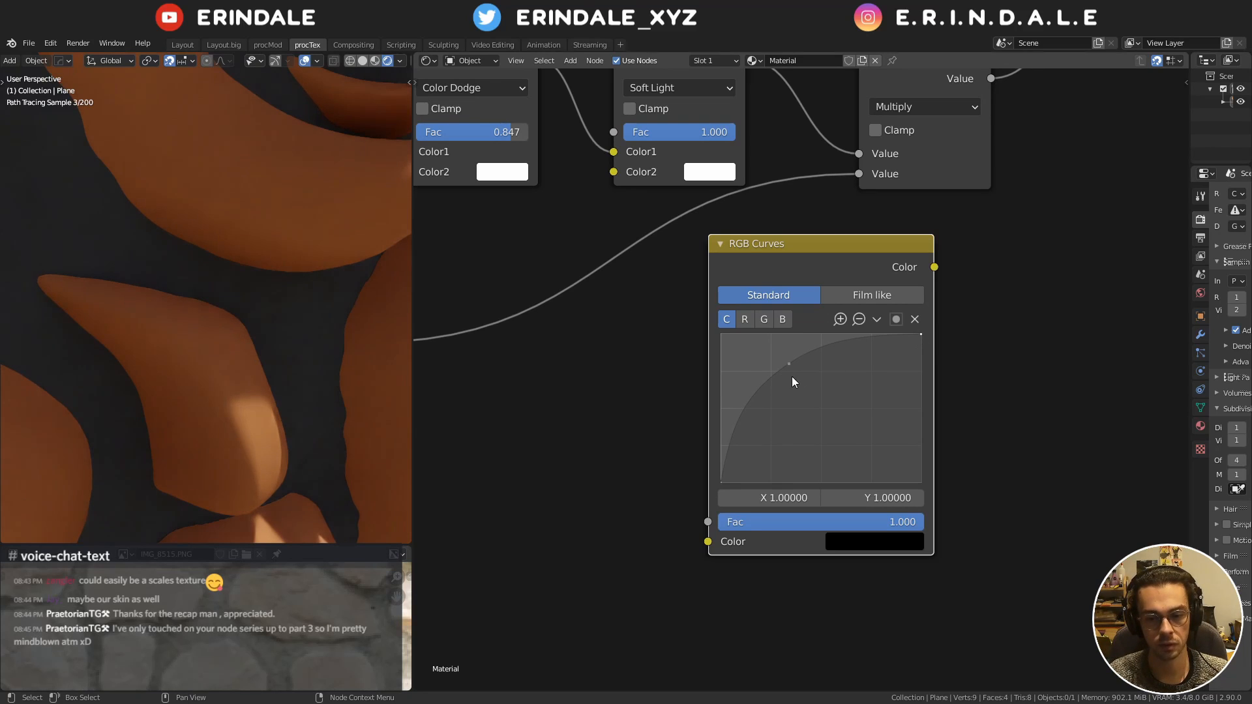
drag(789, 365, 776, 343)
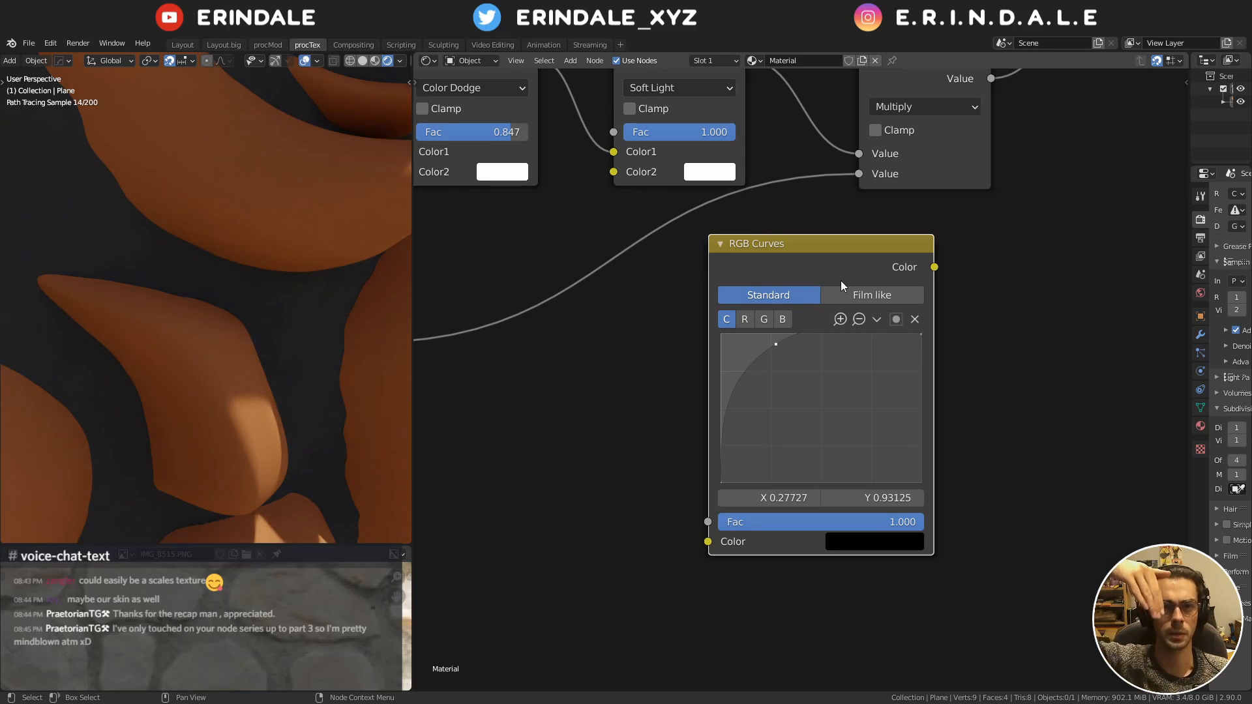
key(x)
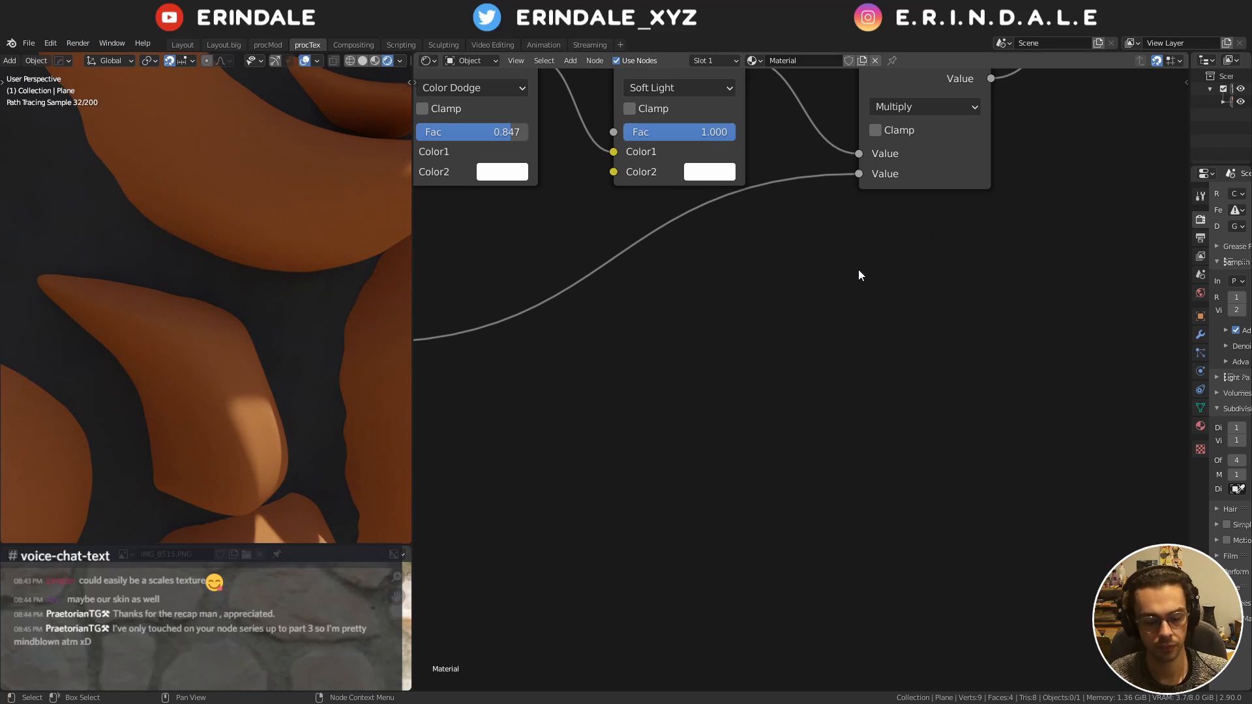
Move the Soft Light node and the Multiply node after it closer to Color Dodge
middle_drag(794, 269, 811, 491)
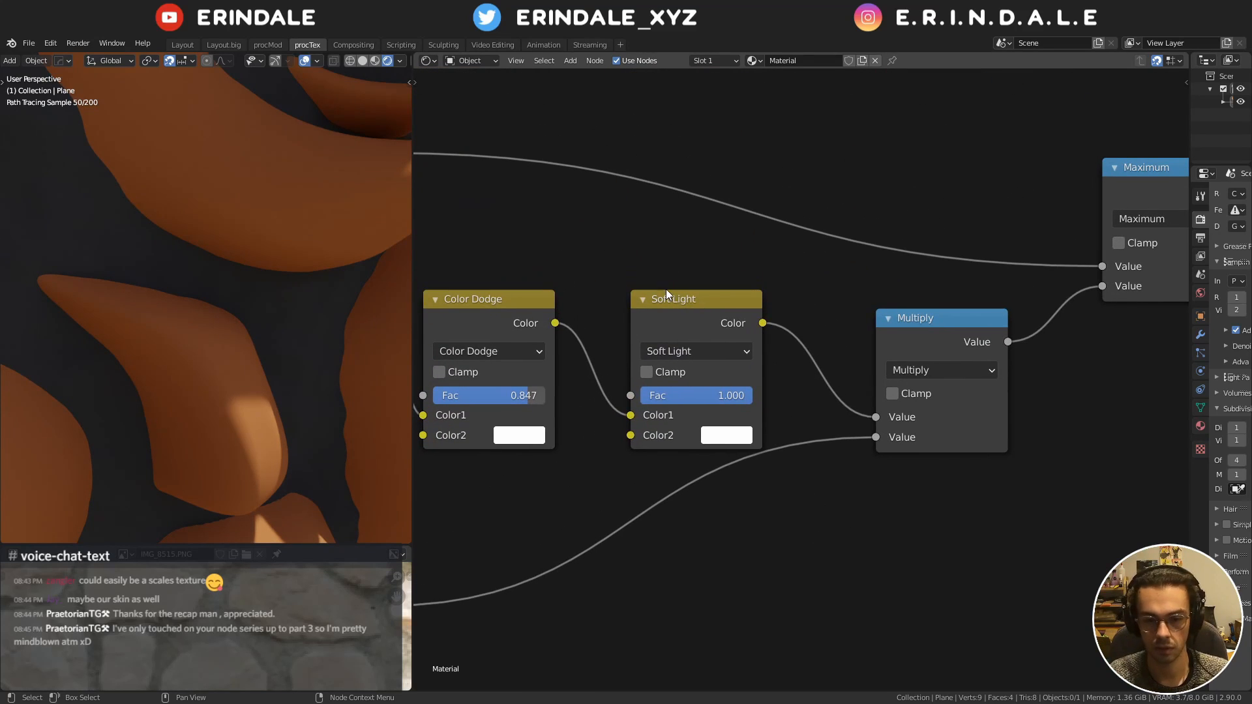
drag(667, 292, 628, 300)
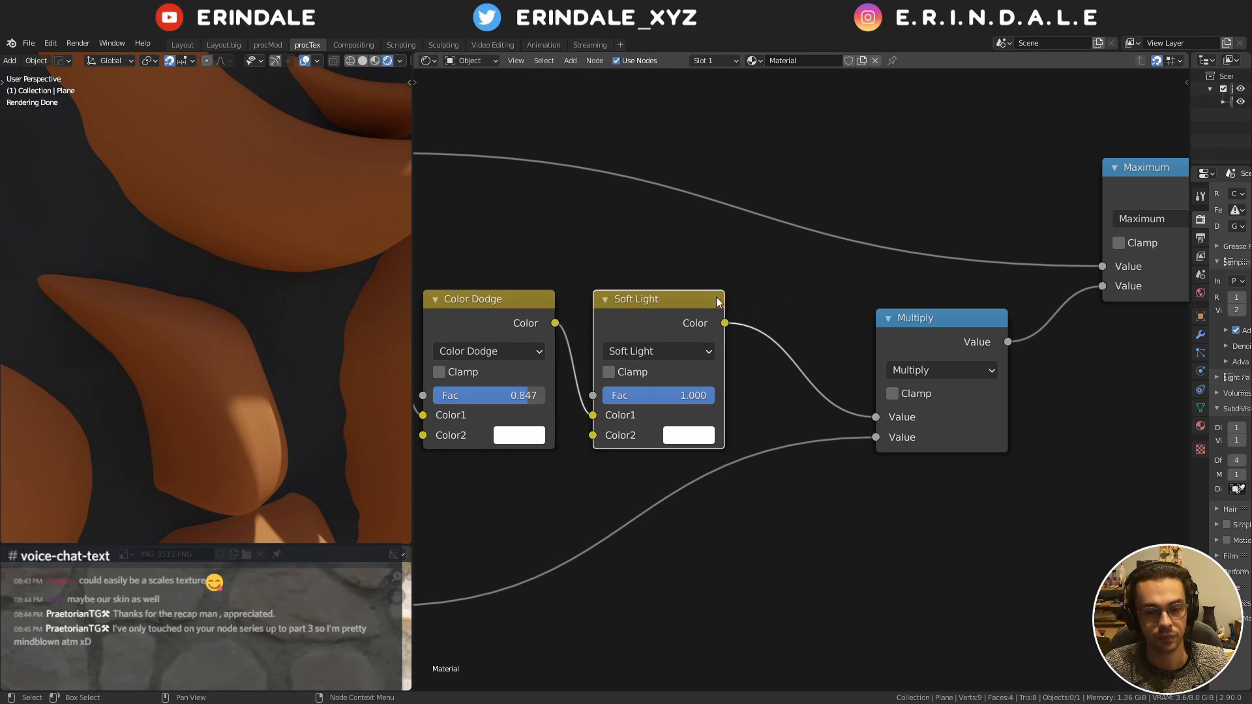
scroll(627, 295, down, 8)
mouse_move(656, 297)
middle_down()
mouse_move(677, 295)
mouse_move(654, 291)
middle_up()
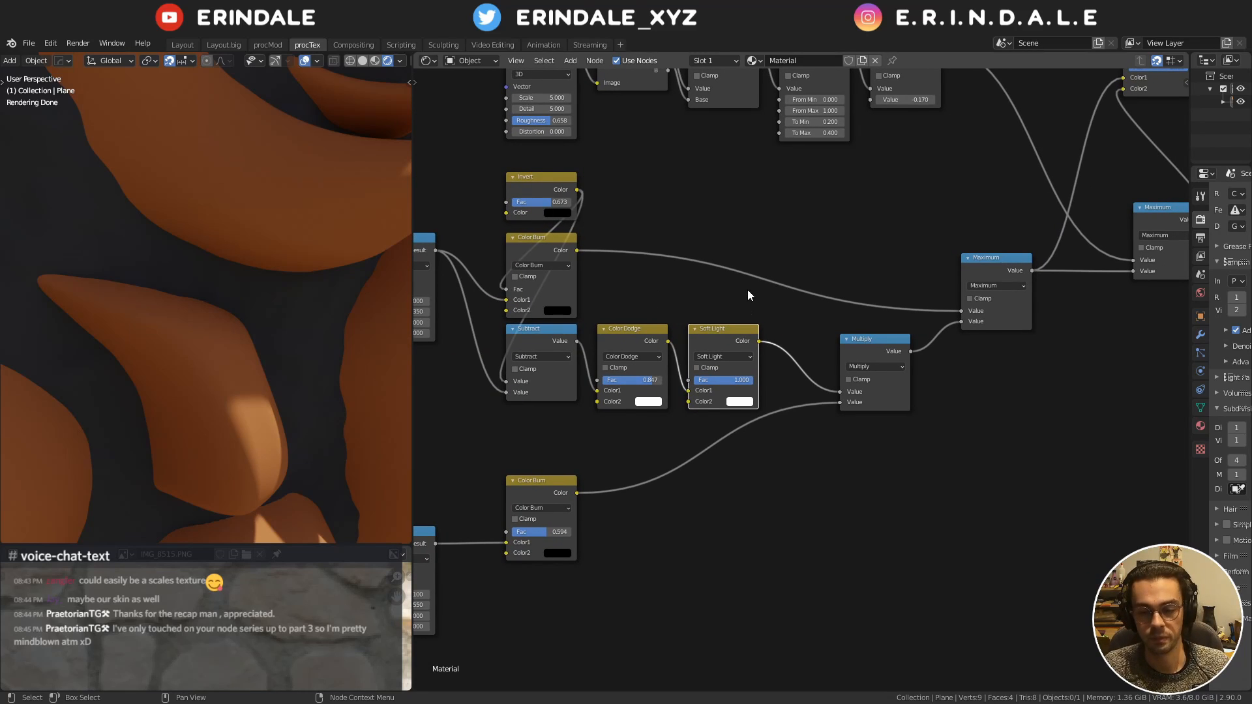
middle_drag(748, 294, 629, 274)
drag(752, 322, 702, 350)
Place the lower Color Burn node directly beneath Color Dodge and raise the following Multiply node slightly
middle_drag(544, 400, 666, 355)
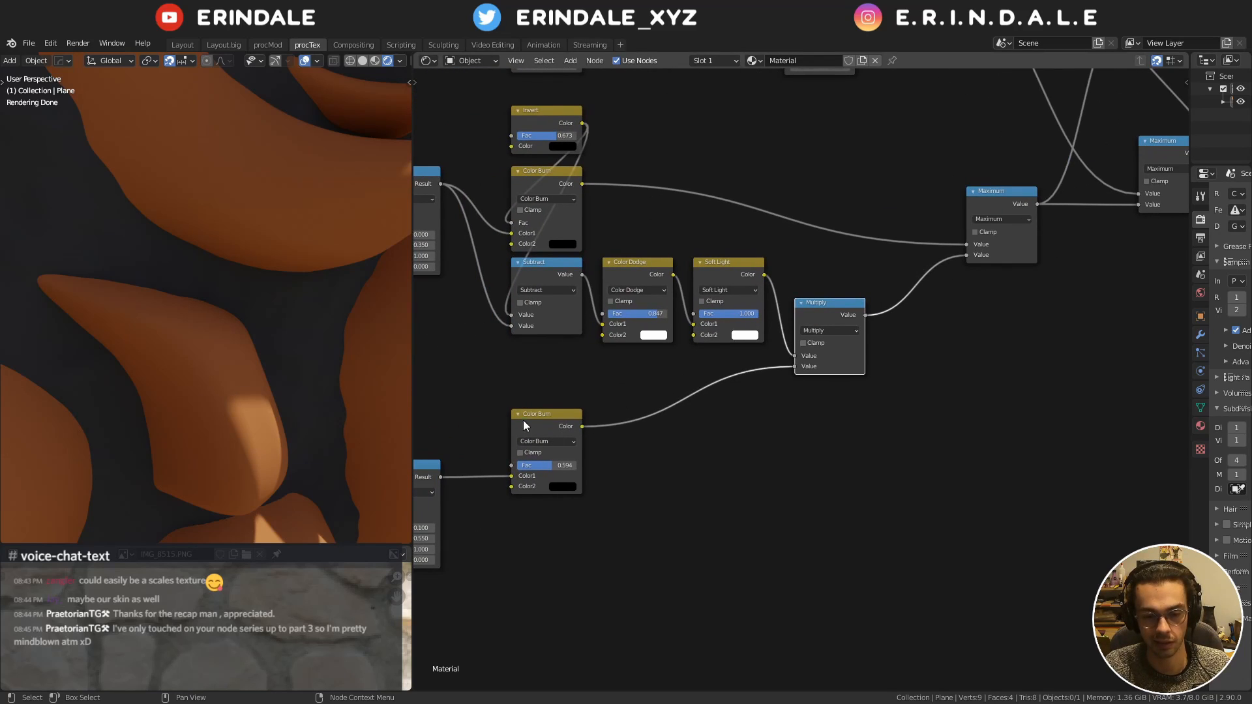
drag(523, 425, 614, 360)
middle_drag(539, 399, 672, 351)
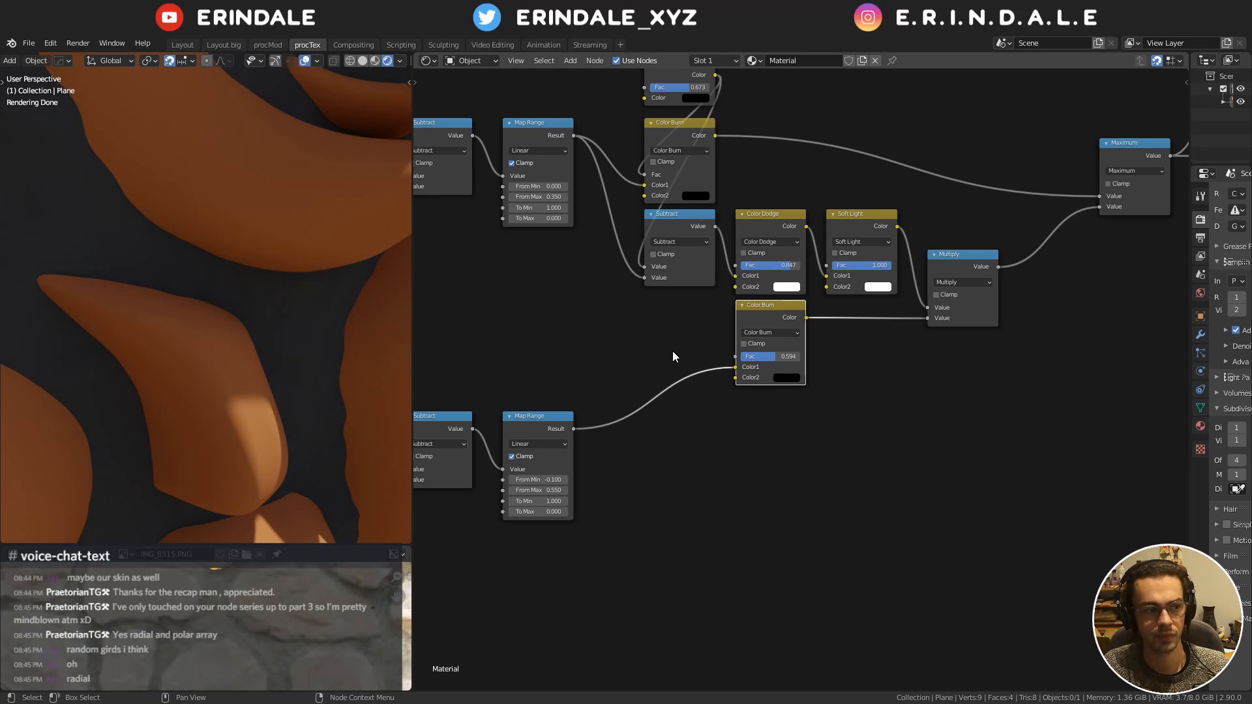
middle_drag(1015, 229, 761, 333)
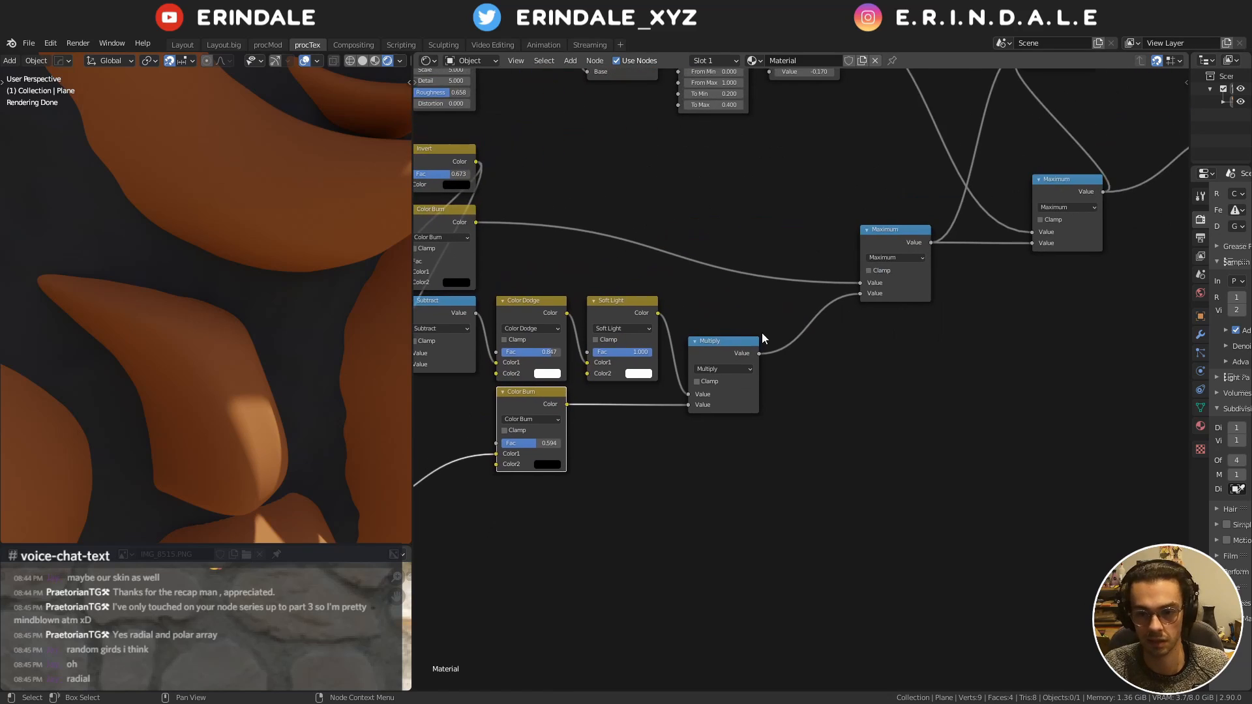
click(736, 342)
key(g)
drag(736, 347, 737, 336)
Move the two Maximum nodes closer to the Multiply and Add nodes that feed them
middle_drag(941, 320, 752, 383)
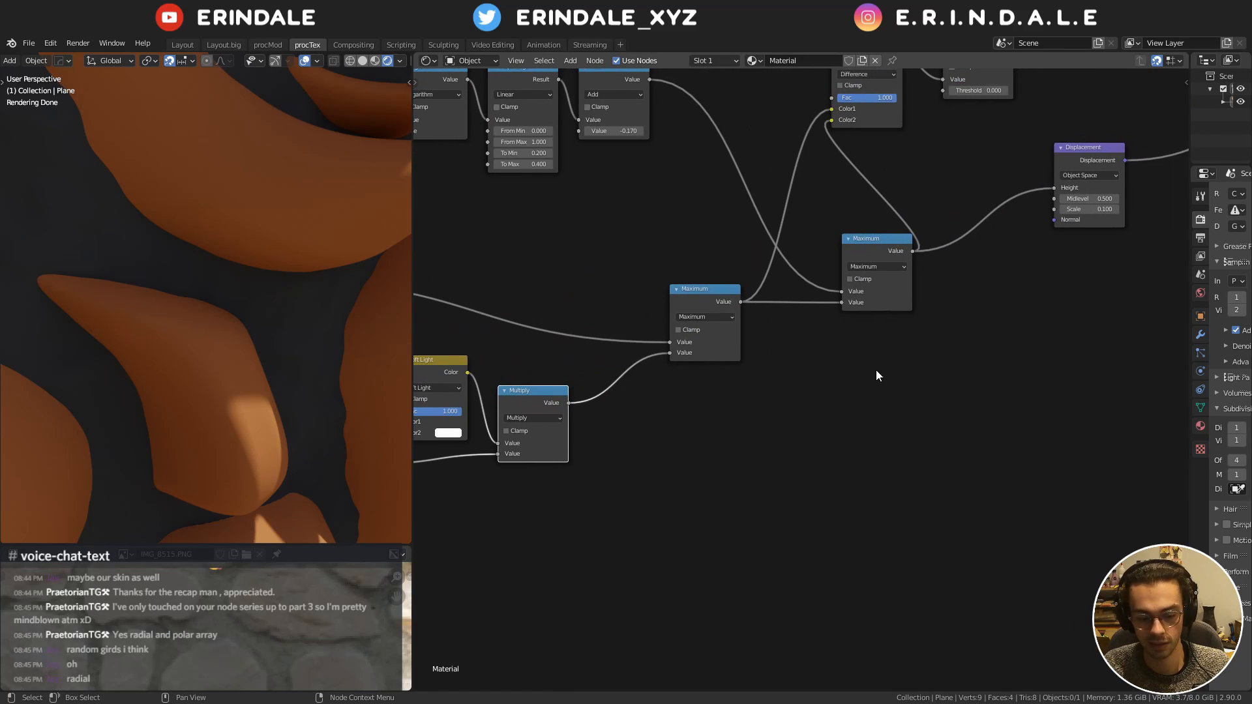
middle_drag(878, 373, 801, 417)
scroll(824, 397, down, 1)
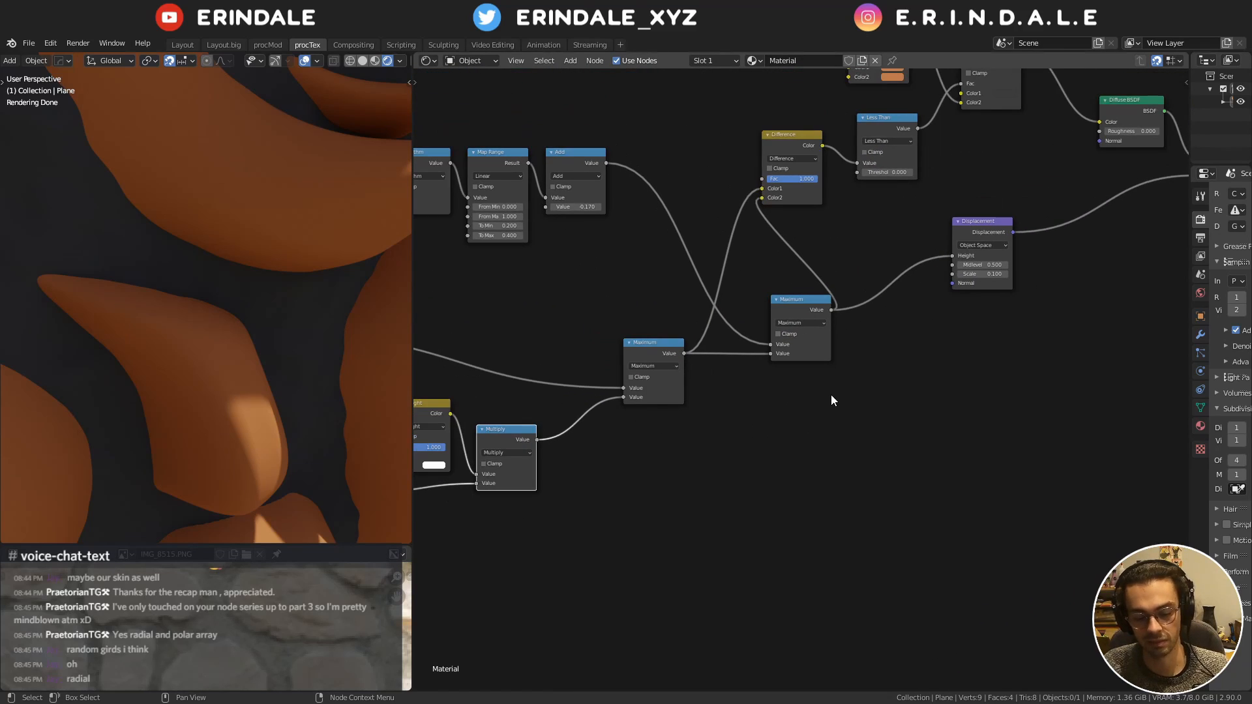
middle_drag(860, 360, 810, 512)
scroll(756, 464, up, 5)
middle_drag(744, 438, 871, 344)
middle_drag(677, 419, 757, 388)
drag(756, 388, 657, 400)
drag(978, 336, 785, 272)
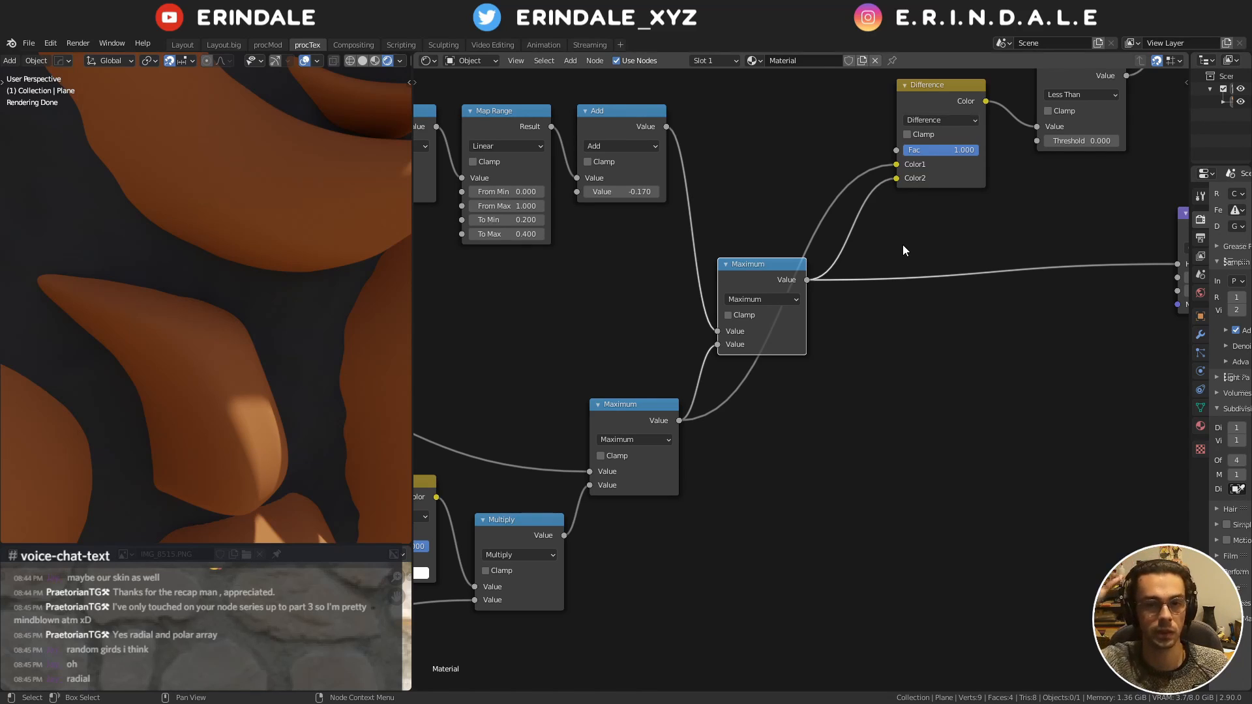
Tidy the color nodes by aligning Less Than with Difference, lowering Mix, and placing the color Multiply node just above Less Than
middle_drag(1028, 248, 863, 380)
scroll(1027, 307, down, 1)
drag(884, 263, 866, 289)
middle_drag(867, 294, 768, 343)
drag(909, 198, 909, 281)
middle_drag(909, 281, 952, 299)
drag(831, 189, 819, 238)
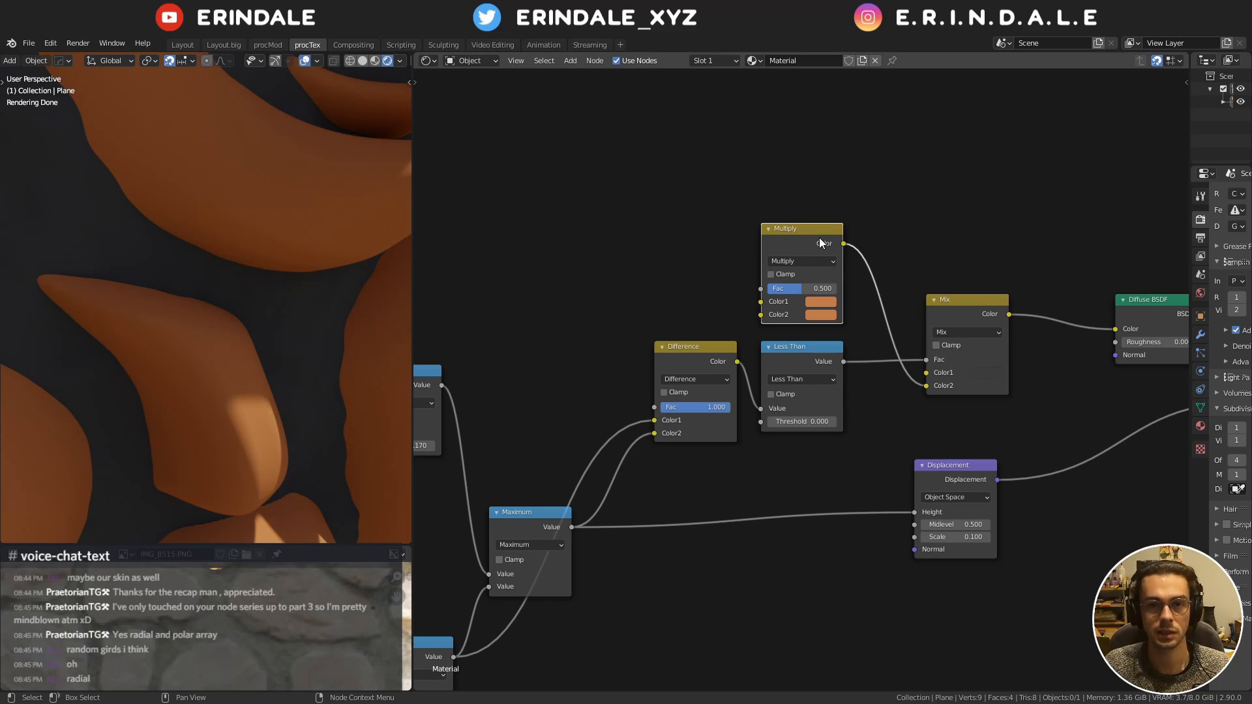
scroll(819, 221, down, 5)
middle_drag(533, 347, 816, 220)
scroll(756, 243, down, 5)
scroll(776, 240, down, 3)
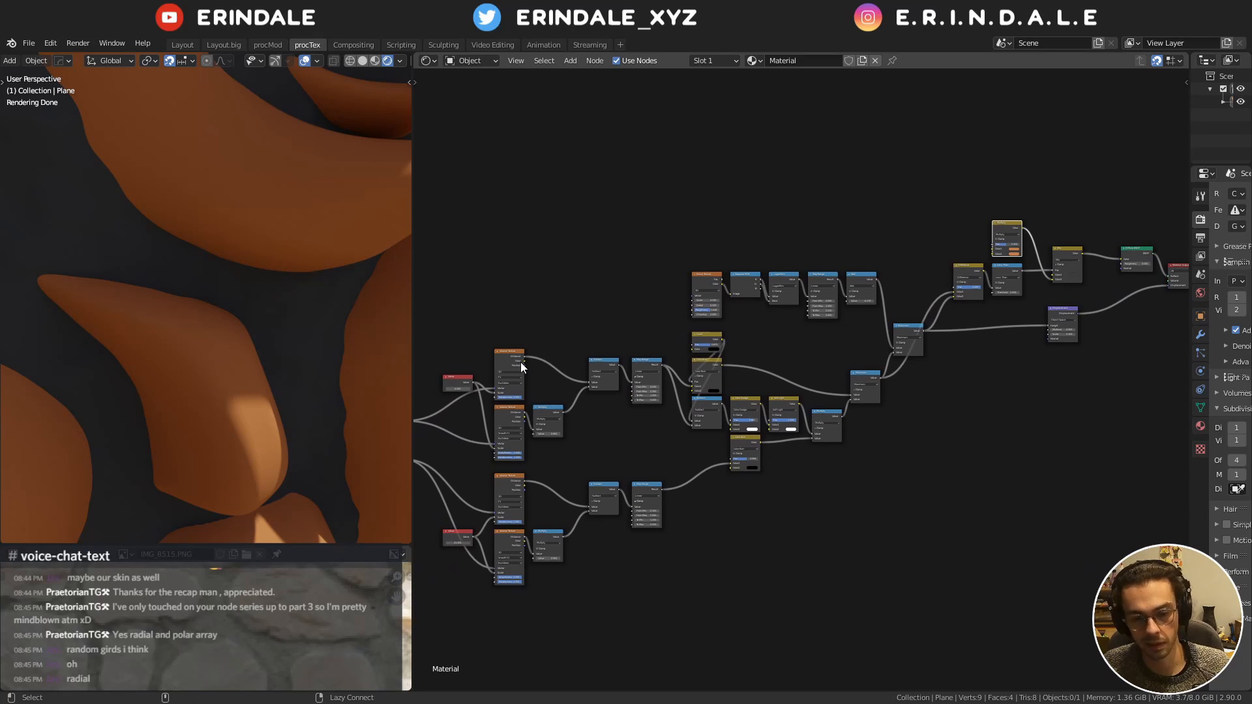
alt+right_drag(517, 360, 1008, 224)
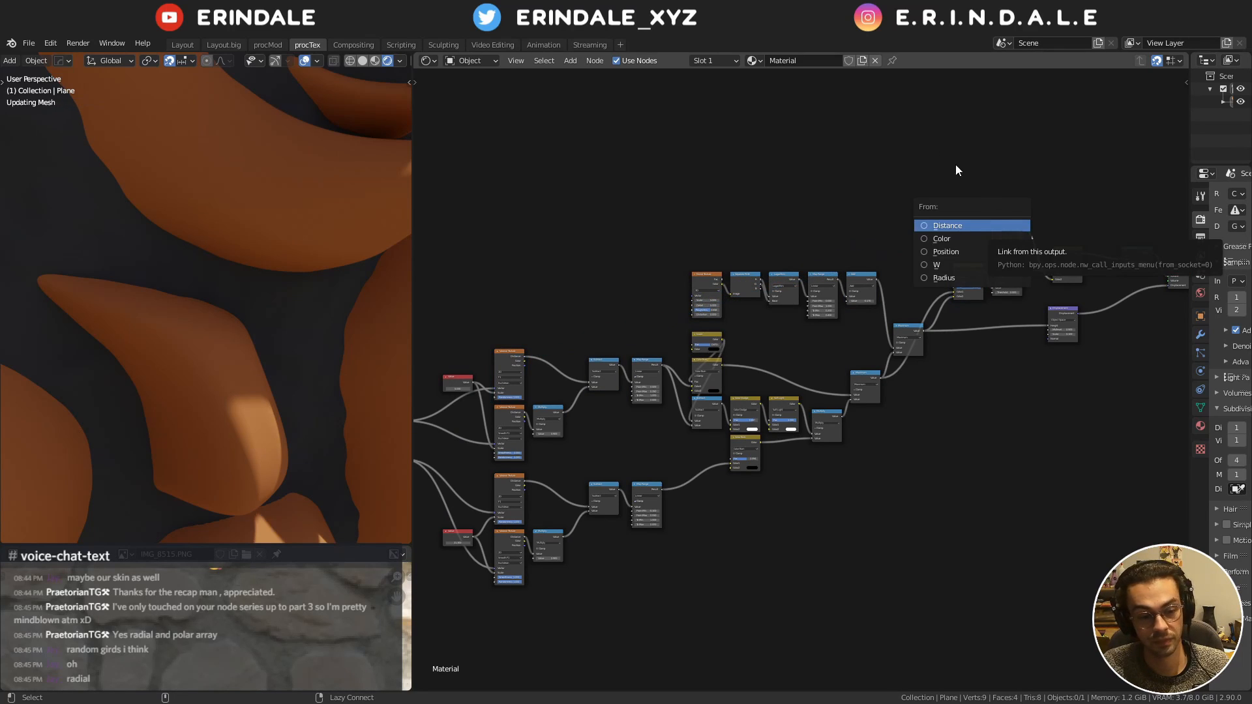
Start the Shortcut VUr key display in the 3D view and hide the sidebar
key(n)
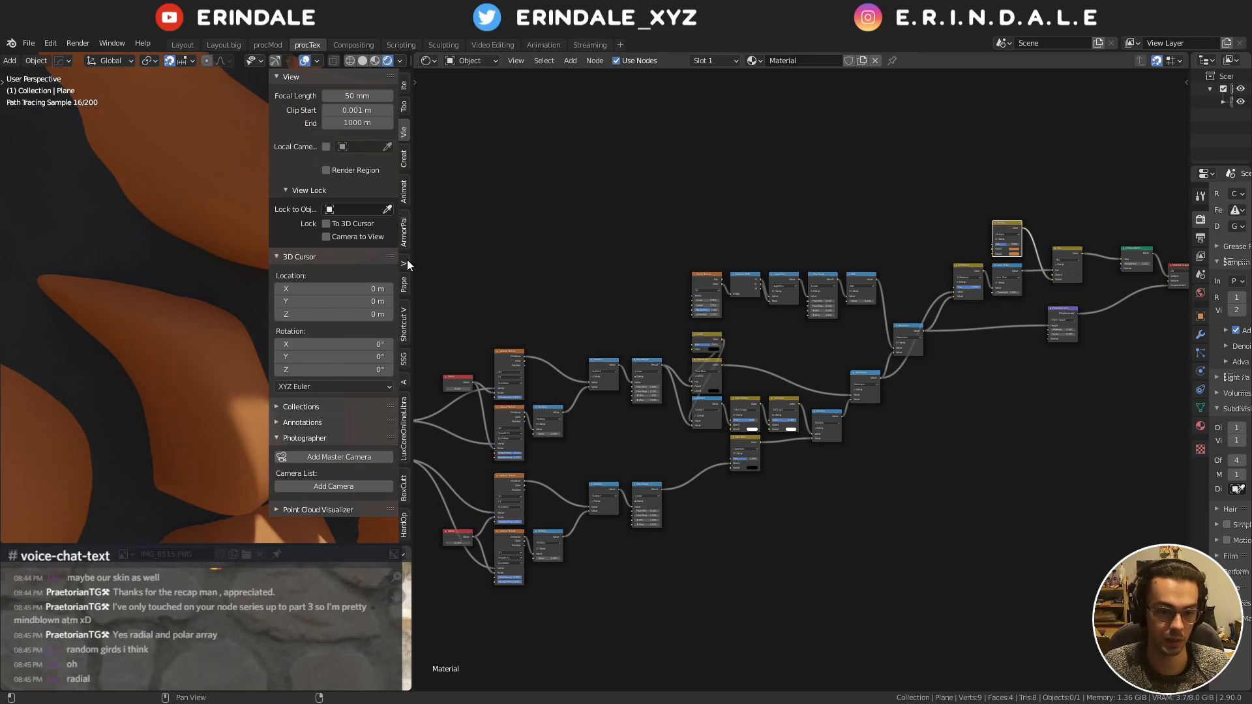
click(403, 324)
click(322, 98)
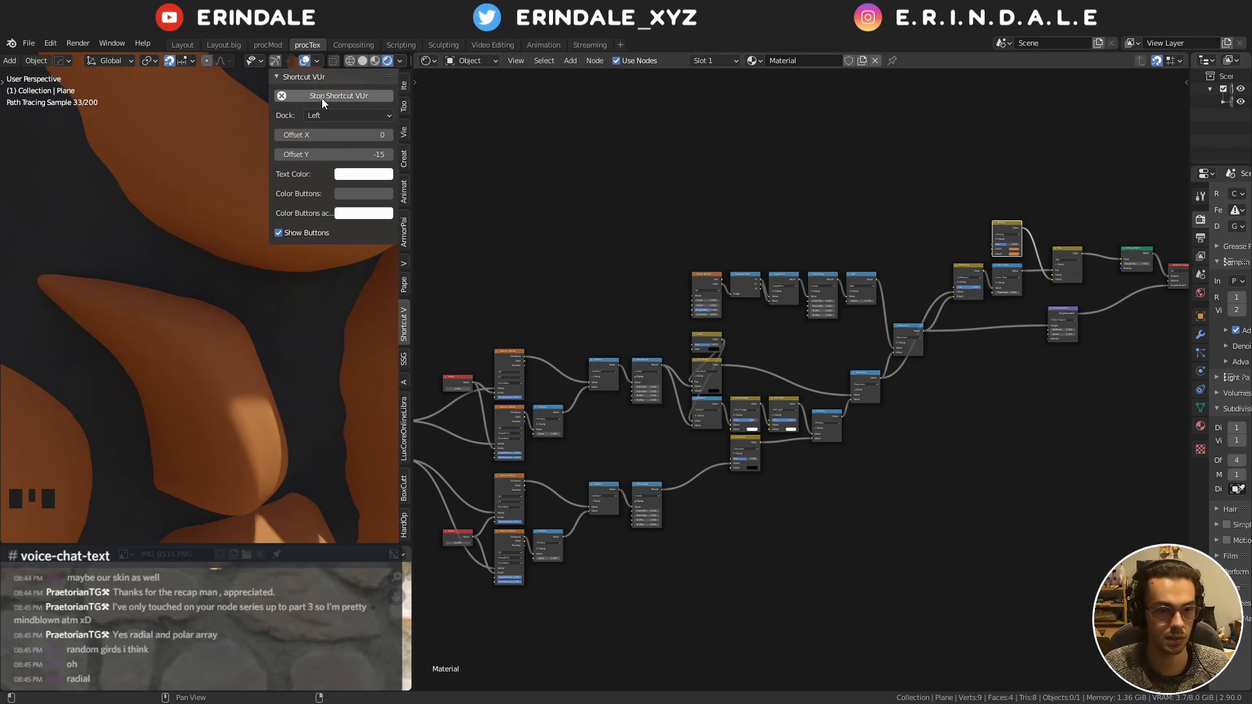
key(n)
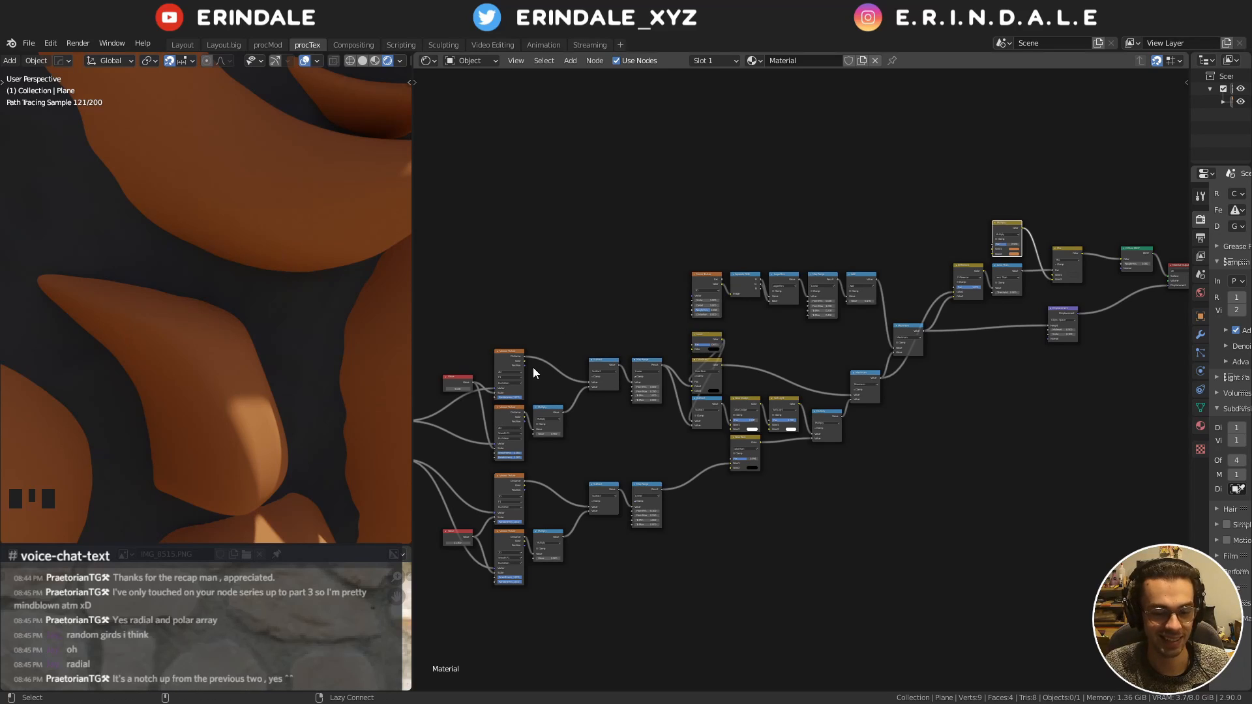
Preview the Color output of the uppermost Voronoi Texture node on the plane
click(516, 352)
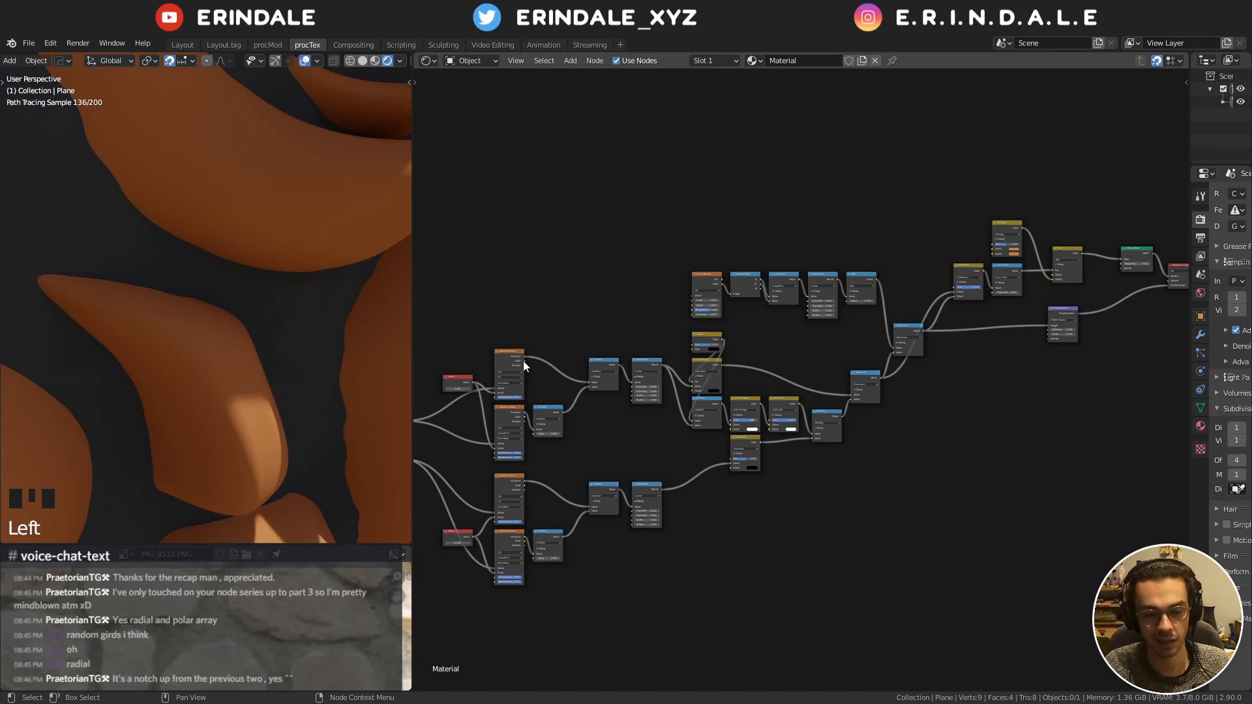
ctrl+shift+click(522, 361)
ctrl+shift+click(521, 362)
ctrl+shift+click(522, 362)
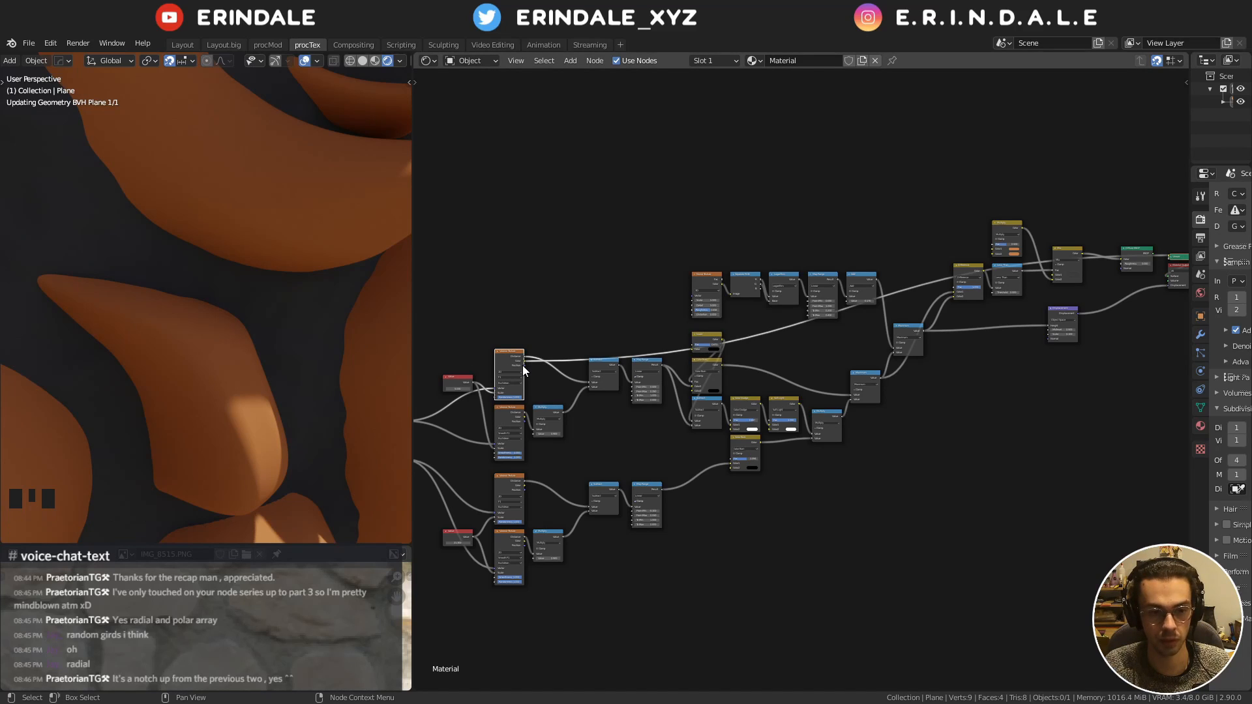
scroll(181, 292, down, 8)
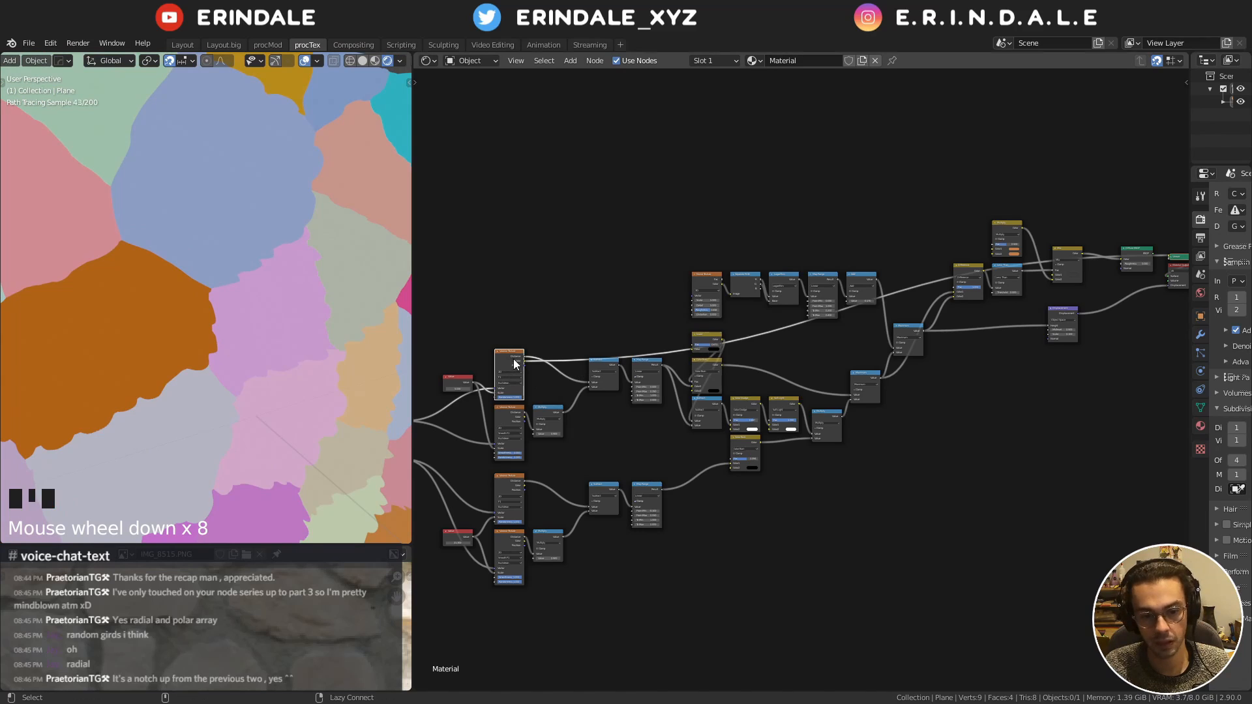
Link the uppermost Voronoi Texture's Color output to Color2 of the color Multiply node above Less Than
alt+shift+right_drag(514, 364, 513, 208)
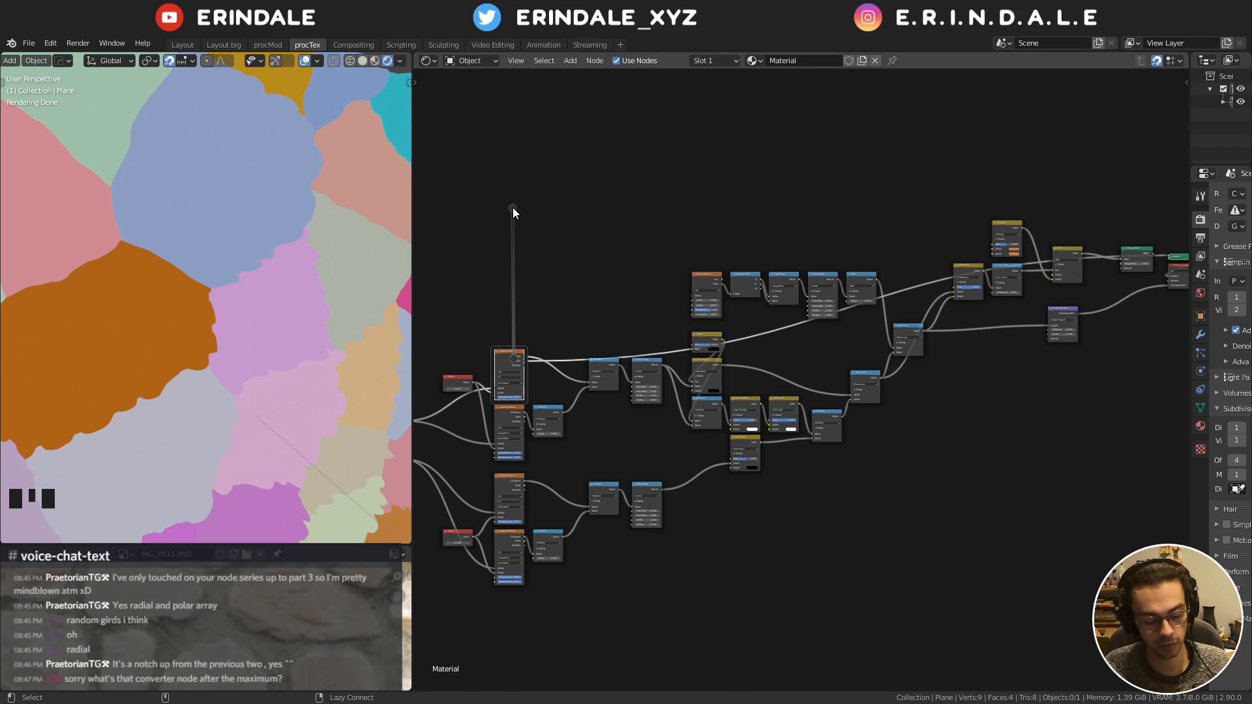
alt+shift+right_drag(513, 209, 1003, 233)
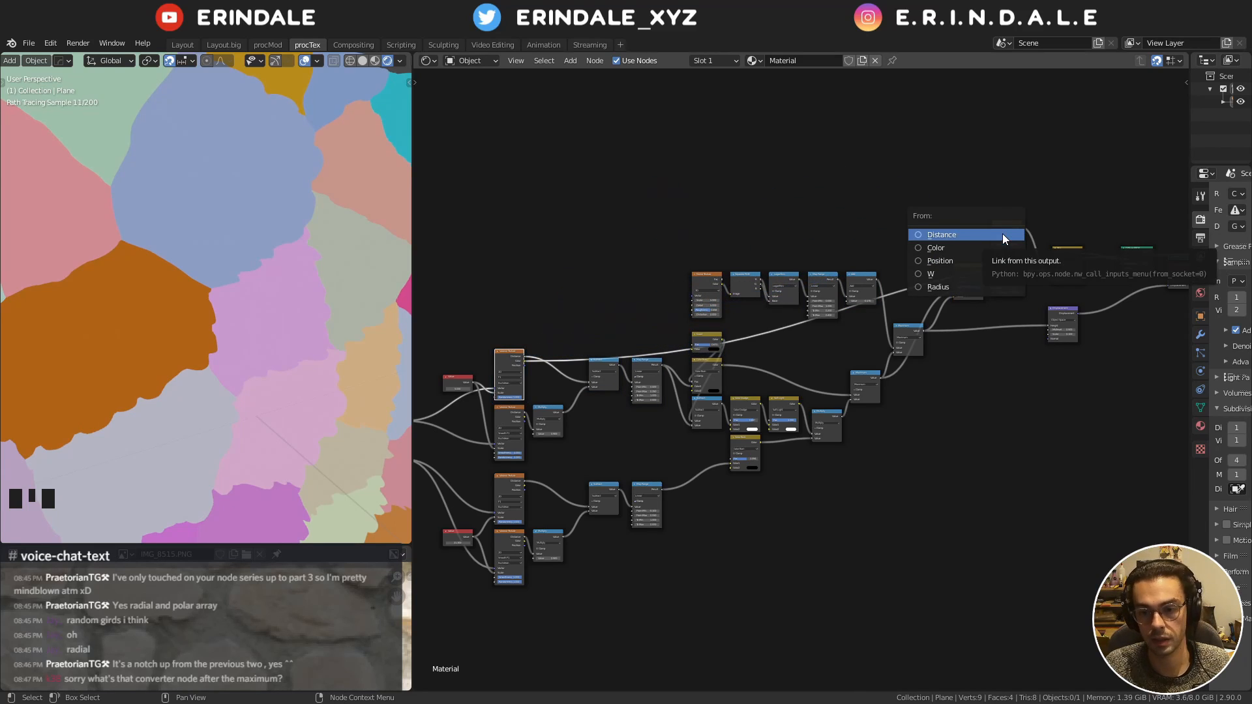
click(1004, 236)
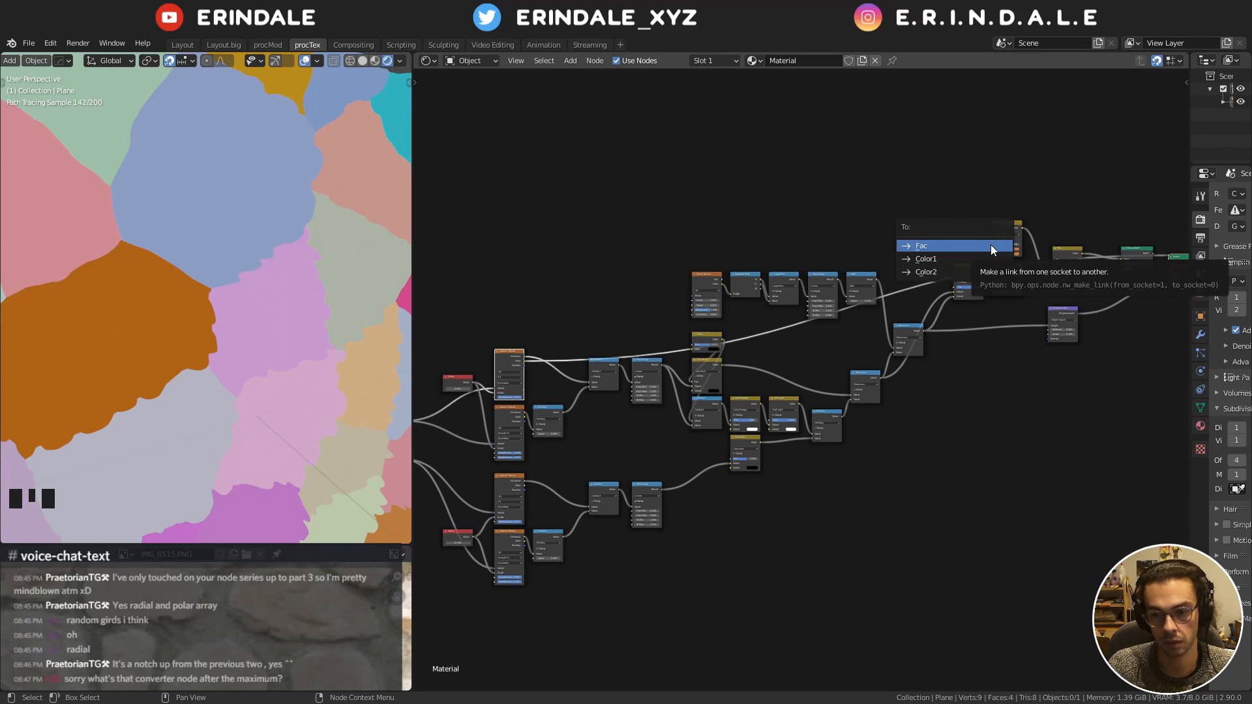
click(984, 273)
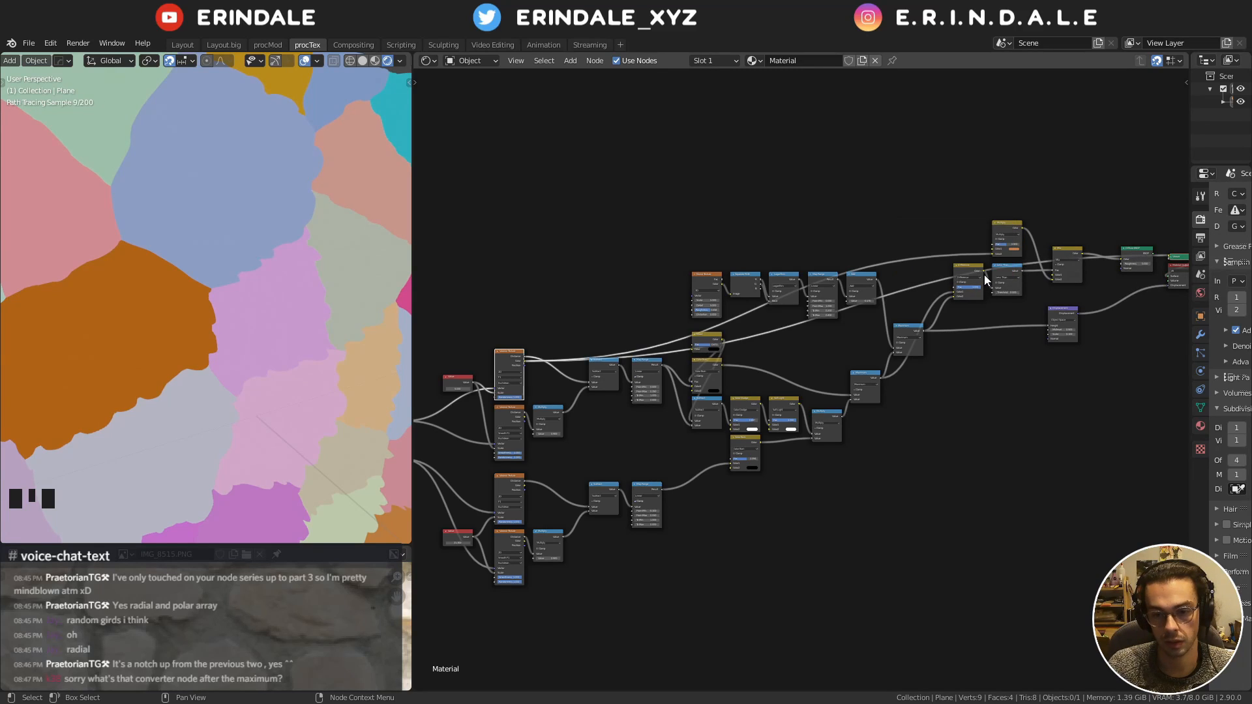
Duplicate the color Multiply node and place the copy above the Subtract node next to the uppermost Voronoi Texture
scroll(615, 255, up, 2)
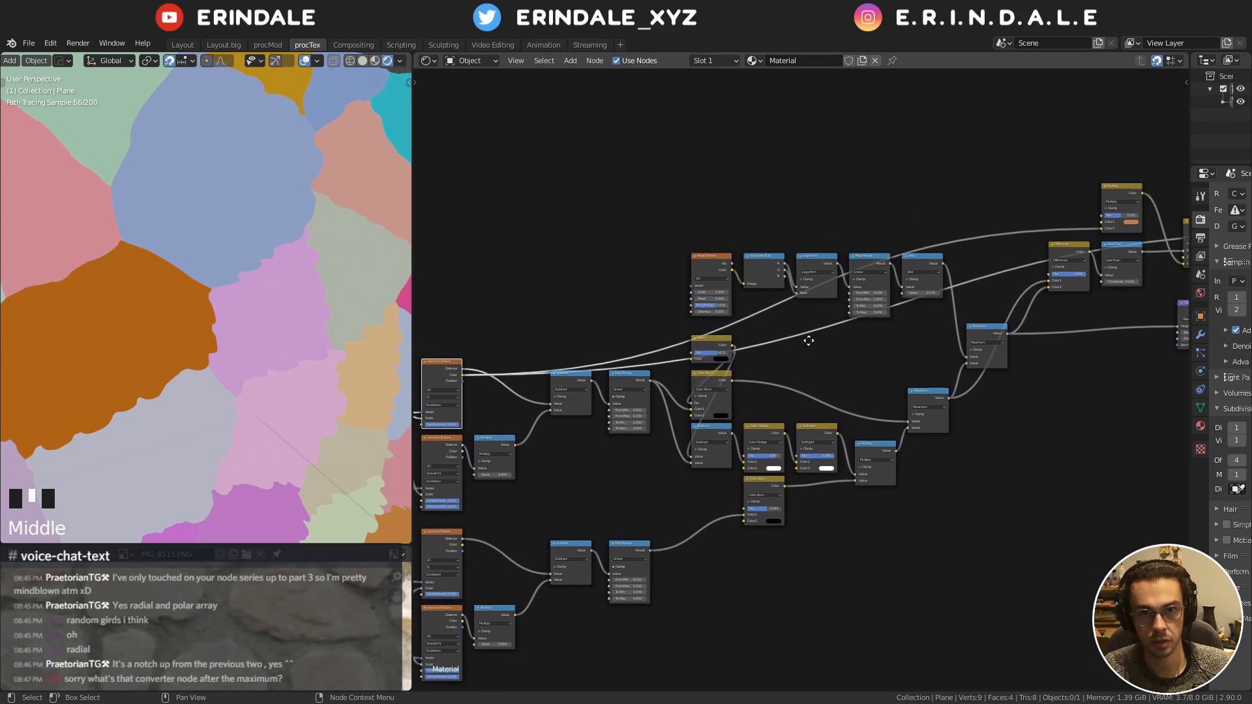
click(1147, 225)
key(shift+d)
scroll(802, 280, up, 11)
middle_drag(611, 329, 748, 258)
key(g)
click(897, 409)
scroll(748, 257, up, 3)
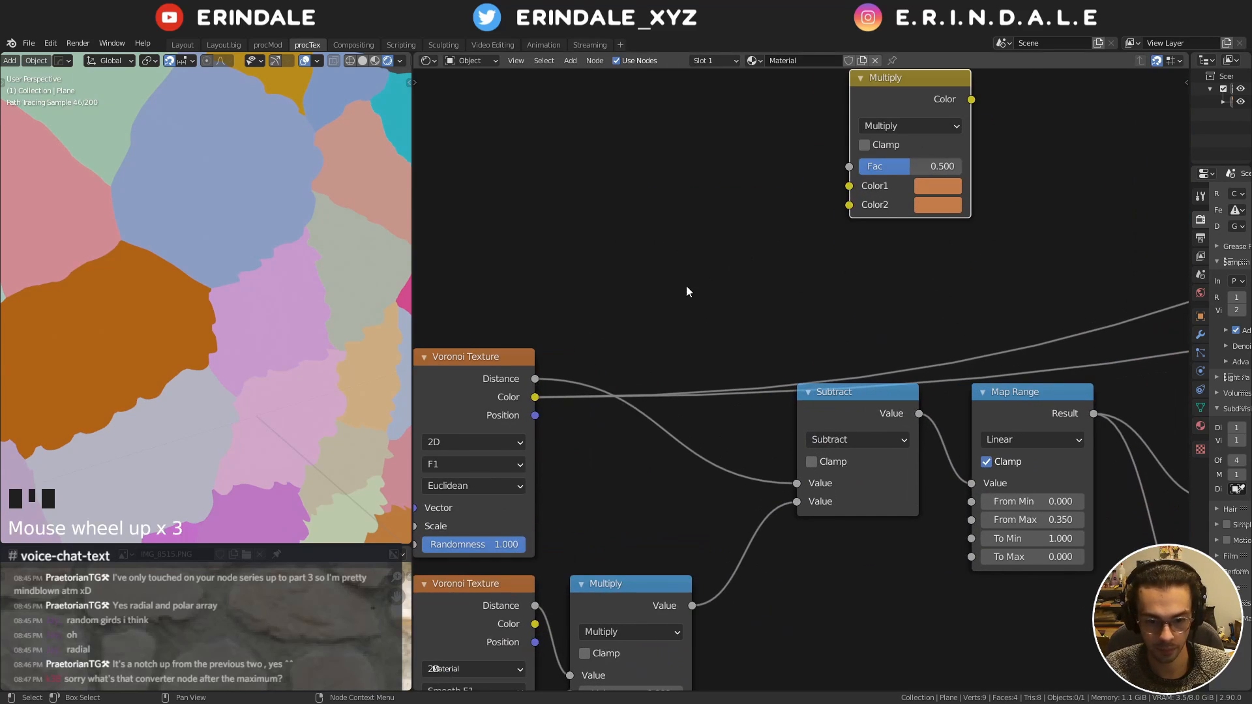
Link the uppermost Voronoi Texture's hidden Radius output to the duplicate Multiply's Color2 and keep the Voronoi feature at F1
middle_drag(688, 288, 717, 294)
alt+shift+right_drag(522, 386, 898, 143)
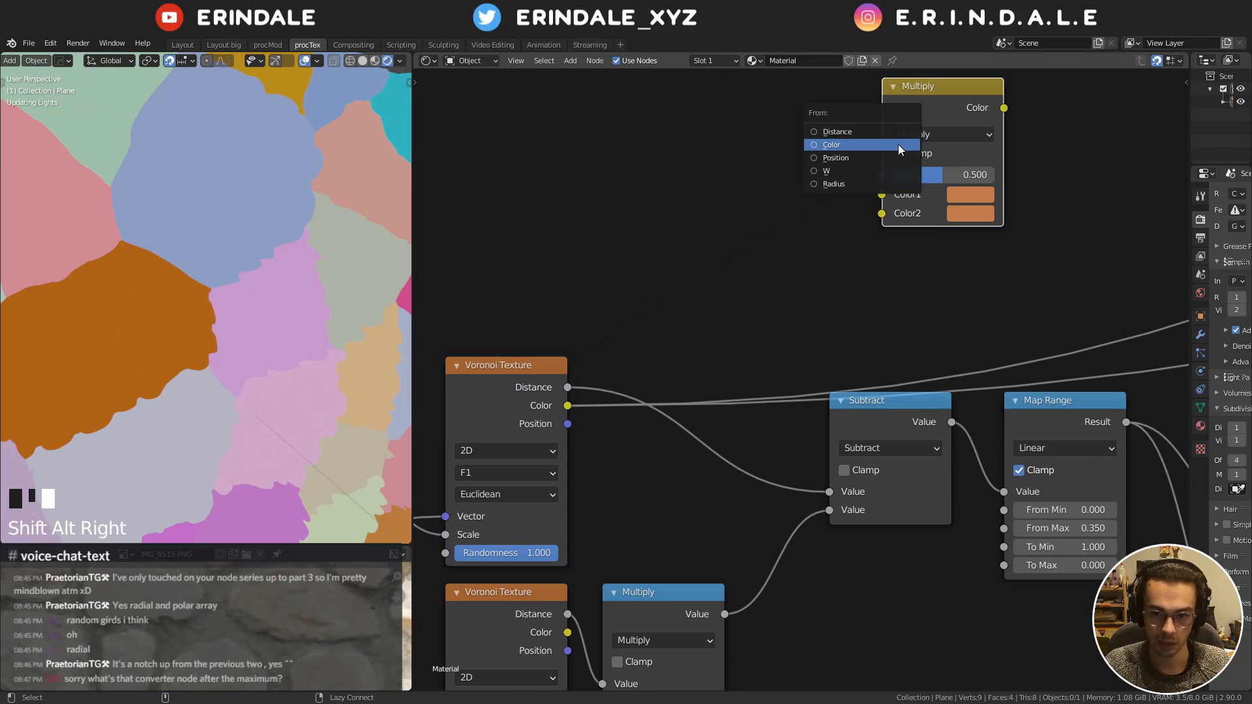
click(865, 180)
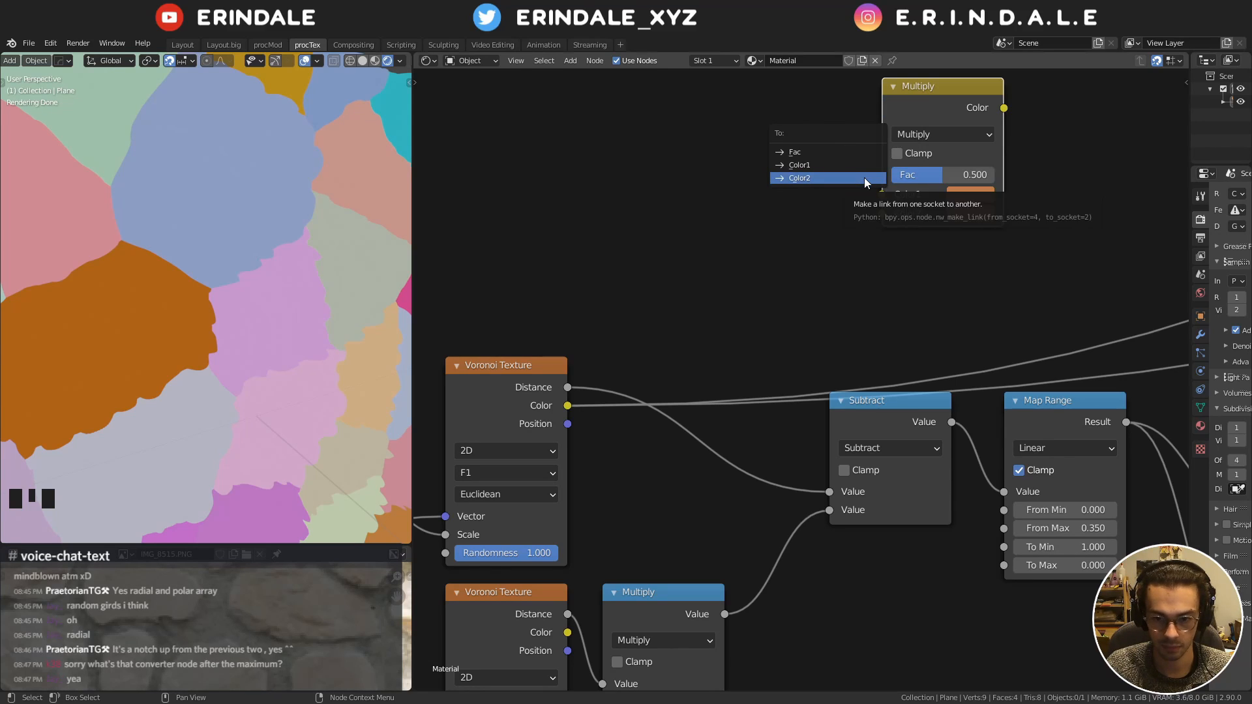
click(865, 179)
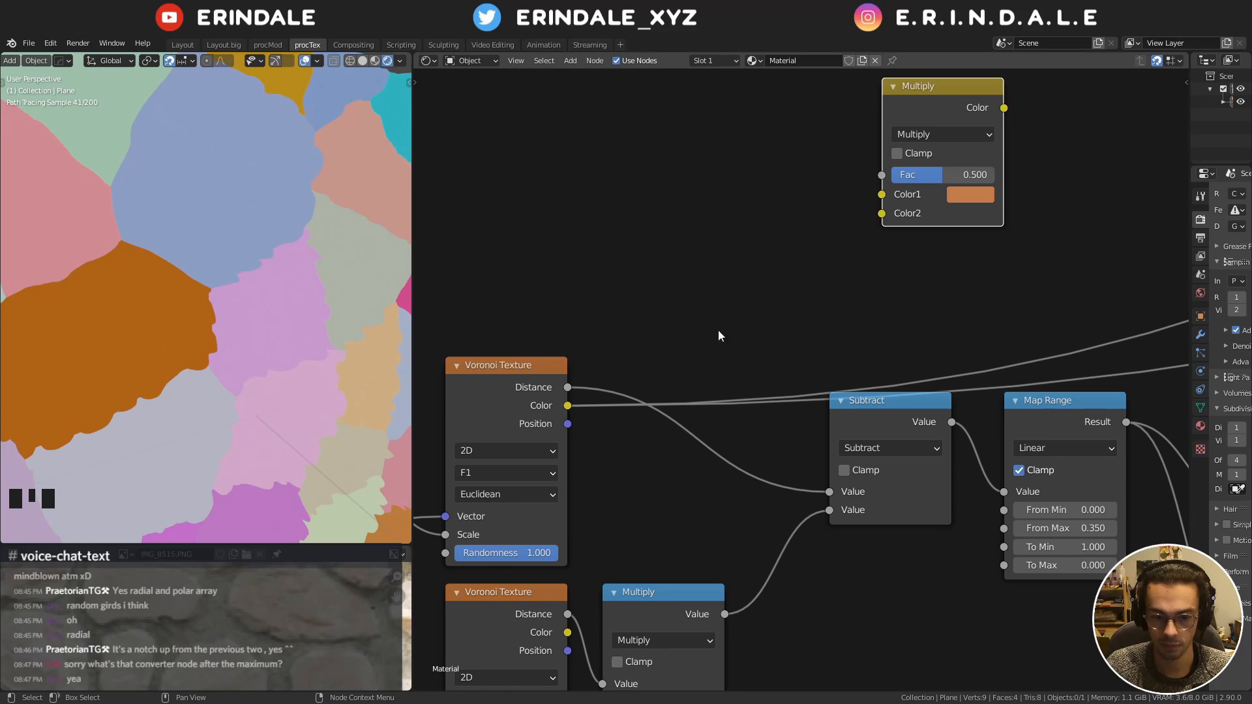
click(525, 471)
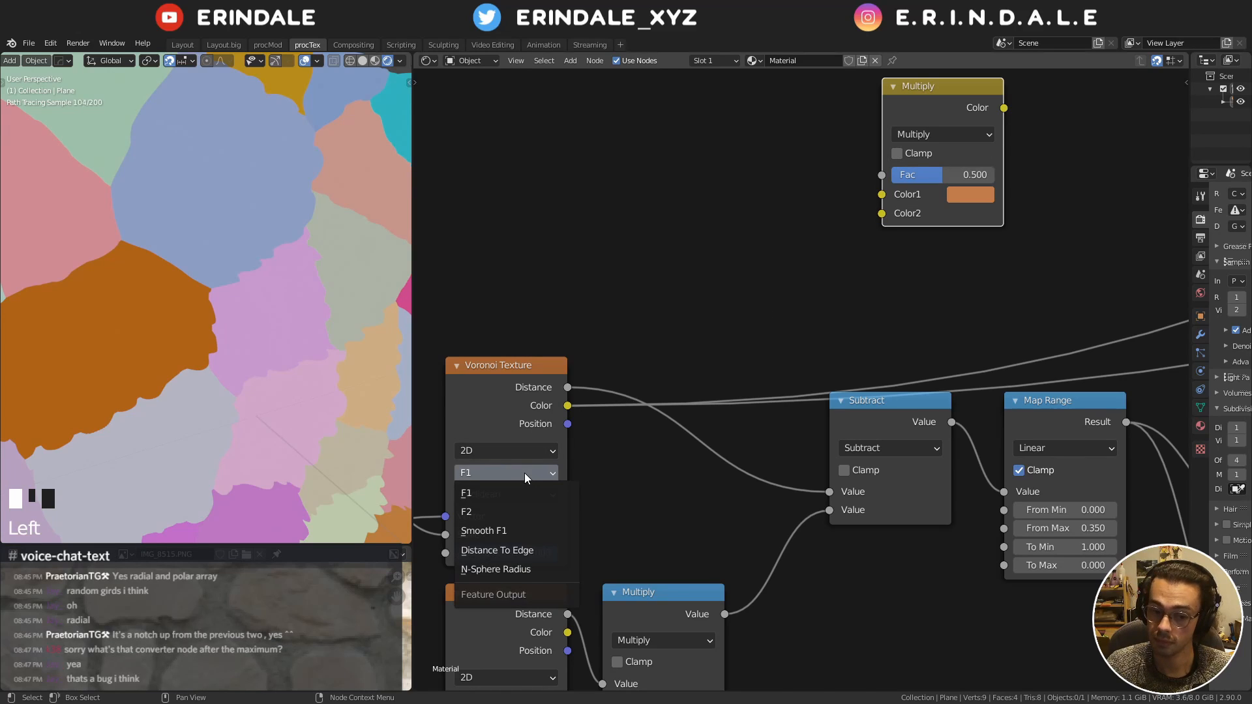
click(512, 494)
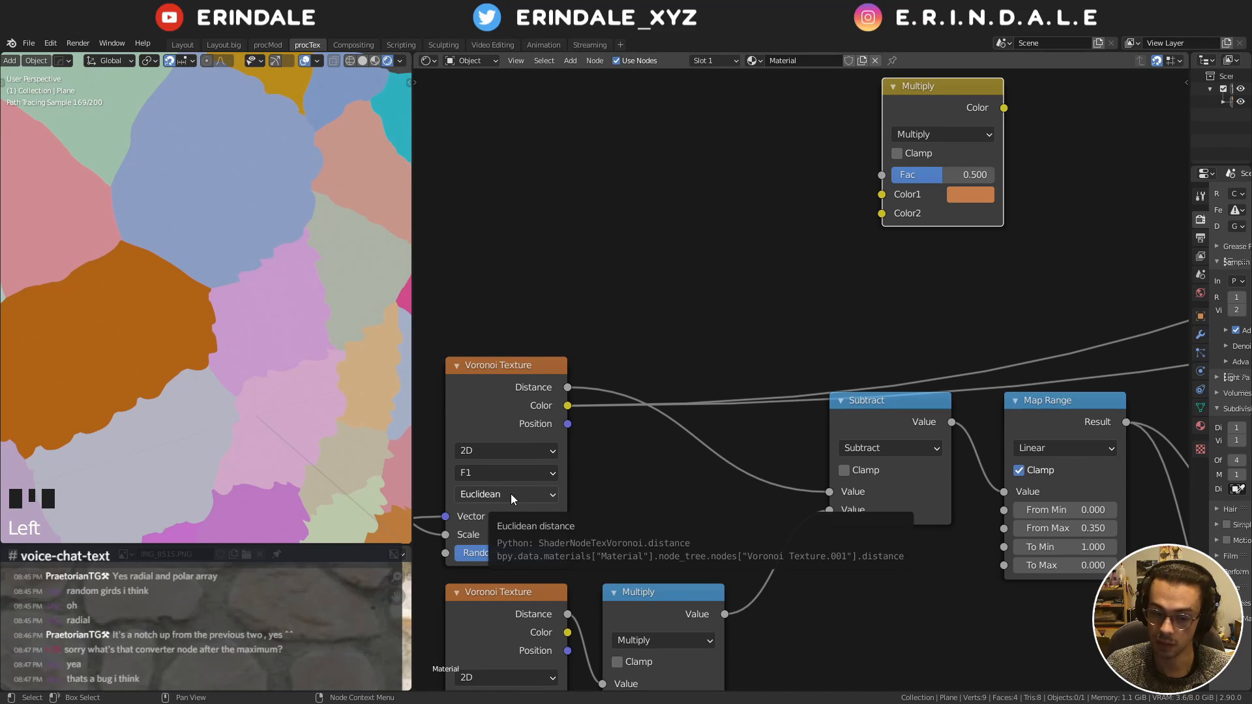
Try 4D dimensions on the uppermost Voronoi Texture, return it to 2D, and move the node further up
click(506, 451)
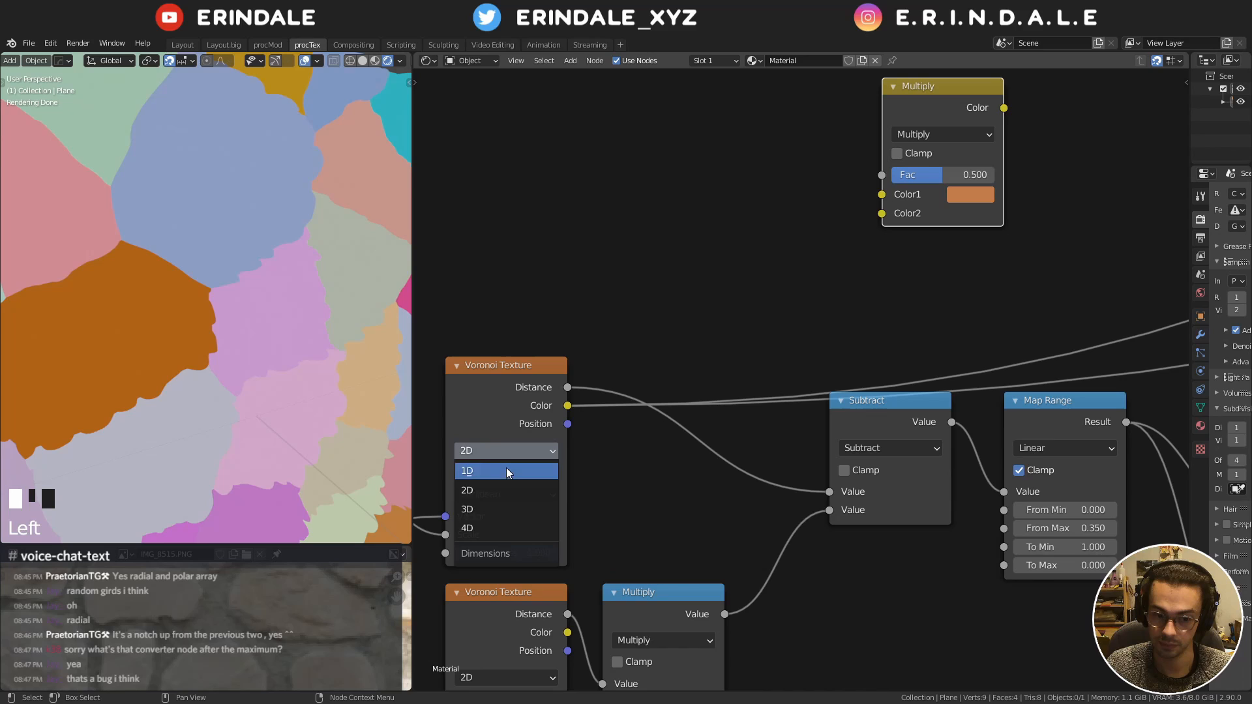
click(496, 526)
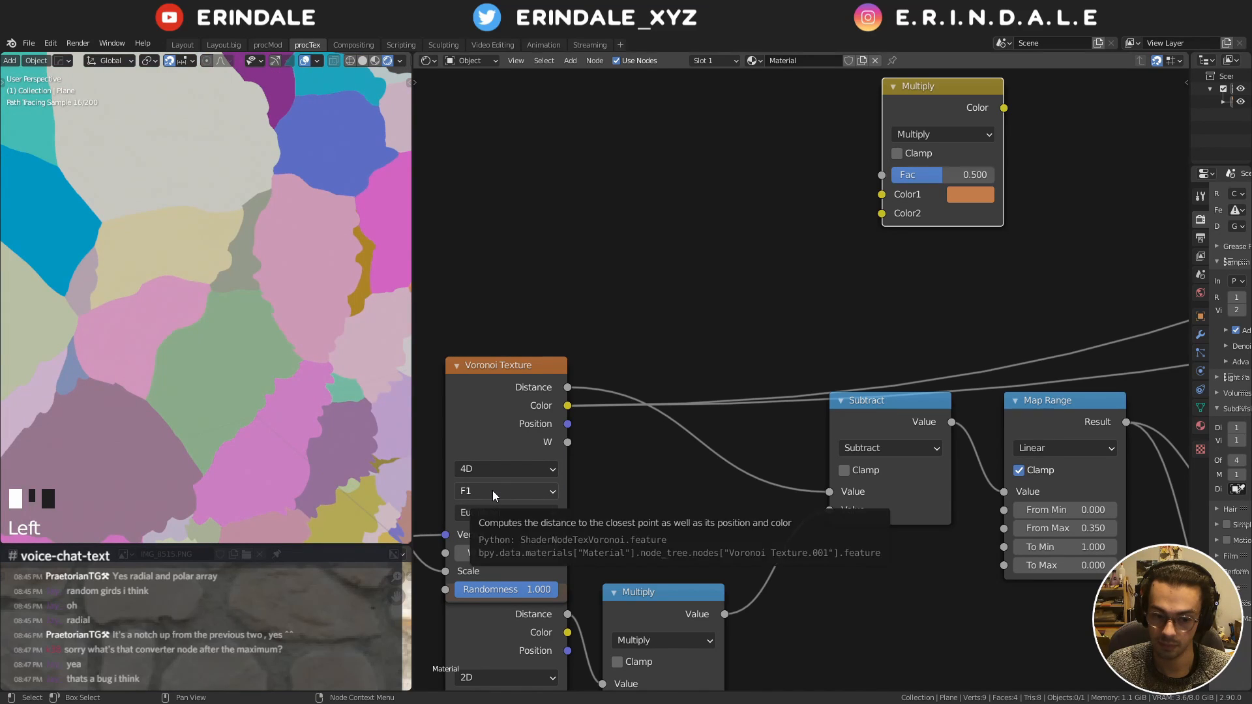
click(492, 469)
click(494, 509)
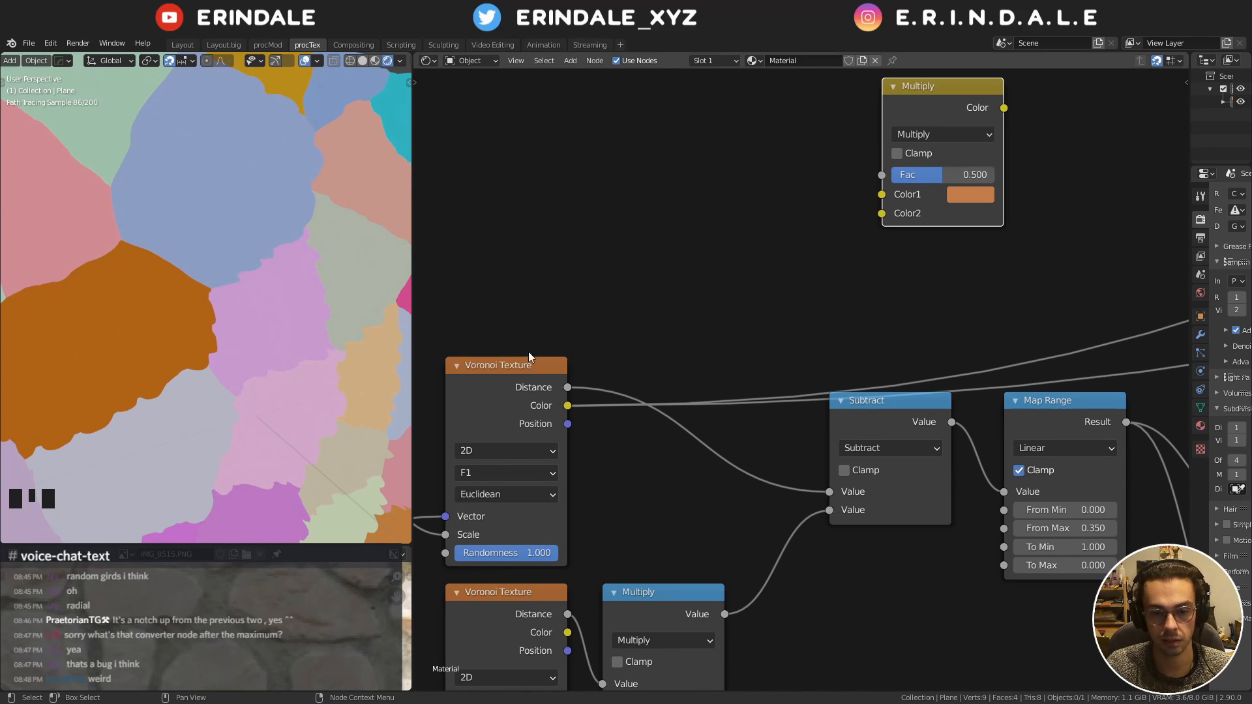
drag(534, 355, 534, 251)
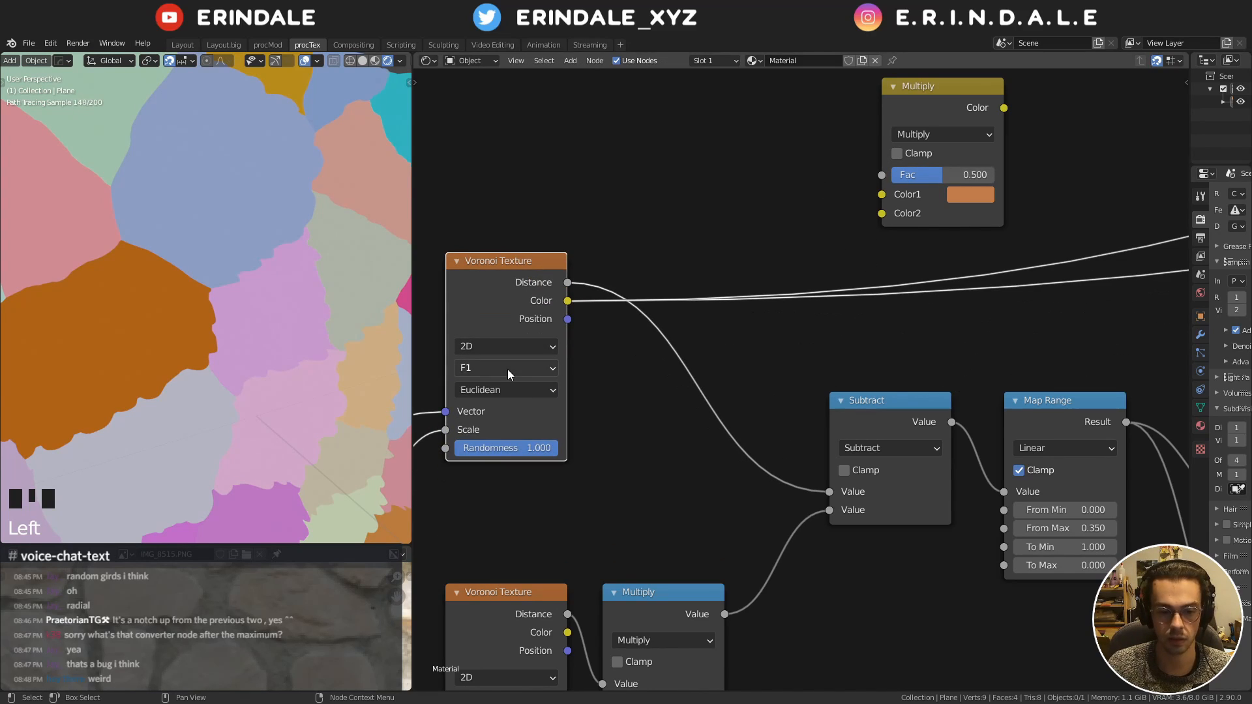
Try Distance To Edge on the uppermost Voronoi Texture, and switch its feature to N-Sphere Radius
click(507, 369)
click(501, 369)
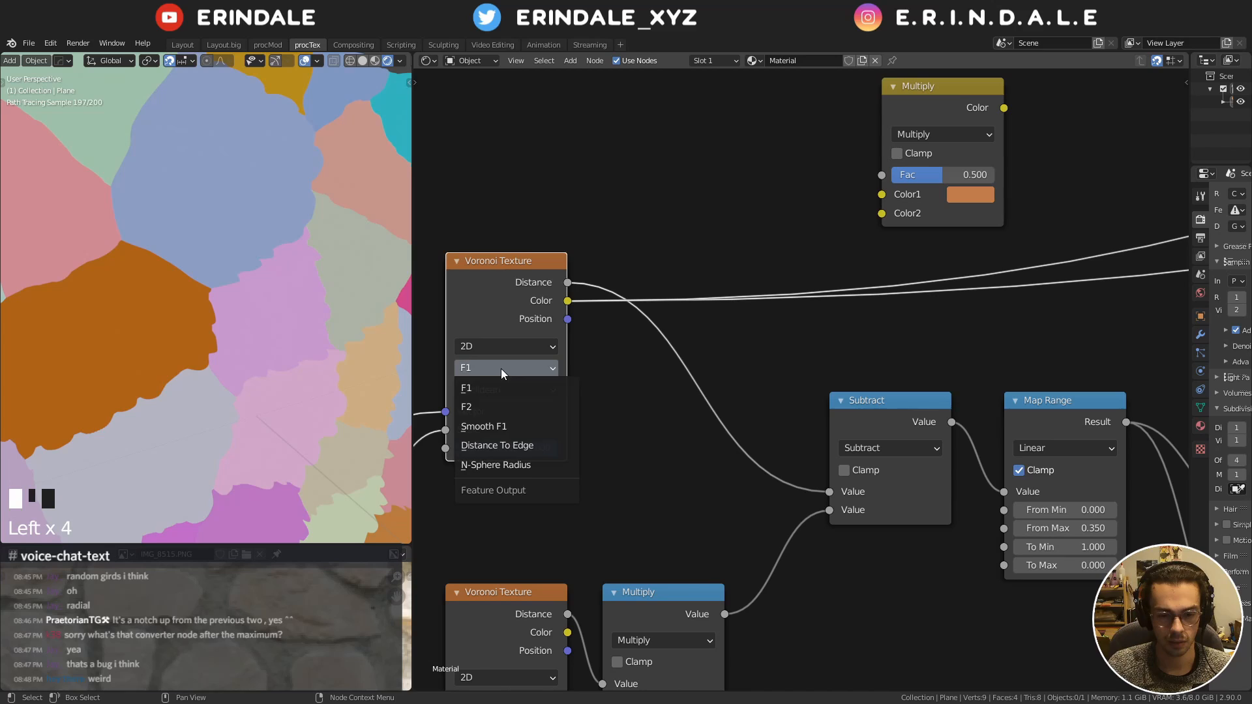
click(525, 443)
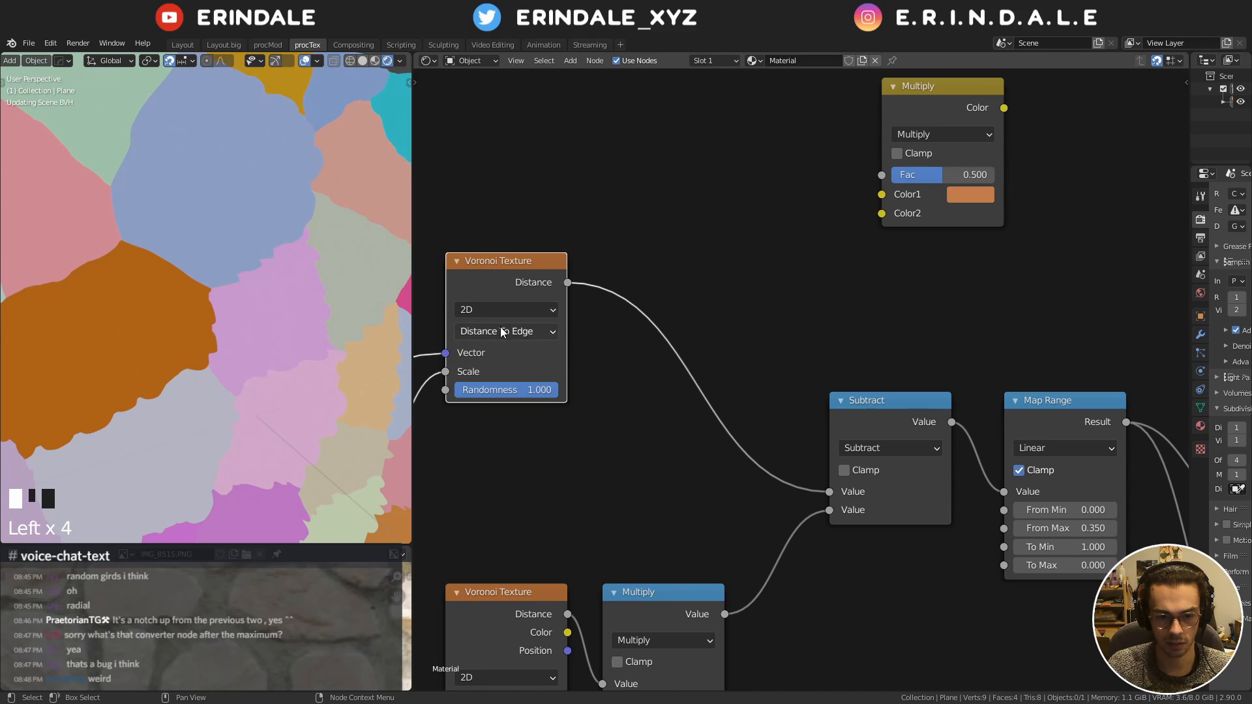
click(499, 330)
click(510, 428)
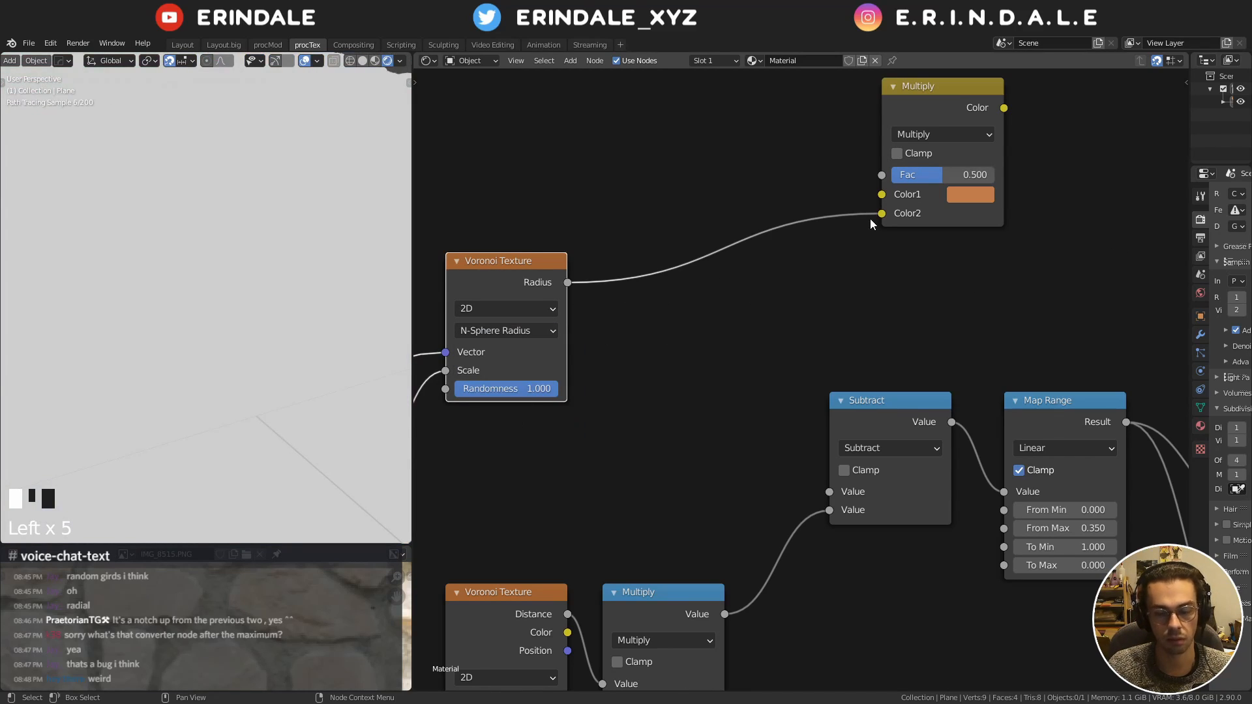
Preview the duplicate color Multiply node on the plane and inspect the radius-based stone colors
scroll(878, 217, down, 2)
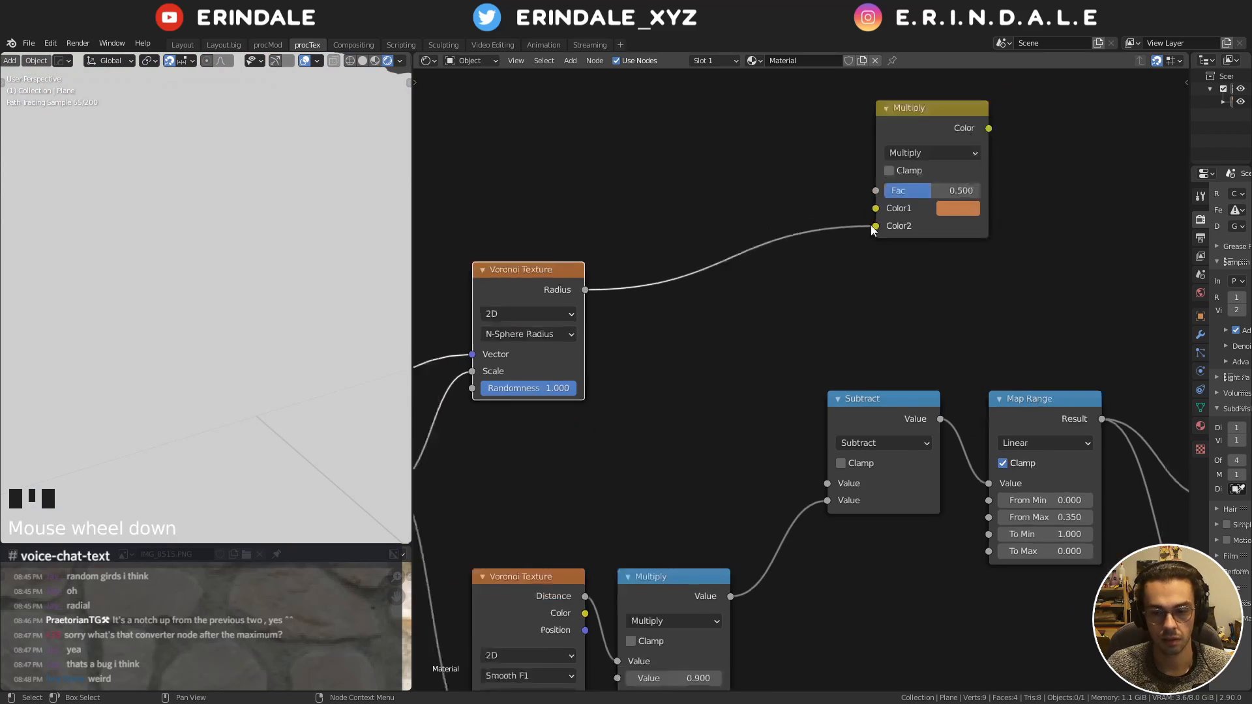
mouse_move(878, 217)
middle_down()
mouse_move(764, 358)
mouse_move(754, 343)
middle_up()
ctrl+shift+click(818, 252)
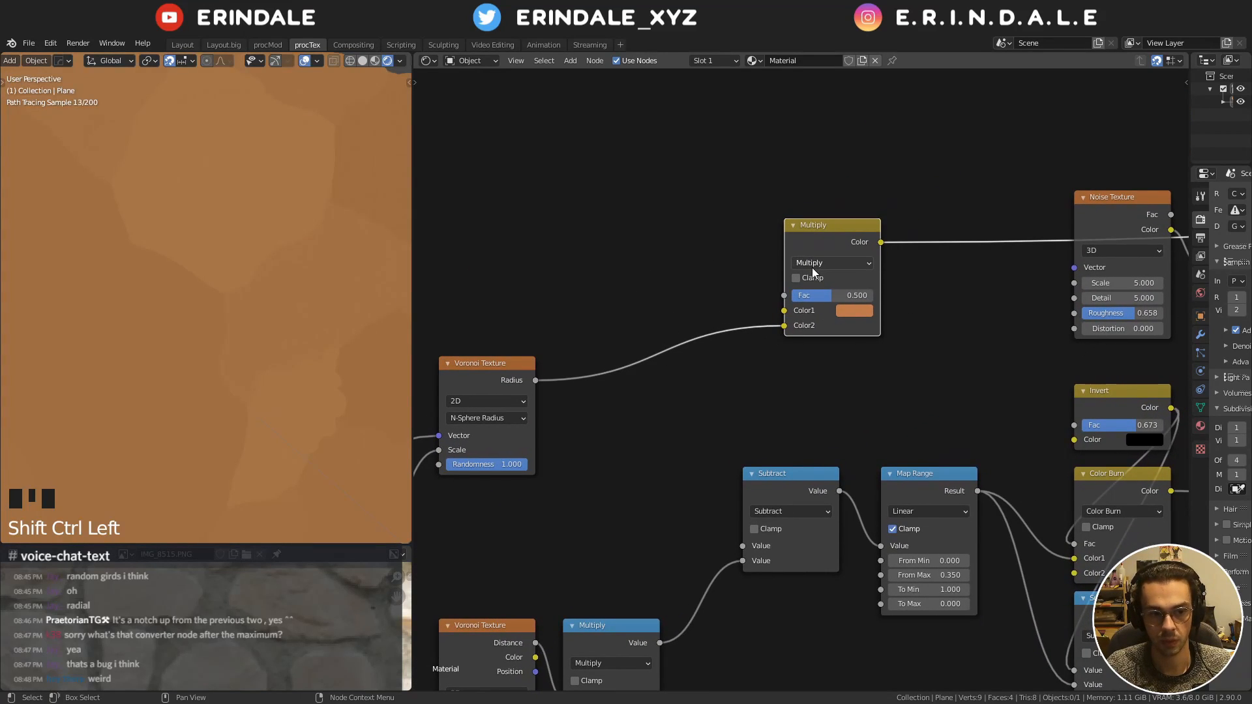
scroll(260, 297, down, 3)
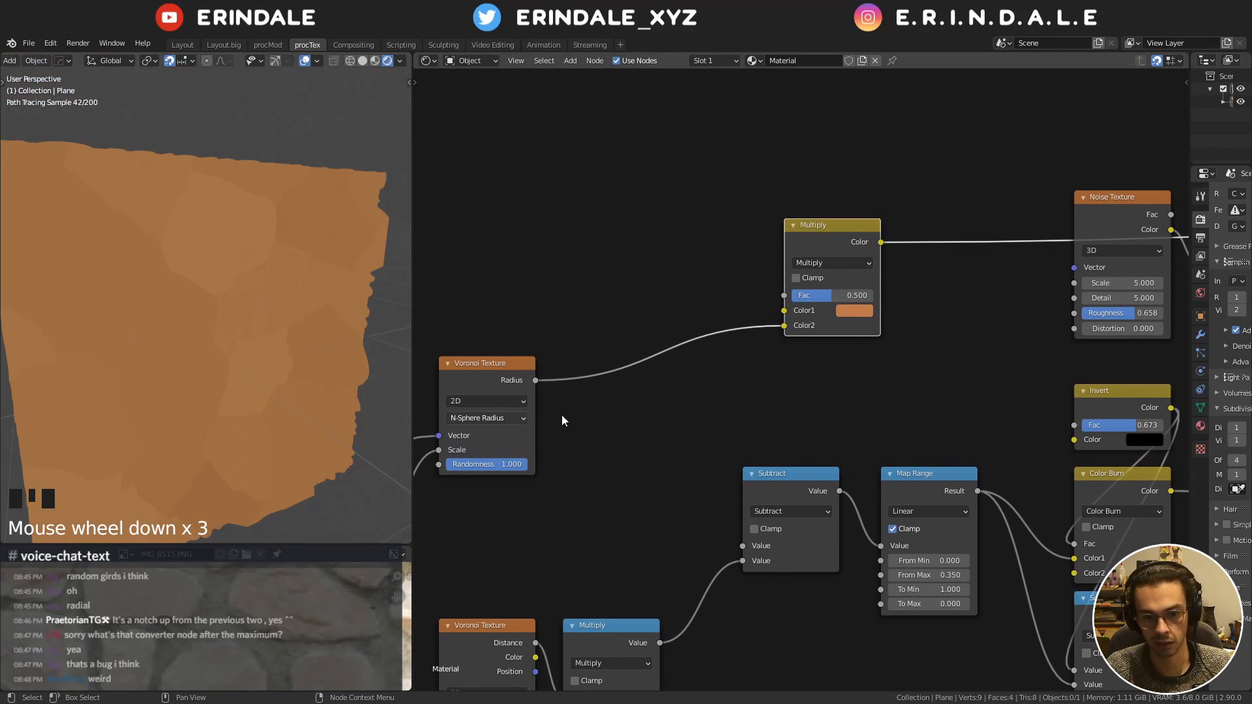
middle_drag(484, 418, 536, 378)
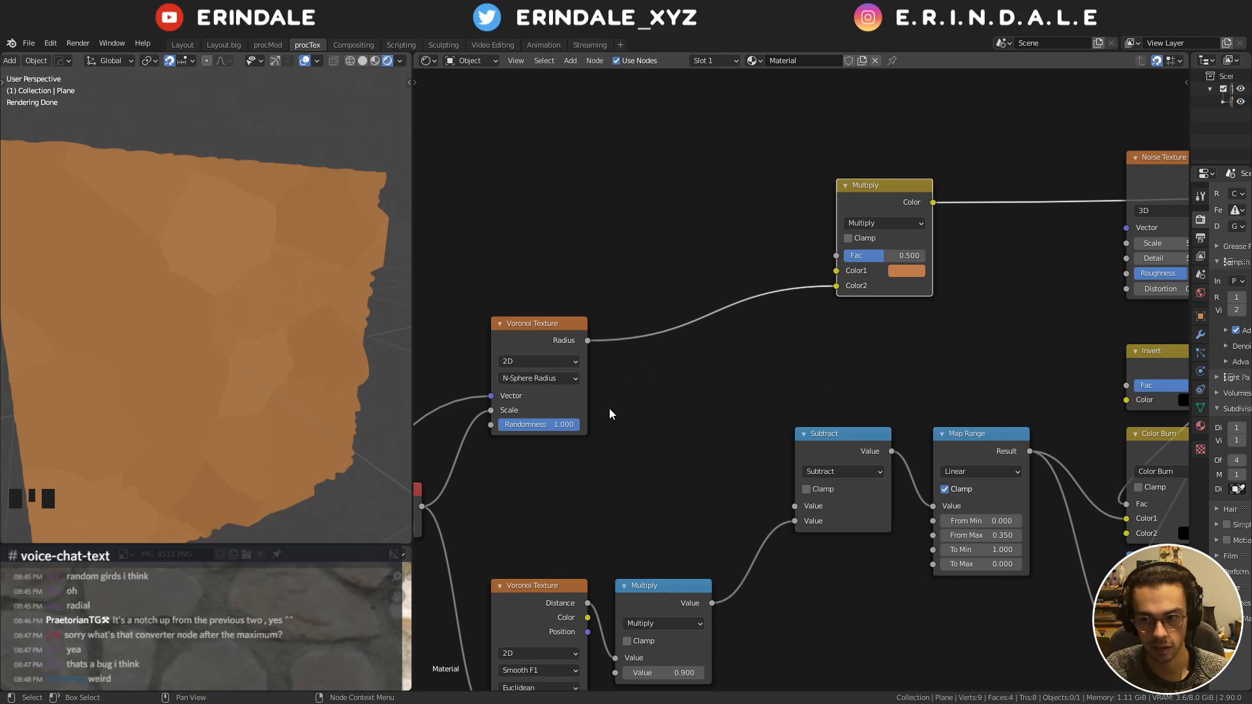
middle_drag(609, 408, 634, 384)
Restore the uppermost Voronoi Texture's feature to F1, and unlink and delete the duplicate color Multiply node
click(569, 352)
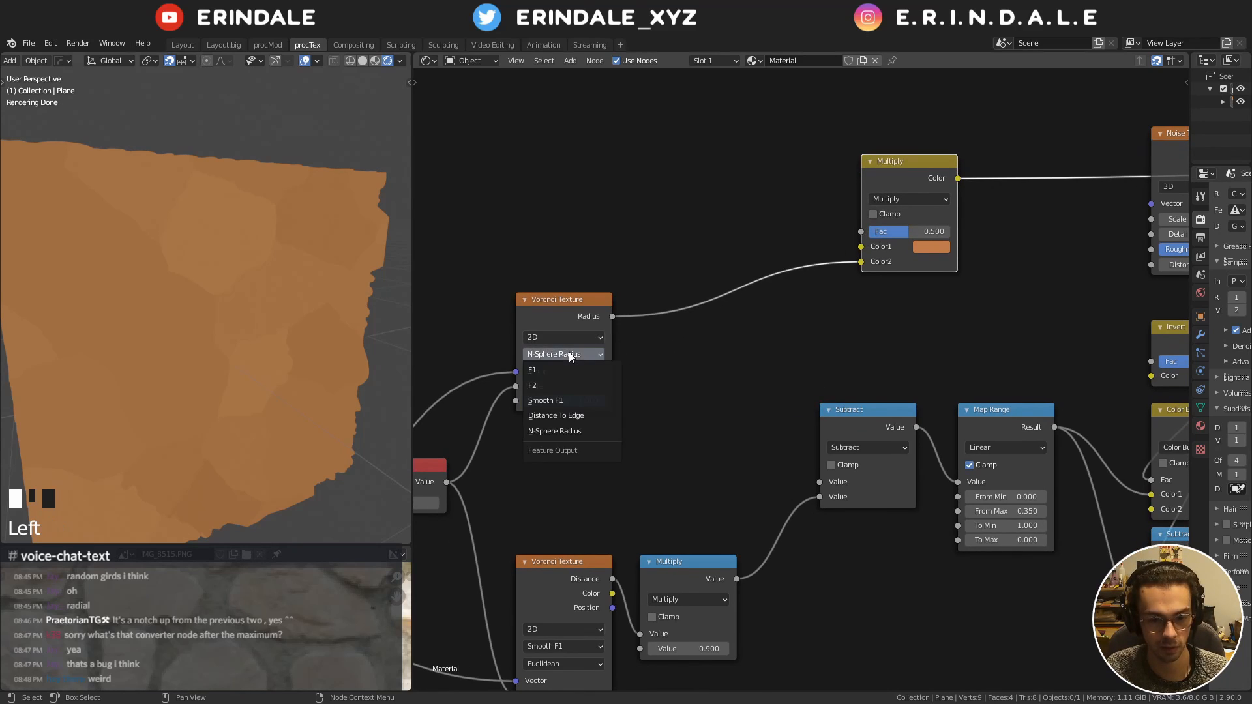
click(570, 375)
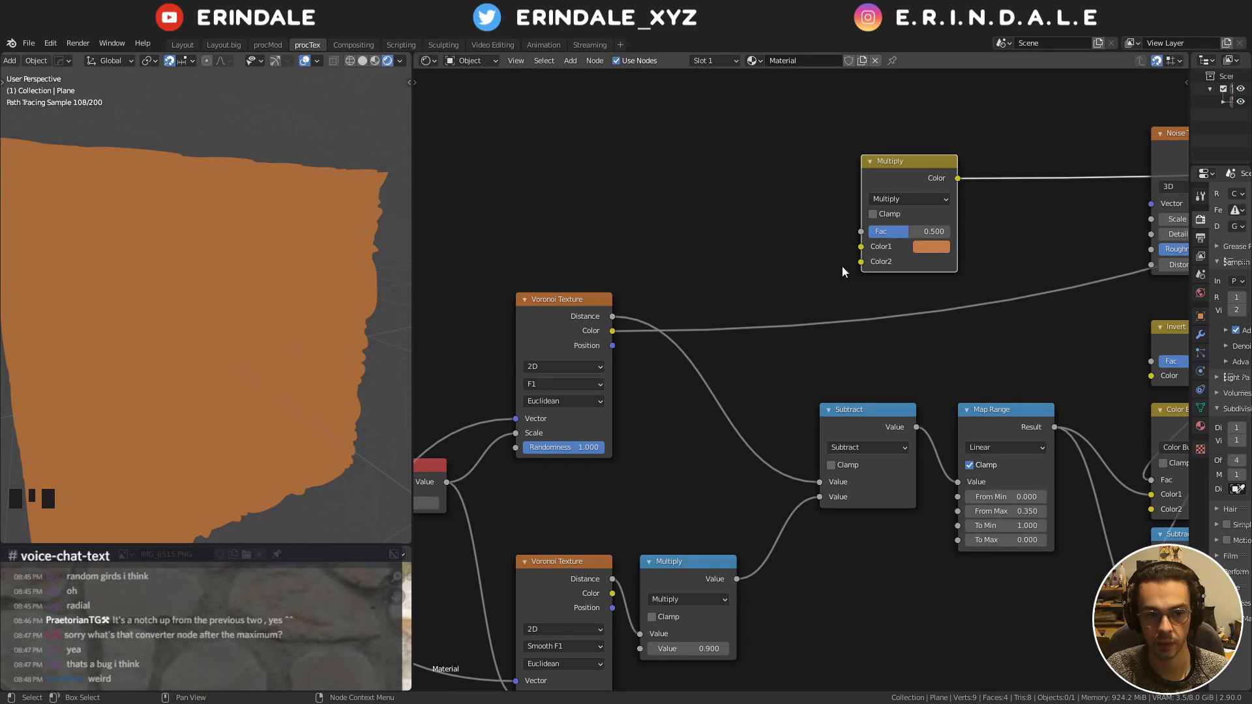
drag(860, 264, 779, 186)
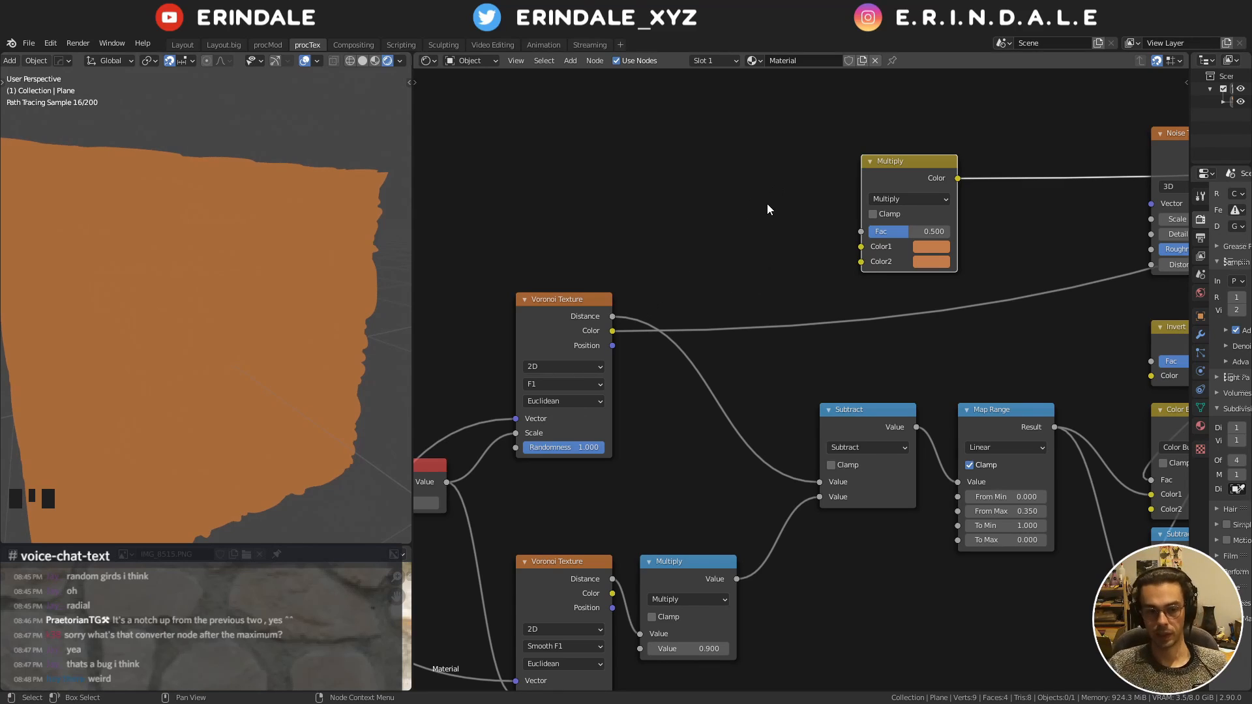
click(927, 182)
key(x)
Move the Value node feeding the two upper Voronoi Textures down beside the Smooth F1 Voronoi Texture
scroll(888, 239, down, 4)
middle_drag(888, 239, 747, 284)
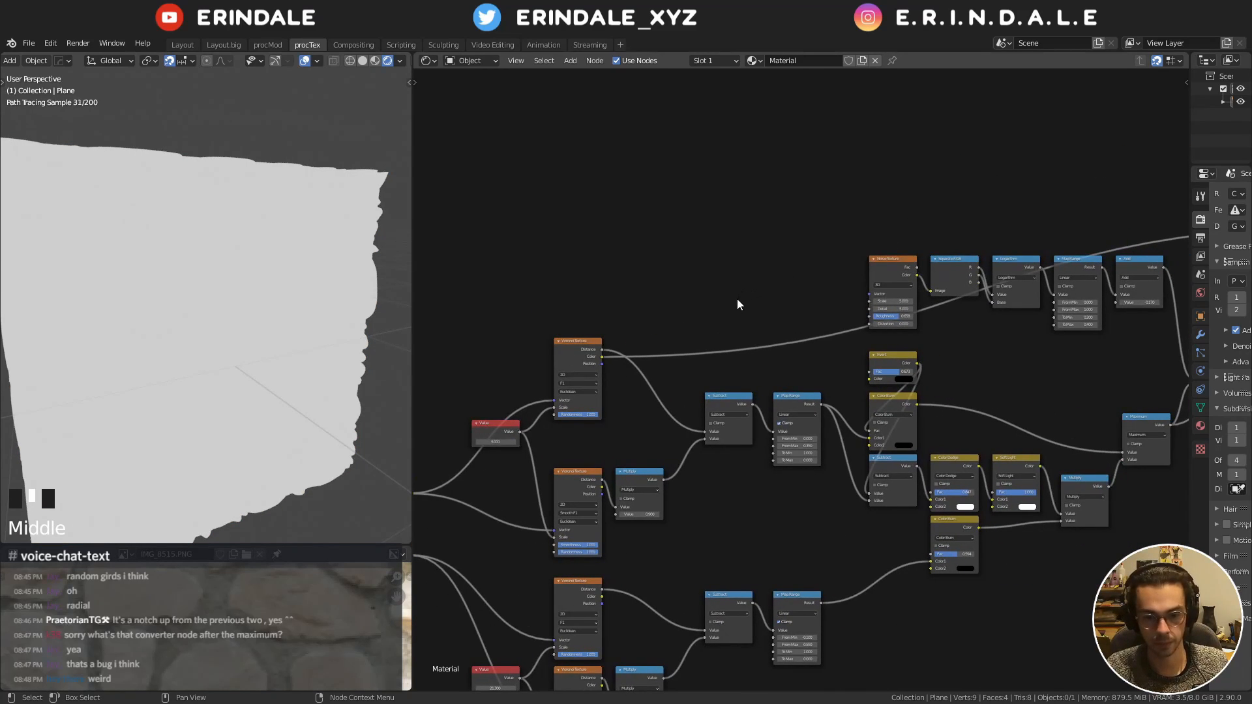
scroll(723, 307, up, 5)
click(534, 316)
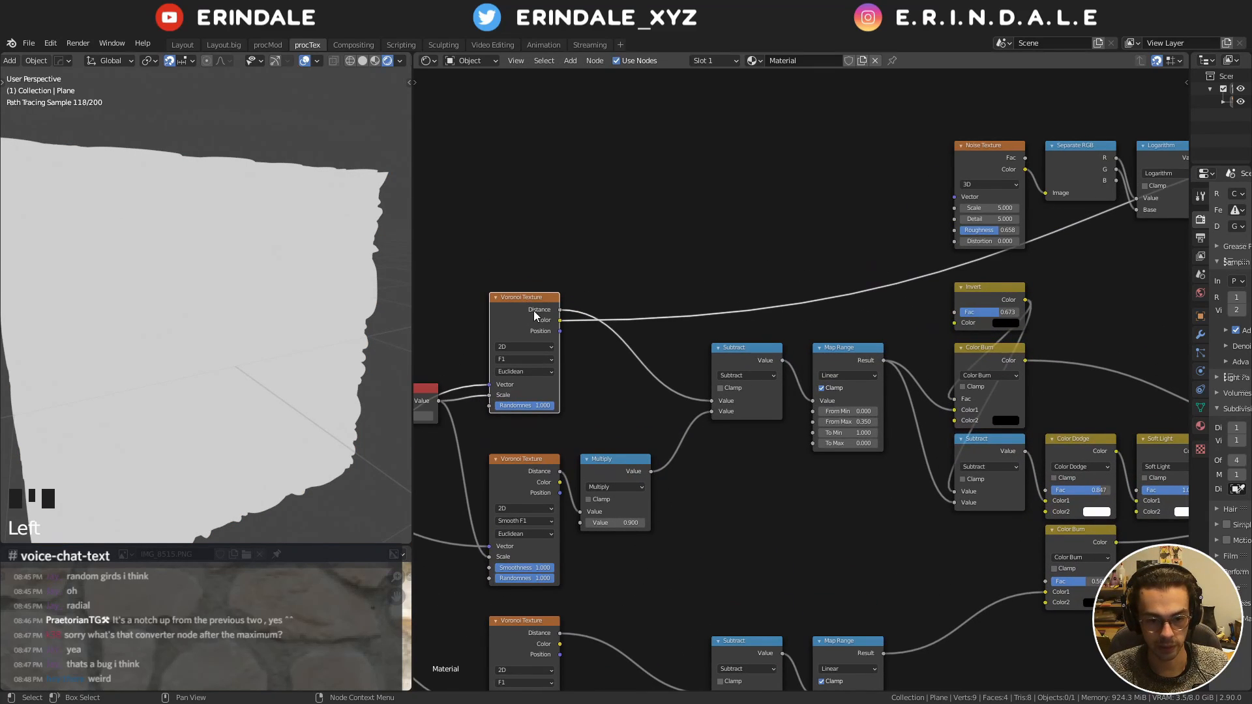
scroll(671, 314, up, 5)
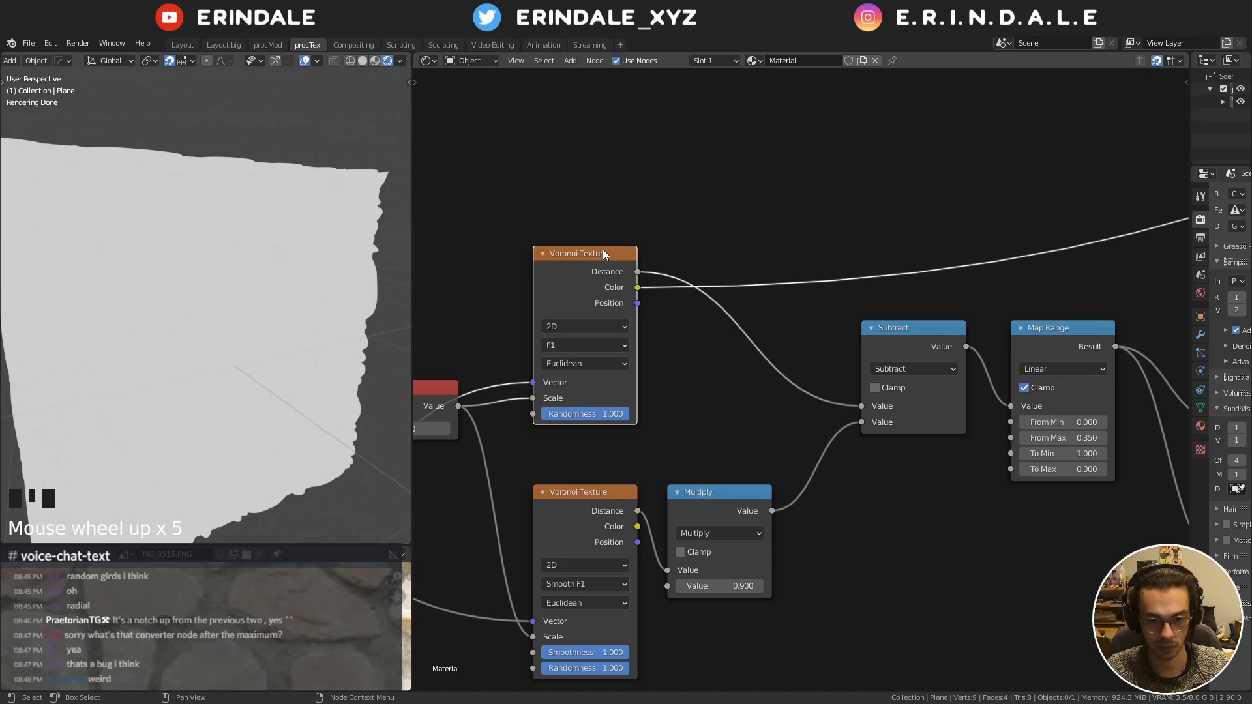
scroll(657, 355, down, 4)
middle_drag(658, 358, 674, 329)
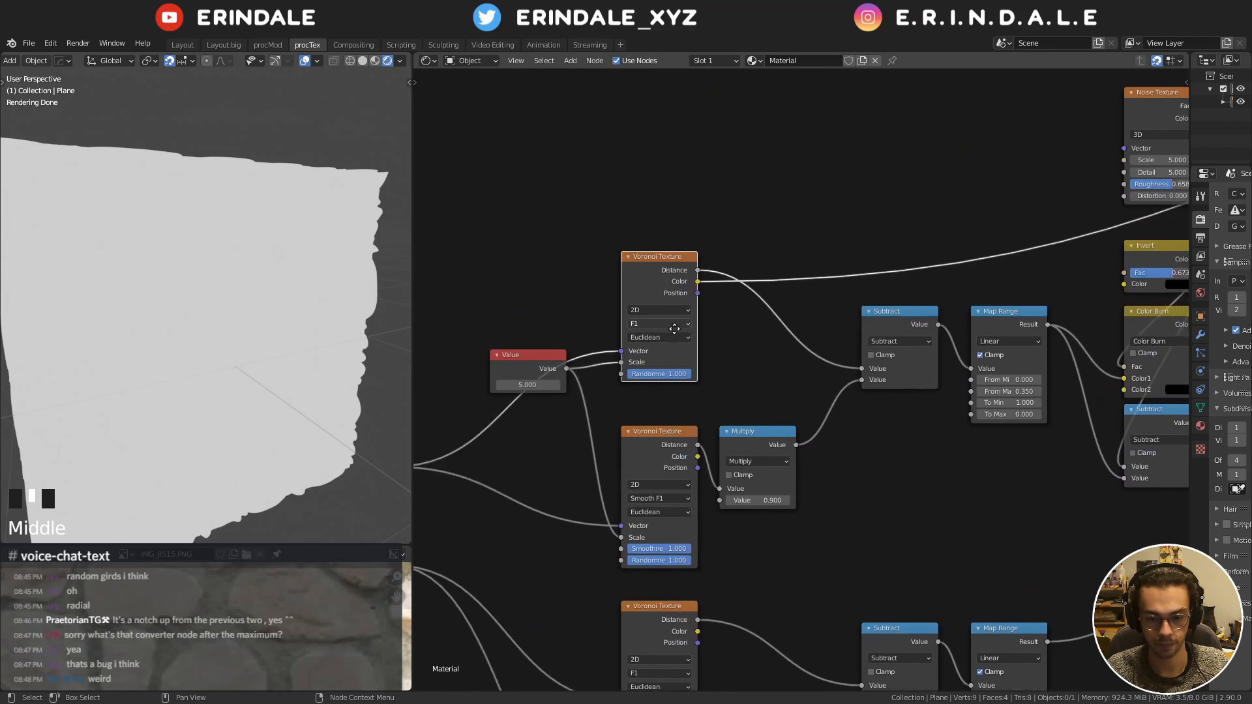
scroll(675, 329, up, 6)
middle_drag(422, 322, 551, 262)
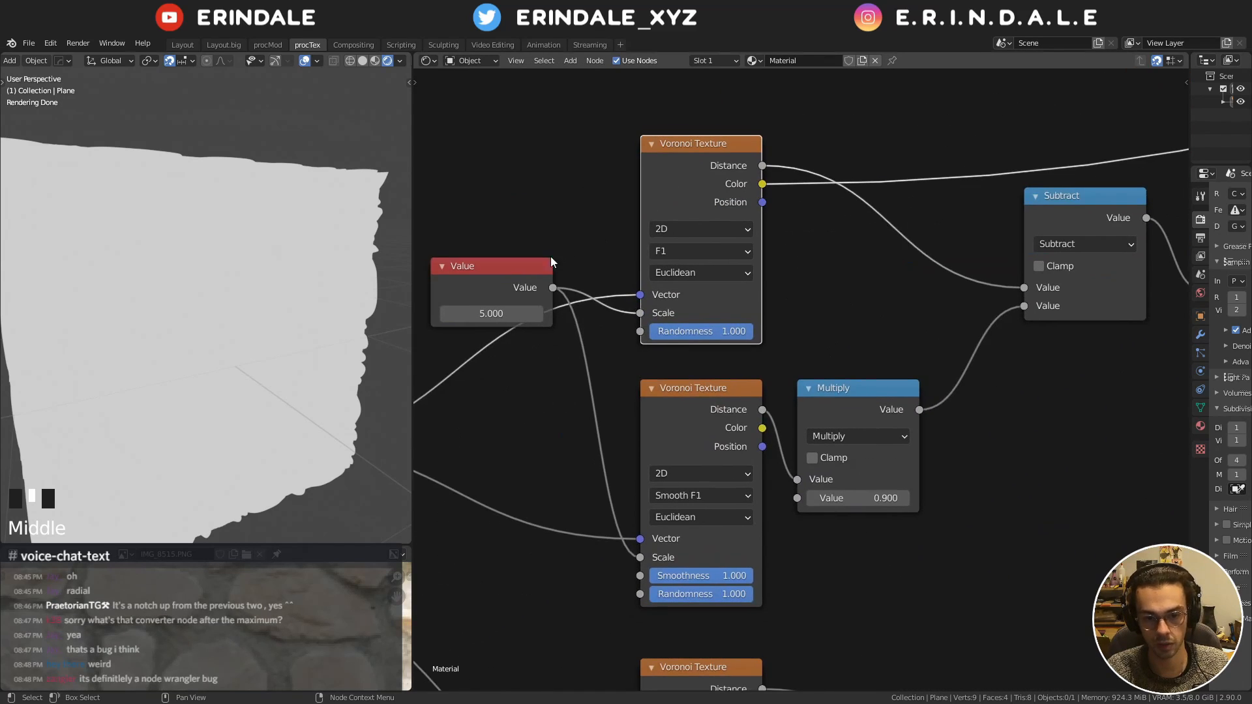
drag(551, 262, 586, 384)
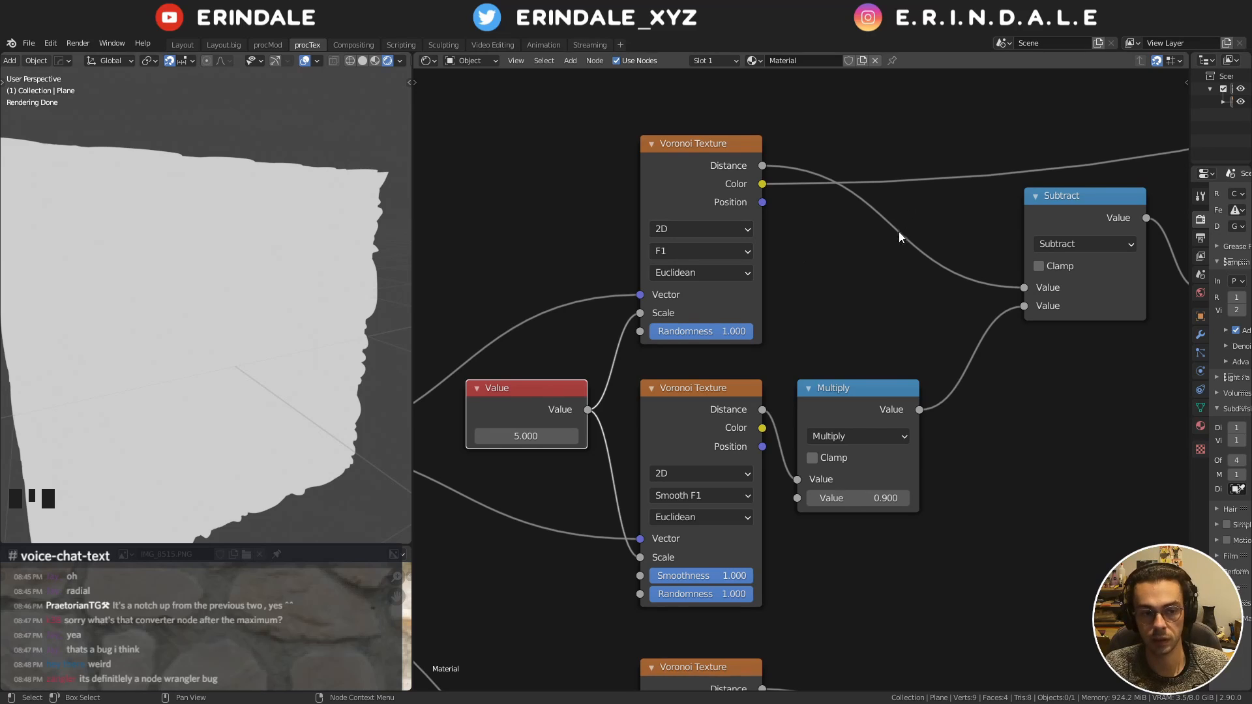
Move the Diffuse BSDF node closer to the Mix node
scroll(893, 267, down, 4)
middle_drag(960, 281, 810, 381)
scroll(811, 381, down, 4)
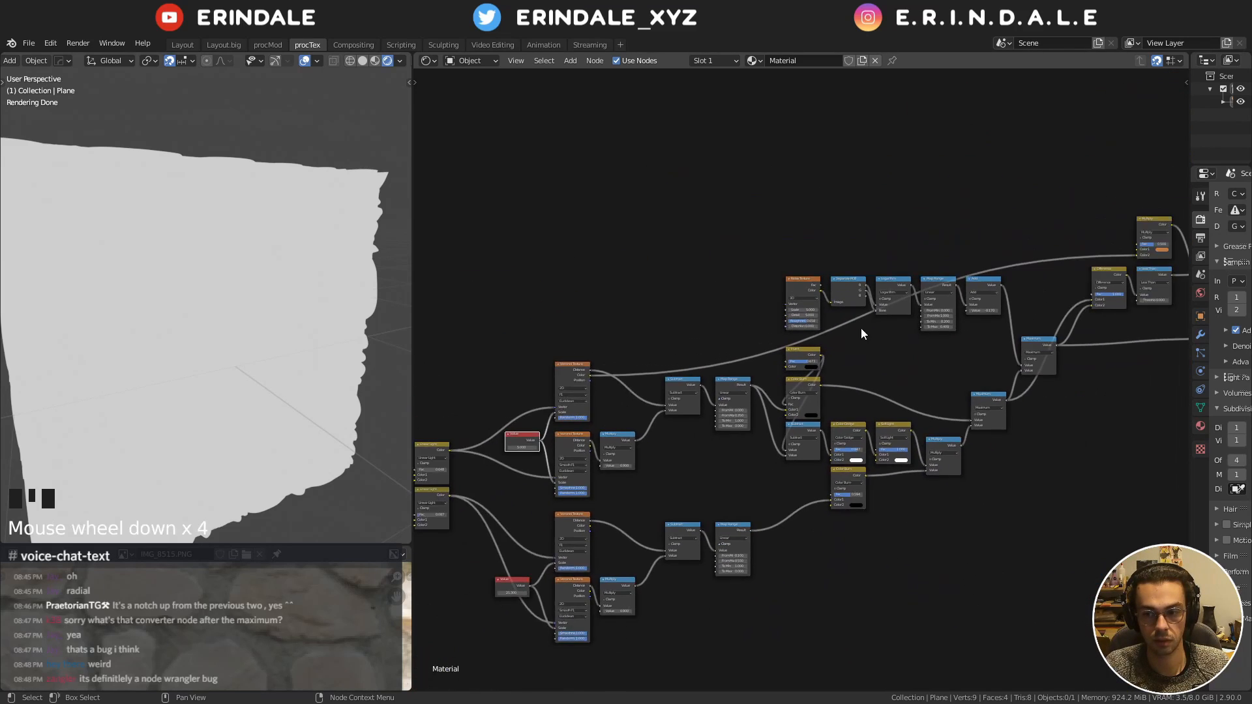
middle_drag(808, 339, 786, 350)
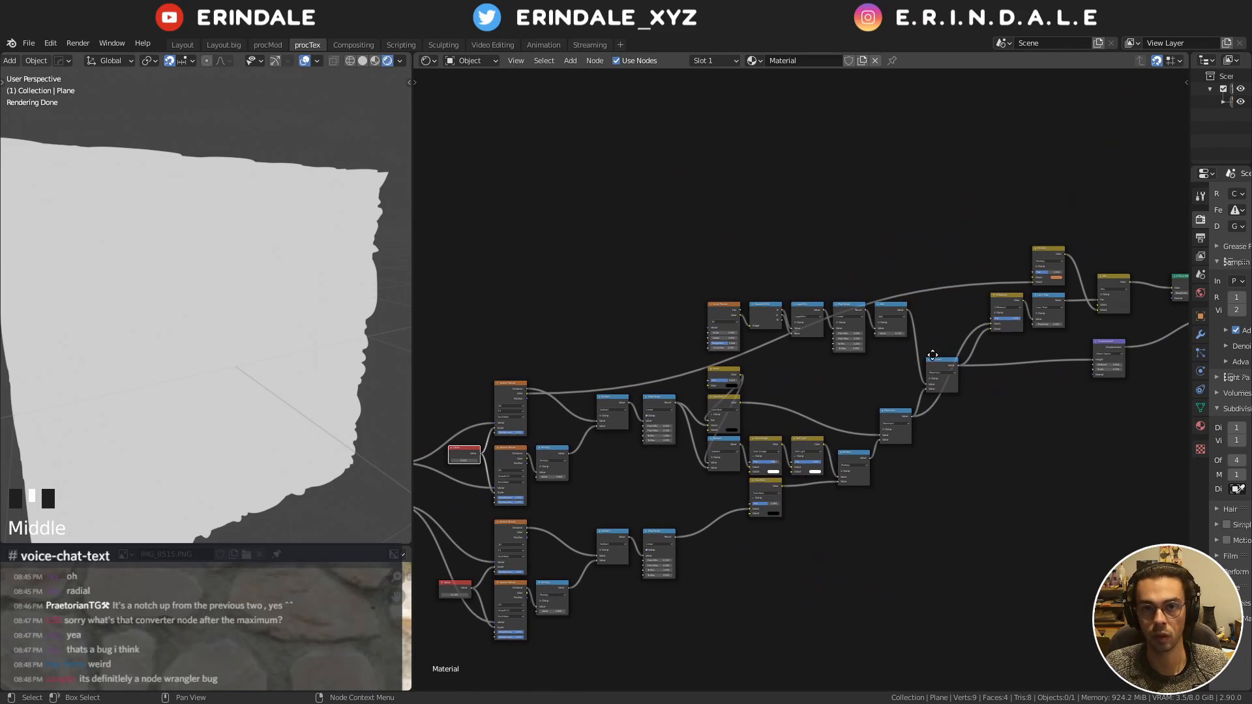
middle_drag(932, 356, 978, 377)
scroll(971, 326, up, 7)
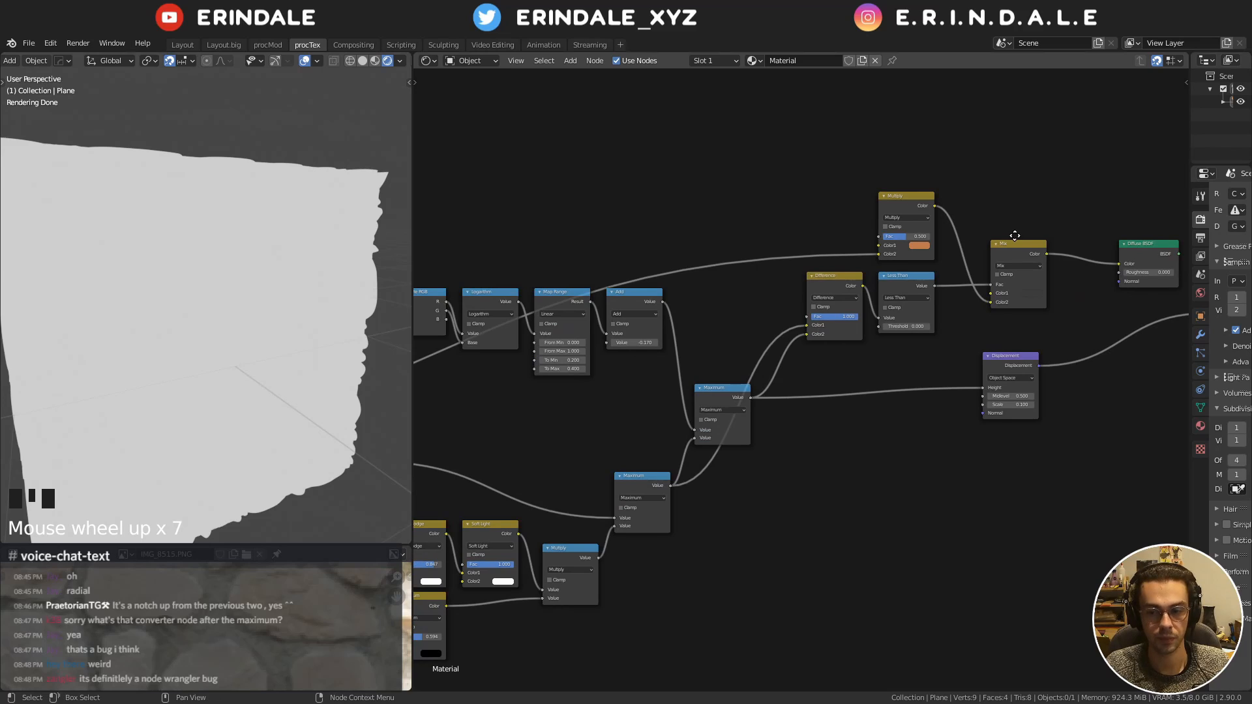
middle_drag(1015, 237, 860, 281)
scroll(987, 250, up, 6)
drag(1022, 232, 932, 232)
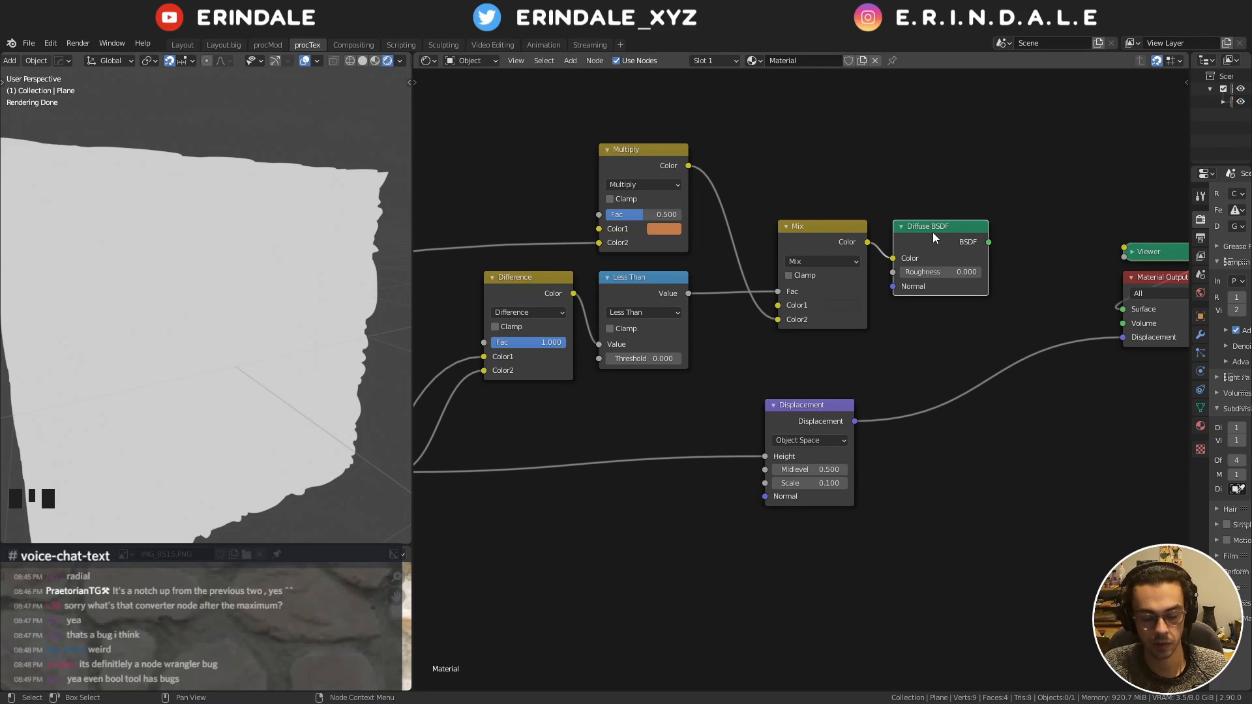
drag(959, 228, 971, 225)
Move the Viewer and Material Output nodes together further away from the Diffuse BSDF
middle_drag(971, 224, 717, 213)
drag(830, 169, 965, 335)
key(g)
click(1034, 345)
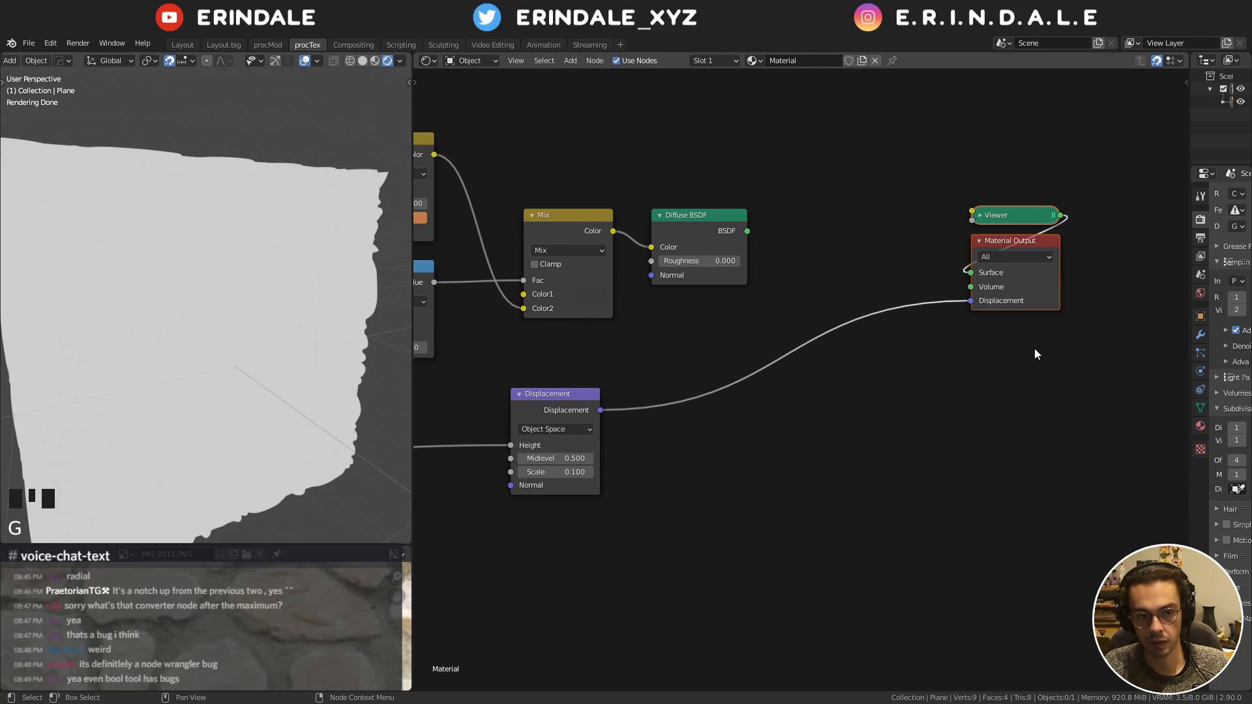
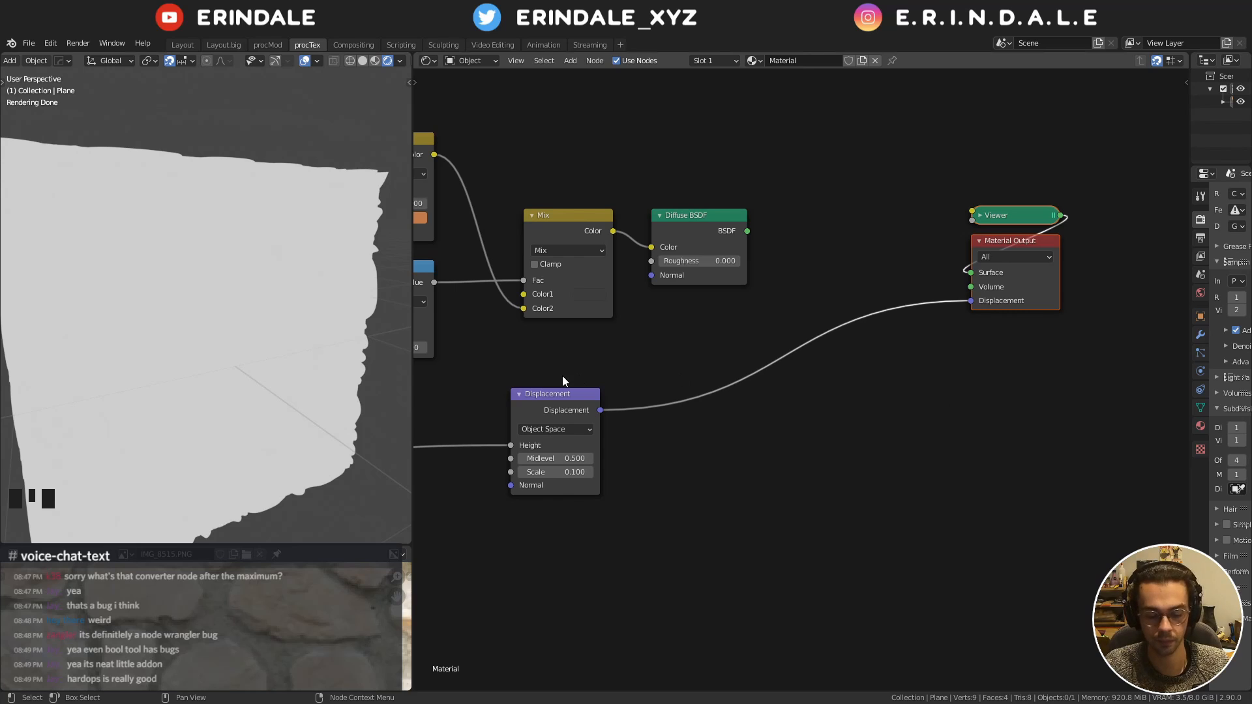
Connect the Diffuse BSDF to the Material Output's Surface, and set the color Multiply node's Fac to 0.725
middle_drag(838, 303, 926, 279)
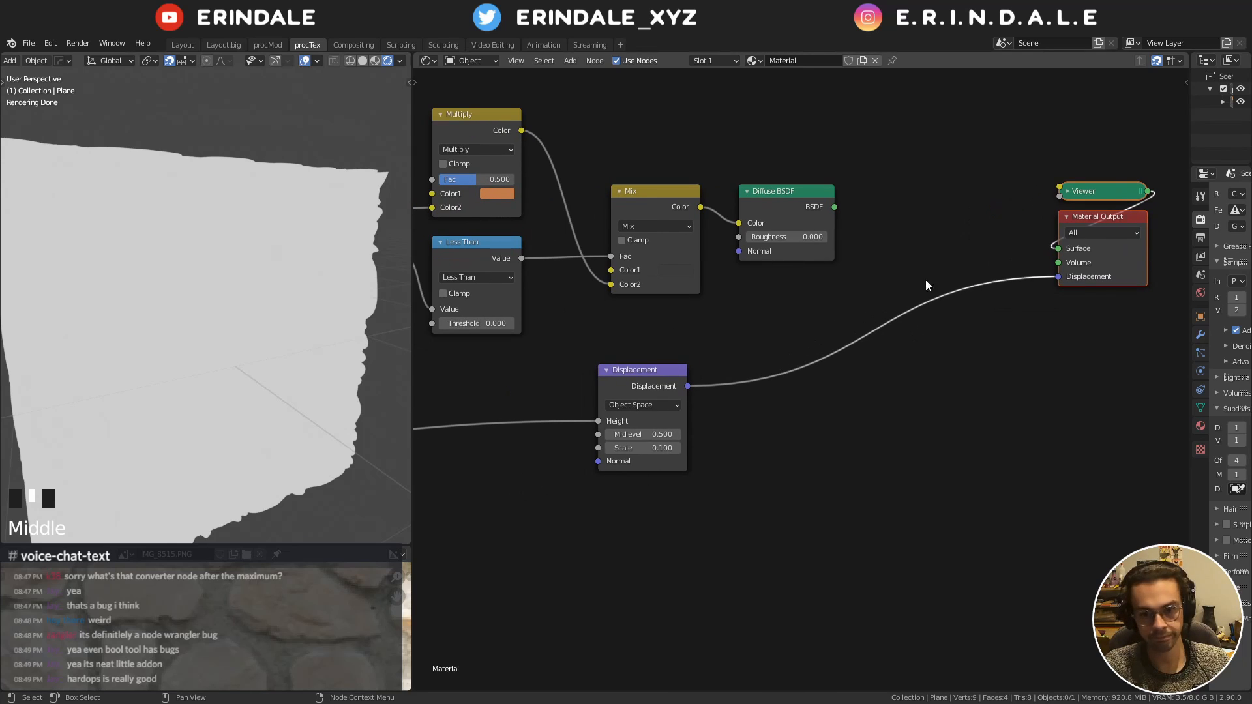
ctrl+shift+click(785, 199)
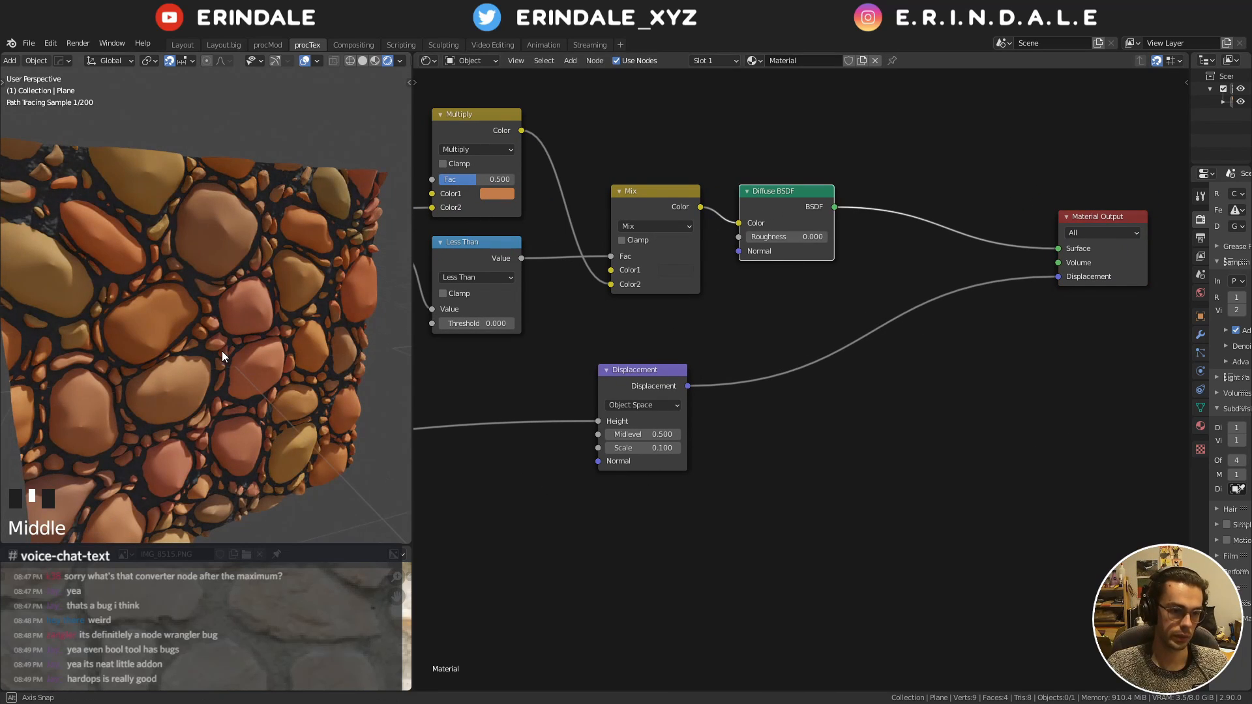
middle_drag(221, 350, 214, 347)
middle_click(215, 346)
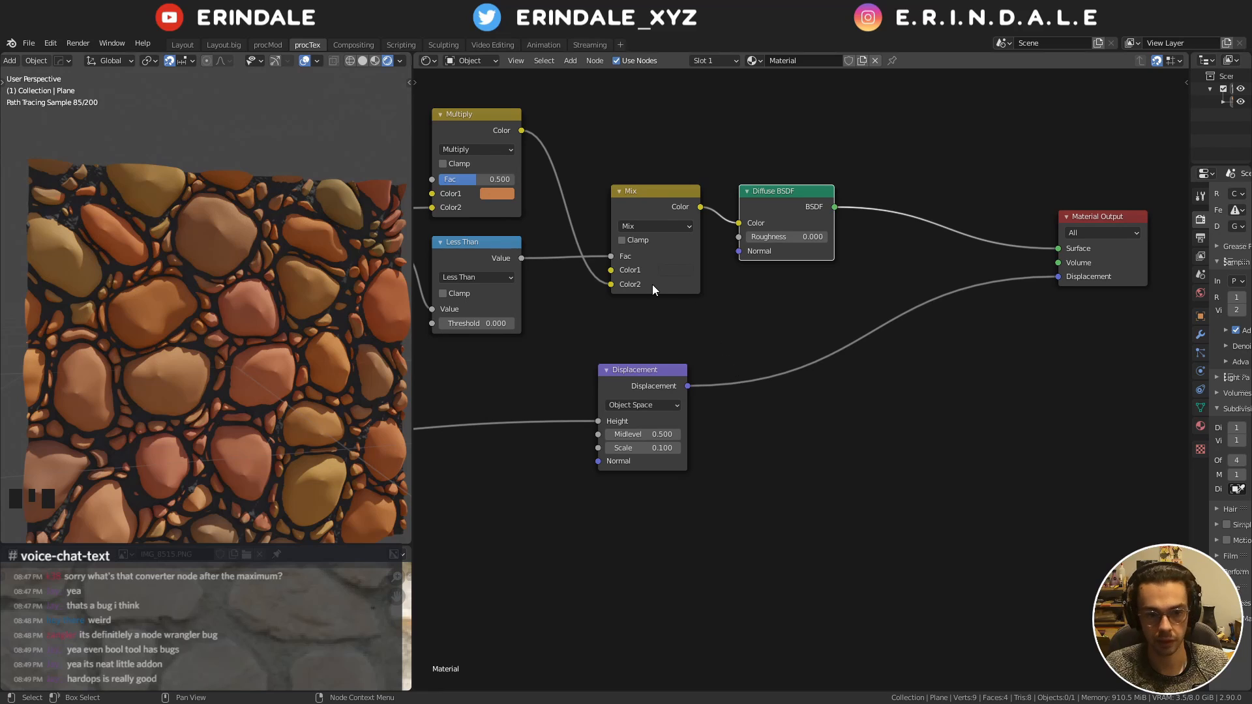
scroll(239, 319, up, 4)
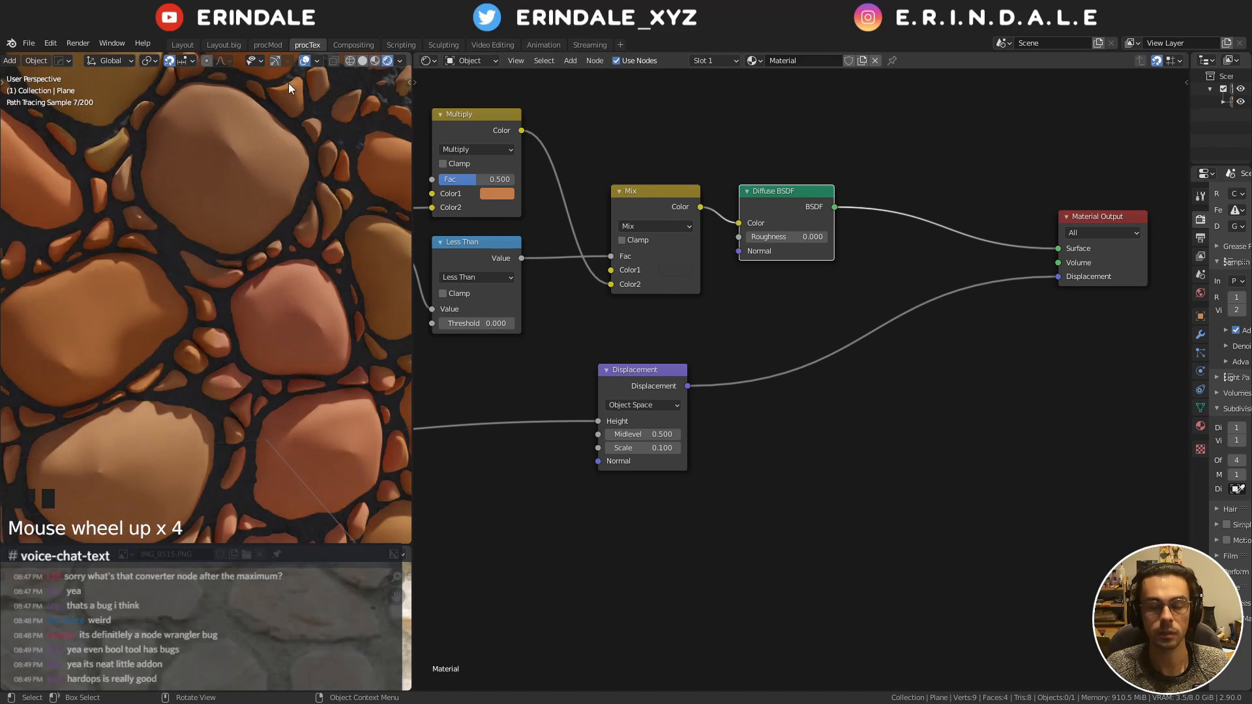
drag(474, 180, 492, 180)
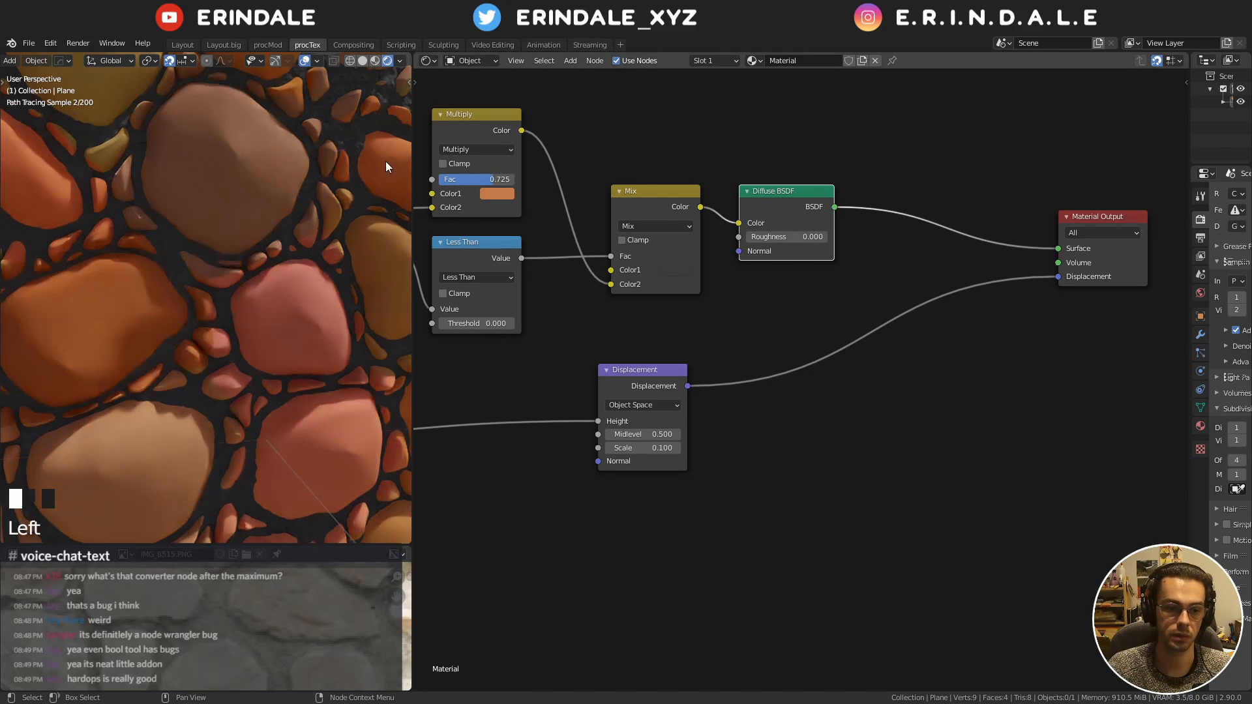
Annotate the cluster of small stones between the large ones in the rendered view, and erase the annotations
scroll(214, 277, up, 2)
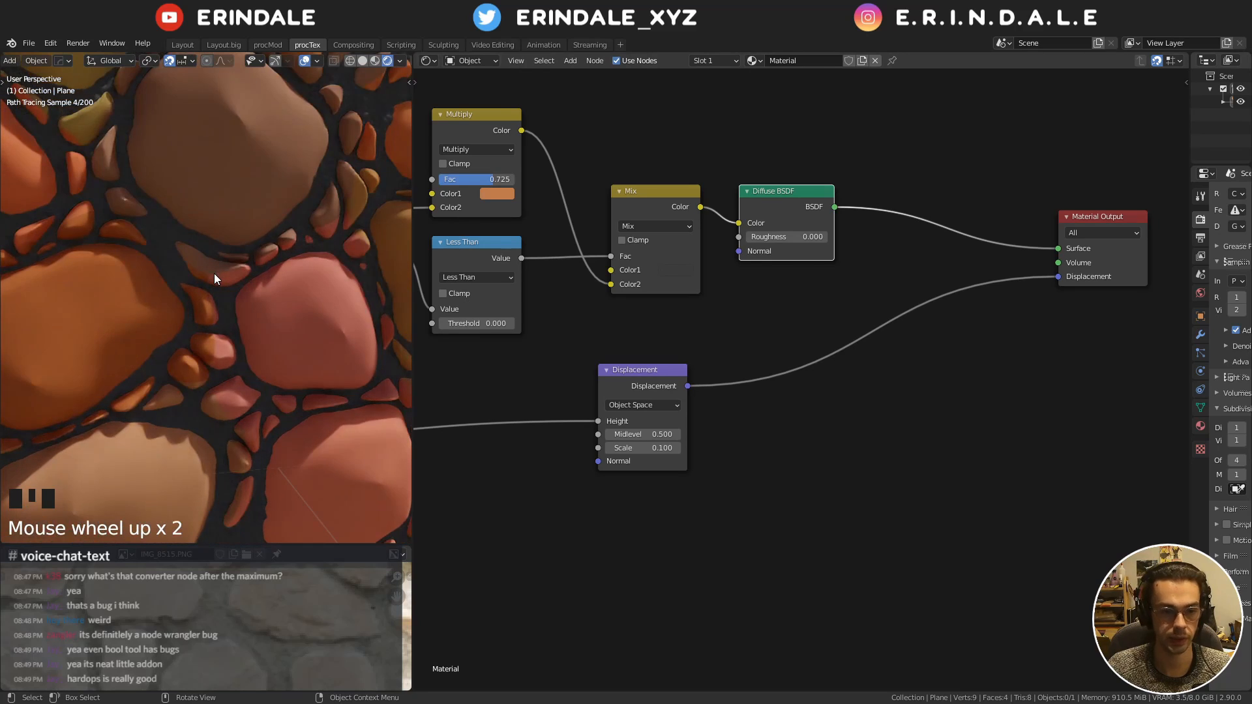
scroll(215, 278, up, 2)
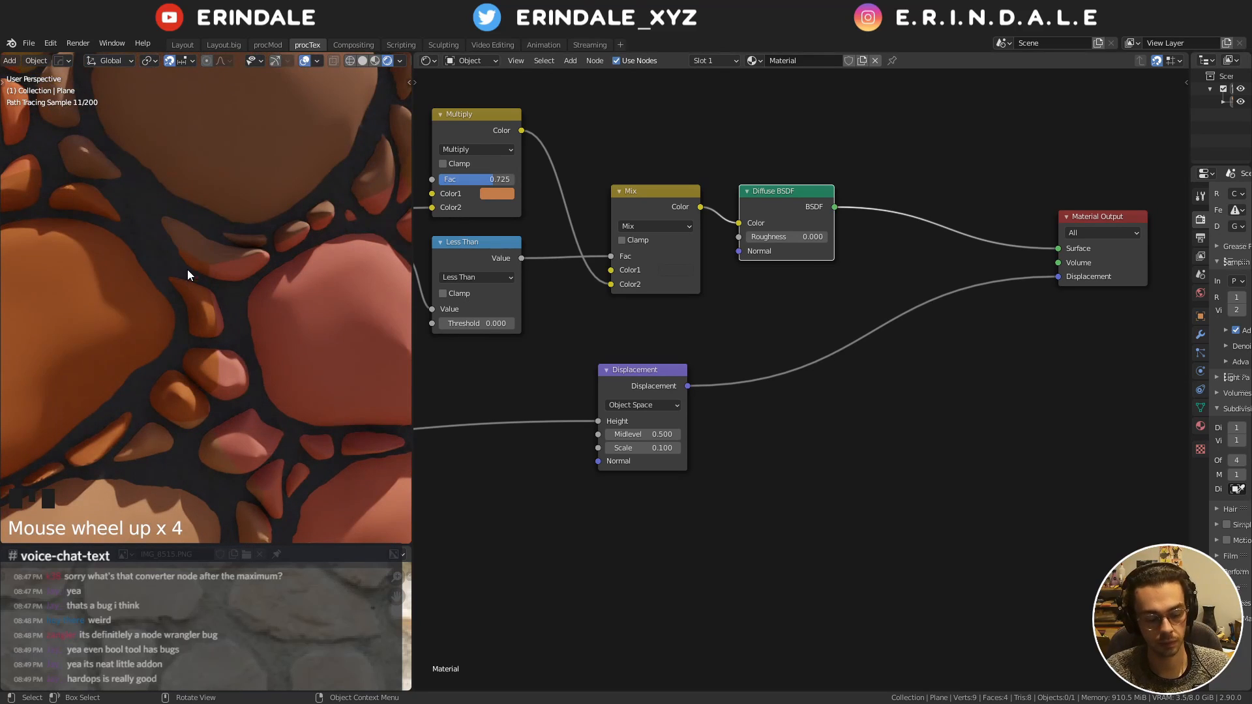
mouse_move(215, 227)
mouse_down()
mouse_move(208, 215)
mouse_move(150, 421)
mouse_move(255, 370)
mouse_move(271, 260)
mouse_move(221, 210)
mouse_up()
mouse_move(260, 248)
mouse_down()
mouse_move(207, 261)
mouse_move(227, 358)
mouse_move(203, 412)
mouse_move(225, 422)
mouse_move(246, 471)
mouse_up()
drag(206, 269, 134, 231)
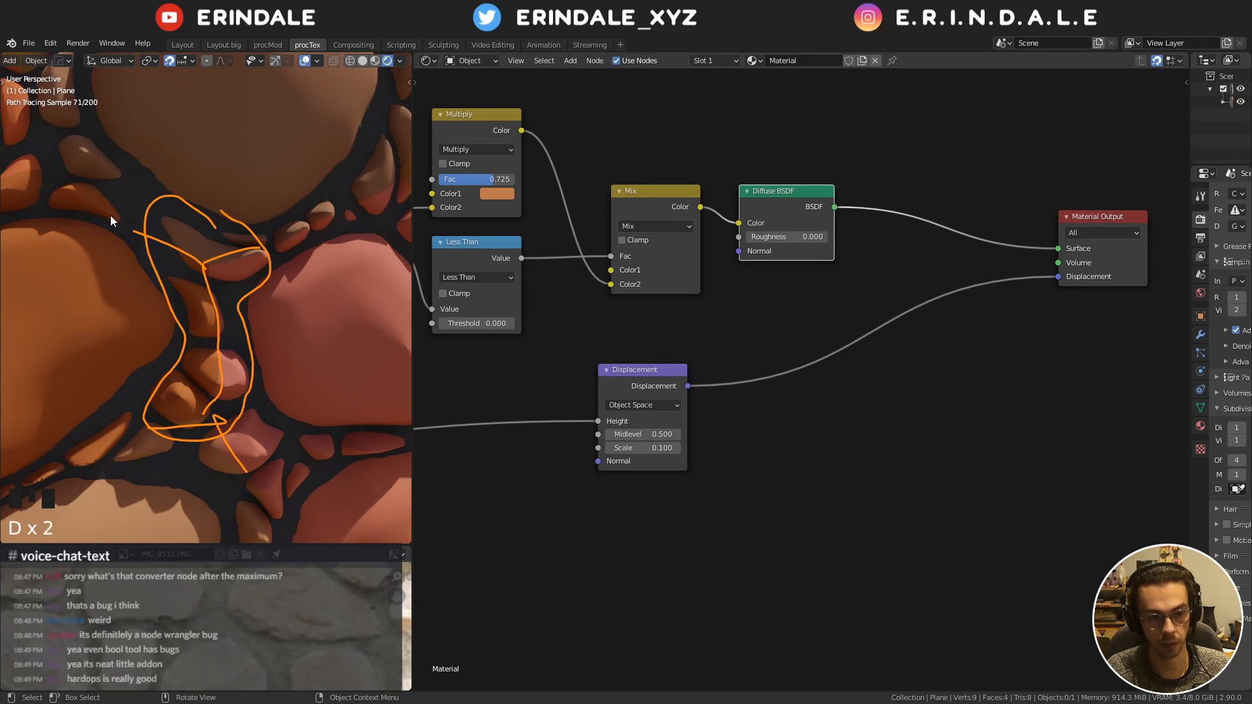
mouse_move(250, 334)
right_down()
mouse_move(215, 140)
mouse_move(285, 358)
mouse_move(232, 436)
right_up()
Preview the Color Dodge, Subtract and Color Burn outputs of the stone mask nodes to examine the gaps between the large stones
scroll(511, 297, down, 6)
middle_drag(511, 297, 675, 215)
scroll(436, 398, down, 5)
middle_drag(436, 398, 772, 310)
middle_drag(586, 362, 786, 305)
middle_drag(673, 313, 620, 353)
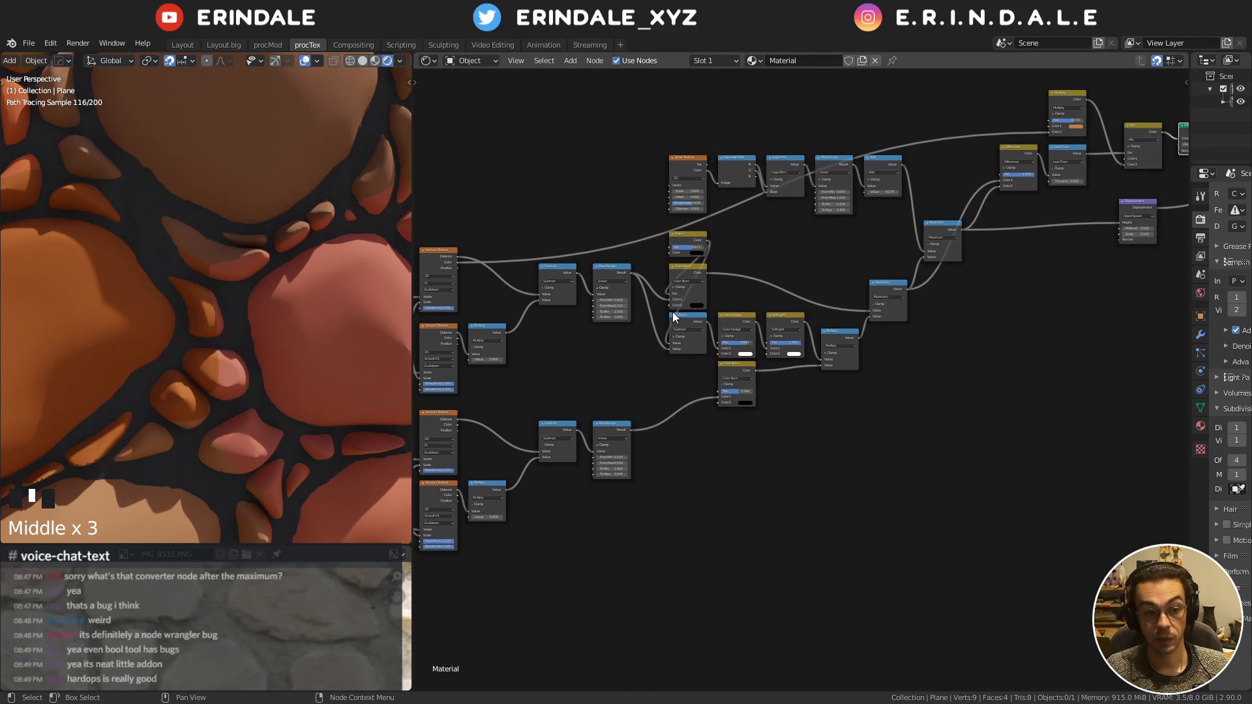
scroll(835, 260, up, 5)
middle_drag(748, 259, 808, 317)
scroll(808, 317, up, 5)
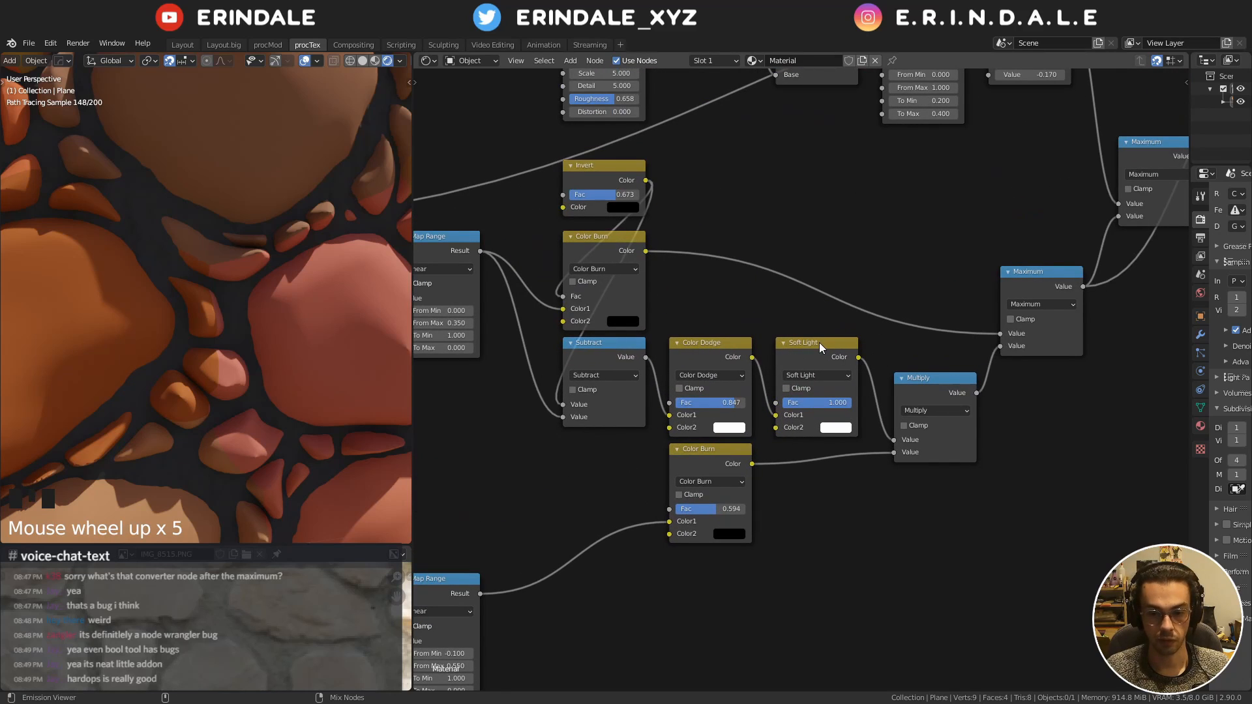
ctrl+shift+click(688, 351)
ctrl+shift+click(605, 344)
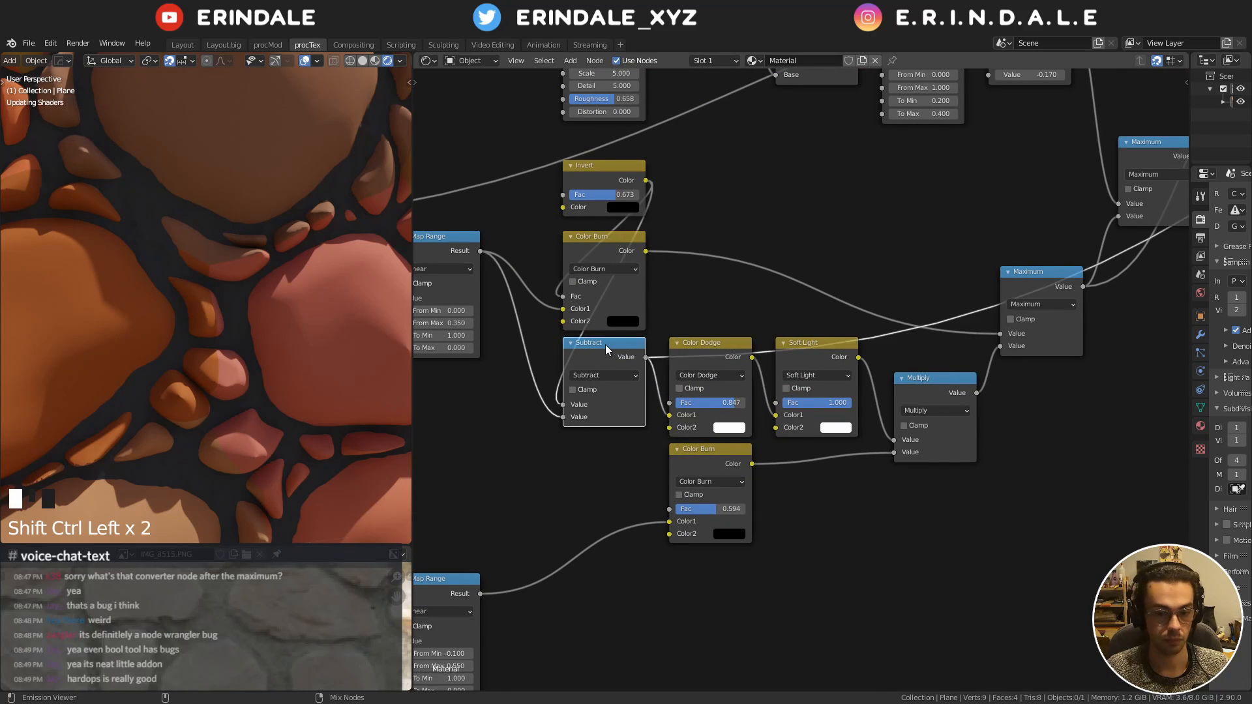
ctrl+shift+click(596, 253)
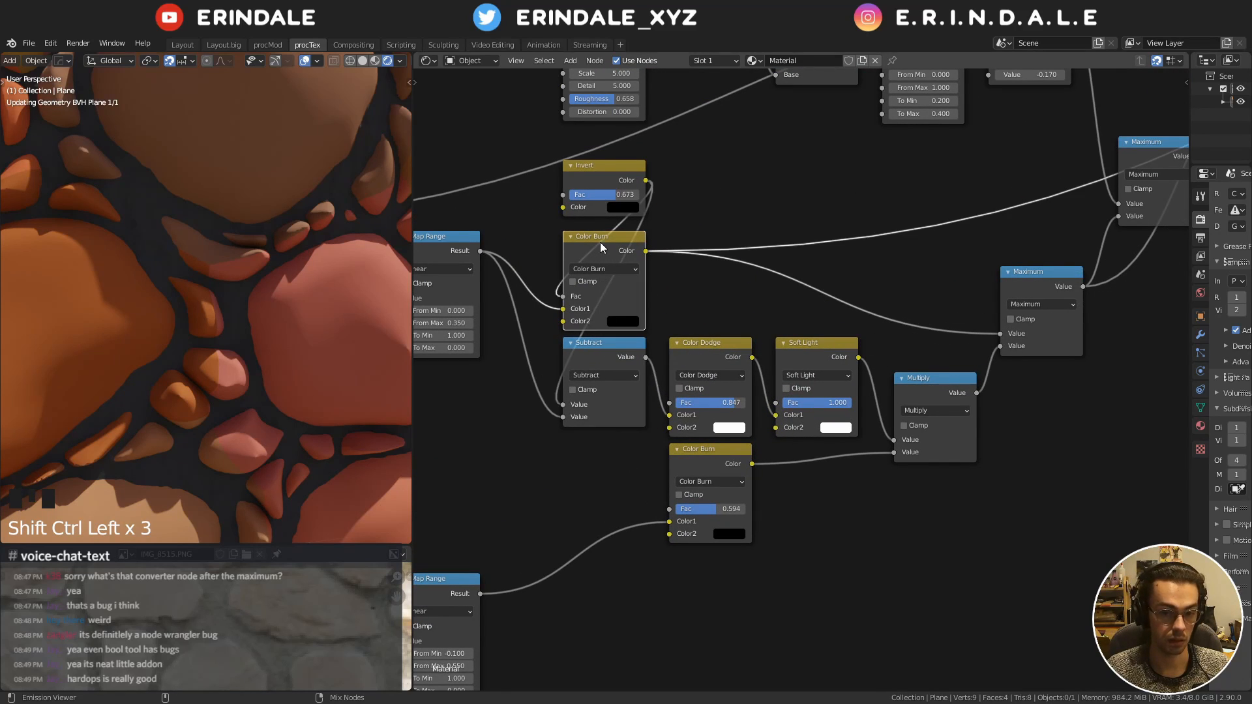
ctrl+shift+click(615, 354)
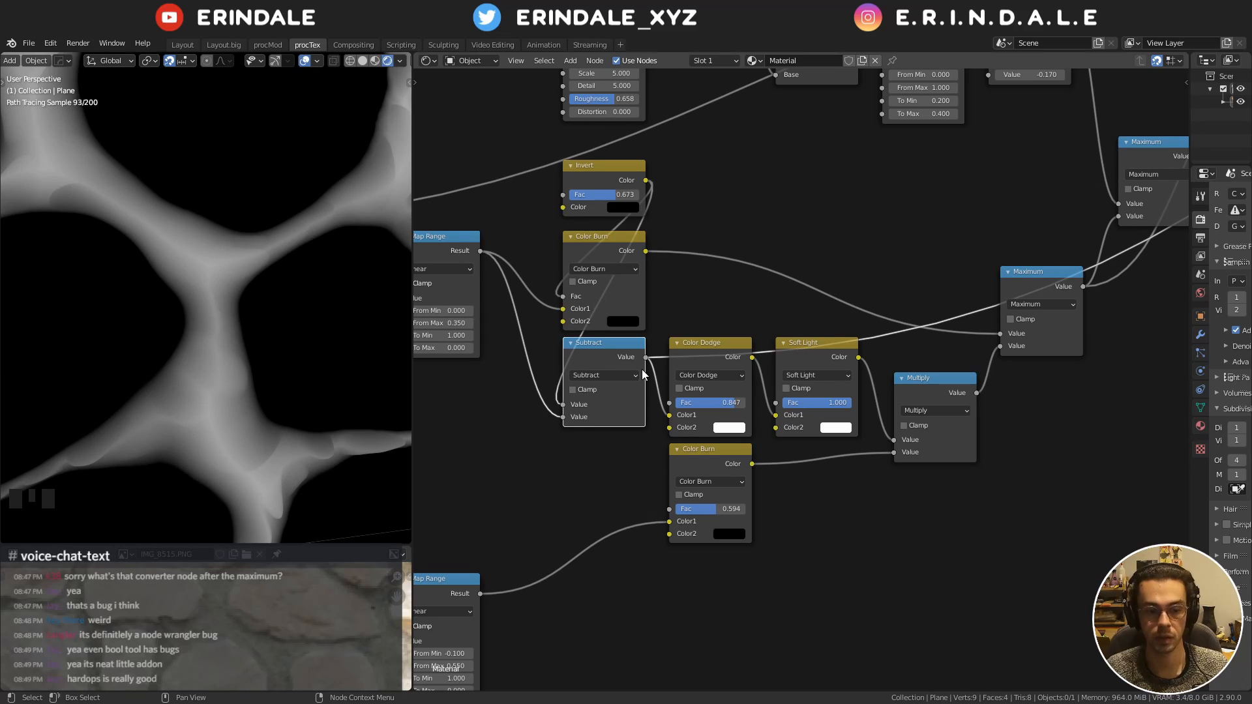
Preview the outputs of the two Maximum nodes to examine the combined large and small stones
scroll(831, 254, down, 5)
middle_drag(831, 255, 729, 327)
middle_drag(848, 316, 771, 317)
ctrl+shift+click(789, 318)
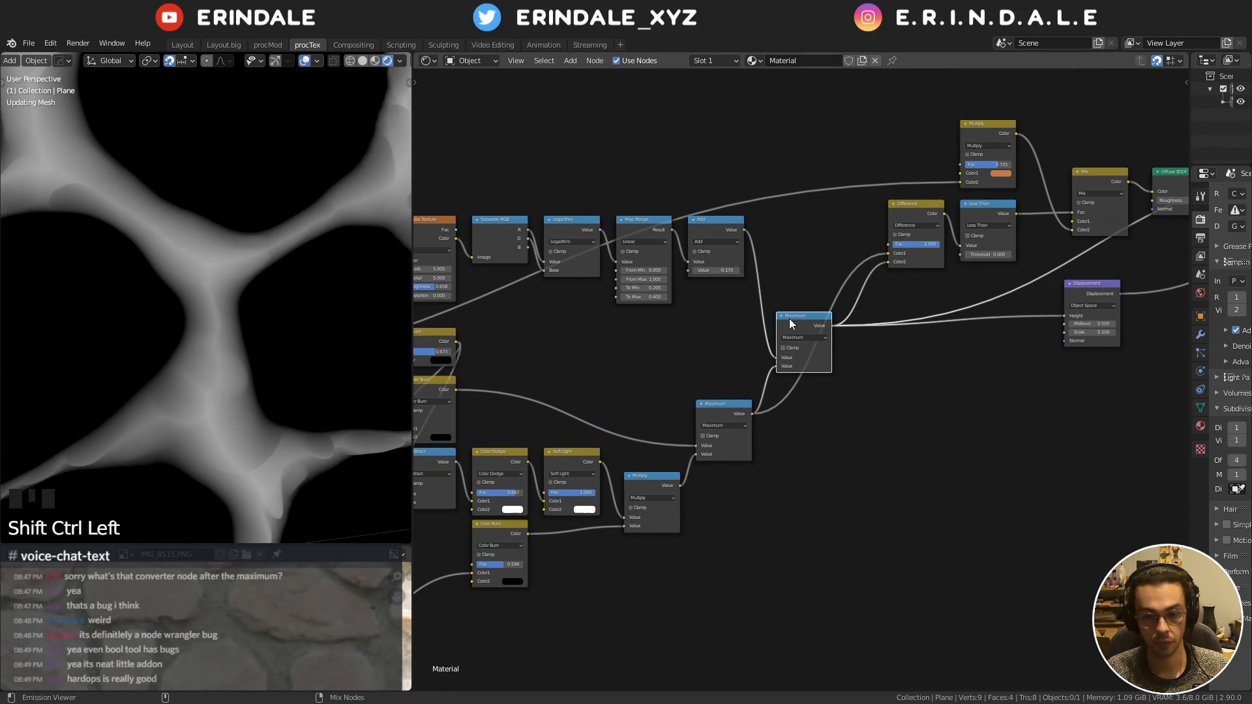
ctrl+shift+click(726, 413)
ctrl+shift+middle_click(734, 404)
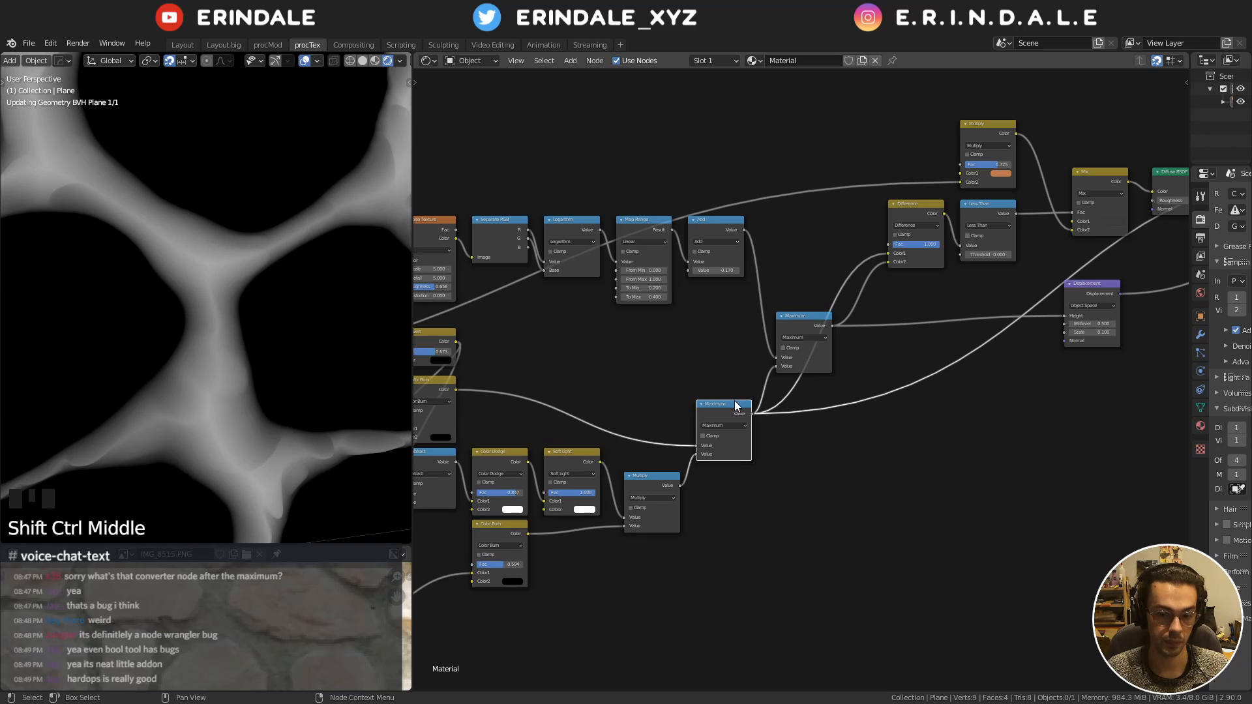
middle_drag(727, 404, 885, 333)
scroll(757, 401, up, 2)
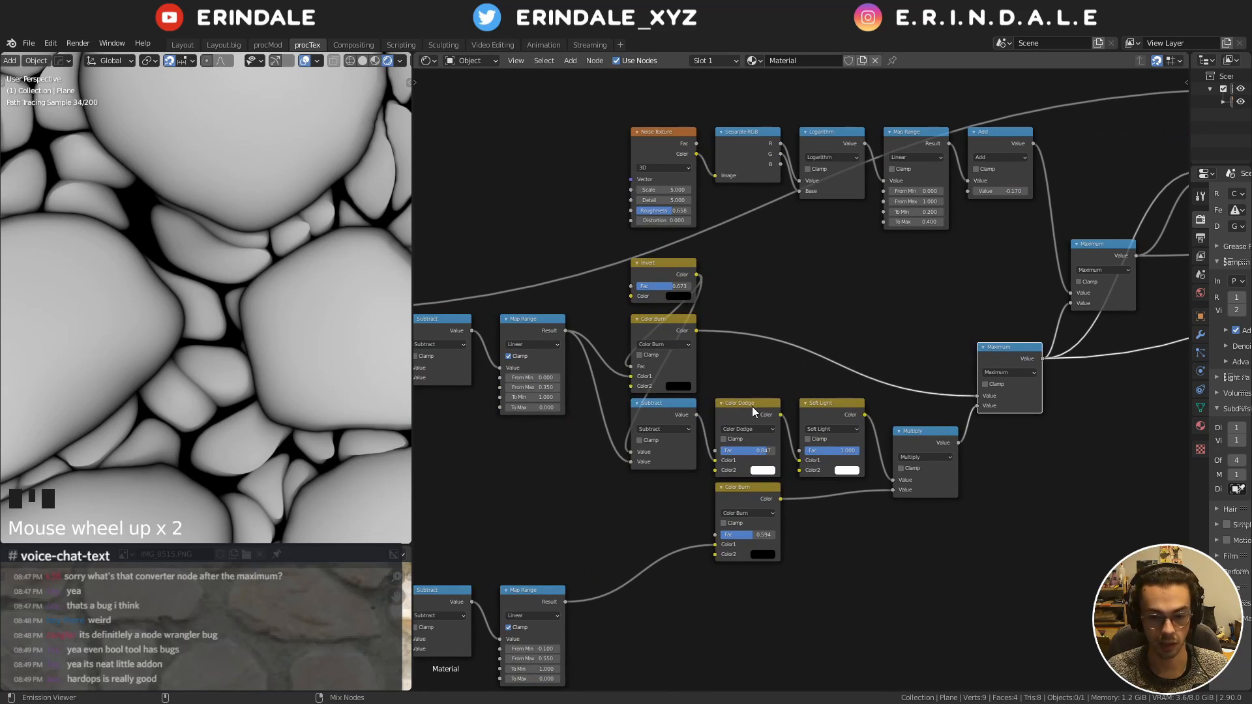
Add a Math node fed by the Color Dodge output, set to Greater Than with a threshold of 0
ctrl+shift+click(752, 407)
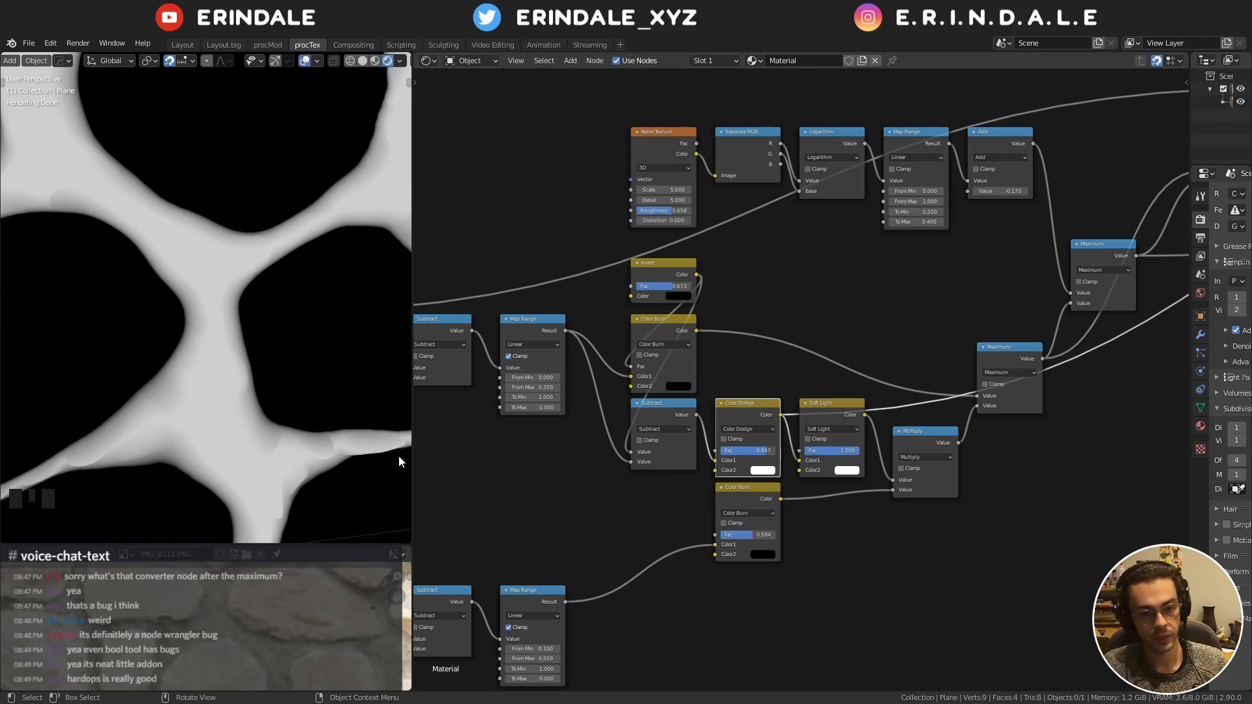
middle_drag(1040, 306, 678, 372)
key(q)
click(893, 370)
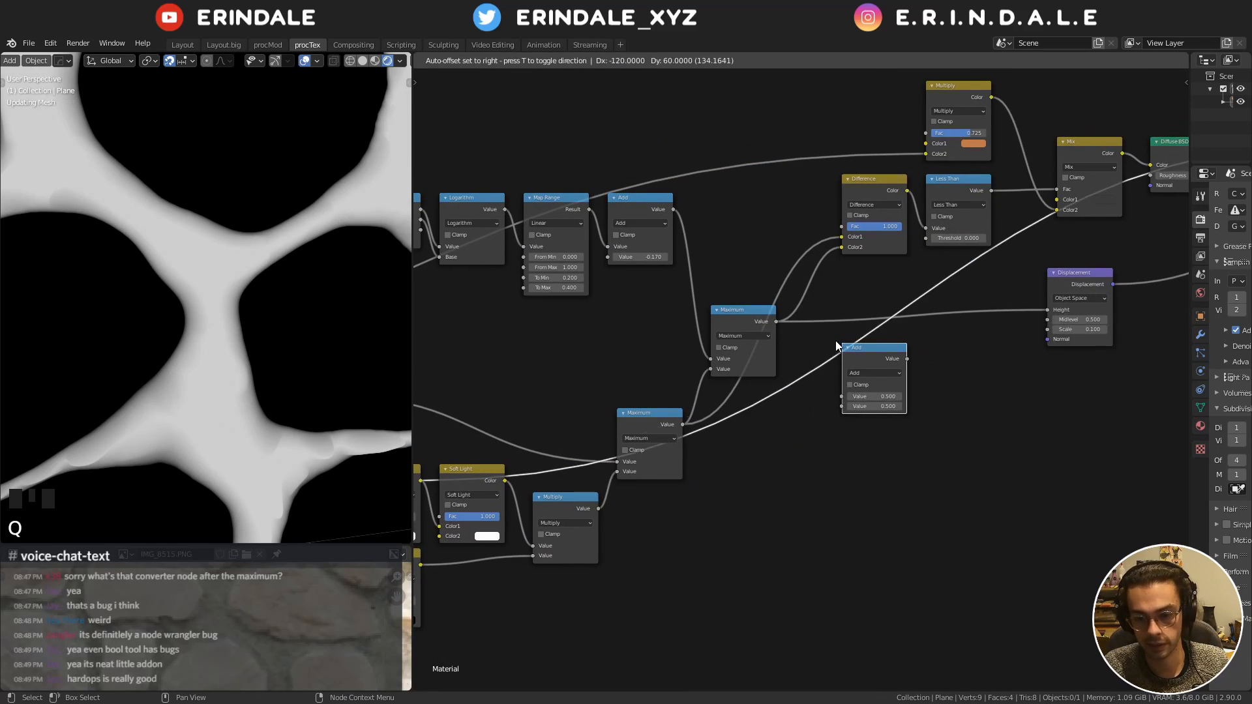
click(835, 341)
scroll(848, 352, up, 5)
click(882, 373)
click(632, 467)
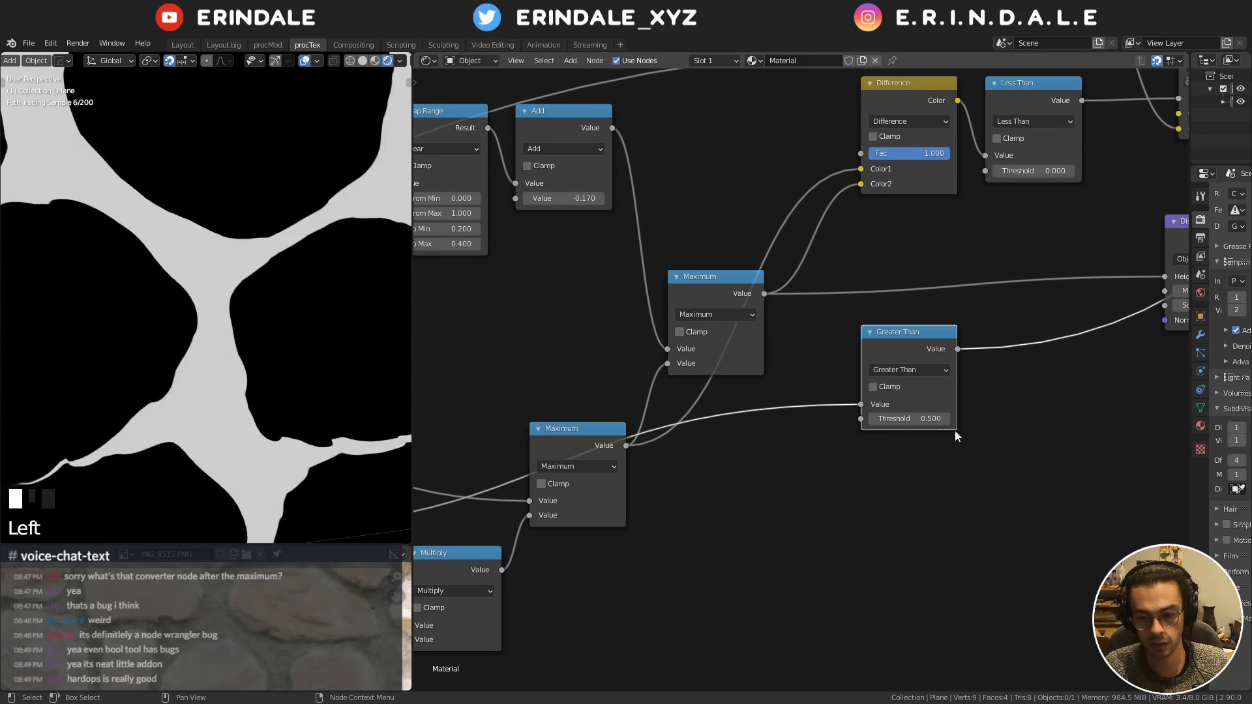
double_click(909, 420)
text(0)
key(Return)
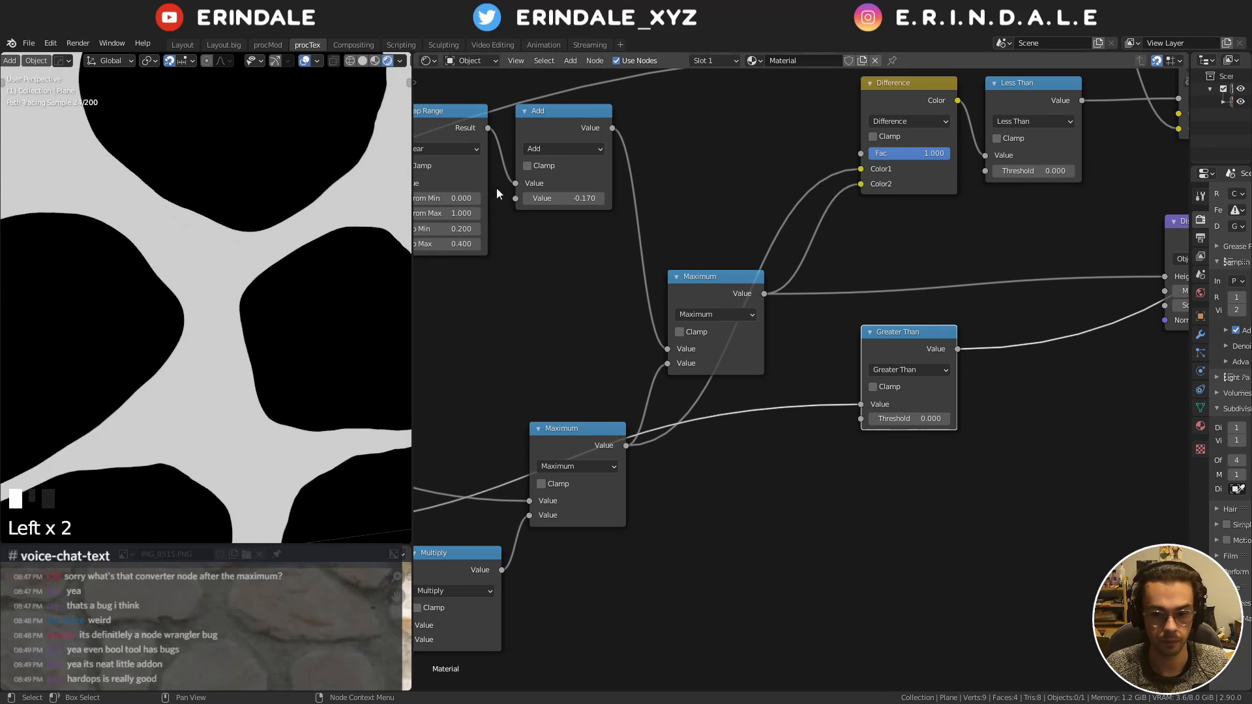
Move the Greater Than node above the noise chain, and insert a duplicate of the color Multiply node ahead of the original
scroll(1001, 296, down, 3)
middle_drag(1001, 296, 908, 526)
drag(831, 561, 636, 221)
middle_drag(693, 226, 648, 226)
click(906, 237)
key(shift+d)
click(720, 245)
middle_drag(720, 245, 923, 235)
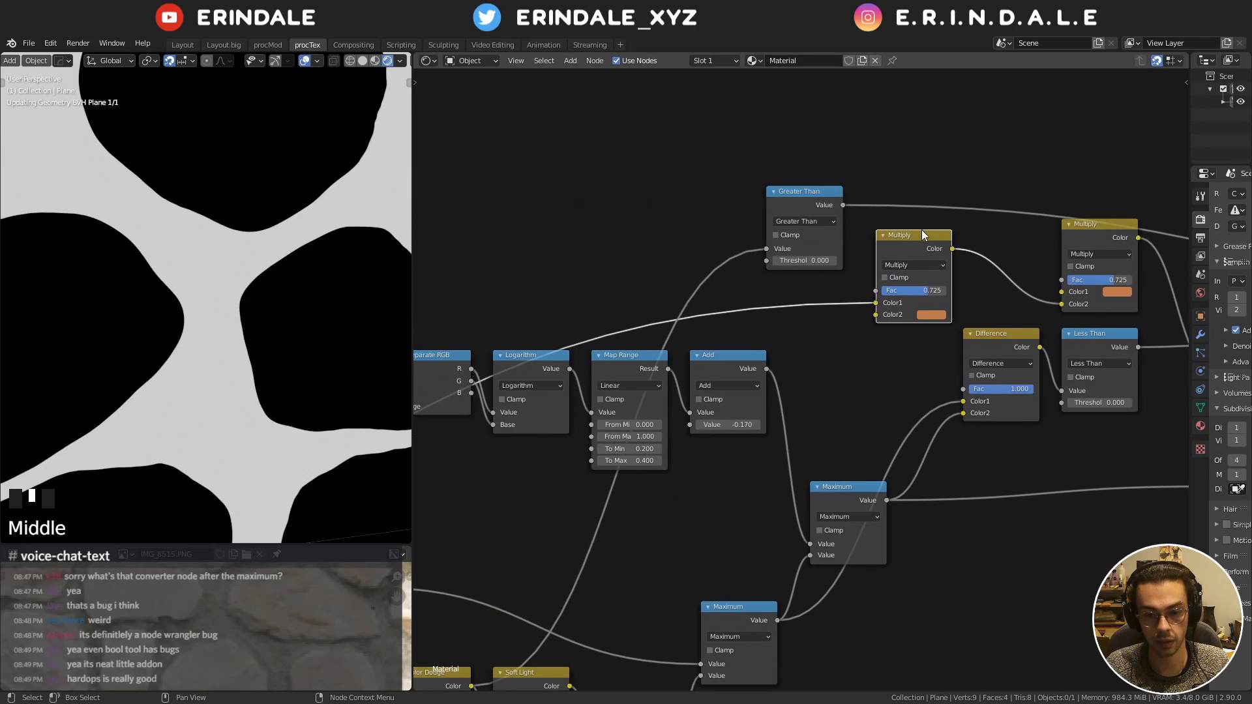
Connect the Greater Than value to the duplicated node's Fac and set its blend mode to Mix
drag(820, 199, 885, 288)
click(912, 265)
click(905, 260)
Connect the Color output of the small stones' upper Voronoi Texture to Color2 of the new Mix node
scroll(882, 267, down, 3)
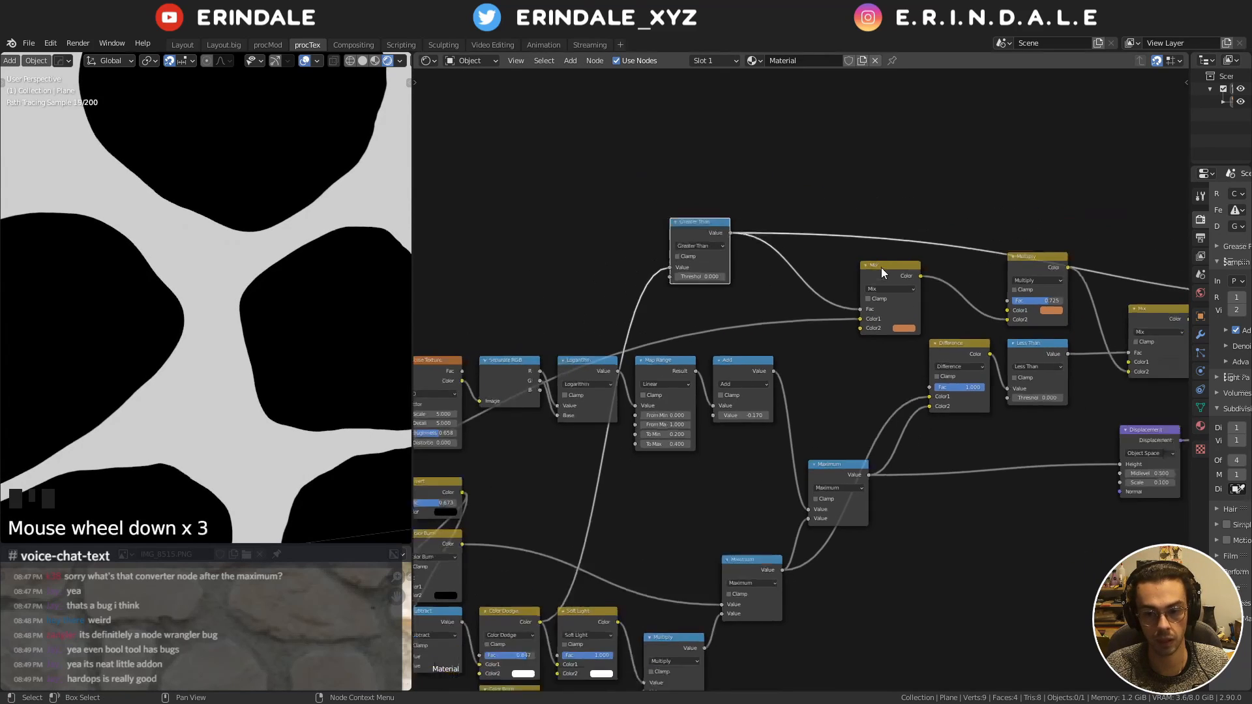
middle_drag(881, 267, 741, 352)
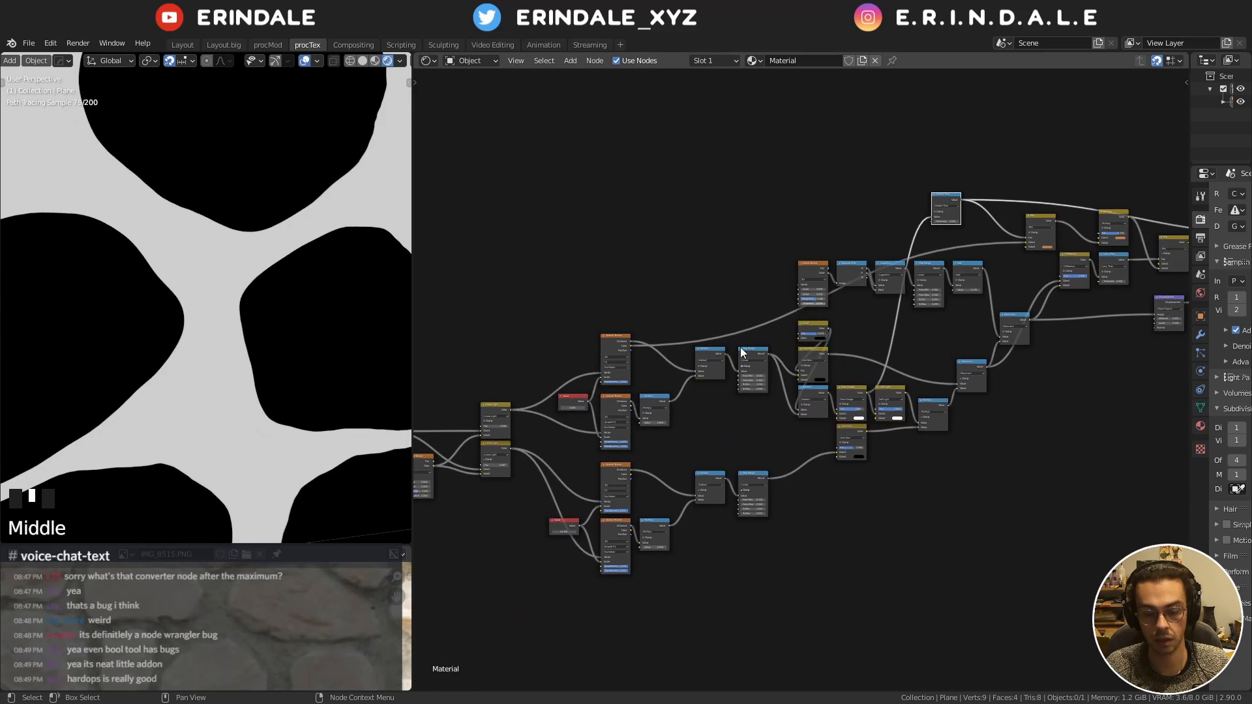
middle_drag(897, 267, 776, 364)
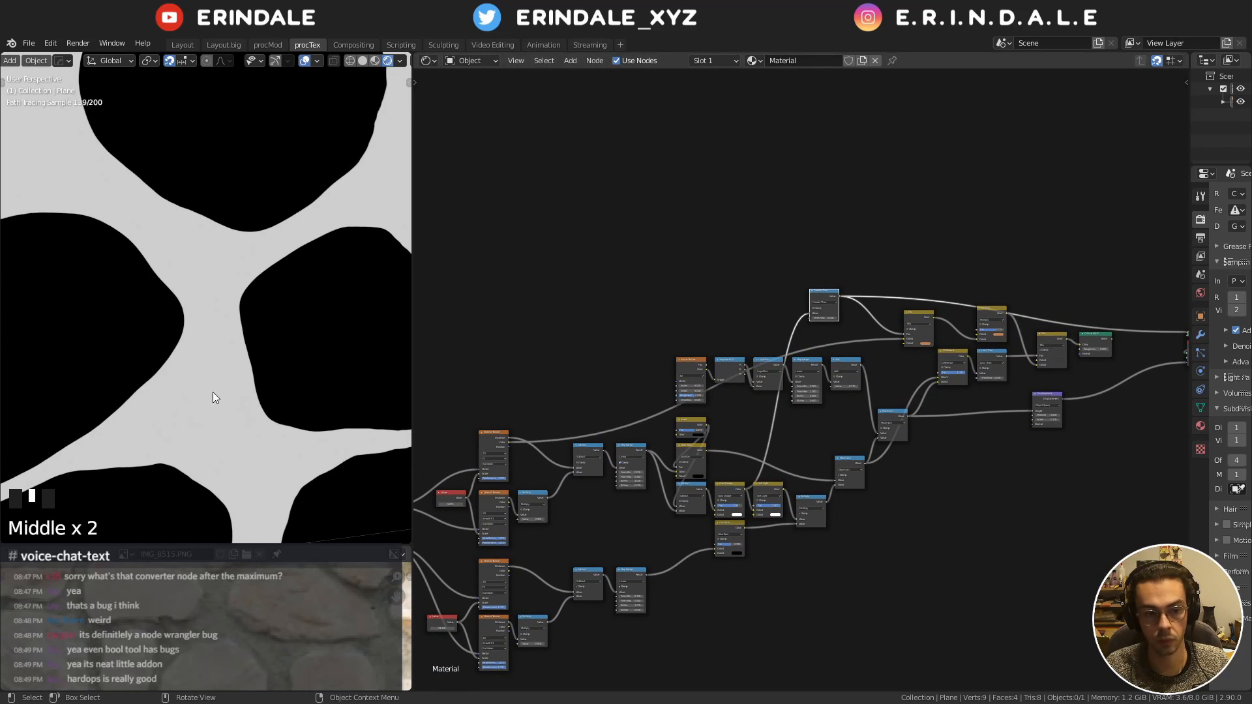
scroll(874, 284, up, 3)
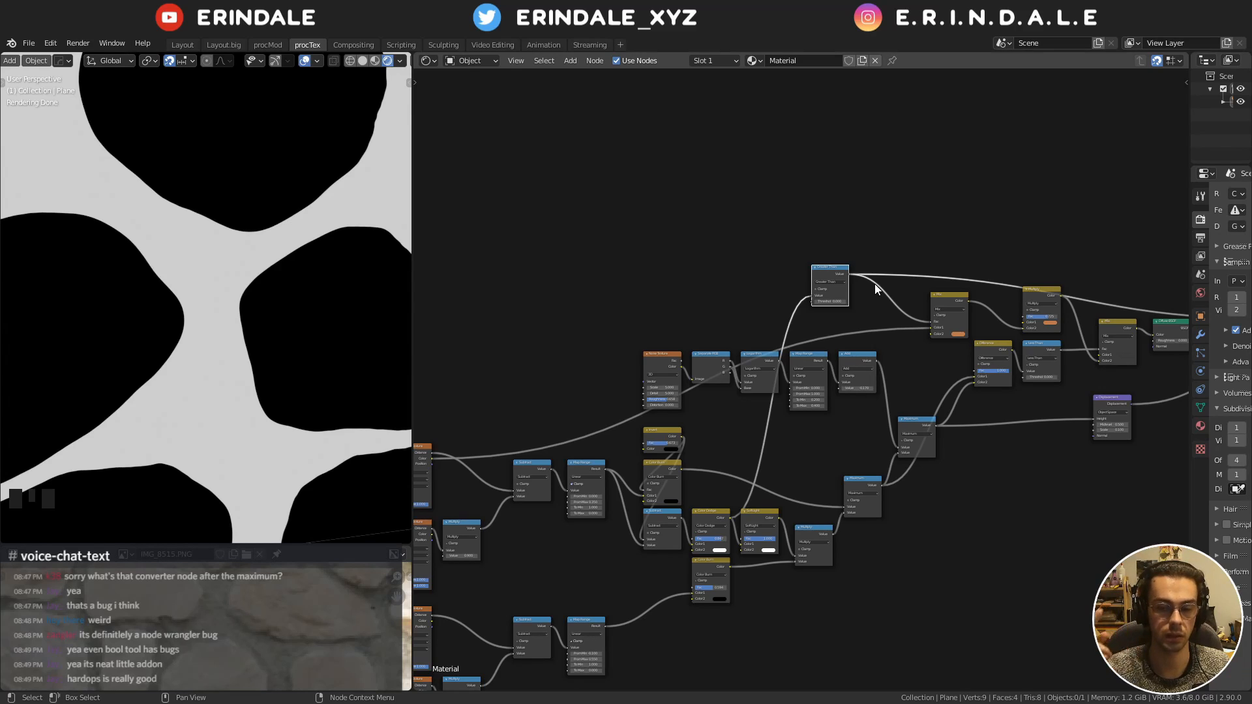
middle_drag(691, 421, 722, 353)
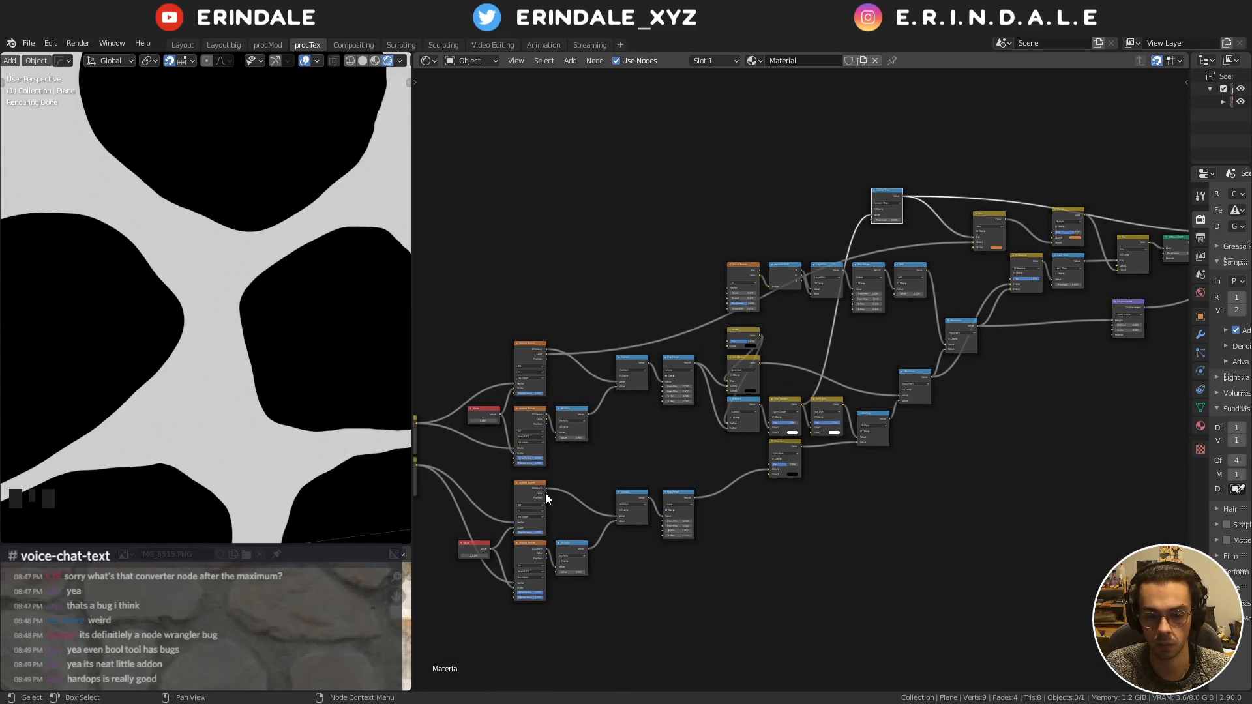
drag(547, 494, 976, 247)
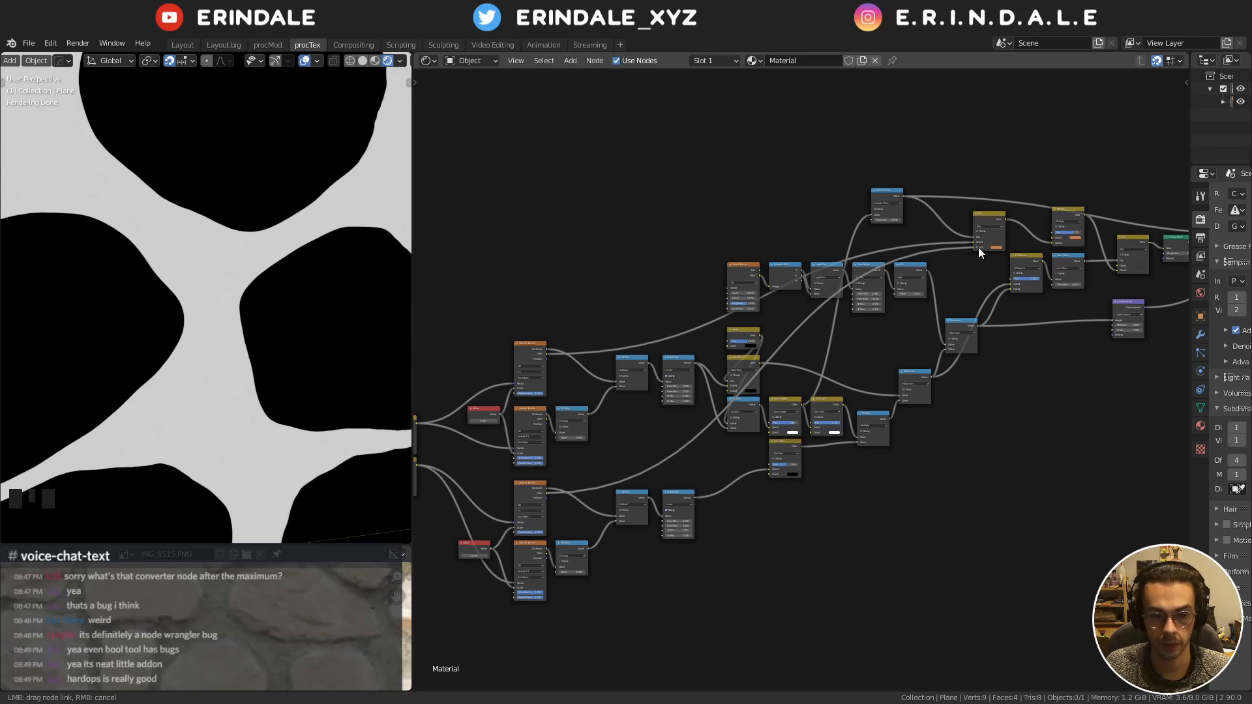
drag(978, 248, 978, 248)
Preview the new Mix node's colors, annotate the border below the large upper stone, and erase the annotations
middle_drag(978, 248, 717, 427)
scroll(717, 427, up, 8)
ctrl+shift+click(679, 401)
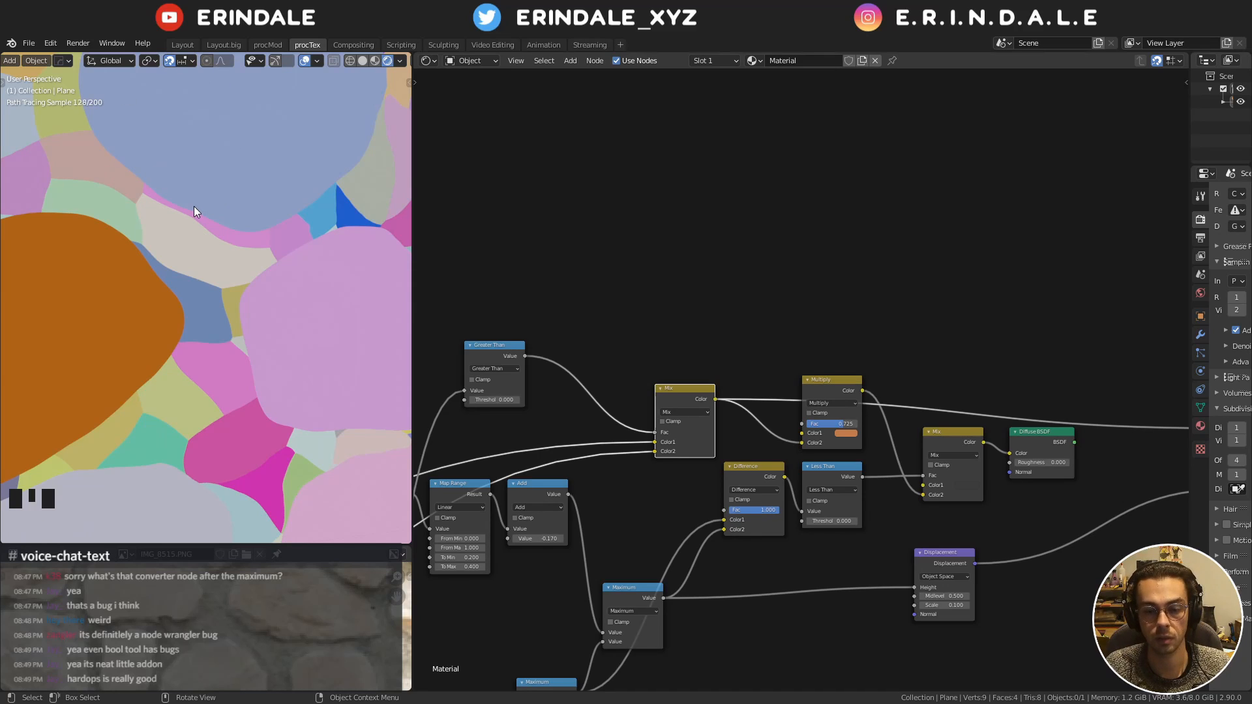
mouse_move(726, 265)
middle_down()
mouse_move(704, 268)
mouse_move(747, 268)
middle_up()
scroll(702, 270, up, 5)
drag(128, 171, 203, 217)
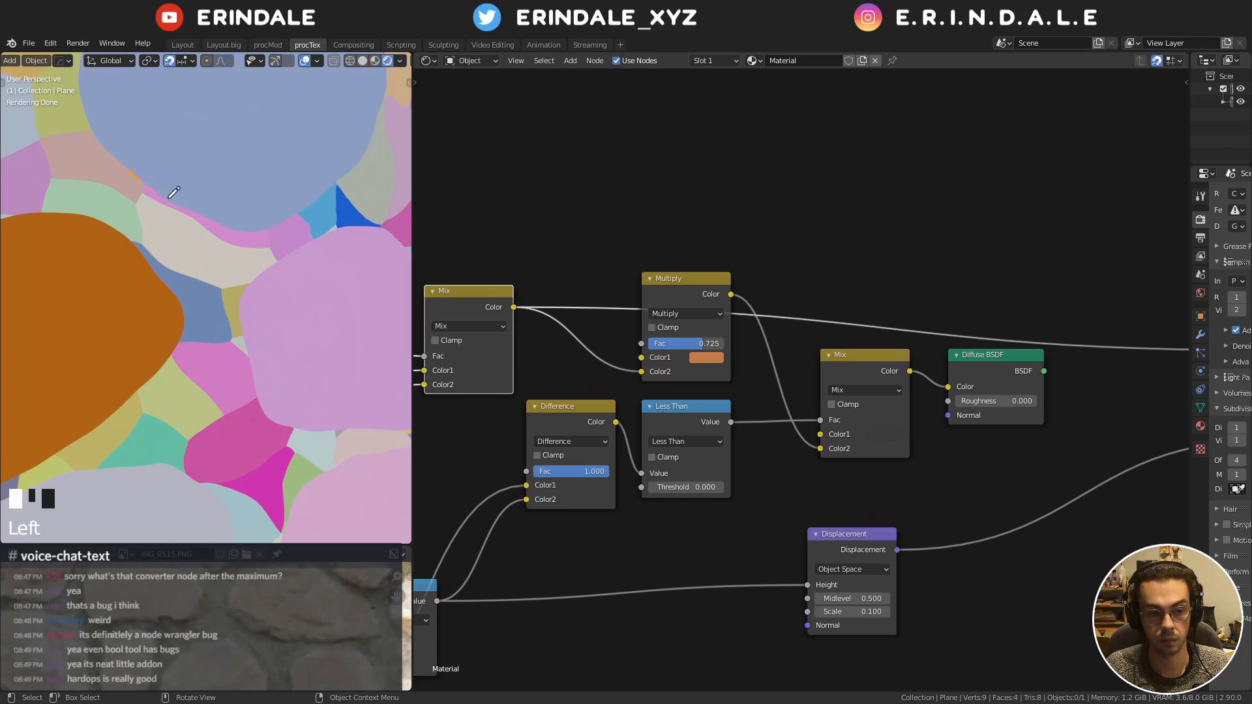
mouse_move(203, 160)
mouse_down()
mouse_move(154, 222)
mouse_move(175, 237)
mouse_up()
right_drag(128, 189, 187, 215)
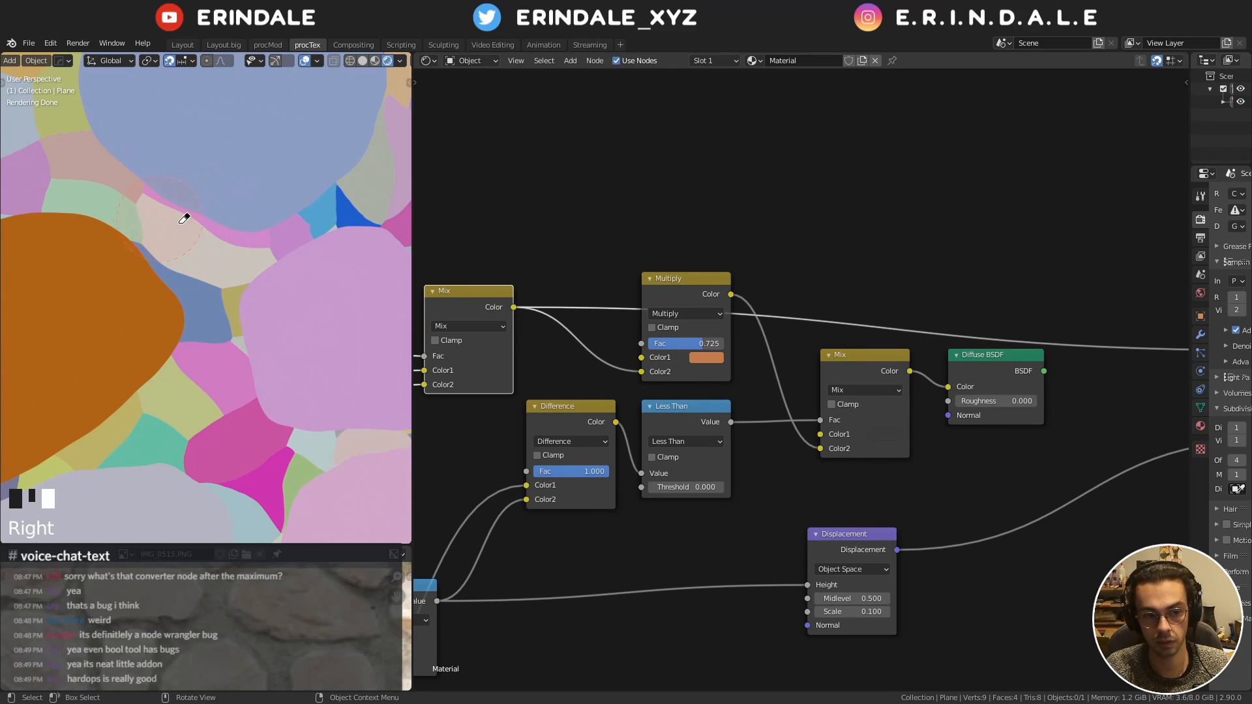
Preview the color Multiply and final Mix outputs, mark a small stone between the large ones, and erase the mark
middle_drag(686, 230, 721, 160)
ctrl+shift+click(739, 217)
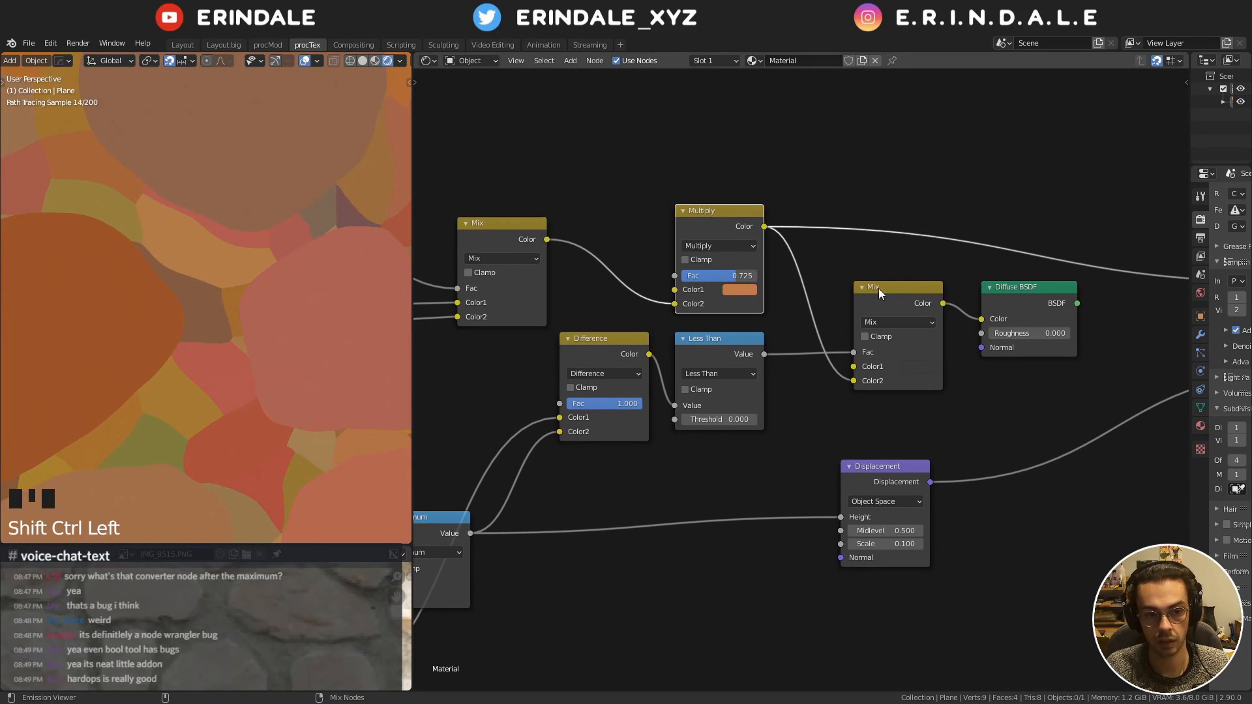
ctrl+shift+click(919, 314)
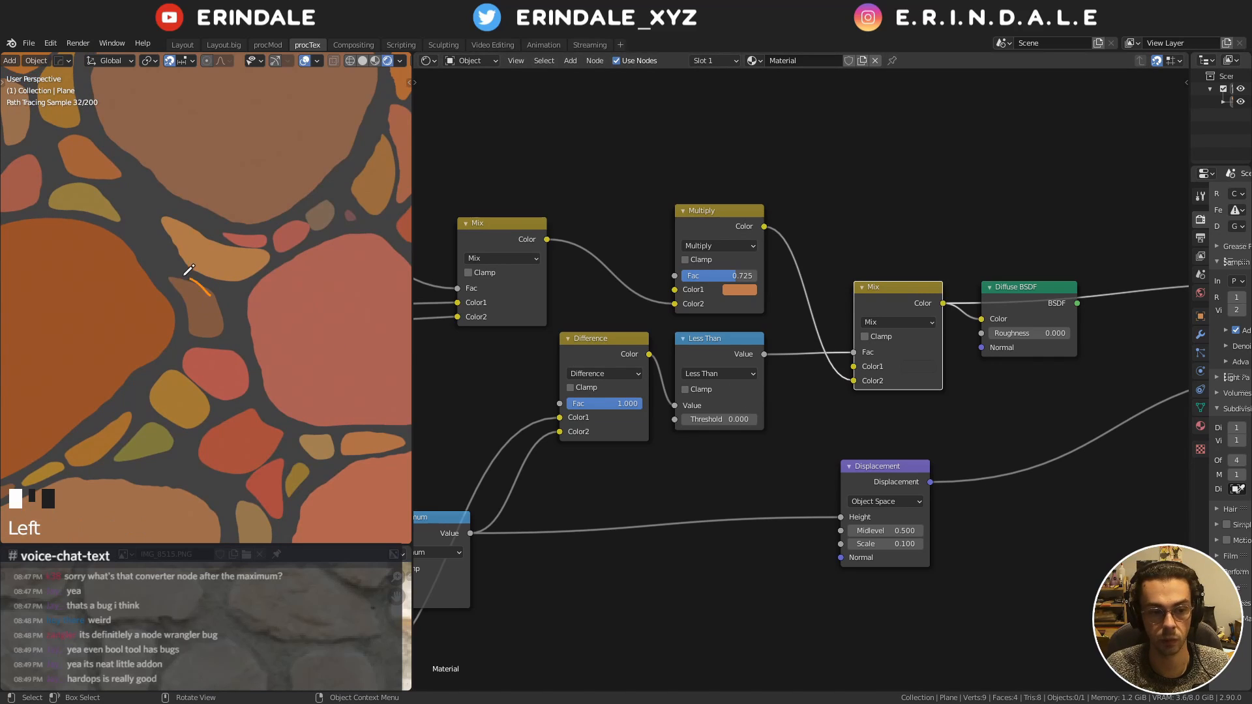
mouse_move(193, 285)
mouse_down()
mouse_move(192, 334)
mouse_move(208, 291)
mouse_up()
mouse_move(209, 291)
right_down()
mouse_move(225, 311)
mouse_move(117, 413)
right_up()
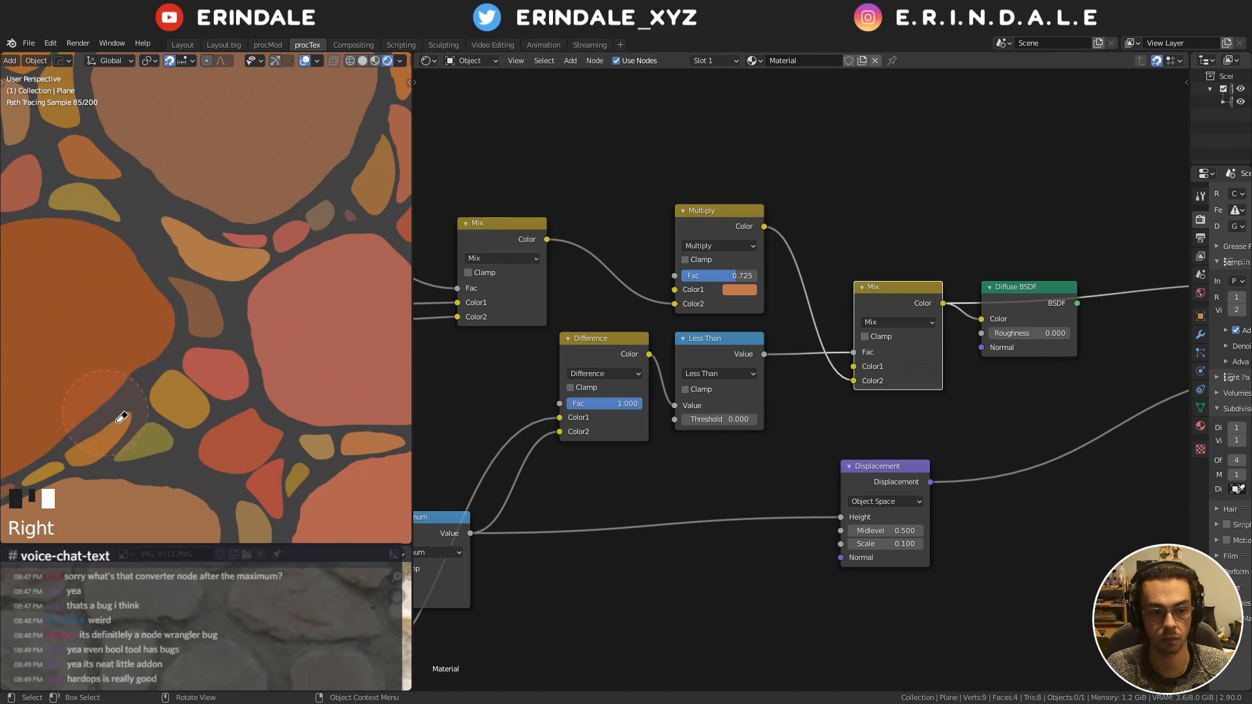
Reconnect the Diffuse BSDF to the Material Output's Surface
scroll(948, 299, down, 2)
middle_drag(947, 300, 708, 316)
ctrl+shift+click(766, 310)
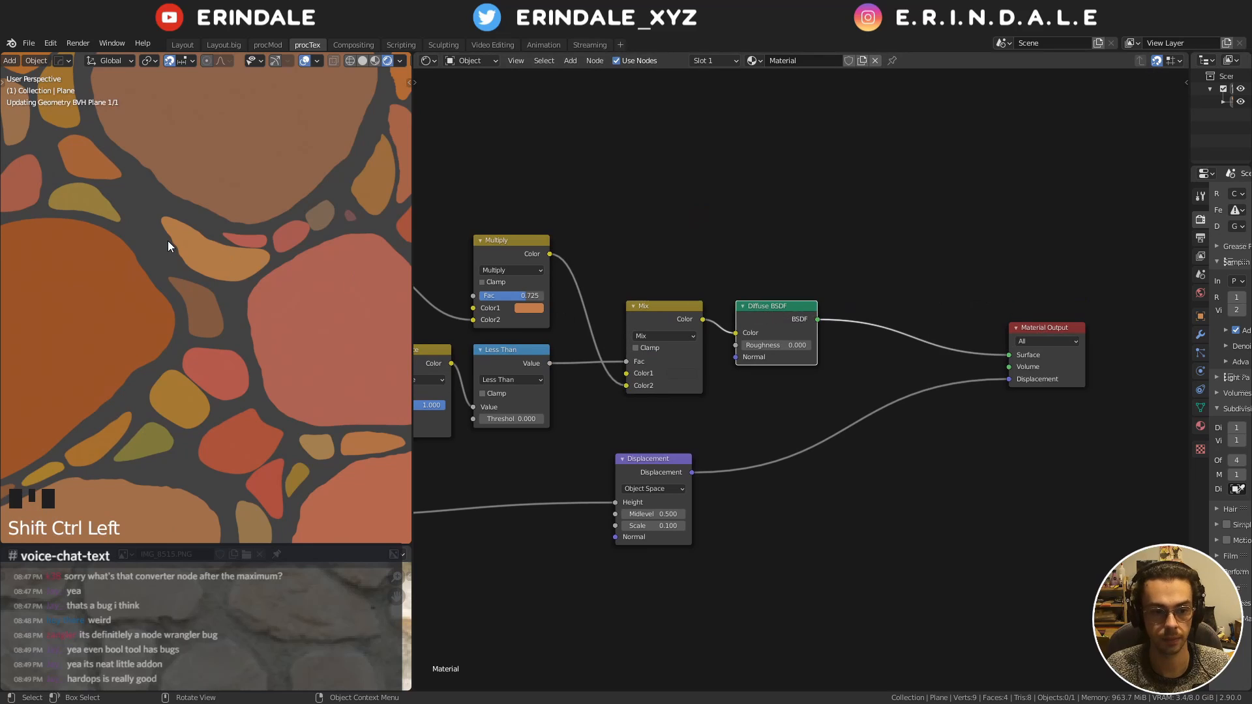
scroll(170, 243, down, 5)
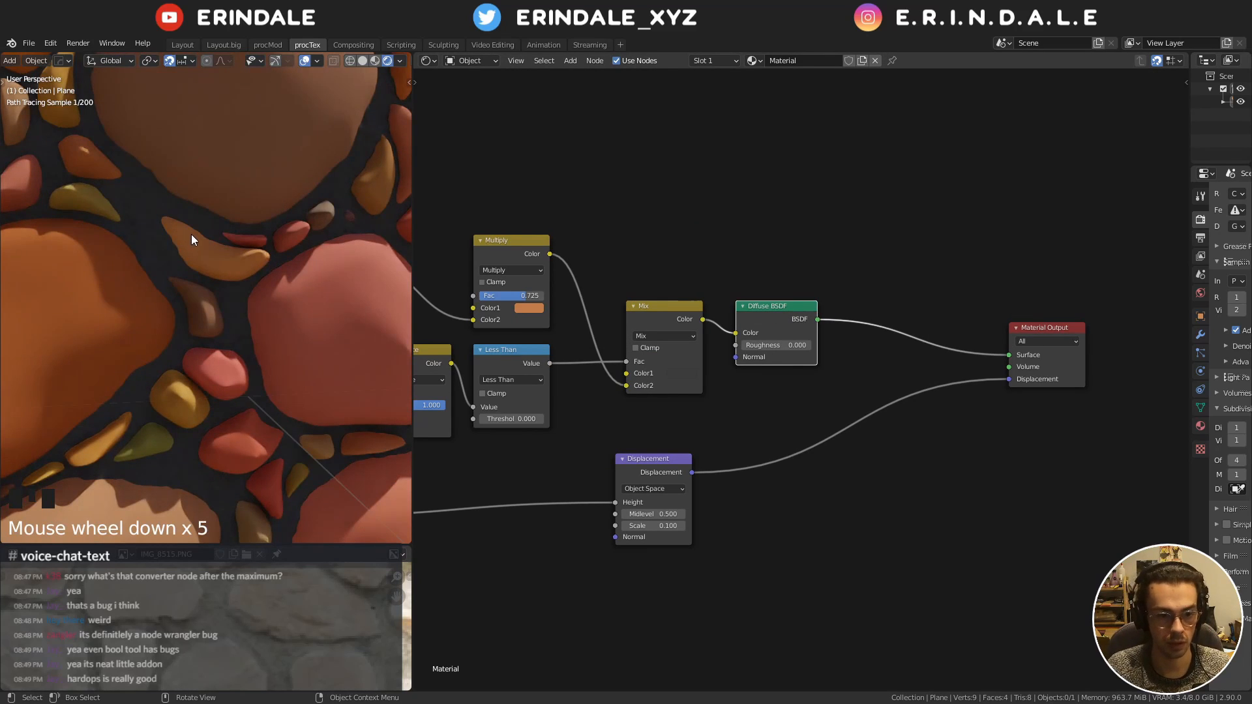
Set the color Multiply node's Fac to 0.275 and darken its Color1 to a deeper brown
middle_drag(580, 226, 830, 174)
scroll(819, 195, up, 1)
mouse_move(785, 247)
mouse_down()
mouse_move(743, 246)
mouse_move(762, 246)
mouse_up()
scroll(317, 303, down, 3)
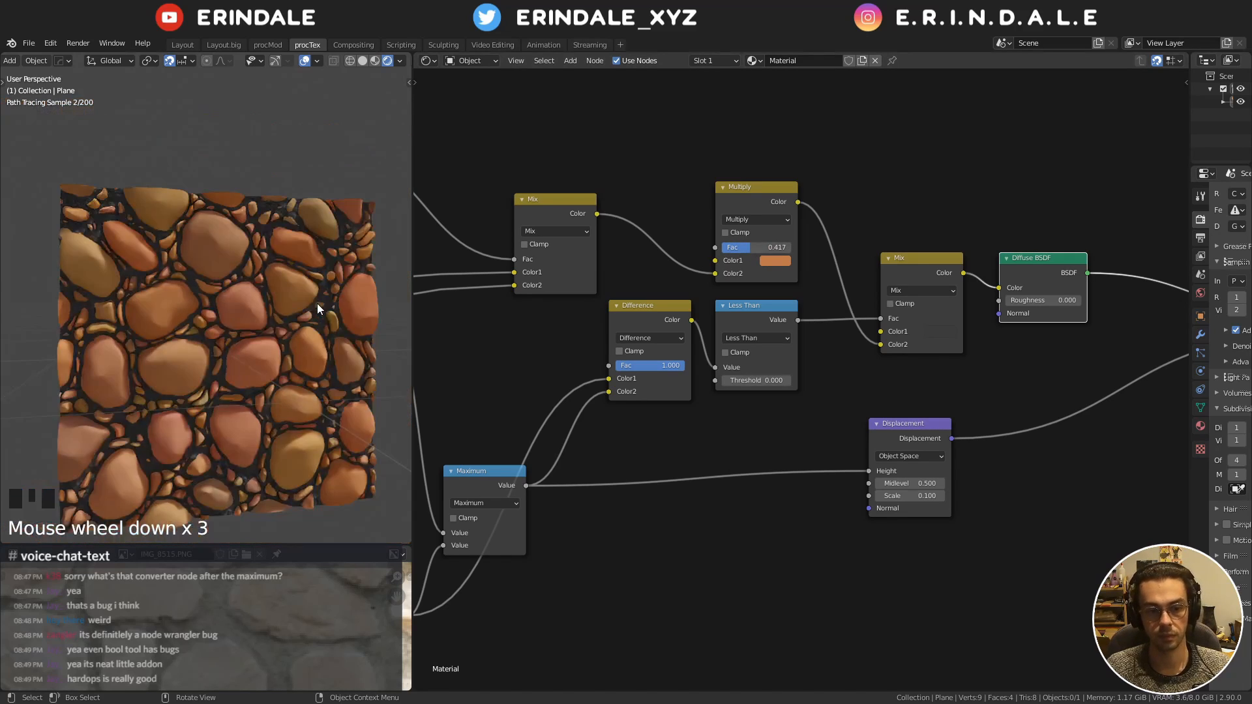
middle_drag(317, 303, 330, 301)
drag(755, 247, 740, 247)
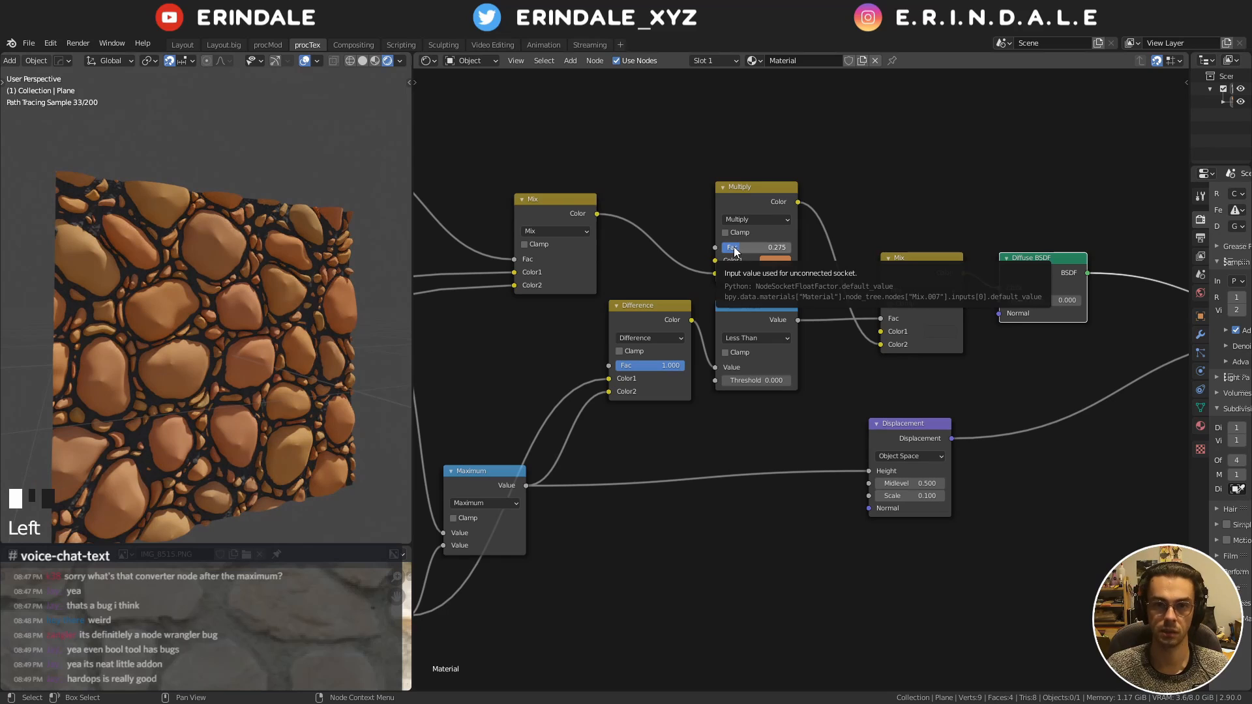
click(775, 261)
scroll(776, 263, down, 5)
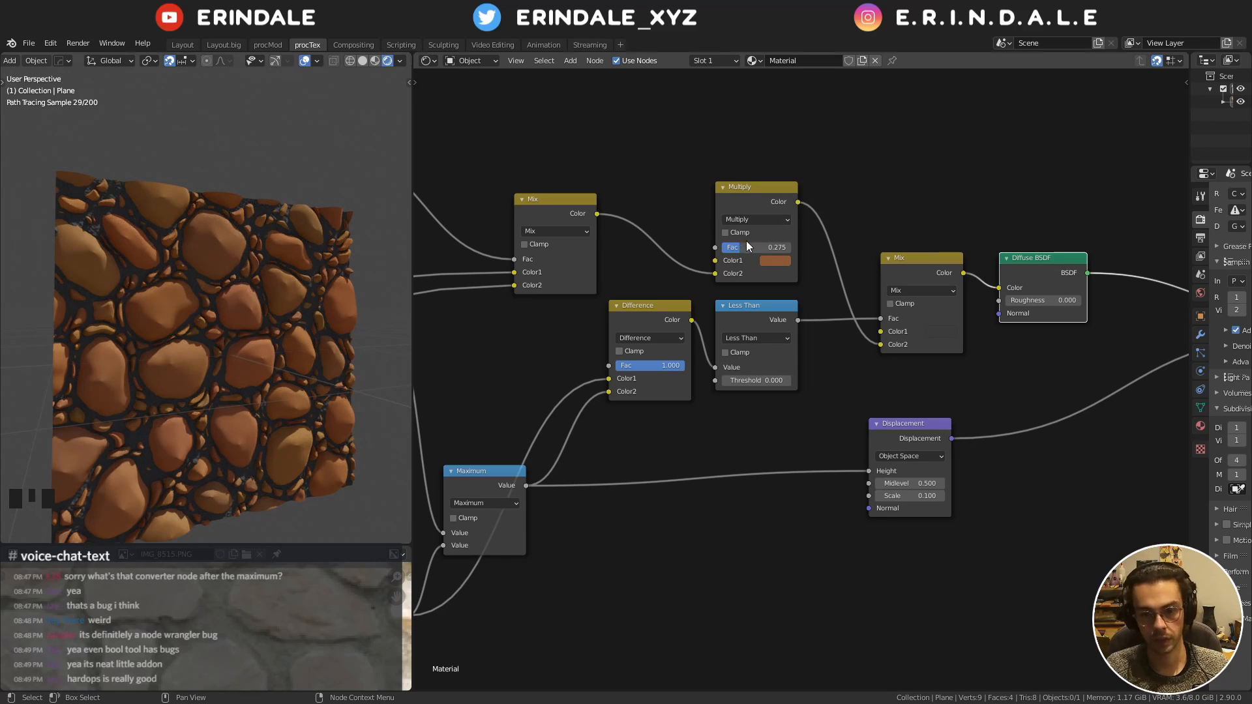
Set the color Multiply node's Fac to 0.383
drag(746, 242, 759, 244)
drag(760, 247, 768, 247)
drag(750, 189, 737, 191)
drag(760, 247, 758, 248)
middle_drag(302, 307, 269, 294)
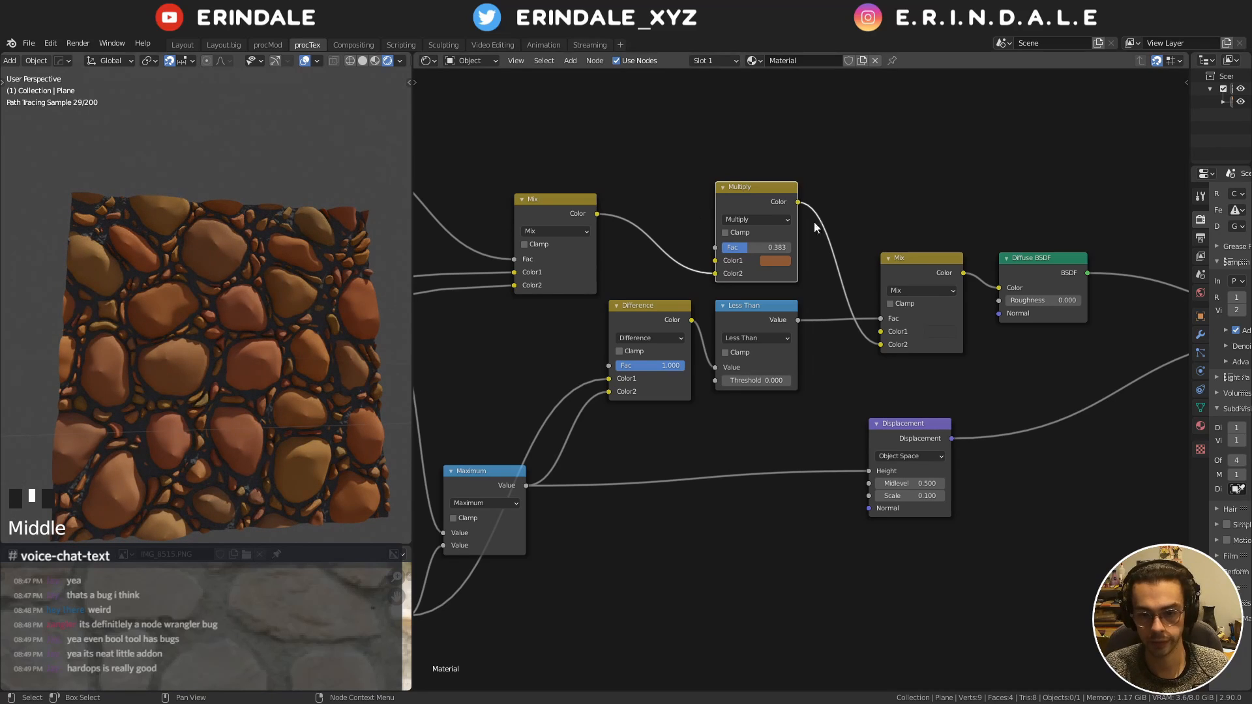
Delete the Diffuse BSDF node and add a Principled BSDF between the Mix node and the Material Output
middle_drag(870, 229, 704, 223)
middle_drag(882, 177, 713, 226)
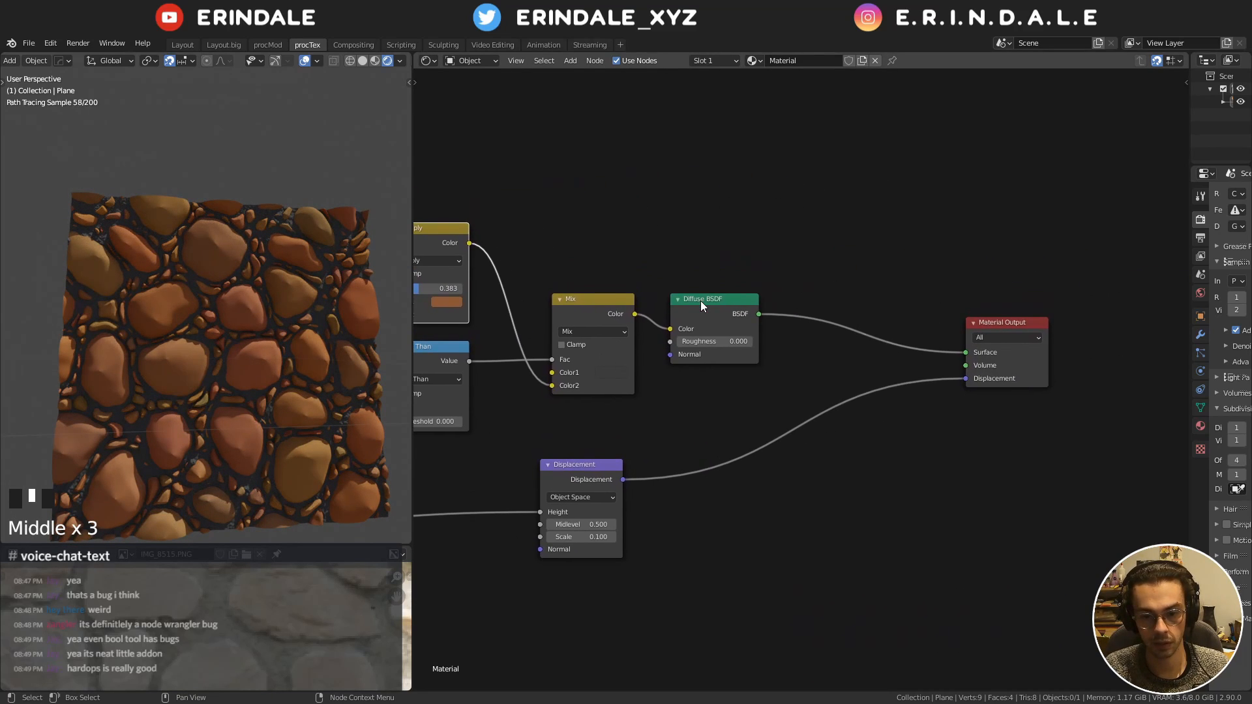
click(700, 300)
key(x)
key(shift+a)
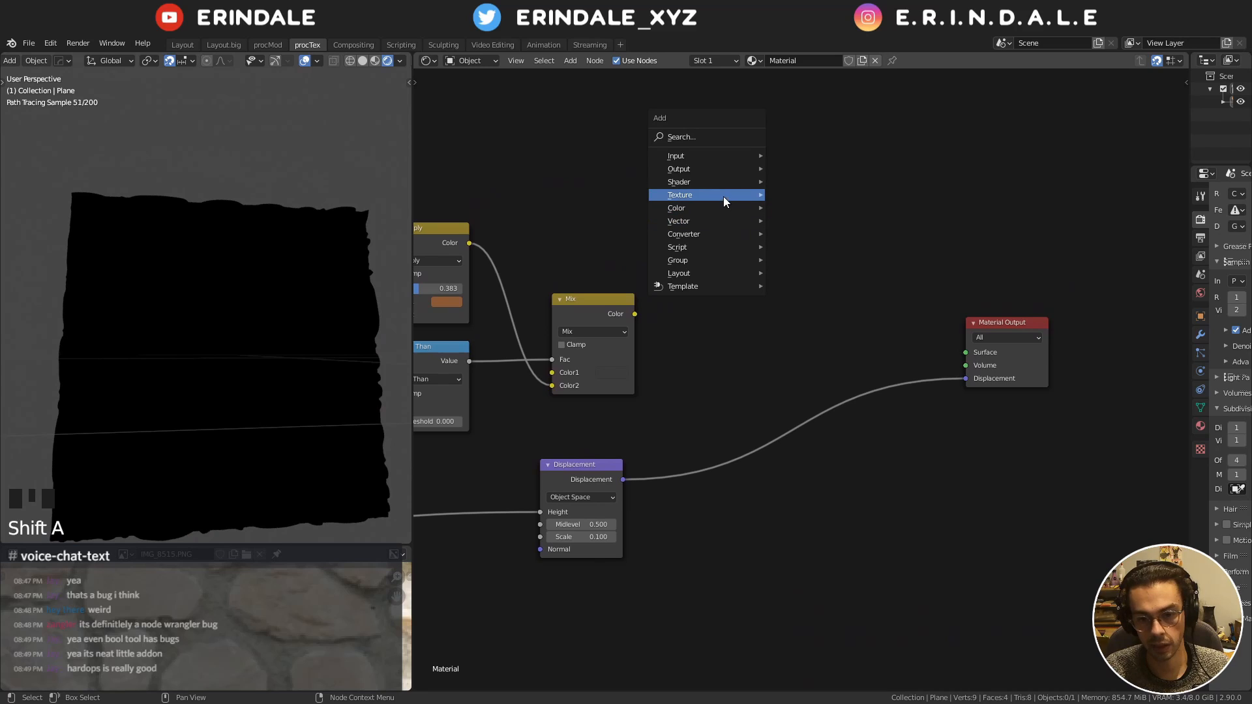
mouse_move(706, 186)
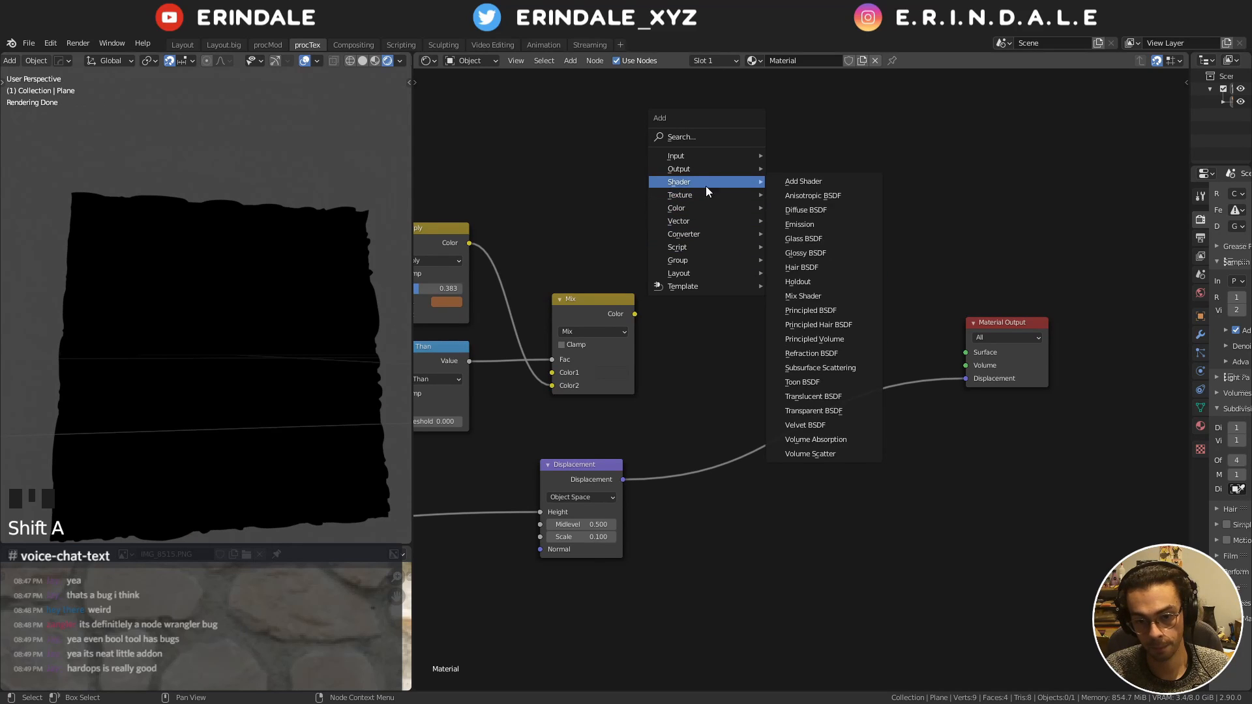
click(839, 312)
click(748, 610)
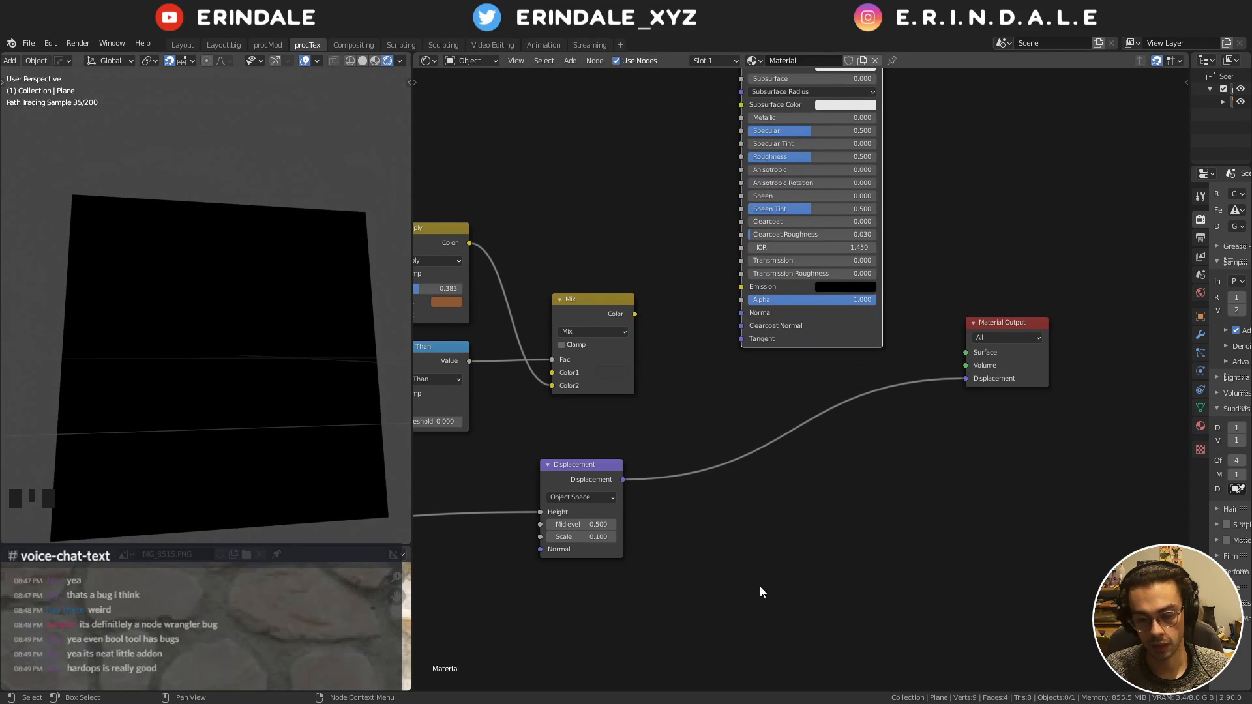
Connect the last Mix node's Color to the Principled BSDF's Base Color and reposition the shader and Material Output nodes
middle_drag(808, 435, 787, 671)
drag(614, 550, 721, 301)
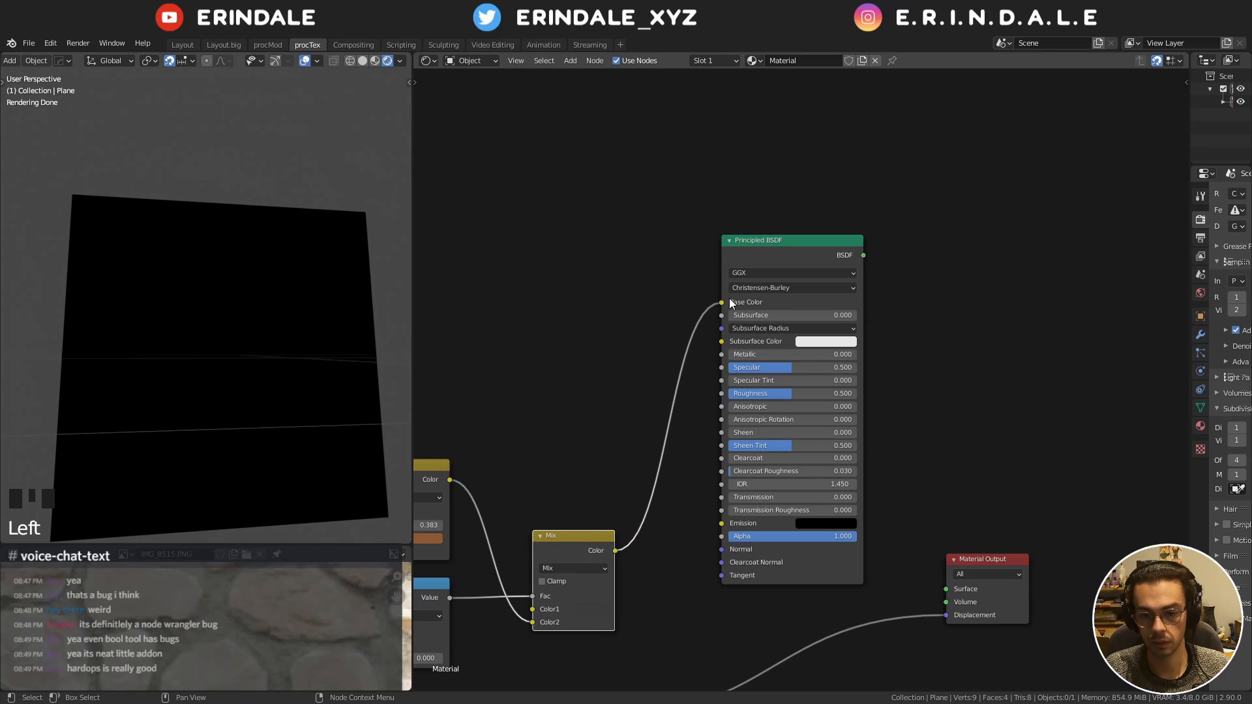
scroll(935, 541, down, 4)
middle_drag(1023, 437, 913, 265)
key(g)
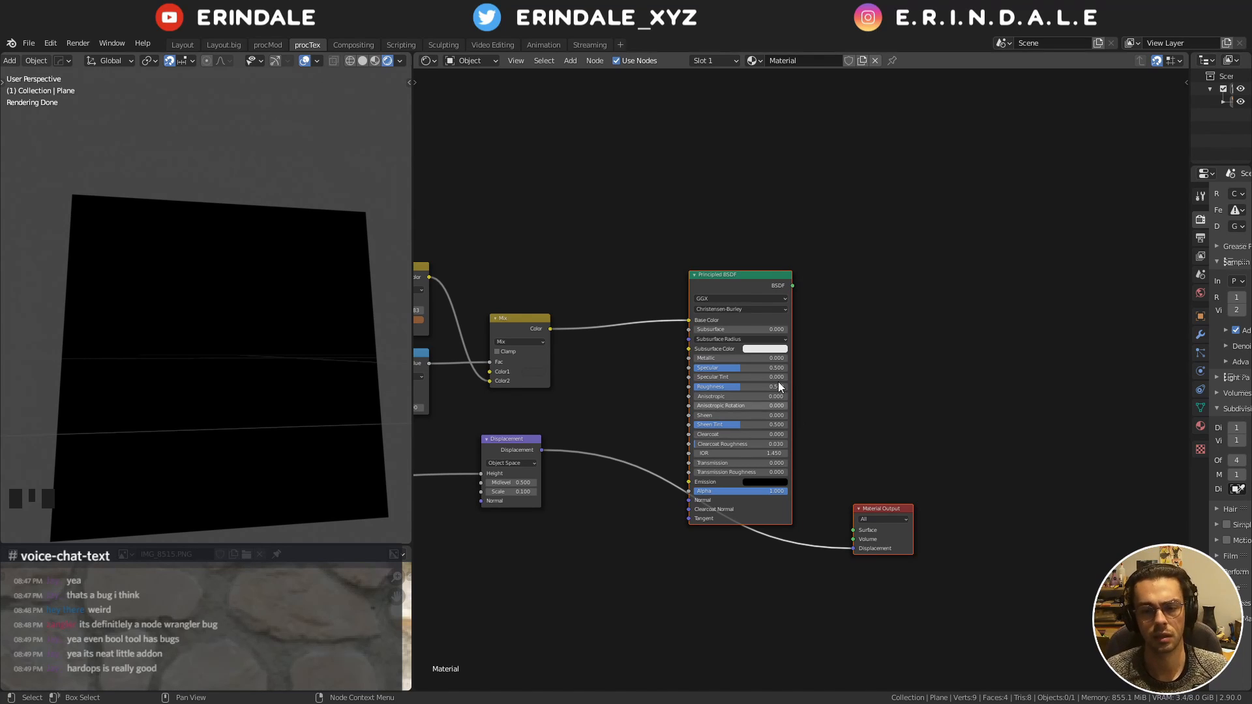
middle_drag(811, 287, 812, 350)
drag(812, 351, 751, 385)
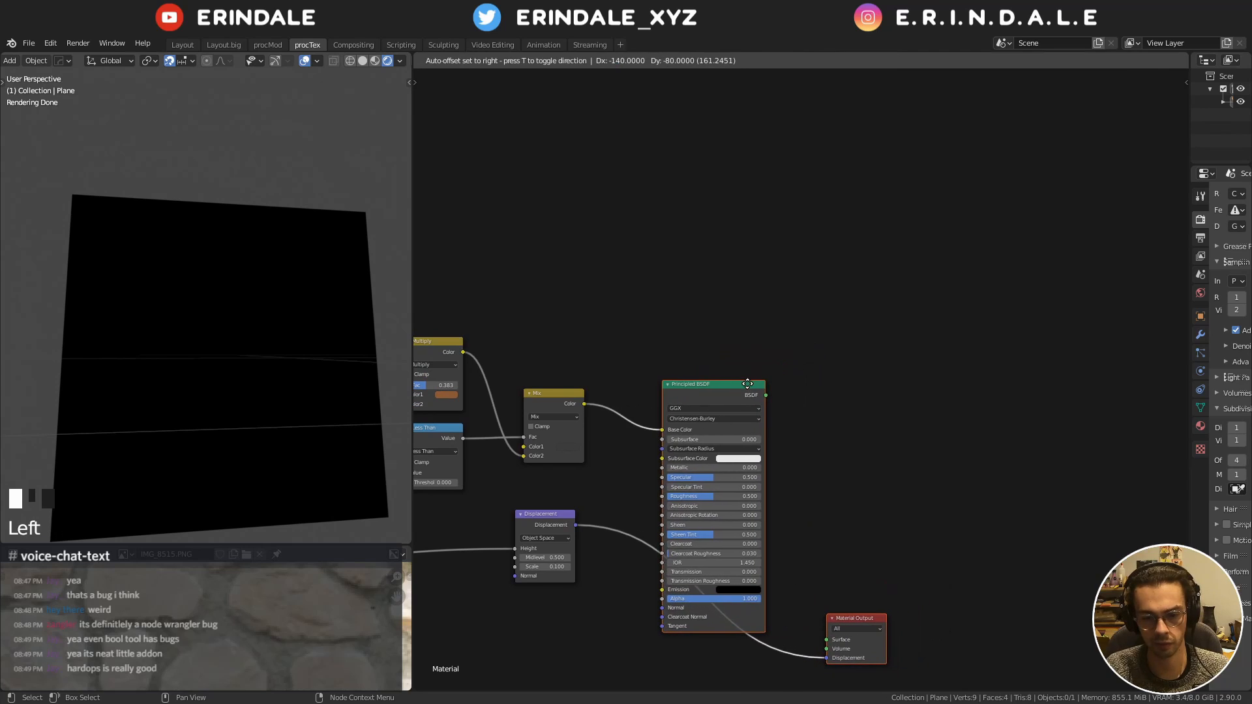
click(816, 408)
drag(852, 620, 913, 456)
Connect the Principled BSDF to the Material Output's Surface and move the shader node slightly closer to it
middle_drag(264, 319, 267, 349)
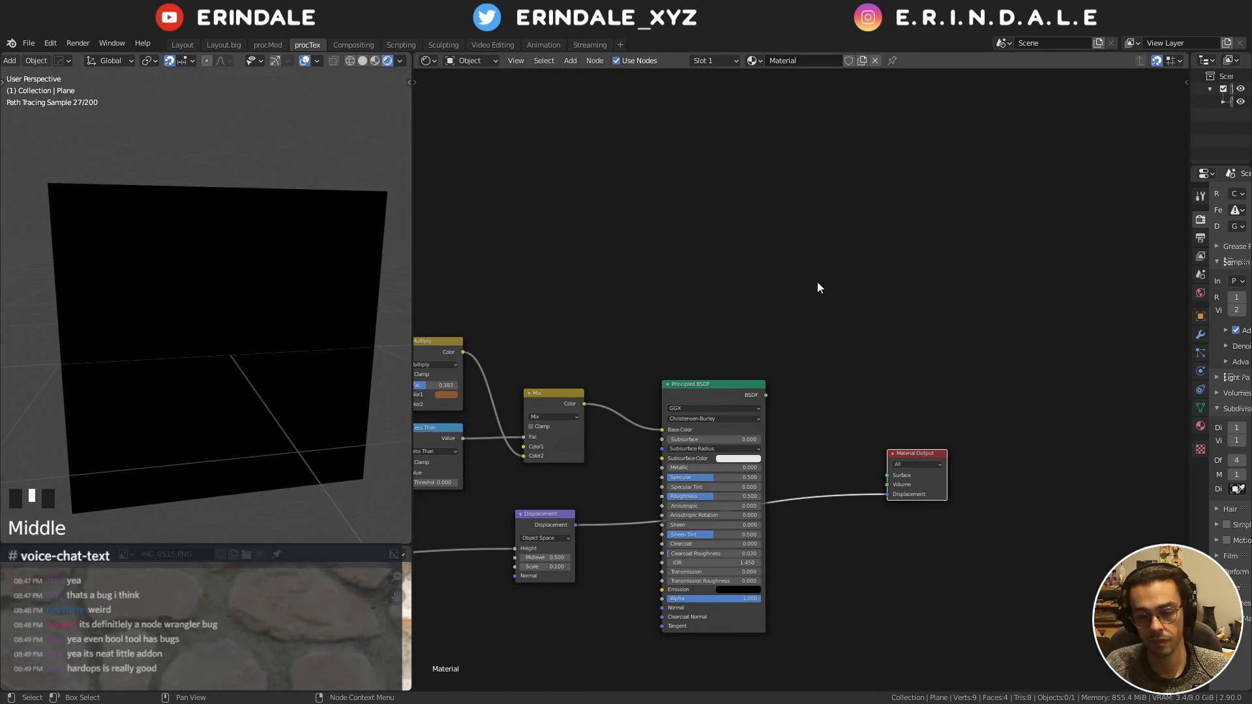
middle_drag(802, 438, 831, 385)
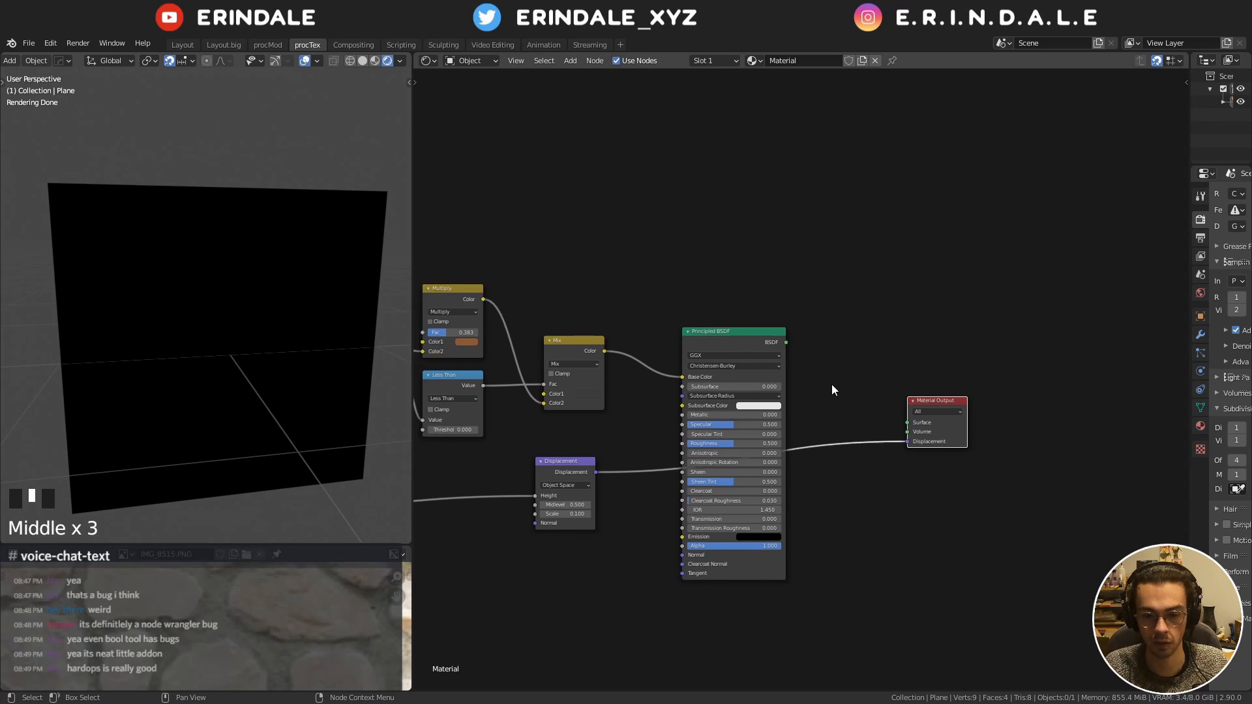
scroll(822, 383, up, 5)
drag(779, 324, 957, 443)
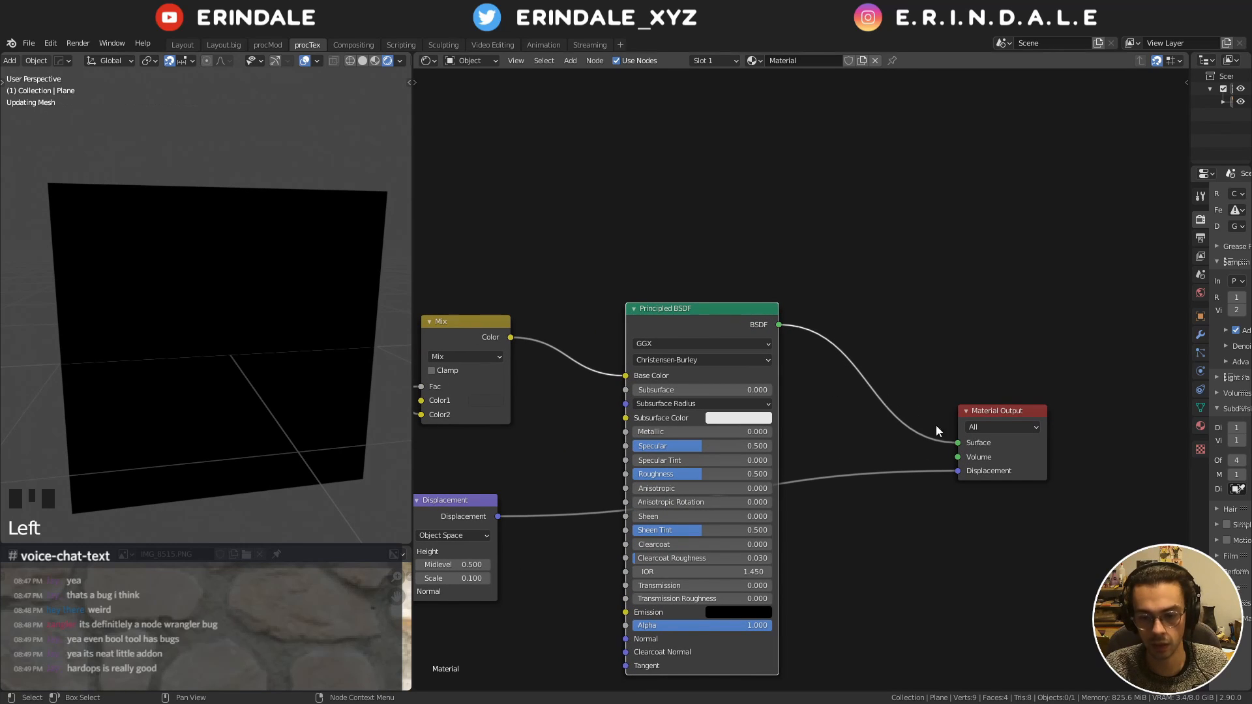
click(712, 307)
drag(712, 307, 789, 281)
middle_drag(789, 281, 832, 244)
middle_drag(387, 300, 230, 361)
scroll(306, 338, up, 3)
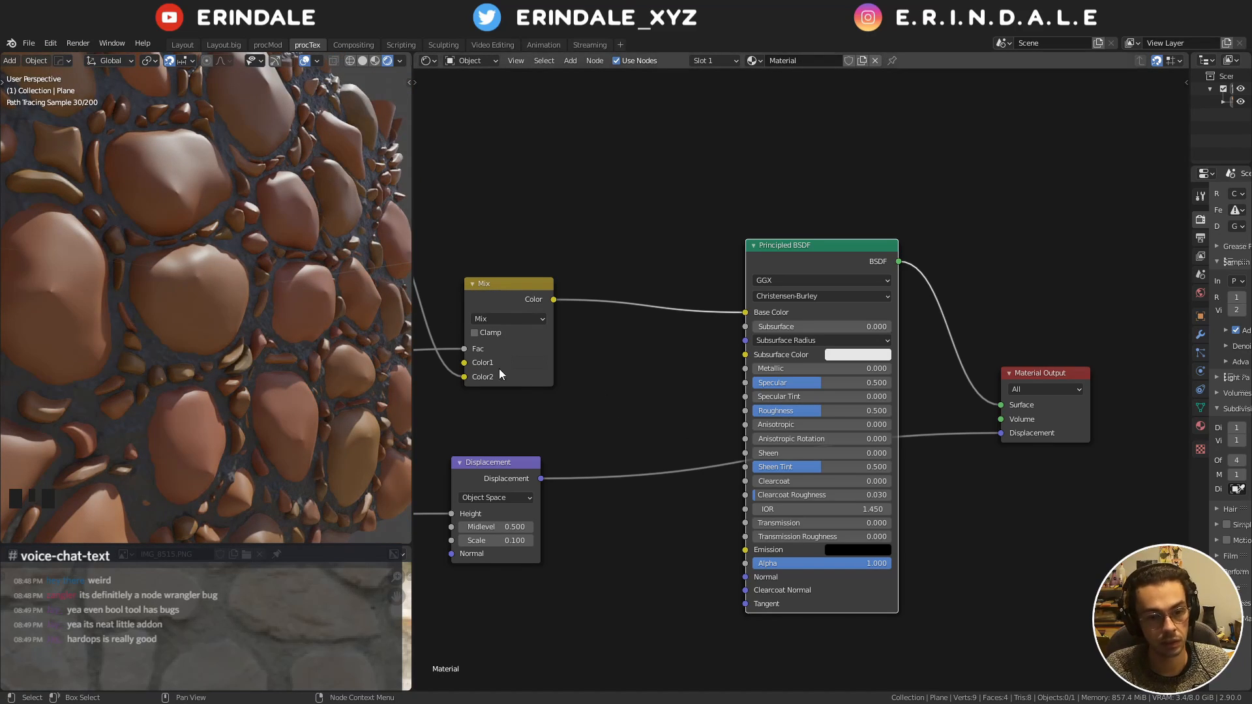
middle_drag(159, 278, 155, 277)
Set the Value of the Add node after the Map Range node to -0.270
middle_drag(443, 365, 737, 323)
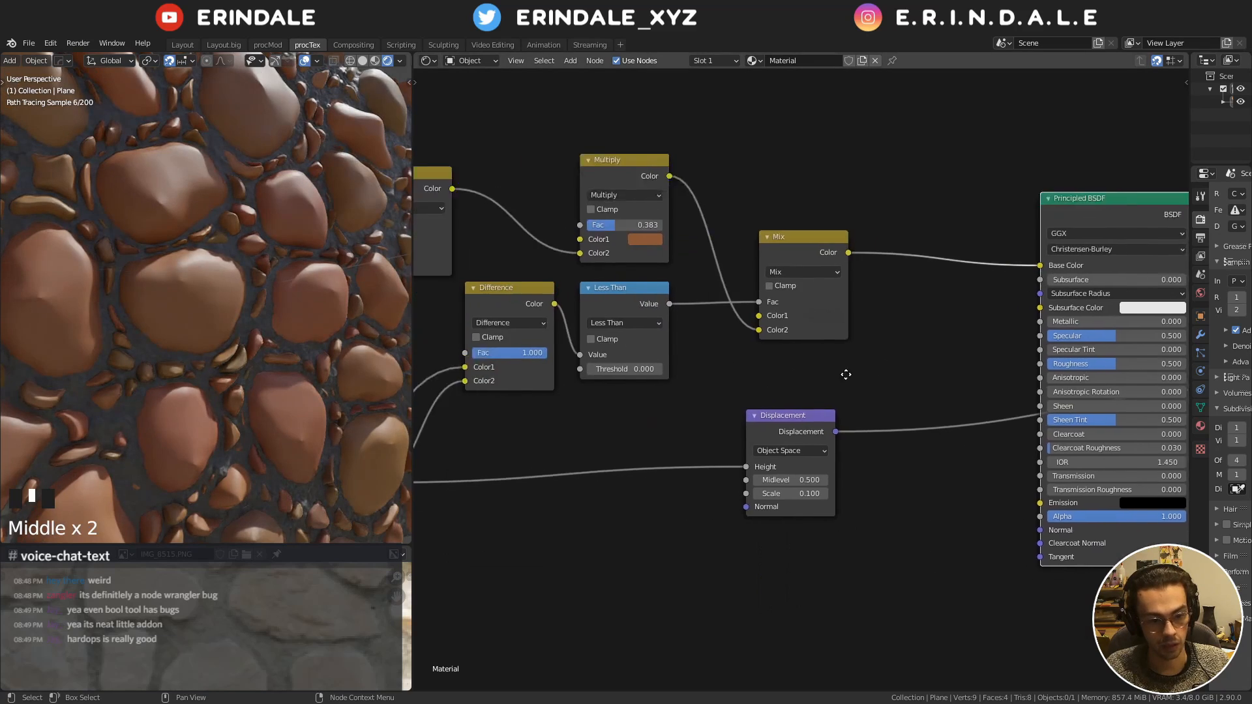
middle_drag(565, 429, 733, 381)
middle_drag(549, 335, 725, 393)
middle_drag(573, 404, 728, 402)
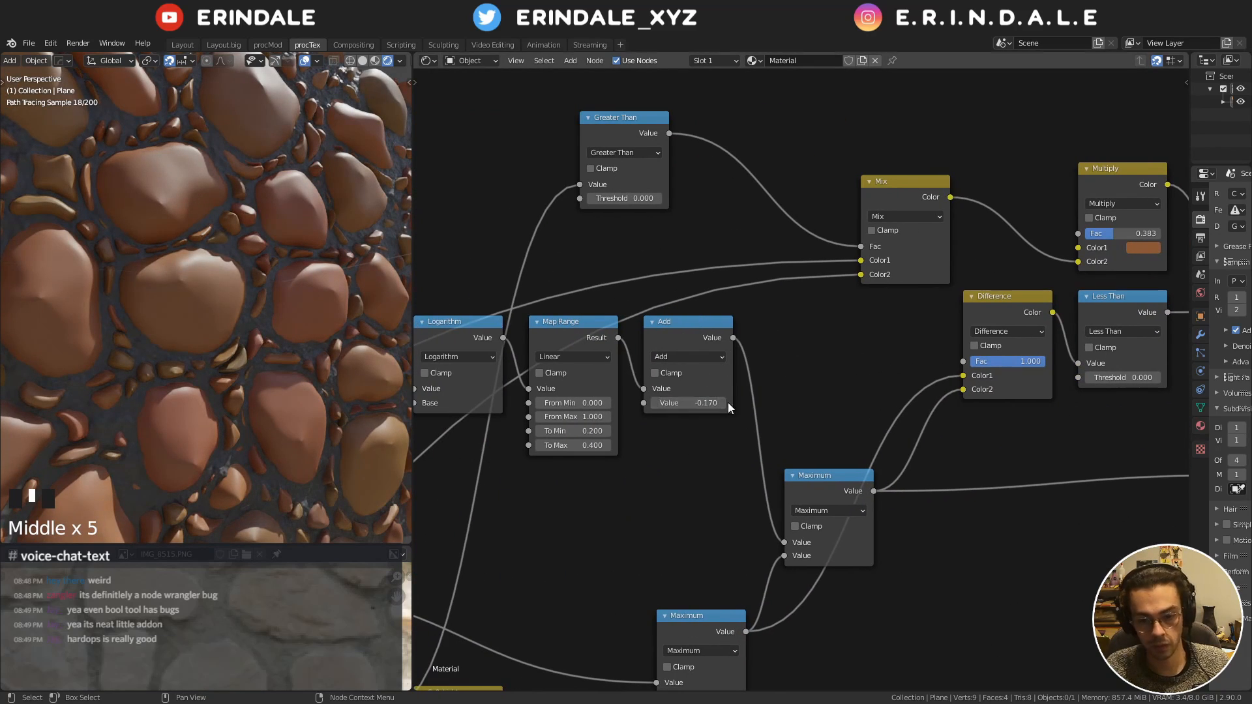
click(655, 406)
click(655, 403)
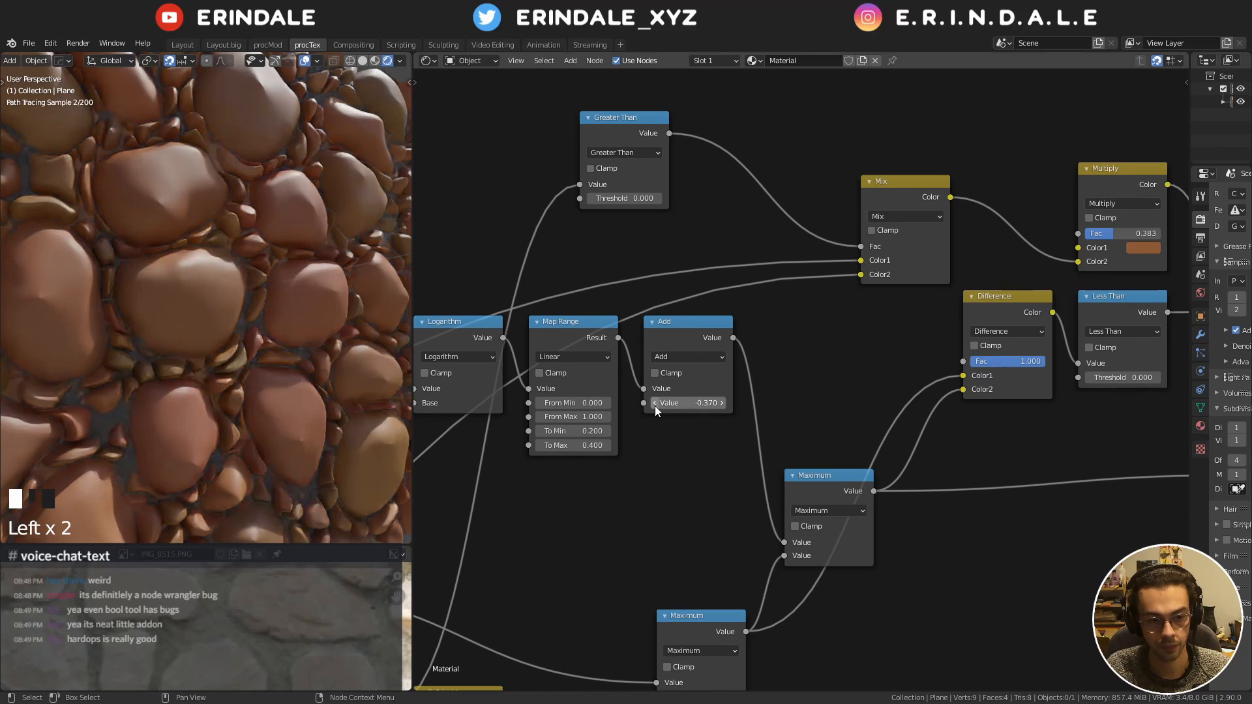
click(707, 399)
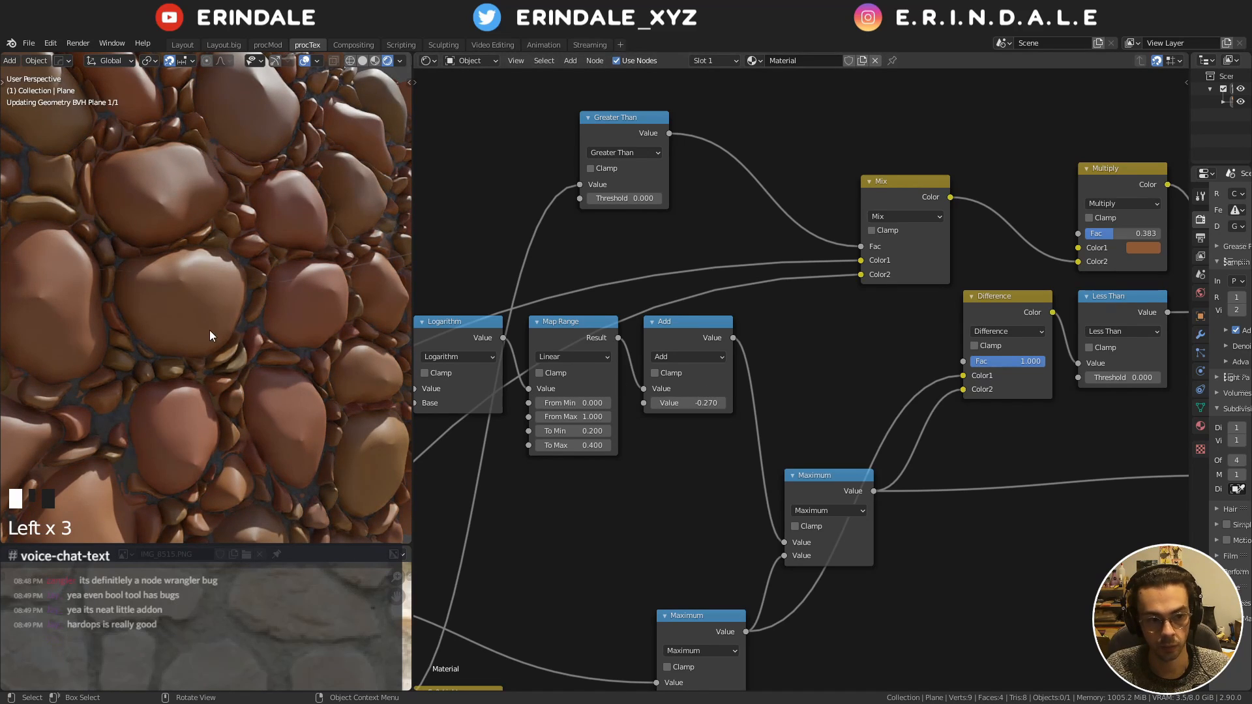
middle_drag(256, 310, 236, 328)
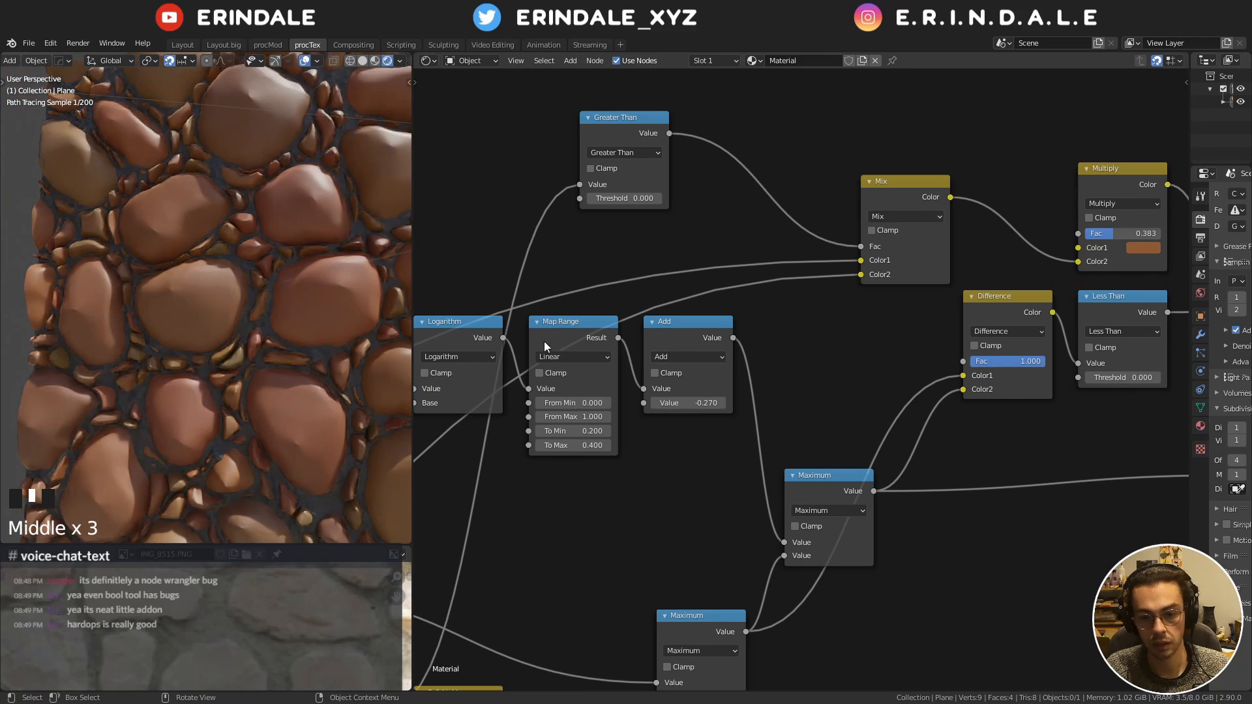
Set the Principled BSDF's Roughness to 0.977 and its Specular to 0.132
scroll(788, 341, down, 2)
middle_drag(788, 341, 570, 332)
middle_drag(800, 336, 513, 337)
middle_drag(723, 354, 600, 377)
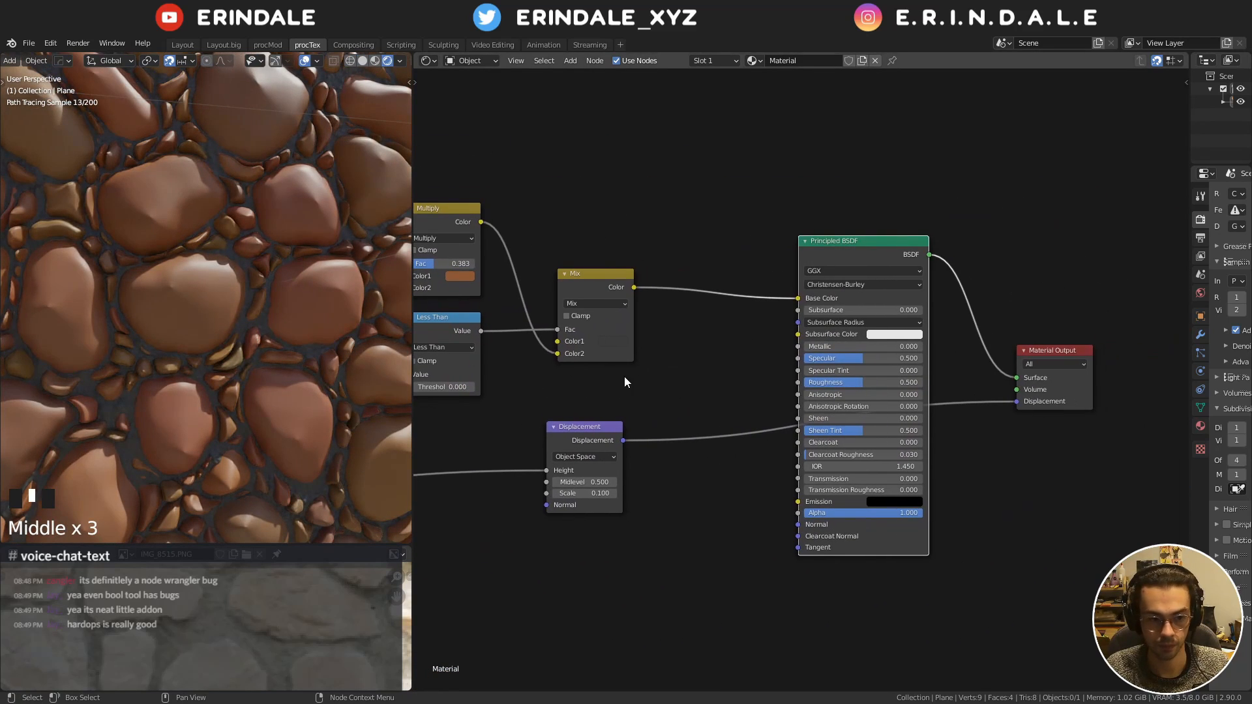
drag(847, 385, 913, 383)
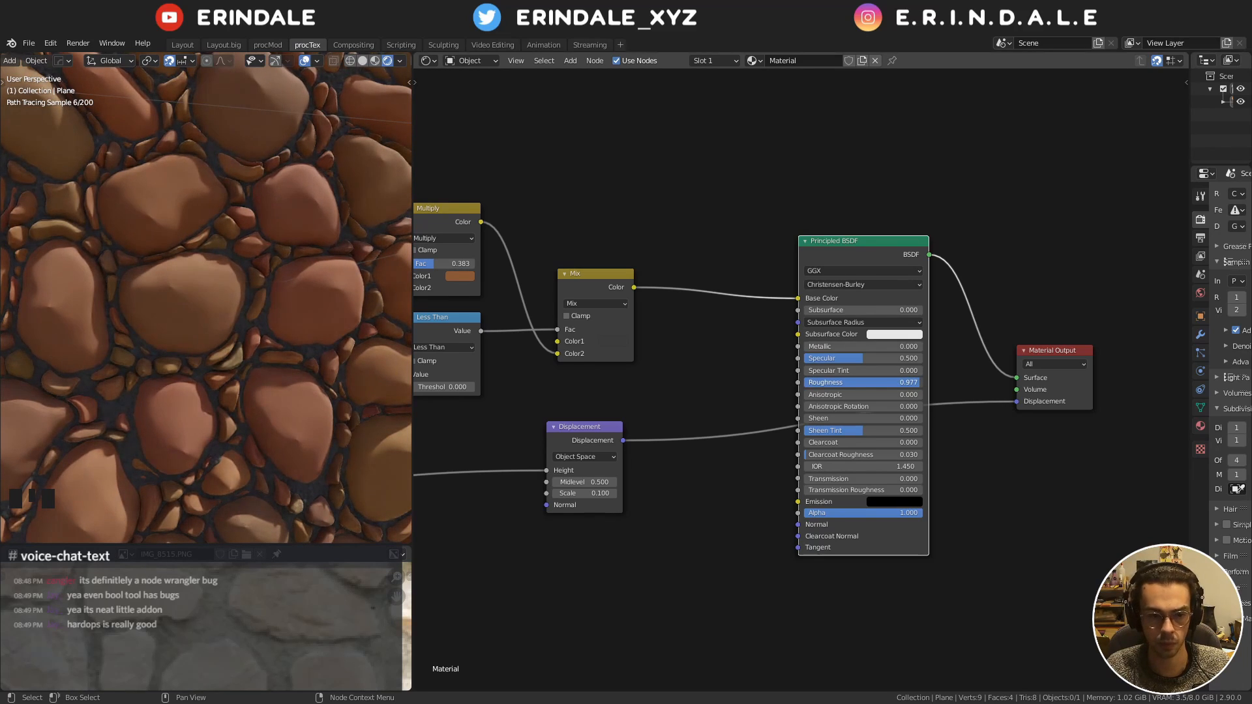
drag(916, 358, 872, 358)
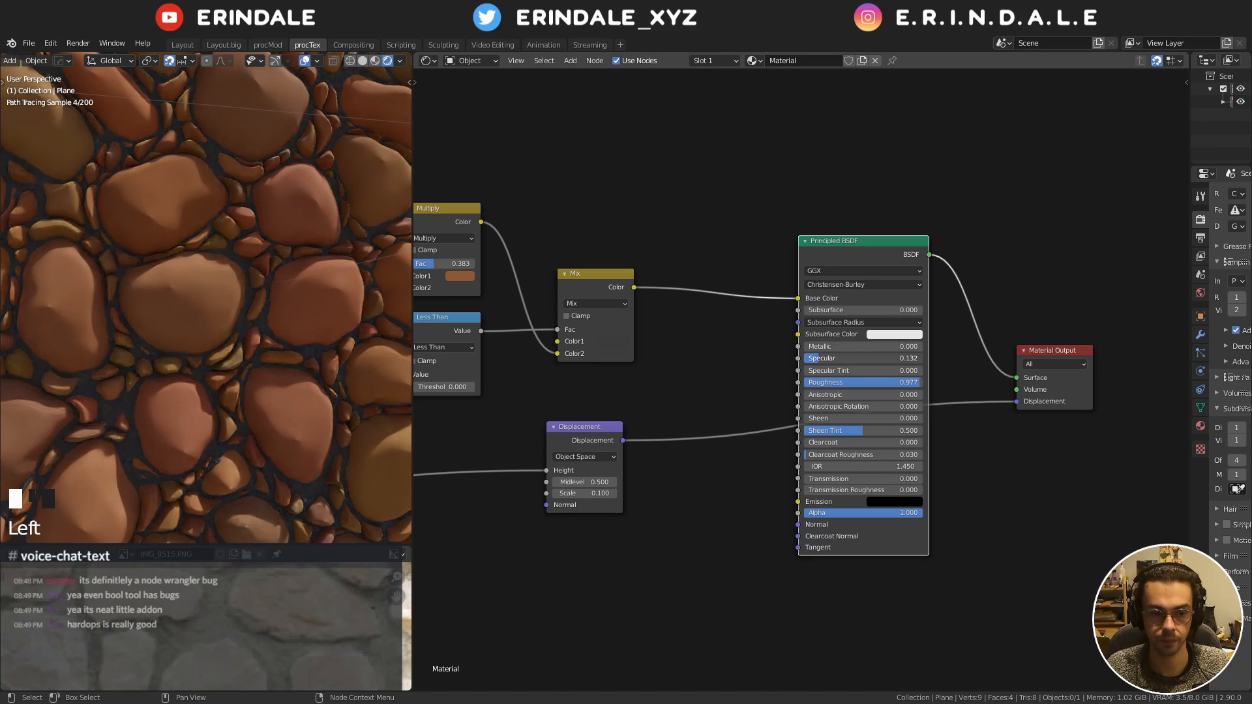
Make room between the nodes by moving the Principled BSDF up and the Displacement node down
scroll(807, 385, down, 3)
middle_drag(715, 409, 671, 381)
drag(771, 472, 748, 386)
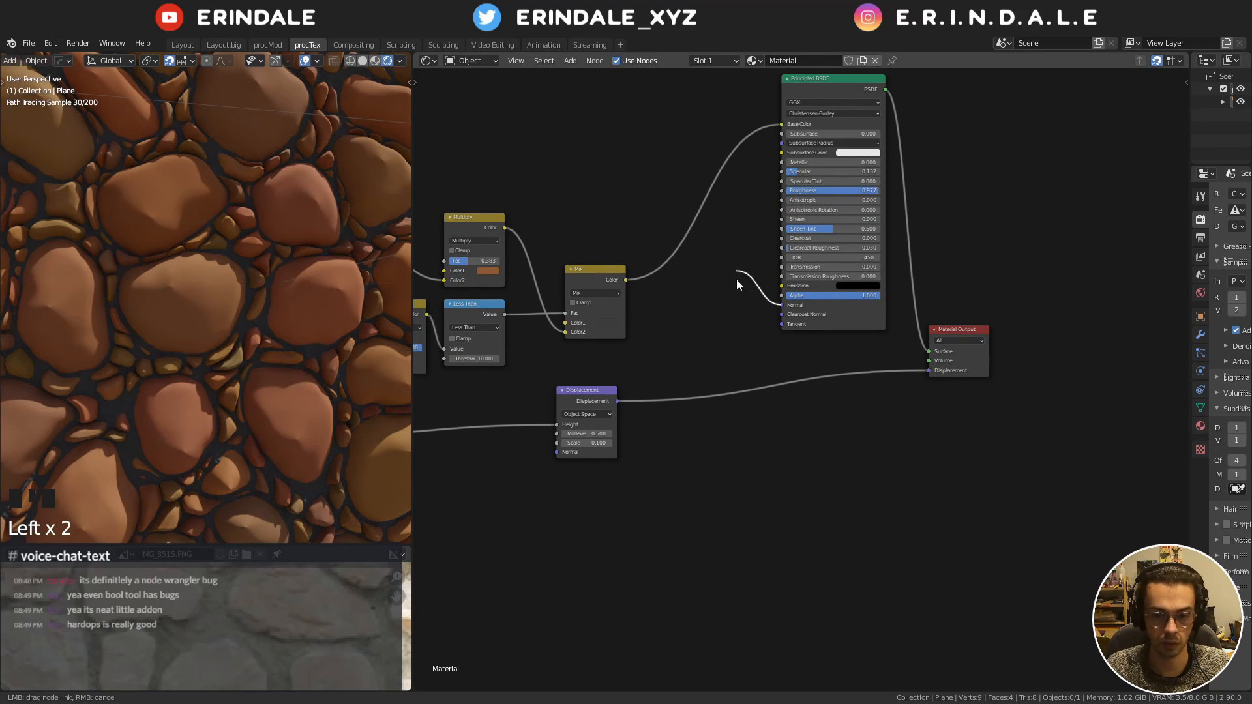
drag(737, 284, 690, 327)
middle_drag(690, 326, 914, 272)
drag(807, 346, 856, 468)
Add a Bump node above the Displacement node and connect its output to the Principled BSDF's Normal
key(shift+a)
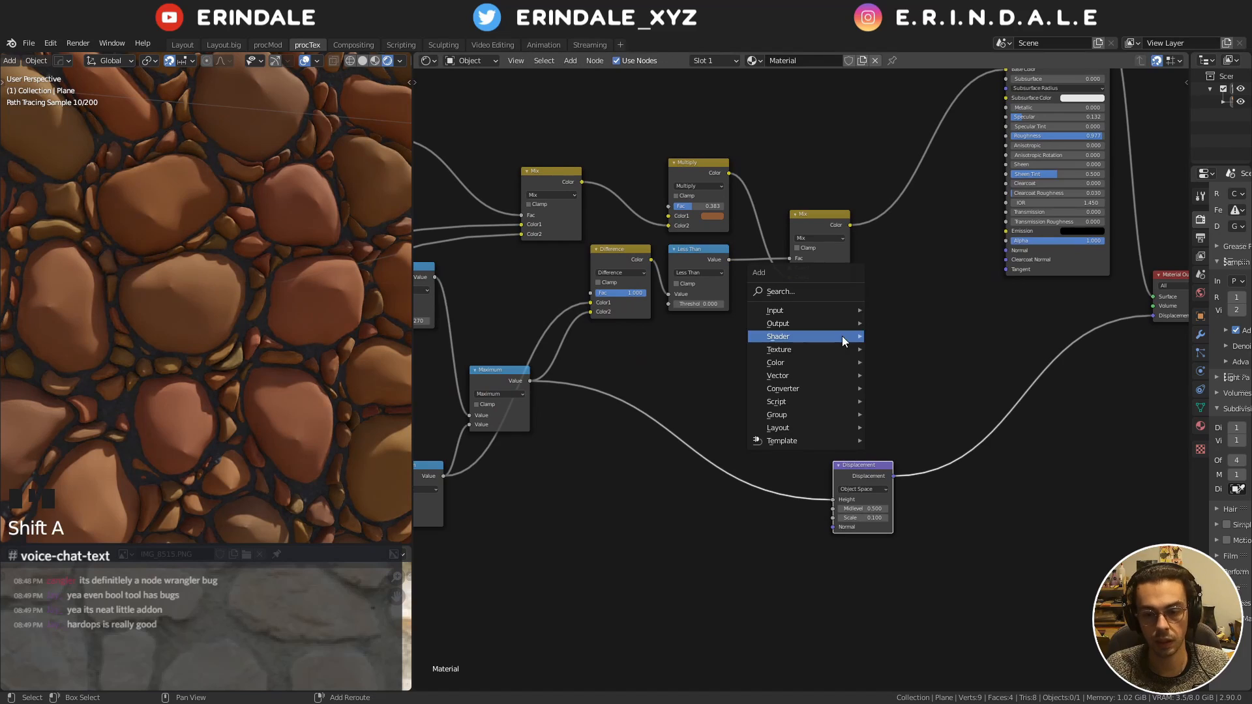
mouse_move(834, 375)
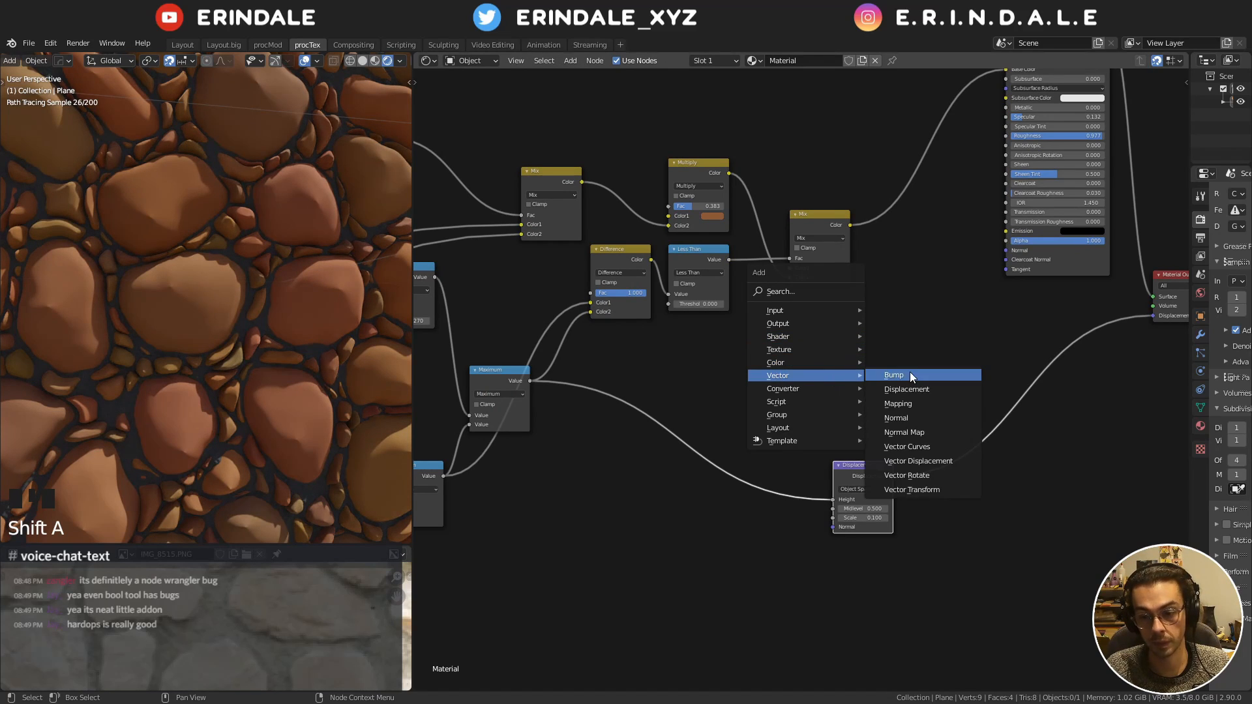
click(910, 375)
click(903, 365)
middle_drag(902, 365, 847, 402)
drag(846, 399, 950, 287)
middle_drag(815, 385, 875, 338)
Preview the Less Than node's output to check the mask separating stones from mortar
middle_drag(696, 344, 889, 388)
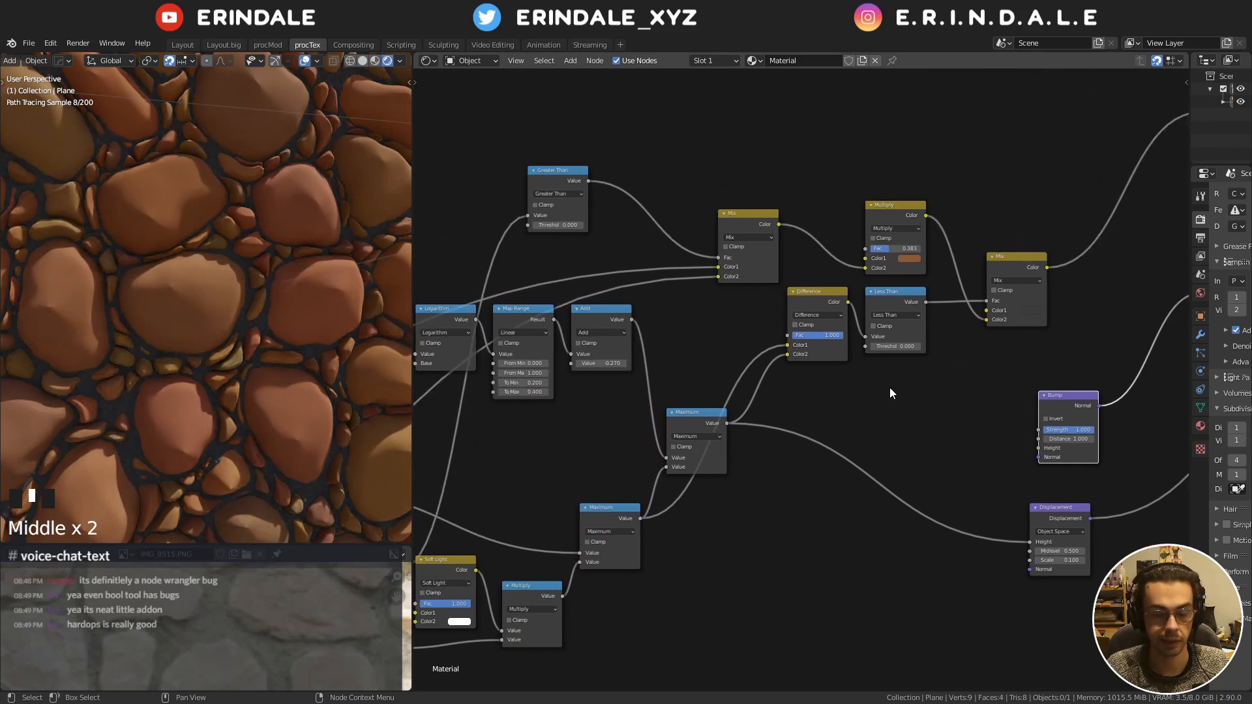
middle_drag(658, 372, 686, 324)
scroll(795, 272, up, 2)
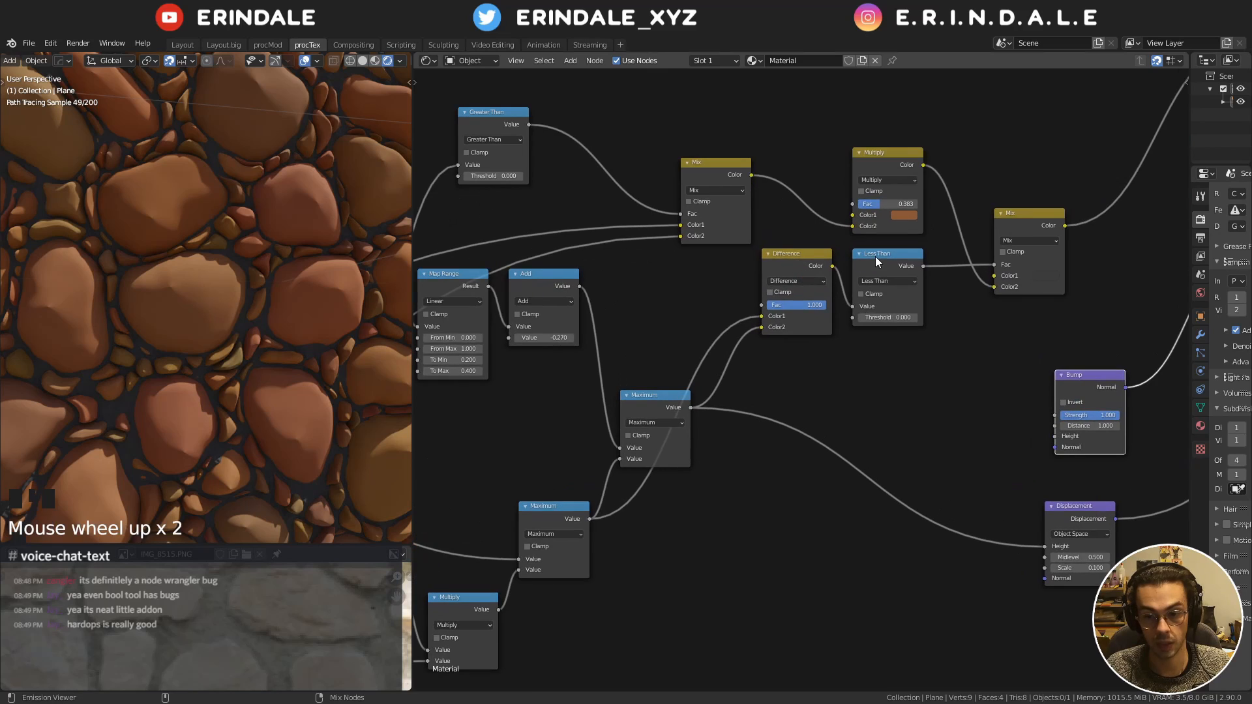
ctrl+shift+click(867, 258)
middle_drag(928, 314, 721, 341)
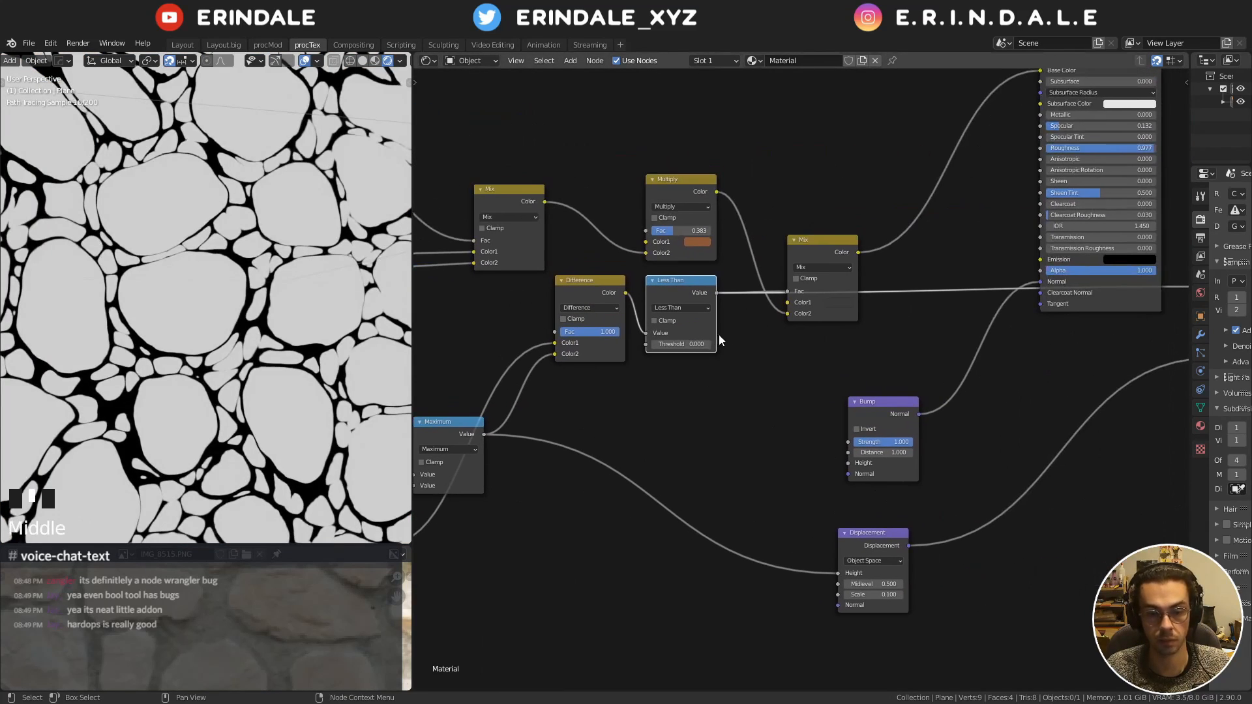
Duplicate the last Mix node, place it before the Bump node, and feed its Fac from the Less Than node
scroll(795, 375, up, 3)
click(830, 210)
key(shift+d)
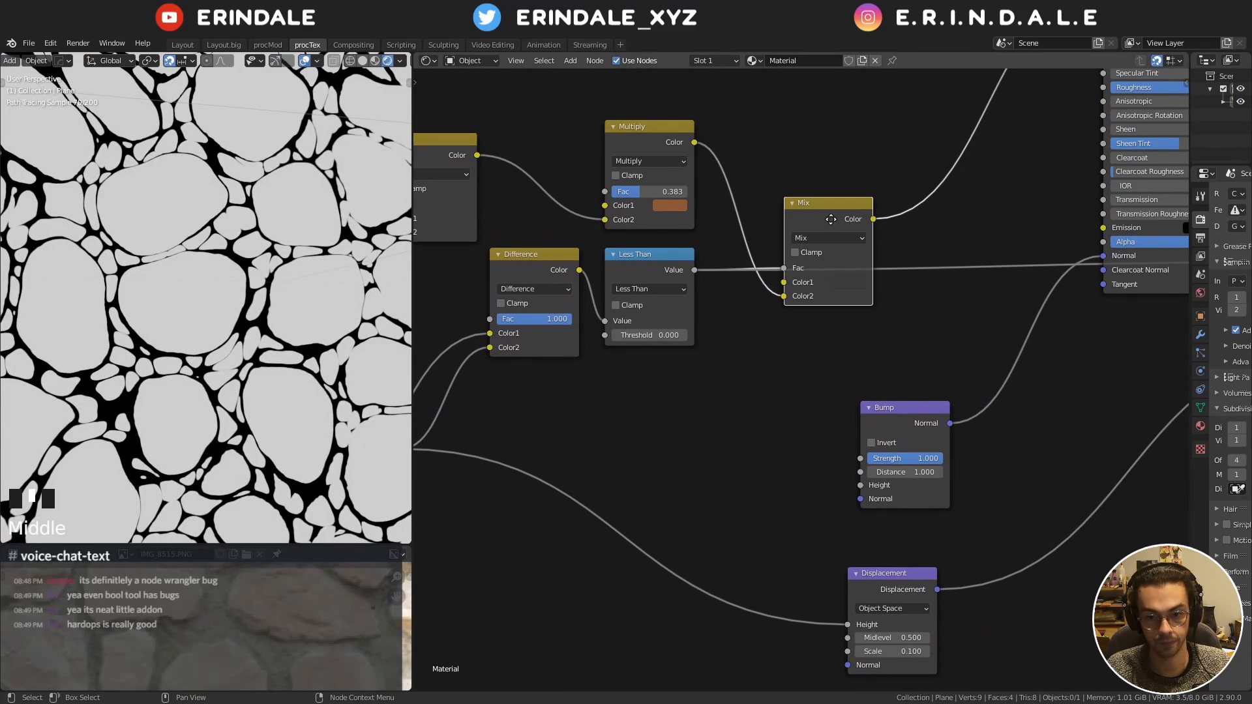
drag(692, 213, 693, 428)
drag(754, 373, 779, 335)
drag(886, 357, 950, 293)
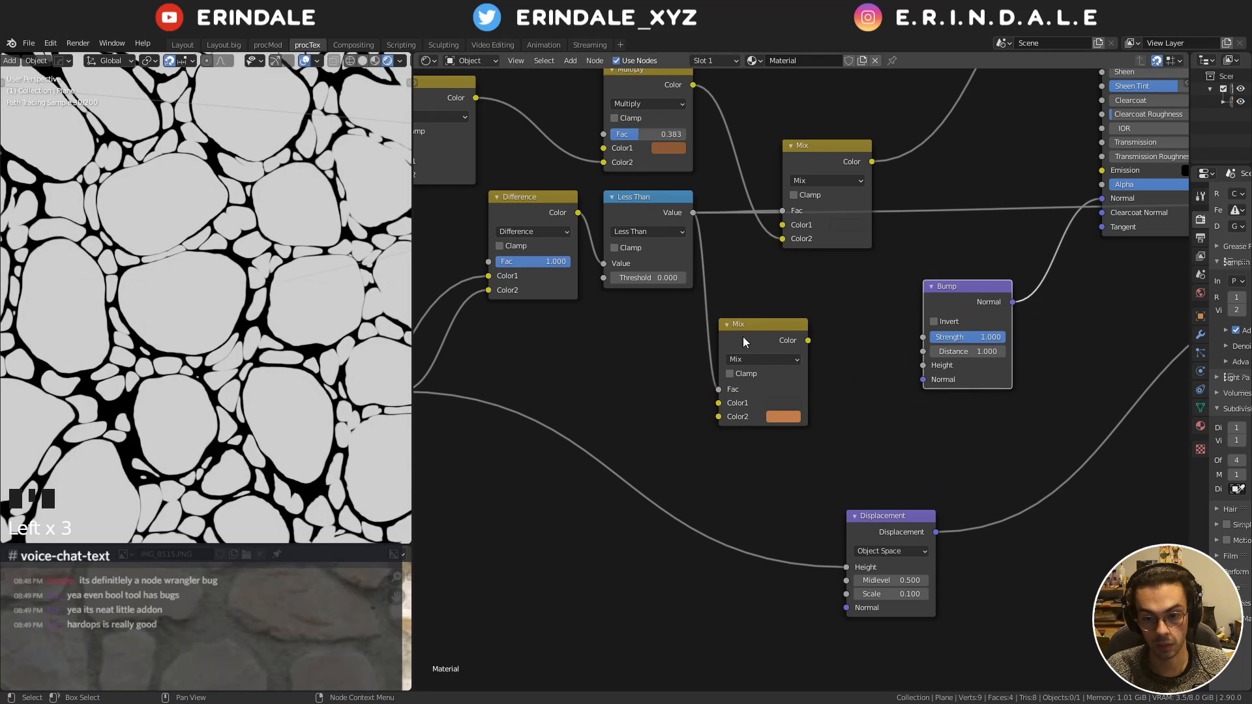
drag(743, 340, 782, 314)
Connect the Separate RGB node's B output to the duplicated Mix node's Color2
scroll(652, 334, down, 2)
middle_drag(641, 335, 854, 287)
scroll(854, 287, down, 1)
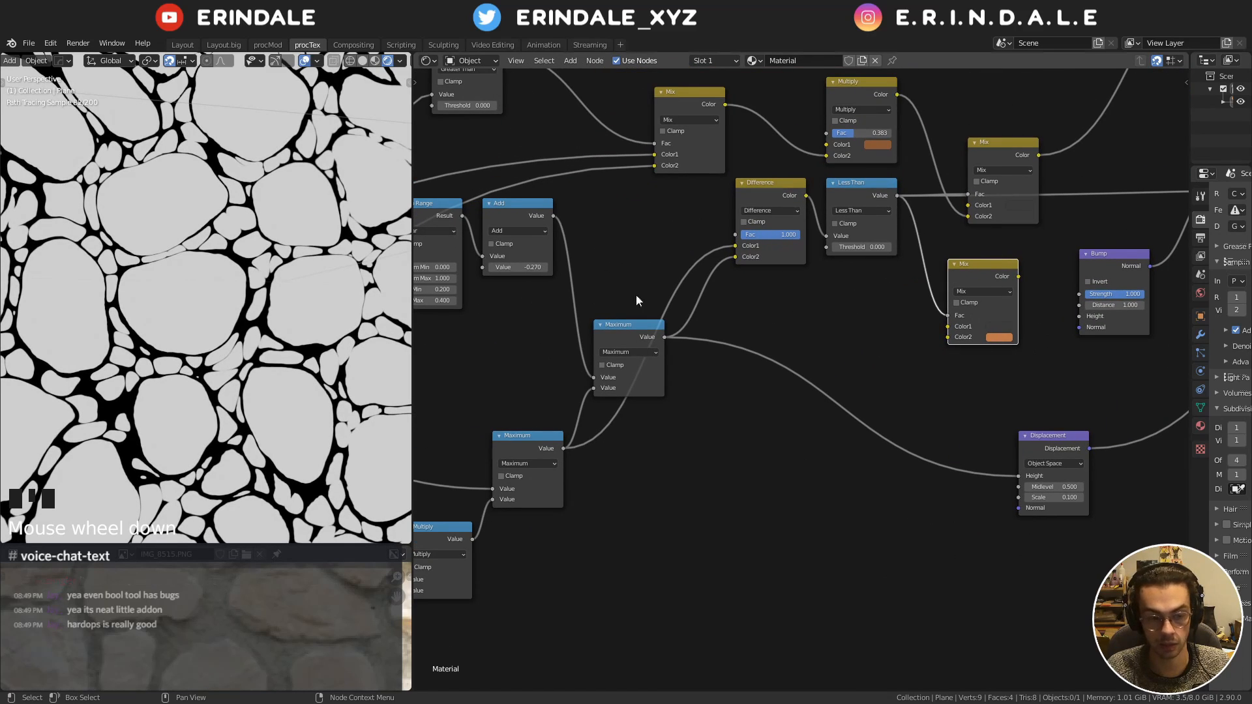
middle_drag(644, 294, 867, 279)
scroll(665, 290, down, 1)
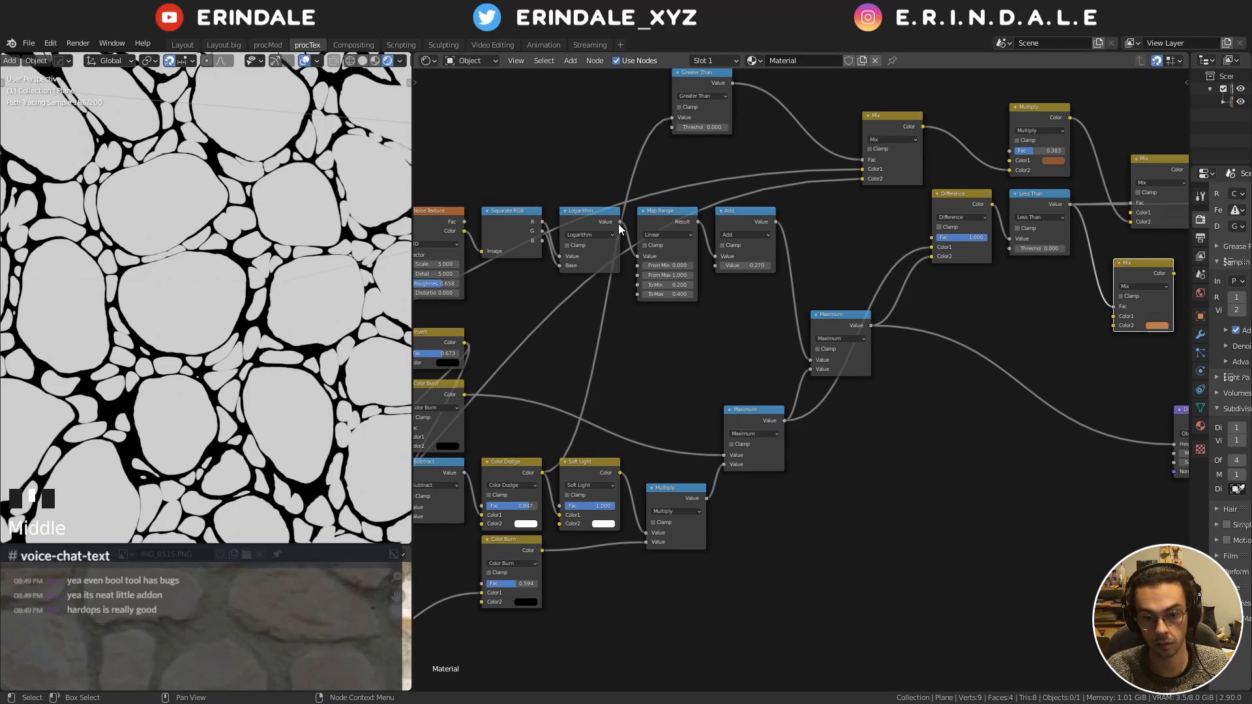
drag(620, 221, 726, 151)
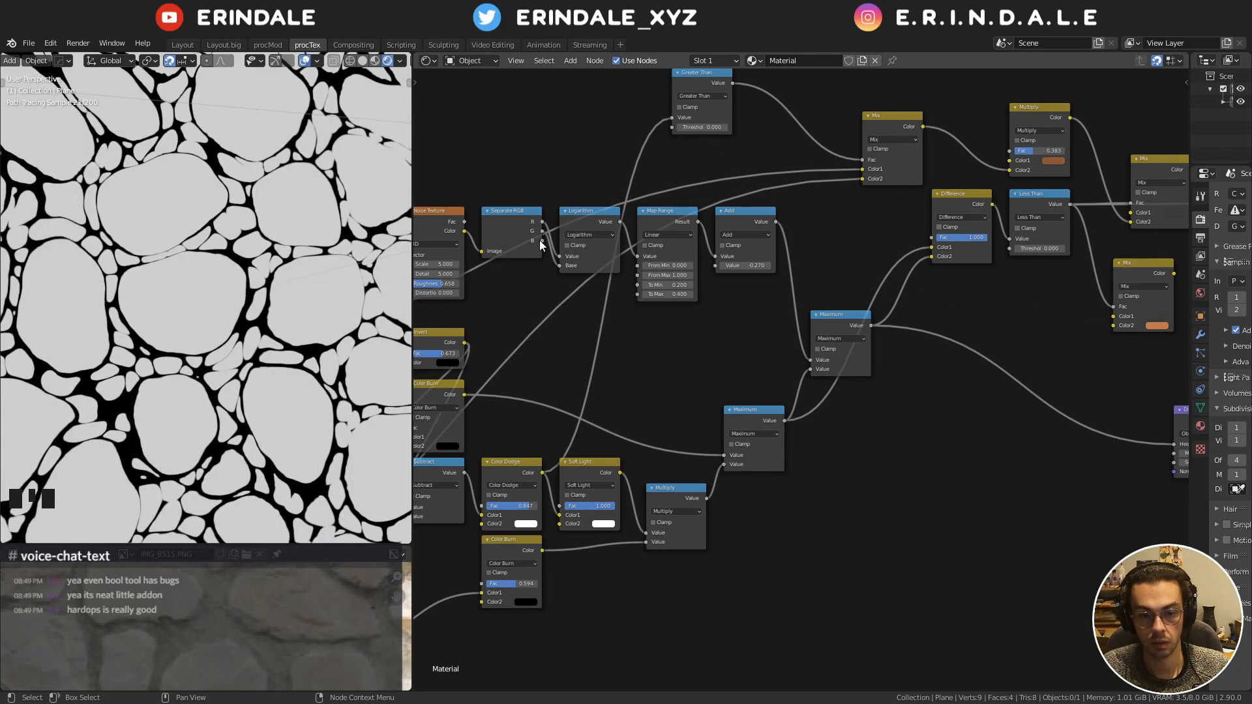
drag(541, 241, 1113, 327)
middle_drag(1069, 331, 761, 340)
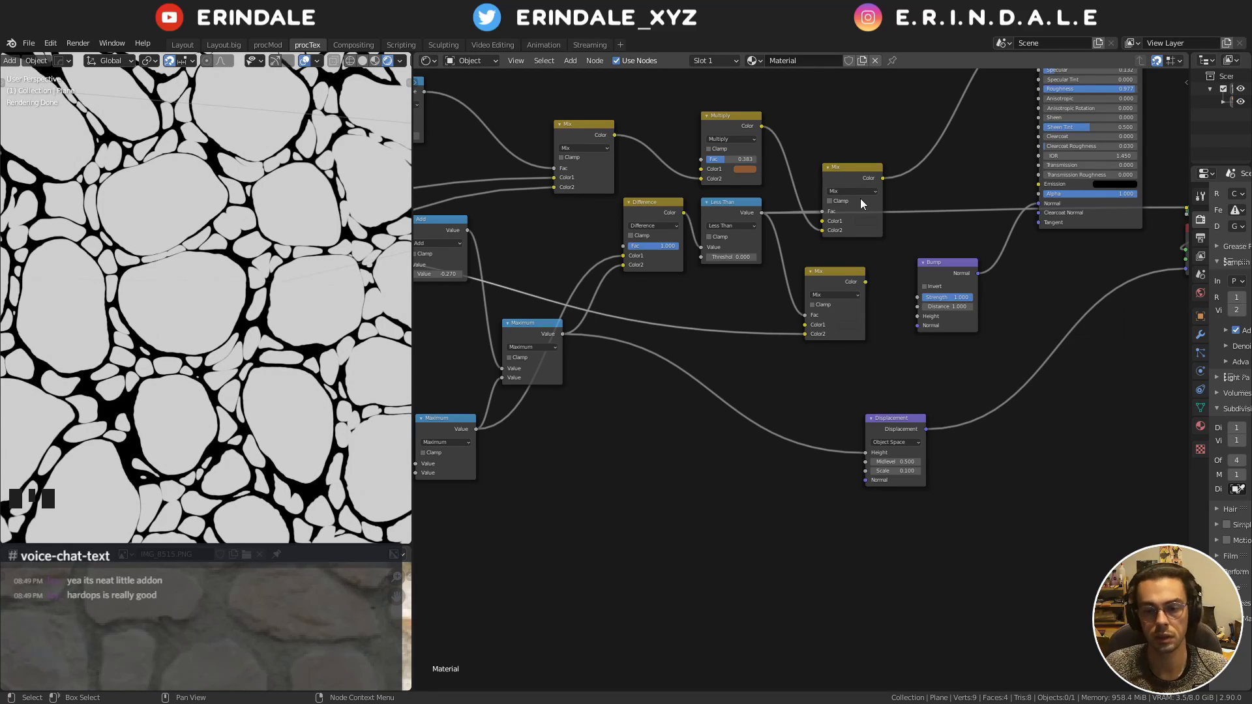
Check the duplicated Mix node's Color1 and preview the node's output up close on a large stone
scroll(815, 355, up, 7)
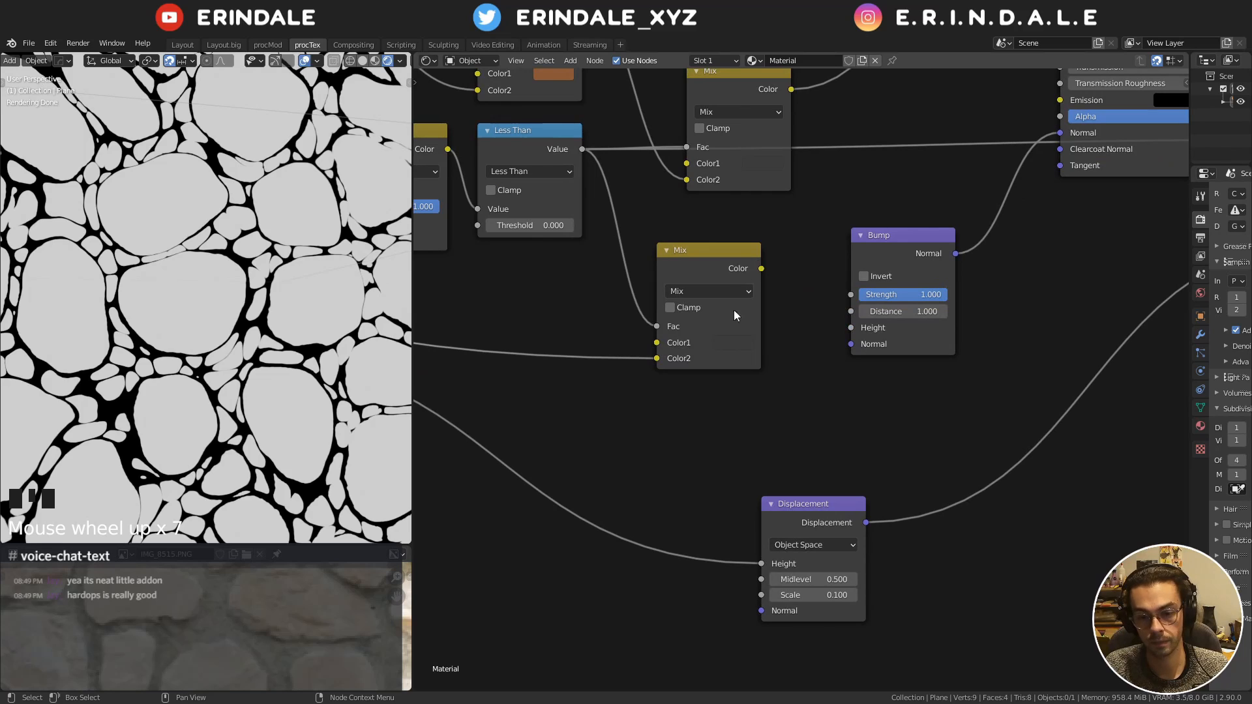
click(716, 342)
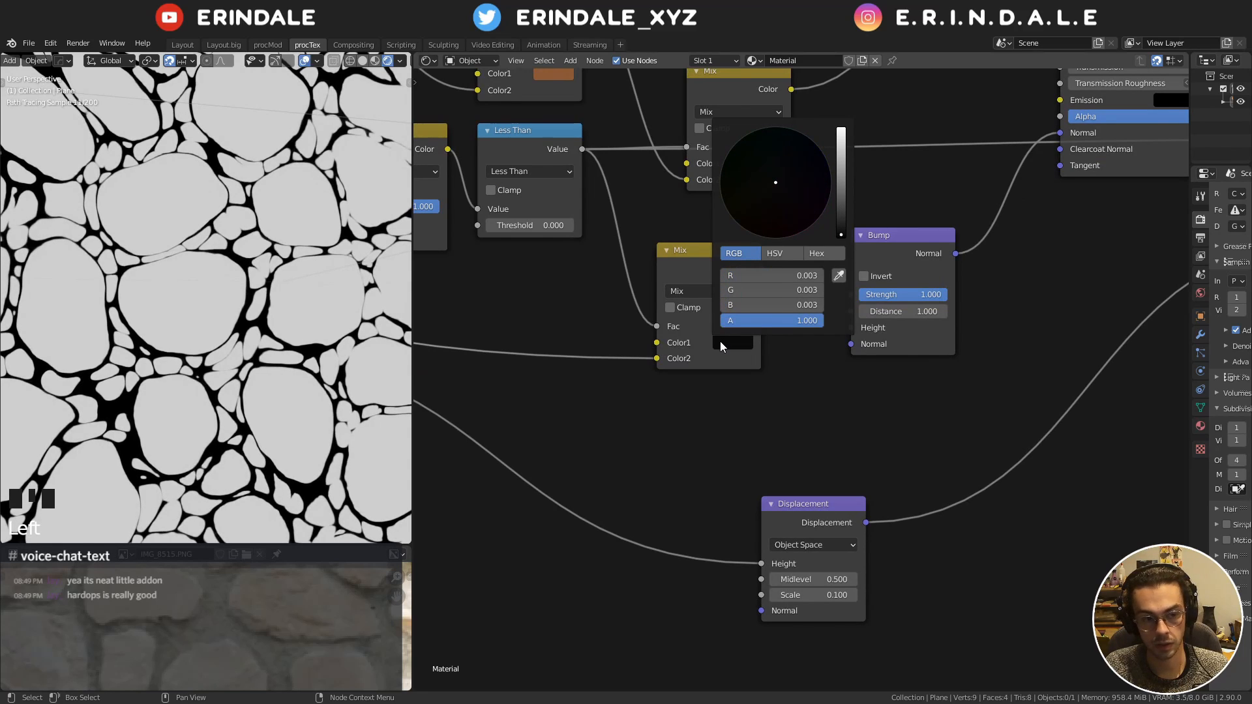
ctrl+shift+click(707, 326)
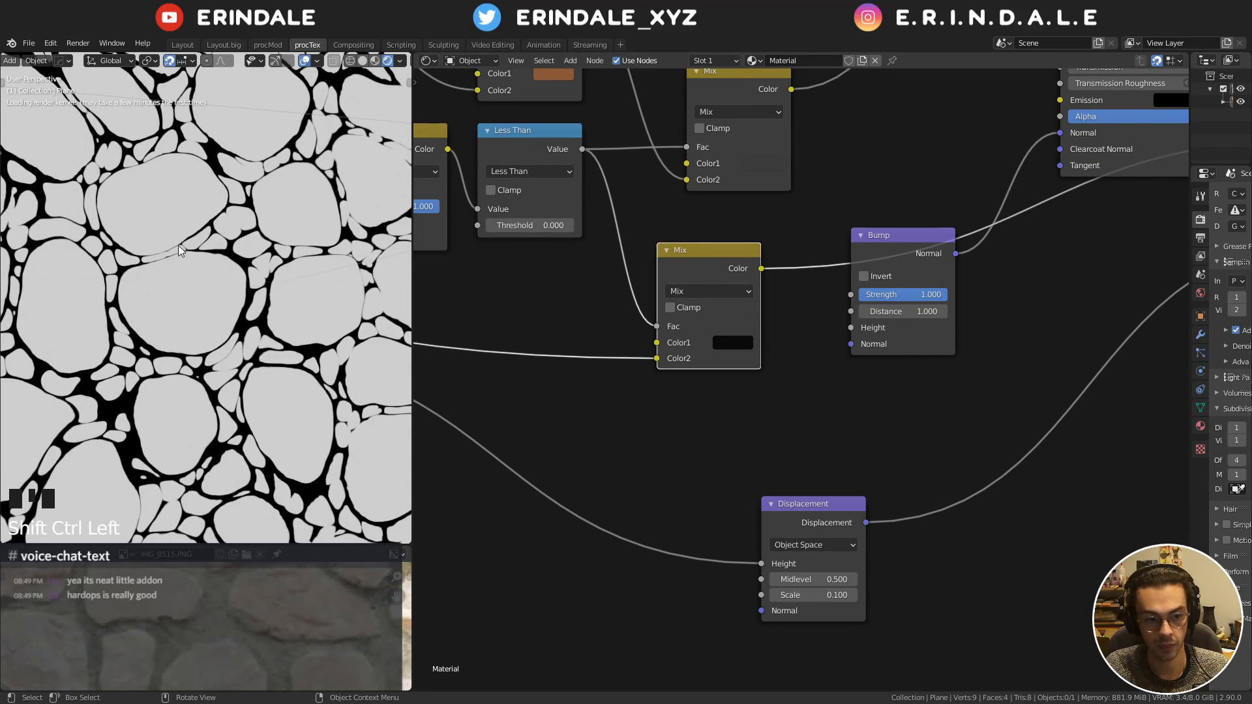
scroll(196, 238, up, 9)
shift+middle_drag(195, 238, 176, 416)
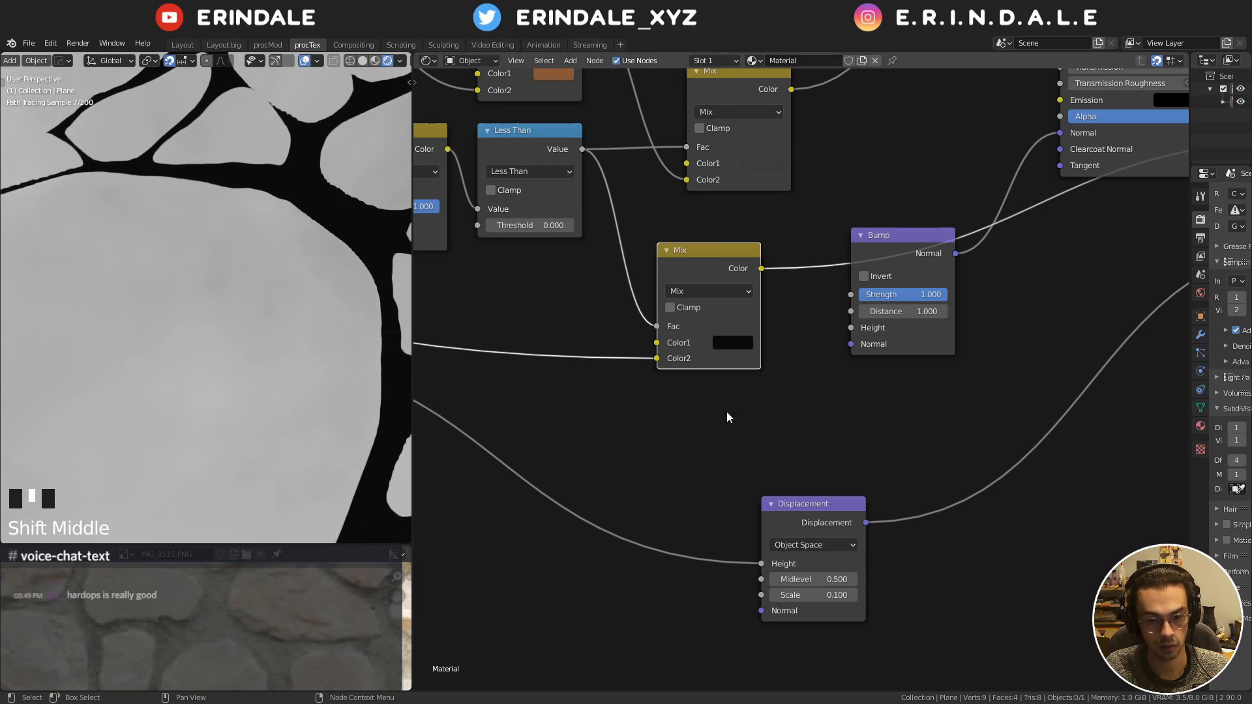
Lighten the duplicated Mix node's Color1 to a light grey close to the brightness of the stones
click(722, 343)
scroll(722, 343, down, 1)
scroll(722, 343, up, 13)
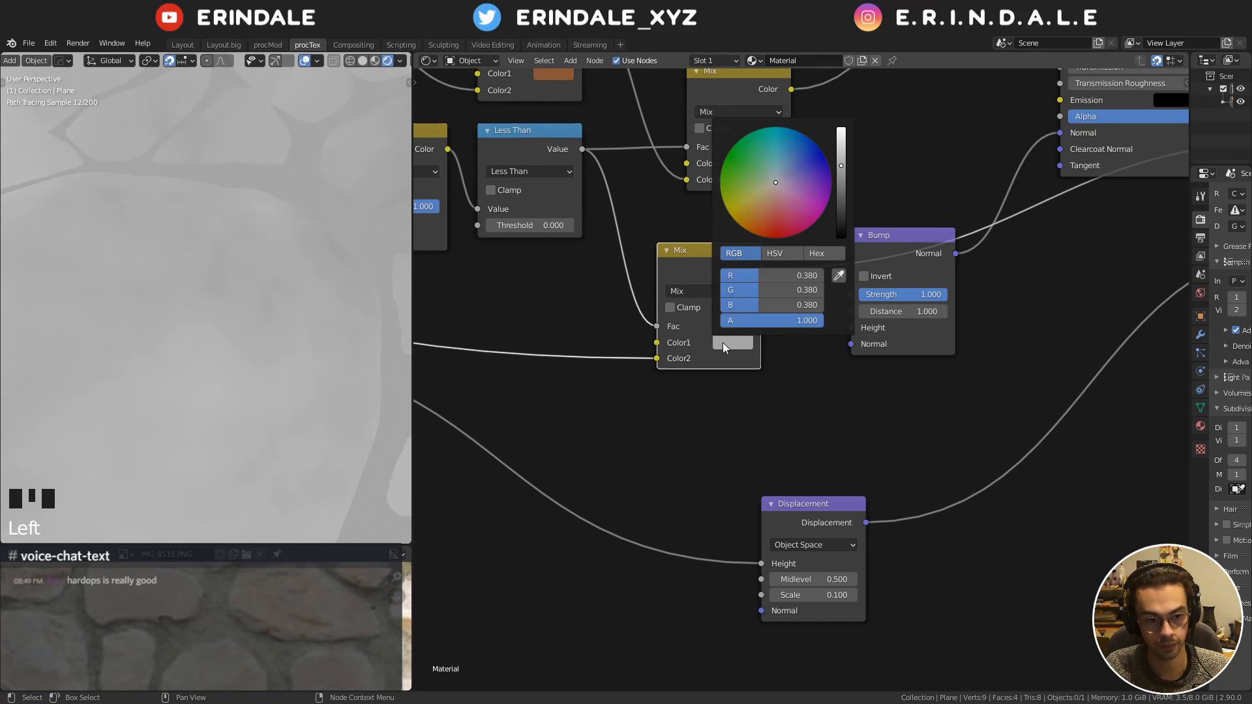
scroll(722, 342, up, 2)
scroll(723, 343, down, 1)
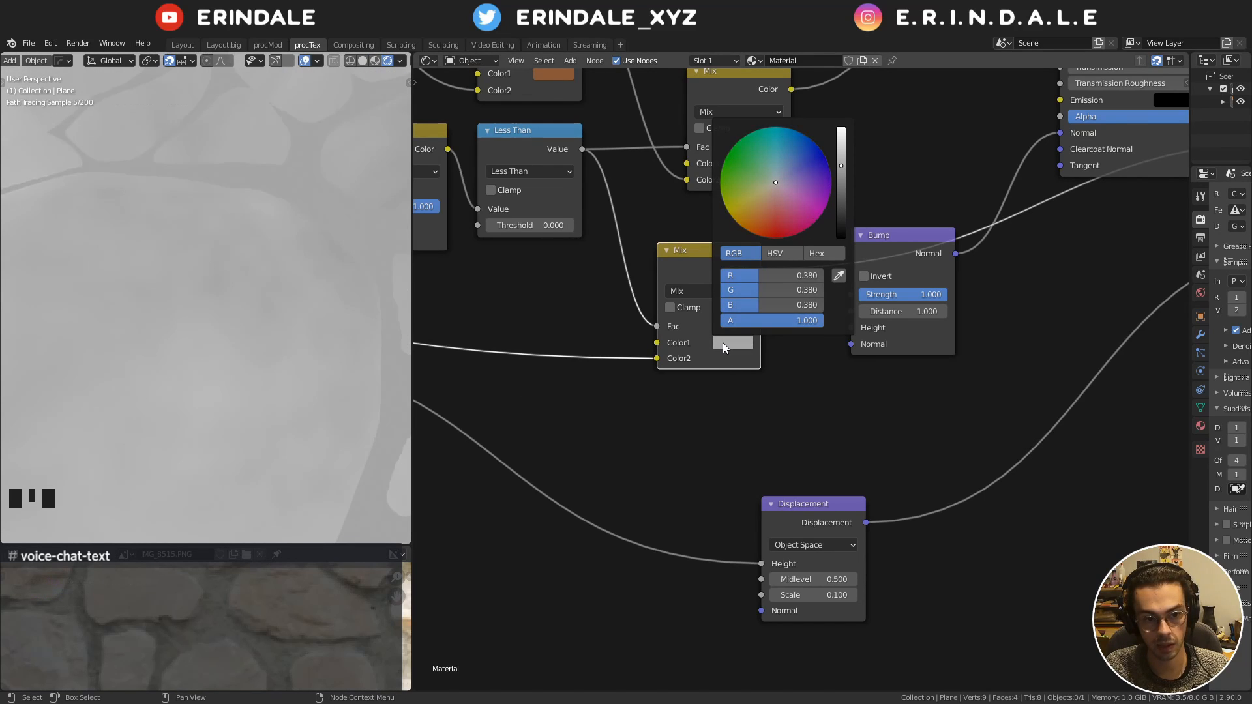
scroll(723, 343, up, 1)
Connect the duplicated Mix node's Color to the Bump node's Height and restore the Principled BSDF as the Material Output's Surface
middle_drag(711, 464, 634, 547)
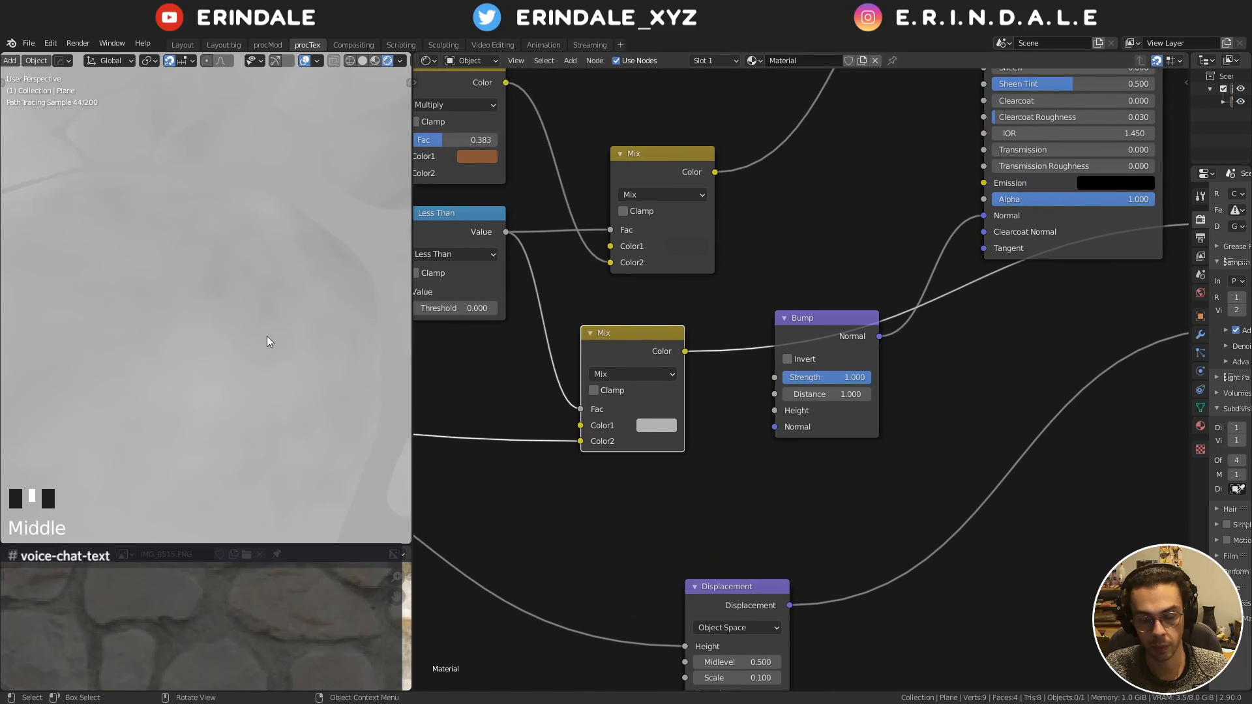
drag(684, 351, 774, 412)
scroll(965, 337, down, 4)
middle_drag(979, 334, 790, 523)
ctrl+shift+click(841, 157)
middle_drag(977, 357, 842, 338)
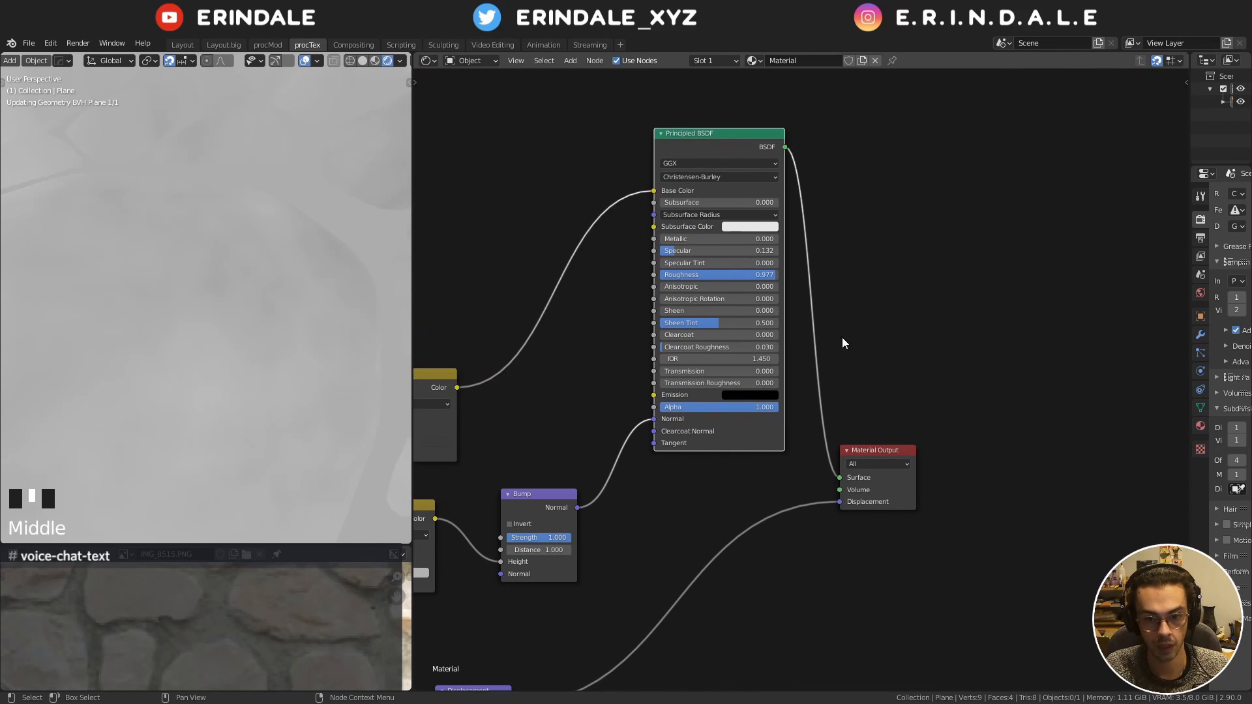
Move the Material Output node up and farther away from the Principled BSDF
drag(843, 345, 968, 547)
key(g)
click(1065, 424)
scroll(240, 371, down, 2)
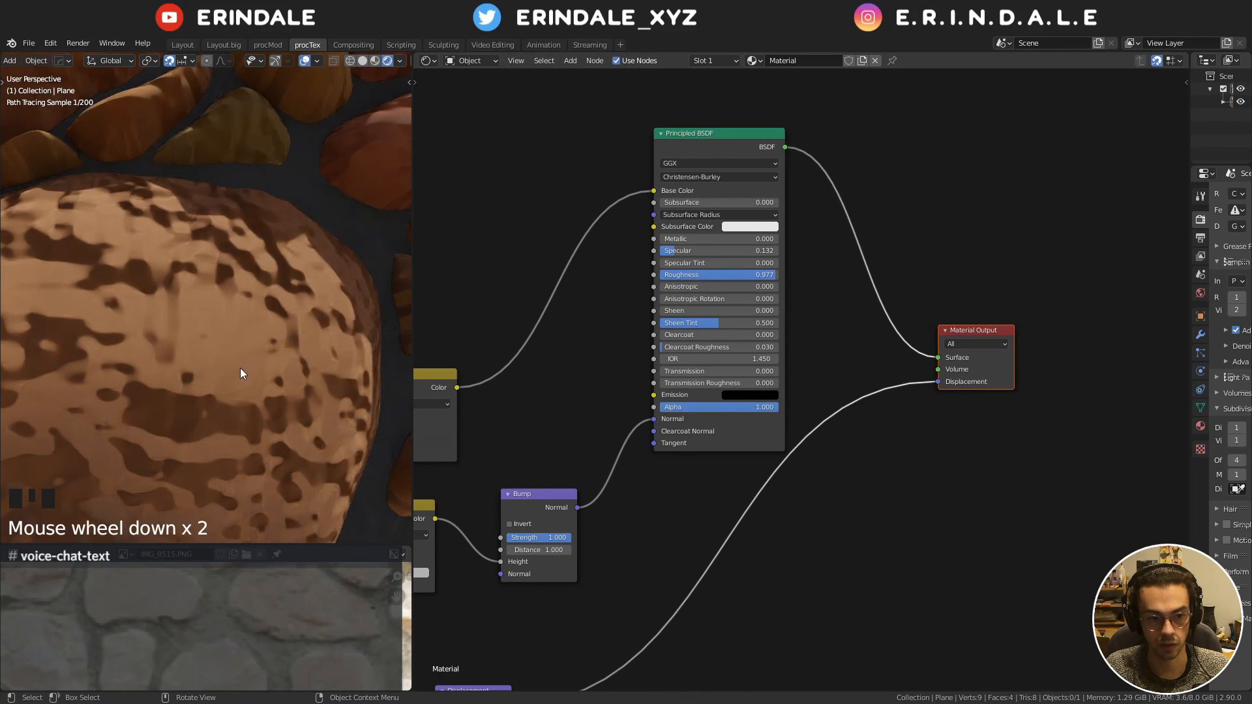
Set the Bump node's Distance to 0.1
middle_drag(779, 430, 787, 424)
scroll(796, 421, up, 2)
scroll(796, 420, up, 1)
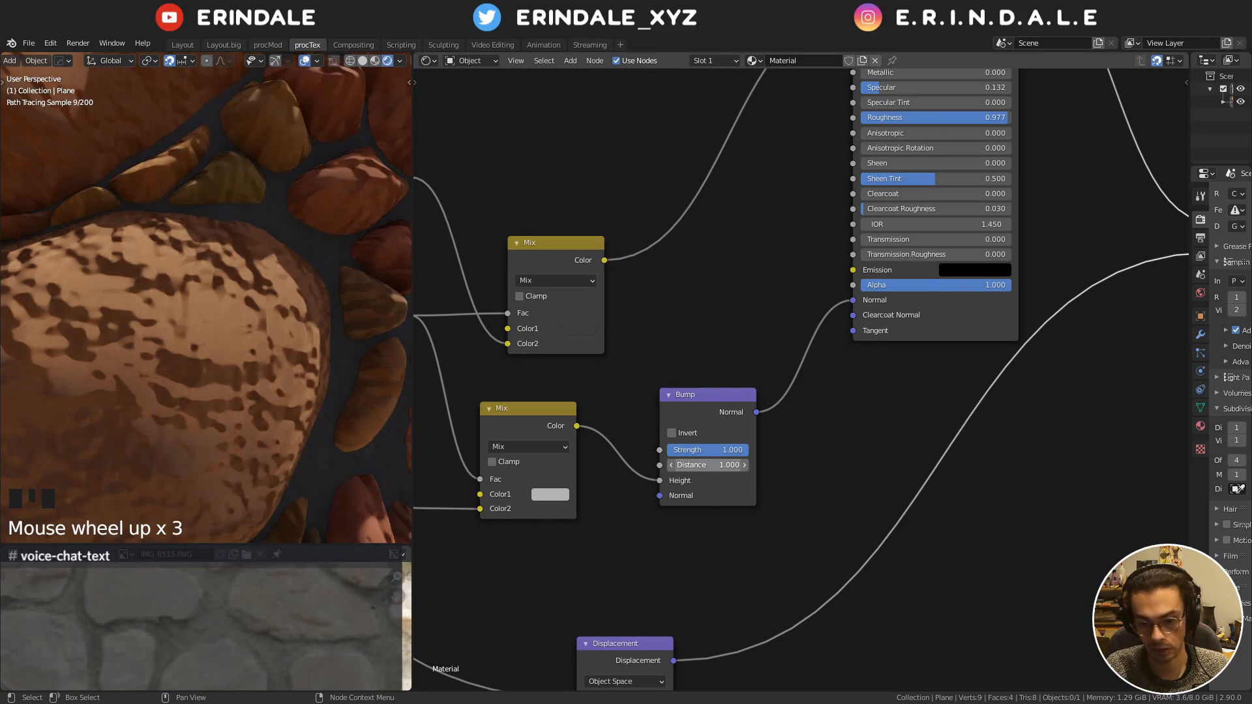
click(707, 465)
text(0.1)
key(shift+Tab)
key(Return)
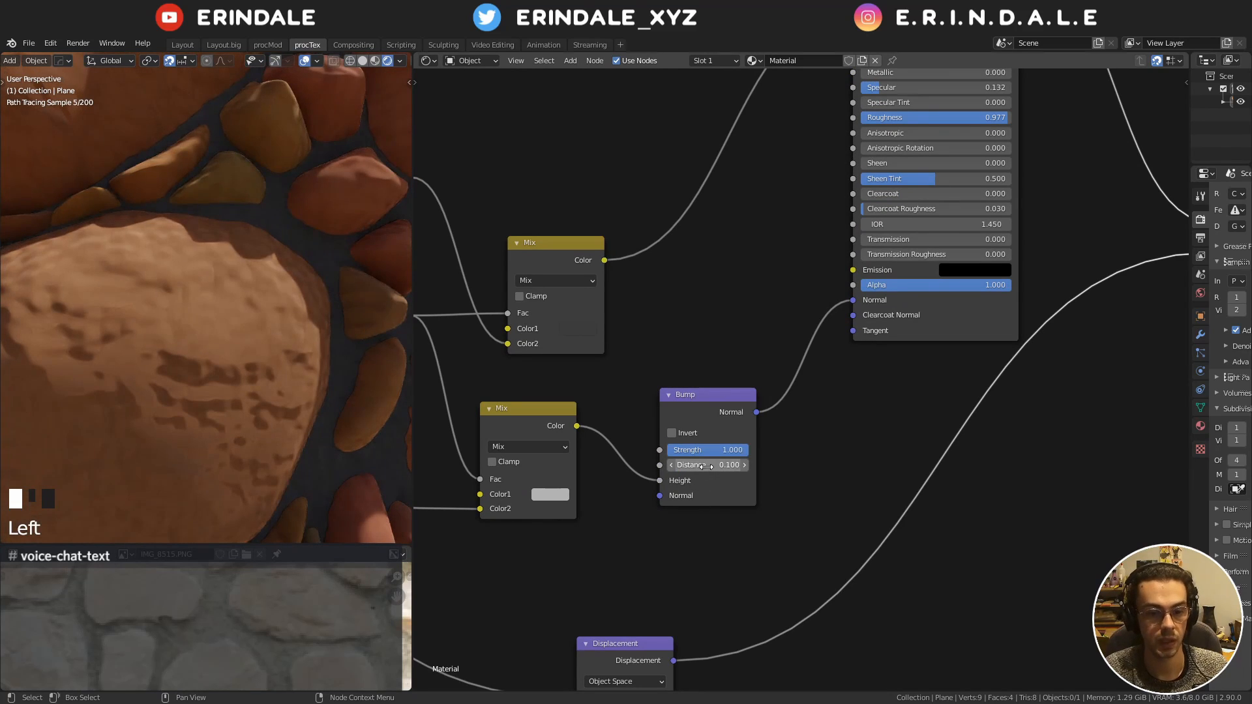
Set the Bump node's Distance to 0.05
middle_drag(807, 498, 833, 458)
drag(836, 459, 639, 422)
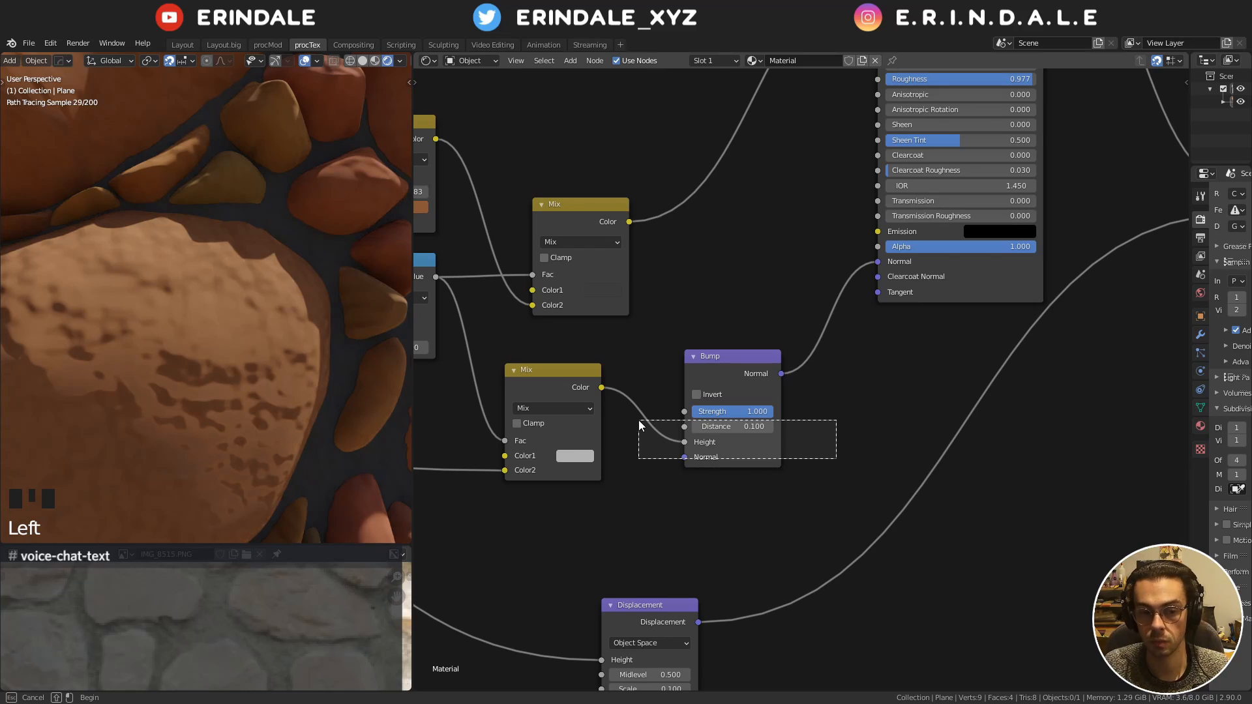
drag(639, 423, 639, 422)
scroll(779, 473, up, 6)
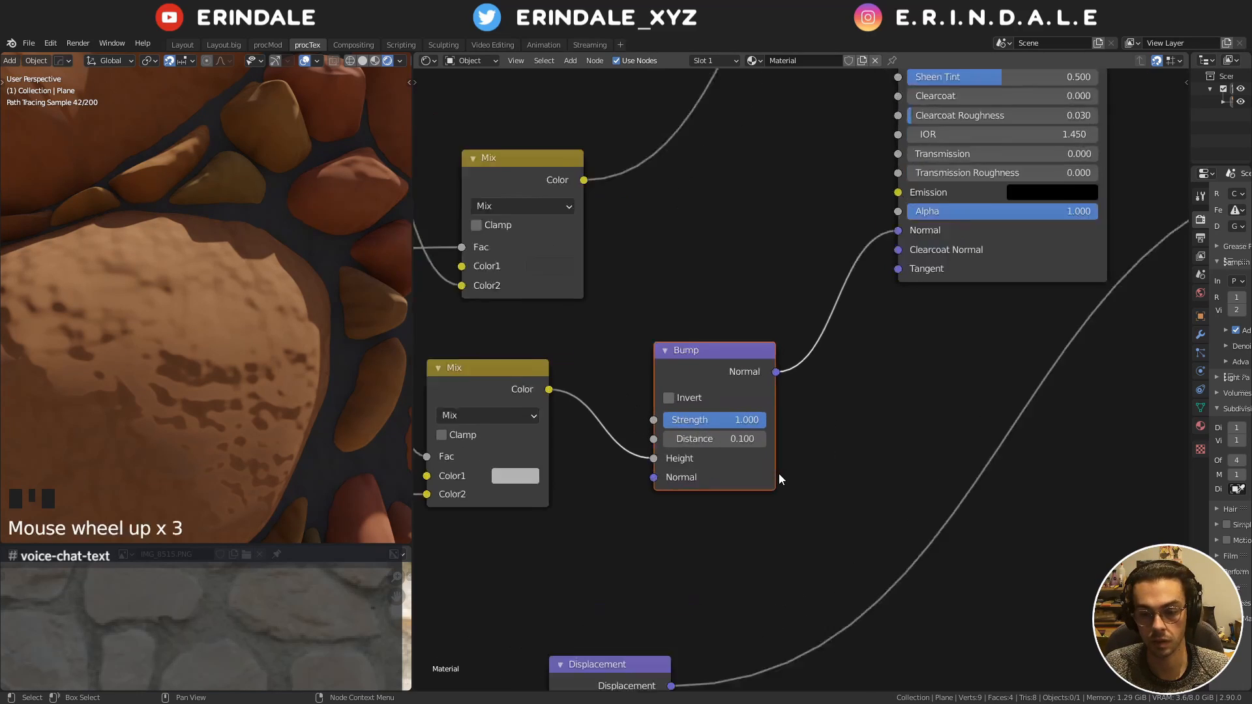
click(724, 454)
text(3)
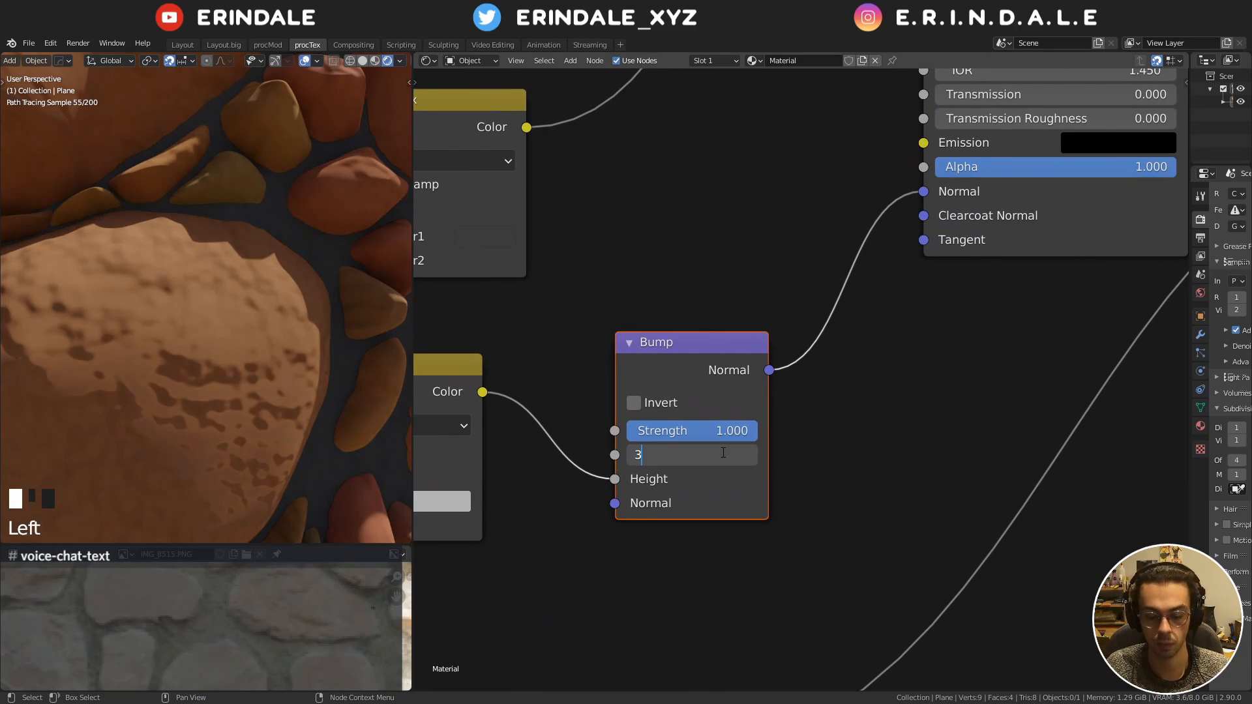
key(BackSpace)
text(.05)
key(Return)
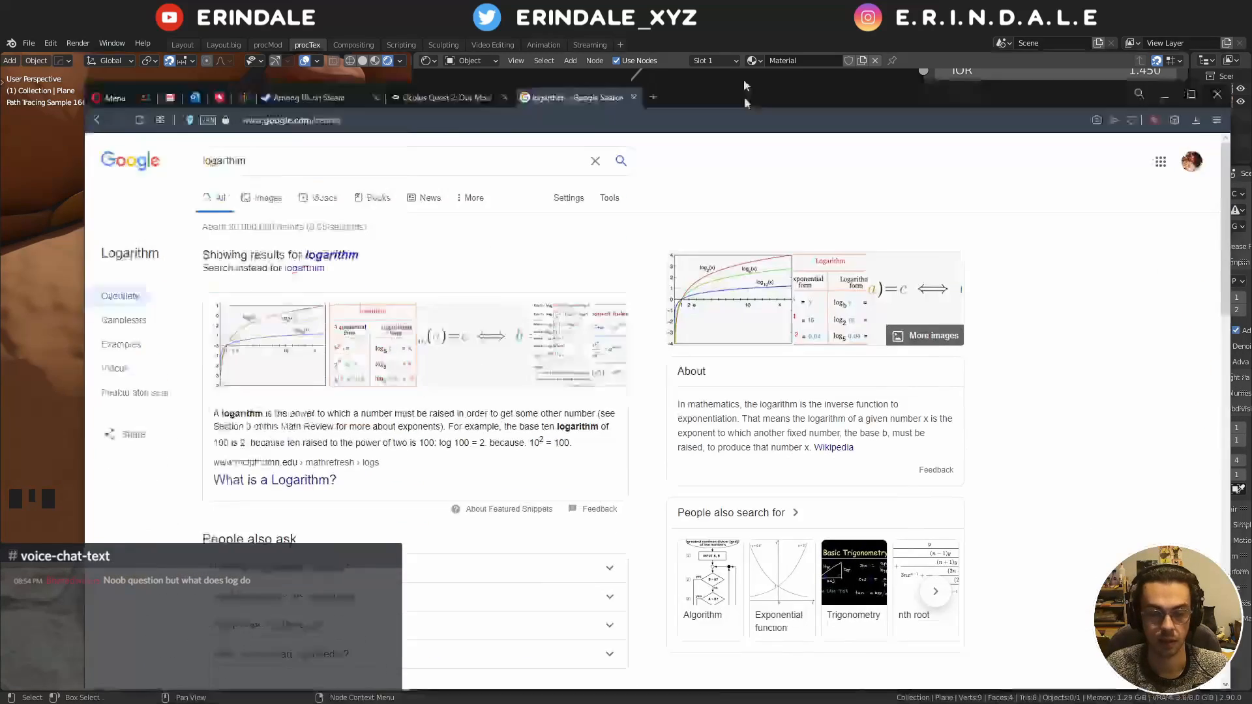
Minimize the browser's logarithm search and examine the node chain from the Bump node back to the Logarithm node
drag(745, 95, 720, 50)
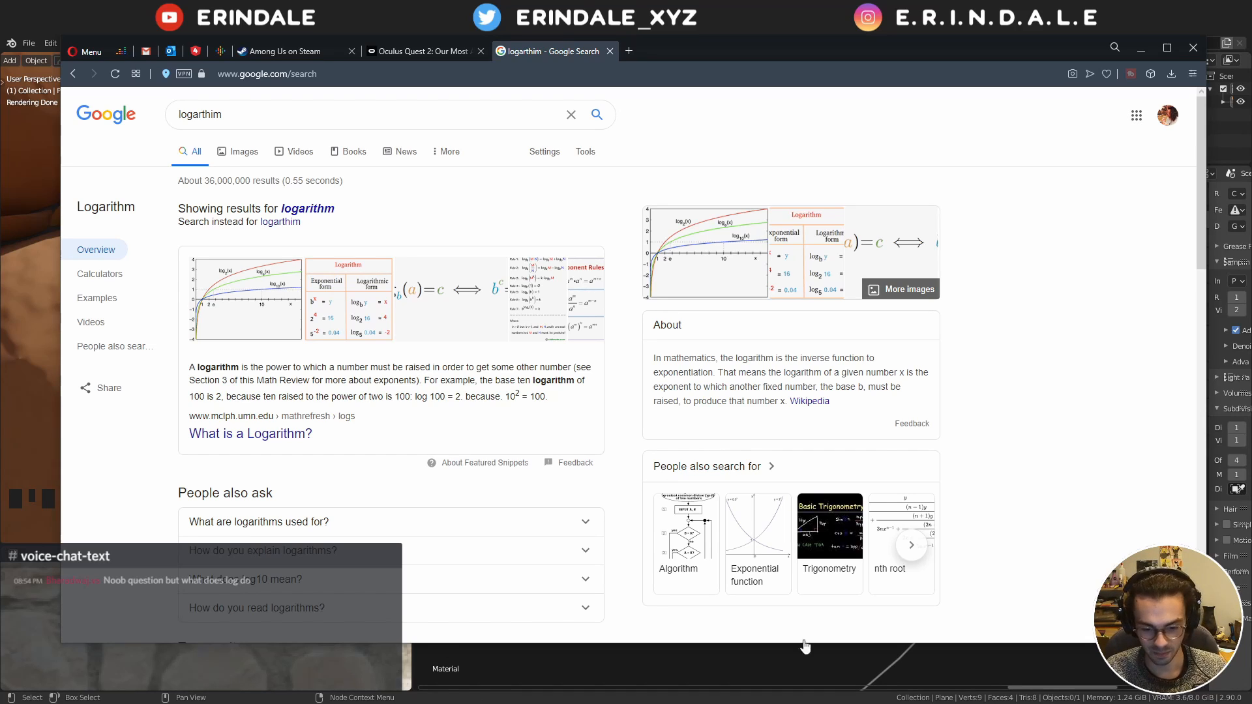
click(1141, 50)
scroll(913, 319, down, 5)
middle_drag(939, 306, 877, 378)
scroll(802, 514, down, 5)
middle_drag(720, 437, 986, 428)
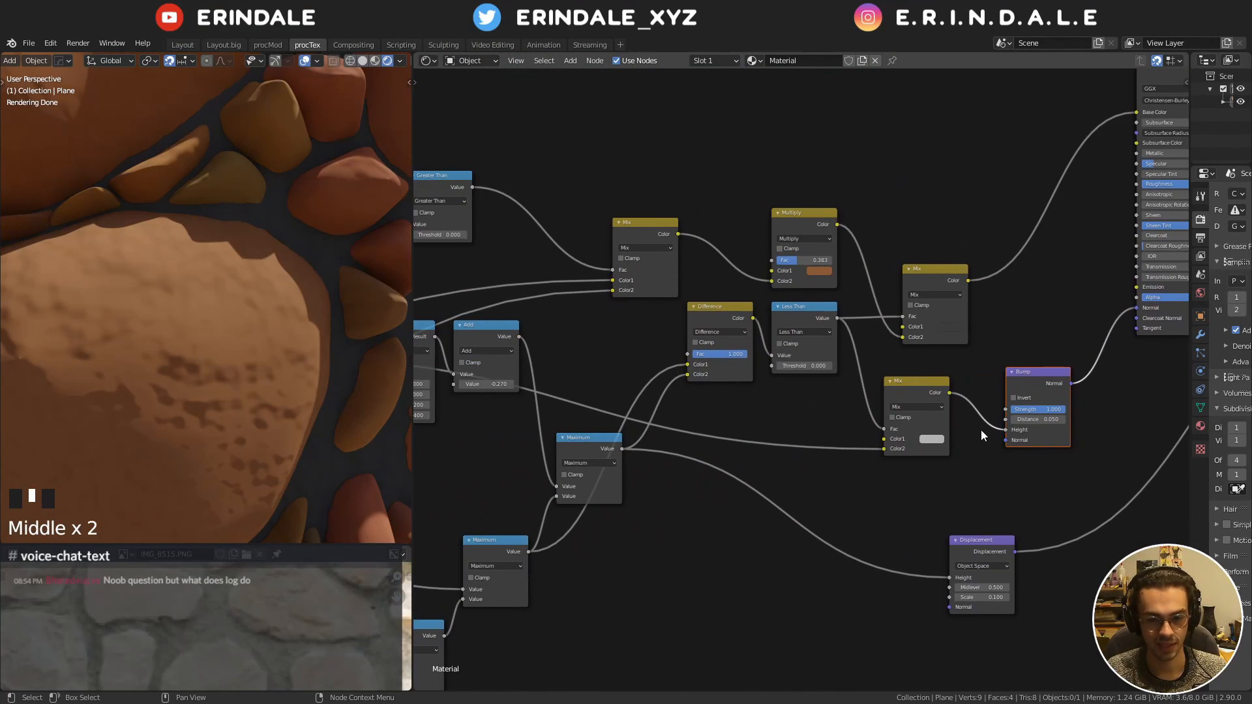
middle_drag(768, 477, 983, 457)
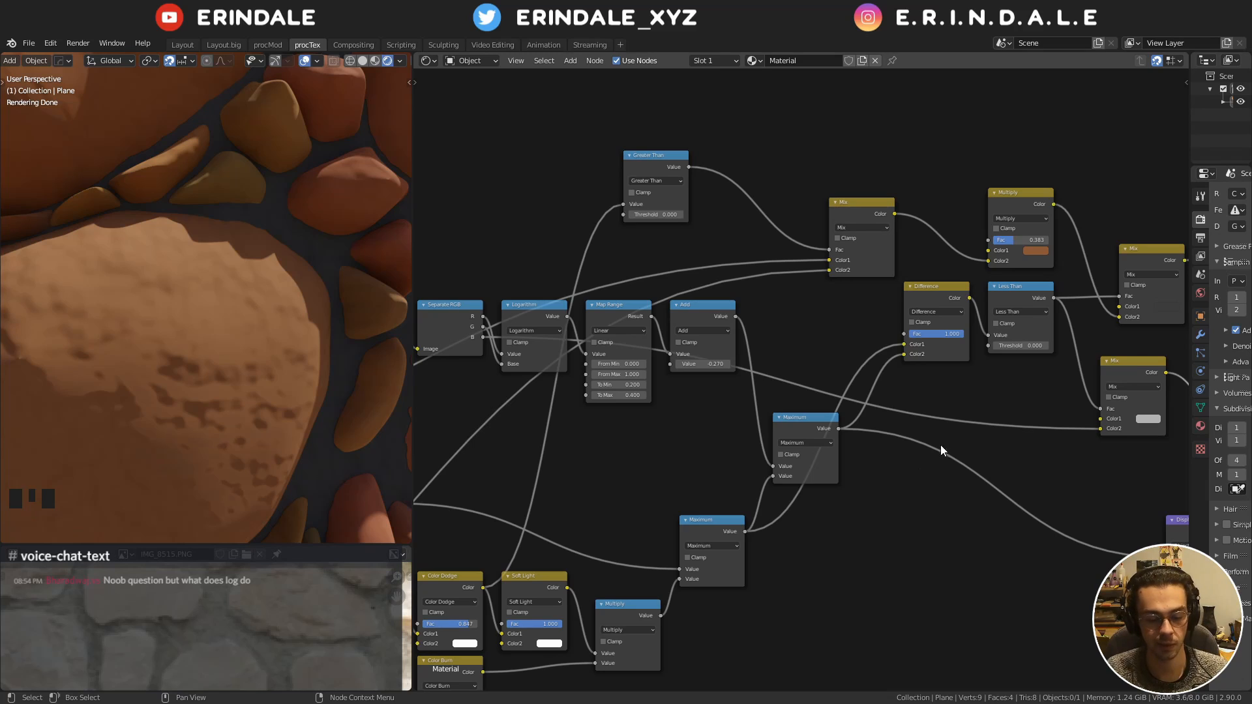
Move the Principled BSDF node lower, beside the Bump node
middle_drag(940, 444, 805, 439)
middle_drag(883, 449, 694, 478)
scroll(693, 479, down, 1)
middle_drag(837, 438, 645, 536)
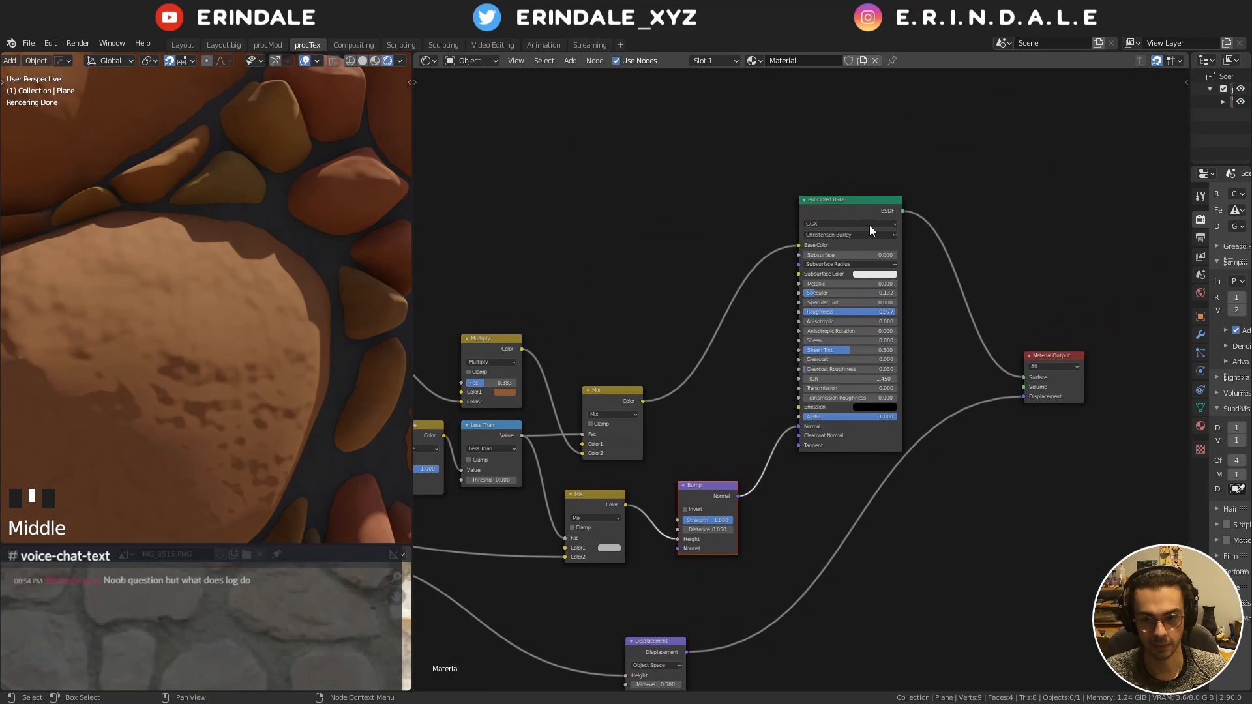
drag(865, 211, 851, 291)
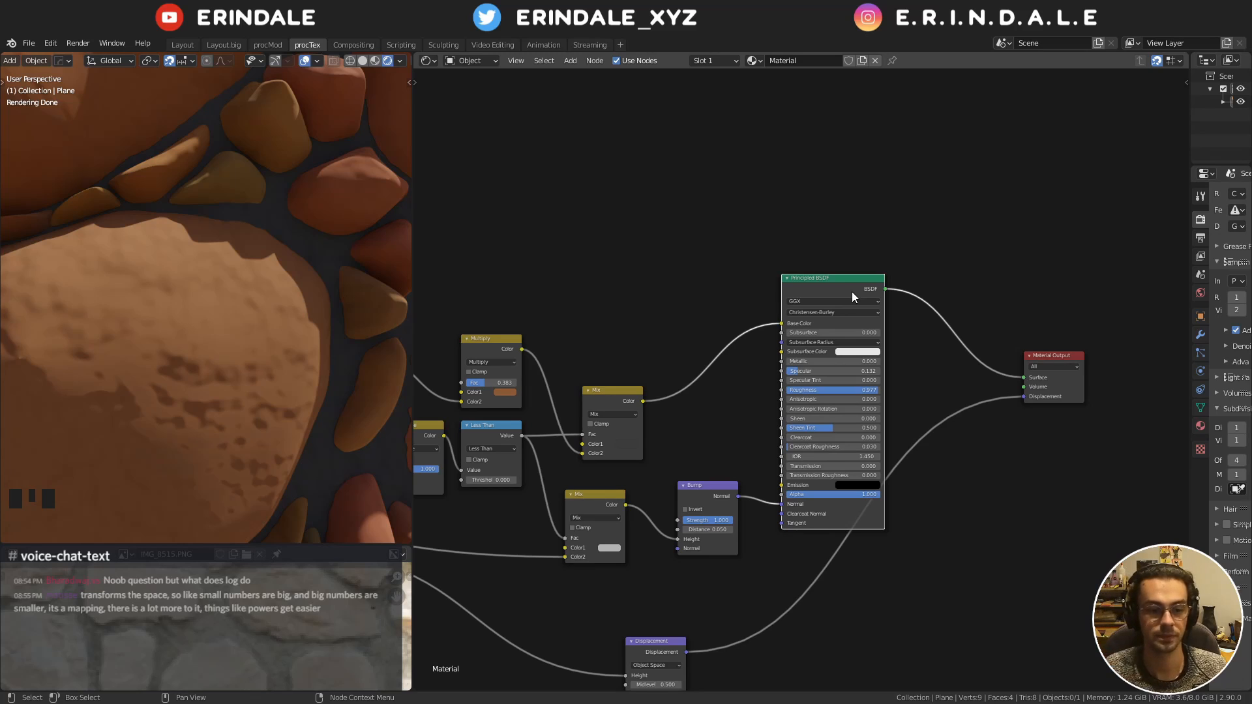
Connect the Logarithm node's Value to the Displacement node's Height and check the displaced wall as a whole
middle_drag(596, 397, 895, 265)
scroll(205, 273, down, 3)
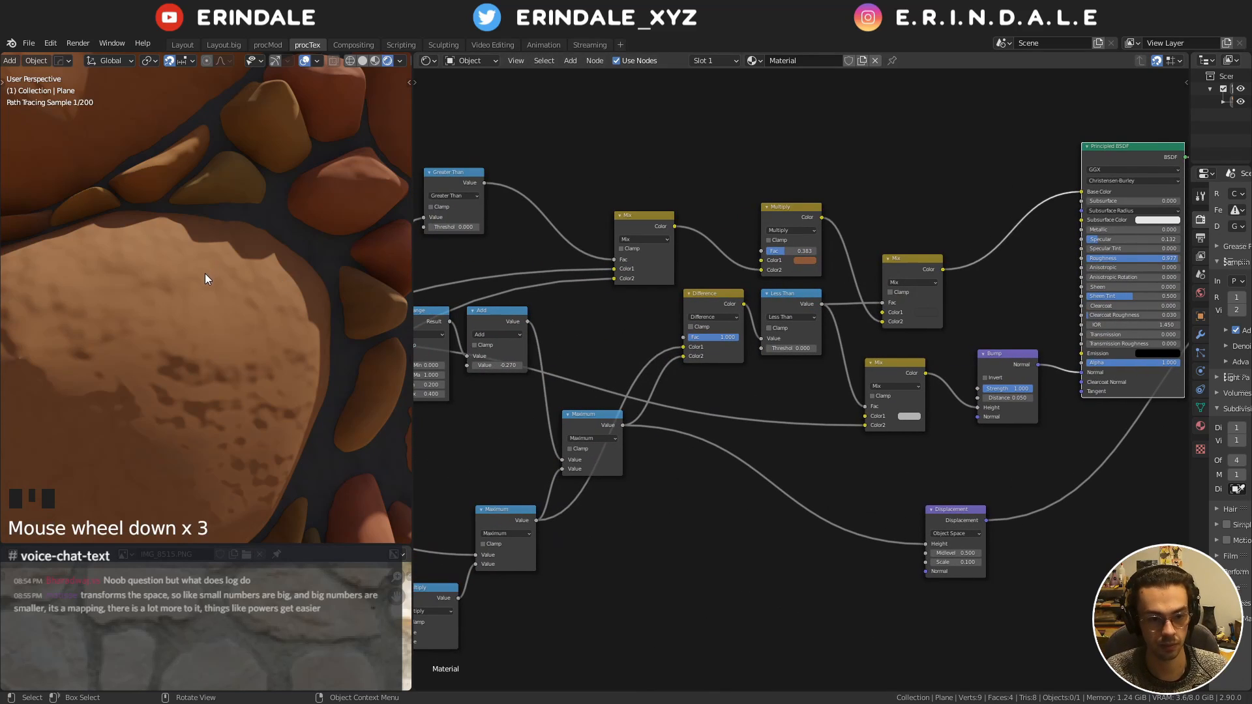
middle_drag(639, 377, 847, 360)
scroll(577, 306, down, 3)
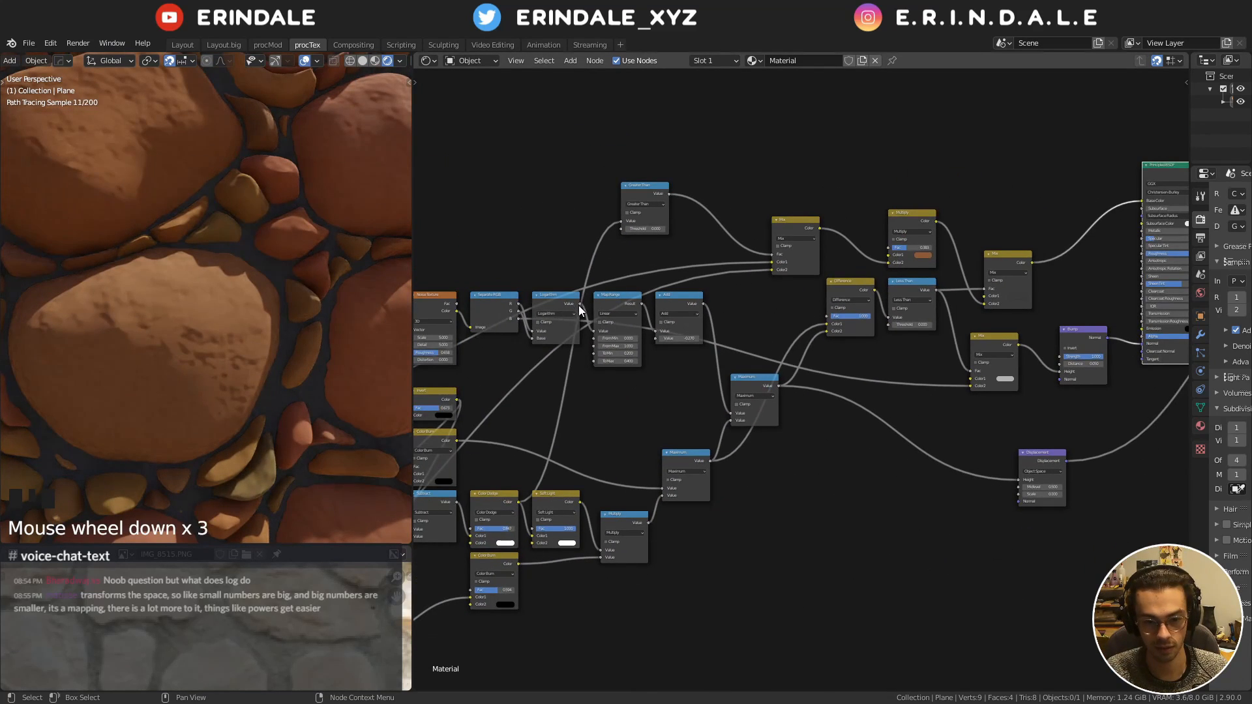
drag(579, 304, 1020, 479)
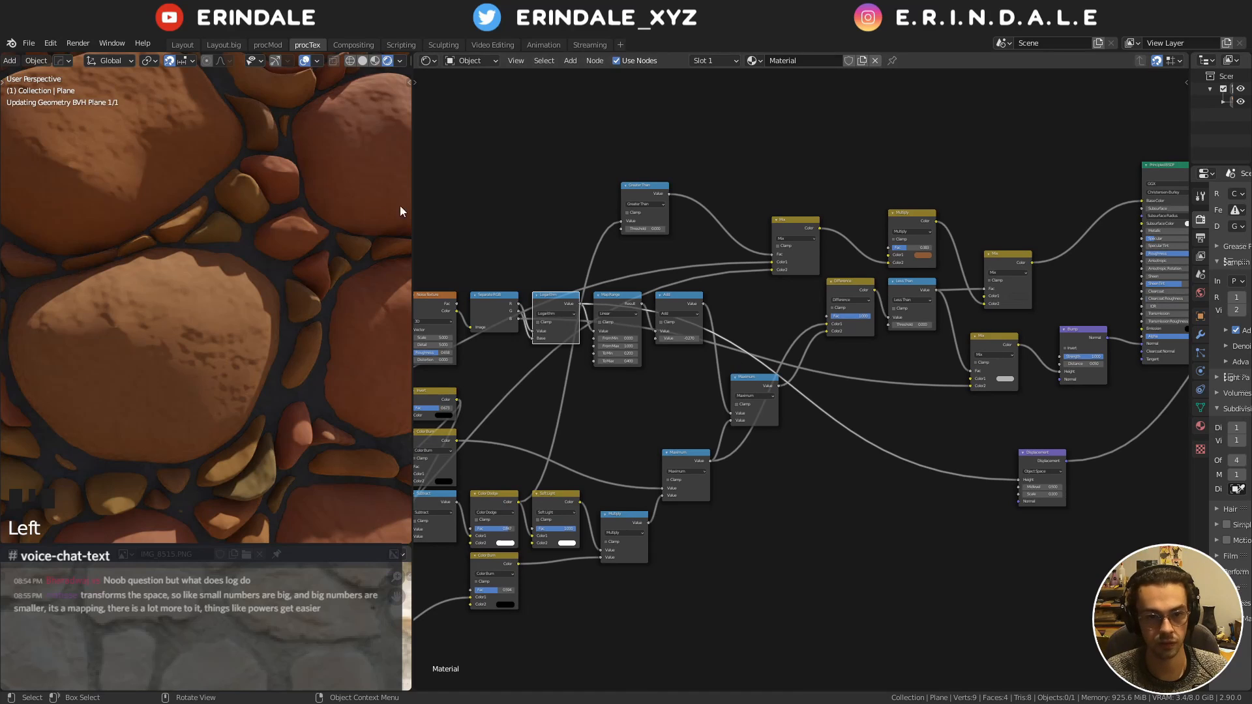
scroll(202, 268, down, 3)
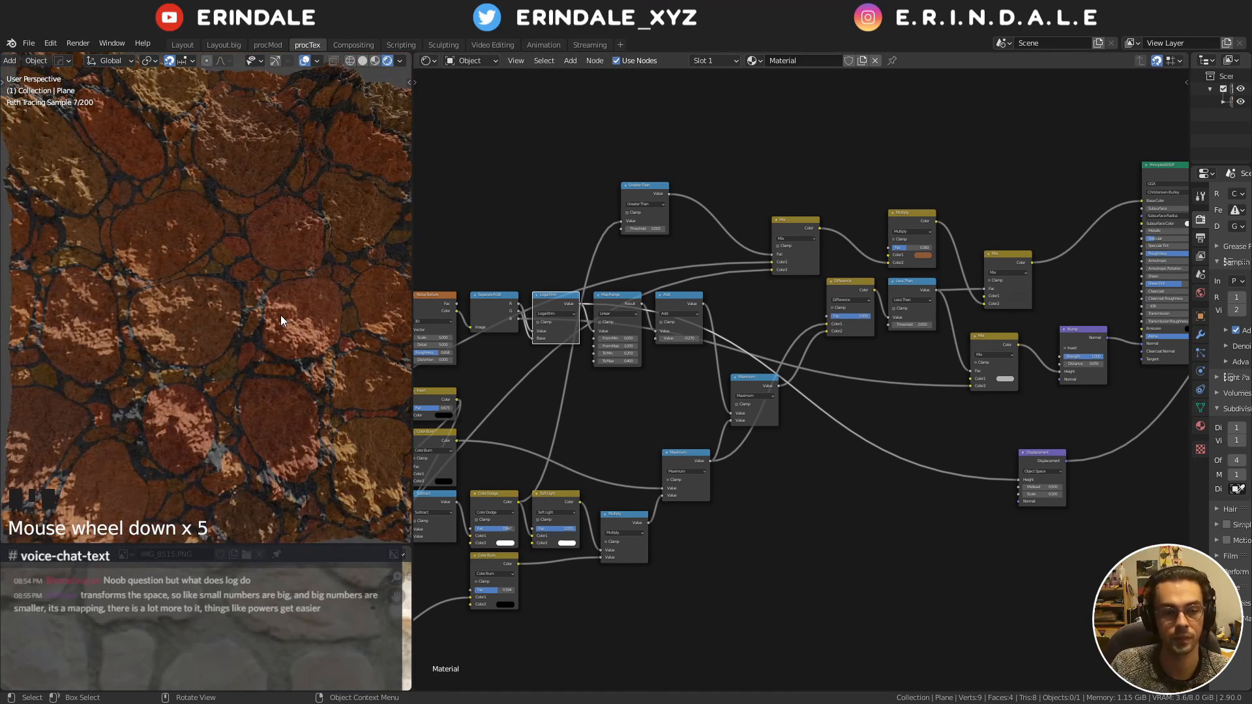
scroll(281, 319, down, 1)
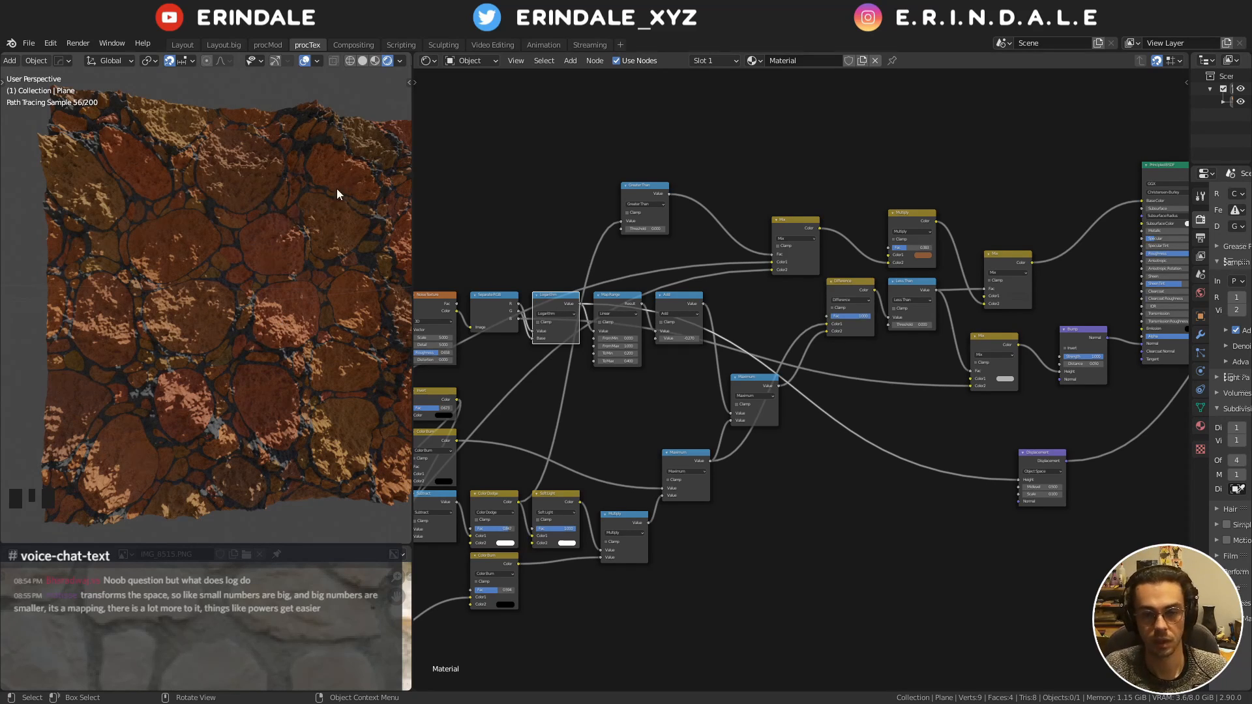
Add a new mesh plane and move it away from the stone wall plane
scroll(279, 206, down, 3)
key(shift+a)
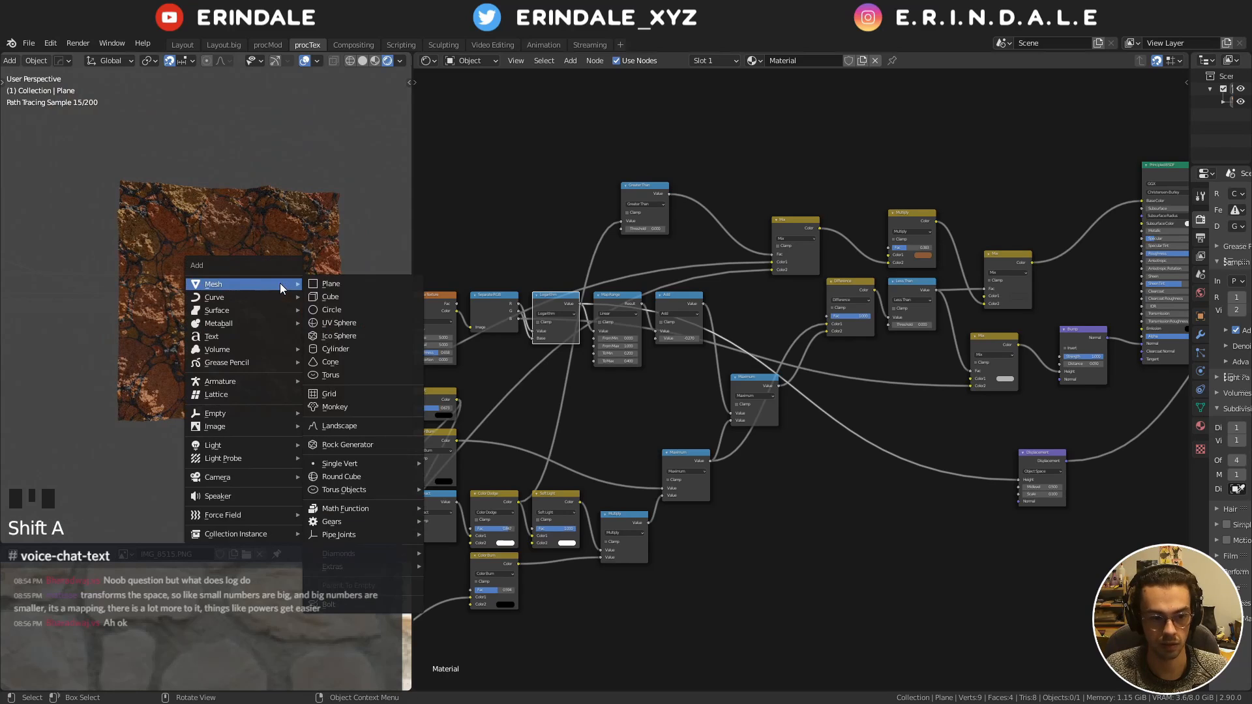
click(315, 284)
scroll(287, 296, down, 4)
middle_drag(287, 297, 253, 341)
key(g)
click(294, 417)
middle_drag(293, 412, 225, 313)
scroll(279, 403, up, 4)
Create a new material for the new plane and delete its default Principled BSDF
click(829, 60)
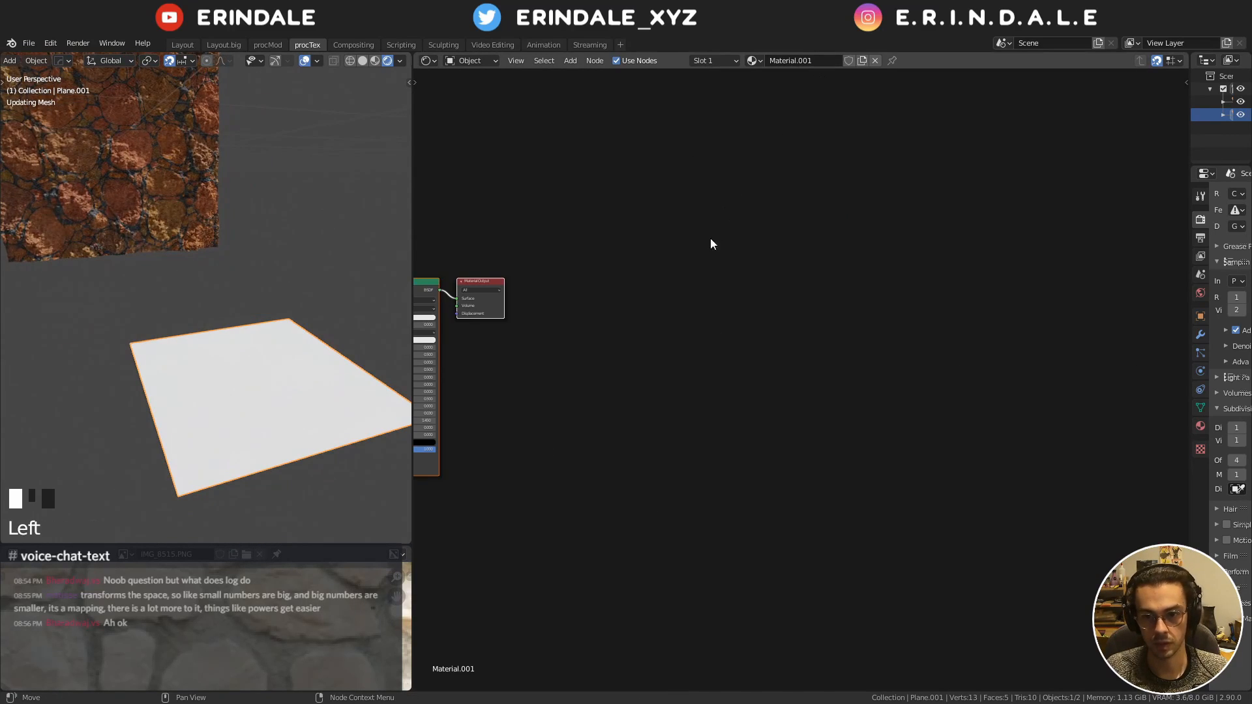
middle_drag(679, 309, 875, 302)
scroll(876, 301, up, 7)
key(x)
middle_drag(652, 284, 729, 285)
scroll(625, 228, up, 3)
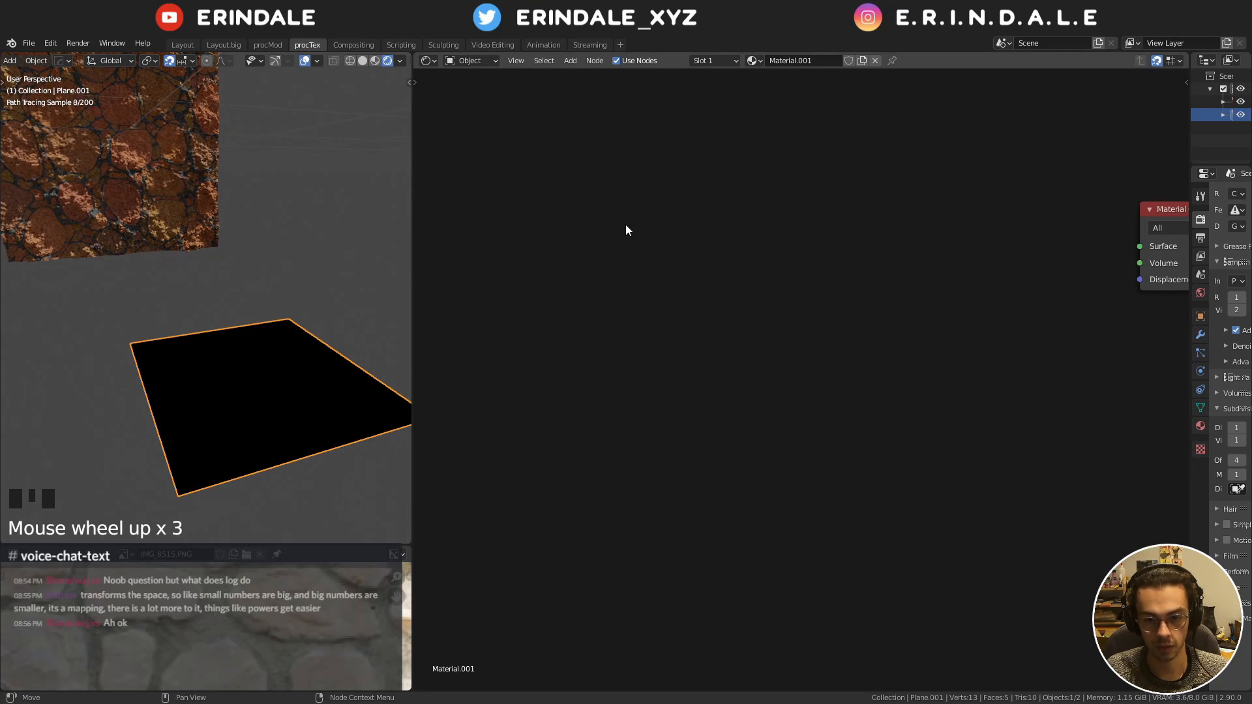
Add a Noise Texture node and preview its Color output on the new plane
key(q)
click(572, 160)
click(588, 253)
ctrl+shift+click(588, 253)
Insert a Separate XYZ node between the Noise Texture's Color output and the Viewer
key(shift+a)
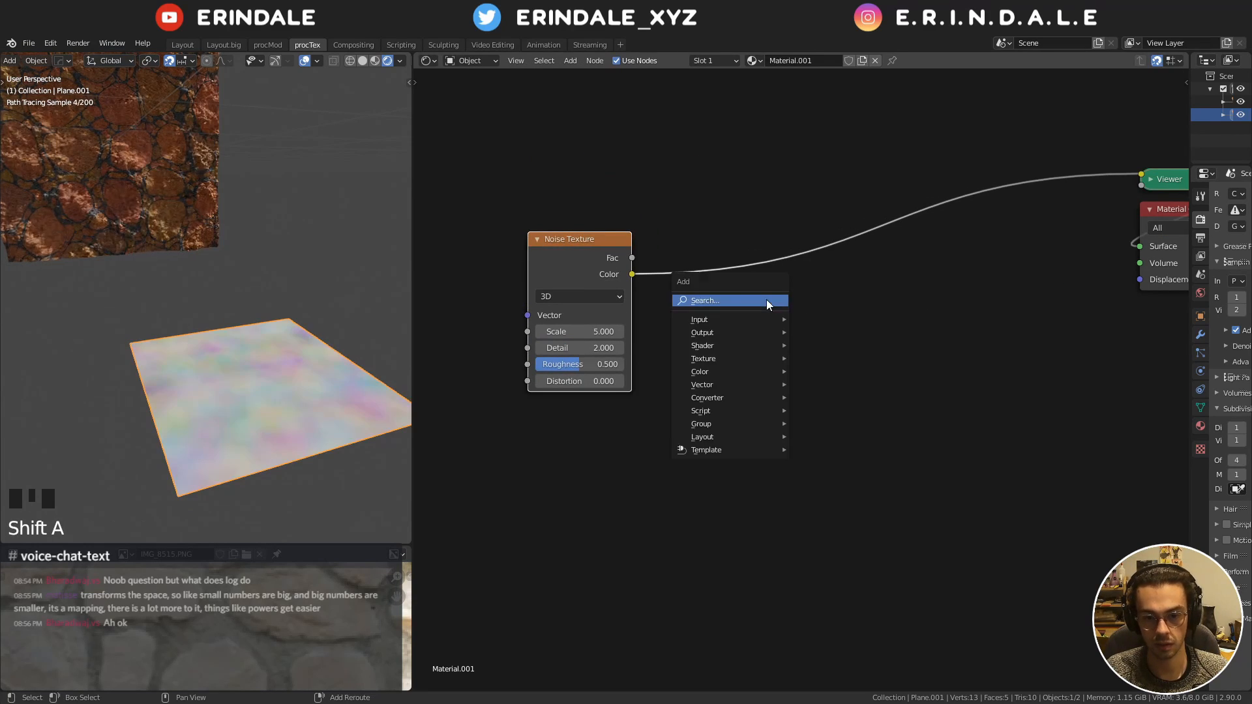
mouse_move(708, 398)
click(871, 556)
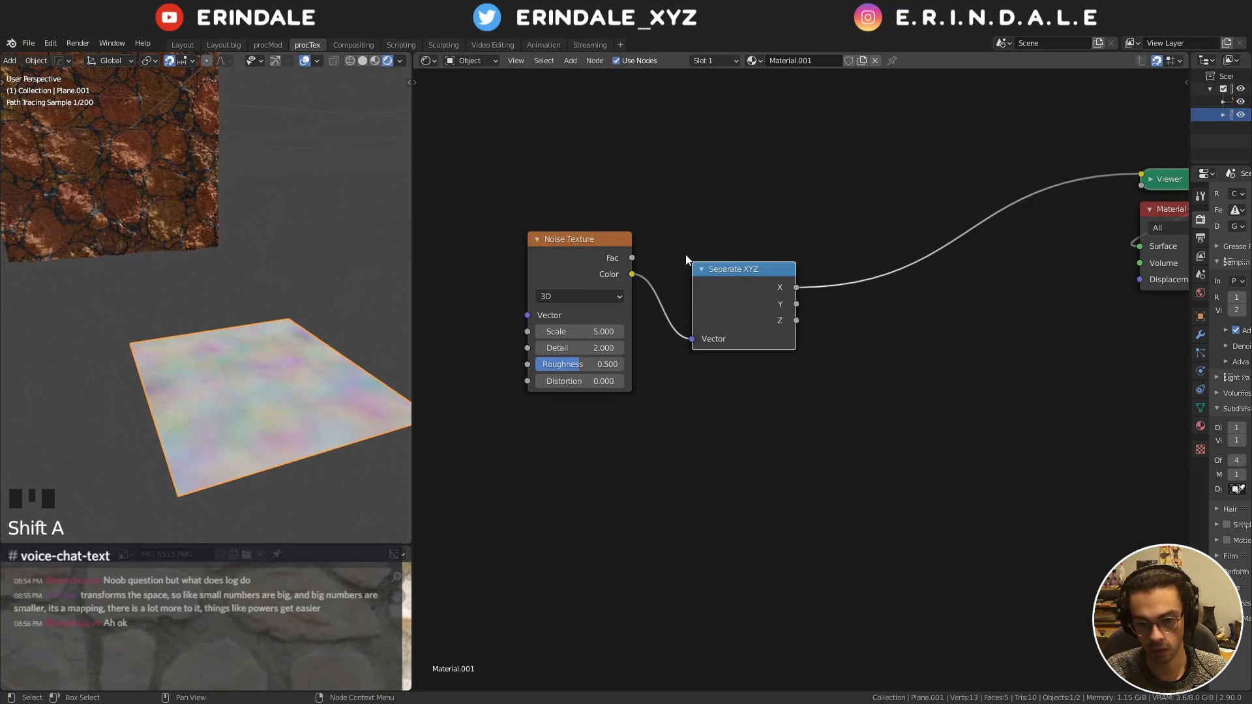
click(686, 256)
Insert a Math node after Separate XYZ's X output, connect Y to its second input, and set it to Logarithm
key(shift+a)
mouse_move(832, 304)
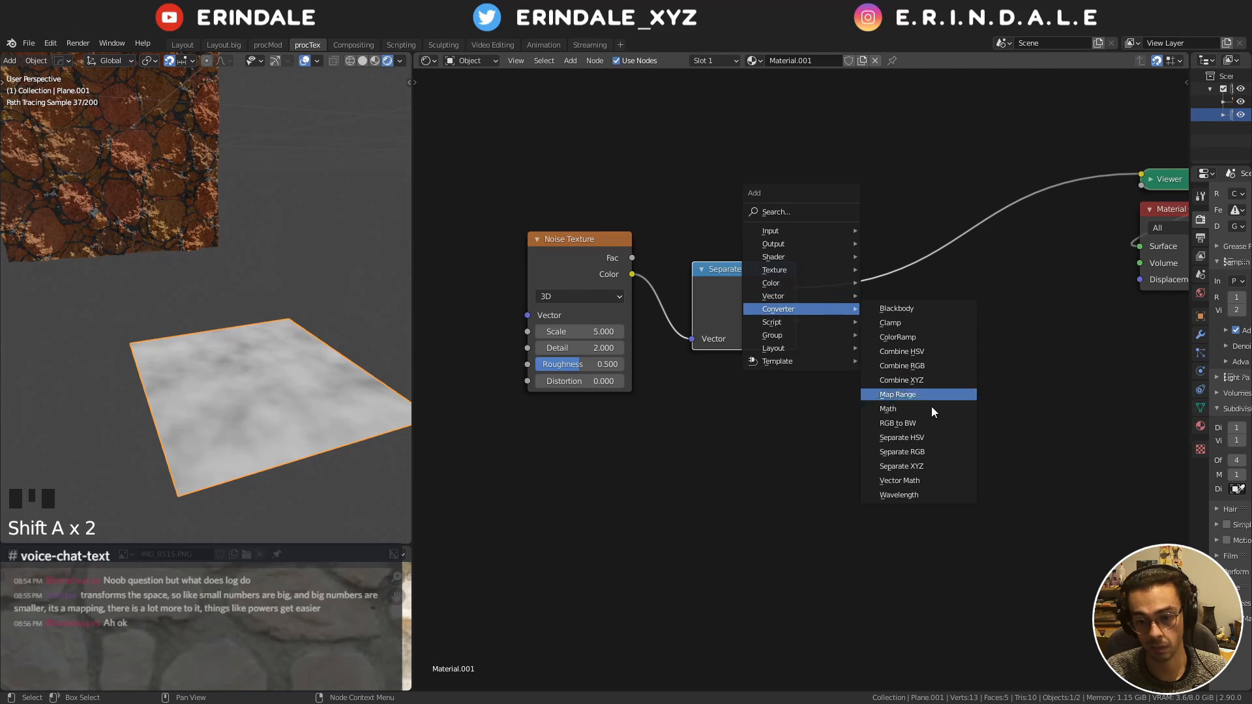
click(931, 405)
click(871, 222)
click(809, 306)
click(896, 264)
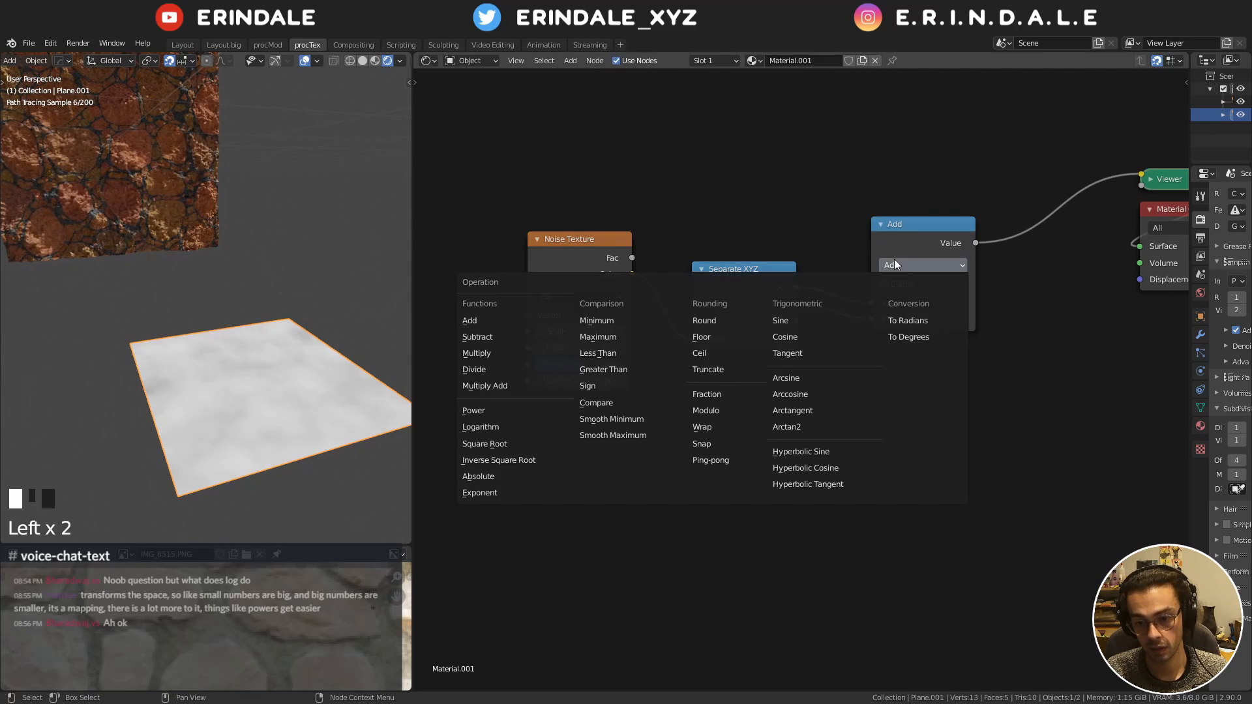
click(507, 427)
Align the Separate XYZ and Logarithm nodes beside the Noise Texture and move the Viewer and Material Output farther away
middle_drag(841, 299, 698, 358)
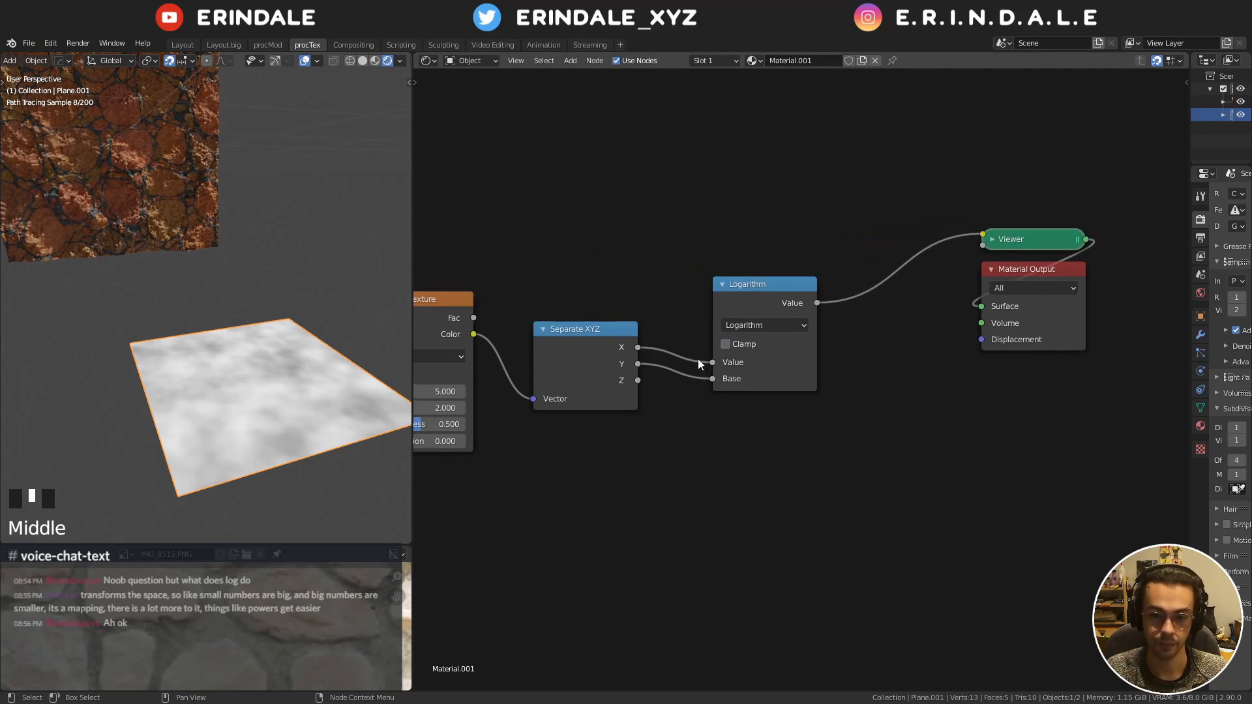
click(727, 325)
drag(571, 341, 542, 313)
click(768, 317)
drag(768, 317, 729, 304)
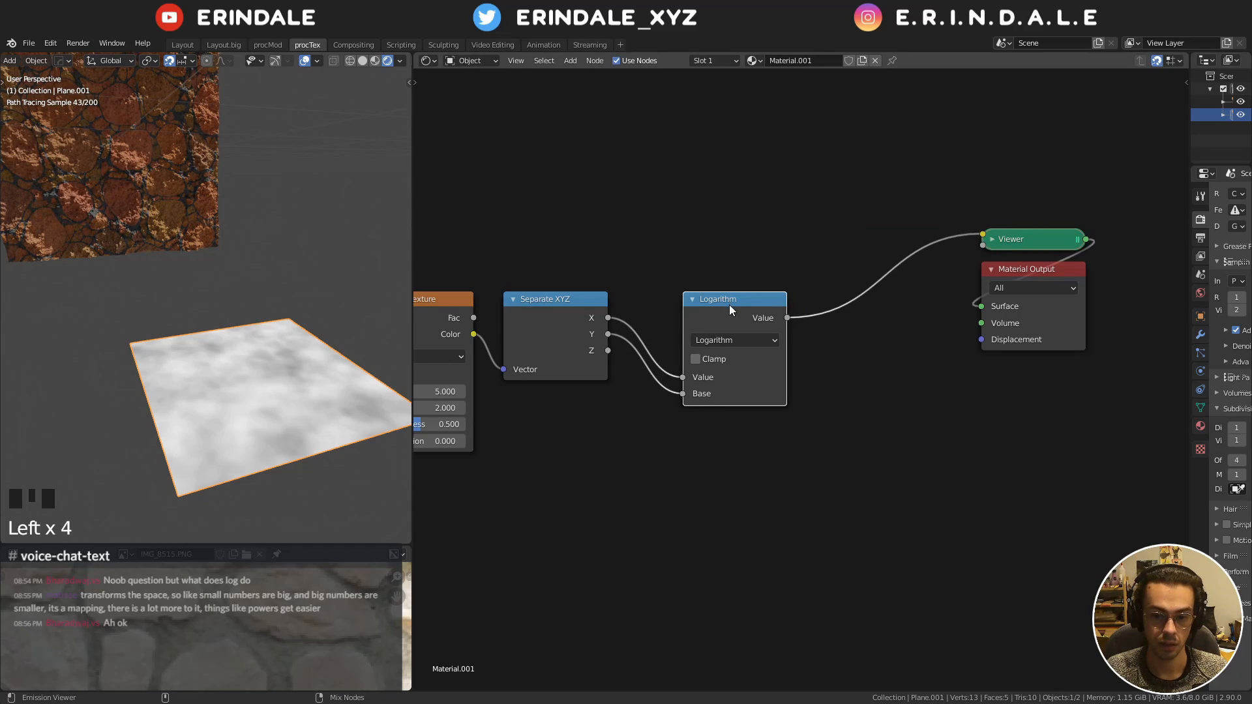
middle_drag(717, 315, 475, 332)
drag(693, 185, 898, 460)
key(g)
click(992, 433)
Insert a Map Range node between the Logarithm node and the Viewer
key(shift+a)
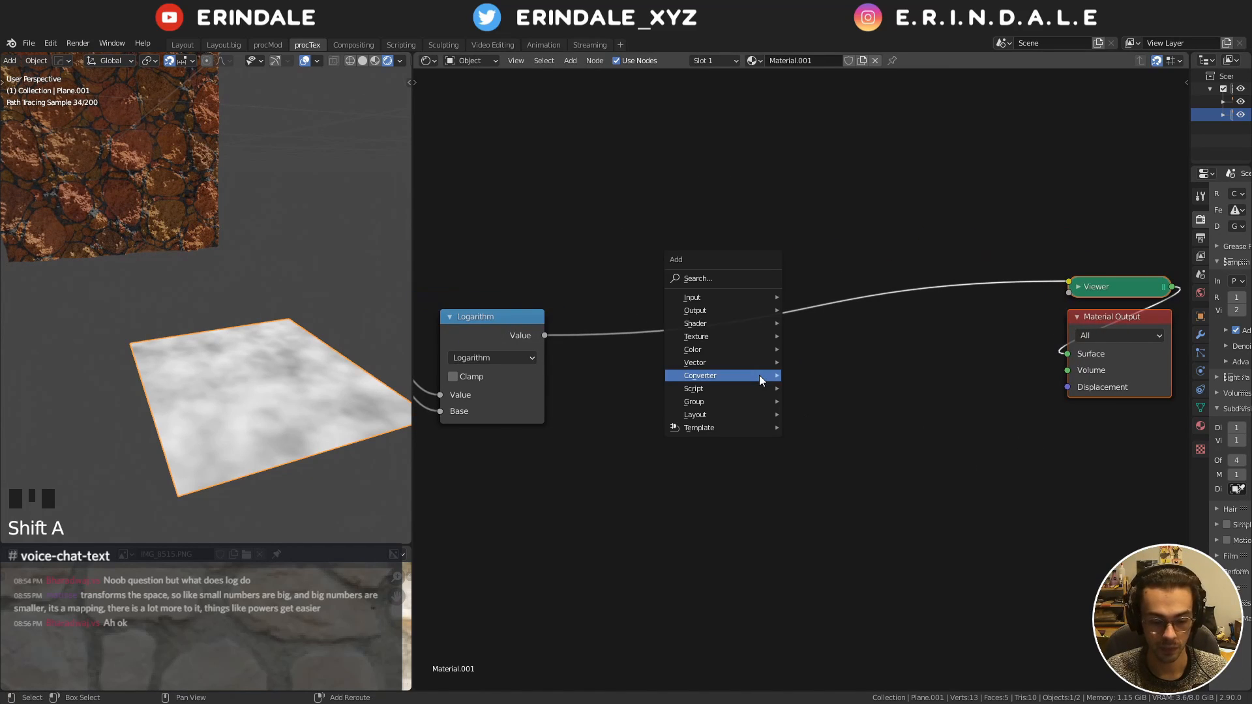
mouse_move(749, 377)
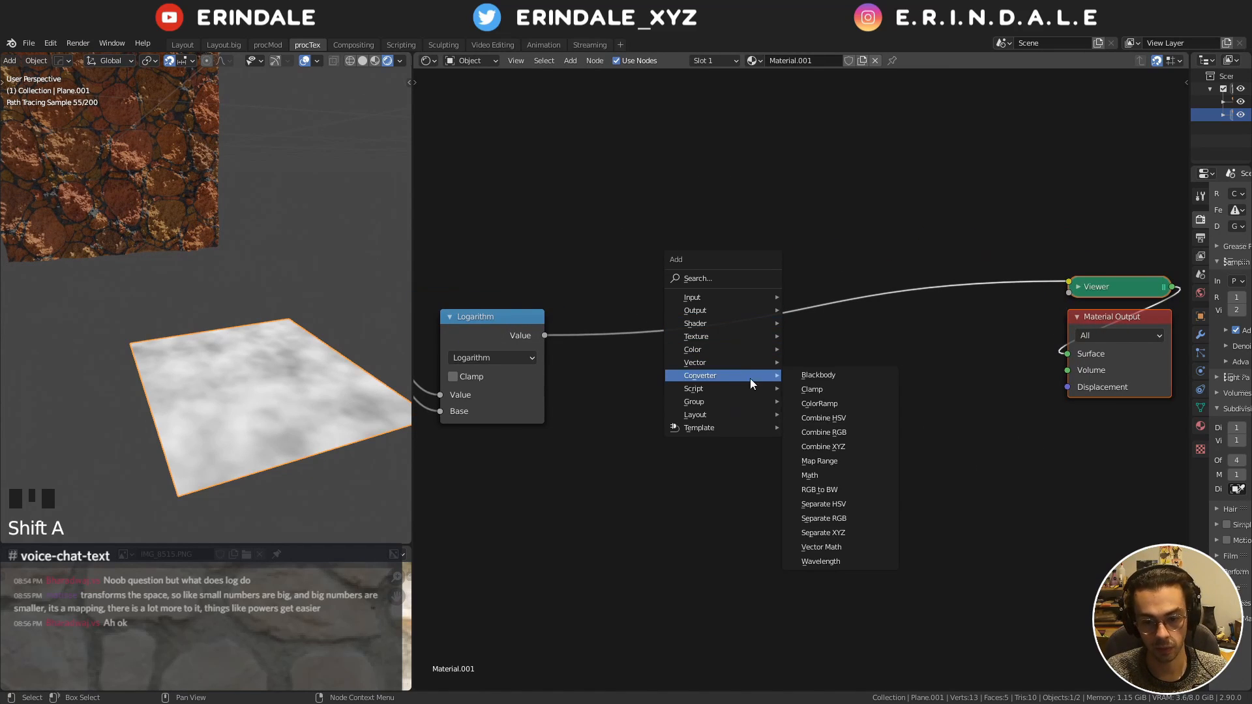
click(848, 461)
click(626, 323)
Set the new material's surface displacement method to Displacement and Bump
key(n)
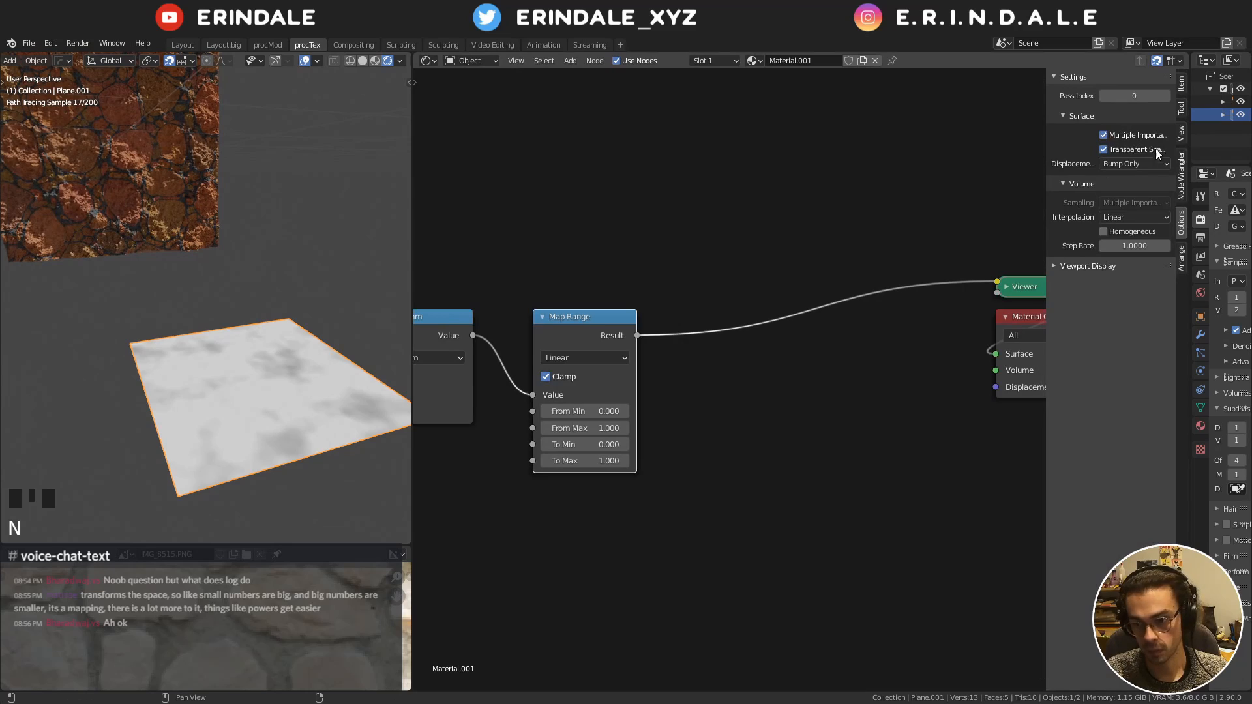
click(1138, 164)
click(1141, 208)
Add a Subdivision Surface modifier to the new plane, set to Simple with Adaptive Subdivision enabled
key(ctrl+space)
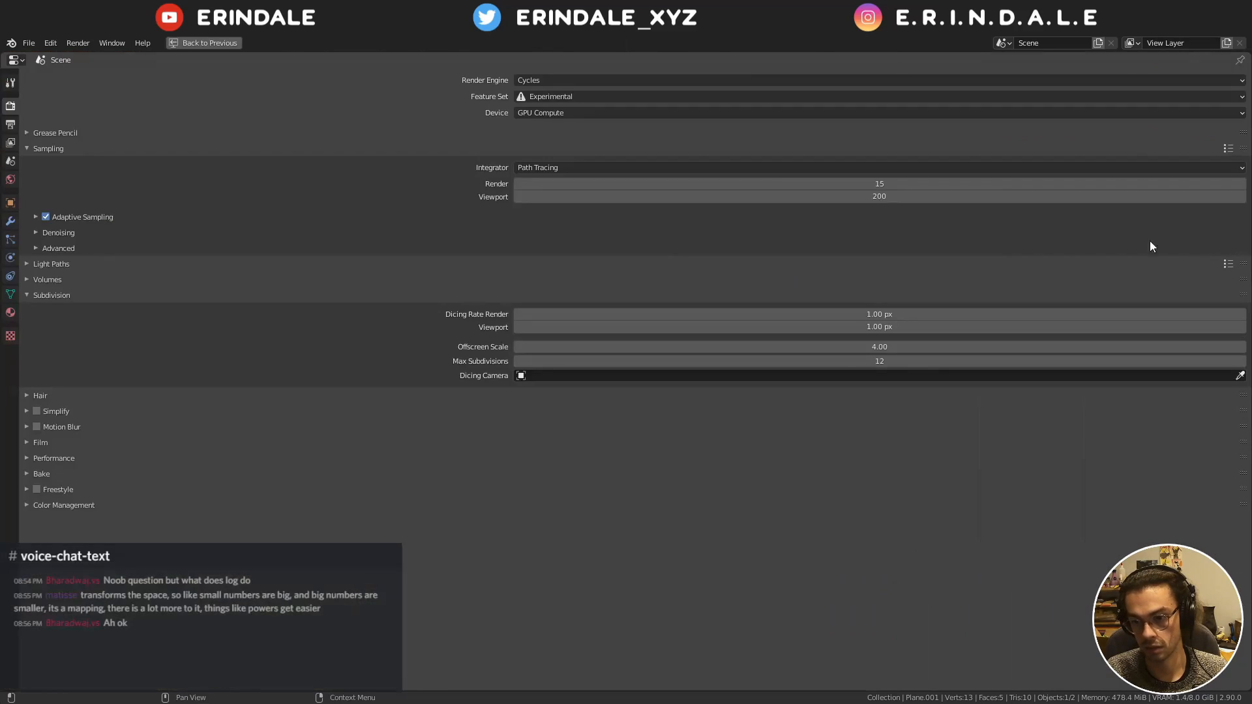
click(10, 222)
click(573, 80)
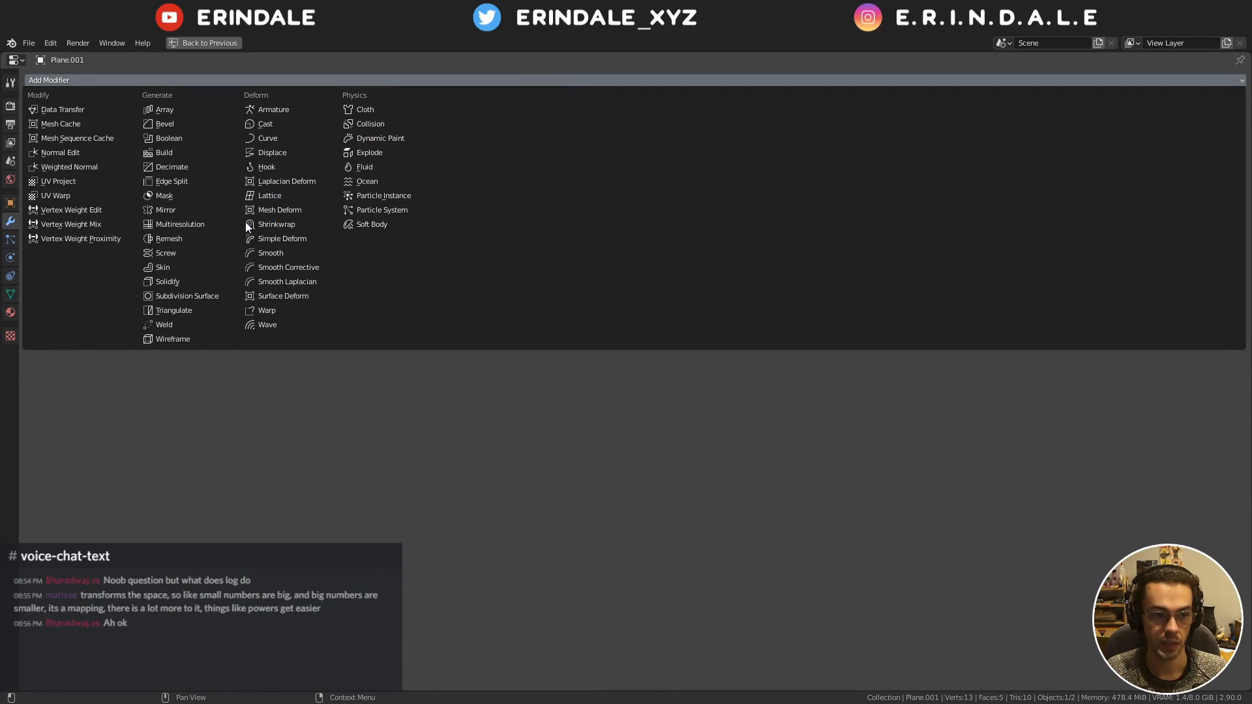
click(182, 308)
click(715, 122)
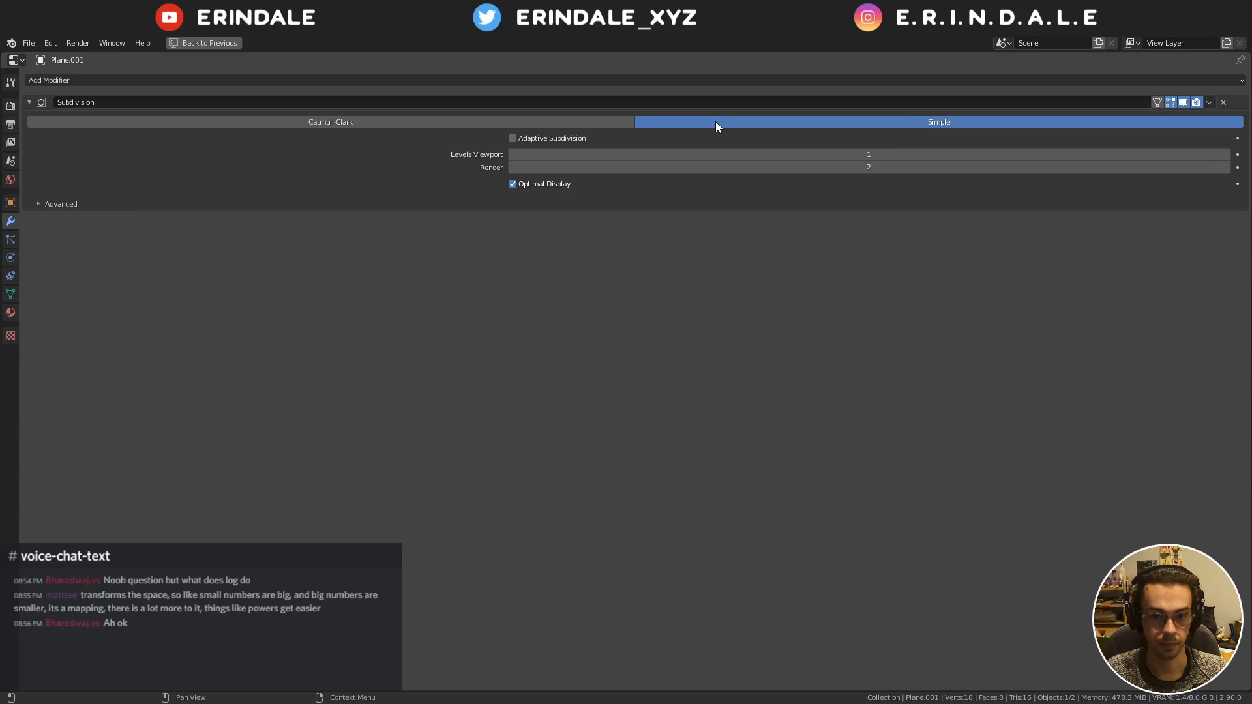
click(553, 139)
key(ctrl+space)
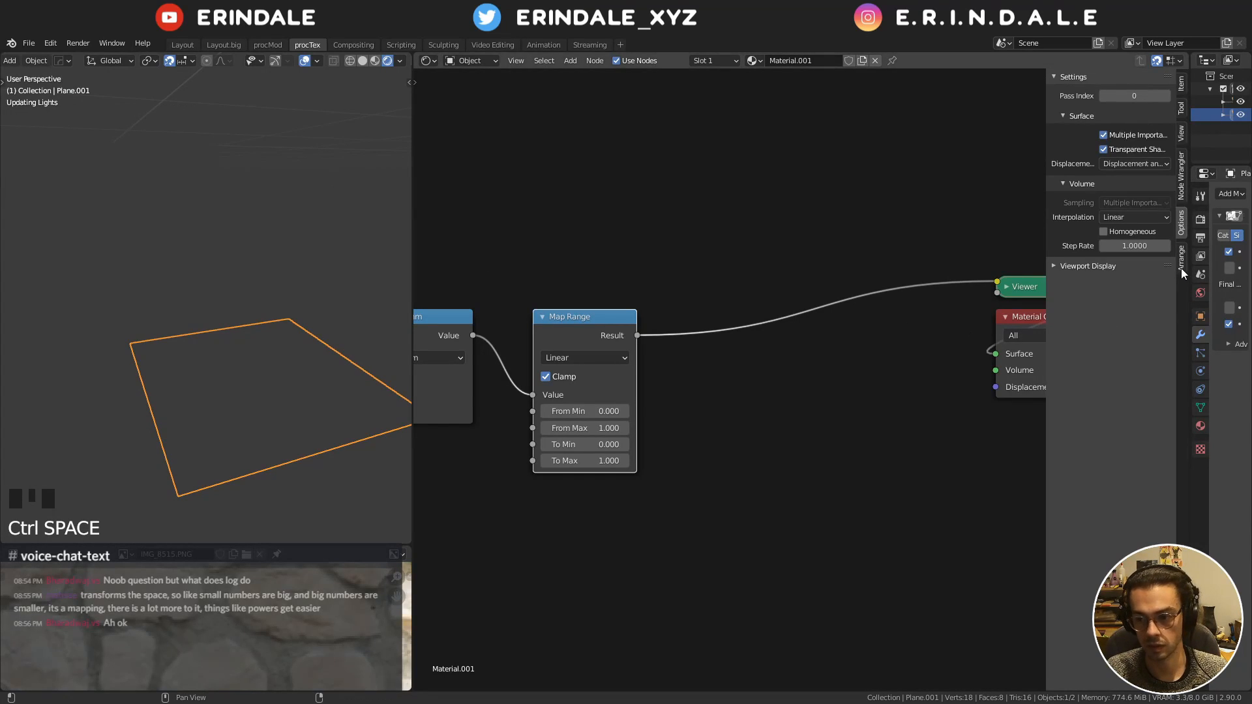
Check the scene's render feature set and subdivision dicing settings
drag(1164, 287, 966, 287)
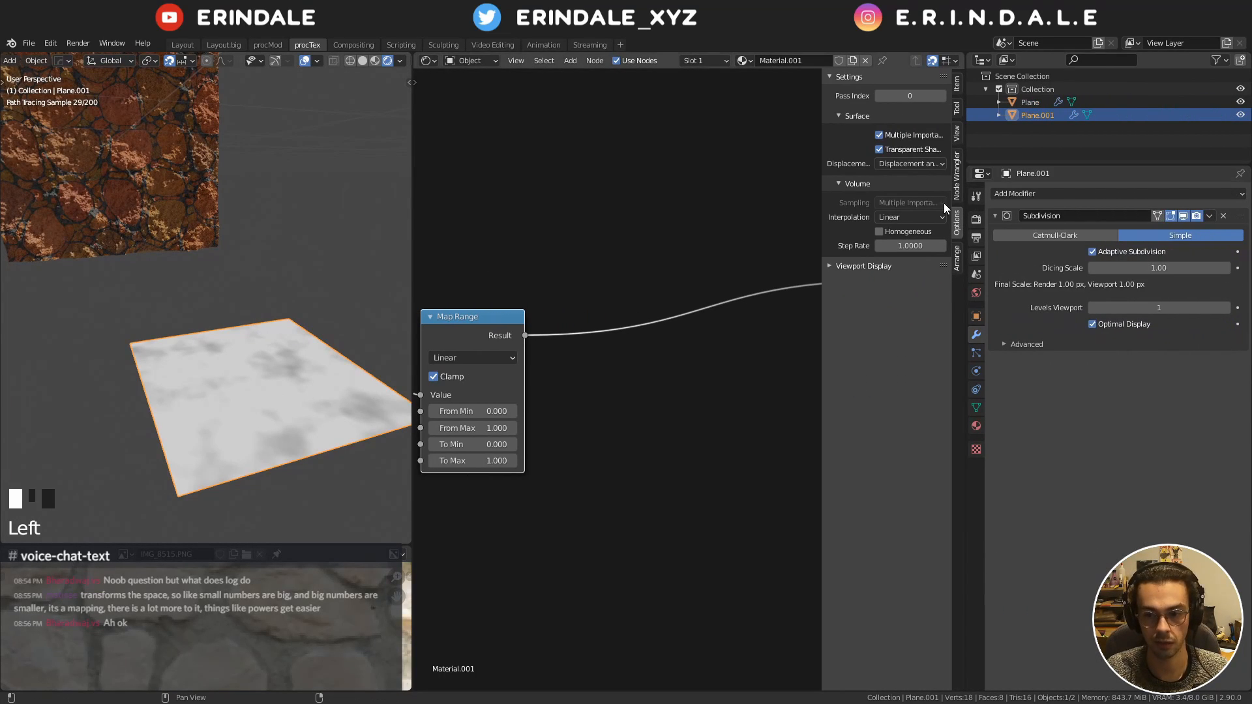
click(977, 219)
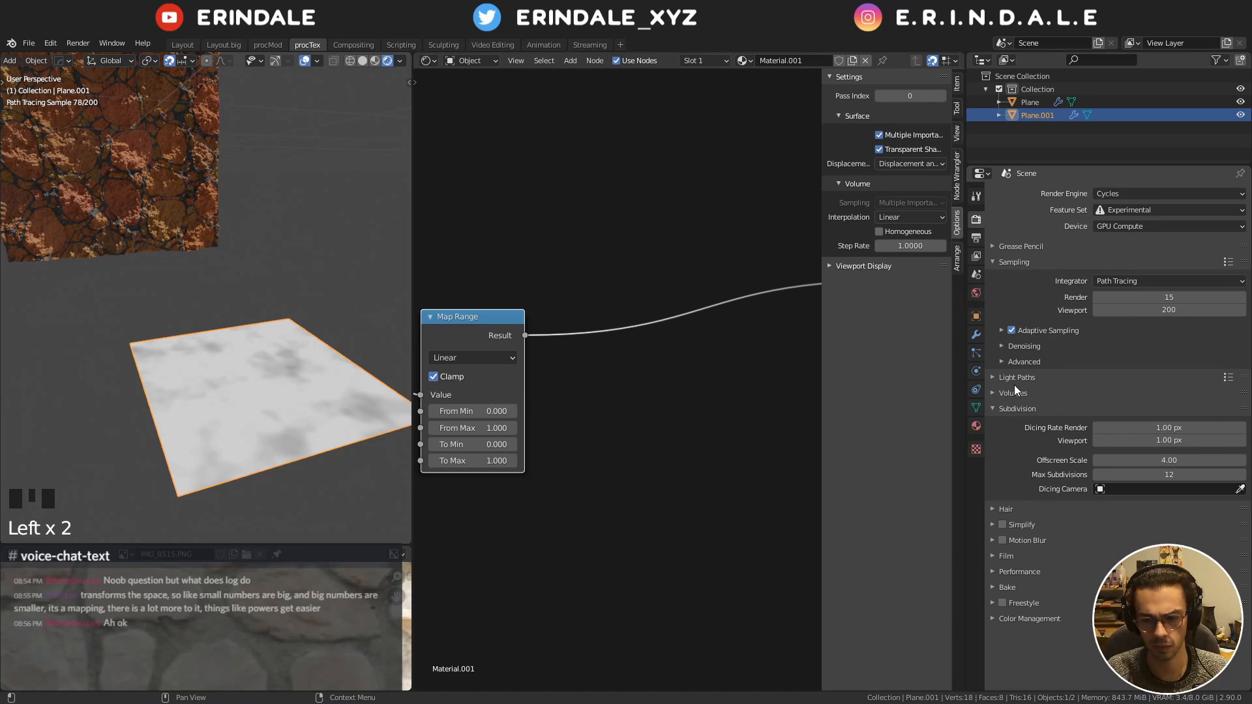
drag(966, 300, 1177, 296)
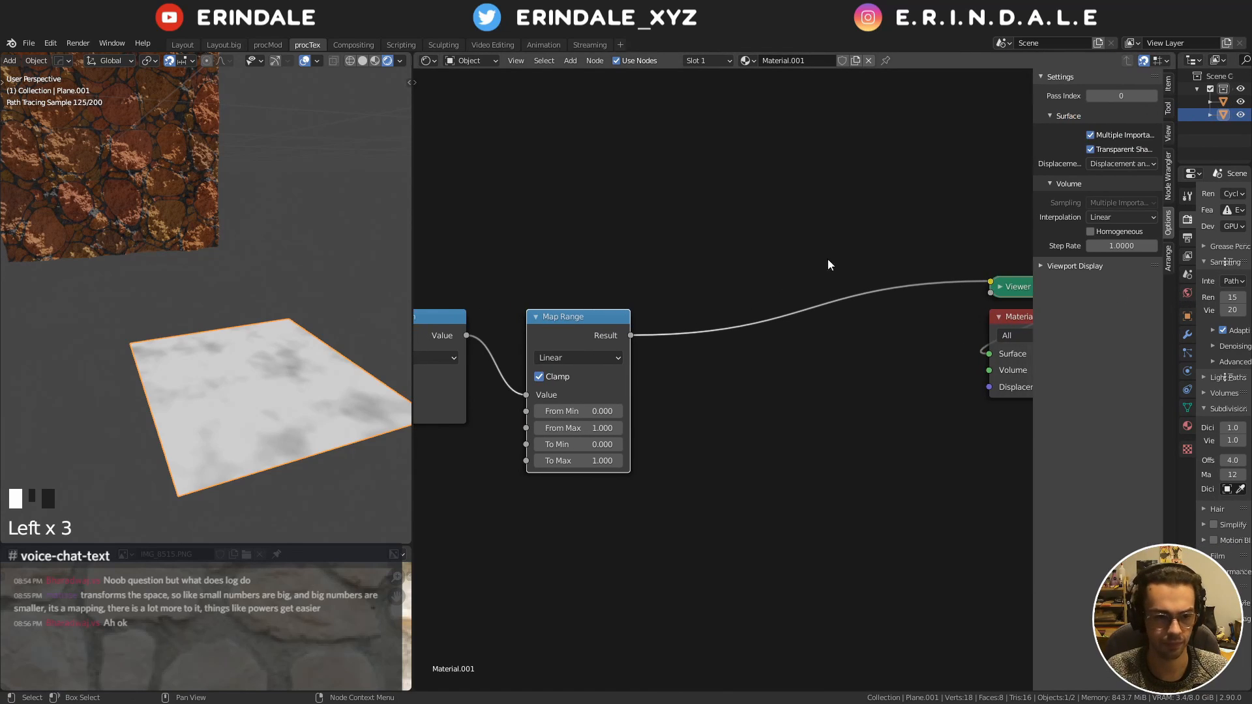
Add a Displacement node, feeding the Map Range result into its Height and its output into the Material Output's Displacement
middle_drag(783, 270, 763, 245)
middle_drag(215, 326, 190, 318)
middle_drag(734, 300, 615, 268)
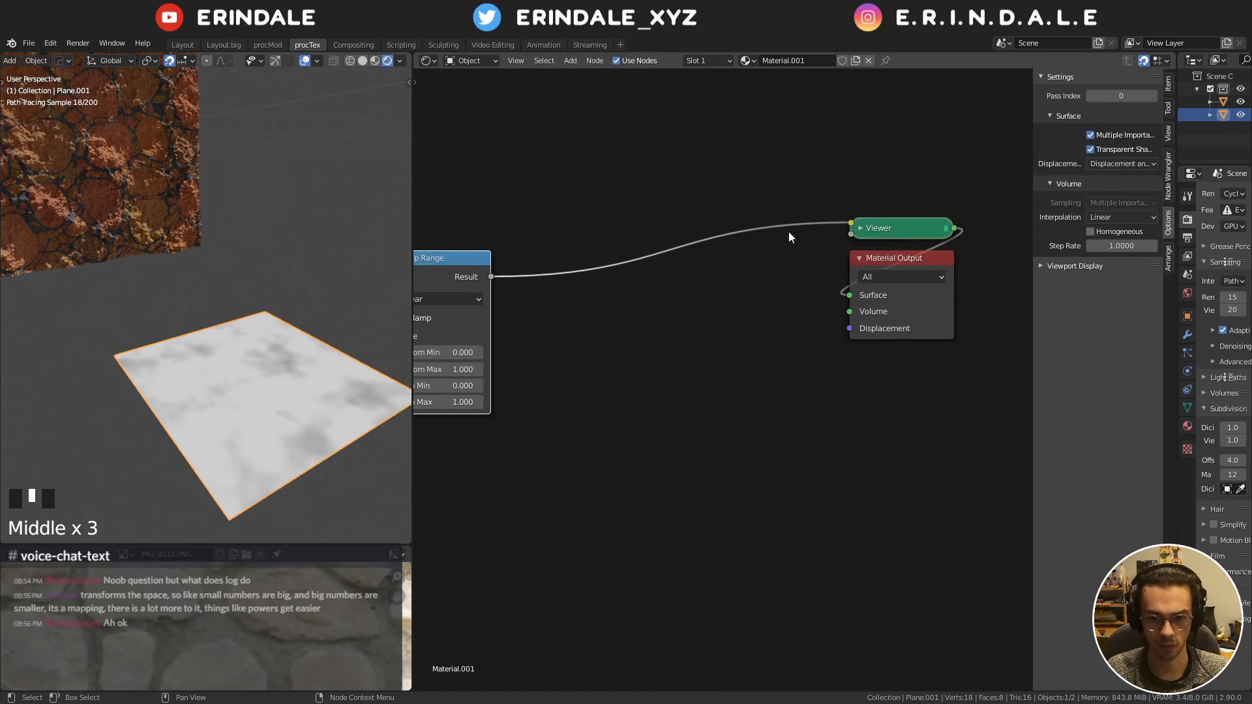
key(shift+a)
mouse_move(609, 298)
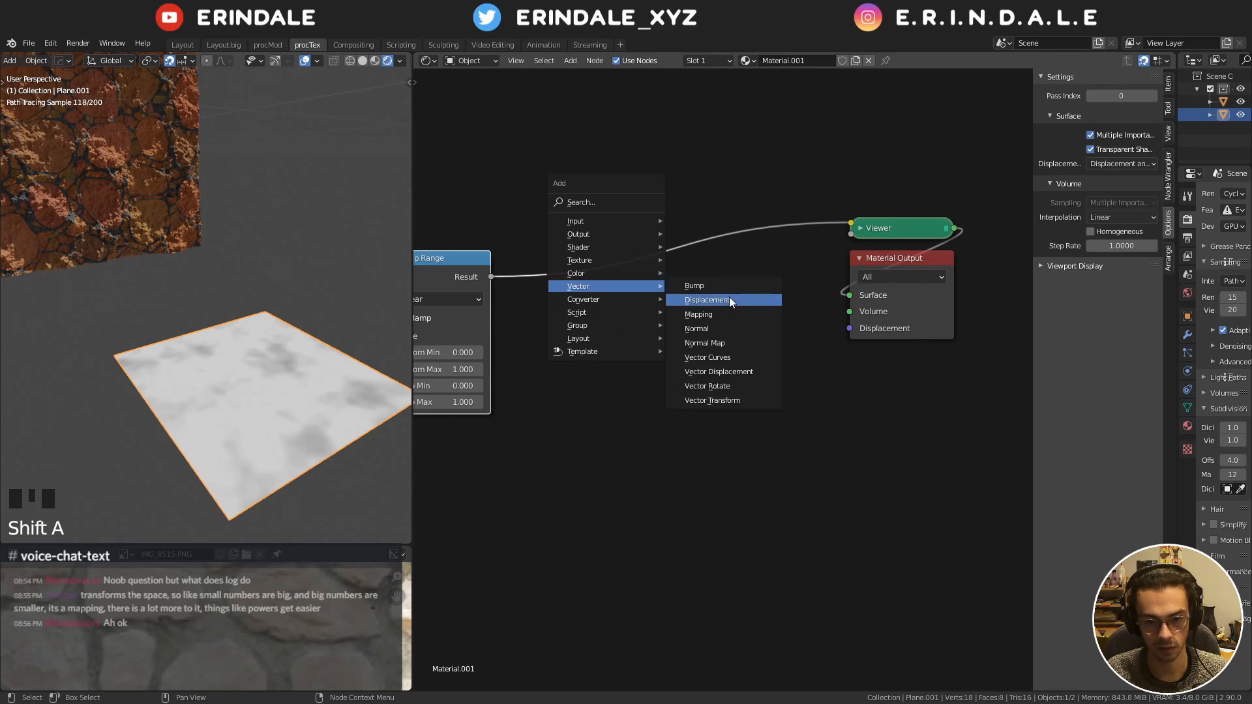
click(729, 298)
click(611, 291)
drag(491, 276, 657, 362)
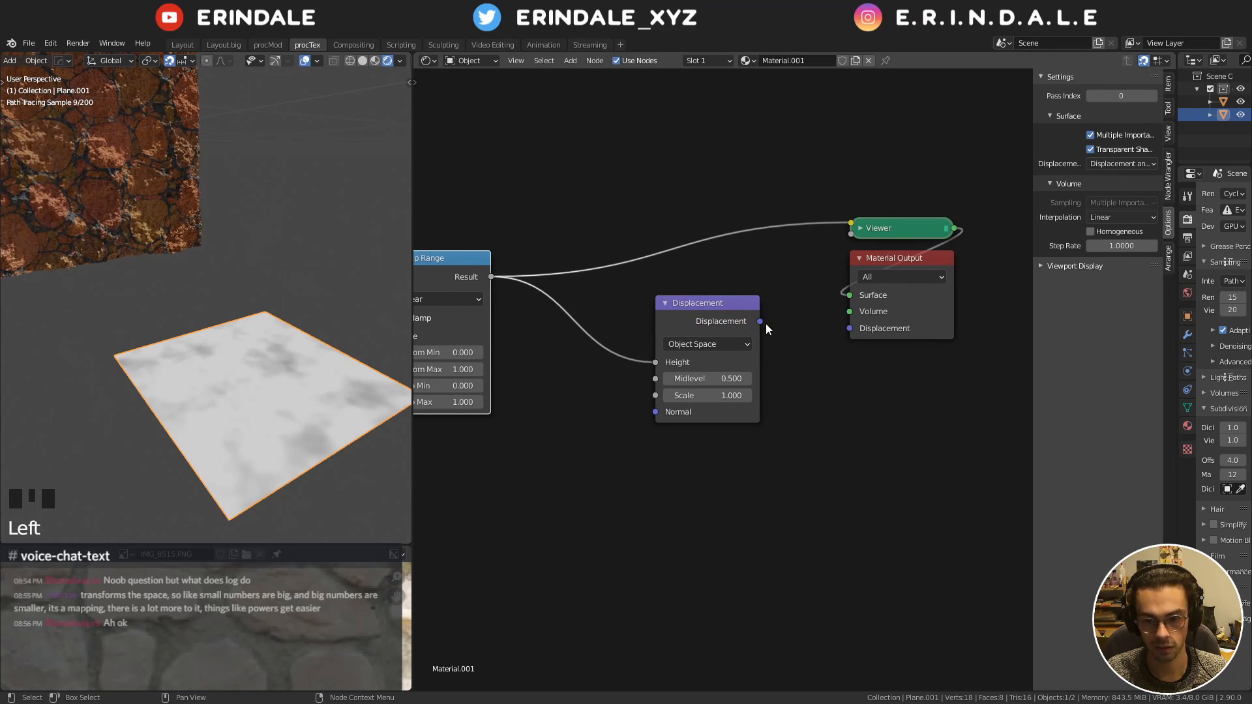
drag(761, 322, 861, 328)
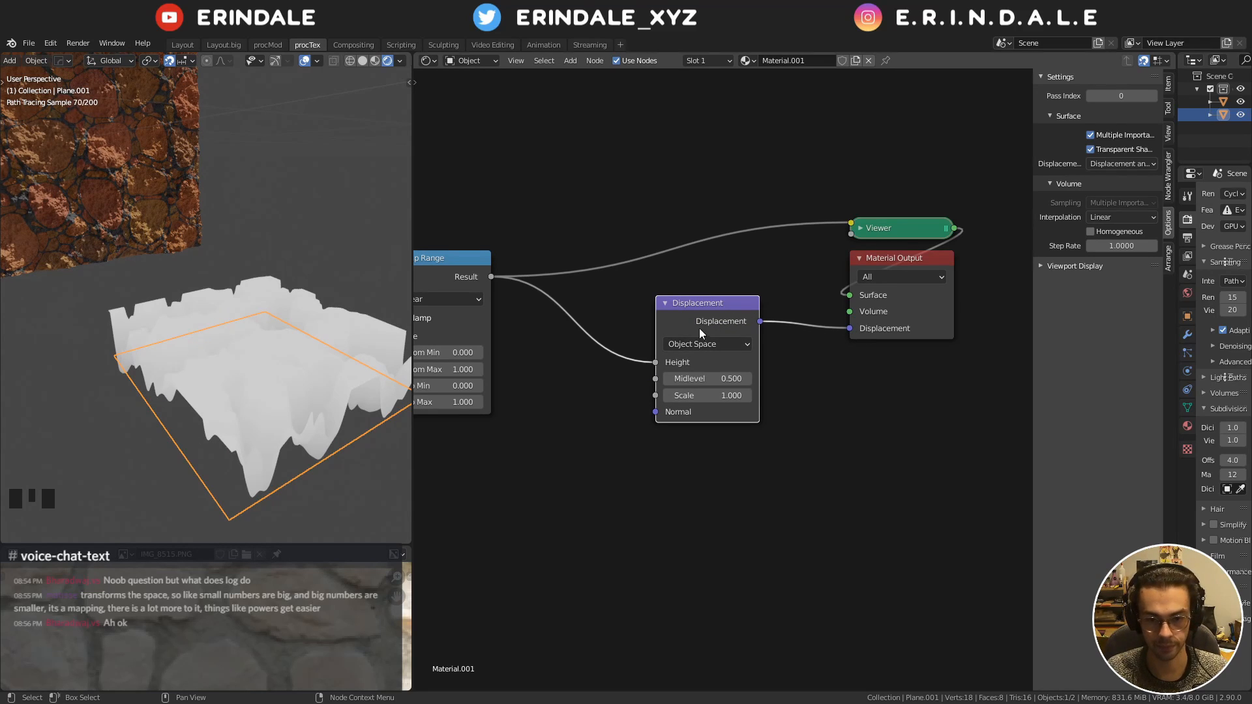
Add a Principled BSDF above the Displacement node and connect it as the material's surface
middle_drag(628, 144, 733, 338)
key(shift+a)
mouse_move(632, 156)
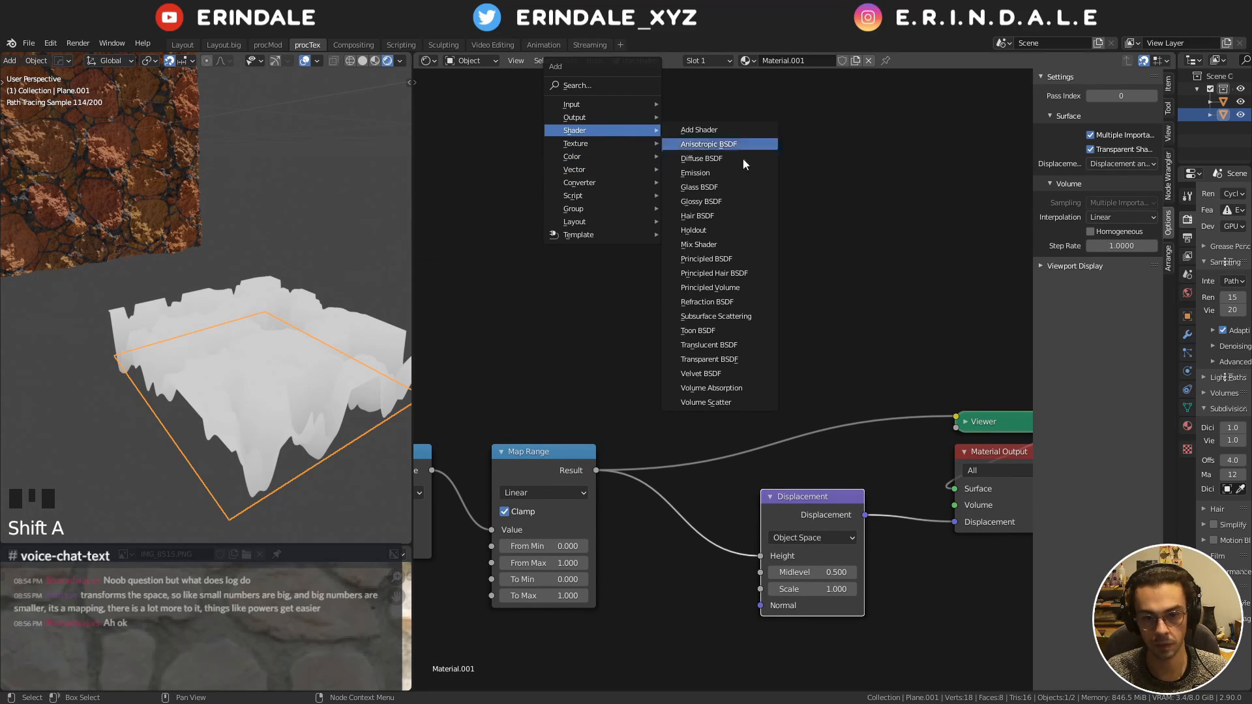
click(754, 261)
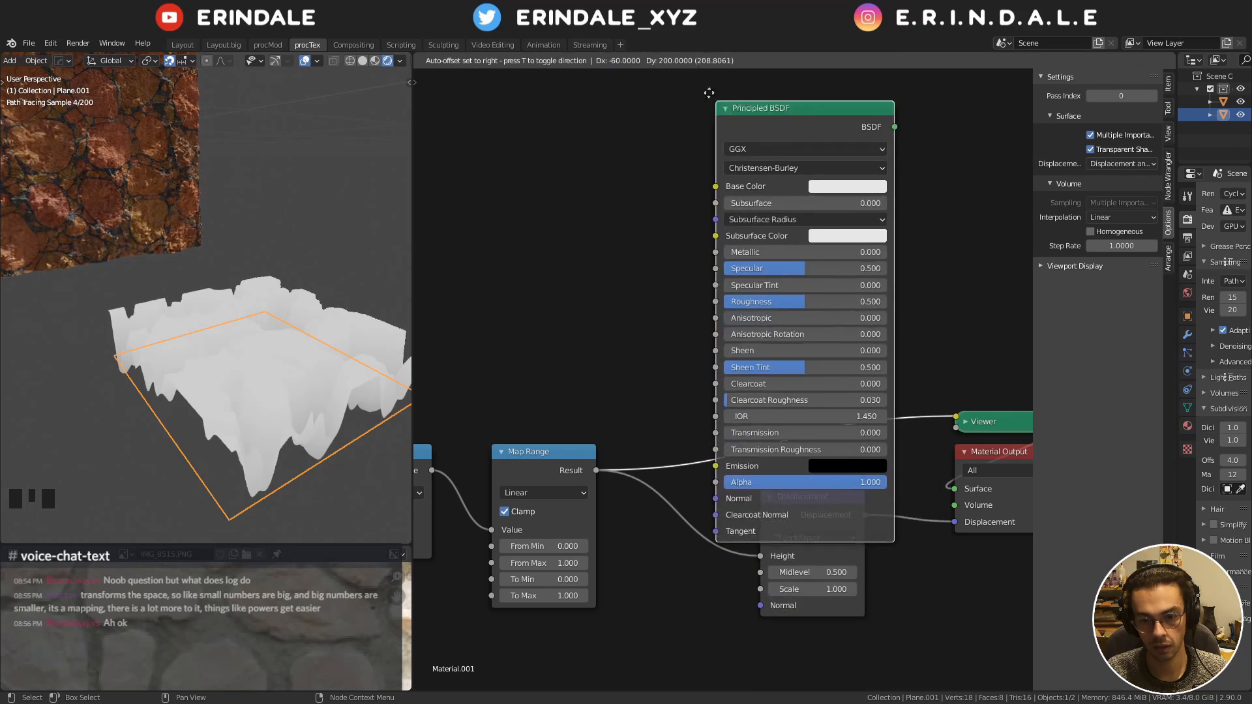
middle_drag(728, 523, 689, 698)
ctrl+shift+click(746, 189)
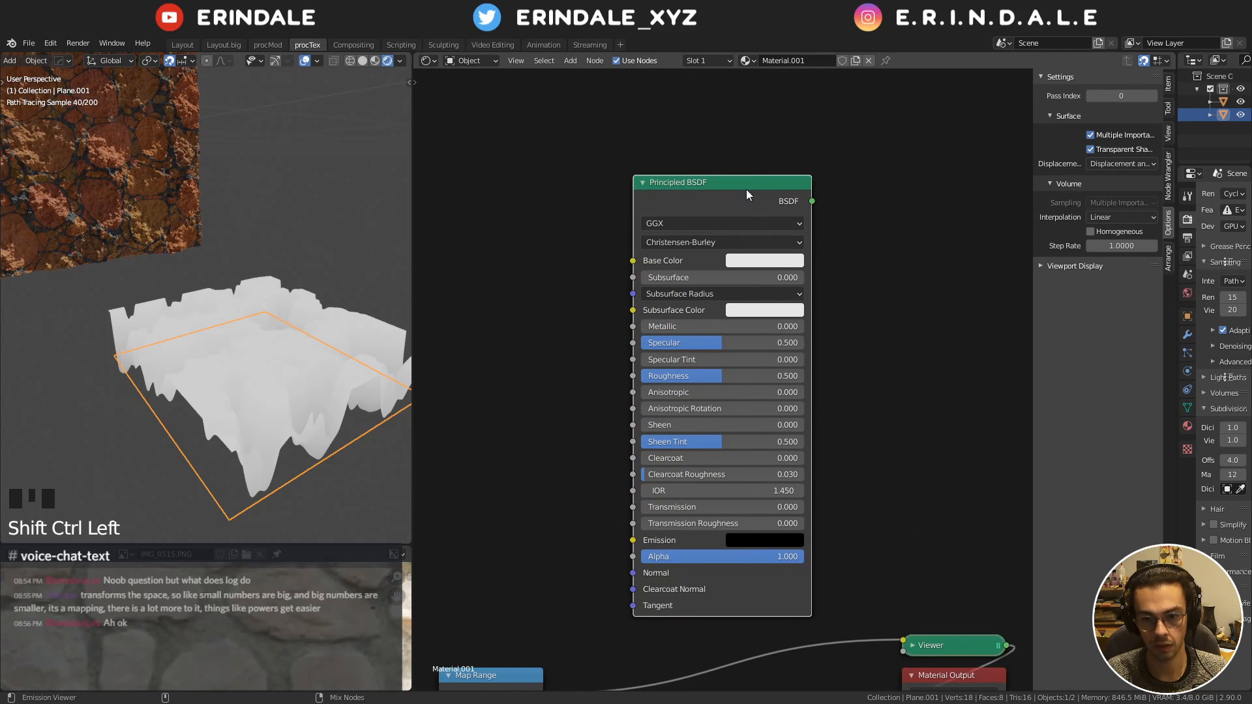
Move the Material Output up and farther along, beside the Principled BSDF
scroll(978, 515, down, 3)
middle_drag(978, 515, 797, 329)
drag(757, 367, 795, 590)
key(g)
click(870, 406)
Turn off Clamp on the Map Range node
middle_drag(693, 458, 858, 435)
middle_drag(683, 500, 819, 426)
scroll(717, 392, up, 5)
click(671, 423)
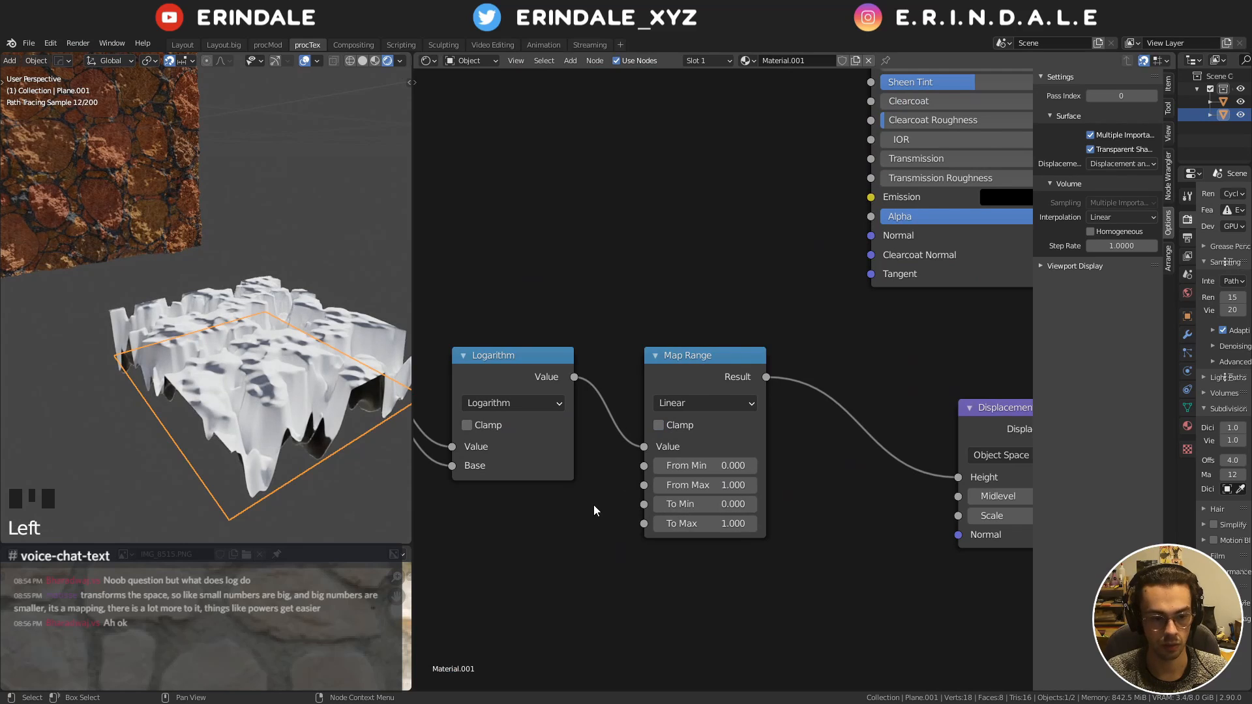
Set the Noise Texture's Detail to 4.7 and adjust its Roughness
middle_drag(593, 509, 809, 486)
middle_drag(611, 496, 871, 483)
drag(628, 444, 648, 464)
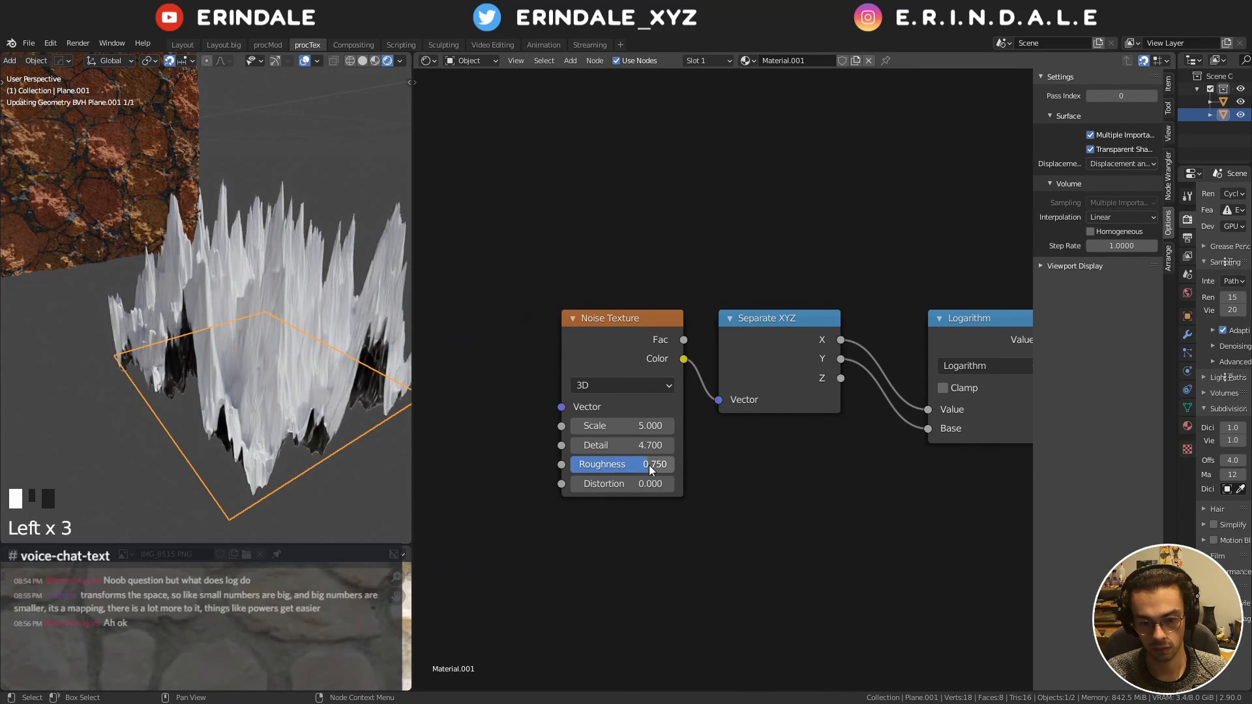
middle_drag(854, 477, 792, 475)
drag(604, 464, 551, 468)
Try a narrower Map Range output with To Max at 0.4 and To Min at 0.2
scroll(750, 451, down, 2)
middle_drag(756, 451, 528, 444)
middle_drag(756, 435, 583, 435)
click(621, 474)
click(621, 473)
click(621, 474)
click(621, 474)
click(621, 474)
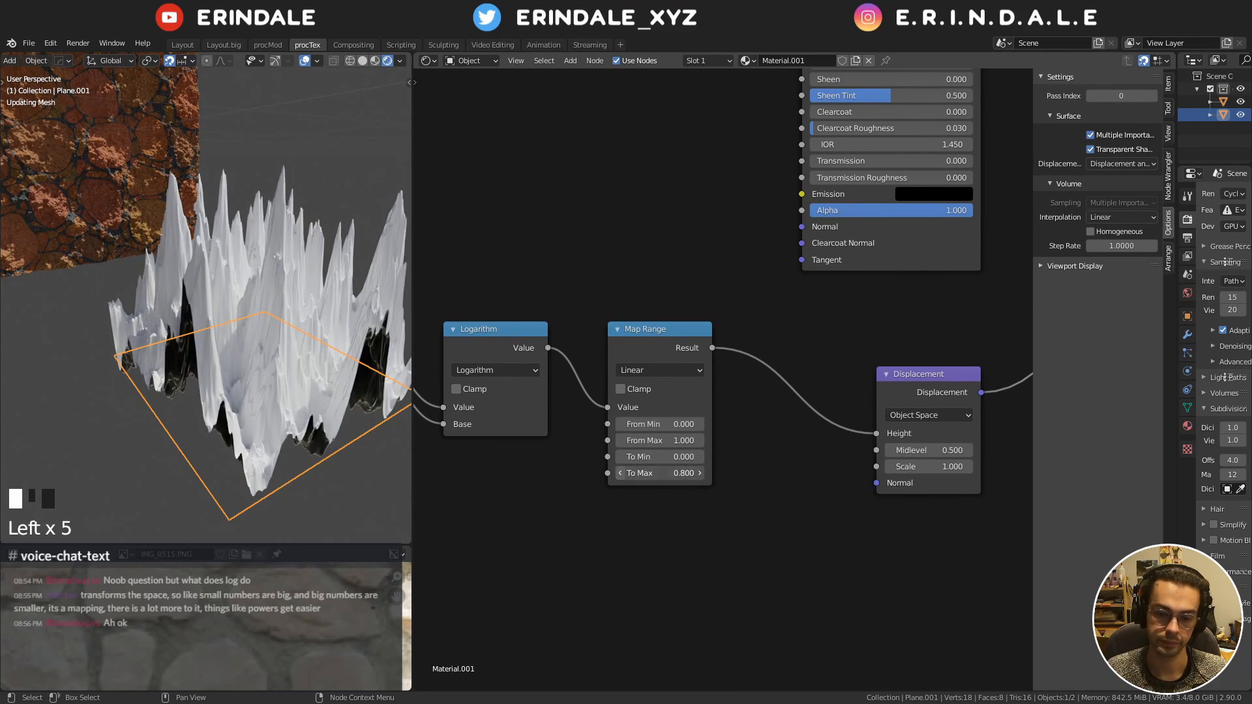
click(620, 474)
click(621, 473)
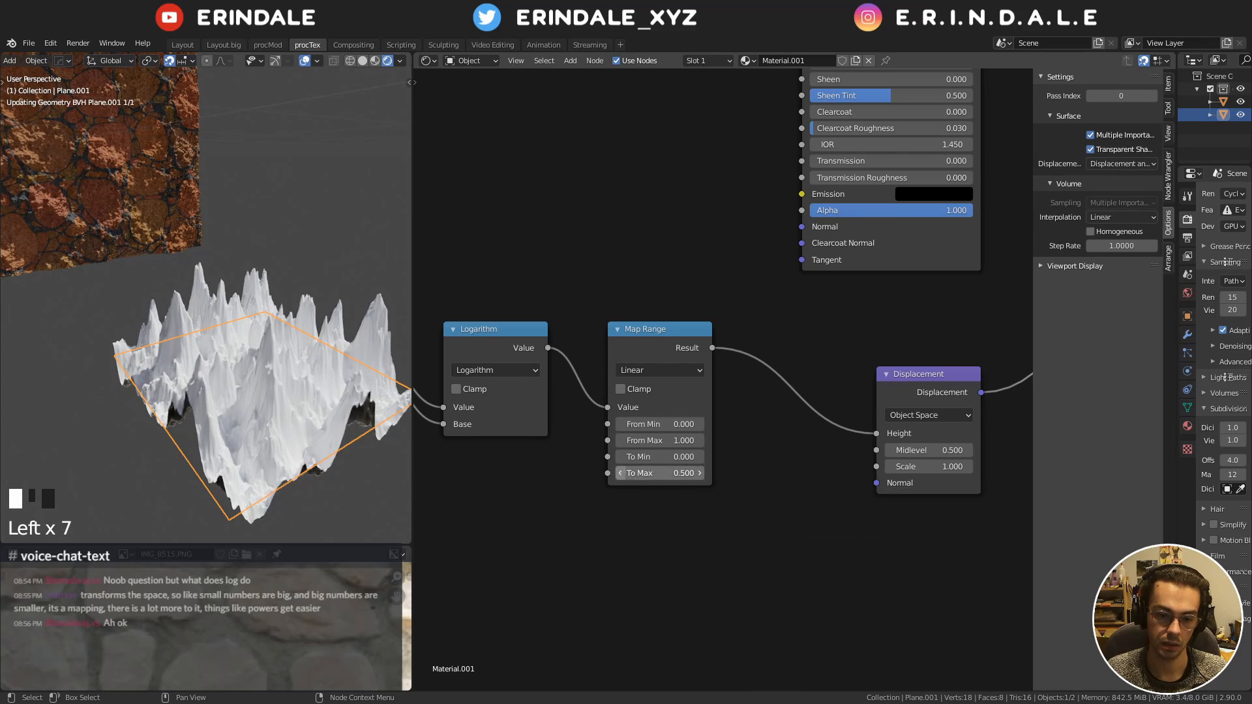
click(621, 474)
click(621, 473)
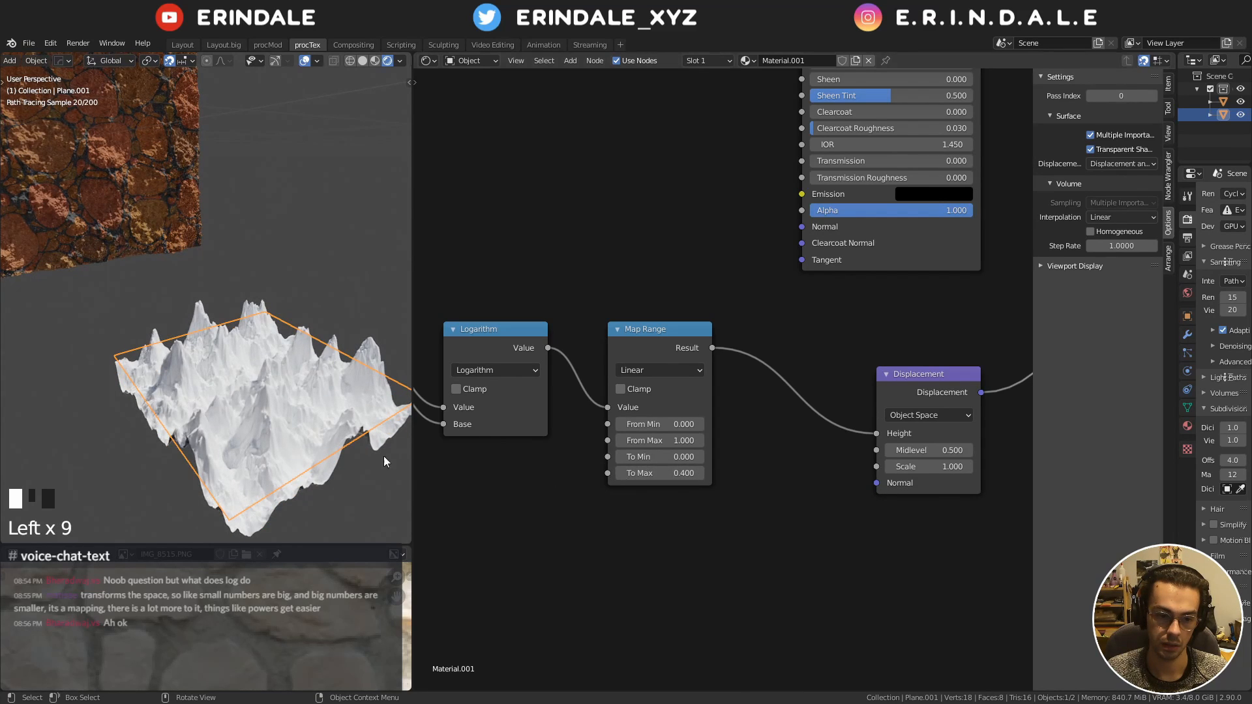
click(696, 455)
click(697, 456)
click(696, 455)
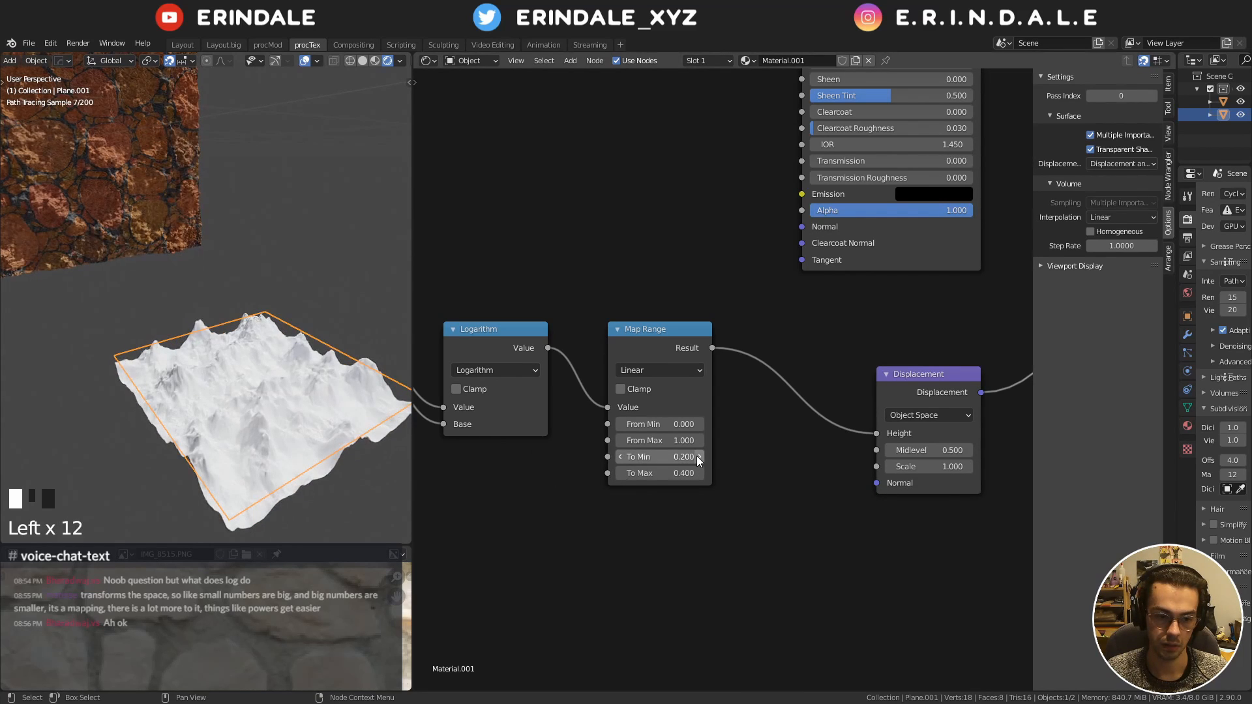
Set the Displacement node's Midlevel to 0 and look at the displaced plane from the front
middle_click(886, 450)
click(908, 449)
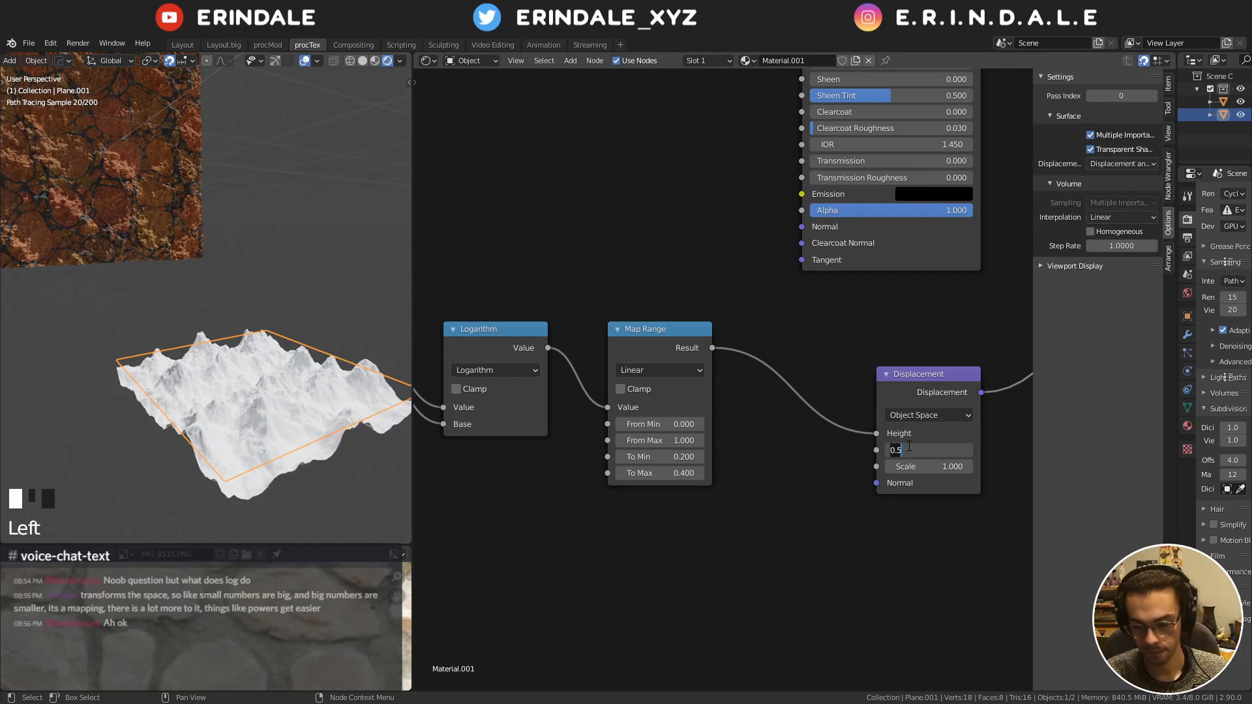
text(0)
key(Return)
key(KP_1)
shift+middle_drag(212, 377, 194, 357)
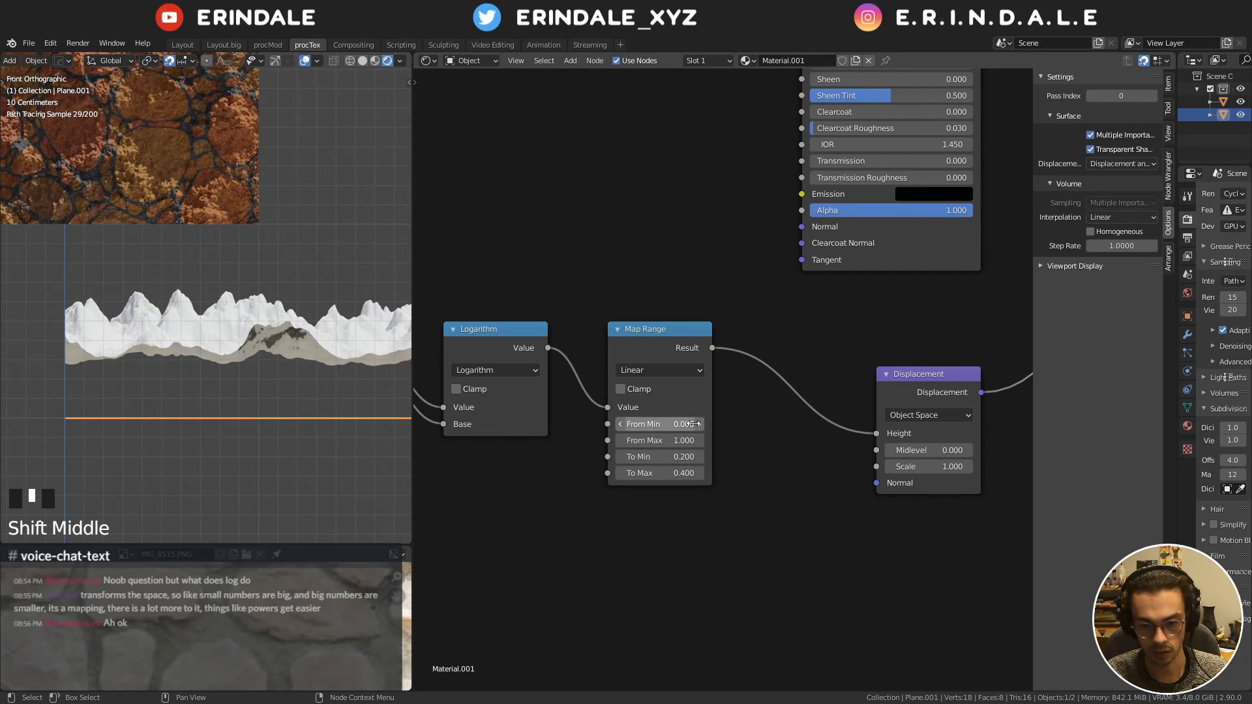
Set the Map Range node's To Min to 0 and To Max to 1
click(670, 451)
text(0)
key(Tab)
text(1)
key(Return)
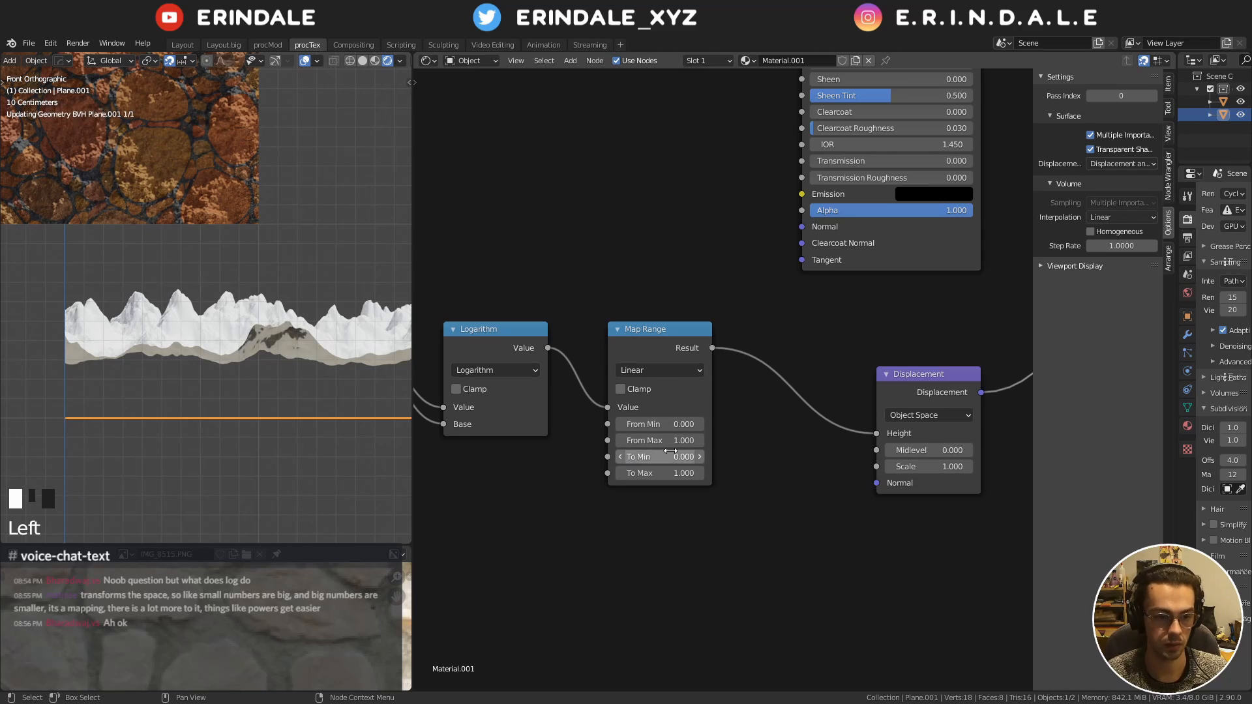
Set the Map Range node's From Min to 0.3, bringing the lowest valleys close to the plane's base level
click(699, 425)
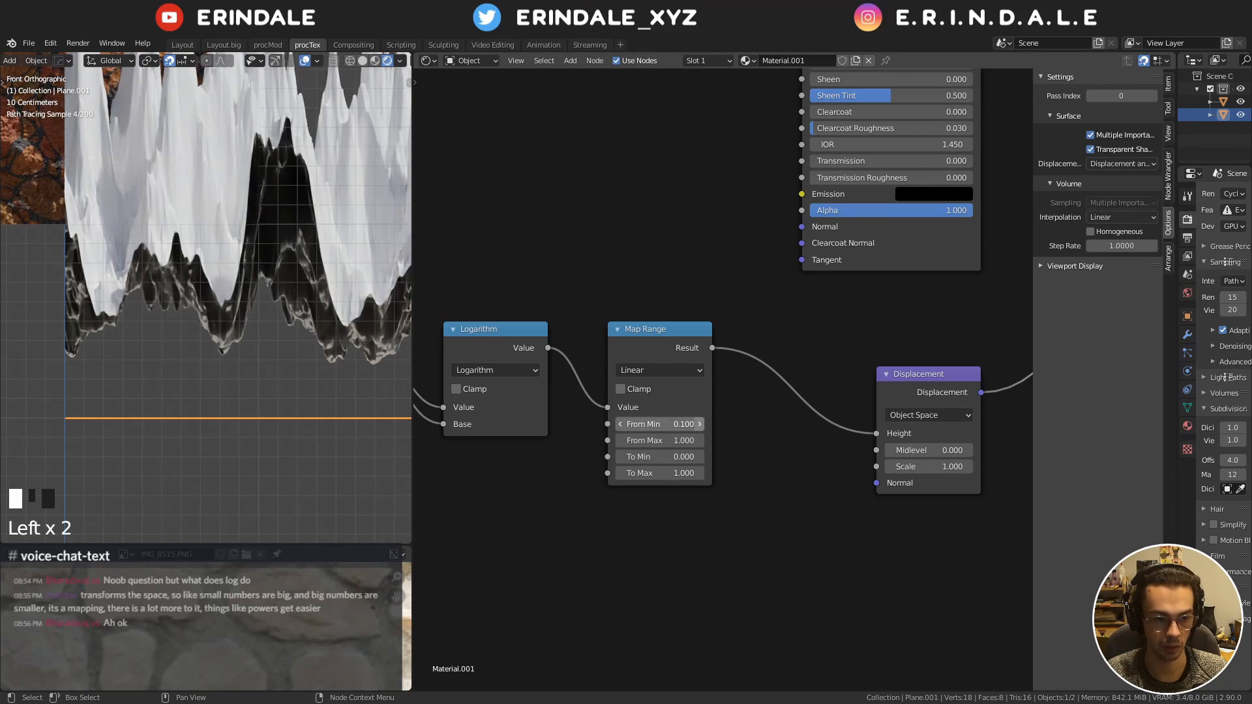
click(698, 425)
click(699, 425)
click(699, 424)
click(699, 424)
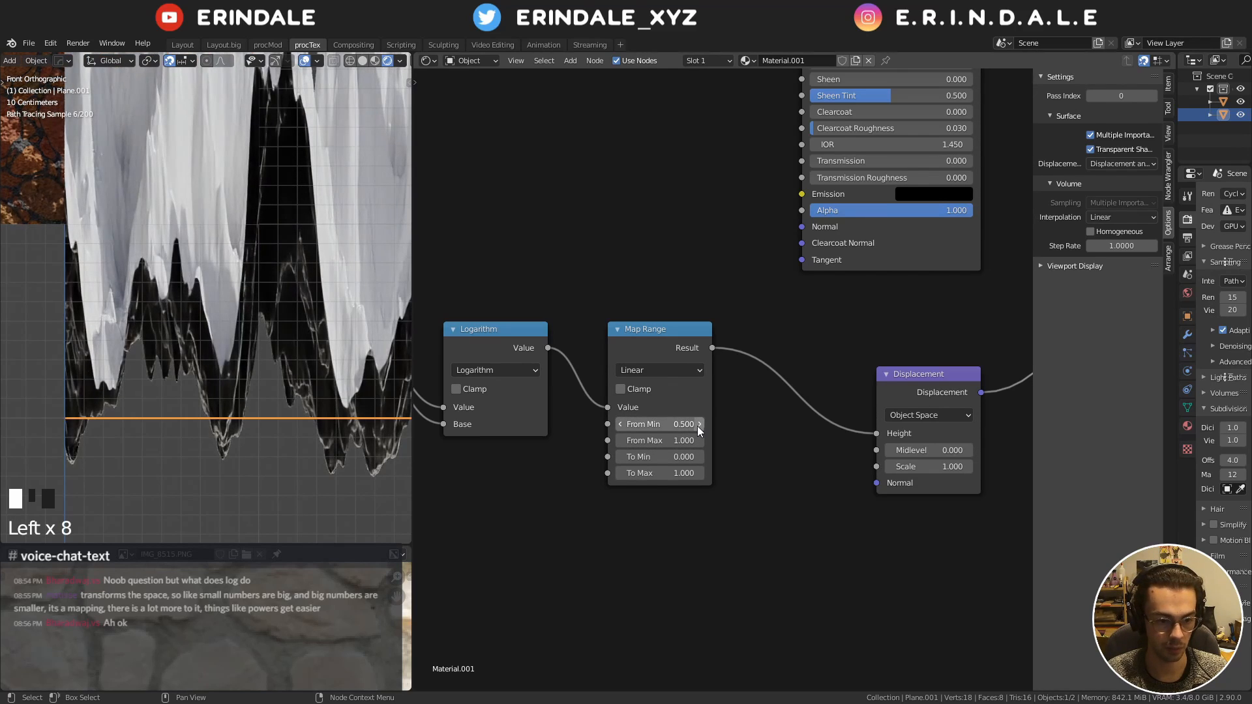
click(695, 425)
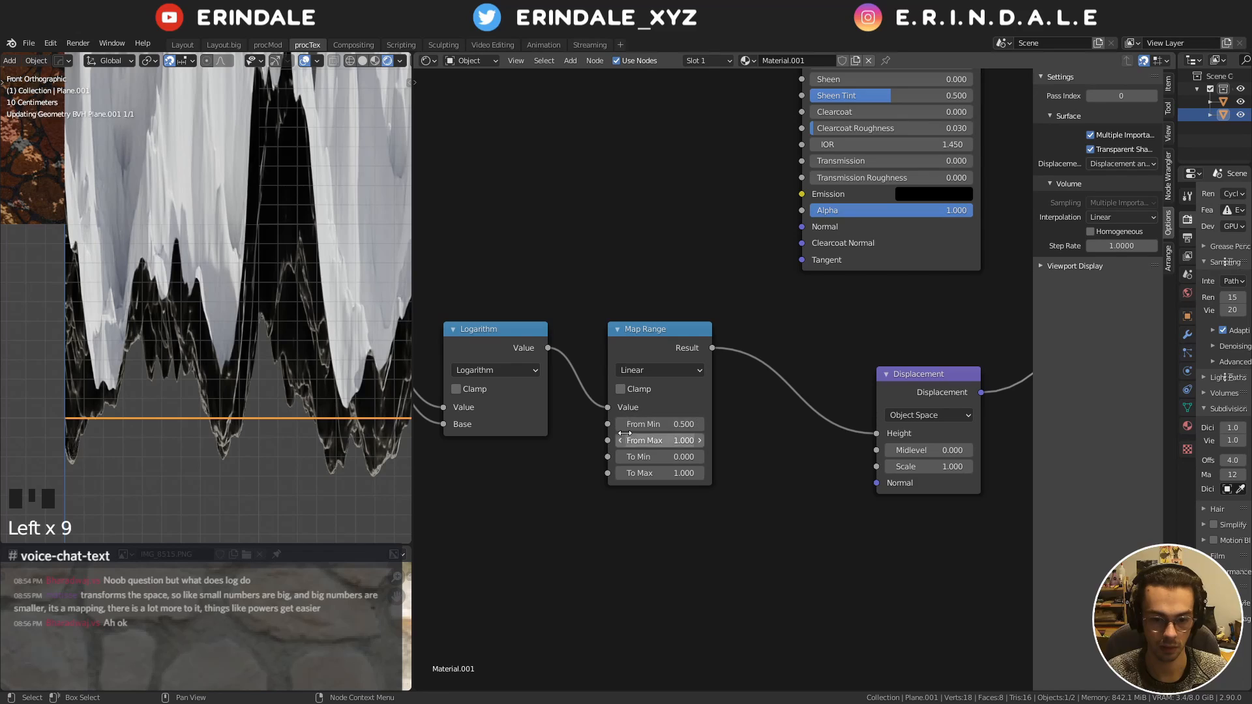
click(618, 421)
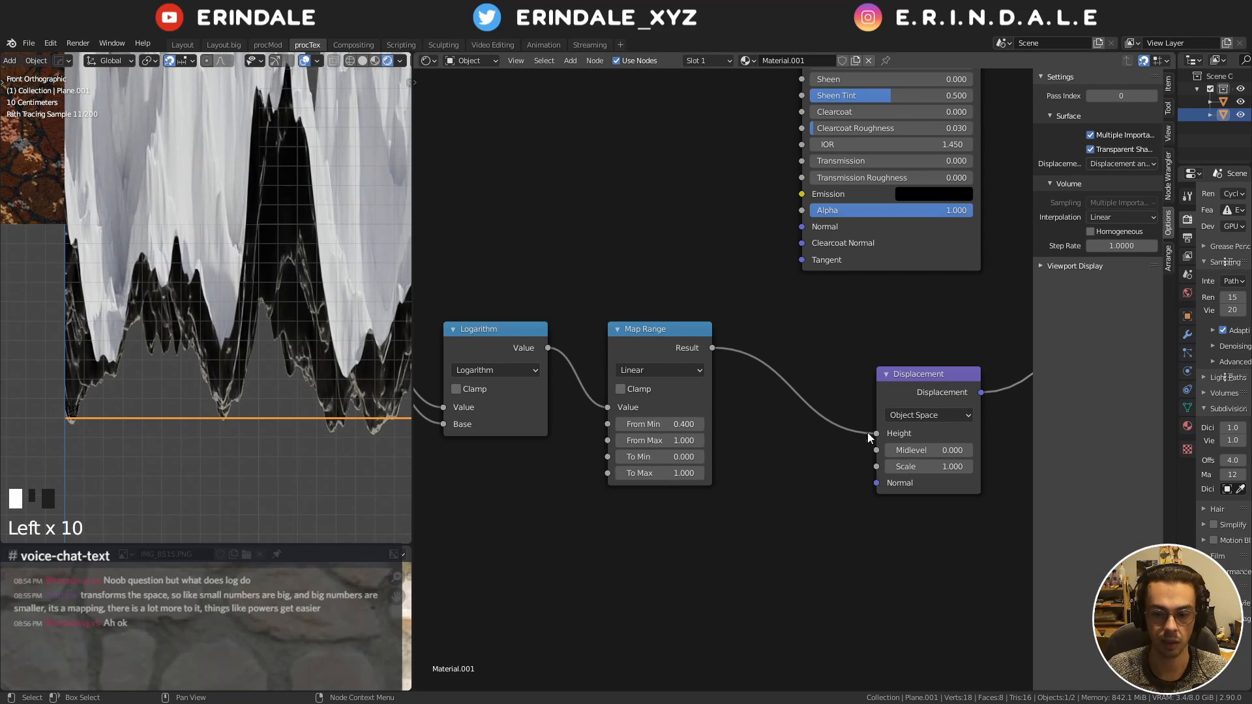
click(696, 423)
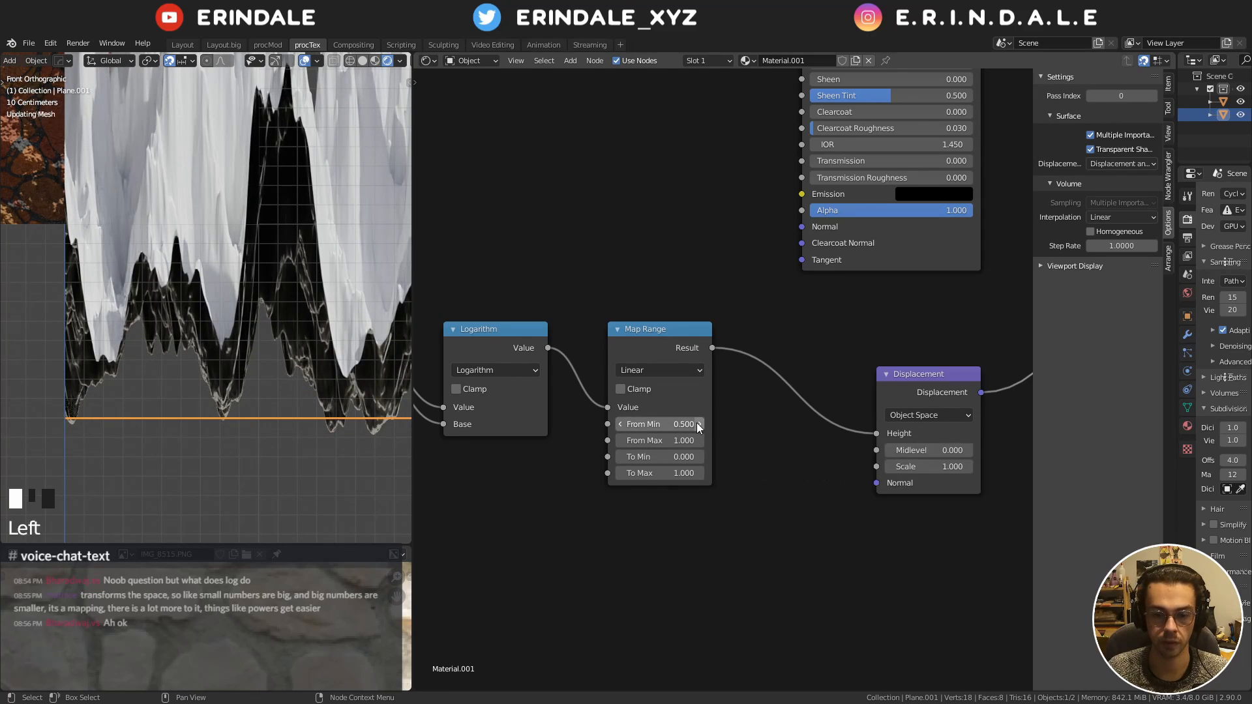
click(620, 424)
click(620, 424)
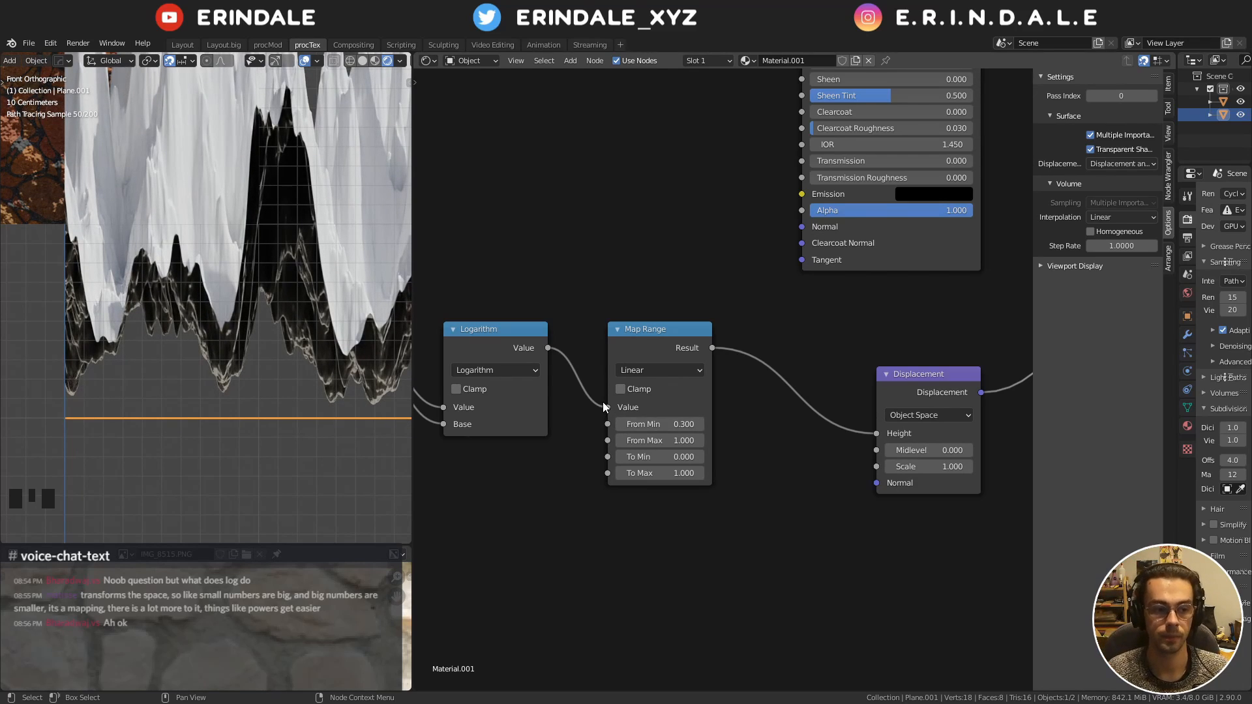
Annotate a bracket beside the displaced plane, spanning from its base level up to the textured plane's lower edge
shift+middle_drag(58, 240, 171, 240)
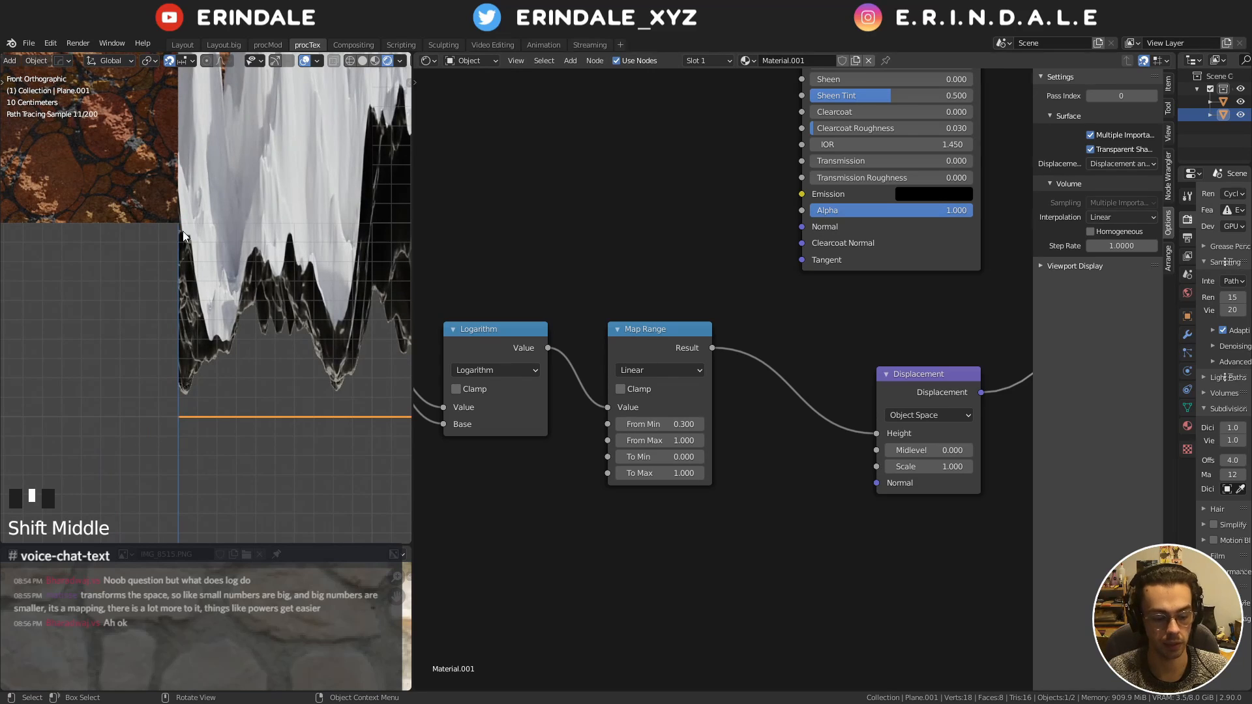
click(184, 221)
drag(98, 239, 81, 425)
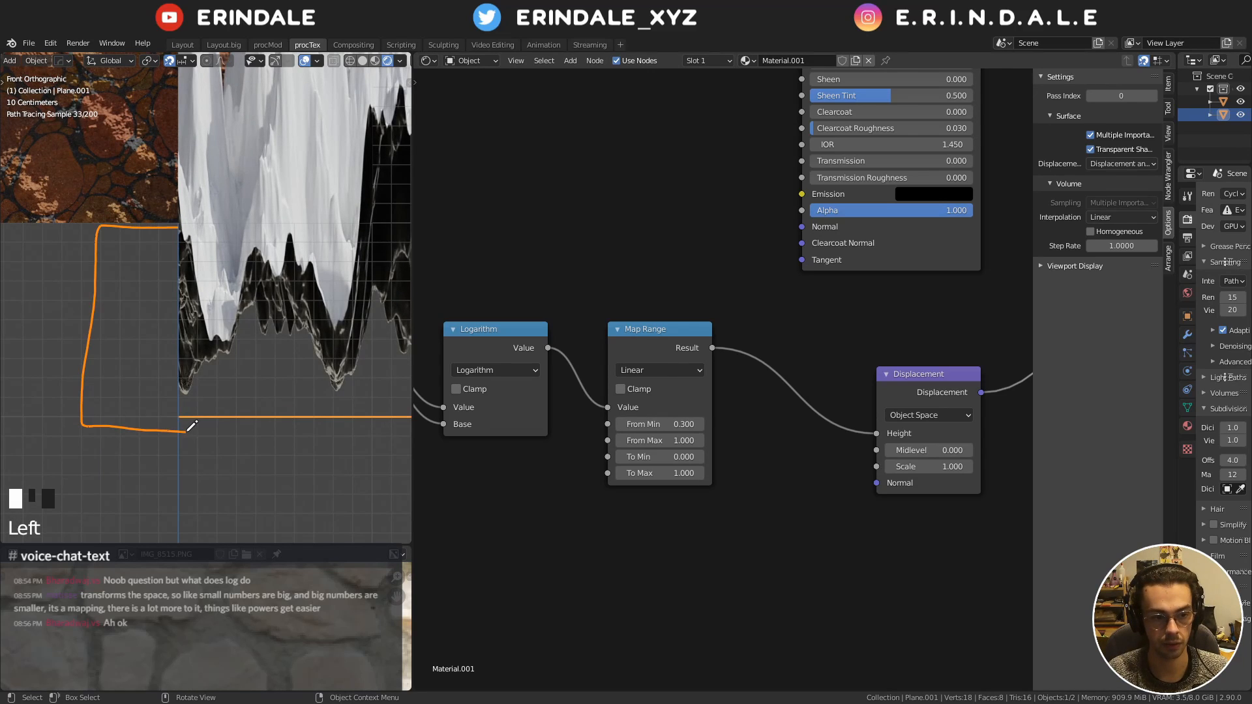
drag(105, 225, 99, 228)
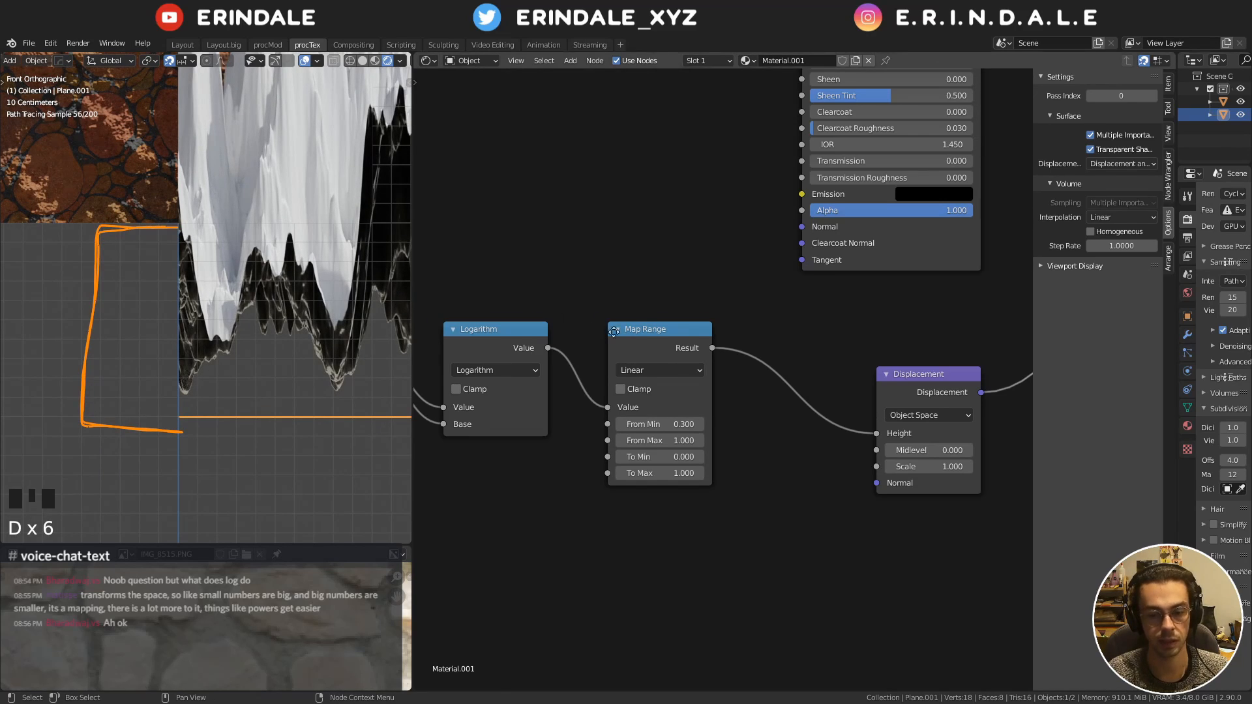
Set the Map Range node's From Max to 2.3, fitting the peaks within the annotated bracket's height
middle_drag(906, 447, 762, 424)
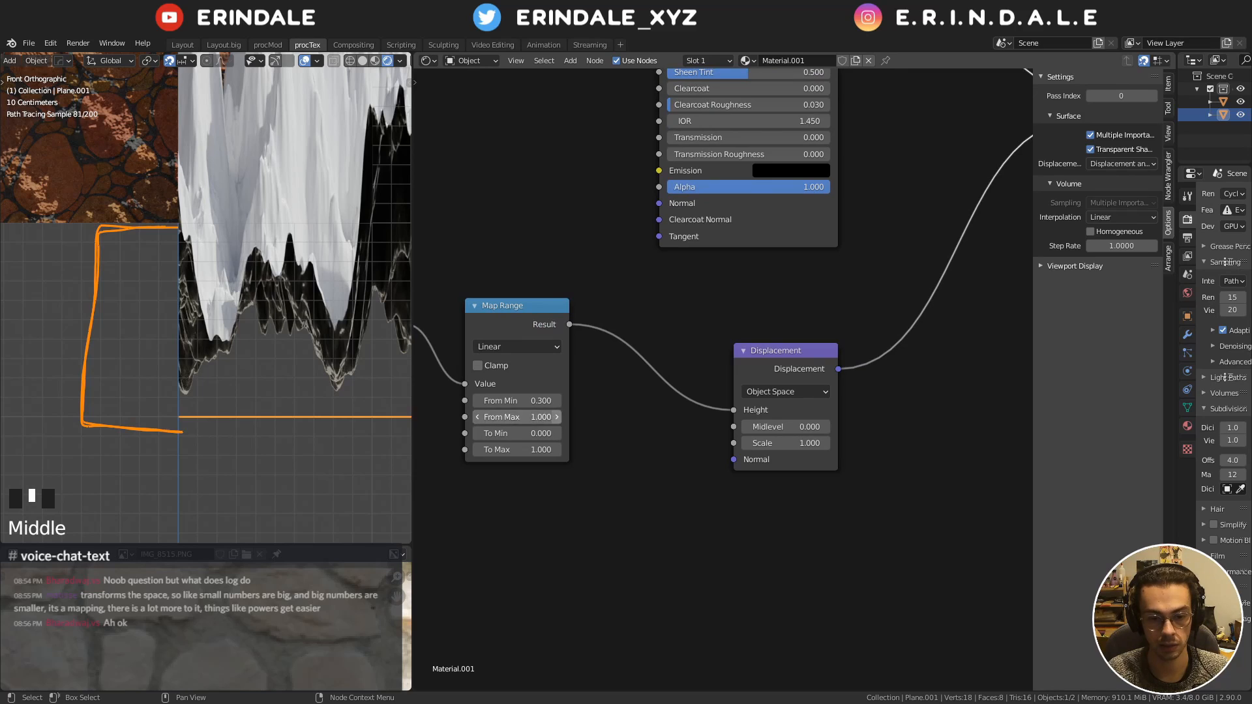
click(557, 418)
click(556, 418)
click(557, 418)
click(557, 418)
click(557, 417)
click(557, 418)
click(557, 418)
click(557, 417)
click(557, 418)
click(557, 418)
click(557, 418)
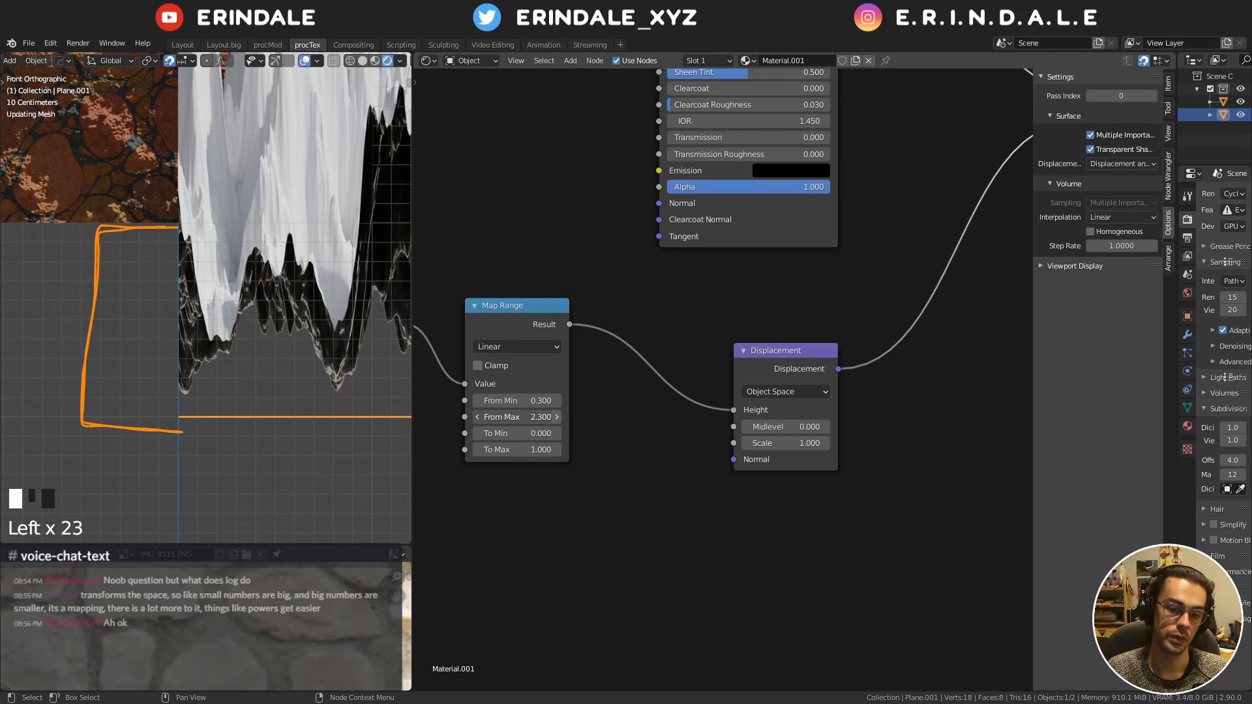
click(557, 418)
click(557, 418)
click(555, 418)
click(555, 418)
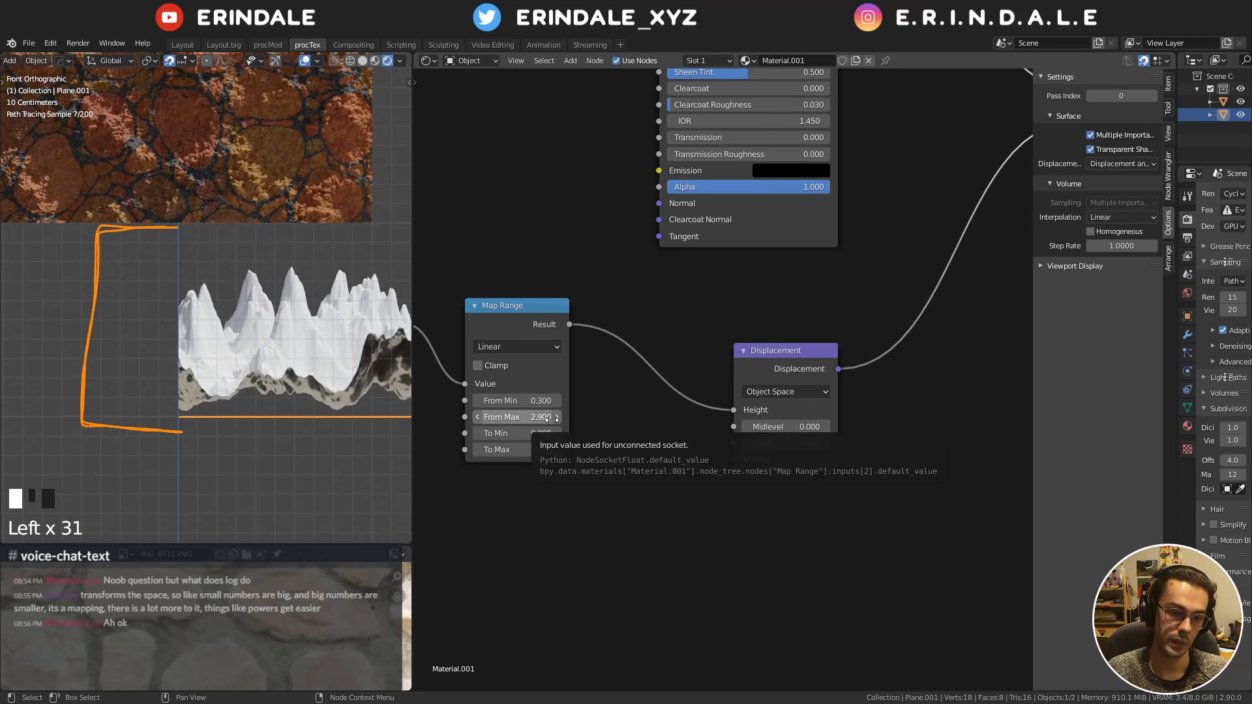
click(478, 416)
click(477, 417)
click(477, 417)
click(477, 416)
click(477, 416)
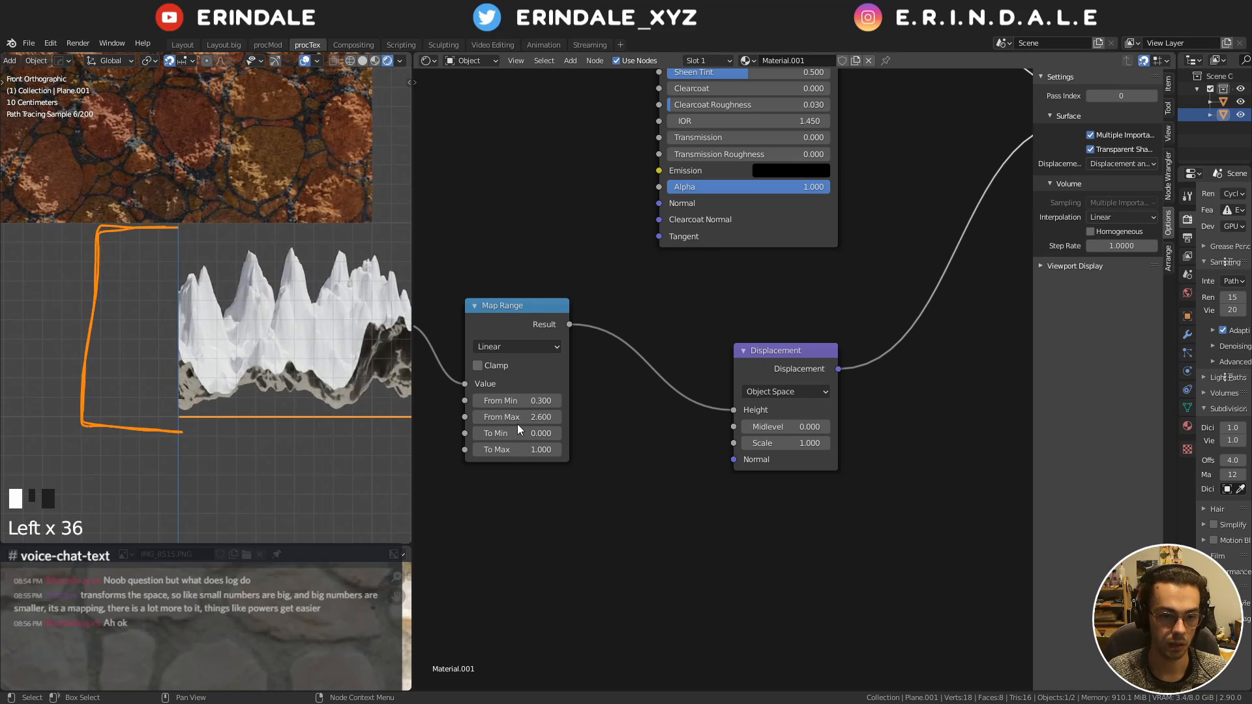
click(477, 416)
click(477, 416)
click(477, 416)
click(477, 417)
click(477, 417)
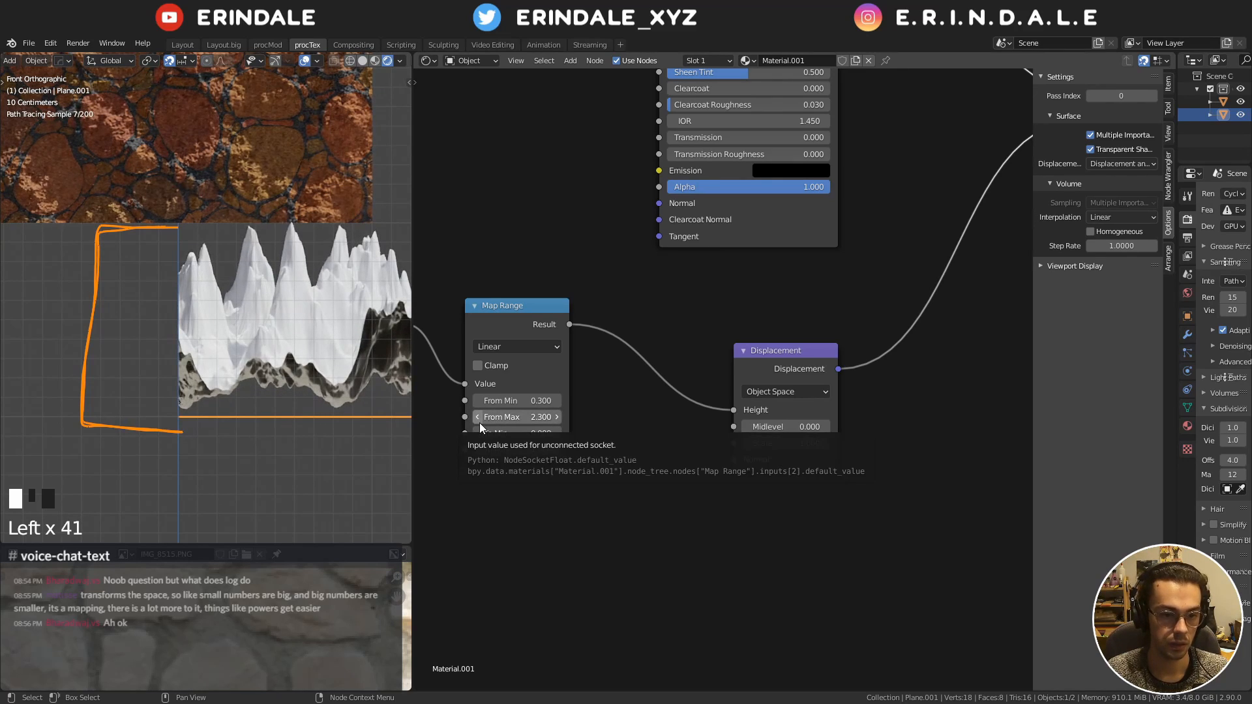
Erase the bracket annotation and move the Displacement node farther away from the Map Range node
middle_drag(599, 420, 488, 444)
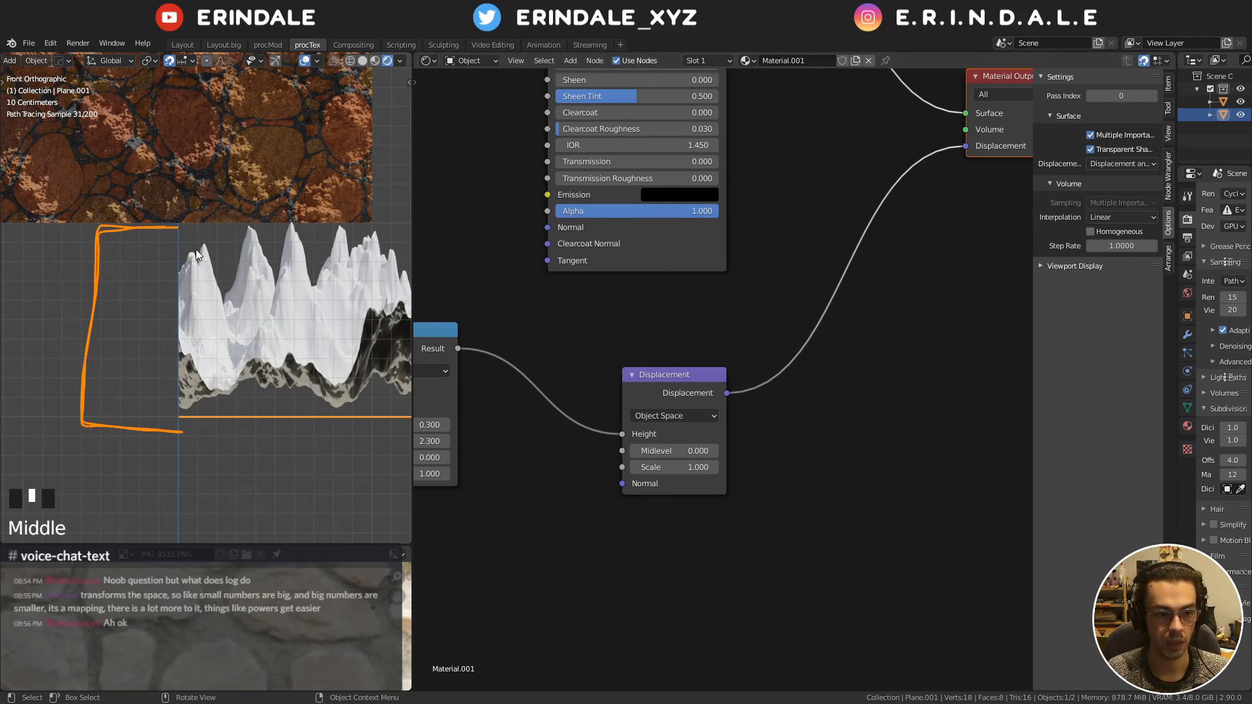
mouse_move(104, 248)
right_down()
mouse_move(104, 345)
mouse_move(227, 418)
right_up()
middle_drag(268, 267, 306, 326)
middle_drag(680, 376, 520, 317)
drag(520, 317, 685, 302)
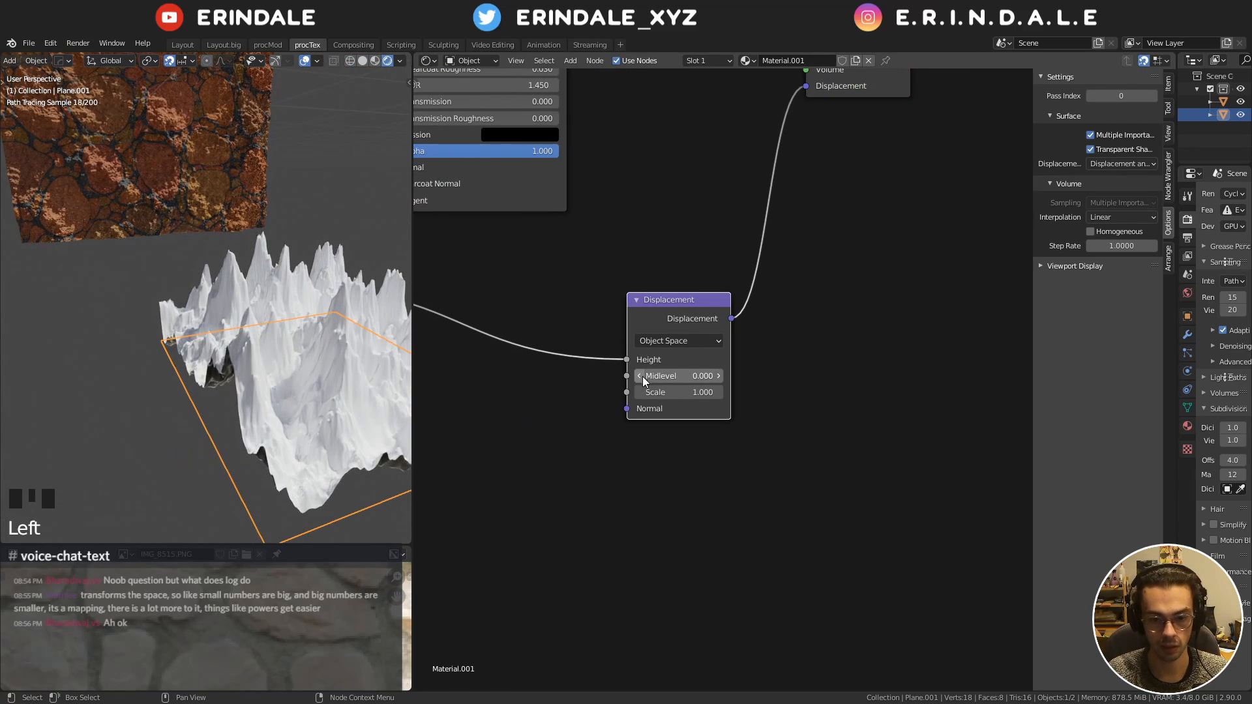
Set the Displacement node's Scale to 0.2
click(639, 391)
click(640, 392)
click(640, 392)
click(641, 393)
click(642, 392)
click(641, 392)
click(641, 393)
click(641, 392)
click(642, 392)
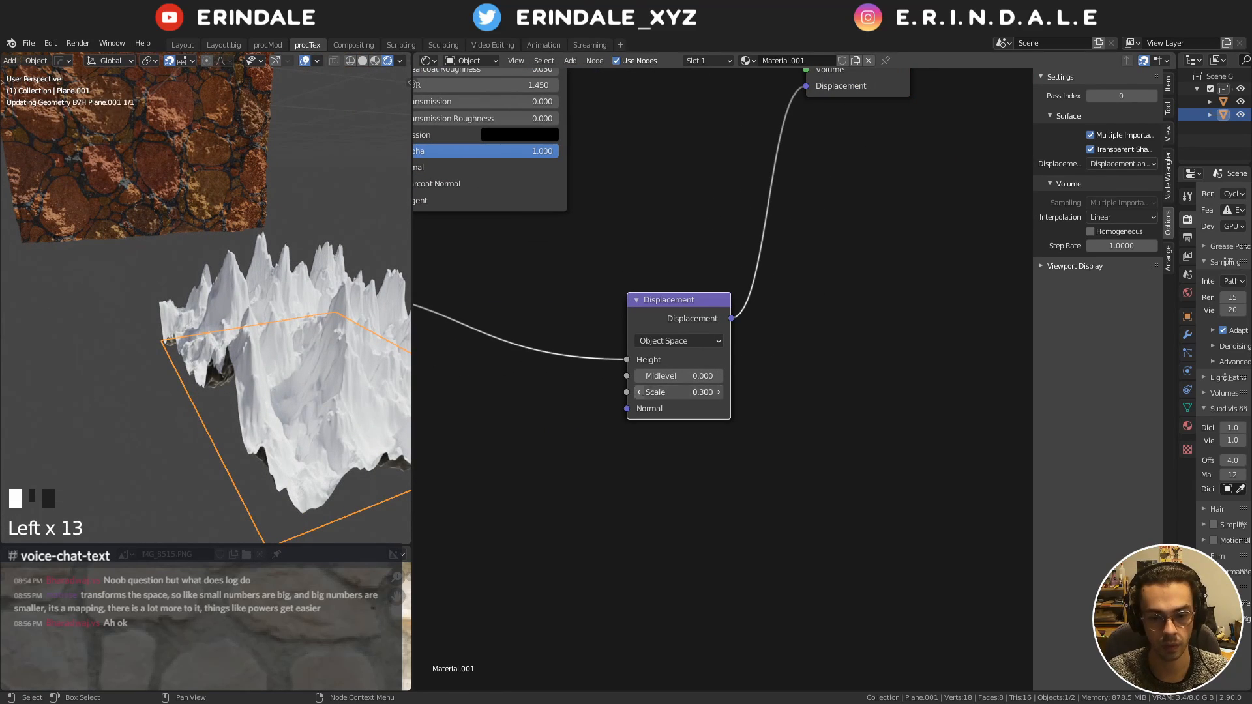
Insert a ColorRamp node on the link between the Map Range and Displacement nodes
middle_drag(494, 364, 729, 370)
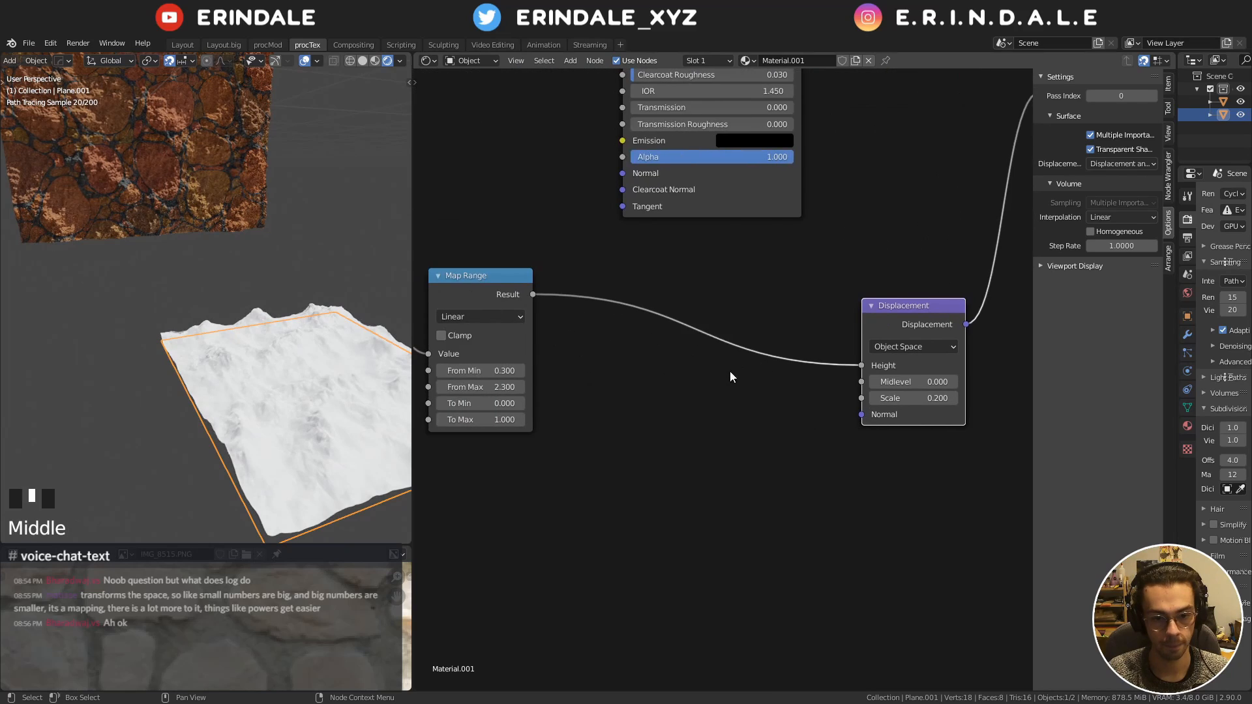
key(q)
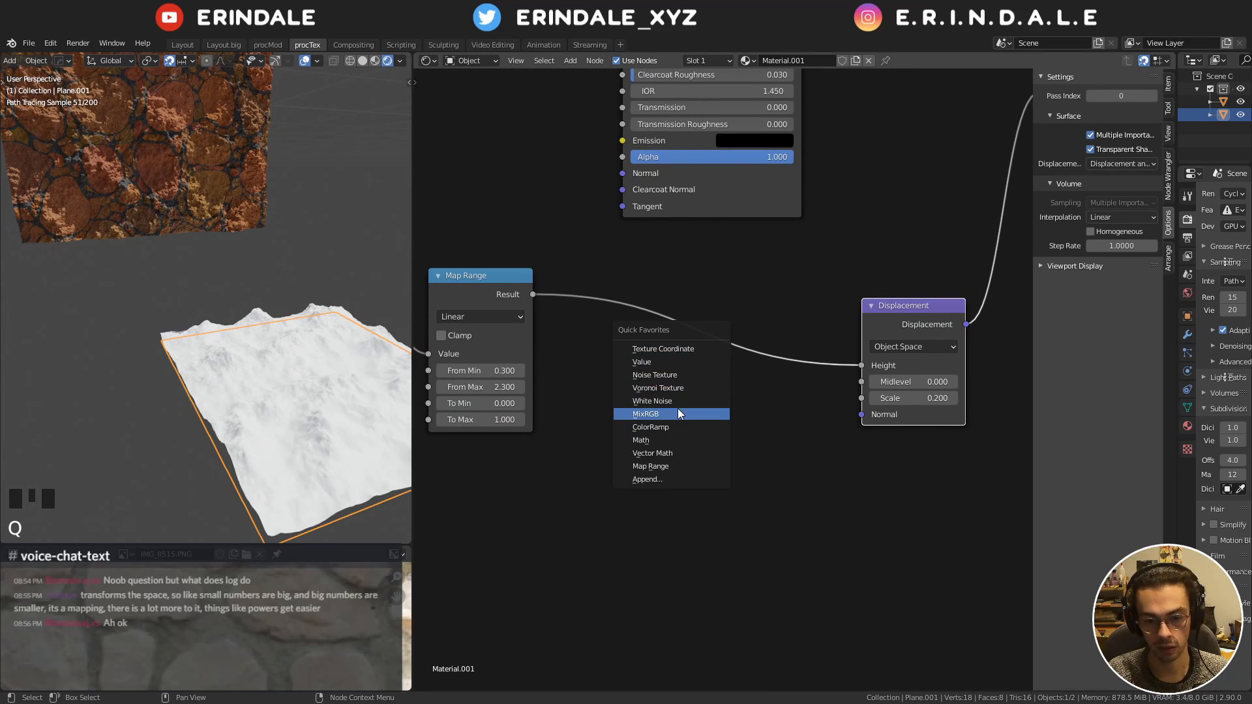
click(683, 425)
Preview the ColorRamp's output on the plane and set its black stop to about position 0.159
click(647, 346)
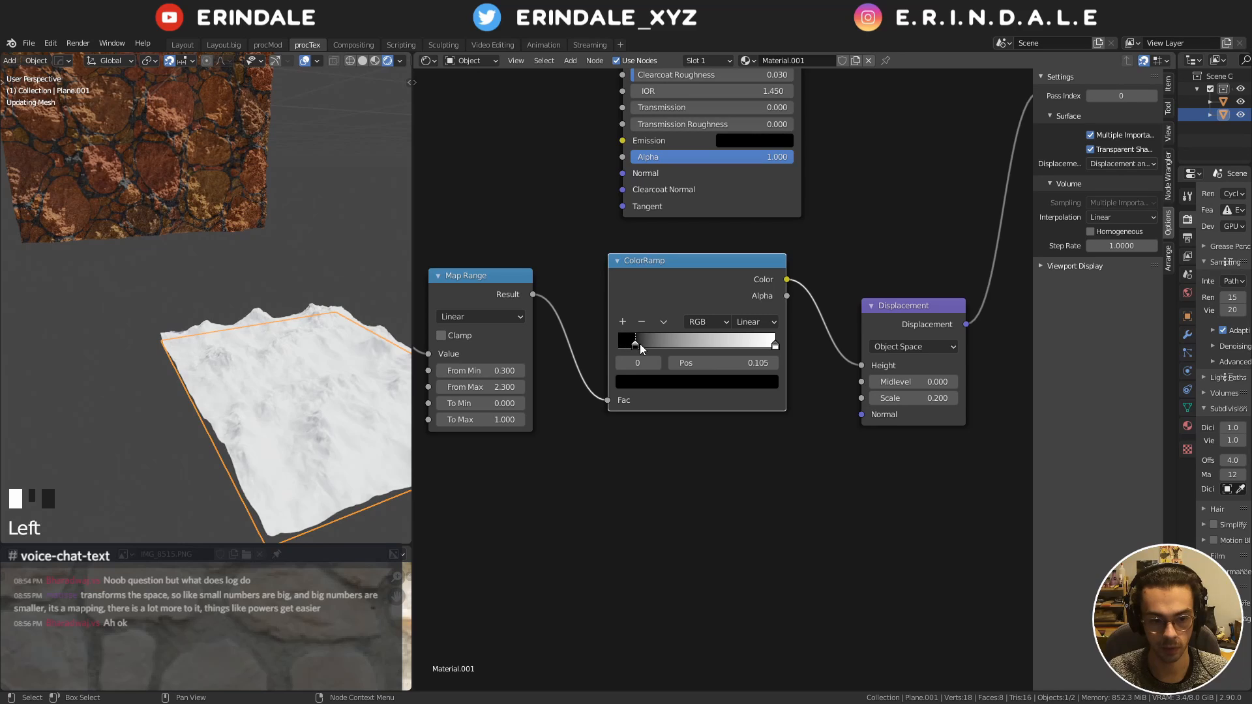
ctrl+shift+click(640, 343)
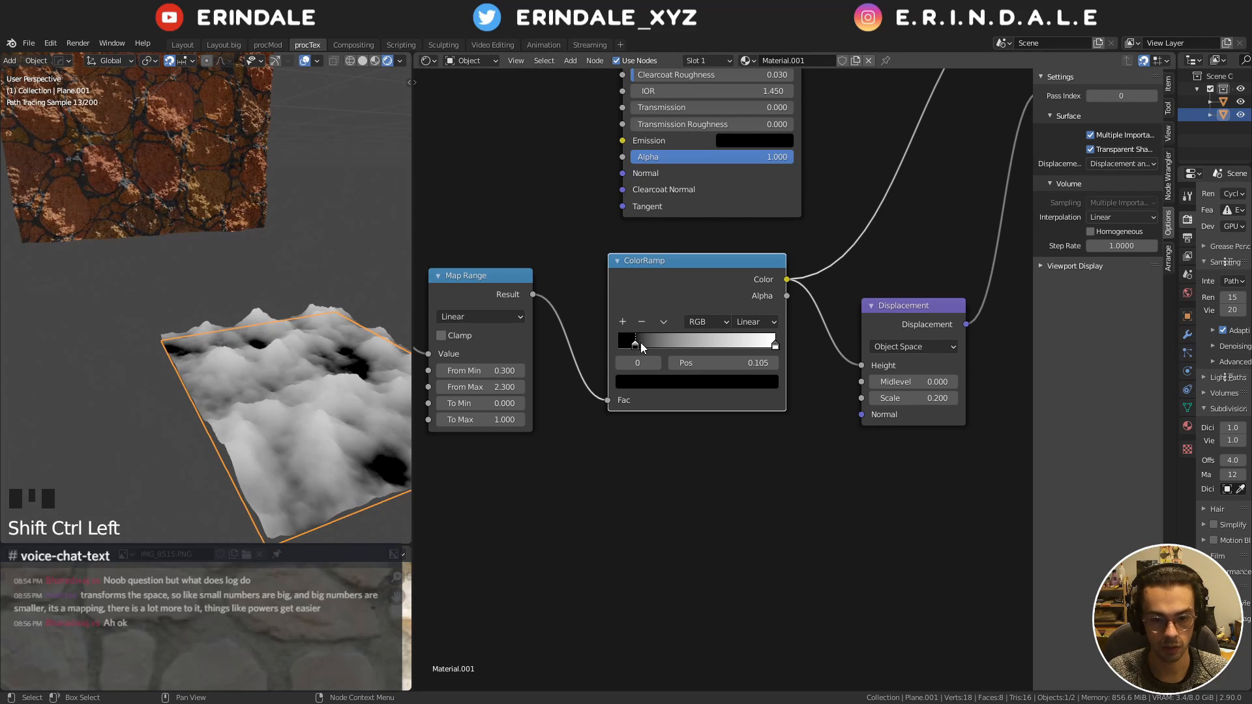
drag(635, 344, 643, 345)
Move the Principled BSDF, Viewer and Material Output nodes farther away from the ColorRamp and Displacement nodes to free space between them
scroll(691, 261, down, 2)
middle_drag(761, 123, 532, 334)
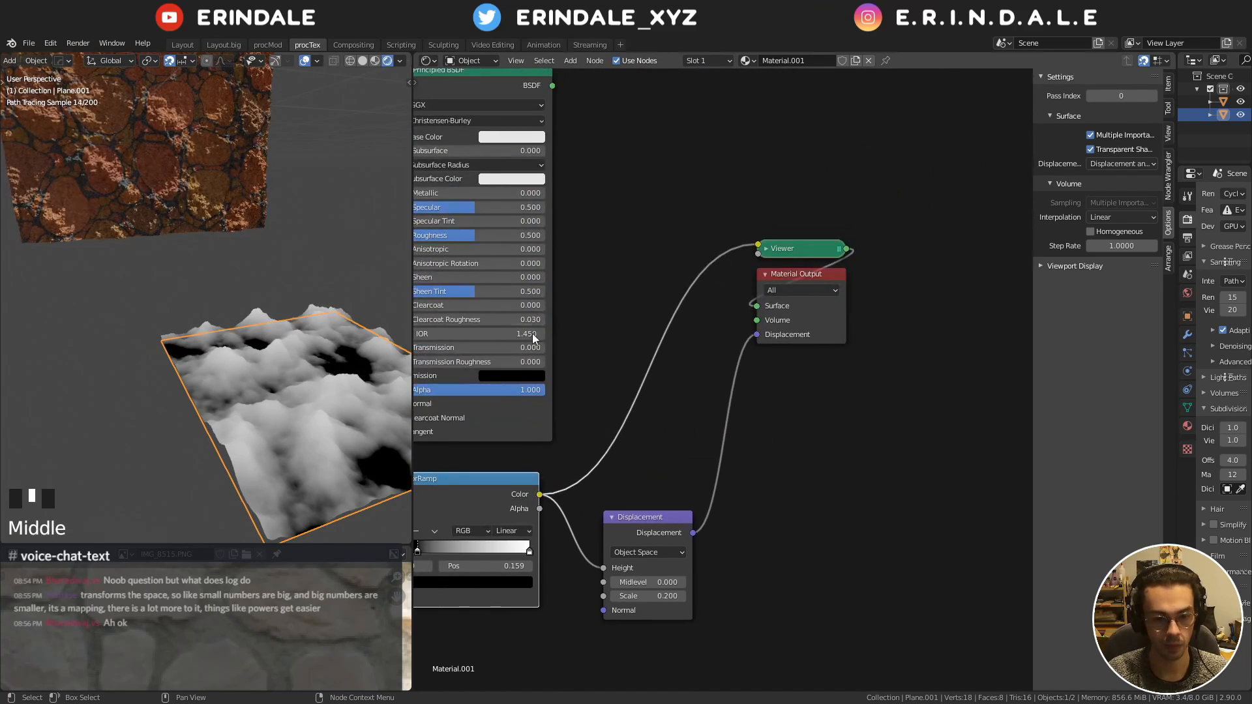
drag(522, 418, 612, 275)
scroll(725, 366, down, 3)
middle_drag(764, 305, 737, 415)
drag(881, 520, 510, 150)
key(g)
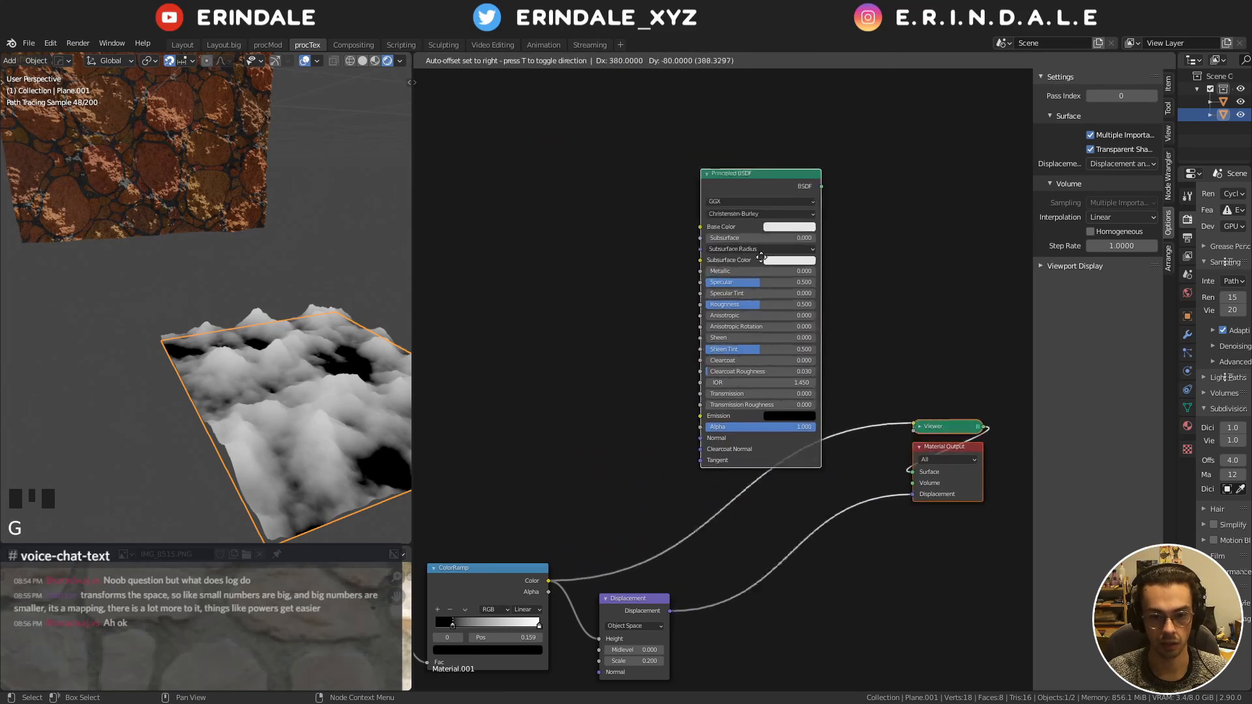
click(890, 293)
middle_drag(723, 326, 683, 216)
scroll(652, 362, up, 1)
middle_drag(577, 313, 659, 318)
key(q)
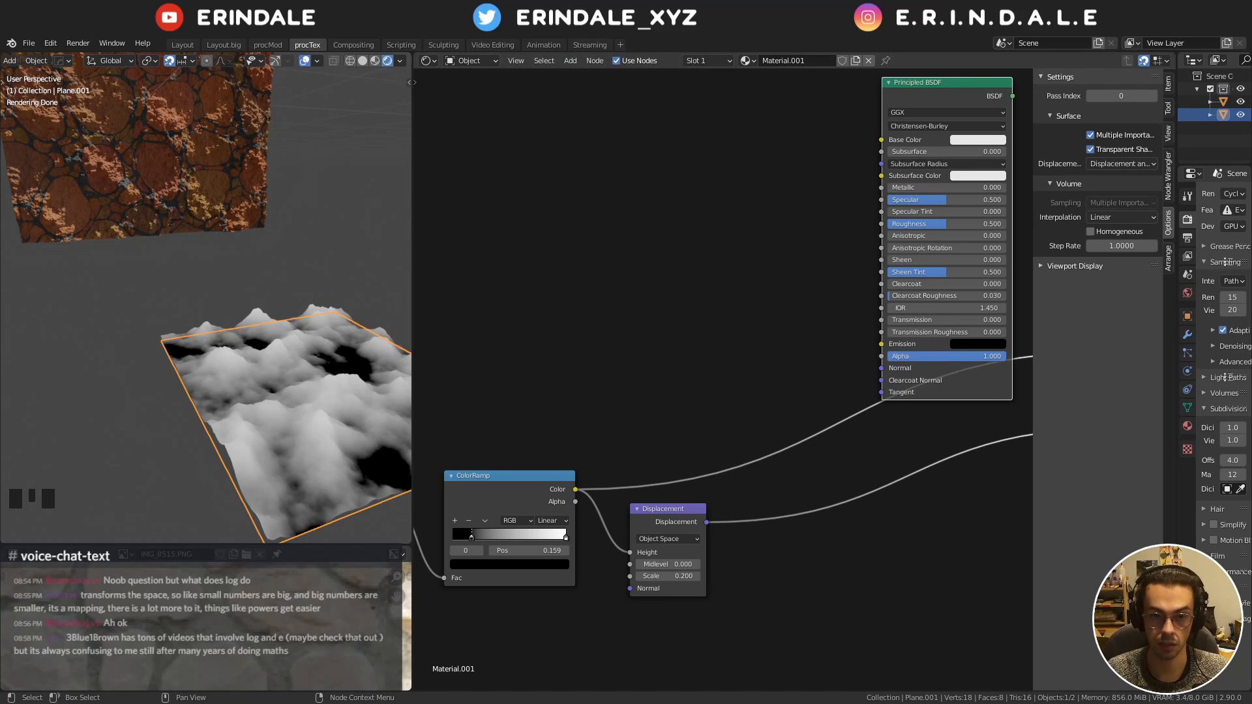
Switch to the Opera browser and search Google for 3blue1brown
key(alt+Tab)
click(588, 71)
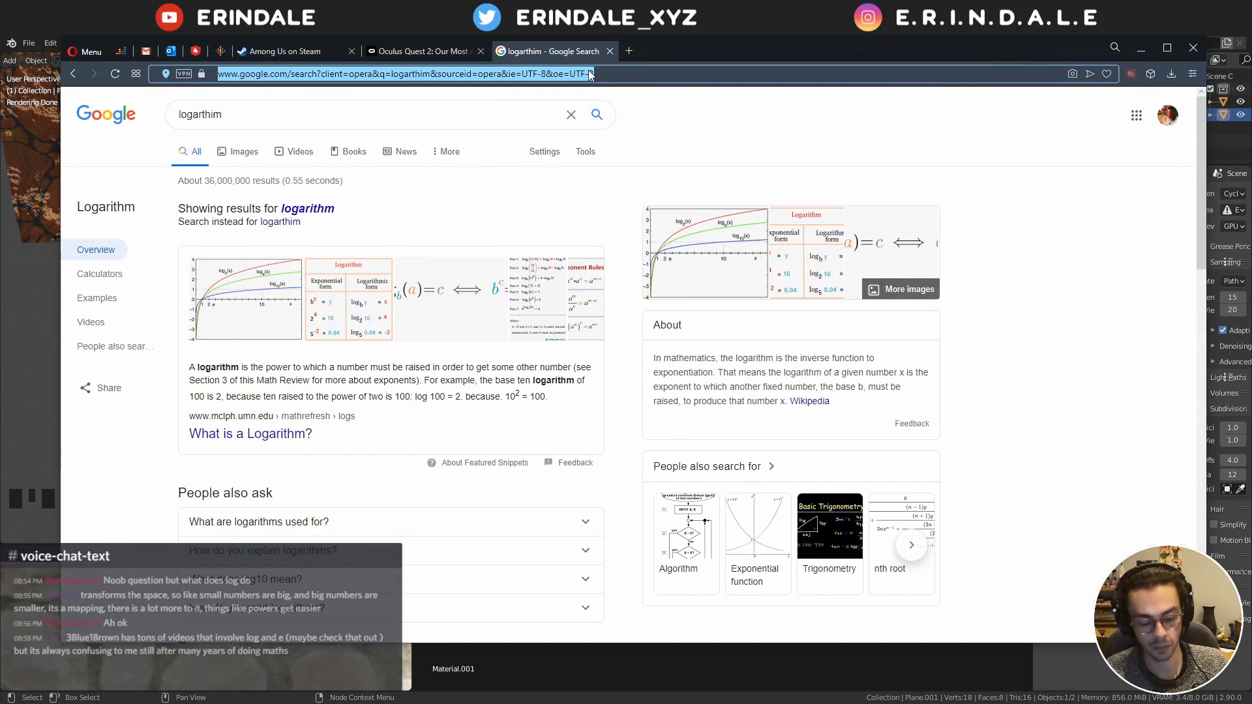
text(3blue1brown)
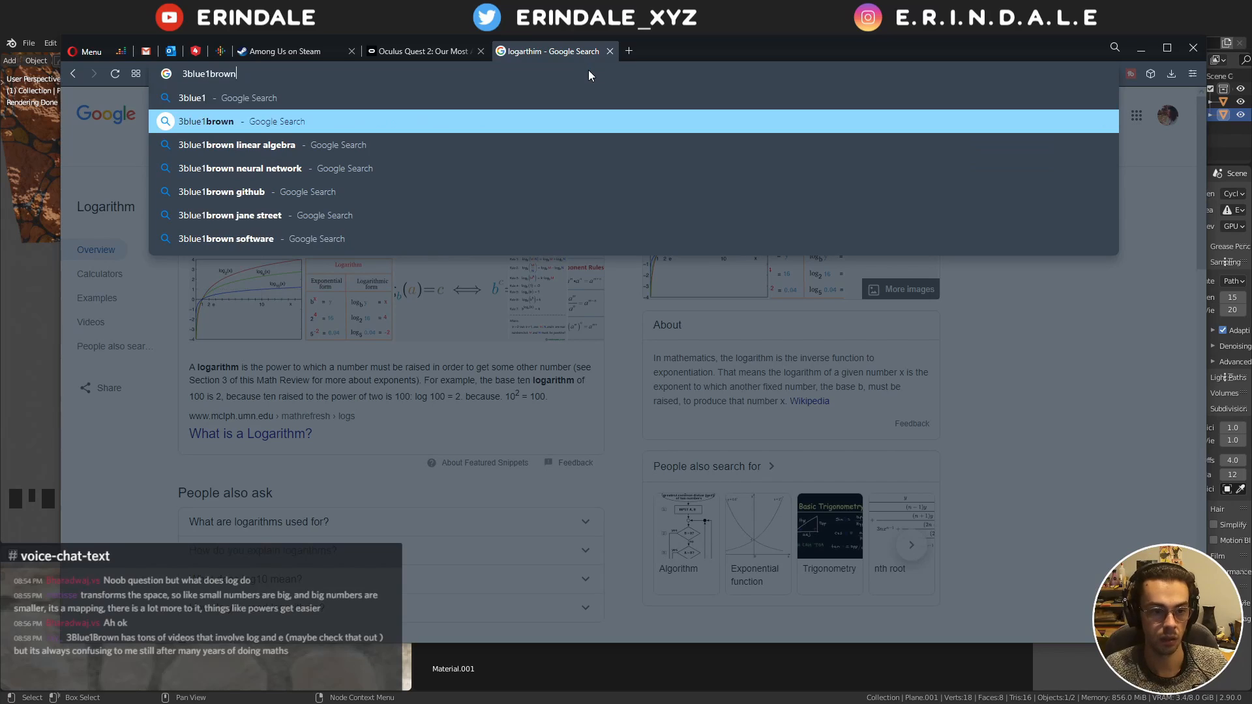
key(Return)
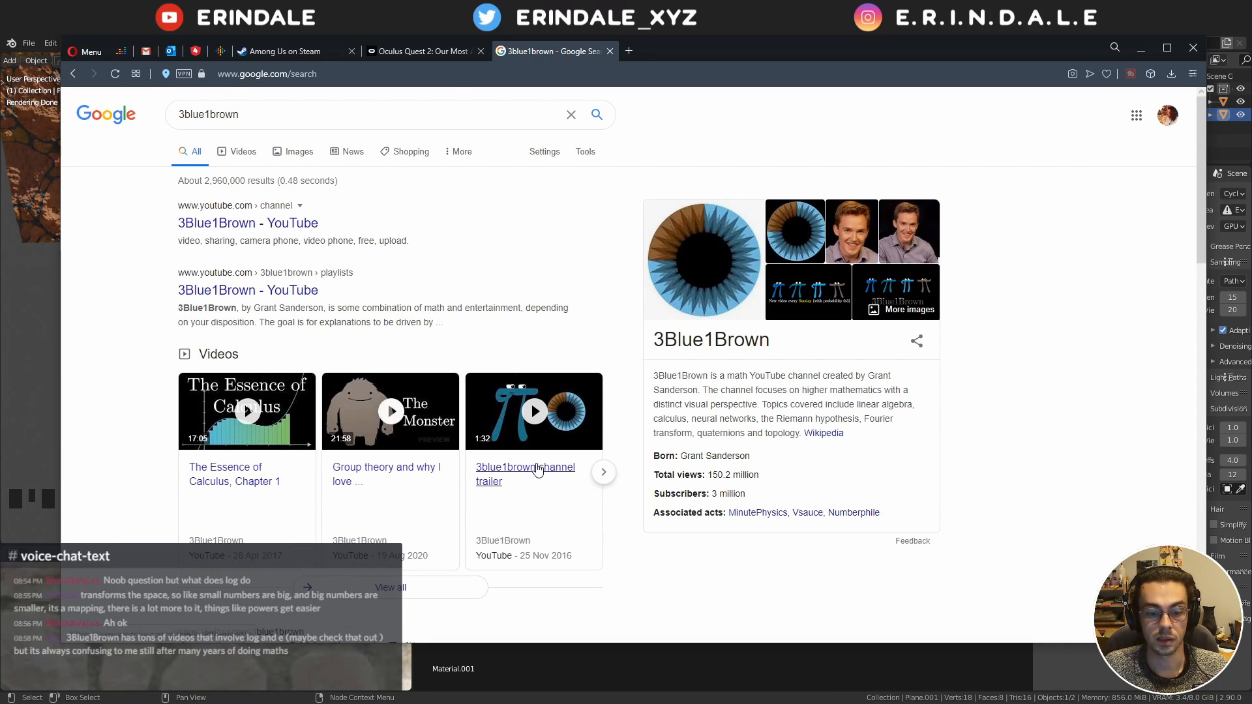
Open the 3blue1brown channel trailer from the video results and pause its playback
mouse_move(538, 471)
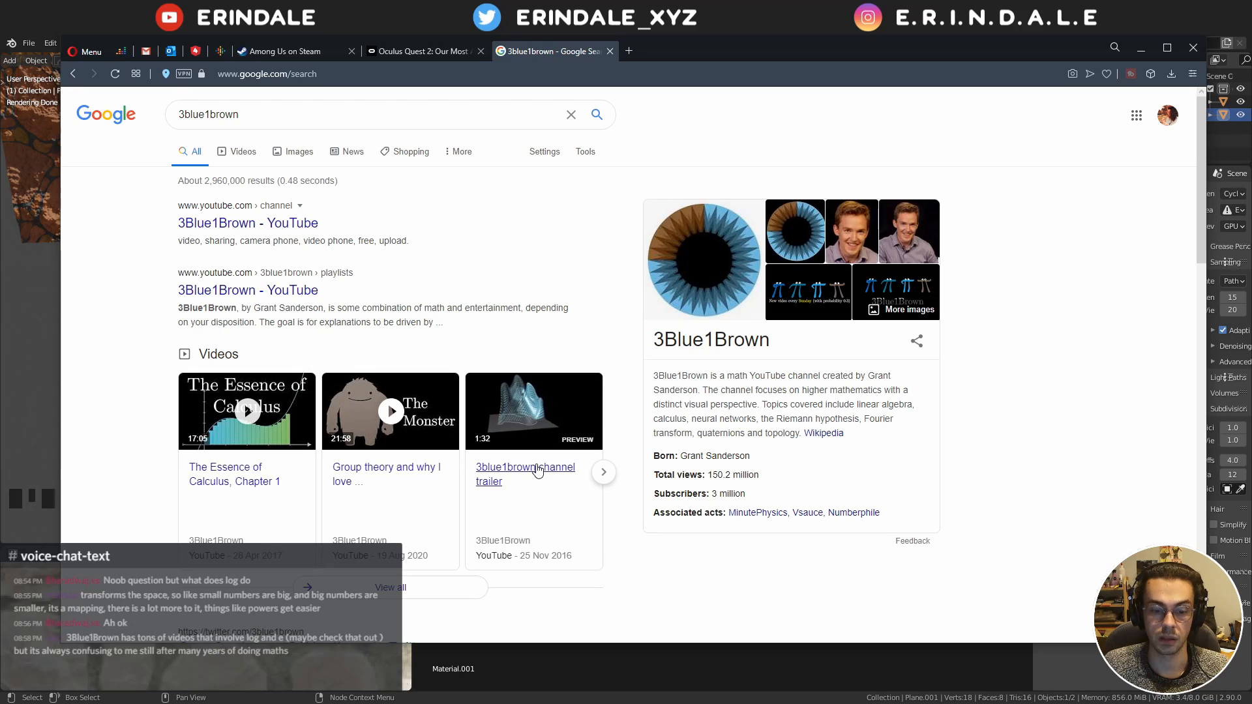
click(538, 471)
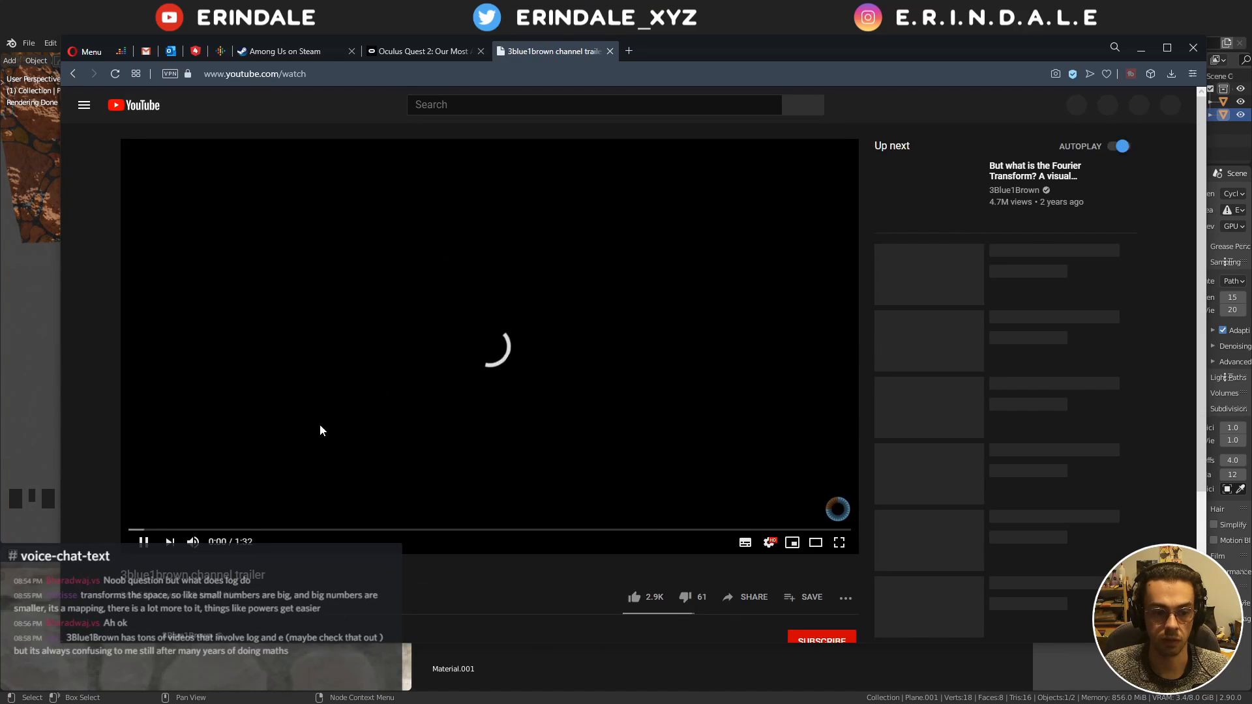
click(318, 424)
Look through the recommended videos and open "Who cares about topology? (Inscribed rectangle problem)"
scroll(319, 431, down, 10)
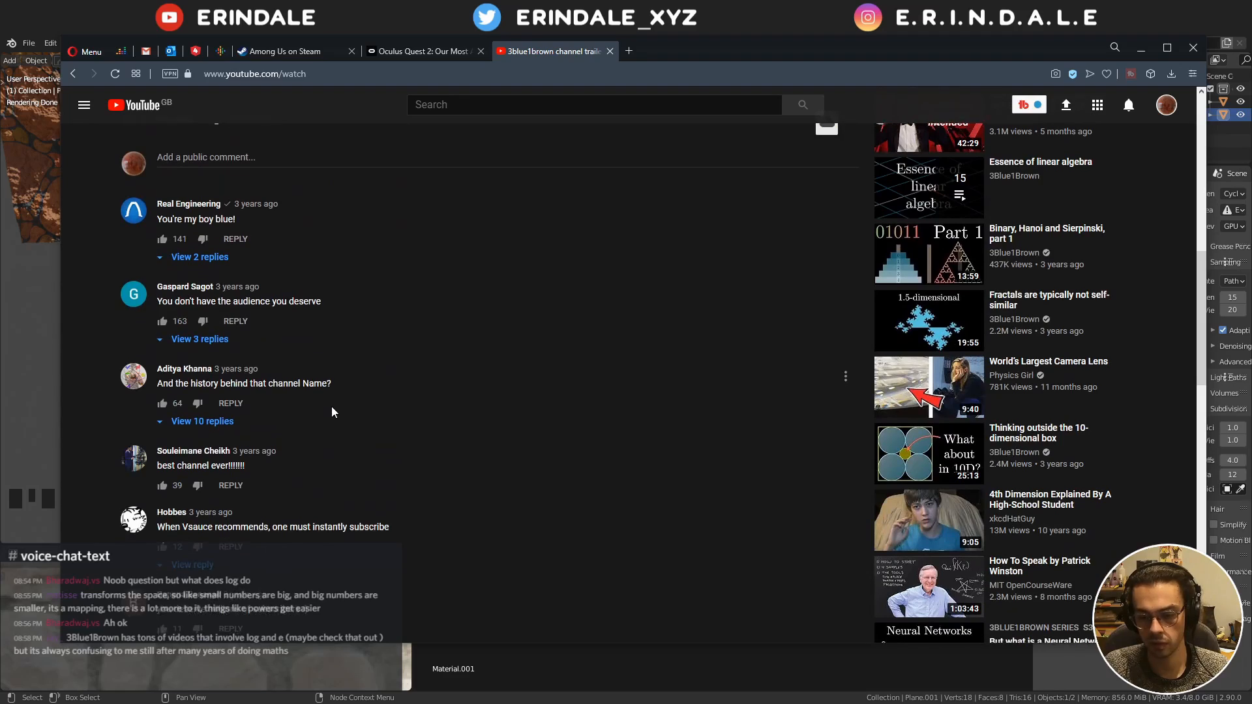
scroll(331, 406, down, 6)
scroll(332, 406, up, 7)
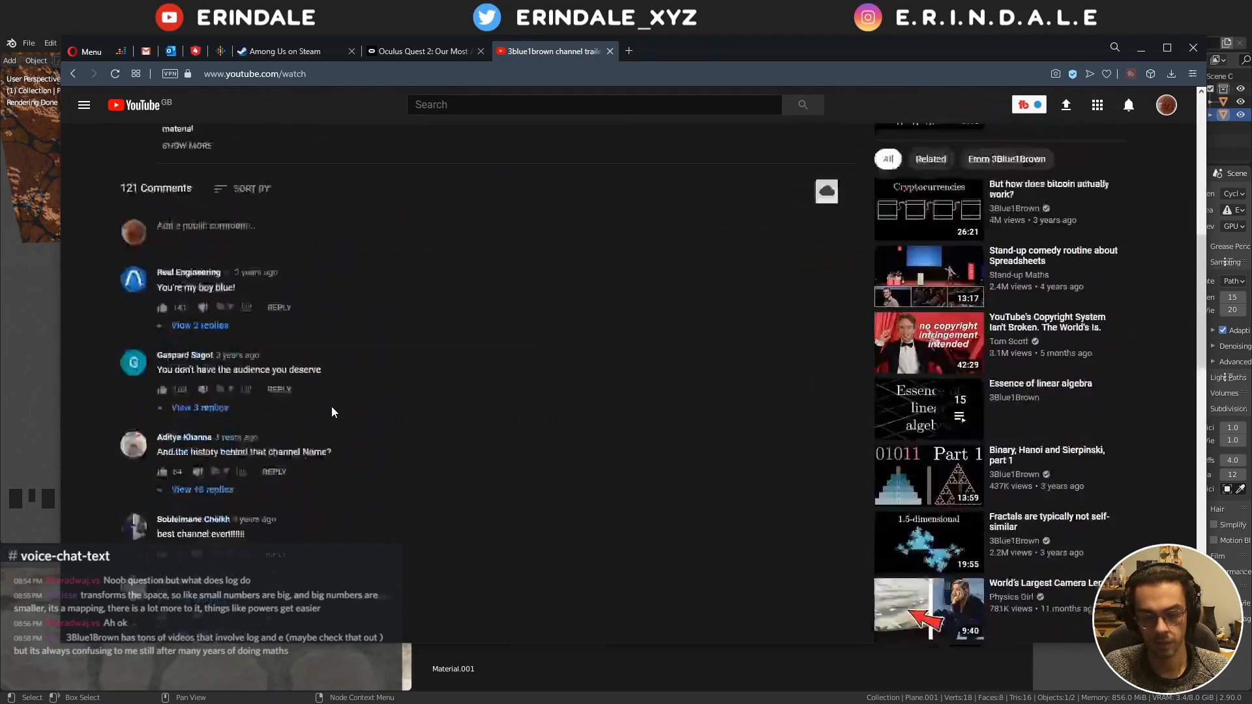
scroll(331, 405, down, 4)
scroll(914, 450, down, 4)
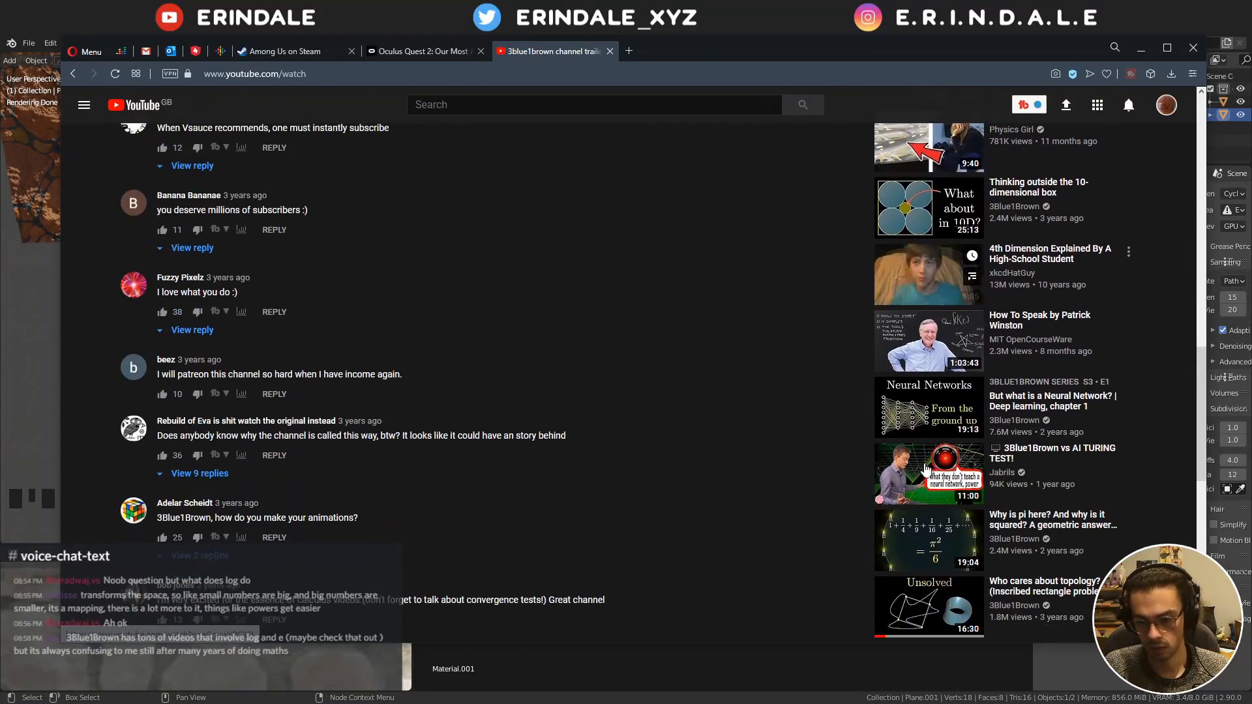
click(1046, 542)
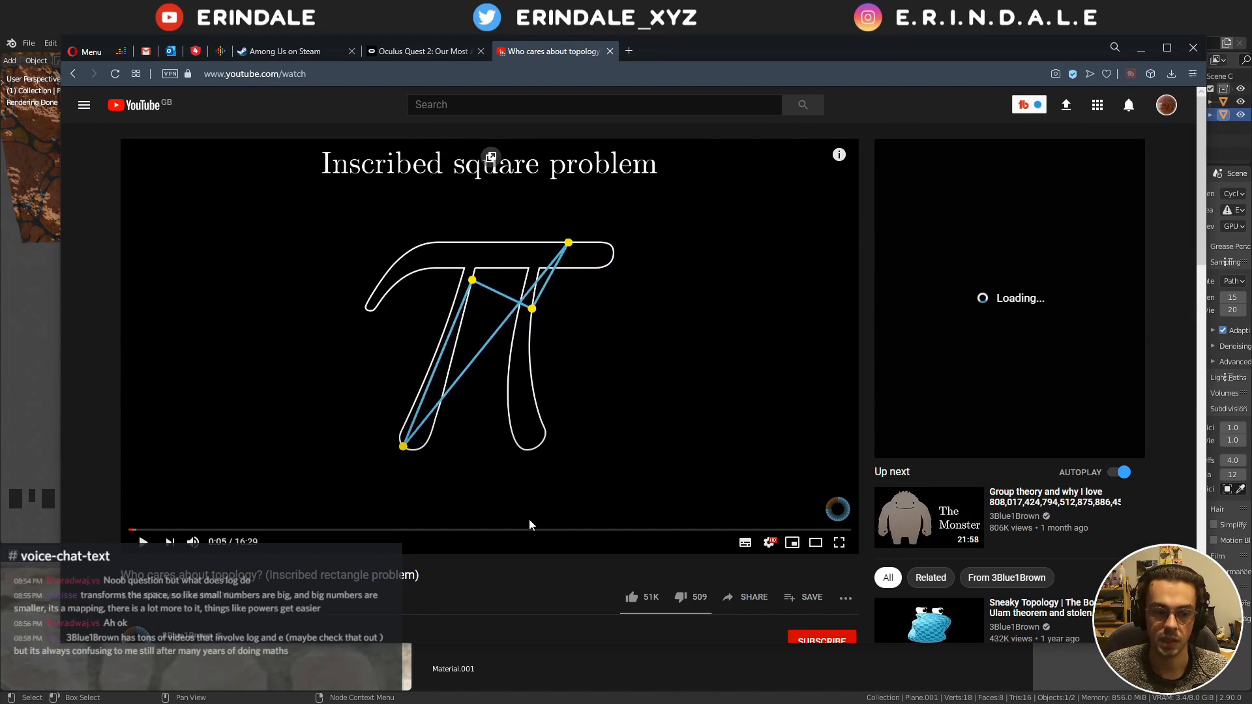
Look over the topology video's page and select its web address for sharing in the chat
scroll(463, 418, down, 3)
scroll(459, 404, up, 3)
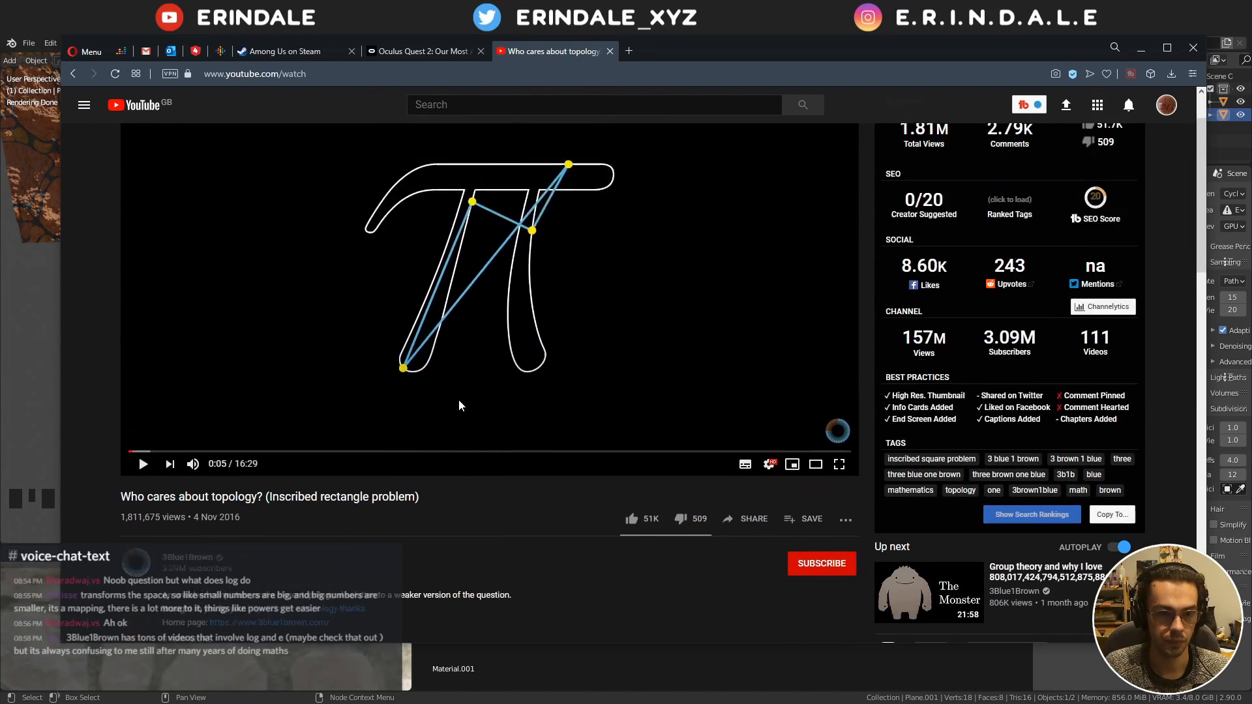
click(348, 73)
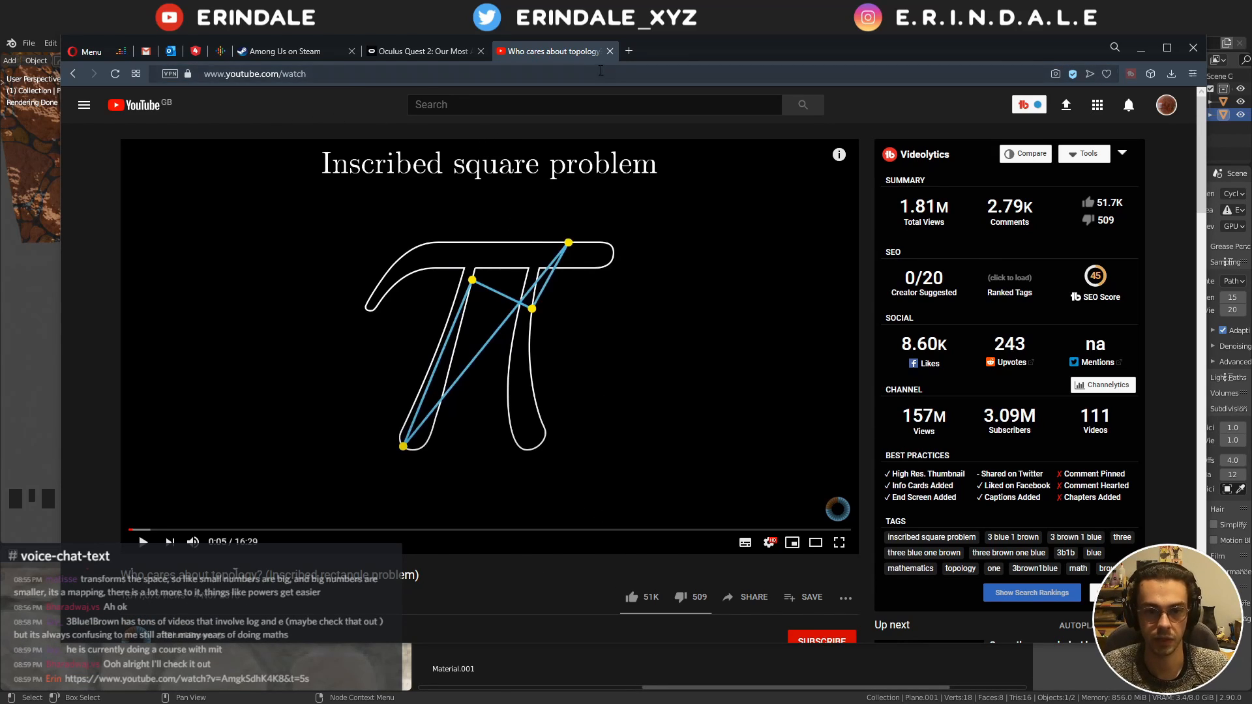
Switch back to Blender and add a MixRGB node and a Math node between the ColorRamp and the Principled BSDF
key(alt+Tab)
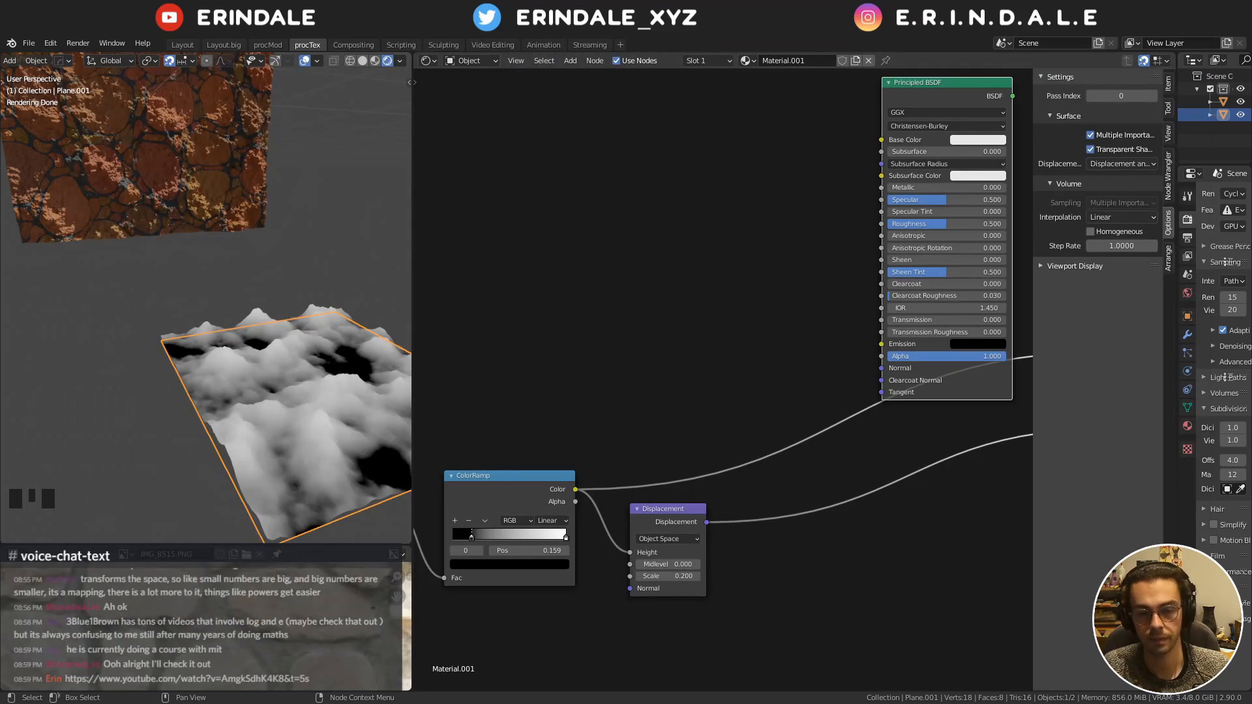
key(Home)
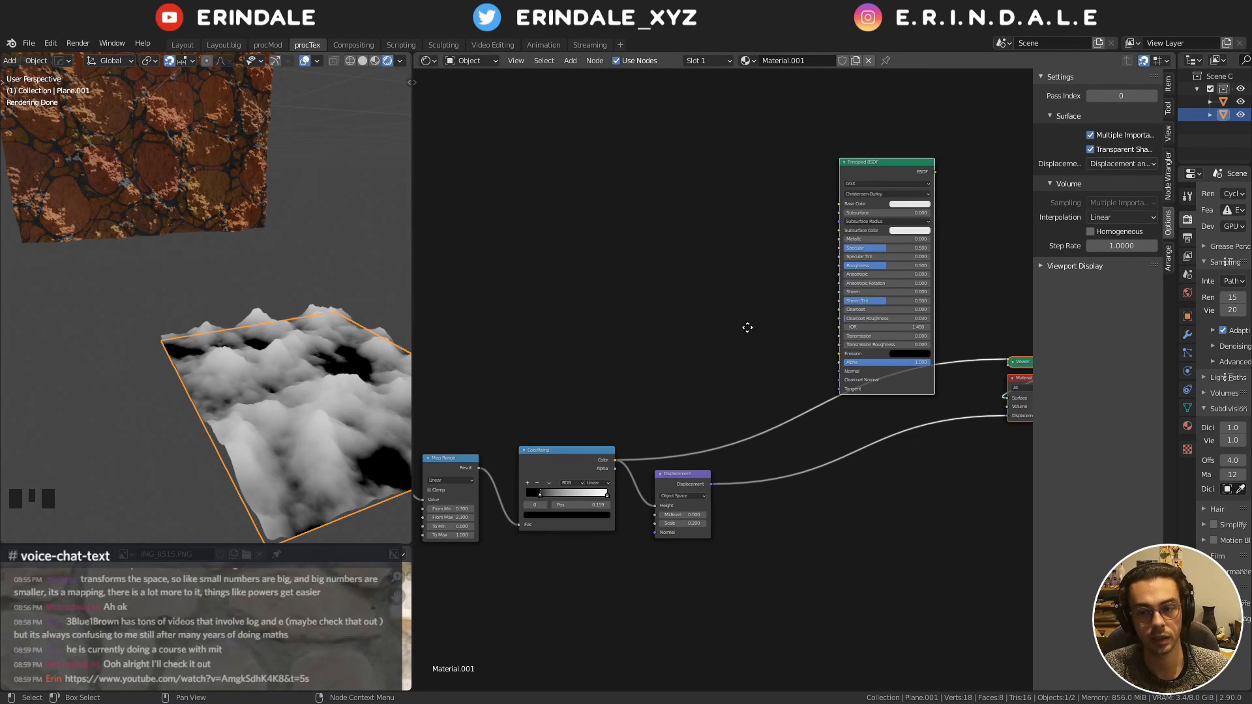
scroll(580, 382, up, 2)
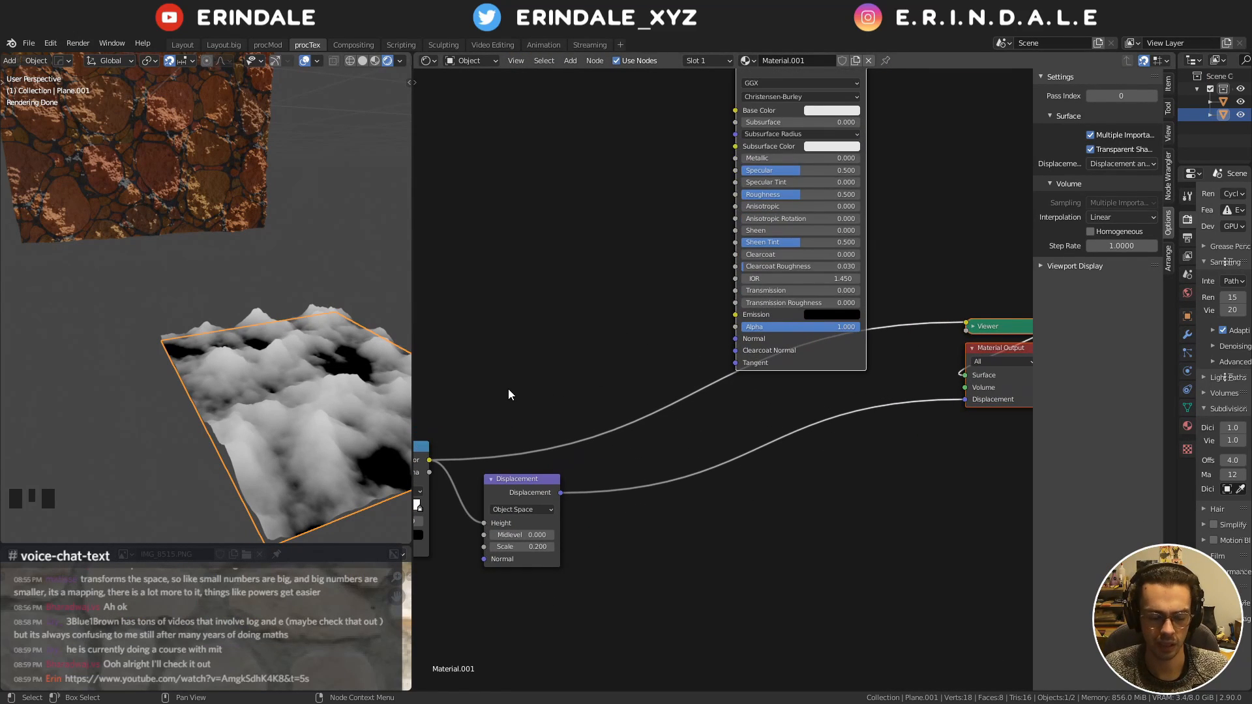
middle_drag(530, 405, 696, 390)
key(q)
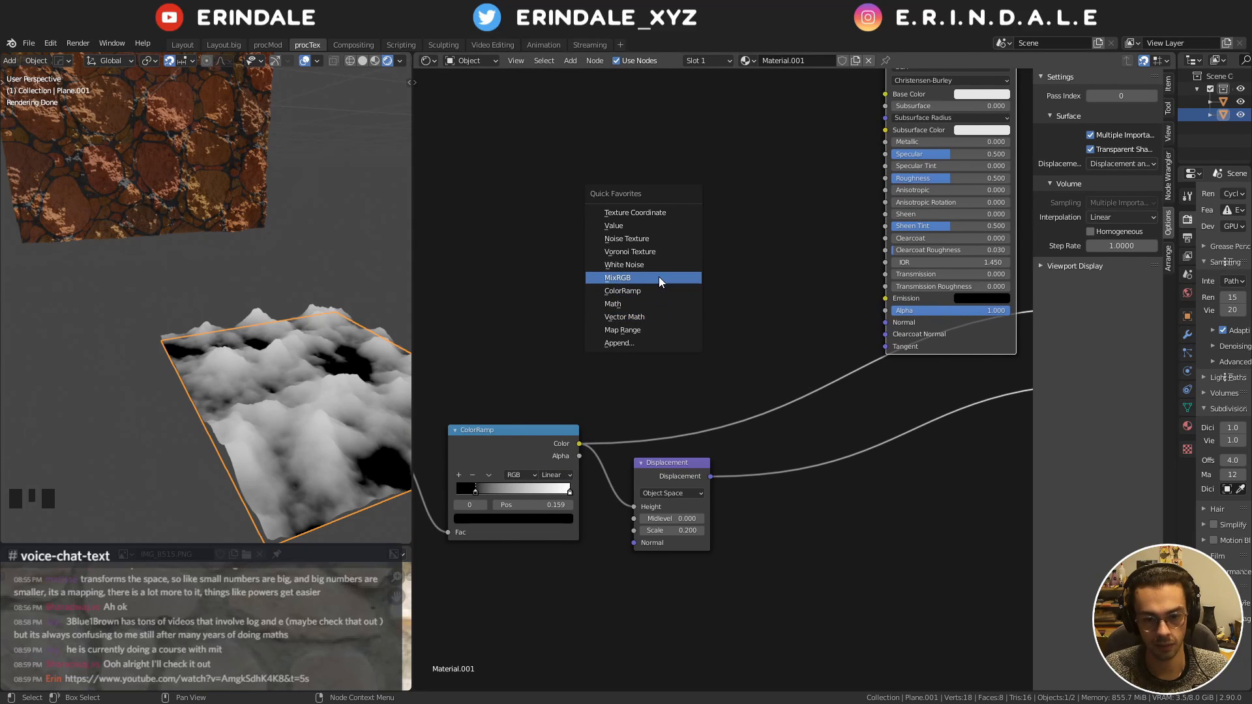
click(659, 278)
key(q)
click(637, 295)
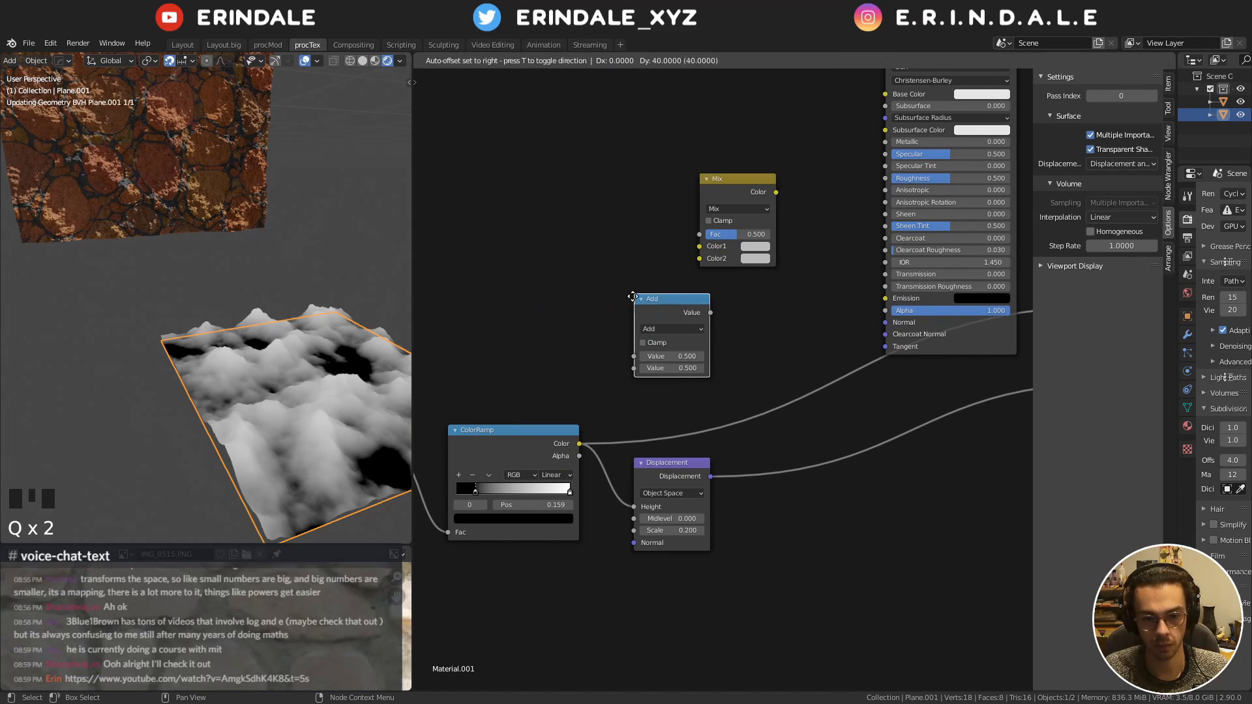
Feed the ColorRamp's Color into the Math node, set it to Greater Than with threshold 0, and preview the mask on the plane
drag(579, 444, 634, 357)
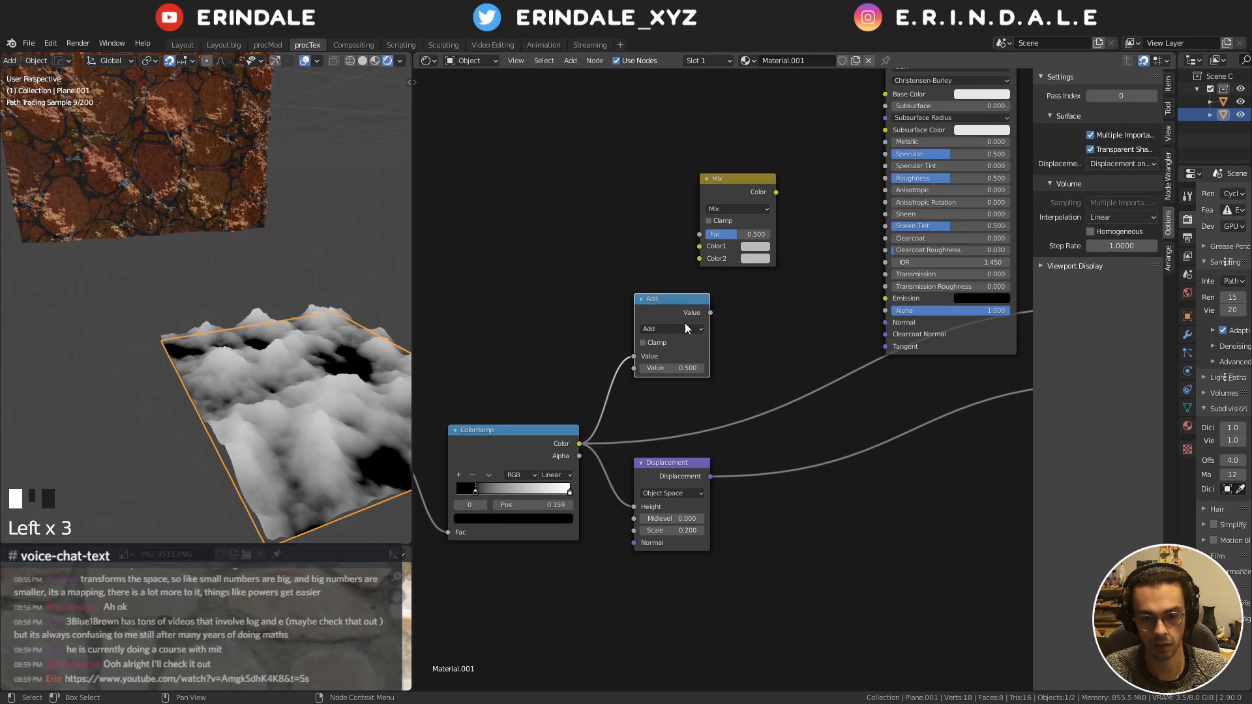
click(671, 328)
click(749, 405)
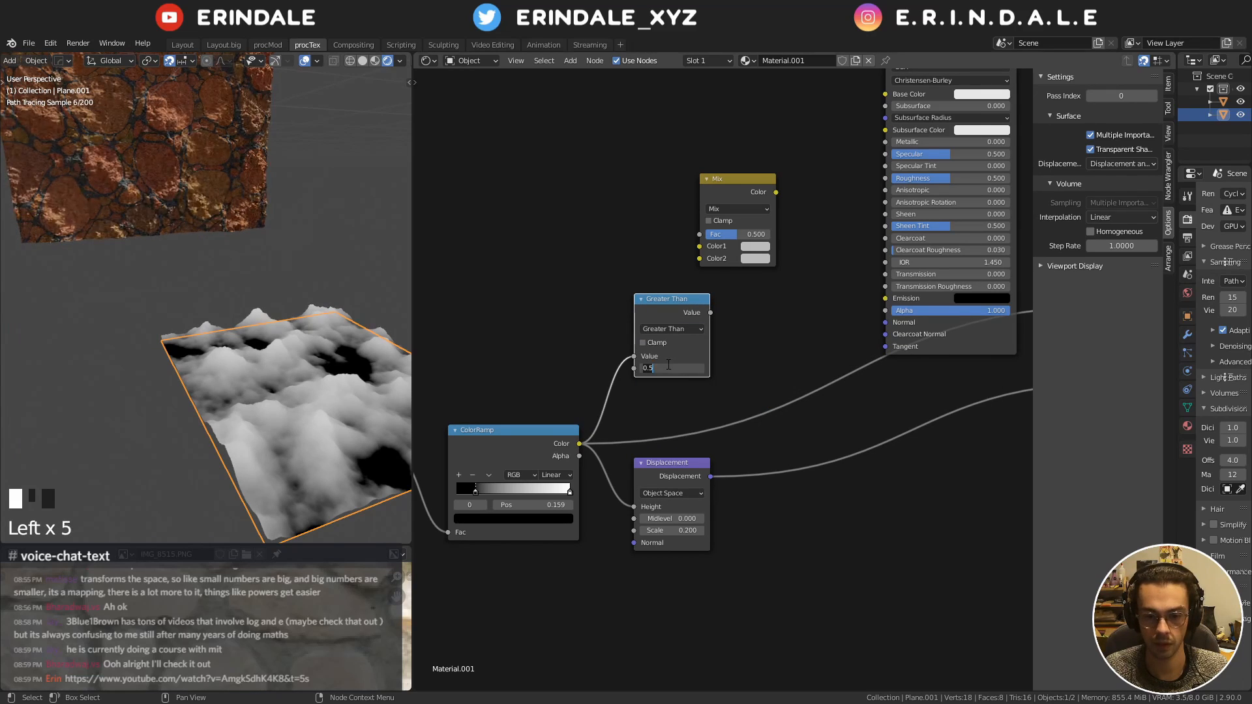
shift+middle_drag(220, 388, 171, 393)
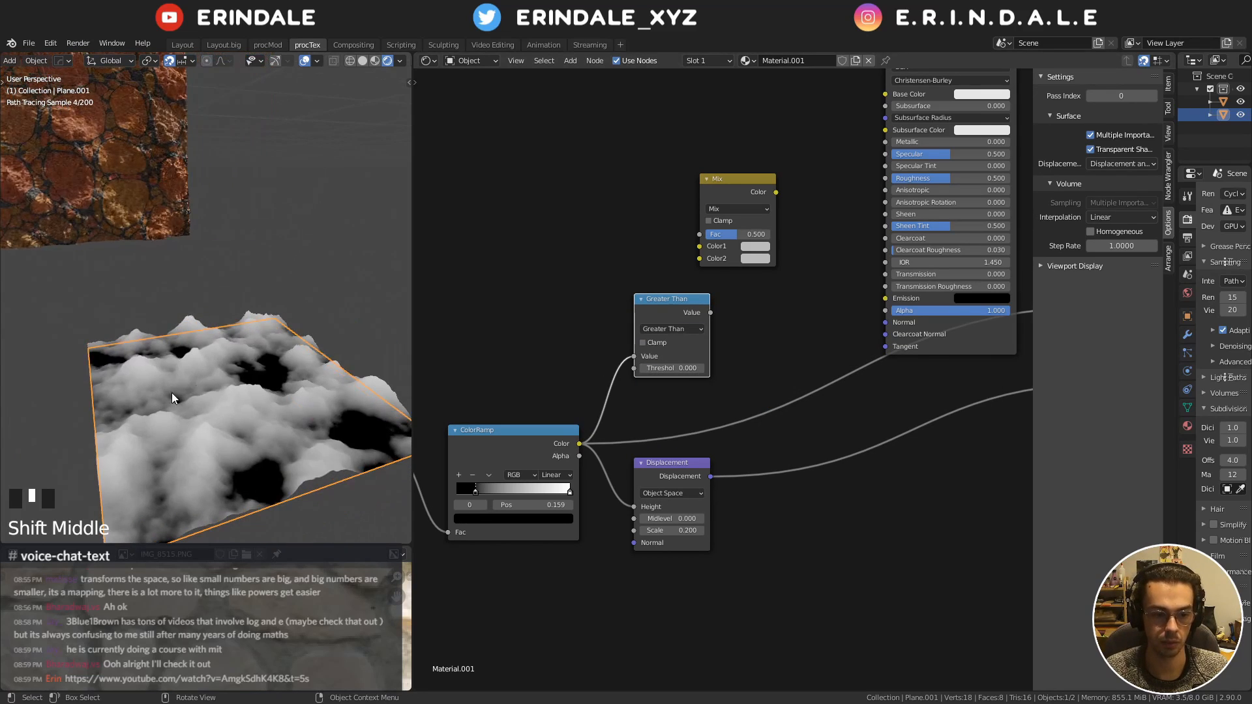
ctrl+shift+click(672, 319)
Connect the Greater Than value to the Mix node's Fac and preview the mix on the plane
drag(710, 312, 705, 277)
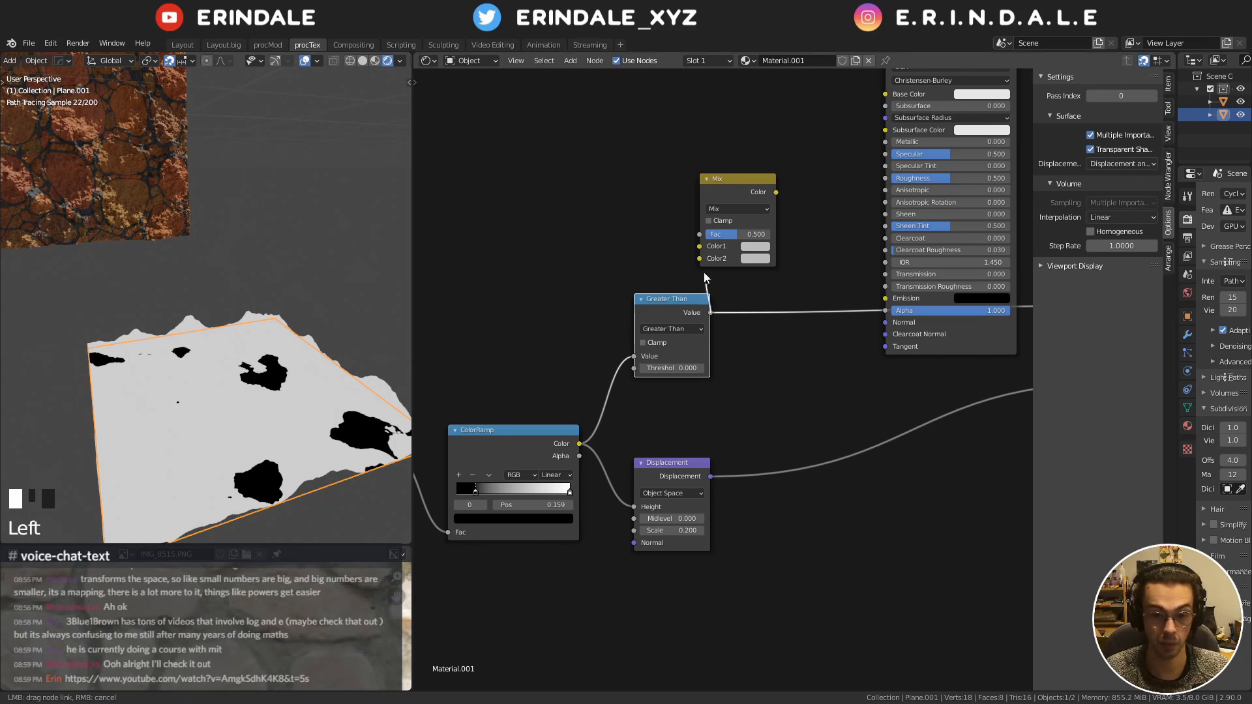
drag(702, 232, 701, 234)
drag(735, 229, 811, 240)
ctrl+shift+click(811, 240)
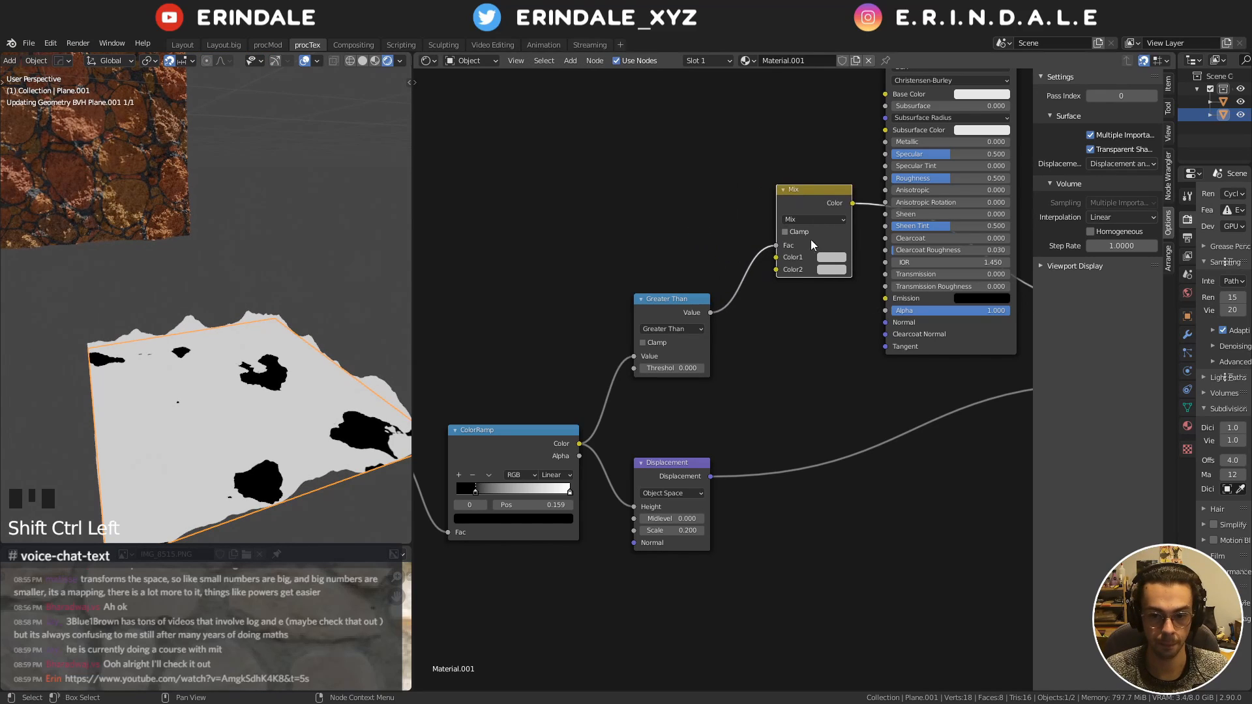
Set the Mix node's Color2 to a dark brown of about R 0.045, G 0.024, B 0.020
click(835, 268)
scroll(835, 268, down, 9)
drag(852, 186, 864, 173)
scroll(858, 176, up, 2)
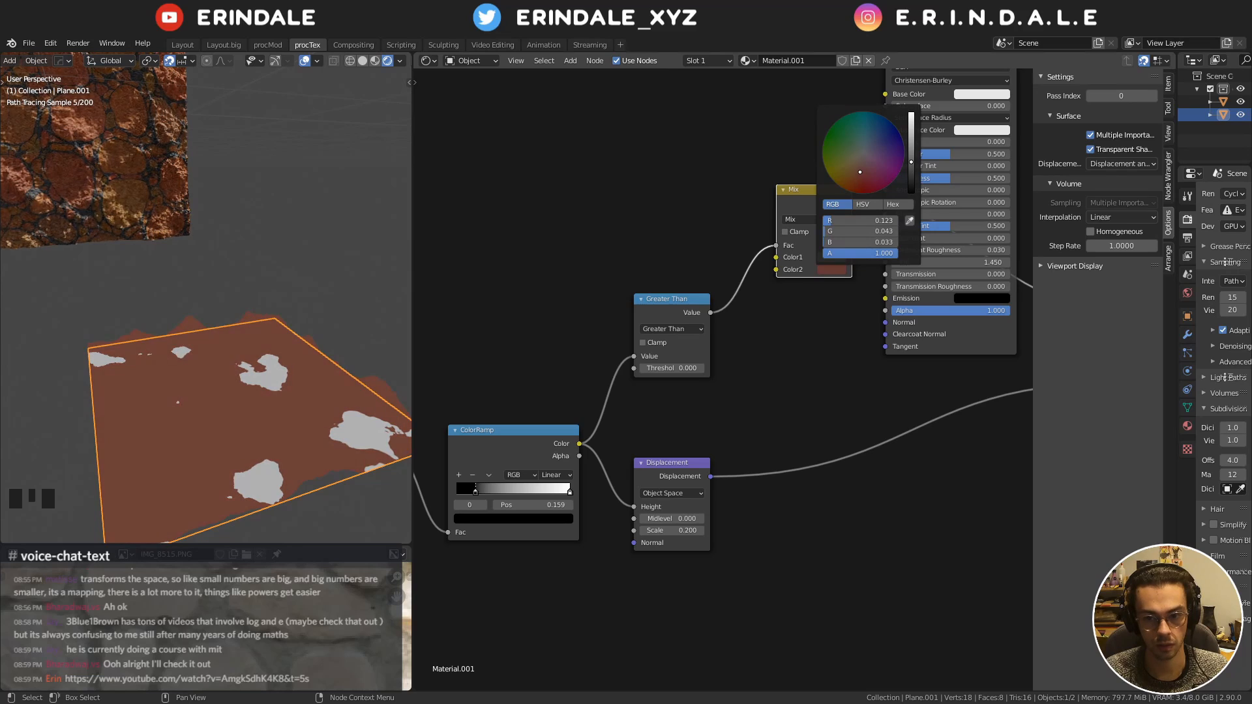
scroll(859, 168, down, 4)
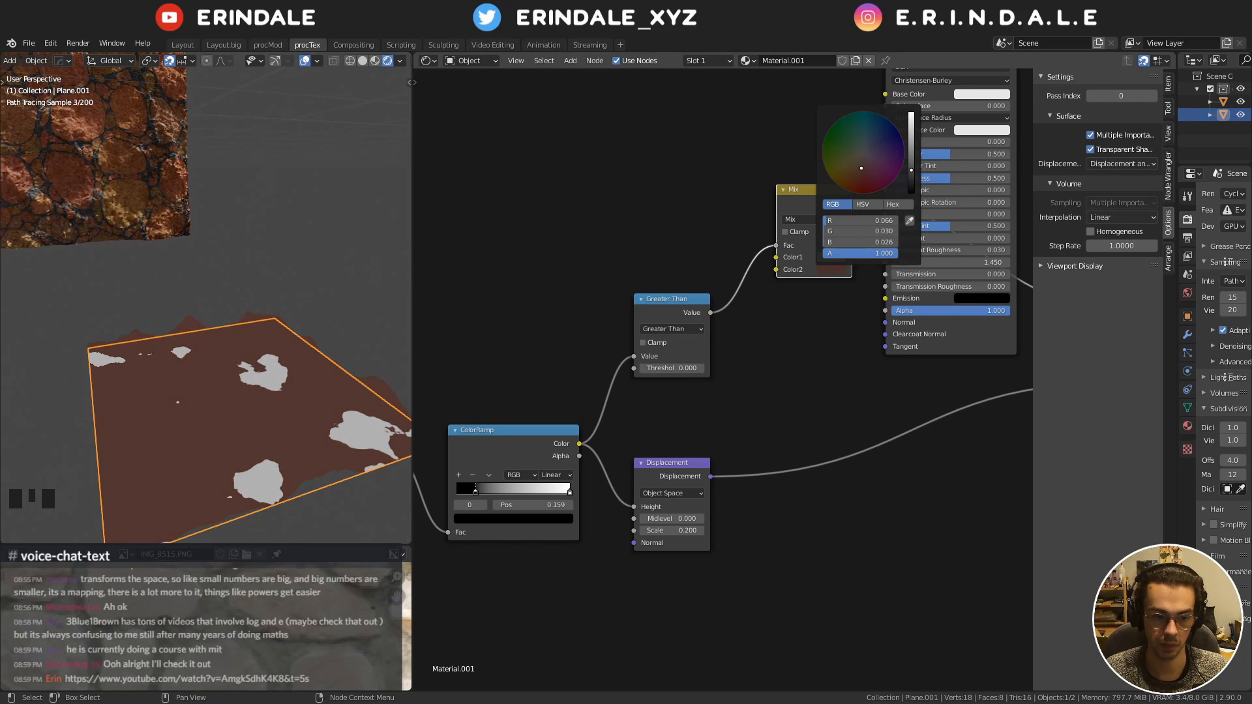
scroll(860, 169, down, 1)
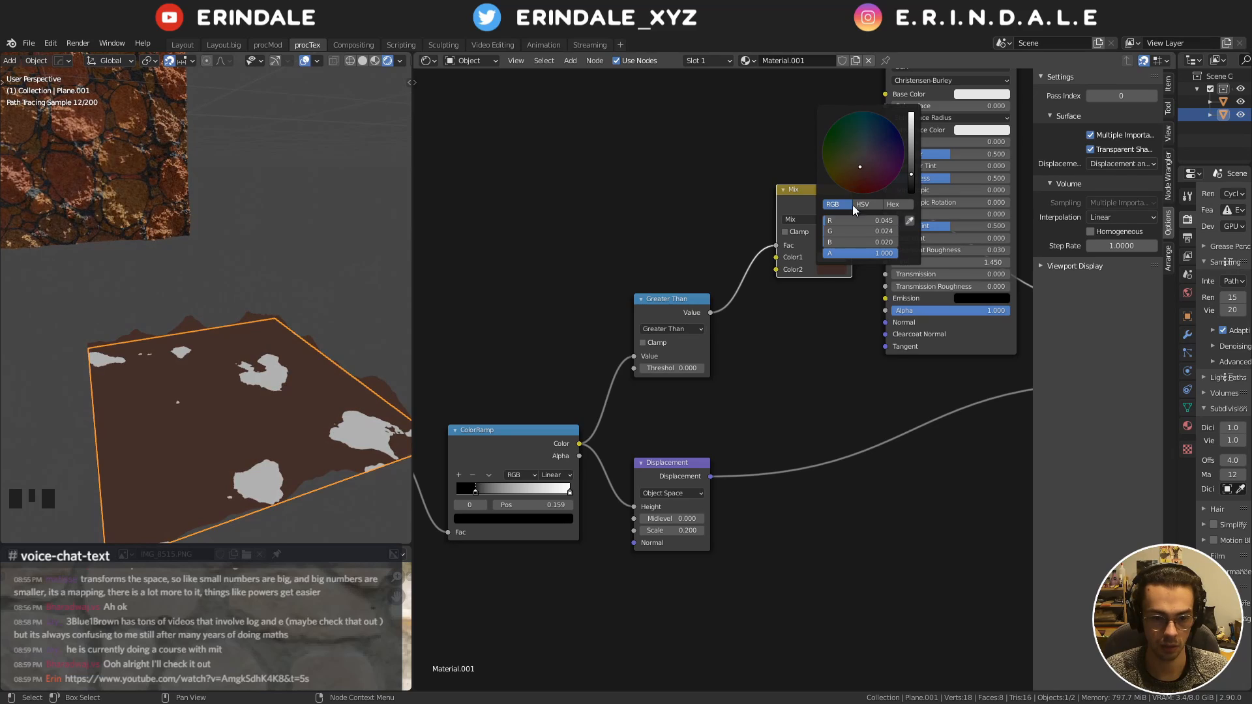
click(807, 314)
Open the Mix node's Color1 for editing
middle_drag(806, 314, 701, 449)
click(722, 388)
click(724, 433)
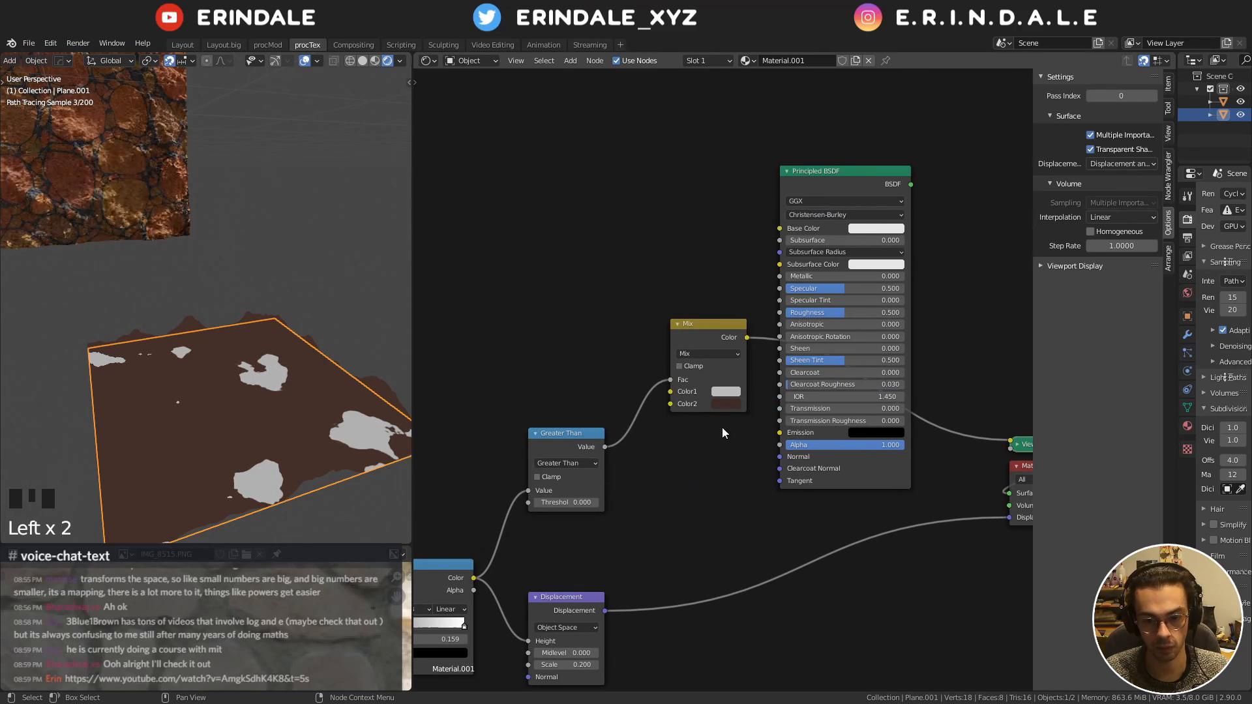
Copy the Mix node's dark brown Color2 onto Color1 and shift Color1 to a lighter olive brown
drag(724, 398, 725, 391)
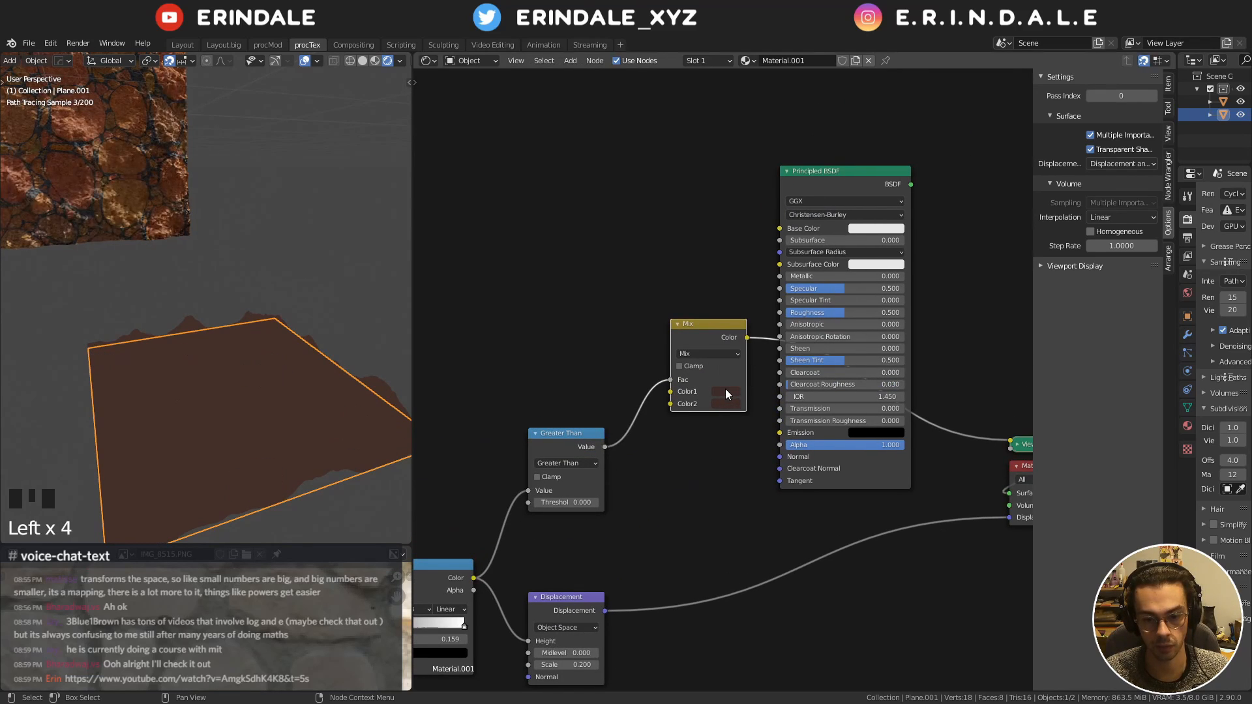
click(726, 390)
scroll(725, 391, up, 3)
scroll(725, 388, down, 1)
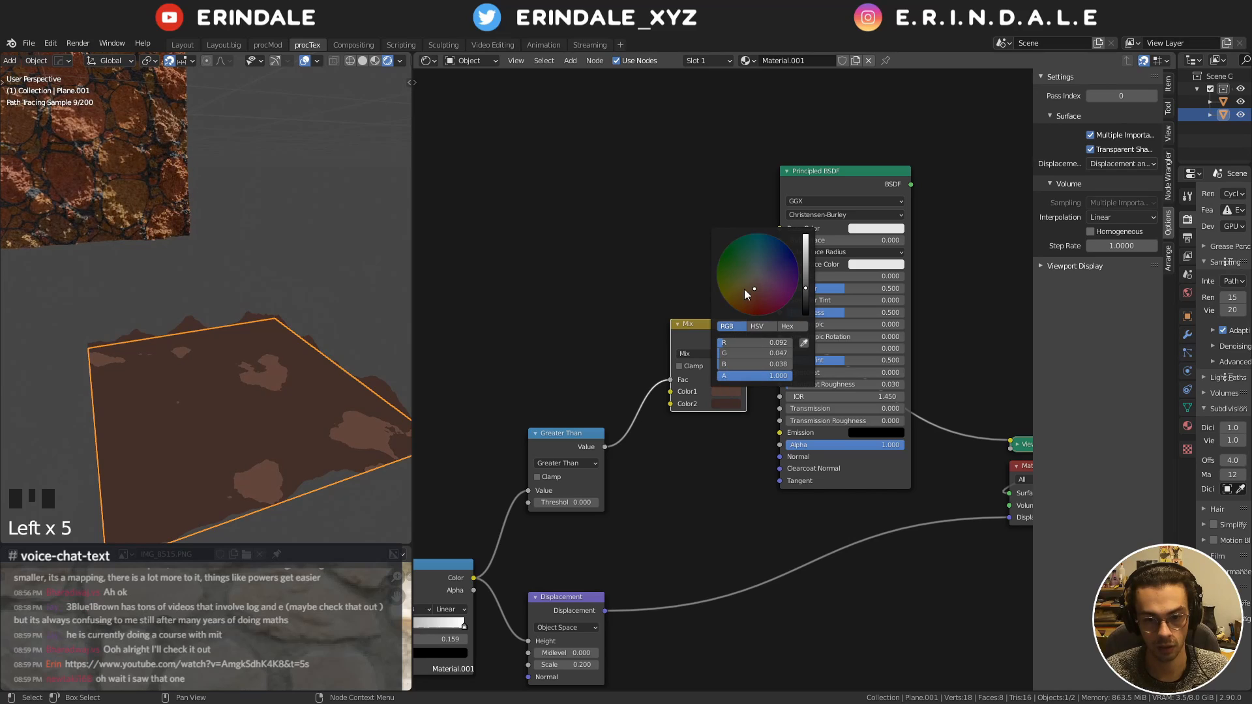
drag(748, 343, 753, 343)
click(758, 327)
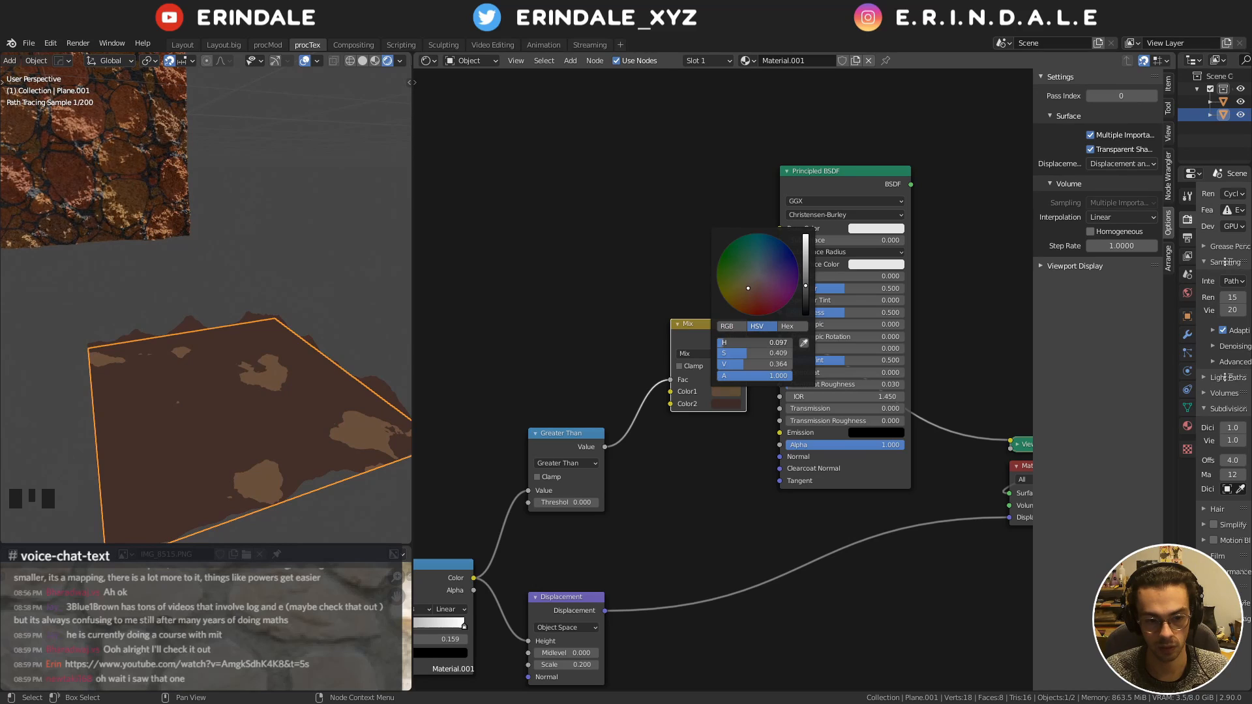
Connect the Mix colour to the Principled BSDF's Base Color and output the shader as the material surface
middle_drag(735, 469, 650, 562)
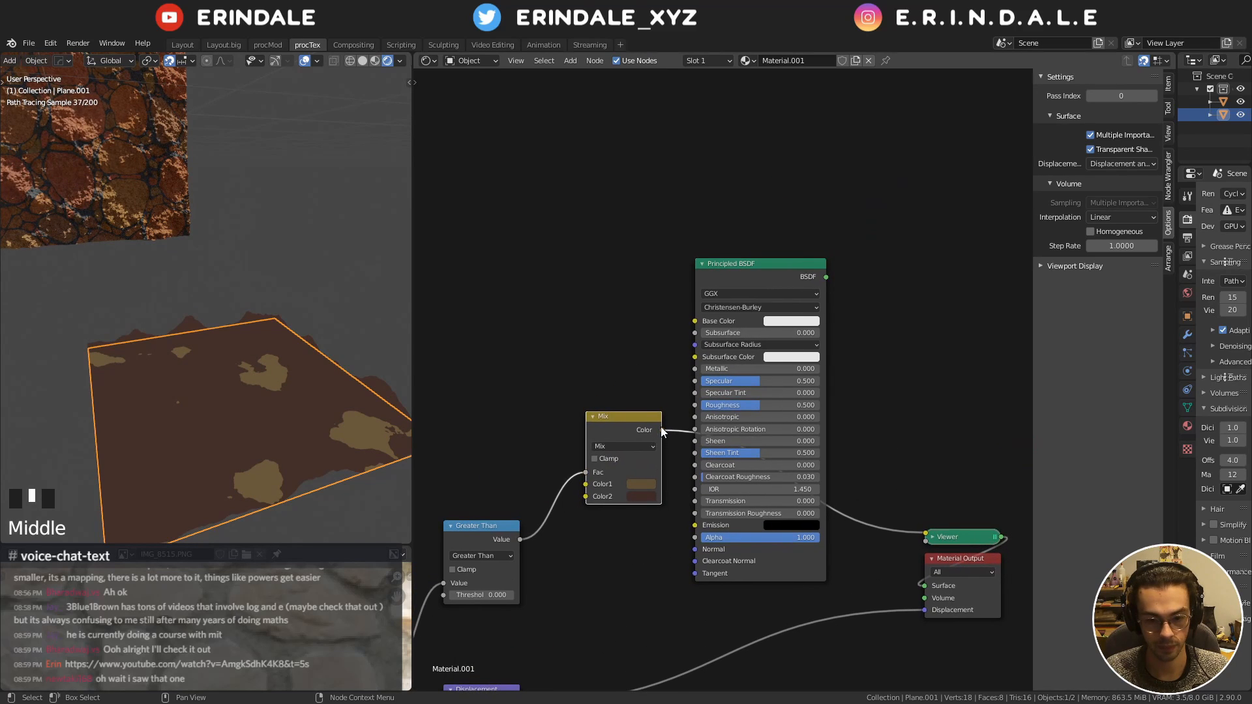
drag(661, 431, 695, 321)
ctrl+shift+click(743, 295)
click(802, 249)
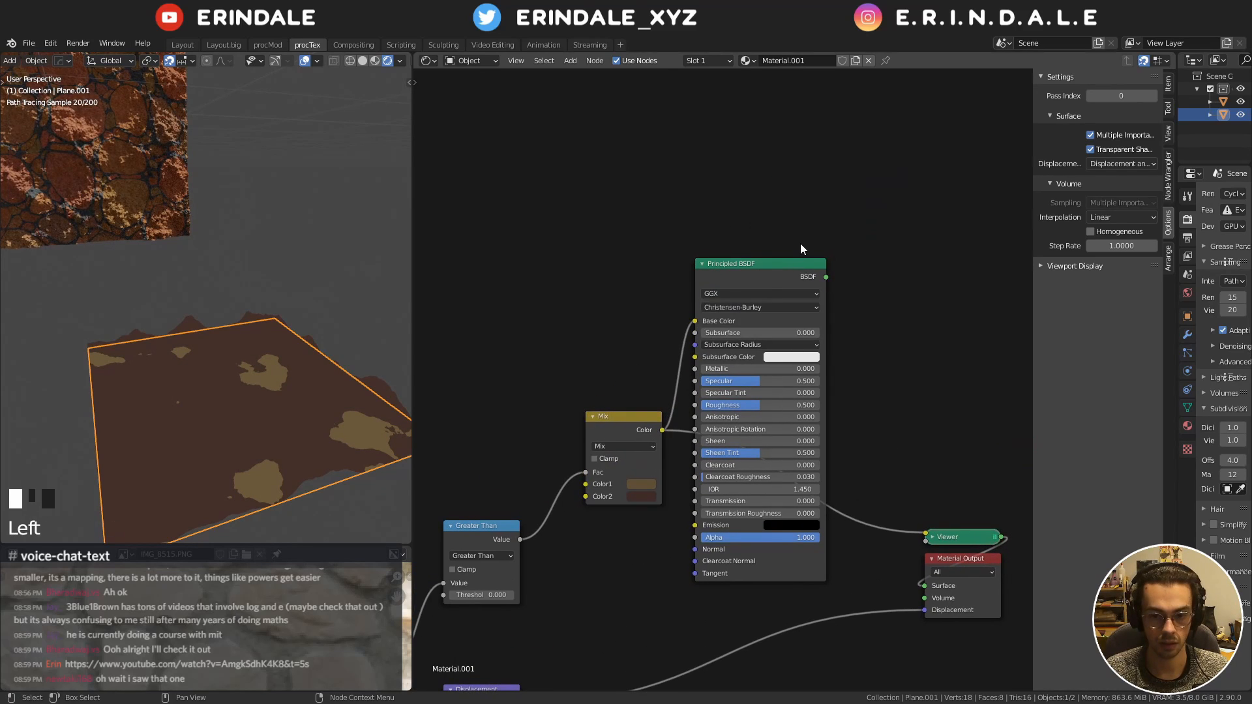
ctrl+shift+click(801, 268)
Tidy the node layout by repositioning the Principled BSDF and raising the Mix and Greater Than nodes
middle_drag(803, 304, 709, 202)
drag(633, 79, 840, 481)
key(g)
click(874, 458)
scroll(716, 455, down, 2)
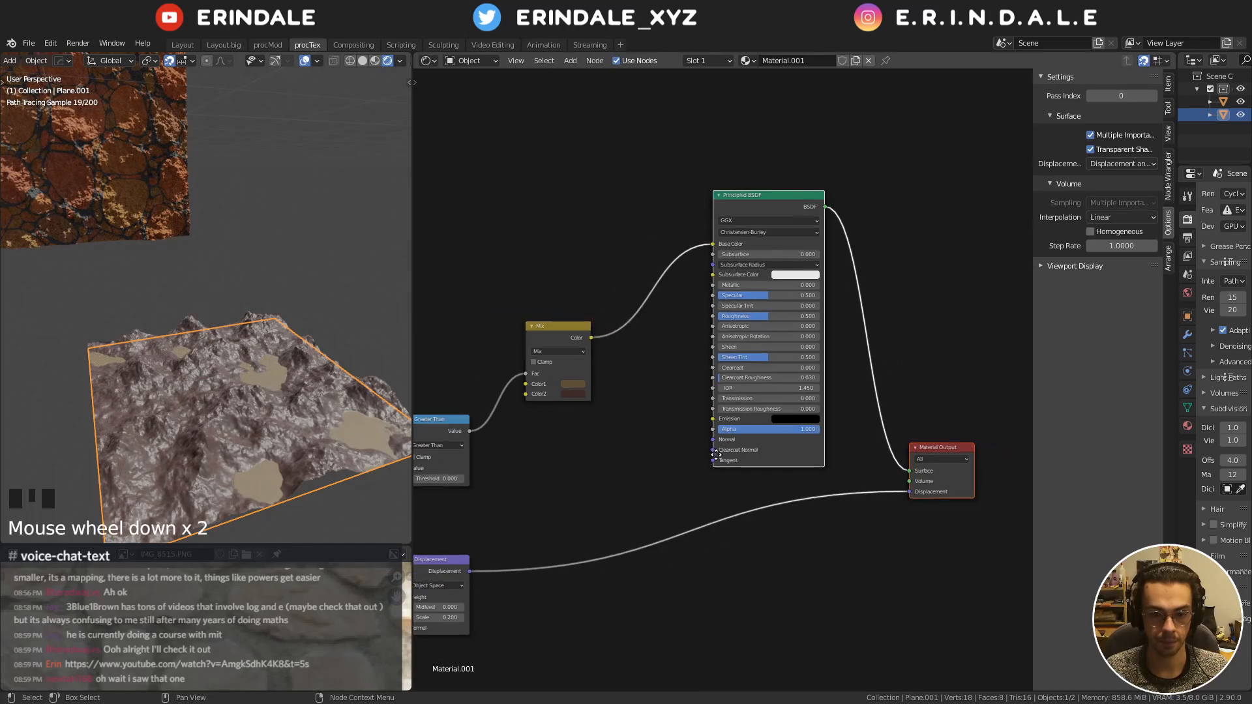
middle_drag(716, 455, 871, 399)
drag(723, 273, 713, 208)
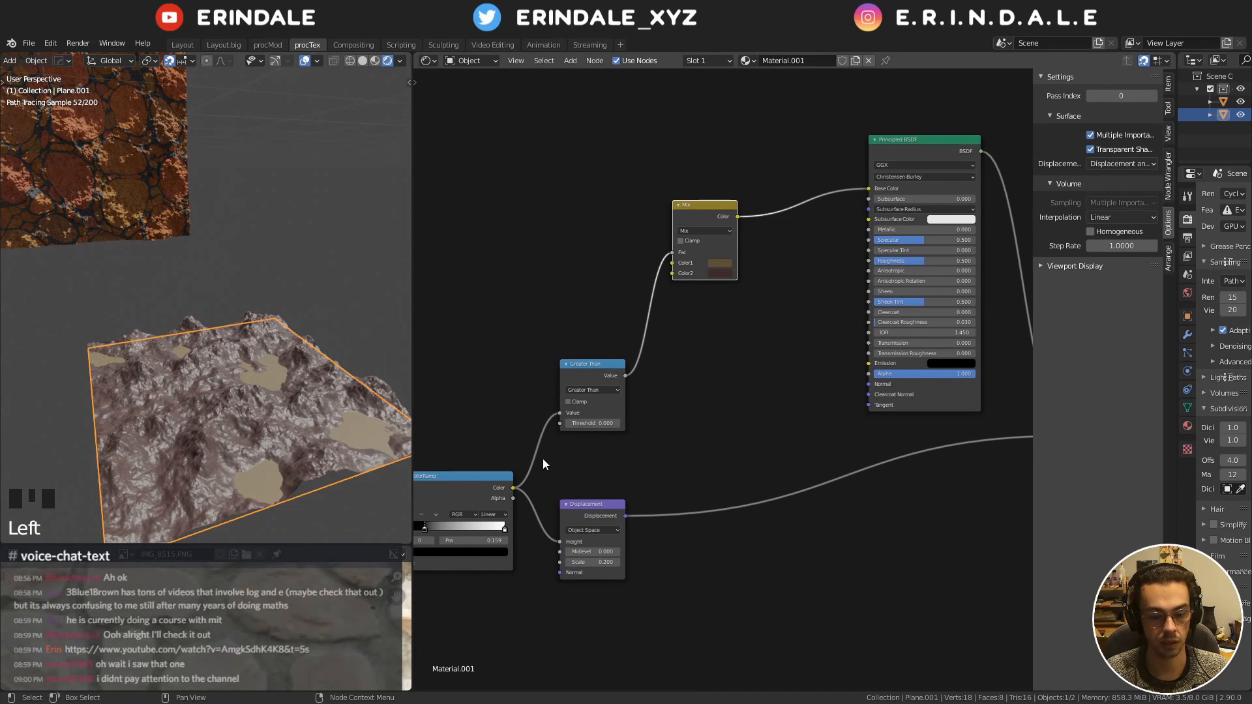
drag(599, 382, 599, 261)
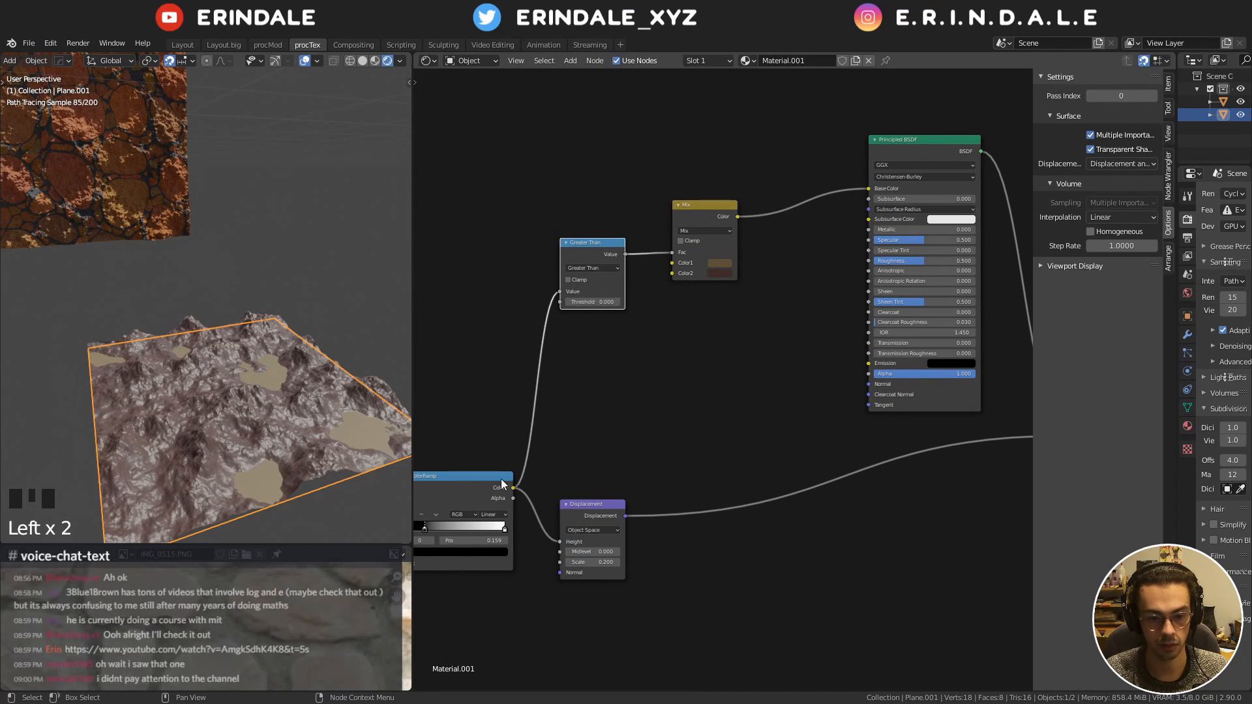
Duplicate the ColorRamp, feed it from the original ramp's colour, and connect its colour to the Principled BSDF's Roughness
click(504, 484)
key(shift+d)
drag(513, 488, 581, 434)
middle_drag(699, 377, 626, 427)
drag(618, 407, 796, 311)
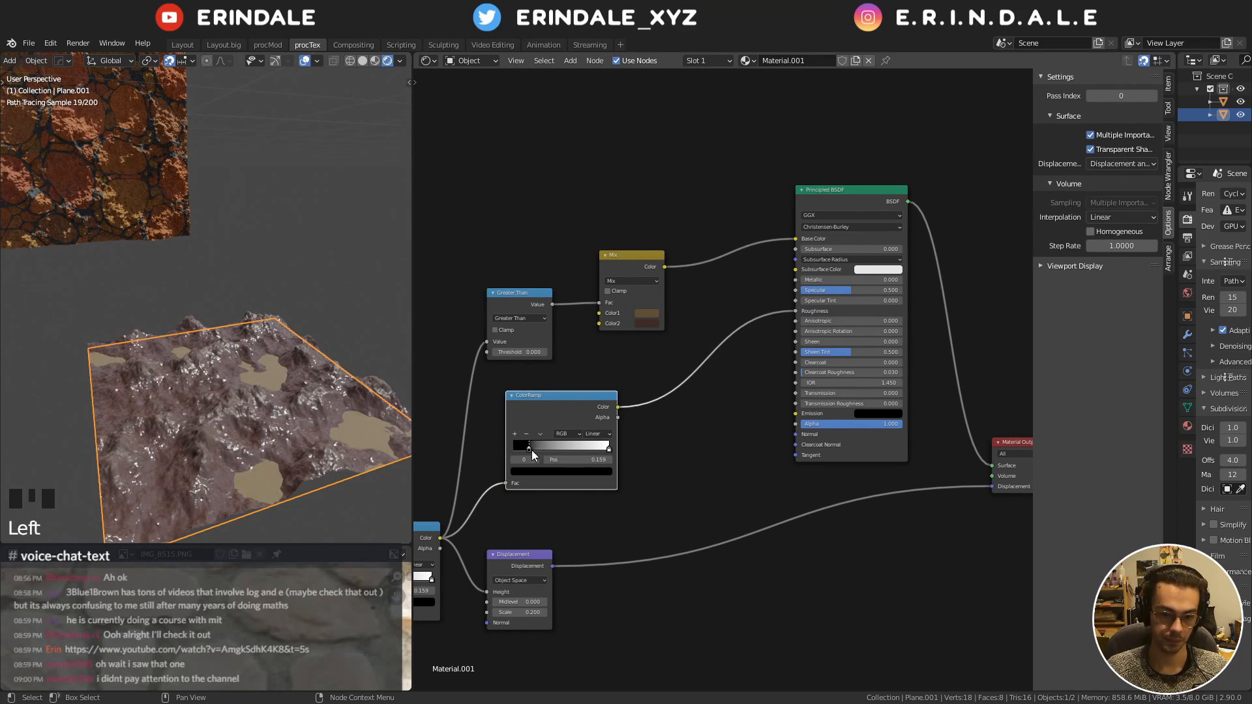
Move the roughness ramp's black stop to the start and its white stop to about 0.31
drag(529, 449, 508, 450)
drag(605, 450, 575, 450)
drag(576, 450, 498, 463)
click(565, 448)
mouse_move(234, 424)
middle_down()
mouse_move(197, 421)
mouse_move(287, 417)
mouse_move(248, 440)
middle_up()
Add a light grey stop to the roughness ramp at position 0.027, close to the black stop
click(475, 446)
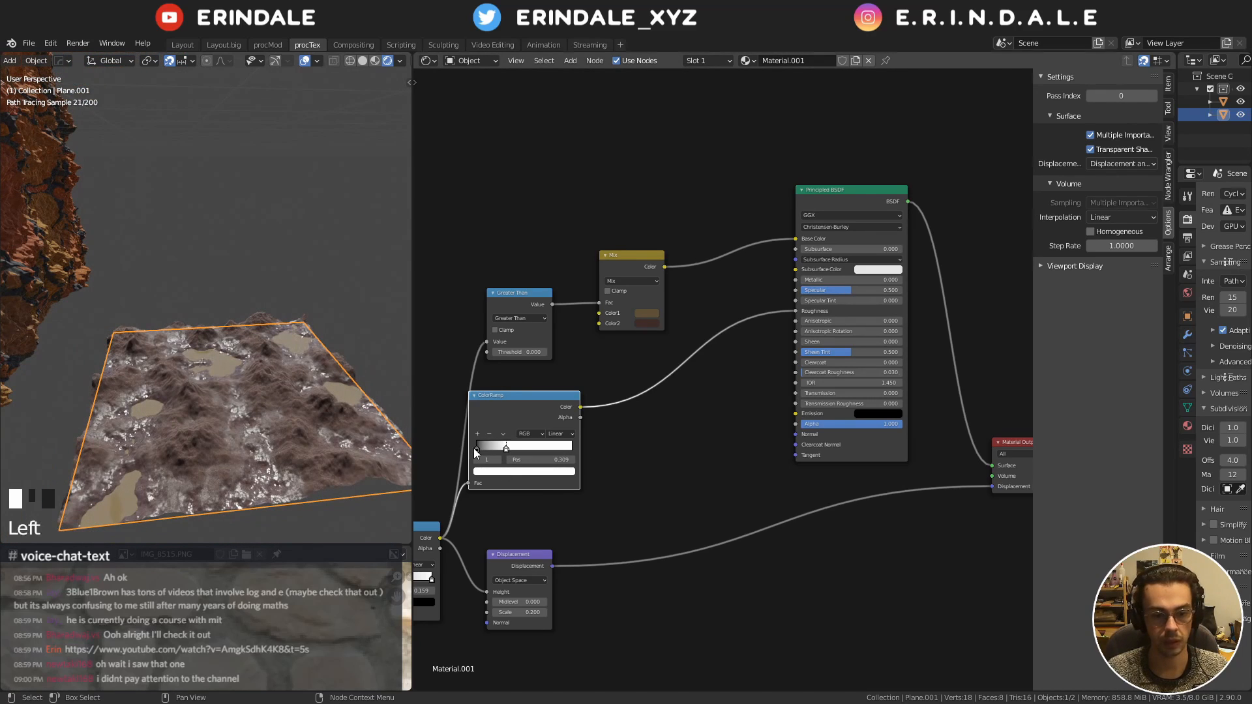
click(476, 433)
drag(493, 448, 477, 447)
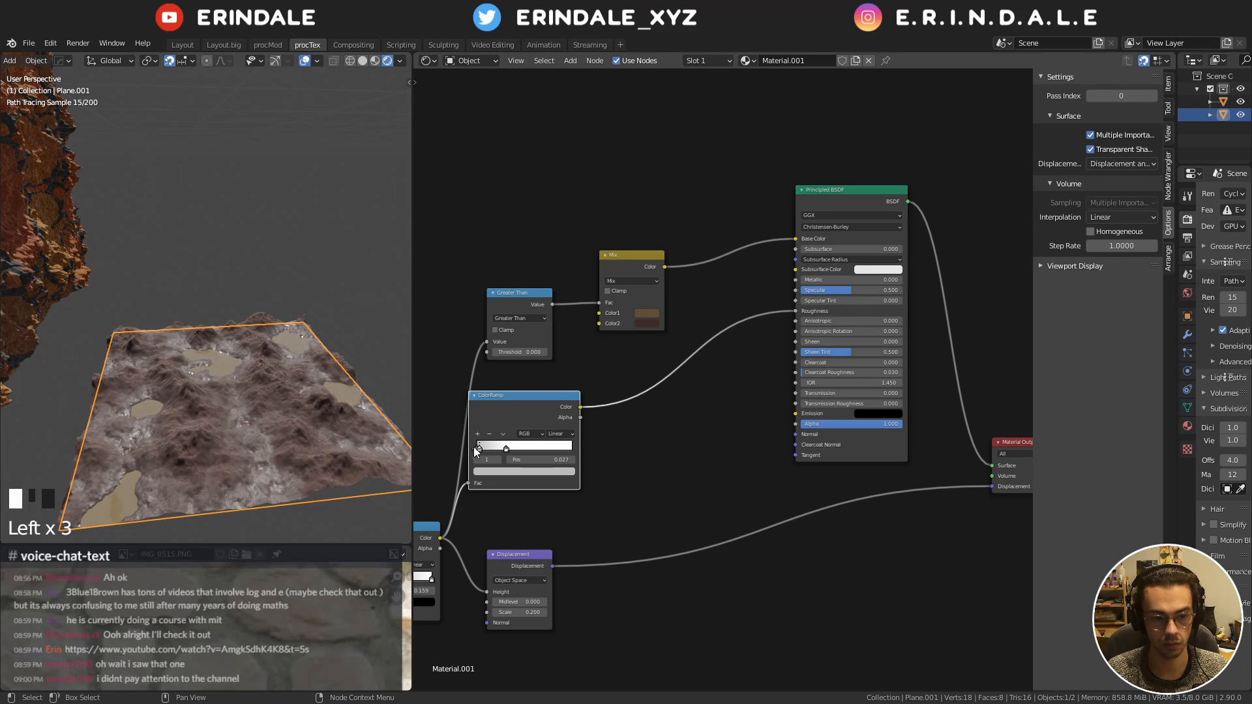
middle_drag(218, 446, 182, 427)
Feed the Noise Texture's Fac straight into the height ColorRamp for comparison, and reconnect the Map Range result to the ramp
middle_drag(503, 511, 691, 473)
middle_drag(591, 623, 757, 408)
middle_drag(571, 474, 639, 453)
scroll(671, 489, up, 10)
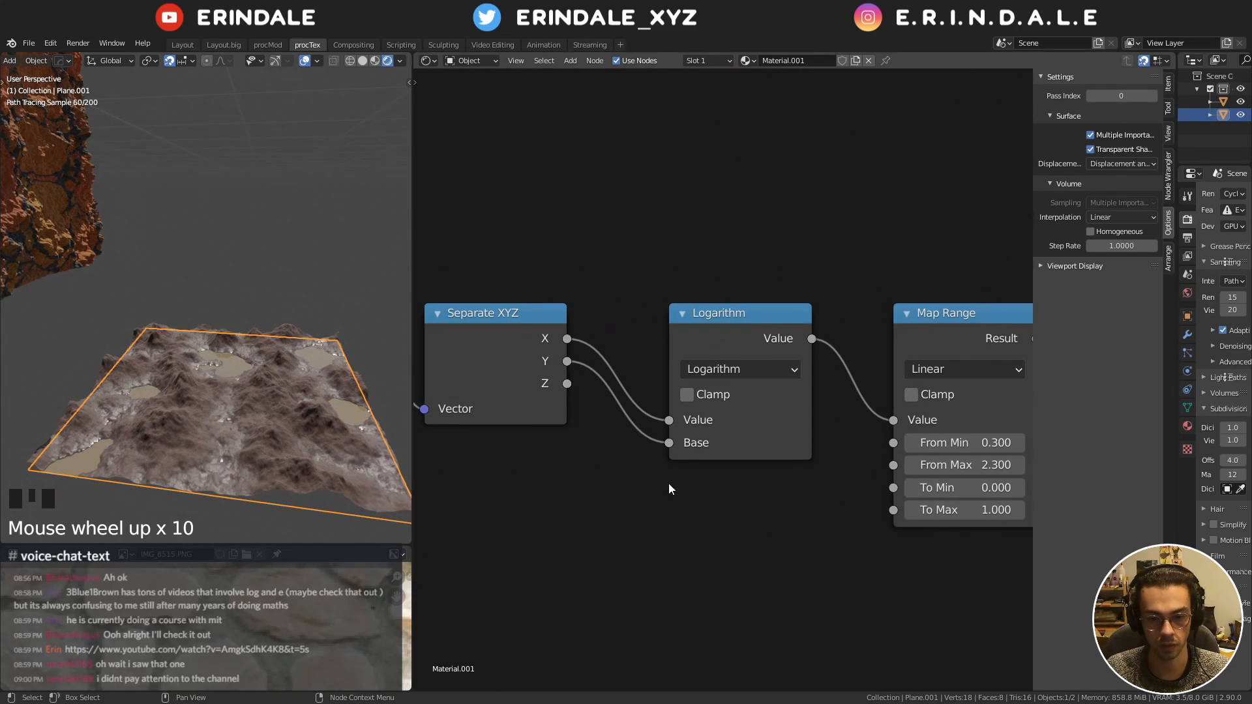
scroll(525, 401, down, 1)
middle_drag(525, 401, 525, 337)
scroll(740, 376, down, 3)
scroll(652, 349, down, 3)
drag(536, 328, 912, 400)
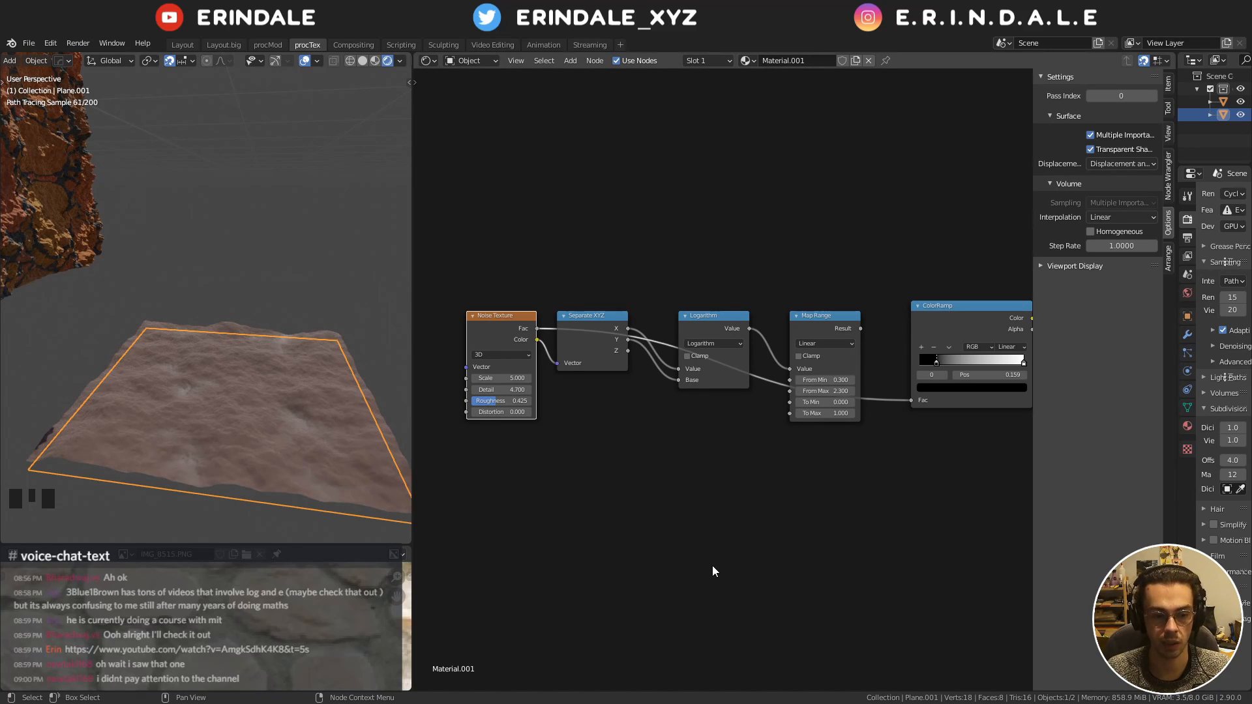
middle_drag(447, 461, 554, 345)
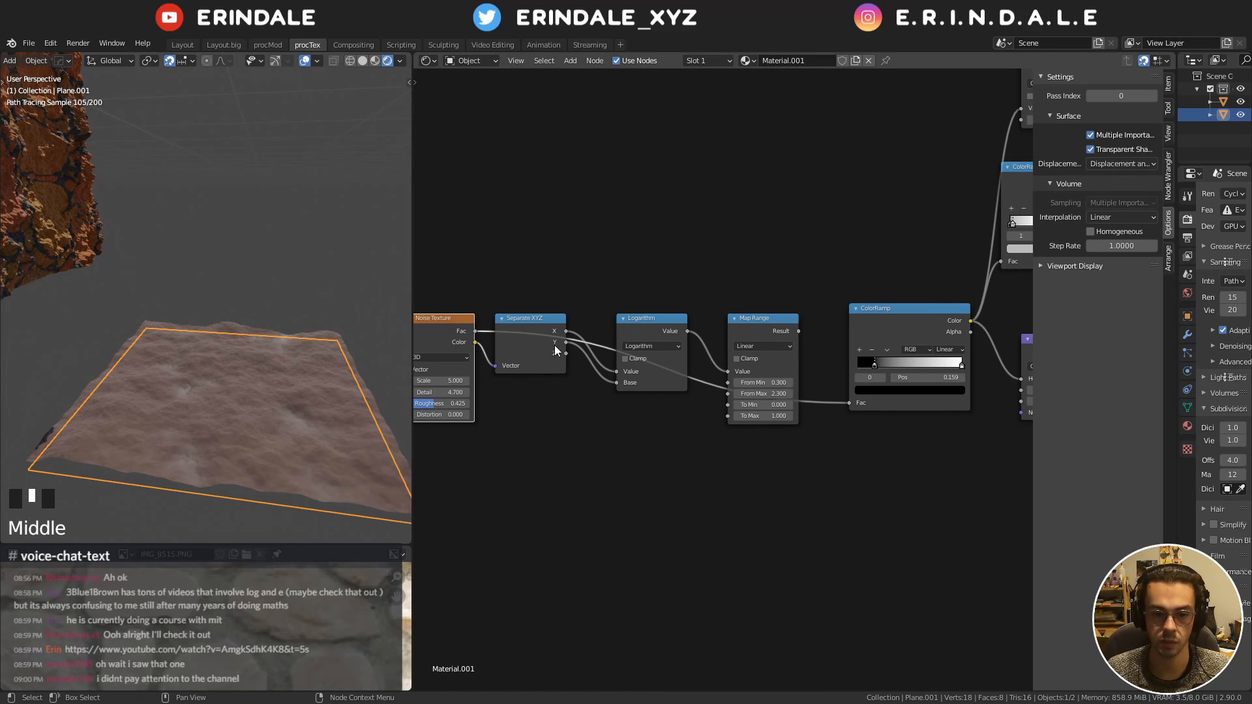
drag(799, 332, 858, 405)
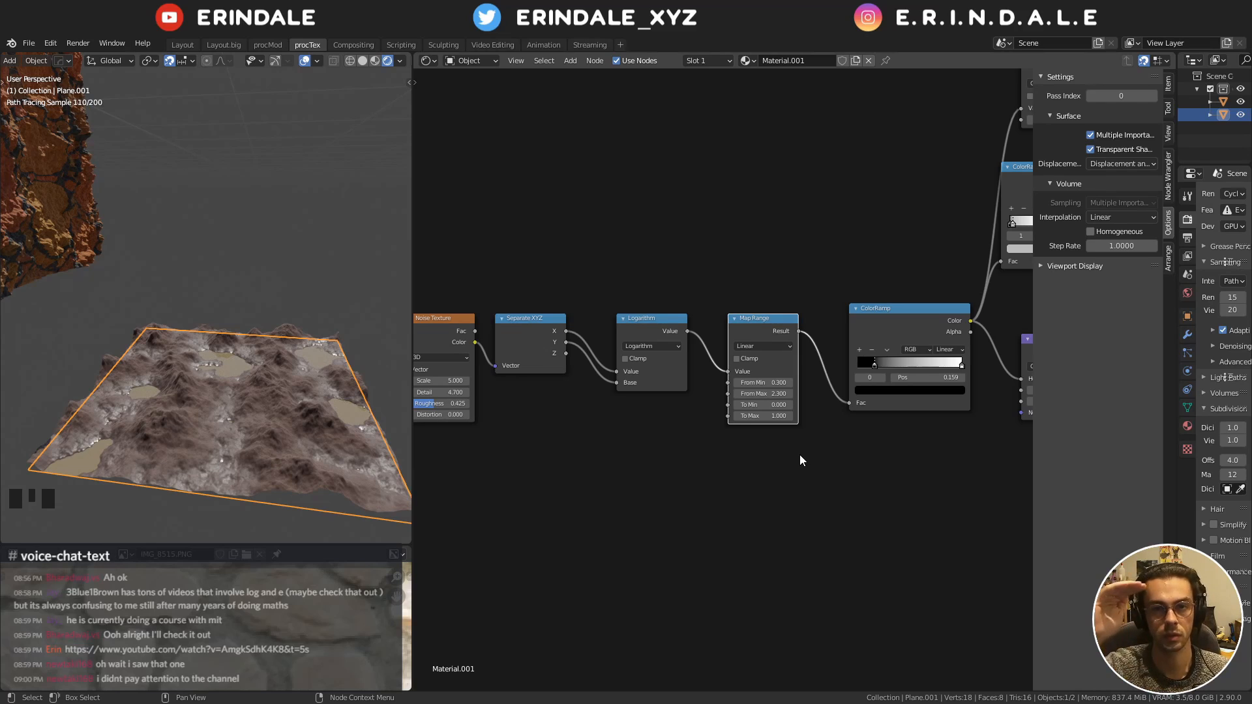
Try a scale of 0.1 on the Displacement node and return it to 0.2
middle_drag(815, 440, 689, 534)
scroll(623, 440, up, 8)
drag(627, 428, 634, 390)
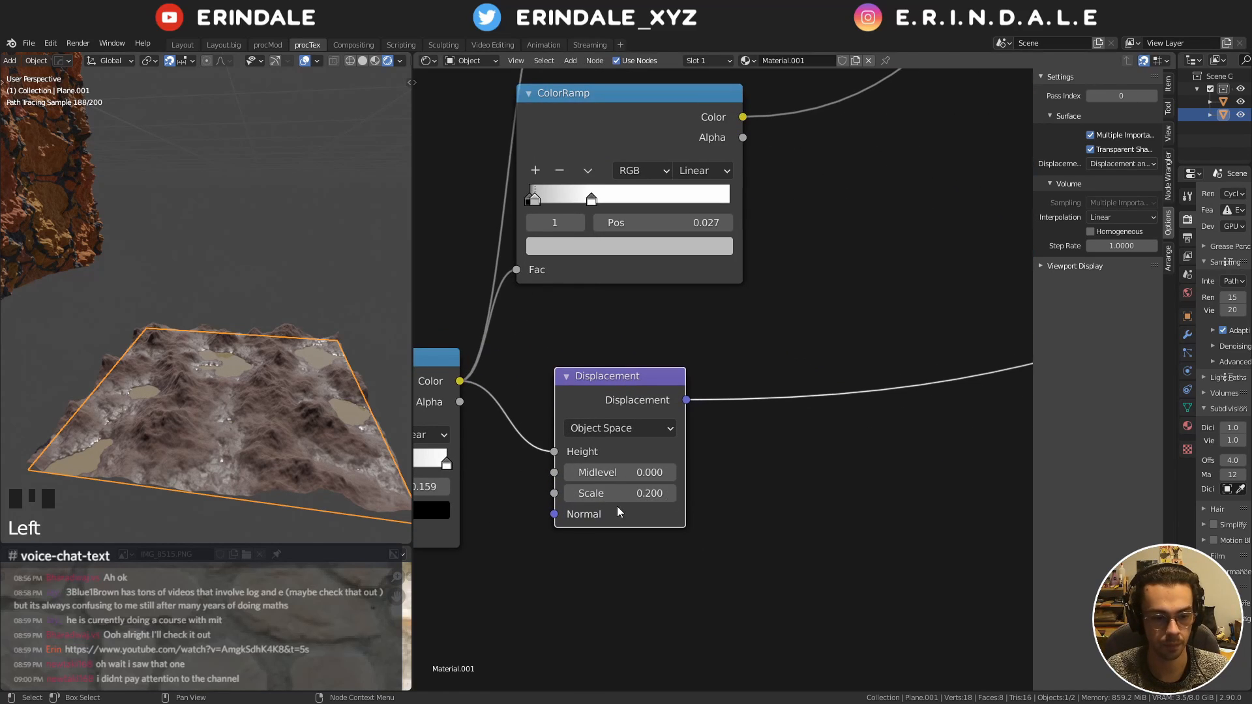
click(568, 493)
click(569, 493)
middle_drag(300, 378, 283, 403)
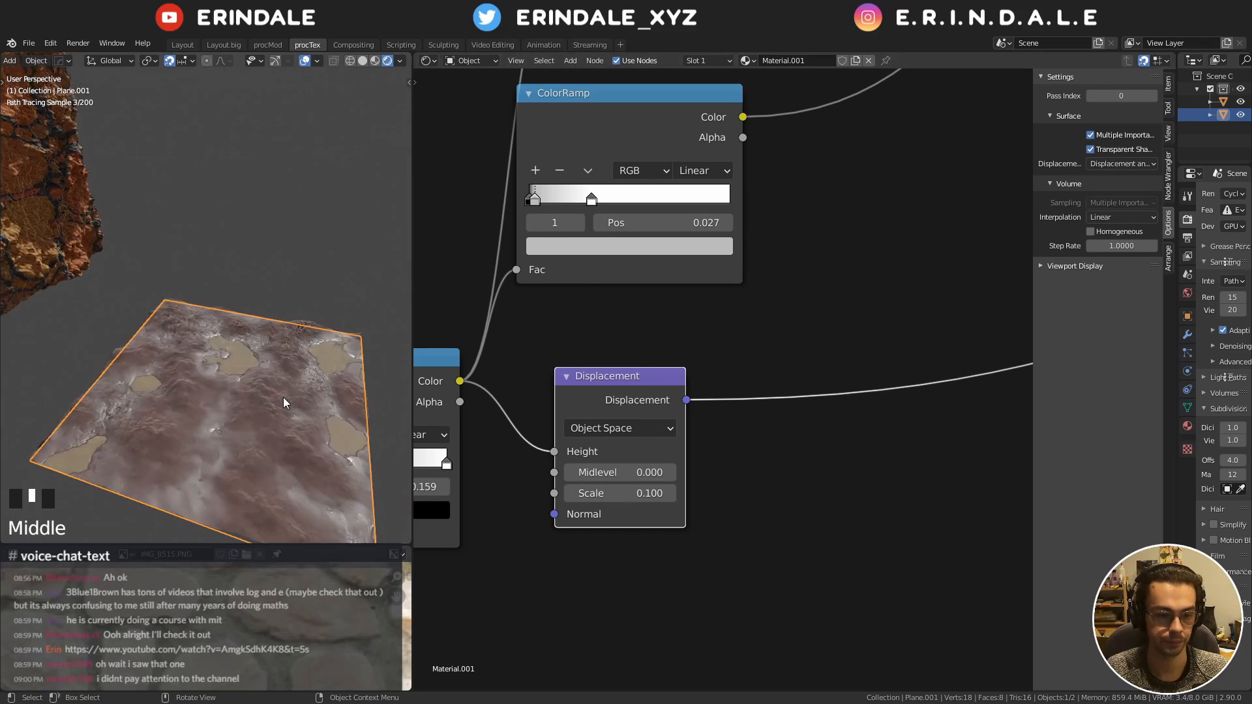
click(671, 495)
scroll(630, 522, down, 2)
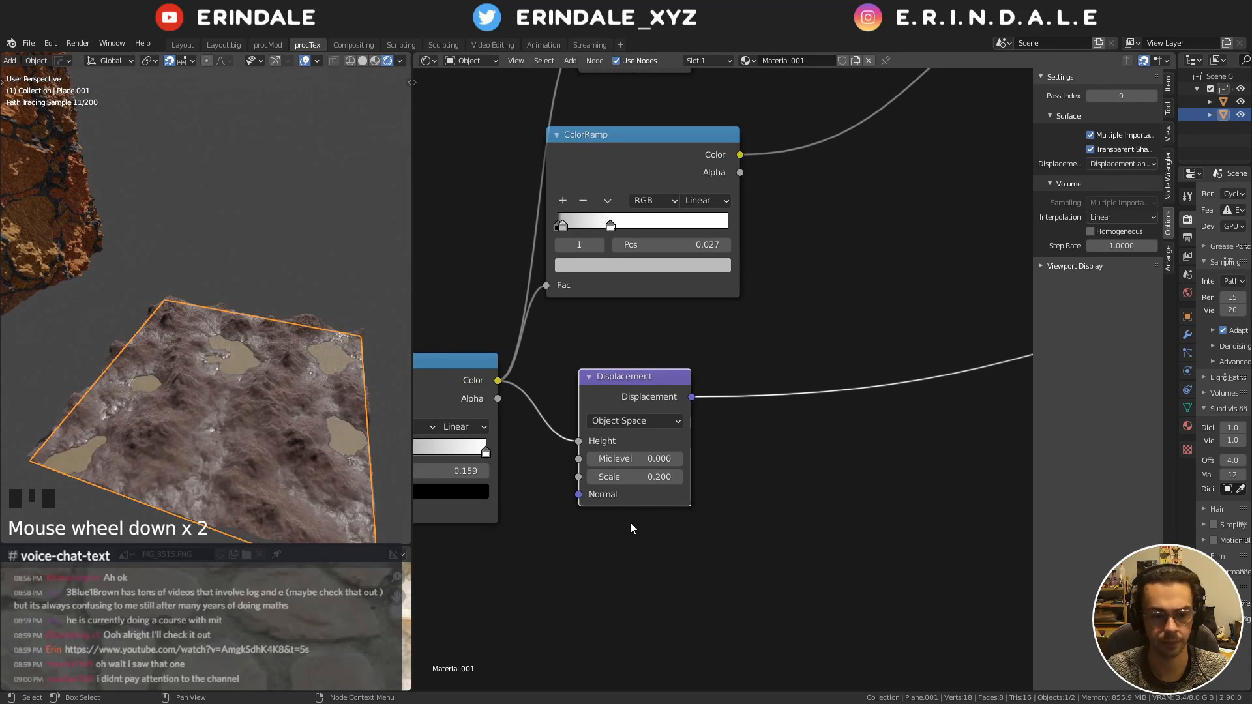
Switch the Noise Texture to 4D and set its W value to 14.8
middle_drag(630, 521, 777, 489)
middle_drag(546, 469, 676, 420)
middle_drag(574, 444, 843, 448)
drag(615, 356, 629, 392)
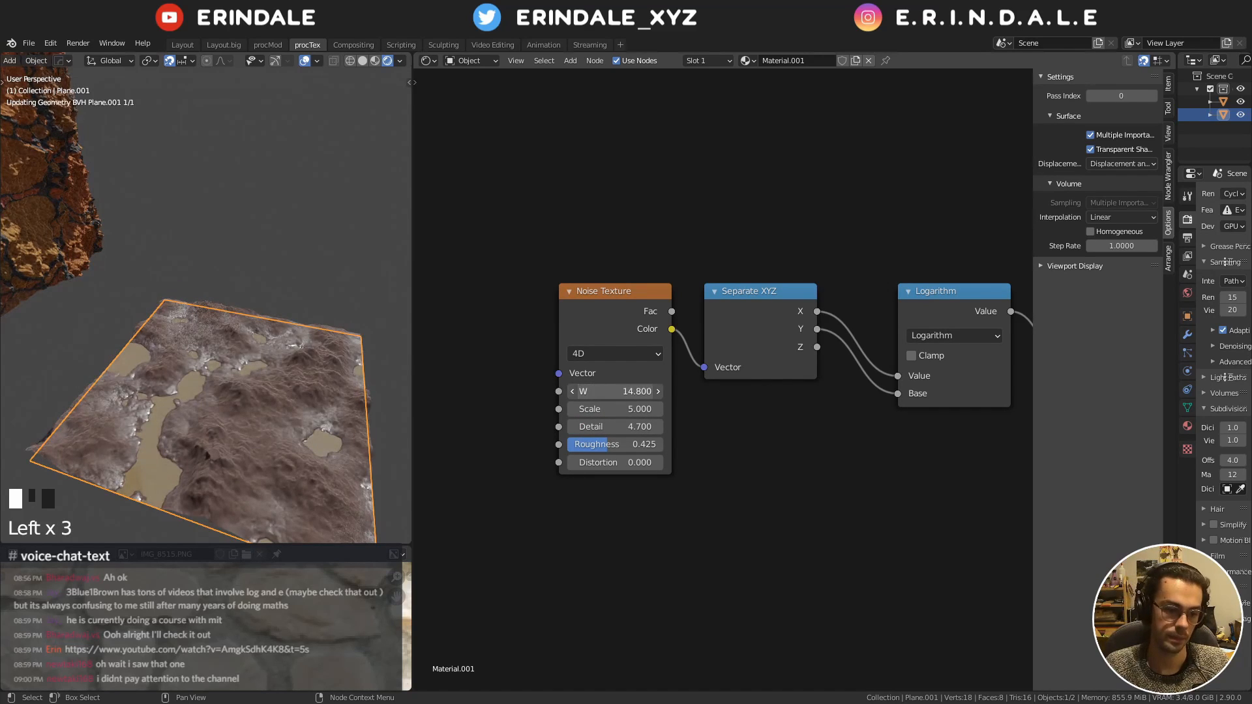
mouse_move(254, 391)
middle_down()
mouse_move(267, 388)
mouse_move(235, 384)
middle_up()
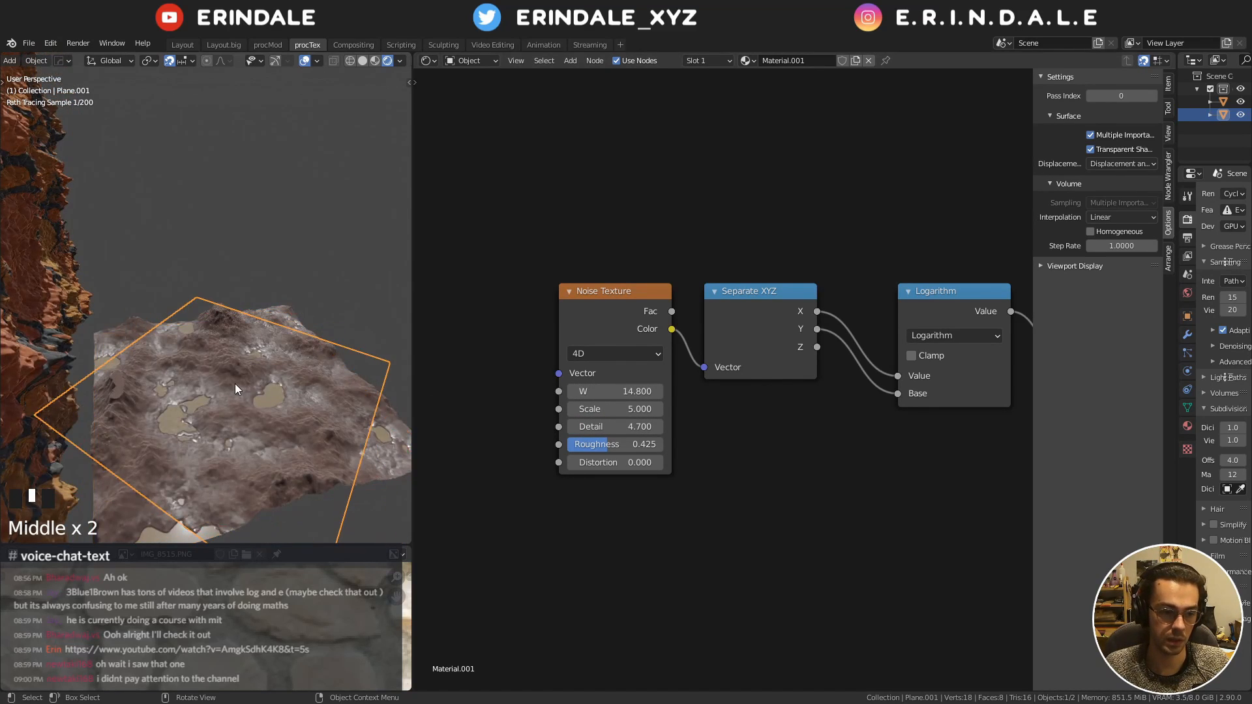
scroll(254, 390, down, 2)
Delete the muddy ground plane and select the stone wall plane
key(x)
click(262, 392)
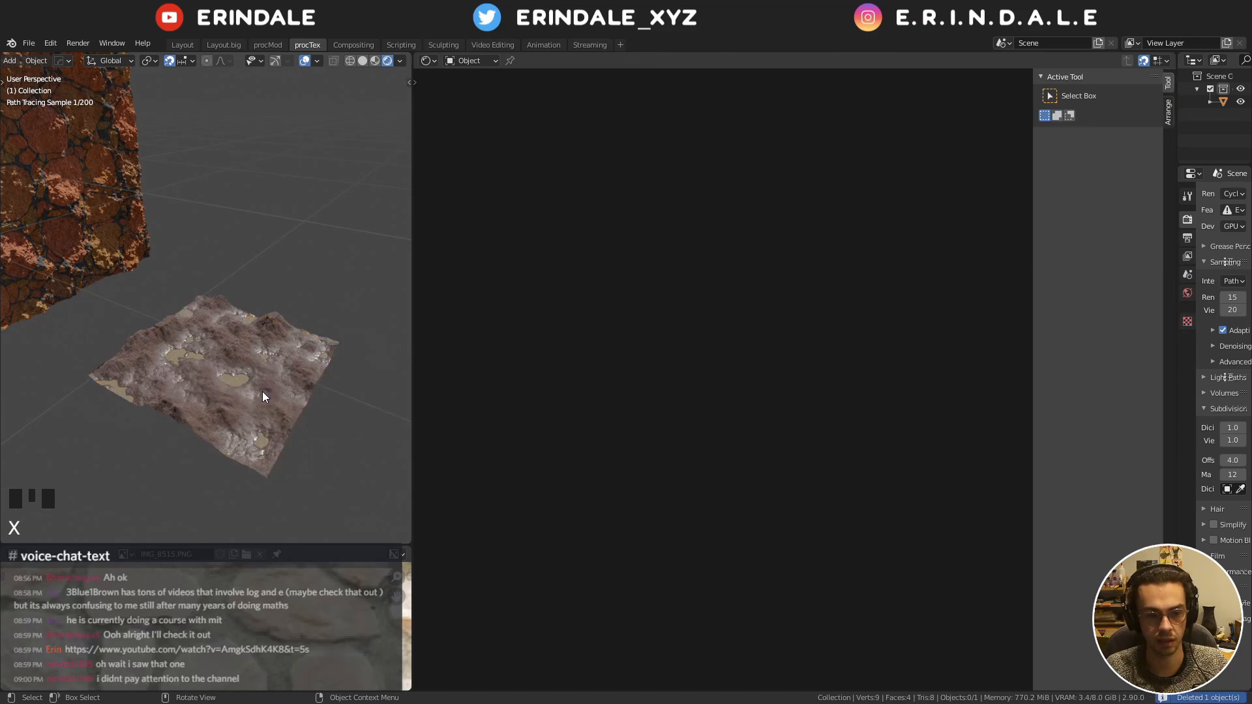
mouse_move(268, 386)
middle_down()
mouse_move(201, 296)
mouse_move(267, 392)
middle_up()
click(264, 347)
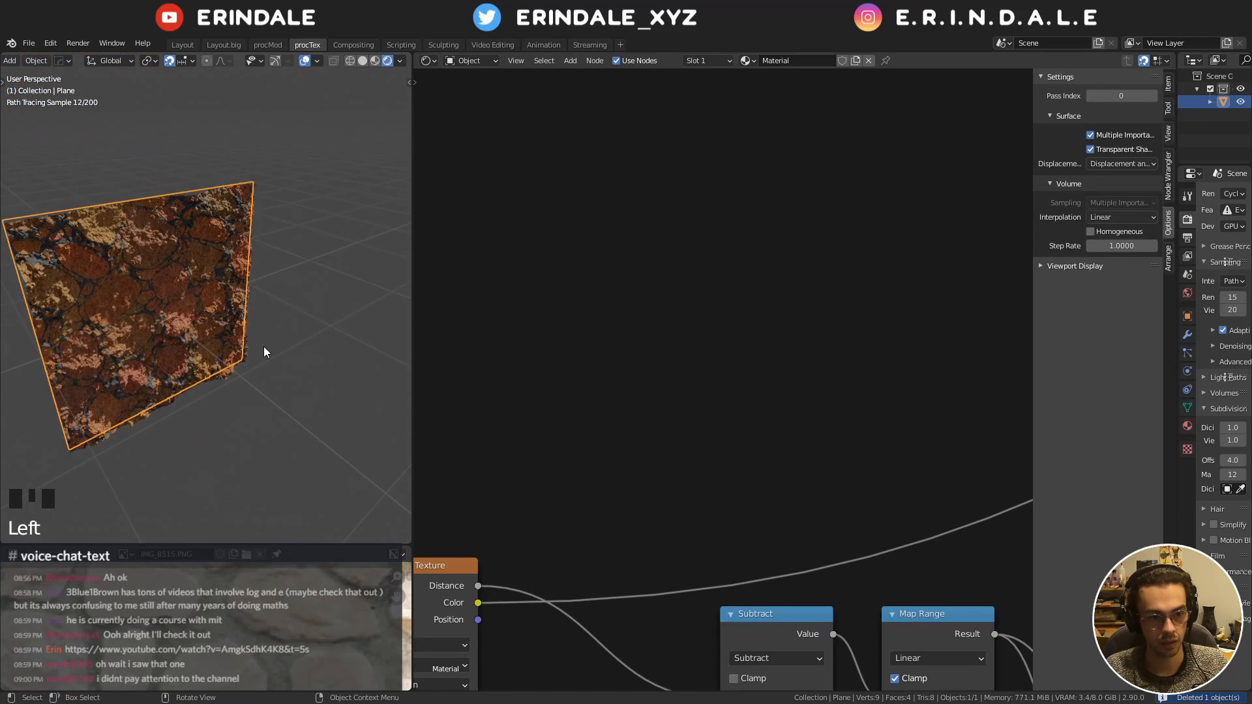
Preview the Difference and final Maximum nodes on the stone wall, and link the Maximum value to the Displacement node's Height
middle_drag(264, 346, 313, 324)
scroll(662, 419, down, 8)
middle_drag(827, 463, 489, 417)
middle_drag(793, 407, 485, 447)
middle_drag(924, 382, 644, 401)
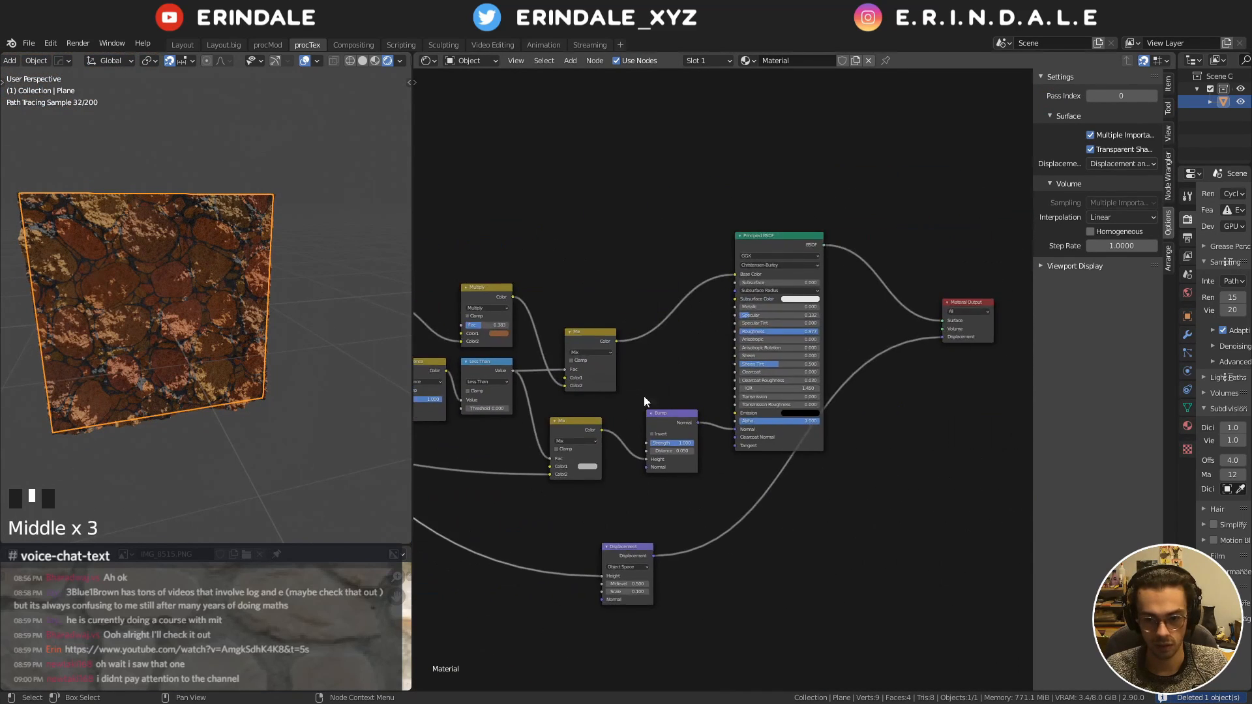
middle_drag(817, 294, 642, 344)
middle_drag(463, 502, 864, 338)
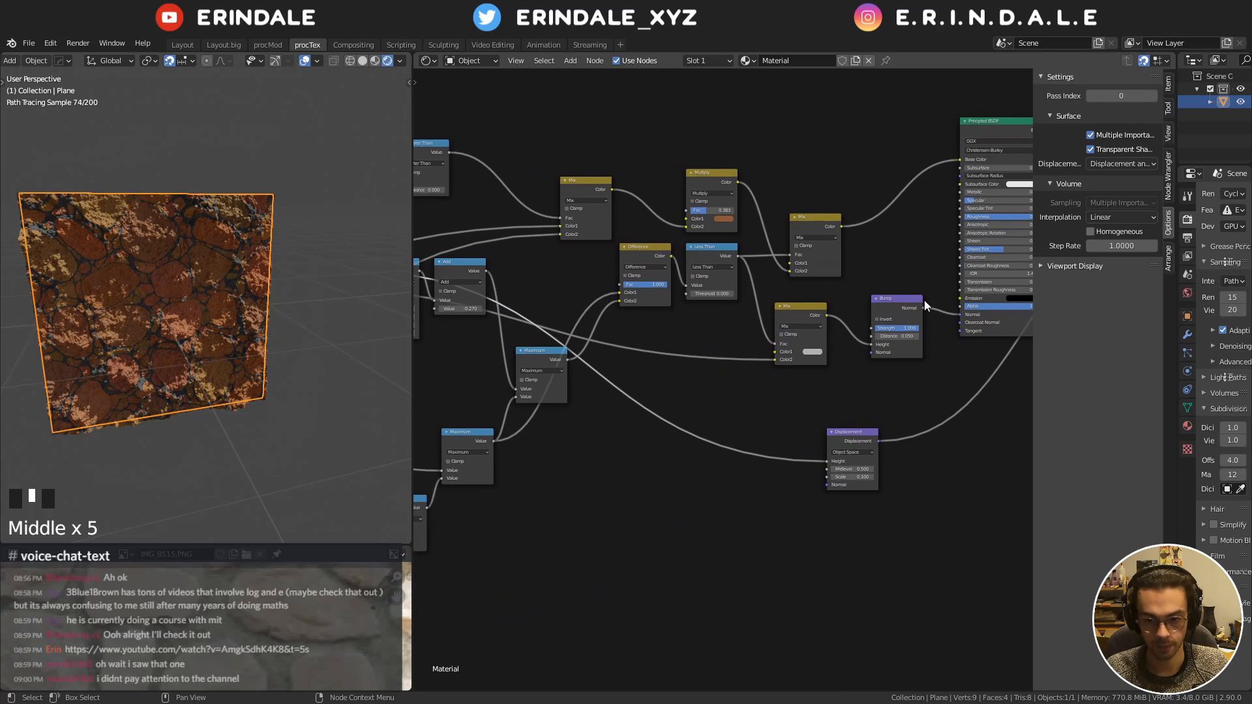
drag(865, 441, 917, 426)
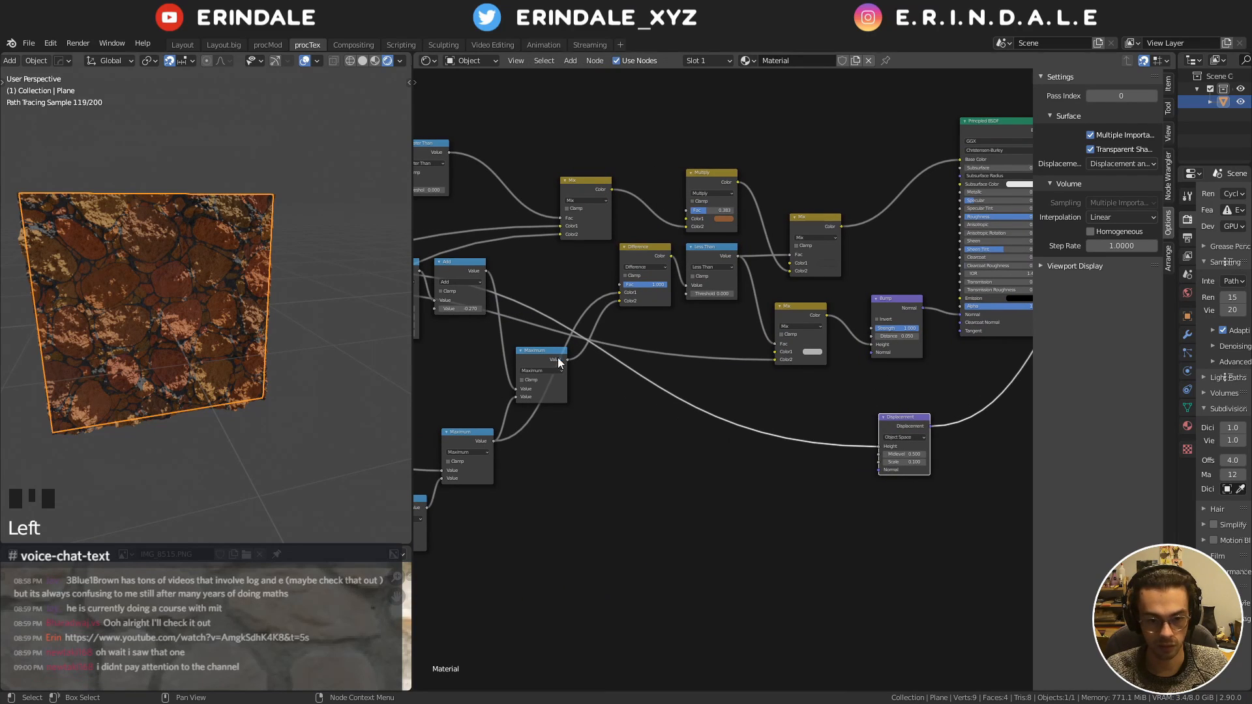
ctrl+shift+click(659, 259)
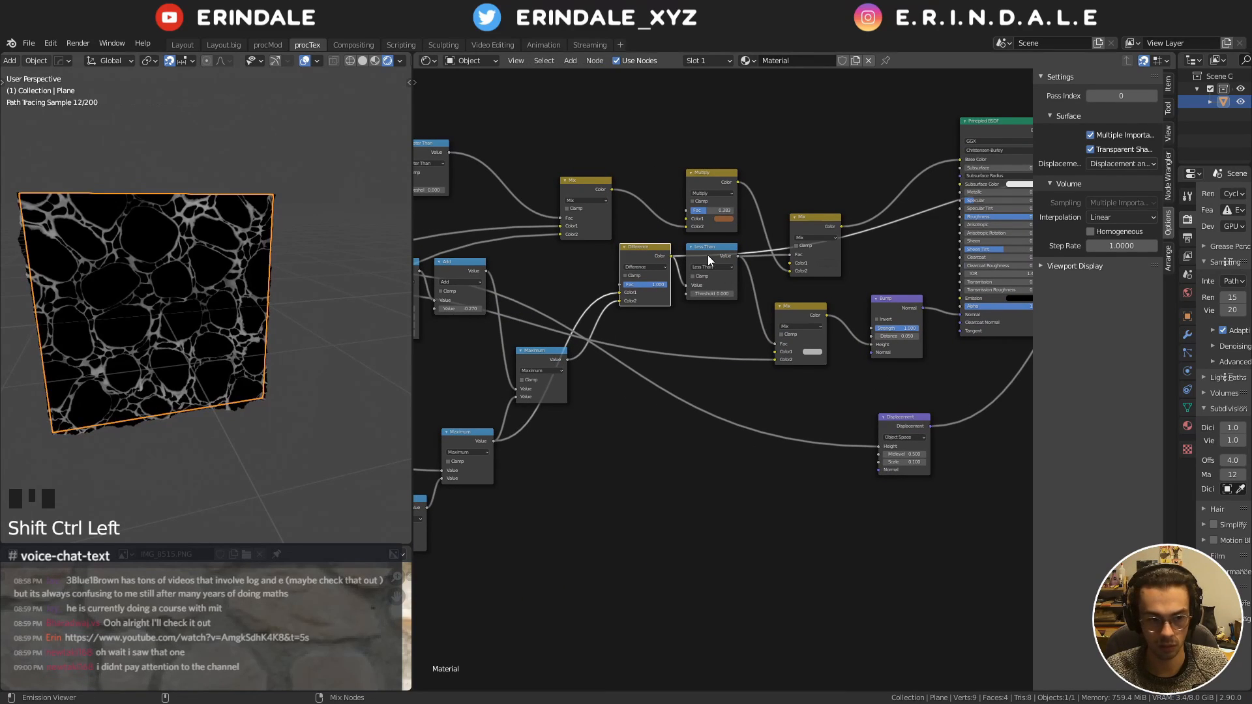
ctrl+shift+click(533, 363)
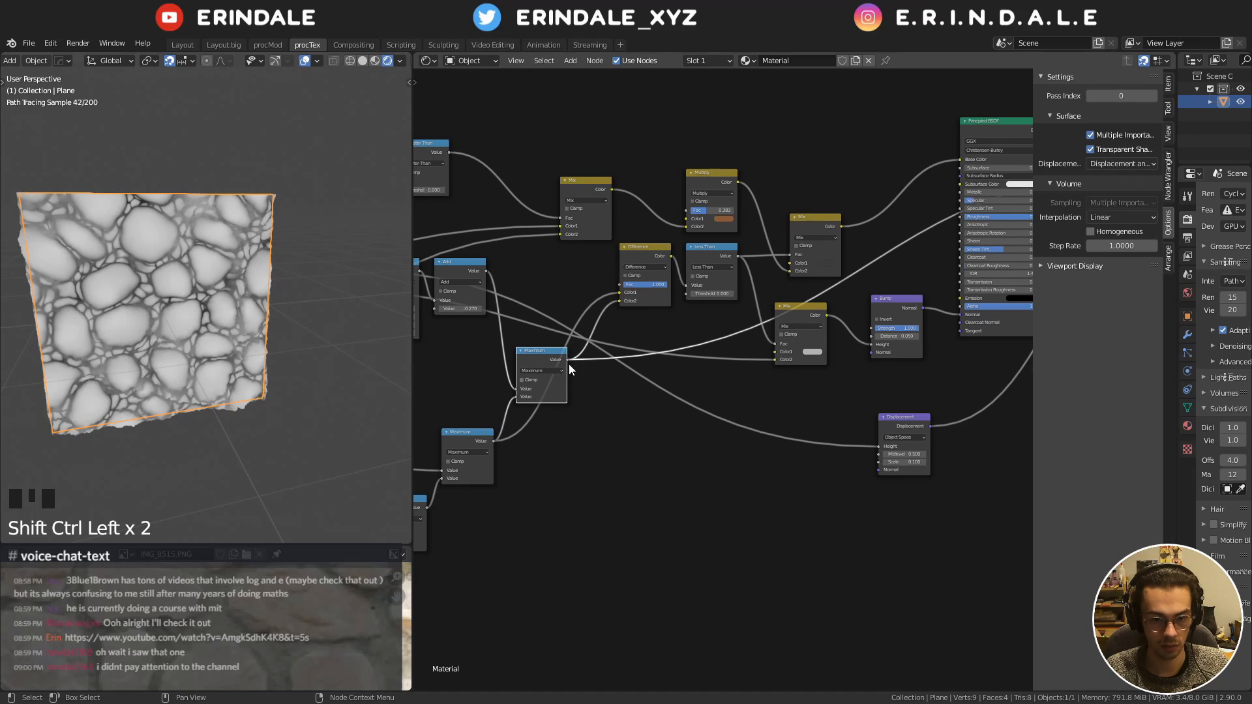
click(855, 424)
Restore the Principled BSDF as the stone material's surface output and inspect the stones up close
middle_drag(993, 156, 685, 218)
ctrl+shift+click(684, 218)
scroll(201, 303, up, 2)
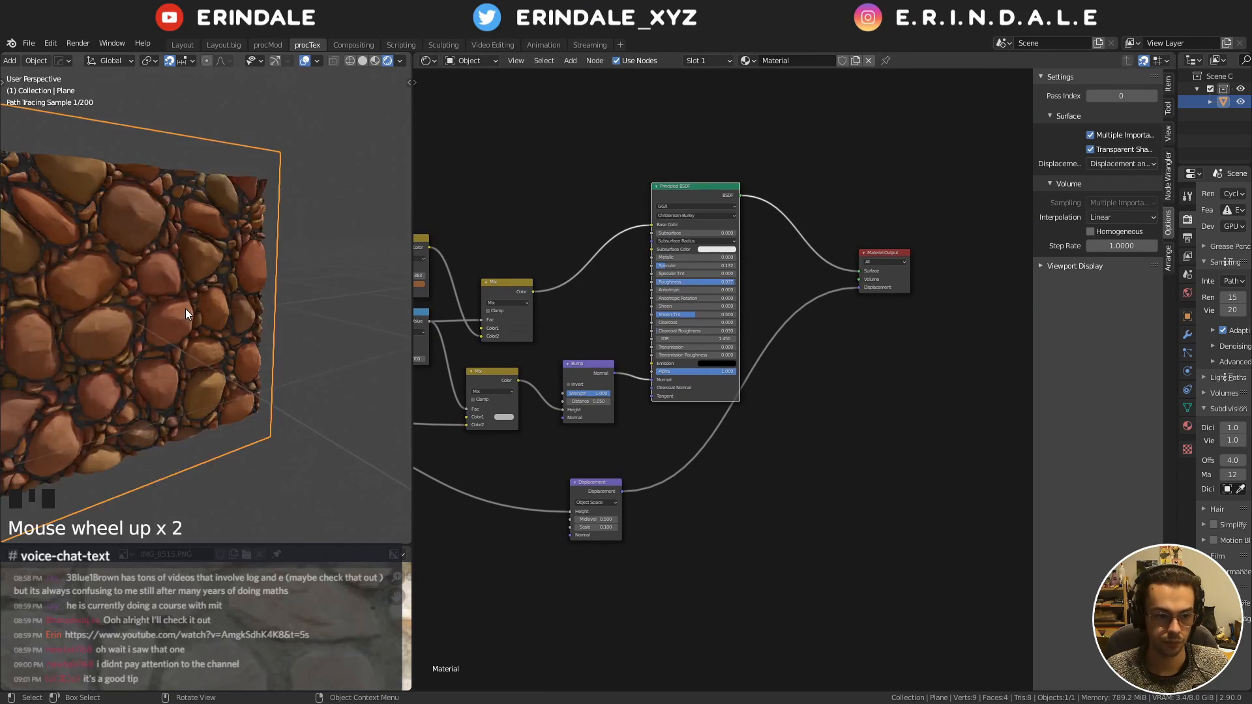
mouse_move(185, 308)
shift+middle_down()
mouse_move(238, 315)
mouse_move(196, 325)
shift+middle_up()
scroll(237, 315, up, 3)
Set the Bump node's distance to 0.1 in the stone material
middle_drag(591, 438, 716, 422)
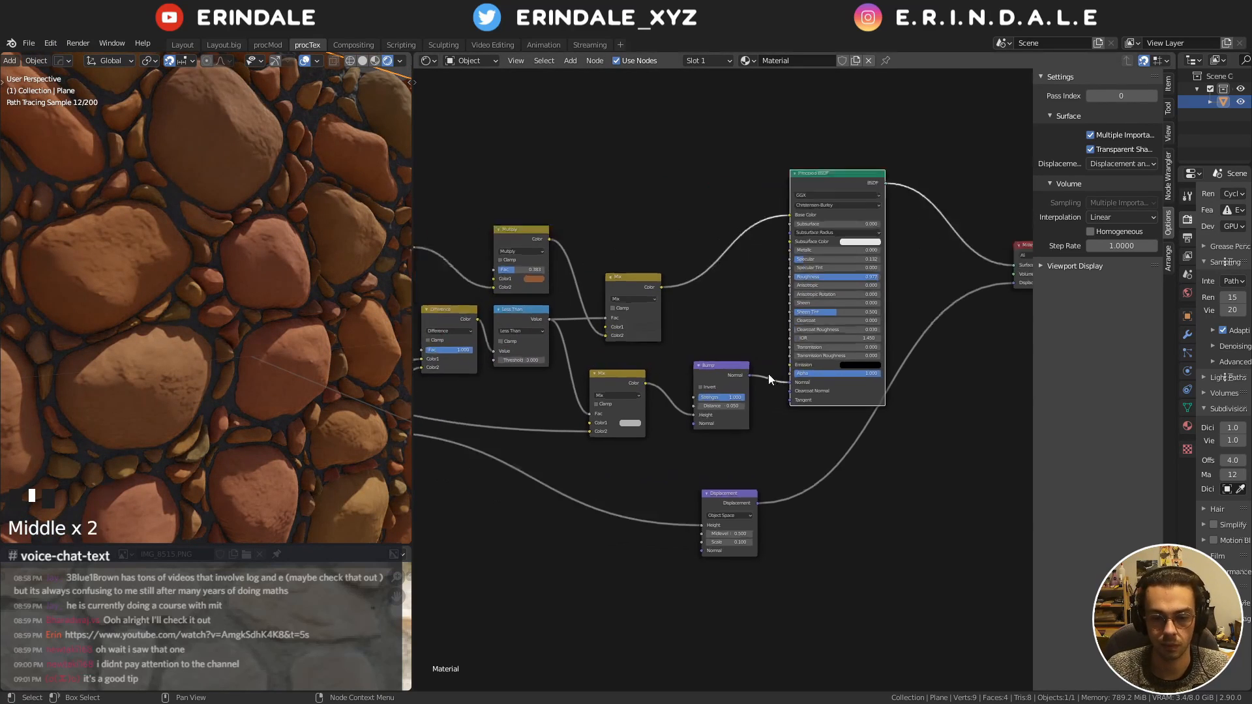
scroll(715, 422, up, 6)
drag(715, 421, 730, 418)
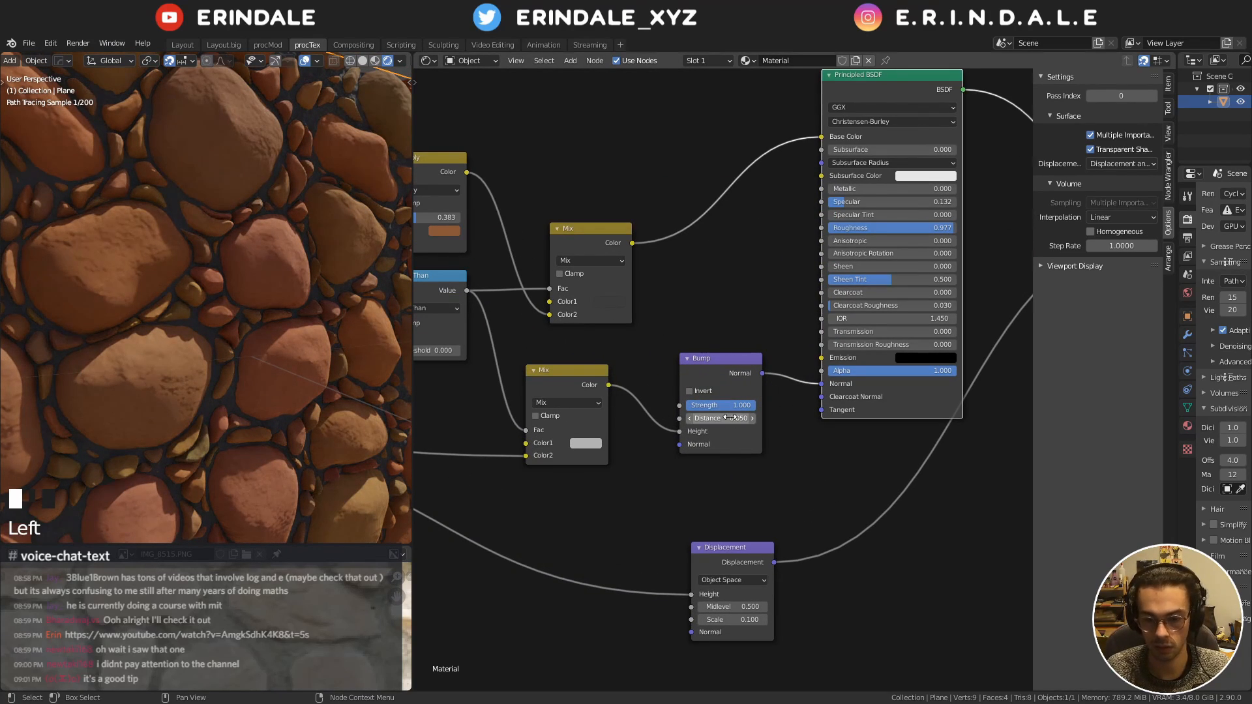
click(731, 417)
text(.1)
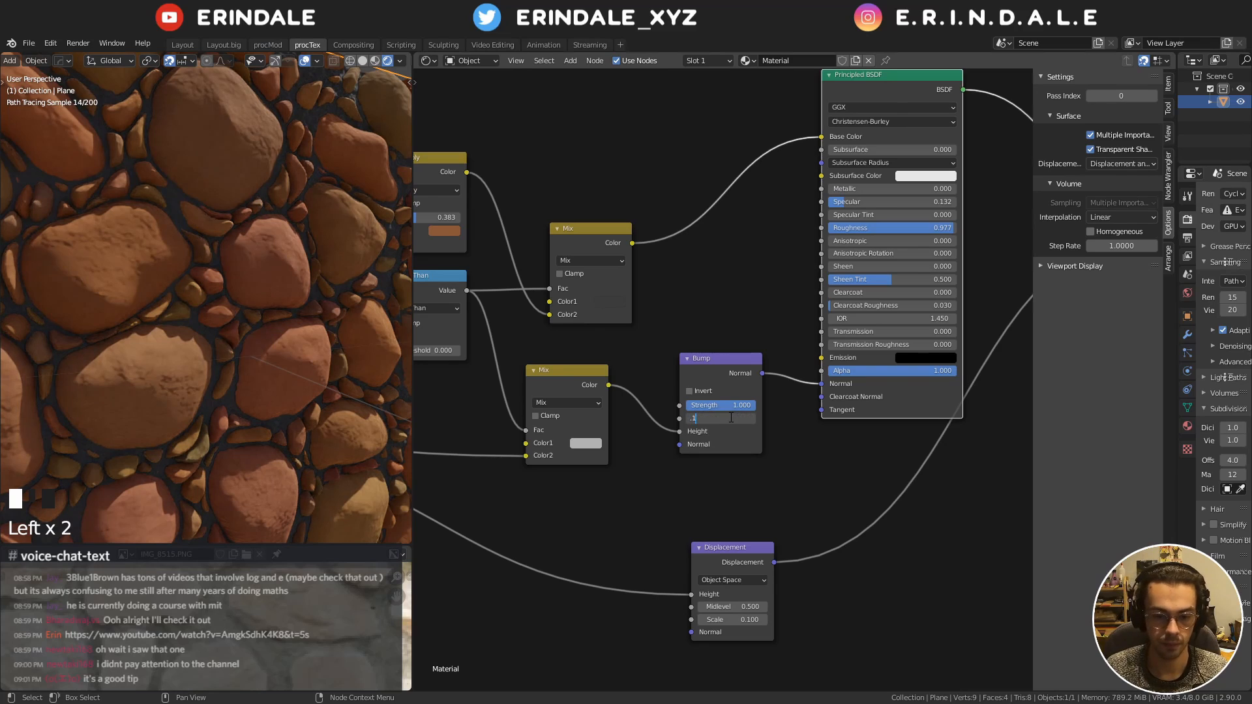
key(Return)
middle_drag(397, 213, 279, 332)
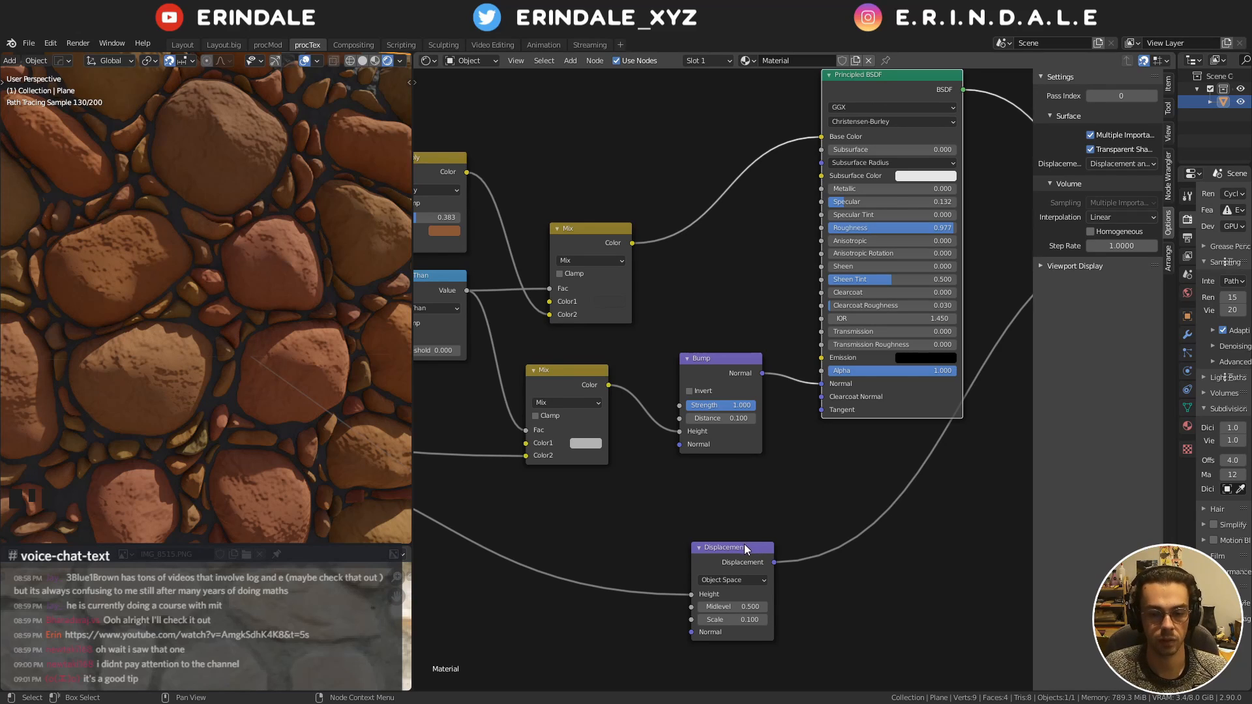
Place the Displacement node directly beneath the Bump node and move the Principled BSDF slightly higher
drag(745, 544, 727, 470)
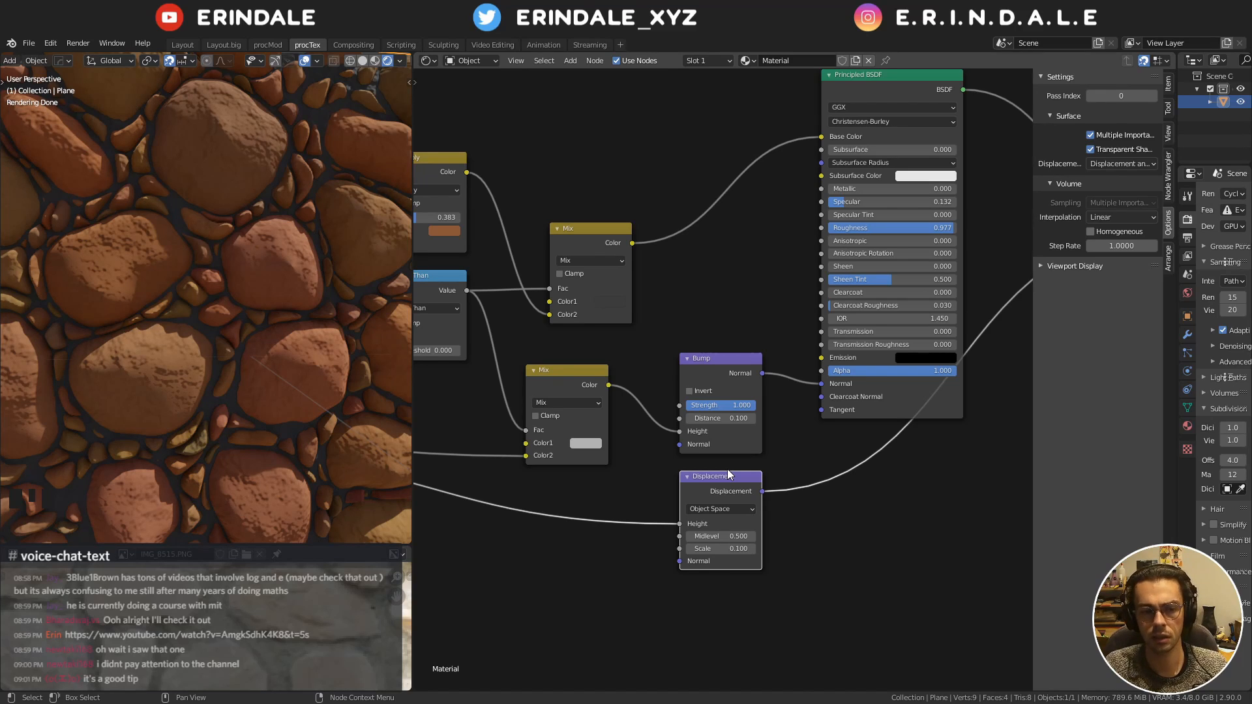
scroll(728, 372, down, 1)
middle_drag(845, 385, 699, 465)
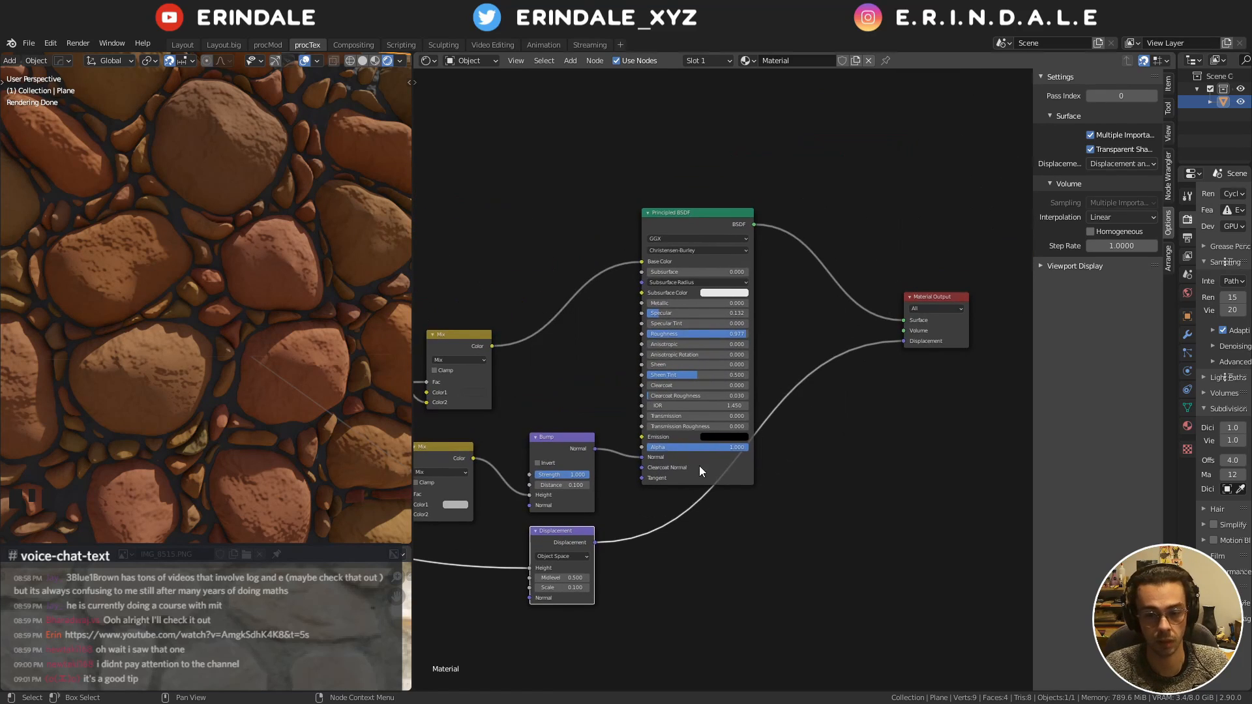
drag(699, 466, 688, 438)
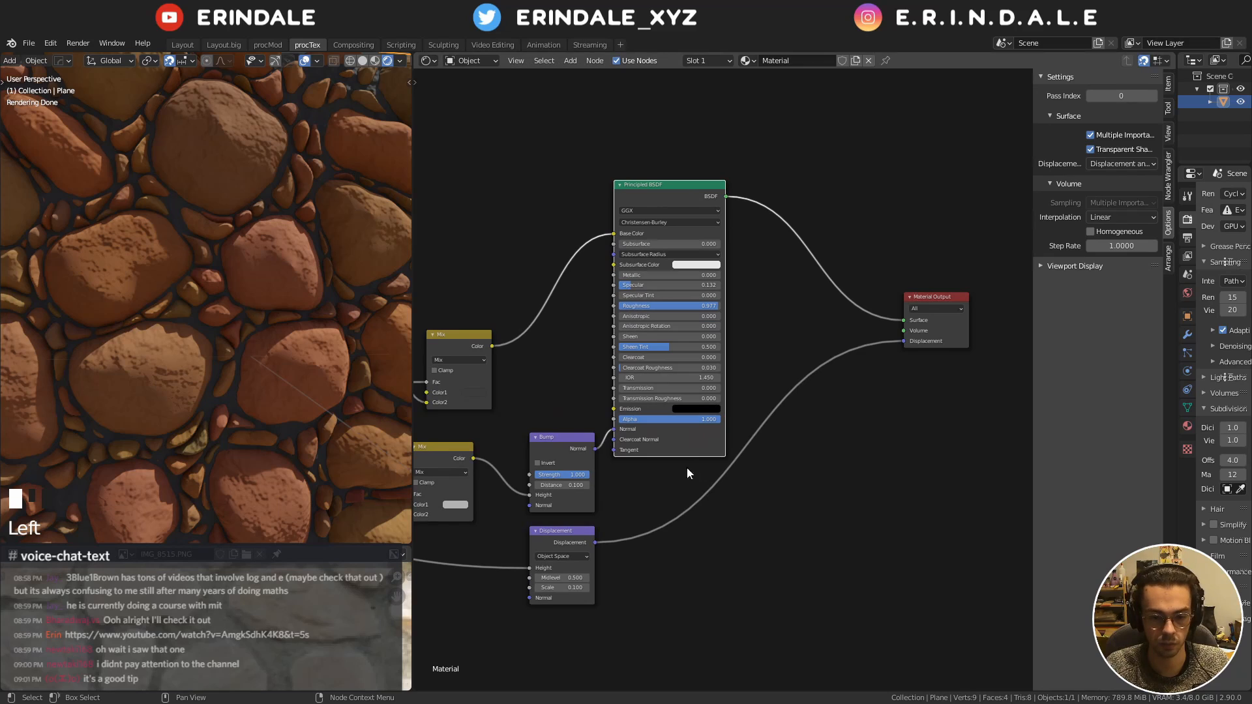
Move the Material Output down beside the Displacement link, and shift the Principled BSDF slightly down and away from the Bump node
drag(922, 298, 923, 456)
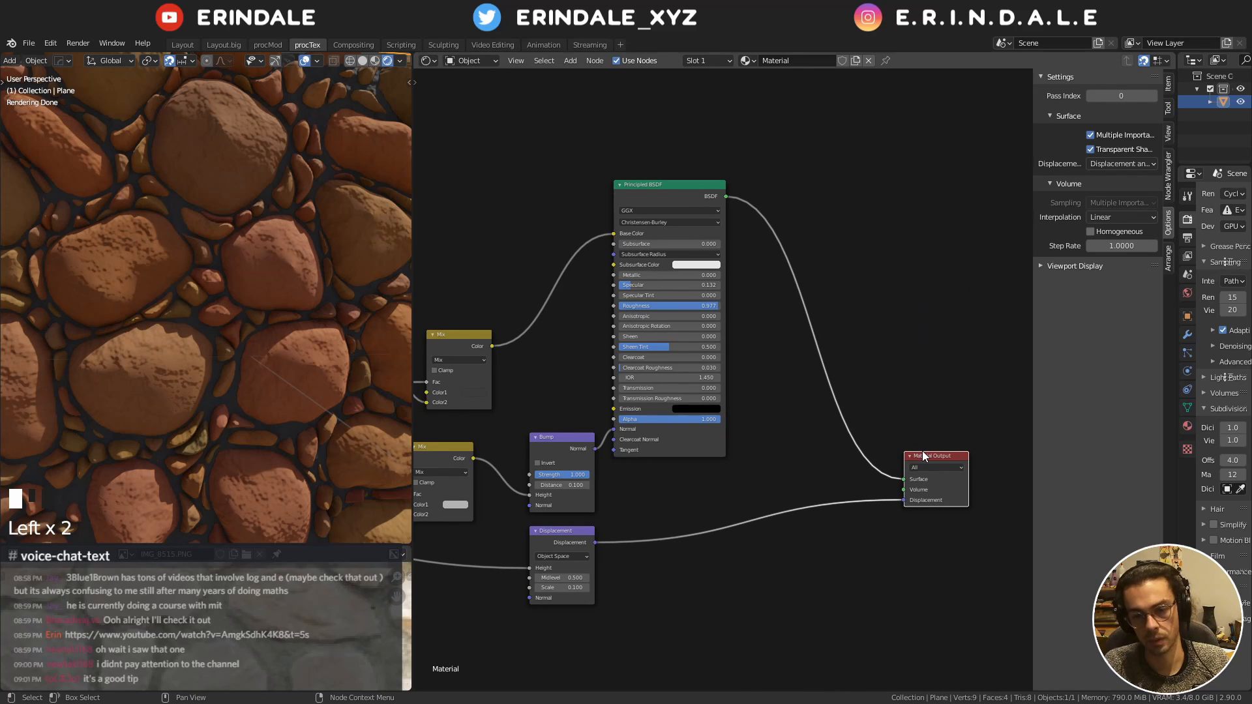
drag(689, 446, 726, 465)
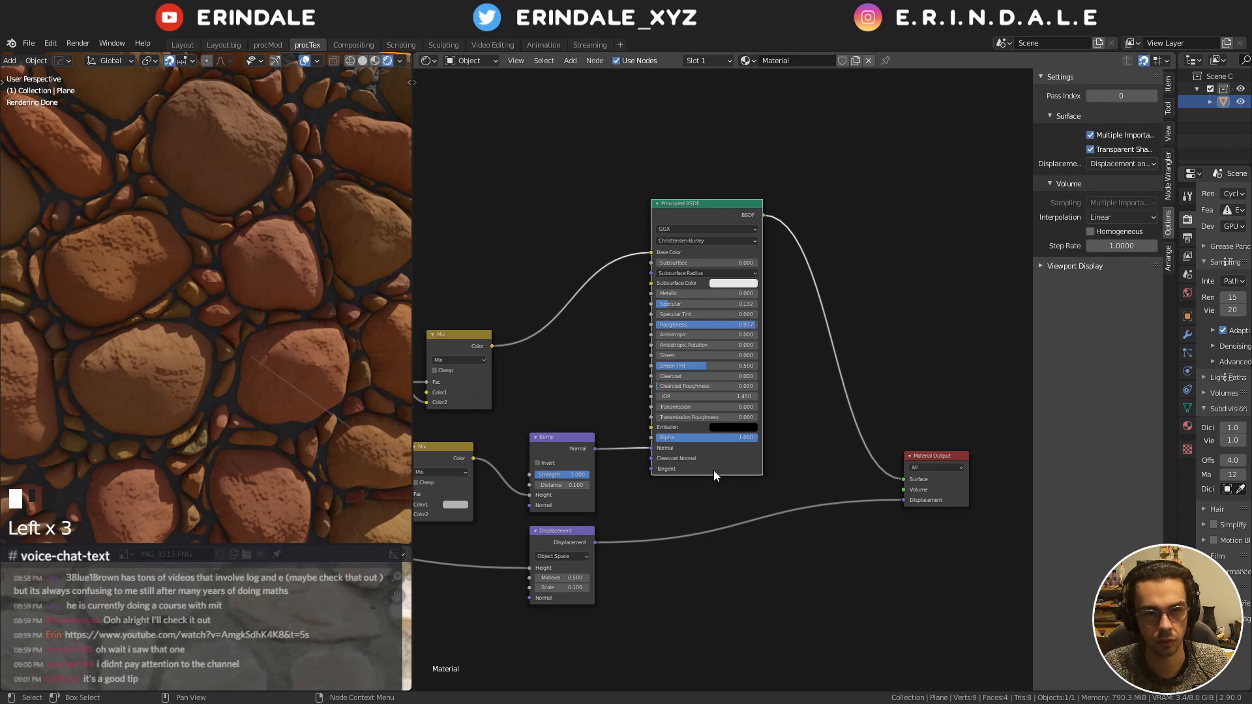
Try a scale of 10 in the Value node feeding the larger pair of Voronoi textures, and settle on 15
scroll(187, 295, down, 4)
middle_drag(186, 295, 238, 319)
middle_drag(624, 304, 997, 323)
middle_drag(495, 469, 772, 337)
middle_drag(618, 371, 841, 291)
middle_drag(602, 323, 831, 233)
middle_drag(601, 447, 730, 358)
scroll(726, 369, up, 6)
click(720, 356)
text(10)
key(Return)
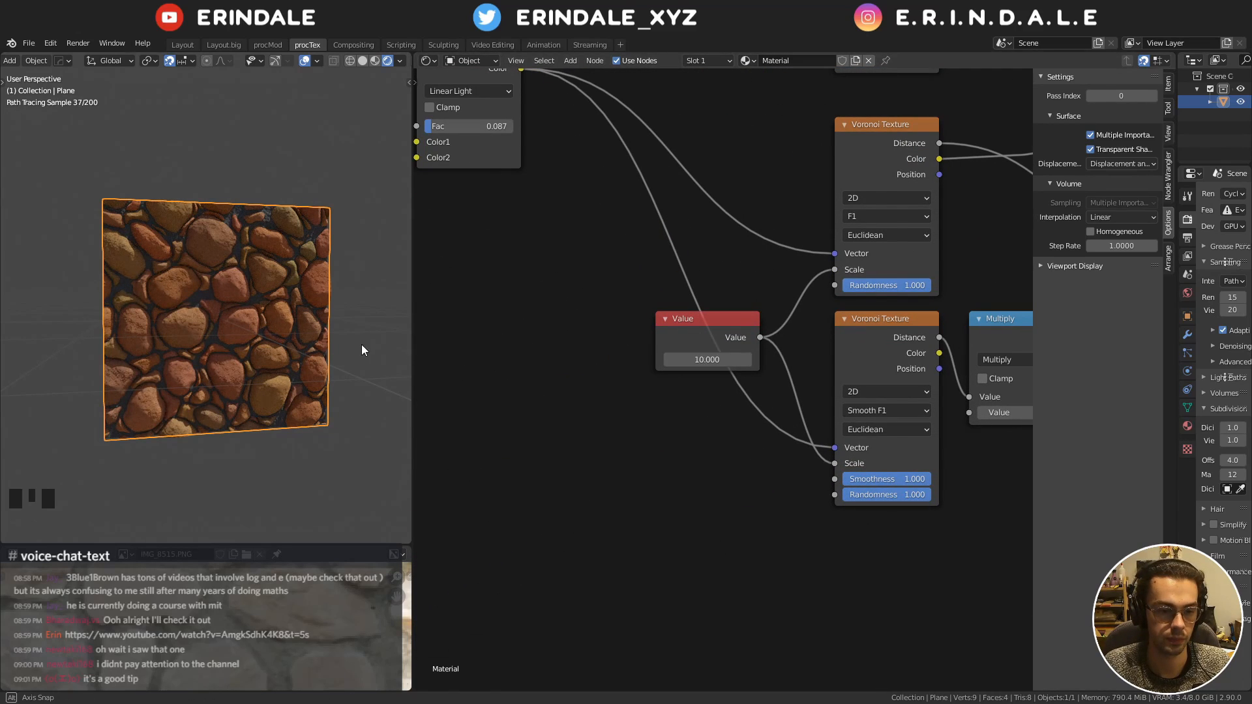
middle_drag(361, 344, 341, 346)
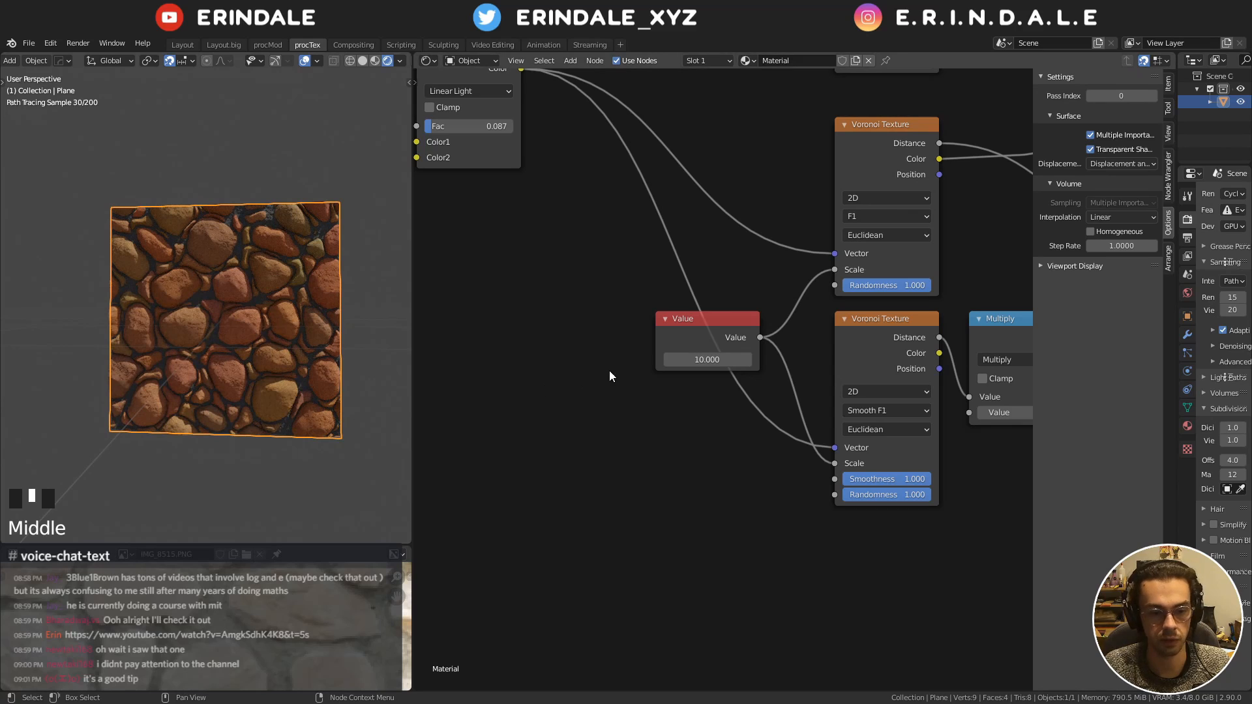
drag(698, 360, 712, 360)
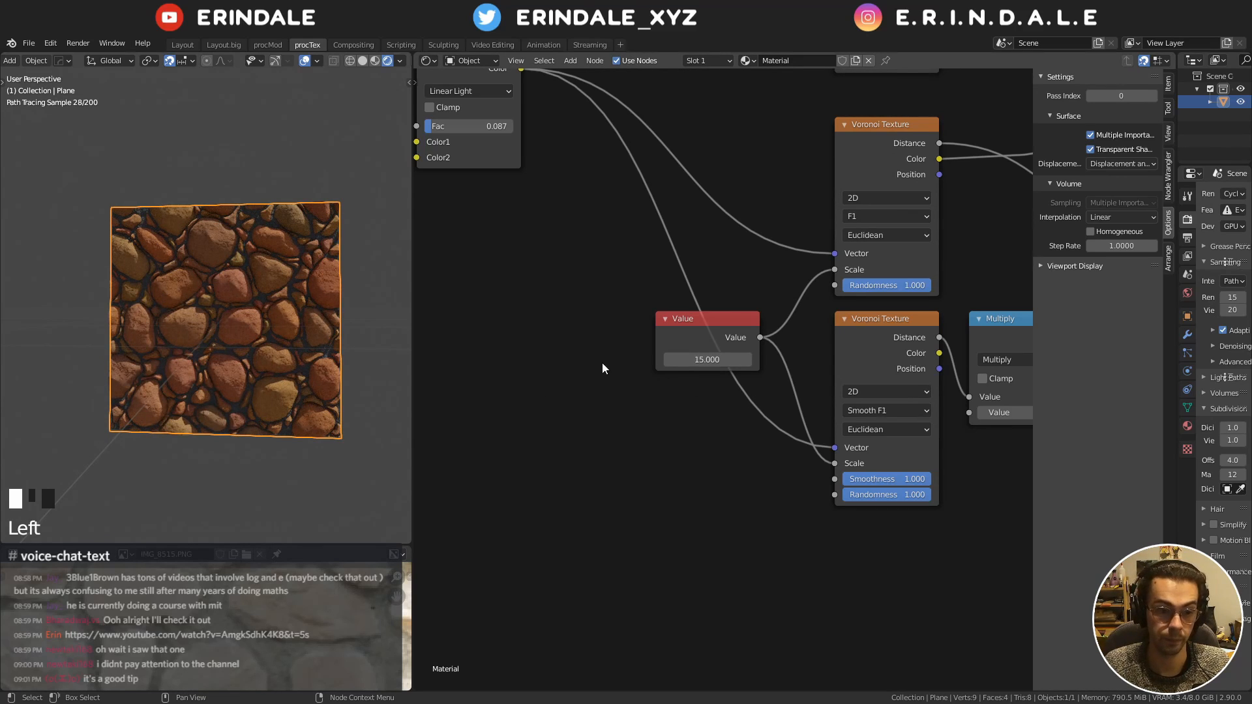
Hide the node editor's sidebar and review the stone nodes from the Voronoi textures through to the Material Output
scroll(830, 257, down, 6)
middle_drag(972, 210, 695, 326)
scroll(976, 212, down, 2)
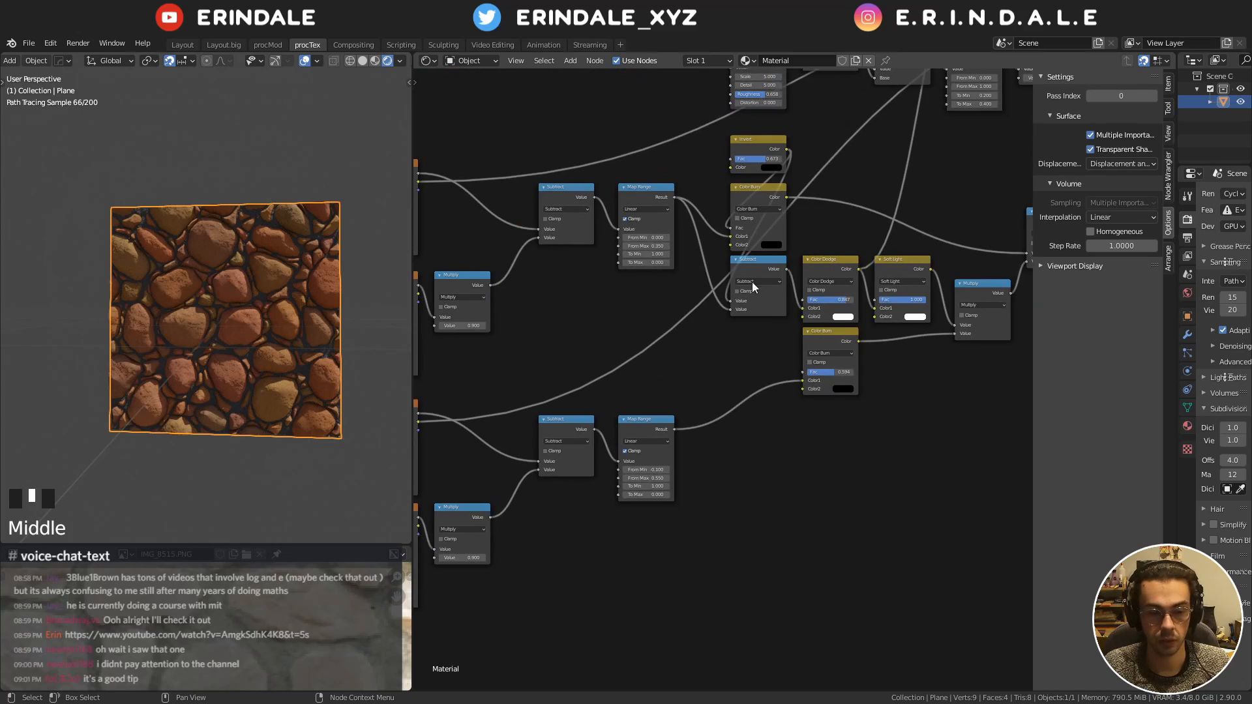
middle_drag(927, 182, 699, 295)
scroll(769, 277, down, 5)
middle_drag(834, 260, 829, 332)
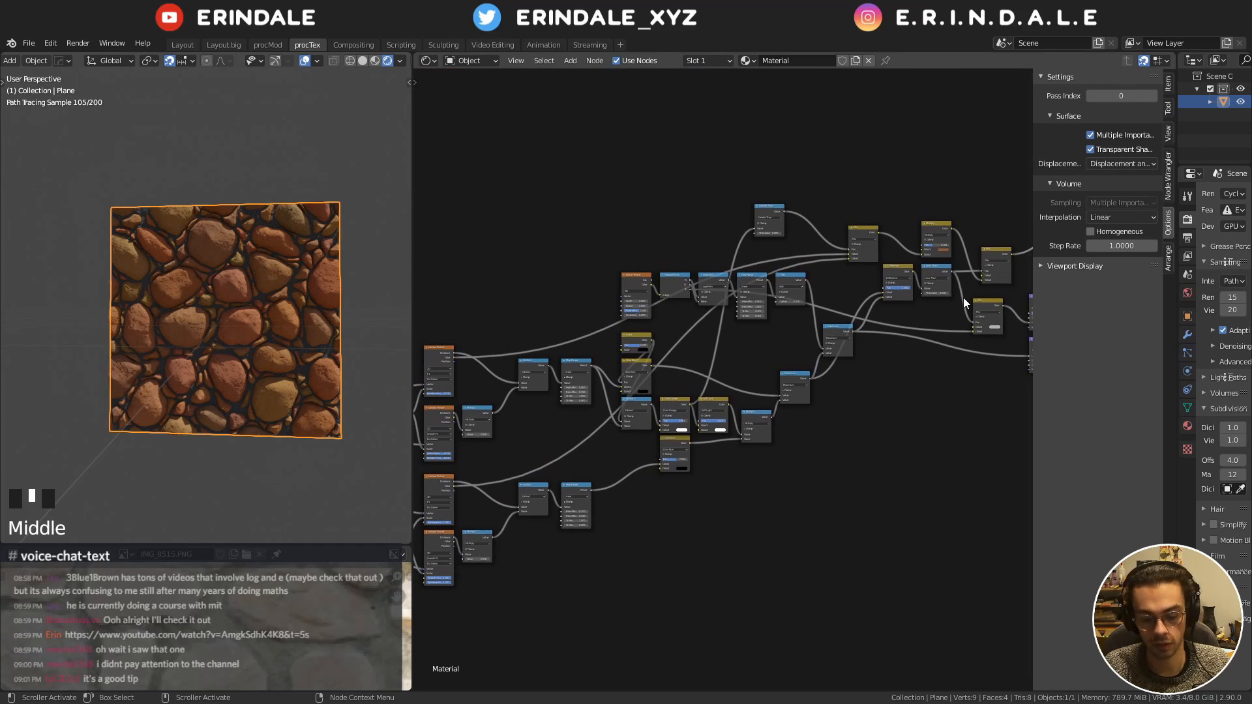
key(n)
middle_drag(964, 298, 981, 244)
scroll(843, 259, down, 4)
middle_drag(844, 260, 654, 350)
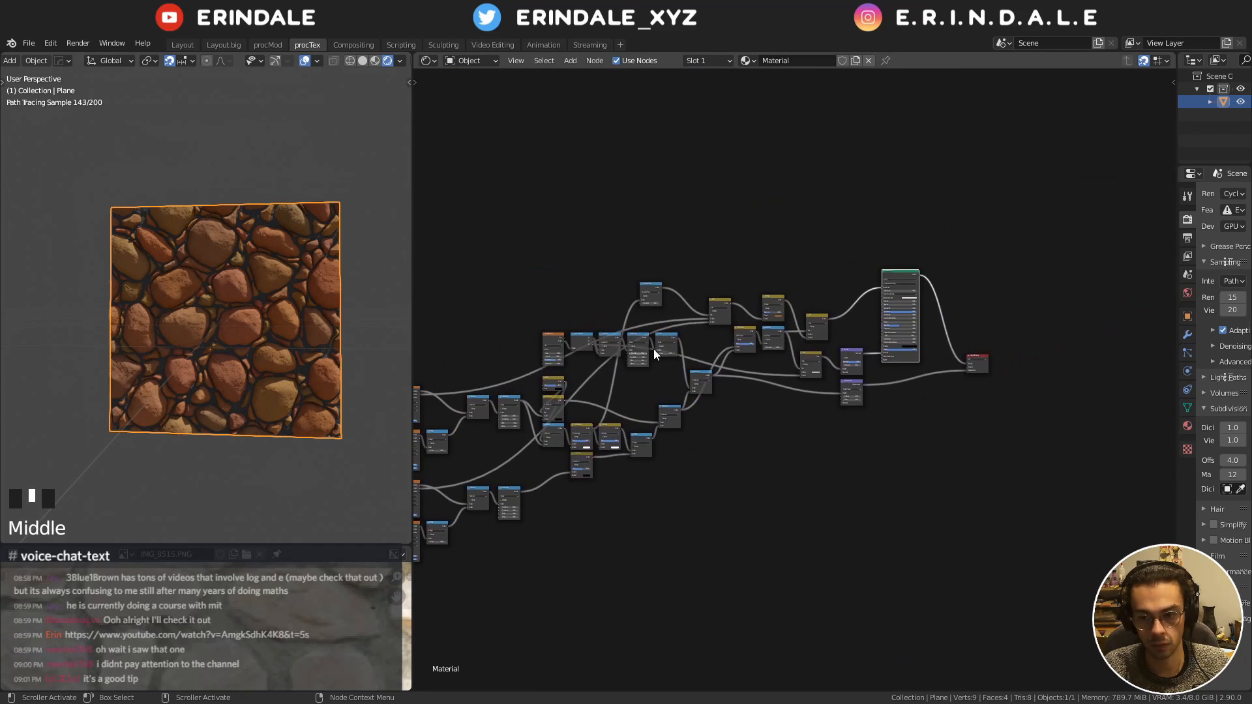
scroll(654, 350, down, 2)
scroll(693, 315, up, 8)
Collapse the Material Output node and expand it again
drag(632, 266, 626, 272)
drag(727, 367, 764, 423)
key(n)
key(n)
key(h)
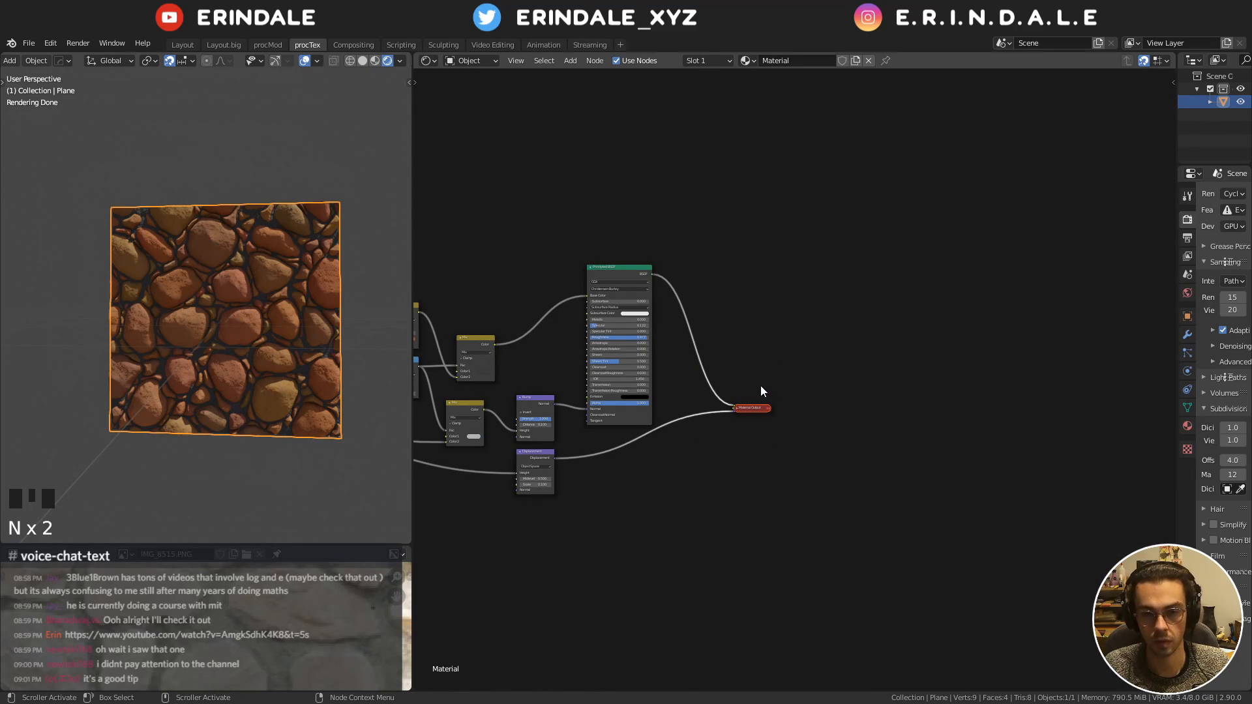
key(h)
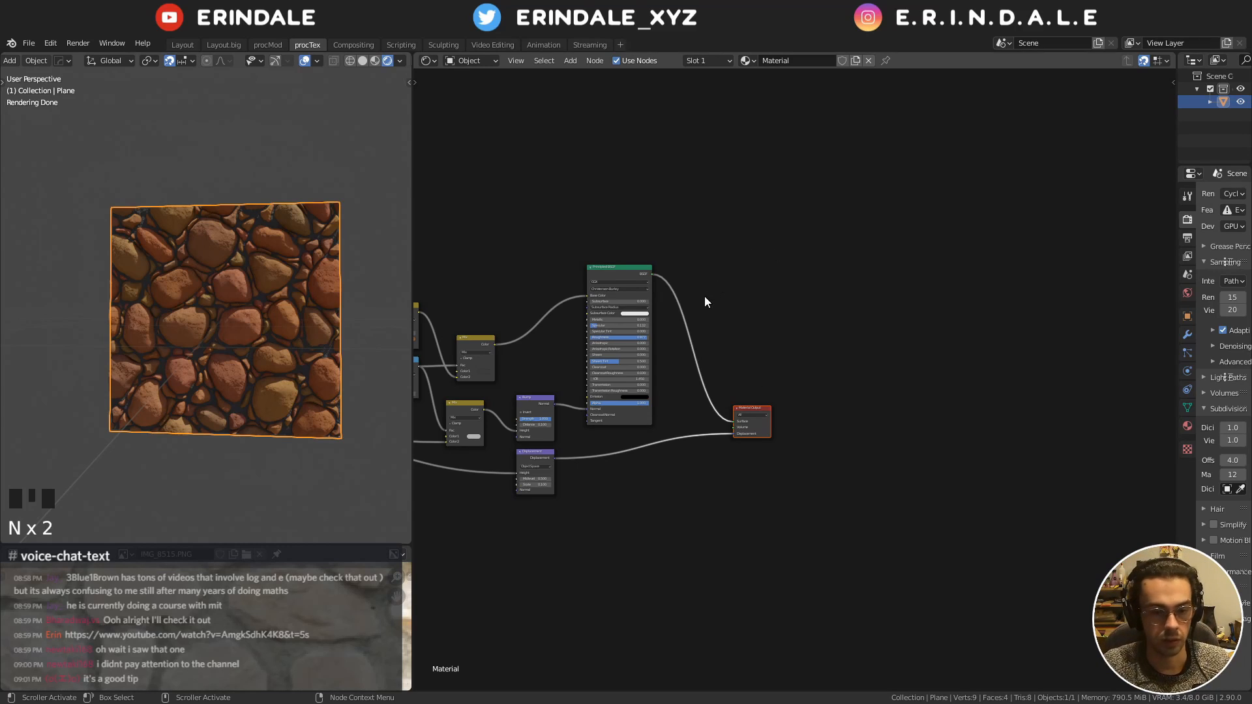
Review the complete stone node tree with the nodes ahead of the Bump, Displacement and Principled BSDF selected
mouse_move(610, 332)
middle_down()
mouse_move(631, 349)
mouse_move(746, 298)
mouse_move(741, 311)
mouse_move(737, 209)
middle_up()
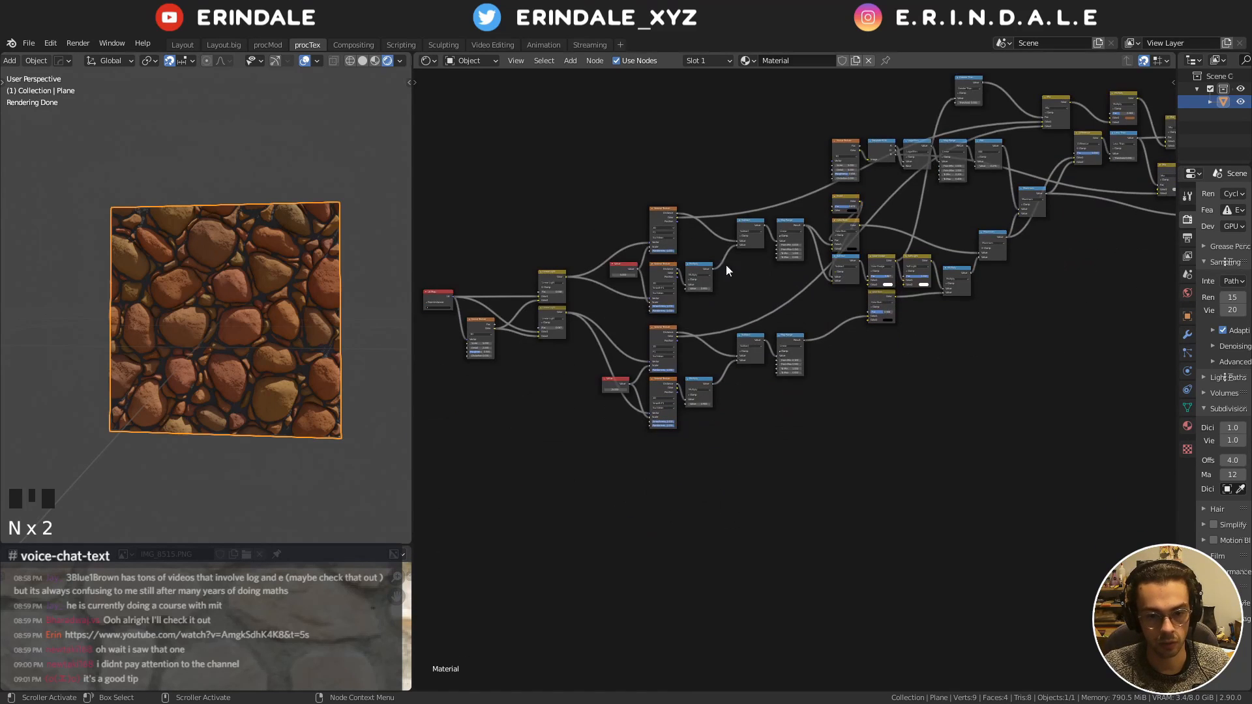
mouse_move(708, 483)
middle_down()
mouse_move(674, 316)
mouse_move(845, 264)
middle_up()
scroll(673, 315, up, 7)
scroll(831, 313, down, 10)
middle_drag(839, 364, 700, 447)
scroll(774, 446, down, 5)
click(527, 329)
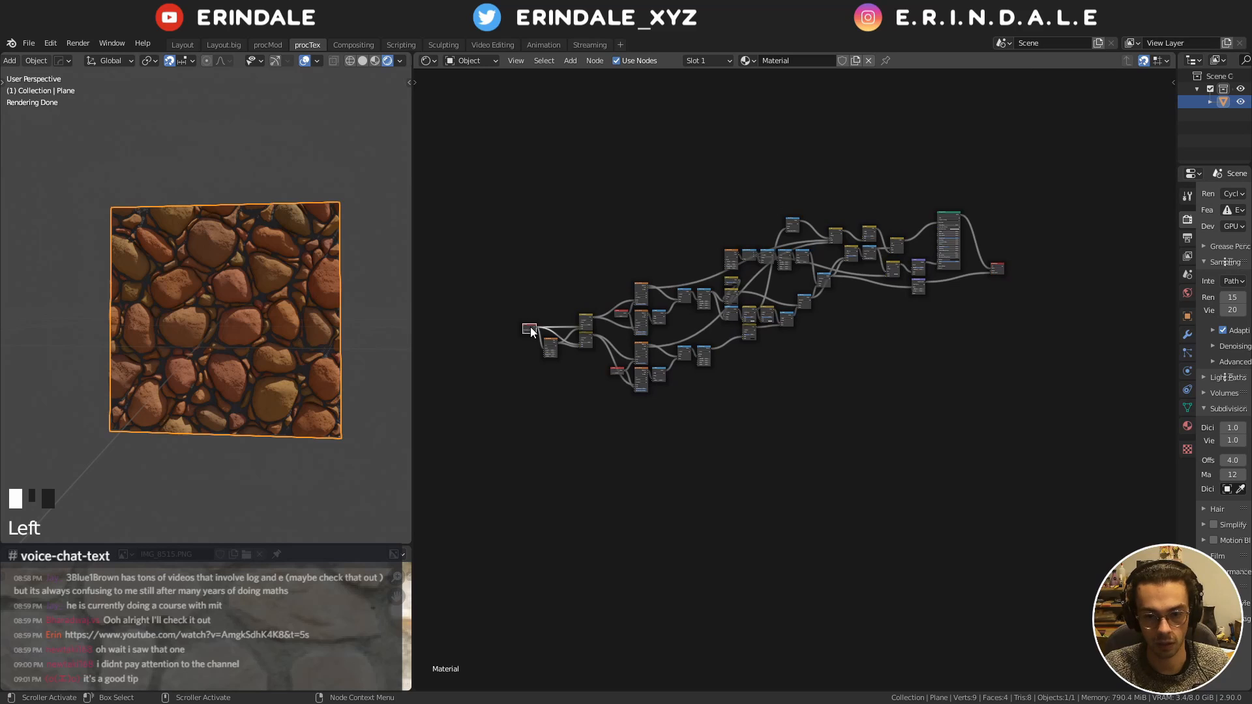
drag(471, 141, 930, 490)
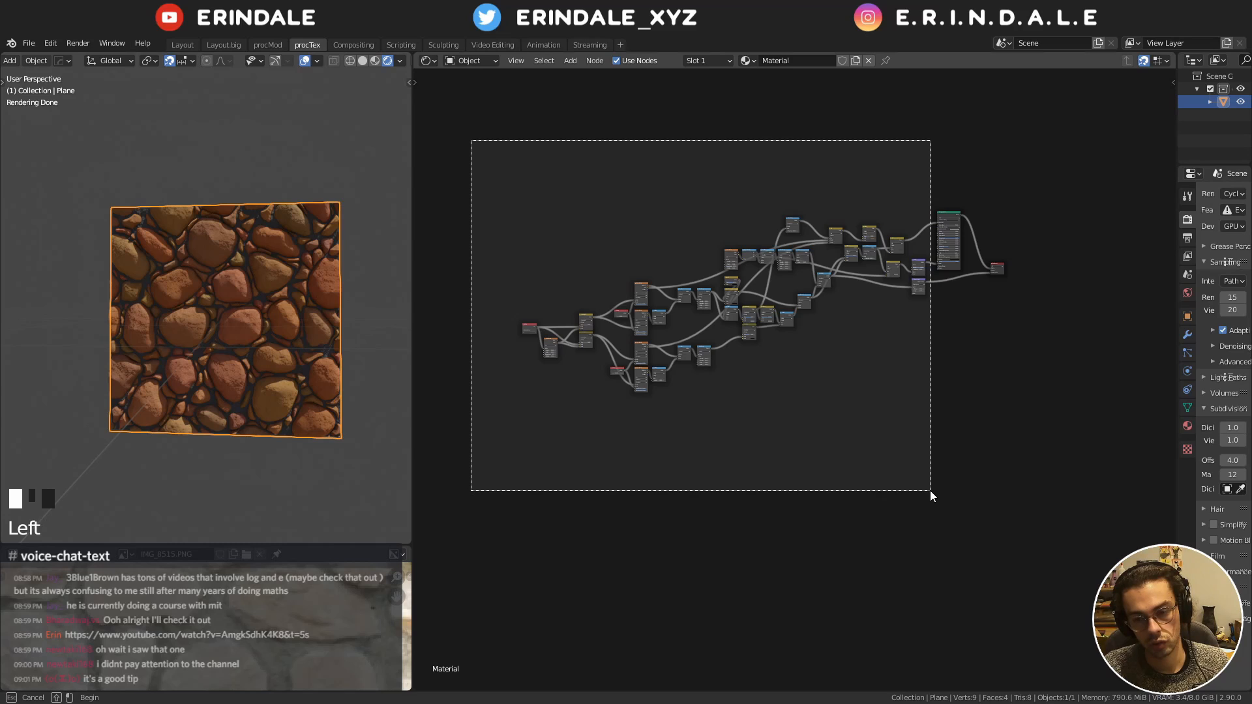
drag(929, 490, 906, 483)
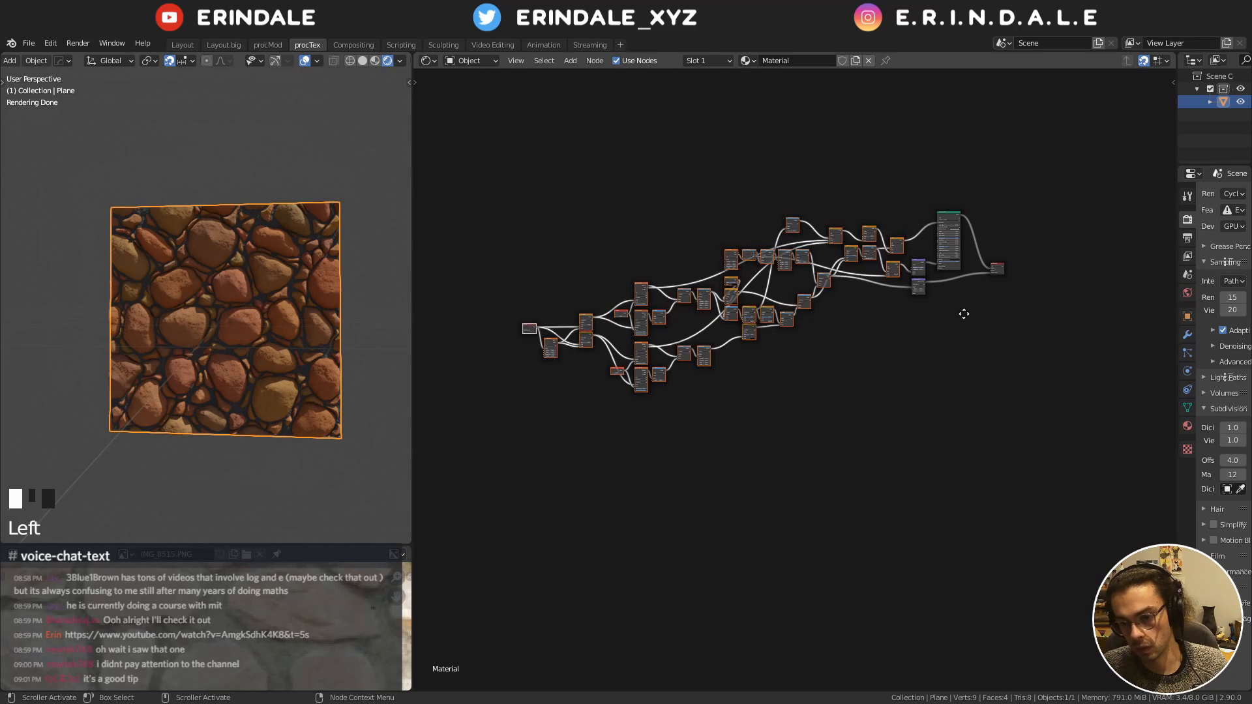
middle_drag(963, 313, 773, 421)
scroll(773, 421, up, 9)
scroll(636, 390, down, 11)
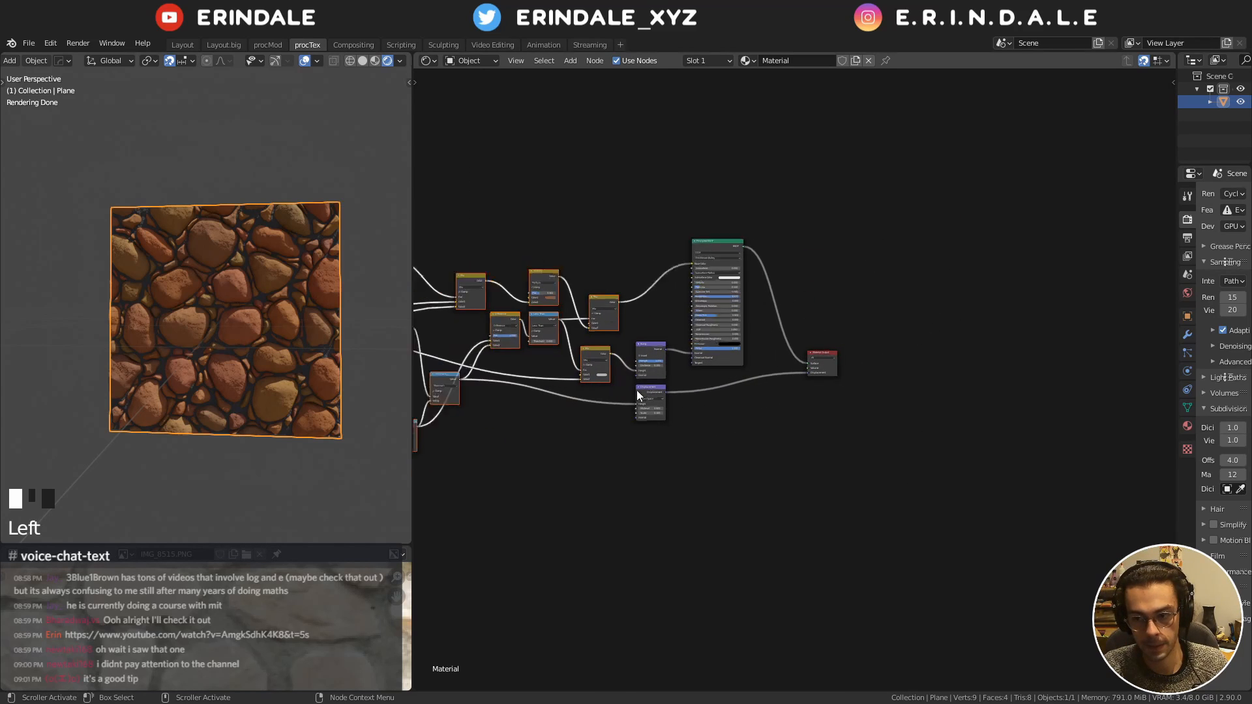
scroll(827, 395, down, 1)
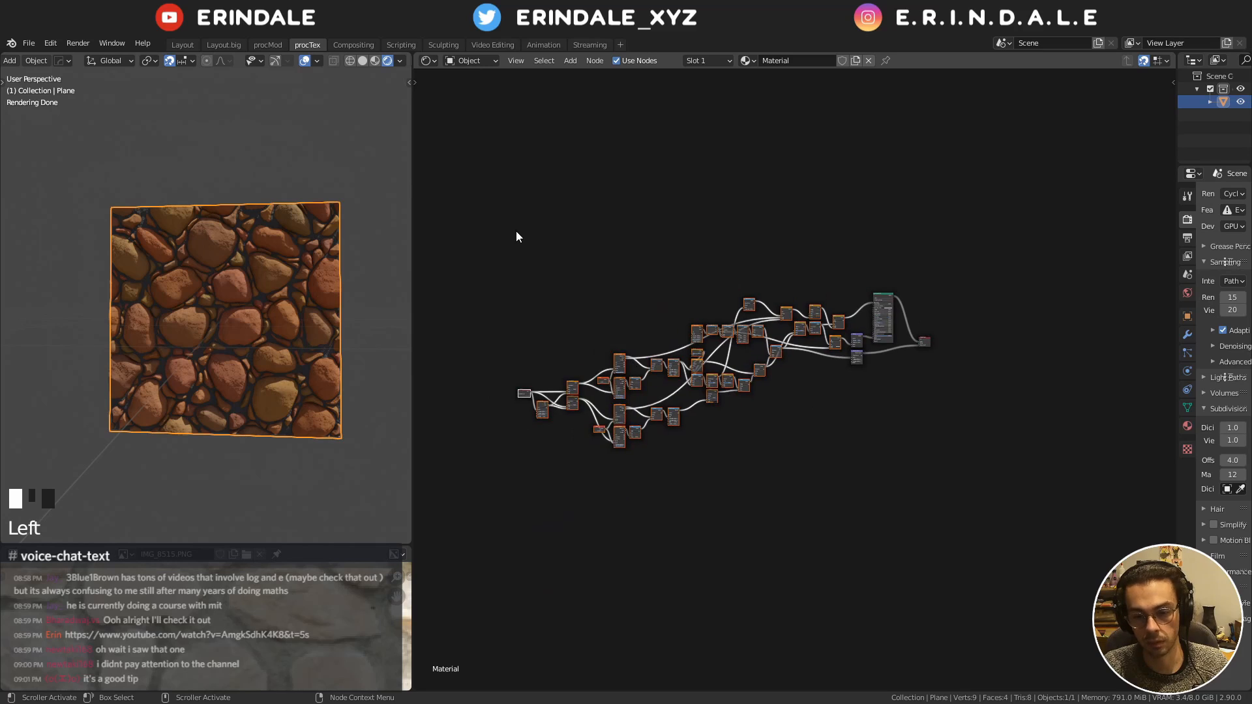
Enclose all stone material nodes except the Material Output in one frame
drag(515, 231, 915, 541)
middle_drag(921, 502, 815, 511)
key(ctrl+j)
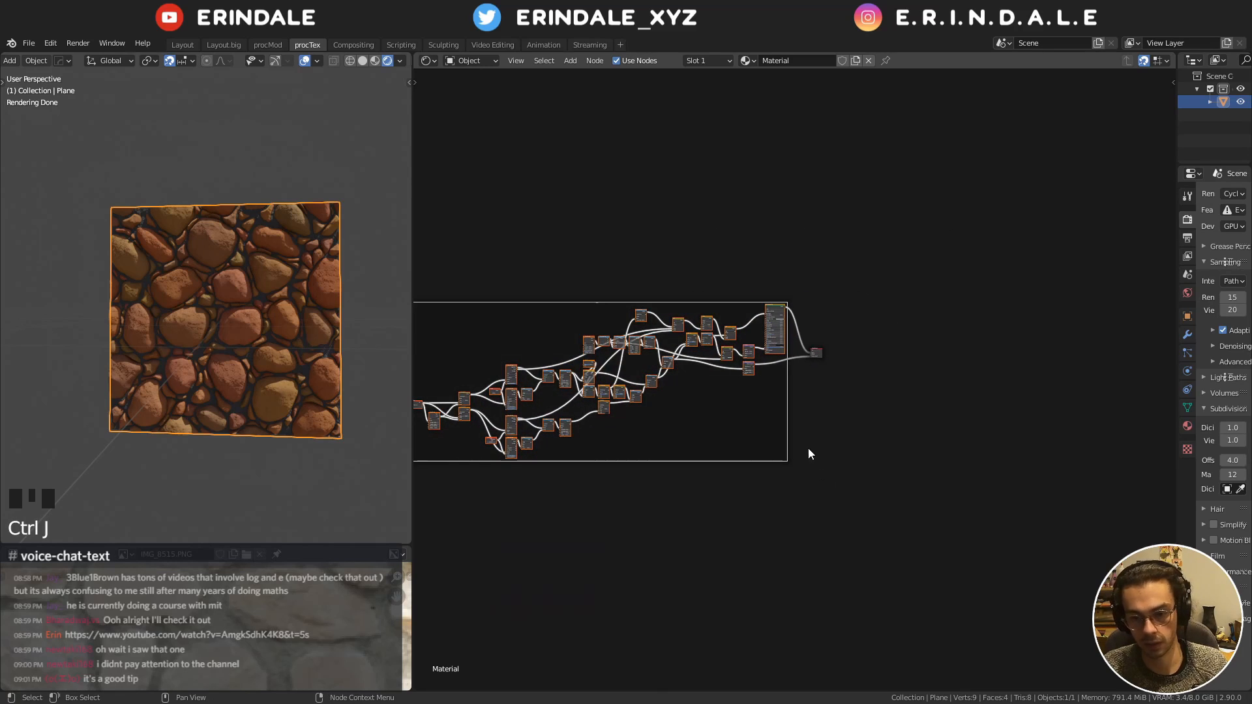
Label the frame around the stone nodes VORONOI STONE
click(806, 448)
click(730, 425)
scroll(709, 397, up, 3)
middle_drag(708, 395, 825, 522)
scroll(782, 391, up, 9)
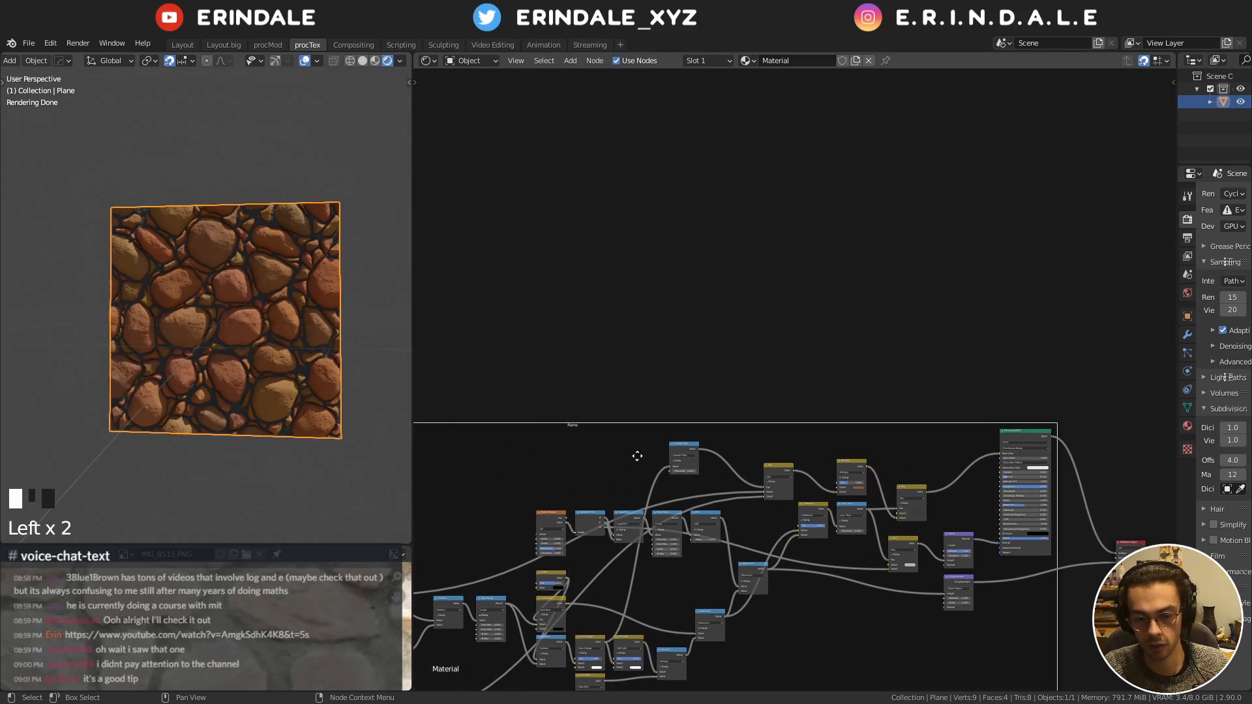
middle_drag(637, 456, 710, 409)
click(651, 379)
key(F2)
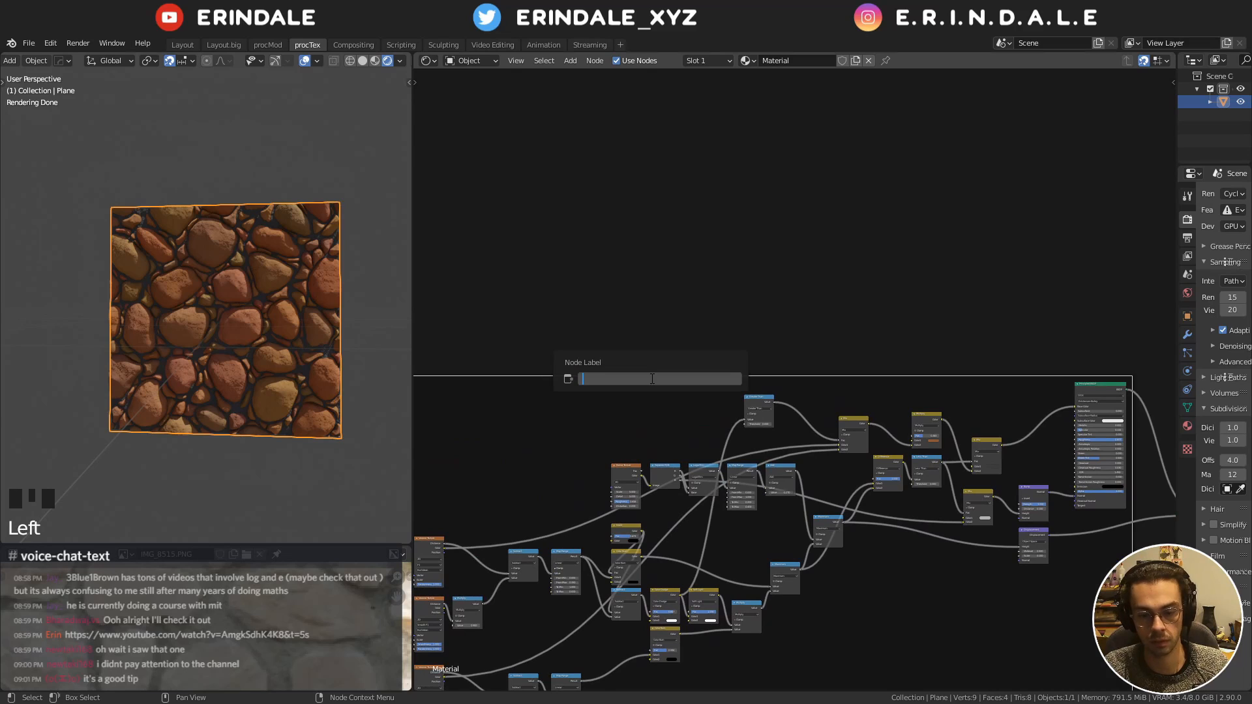
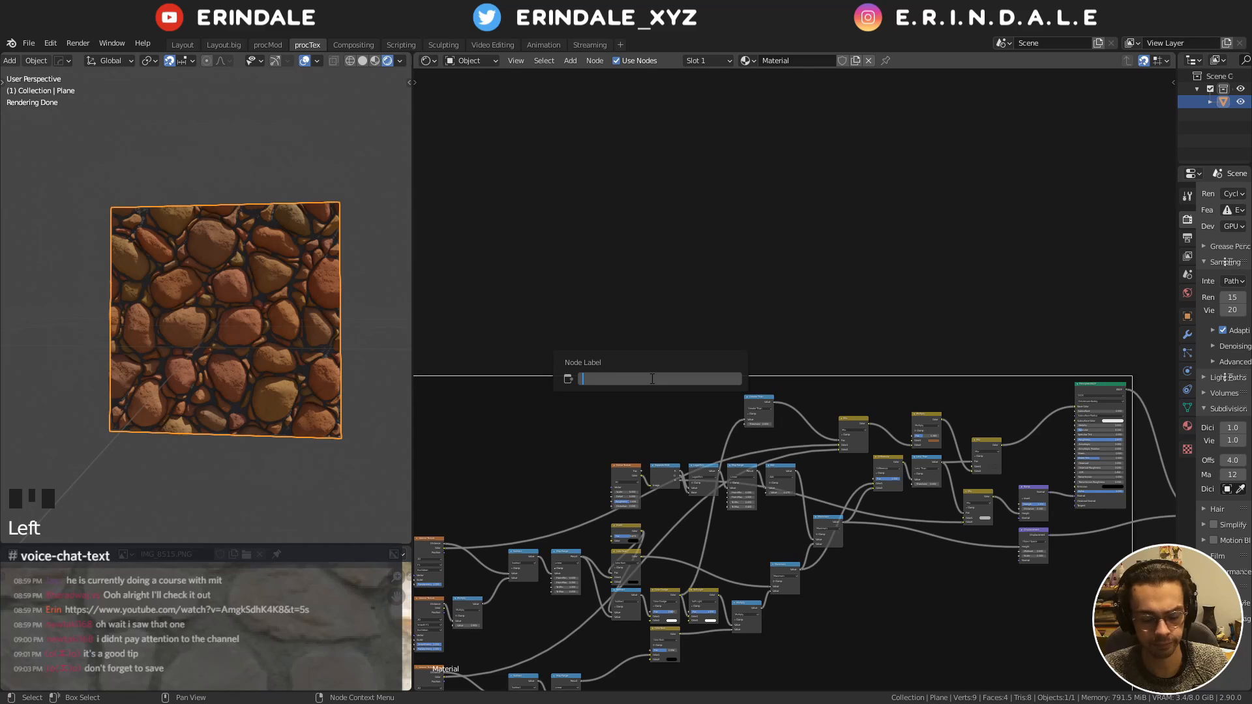
text(VORO)
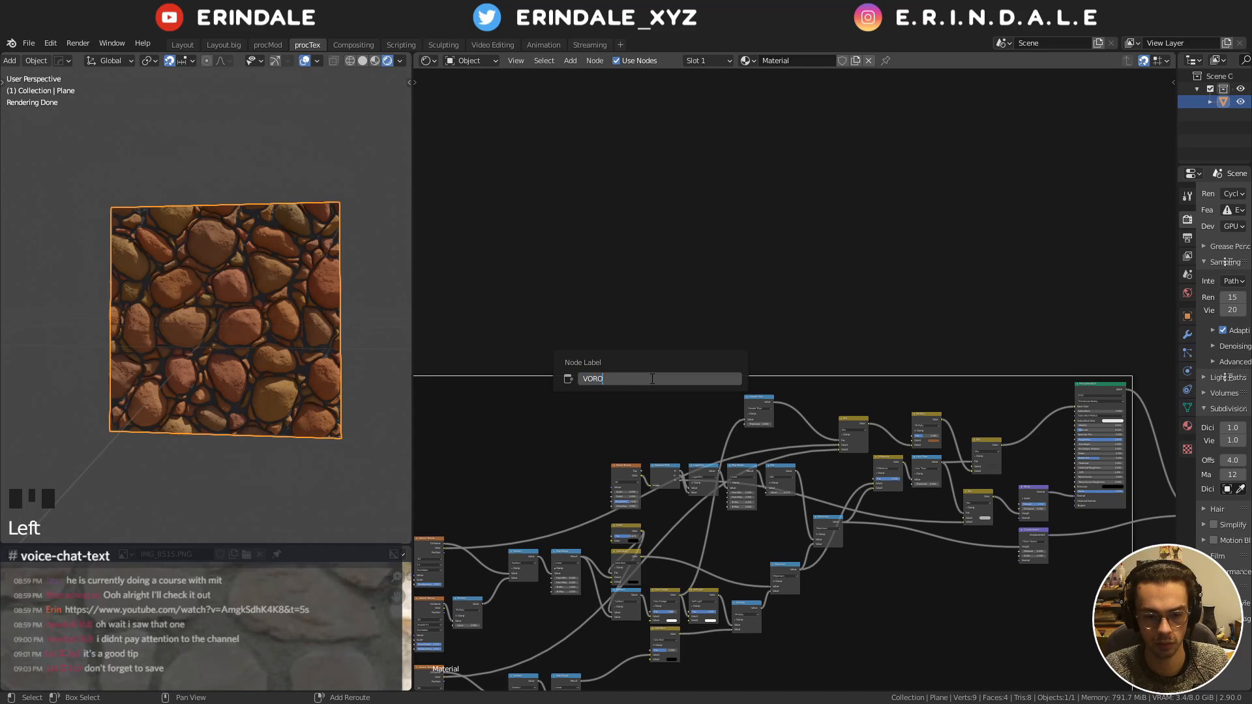
text(NOI STOMN)
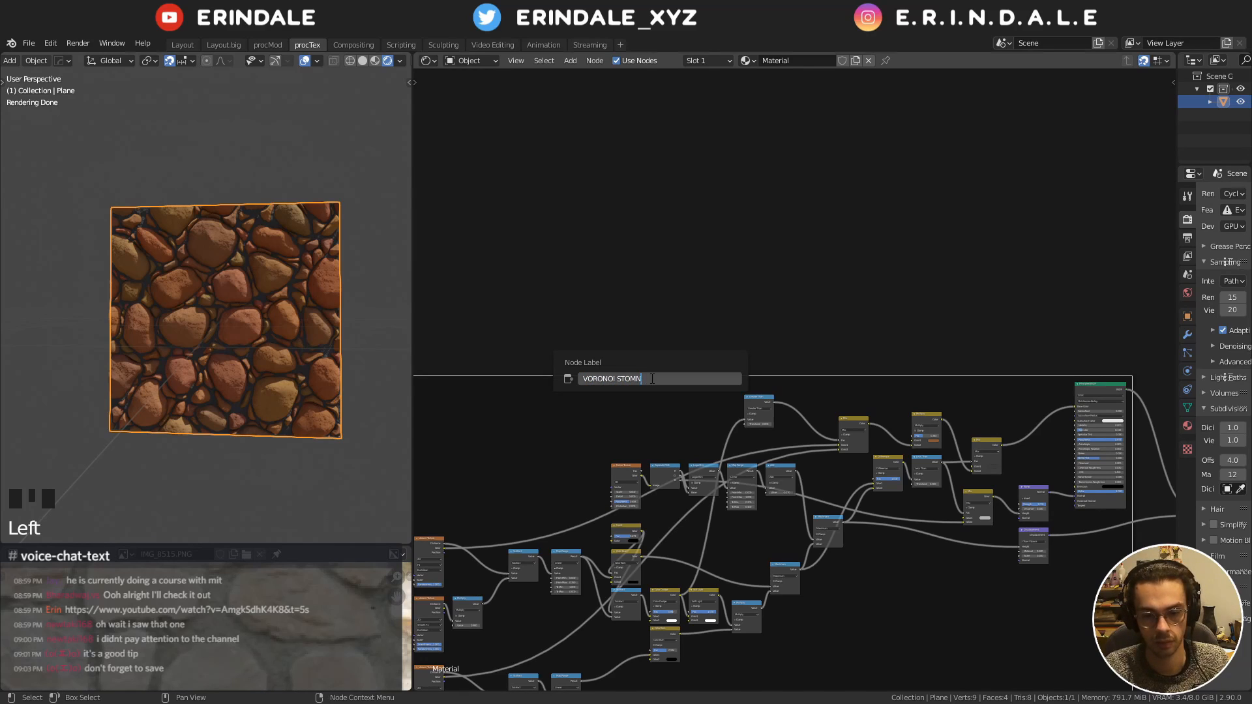
key(BackSpace)
key(BackSpace)
text(NE)
key(Return)
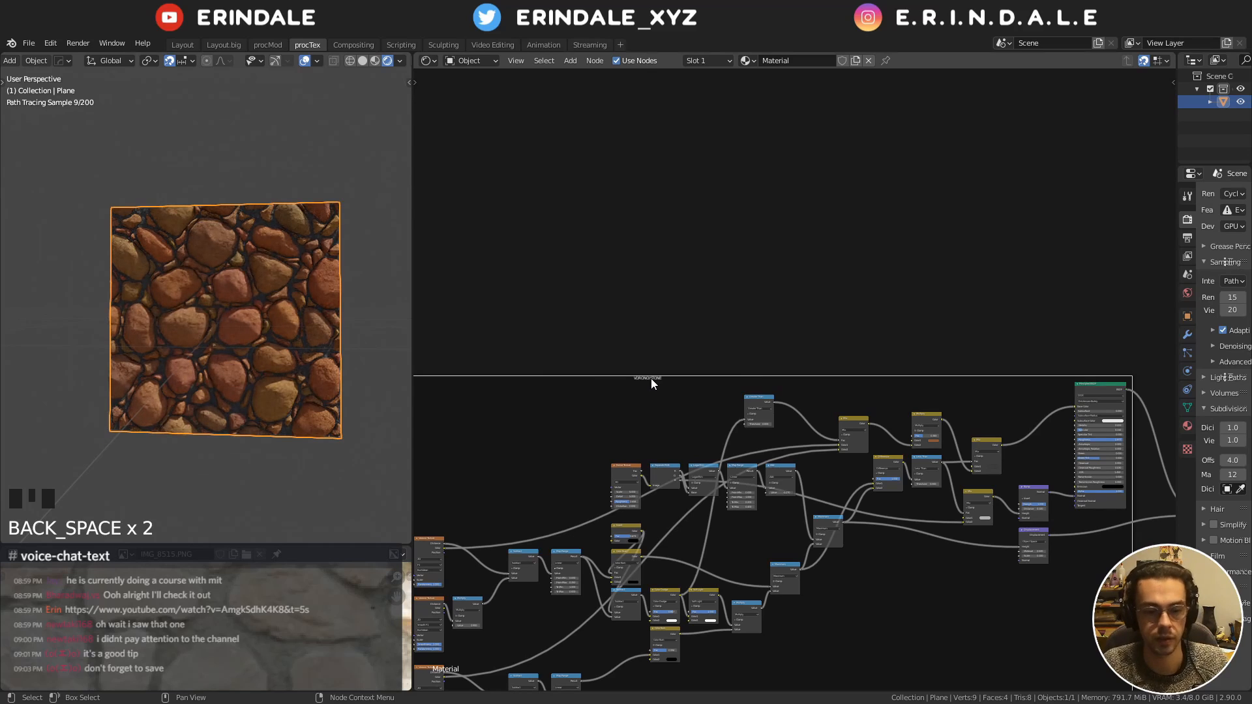
click(631, 397)
key(KP_2)
click(631, 398)
key(F2)
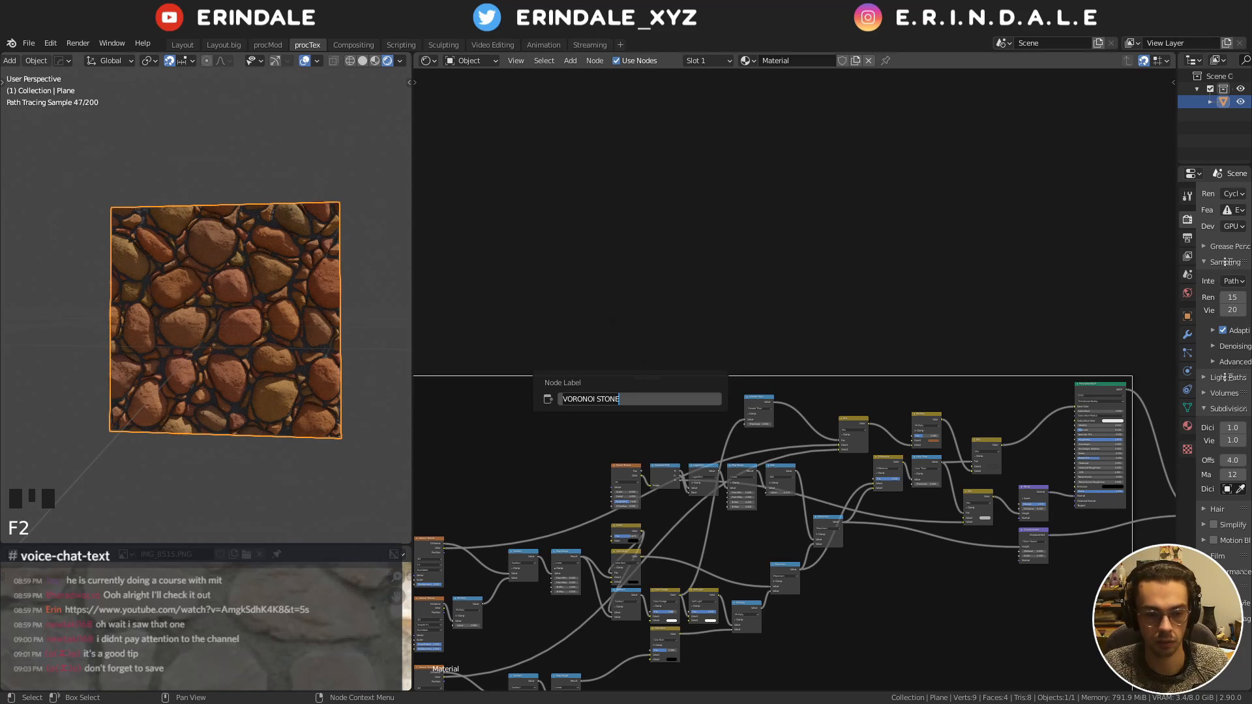
key(Return)
Move the framed stone nodes up and away from the Material Output to leave empty space below
scroll(782, 384, down, 12)
middle_drag(793, 487, 804, 423)
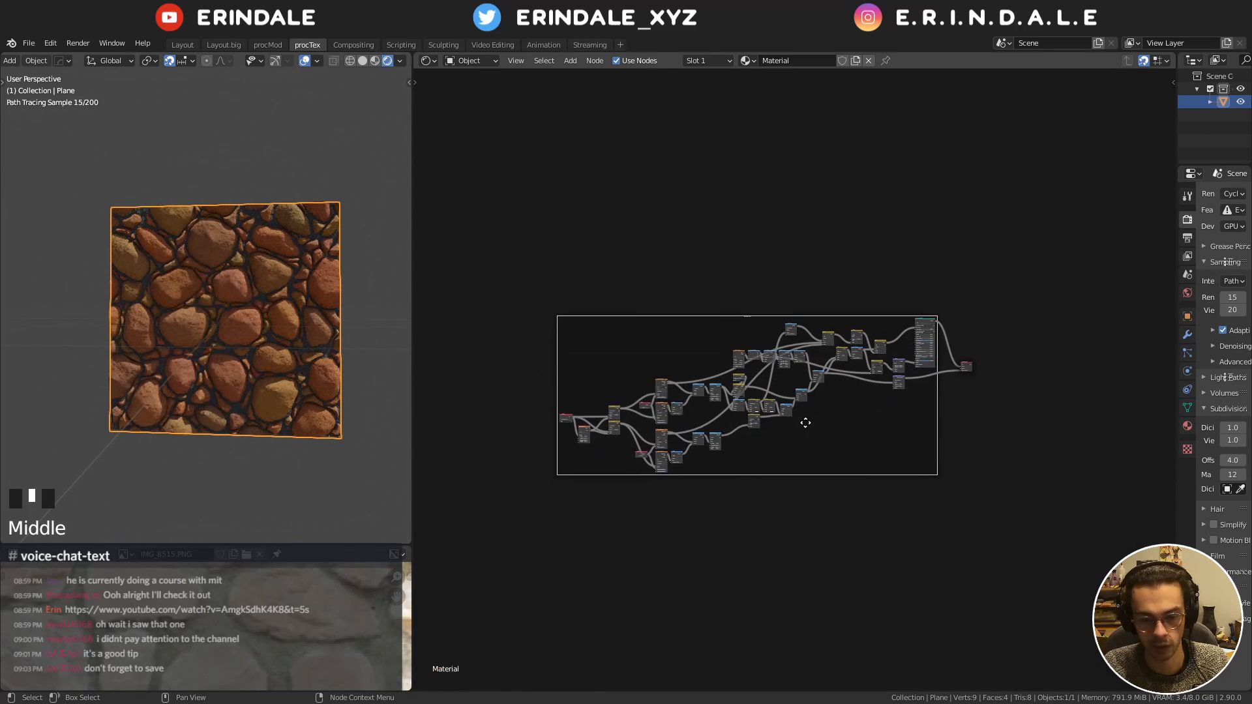
drag(839, 435, 765, 235)
click(666, 354)
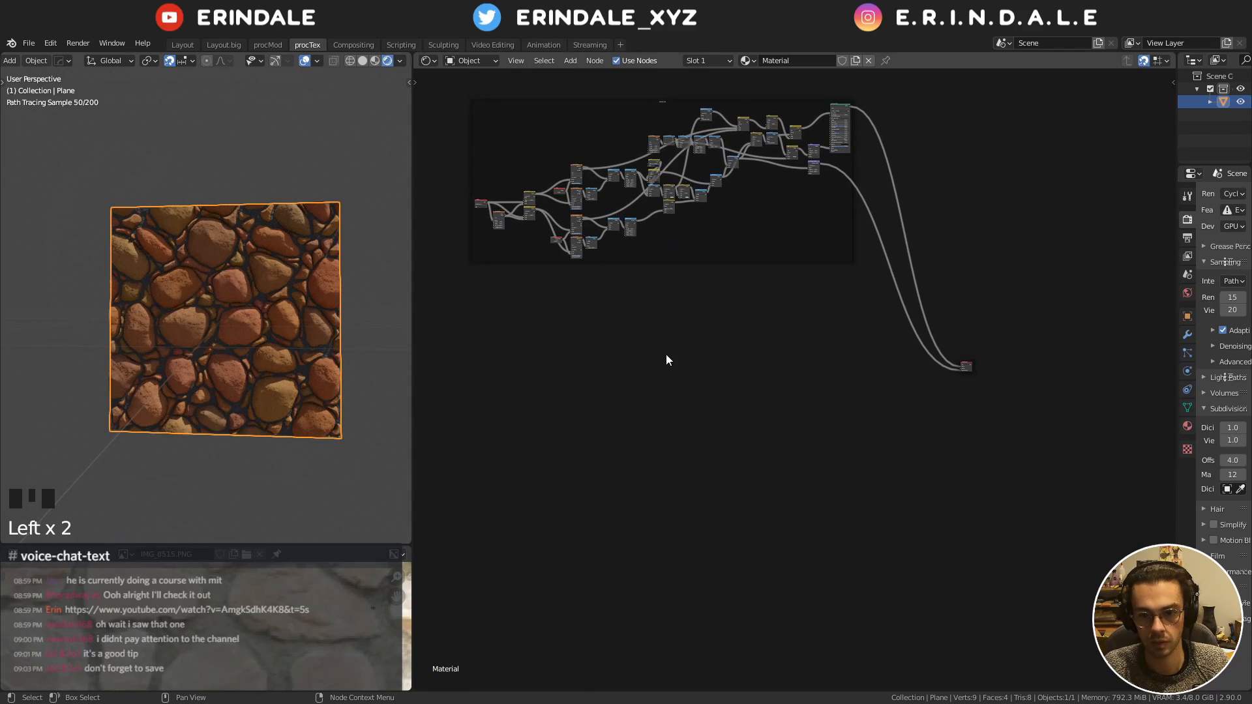
Add a UV Map node in the empty space below the stone frame and preview its output on the plane
scroll(667, 354, up, 7)
middle_drag(788, 420, 809, 410)
key(shift+a)
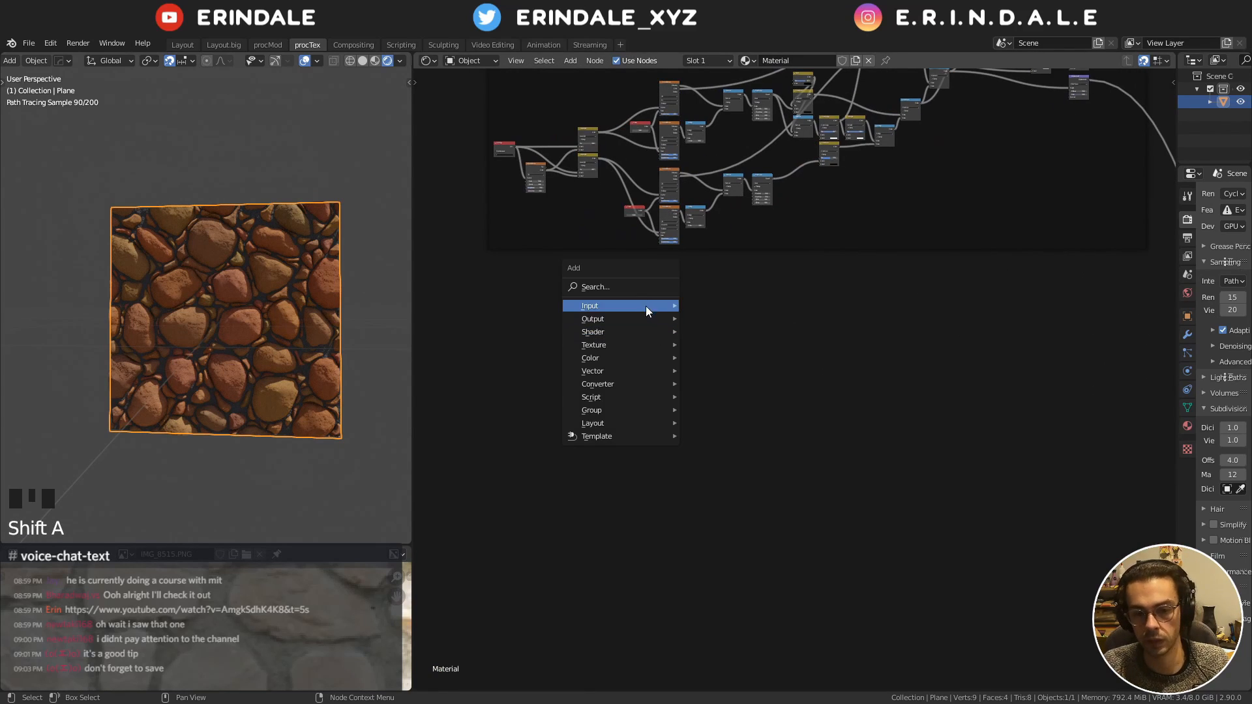
mouse_move(644, 304)
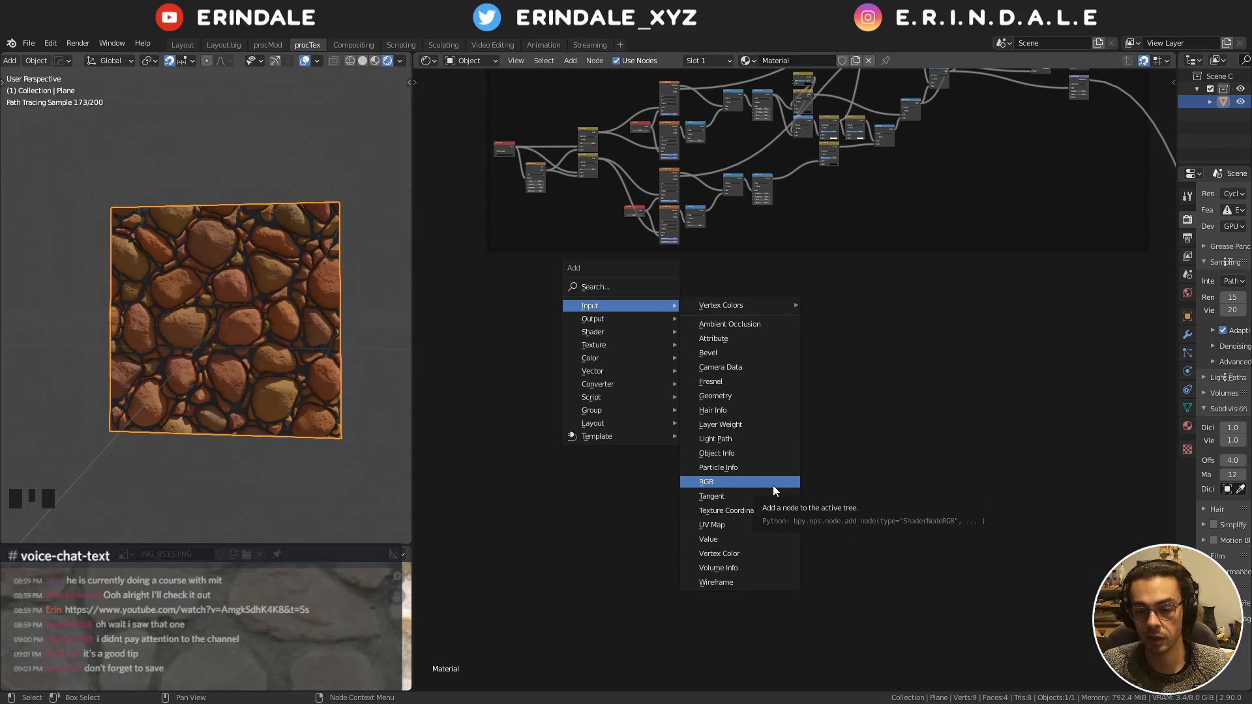
click(771, 527)
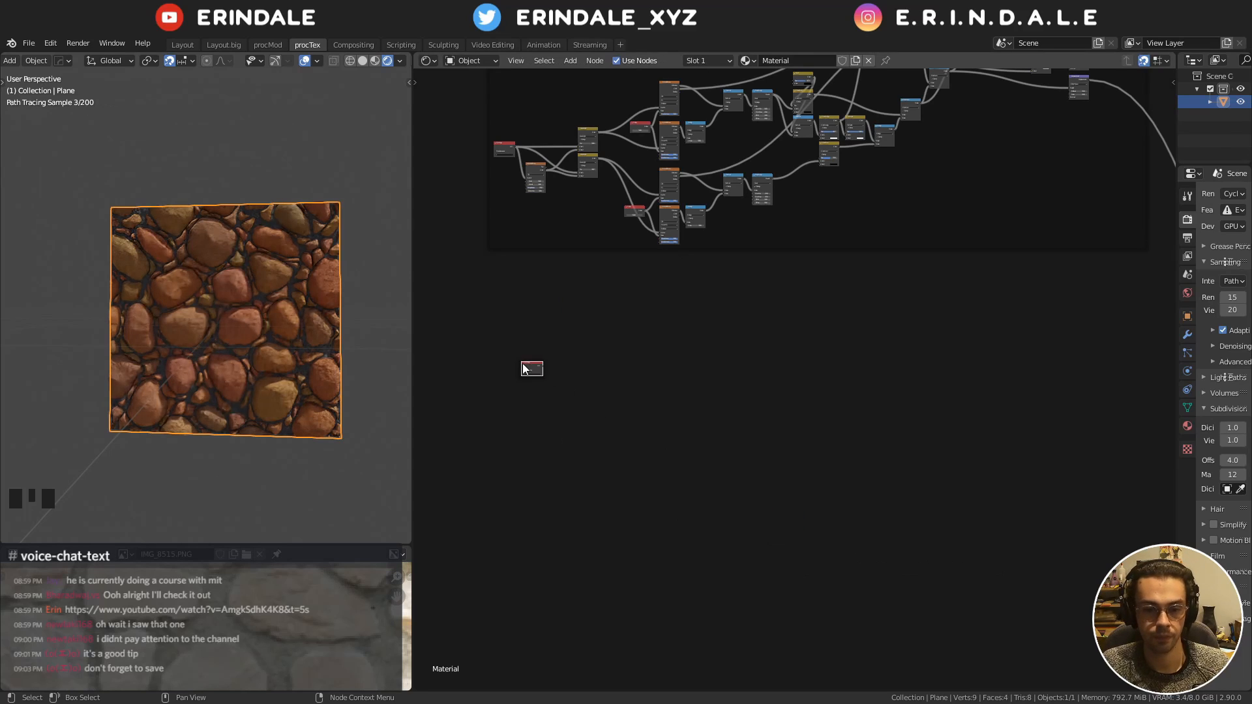
scroll(757, 421, up, 11)
ctrl+shift+click(551, 394)
middle_drag(286, 375, 330, 377)
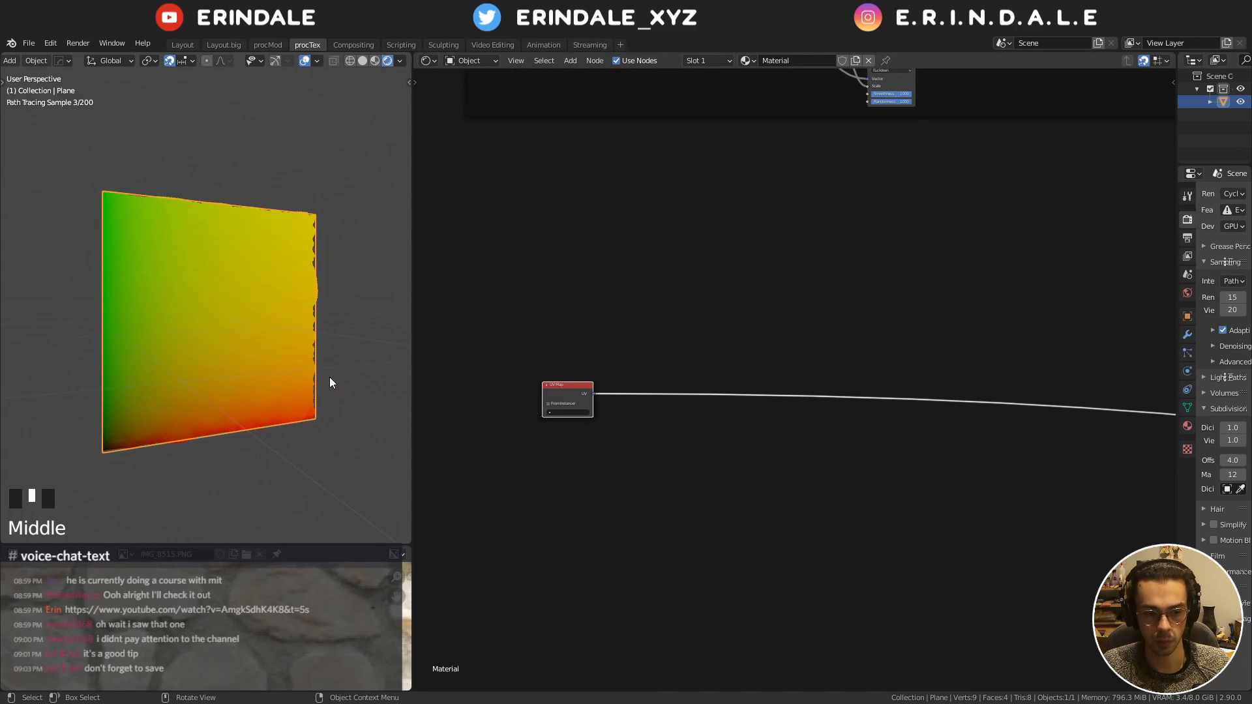
Cut the link between the stone setup's Displacement node and the Material Output
scroll(815, 365, down, 8)
middle_drag(1135, 219, 854, 401)
middle_drag(1141, 417, 933, 363)
ctrl+right_drag(932, 363, 891, 429)
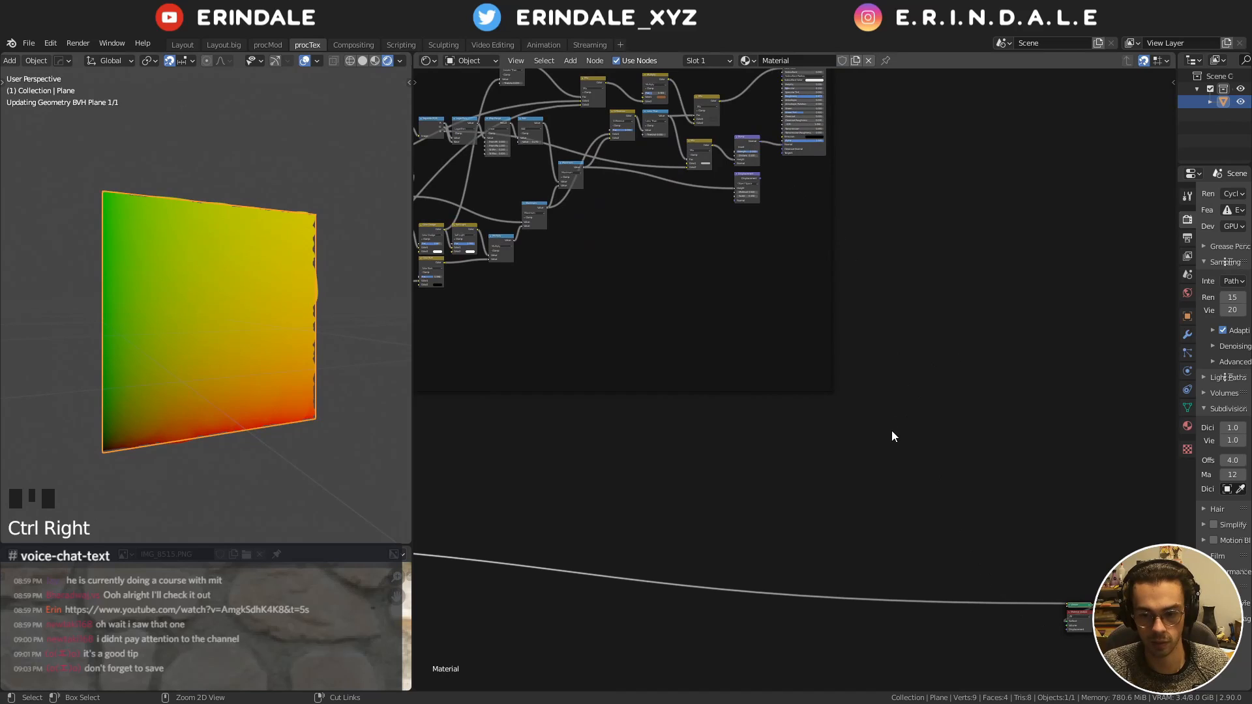
Reposition the UV Map node slightly and preview its UV output on the flat plane again
middle_drag(707, 491, 992, 394)
middle_drag(684, 422, 929, 307)
scroll(828, 365, up, 3)
middle_drag(616, 347, 935, 340)
scroll(858, 339, up, 8)
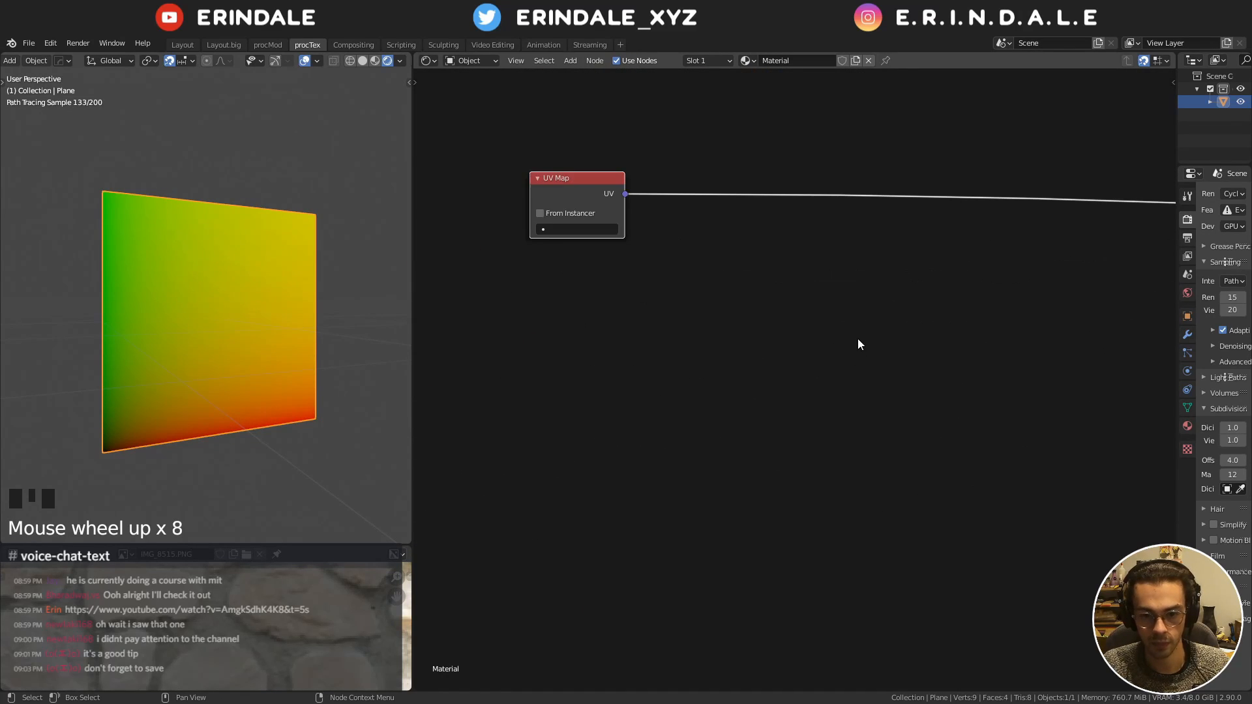
middle_drag(661, 215, 680, 290)
drag(607, 263, 569, 328)
shift+click(569, 328)
ctrl+shift+double_click(570, 329)
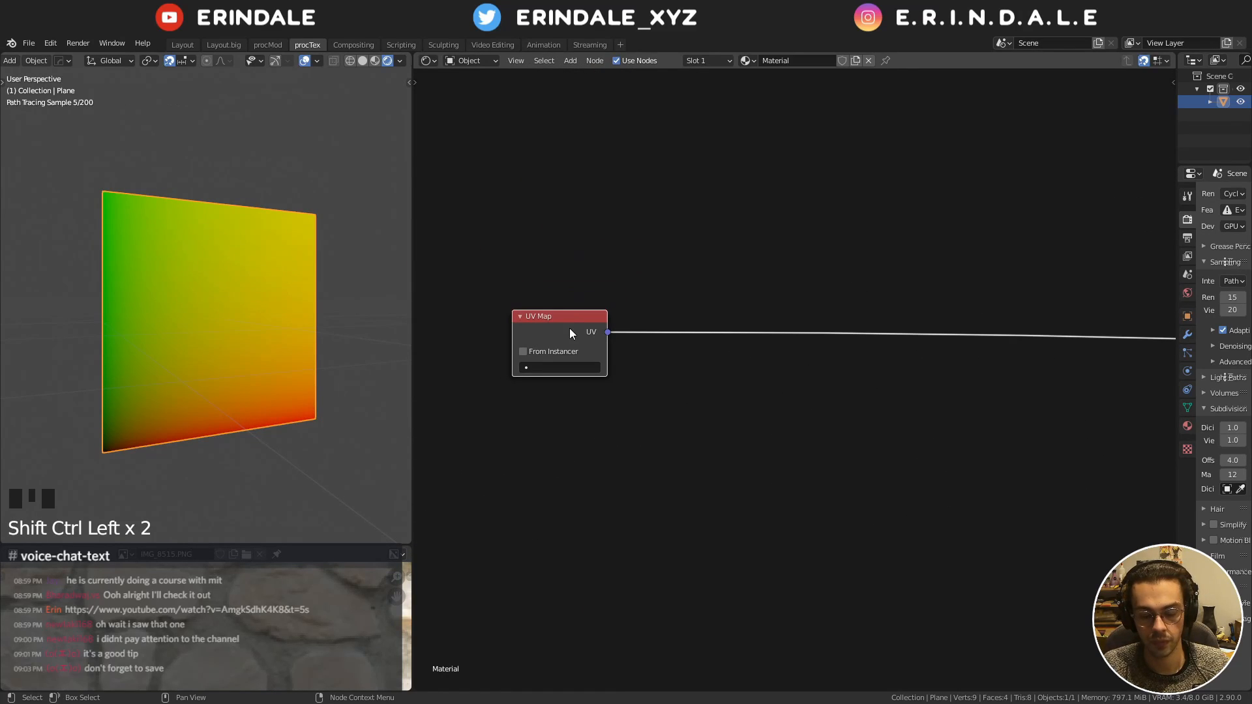
Insert a Vector Math node set to Add directly after the UV Map node, on its link to the preview
key(q)
click(745, 324)
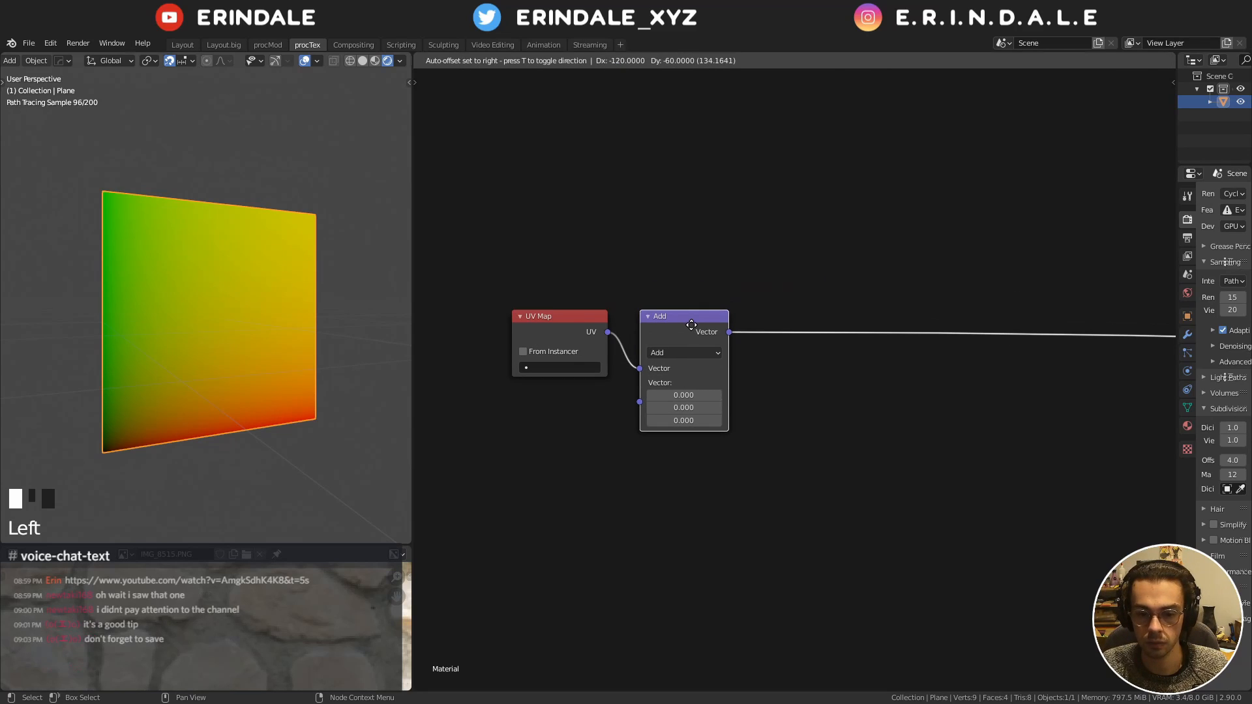
click(694, 301)
middle_drag(699, 326, 745, 263)
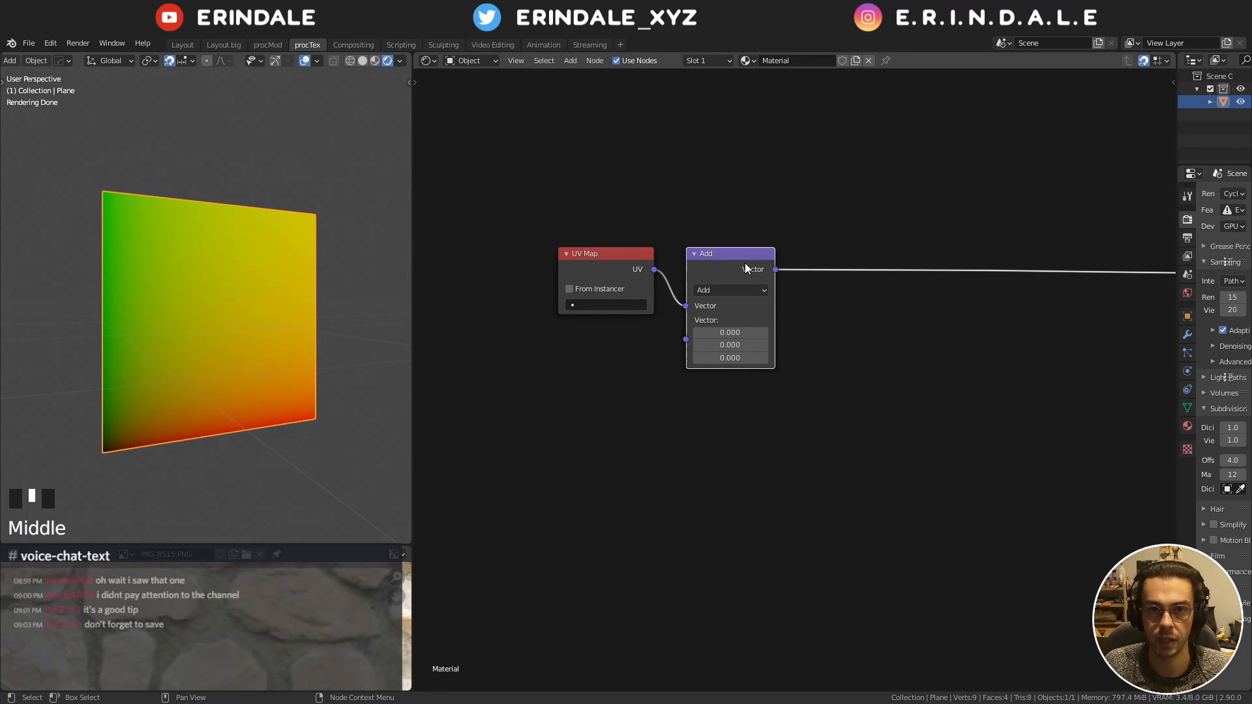
Switch the vector math node after the UV Map to Scale and set its scale to 5
click(733, 290)
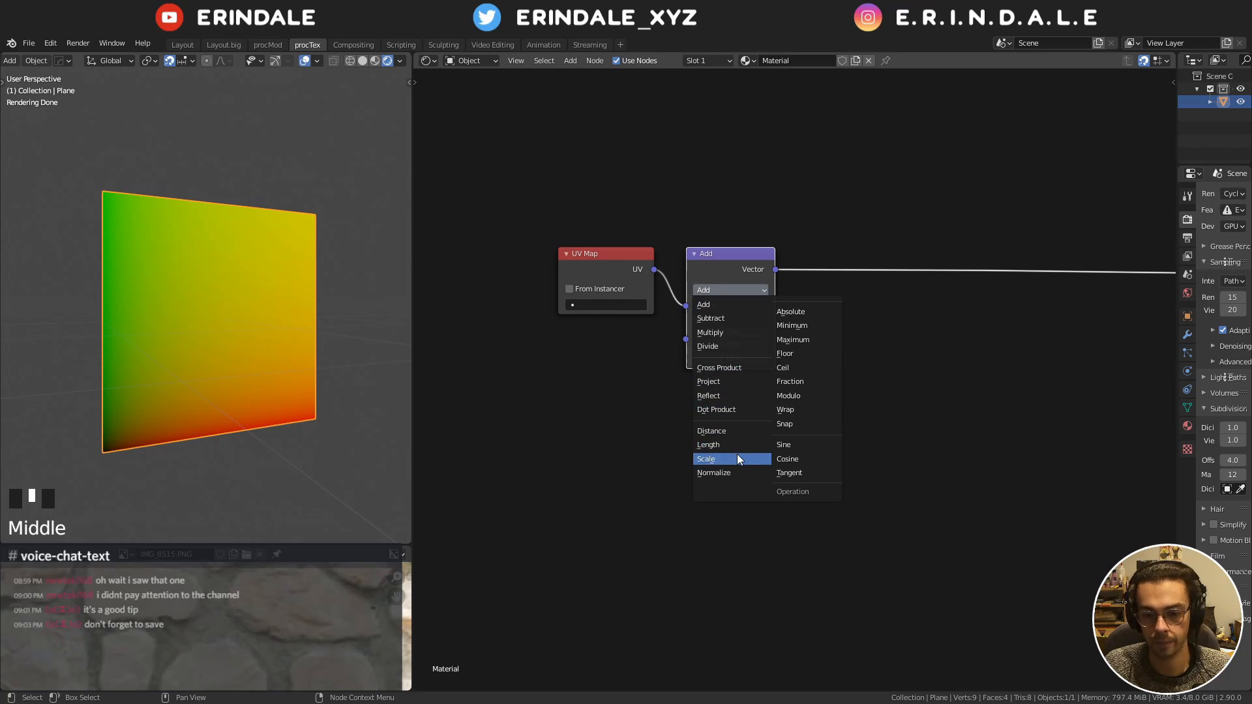
click(737, 458)
double_click(735, 320)
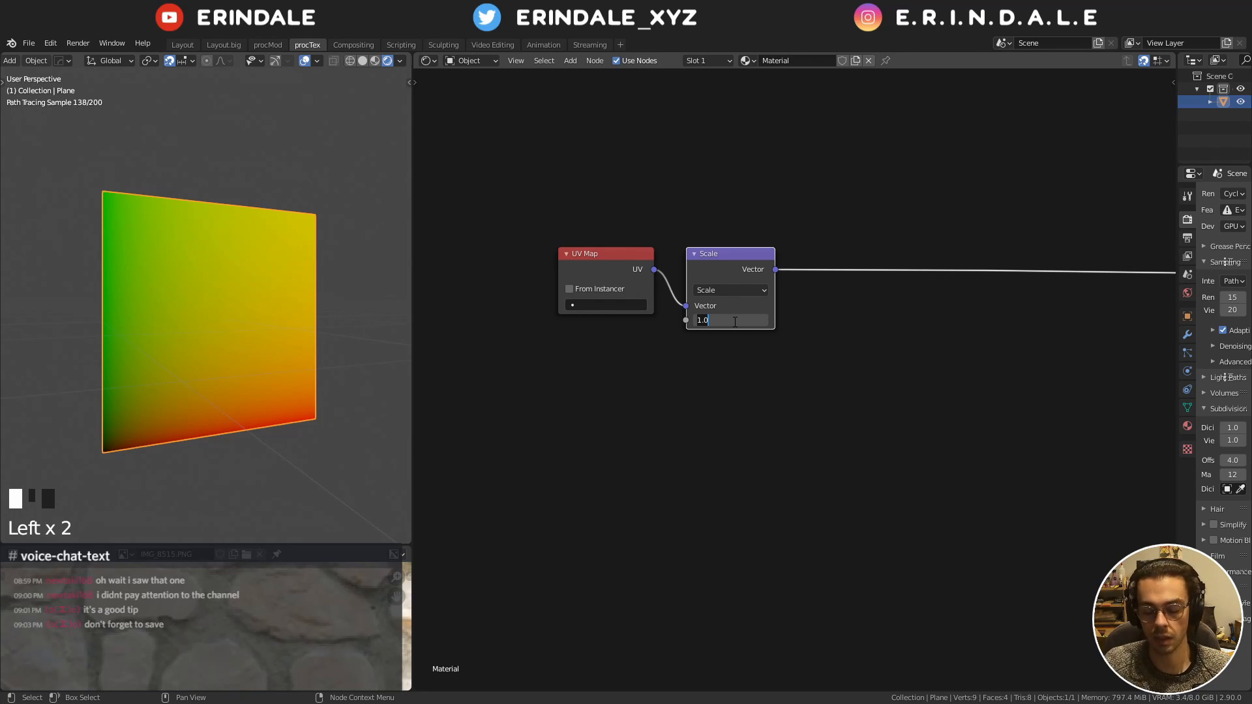
text(5)
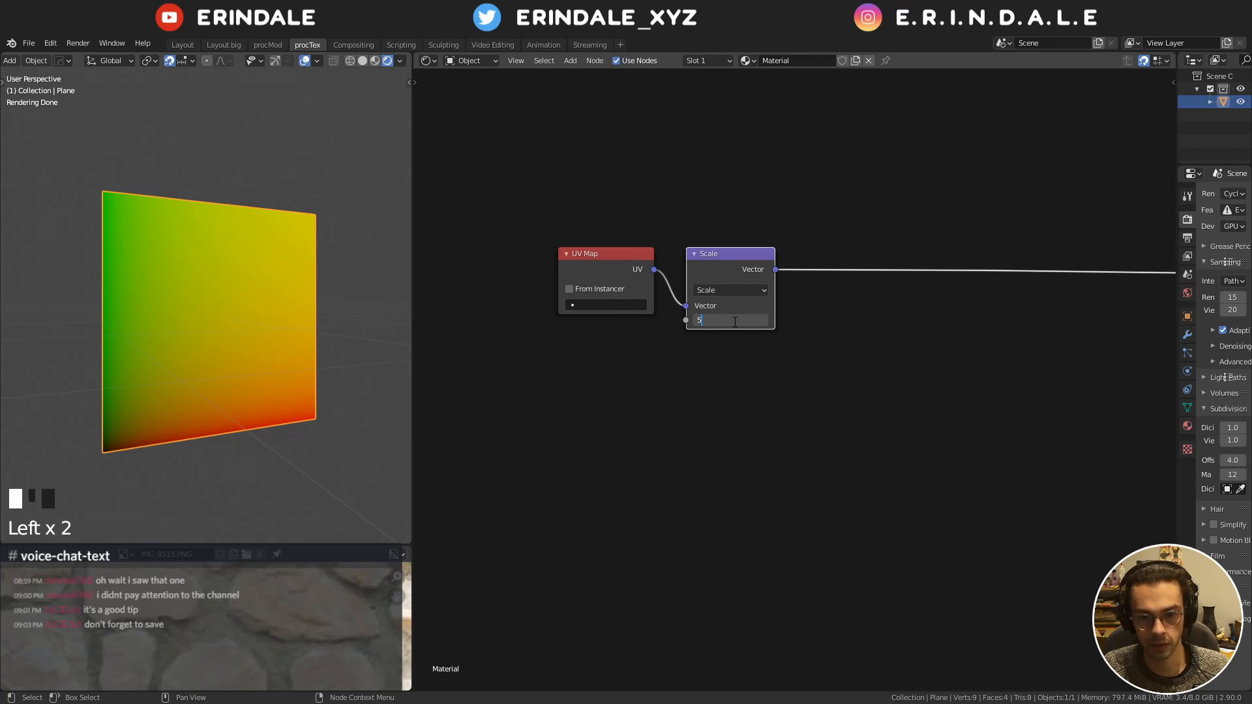
key(Return)
Insert a Separate XYZ node after the Scale node, place it close by, and preview its Y output
middle_drag(800, 283, 678, 315)
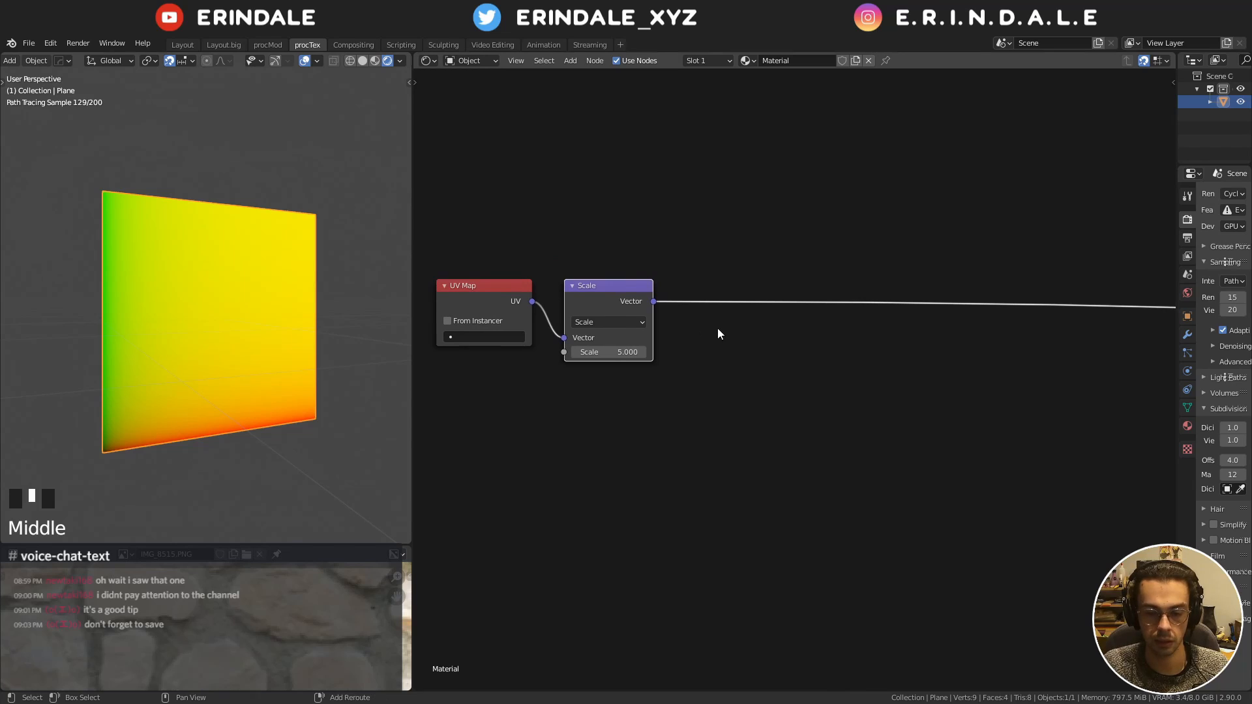
key(shift+a)
mouse_move(710, 409)
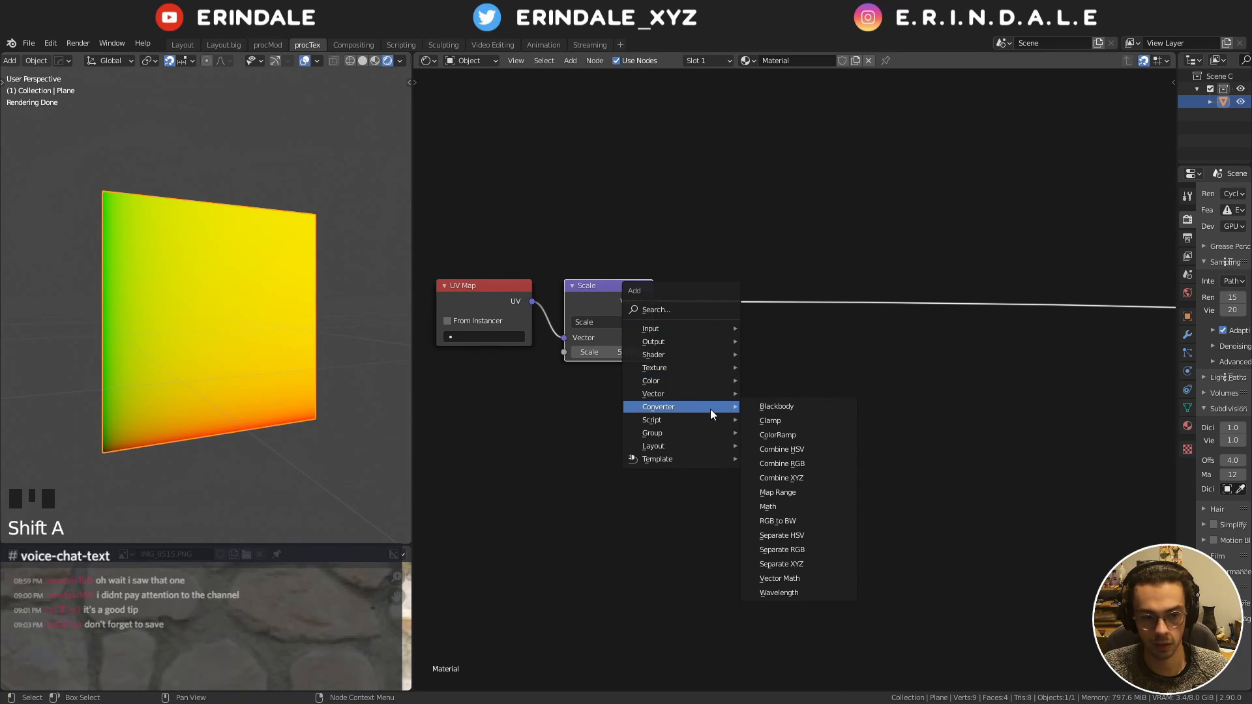
click(781, 564)
click(765, 283)
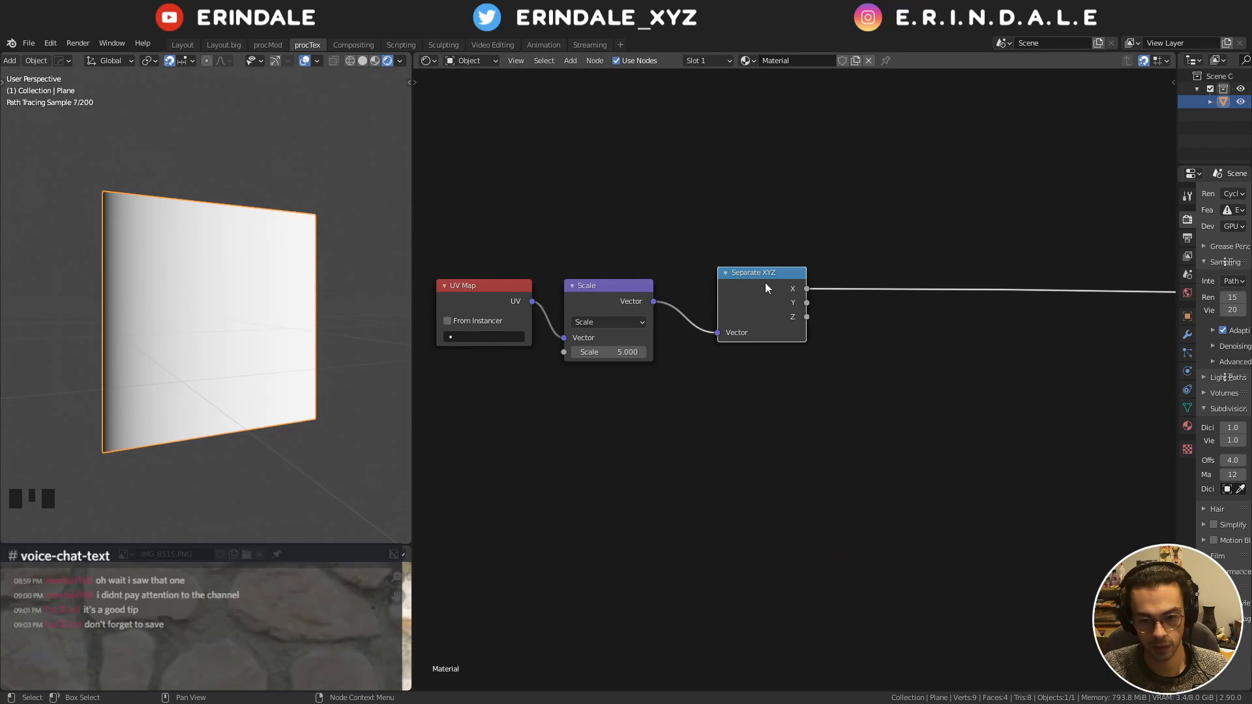
drag(764, 283, 722, 298)
ctrl+shift+click(722, 312)
middle_drag(745, 364, 683, 379)
key(q)
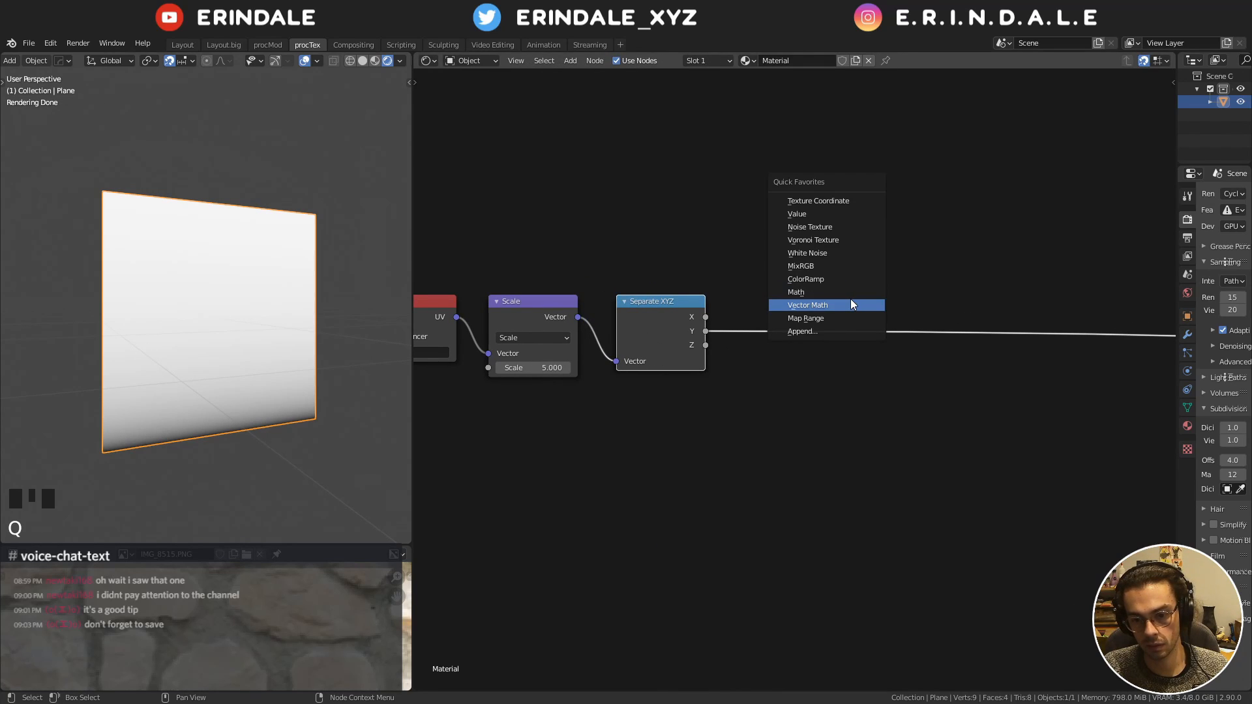
click(850, 304)
click(787, 309)
alt+drag(803, 295, 815, 369)
key(x)
Insert a Math node set to Modulo on the Separate XYZ node's Y output and position it slightly lower
key(q)
click(794, 387)
click(769, 313)
click(807, 334)
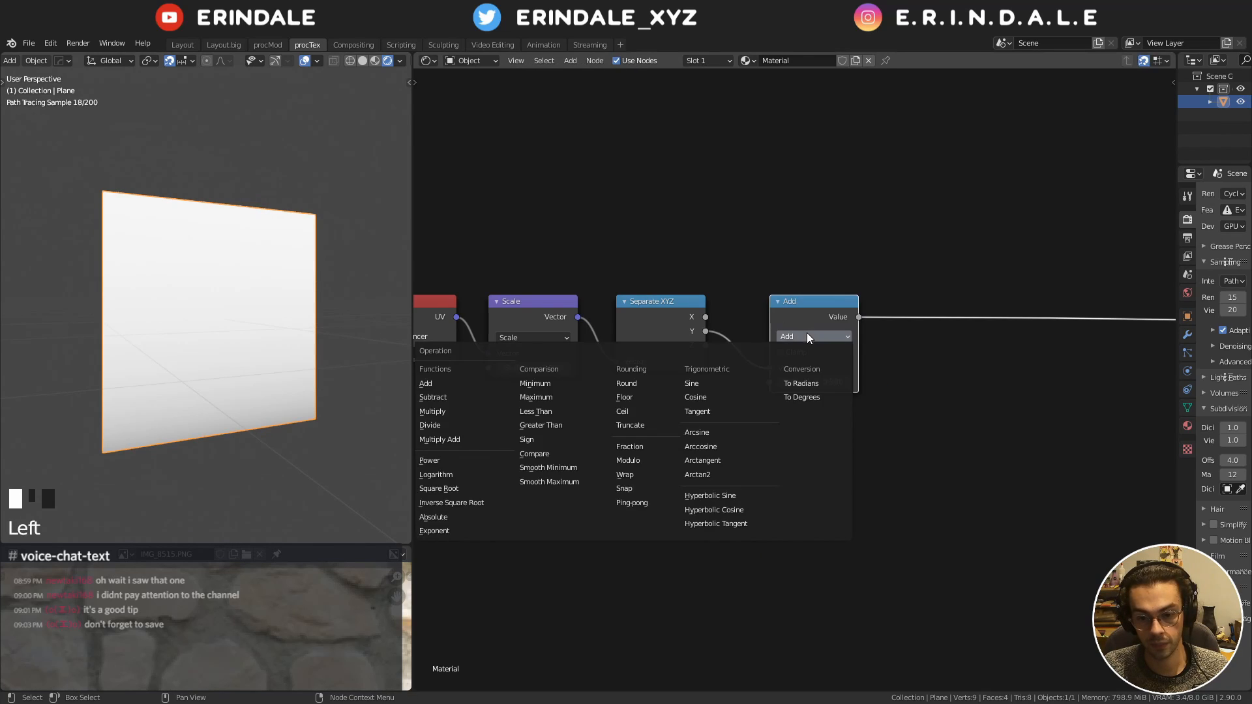
click(634, 463)
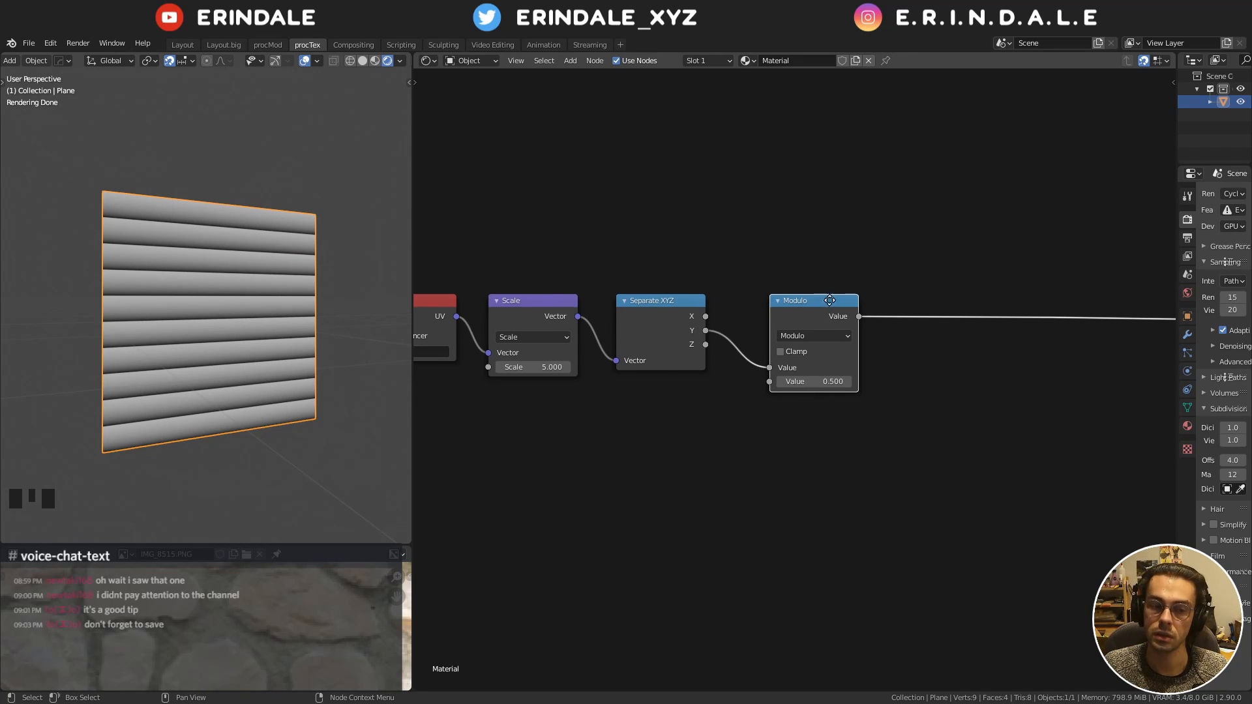
middle_drag(791, 315, 743, 284)
scroll(743, 285, up, 1)
scroll(732, 295, up, 1)
drag(706, 279, 679, 271)
middle_drag(697, 336, 710, 304)
drag(694, 249, 722, 308)
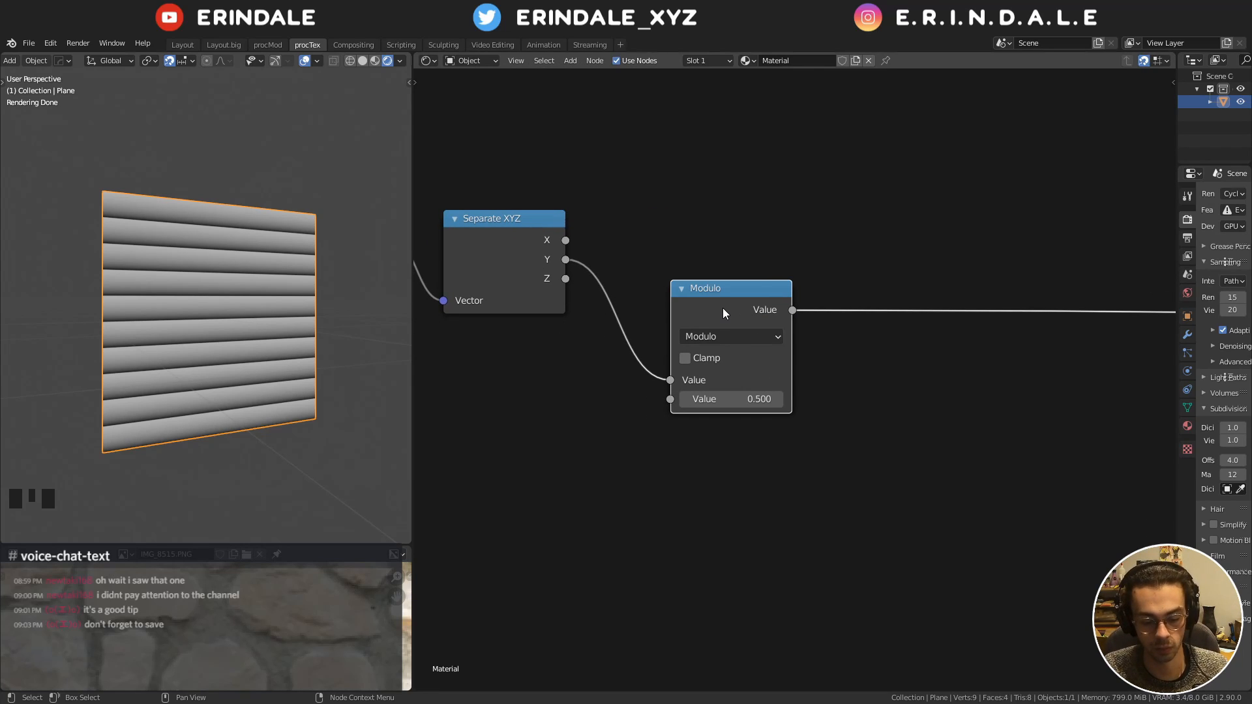
Save the scene in the Stone Wall folder under the next incremented file name after stoneWall2.blend
key(ctrl+s)
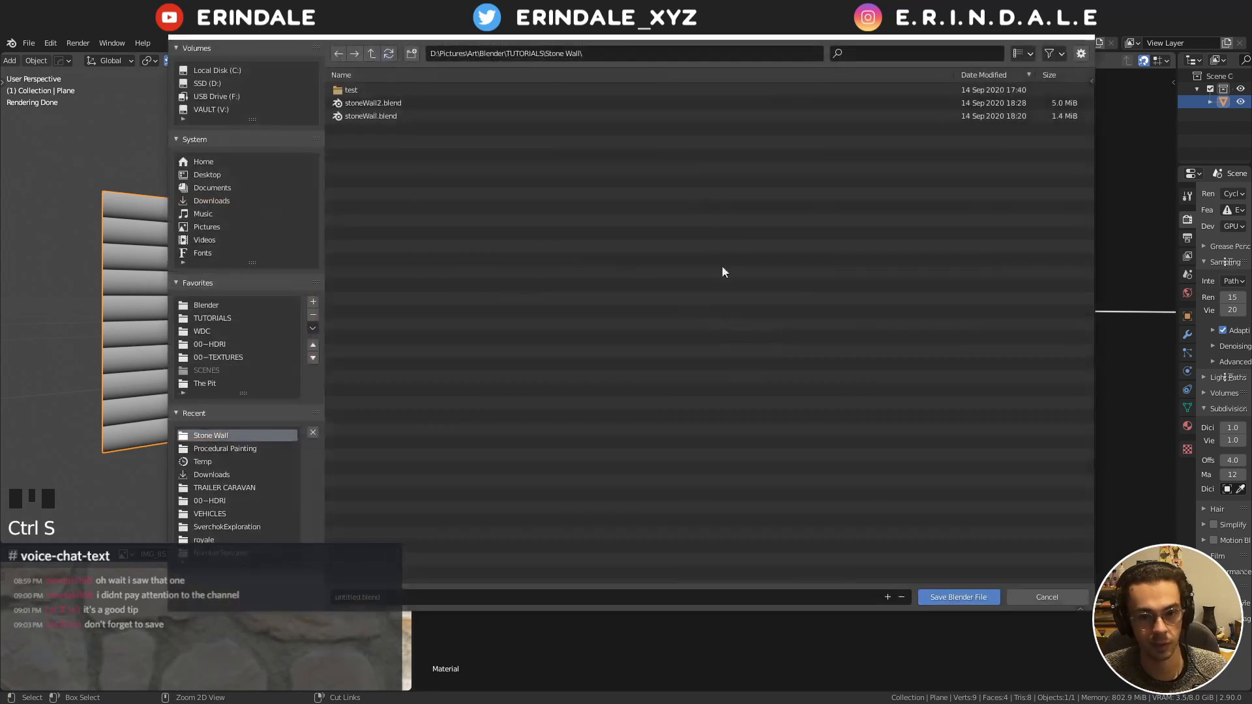
click(391, 103)
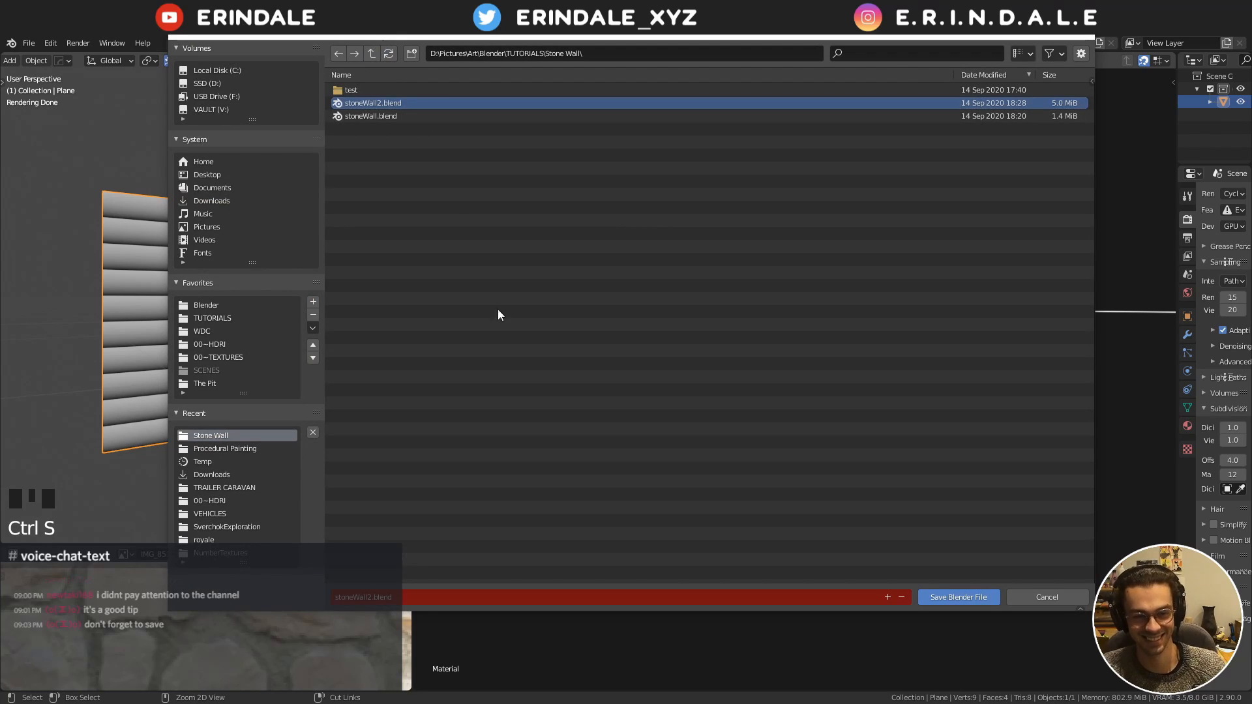
click(887, 596)
click(948, 597)
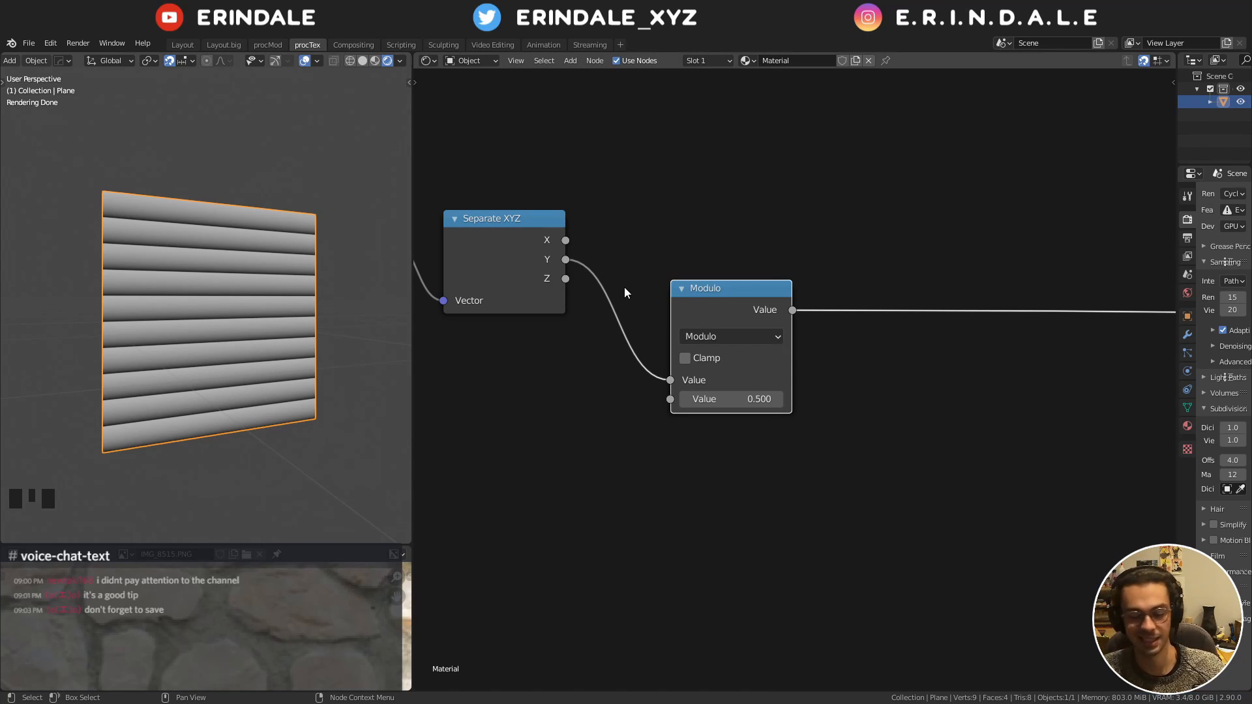
Move the Modulo node further down and set its second value to 2
drag(744, 294, 745, 327)
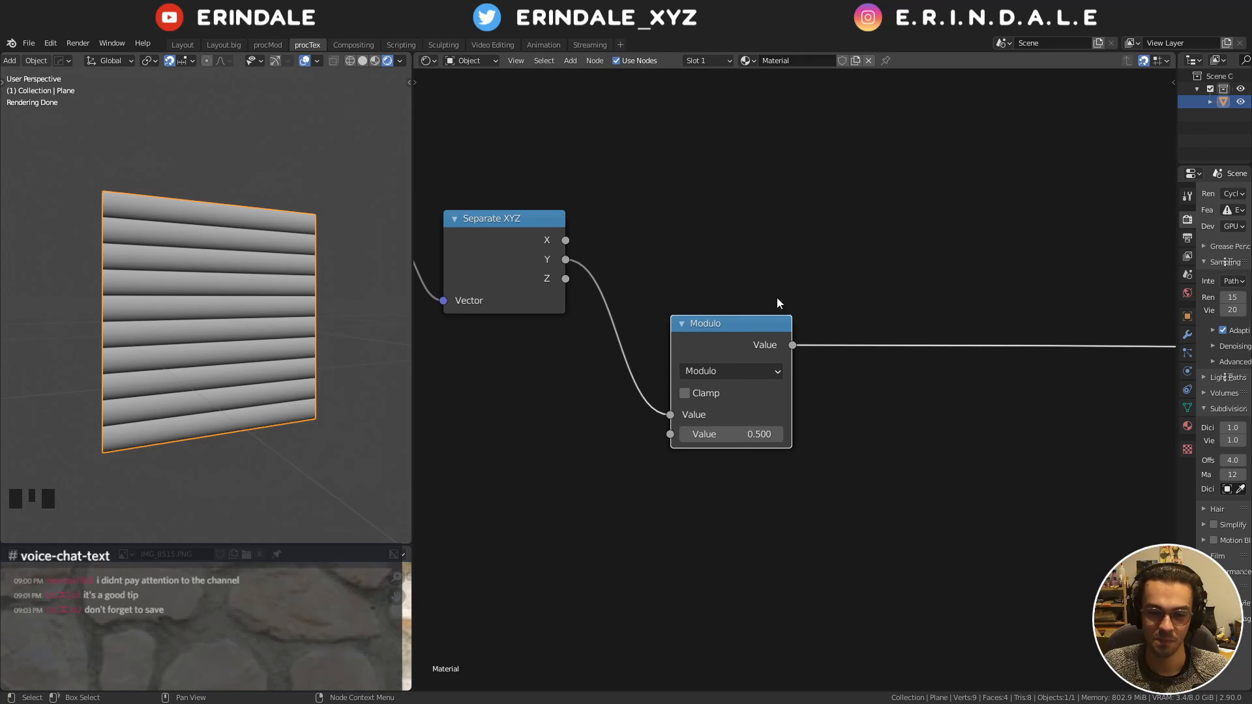
scroll(747, 286, down, 1)
middle_drag(743, 281, 566, 286)
scroll(707, 285, down, 4)
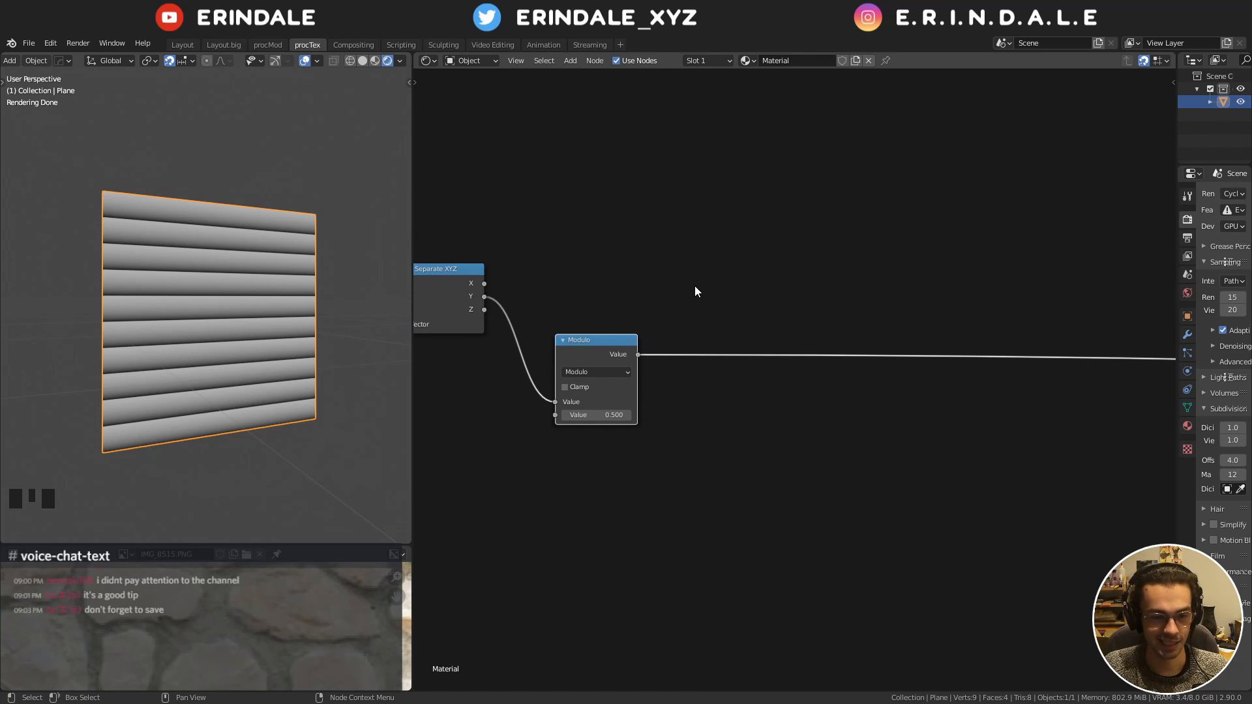
scroll(635, 373, up, 5)
middle_drag(579, 349, 632, 343)
click(574, 424)
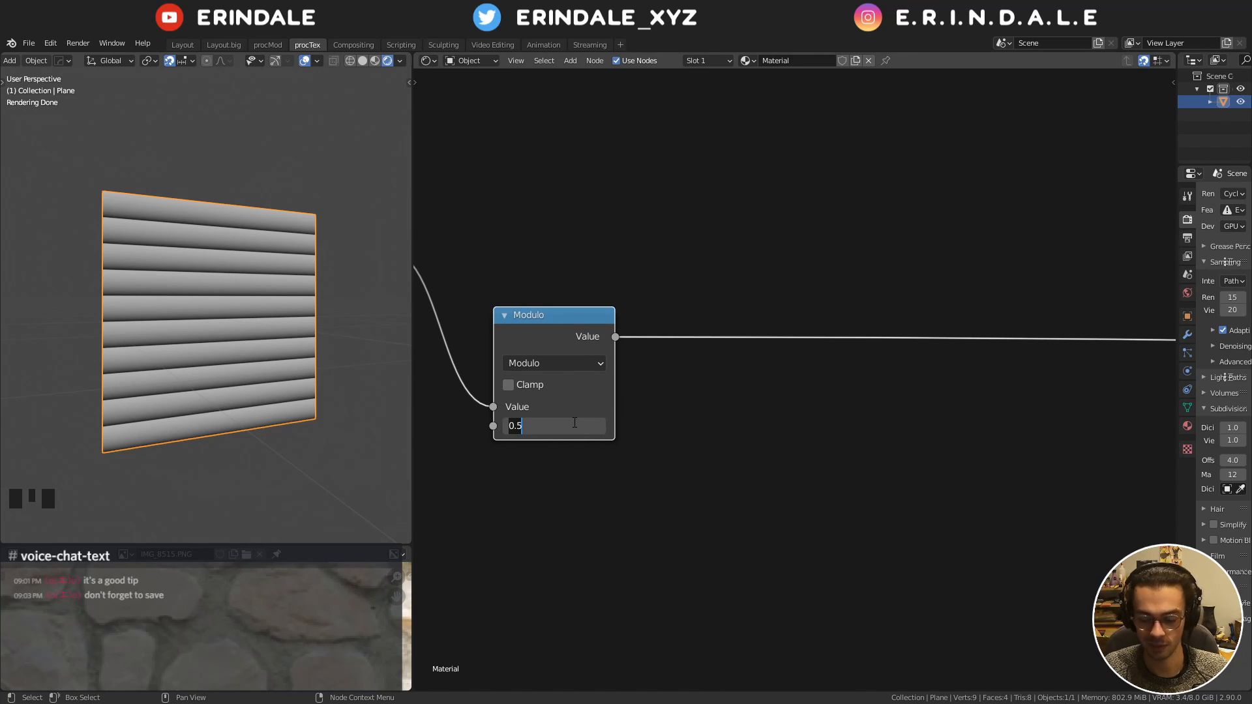
click(575, 422)
Duplicate the Modulo node onto its output link, switch the copy to Less Than with threshold 1, and move it closer
key(shift+d)
click(804, 339)
click(808, 363)
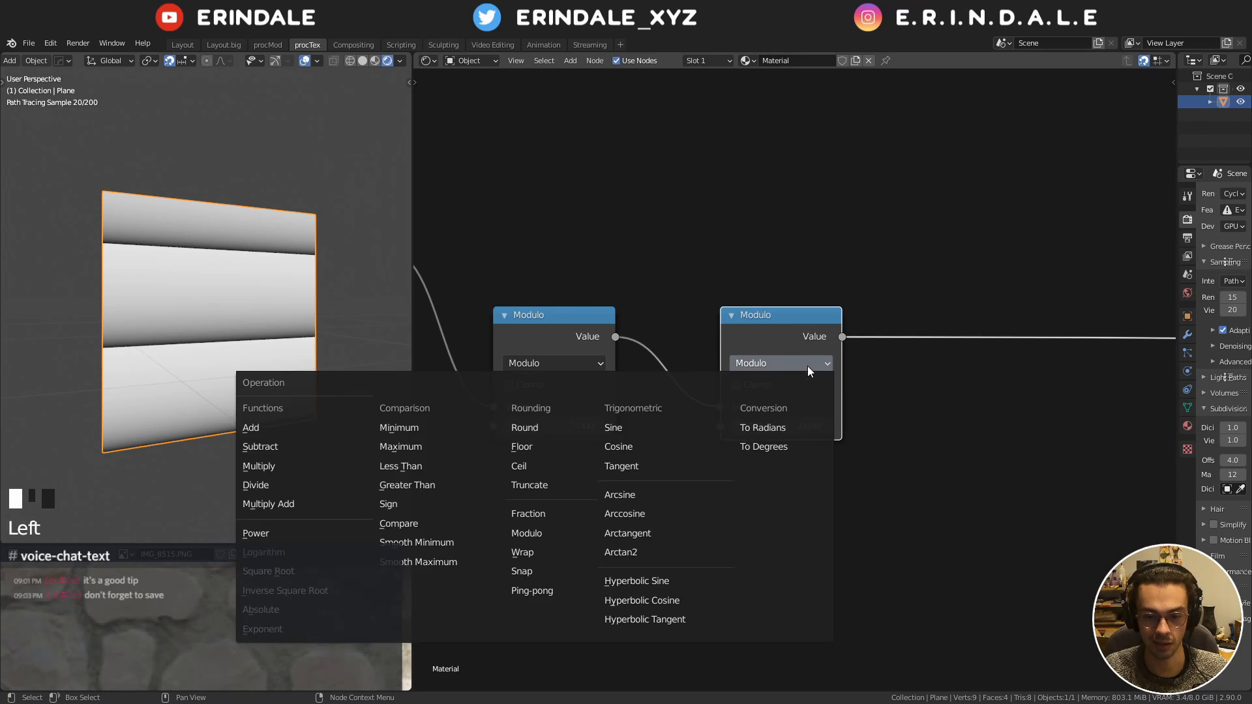
click(400, 466)
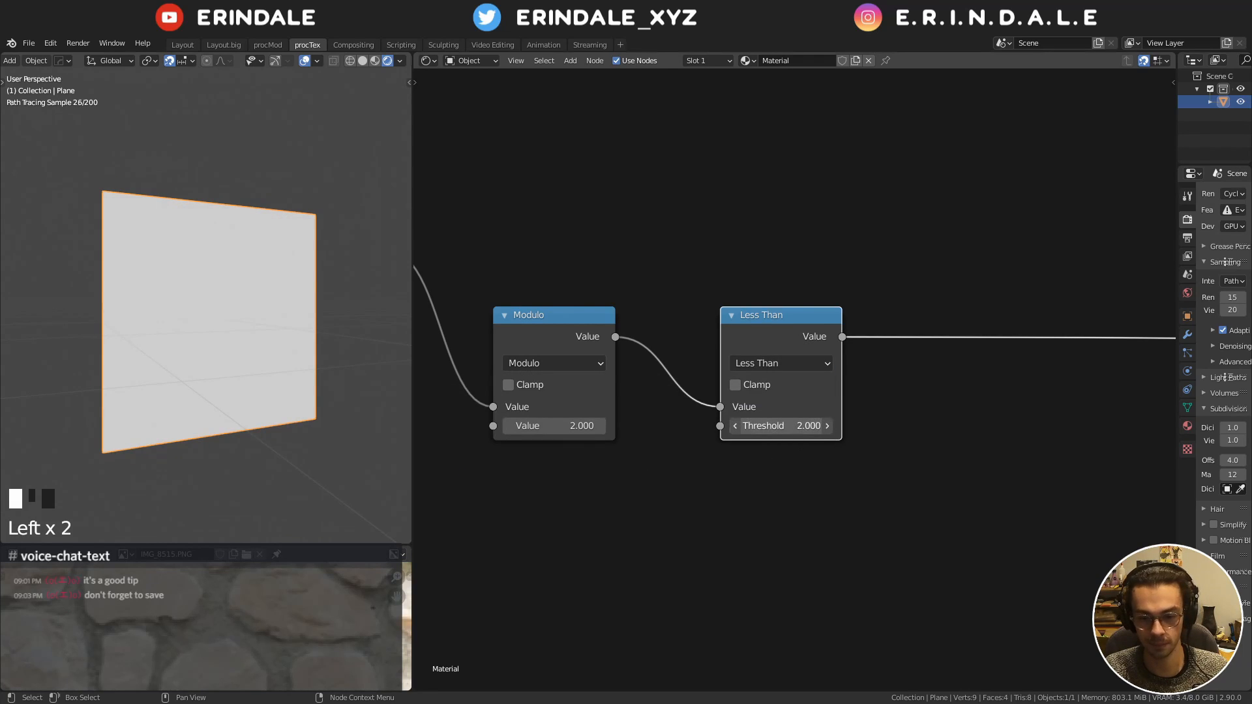
click(802, 426)
text(1)
key(Return)
drag(797, 335, 763, 336)
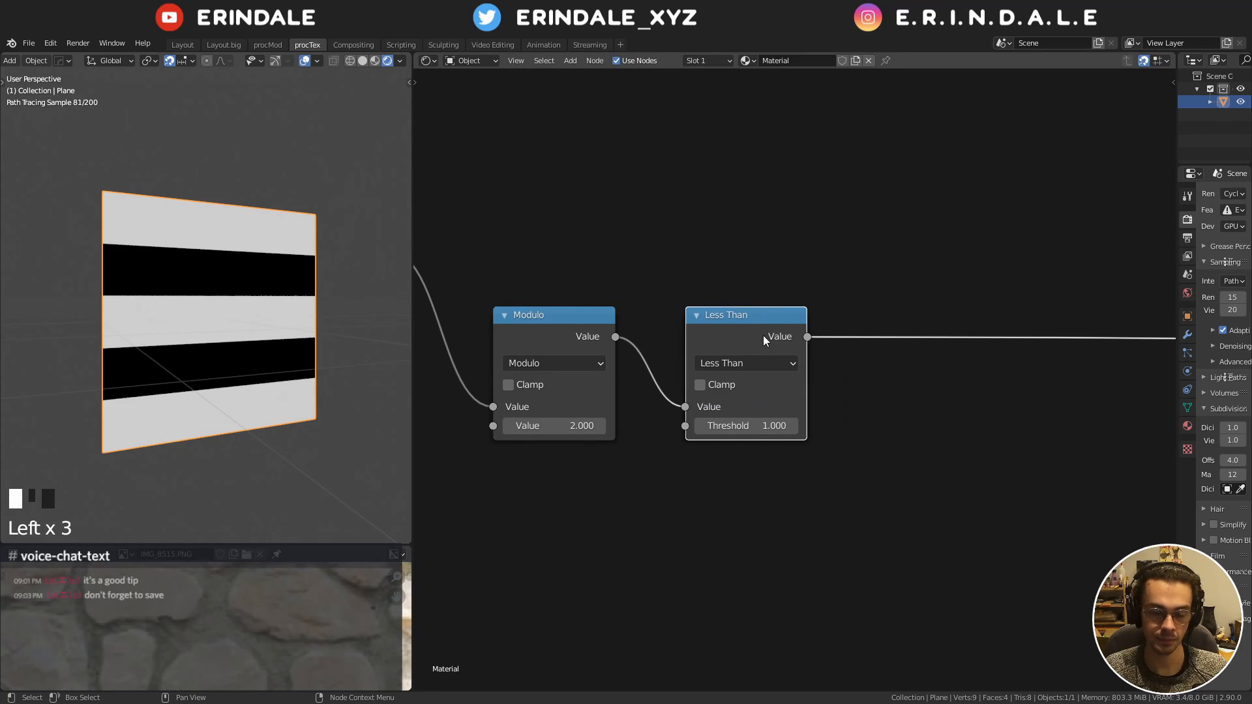
Insert a copy of the Less Than node after it, set to Add, and combine it with the Separate XYZ X output
key(shift+d)
click(988, 342)
click(961, 363)
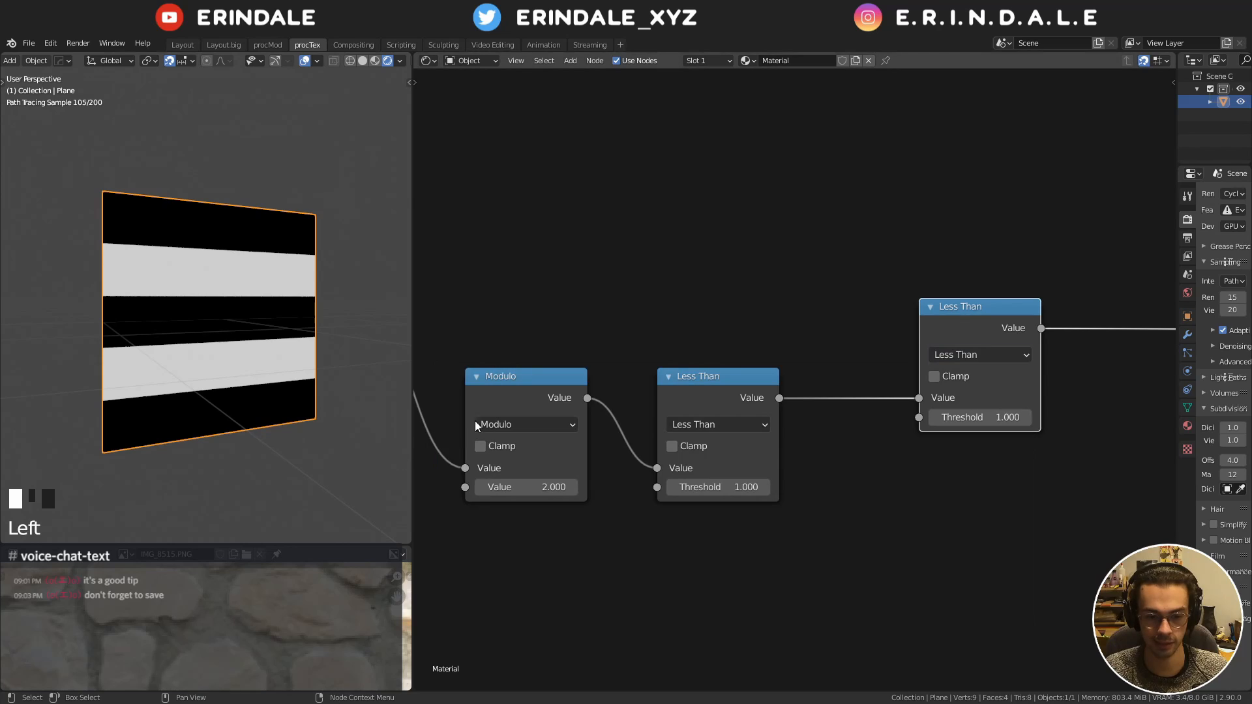
click(957, 354)
click(506, 423)
scroll(468, 328, down, 2)
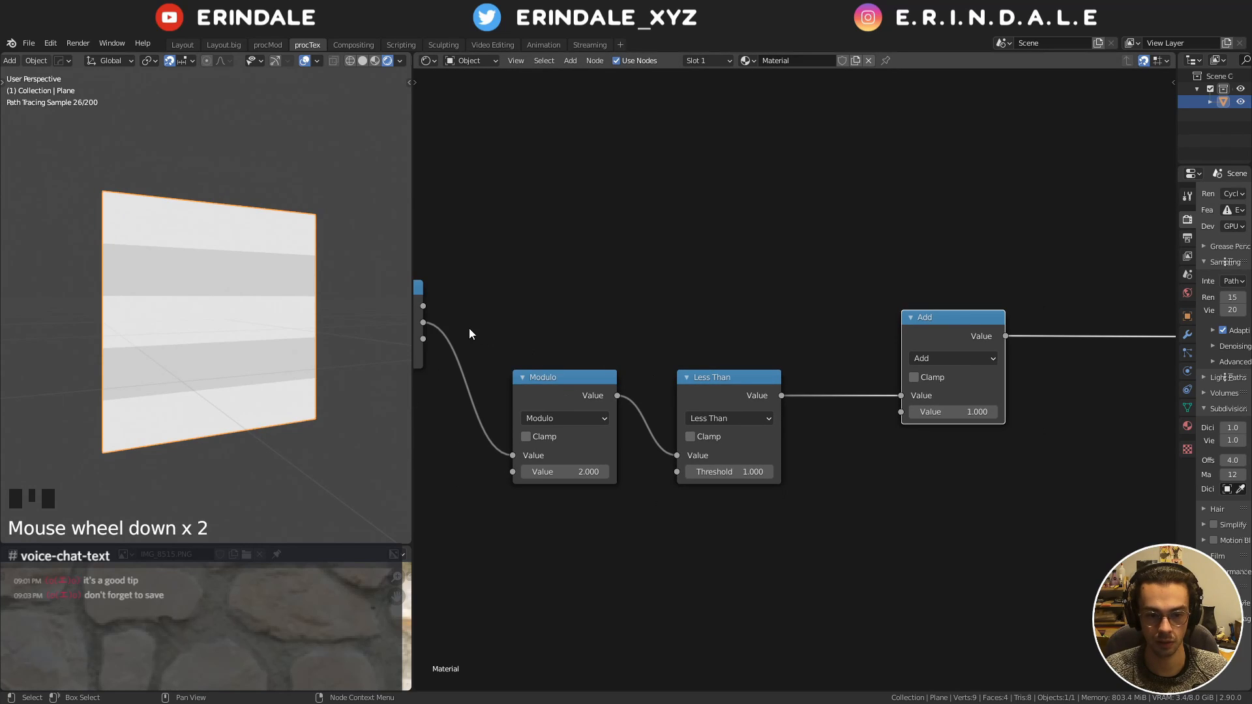
drag(423, 306, 903, 396)
drag(943, 328, 913, 283)
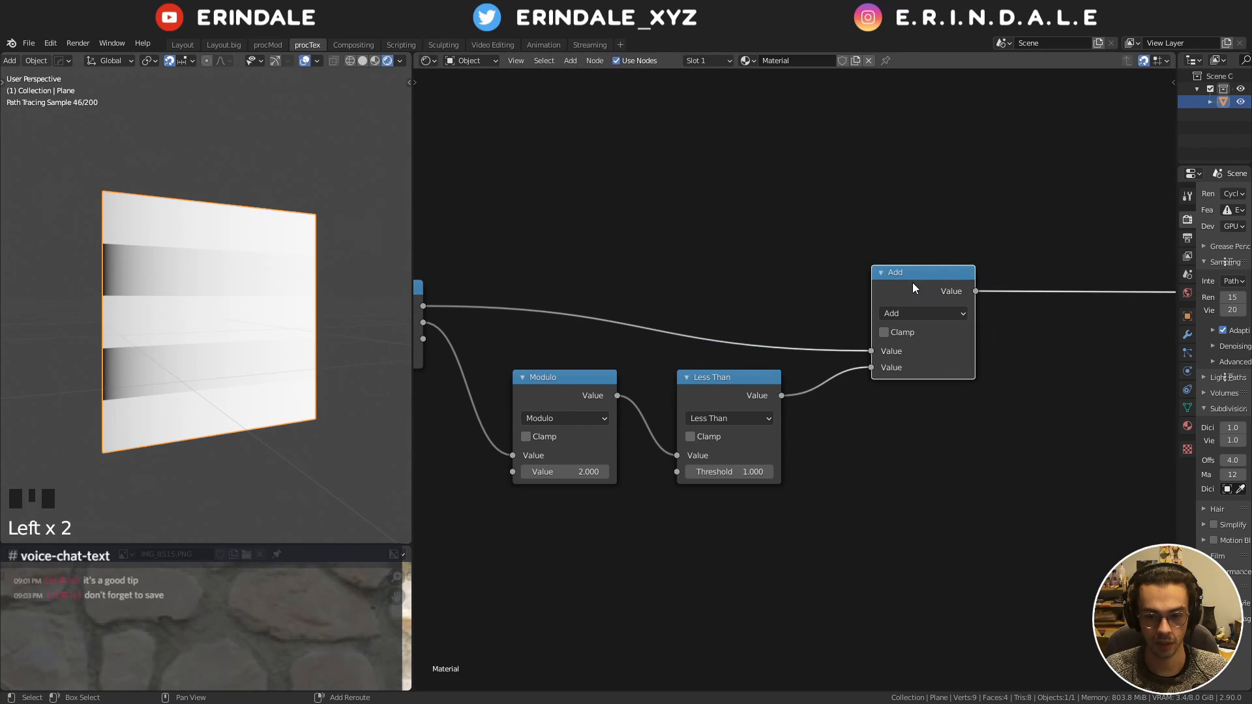
Duplicate the Add node onto its output link and set the copy to Modulo with a value of 2
key(shift+d)
click(1078, 268)
click(1112, 302)
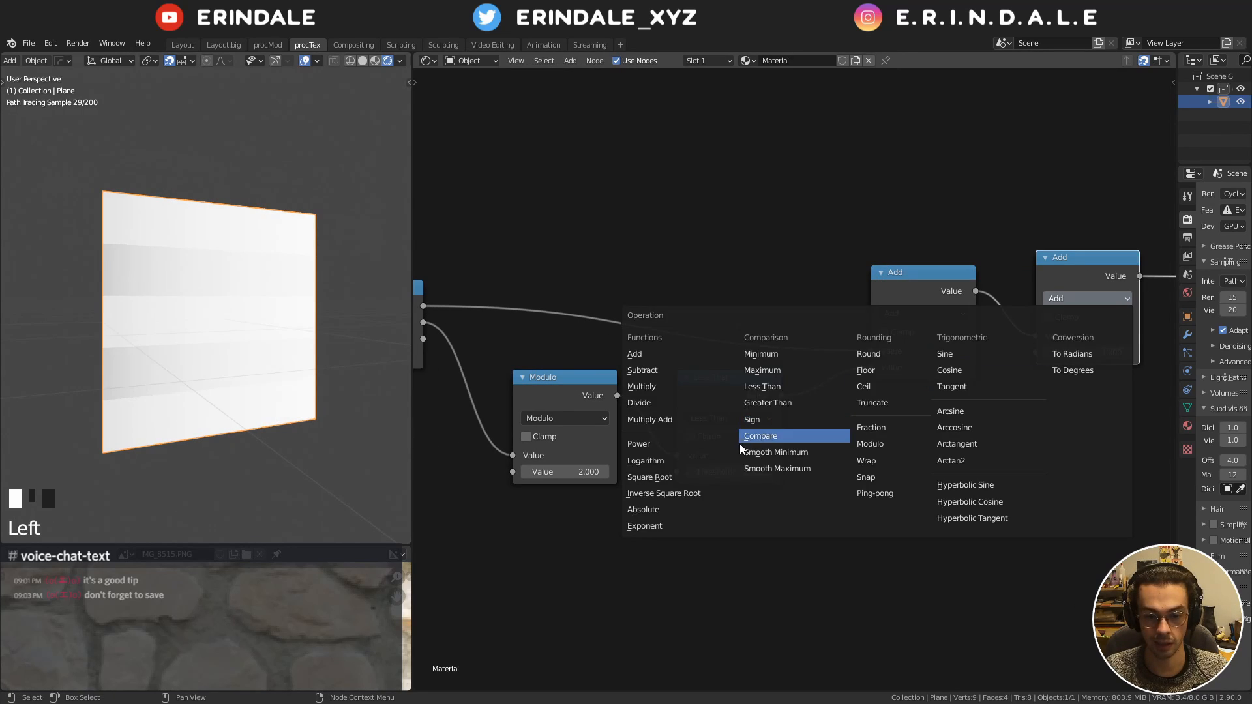
click(877, 441)
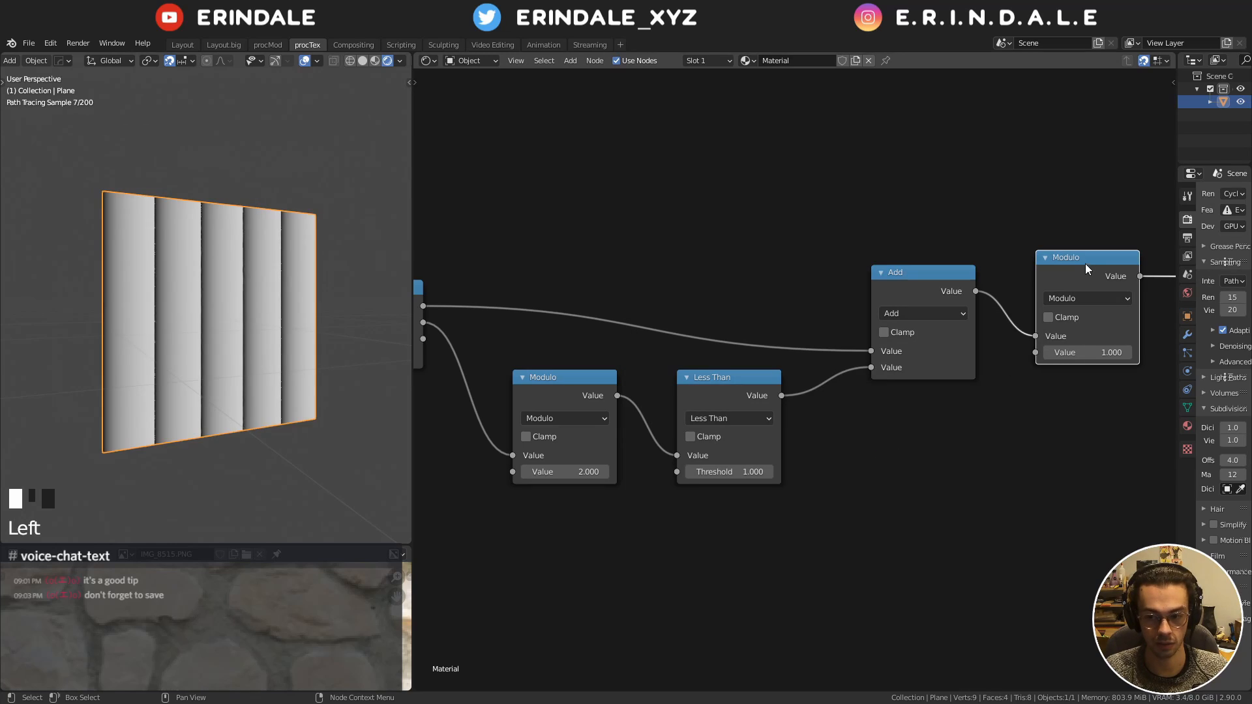
double_click(1097, 359)
text(2)
key(Return)
middle_drag(228, 366, 174, 325)
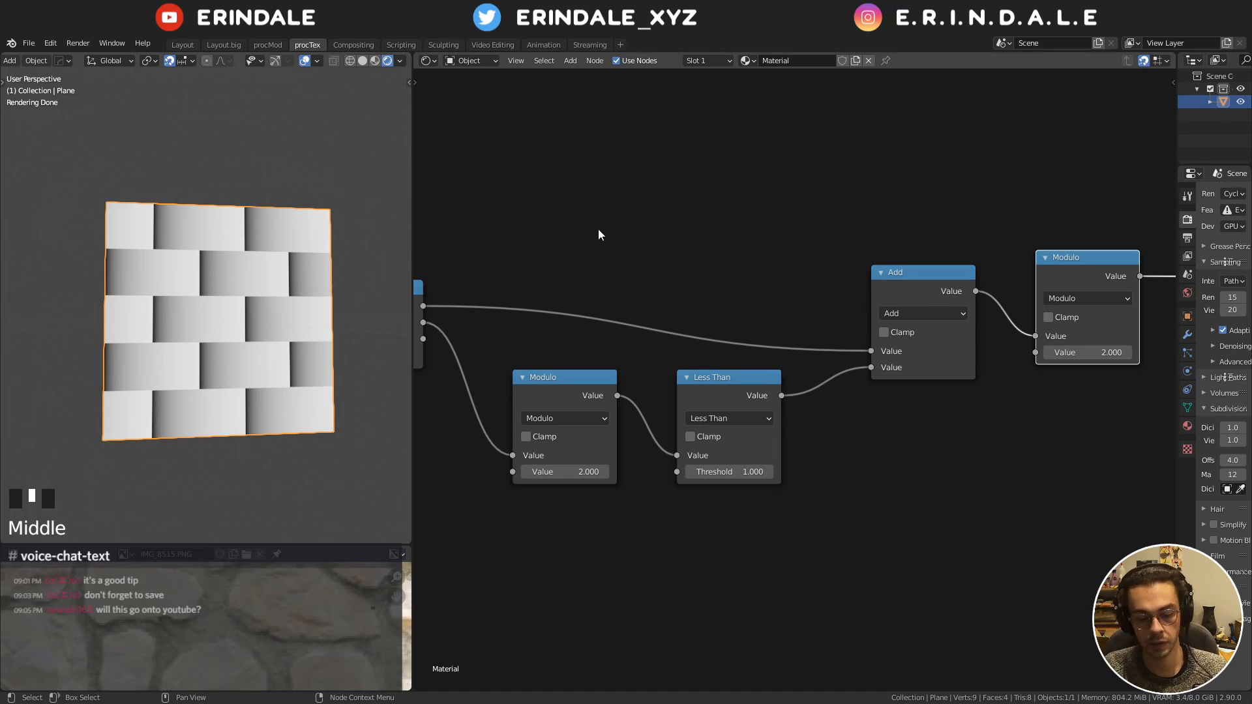
Rearrange the nodes to open a gap between the Less Than node and the Add and final Modulo nodes
scroll(692, 340, down, 3)
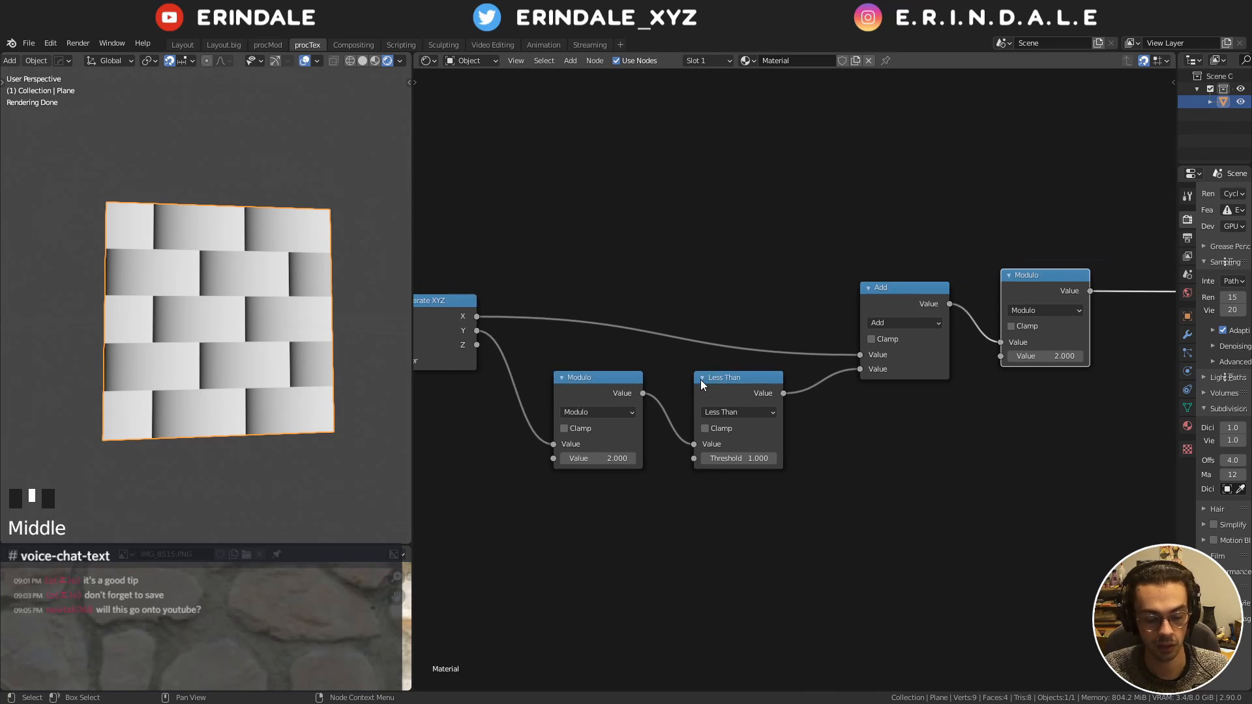
middle_drag(804, 442, 635, 459)
scroll(775, 416, up, 4)
drag(860, 271, 831, 285)
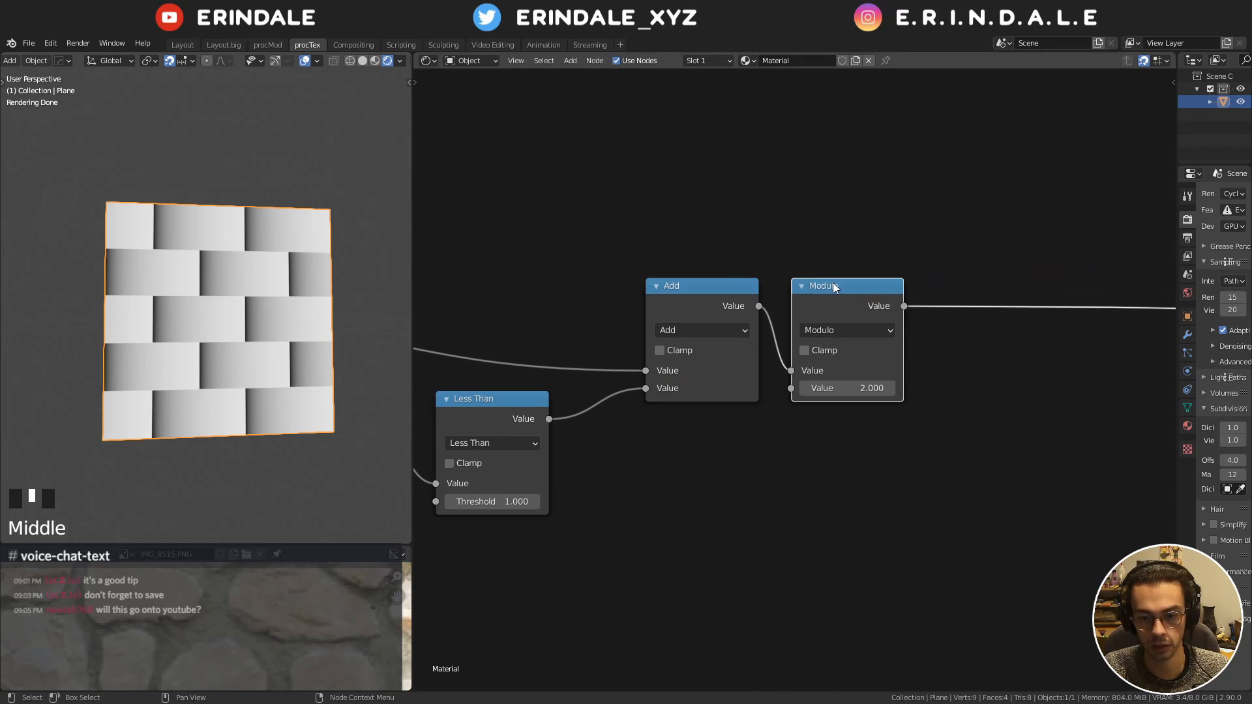
drag(729, 248, 908, 303)
drag(729, 283, 891, 266)
middle_drag(696, 311, 848, 230)
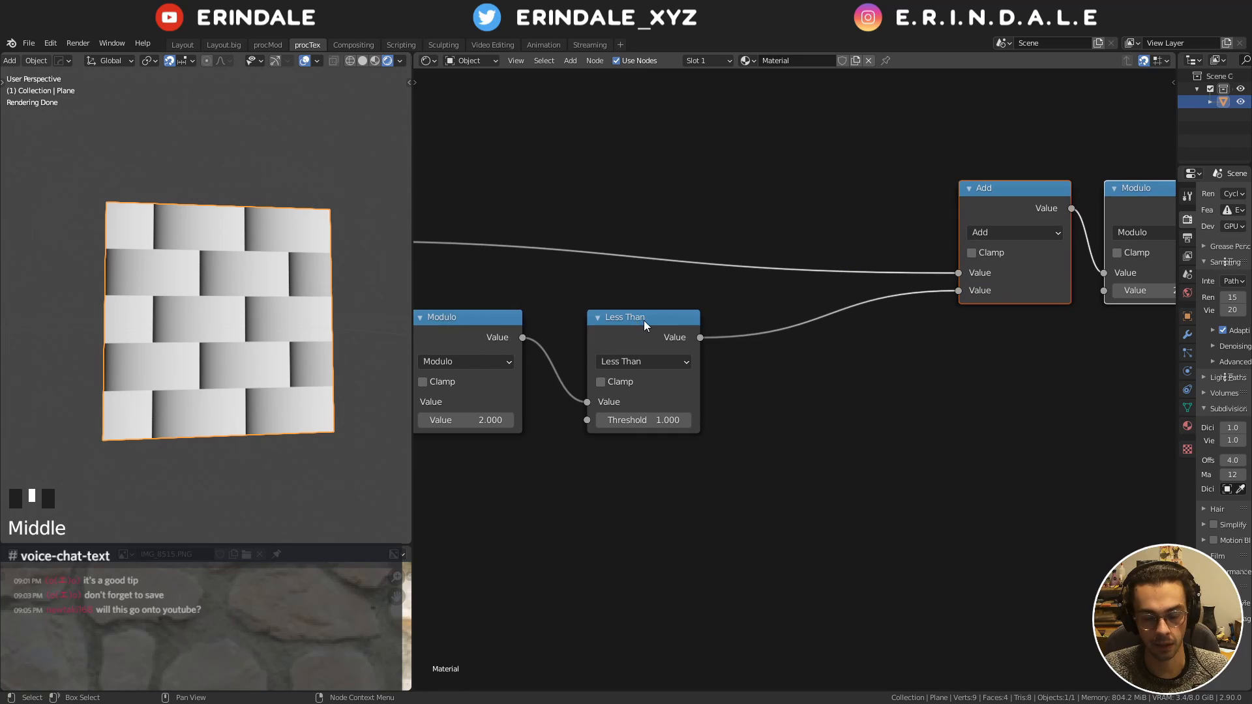
drag(643, 319, 608, 318)
middle_drag(804, 402, 539, 416)
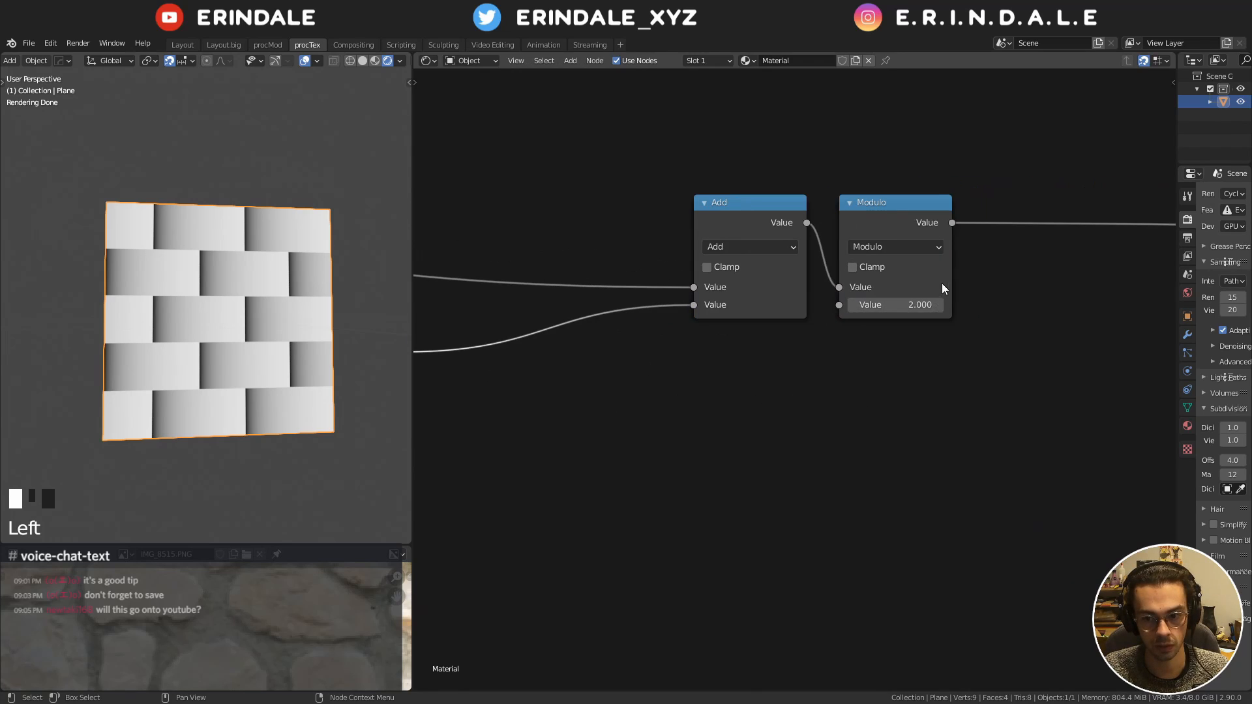
Set the second value of the final Modulo node to 3
click(914, 303)
text(3)
key(Return)
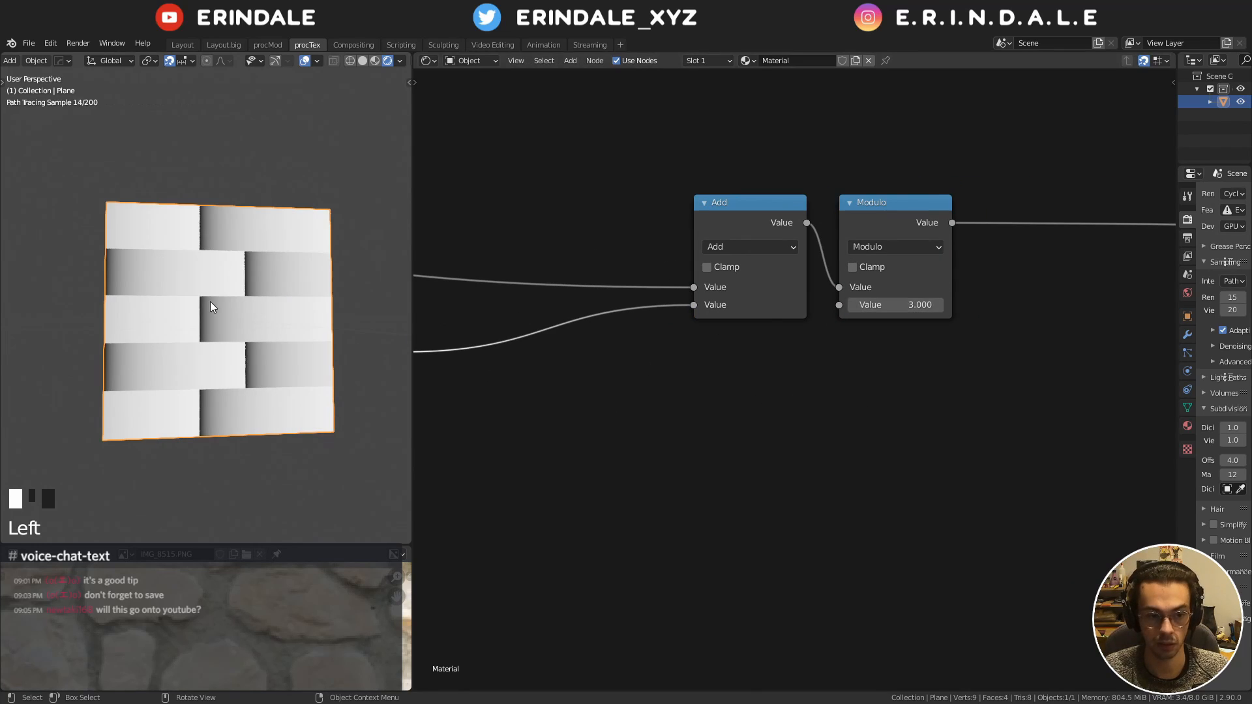
Insert a copy of the Add node between the Less Than and Add nodes and set it to Multiply
middle_drag(636, 382, 801, 373)
click(939, 222)
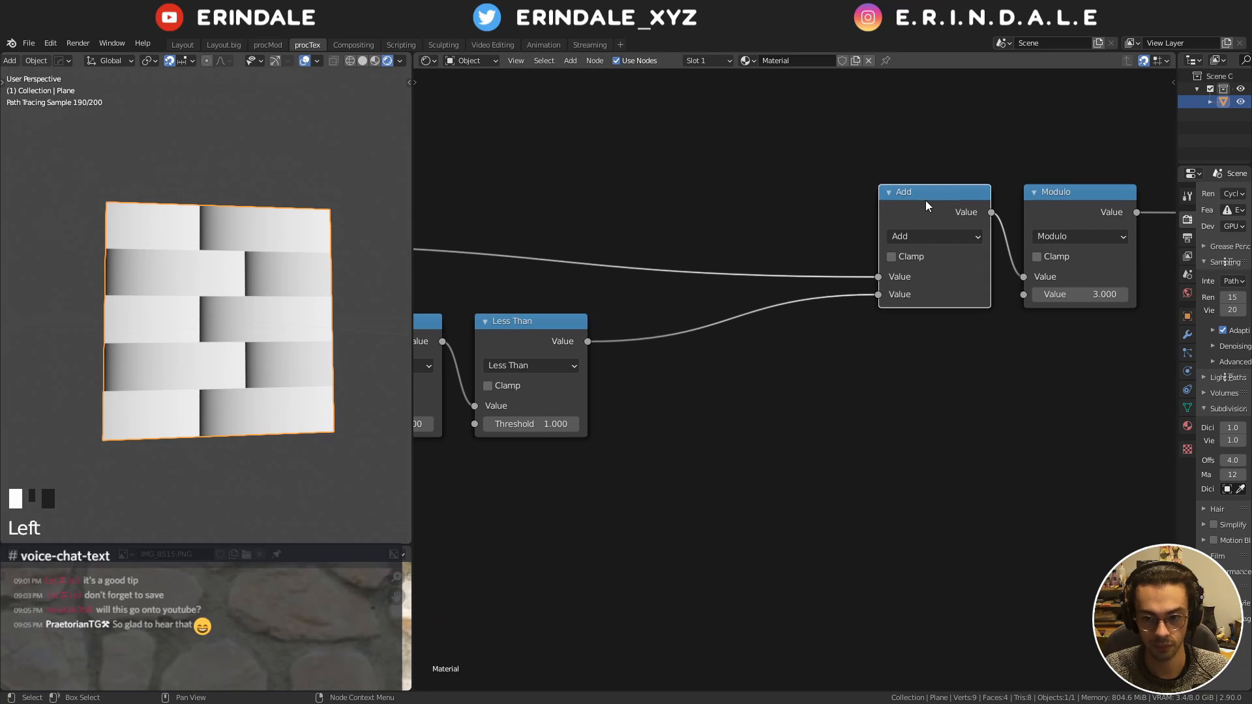
key(shift+d)
click(682, 335)
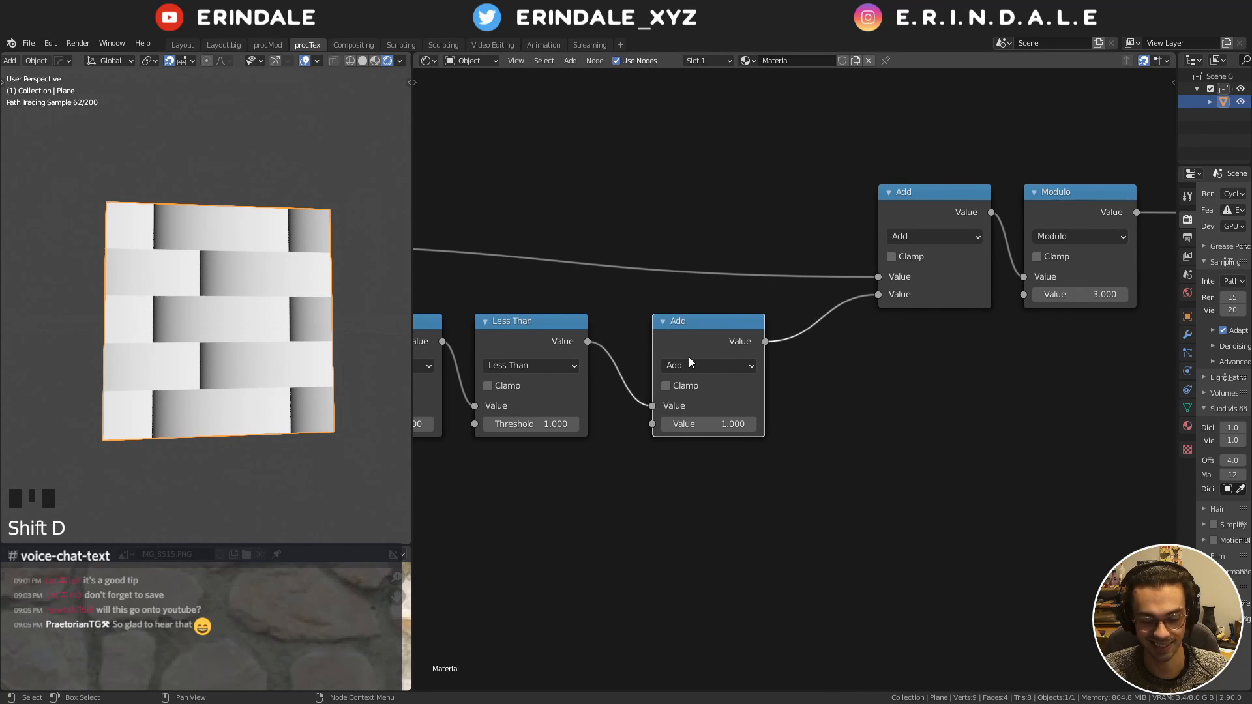
drag(688, 357, 671, 358)
click(672, 359)
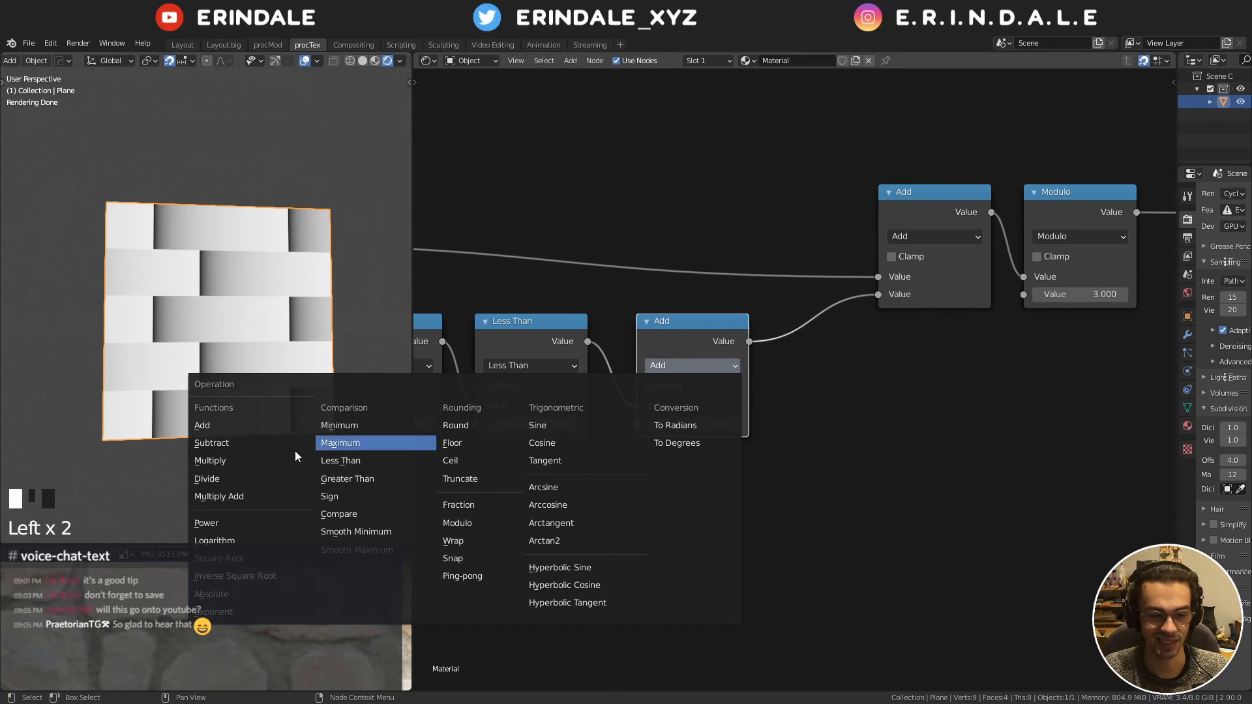
click(217, 463)
Preview the Less Than node's output on the plane
middle_drag(528, 326, 612, 326)
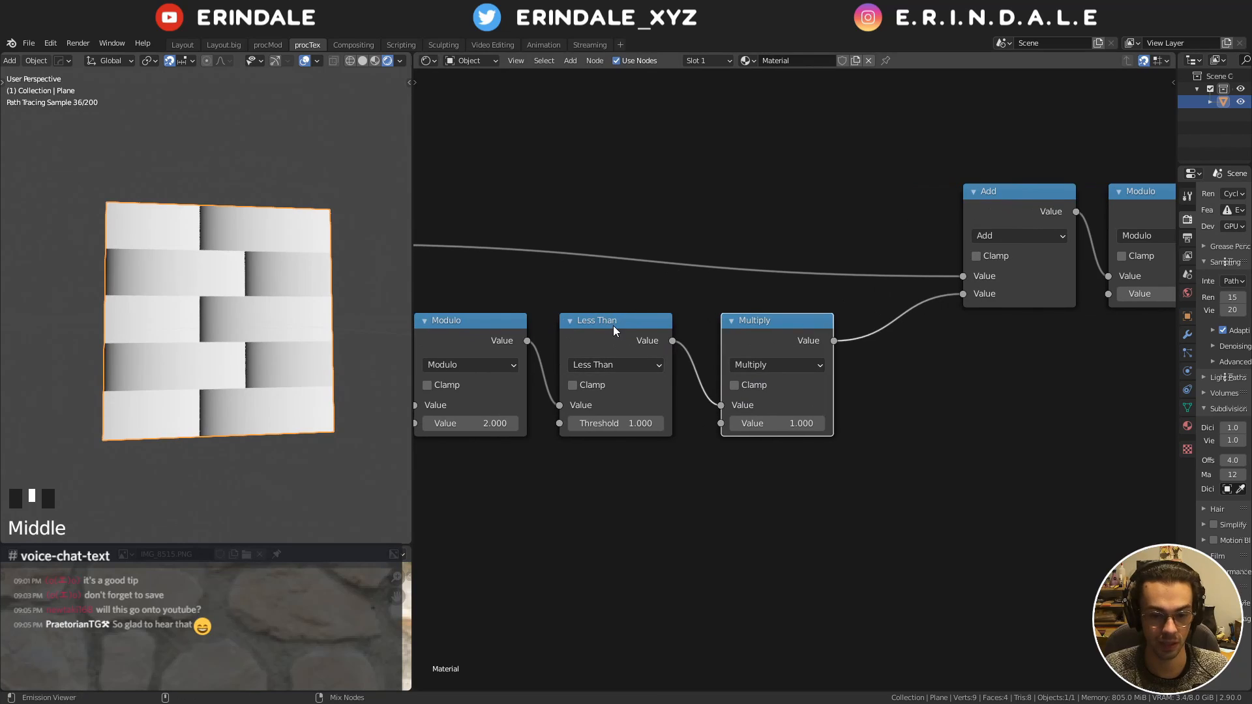
ctrl+shift+click(613, 326)
middle_drag(902, 348, 818, 402)
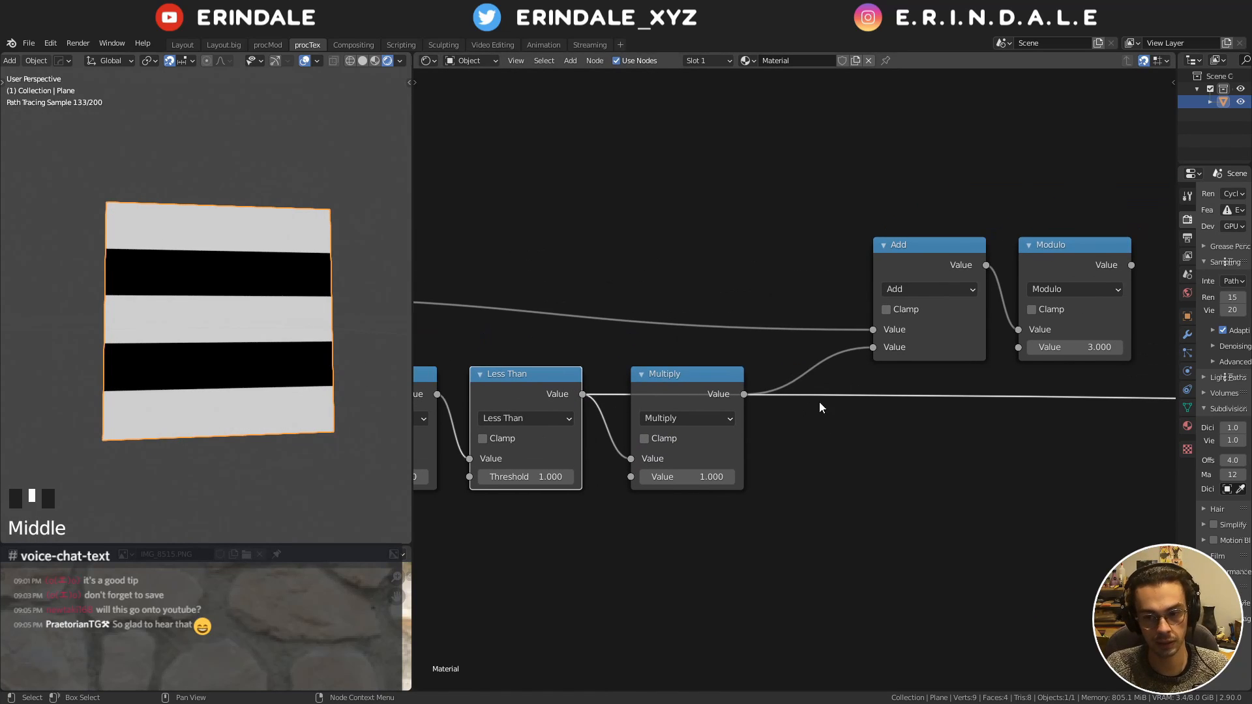
Preview the Add node's output on the plane and annotate its rows alternately with 1 and 0
ctrl+shift+click(941, 241)
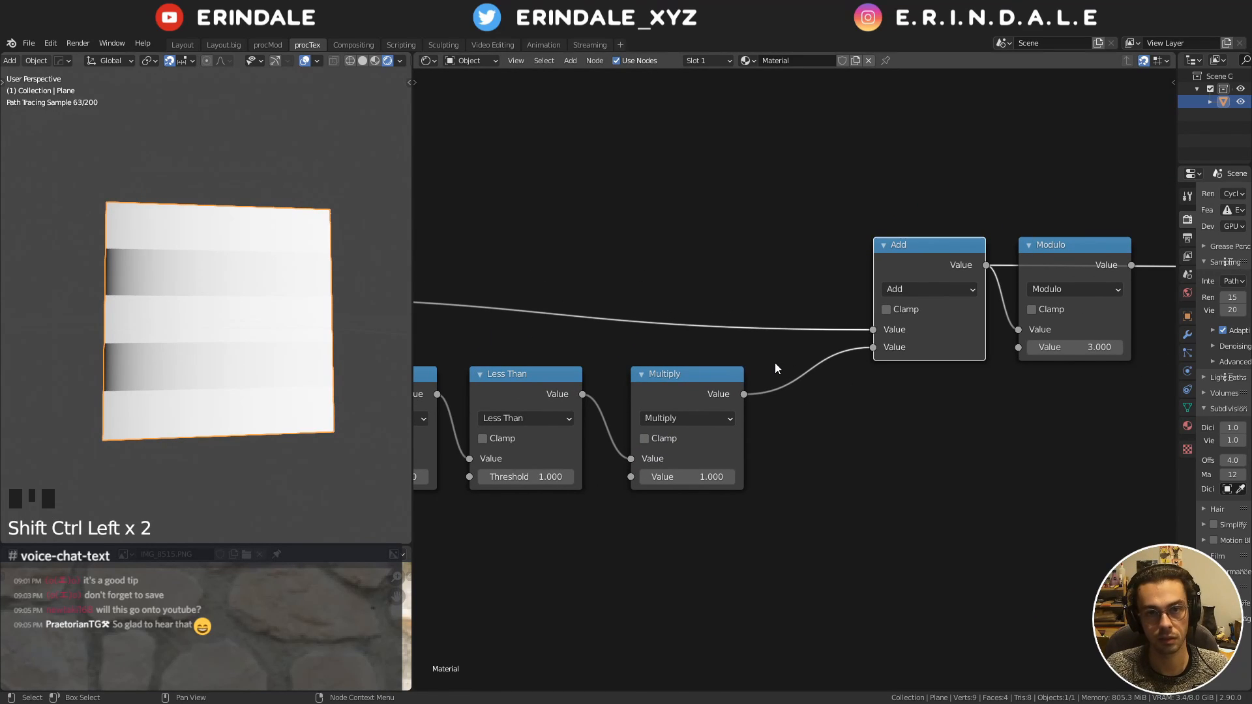
drag(86, 265, 84, 261)
drag(84, 215, 83, 235)
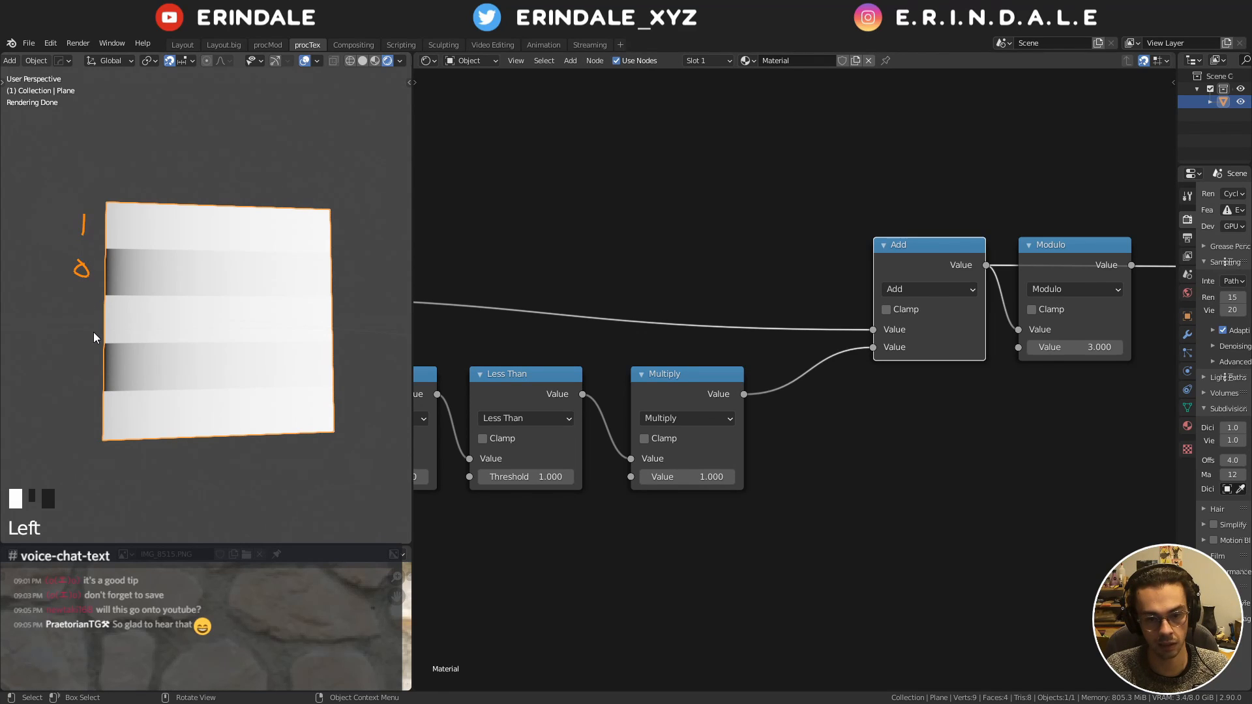
drag(81, 317, 81, 369)
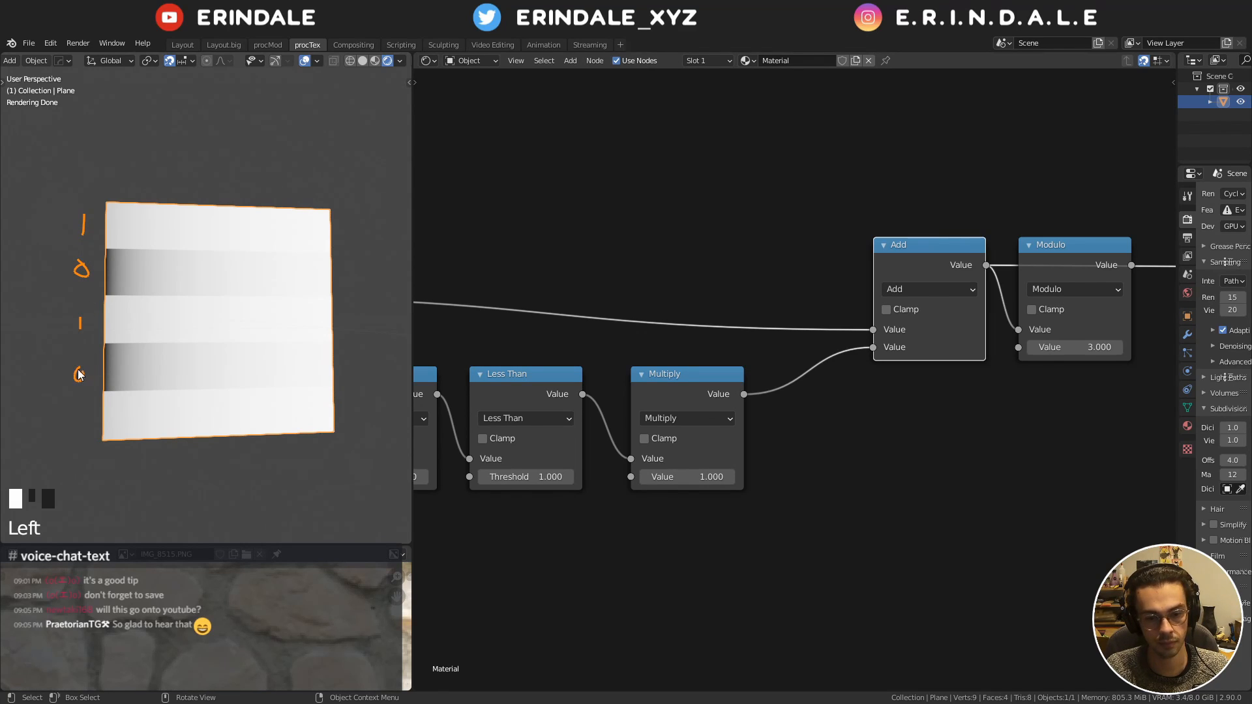
drag(80, 412, 80, 431)
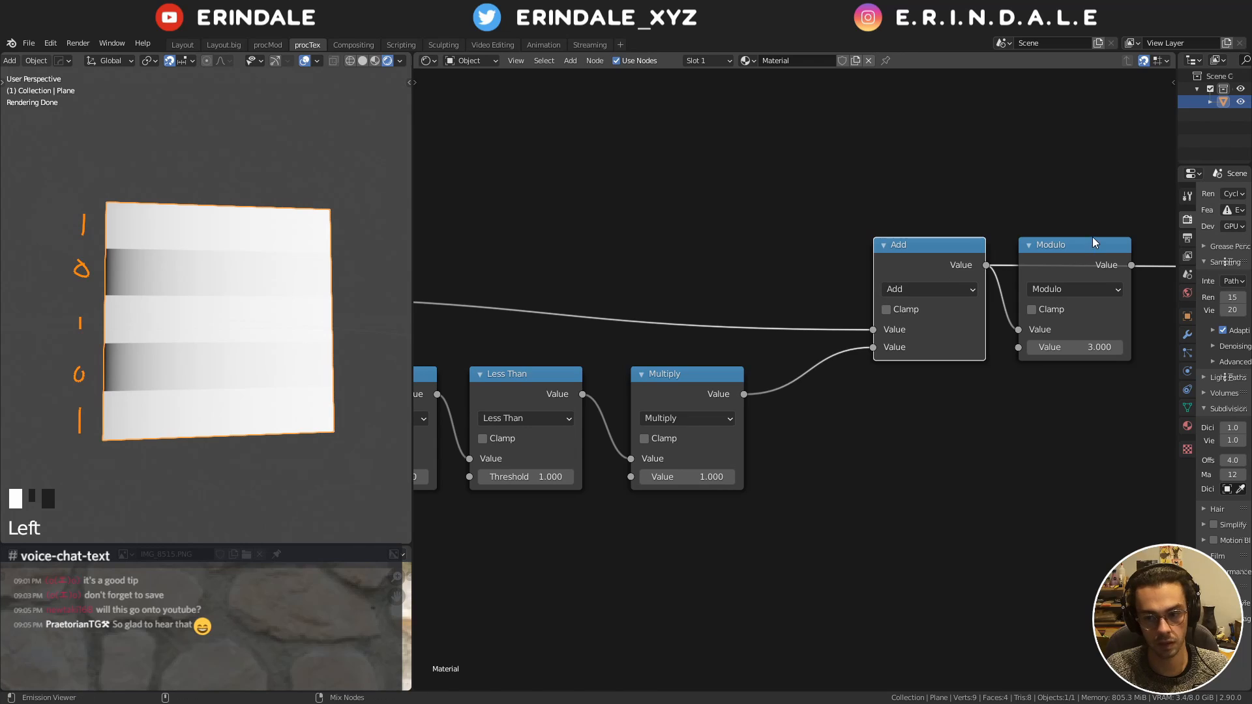
Preview the final Modulo node's output, mark the second row's first brick with a line, and set the Modulo's second value to 2
ctrl+shift+click(1073, 300)
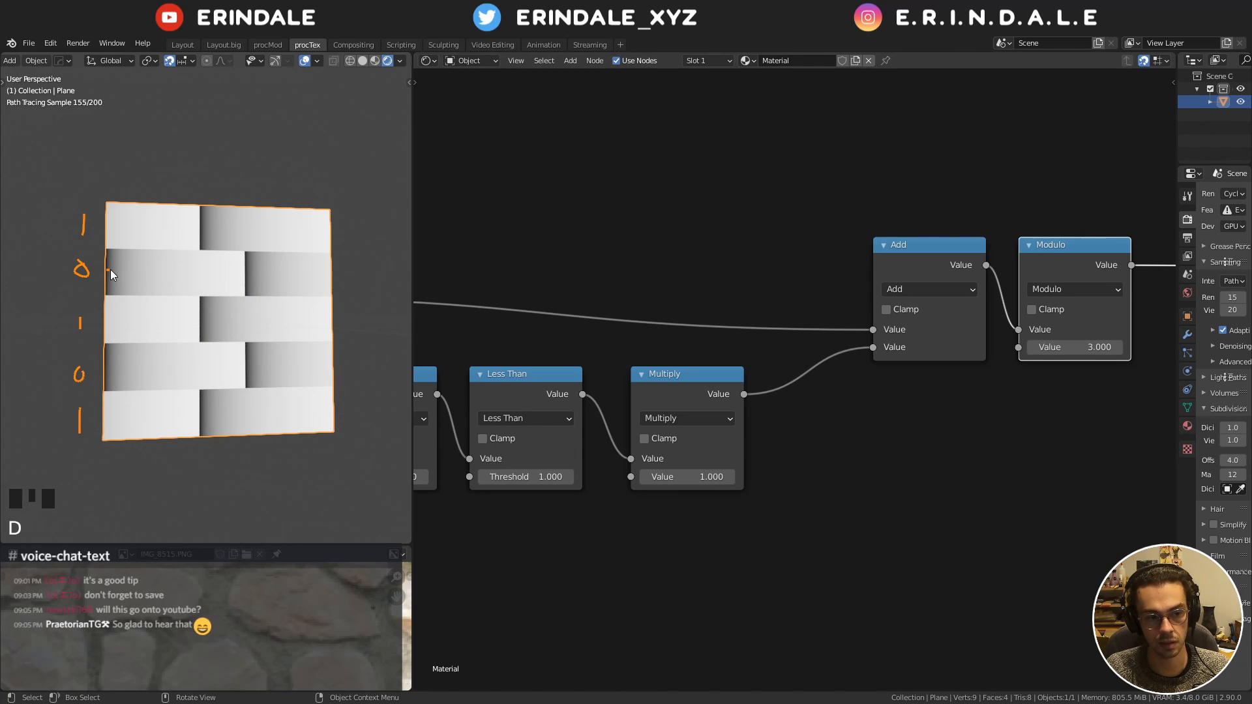
drag(108, 268, 231, 271)
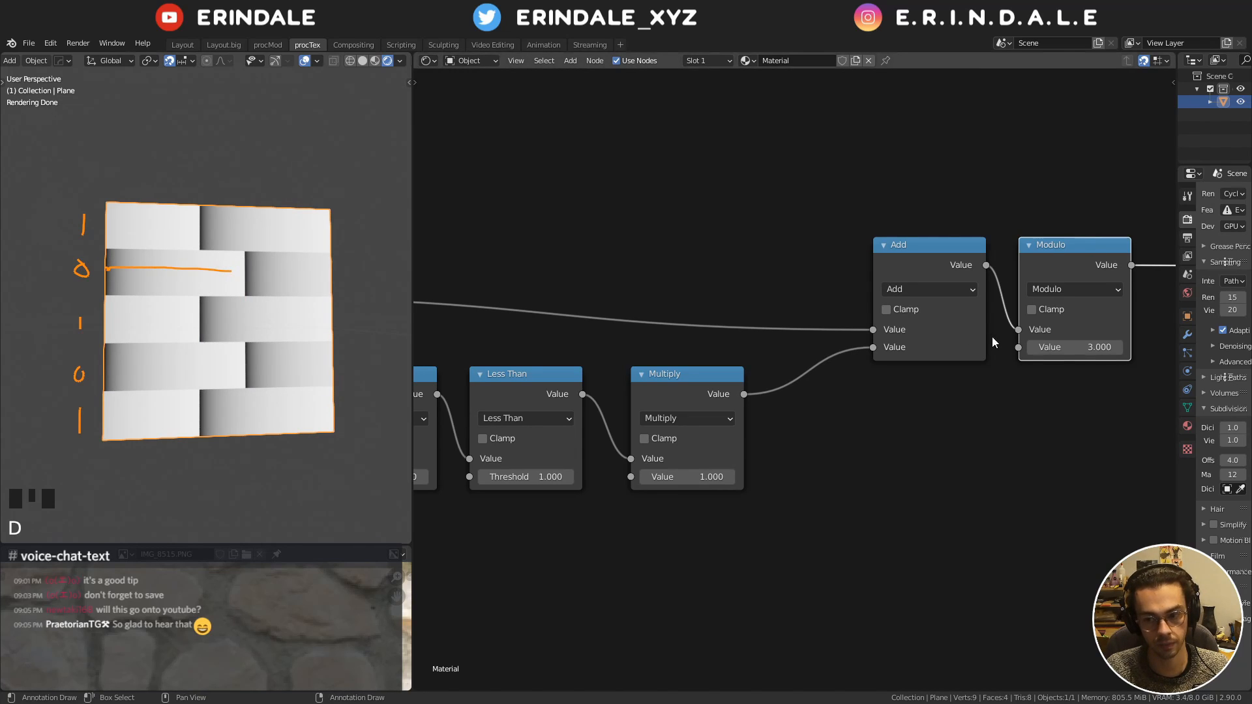
click(1045, 341)
text(2)
key(Return)
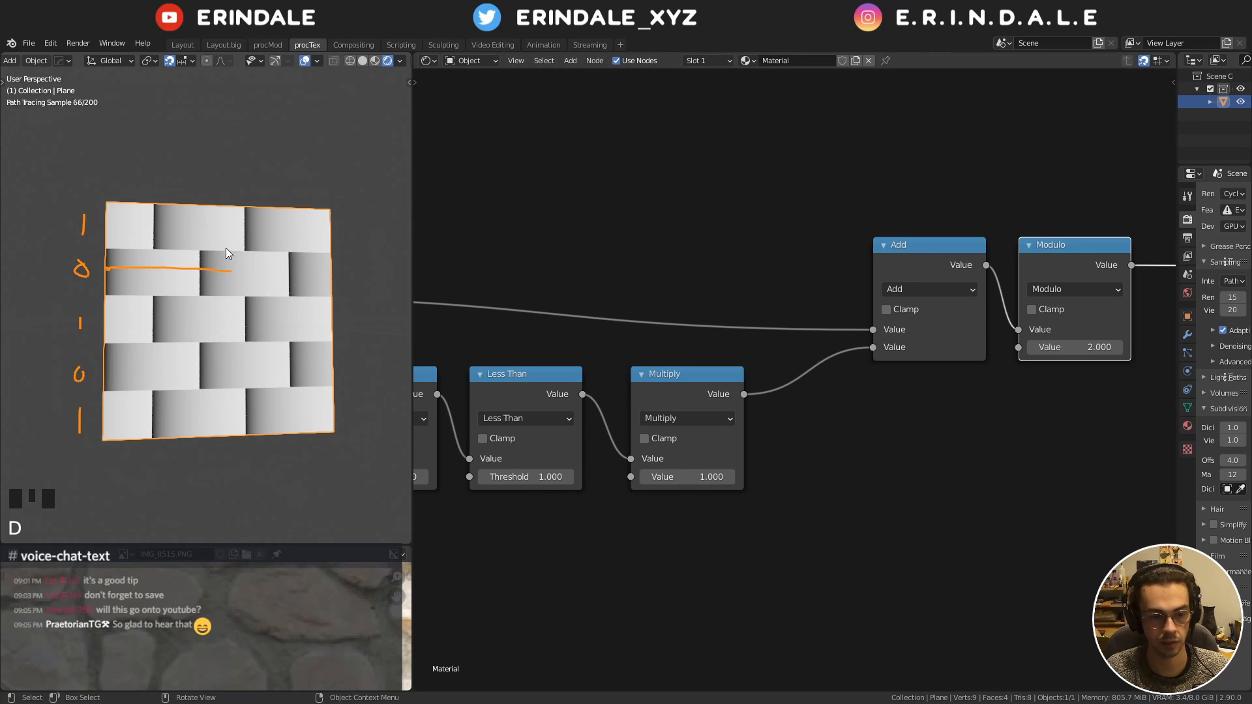
Replace the line with 0 and 2 brick marks, draw an arrow above the plane, and erase all annotations
right_drag(232, 260, 182, 267)
drag(183, 268, 195, 273)
mouse_move(195, 272)
right_down()
mouse_move(215, 265)
mouse_move(151, 268)
mouse_move(182, 261)
right_up()
mouse_move(182, 261)
mouse_down()
mouse_move(198, 267)
mouse_move(194, 285)
mouse_up()
mouse_move(162, 217)
mouse_down()
mouse_move(157, 228)
mouse_move(236, 236)
mouse_up()
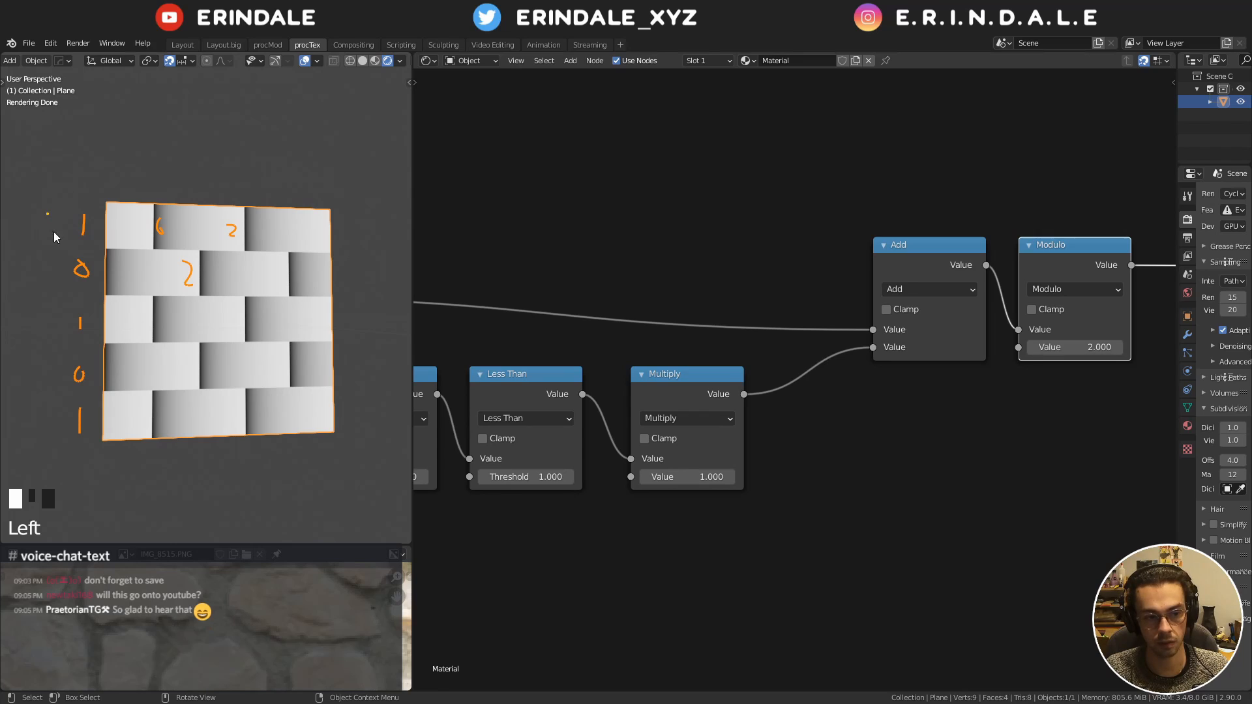
click(36, 408)
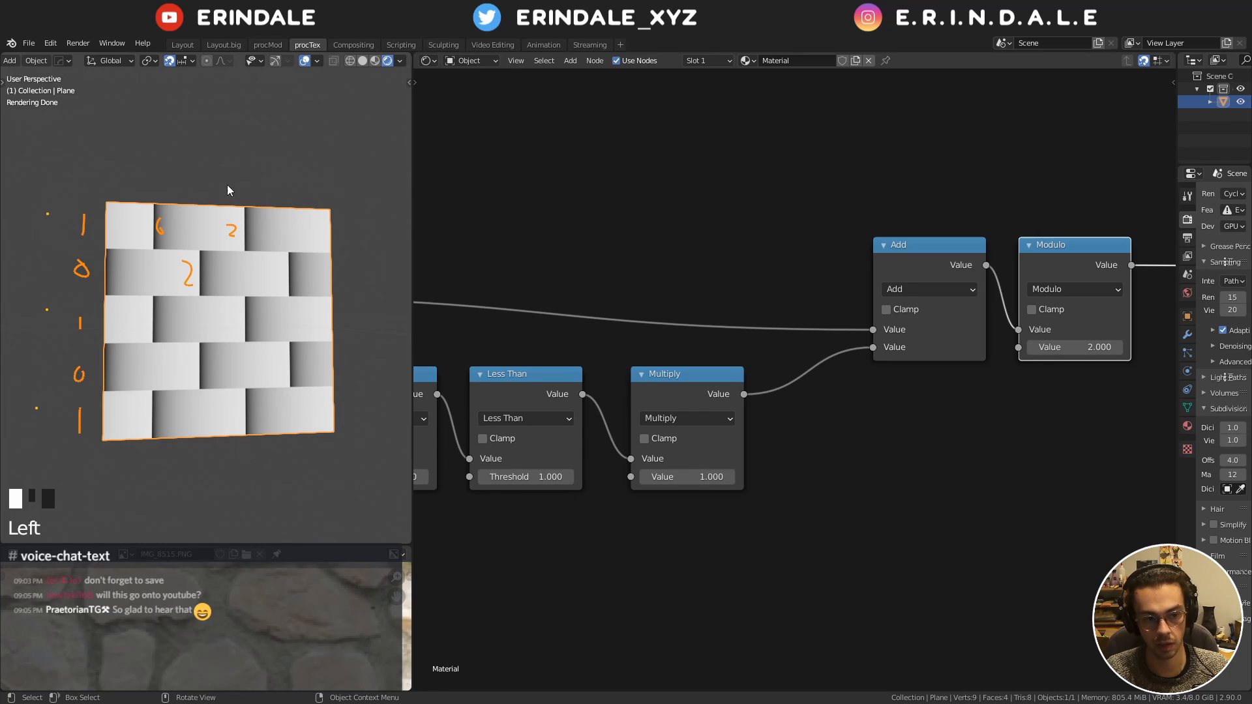
mouse_move(233, 172)
mouse_down()
mouse_move(106, 177)
mouse_move(114, 186)
mouse_move(126, 170)
mouse_up()
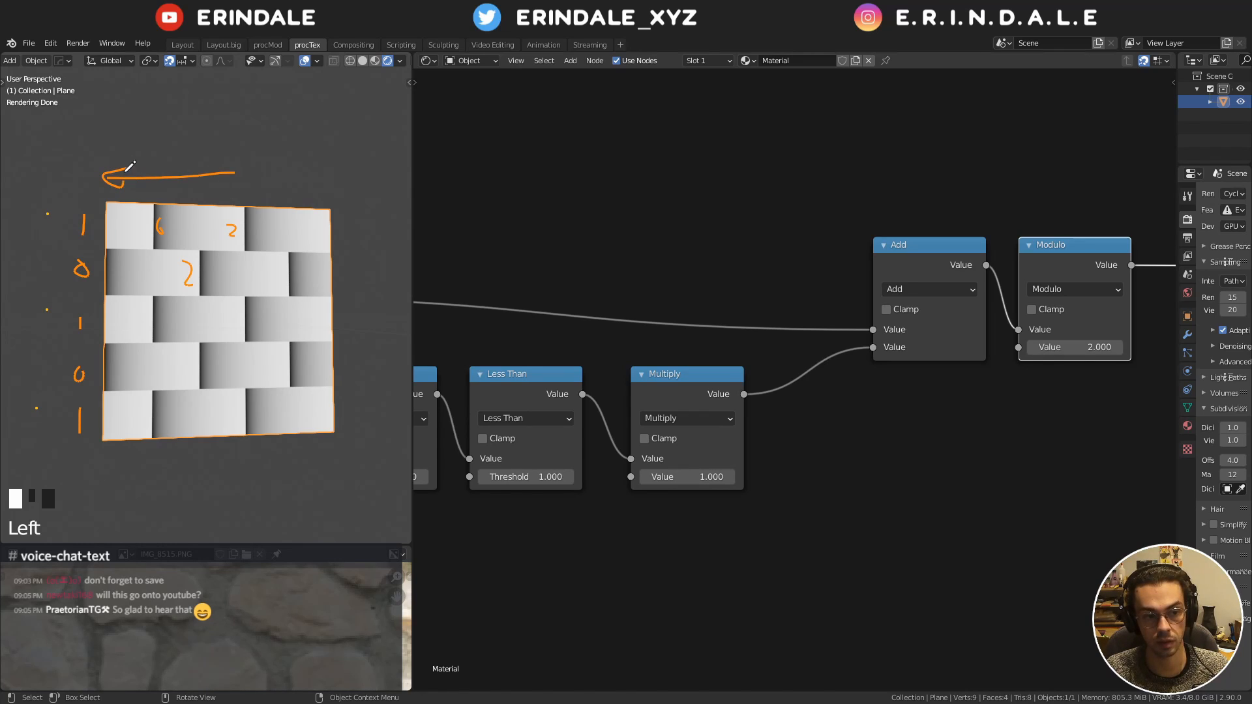
mouse_move(130, 171)
right_down()
mouse_move(78, 417)
mouse_move(154, 299)
right_up()
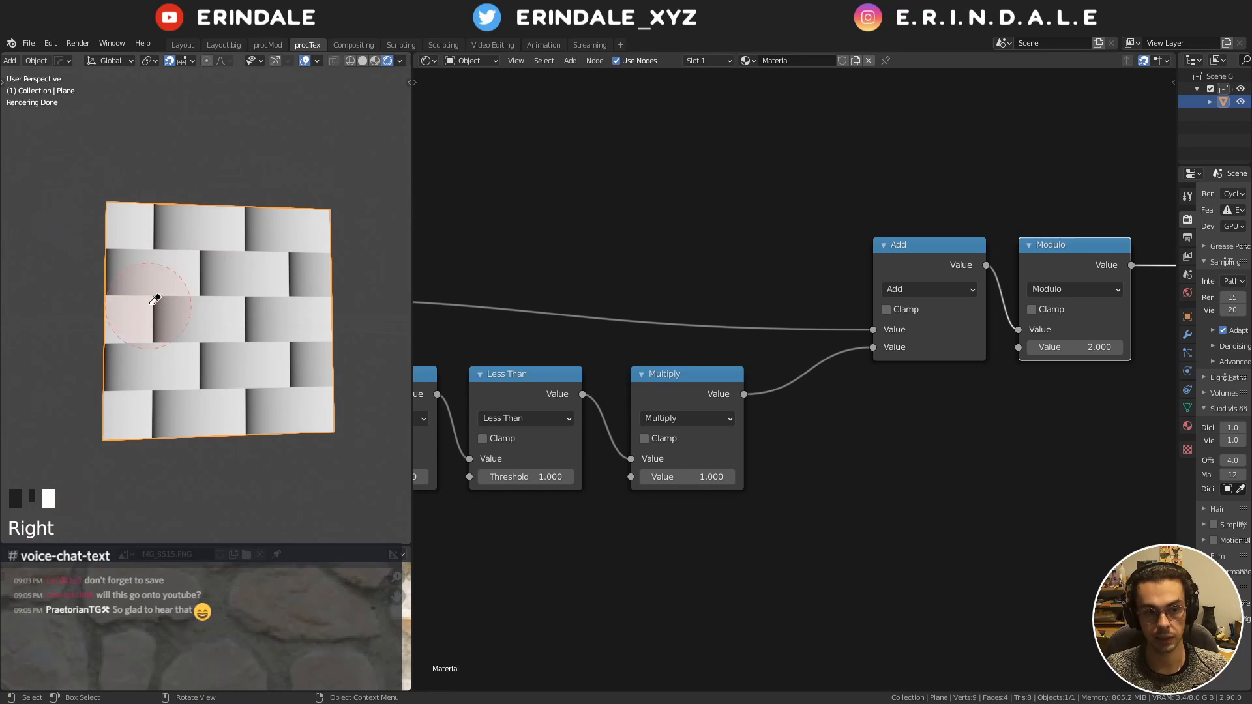
Set the second value of the final Modulo node to 3
middle_drag(657, 325, 897, 260)
middle_drag(676, 313, 799, 273)
middle_drag(1129, 224, 611, 277)
click(935, 294)
text(3)
key(Return)
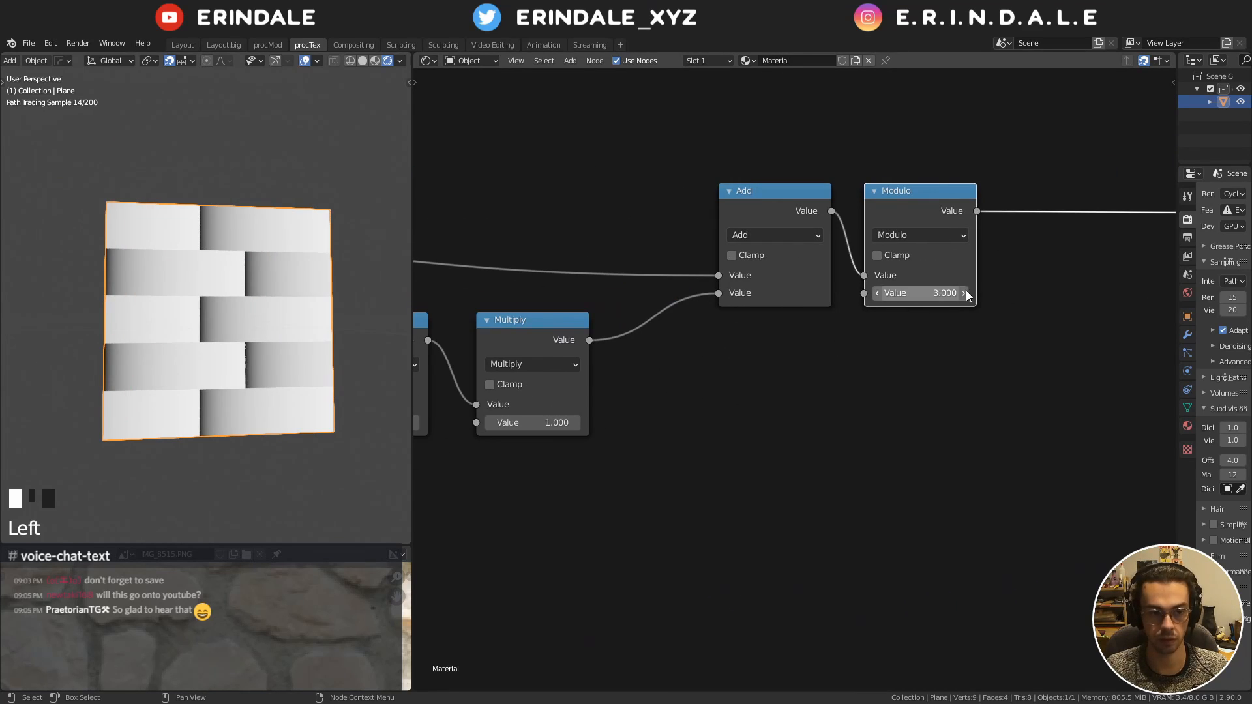
key(d)
key(d)
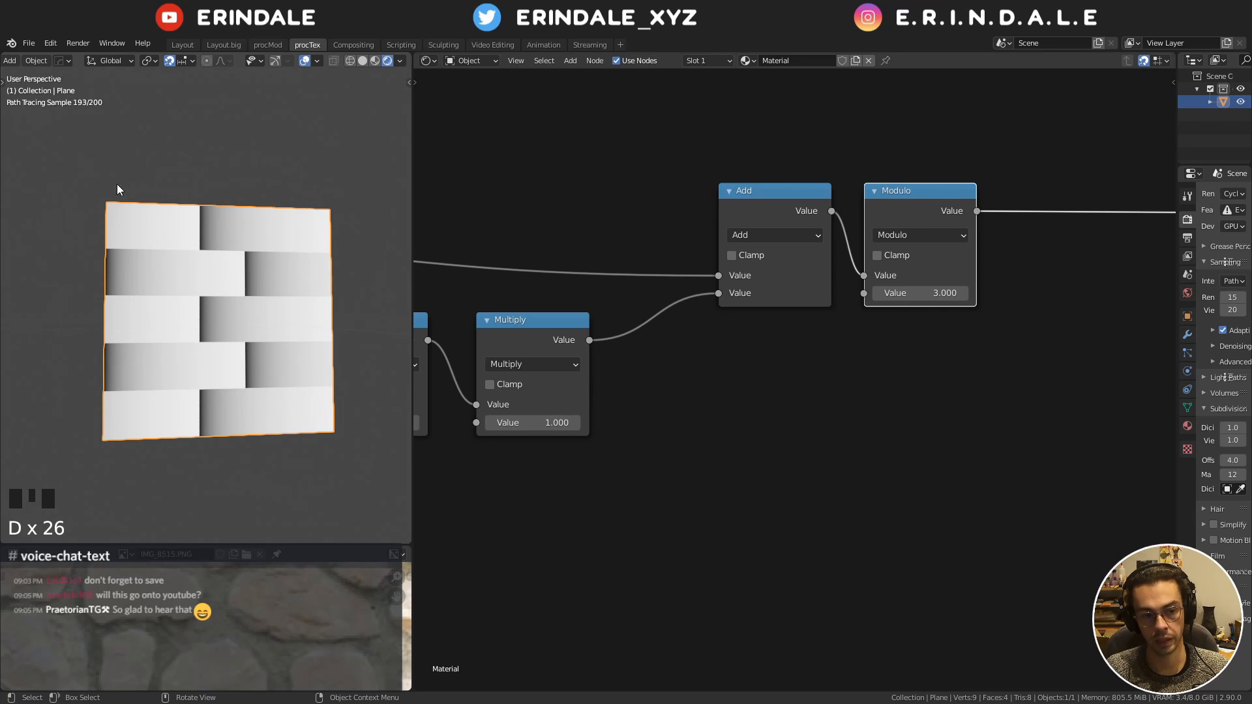
Set the second value of the Multiply node after Less Than to 1.5
middle_drag(547, 422, 720, 397)
click(720, 398)
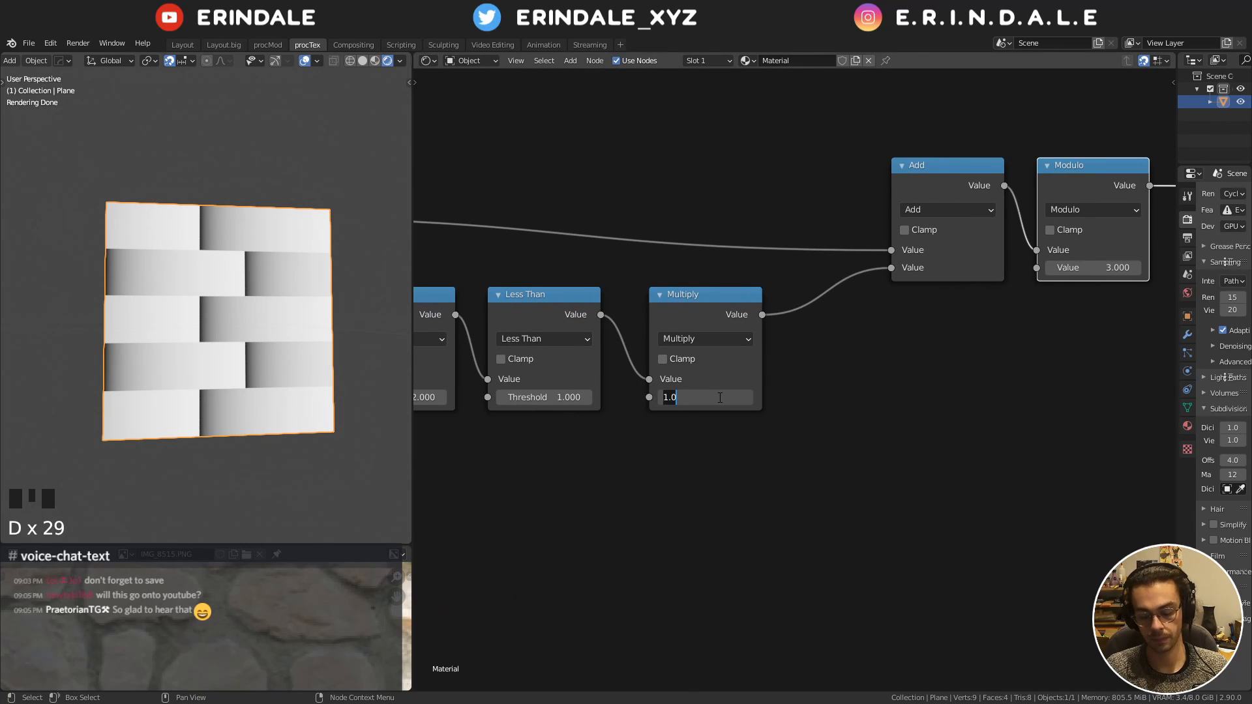
text(1.5)
key(Return)
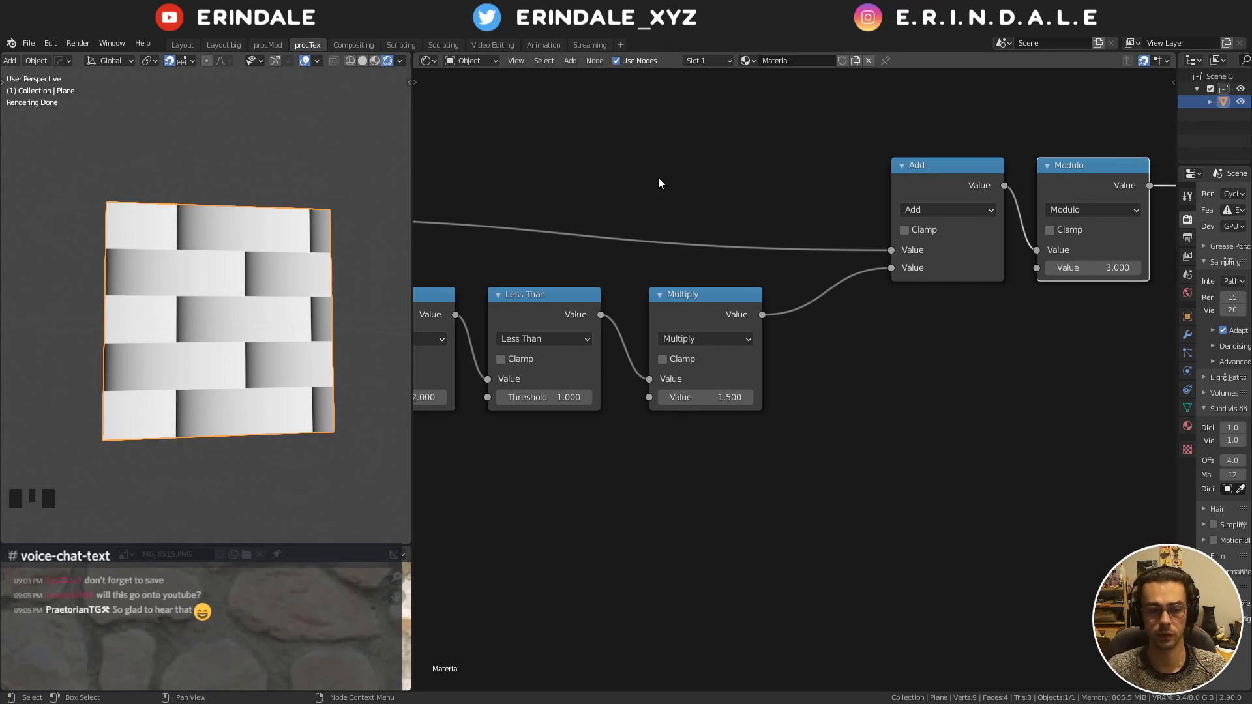
Delete the final Modulo node that follows the Add node
middle_drag(849, 243, 433, 313)
click(710, 250)
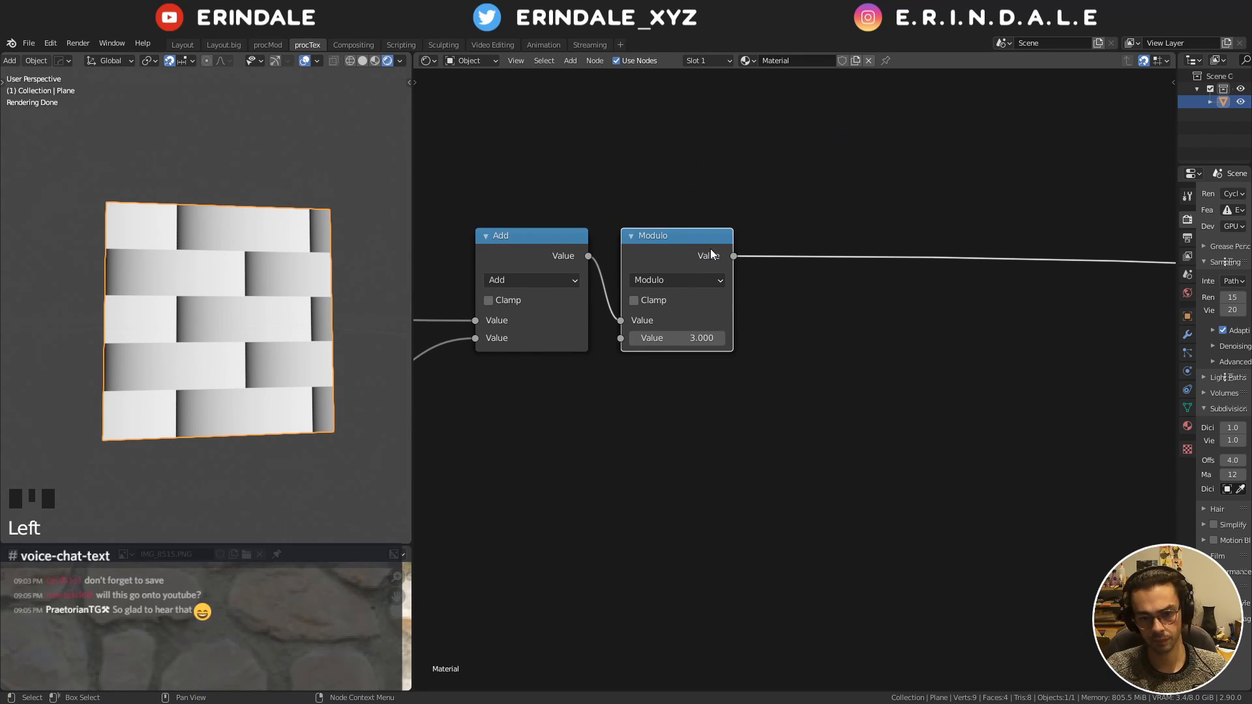
middle_drag(668, 222, 710, 262)
drag(707, 290, 837, 268)
key(x)
Add a Vector Math node after the Add node and space the two nodes apart
key(shift+a)
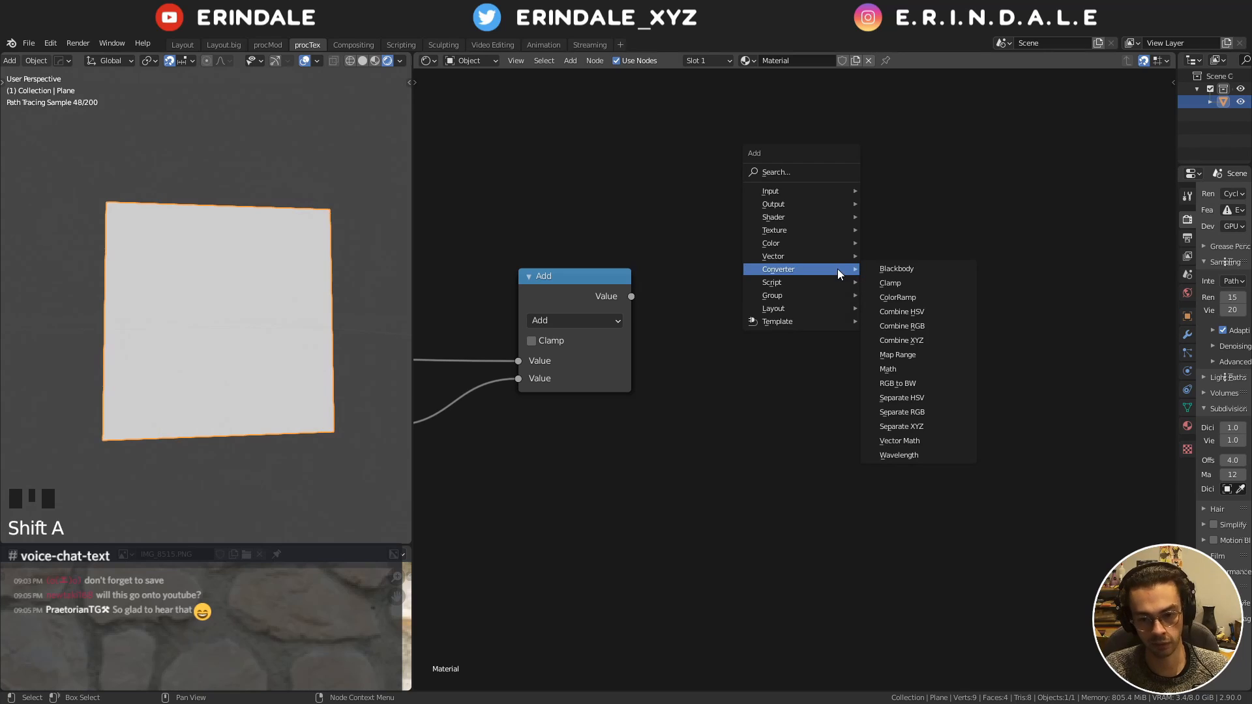
click(941, 442)
click(882, 215)
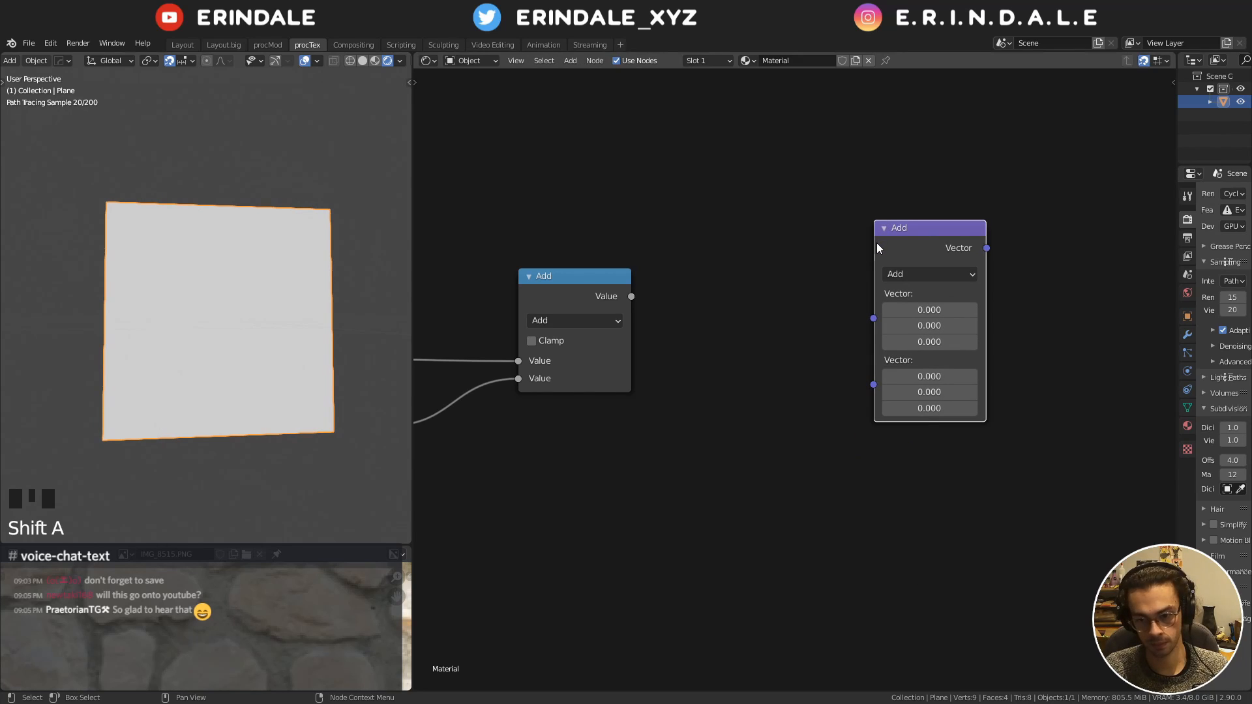
drag(578, 289, 511, 291)
drag(931, 228, 963, 245)
middle_drag(707, 302, 735, 254)
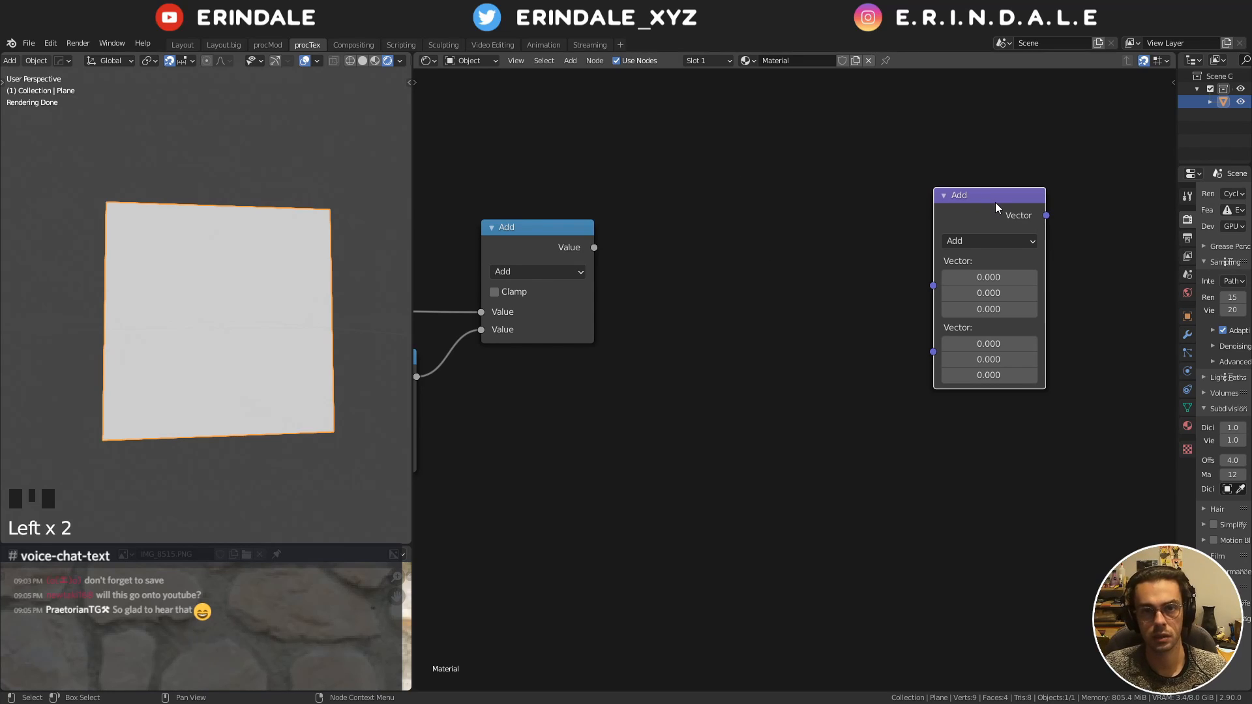
Add a Combine XYZ node between the two Add nodes and set its Z value to 5.8
key(shift+a)
mouse_move(730, 308)
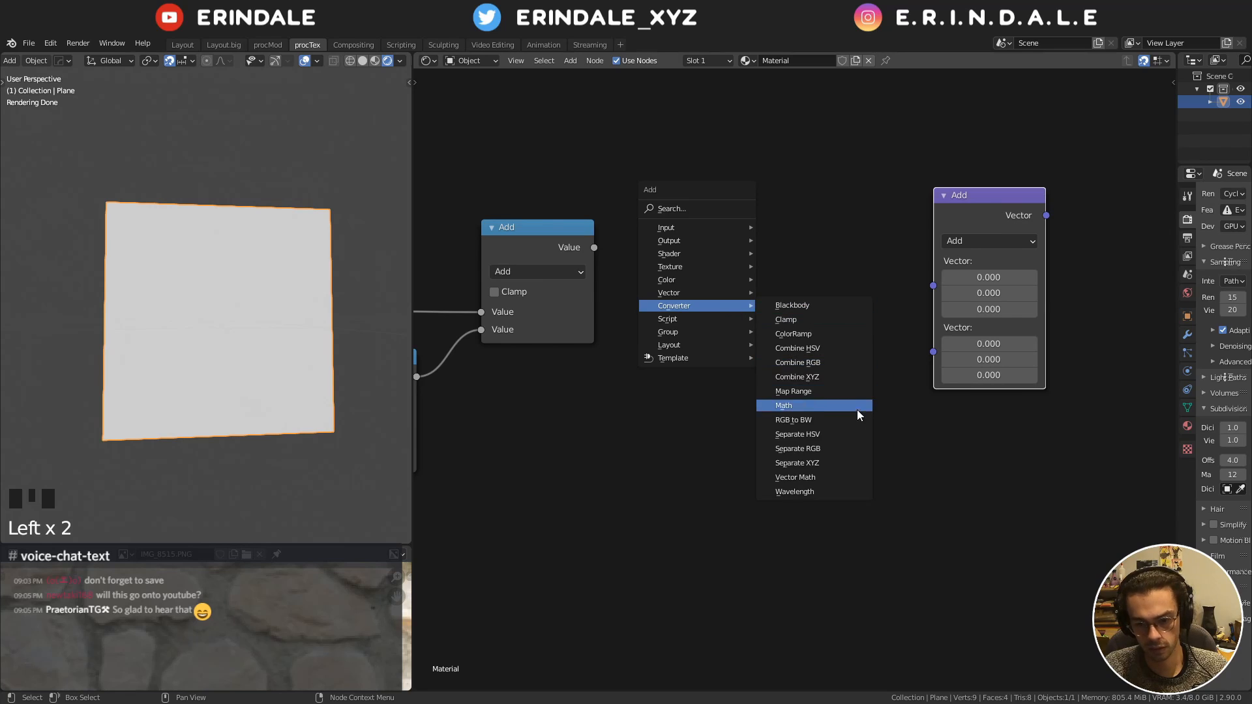
click(837, 381)
click(737, 331)
scroll(804, 385, up, 6)
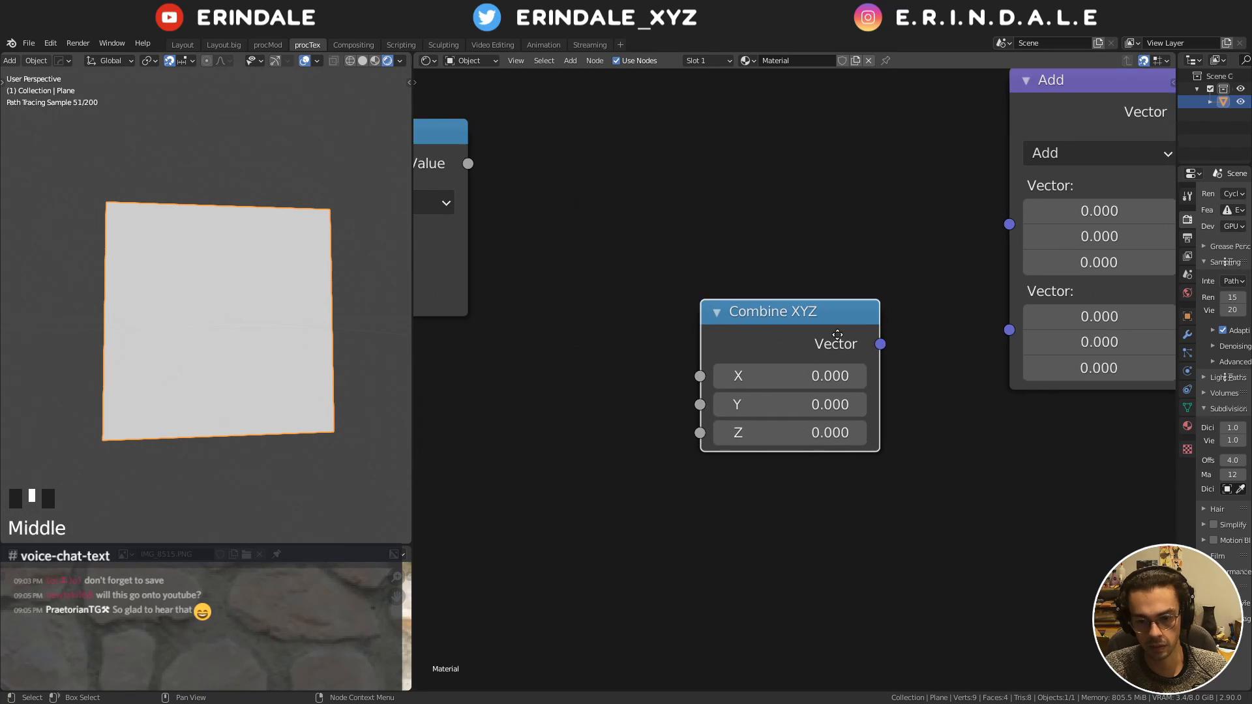
middle_drag(838, 335, 755, 321)
scroll(768, 346, up, 2)
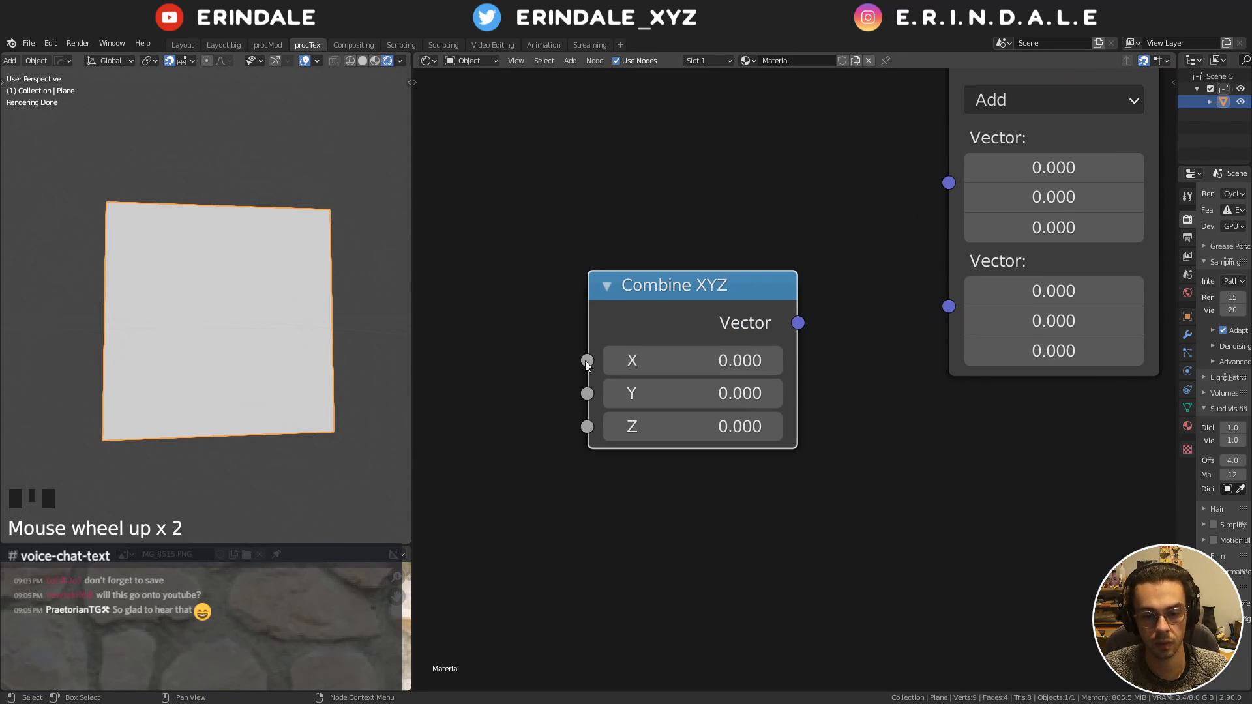
click(518, 268)
drag(587, 393, 497, 507)
mouse_move(691, 427)
mouse_down()
mouse_move(608, 430)
mouse_move(683, 430)
mouse_up()
middle_drag(806, 321, 811, 374)
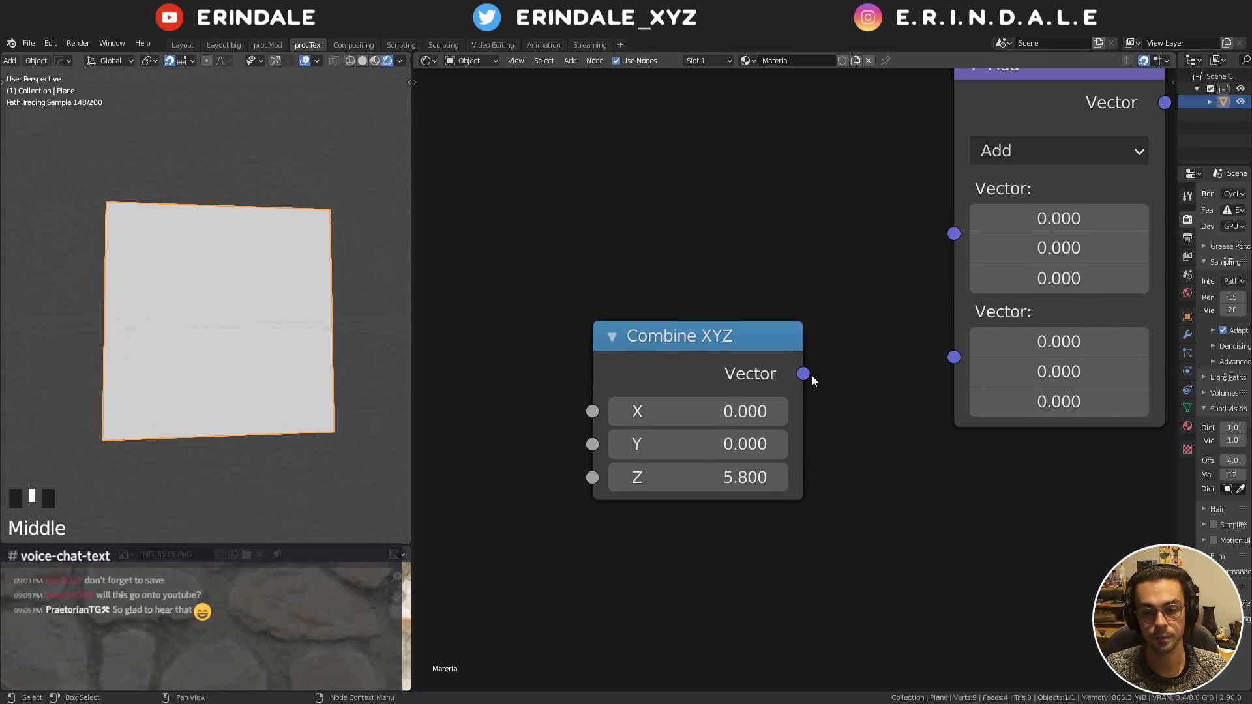
drag(807, 374, 849, 348)
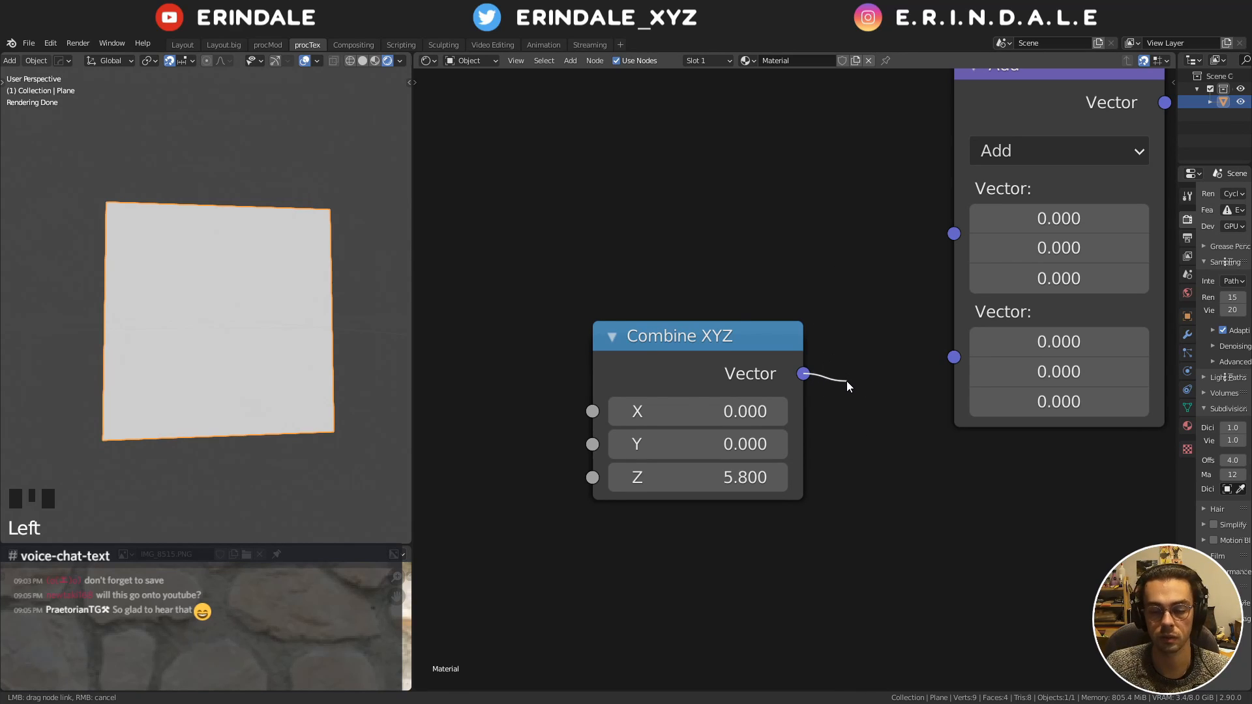
mouse_move(847, 381)
mouse_down()
mouse_move(803, 378)
mouse_move(831, 372)
mouse_up()
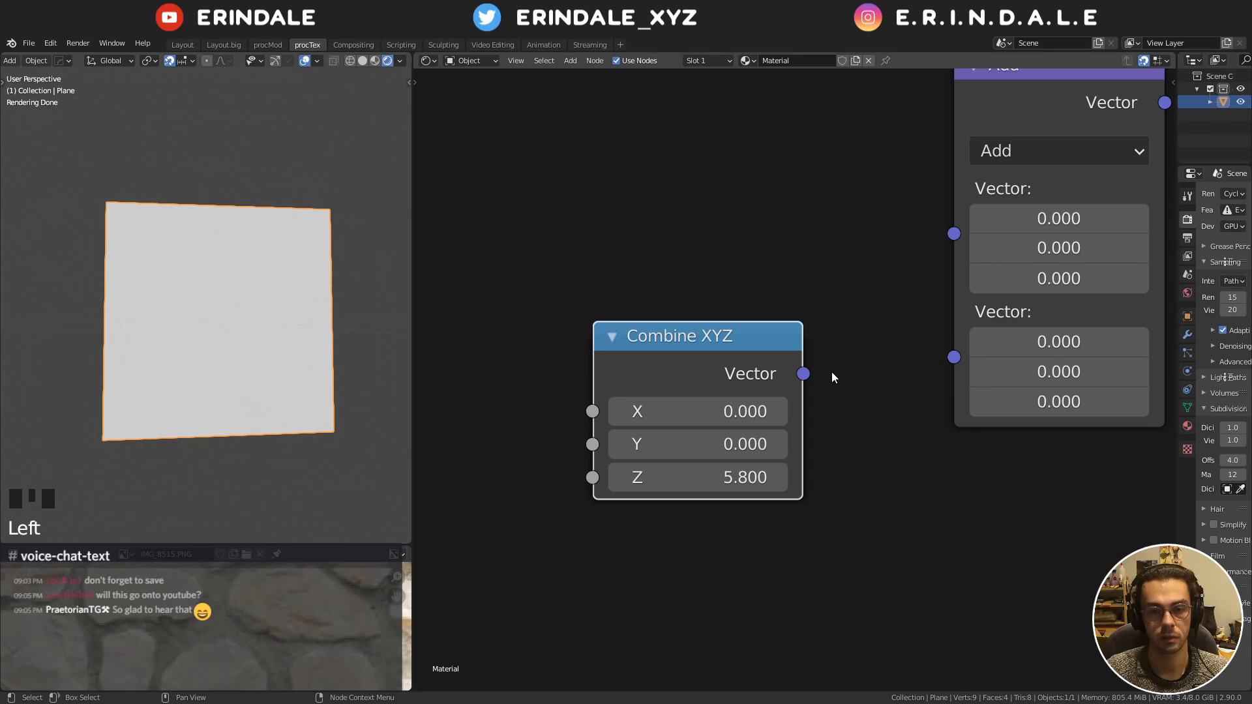
Connect the Combine XYZ node to the vector Add node's first input, and delete the Combine XYZ node
drag(740, 355, 713, 293)
scroll(829, 277, down, 2)
middle_drag(981, 145, 1009, 196)
drag(1051, 167, 1016, 149)
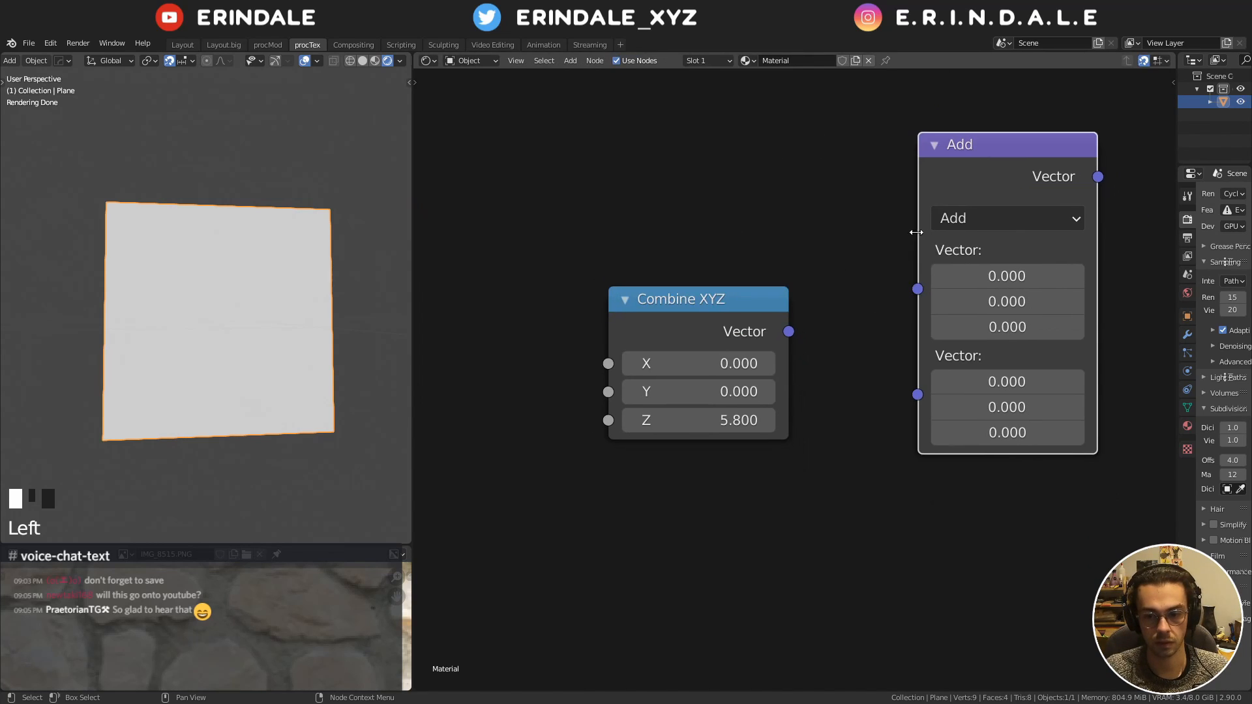
drag(724, 333, 683, 186)
drag(763, 229, 915, 291)
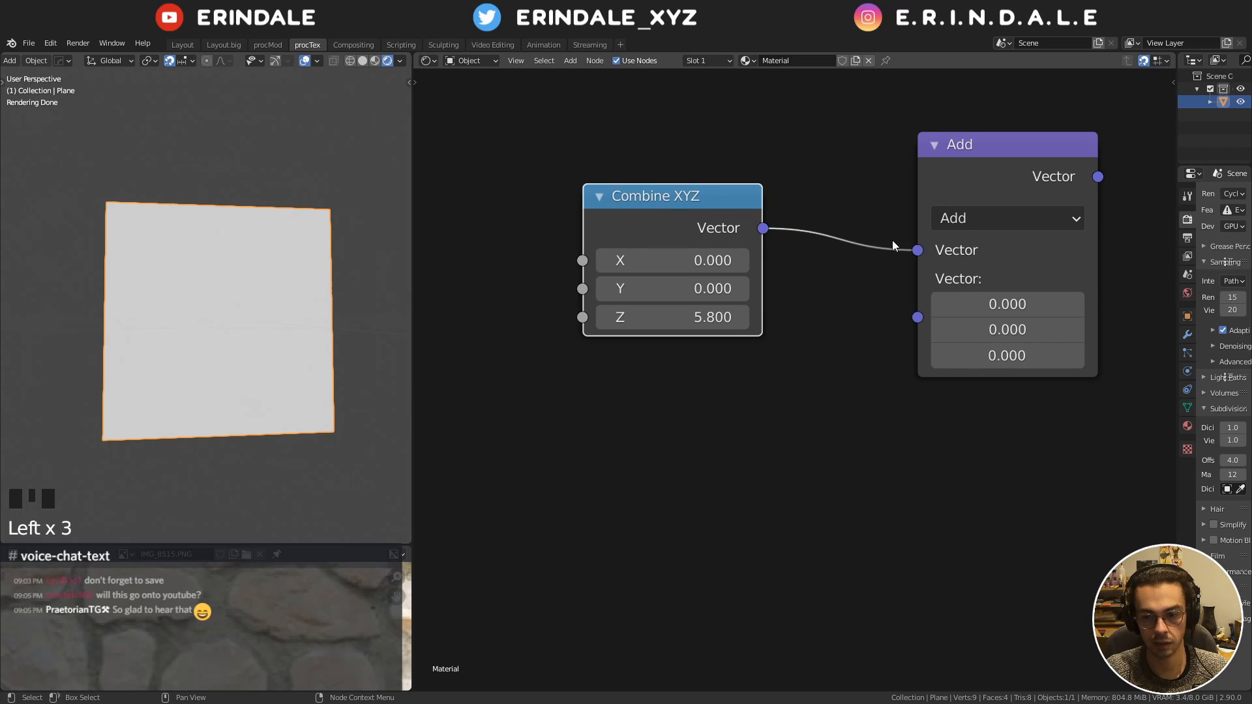
key(x)
Set the first component of both vectors in the vector Add node to 1 and preview its output on the plane
click(830, 299)
text(1)
click(830, 299)
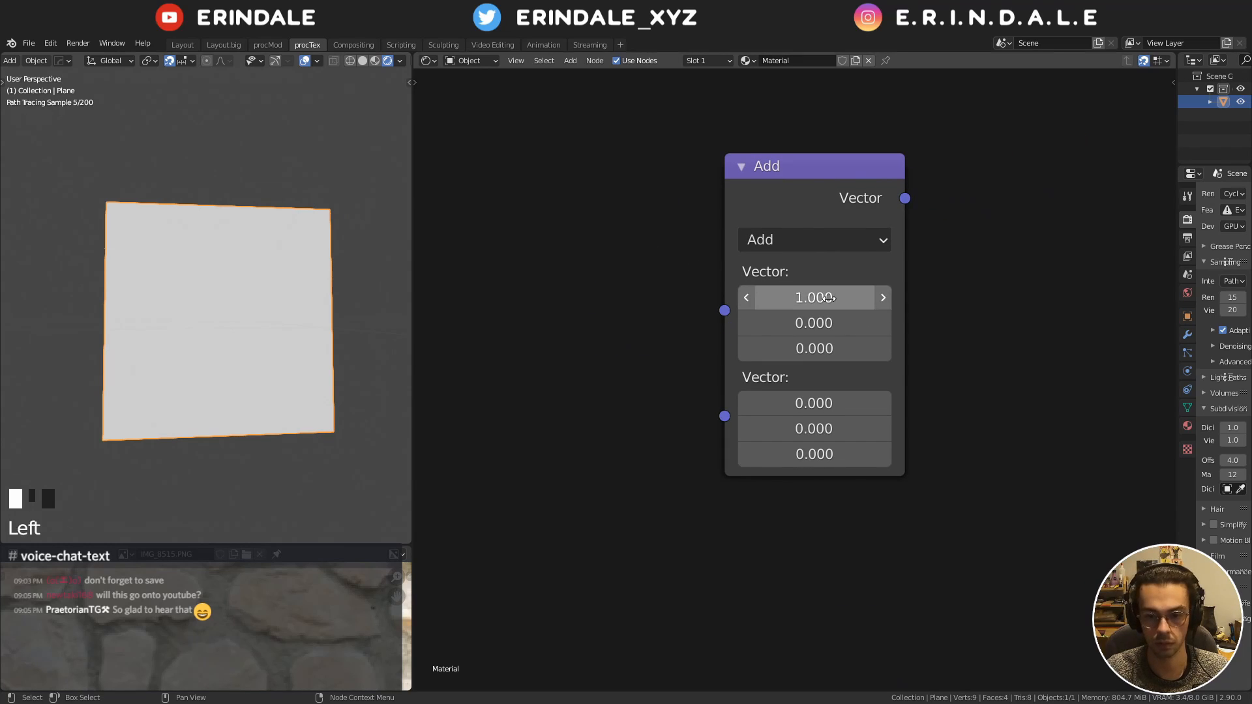
ctrl+shift+click(827, 197)
click(813, 403)
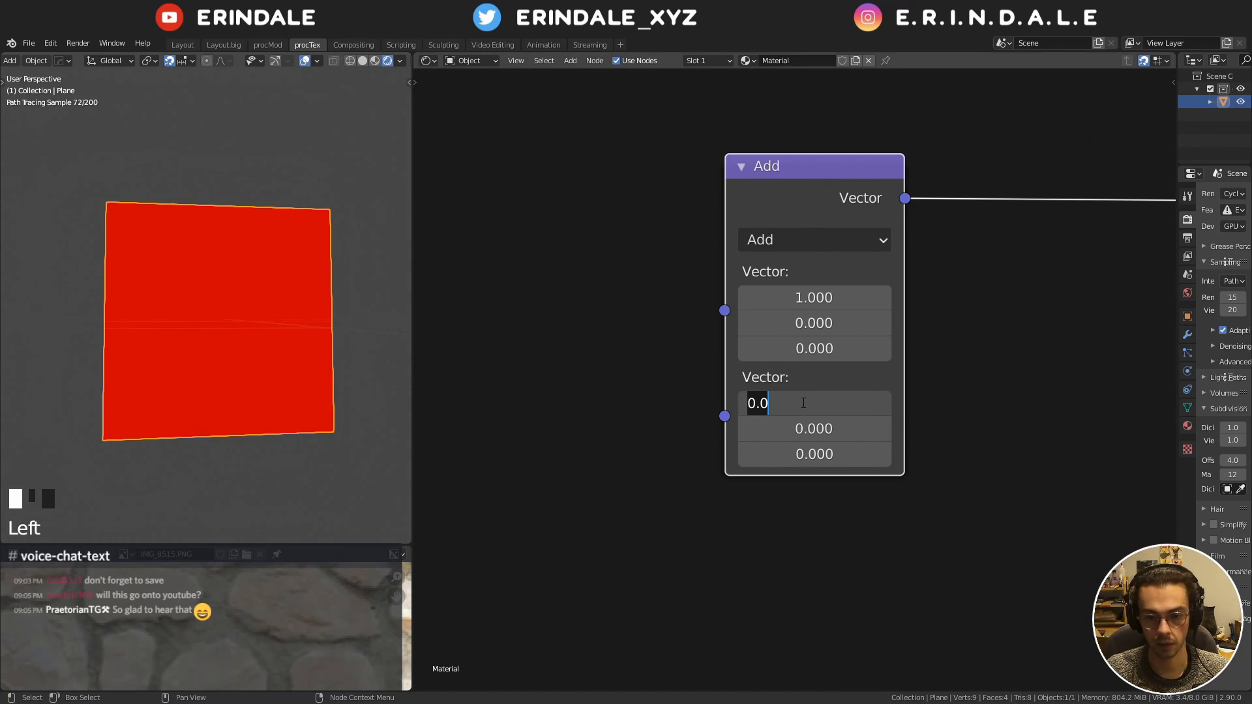
text(1)
click(814, 403)
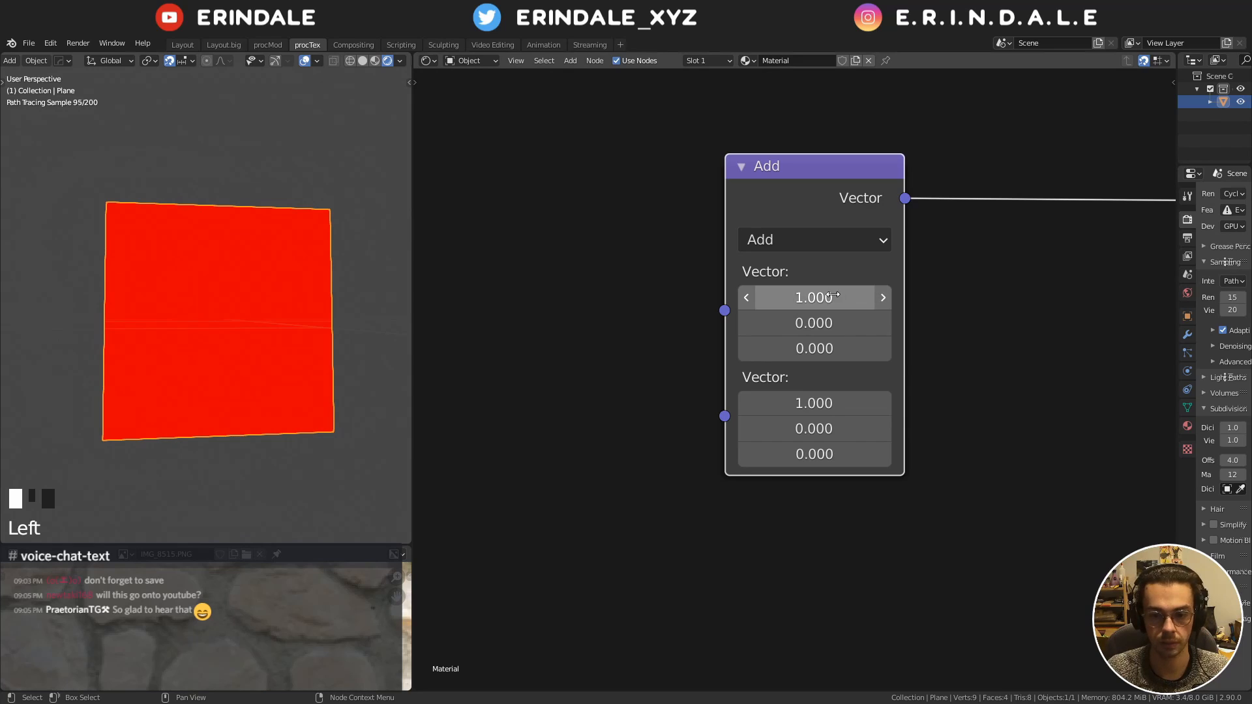
Set the first component of both vectors in the vector Add node to 0.5
click(834, 297)
text(.5)
click(834, 294)
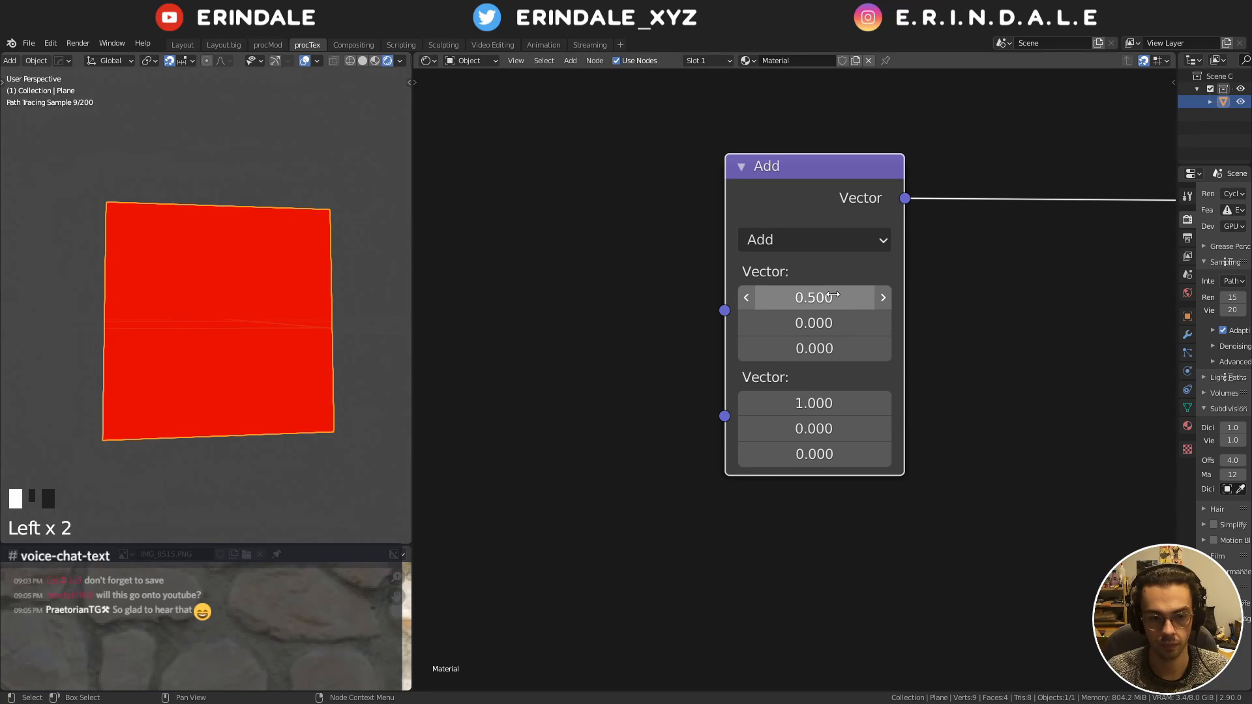
click(814, 403)
text(.5)
click(813, 403)
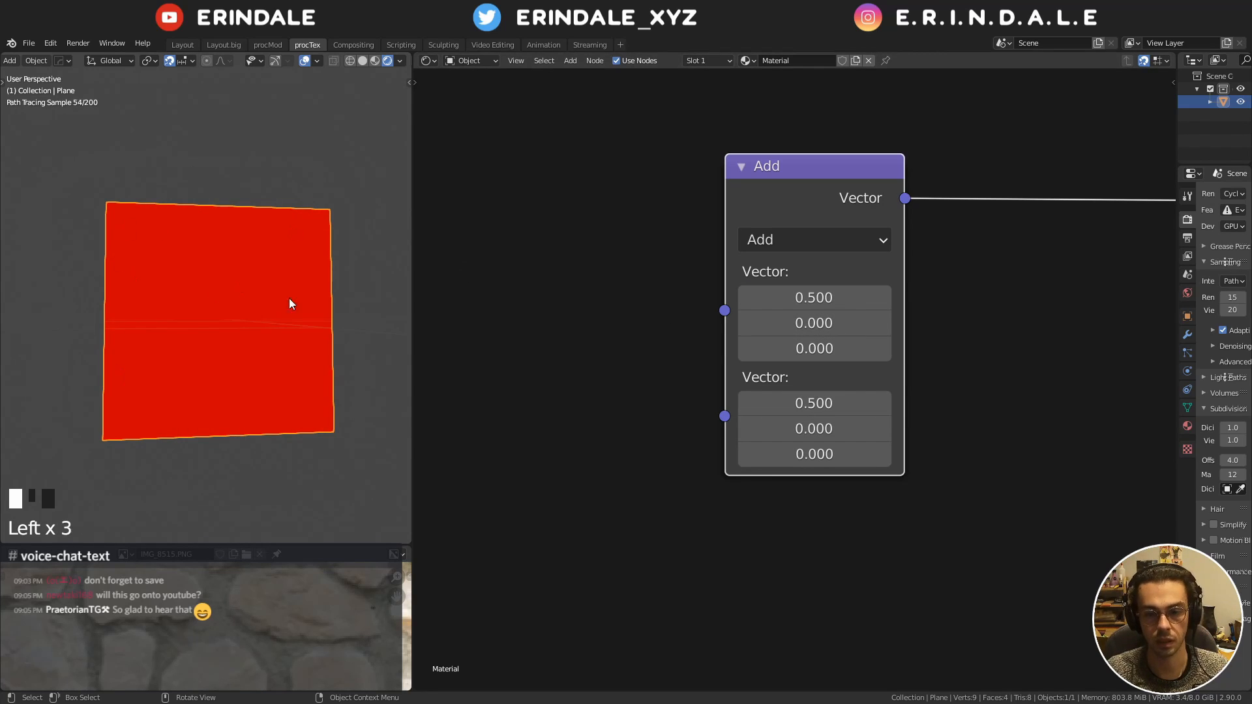
Add a Combine XYZ node beside the vector Add node, preview it on the plane and set its X value to 1
key(Home)
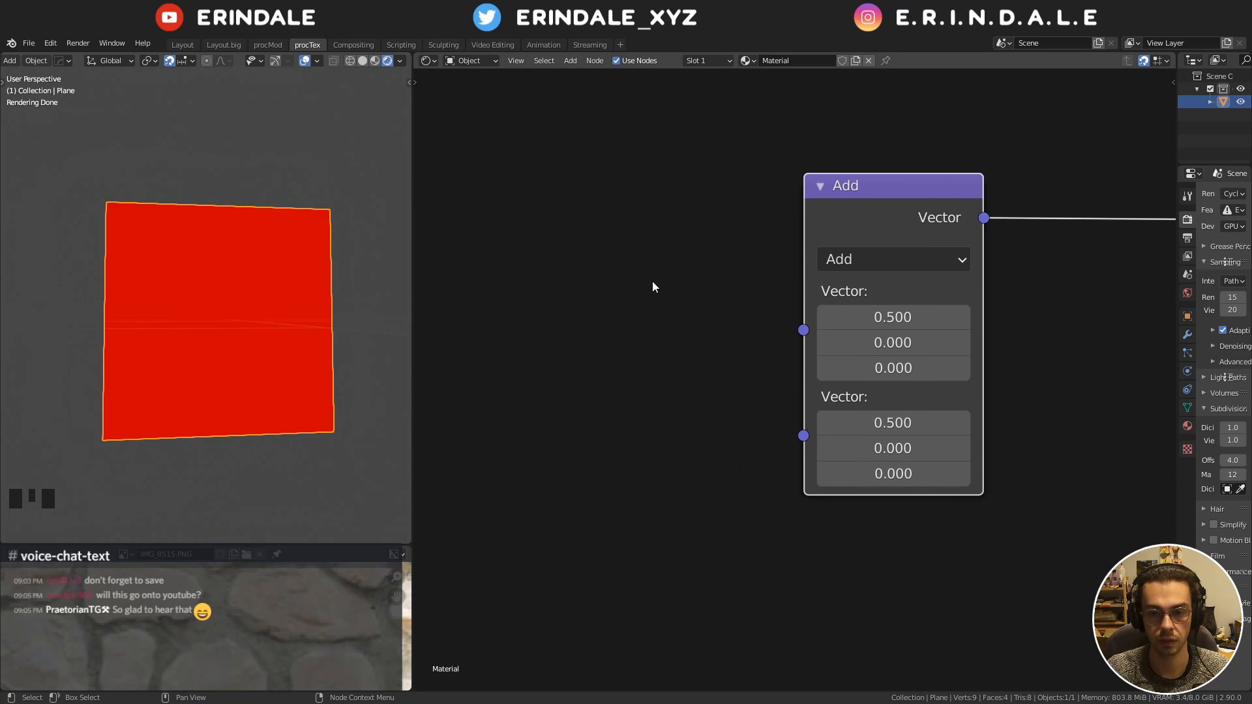
key(shift+a)
mouse_move(522, 195)
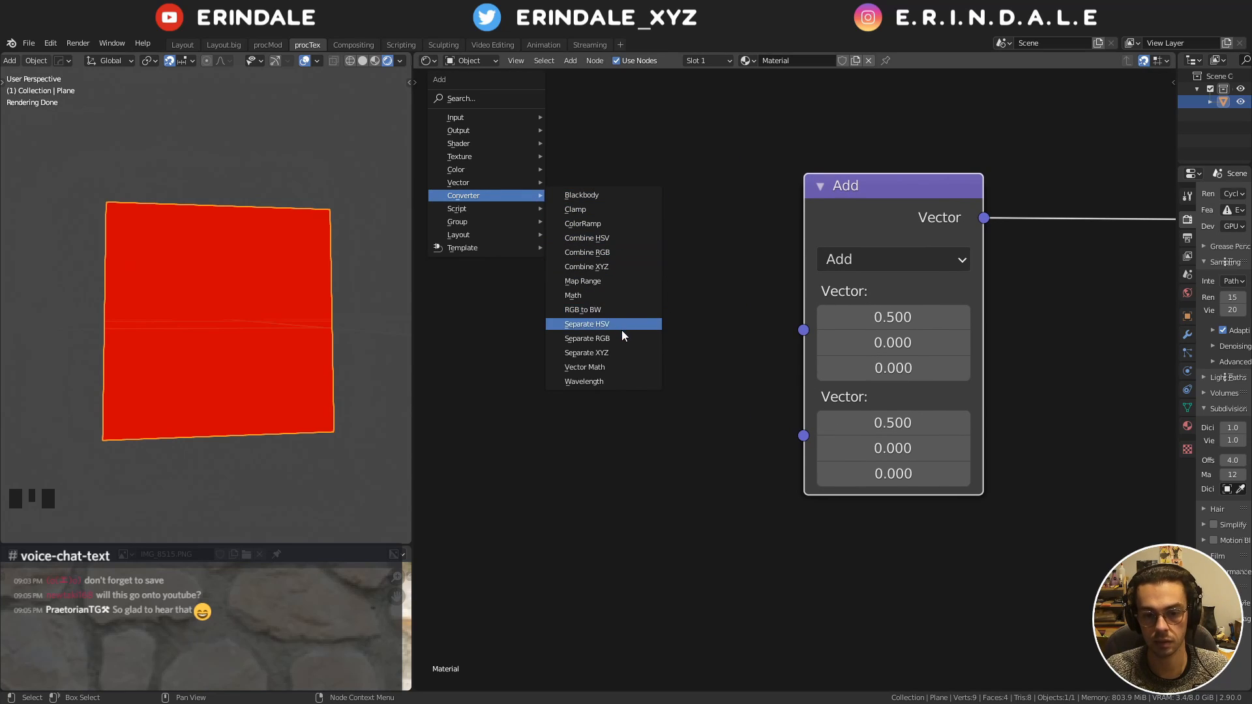
click(613, 264)
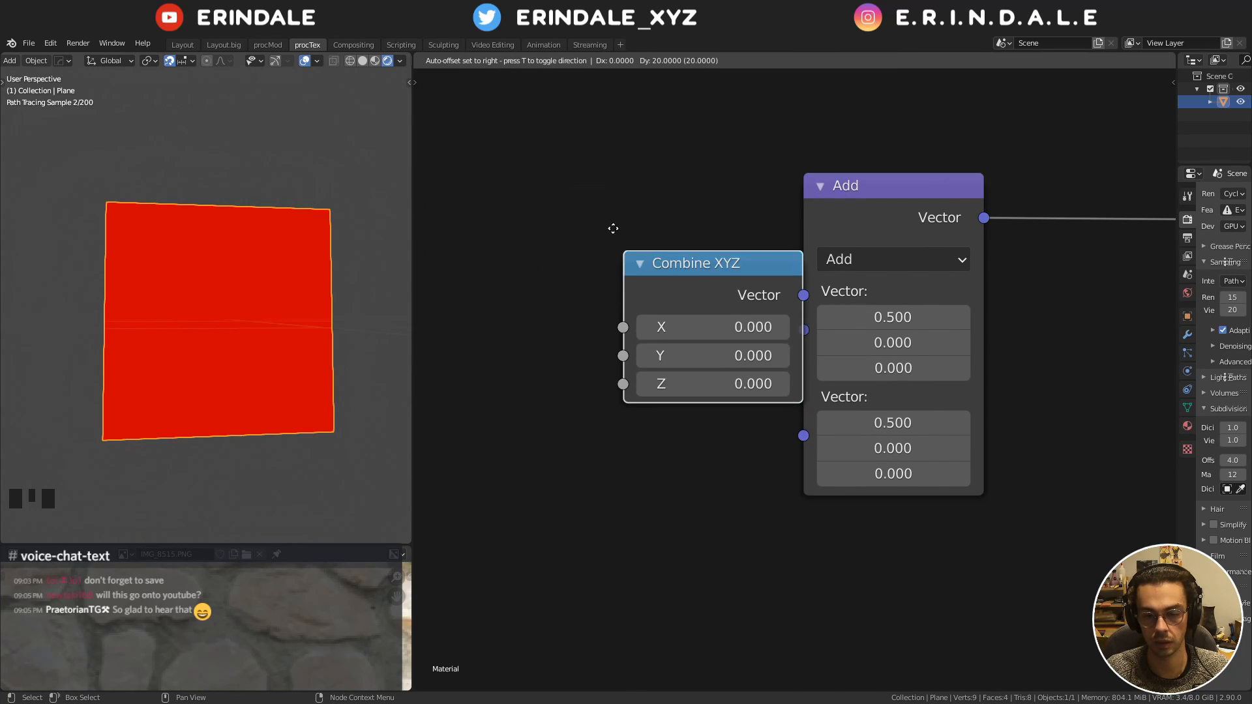
click(610, 185)
ctrl+shift+click(611, 186)
click(576, 222)
text(1)
key(Return)
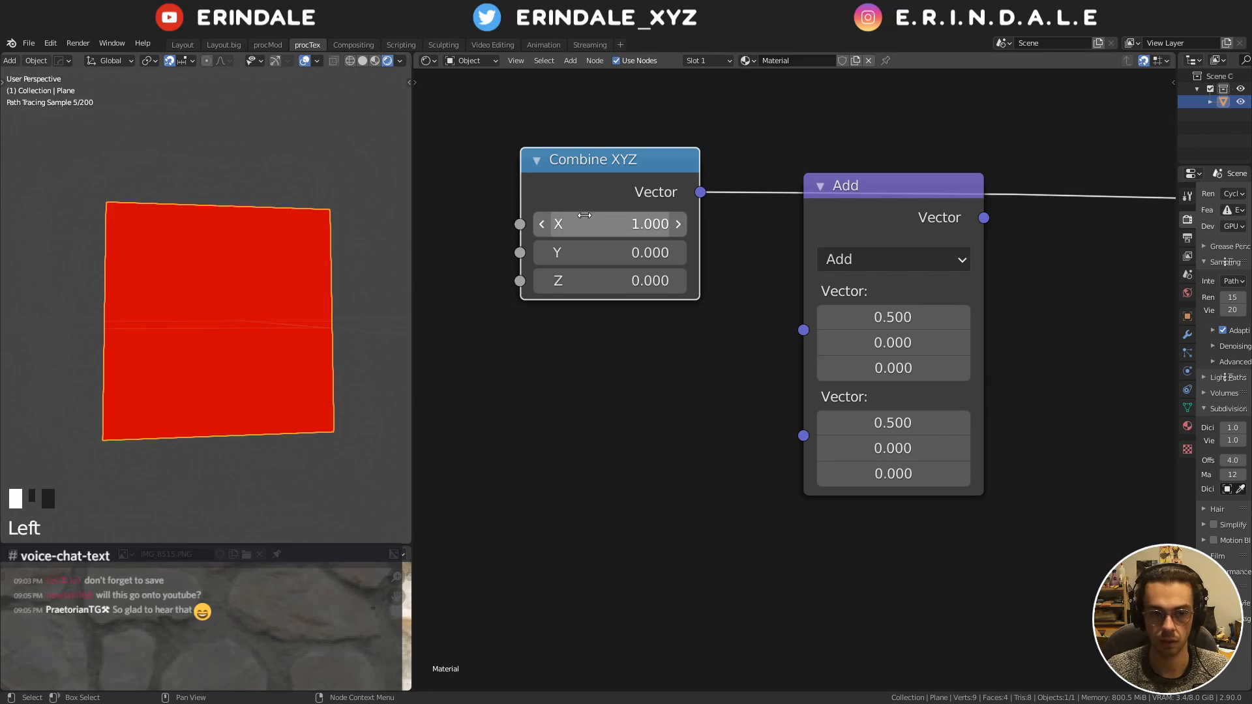
Align the Combine XYZ node above the vector Add node for comparison, and delete the Combine XYZ node
middle_drag(755, 213, 649, 365)
drag(554, 320, 815, 179)
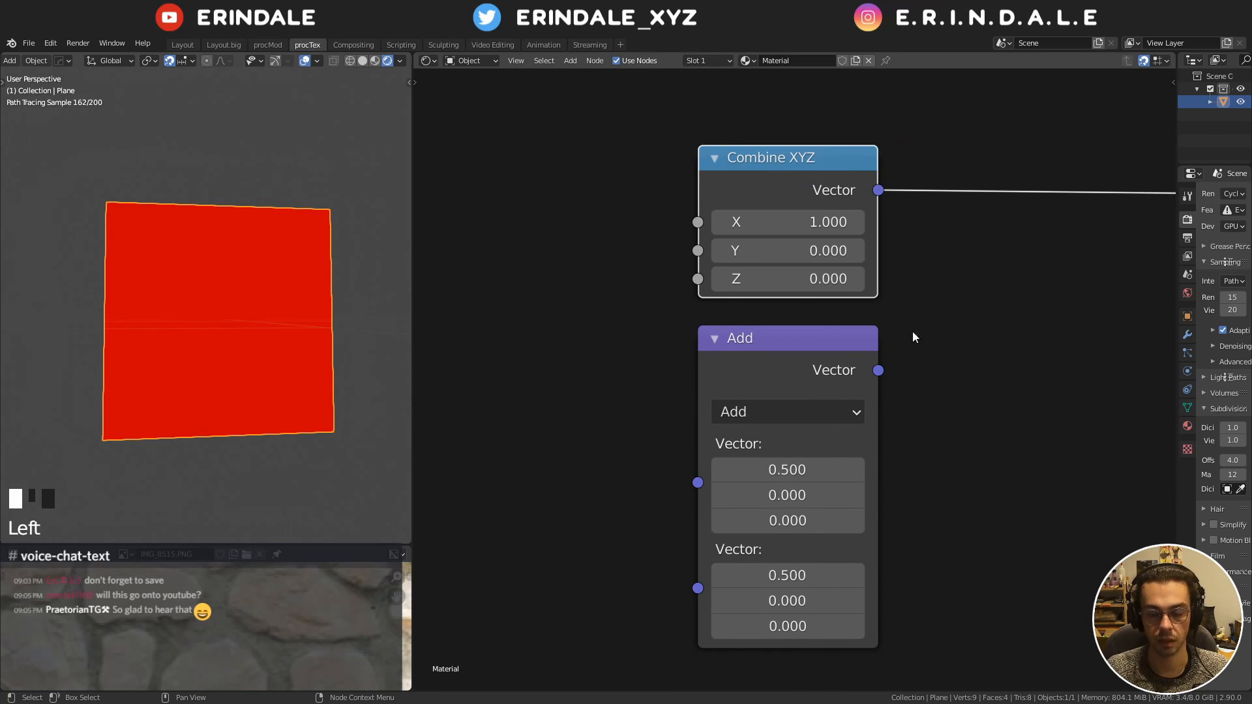
middle_drag(911, 355, 897, 320)
click(832, 195)
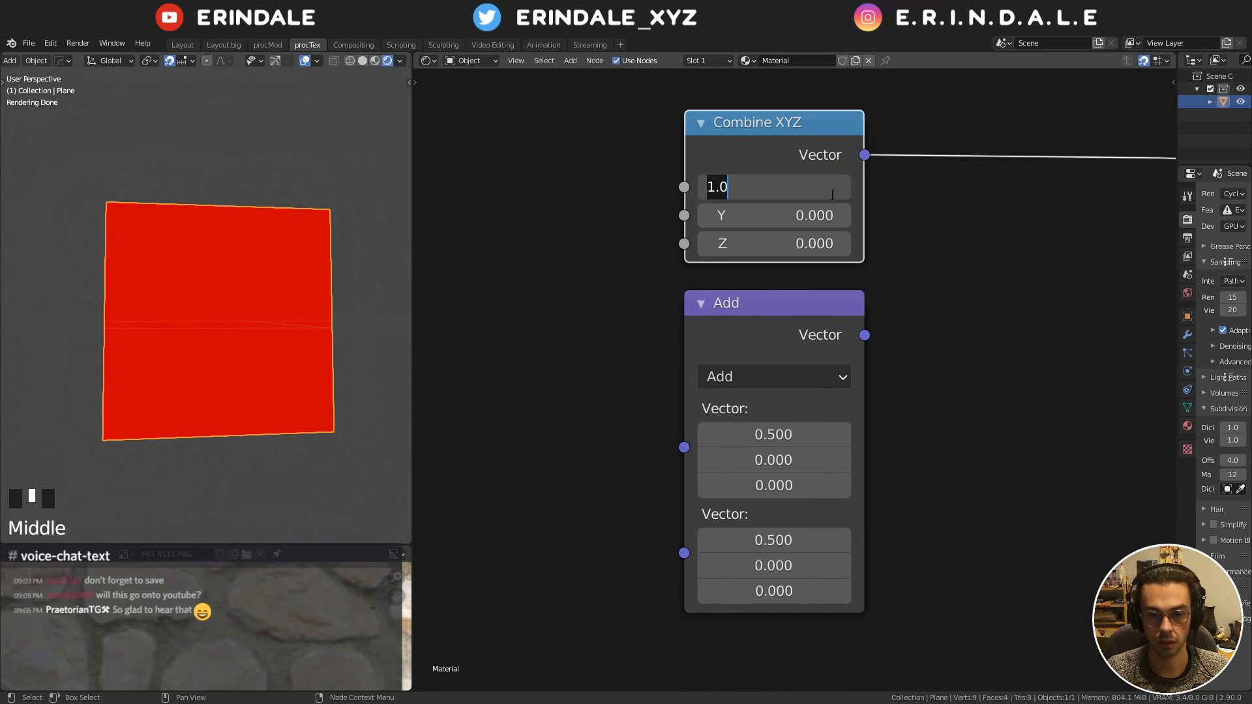
click(880, 211)
drag(864, 154, 965, 154)
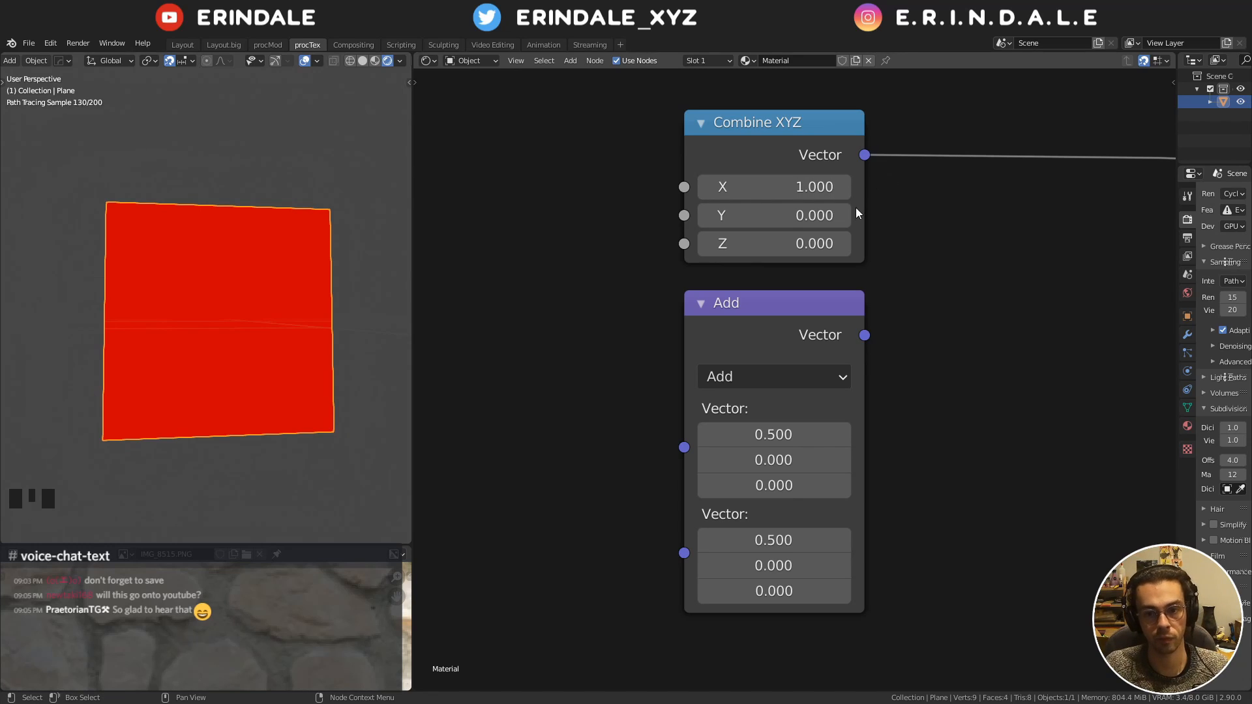
click(807, 167)
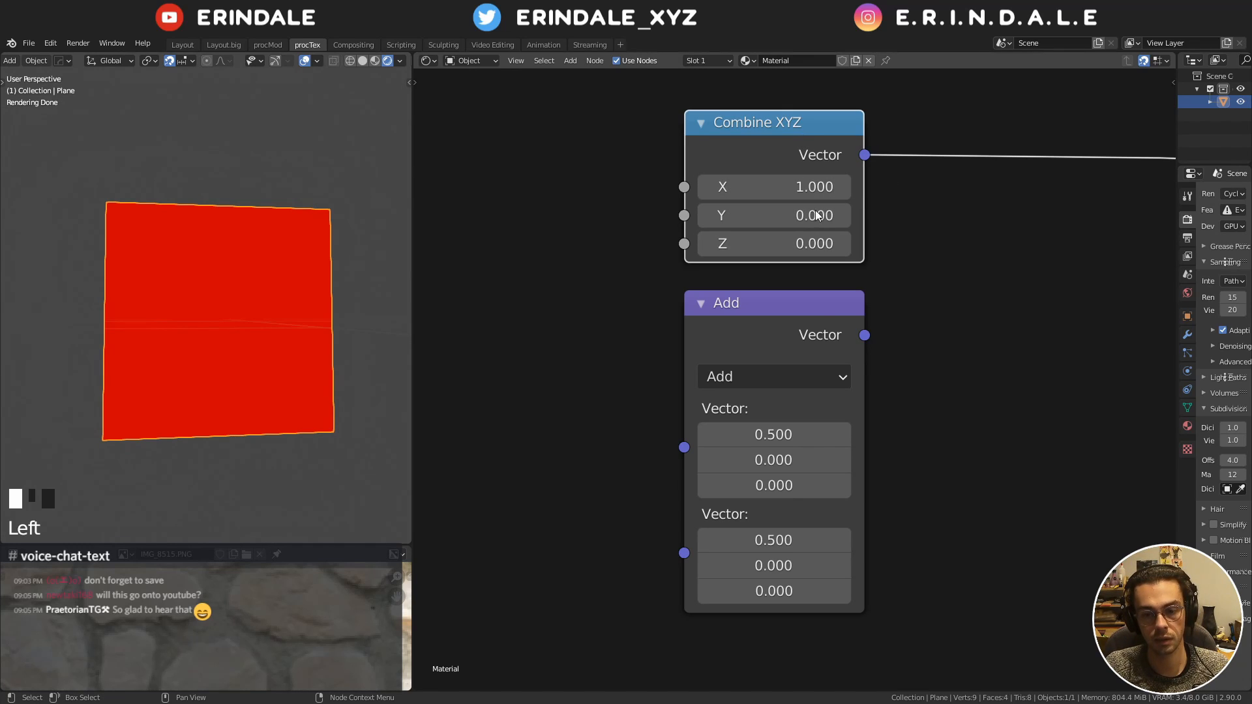
key(x)
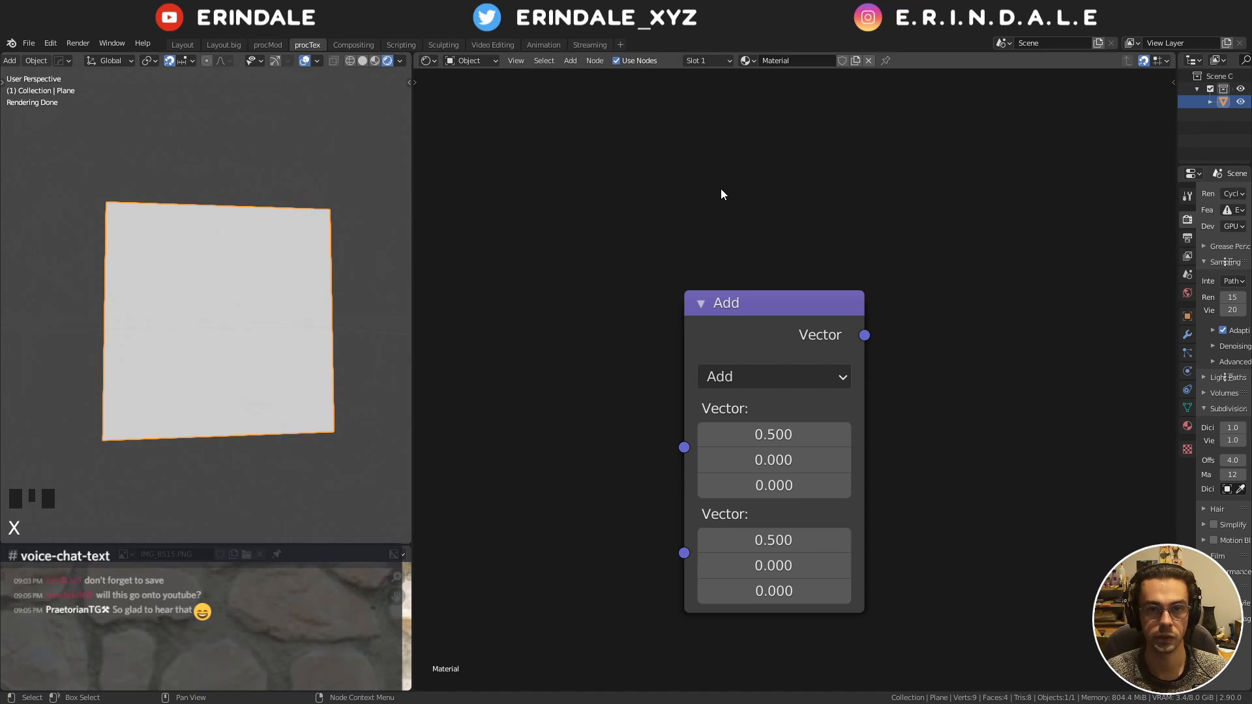
Change the vector Add node's operation to Dot Product
click(742, 377)
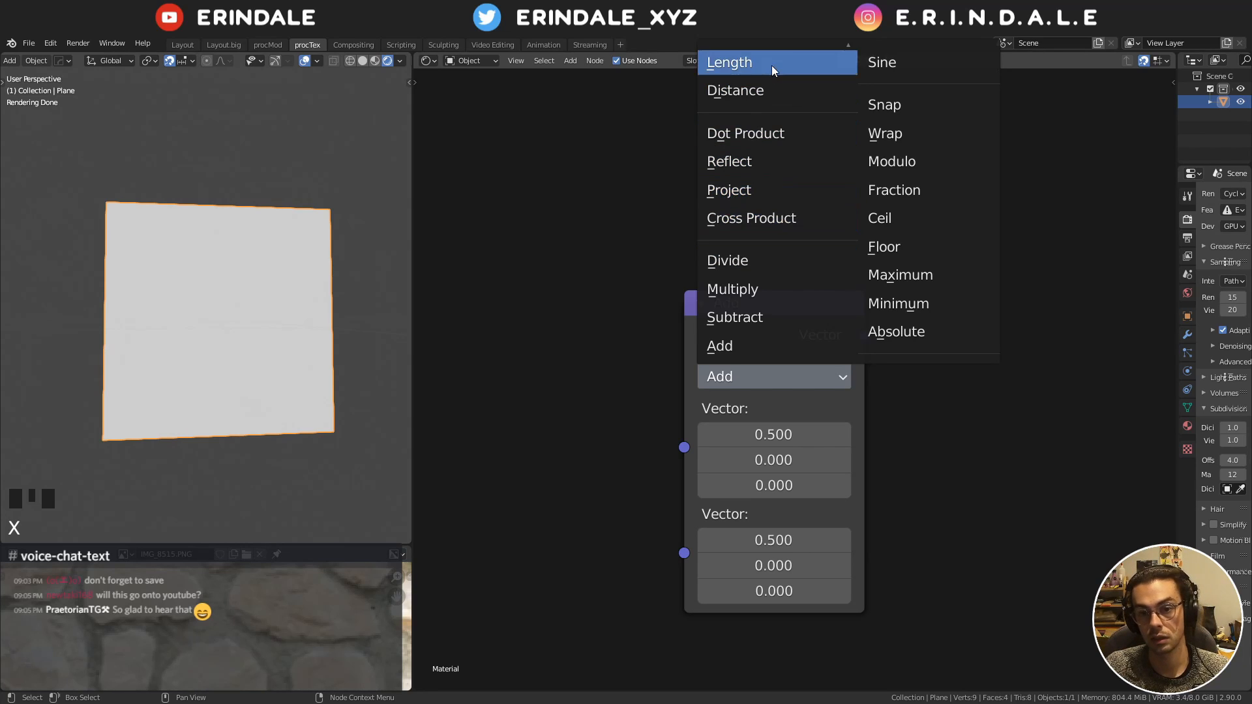
scroll(764, 85, up, 2)
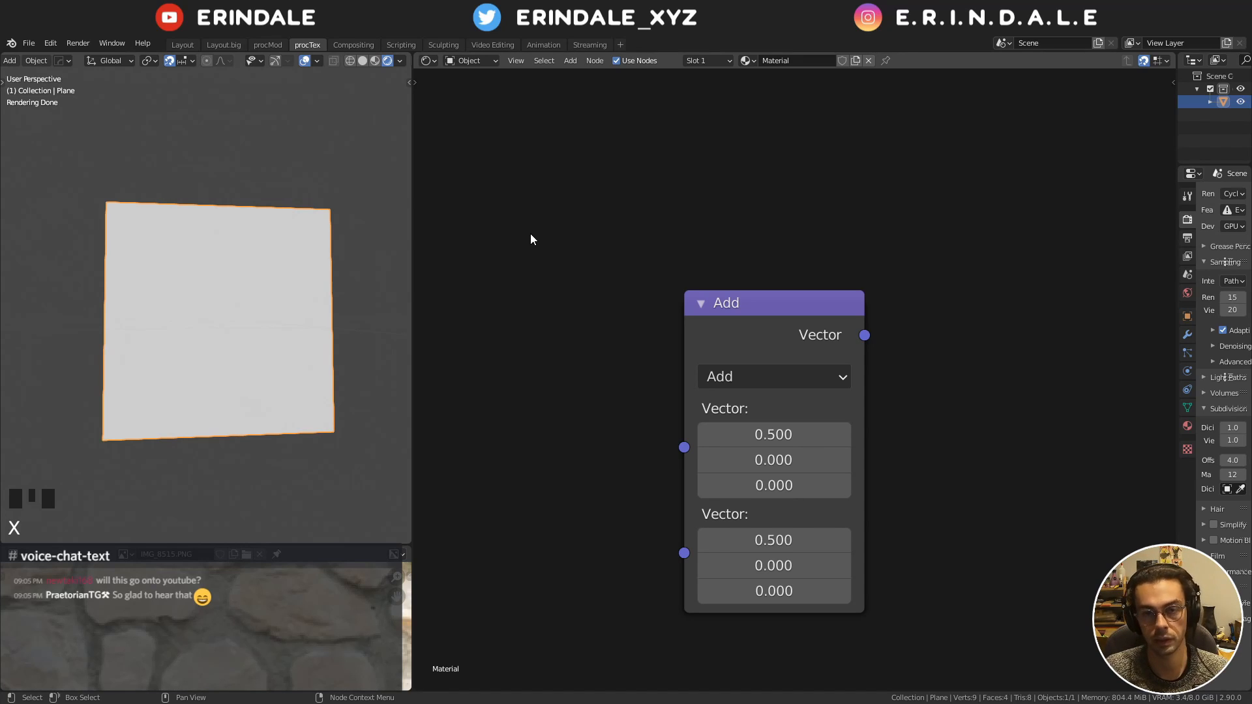
click(820, 370)
click(761, 134)
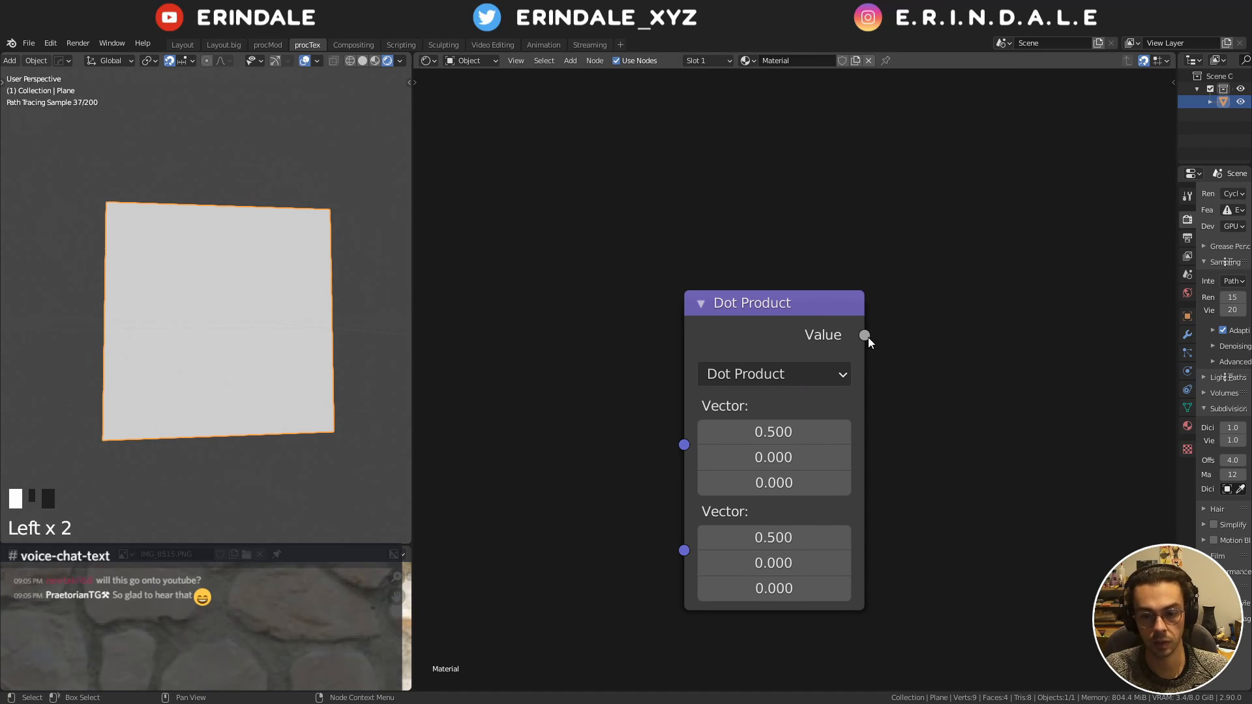
drag(864, 335, 988, 334)
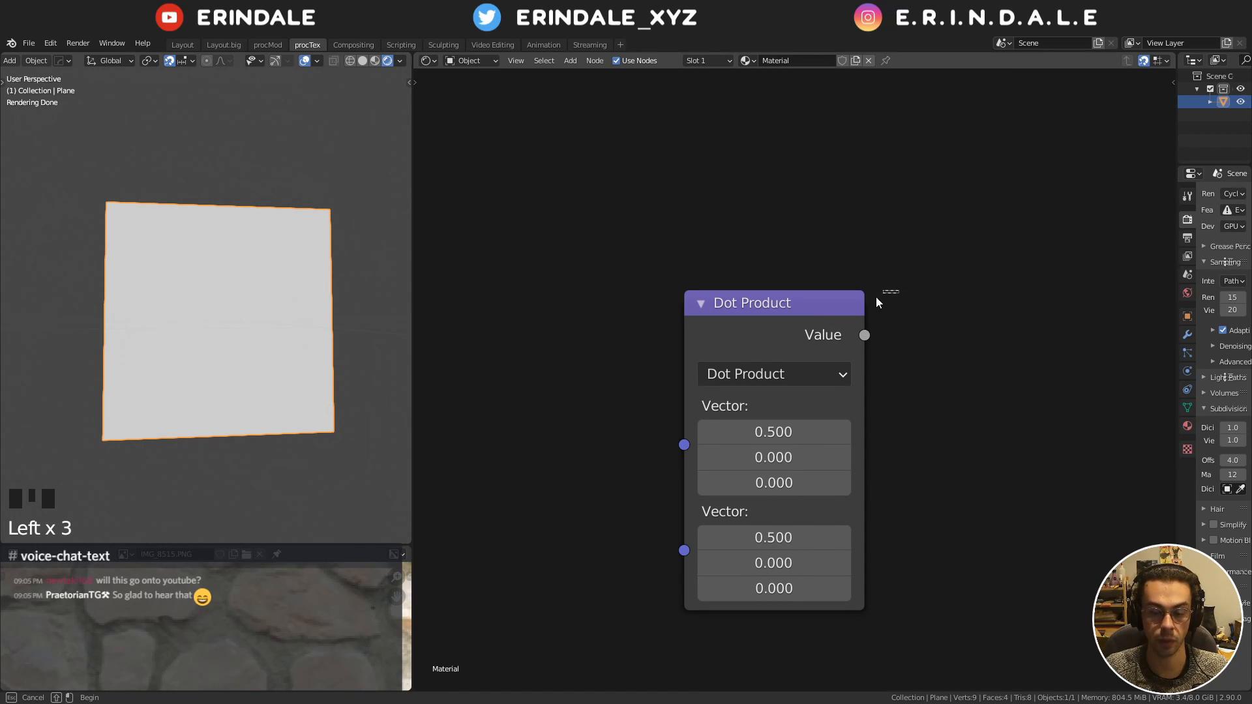
drag(865, 335, 967, 334)
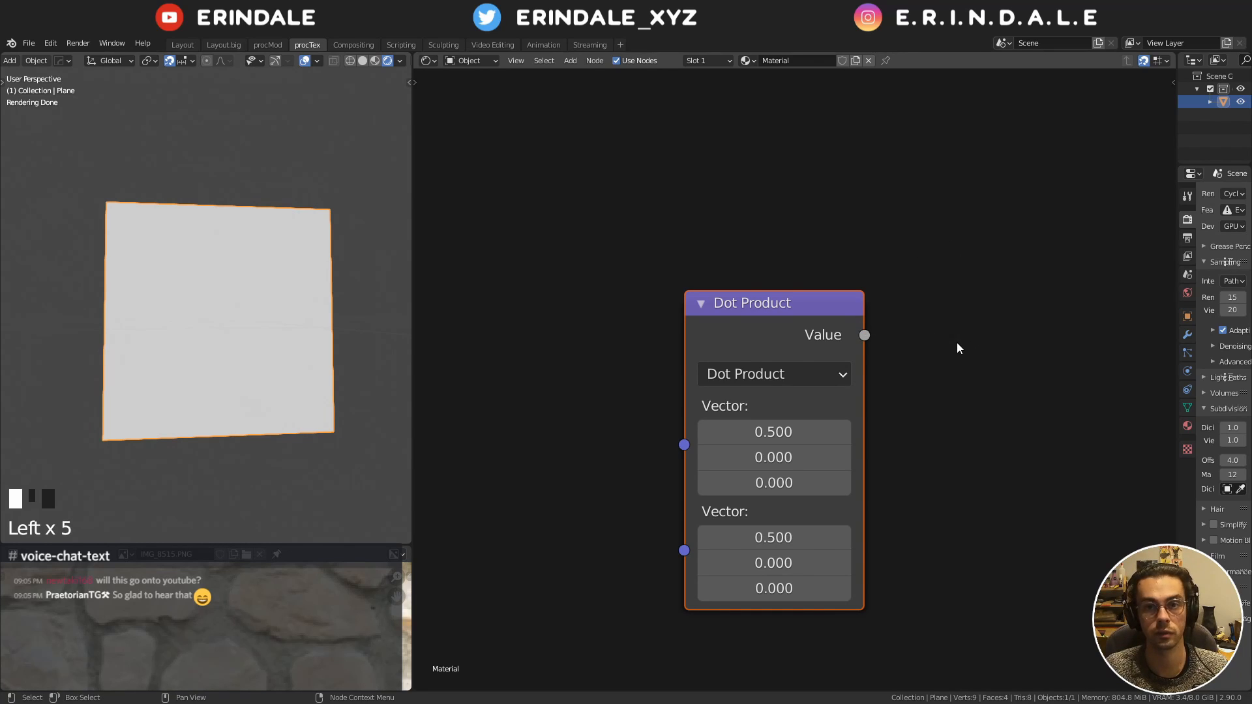
Preview the output of the math Add node that offsets the brick rows on the plane
middle_drag(747, 324, 847, 217)
scroll(847, 222, down, 8)
middle_drag(860, 266, 911, 236)
scroll(906, 241, up, 1)
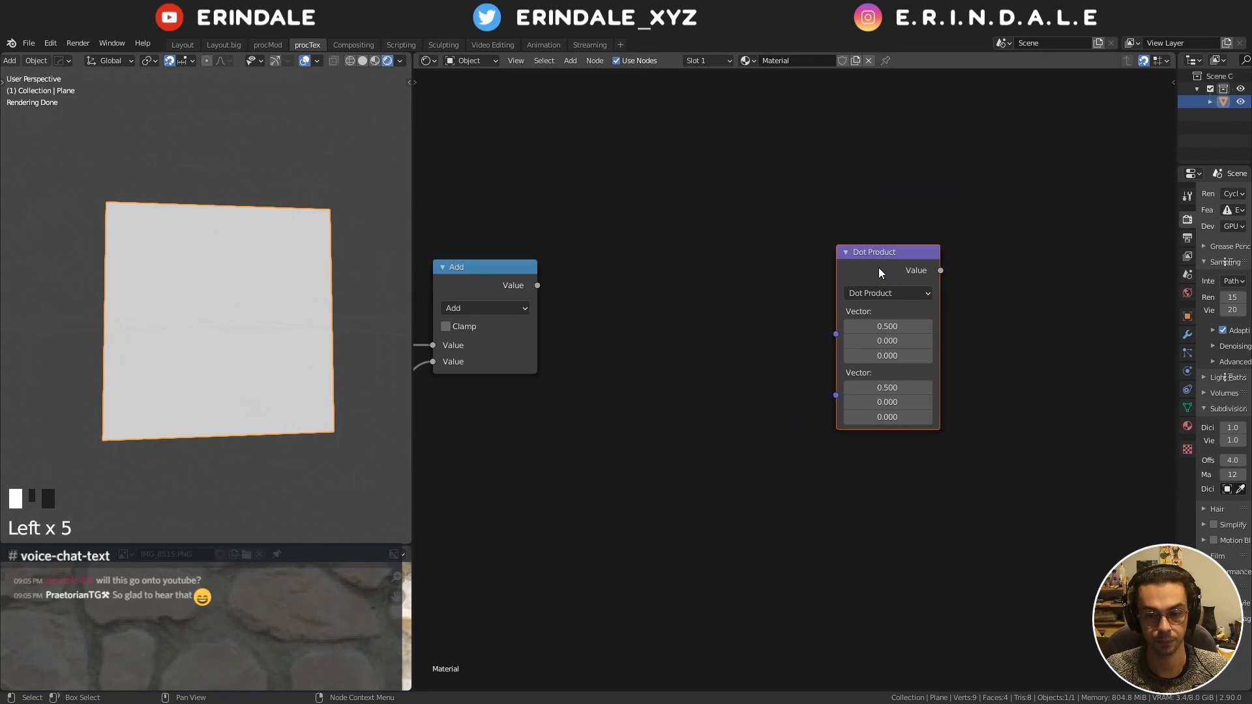
click(878, 268)
middle_drag(654, 299, 843, 290)
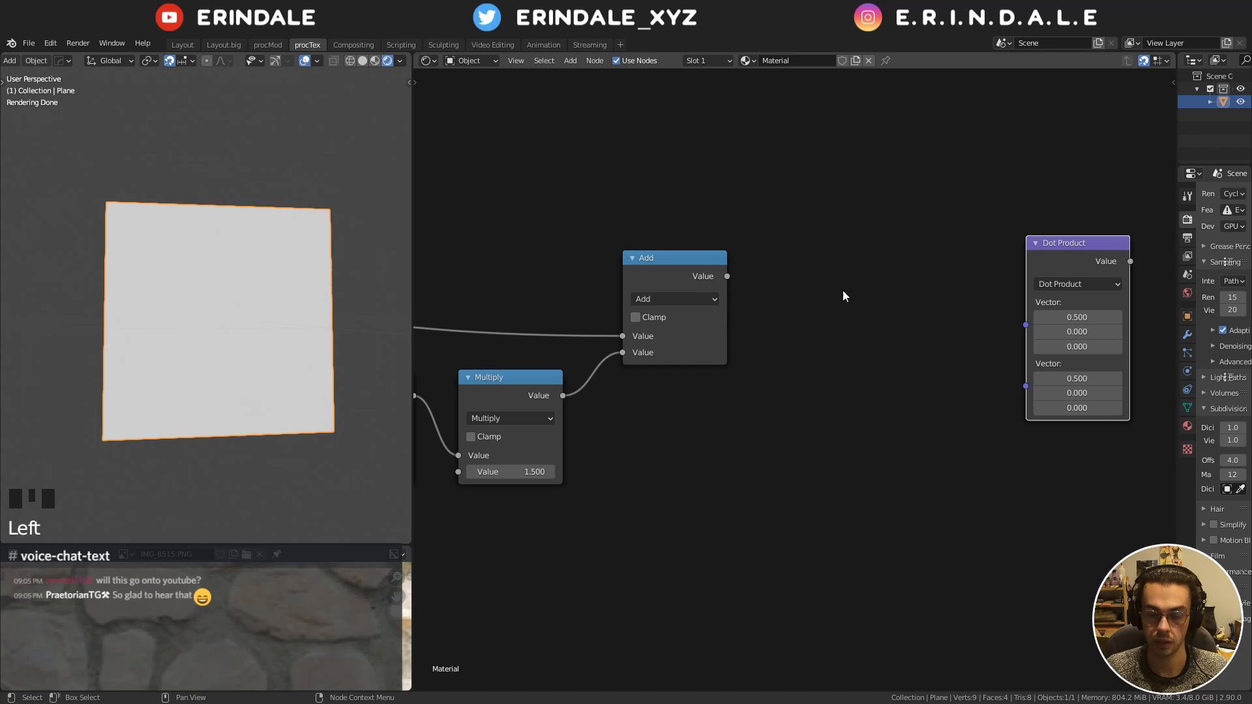
ctrl+shift+click(687, 274)
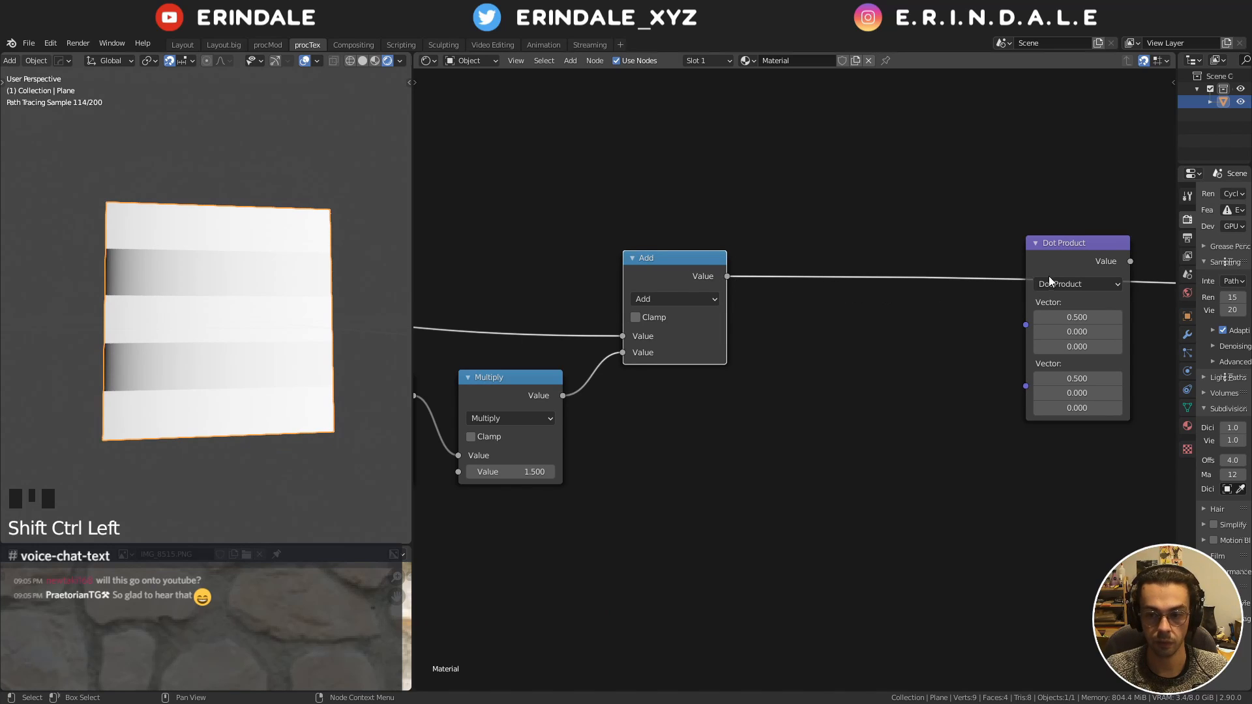
Insert the Dot Product node into the math Add node's output link and change its operation to Modulo
drag(1056, 259, 1058, 227)
click(1074, 250)
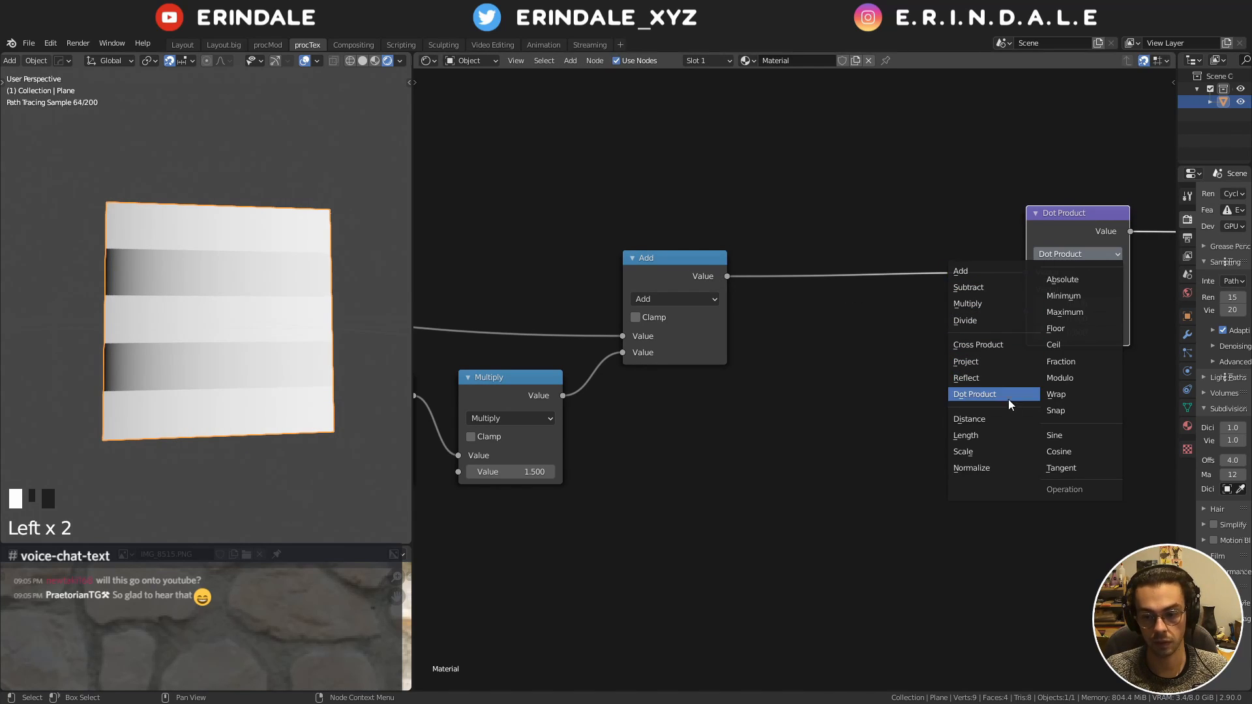
click(1062, 379)
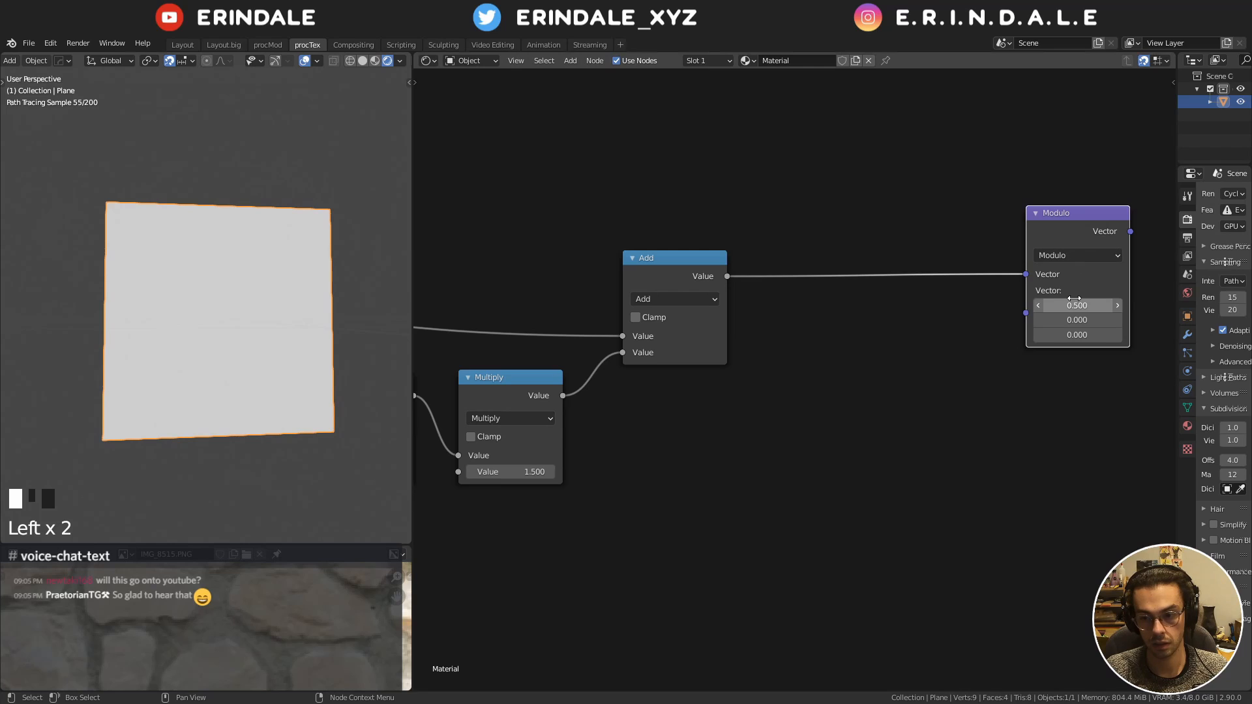
Add a Combine XYZ node and connect it to the vector Modulo node's second input
key(shift+a)
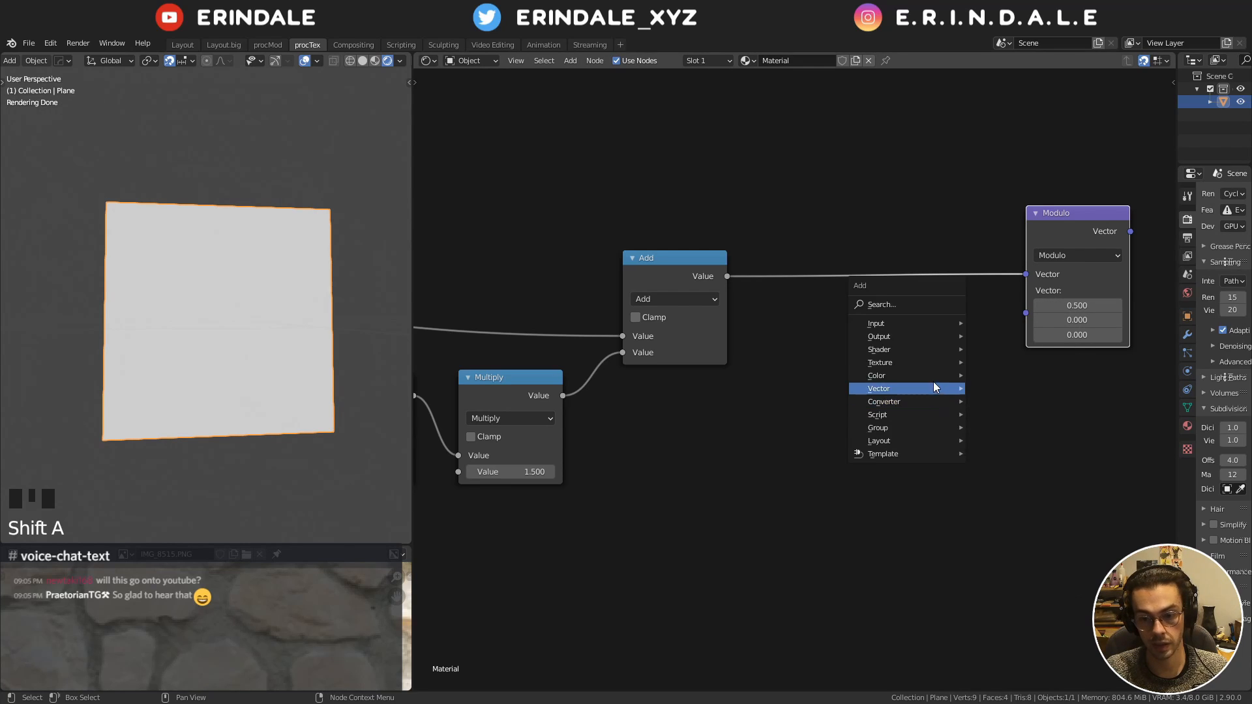
mouse_move(926, 362)
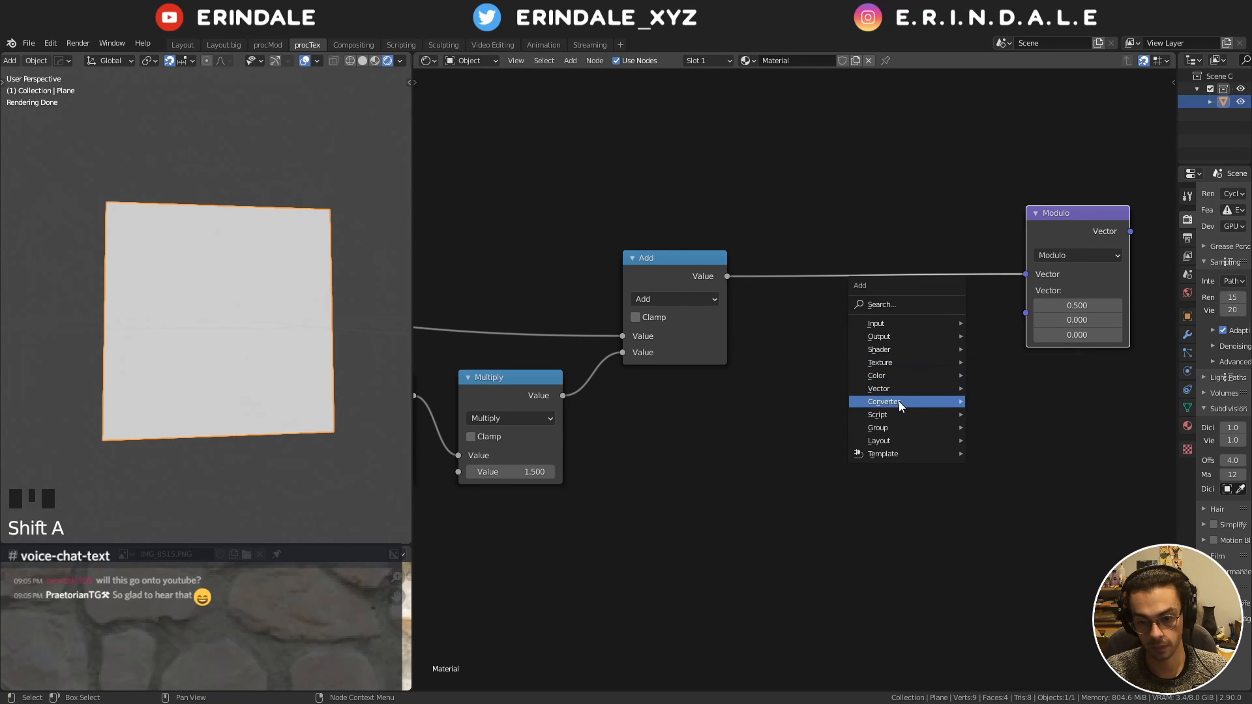
mouse_move(899, 401)
click(1025, 472)
click(913, 348)
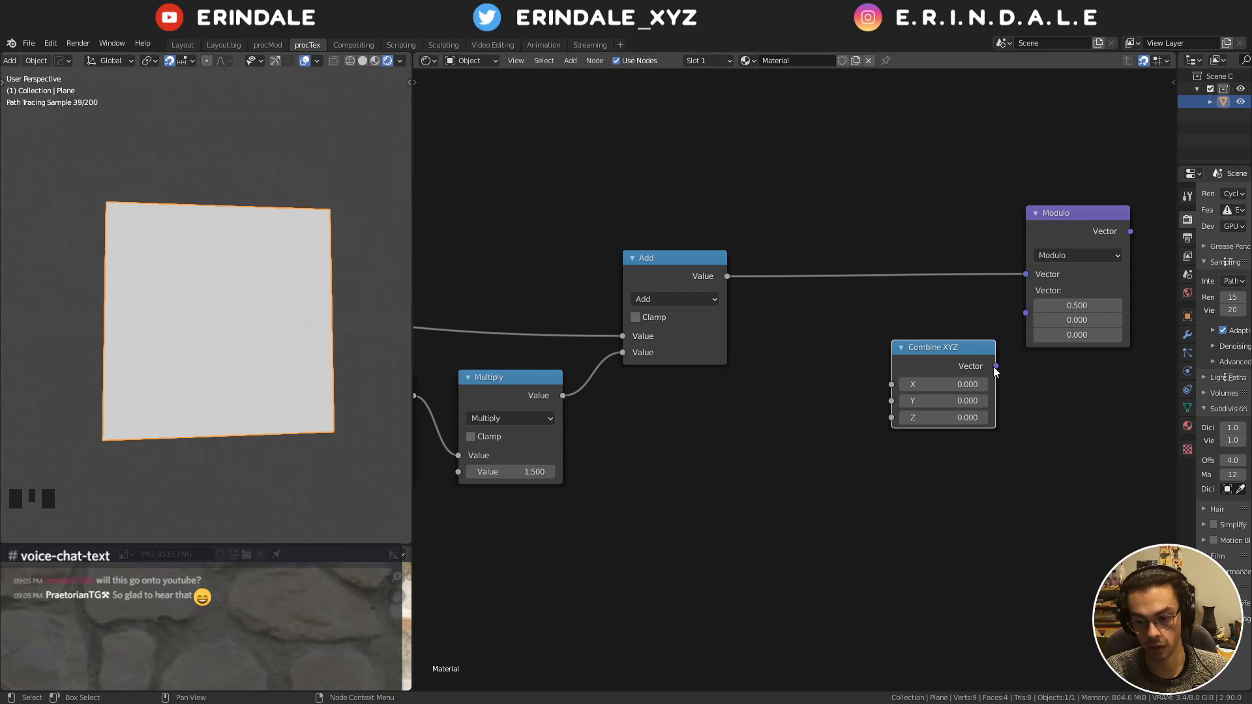
drag(996, 366, 1026, 291)
Set the Combine XYZ node's X to 3 and Y to 1, and preview the vector Modulo node on the plane
click(967, 385)
text(3)
key(Tab)
text(1)
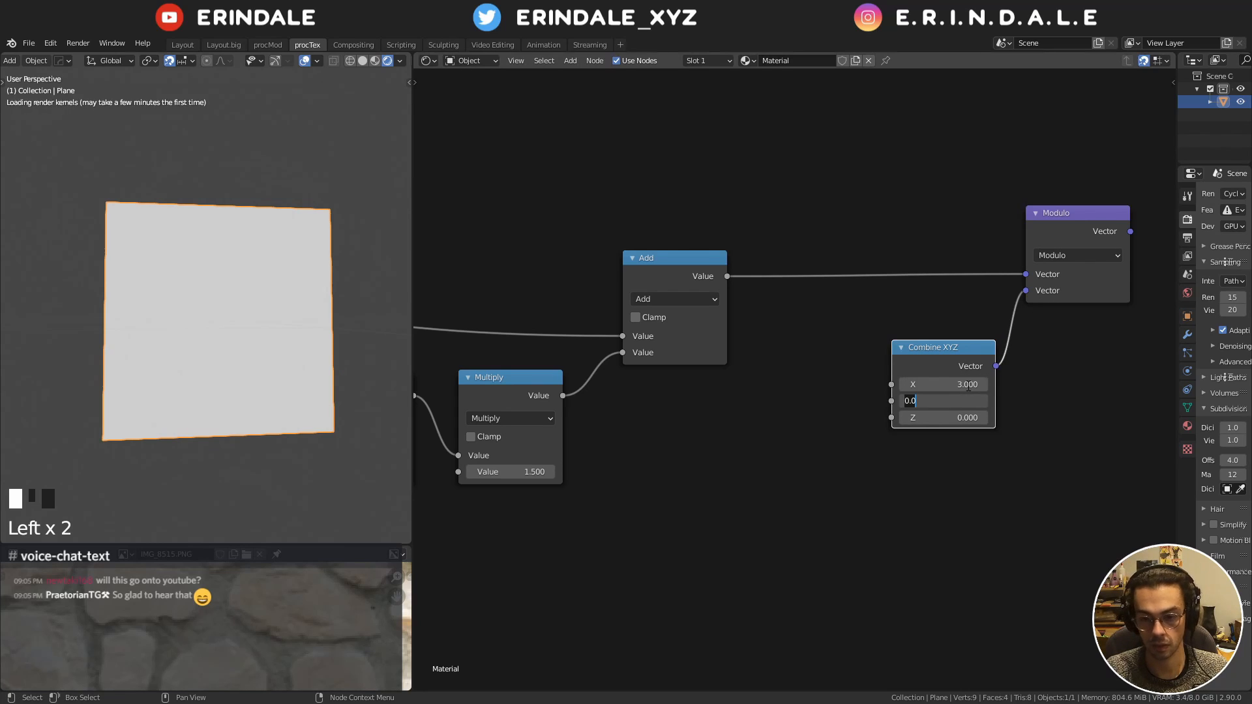
key(Return)
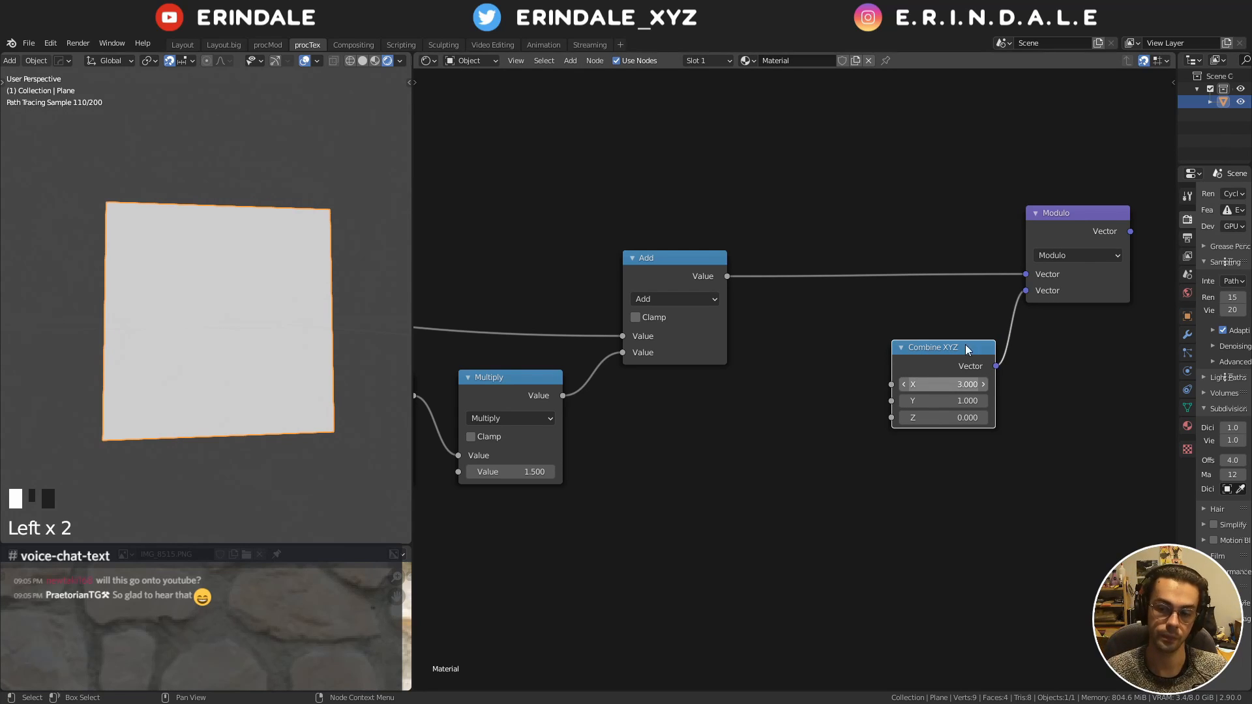
ctrl+shift+click(1050, 236)
Duplicate the Combine XYZ node and insert the copy between the math Add node and the vector Modulo node
middle_drag(752, 285, 796, 330)
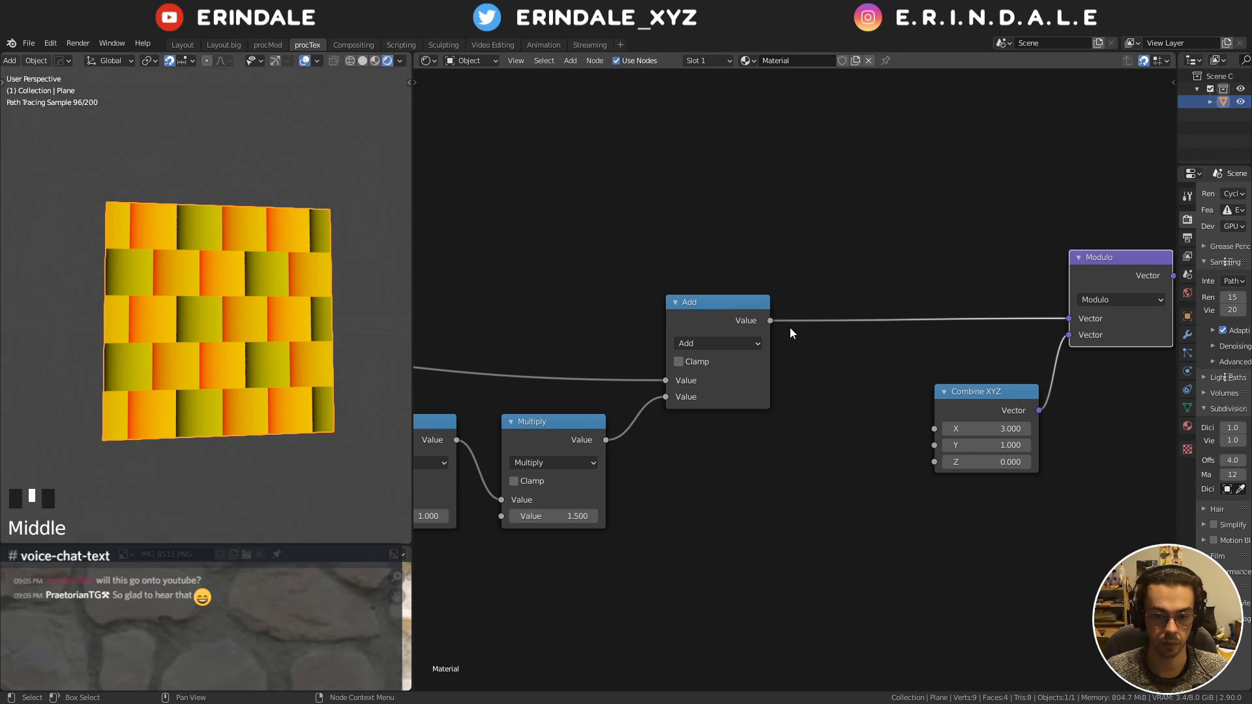
key(shift+a)
key(shift+d)
click(950, 309)
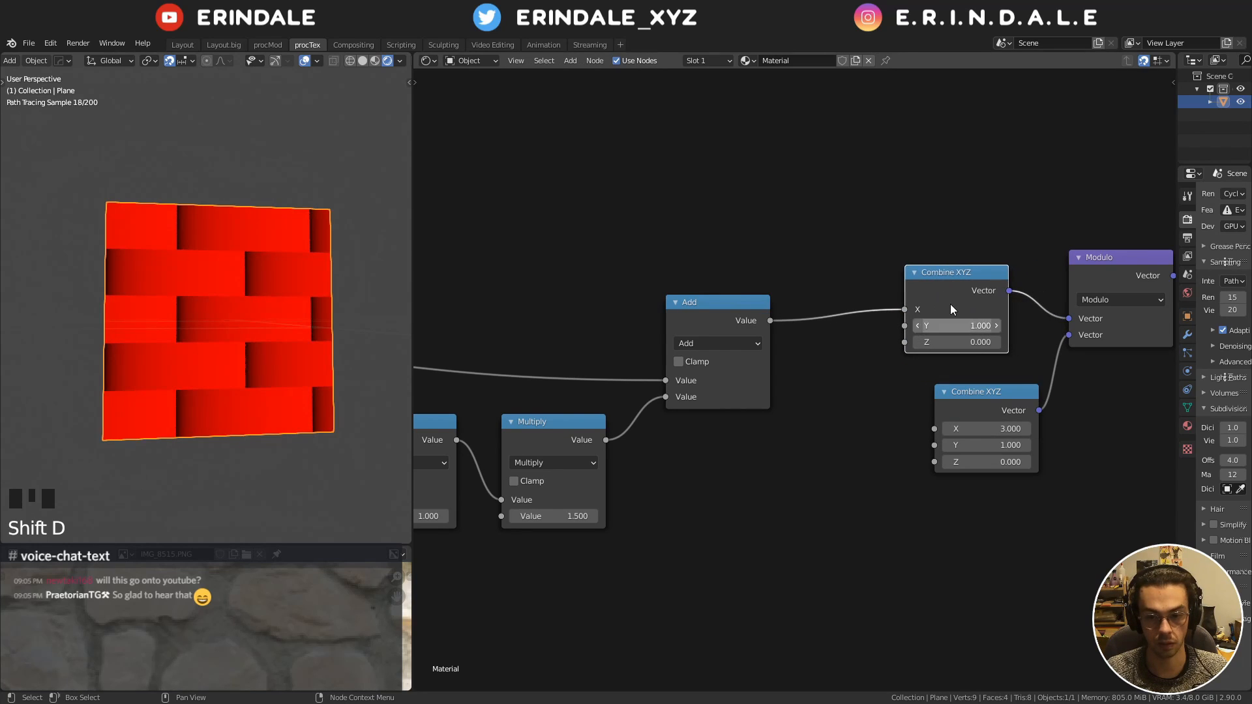
Connect the Separate XYZ node's Y output to the inserted Combine XYZ node's Y input and preview the vector Modulo node
scroll(761, 379, down, 2)
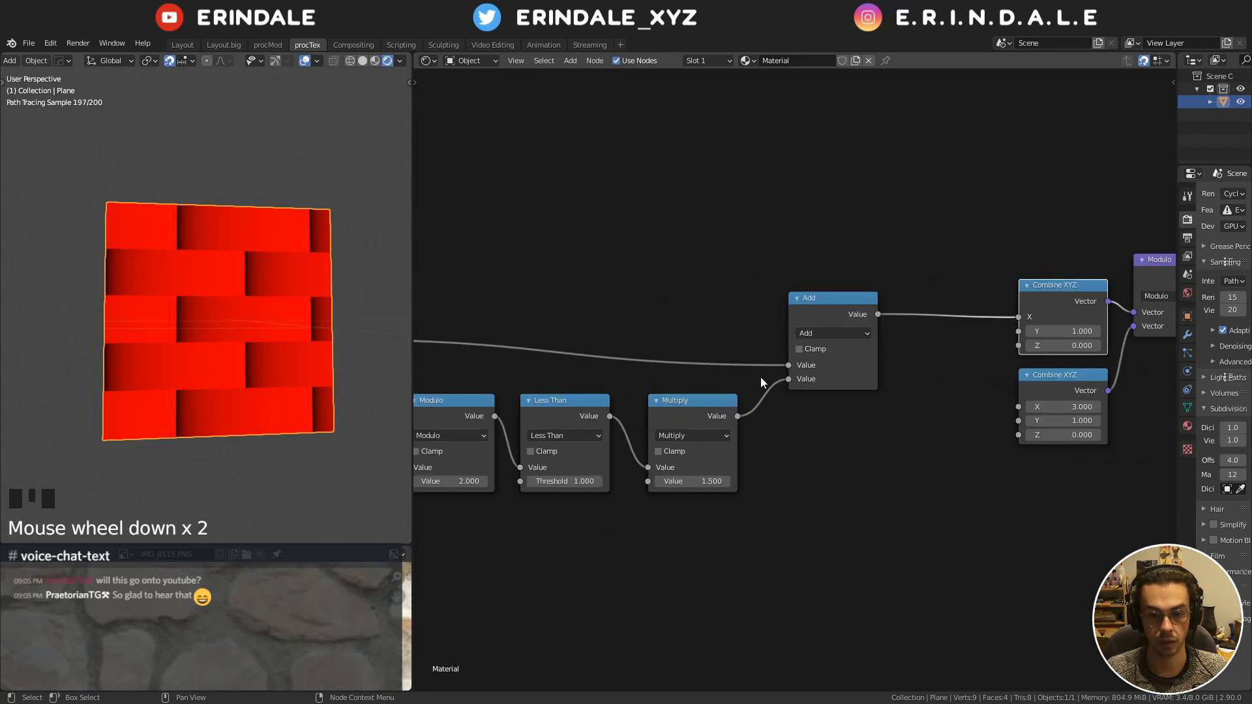
scroll(761, 380, down, 5)
drag(503, 364, 581, 233)
ctrl+shift+double_click(483, 362)
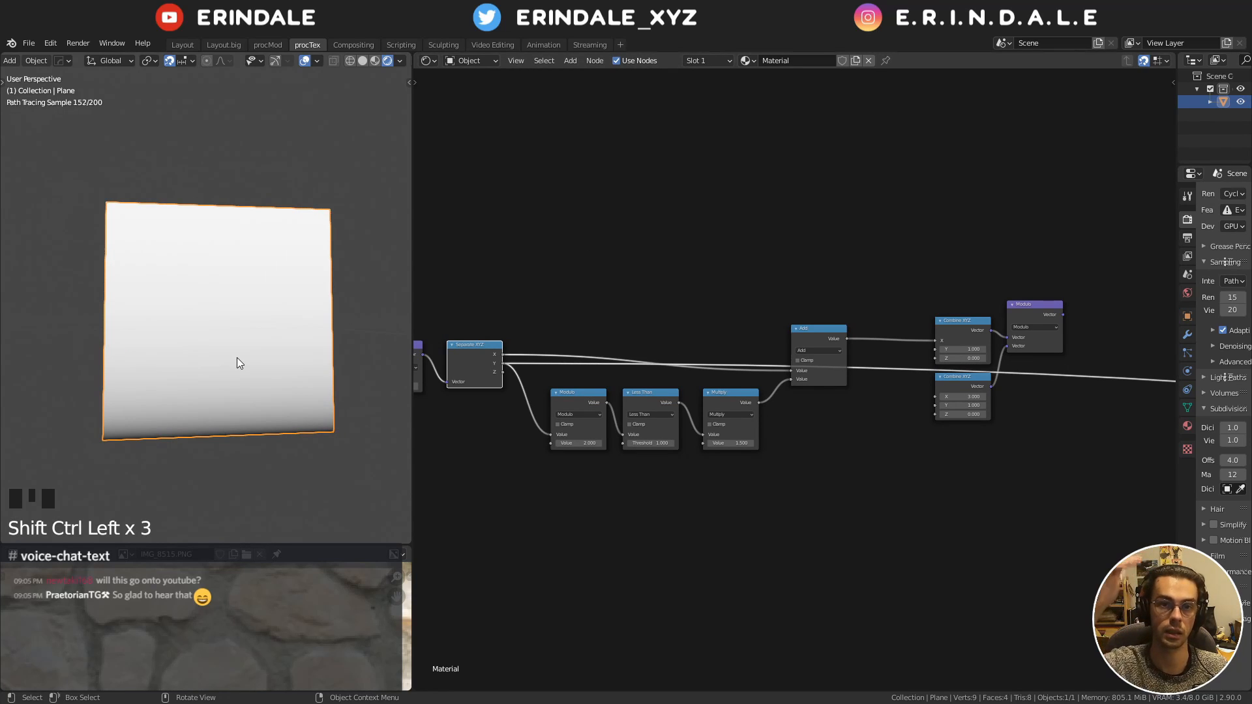
drag(503, 368, 897, 396)
scroll(935, 349, up, 7)
ctrl+shift+click(877, 377)
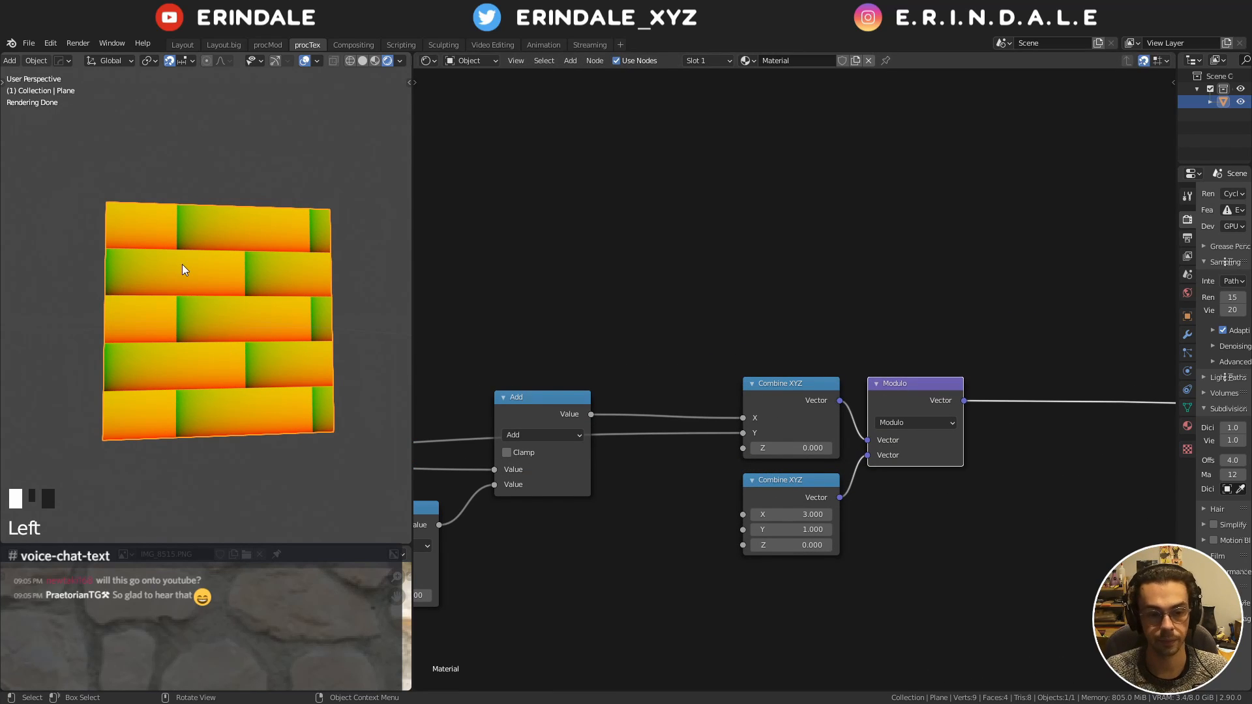
Set the X value of the Combine XYZ node feeding the Modulo's second input to 2.8
middle_drag(753, 467, 962, 291)
scroll(742, 370, down, 2)
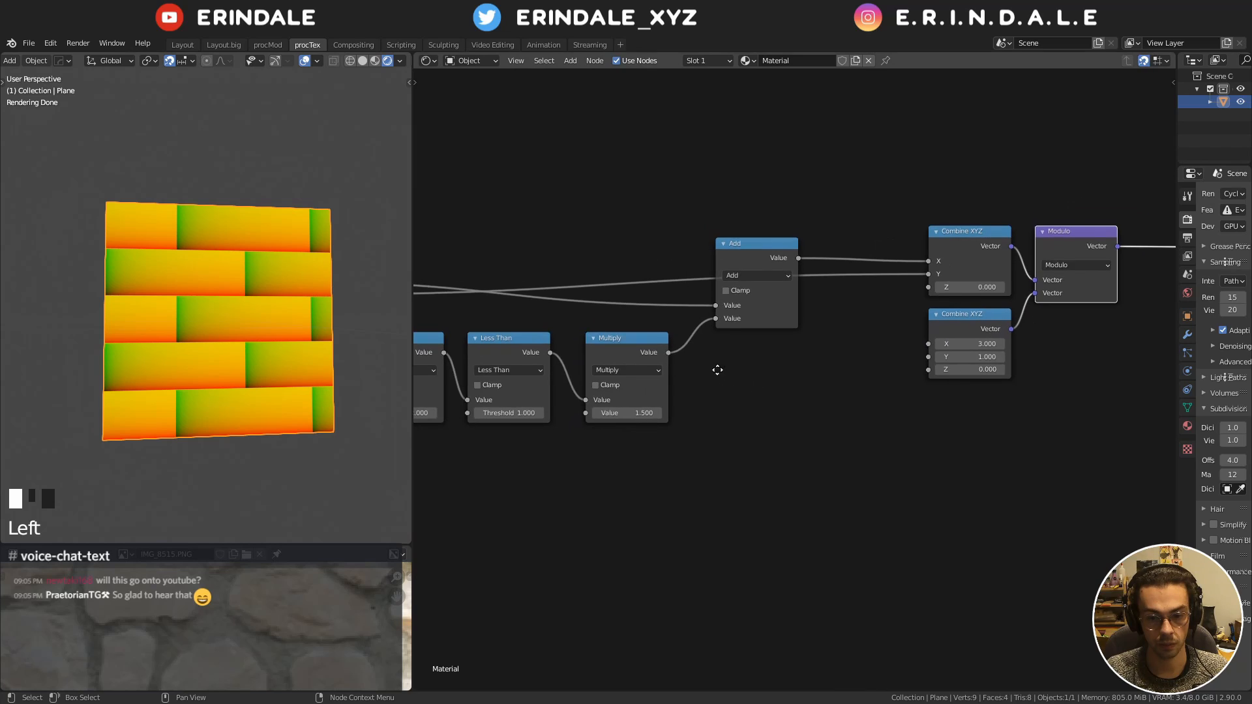
middle_drag(717, 374, 752, 331)
scroll(753, 330, up, 1)
drag(1021, 294, 1015, 293)
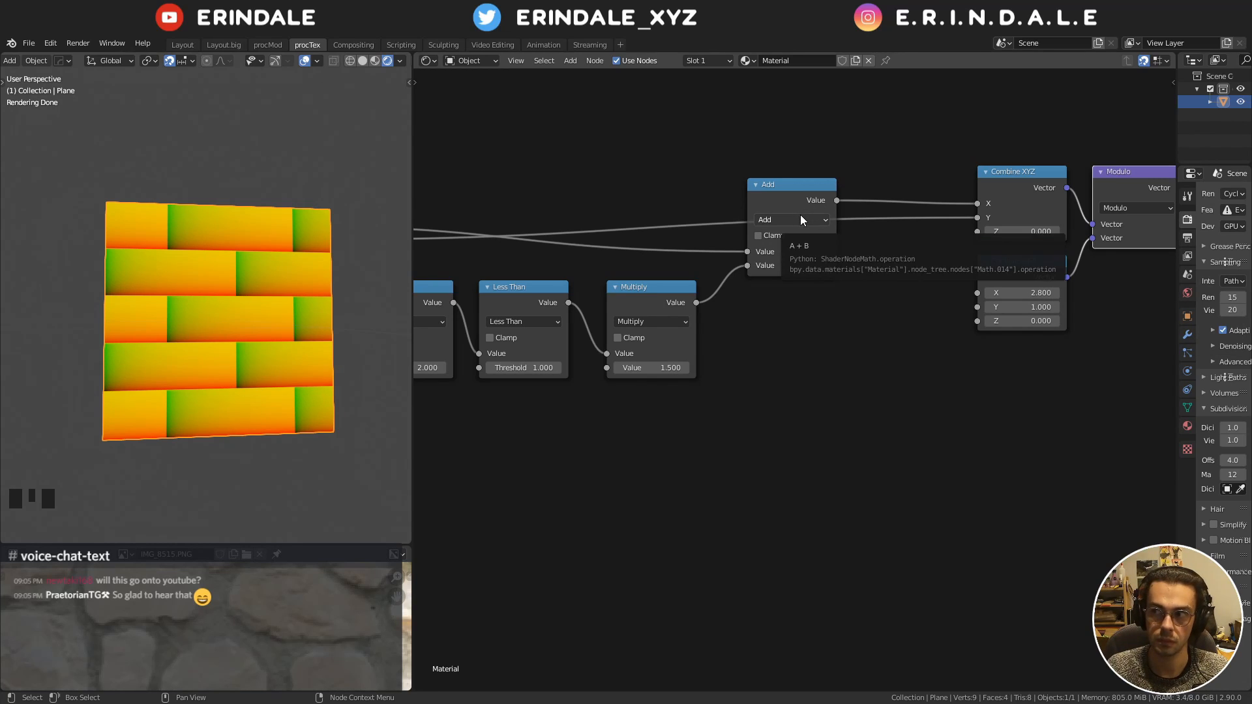
Duplicate the vector Modulo node, insert the copy into its output link and set the copy's operation to Subtract
middle_drag(862, 268, 523, 346)
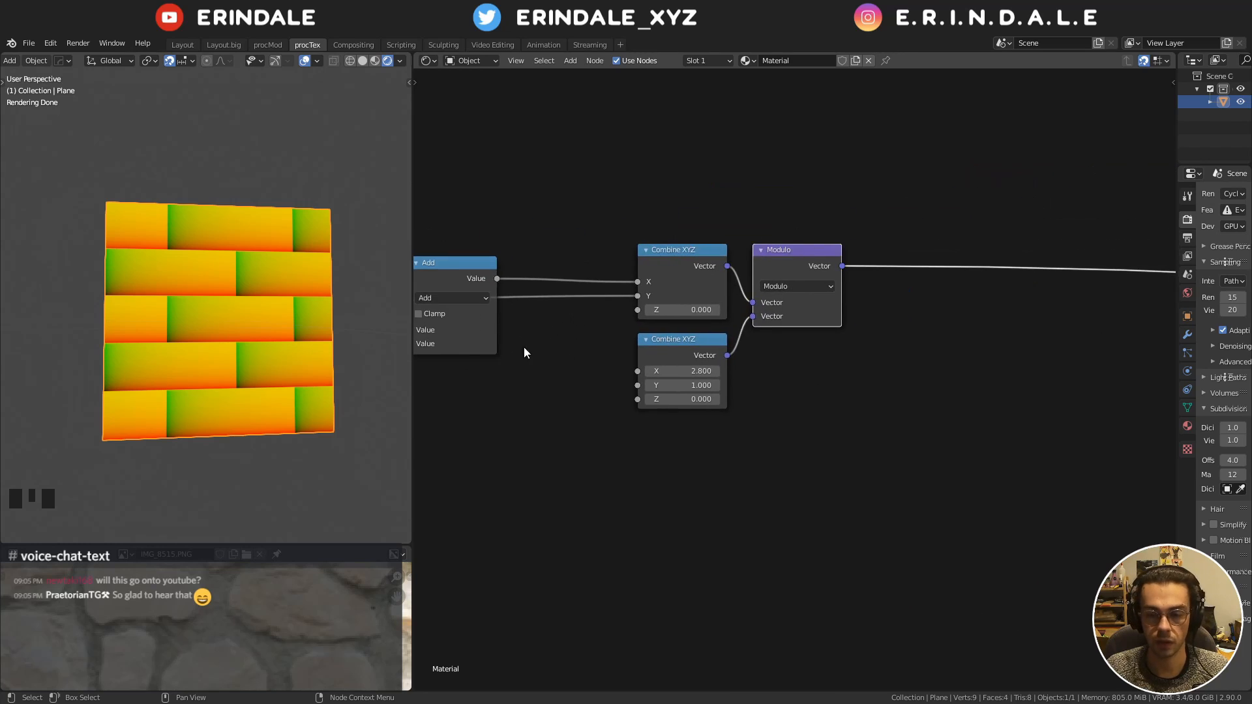
scroll(785, 353, up, 3)
middle_drag(795, 216, 609, 298)
click(697, 279)
key(shift+d)
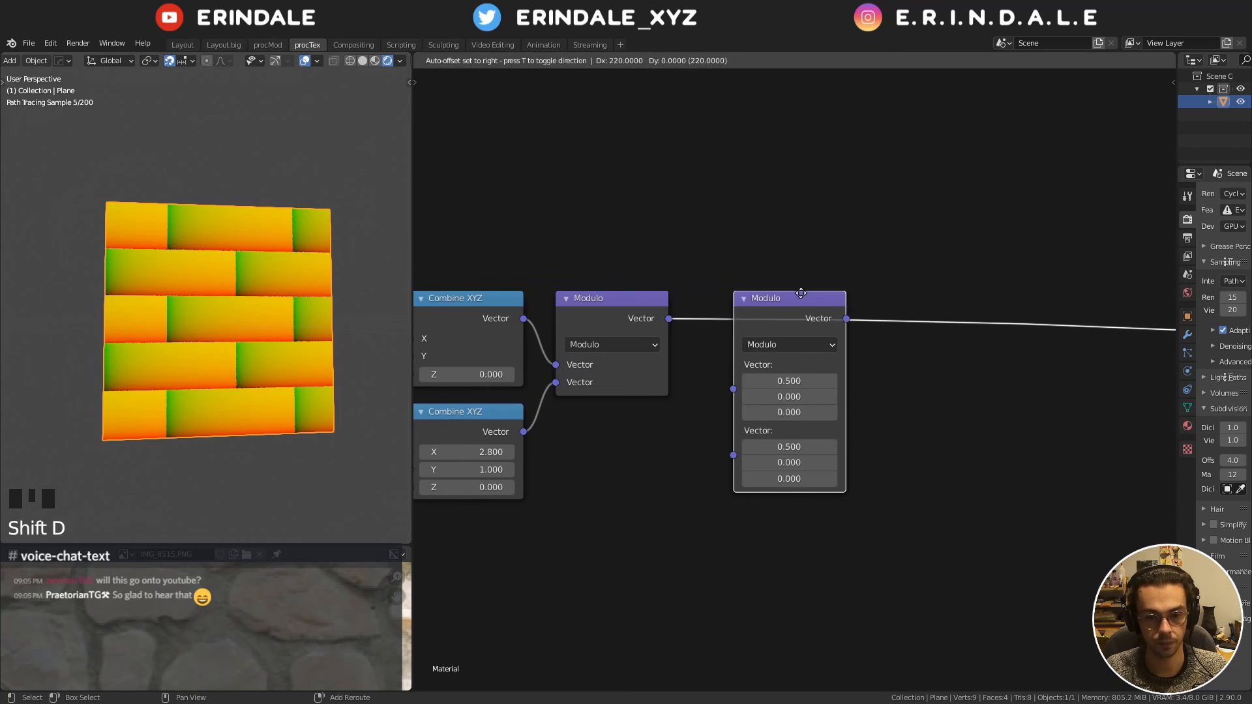
click(817, 294)
click(806, 344)
click(806, 385)
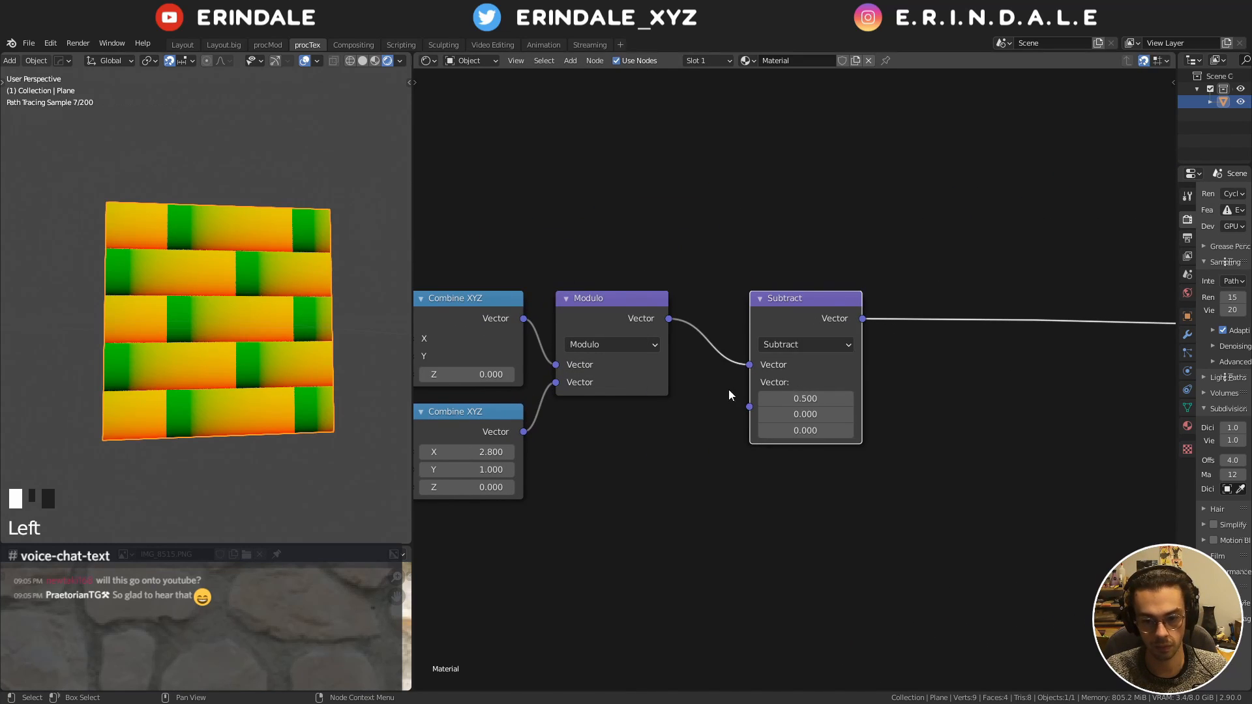
Duplicate the vector Modulo node, place the copy below it and connect the lower Combine XYZ node's output to its first vector input
middle_drag(480, 420, 678, 346)
click(678, 346)
click(764, 314)
key(shift+d)
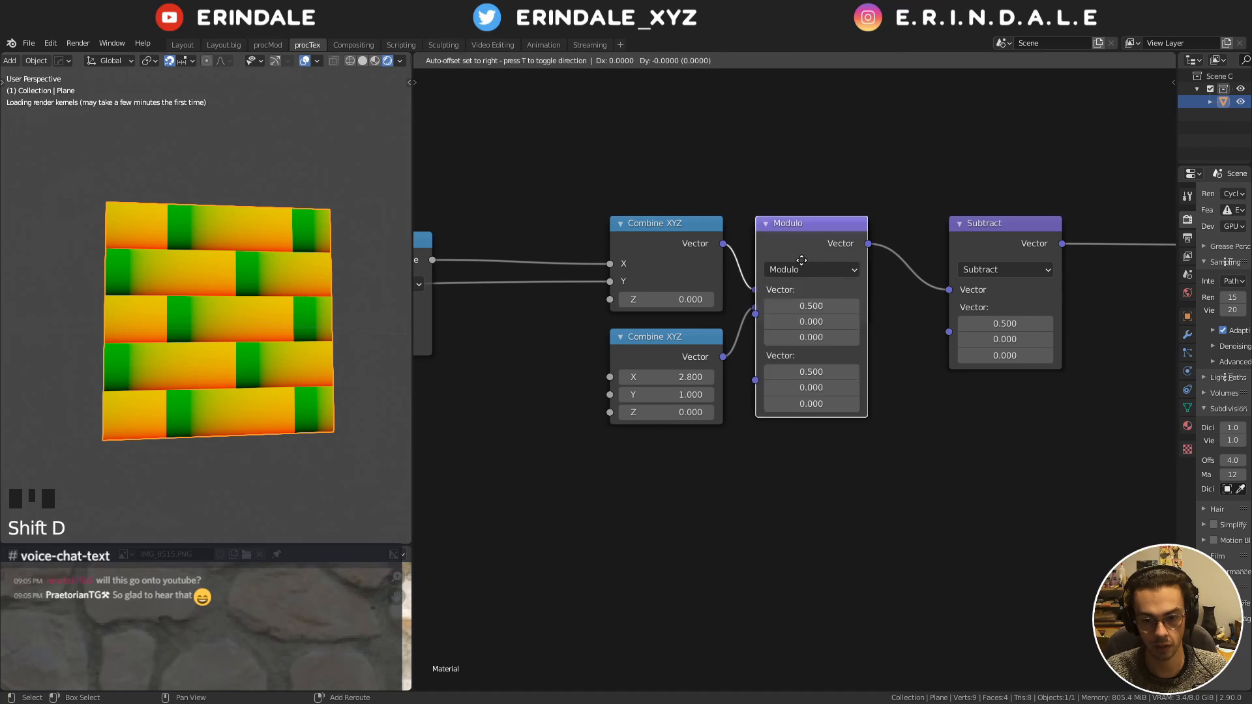
click(773, 447)
drag(772, 448, 723, 357)
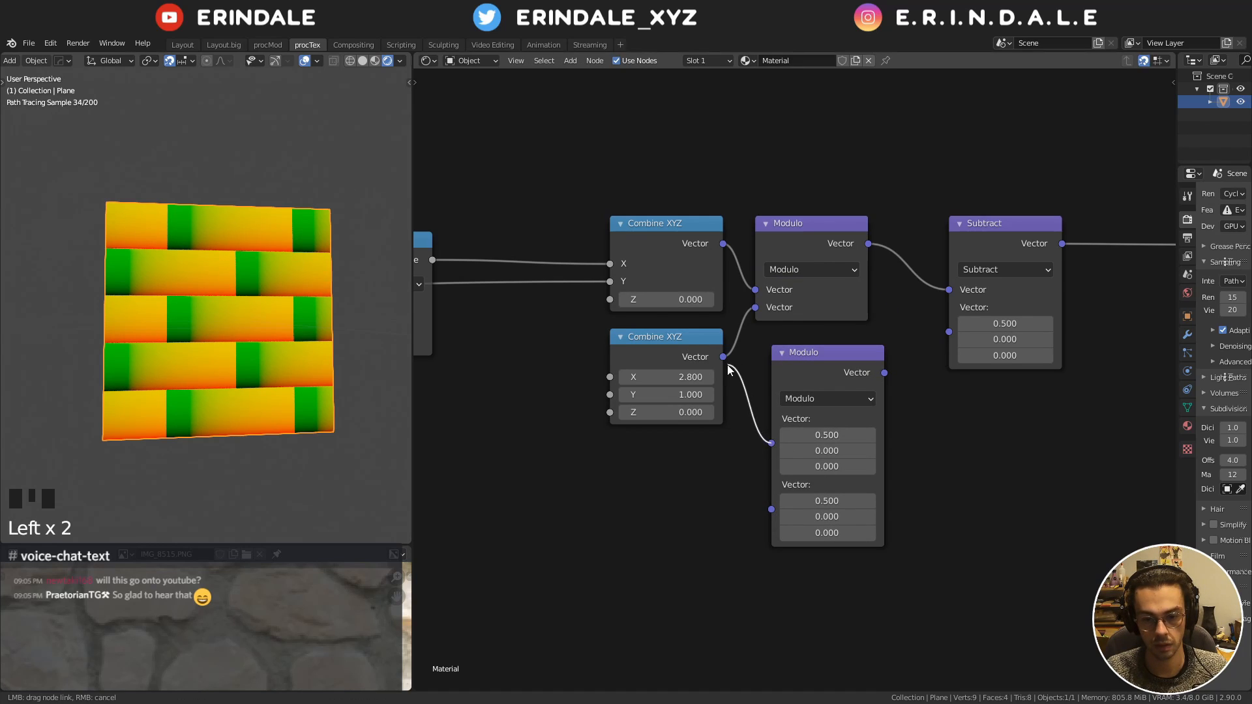
Change the duplicated Modulo node's operation to Scale and set its scale to 0.5
click(822, 399)
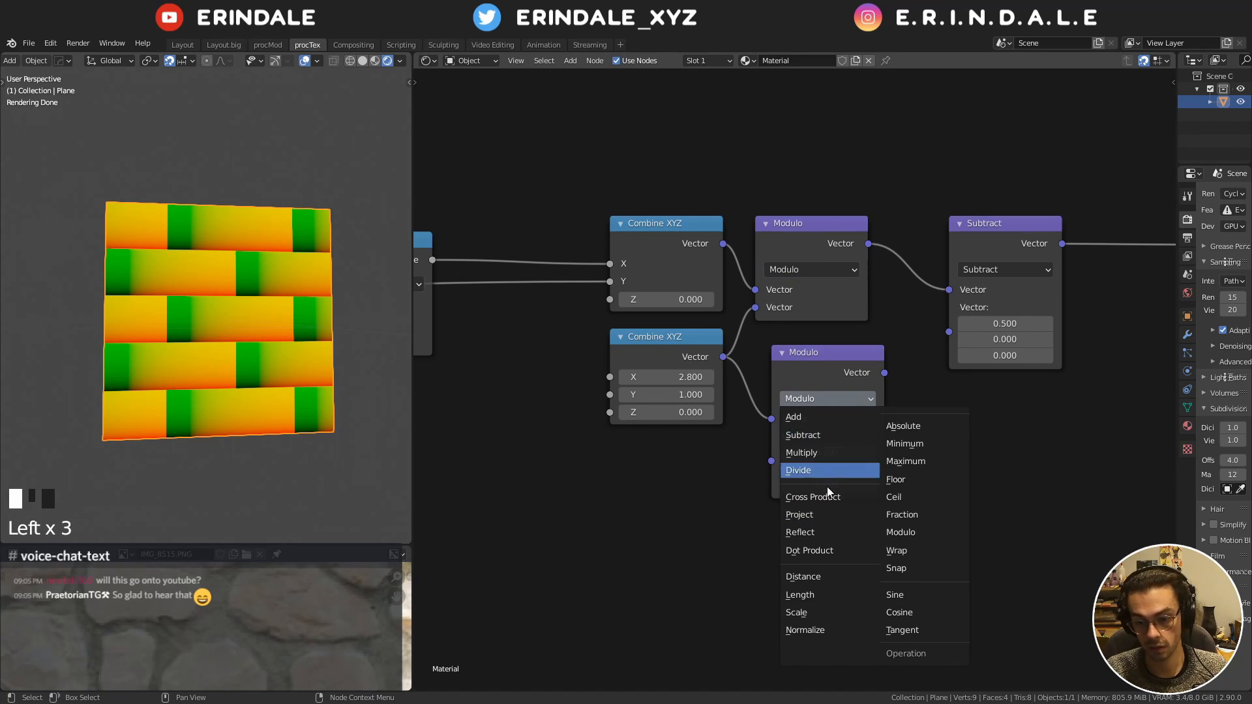
click(834, 610)
click(829, 441)
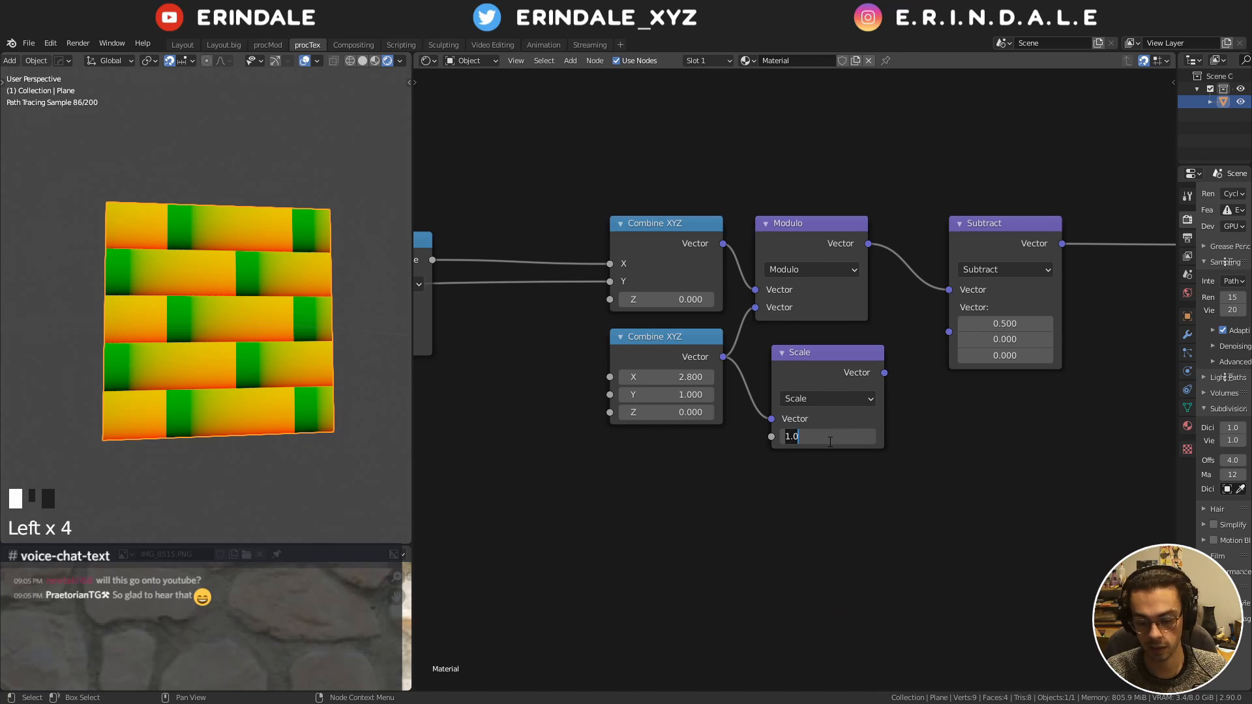
text(.5)
key(Return)
Connect the Scale node's output to the Subtract node's second vector input and align the Modulo and Subtract nodes
drag(884, 372, 975, 310)
middle_drag(977, 311, 844, 371)
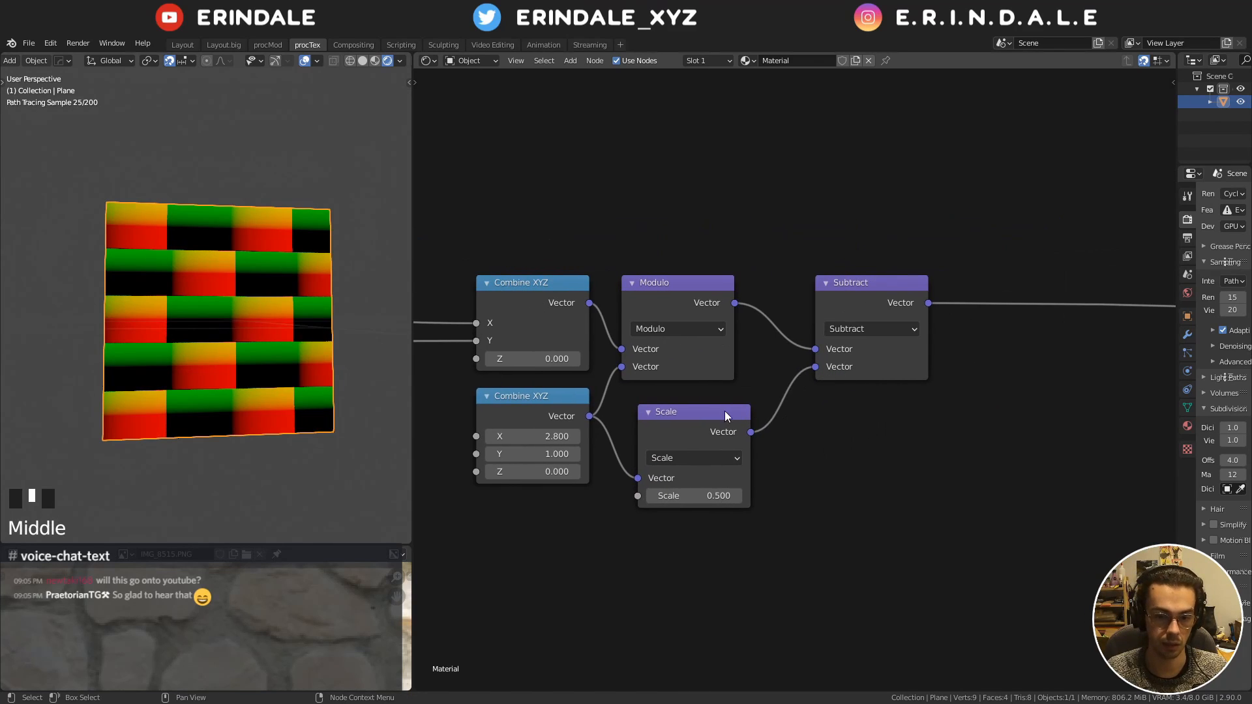
drag(690, 288, 712, 296)
drag(854, 284, 838, 294)
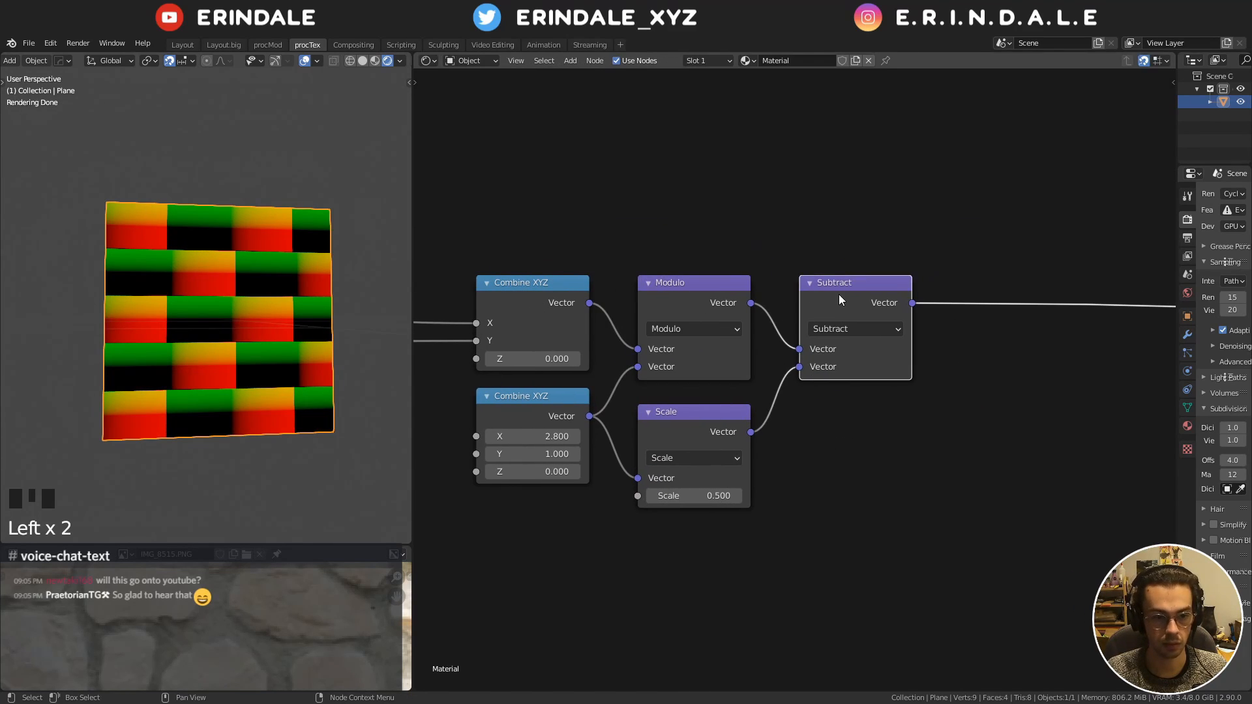
Set the X value of the lower Combine XYZ node to 3
drag(182, 269, 187, 275)
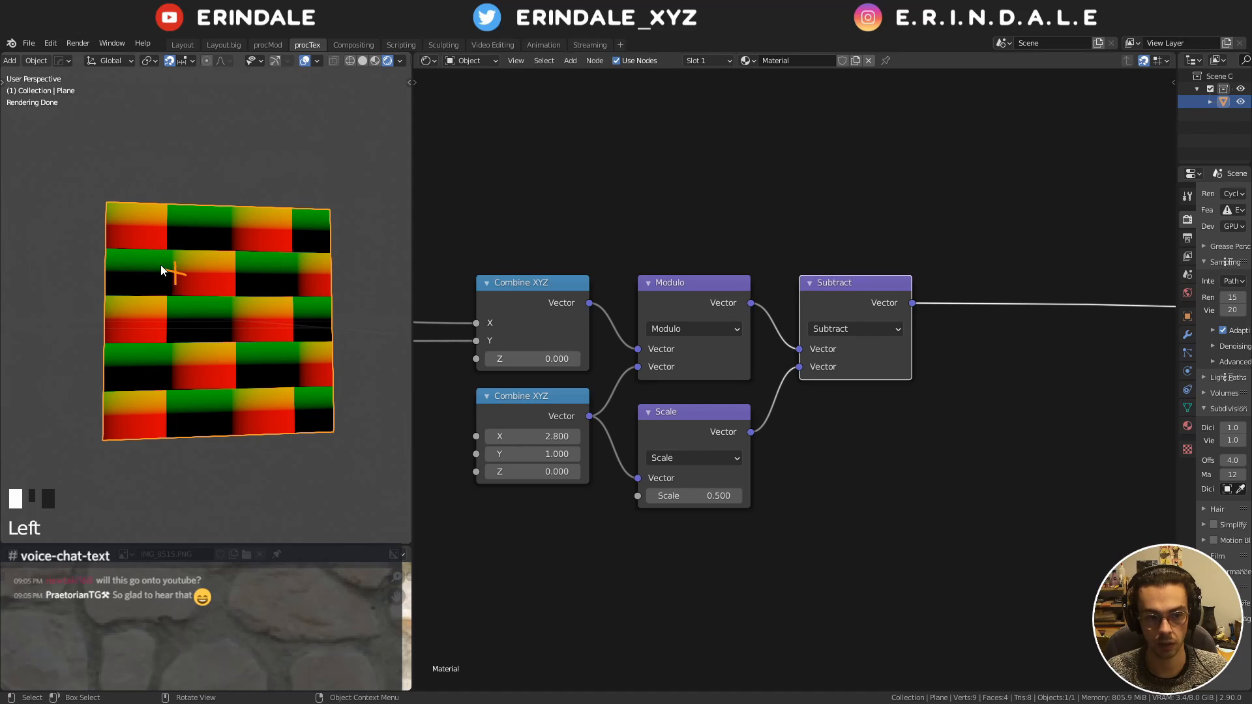
right_drag(160, 265, 183, 275)
click(538, 437)
text(3)
key(Return)
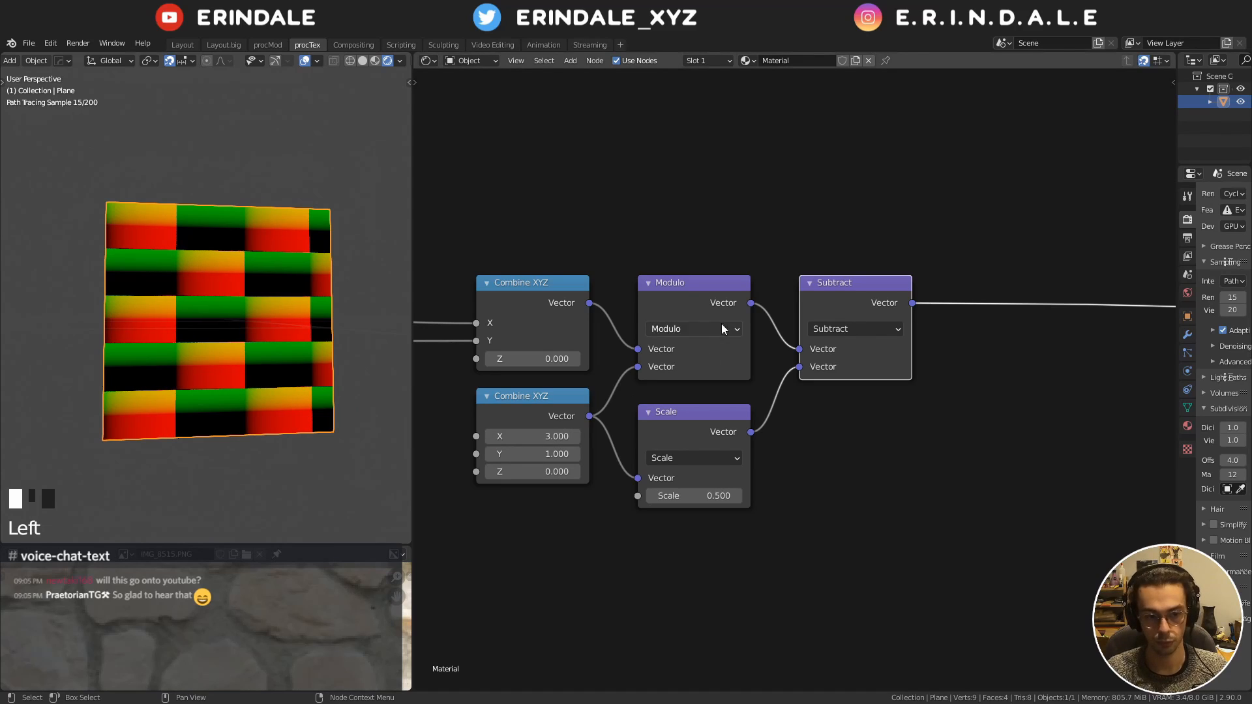
Duplicate the vector Subtract node, insert the copy into its output link and set the copy's operation to Absolute
middle_drag(721, 328, 483, 367)
key(shift+d)
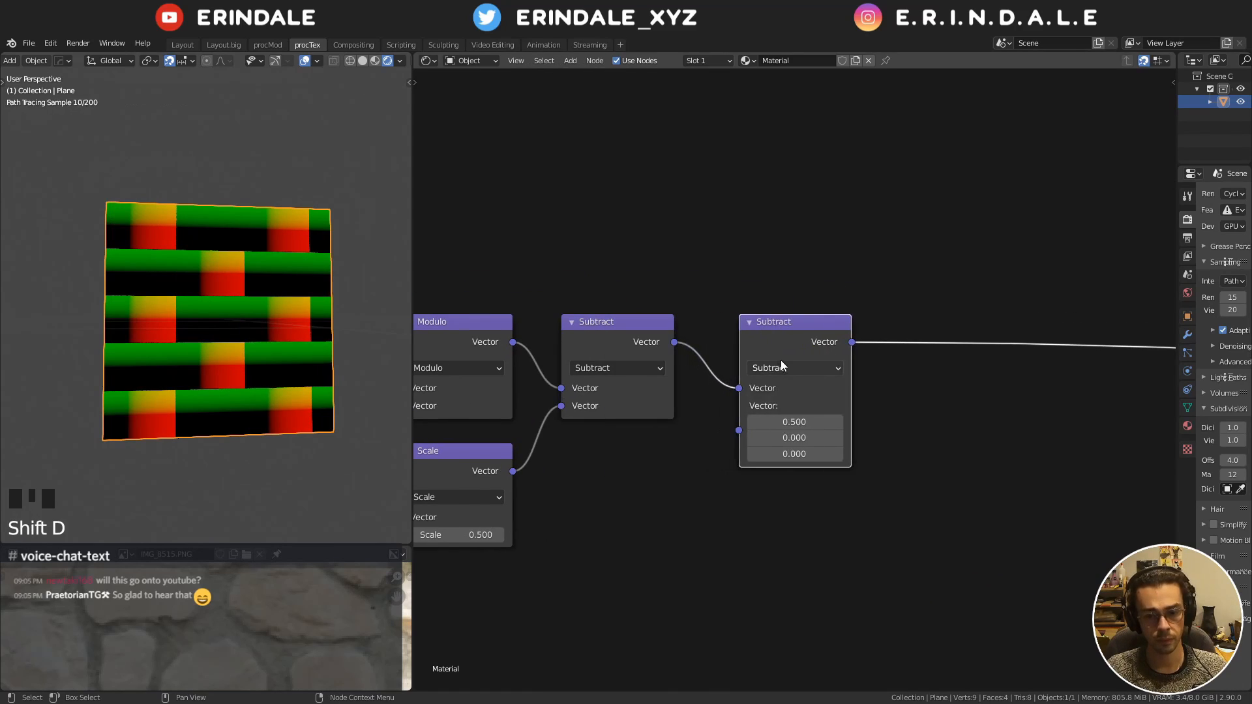
click(782, 362)
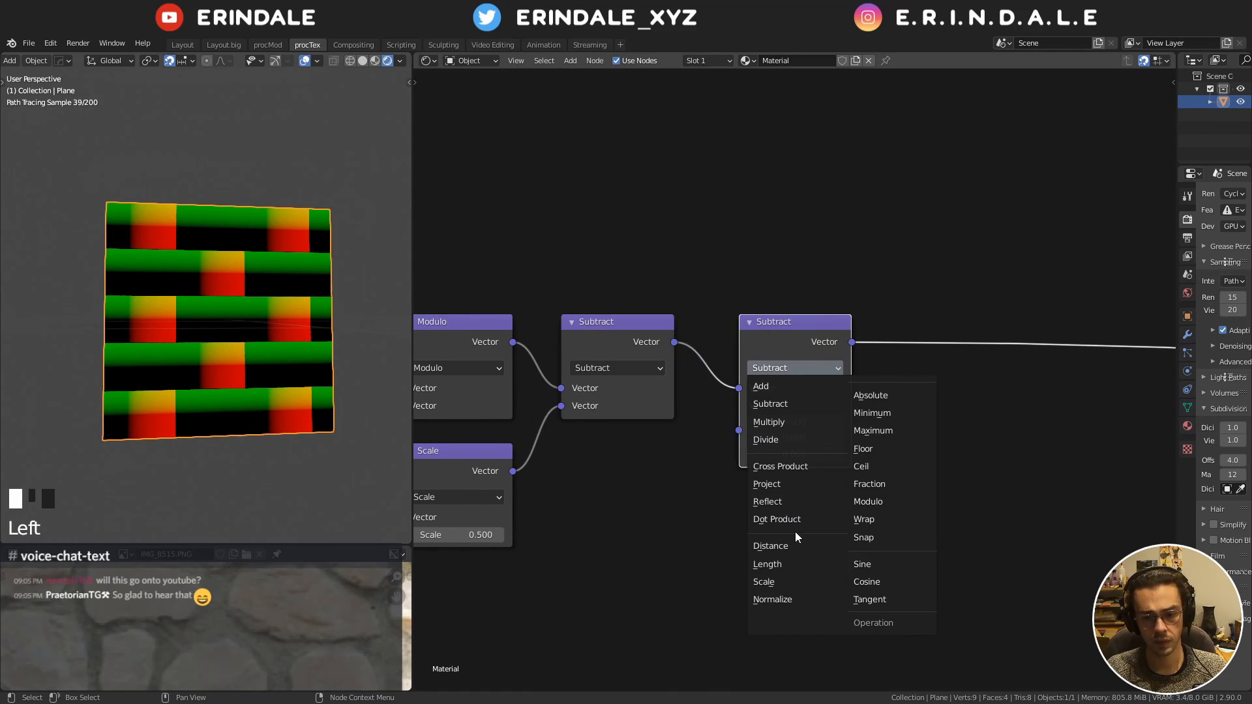
click(898, 395)
drag(786, 322, 770, 322)
Annotate a pair of axes with a diagonal line and its mirrored absolute half above the nodes, and erase the sketch
middle_drag(653, 180, 670, 350)
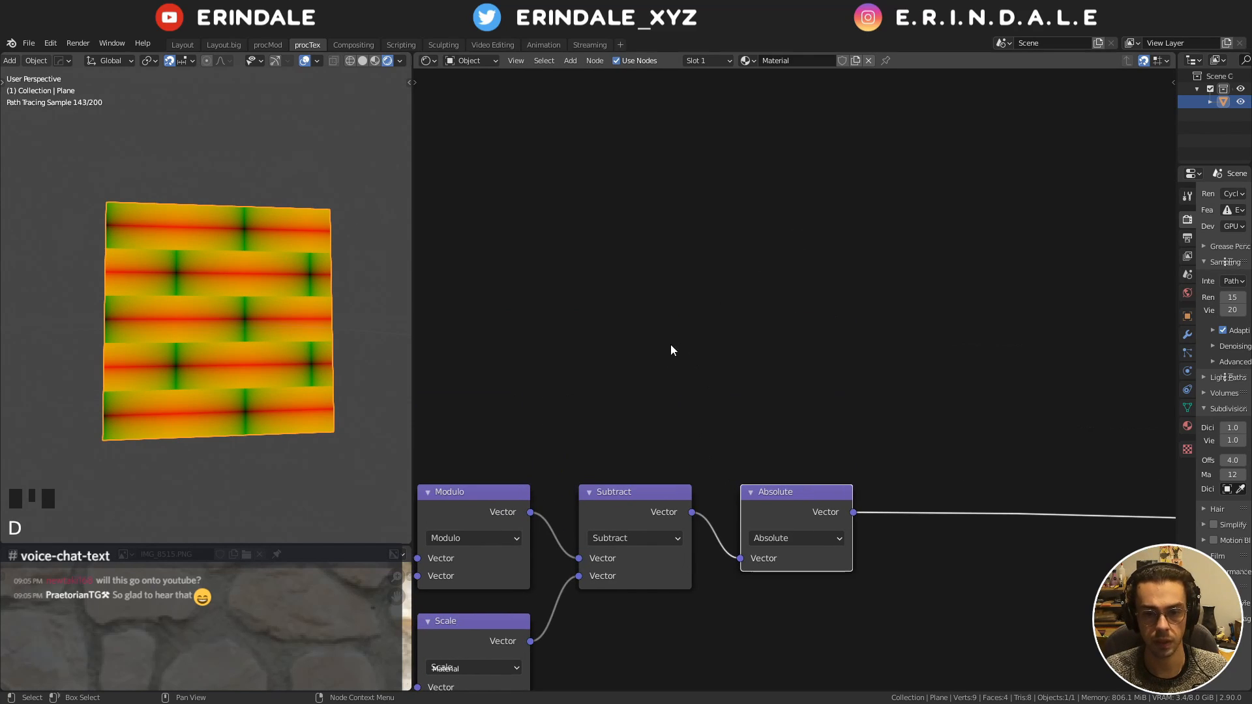
drag(632, 389, 839, 168)
drag(590, 292, 830, 285)
drag(736, 143, 728, 394)
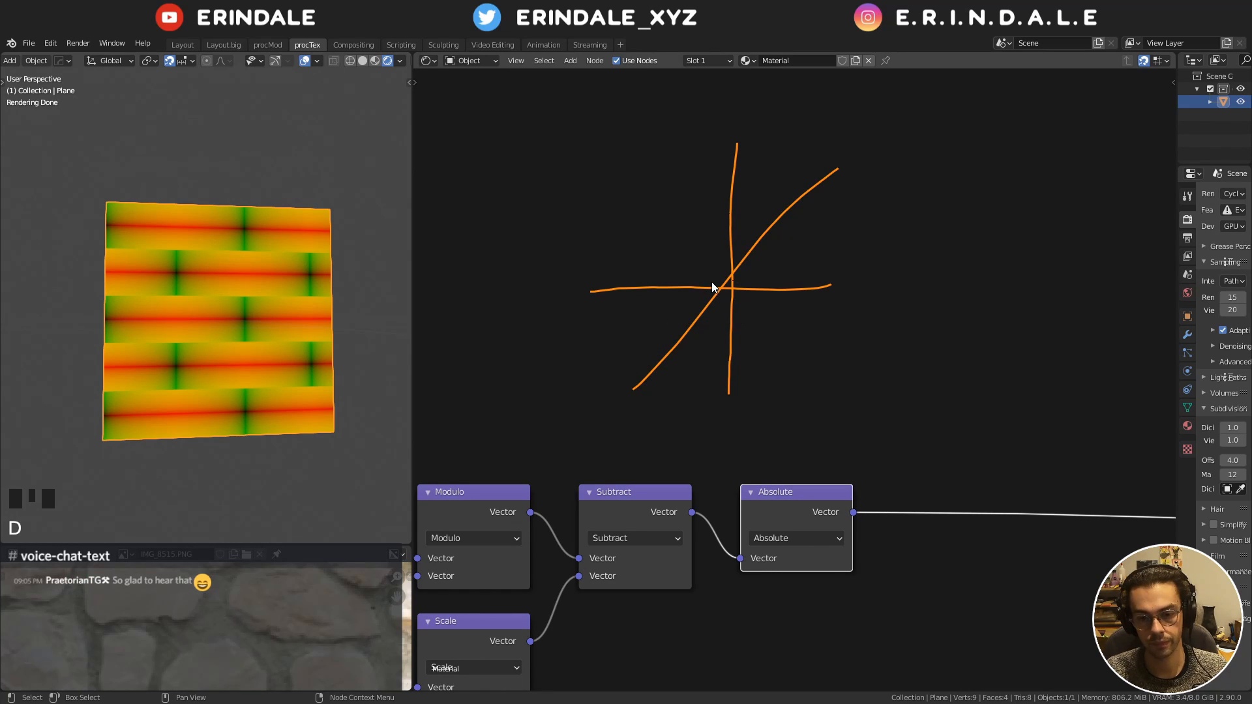
drag(720, 287, 590, 147)
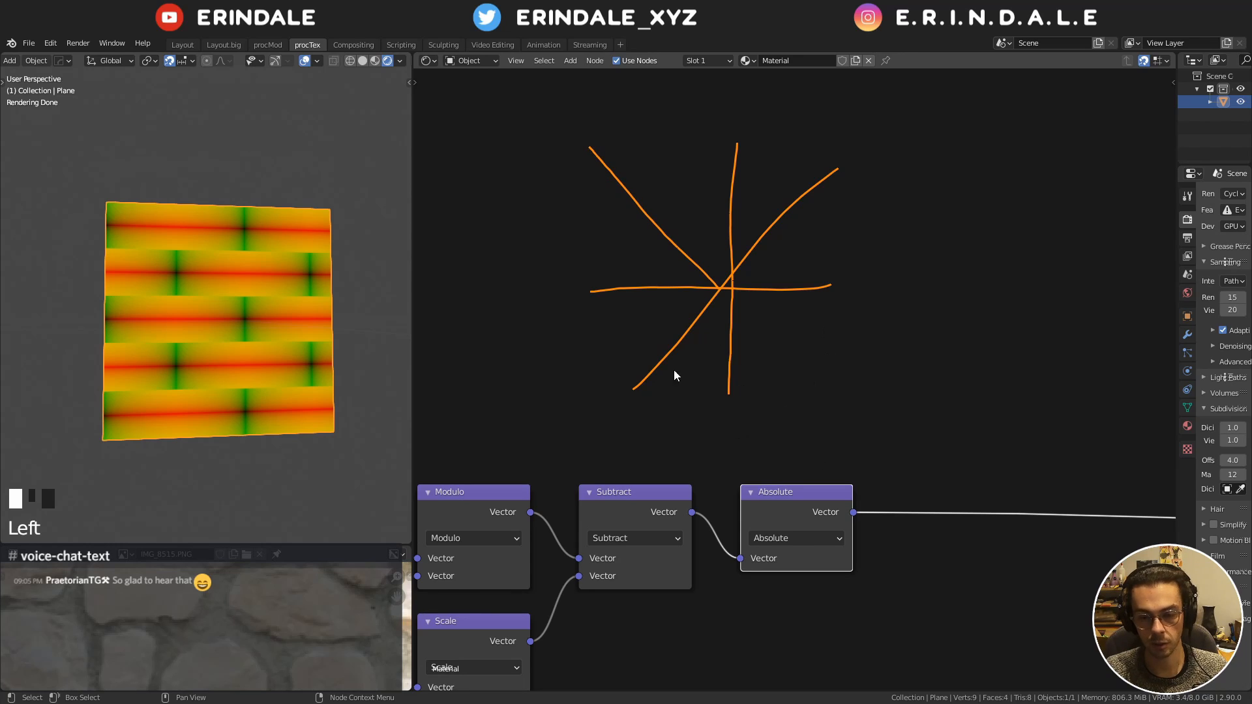
mouse_move(693, 308)
right_down()
mouse_move(576, 120)
mouse_move(802, 352)
mouse_move(620, 291)
mouse_move(685, 301)
right_up()
Annotate a new pair of axes with a diagonal line crossing beyond the vertical axis, and trace its folded absolute path
drag(688, 109, 701, 356)
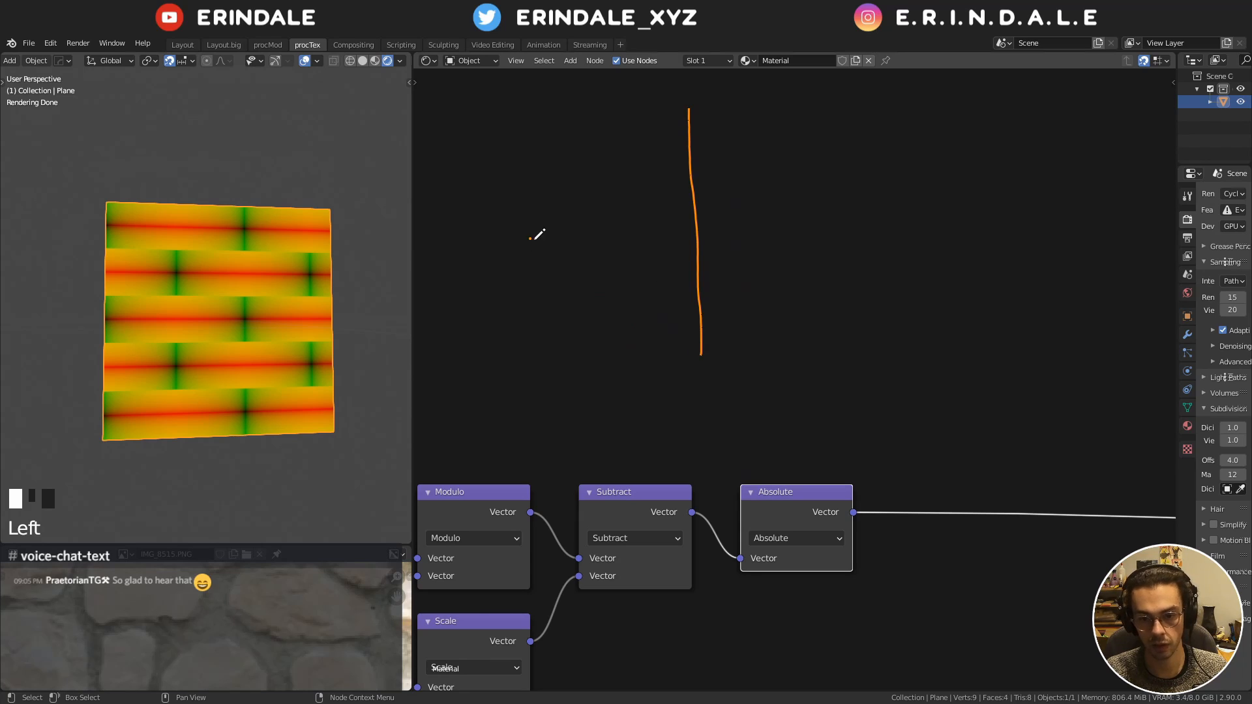
drag(530, 239, 897, 208)
drag(854, 99, 661, 427)
middle_drag(882, 267, 832, 391)
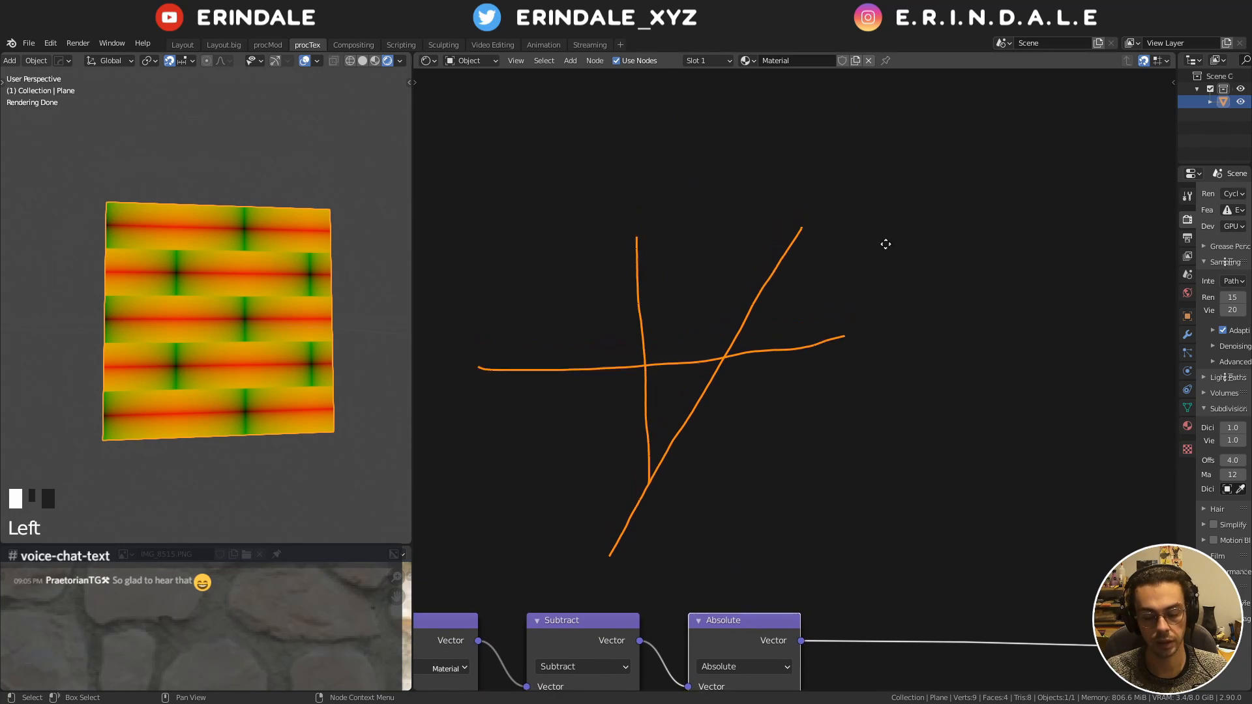
middle_drag(883, 244, 851, 369)
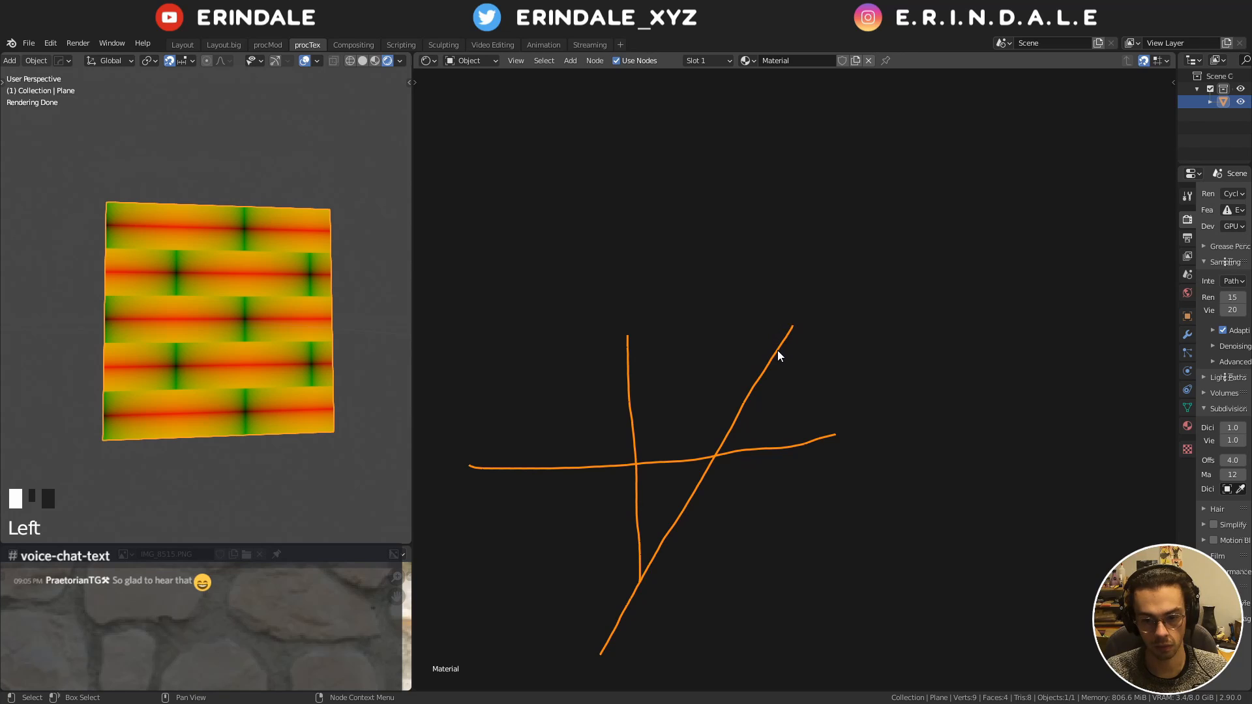
mouse_move(794, 326)
mouse_down()
mouse_move(719, 449)
mouse_move(631, 418)
mouse_move(724, 267)
mouse_up()
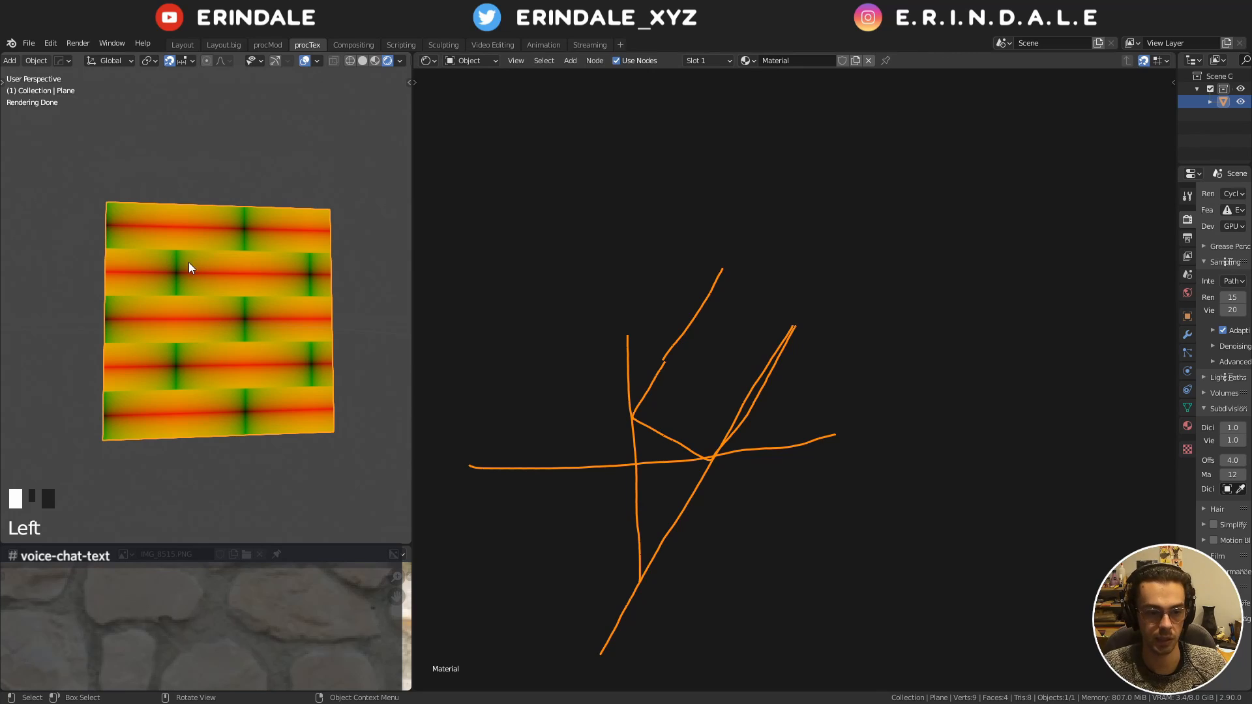
Mark the brick centres on the plane in the viewport and erase all annotations, including the axes sketch
mouse_move(172, 270)
mouse_down()
mouse_move(253, 264)
mouse_move(242, 240)
mouse_move(187, 249)
mouse_move(313, 261)
mouse_move(257, 242)
mouse_up()
right_drag(284, 276, 196, 256)
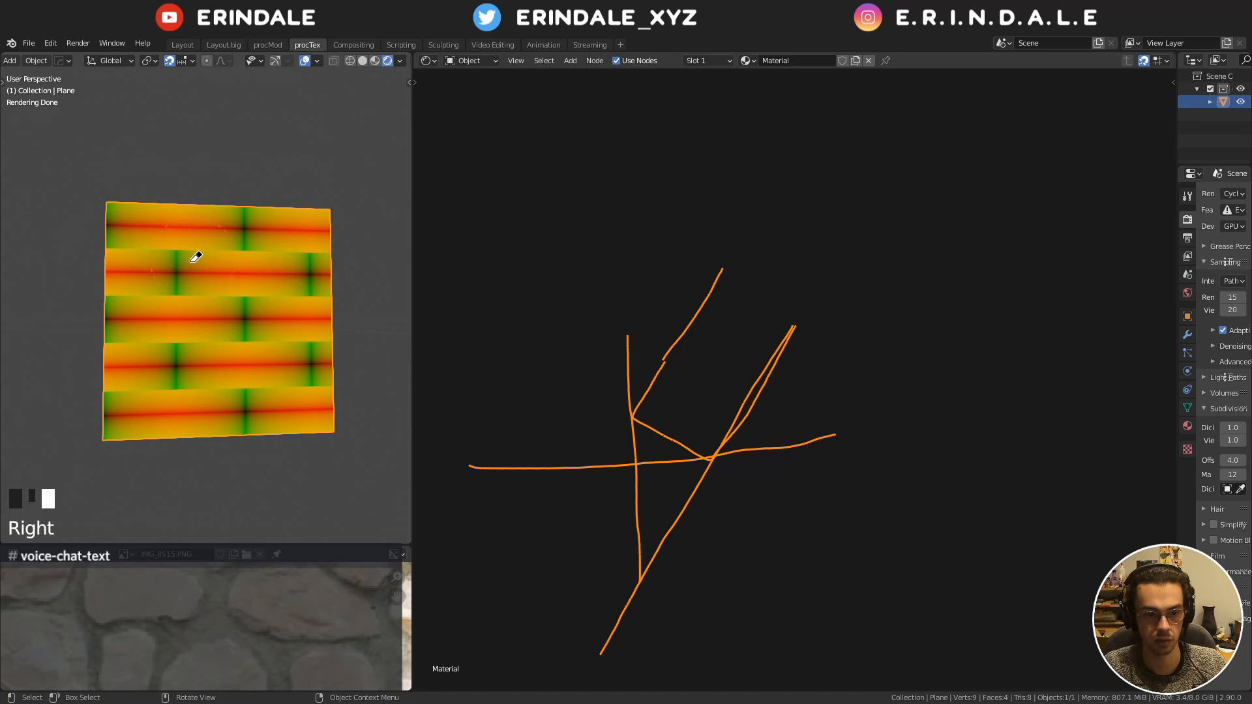
mouse_move(593, 294)
right_down()
mouse_move(587, 324)
mouse_move(640, 355)
mouse_move(627, 578)
mouse_move(819, 413)
mouse_move(886, 413)
right_up()
Space out the Absolute node and insert a Separate XYZ node into its output link
scroll(578, 486, down, 6)
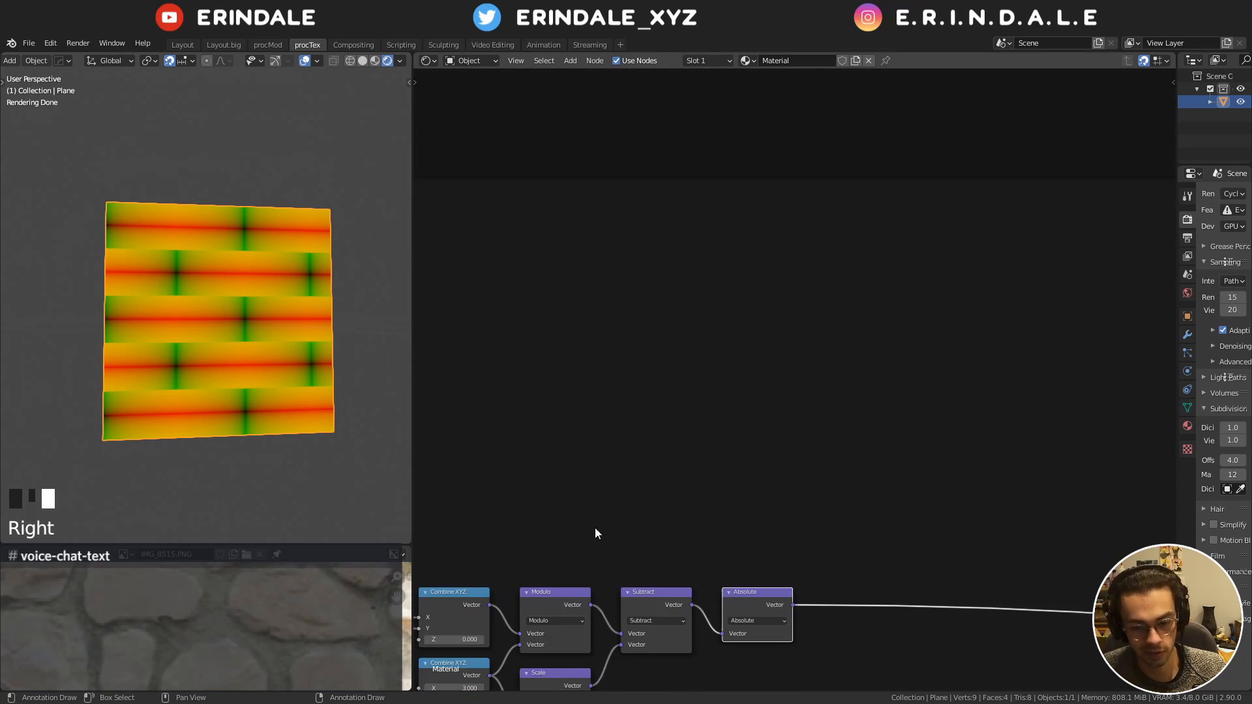
middle_drag(663, 578, 613, 363)
scroll(665, 369, up, 6)
middle_drag(698, 389, 725, 312)
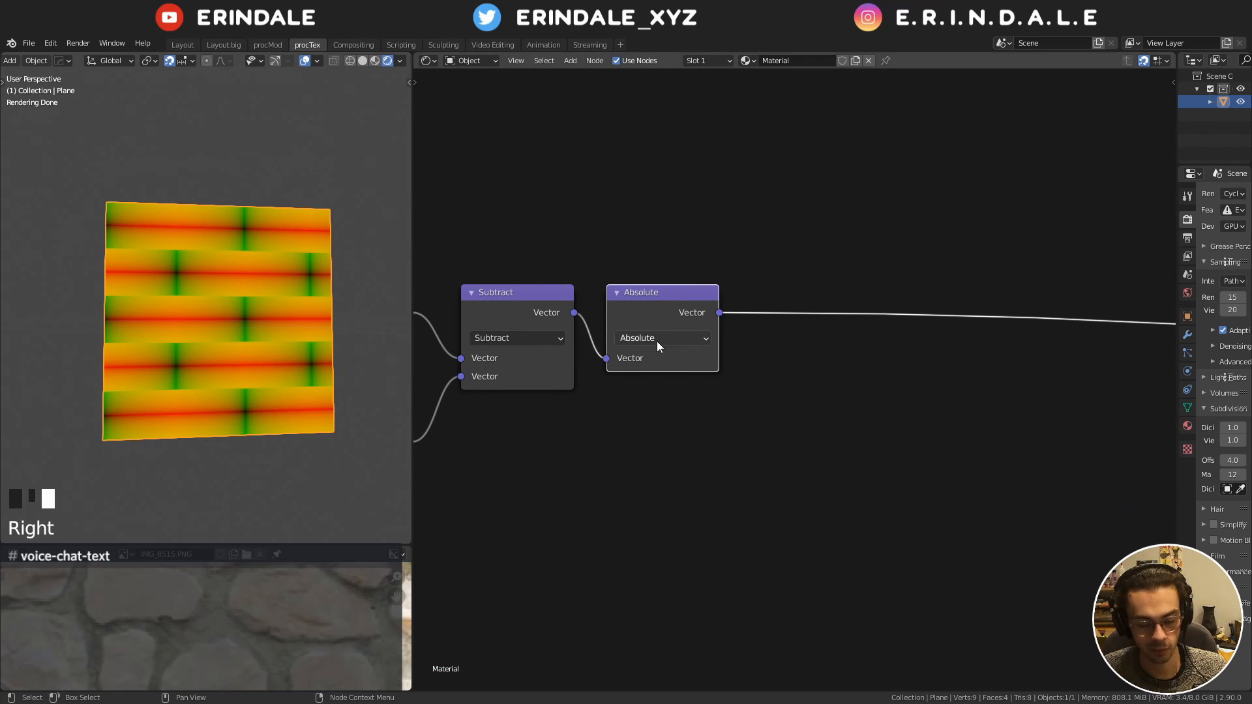
drag(659, 311, 679, 291)
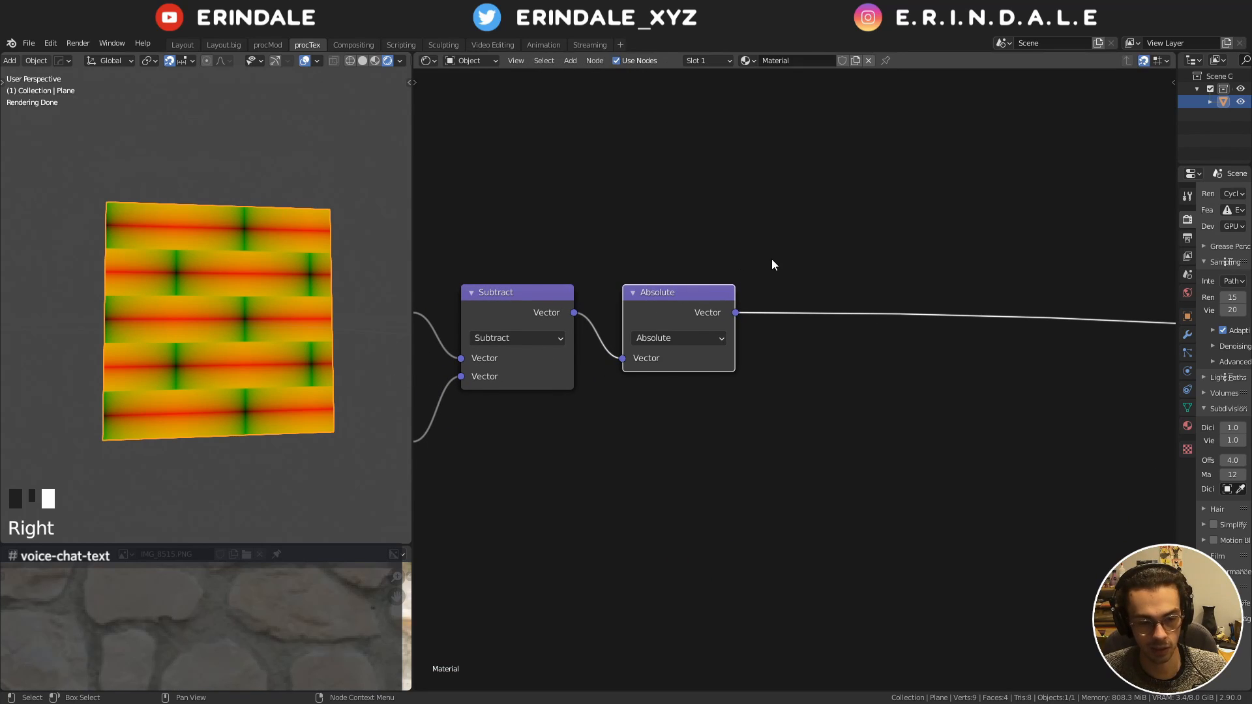
key(shift+a)
mouse_move(789, 249)
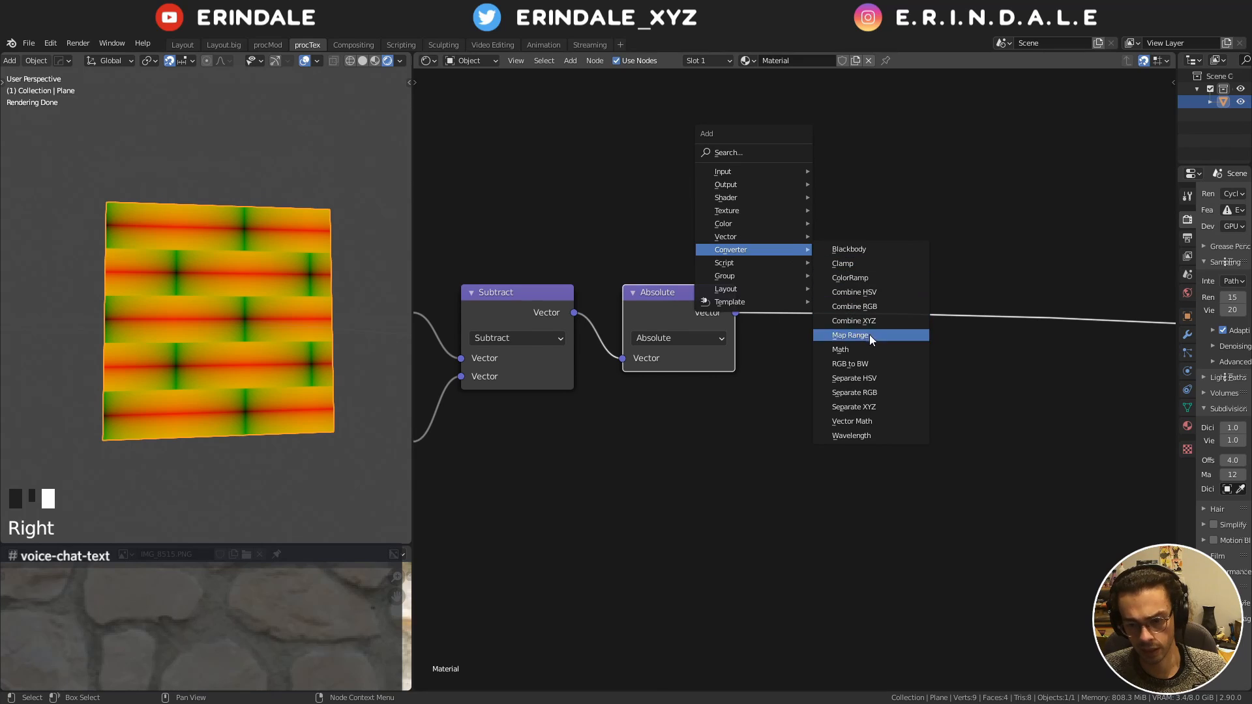
click(854, 406)
click(840, 297)
middle_drag(840, 297, 815, 245)
Insert a math Add node after Separate XYZ and connect the Y output to its second value input
key(shift+a)
mouse_move(808, 229)
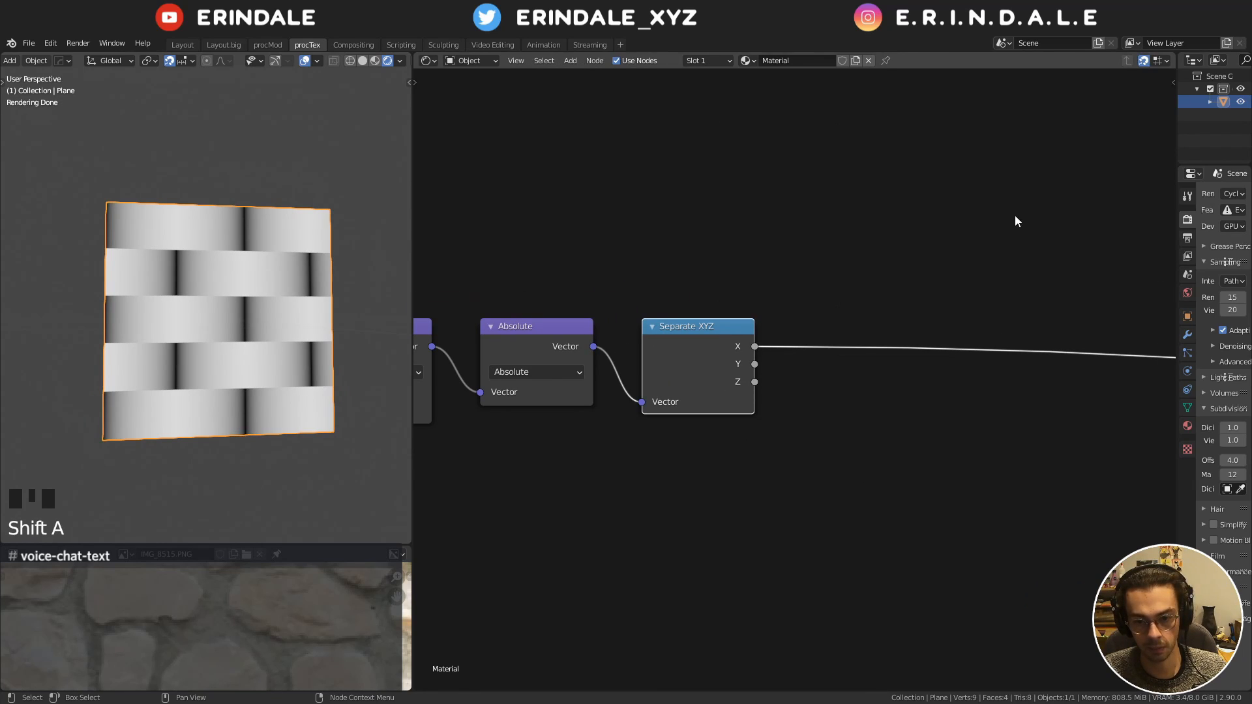
key(q)
click(1011, 217)
click(819, 326)
drag(755, 365, 819, 428)
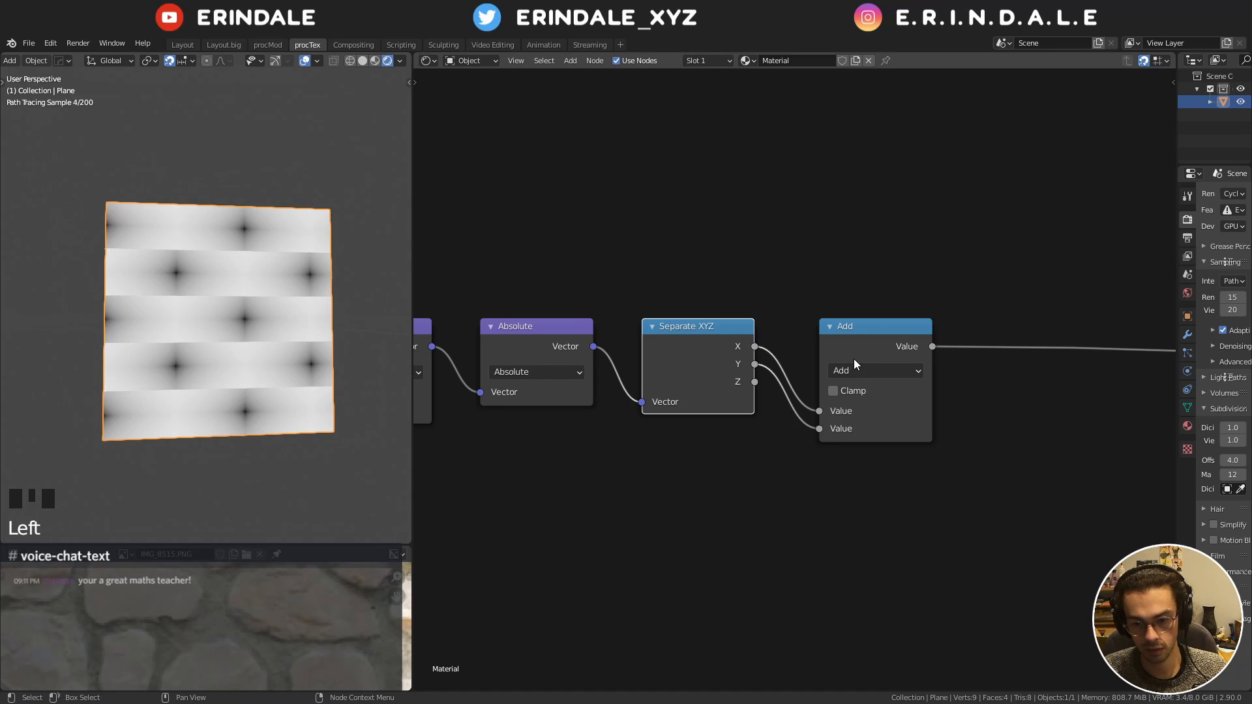
Set the math Add node's operation to Smooth Minimum
click(855, 366)
click(584, 526)
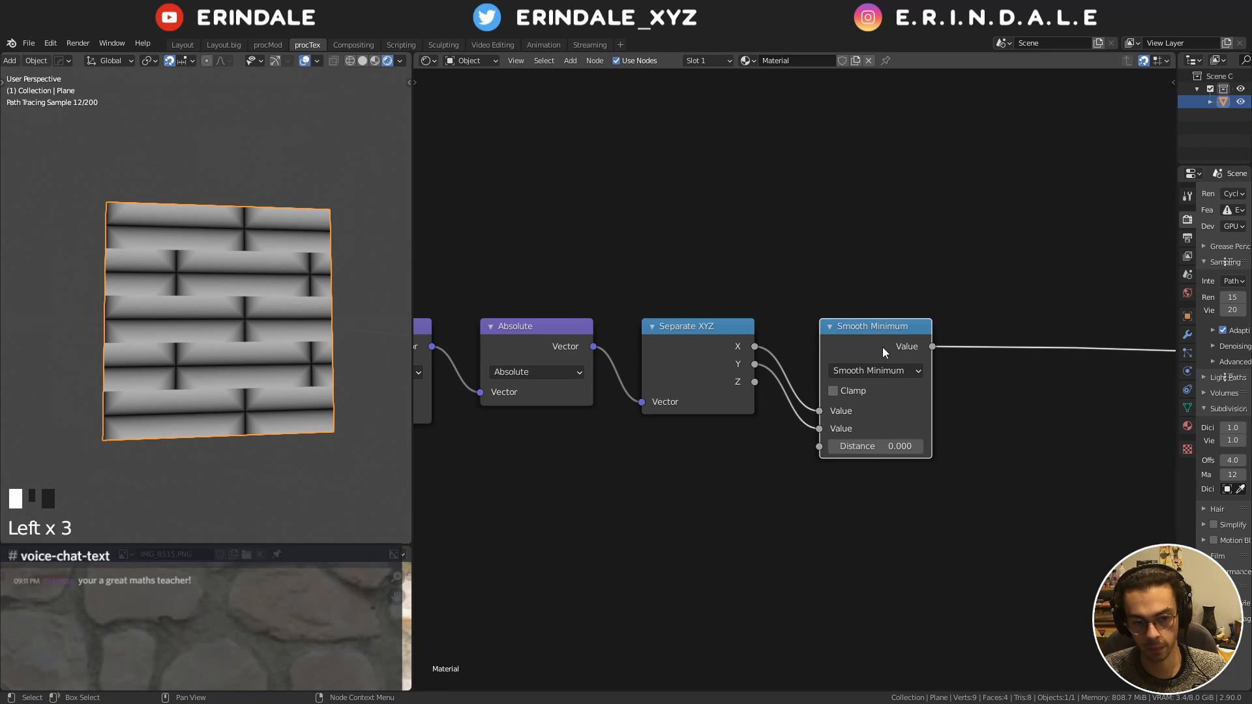
click(883, 370)
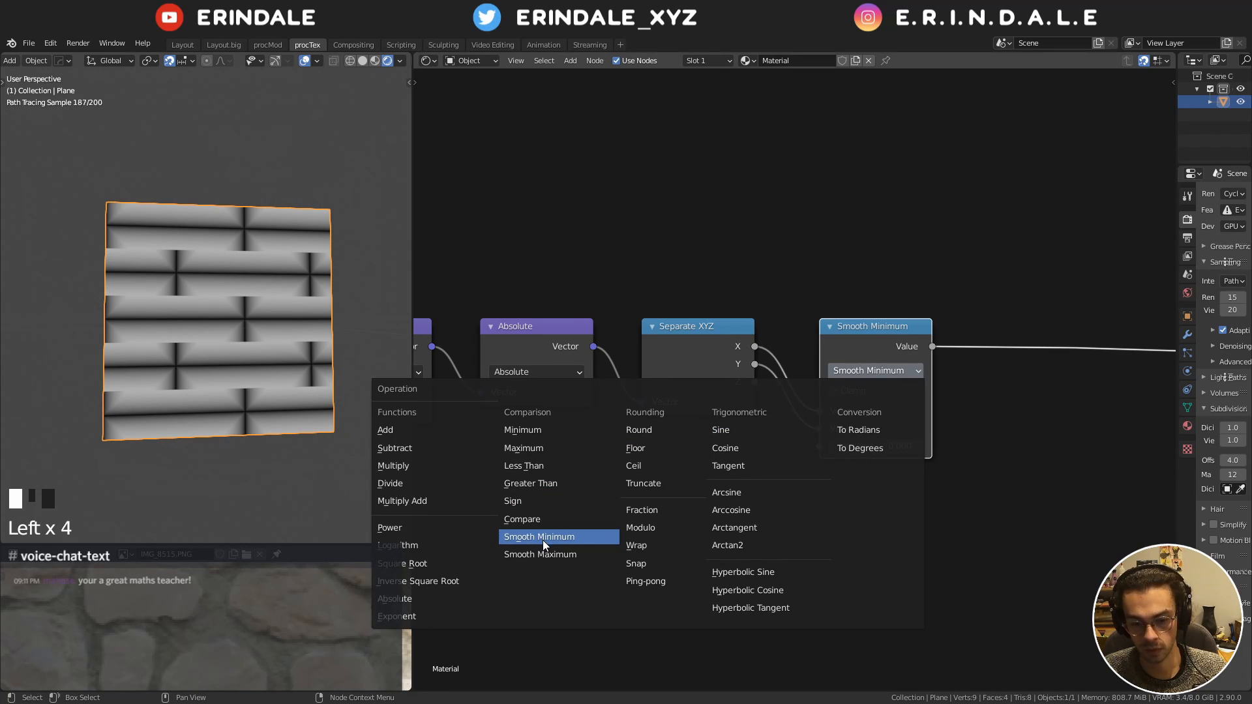
Move the Separate XYZ and Smooth Minimum nodes together well away from the Absolute node to leave a gap
key(l)
key(g)
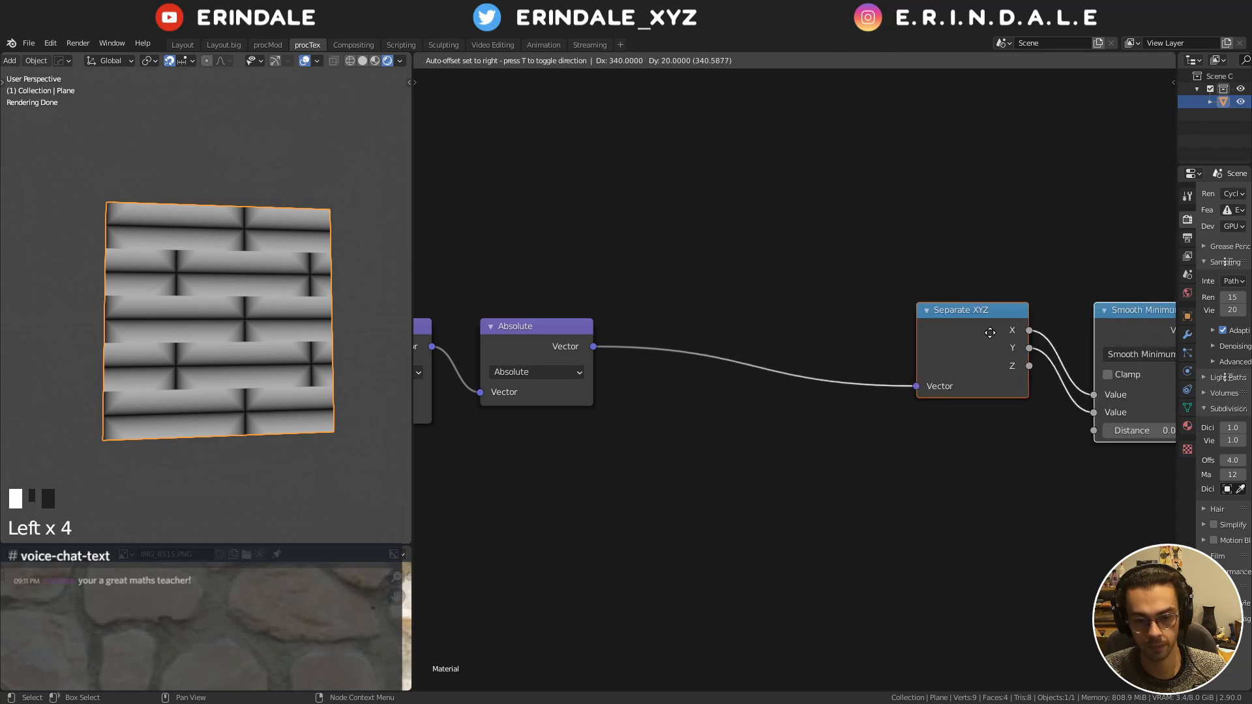
click(580, 368)
middle_drag(605, 335, 823, 319)
scroll(760, 338, down, 3)
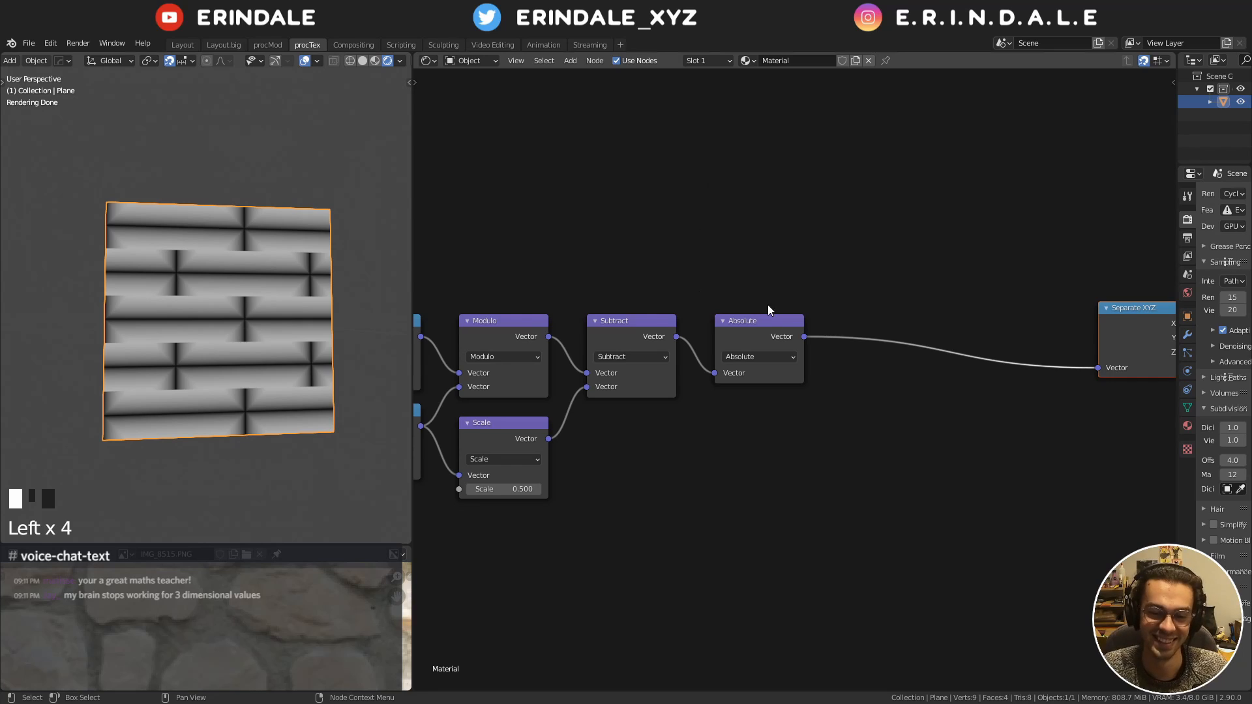
Preview the vector Subtract node and the Absolute node in turn to compare their outputs on the plane
drag(744, 320, 736, 319)
drag(625, 259, 776, 320)
middle_drag(750, 288, 739, 295)
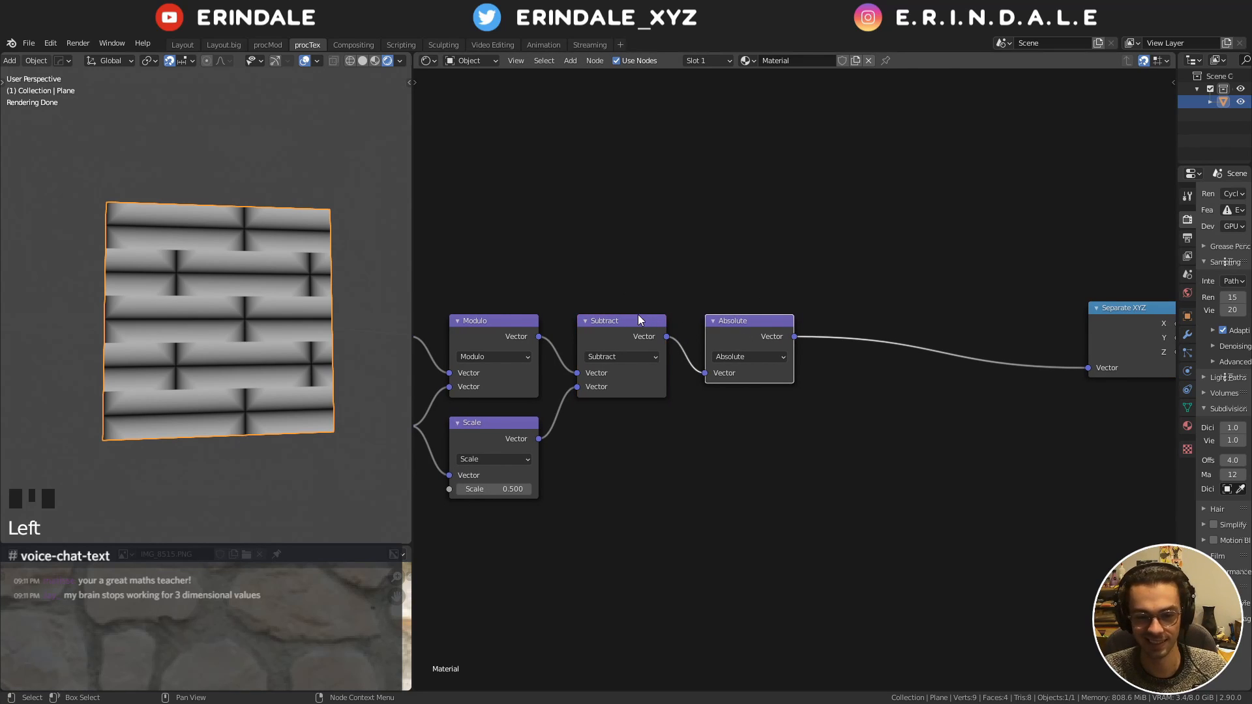
middle_drag(610, 327, 712, 304)
ctrl+shift+click(713, 304)
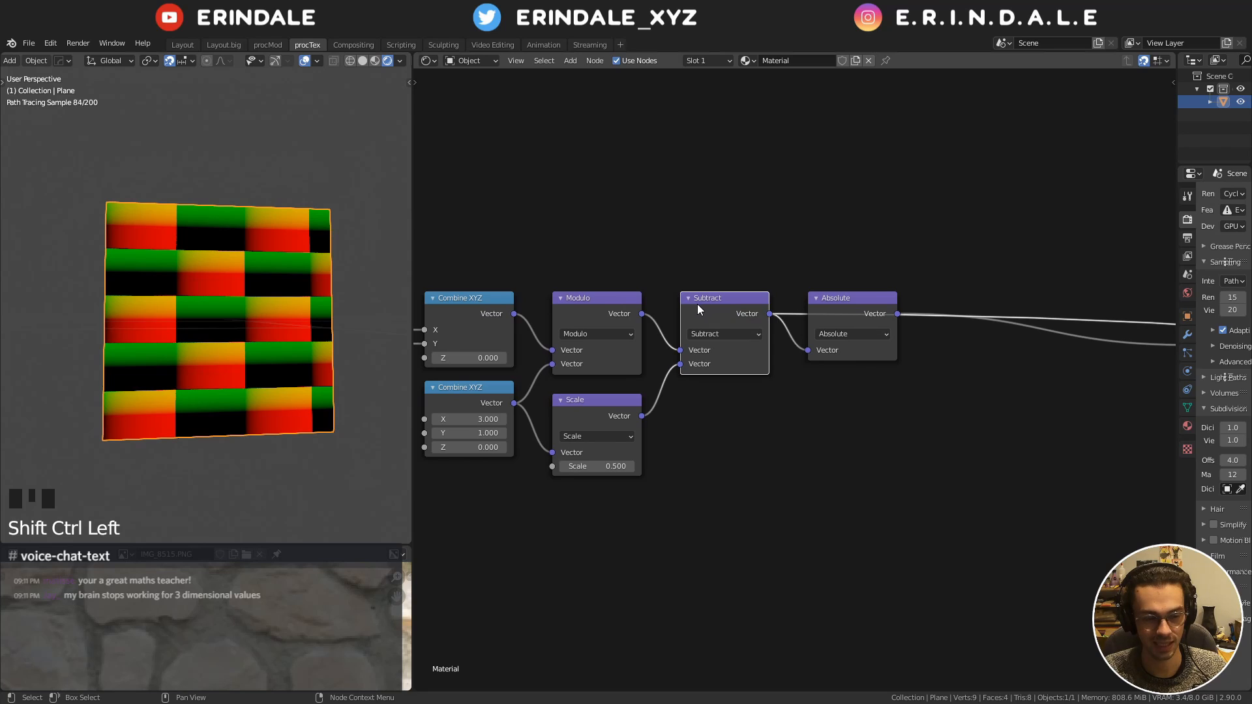
click(824, 311)
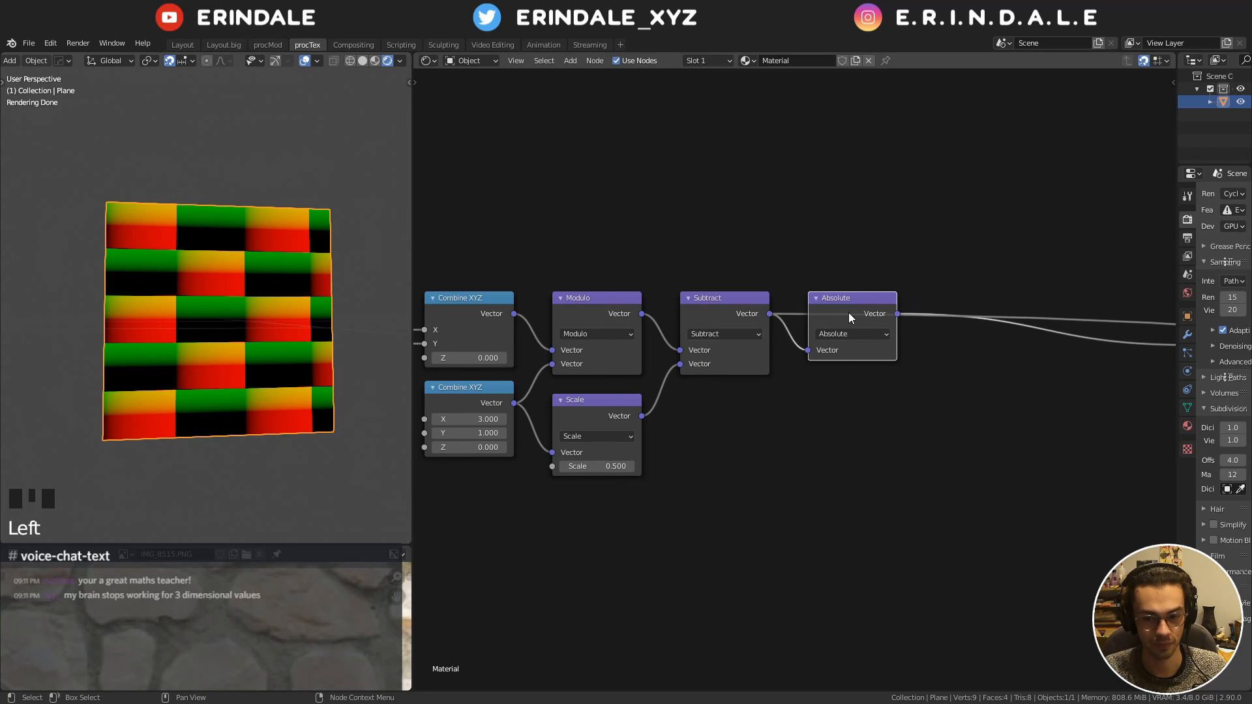
ctrl+shift+click(847, 311)
middle_drag(883, 320, 801, 326)
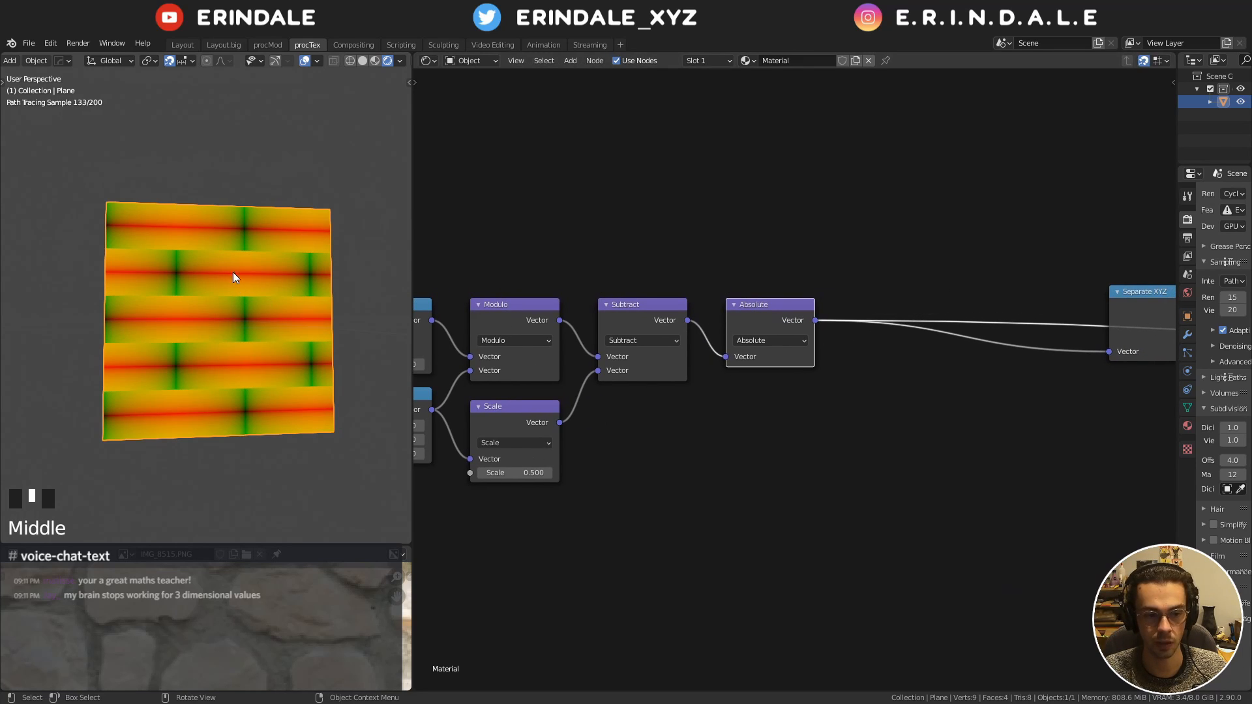
Annotate a small pair of axes over a brick centre in the viewport and erase the strokes
key(d)
drag(137, 275, 203, 266)
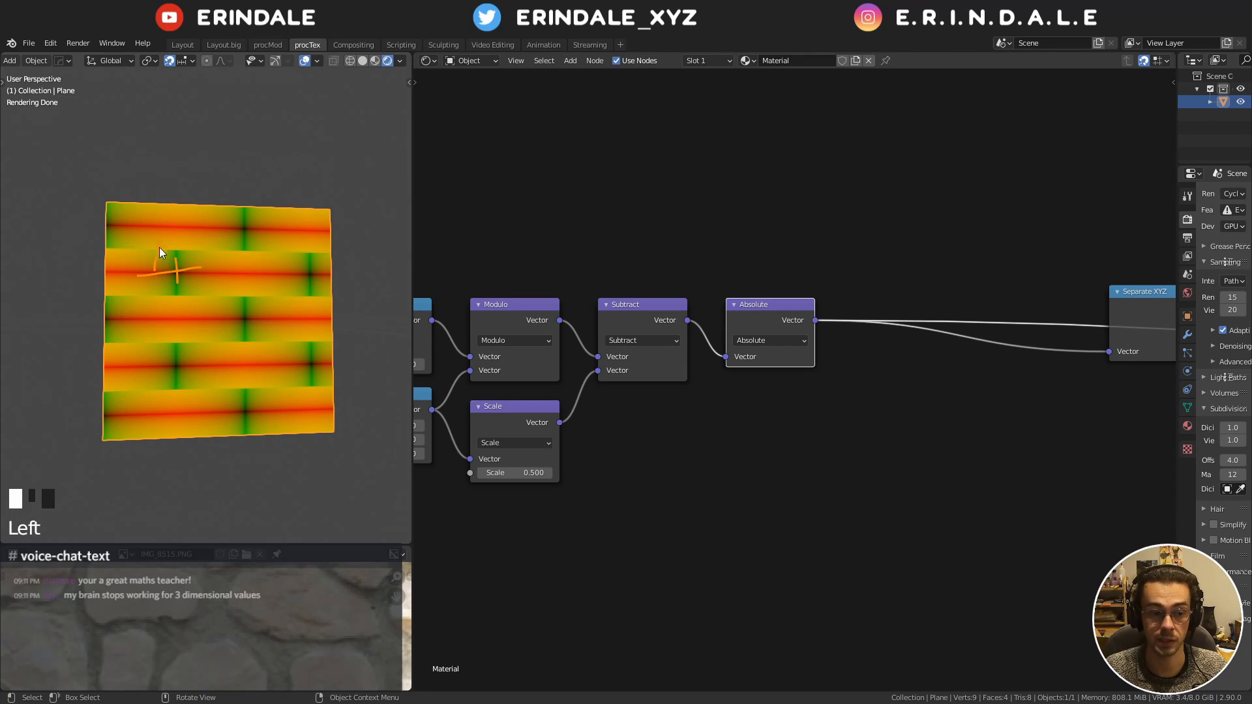
right_drag(154, 256, 201, 261)
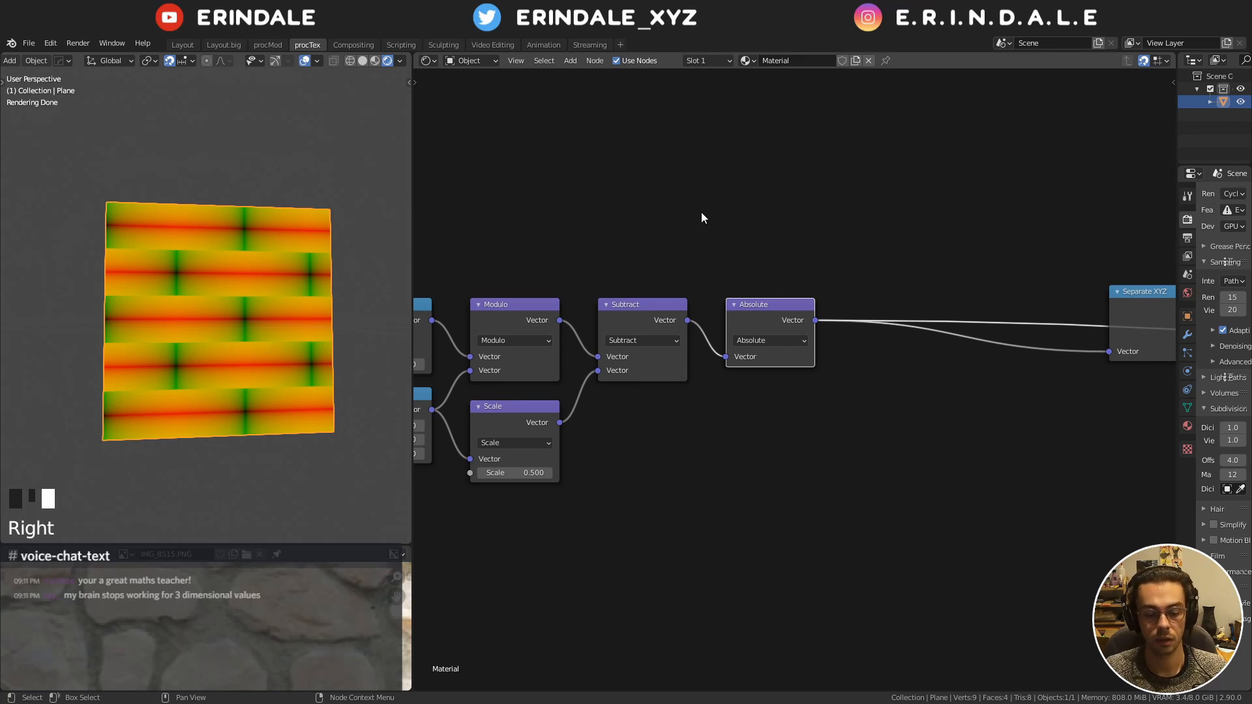
Add a UV Map node in the empty space above the node chain and preview it on the plane
middle_drag(702, 218, 862, 376)
key(shift+a)
mouse_move(590, 128)
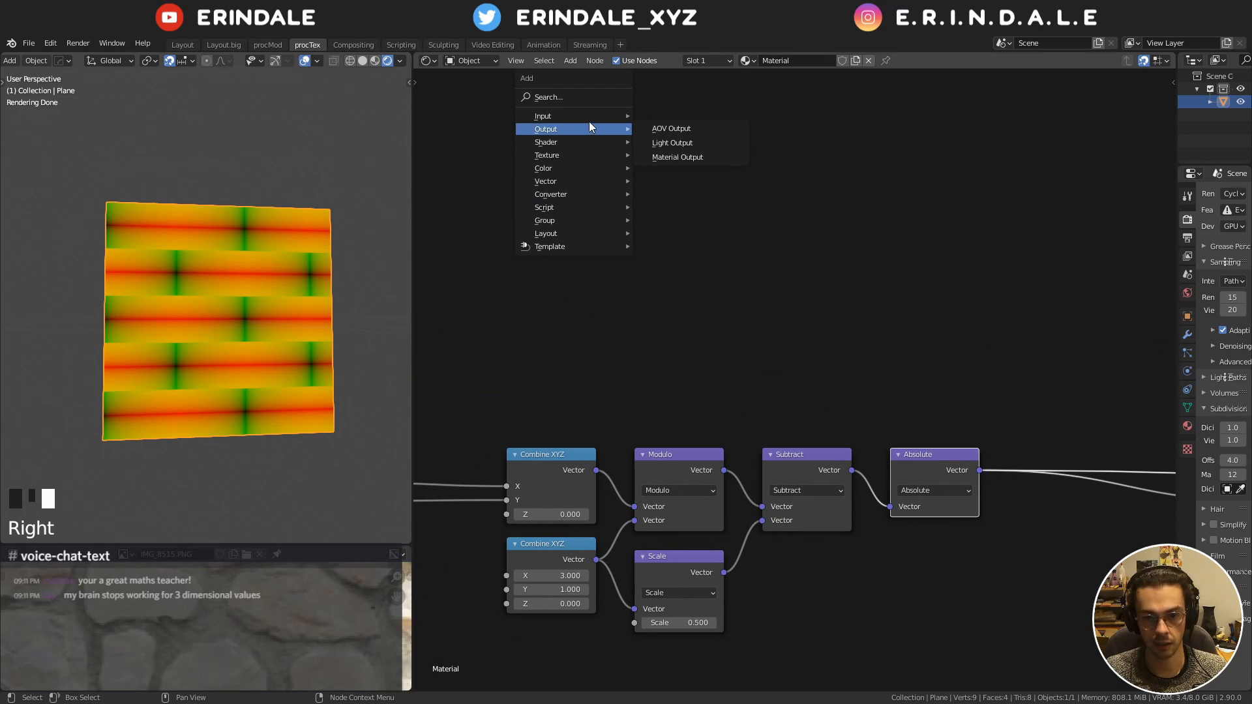
click(714, 332)
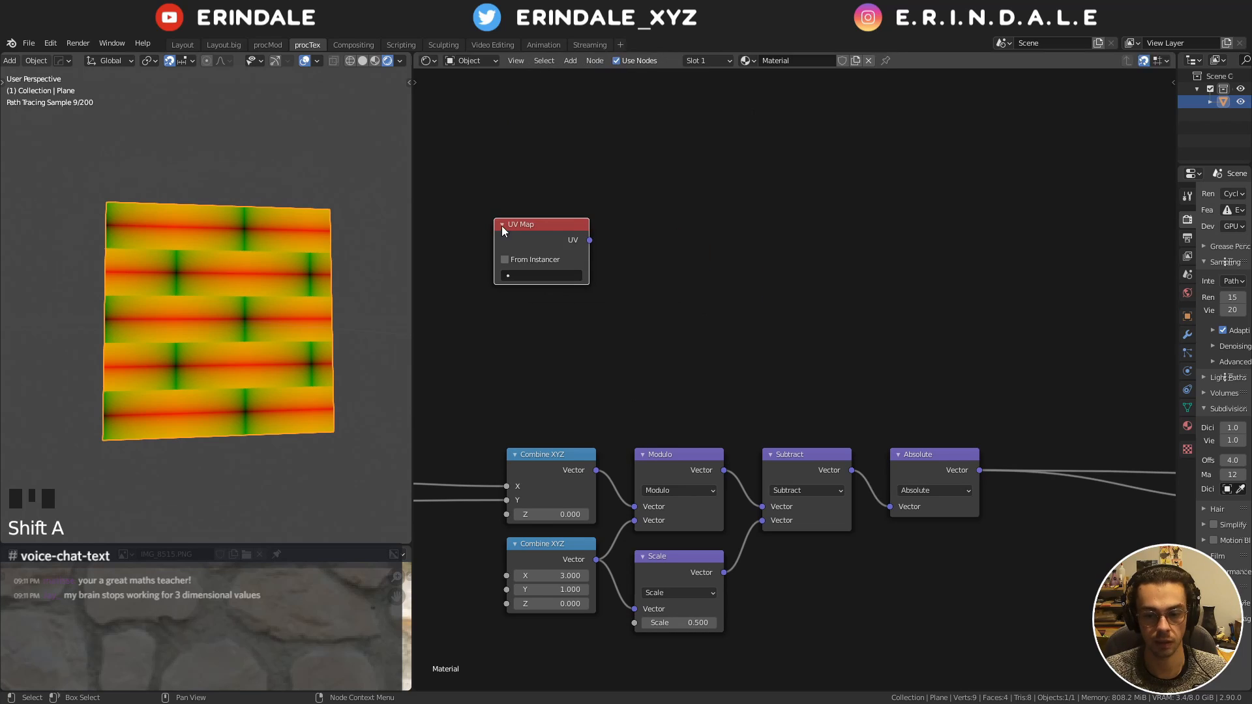
middle_drag(615, 231, 652, 272)
ctrl+shift+click(652, 273)
Add a Separate XYZ node after the UV Map node and preview its X output on the plane
key(shift+a)
mouse_move(747, 339)
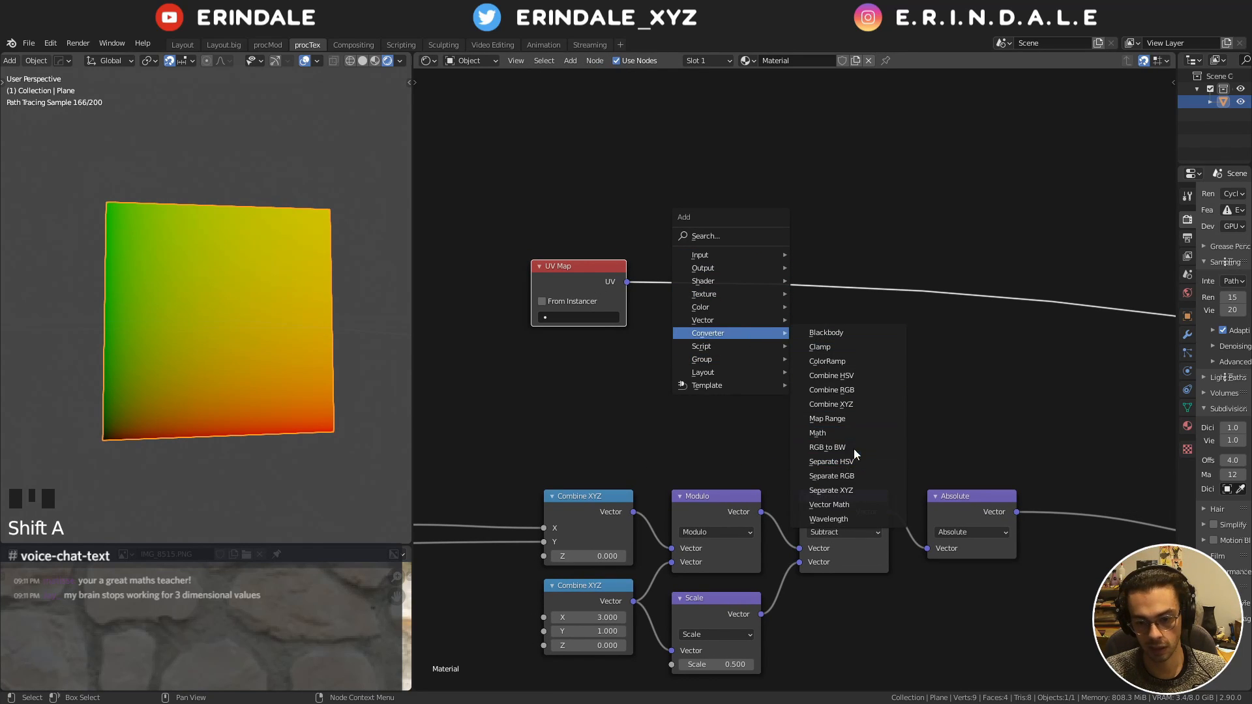
click(871, 496)
click(691, 240)
drag(702, 281, 701, 280)
middle_drag(750, 246, 655, 332)
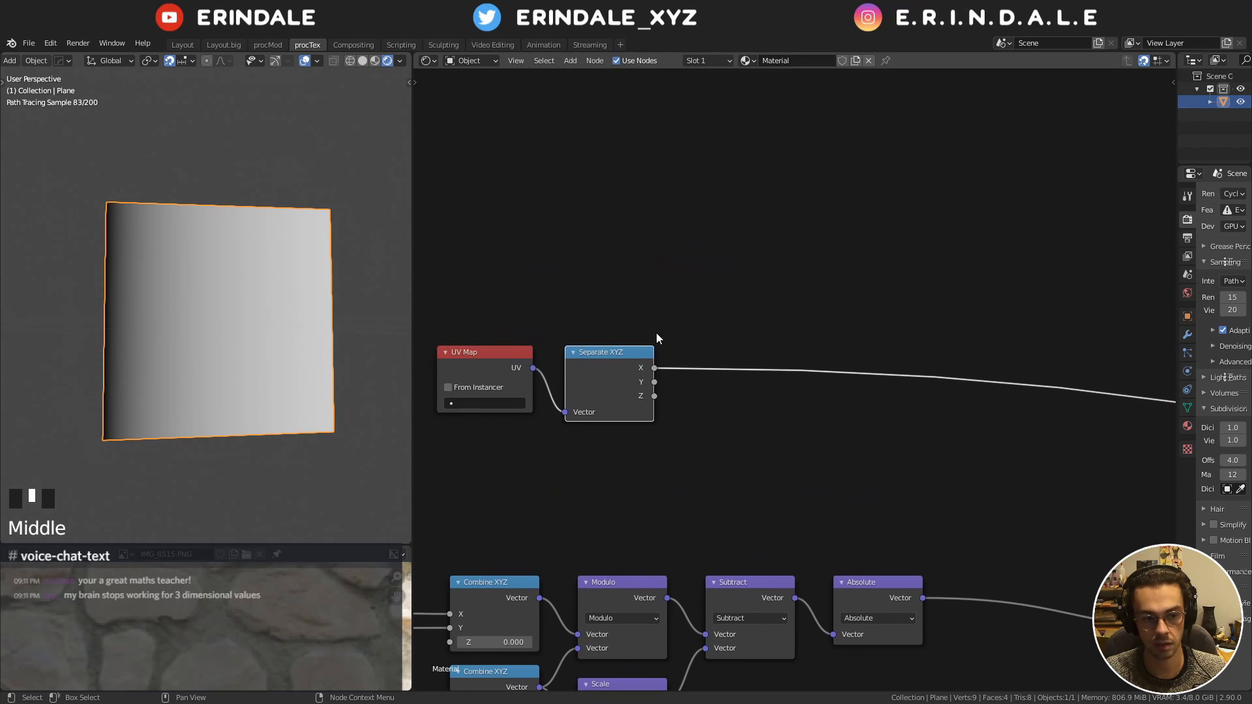
Add a math node set to Subtract that takes the separated X as its second value, with the first value set to 1
key(q)
click(807, 274)
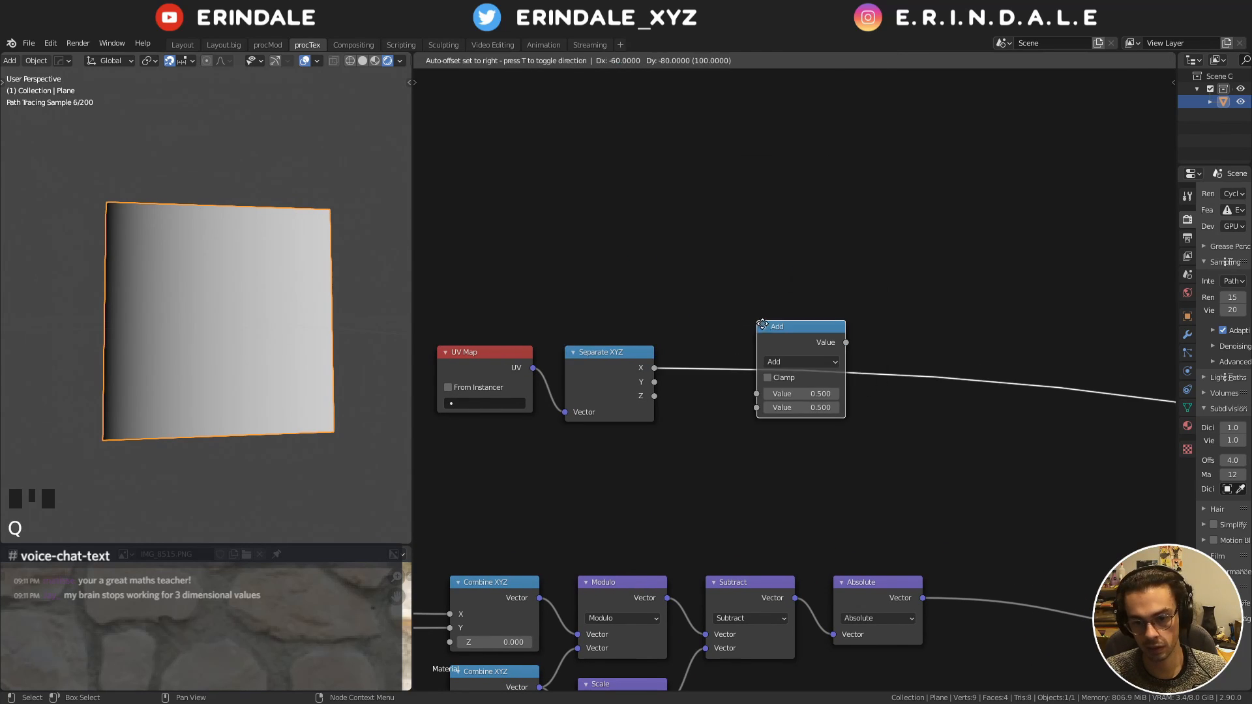
click(763, 395)
click(786, 362)
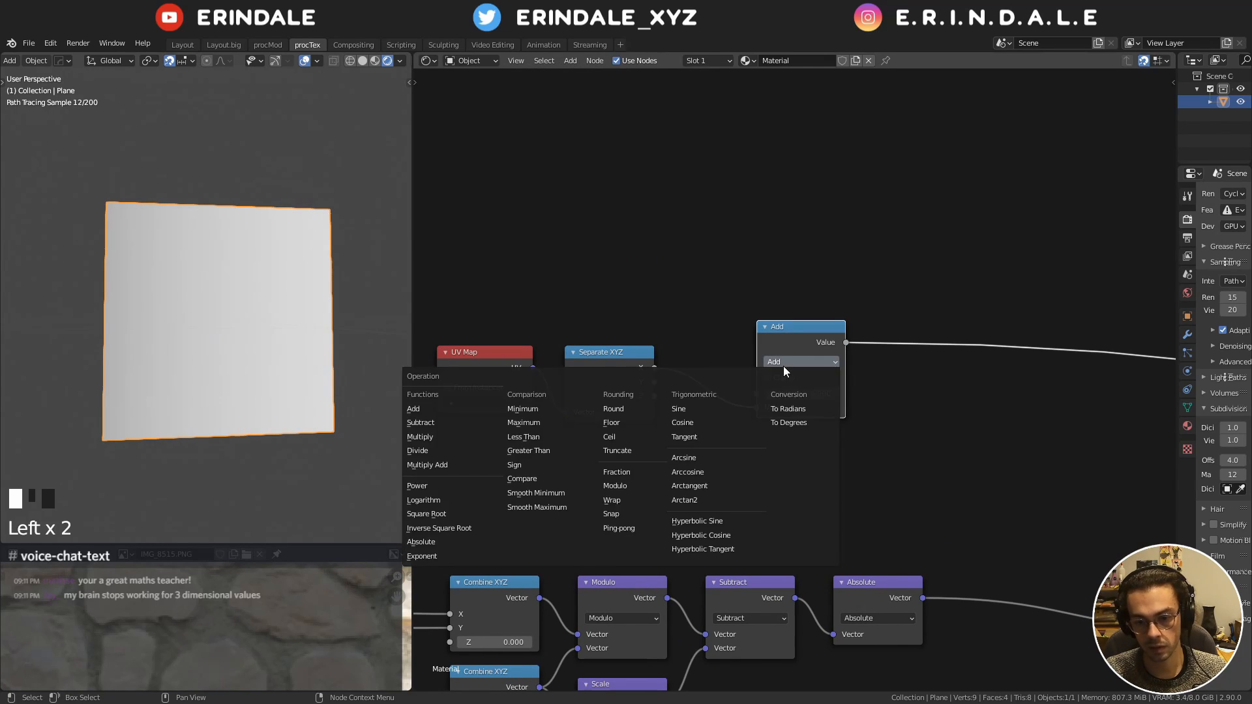
click(430, 422)
click(814, 393)
text(1)
key(Return)
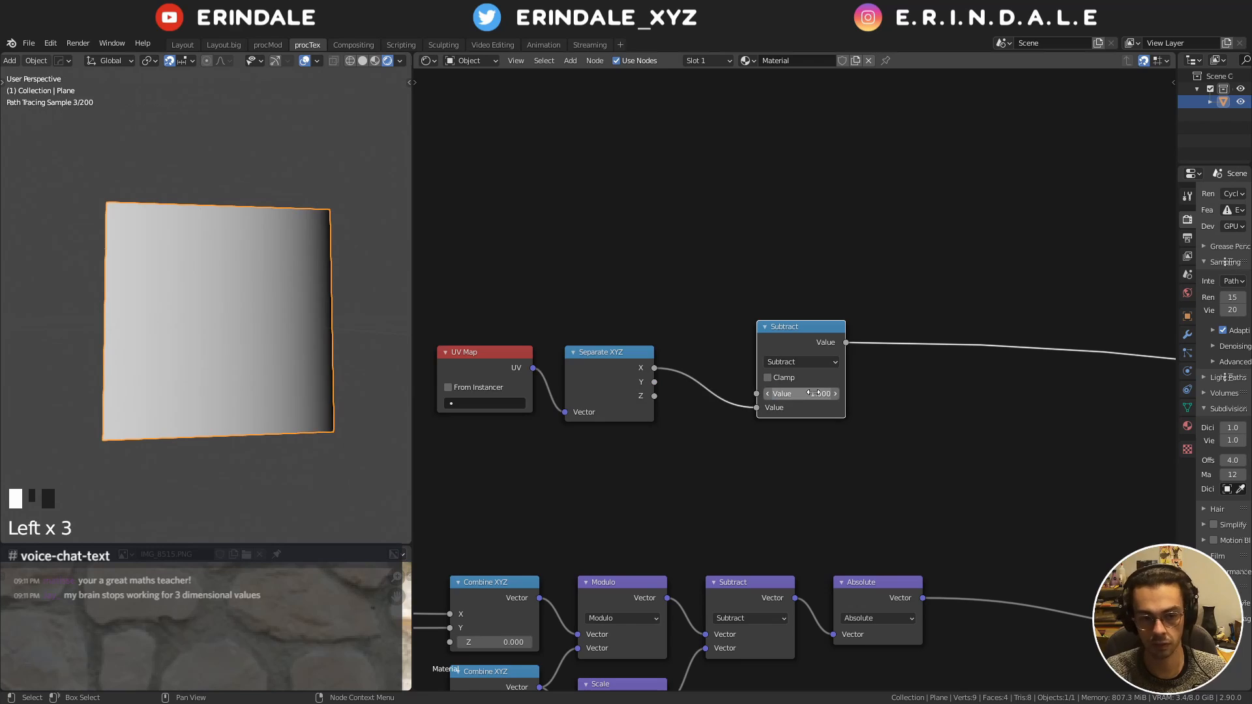
Annotate a pair of graph axes with a rising diagonal line above the nodes
key(d)
middle_drag(702, 87, 682, 233)
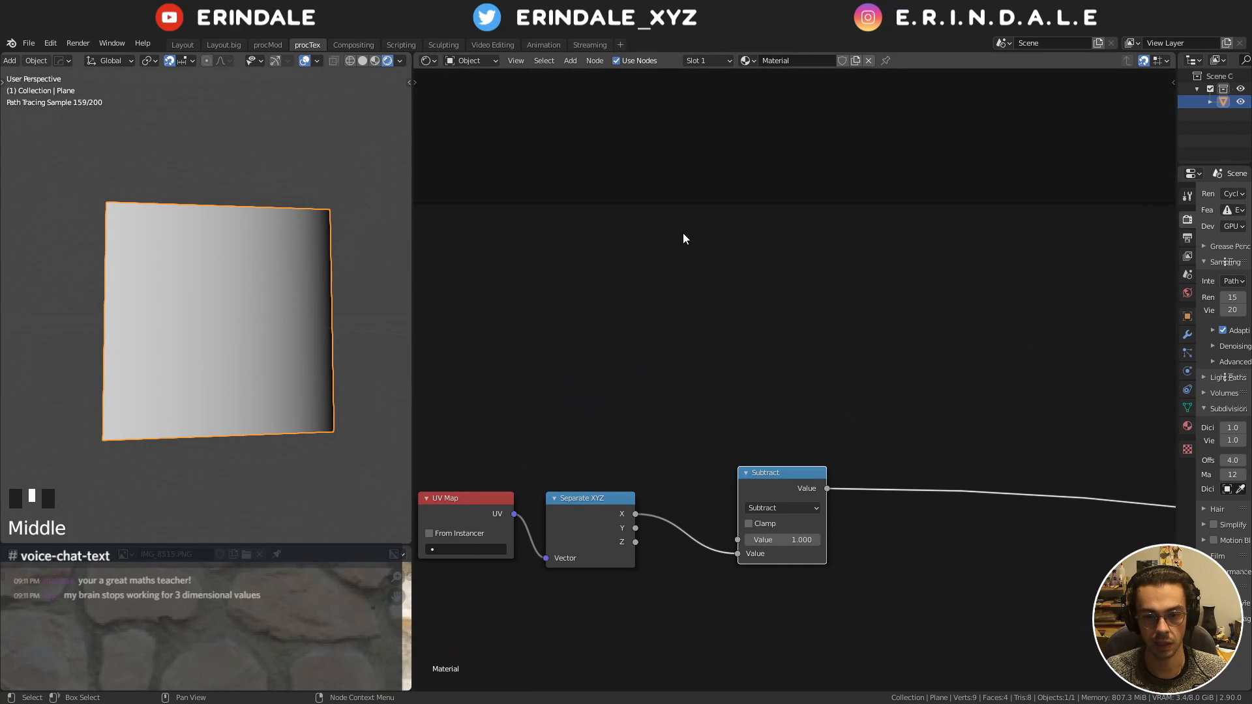
key(d)
drag(660, 243, 664, 402)
drag(589, 387, 871, 378)
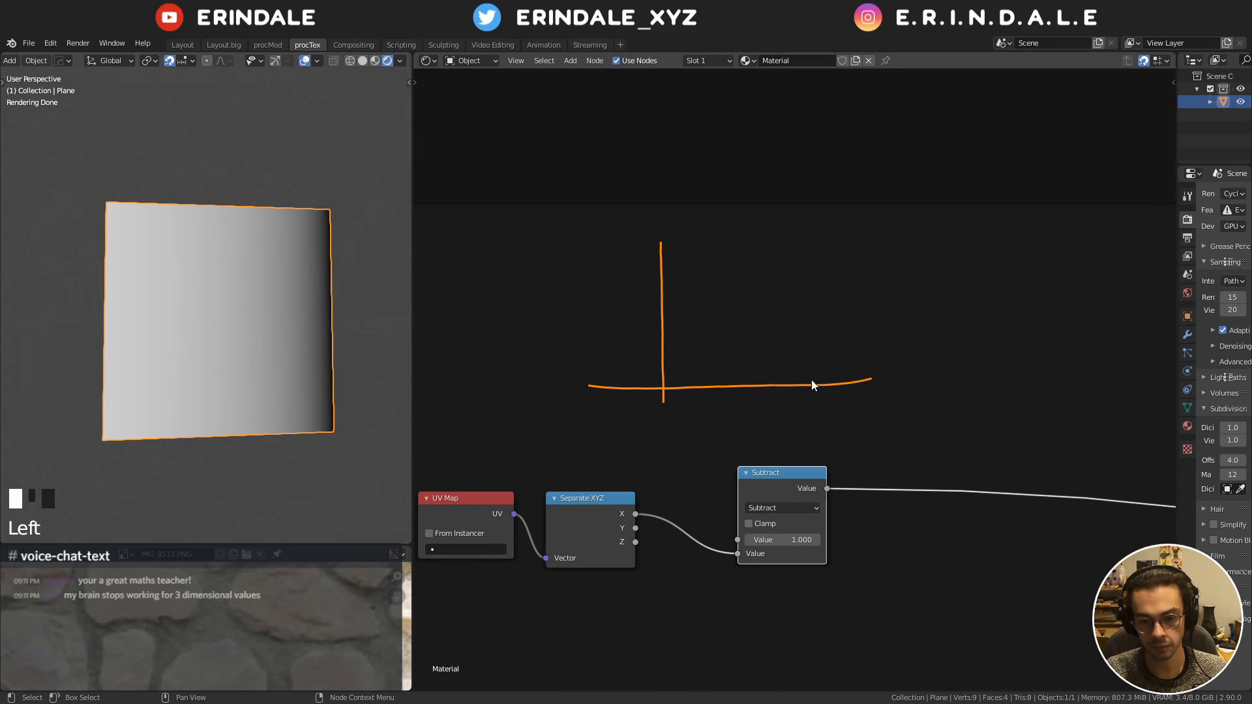
drag(666, 386, 809, 224)
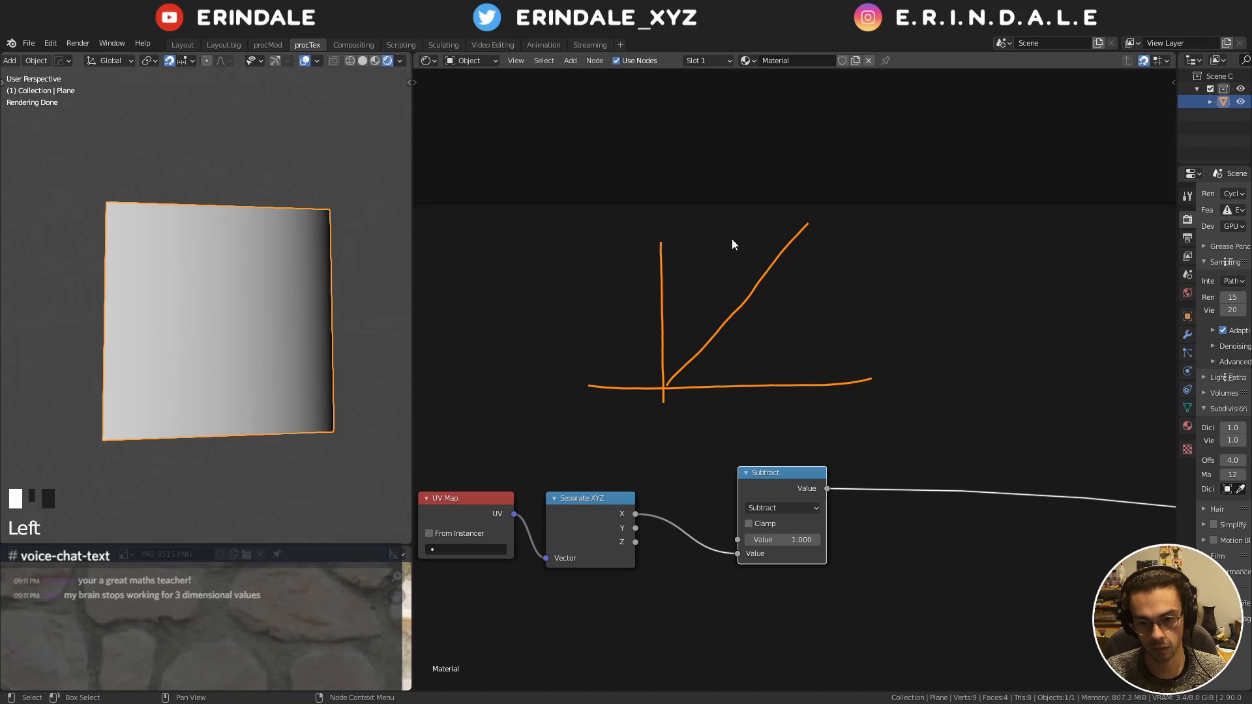
Annotate the inverted falling line and a mark at the crossing point, and erase the graph sketch
drag(658, 217, 664, 251)
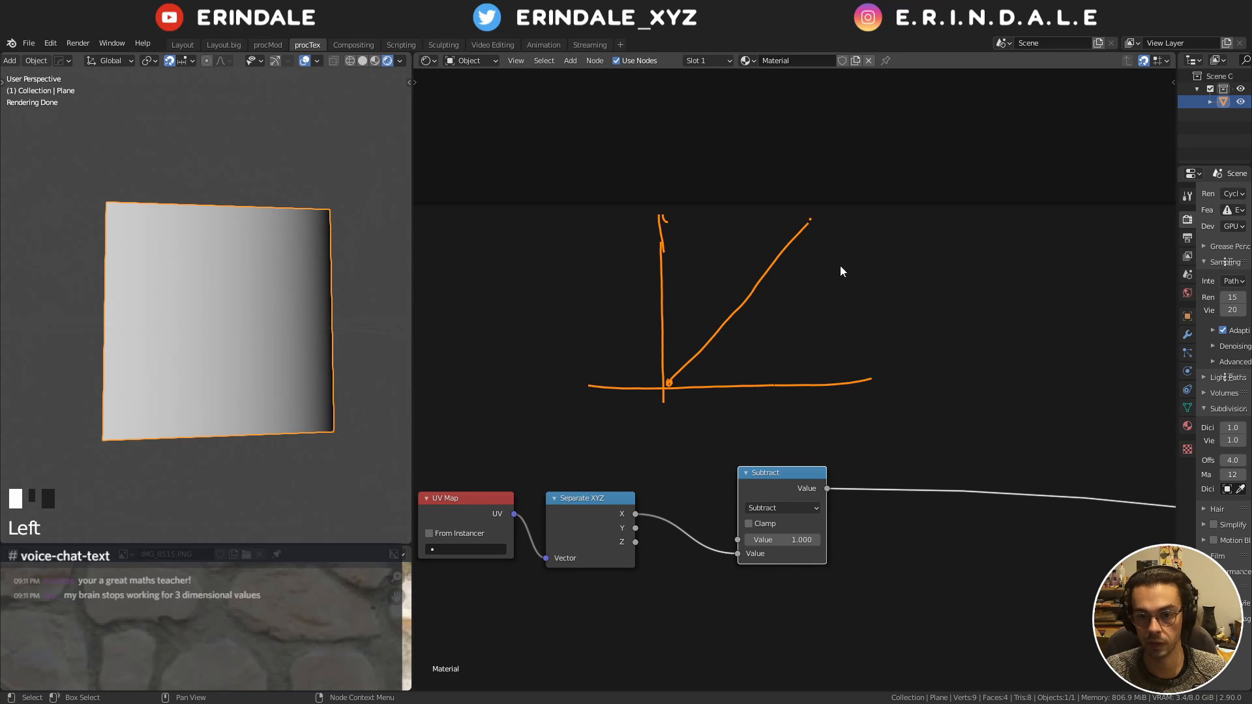
drag(675, 212, 791, 381)
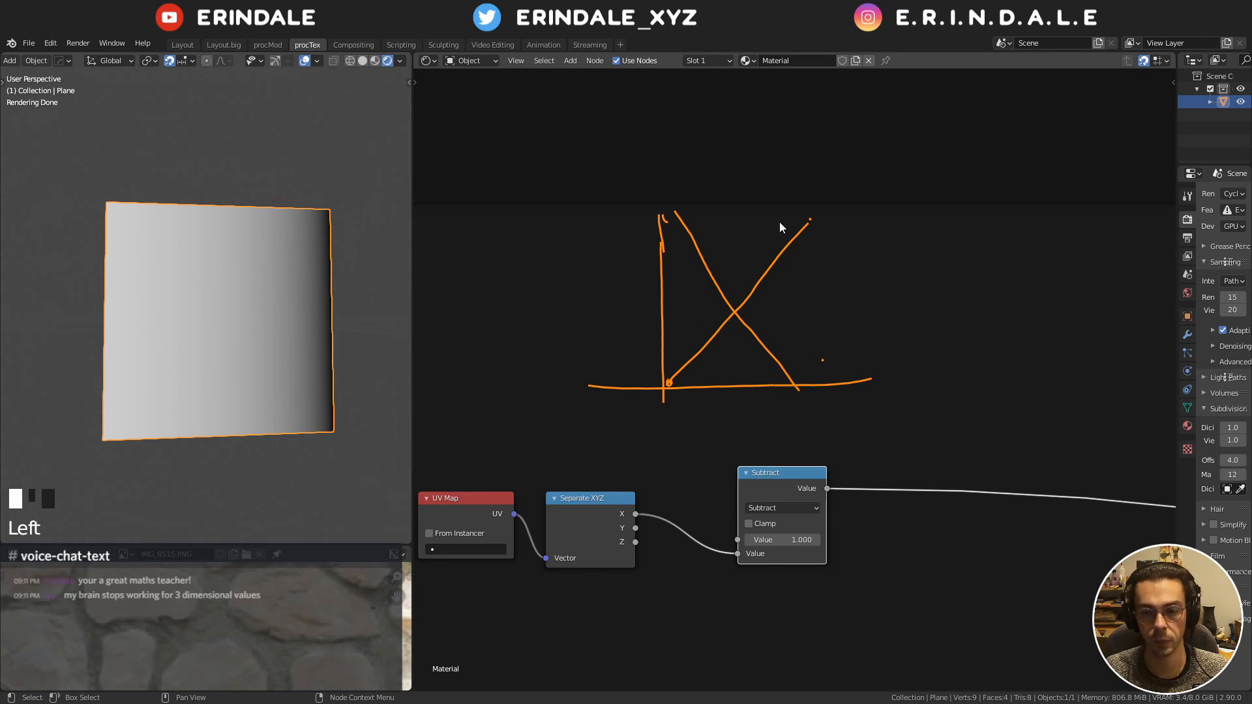
drag(741, 311, 749, 311)
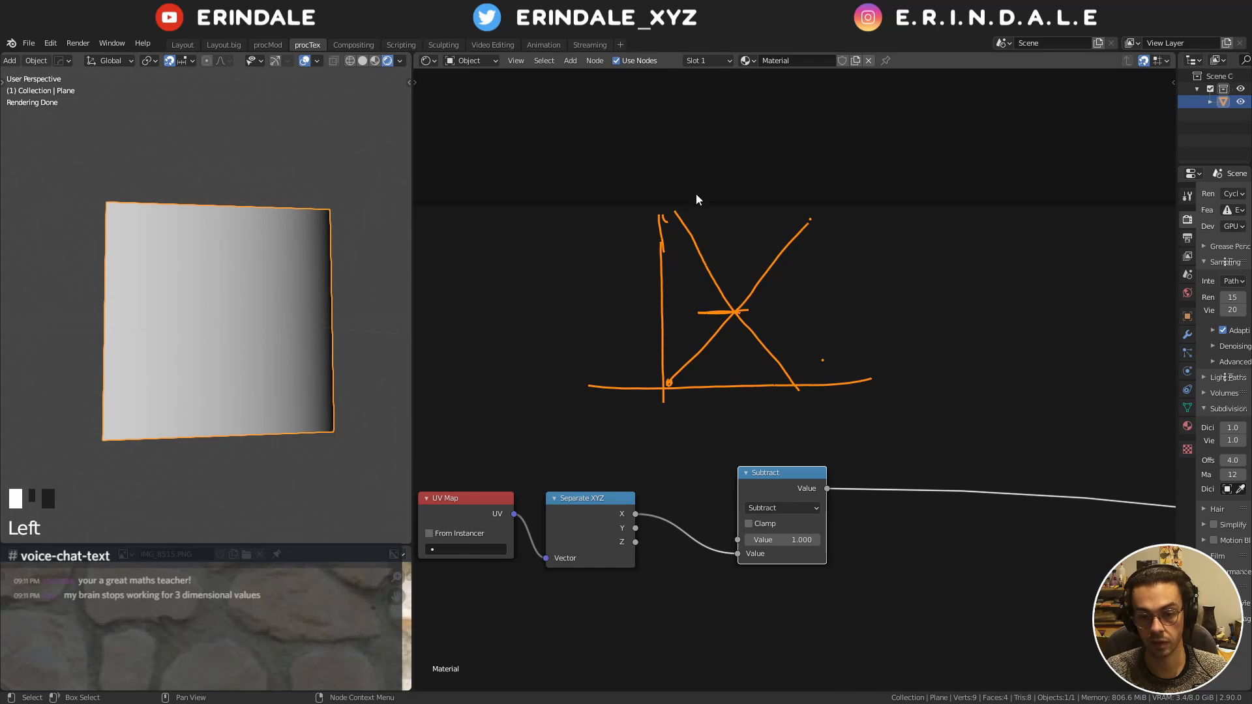
mouse_move(695, 193)
right_down()
mouse_move(785, 237)
mouse_move(569, 369)
mouse_move(811, 385)
right_up()
middle_drag(777, 479, 768, 337)
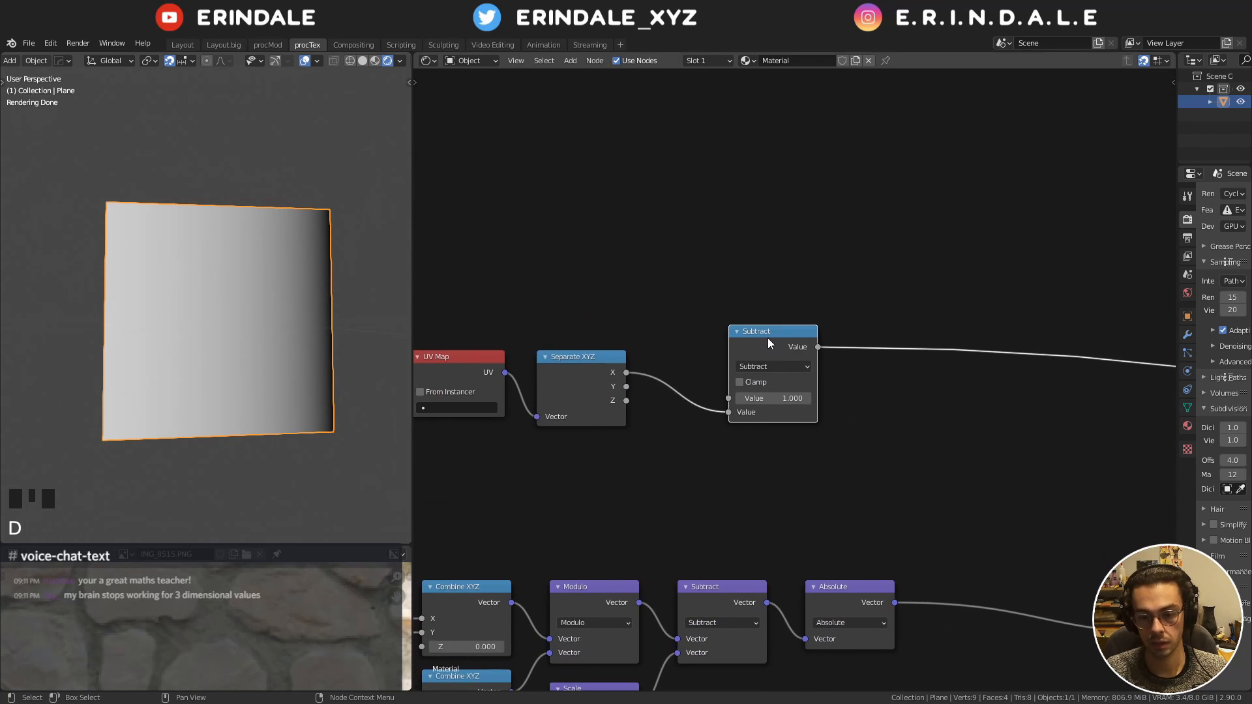
Delete the example UV Map, Separate XYZ and math Subtract nodes and preview the Absolute node
middle_drag(734, 299, 801, 222)
scroll(769, 247, down, 3)
drag(515, 201, 832, 342)
key(x)
middle_drag(832, 343, 819, 271)
ctrl+shift+click(810, 334)
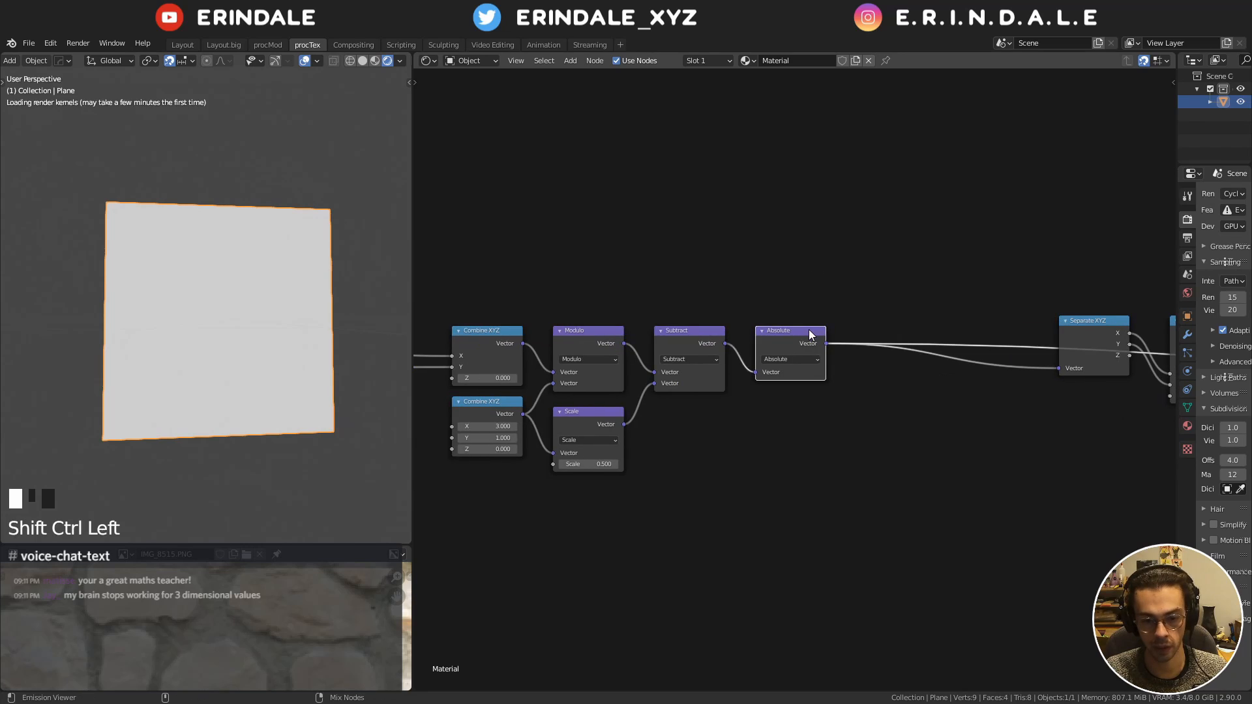
click(597, 414)
key(d)
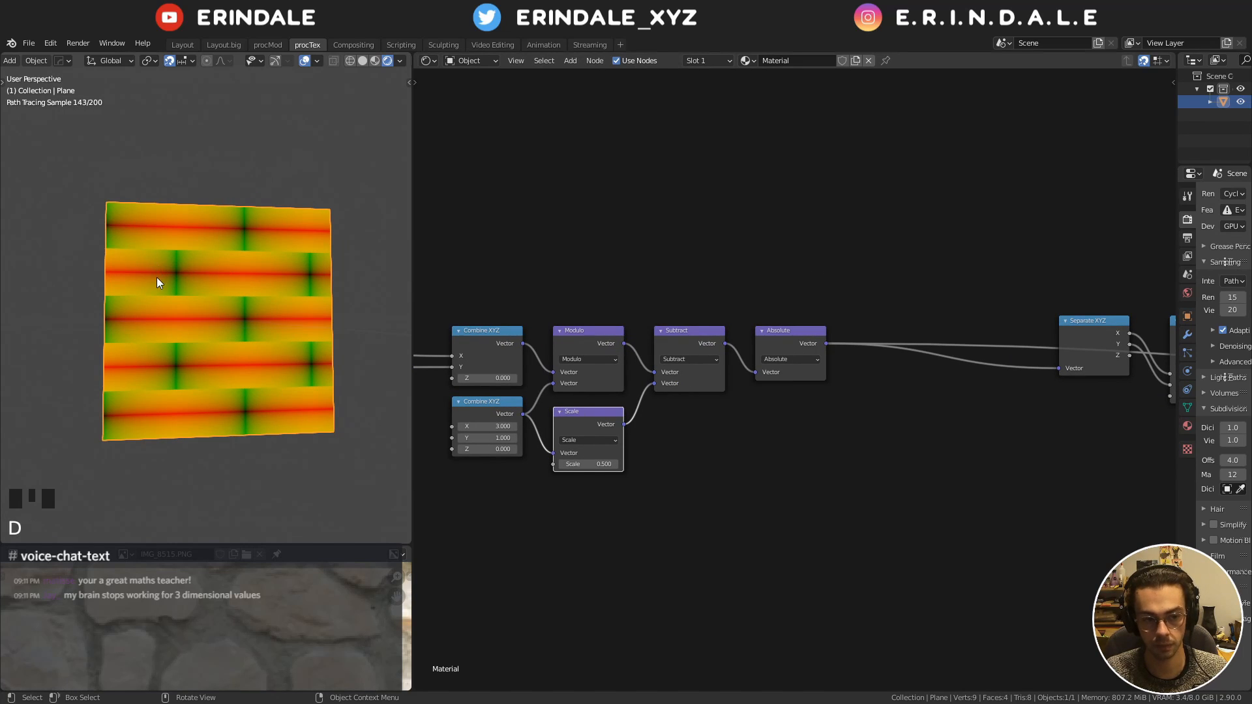
mouse_move(156, 276)
mouse_down()
mouse_move(156, 259)
mouse_move(157, 277)
mouse_up()
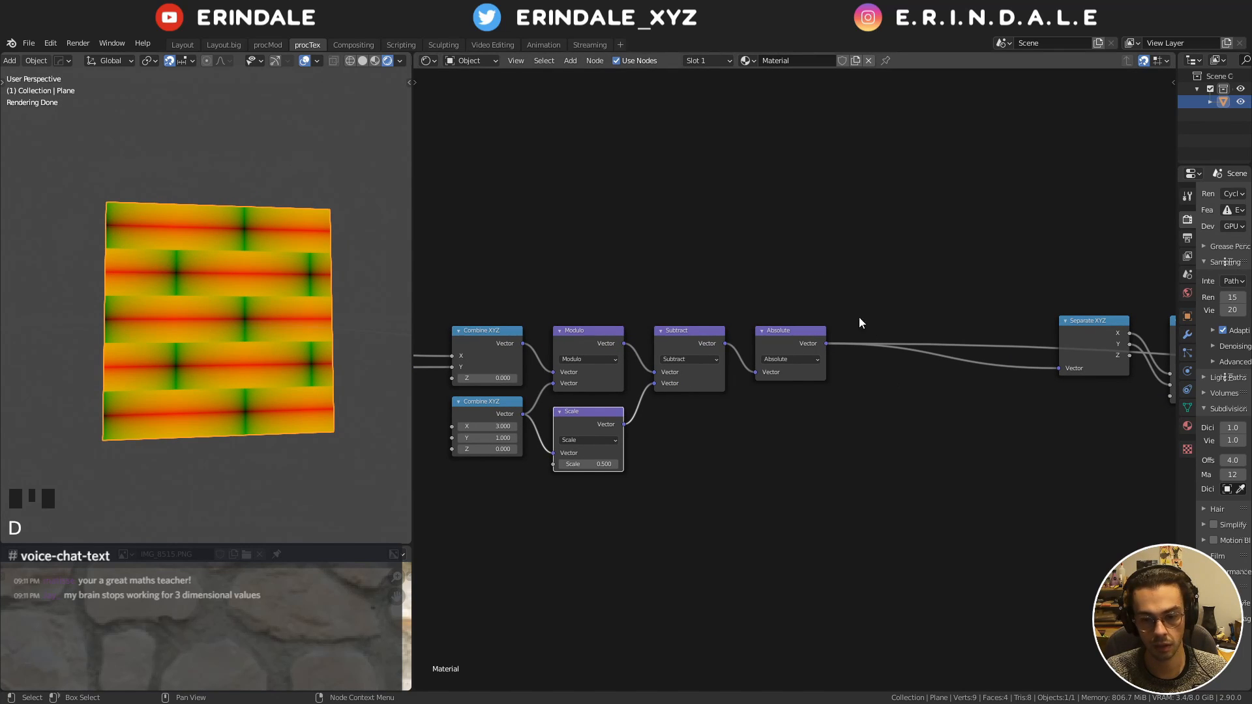
Duplicate the Absolute node before Separate XYZ as a Subtract that takes Absolute's output away from Scale's output, and preview it
click(793, 333)
key(shift+d)
click(877, 346)
click(888, 349)
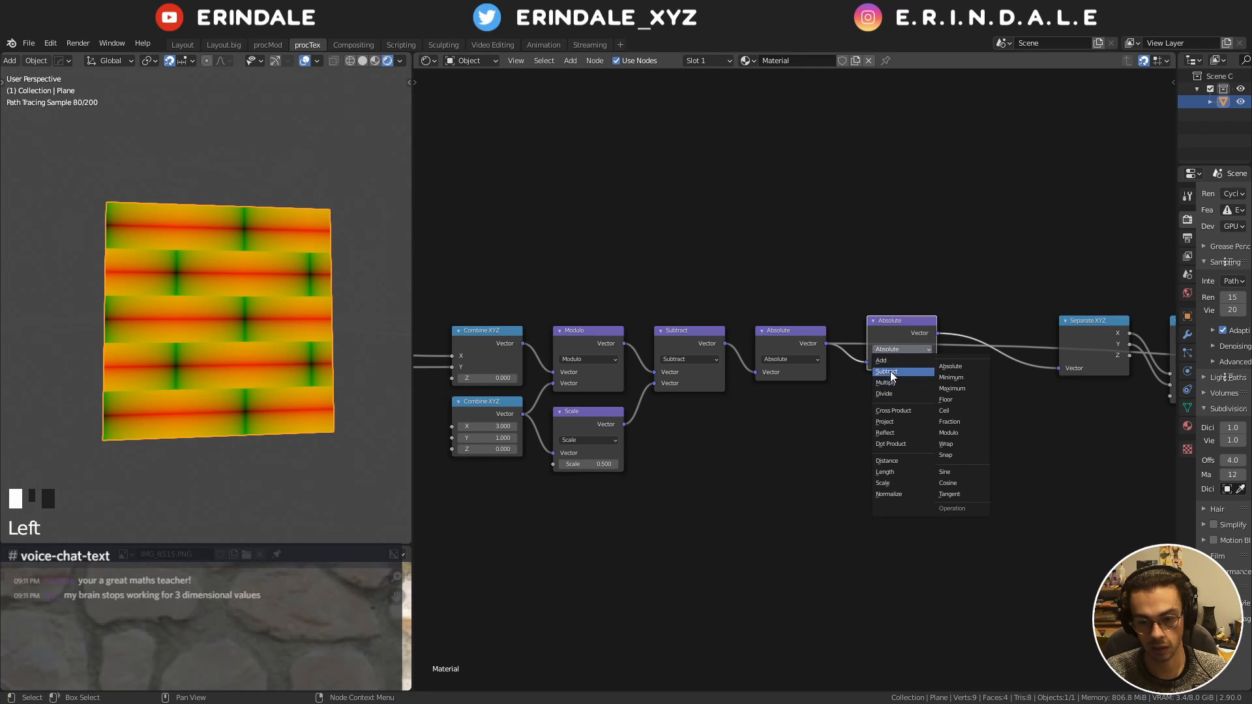
click(892, 377)
drag(624, 425, 867, 269)
ctrl+shift+click(867, 269)
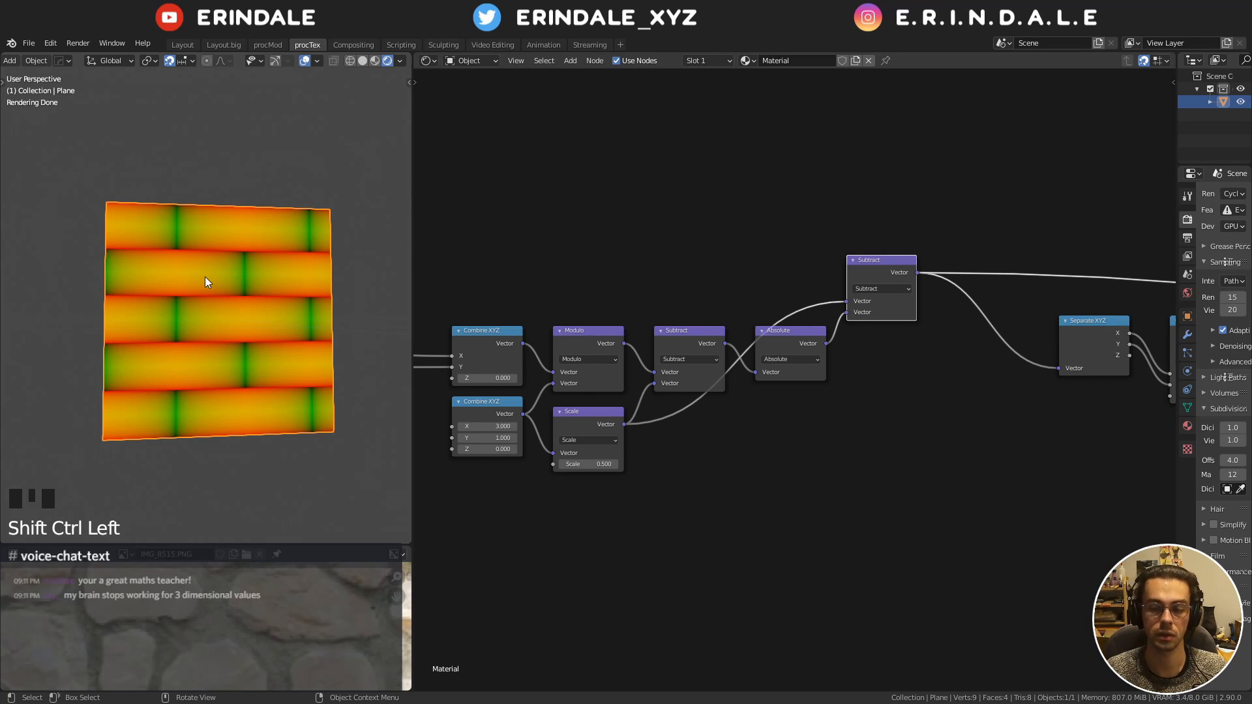
Line up the new Subtract node between Absolute and Separate XYZ, and preview the Smooth Minimum node
drag(866, 271, 876, 342)
middle_drag(945, 315, 676, 307)
scroll(744, 306, up, 4)
drag(868, 302, 849, 330)
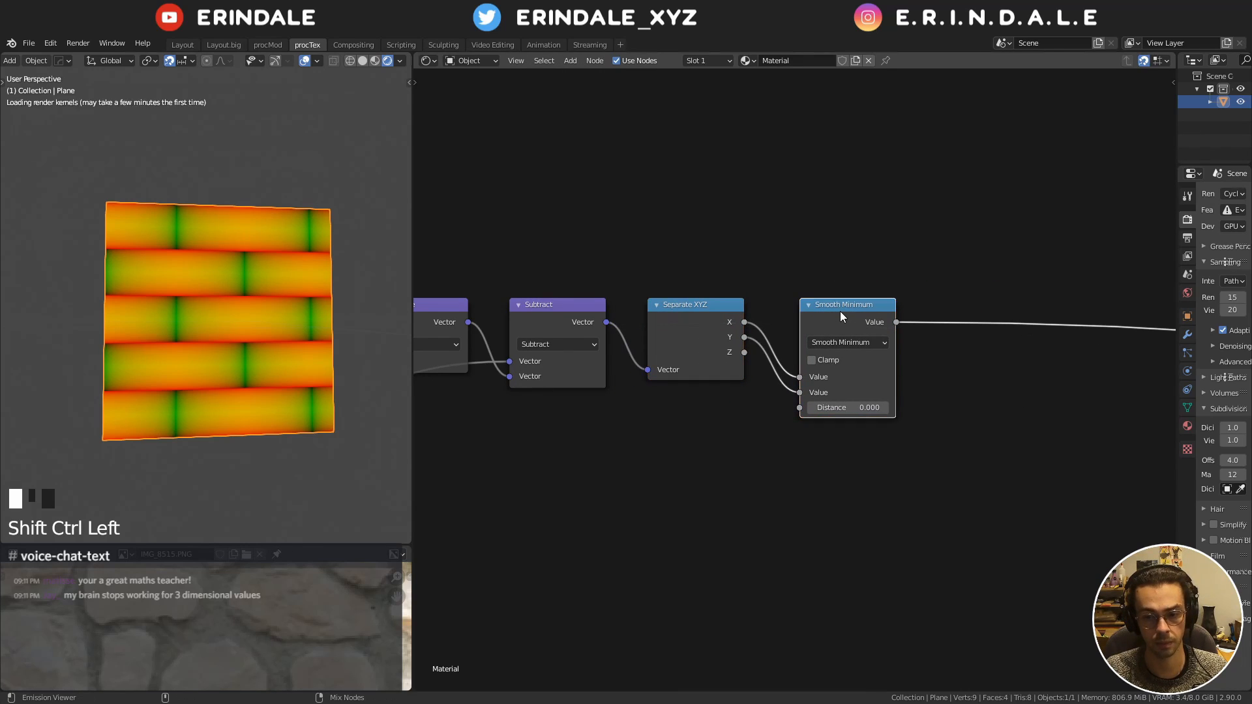
Try several smoothing distances on the Smooth Minimum node and set Distance to 0.400
mouse_move(847, 407)
mouse_down()
mouse_move(887, 408)
mouse_move(815, 408)
mouse_move(867, 408)
mouse_move(846, 408)
mouse_up()
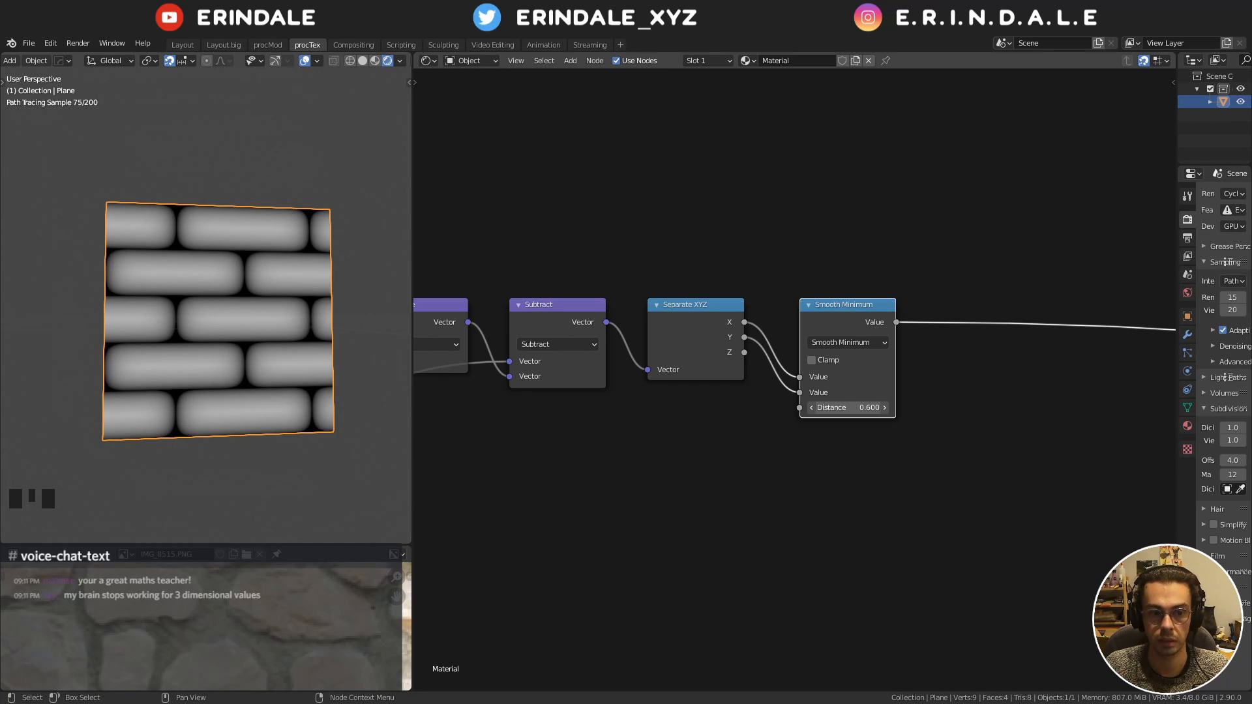
ctrl+scroll(847, 407, down, 5)
ctrl+scroll(846, 408, up, 1)
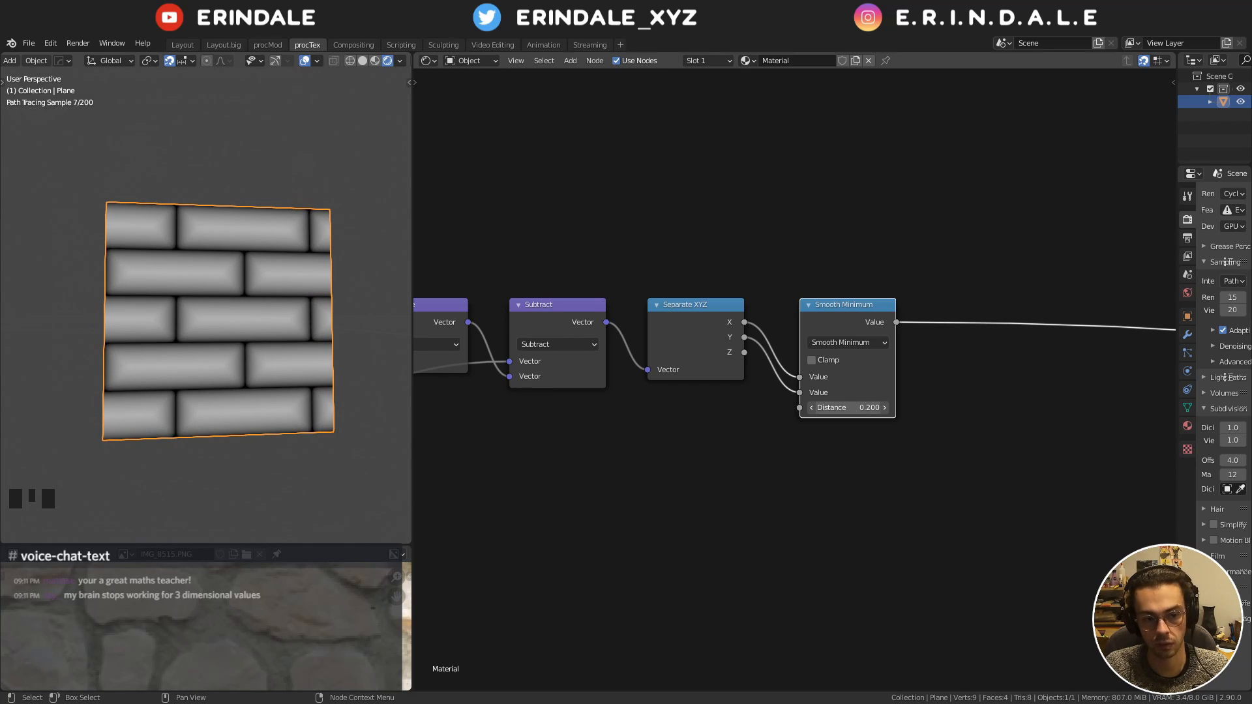
drag(847, 408, 860, 407)
middle_drag(65, 243, 122, 260)
Move the nodes from Absolute through Smooth Minimum away to leave a gap, and preview the Subtract node before them
scroll(724, 450, down, 5)
middle_drag(724, 449, 936, 385)
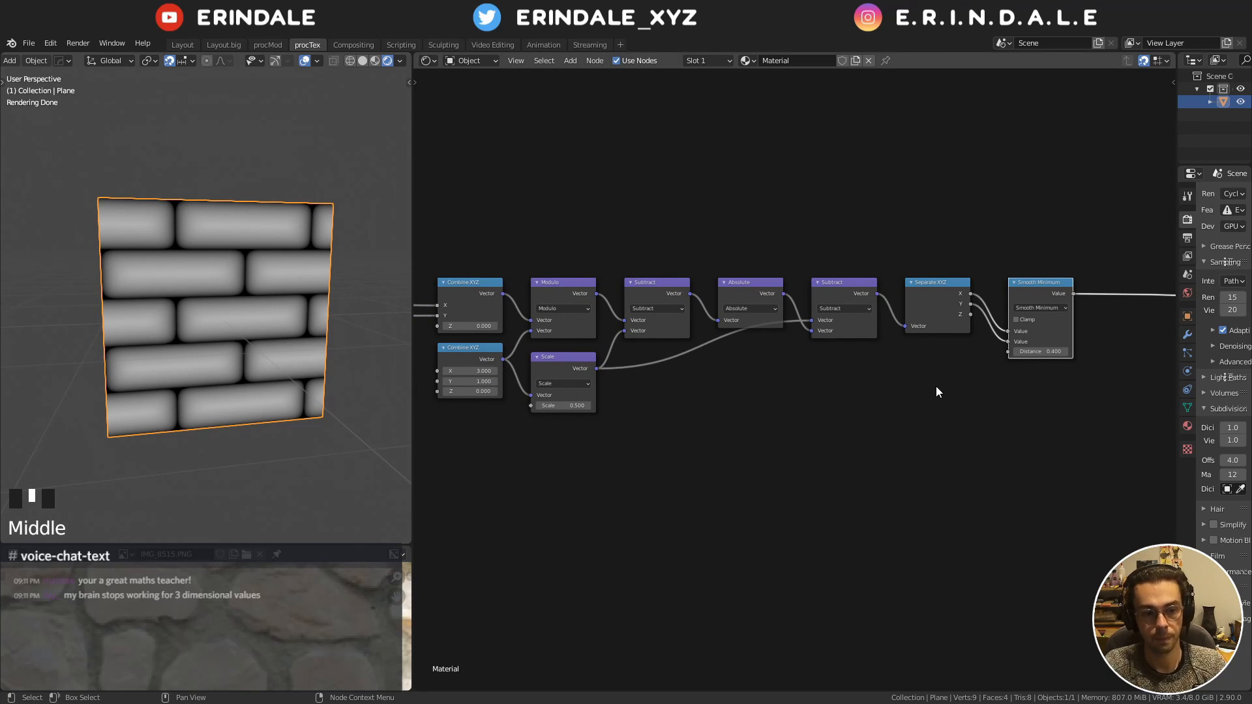
drag(733, 196, 1166, 425)
drag(741, 286, 966, 322)
middle_drag(714, 305, 763, 284)
scroll(762, 288, up, 3)
key(shift+a)
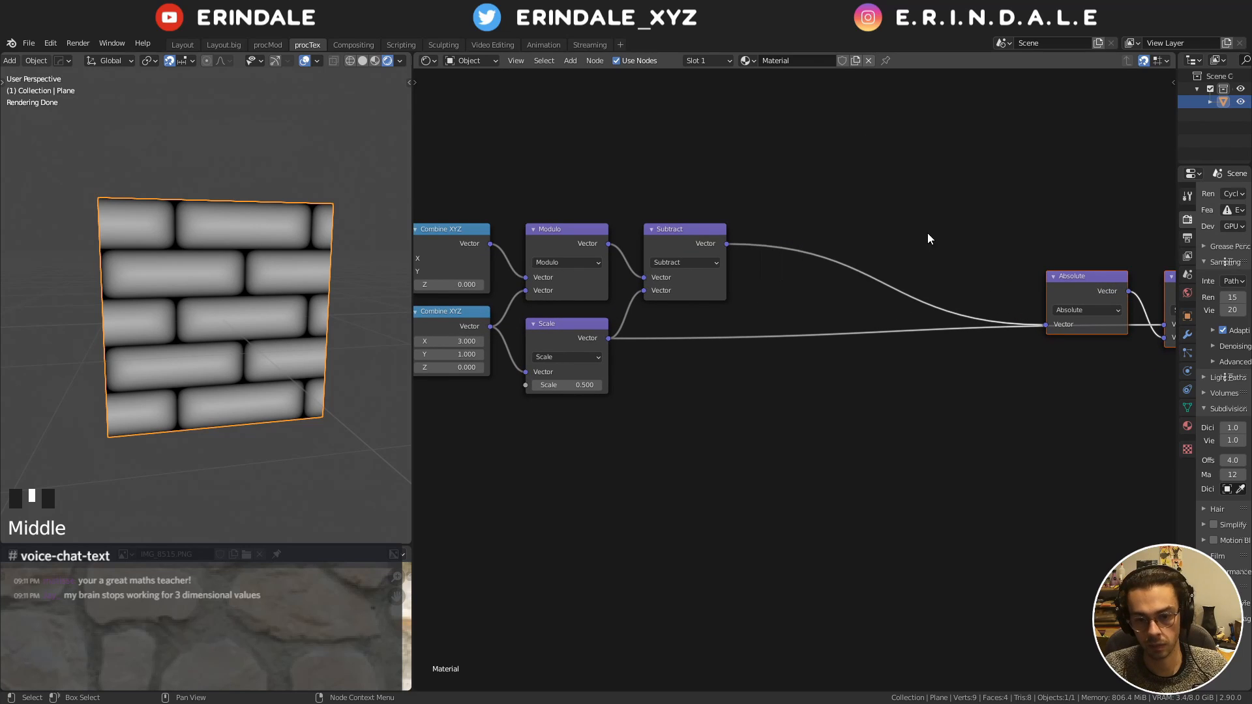
key(shift+a)
ctrl+shift+click(676, 244)
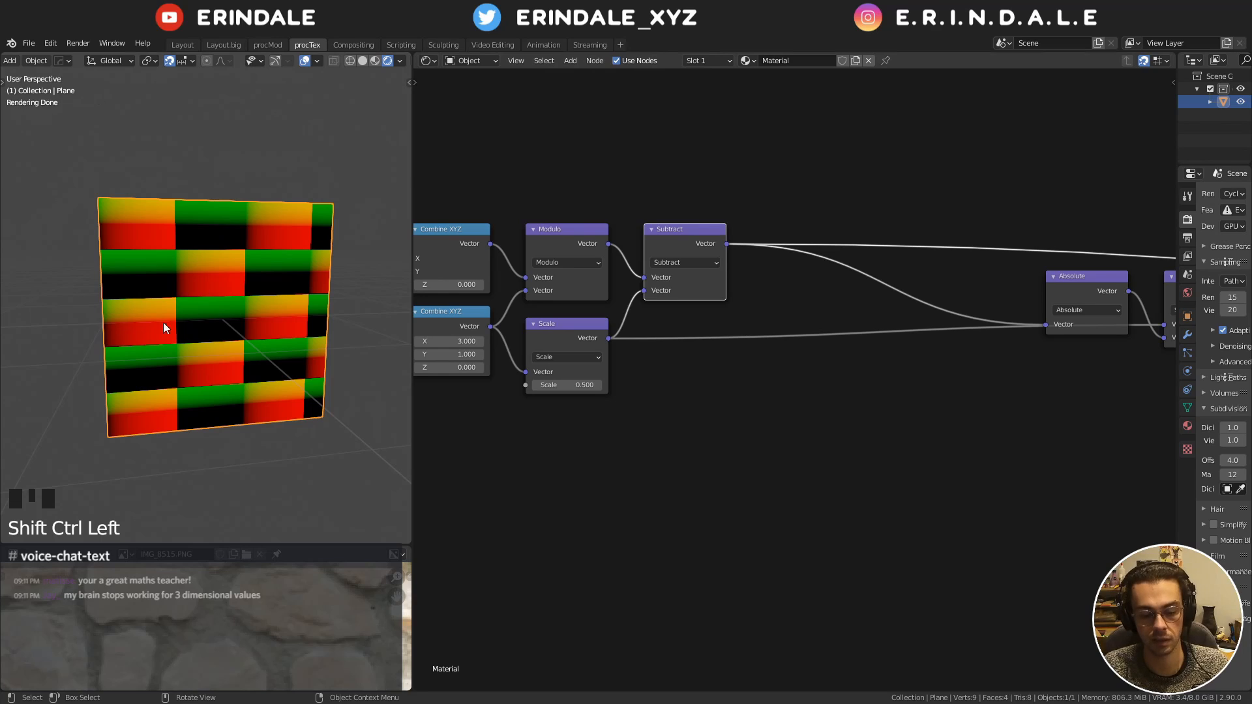
Insert a Vector Rotate node between the Subtract and Absolute nodes and preview it on the plane
key(shift+a)
mouse_move(885, 273)
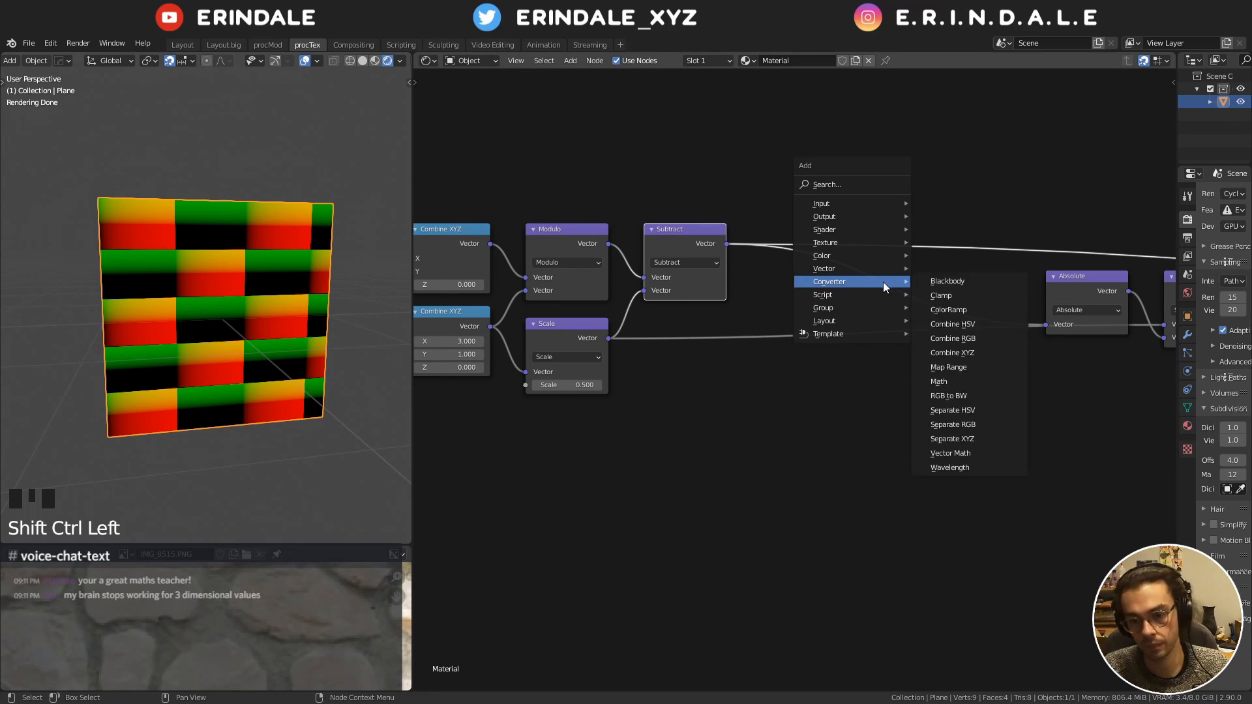
click(995, 369)
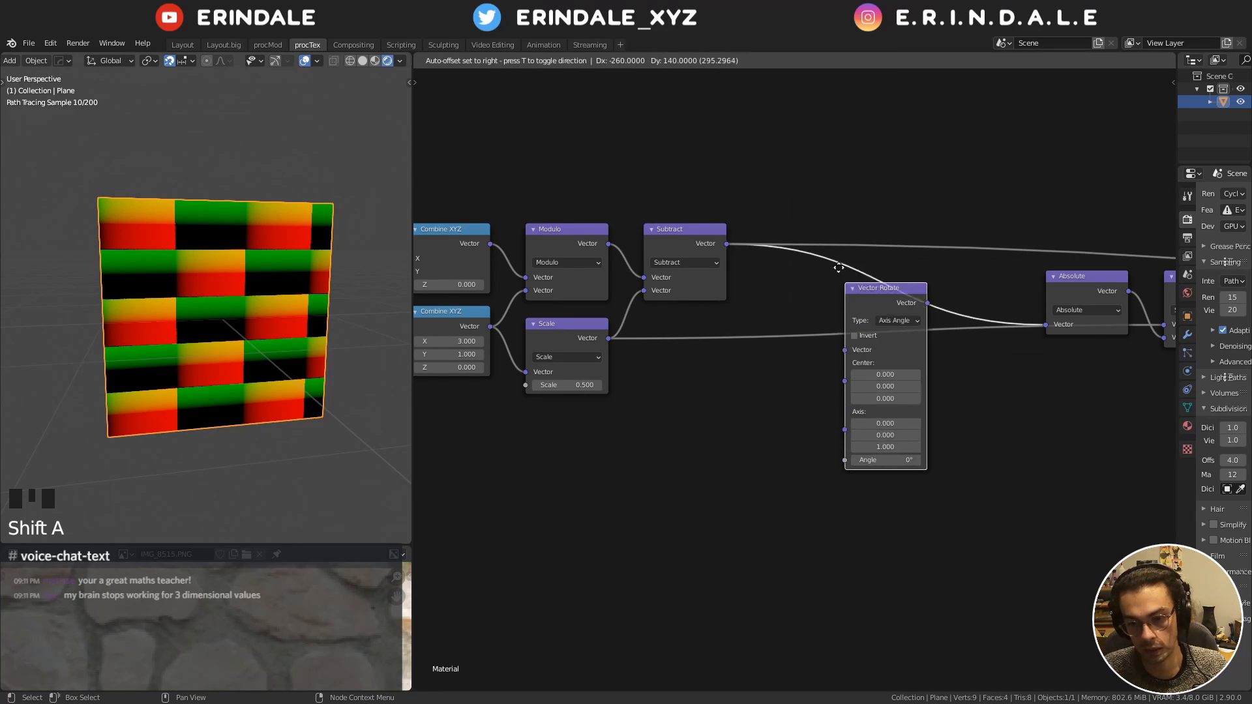
click(836, 281)
drag(834, 282, 798, 235)
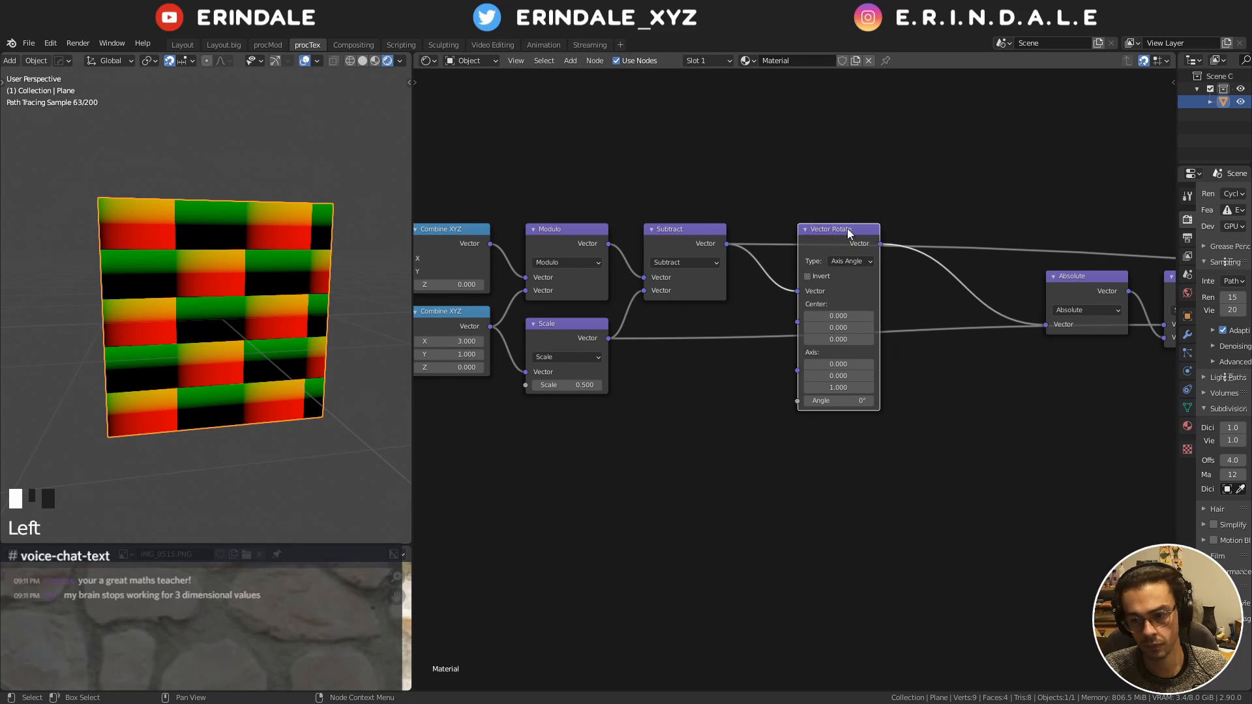
mouse_move(1040, 263)
middle_down()
mouse_move(742, 249)
mouse_move(1043, 275)
middle_up()
ctrl+shift+click(866, 265)
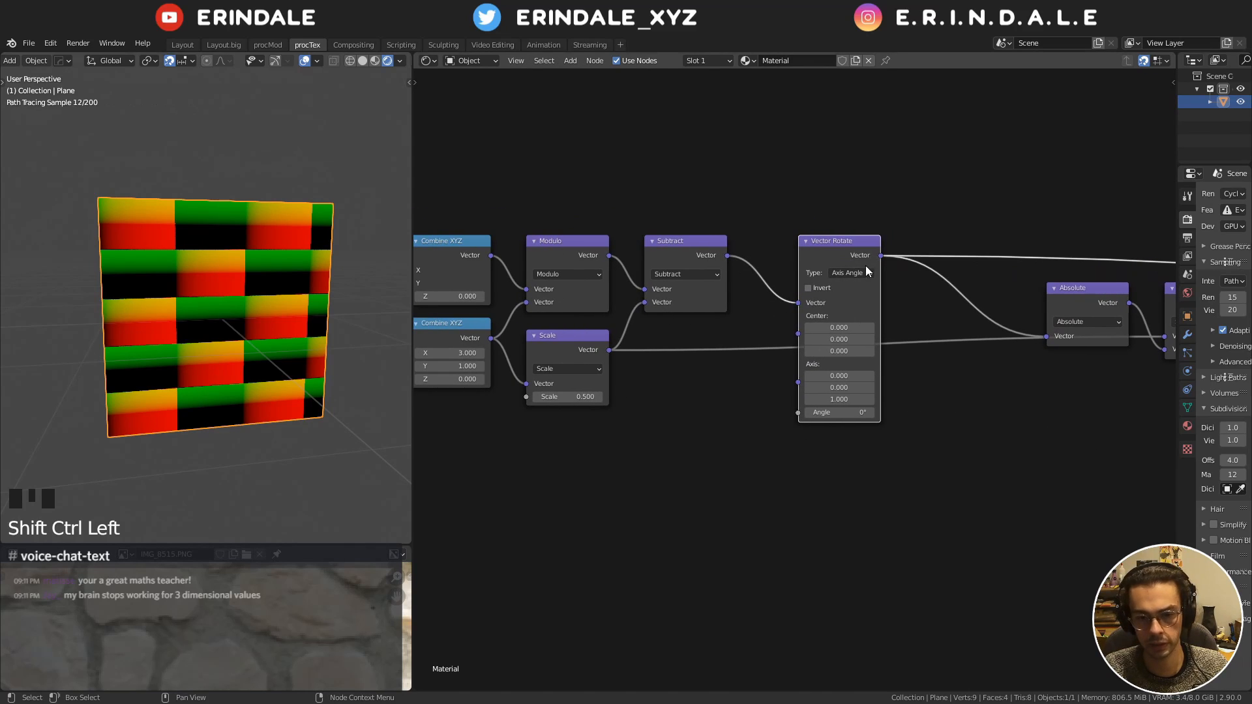
Set the Vector Rotate node's angle to 5.5° and its type to Z Axis
mouse_move(861, 412)
mouse_down()
mouse_move(938, 412)
mouse_move(873, 413)
mouse_up()
click(848, 273)
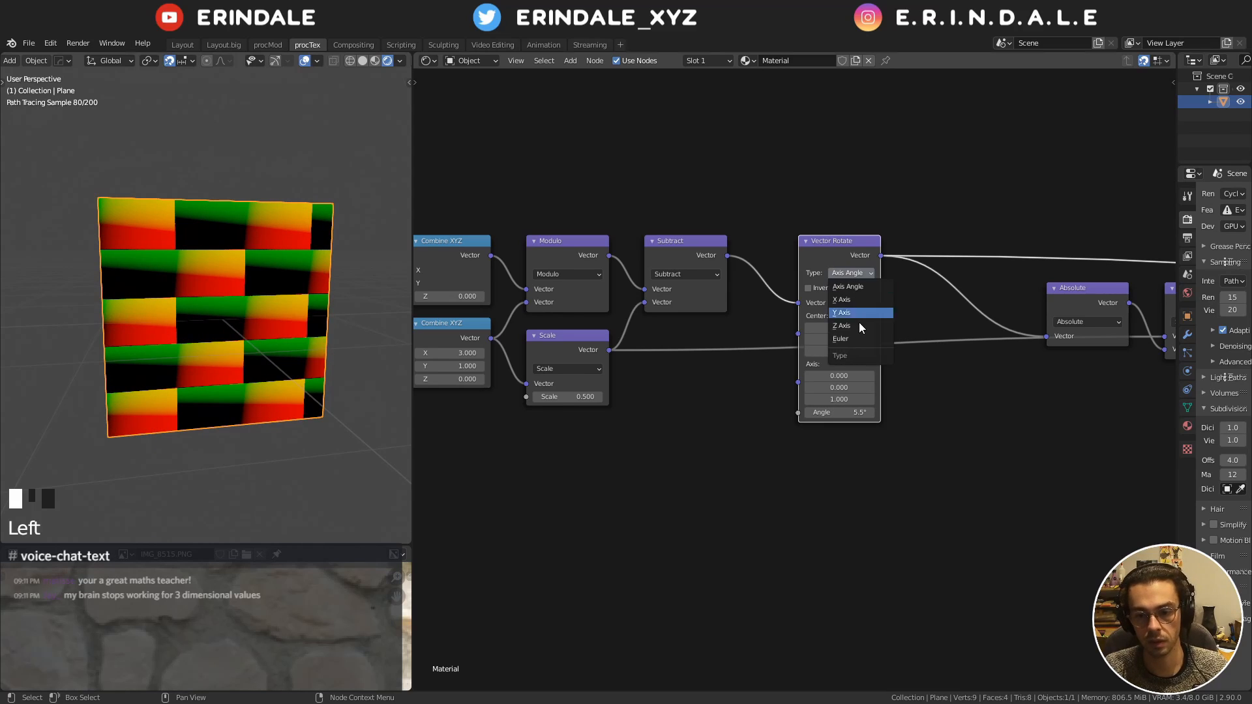
click(855, 325)
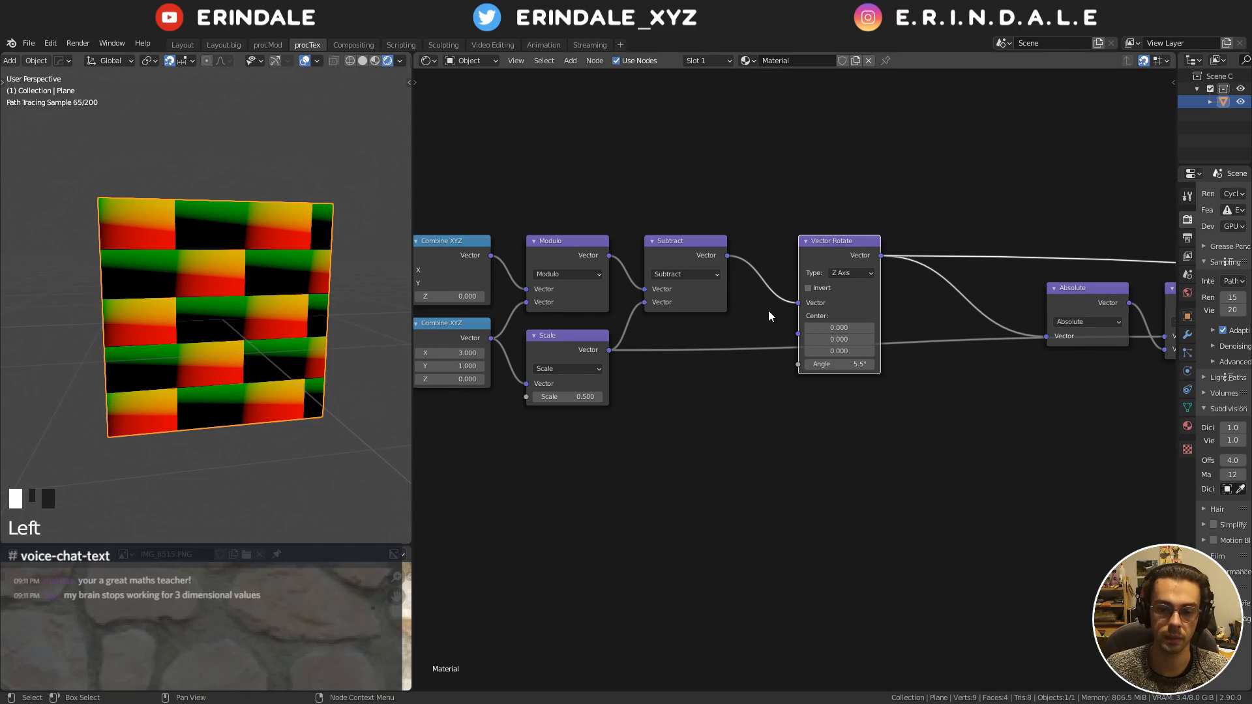
Set the Vector Rotate angle to 24.6° and move the node farther away from the Subtract node
click(925, 361)
scroll(927, 362, up, 14)
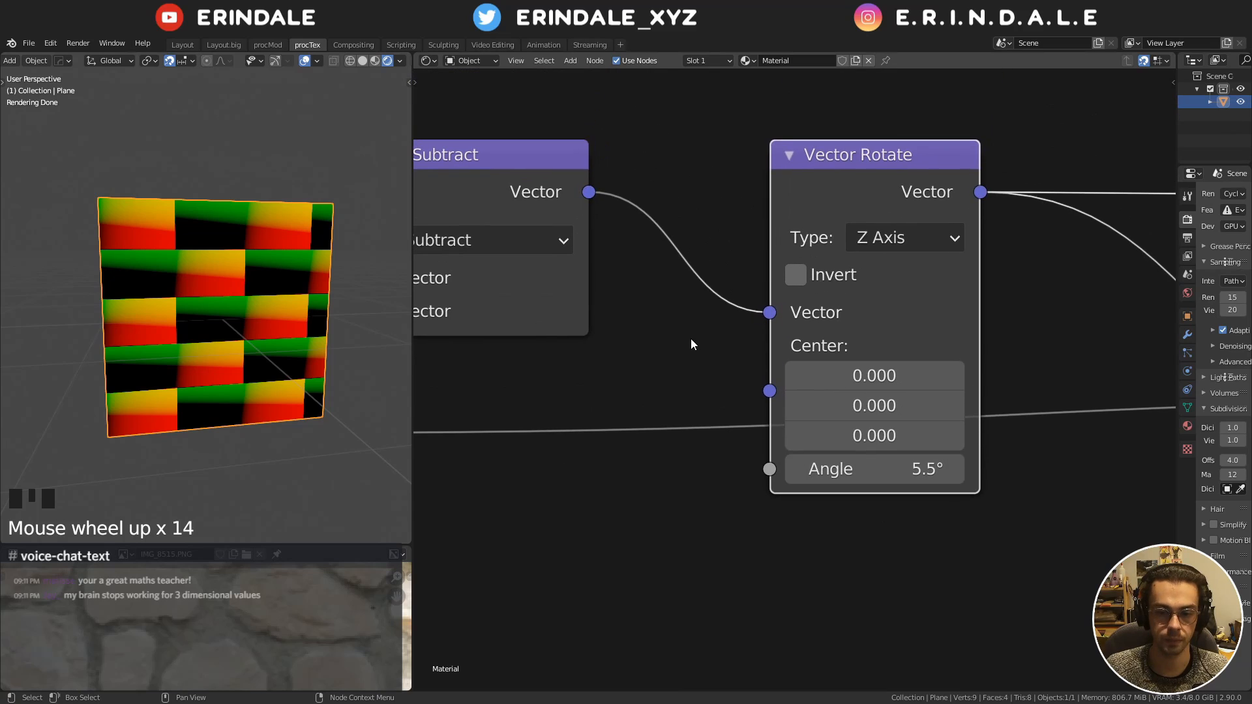
drag(692, 340, 1077, 452)
drag(932, 470, 978, 470)
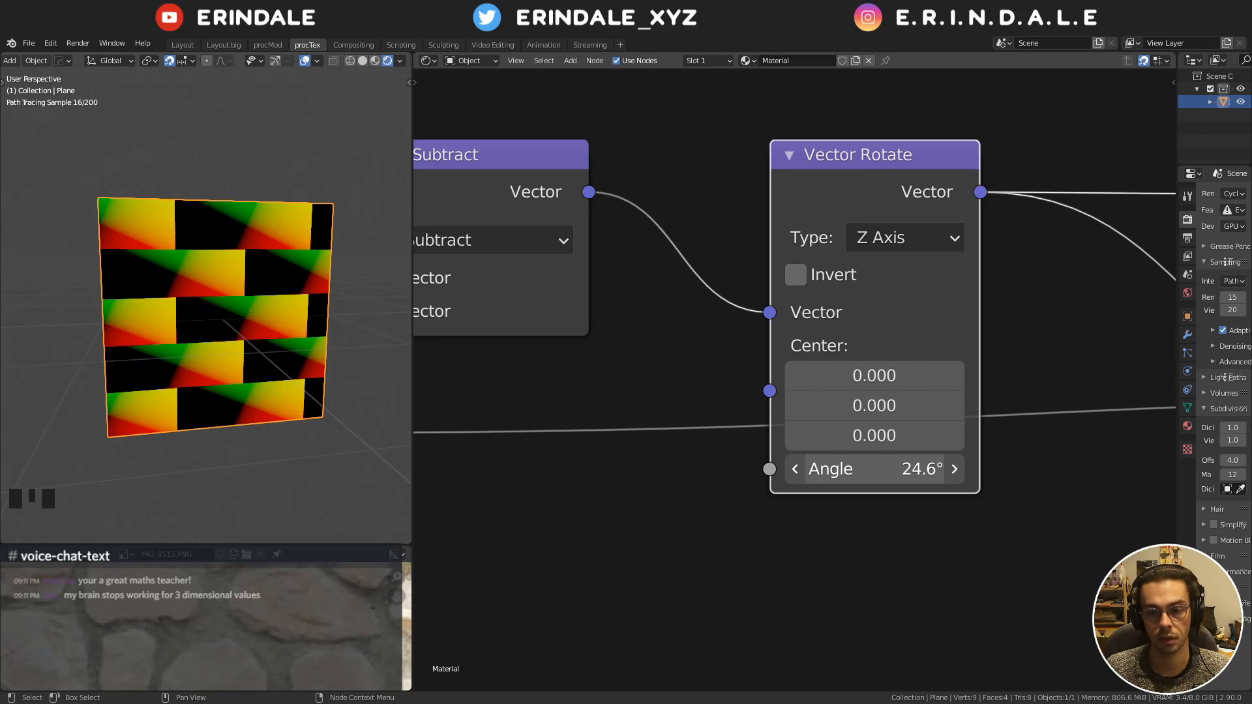
scroll(734, 382, down, 7)
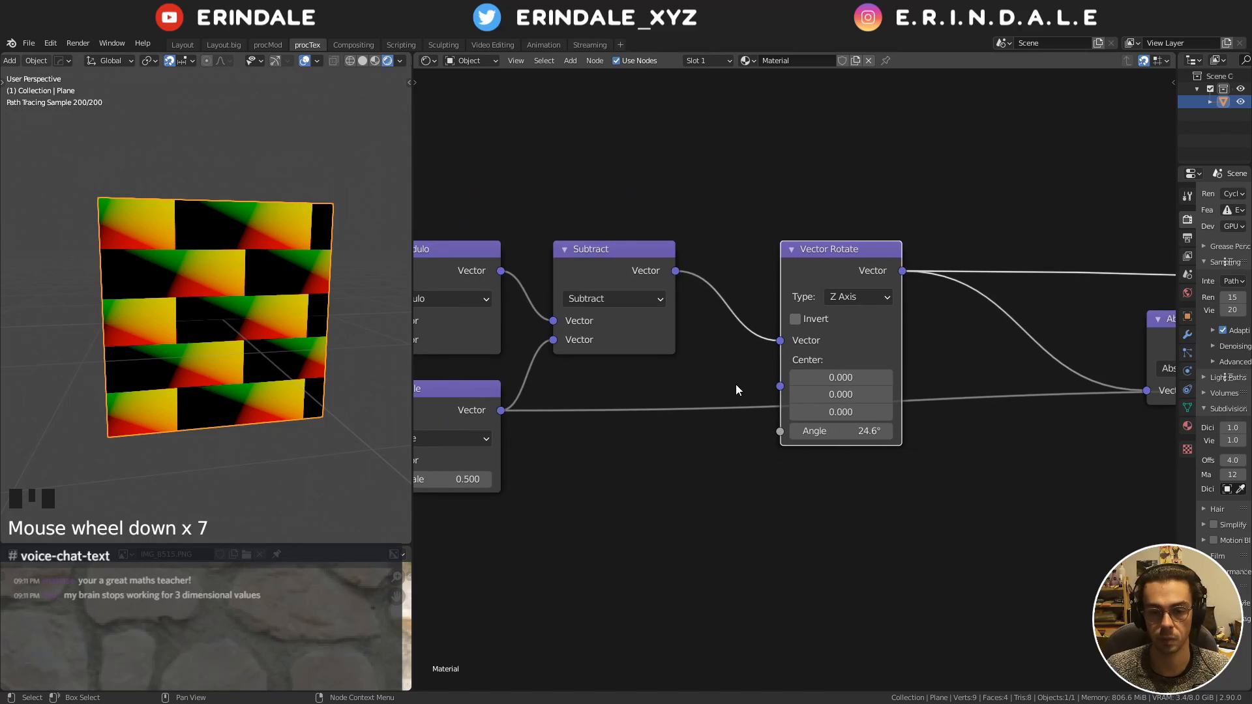
drag(933, 162, 1044, 158)
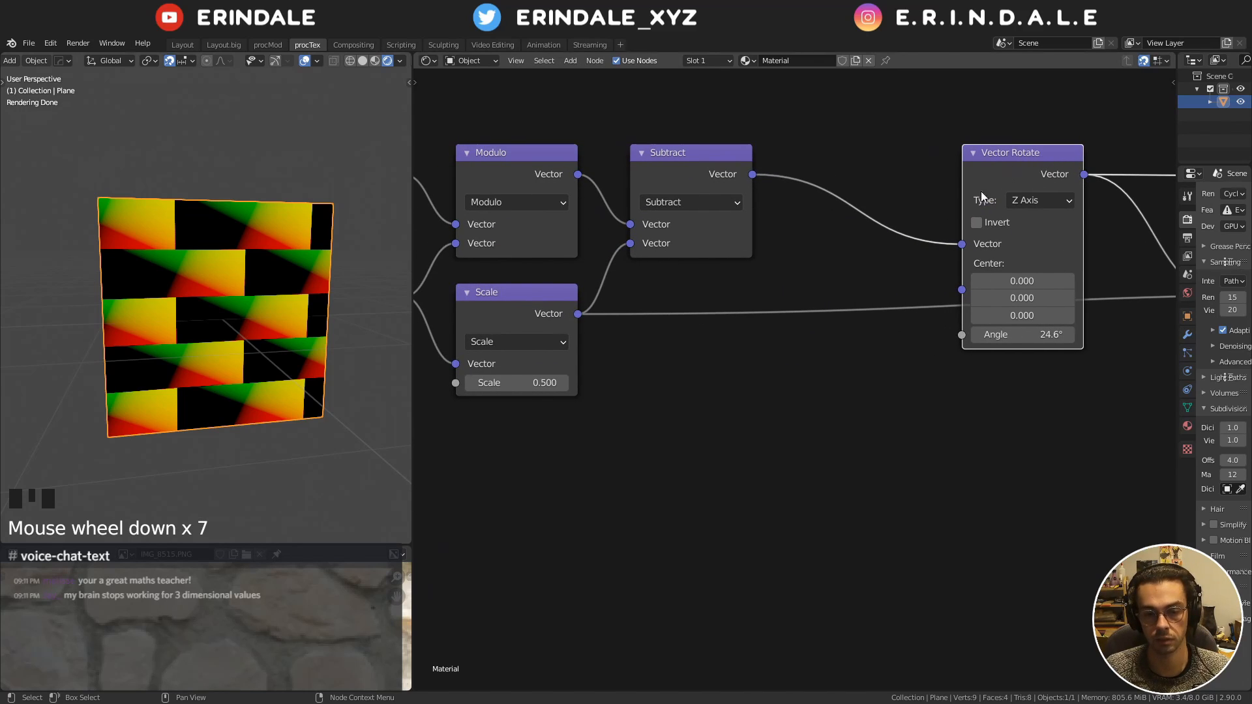
Duplicate the vector Modulo node with its incoming links and place the copy below the Scale node
scroll(761, 266, down, 2)
middle_drag(732, 297, 851, 271)
click(676, 188)
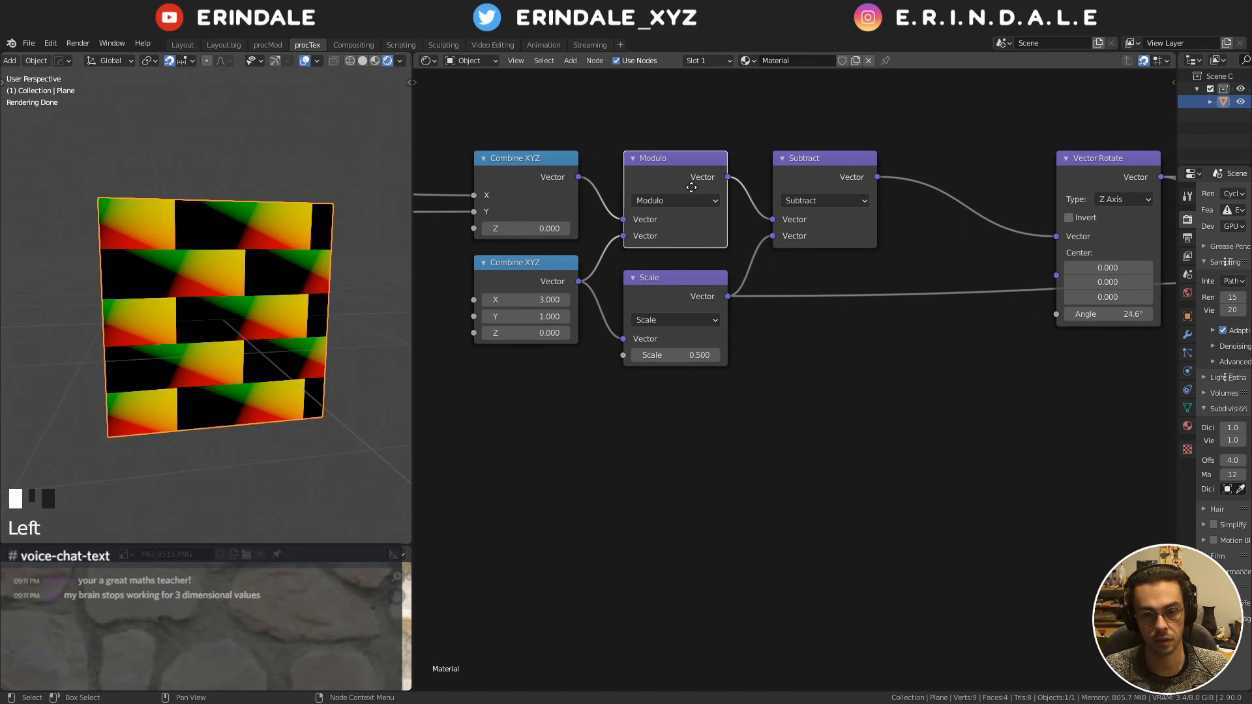
key(ctrl+shift+d)
click(696, 384)
drag(696, 381, 681, 381)
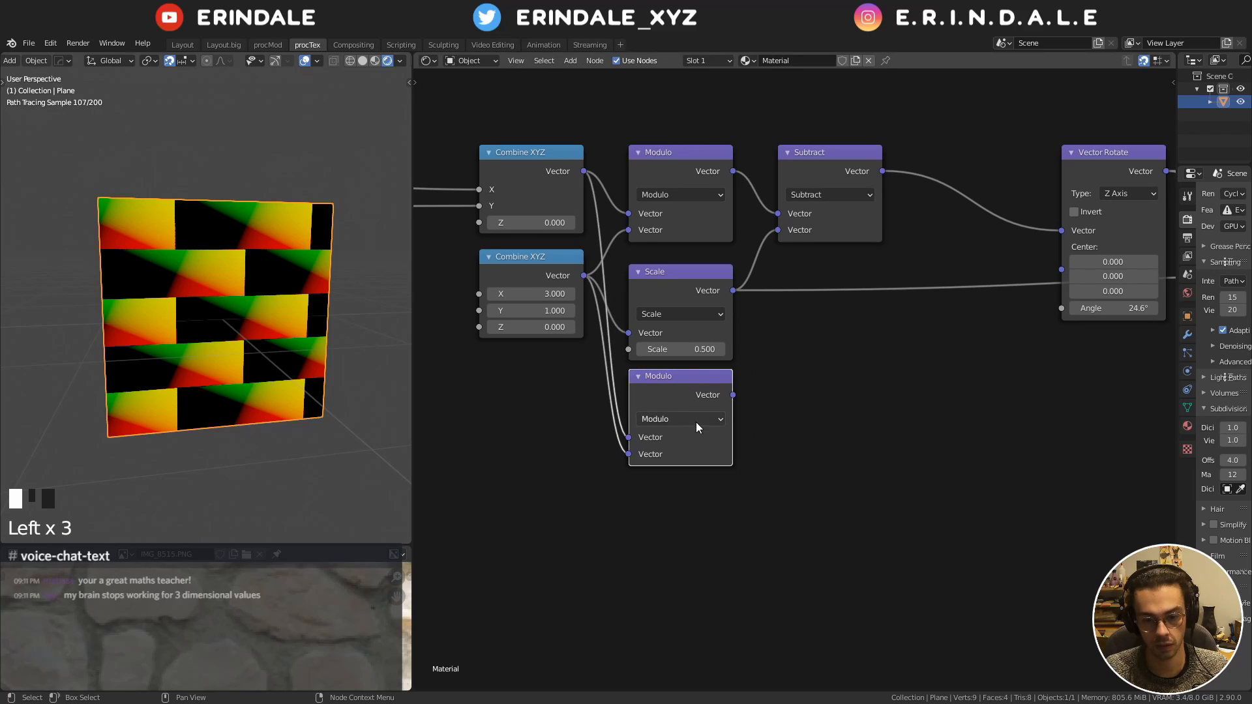
Change the copied Modulo node to Snap, lower the brick-size Combine XYZ node slightly, and preview the Snap node
click(695, 421)
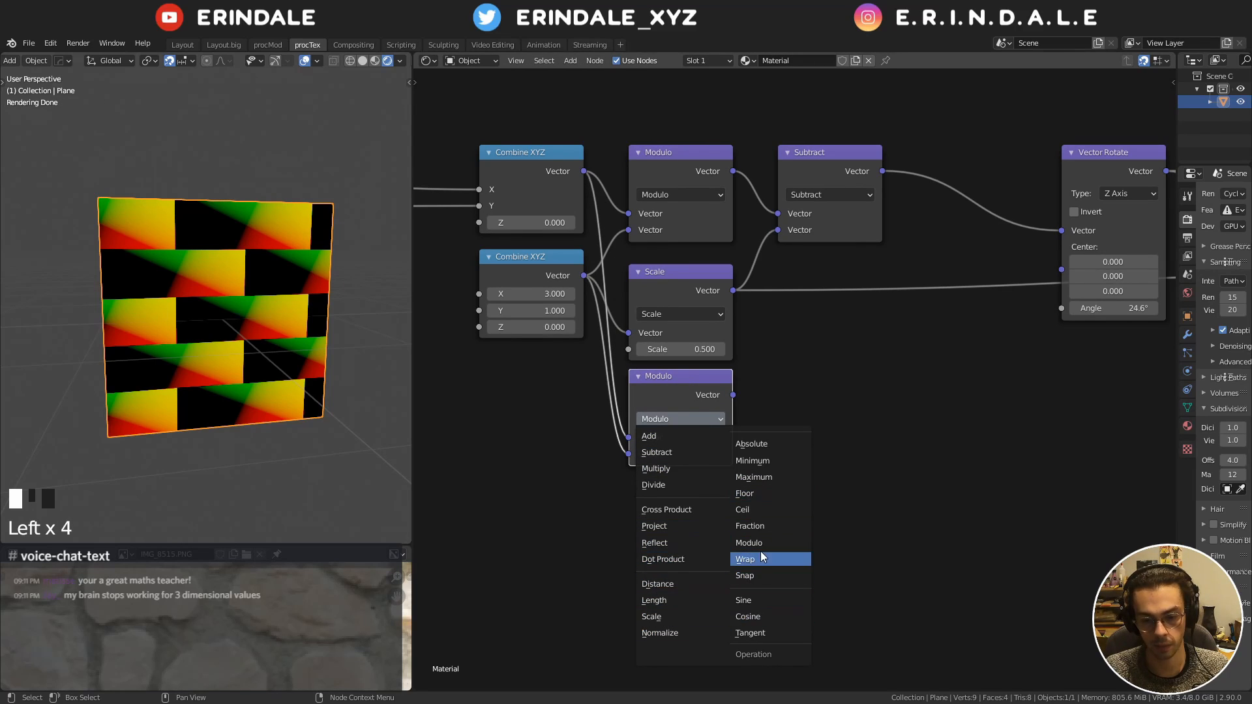
click(760, 574)
drag(541, 257, 564, 277)
ctrl+shift+click(690, 391)
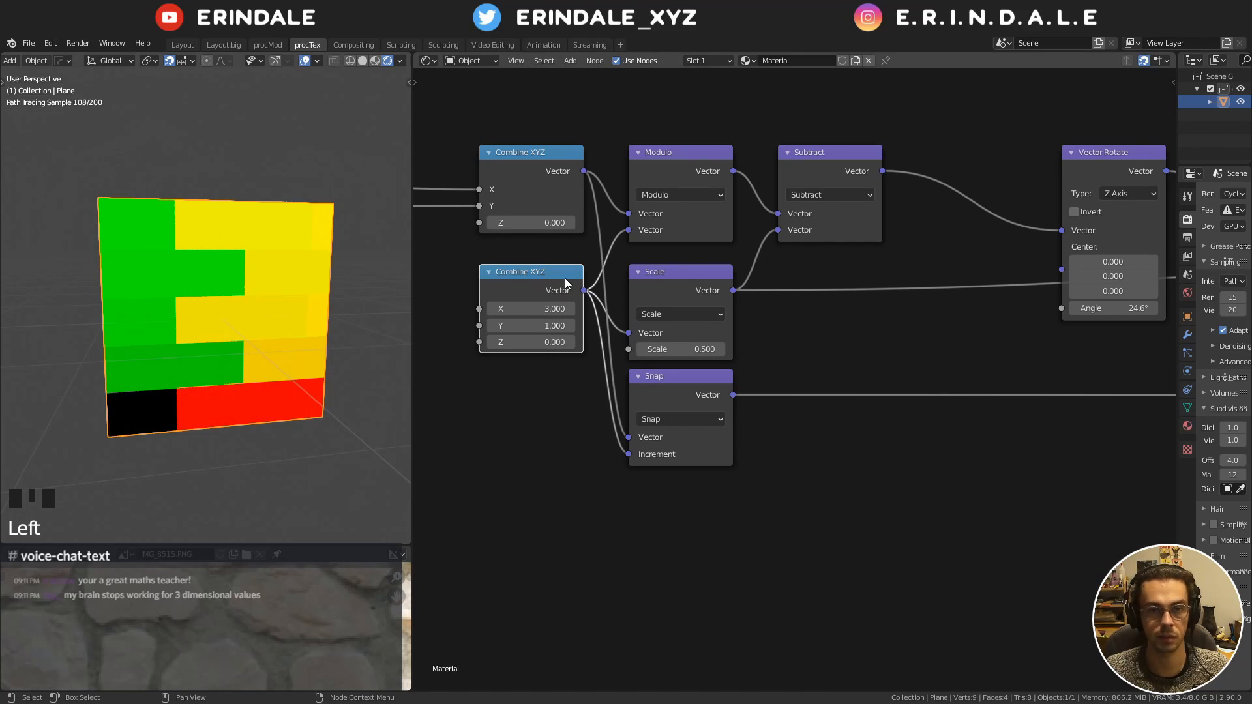
Insert a White Noise Texture after the Snap node and link its Value output to the Vector Rotate angle
key(q)
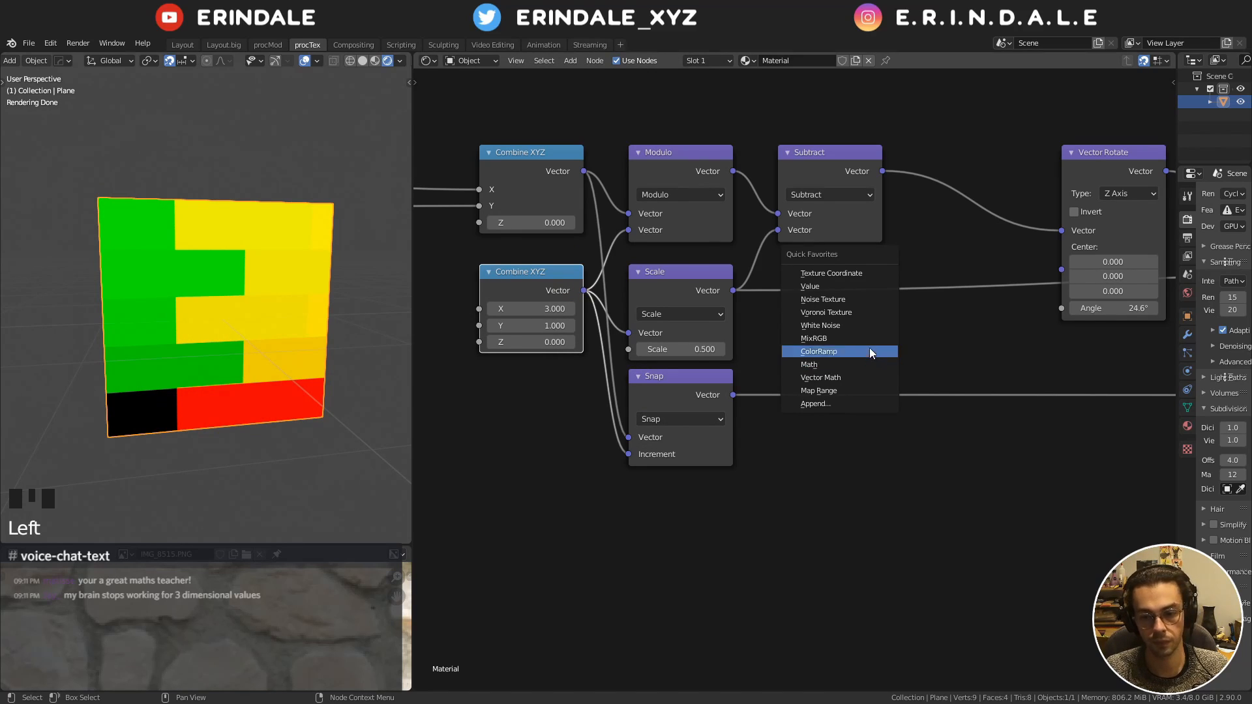
click(859, 324)
click(874, 411)
drag(927, 394, 1061, 309)
Cut the preview link from the White Noise Color output and move the texture node closer to the Snap node
middle_drag(1062, 313, 795, 390)
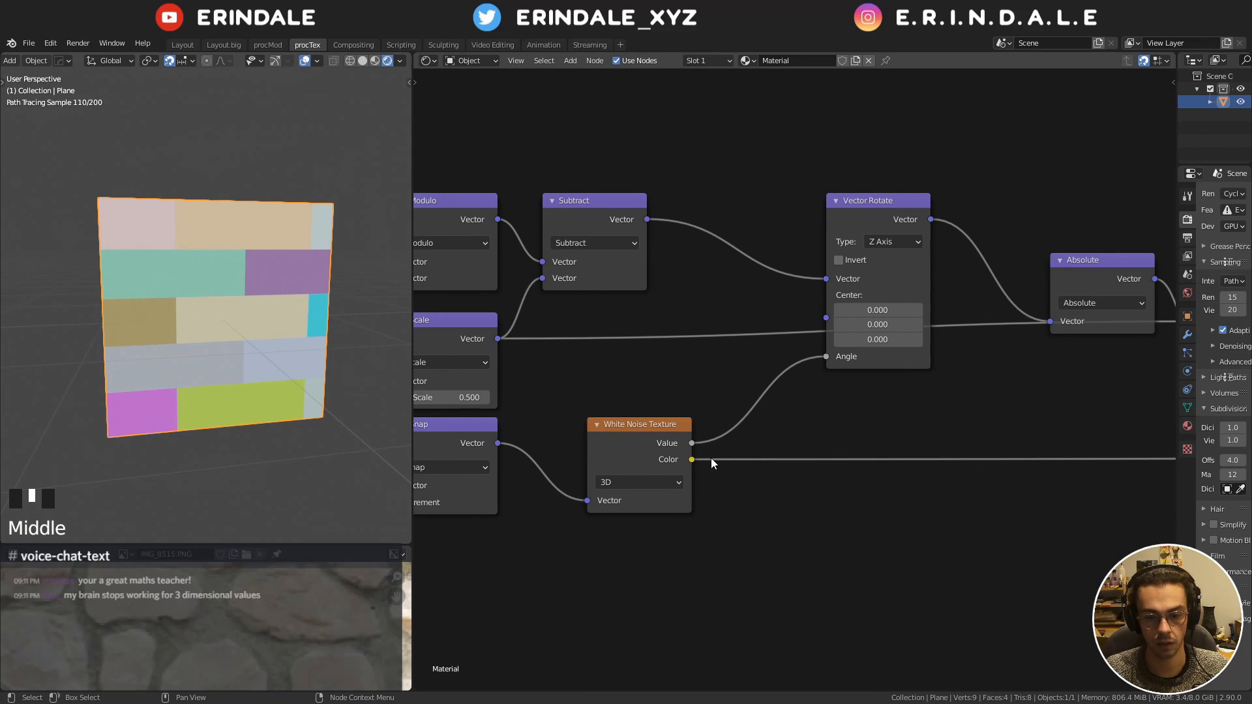
ctrl+right_drag(714, 450, 716, 472)
click(654, 430)
drag(653, 430, 594, 437)
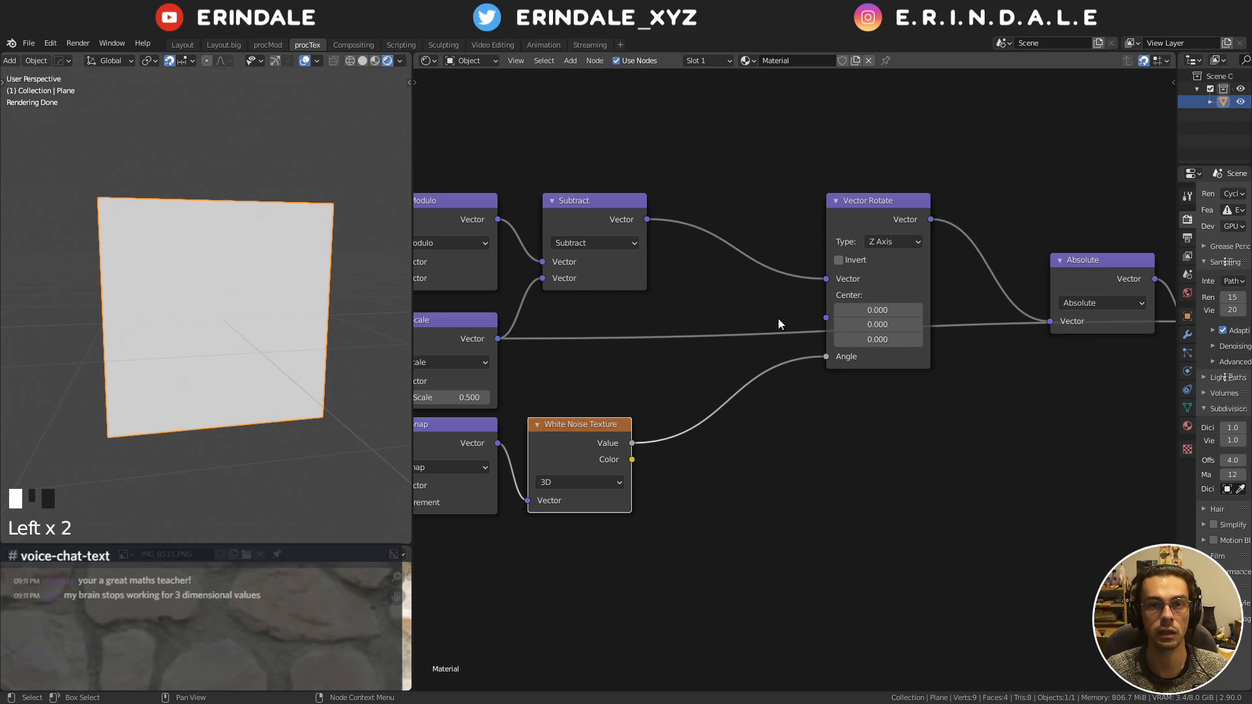
Preview the Vector Rotate node on the plane and move it next to the Absolute node
scroll(914, 196, down, 1)
middle_drag(913, 196, 768, 228)
ctrl+shift+click(693, 218)
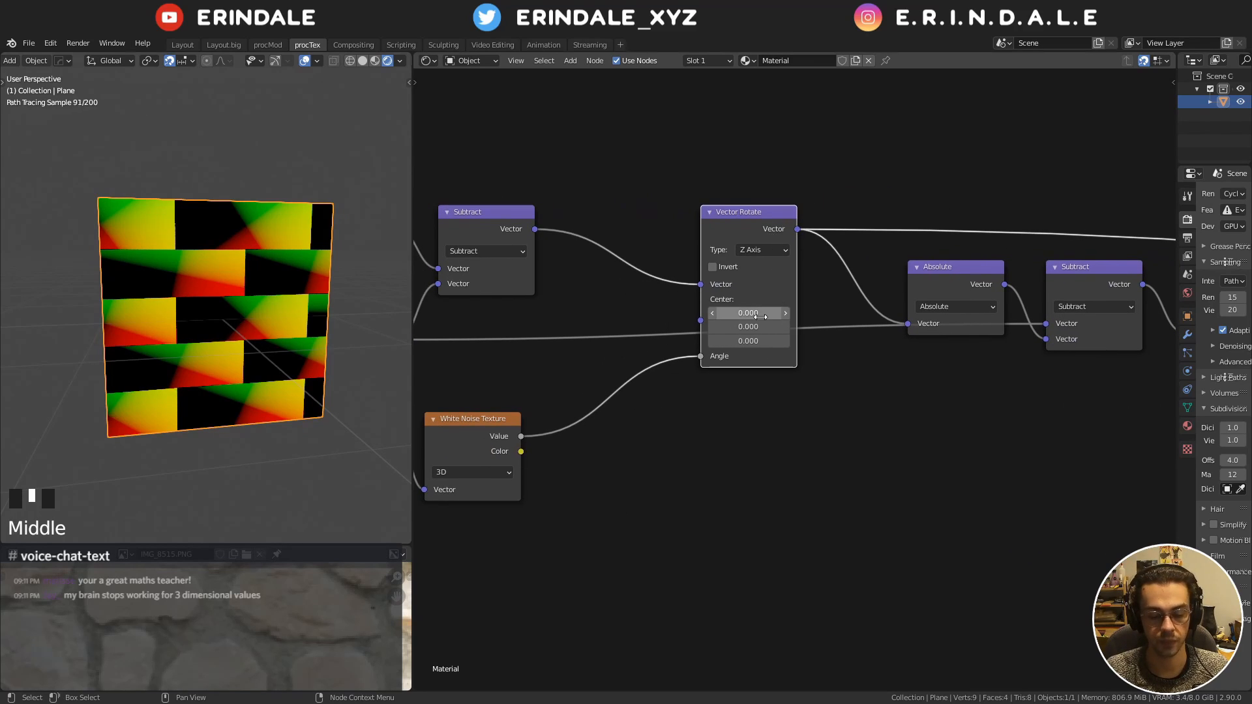
key(g)
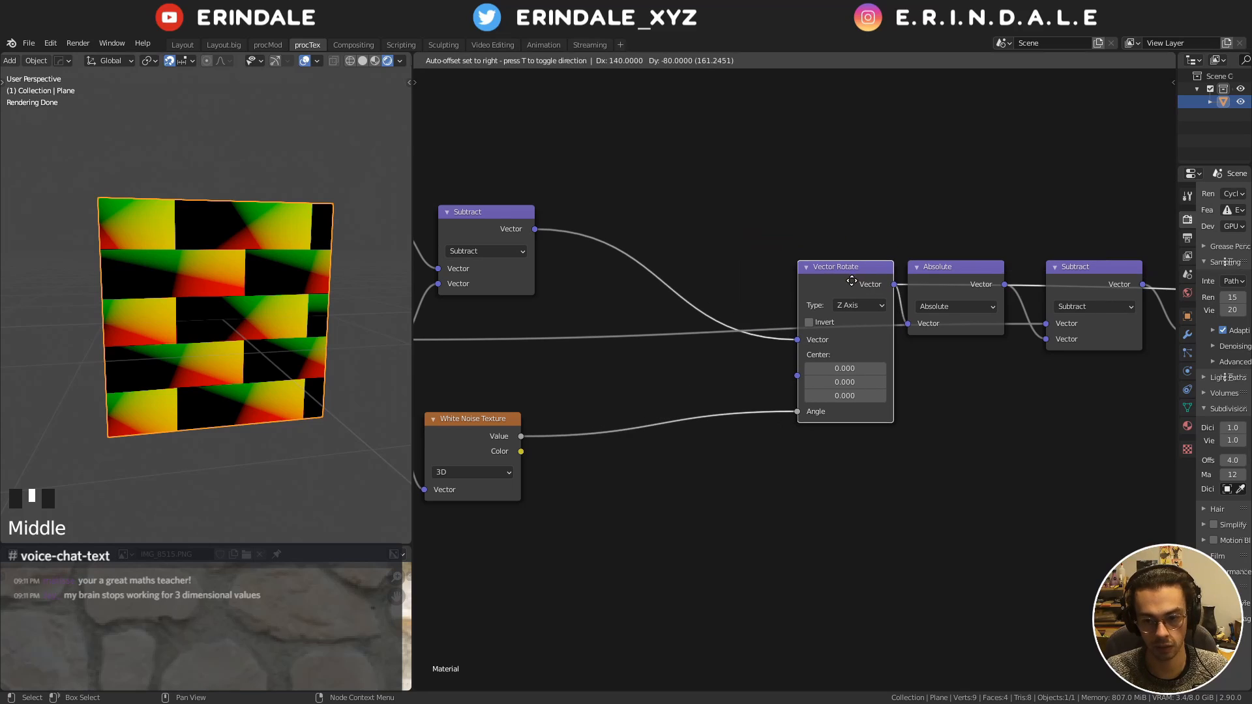
click(861, 364)
middle_drag(749, 306, 785, 290)
drag(893, 248, 870, 259)
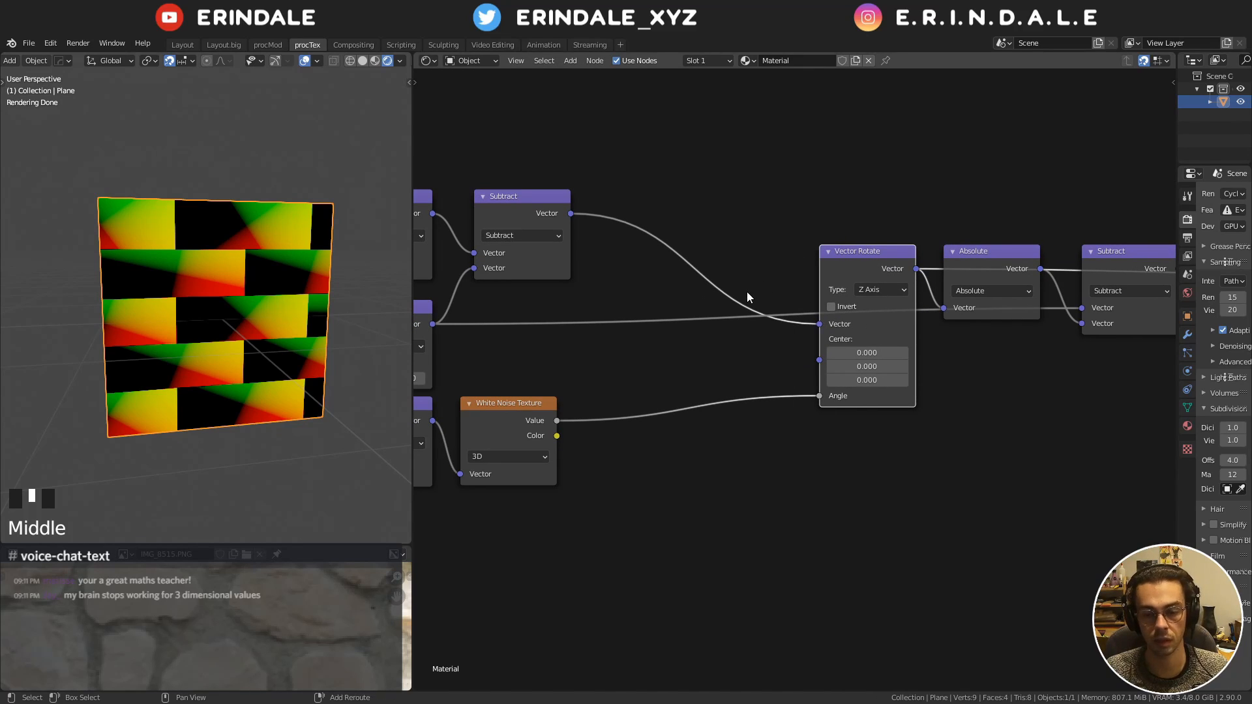
Insert a Map Range node between the White Noise Value output and the Vector Rotate angle
key(shift+a)
mouse_move(746, 301)
click(843, 390)
click(681, 386)
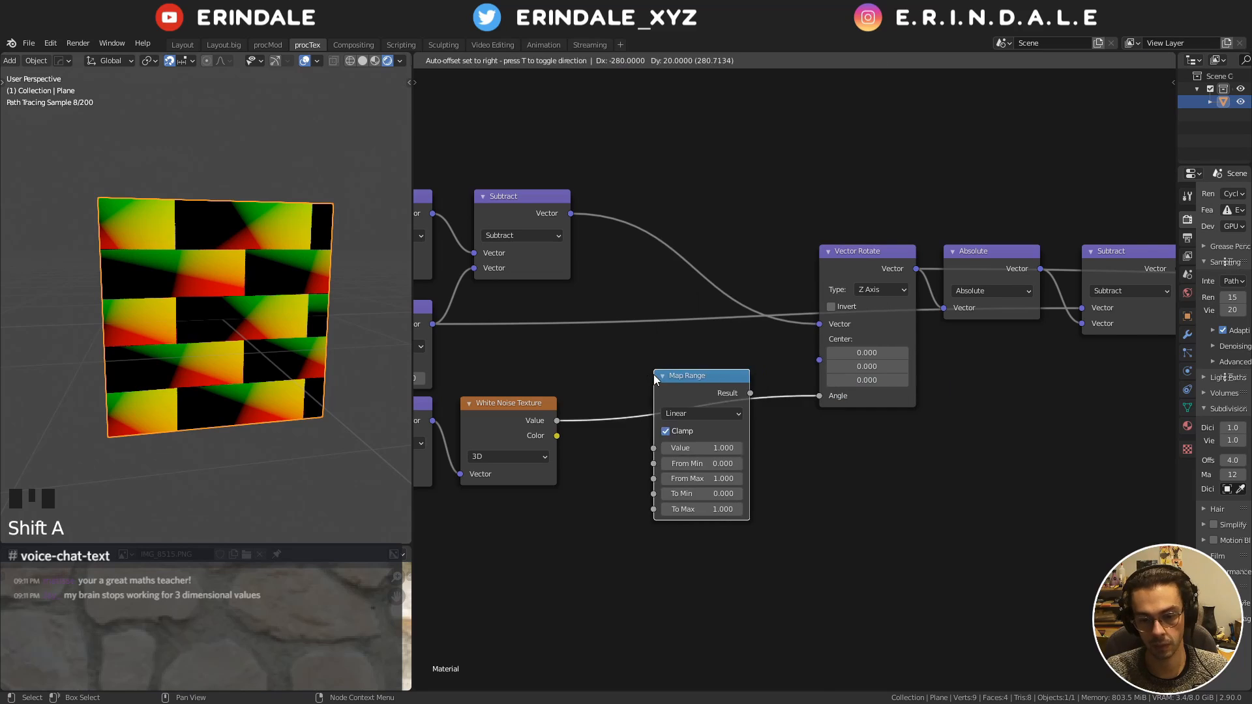
Set the Map Range node's To Min to -0.1 and To Max to 0.1
click(707, 494)
text(-1)
key(Tab)
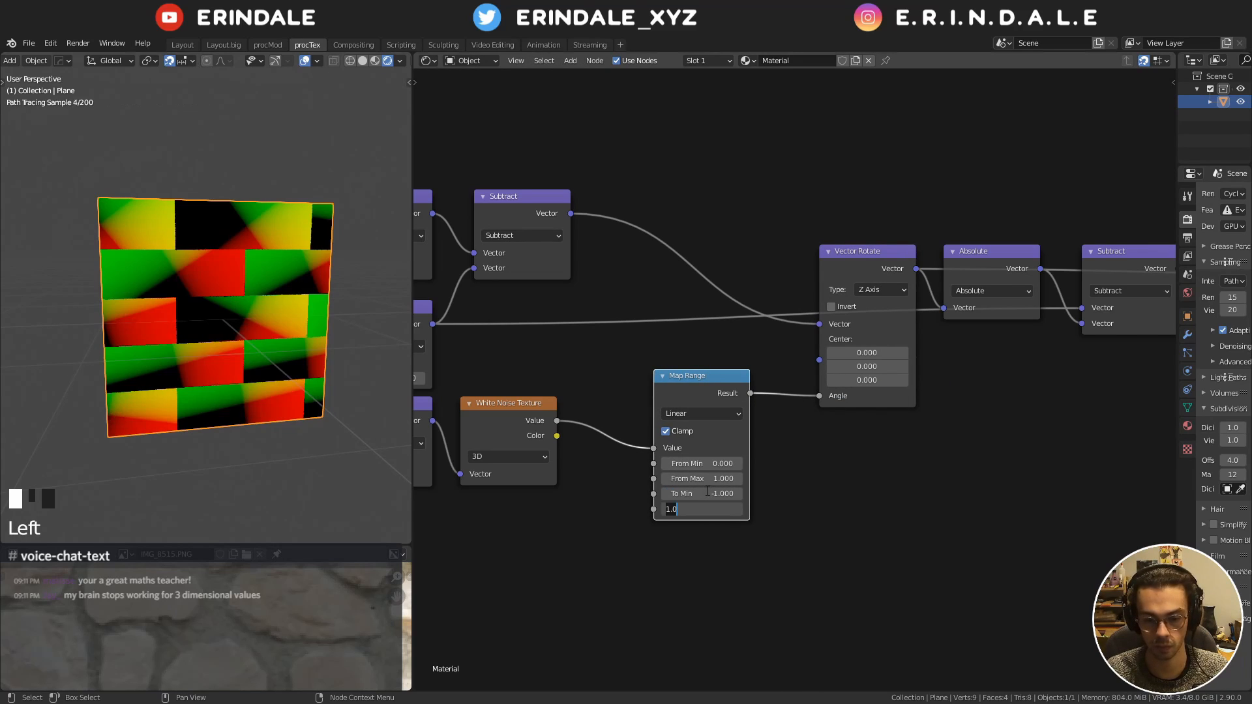
key(shift+Tab)
text(-.1)
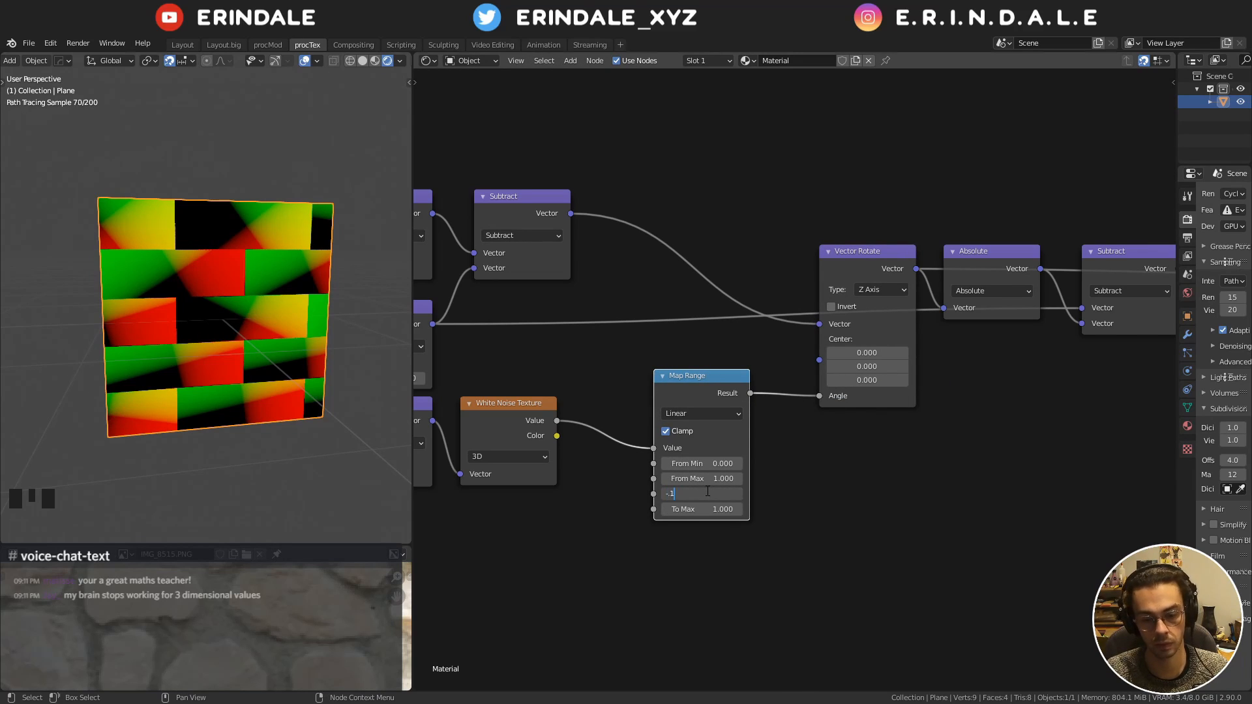
key(Tab)
text(.1)
key(Return)
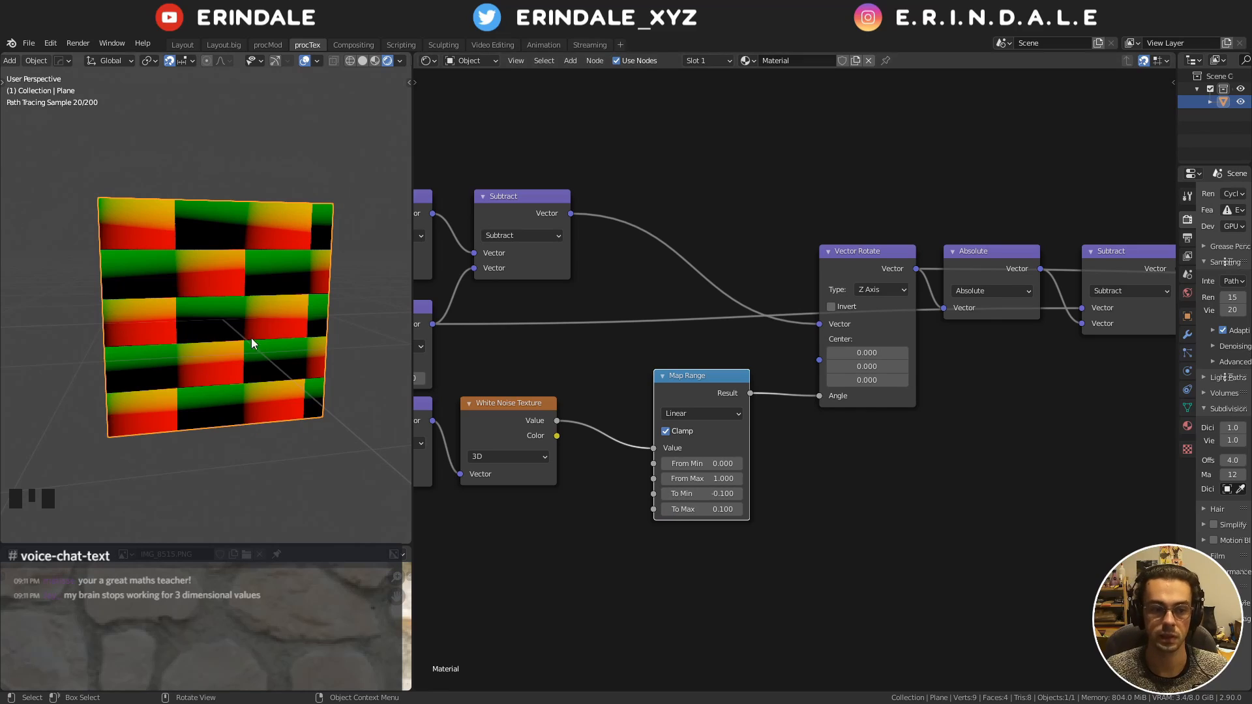
Change the White Noise Texture to 4D and raise its W value in increments to 1.000
click(522, 456)
click(525, 515)
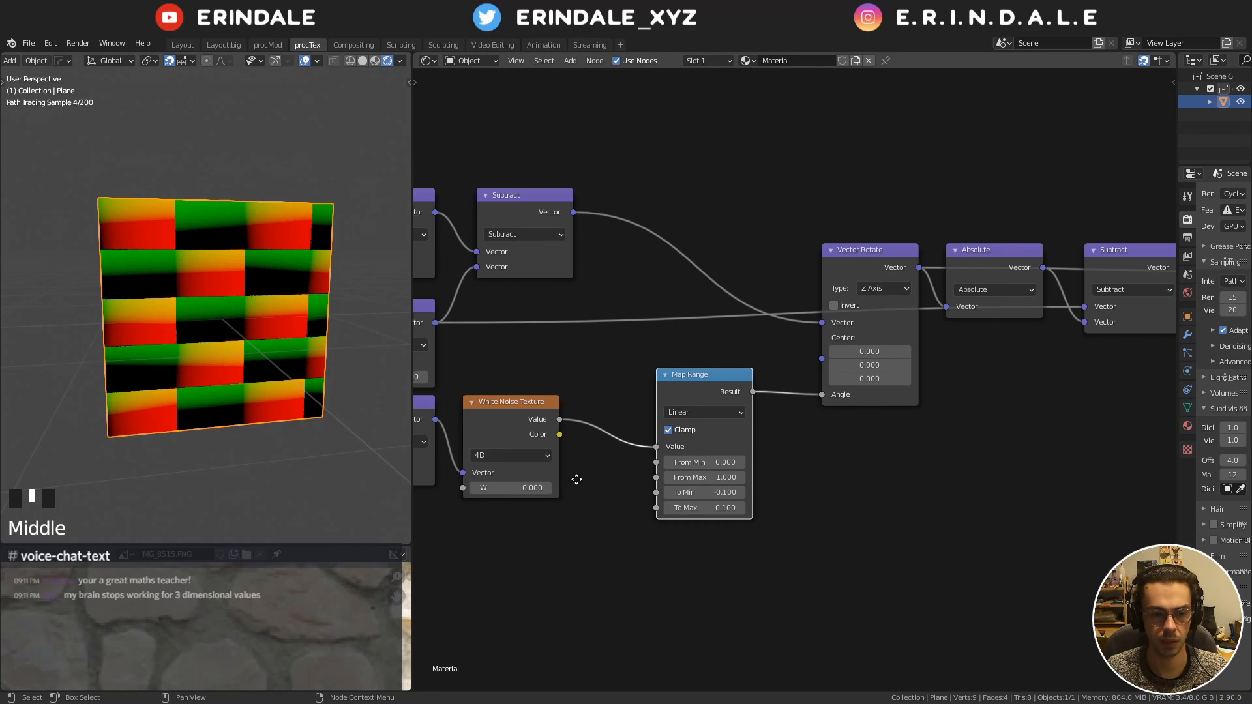
middle_drag(573, 475, 635, 465)
scroll(635, 465, up, 1)
double_click(631, 472)
double_click(631, 472)
click(631, 472)
click(631, 473)
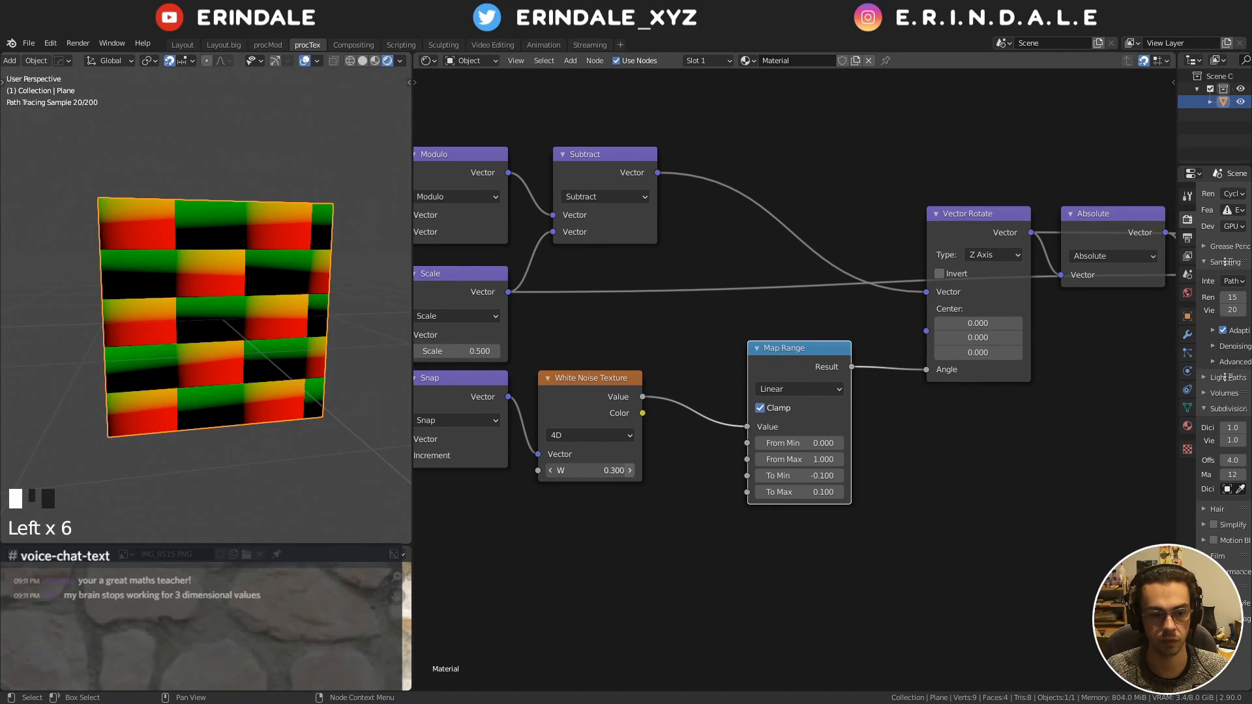
click(631, 473)
triple_click(632, 473)
double_click(631, 471)
double_click(630, 471)
click(631, 470)
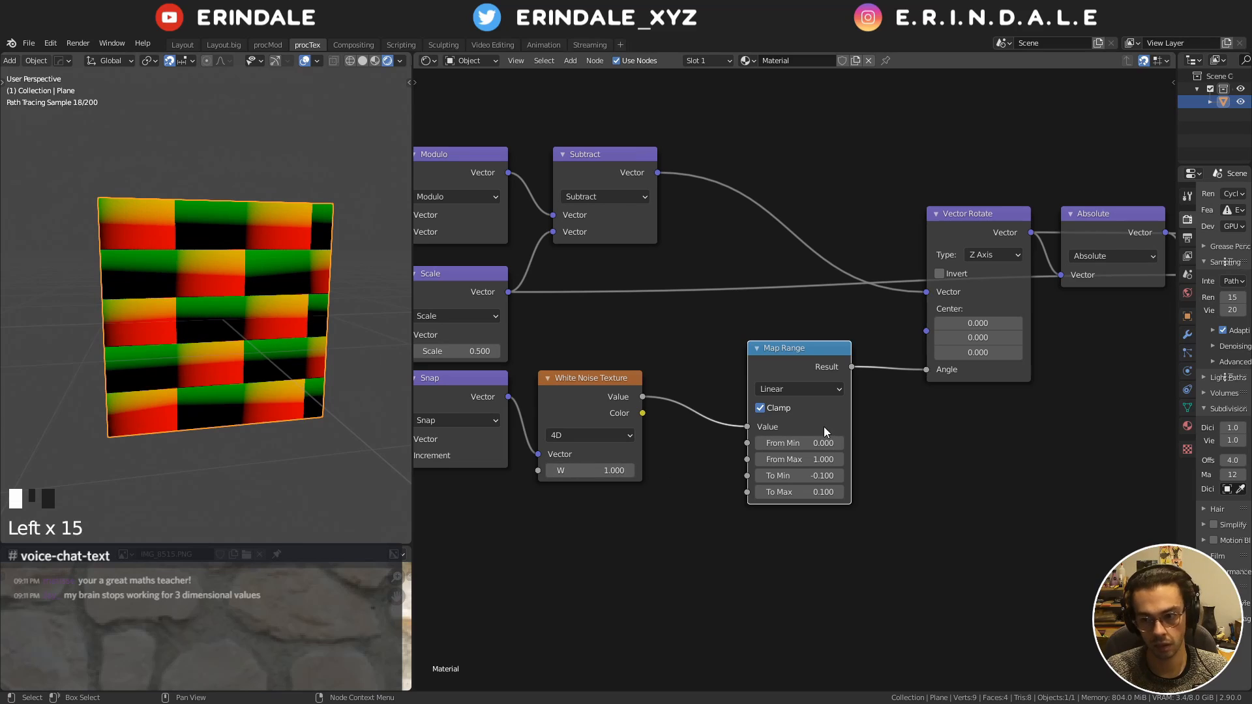
Switch the viewport to material preview shading and vary the White Noise W value to test the brick rotations
middle_drag(631, 471, 797, 474)
click(375, 61)
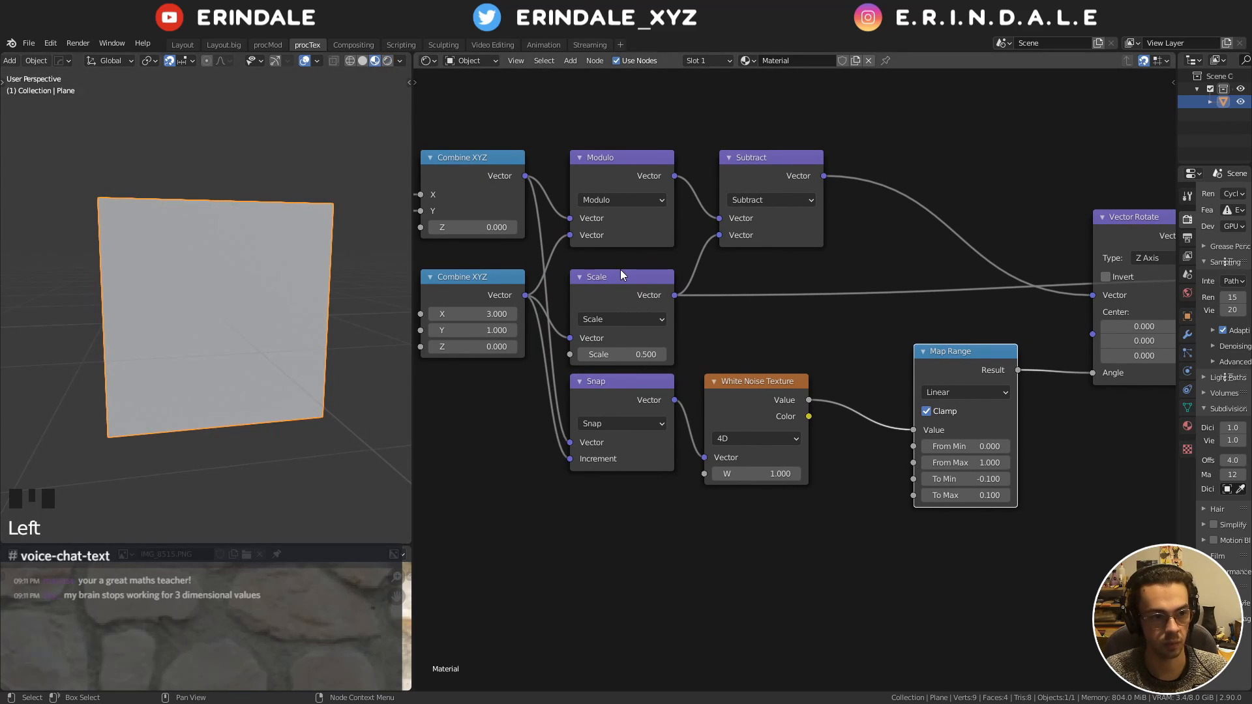
drag(776, 474, 841, 474)
Preview the Modulo node of the row-offset chain on the plane
scroll(971, 315, down, 3)
middle_drag(998, 304, 829, 290)
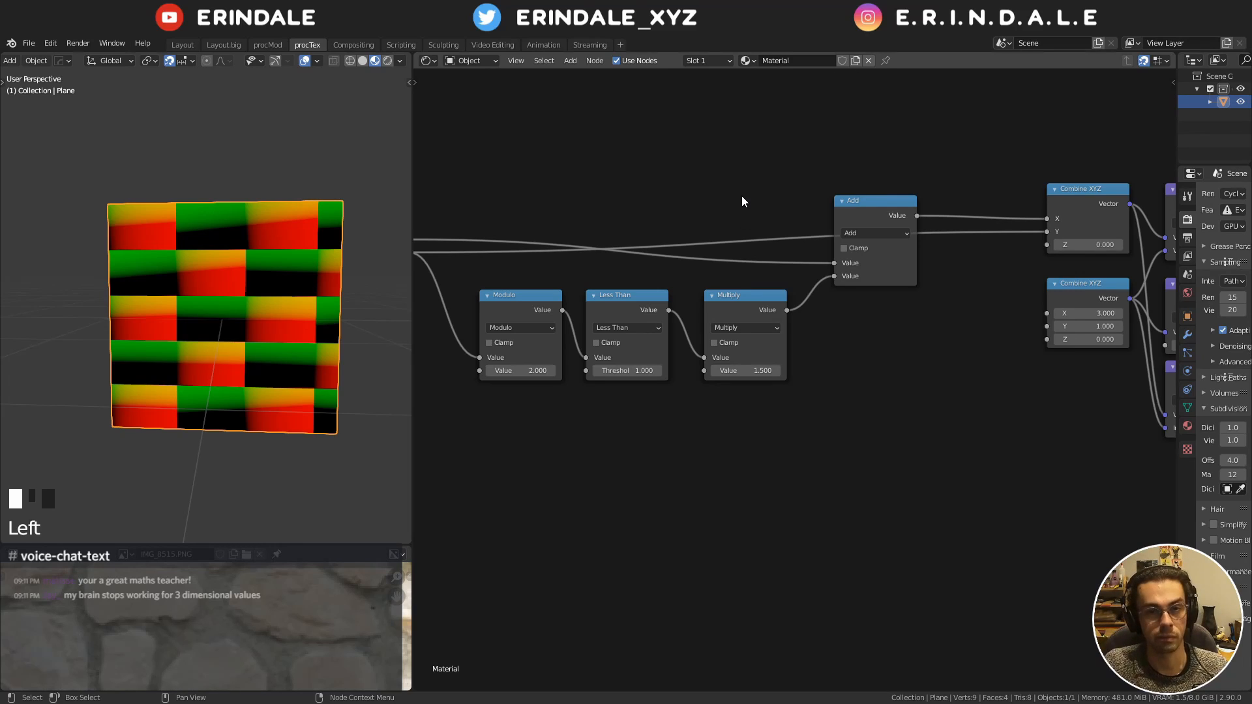
middle_drag(758, 206, 853, 180)
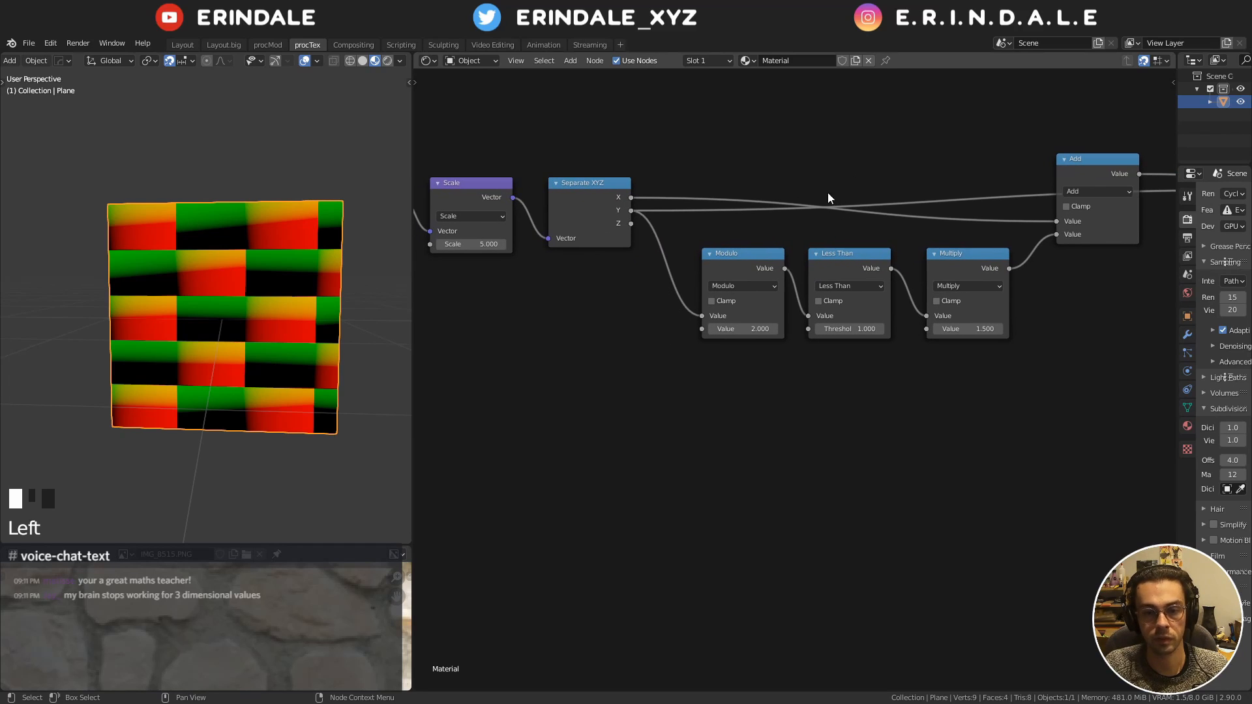
ctrl+shift+click(740, 252)
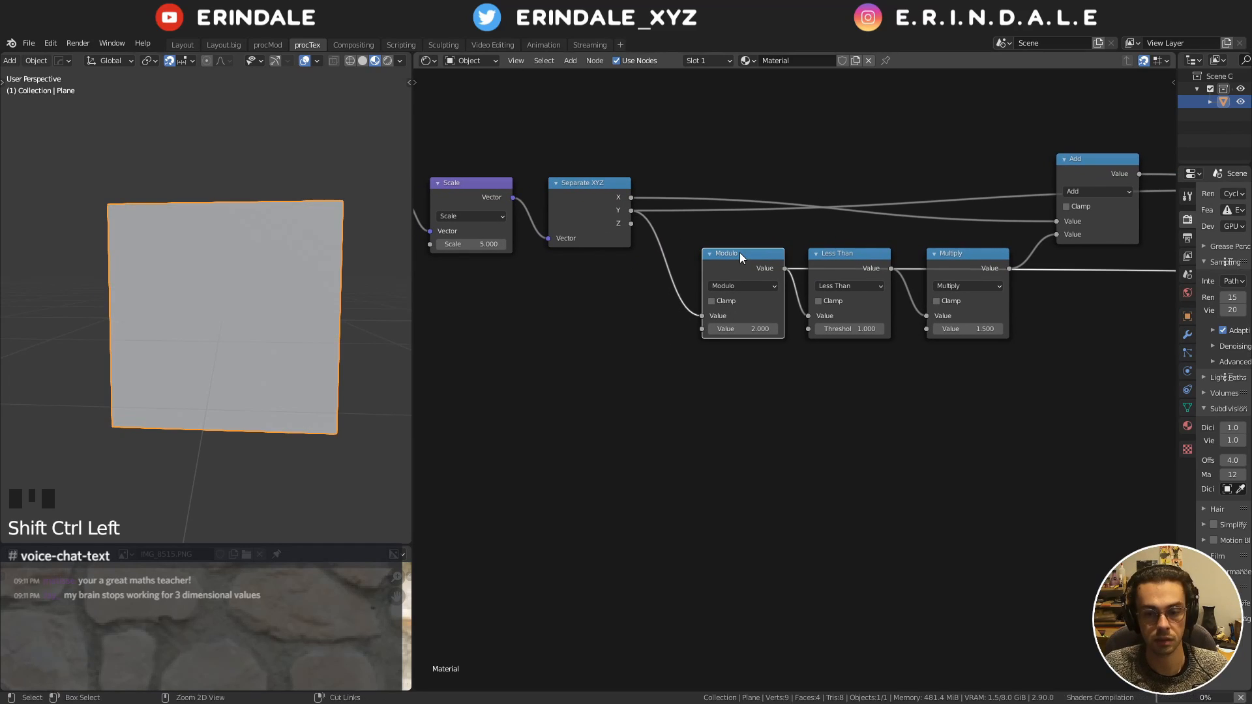
middle_drag(740, 252, 801, 255)
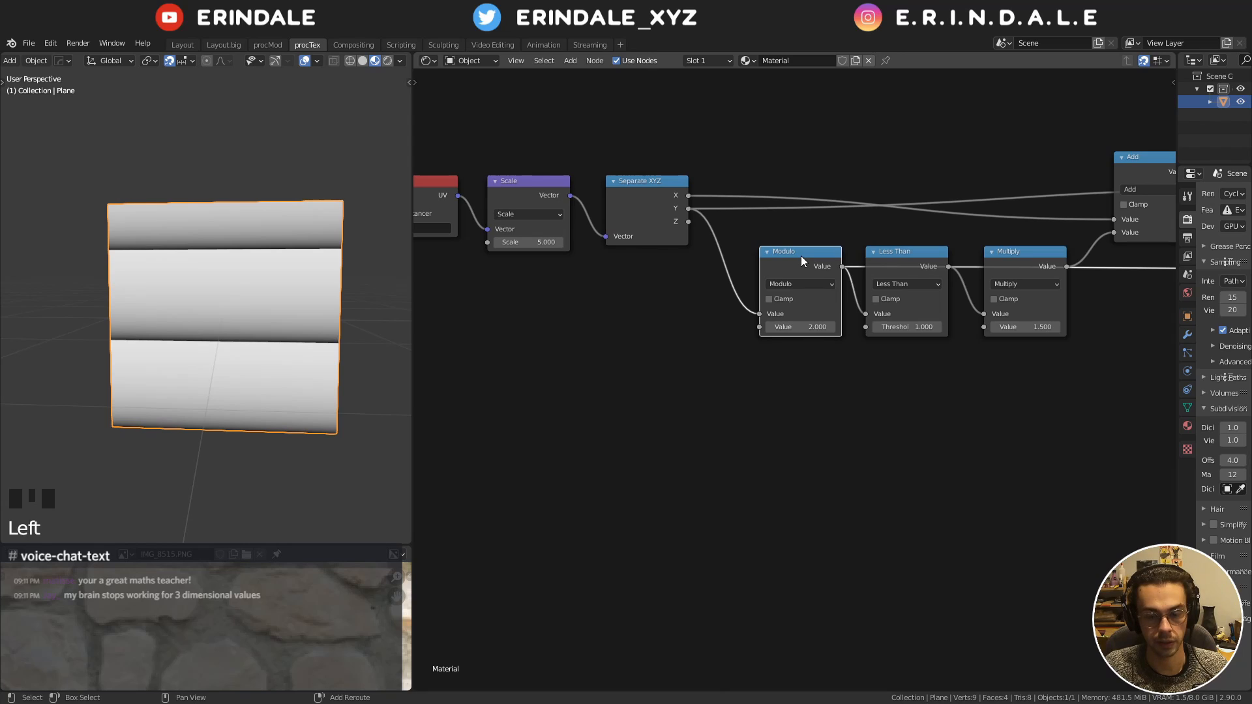
Duplicate the row-offset Modulo node, feed it from the Separate XYZ Y output, and place it below the original
click(586, 351)
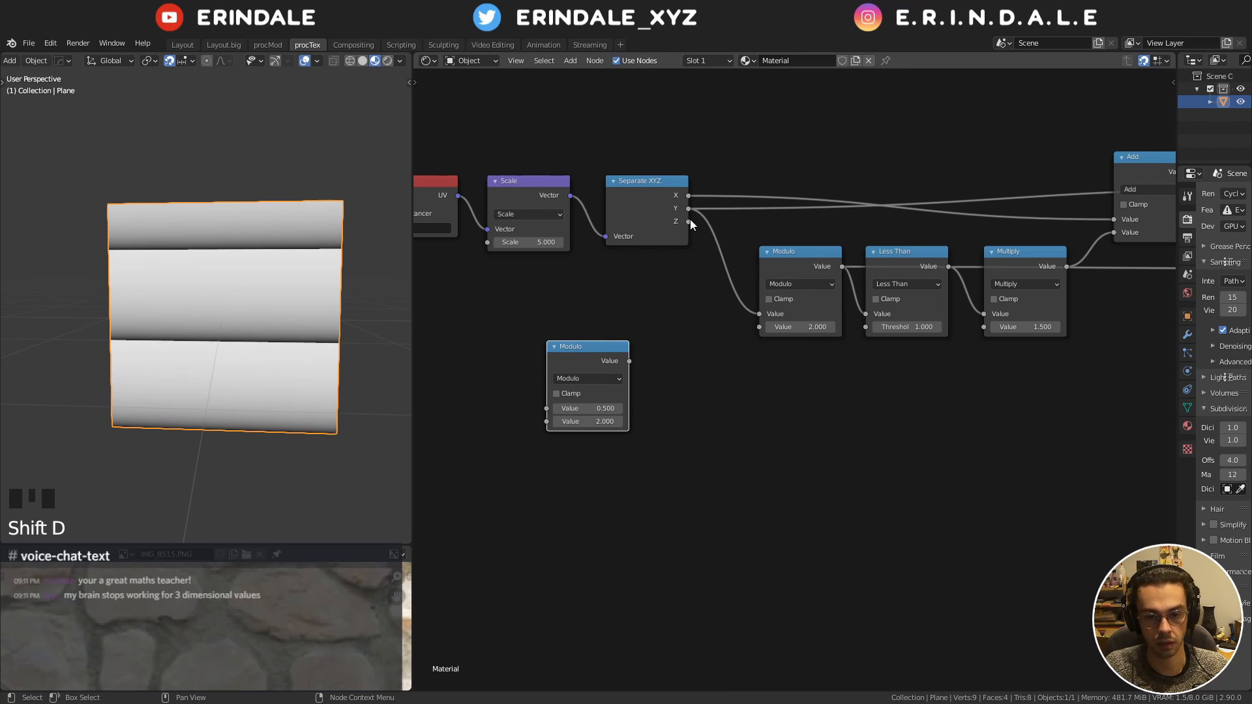
drag(689, 209, 550, 408)
drag(592, 366, 794, 439)
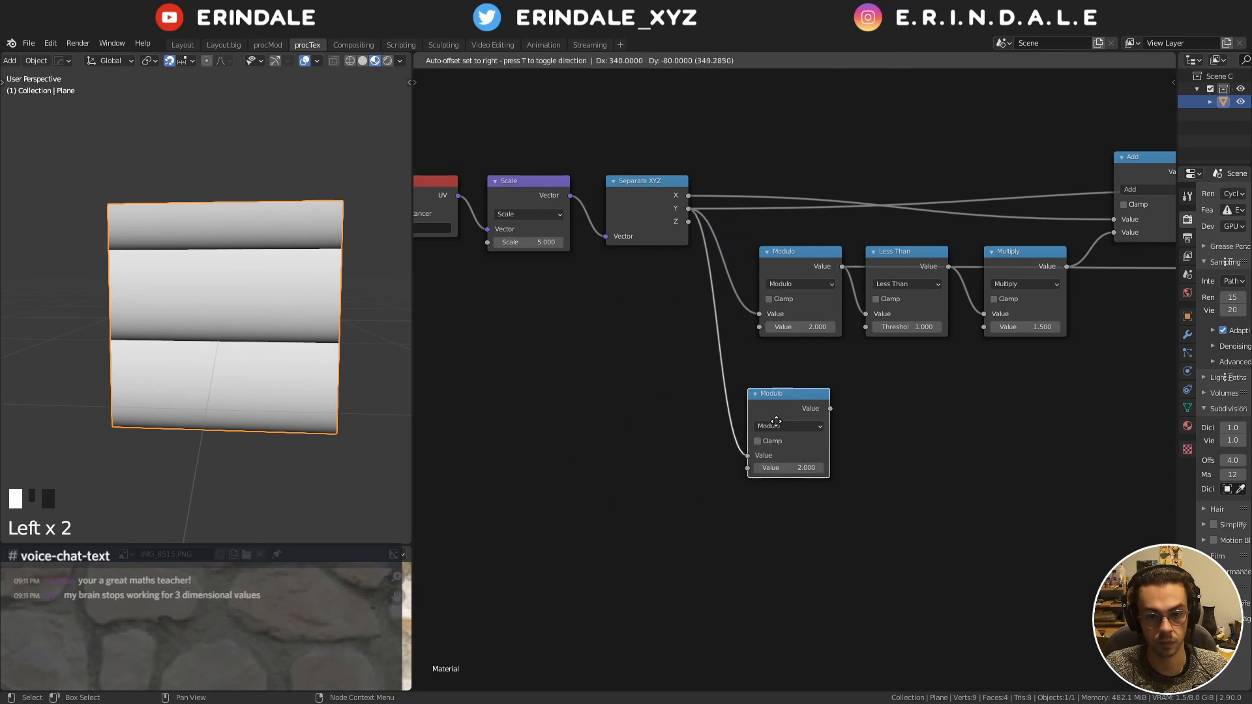
Preview the Separate XYZ node's Y output on the plane
click(679, 214)
ctrl+shift+click(636, 183)
ctrl+shift+click(637, 182)
ctrl+shift+click(637, 183)
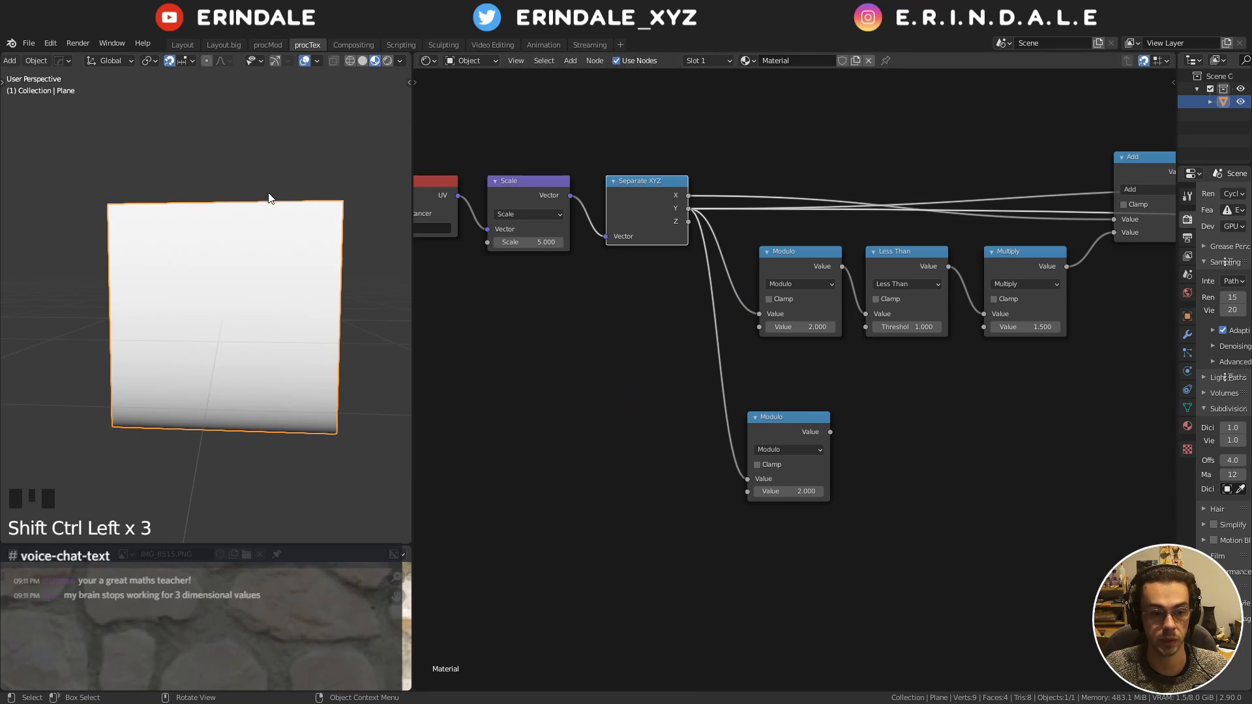
Change the copied Modulo node to Snap with an increment of 1 and preview it on the plane
middle_drag(750, 373, 722, 315)
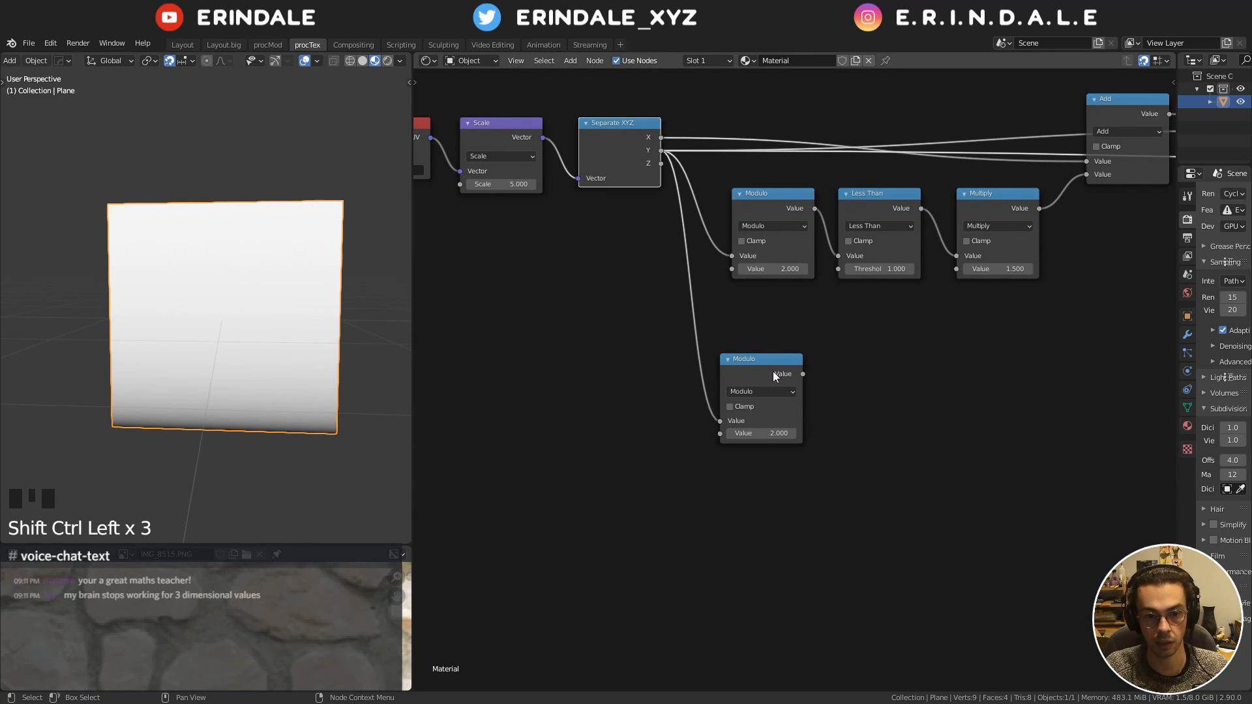
scroll(781, 394, up, 2)
click(780, 394)
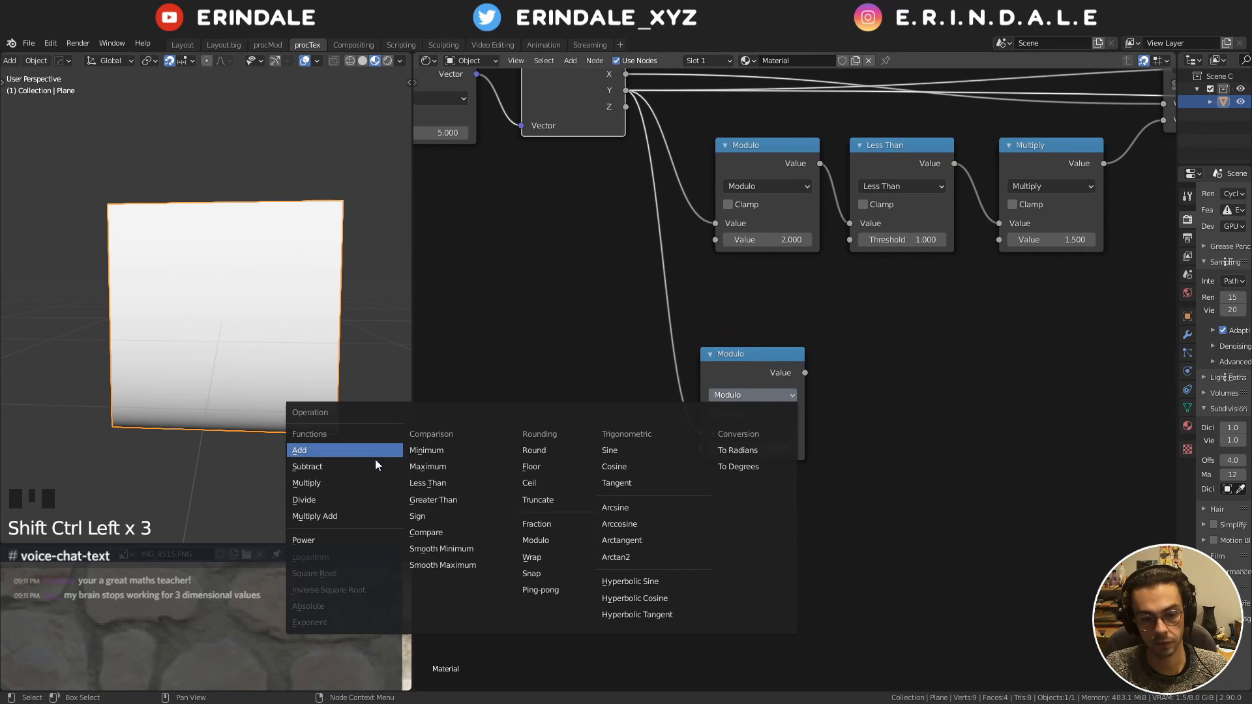
click(531, 573)
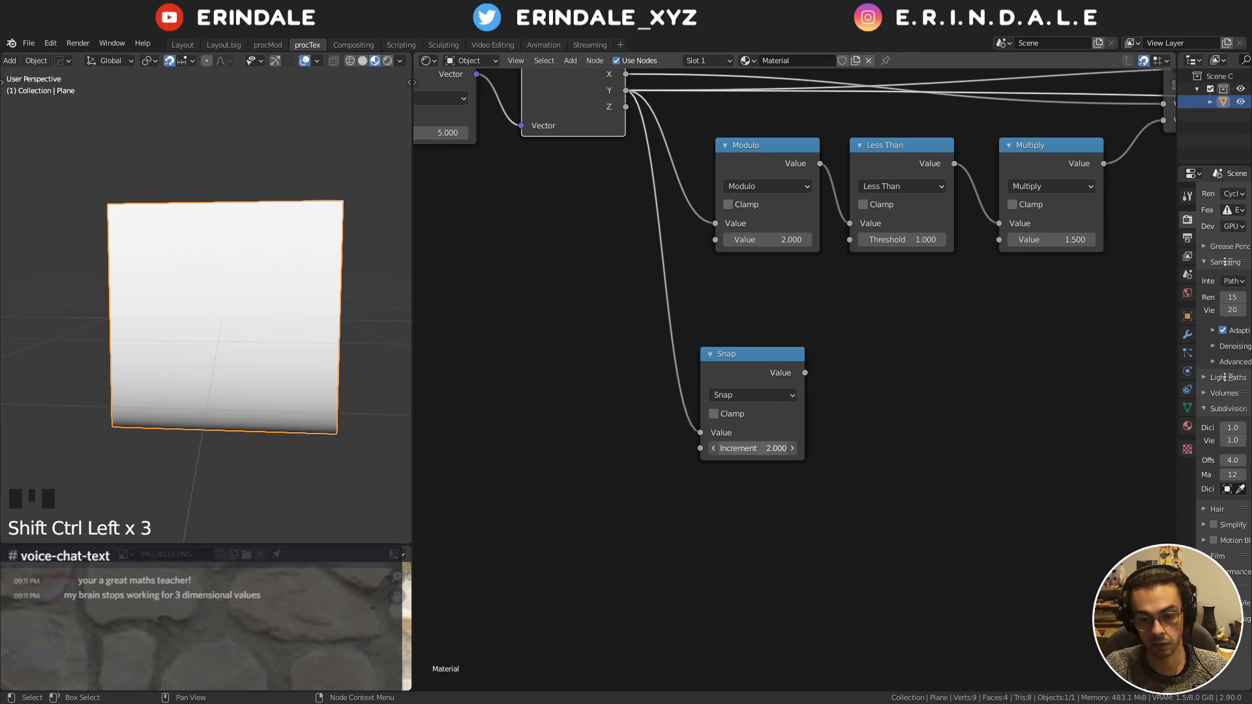
click(753, 448)
text(1)
key(Return)
ctrl+shift+click(791, 355)
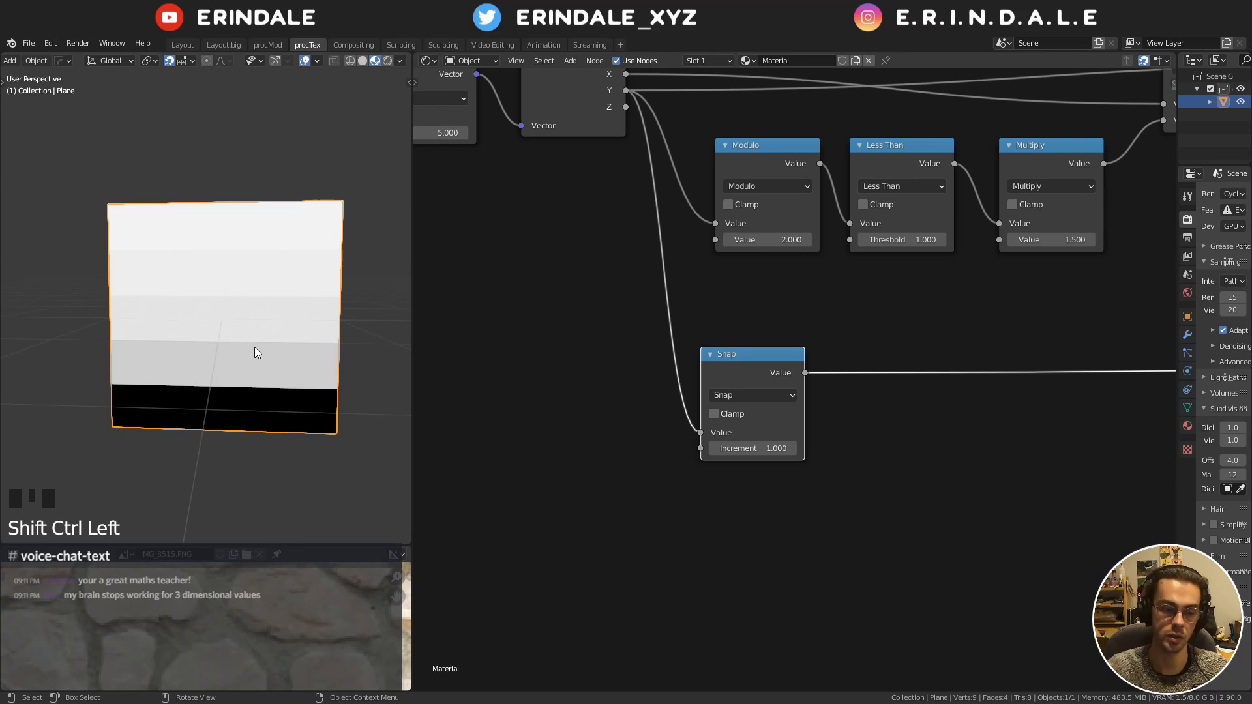
Insert a White Noise Texture after the row Snap node to give each row a random color
middle_drag(927, 334, 824, 337)
key(shift+a)
mouse_move(744, 351)
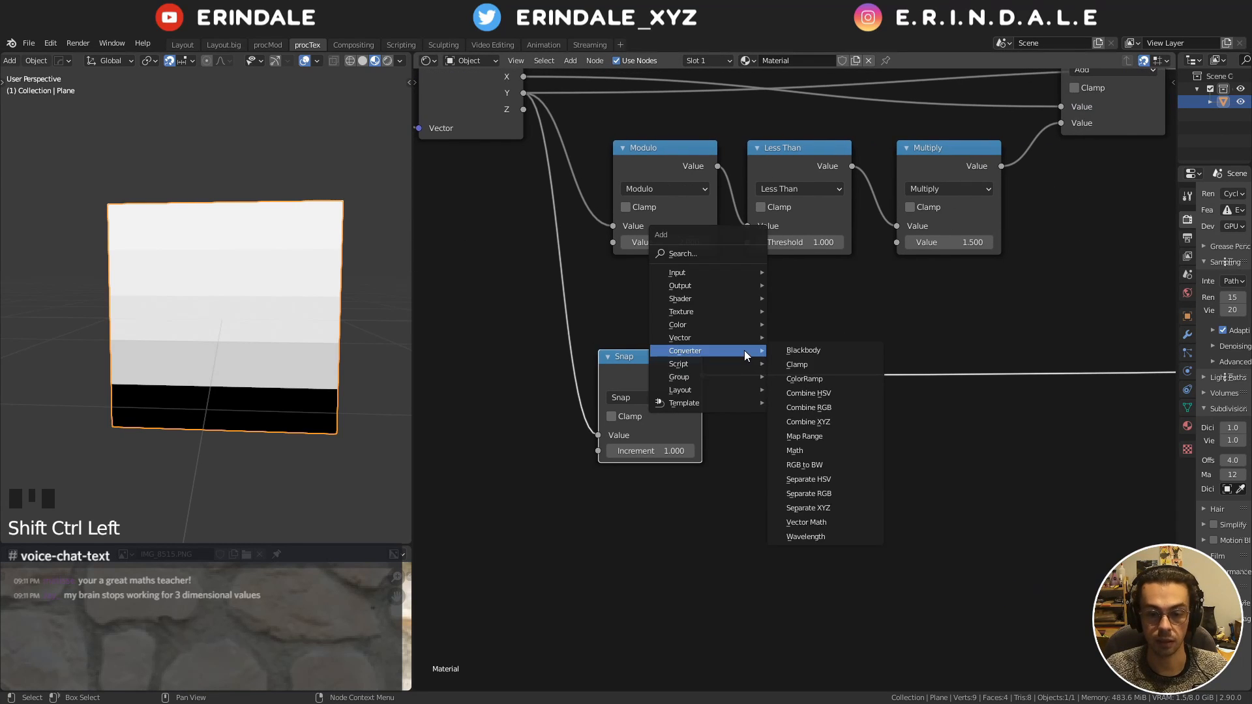
key(q)
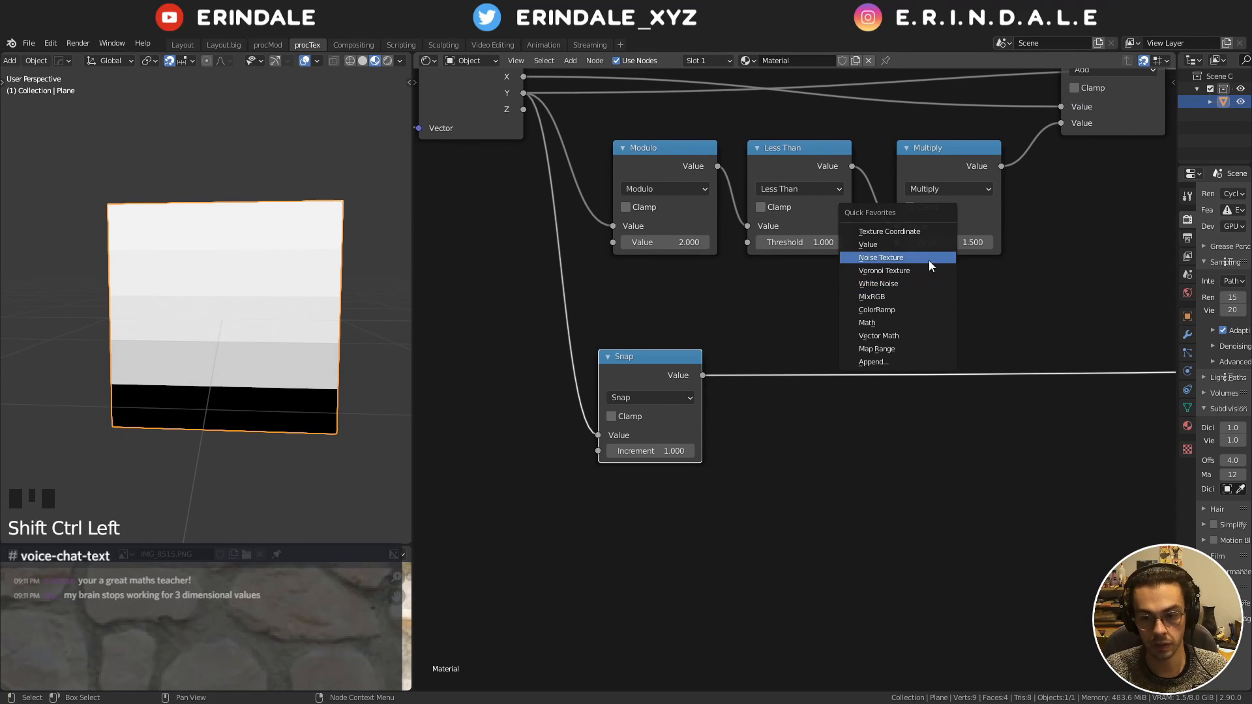
click(925, 283)
click(781, 328)
key(shift+a)
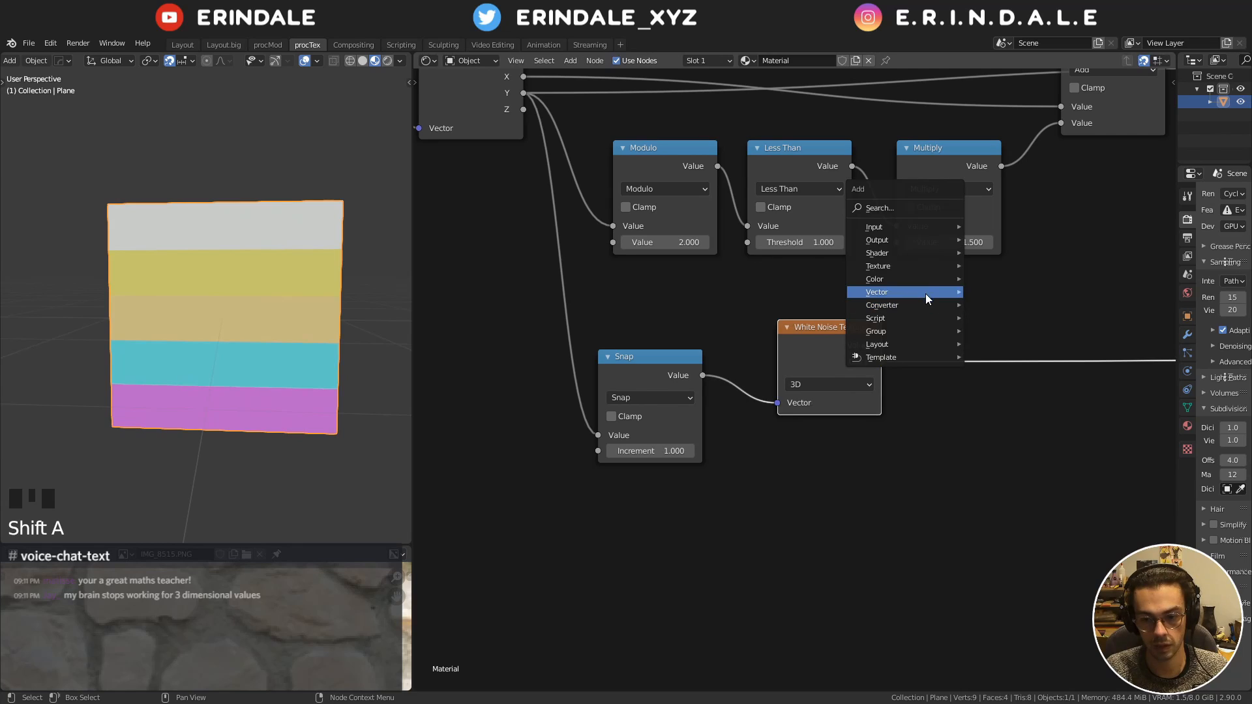
mouse_move(939, 266)
right_click(1035, 482)
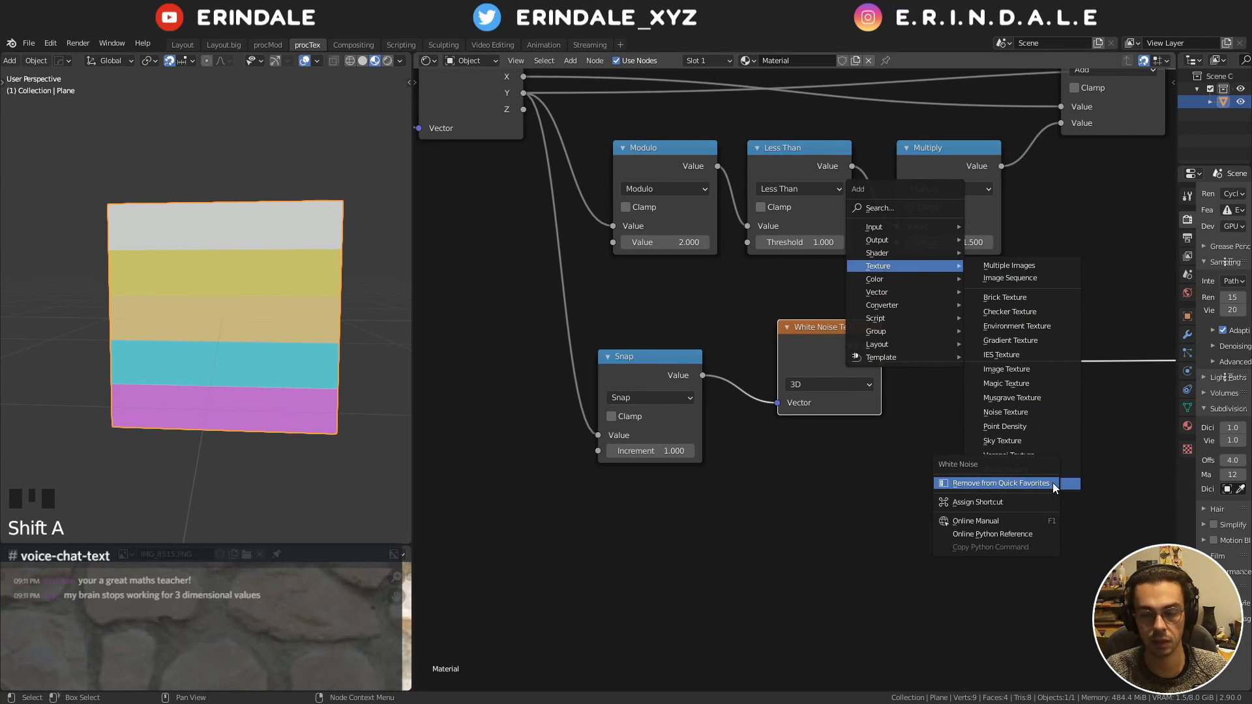
key(q)
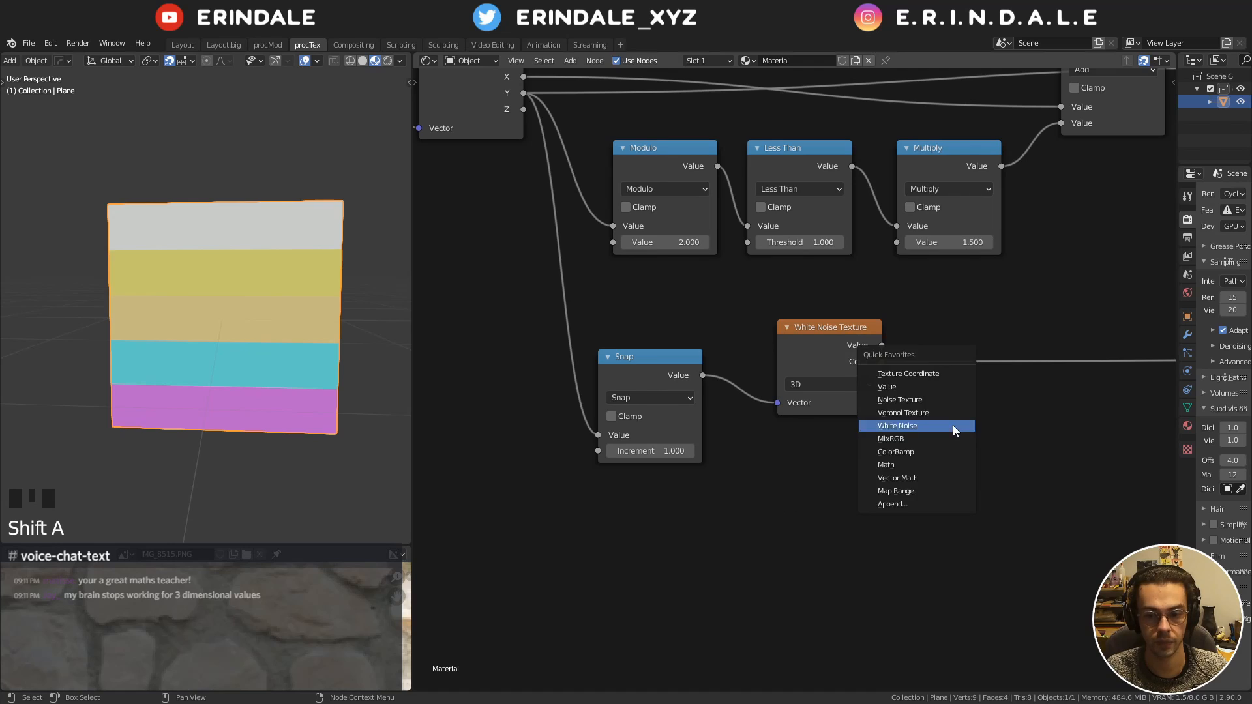
middle_drag(1017, 450, 974, 472)
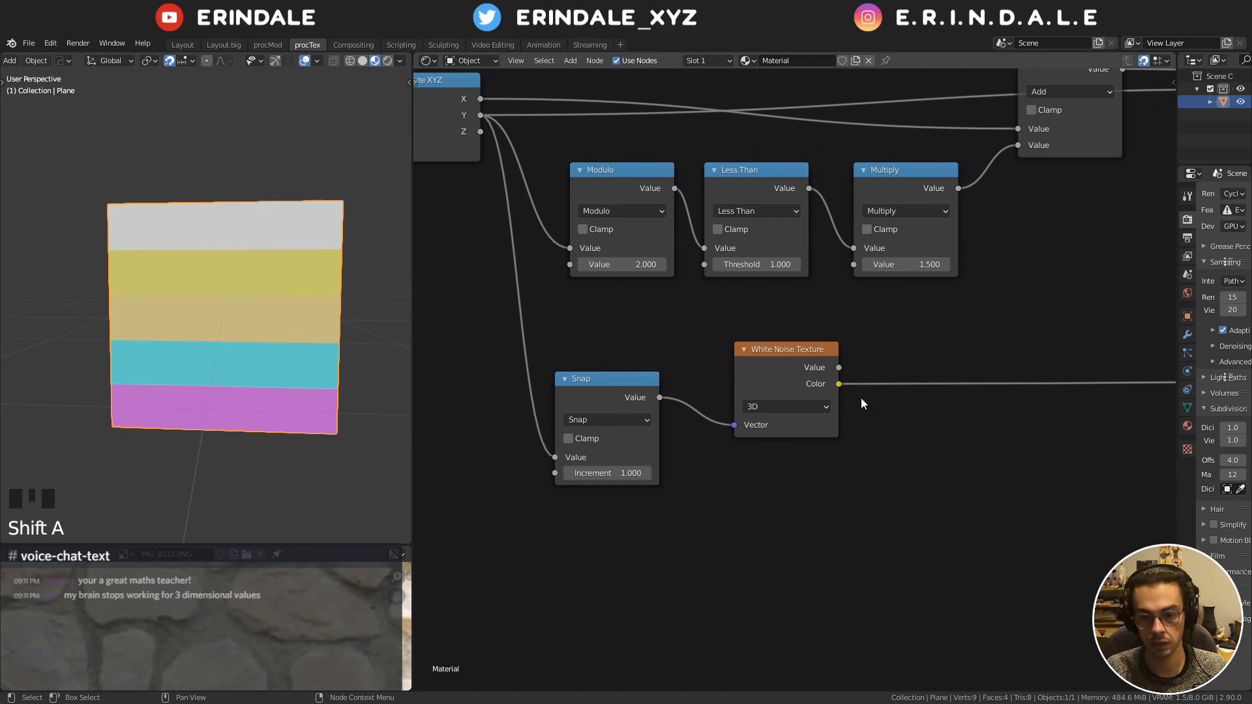
Place the White Noise Texture beside the Snap node, preview its Value output on the plane and switch it to 4D
drag(756, 347, 742, 397)
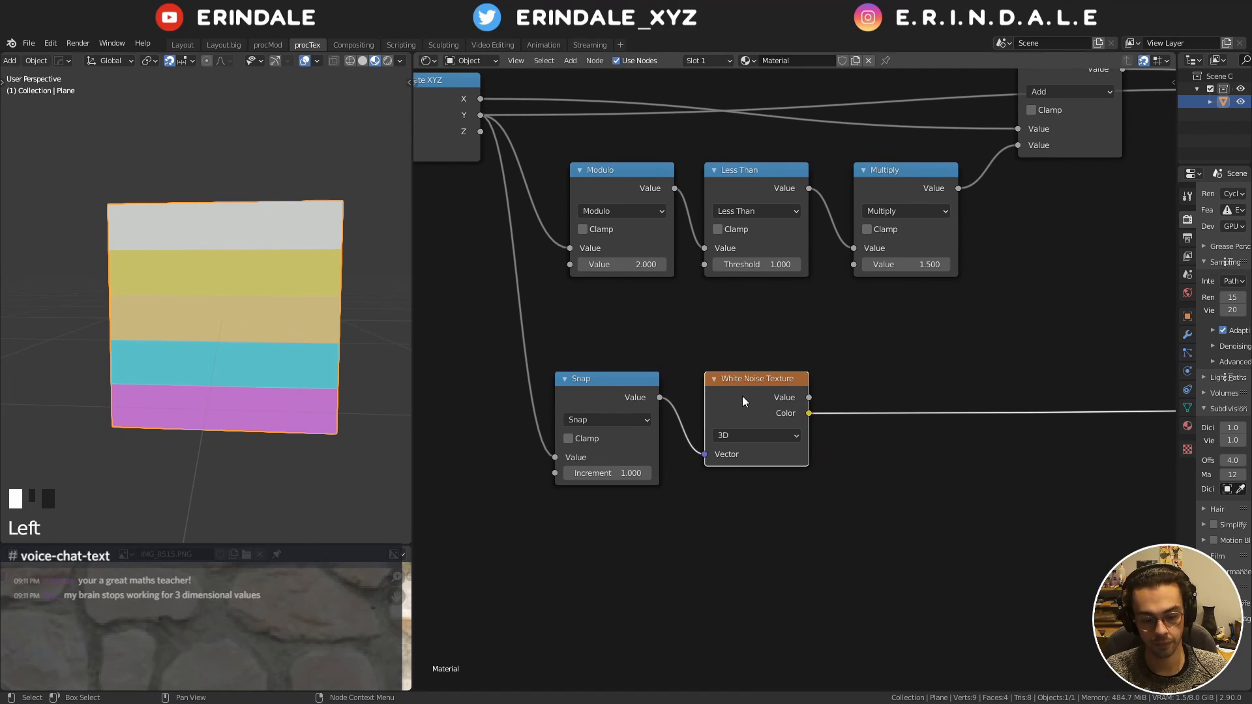
ctrl+shift+click(742, 396)
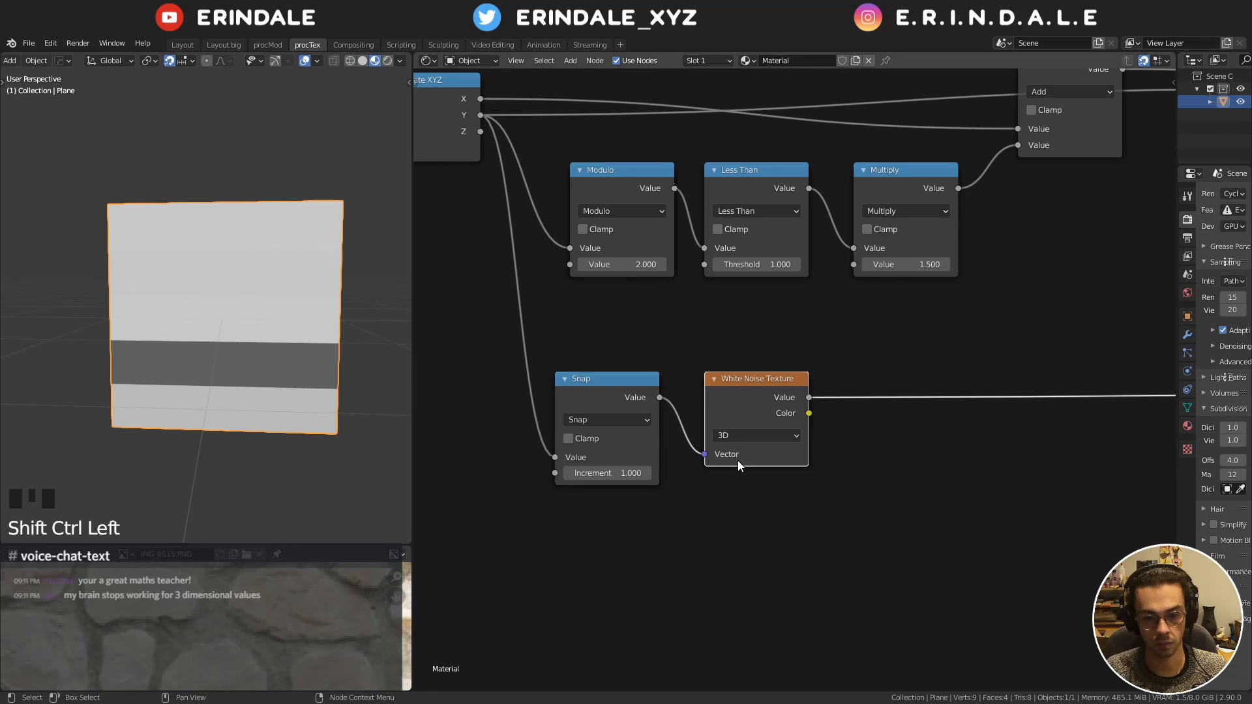
click(763, 434)
click(755, 500)
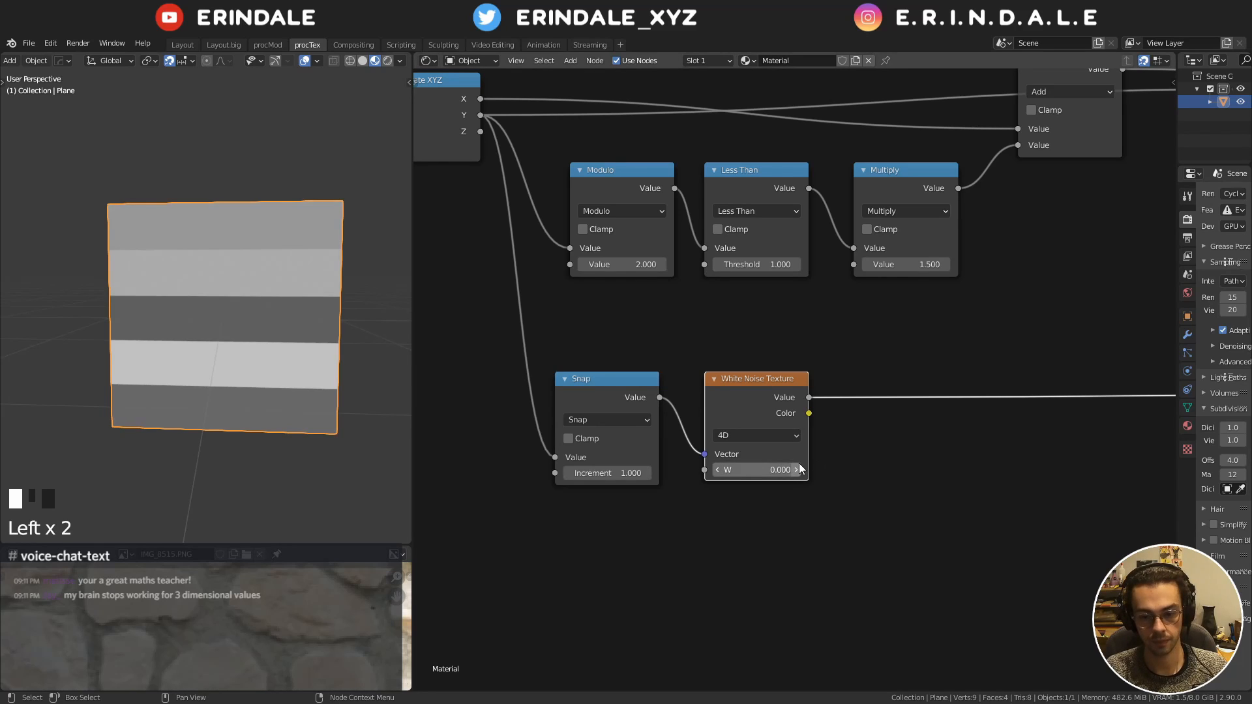
Set the row White Noise Texture's W to 0.700 to vary the random row values
click(799, 464)
click(800, 465)
click(799, 464)
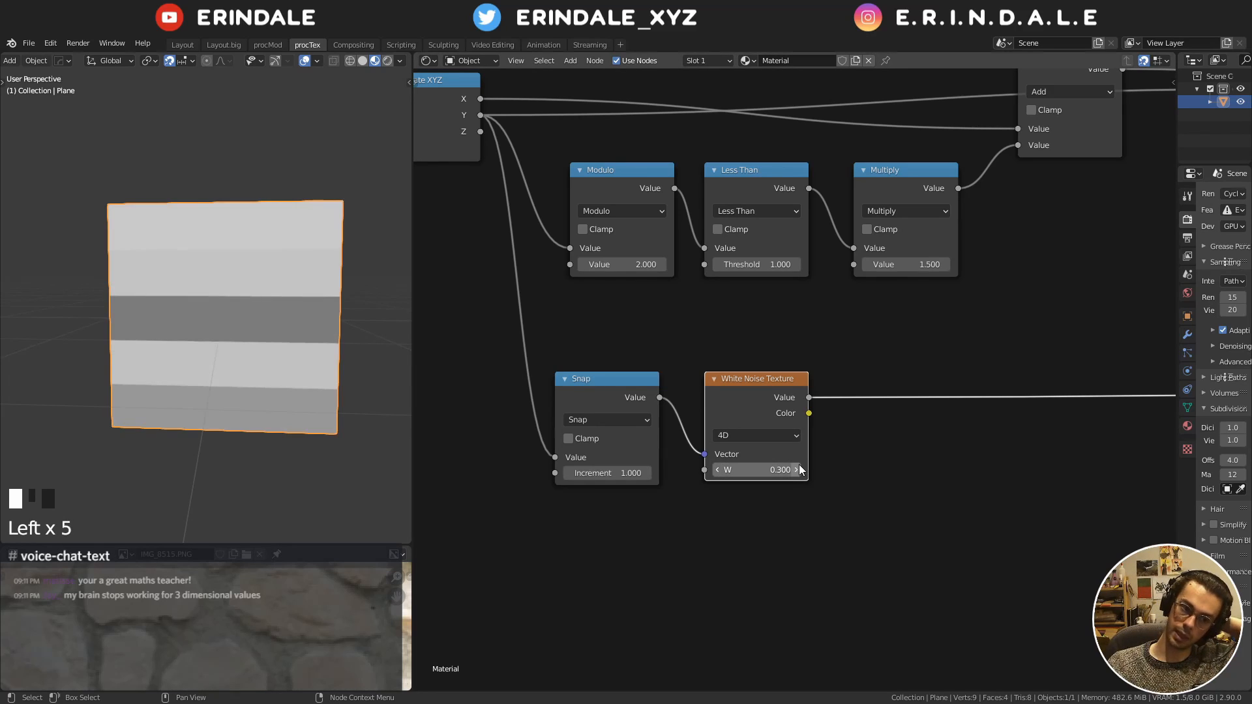
click(799, 465)
click(799, 465)
click(799, 465)
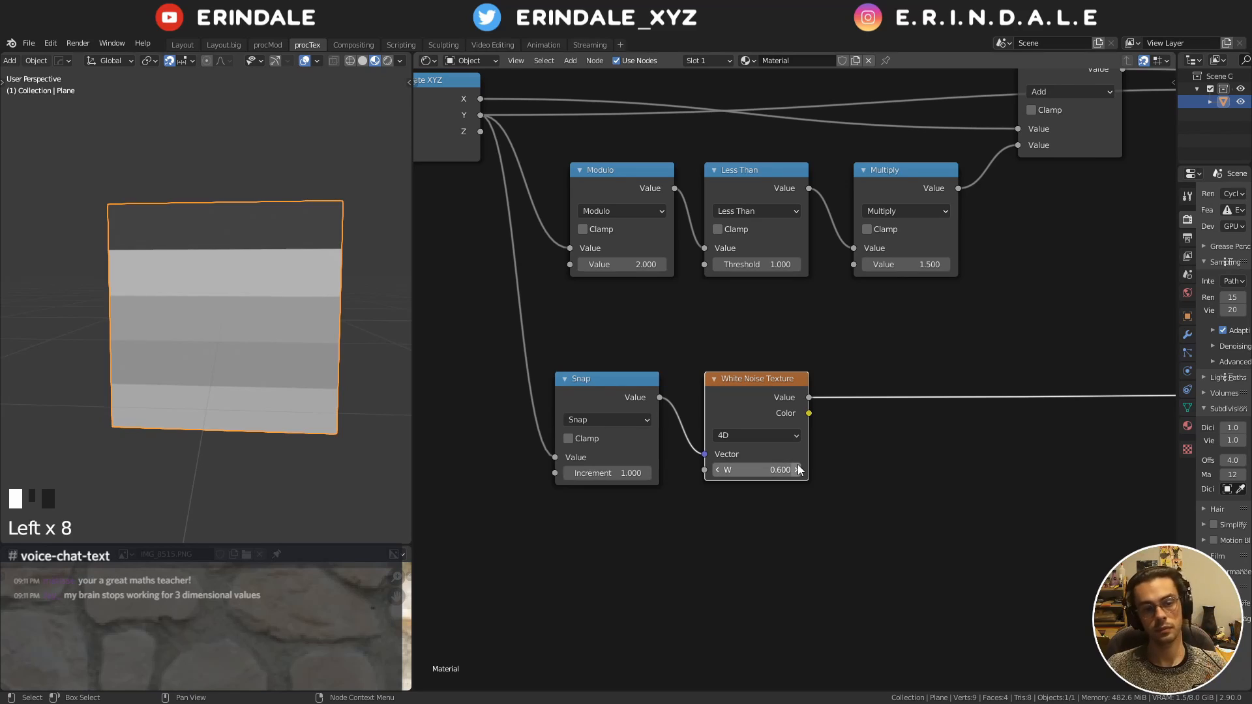
click(799, 465)
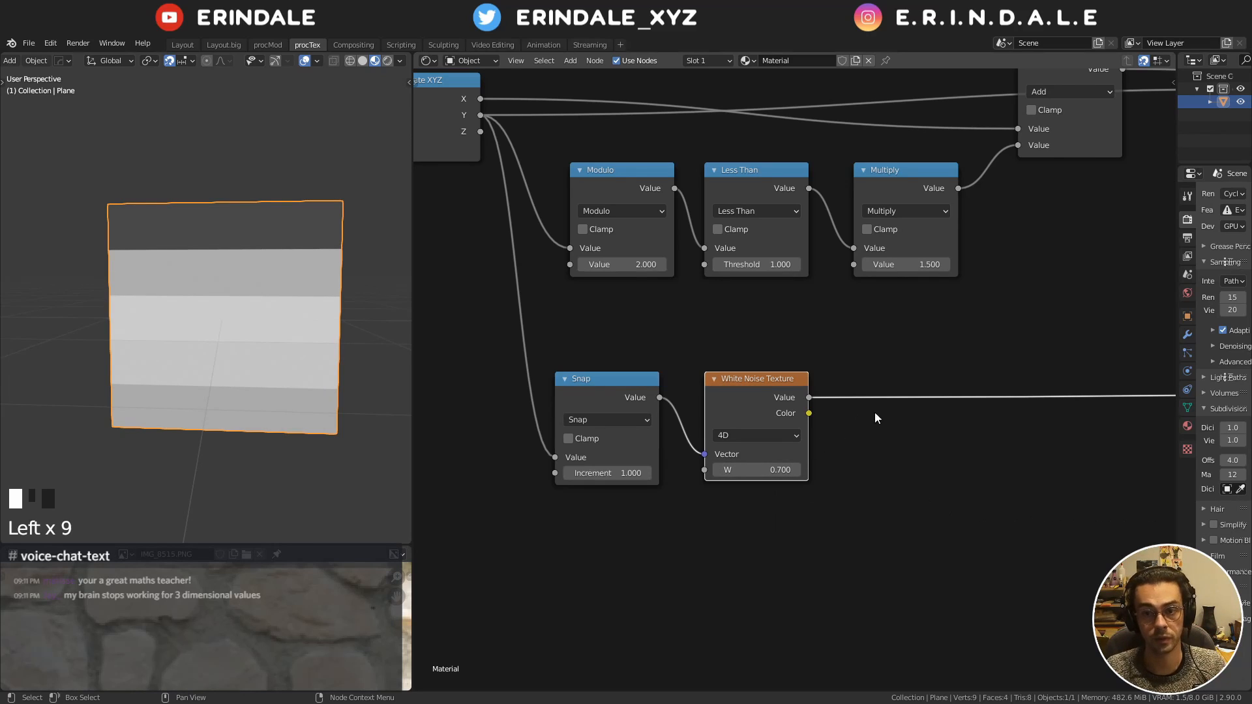
Insert a copy of the 1.500 Multiply node after the White Noise Texture and feed it into the Add node's second Value
middle_drag(902, 338, 780, 374)
click(781, 206)
key(shift+d)
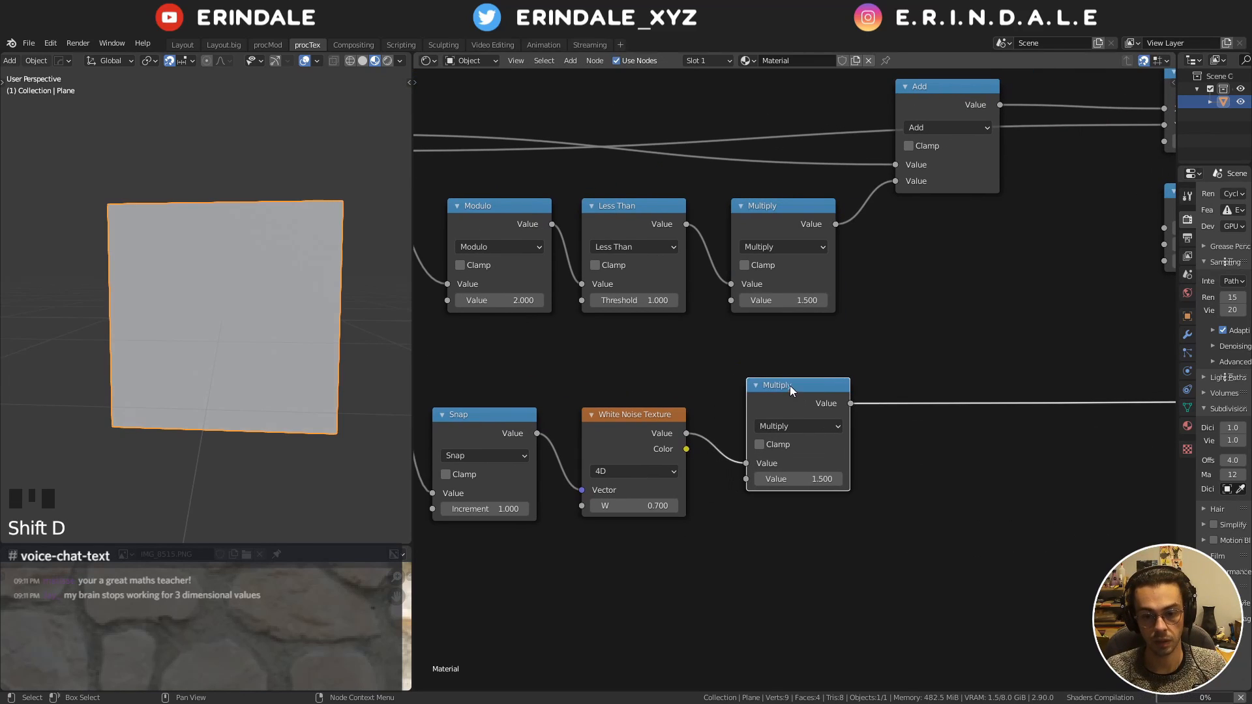
click(781, 401)
drag(836, 418, 902, 184)
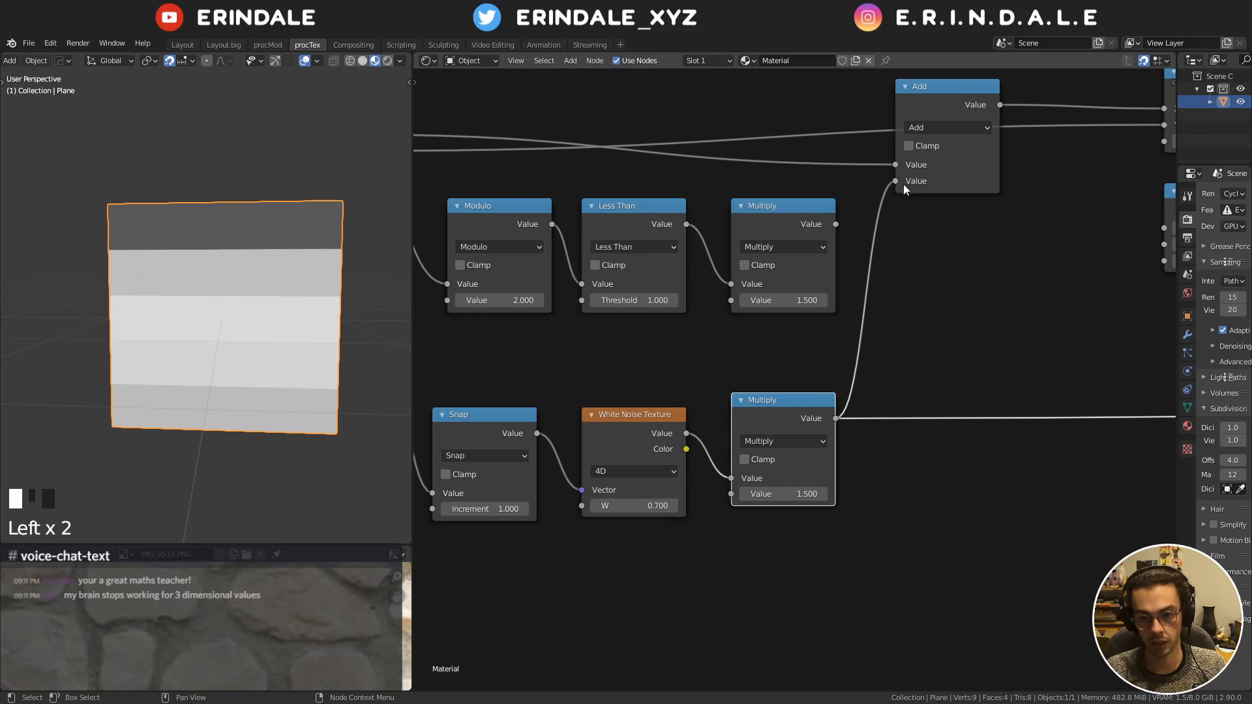
Delete the old Modulo, Less Than and Multiply nodes and move the Snap, White Noise Texture and Multiply chain into their place
scroll(903, 184, down, 1)
middle_drag(869, 217, 907, 281)
drag(599, 234, 807, 269)
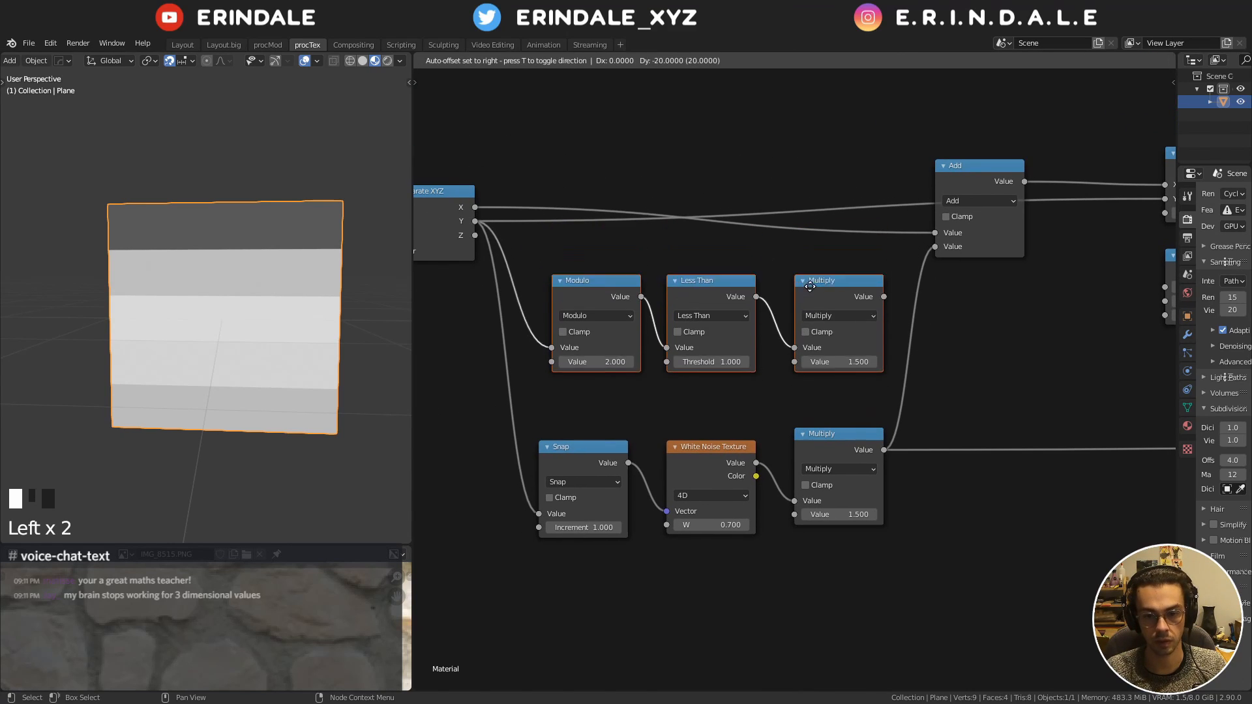
key(x)
scroll(746, 349, down, 1)
drag(553, 383, 858, 477)
drag(841, 431, 835, 291)
Preview the Add node's output on the plane, followed by the final Smooth Minimum brick mask
middle_drag(911, 299, 699, 322)
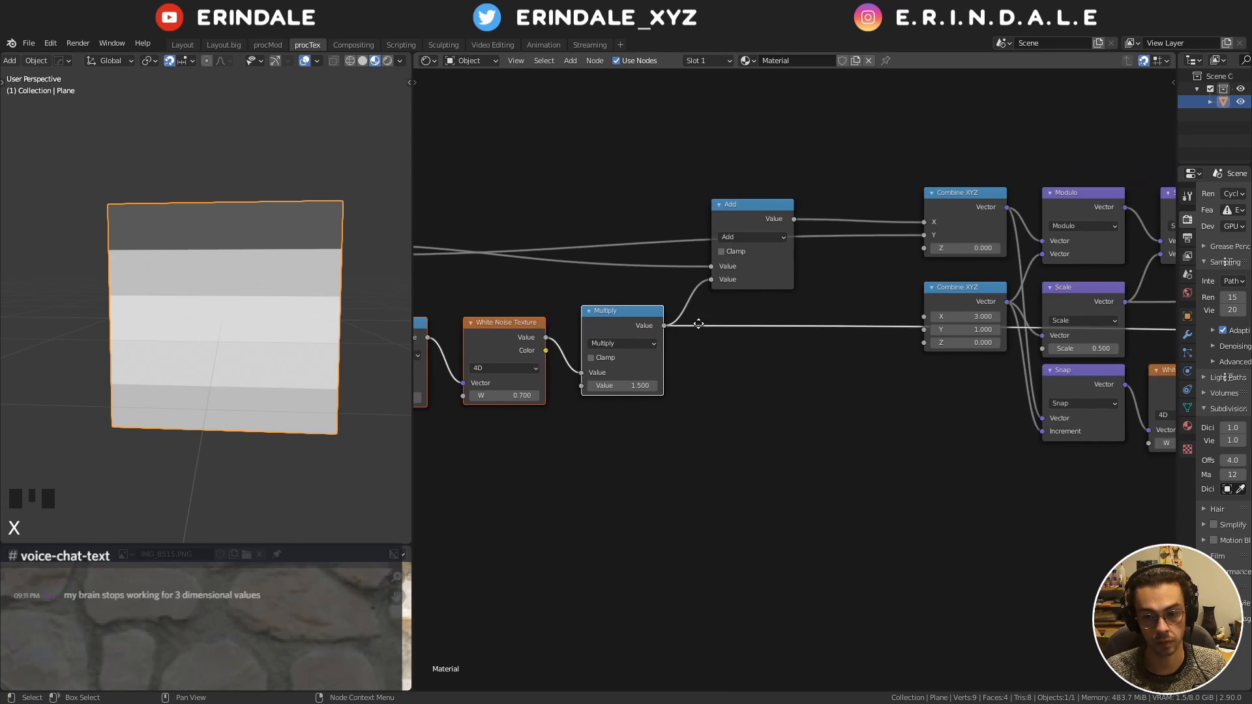
ctrl+shift+click(746, 215)
scroll(1048, 260, down, 4)
middle_drag(1048, 261, 417, 295)
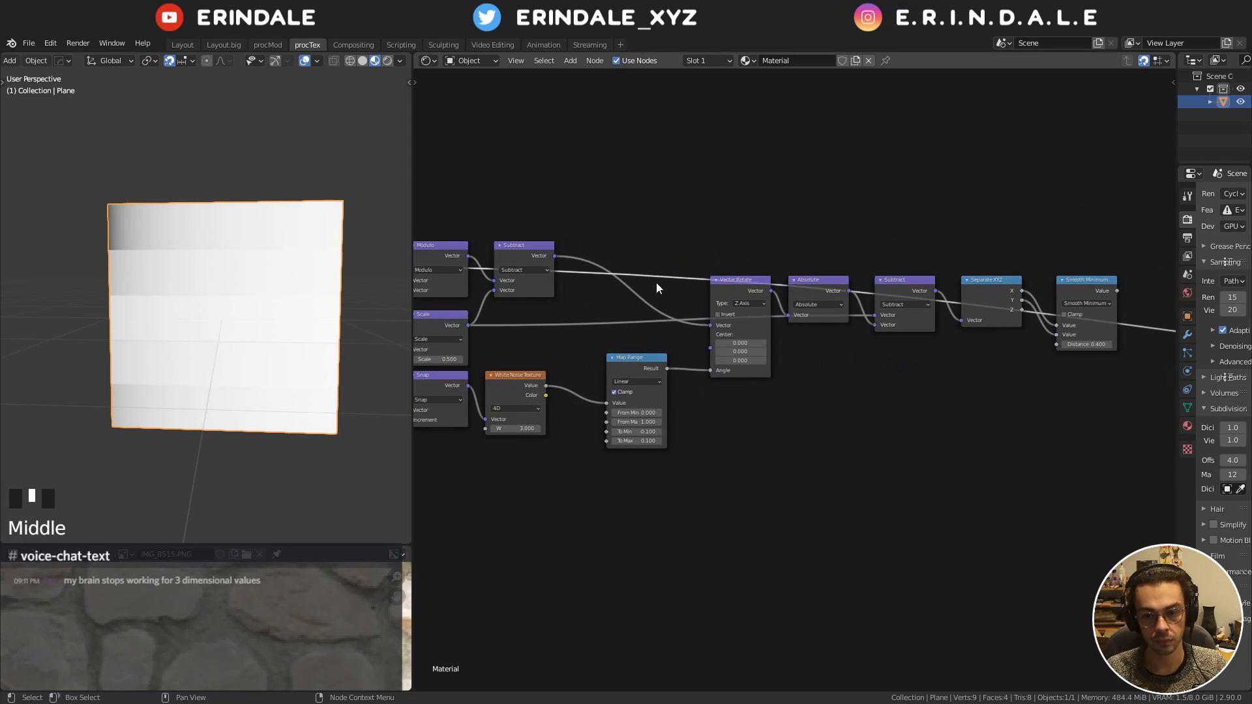
ctrl+shift+click(1075, 293)
Set the row White Noise Texture's W to 72.300 and try a Multiply value of -9.900 for the row offset
middle_drag(676, 319, 1157, 287)
scroll(598, 316, up, 6)
middle_drag(599, 316, 808, 307)
drag(645, 352, 776, 341)
scroll(1030, 305, down, 1)
middle_drag(1029, 305, 642, 378)
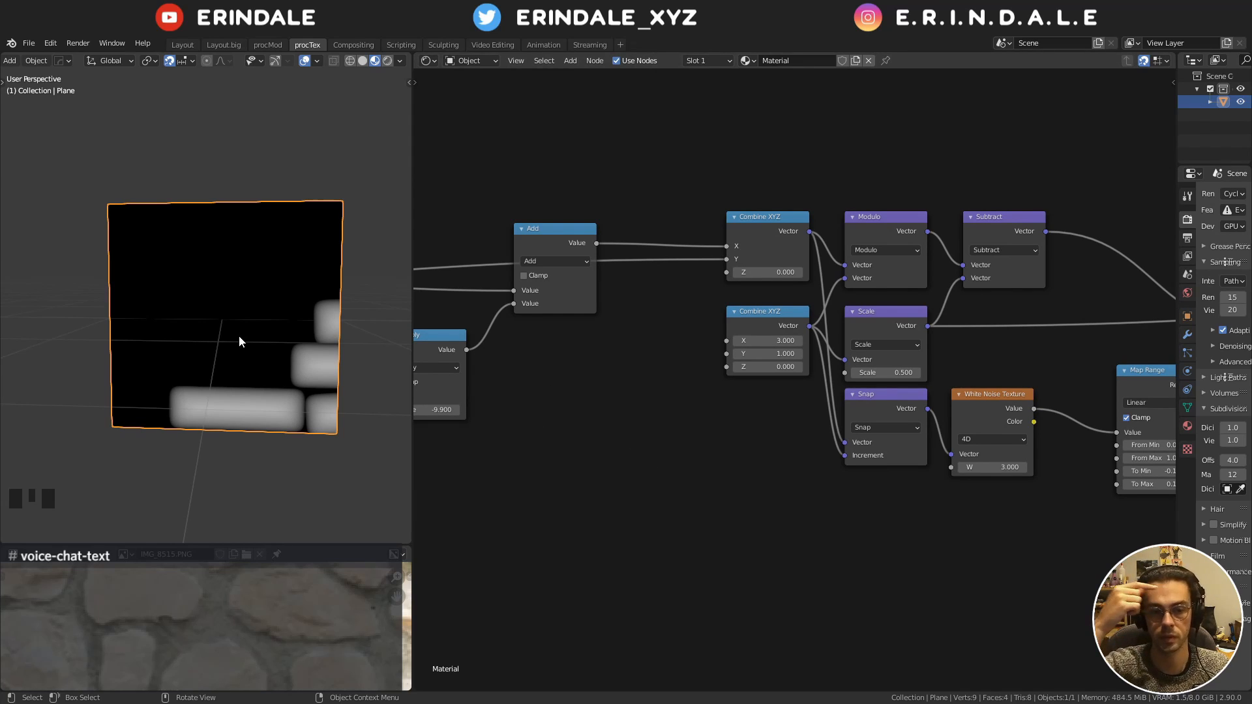
Set the row-offset Multiply value to 25 and adjust the row White Noise Texture's W slightly
middle_drag(583, 366, 796, 334)
middle_drag(712, 348, 831, 337)
scroll(755, 375, up, 1)
click(756, 367)
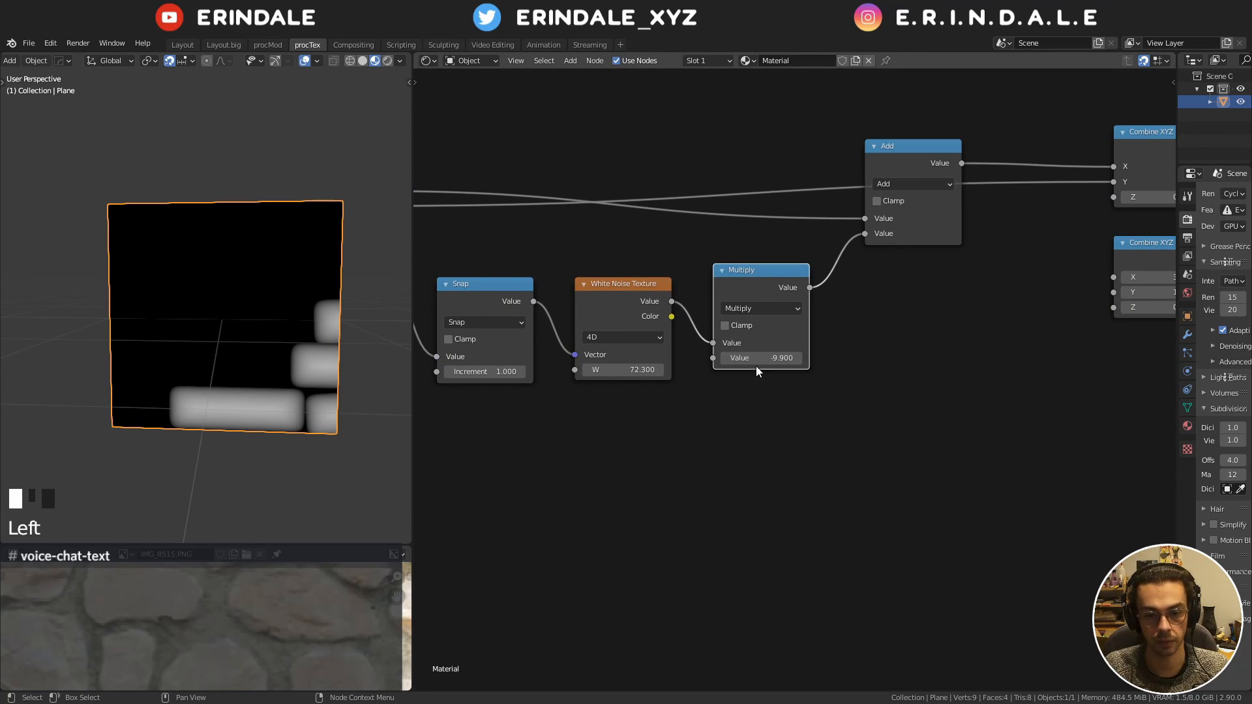
drag(757, 361, 1232, 361)
click(757, 360)
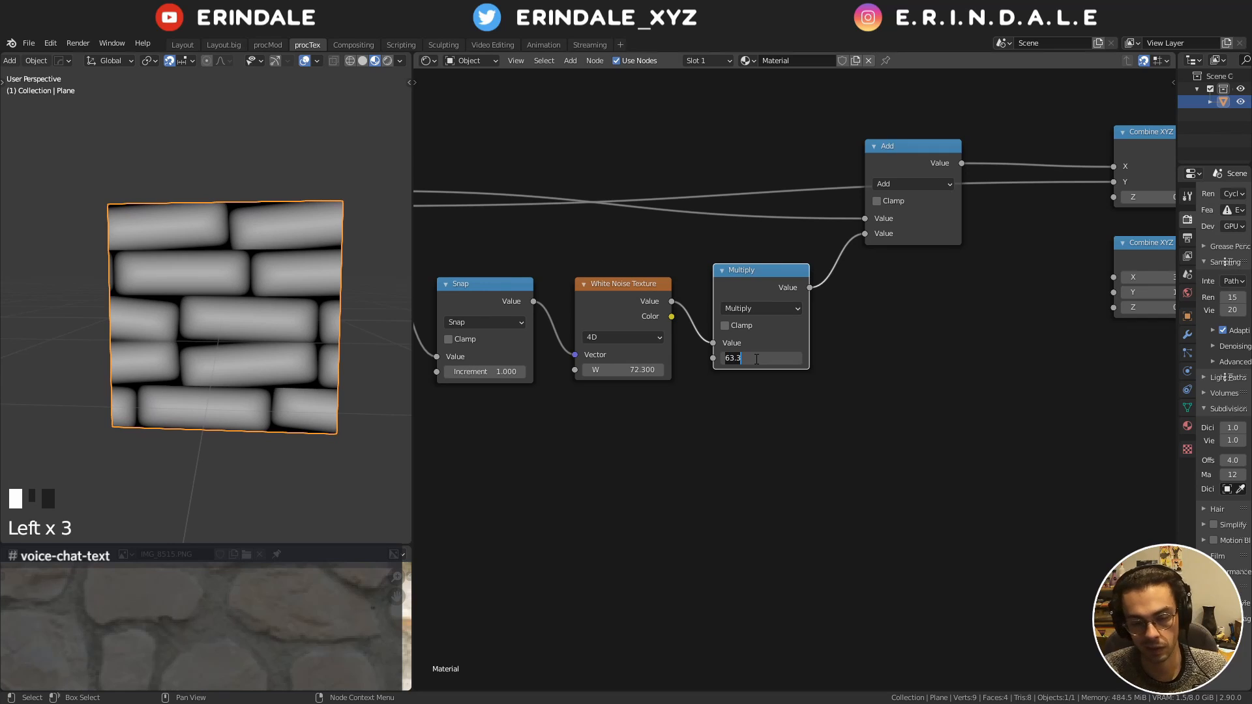
text(25)
key(Return)
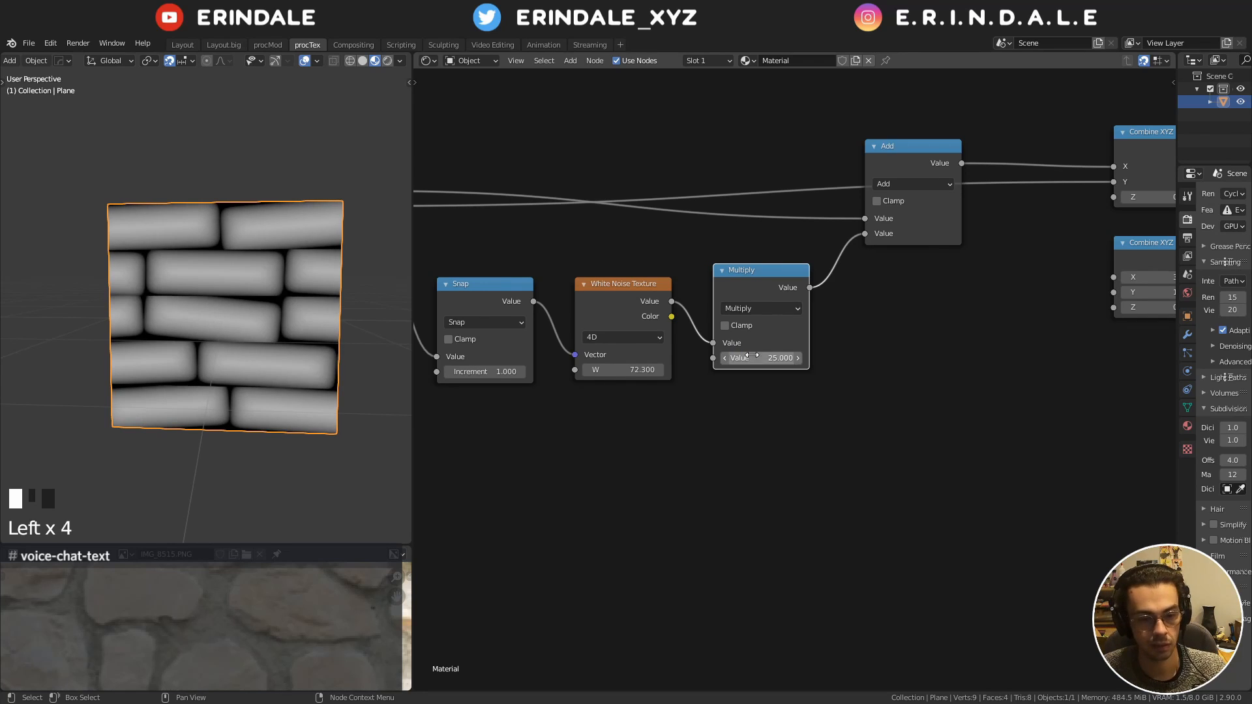
drag(651, 362, 641, 363)
Move the Smooth Minimum node closer to the Separate XYZ node at the end of the brick chain
scroll(710, 364, down, 5)
middle_drag(795, 354, 525, 394)
scroll(843, 340, up, 5)
drag(773, 273, 745, 272)
Compare the Quick Favorites available in the node editor with those in the 3D viewport
key(q)
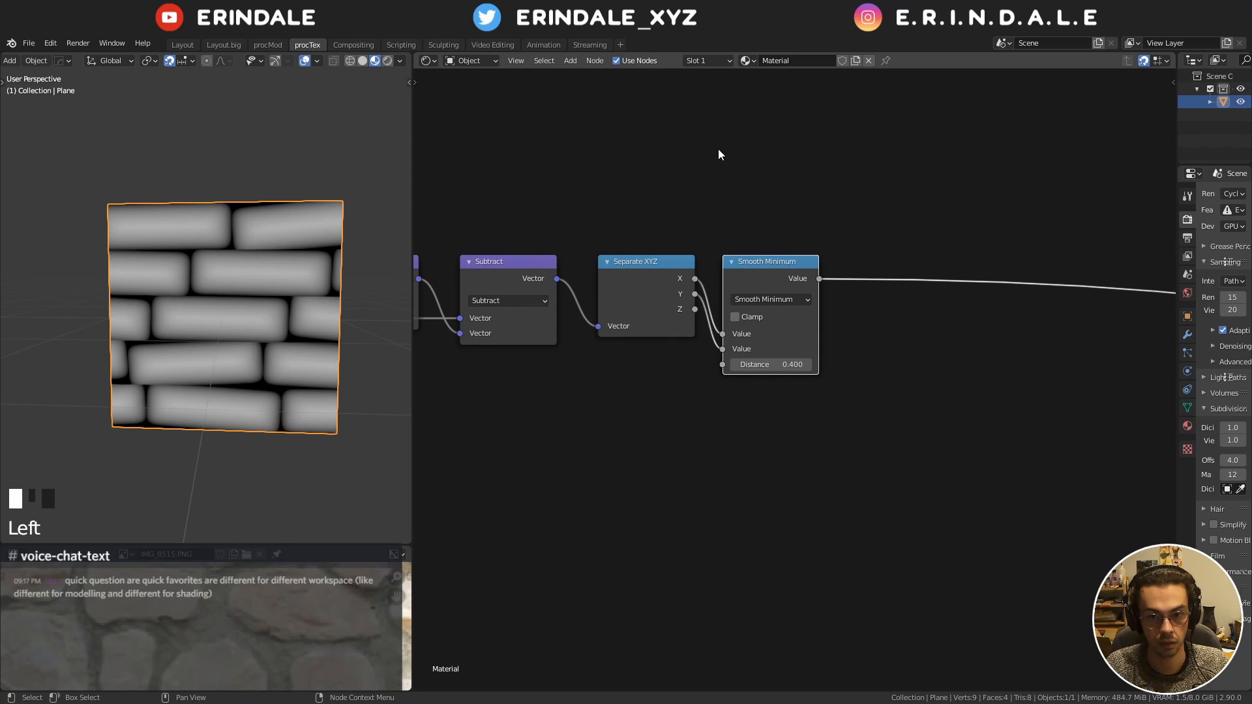
key(q)
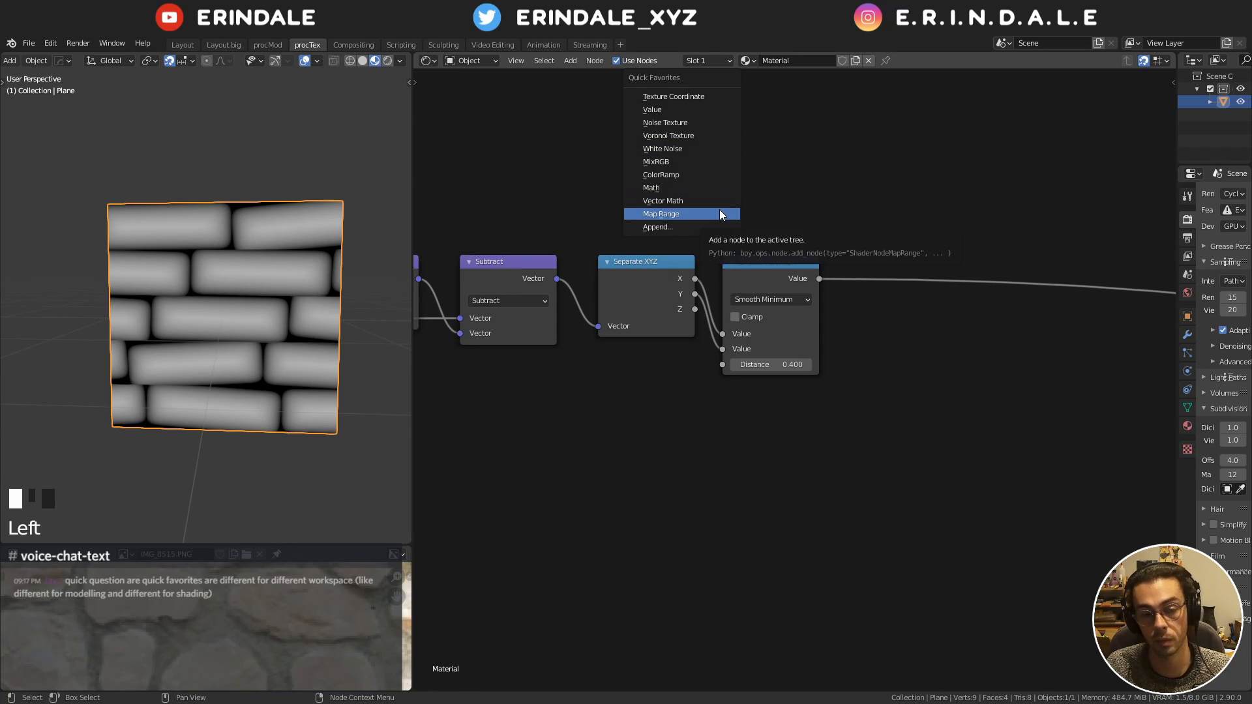
key(Escape)
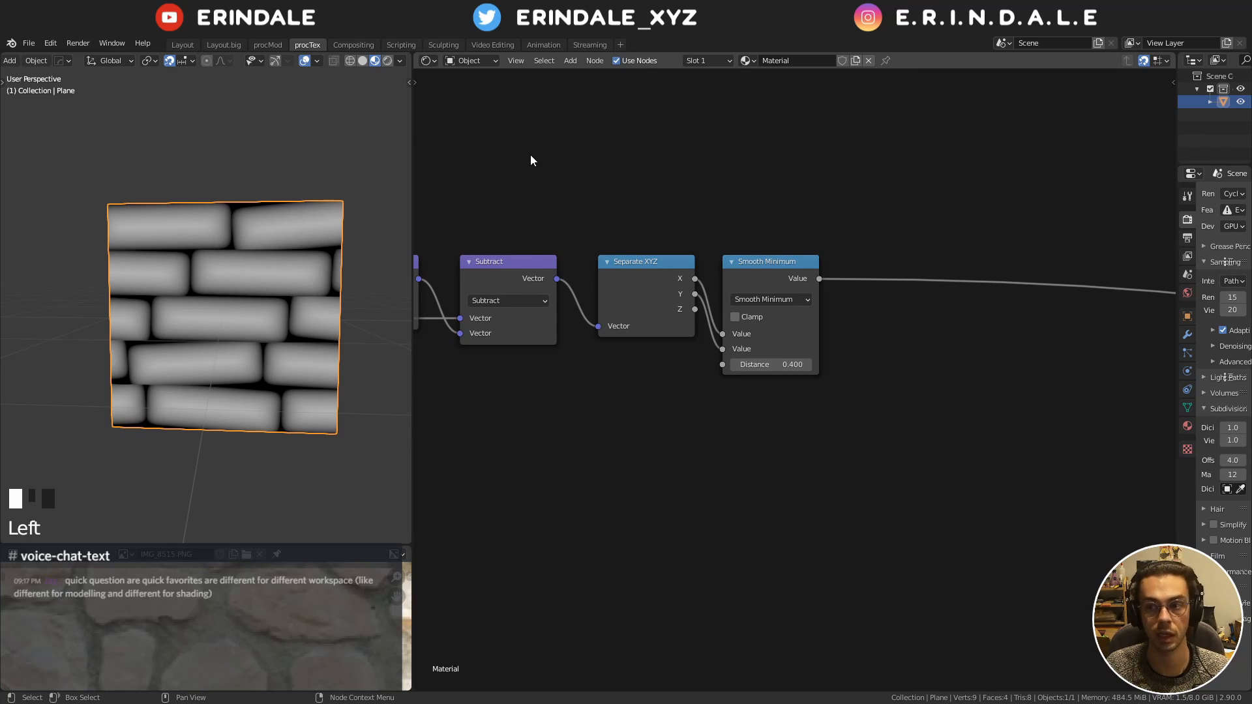
middle_drag(217, 171, 218, 134)
key(q)
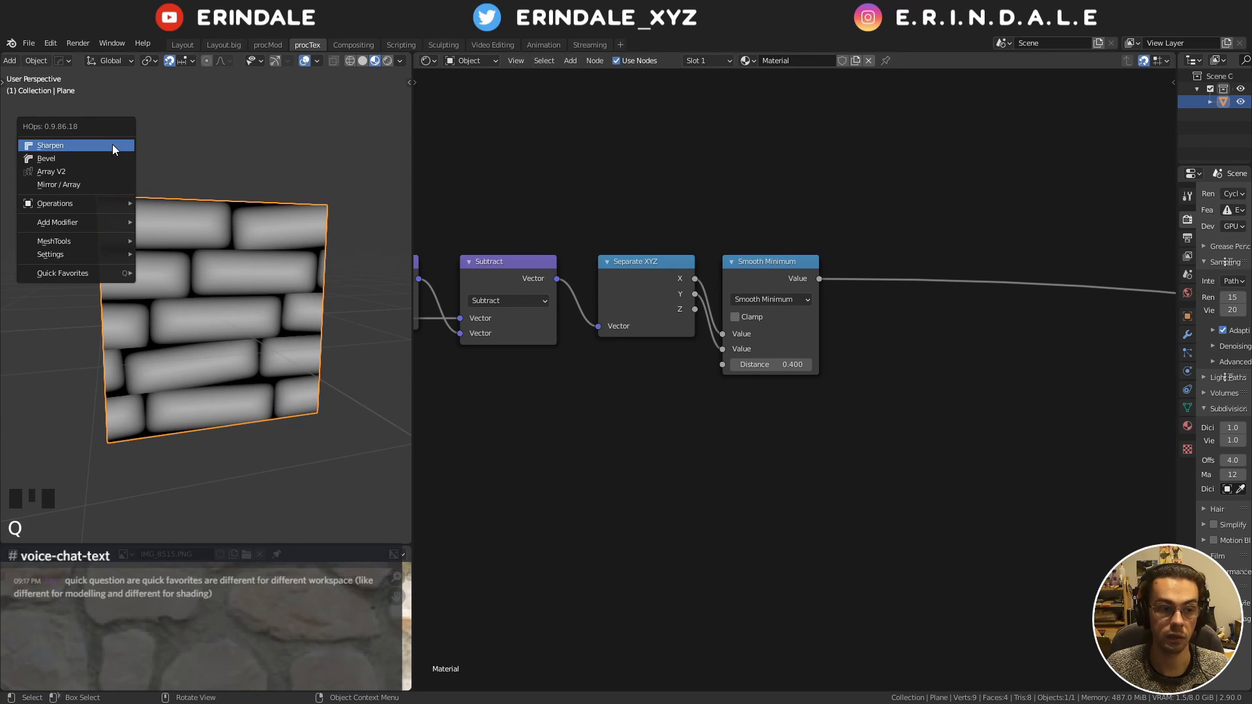
mouse_move(115, 274)
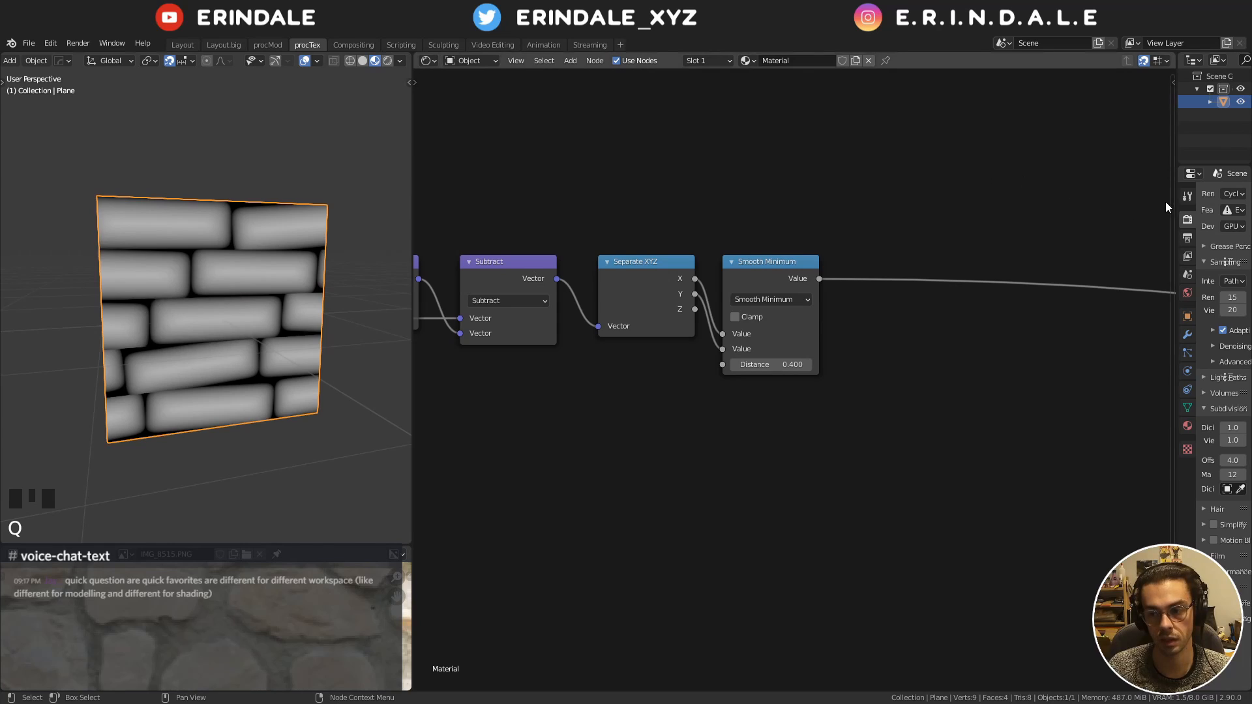
Switch the viewport to Rendered shading and review the Object Mode Quick Favorites entries
click(388, 60)
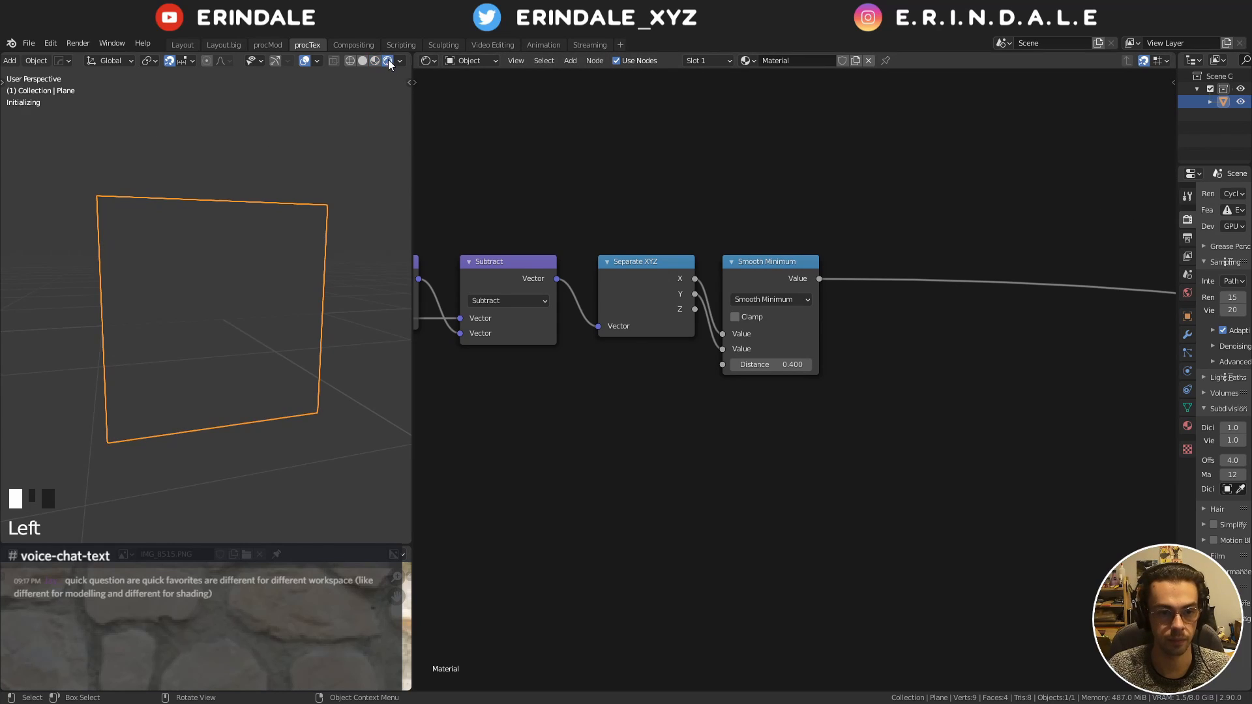
key(q)
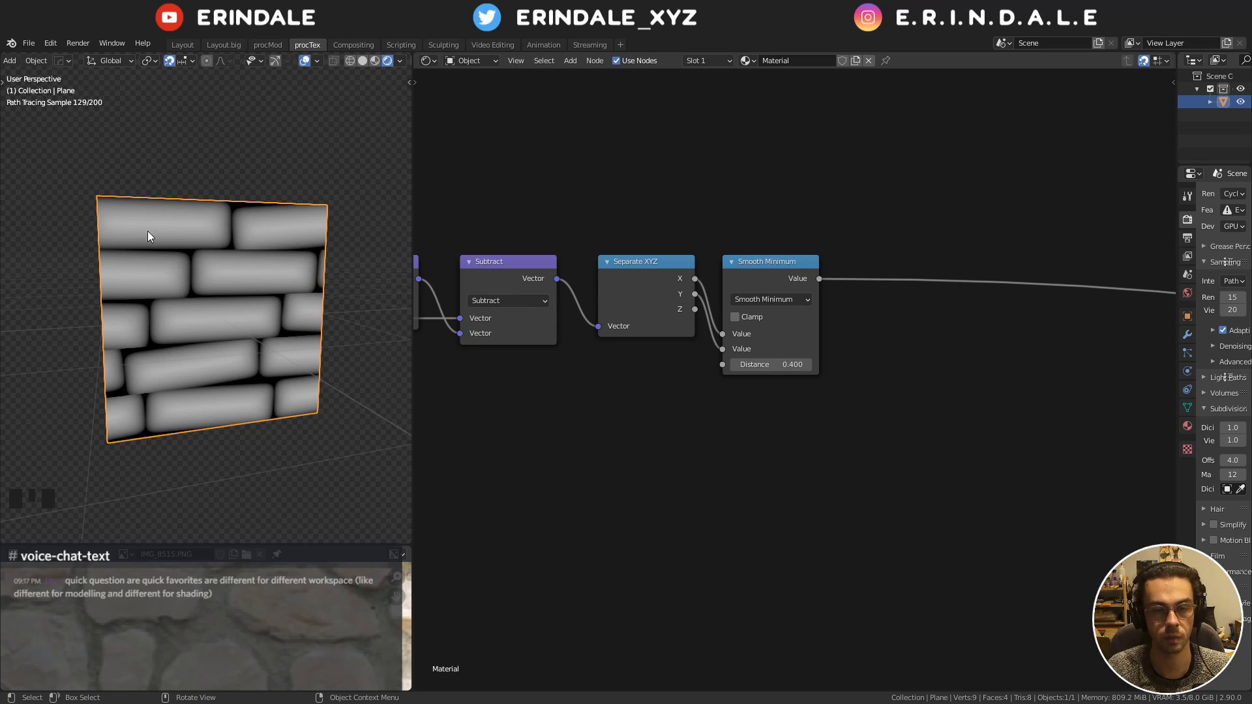
key(q)
mouse_move(198, 194)
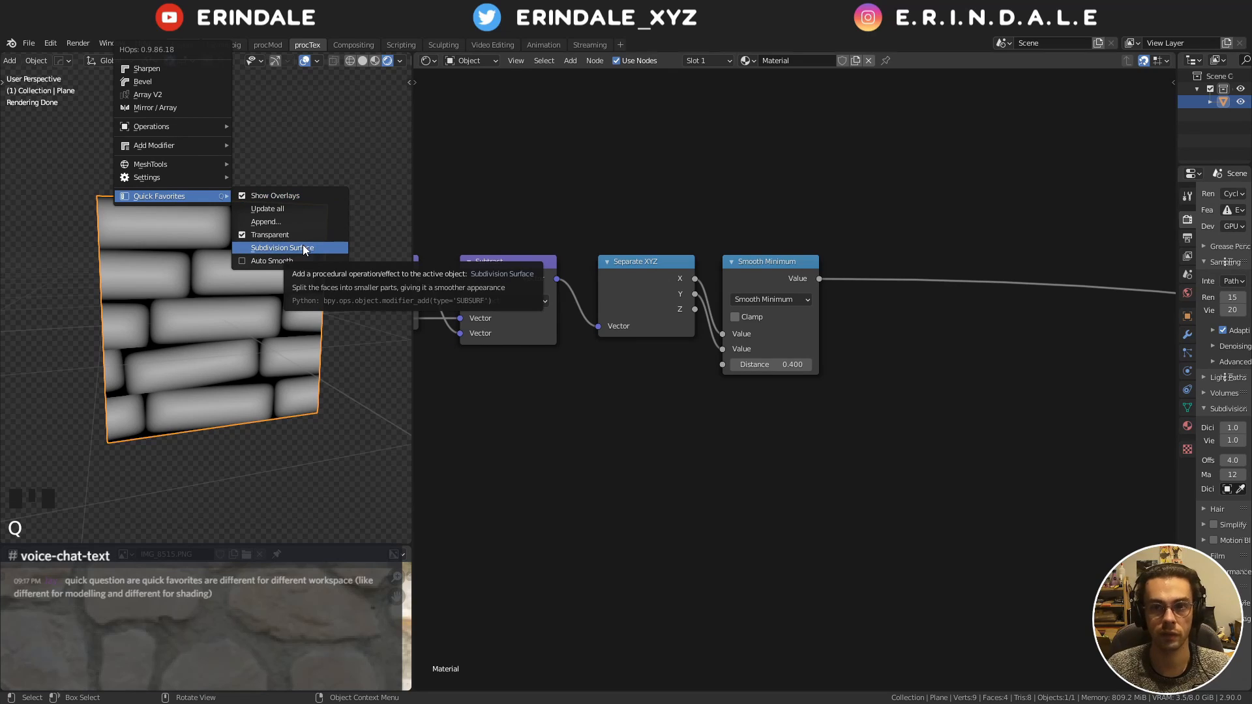
click(324, 149)
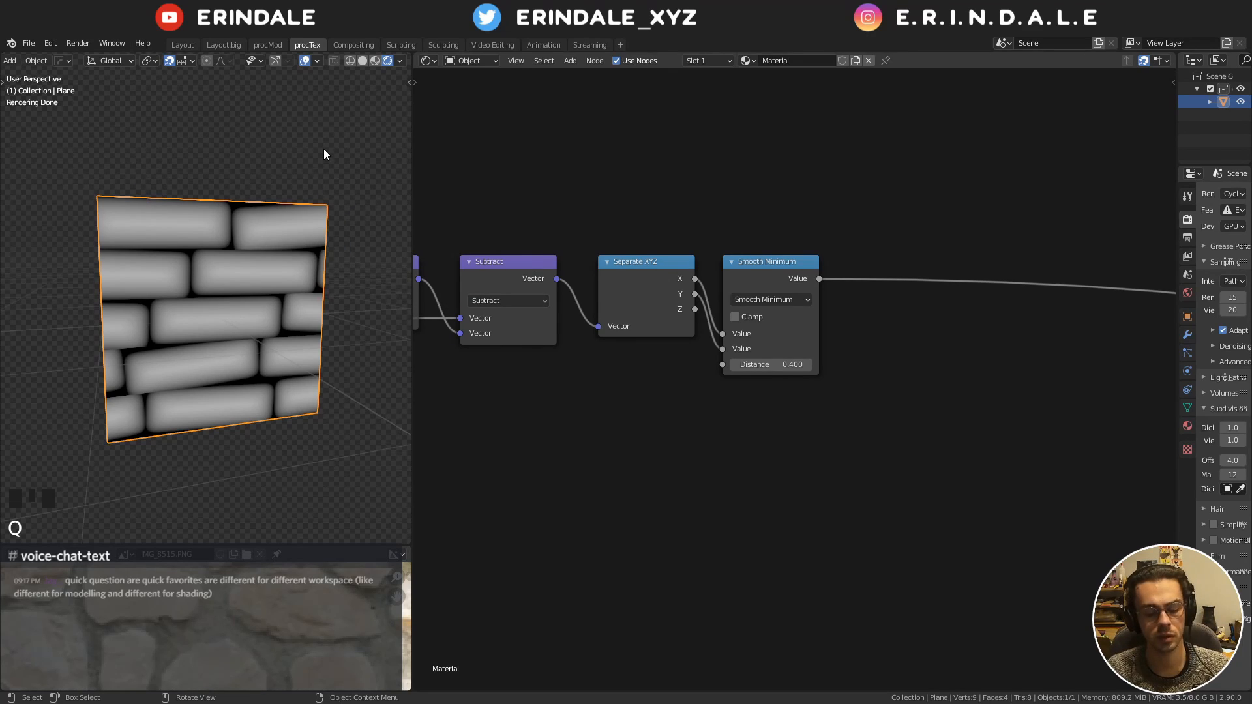
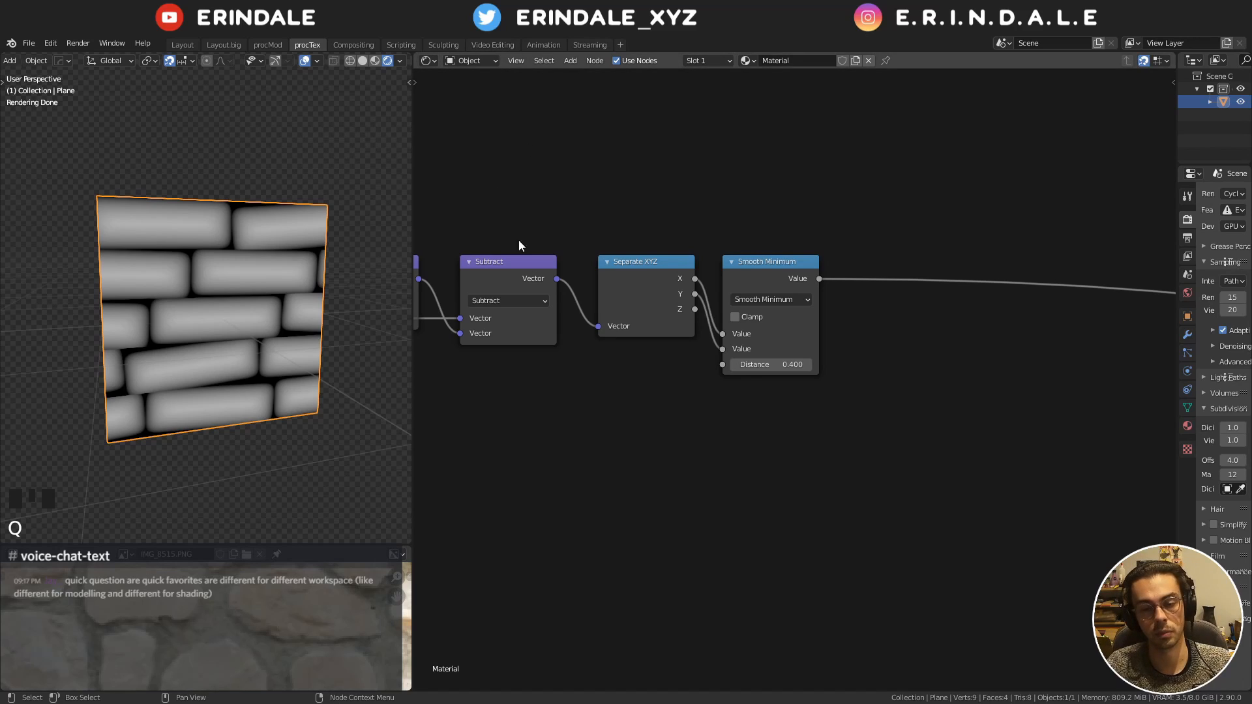
Move the Separate XYZ node closer to Subtract and raise the Smooth Minimum node so its input links run straight
drag(659, 259, 646, 261)
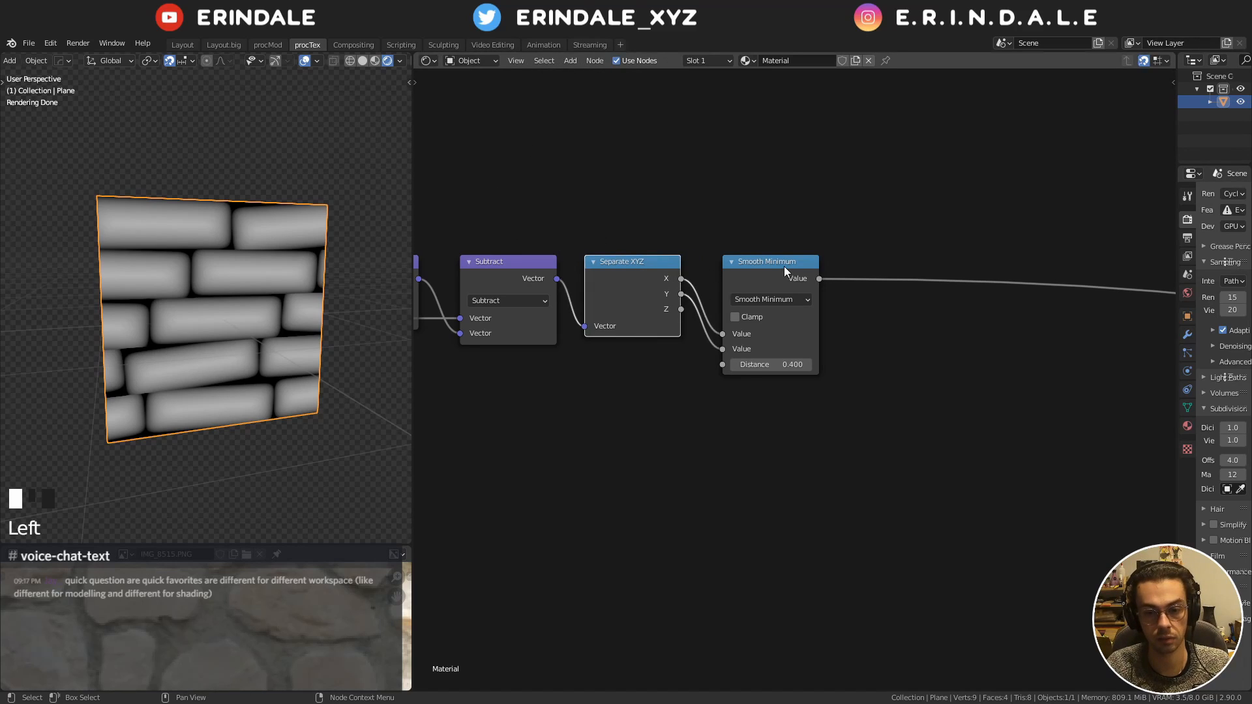
drag(783, 266, 781, 204)
Enter Edit Mode on the plane and turn on the Edge Length display
key(q)
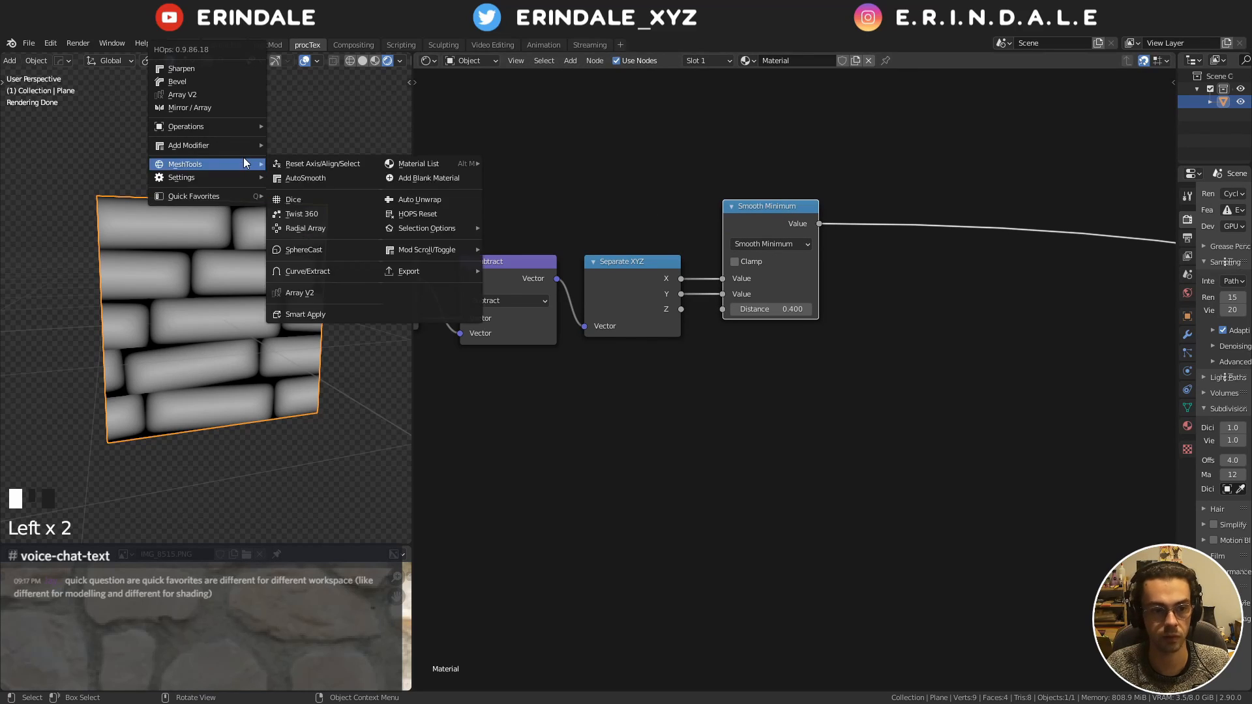
key(Tab)
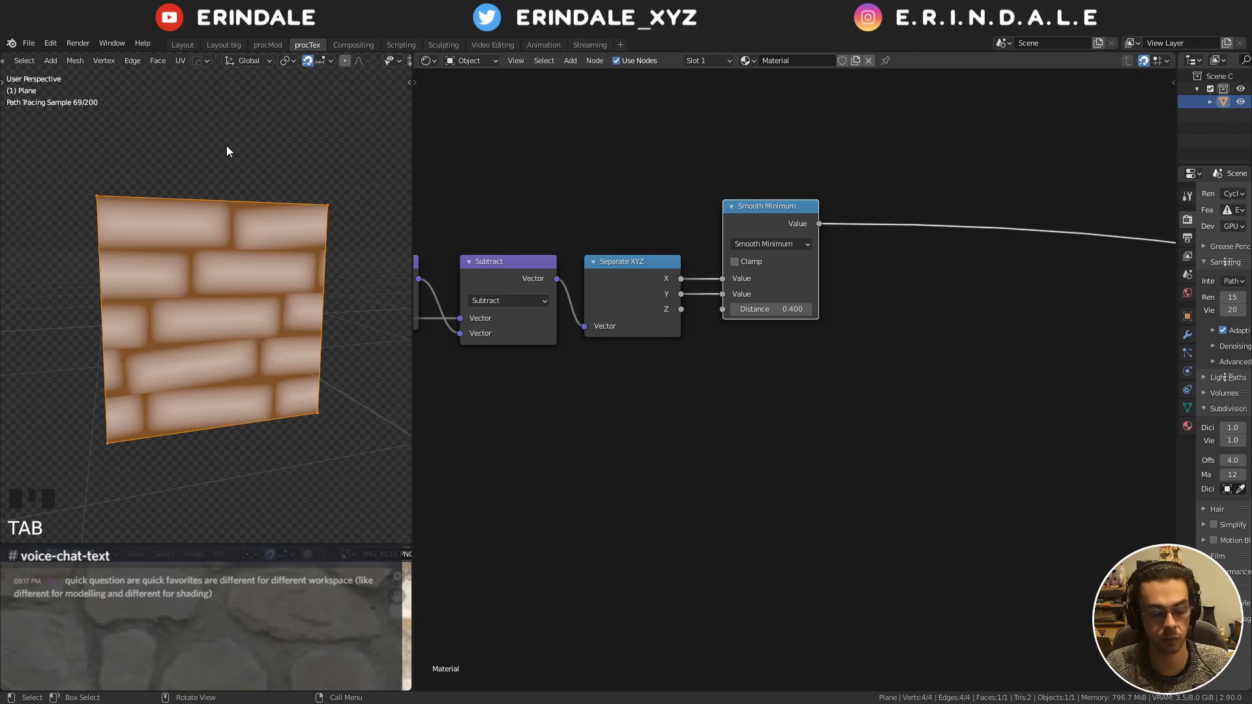
key(q)
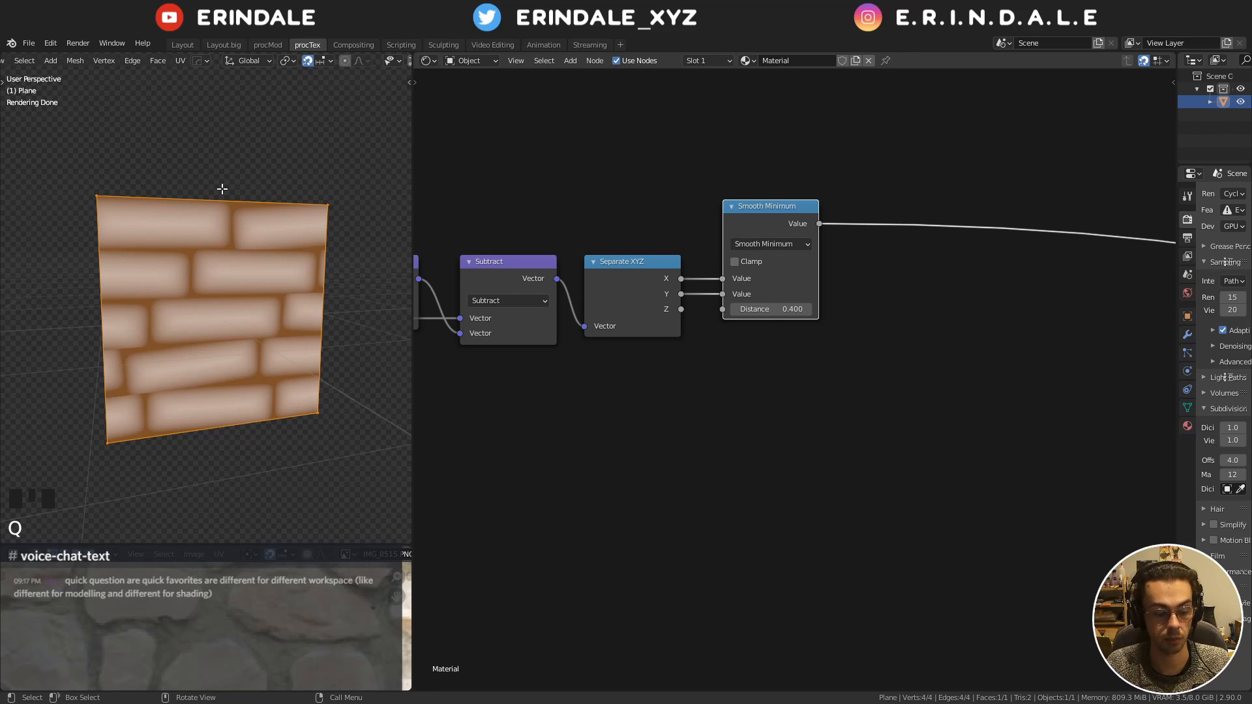
key(q)
mouse_move(213, 260)
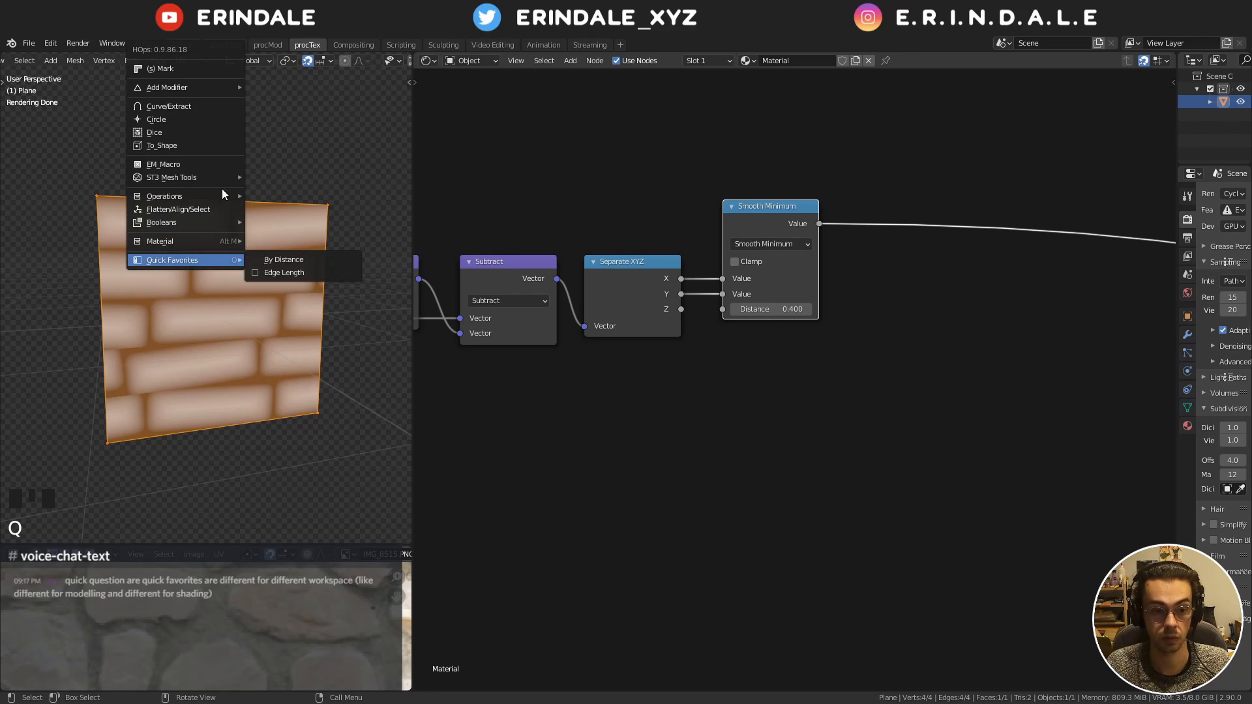
click(320, 272)
middle_drag(212, 283, 238, 408)
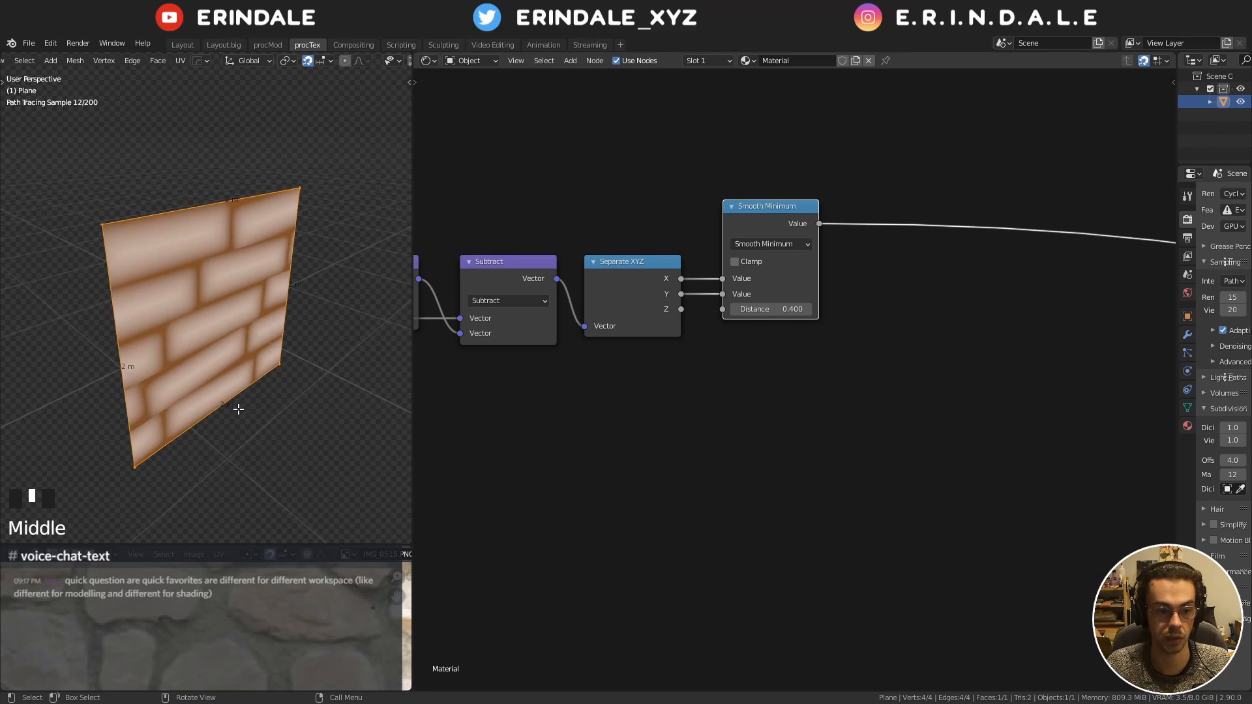
Deselect the plane's geometry, review the Edit Mode Quick Favorites and return to Object Mode
drag(206, 164, 250, 217)
key(q)
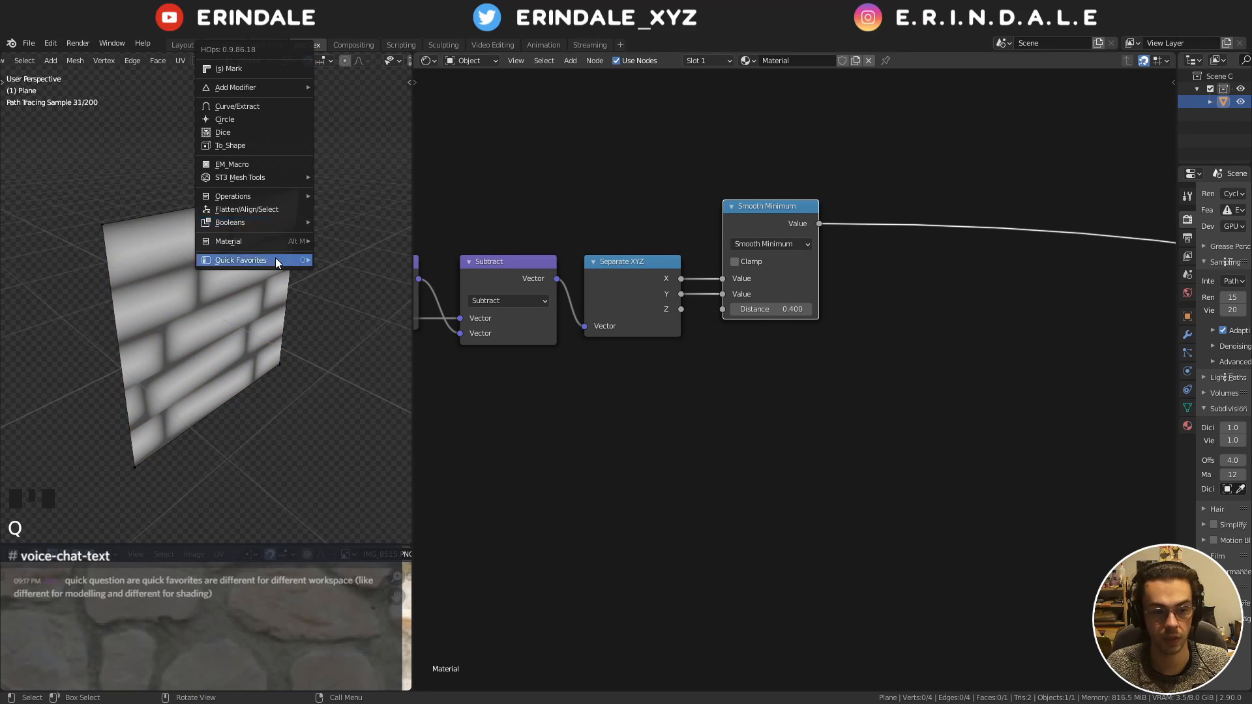
mouse_move(275, 260)
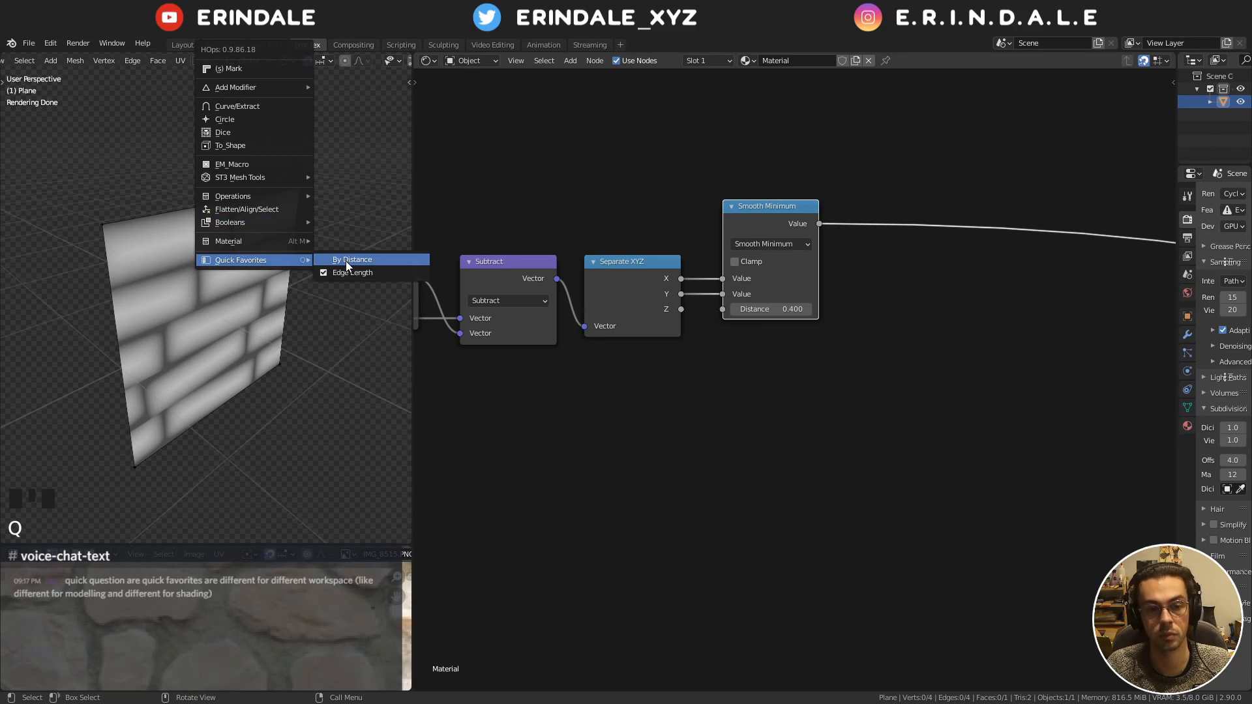
key(Escape)
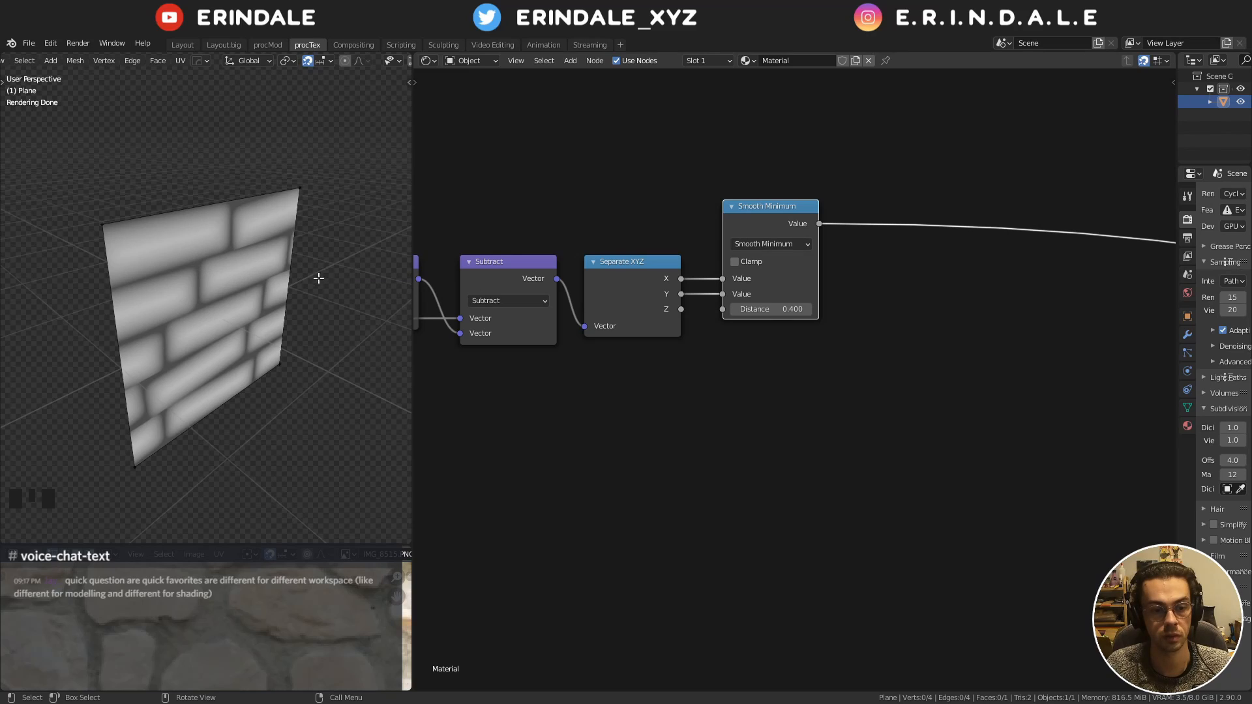
middle_drag(318, 277, 288, 287)
key(Tab)
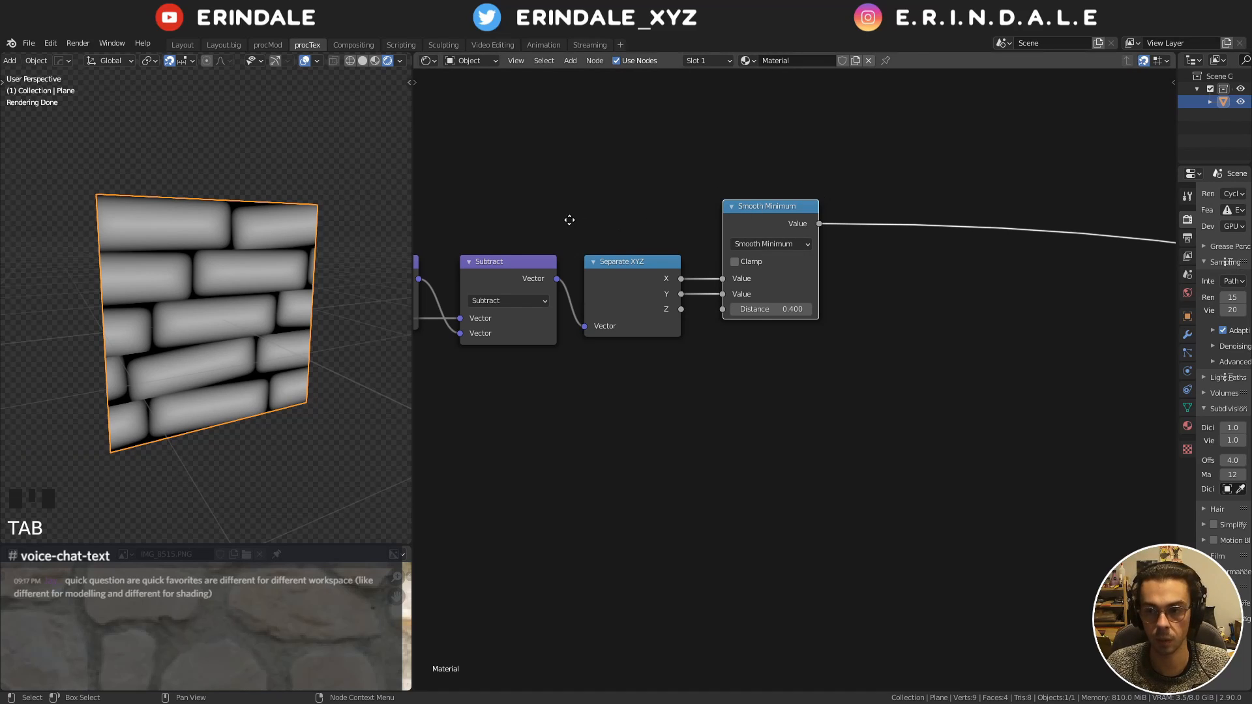
Move the Subtract, Separate XYZ and Smooth Minimum nodes together slightly closer to the Absolute node
scroll(773, 200, down, 2)
middle_drag(774, 201, 803, 206)
drag(765, 157, 1043, 333)
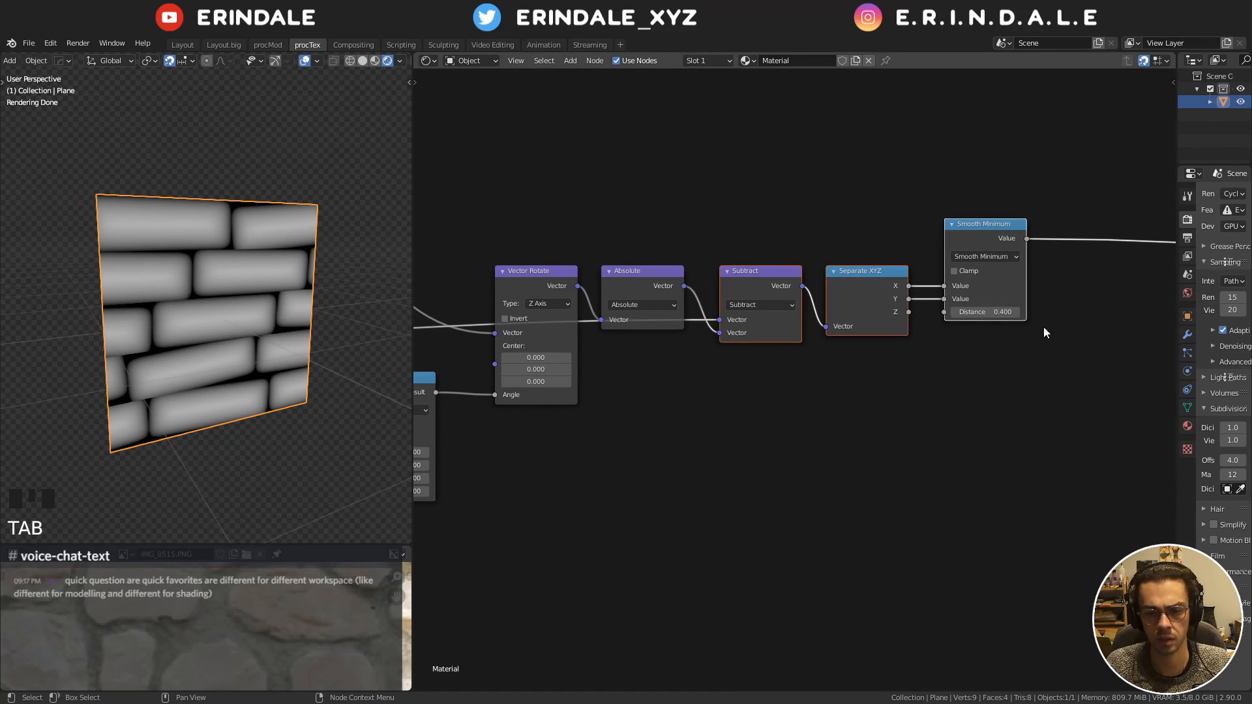
drag(762, 276, 750, 276)
middle_drag(1062, 176, 813, 193)
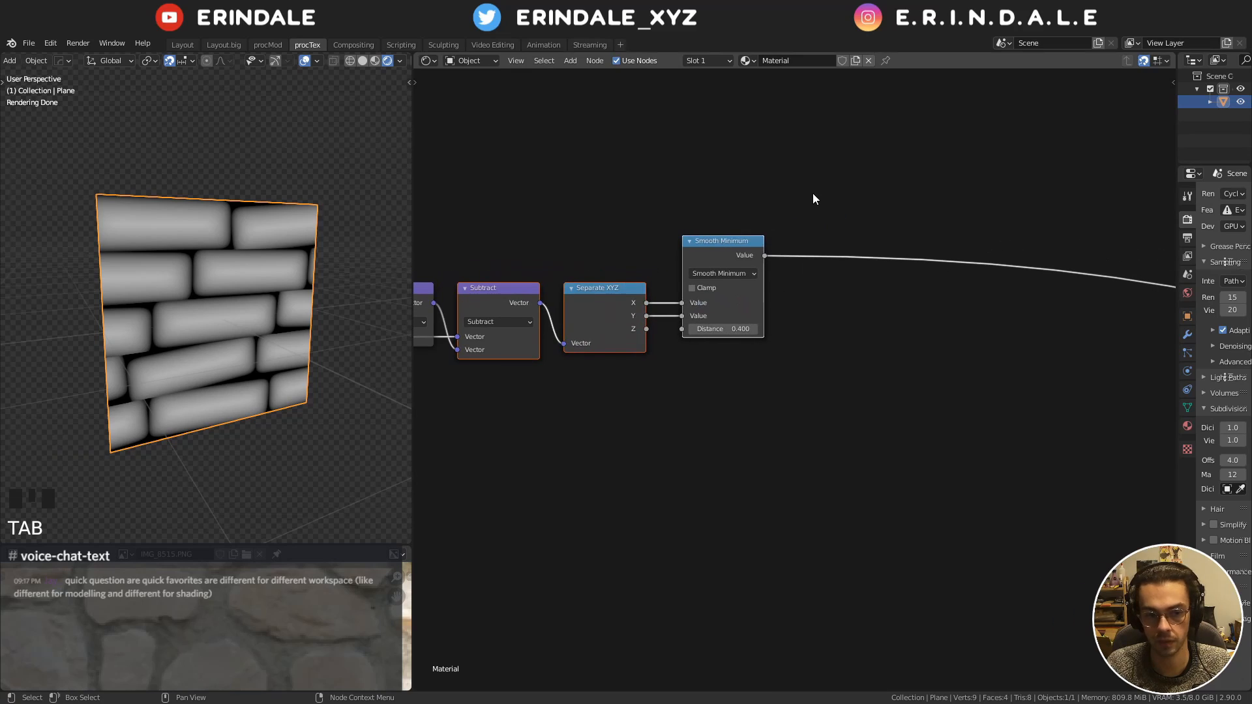
Insert a MixRGB node after Smooth Minimum, set its blend mode to Color Burn and its Fac to 0.242
key(q)
click(808, 207)
click(834, 266)
click(841, 273)
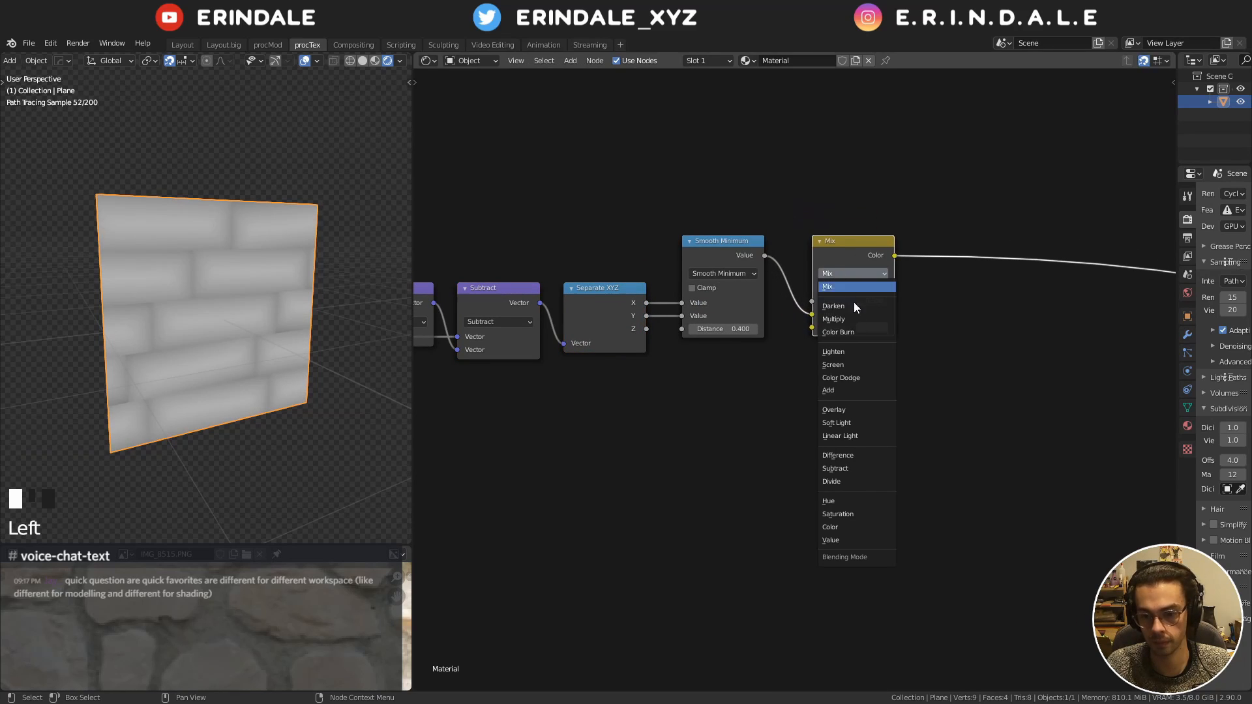
click(854, 333)
mouse_move(855, 302)
mouse_down()
mouse_move(818, 302)
mouse_move(835, 302)
mouse_up()
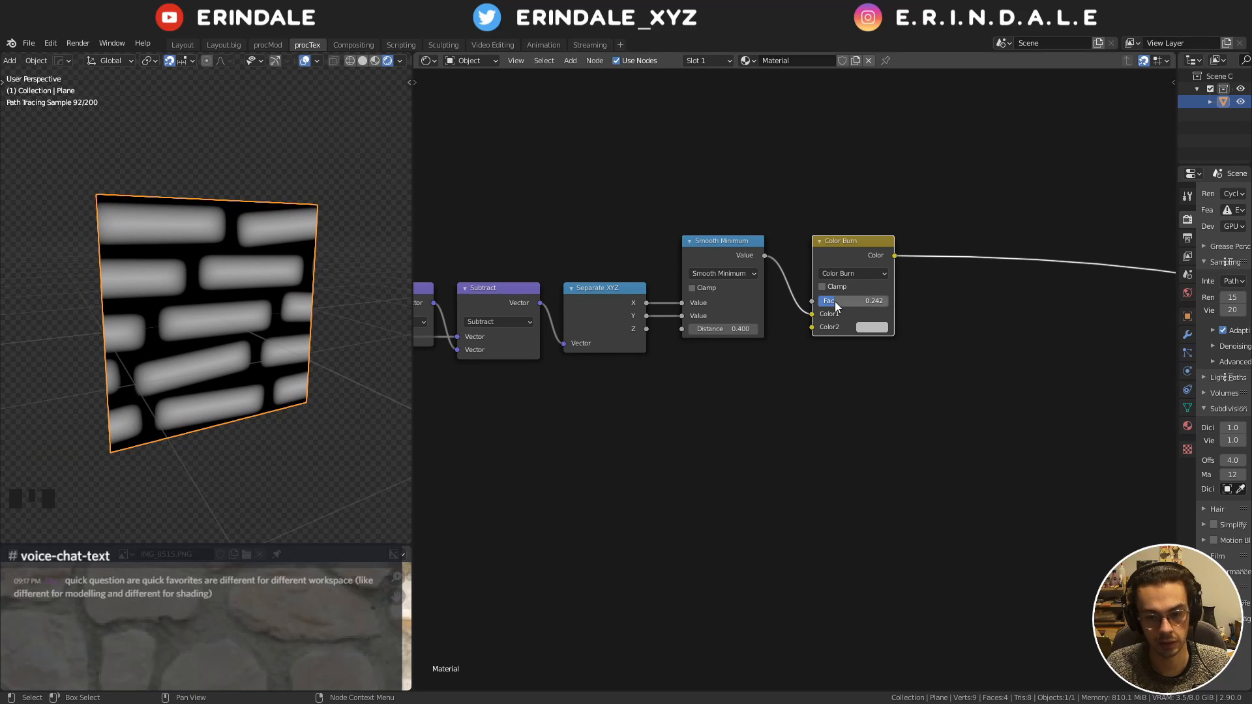
Duplicate the Color Burn node onto its output link and set the copy to Color Dodge with white Color2 and Fac 0.792
key(shift+d)
click(960, 255)
click(981, 264)
click(983, 270)
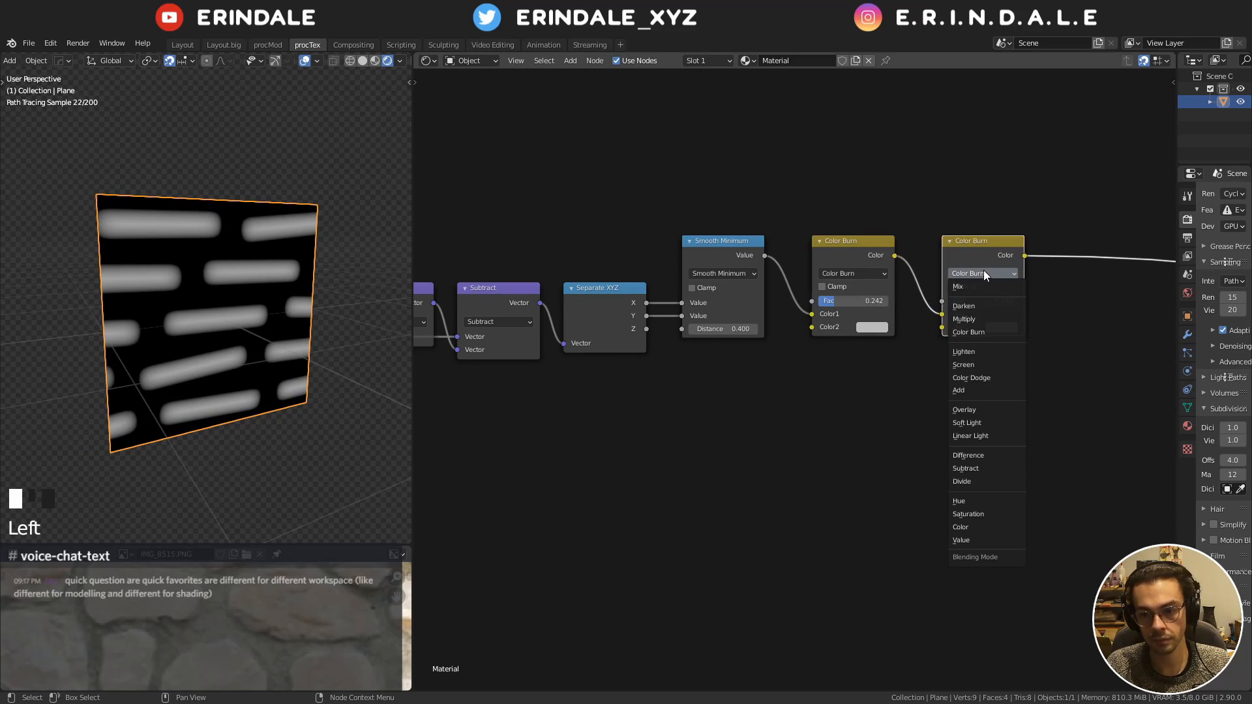
click(984, 322)
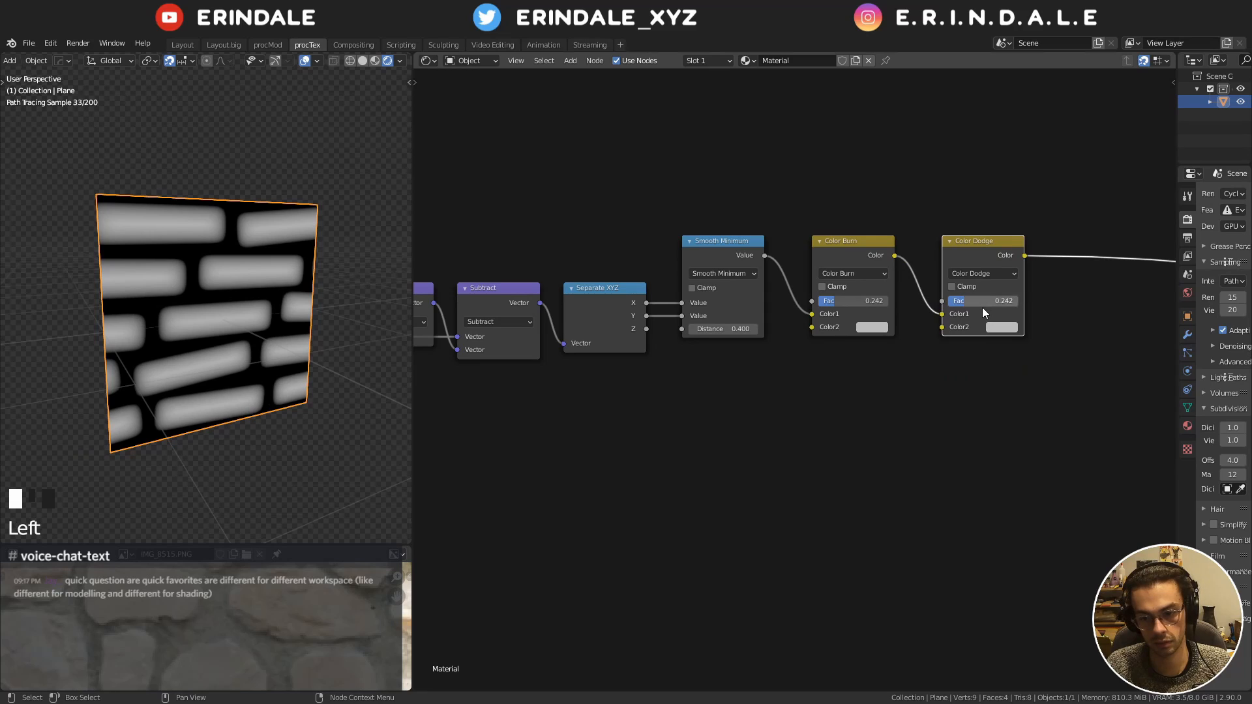
click(992, 329)
scroll(992, 331, up, 7)
mouse_move(971, 300)
mouse_down()
mouse_move(1021, 300)
mouse_move(1003, 300)
mouse_up()
Duplicate the Color Dodge node onto its output link and set the copy to Soft Light with Fac 1.000
middle_drag(1003, 303, 743, 307)
scroll(717, 274, up, 6)
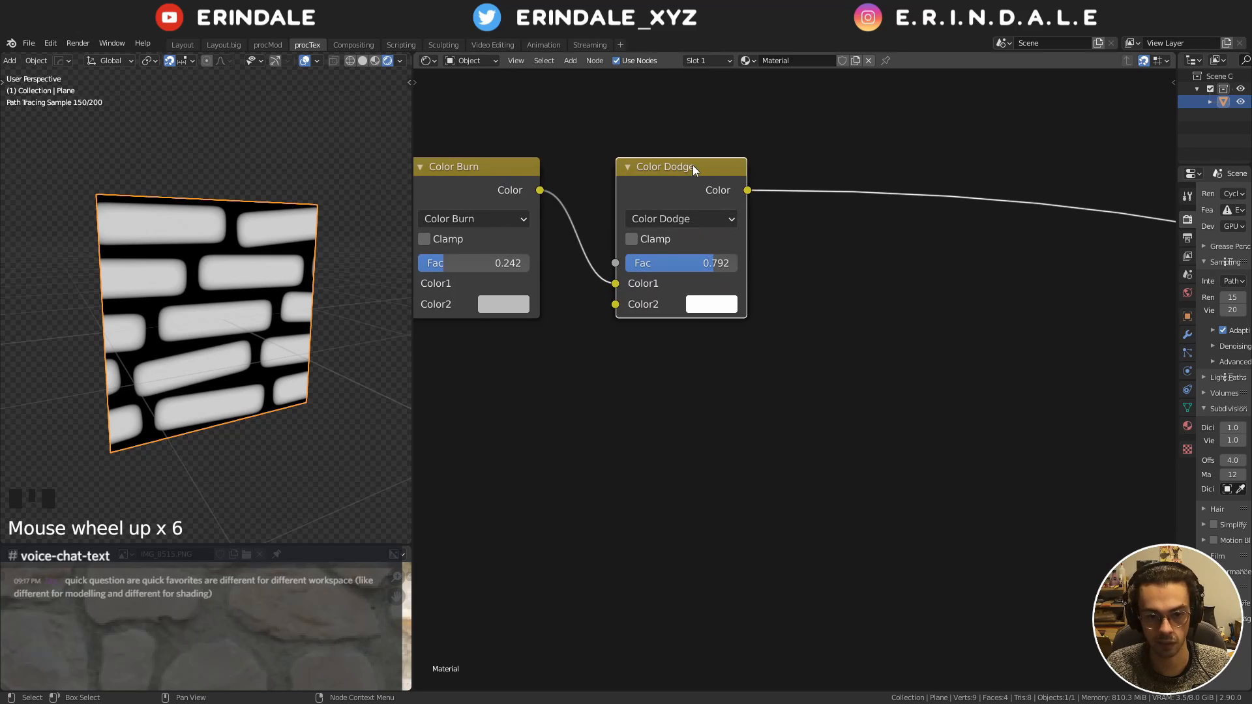
drag(693, 165, 673, 165)
key(shift+d)
click(849, 189)
drag(847, 199, 881, 436)
drag(865, 157, 846, 177)
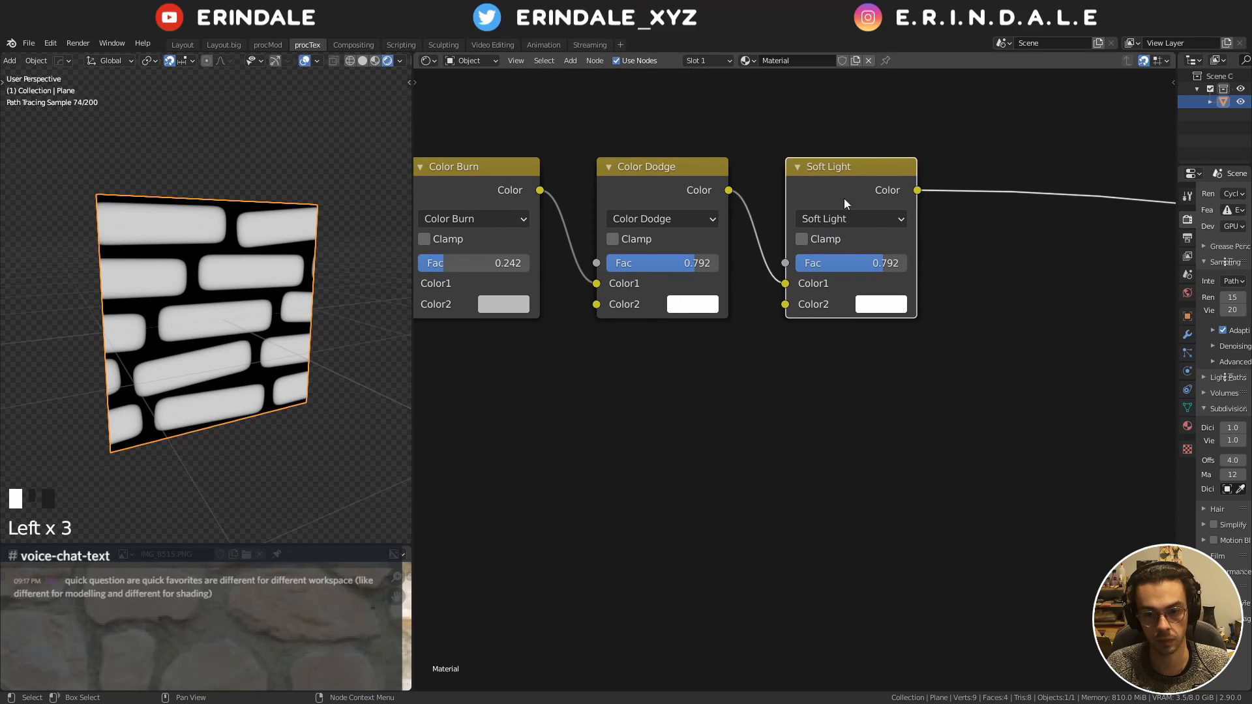
drag(872, 263, 913, 263)
click(890, 306)
click(824, 185)
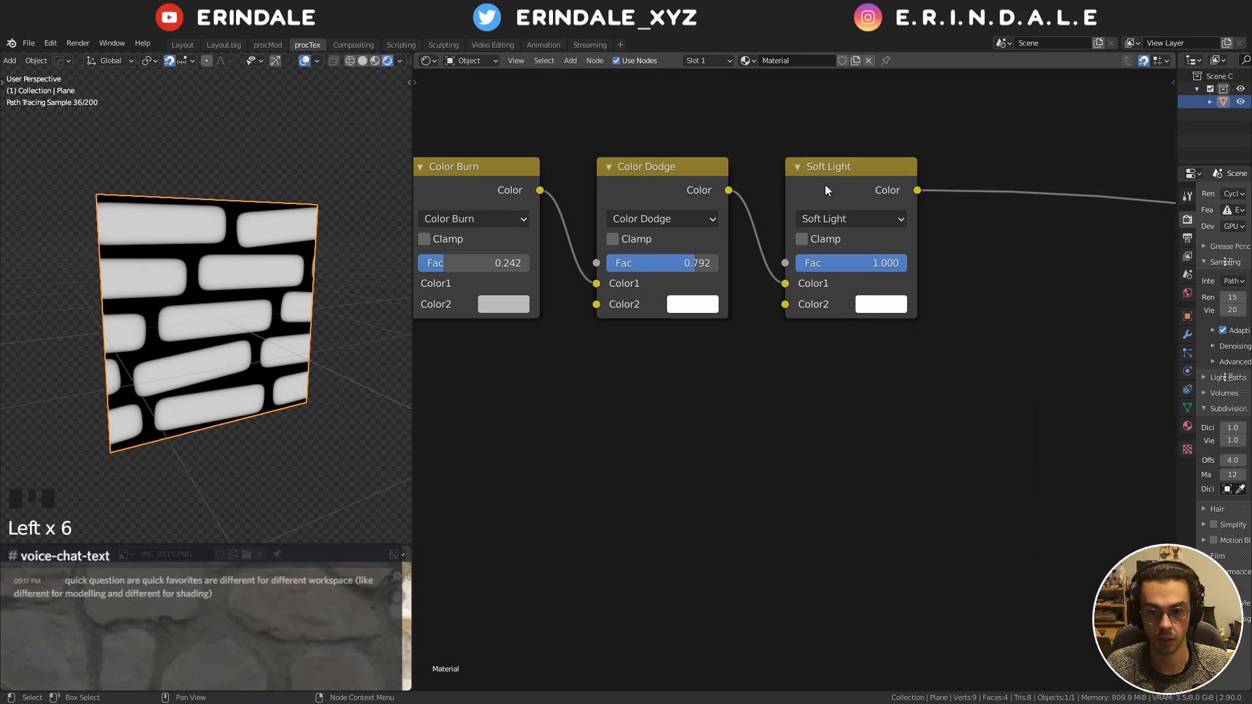
Space the Color Burn, Color Dodge and Soft Light nodes evenly in a compact row after Smooth Minimum
drag(824, 185, 783, 178)
scroll(780, 177, down, 8)
middle_drag(662, 240, 647, 233)
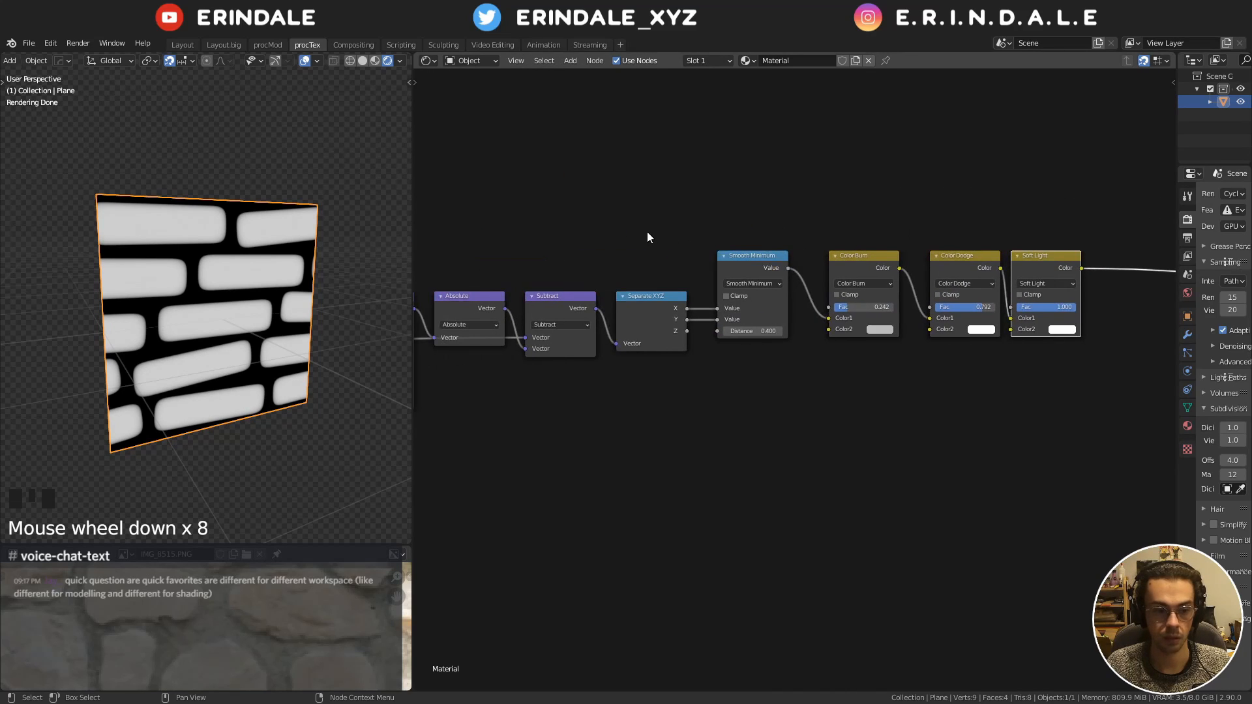
middle_drag(1001, 264, 950, 266)
mouse_move(967, 257)
mouse_down()
mouse_move(977, 267)
mouse_move(977, 256)
mouse_up()
middle_drag(655, 238, 767, 243)
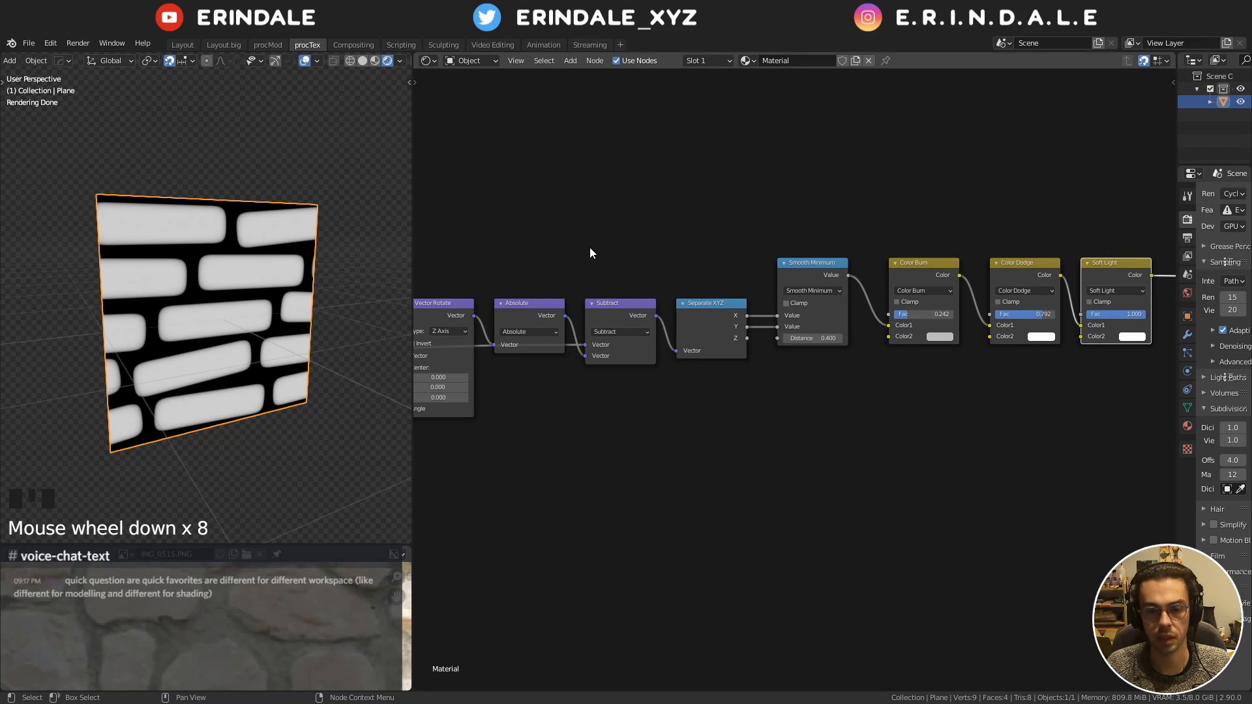
drag(943, 263, 952, 264)
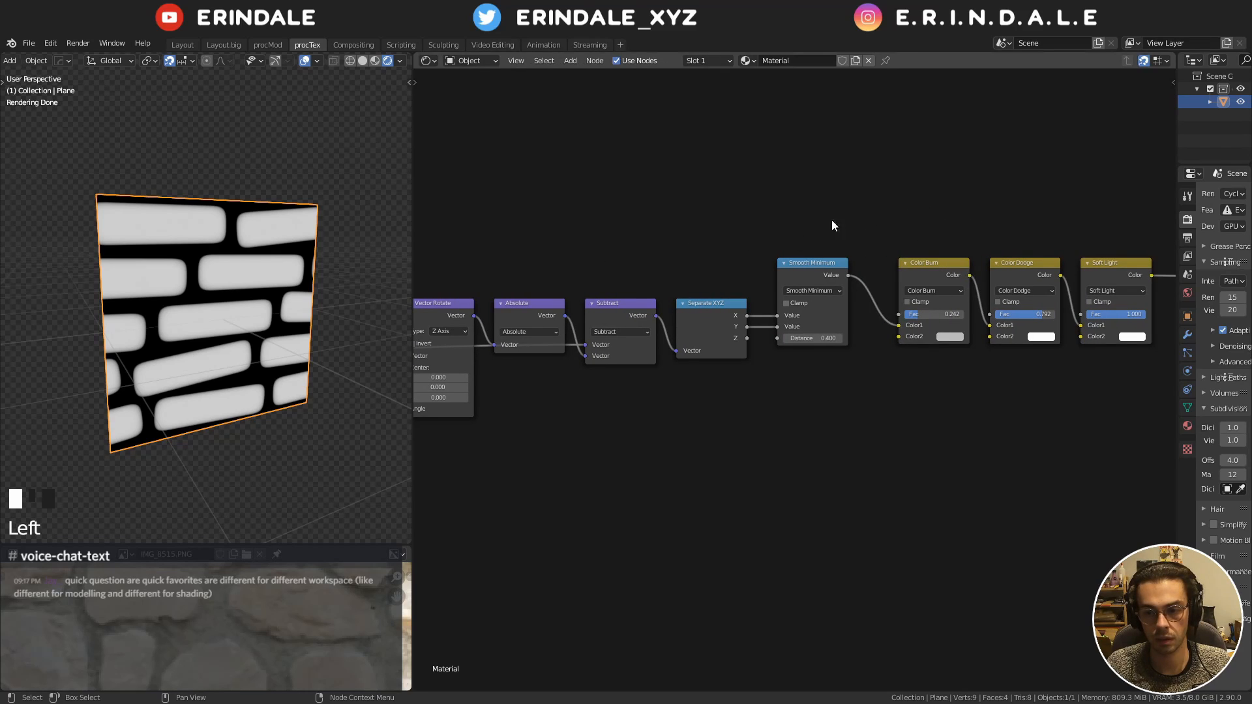
Switch the 3D viewport to the front orthographic view and zoom in on the brick plane
middle_drag(417, 300, 708, 236)
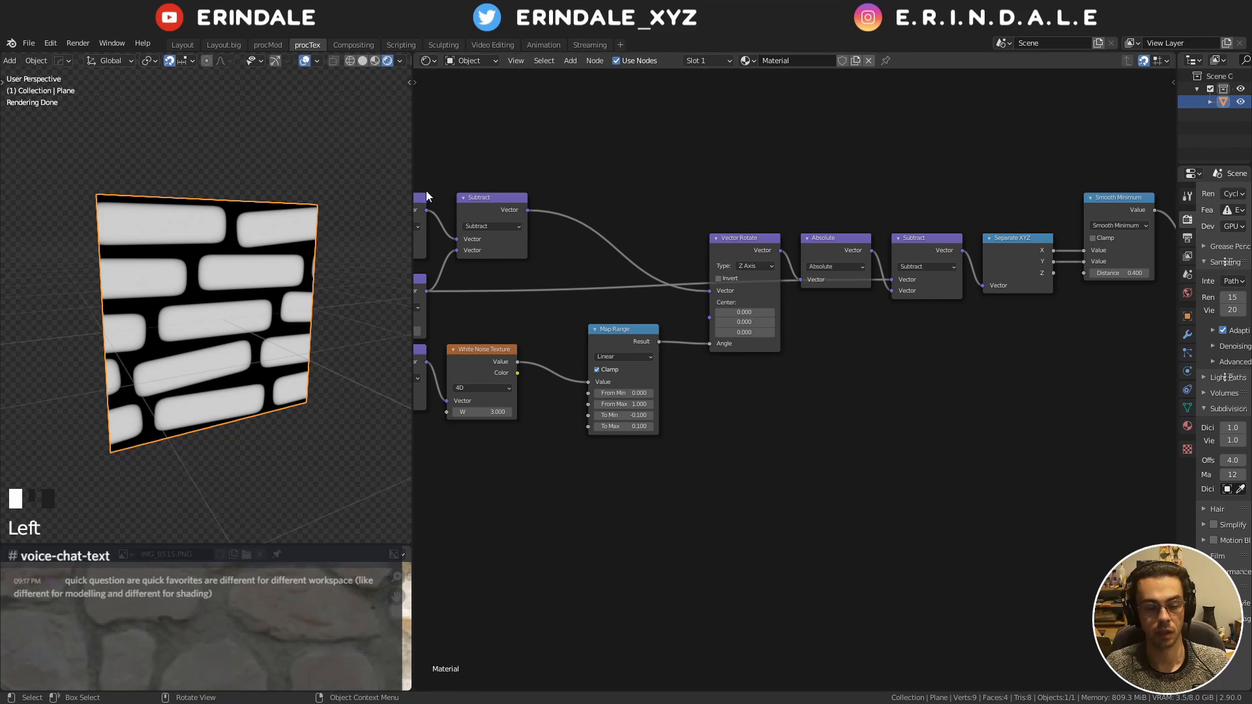
key(KP_1)
scroll(253, 290, up, 2)
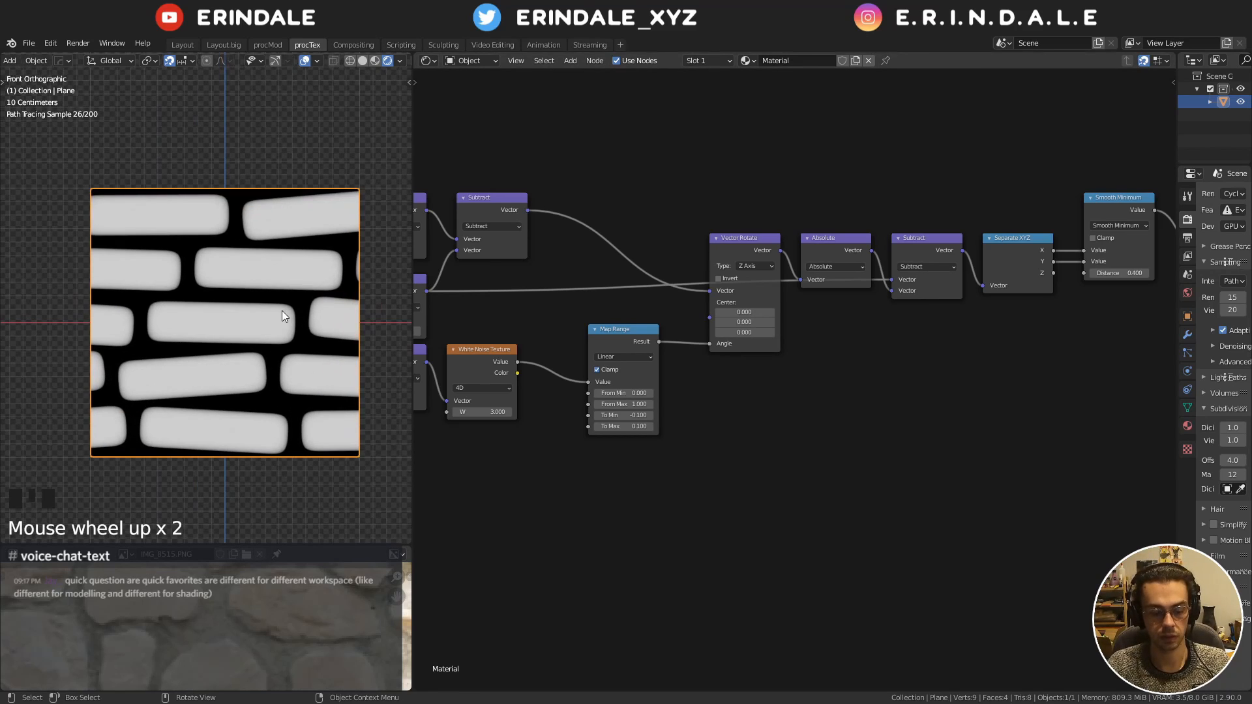
Annotate lengthwise and crosswise splitting lines over several bricks, and erase the annotations
key(d)
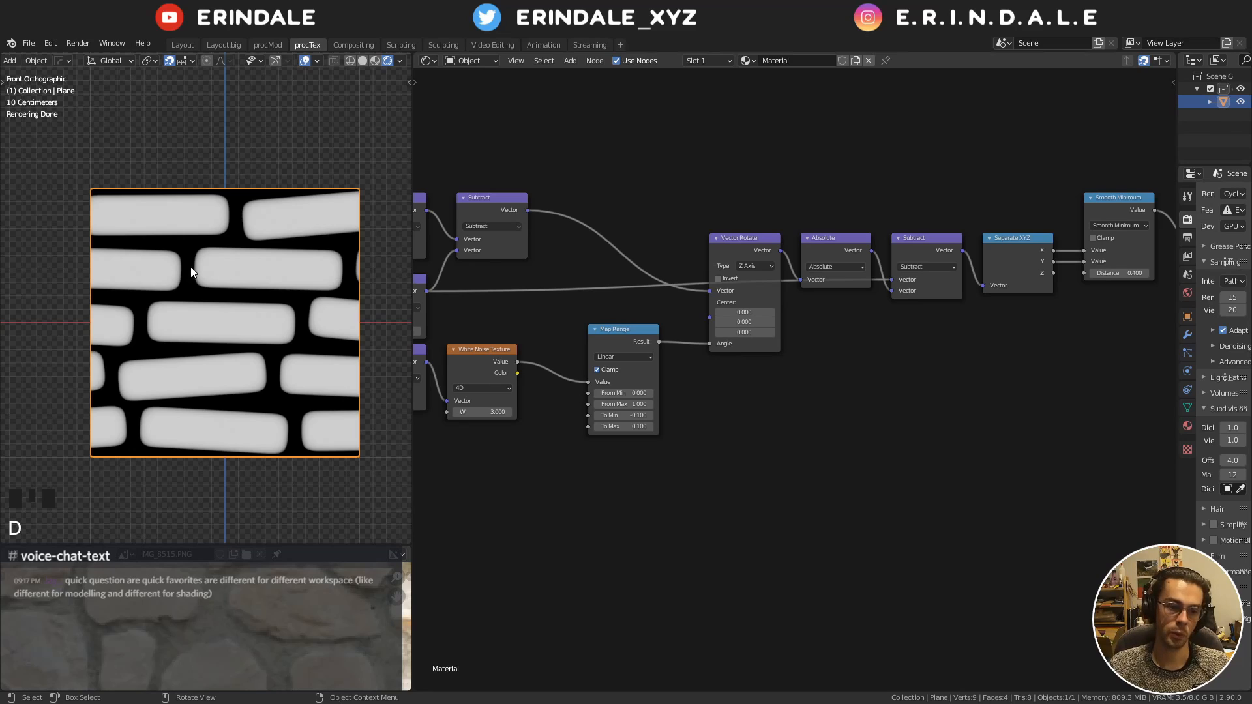
drag(186, 269, 344, 268)
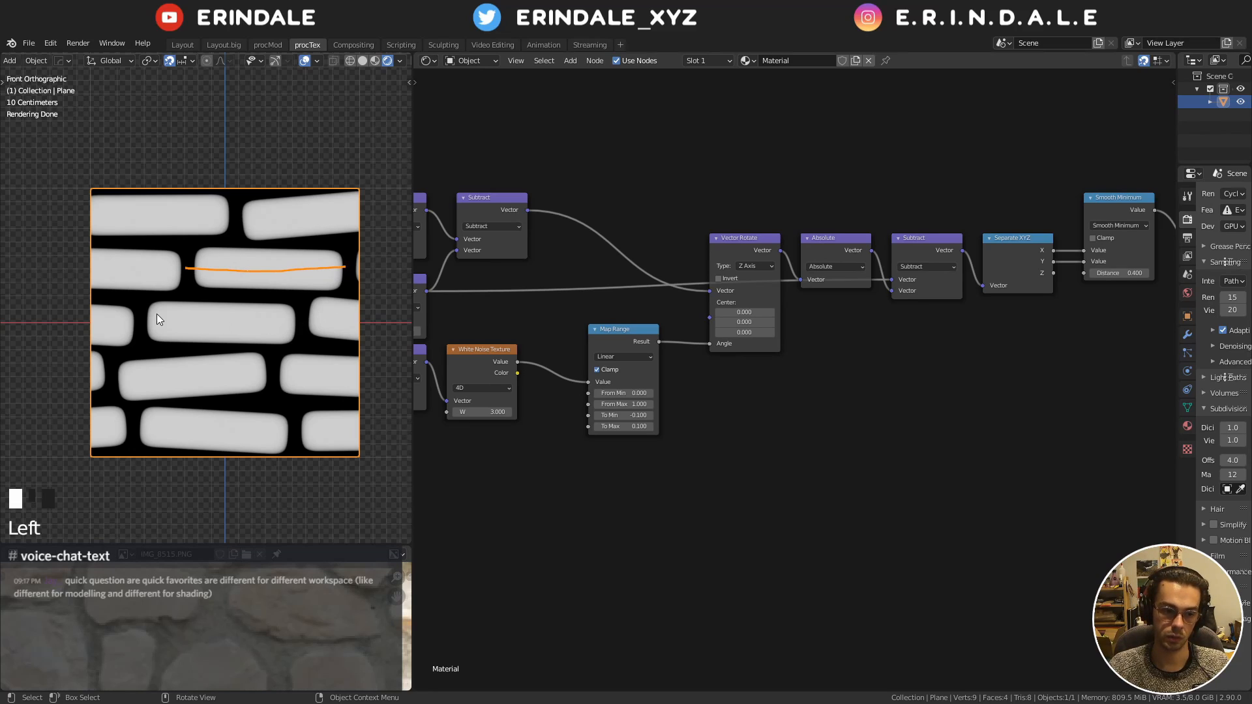
mouse_move(143, 312)
mouse_down()
mouse_move(296, 309)
mouse_move(142, 328)
mouse_up()
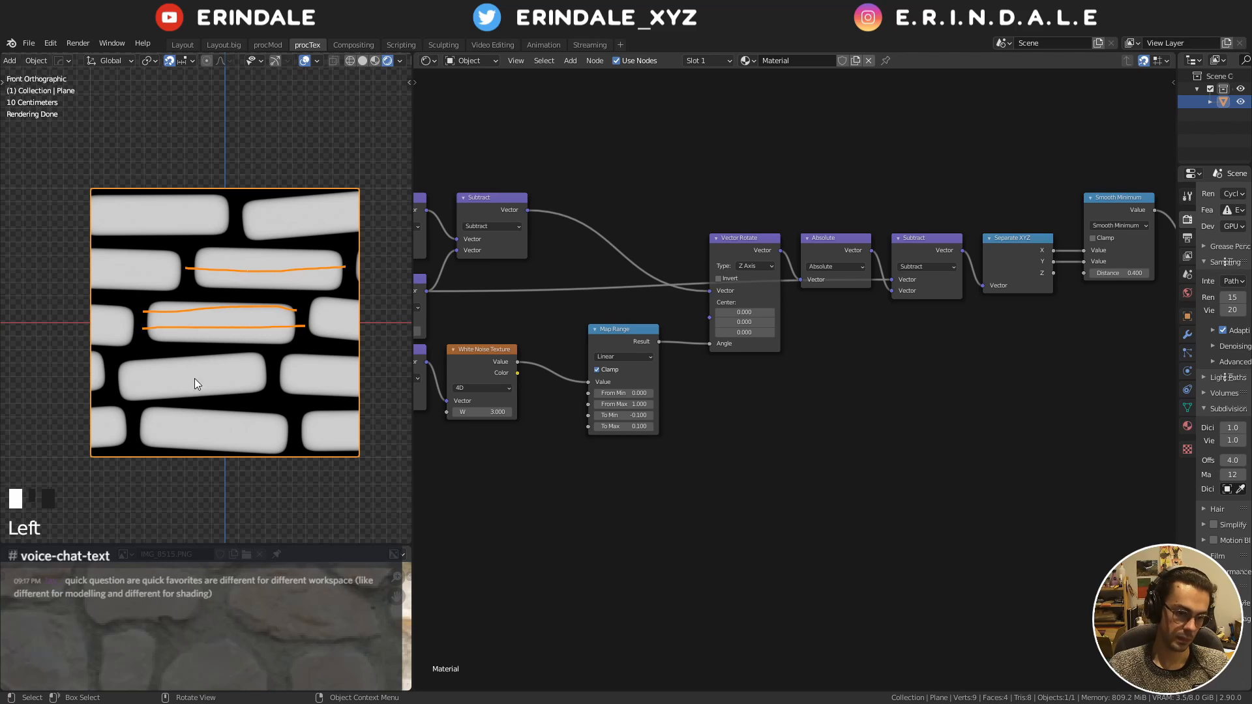
drag(195, 352, 200, 450)
drag(248, 409, 249, 478)
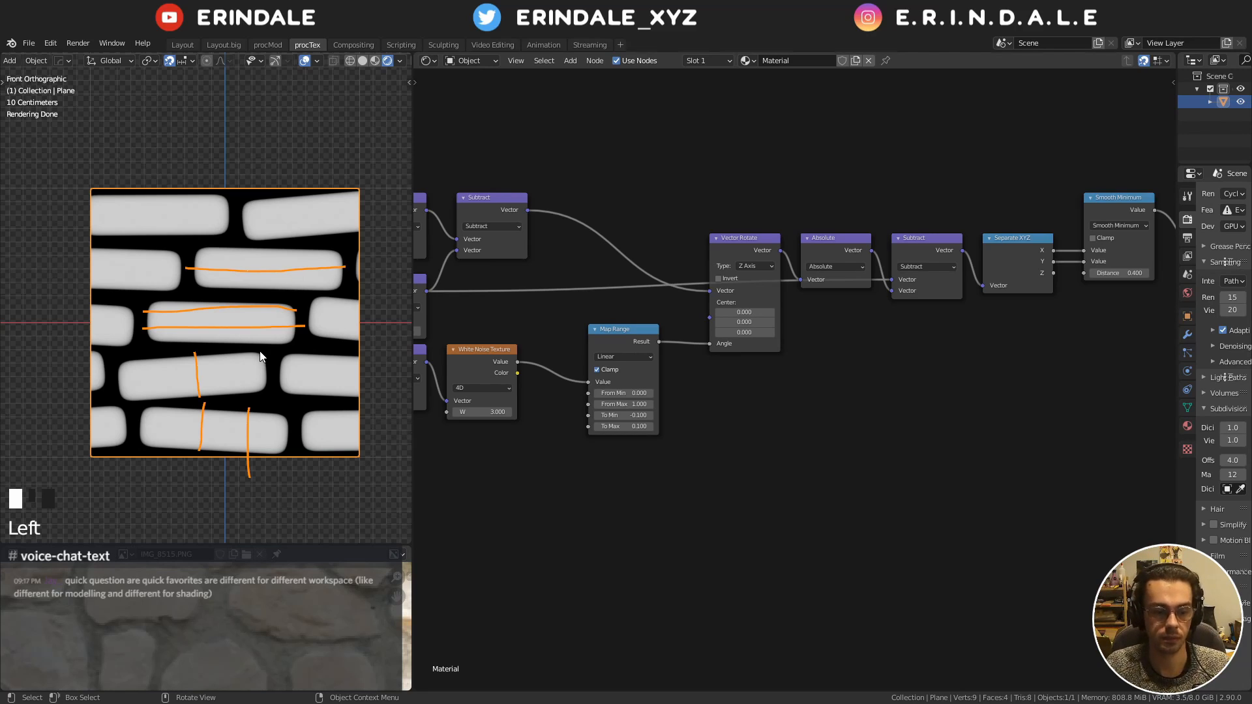
mouse_move(225, 381)
right_down()
mouse_move(220, 435)
mouse_move(215, 352)
mouse_move(142, 290)
mouse_move(289, 274)
right_up()
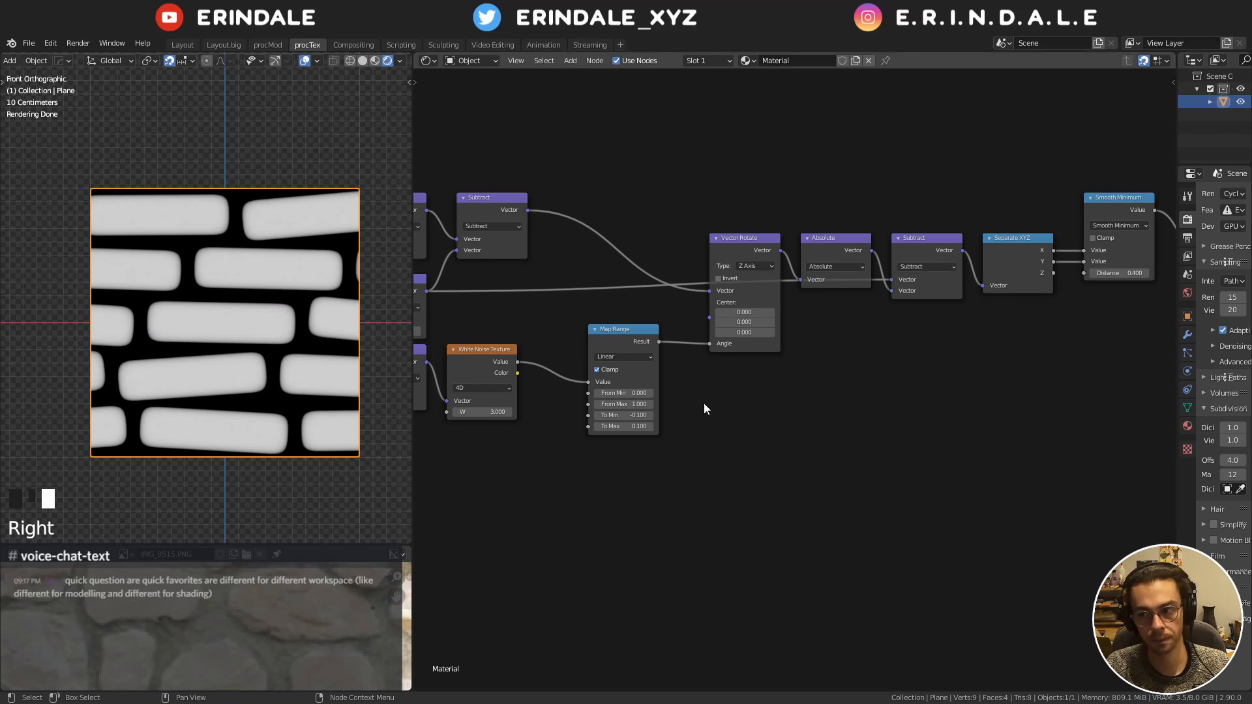
Move the Map Range node closer to the White Noise Texture that drives the brick rotation
middle_drag(697, 342, 783, 337)
drag(725, 332, 675, 352)
middle_drag(588, 326, 780, 310)
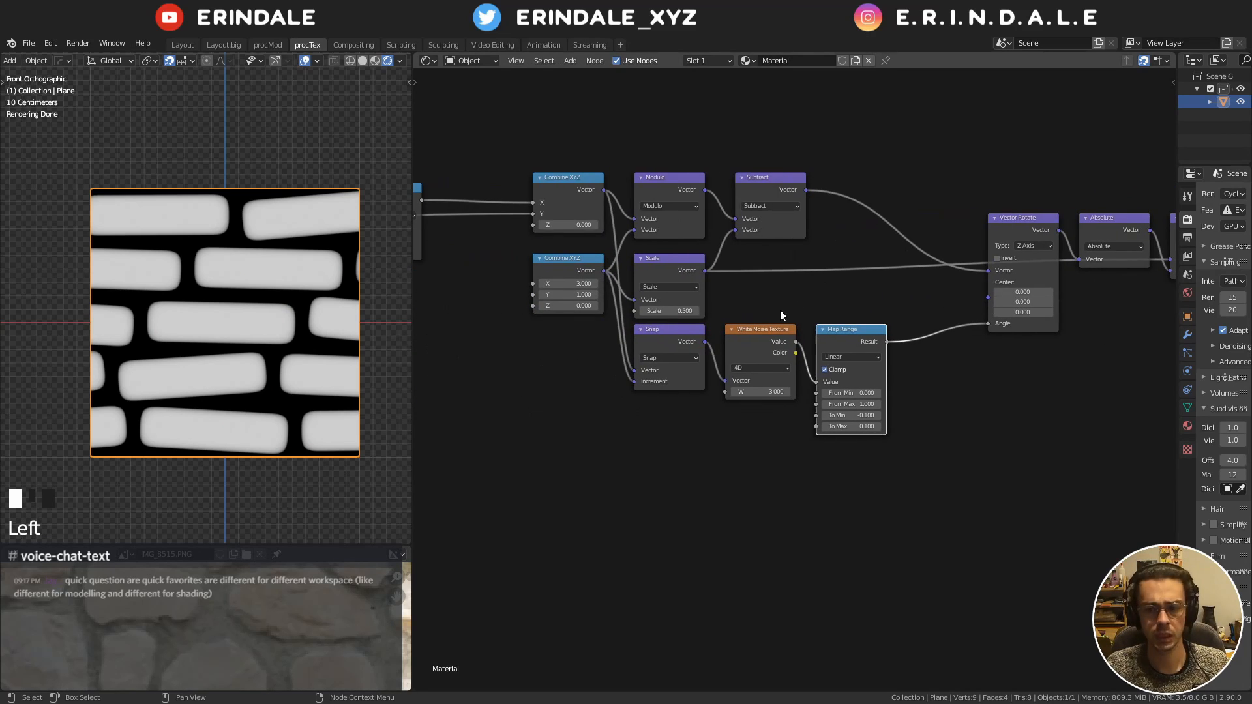
Review the row-offset Add node and preview the White Noise Texture that follows the vector Snap node on the plane
scroll(678, 283, up, 1)
middle_drag(678, 282, 797, 272)
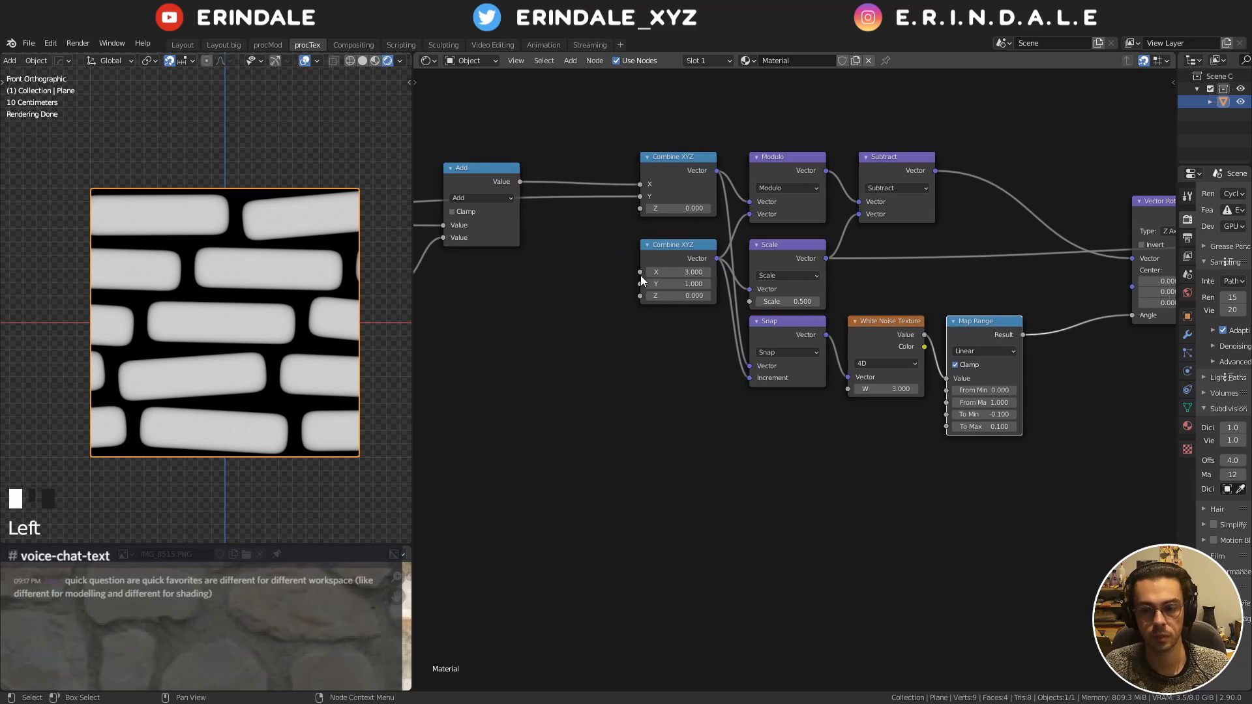
middle_drag(592, 359, 841, 443)
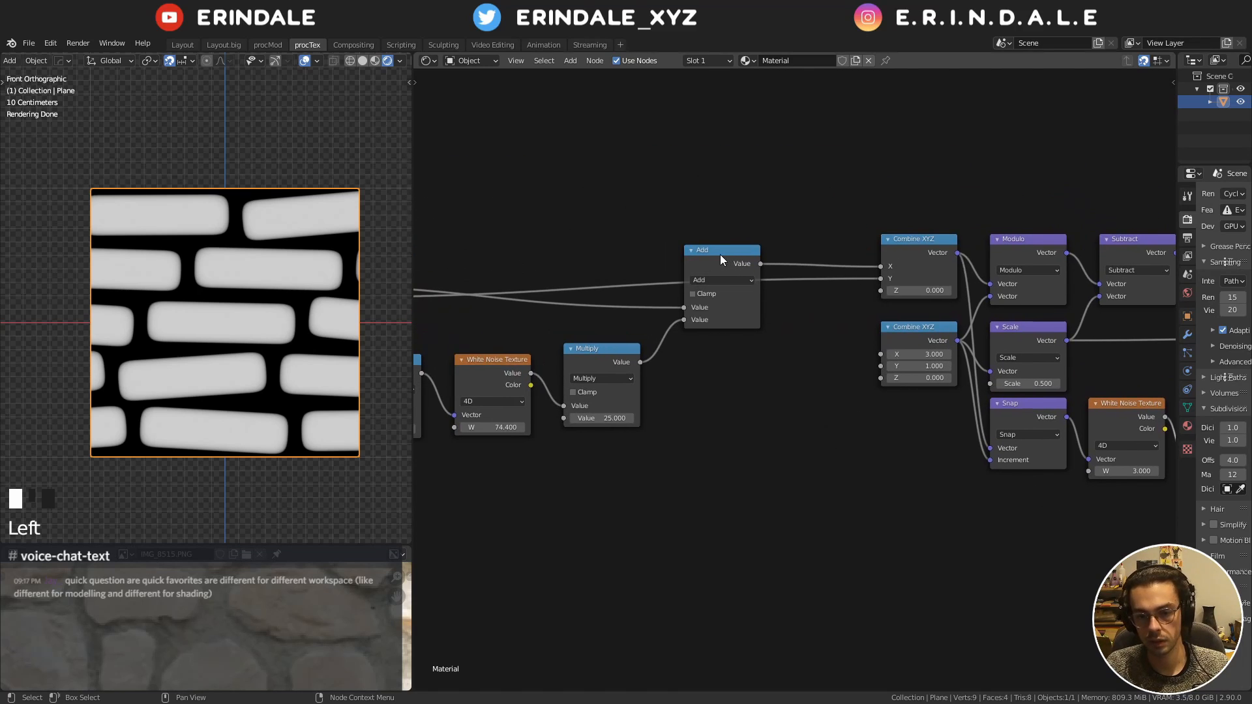
click(720, 254)
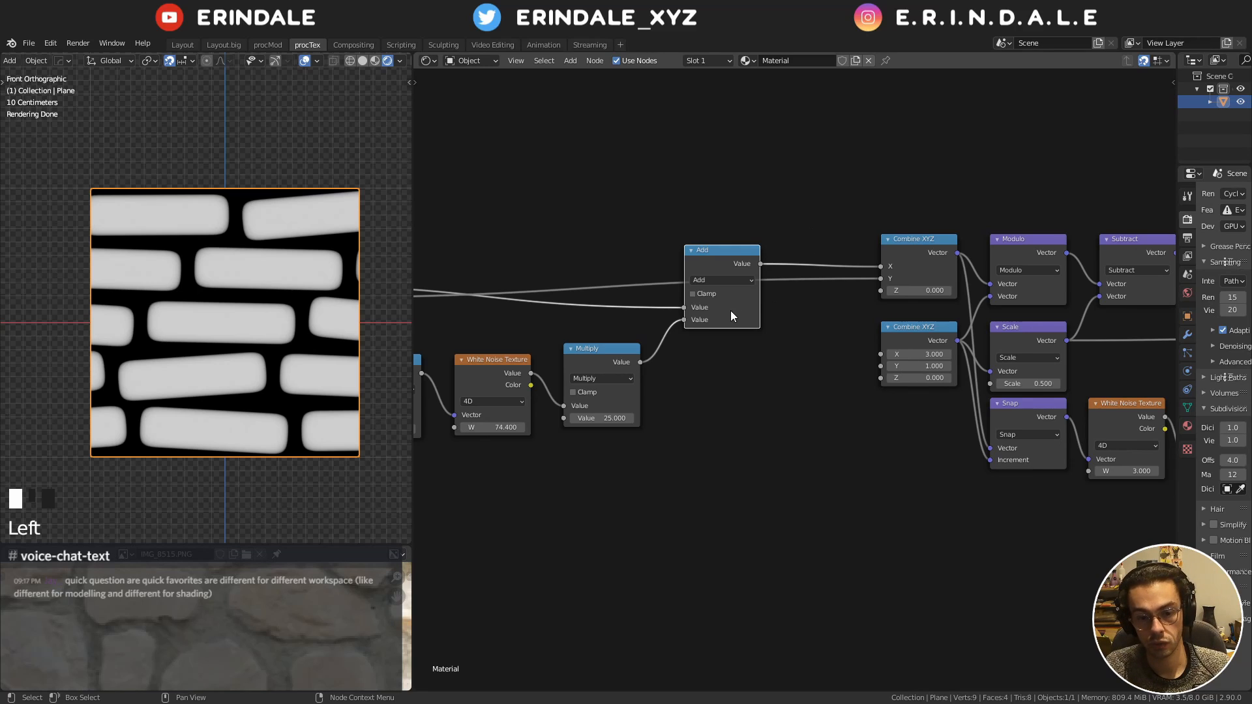
middle_drag(731, 310, 791, 291)
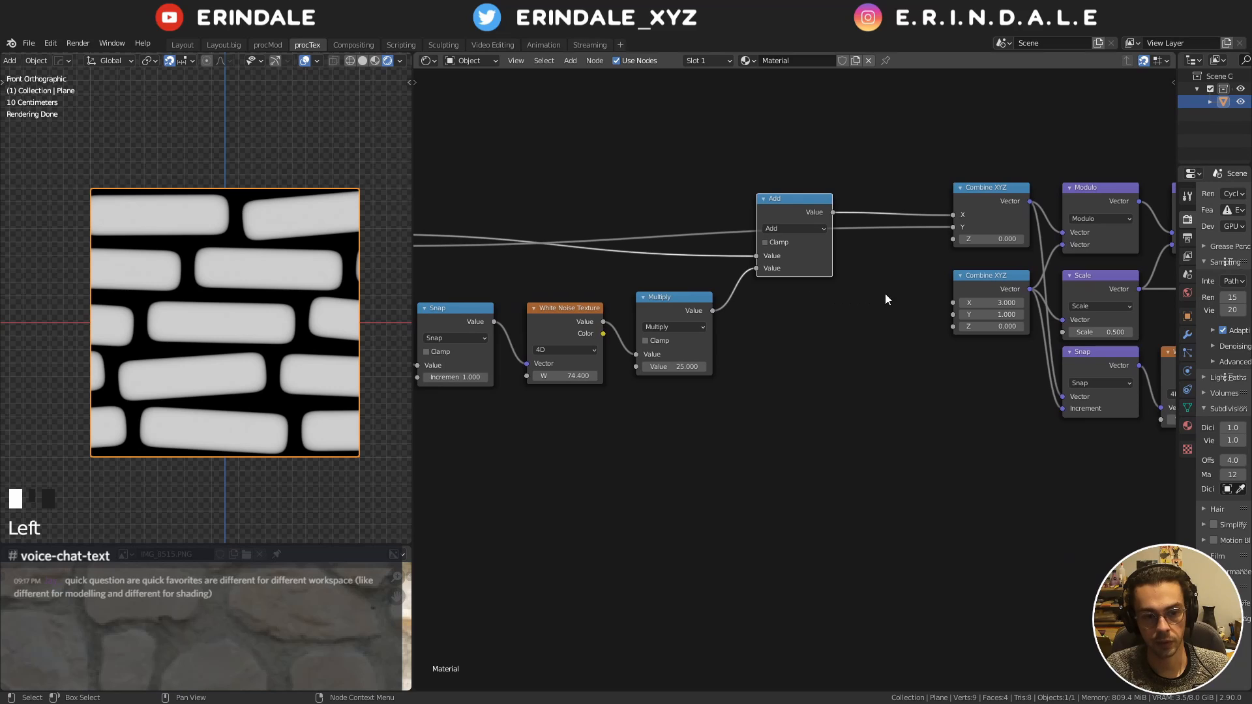
middle_drag(886, 300, 576, 294)
scroll(817, 327, up, 2)
ctrl+shift+click(941, 323)
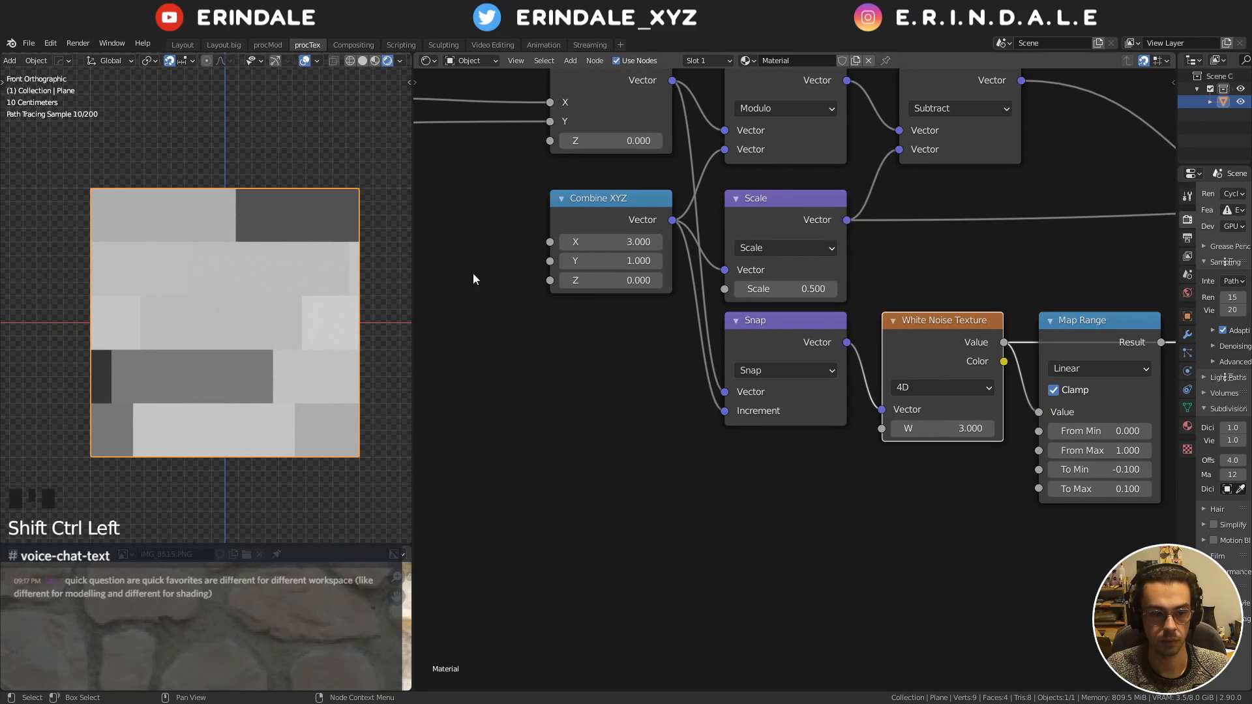
Lower the Map Range node and raise the two Combine XYZ, Modulo, Scale and Subtract nodes slightly as a group
middle_drag(698, 433, 606, 440)
scroll(606, 440, down, 5)
middle_drag(968, 329, 783, 354)
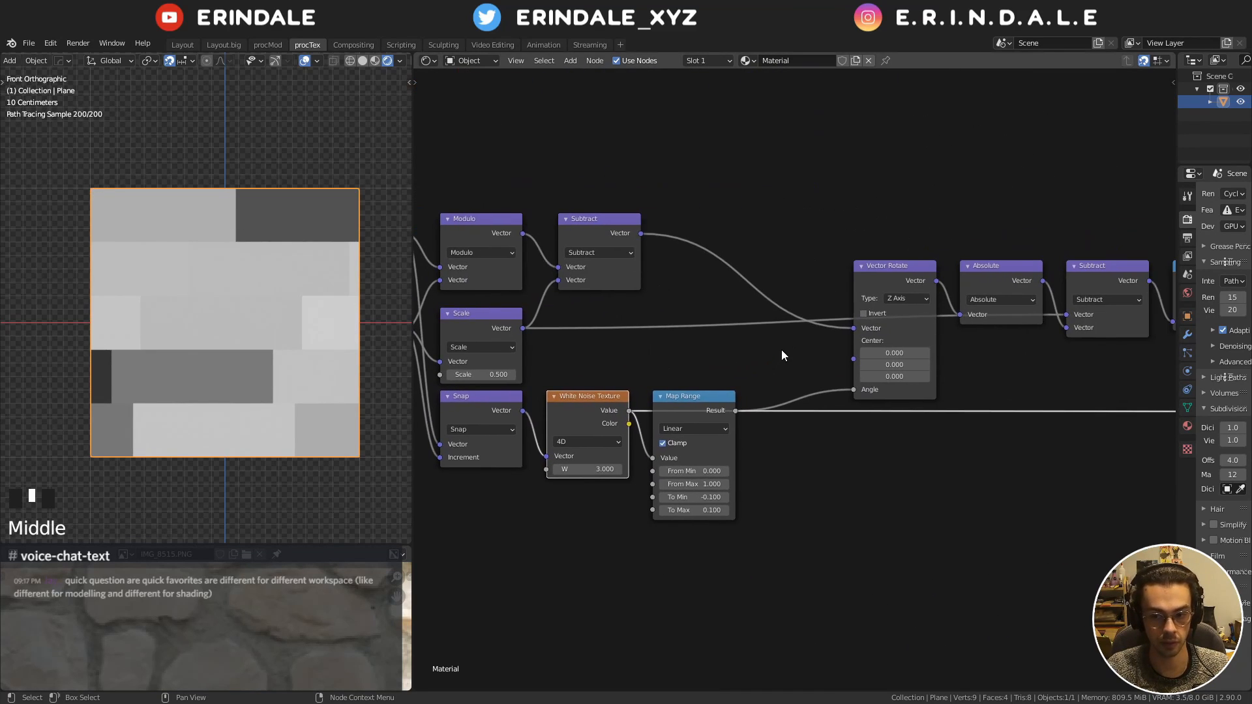
scroll(782, 355, down, 1)
drag(736, 395, 744, 418)
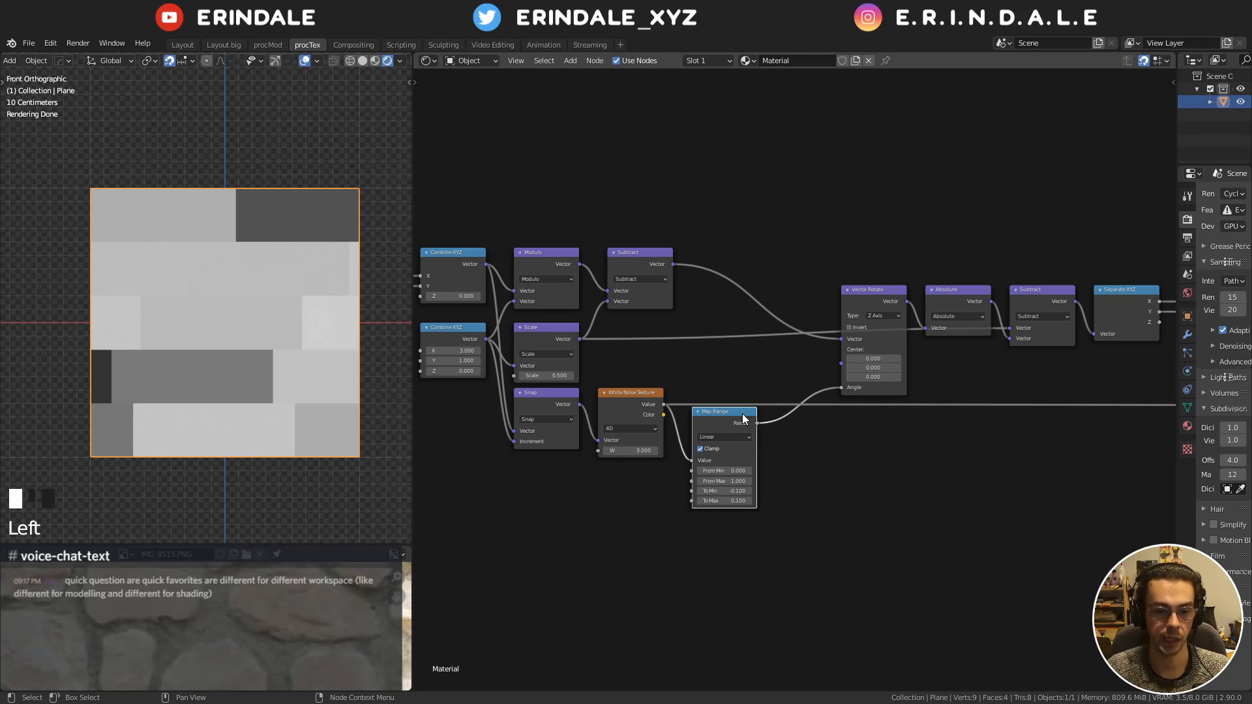
drag(487, 111, 916, 623)
middle_drag(575, 421, 675, 432)
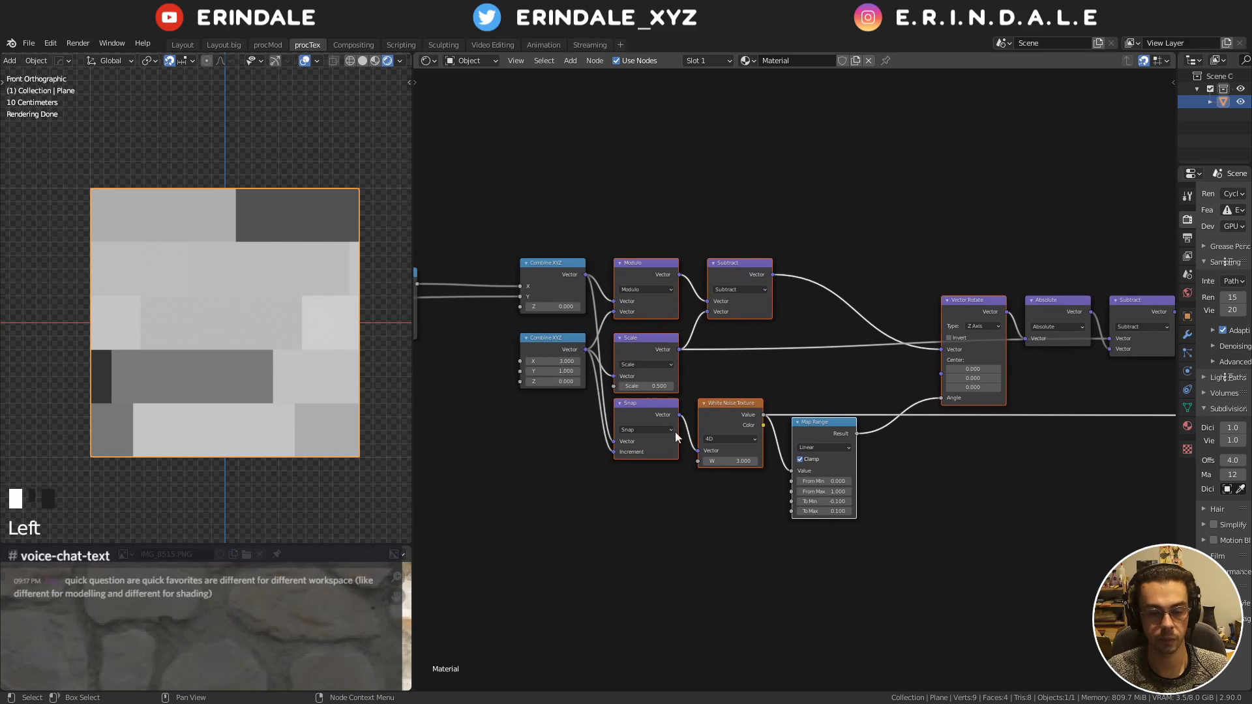
drag(509, 203, 809, 364)
drag(660, 341, 659, 331)
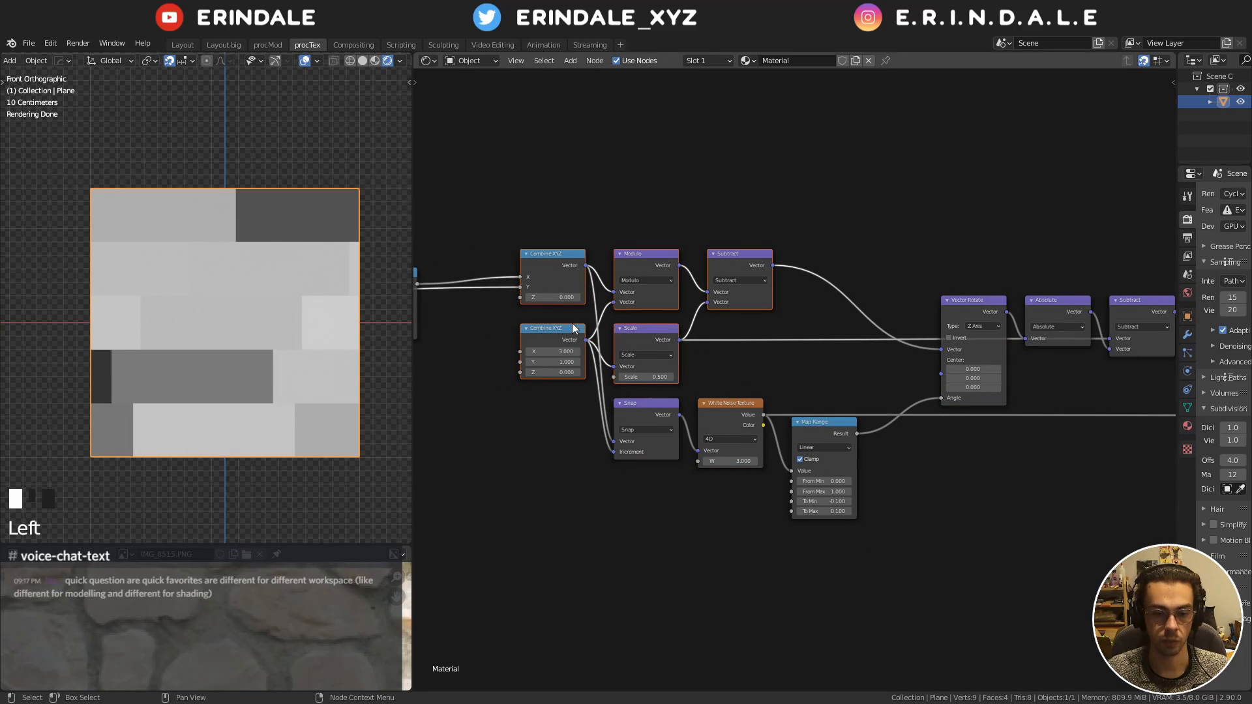
click(570, 319)
click(557, 330)
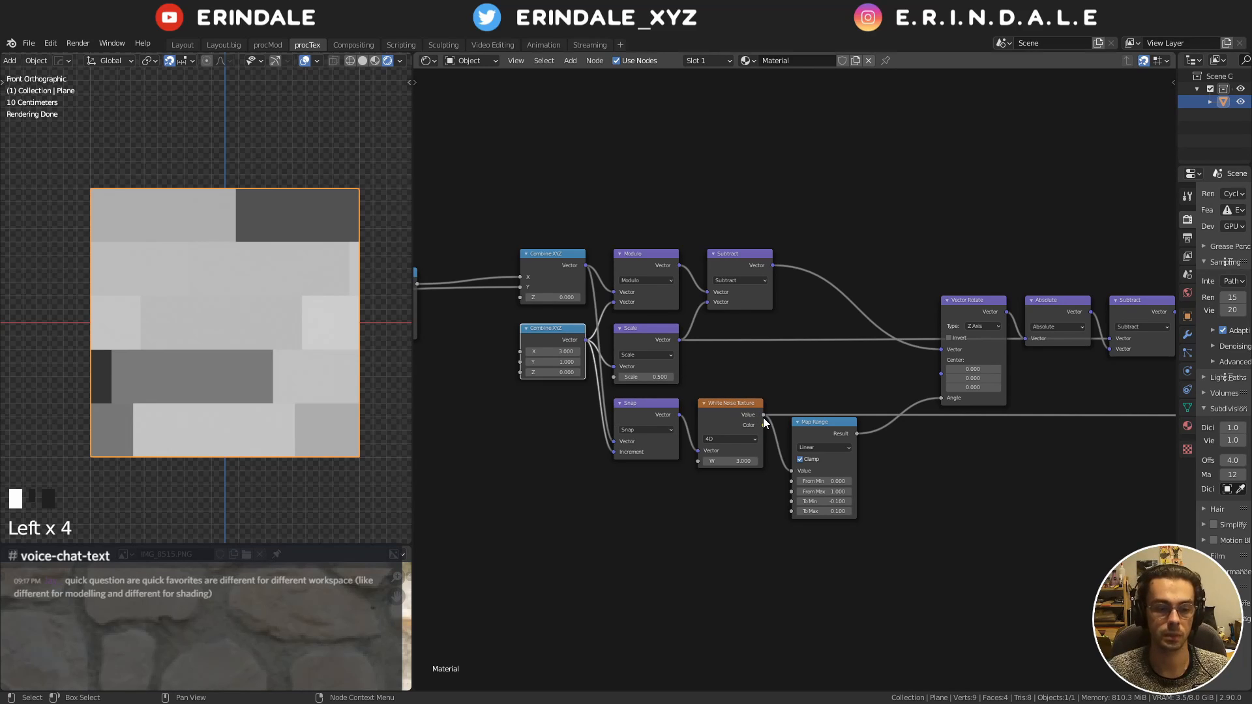
Cycle the plane preview through the White Noise Texture's outputs and back to Value
ctrl+shift+click(738, 402)
ctrl+shift+click(725, 394)
ctrl+shift+click(725, 401)
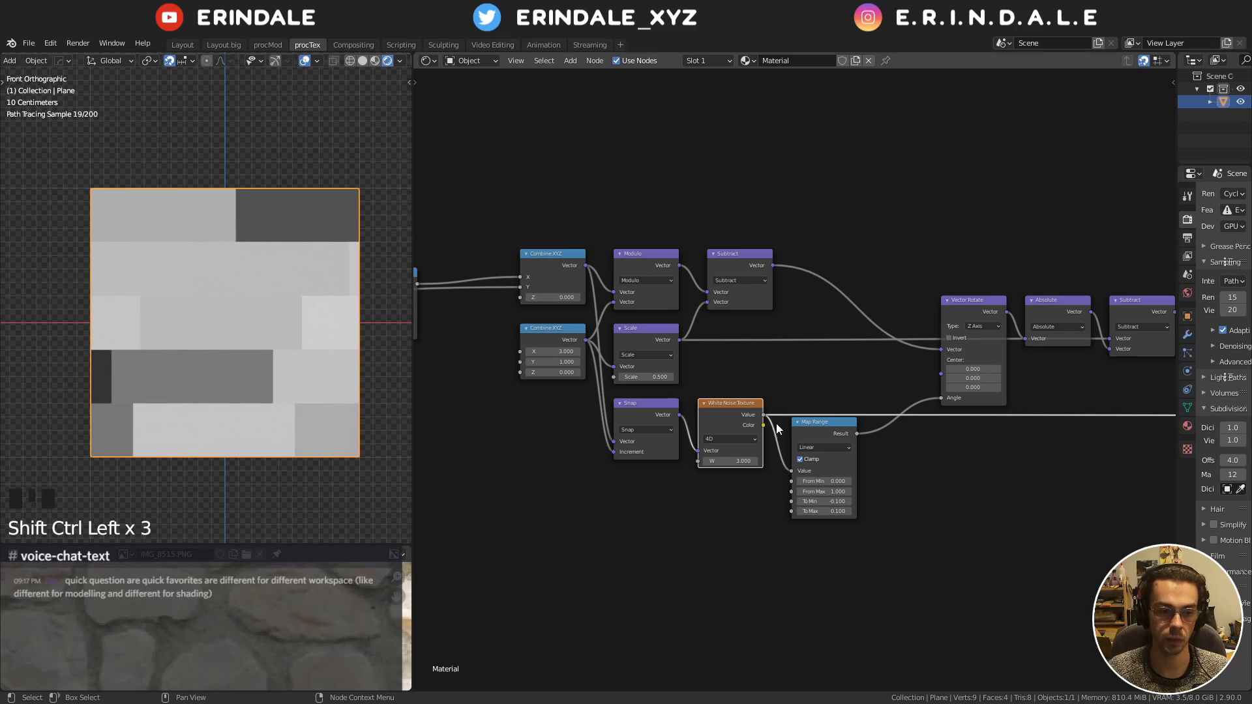
mouse_move(765, 420)
mouse_down()
mouse_move(946, 185)
mouse_move(761, 421)
mouse_up()
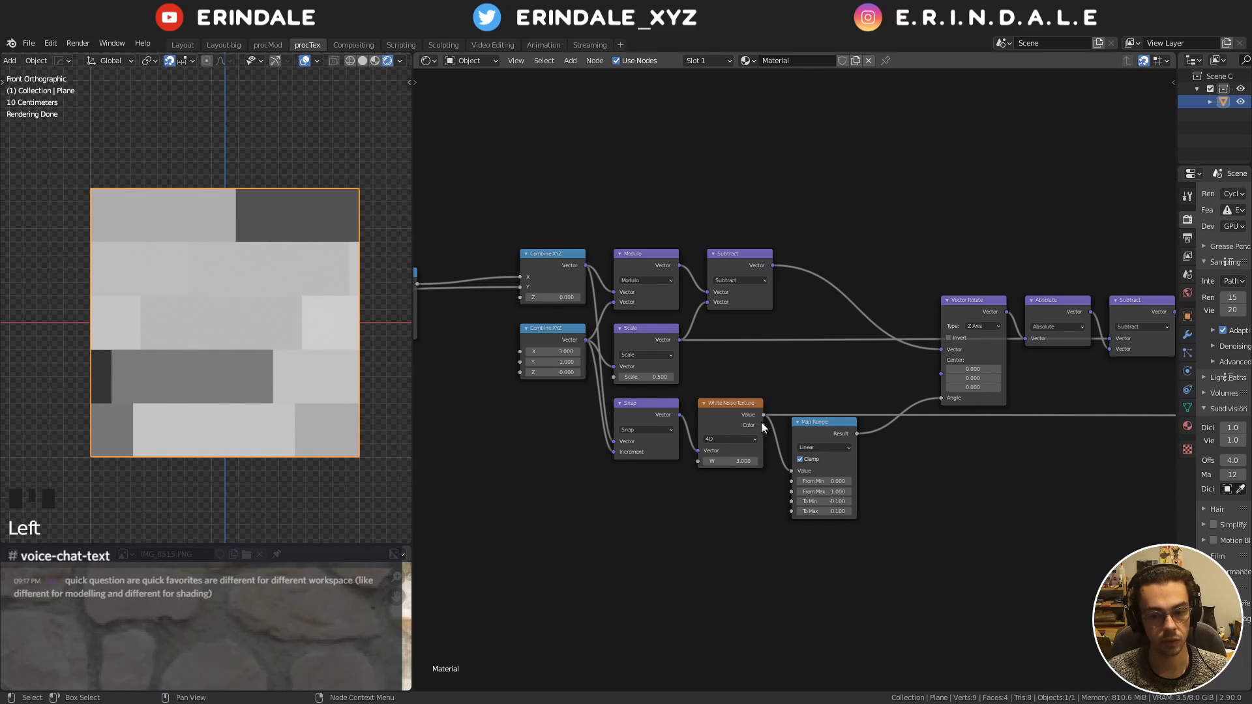
Add a Math node fed by the White Noise value above the Combine XYZ nodes, set to Greater Than with threshold 0.620
key(q)
click(1003, 505)
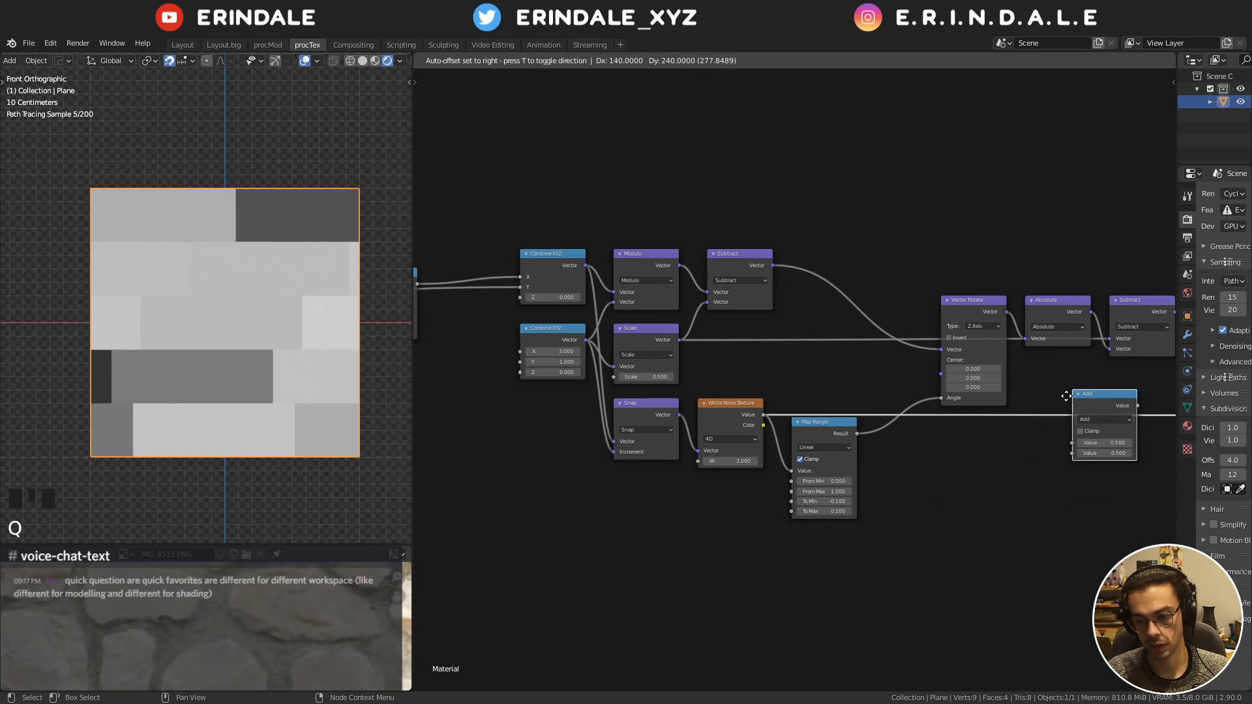
click(529, 120)
middle_drag(700, 212, 733, 357)
scroll(652, 331, up, 5)
click(523, 261)
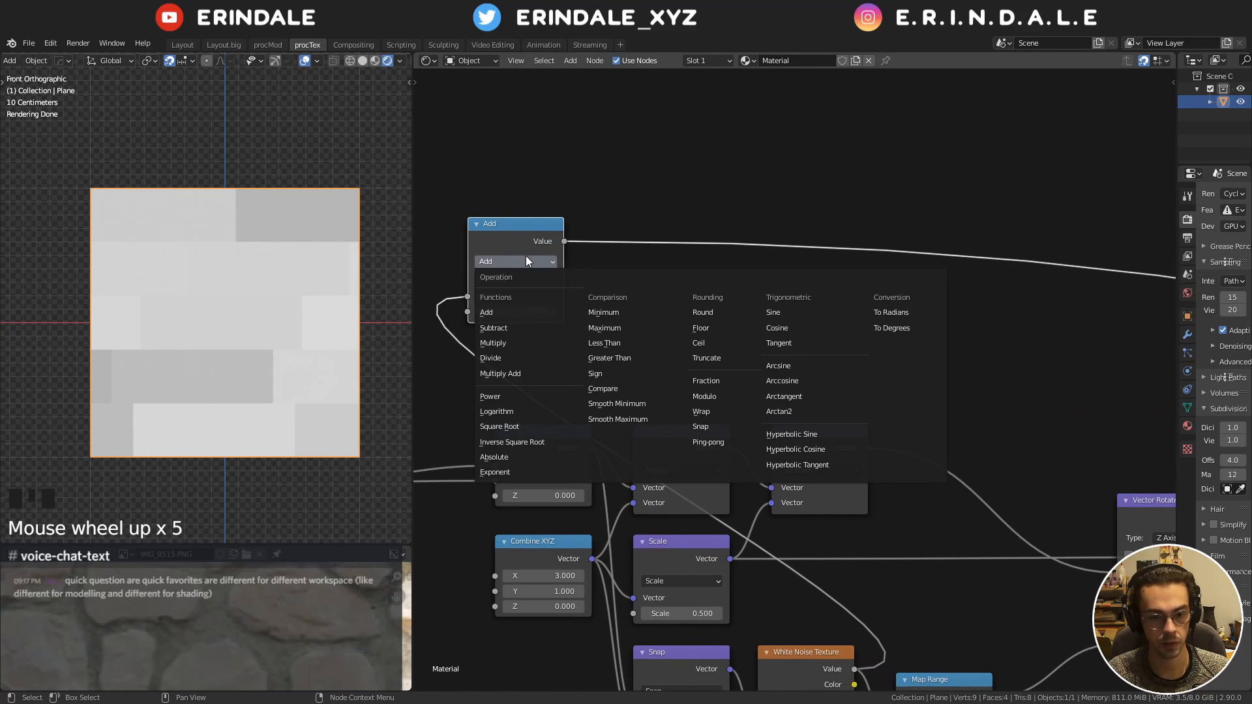
click(609, 356)
mouse_move(542, 309)
mouse_down()
mouse_move(514, 309)
mouse_move(614, 309)
mouse_move(529, 308)
mouse_up()
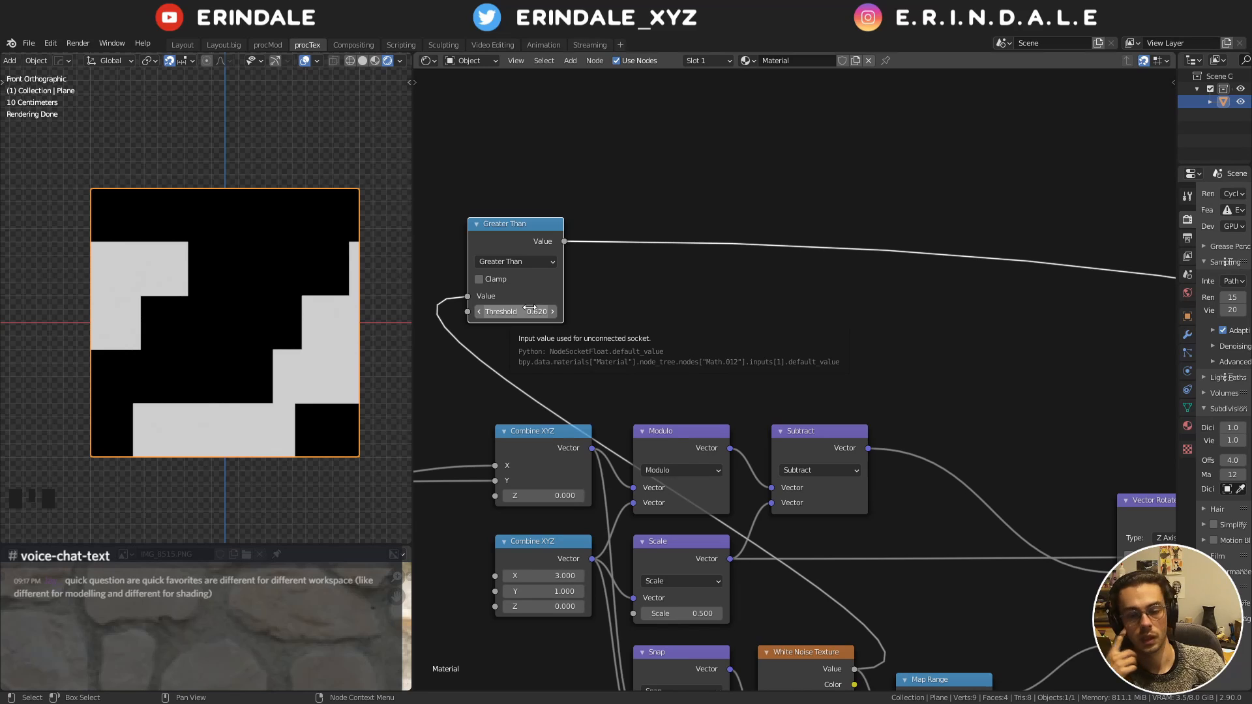
Move the Modulo, Scale and first vector Subtract nodes to the right as a group, away from the Combine XYZ nodes
scroll(772, 247, down, 4)
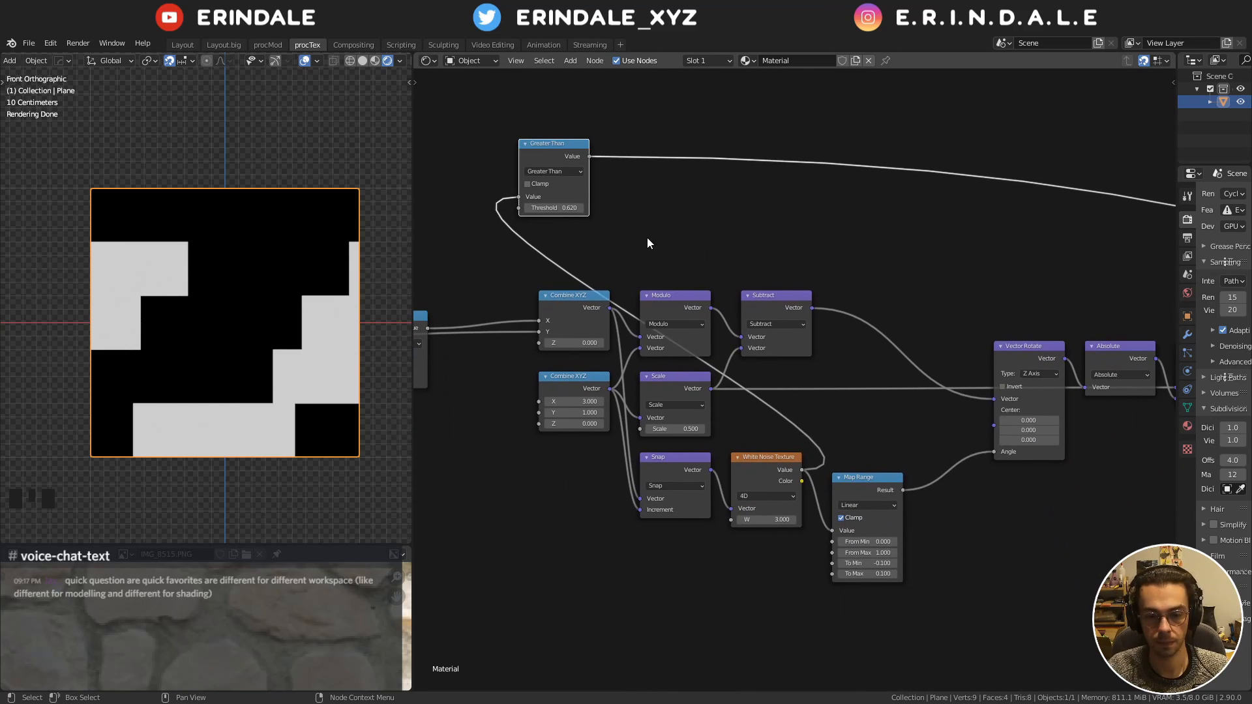
drag(647, 238, 817, 421)
key(g)
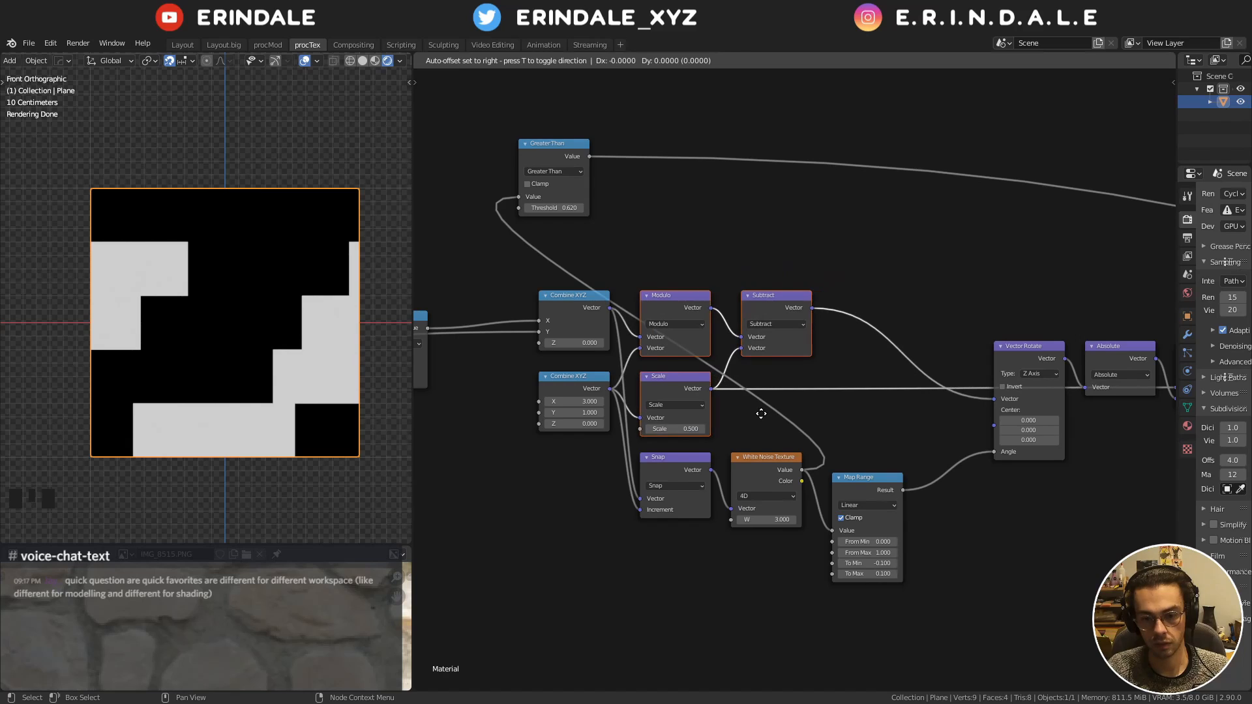
click(803, 332)
Move the node chain from Vector Rotate through the final Soft Light mix node further right as a group
middle_drag(905, 336, 641, 322)
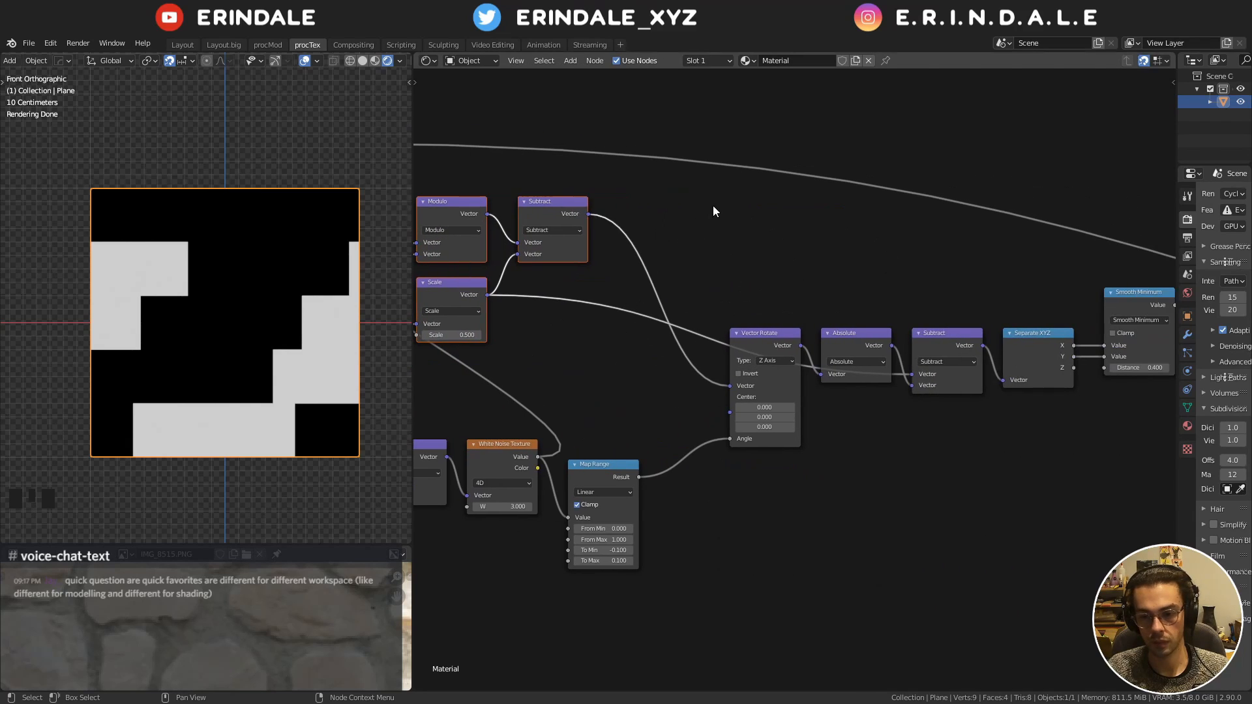
scroll(763, 235, down, 5)
drag(759, 230, 1176, 466)
middle_drag(1086, 424, 858, 430)
drag(680, 244, 953, 396)
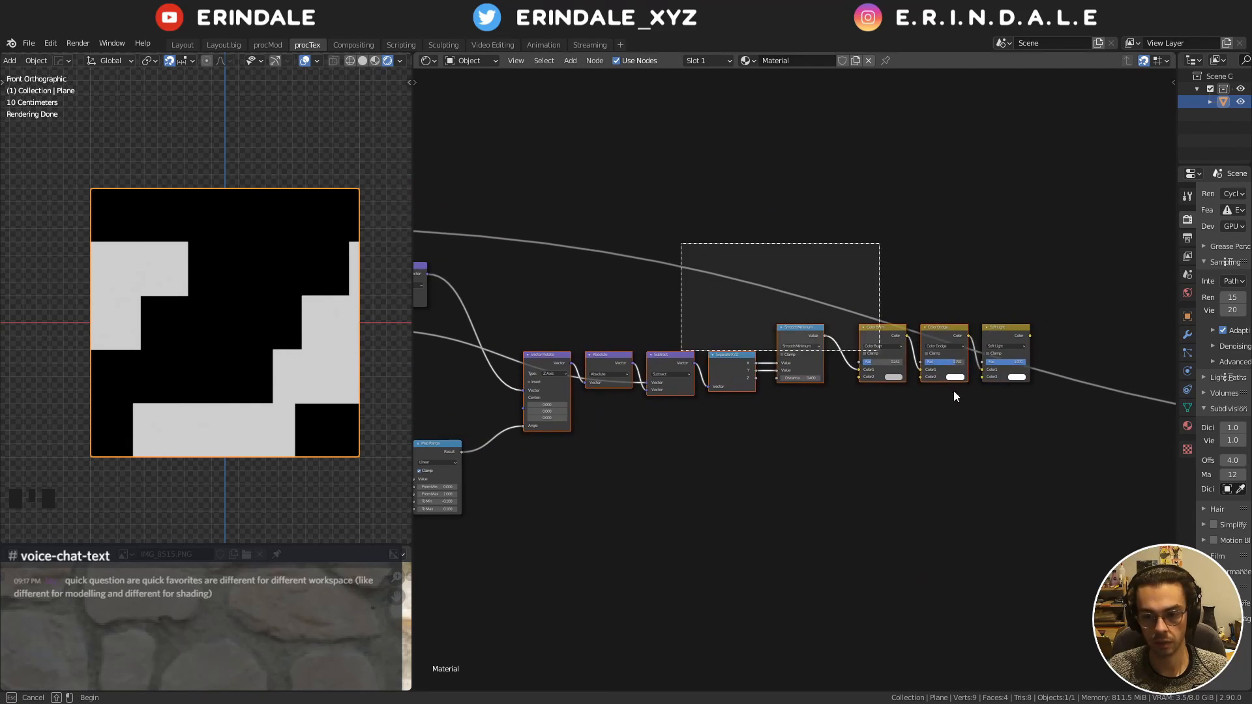
middle_drag(681, 378, 933, 396)
key(g)
click(871, 313)
Shift the Modulo, Scale and adjoining Subtract nodes up and further right to open a gap after the Combine XYZ nodes
middle_drag(779, 321, 925, 342)
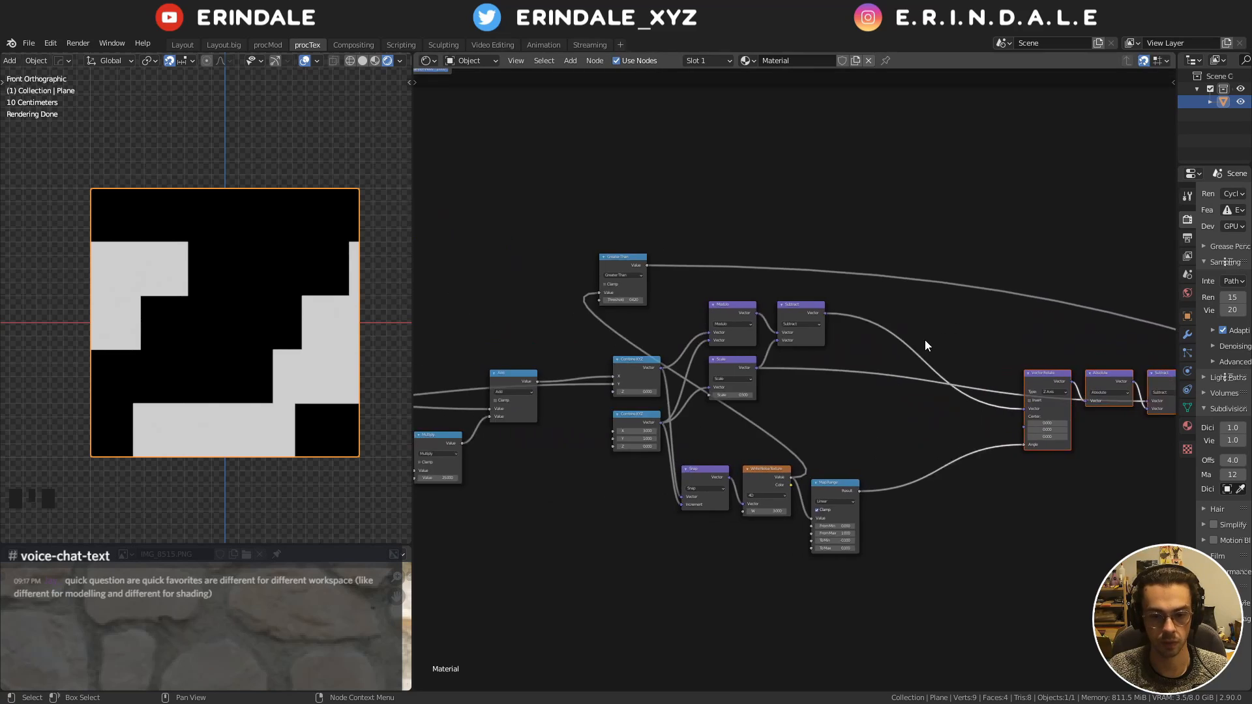
scroll(922, 342, up, 3)
drag(910, 345, 642, 247)
key(g)
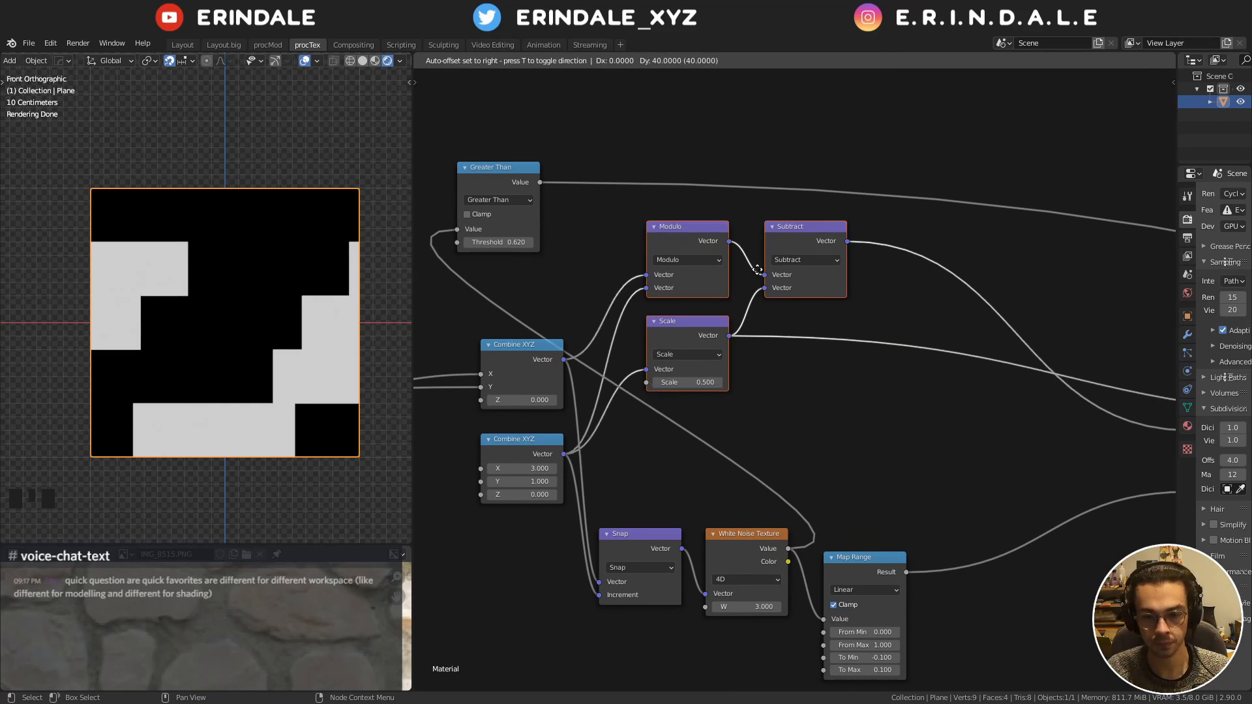
click(764, 250)
key(g)
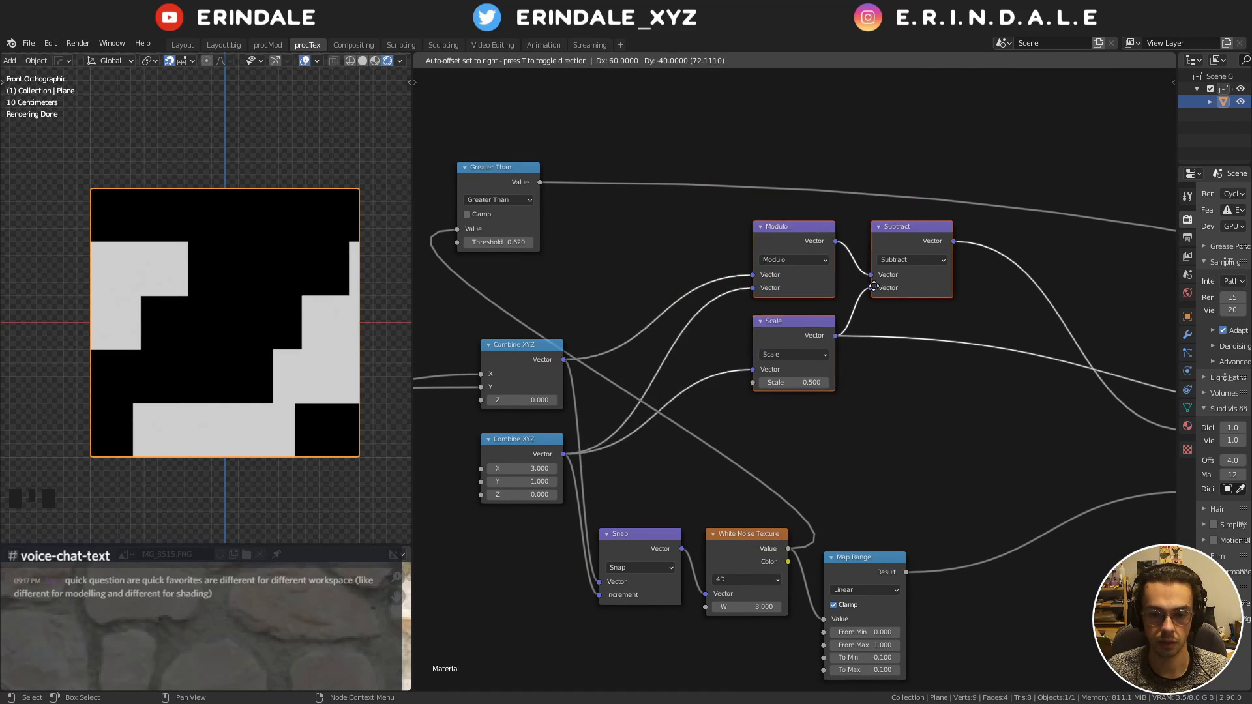
click(956, 298)
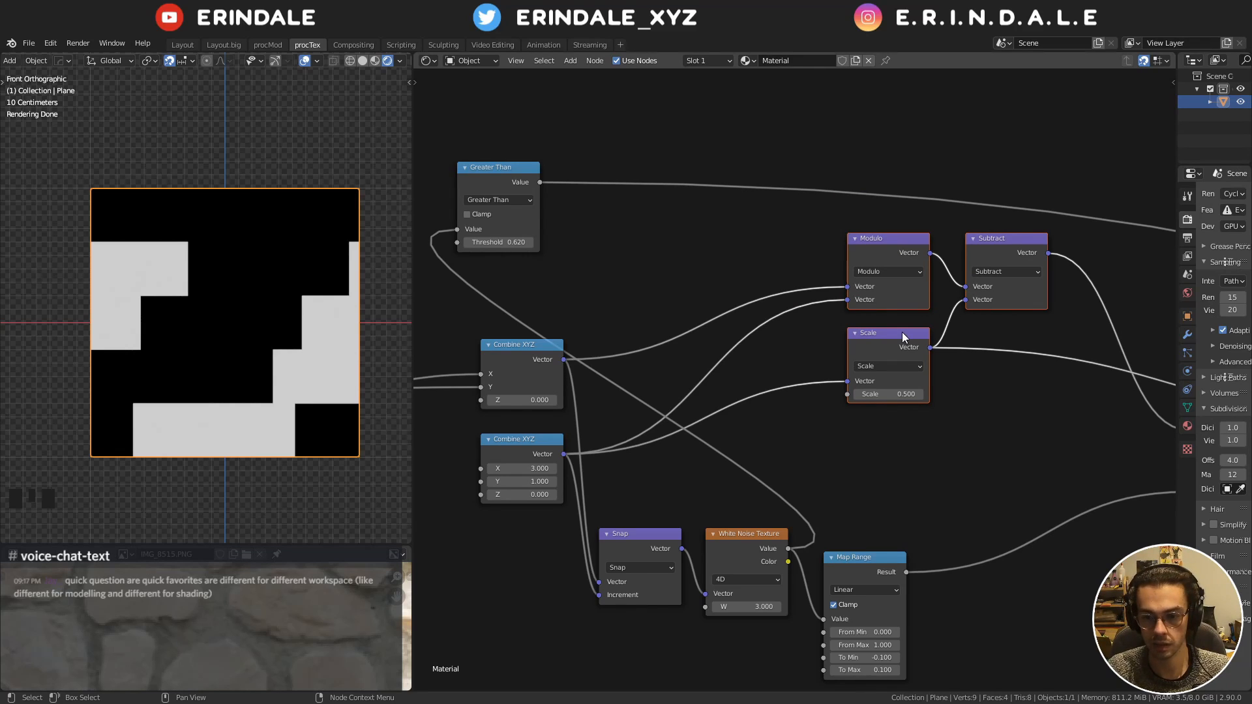
Move Greater Than aside and insert a duplicate of Scale, set to Multiply, between the lower Combine XYZ and the Modulo and Scale inputs
scroll(902, 348, up, 1)
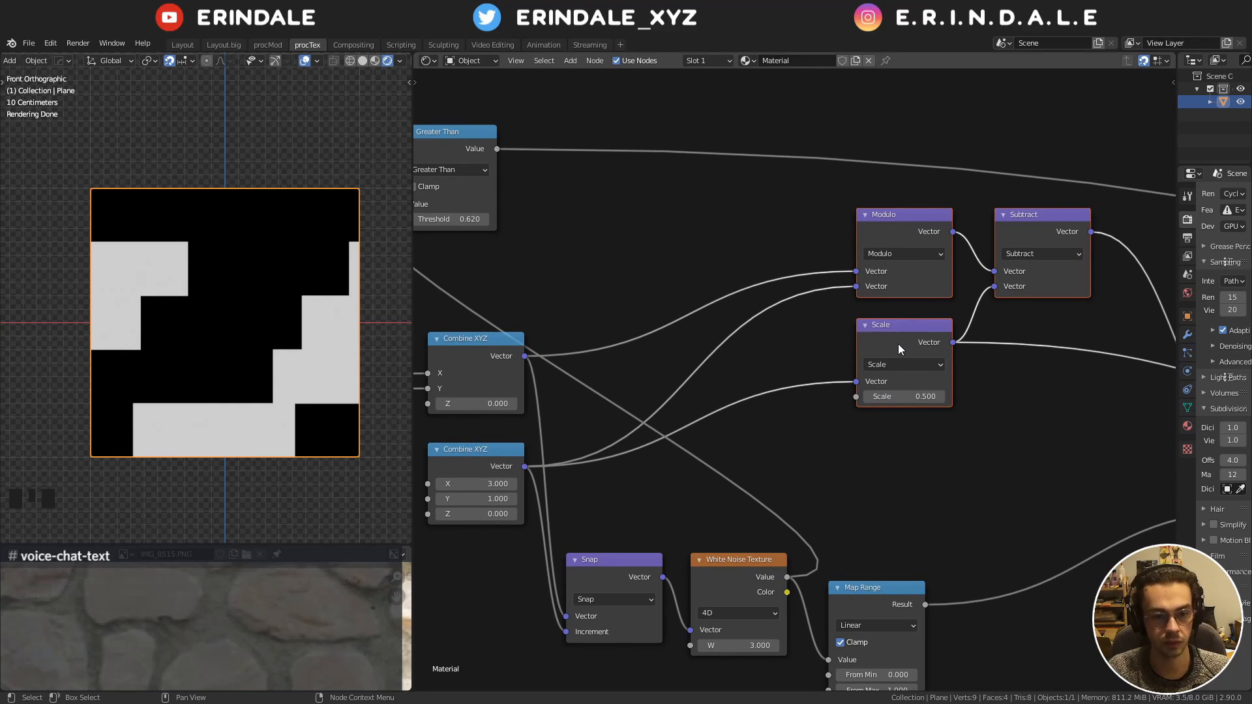
scroll(898, 343, down, 2)
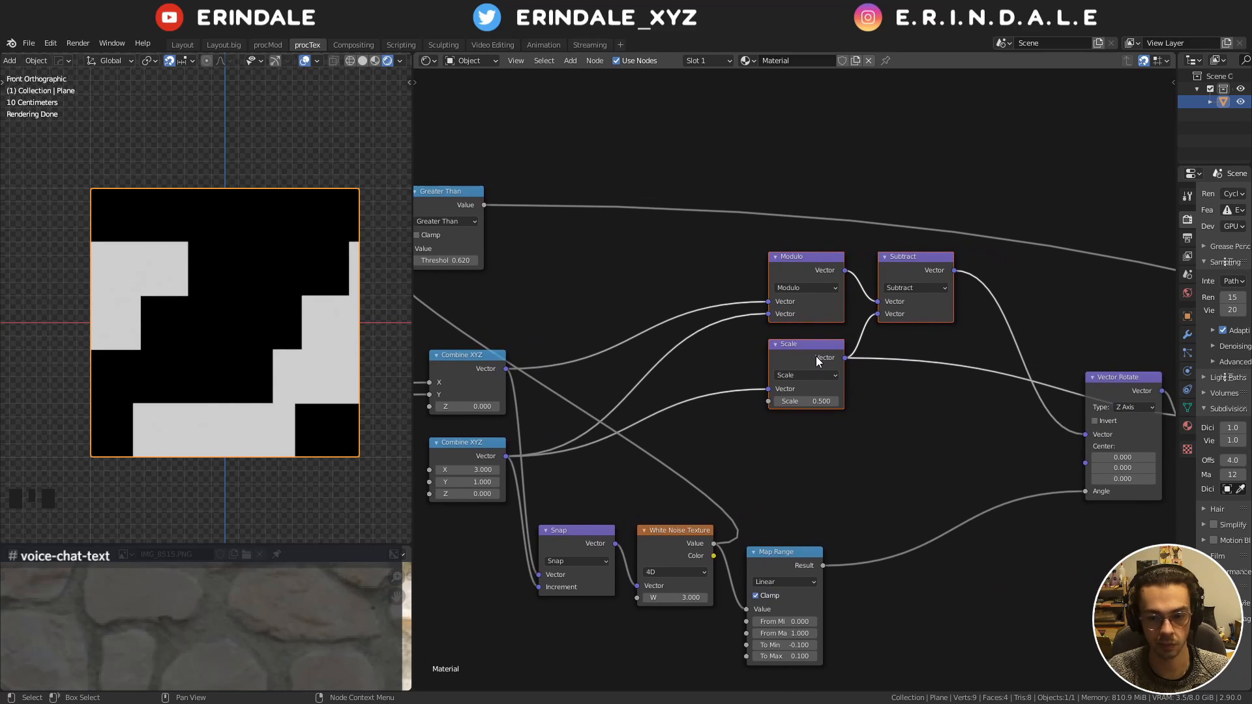
middle_drag(818, 362, 887, 310)
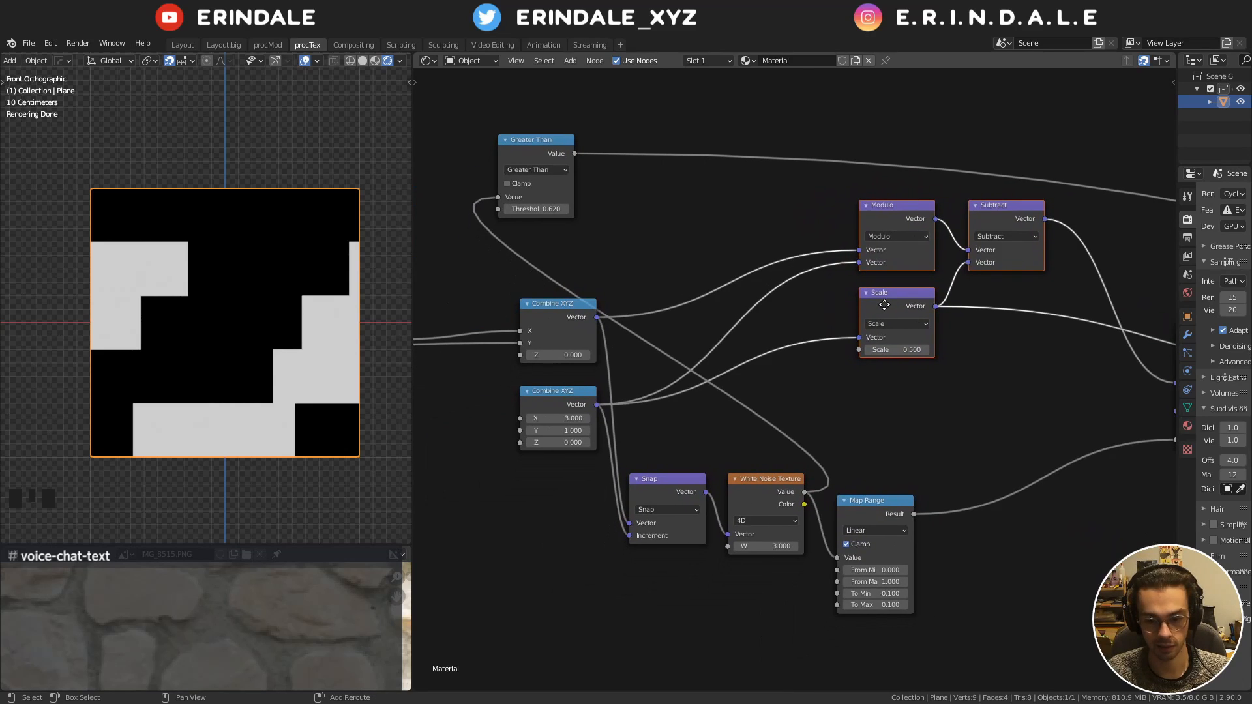
drag(530, 142, 444, 163)
click(916, 299)
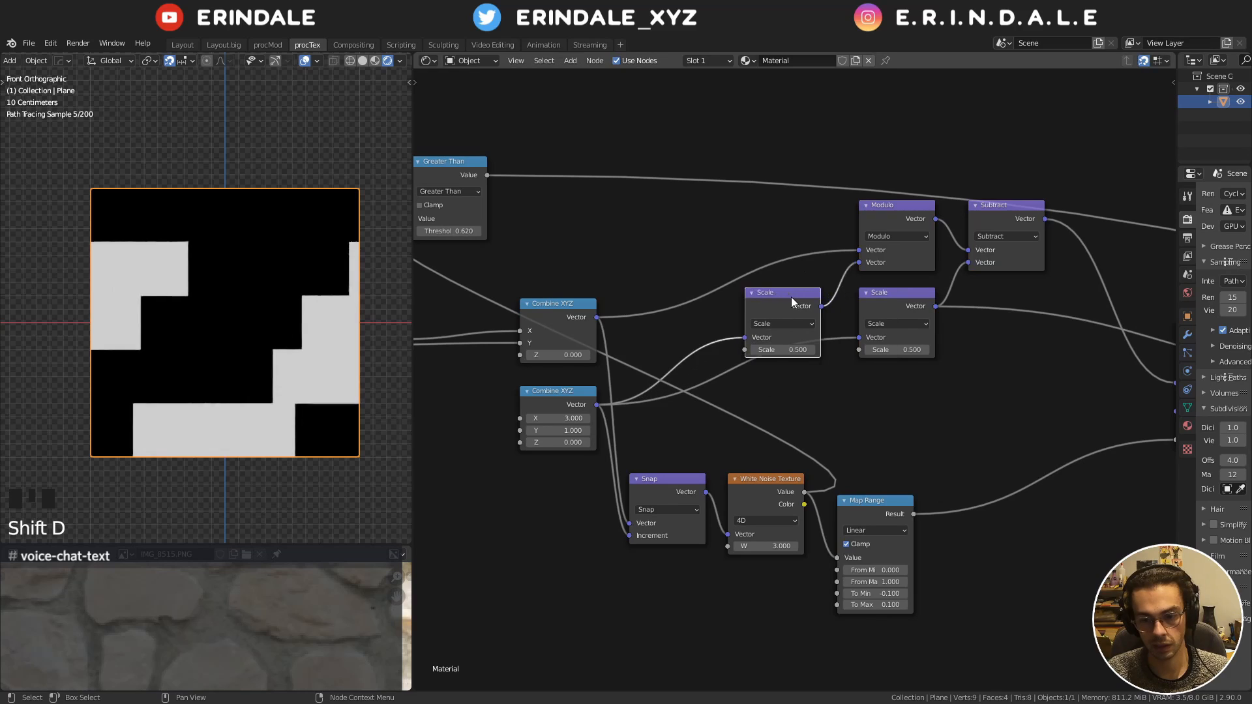
alt+click(750, 314)
click(779, 345)
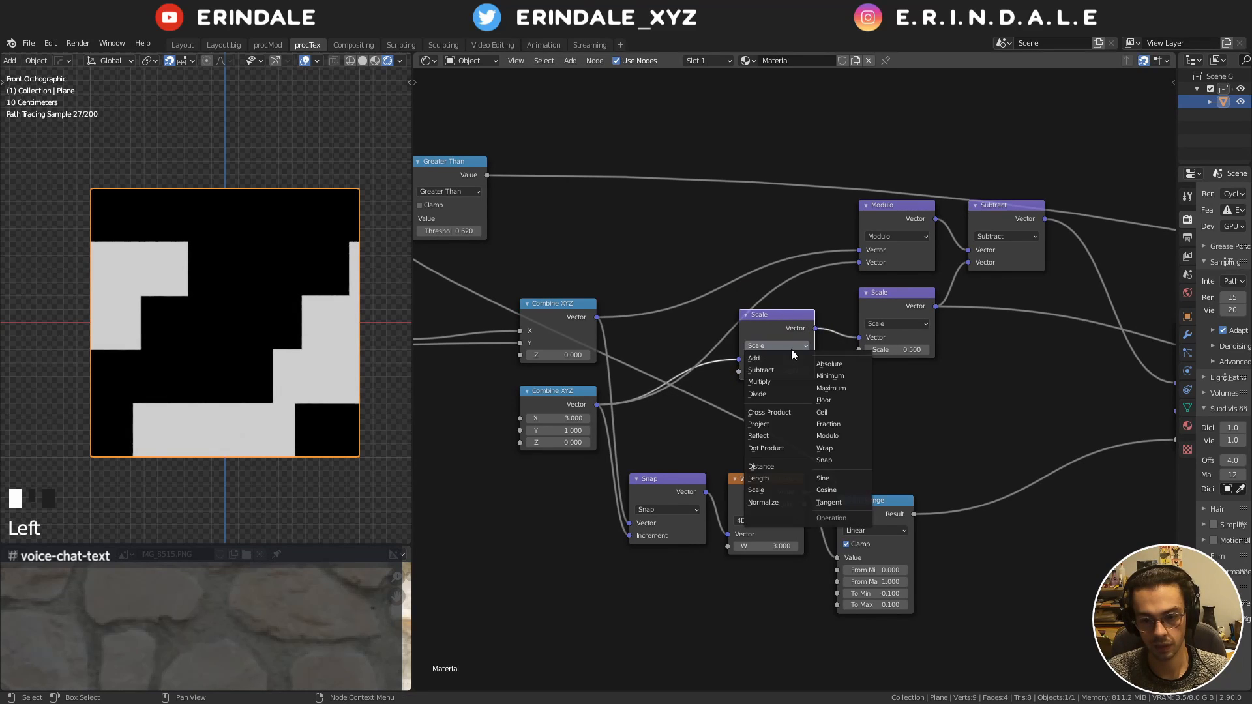
click(776, 384)
mouse_move(777, 317)
mouse_down()
mouse_move(778, 295)
mouse_move(859, 263)
mouse_move(795, 304)
mouse_up()
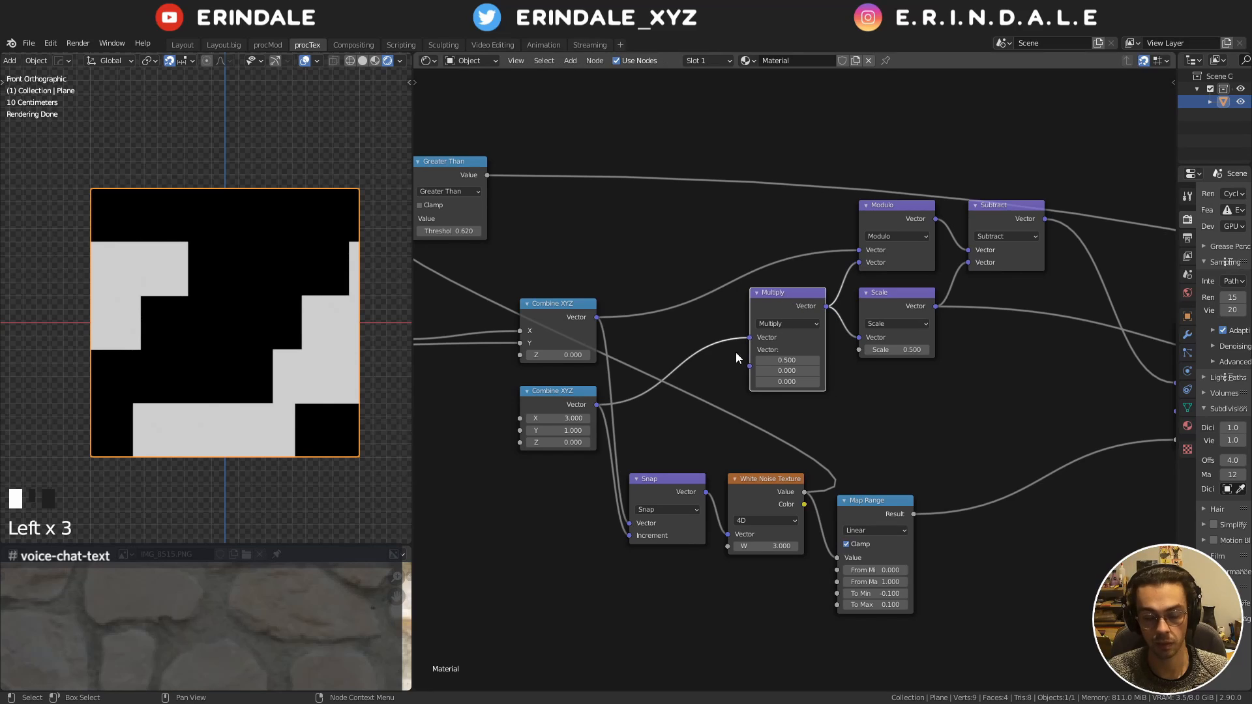
Select the lower Combine XYZ node and sketch one long and one short brick outline as annotations over the plane preview
click(561, 399)
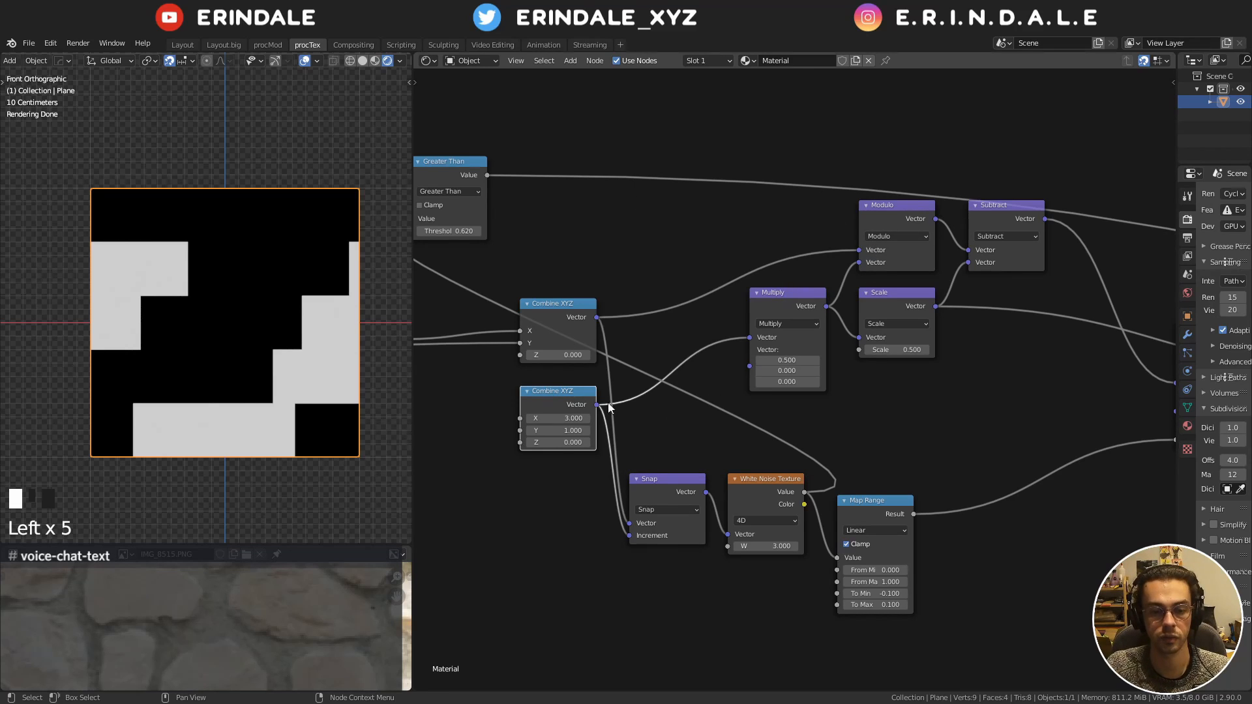
drag(499, 374, 610, 465)
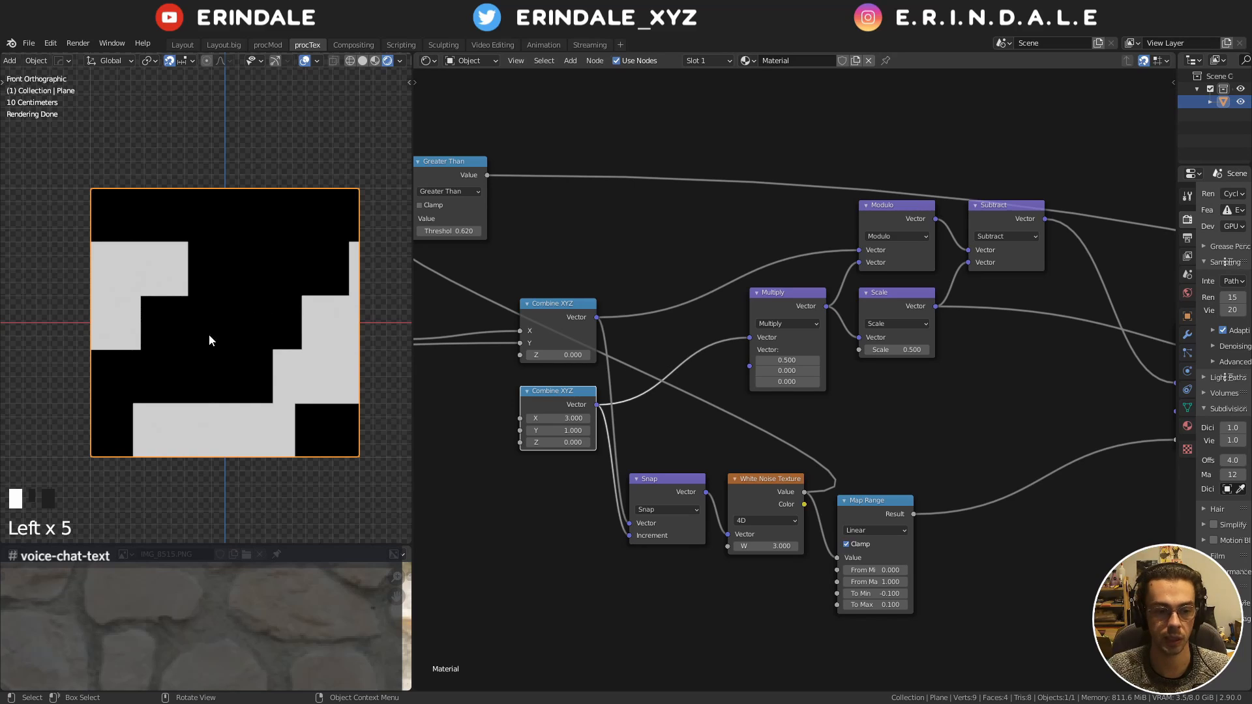
mouse_move(148, 307)
mouse_down()
mouse_move(237, 325)
mouse_move(236, 343)
mouse_move(163, 347)
mouse_move(151, 307)
mouse_up()
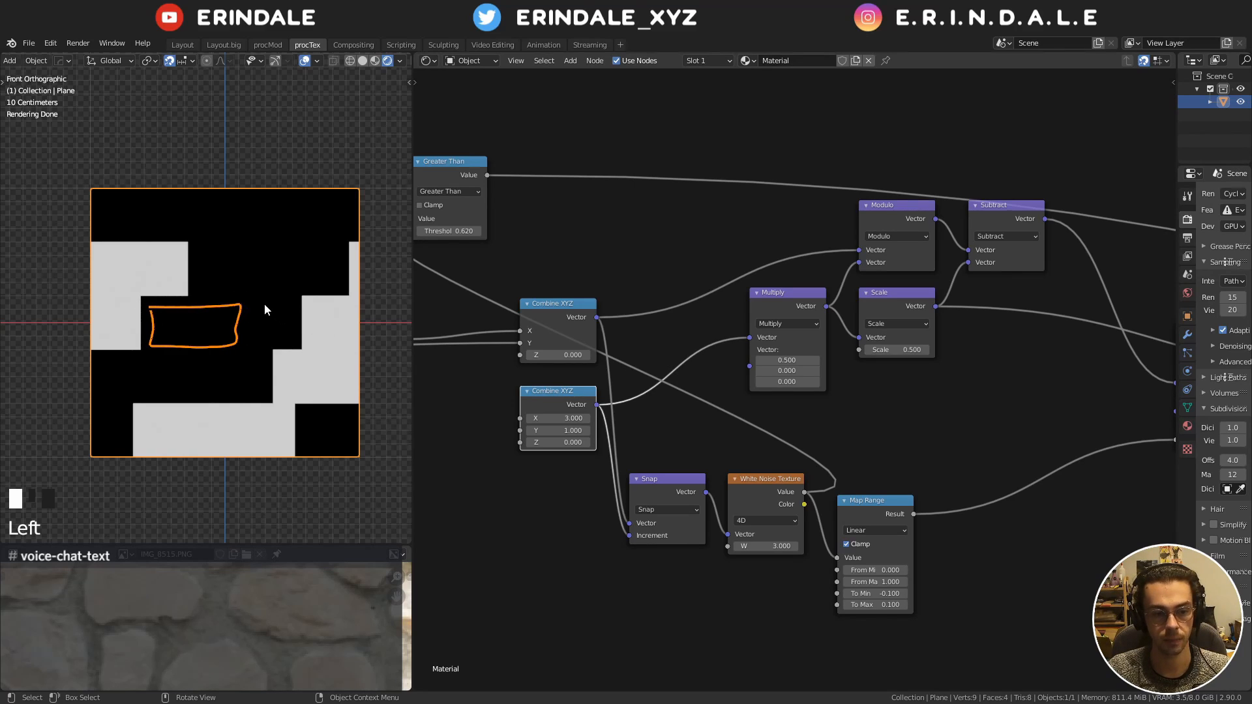
mouse_move(264, 305)
mouse_down()
mouse_move(304, 306)
mouse_move(301, 339)
mouse_move(260, 307)
mouse_move(273, 297)
mouse_up()
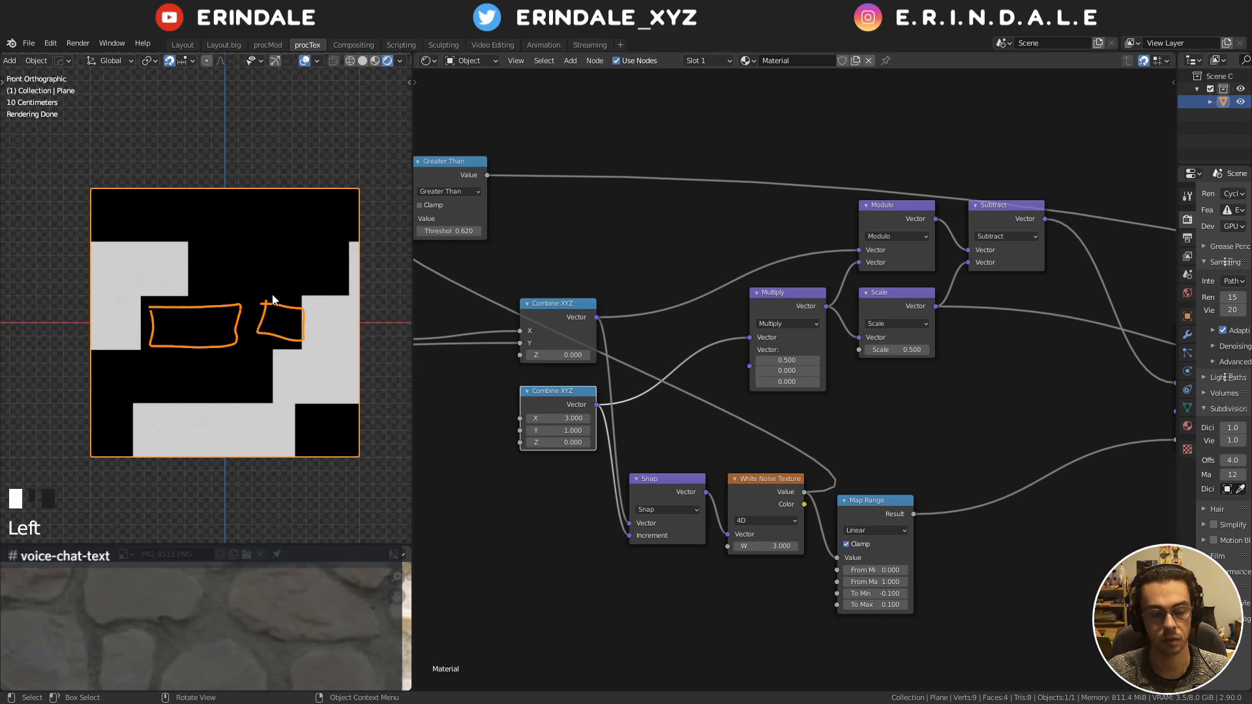
Preview the final brick mix node on the plane and set all three Multiply vector components to 1
middle_drag(916, 271, 476, 287)
middle_drag(1043, 269, 489, 286)
ctrl+shift+click(593, 307)
middle_drag(621, 306, 821, 306)
drag(630, 327, 629, 347)
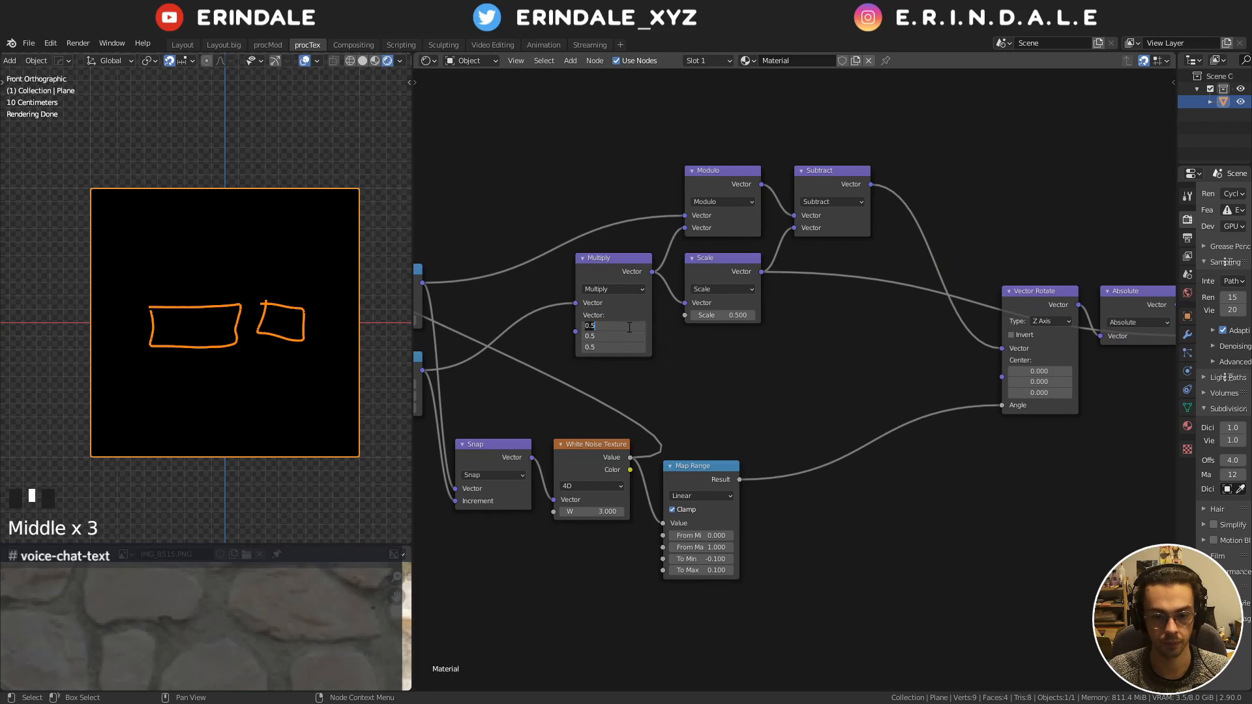
text(1)
key(Return)
Erase the annotations, outline how the middle brick splits into a longer and a shorter part, and erase those outlines too
key(d)
mouse_move(284, 342)
right_down()
mouse_move(306, 300)
mouse_move(270, 310)
right_up()
key(d)
mouse_move(160, 294)
mouse_down()
mouse_move(141, 303)
mouse_move(151, 343)
mouse_move(206, 344)
mouse_move(234, 320)
mouse_move(230, 299)
mouse_move(159, 298)
mouse_up()
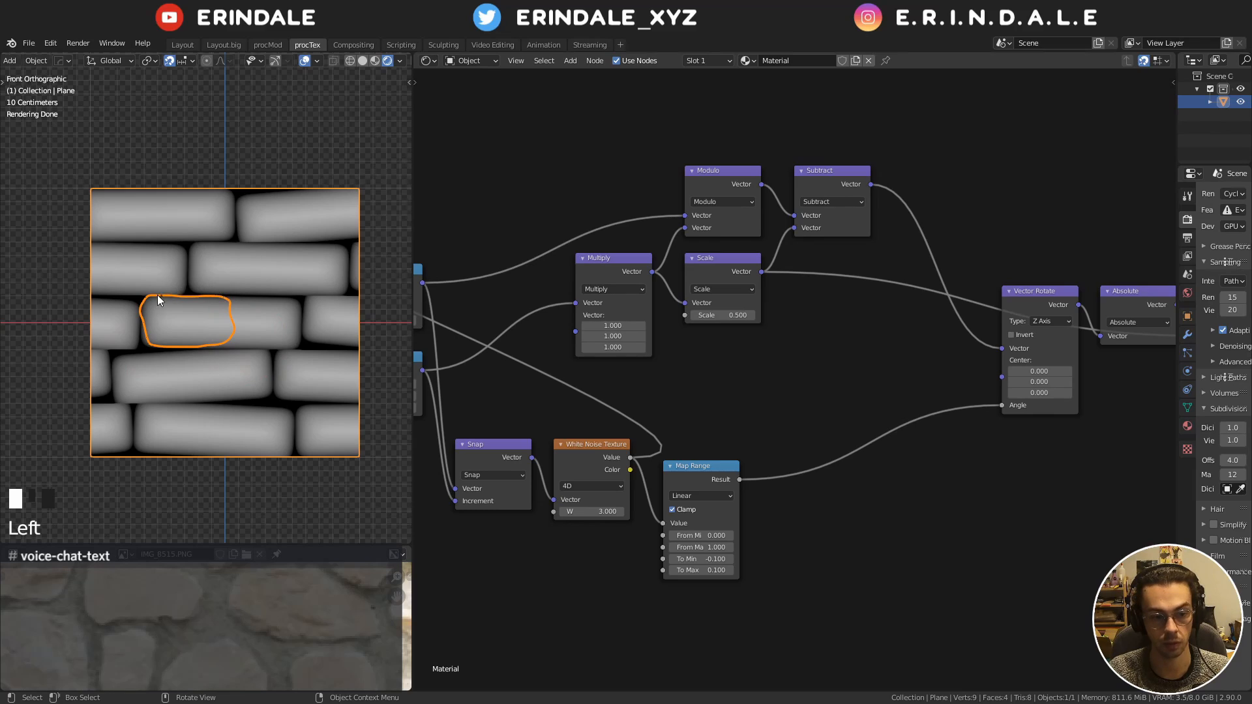
mouse_move(301, 298)
mouse_down()
mouse_move(255, 300)
mouse_move(250, 327)
mouse_move(301, 349)
mouse_up()
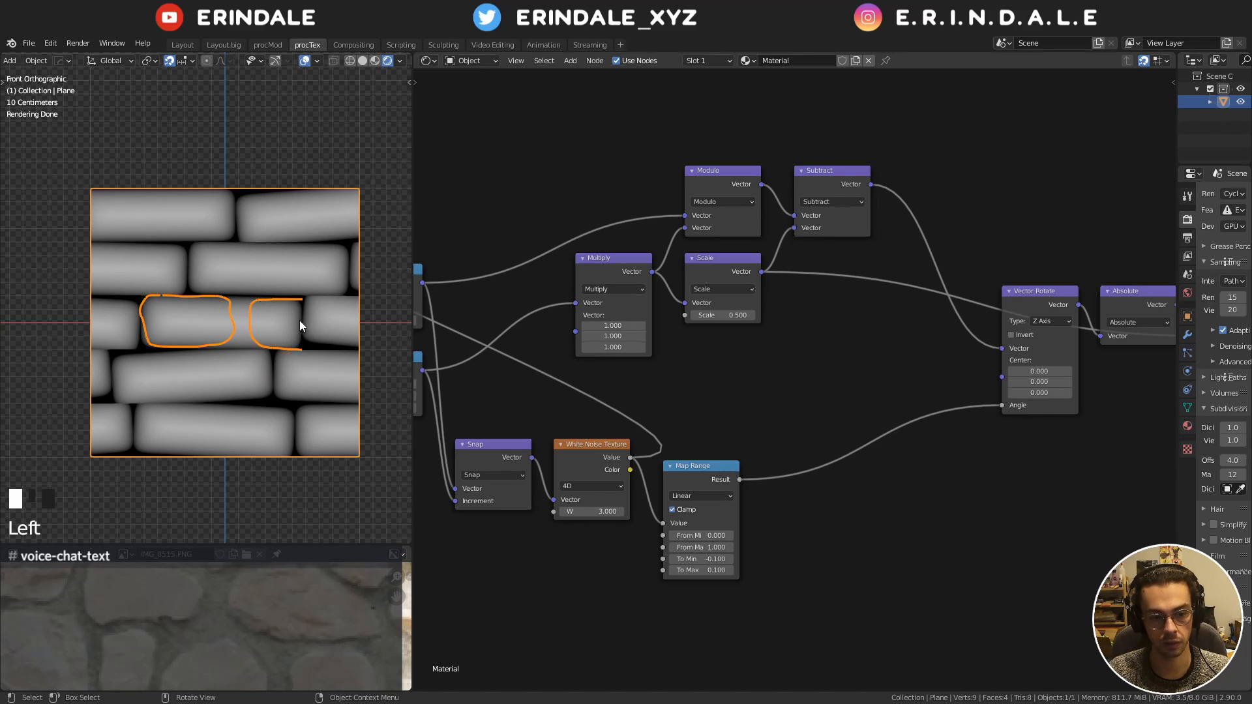
drag(301, 297, 294, 350)
mouse_move(278, 347)
right_down()
mouse_move(301, 285)
mouse_move(193, 370)
right_up()
Delete the Greater Than node above the Combine XYZ nodes
middle_drag(674, 349, 715, 365)
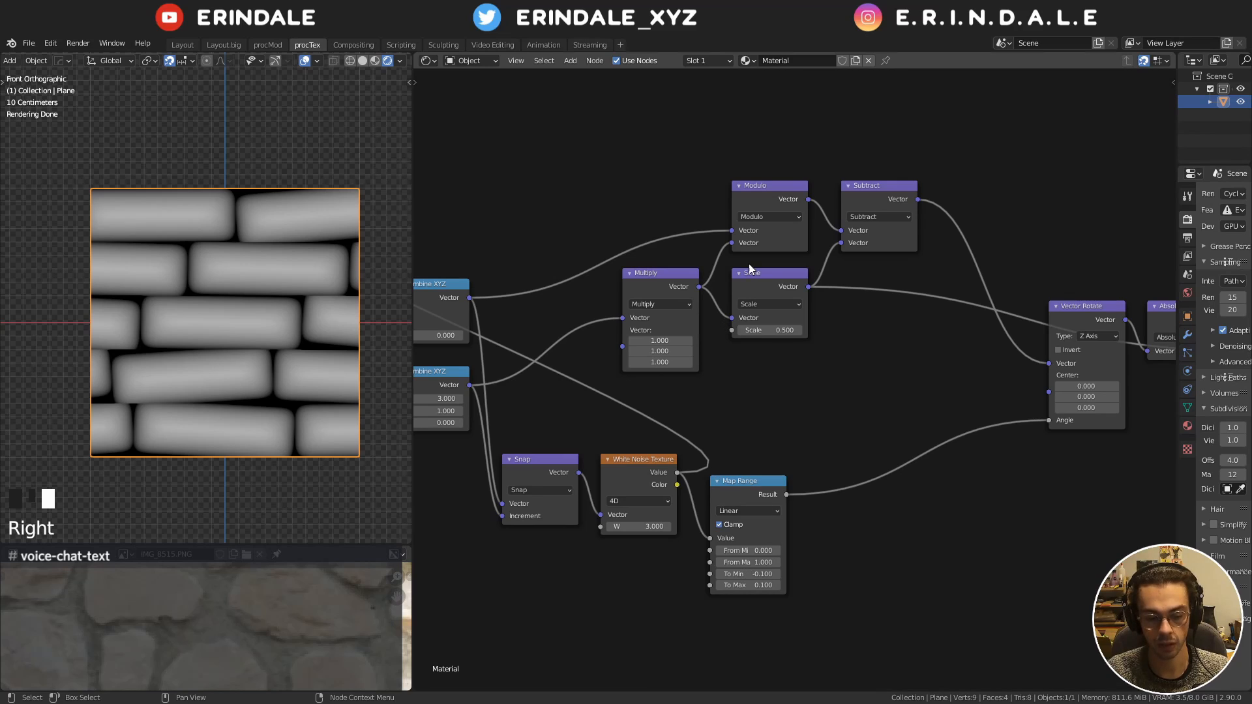
middle_drag(777, 208, 868, 222)
scroll(800, 378, up, 2)
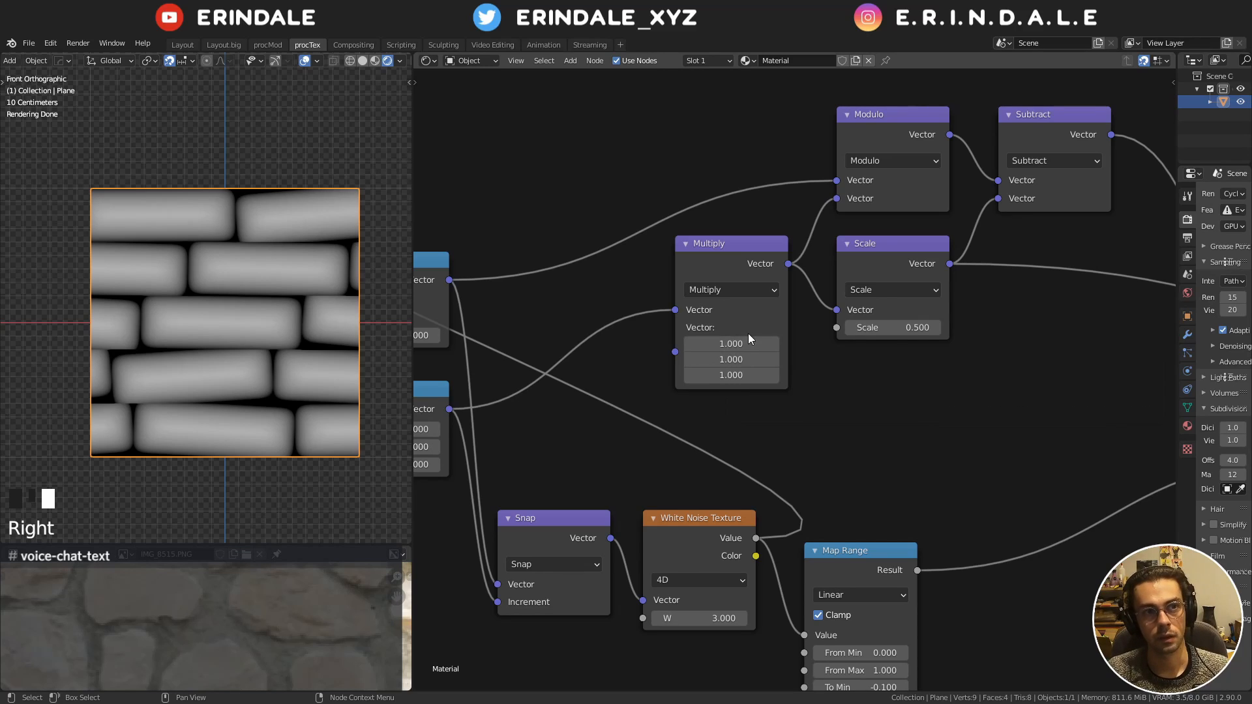
scroll(750, 330, down, 4)
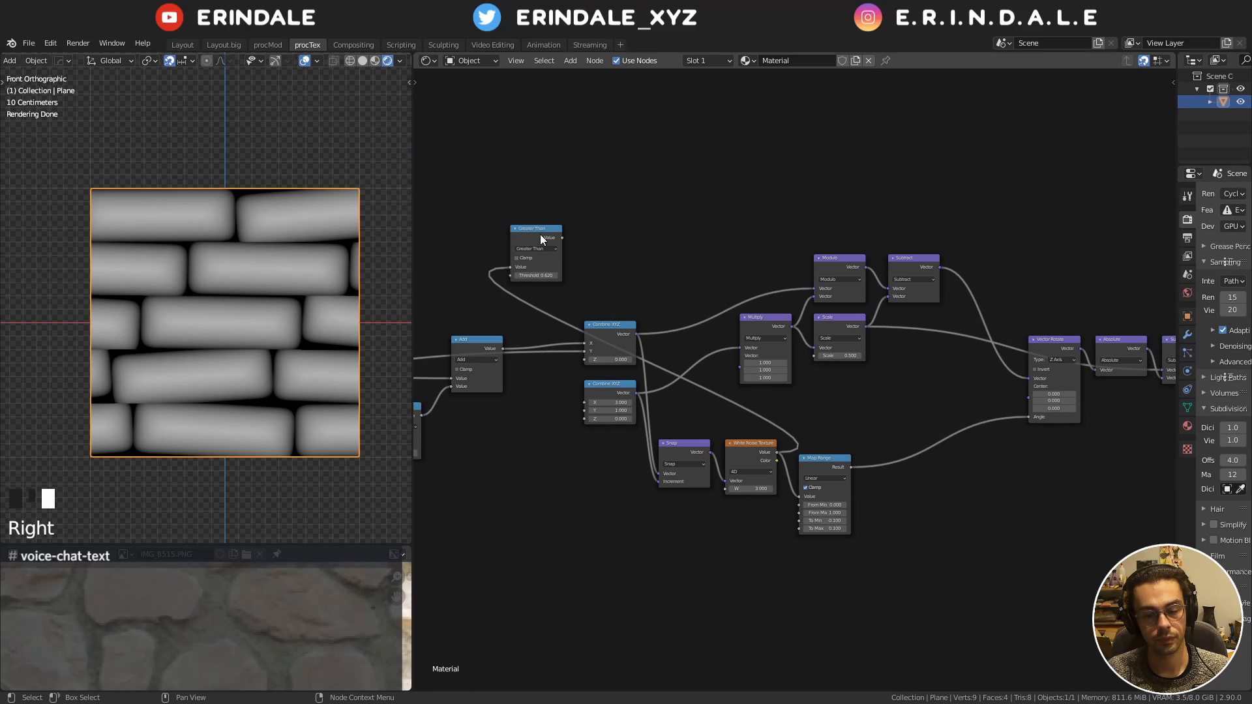
click(540, 235)
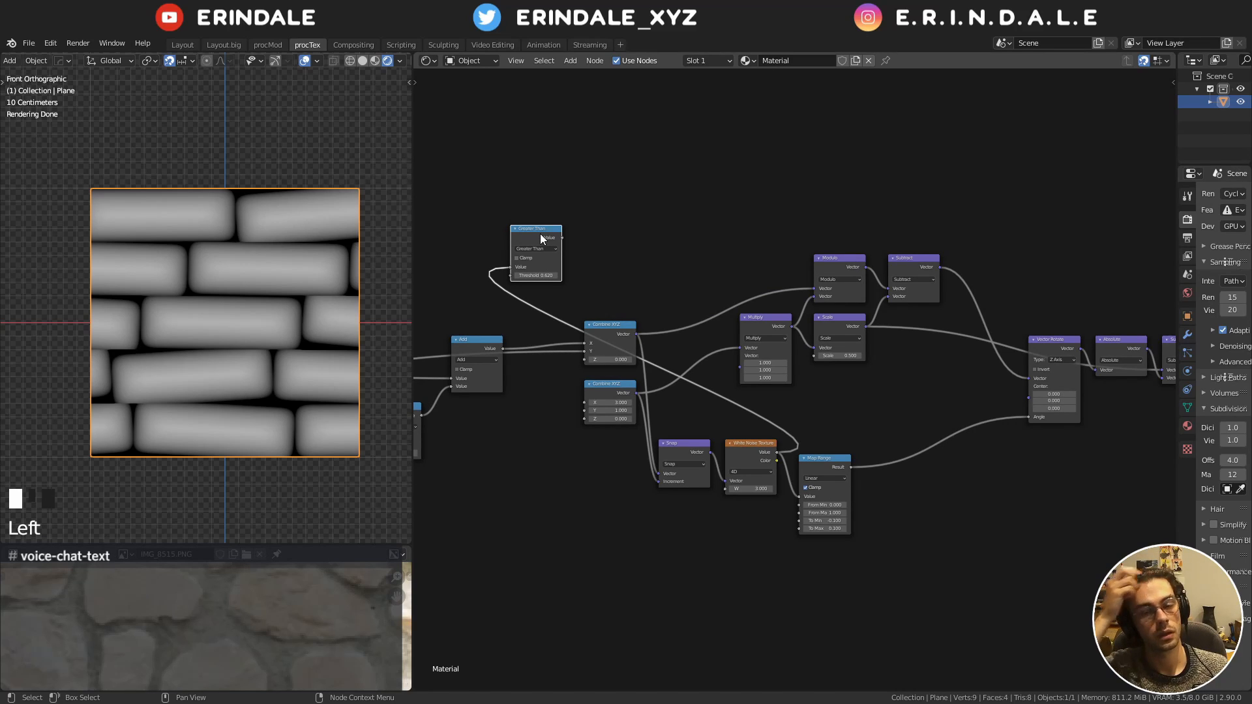
key(x)
Preview the lower Combine XYZ node on the plane and switch the Multiply node's operation to Divide
scroll(619, 275, up, 3)
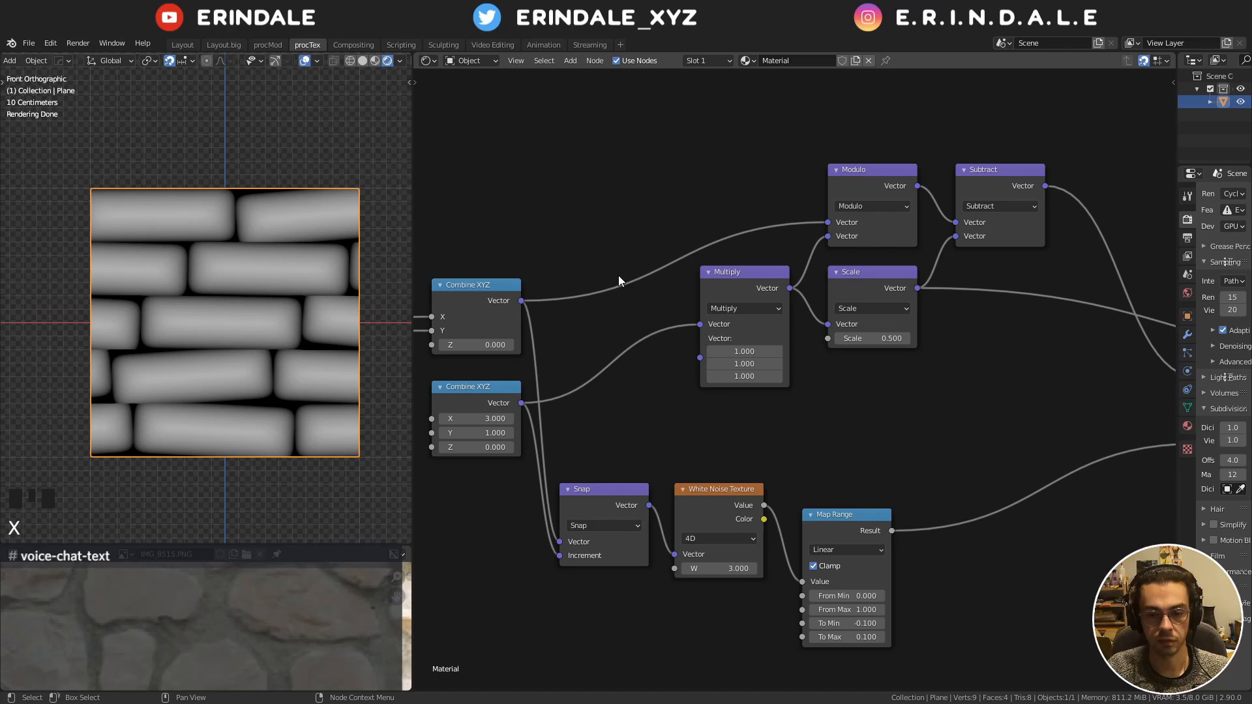
ctrl+shift+click(472, 395)
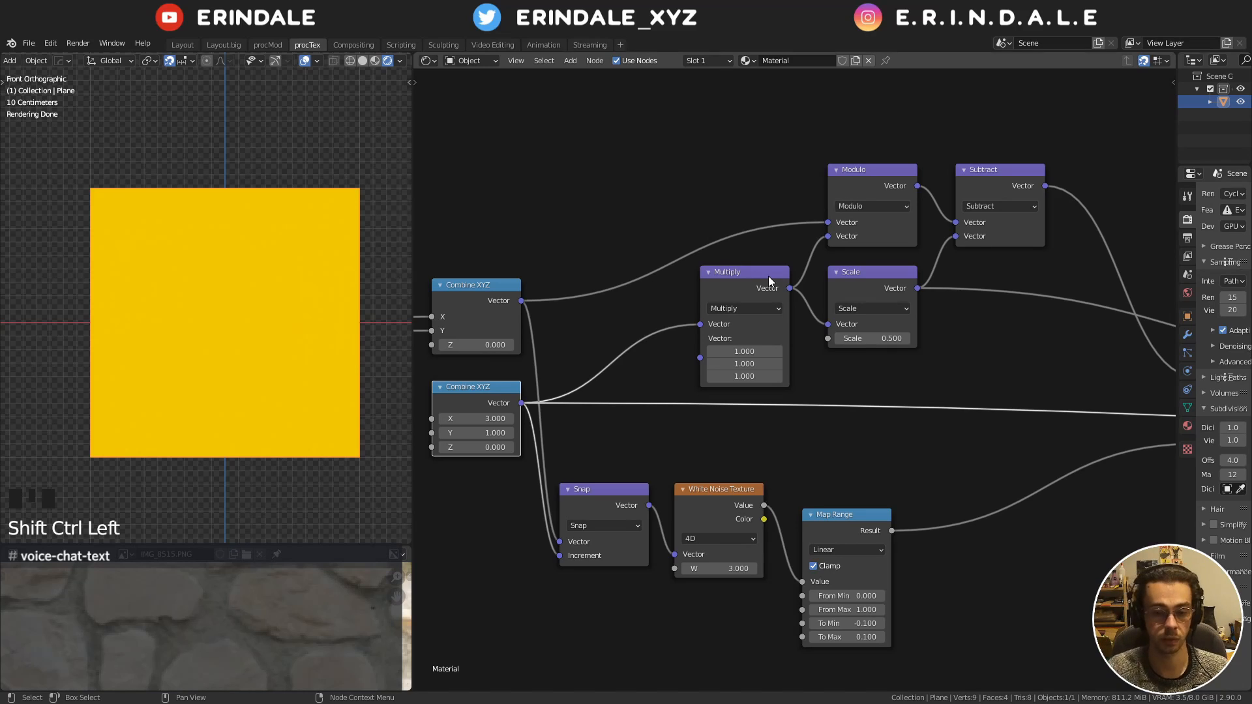
click(757, 309)
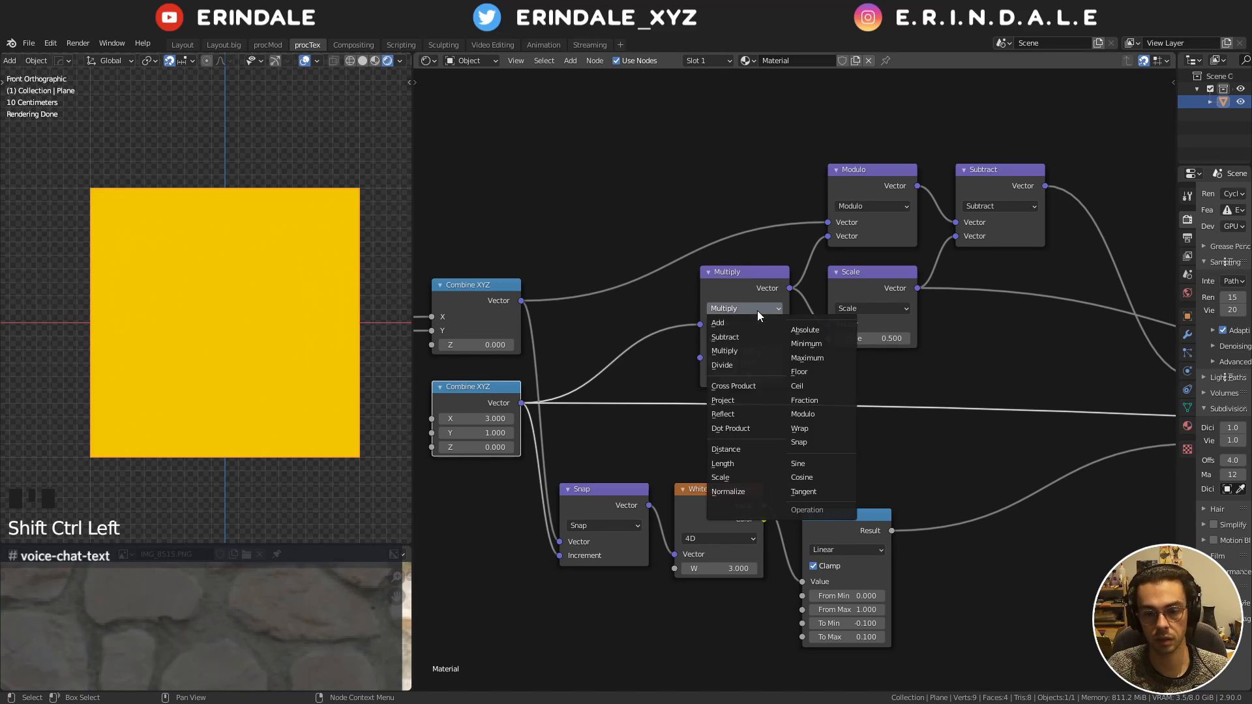
click(754, 363)
middle_drag(714, 319, 803, 336)
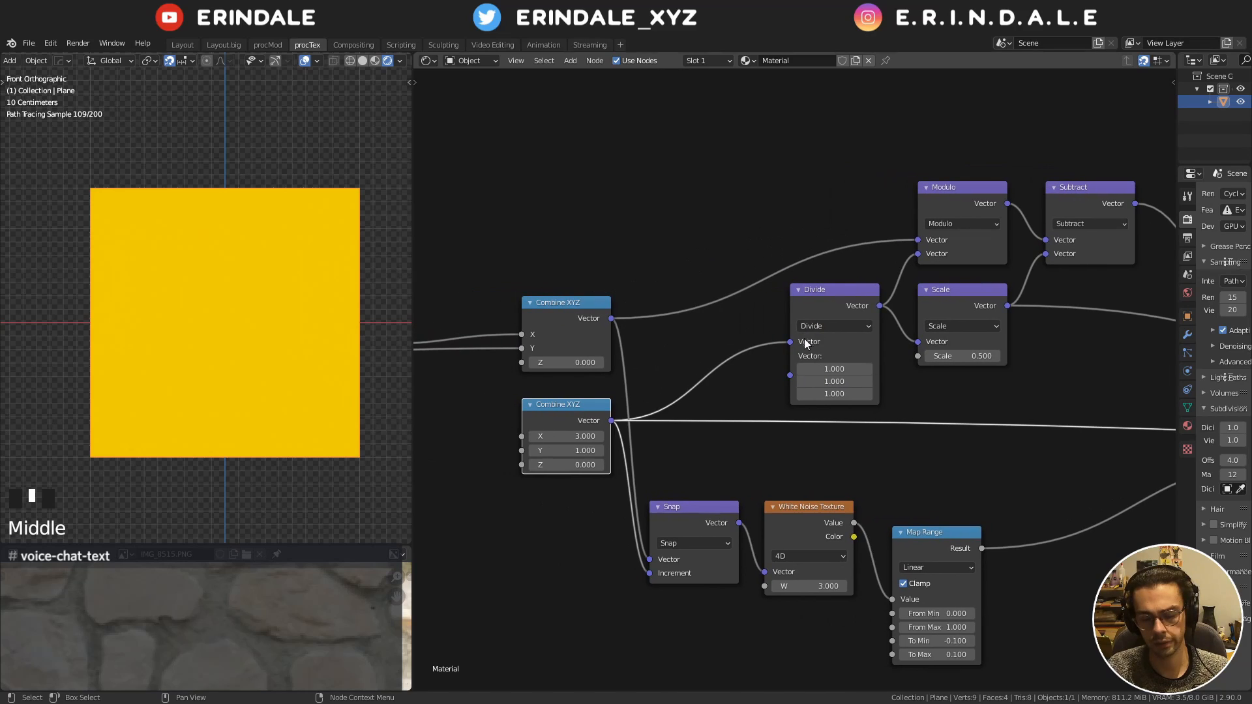
Duplicate the lower Combine XYZ above the others, connect it to Divide's second vector input, and reset its values to default
click(549, 421)
key(shift+d)
click(553, 178)
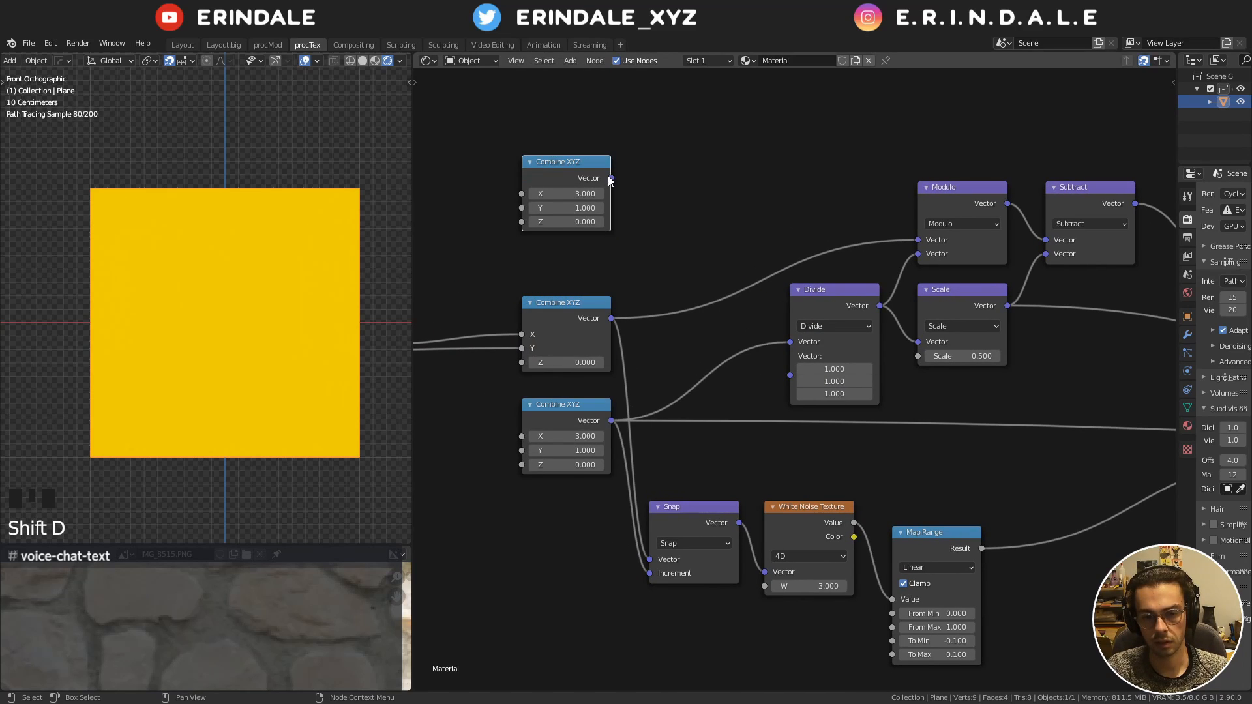
drag(611, 177, 790, 356)
click(565, 164)
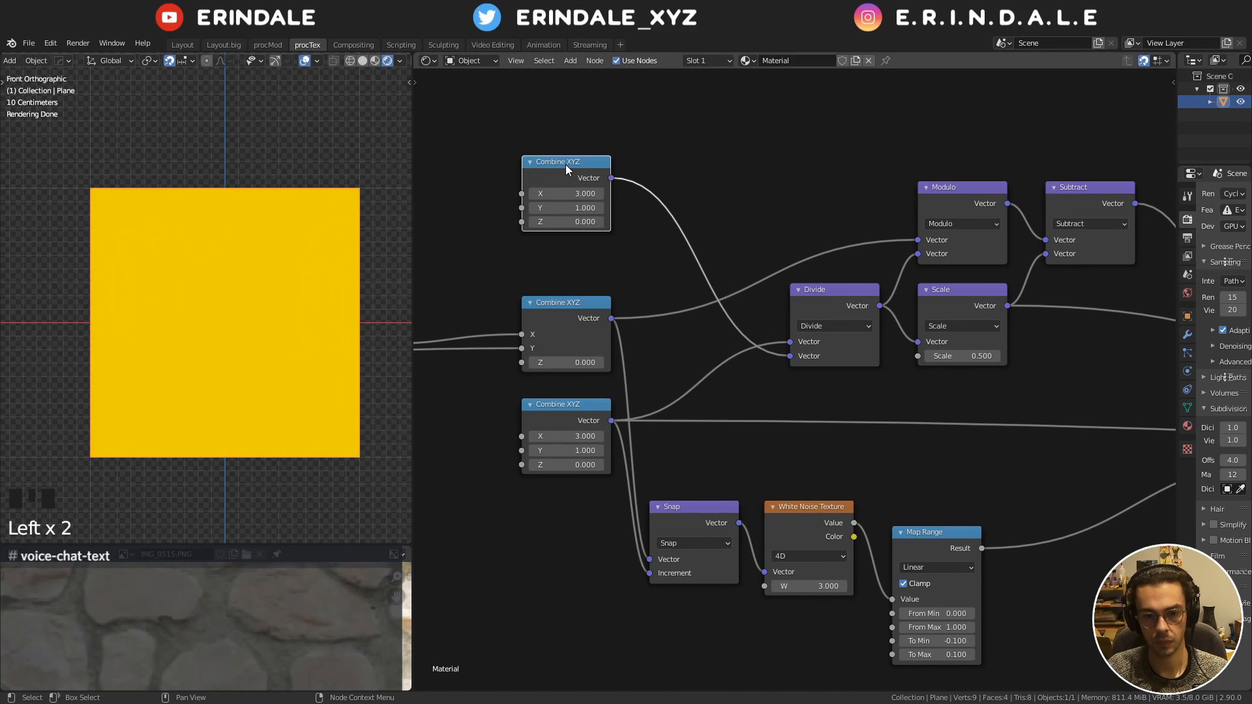
key(BackSpace)
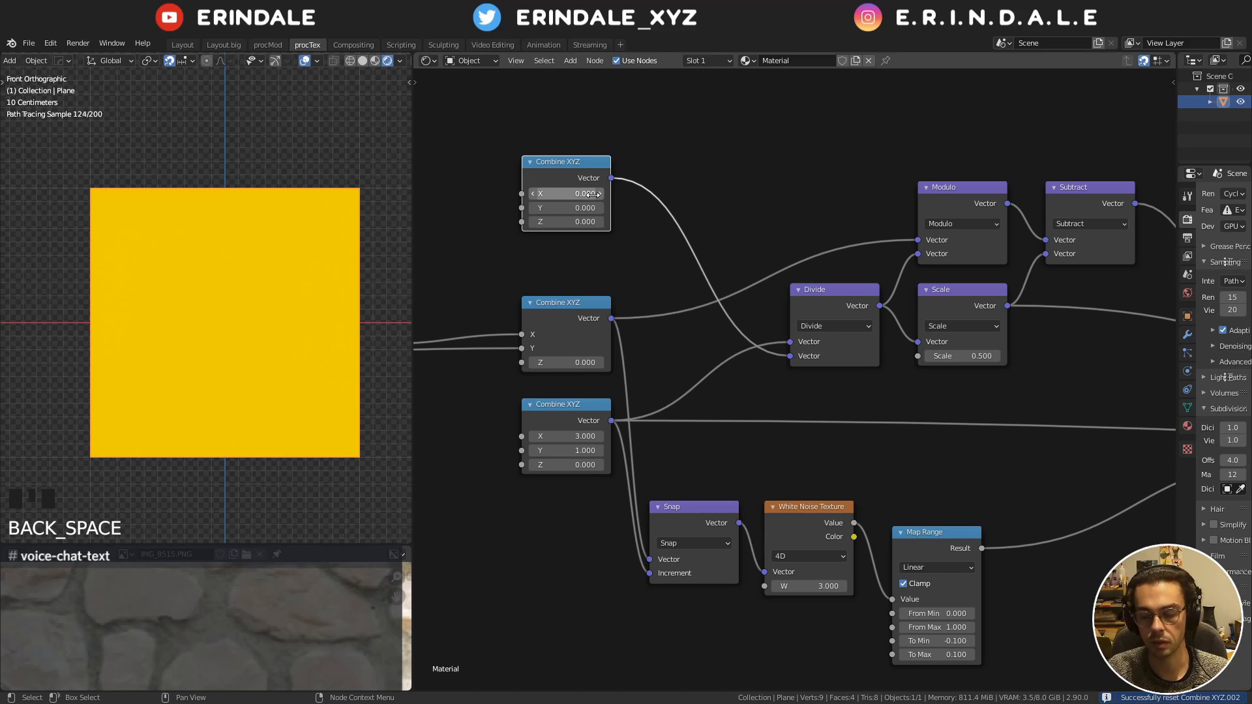
drag(499, 103, 634, 241)
click(574, 149)
click(568, 166)
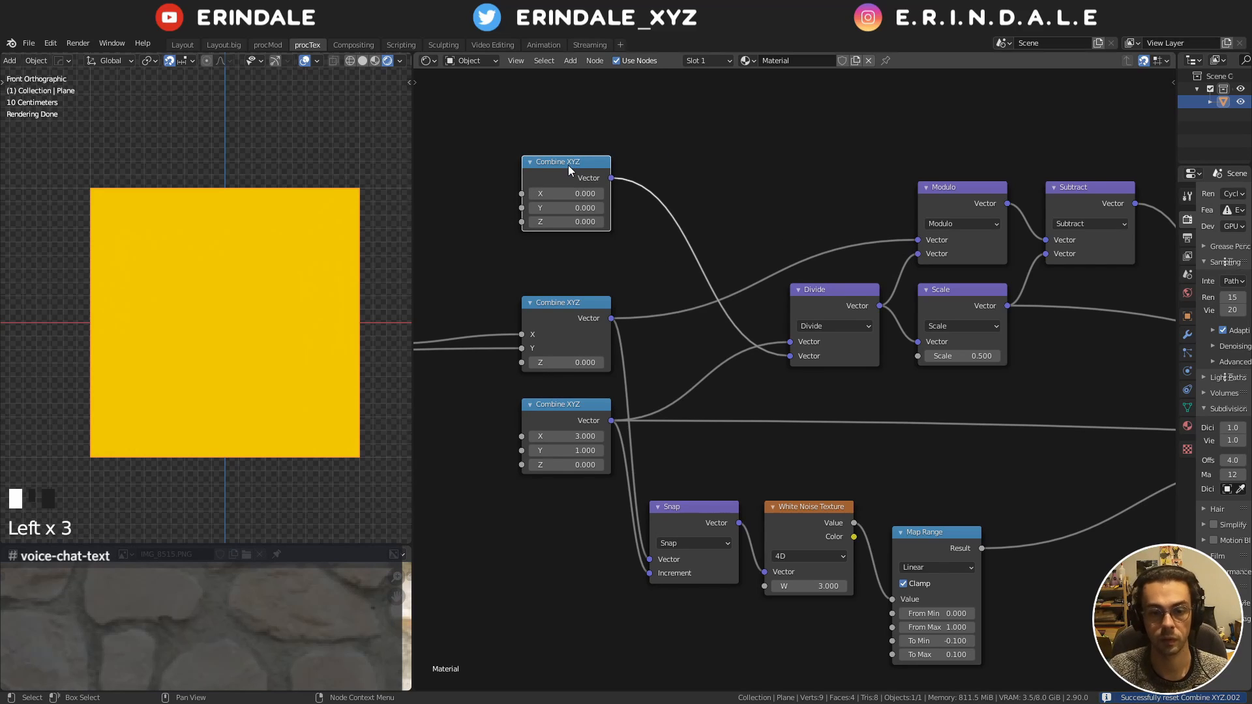
Add a ColorRamp node above the Modulo node and swap its stops, placing the white one at position 0.155 before the black one
scroll(771, 213, down, 3)
middle_drag(776, 112, 764, 272)
key(shift+a)
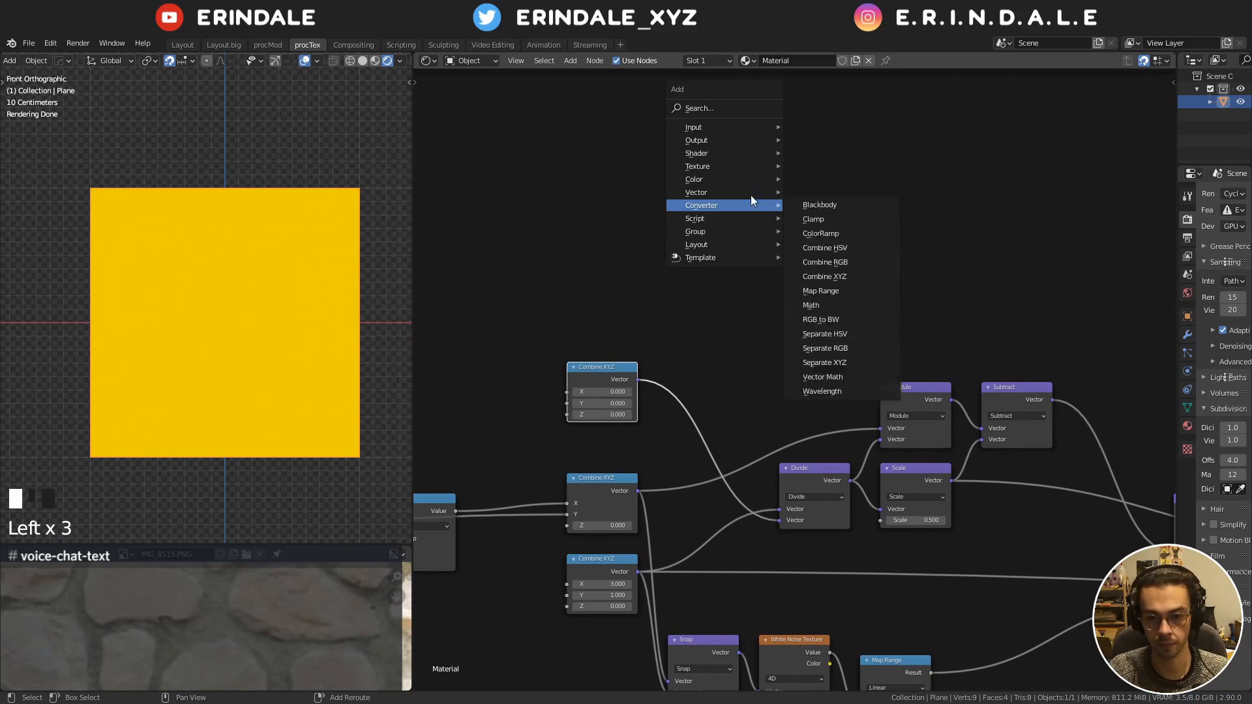
click(869, 224)
middle_drag(880, 215, 780, 218)
scroll(780, 218, up, 11)
drag(608, 239, 748, 239)
drag(849, 241, 635, 239)
Change the ColorRamp's white stop at position 0.155 to blue
click(711, 304)
click(725, 273)
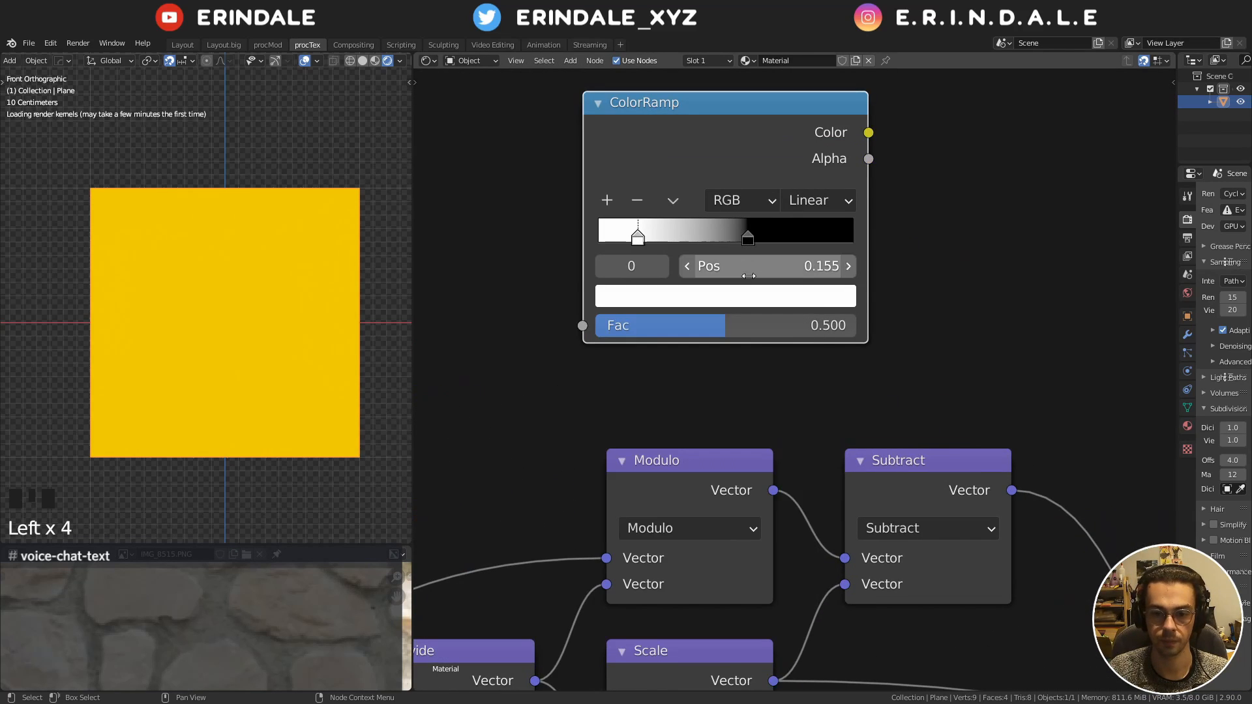
click(722, 300)
click(725, 406)
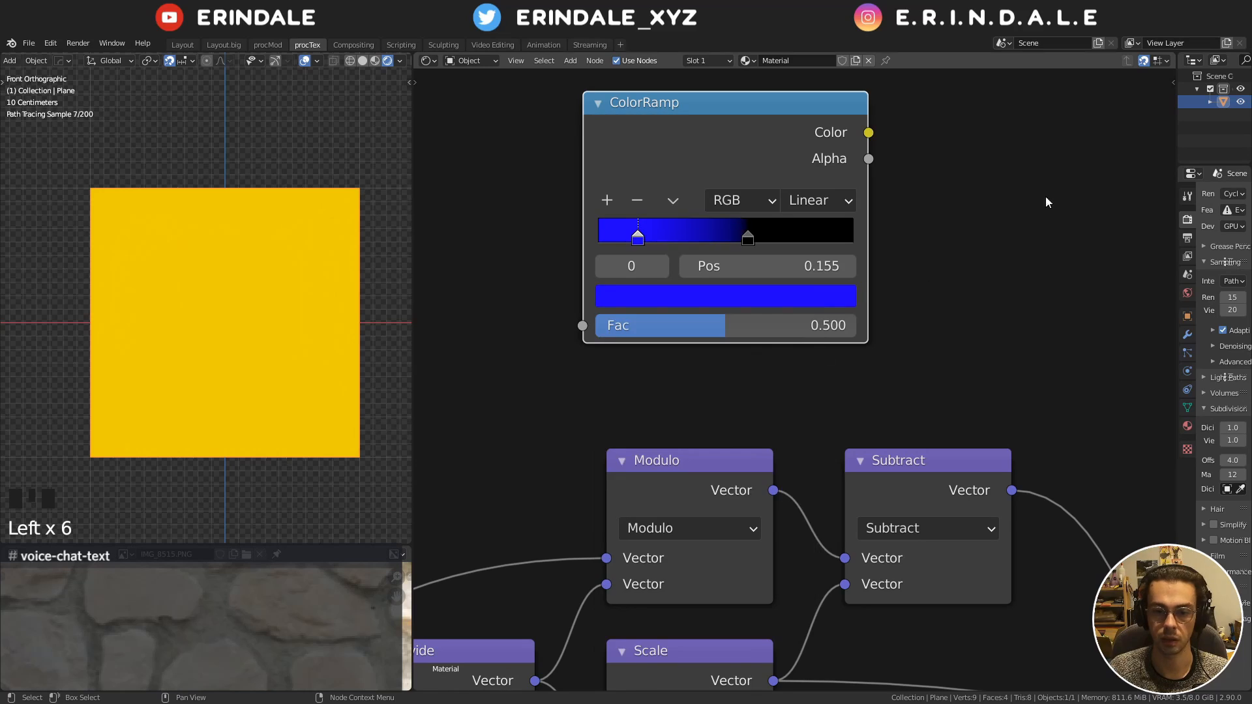
Duplicate the ColorRamp node above the original and reset both ColorRamp nodes to their default settings
middle_drag(1046, 195, 1001, 451)
middle_drag(711, 338, 837, 406)
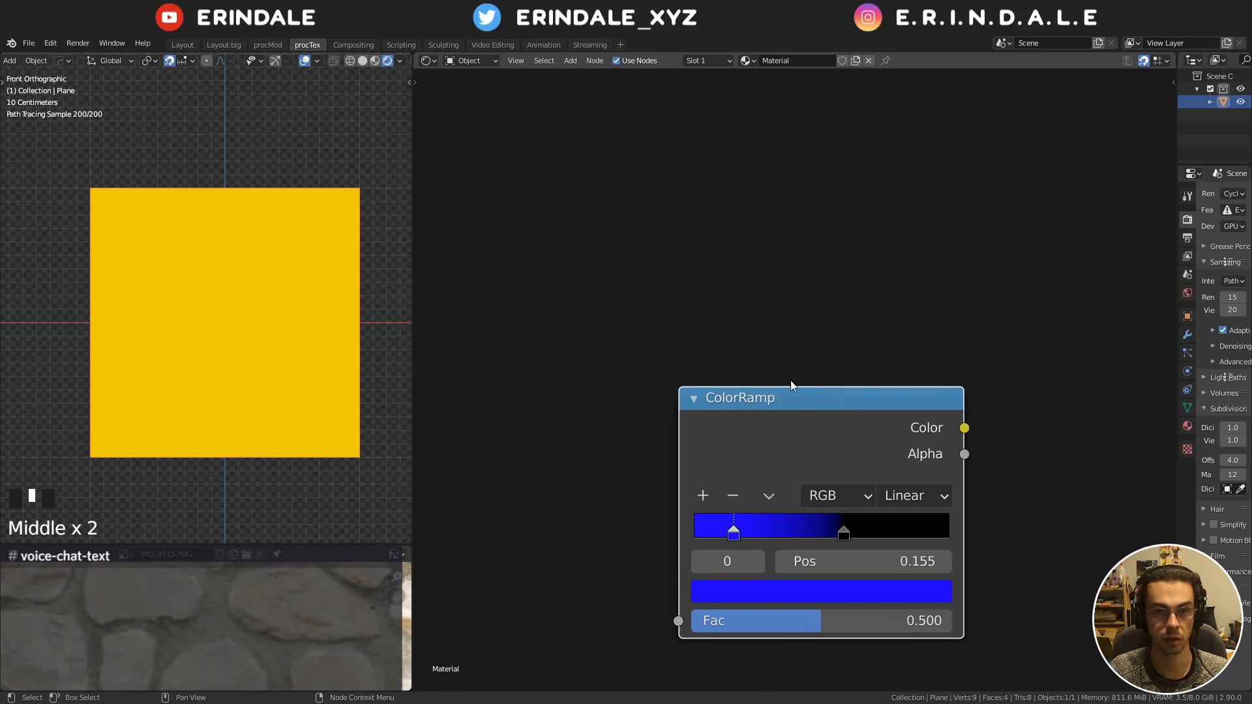
key(shift+d)
click(794, 178)
key(BackSpace)
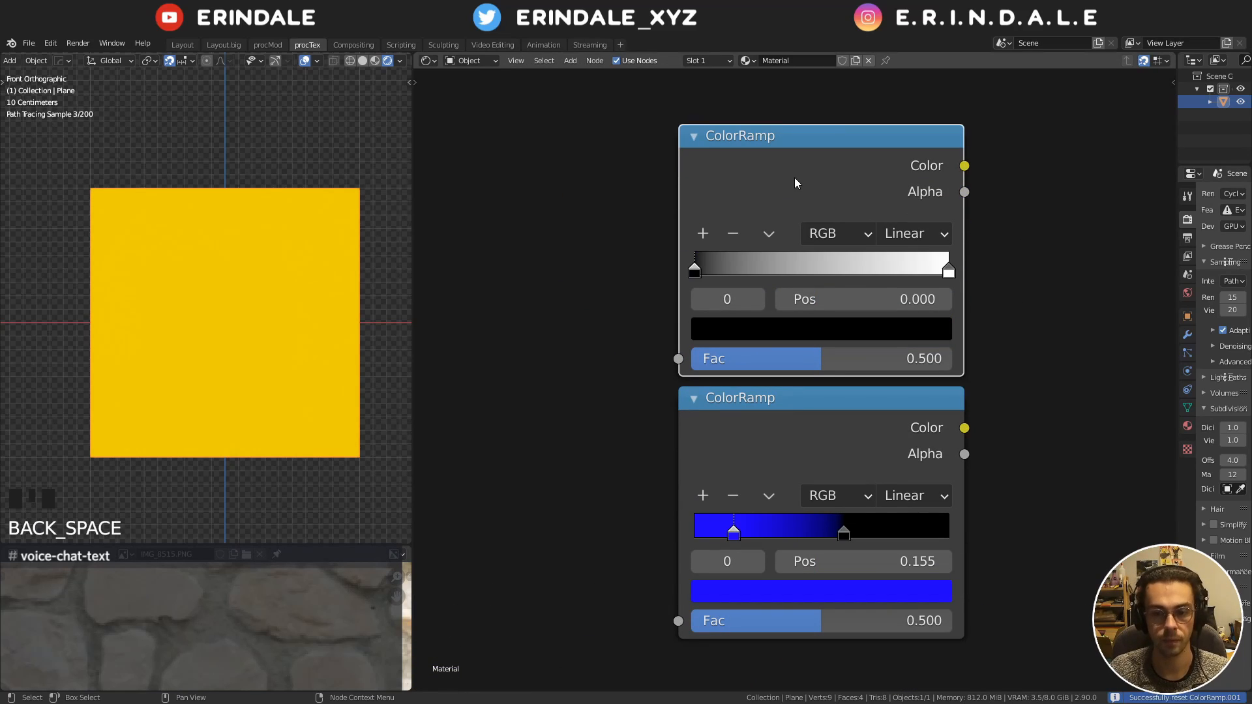
click(788, 447)
key(BackSpace)
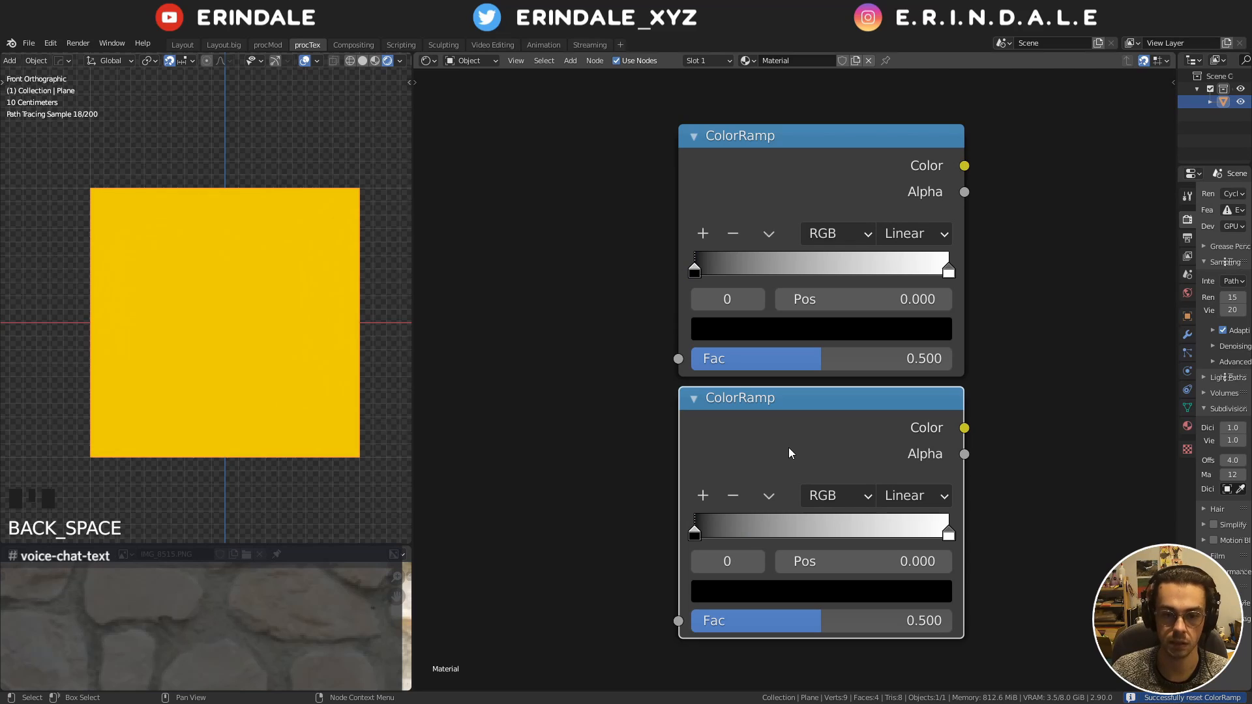
Delete both ColorRamp nodes above the Modulo and Subtract nodes
drag(624, 209, 1003, 482)
scroll(810, 377, down, 4)
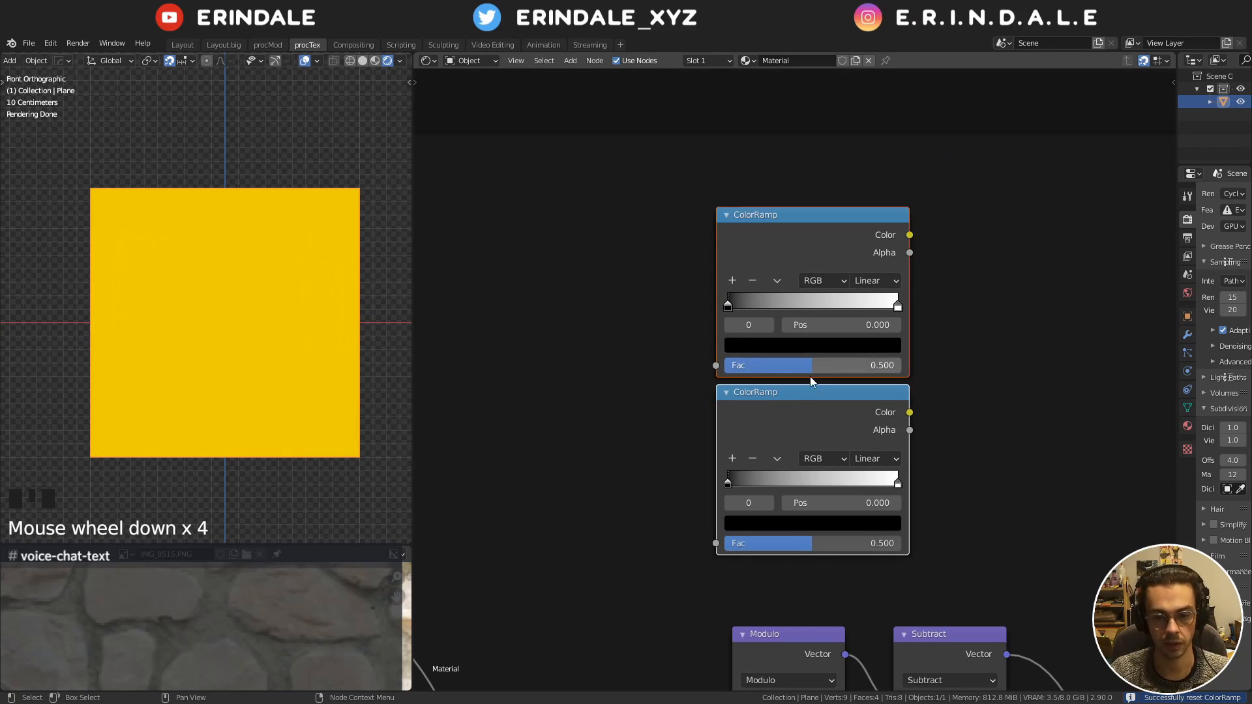
key(x)
Put the Combine XYZ node with X 3 and Y 1 in its own frame labelled BrickSize
scroll(801, 378, down, 3)
middle_drag(631, 523, 777, 201)
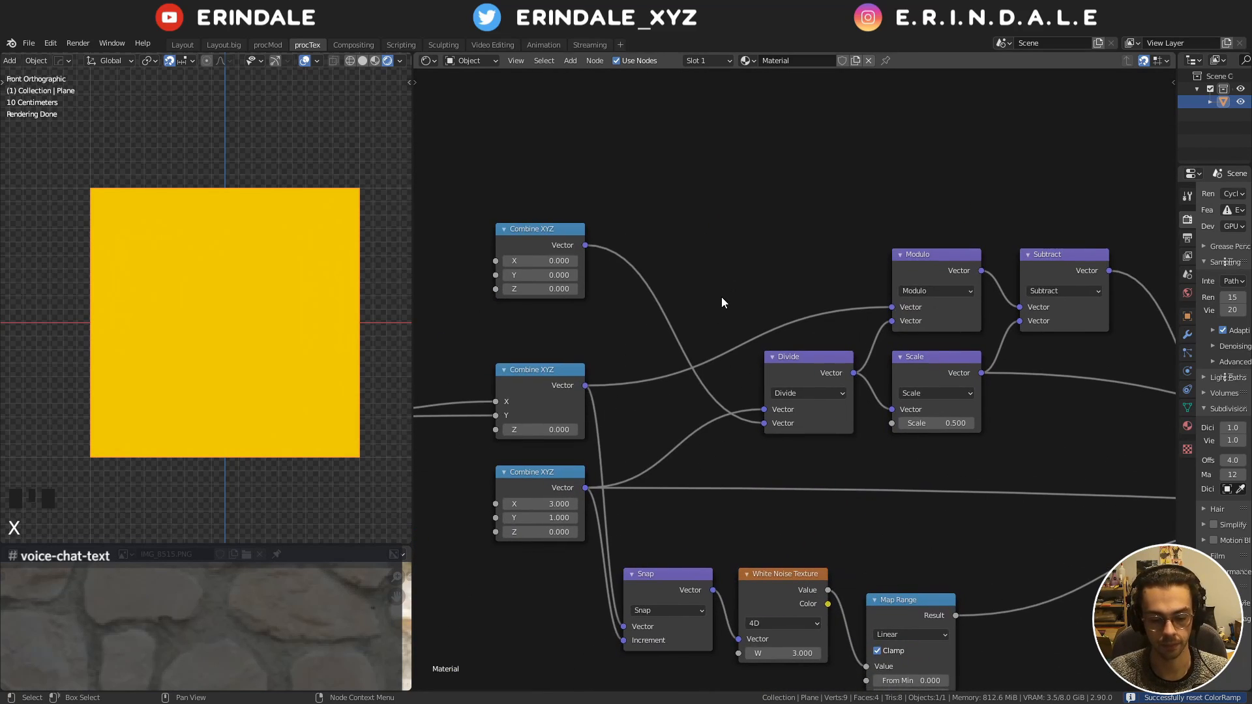
middle_drag(806, 276, 853, 284)
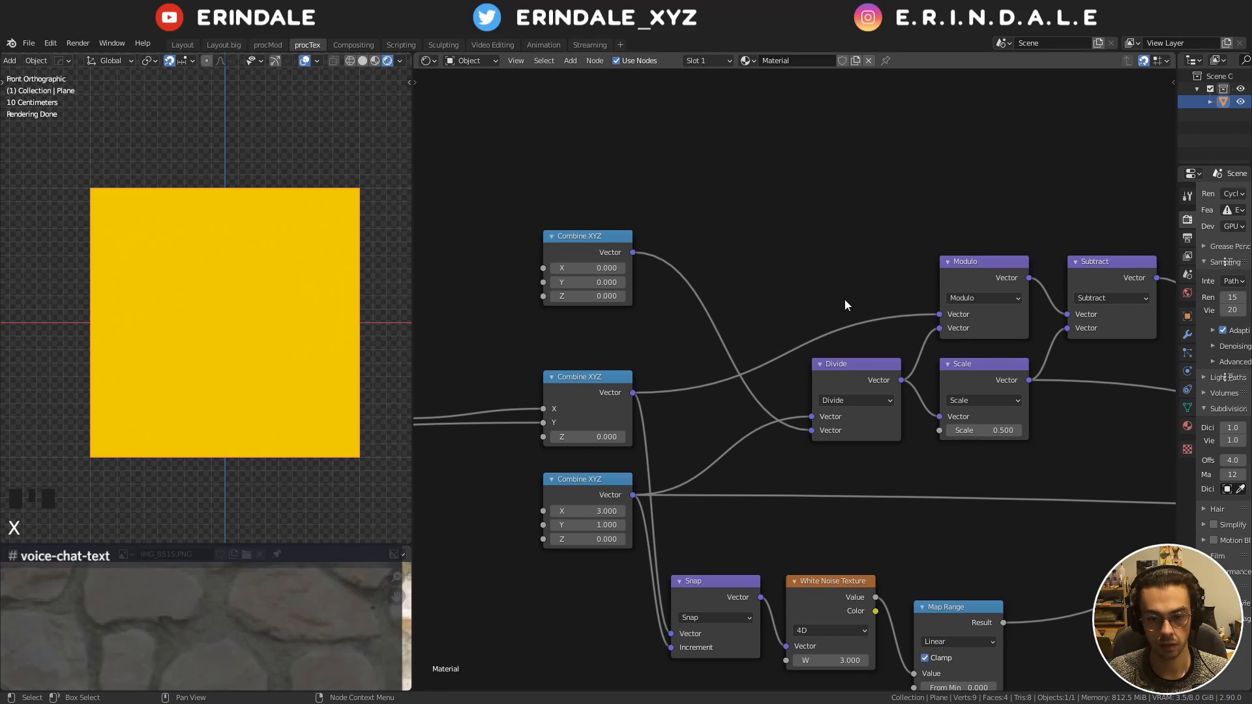
middle_drag(744, 303, 752, 246)
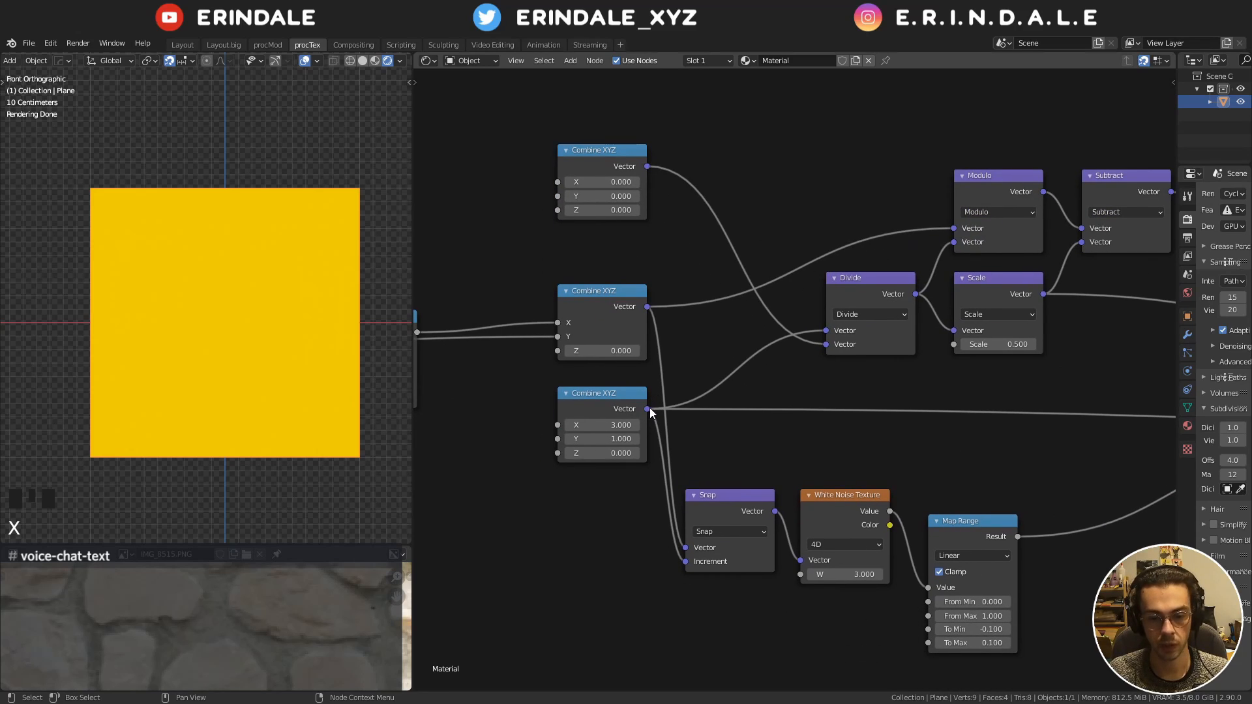
click(582, 393)
key(ctrl+j)
key(F2)
click(583, 375)
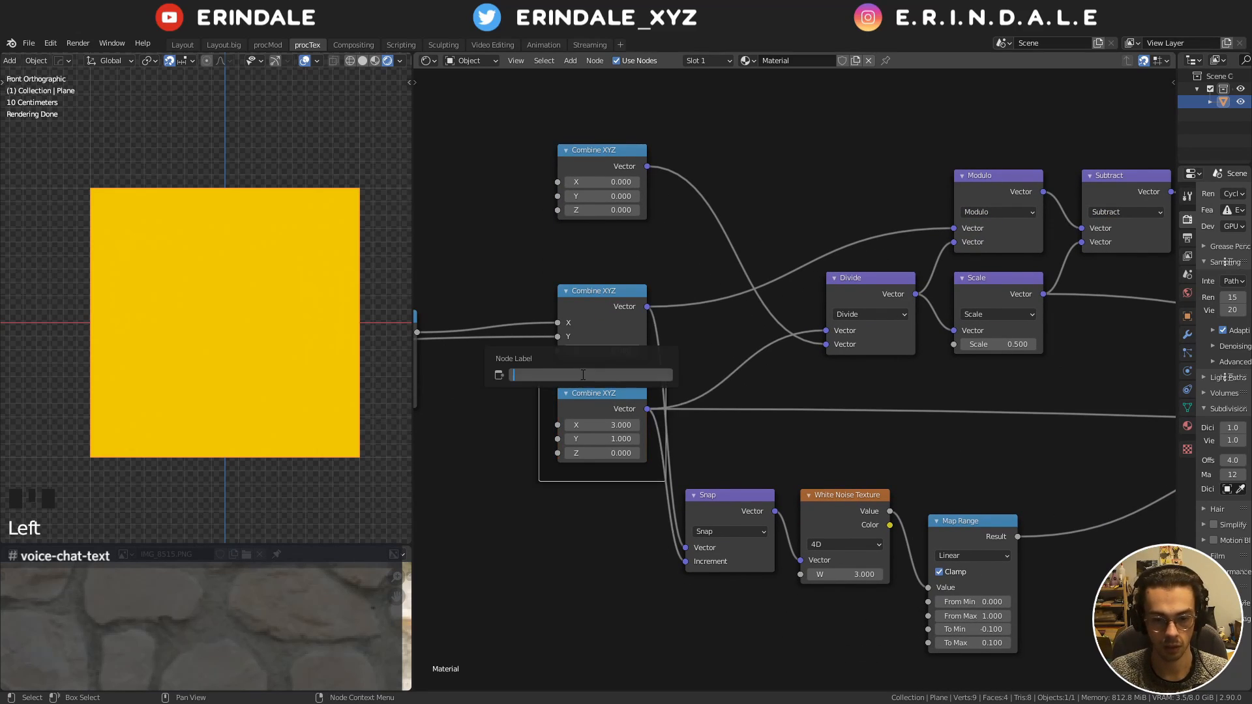
text(BrickSize)
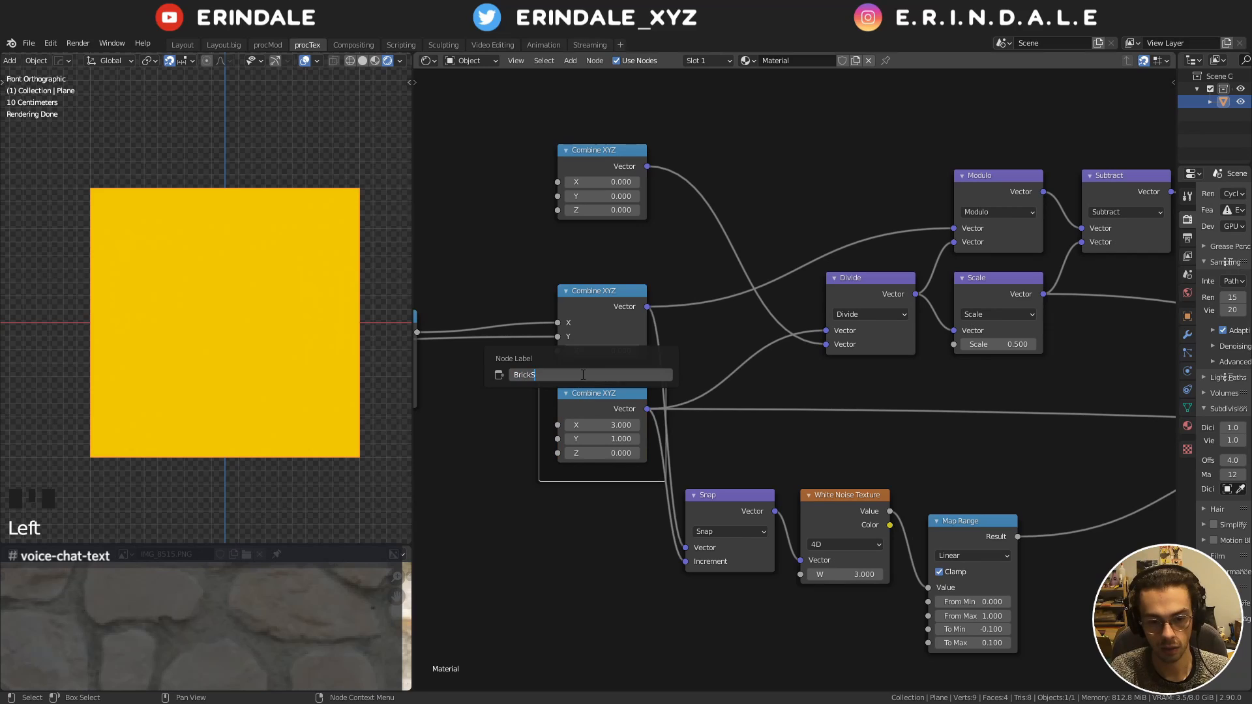
key(Return)
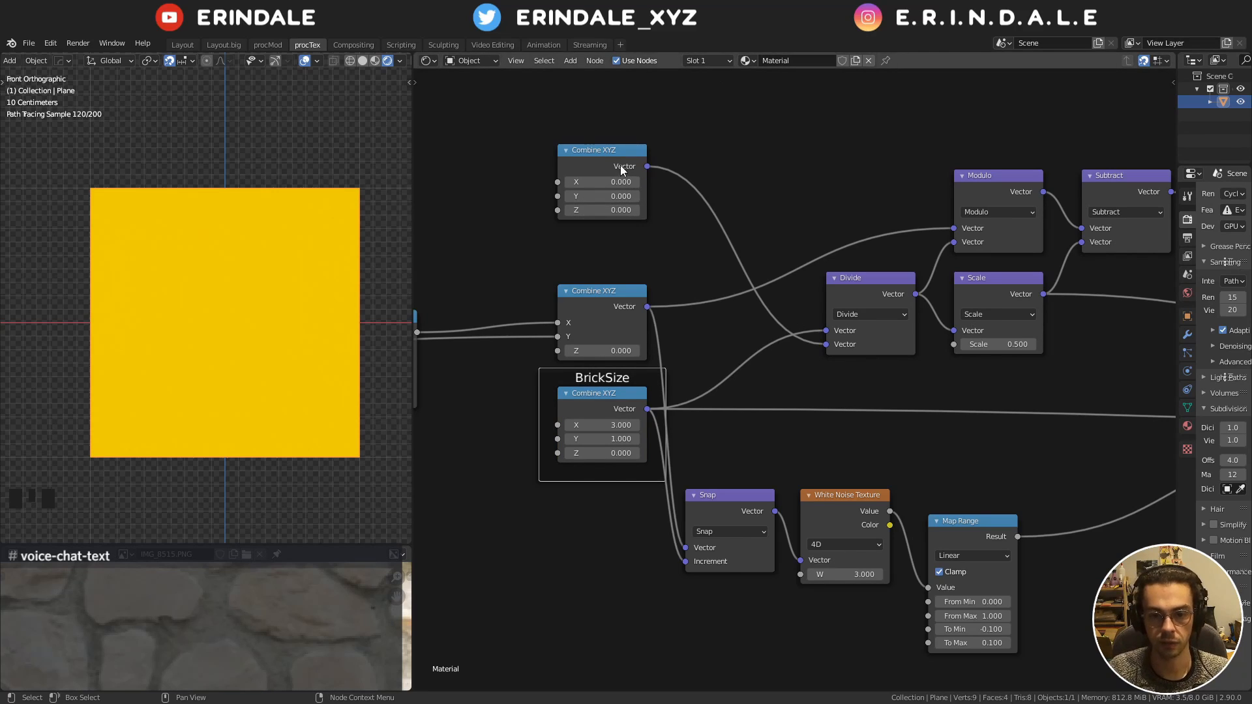
Preview the White Noise Texture's Color output on the plane and shift the Map Range node slightly upward
middle_drag(673, 167, 710, 260)
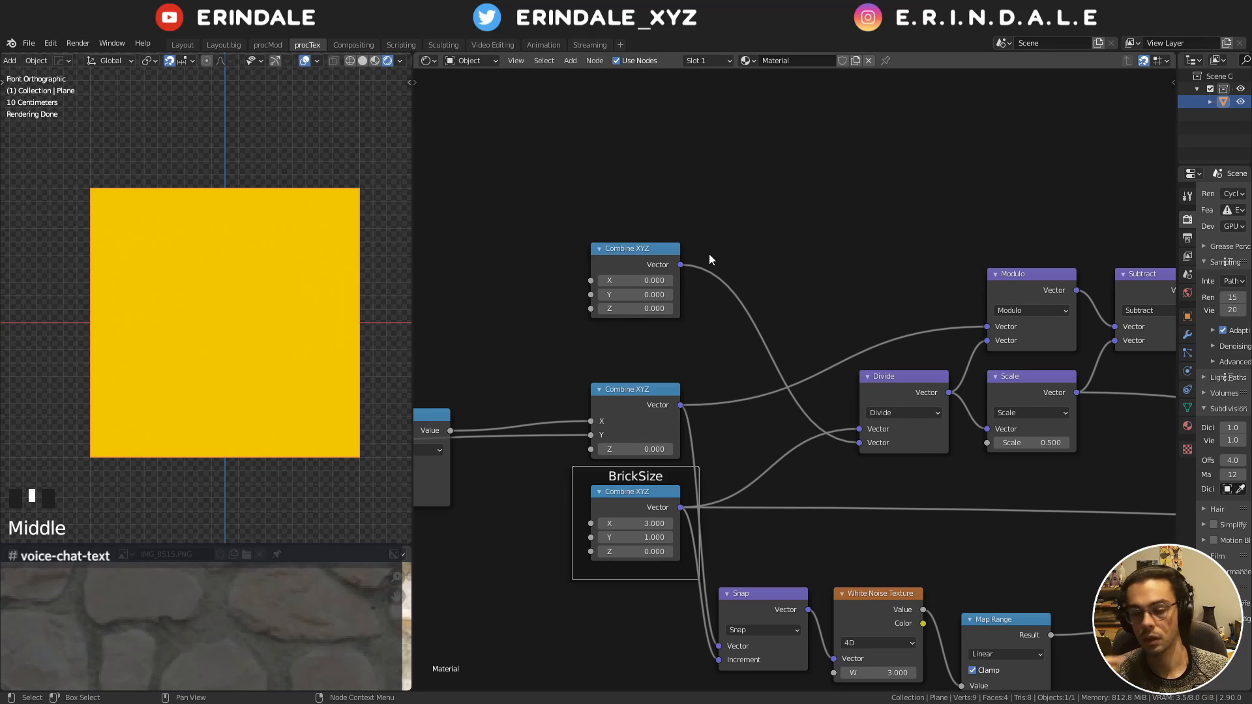
middle_drag(895, 480, 845, 398)
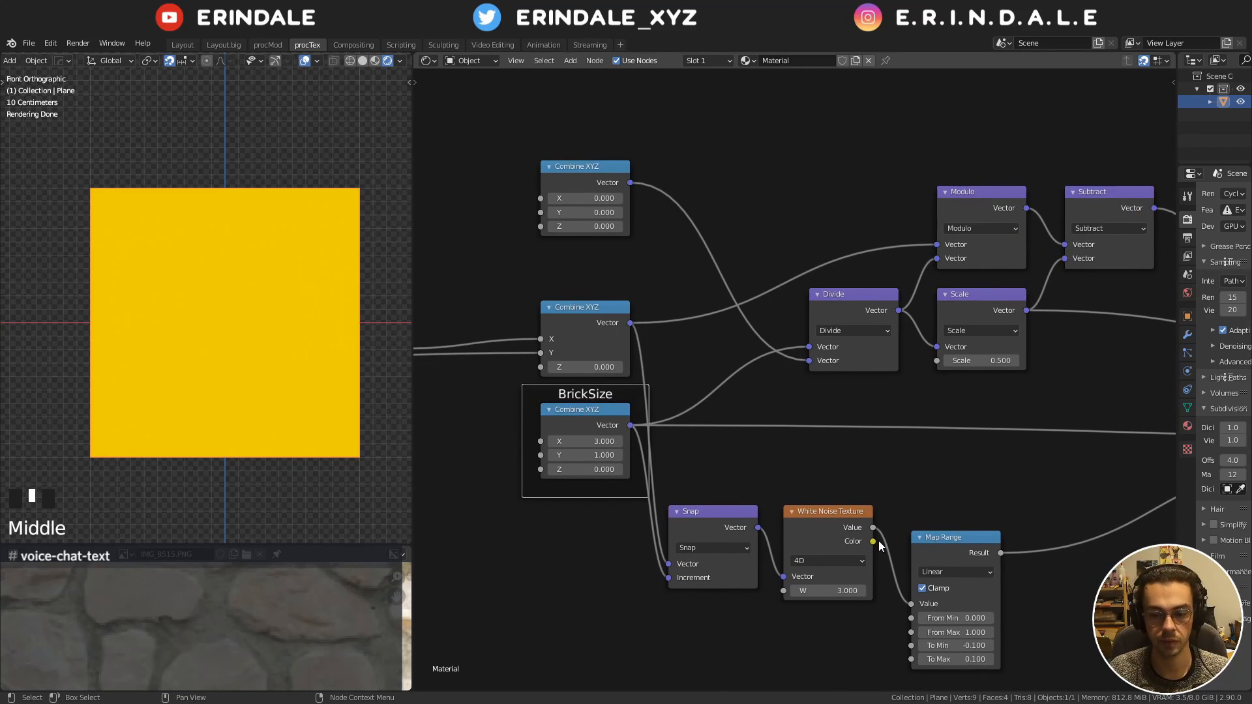
drag(872, 541, 934, 495)
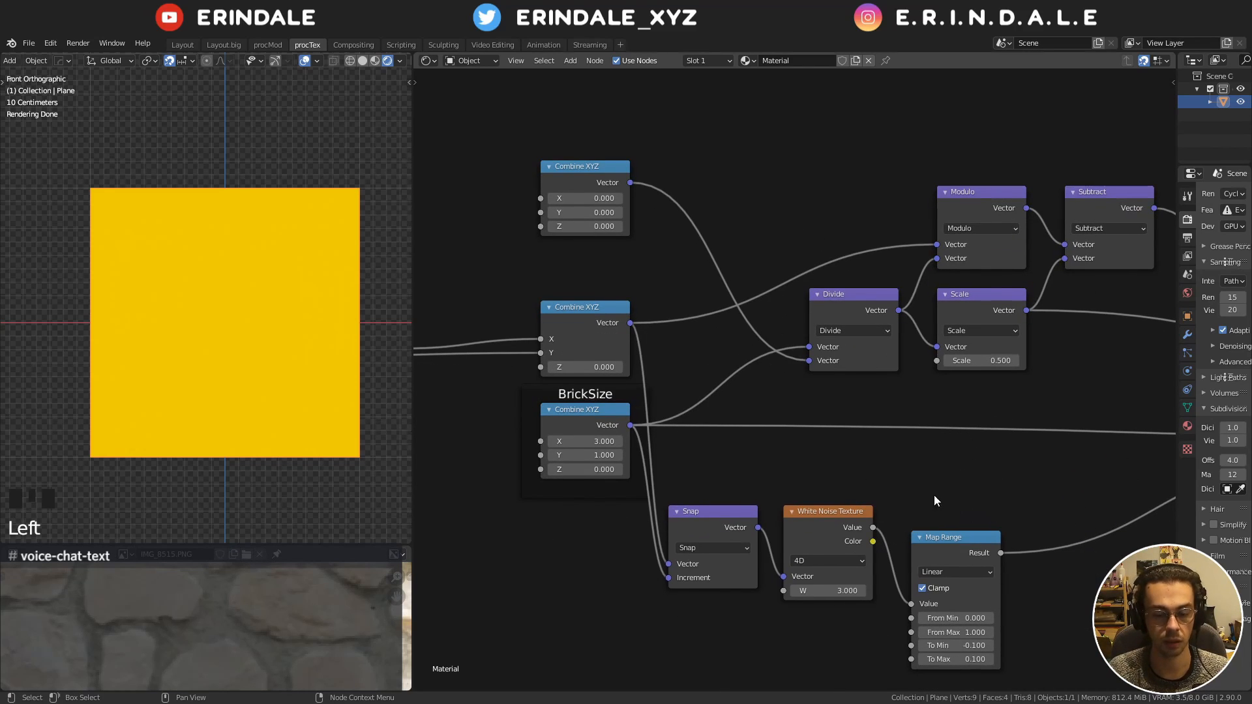
ctrl+shift+click(841, 538)
ctrl+shift+click(841, 538)
ctrl+shift+click(841, 538)
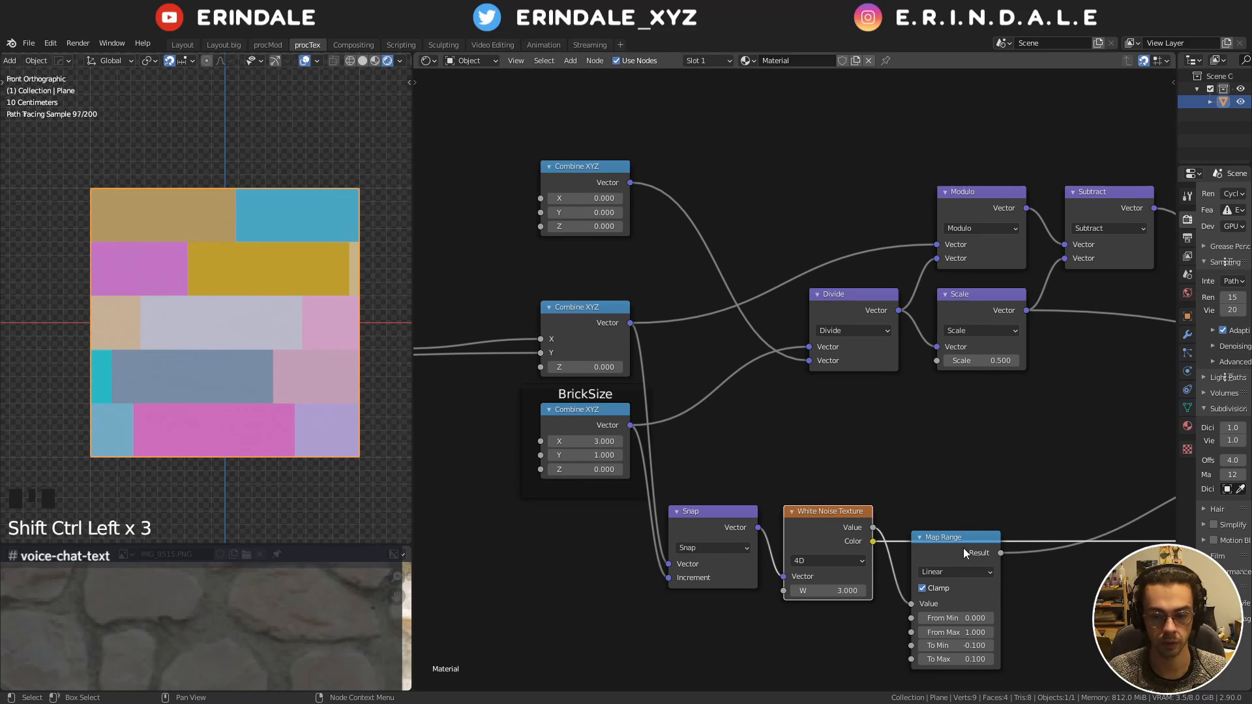
drag(964, 548, 951, 508)
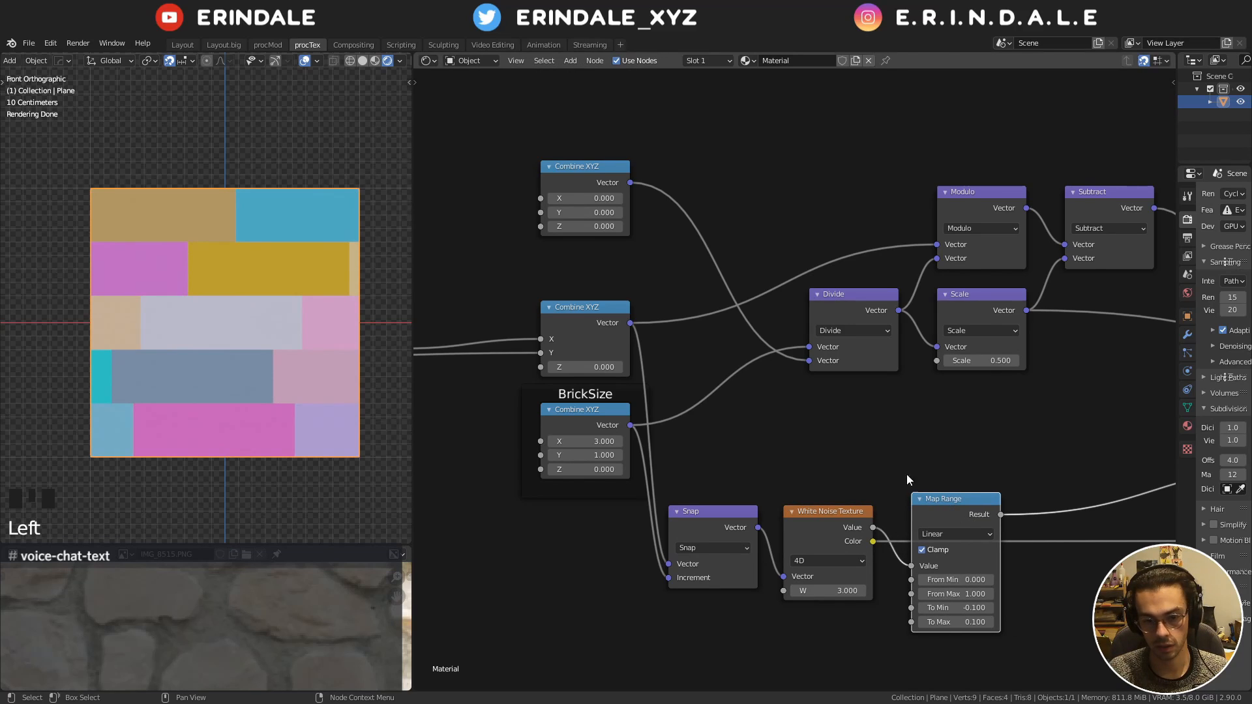
key(shift+a)
mouse_move(820, 437)
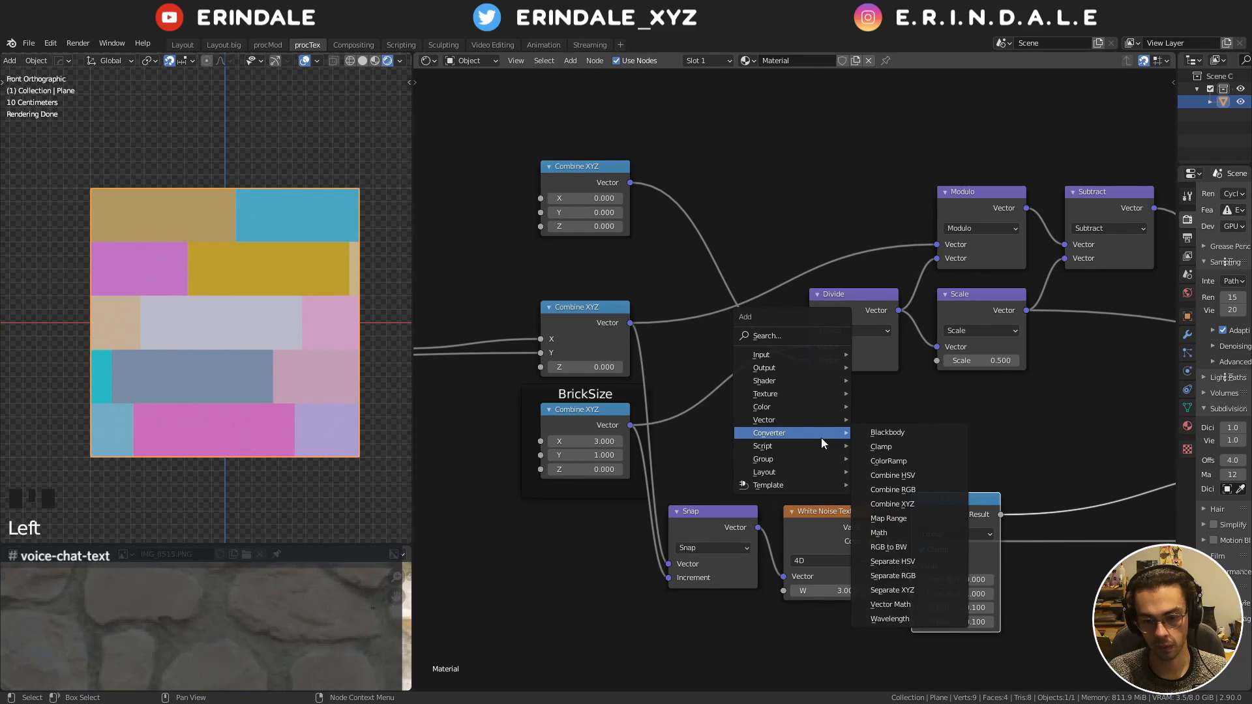
click(941, 563)
click(1030, 577)
key(x)
Add a Separate RGB node beside the topmost Combine XYZ, feed it the White Noise Color output and preview its channels
key(shift+a)
mouse_move(1030, 581)
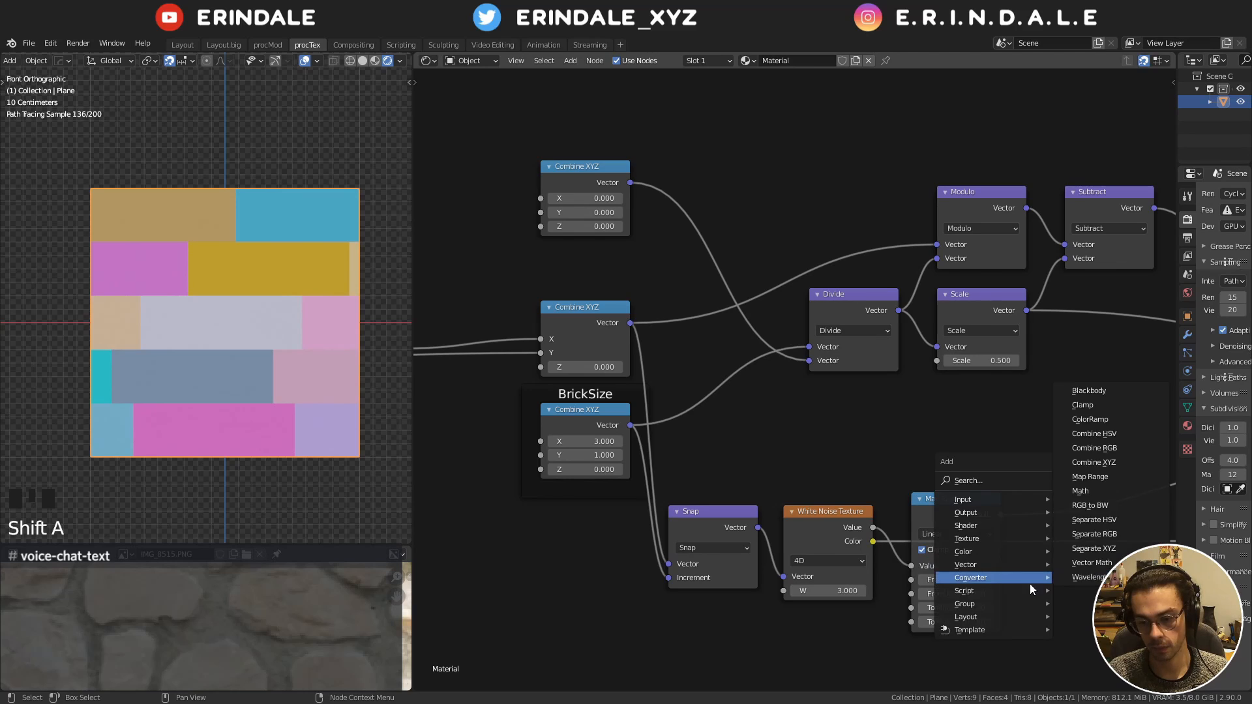
click(1123, 534)
middle_drag(480, 157, 669, 291)
ctrl+shift+click(590, 255)
ctrl+shift+click(589, 255)
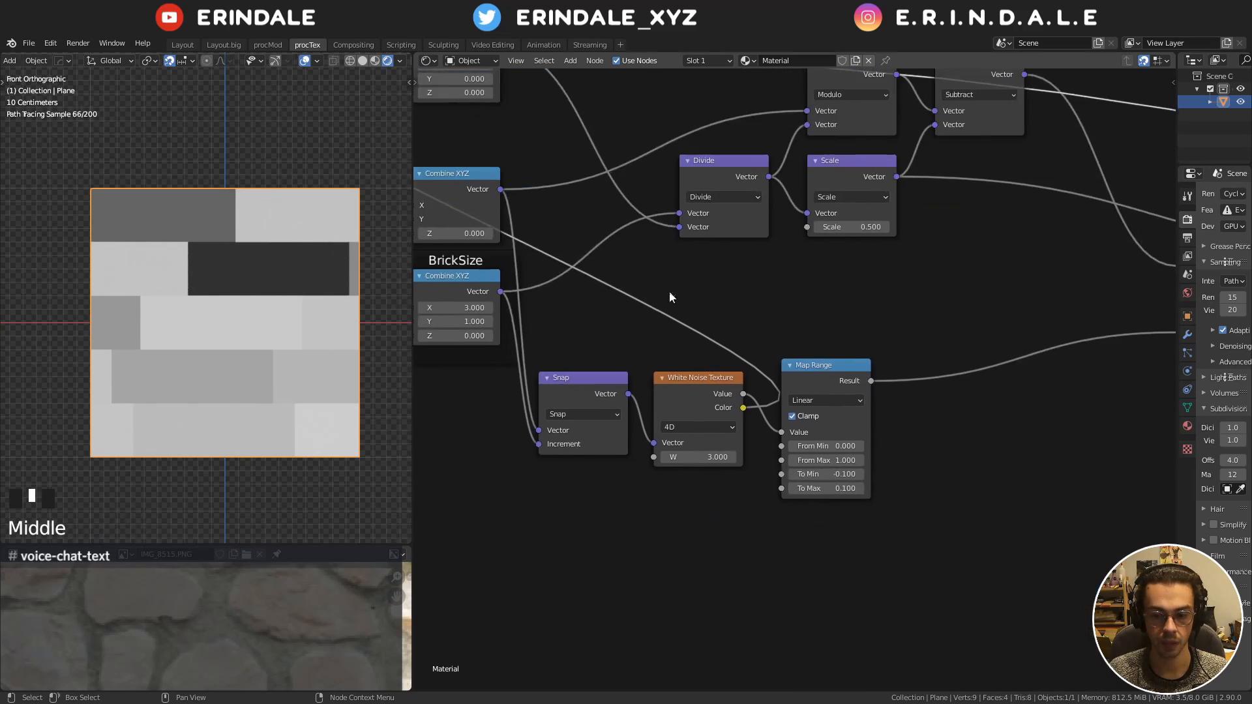
Compare the White Noise Texture's Value output with the Separate RGB node's red channel in the preview
scroll(782, 369, up, 5)
drag(718, 401, 734, 365)
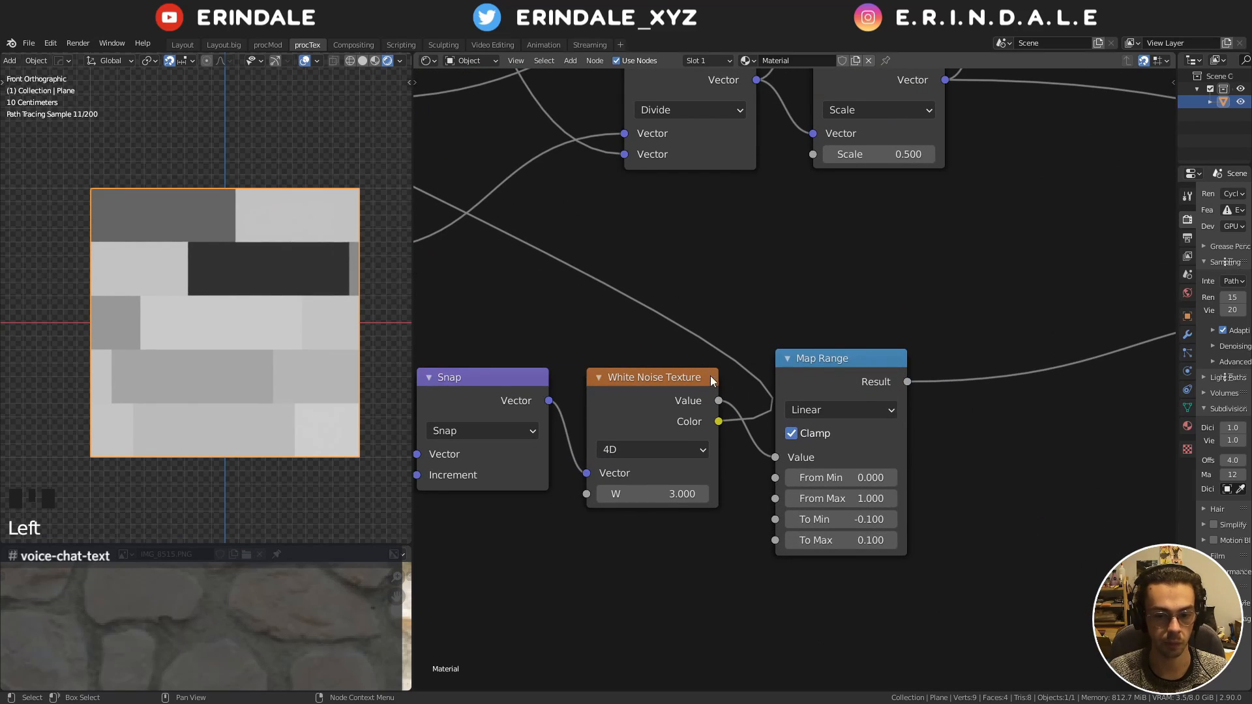
ctrl+shift+click(678, 389)
scroll(675, 387, down, 3)
middle_drag(632, 299, 780, 361)
ctrl+shift+click(545, 234)
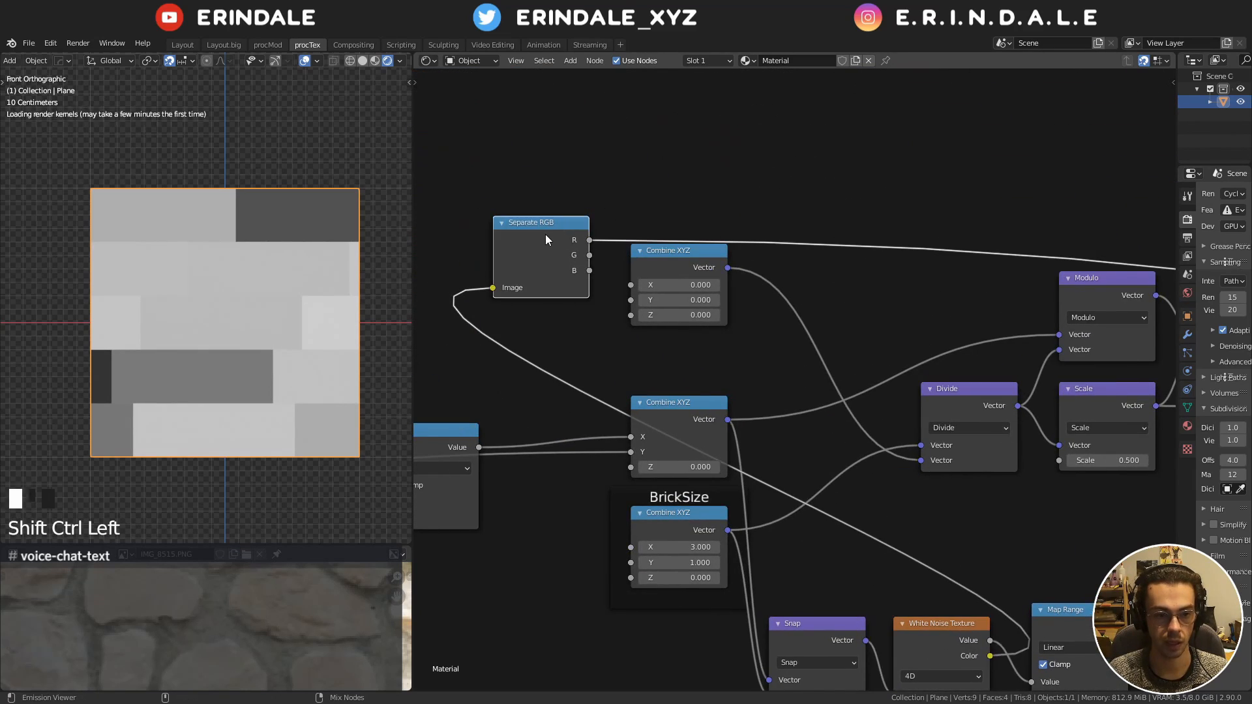
middle_drag(962, 488, 827, 358)
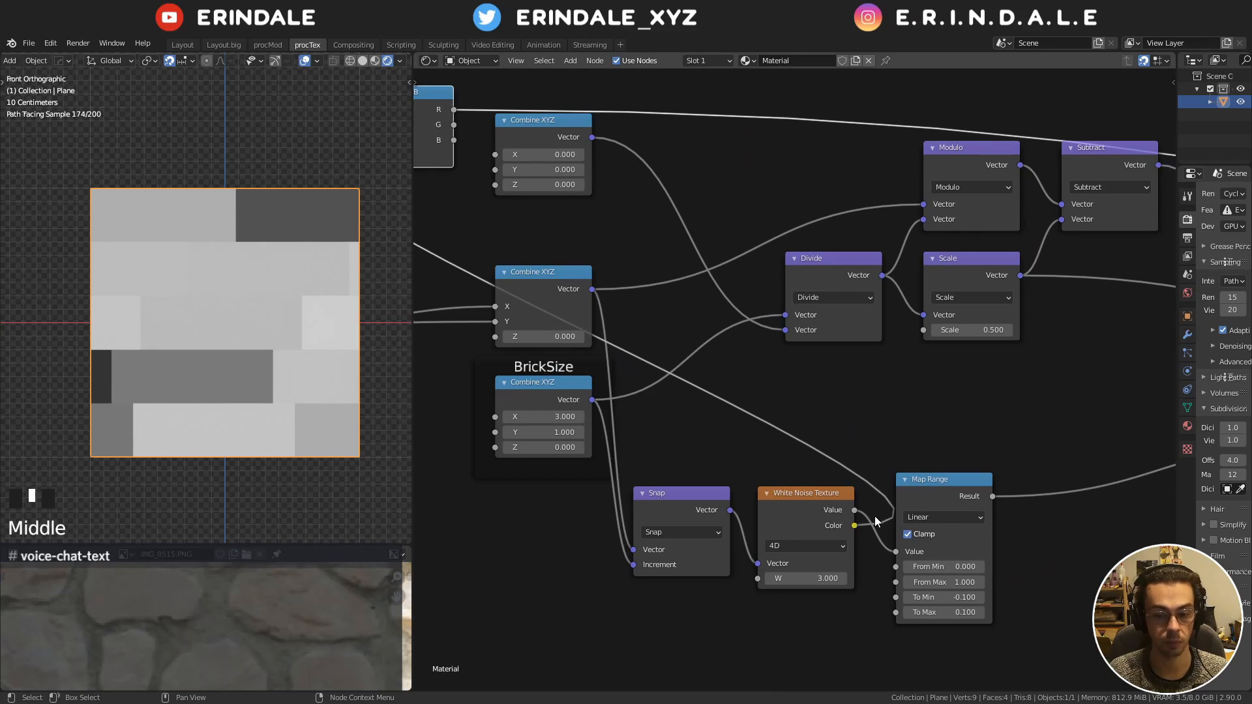
drag(854, 510, 903, 550)
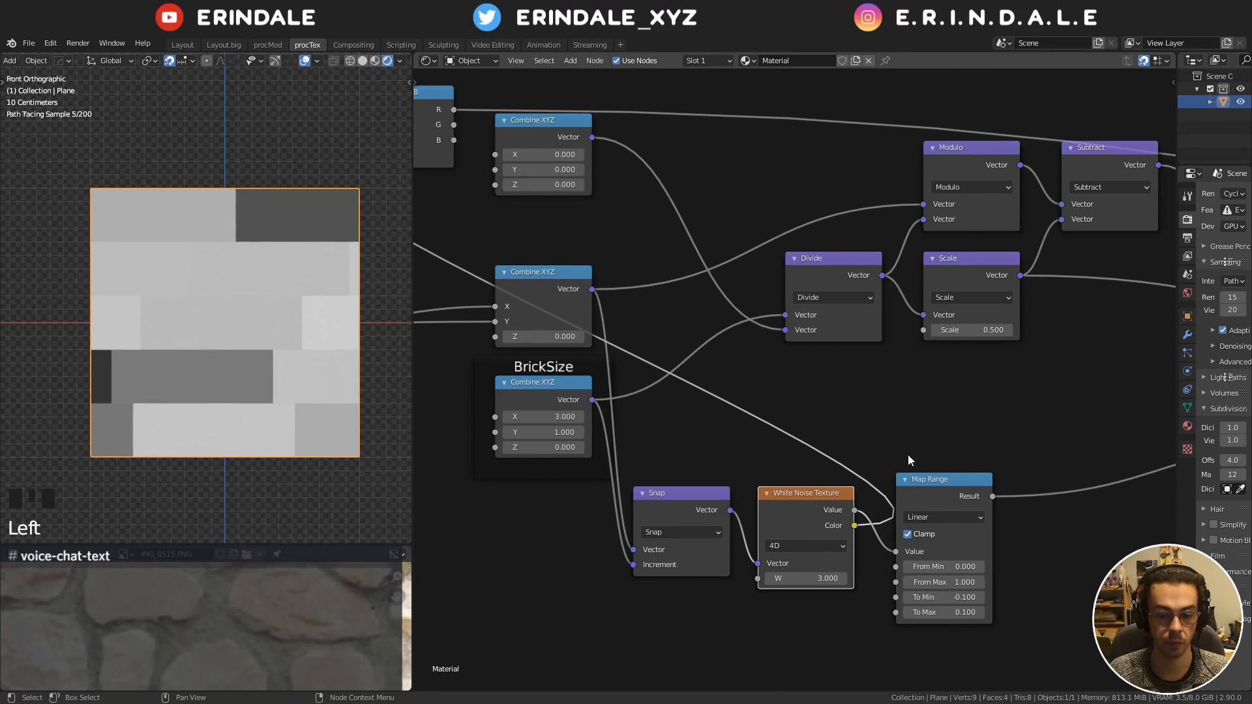
Move the topmost Combine XYZ away from Separate RGB, connect G to X and B to Y, and cut the R link
middle_drag(770, 395, 906, 541)
drag(662, 262, 756, 307)
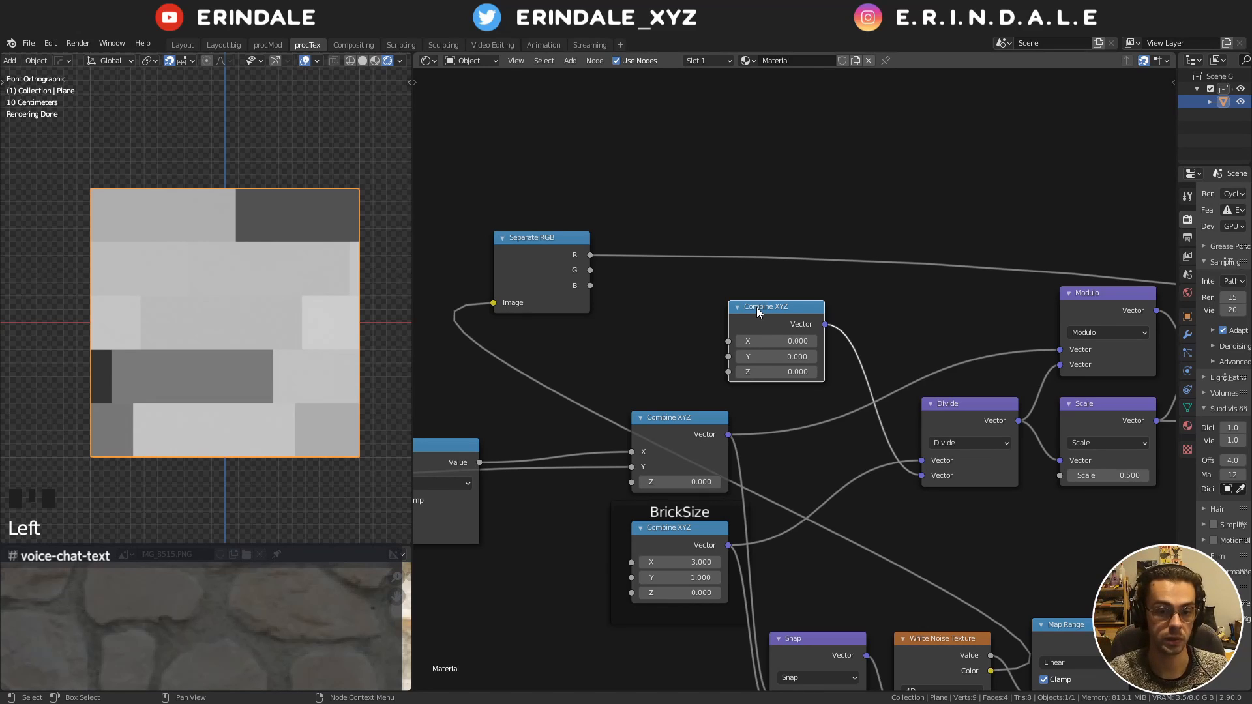
drag(590, 270, 741, 326)
mouse_move(758, 299)
ctrl+right_down()
mouse_move(721, 232)
mouse_move(767, 287)
ctrl+right_up()
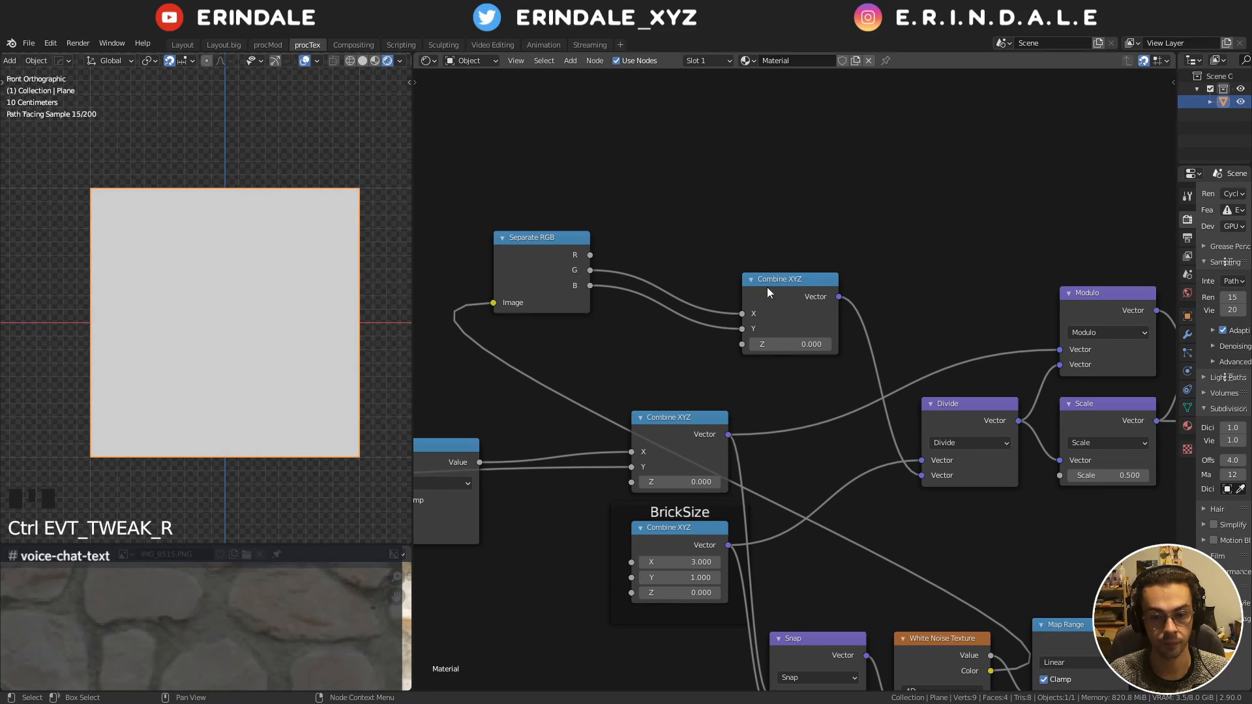
Preview the topmost Combine XYZ's vector and spread it and Separate RGB apart to make room between them
middle_drag(808, 286, 822, 296)
ctrl+shift+click(822, 296)
drag(579, 259, 526, 300)
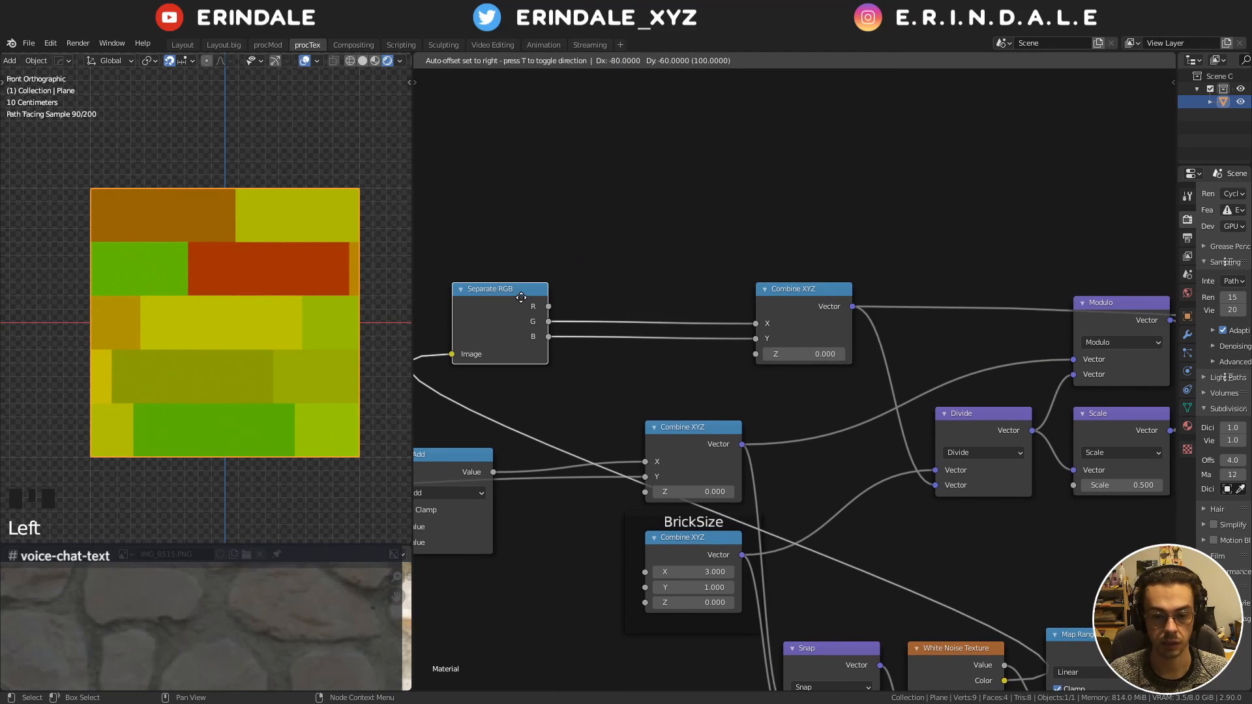
drag(827, 294, 855, 294)
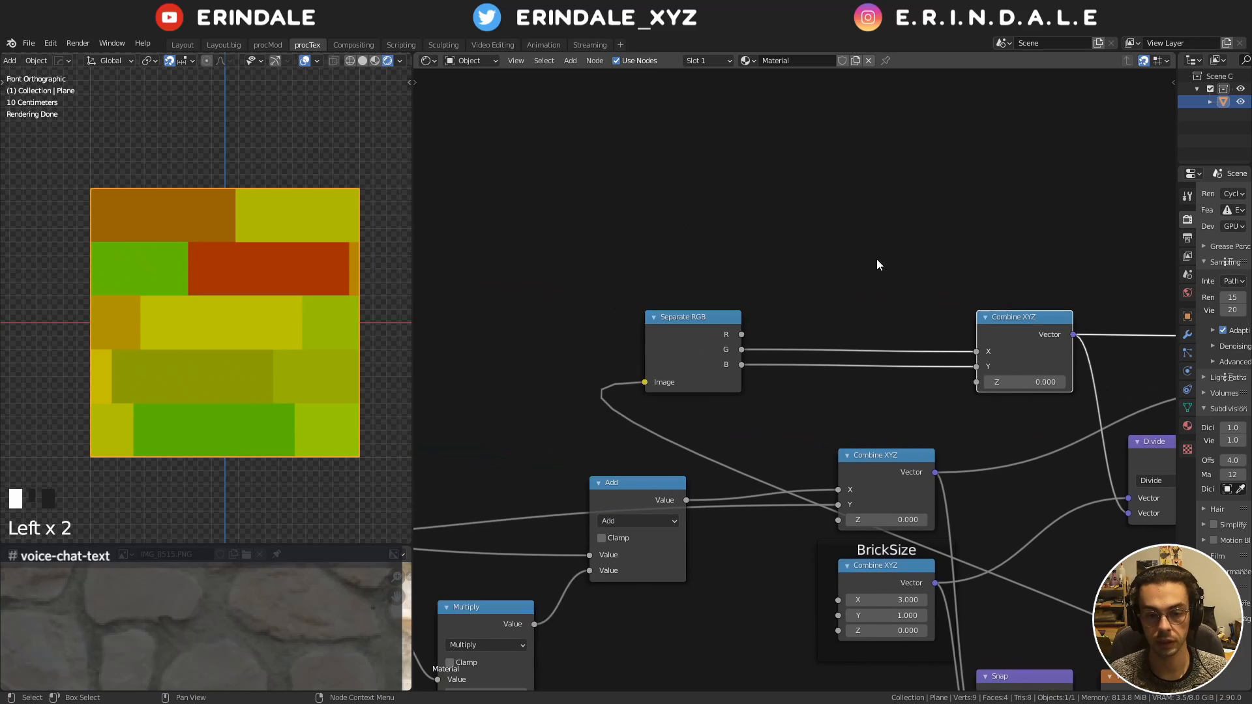
drag(713, 333, 629, 333)
Insert a Map Range node between Separate RGB's G output and Combine XYZ's X input, using Stepped Linear interpolation
key(shift+a)
mouse_move(772, 258)
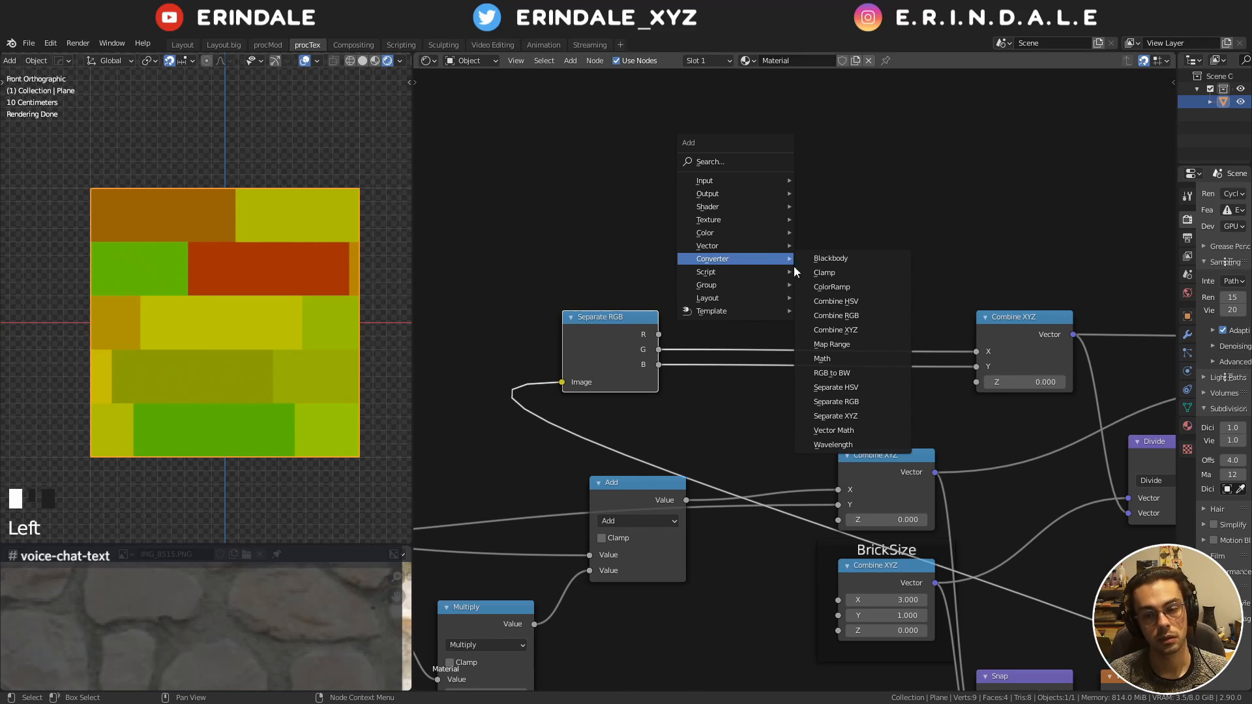
click(861, 345)
click(867, 328)
drag(868, 334, 811, 213)
scroll(848, 241, up, 5)
middle_drag(855, 244, 804, 349)
click(797, 271)
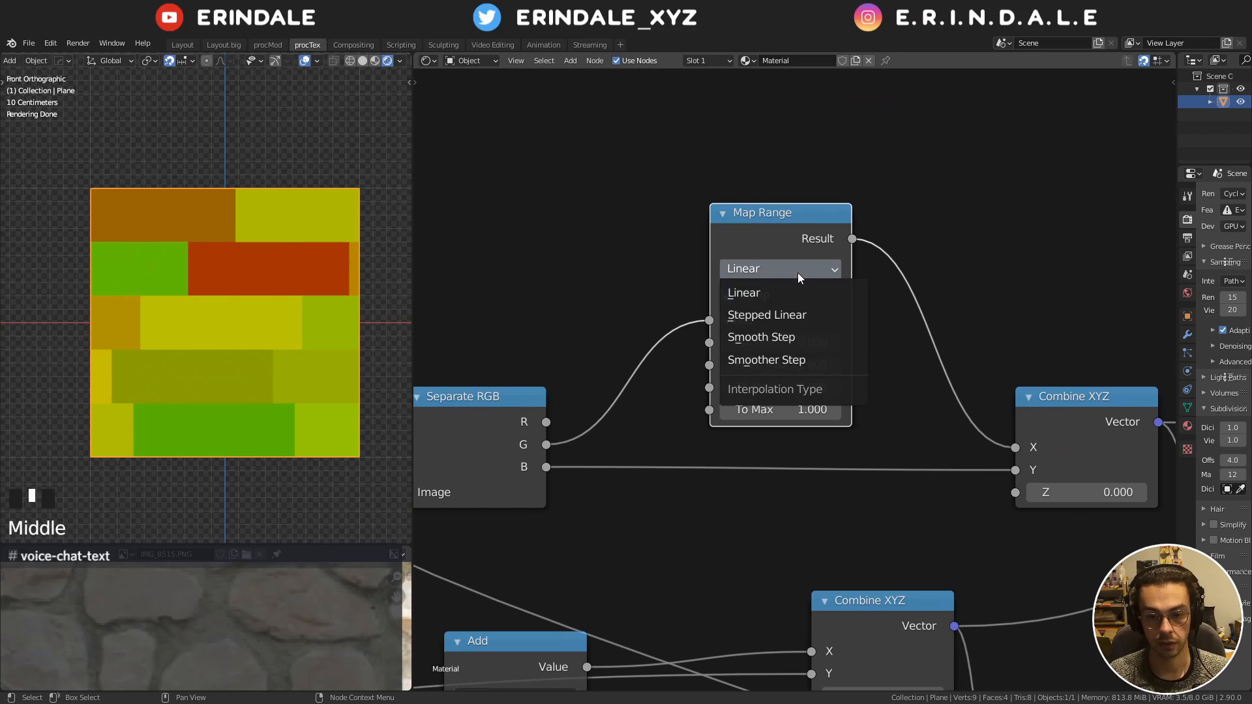
click(808, 315)
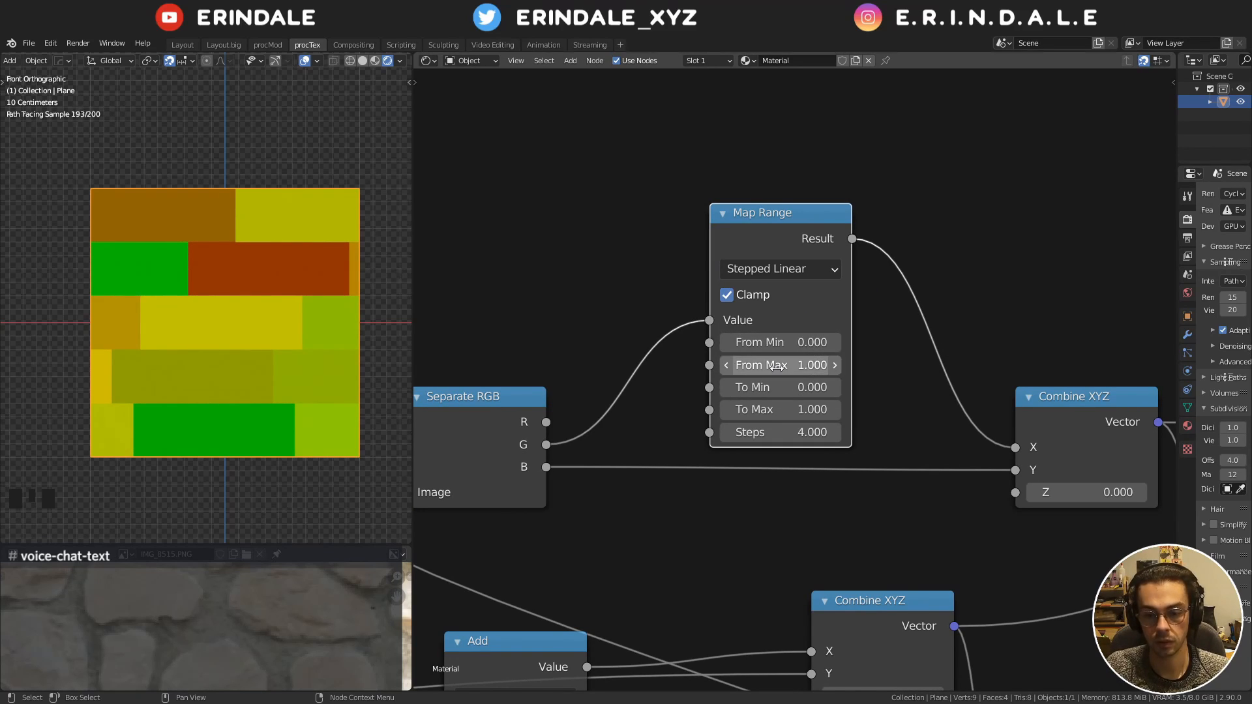
Set the new Map Range's To Min to 1 and To Max to 3, and preview its result
click(782, 386)
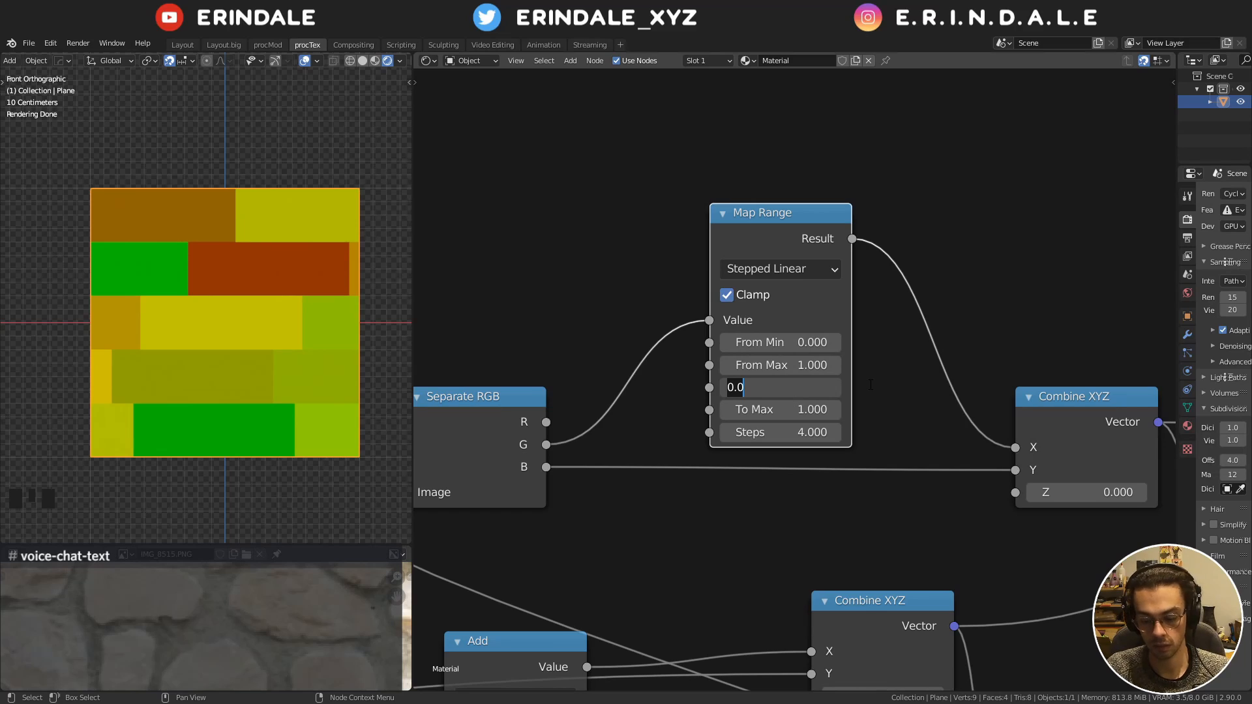
text(1)
key(Tab)
text(3)
key(Return)
ctrl+shift+click(791, 239)
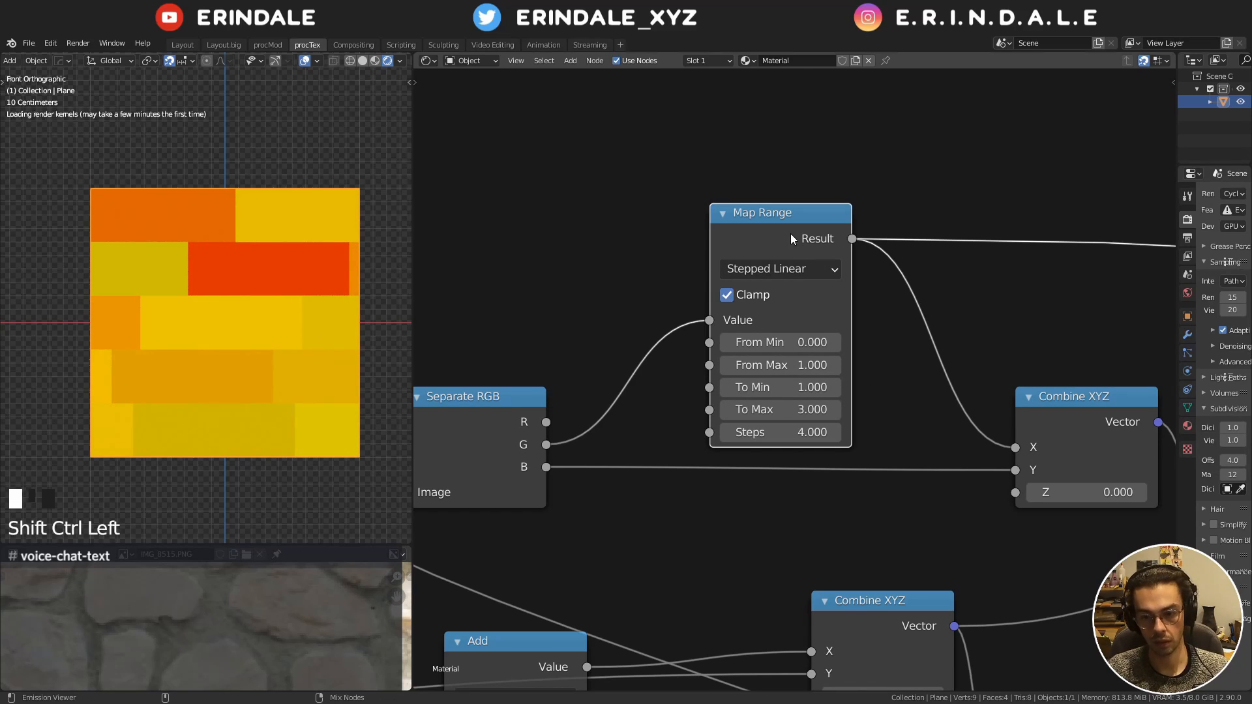
Try a Steps value of 2 on the stepped Map Range node
click(794, 431)
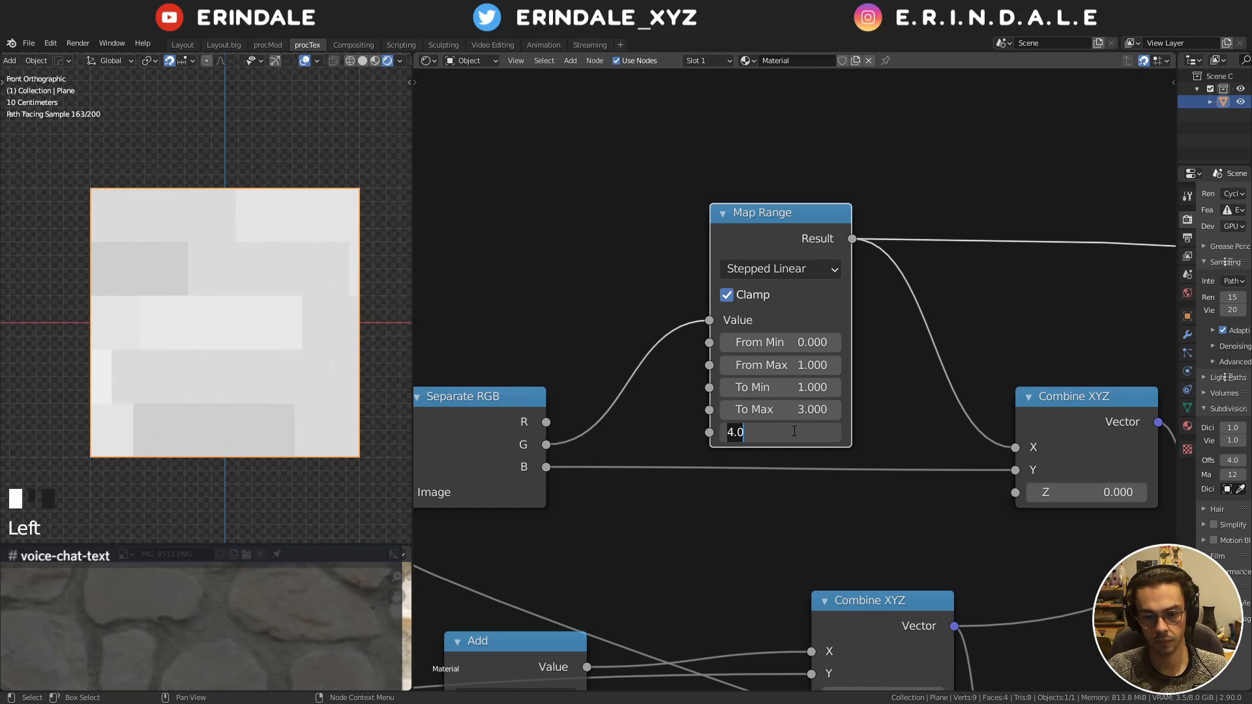
text(2)
key(Return)
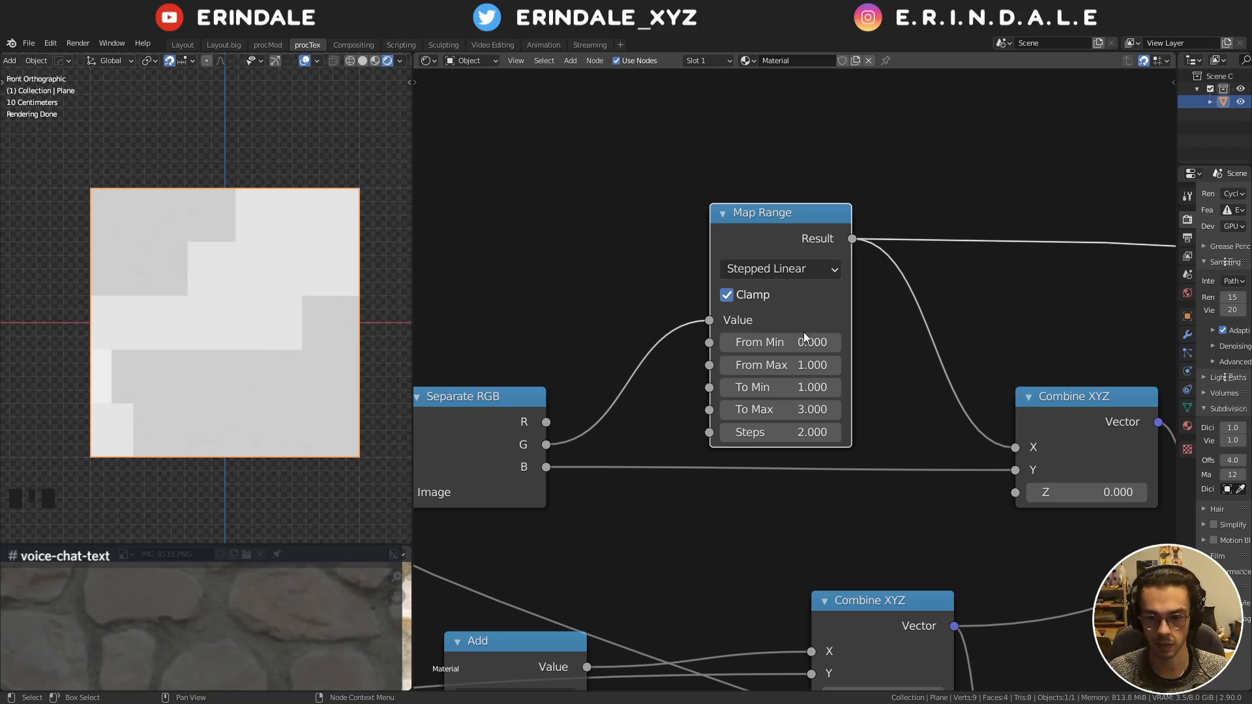
Set the stepped Map Range's Steps value to 3
click(806, 433)
text(3)
key(Return)
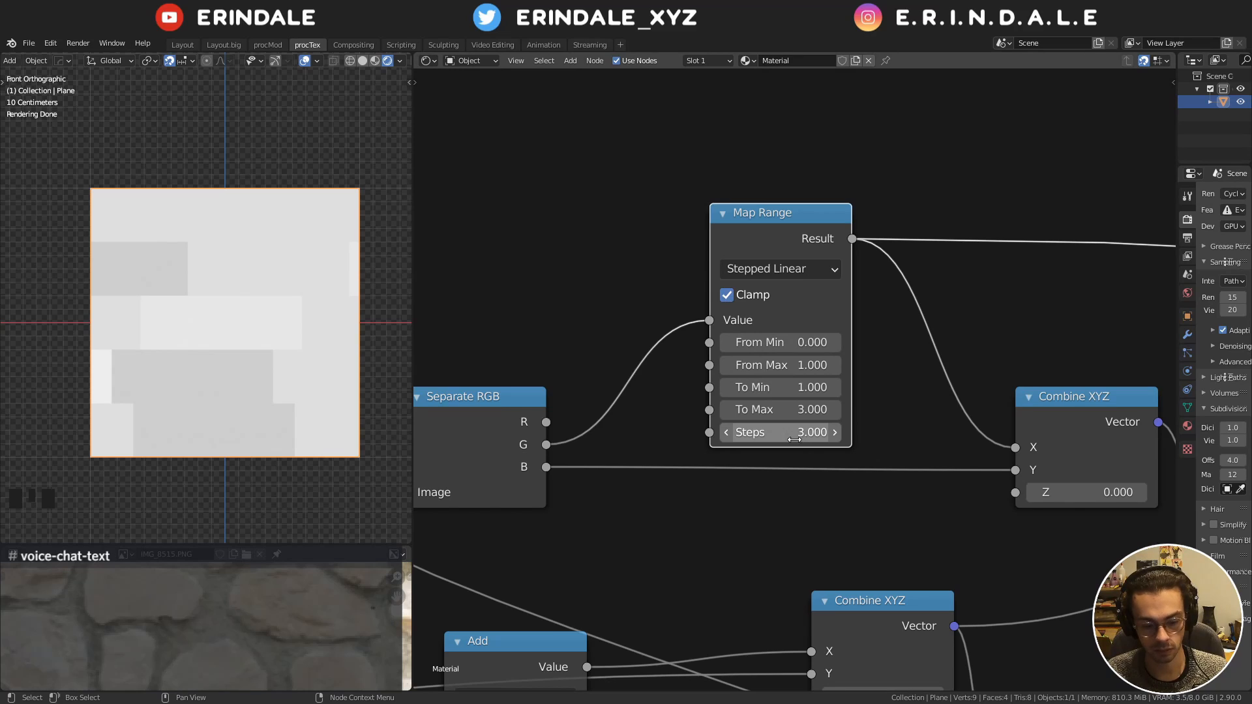
Raise the stepped Map Range and place a duplicate below it on the link from Separate RGB's B to Combine XYZ's Y
middle_drag(971, 394, 939, 380)
drag(752, 207, 749, 143)
key(shift+d)
click(741, 401)
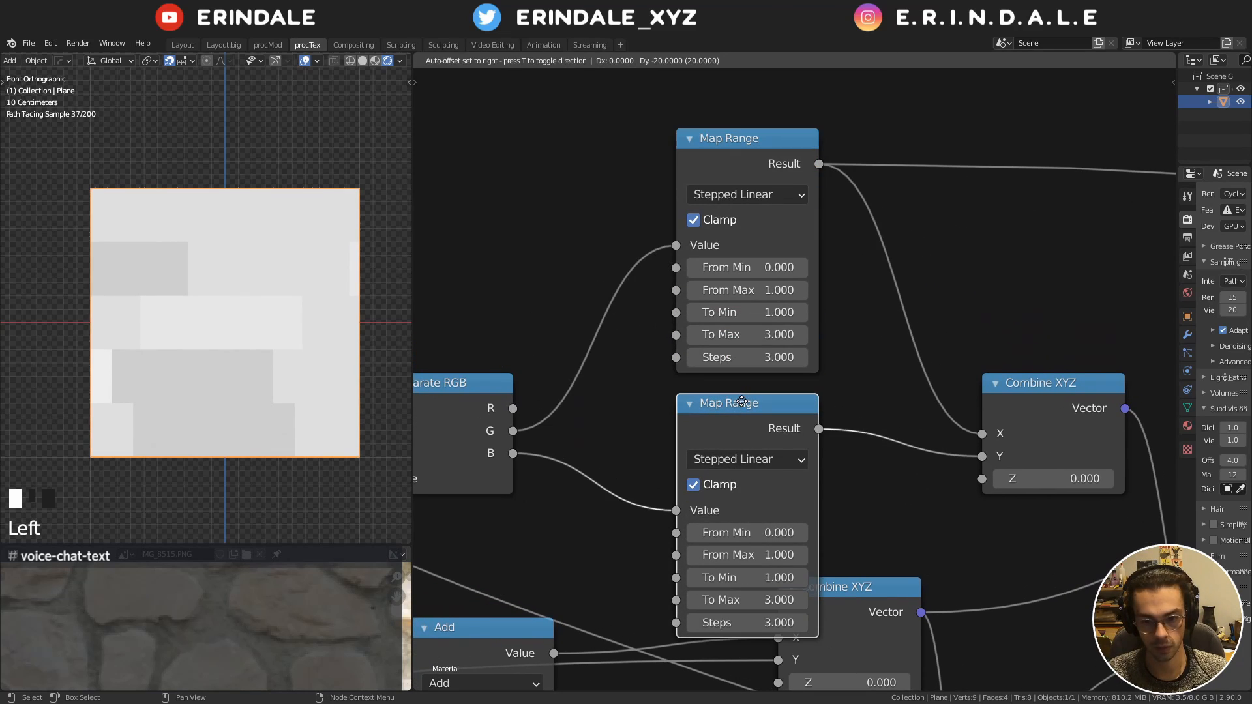
click(819, 350)
click(817, 292)
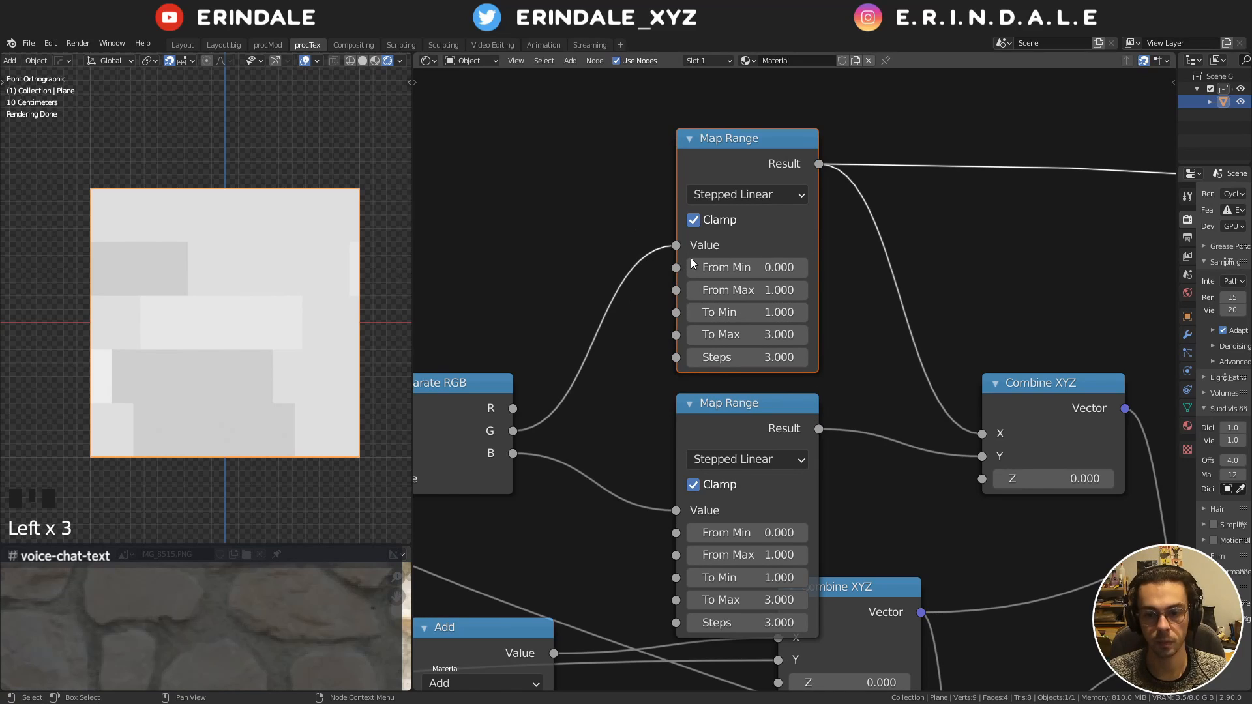
drag(609, 257, 853, 303)
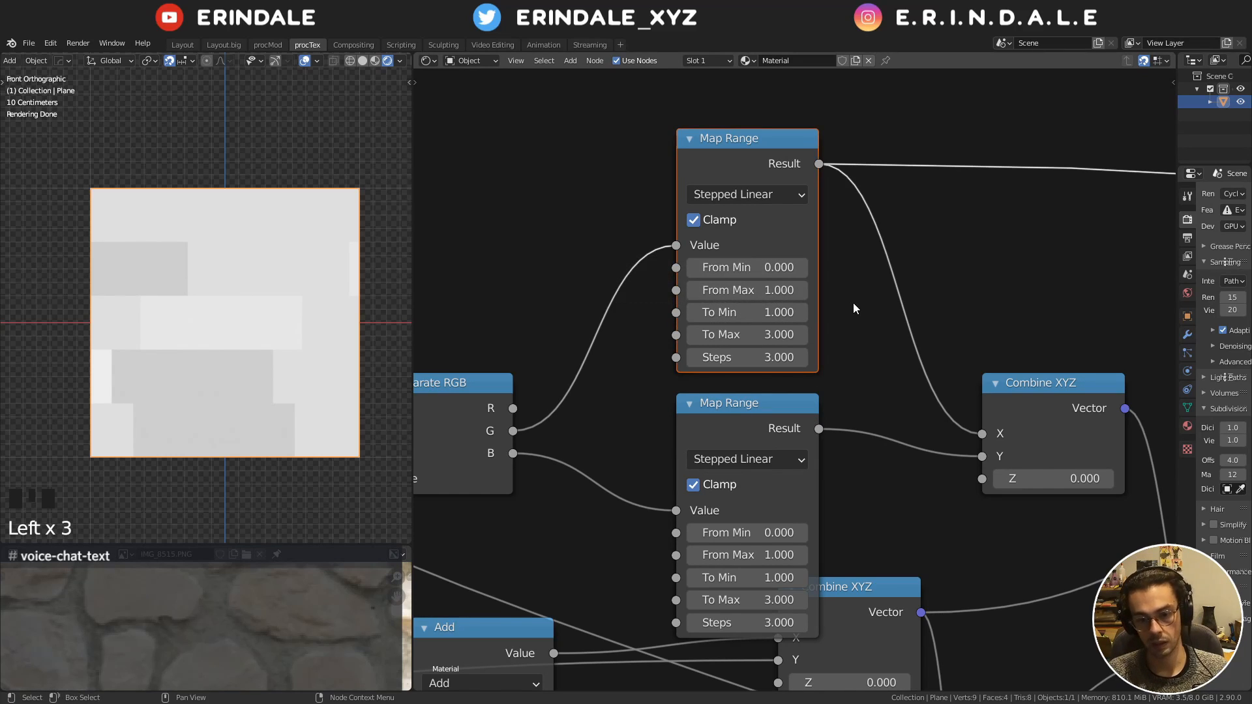
drag(630, 300, 643, 347)
drag(617, 171, 859, 205)
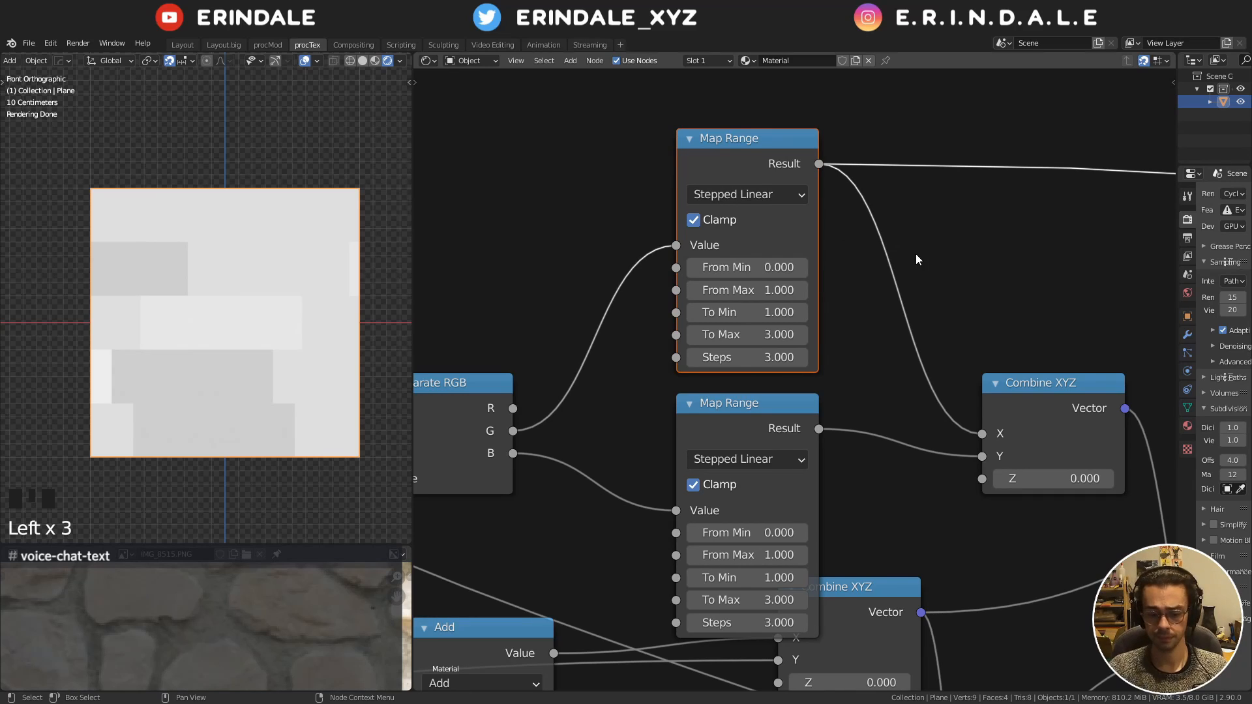
Insert a Math node set to Greater Than on the preview link from the upper stepped Map Range
middle_drag(915, 253, 660, 463)
key(q)
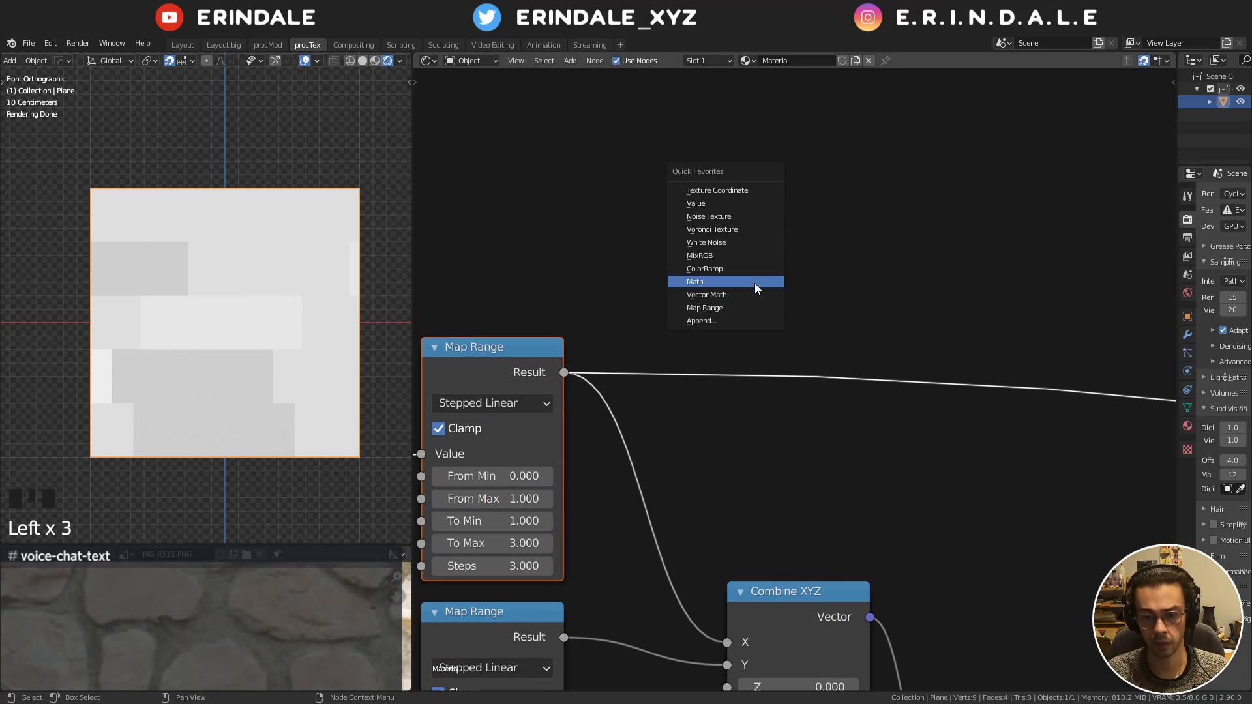
click(761, 281)
click(756, 287)
click(819, 382)
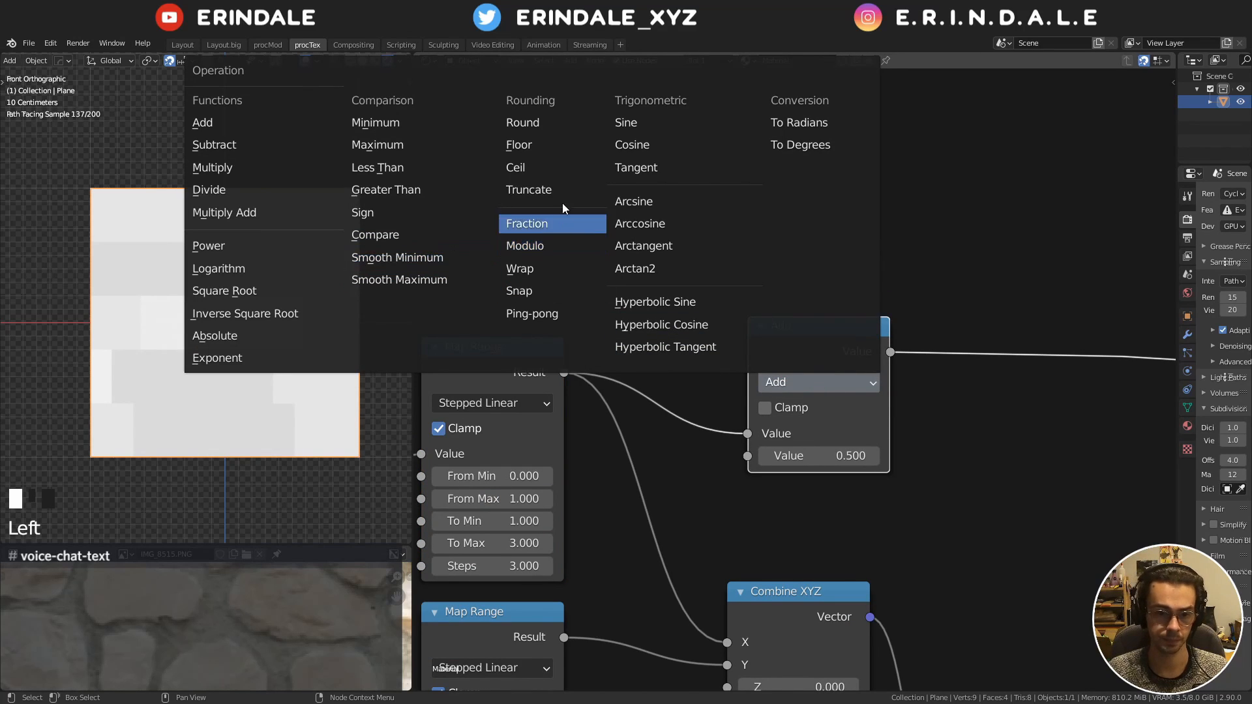
click(389, 190)
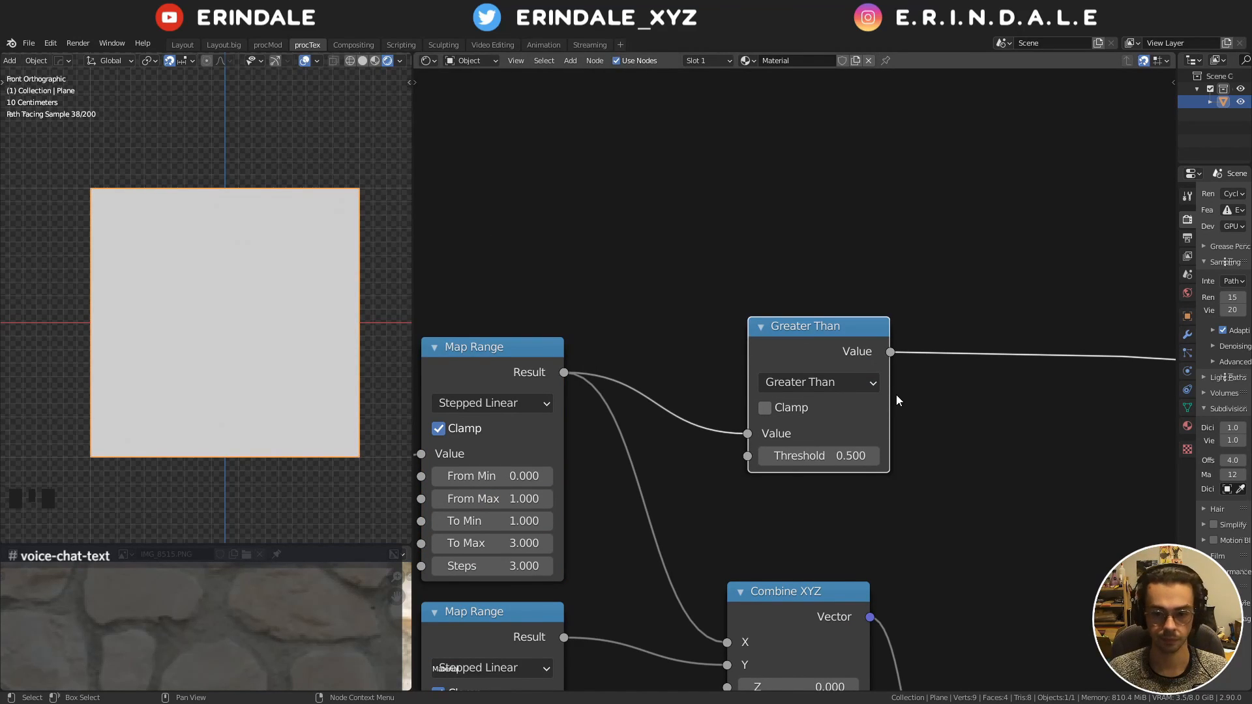
Test the Greater Than threshold at 0.9, about 1.19 and about 3.08 to check the bricks' division values
click(836, 455)
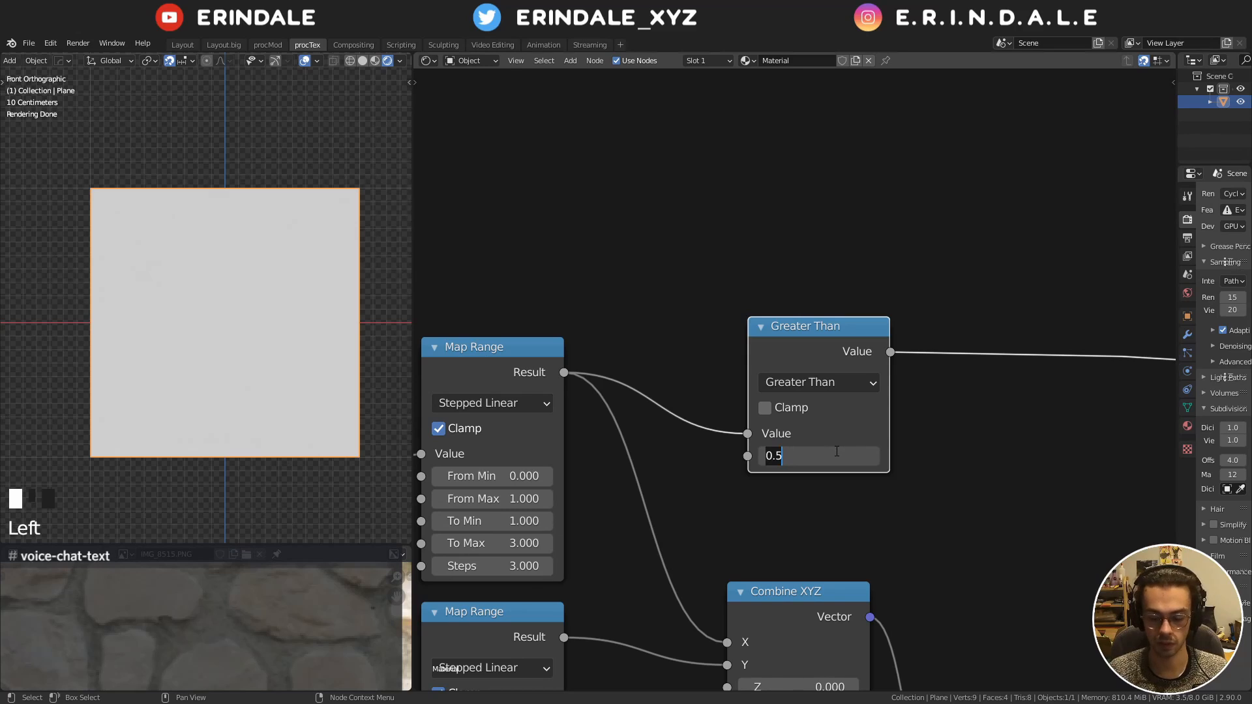
text(0.9)
key(Return)
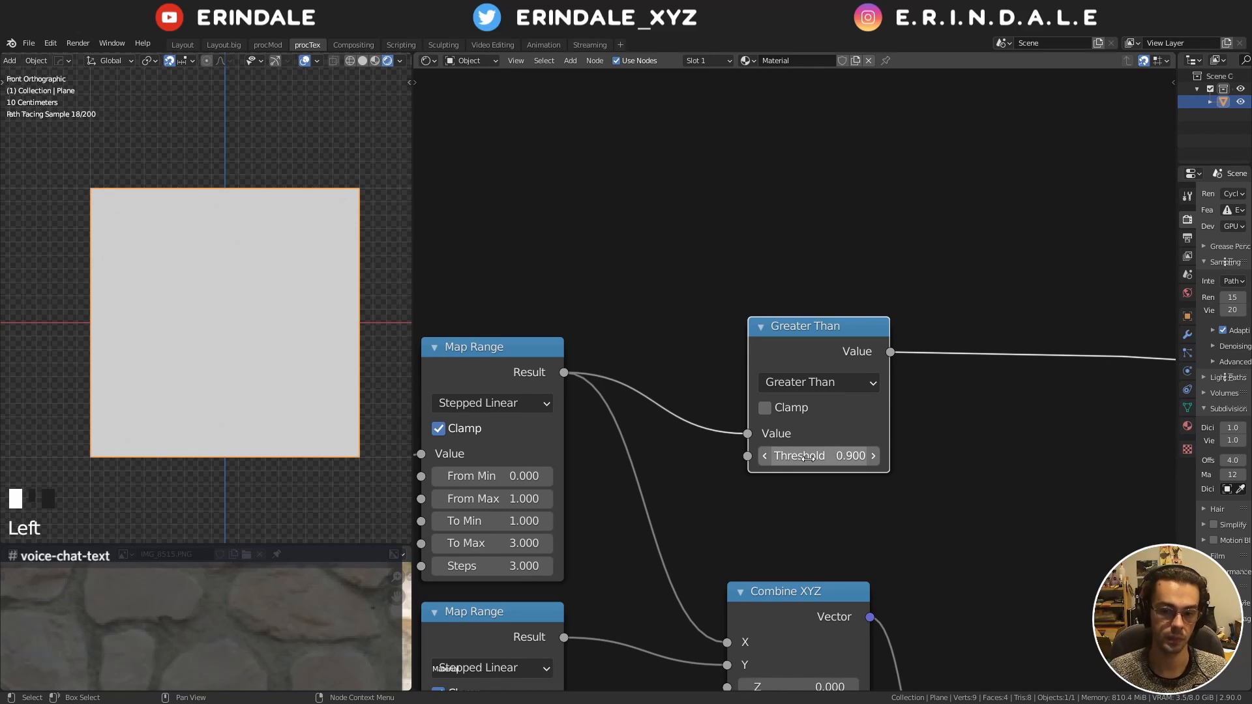
shift+drag(808, 458, 866, 458)
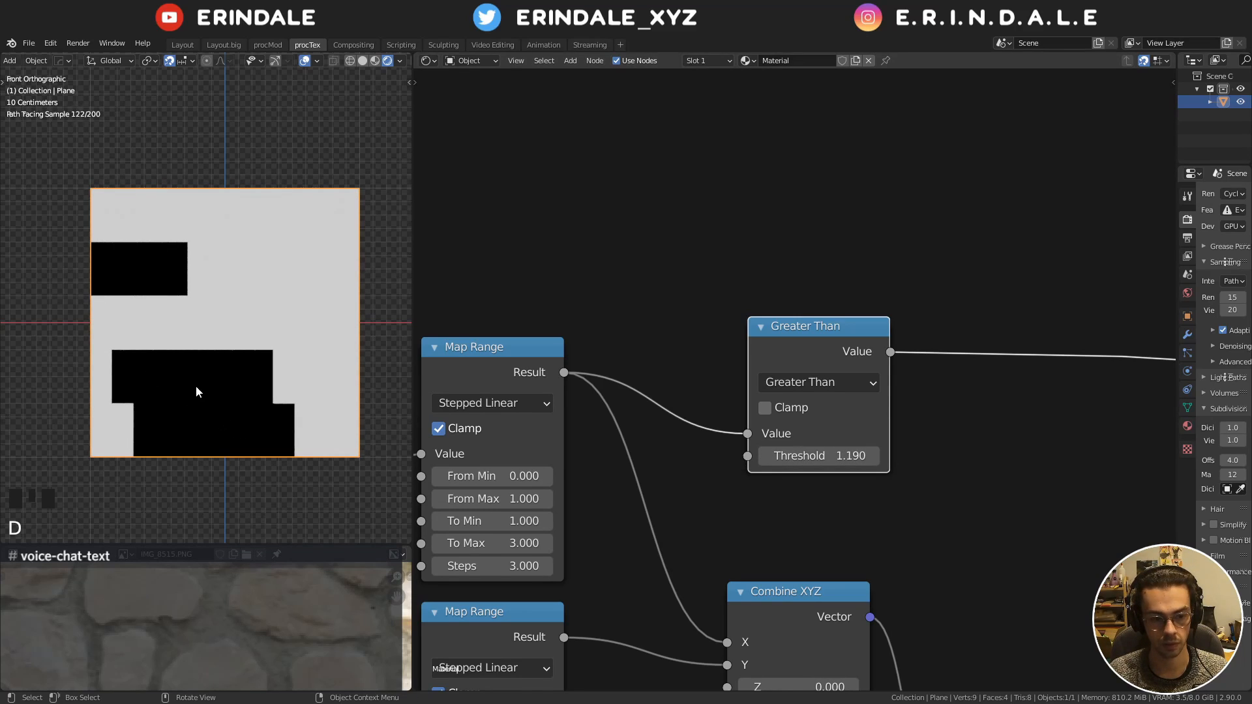
mouse_move(199, 374)
mouse_down()
mouse_move(201, 448)
mouse_move(139, 383)
mouse_up()
drag(136, 256, 130, 276)
mouse_move(122, 285)
right_down()
mouse_move(146, 274)
mouse_move(224, 441)
mouse_move(209, 430)
right_up()
shift+drag(856, 466, 949, 458)
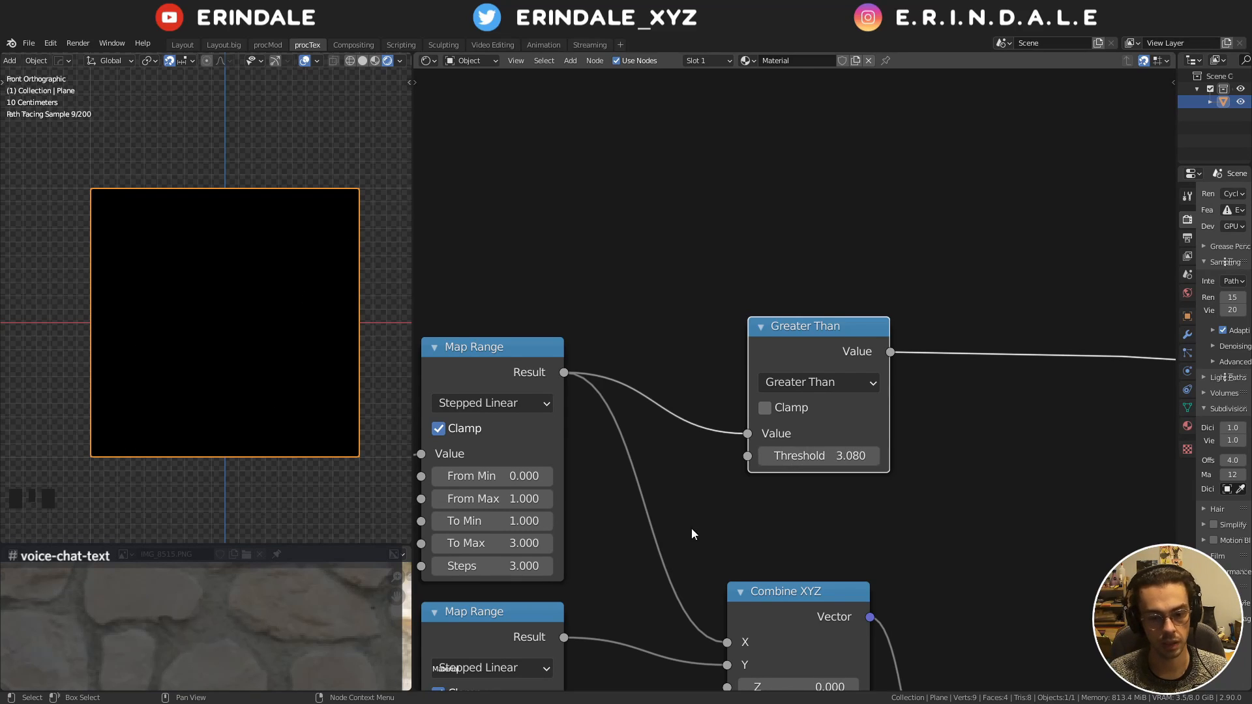
Set the upper Map Range's Steps to 2 and lower the Greater Than threshold to about 0.95
middle_drag(691, 528, 770, 410)
click(579, 442)
text(2)
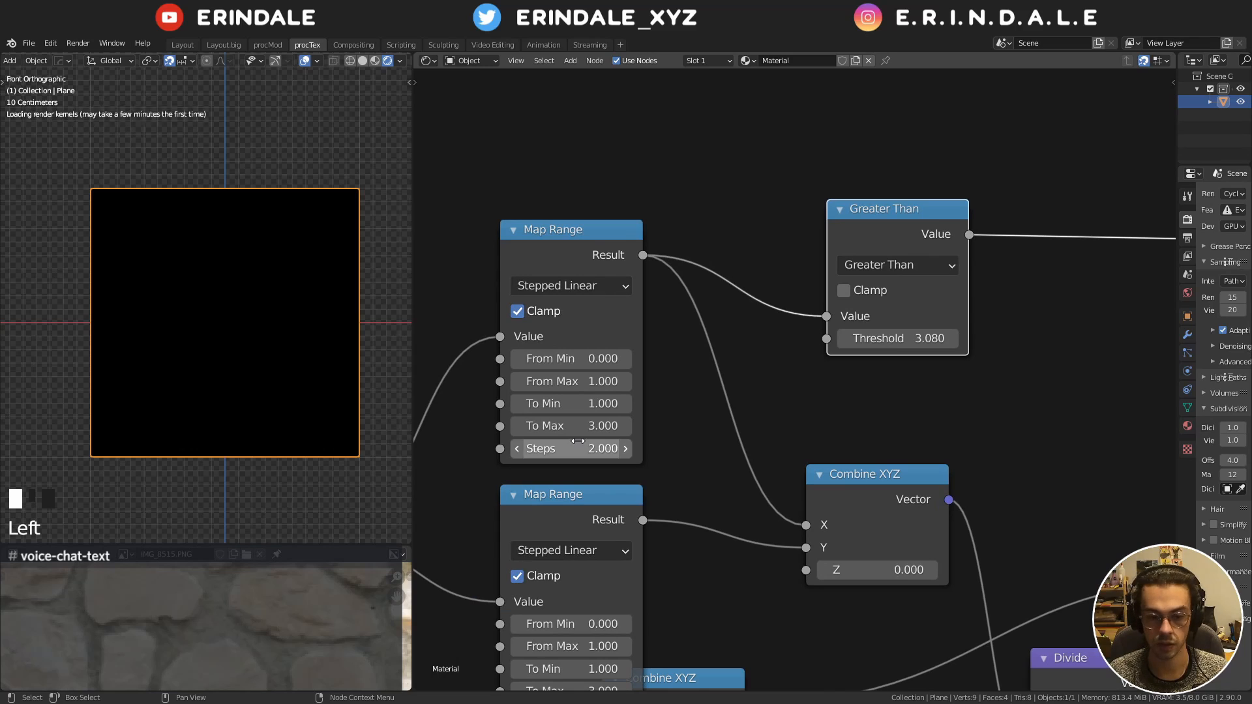
key(Return)
middle_drag(790, 308, 713, 355)
drag(826, 383, 732, 384)
scroll(827, 382, down, 3)
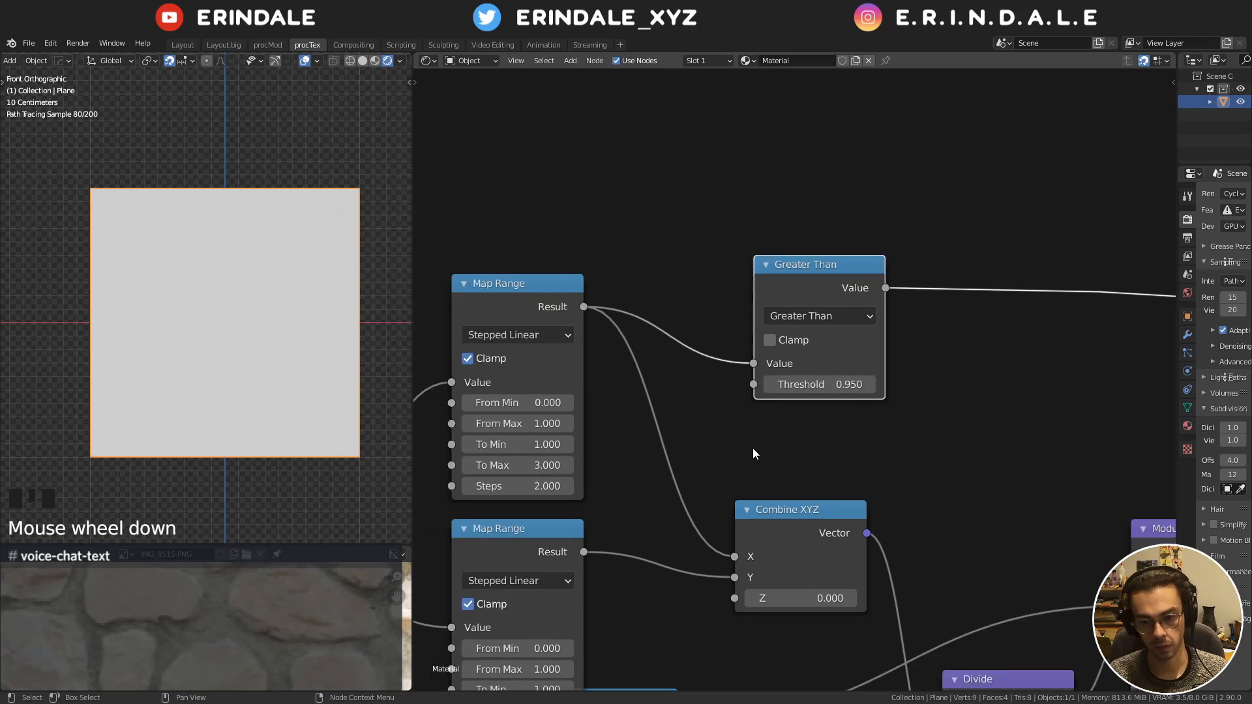
Set the lower stepped Map Range's Steps to 2
middle_drag(754, 447, 773, 366)
click(613, 583)
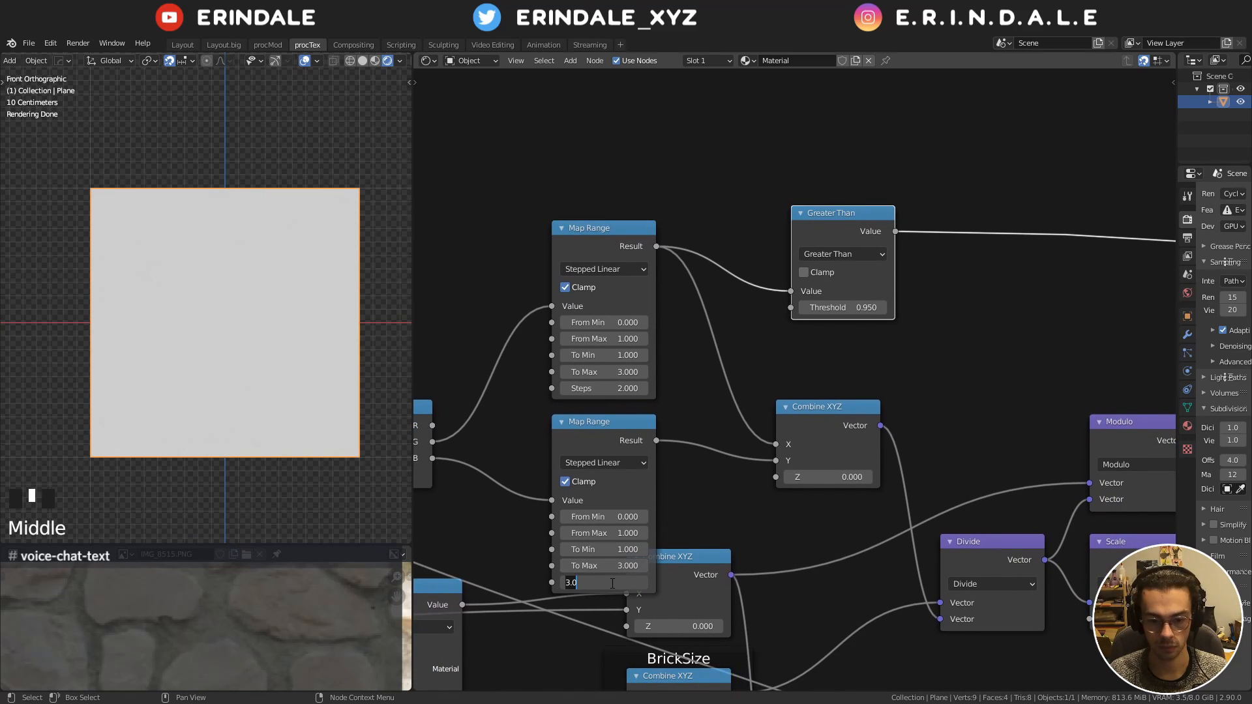
text(2)
key(Return)
Delete the Greater Than node and move Separate RGB, both stepped Map Ranges and their Combine XYZ clear above the BrickSize nodes
scroll(648, 345, down, 3)
middle_drag(647, 344, 694, 317)
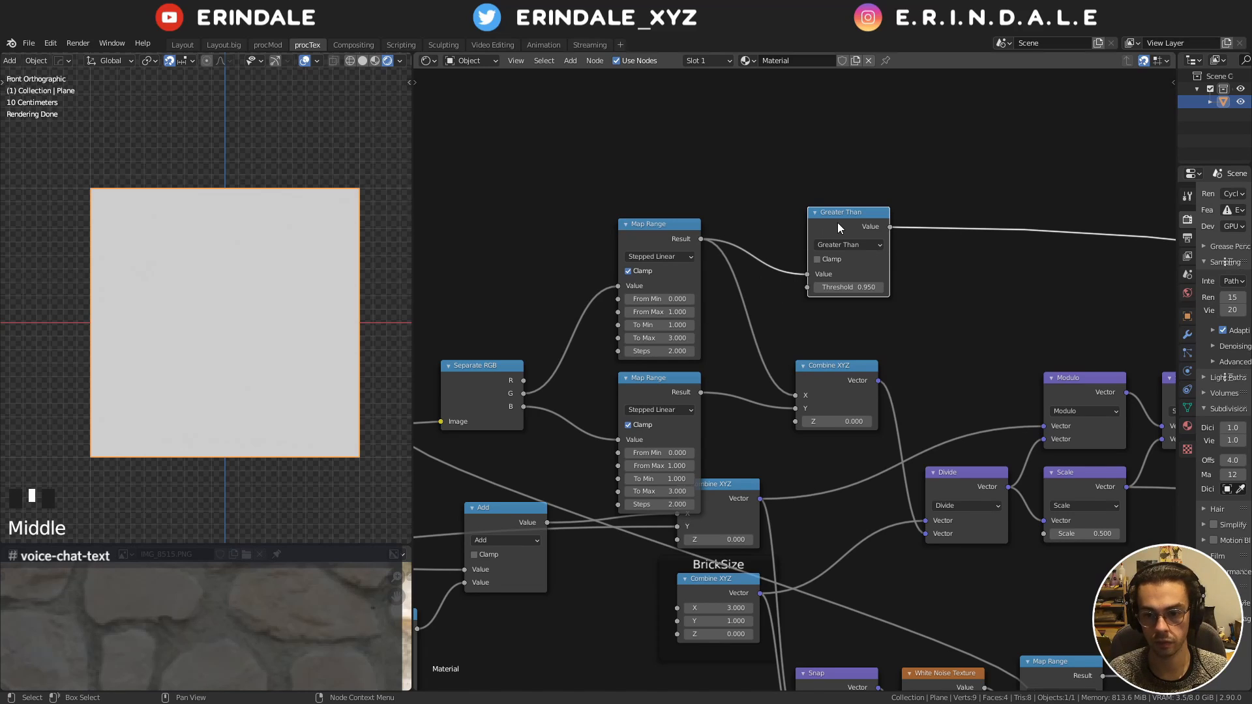
key(x)
middle_drag(814, 313, 821, 244)
drag(510, 163, 825, 353)
key(g)
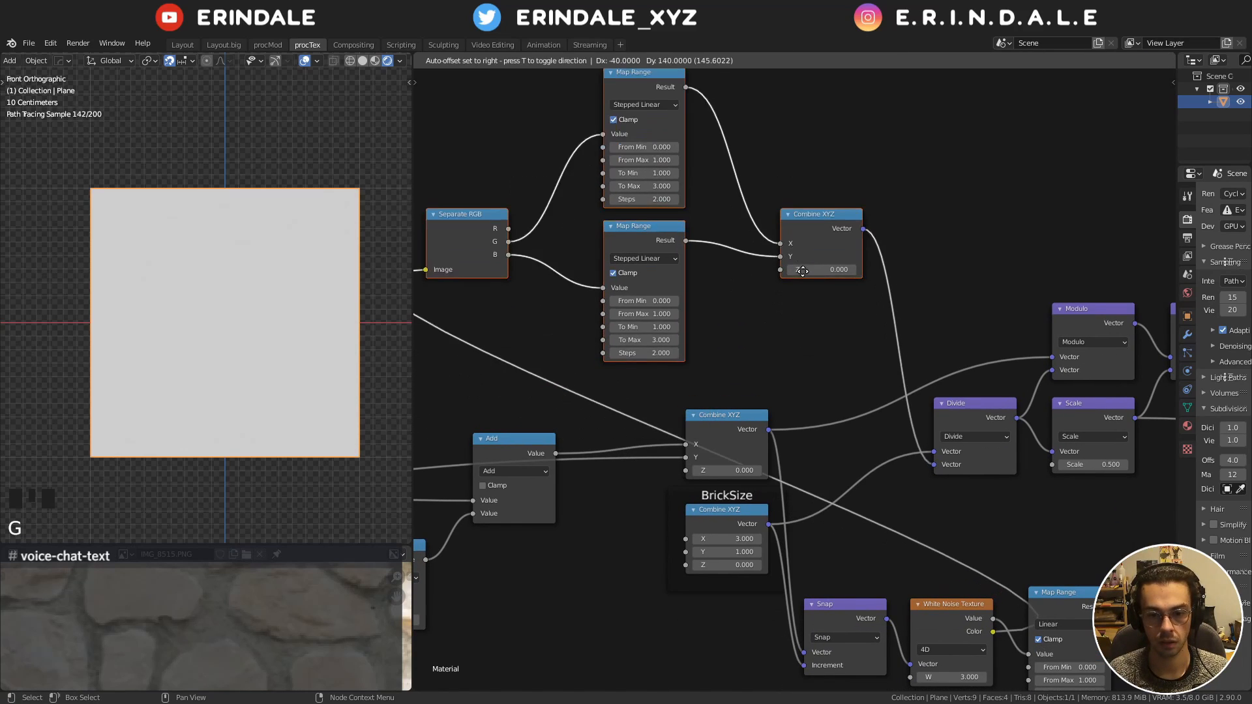
click(786, 290)
Collapse the upper stepped Map Range onto the lower one and pull Separate RGB and Combine XYZ in close around them
middle_drag(743, 321, 776, 397)
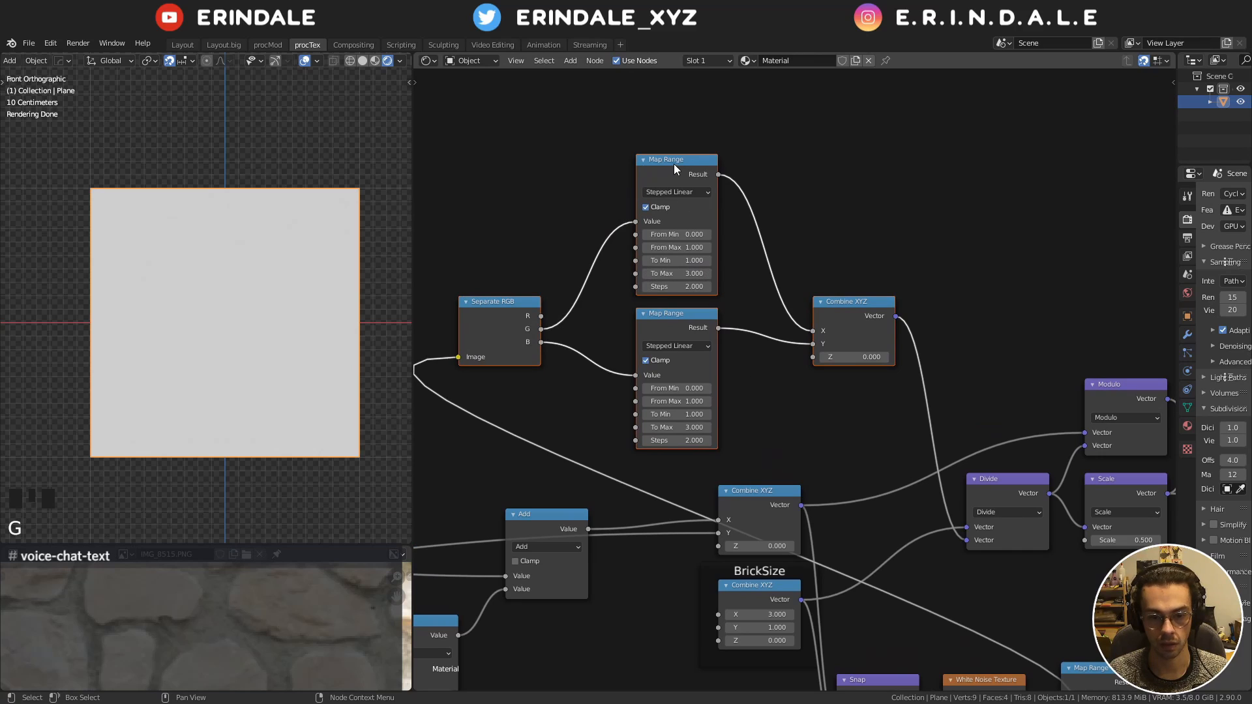
key(h)
key(g)
click(674, 294)
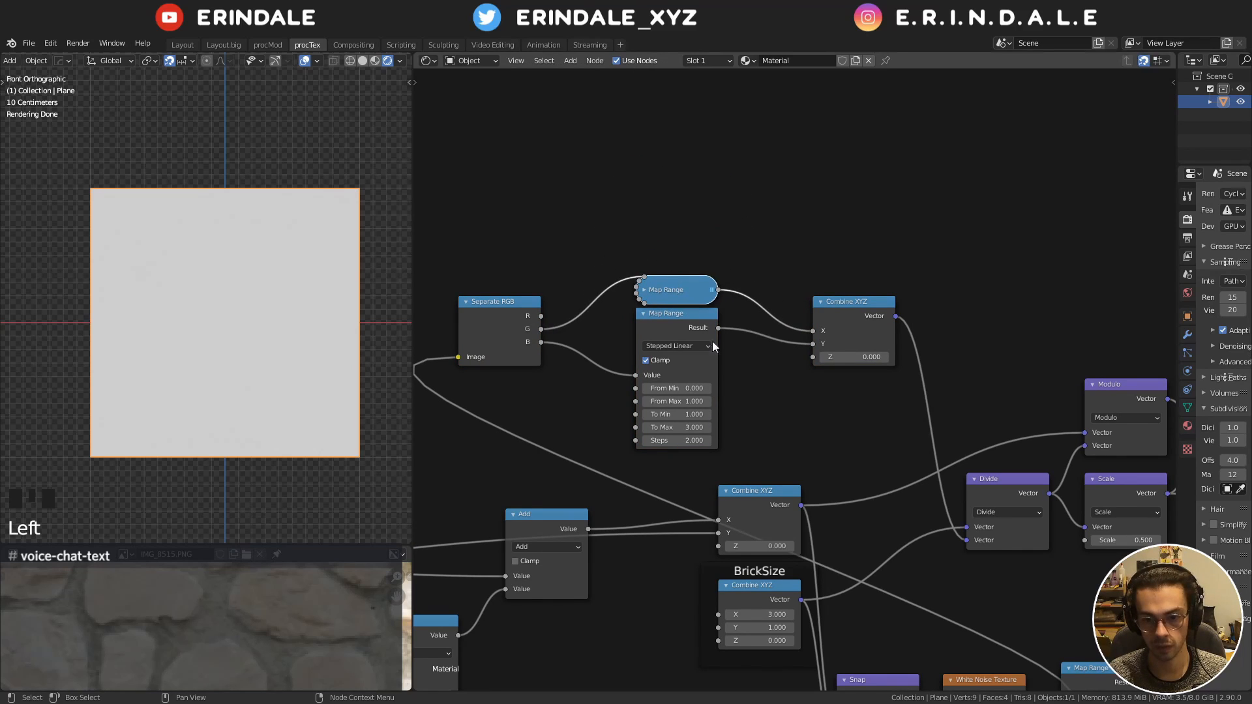
middle_drag(788, 407, 784, 330)
drag(487, 238, 546, 240)
drag(854, 228, 791, 225)
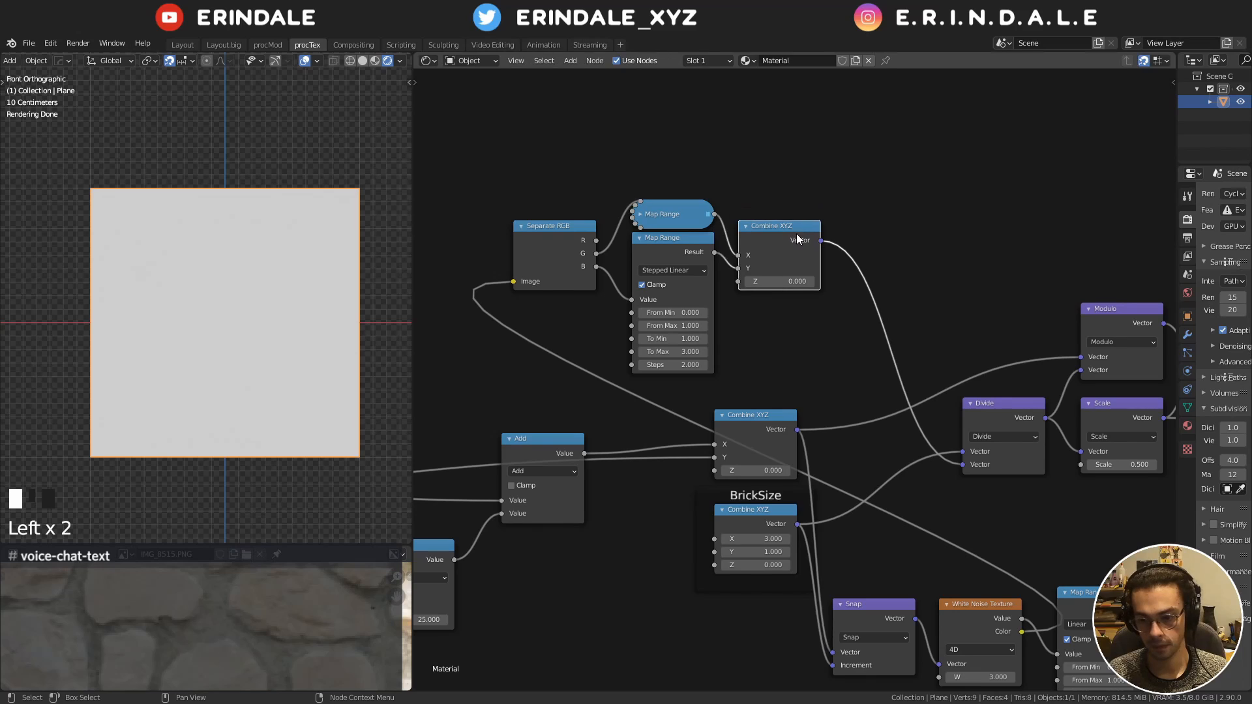
Preview the Divide node's output and the Subtract result after Modulo, examining the coordinates of the subdivided bricks
middle_drag(833, 270, 632, 199)
ctrl+shift+click(781, 335)
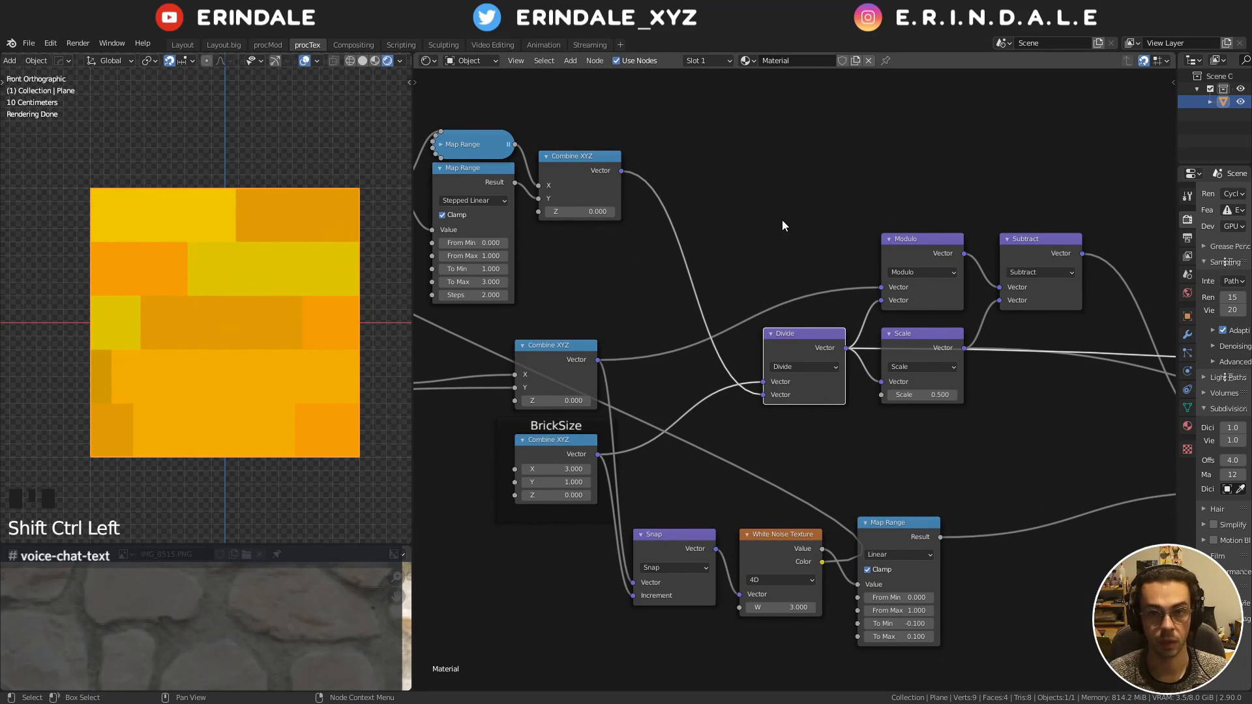
middle_drag(941, 246, 721, 252)
ctrl+shift+click(823, 250)
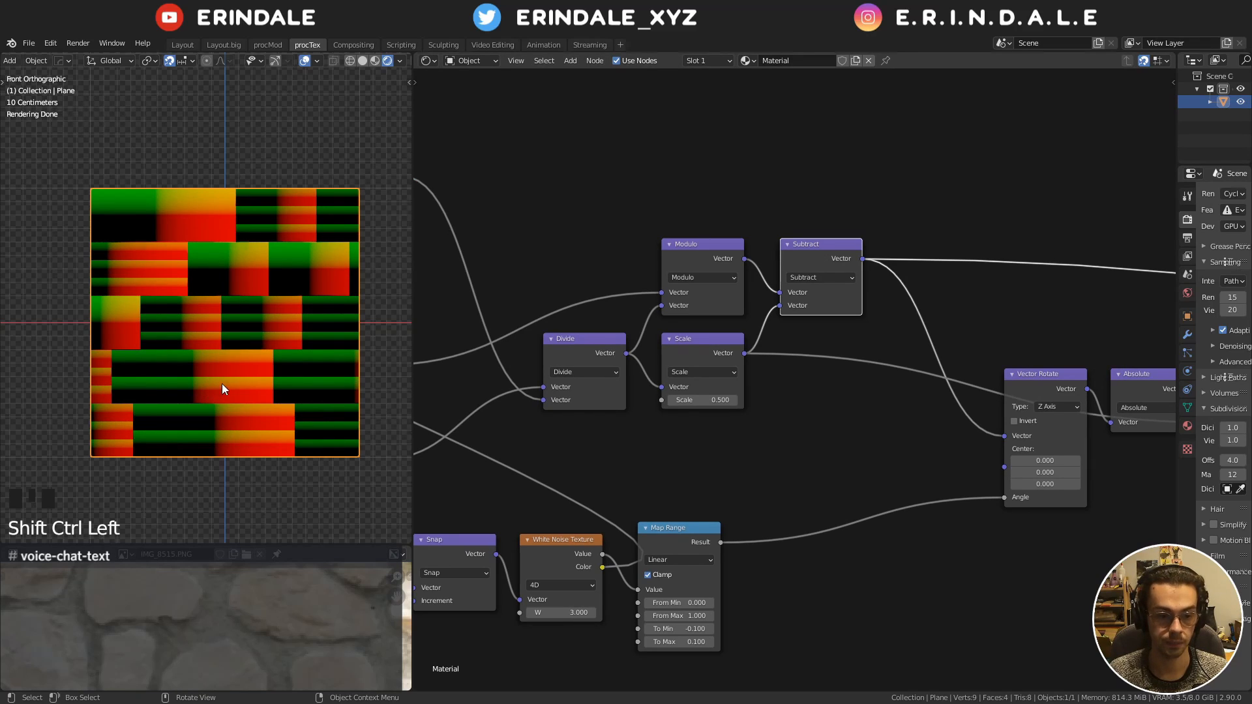
mouse_move(118, 374)
mouse_down()
mouse_move(255, 366)
mouse_move(275, 393)
mouse_move(123, 394)
mouse_move(105, 377)
mouse_move(145, 298)
mouse_move(225, 288)
mouse_move(224, 345)
mouse_move(148, 344)
mouse_up()
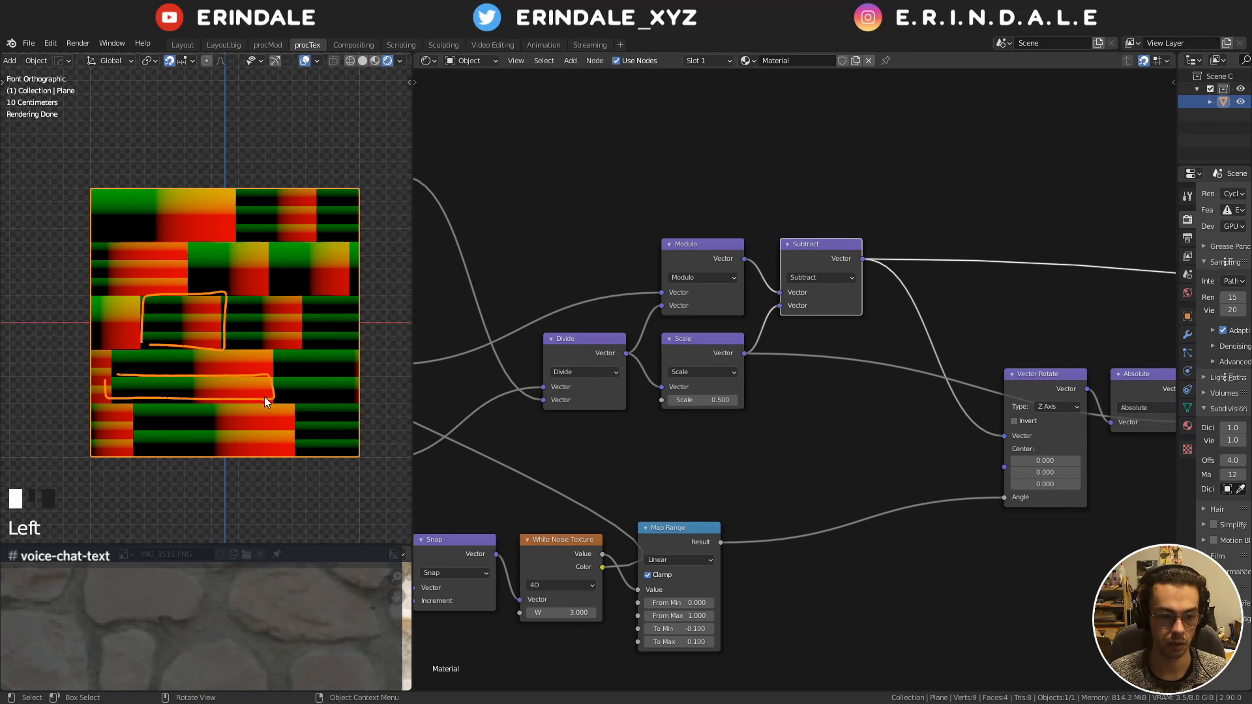
mouse_move(264, 397)
right_down()
mouse_move(179, 322)
mouse_move(195, 276)
right_up()
Preview the Soft Light node at the end of the brick shaping chain
scroll(821, 372, down, 6)
middle_drag(936, 344, 661, 343)
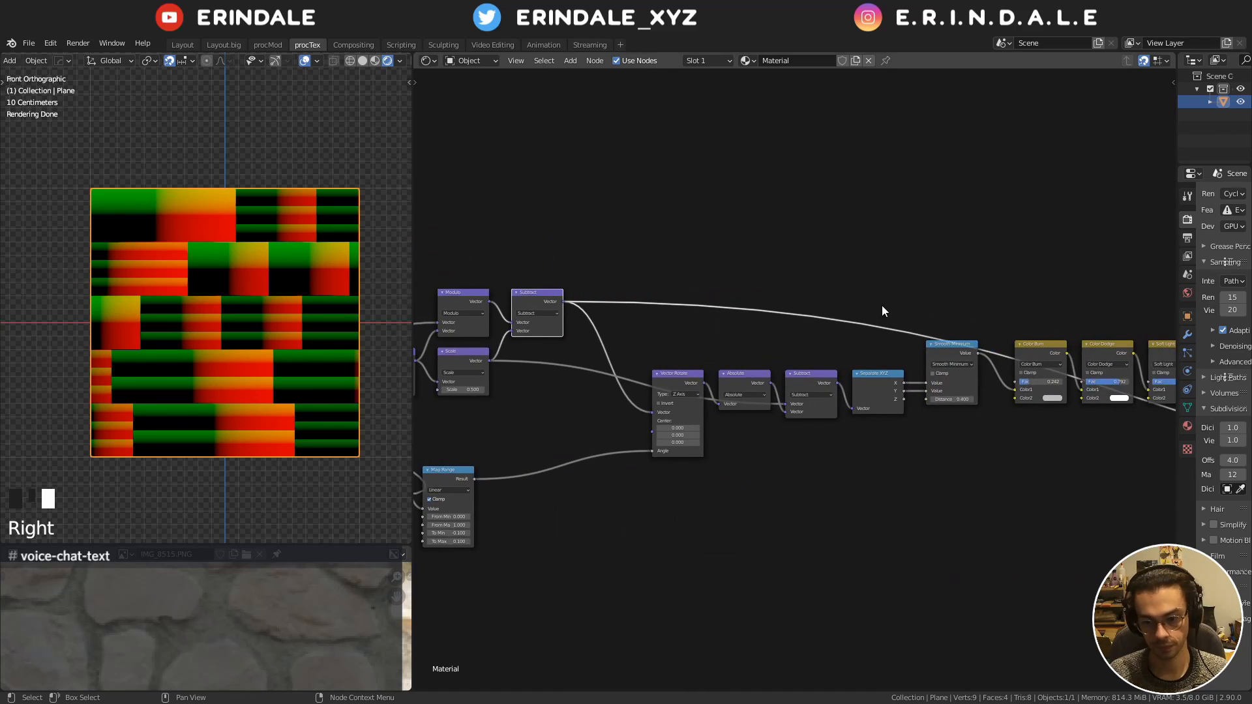
ctrl+scroll(881, 306, down, 8)
ctrl+shift+click(816, 354)
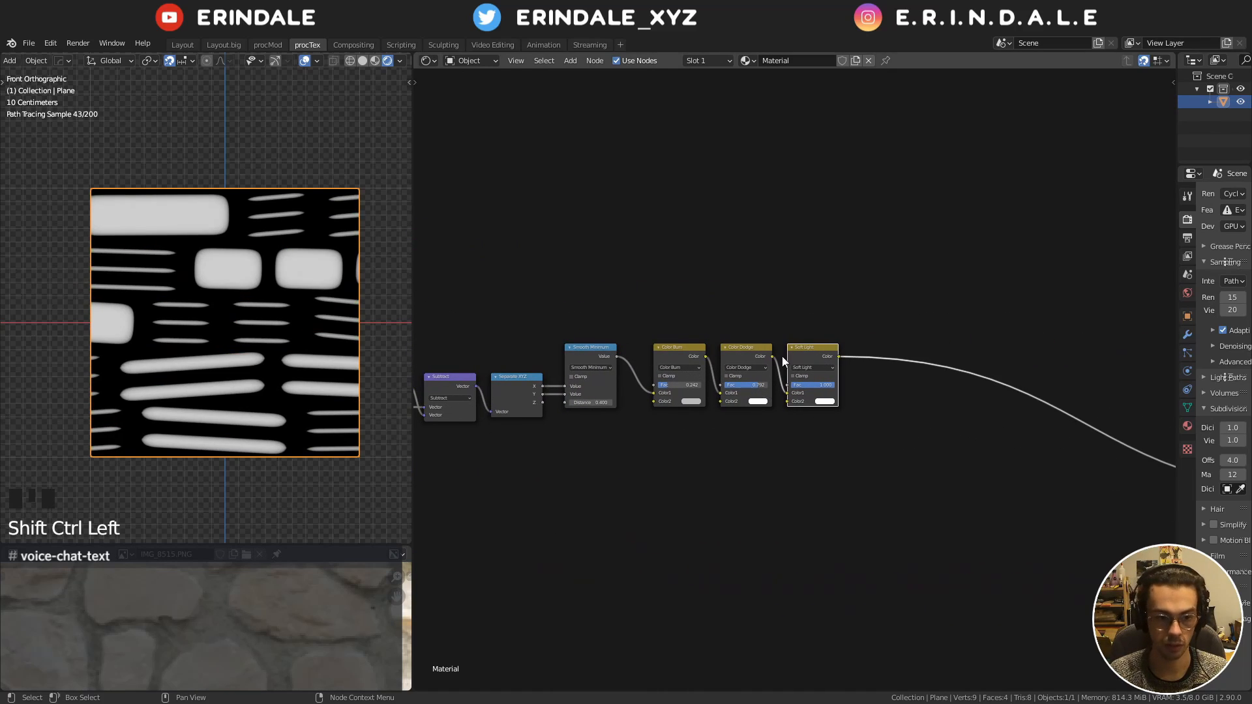
Lower the Fac values of the Color Dodge and Color Burn nodes to enlarge the bricks
mouse_move(782, 356)
middle_down()
mouse_move(987, 356)
mouse_move(736, 356)
middle_up()
scroll(805, 356, up, 19)
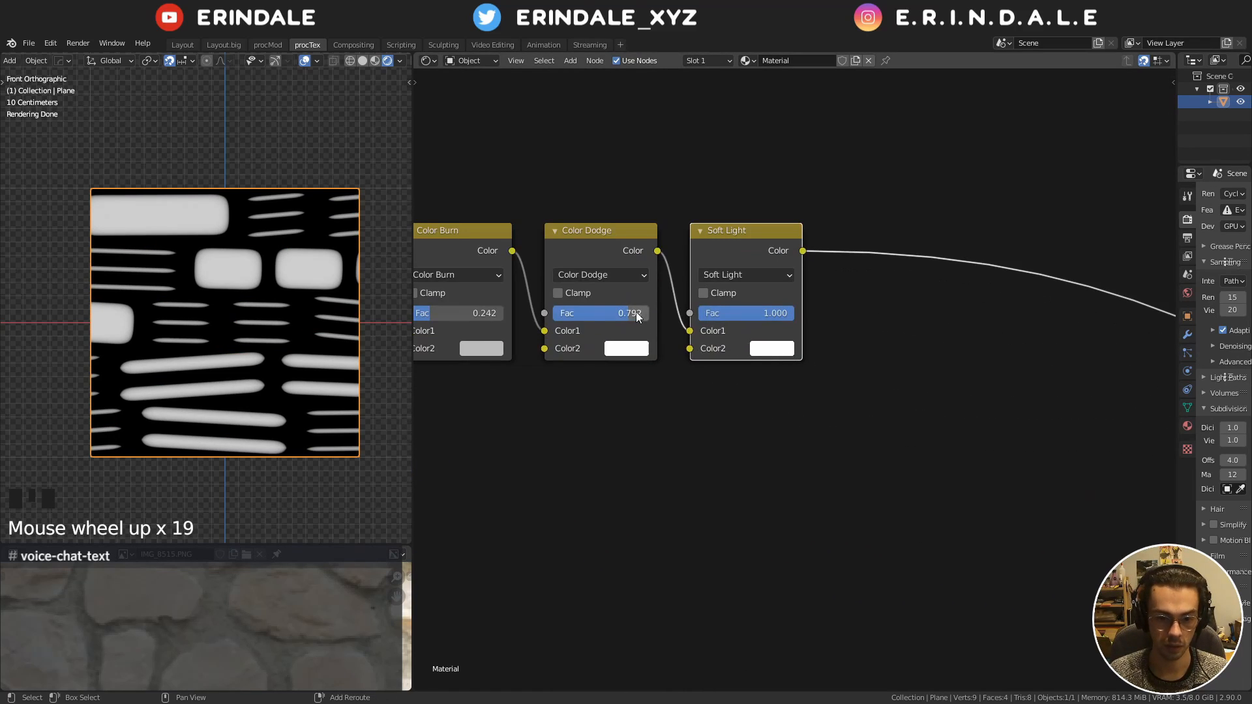
shift+drag(636, 316, 619, 315)
middle_drag(629, 316, 896, 332)
shift+drag(742, 328, 642, 328)
Insert a MixRGB node in Mix mode before Vector Rotate's Angle, with the linear Map Range's Result feeding Color2
middle_drag(604, 377, 1016, 296)
middle_drag(580, 399, 1102, 311)
middle_drag(727, 349, 824, 327)
middle_drag(675, 351, 730, 347)
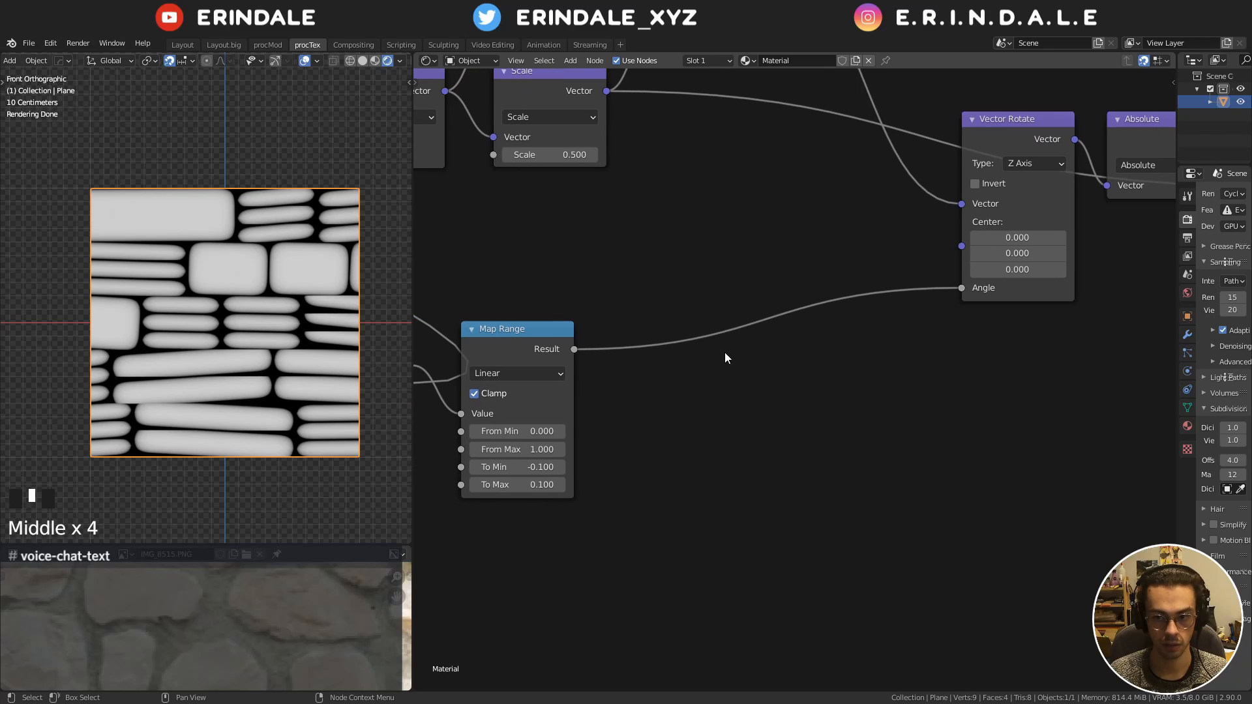
middle_drag(632, 334, 702, 317)
key(q)
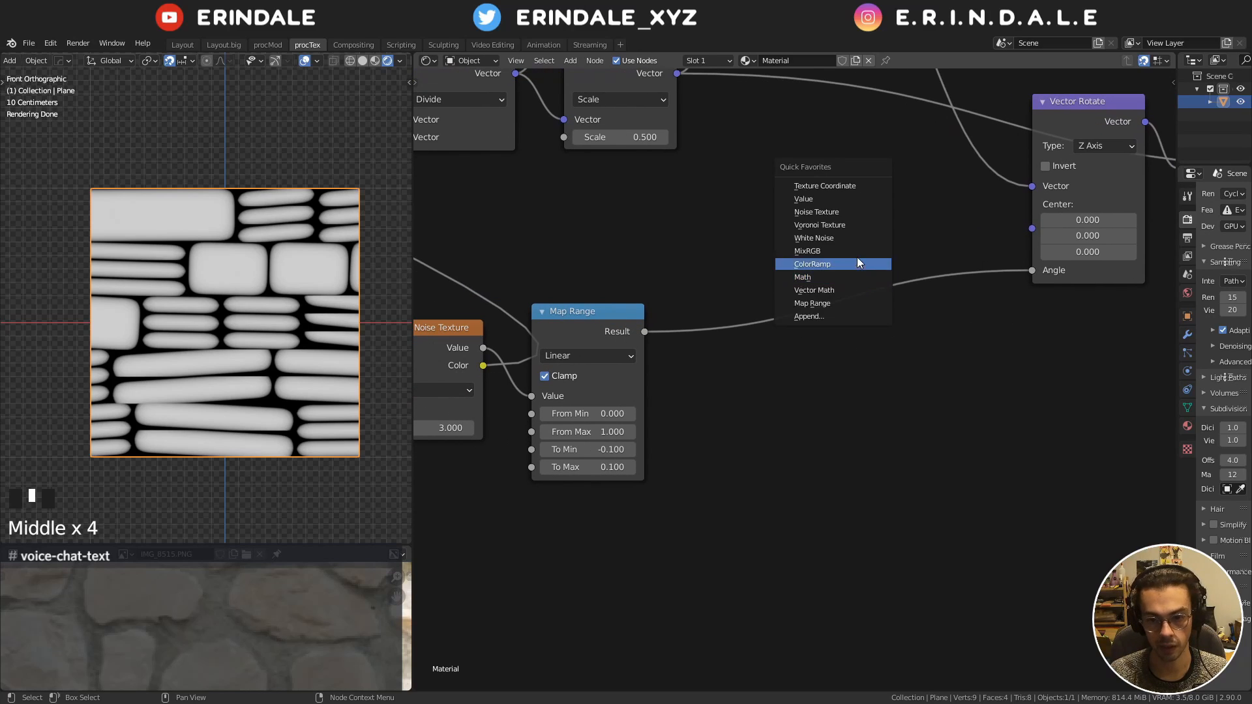
click(857, 259)
click(786, 287)
click(861, 342)
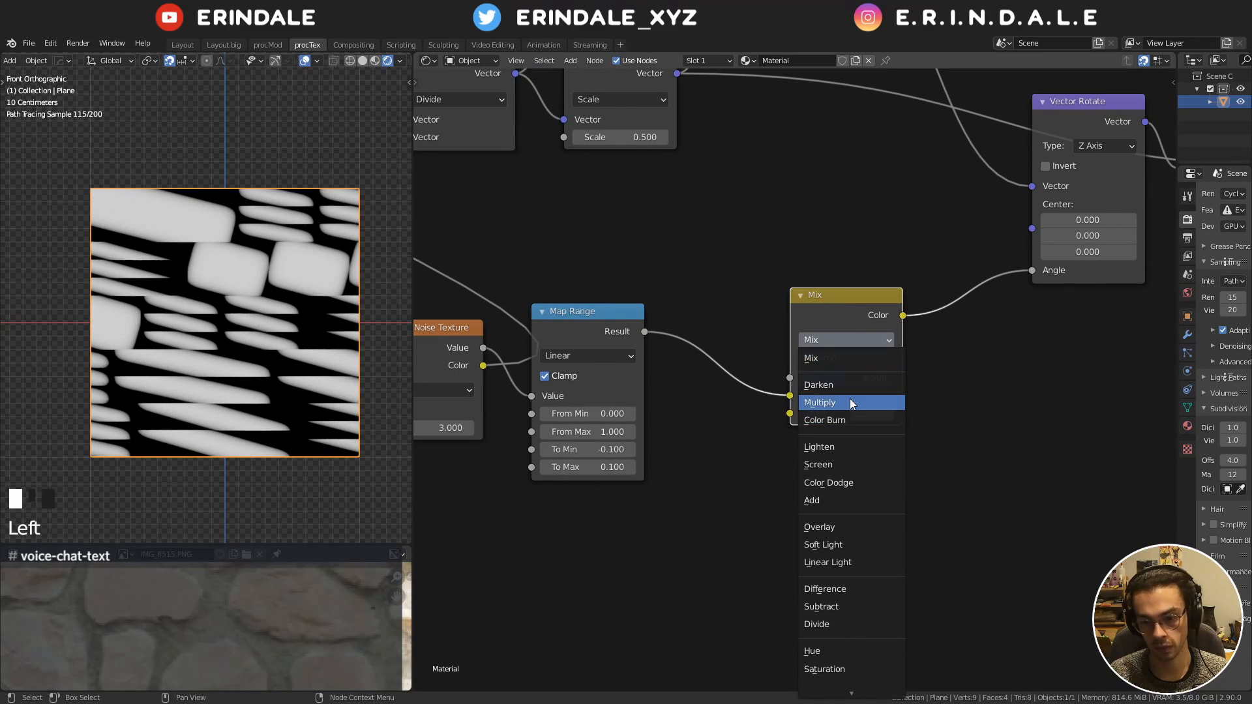
click(839, 358)
drag(788, 396, 790, 413)
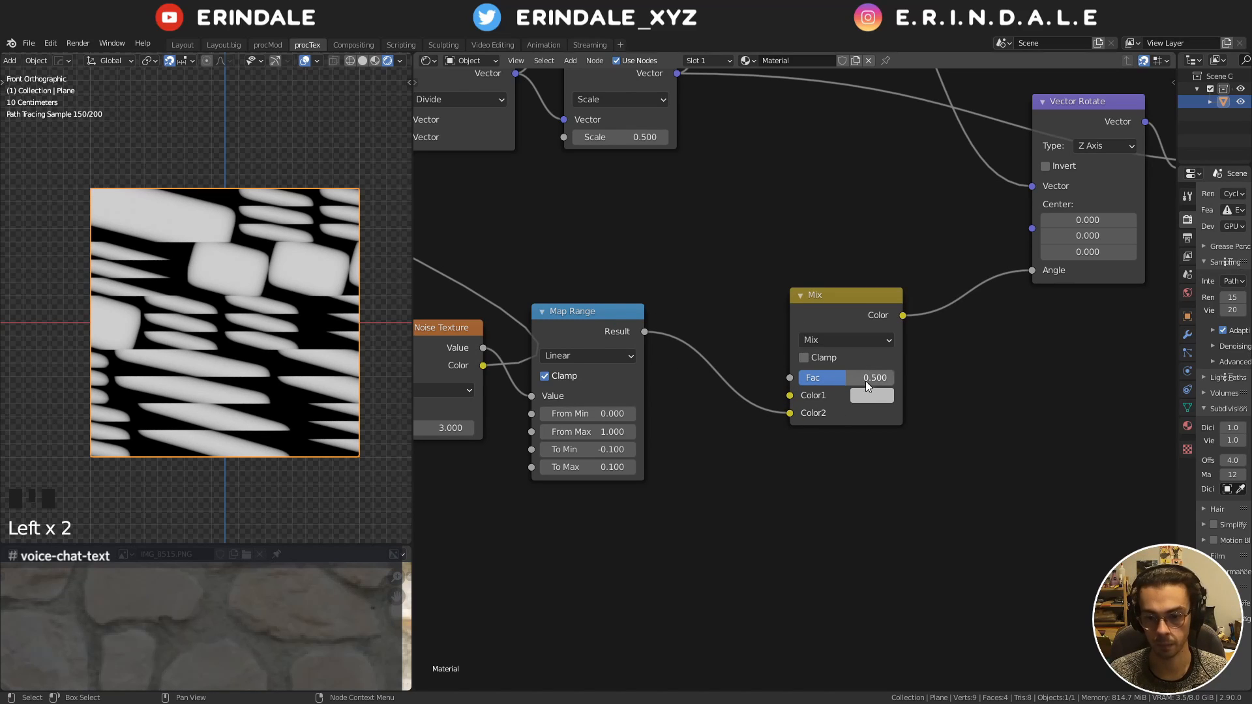
Set the Mix node's Color1 to black and its Fac to about 0.142 to reduce the brick rotation
click(847, 342)
click(881, 397)
scroll(882, 397, down, 12)
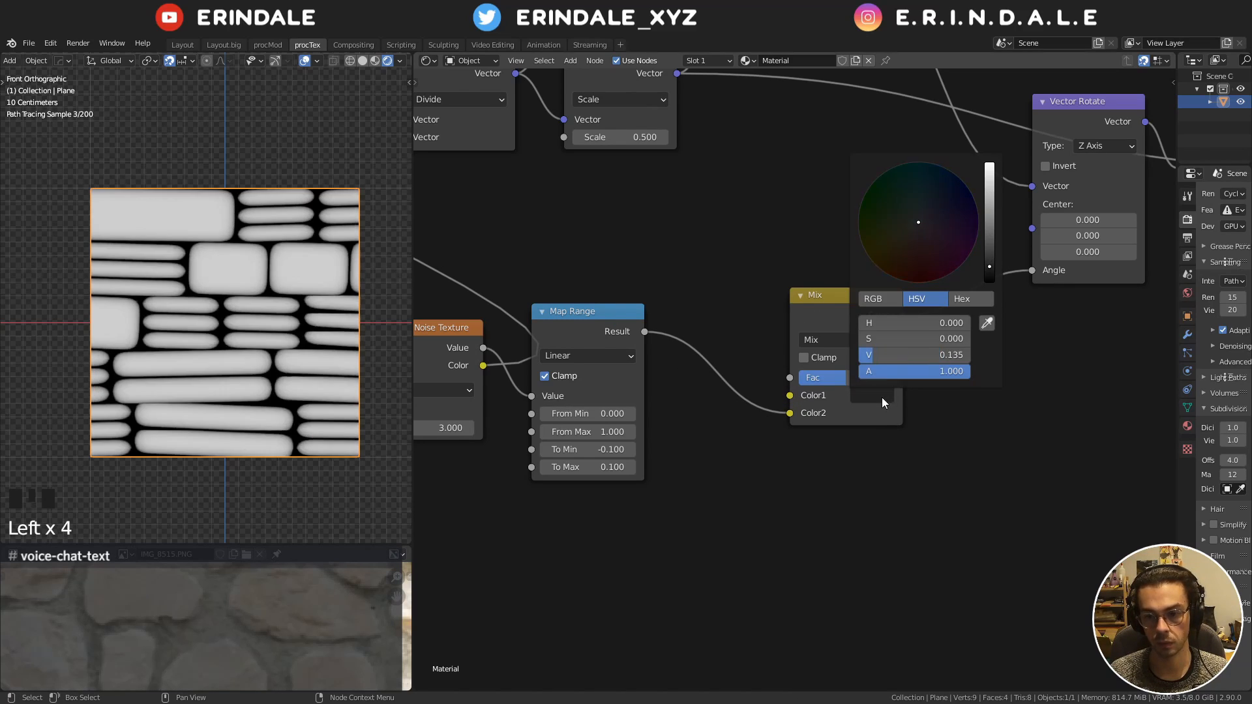
click(877, 437)
drag(859, 377, 812, 381)
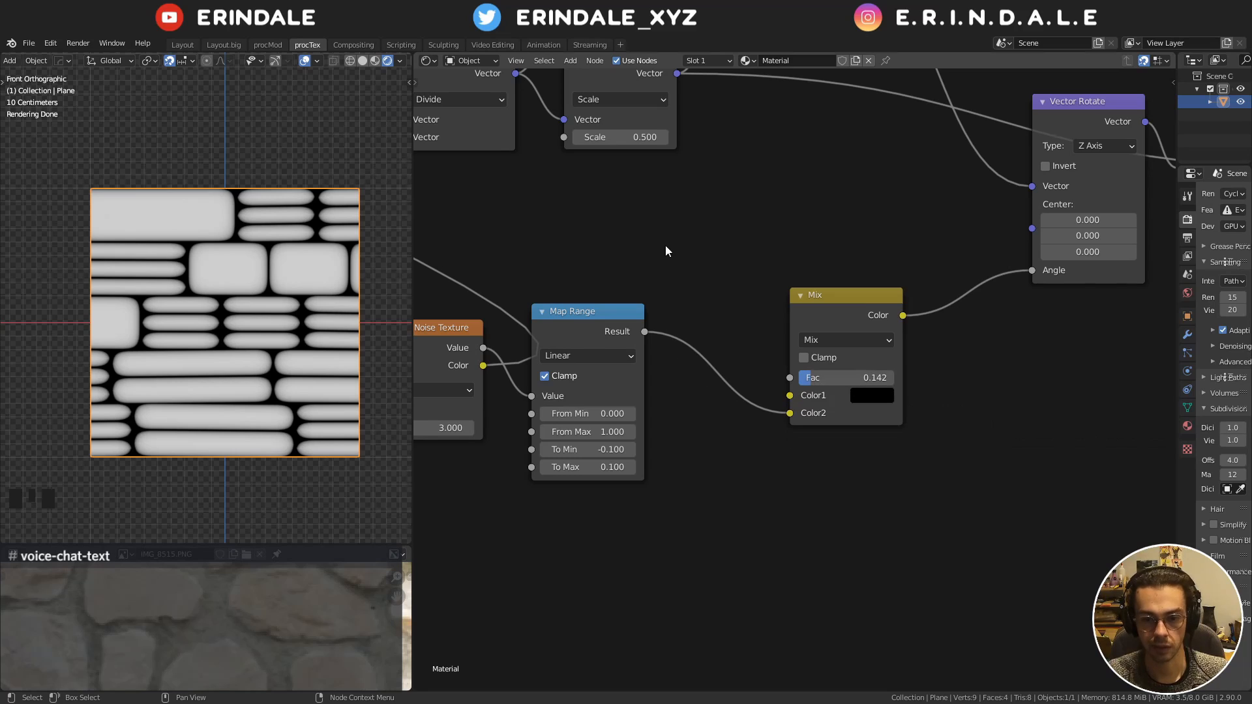
Move the Divide, Scale, Modulo and Subtract nodes closer to Vector Rotate and level with the brick coordinate nodes
scroll(665, 245, down, 3)
drag(639, 361, 670, 346)
middle_drag(649, 318, 896, 425)
scroll(938, 431, down, 1)
scroll(882, 375, down, 2)
middle_drag(880, 374, 793, 369)
drag(727, 157, 903, 339)
key(g)
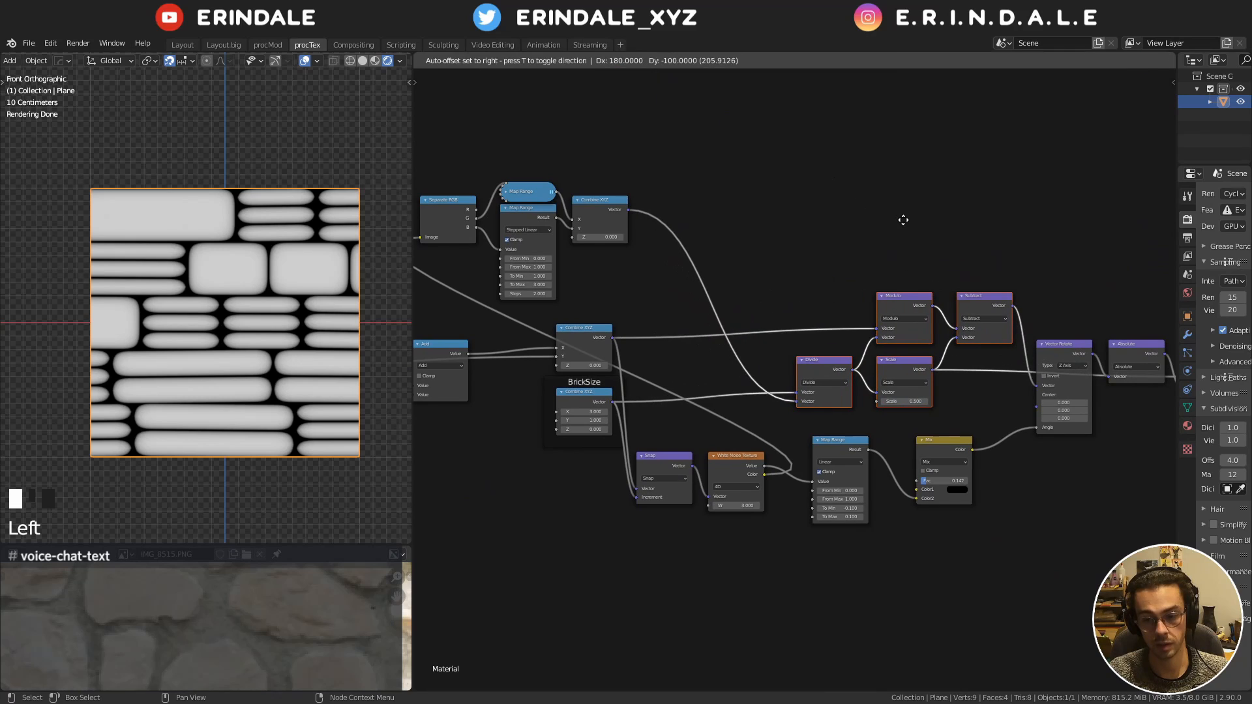
click(907, 227)
Move Separate RGB, the two stepped Map Ranges and their Combine XYZ along to just before the Divide node
middle_drag(733, 182, 875, 200)
drag(569, 150, 855, 284)
key(g)
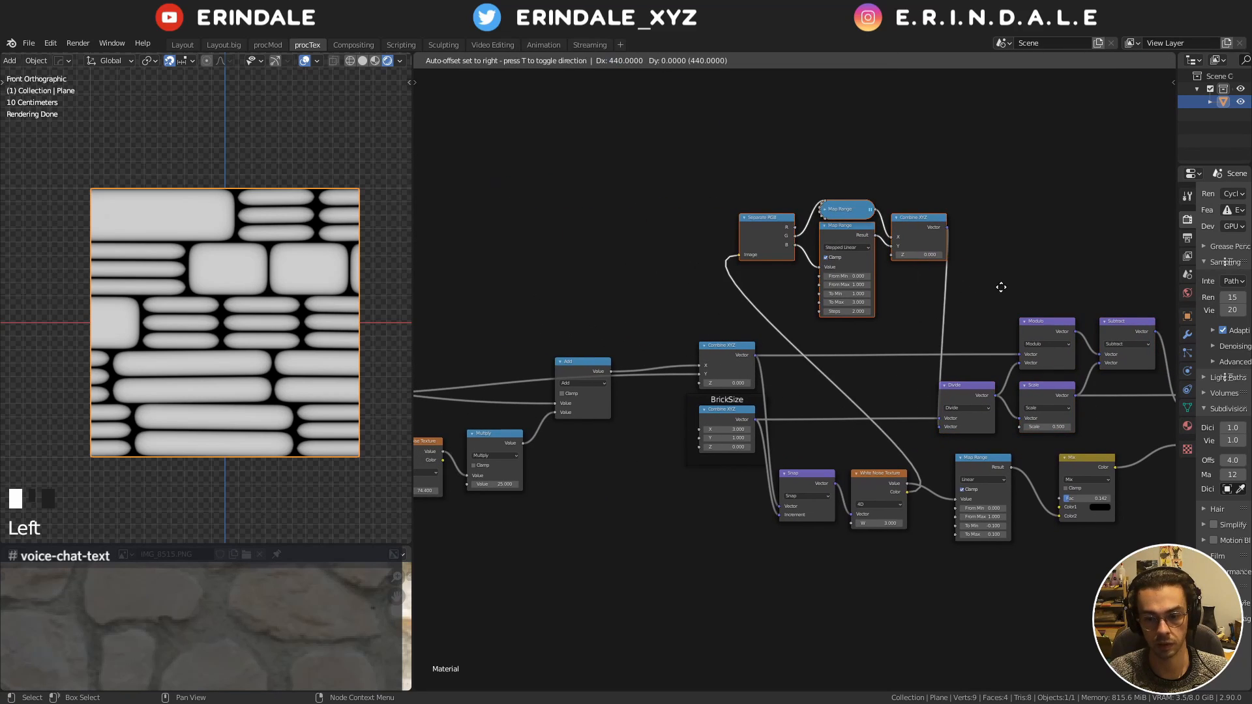
click(969, 289)
Shift the Divide node and all brick nodes after it, including the linear Map Range and Mix, further along to make room
scroll(782, 259, down, 5)
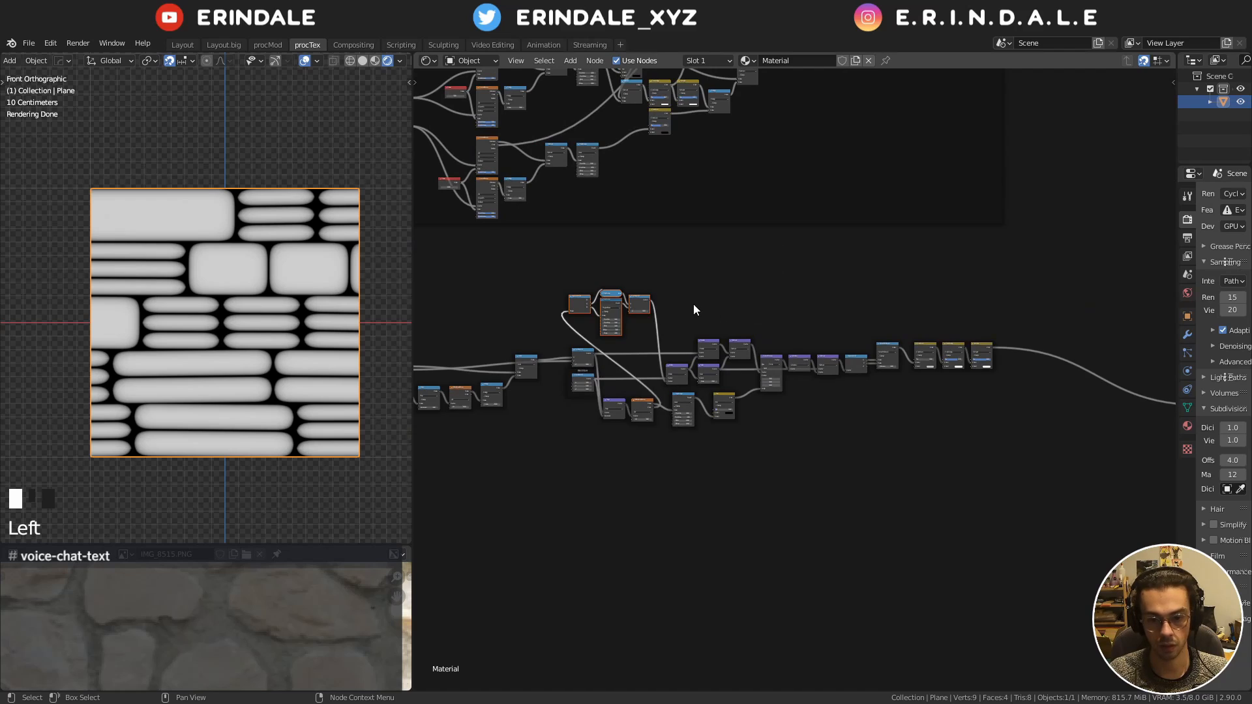
drag(694, 304, 1053, 480)
shift+click(678, 367)
key(g)
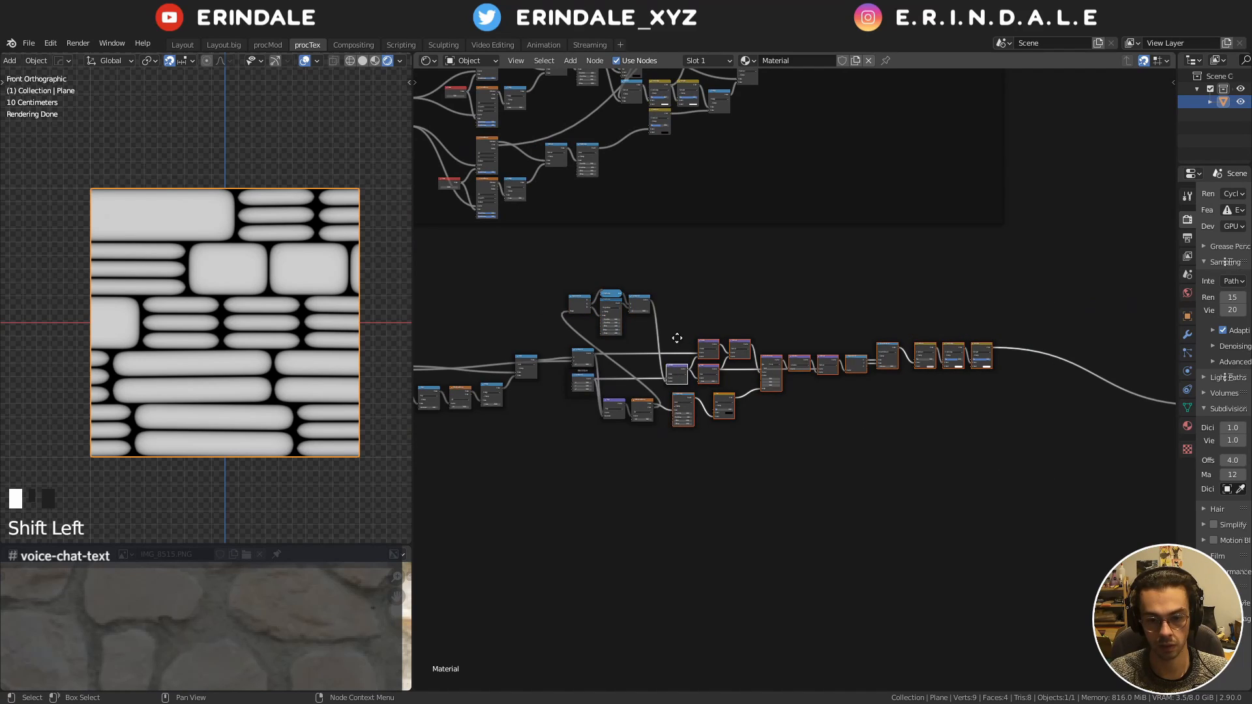
click(765, 337)
Move Separate RGB, the two stepped Map Ranges and their Combine XYZ down into the gap before the Divide node
drag(542, 270, 688, 319)
key(g)
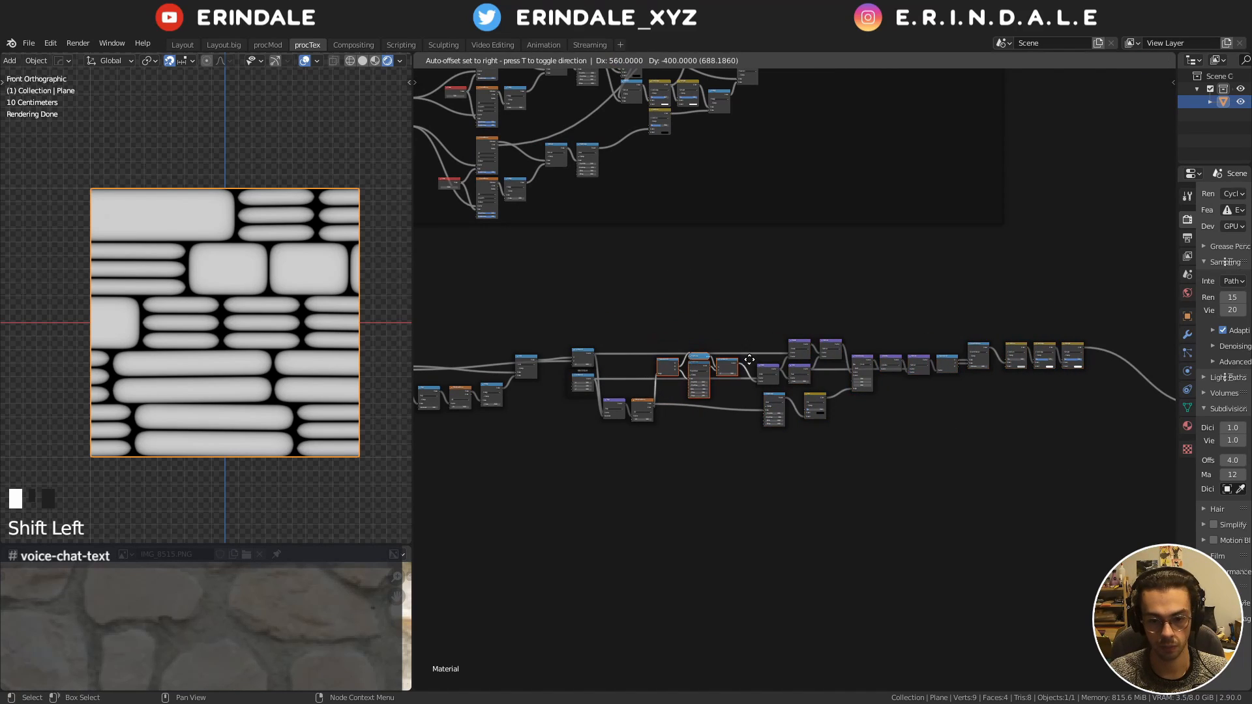
click(755, 353)
Set the Smooth Minimum Distance to 0.090 and the Color Burn Fac to 0.075 to sharpen the bricks and widen the gaps
middle_drag(848, 317, 683, 322)
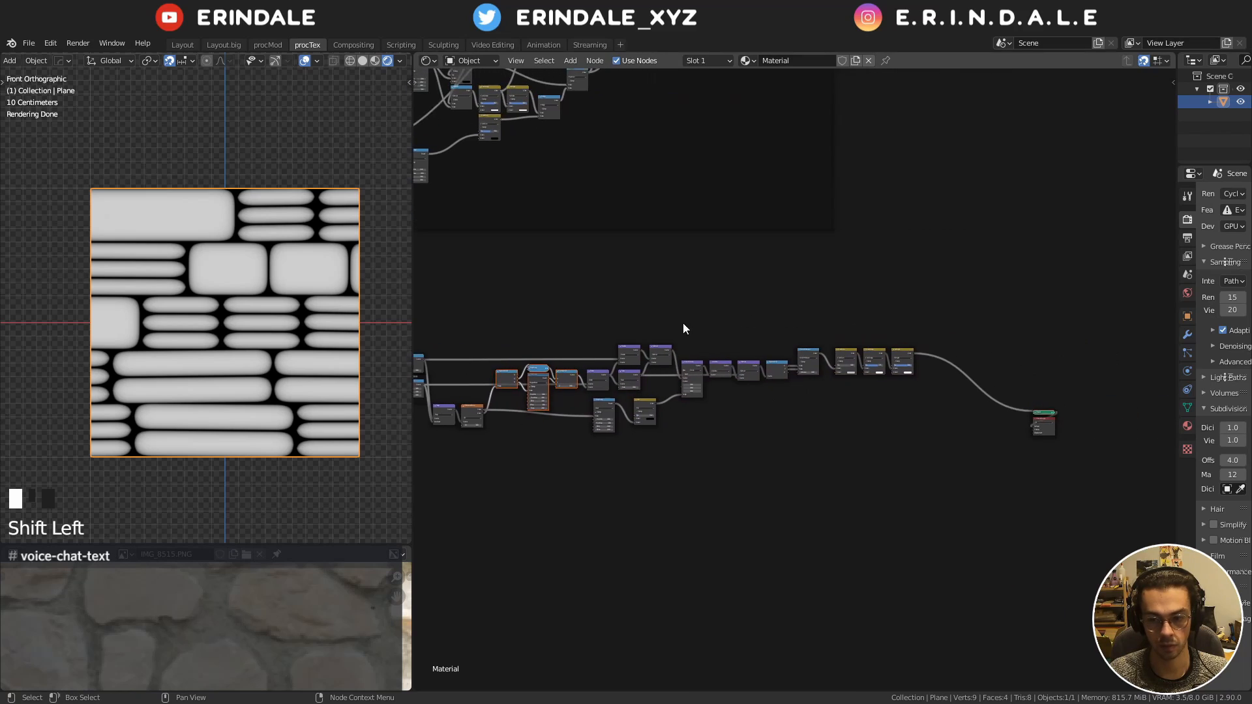
scroll(840, 345, up, 4)
middle_drag(853, 331, 817, 311)
scroll(869, 356, up, 8)
middle_drag(910, 349, 950, 371)
scroll(794, 372, up, 9)
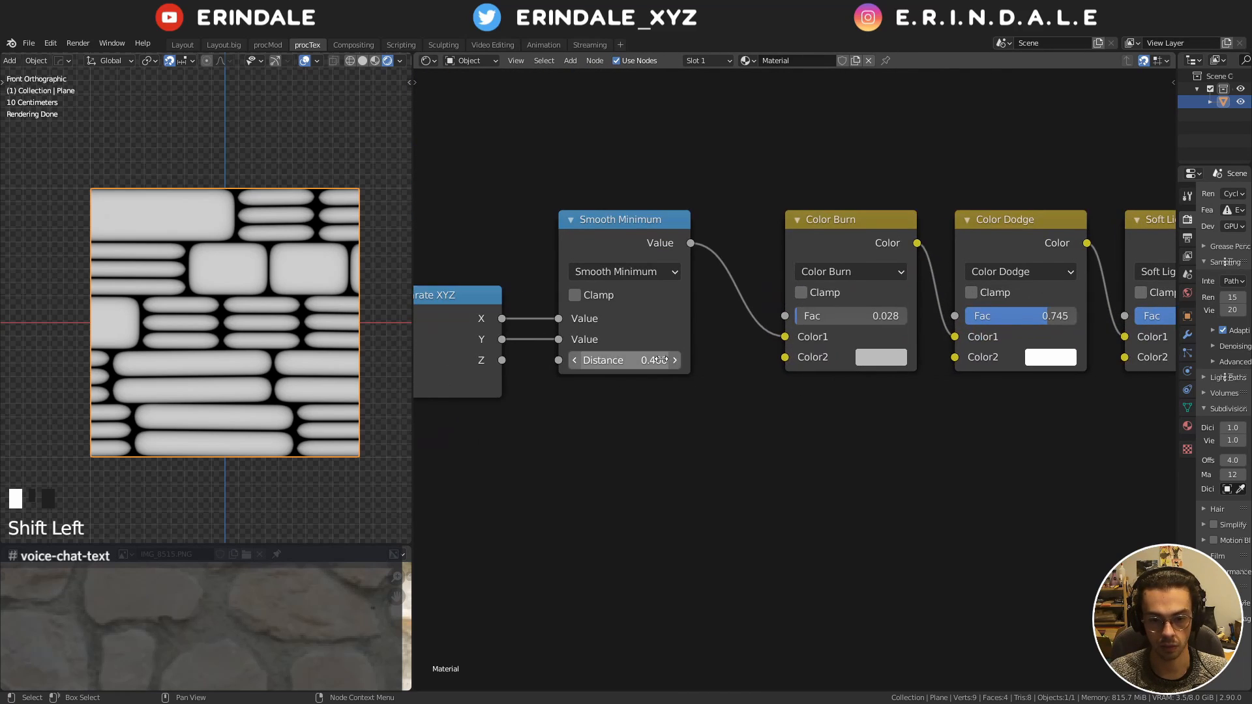
mouse_move(642, 360)
shift+mouse_down()
mouse_move(589, 360)
mouse_move(659, 361)
shift+mouse_up()
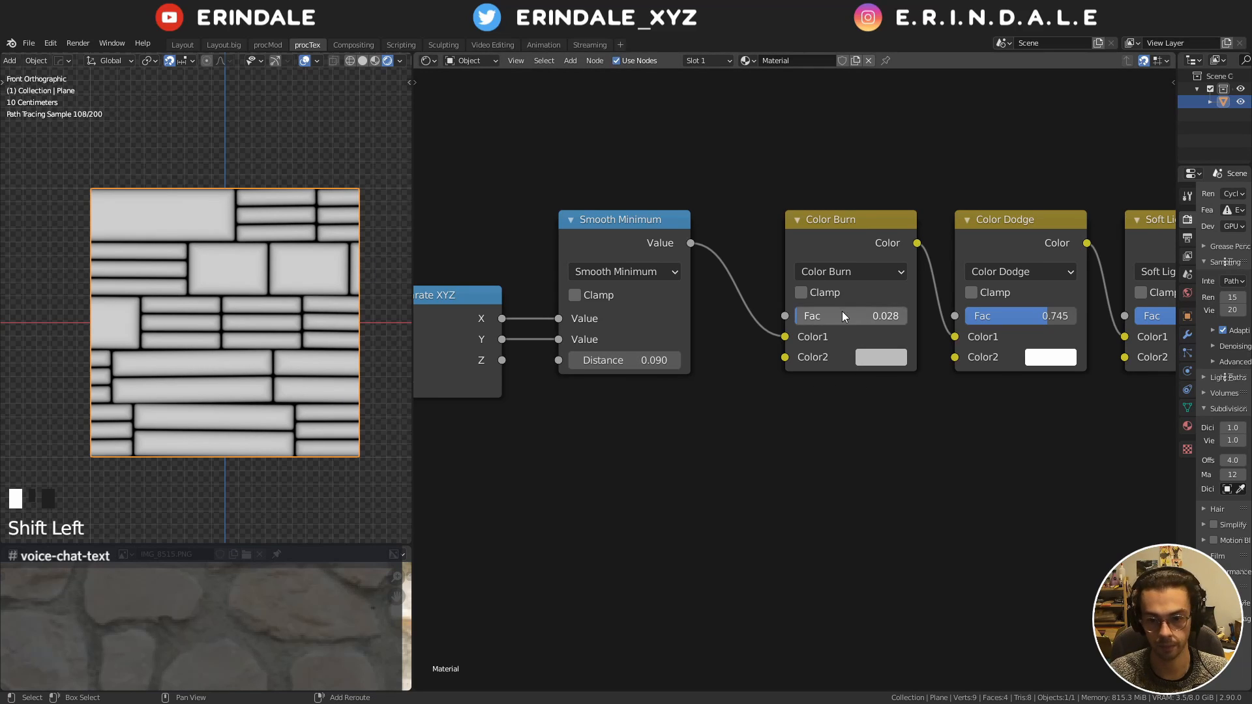
shift+drag(843, 316, 855, 315)
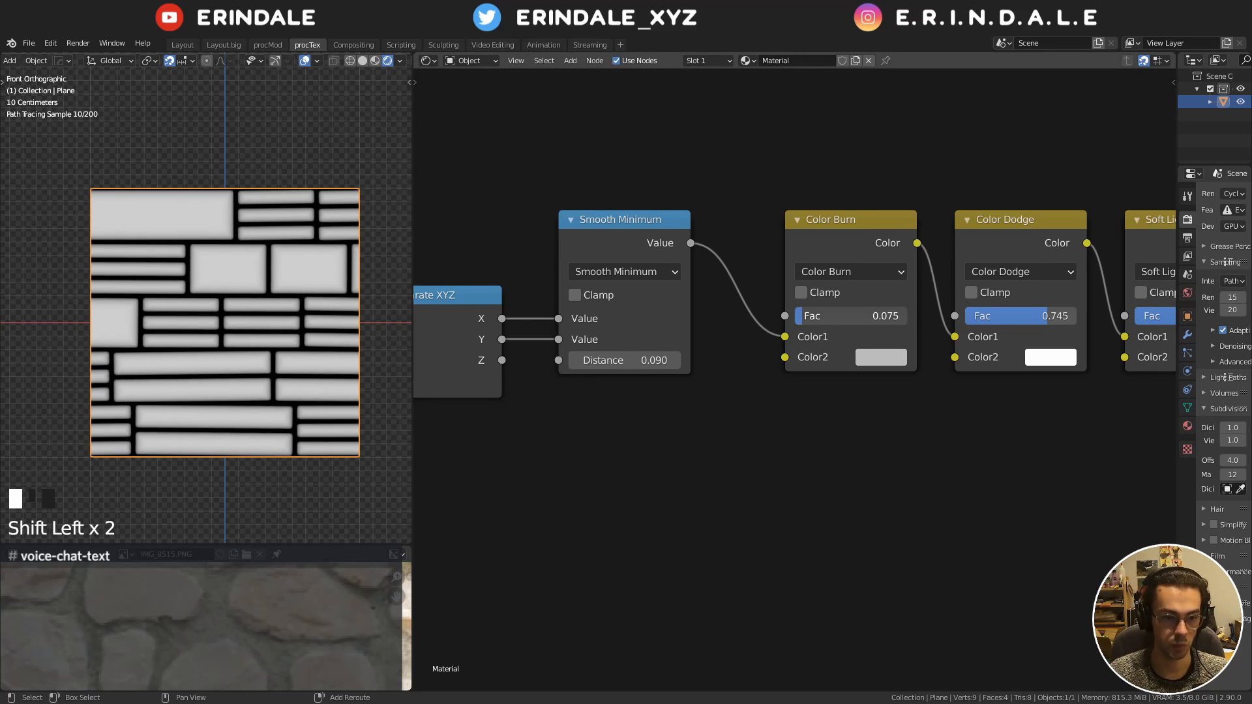
Move the Noise Texture, Separate RGB, Logarithm, Map Range and Add chain to the empty lower area of the Voronoi stone frame
scroll(792, 376, down, 6)
middle_drag(935, 397, 729, 399)
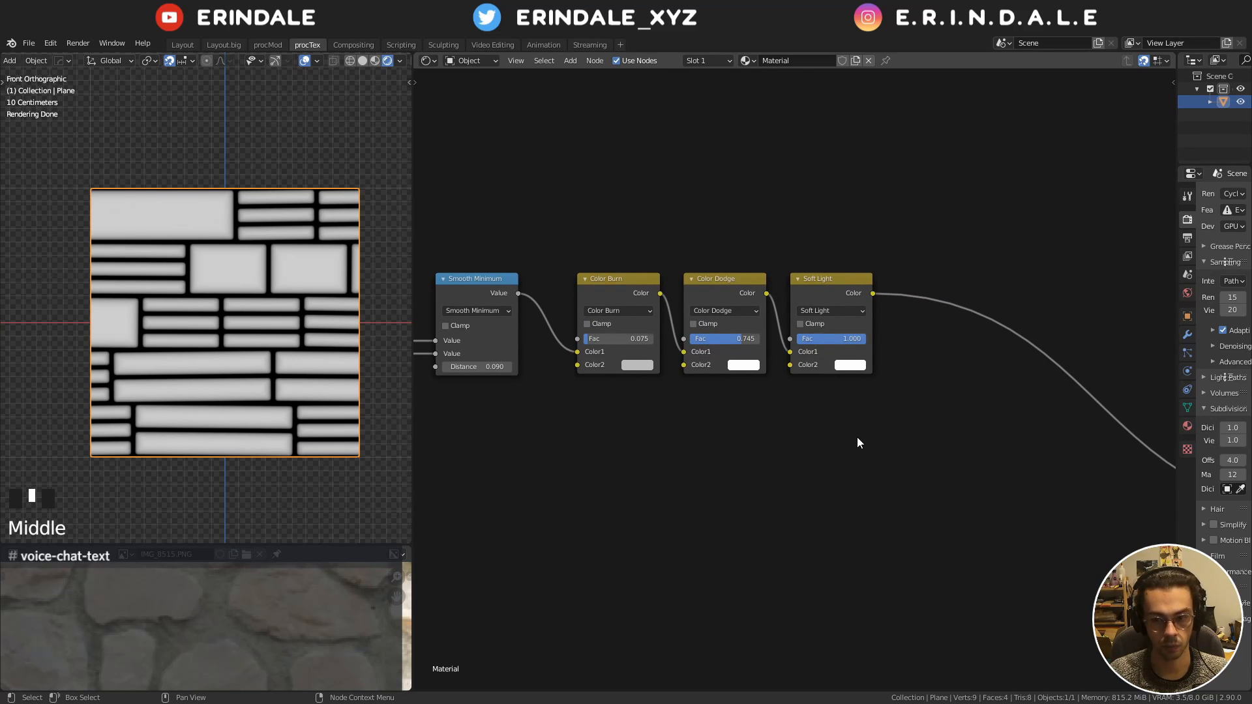
key(Home)
middle_drag(877, 443, 1090, 548)
scroll(750, 411, up, 3)
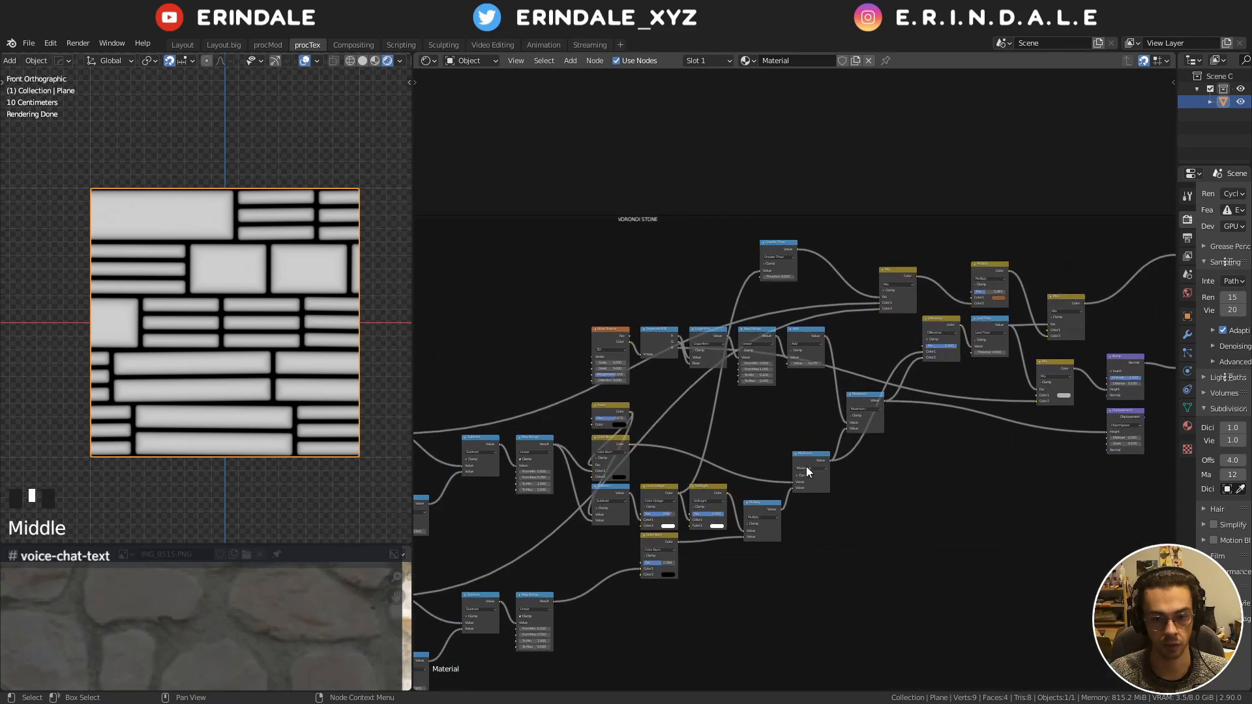
click(604, 331)
shift+click(658, 335)
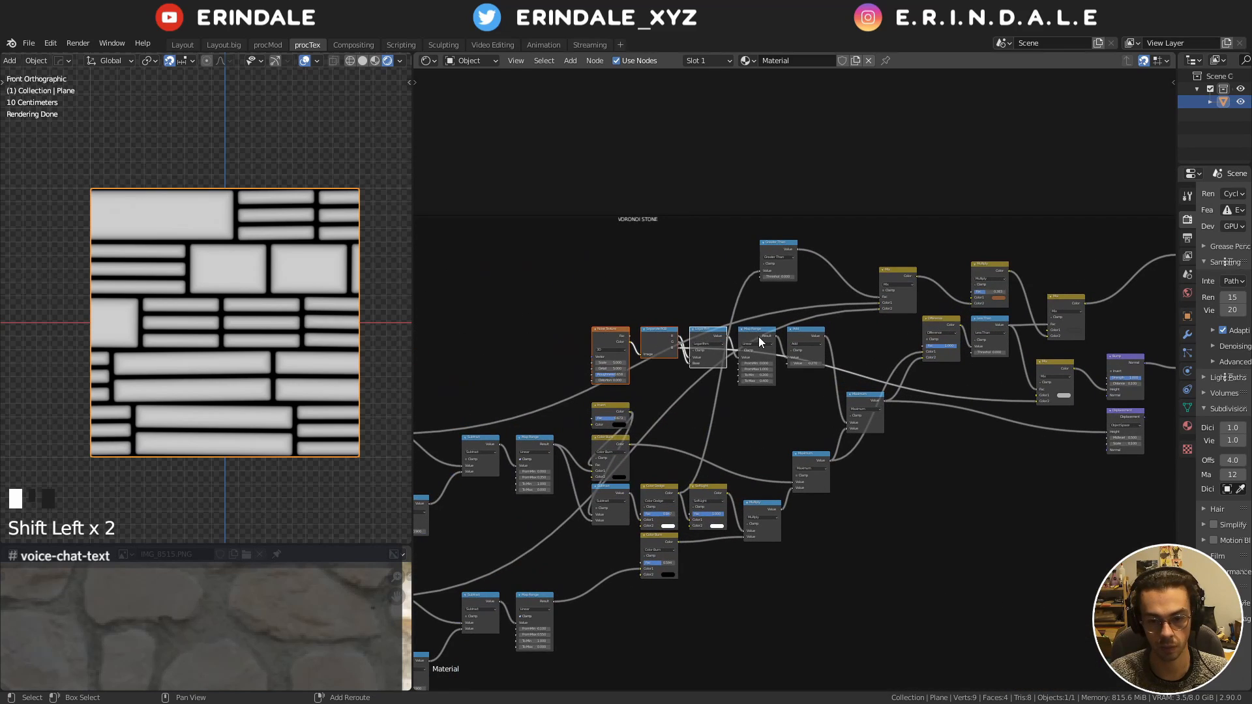
shift+click(817, 335)
middle_drag(816, 335, 830, 222)
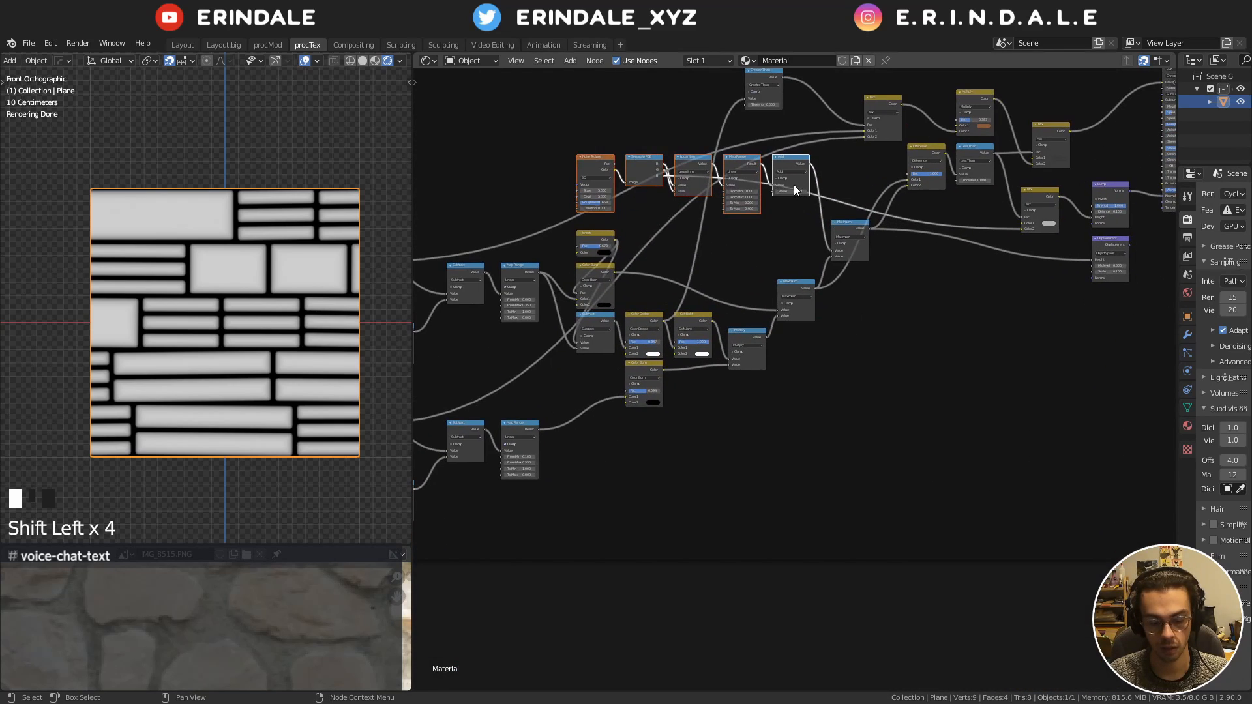
drag(794, 189, 820, 484)
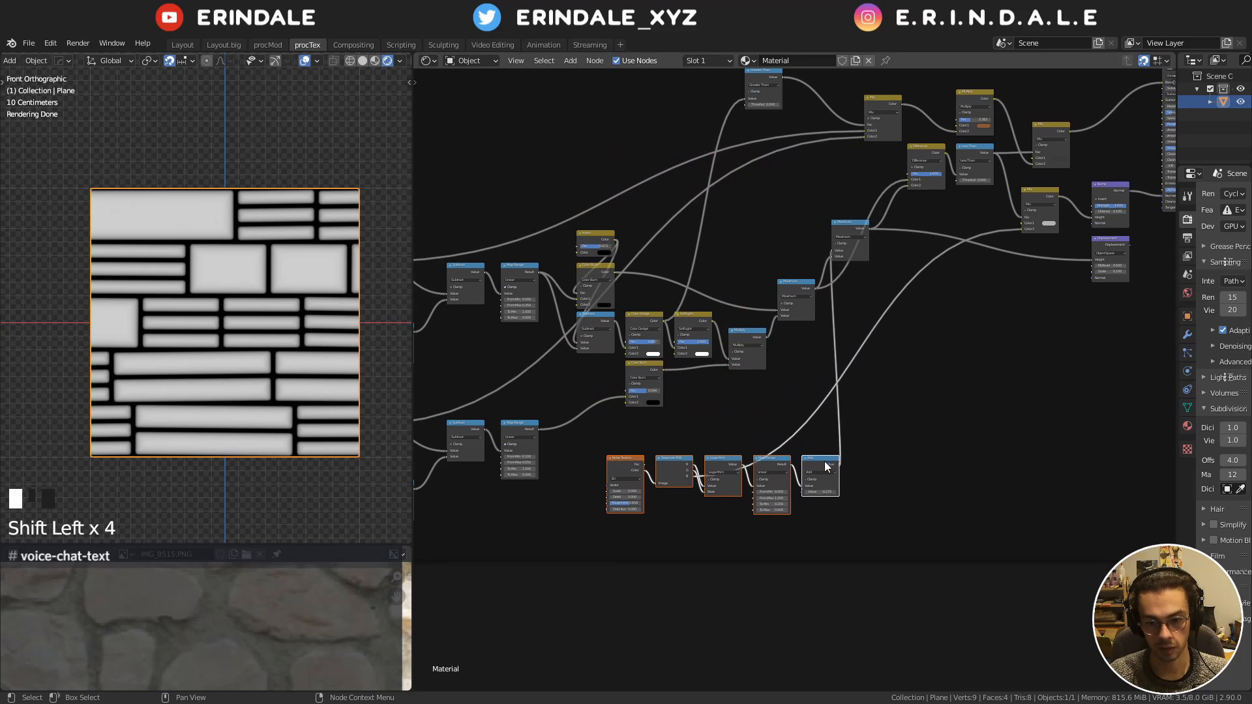
Move only the Add node away from the relocated noise chain, back up beside the final Maximum node
click(825, 463)
scroll(826, 465, up, 2)
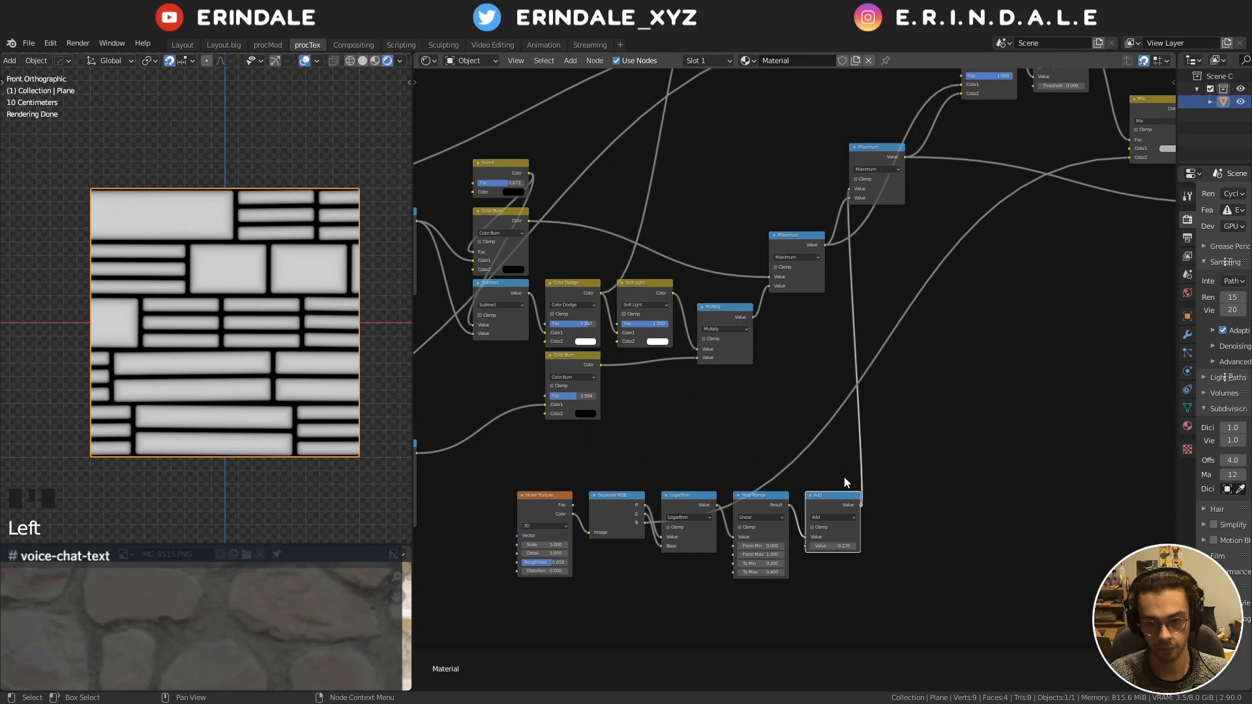
shift+middle_drag(855, 497, 839, 463)
drag(839, 462, 809, 124)
scroll(824, 319, down, 1)
middle_drag(824, 383, 883, 253)
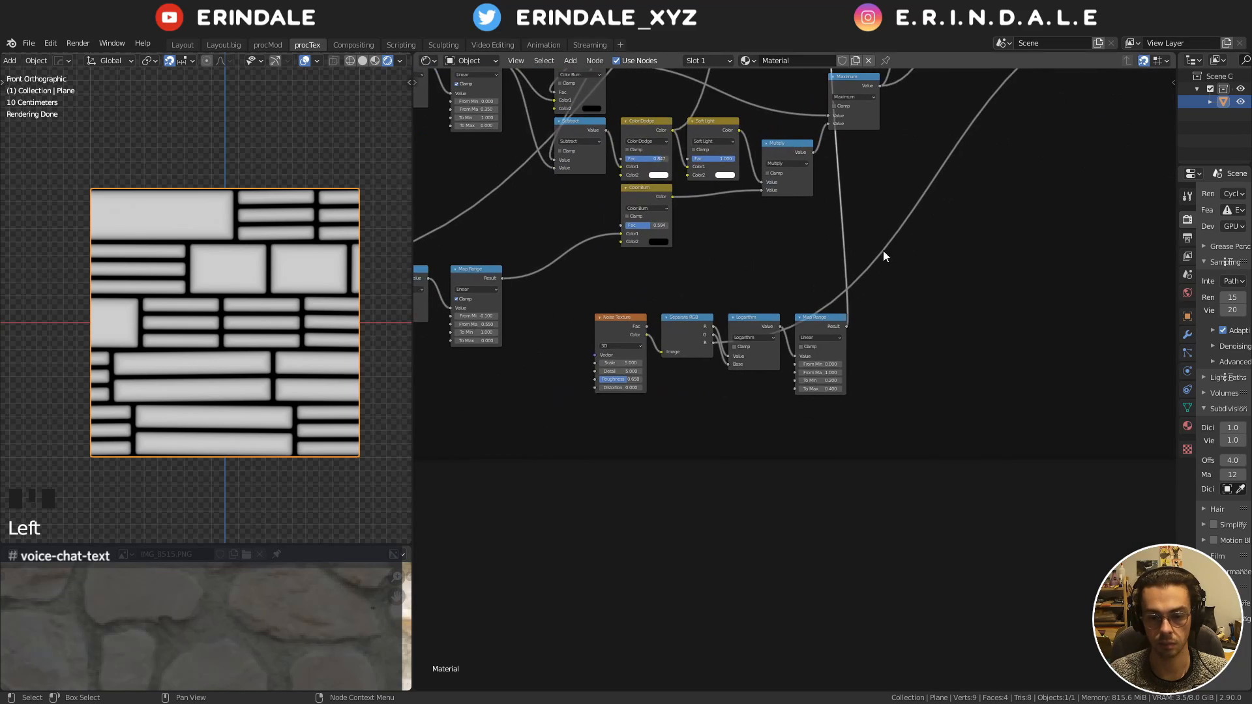
Group the Noise Texture, Separate RGB, Logarithm and Map Range nodes in a frame labelled MORTAR
drag(868, 577, 610, 360)
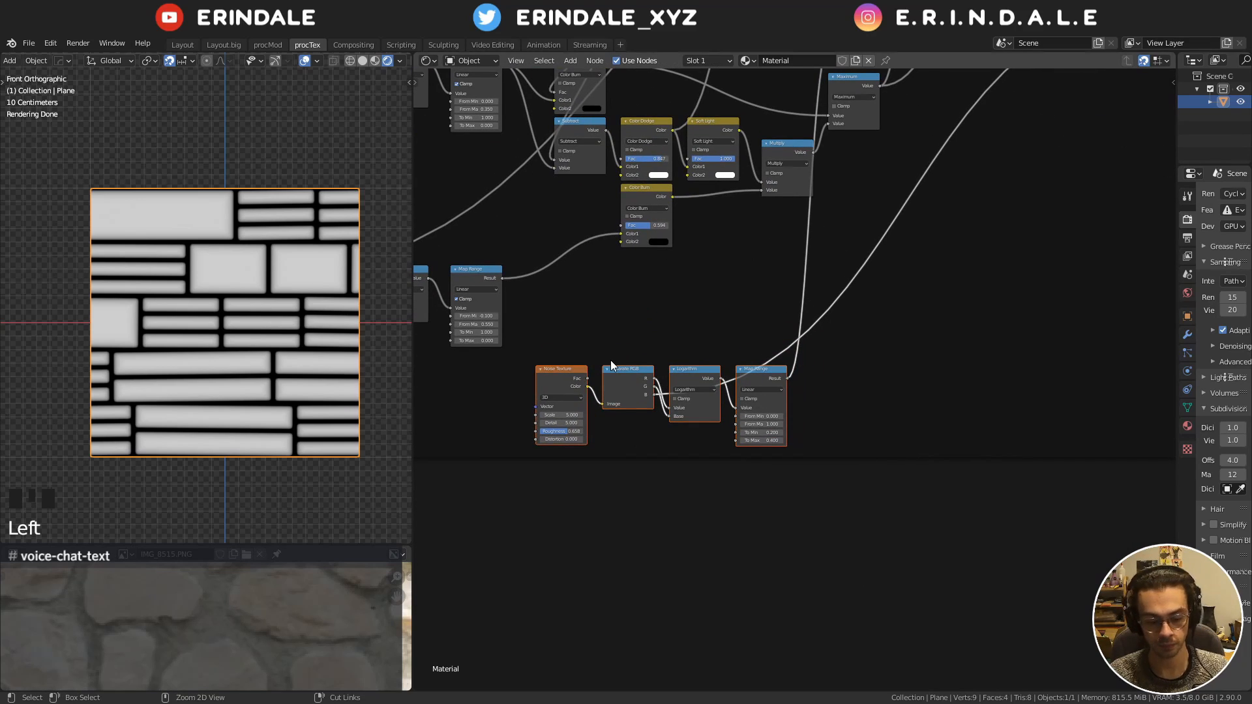
key(ctrl+j)
click(643, 424)
key(F2)
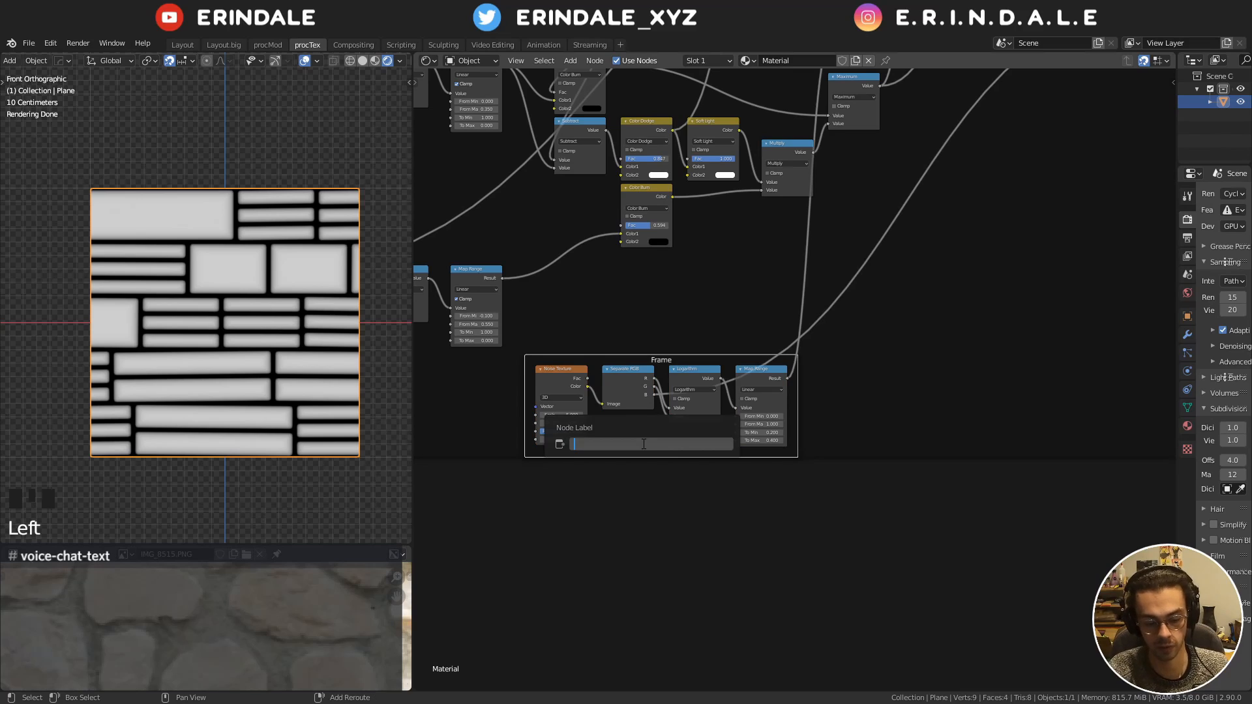
text(MORTAR)
key(Return)
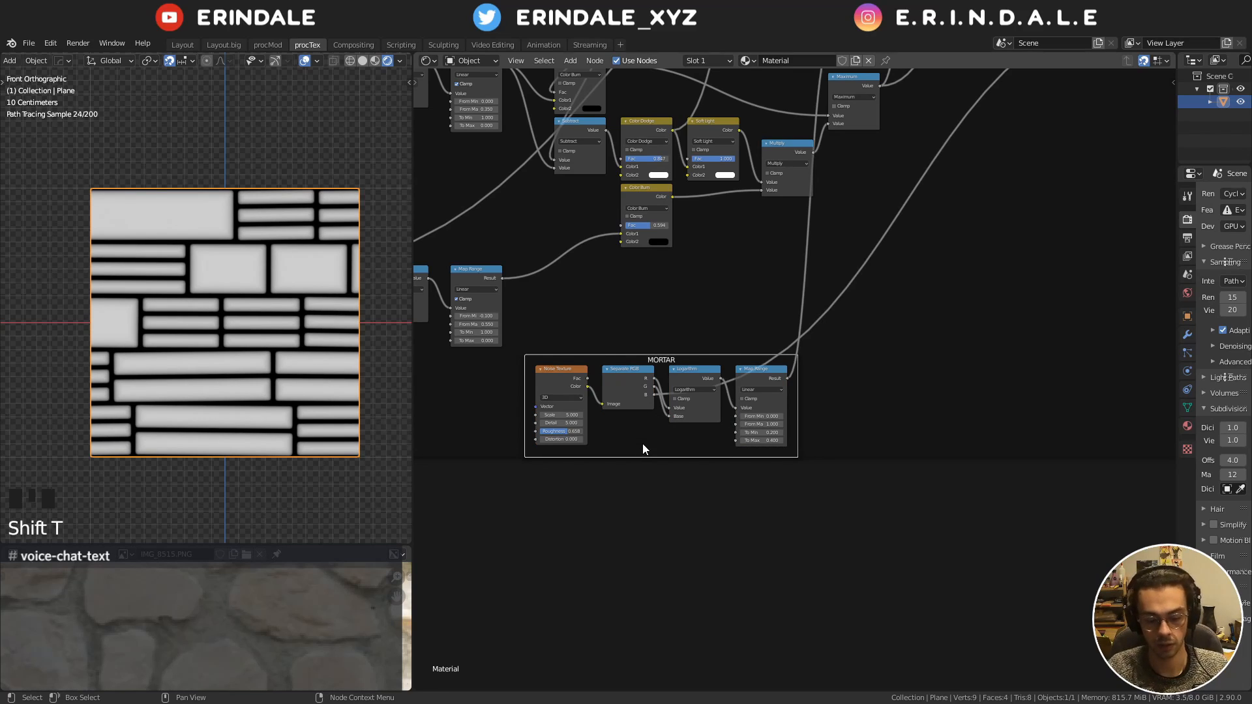
Give the MORTAR frame a custom blue color
key(n)
click(1167, 85)
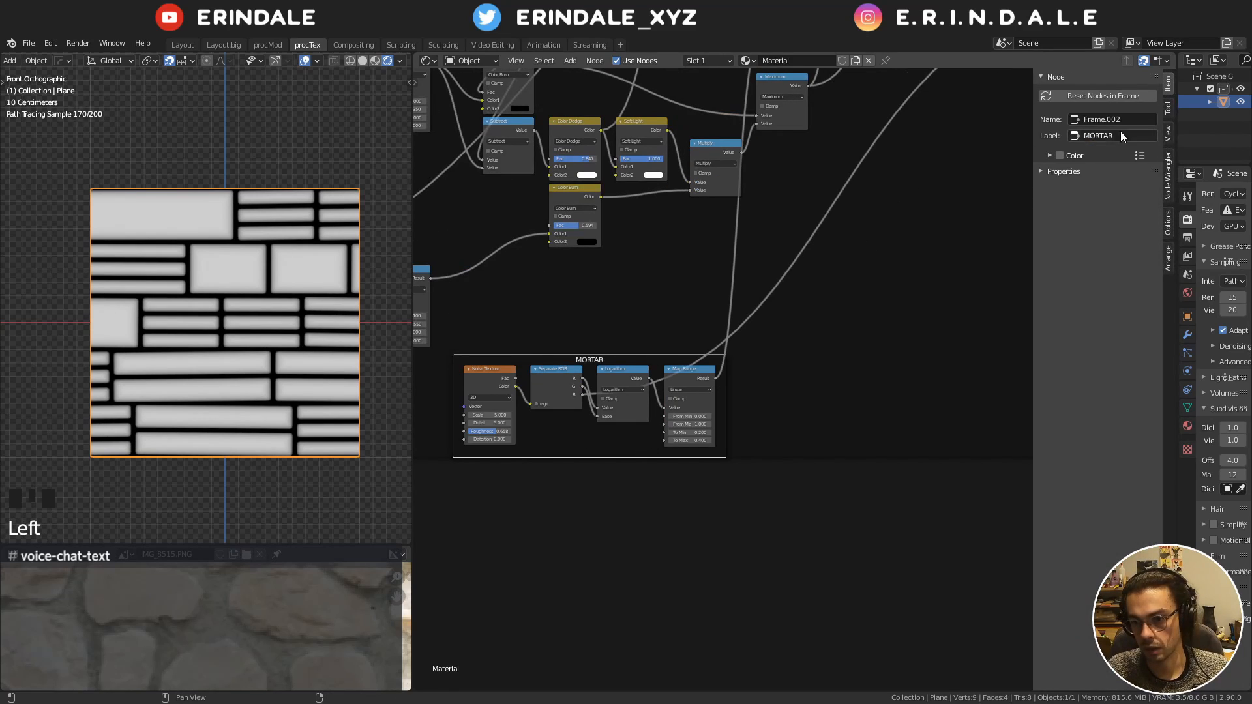
click(1059, 155)
click(1049, 156)
click(1076, 177)
drag(1086, 227, 1116, 211)
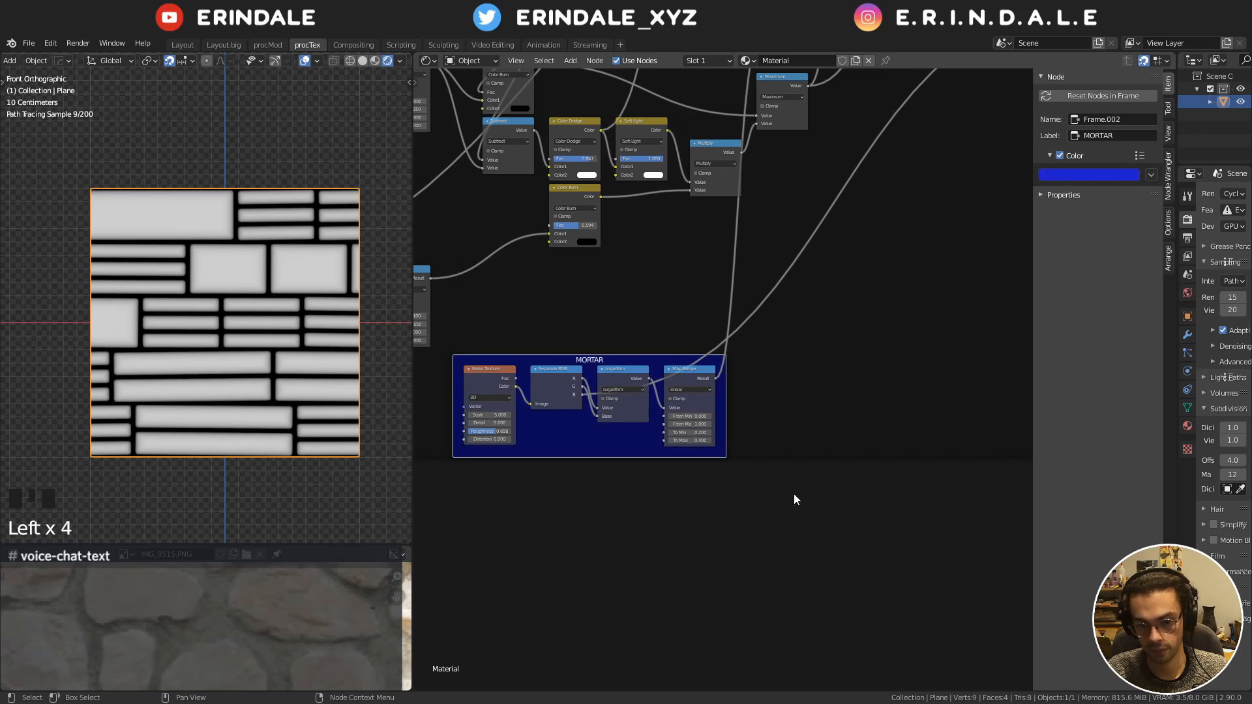
click(790, 495)
key(n)
Insert a Displacement node on the link between the brick chain's Soft Light node and the Viewer
scroll(821, 499, down, 3)
middle_drag(828, 498, 770, 369)
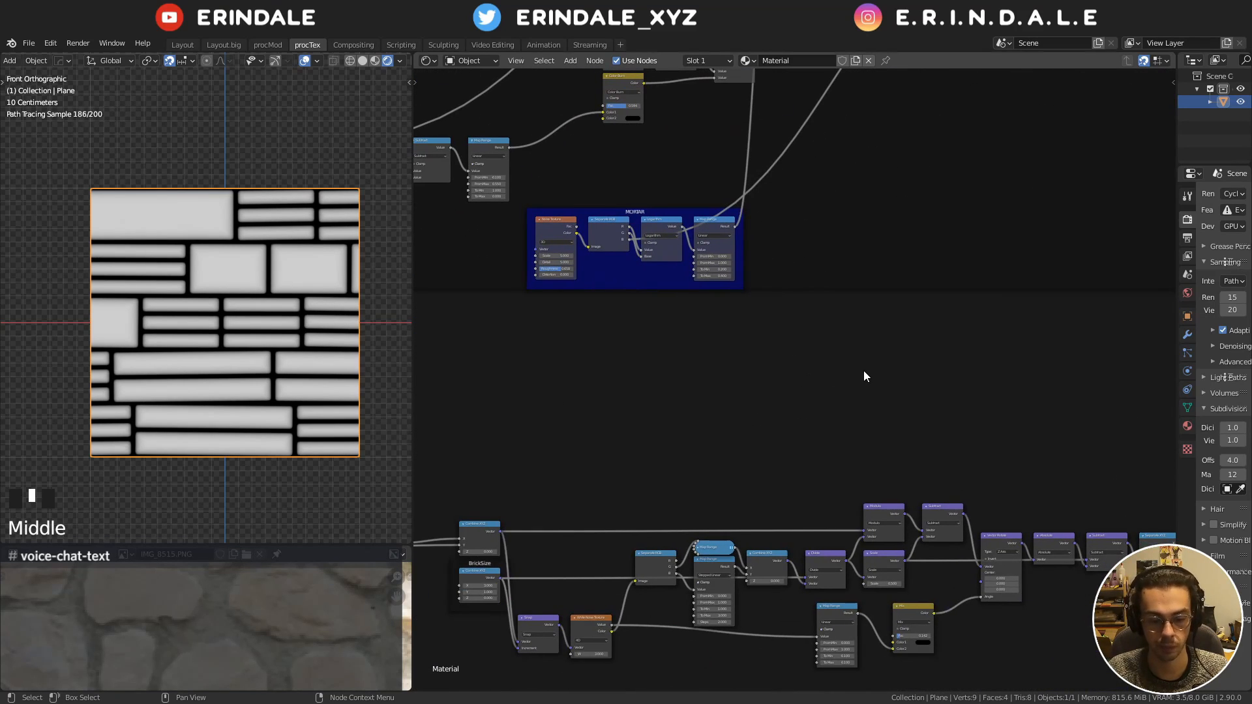
scroll(858, 291, down, 2)
middle_drag(861, 302, 801, 284)
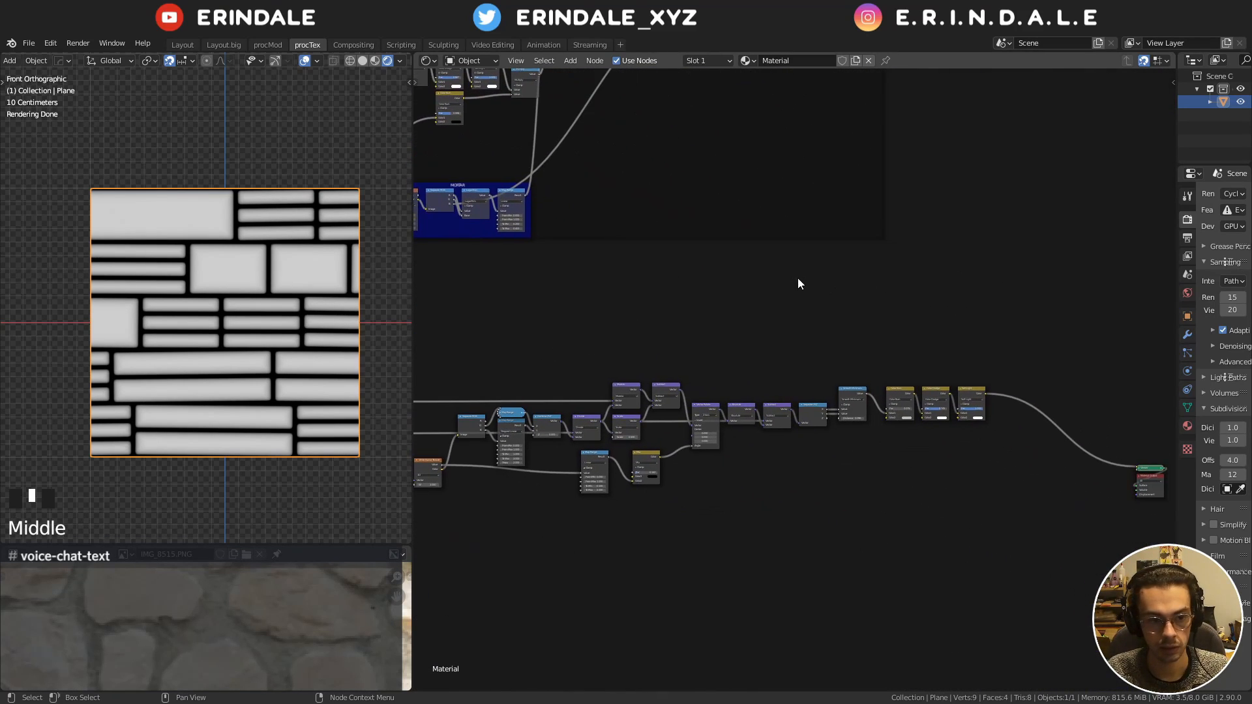
scroll(903, 341, up, 4)
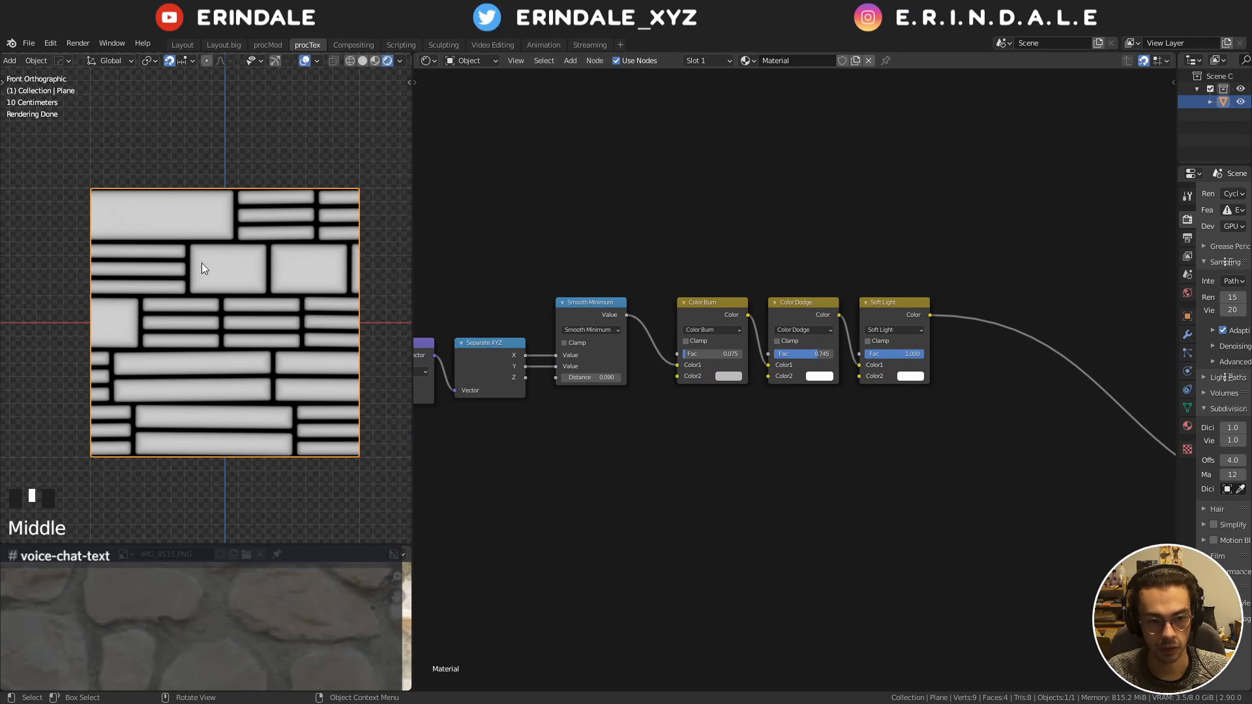
middle_drag(967, 315, 660, 257)
middle_drag(189, 267, 116, 280)
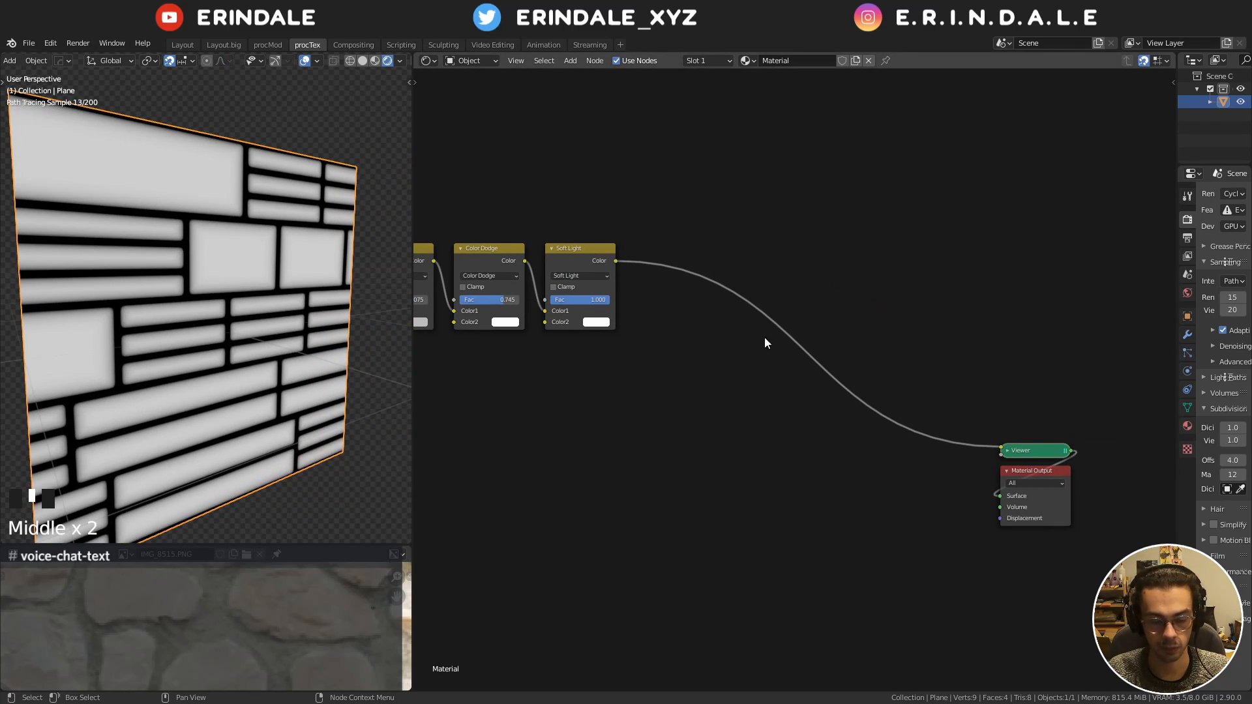
key(shift+a)
mouse_move(730, 323)
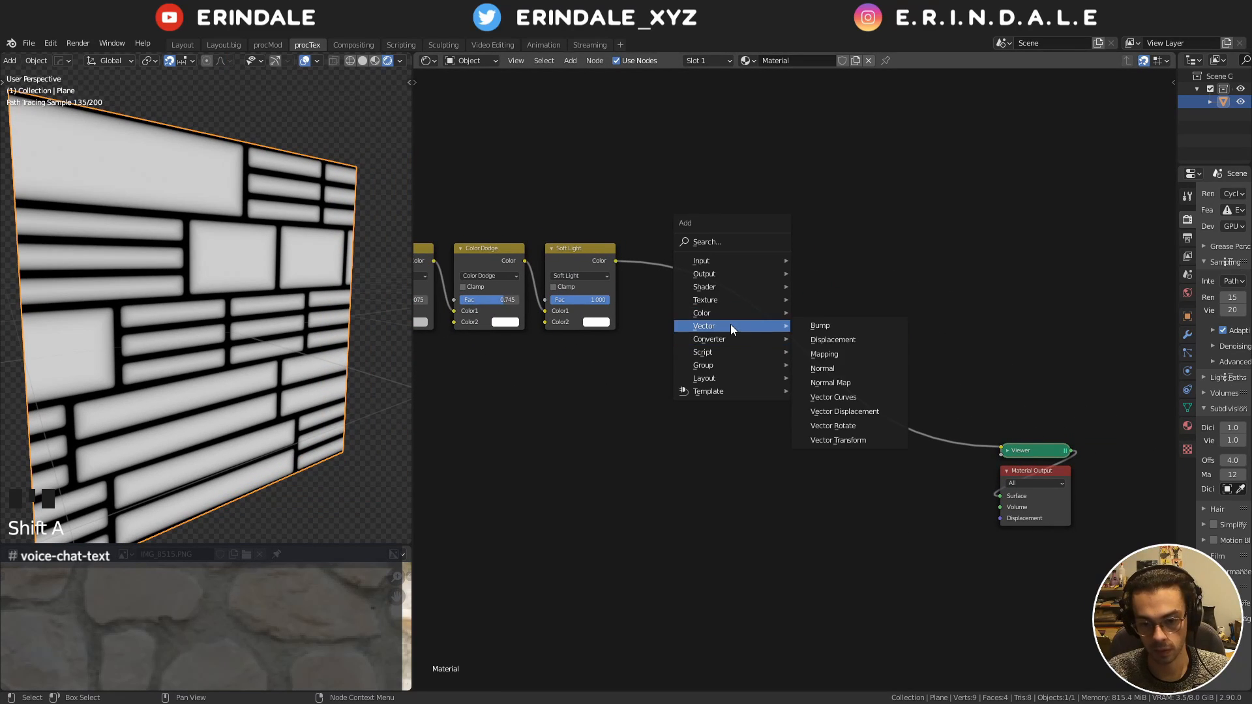
click(835, 339)
click(730, 260)
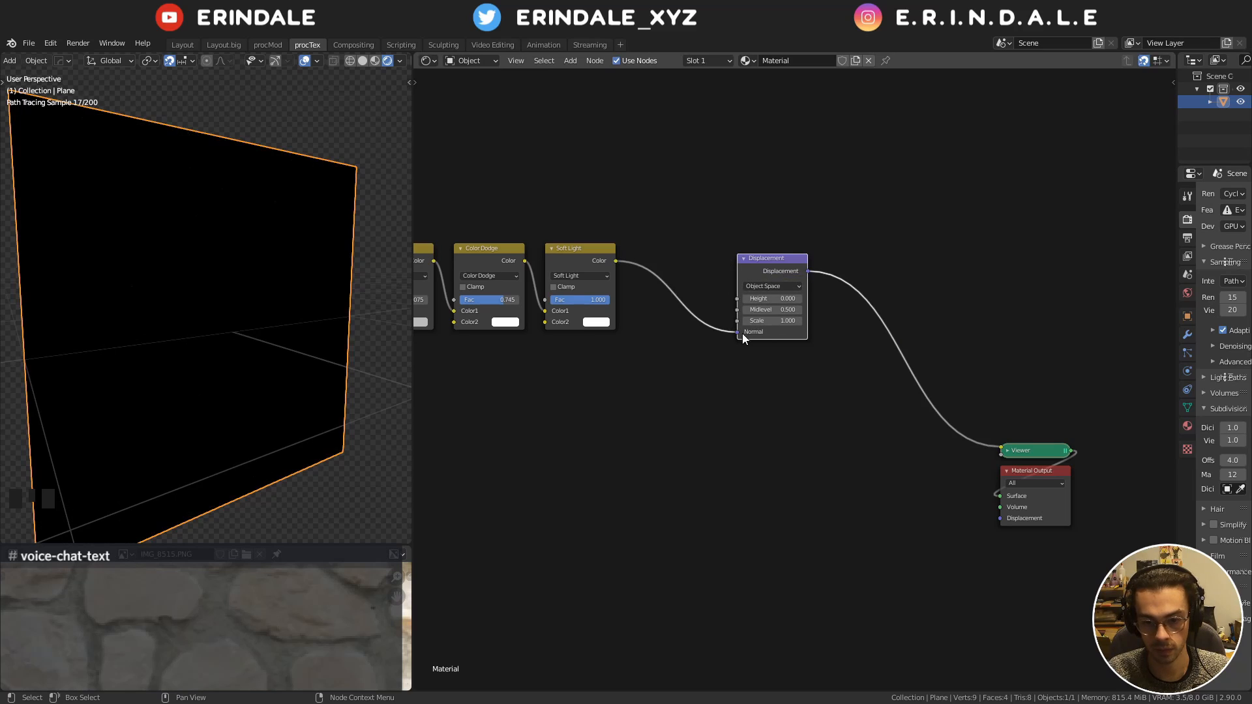
Feed Soft Light's Color into Displacement's Height and link Displacement to the Material Output's Displacement, cutting its link to the Viewer
drag(739, 333, 737, 299)
drag(807, 326, 849, 328)
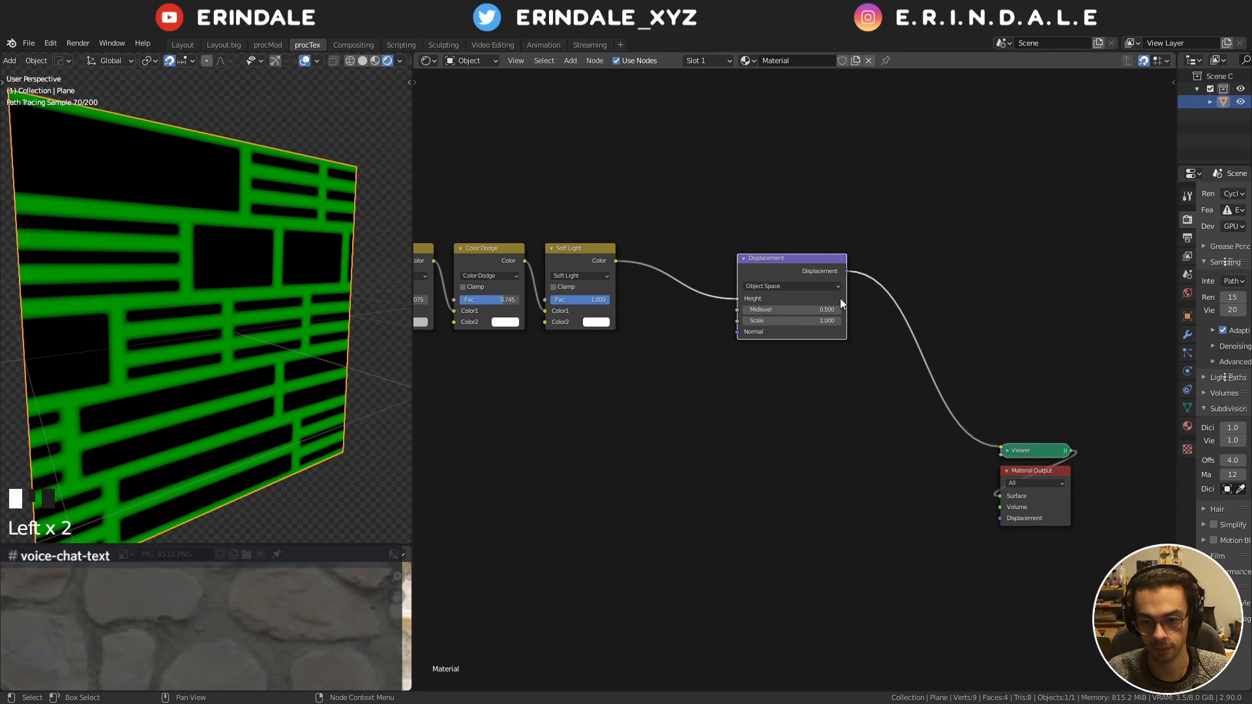
alt+right_drag(840, 299, 984, 485)
ctrl+right_drag(978, 436, 973, 338)
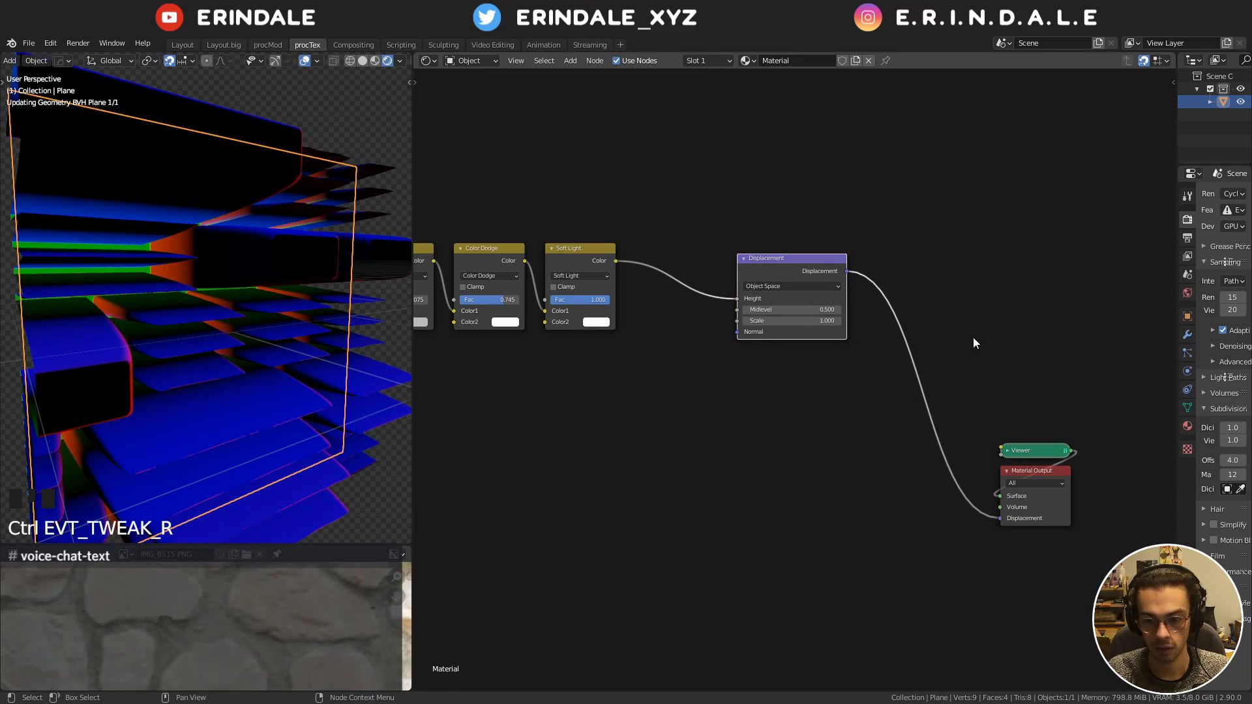
Add a Principled BSDF above the Displacement node and connect it to the Material Output's Surface
scroll(719, 281, down, 4)
middle_drag(718, 266, 746, 456)
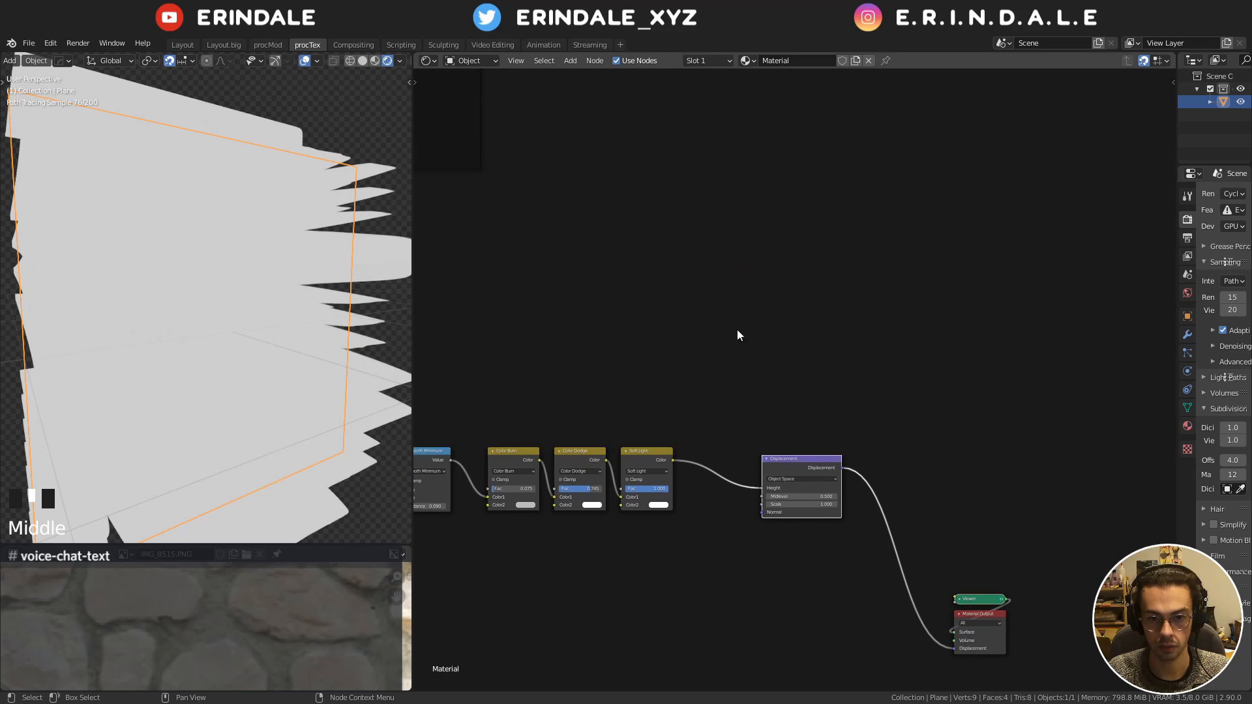
key(shift+a)
mouse_move(703, 233)
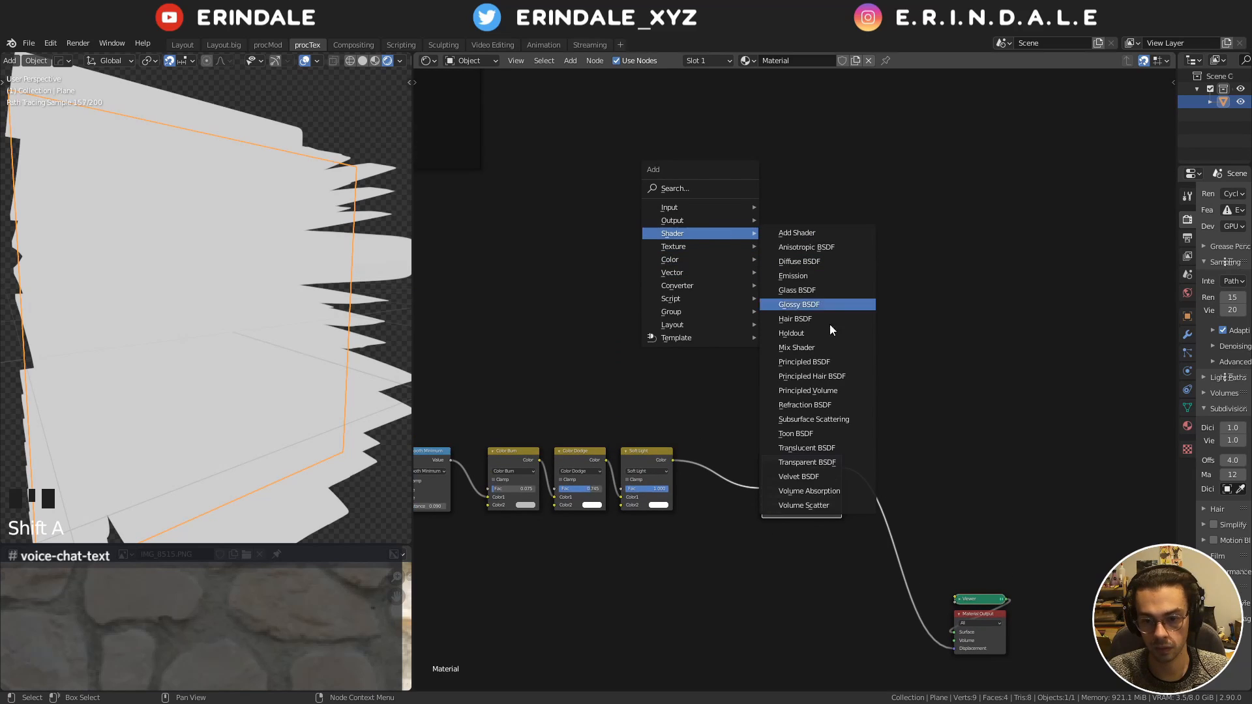
click(834, 362)
click(763, 231)
ctrl+shift+click(799, 257)
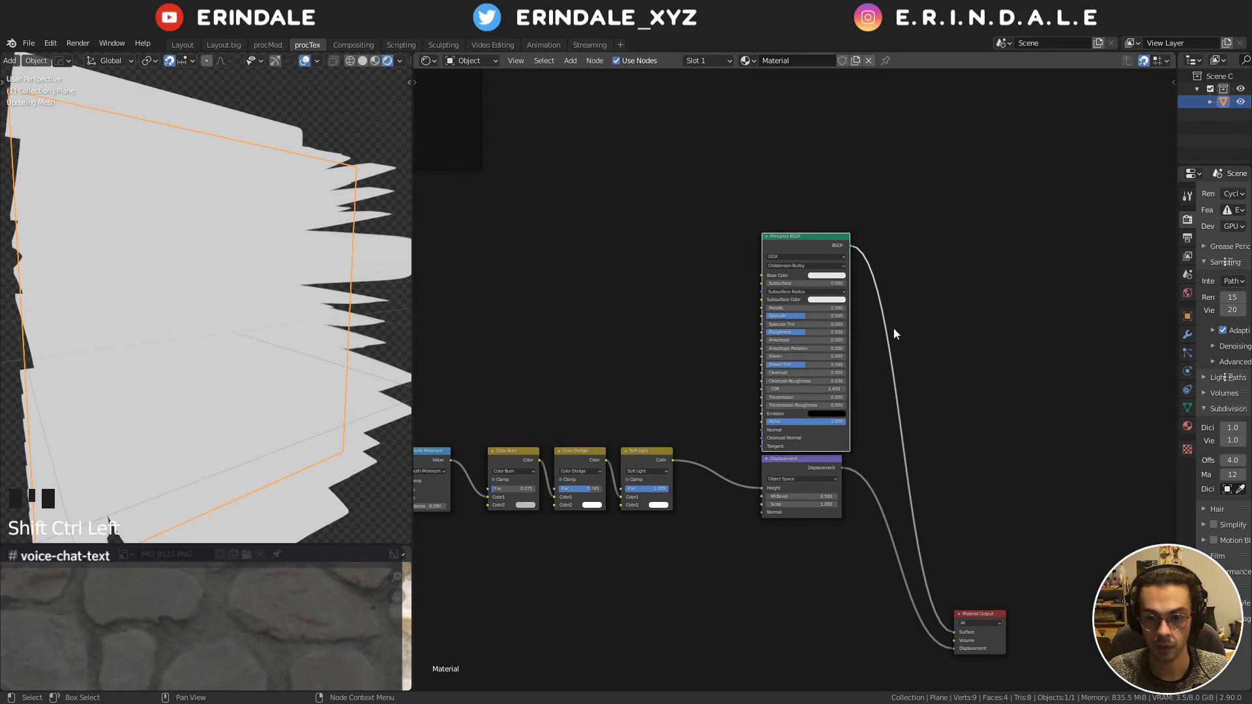
Move the Material Output node up beside the Principled BSDF
middle_drag(927, 439, 815, 246)
drag(816, 247, 927, 509)
key(g)
click(929, 287)
Set the Displacement node's Midlevel to 1 and Scale to 0.5
scroll(693, 391, up, 9)
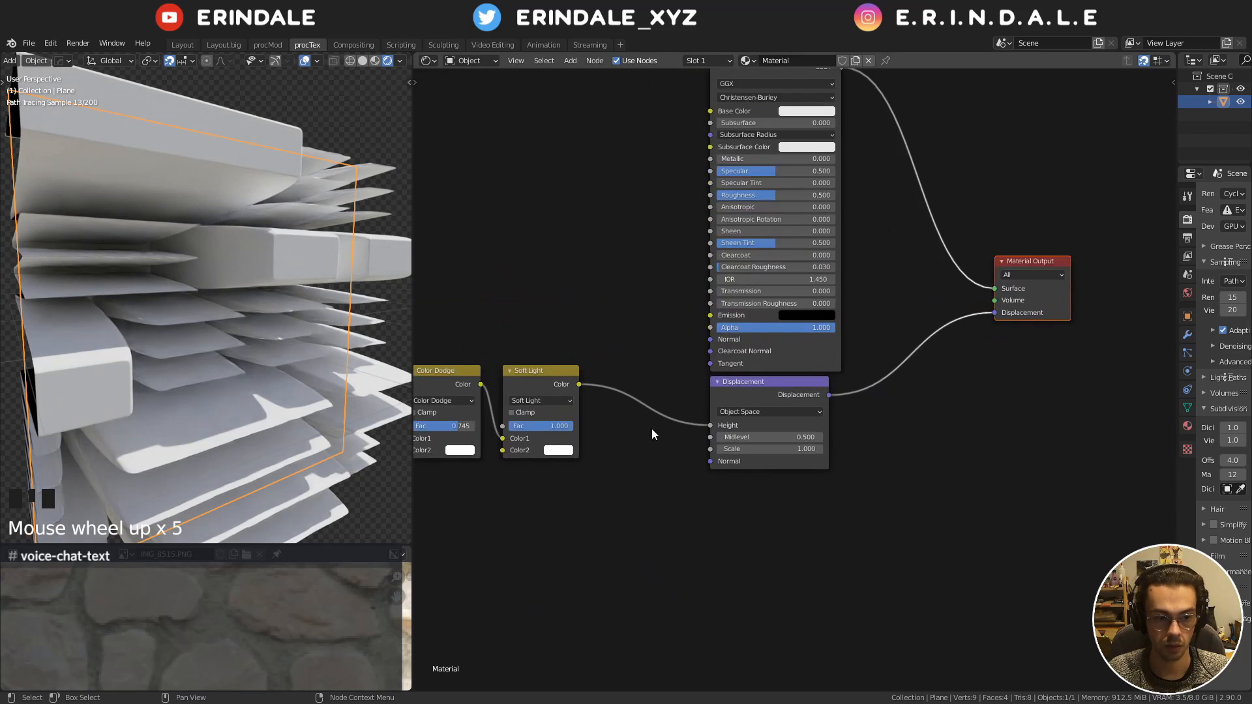
click(755, 457)
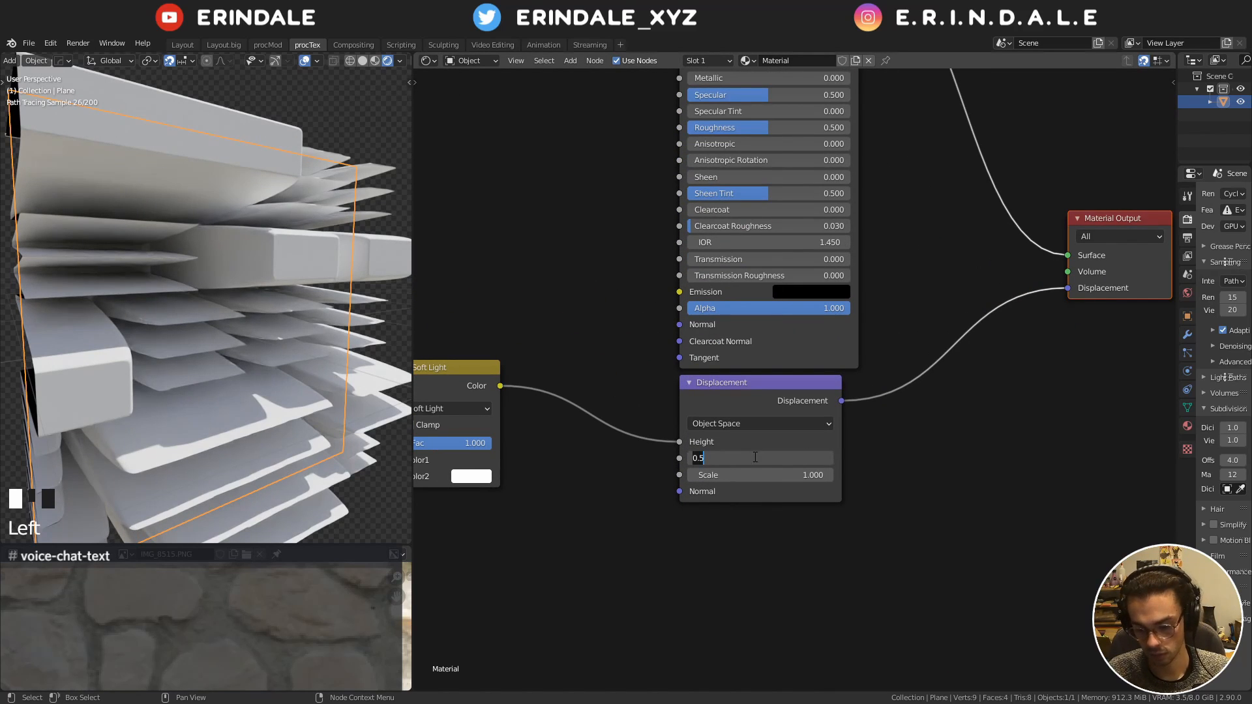
key(Tab)
text(.5)
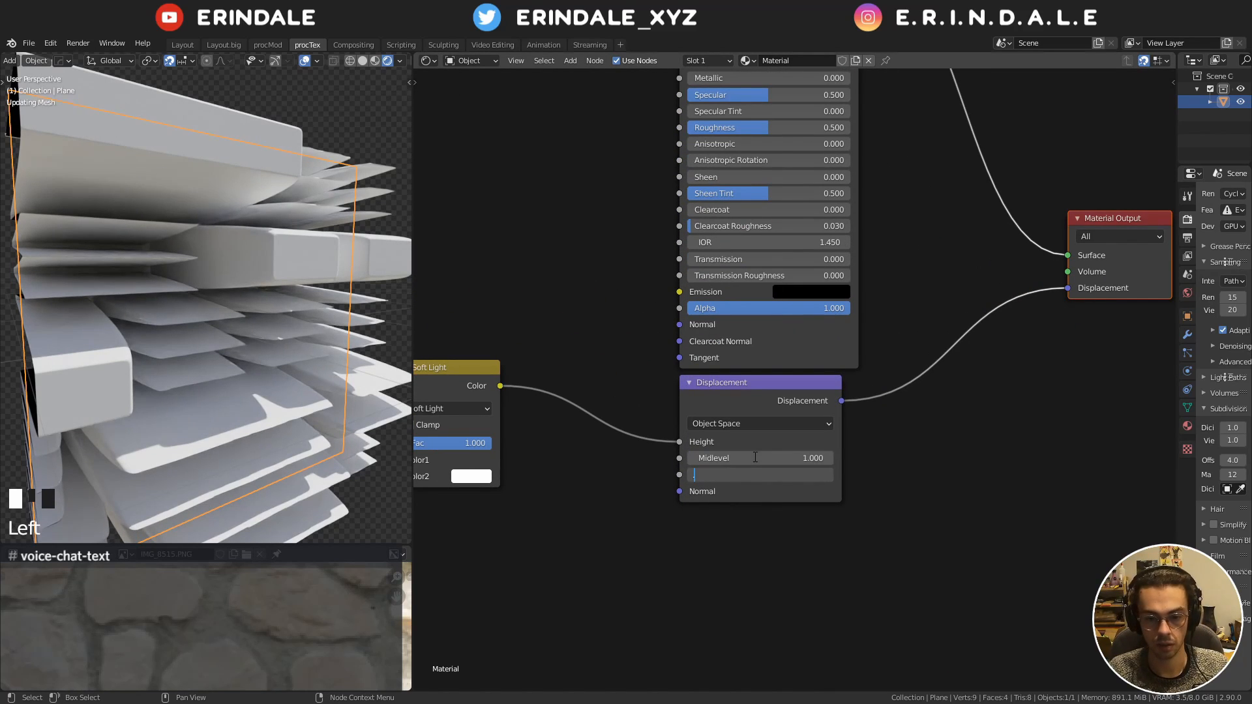
key(Return)
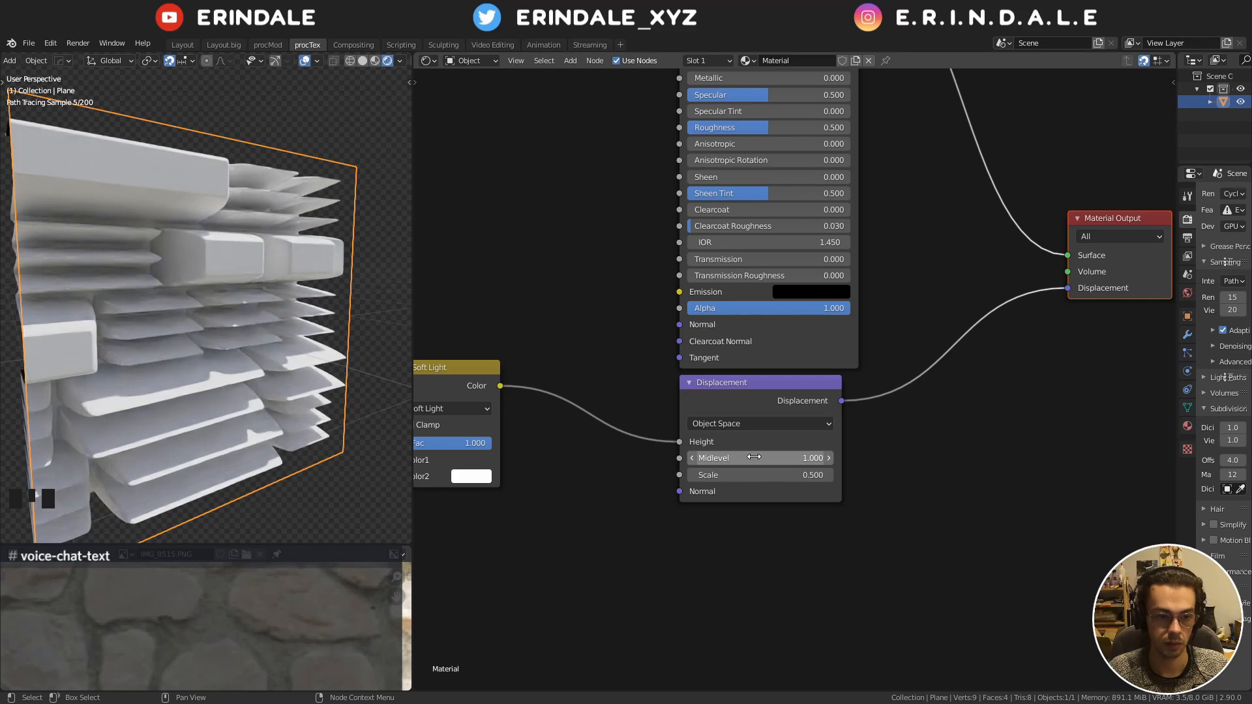
Set the Displacement node's Midlevel to 0.5 and Scale to 0.1
click(754, 457)
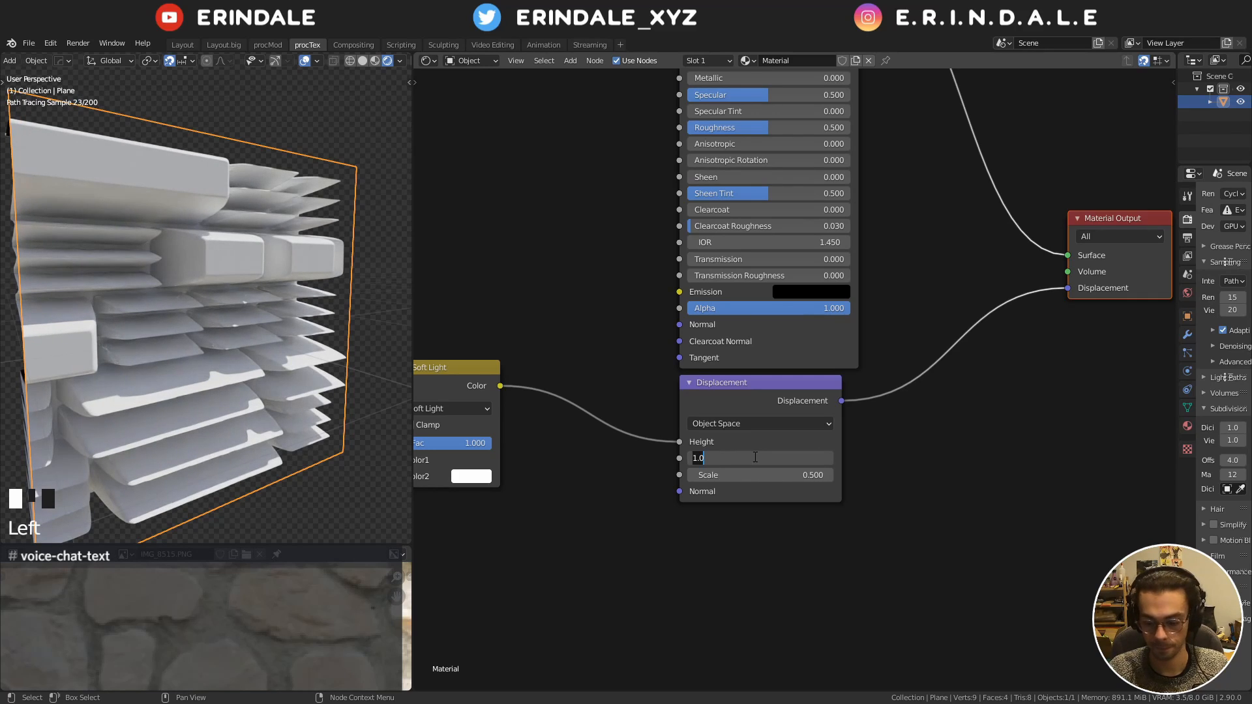
text(.5)
key(Tab)
text(.1)
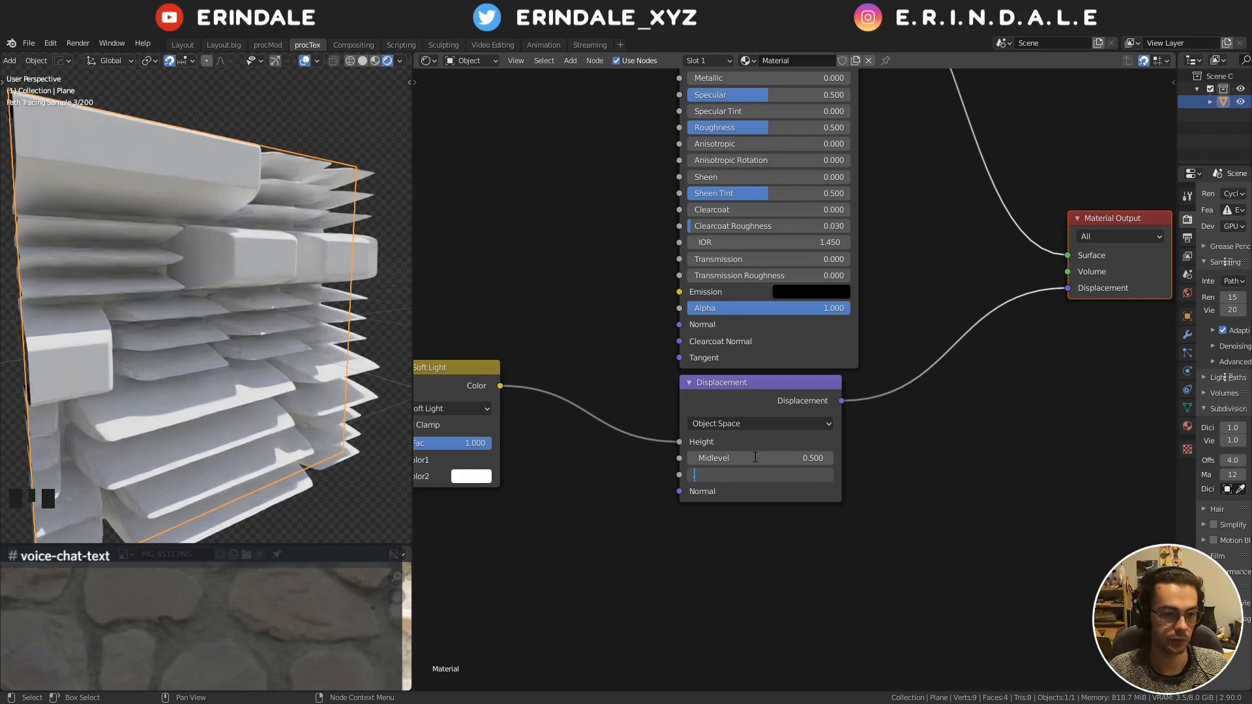
key(Return)
middle_drag(81, 346, 115, 355)
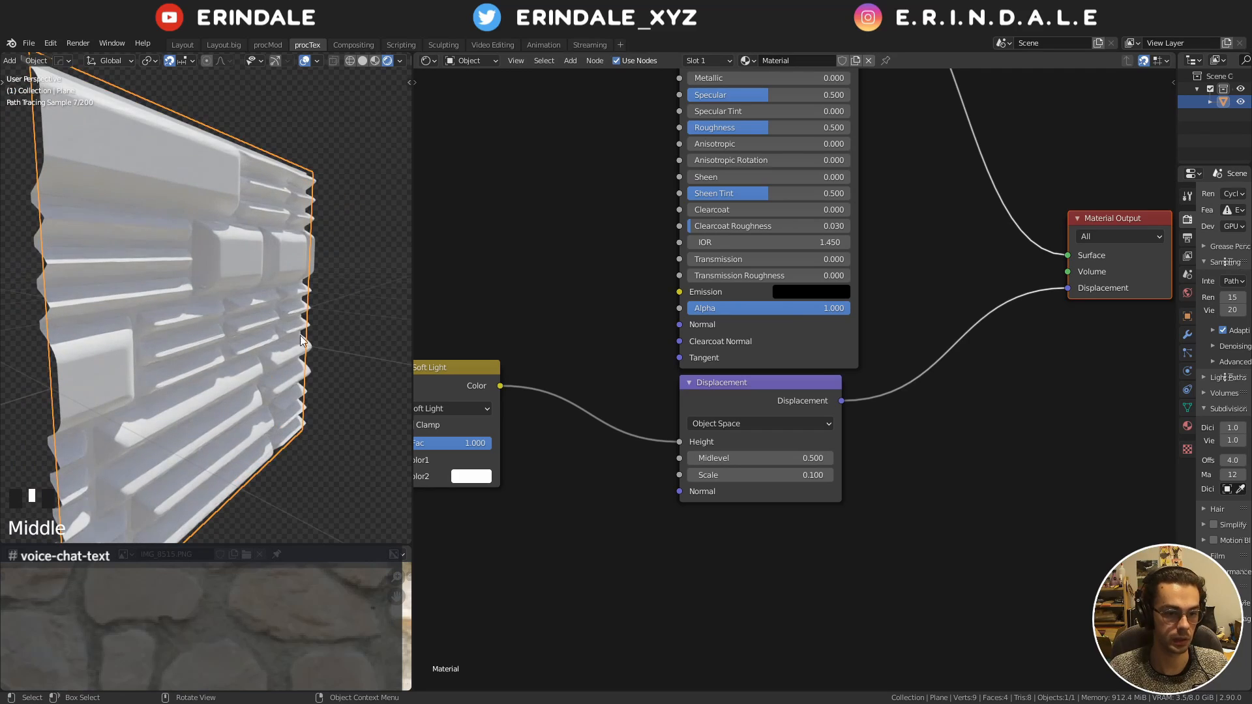
Raise the Color Dodge node's Fac to 0.970 to sharpen the brick edges
middle_drag(445, 341, 784, 307)
middle_drag(661, 403, 735, 400)
scroll(734, 400, up, 2)
shift+drag(729, 411, 737, 411)
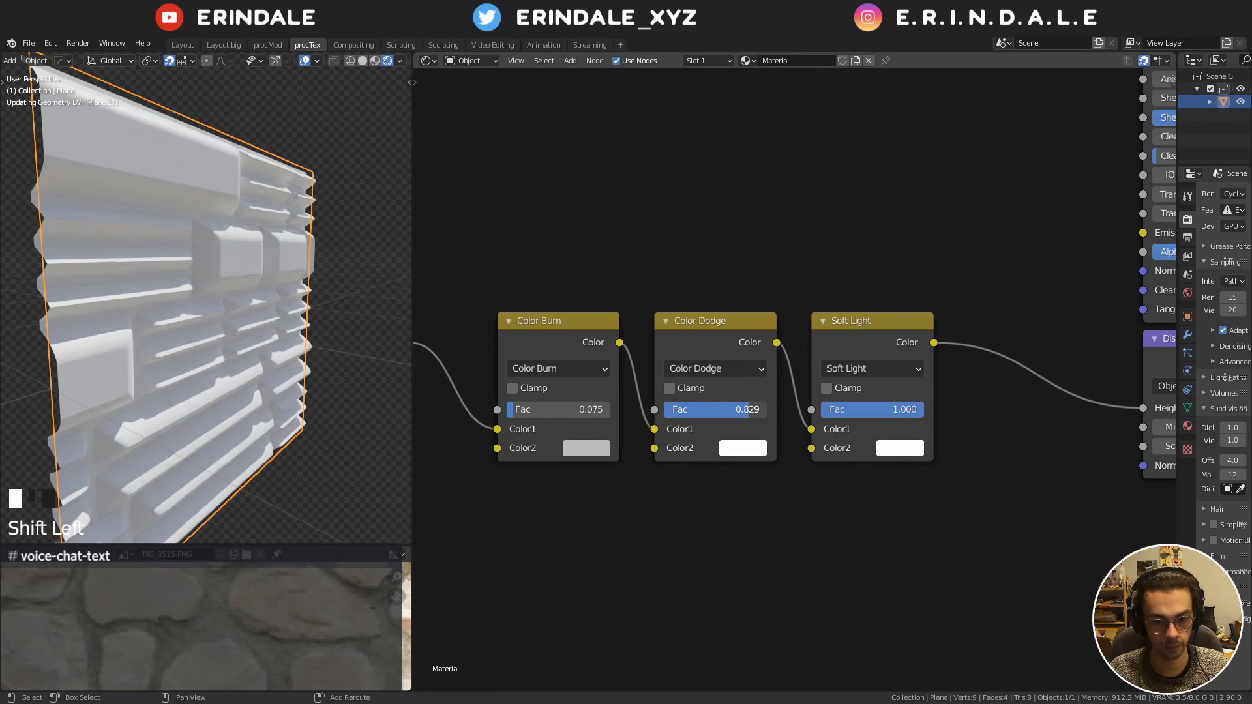
shift+drag(743, 409, 751, 410)
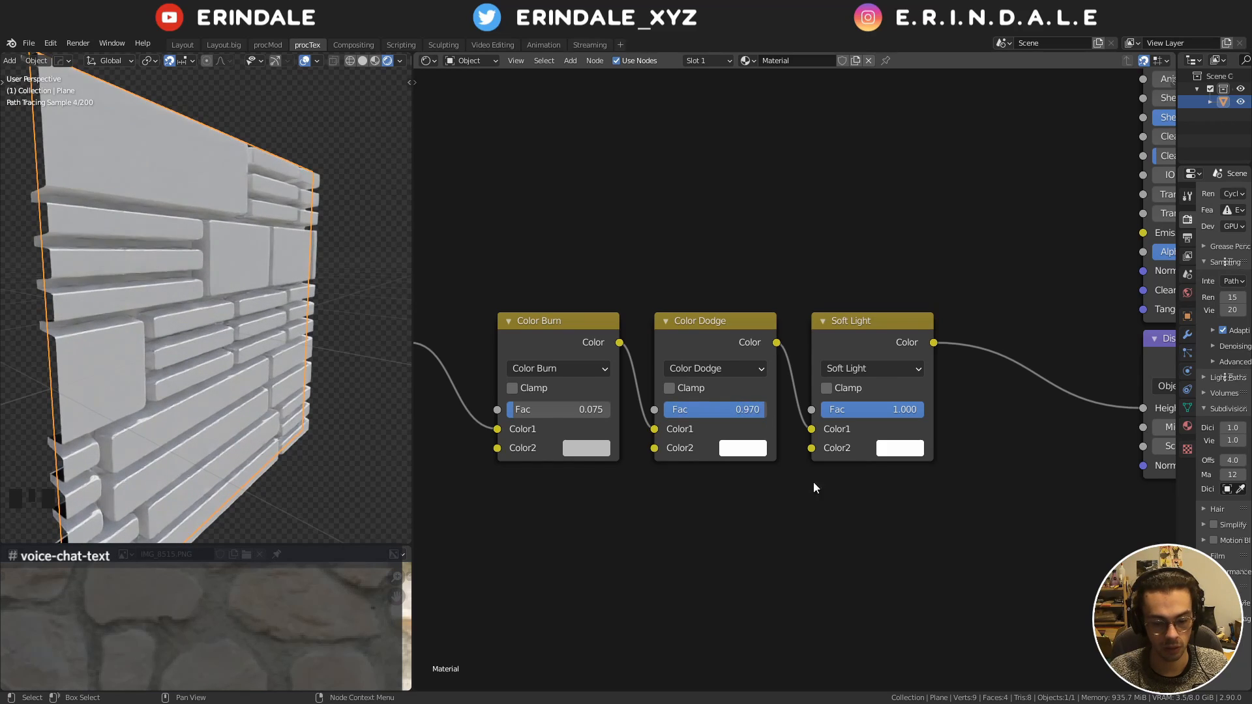
mouse_move(222, 315)
middle_down()
mouse_move(259, 292)
mouse_move(226, 292)
middle_up()
Examine the brick node chain from the Displacement node back to its UV Map, Scale and Separate XYZ nodes
scroll(793, 386, down, 18)
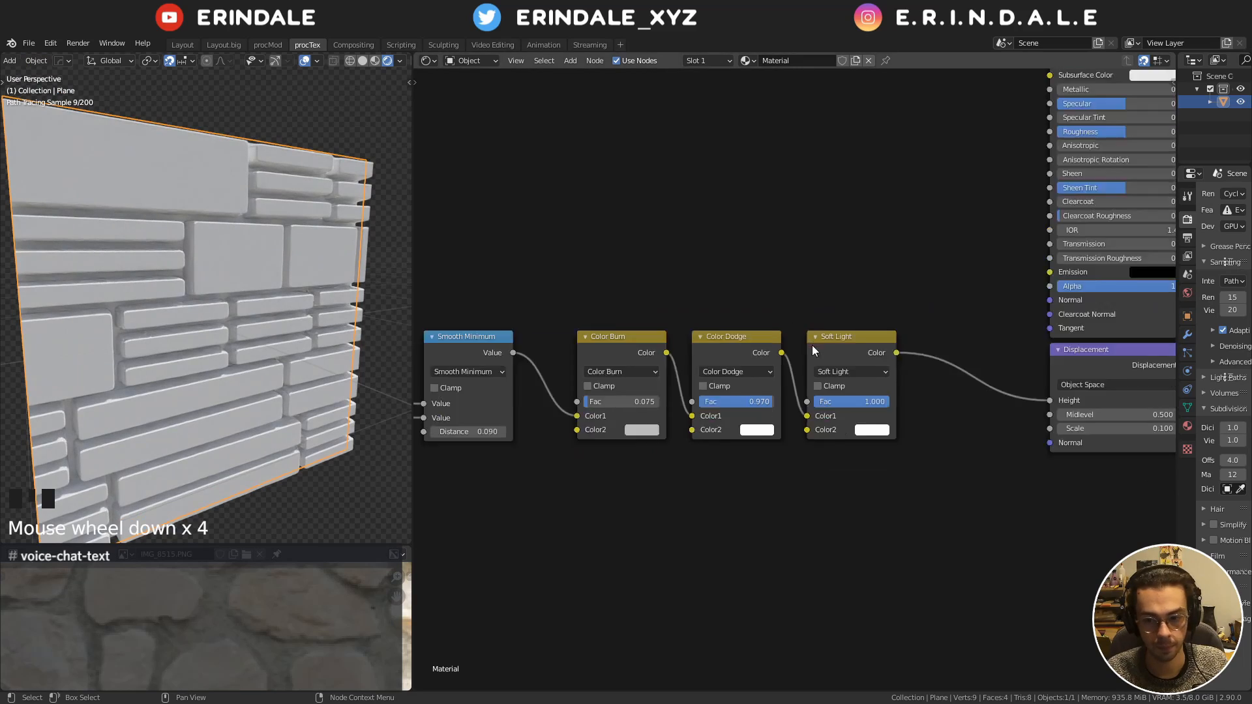
middle_drag(741, 389, 866, 370)
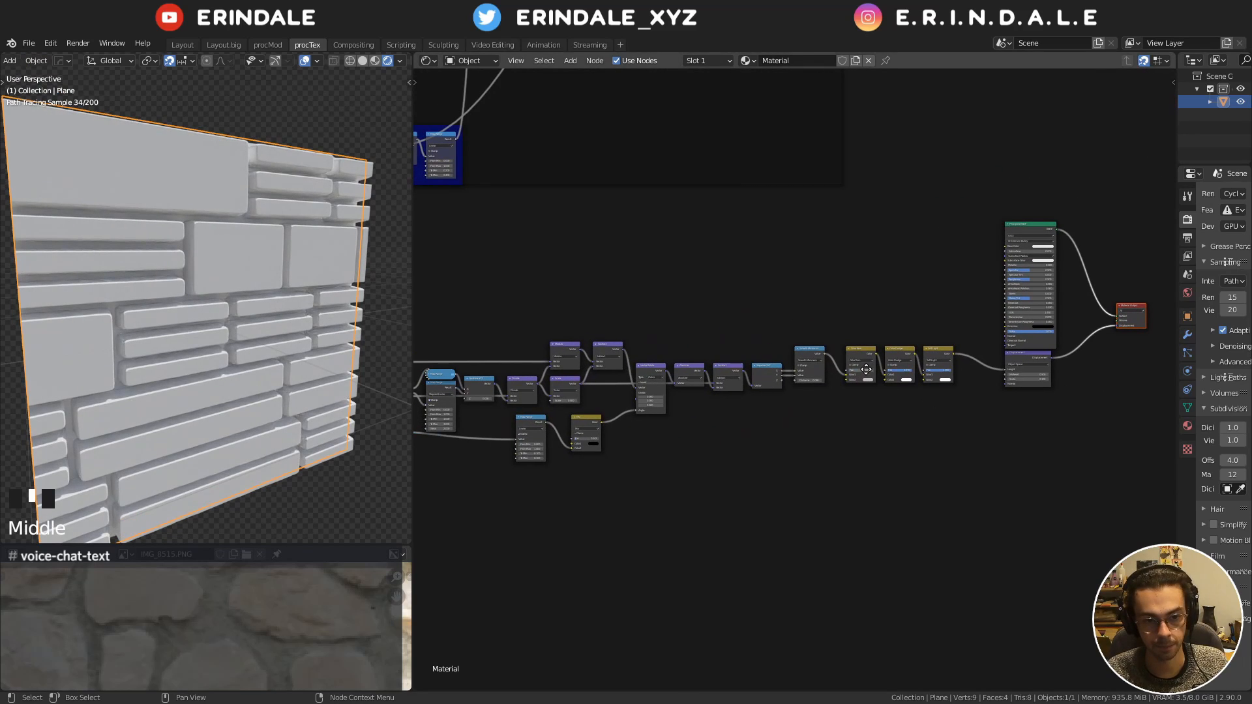
scroll(866, 370, up, 7)
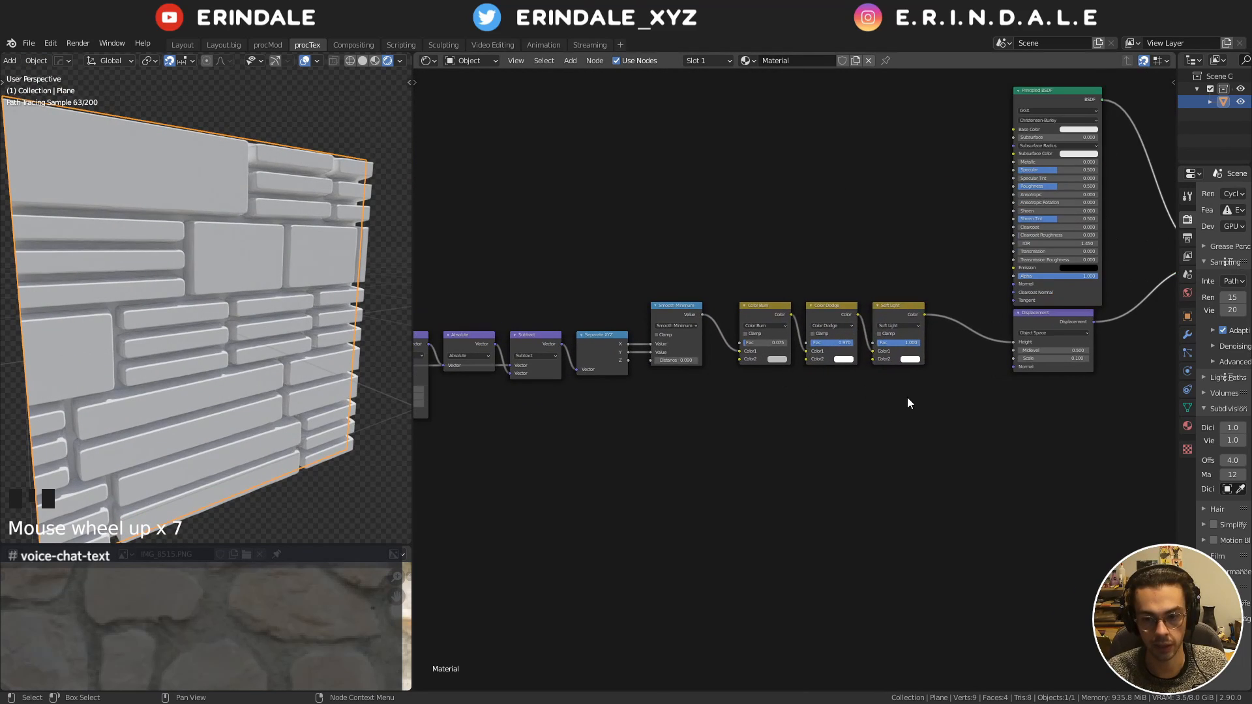
click(769, 312)
click(769, 312)
scroll(663, 414, down, 2)
middle_drag(662, 414, 893, 378)
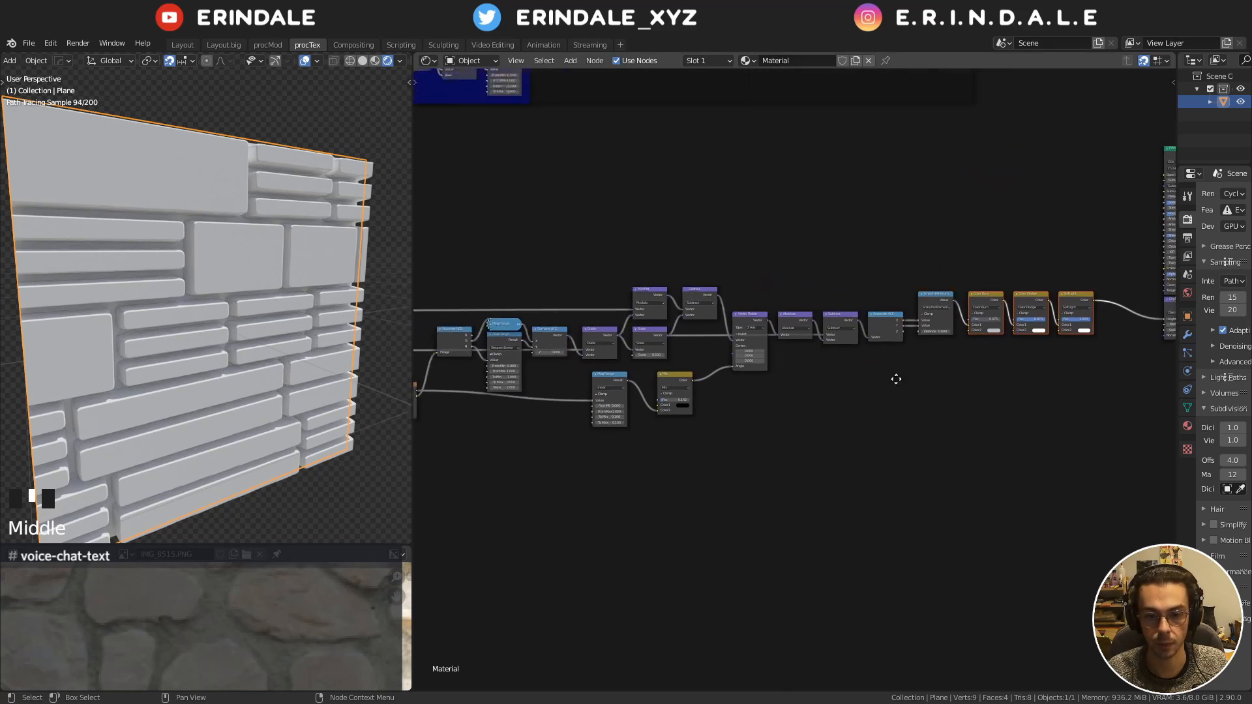
scroll(894, 378, down, 5)
middle_drag(539, 389, 715, 360)
scroll(816, 454, up, 13)
scroll(715, 361, up, 3)
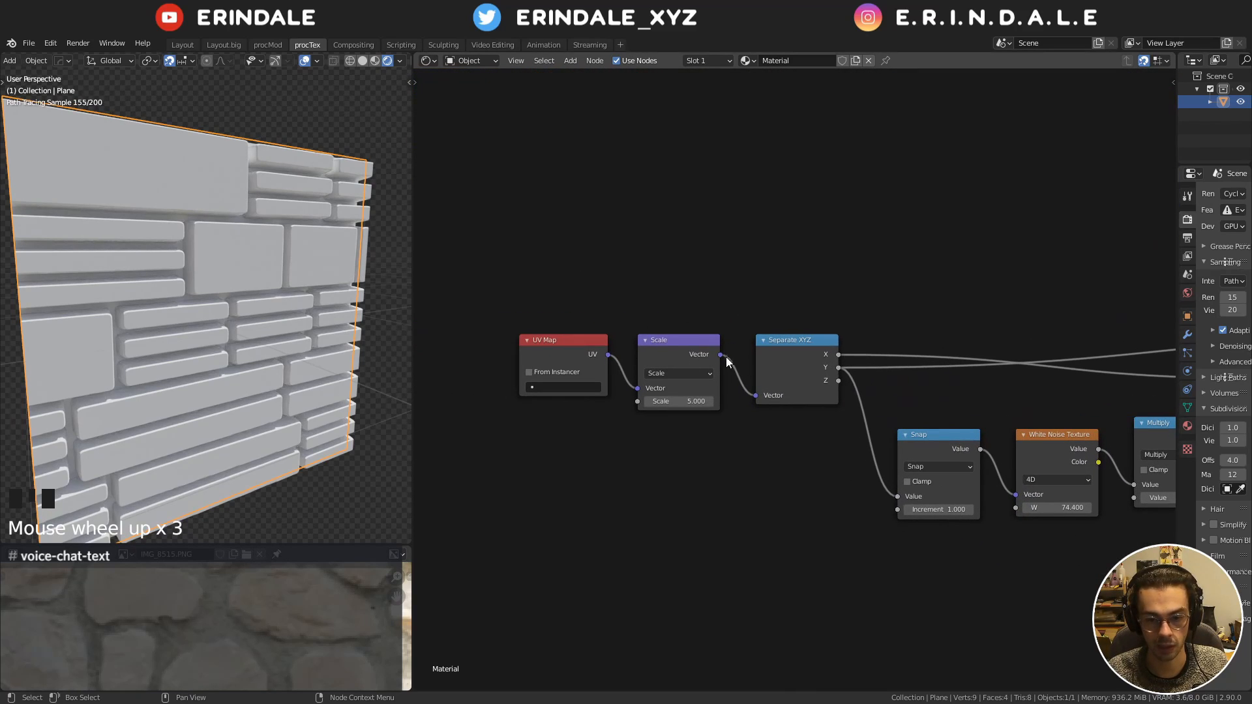
shift+right_drag(882, 285, 922, 369)
alt+drag(922, 358, 914, 296)
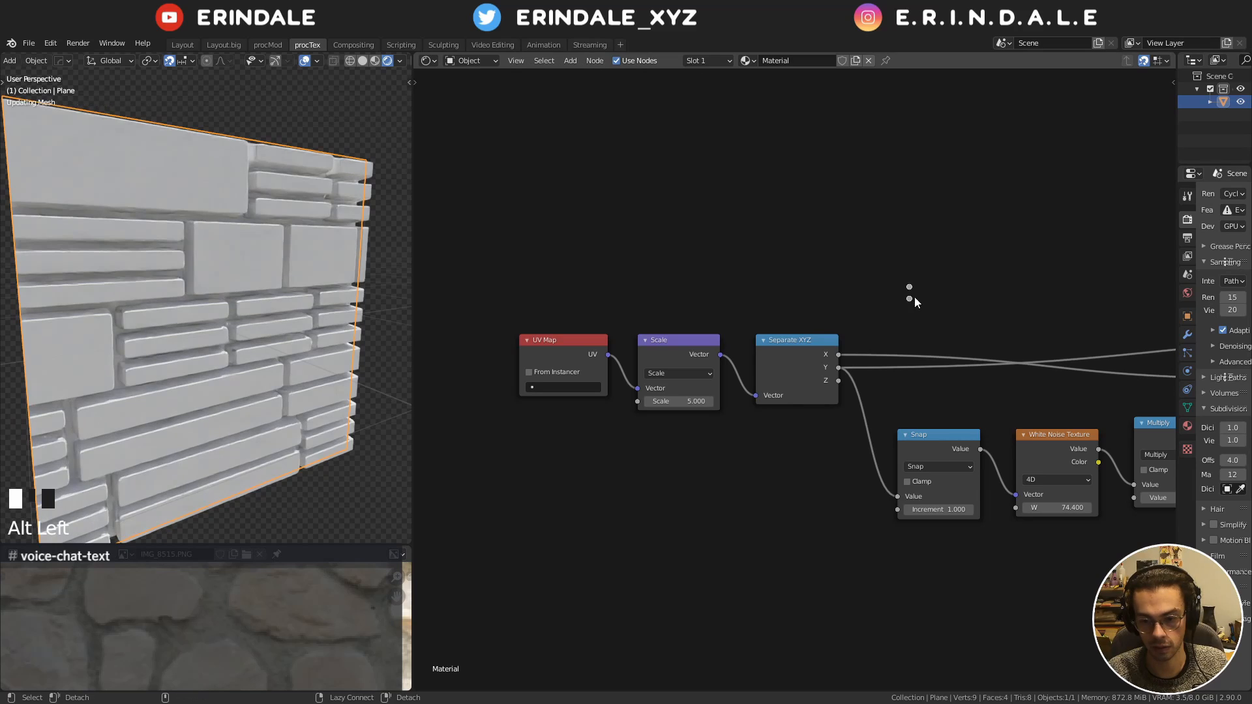
key(x)
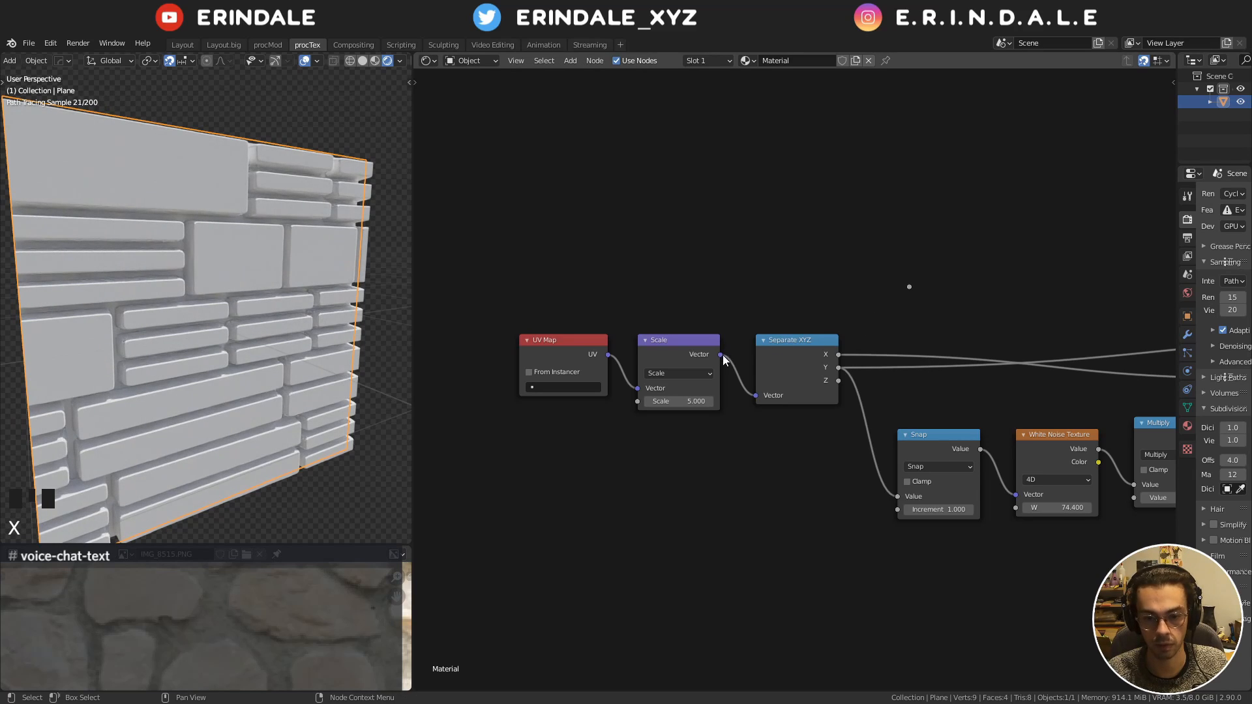
drag(720, 354, 908, 285)
click(909, 288)
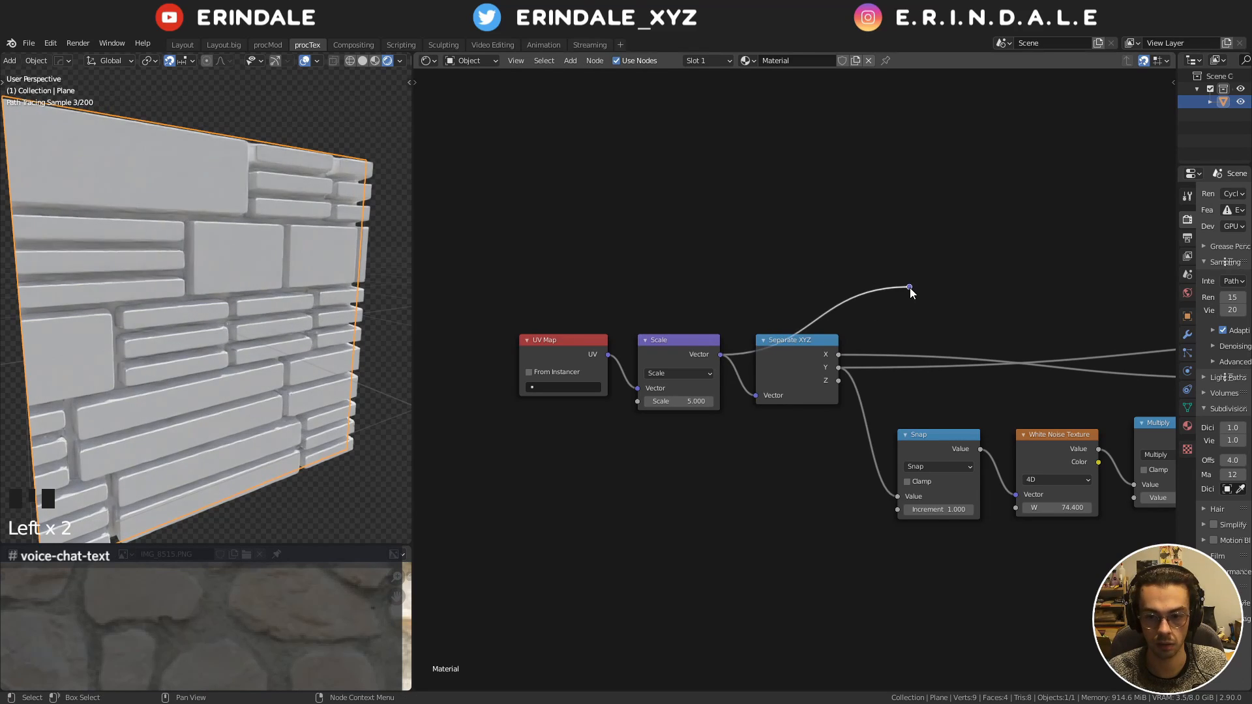
key(x)
Add a Value node below the UV Map, connect it to the Scale node's Scale input, and set it to 5
key(shift+a)
mouse_move(589, 182)
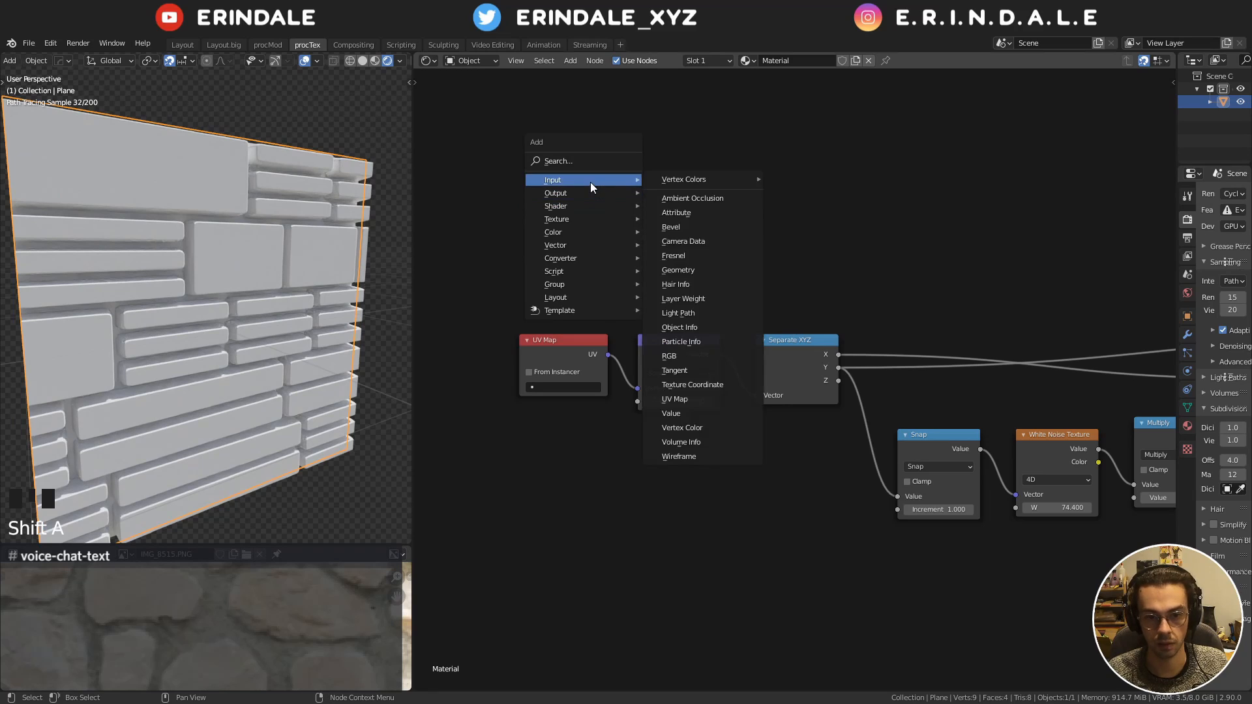
click(710, 414)
click(532, 419)
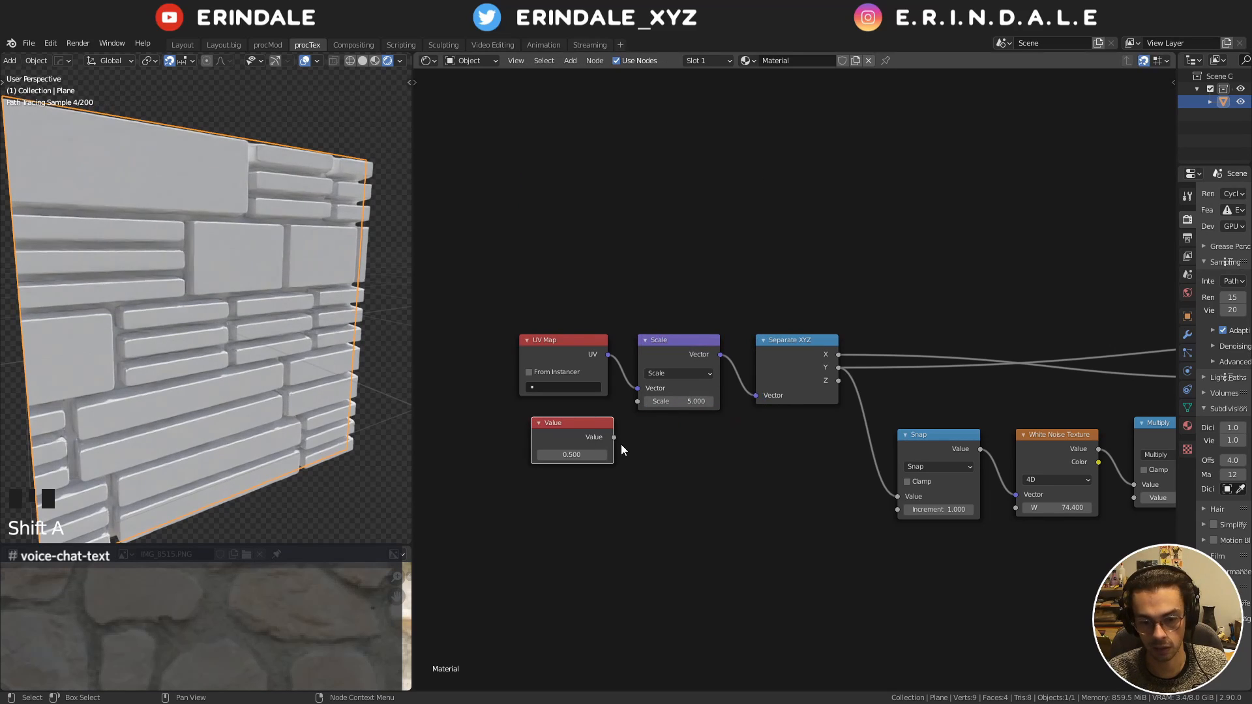
drag(615, 431, 572, 452)
click(571, 455)
text(5)
key(Return)
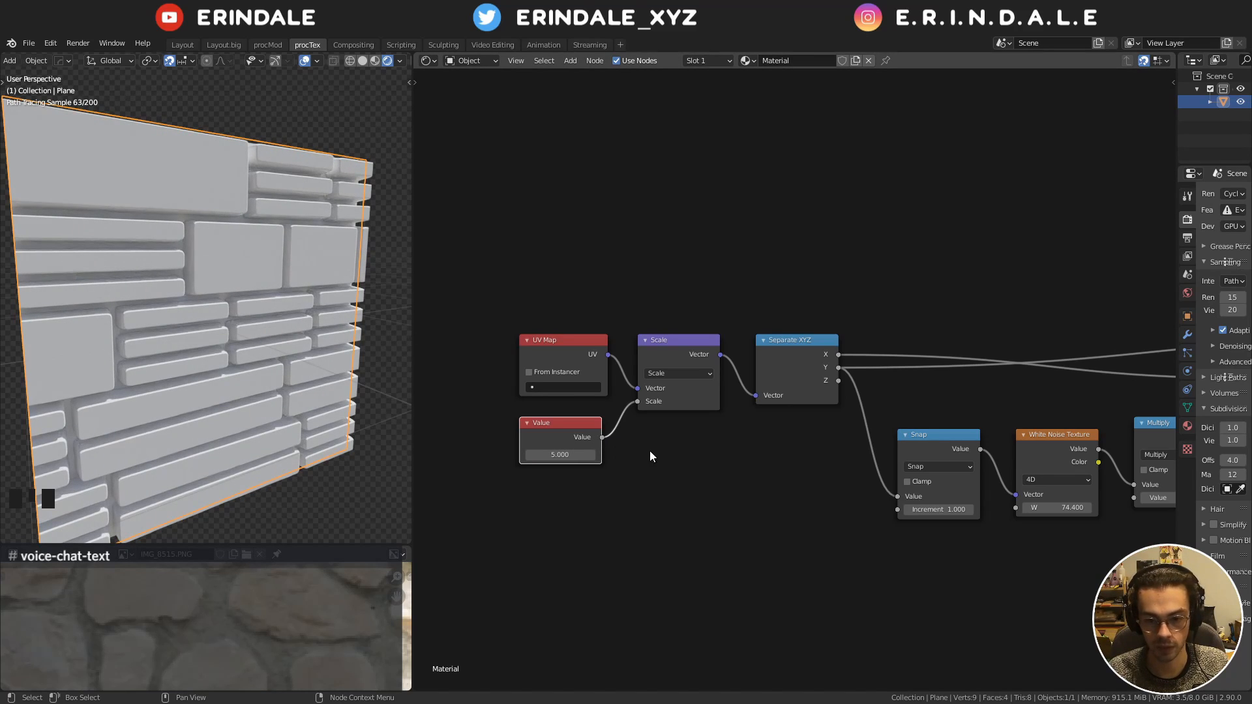
Add a reroute below the Scale node and feed it separately from the Value node's output
mouse_move(626, 415)
shift+right_down()
mouse_move(630, 430)
mouse_move(620, 419)
shift+right_up()
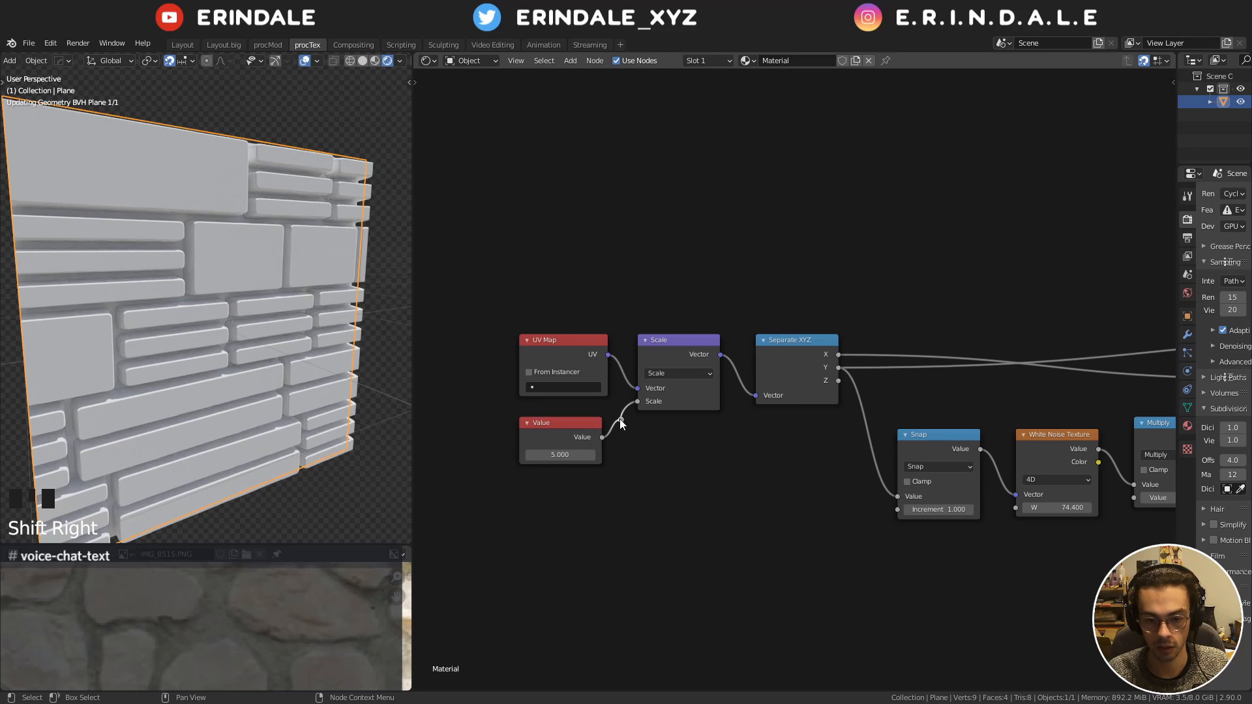
alt+click(621, 421)
alt+click(630, 425)
alt+drag(623, 419, 707, 525)
scroll(734, 579, up, 3)
middle_drag(763, 543, 862, 419)
scroll(862, 419, up, 7)
alt+drag(808, 482, 901, 387)
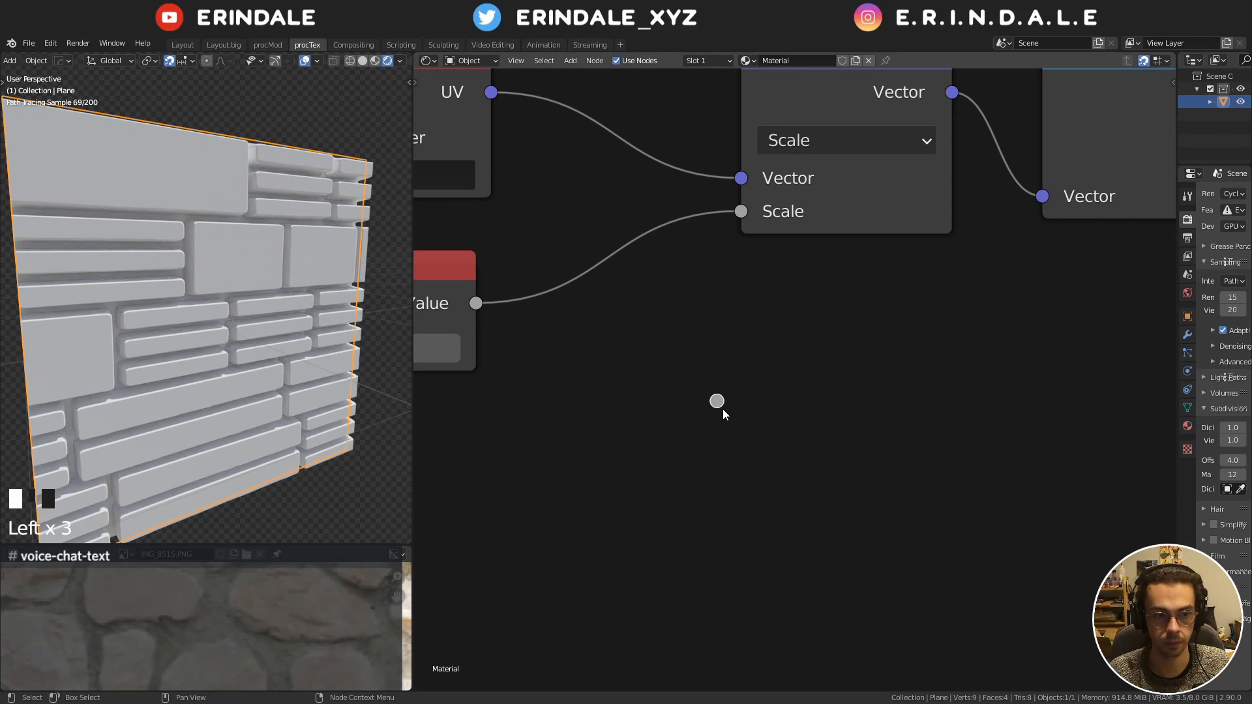
drag(492, 305, 726, 407)
Move the Value node's reroute to the far end of the node chain, just below the Soft Light node
scroll(515, 326, down, 4)
middle_drag(476, 309, 627, 309)
drag(882, 337, 971, 502)
scroll(978, 489, down, 19)
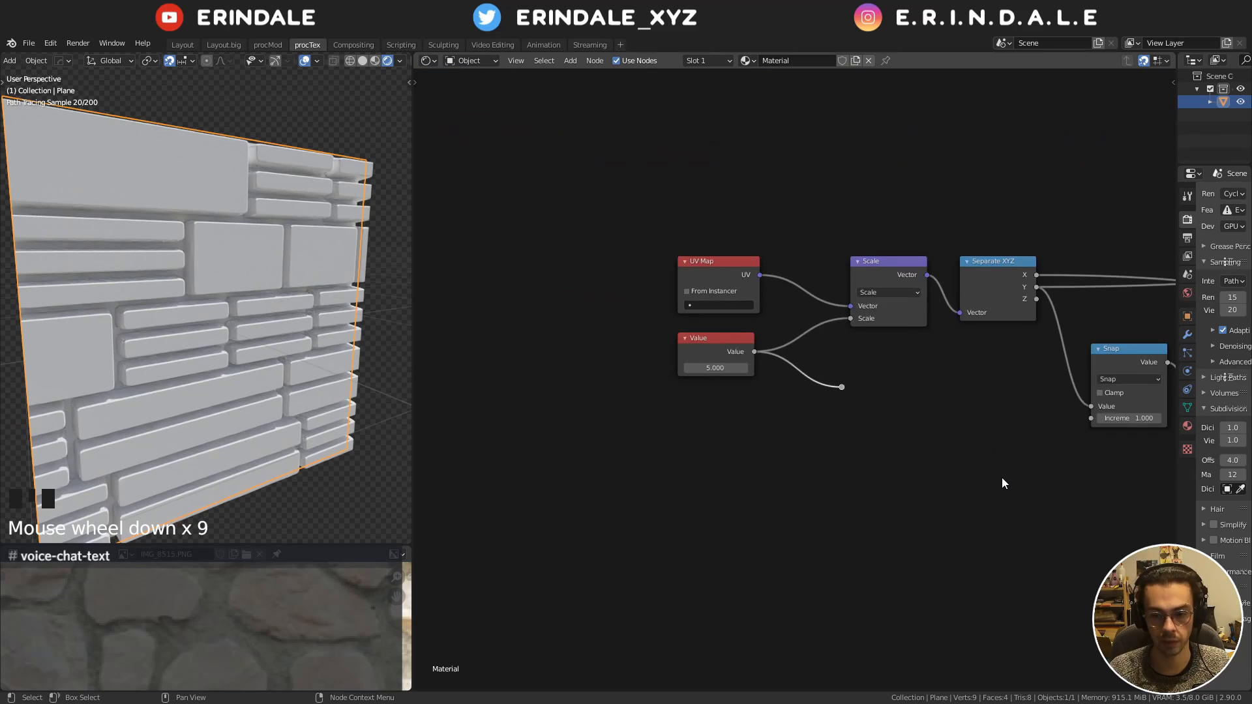
middle_drag(1003, 480, 633, 476)
scroll(766, 477, down, 4)
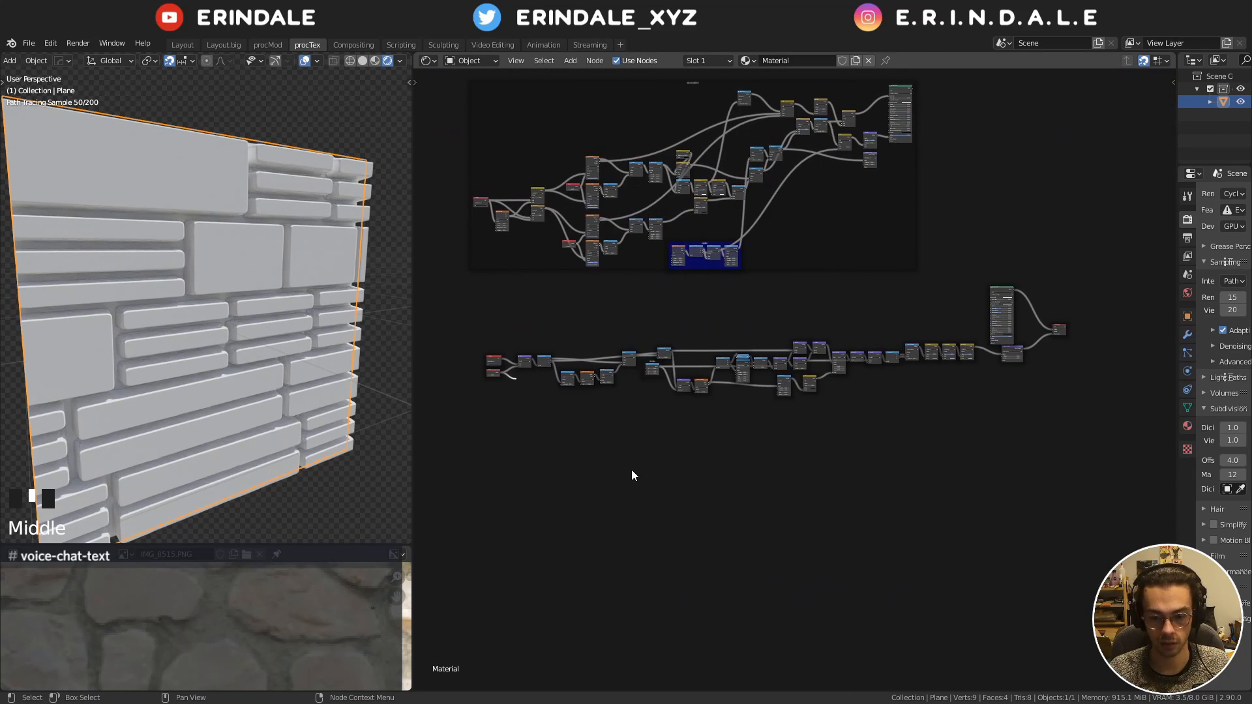
key(g)
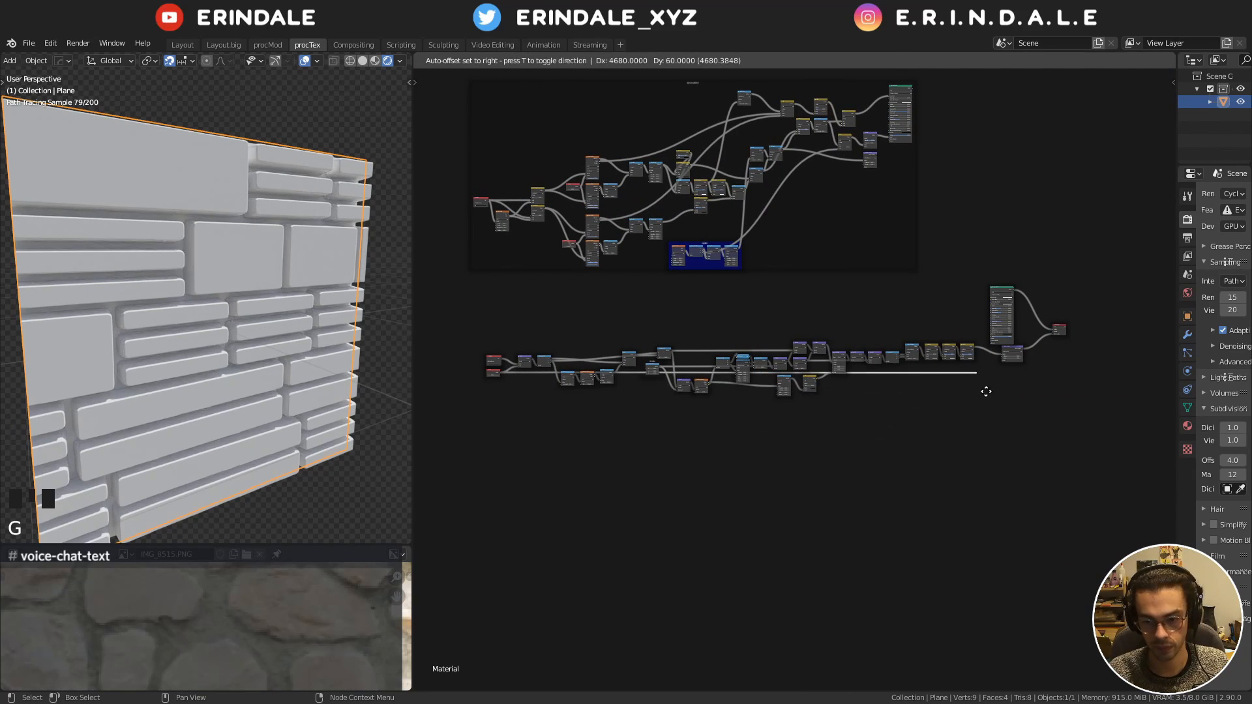
click(986, 387)
middle_drag(985, 384, 802, 428)
scroll(802, 428, up, 9)
scroll(803, 388, up, 12)
middle_drag(803, 386, 841, 300)
scroll(816, 347, up, 9)
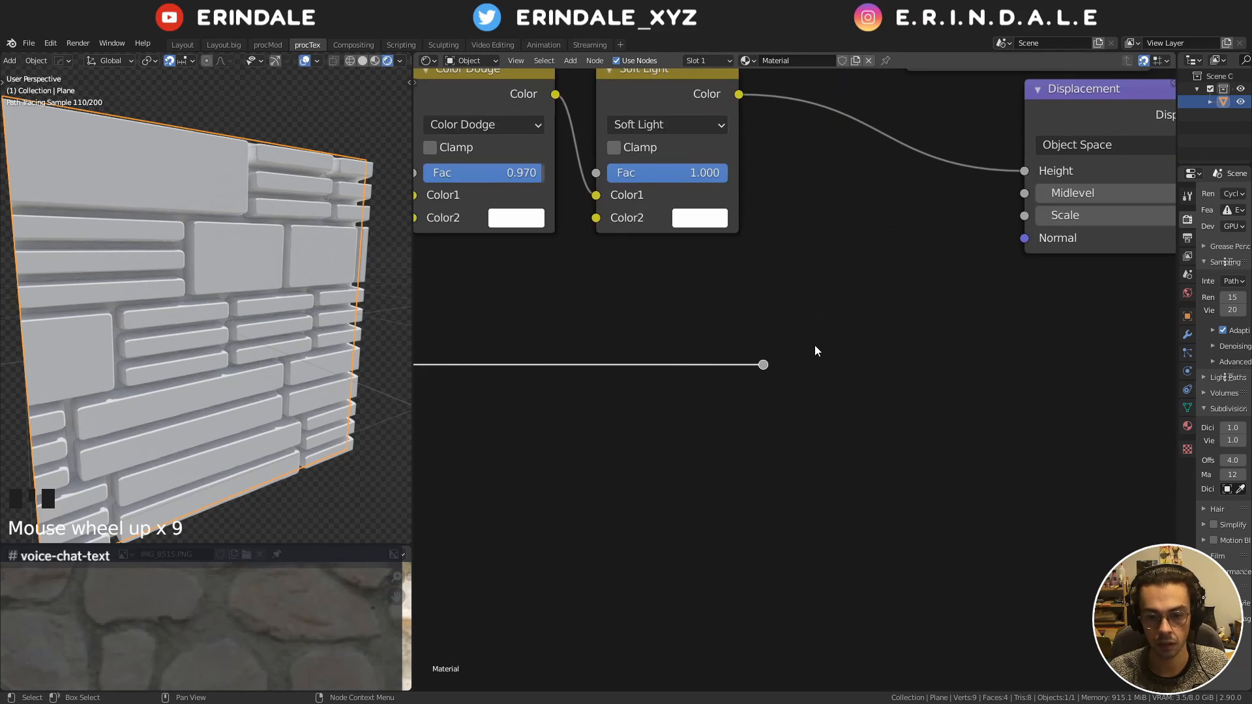
key(g)
click(694, 389)
Add a Math node beside the reroute, set it to Divide, and link the reroute to its second Value input
key(q)
click(773, 352)
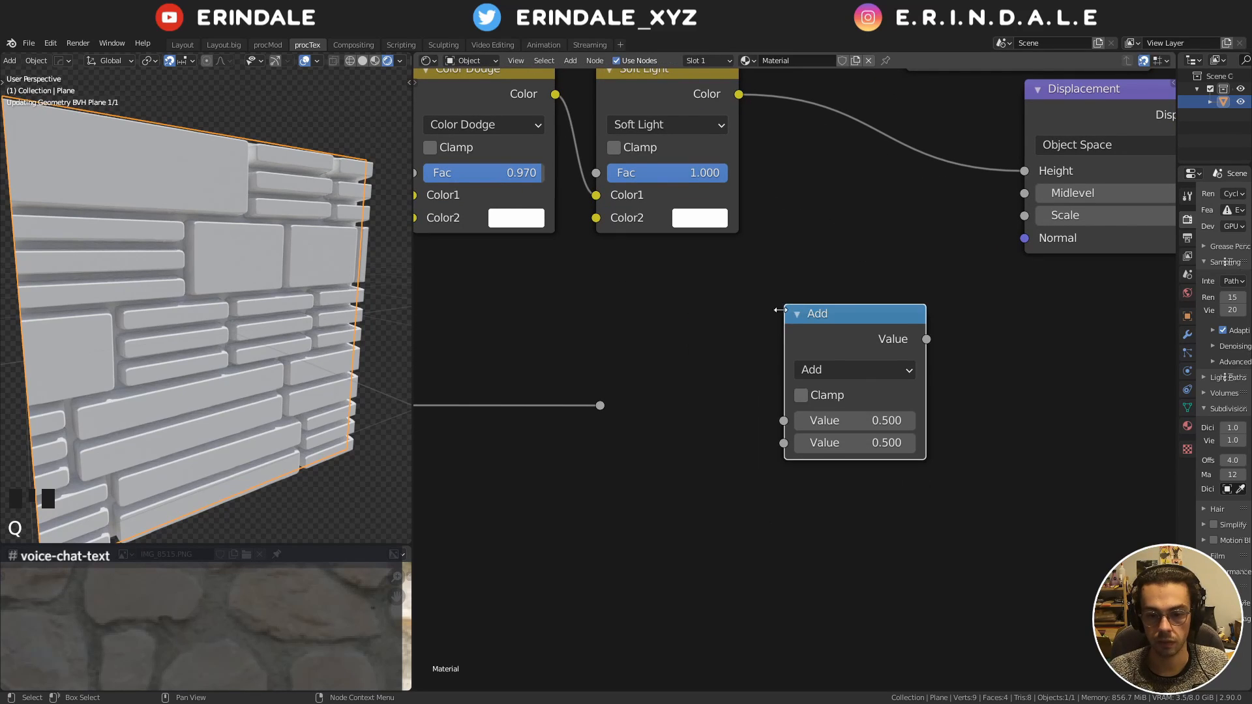
click(777, 310)
drag(601, 405, 788, 444)
middle_drag(770, 418, 664, 477)
click(744, 431)
click(576, 237)
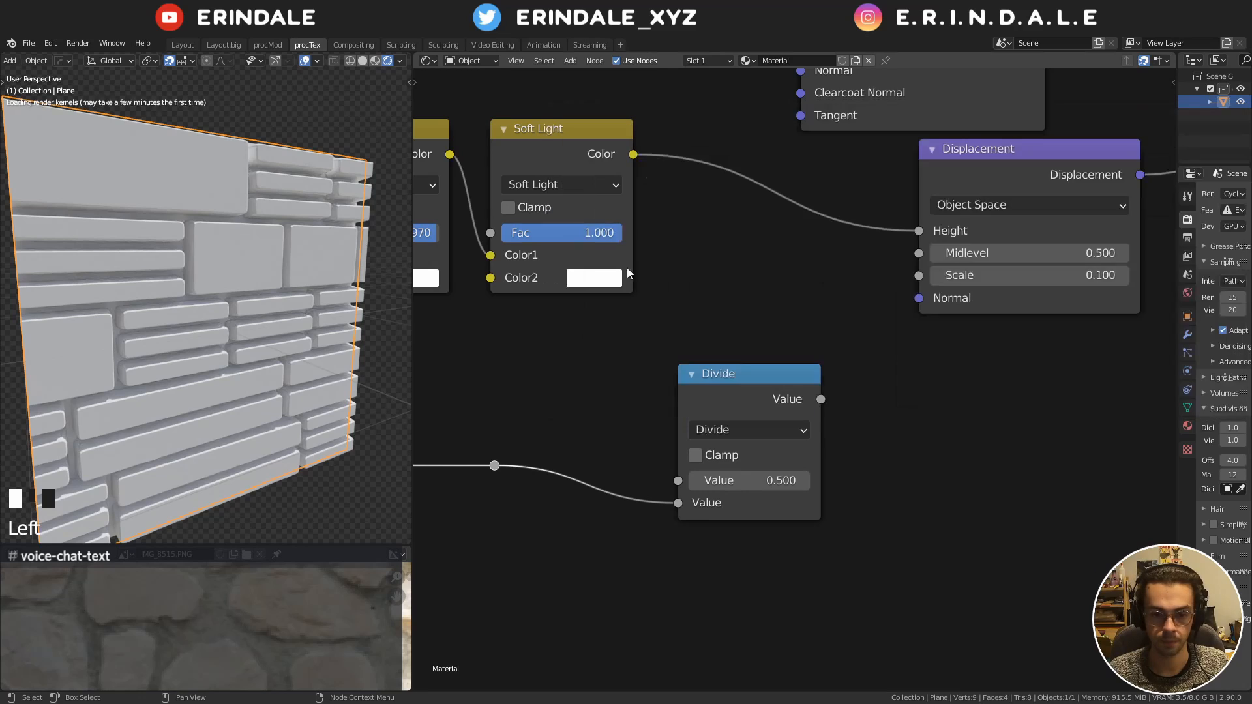
Place the Divide node between Soft Light and Displacement and connect its Value output to Displacement's Scale
drag(764, 393, 782, 297)
scroll(782, 306, up, 3)
scroll(781, 306, up, 2)
middle_drag(781, 306, 866, 380)
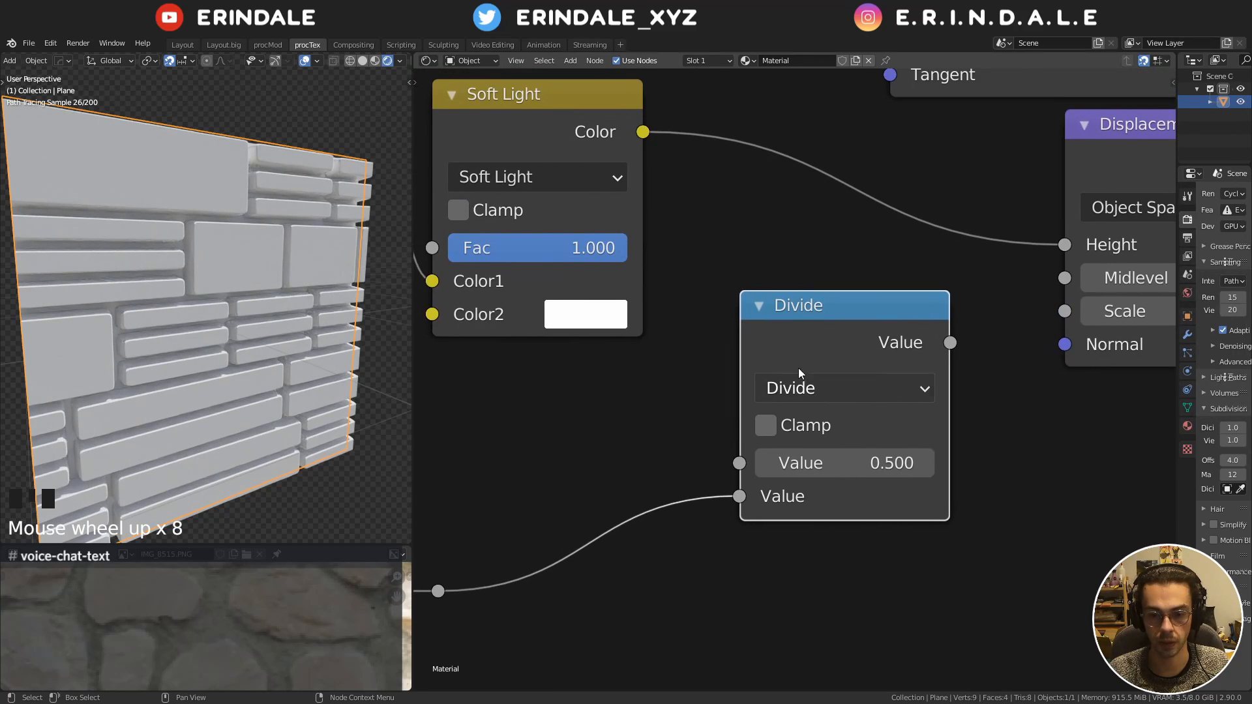
click(732, 485)
mouse_move(732, 485)
mouse_down()
mouse_move(597, 354)
mouse_move(662, 472)
mouse_move(725, 493)
mouse_up()
middle_drag(954, 351, 776, 412)
drag(773, 405, 869, 390)
middle_drag(888, 448, 803, 399)
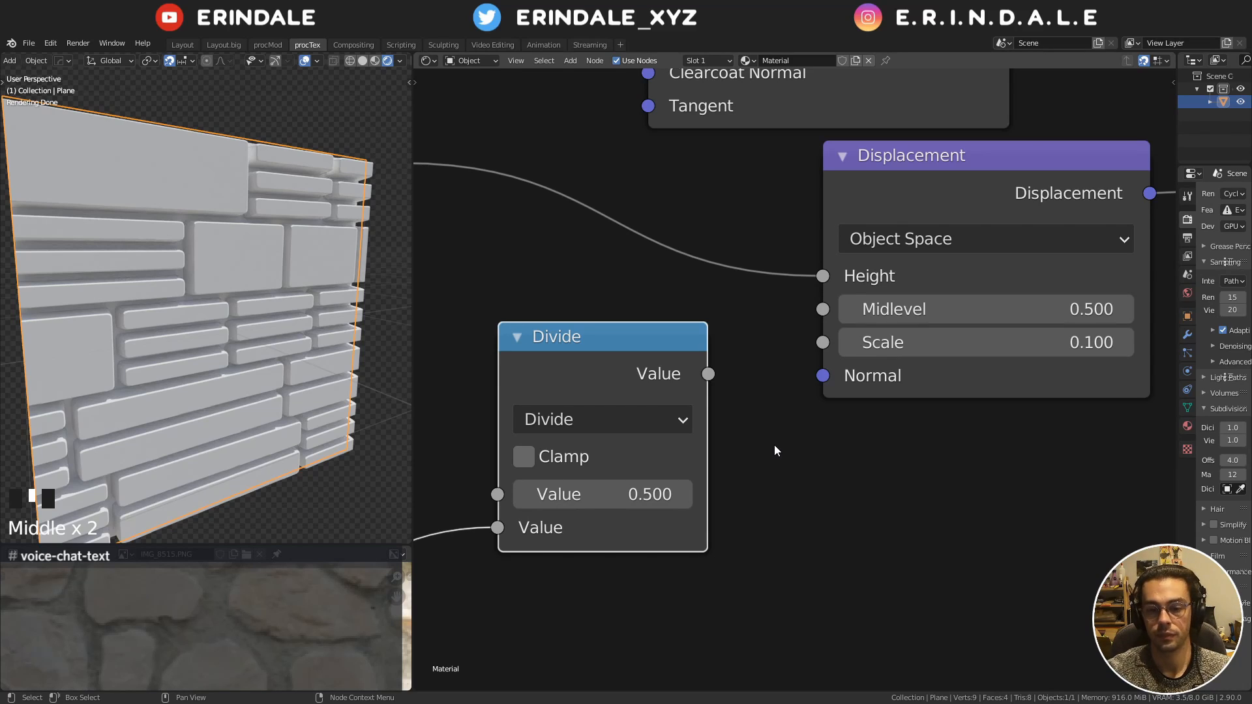
drag(707, 376, 818, 346)
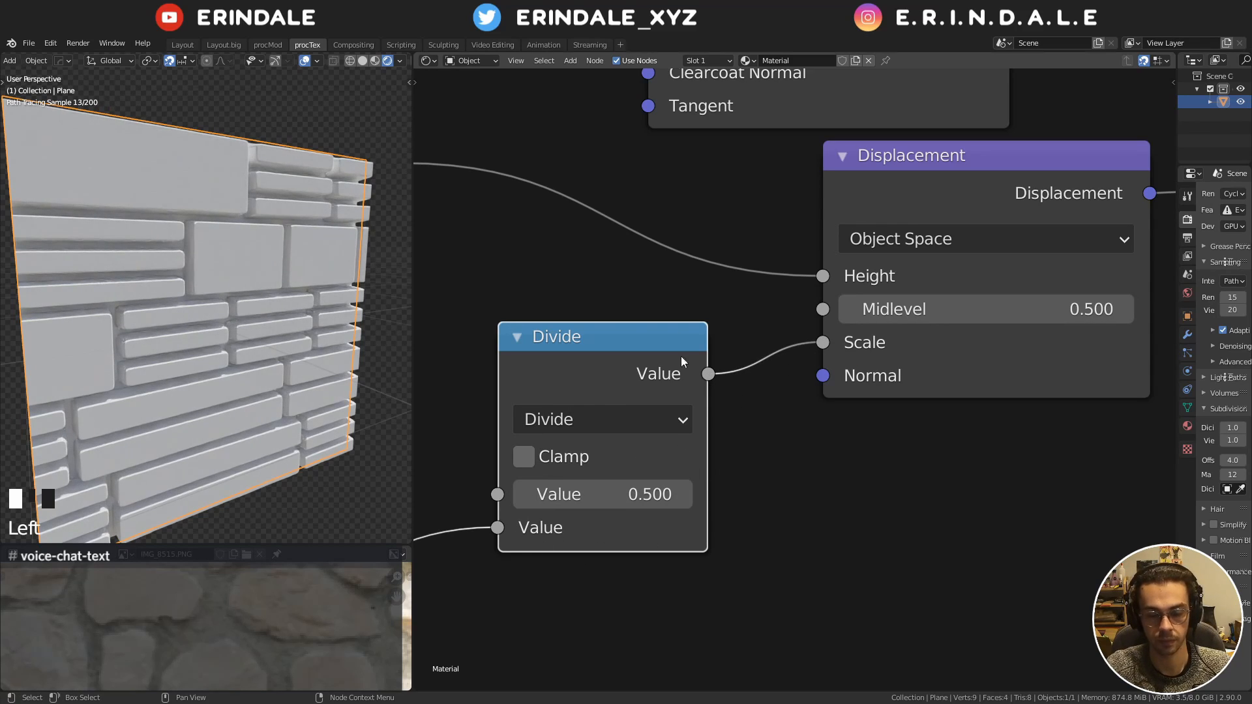
Delete the reroute before the Divide node, keeping the Value link going straight into it
middle_drag(649, 358, 904, 240)
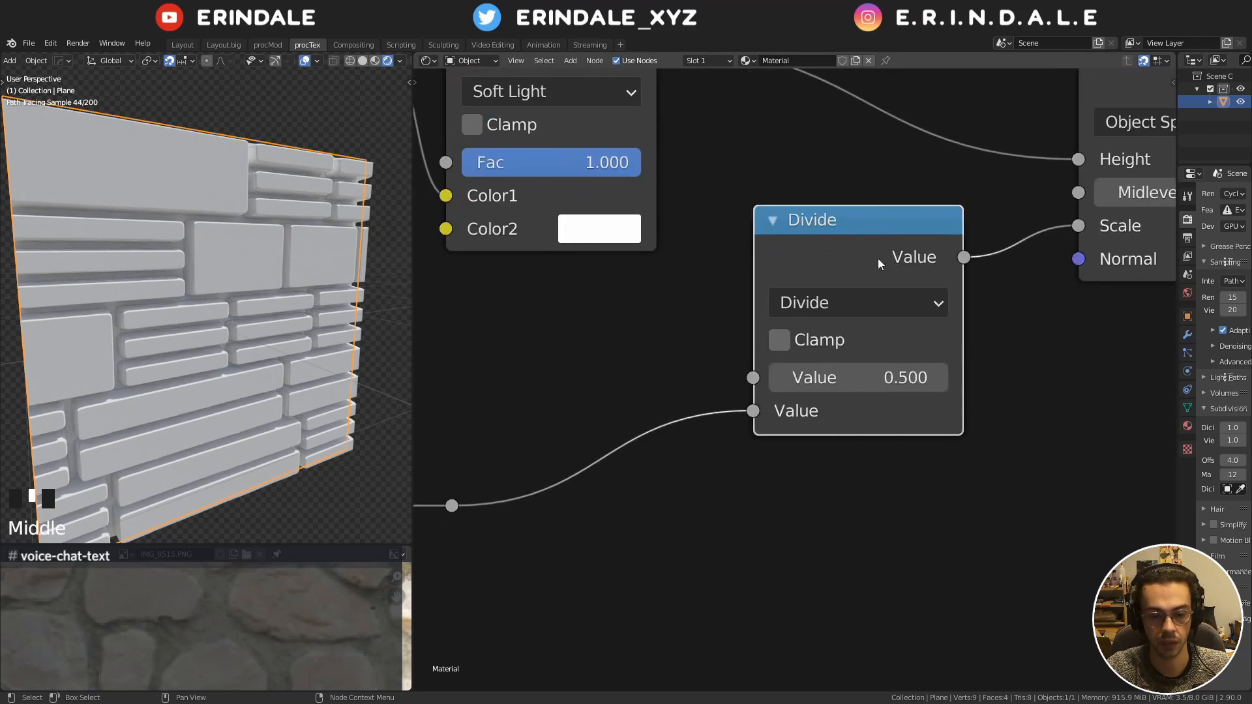
scroll(551, 464, down, 3)
click(522, 479)
key(x)
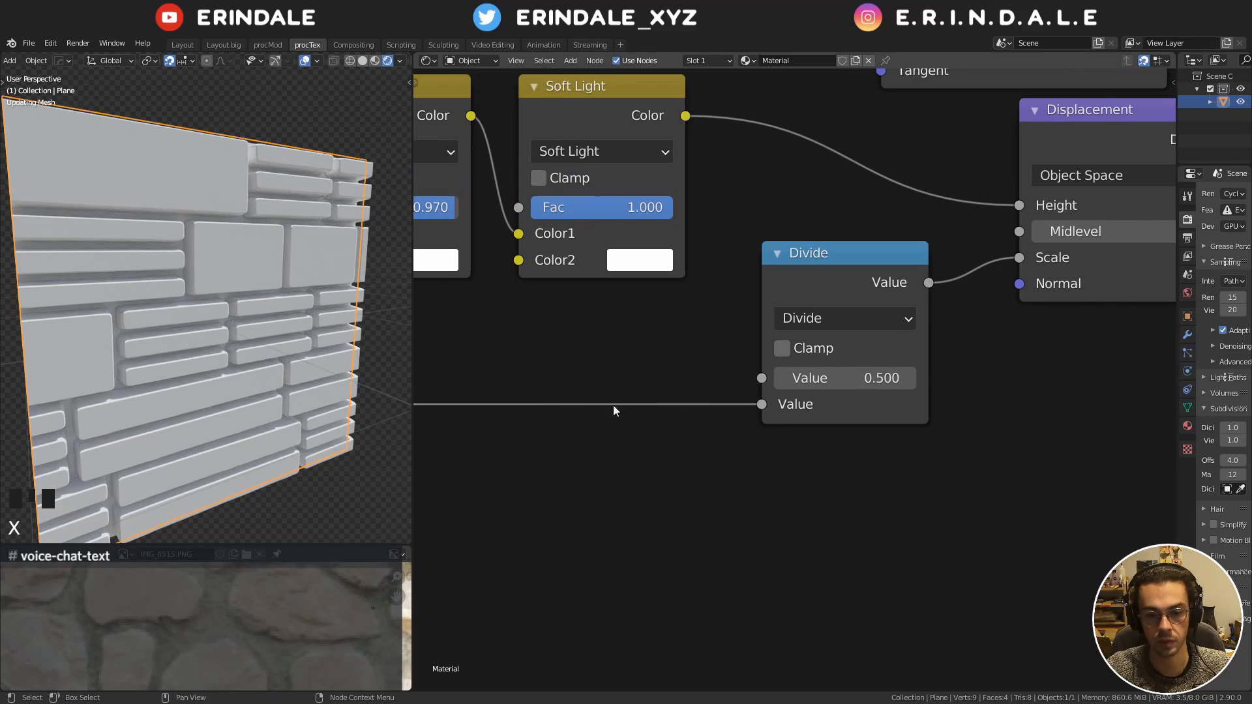
Try different amounts for the Divide node's first Value and settle on 0.3
middle_drag(906, 446, 815, 471)
scroll(815, 471, up, 7)
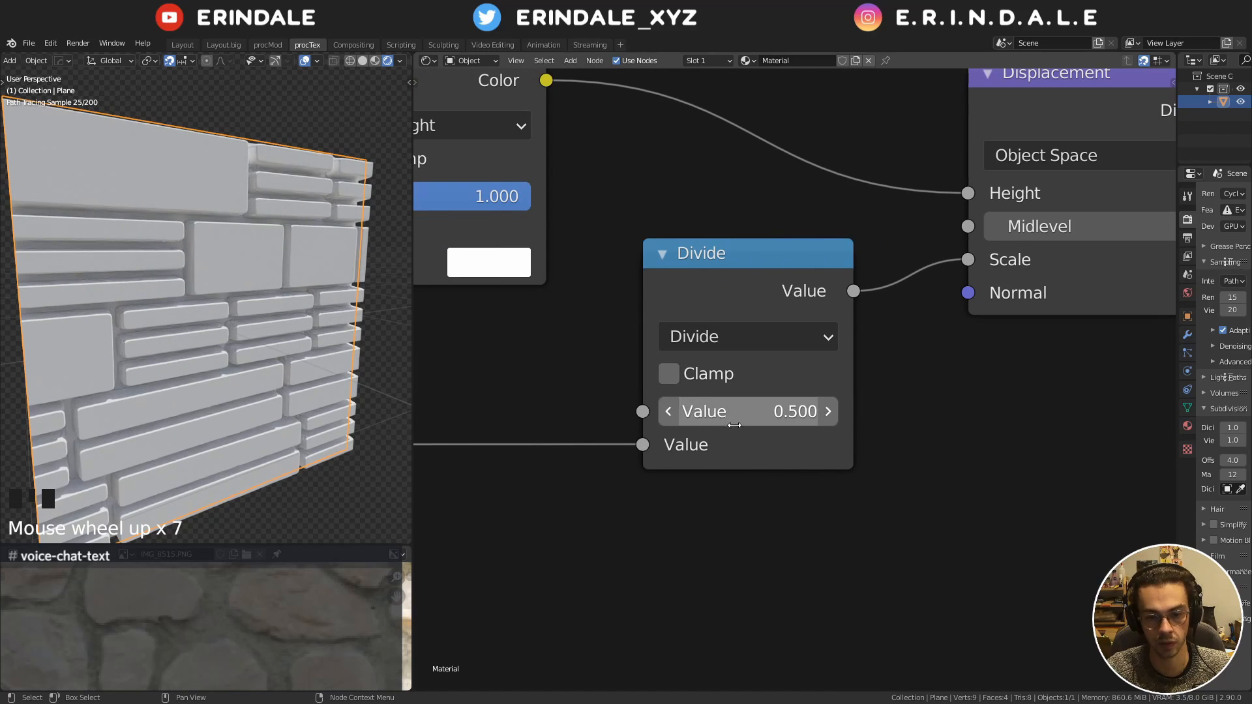
click(672, 411)
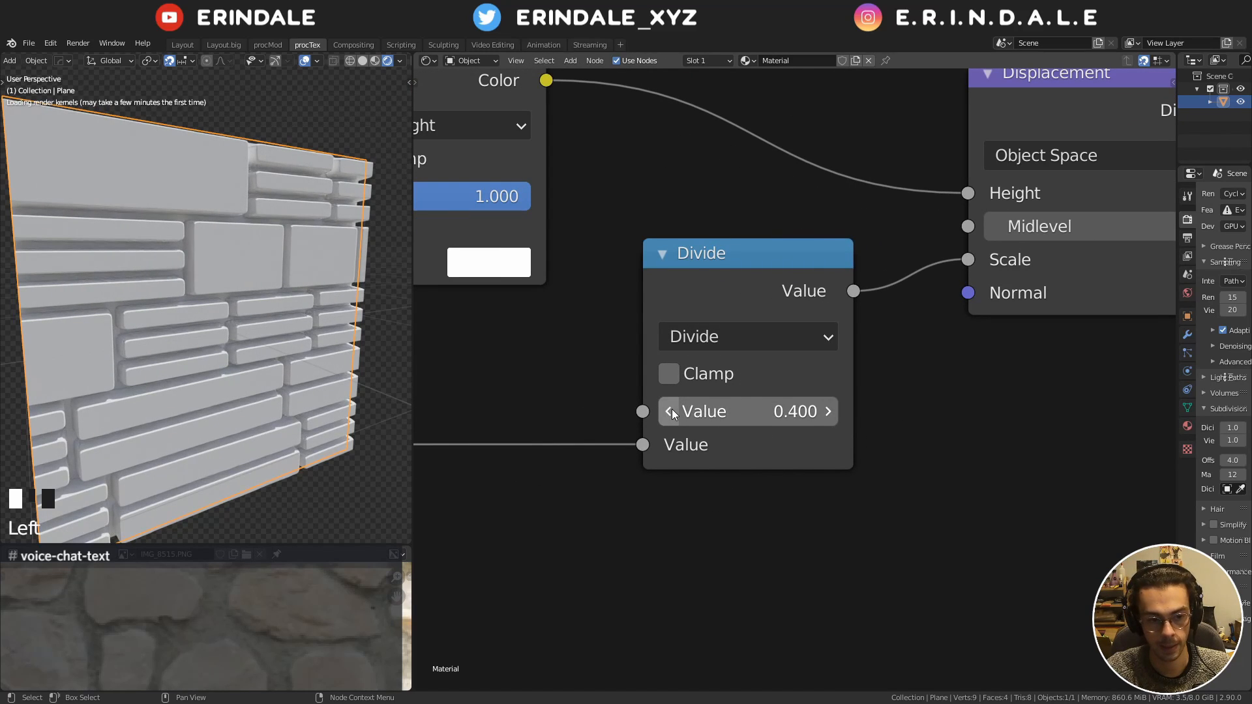
click(672, 411)
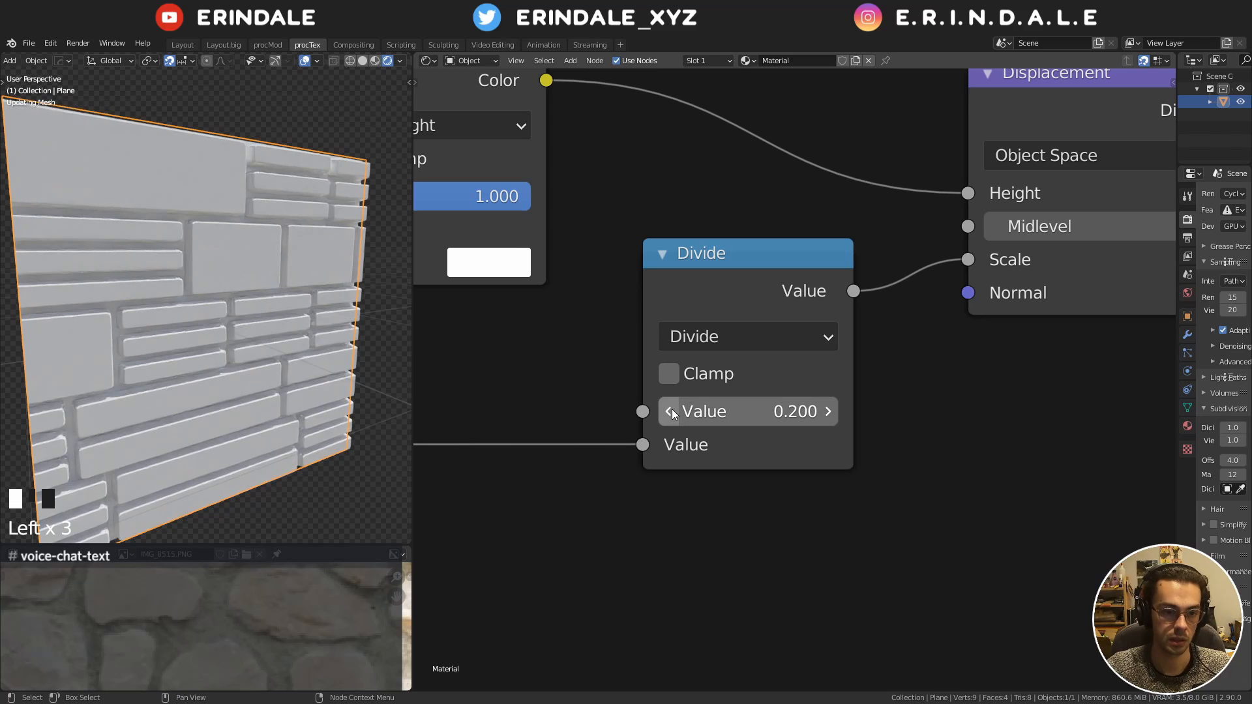
click(670, 411)
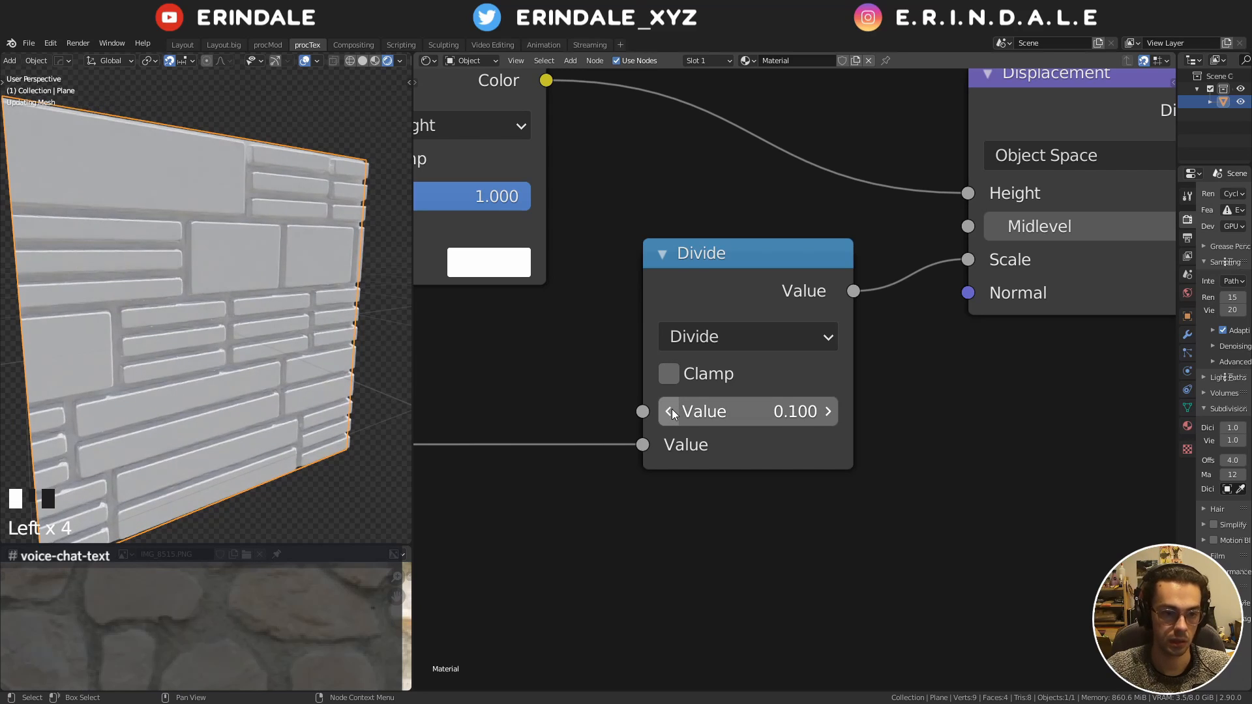
click(827, 411)
click(826, 410)
click(827, 411)
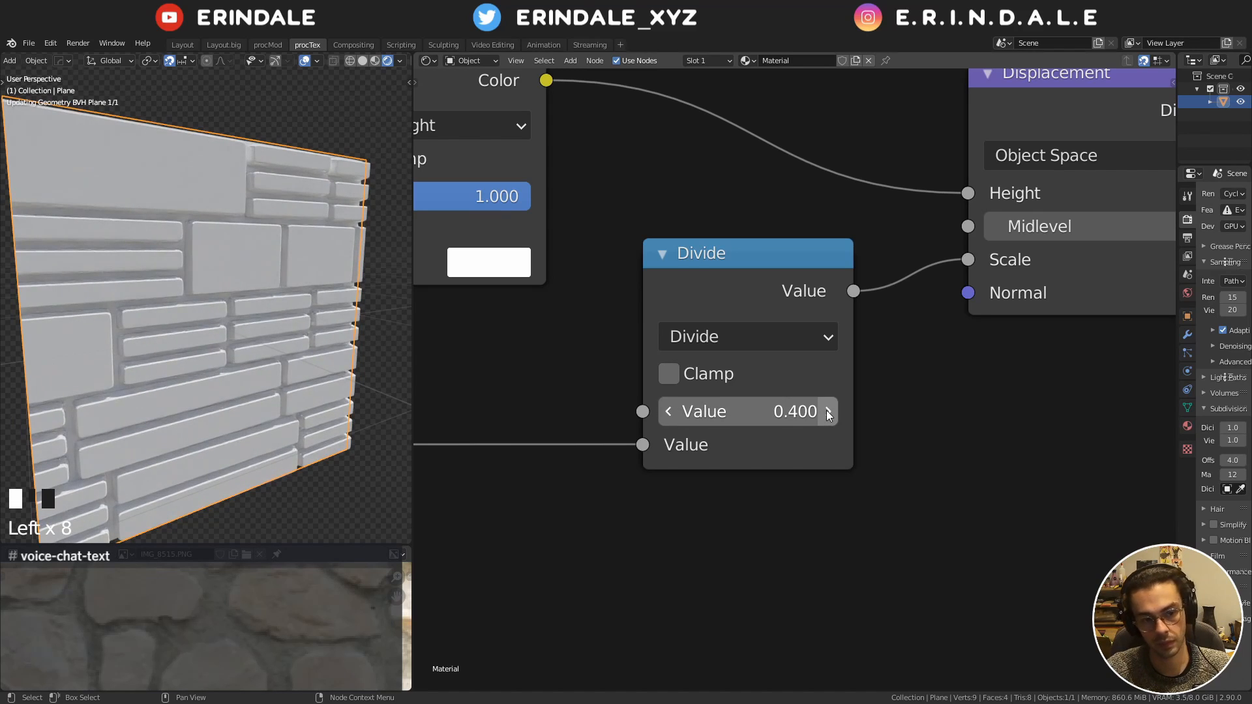
click(671, 417)
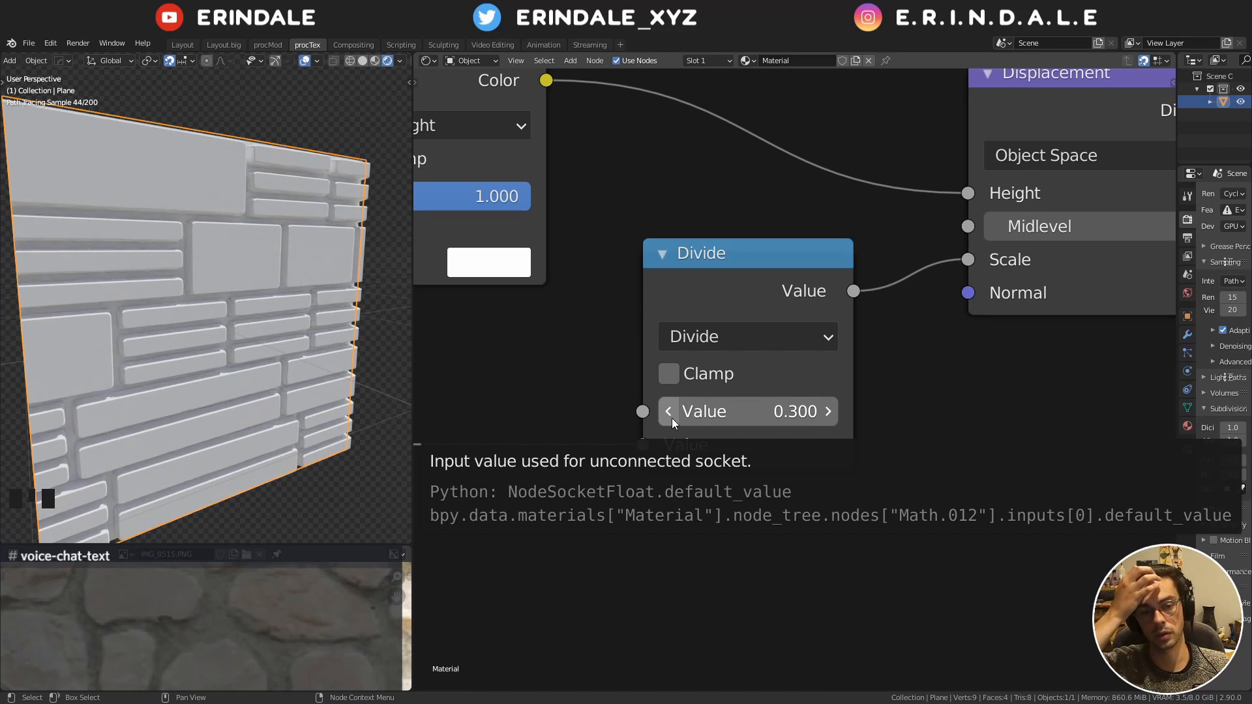
Set the Value node that drives the texture scale to 20 and check the wall from a new angle
scroll(733, 264, down, 12)
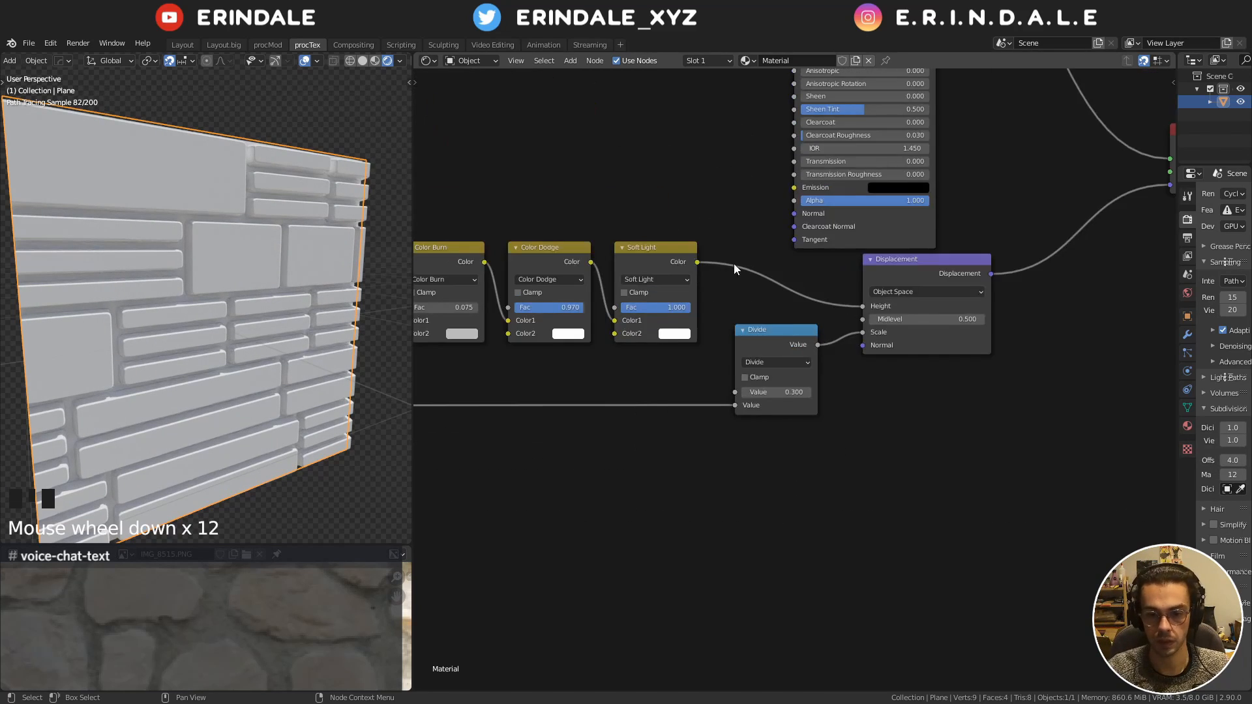
middle_drag(734, 263, 967, 411)
scroll(721, 380, up, 5)
scroll(663, 374, up, 3)
middle_drag(664, 374, 597, 367)
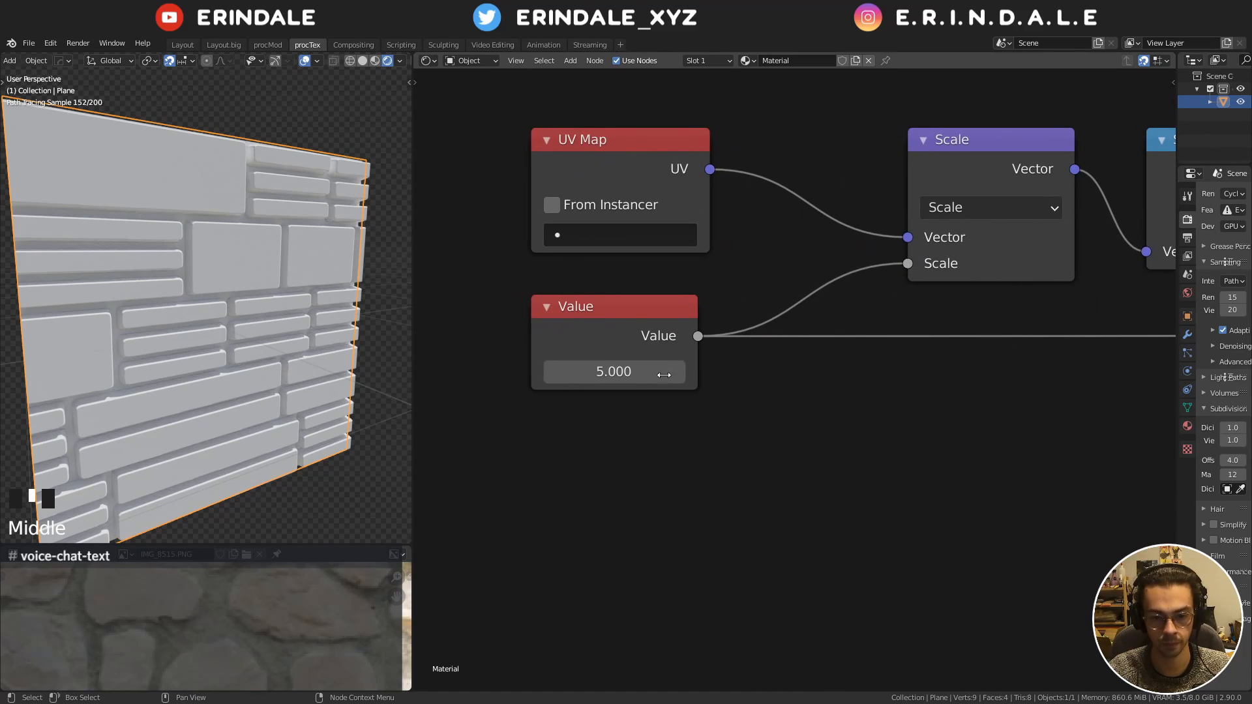
click(597, 367)
key(Return)
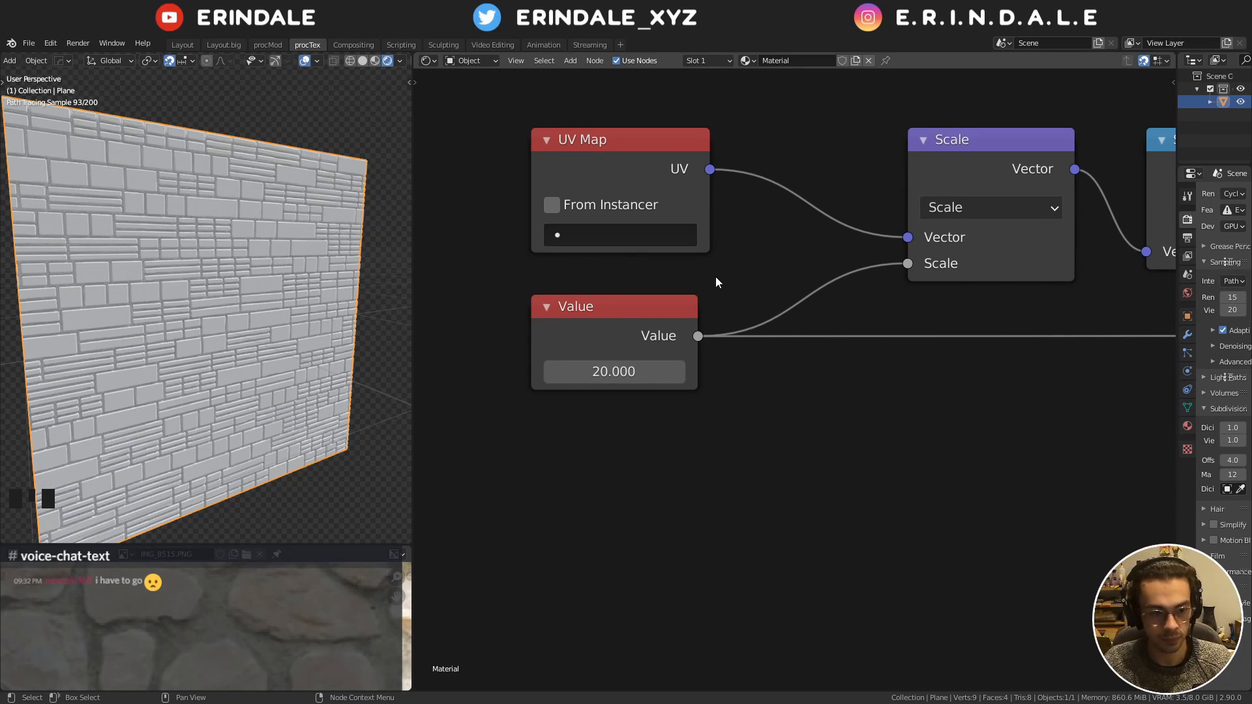
middle_drag(271, 305, 303, 331)
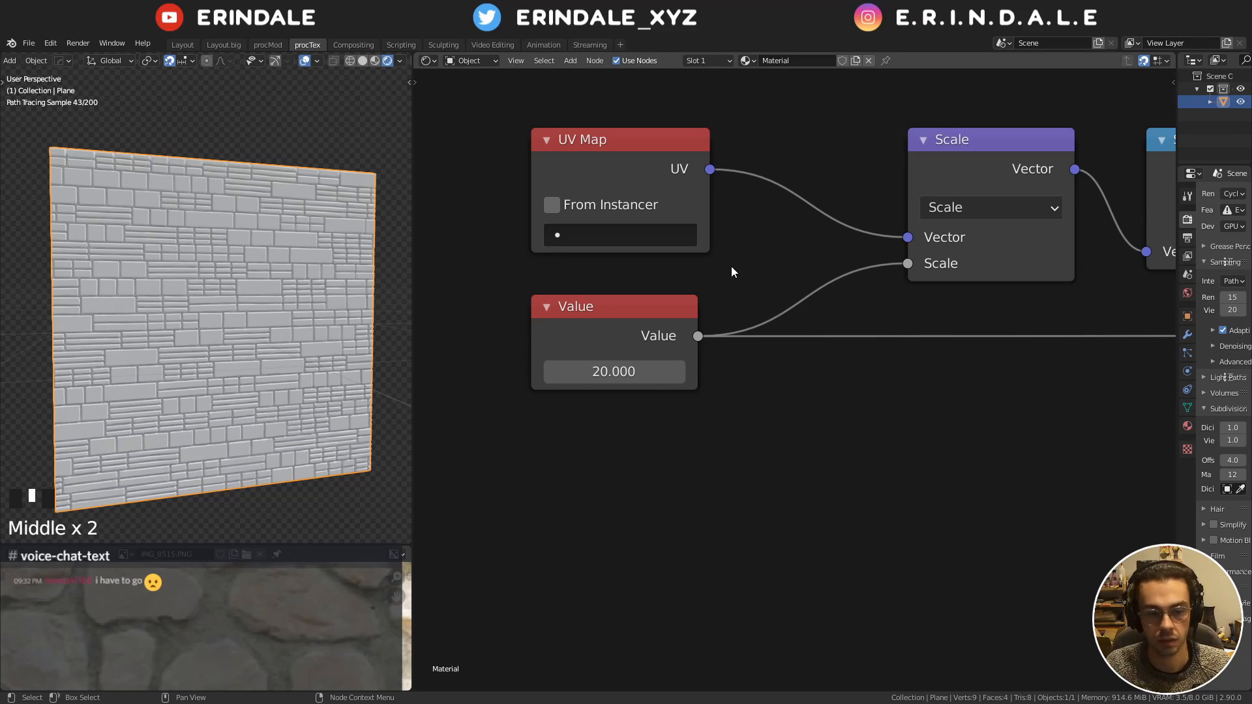
Move the Map Range and Mix nodes that feed Vector Rotate's Angle back along the tree, below the stepped Map Range
scroll(867, 217, down, 11)
middle_drag(925, 163, 913, 241)
scroll(991, 244, down, 7)
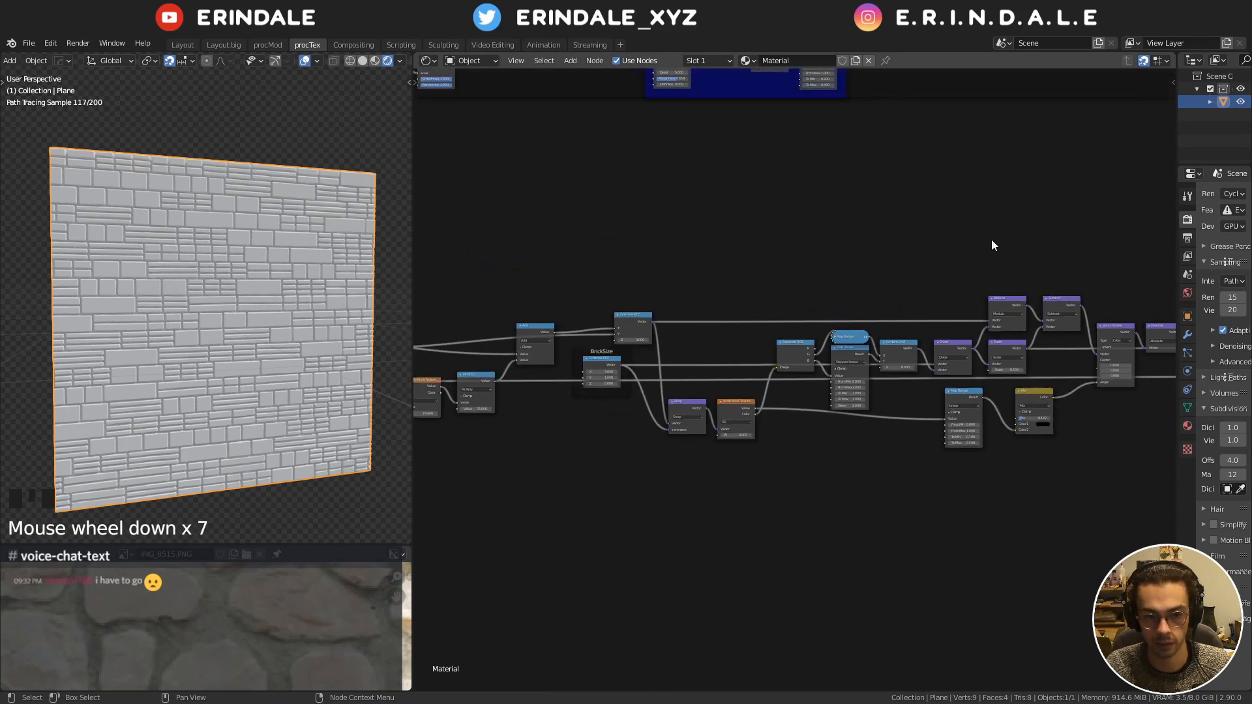
middle_drag(992, 246, 746, 259)
middle_drag(567, 316, 849, 239)
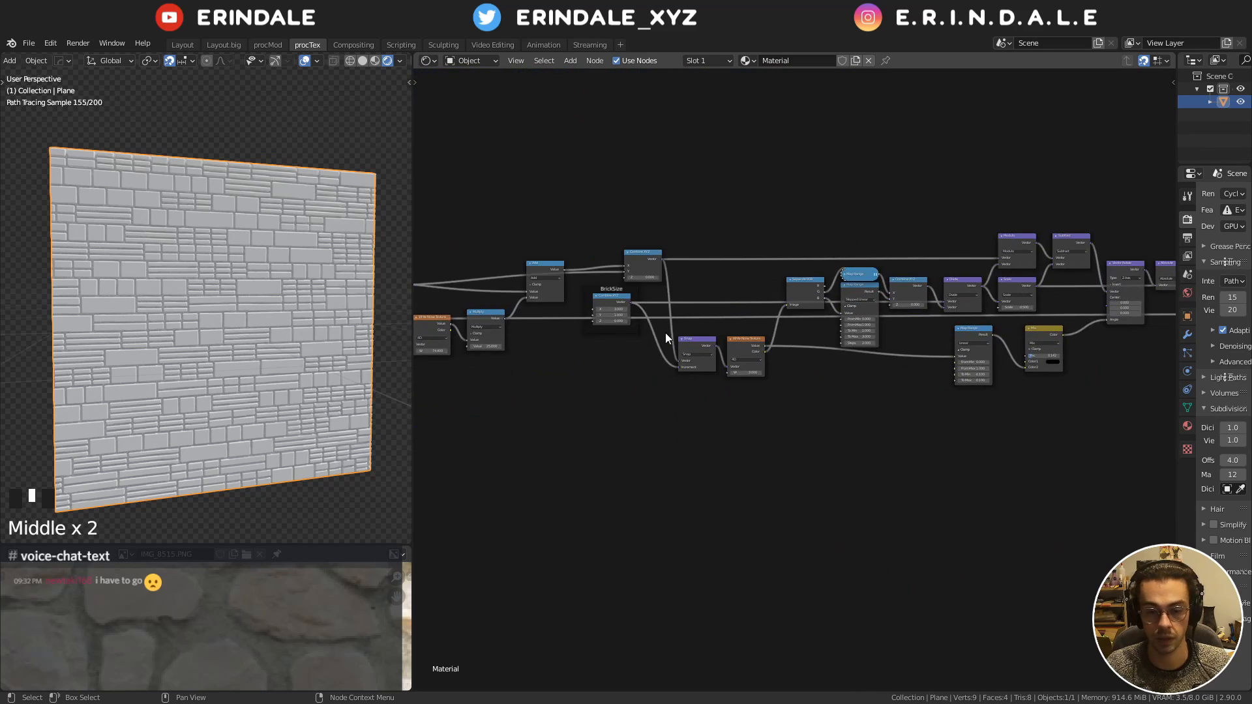
scroll(641, 349, up, 3)
middle_drag(641, 350, 1026, 397)
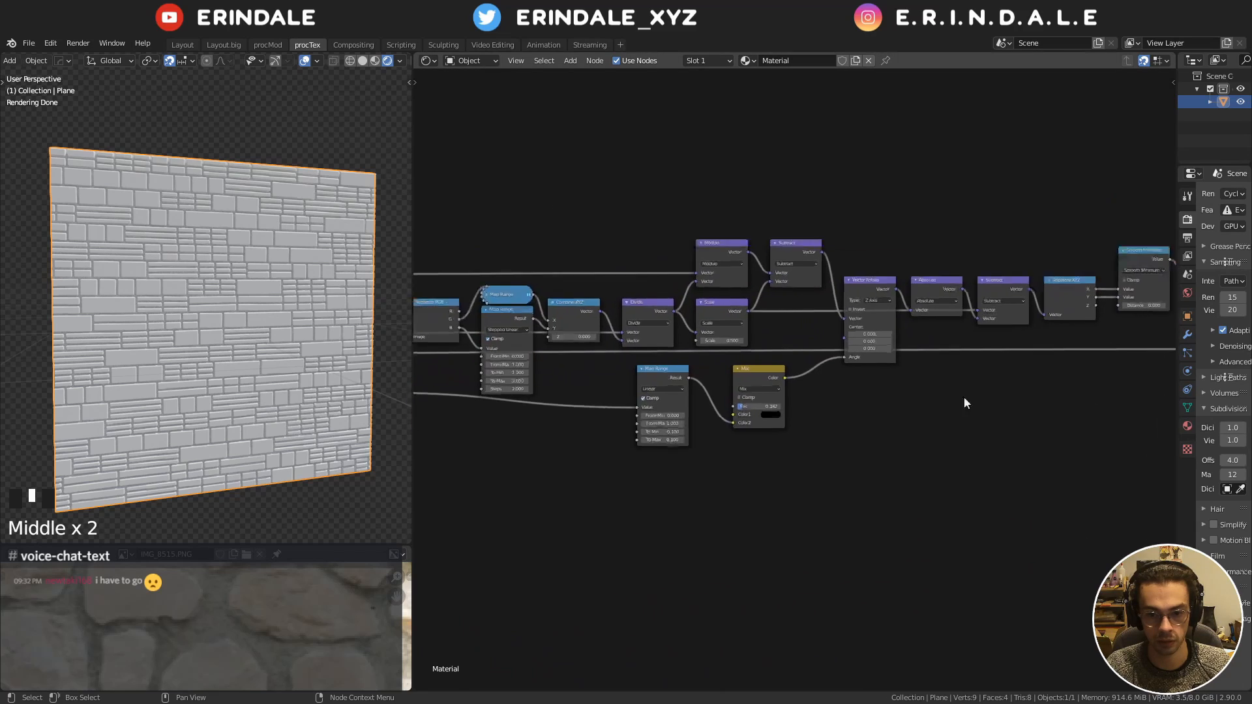
scroll(802, 375, up, 9)
middle_drag(815, 369, 899, 287)
scroll(988, 466, down, 4)
drag(967, 484, 686, 366)
key(g)
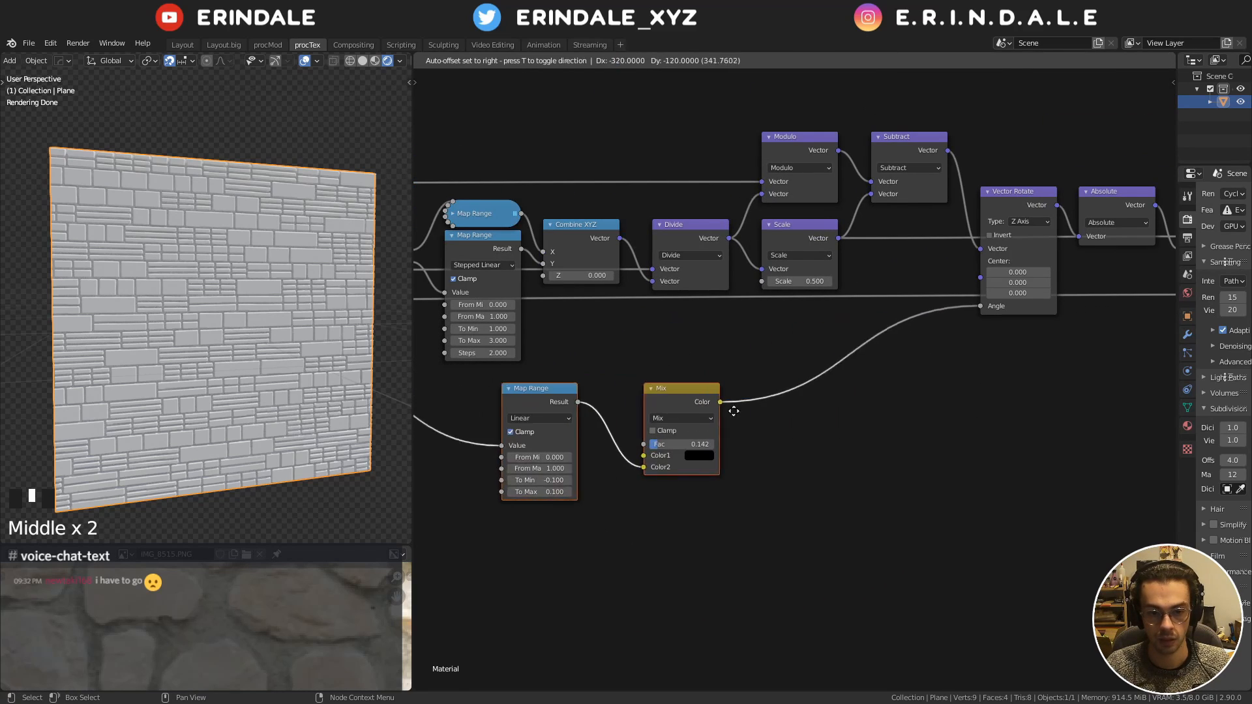
click(696, 397)
Duplicate the Modulo node with its input links kept and place the copy above the original
middle_drag(832, 351, 706, 520)
scroll(714, 375, up, 6)
click(657, 284)
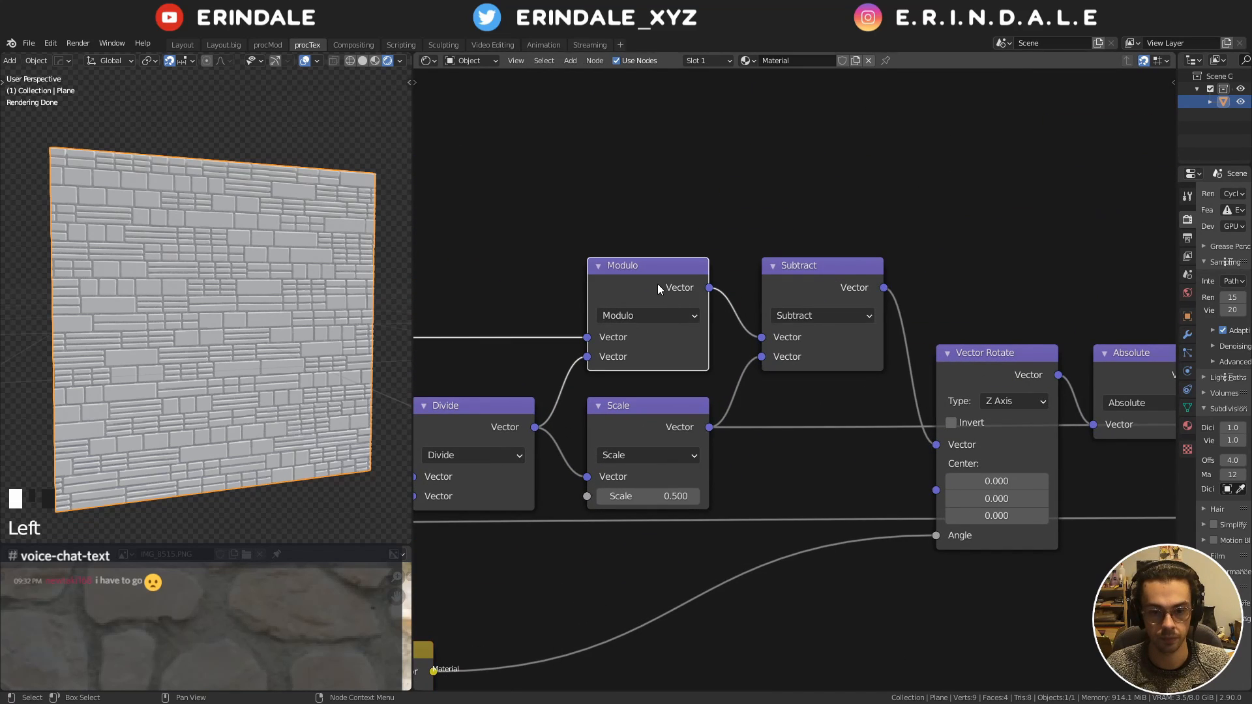
middle_drag(695, 272, 804, 338)
key(ctrl+shift+d)
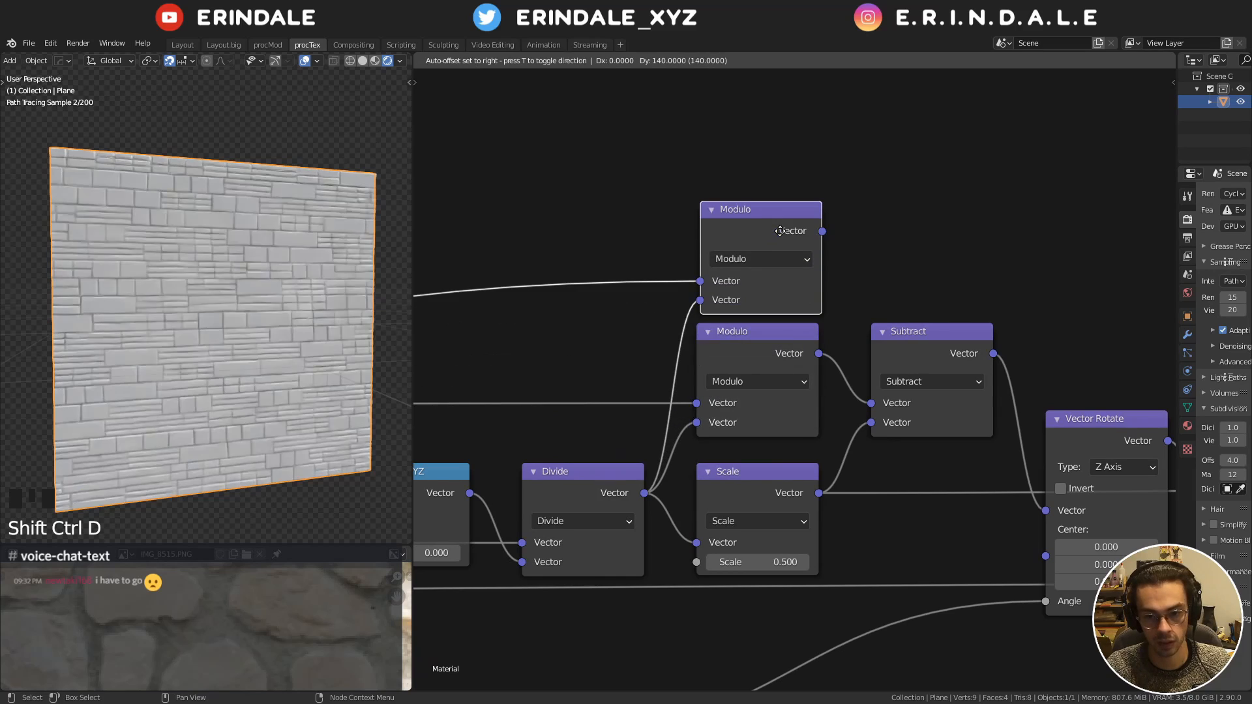
click(771, 241)
Set the duplicated vector math node to Snap, move it clear of Modulo, and preview its output
click(760, 259)
click(845, 442)
drag(755, 210, 754, 158)
click(749, 340)
middle_drag(781, 157, 762, 226)
ctrl+shift+click(762, 226)
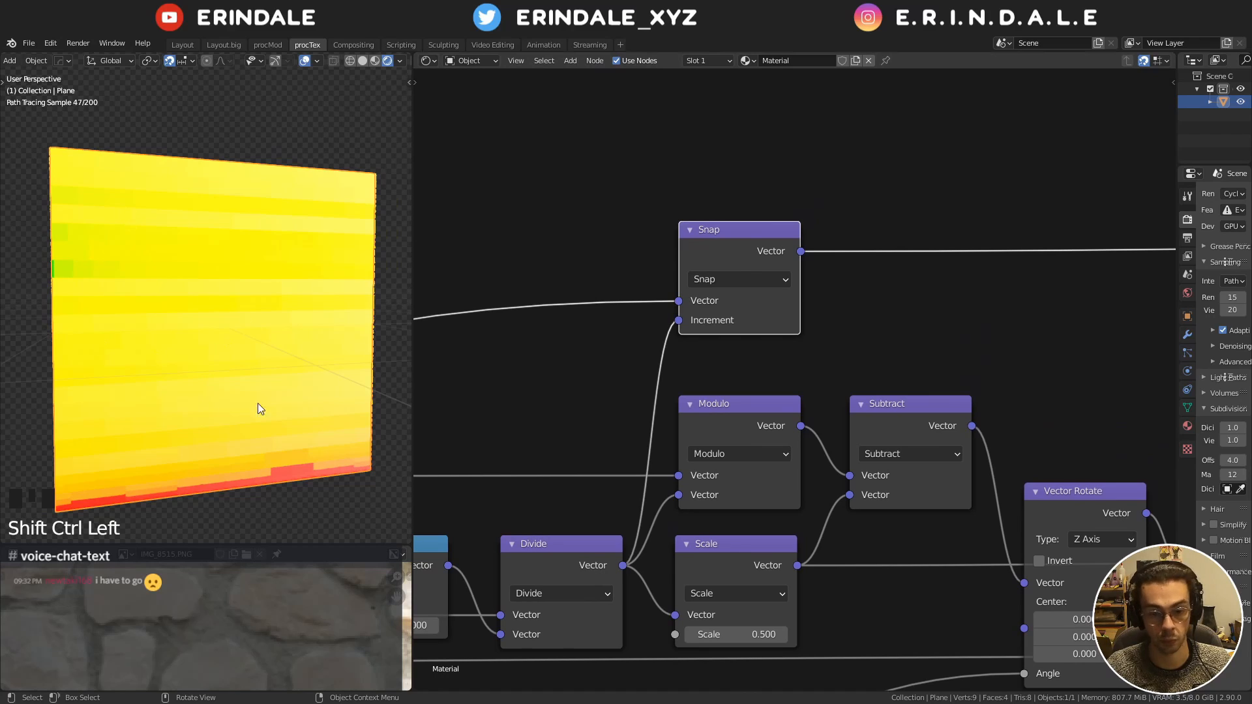
middle_drag(812, 144, 784, 214)
key(q)
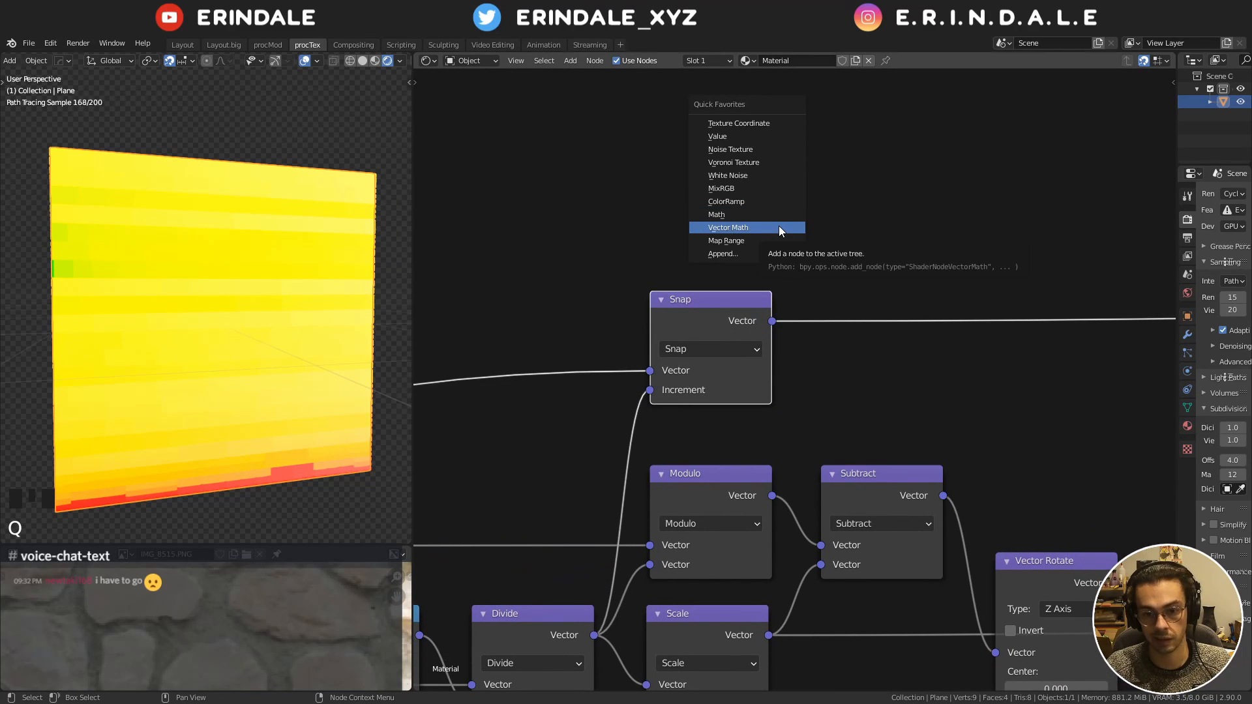
click(767, 186)
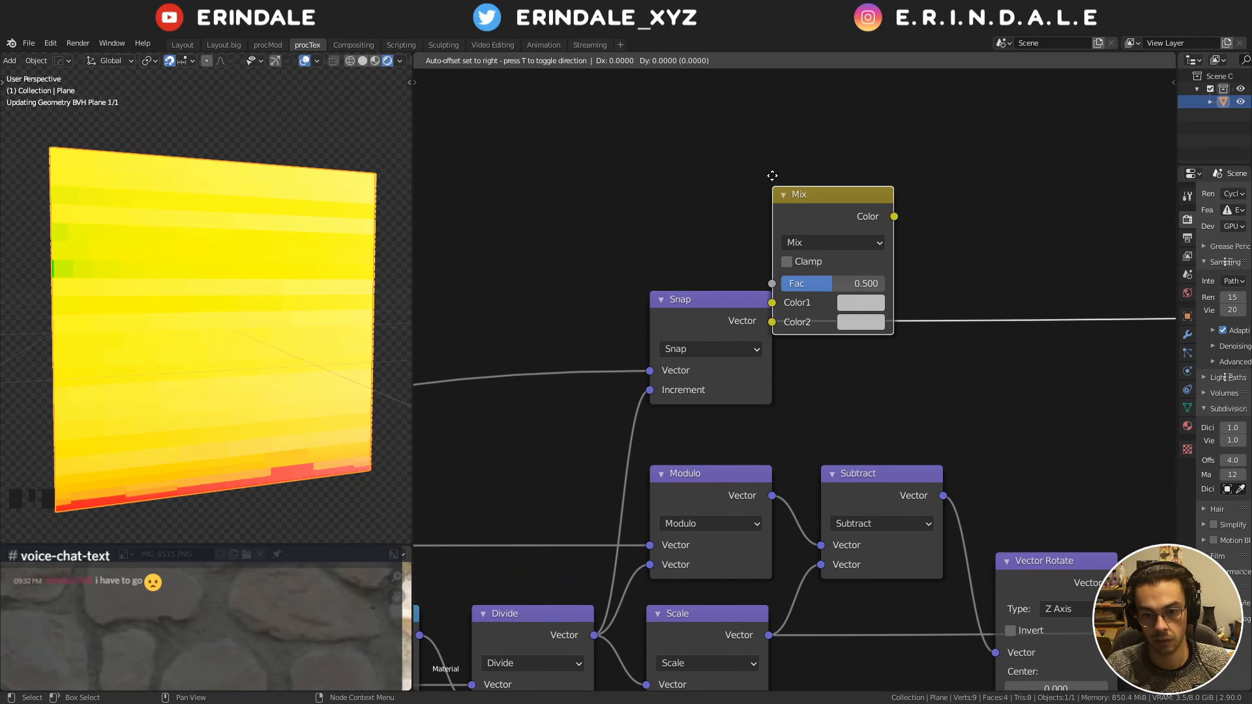
key(ctrl+z)
Add a White Noise Texture after the new Snap node, set it to 1D, and link Snap's Vector to W
key(q)
click(808, 134)
click(898, 272)
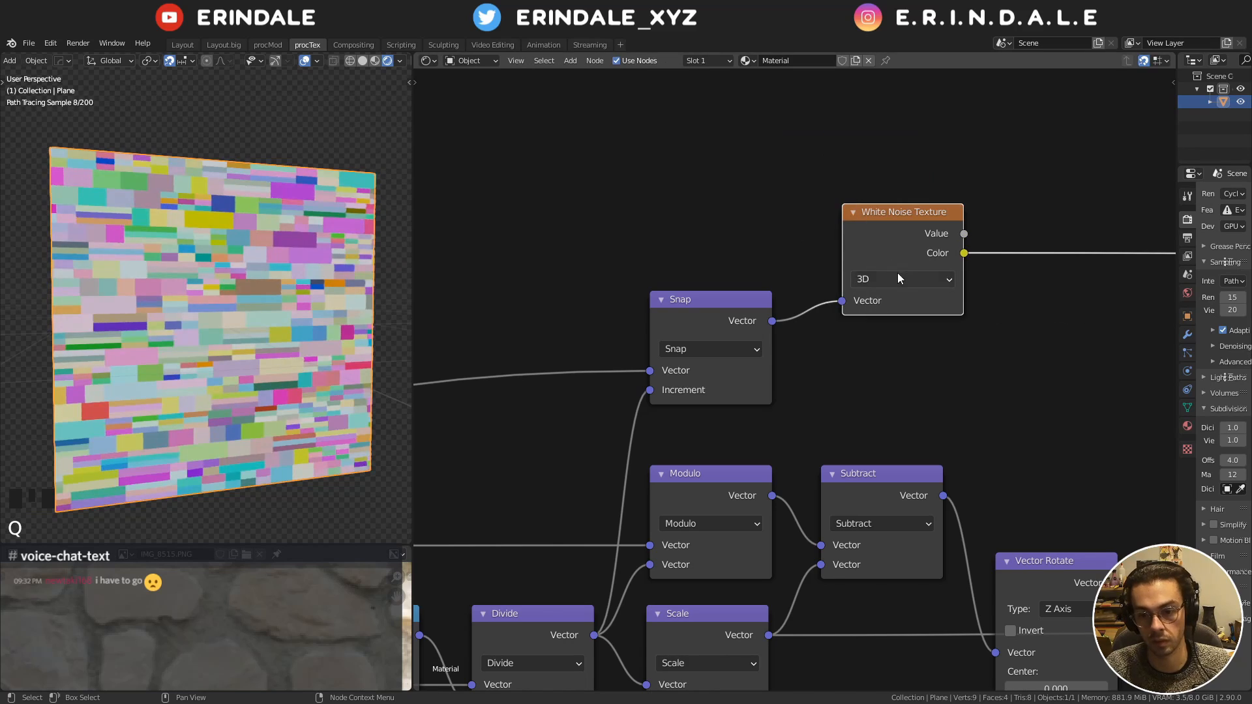
click(898, 274)
click(919, 278)
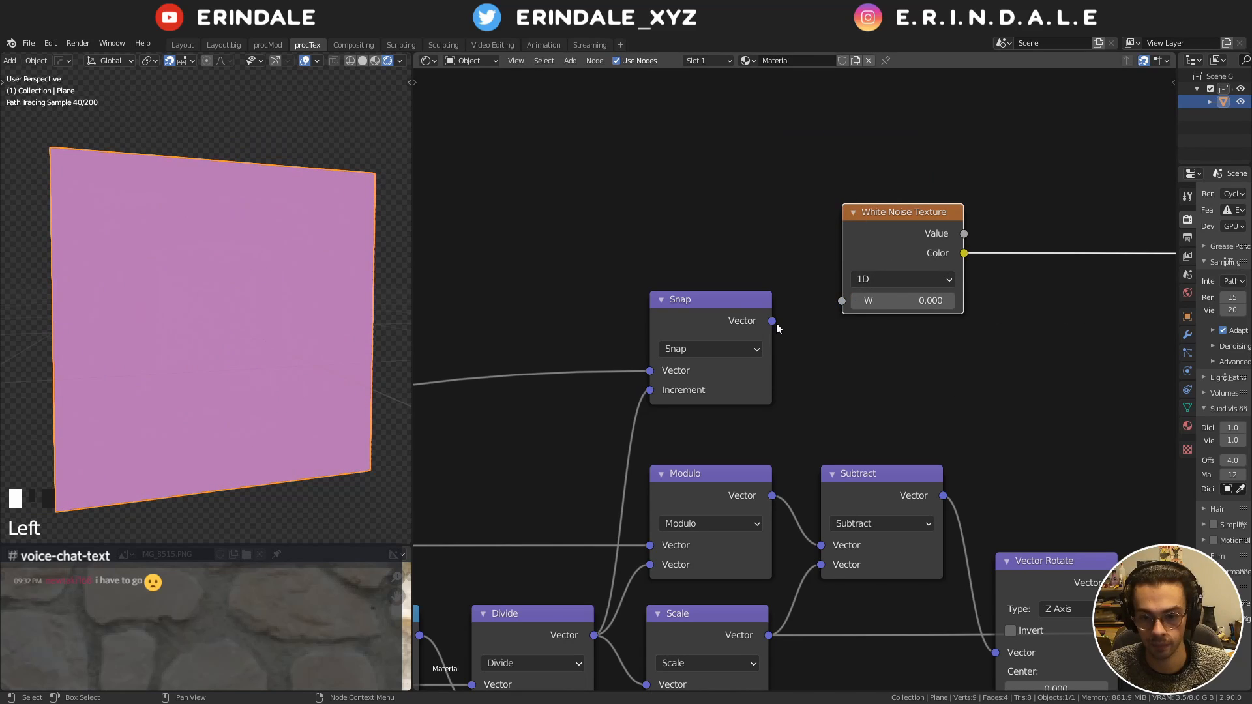
drag(773, 321, 847, 302)
Mark the small subdivided bricks in the viewport with an annotation and erase it
scroll(210, 284, up, 5)
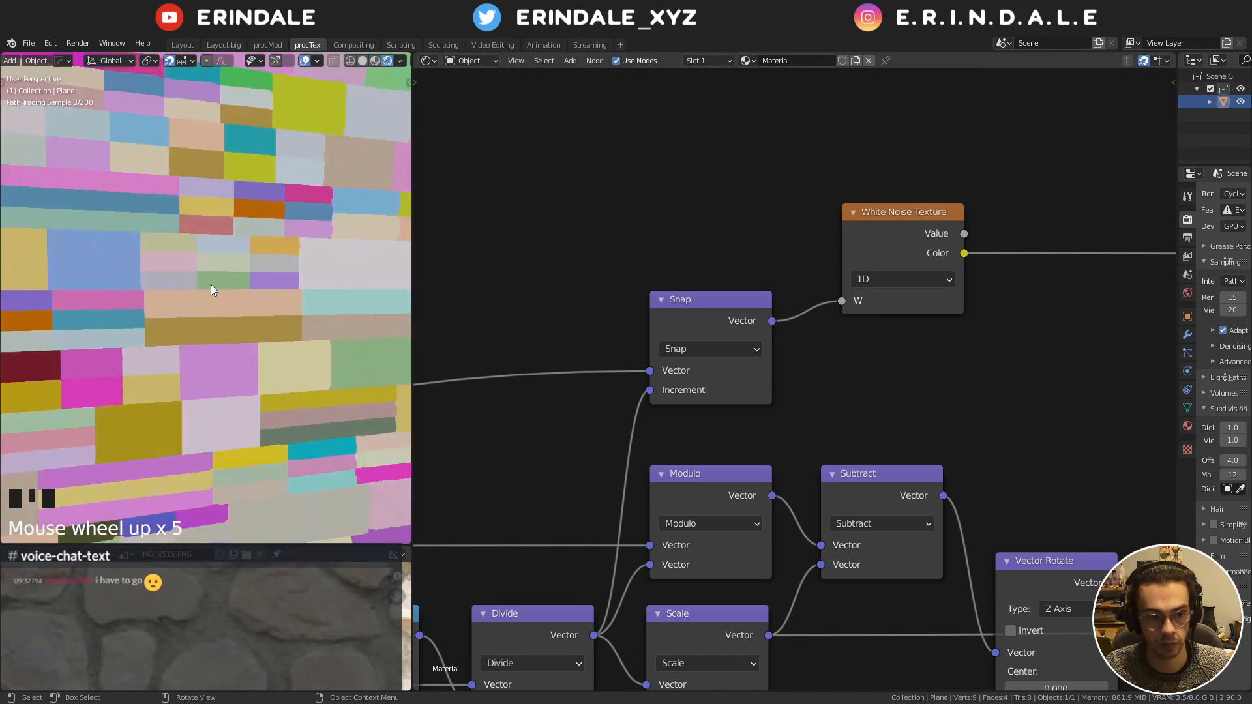
scroll(233, 247, down, 2)
click(261, 271)
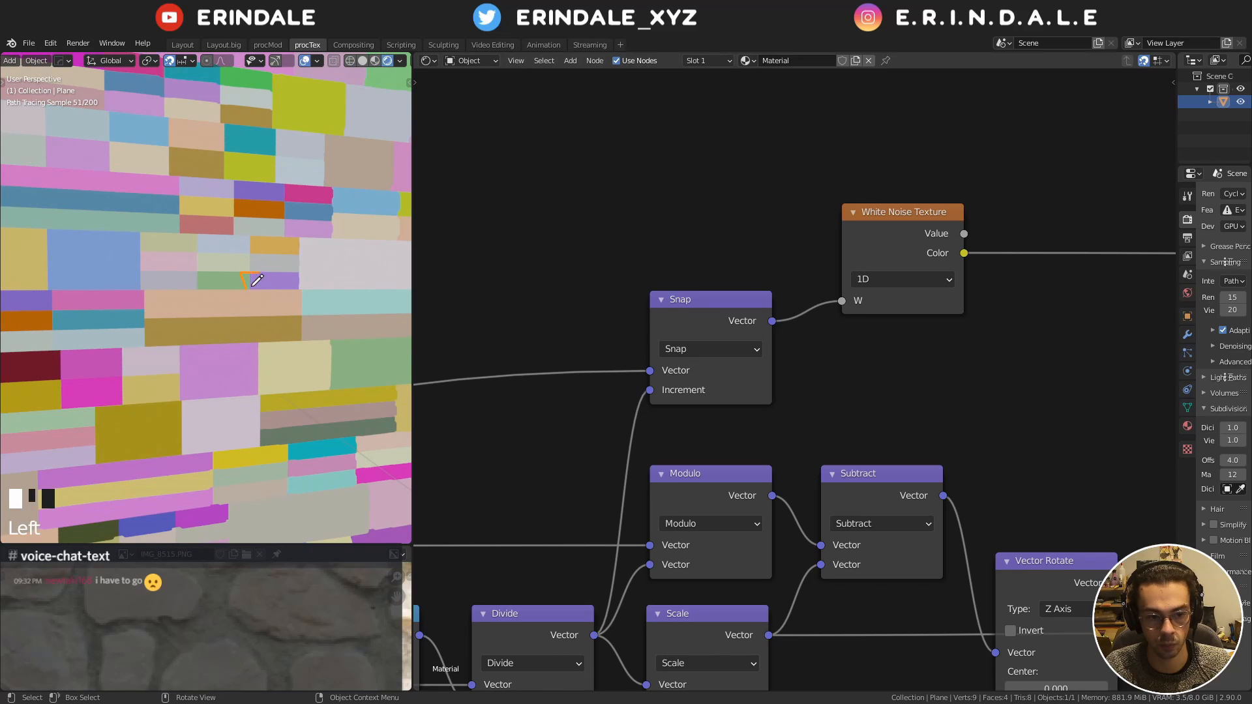
key(d)
key(d)
key(d)
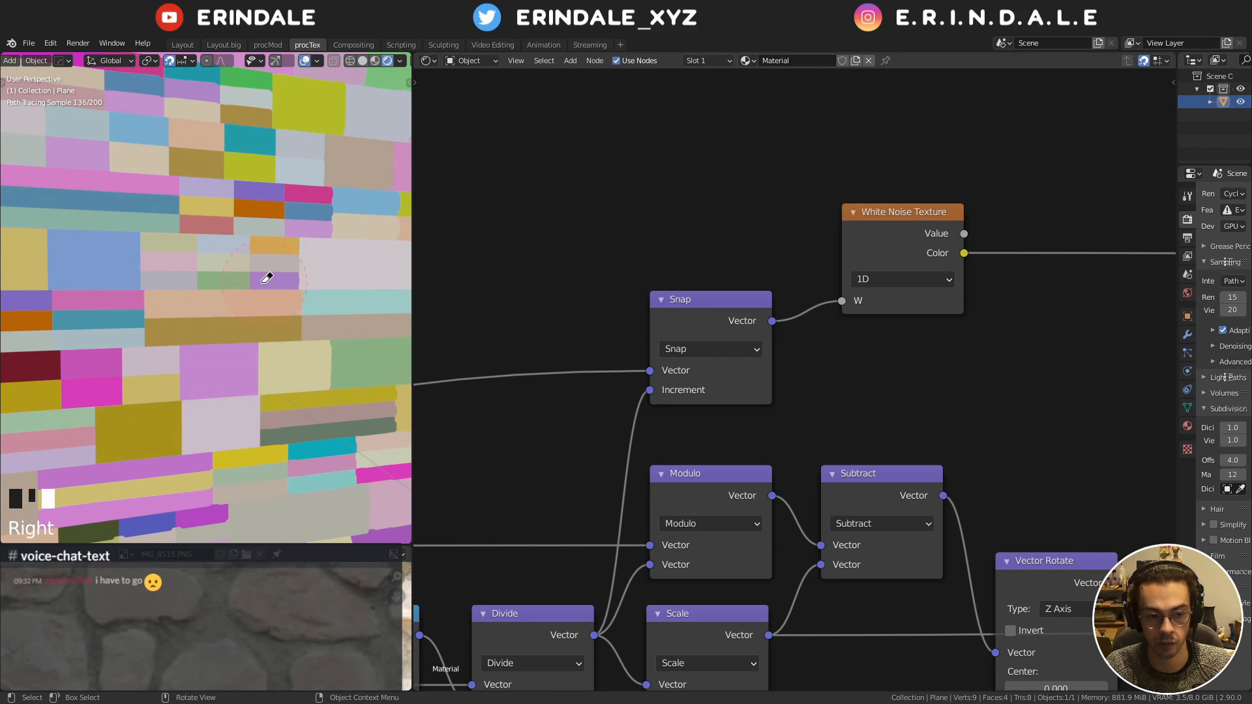
Preview the Value output of the 4D White Noise Texture that drives the brick subdivision
scroll(429, 298, down, 6)
middle_drag(457, 313, 697, 270)
middle_drag(548, 489, 853, 273)
ctrl+shift+click(609, 361)
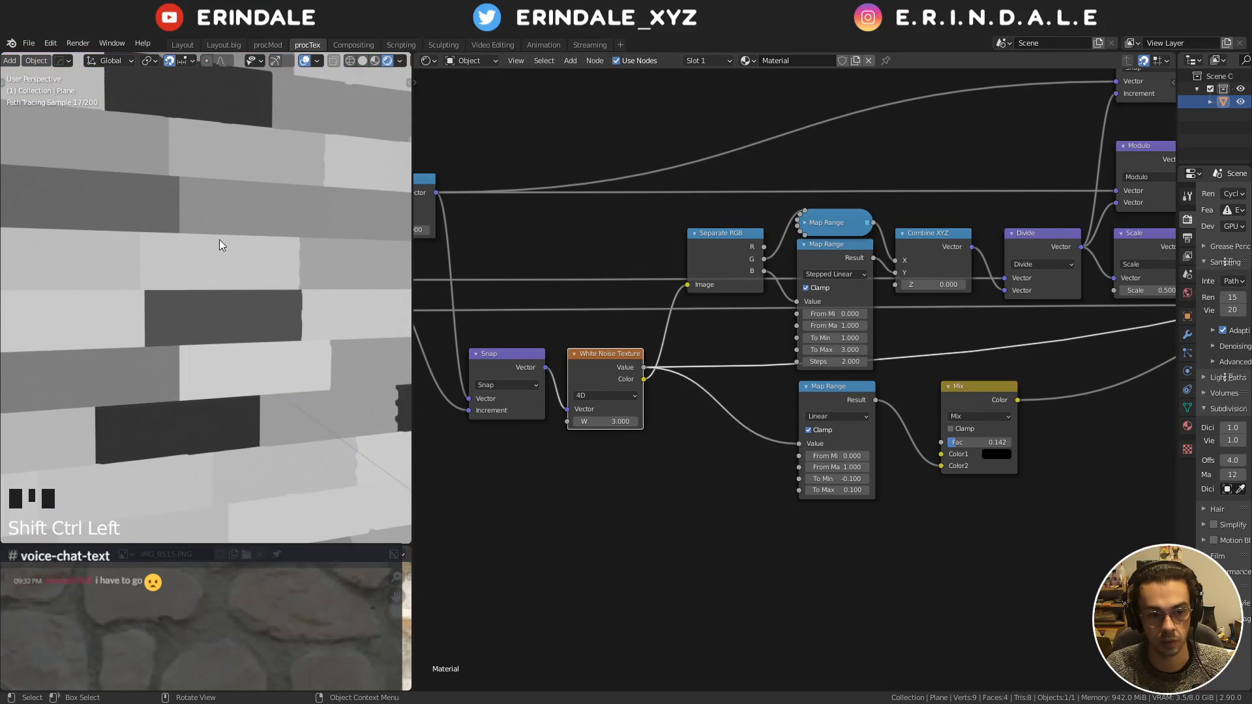
Outline one undivided brick in the viewport with an annotation and erase the outline
key(d)
drag(141, 239, 141, 238)
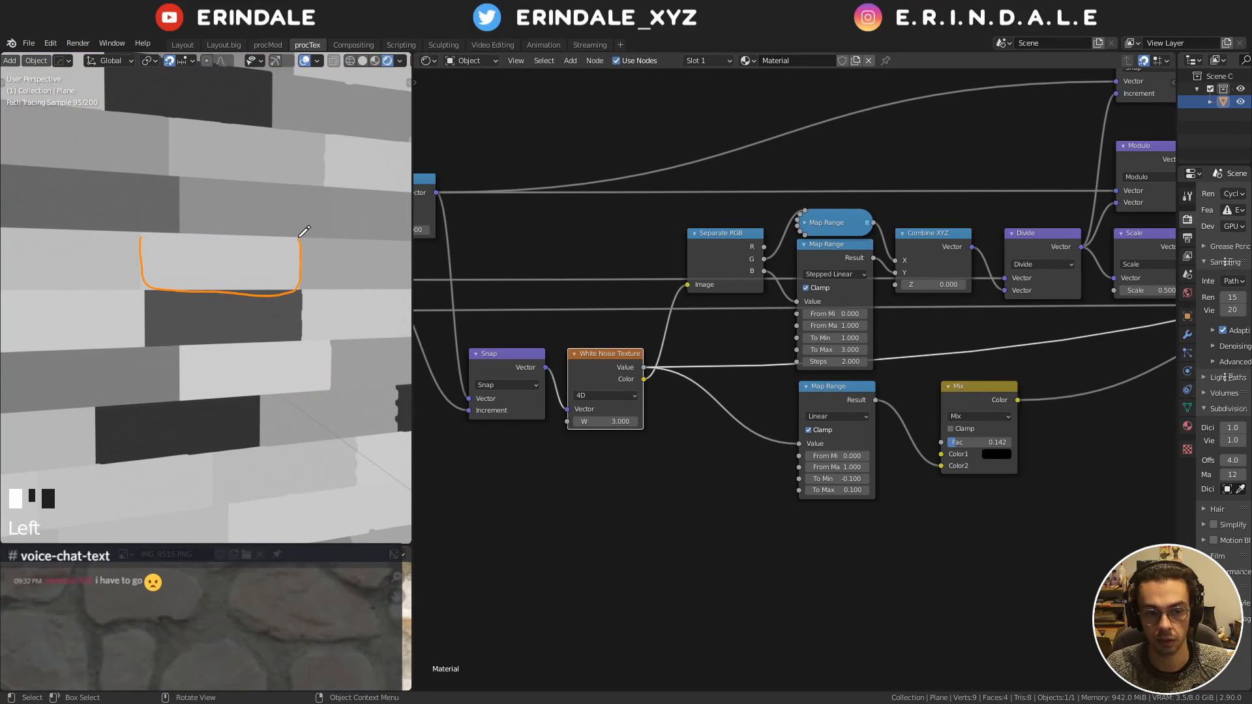
drag(299, 237, 143, 239)
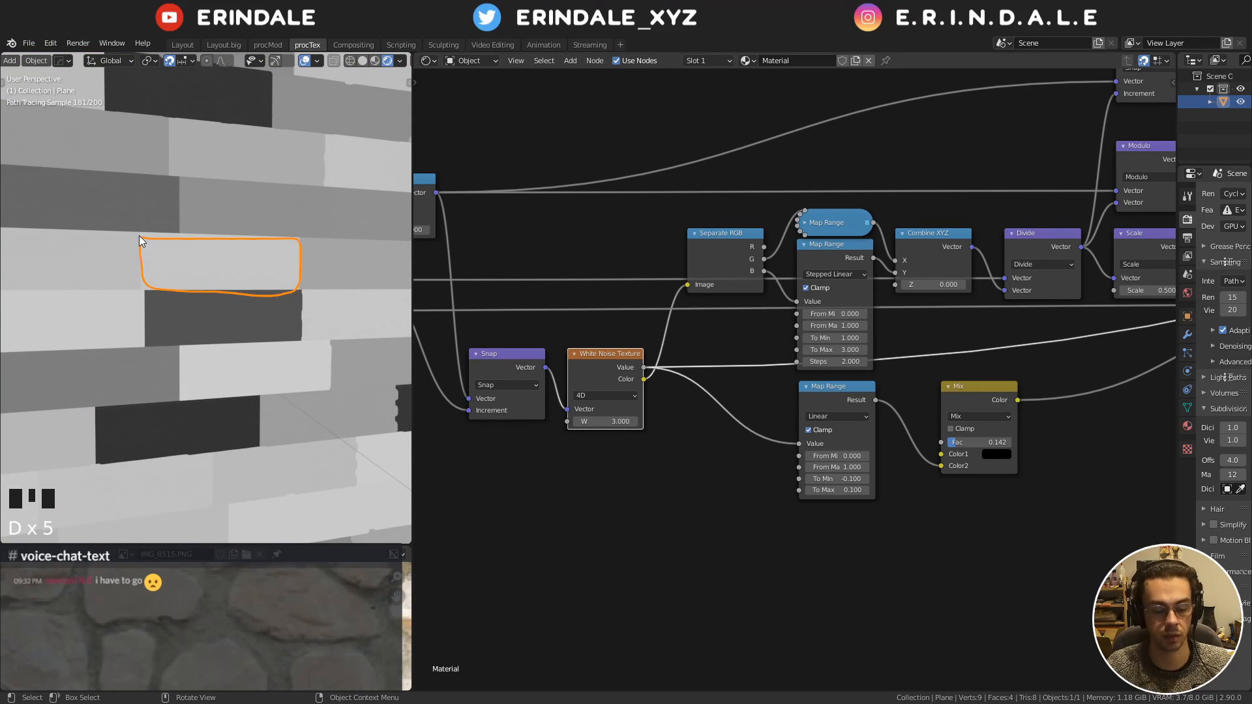
mouse_move(145, 228)
right_down()
mouse_move(248, 268)
mouse_move(280, 297)
right_up()
Preview the Color output of the 1D White Noise Texture
scroll(939, 169, down, 4)
mouse_move(938, 169)
middle_down()
mouse_move(727, 311)
mouse_move(619, 309)
middle_up()
click(576, 314)
ctrl+shift+click(586, 312)
ctrl+shift+click(587, 312)
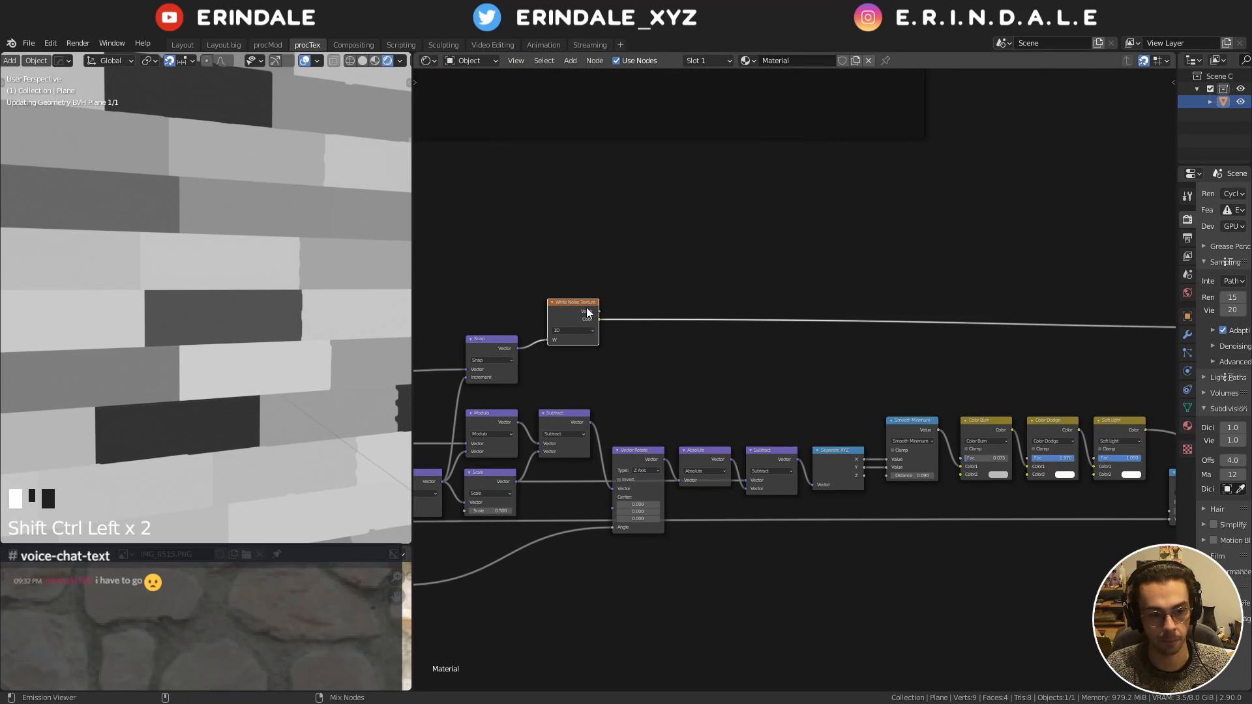
Insert a MixRGB node after the 1D White Noise Texture and move the noise link to its Color2 input
scroll(833, 272, down, 4)
middle_drag(833, 271, 725, 315)
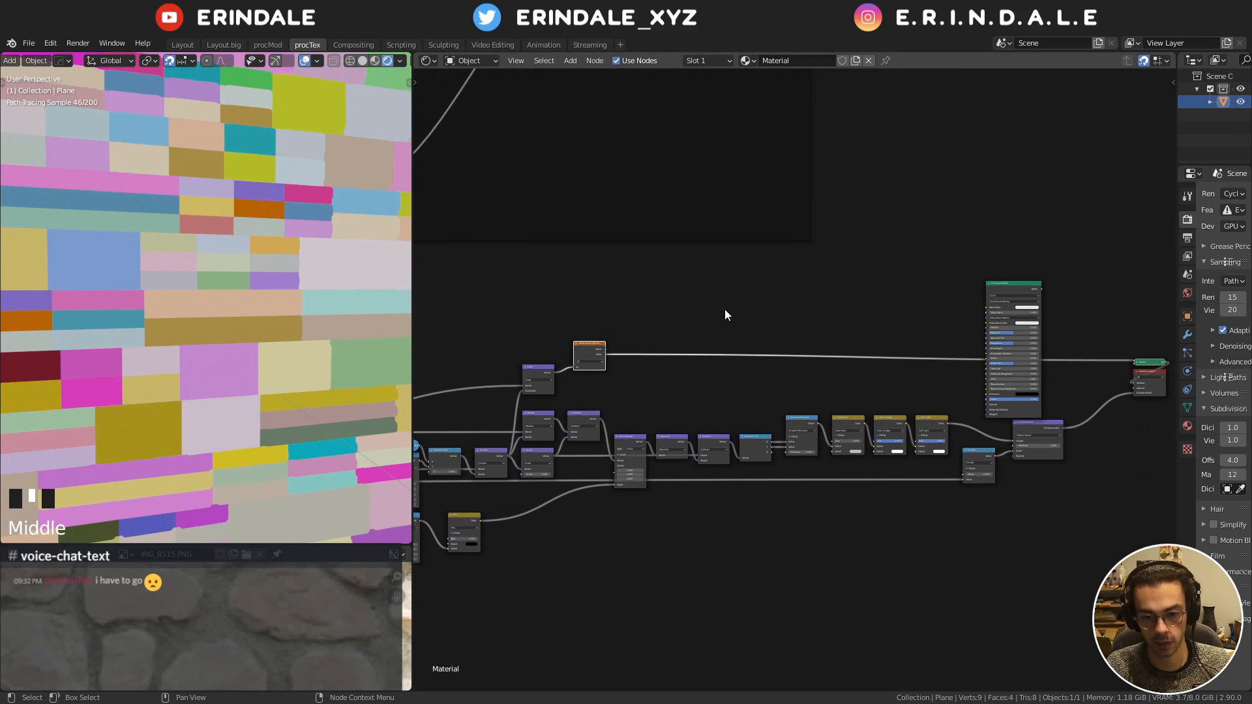
scroll(704, 333, up, 4)
key(q)
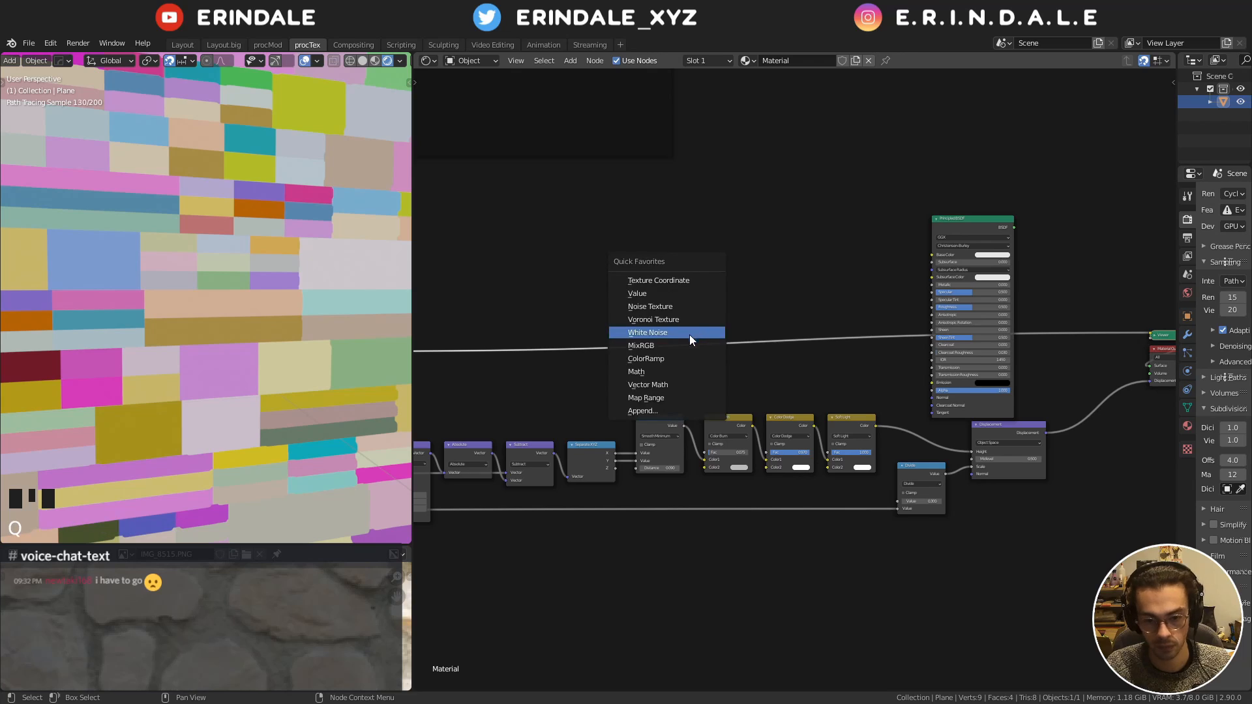
click(684, 344)
click(698, 339)
scroll(706, 336, up, 8)
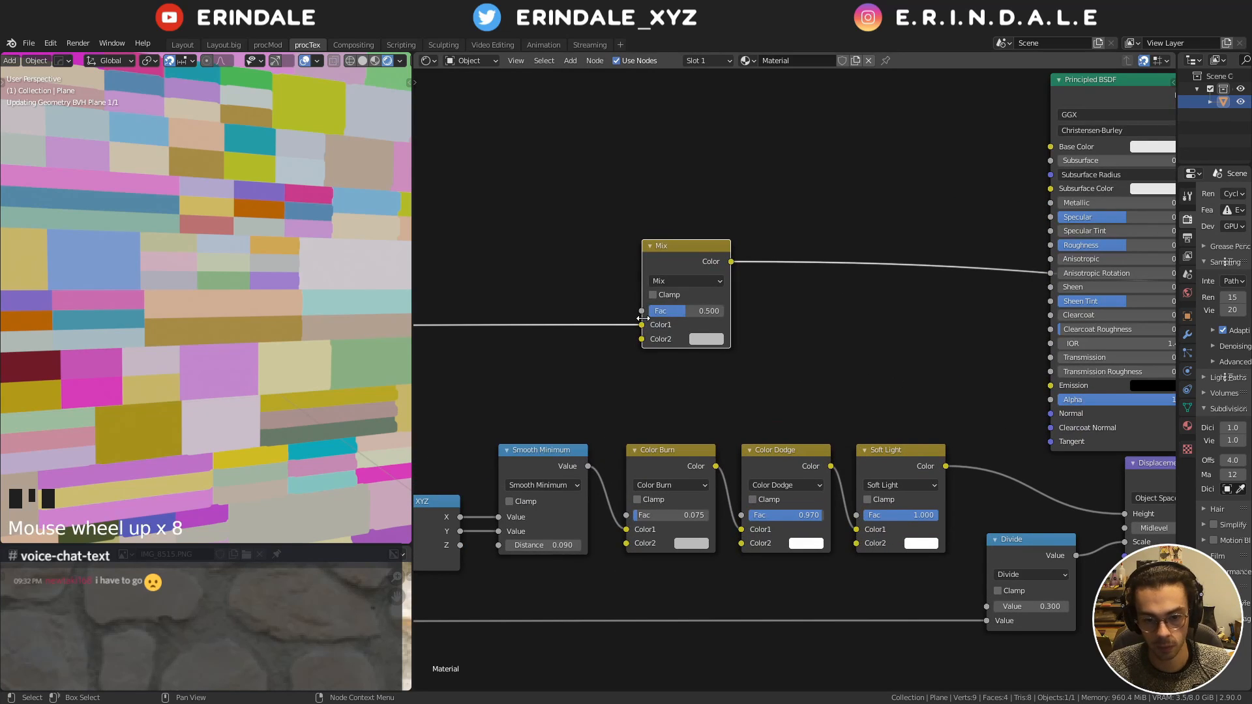
drag(642, 325, 643, 337)
Set the Mix node's Color1 to a muted brown with hue 0.076, saturation 0.253 and value 0.485
click(705, 326)
drag(742, 196, 738, 199)
scroll(738, 200, down, 5)
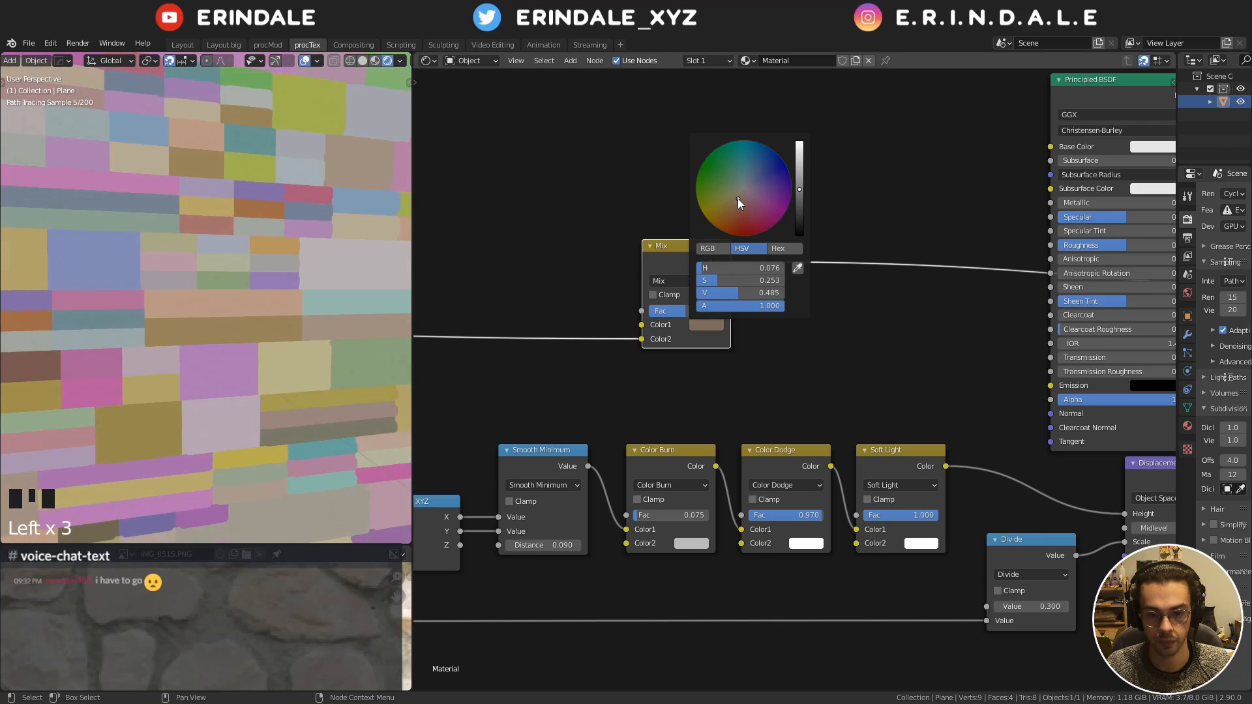
Set the Mix node's blend mode to Multiply with a Fac of 0.167, and fine-tune the brown Color1
click(681, 281)
click(684, 315)
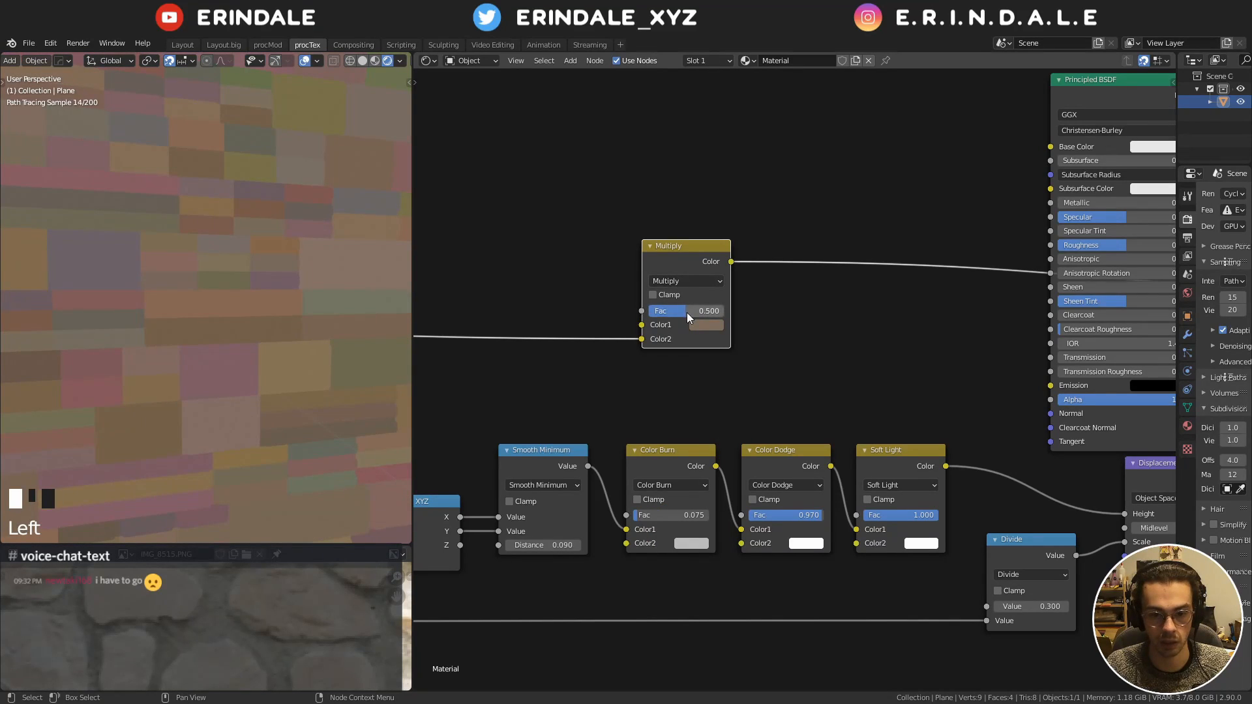
drag(687, 312, 681, 312)
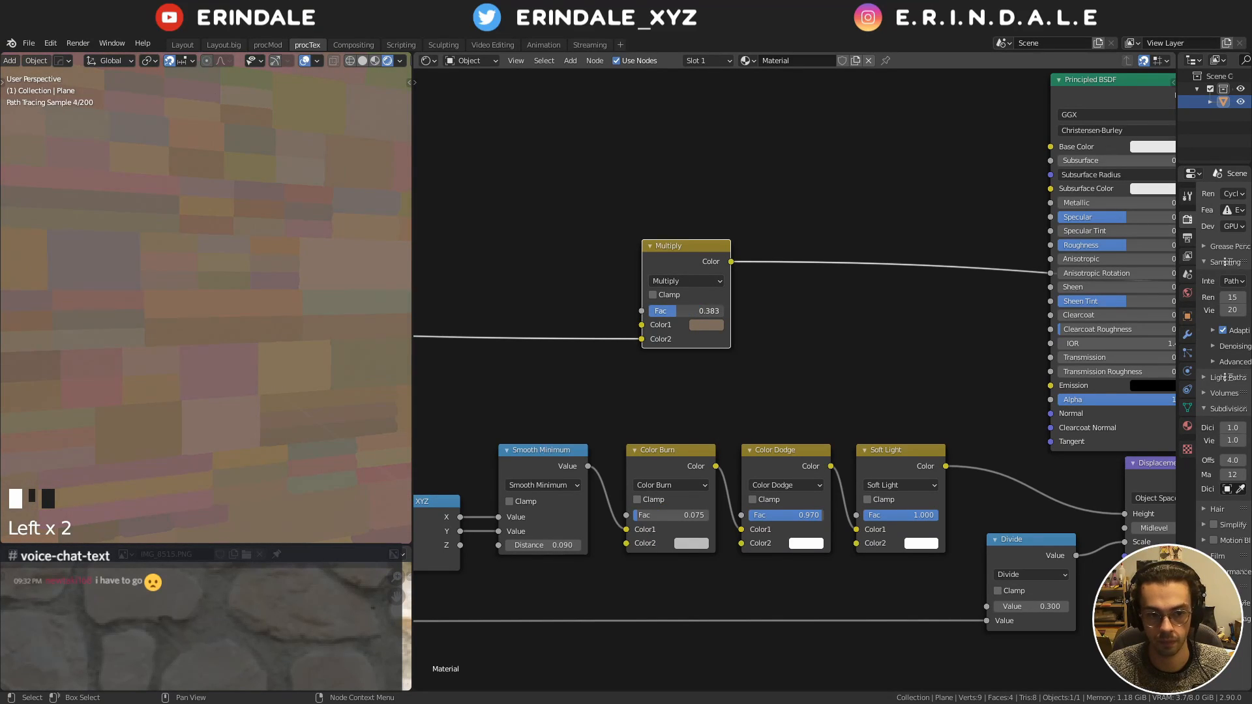
click(704, 325)
scroll(703, 322, down, 2)
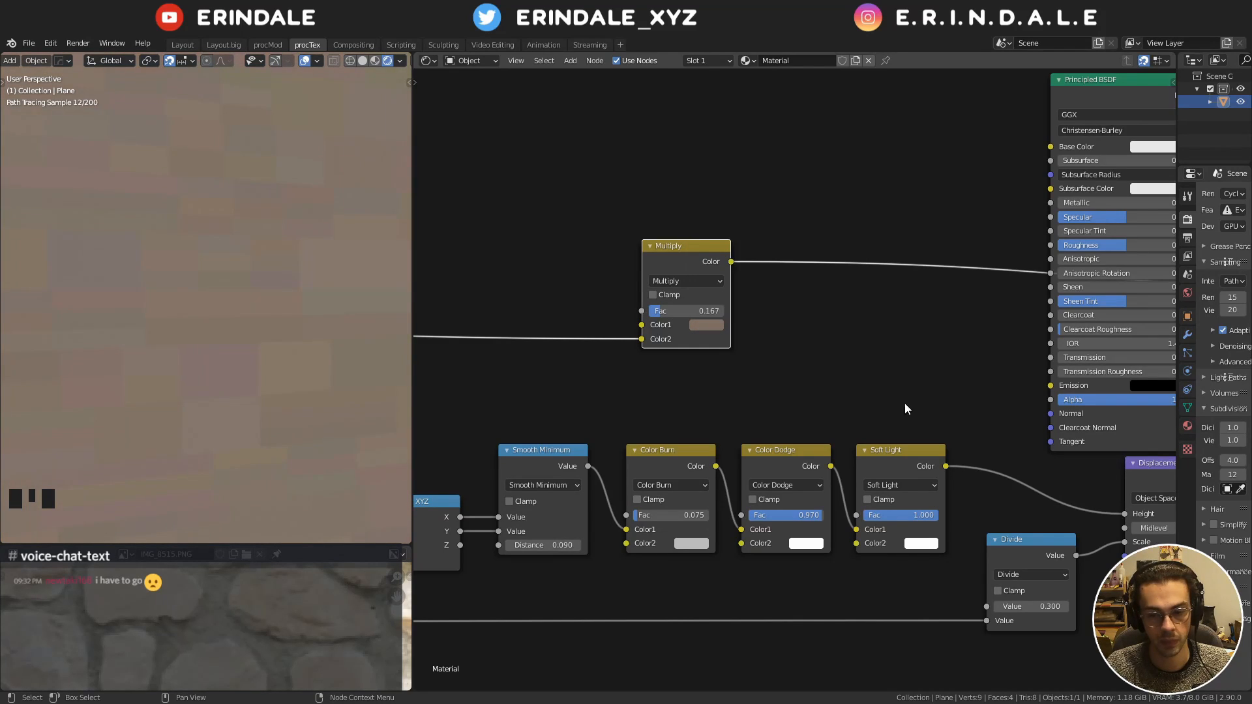
middle_drag(883, 344, 988, 348)
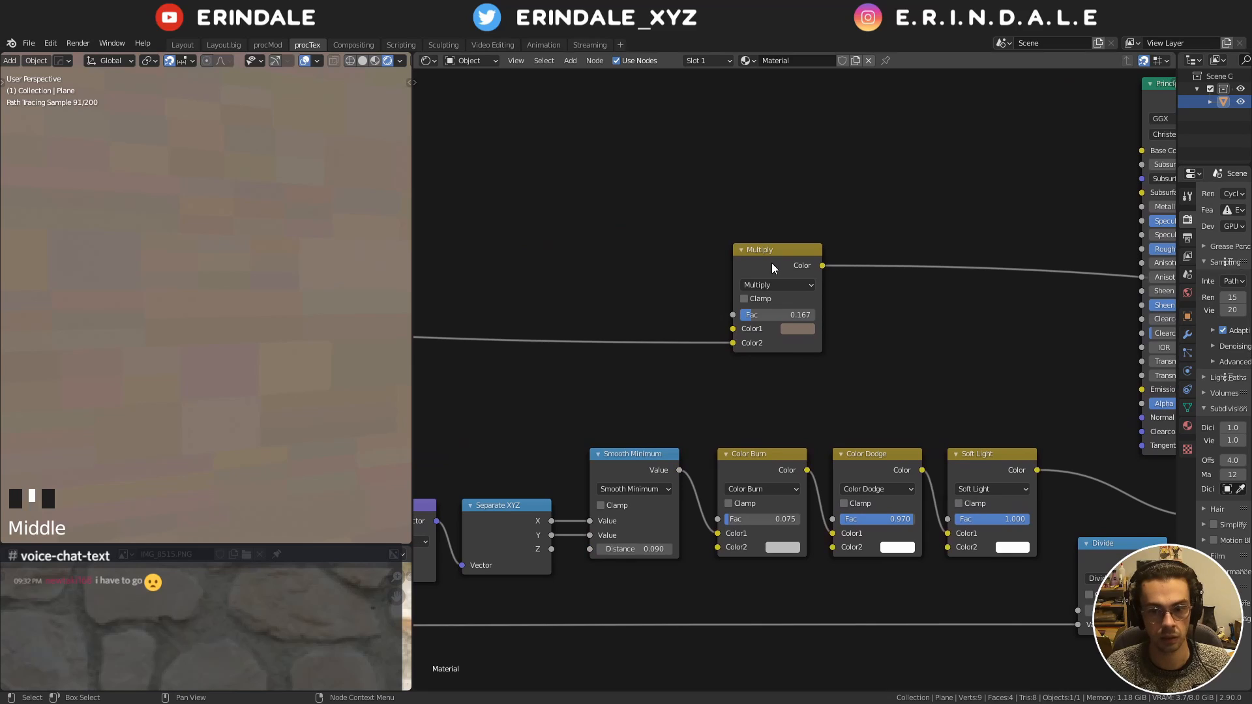
Connect the Multiply node's Color to the Principled BSDF's Base Color and route the shader to the Material Output's Surface
middle_drag(772, 264, 630, 303)
drag(812, 186, 971, 131)
ctrl+shift+click(992, 165)
middle_drag(992, 165, 781, 139)
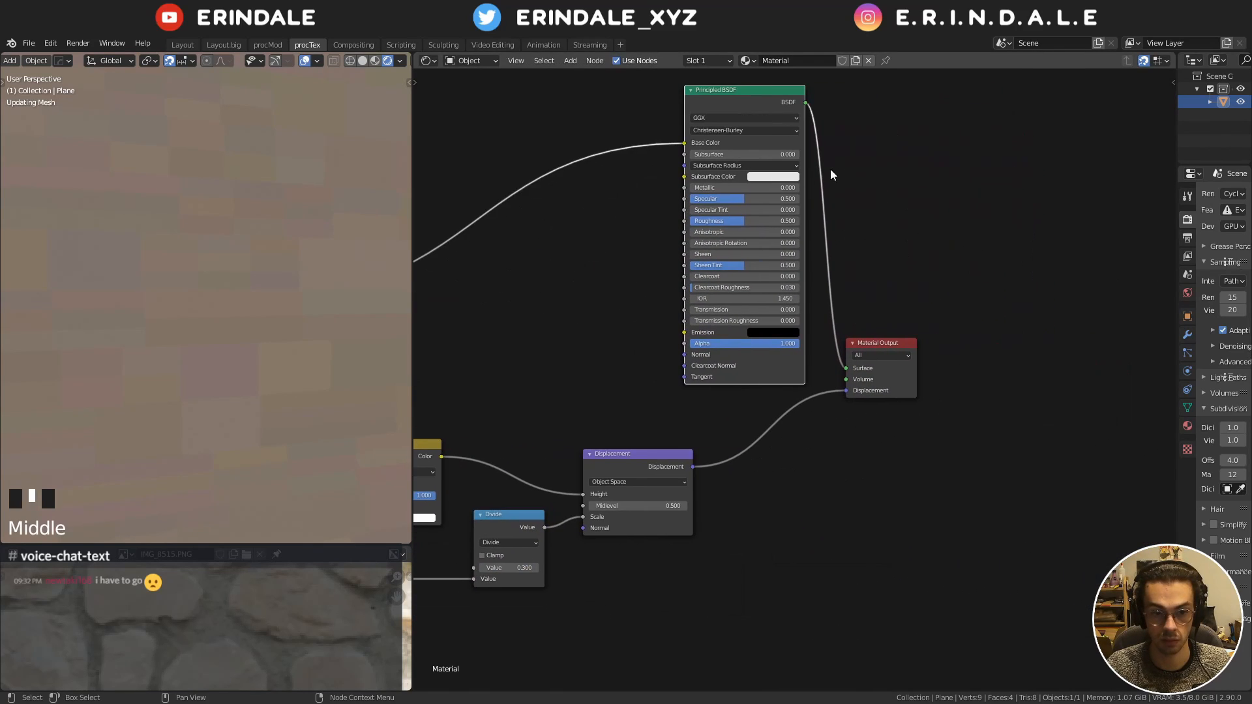
Move the Material Output node farther away from the Principled BSDF and Displacement nodes
drag(894, 192, 945, 438)
key(g)
click(1037, 365)
Move the Principled BSDF closer to the Material Output, and set its Specular to 0 and Roughness to 0.991
drag(749, 110, 853, 141)
middle_drag(678, 262, 727, 247)
drag(903, 234, 863, 213)
middle_drag(663, 337, 755, 291)
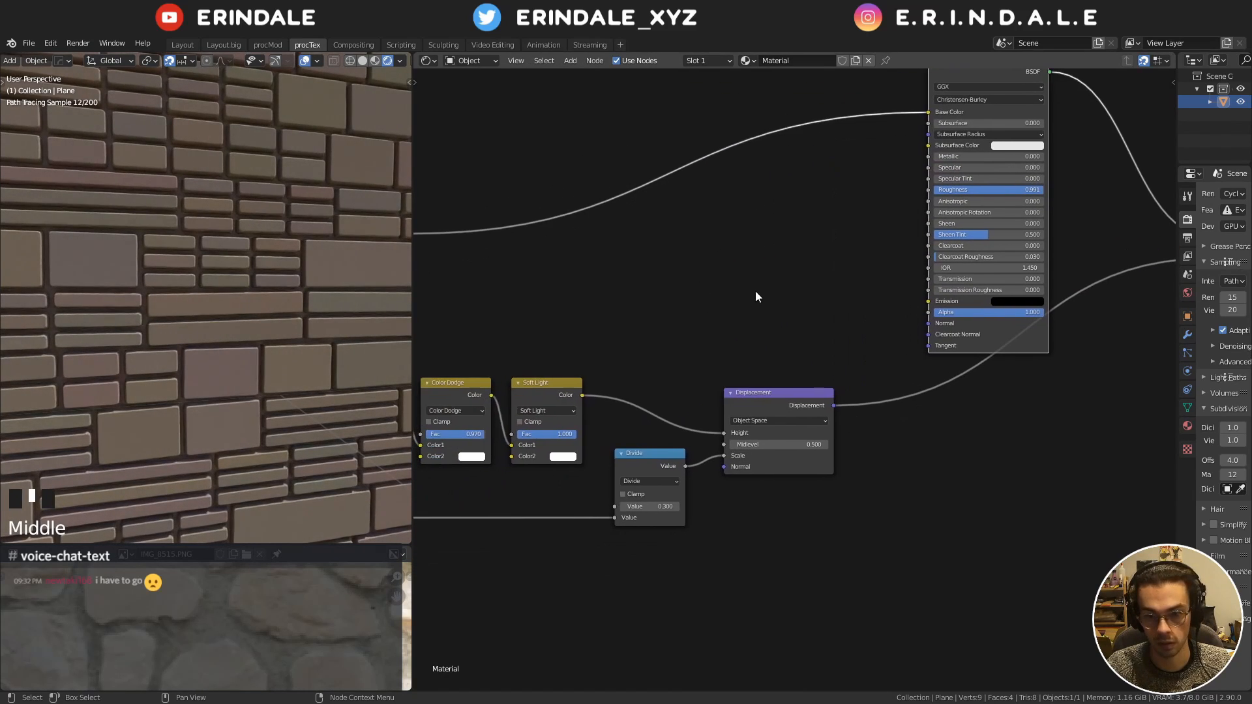
Preview the Soft Light node's output and insert a Math node on its preview link
scroll(656, 334, up, 7)
middle_drag(654, 254, 640, 332)
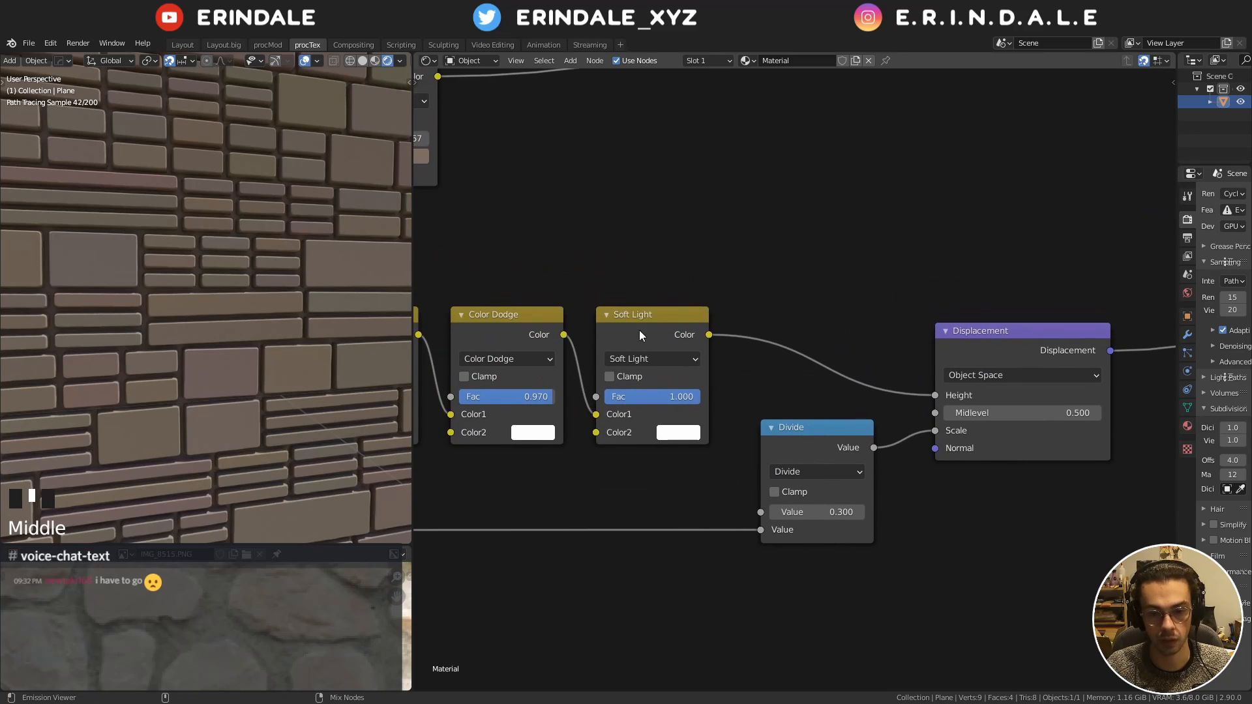
ctrl+shift+click(639, 332)
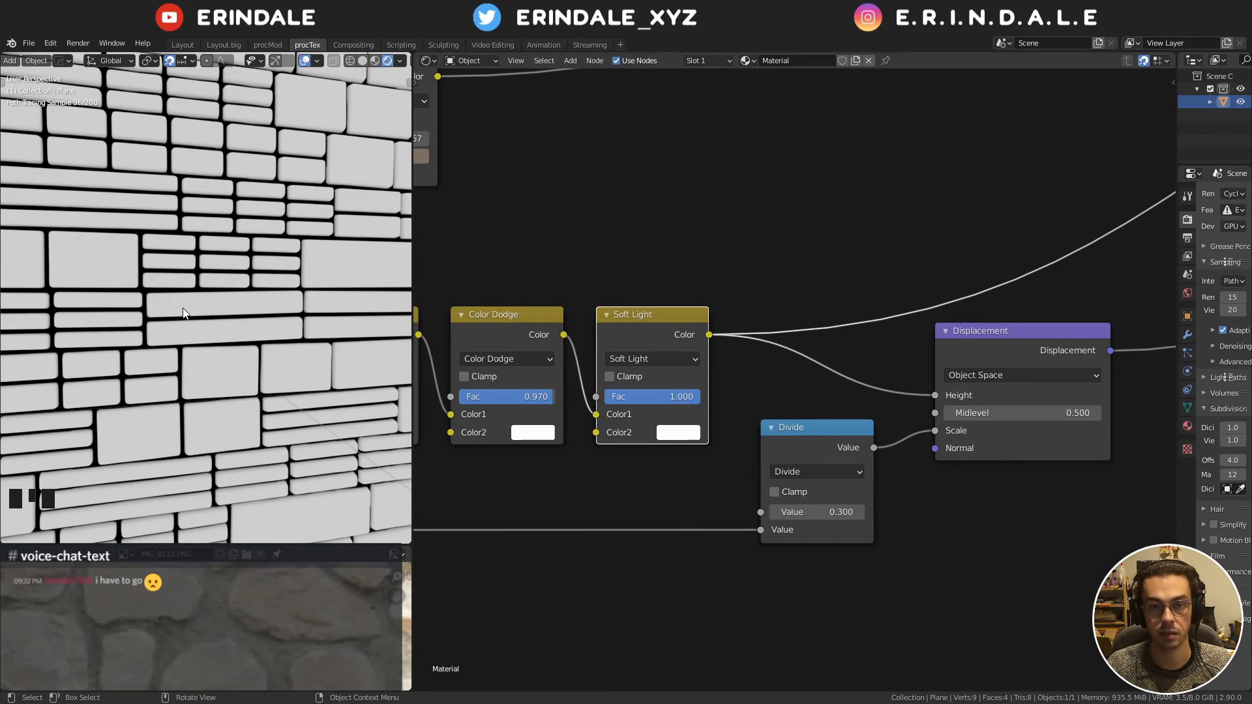
key(shift+a)
click(635, 288)
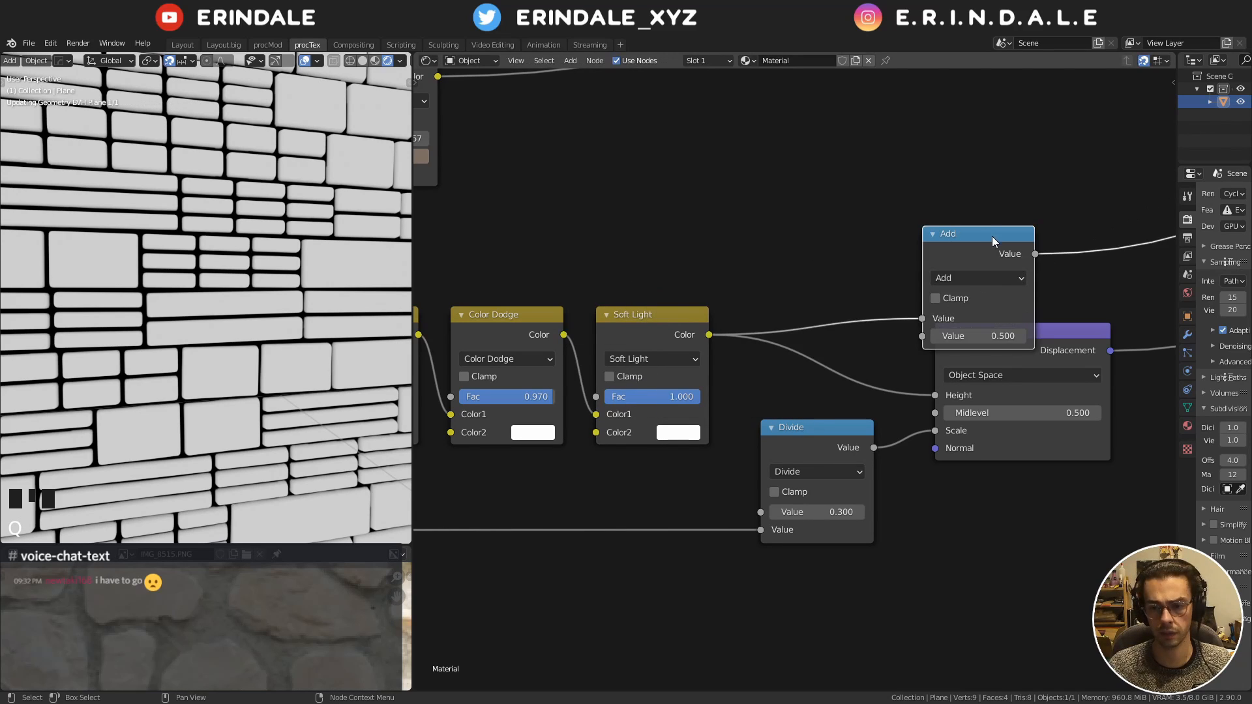
Change the new Math node to Greater Than with a threshold of 0 and place it above the Divide node
click(851, 187)
click(898, 246)
click(560, 358)
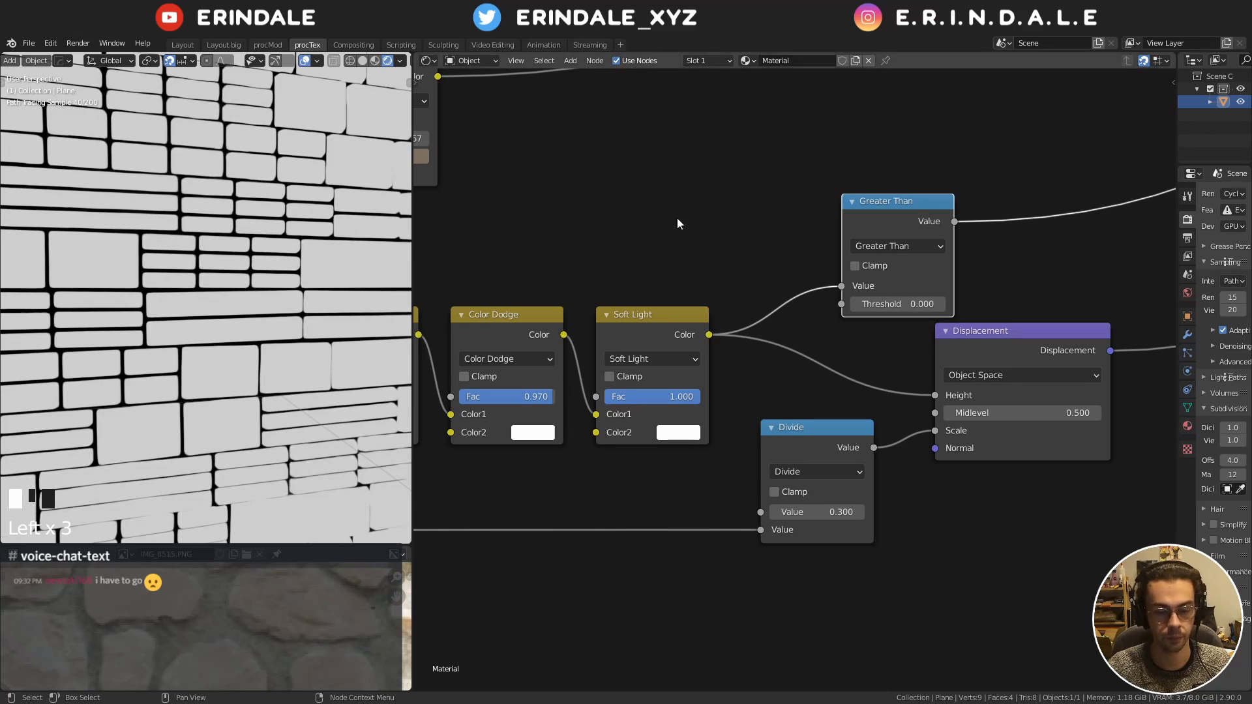
middle_drag(877, 223, 689, 307)
drag(688, 307, 608, 303)
middle_drag(664, 303, 813, 341)
scroll(811, 341, down, 2)
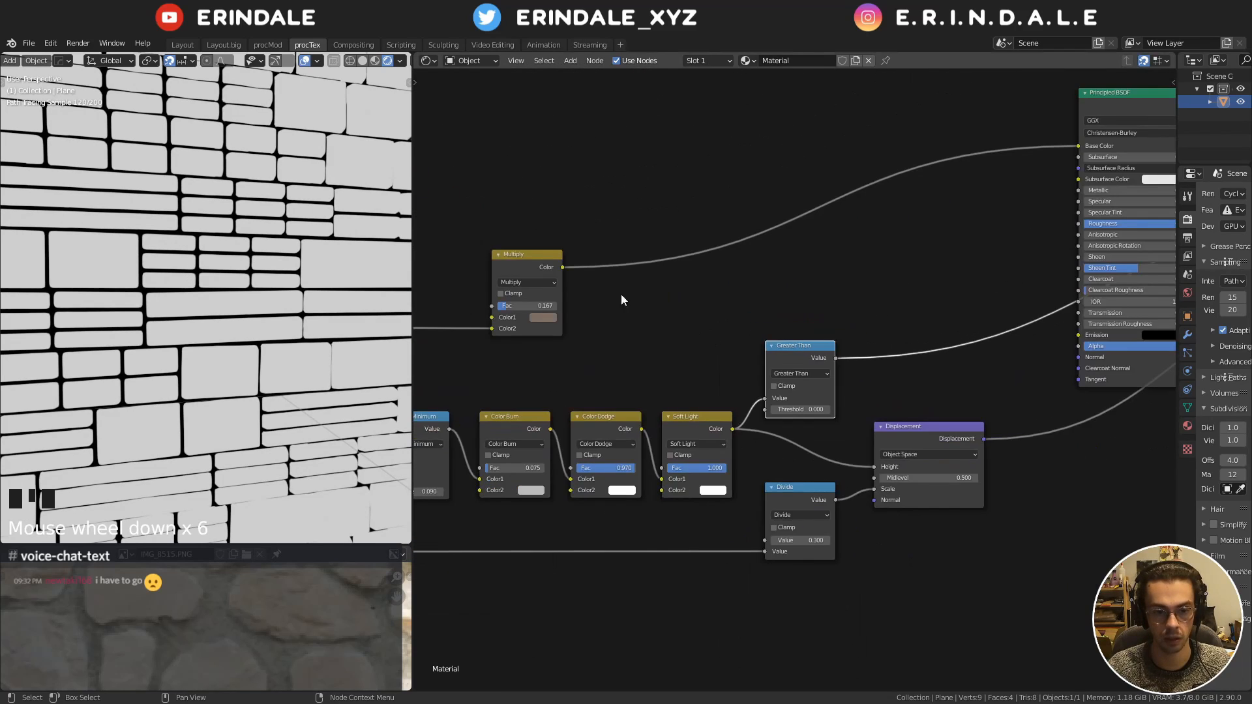
Duplicate the Multiply node onto the Base Color link and drive the copy's Fac with the Greater Than node's Value
drag(521, 260, 777, 232)
middle_drag(812, 238, 765, 276)
key(shift+d)
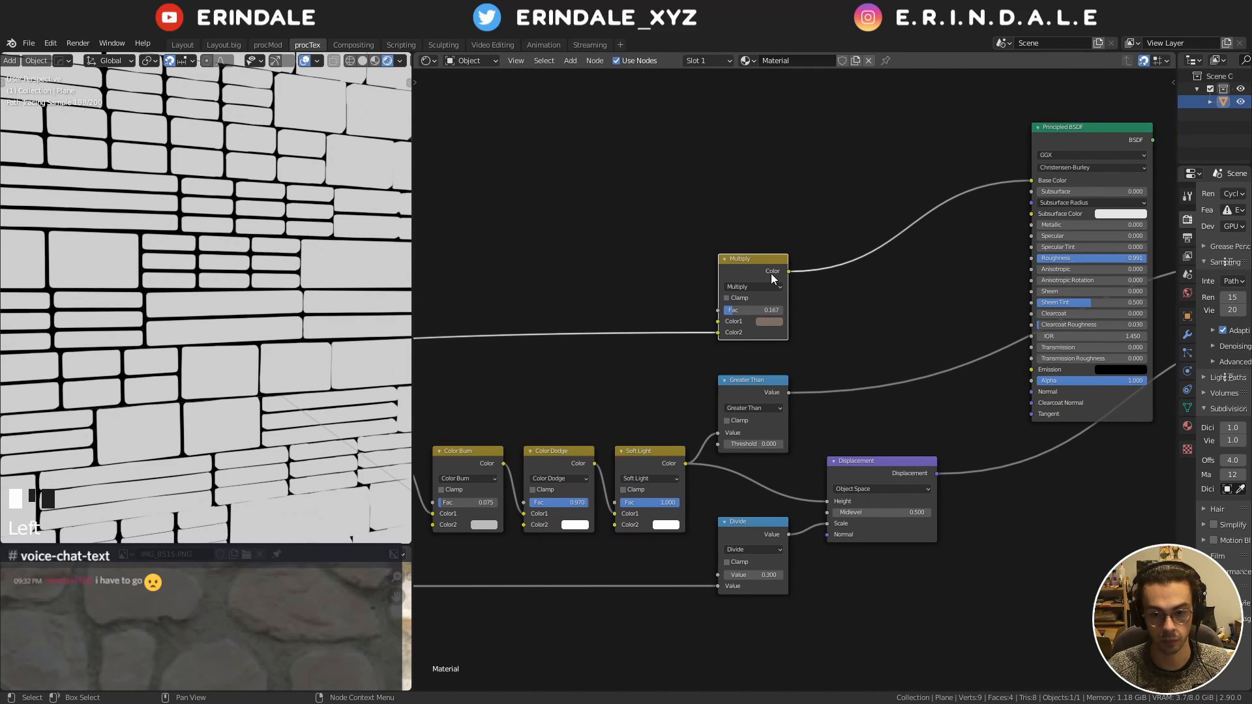
click(895, 244)
scroll(810, 328, up, 6)
drag(785, 400, 850, 257)
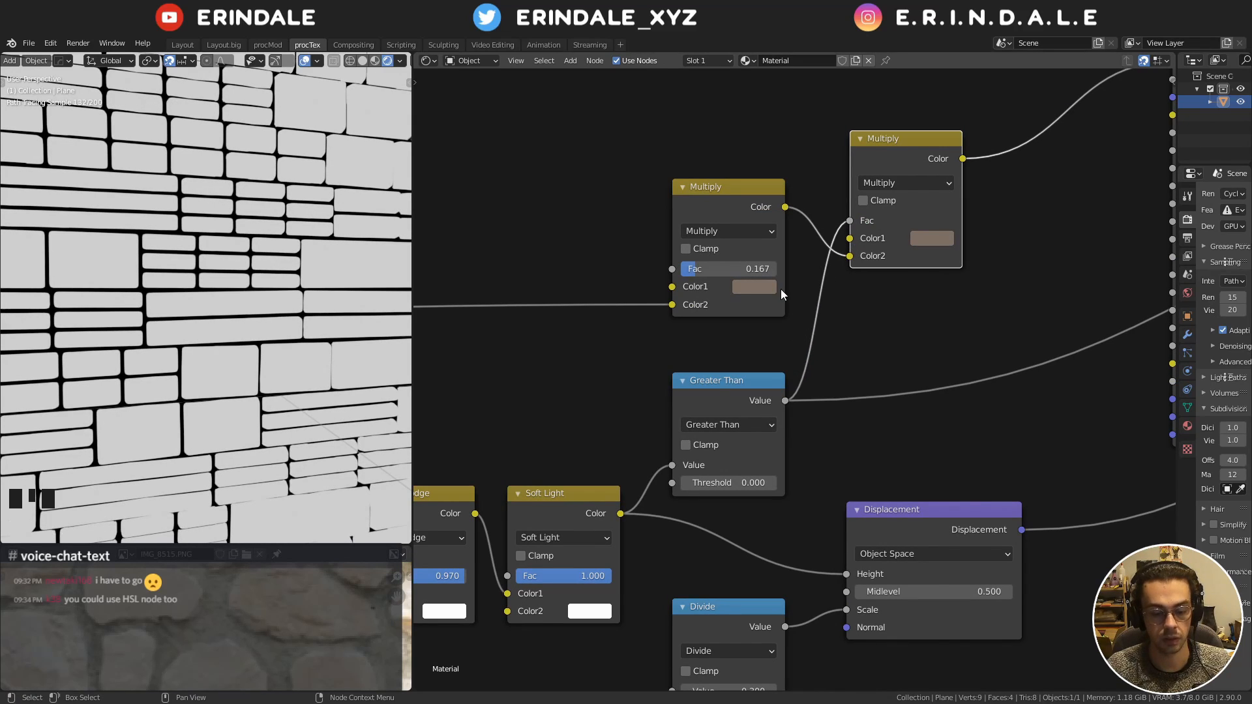
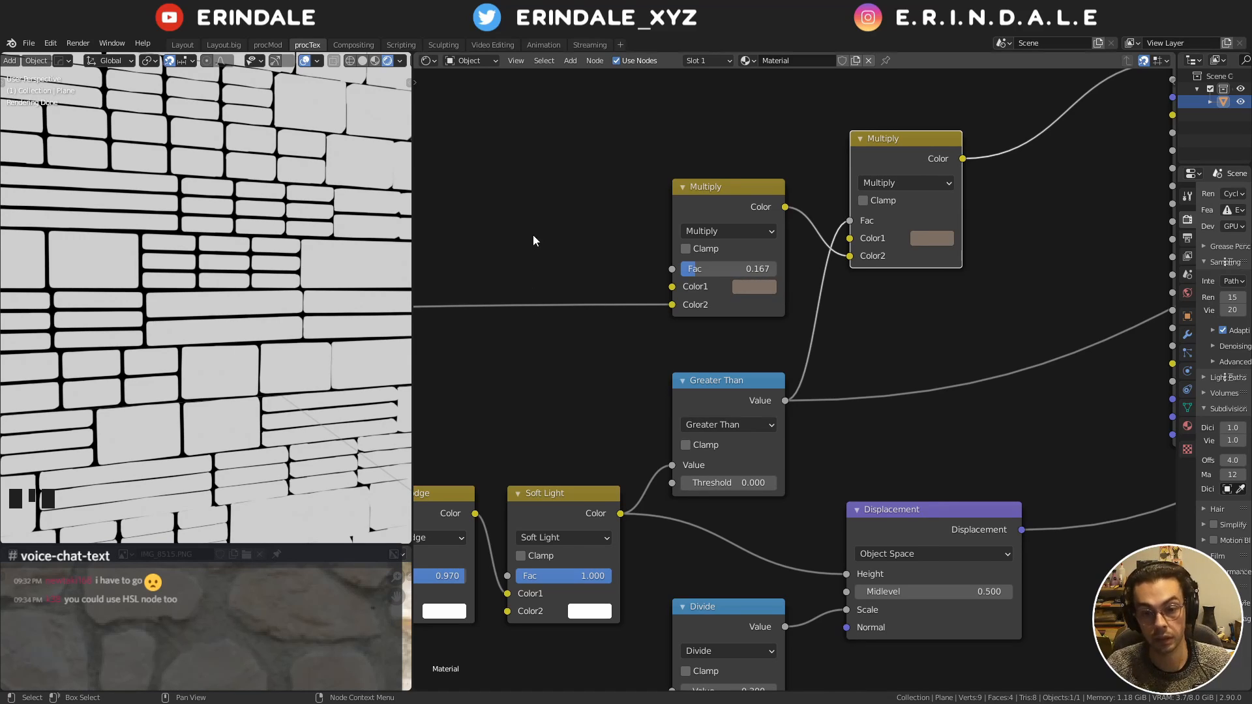
Add a reroute on the White Noise Color link feeding the first Multiply node and preview its per-brick colours
scroll(486, 206, down, 2)
middle_drag(486, 206, 849, 232)
mouse_move(631, 282)
shift+right_down()
mouse_move(640, 337)
mouse_move(635, 323)
shift+right_up()
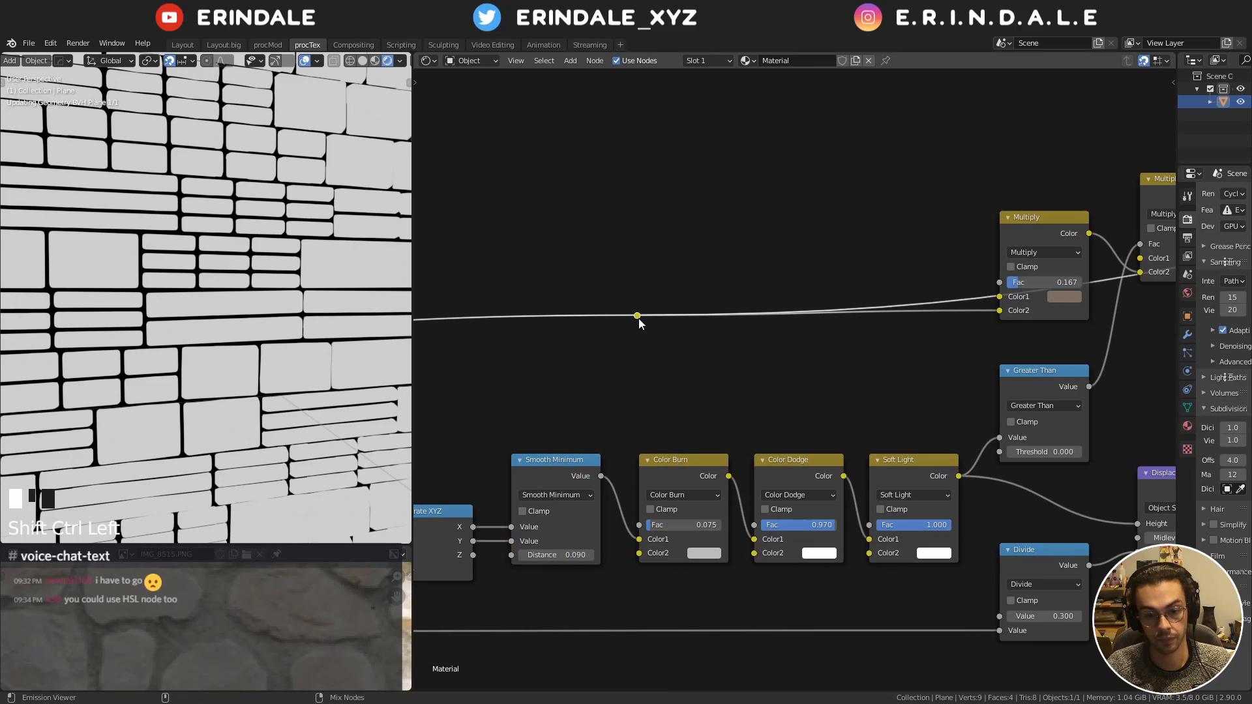
ctrl+shift+click(637, 316)
Add a Hue Saturation Value node in the empty area above the White Noise Color link
middle_drag(696, 138, 666, 199)
key(q)
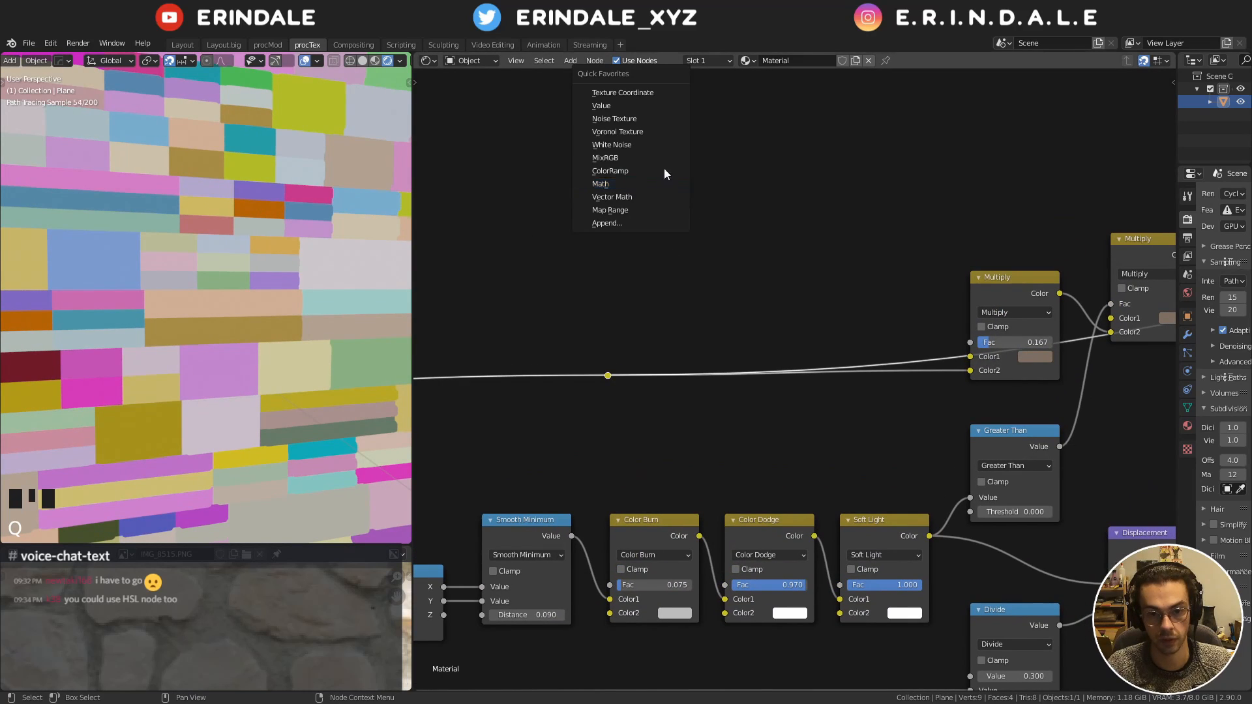
key(shift+a)
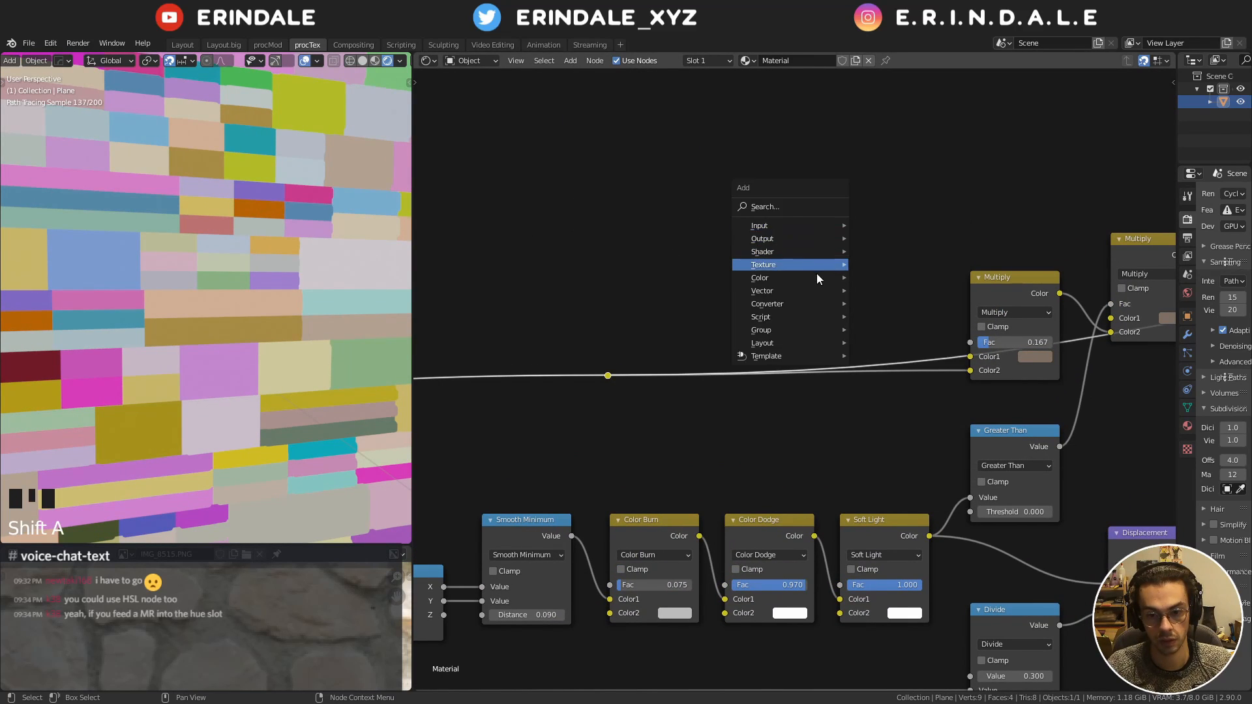
mouse_move(809, 290)
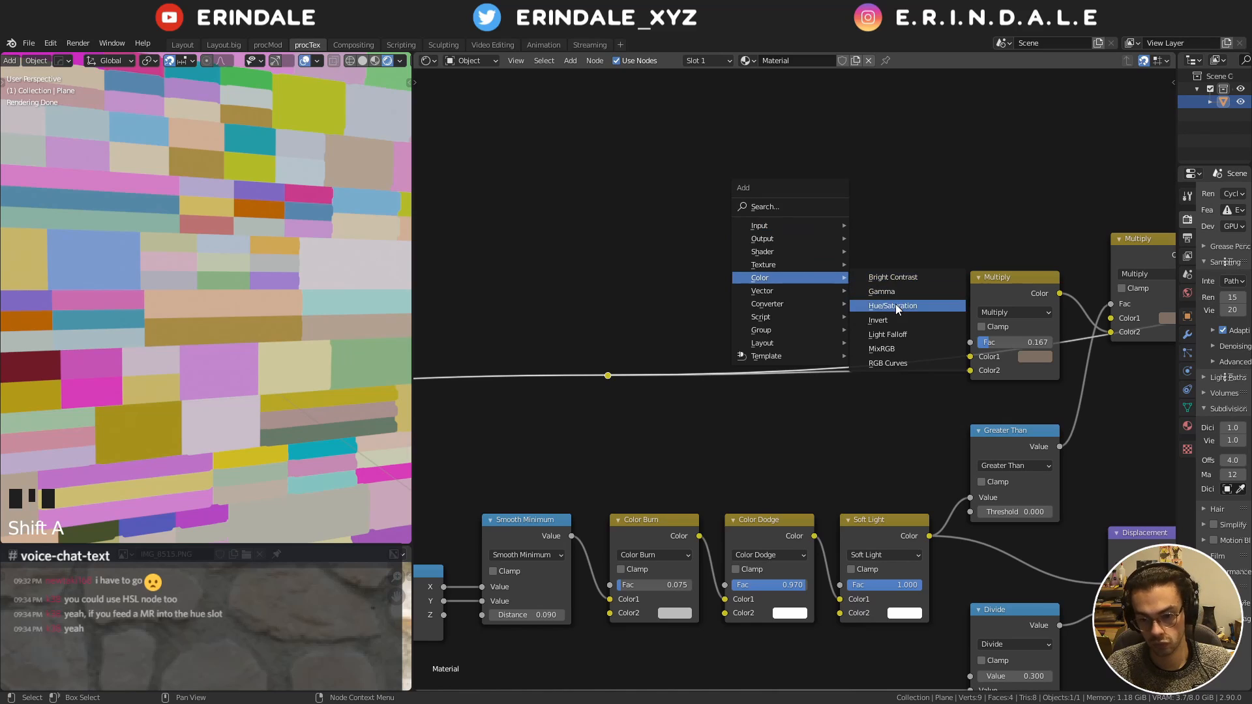
click(895, 304)
click(540, 217)
Connect the White Noise Texture's Value to the Hue Saturation Value node's Fac and preview that node's Color output
middle_drag(539, 218, 813, 235)
scroll(677, 288, down, 3)
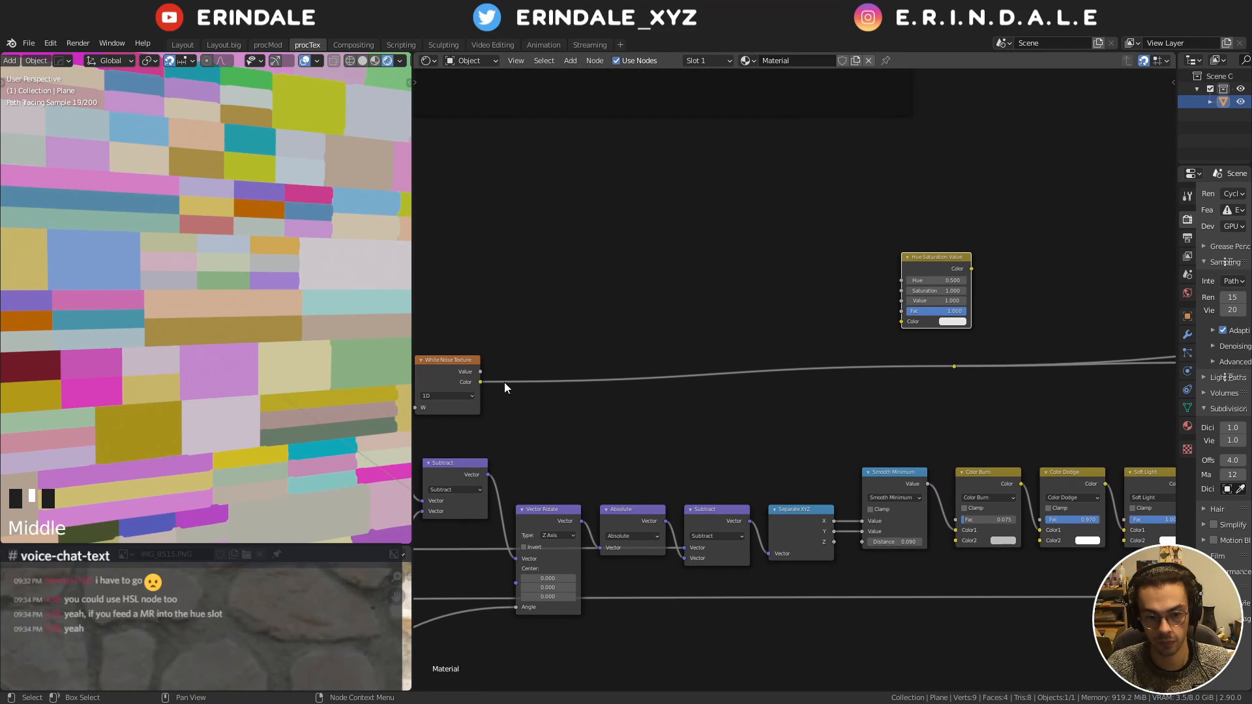
drag(479, 373, 902, 311)
scroll(907, 315, up, 12)
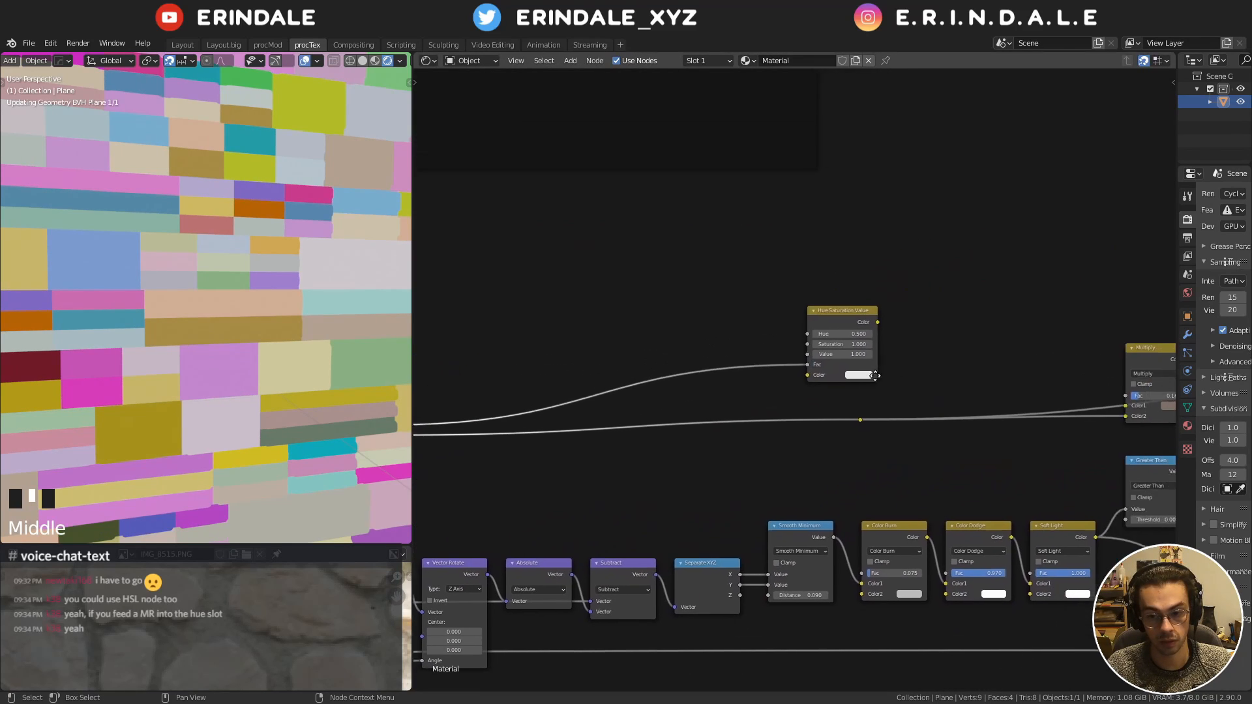
scroll(874, 377, up, 4)
ctrl+shift+click(780, 203)
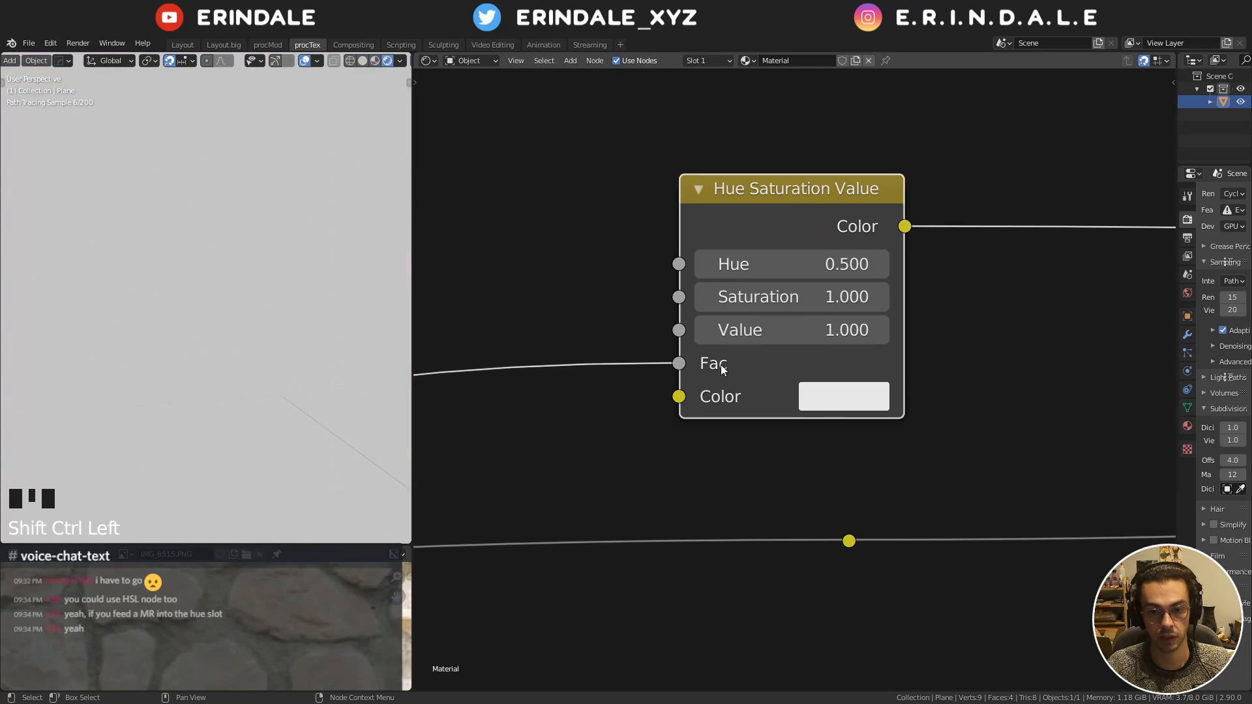
Detach the noise link from Fac, leaving a reroute, and set the Hue Saturation Value node's Color to H 0.069, S 0.378, V 0.556
click(834, 401)
mouse_move(574, 352)
shift+right_down()
mouse_move(569, 383)
mouse_move(622, 392)
shift+right_up()
click(869, 391)
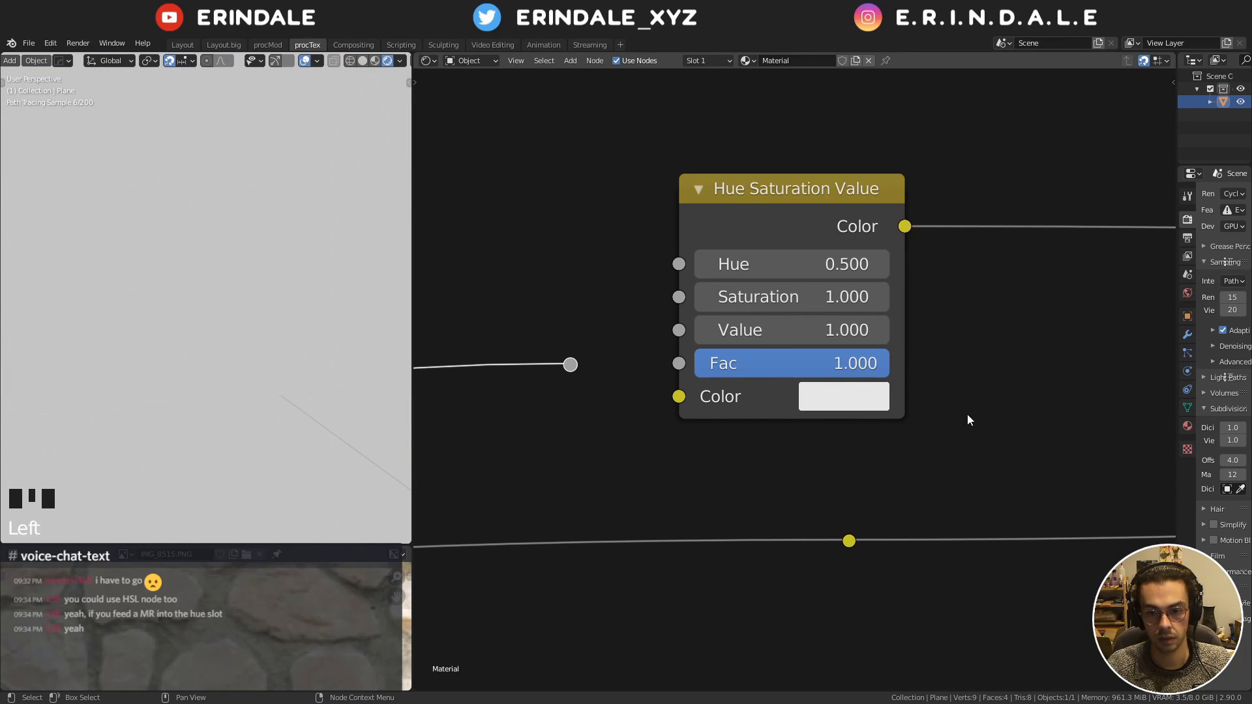
middle_drag(888, 396, 870, 502)
click(824, 496)
mouse_move(901, 226)
mouse_down()
mouse_move(890, 210)
mouse_move(888, 224)
mouse_up()
scroll(888, 225, down, 5)
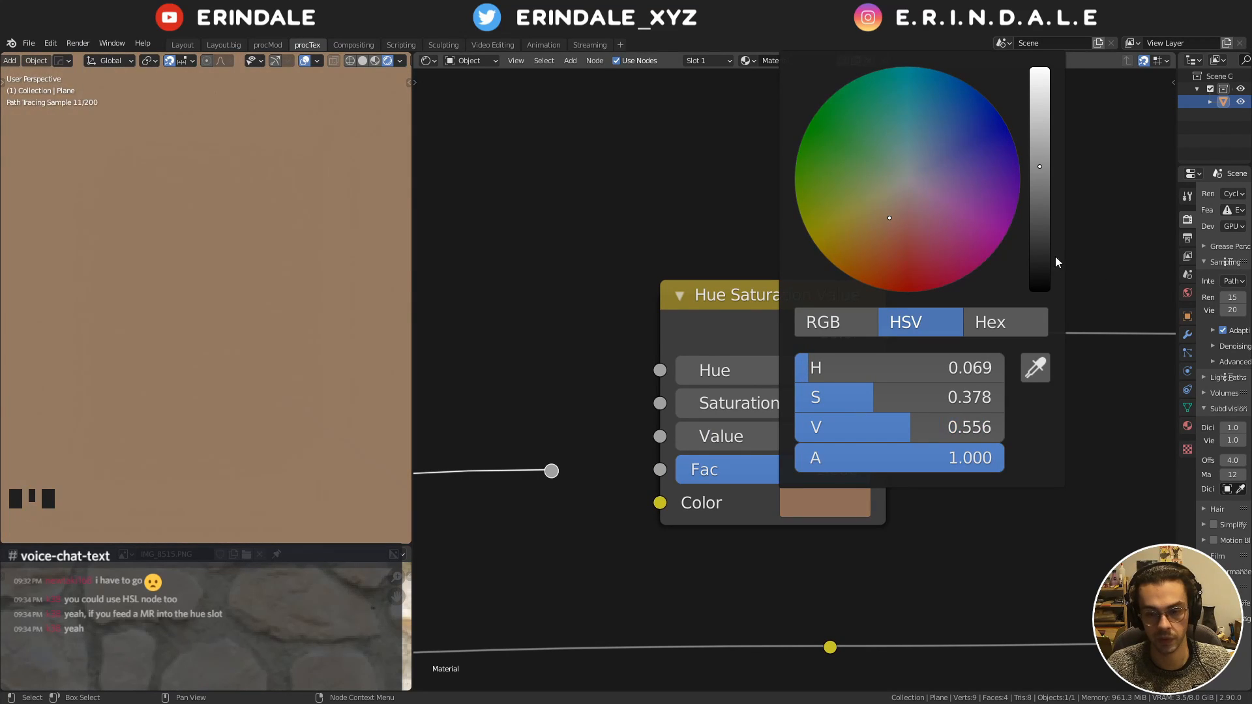
Test several hue shifts on the Hue Saturation Value node and set its Hue to 0.470
middle_click(795, 327)
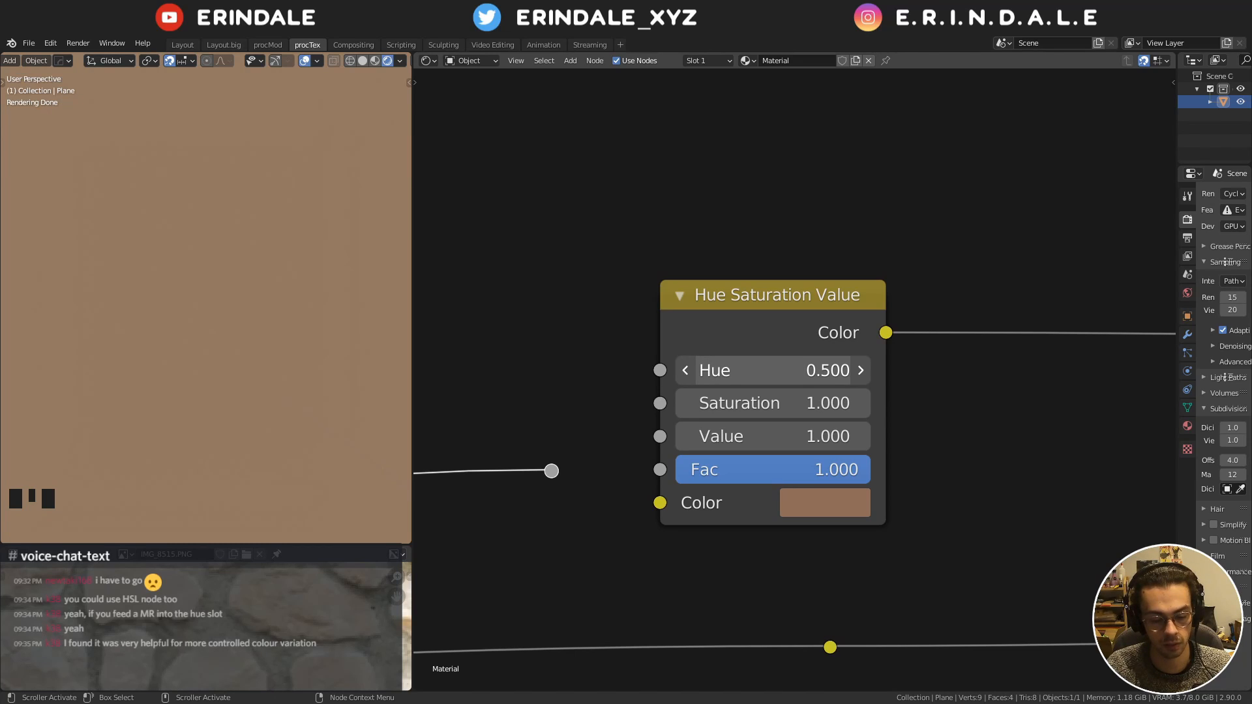
ctrl+scroll(772, 370, up, 5)
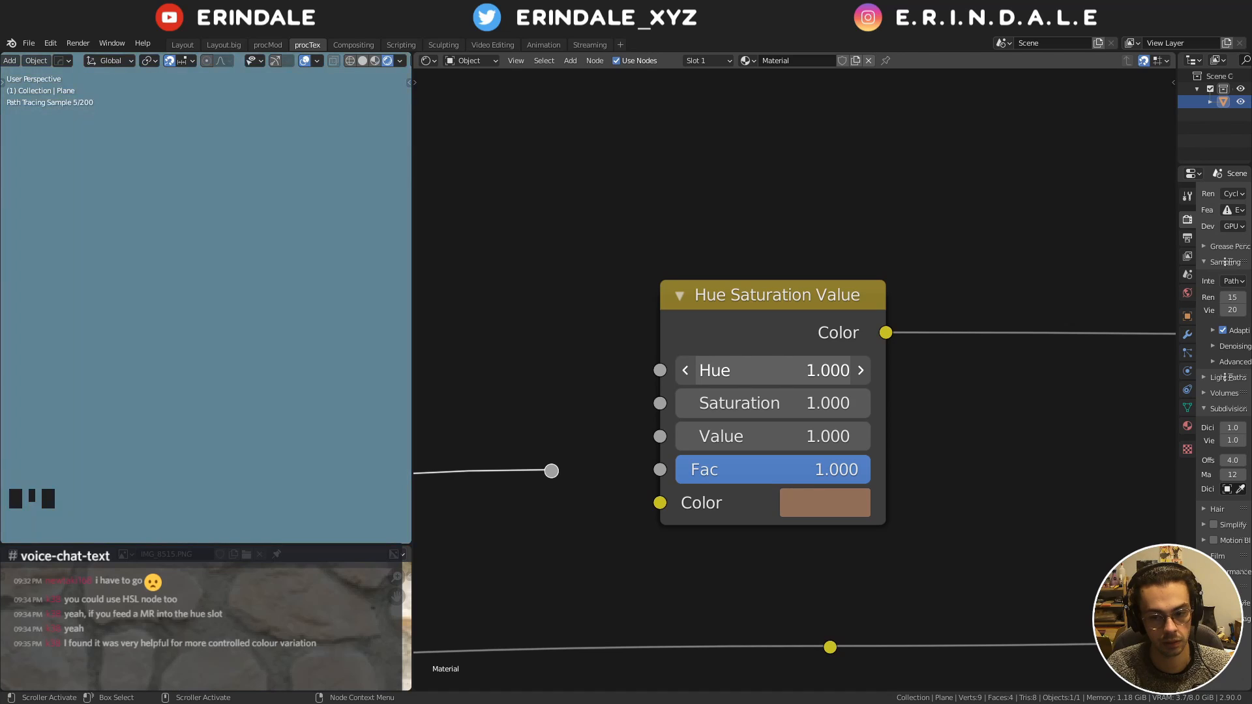
ctrl+scroll(772, 371, down, 7)
ctrl+scroll(773, 370, up, 4)
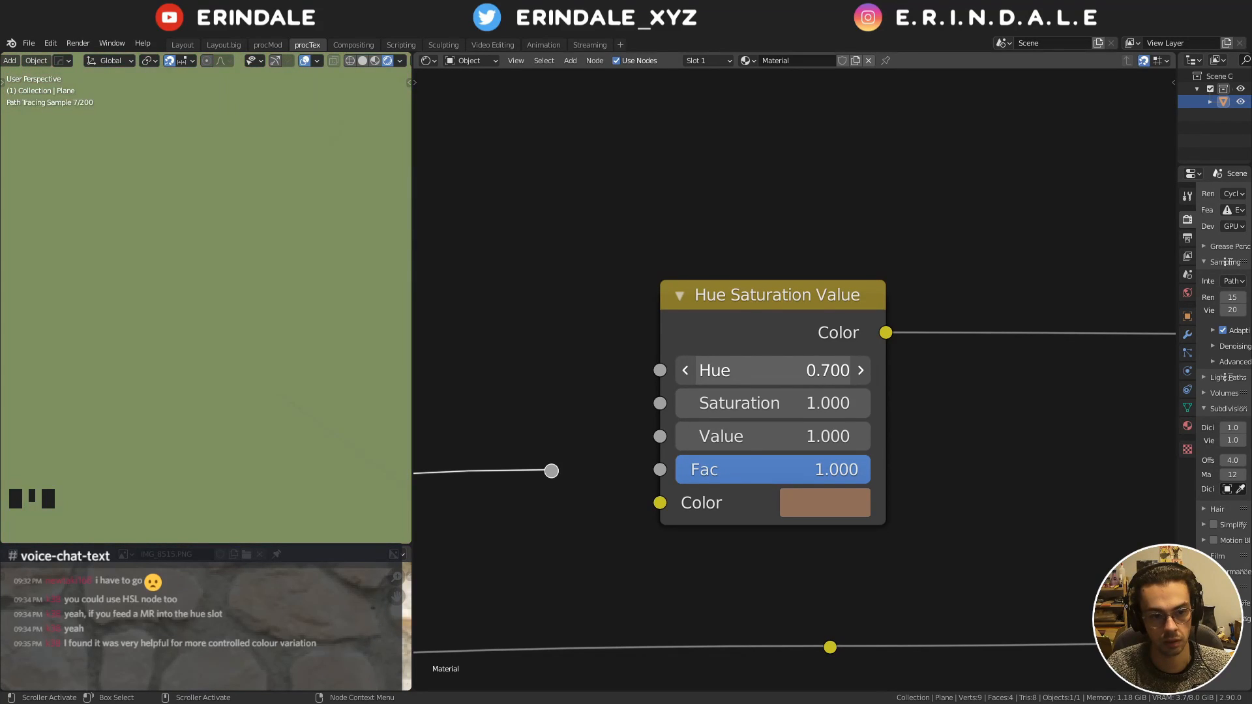
ctrl+scroll(765, 365, down, 1)
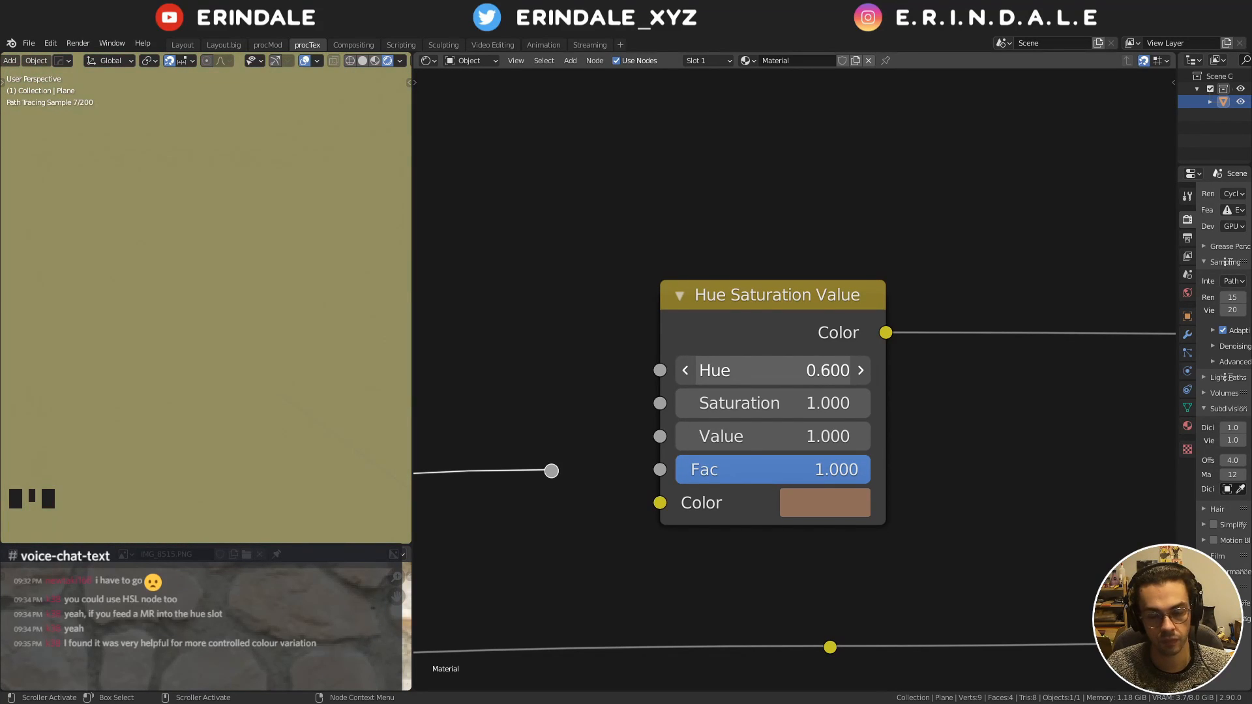
shift+drag(779, 368, 753, 368)
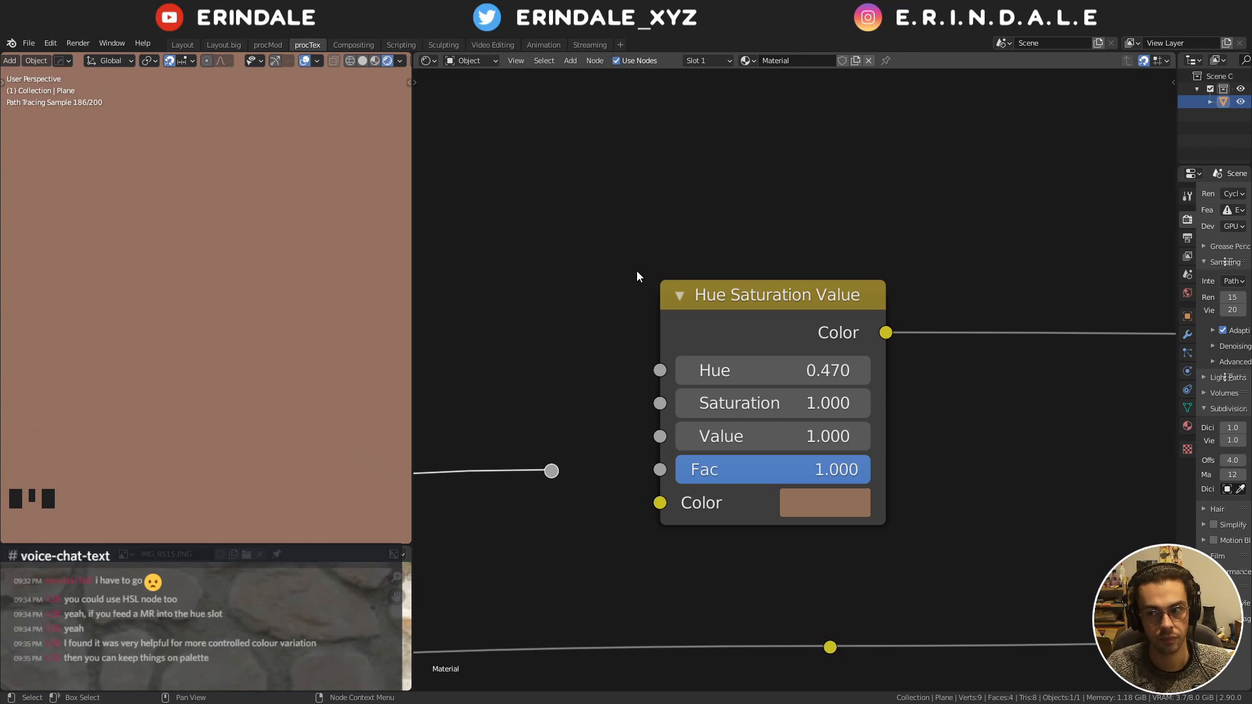
Move the Hue Saturation Value node well above the Multiply nodes to free space beside it
scroll(635, 275, down, 19)
middle_drag(797, 295, 726, 338)
drag(710, 417, 870, 264)
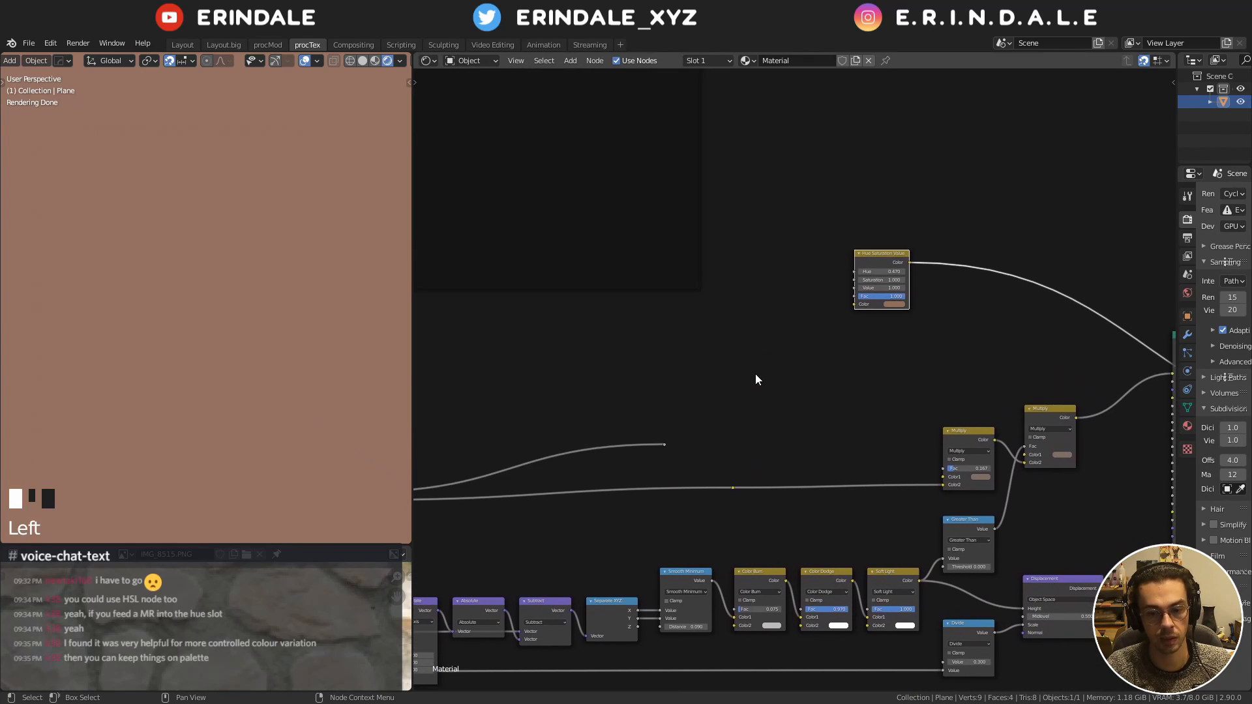
Add a ColorRamp node near the Hue Saturation Value node and set its interpolation to Constant
scroll(755, 380, up, 2)
key(q)
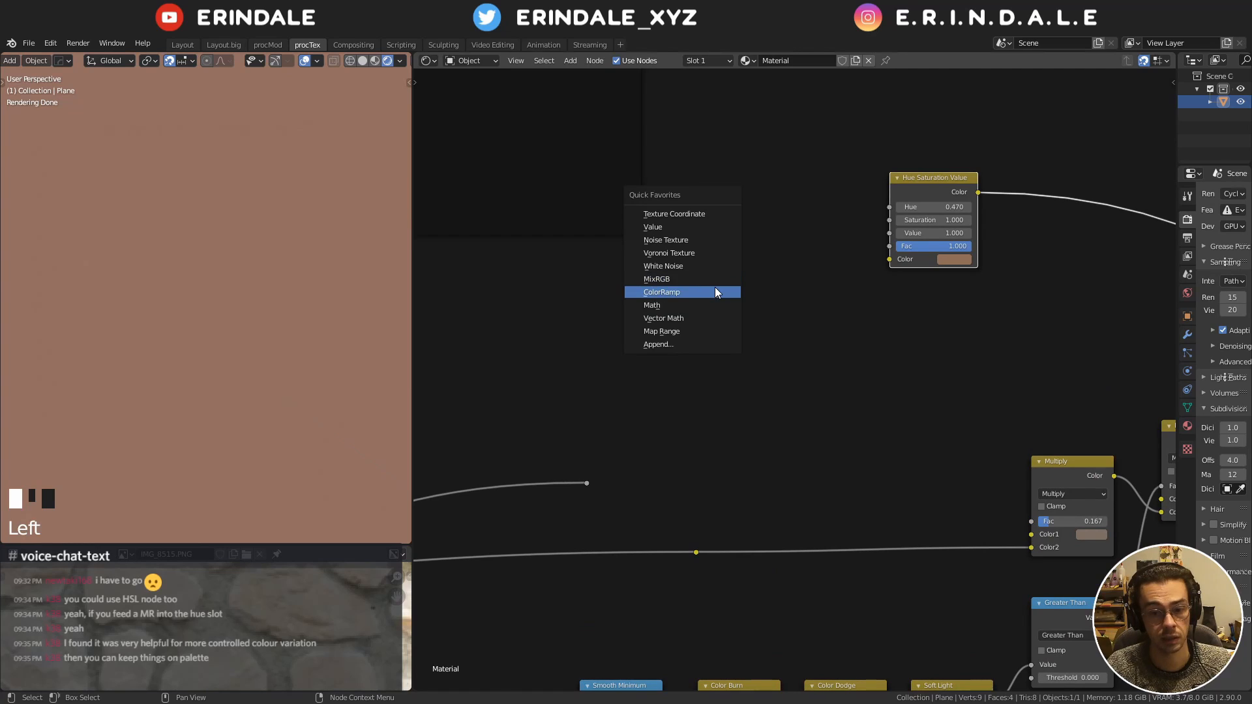
click(717, 293)
scroll(828, 390, up, 9)
click(859, 403)
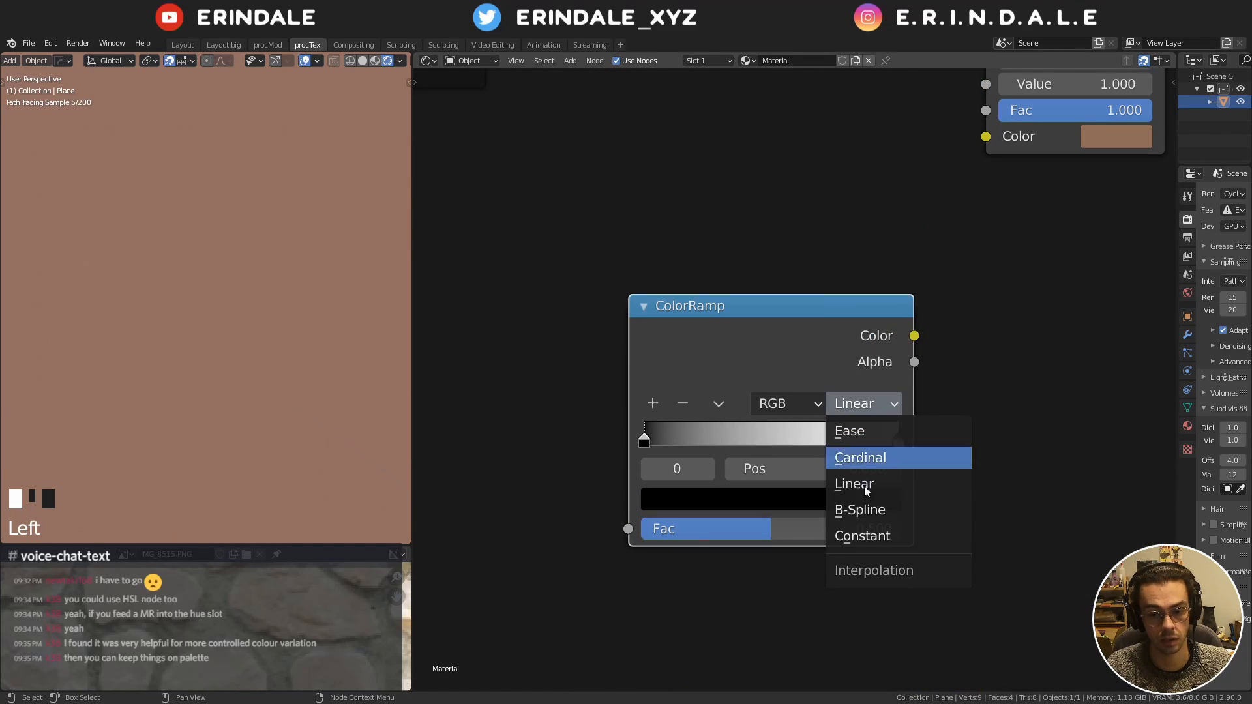
click(875, 531)
Adjust the number of ColorRamp stops to six by adding new stops and removing the surplus ones
scroll(776, 320, up, 8)
triple_click(612, 354)
double_click(612, 354)
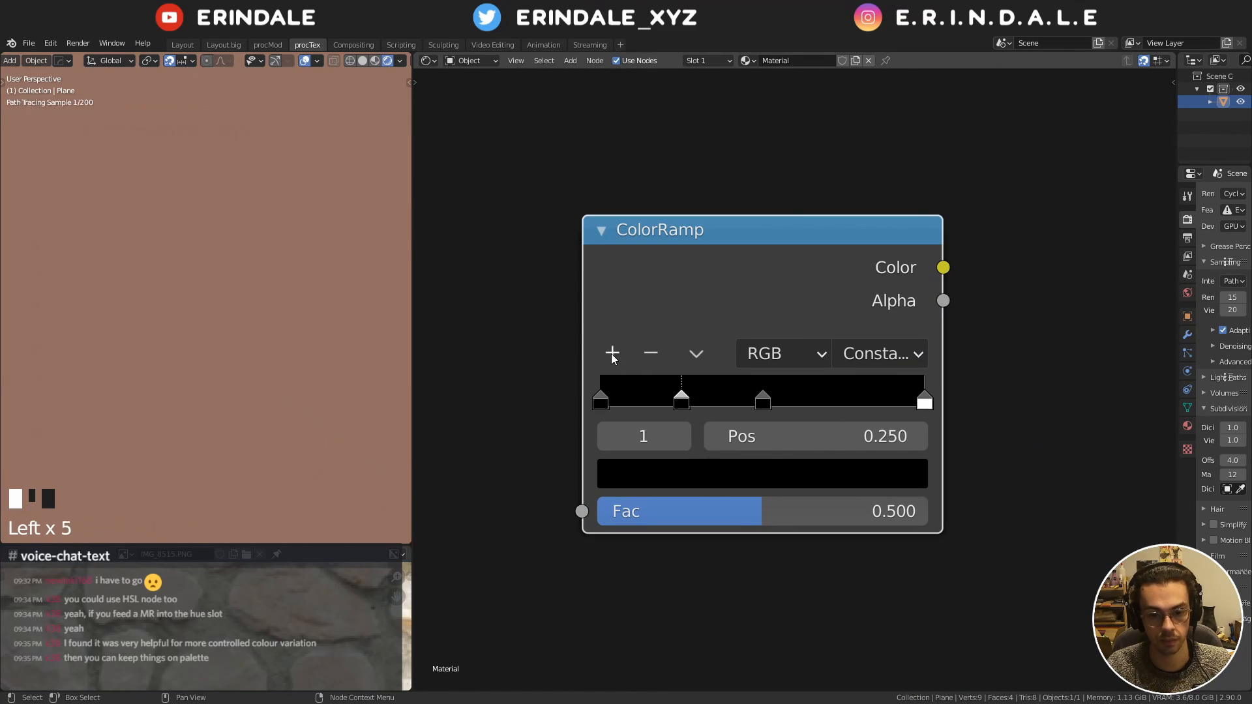
triple_click(611, 354)
double_click(612, 353)
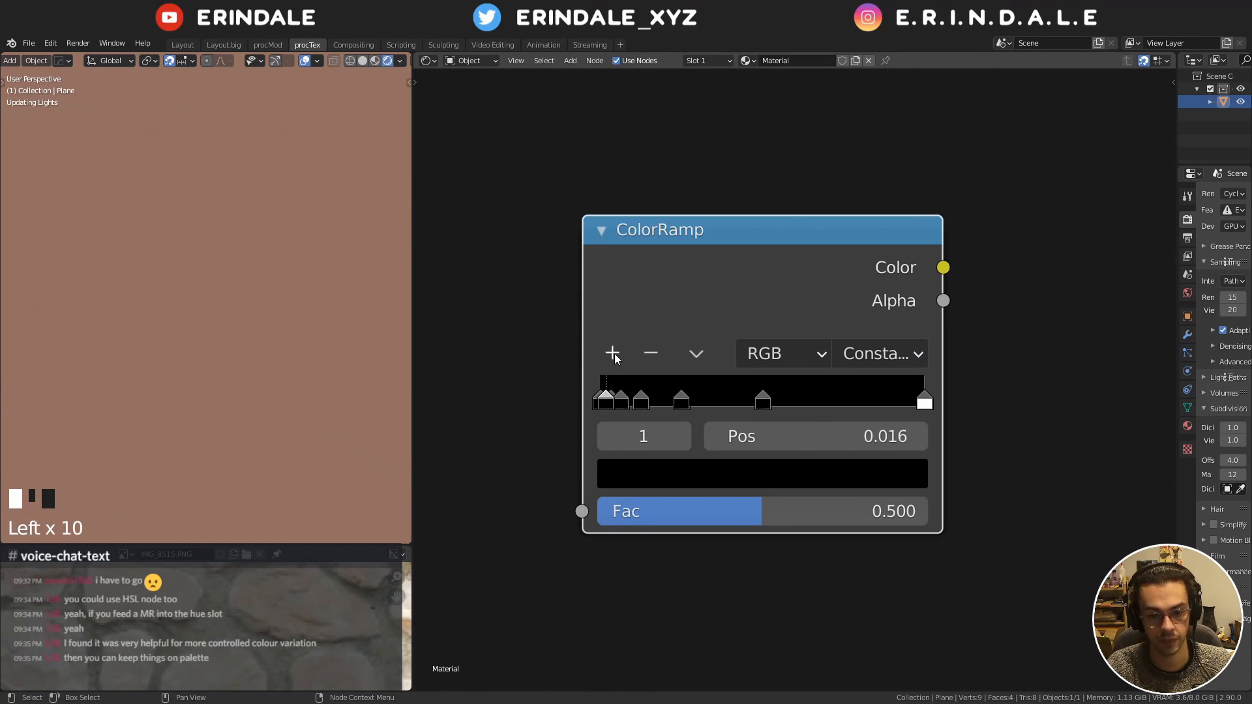
click(650, 353)
click(651, 353)
Redistribute the ColorRamp's stops from the left so that all six colour bands are equally wide
click(696, 356)
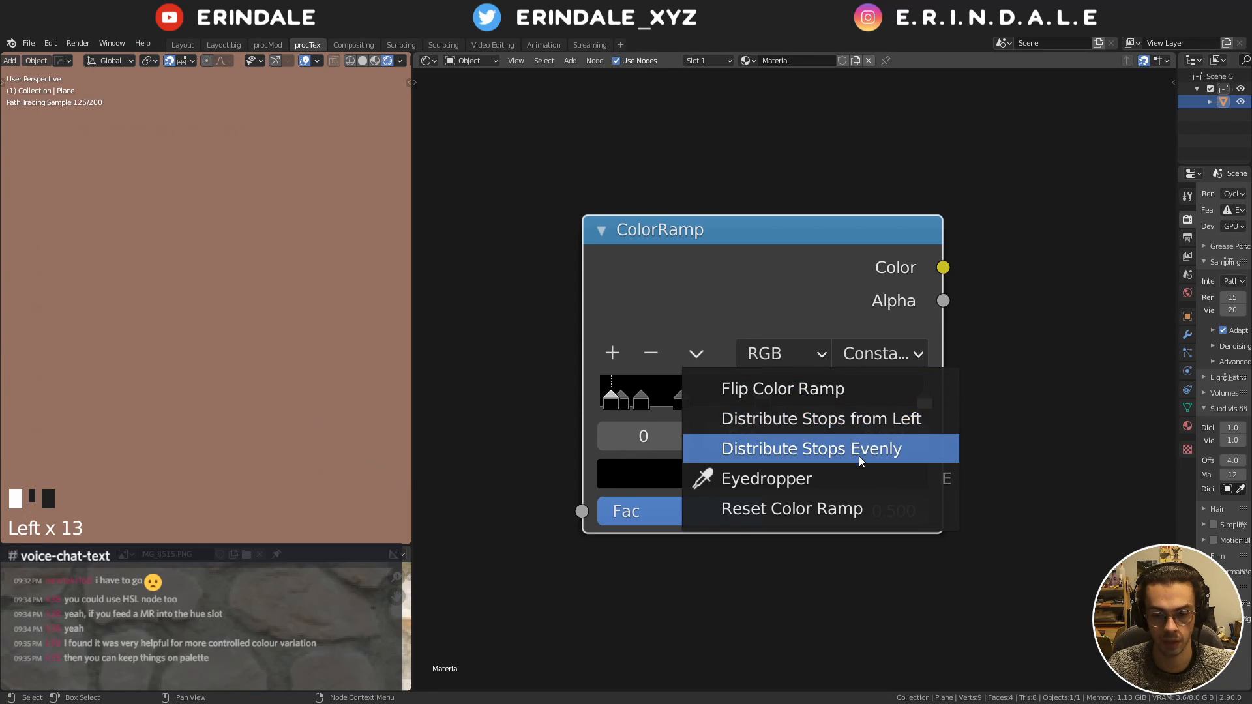
click(851, 448)
click(696, 357)
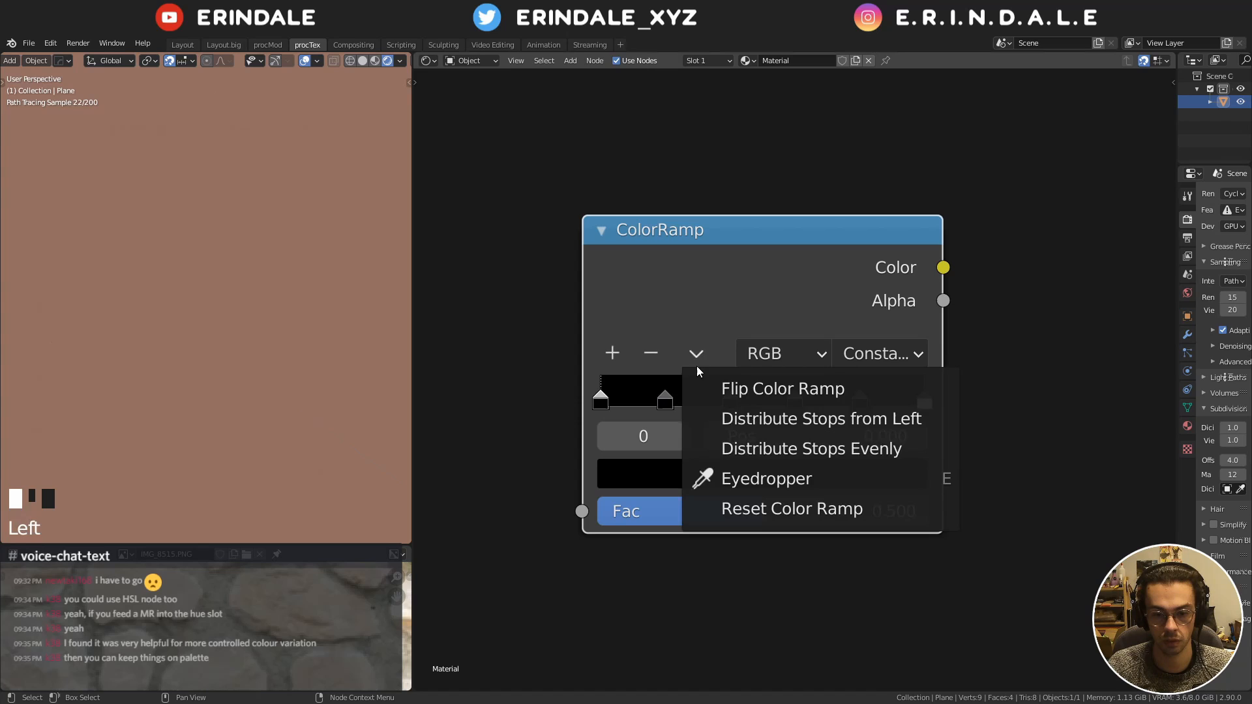
click(825, 412)
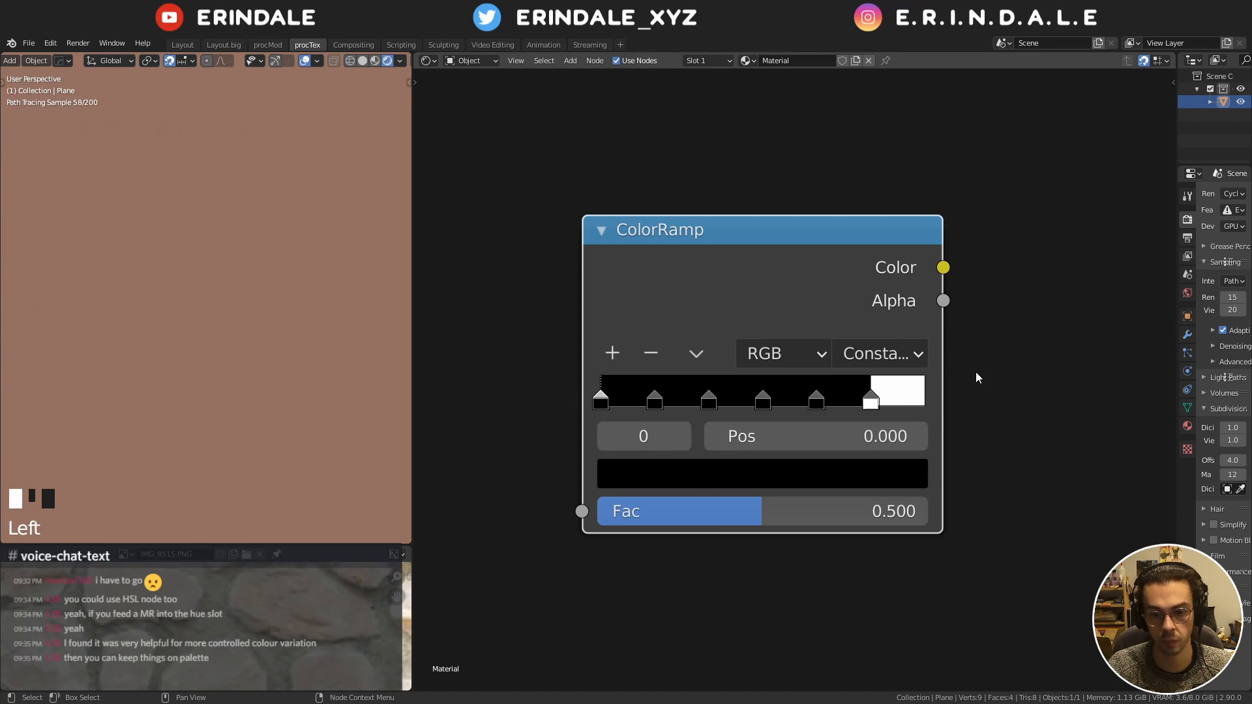
Set the colour of the ColorRamp's first stop to a medium brown
middle_drag(975, 373, 1028, 468)
click(693, 454)
click(859, 588)
scroll(721, 257, up, 11)
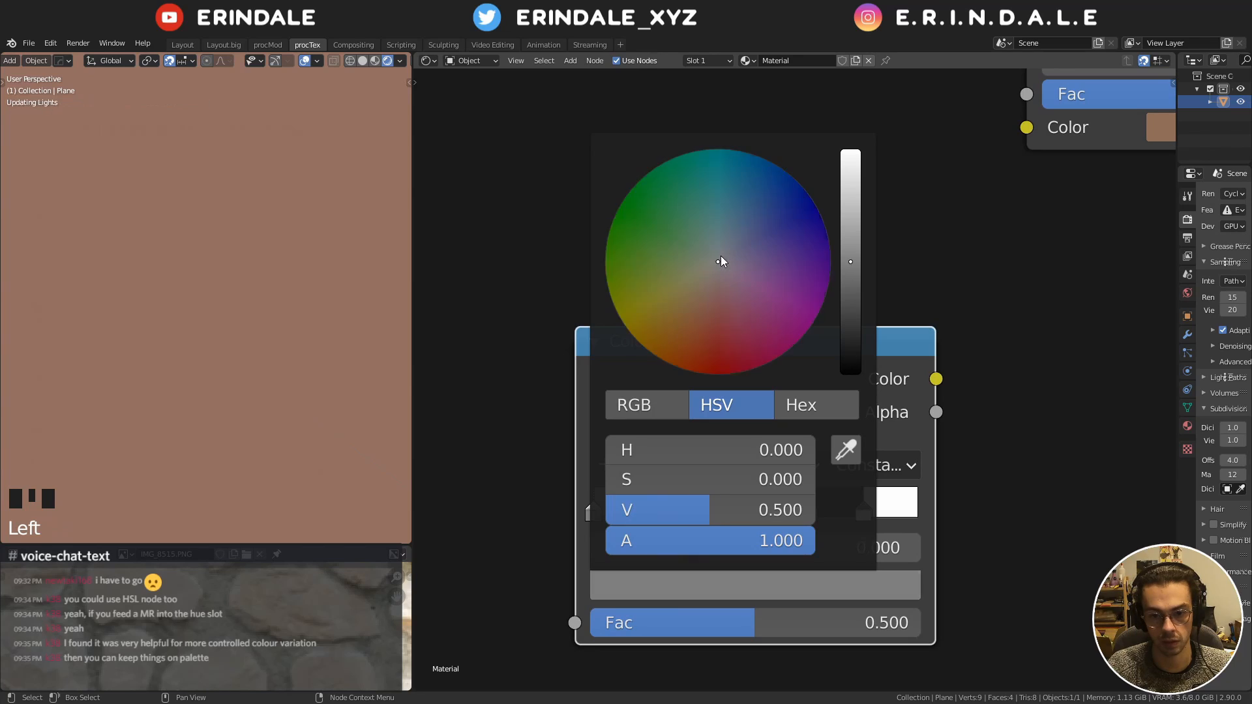
drag(708, 304, 697, 295)
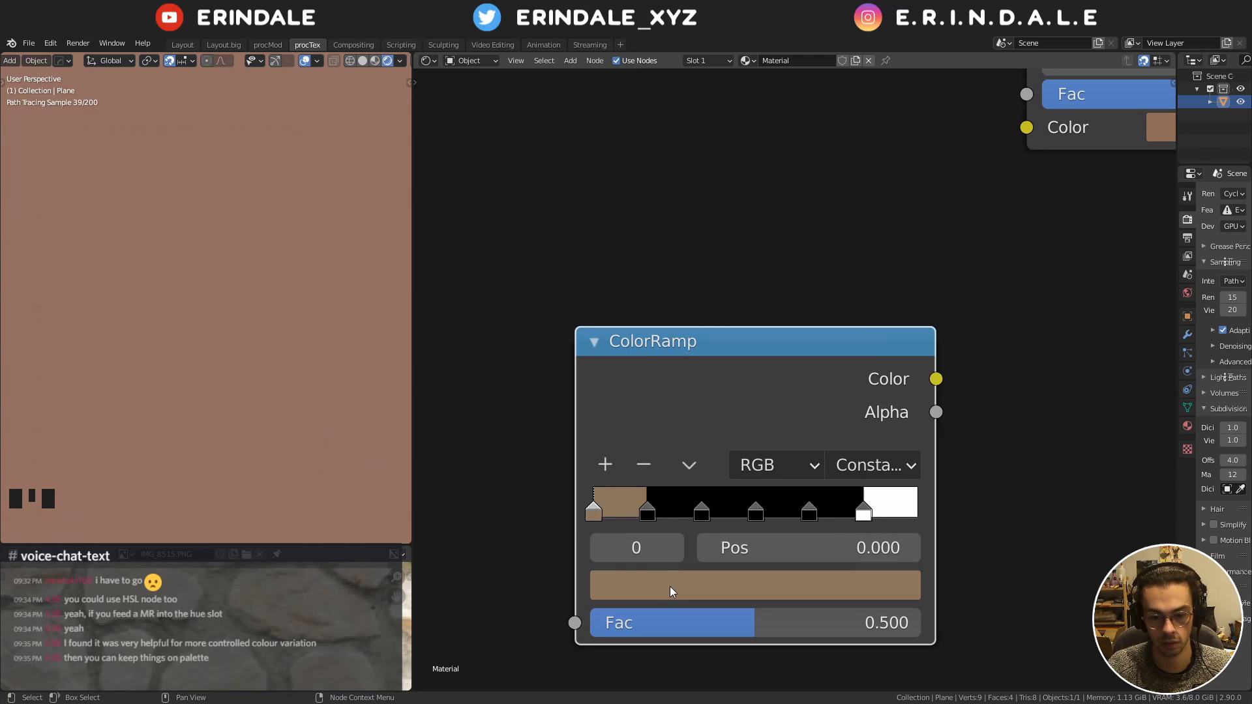
Sample the first stop's marker with the eyedropper to give the ColorRamp's second stop a grey-brown colour
double_click(652, 522)
key(e)
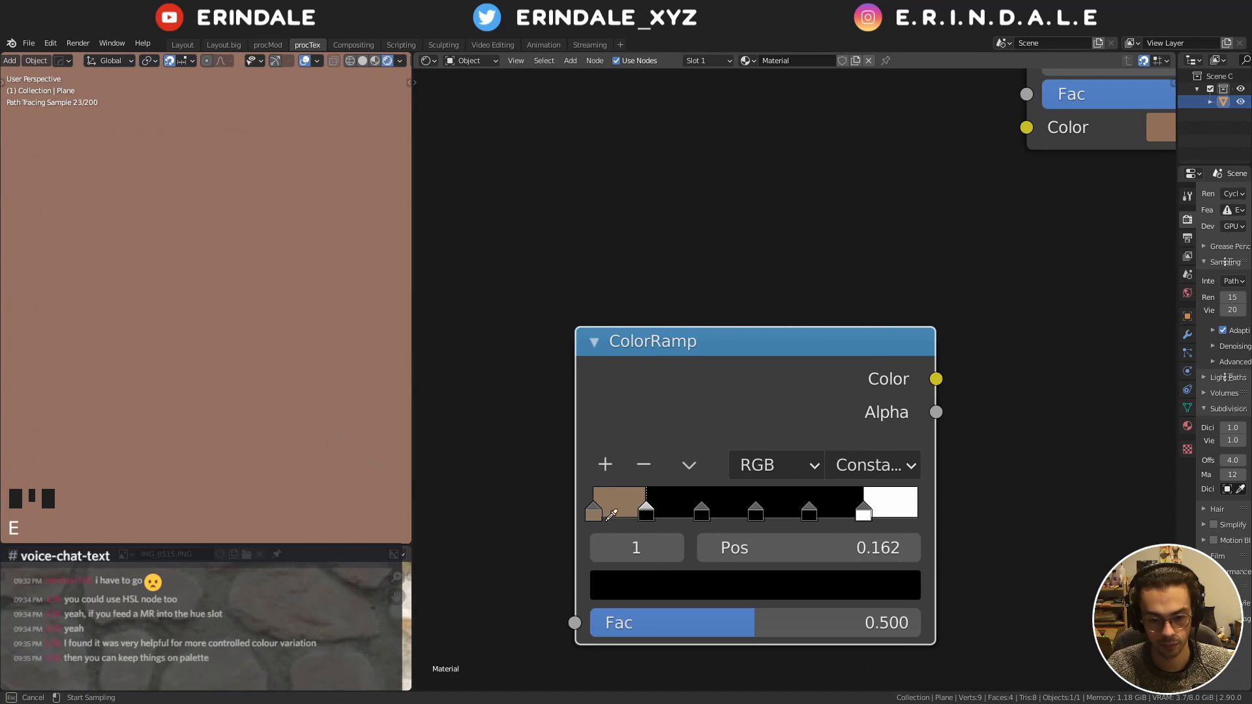
click(593, 506)
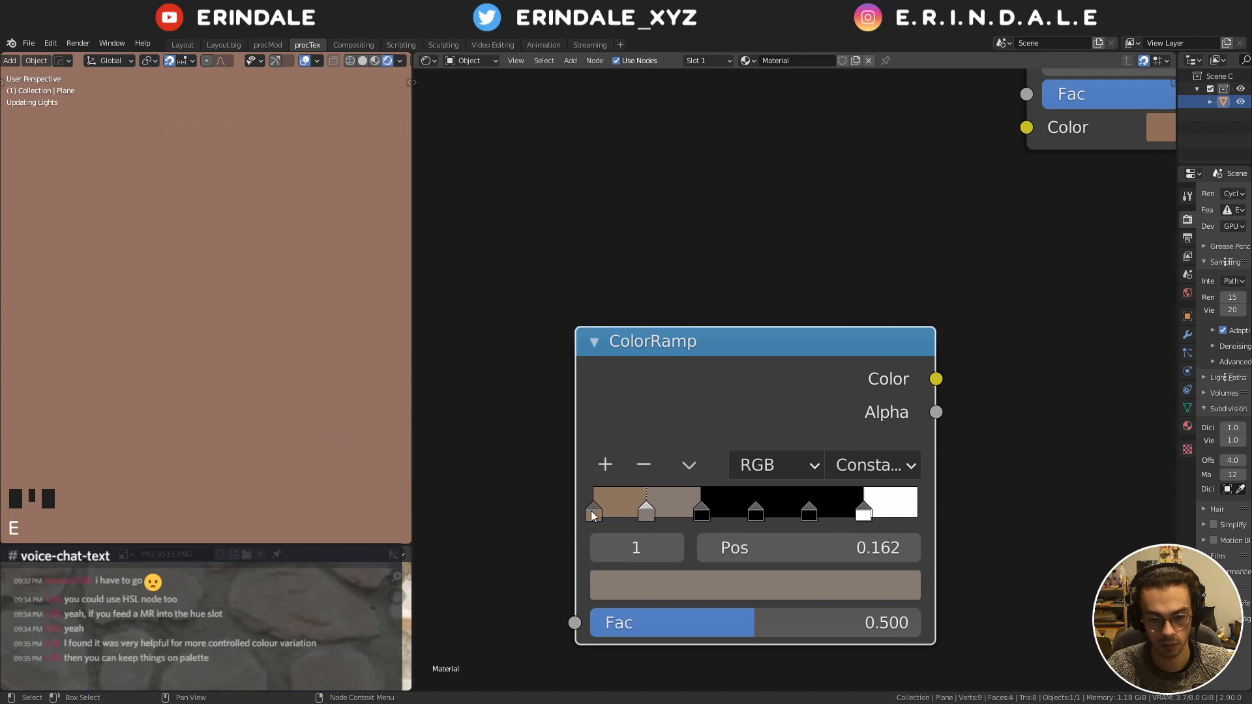
Give the ColorRamp's third stop a dusky reddish brown (hue 0.035, saturation 0.278, value 0.525), starting from the sampled second band's colour
click(704, 520)
click(710, 515)
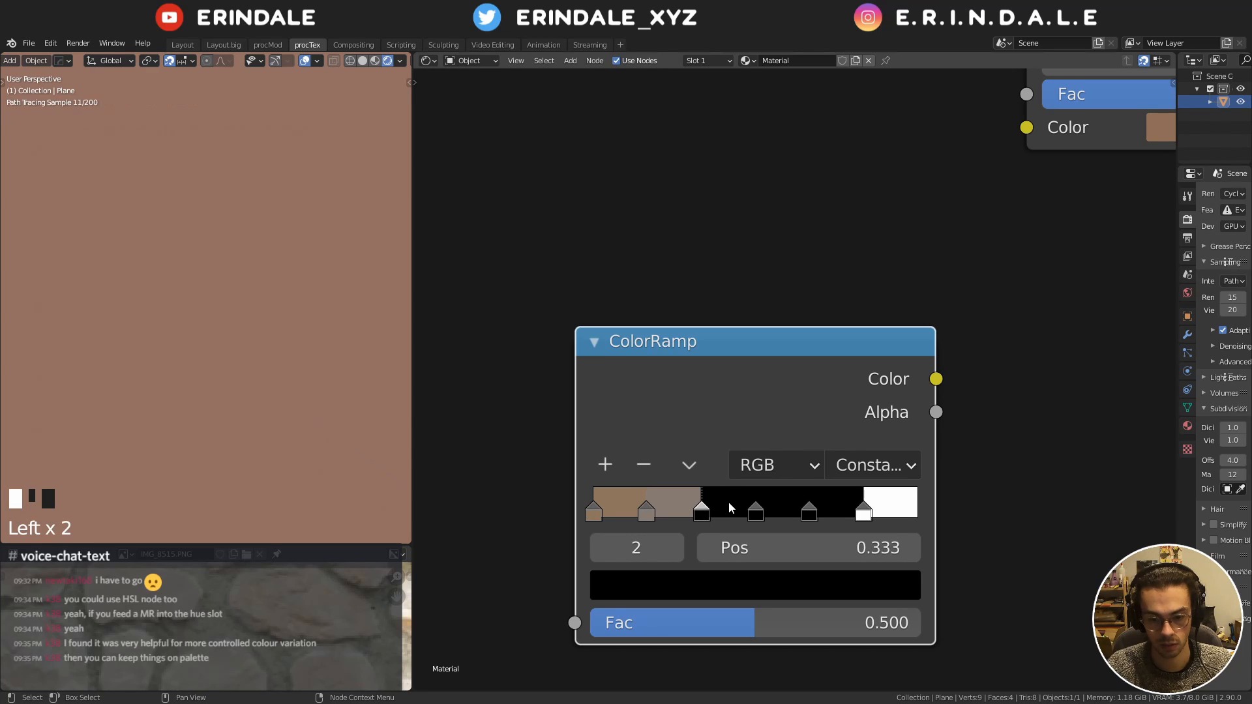
key(e)
click(679, 507)
key(ctrl+z)
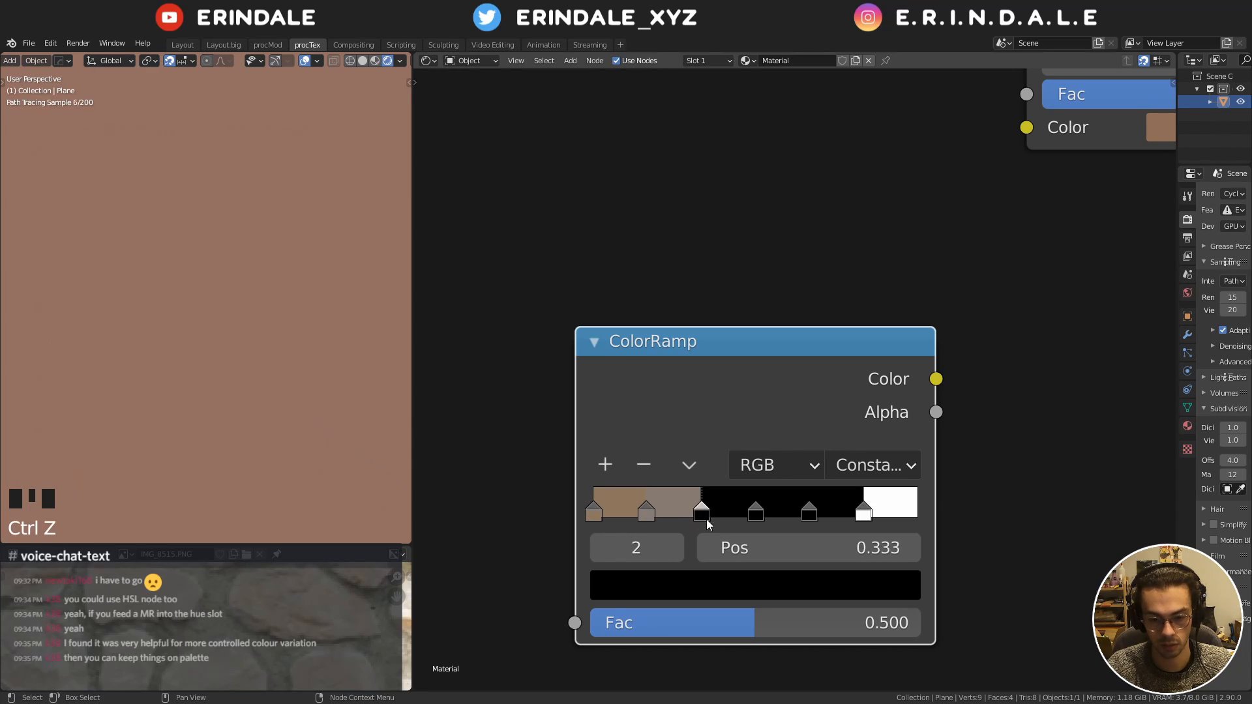
key(e)
click(679, 501)
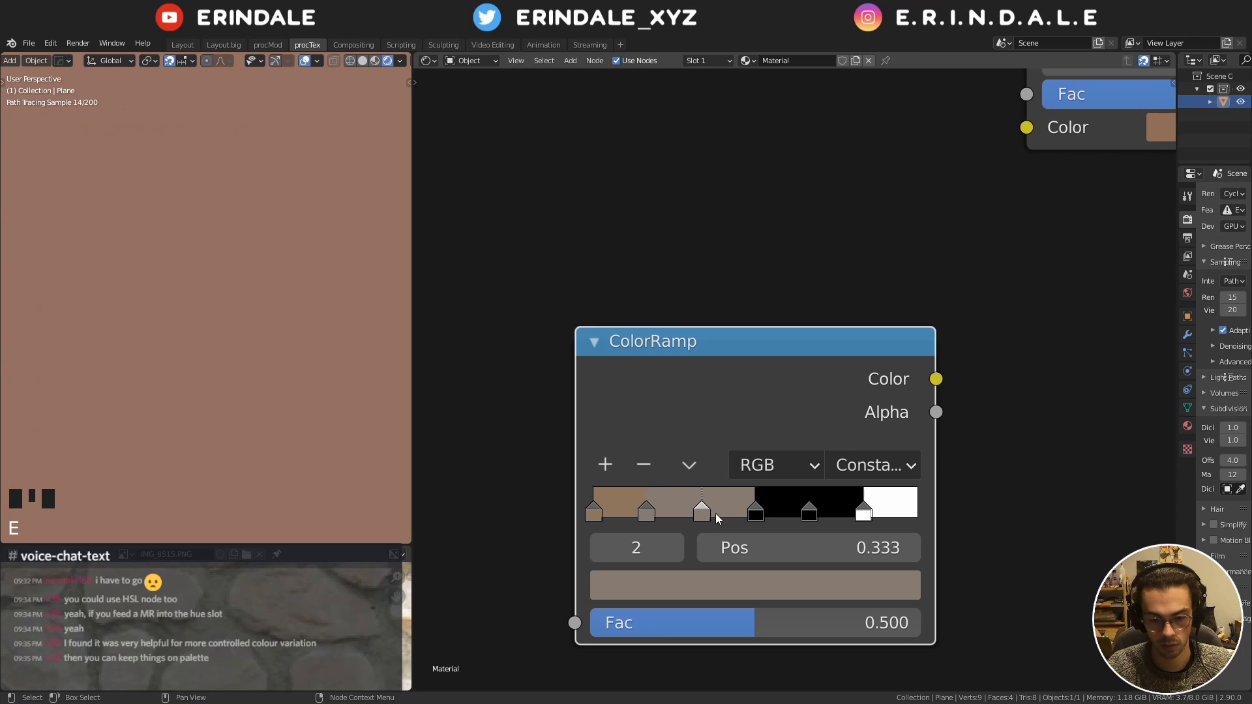
click(729, 585)
click(729, 586)
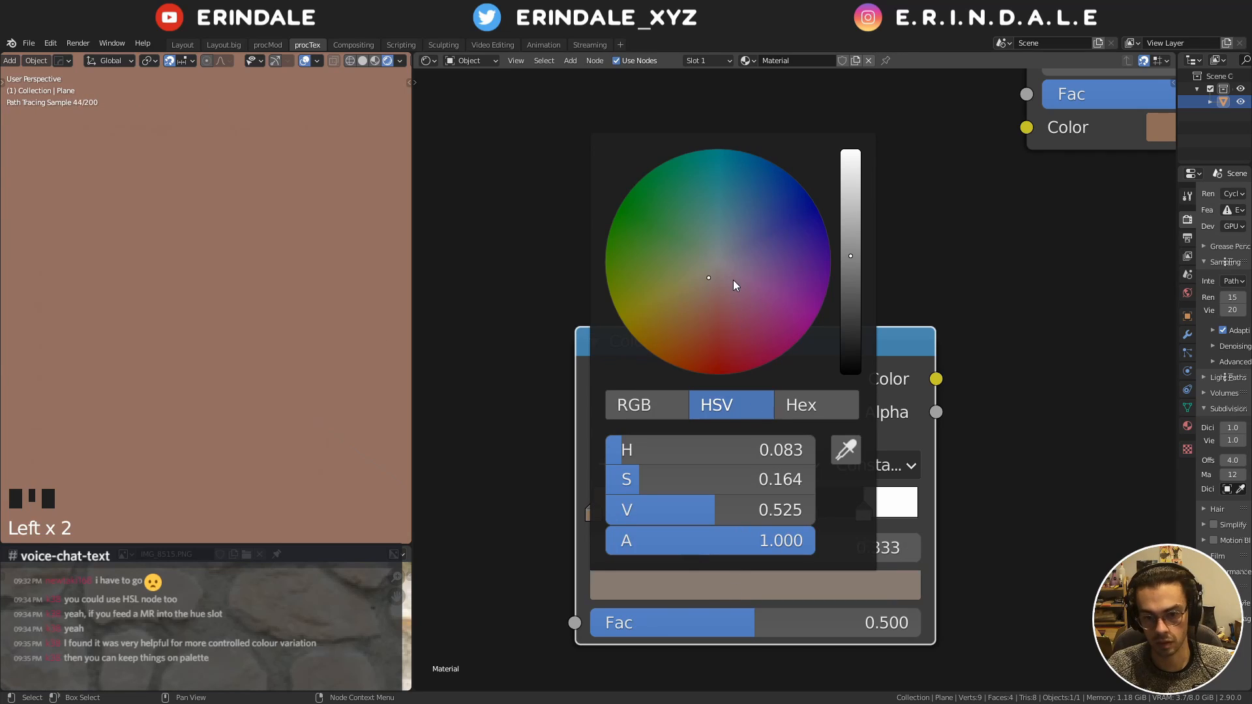
drag(712, 280, 711, 292)
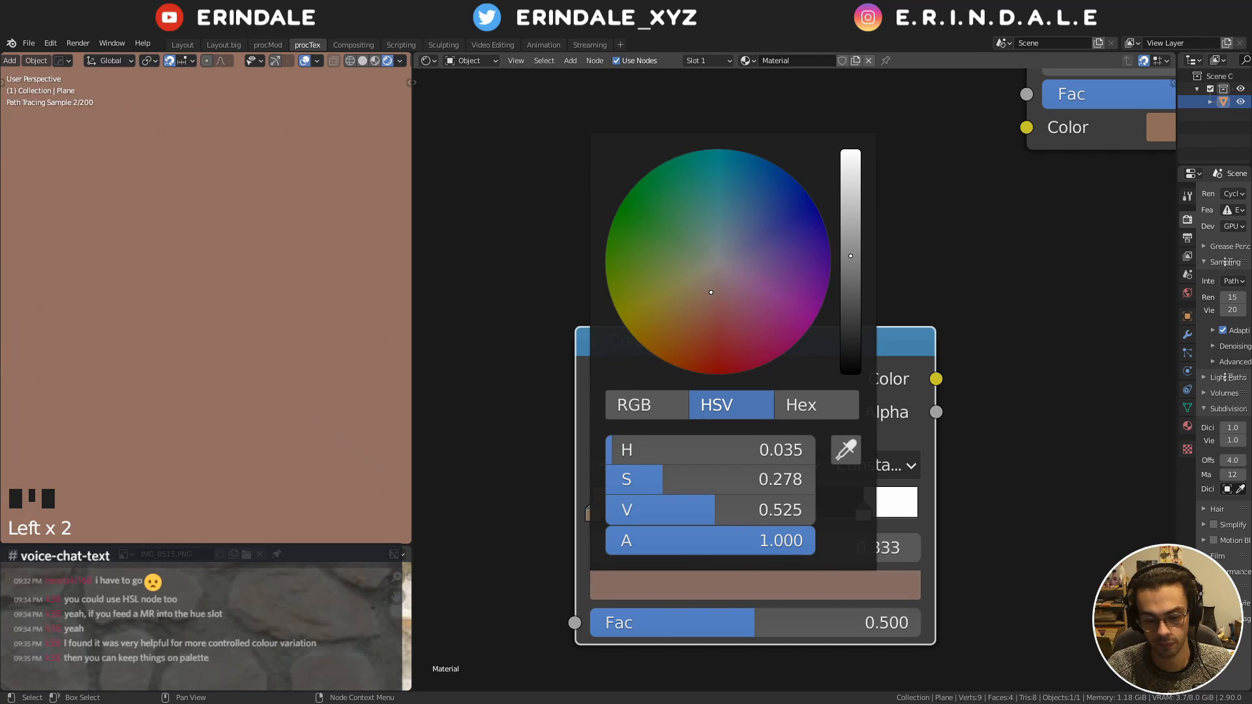
Copy the third band's reddish brown to the ColorRamp's fourth, fifth and sixth stops by sampling it with the eyedropper
click(755, 512)
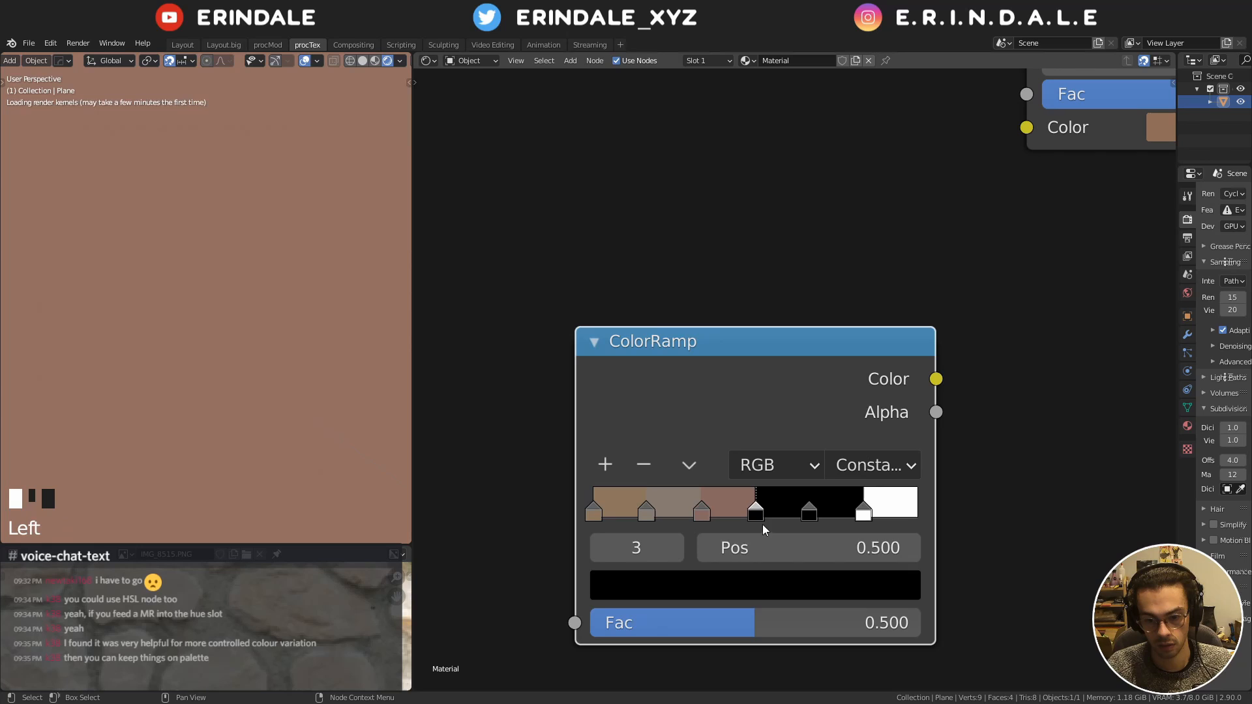
click(753, 583)
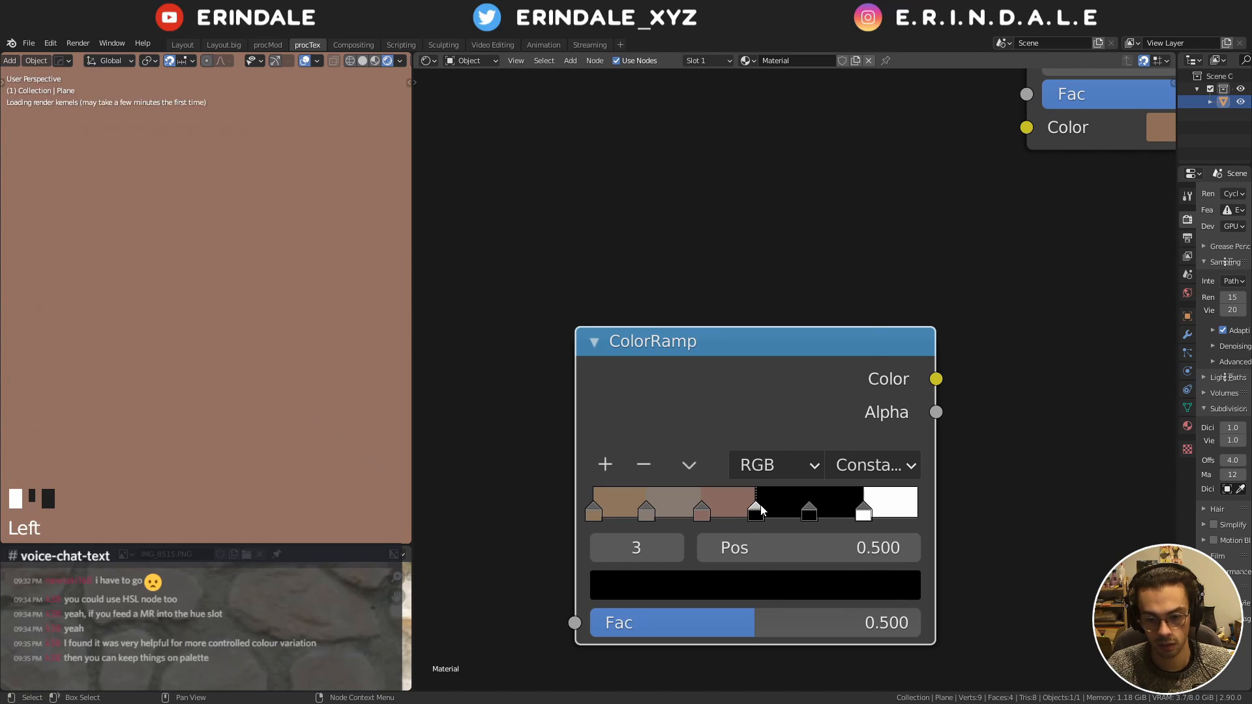
click(751, 582)
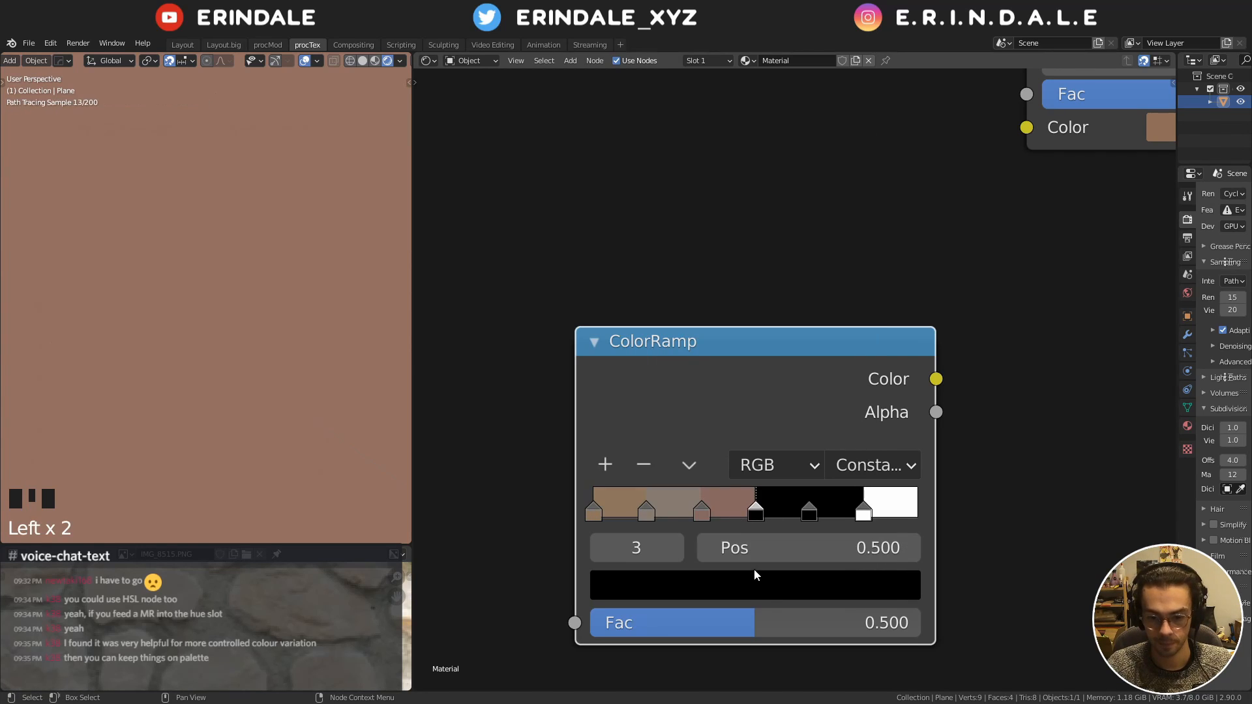
key(e)
click(730, 492)
click(809, 512)
key(e)
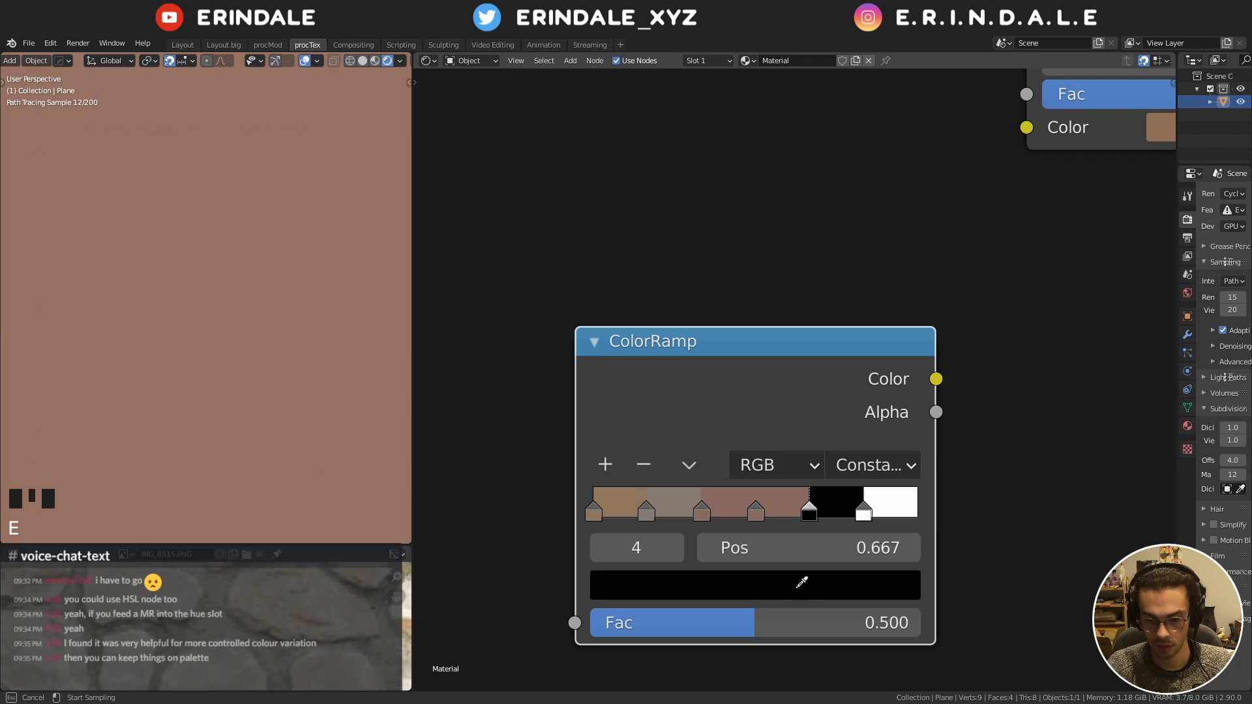
click(716, 495)
click(879, 503)
key(e)
click(780, 502)
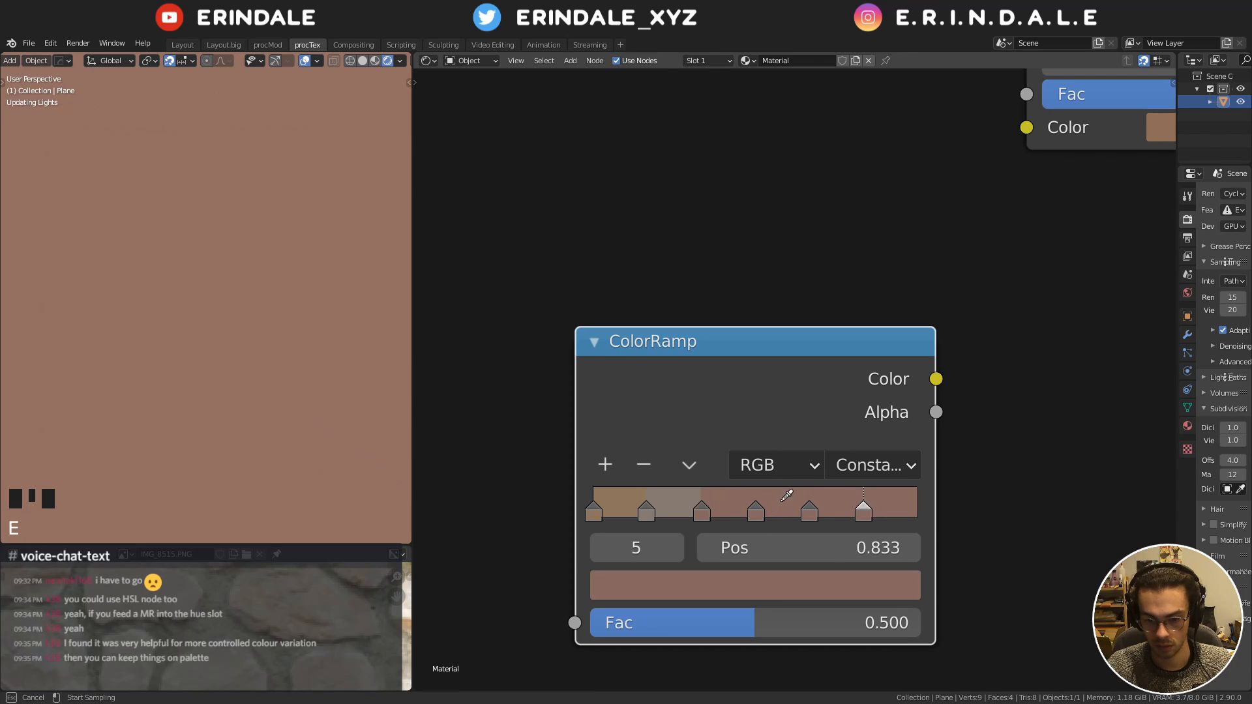
Set the ColorRamp's fifth stop to an olive tone with hue 0.136, saturation 0.334 and value 0.525
click(791, 507)
click(786, 573)
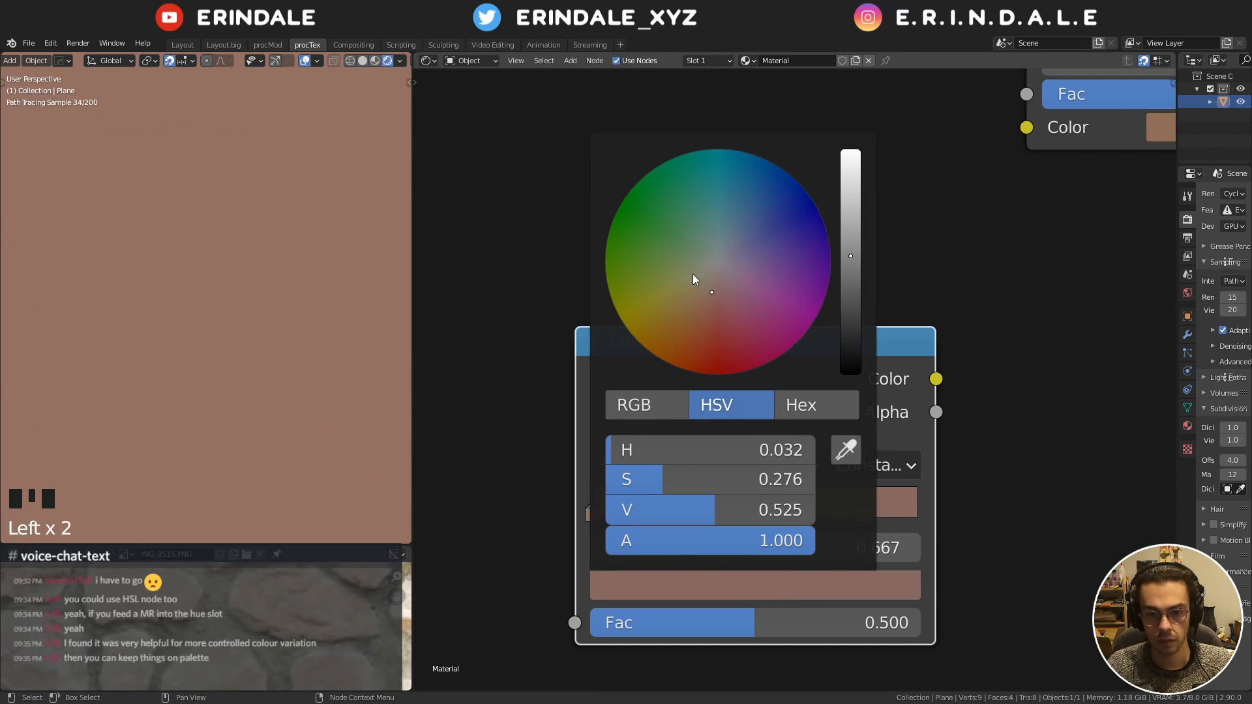
mouse_move(694, 277)
mouse_down()
mouse_move(683, 299)
mouse_move(689, 286)
mouse_up()
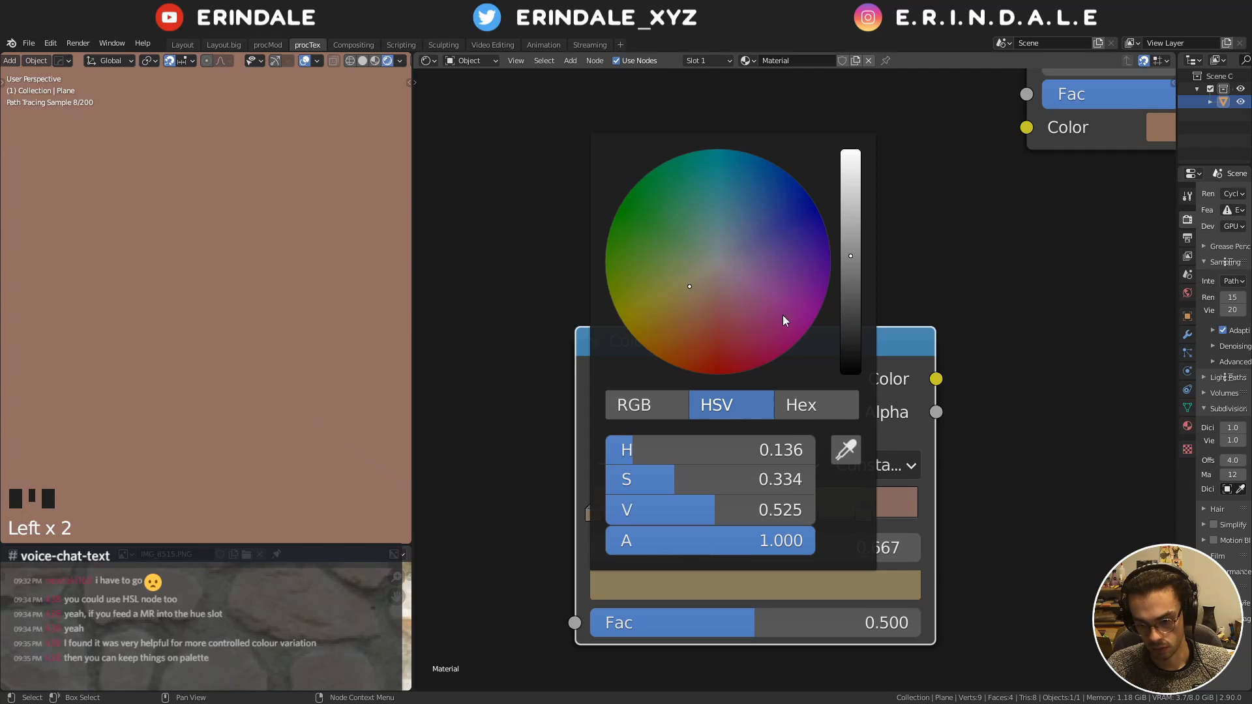
middle_drag(957, 382, 902, 335)
Set the ColorRamp's fourth stop to a golden brown with hue 0.099, saturation 0.476 and value 0.525
click(729, 428)
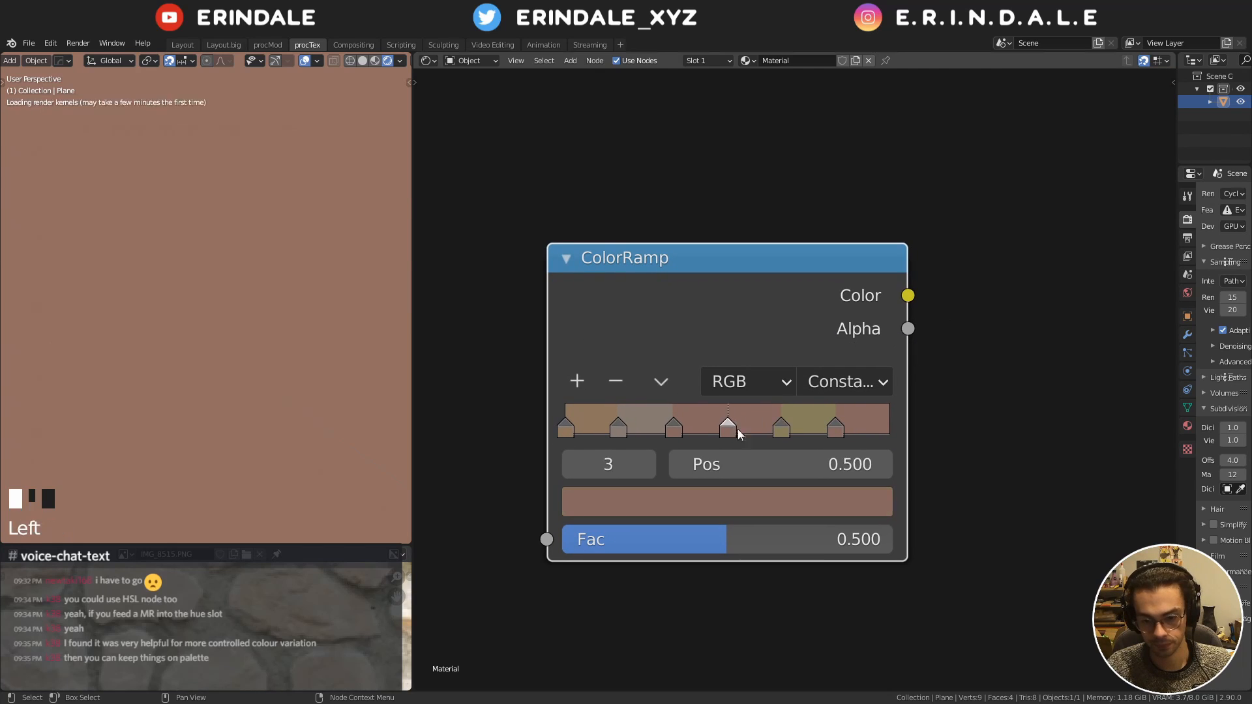
click(739, 496)
drag(691, 206, 659, 221)
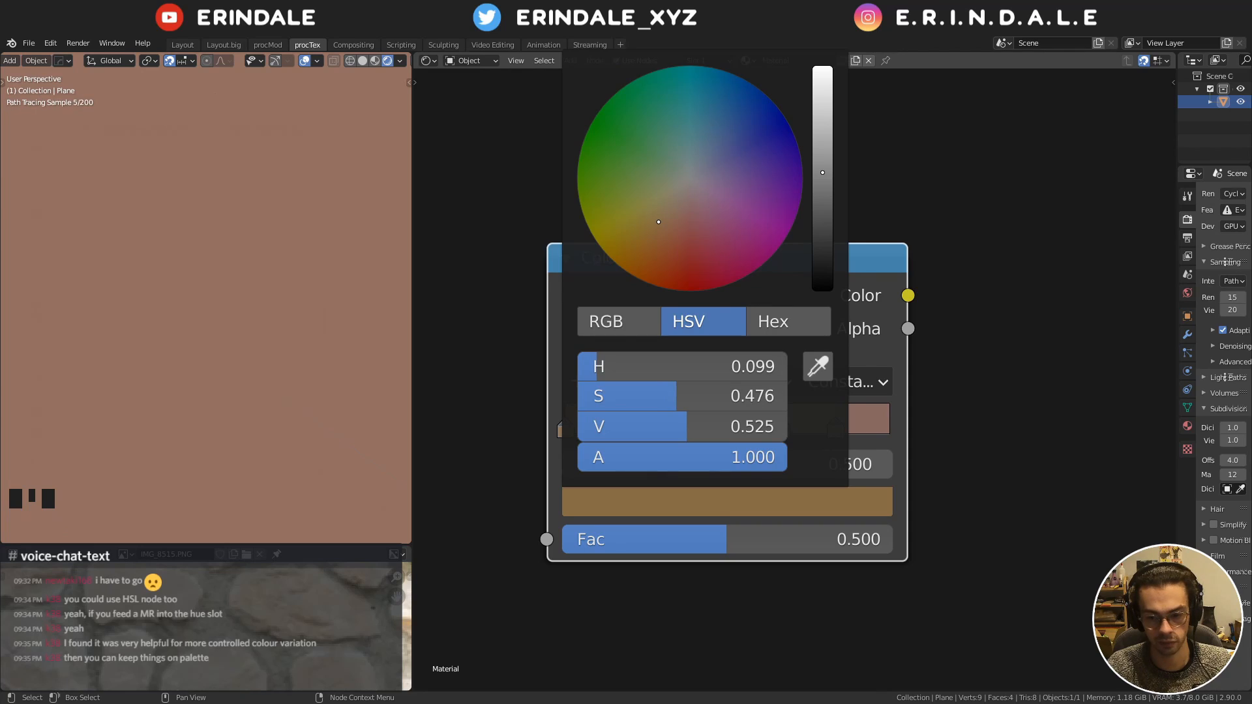
click(1036, 414)
Set the ColorRamp's sixth stop to a greyish brown with hue 0.056, saturation 0.185 and value 0.525
click(839, 433)
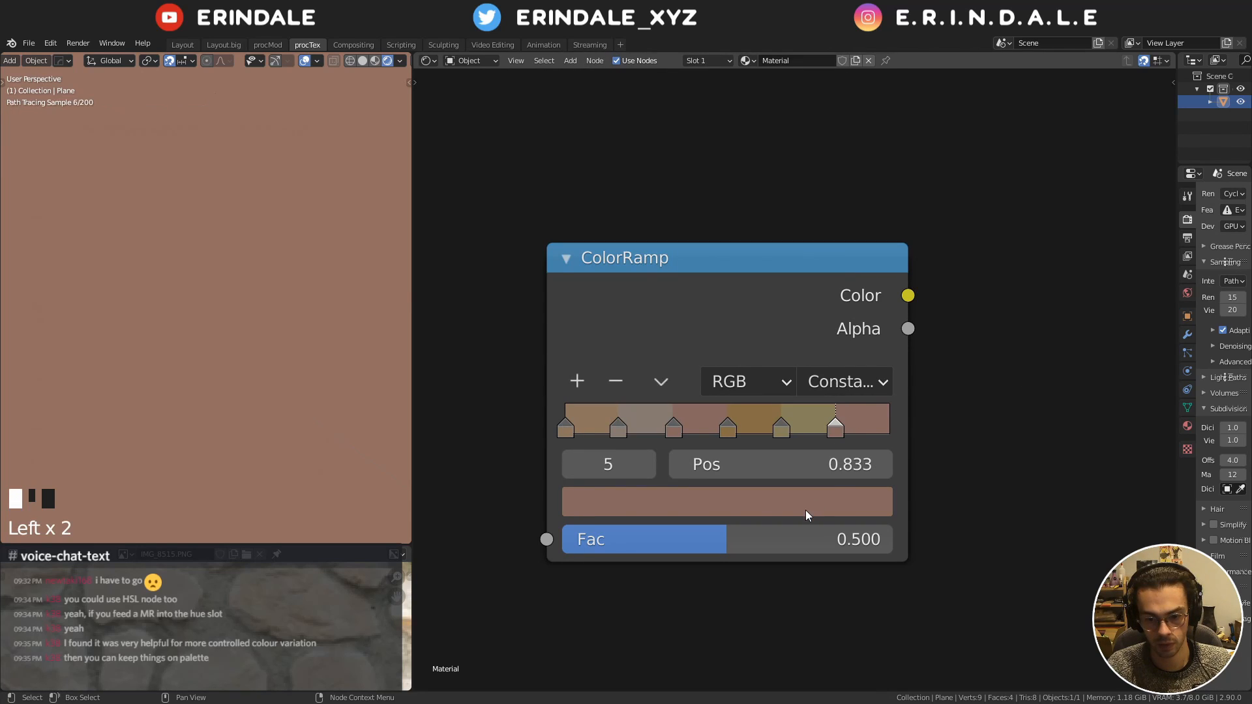
key(e)
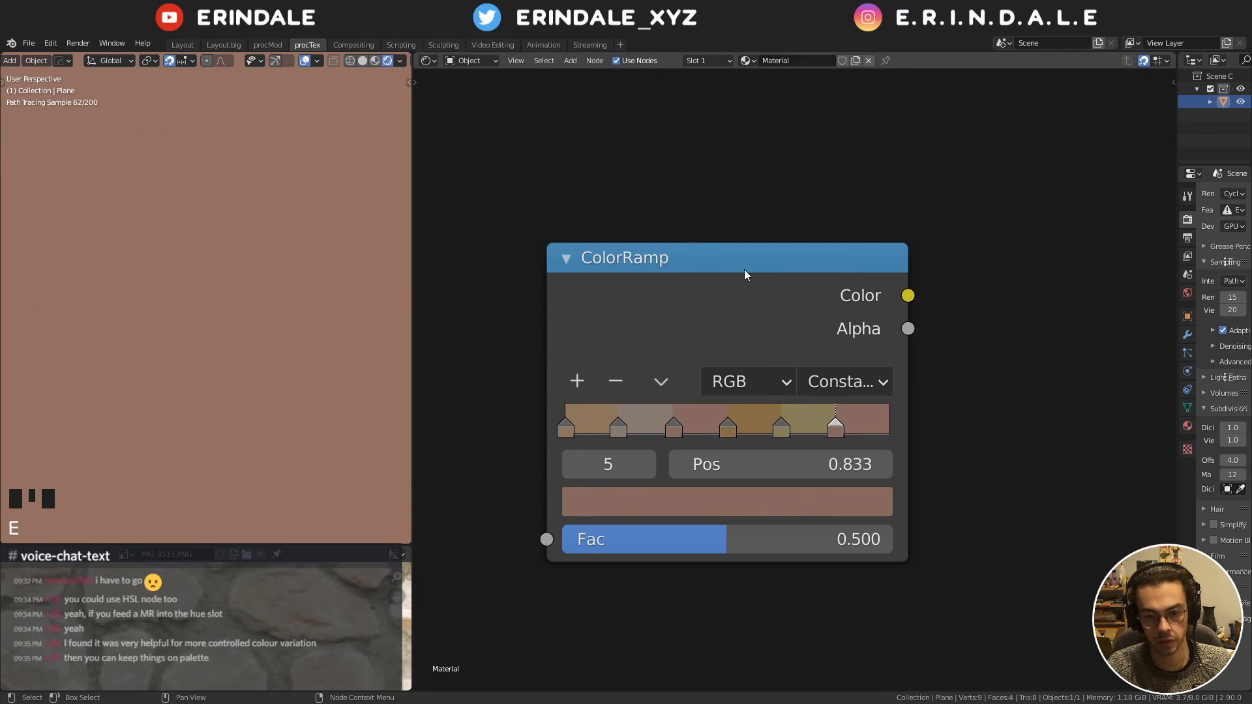
click(776, 502)
drag(683, 206, 683, 198)
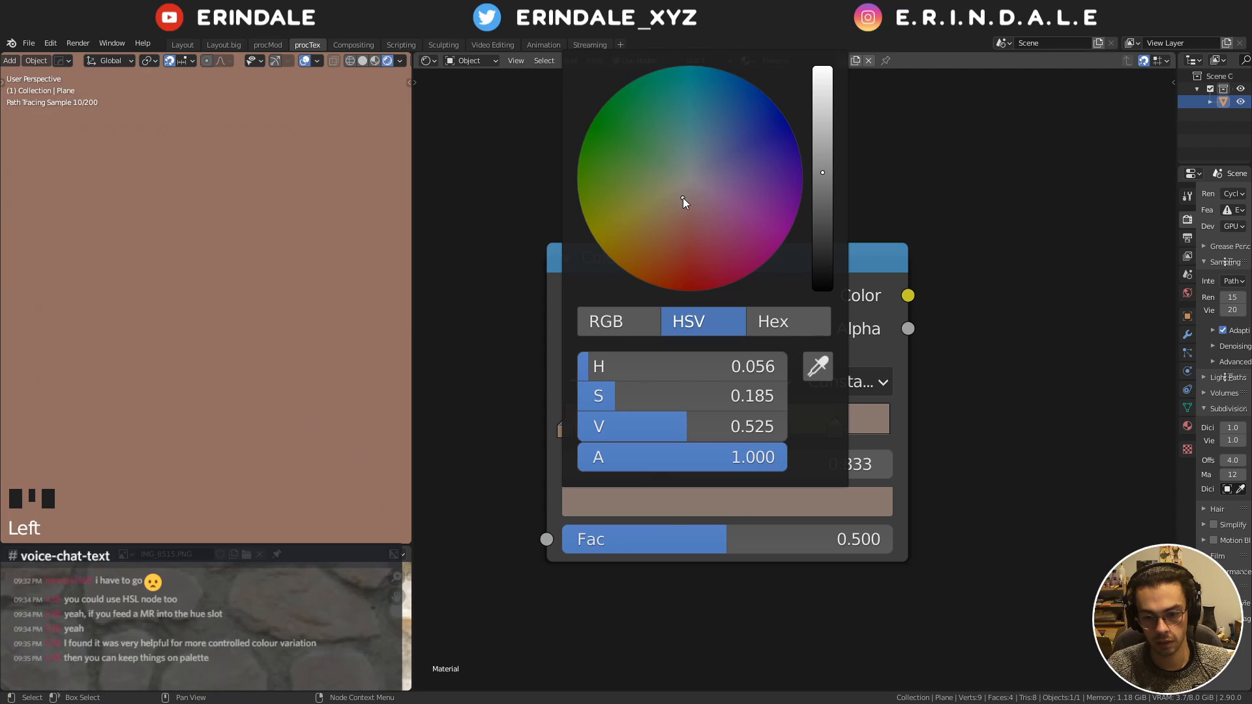
click(1123, 243)
Connect the White Noise Texture's Value, through its reroute point, to the ColorRamp's Fac input
scroll(822, 220, down, 9)
middle_drag(684, 231, 912, 210)
scroll(913, 210, down, 7)
middle_drag(770, 195, 907, 163)
scroll(522, 370, up, 7)
middle_drag(720, 333, 847, 303)
scroll(620, 383, up, 9)
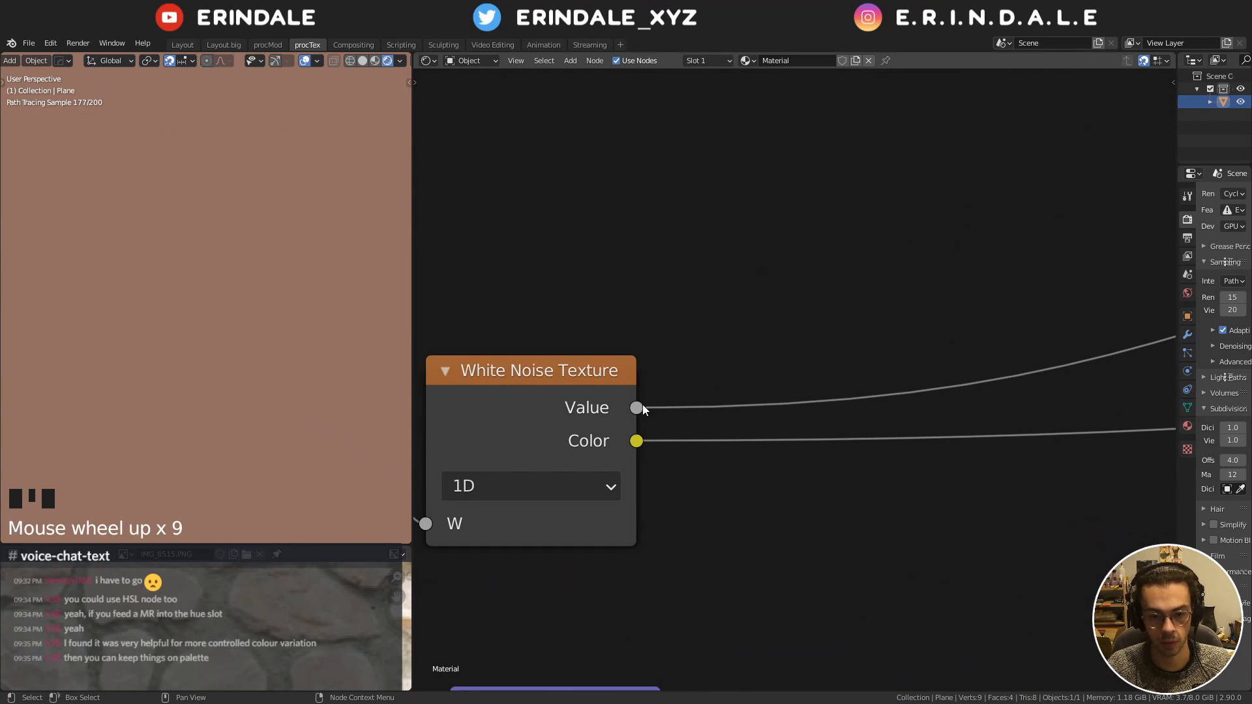
drag(643, 408, 772, 314)
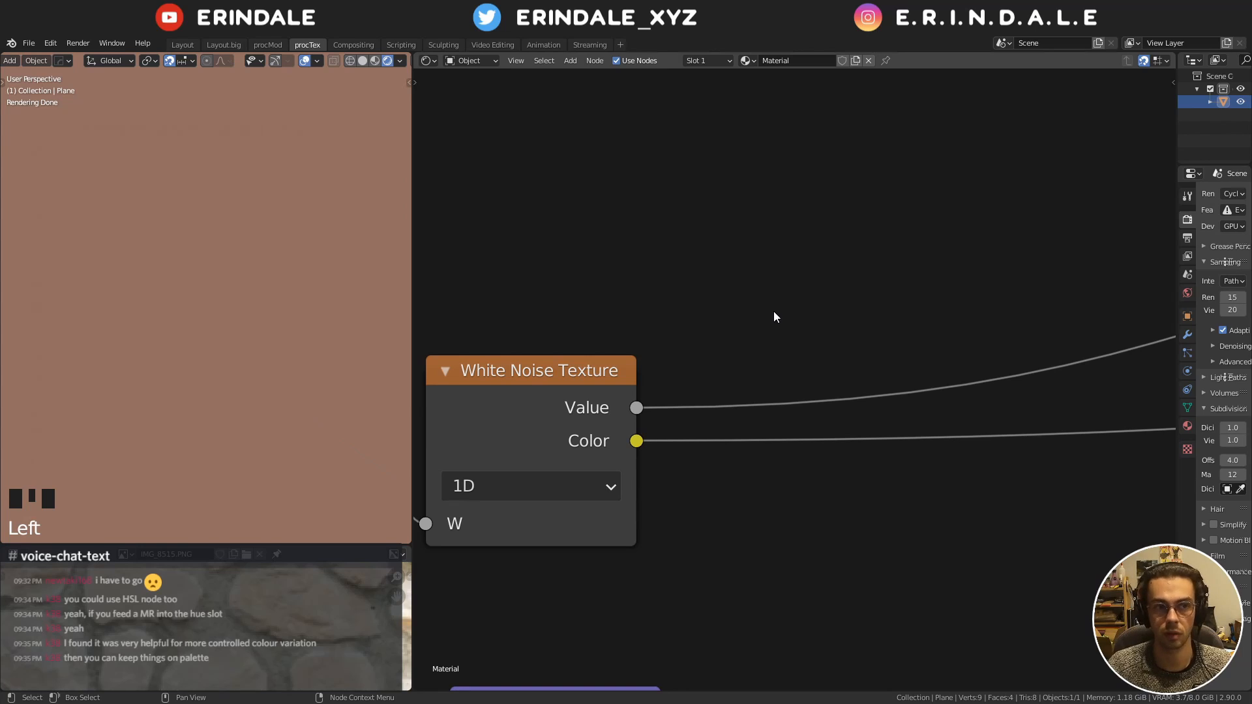
scroll(828, 264, down, 9)
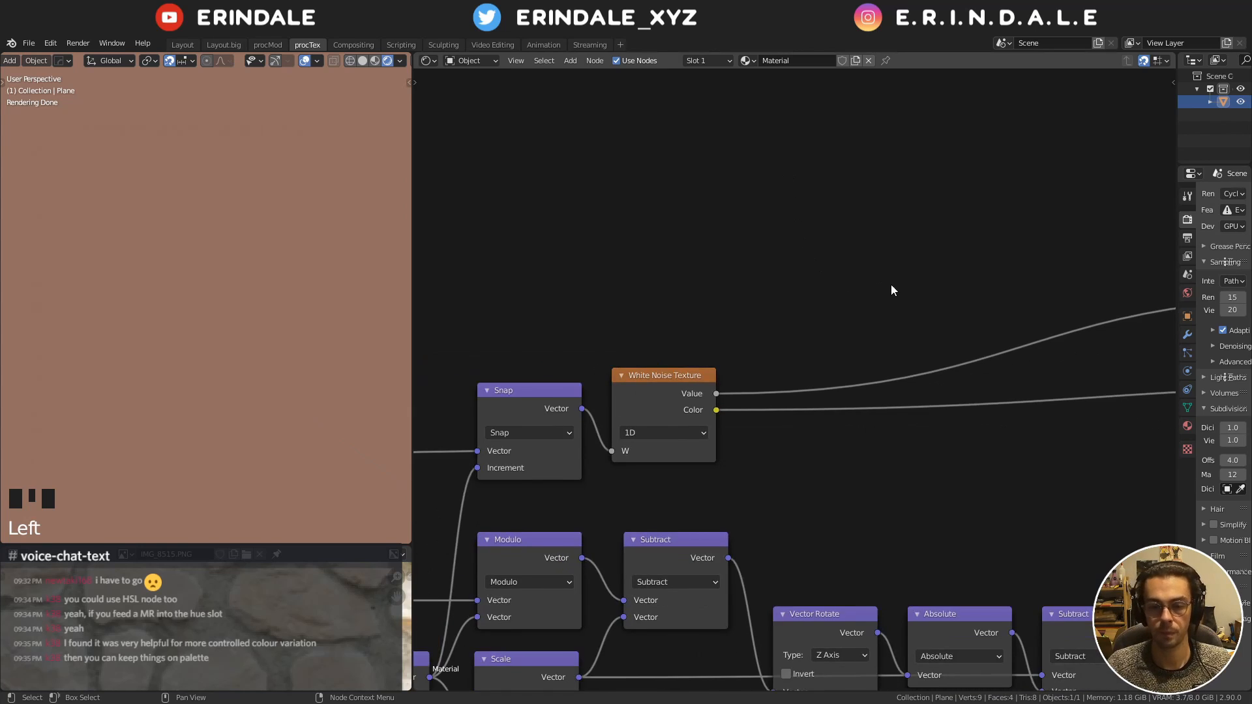
middle_drag(913, 282, 579, 299)
scroll(773, 294, down, 3)
middle_drag(871, 280, 673, 409)
scroll(545, 335, up, 11)
scroll(675, 415, down, 2)
drag(574, 443, 825, 383)
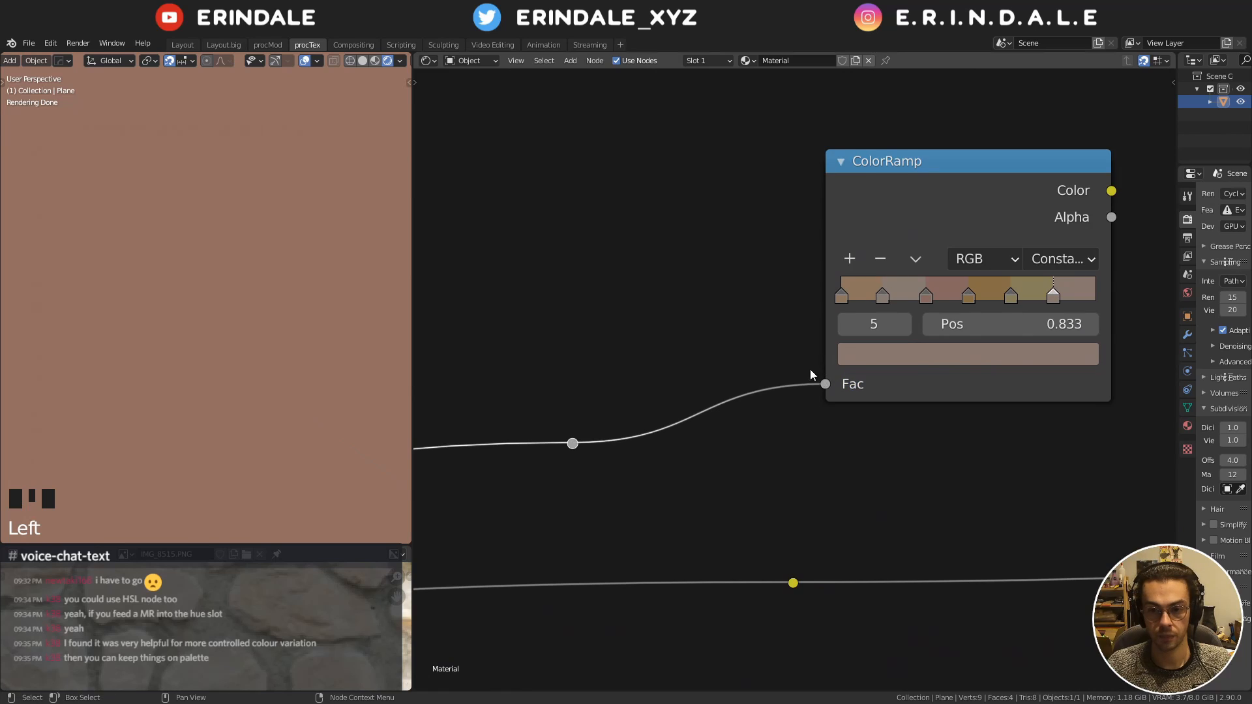
Preview the ColorRamp's Color output on the brick plane
ctrl+shift+click(836, 210)
scroll(195, 248, down, 2)
scroll(197, 261, down, 4)
scroll(201, 276, up, 2)
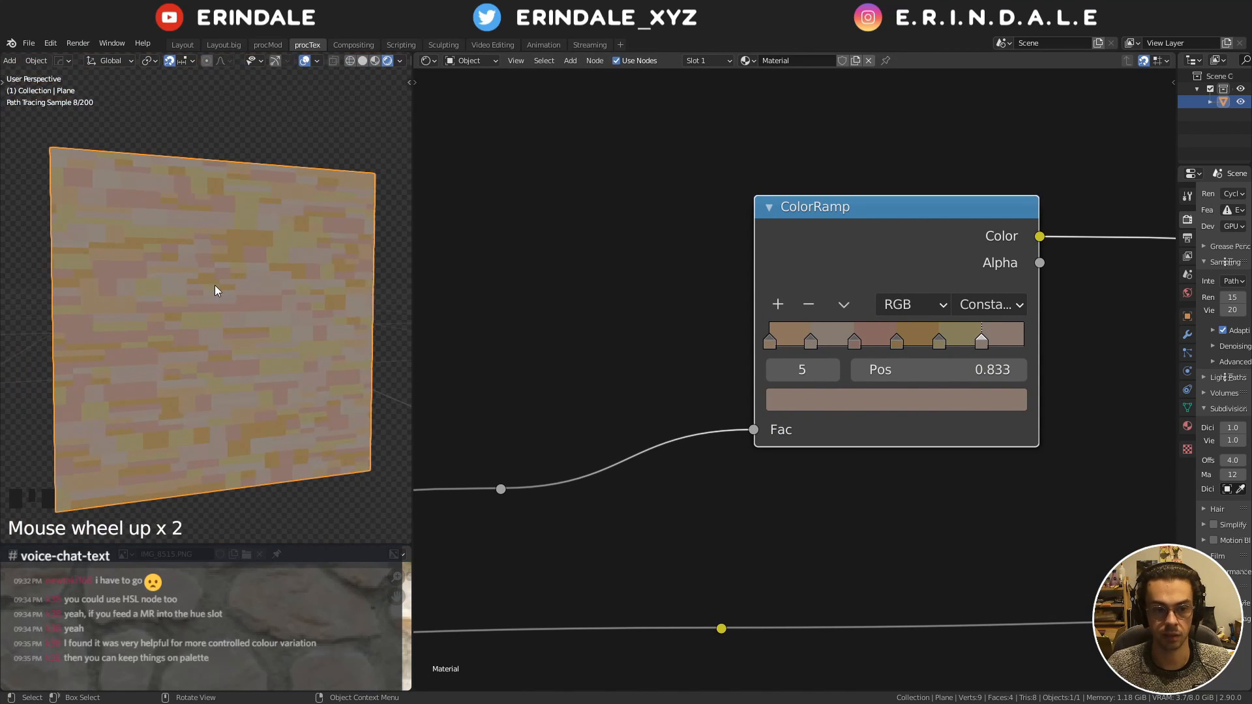
Recolour the ColorRamp's fourth stop to a muted reddish brown
click(898, 344)
click(867, 399)
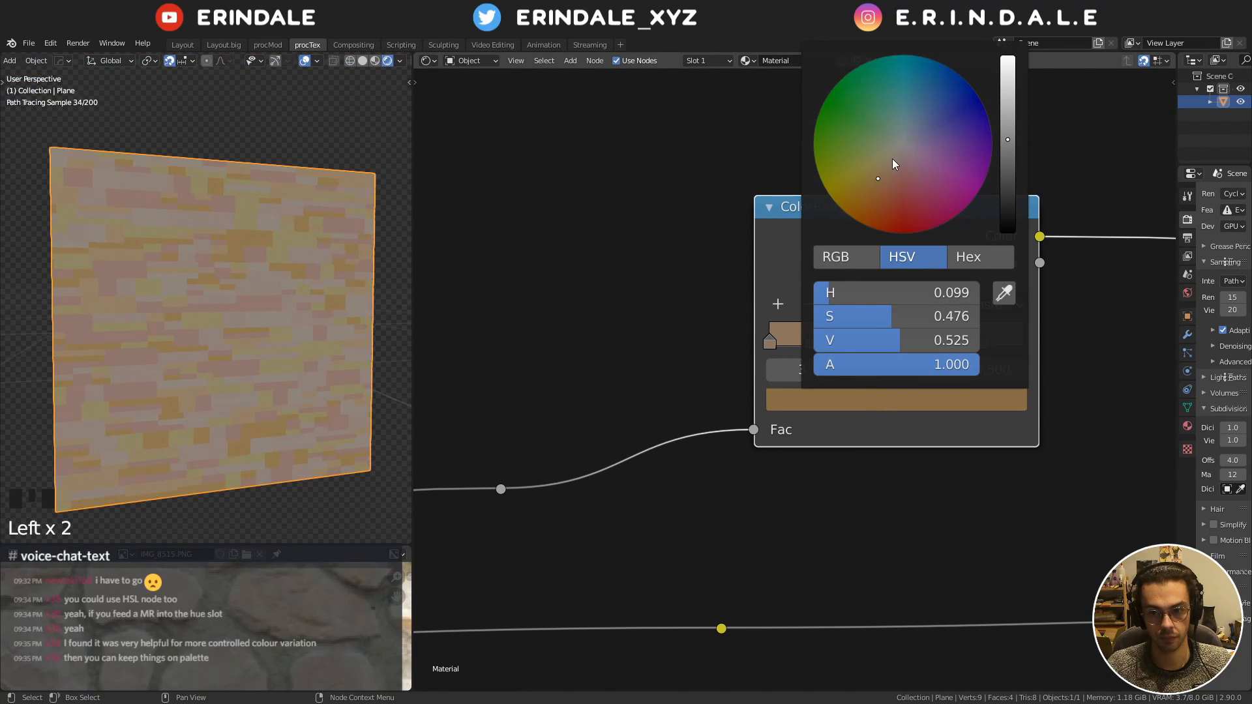
mouse_move(892, 159)
mouse_down()
mouse_move(875, 152)
mouse_move(874, 128)
mouse_move(884, 165)
mouse_move(903, 163)
mouse_up()
Move the reroute point on the White Noise Color link closer to the noise texture
scroll(791, 469, down, 3)
middle_drag(791, 469, 873, 298)
scroll(873, 299, down, 2)
mouse_move(619, 309)
middle_down()
mouse_move(891, 290)
mouse_move(600, 305)
middle_up()
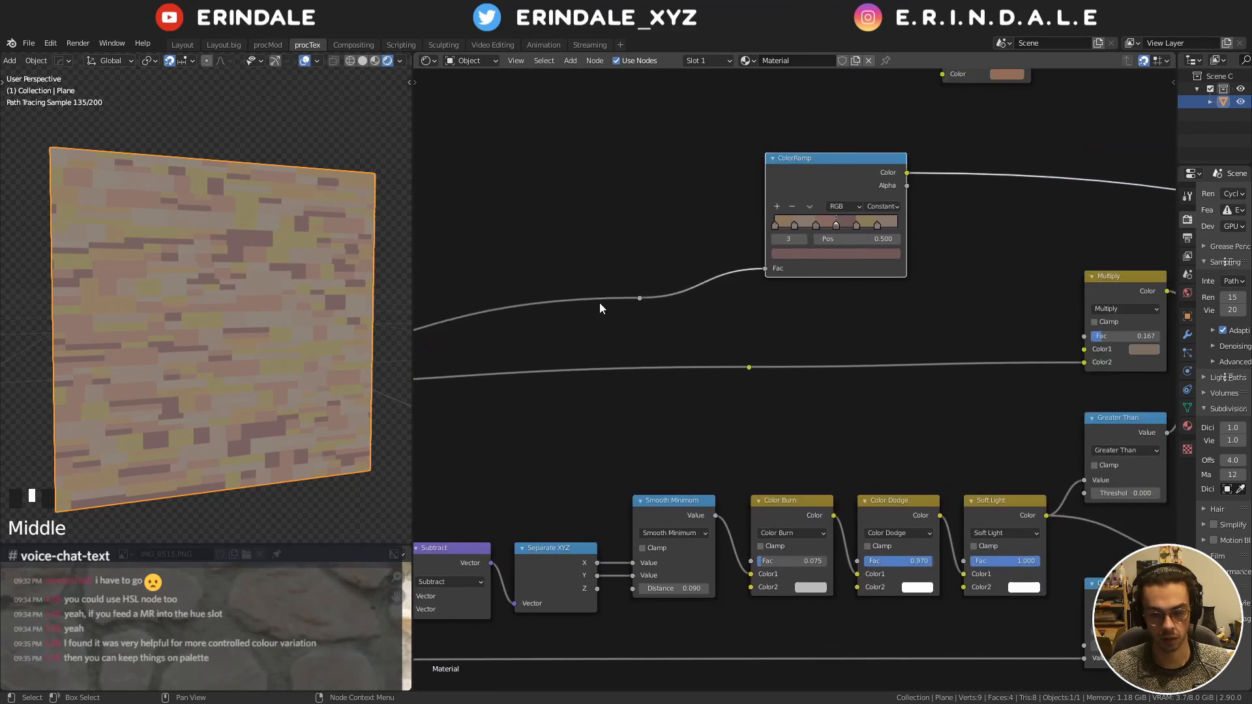
scroll(685, 306, up, 1)
click(689, 308)
drag(689, 307, 807, 399)
key(g)
click(723, 412)
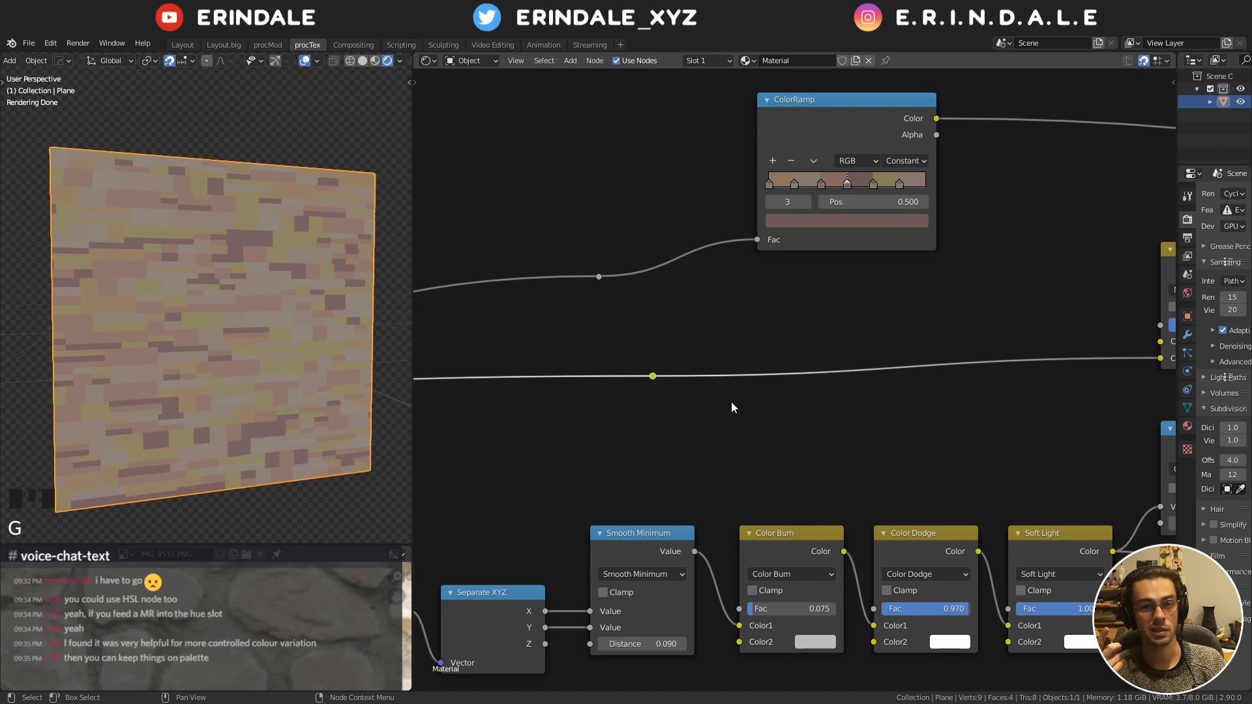
Remove the reroute point on the ColorRamp's Fac link while keeping the connection, and reposition the ColorRamp above the noise Color link
drag(739, 86, 947, 263)
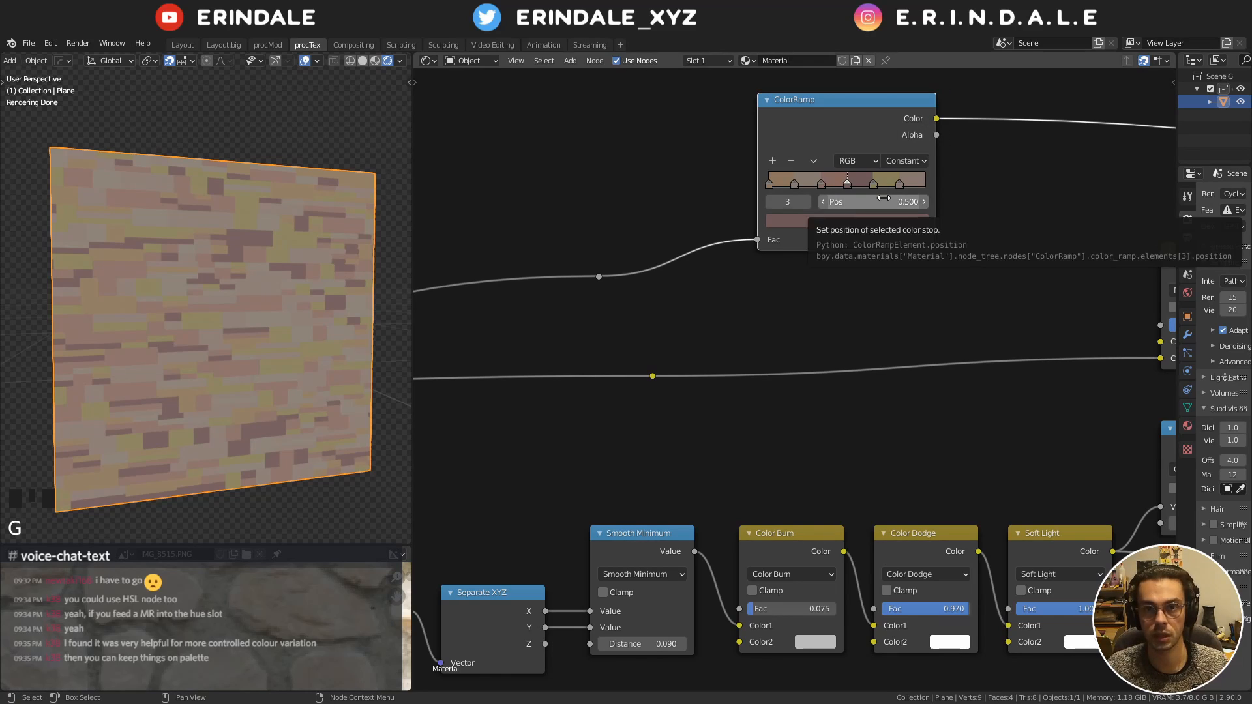
click(600, 277)
alt+drag(600, 276, 613, 193)
key(x)
key(g)
click(643, 279)
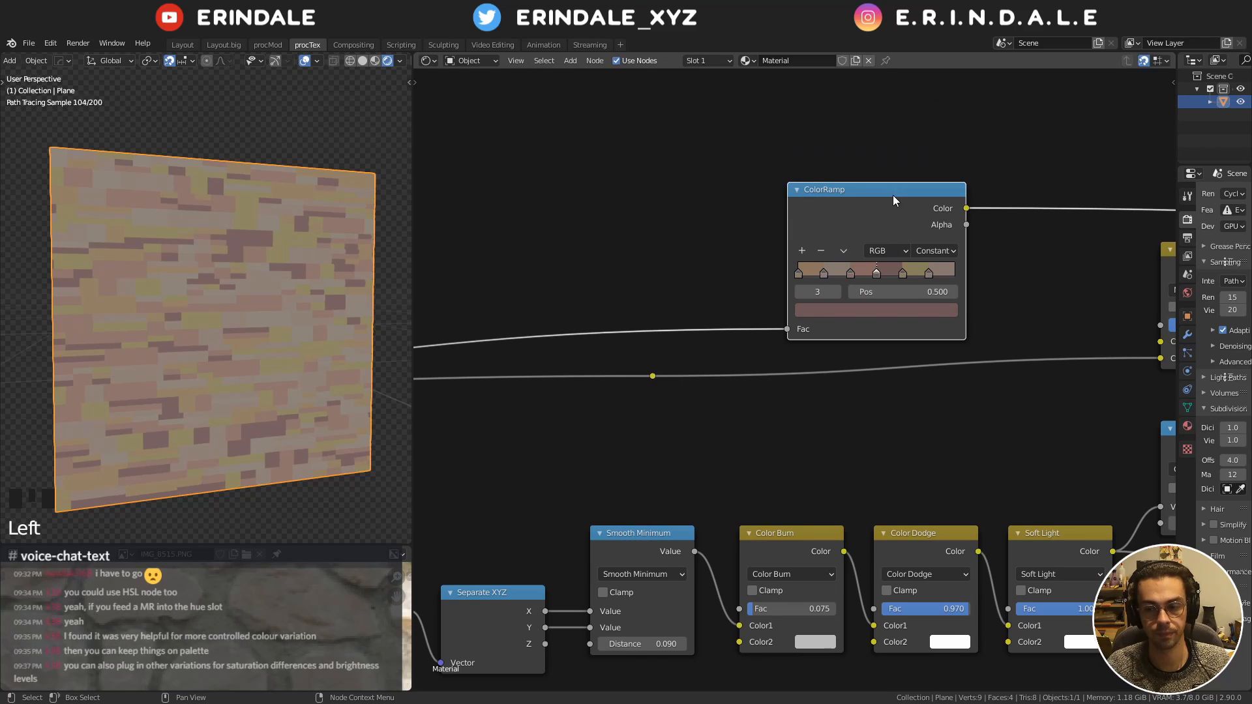
click(654, 386)
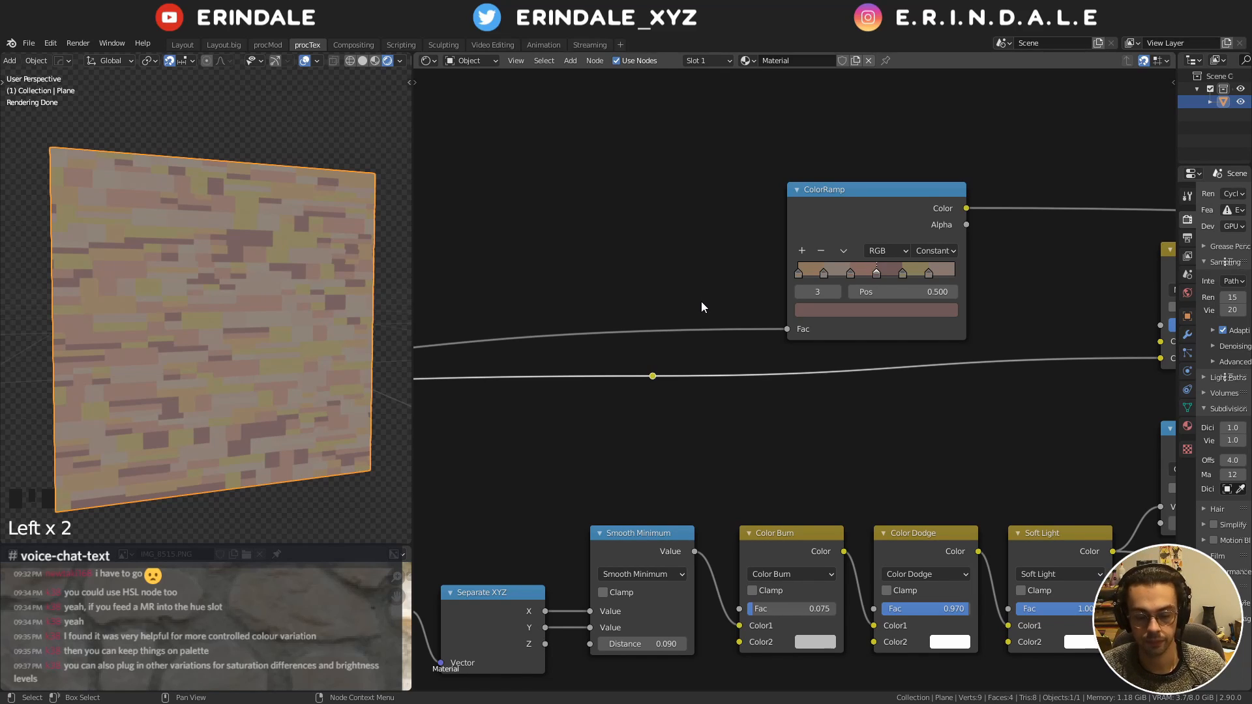
drag(855, 217, 825, 141)
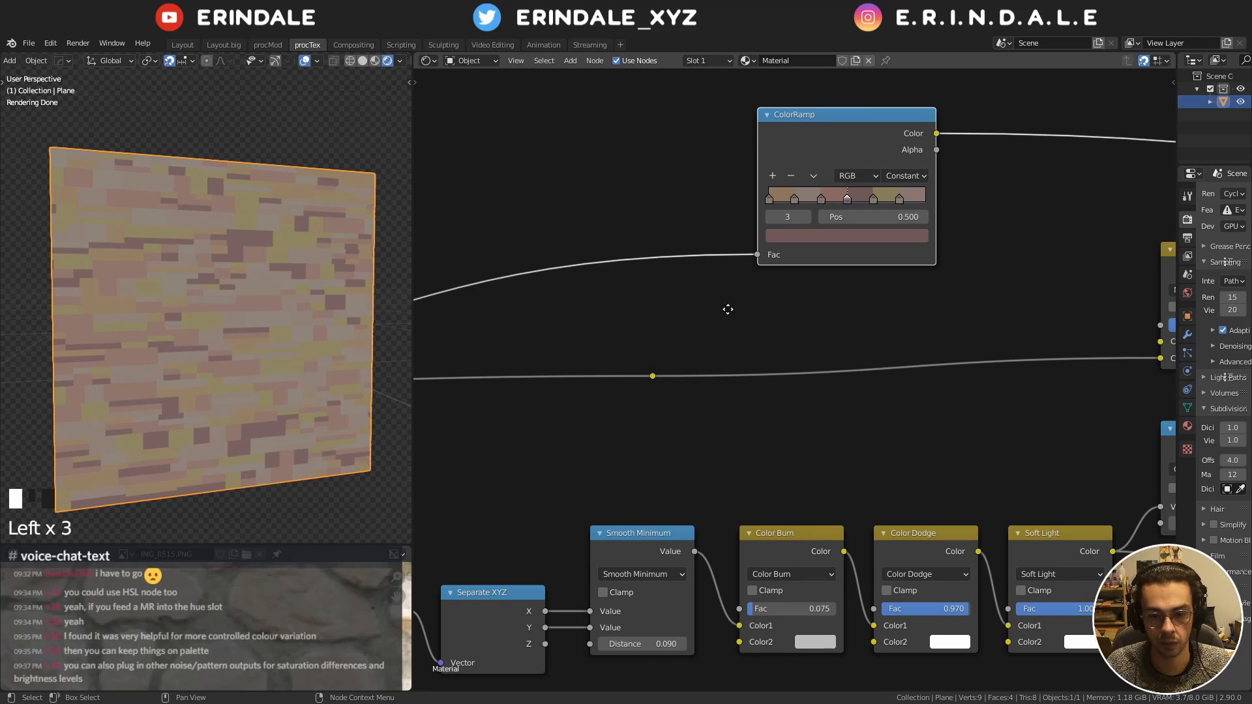
Duplicate the Separate XYZ node, place the copy below the ColorRamp and feed its Vector input from the noise Color reroute
middle_drag(728, 309, 835, 239)
drag(793, 303, 569, 332)
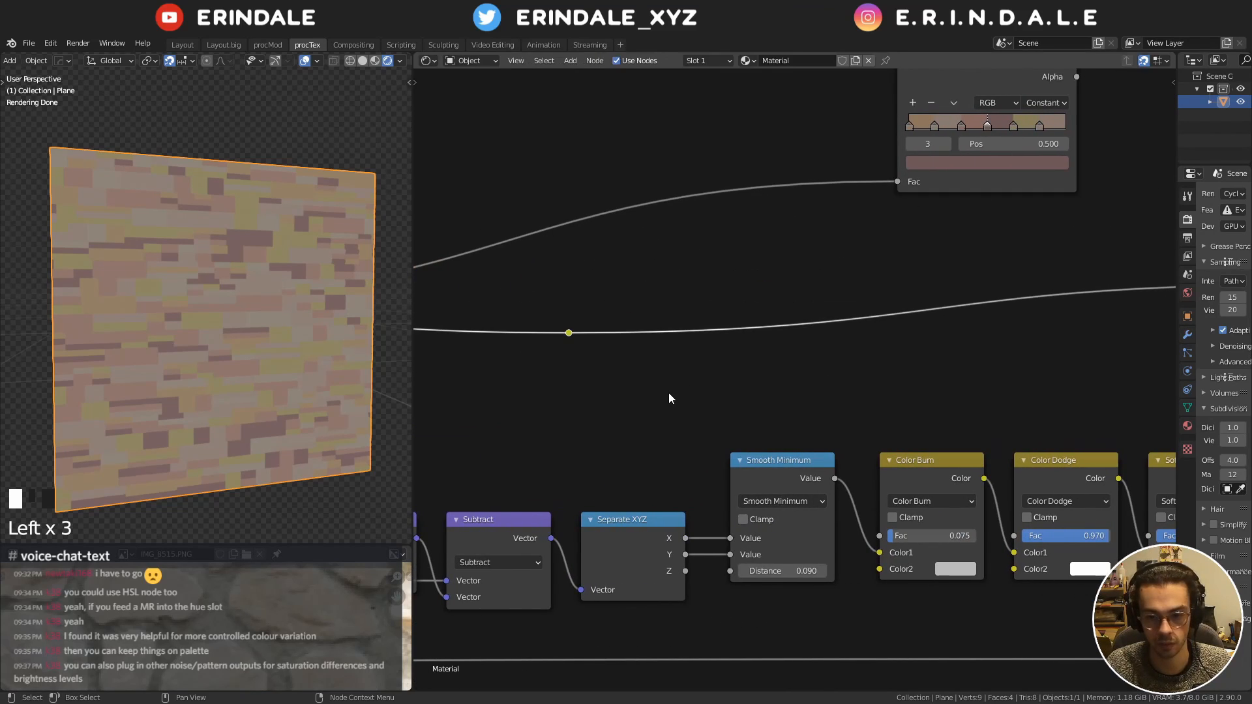
middle_drag(715, 323, 705, 347)
key(shift+a)
click(618, 594)
key(shift+d)
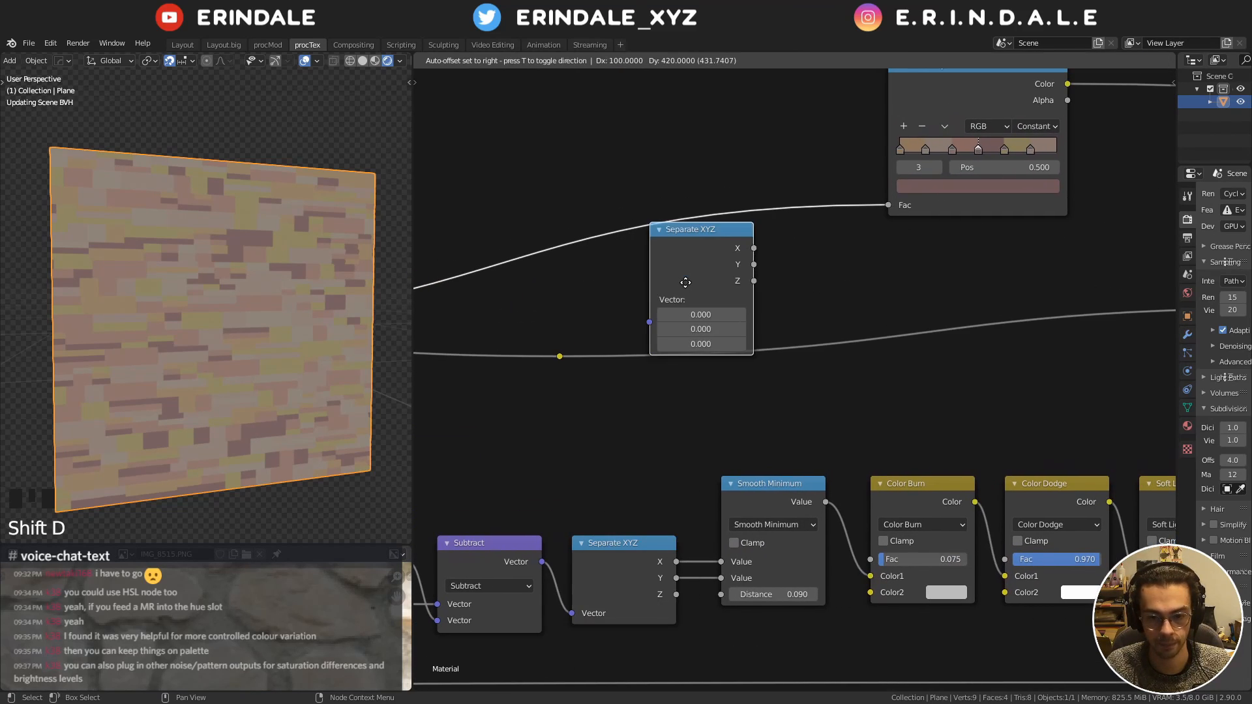
click(625, 431)
drag(559, 356, 594, 470)
drag(641, 391, 656, 315)
middle_drag(682, 319, 662, 387)
drag(620, 390, 649, 377)
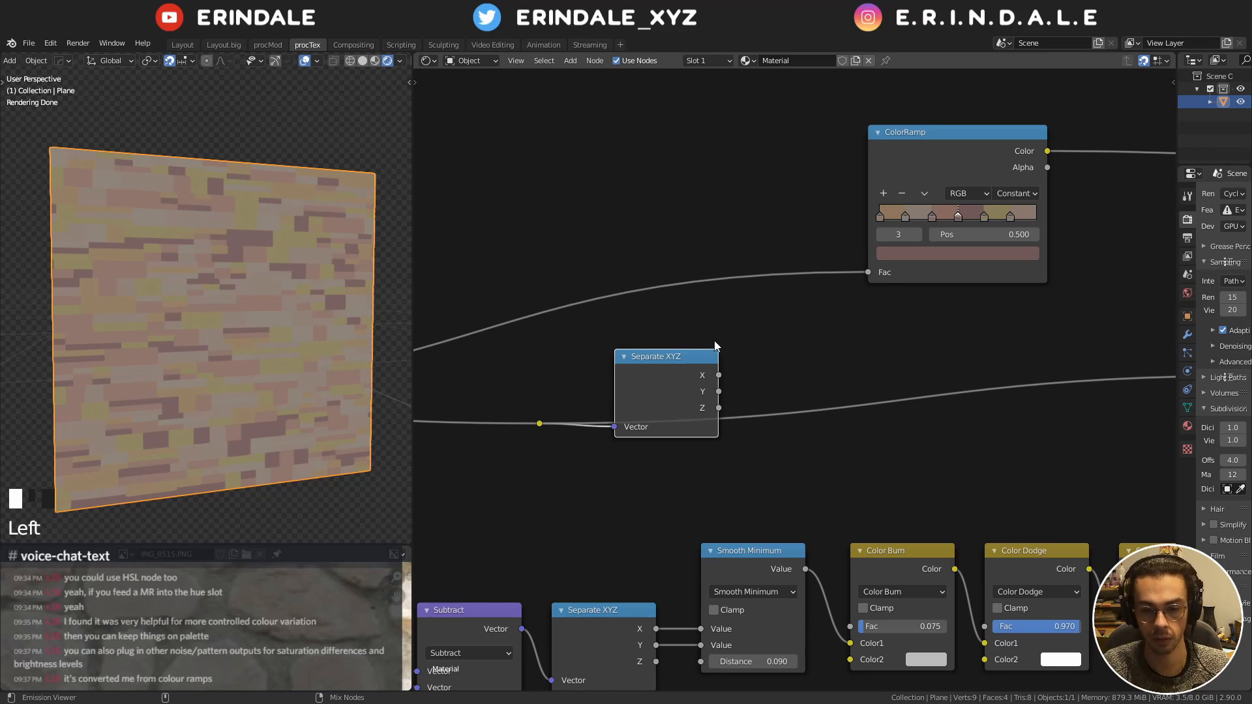
Preview the new Separate XYZ node's individual outputs on the brick plane, ending on Z
ctrl+shift+click(684, 379)
middle_drag(684, 378, 572, 462)
ctrl+shift+click(627, 393)
ctrl+shift+click(627, 393)
Delete the ColorRamp and move the Hue Saturation Value node down into its place
click(824, 252)
drag(824, 252, 831, 213)
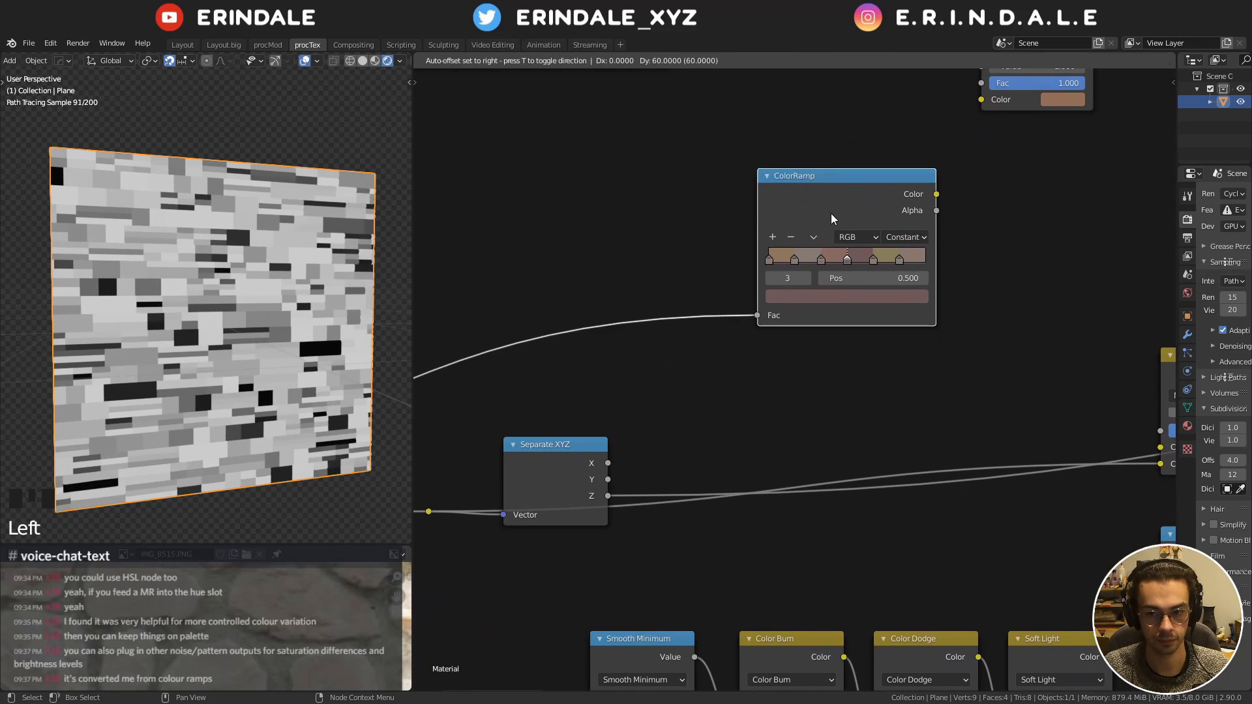
key(x)
scroll(825, 261, down, 4)
middle_drag(820, 279, 820, 322)
drag(944, 160, 839, 346)
middle_drag(696, 458, 767, 373)
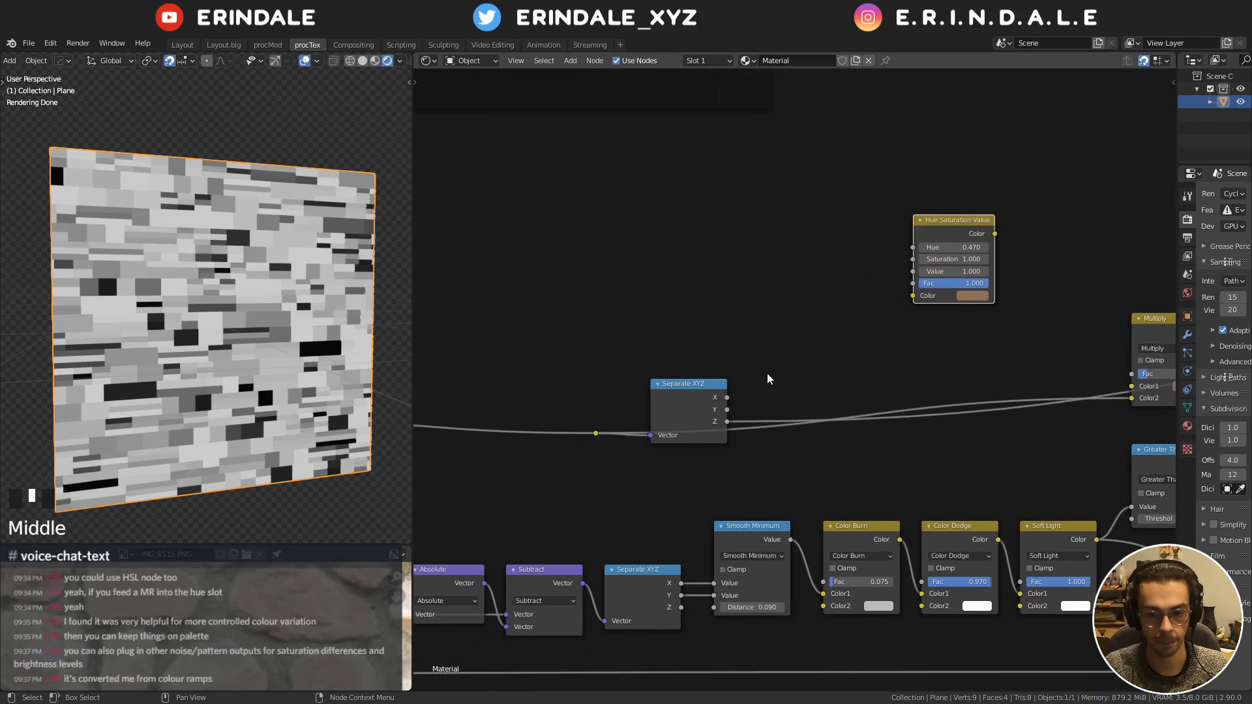
Remove the reroute point before the new Separate XYZ node and move that node up beside the Hue Saturation Value node
scroll(766, 373, up, 4)
alt+drag(520, 454, 503, 339)
key(x)
middle_drag(668, 333, 674, 385)
drag(662, 456, 576, 319)
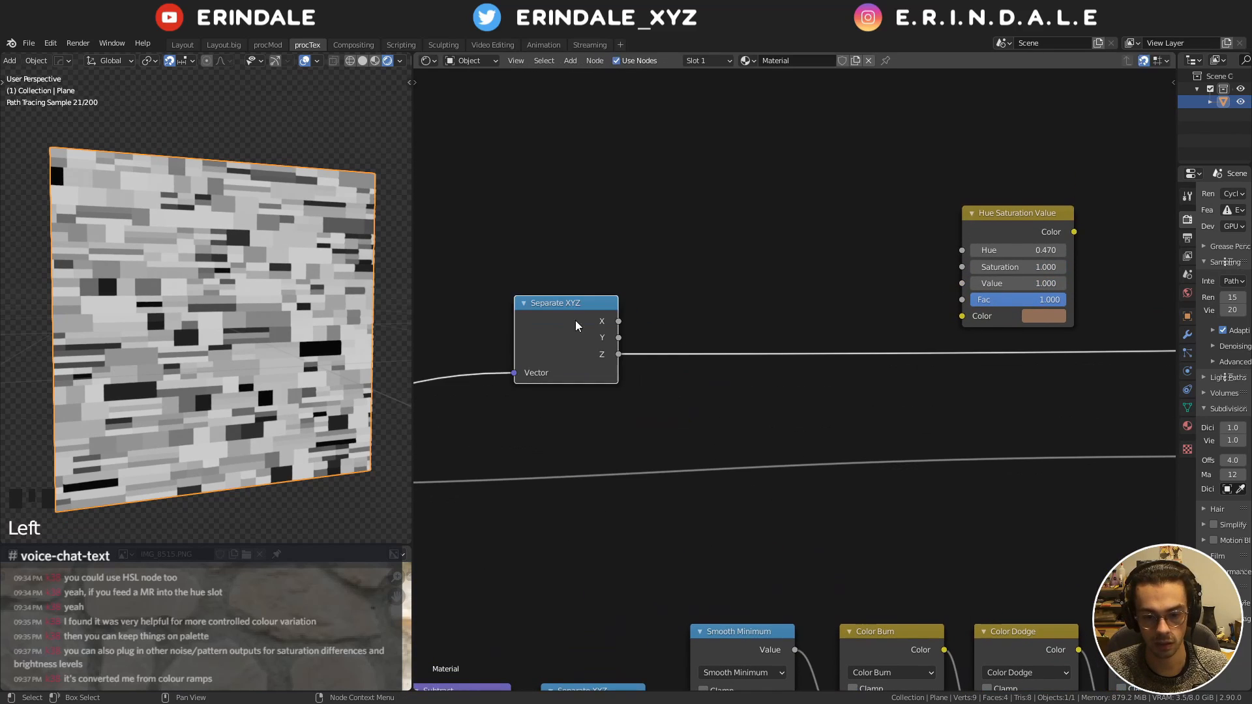
Cycle the brick-plane preview through the new Separate XYZ node's outputs once more
middle_drag(576, 320, 525, 443)
ctrl+shift+click(573, 402)
ctrl+shift+click(573, 402)
ctrl+shift+click(572, 401)
ctrl+shift+click(572, 402)
ctrl+shift+click(572, 402)
Add a Map Range node between the Separate XYZ and Hue Saturation Value nodes and duplicate it twice
key(shift+a)
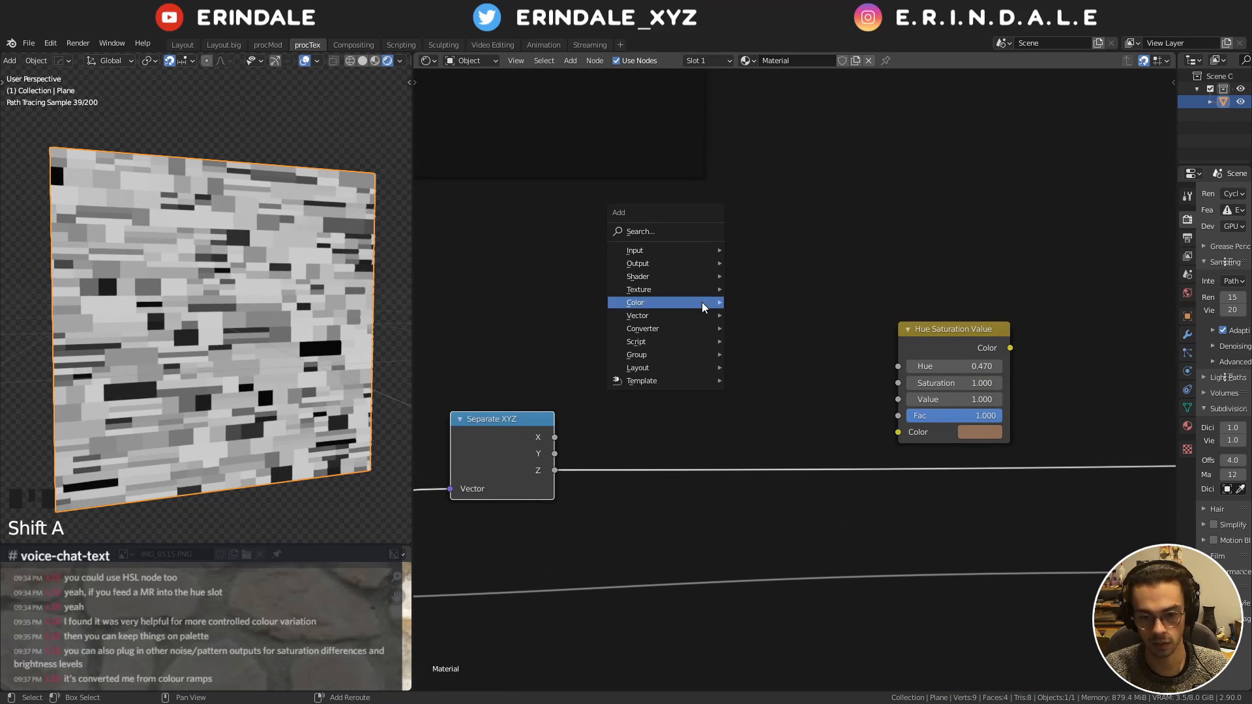
click(750, 260)
key(q)
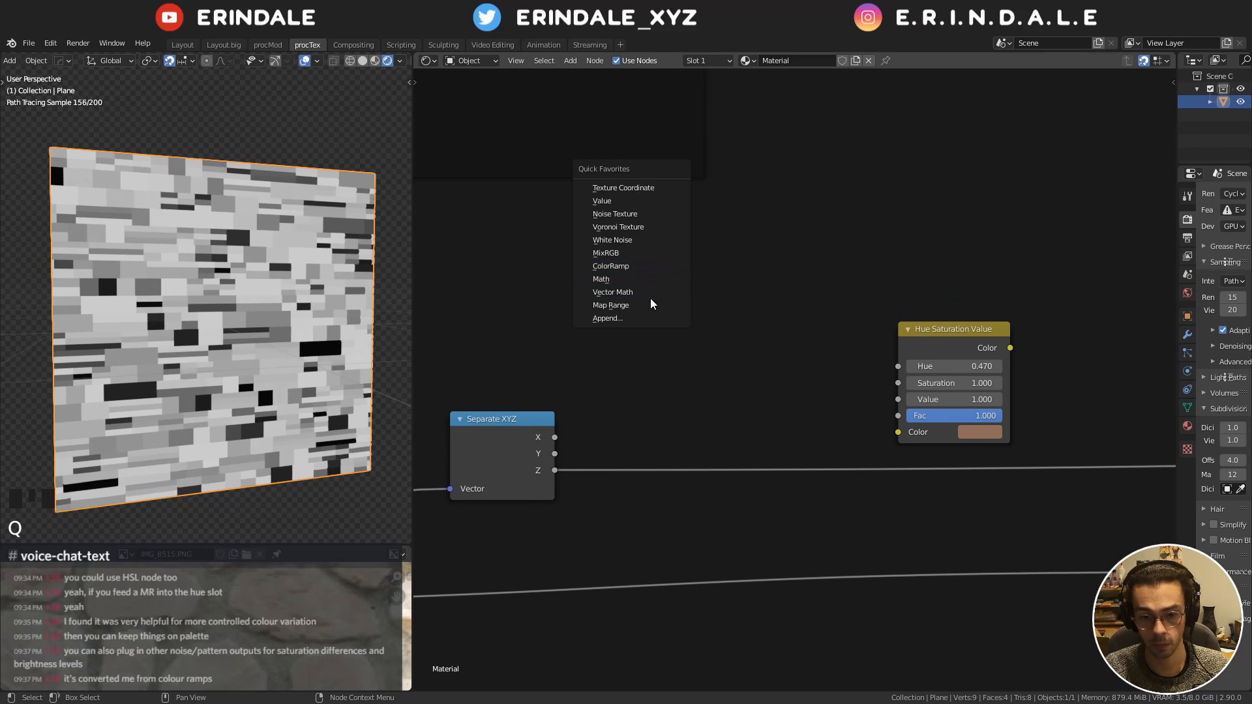
click(646, 305)
click(689, 233)
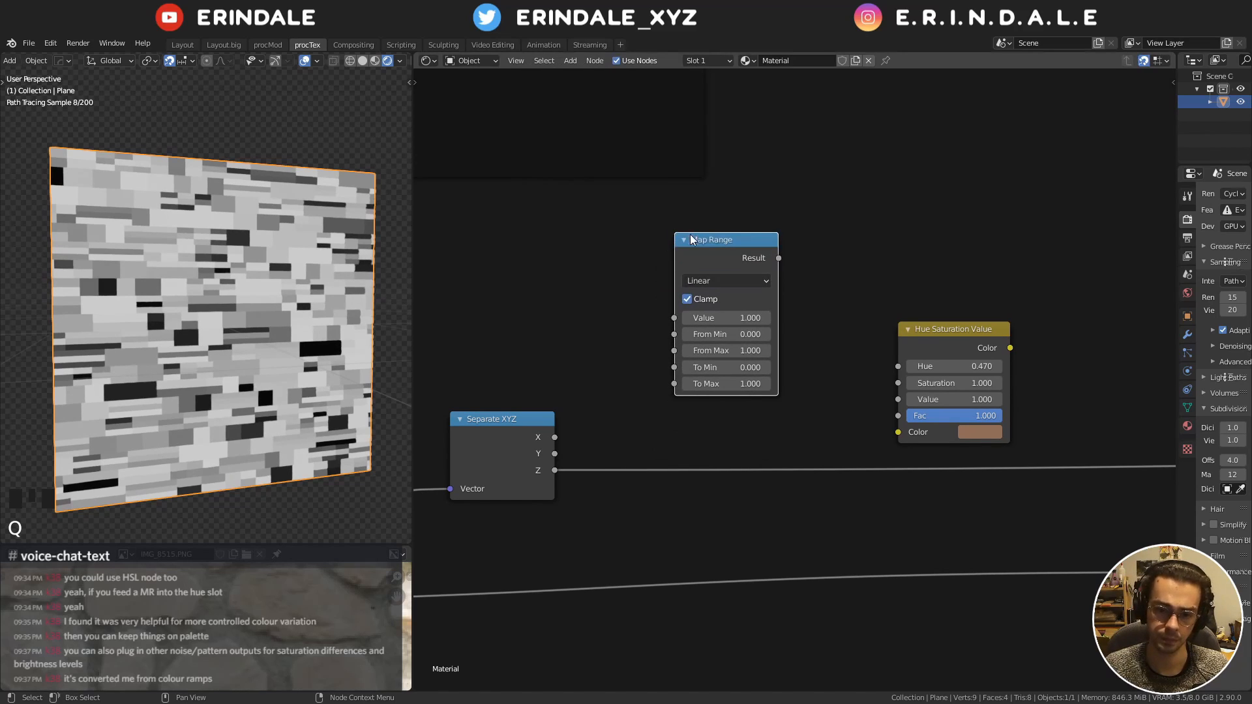
middle_drag(690, 233, 728, 198)
key(shift+d)
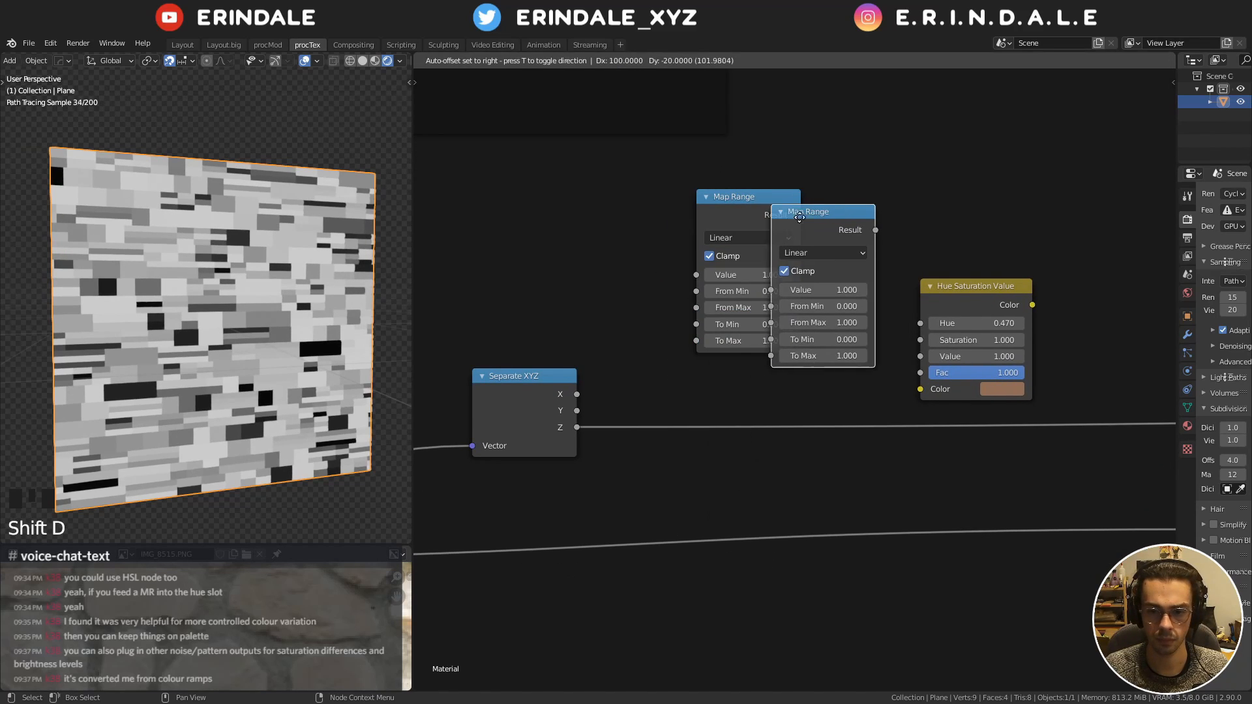
click(755, 232)
key(shift+r)
click(806, 257)
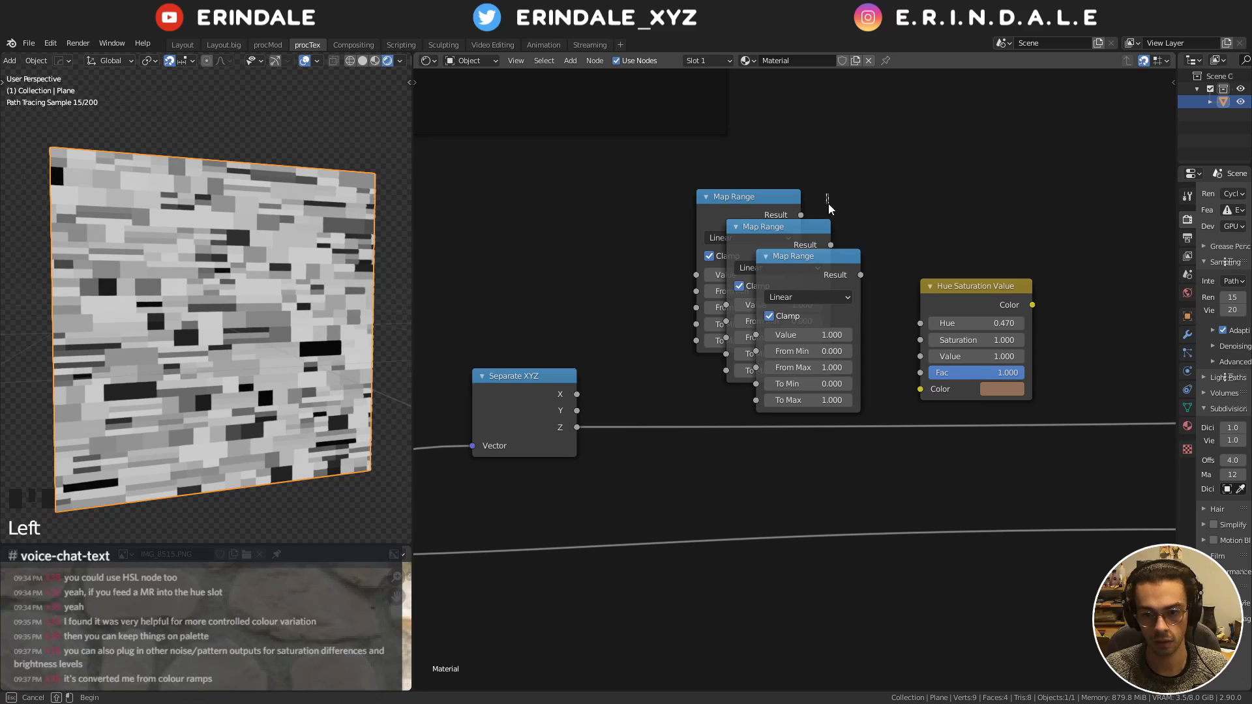
Spread the three Map Range nodes into a vertical column between the Separate XYZ and Hue Saturation Value nodes
drag(828, 204, 771, 275)
key(s)
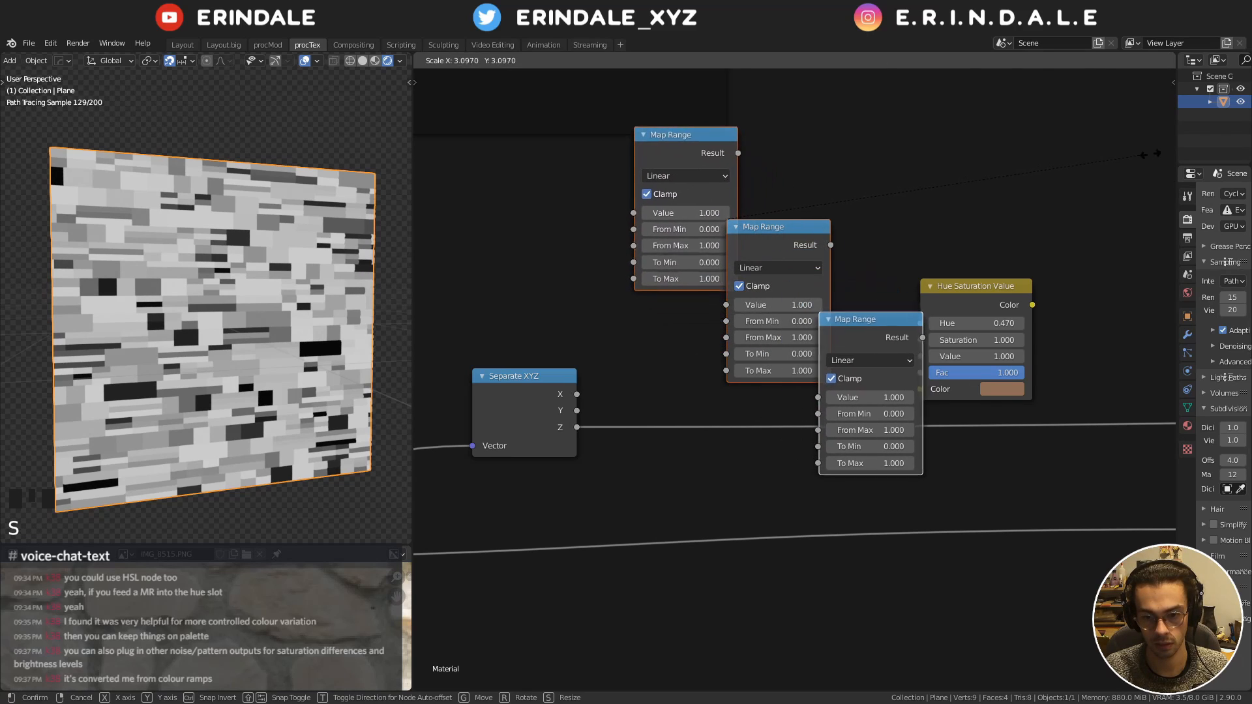
key(r)
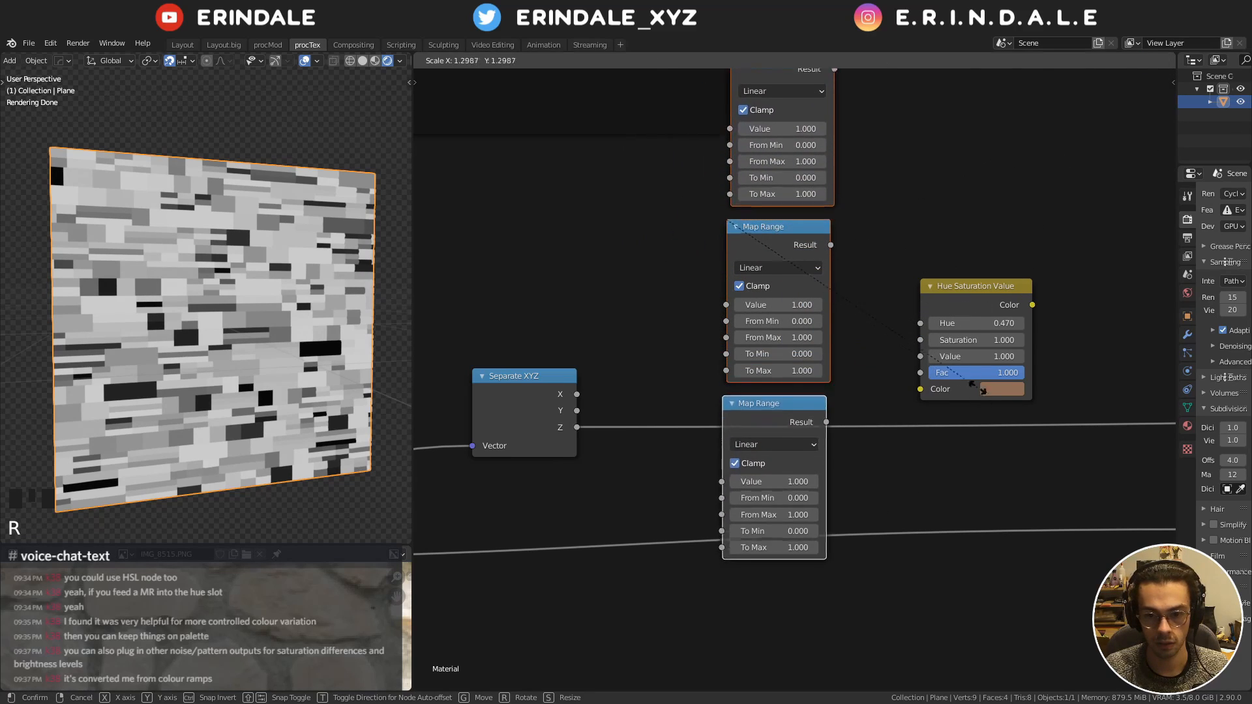
click(807, 320)
middle_drag(807, 320, 799, 255)
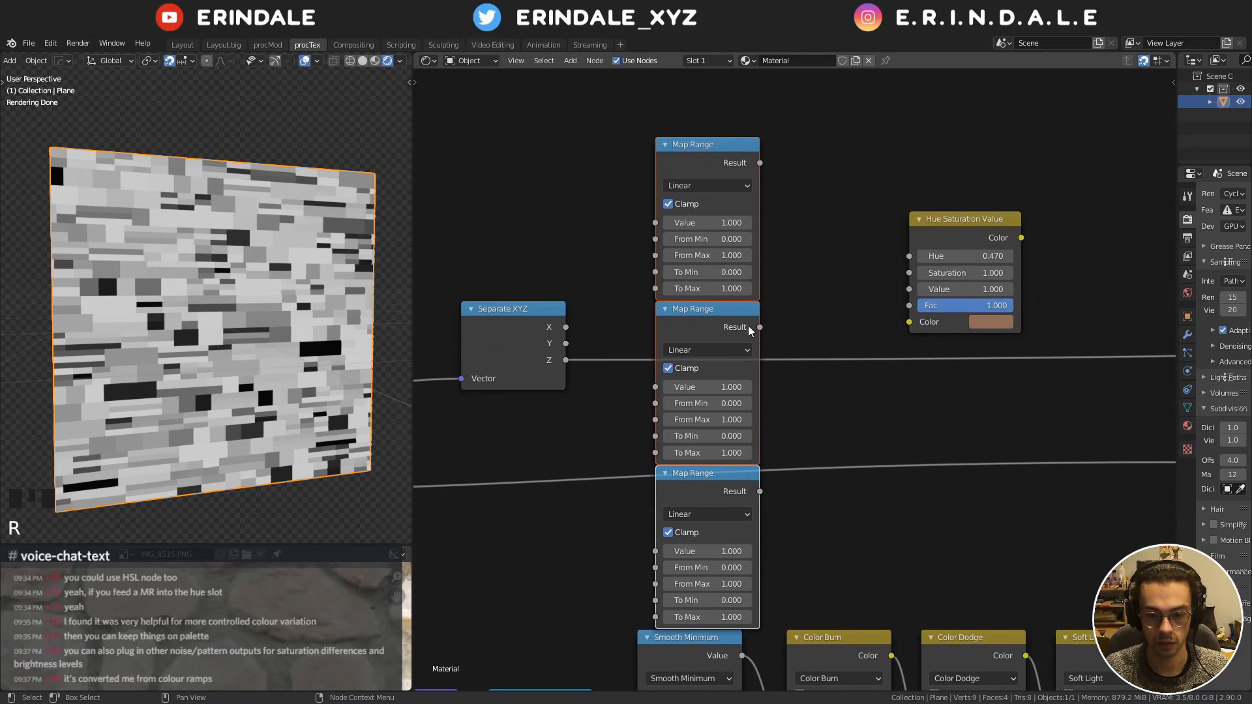
key(g)
click(817, 267)
Connect the Separate XYZ node's X, Y and Z outputs to the Value inputs of the upper, middle and lower Map Range nodes
alt+right_drag(576, 339, 737, 196)
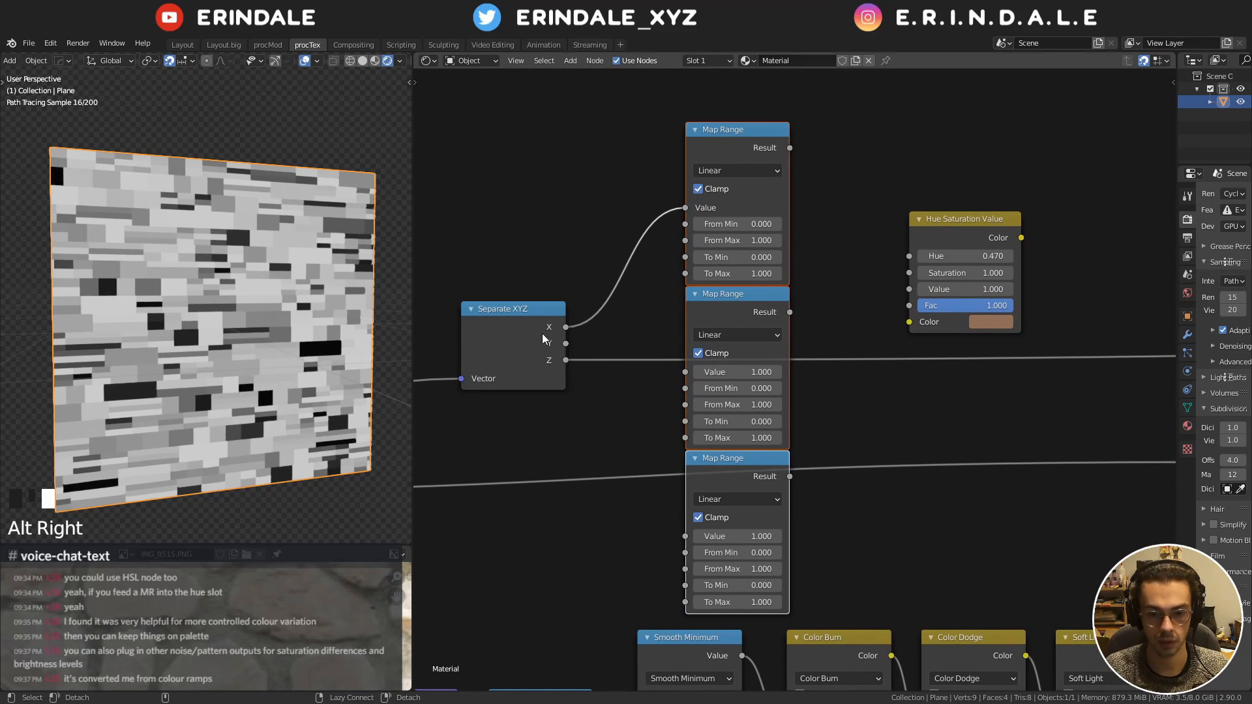
mouse_move(542, 333)
alt+right_down()
mouse_move(704, 386)
mouse_move(535, 351)
alt+right_up()
click(534, 350)
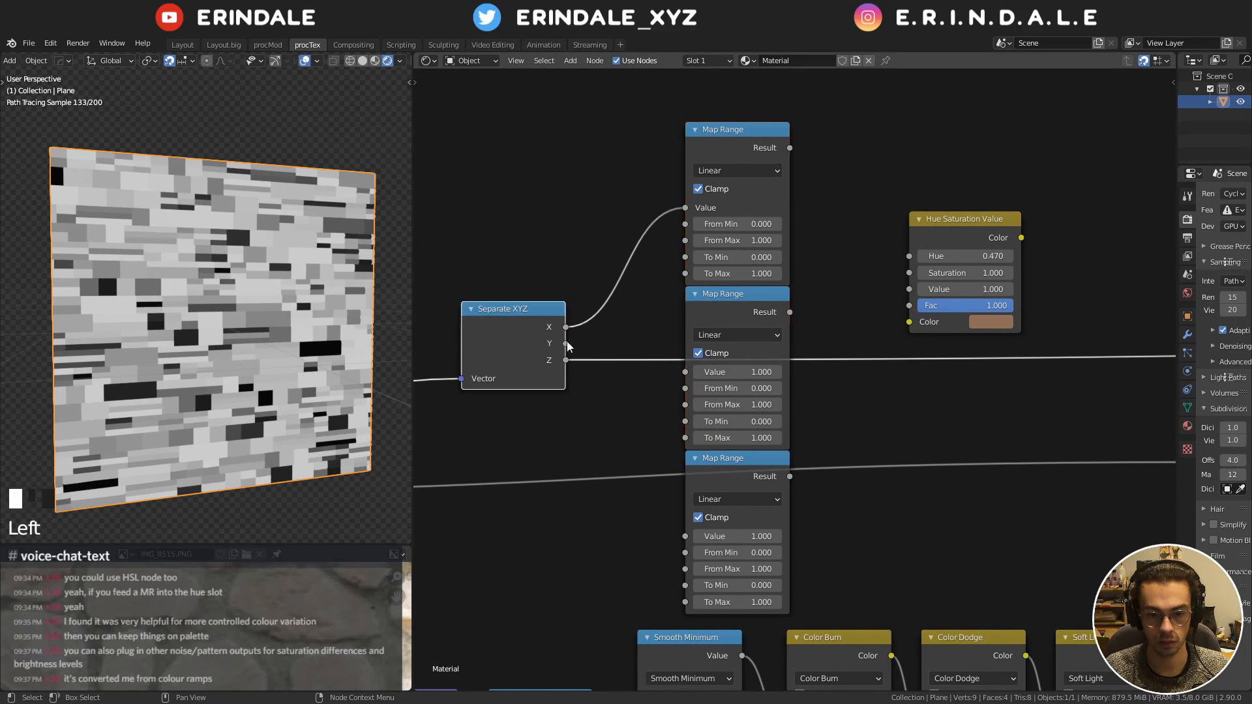
drag(566, 361, 685, 536)
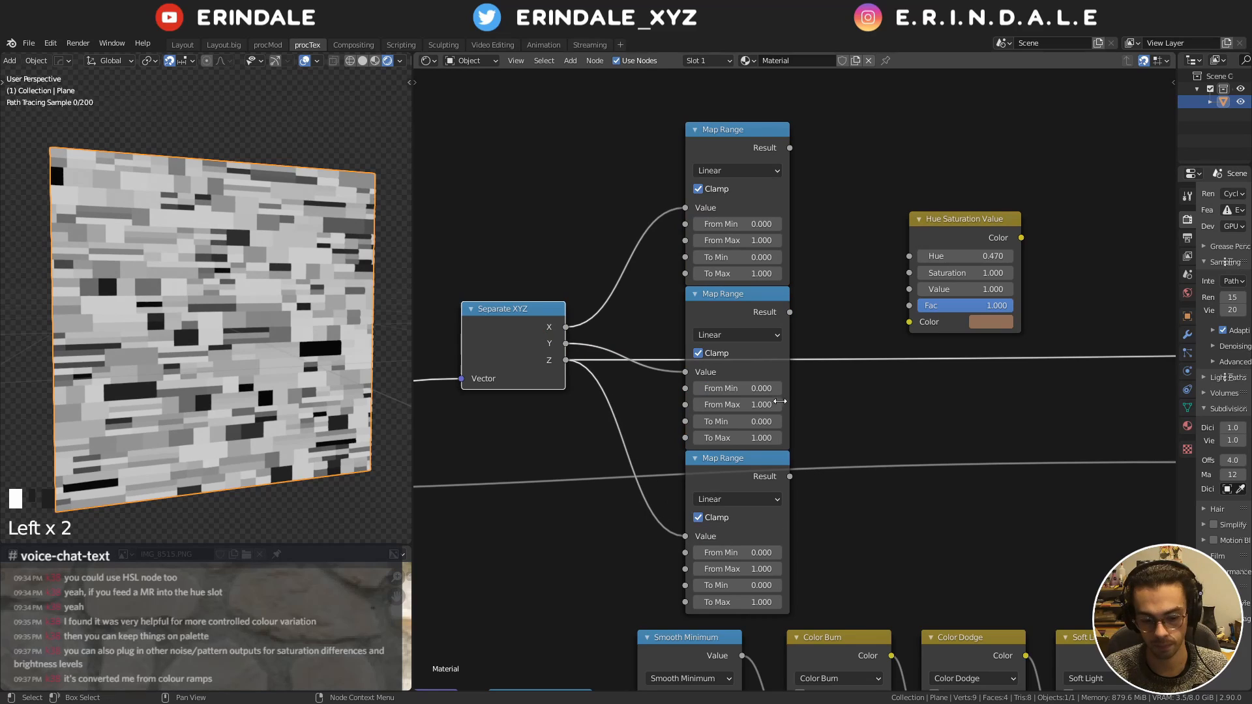
Preview the Hue Saturation Value node on the plane and feed its Hue from the upper Map Range's Result
middle_drag(840, 327, 710, 428)
drag(834, 322, 866, 291)
ctrl+shift+click(855, 299)
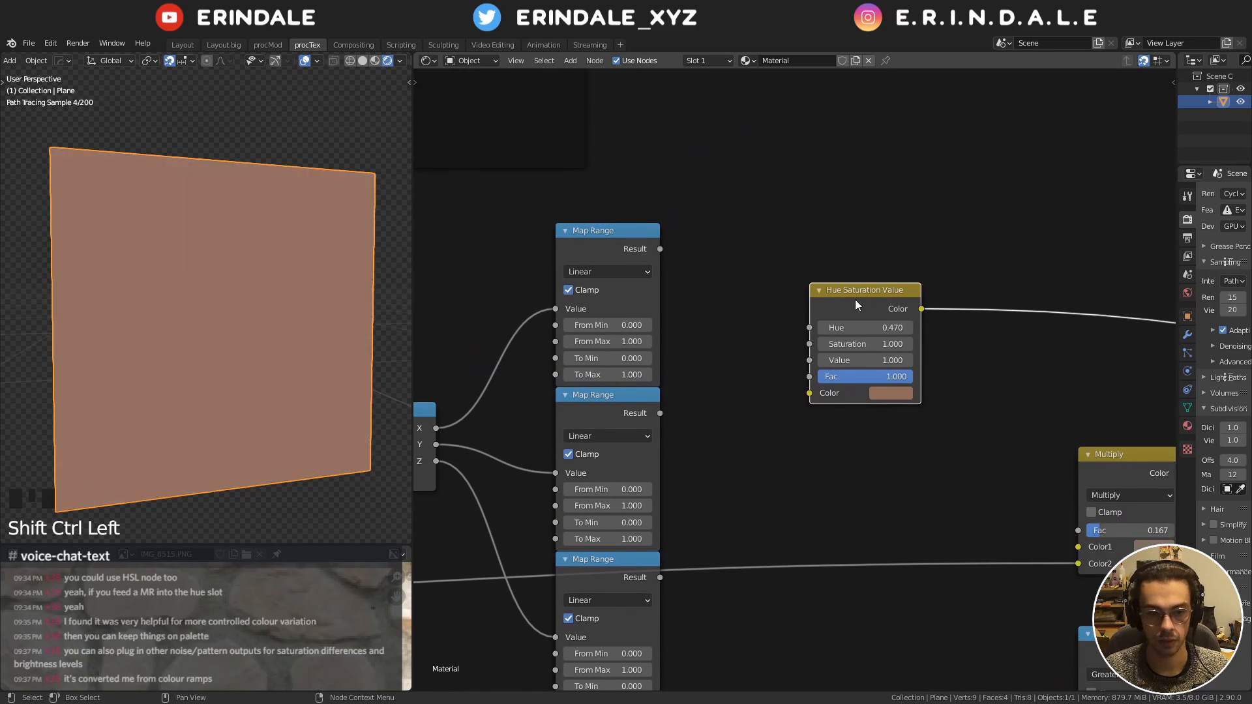
drag(828, 342, 808, 329)
Set the hue Map Range's To Min to 0.45 and To Max to 0.55
middle_drag(669, 364, 828, 437)
scroll(858, 377, up, 7)
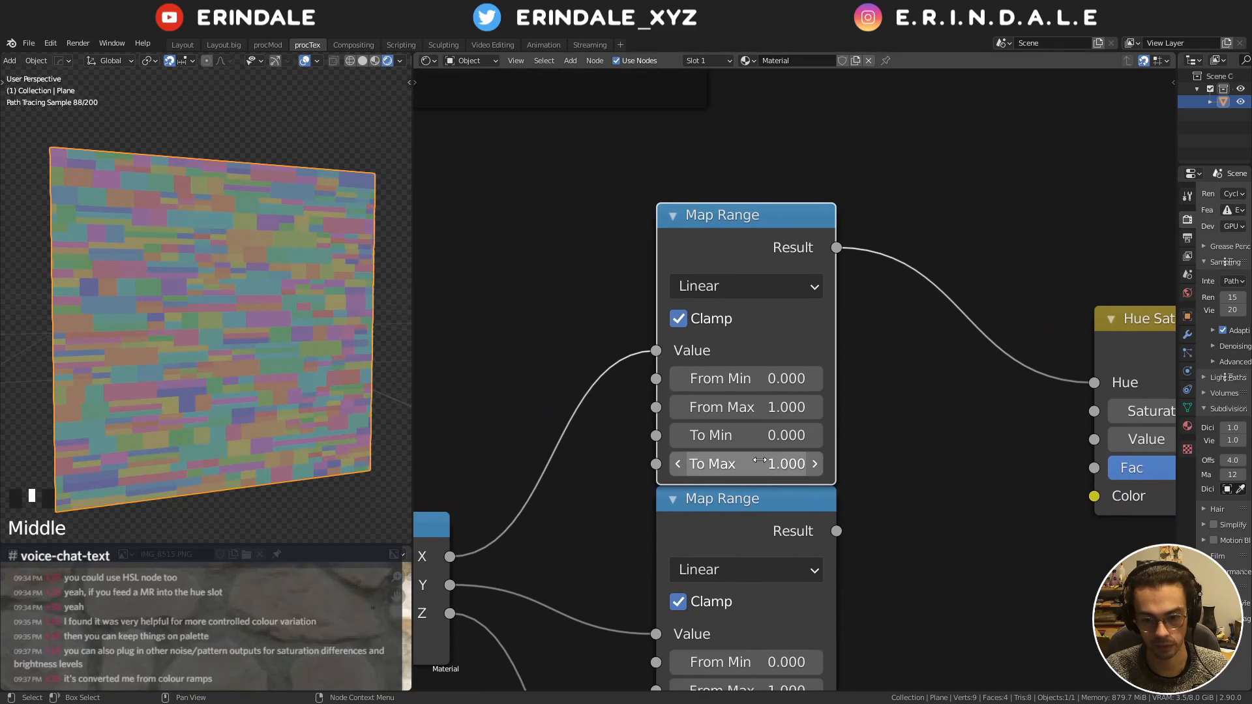
click(741, 435)
text(.)
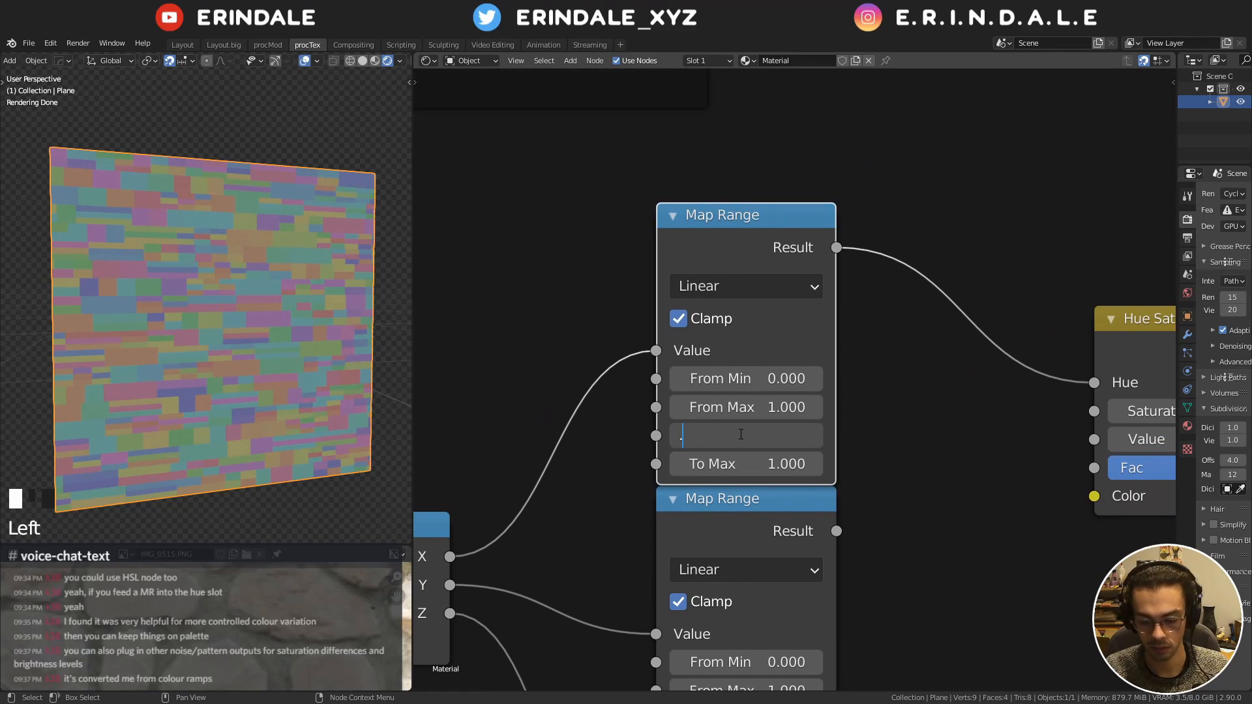
text(45)
key(Tab)
text(.55)
key(Return)
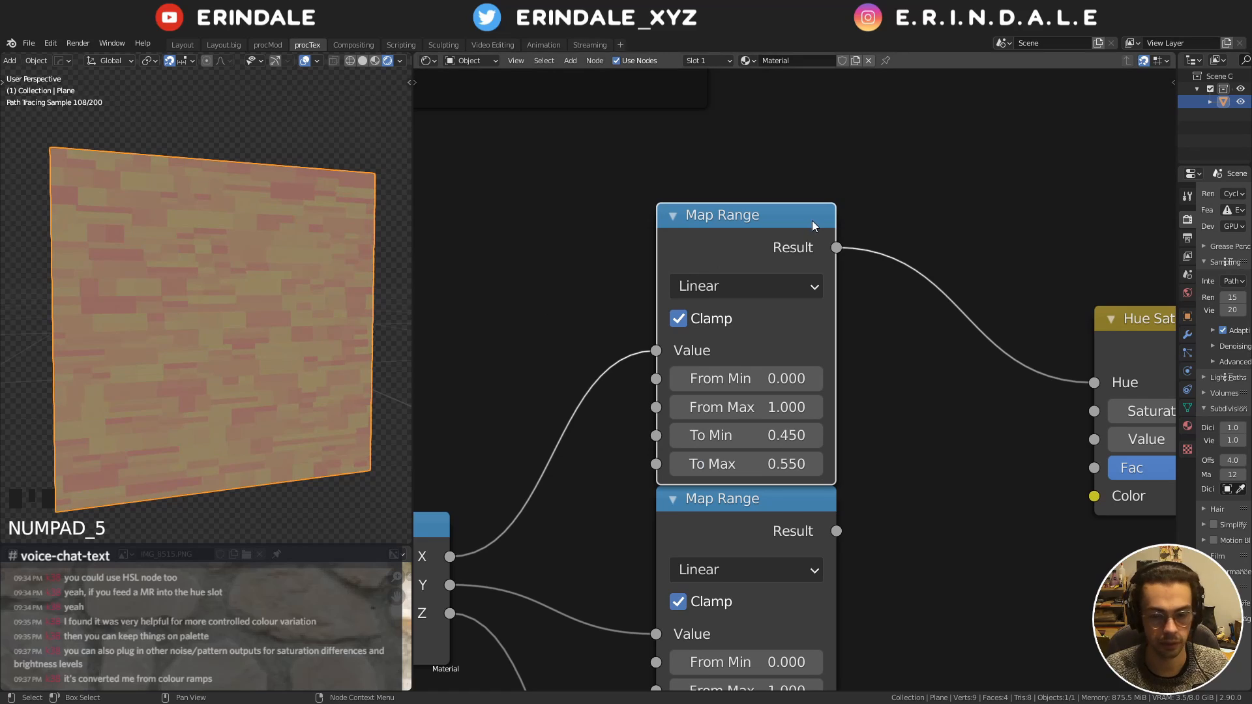
Tidy the spacing of the Map Range nodes and connect the middle one's Result to the Hue Saturation Value node's Saturation
scroll(858, 341, down, 4)
middle_drag(858, 342, 816, 264)
click(682, 173)
click(686, 172)
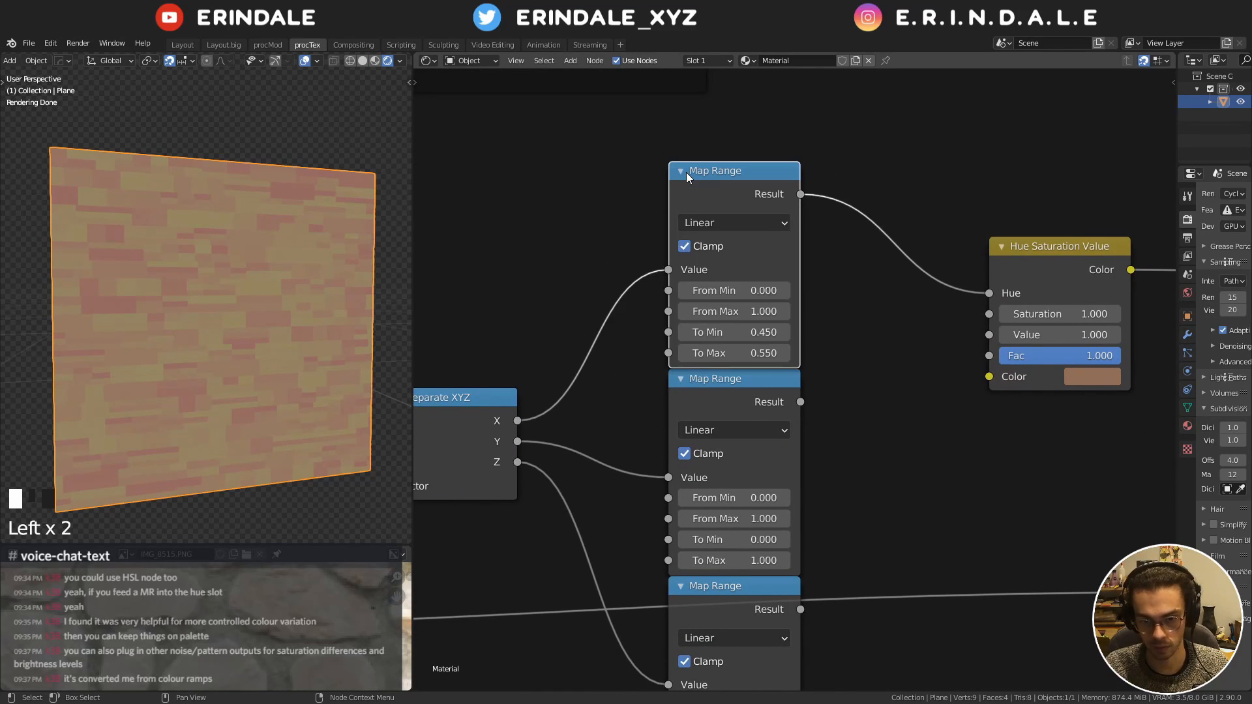
drag(707, 176, 728, 155)
middle_drag(817, 332, 836, 242)
drag(773, 300, 776, 279)
middle_drag(885, 335, 798, 401)
drag(736, 325, 925, 256)
middle_drag(841, 326, 873, 273)
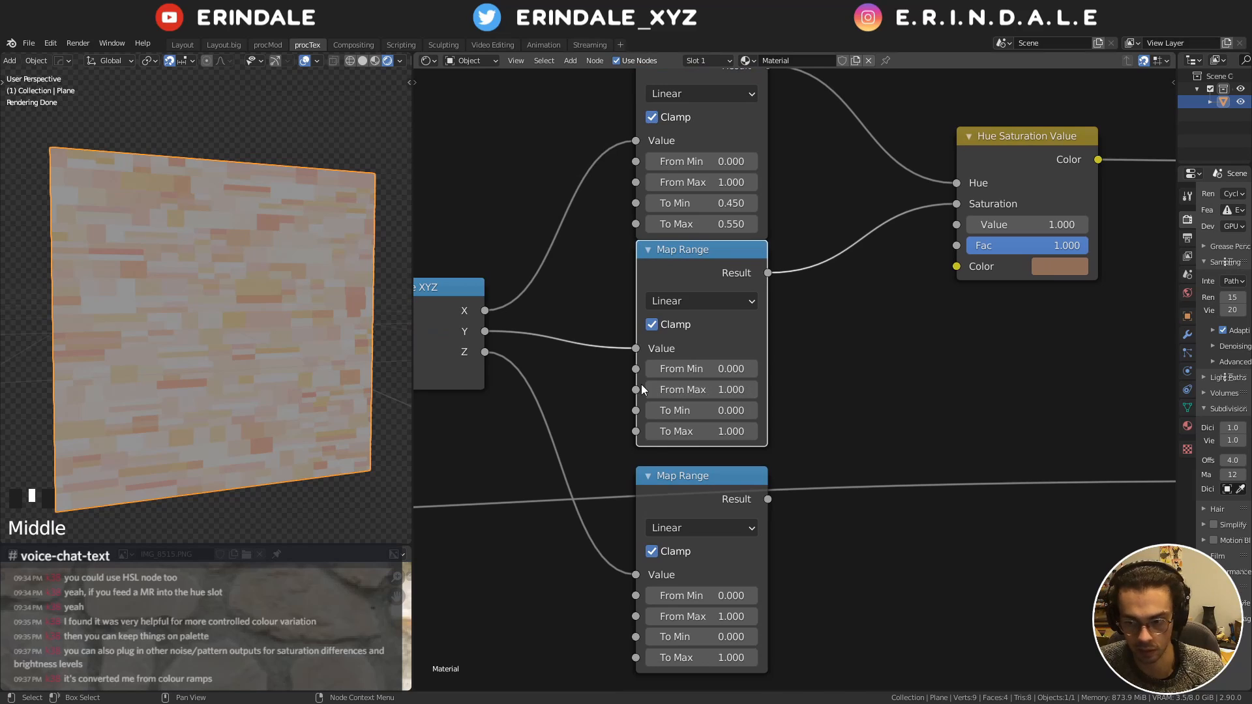
Tune the saturation Map Range's output limits while watching the bricks, ending with To Min 0.5 and To Max 1.0
click(650, 431)
click(650, 431)
click(650, 431)
click(650, 431)
click(650, 431)
click(650, 431)
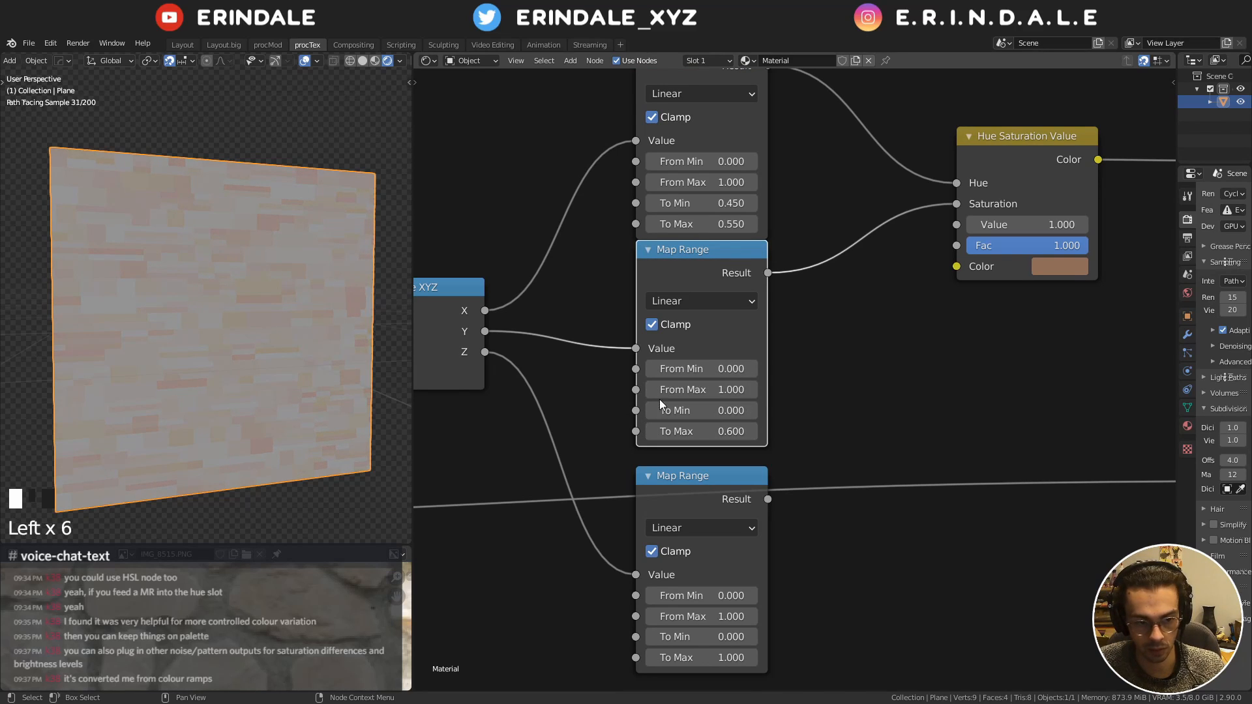
click(752, 431)
click(751, 431)
click(751, 431)
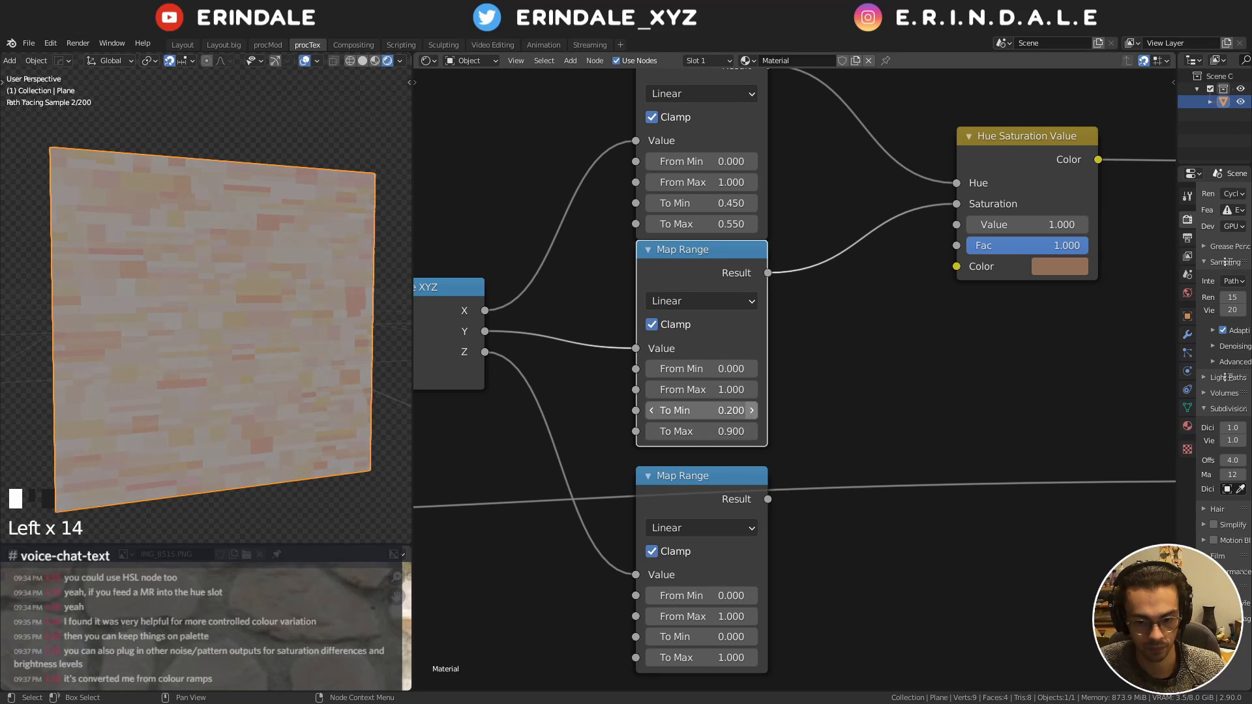
click(752, 410)
click(752, 410)
click(752, 410)
click(752, 410)
click(752, 410)
click(752, 410)
click(752, 410)
click(651, 410)
click(651, 410)
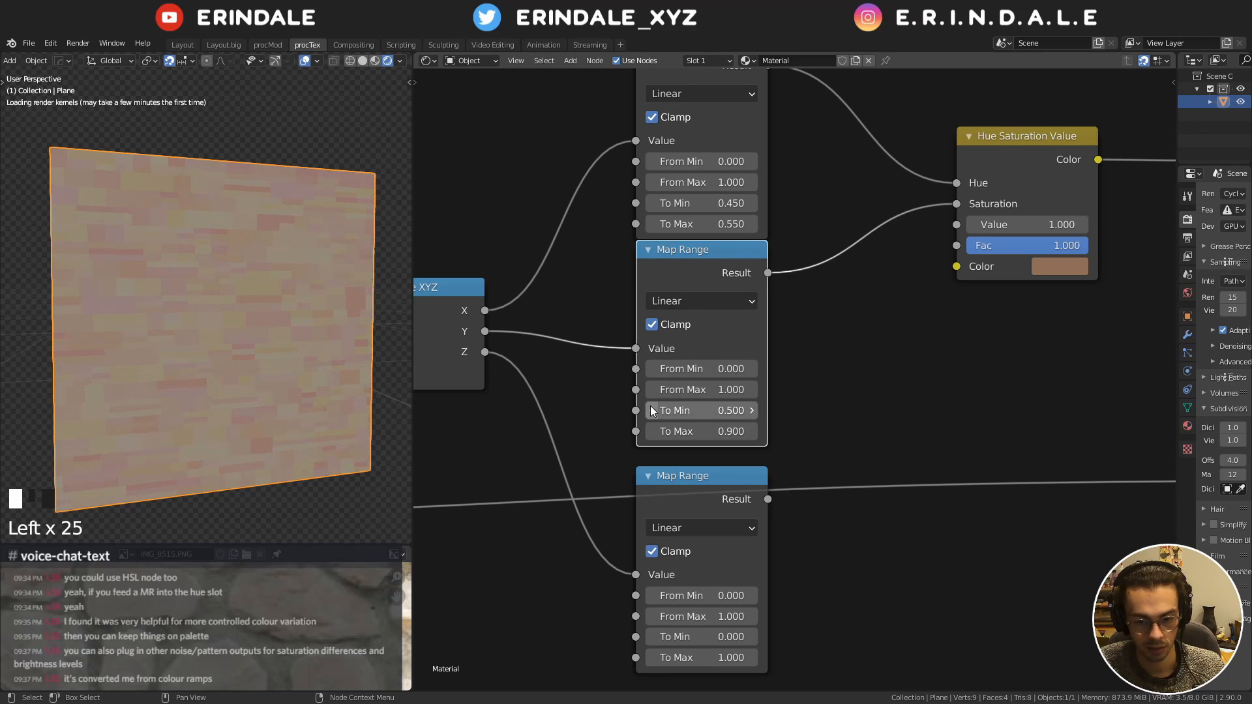
click(650, 409)
click(649, 409)
click(651, 430)
click(651, 431)
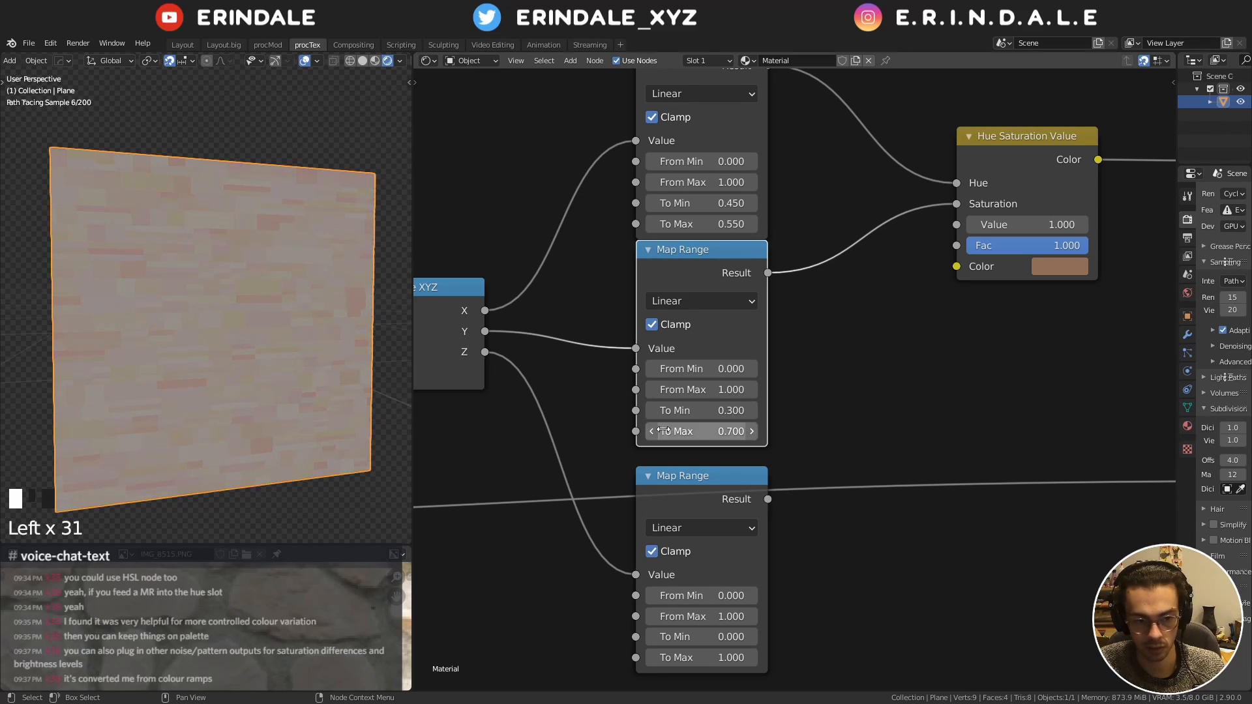
click(752, 430)
click(752, 410)
click(751, 410)
click(651, 410)
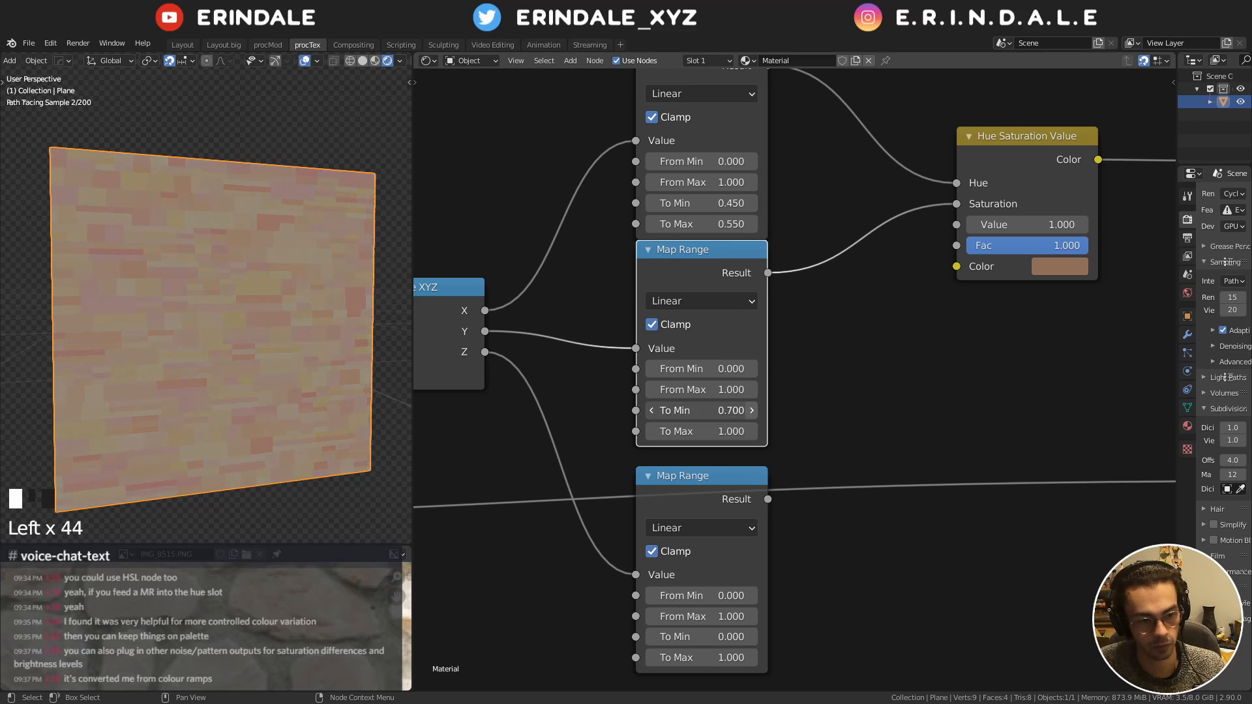
click(651, 410)
click(650, 411)
click(650, 411)
click(650, 411)
click(650, 410)
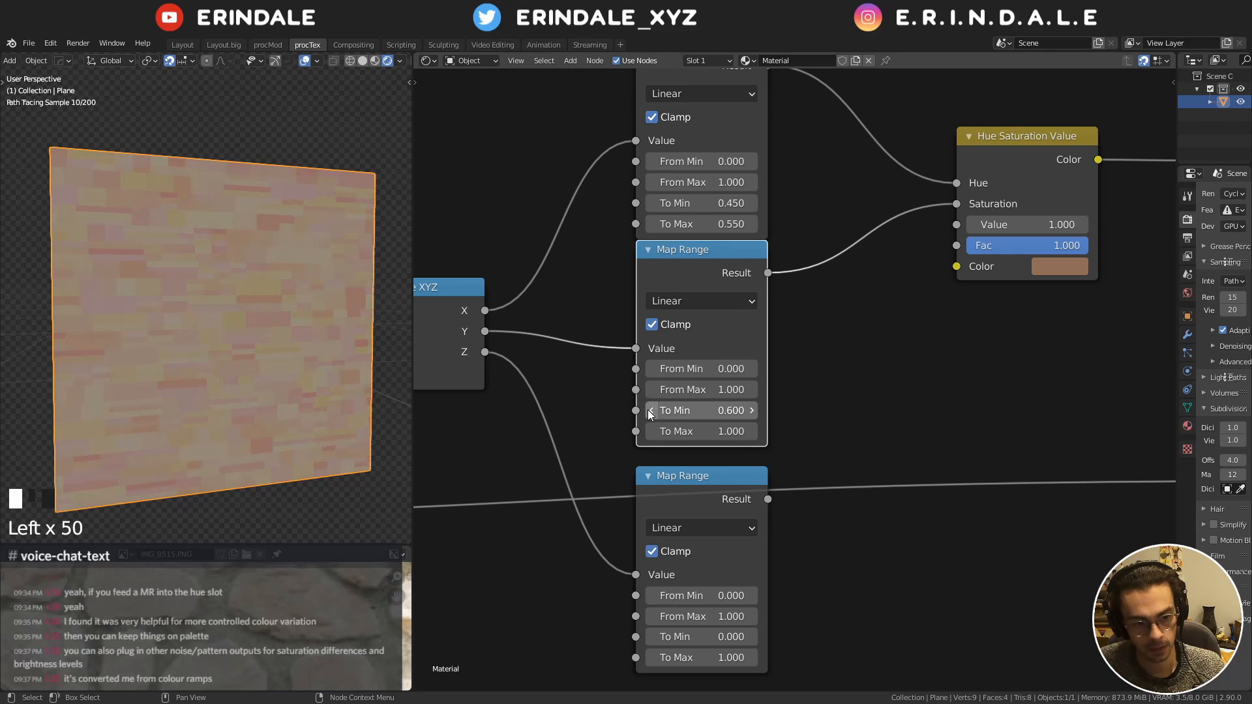
click(650, 410)
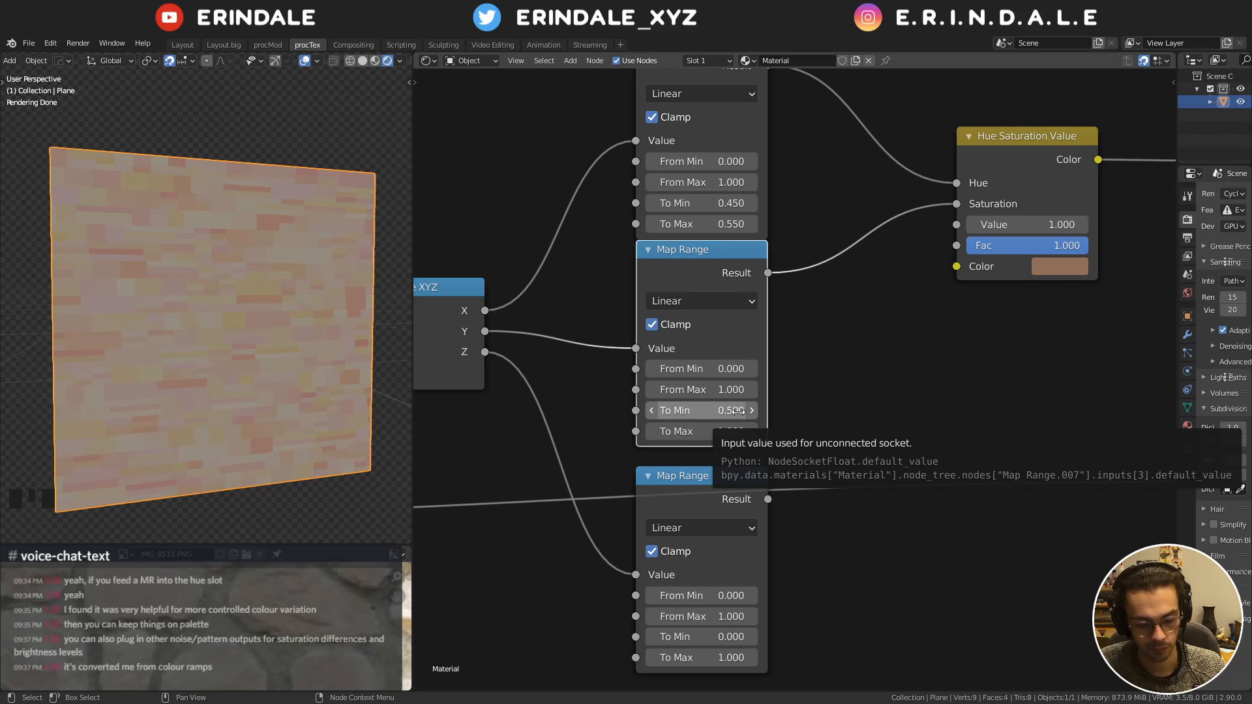
Lower the Hue Saturation Value node slightly and move the third Map Range up directly beneath the second
middle_drag(841, 305, 790, 393)
drag(956, 232, 993, 291)
middle_drag(725, 471, 741, 376)
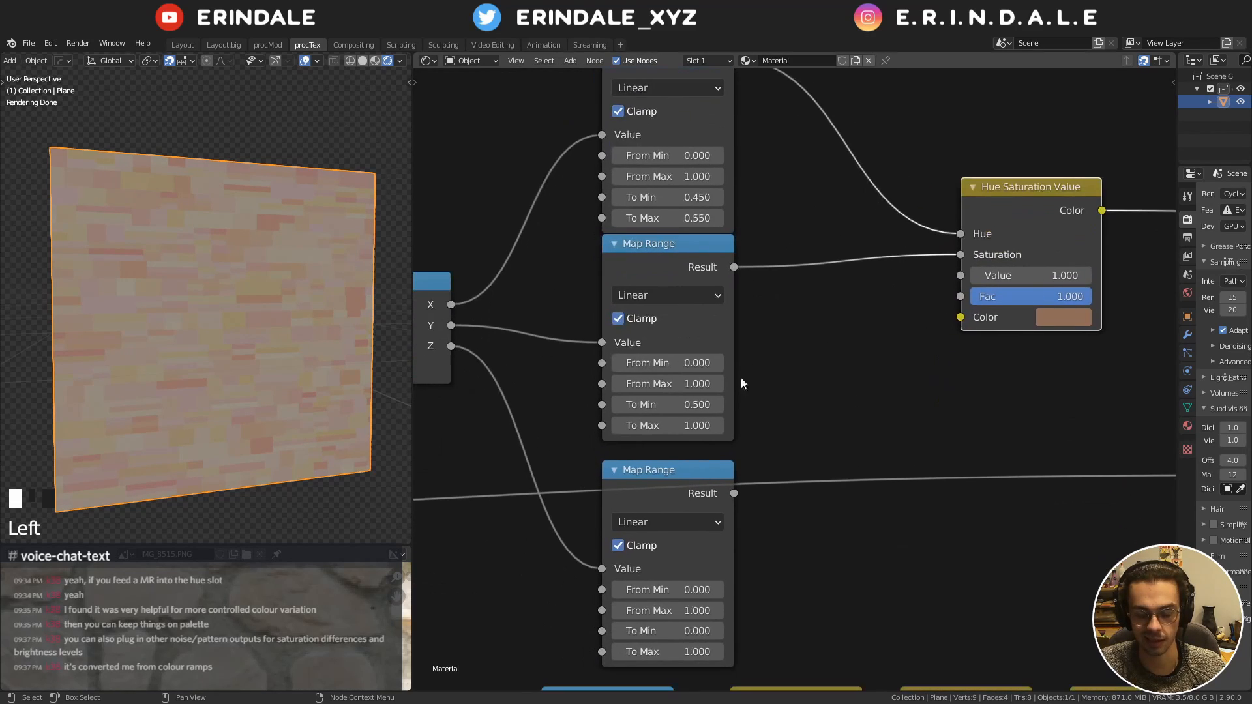
drag(686, 468, 685, 450)
middle_drag(848, 339, 792, 392)
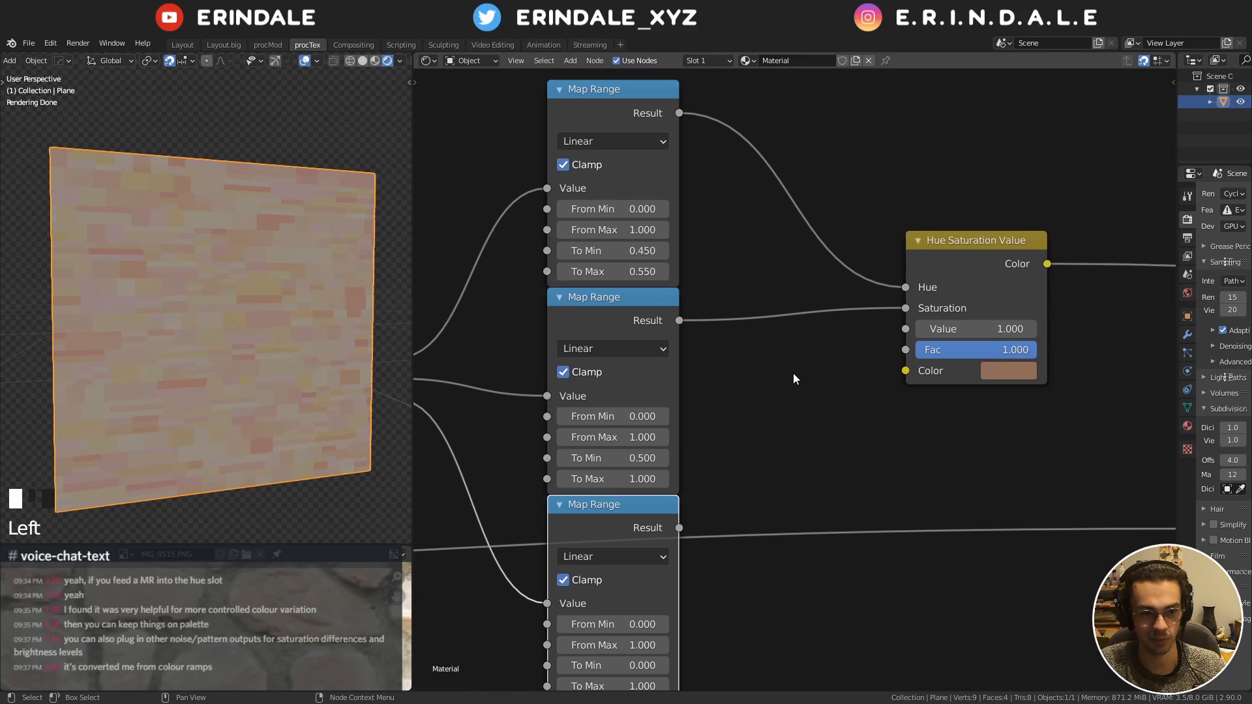
Add the Gradient Map template node group and place it above the Hue Saturation Value node
middle_drag(798, 345, 781, 460)
middle_drag(843, 179, 815, 329)
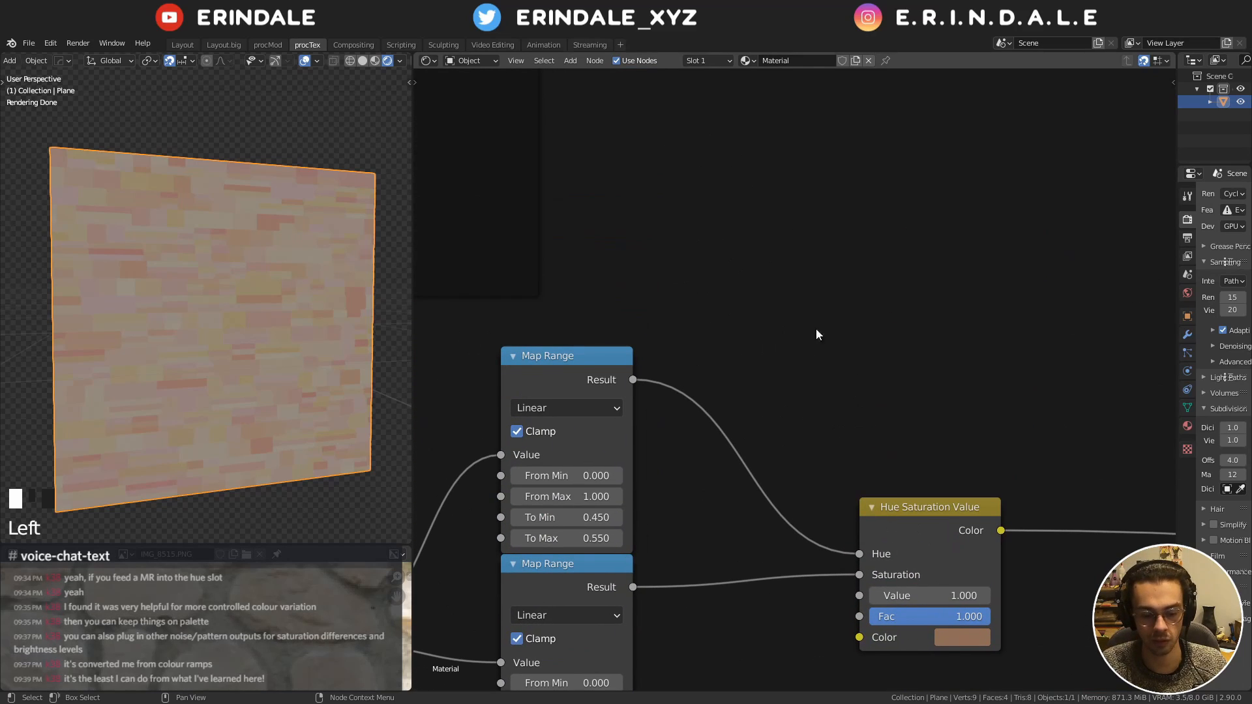
key(shift+a)
mouse_move(827, 376)
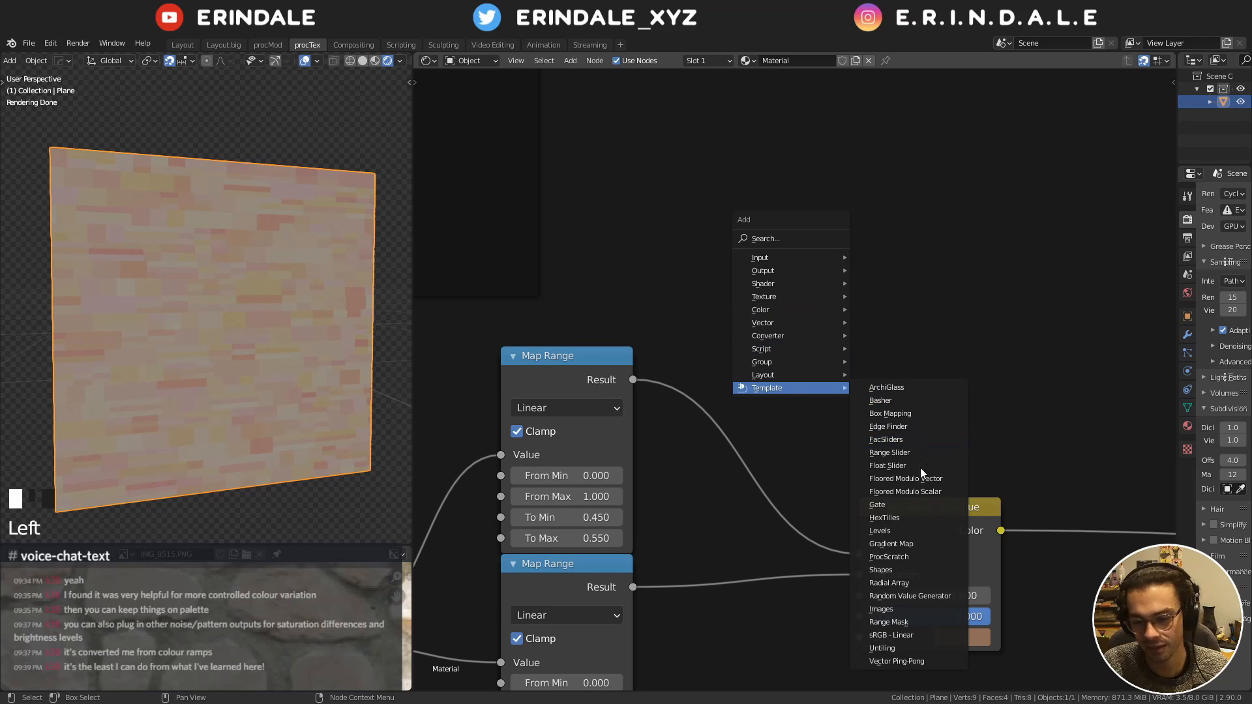
click(907, 542)
scroll(849, 423, down, 19)
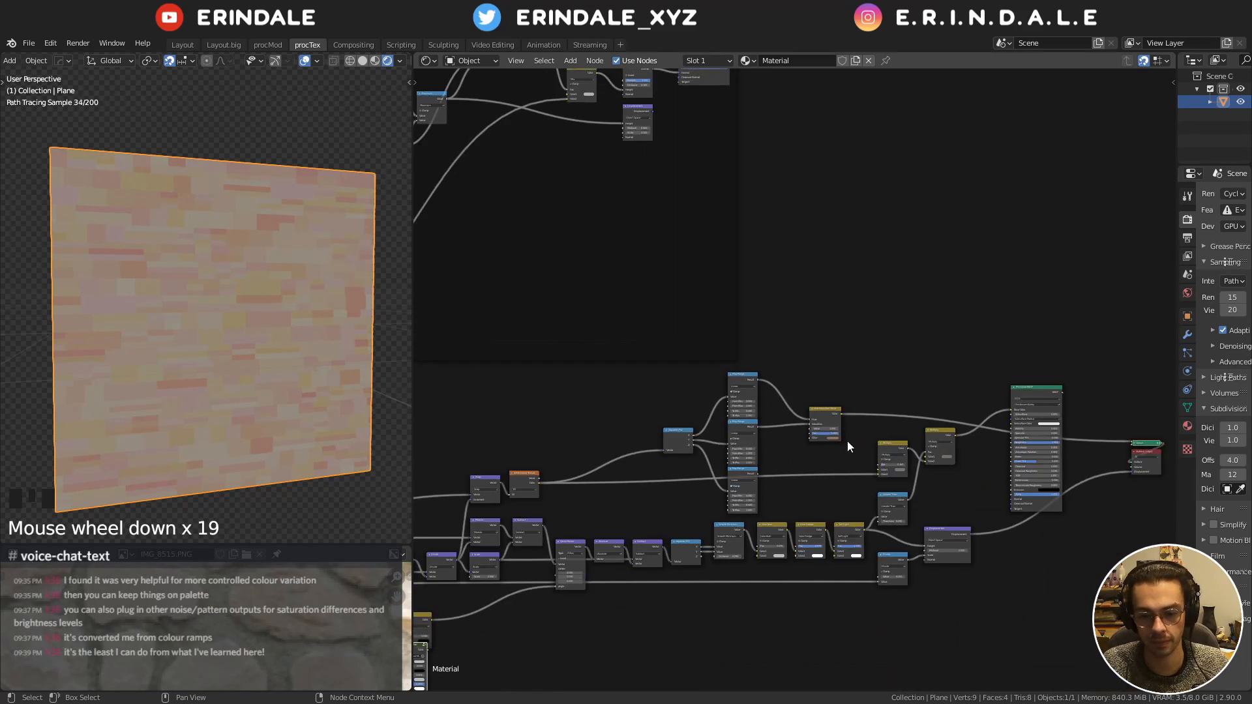
key(g)
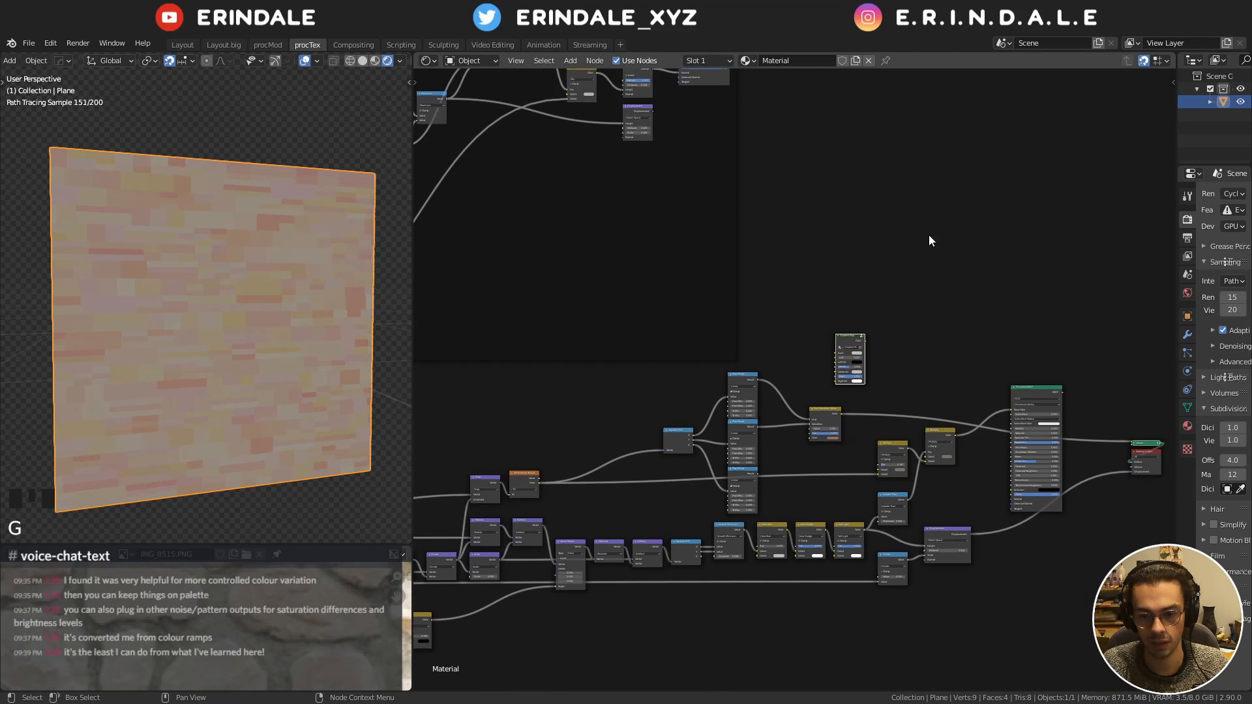
Feed the Gradient Map's Input from the hue Map Range's Result and preview the Gradient Map on the plane
scroll(939, 251, up, 15)
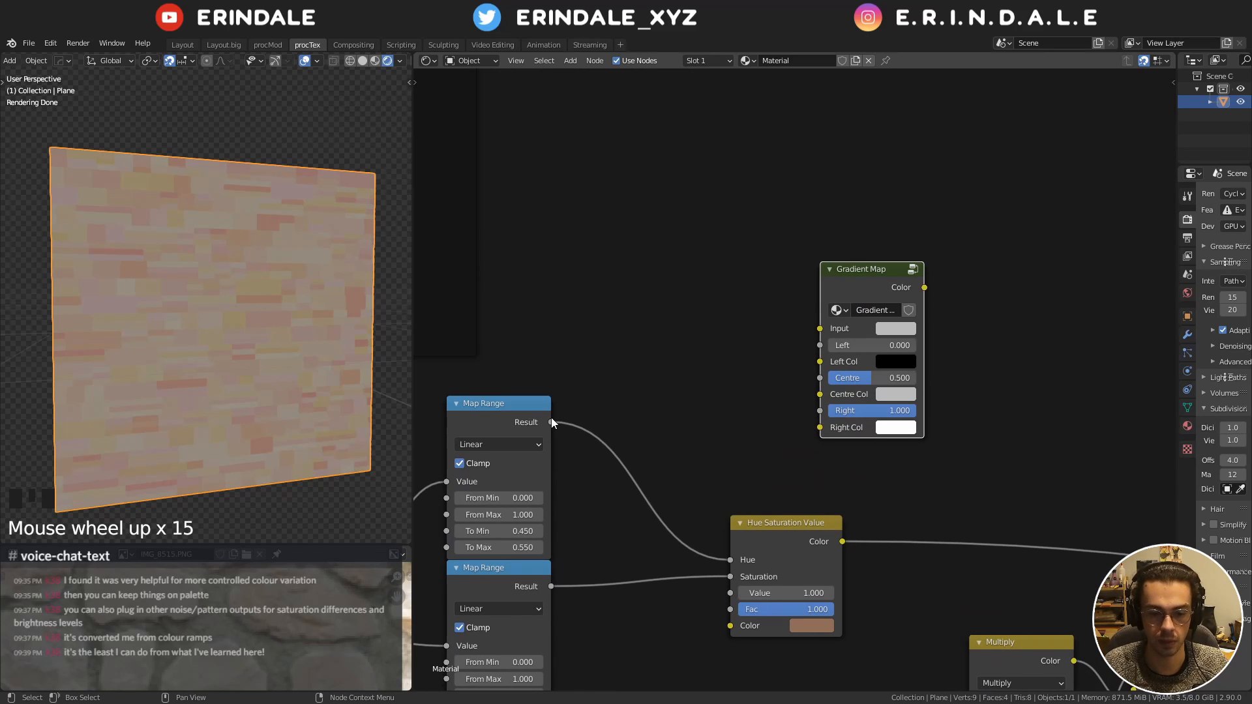
drag(552, 422, 820, 328)
middle_drag(812, 327, 722, 360)
ctrl+shift+click(784, 318)
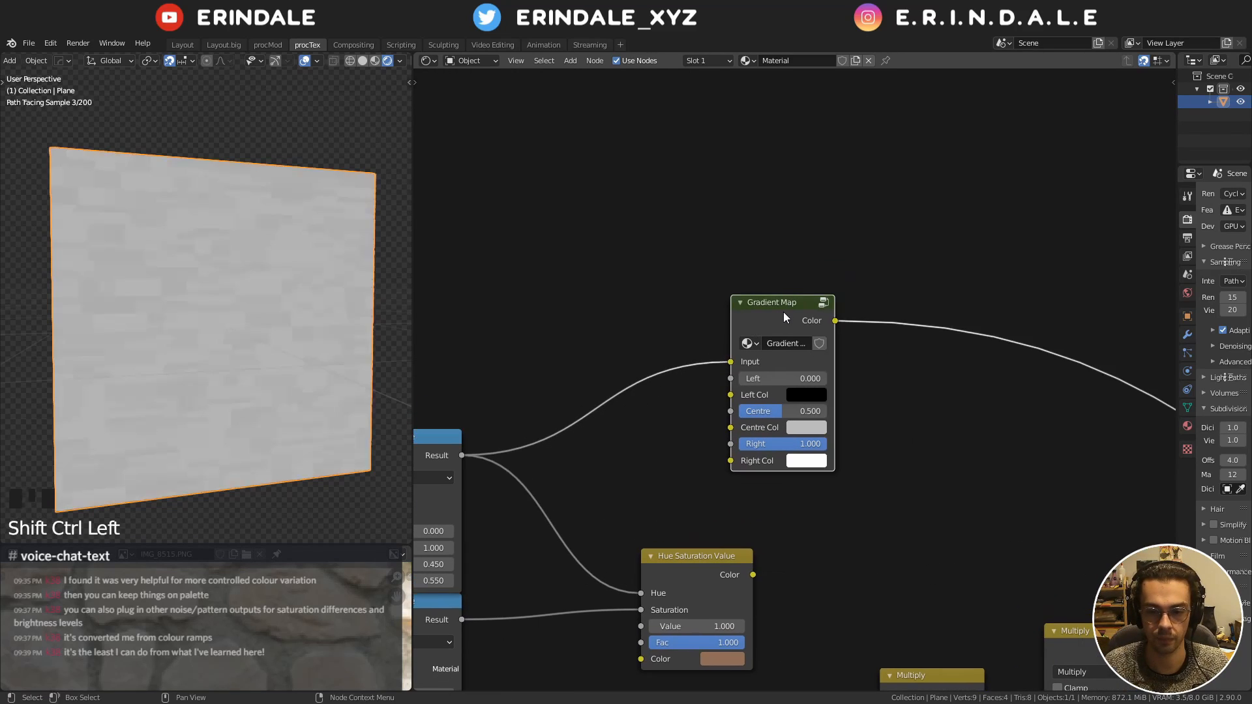
Look at the nodes inside the Gradient Map group and return to the main material tree
key(Tab)
scroll(717, 287, down, 3)
middle_drag(456, 183, 626, 259)
key(Tab)
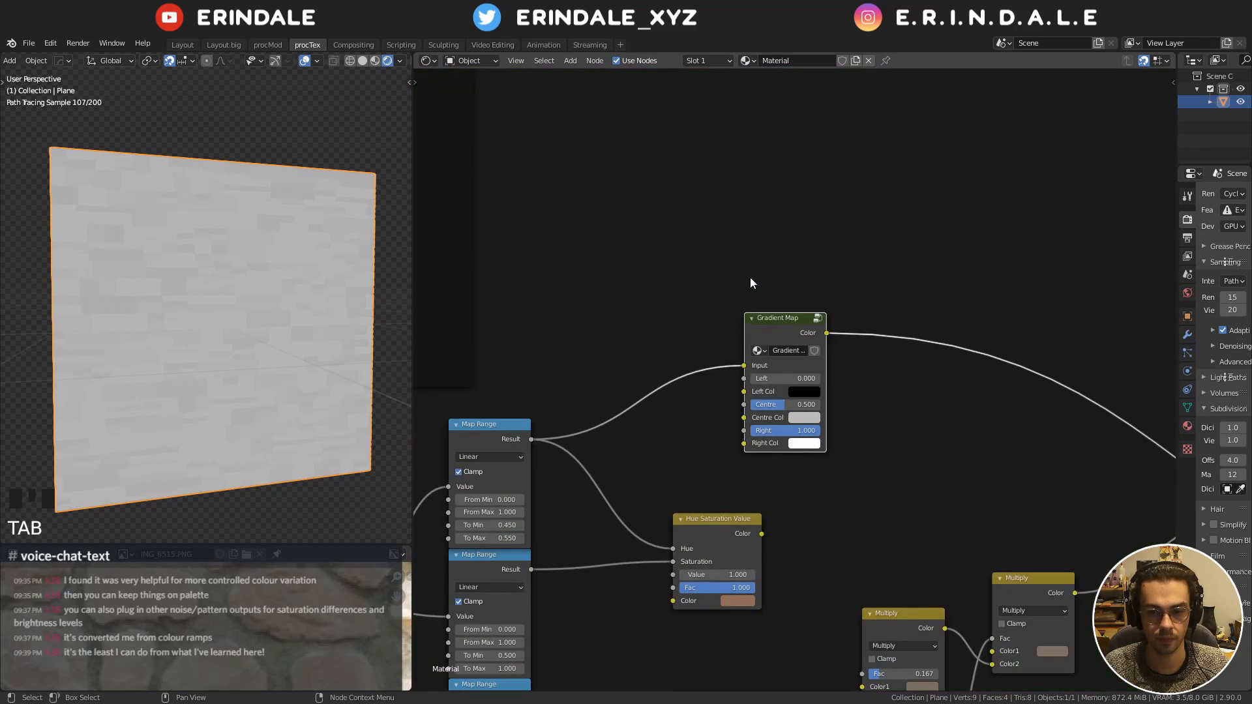
Set the Gradient Map's Left Col to a brick red and its Left position to 0.025
middle_drag(750, 276, 776, 324)
scroll(795, 377, up, 4)
click(841, 378)
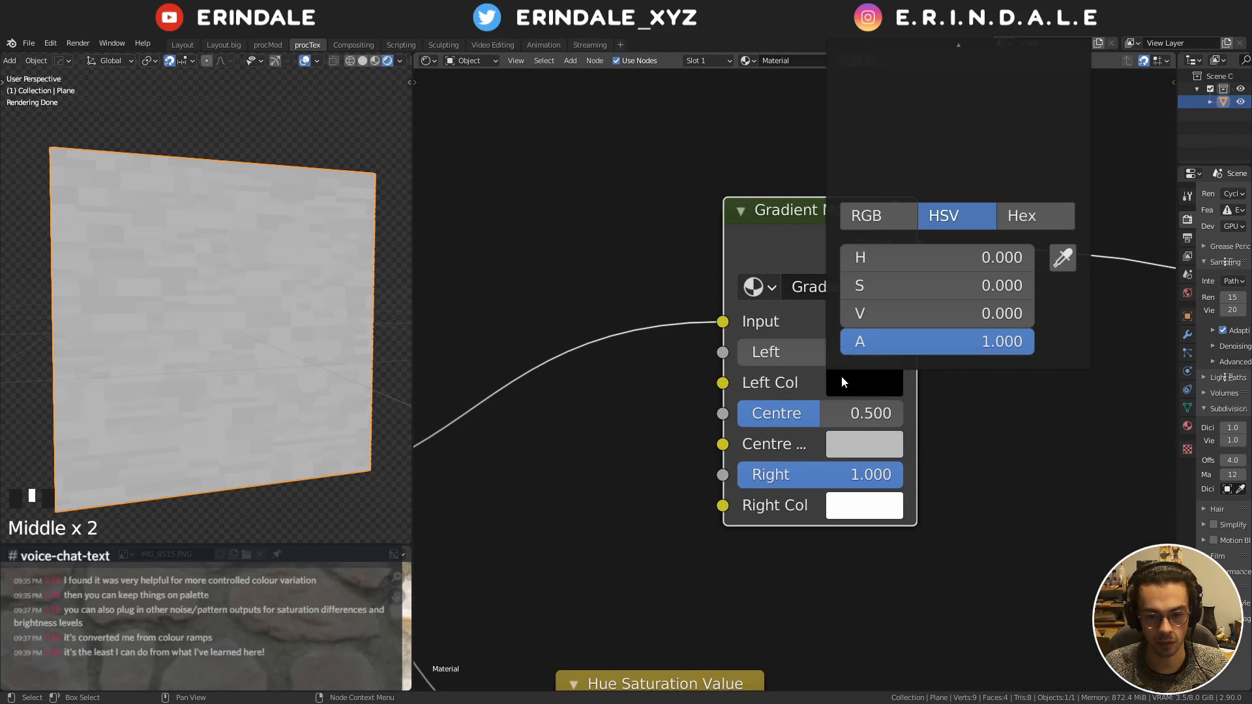
drag(901, 261, 1017, 260)
drag(886, 287, 914, 287)
middle_drag(835, 380, 830, 443)
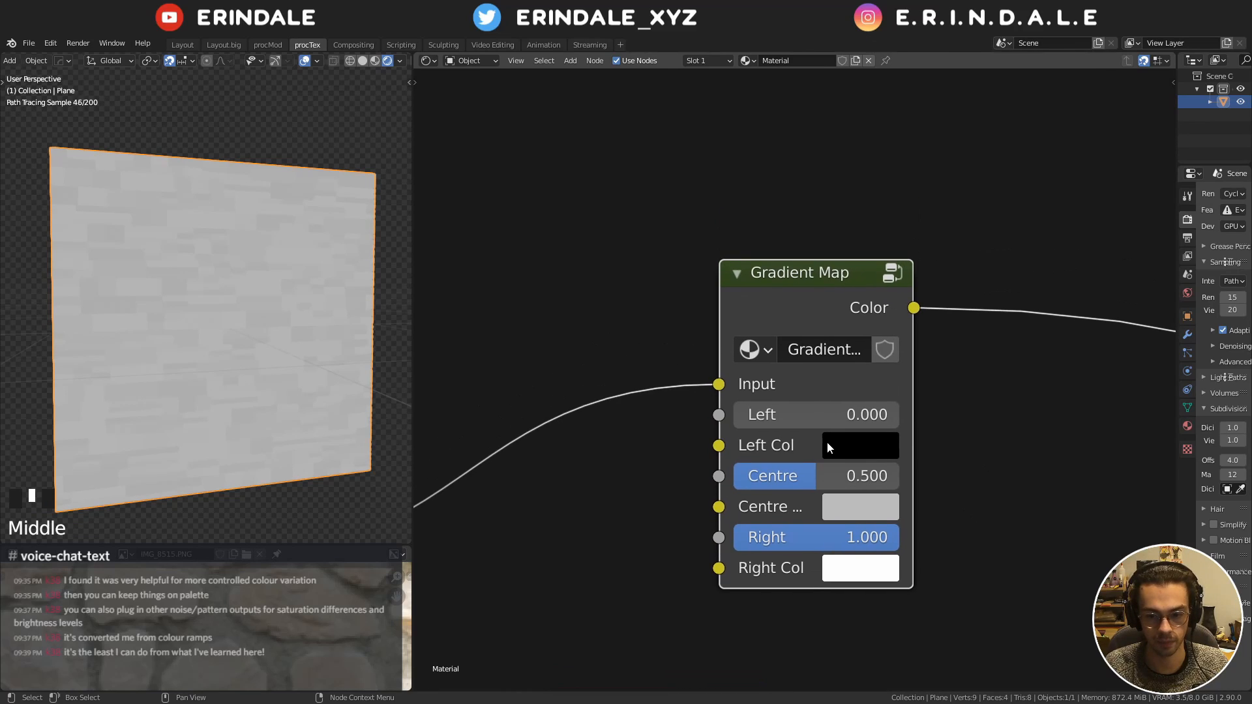
click(830, 441)
click(919, 178)
scroll(920, 178, up, 6)
click(926, 224)
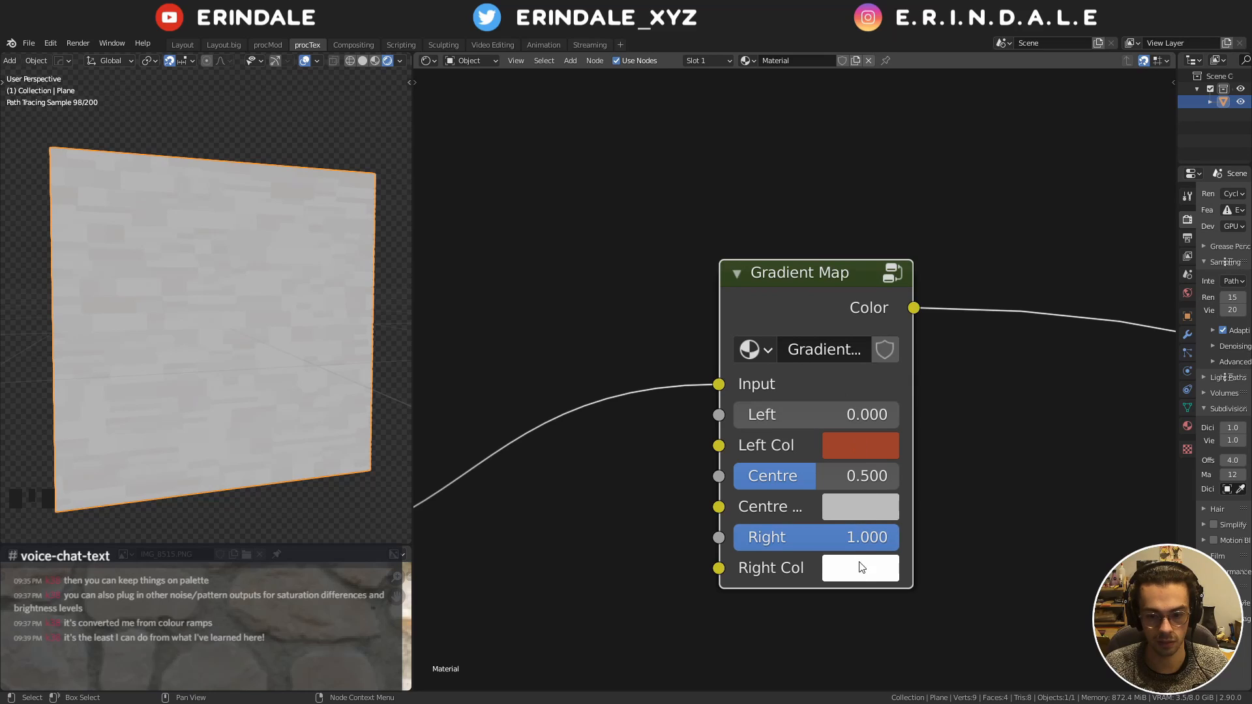
drag(795, 414, 737, 415)
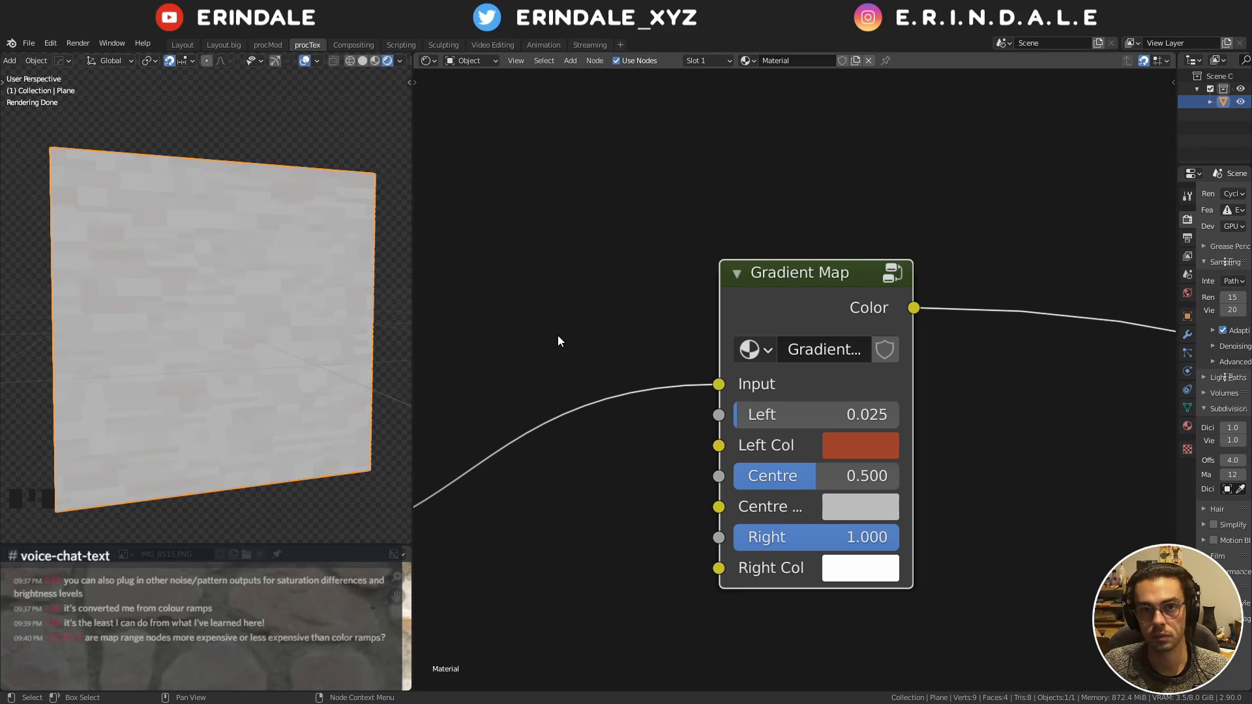
Review the hue Map Range's interpolation types and move the node up slightly, away from the second Map Range
scroll(555, 346, down, 7)
middle_drag(555, 345, 813, 214)
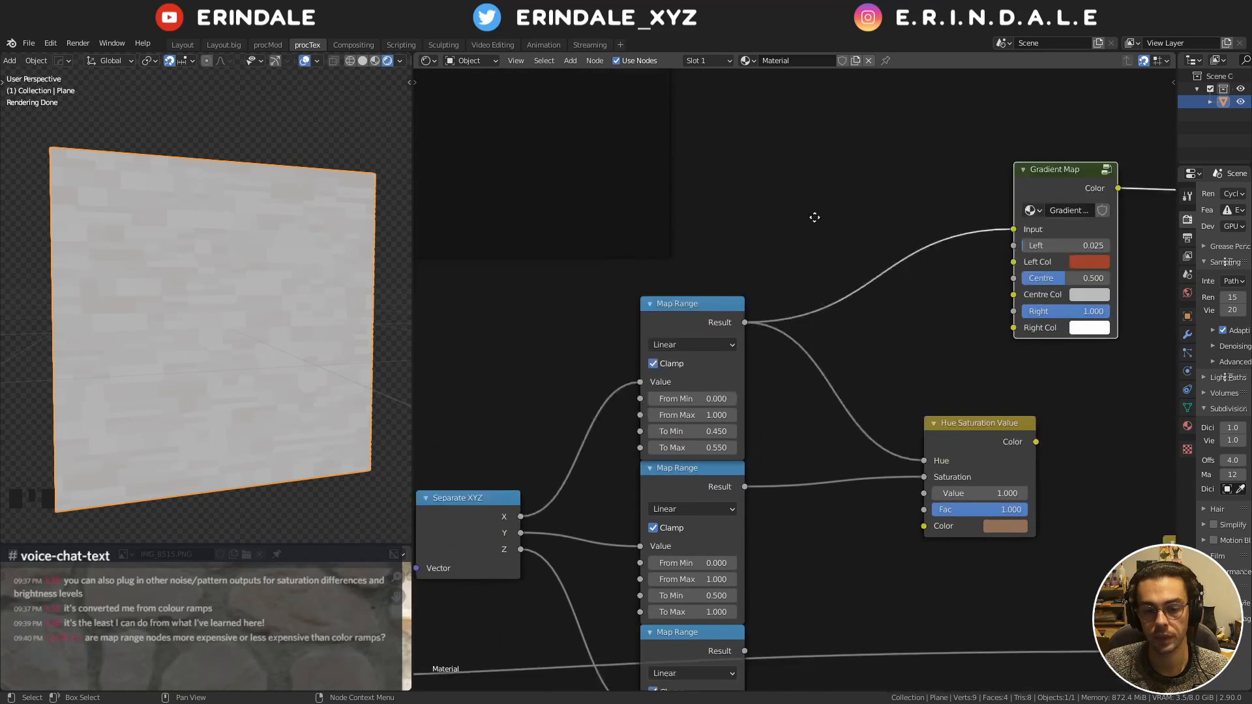
scroll(808, 222, up, 8)
click(616, 306)
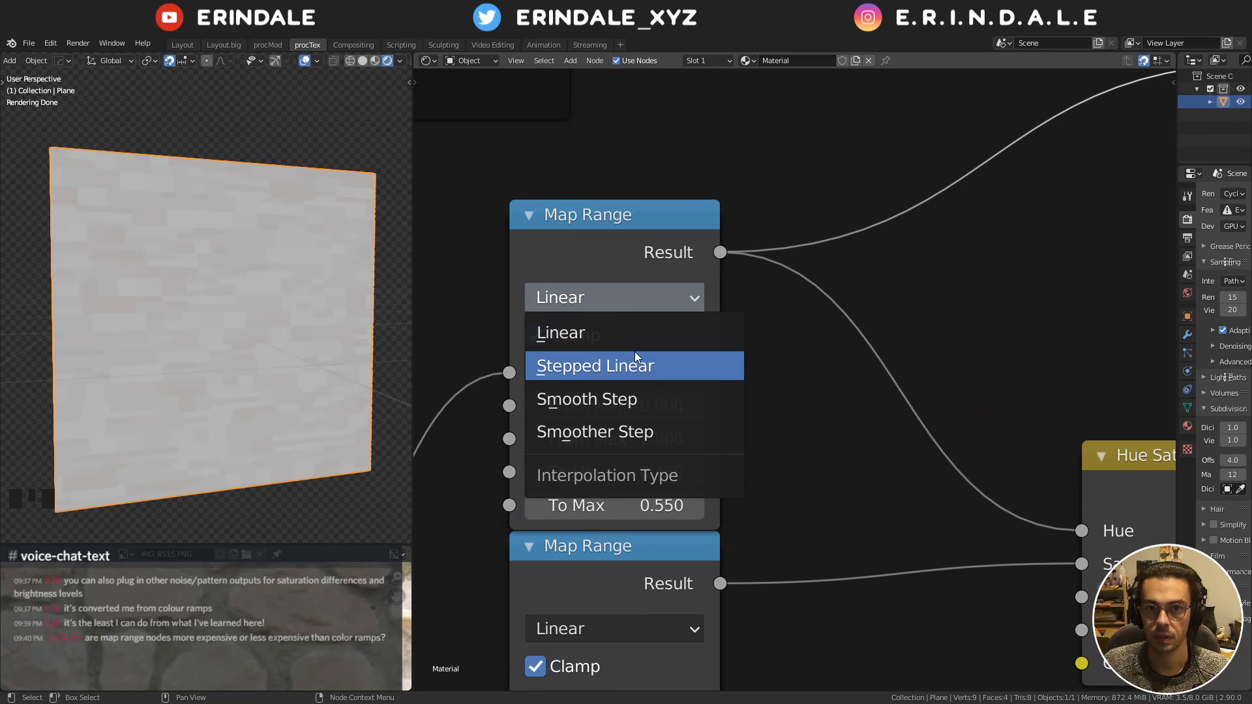
click(632, 317)
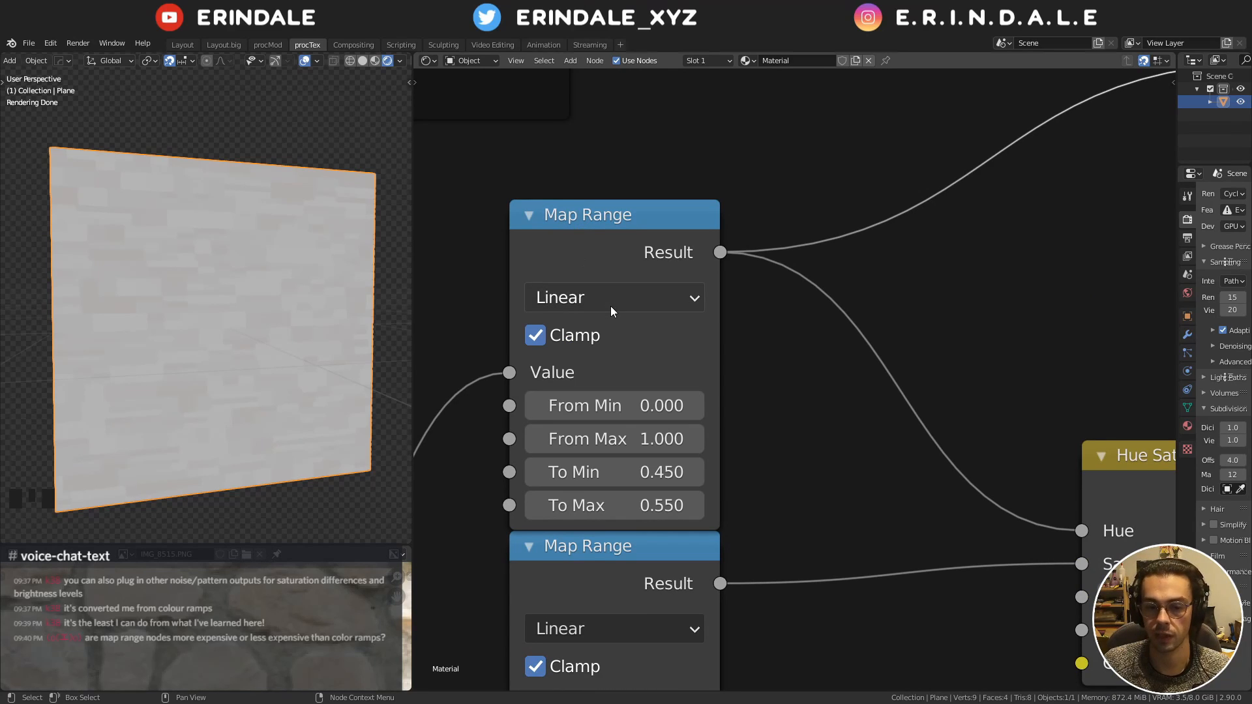
double_click(597, 259)
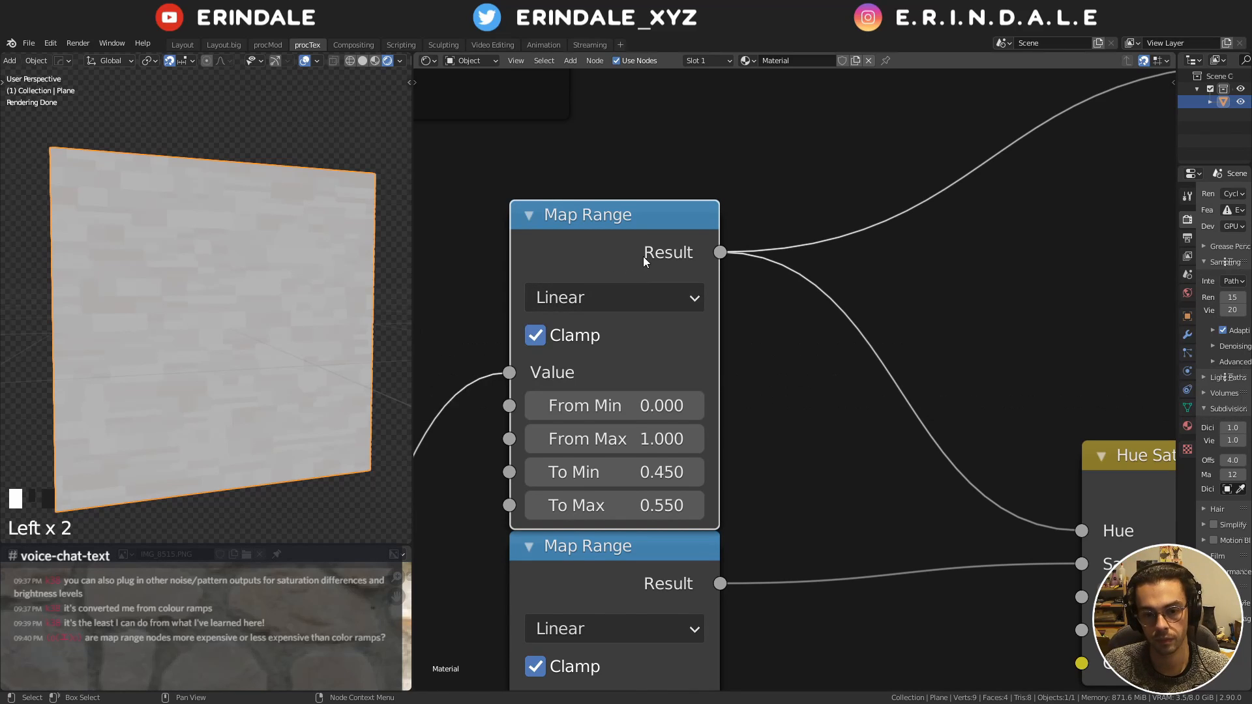
drag(643, 256, 648, 230)
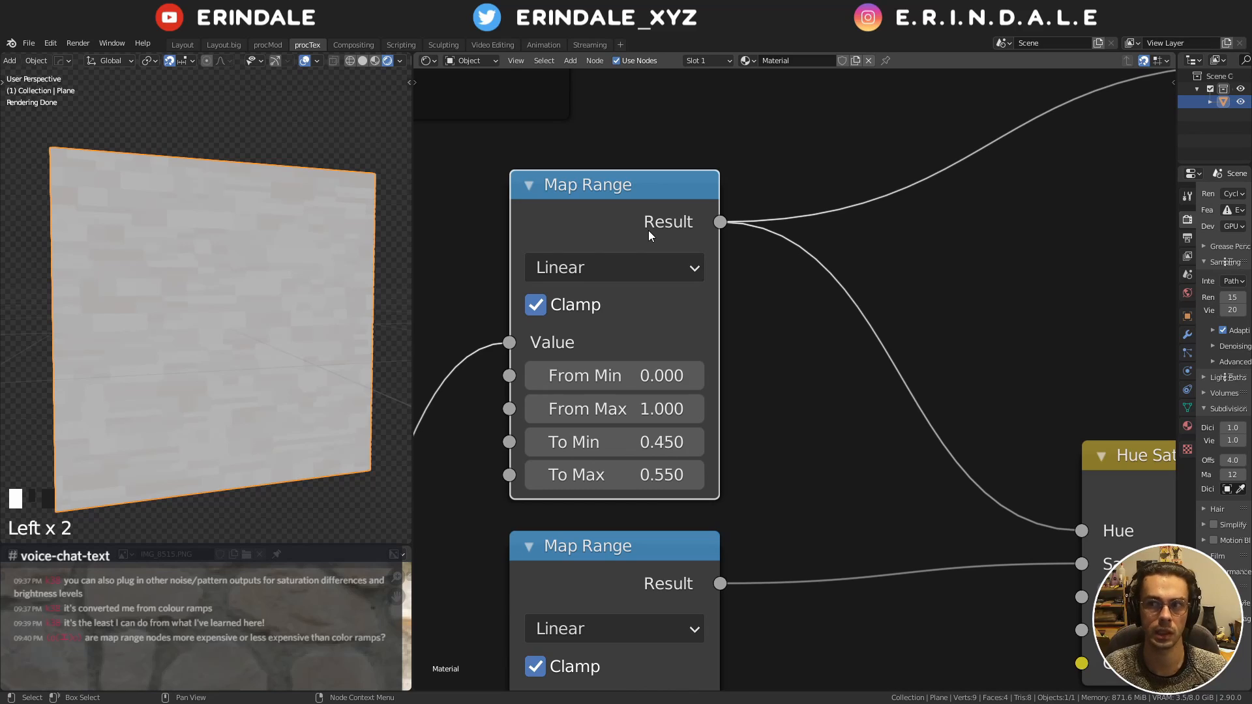
click(662, 267)
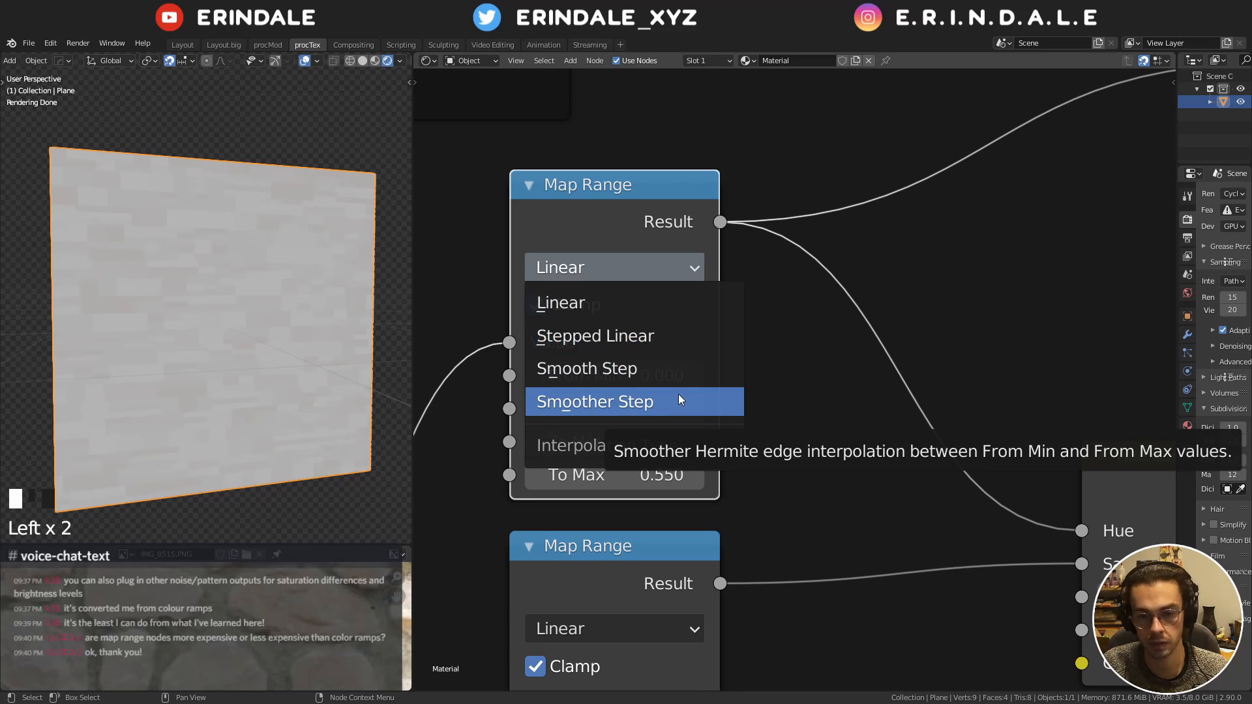
Add a ColorRamp node in the empty area above the Gradient Map
scroll(798, 384, down, 4)
middle_drag(905, 219, 785, 320)
scroll(785, 320, down, 8)
middle_drag(774, 240, 718, 433)
key(q)
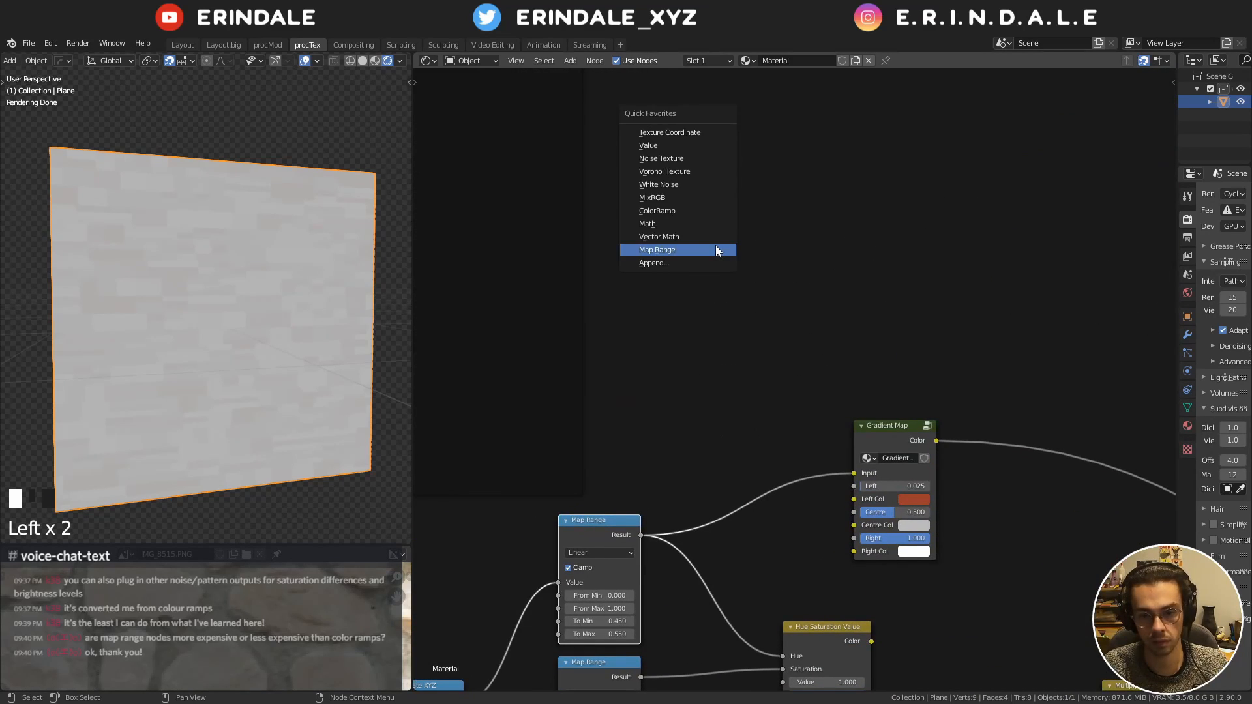
click(714, 208)
click(725, 219)
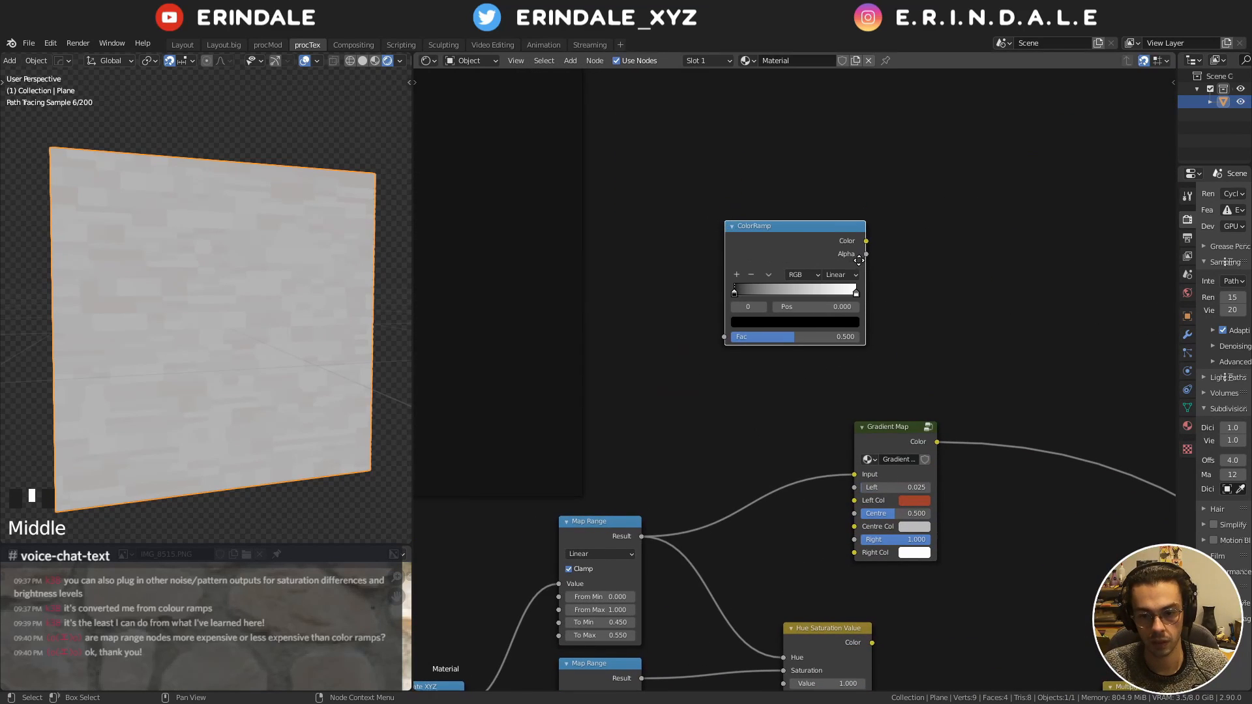
Add many extra stops to the ColorRamp and distribute them evenly along the gradient
scroll(780, 225, up, 20)
click(635, 316)
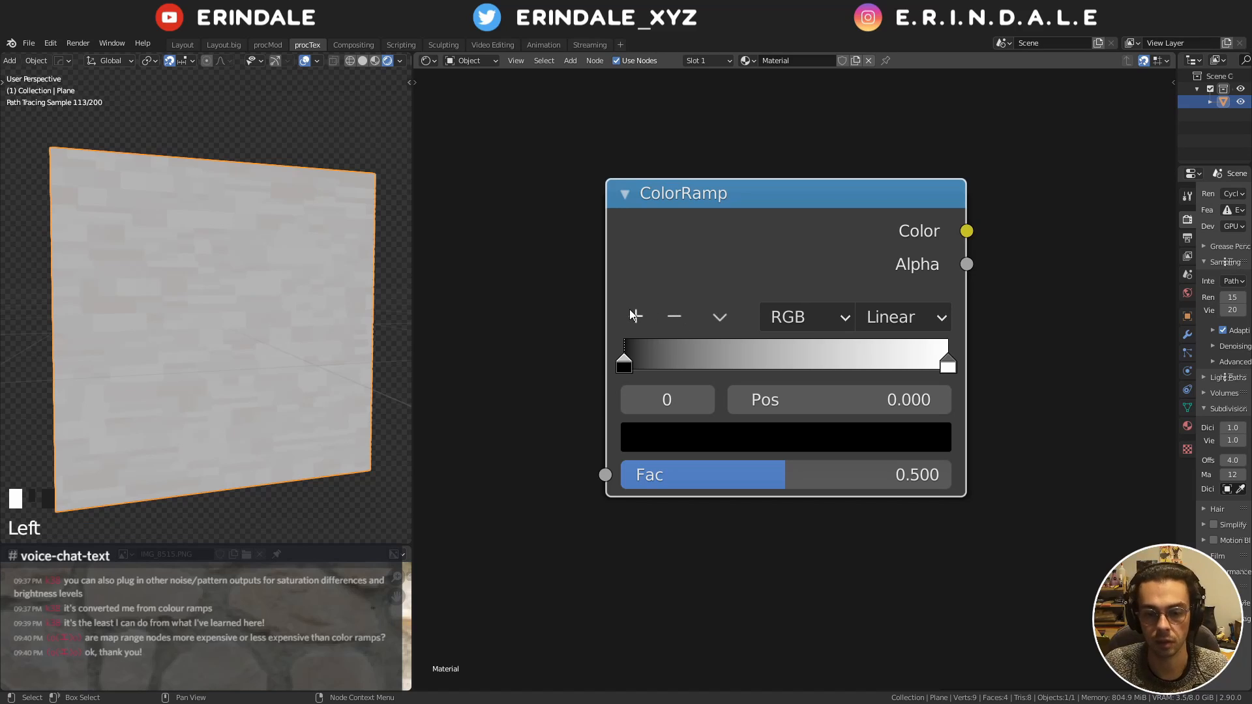
click(636, 316)
click(636, 317)
click(635, 316)
click(636, 317)
click(636, 316)
click(636, 316)
click(636, 316)
click(636, 316)
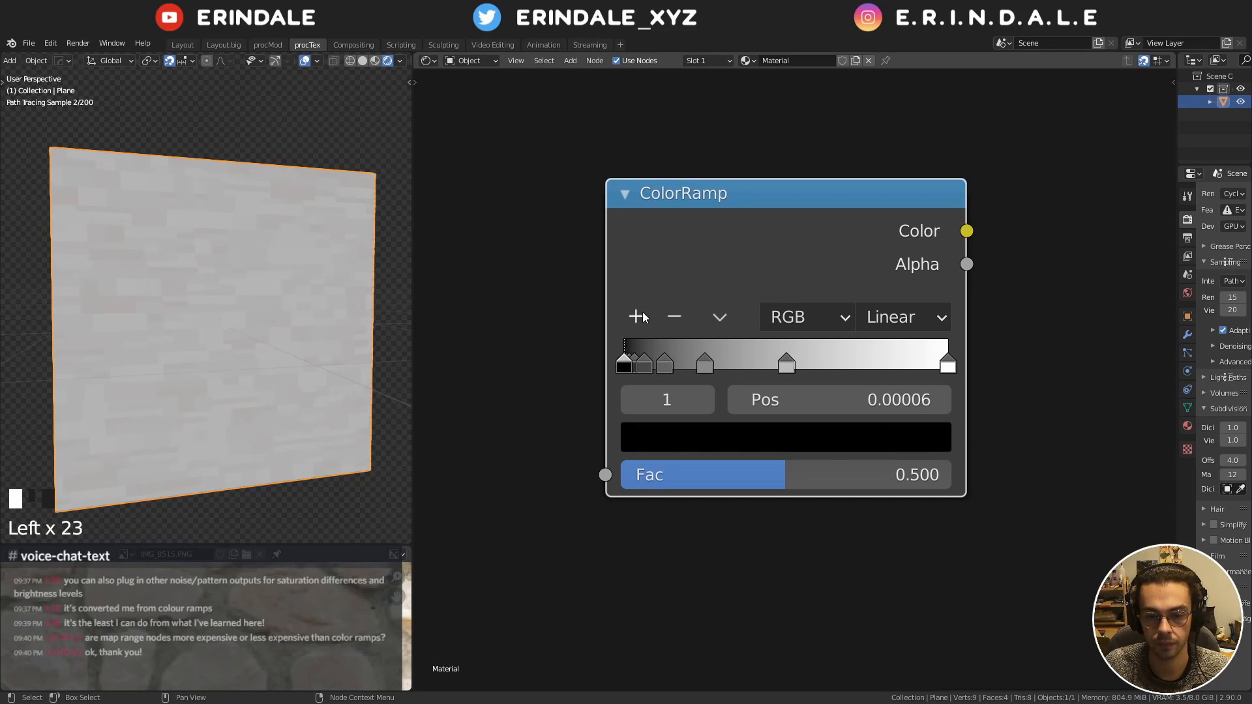
drag(720, 317, 785, 415)
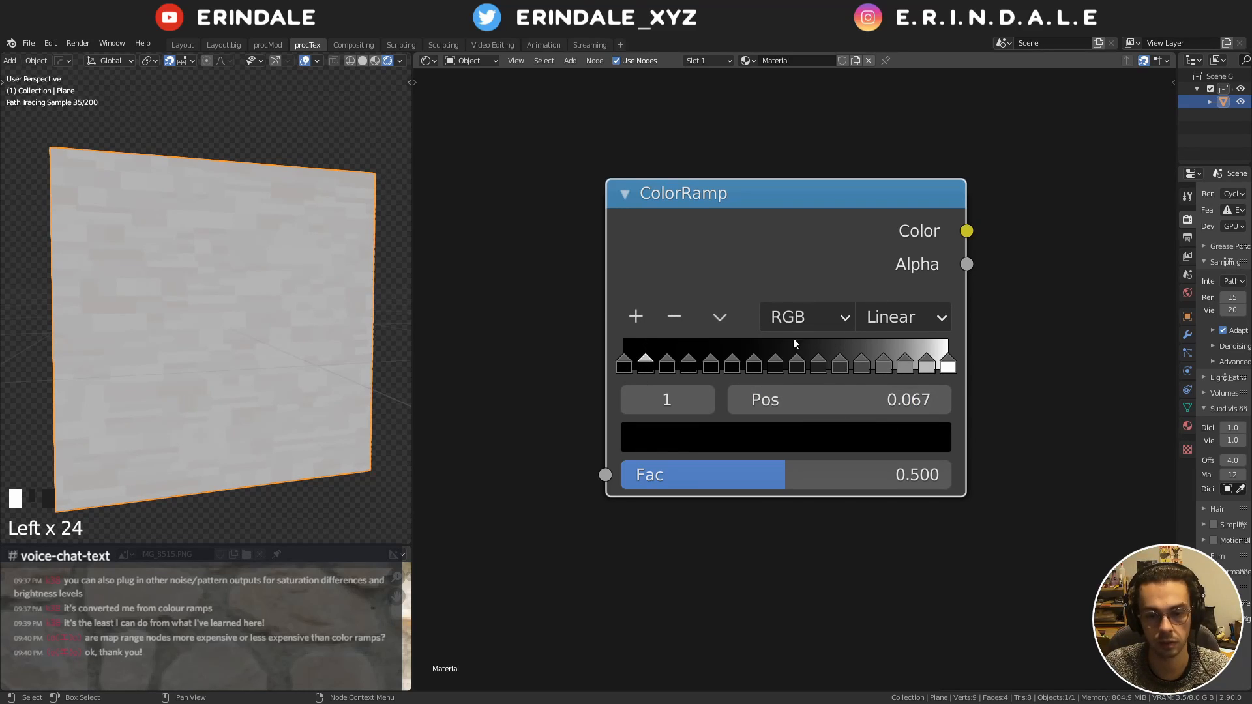
Try the Constant, Cardinal and Ease interpolation types on the ColorRamp
click(914, 315)
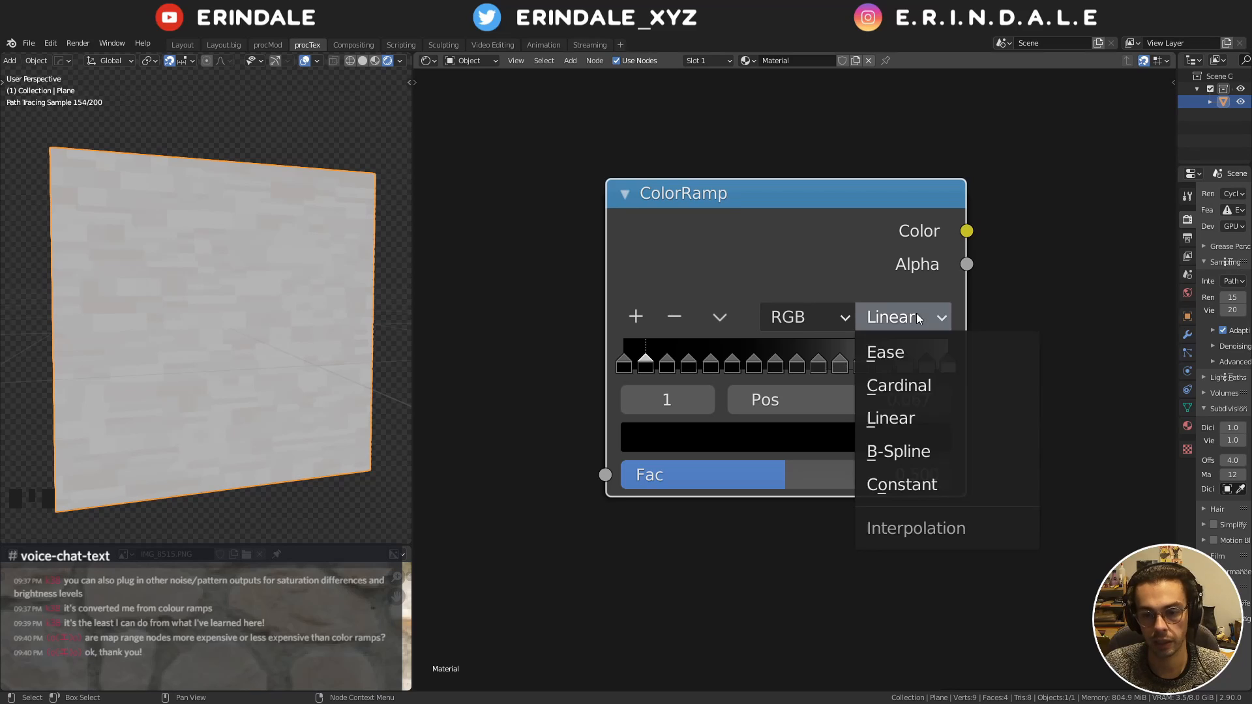
click(933, 483)
click(897, 318)
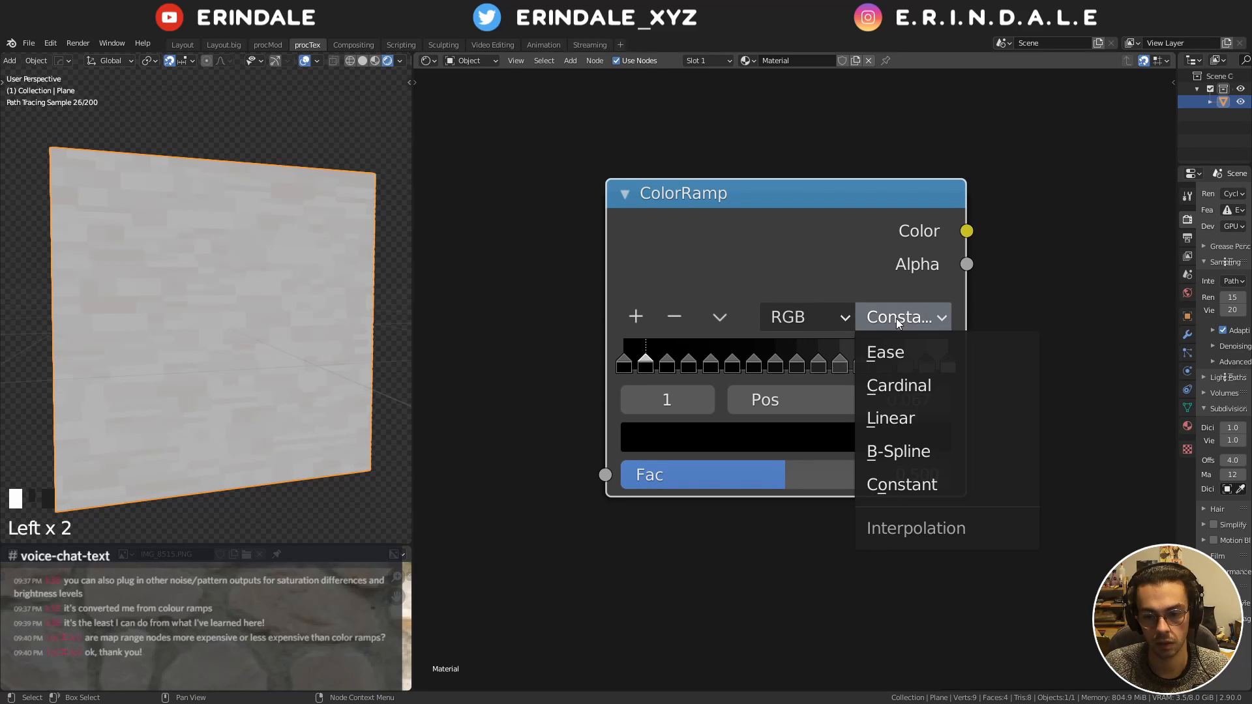
click(896, 318)
click(901, 319)
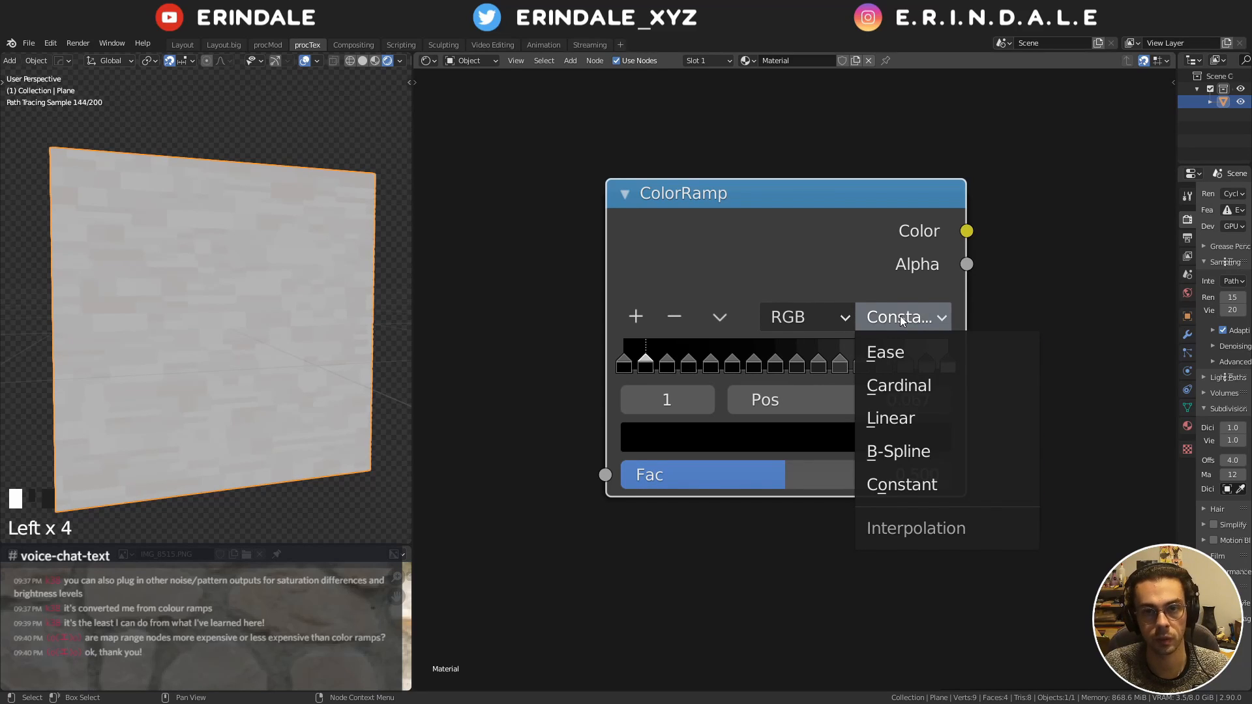
click(906, 383)
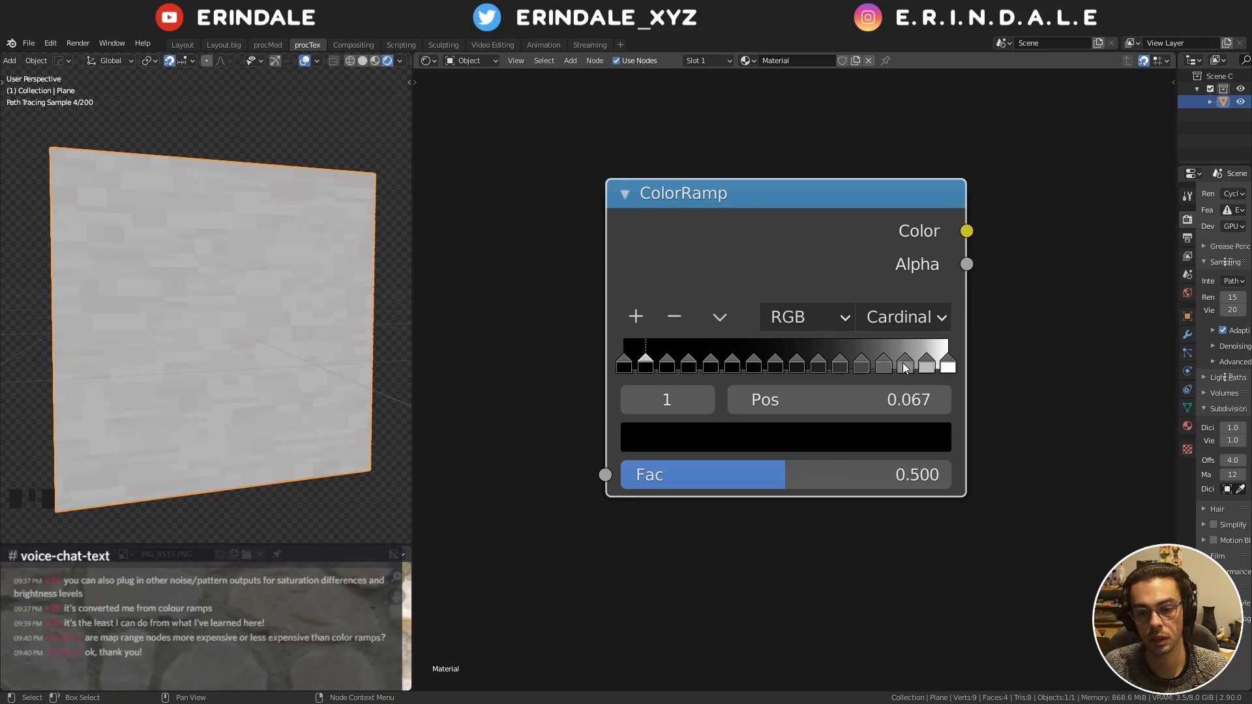
click(893, 318)
click(902, 349)
Try the HSV colour mode on the ColorRamp and reset the node to its defaults
click(819, 307)
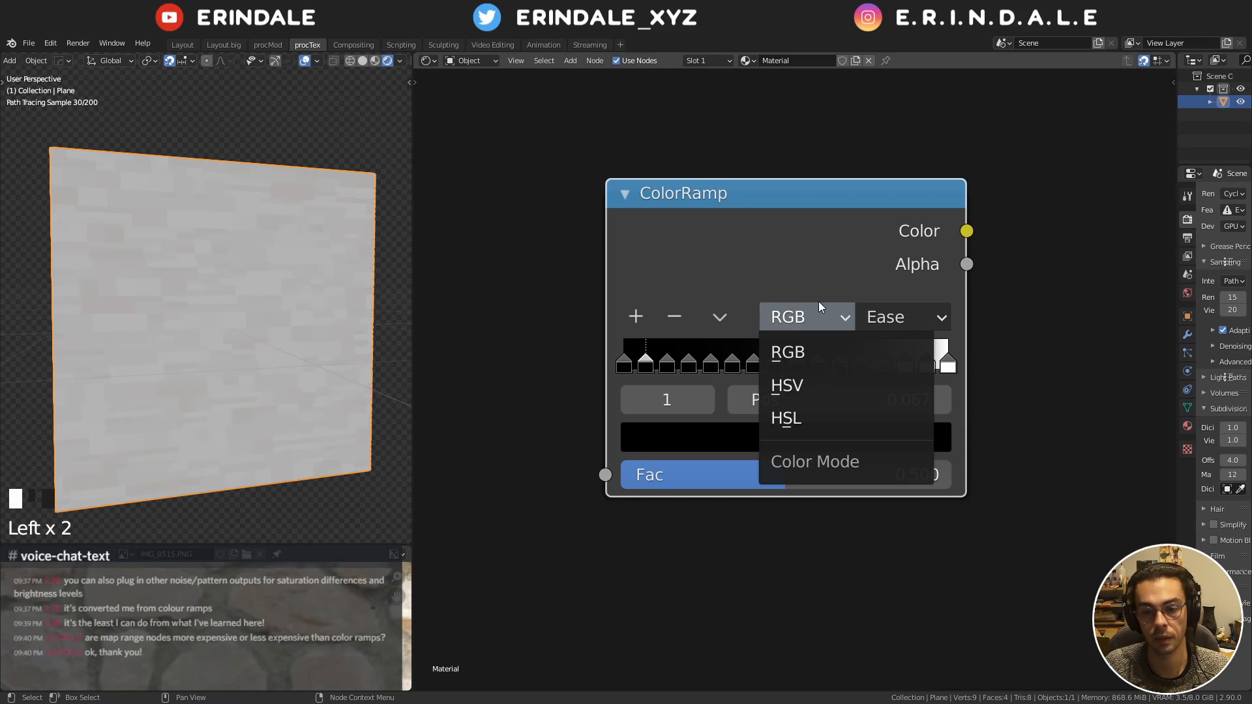
click(832, 397)
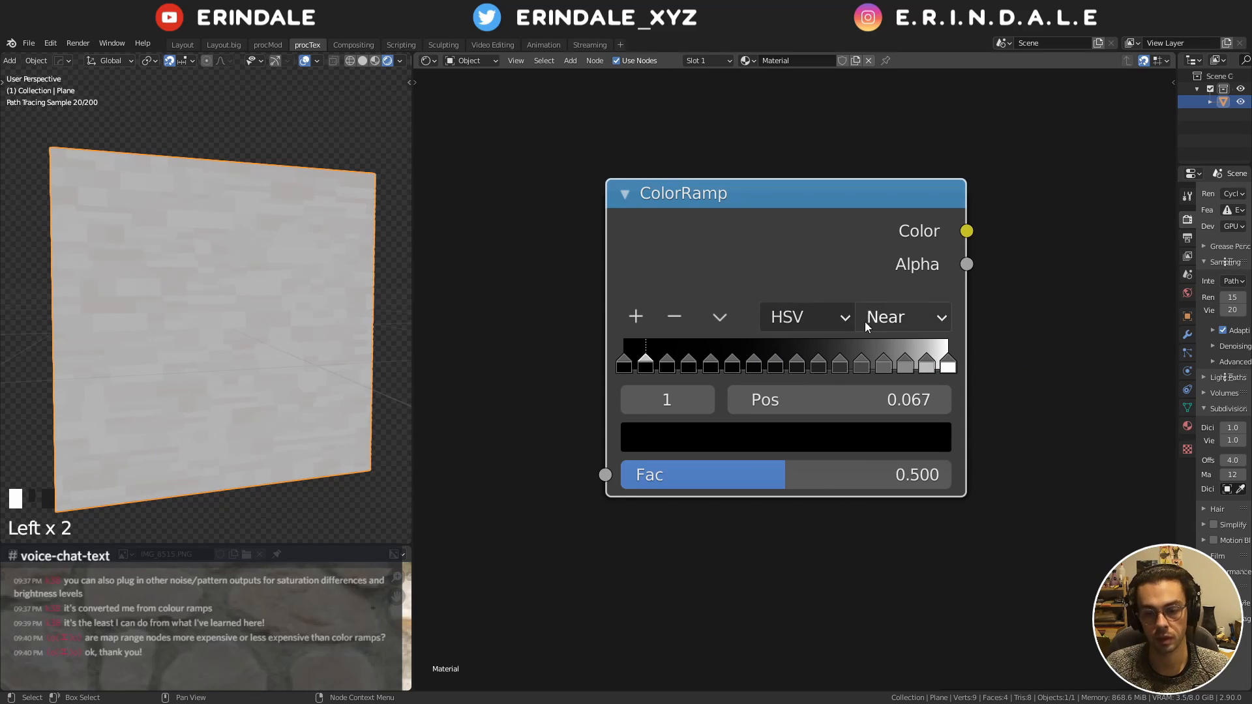
key(BackSpace)
Switch the ColorRamp to HSV colour mode and make its first stop bright red
click(807, 317)
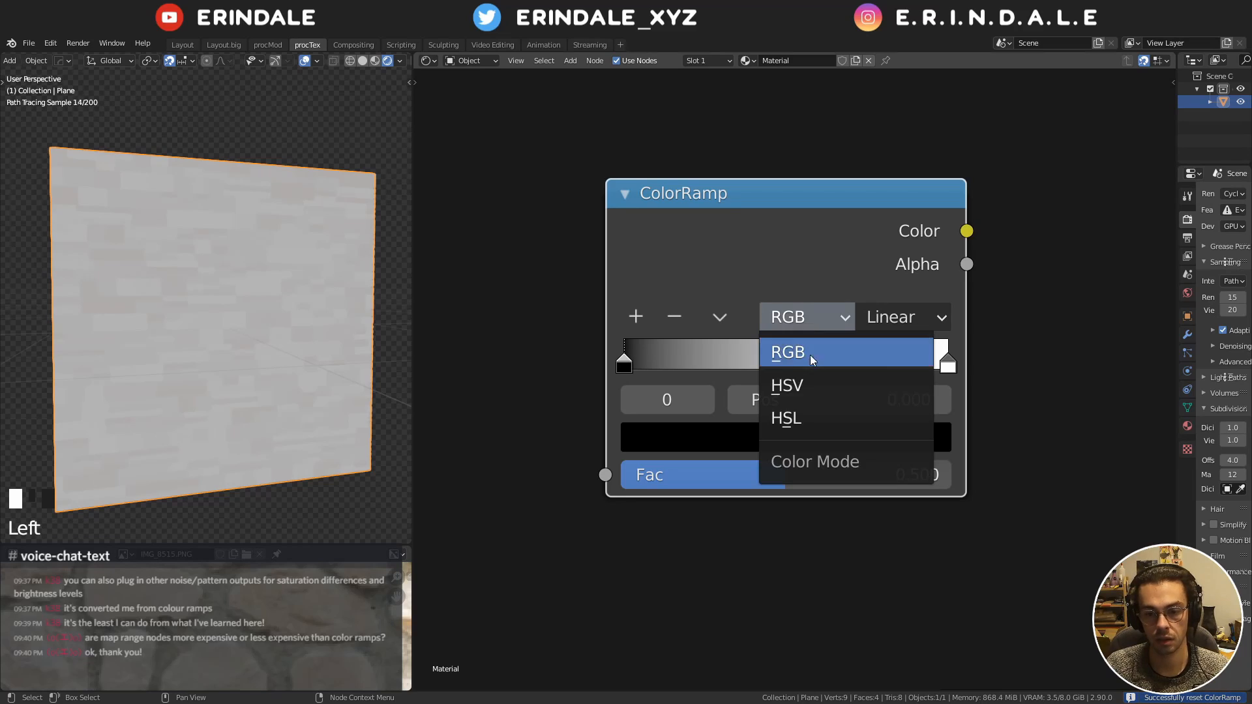
click(787, 385)
click(879, 323)
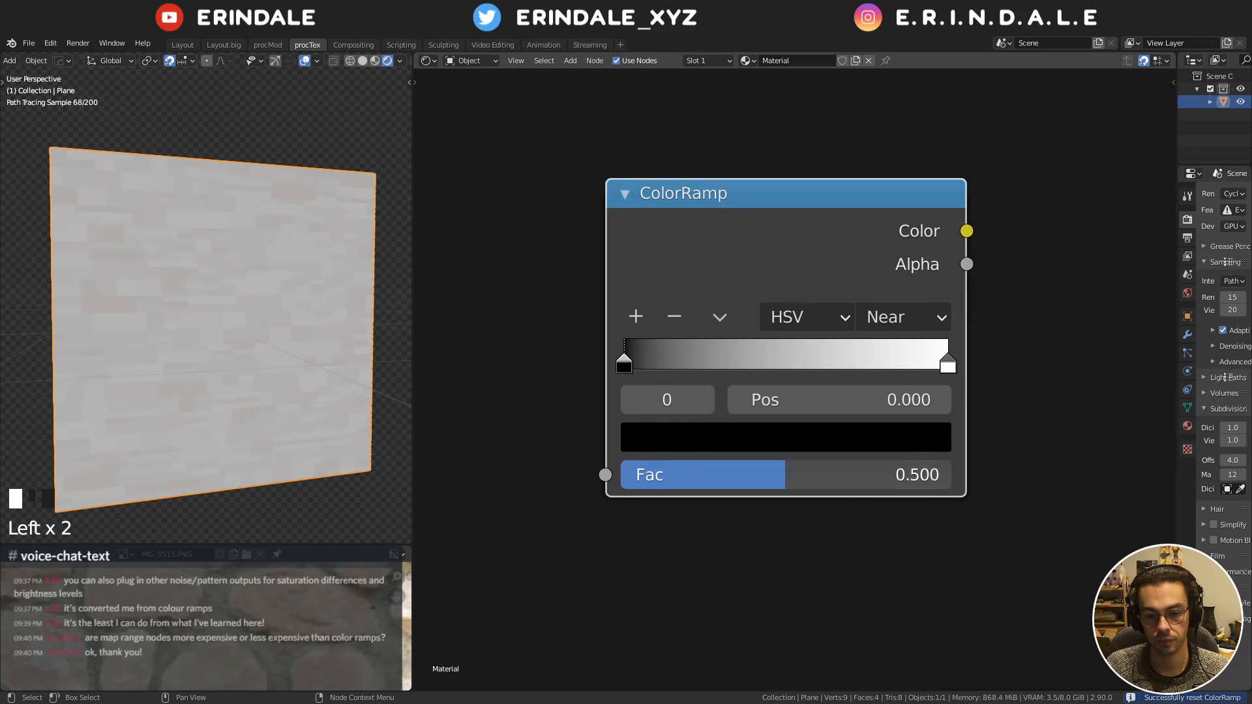
click(699, 441)
click(687, 269)
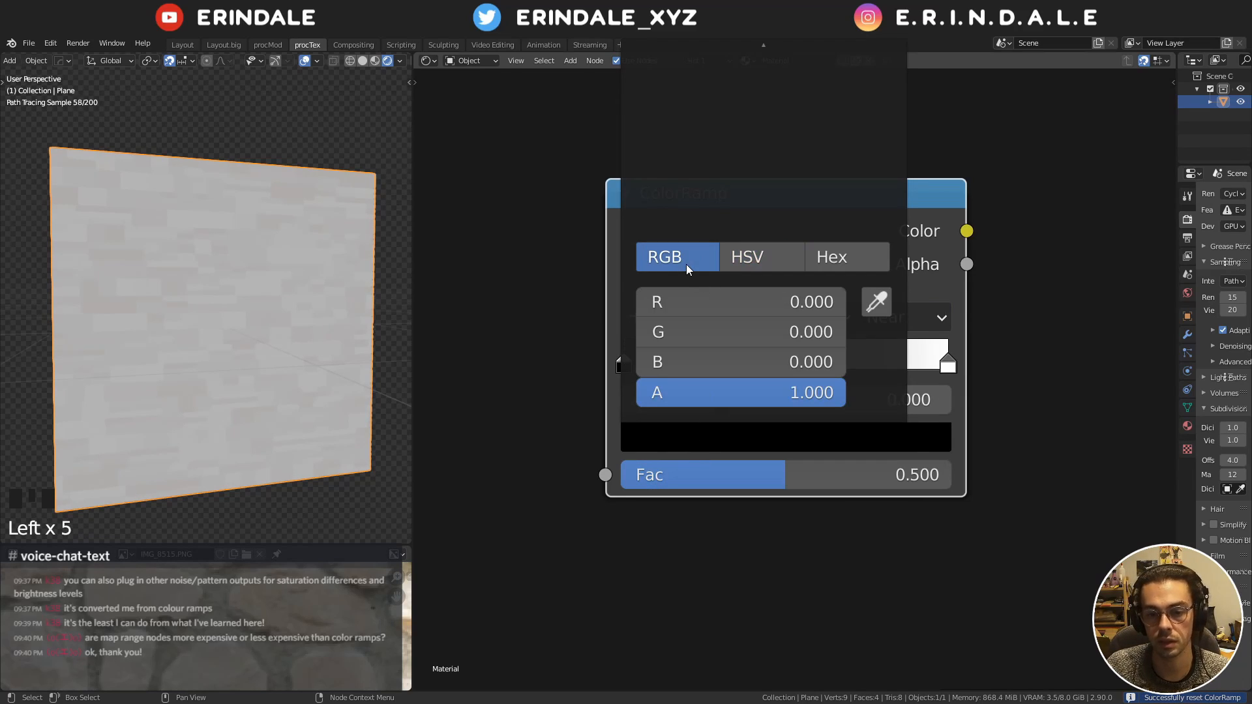
drag(759, 300, 773, 299)
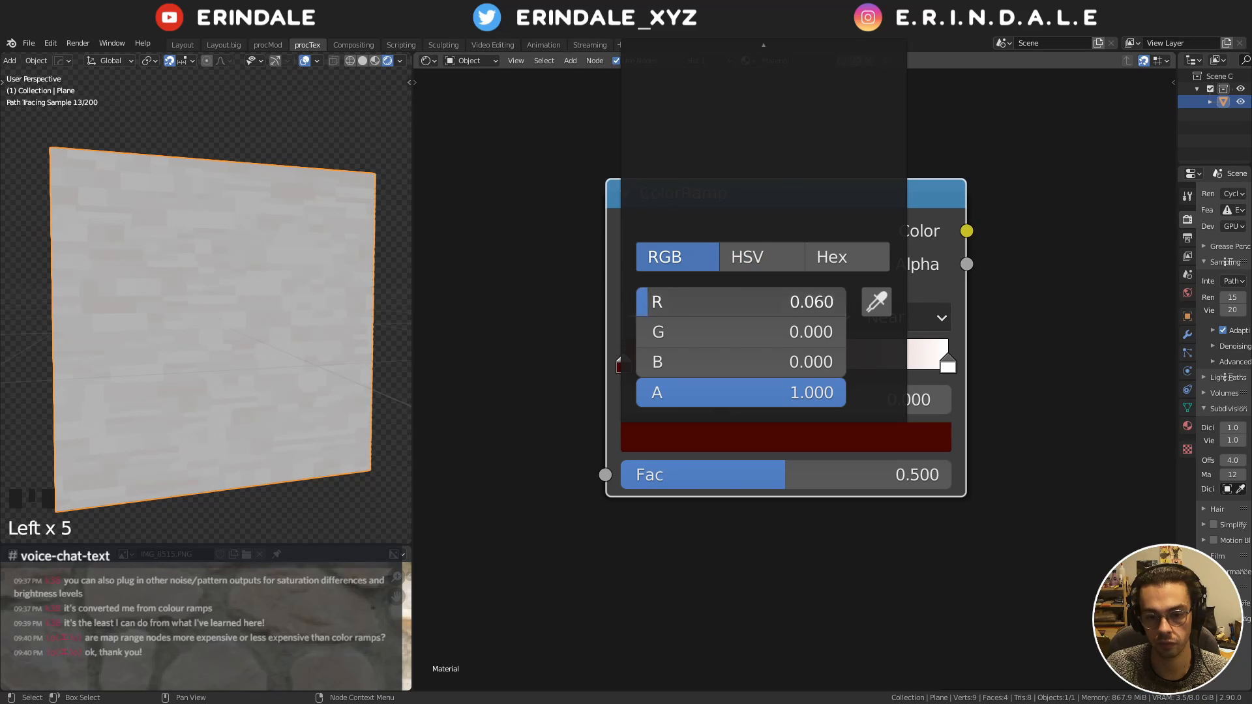
drag(666, 298, 865, 299)
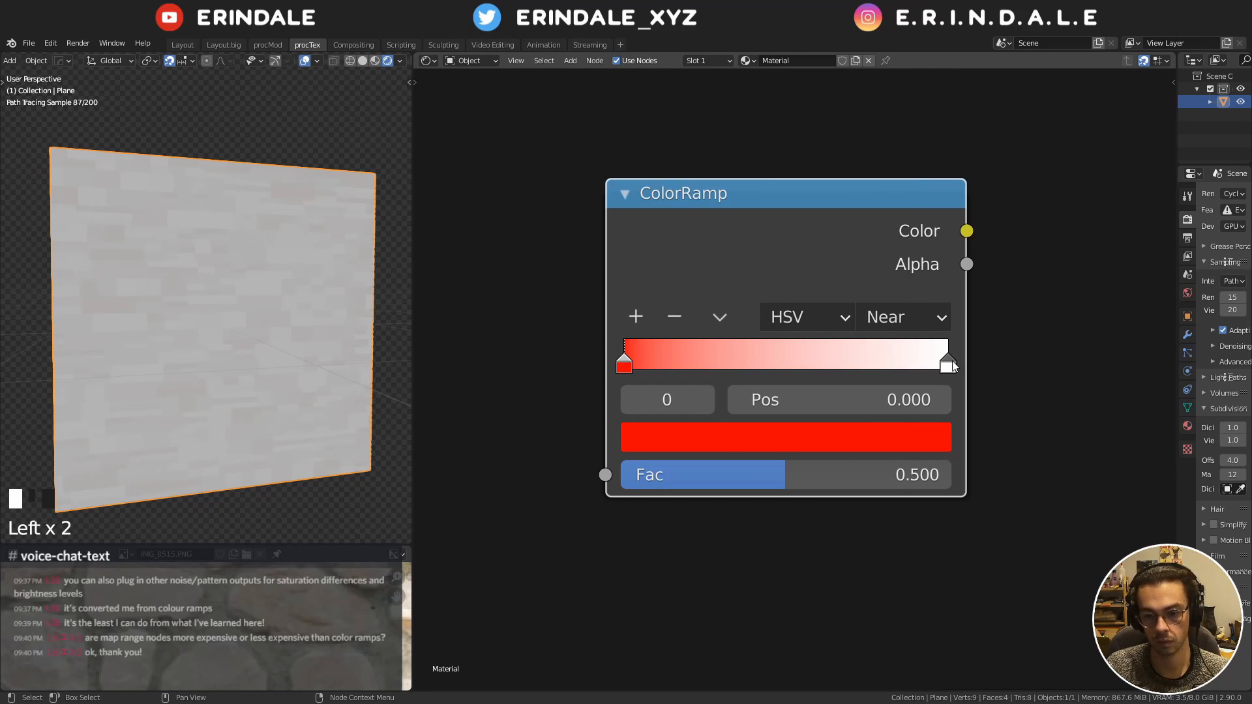
Set the ColorRamp's last stop to hue 1.000 and saturation 0.999, and its hue interpolation to Far
click(947, 362)
click(789, 437)
click(741, 259)
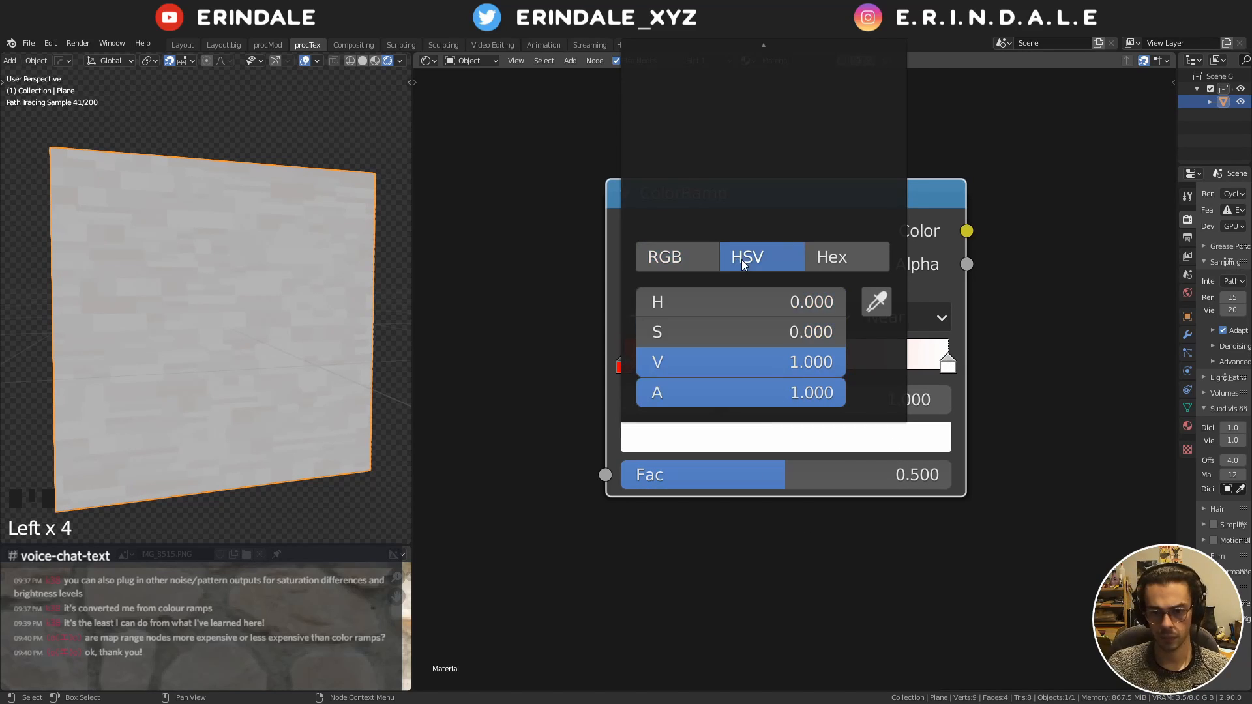
drag(750, 302, 845, 332)
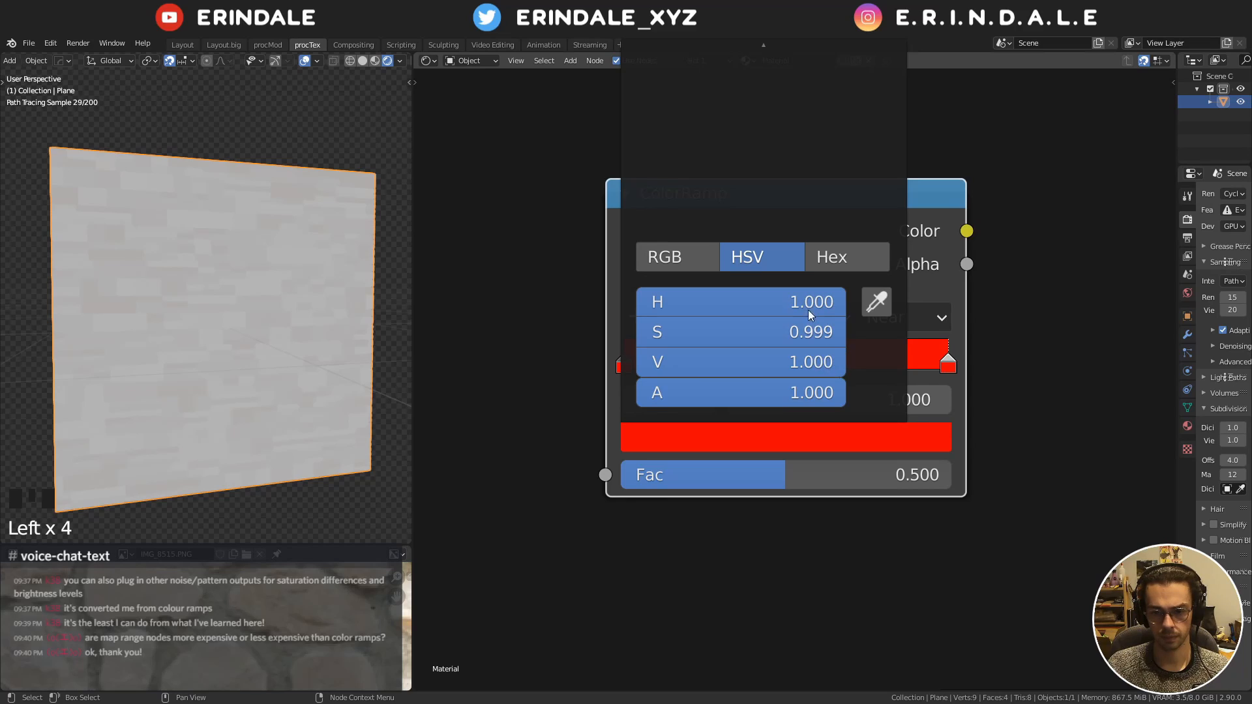
click(910, 319)
click(916, 391)
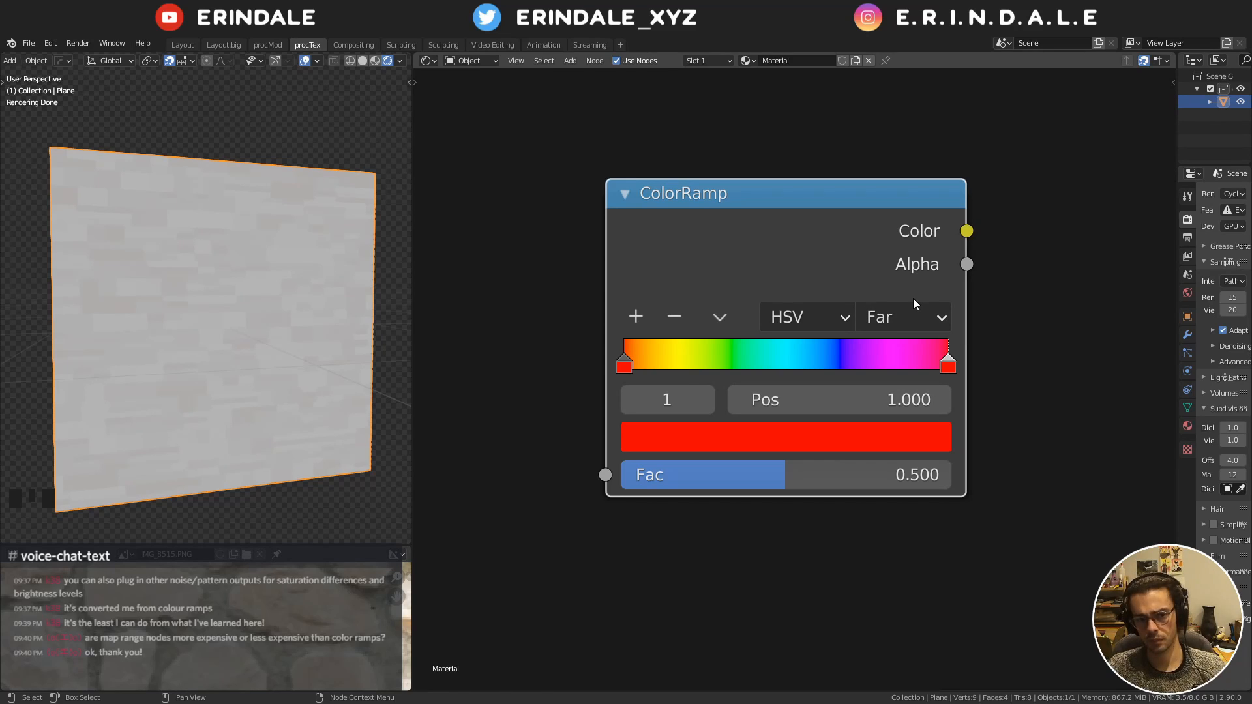
Reset the rainbow ColorRamp to its default gradient and settings
drag(1001, 233, 1105, 163)
scroll(1030, 209, down, 3)
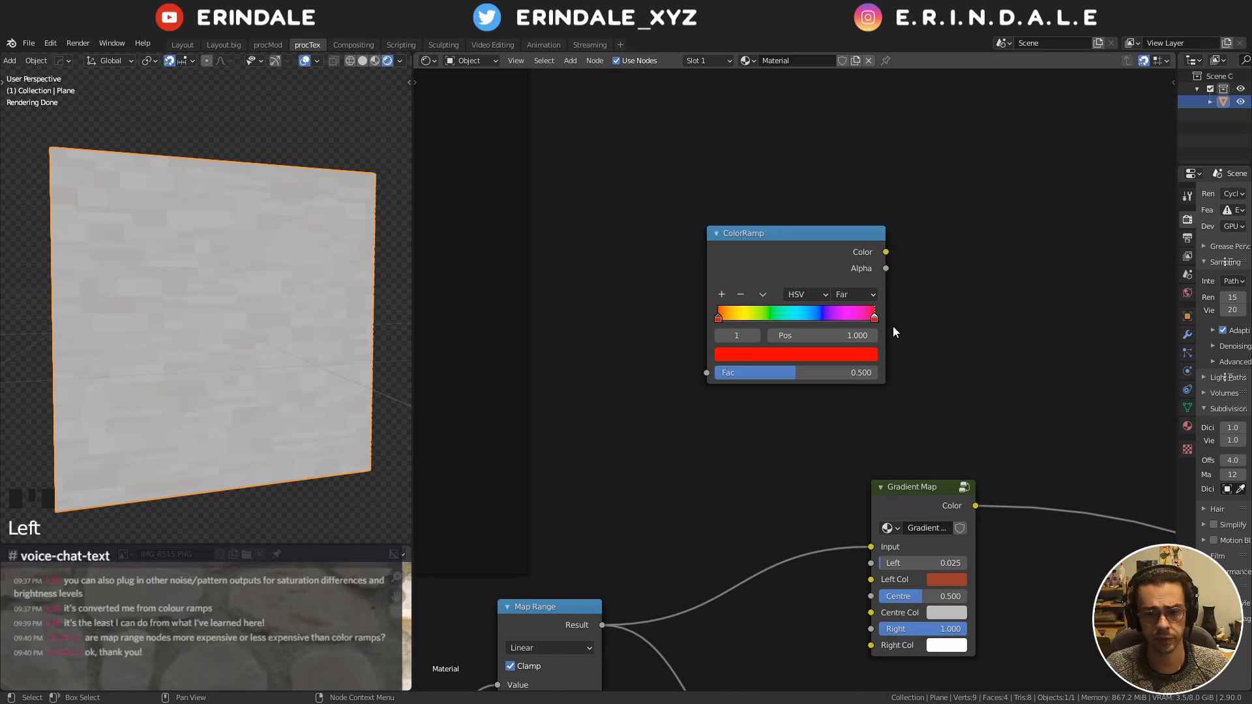
middle_drag(825, 298, 793, 331)
click(772, 272)
key(BackSpace)
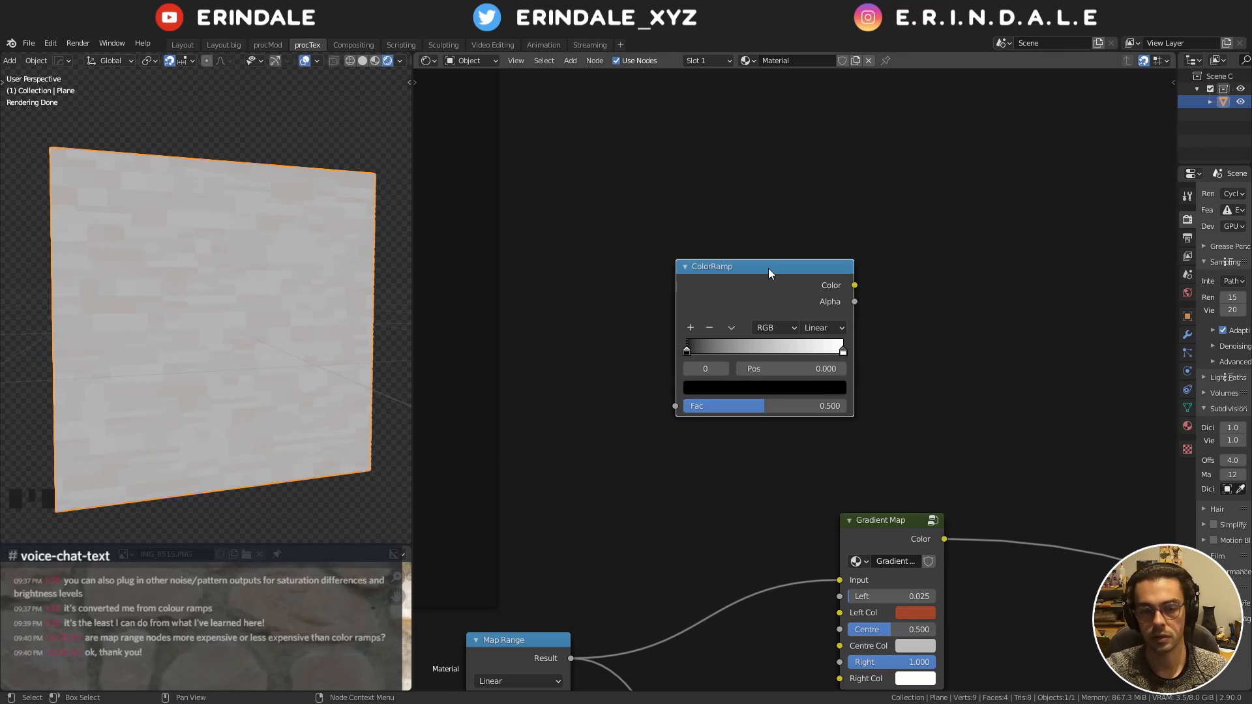
Move the ColorRamp close above the Gradient Map and delete both nodes together
scroll(751, 165, down, 2)
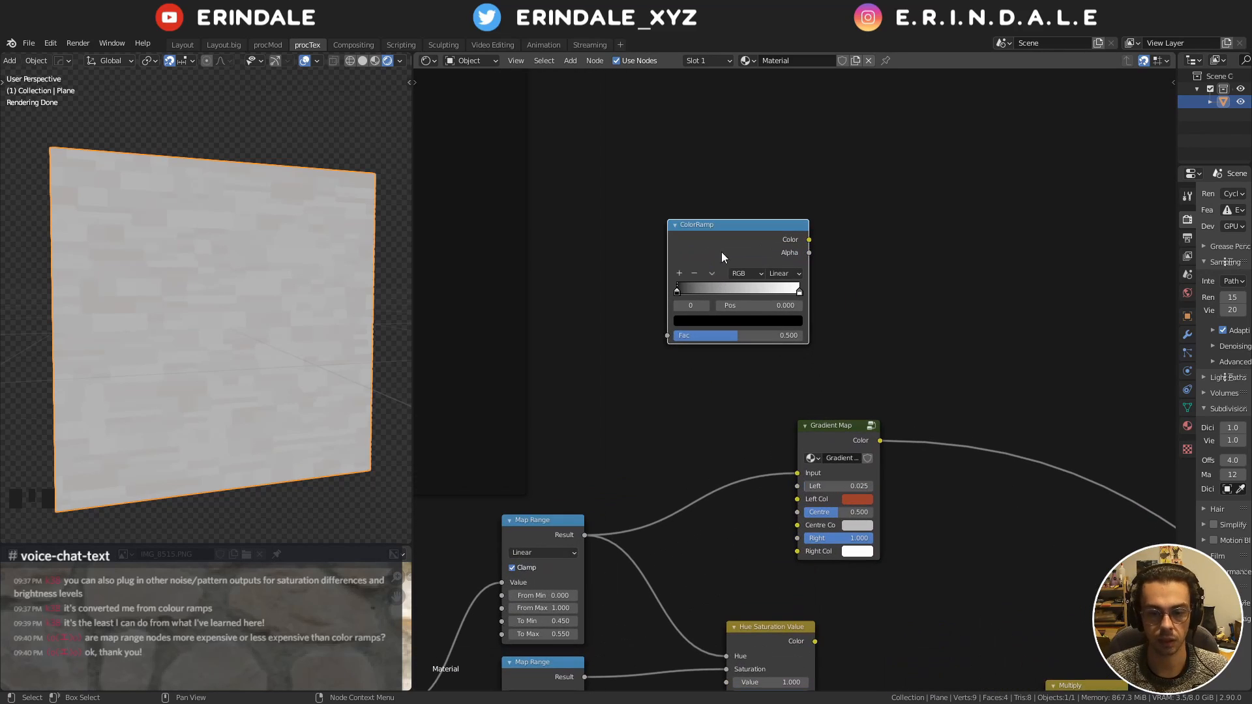
drag(742, 230, 849, 301)
middle_drag(820, 298, 776, 240)
drag(686, 147, 878, 409)
key(x)
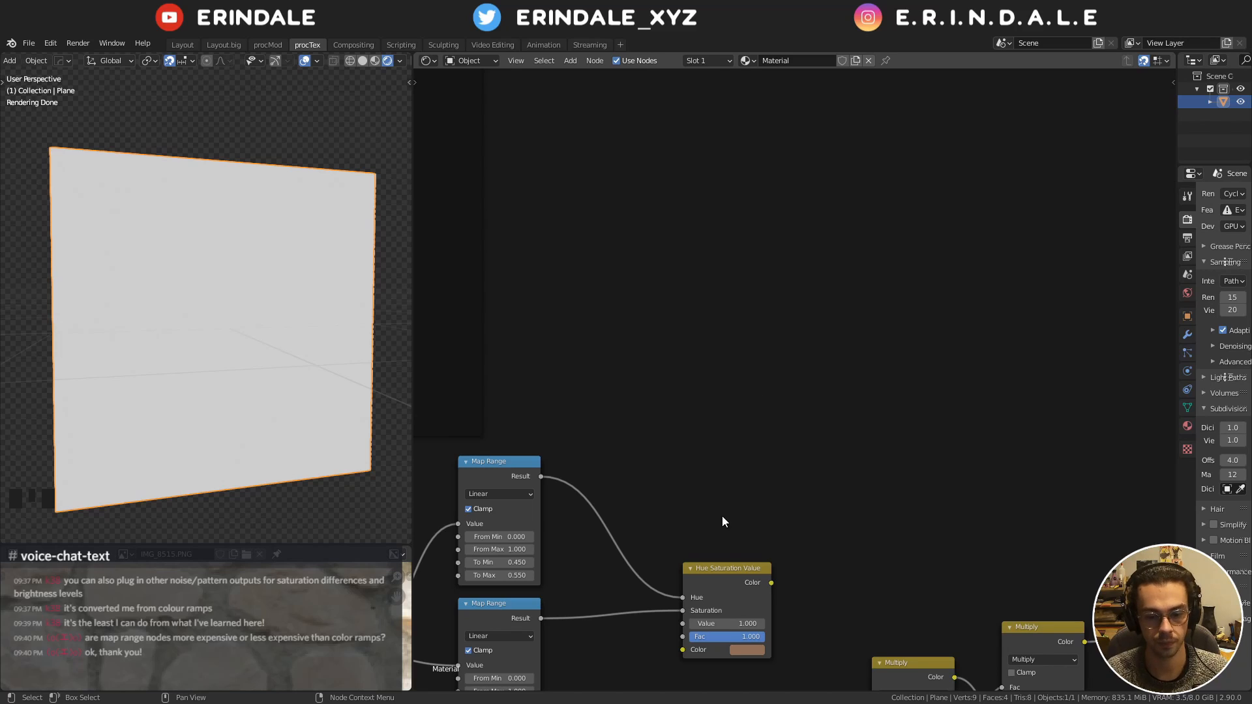
Move the third Map Range down slightly to leave a gap beneath the second
middle_drag(722, 515, 868, 221)
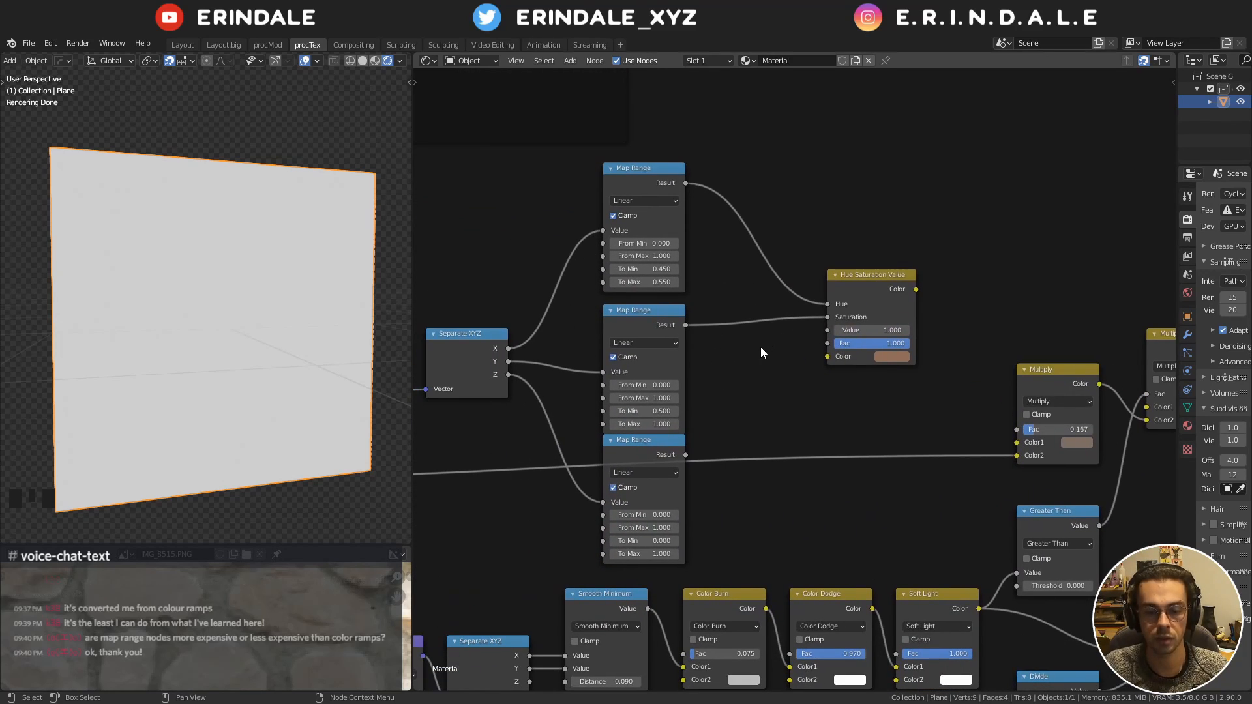
drag(676, 449, 676, 461)
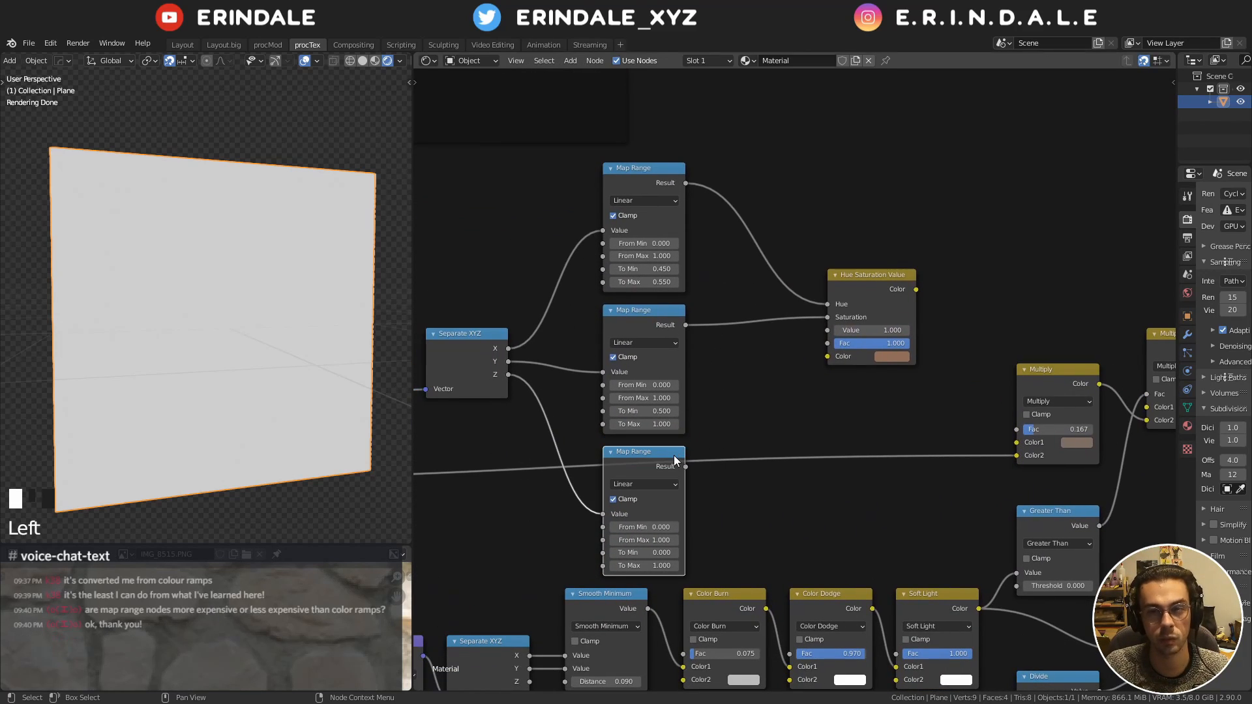
Toggle Clamp off and back on in the Hue Map Range node, and widen the node and restore its width
middle_drag(748, 385, 753, 443)
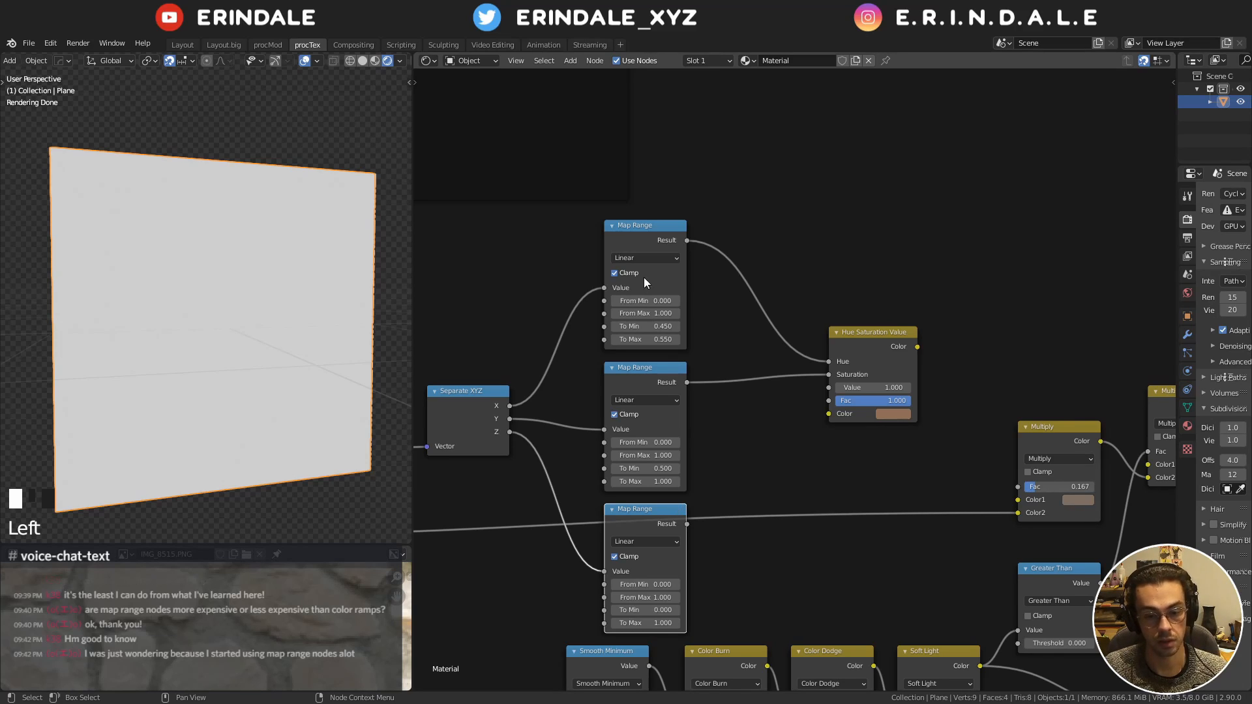
middle_drag(709, 452, 760, 372)
scroll(749, 145, up, 2)
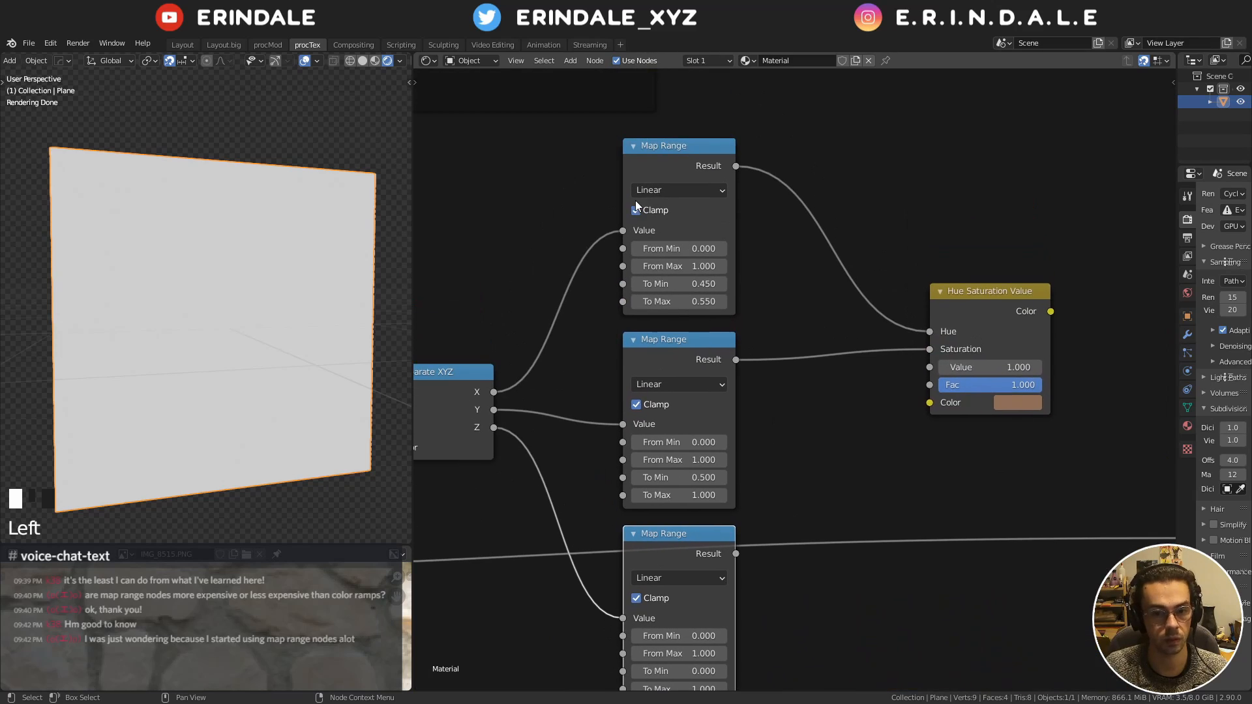
click(634, 209)
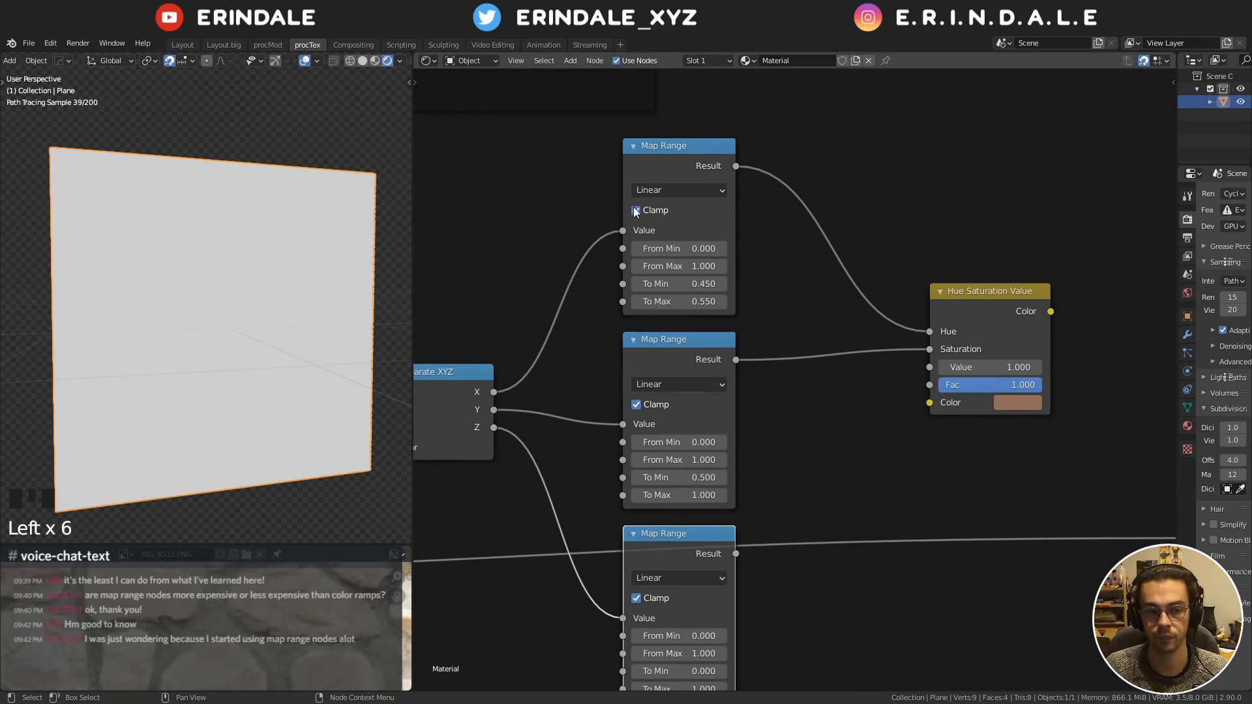
click(634, 210)
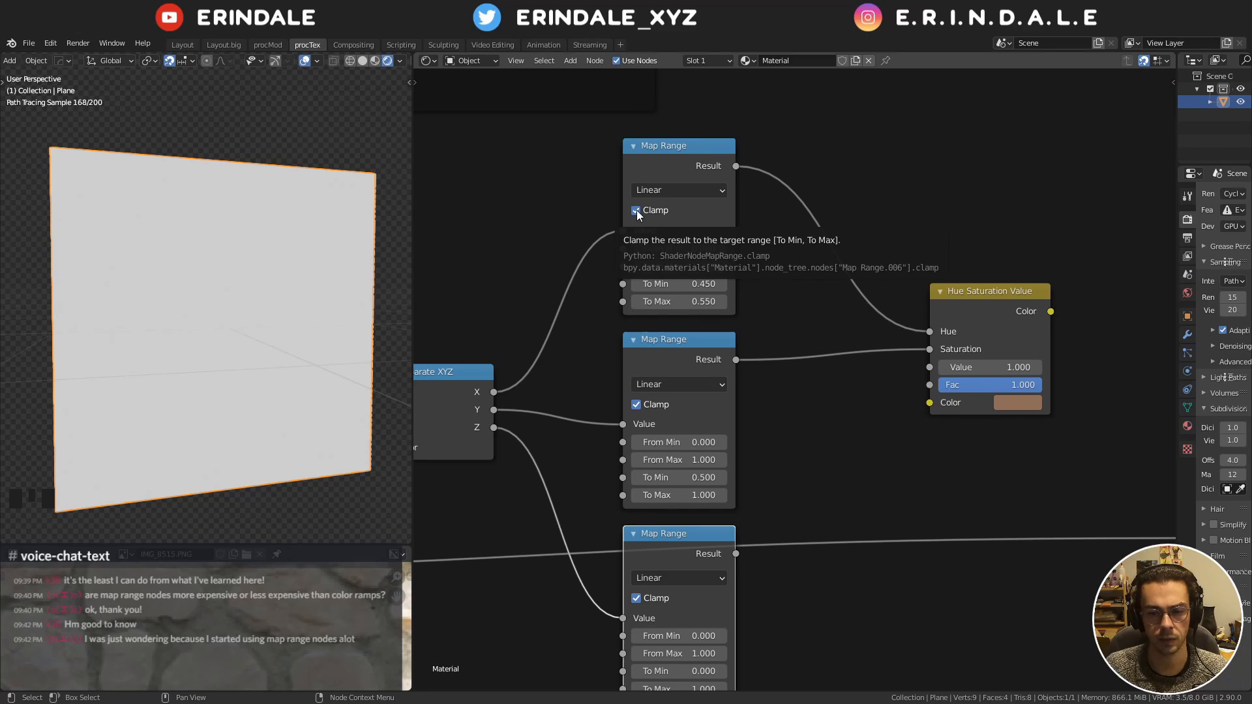
drag(734, 293, 743, 292)
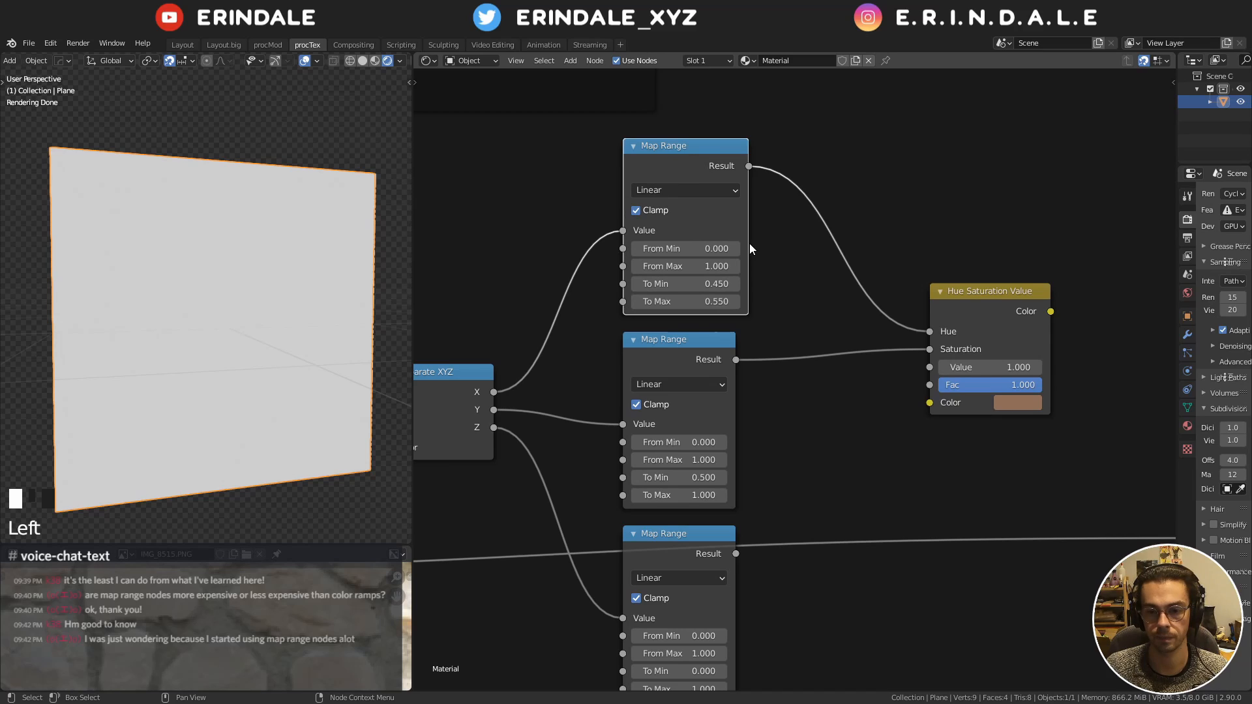
drag(750, 248, 735, 248)
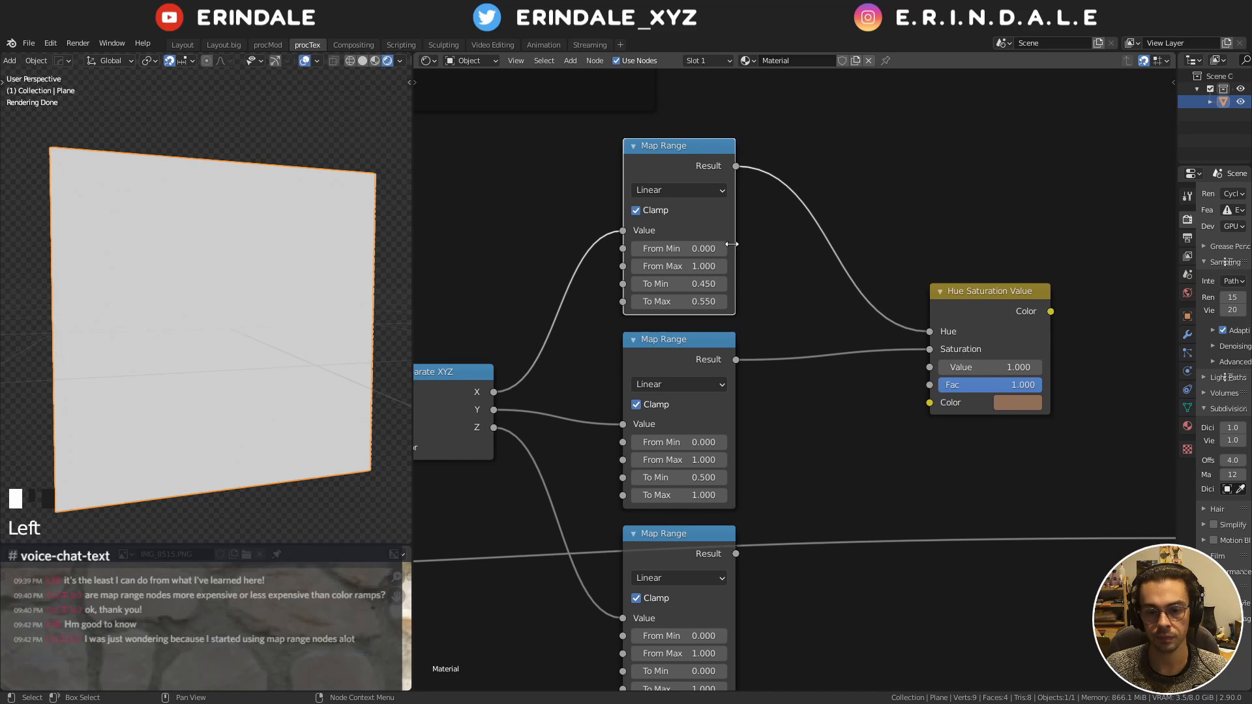
Preview the Hue Saturation Value node and link the third Map Range's Result to its Value input, cutting and relinking once to compare
ctrl+shift+click(1002, 307)
middle_drag(995, 320, 748, 484)
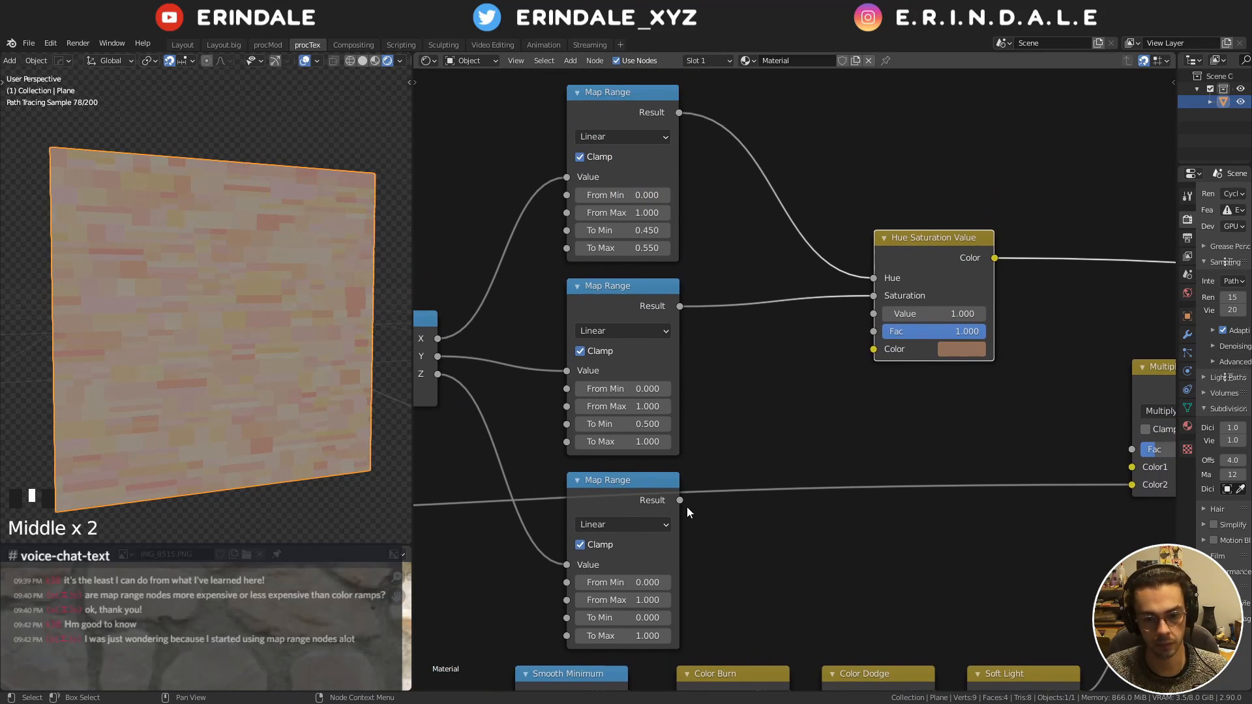
drag(680, 500, 873, 314)
middle_drag(768, 440, 886, 330)
scroll(747, 495, up, 5)
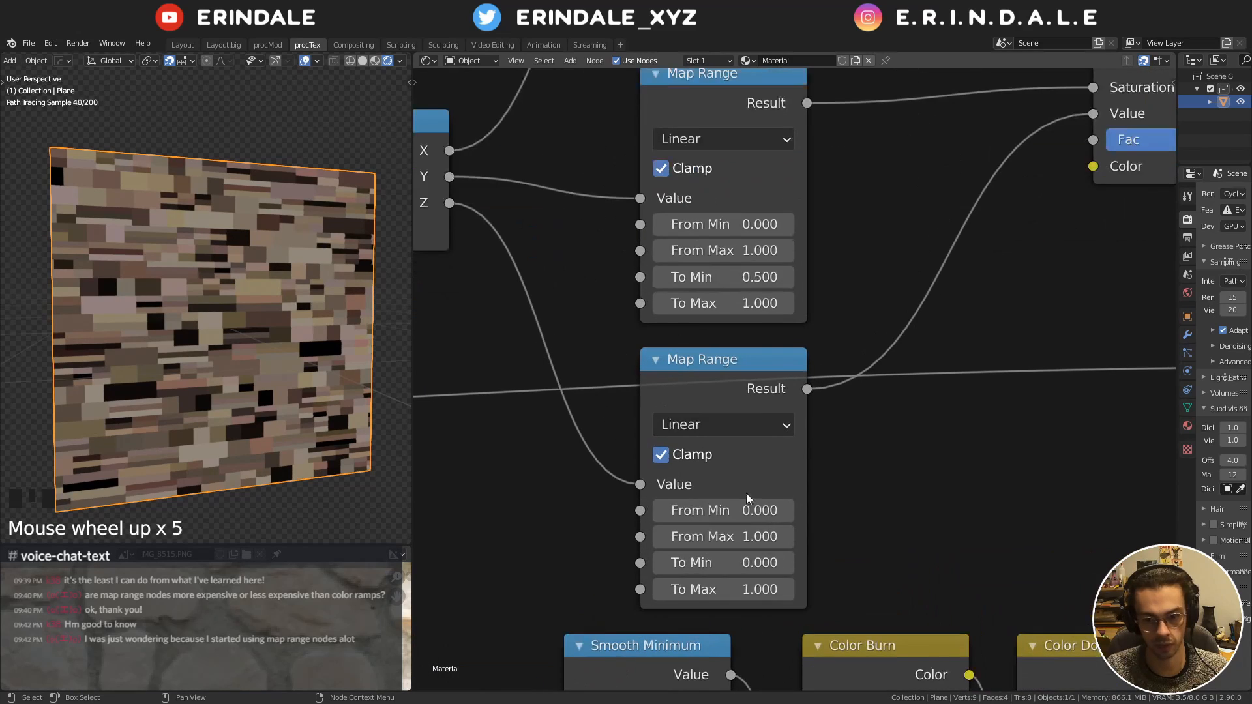
middle_drag(967, 281, 800, 401)
ctrl+right_drag(838, 251, 926, 259)
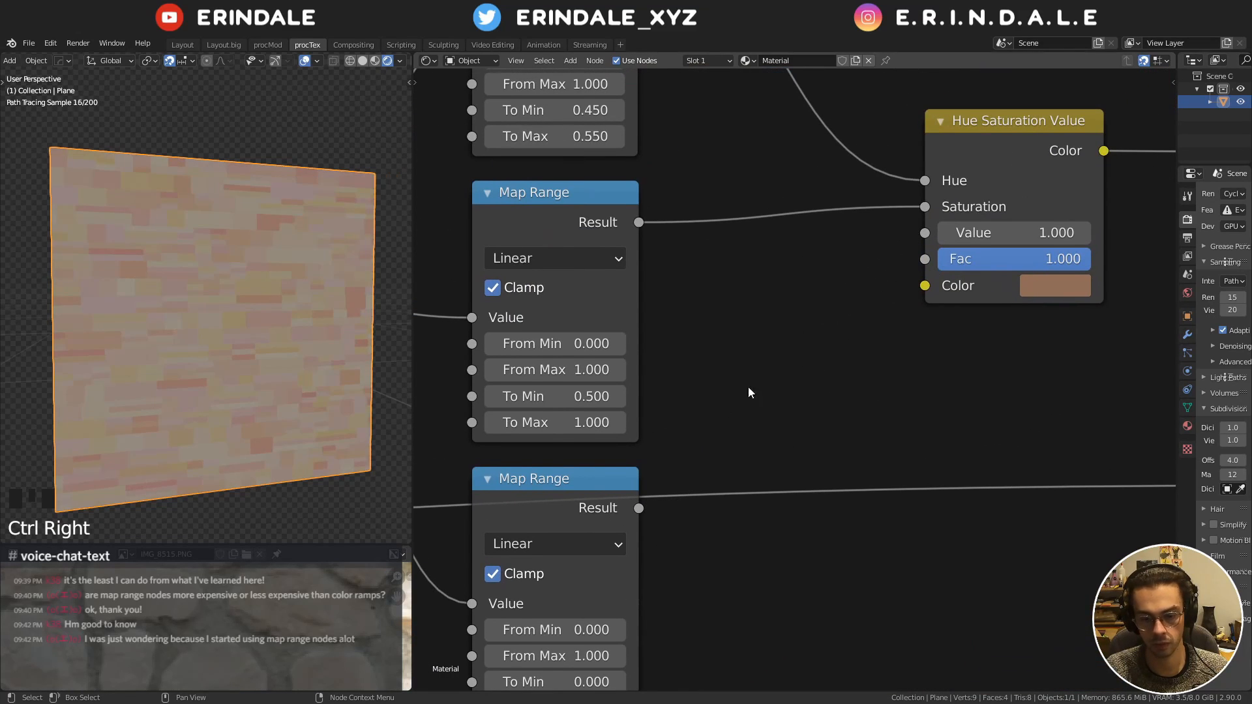
middle_drag(748, 391, 756, 381)
drag(647, 499, 932, 223)
middle_drag(774, 425, 846, 320)
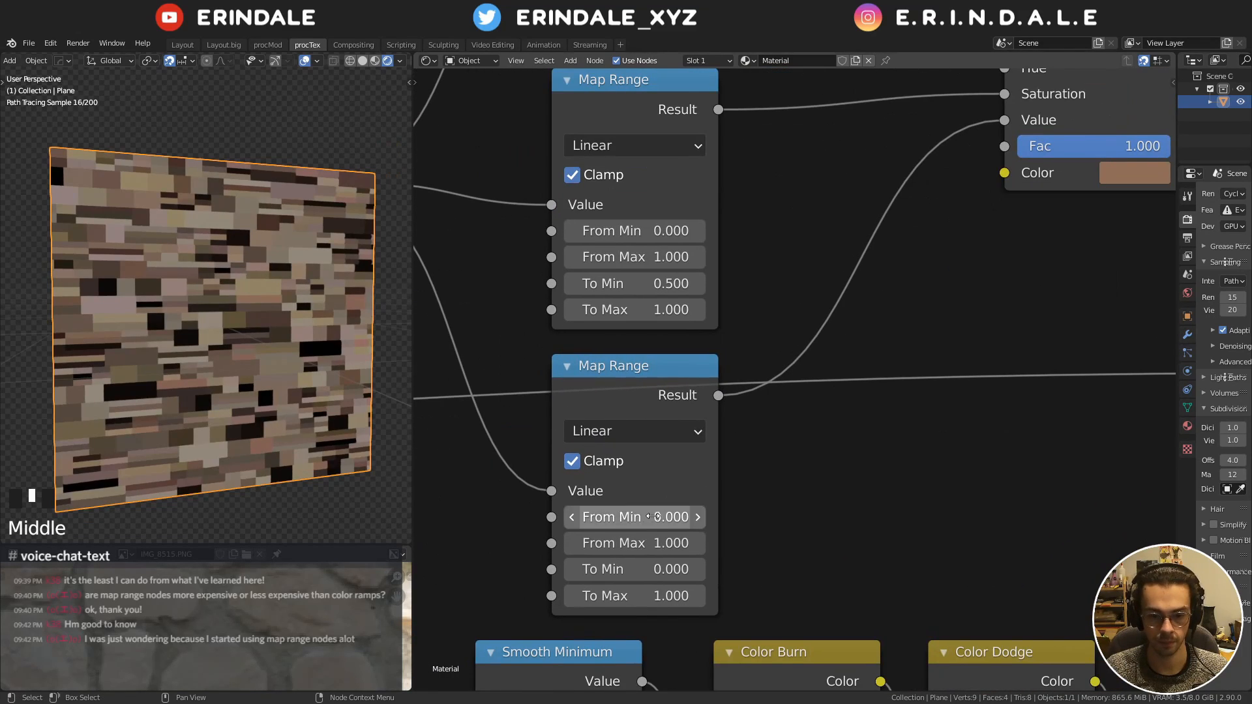
Set the third Map Range's To Min to 0.900 and To Max to 1.100
click(616, 563)
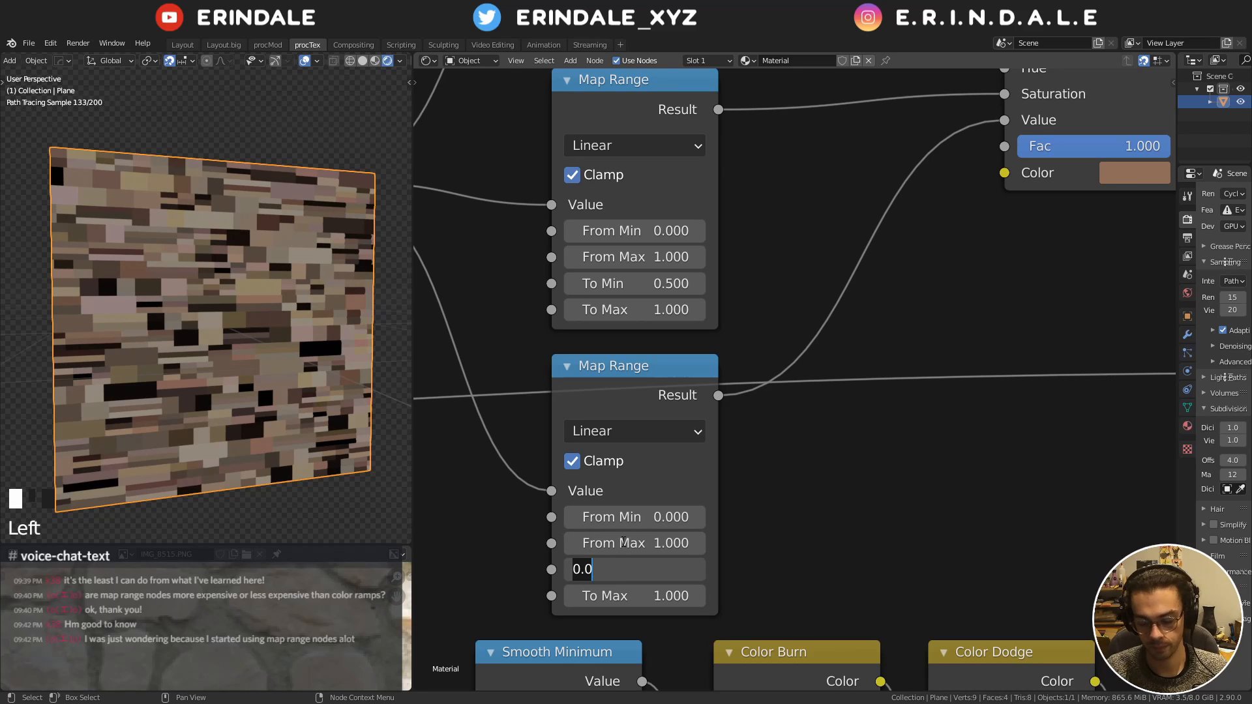
key(BackSpace)
text(9)
key(Tab)
text(.)
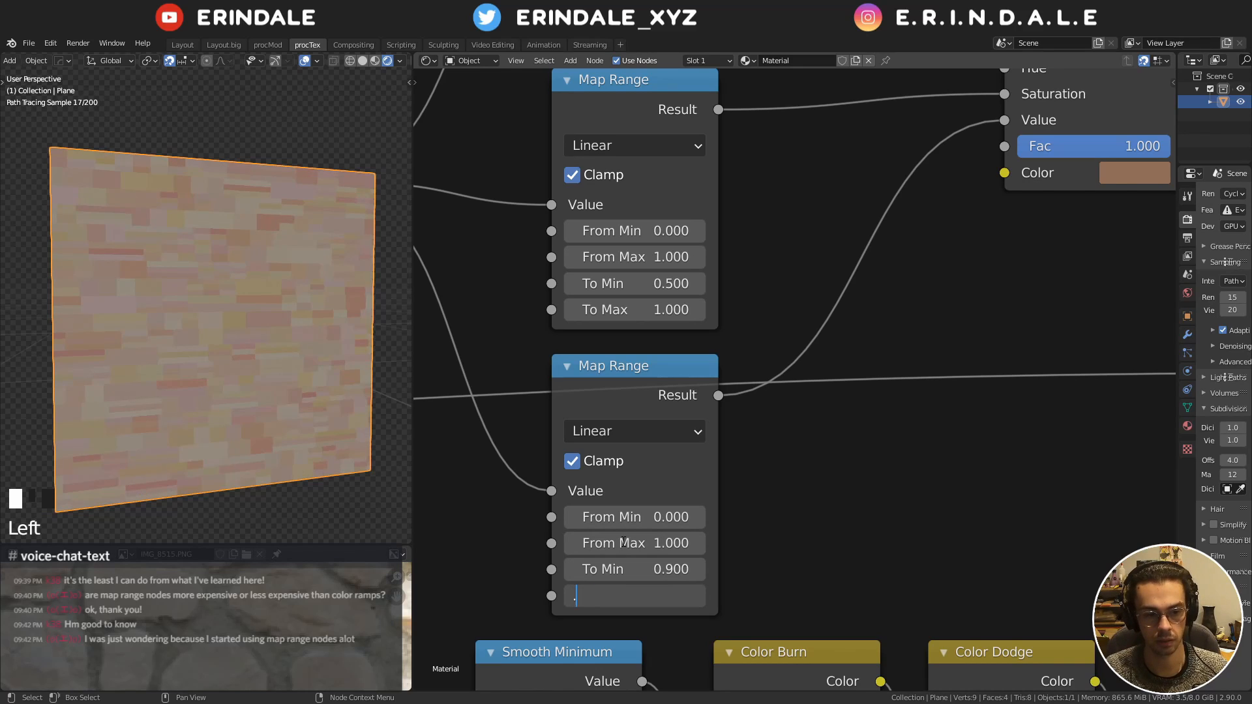
key(Return)
key(BackSpace)
key(KP_1)
key(KP_Decimal)
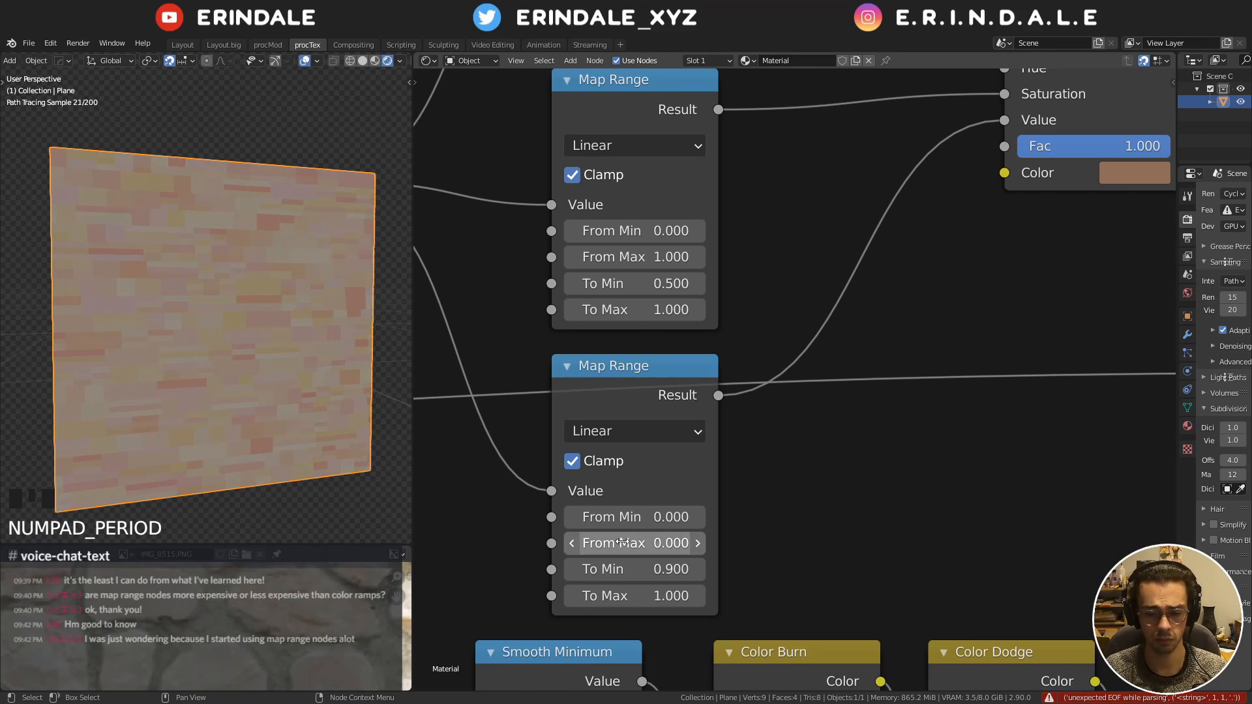
click(606, 595)
text(1.1)
key(Return)
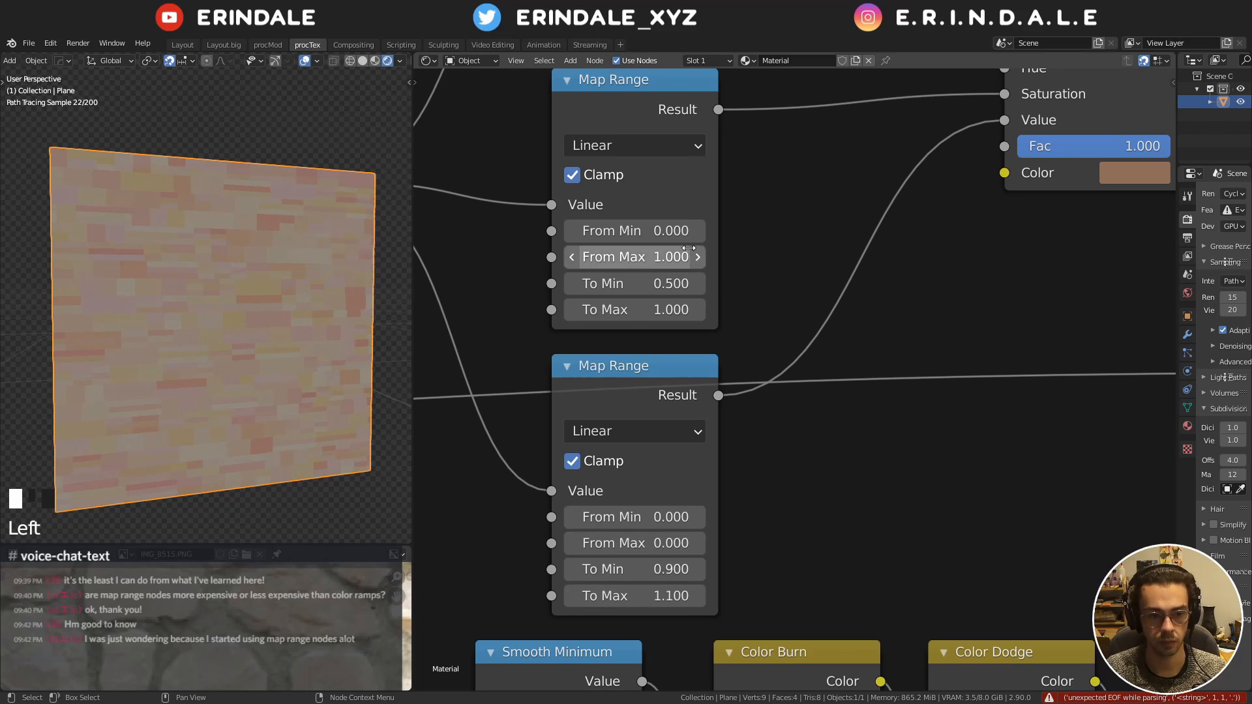
Try an extreme To Max of 105.200 on the third Map Range, keeping the Hue Saturation Value Fac at 1.000
scroll(939, 225, down, 3)
middle_drag(954, 218, 875, 353)
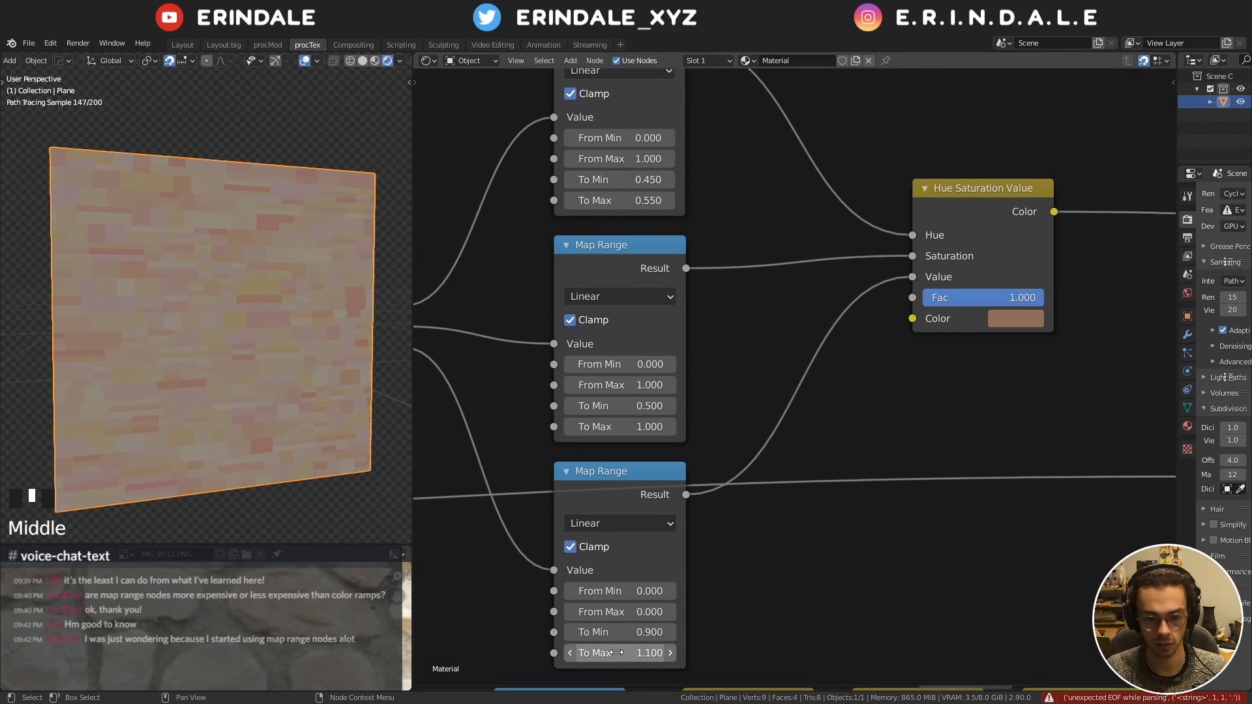
drag(616, 652, 766, 559)
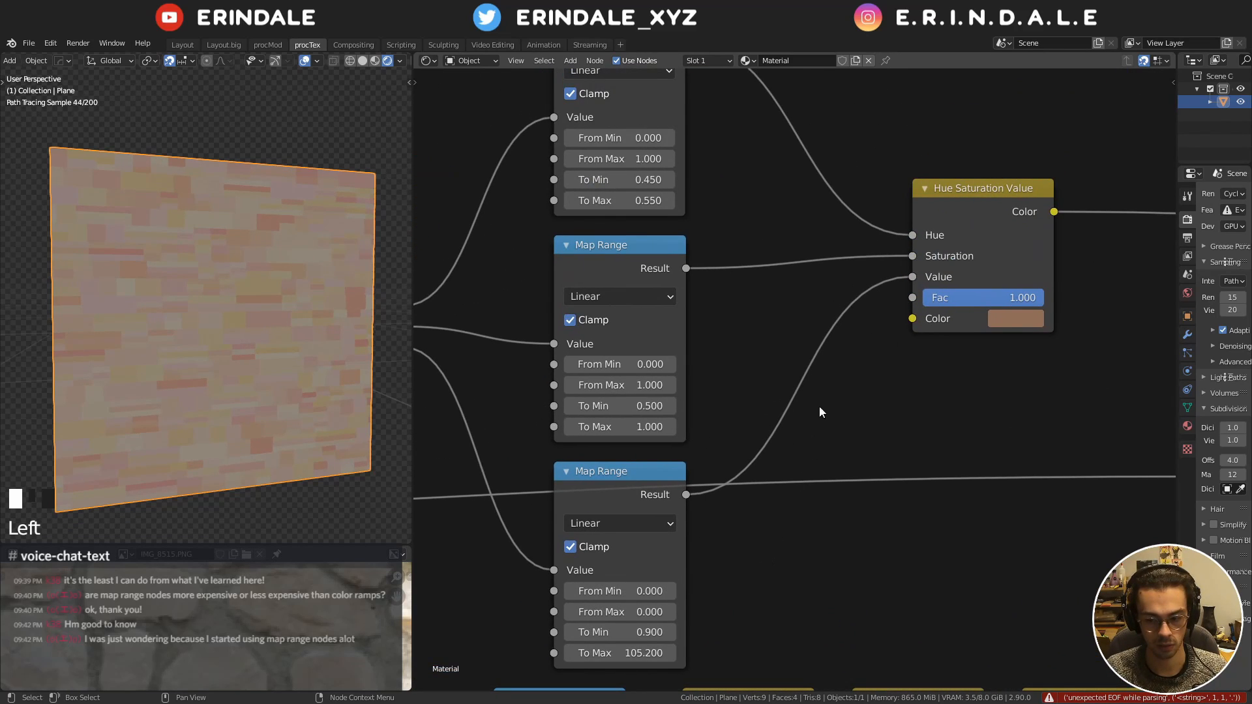
drag(982, 297, 1043, 297)
mouse_move(870, 432)
middle_down()
mouse_move(862, 324)
mouse_move(840, 389)
middle_up()
click(620, 471)
click(620, 471)
Set the third Map Range's From Max to 1.000
click(636, 564)
text(1)
key(Return)
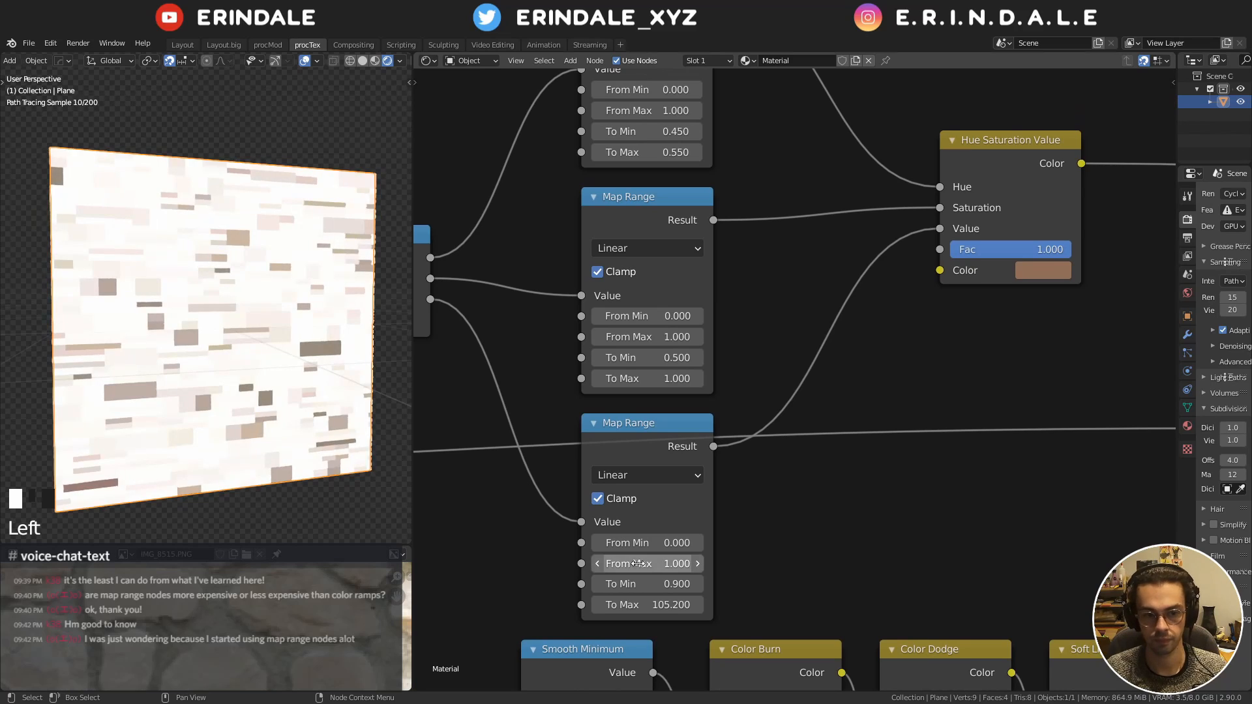
Set the third Map Range's To Max to 1.000 and To Min to 0.800
middle_drag(860, 264, 870, 139)
click(655, 470)
text(1)
key(Return)
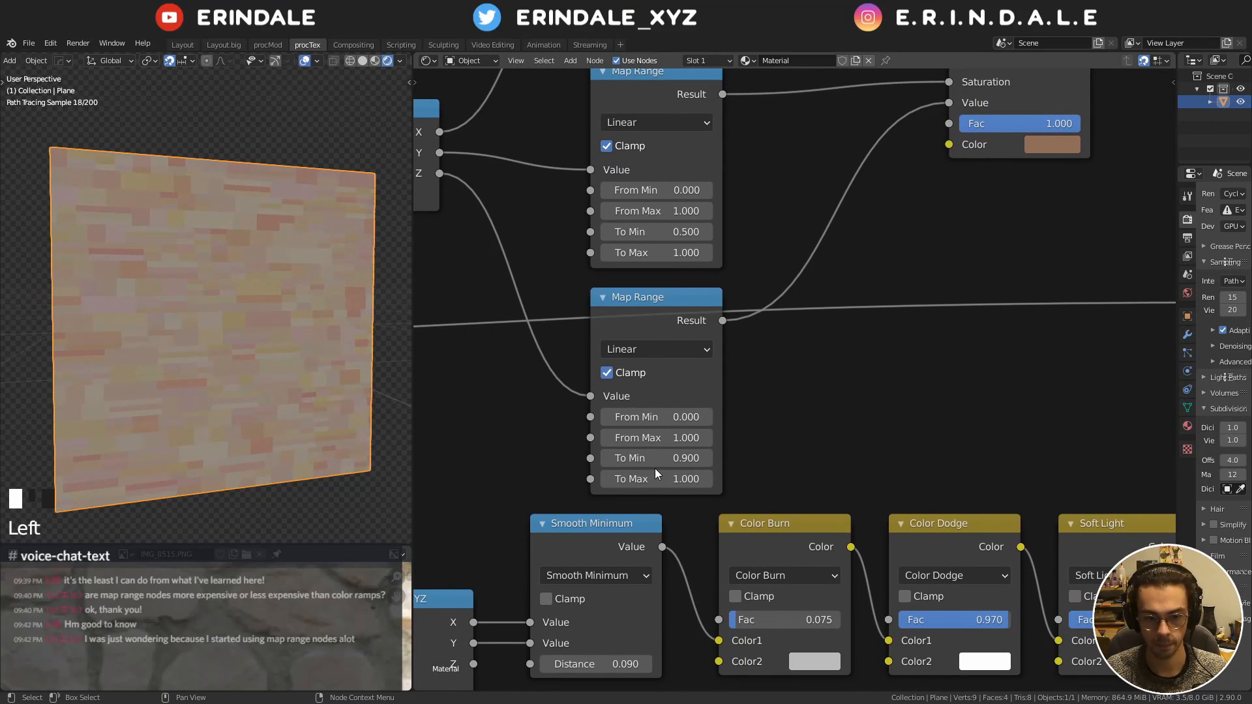
click(608, 457)
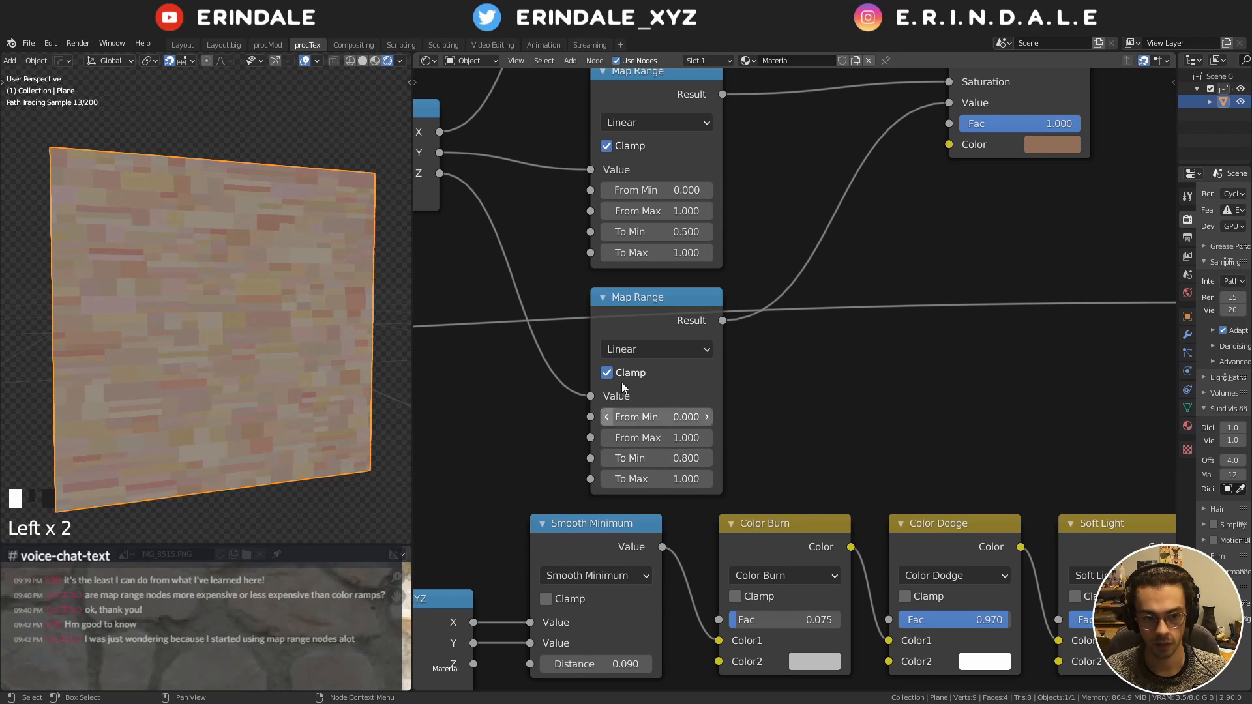
Link the Hue Saturation Value Color to Color2 of the mortar-masked Multiply and delete the Multiply node with Fac 0.167
scroll(620, 382, down, 10)
middle_drag(852, 271, 804, 307)
scroll(812, 291, up, 3)
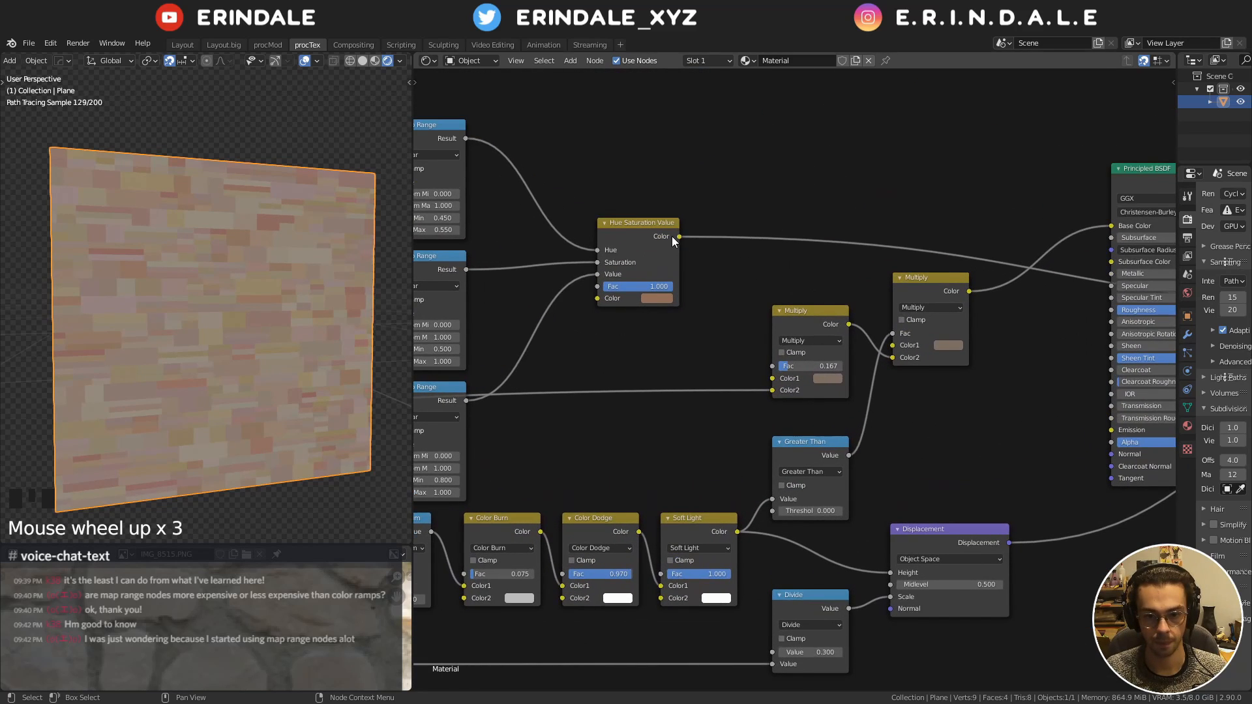
drag(671, 236, 902, 361)
click(812, 330)
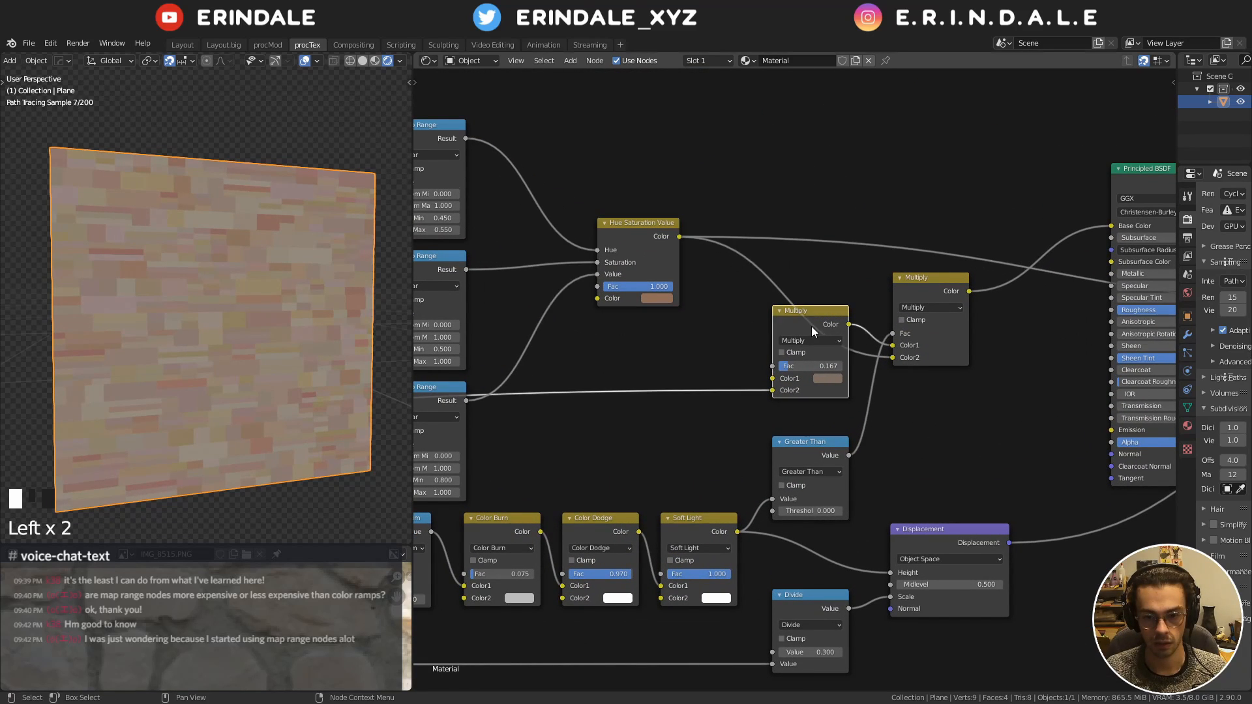
key(x)
Shift the upper Separate XYZ, the three Map Range nodes and the Hue Saturation Value node together slightly to the right
middle_drag(920, 351, 867, 313)
scroll(795, 330, down, 2)
middle_drag(795, 329, 856, 390)
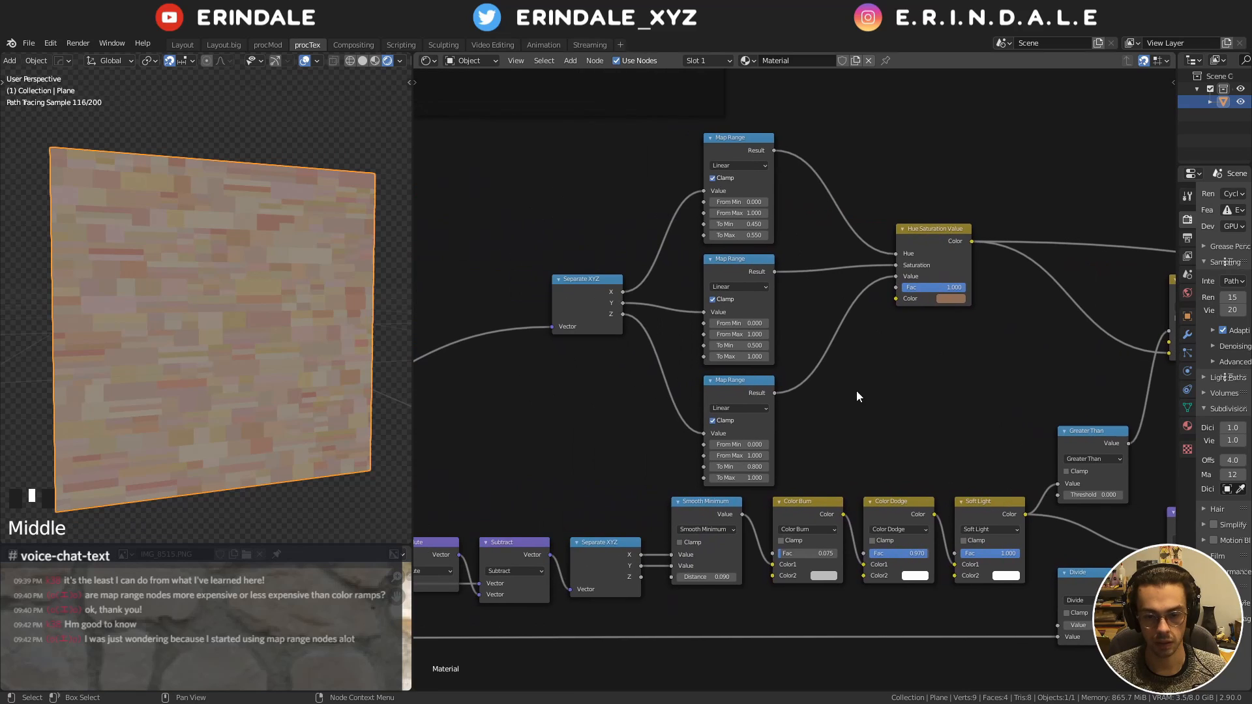
drag(582, 168, 937, 417)
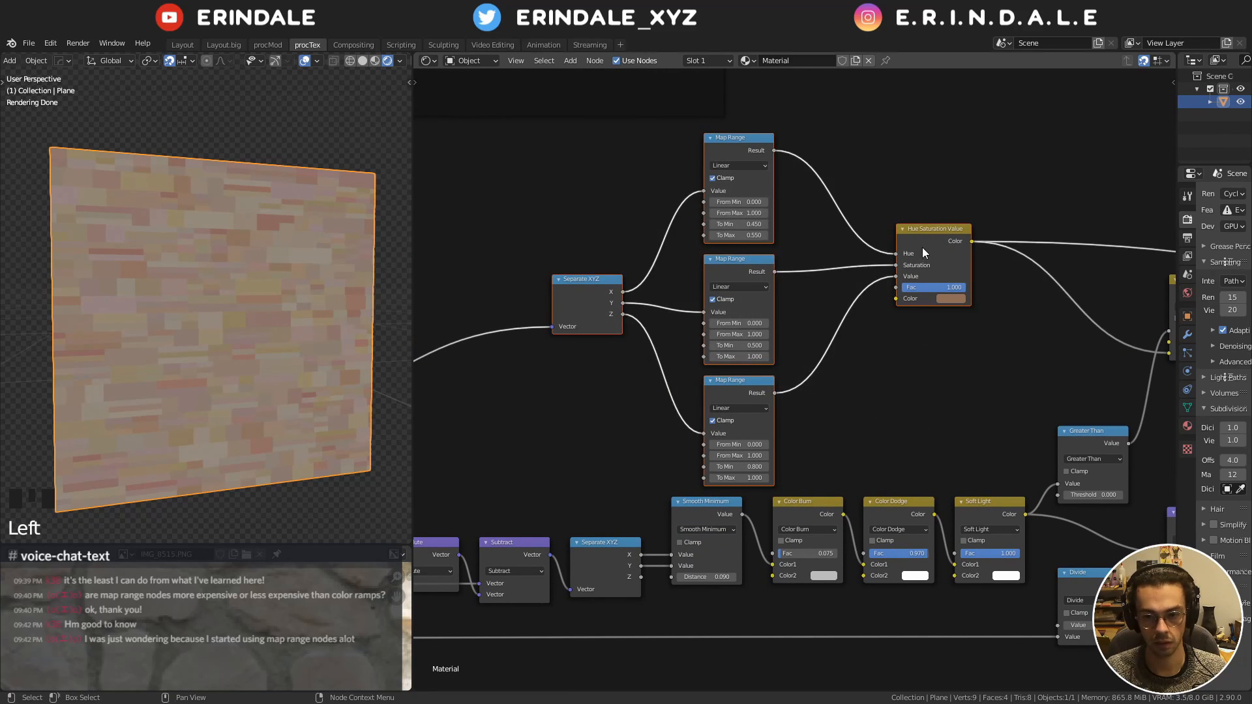
drag(922, 247, 989, 246)
scroll(652, 303, down, 5)
middle_drag(465, 311, 777, 310)
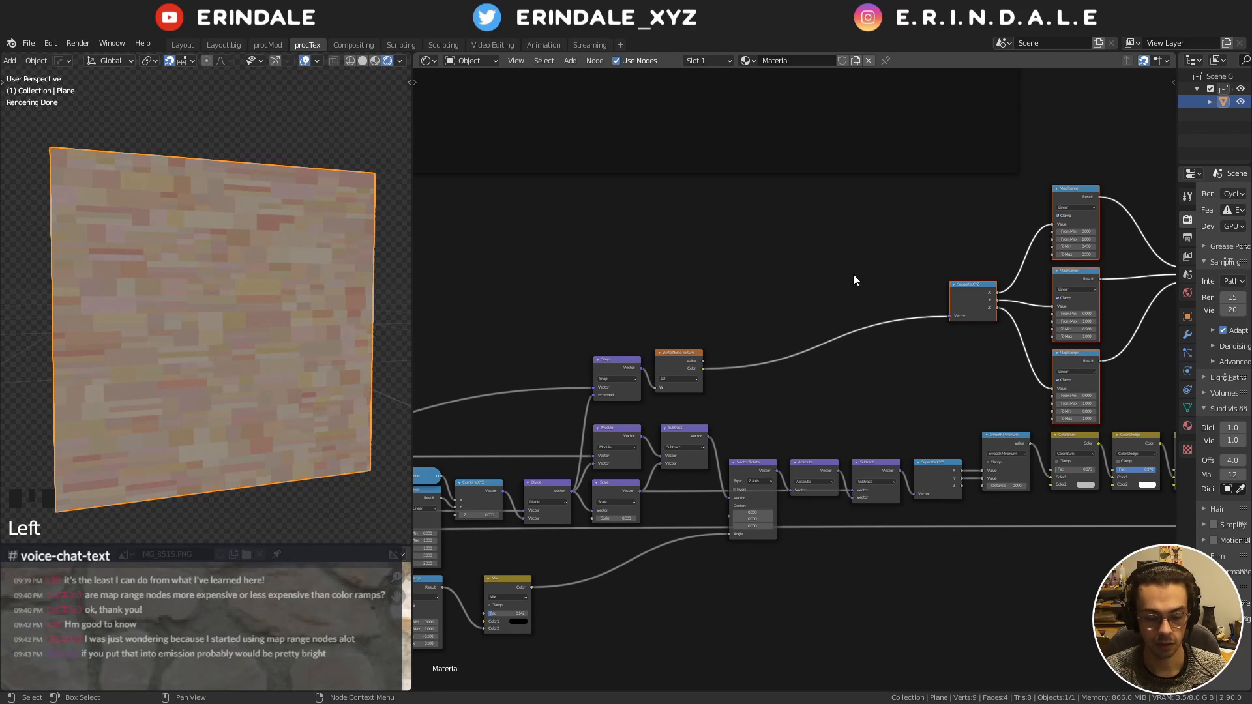
Cut the link from the mortar-masked Multiply to Base Color and preview the Principled BSDF on the brick wall
mouse_move(867, 205)
middle_down()
mouse_move(584, 252)
mouse_move(523, 276)
middle_up()
mouse_move(816, 204)
middle_down()
mouse_move(668, 232)
mouse_move(609, 194)
middle_up()
scroll(799, 253, up, 3)
middle_drag(799, 254, 712, 233)
ctrl+right_drag(874, 303, 868, 398)
ctrl+shift+click(944, 272)
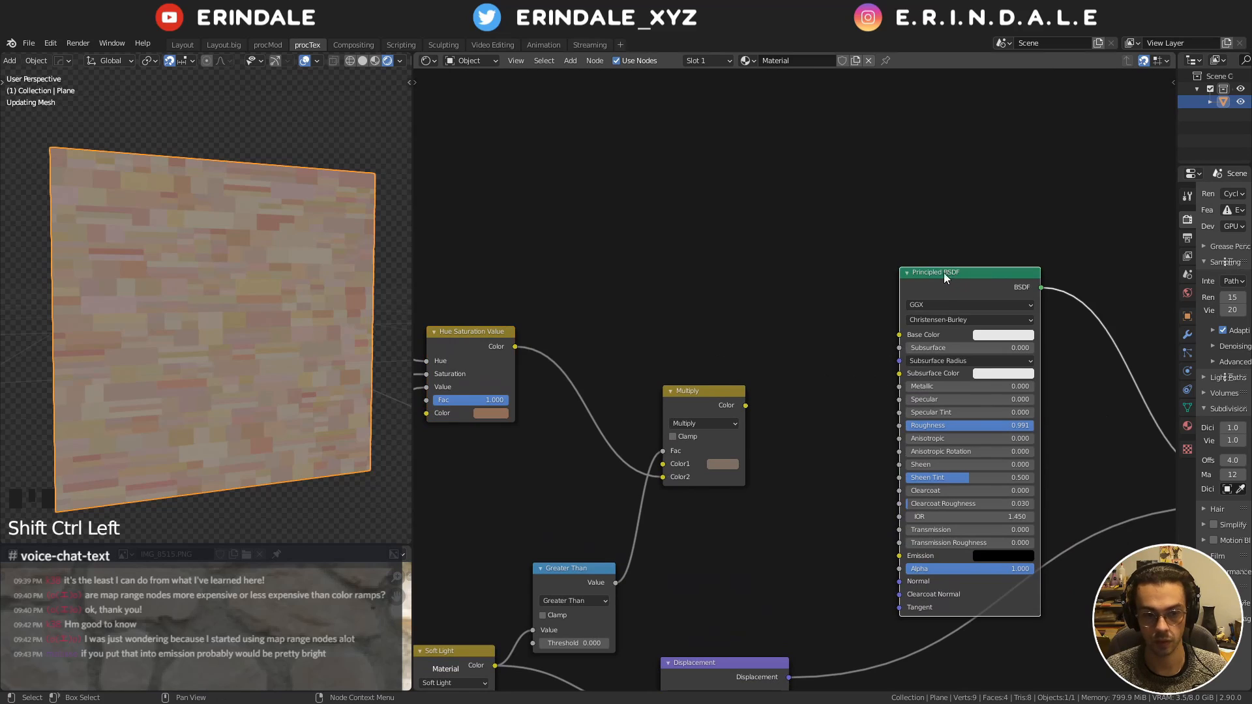
middle_drag(77, 260, 165, 267)
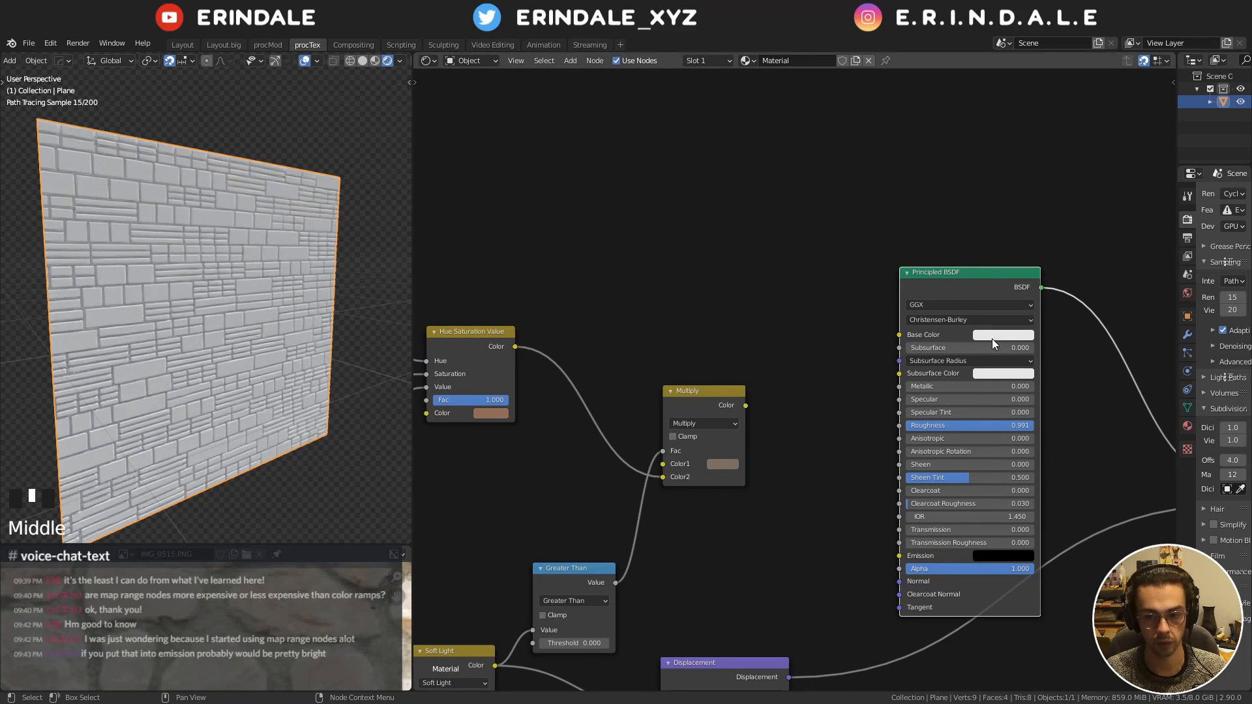
middle_drag(740, 266, 767, 300)
key(q)
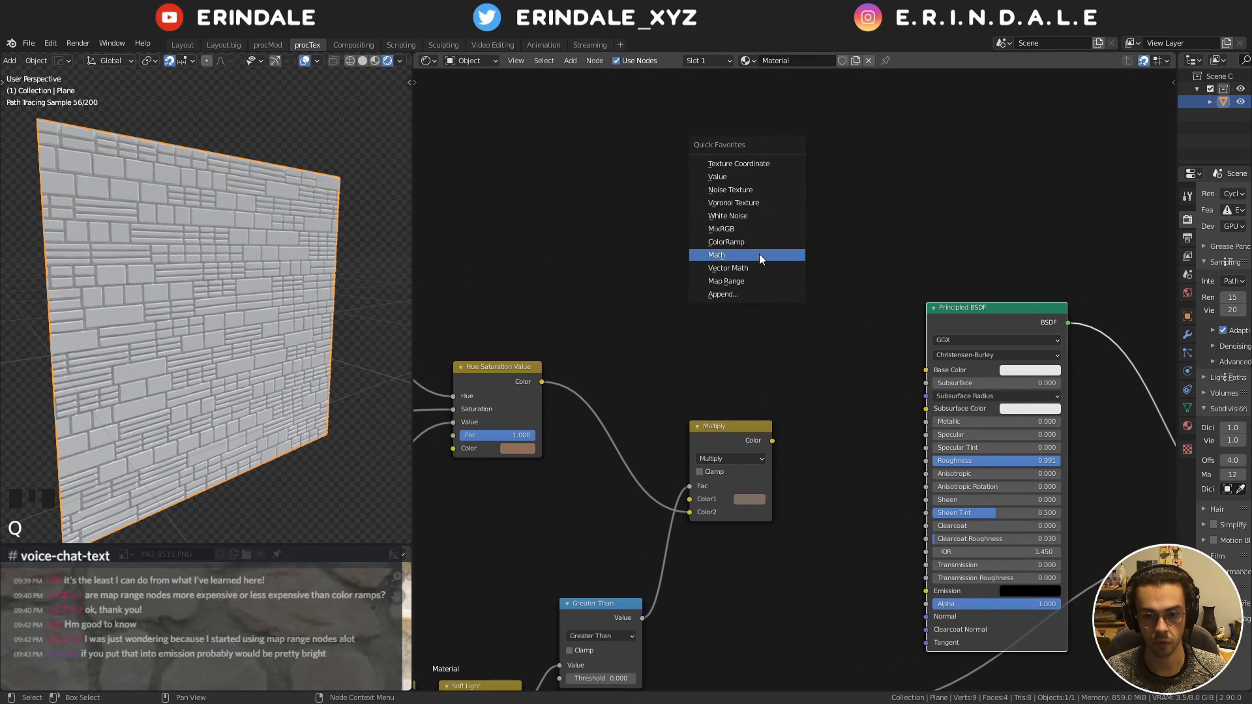
click(746, 190)
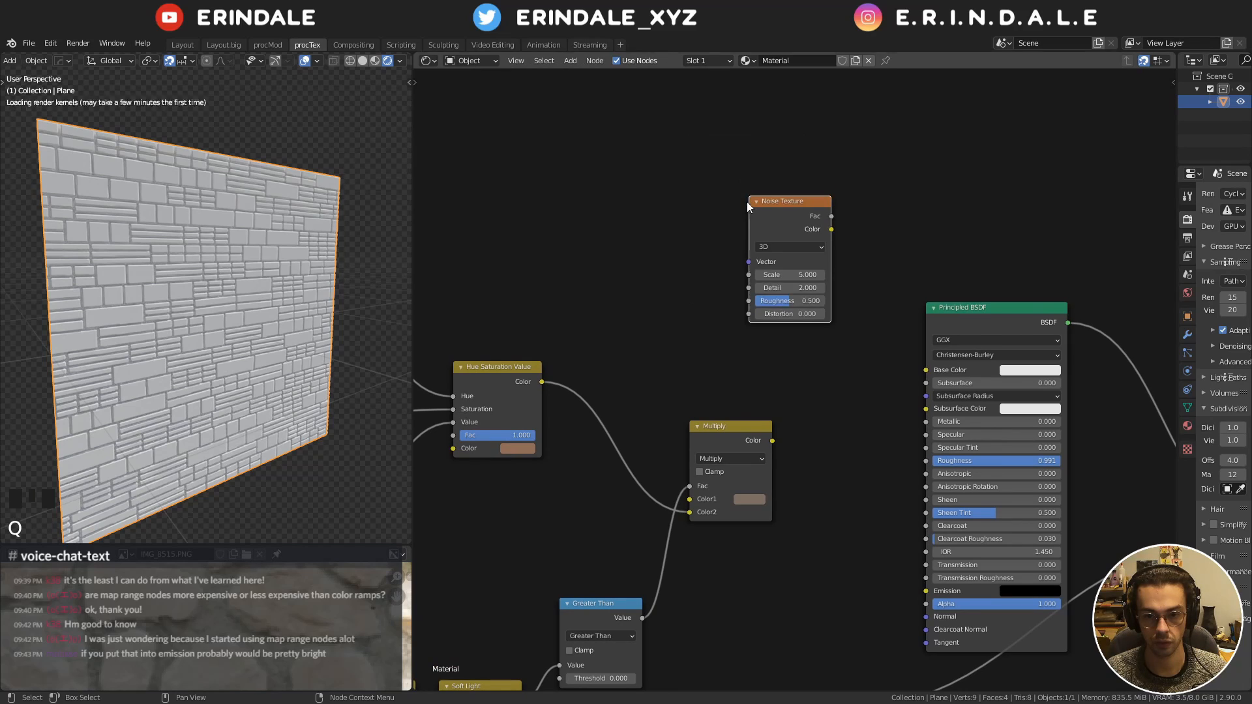
right_click(746, 201)
Add a Value node, link it to the Principled BSDF's Base Color and raise its value to 155.400
key(q)
click(681, 189)
click(748, 228)
drag(831, 240, 803, 366)
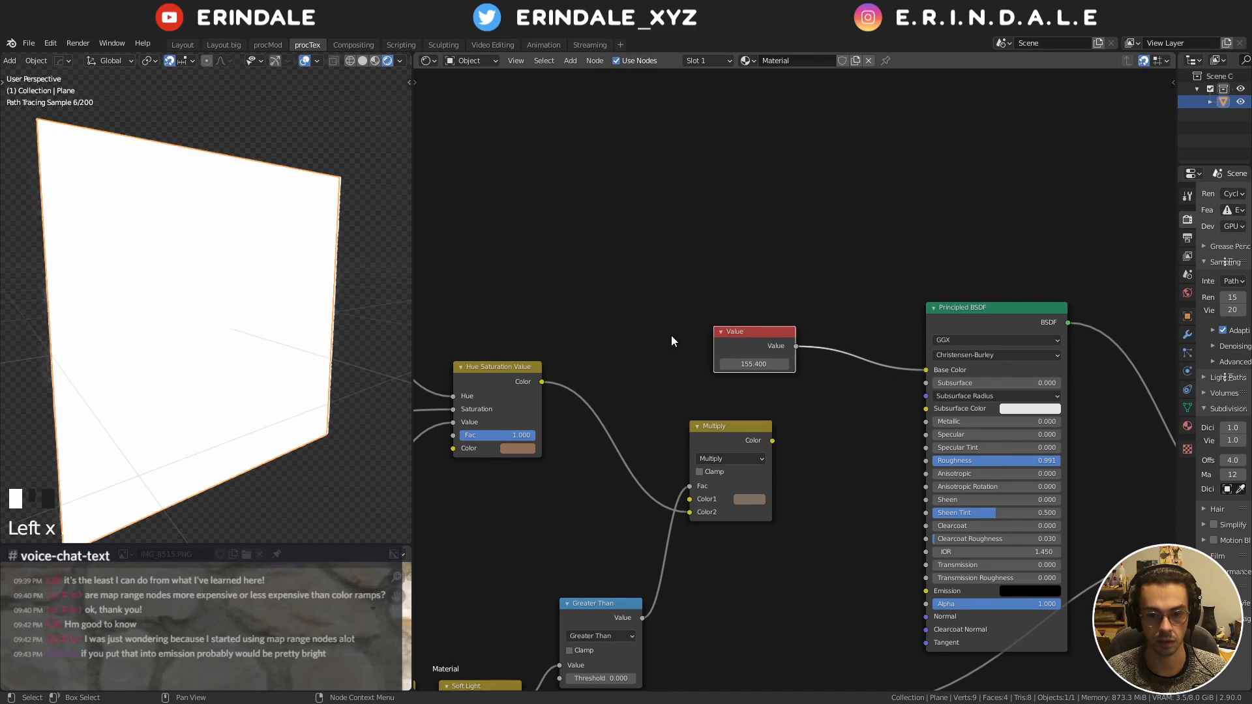
Add a cube mesh to the scene, resize it and move it out in front of the wall plane
middle_drag(194, 301, 238, 301)
key(shift+a)
mouse_move(286, 363)
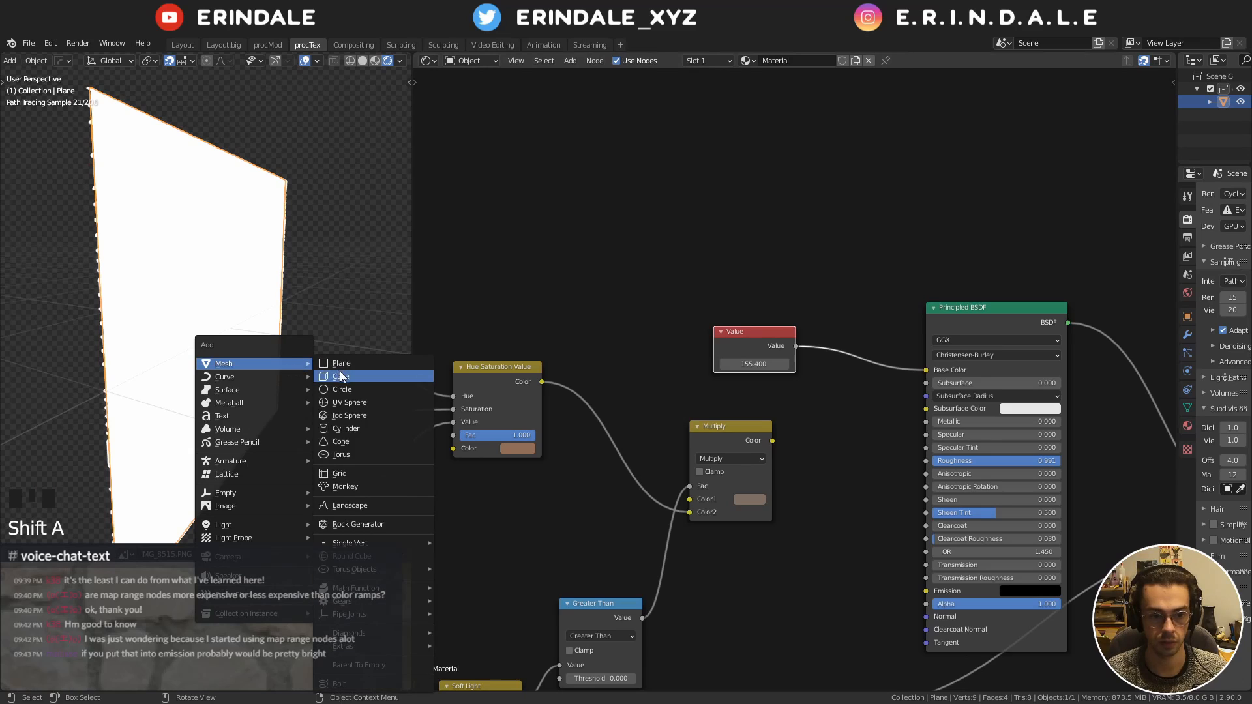
click(338, 377)
key(s)
click(244, 365)
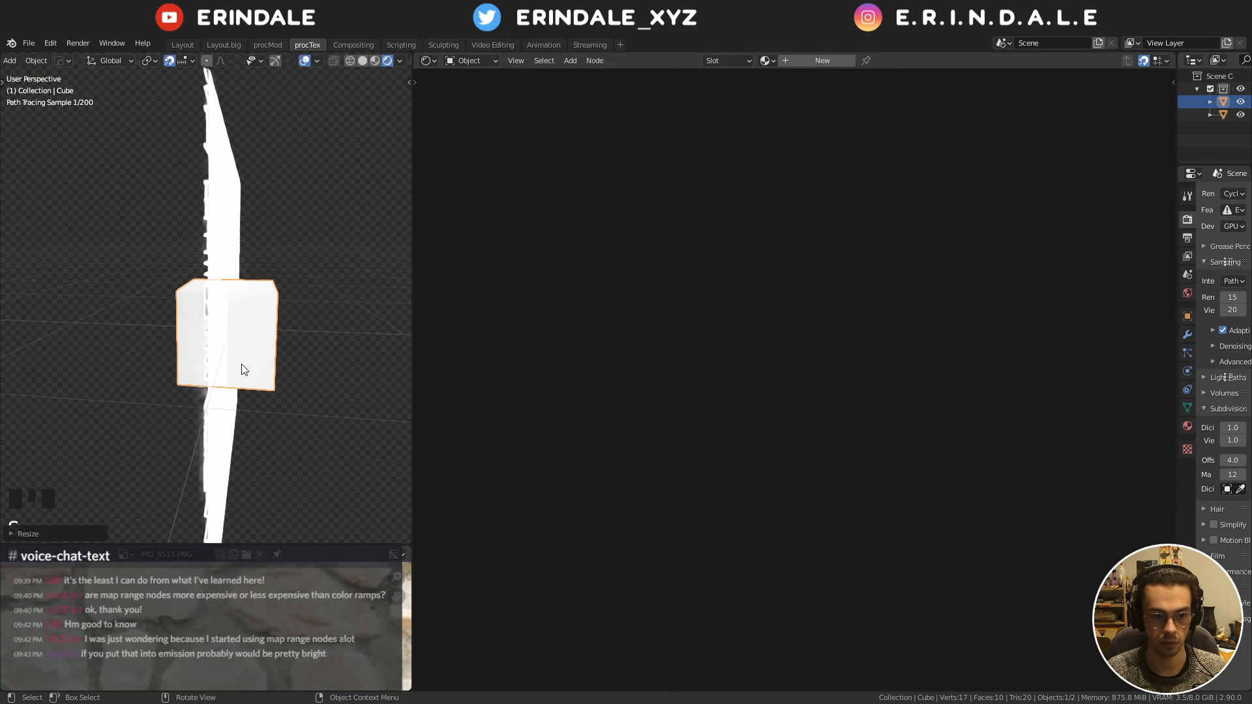
key(g)
click(336, 356)
middle_drag(337, 355, 294, 311)
scroll(252, 326, up, 2)
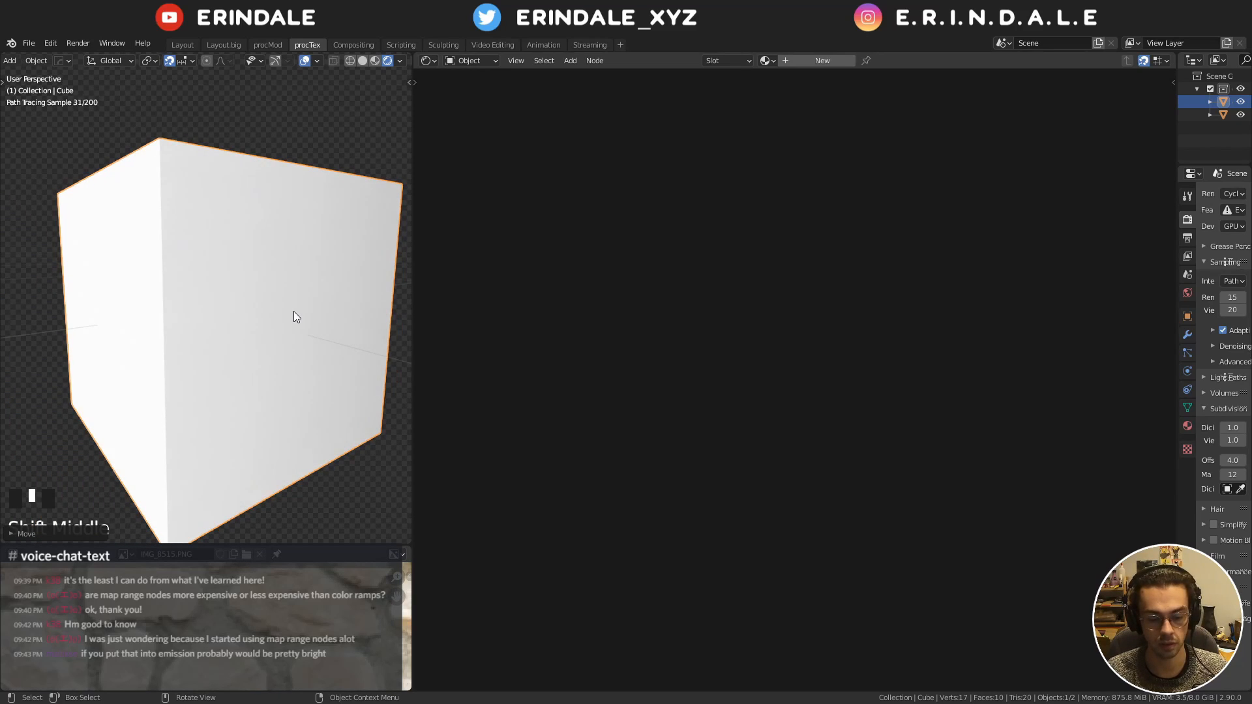
scroll(299, 287, down, 4)
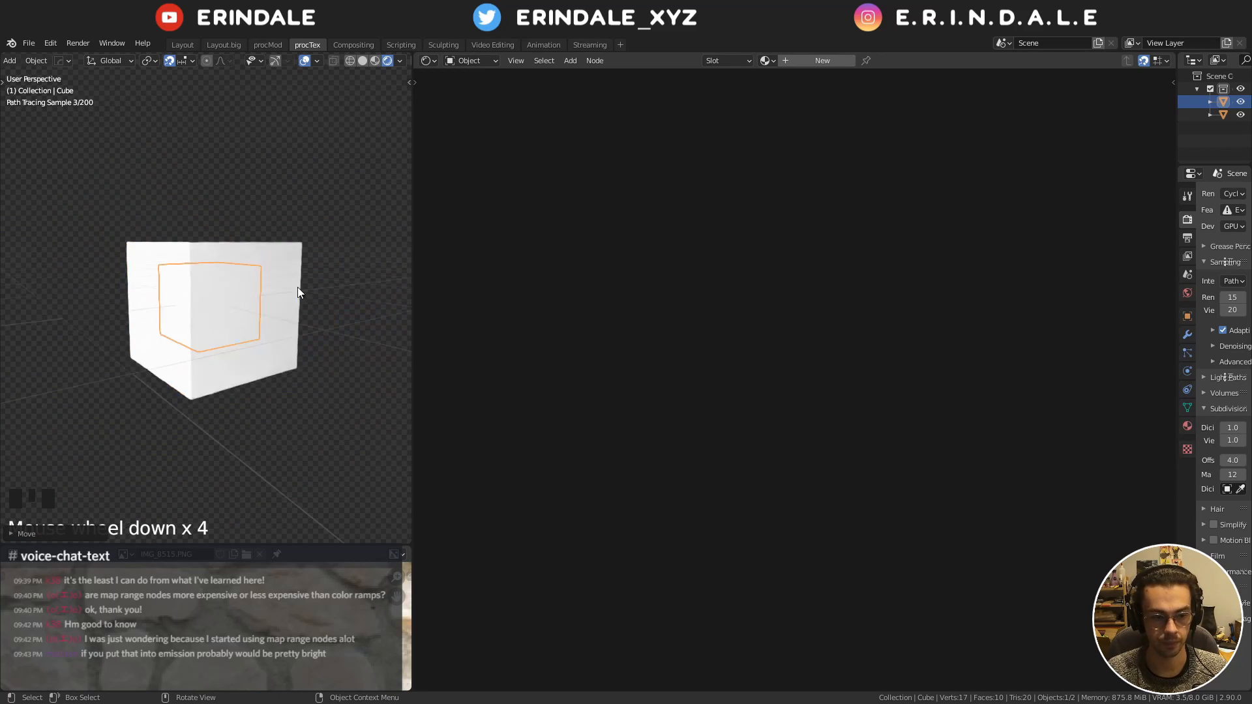
Select the brick wall plane and set the Value node feeding the Principled BSDF's Base Color to 1.000
click(89, 324)
scroll(212, 309, up, 3)
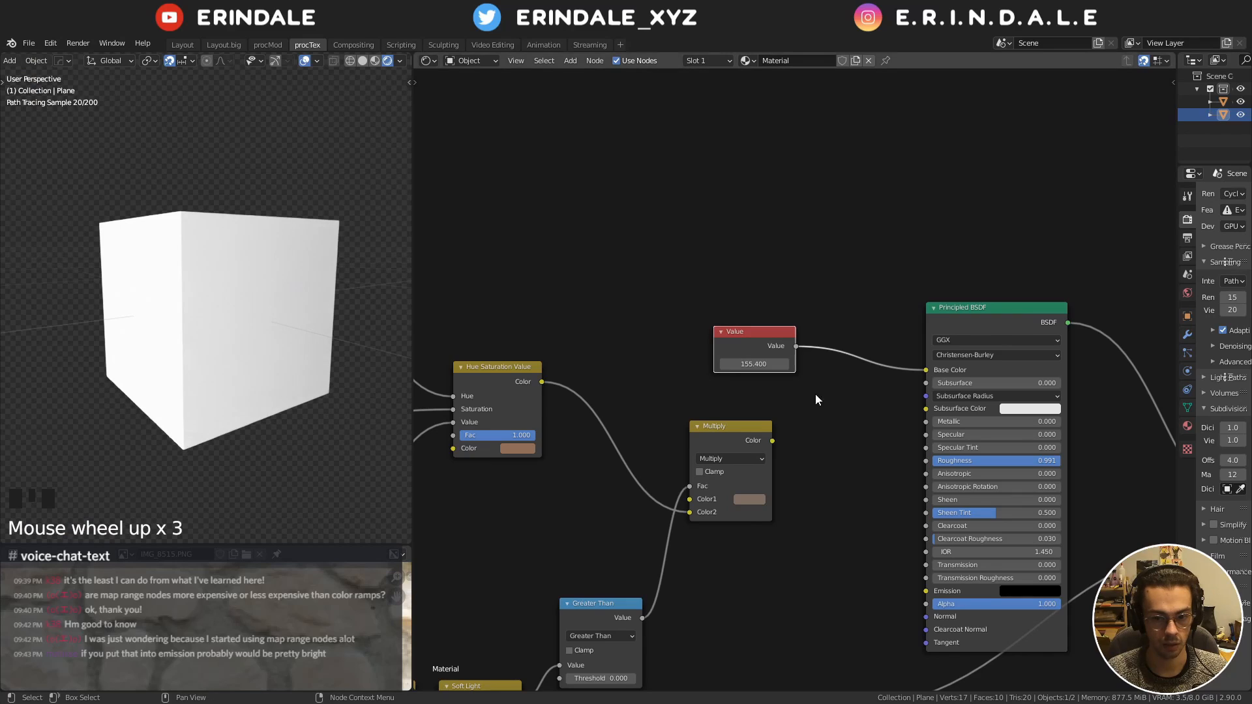
click(753, 363)
drag(753, 364, 751, 364)
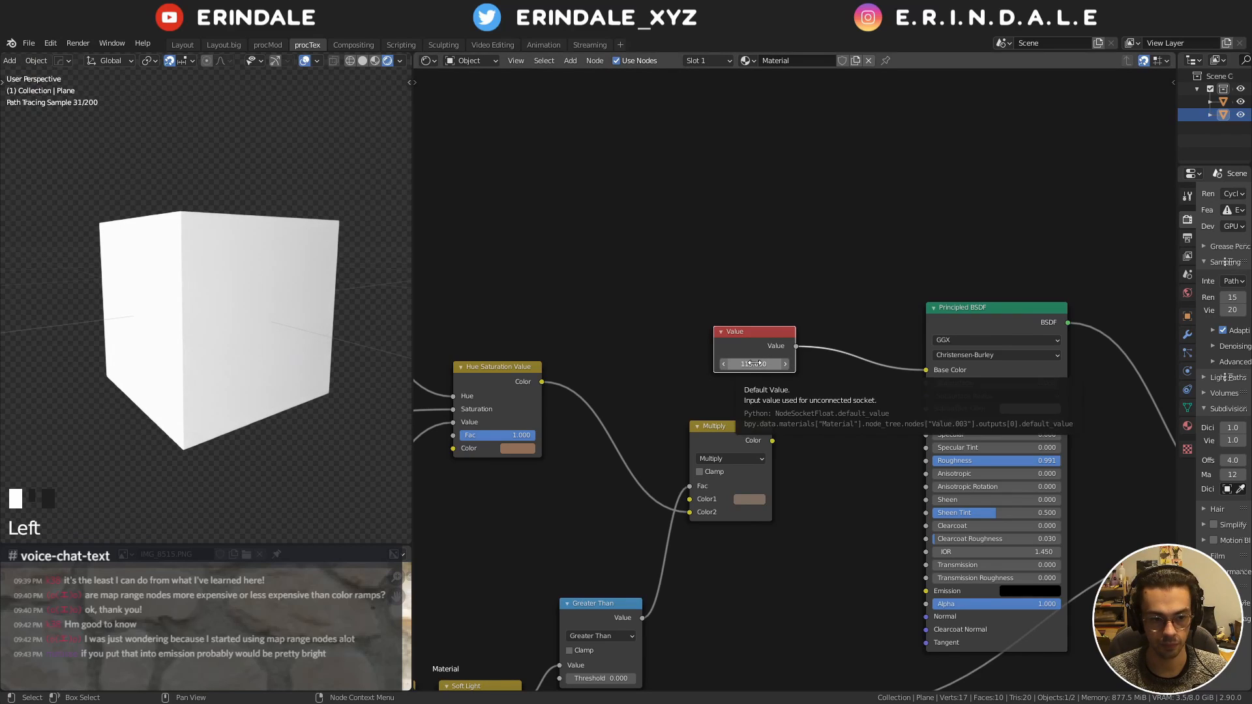
click(753, 364)
text(1)
key(Return)
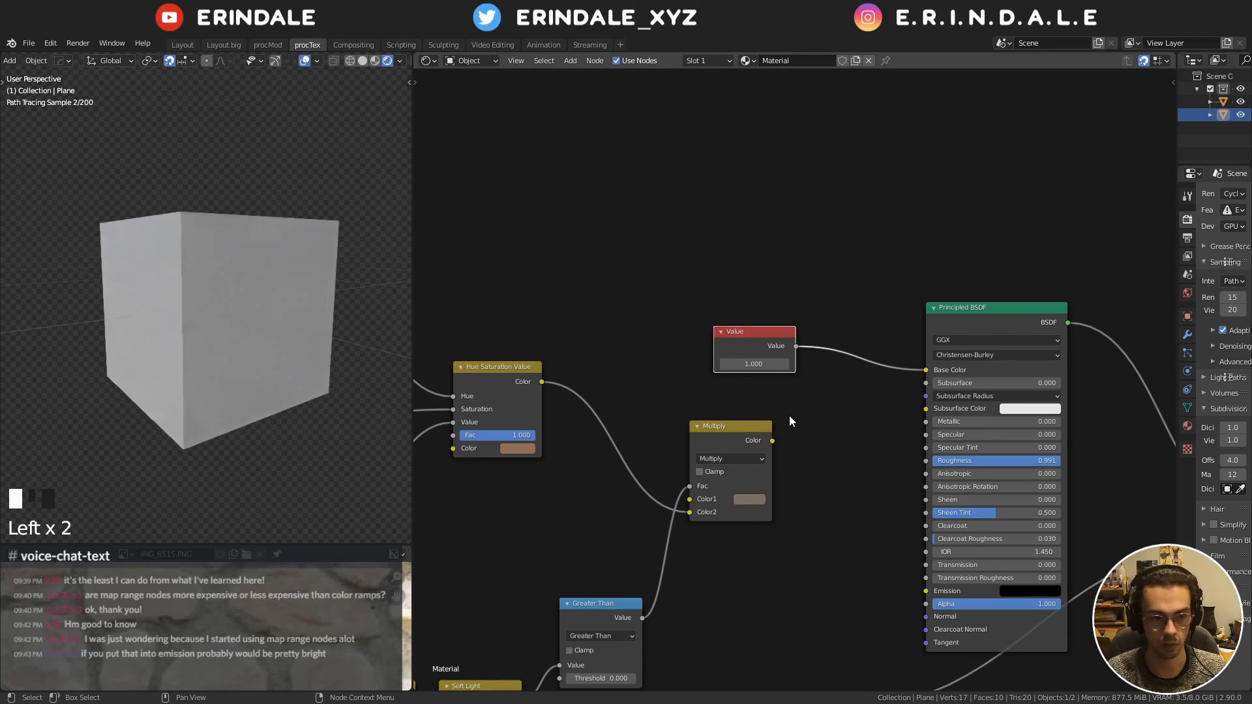
Raise the Value node feeding Base Color to 50000 to view the extreme case, and delete the node
click(750, 363)
text(50000)
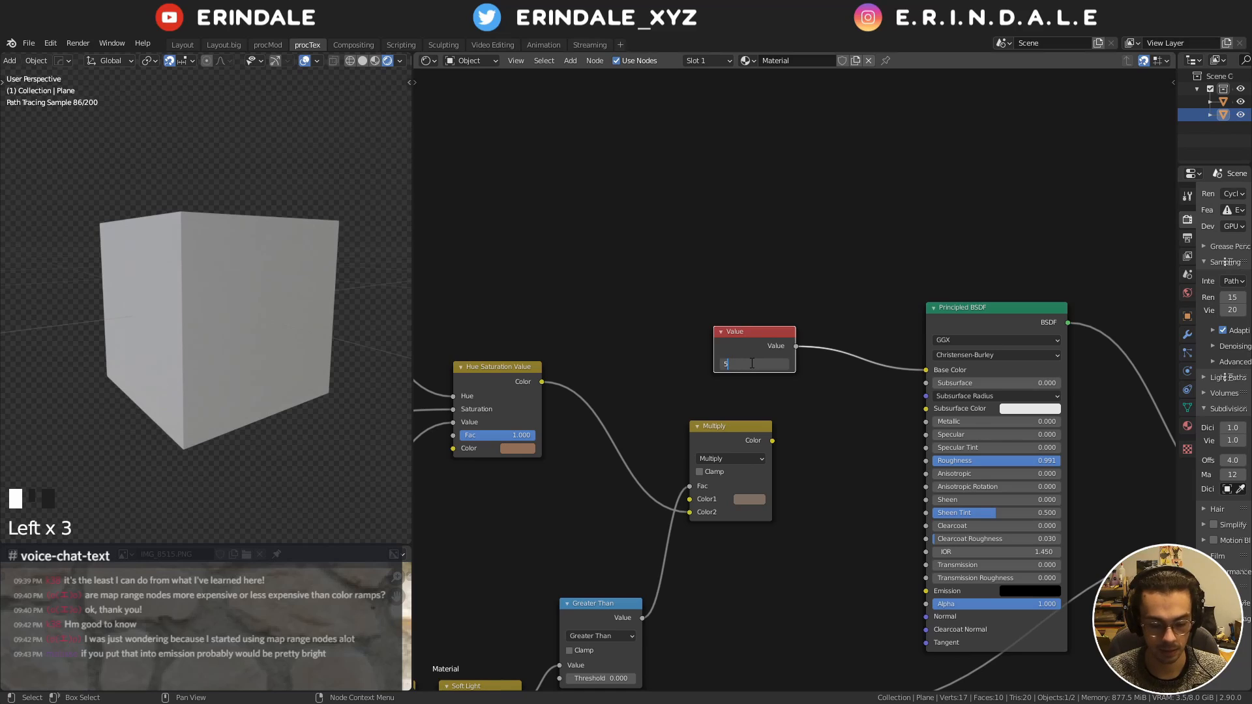
key(Return)
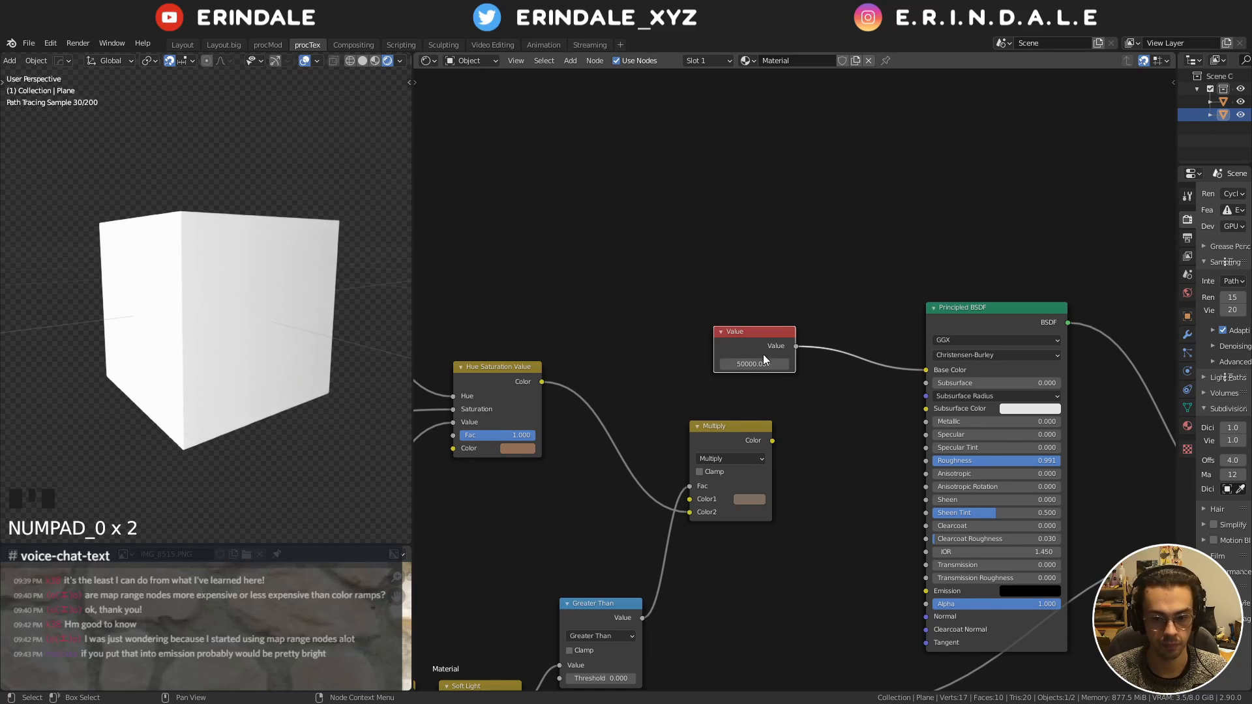
click(753, 334)
key(x)
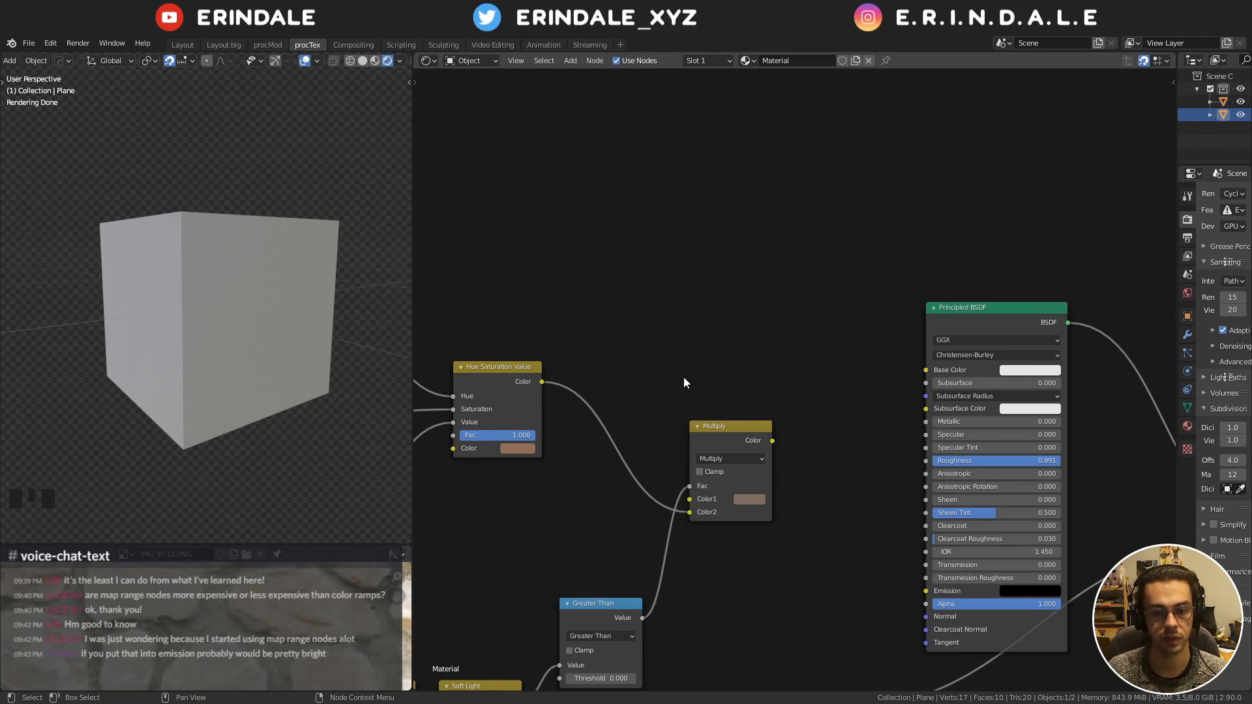
Turn Clamp on and off again on the mortar-masked Multiply node
middle_drag(680, 381, 656, 268)
scroll(684, 366, up, 3)
click(576, 327)
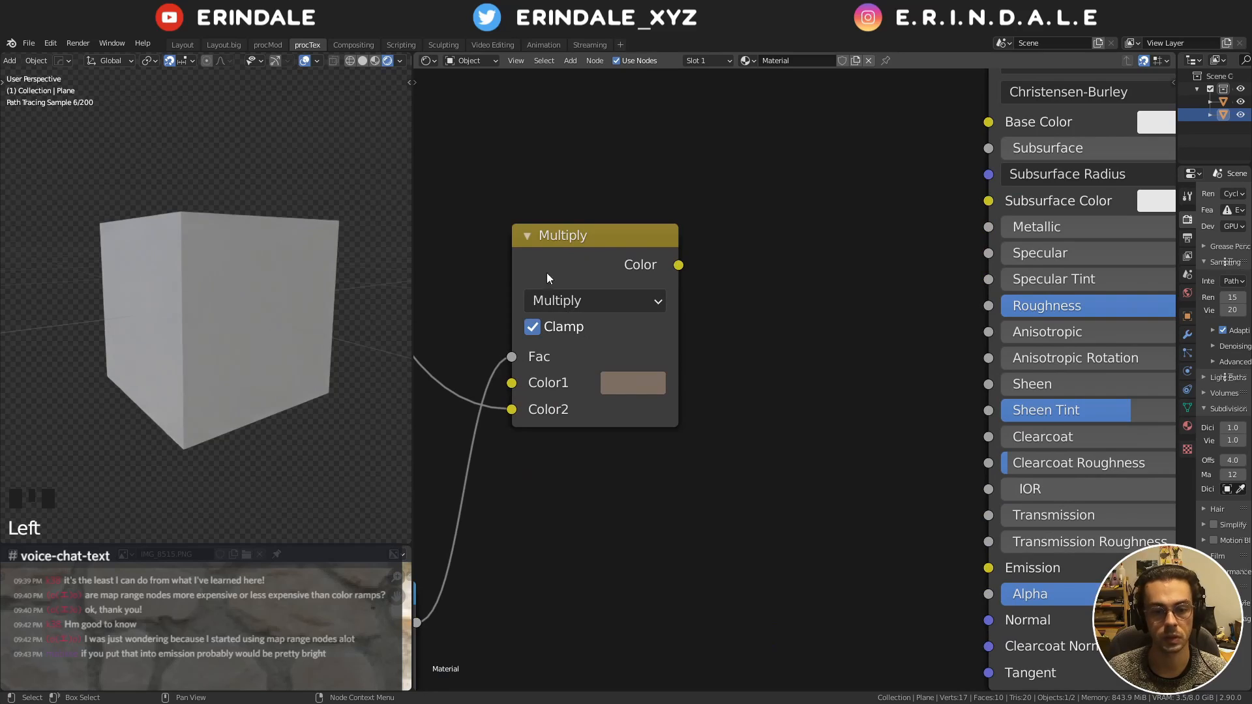
click(537, 325)
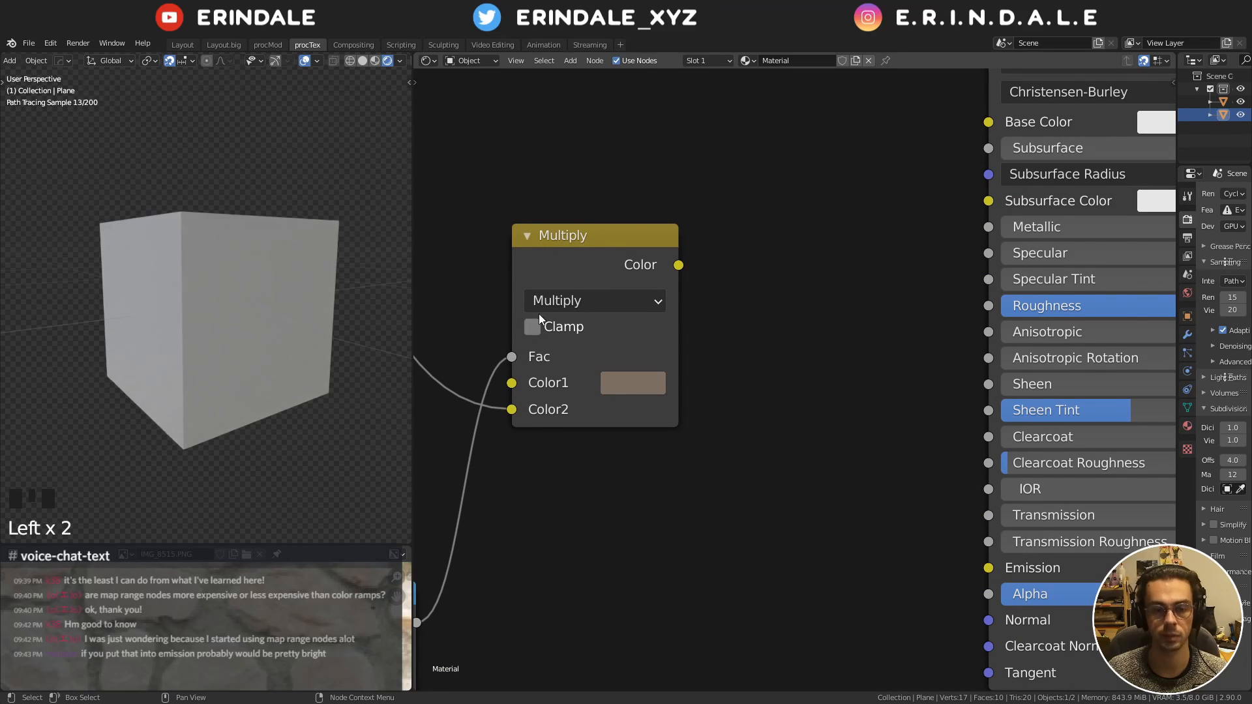
Preview the mortar-masked Multiply node's colour output on the brick wall
scroll(605, 303, down, 5)
middle_drag(604, 303, 802, 355)
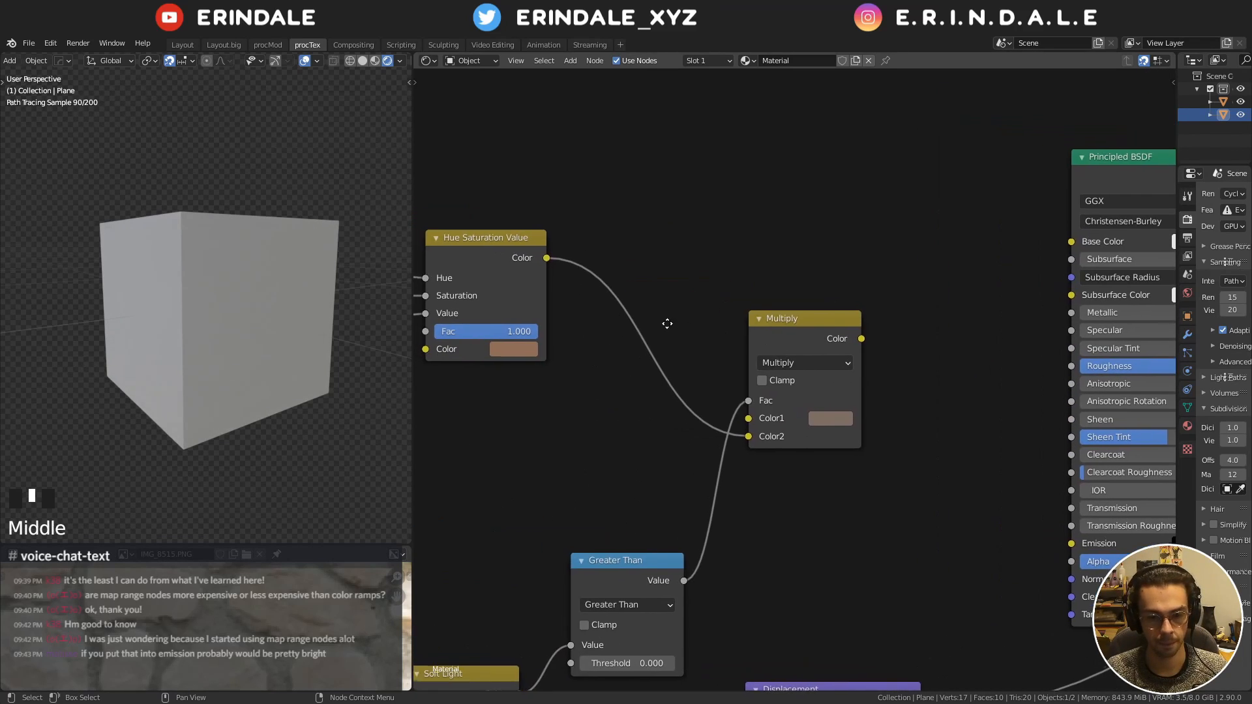
middle_drag(667, 324, 637, 305)
ctrl+shift+click(741, 307)
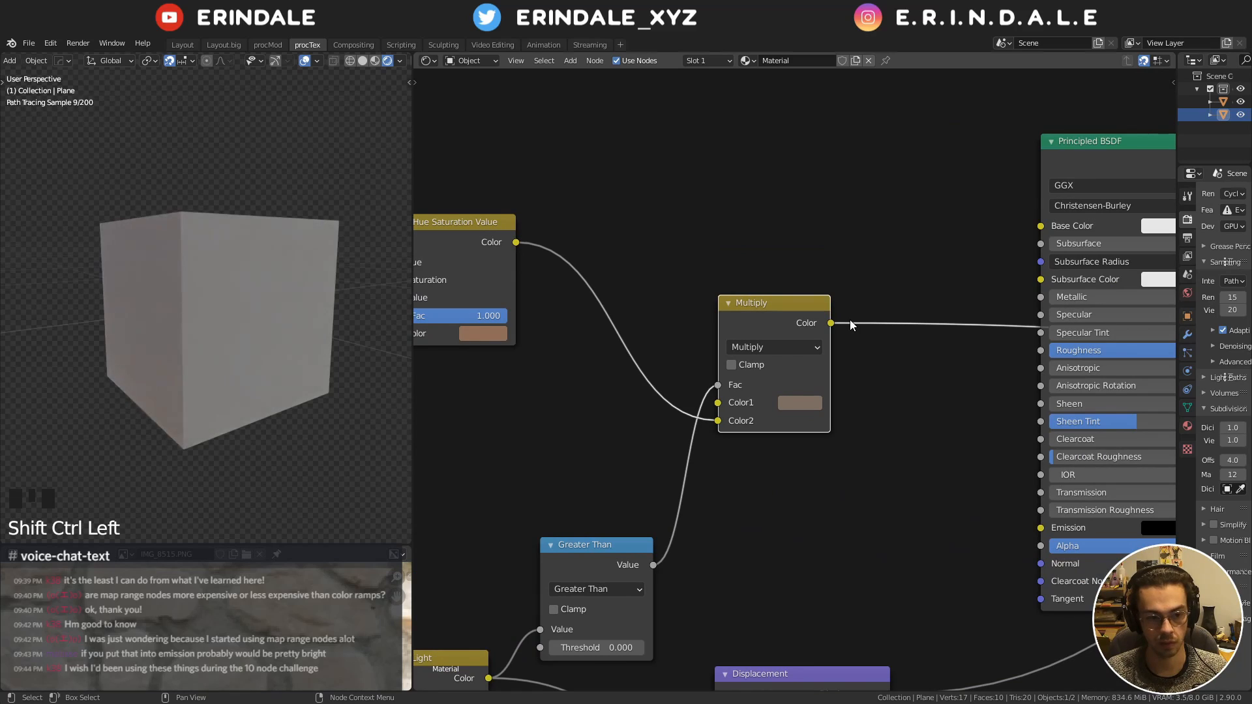
Delete the cube in front of the wall and reselect the brick wall plane
click(306, 266)
key(x)
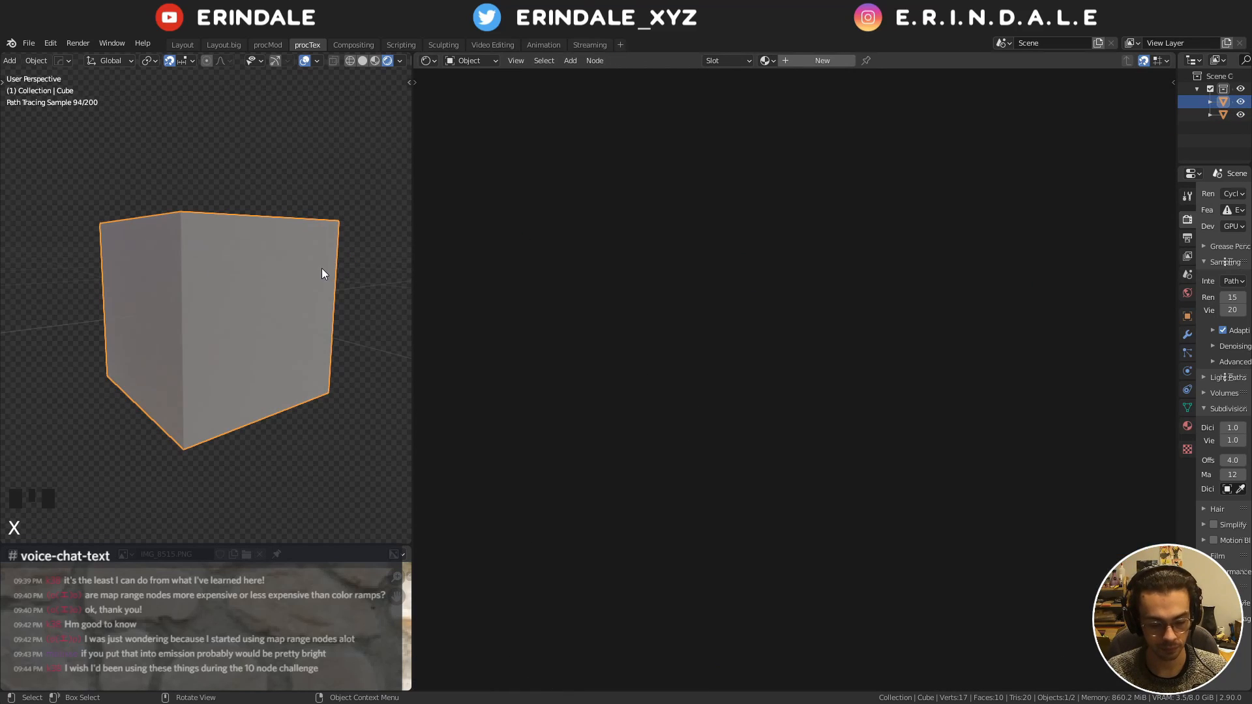
click(313, 269)
key(x)
click(304, 270)
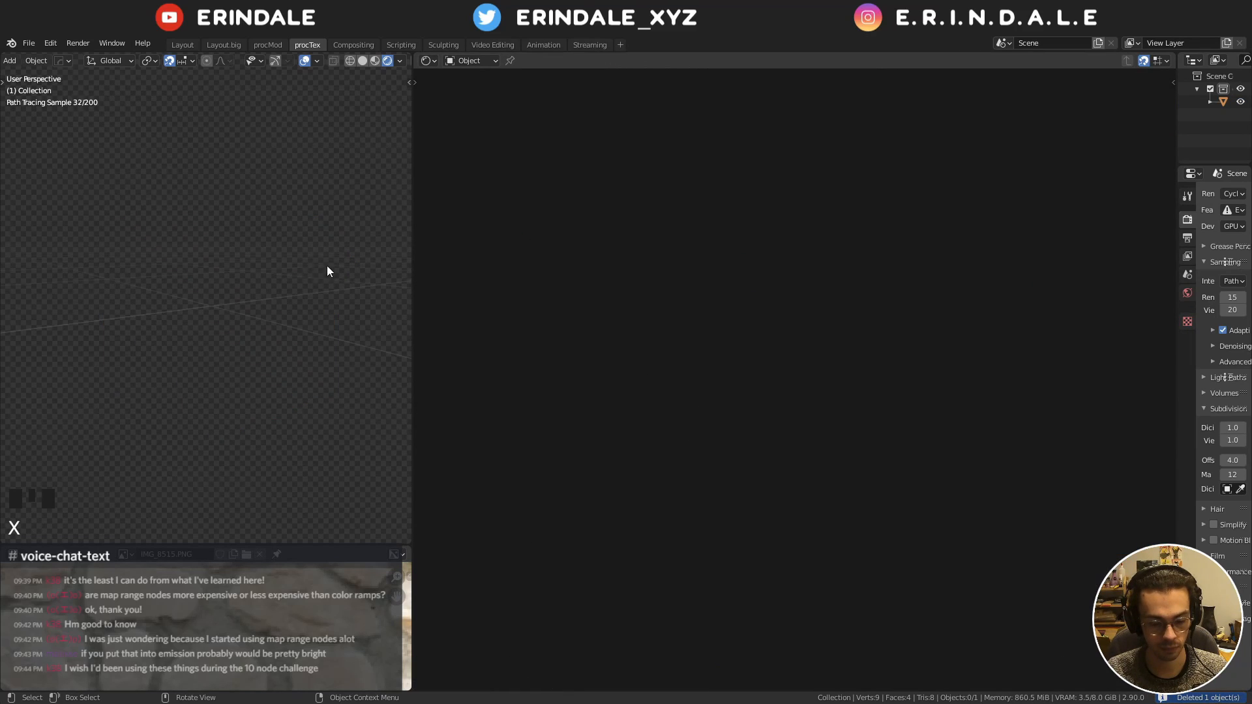
shift+middle_drag(327, 265, 271, 292)
scroll(214, 279, down, 2)
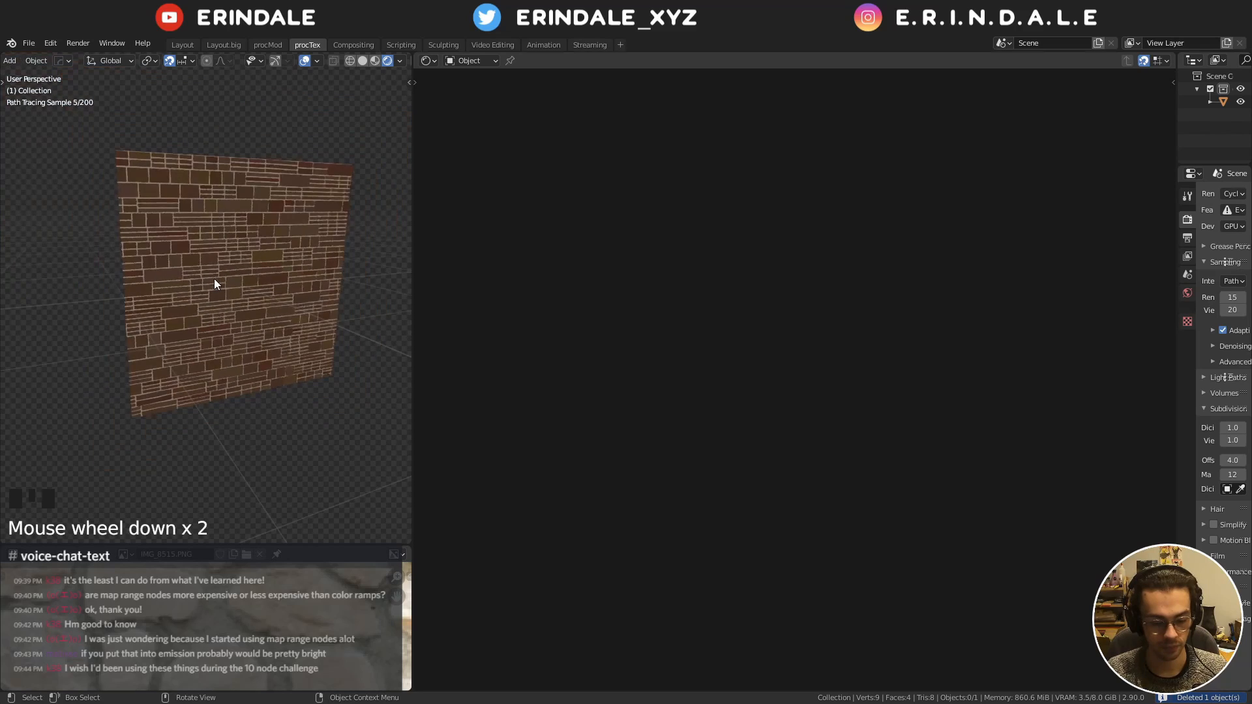
click(256, 283)
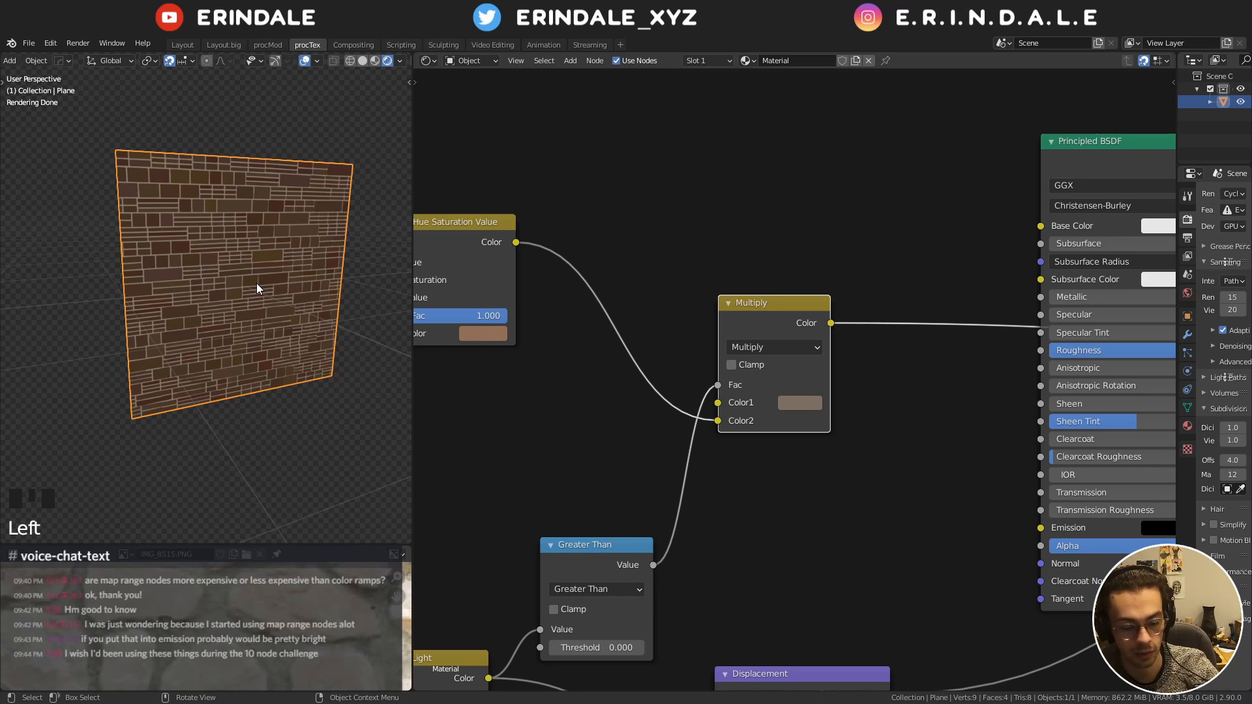
Darken Color1, the mortar brown, on the mortar-masked Multiply node and change its blend mode to Mix
click(785, 404)
scroll(843, 264, down, 5)
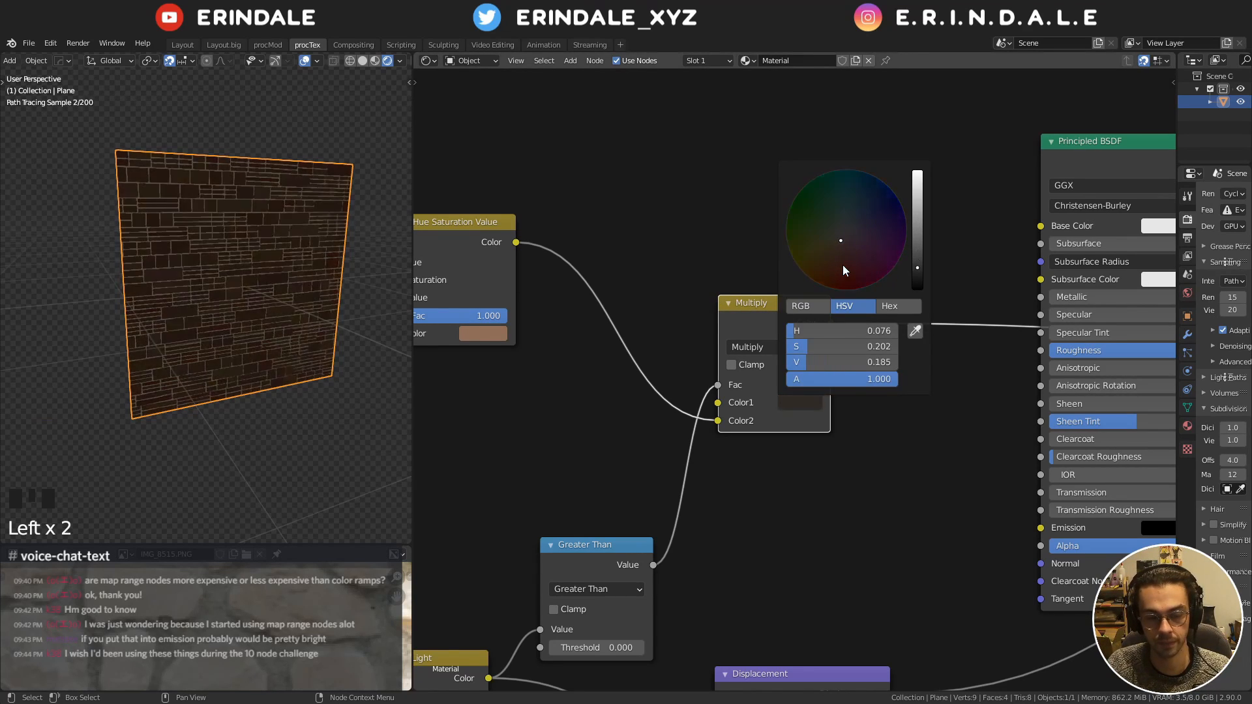
scroll(843, 265, up, 3)
click(679, 253)
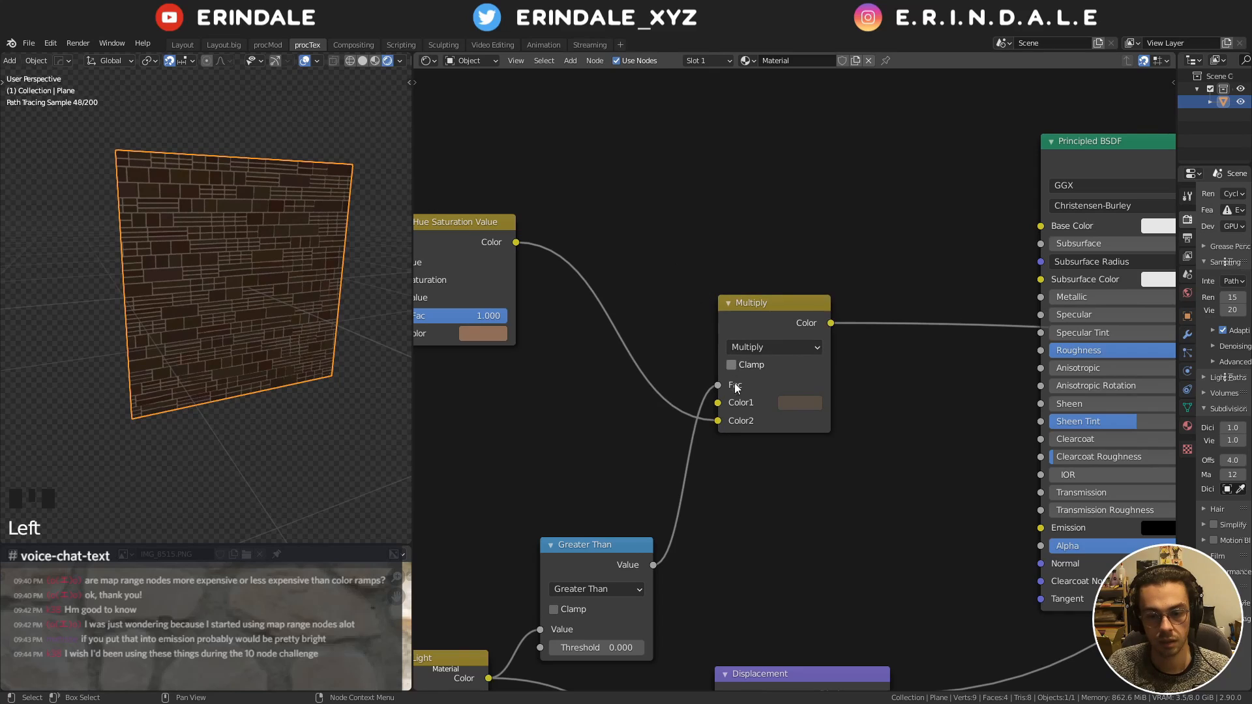
click(753, 352)
click(753, 363)
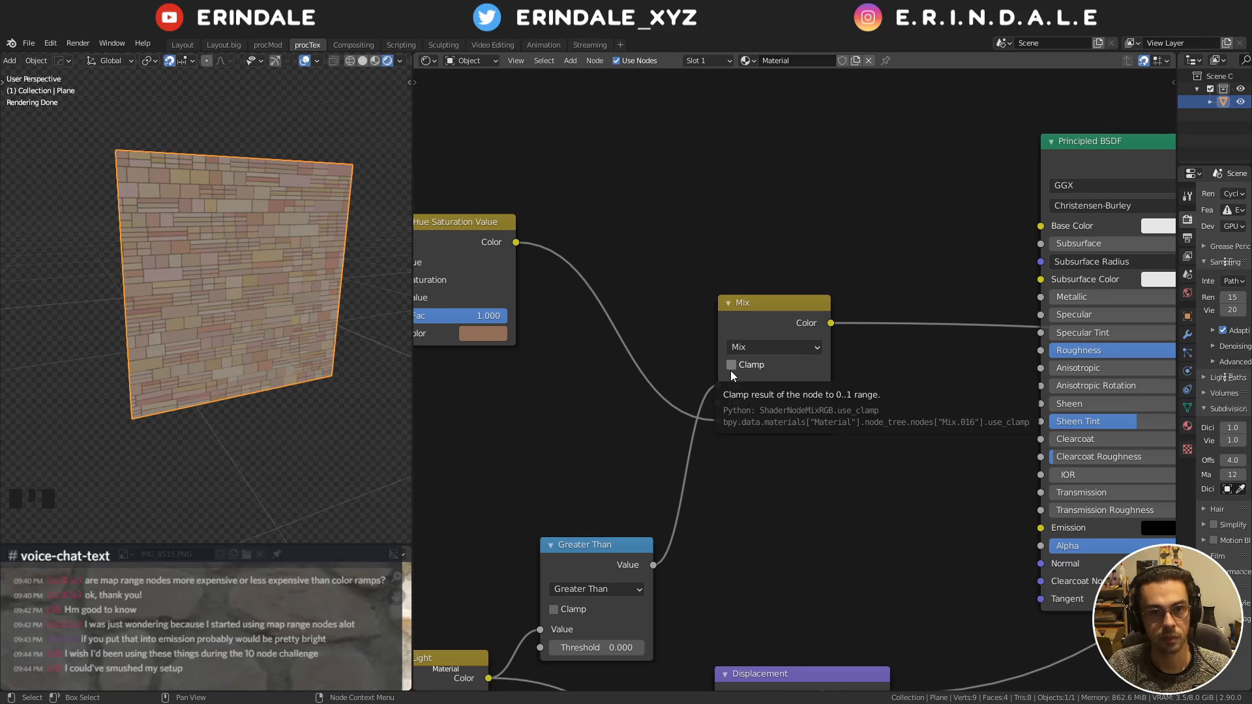
Link the Mix node's colour to the Principled BSDF's Base Color and route the shader to the Material Output's surface
scroll(831, 279, down, 2)
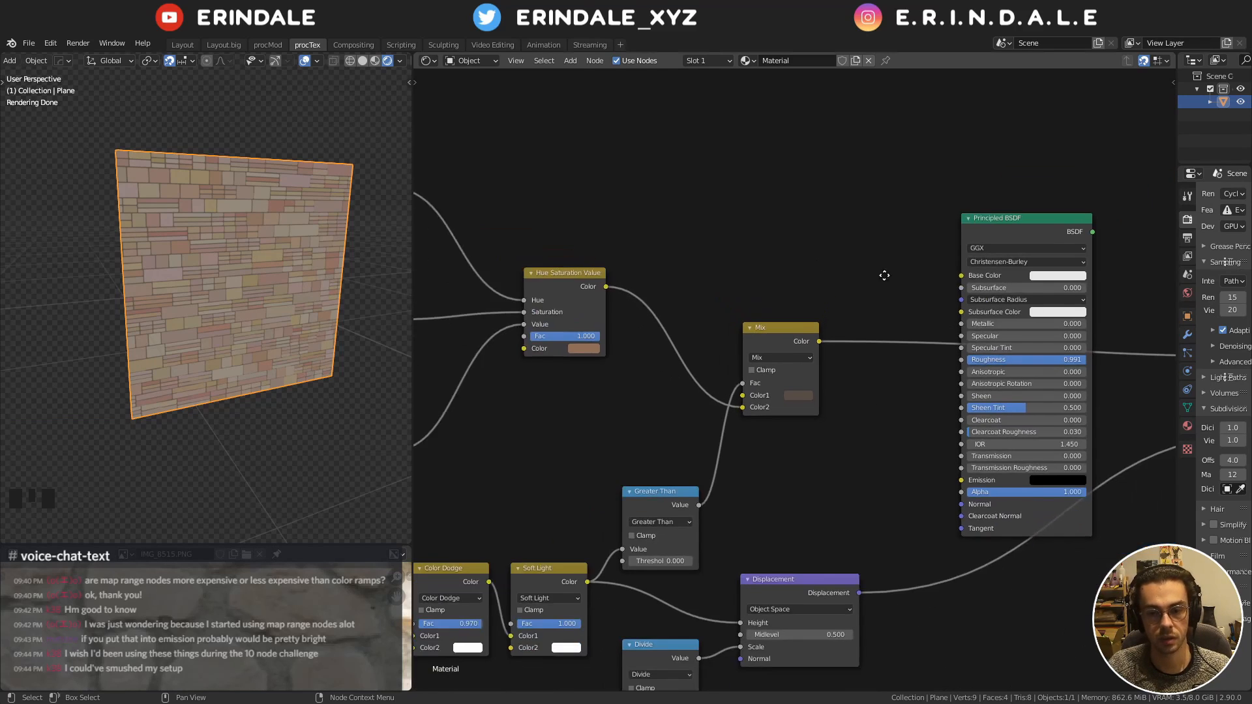
middle_drag(883, 274, 688, 298)
drag(628, 354, 770, 289)
ctrl+shift+click(812, 248)
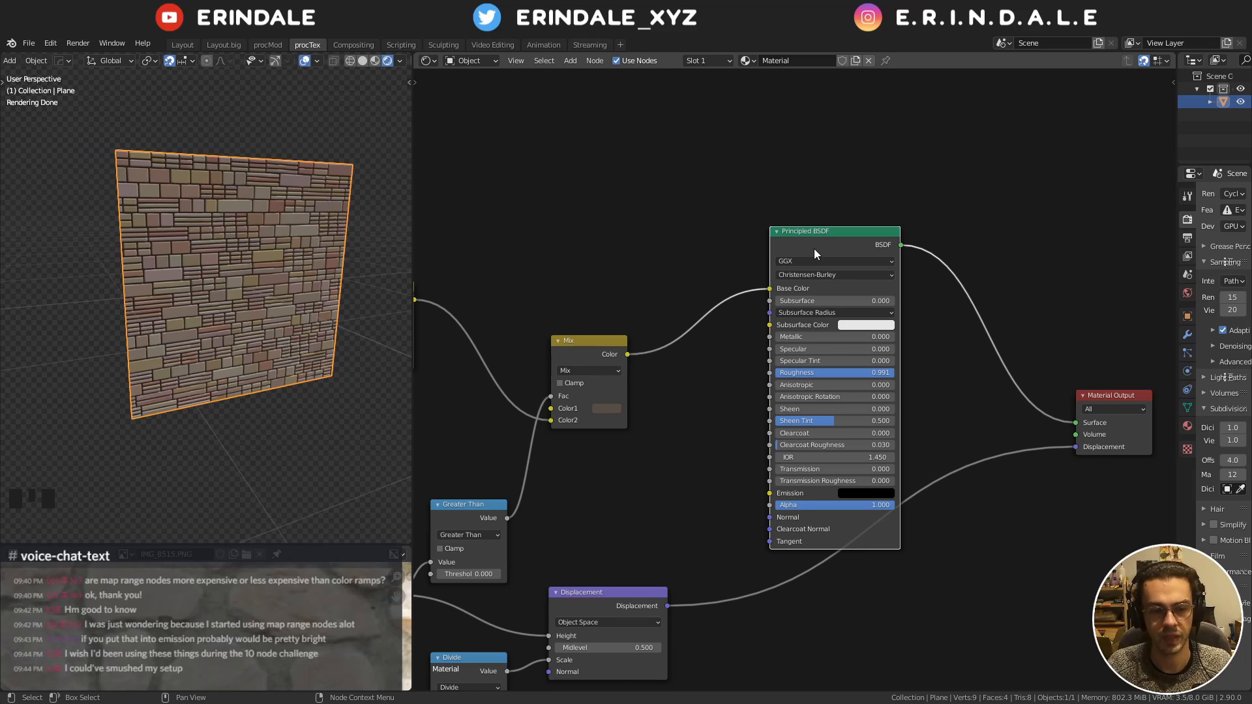
Reduce the Hue Saturation Value node's Fac to 0.731 to soften the brick colour variation
scroll(626, 263, down, 1)
middle_drag(562, 270, 785, 227)
middle_drag(454, 248, 690, 233)
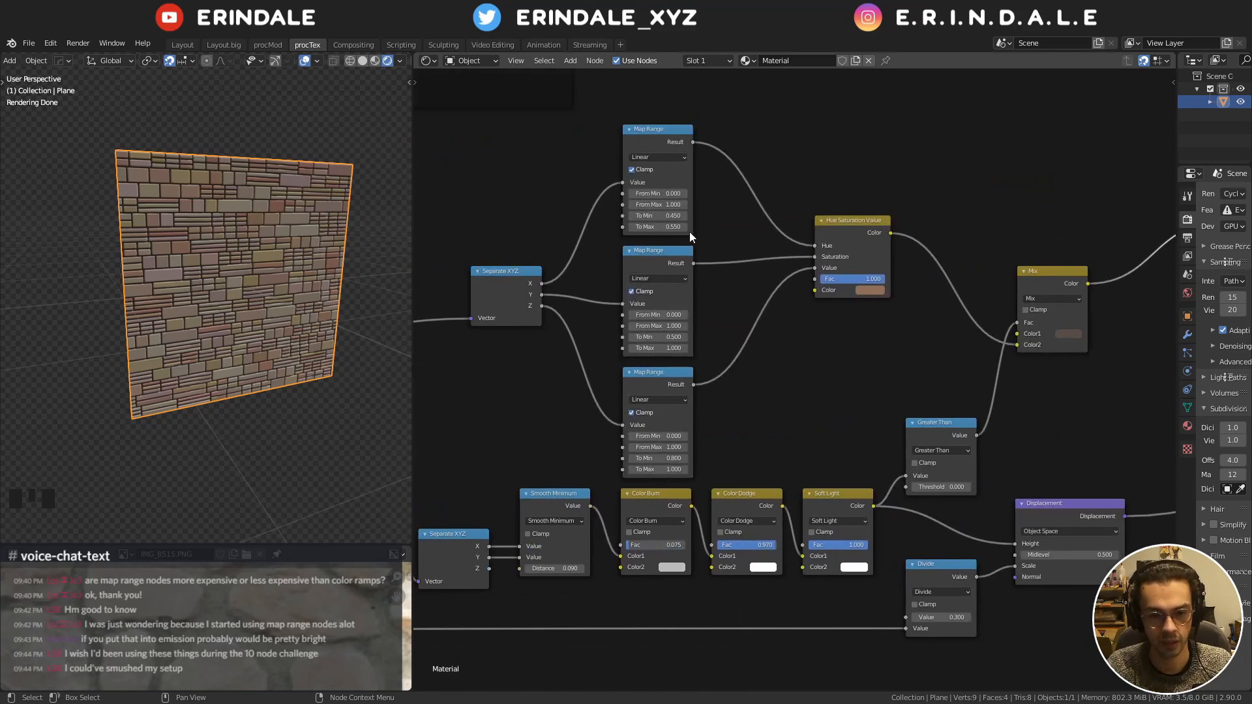
middle_drag(789, 263, 654, 321)
scroll(655, 321, up, 4)
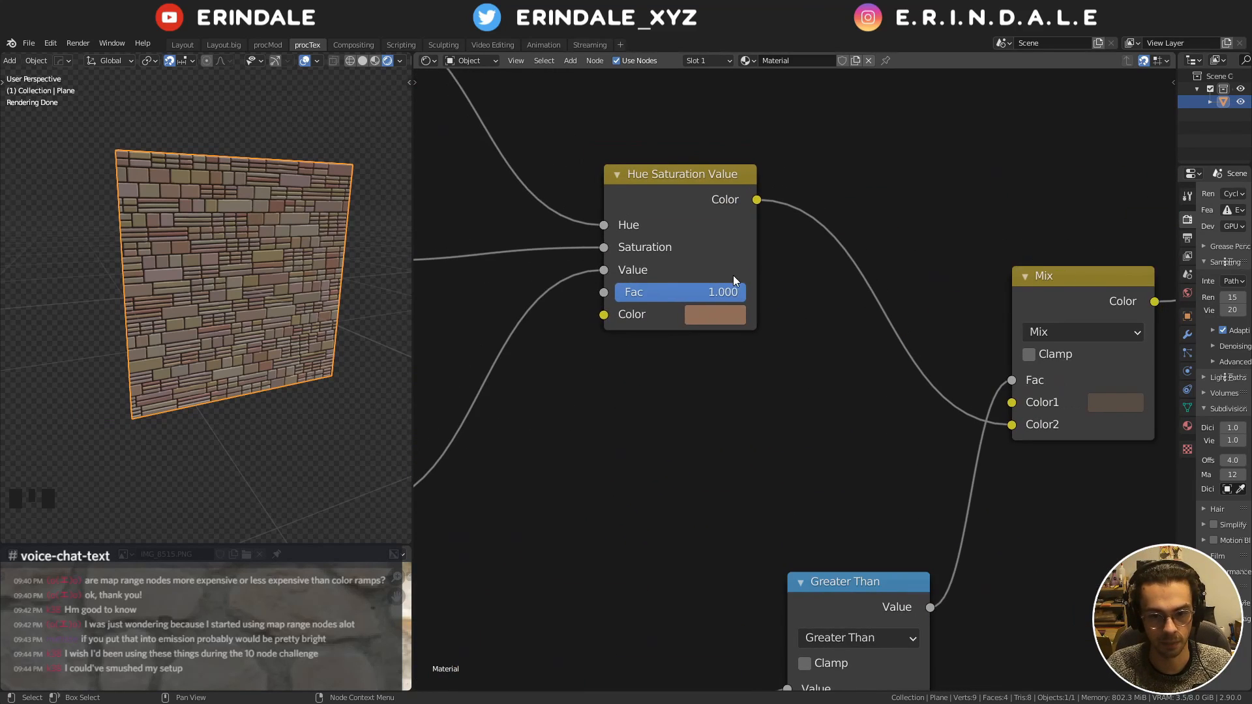
middle_drag(733, 276, 778, 318)
mouse_move(775, 338)
mouse_down()
mouse_move(681, 336)
mouse_move(782, 335)
mouse_move(755, 336)
mouse_up()
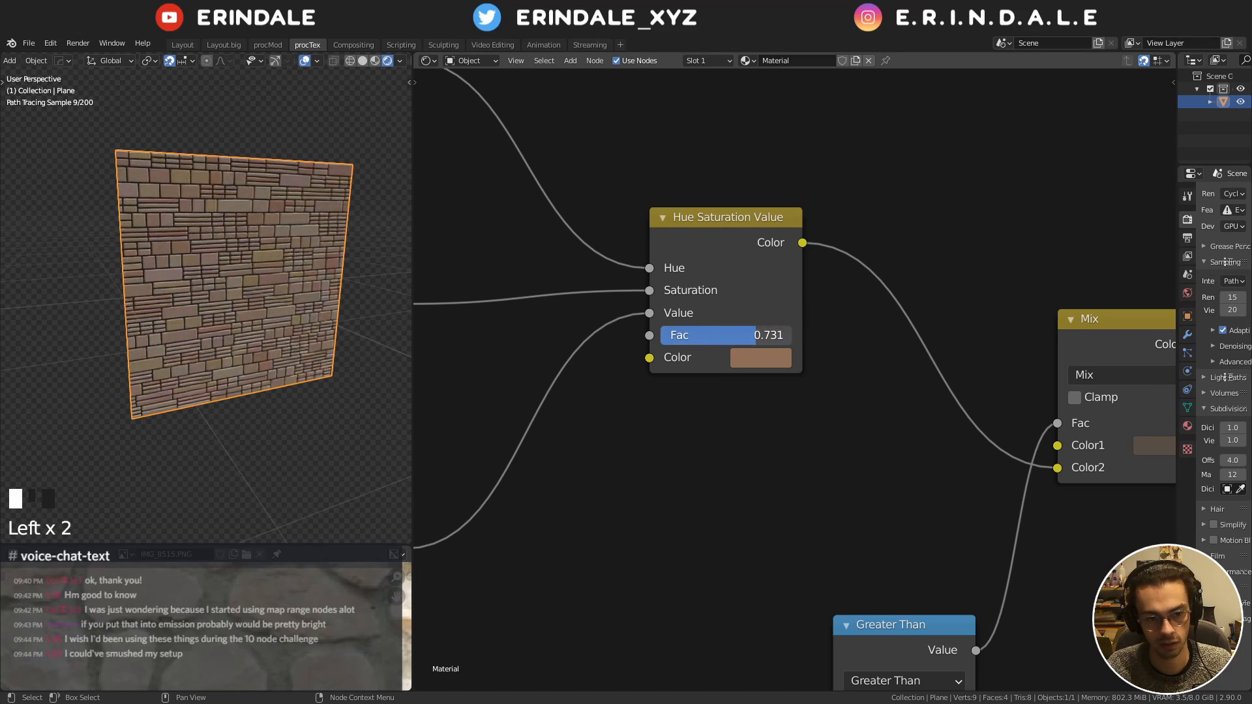
scroll(1013, 302, down, 4)
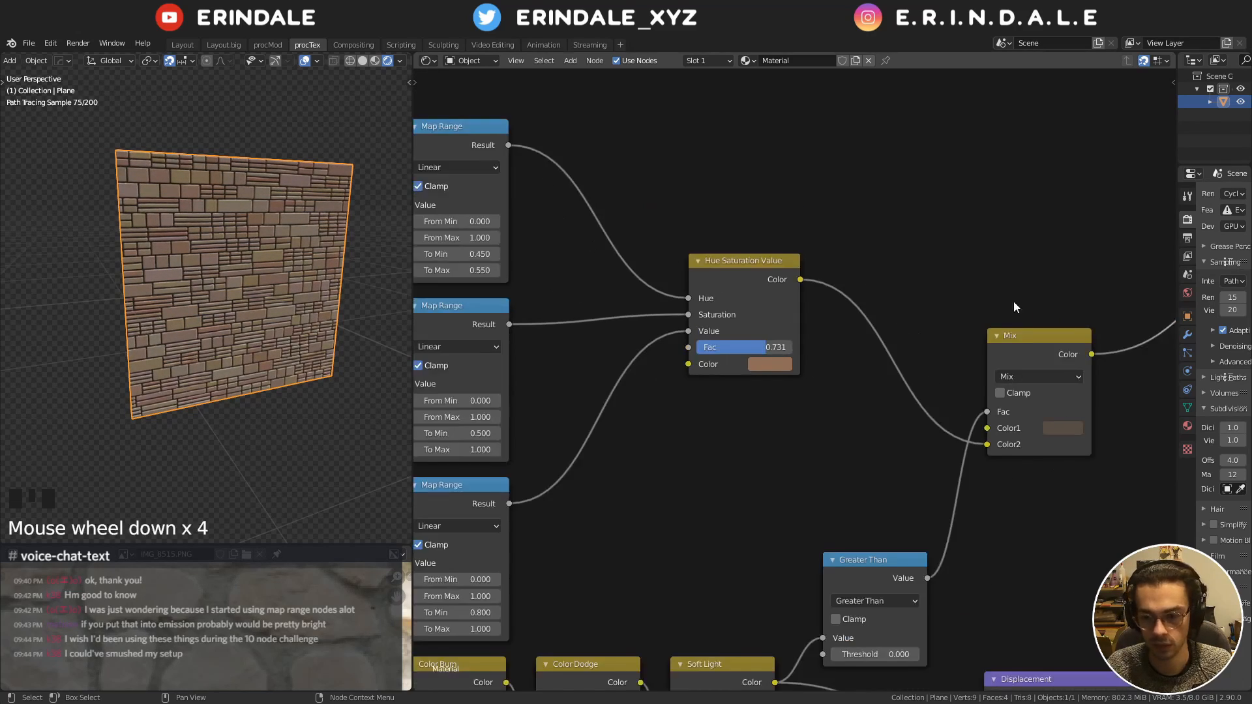
middle_drag(1017, 311, 802, 241)
mouse_move(280, 260)
middle_down()
mouse_move(265, 260)
mouse_move(276, 268)
middle_up()
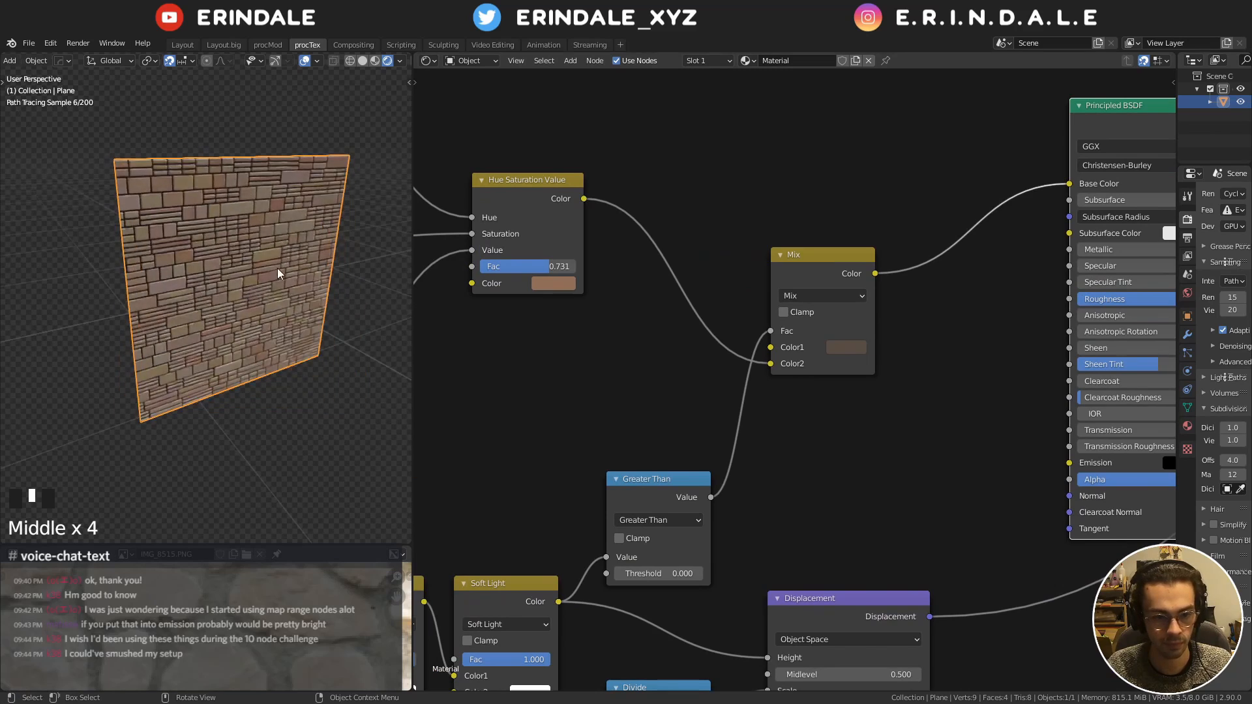
Add a Math node set to Add and link the mortar frame's Map Range result into its first value
scroll(276, 268, down, 1)
scroll(961, 365, down, 4)
middle_drag(961, 365, 677, 342)
scroll(706, 341, down, 5)
middle_drag(648, 408, 716, 331)
middle_drag(606, 268, 823, 330)
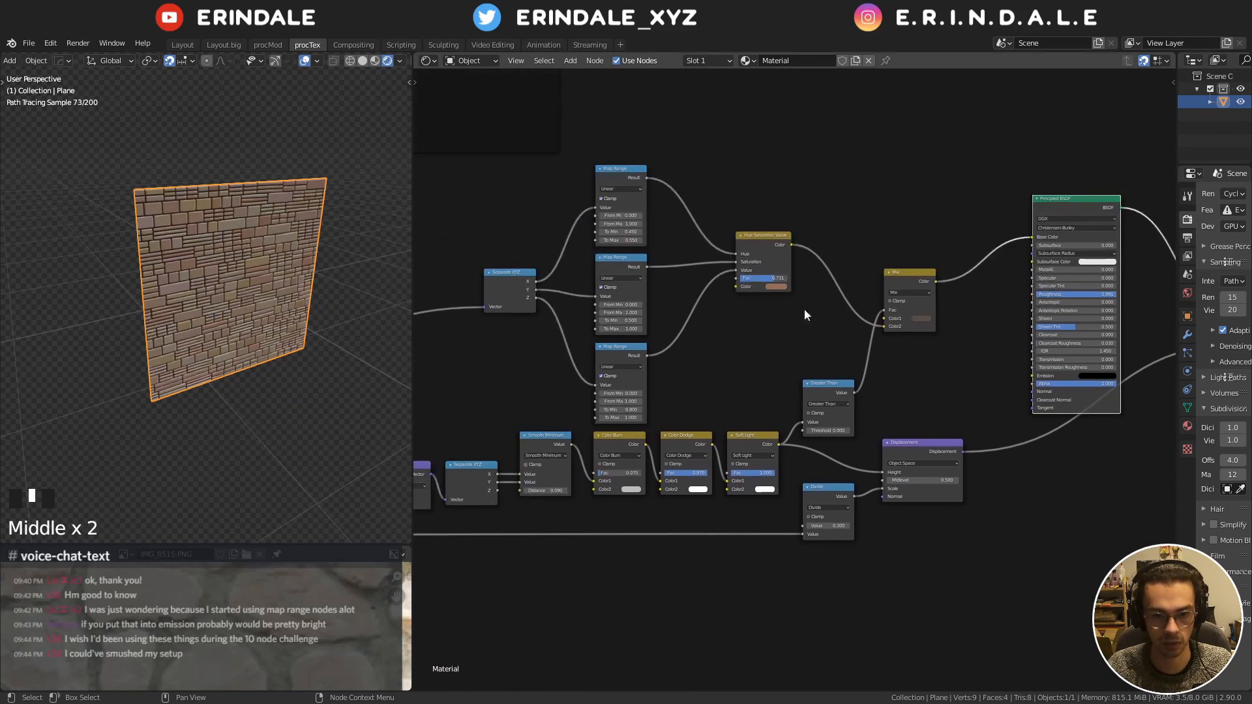
scroll(796, 301, down, 4)
middle_drag(710, 221, 1177, 295)
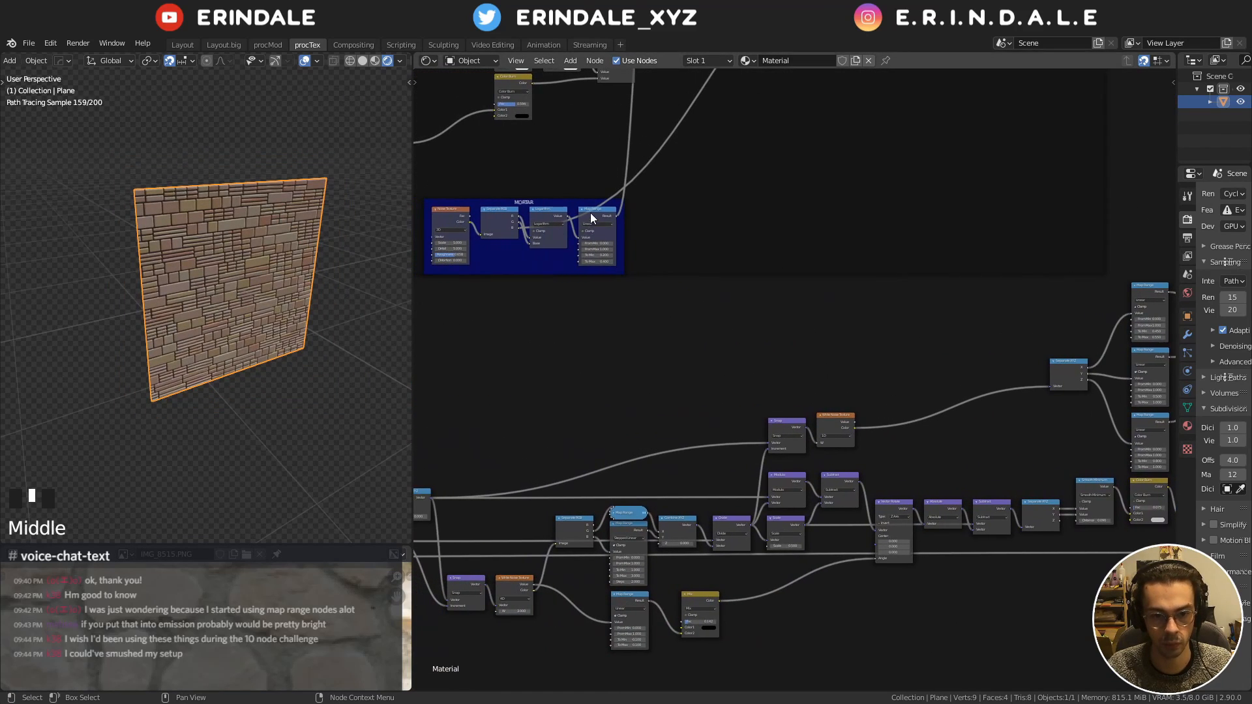
middle_drag(601, 294, 636, 326)
scroll(589, 290, up, 8)
key(shift+a)
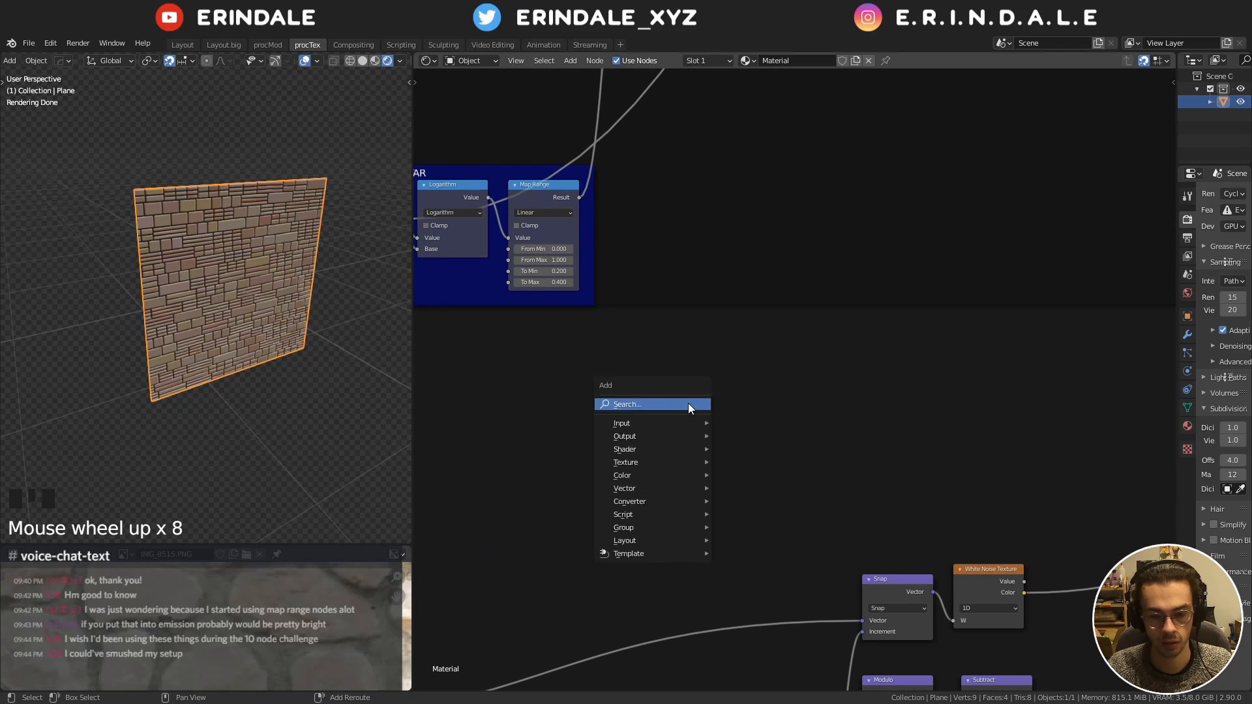
key(q)
click(789, 398)
click(864, 336)
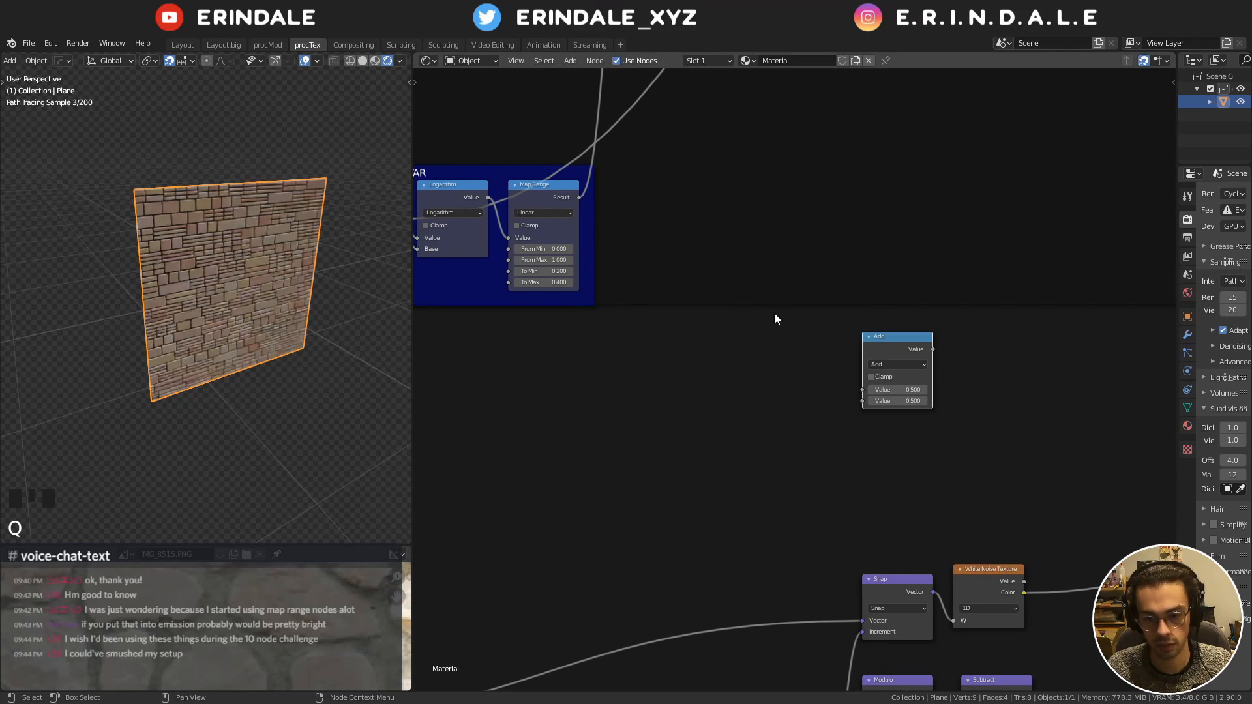
drag(578, 197, 862, 389)
Move the Add node across the node tree to sit below the Soft Light and Divide nodes near Displacement
click(901, 347)
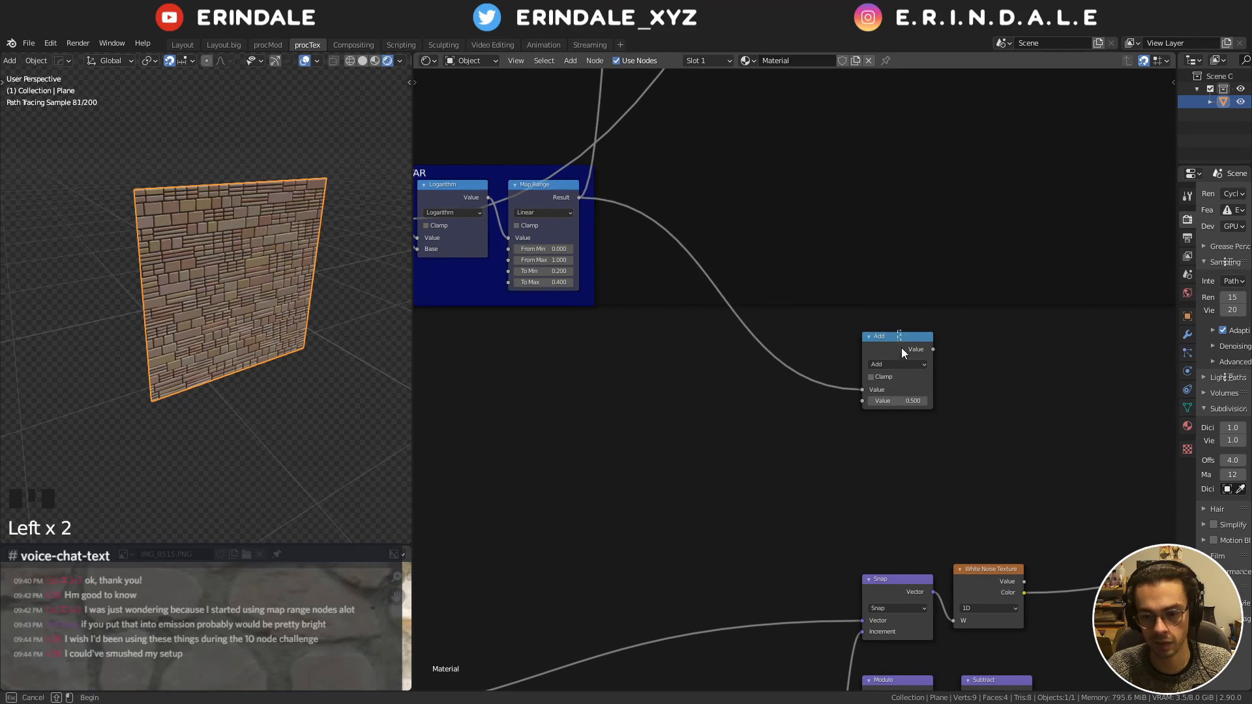
drag(905, 345, 874, 377)
scroll(248, 240, up, 5)
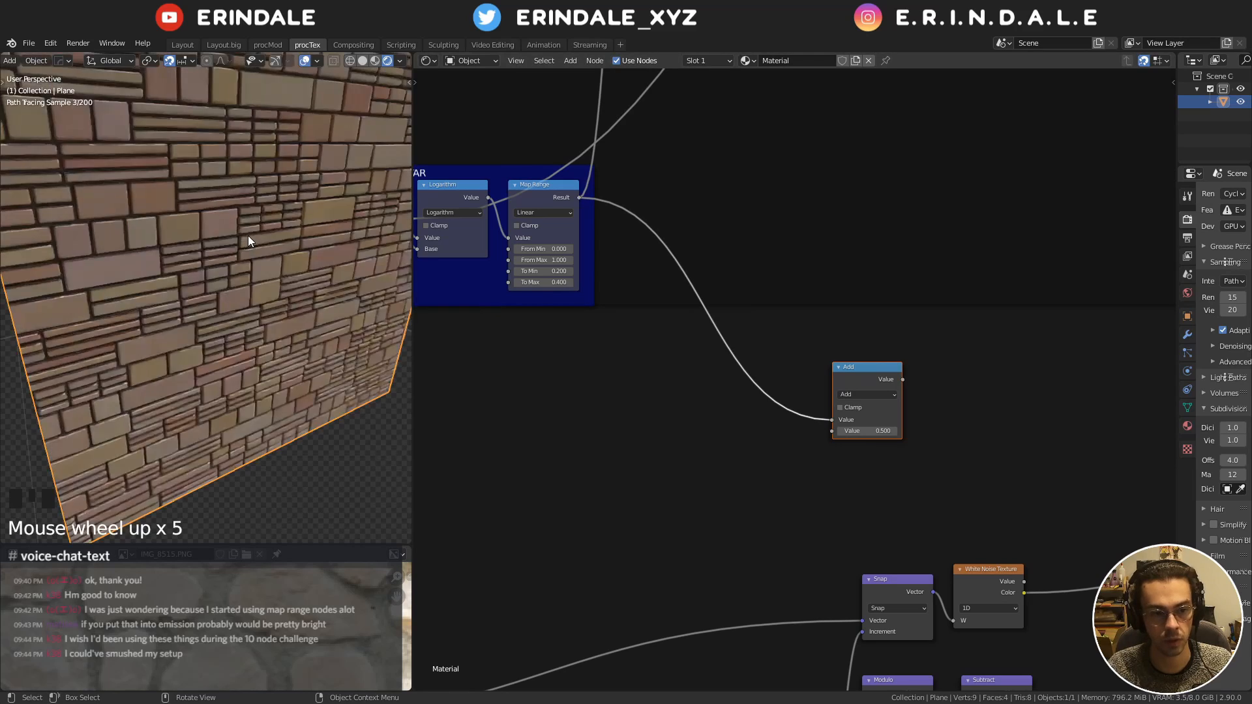
scroll(958, 390, down, 1)
scroll(714, 301, down, 1)
middle_drag(716, 301, 442, 274)
key(g)
click(1058, 394)
middle_drag(1032, 402, 1140, 305)
key(g)
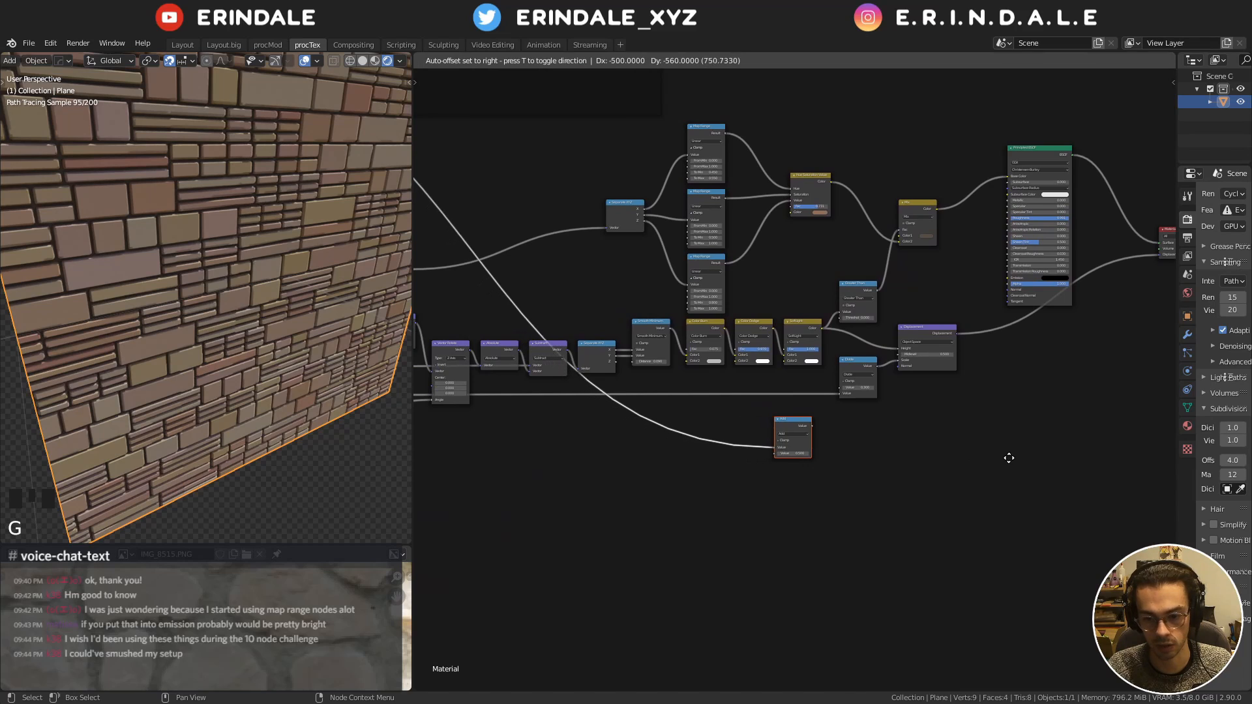
click(1008, 456)
Shift the Displacement and Divide nodes toward the Material Output and lower the Add node to free space
middle_drag(1007, 457, 839, 458)
scroll(809, 411, up, 8)
middle_drag(809, 411, 917, 472)
drag(809, 318, 952, 330)
drag(696, 389, 951, 450)
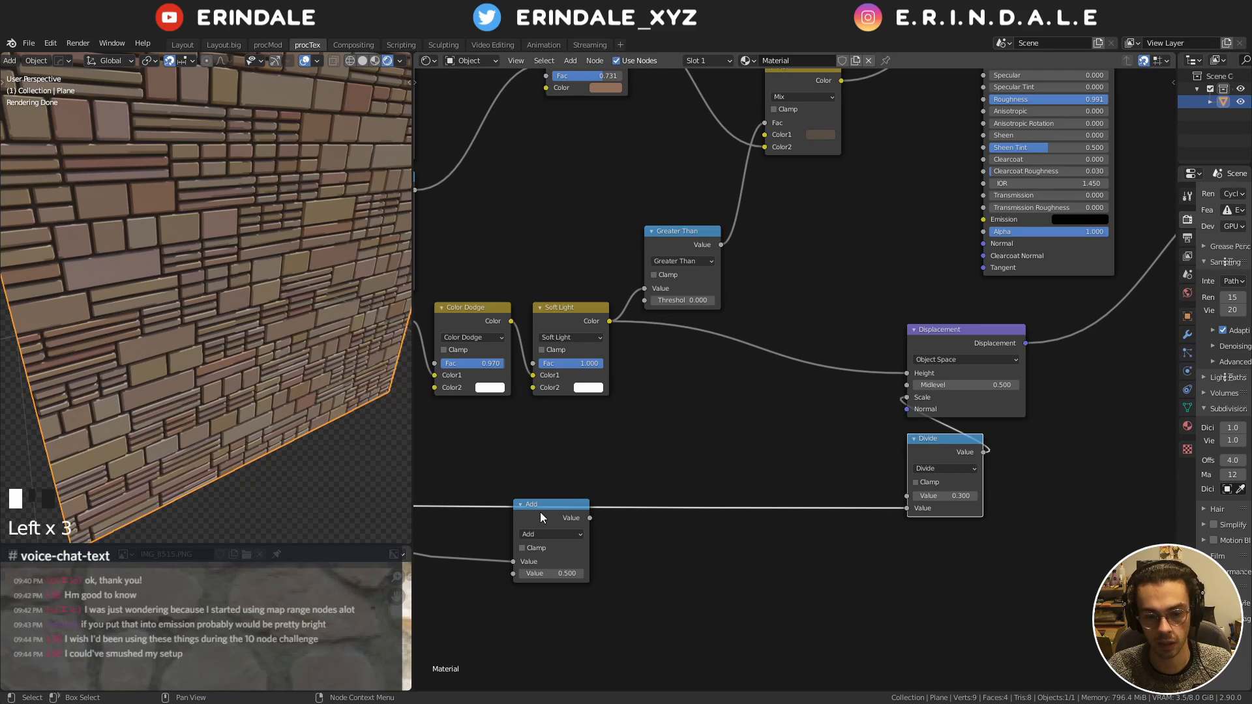
drag(540, 511, 540, 544)
Insert a duplicate of the Add node between Soft Light and Displacement's Height as Maximum, linking the original Add into its second value
key(shift+d)
click(757, 384)
click(766, 371)
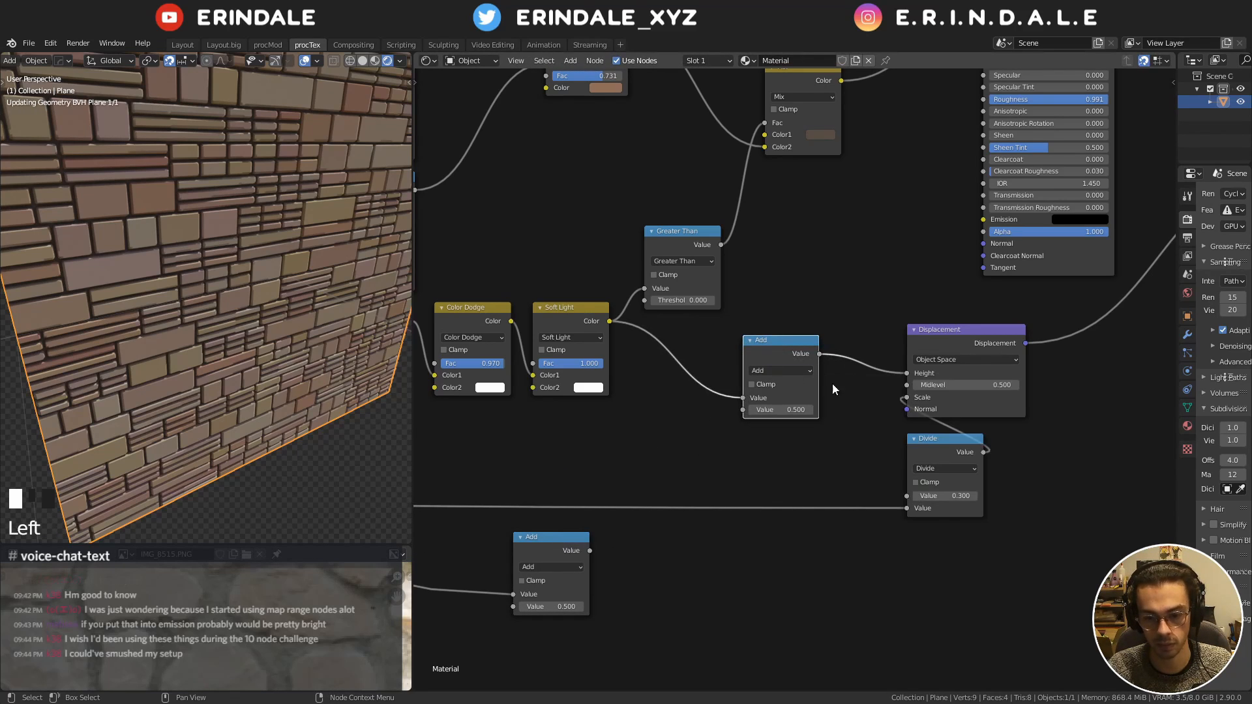
click(782, 371)
click(874, 423)
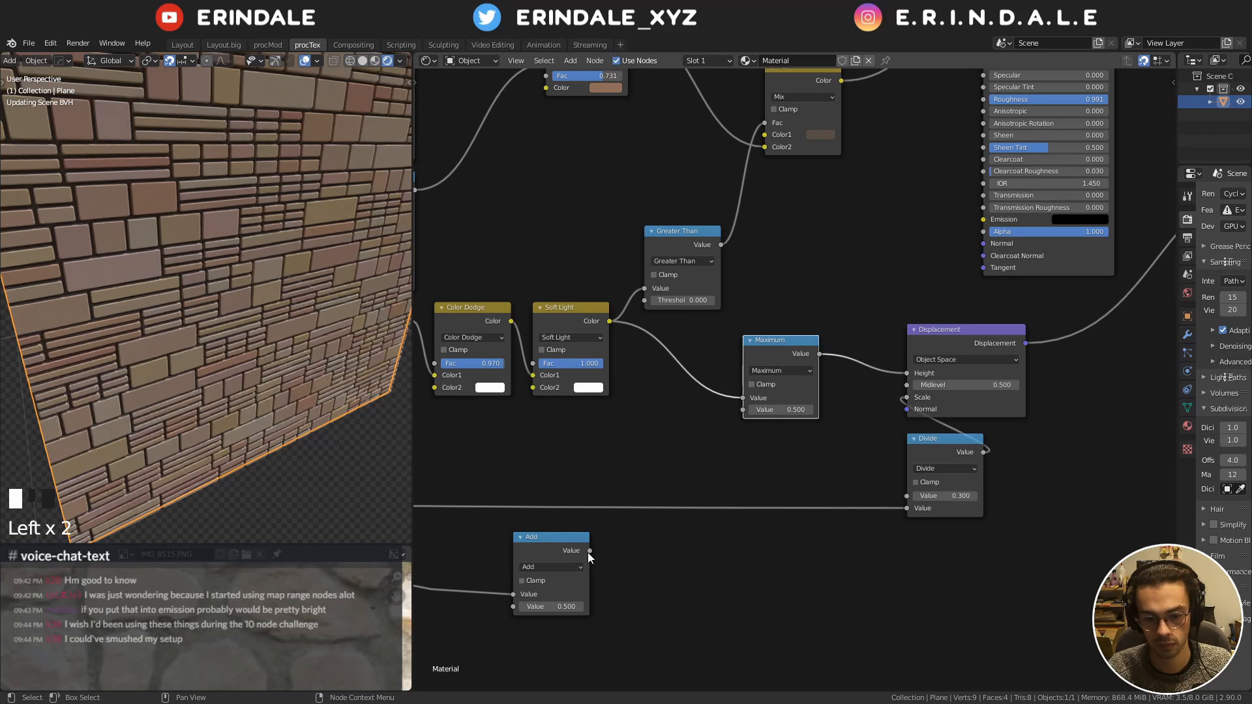
drag(590, 550, 743, 409)
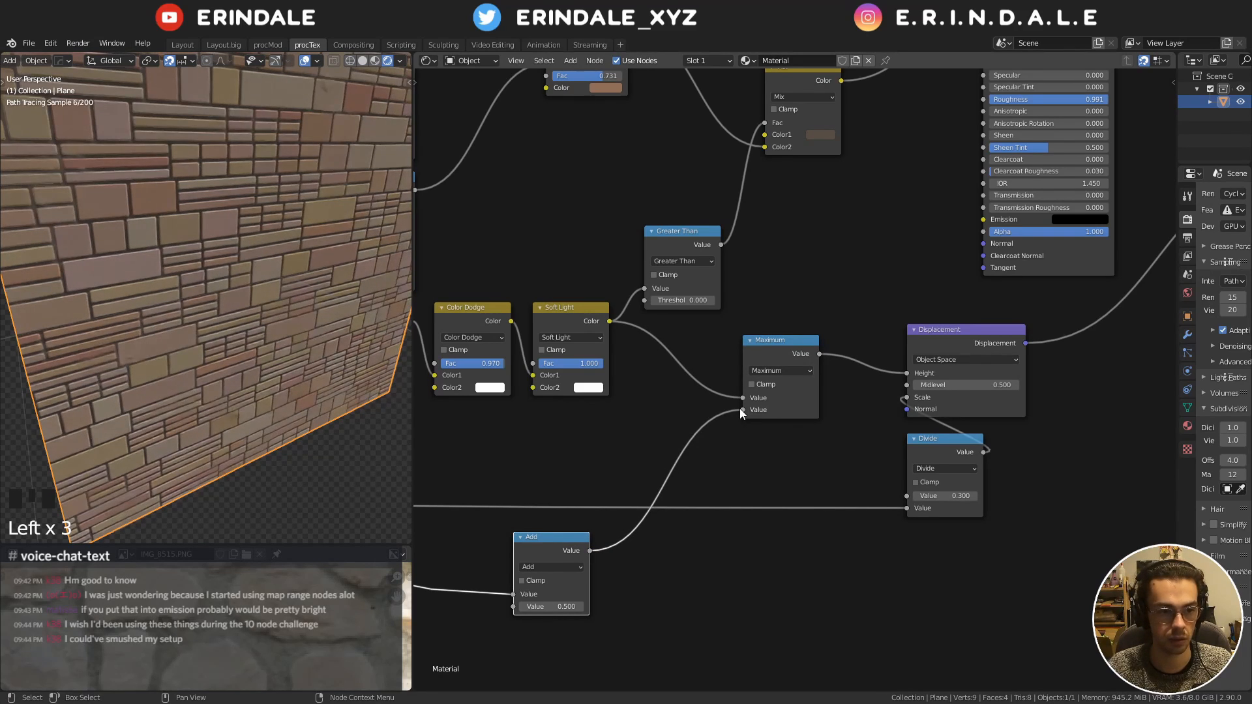
Zoom in on the bricks in the viewport and raise the Add node's second value to 0.900
scroll(135, 271, up, 1)
mouse_move(134, 271)
shift+middle_down()
mouse_move(188, 354)
mouse_move(227, 343)
shift+middle_up()
scroll(188, 354, up, 2)
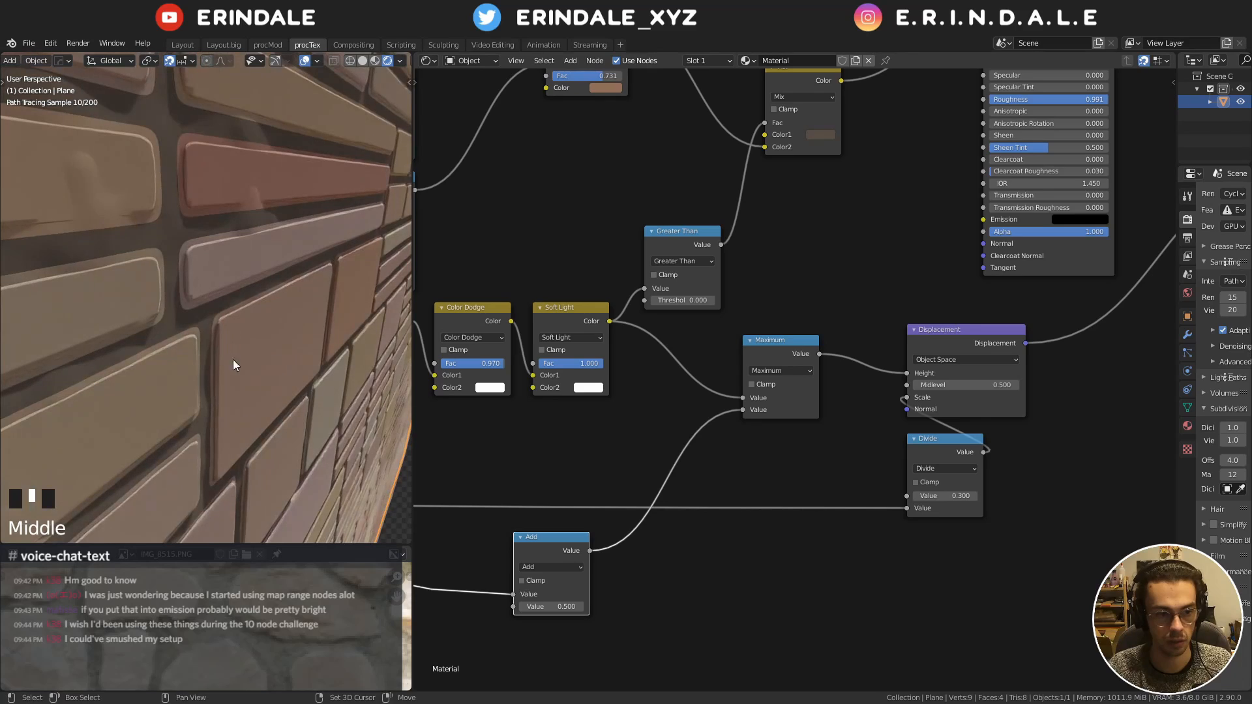
click(580, 607)
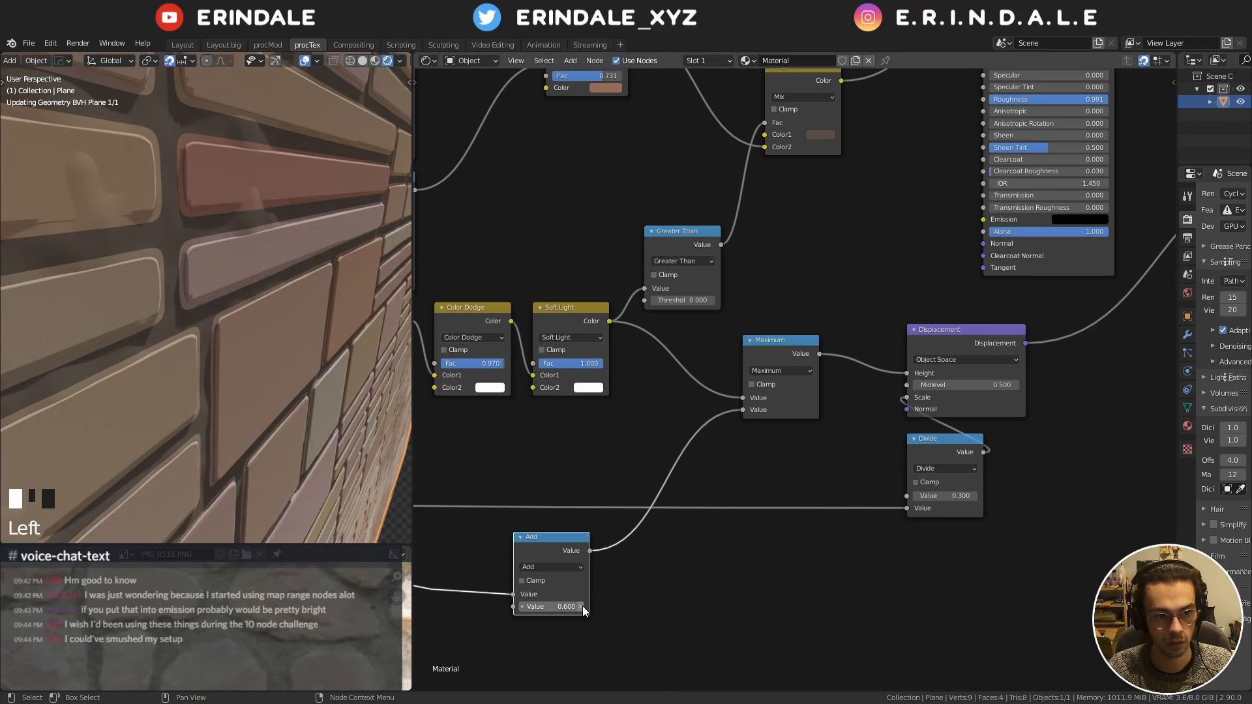
click(581, 607)
click(581, 606)
click(580, 606)
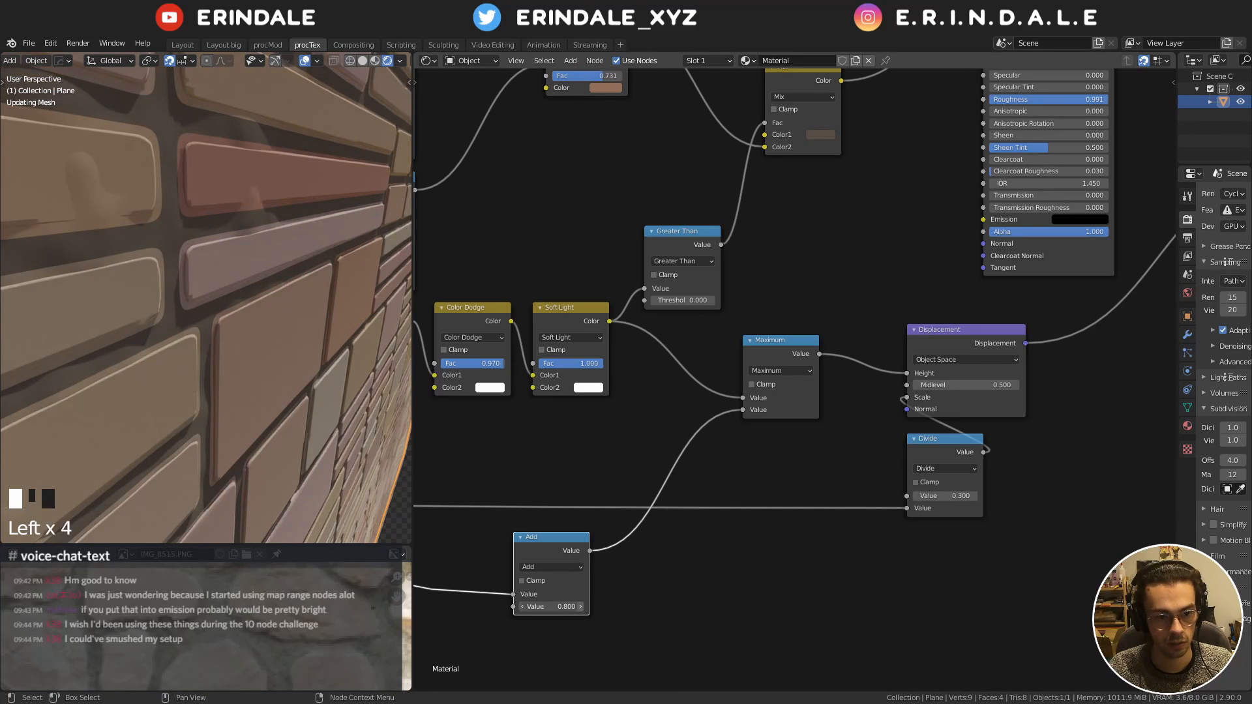
click(581, 606)
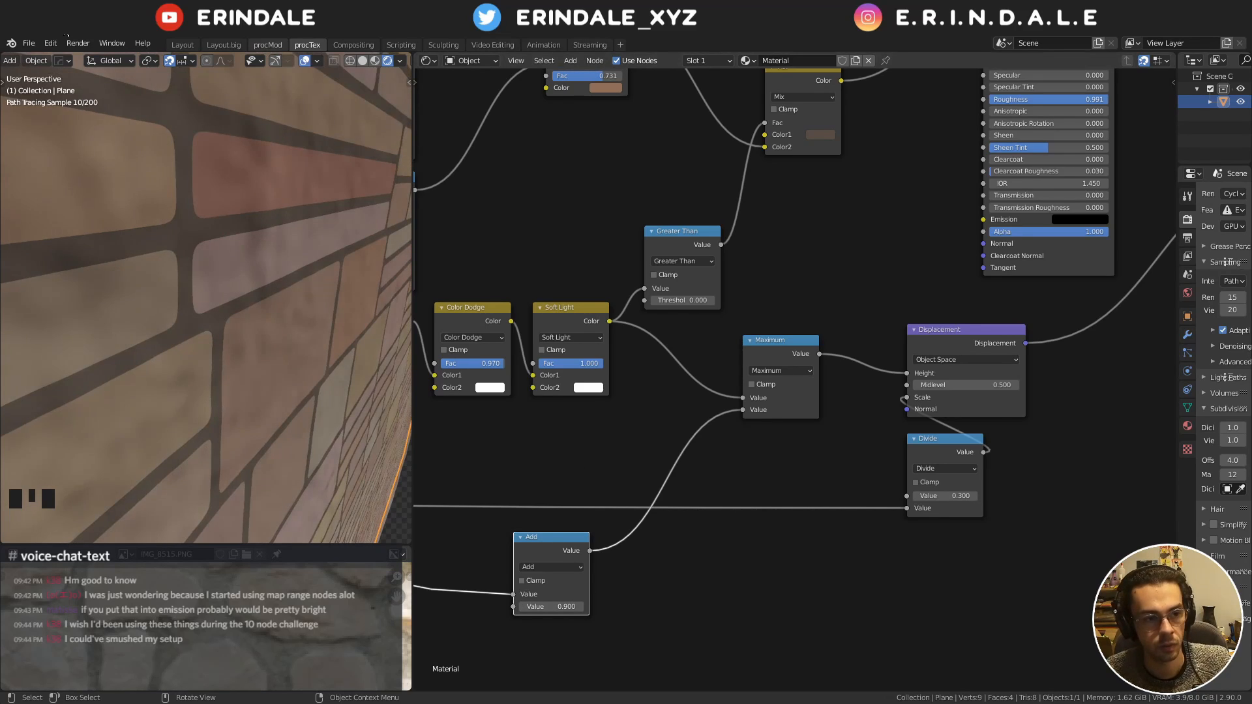
Switch the Cycles render devices from CUDA to OptiX in the system preferences and close the preferences
click(52, 43)
click(92, 243)
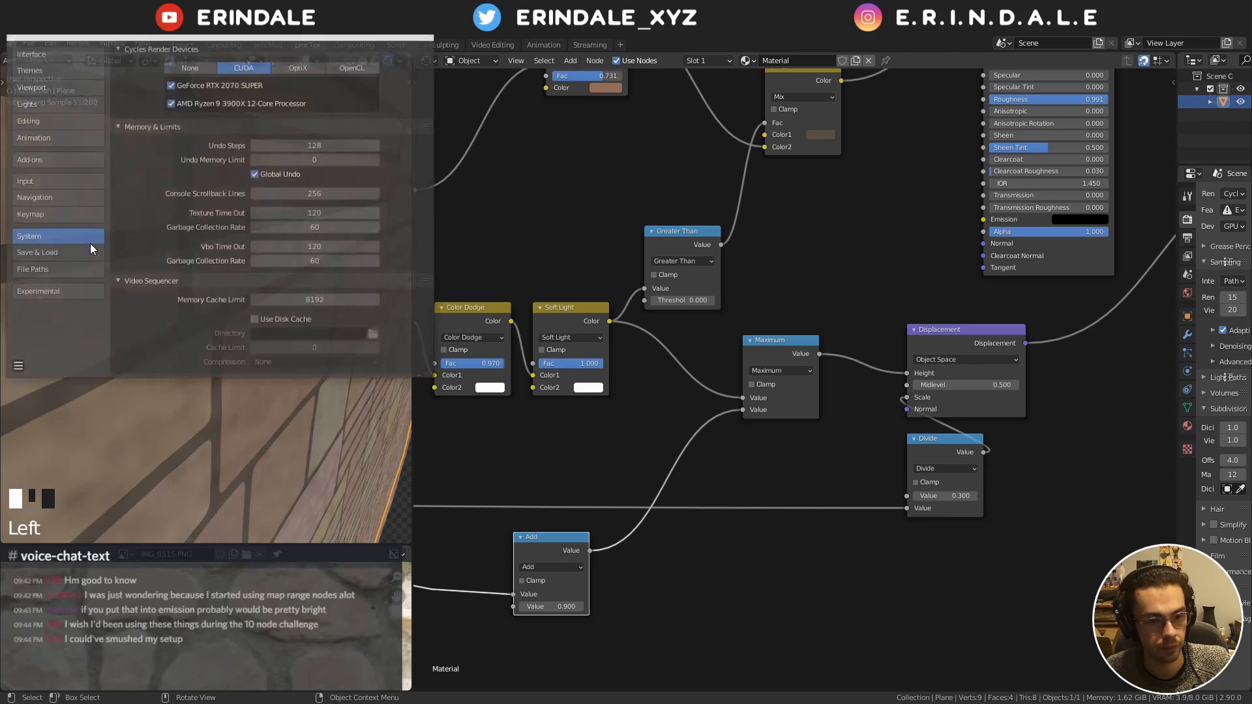
click(285, 68)
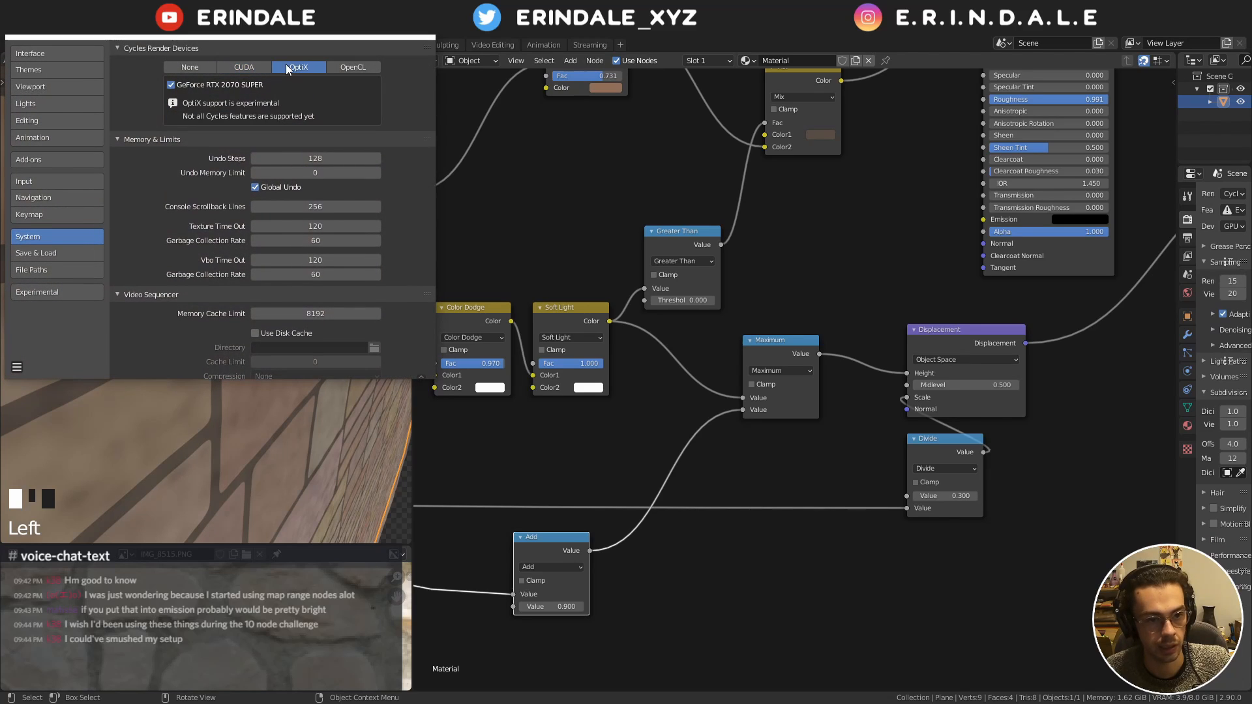
click(429, 34)
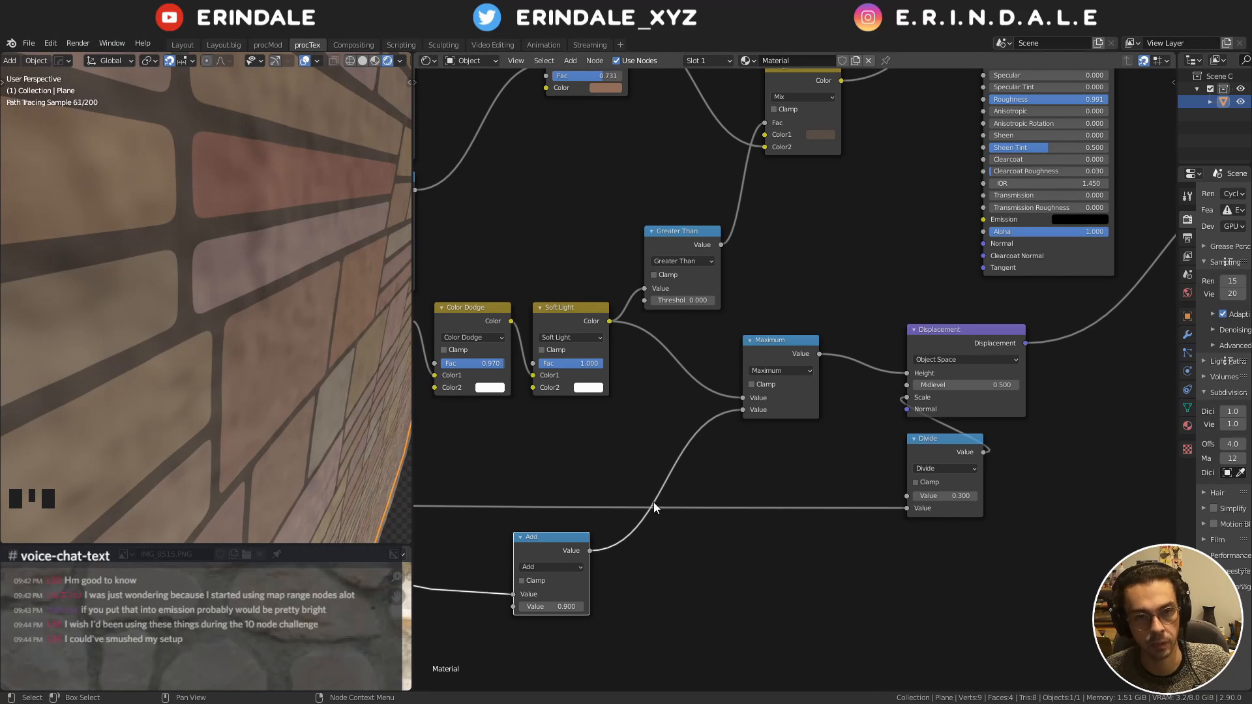
Adjust the value of the Add node feeding the Maximum node to 0.4, and raise it to 0.6
middle_drag(653, 502, 767, 413)
click(638, 518)
click(638, 517)
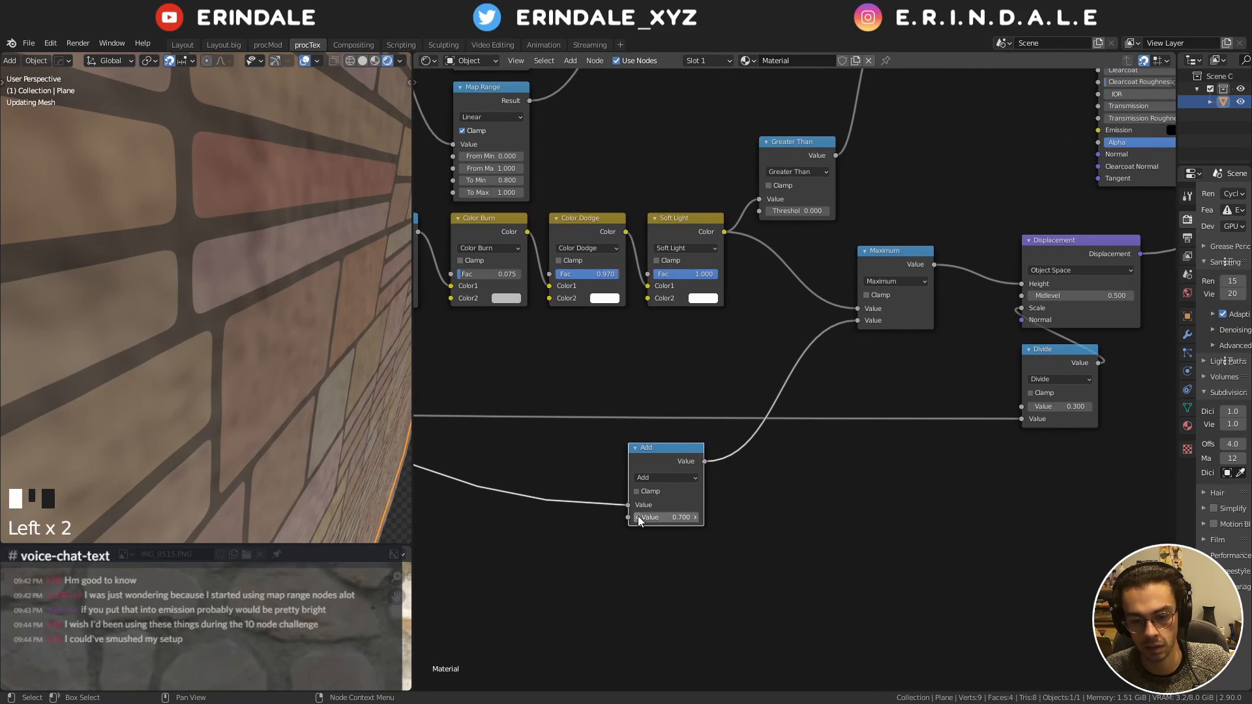
click(637, 518)
click(638, 518)
click(638, 518)
click(638, 518)
click(638, 517)
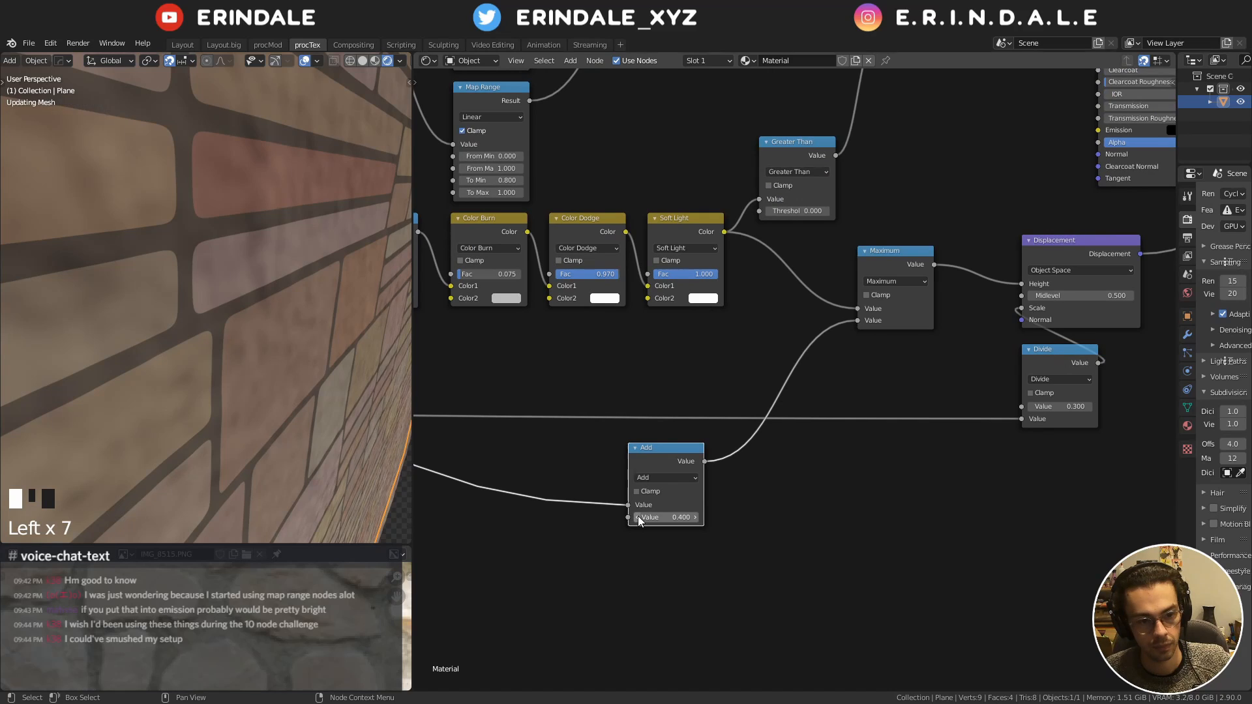
click(638, 518)
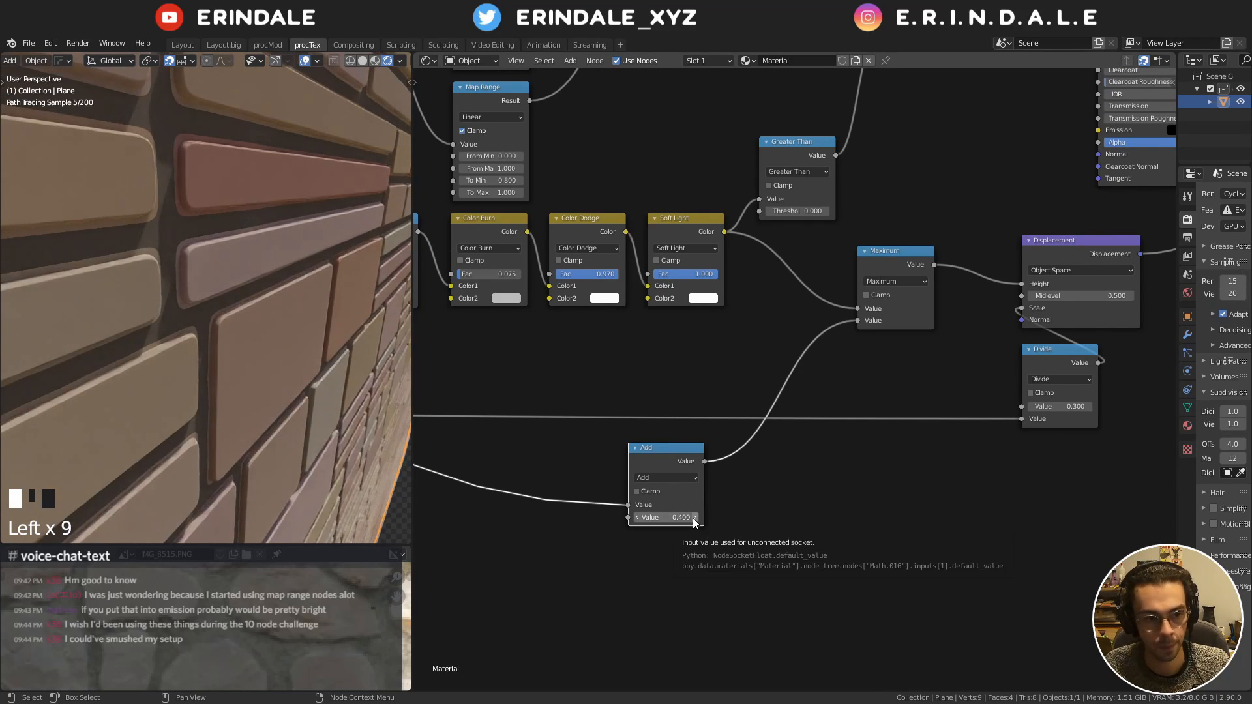
click(693, 518)
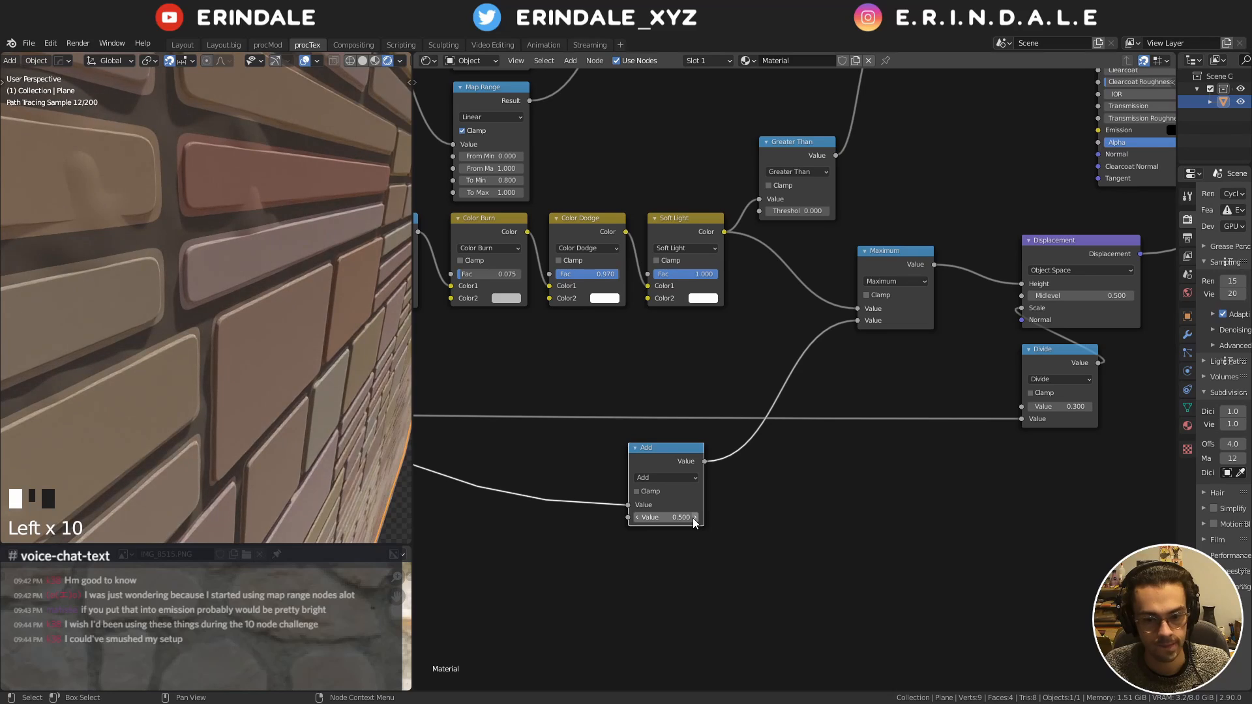
click(693, 518)
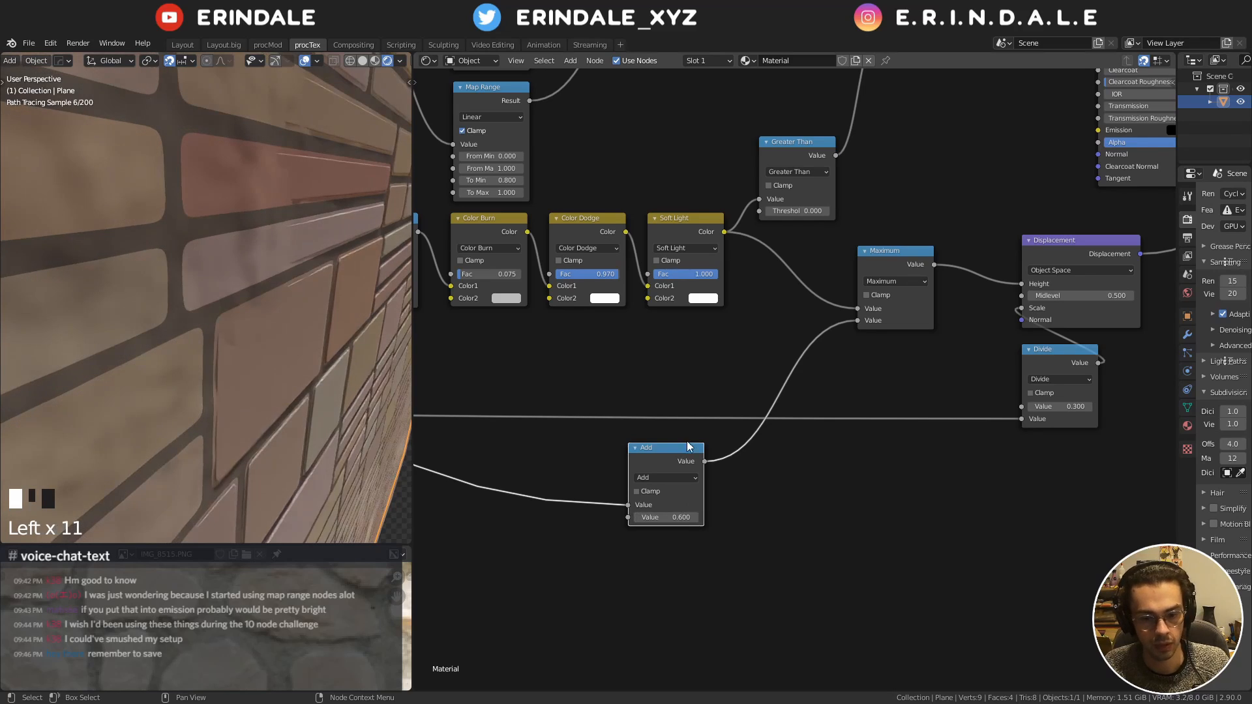
Preview the Maximum node's output on the wall and lower the Add node's value to -0.2
ctrl+shift+click(925, 261)
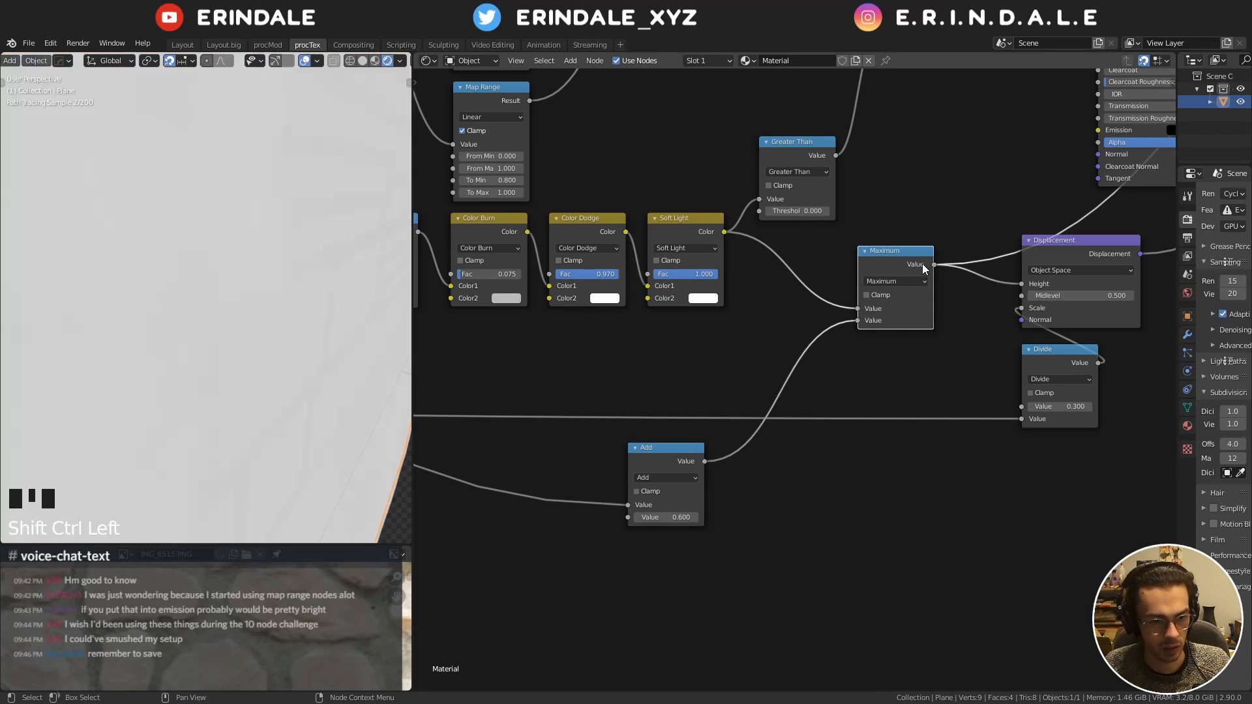
click(637, 517)
click(637, 517)
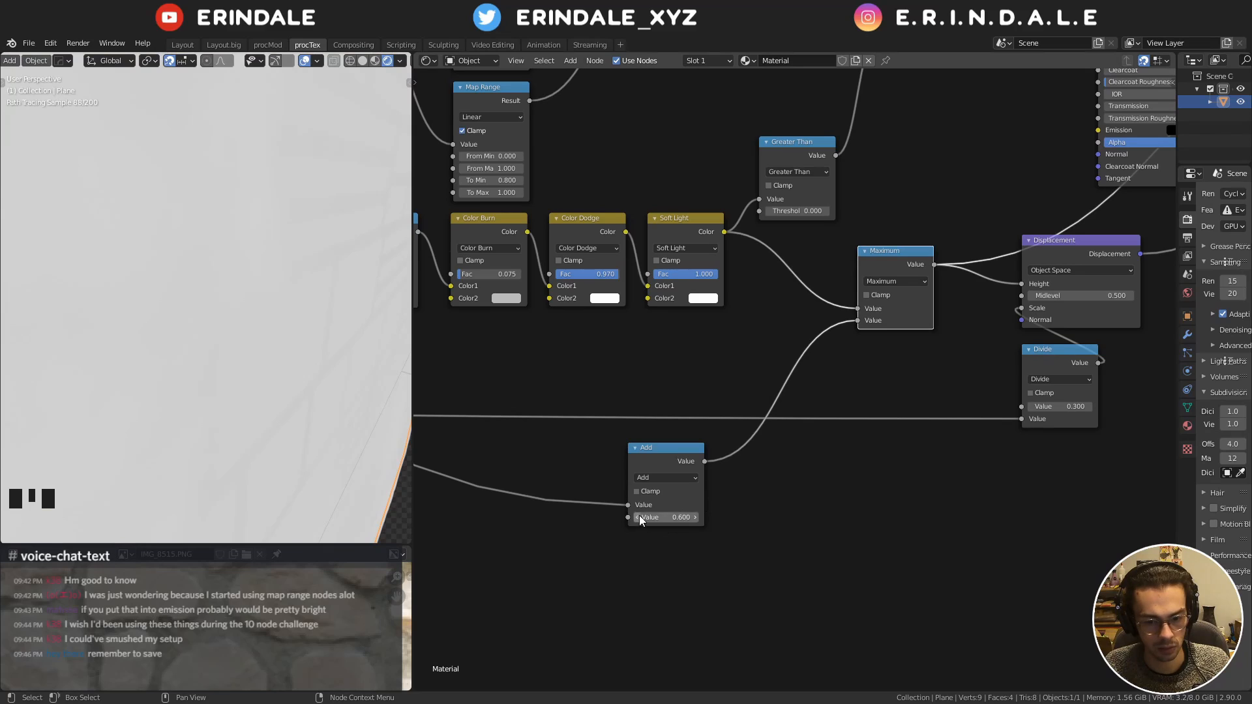
click(637, 517)
click(637, 517)
click(637, 517)
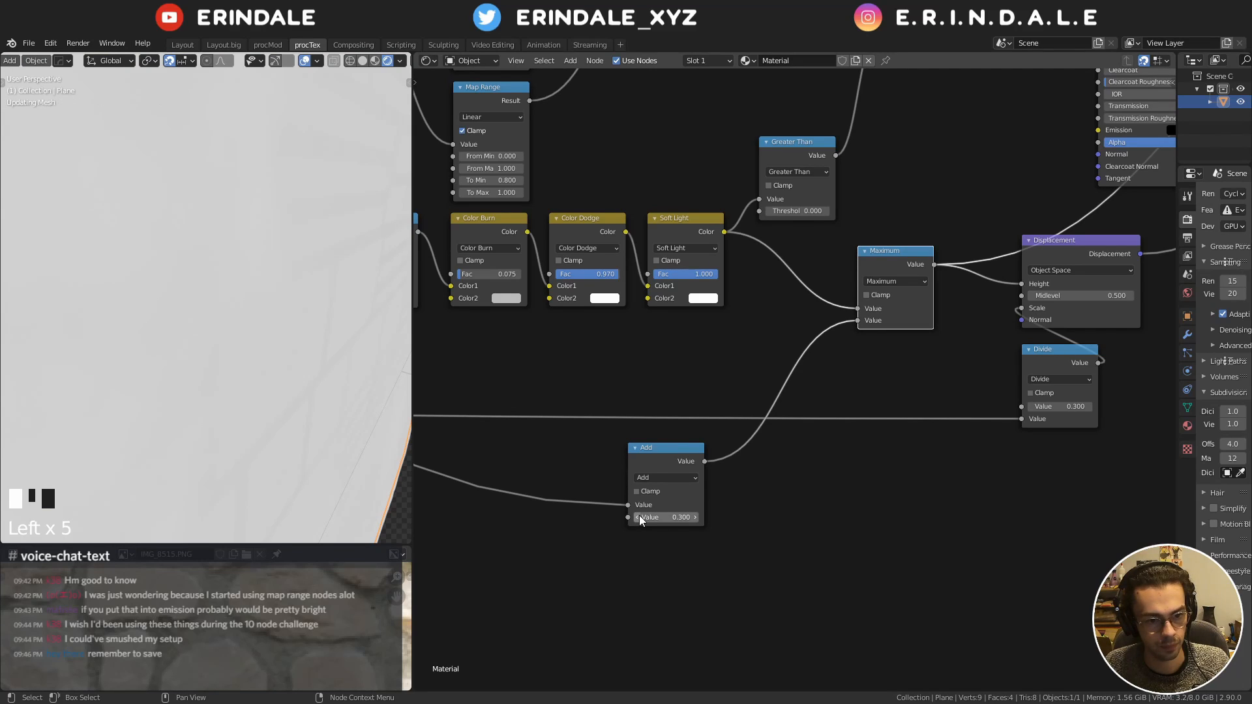
click(637, 517)
click(638, 517)
click(638, 517)
click(637, 517)
click(638, 517)
click(638, 517)
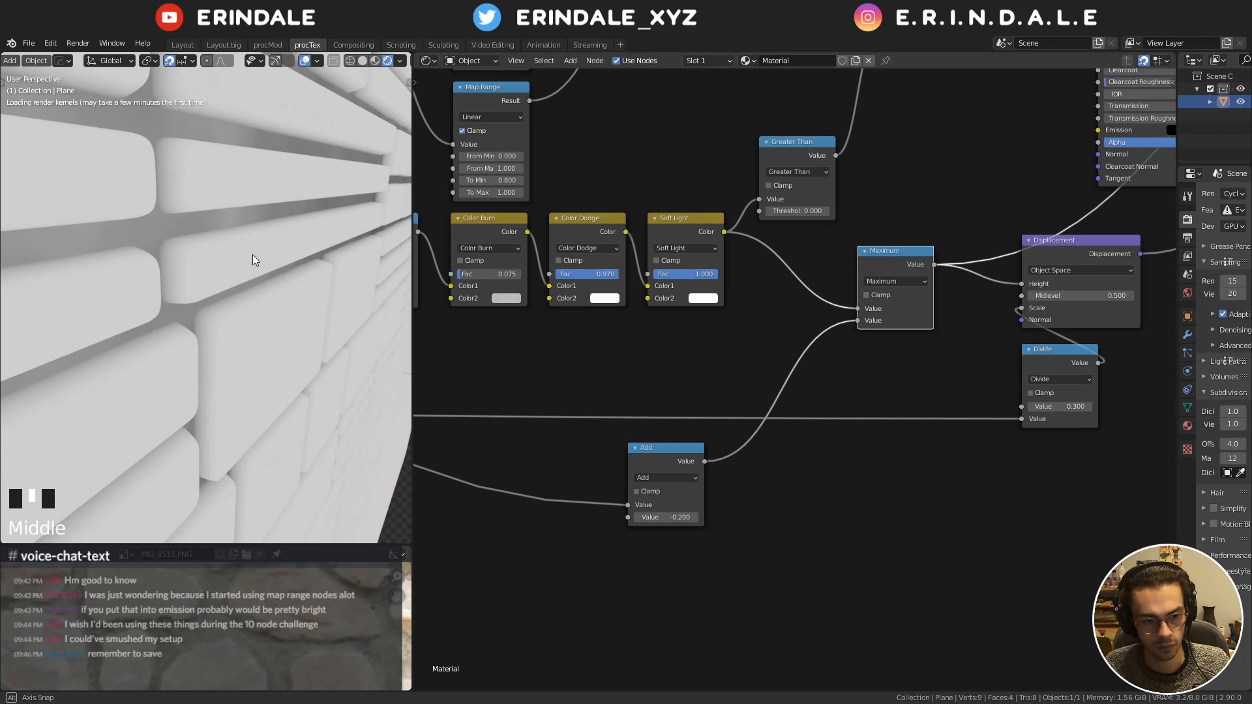
Set the Add node's value to 0.1 and reconnect the Principled BSDF to the material output's surface
middle_drag(252, 257, 271, 266)
click(682, 518)
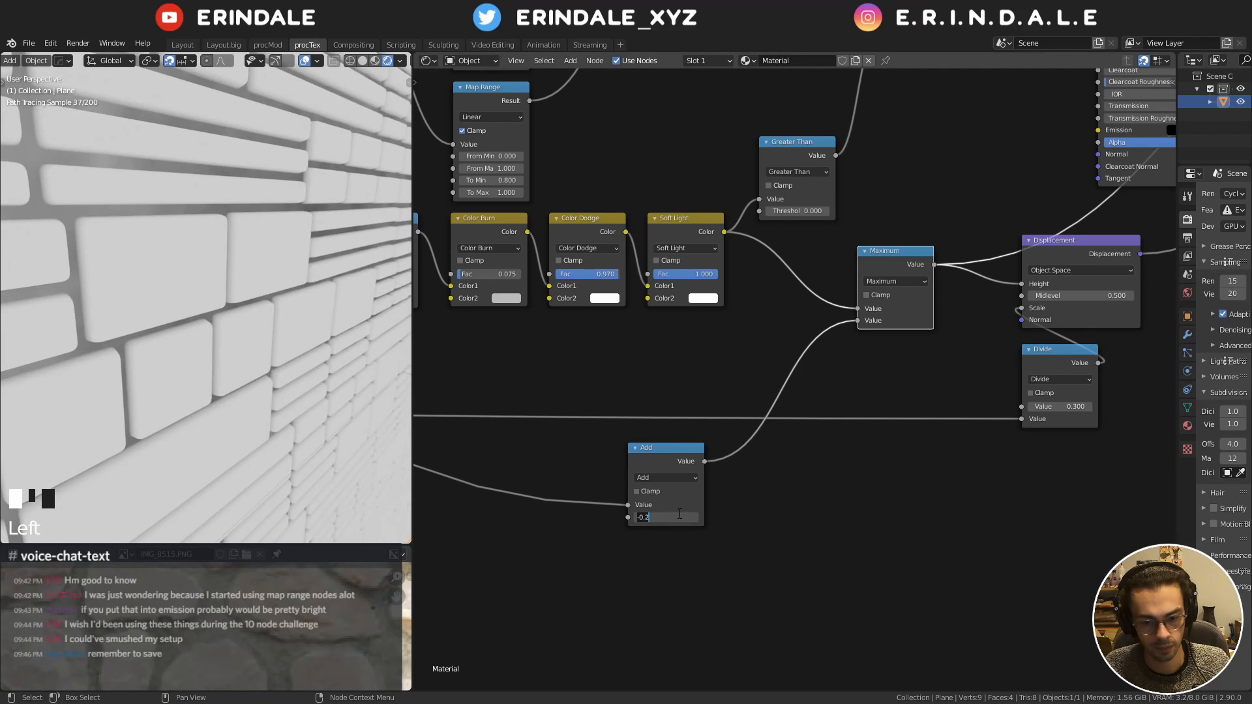
text(.991)
key(Return)
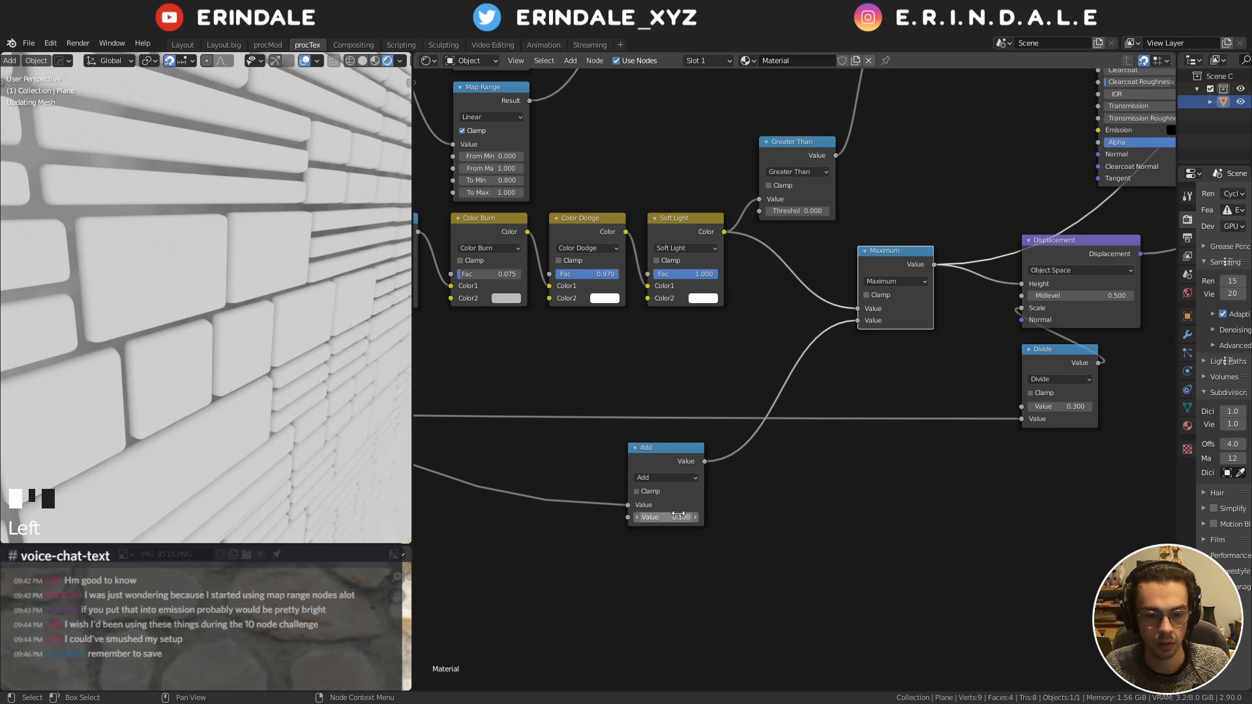
scroll(1095, 215, down, 3)
middle_drag(1108, 212, 711, 518)
ctrl+shift+click(741, 292)
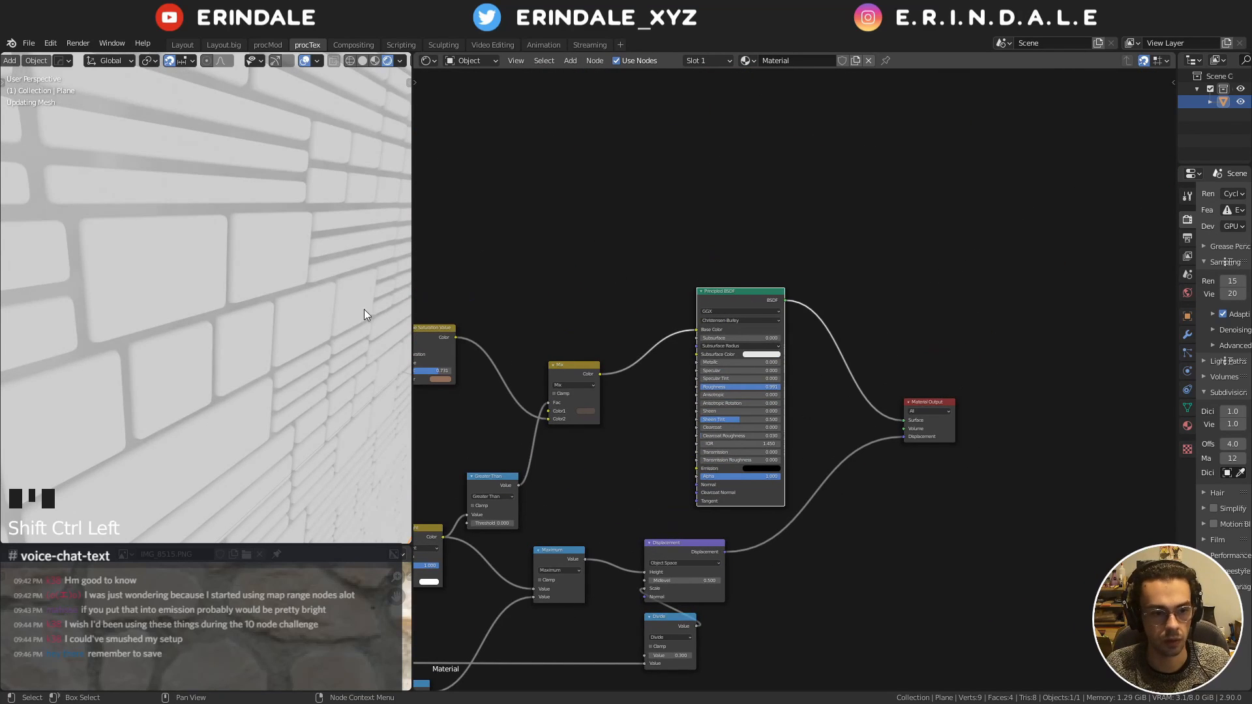
Set the value of the Add node feeding Maximum to 0.4 while judging the shaded bricks
middle_drag(262, 310, 236, 304)
middle_drag(579, 444, 785, 309)
scroll(783, 311, up, 2)
click(603, 636)
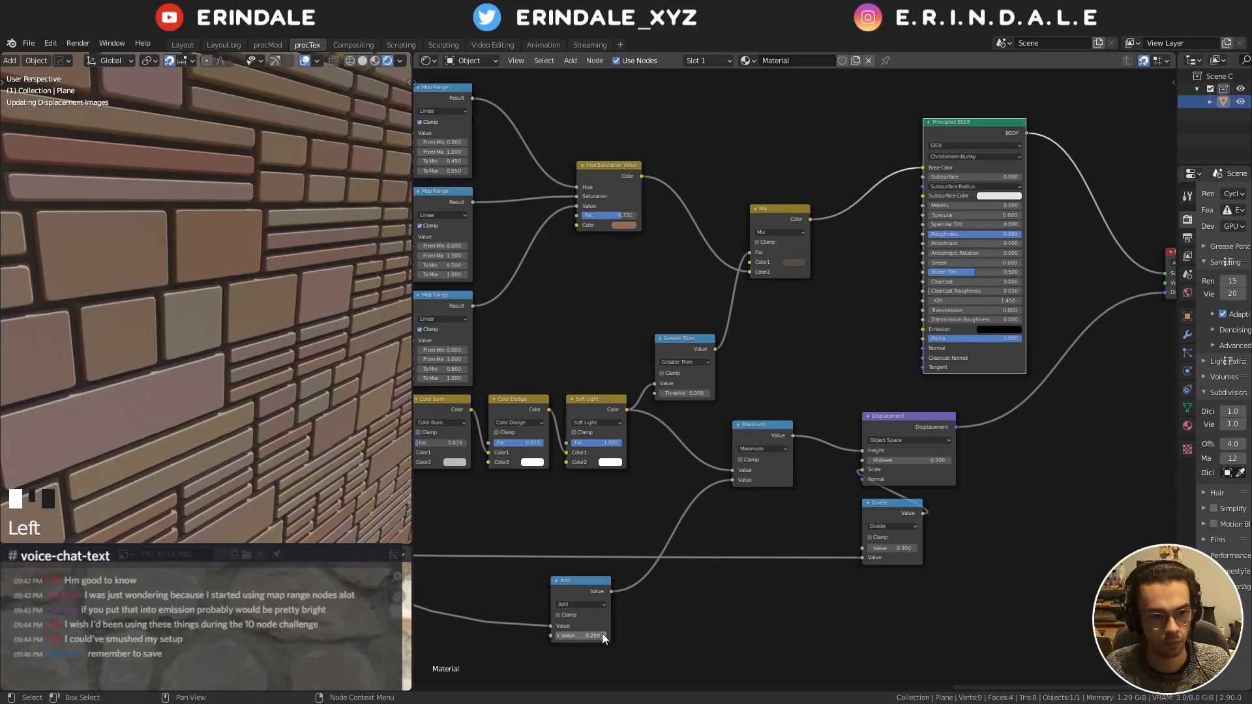
click(602, 637)
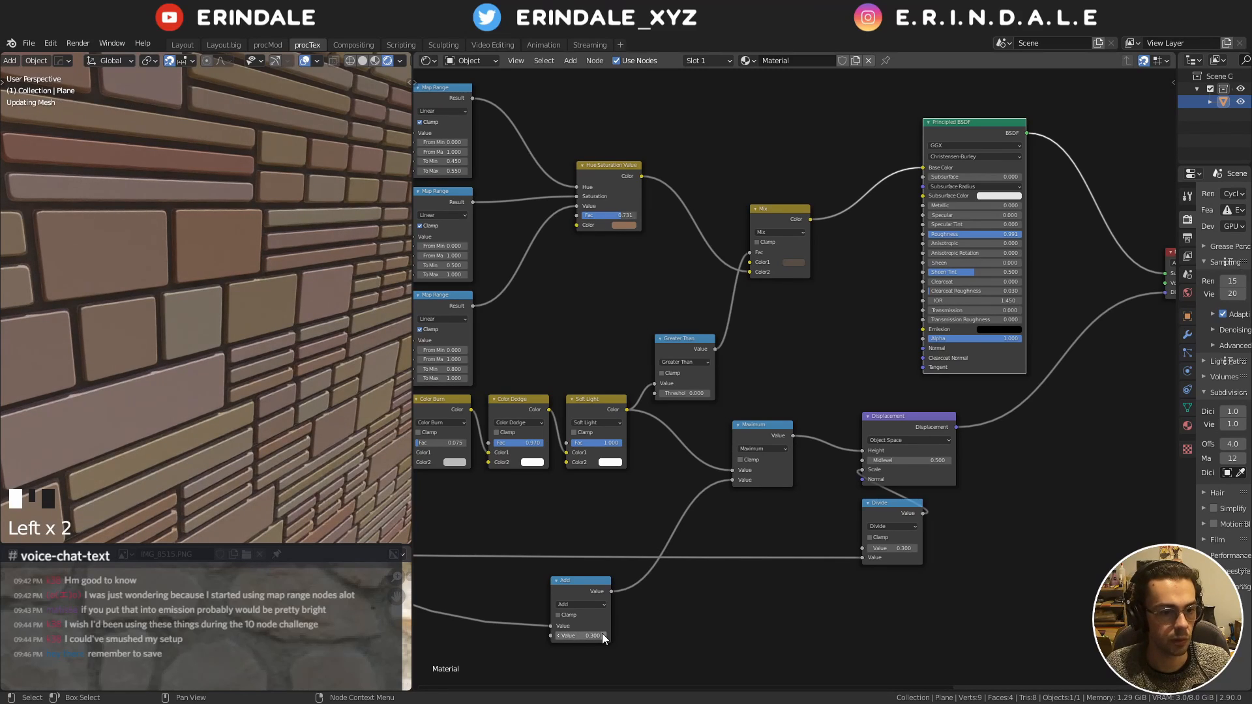
click(602, 637)
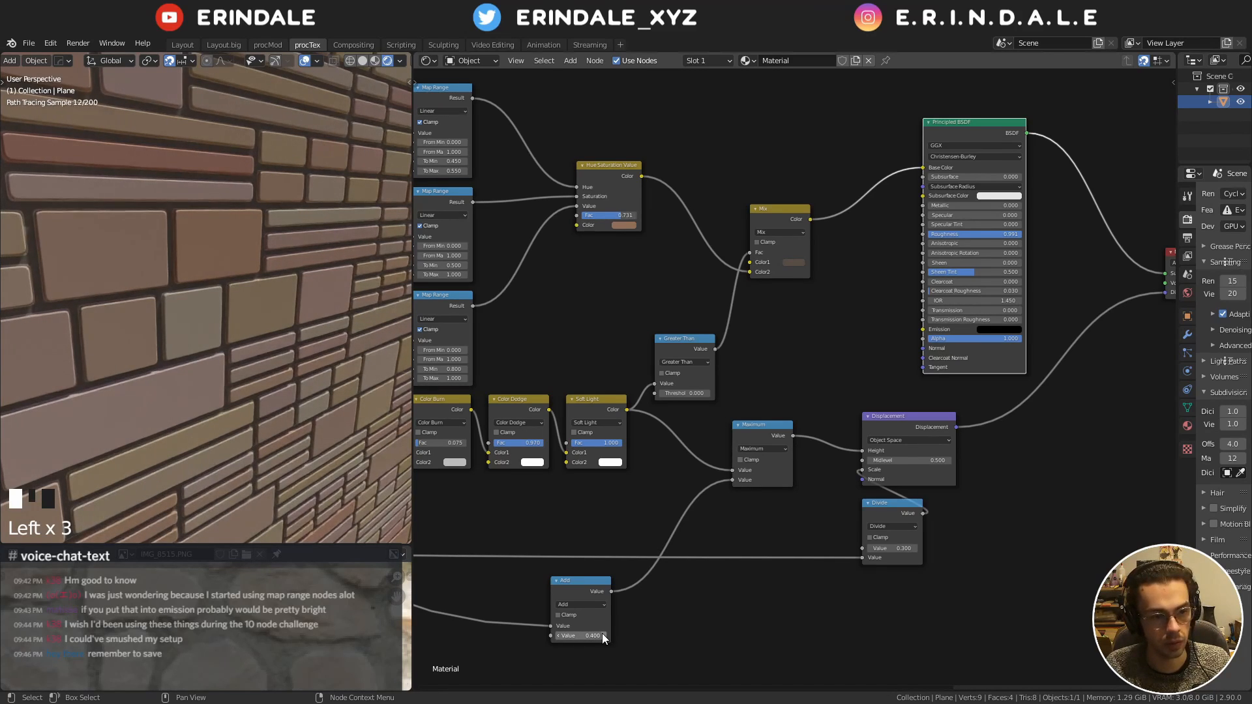
click(602, 636)
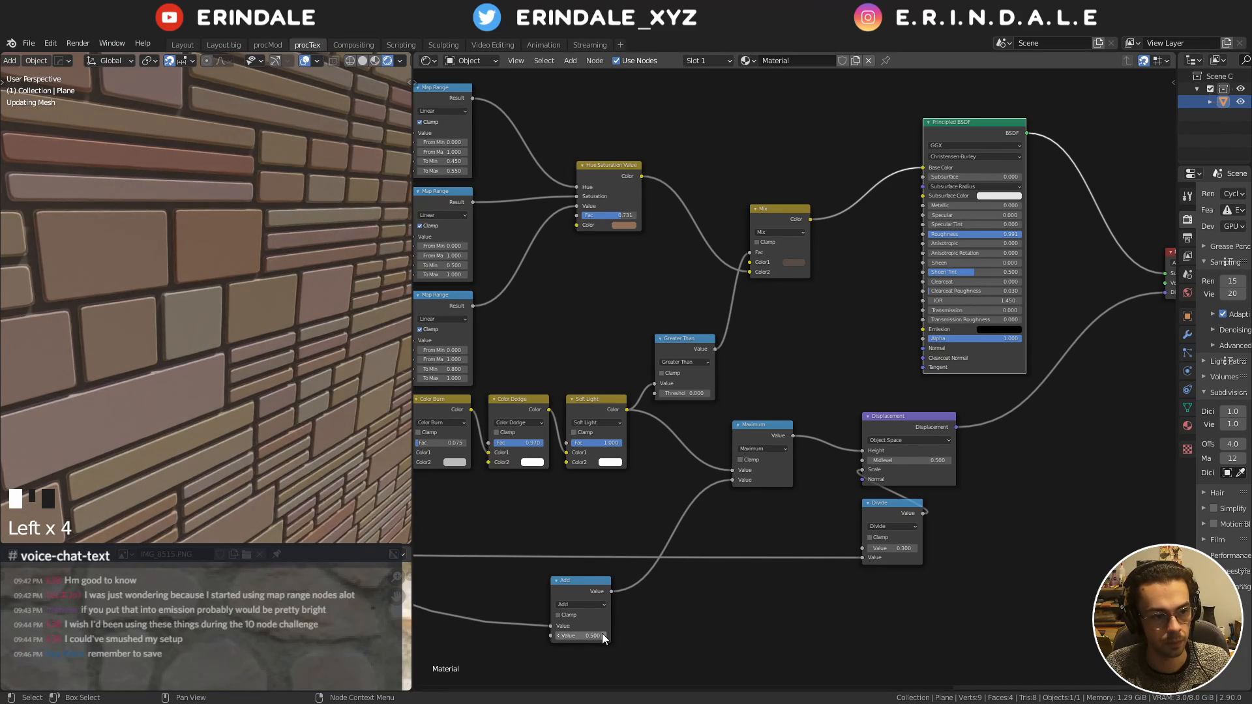
click(558, 636)
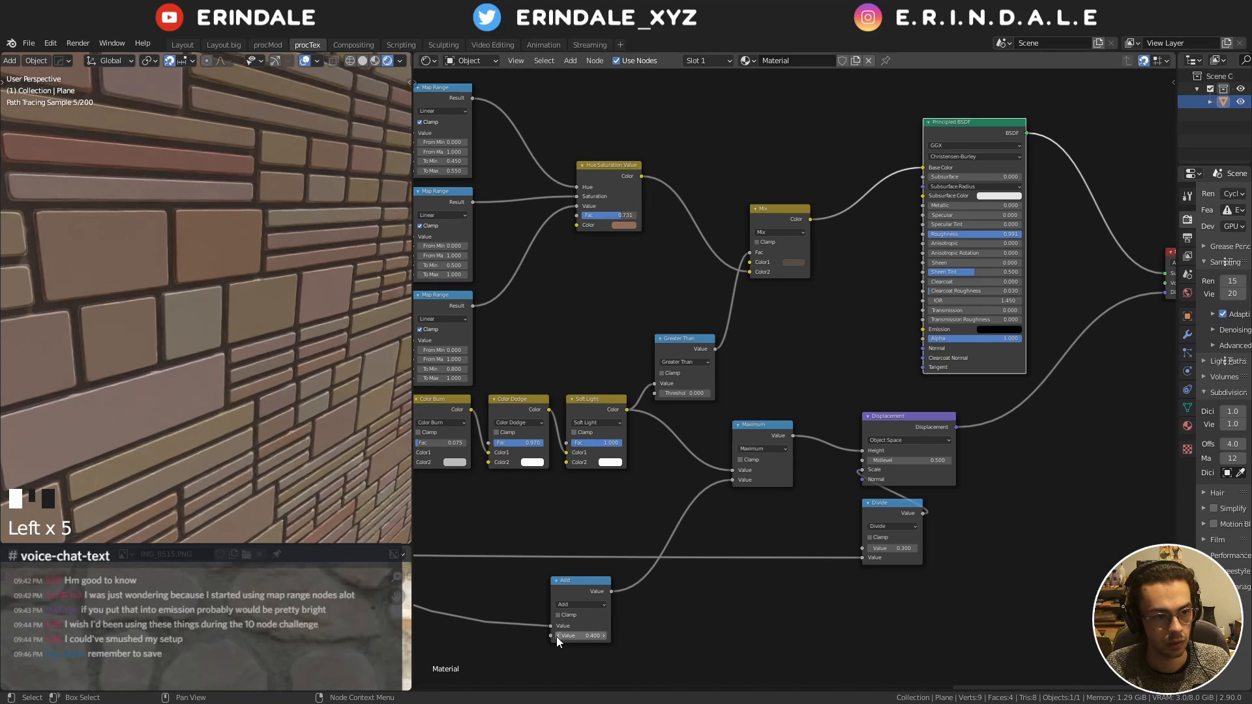
Annotate the rim of one pale brick in a close-up of the wall and erase the stroke
shift+middle_drag(141, 250, 221, 314)
scroll(216, 301, up, 2)
middle_click(323, 363)
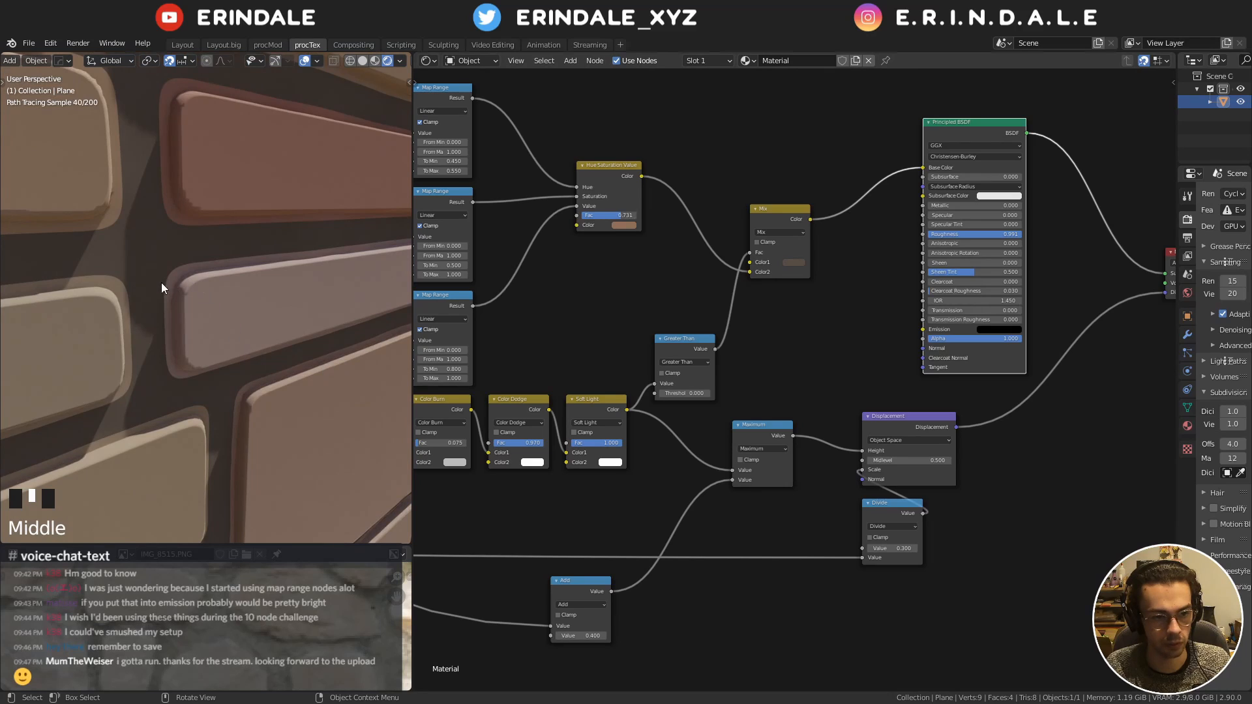
key(d)
mouse_move(182, 266)
mouse_down()
mouse_move(157, 286)
mouse_move(159, 329)
mouse_up()
right_drag(159, 329, 184, 299)
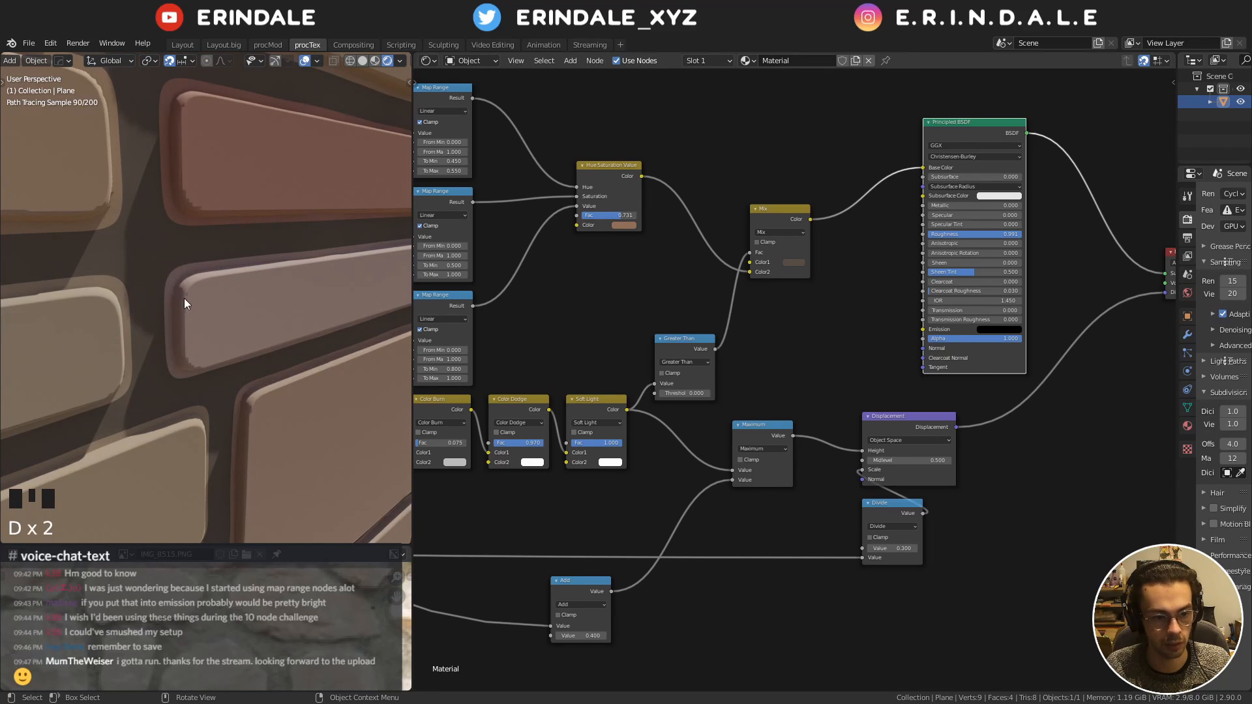
Raise the threshold of the Greater Than node driving the Mix factor to 0.7
scroll(554, 448, up, 9)
middle_drag(554, 448, 738, 424)
scroll(657, 342, up, 8)
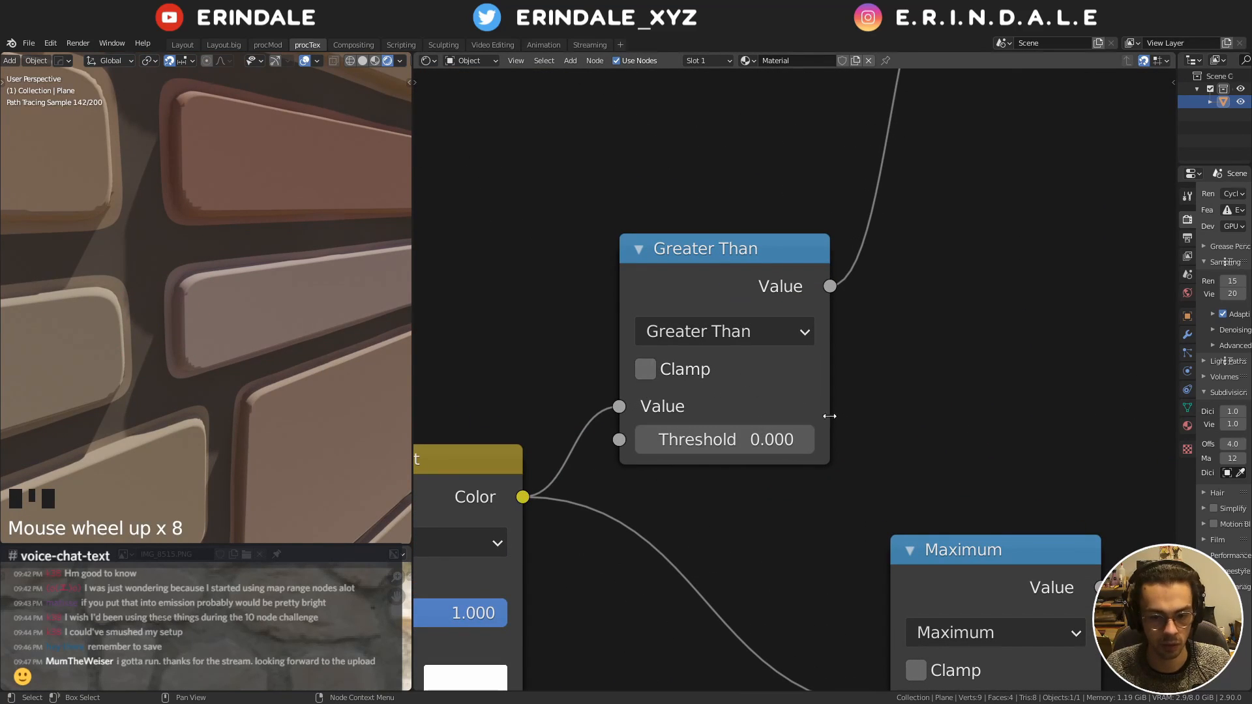
click(805, 439)
click(804, 439)
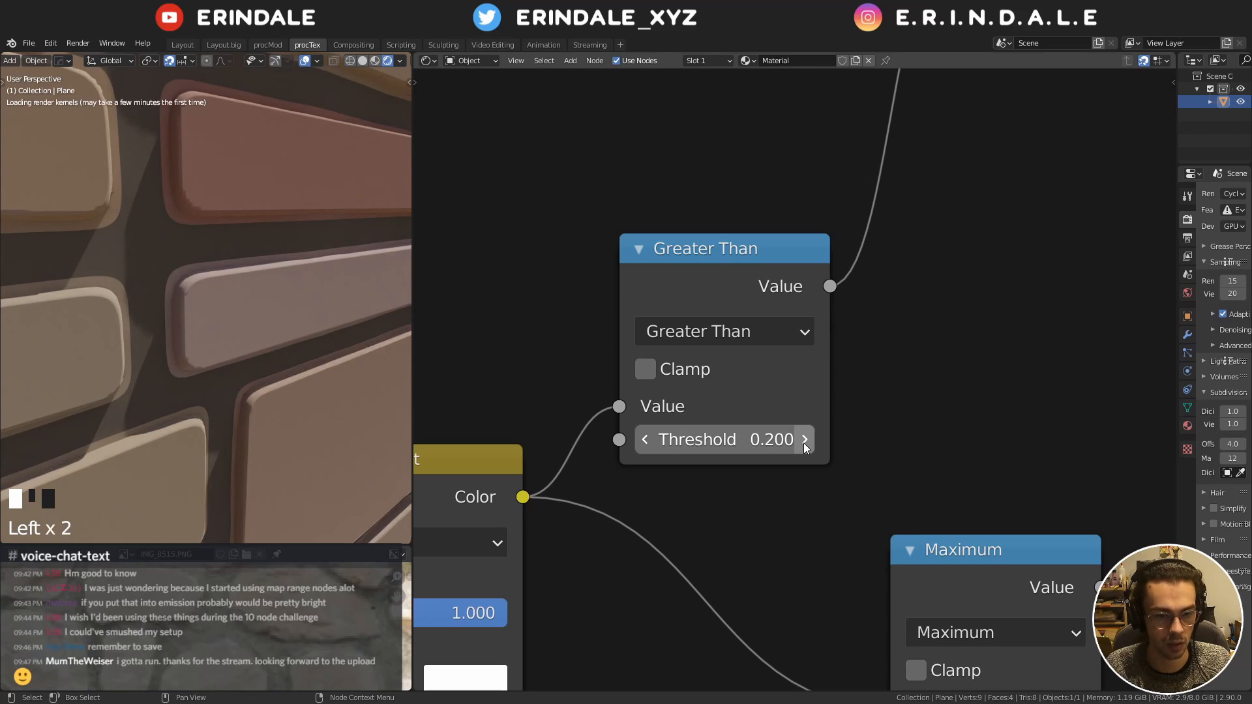
click(805, 439)
click(804, 440)
click(804, 439)
click(805, 439)
click(805, 440)
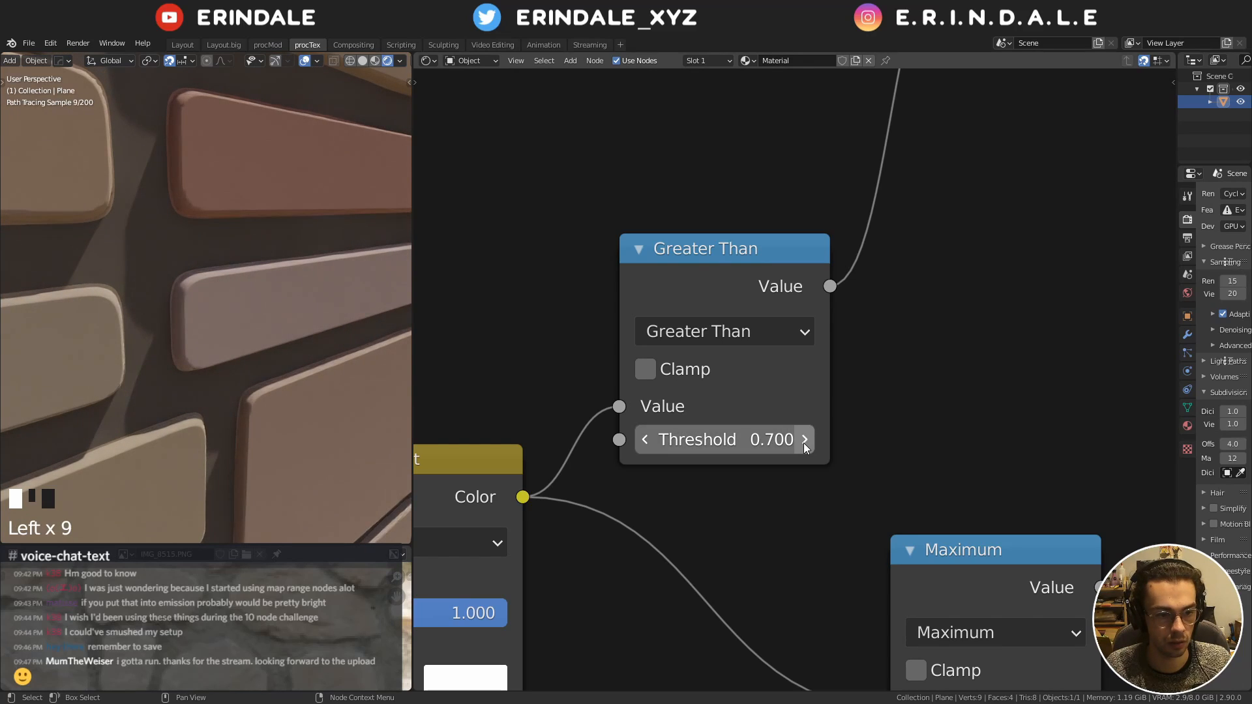
Set the Greater Than node's threshold to 0.6
scroll(623, 445, down, 15)
middle_drag(737, 404, 637, 405)
scroll(637, 405, up, 7)
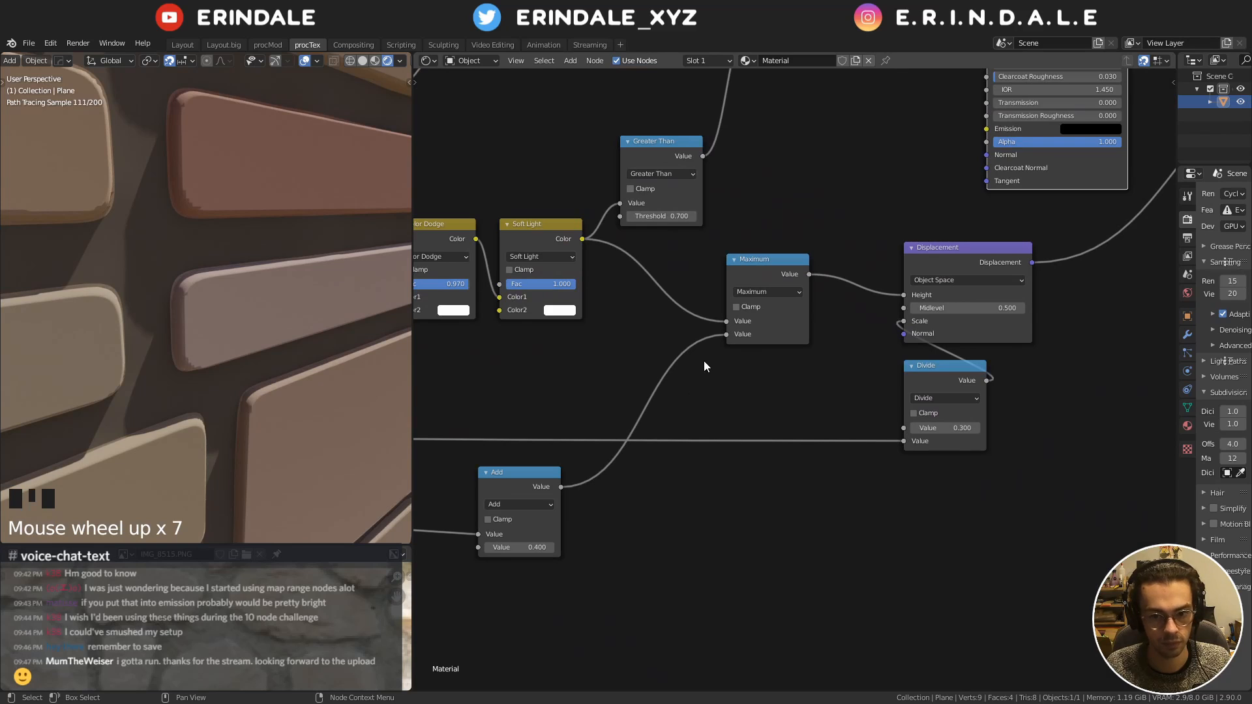
middle_drag(704, 365, 765, 550)
click(690, 401)
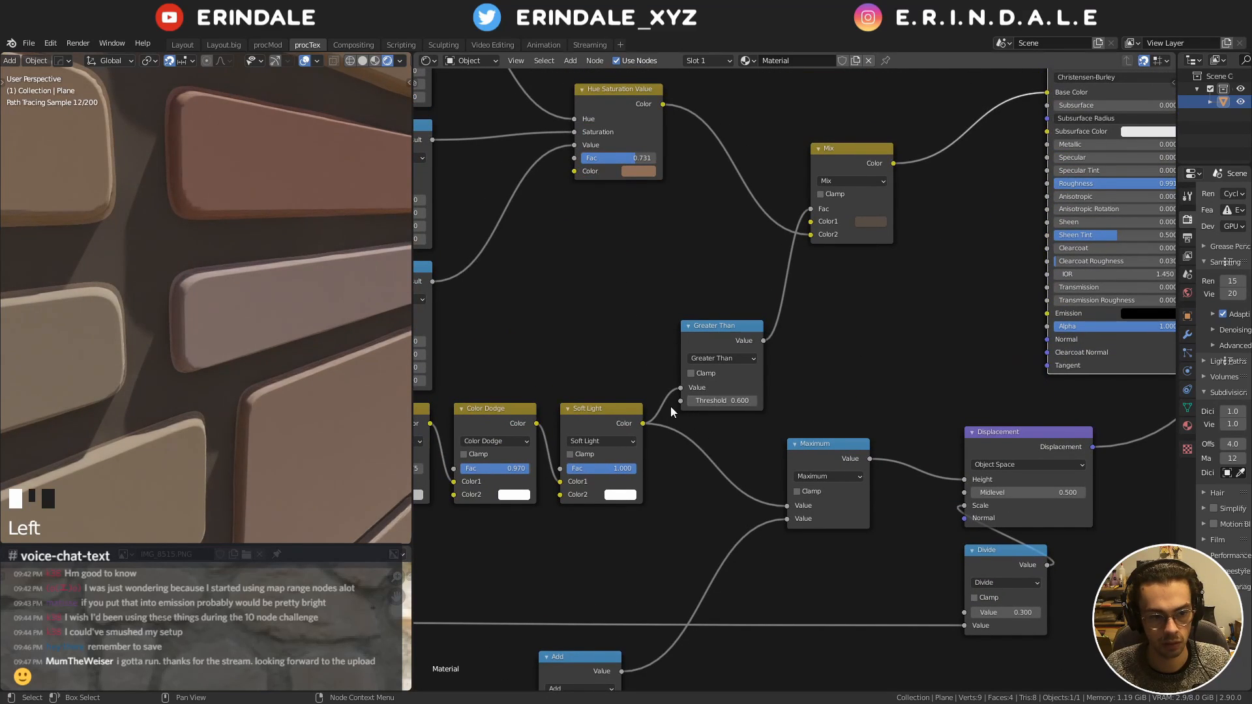
Move the Principled BSDF and Material Output nodes farther from the Mix and Displacement nodes, and save the file
scroll(737, 416, down, 9)
middle_drag(792, 423, 643, 476)
scroll(225, 299, down, 6)
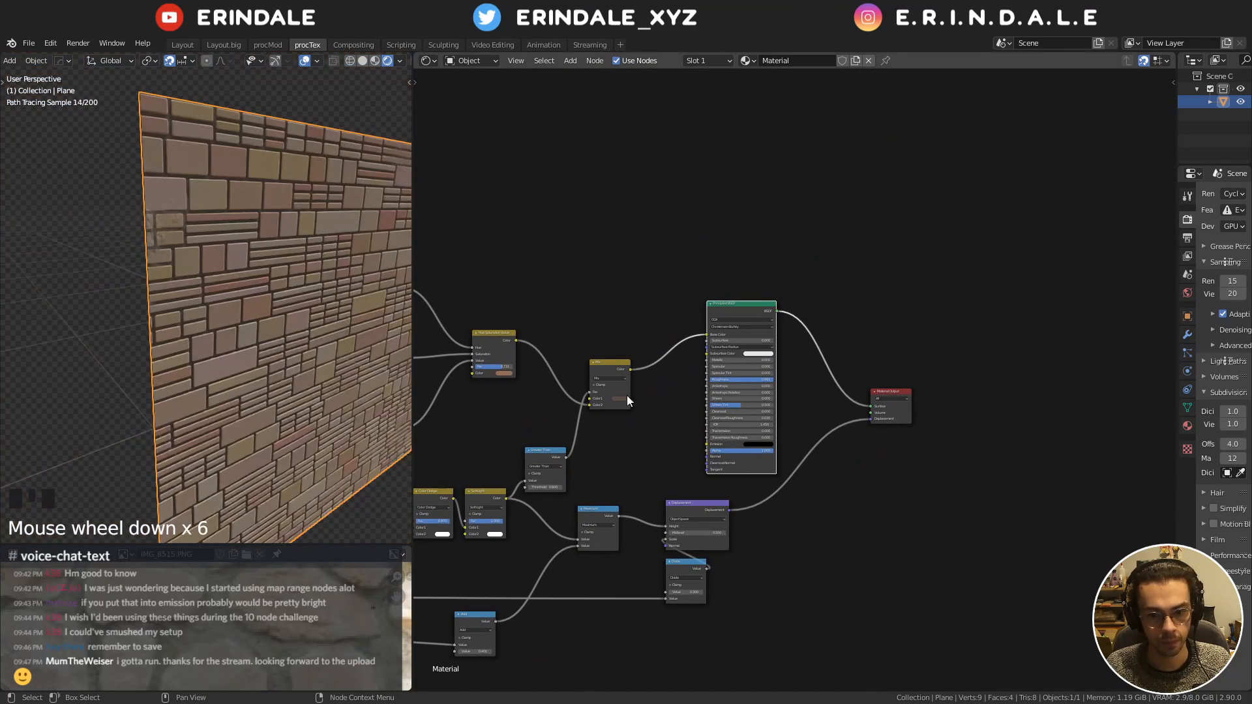
mouse_move(663, 400)
middle_down()
mouse_move(557, 314)
mouse_move(628, 297)
mouse_move(779, 357)
mouse_move(732, 374)
middle_up()
scroll(558, 316, up, 1)
drag(774, 193, 989, 403)
key(g)
click(901, 323)
middle_drag(761, 359, 737, 304)
scroll(745, 315, up, 8)
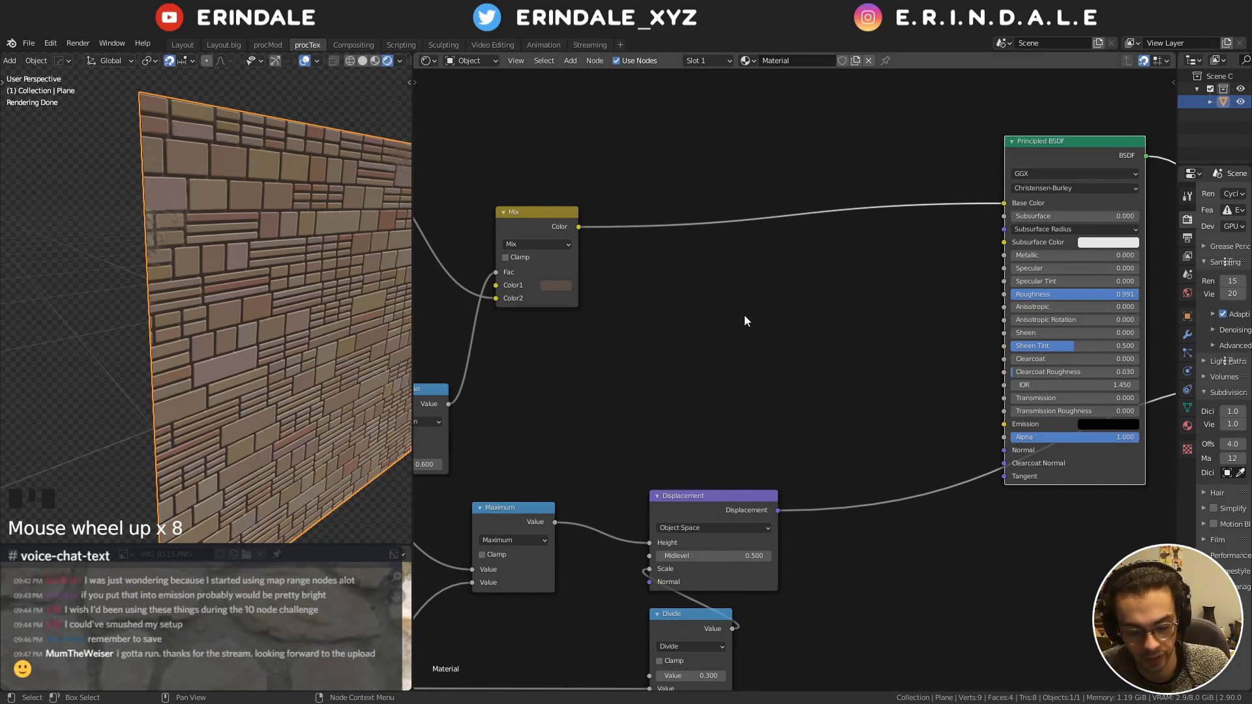
key(ctrl+s)
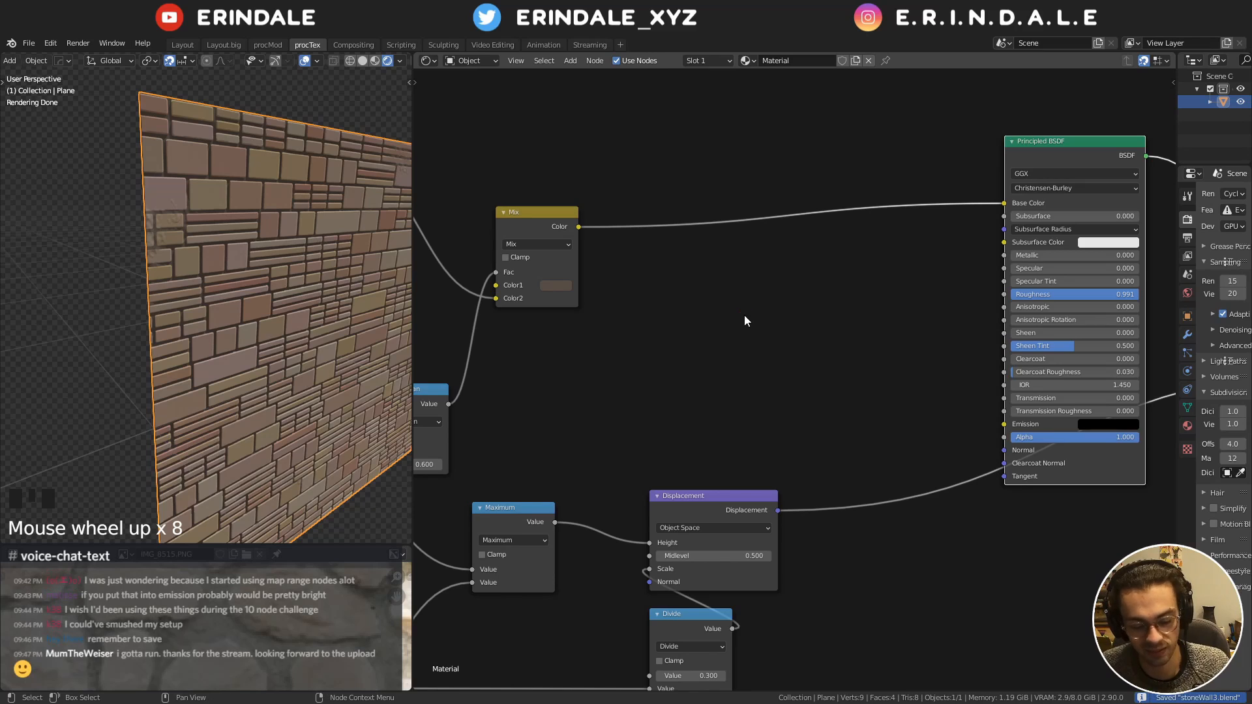
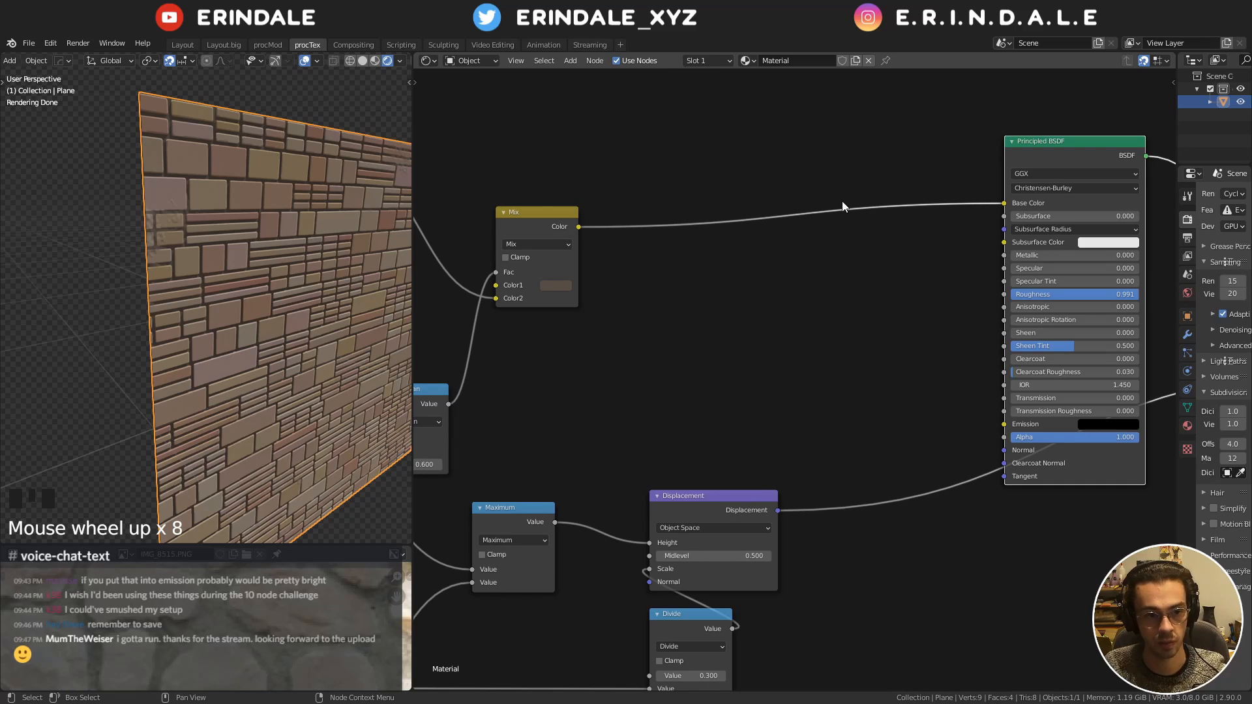
Move the Principled BSDF node higher and add a Bump node in the space between it and the Mix node
scroll(803, 253, down, 3)
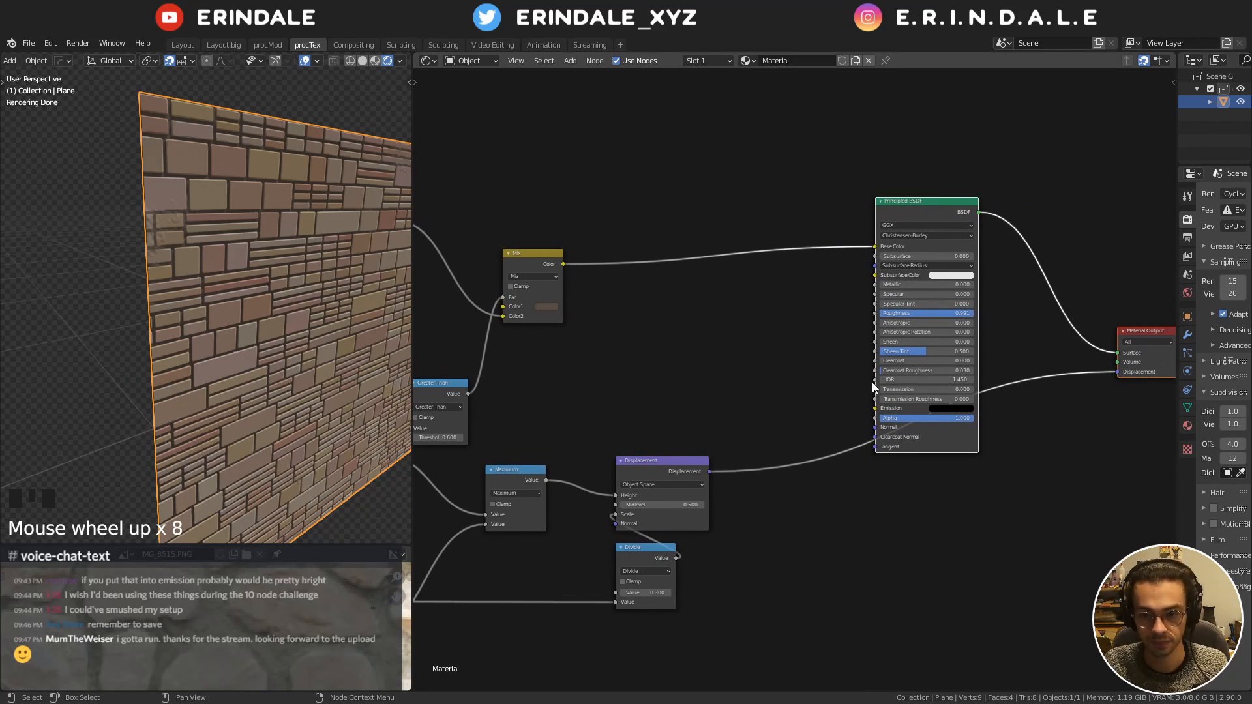
drag(930, 212, 869, 135)
click(1073, 234)
drag(1085, 255, 1095, 342)
scroll(751, 352, up, 2)
key(shift+a)
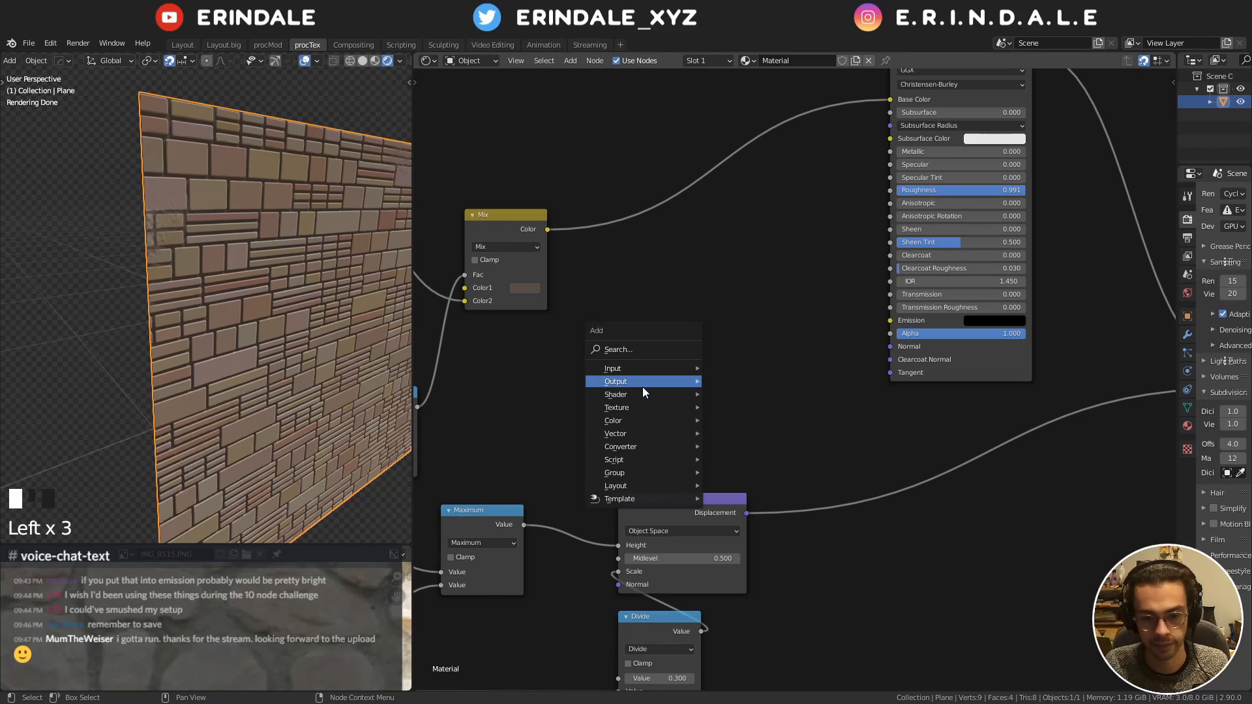
mouse_move(643, 433)
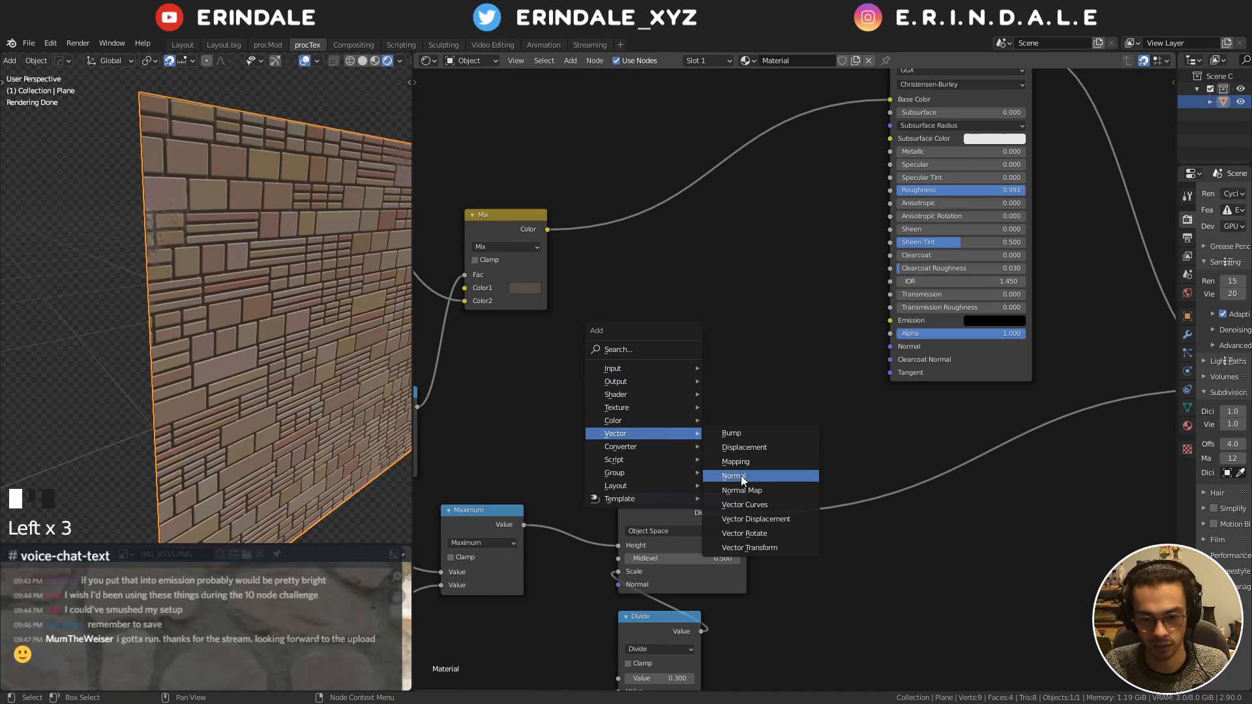
click(755, 435)
Connect the B output of the Separate RGB node in the MORTAR frame to the new Bump node's Height input
scroll(587, 372, down, 3)
mouse_move(587, 379)
middle_down()
mouse_move(777, 397)
mouse_move(906, 427)
middle_up()
scroll(775, 418, down, 5)
middle_drag(776, 419, 743, 285)
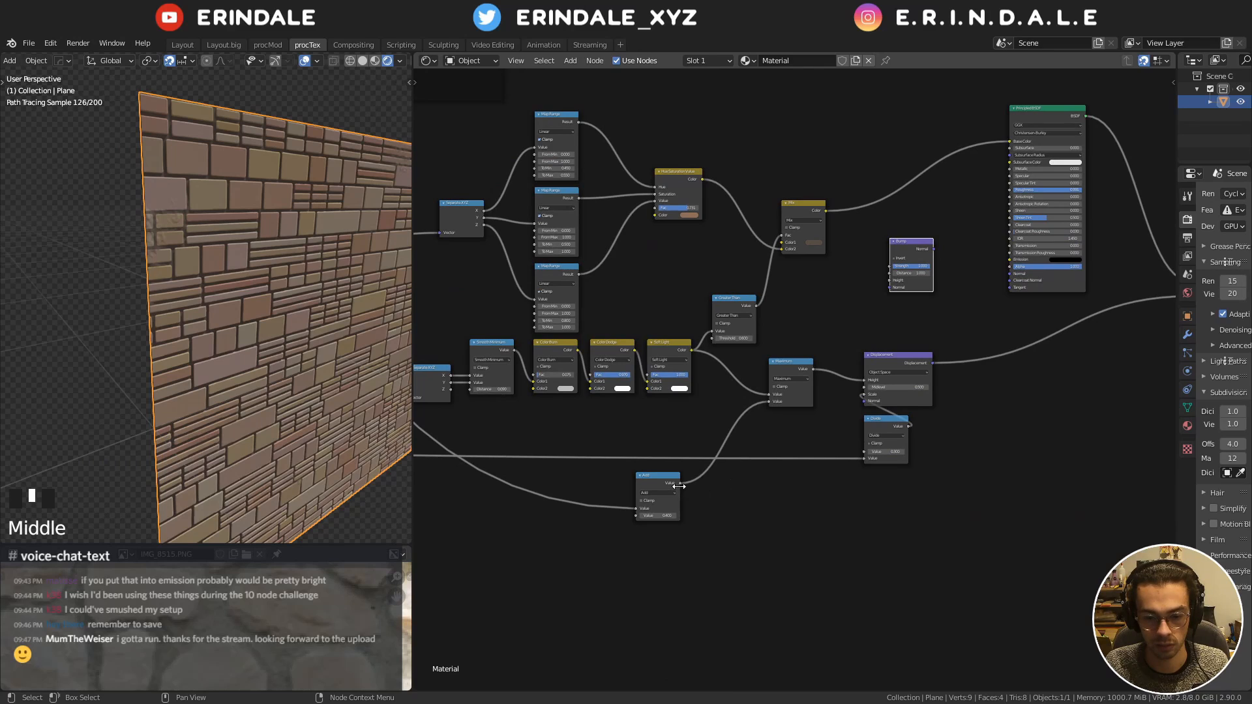
scroll(679, 486, down, 2)
middle_drag(642, 438, 960, 633)
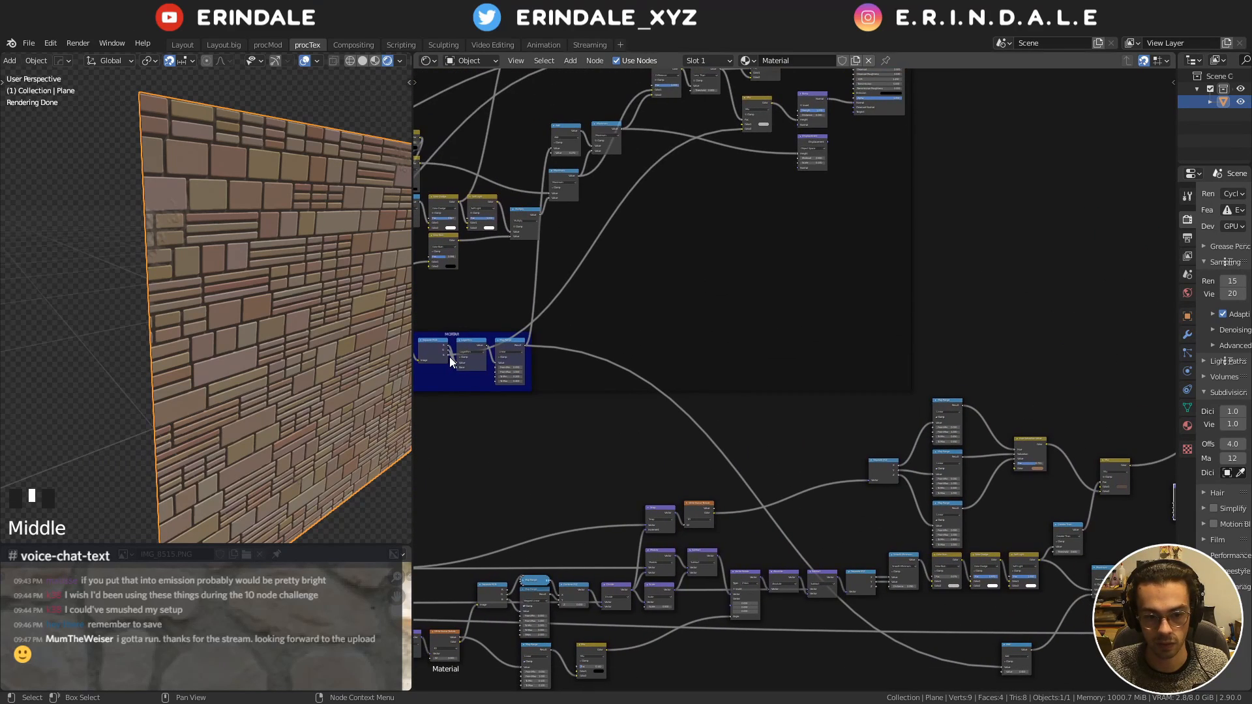
drag(447, 356, 1096, 631)
scroll(797, 449, down, 1)
middle_drag(797, 448, 772, 438)
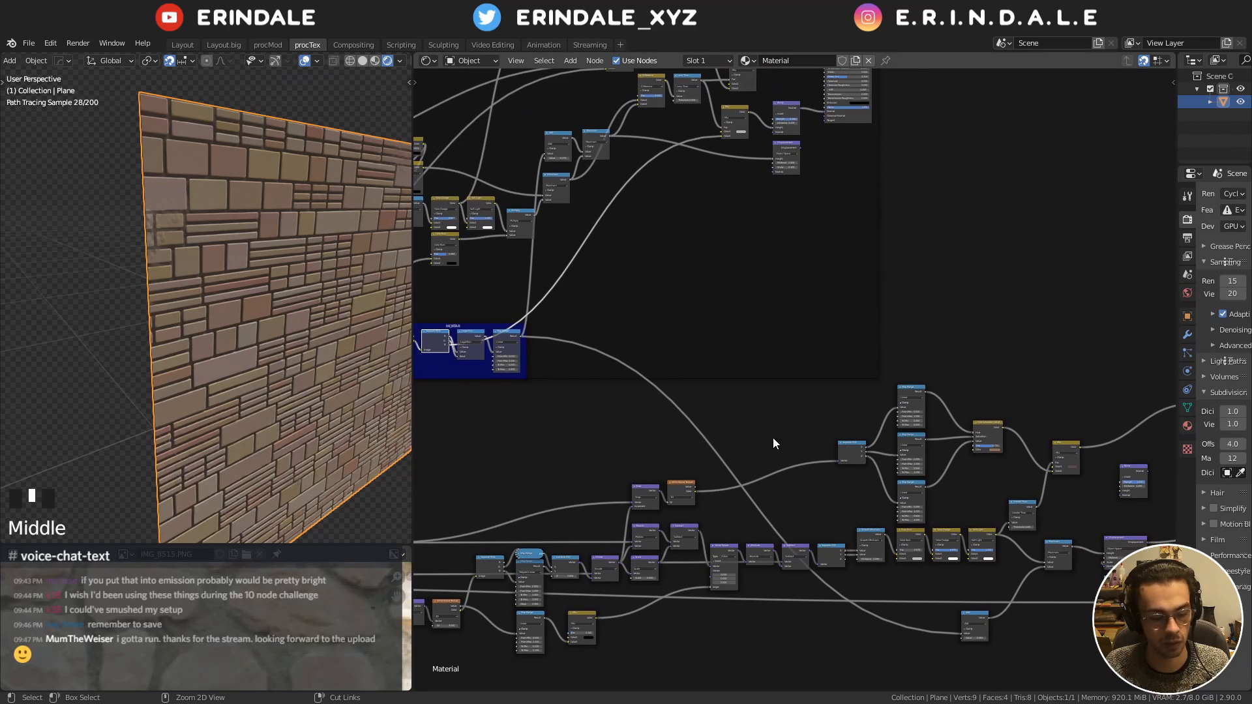
alt+shift+right_drag(440, 337, 1121, 479)
click(1121, 478)
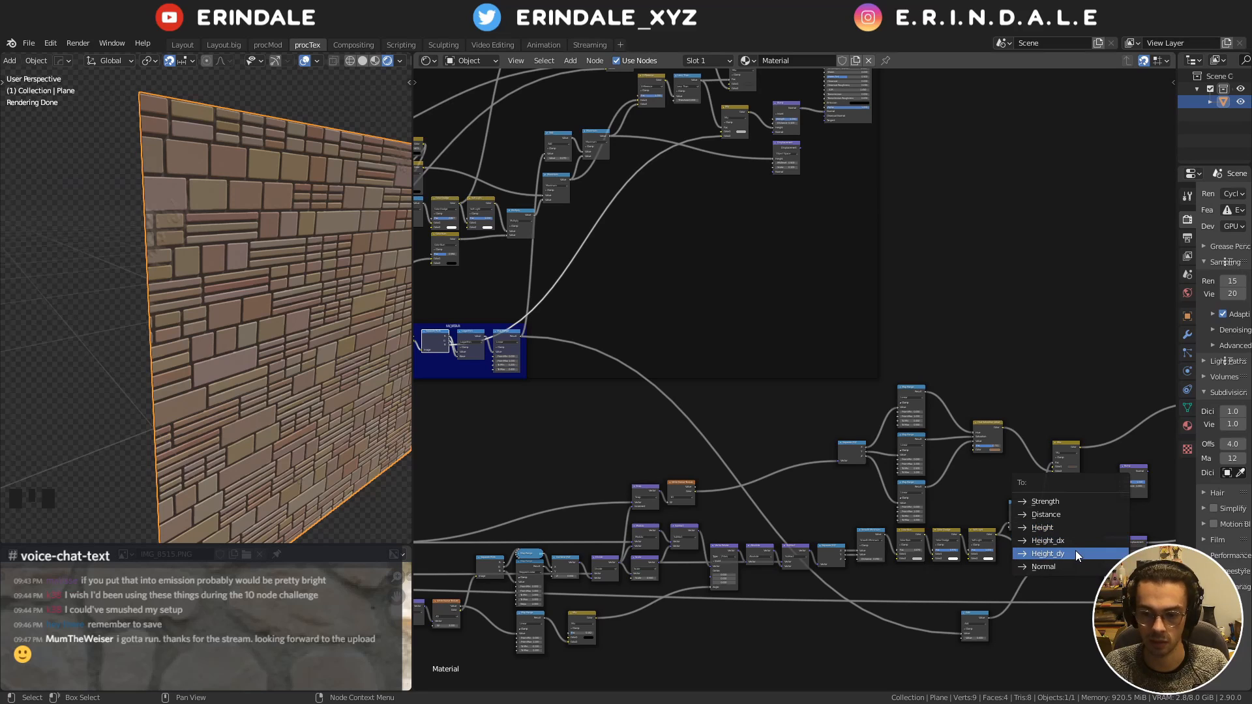
click(1070, 529)
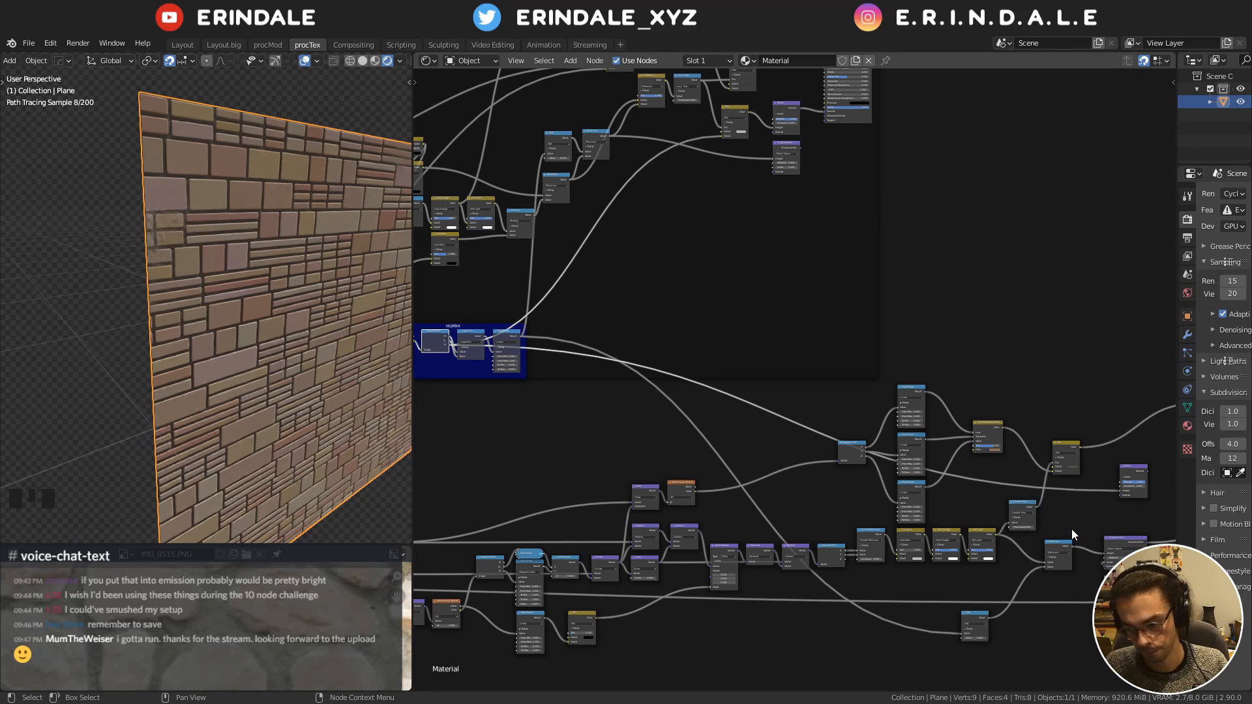
Toggle the visibility of the Bump node's unused sockets several times
scroll(822, 473, up, 10)
click(691, 315)
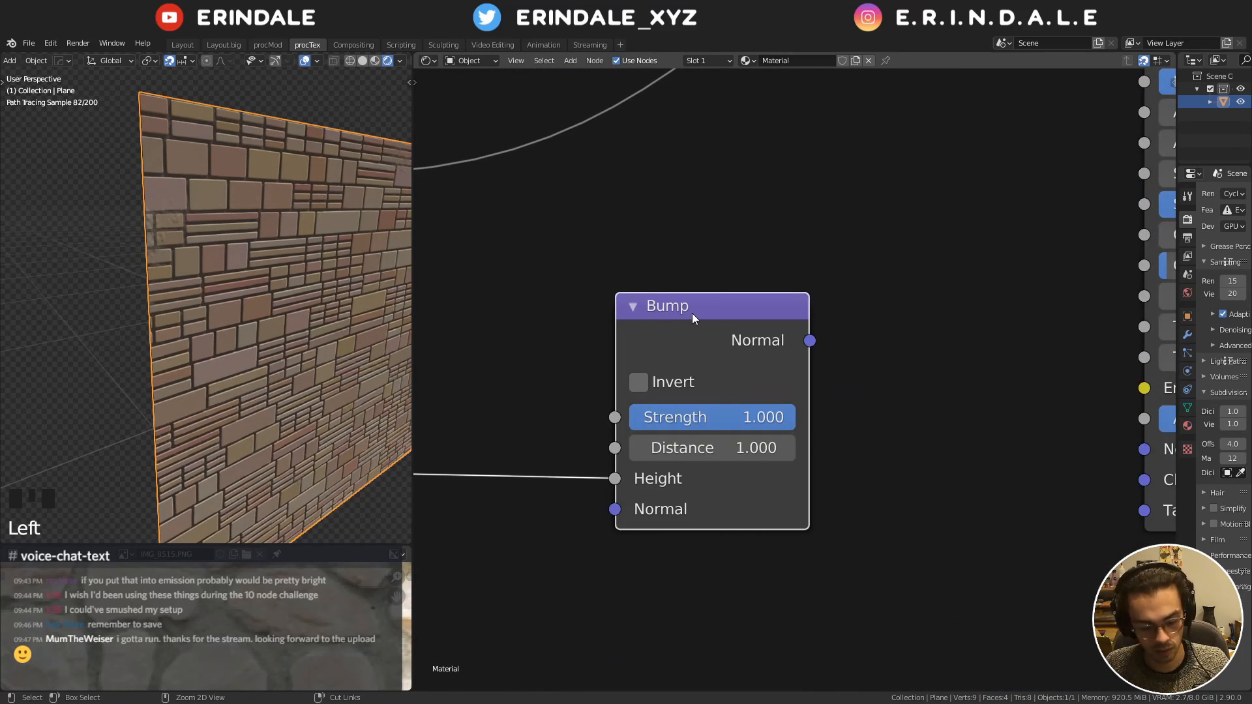
key(ctrl+h)
key(ctrl+h)
key(ctrl+h)
key(ctrl+h)
key(ctrl+h)
scroll(690, 313, down, 9)
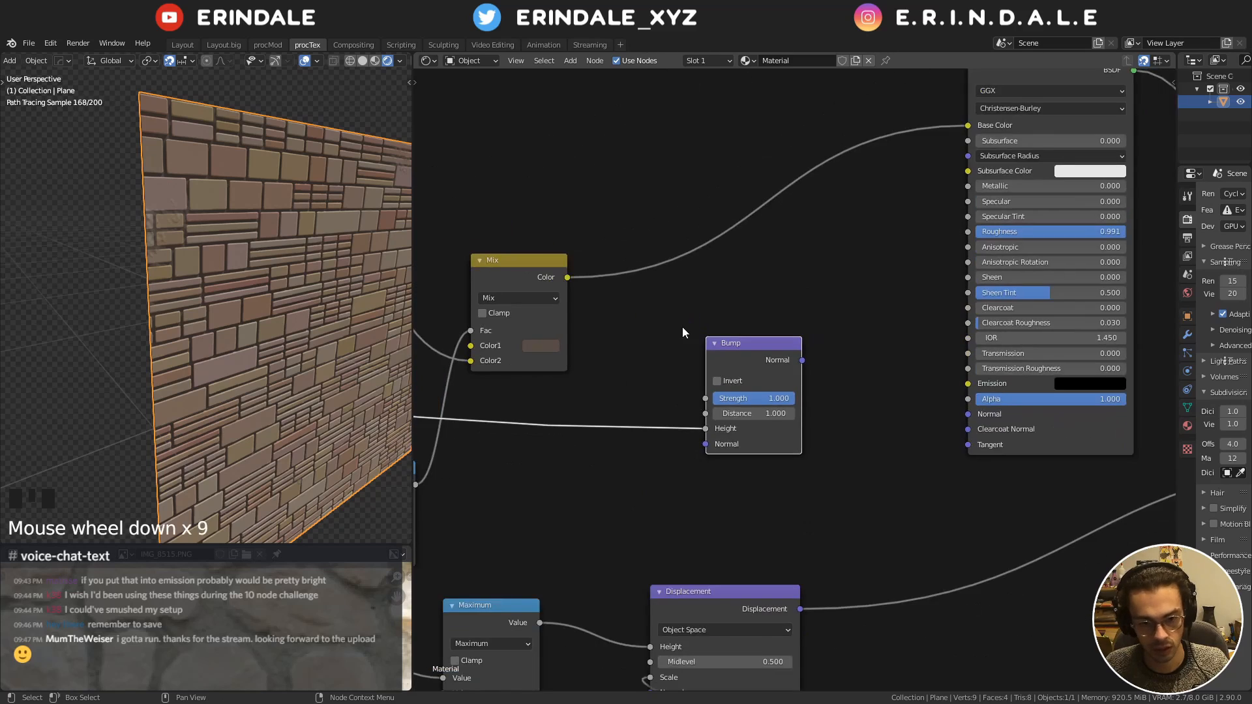
middle_drag(682, 326, 790, 319)
ctrl+shift+right_drag(652, 288, 827, 415)
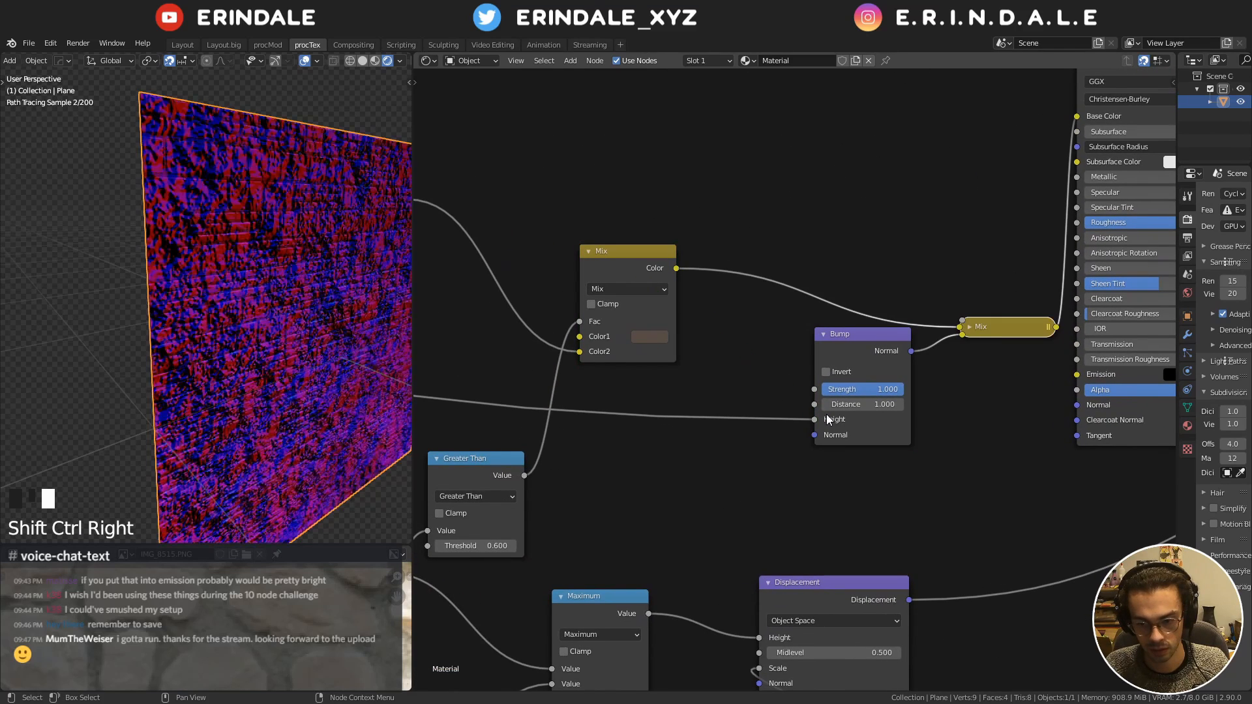
click(984, 326)
key(ctrl+z)
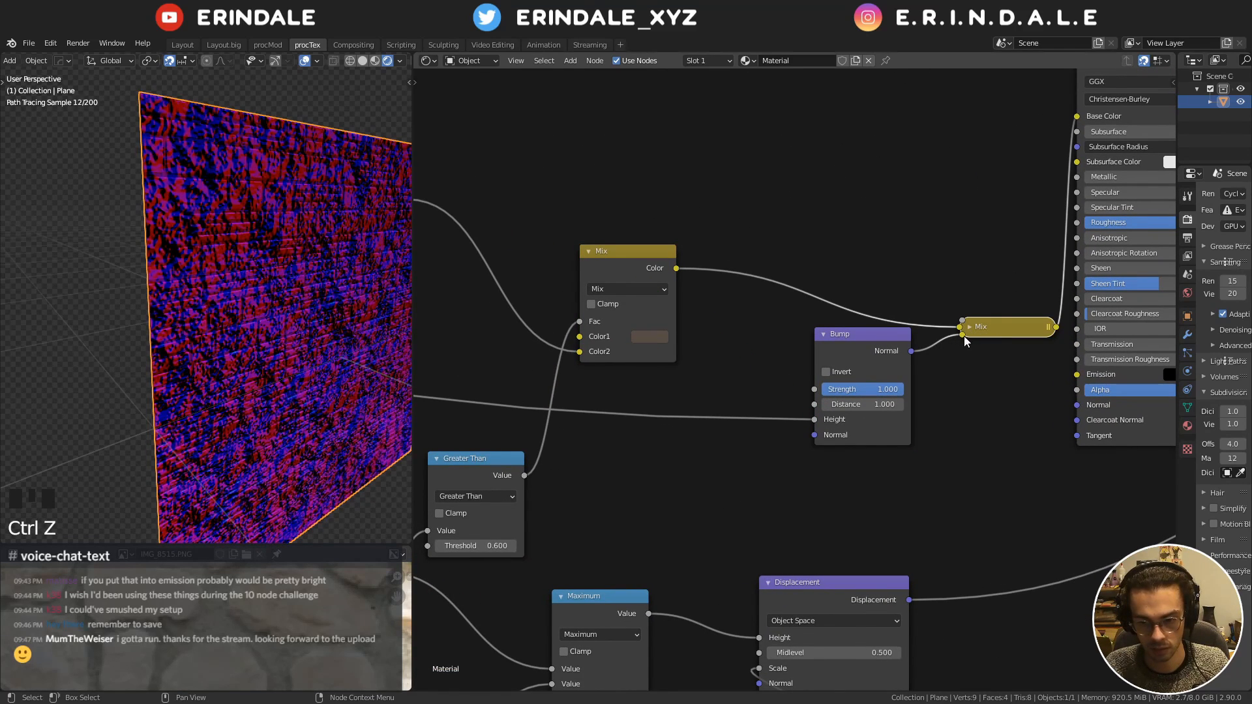
key(ctrl+z)
ctrl+alt+right_drag(922, 331, 815, 383)
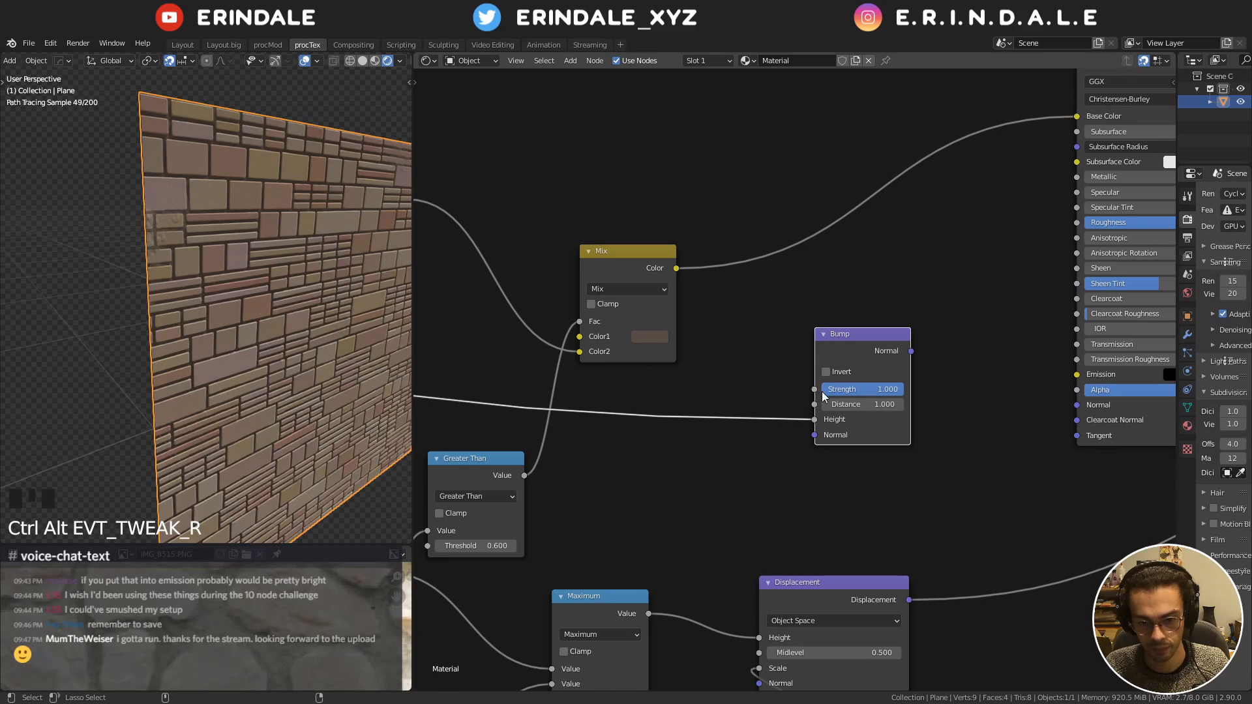
click(652, 327)
alt+shift+right_drag(626, 326, 823, 401)
click(858, 428)
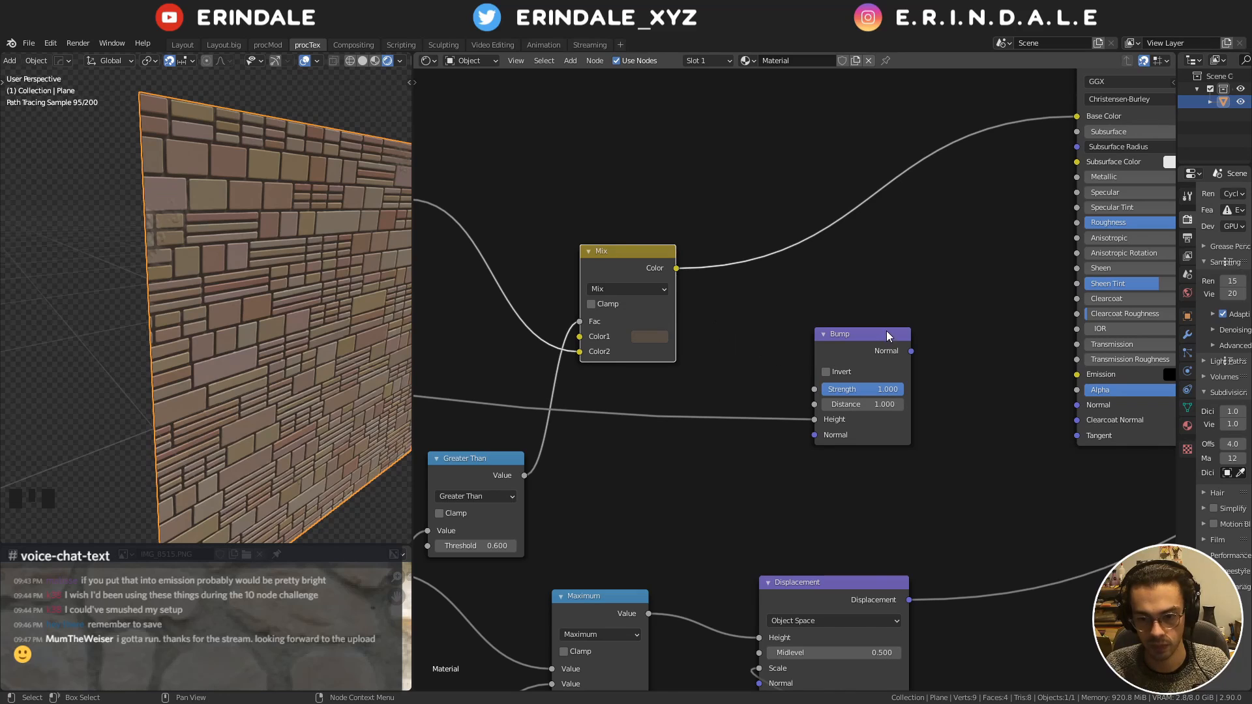
Shift the Bump node slightly, frame the bricks close up, and connect the Bump normal to the Principled BSDF's Normal input
drag(886, 330, 902, 345)
middle_drag(908, 342, 811, 336)
middle_drag(283, 288, 244, 279)
scroll(267, 287, up, 3)
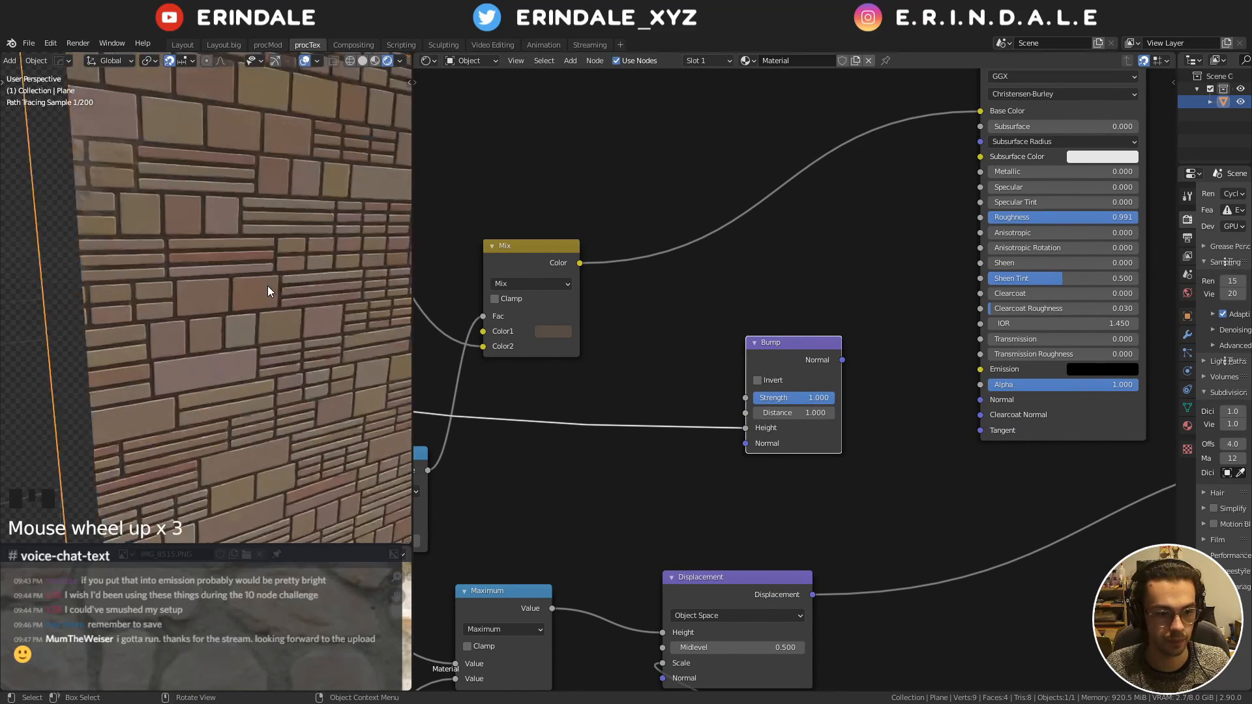
scroll(268, 291, up, 4)
scroll(267, 291, down, 1)
middle_drag(858, 324, 685, 357)
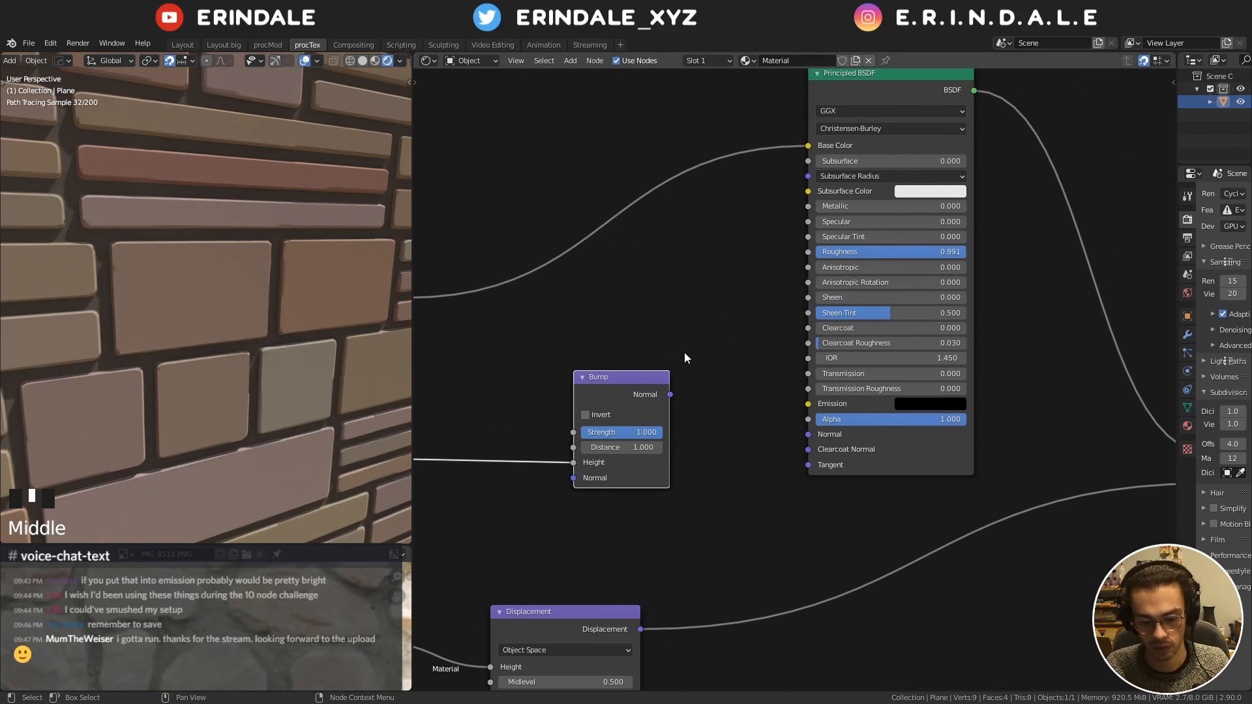
scroll(791, 365, down, 4)
drag(699, 386, 710, 387)
drag(713, 391, 801, 417)
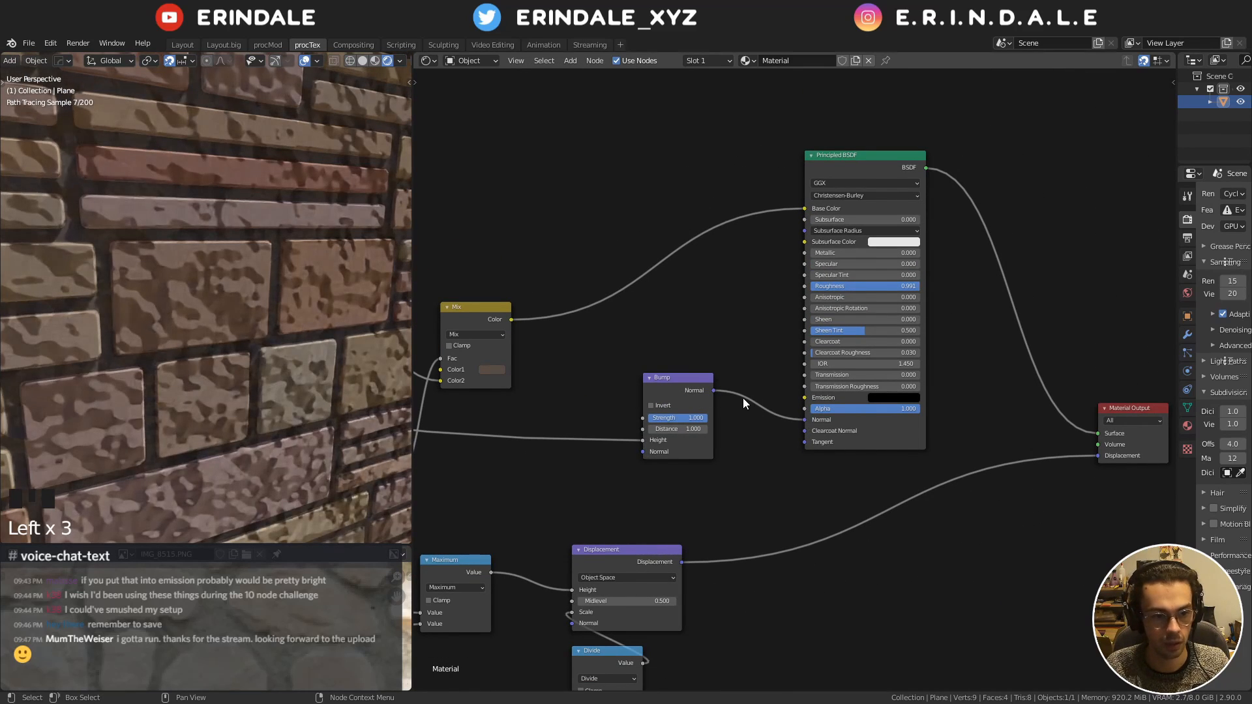
Insert a MixRGB node before the Bump height, with Greater Than driving its Fac and the mortar noise in Color2, and preview it
middle_drag(698, 390, 813, 318)
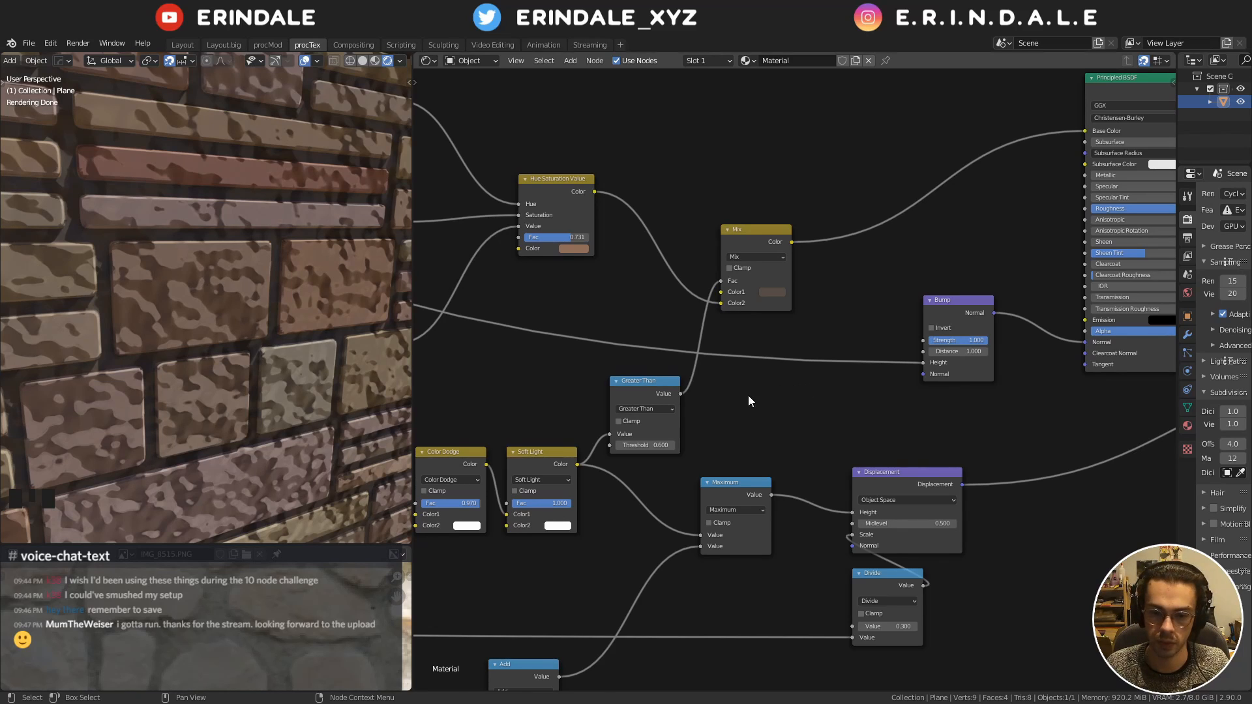
ctrl+shift+click(655, 390)
middle_drag(771, 335, 753, 377)
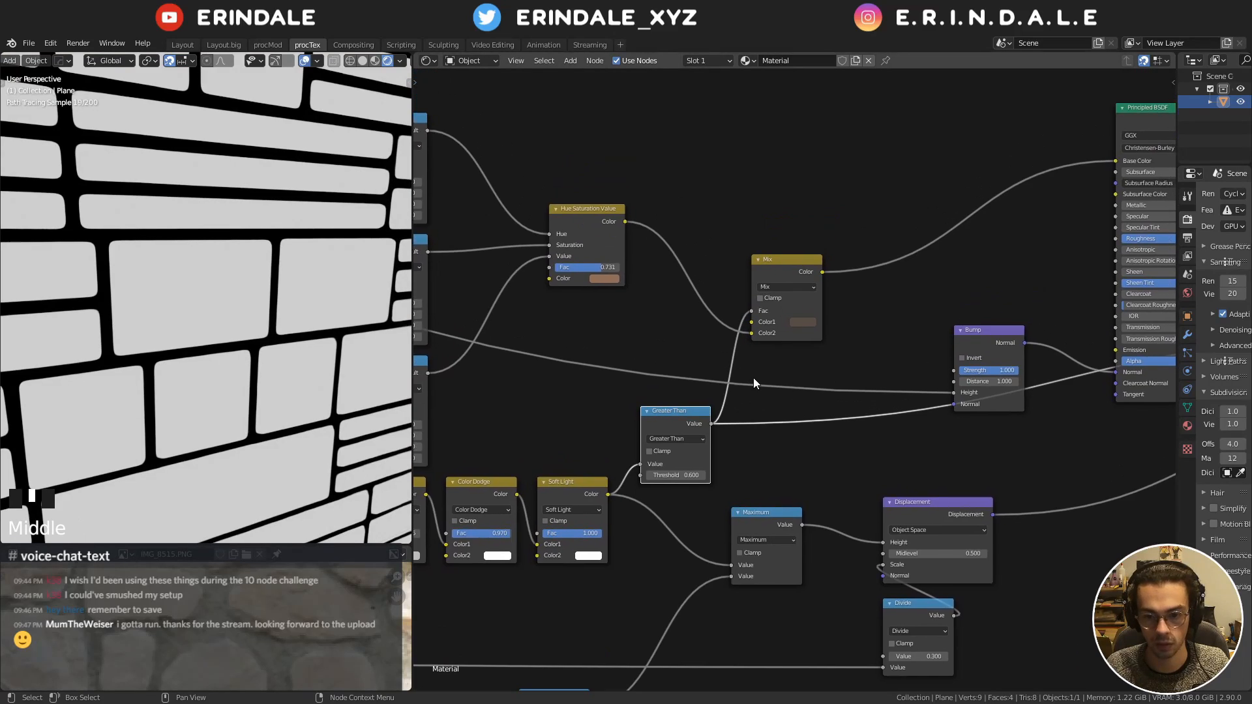
scroll(847, 372, up, 3)
middle_drag(851, 370, 773, 369)
key(shift+a)
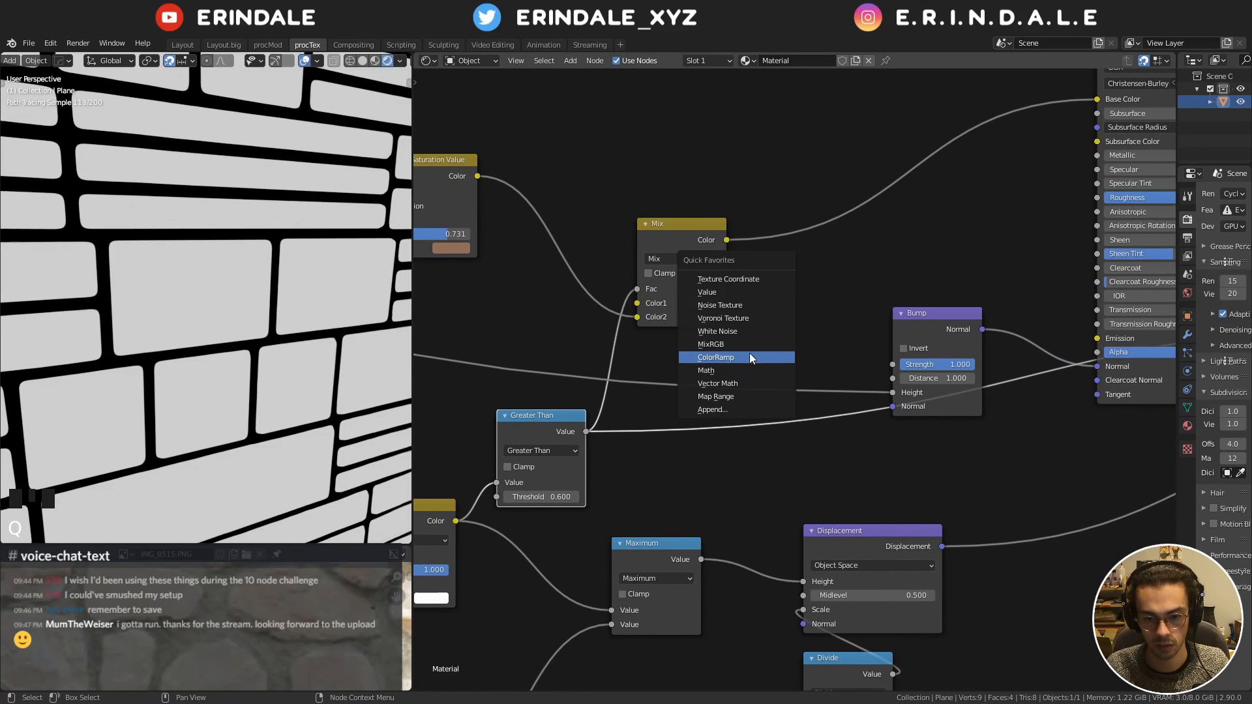
click(749, 353)
click(721, 412)
drag(588, 432, 751, 421)
ctrl+shift+click(796, 346)
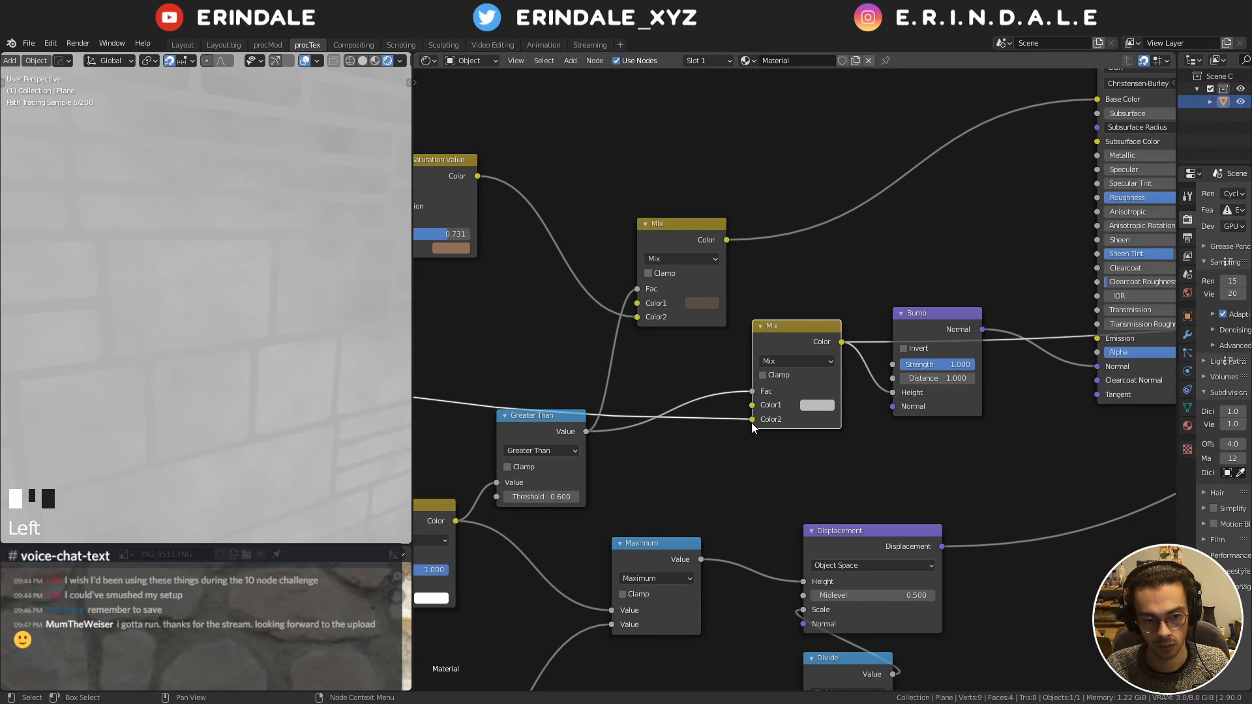
Preview the Greater Than mask against the new Mix node, and set that Mix's Color1 to a light grey with value 0.785
ctrl+shift+click(580, 430)
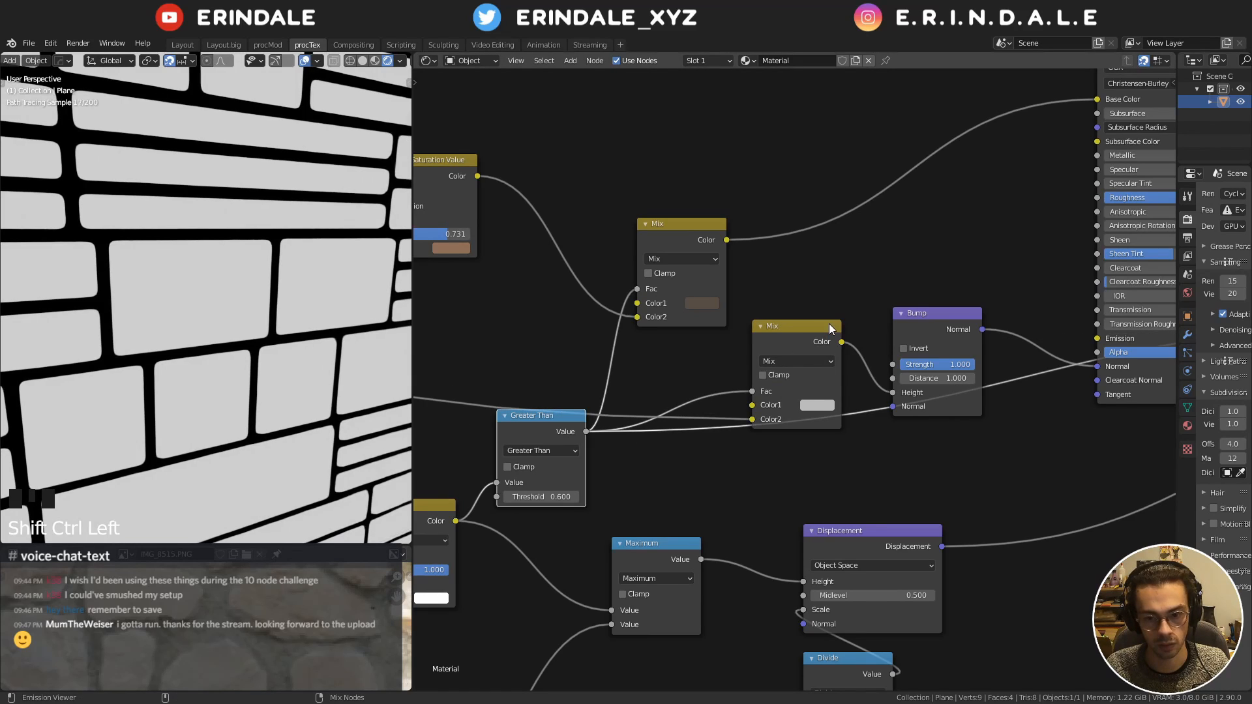
ctrl+shift+click(821, 341)
click(821, 406)
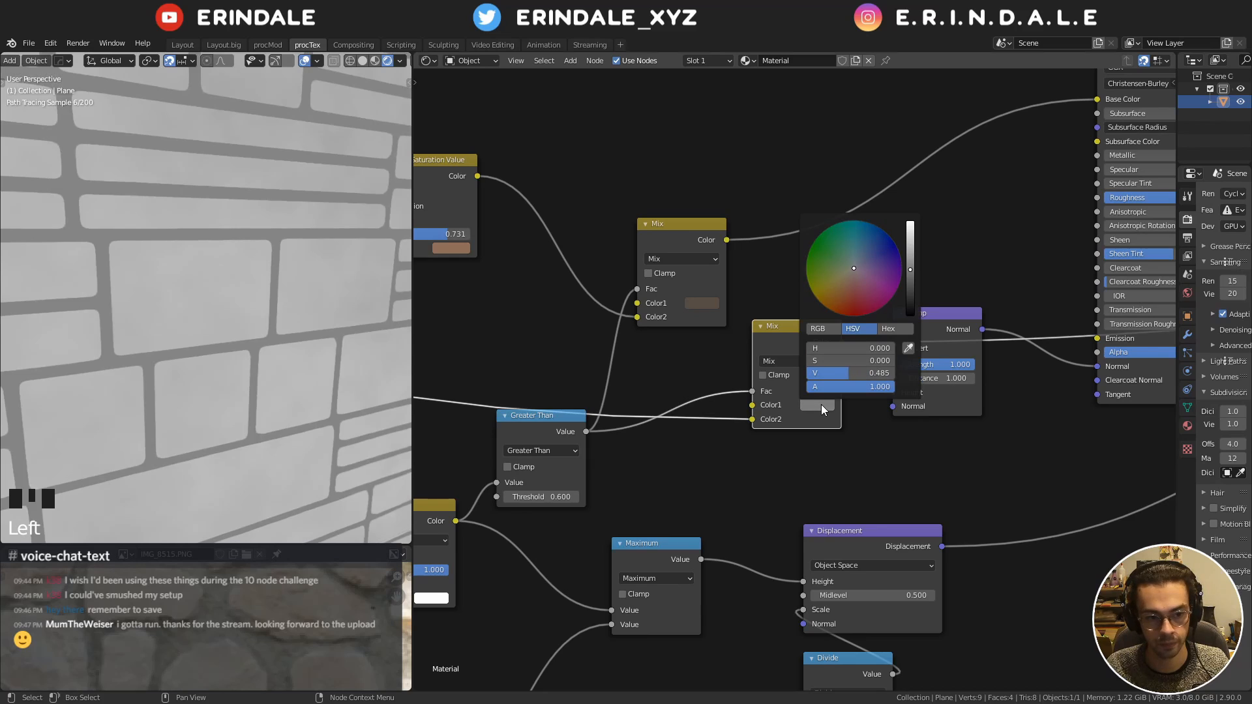
scroll(821, 404, up, 3)
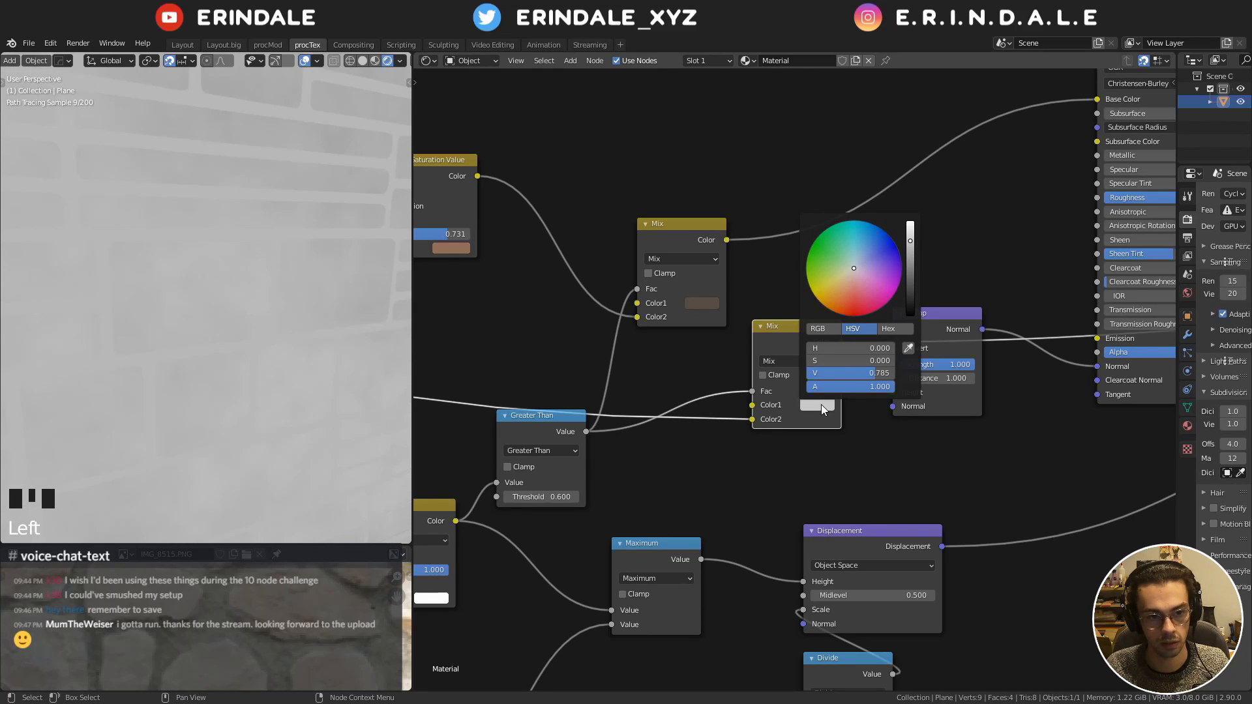
click(875, 471)
Preview the Bump output, and restore the Principled BSDF as the shader shown on the wall
middle_drag(875, 471, 622, 515)
ctrl+shift+click(690, 384)
middle_drag(794, 333, 669, 585)
ctrl+shift+click(757, 327)
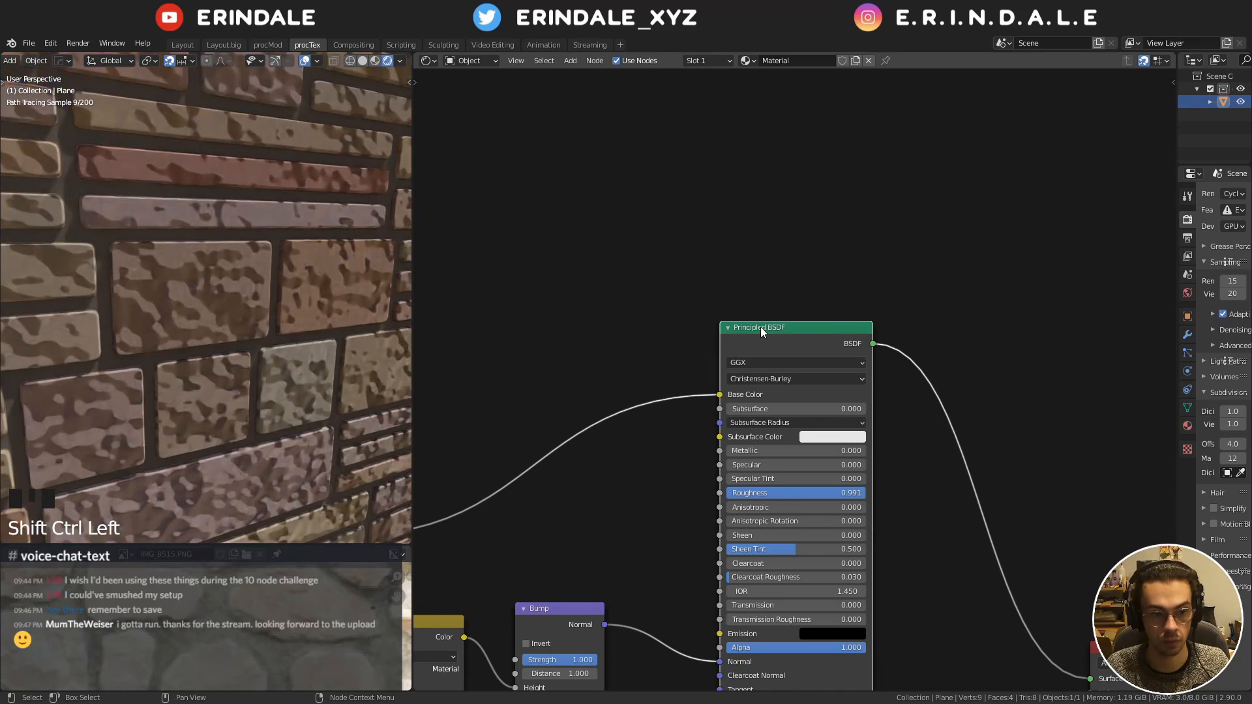
Set the Bump node's distance to 0.1 and its strength to 0.14, and nudge the strength slightly higher
scroll(695, 394, down, 2)
middle_drag(694, 394, 811, 354)
scroll(808, 461, up, 9)
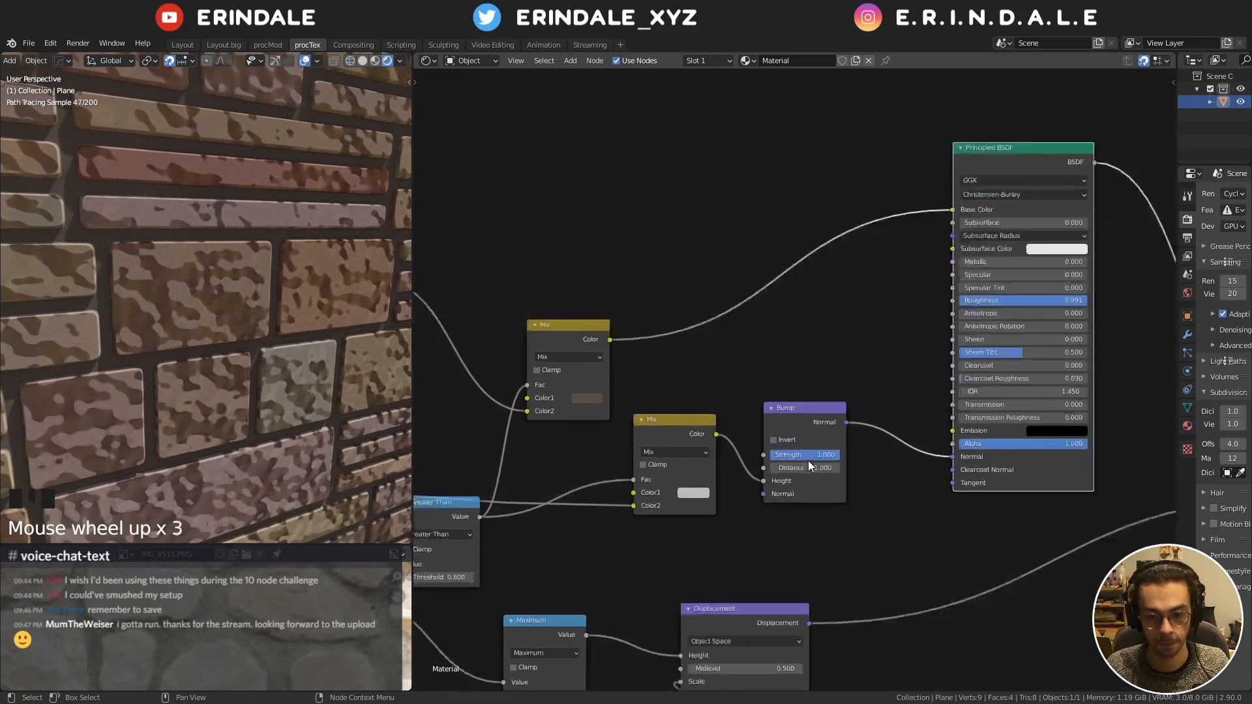
click(808, 525)
text(.1)
key(Tab)
text(.14)
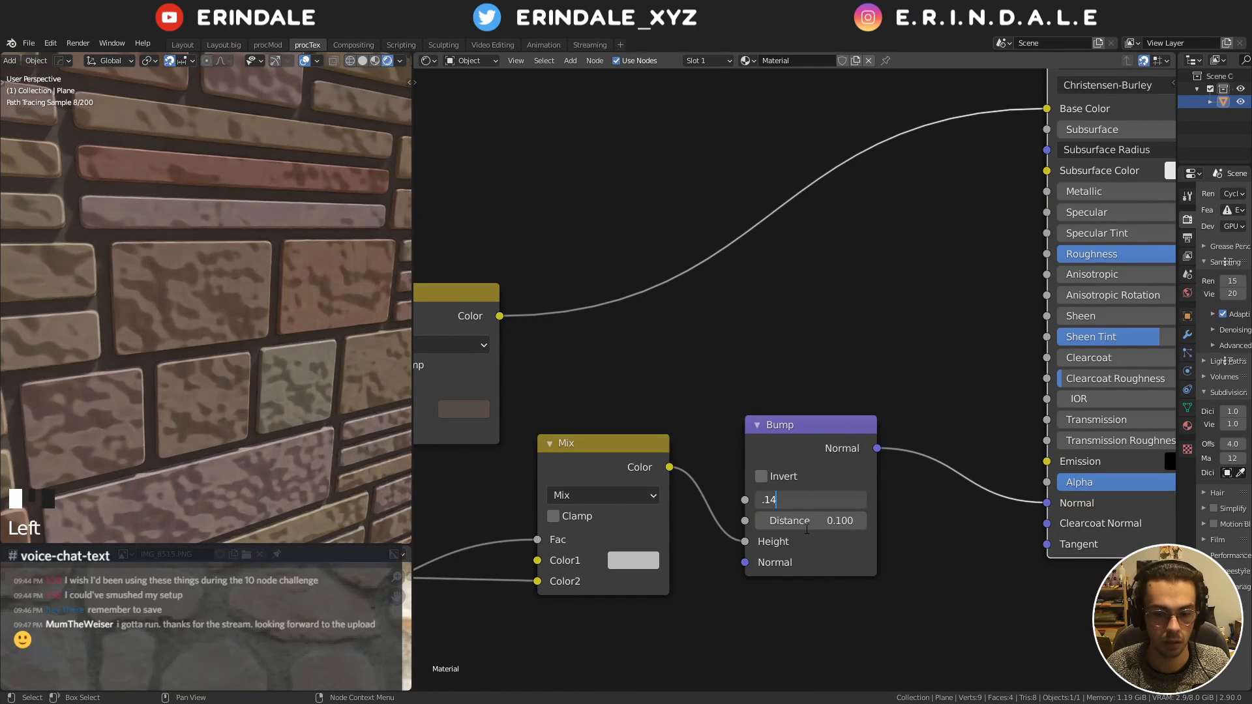
key(Return)
drag(792, 501, 803, 501)
Set the Detail of the Noise Texture in the MORTAR frame to 7
scroll(763, 391, down, 11)
middle_drag(450, 215, 667, 286)
scroll(668, 285, down, 2)
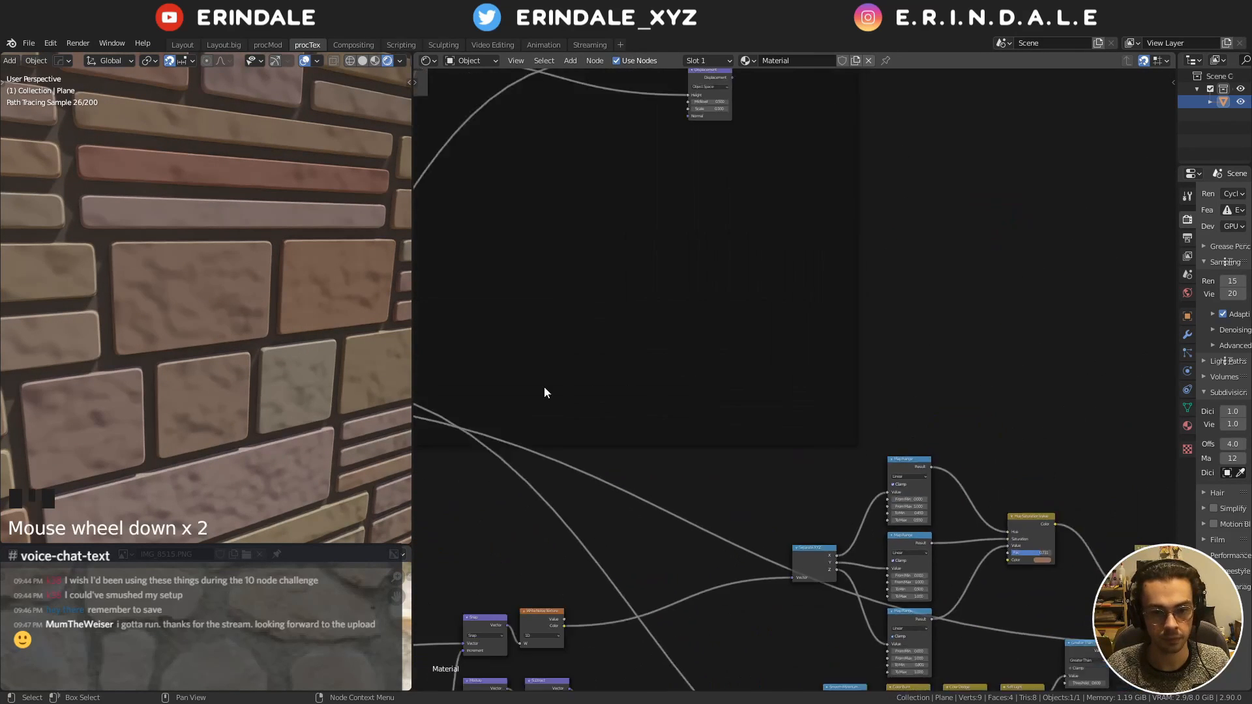
middle_drag(543, 386, 587, 384)
scroll(628, 385, up, 11)
scroll(714, 400, up, 8)
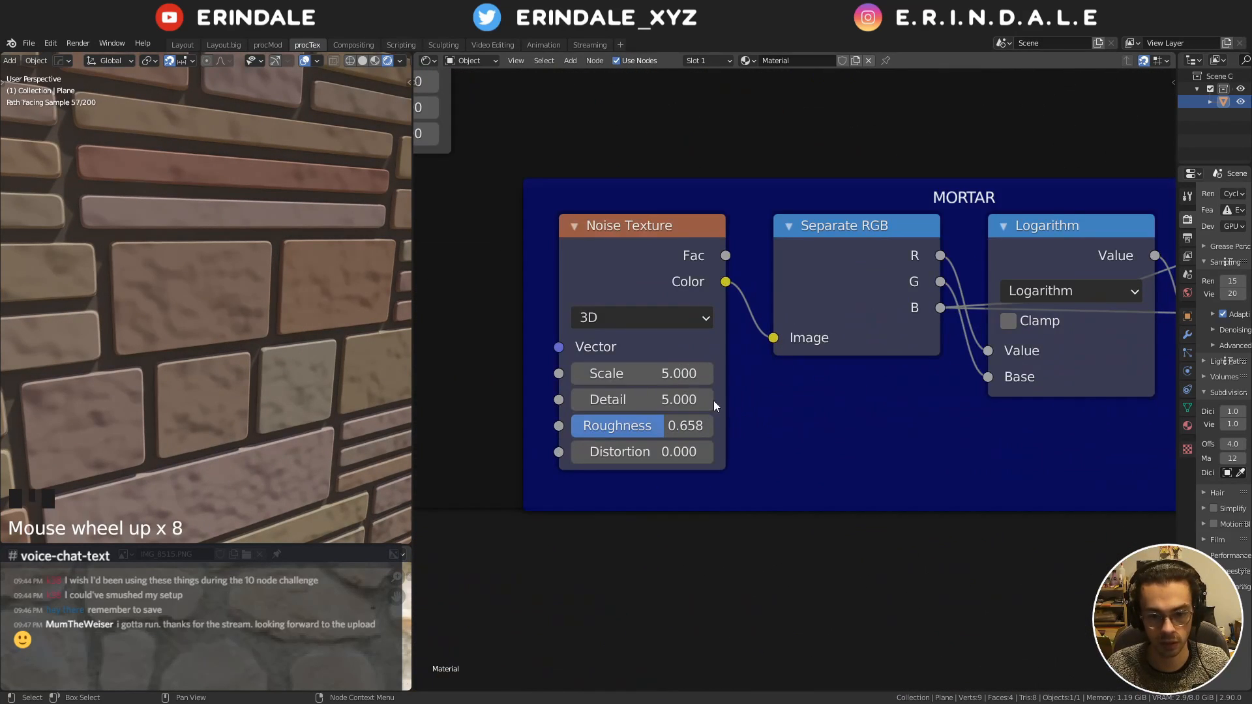
click(643, 391)
text(7)
key(Return)
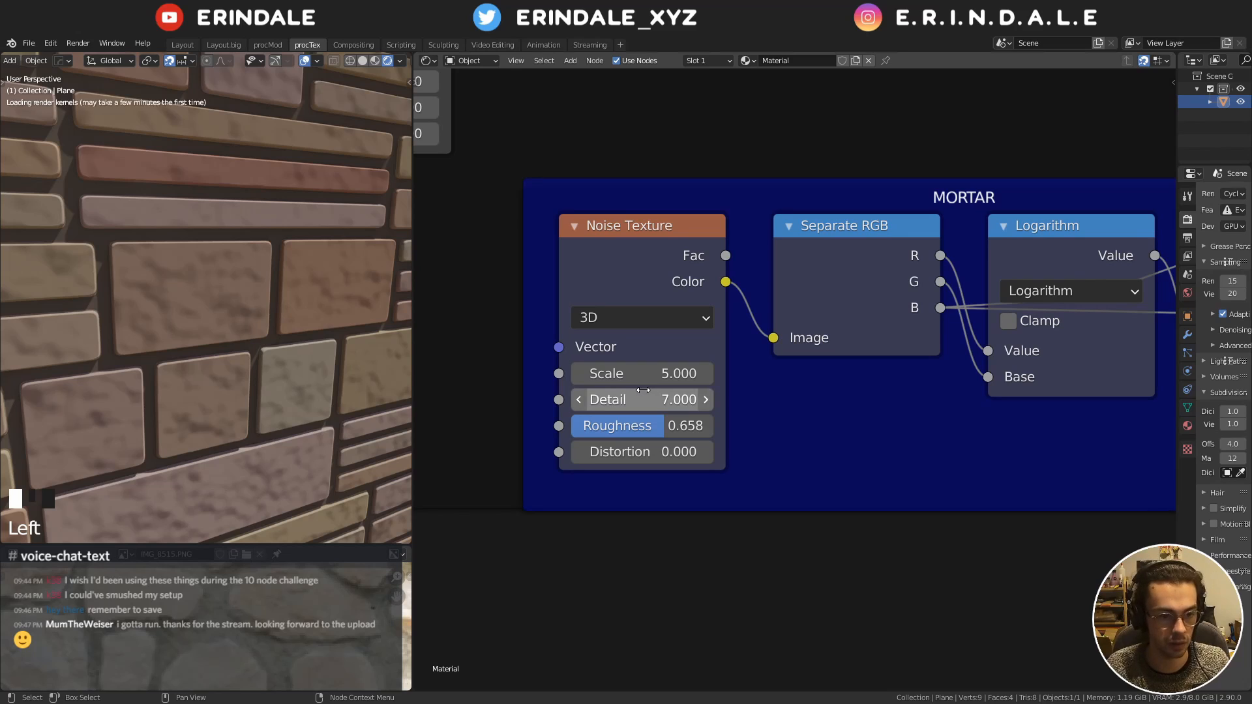
Inspect the bricks up close, try a Detail of 8 on the mortar Noise Texture, and return it to 7
scroll(187, 230, up, 3)
scroll(181, 238, up, 1)
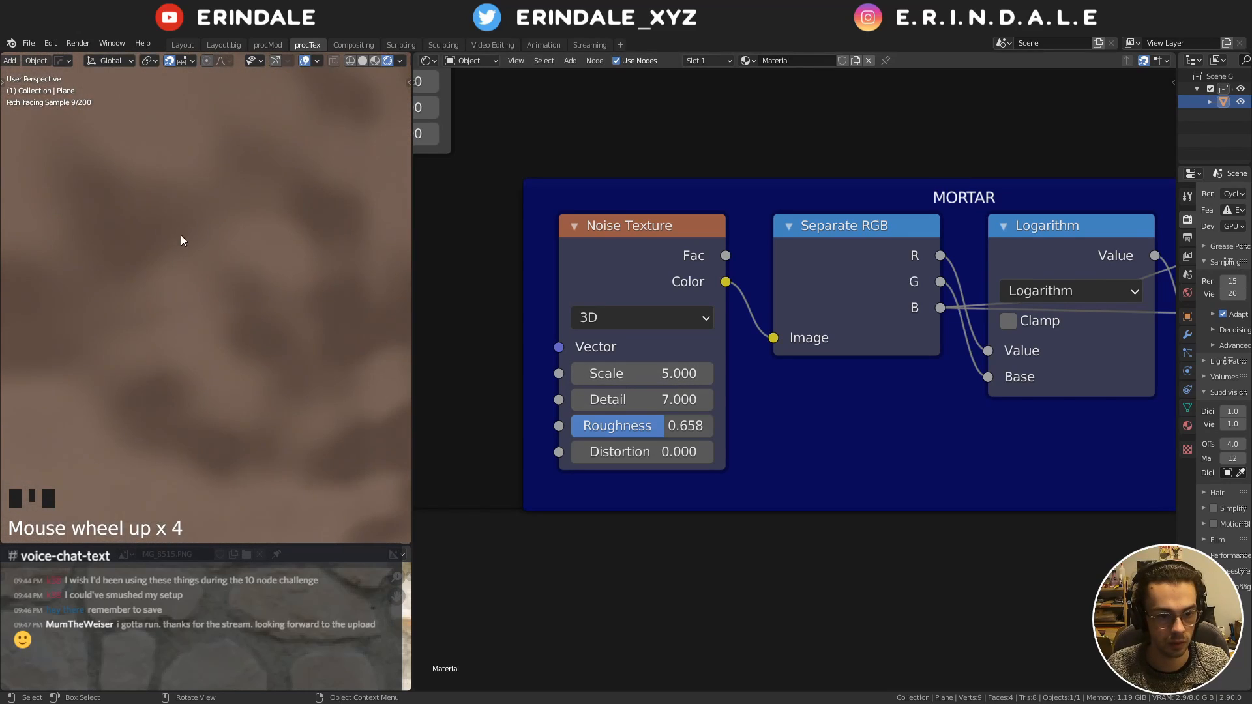
scroll(186, 255, down, 3)
click(648, 392)
text(8)
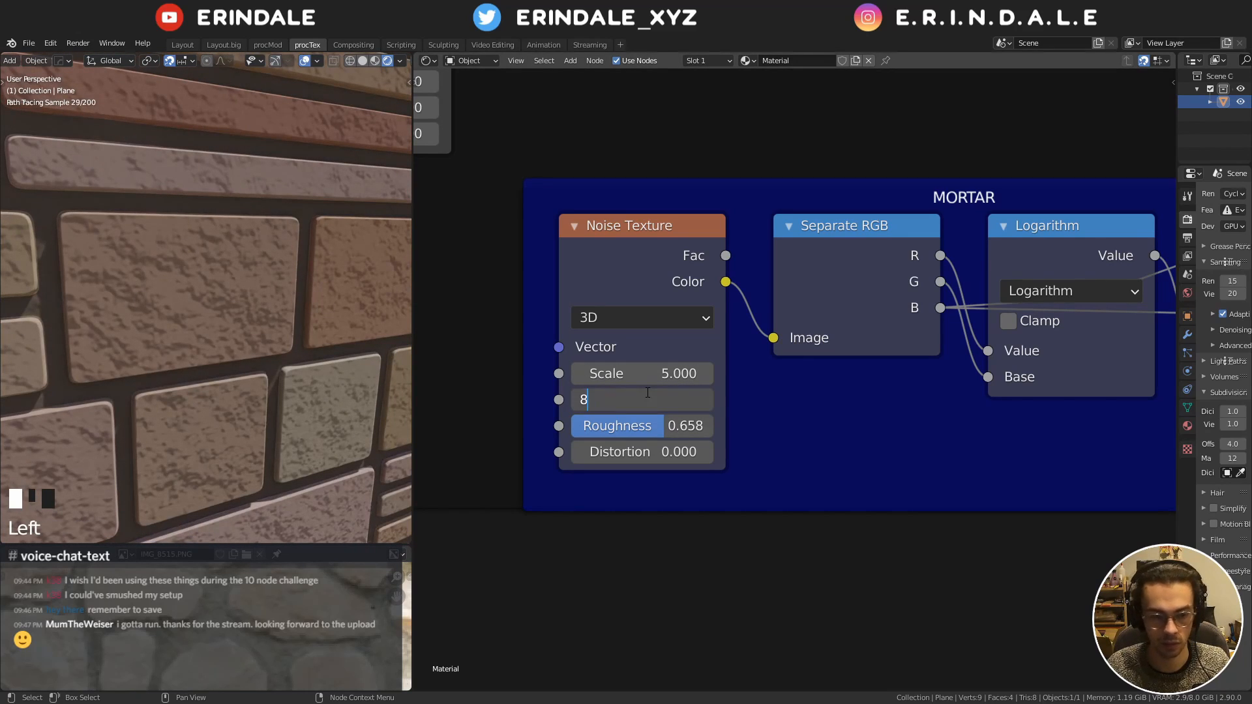
key(Return)
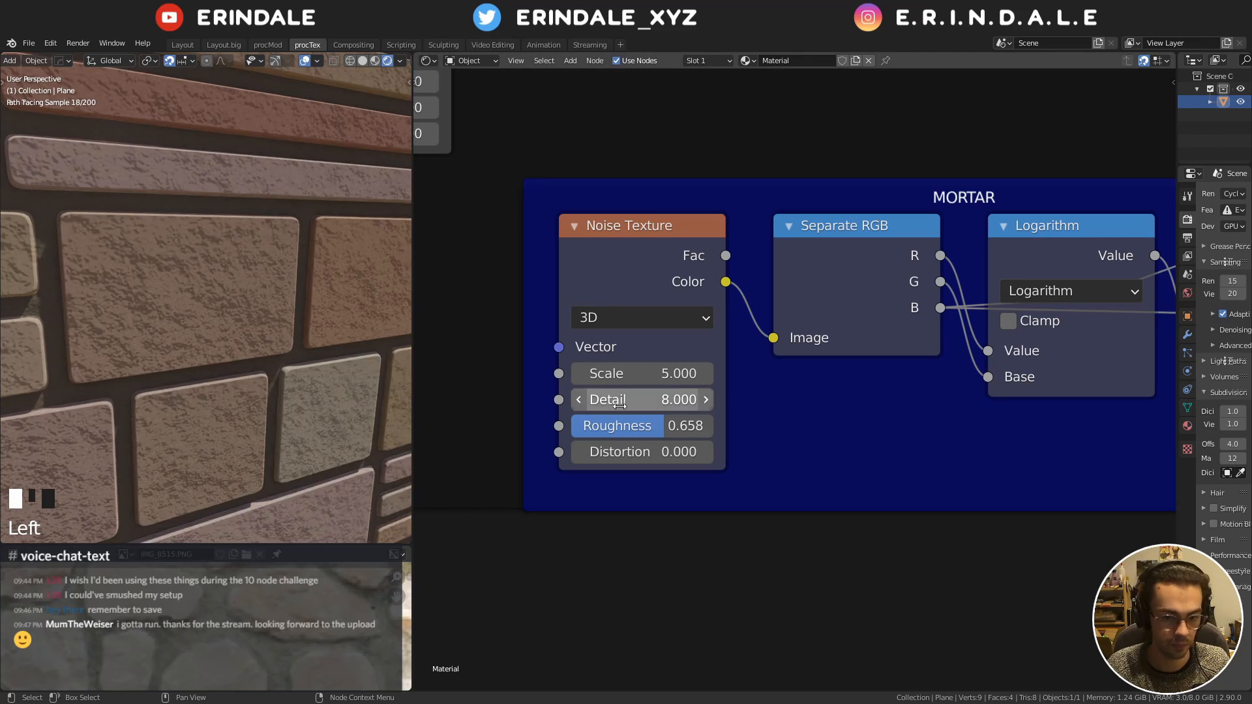
click(646, 399)
text(7)
key(Return)
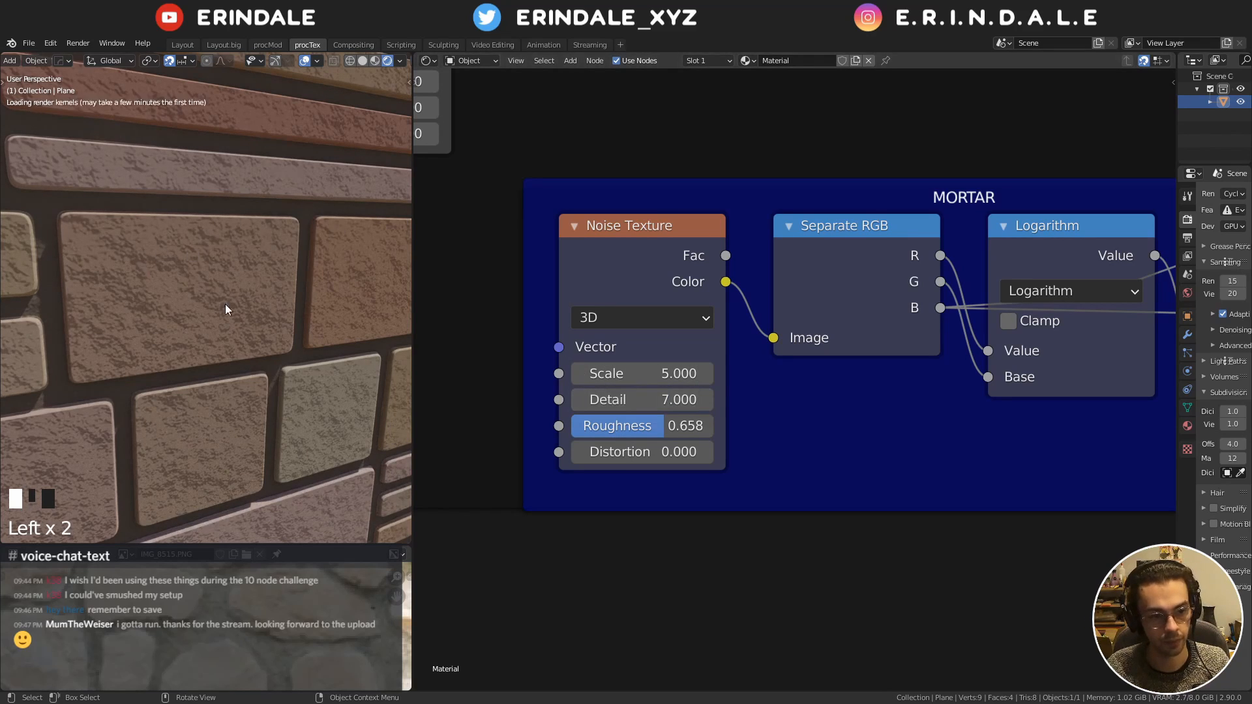
Move the Material Output node farther away from the Principled BSDF and Displacement nodes
scroll(743, 375, down, 20)
middle_drag(939, 375, 827, 344)
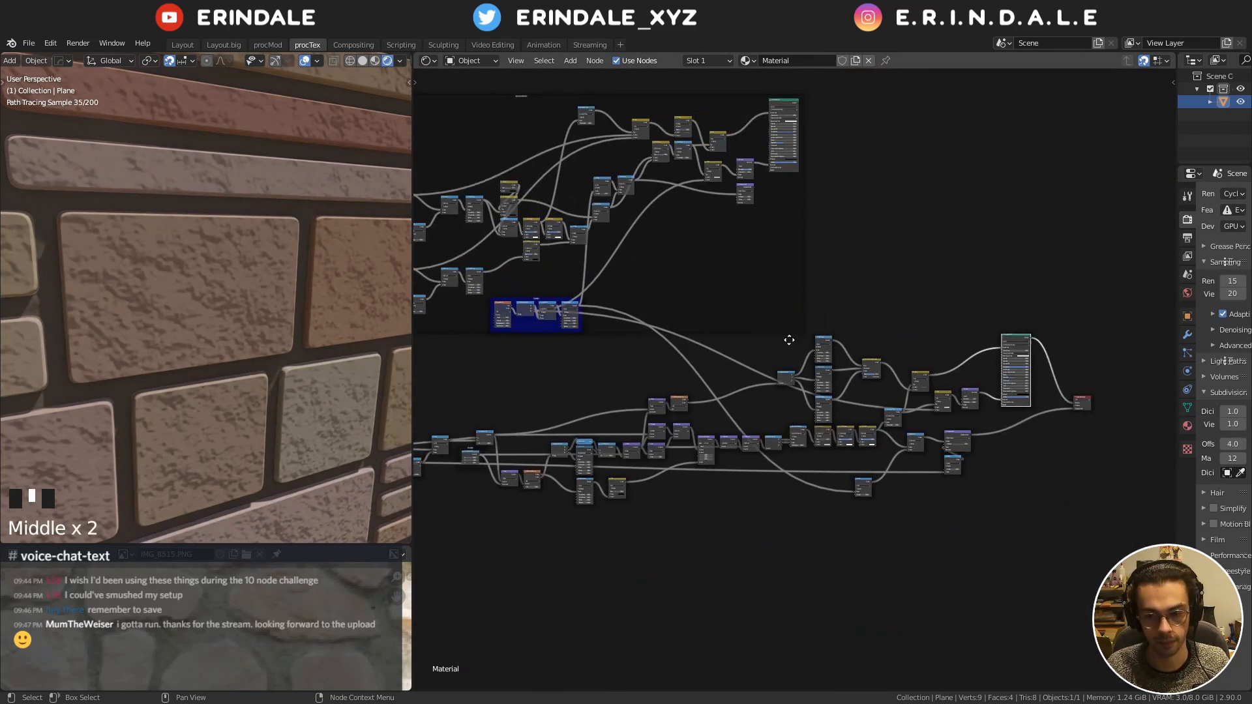
scroll(794, 344, up, 3)
click(953, 489)
key(g)
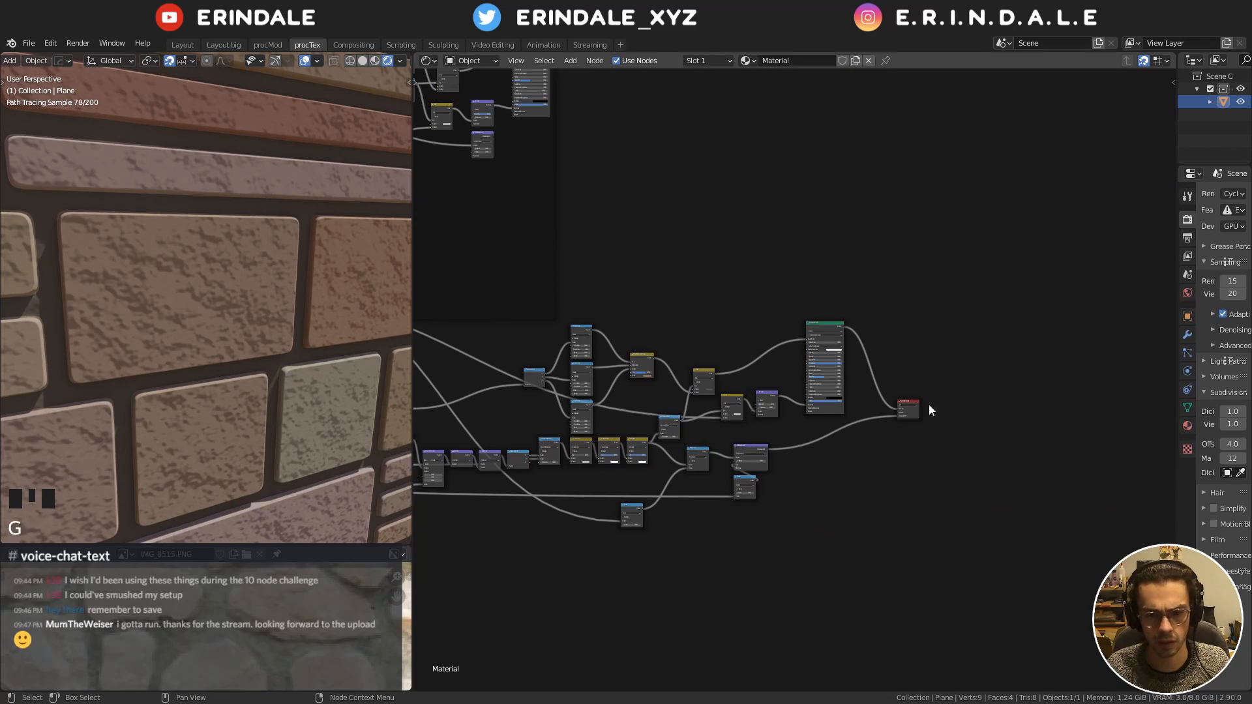
drag(957, 478, 895, 404)
key(g)
click(1063, 489)
Select the whole brick wall node network except the Material Output and move it farther from the output node
scroll(803, 431, down, 4)
middle_drag(803, 430, 1046, 361)
scroll(1000, 425, down, 5)
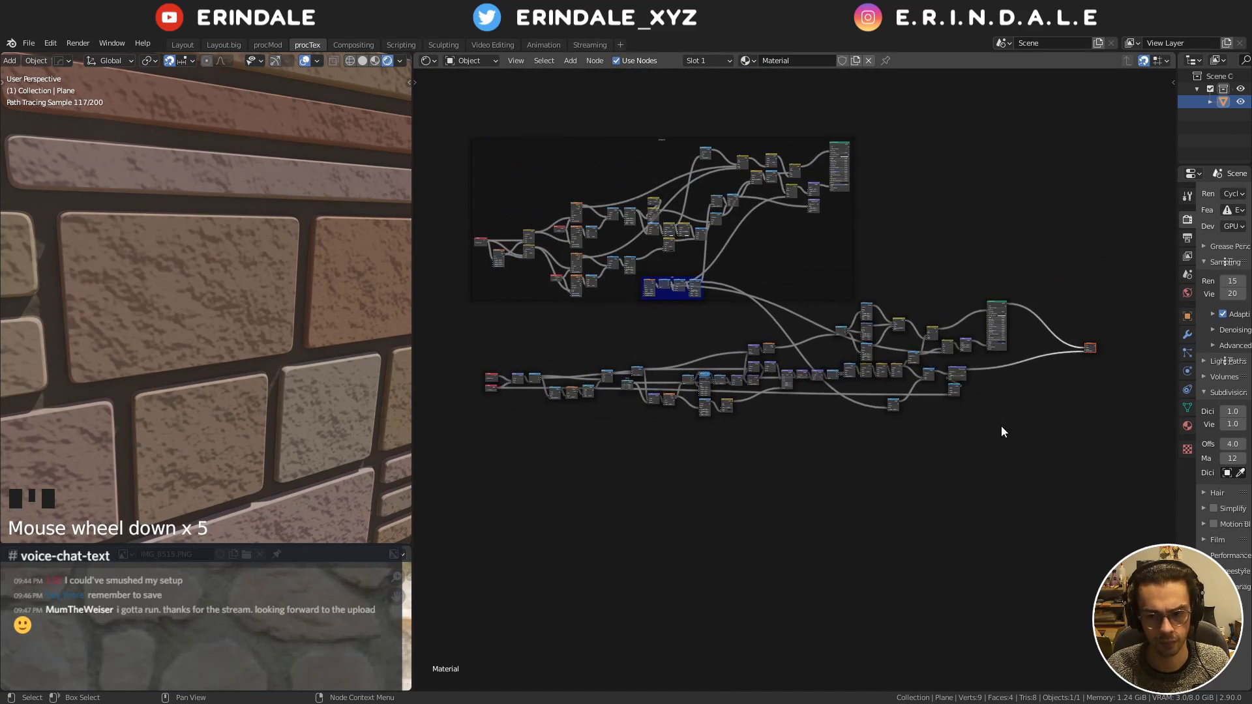
drag(1026, 456, 478, 313)
key(g)
click(1165, 335)
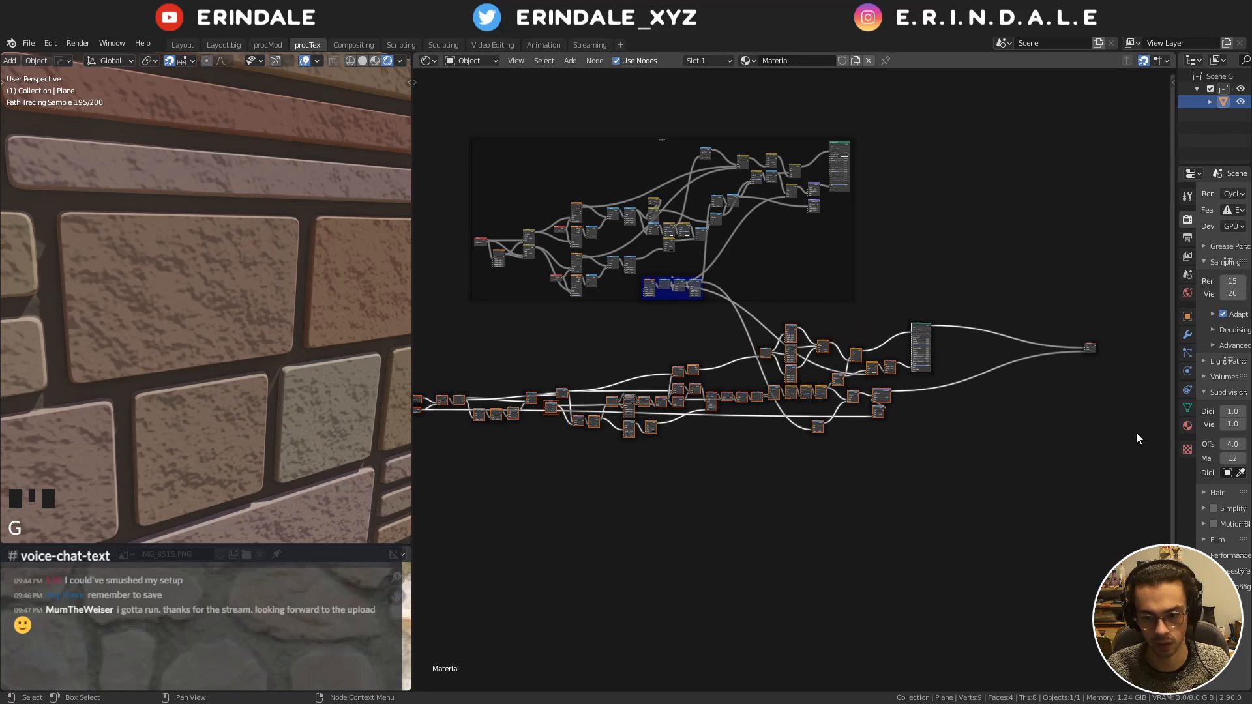
Enclose the selected brick wall node network in a frame and label it Bricks
key(ctrl+j)
drag(716, 429, 757, 454)
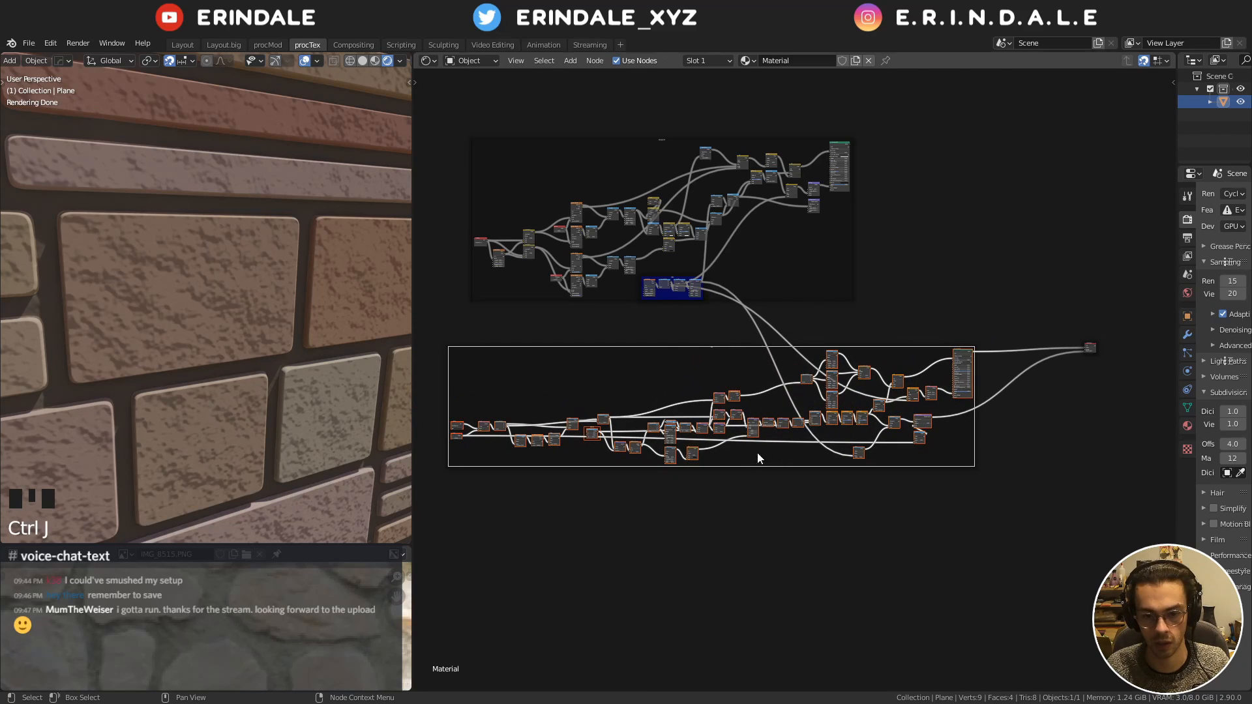
click(690, 362)
key(F2)
text(Br)
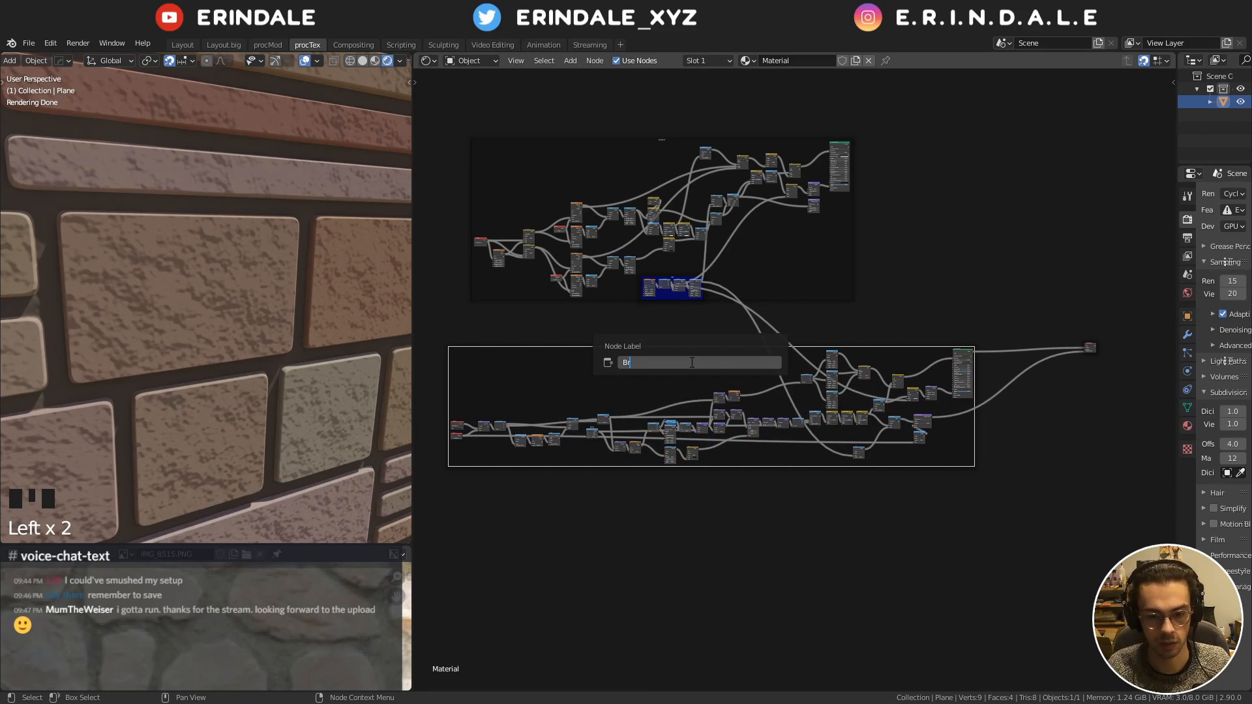
text(icks)
key(Return)
drag(686, 364, 632, 338)
Move the two framed node networks down to free the space above them, leaving the Material Output where it is
middle_drag(833, 249, 972, 260)
scroll(972, 260, down, 8)
drag(485, 188, 1017, 624)
key(g)
click(895, 366)
click(868, 256)
middle_drag(862, 242, 888, 316)
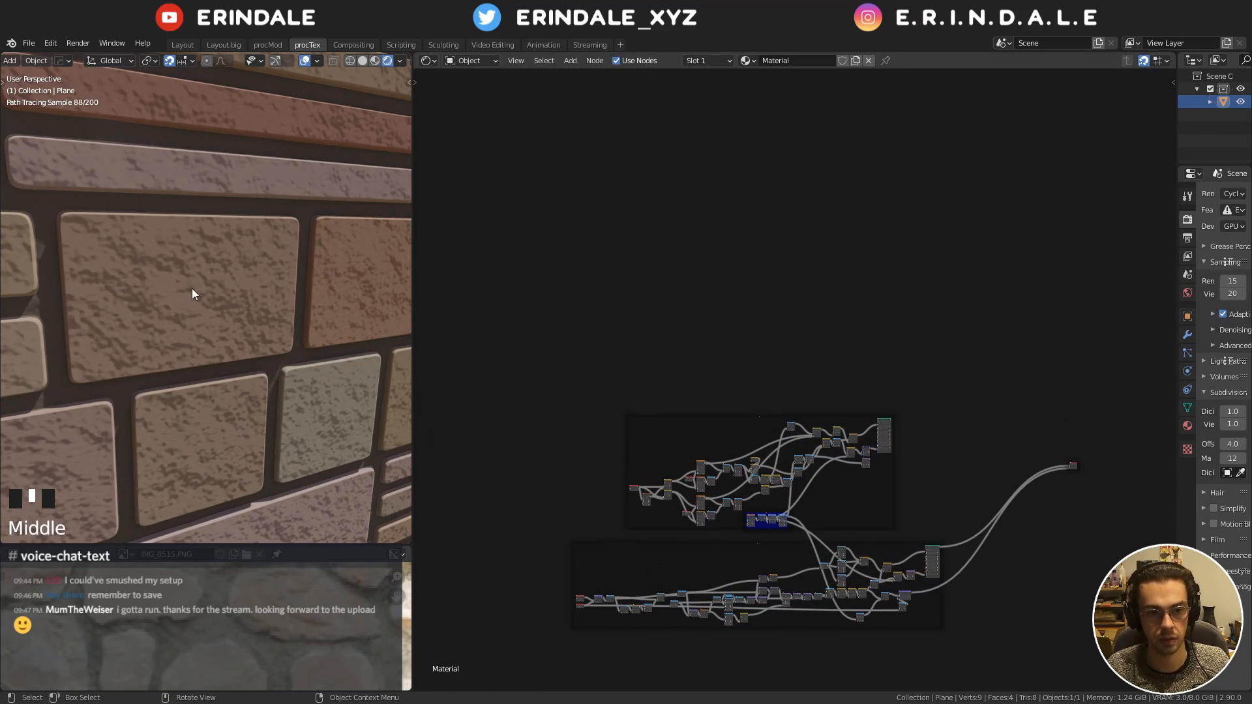
Add a UV Map node in the empty space above the framed networks and preview its output on the plane
scroll(221, 349, down, 7)
scroll(270, 284, down, 2)
shift+middle_drag(270, 284, 151, 264)
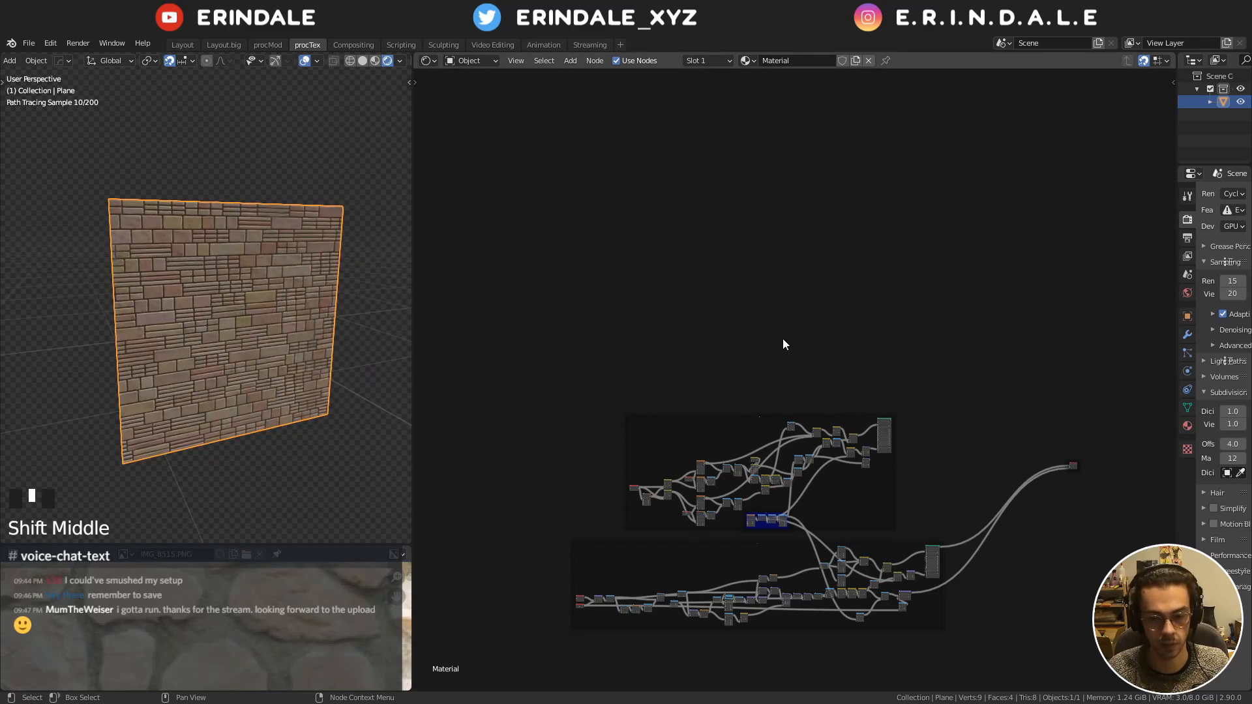
middle_drag(782, 338, 844, 378)
scroll(768, 310, up, 12)
click(578, 288)
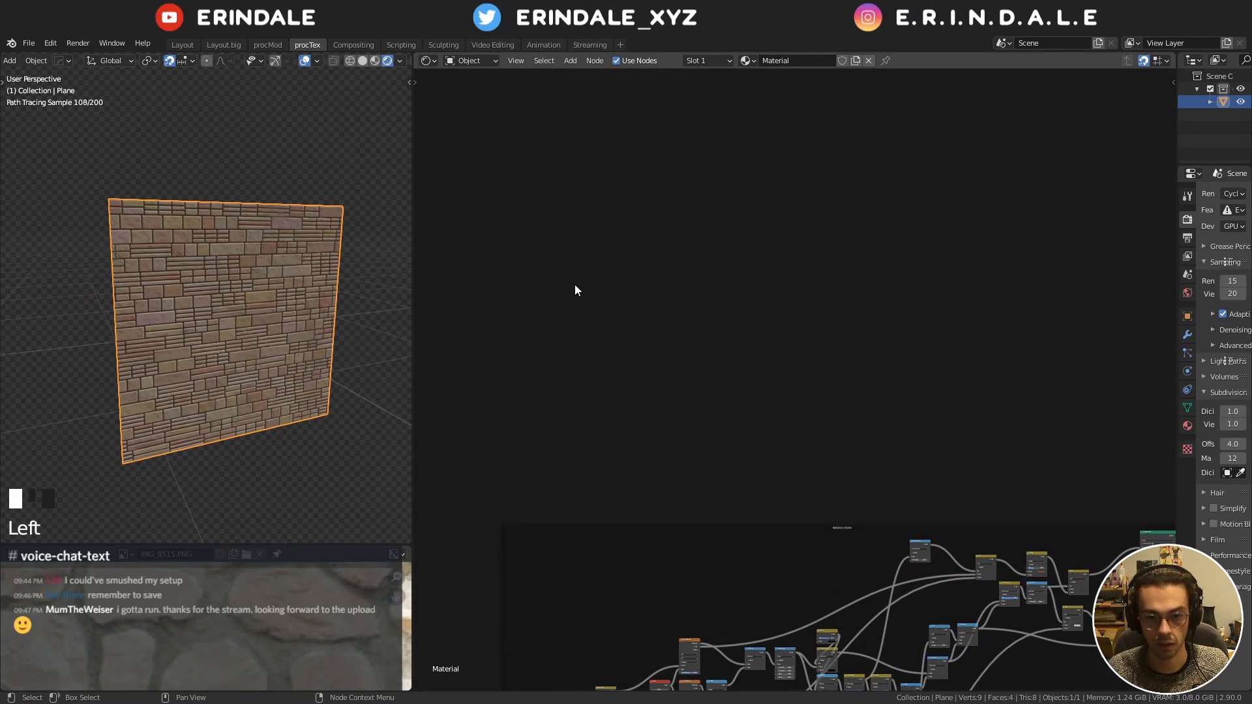
key(shift+a)
mouse_move(539, 218)
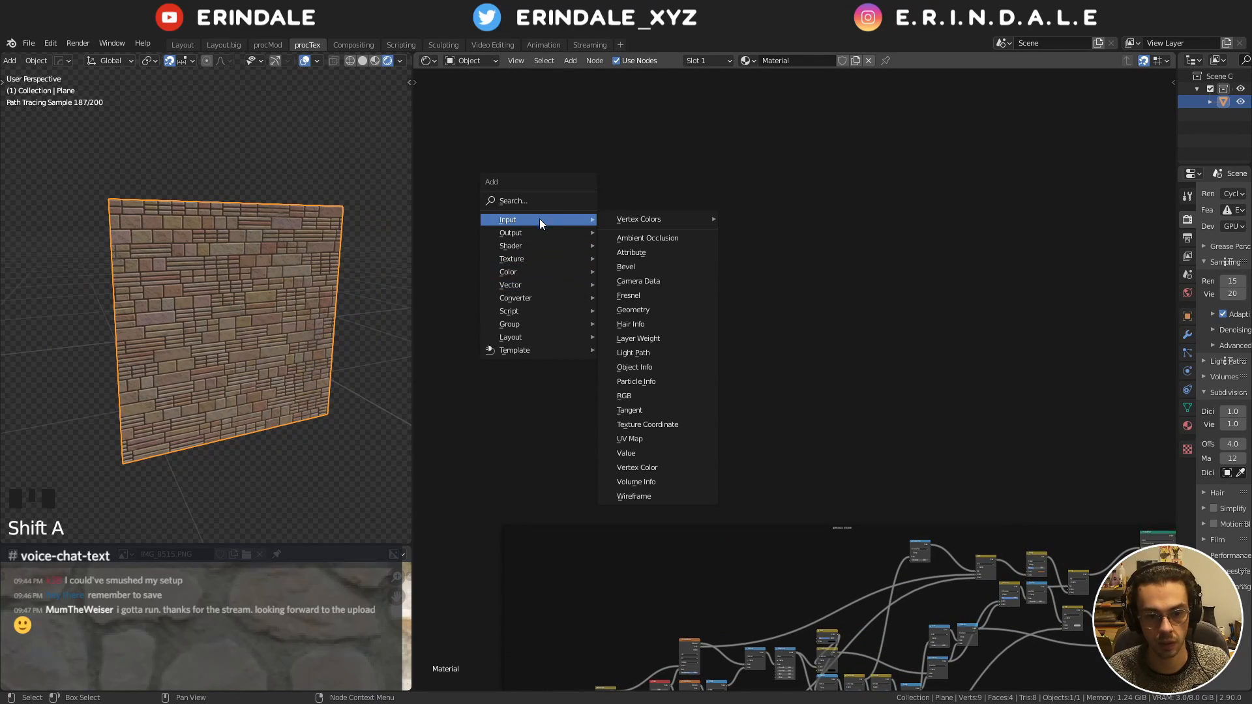
click(654, 450)
click(584, 163)
ctrl+shift+click(601, 239)
ctrl+shift+click(610, 243)
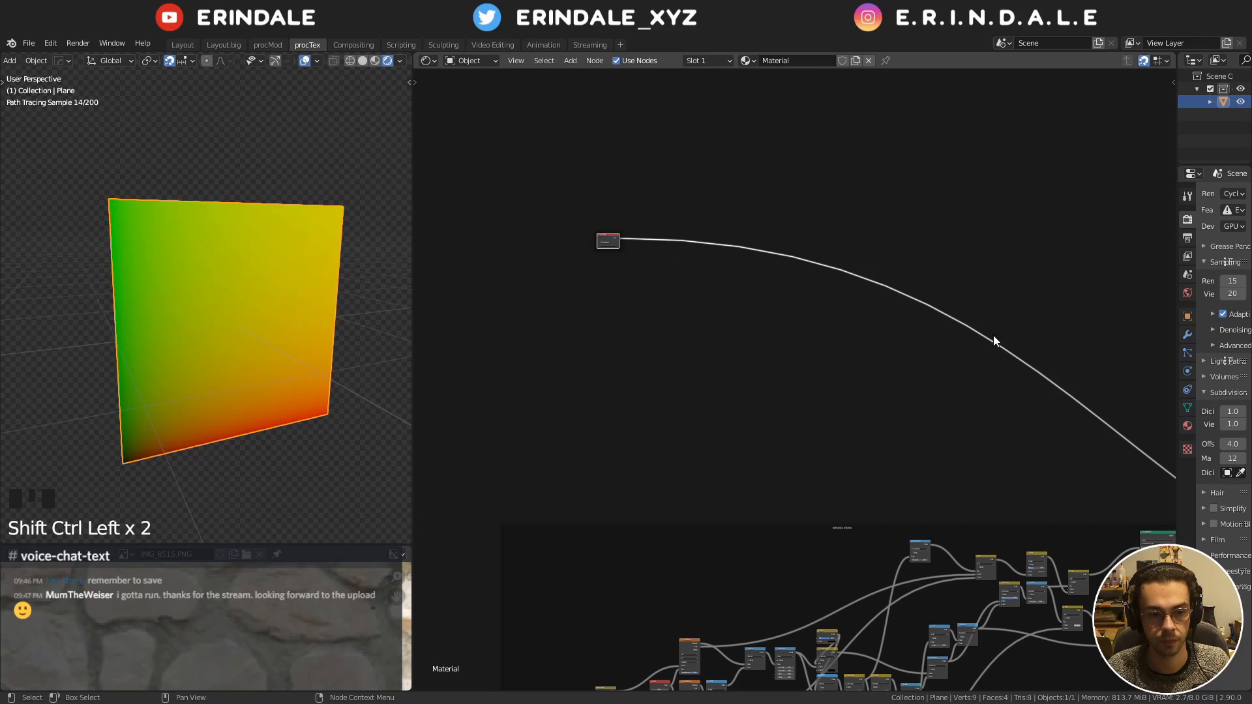
Cut the brick network's remaining link to the Material Output and move the Viewer and Material Output nodes near the UV Map node
scroll(1108, 337, down, 9)
middle_drag(1108, 337, 693, 190)
ctrl+right_drag(914, 376, 864, 405)
drag(939, 305, 970, 369)
key(g)
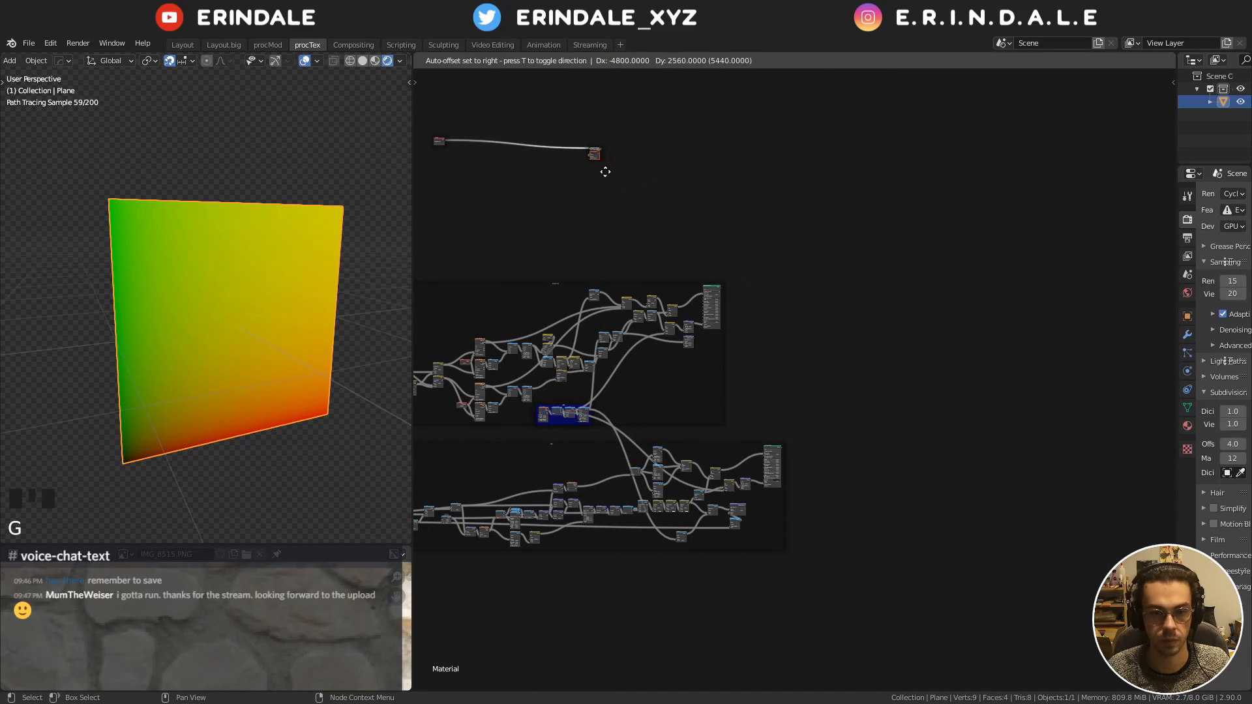
click(514, 162)
scroll(782, 328, up, 8)
middle_drag(514, 163, 887, 443)
scroll(879, 427, up, 15)
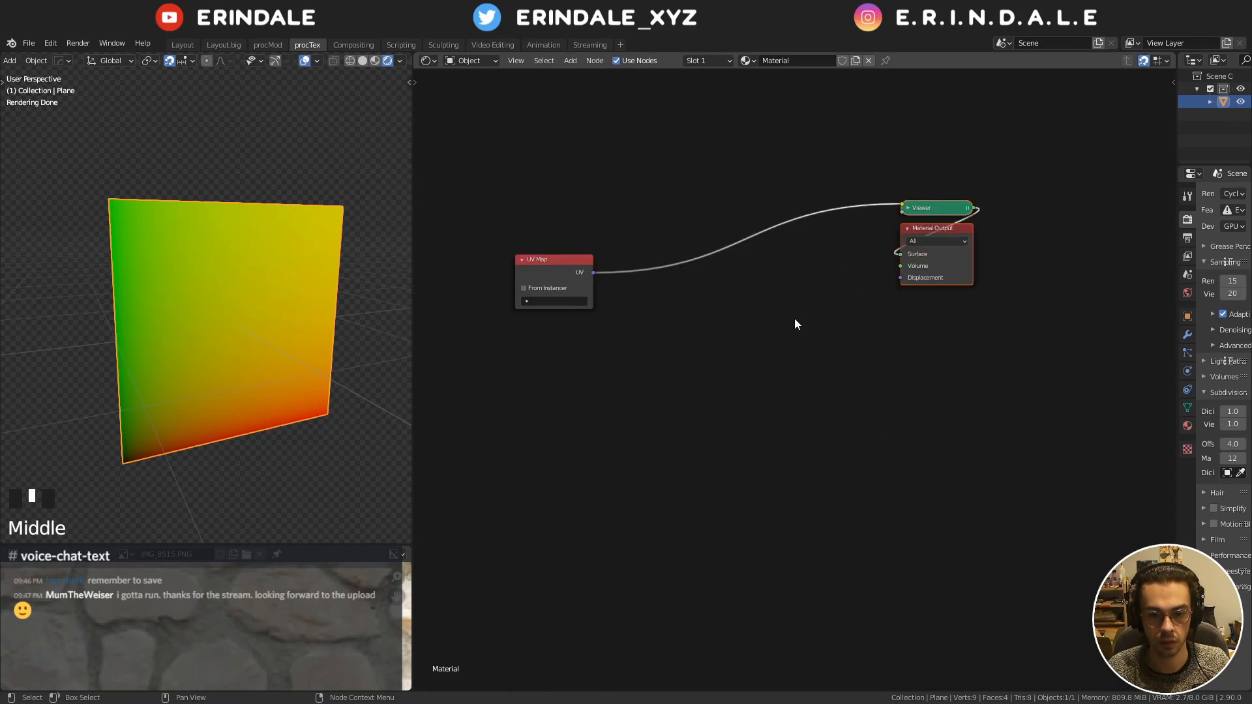
middle_drag(659, 304, 855, 419)
scroll(856, 419, up, 2)
drag(708, 339, 641, 304)
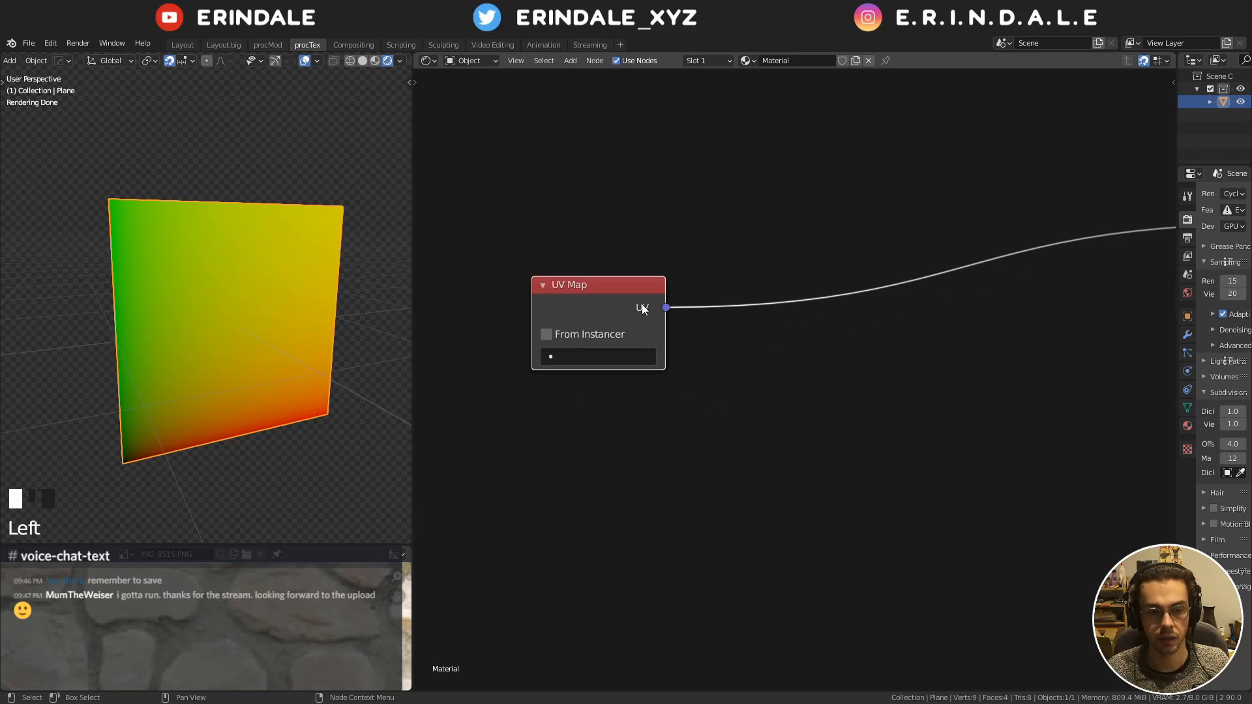
scroll(734, 313, down, 2)
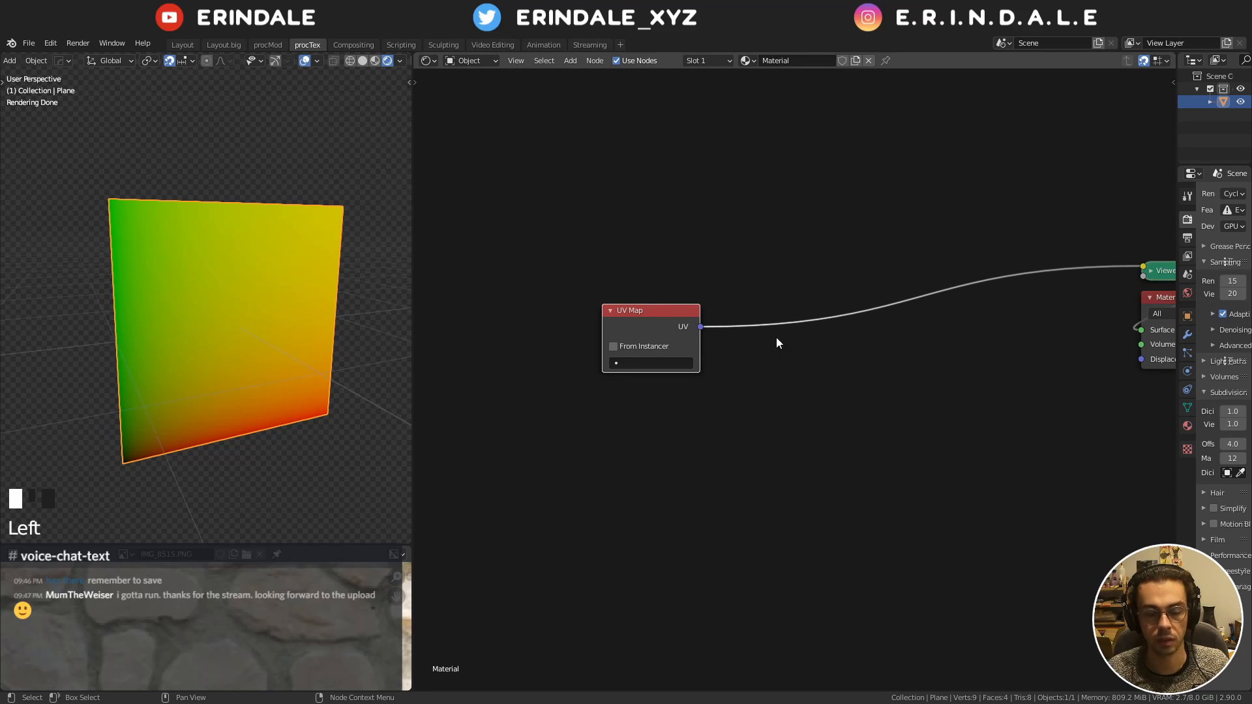
From the front view, scale the plane by 2 along the Z axis
key(KP_1)
scroll(306, 255, down, 5)
shift+middle_drag(321, 299, 292, 260)
key(s)
key(x)
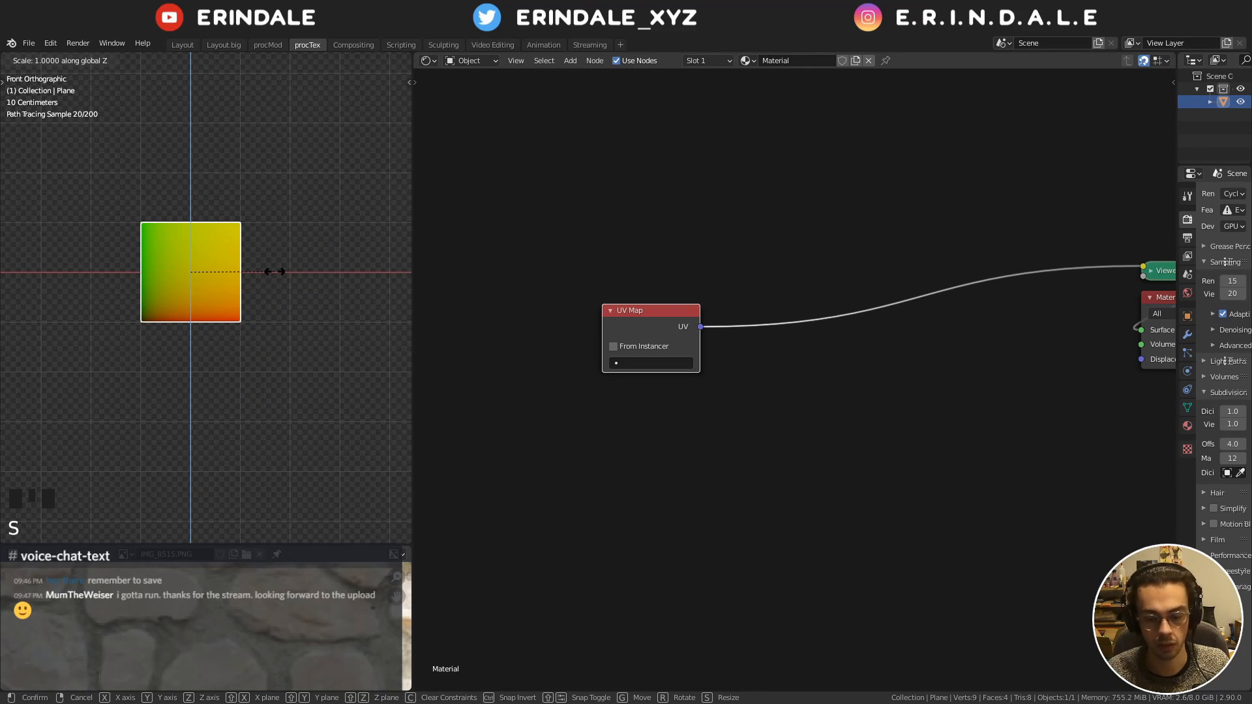
key(z)
key(2)
key(Return)
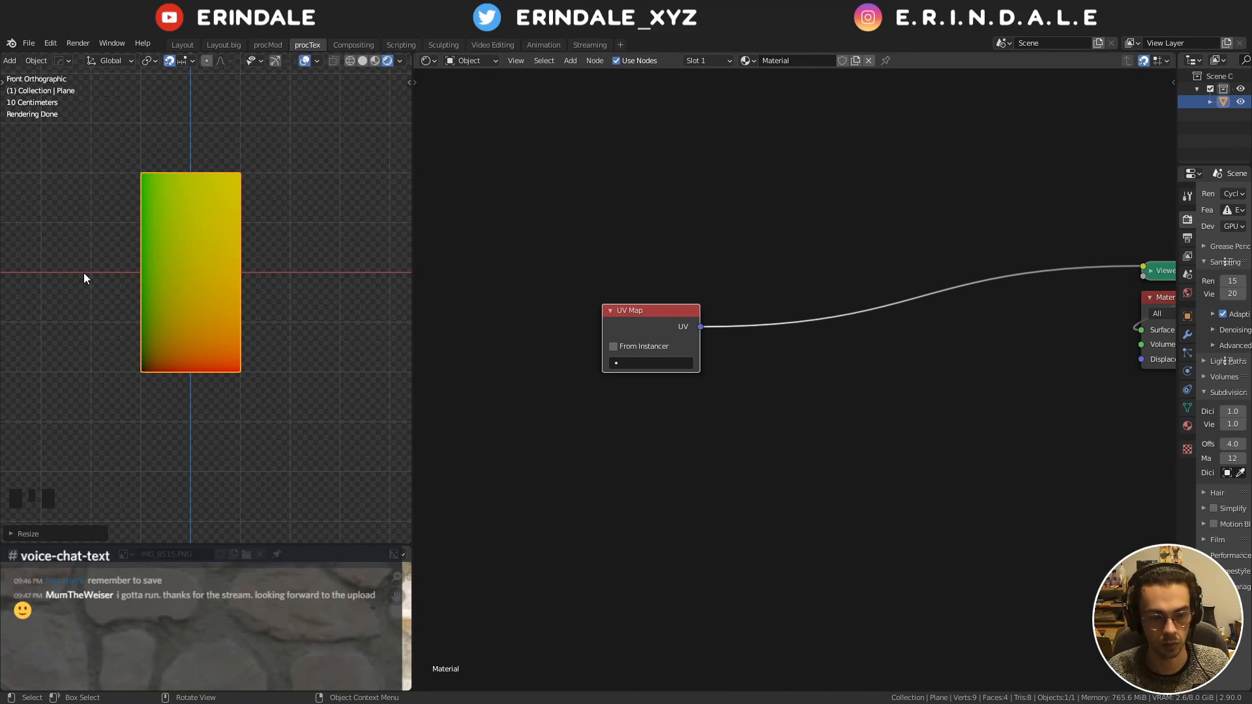
Enter edit mode on the plane, select all its geometry and unwrap it
key(Tab)
key(a)
key(u)
click(226, 240)
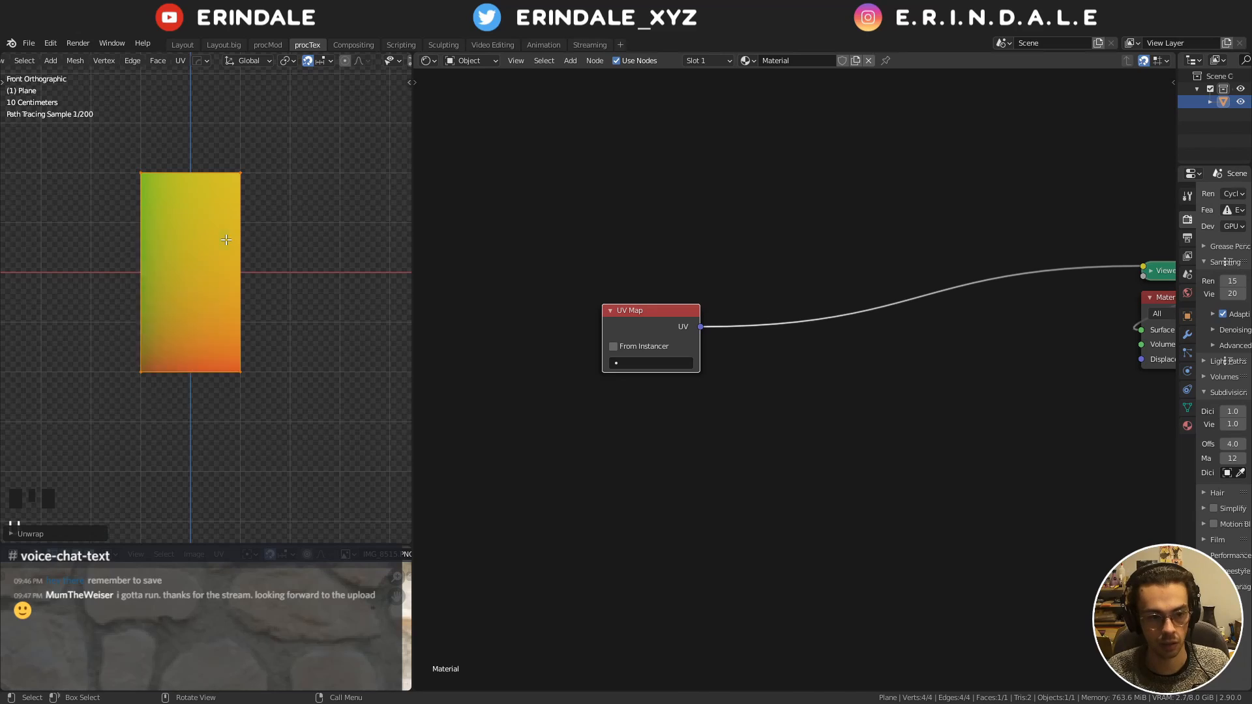
Enlarge the UV editor area and unlink the IMG_8515.PNG image so only the UV grid is displayed
scroll(104, 536, down, 6)
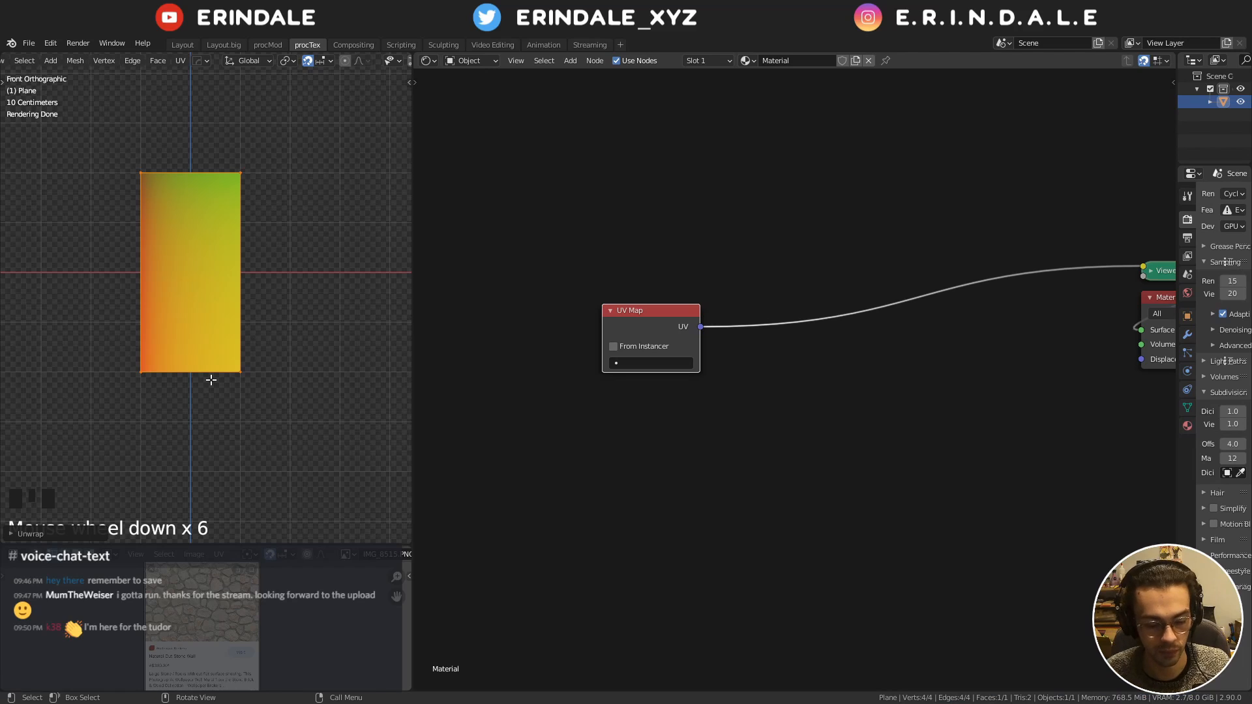
drag(242, 546, 262, 338)
ctrl+middle_drag(277, 212, 282, 187)
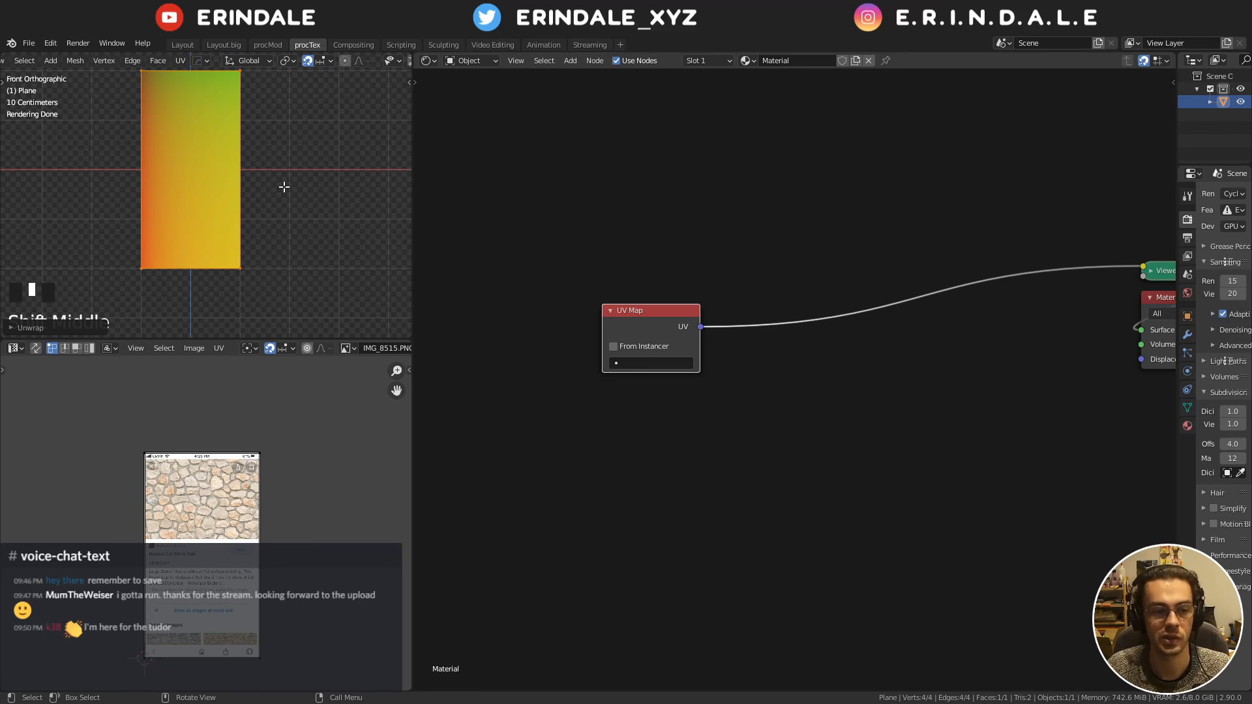
click(13, 351)
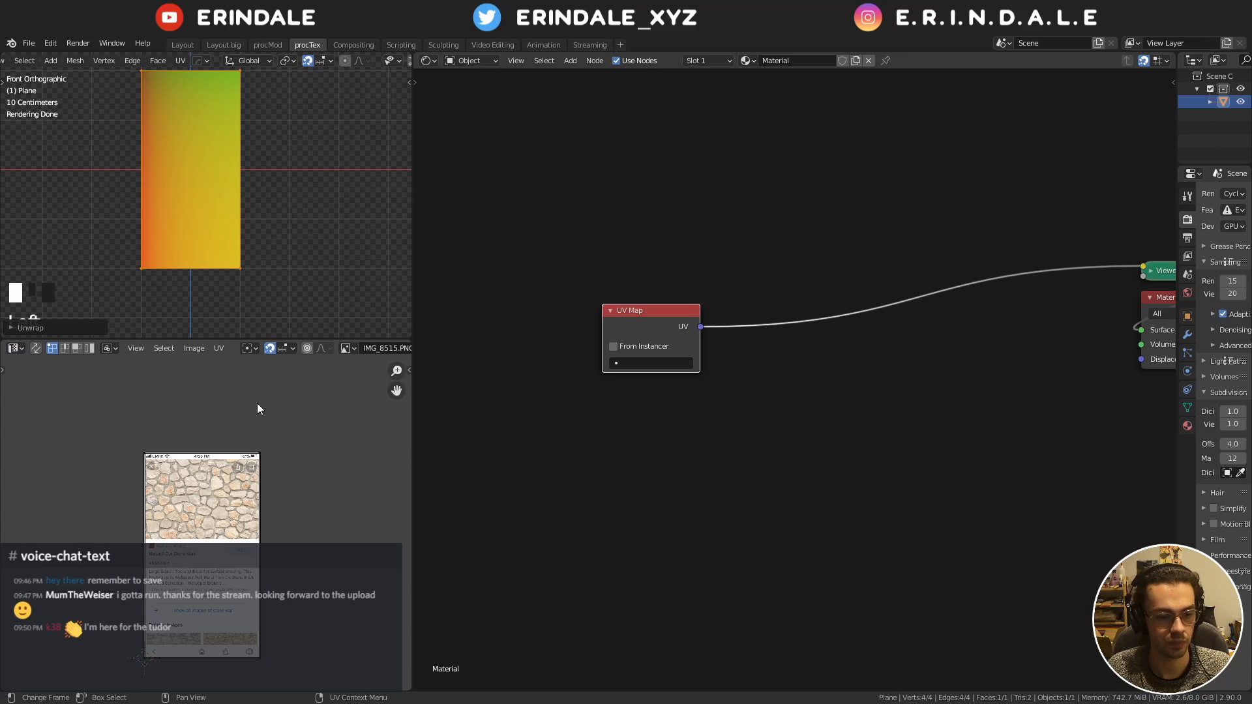
scroll(365, 350, down, 5)
click(308, 348)
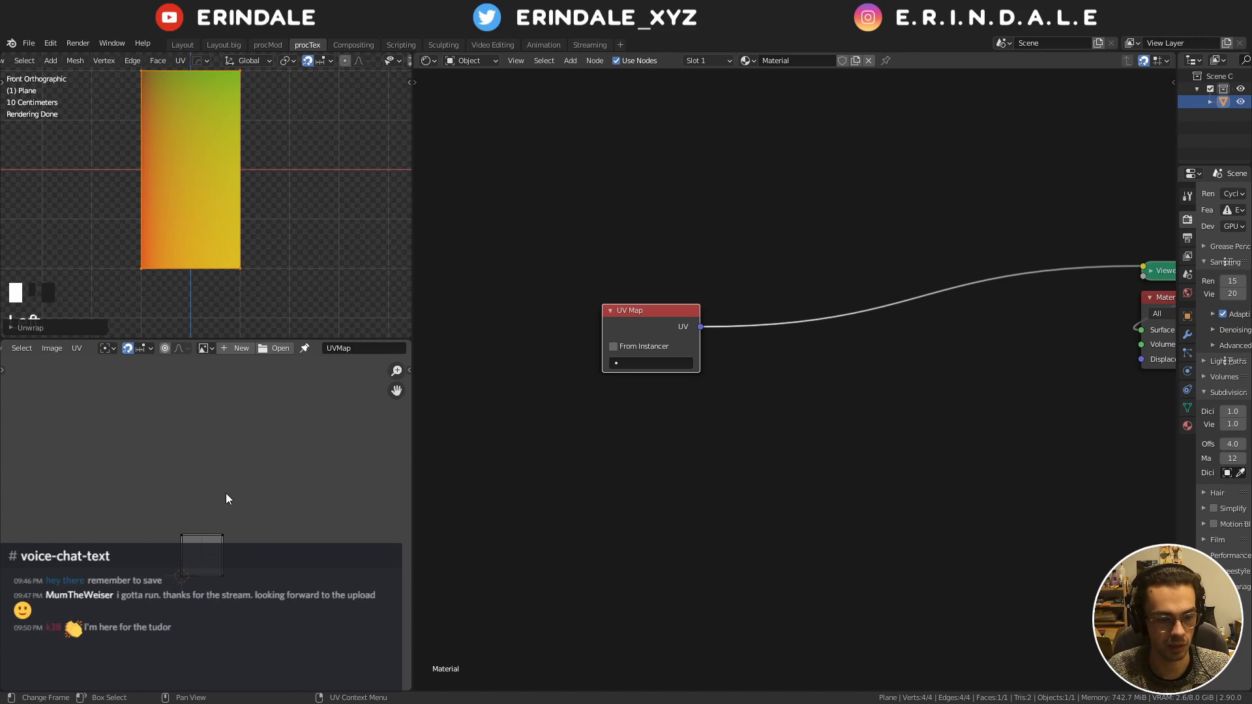
shift+middle_drag(200, 76, 200, 87)
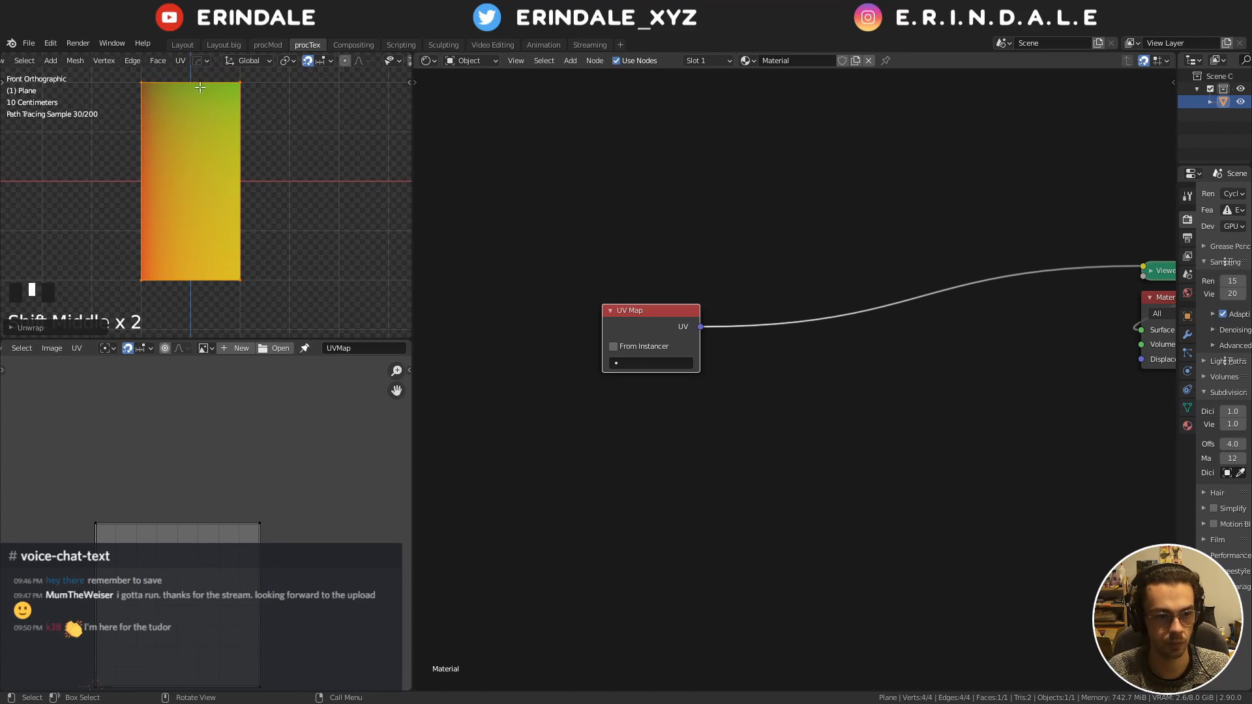
middle_drag(214, 618, 220, 536)
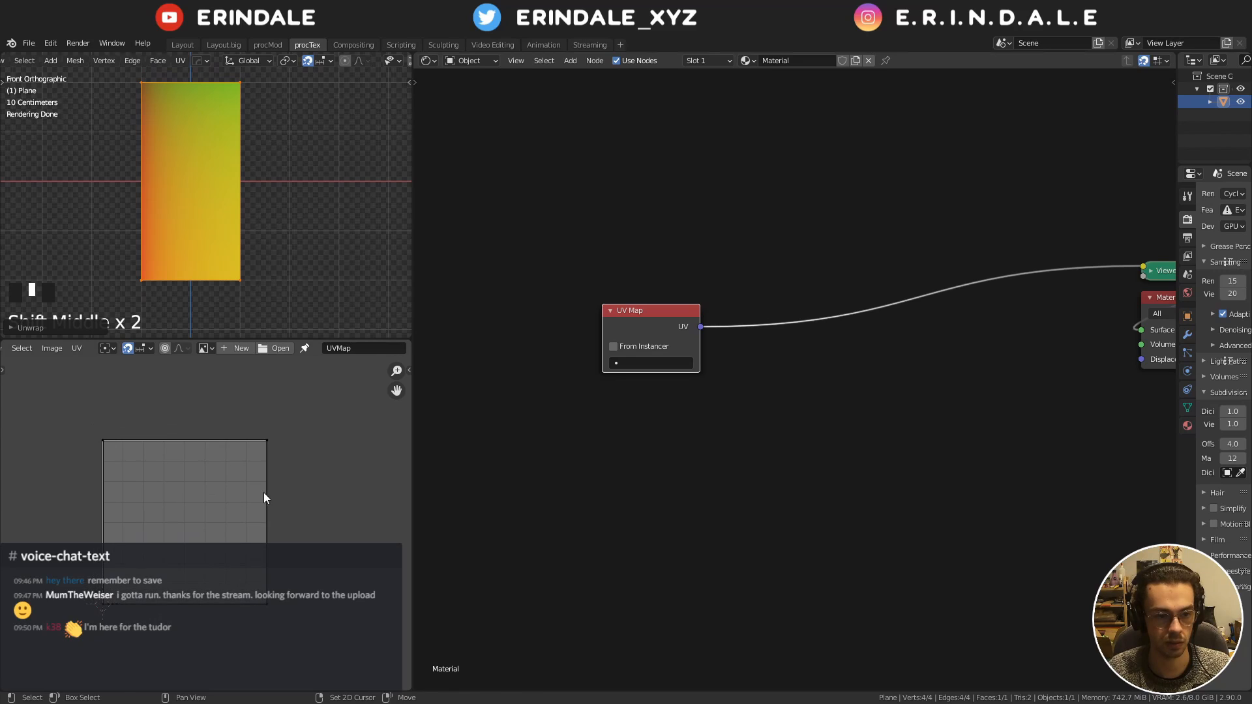
Rotate all the plane's UVs by 90 degrees and scale them to 0.5 along X
text(ar)
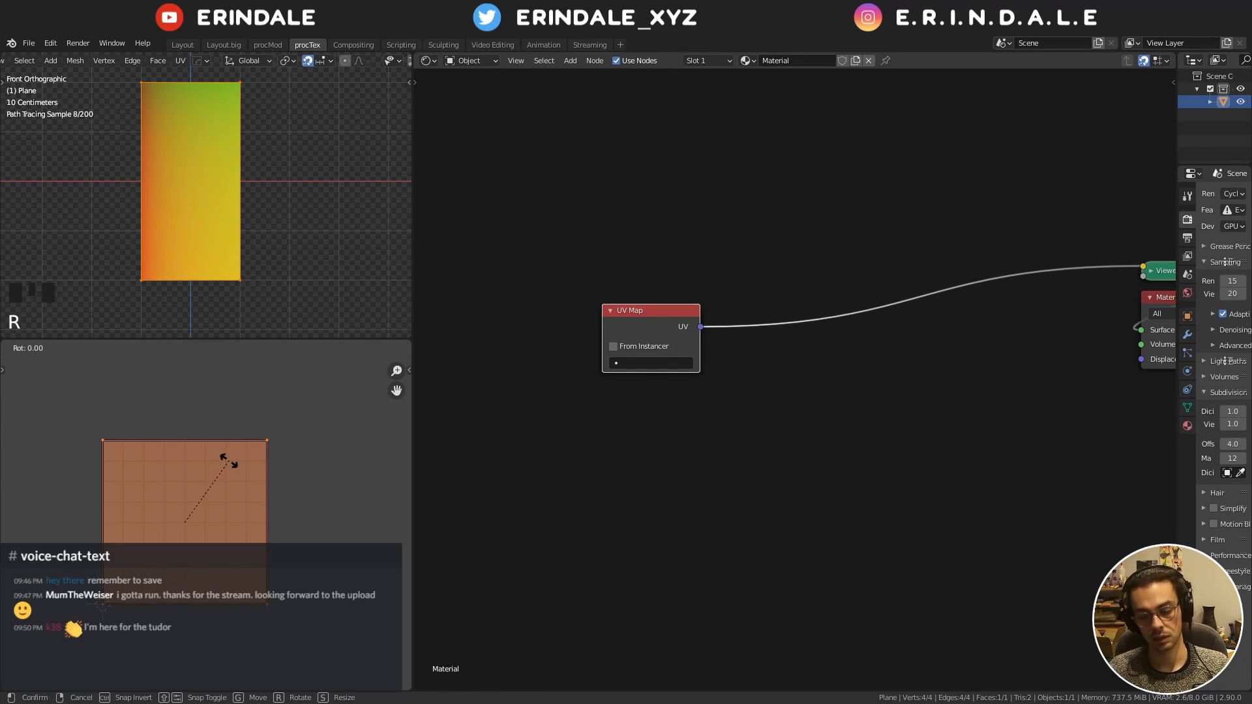
text(90)
key(Return)
text(s)
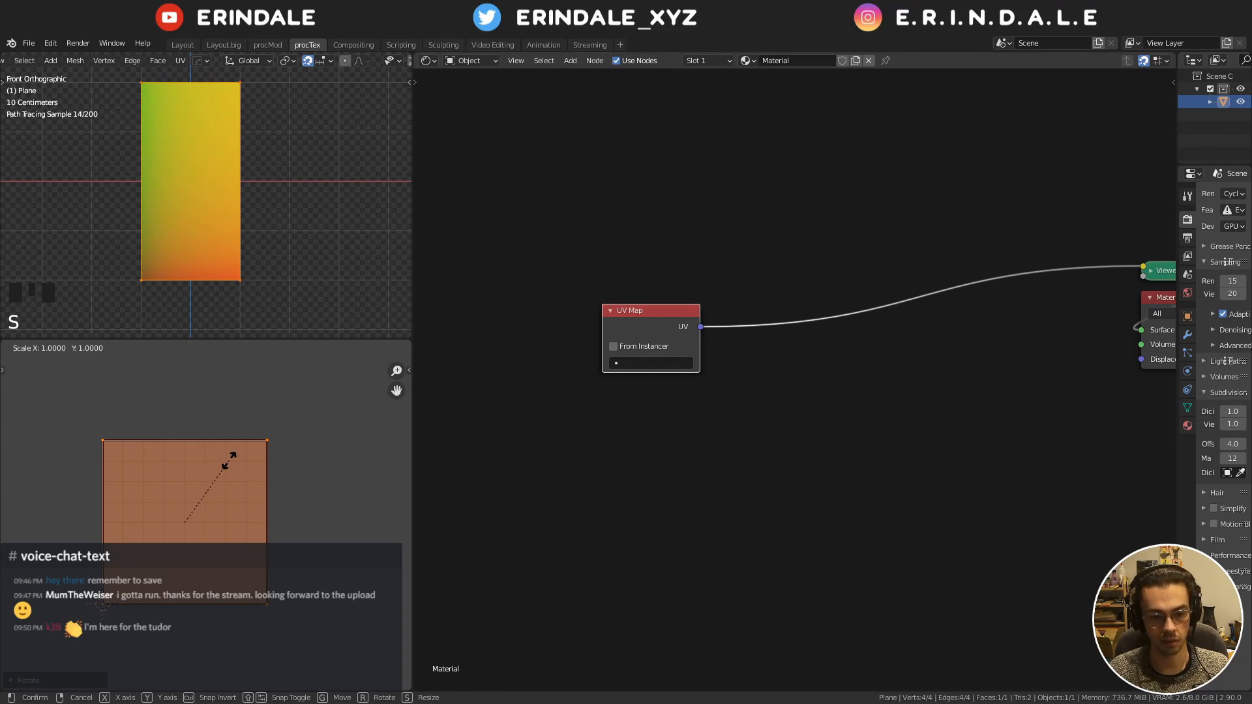
text(x.5)
key(Return)
Move the UV island sideways to the left edge of the UV grid and leave edit mode
key(g)
key(x)
right_click(189, 452)
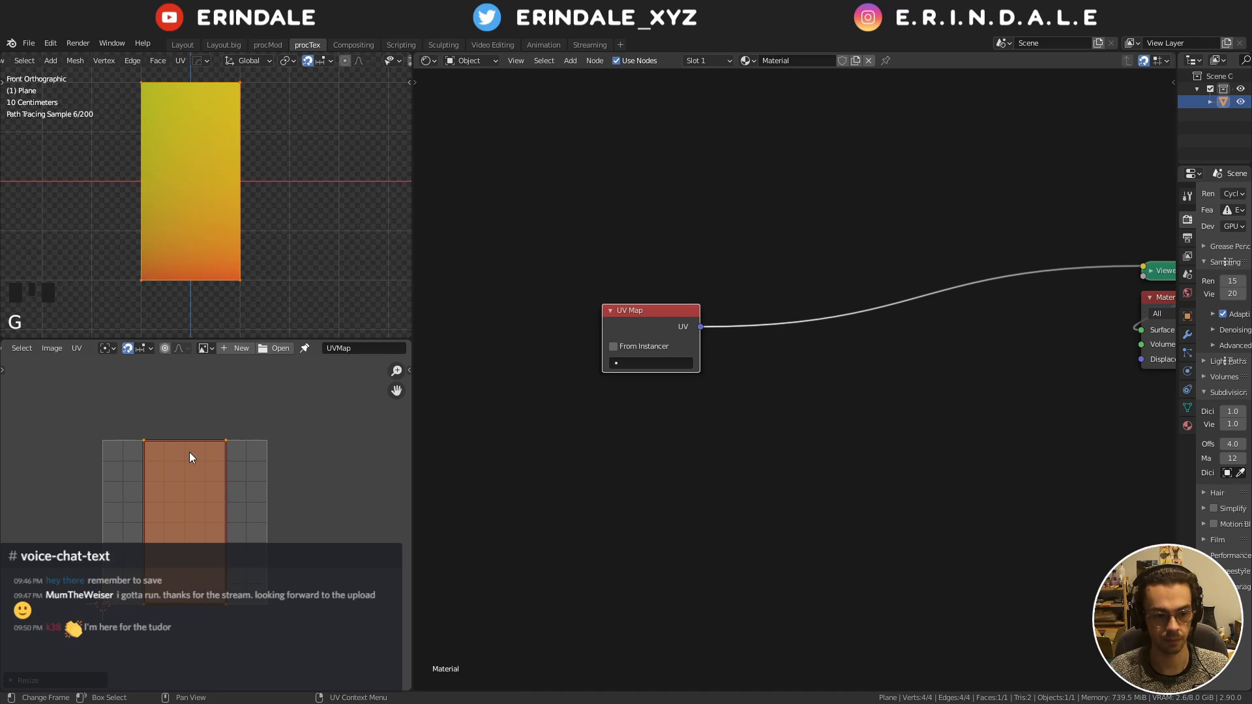
key(q)
click(190, 468)
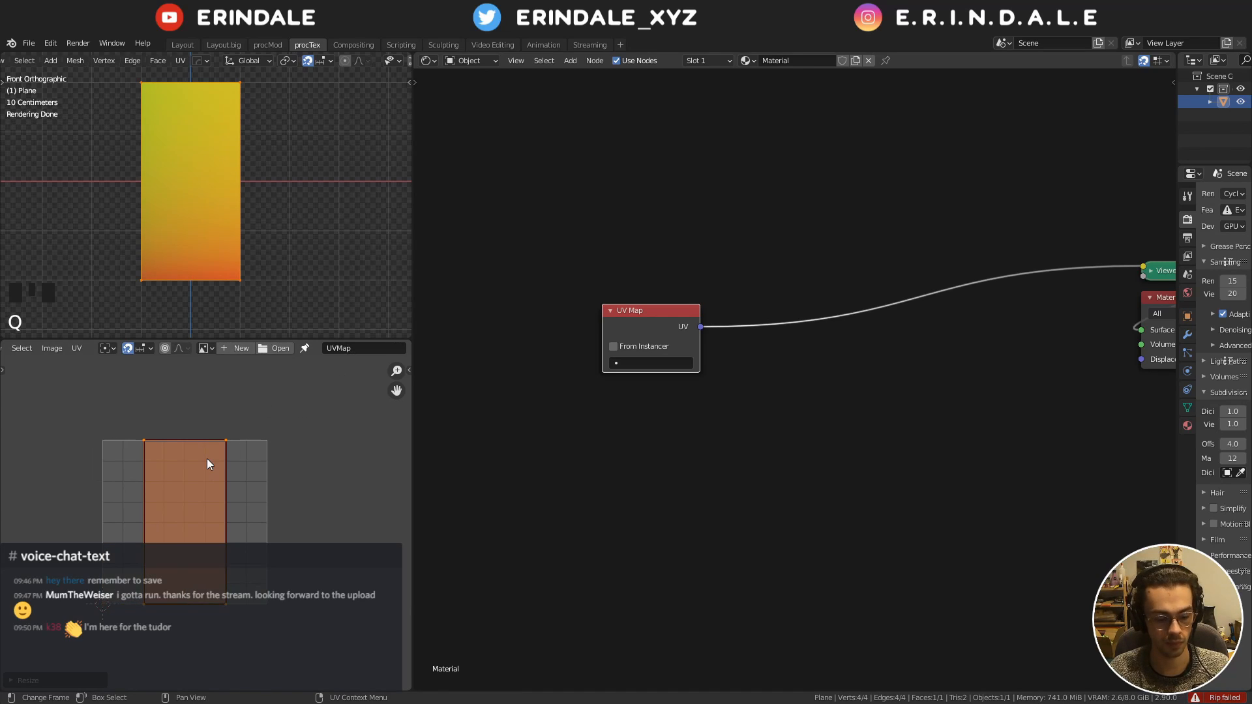
key(g)
click(6, 456)
key(Tab)
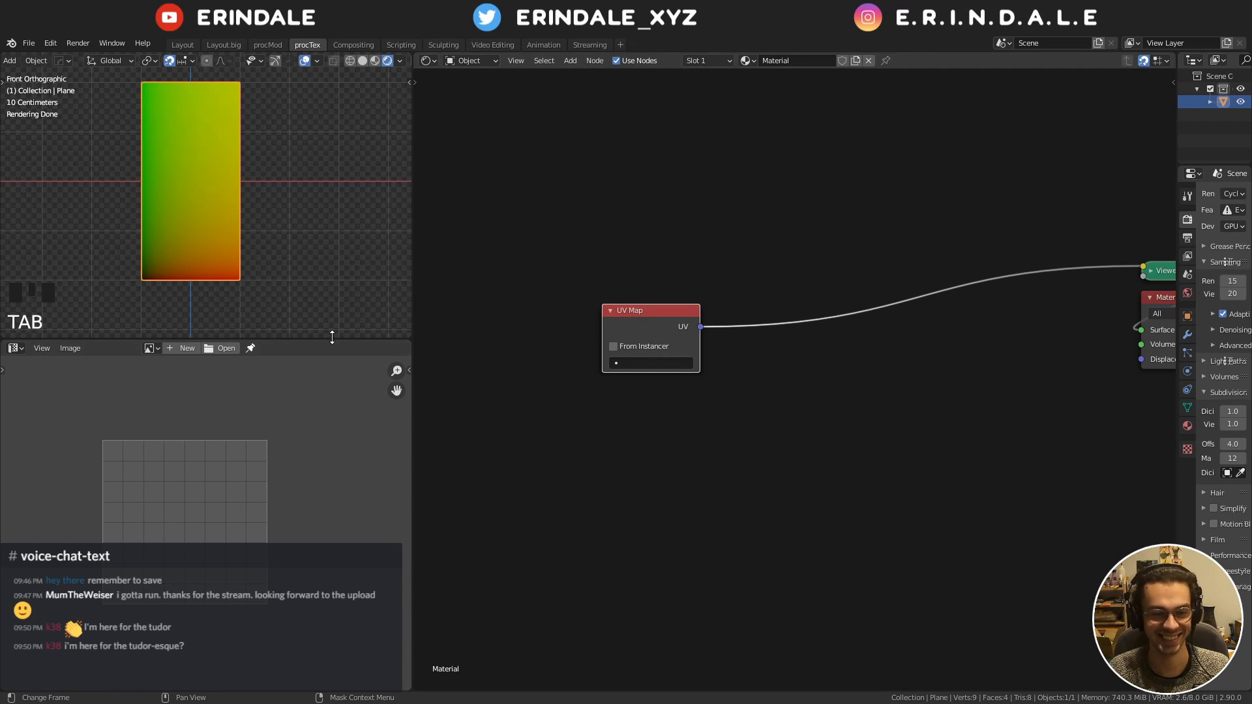
Shrink the UV editor area and annotate a horizontal beam across the top of the plane
drag(330, 340, 327, 567)
ctrl+middle_drag(311, 307, 334, 275)
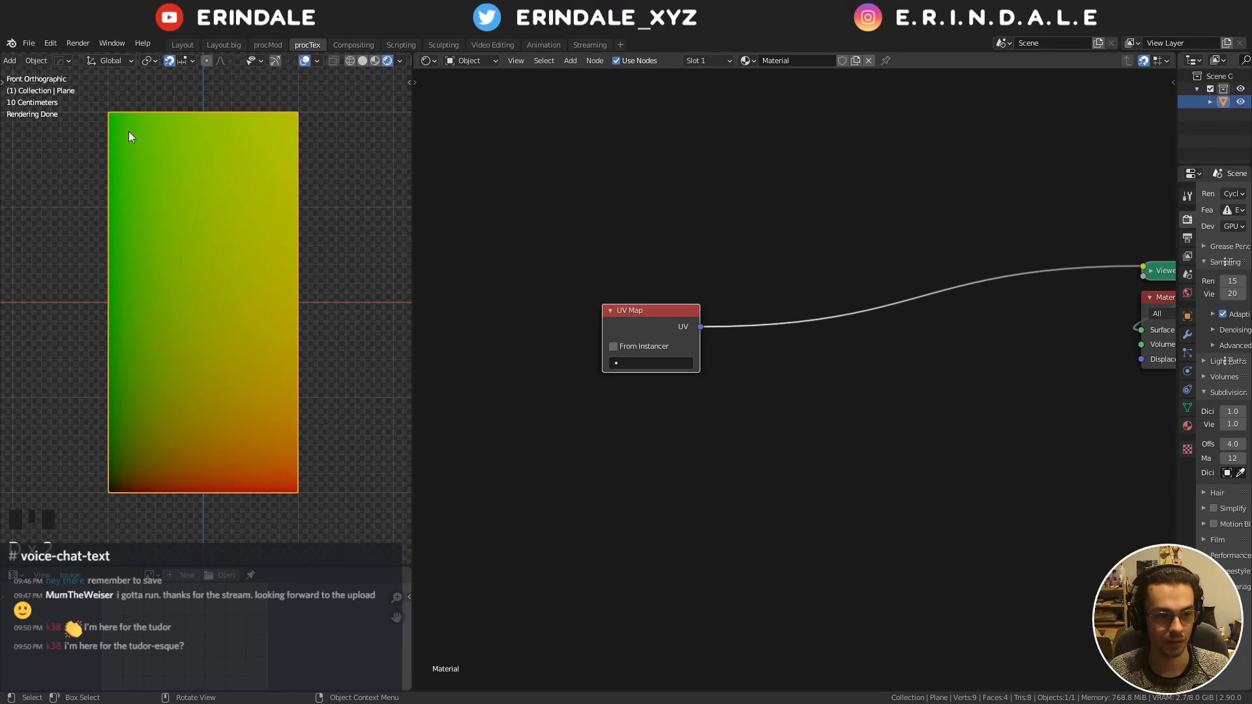
drag(111, 116, 277, 109)
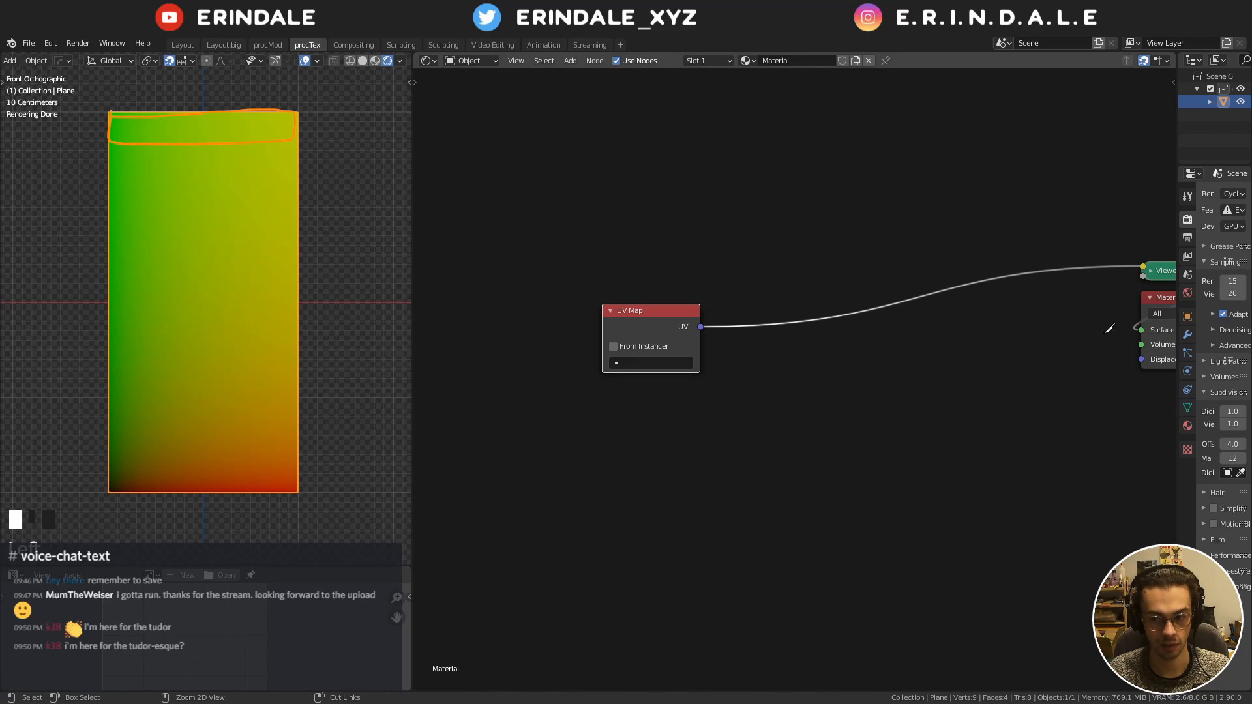
Cut the link from the Viewer to the Material Output and annotate a middle beam and horizontal boards across the plane's lower part
ctrl+right_drag(1109, 330, 1153, 318)
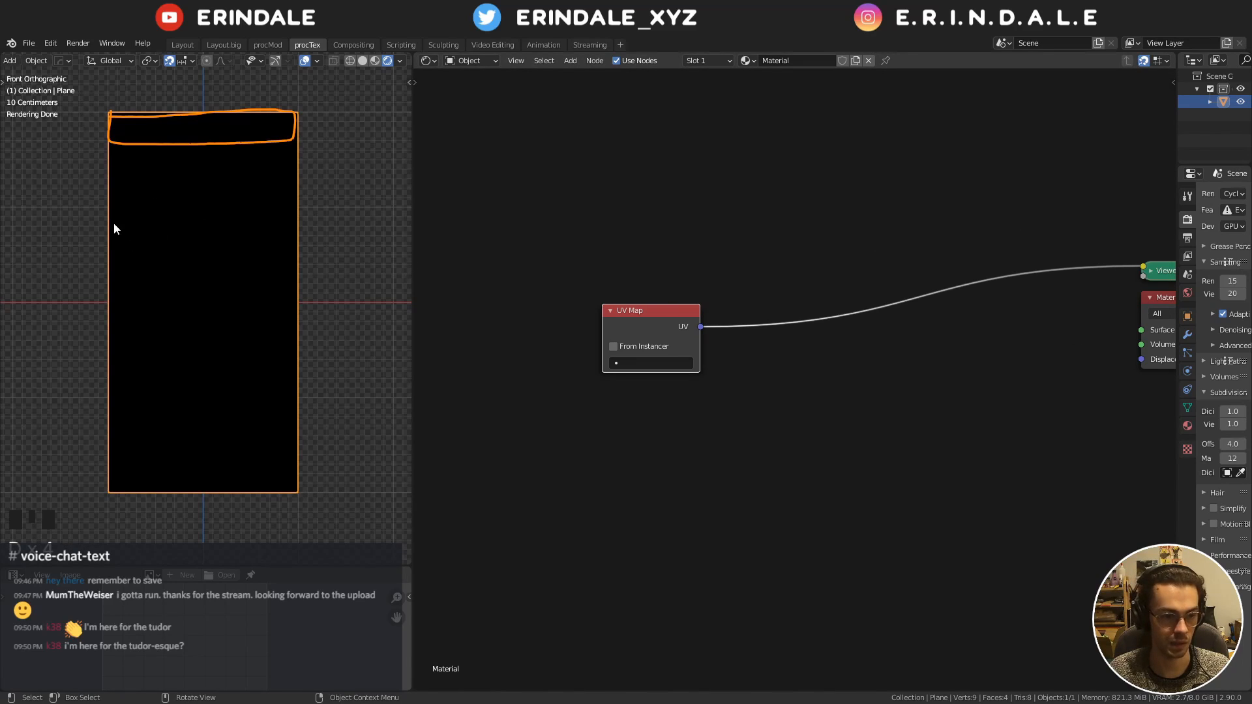
mouse_move(110, 259)
mouse_down()
mouse_move(298, 257)
mouse_move(215, 278)
mouse_move(109, 249)
mouse_up()
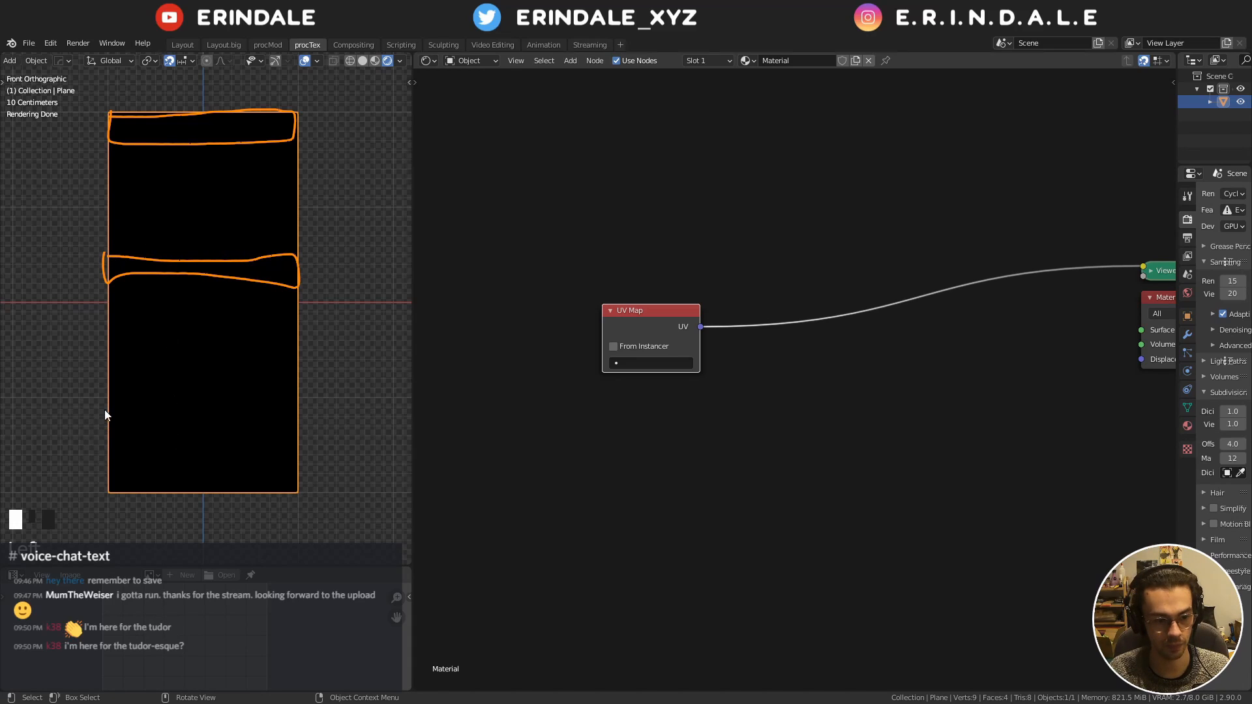
mouse_move(105, 412)
mouse_down()
mouse_move(277, 397)
mouse_move(376, 427)
mouse_up()
drag(97, 424, 356, 439)
mouse_move(75, 443)
mouse_down()
mouse_move(297, 448)
mouse_move(303, 462)
mouse_up()
drag(111, 480, 295, 480)
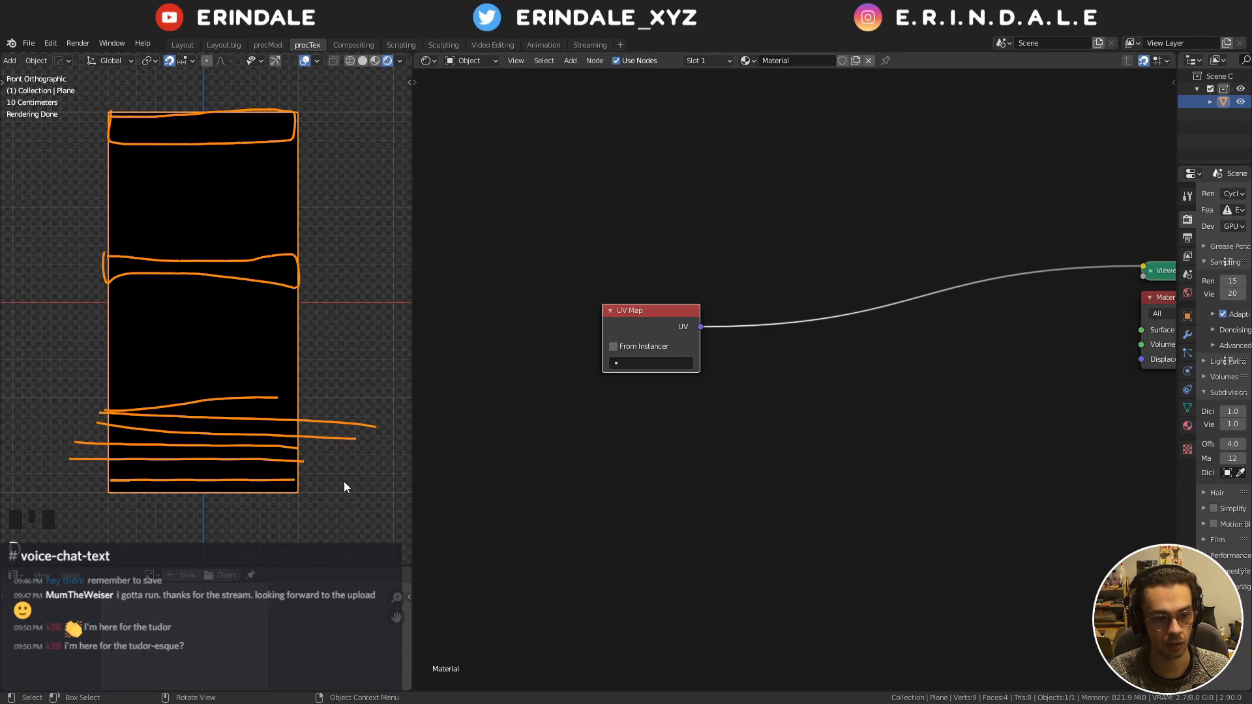
Annotate two vertical posts along the plane's sides and mark the joints where they cross the top and middle beams
drag(121, 148, 127, 378)
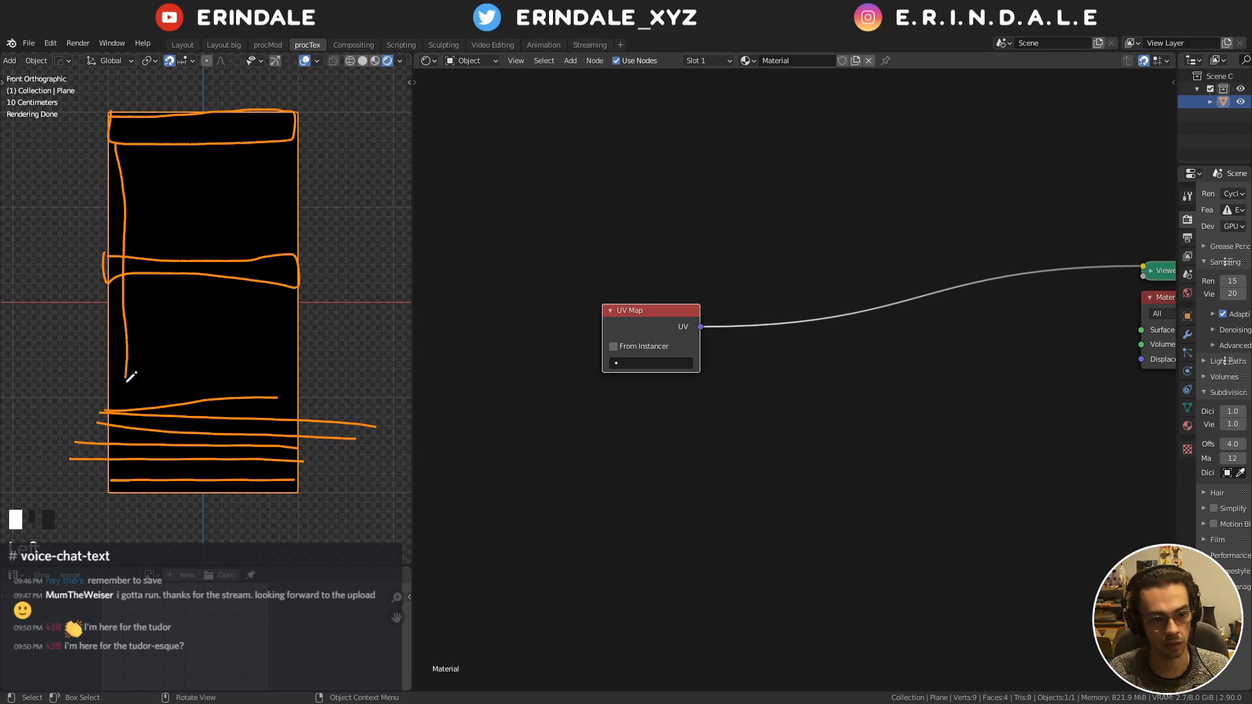
drag(139, 149, 142, 401)
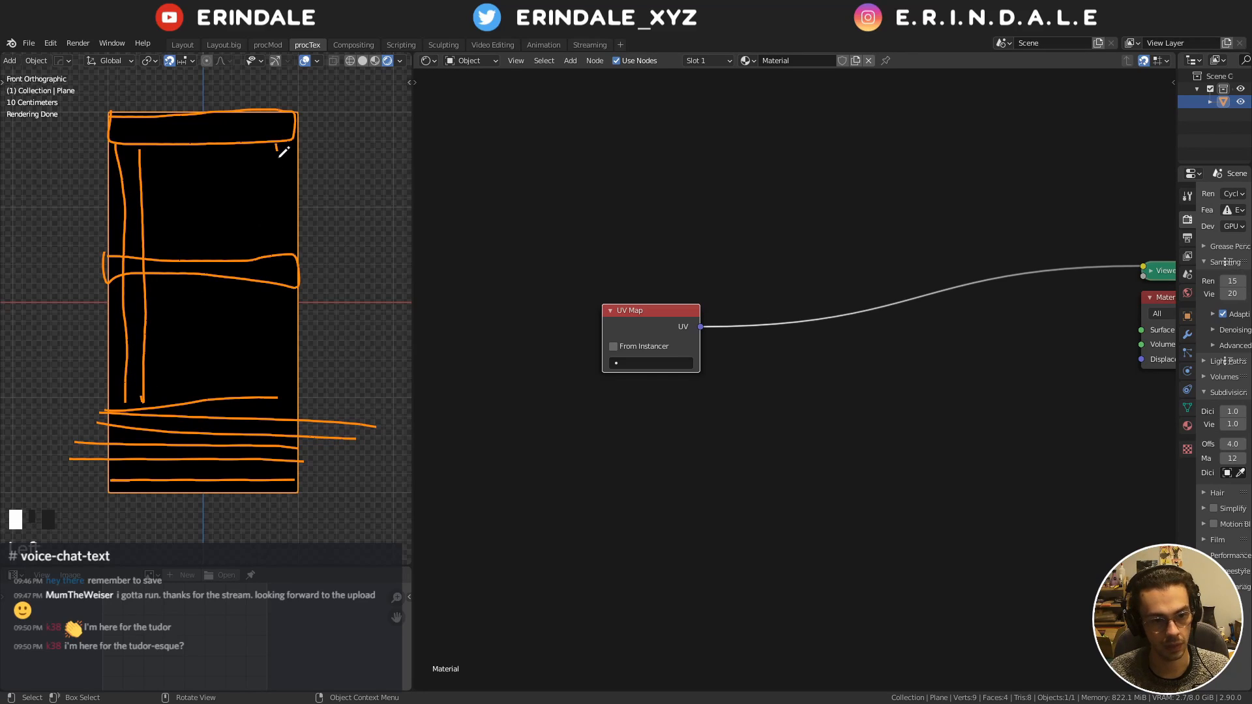
drag(277, 146, 297, 398)
drag(261, 140, 261, 396)
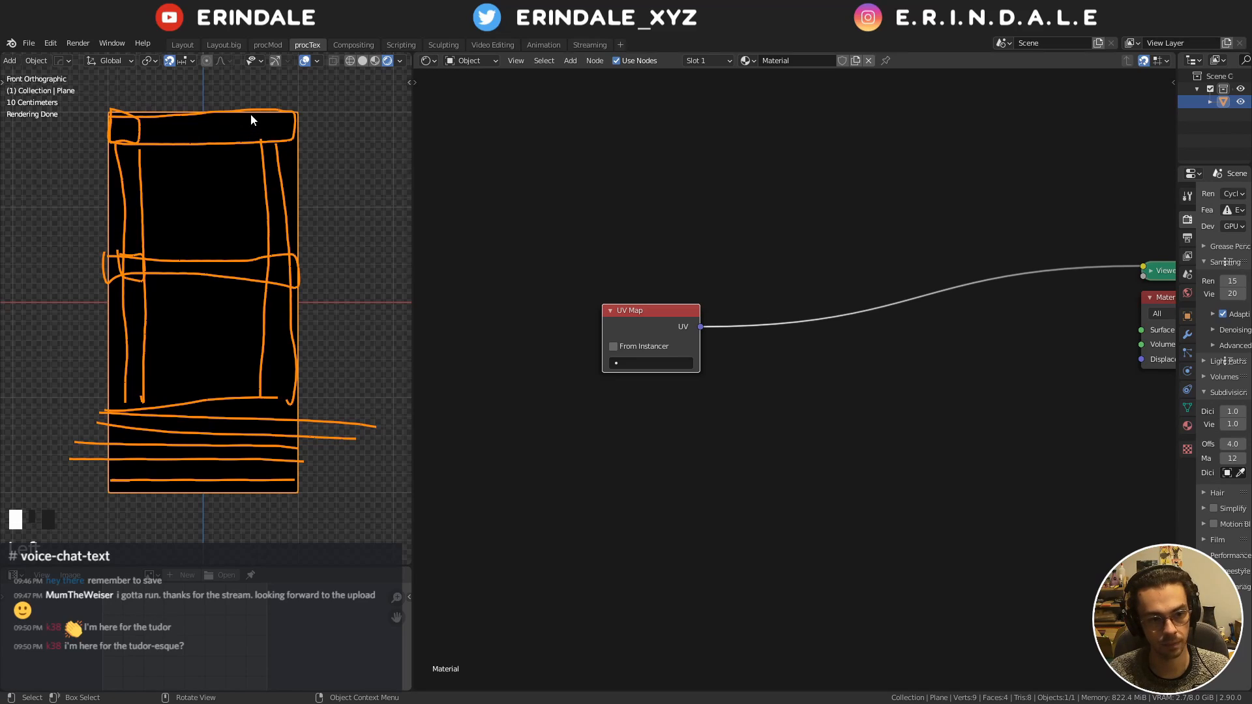
mouse_move(264, 105)
mouse_down()
mouse_move(263, 142)
mouse_move(282, 104)
mouse_up()
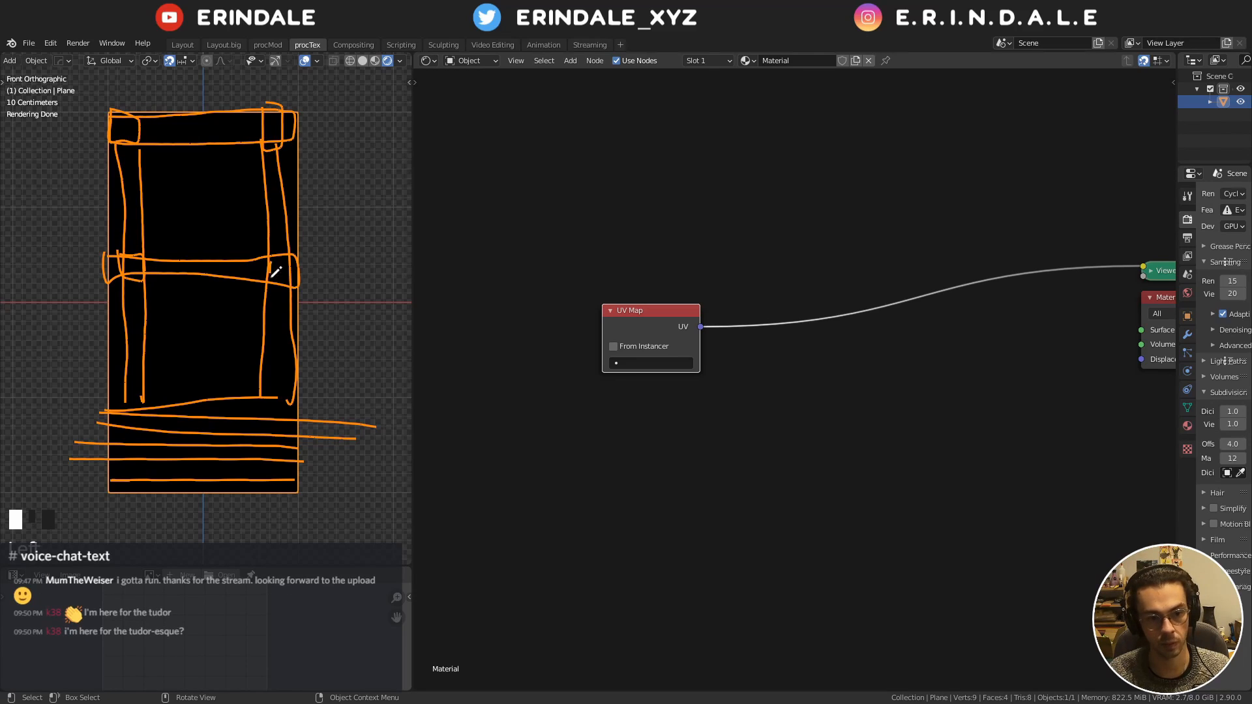
drag(276, 272, 295, 284)
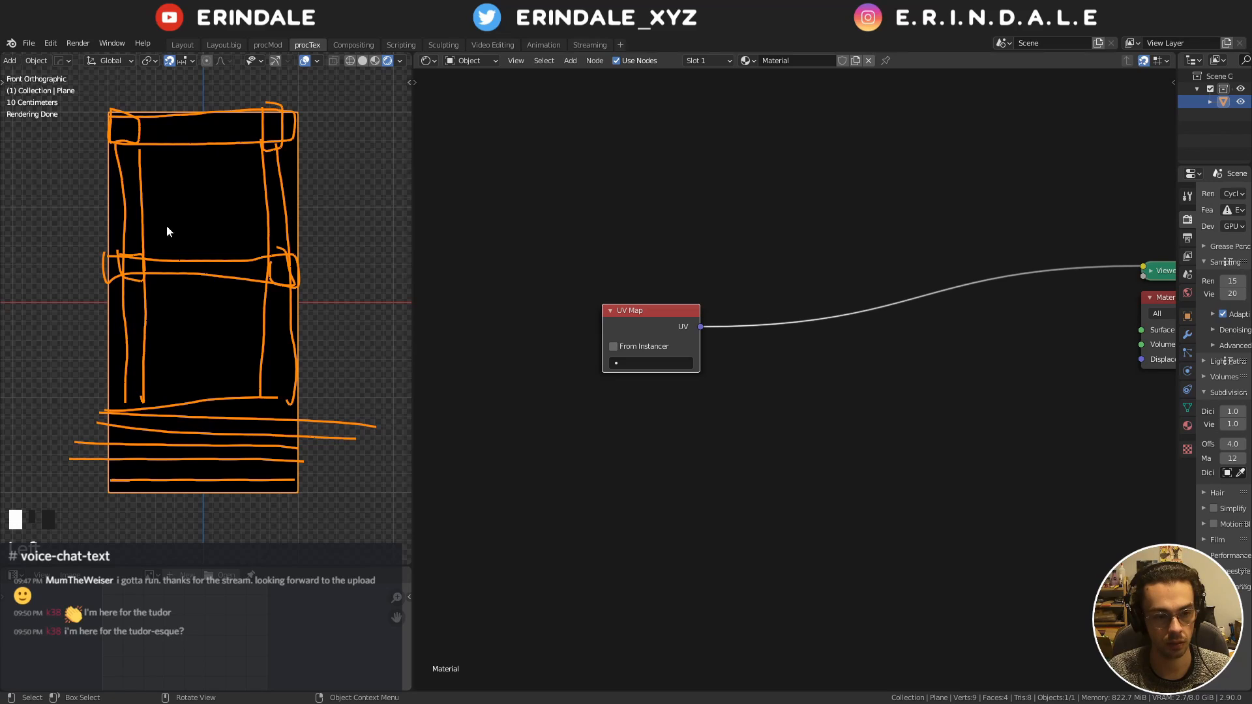
Annotate four arrows pointing outward from the centre of the plane's upper panel and erase all the annotations on the plane
mouse_move(209, 194)
mouse_down()
mouse_move(272, 187)
mouse_move(155, 197)
mouse_up()
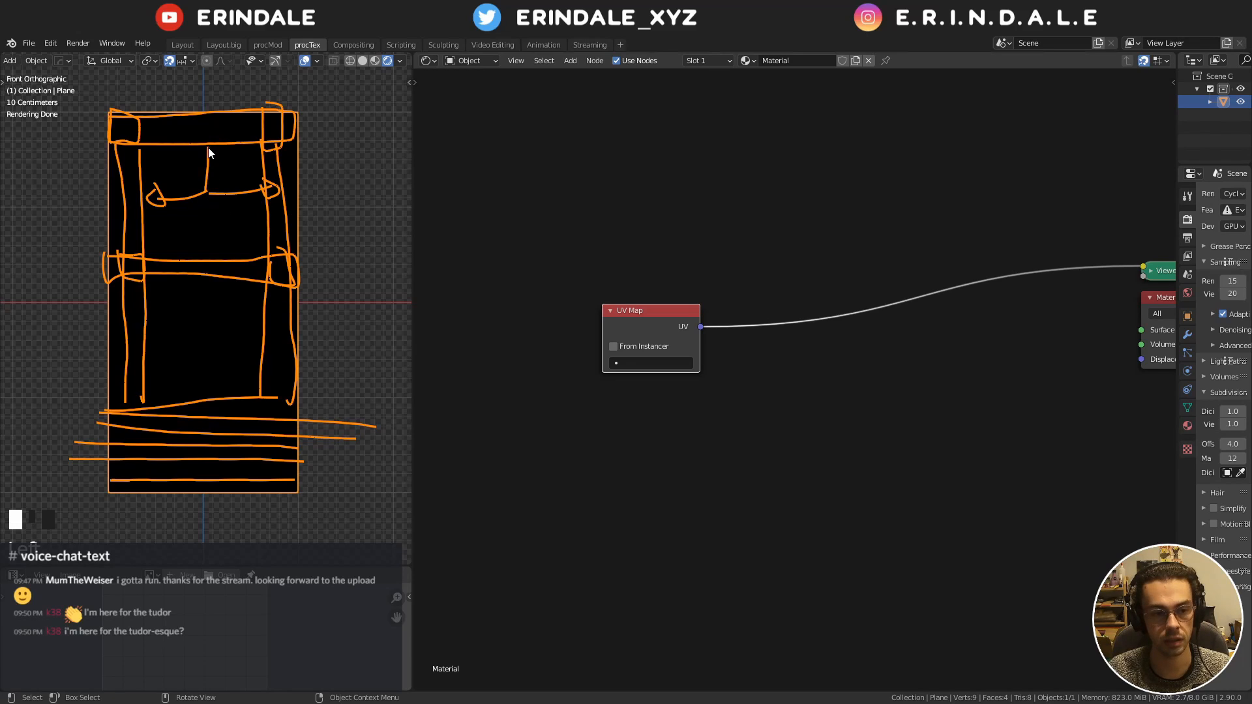
mouse_move(207, 150)
mouse_down()
mouse_move(208, 237)
mouse_move(183, 231)
mouse_up()
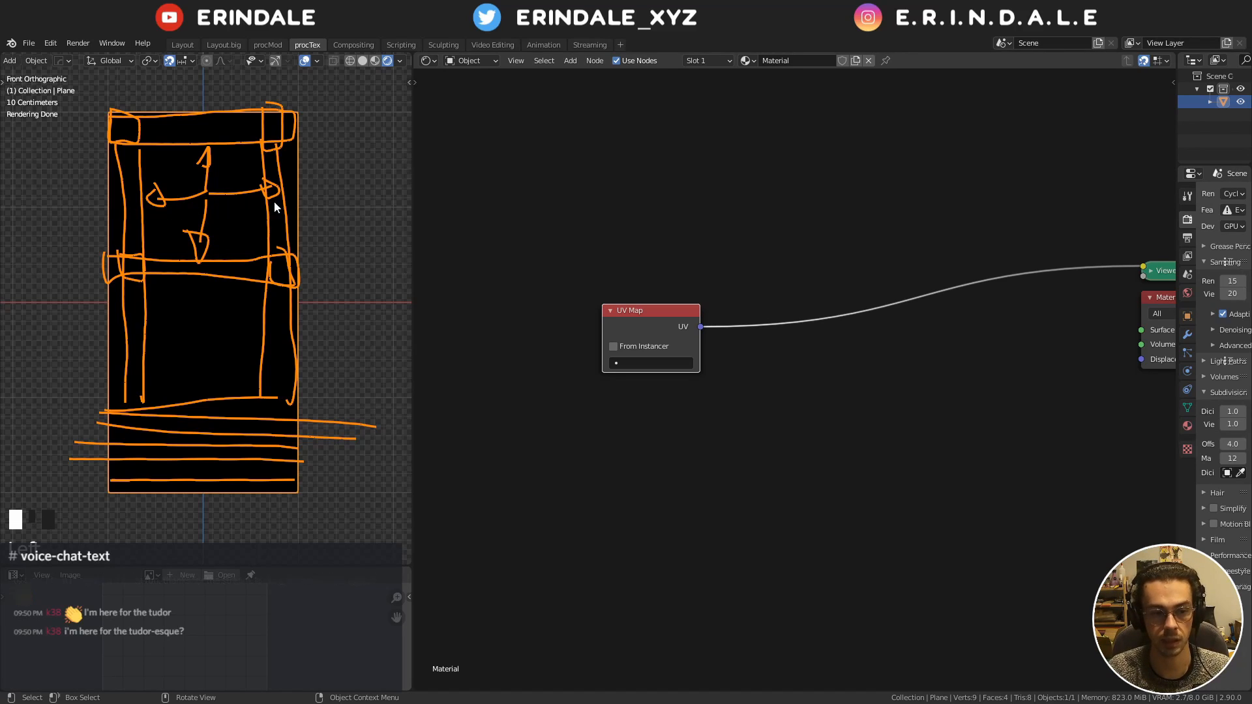
mouse_move(260, 177)
right_down()
mouse_move(209, 196)
mouse_move(186, 245)
mouse_move(176, 182)
mouse_move(89, 302)
mouse_move(20, 445)
mouse_move(281, 469)
right_up()
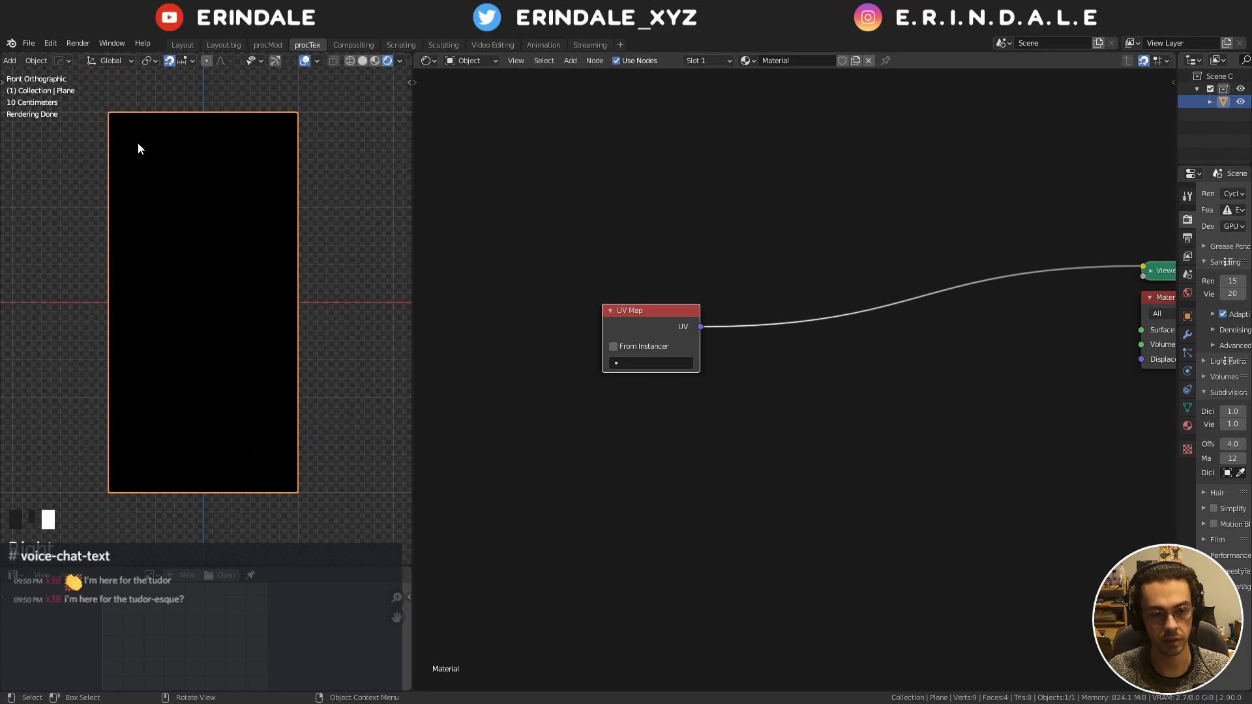
Move the UV Map node further away from the Viewer and preview its output on the plane
scroll(724, 206, down, 3)
middle_drag(757, 260, 633, 251)
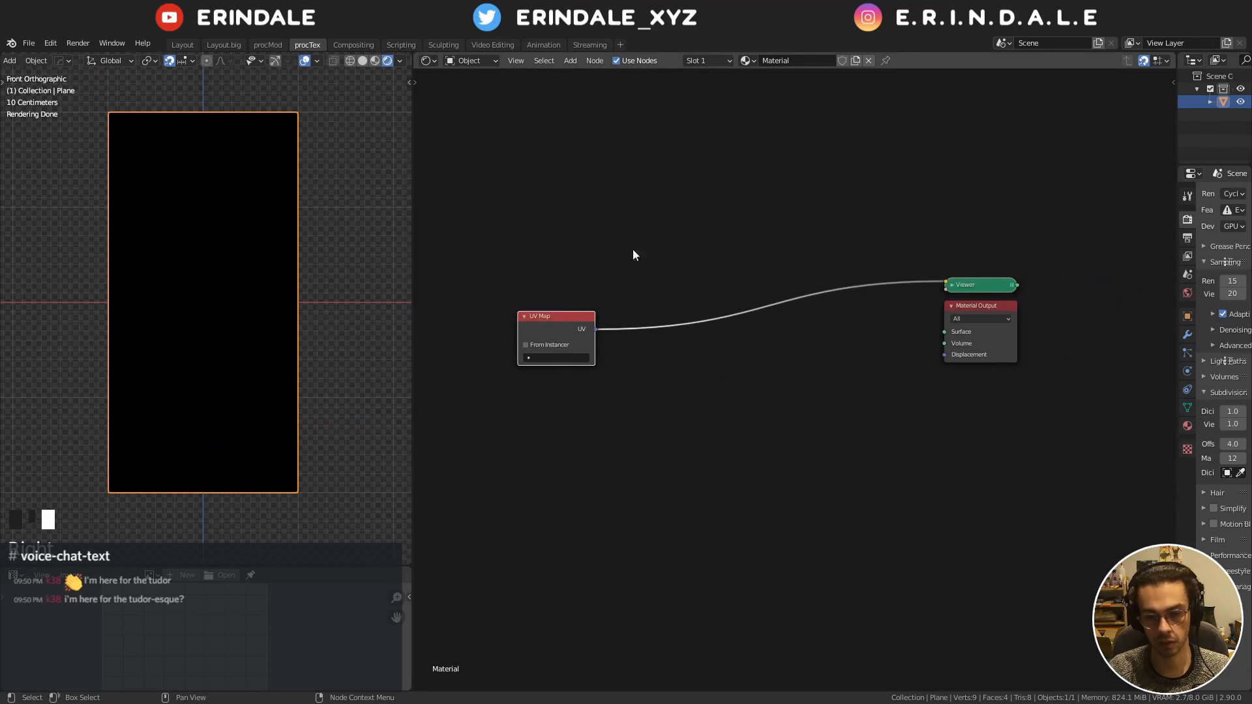
drag(557, 317, 549, 285)
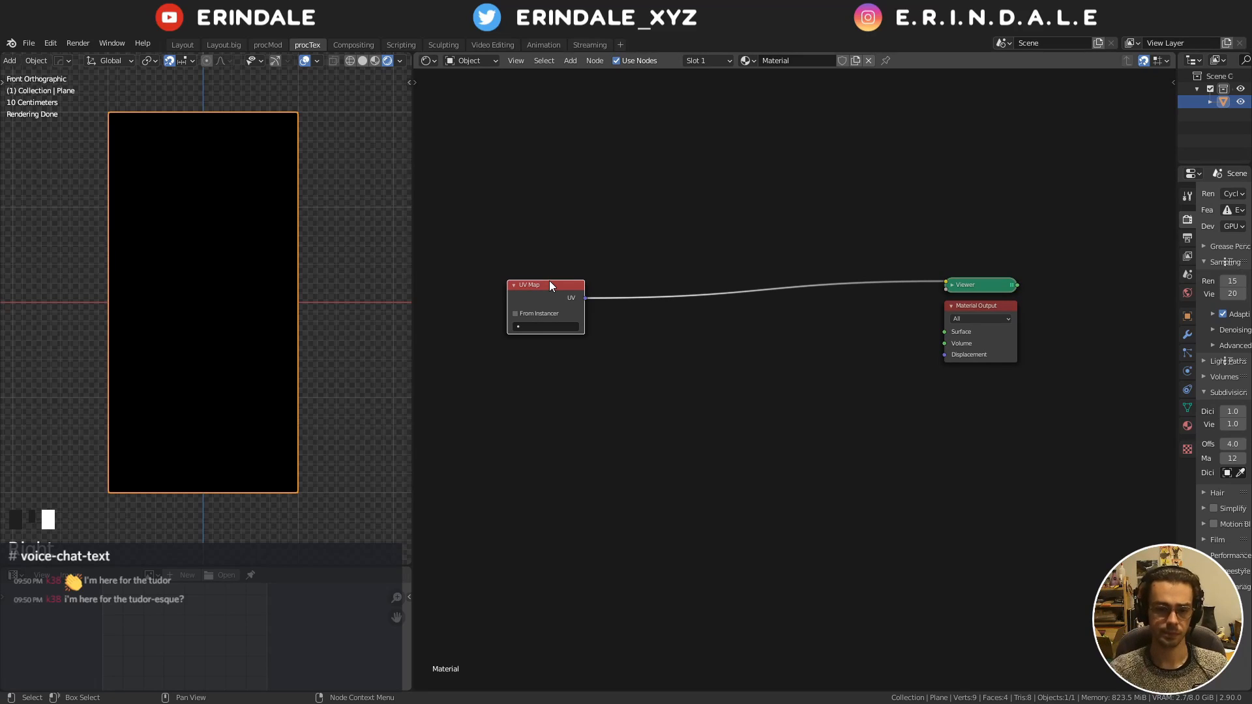
middle_drag(646, 247, 835, 237)
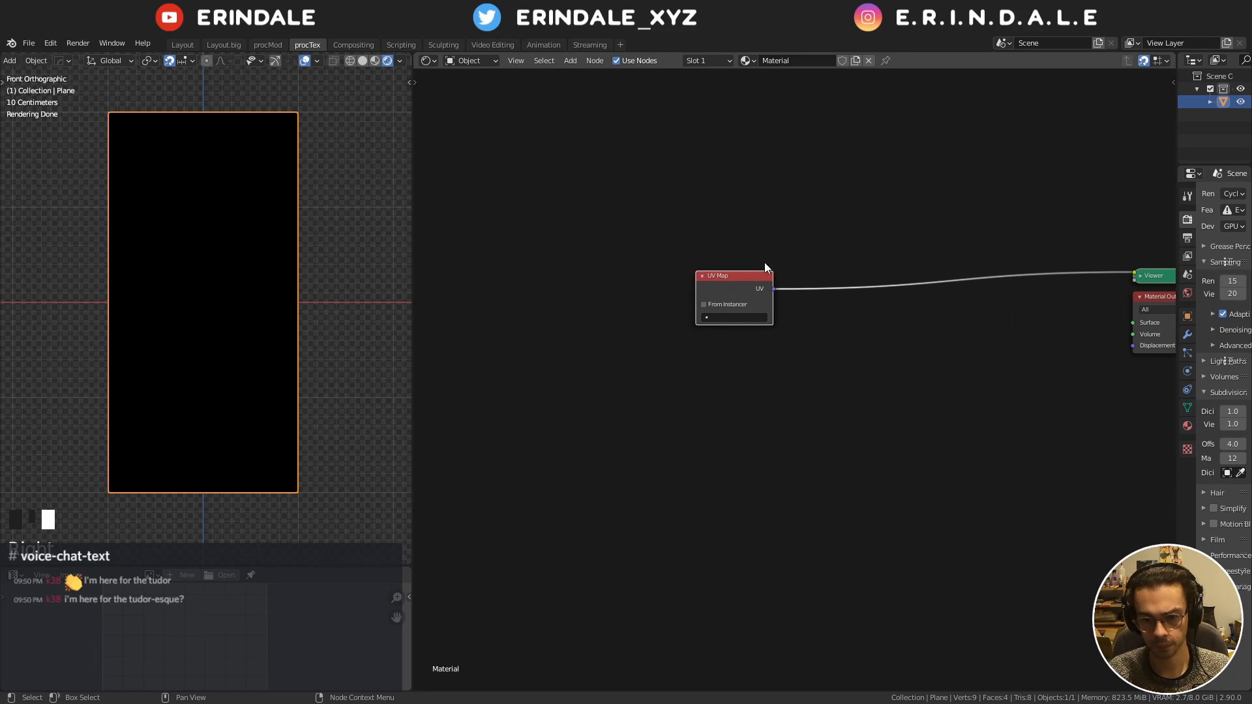
drag(739, 286, 570, 264)
ctrl+shift+click(570, 263)
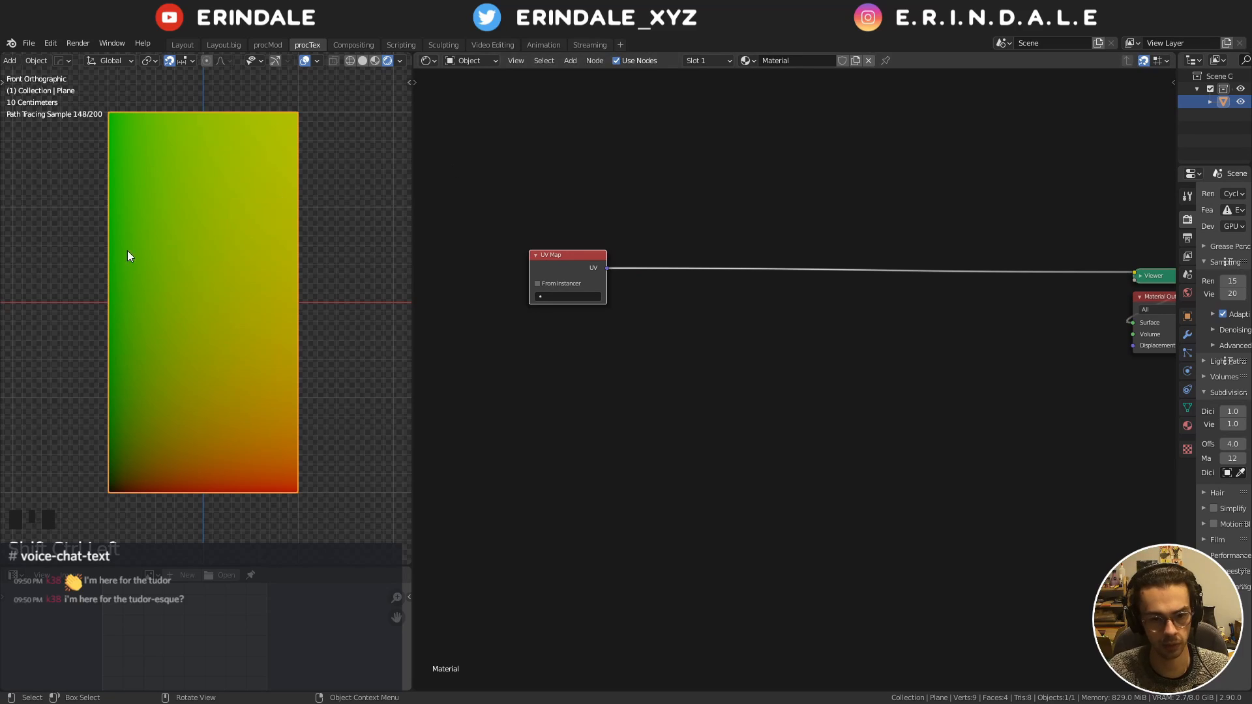
Annotate a small cross marking the centre of the plane's upper panel
middle_drag(628, 252, 671, 352)
scroll(688, 318, up, 2)
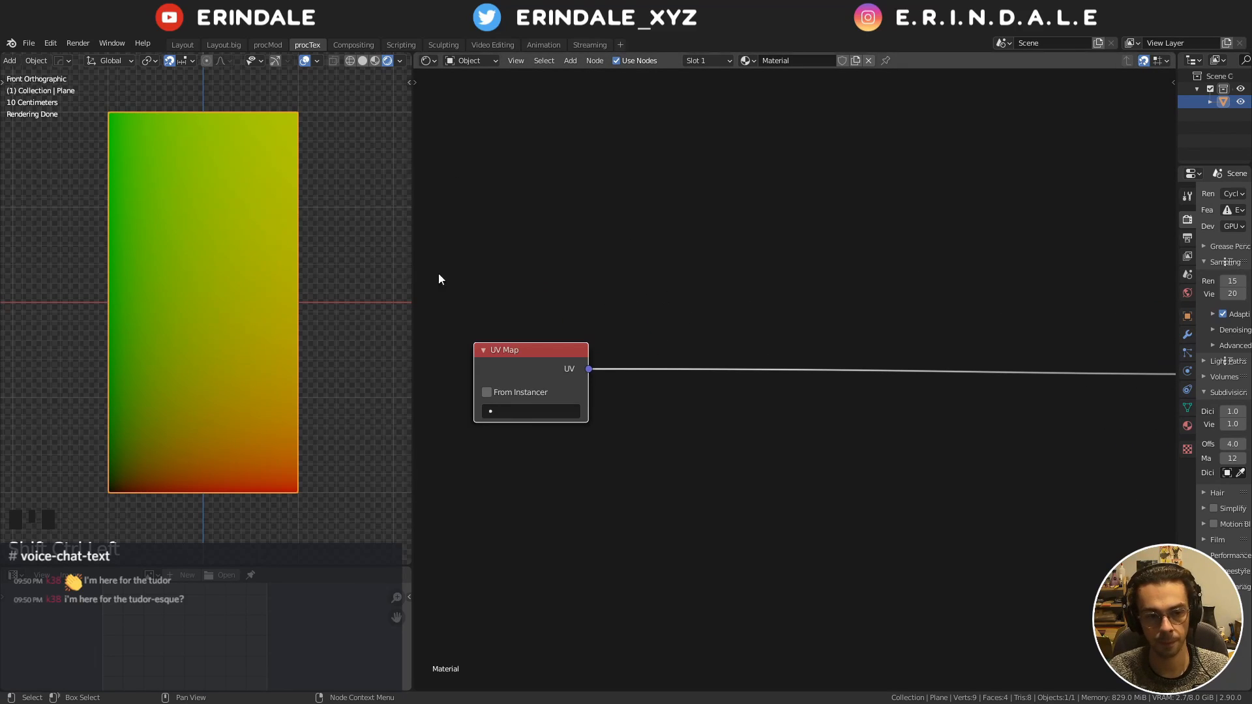
key(d)
drag(203, 199, 211, 206)
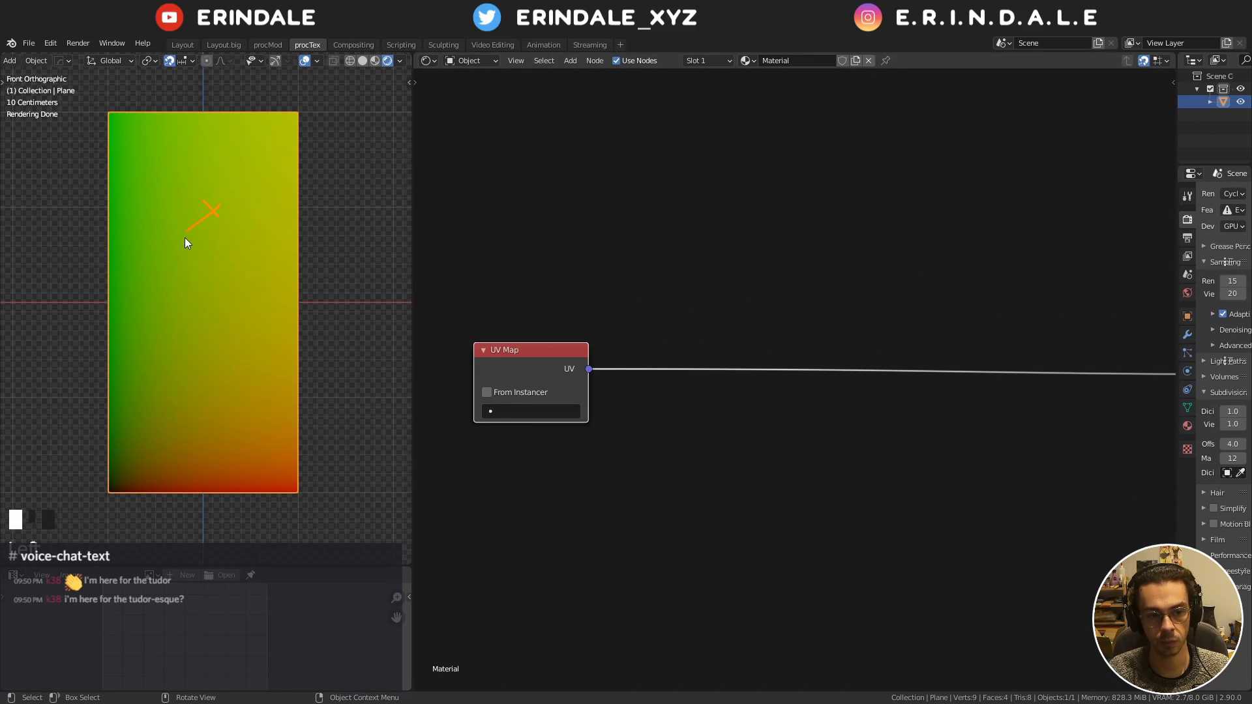
Add a Vector Math node between the UV Map and the Viewer and set its operation to Subtract
middle_drag(693, 274, 672, 358)
key(shift+a)
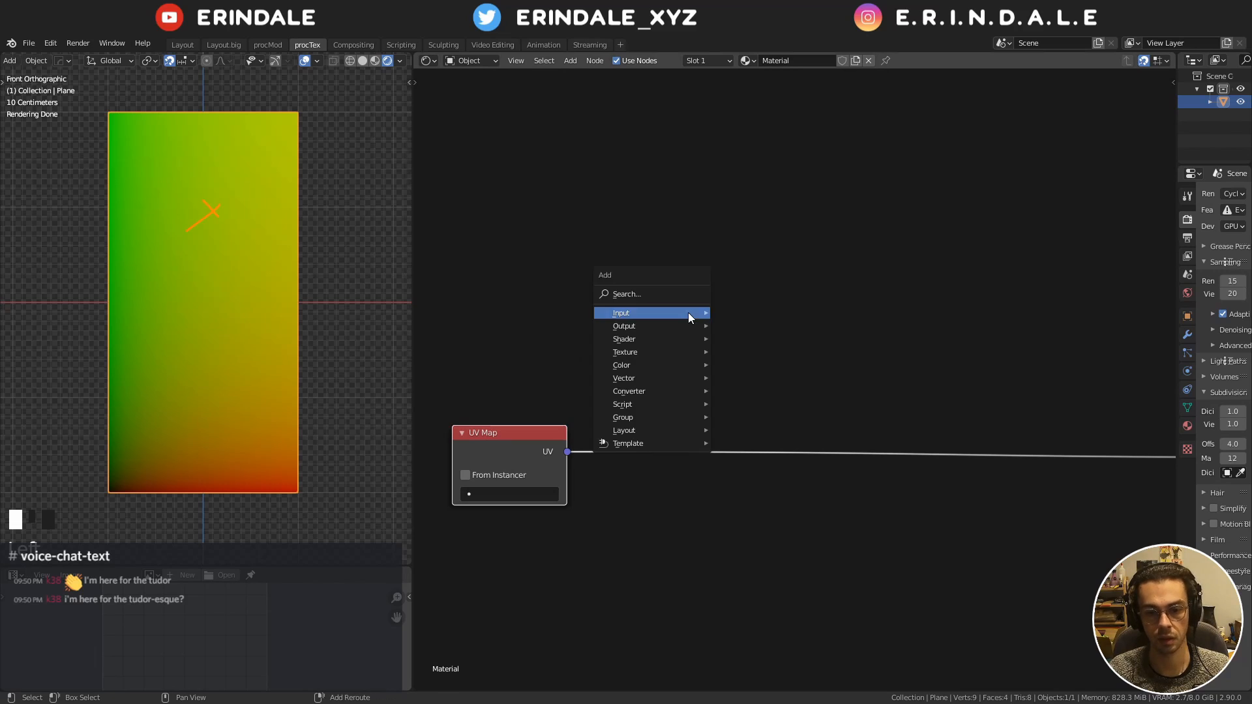
key(q)
click(773, 305)
click(677, 398)
middle_drag(759, 448, 731, 356)
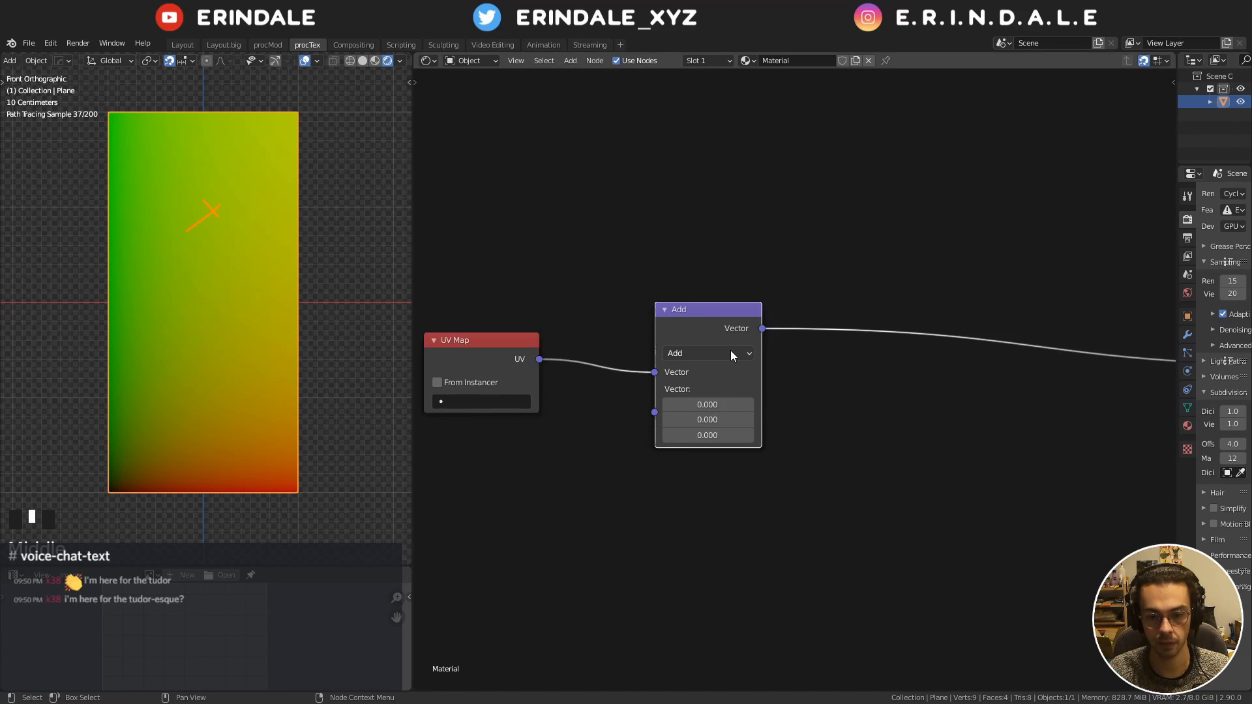
click(731, 355)
click(620, 392)
Deselect the plane and set the Subtract node's Y value to 0.5
scroll(652, 425, up, 3)
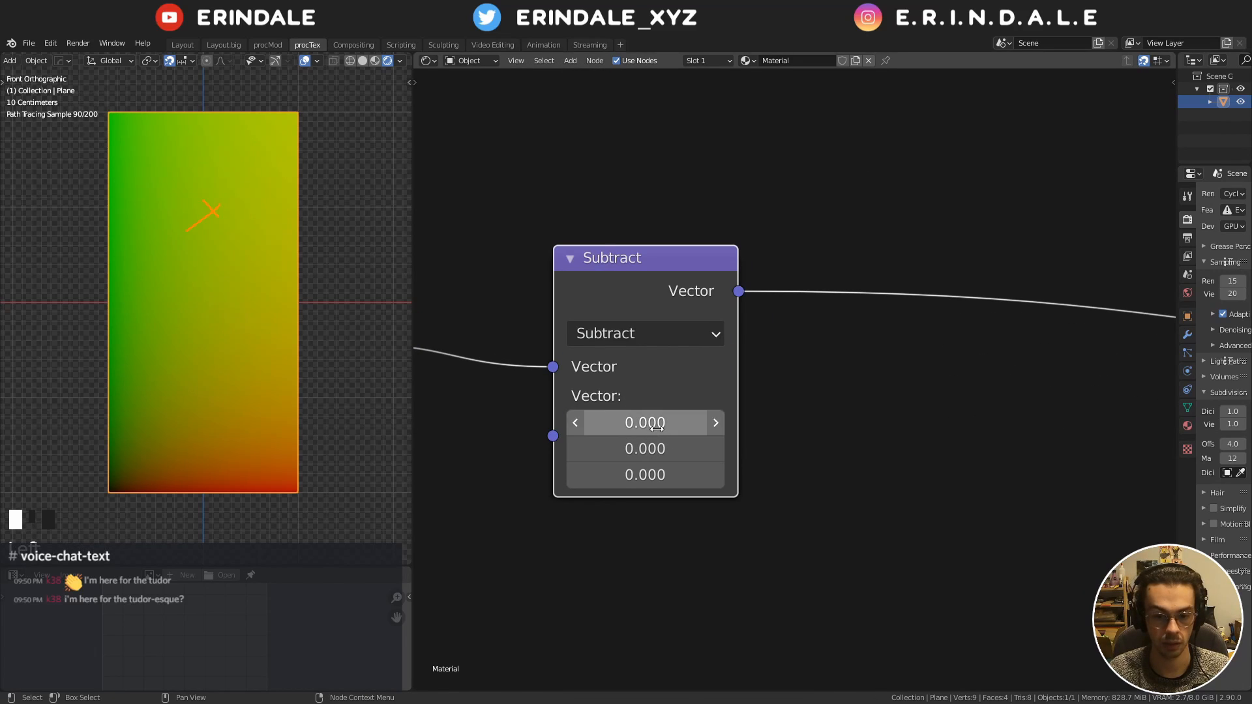
click(107, 499)
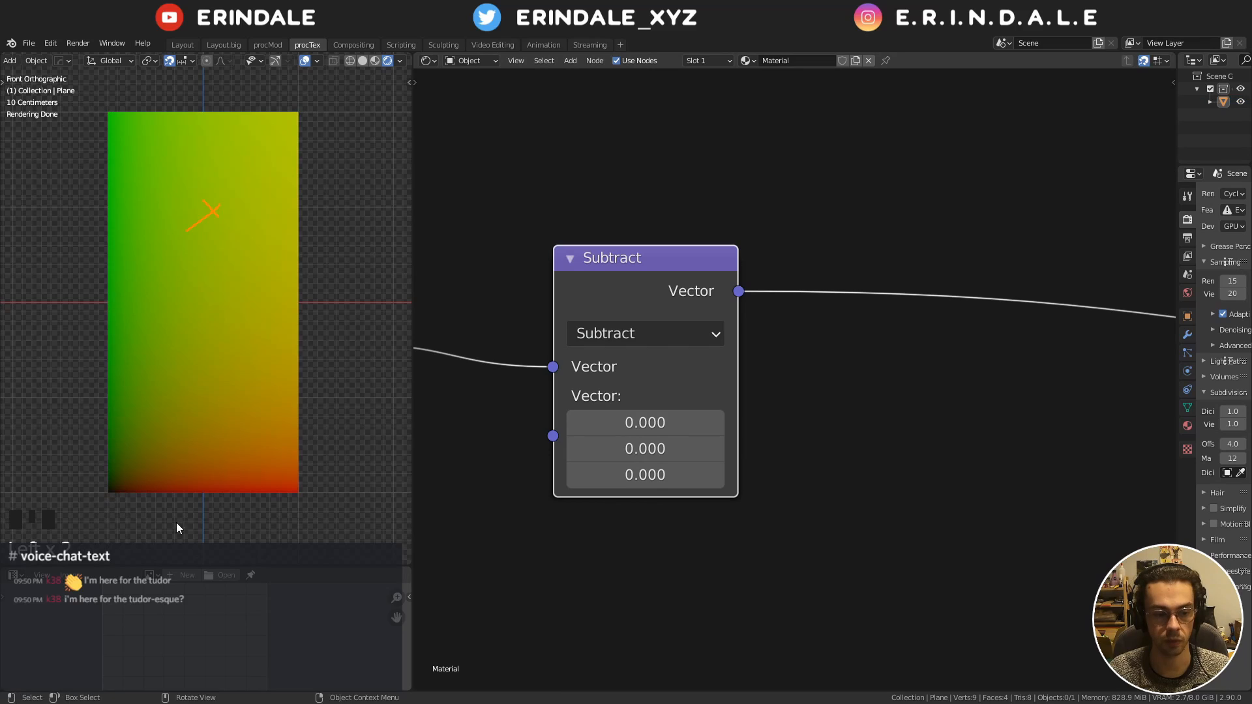
click(683, 264)
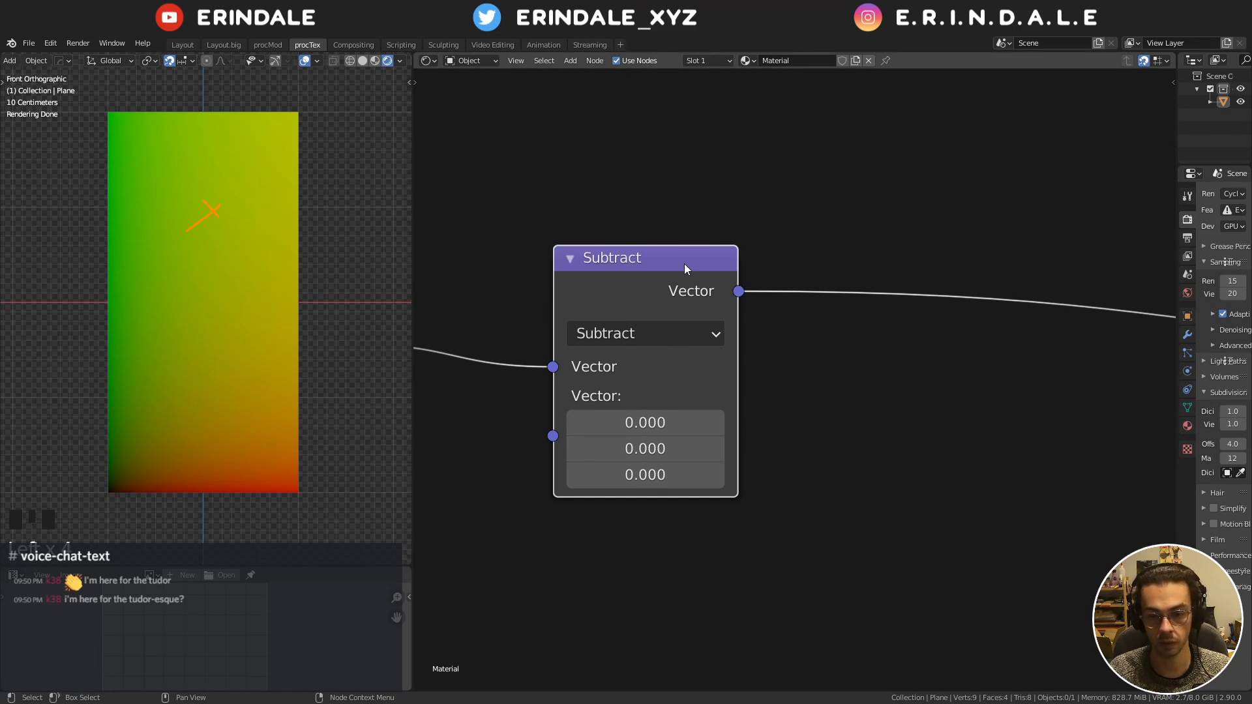
middle_drag(683, 263, 692, 224)
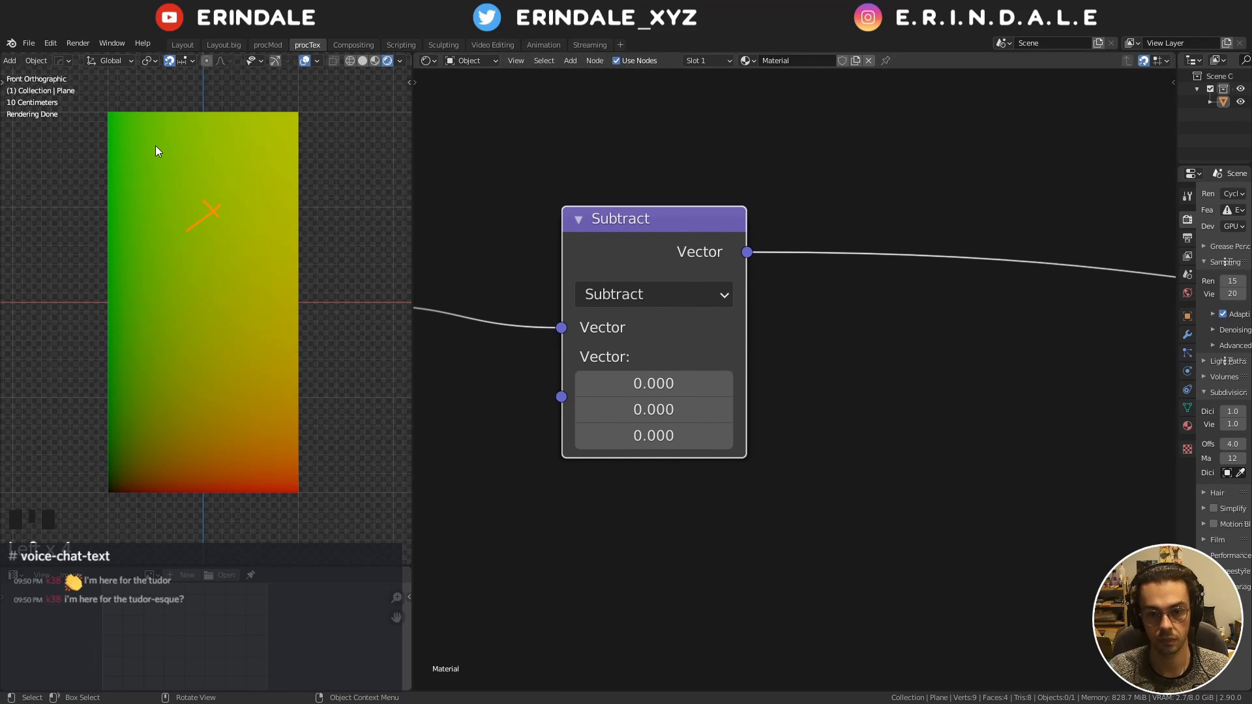
click(647, 411)
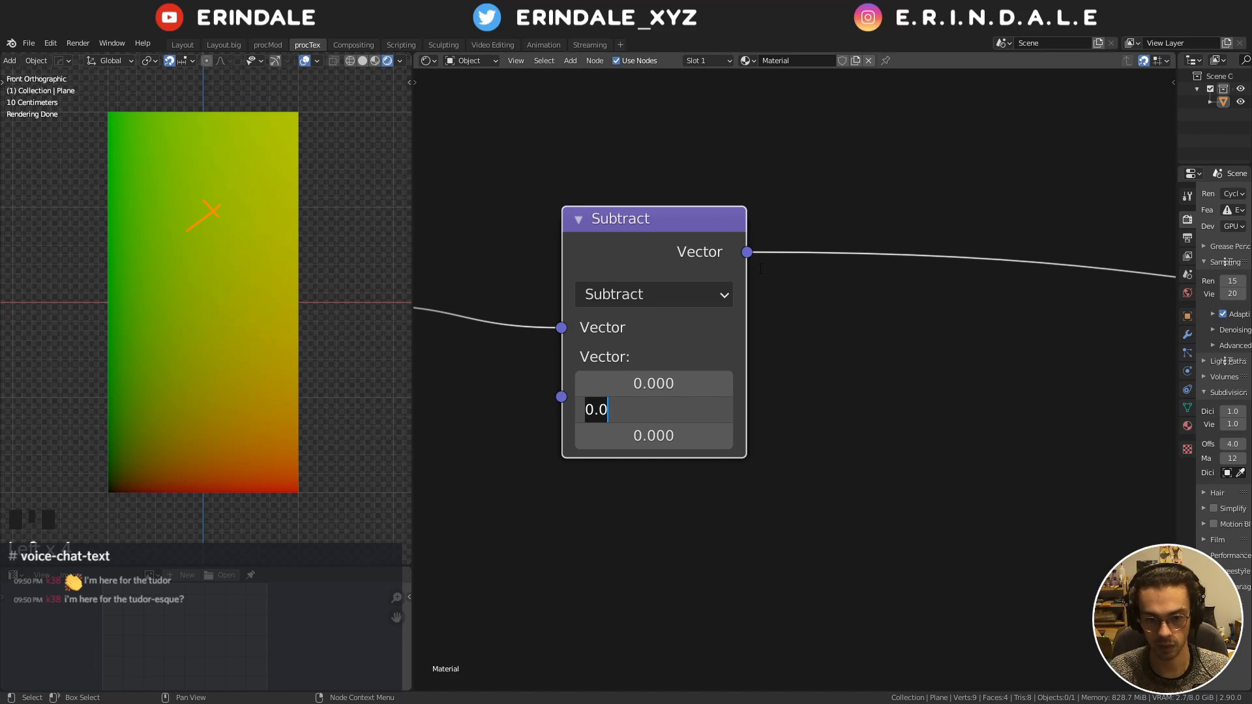
key(Return)
click(655, 410)
text(.5)
key(Return)
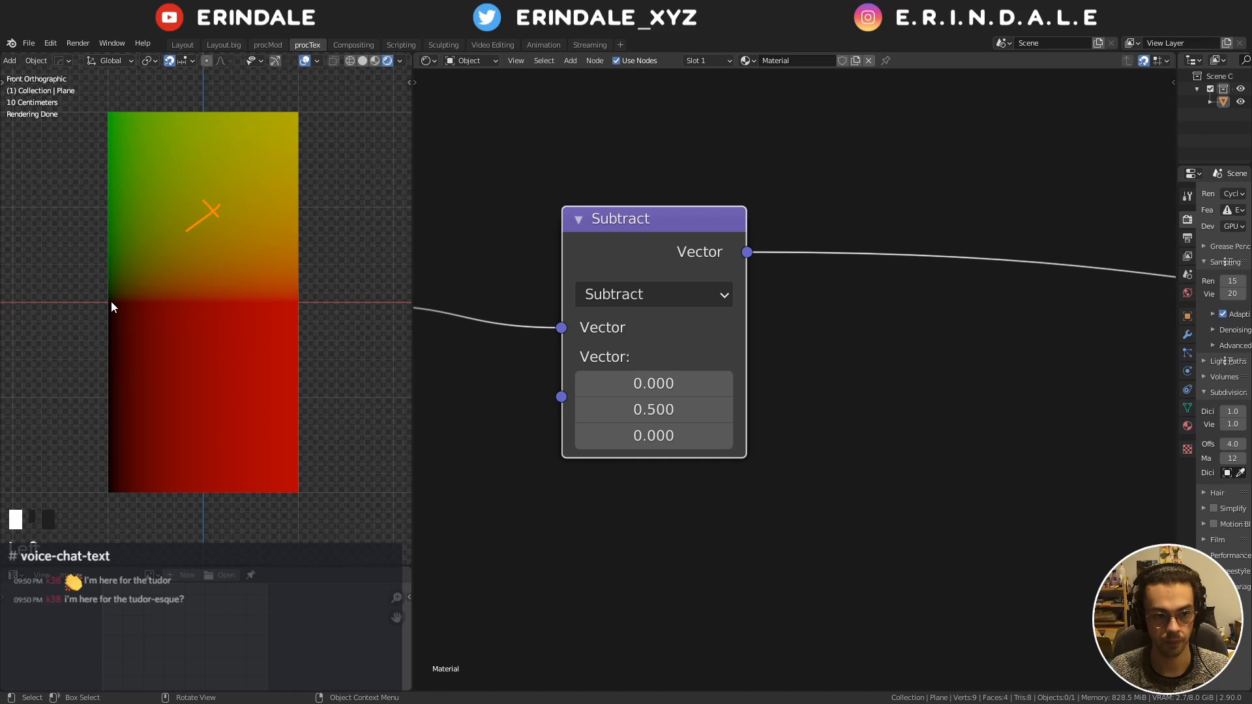
Set the Subtract node's Y value to 0.75 and its X value to 0.25
drag(653, 409, 783, 409)
click(665, 416)
text(1.875)
key(Return)
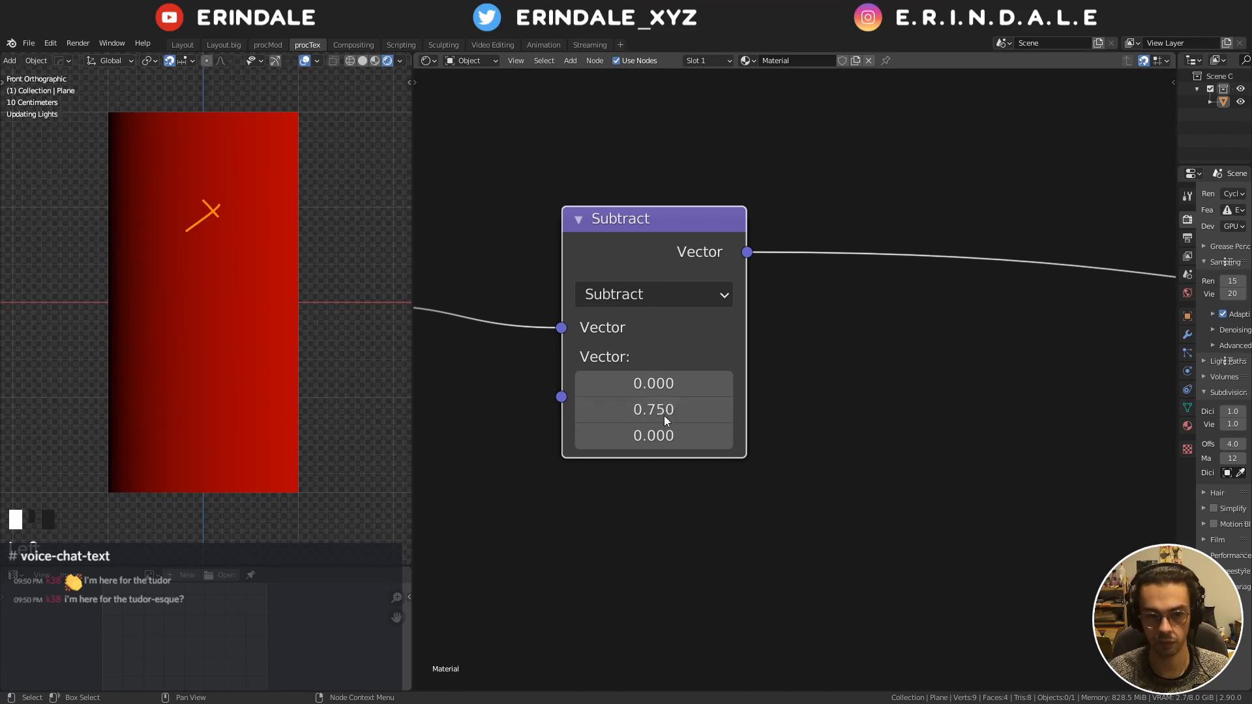
click(688, 385)
text(.)
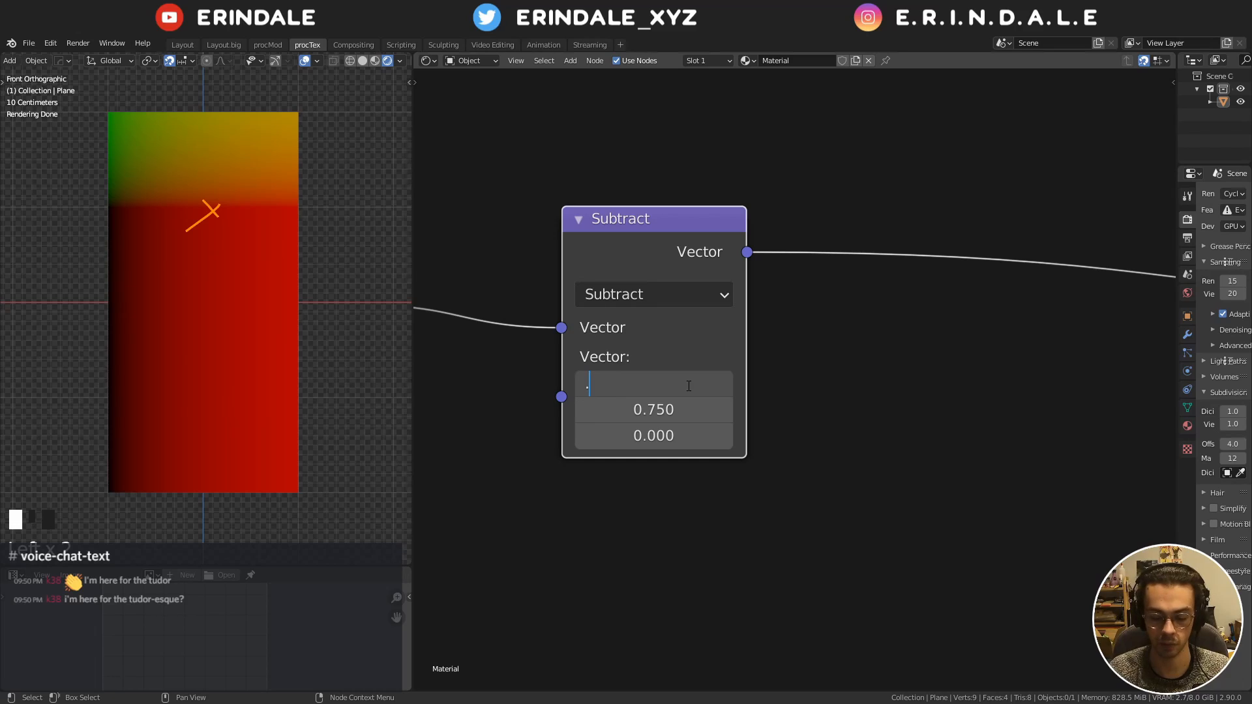
text(25)
key(Return)
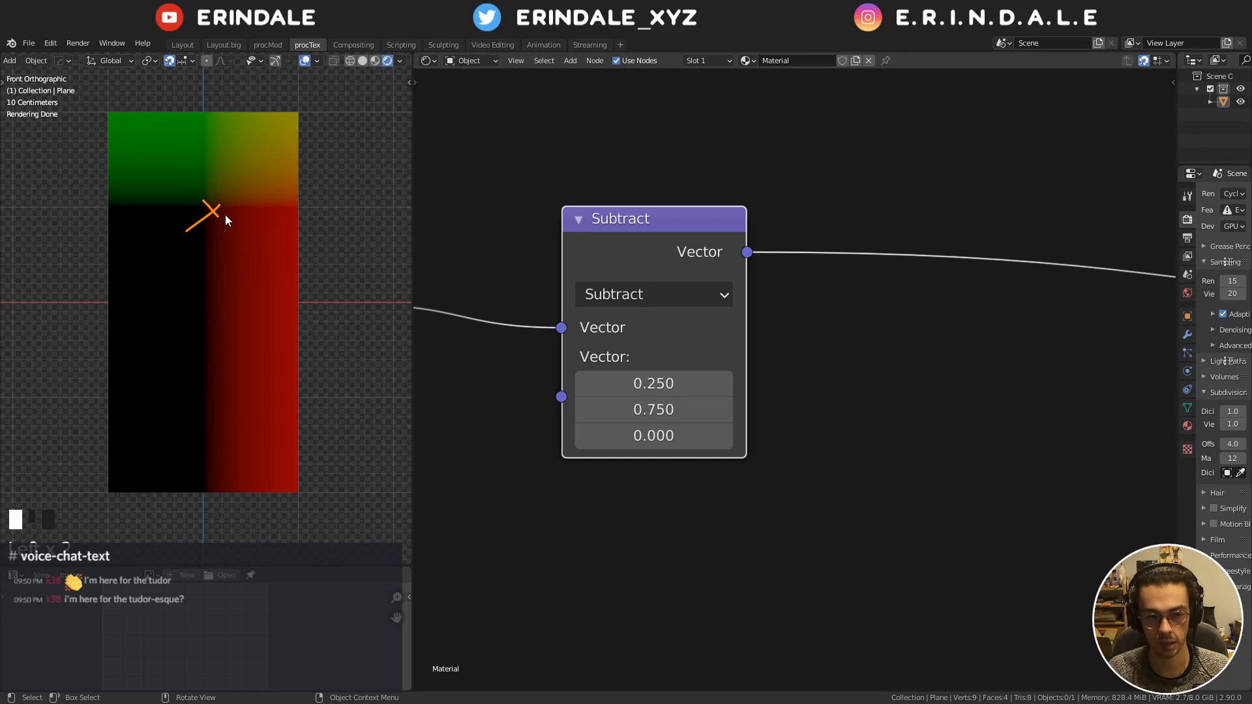
Erase the cross annotation and draw an arrow from the shifted UV origin towards the plane's right edge
right_drag(220, 196, 190, 227)
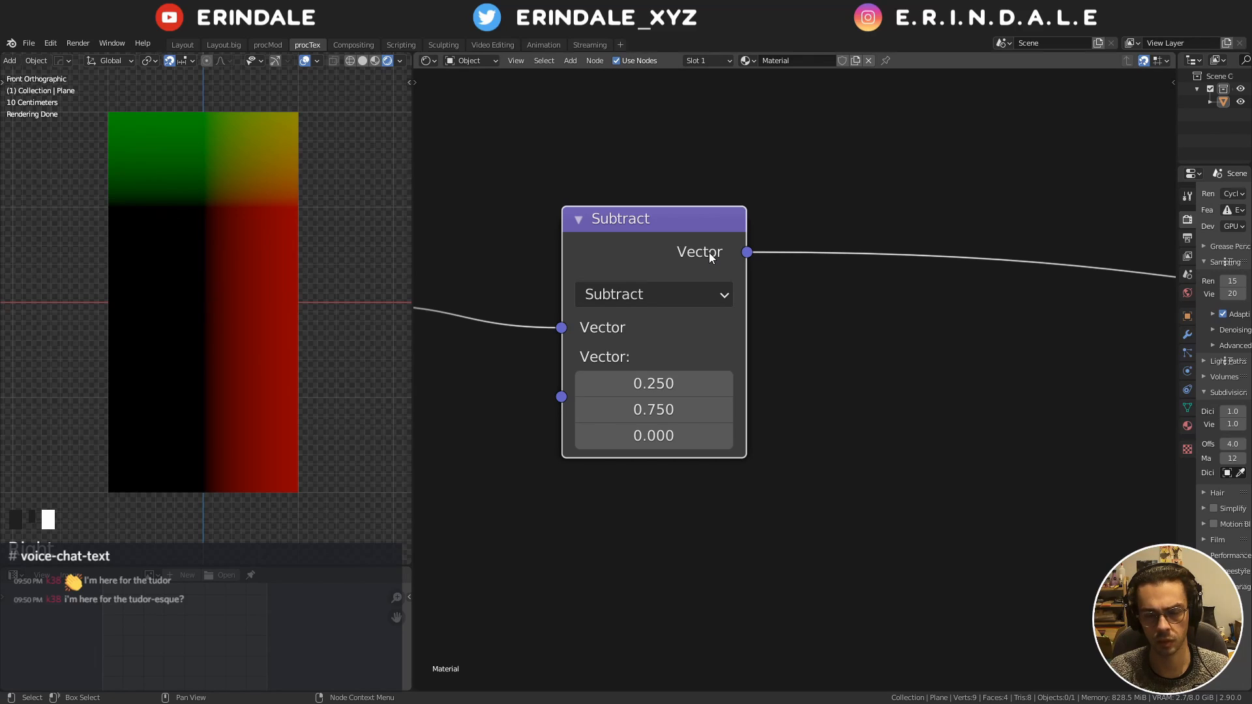
scroll(805, 229, down, 2)
mouse_move(804, 229)
middle_down()
mouse_move(817, 245)
mouse_move(853, 242)
middle_up()
drag(208, 202, 266, 200)
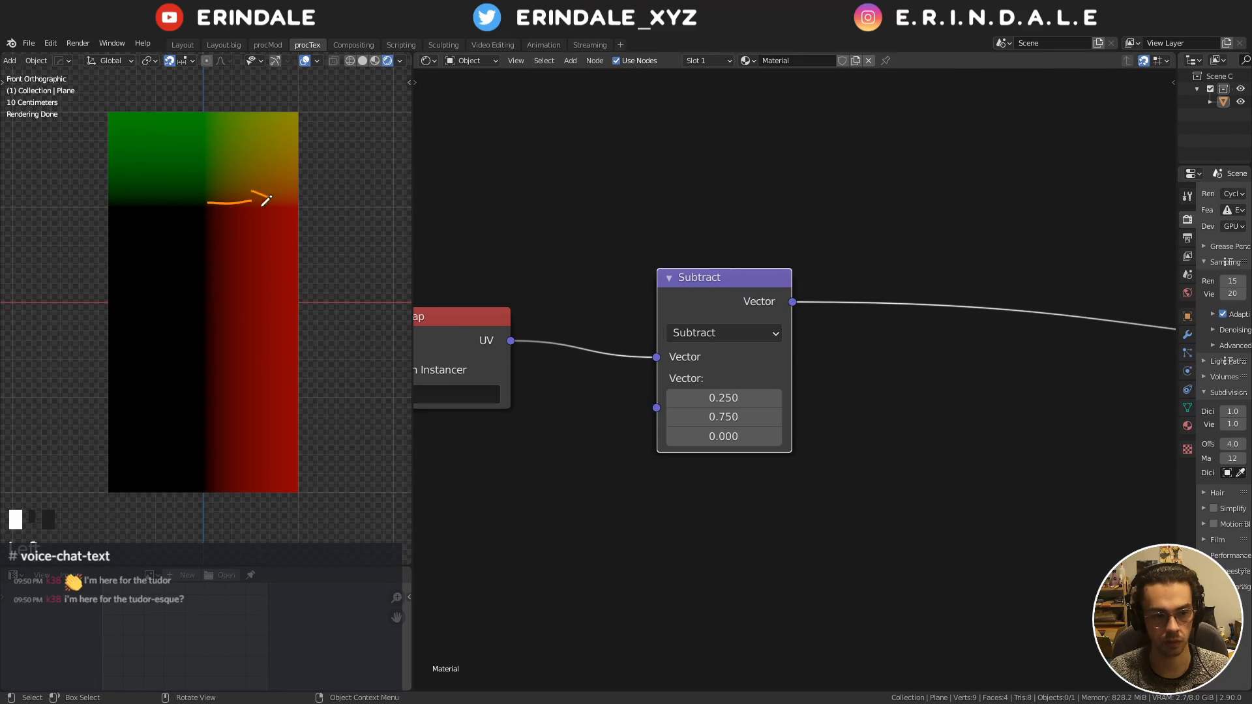
Duplicate the Subtract node into the link after it and change the copy's operation to Absolute
middle_drag(734, 263, 569, 267)
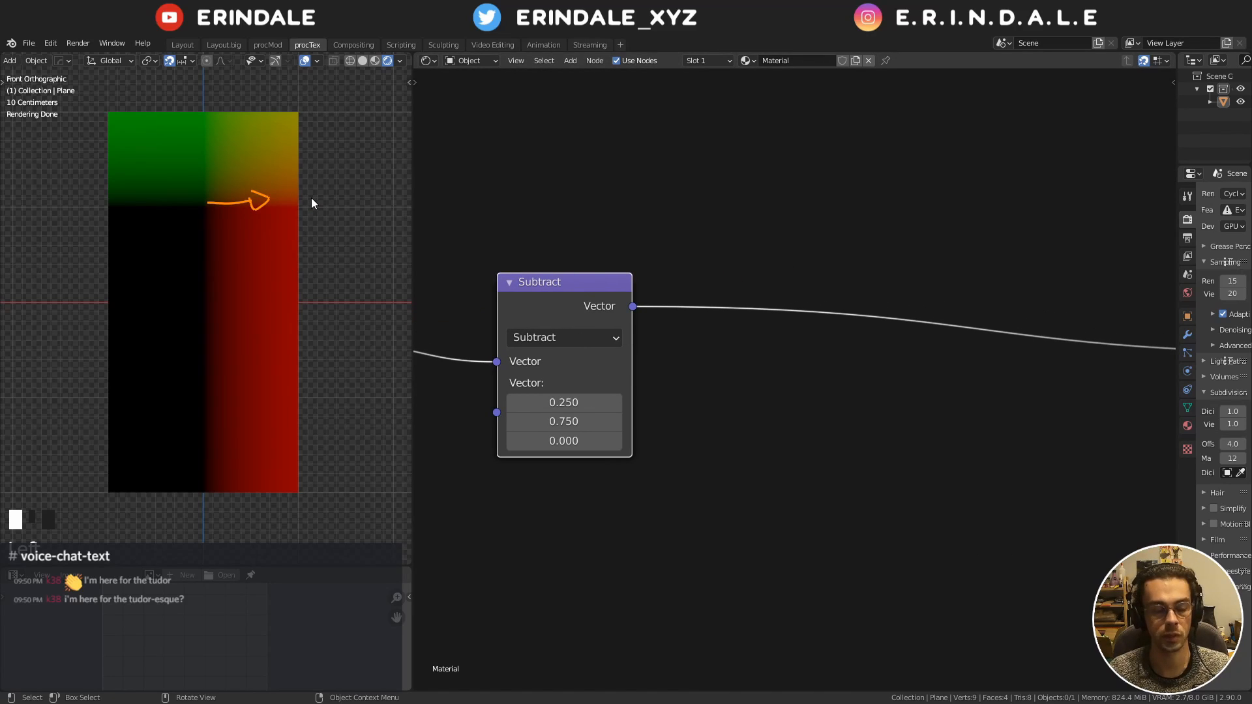
middle_drag(594, 243, 589, 247)
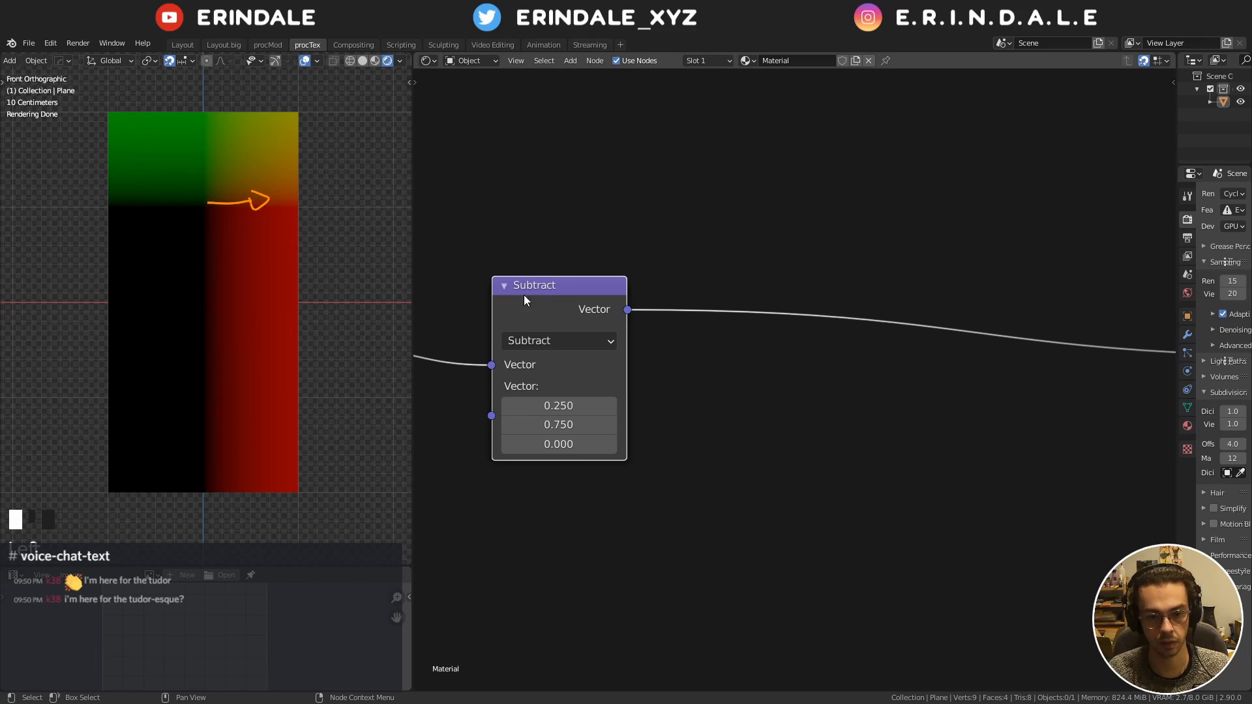
key(shift+d)
click(703, 292)
click(776, 335)
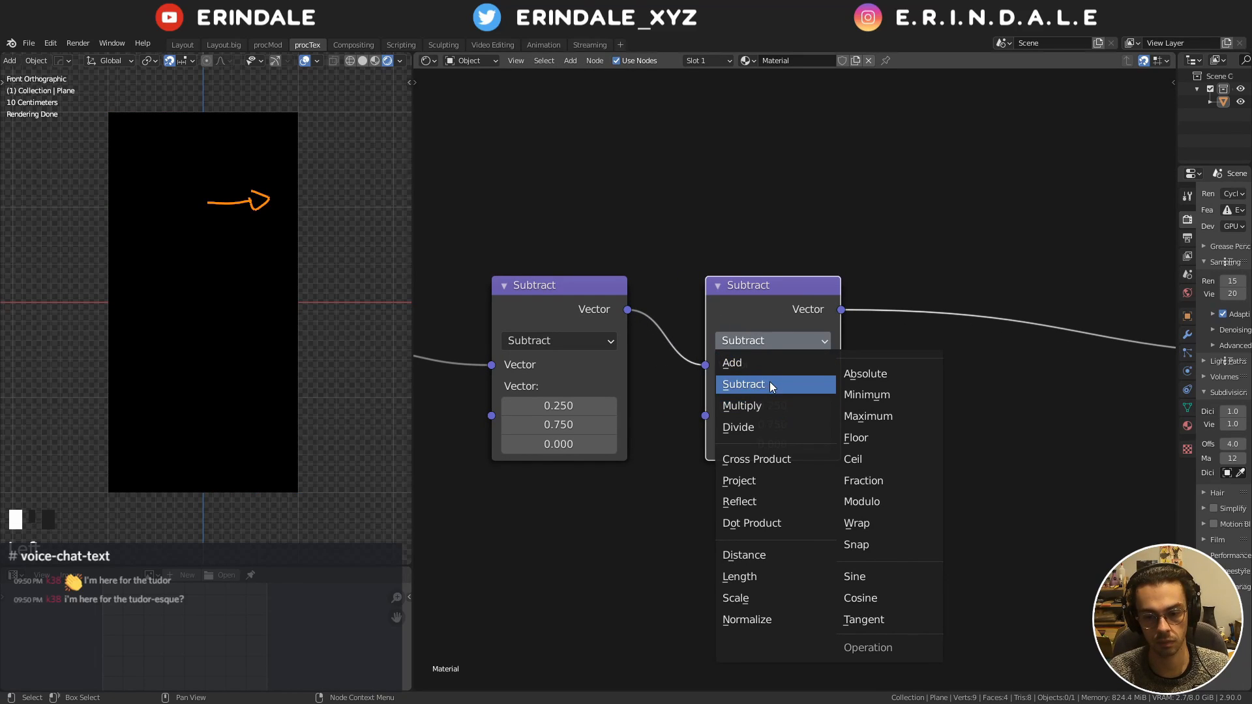
click(864, 375)
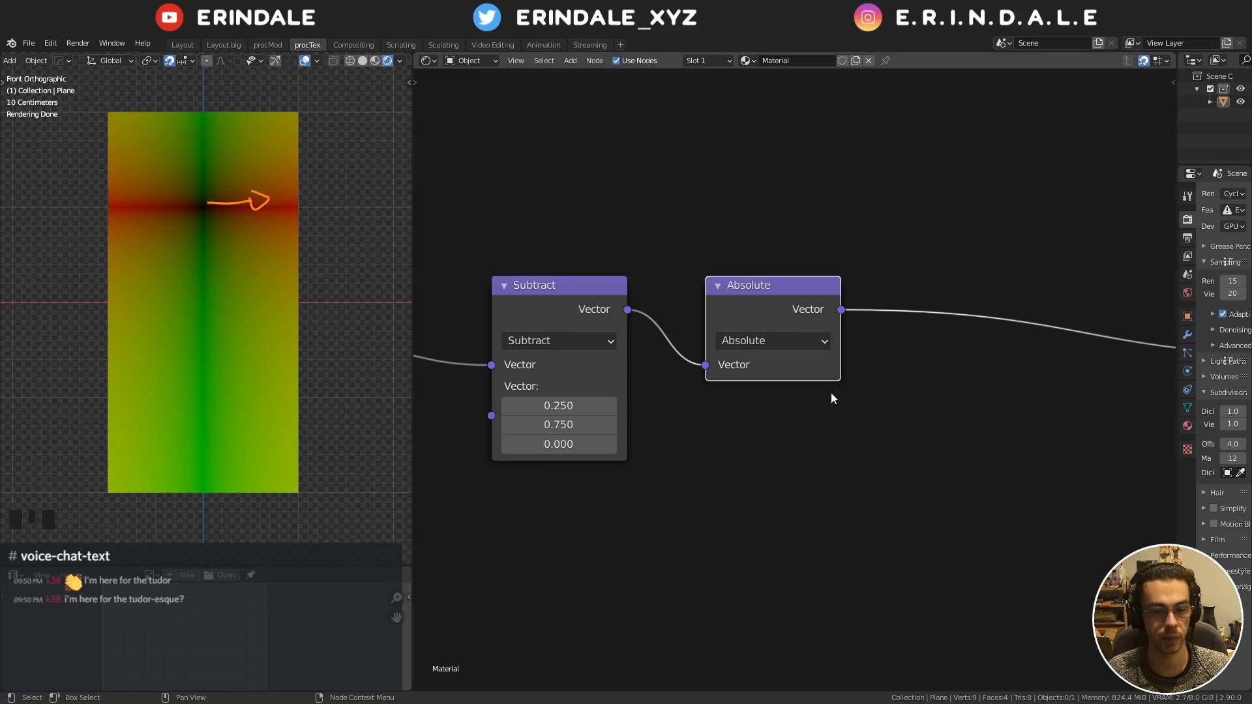
drag(750, 306, 731, 306)
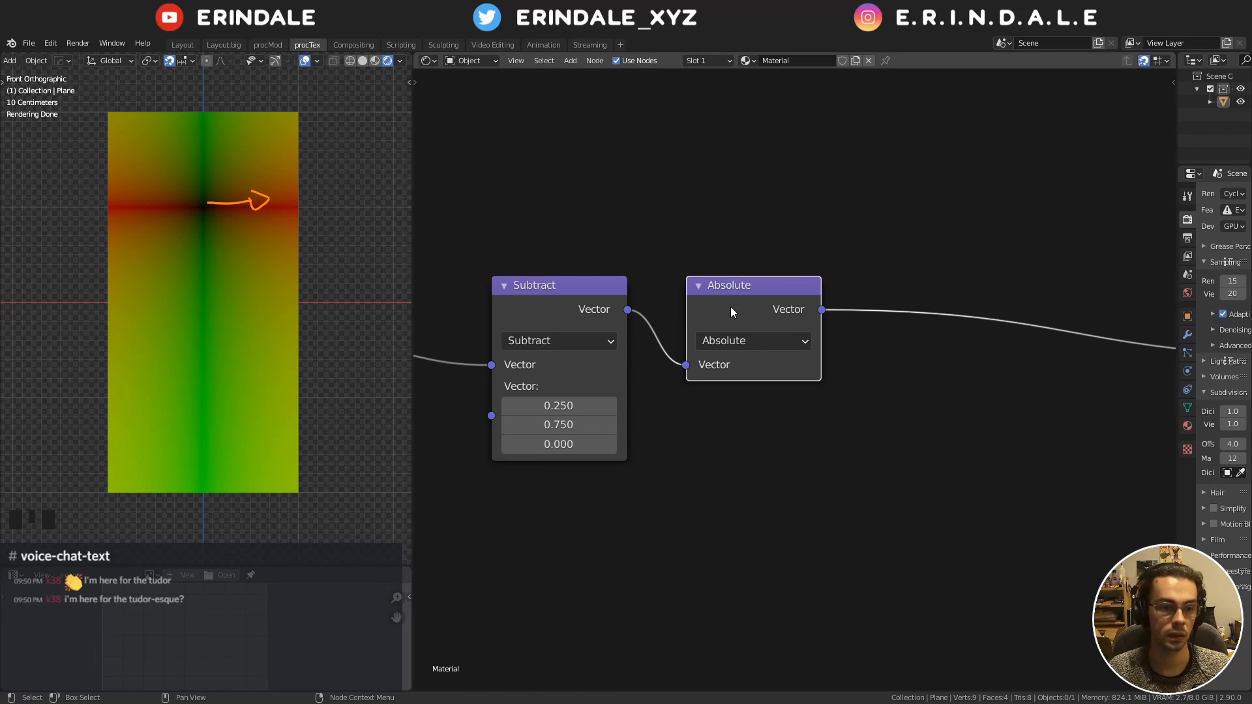
Duplicate the Subtract node and insert the copy after the Absolute node, spacing it out from its neighbour
middle_drag(839, 244, 701, 289)
key(shift+a)
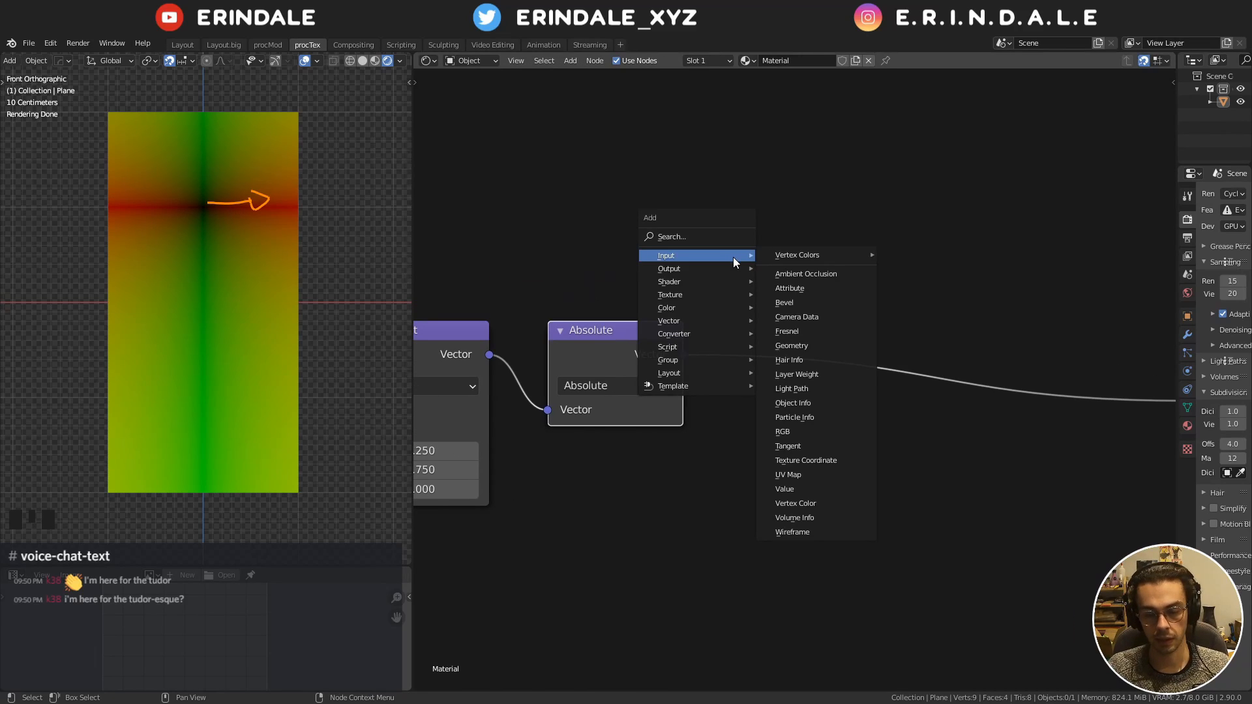
middle_drag(587, 281, 685, 267)
click(541, 325)
key(shift+d)
click(821, 323)
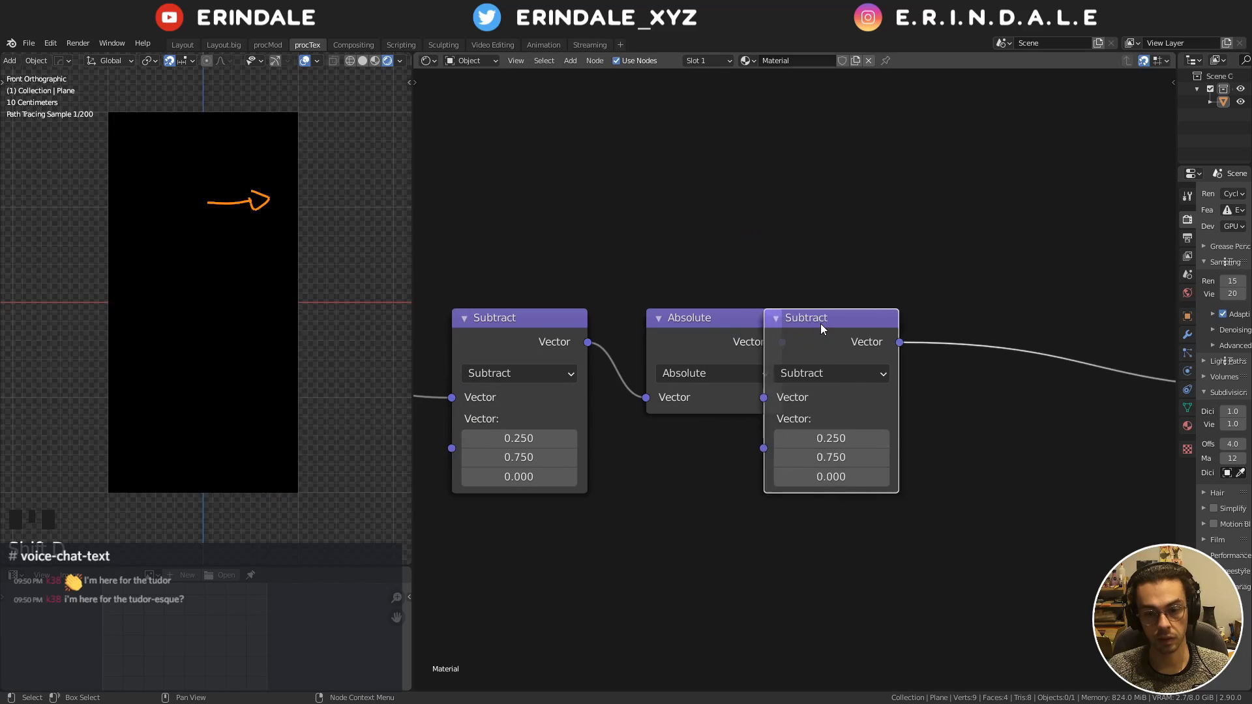
middle_drag(966, 326, 897, 331)
drag(894, 331, 871, 330)
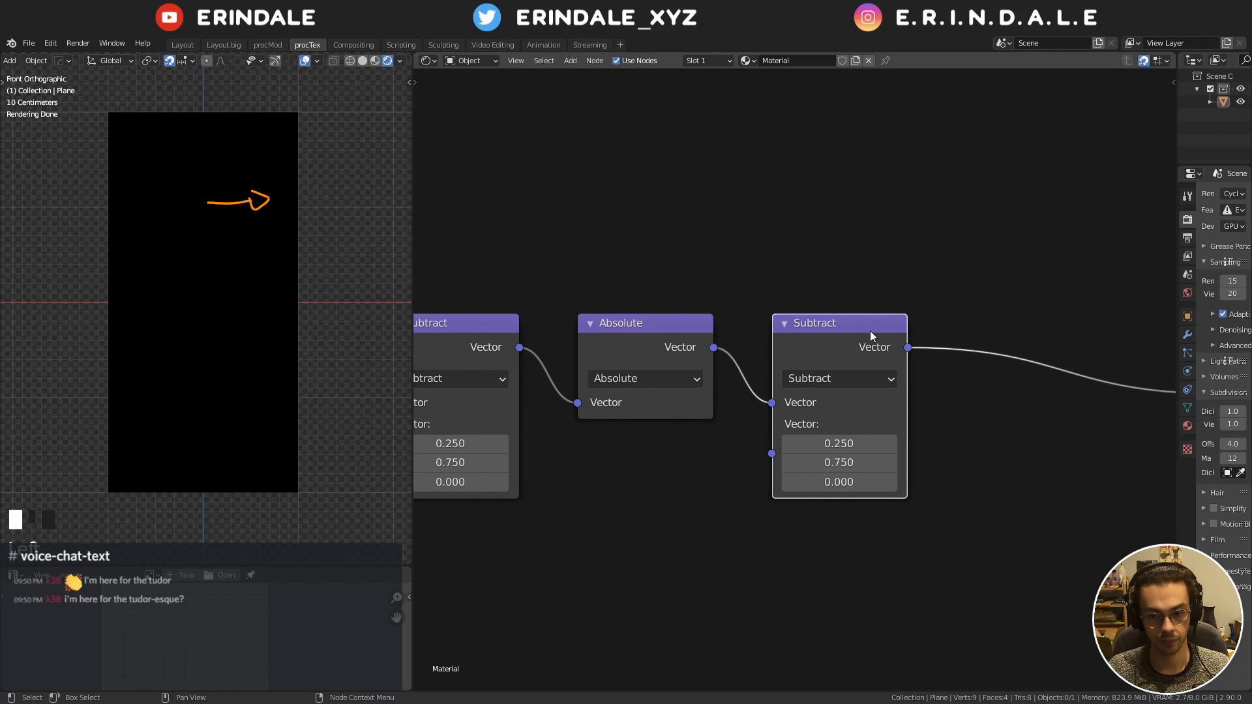
Reset the X and Y values of the second Subtract node to 0
click(848, 441)
click(845, 449)
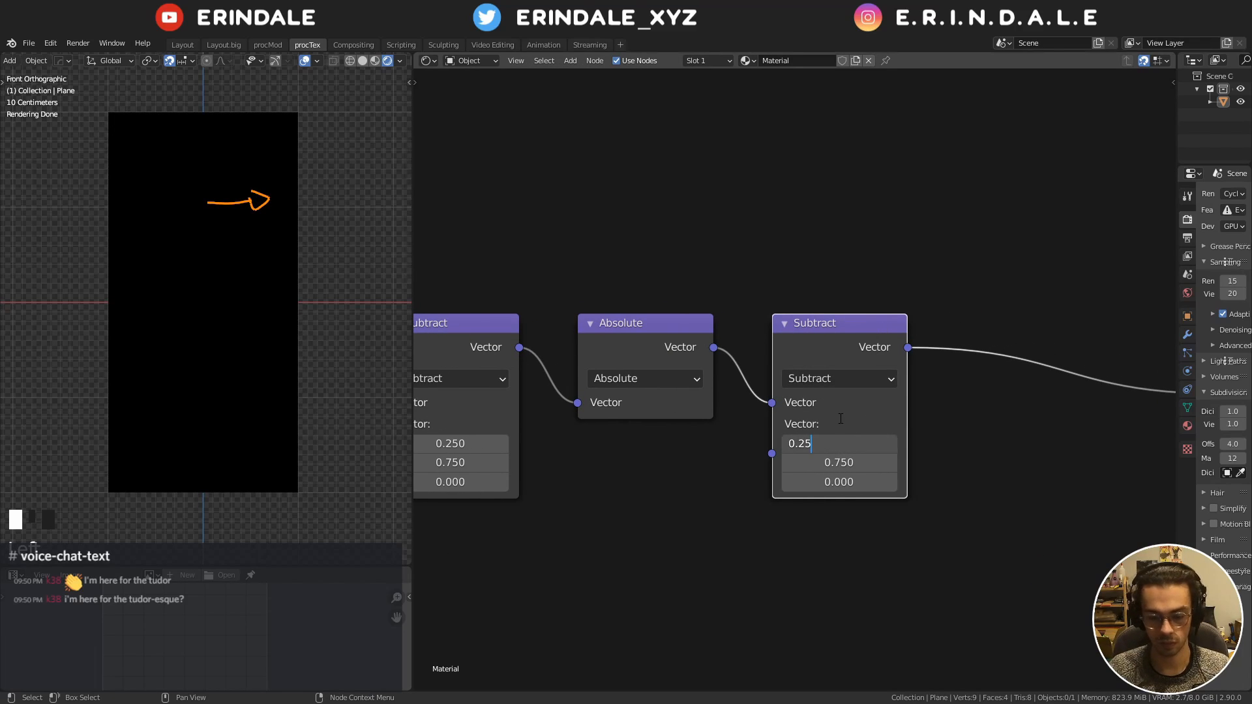
key(Tab)
text(0)
key(Return)
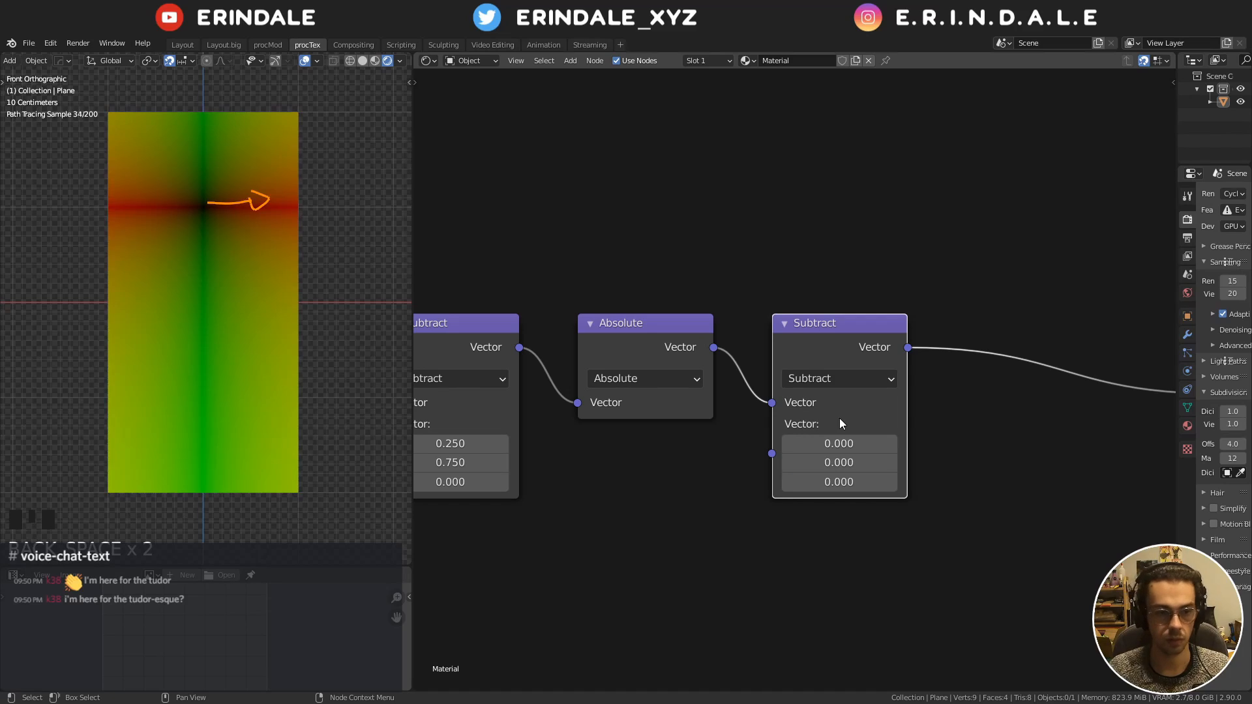
Adjust the second Subtract node's X value in both directions and leave it at 0.1
click(789, 442)
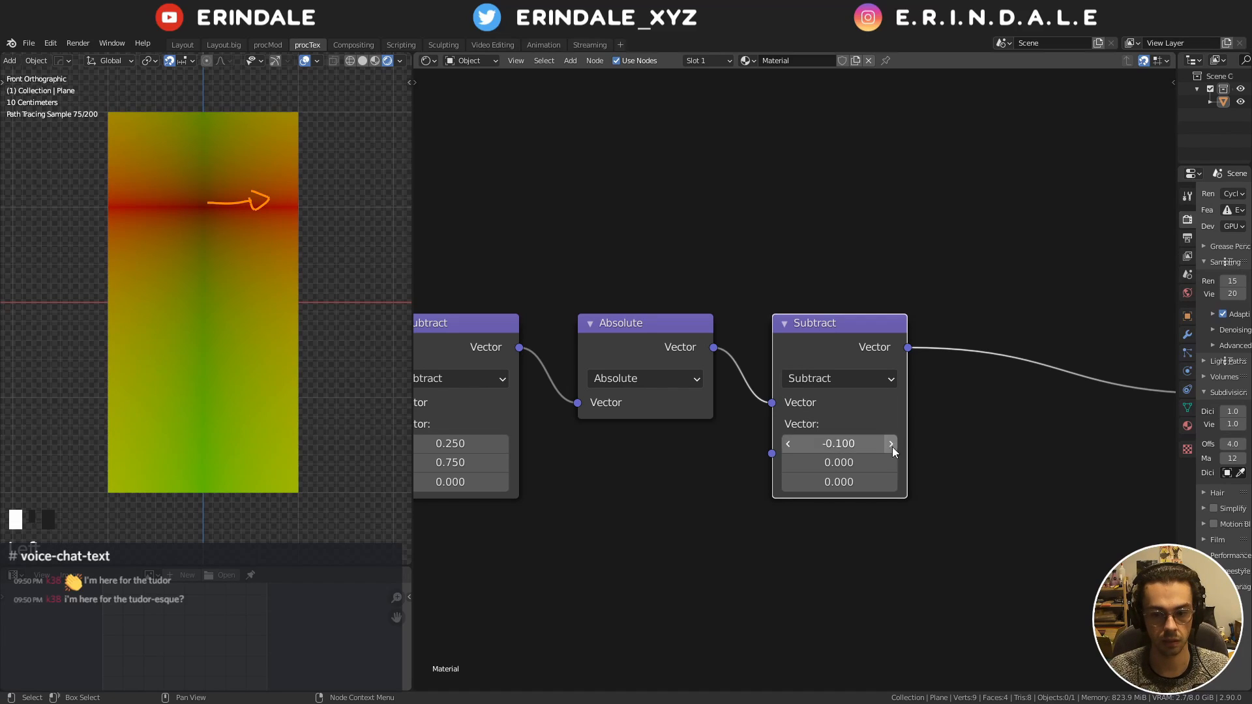
click(891, 448)
click(887, 448)
click(888, 448)
click(789, 444)
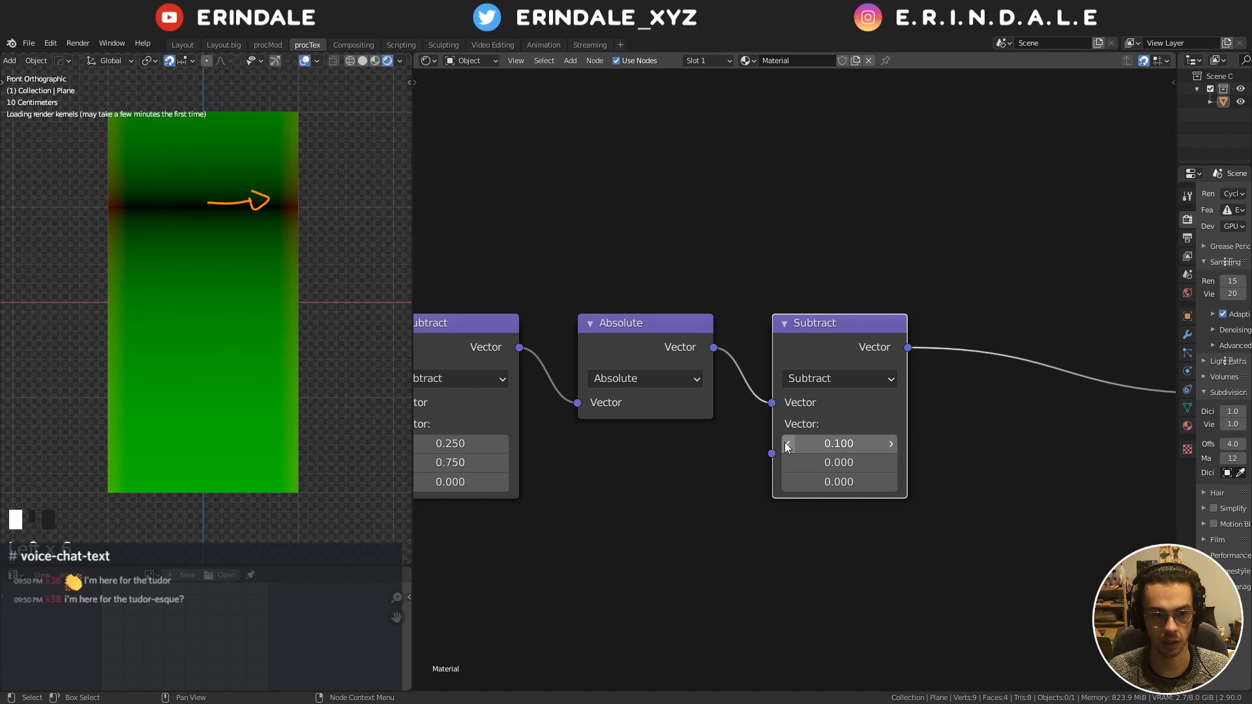
Draw a vertical annotation stroke through the arrow on the plane and erase the annotation strokes
drag(248, 117, 250, 173)
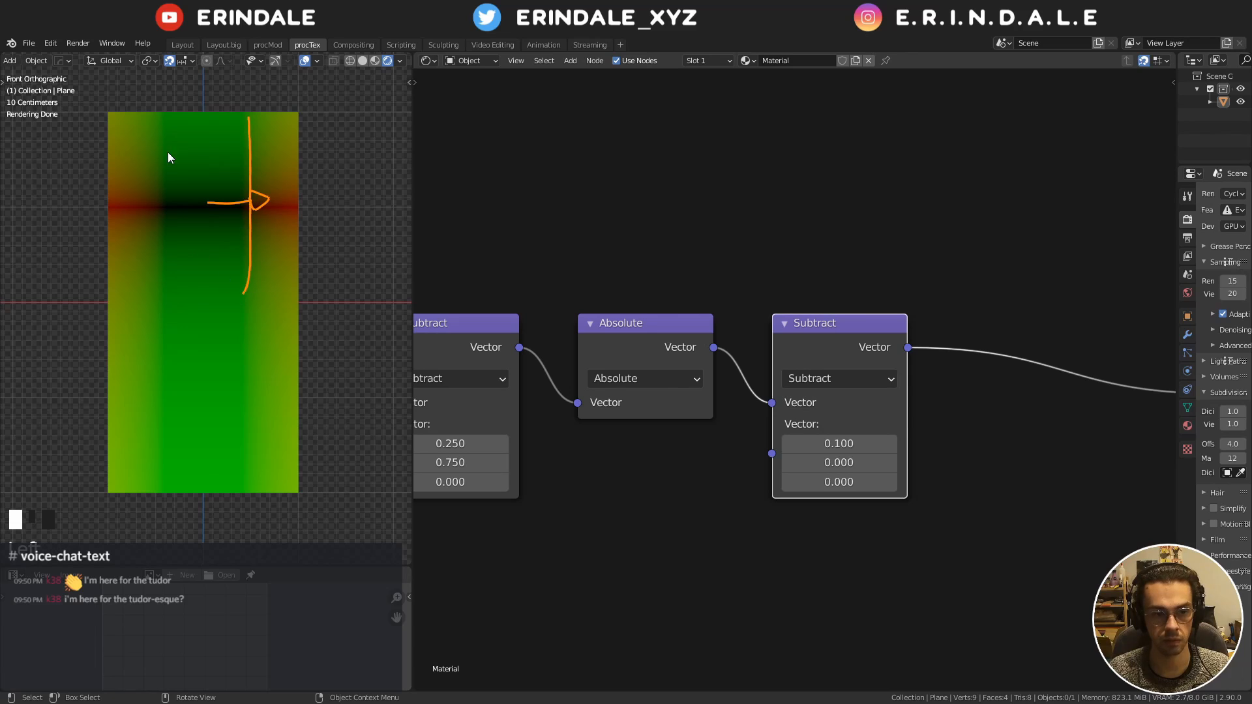
right_drag(145, 270, 274, 254)
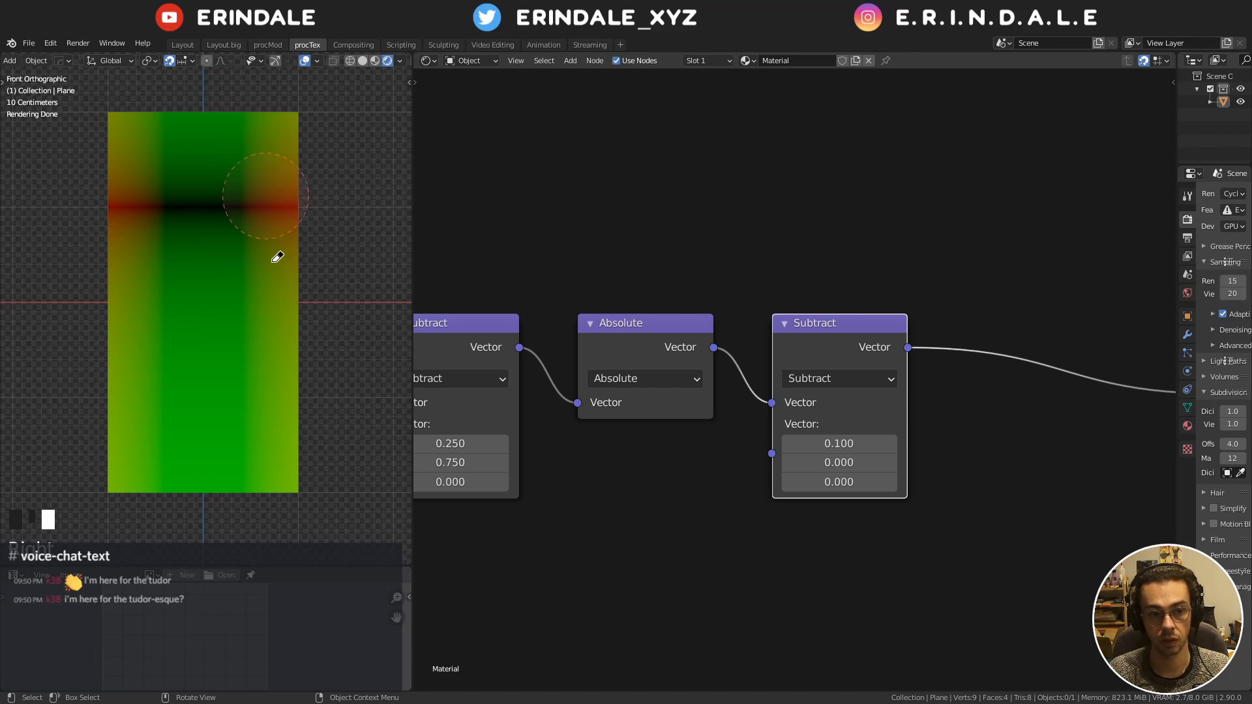
Duplicate the Absolute node and insert the copy after the second Subtract node
middle_drag(866, 274, 800, 251)
click(541, 332)
key(shift+d)
click(916, 304)
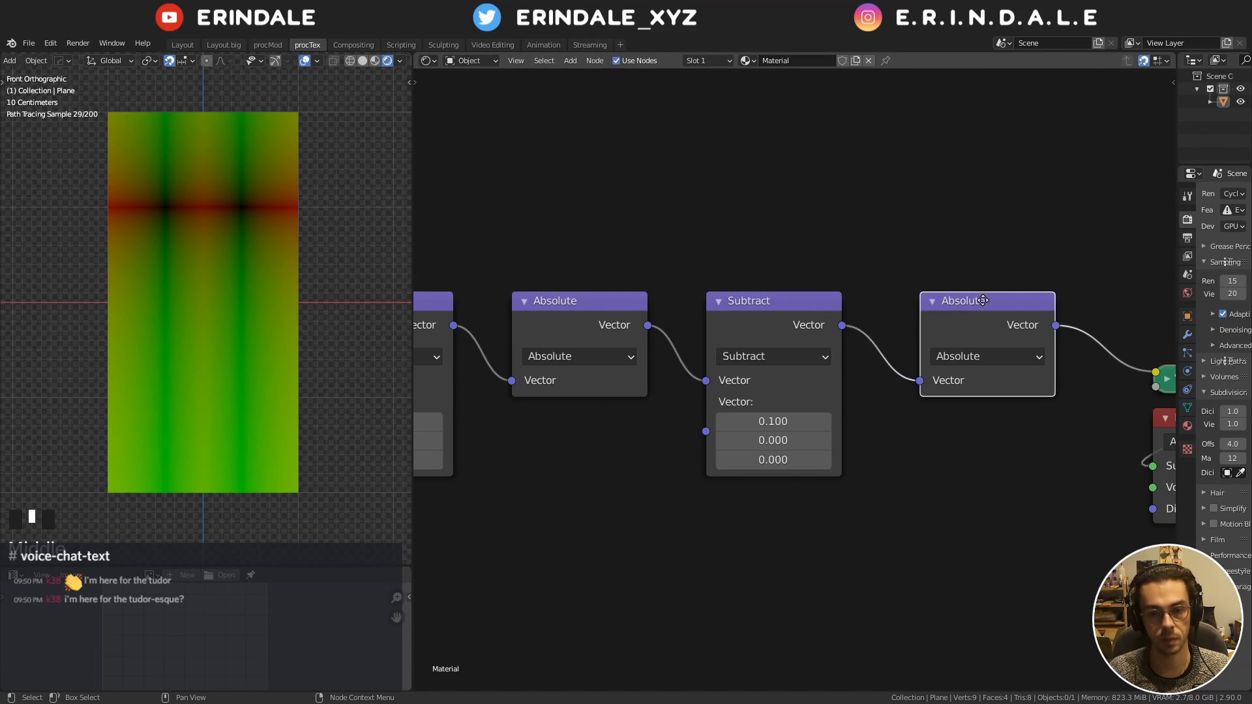
Move the Viewer and Material Output nodes farther away and bring the second Absolute node closer to the second Subtract node
middle_drag(975, 299, 738, 279)
drag(931, 227, 993, 524)
key(g)
click(1074, 389)
middle_drag(779, 353, 920, 382)
drag(912, 311, 899, 312)
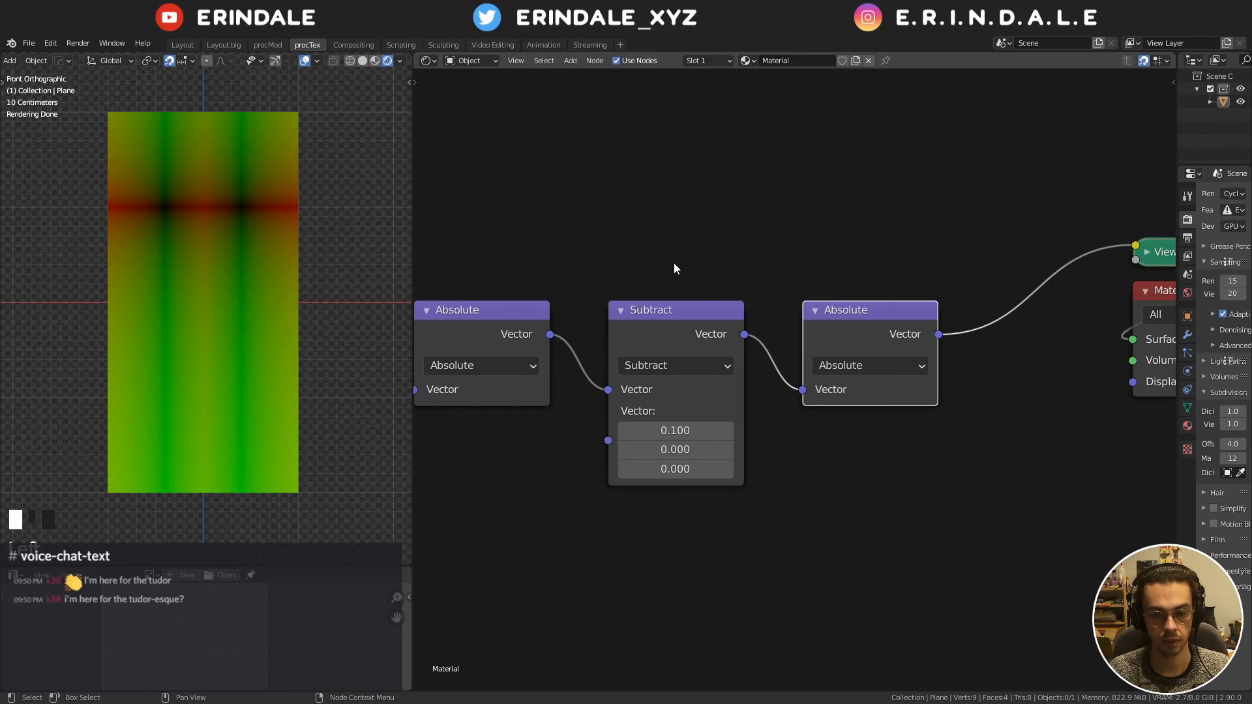
drag(675, 263, 823, 362)
middle_drag(747, 319, 945, 322)
scroll(944, 322, down, 3)
middle_drag(699, 361, 916, 326)
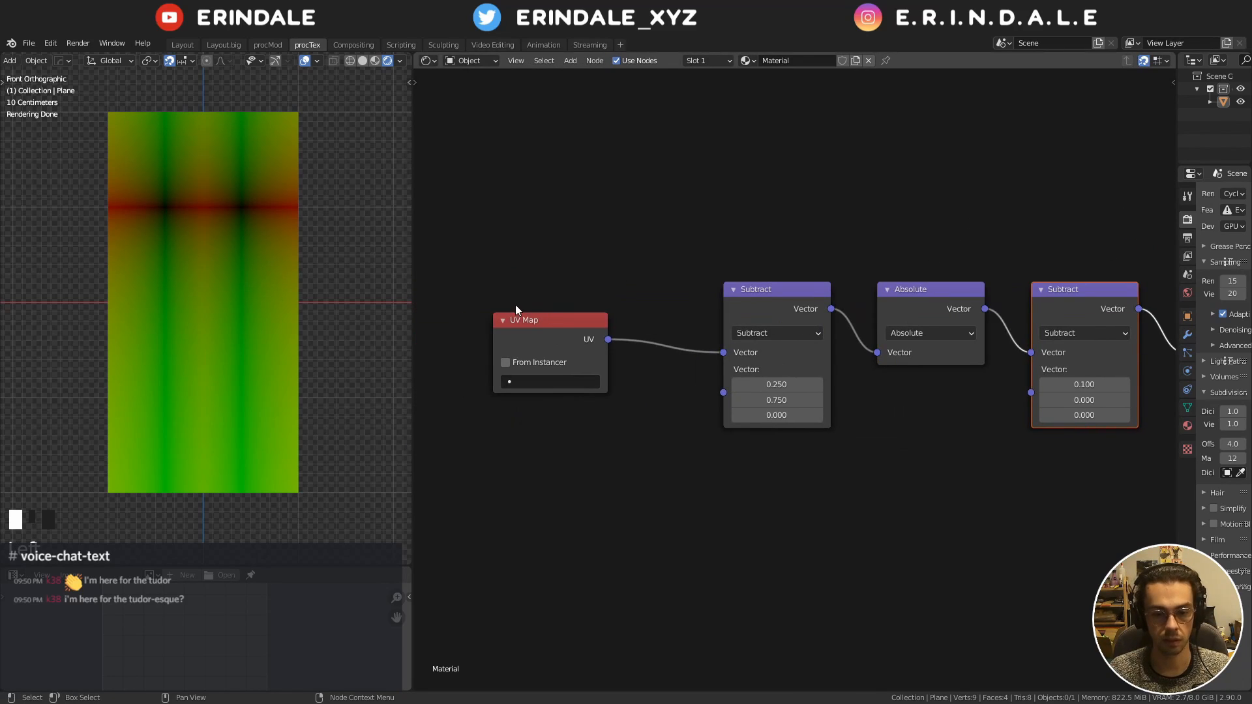
drag(548, 351, 639, 319)
middle_drag(964, 287, 675, 338)
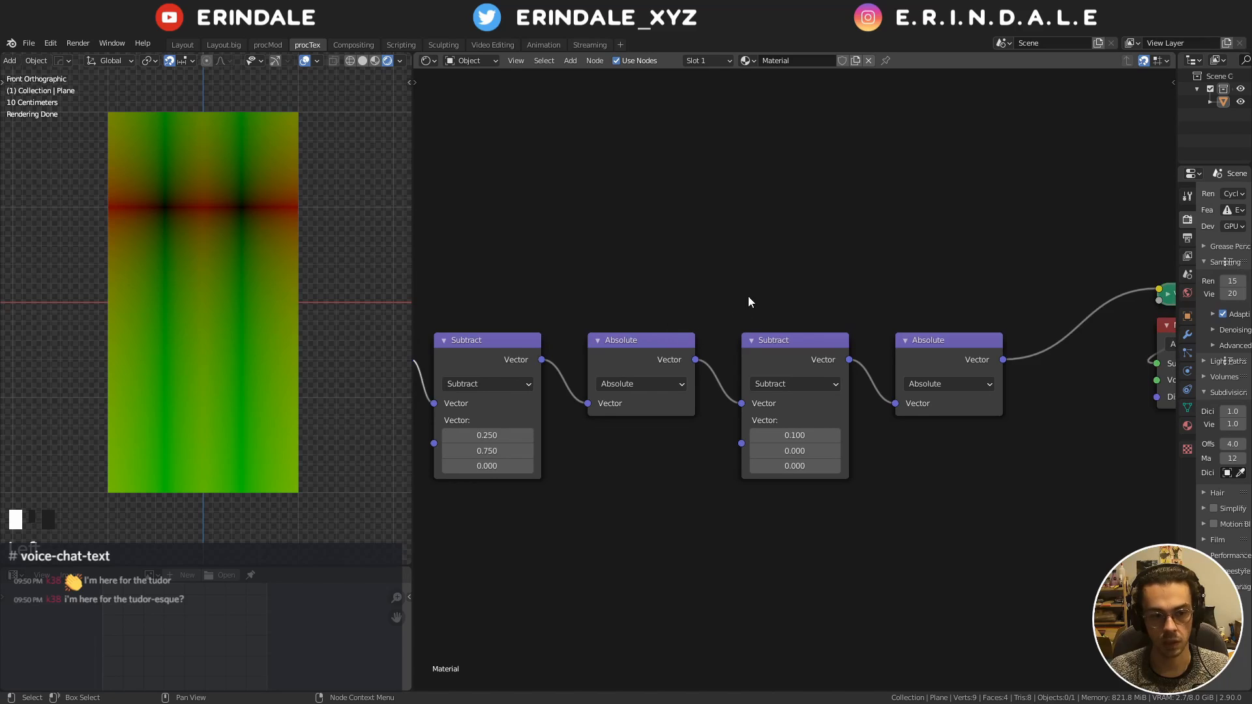
Set both the X and Y values of the second Subtract node to 0.2
middle_drag(794, 305, 682, 321)
scroll(682, 321, up, 1)
click(618, 463)
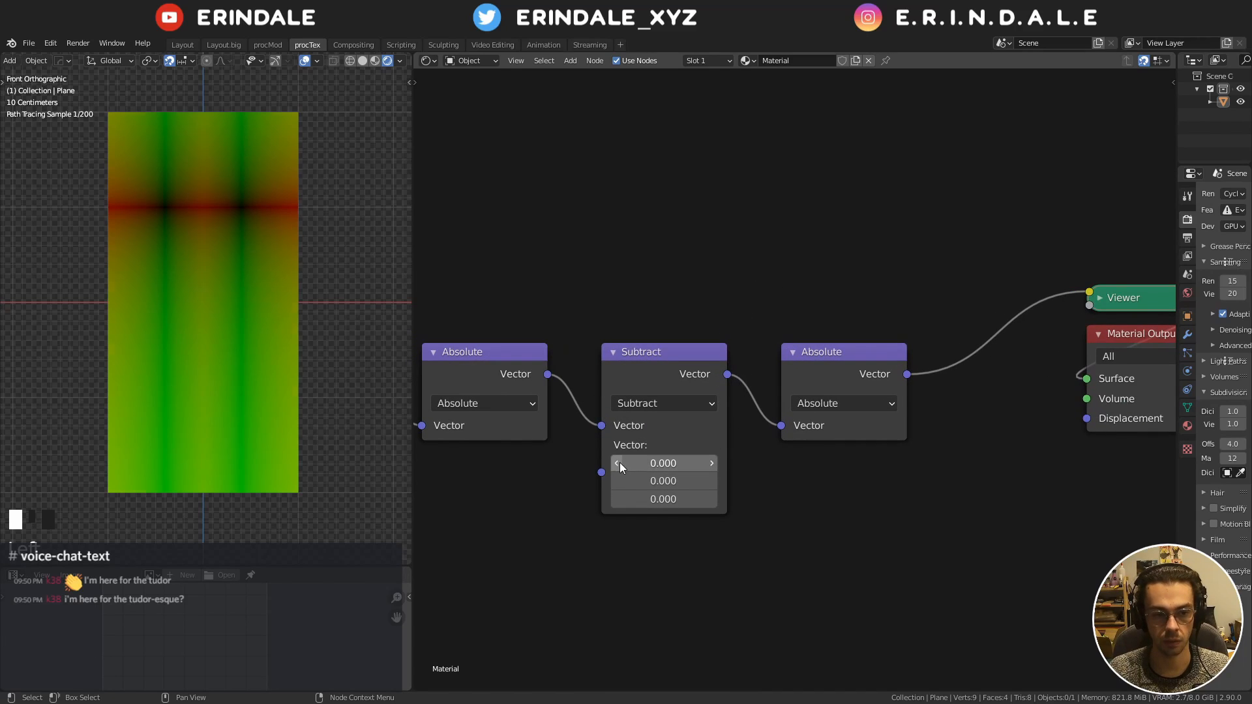
click(707, 466)
click(706, 467)
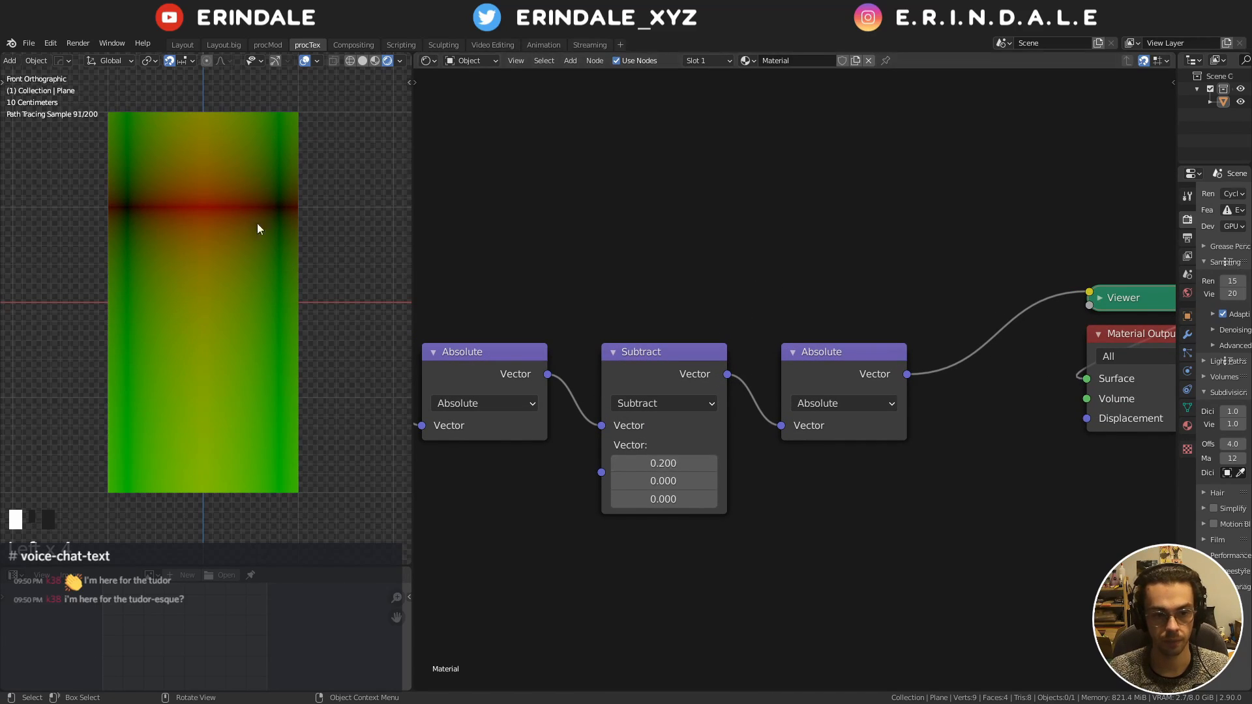
click(709, 480)
click(709, 481)
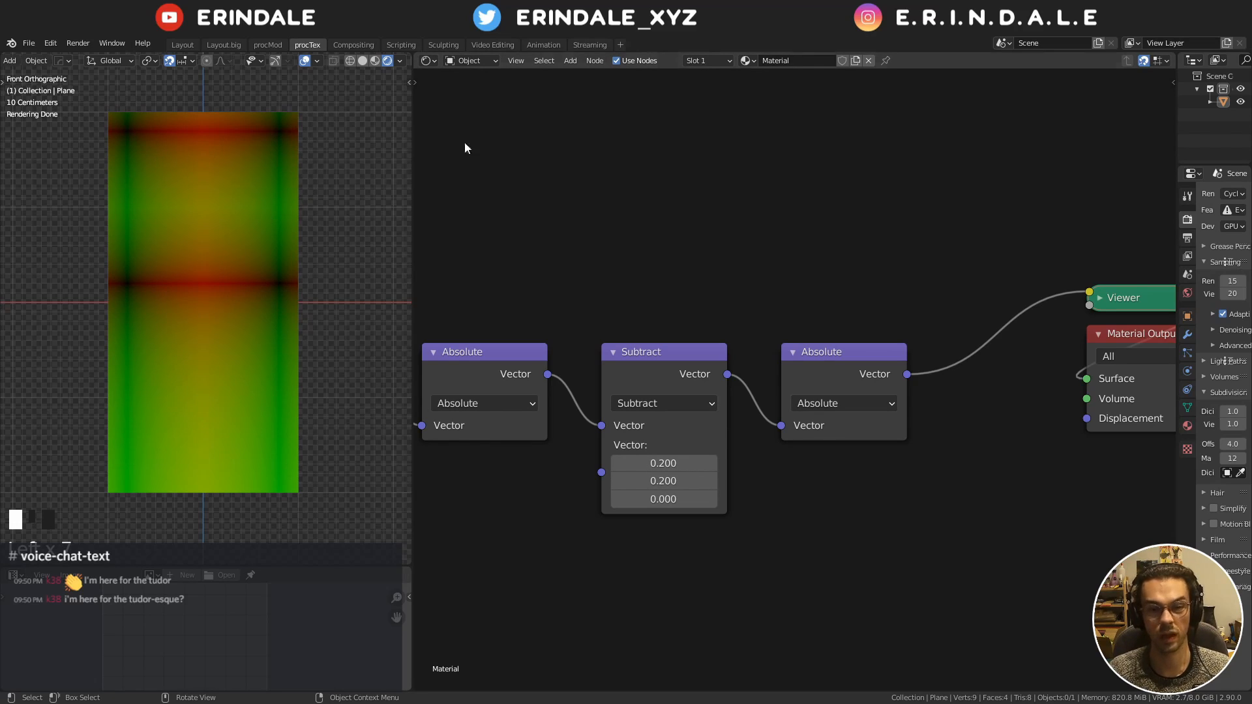
Move the Viewer and Material Output nodes away to make room after the second Absolute node
middle_drag(878, 292, 567, 254)
drag(780, 145, 837, 499)
key(g)
click(1071, 410)
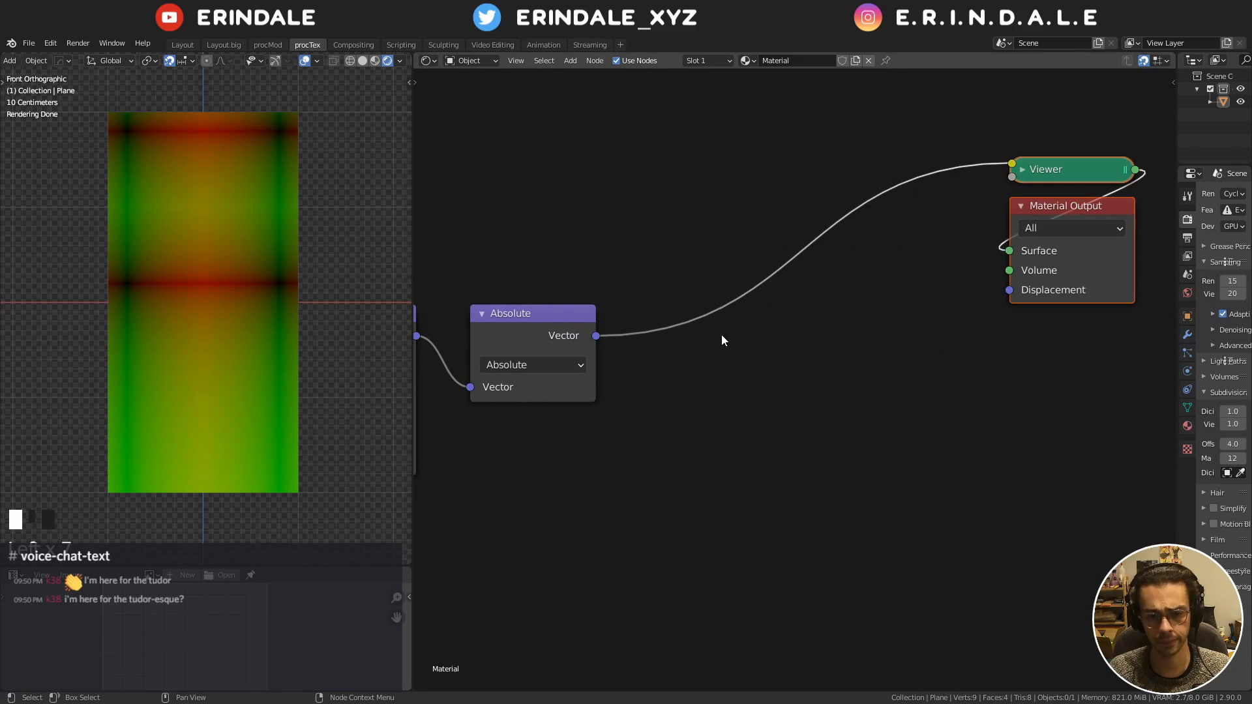
Insert a MixRGB node between the second Absolute node and the Viewer, and set its blend mode to Color Burn
middle_drag(721, 335, 855, 350)
key(shift+a)
click(833, 347)
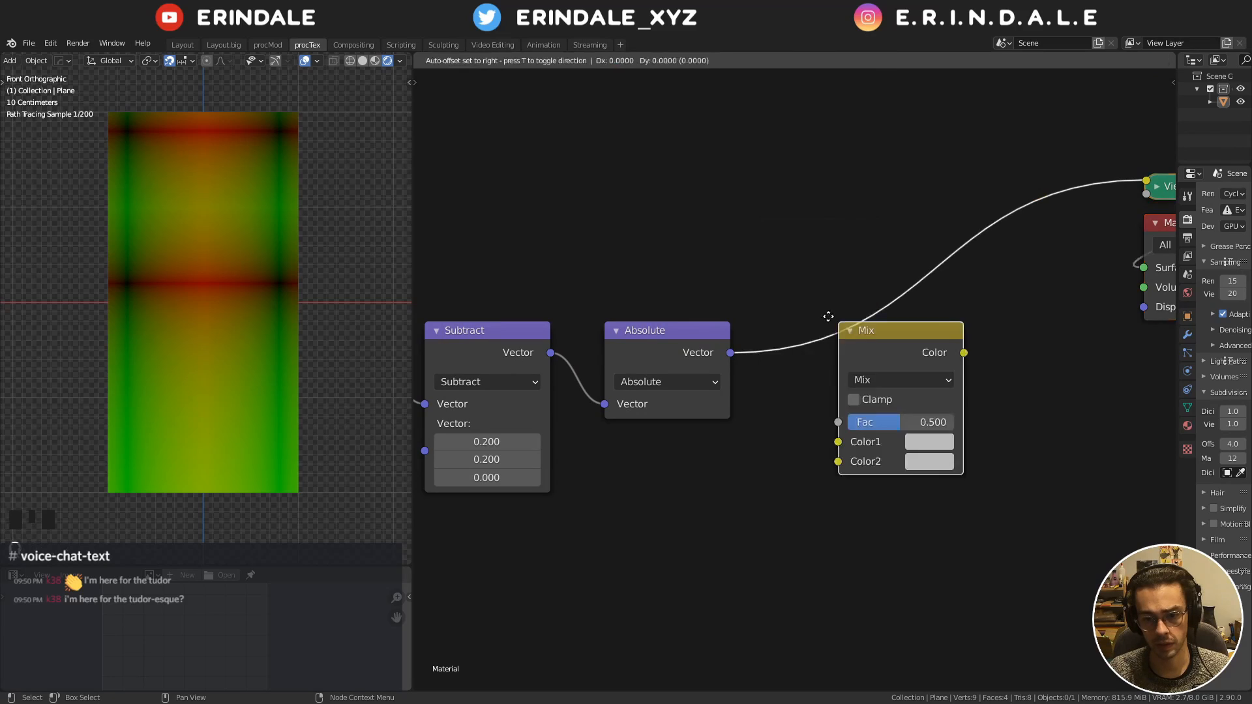
click(755, 422)
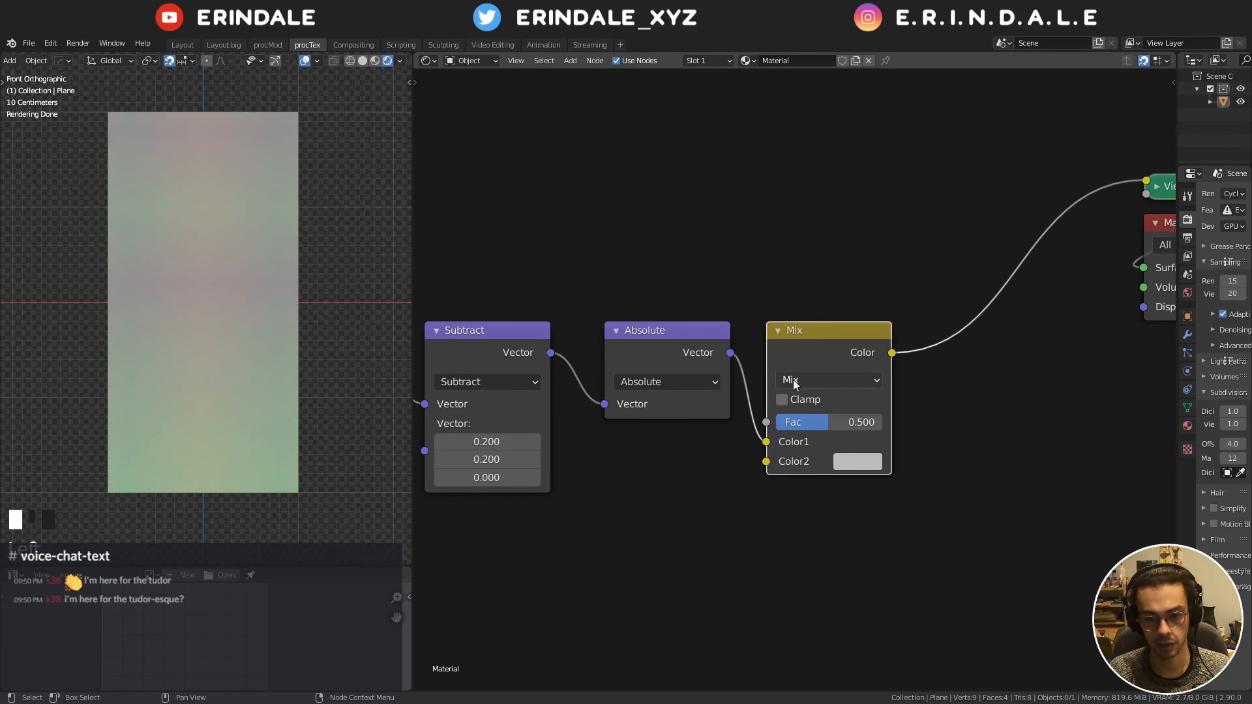
click(823, 318)
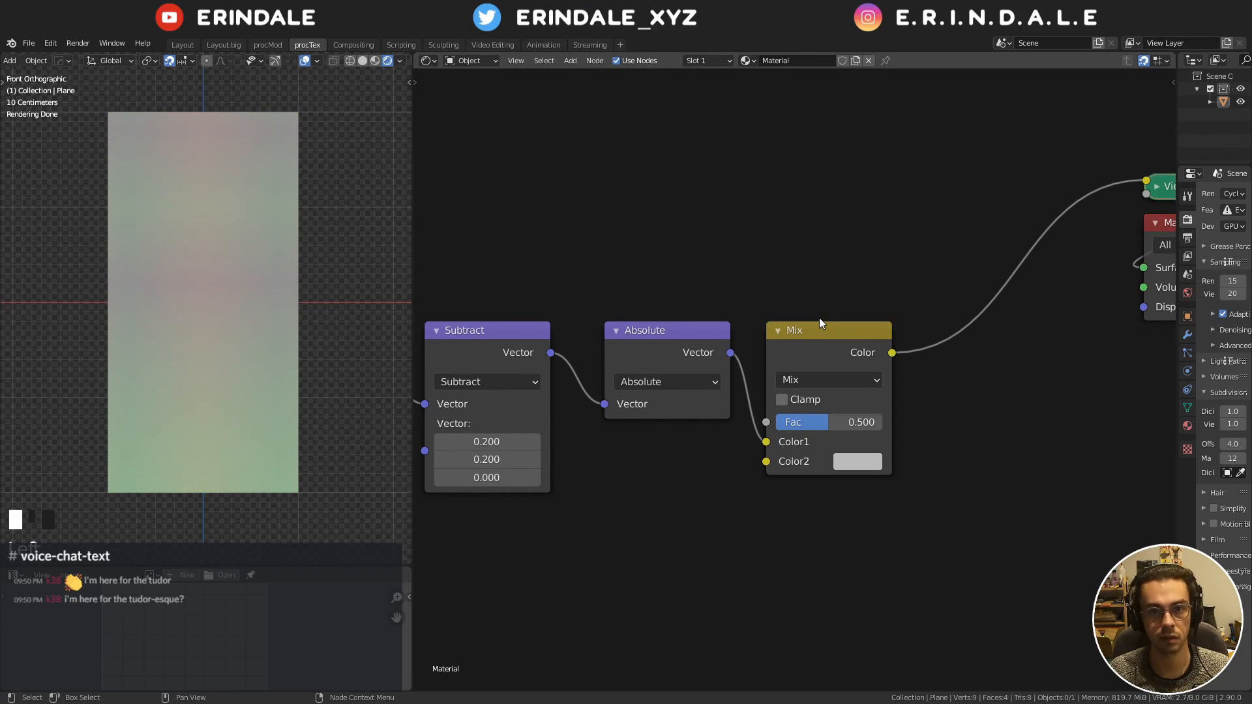
click(823, 381)
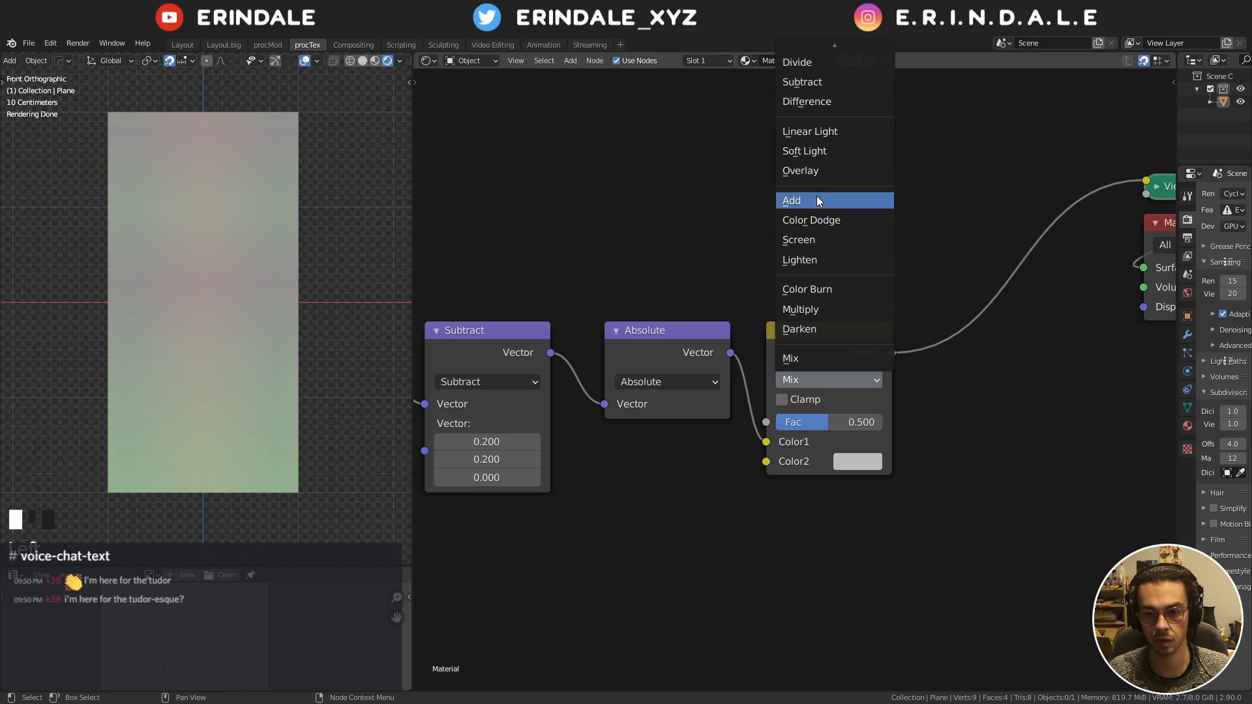
click(832, 291)
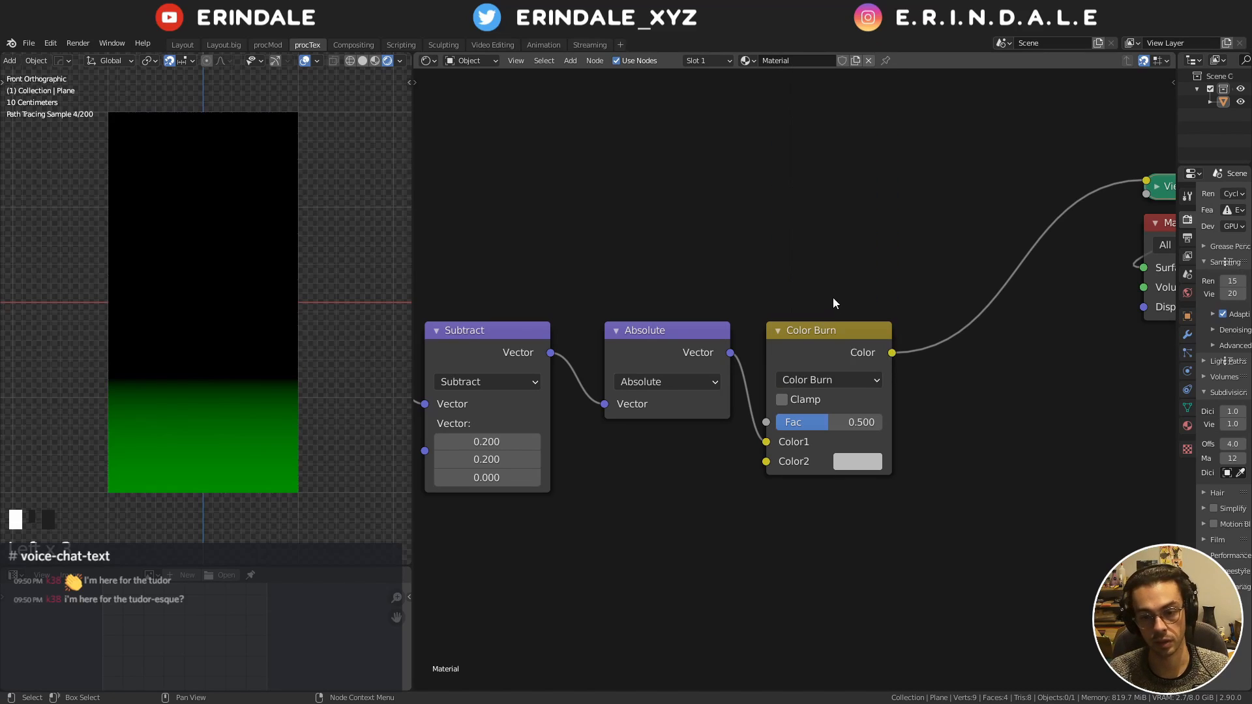
Set the Color Burn node's Color2 to black and its Fac to 0.022
scroll(841, 353, up, 4)
click(849, 386)
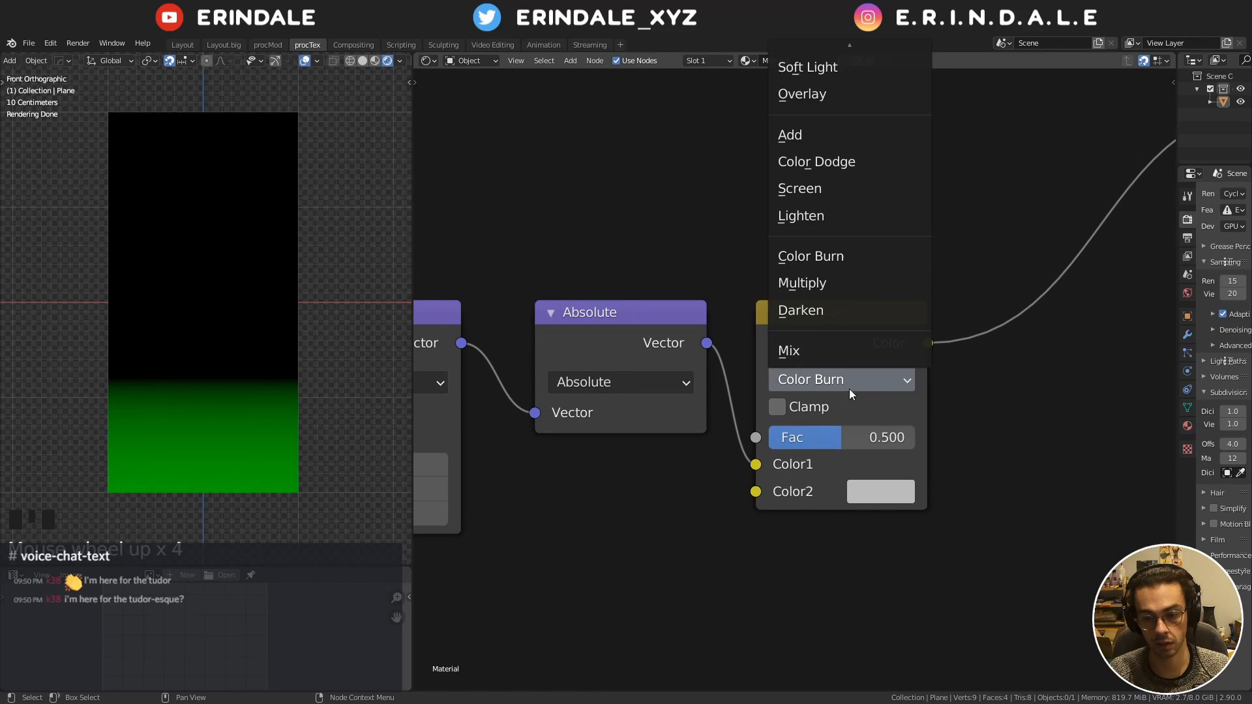
click(903, 497)
scroll(901, 496, down, 6)
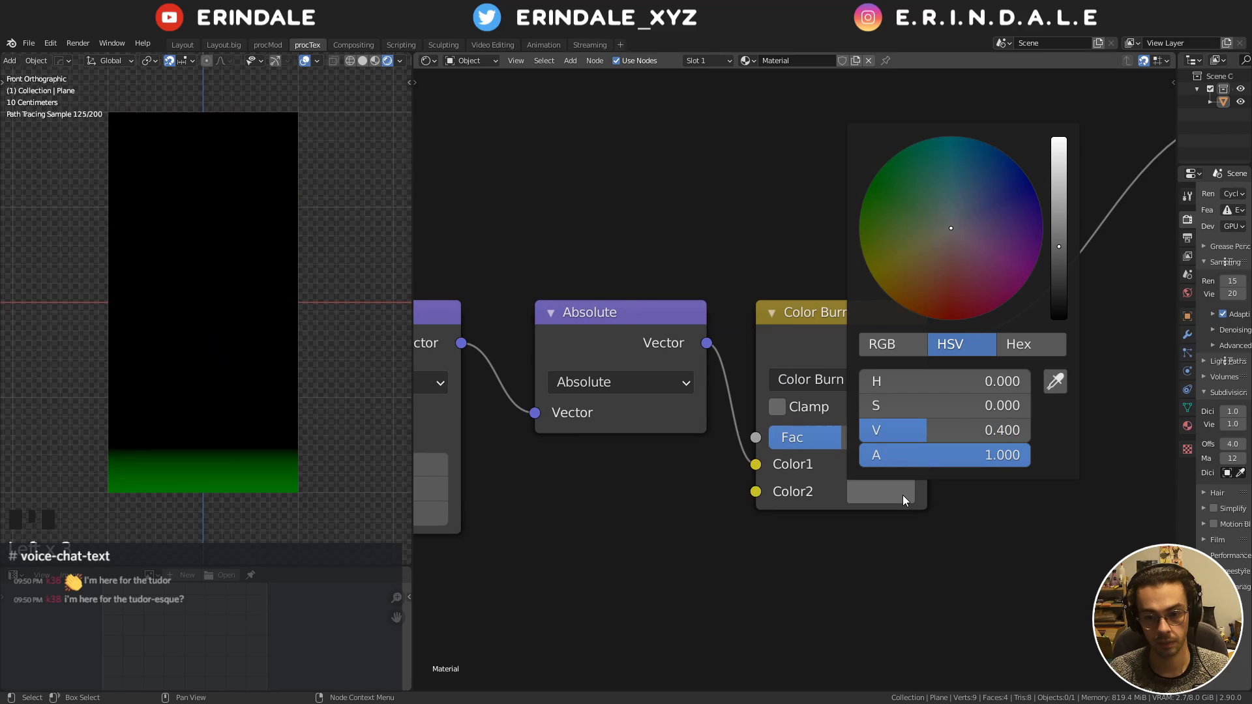
scroll(903, 496, down, 8)
mouse_move(857, 441)
mouse_down()
mouse_move(809, 439)
mouse_move(836, 439)
mouse_up()
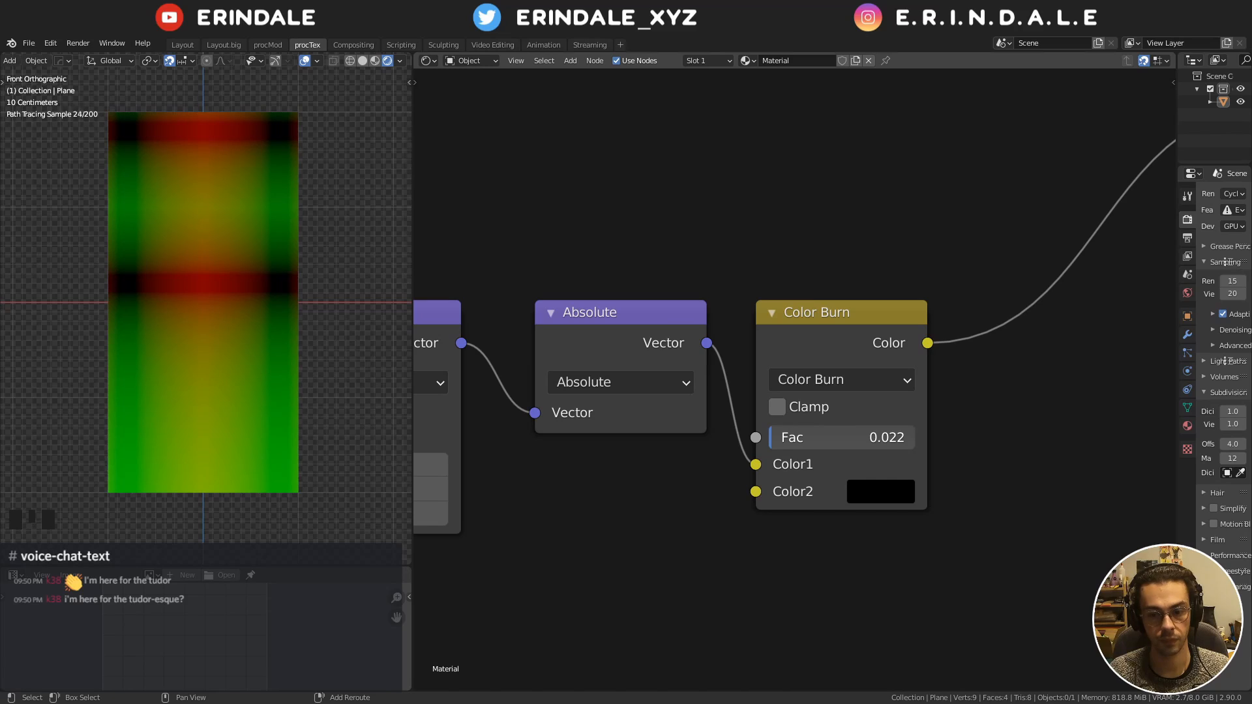
Move the Viewer and Material Output nodes away to free space after the Color Burn node
middle_drag(907, 219, 713, 237)
scroll(750, 230, down, 4)
middle_drag(790, 222, 651, 298)
drag(756, 201, 1034, 428)
key(g)
click(941, 313)
middle_drag(711, 307, 802, 254)
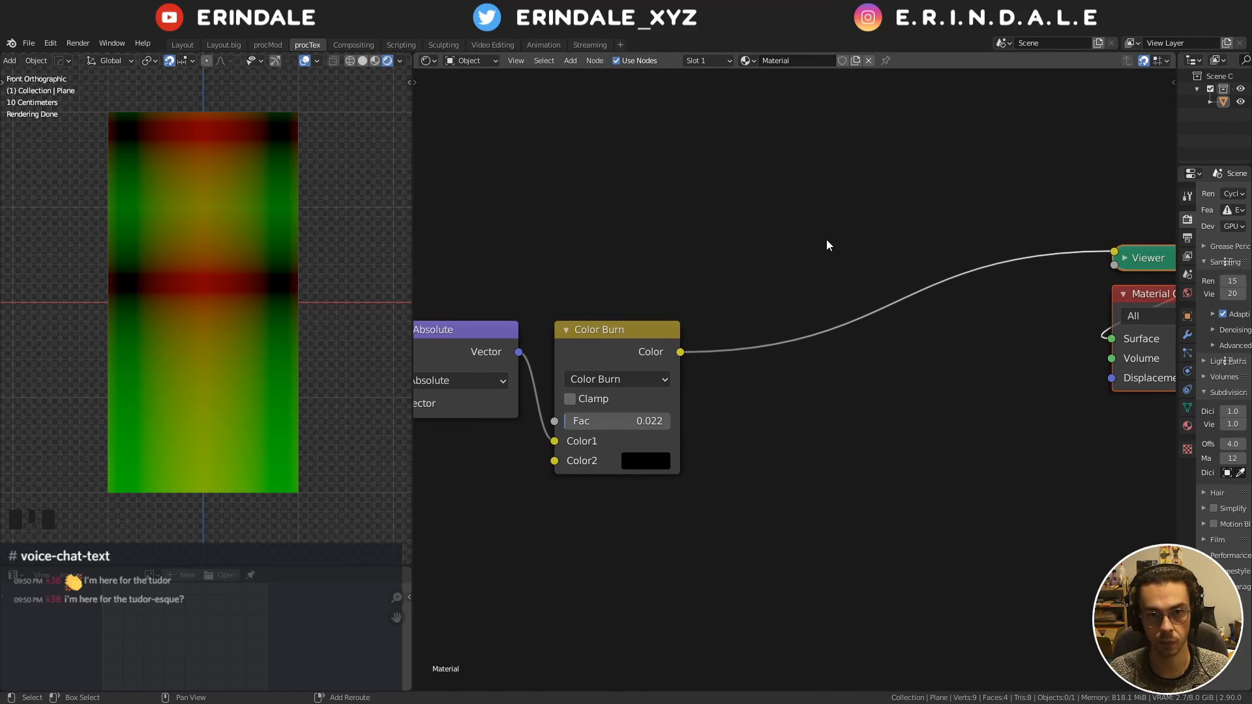
Insert a Separate XYZ node between the Color Burn node and the Viewer, and line it up with Color Burn
key(shift+a)
mouse_move(817, 321)
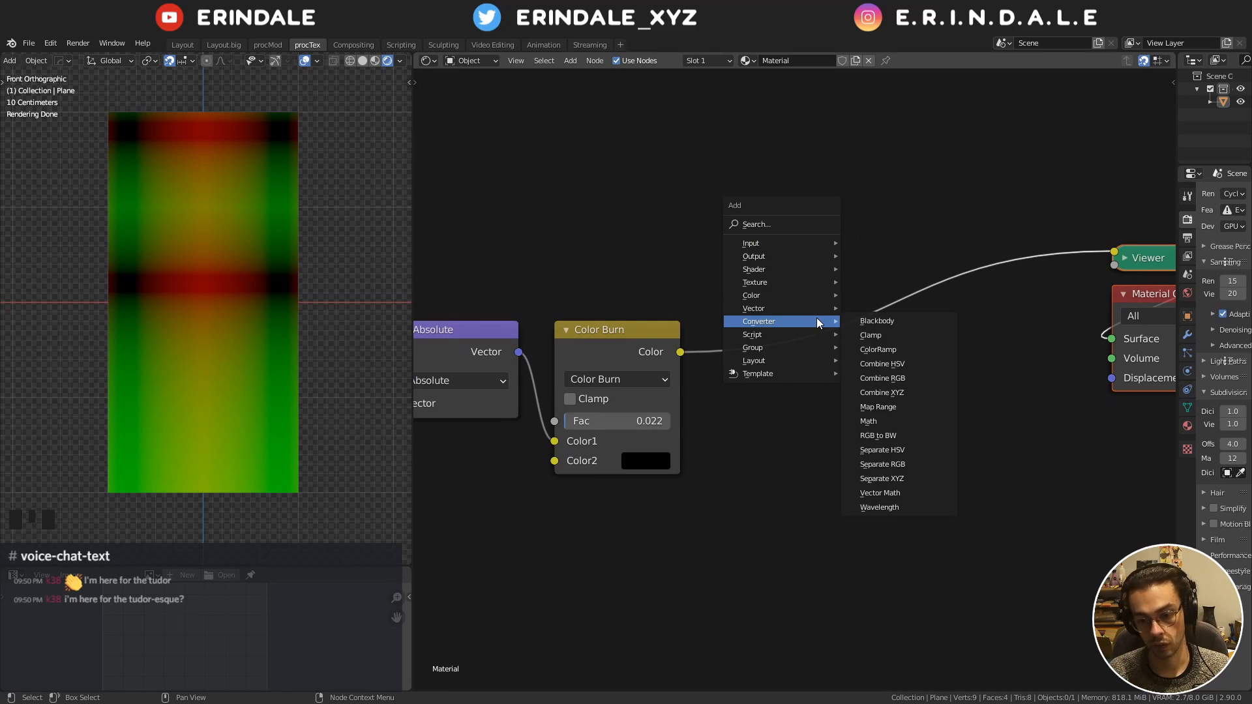
click(930, 476)
click(790, 306)
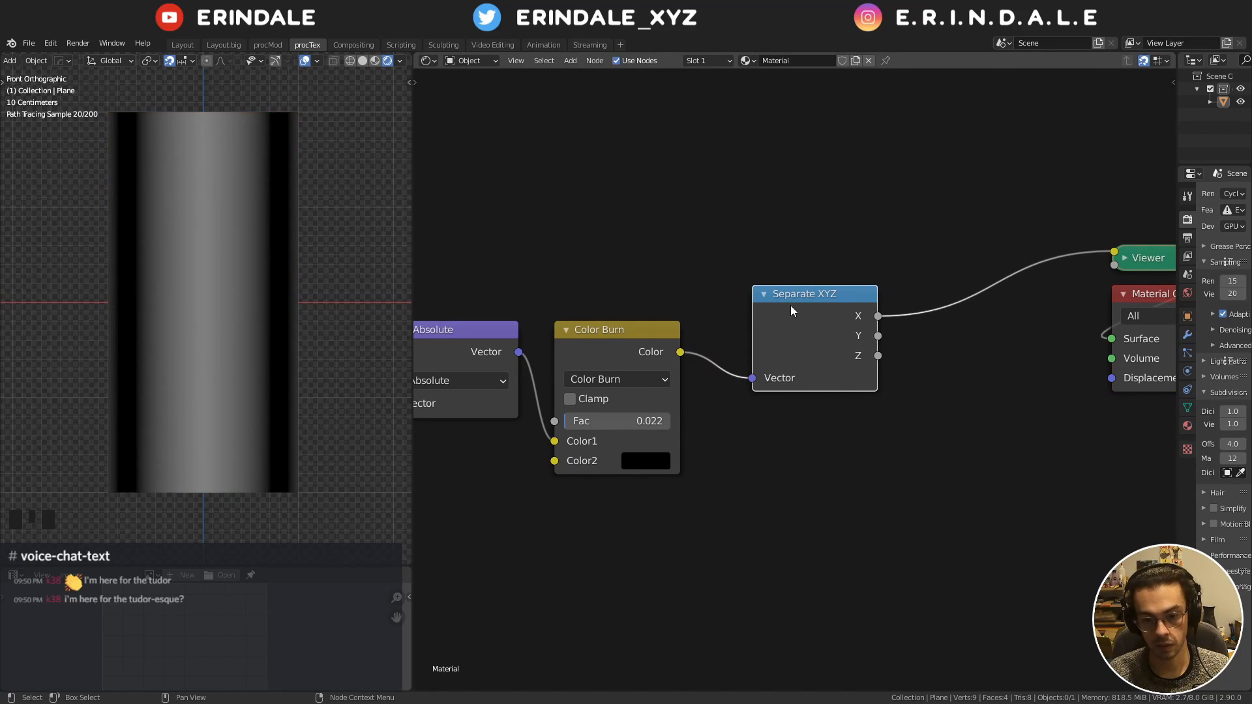
drag(790, 306, 773, 340)
Move the Viewer and Material Output nodes farther from Separate XYZ, and preview its Y output before returning to X
middle_drag(841, 350, 646, 347)
drag(801, 205, 949, 348)
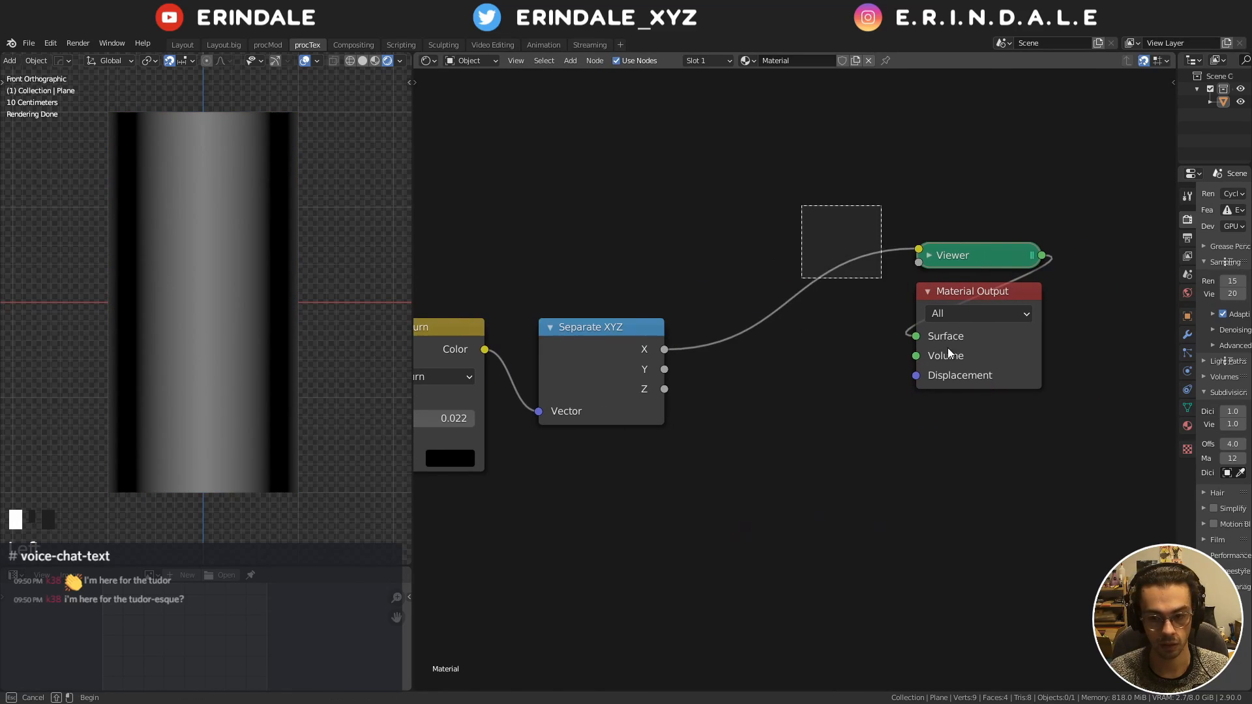
ctrl+scroll(908, 363, up, 5)
ctrl+shift+click(803, 361)
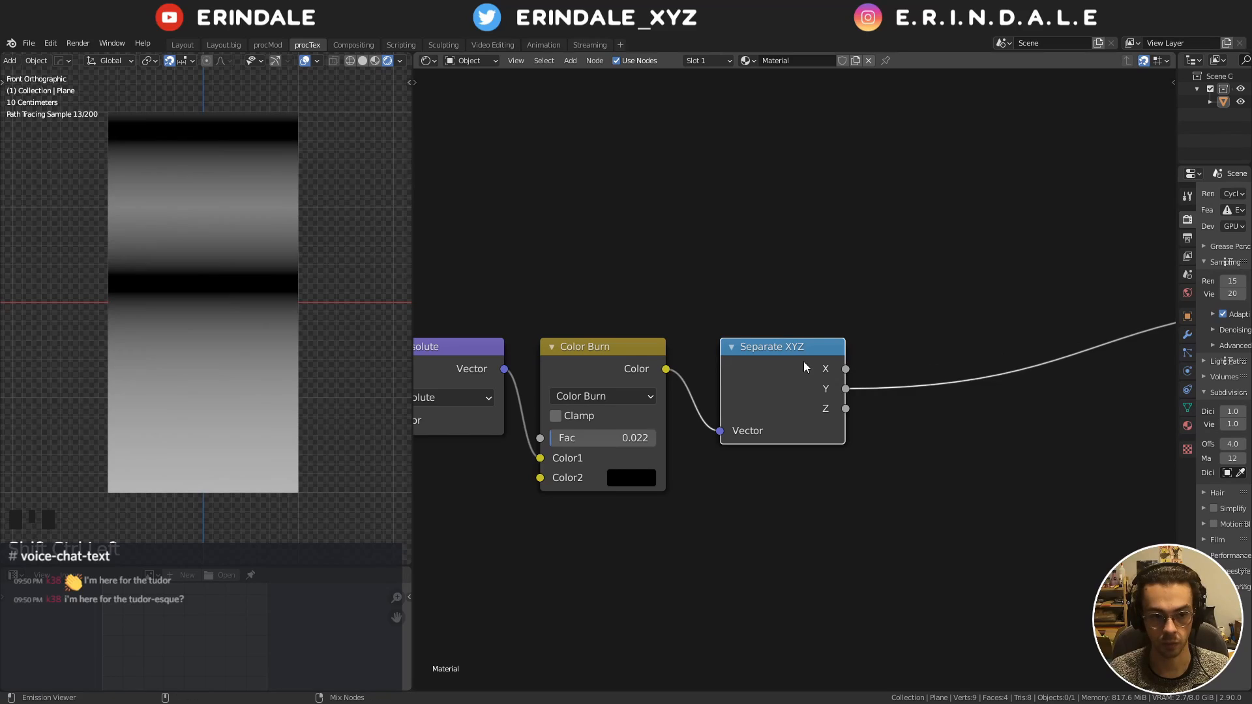
ctrl+right_drag(929, 335, 950, 424)
middle_drag(950, 424, 787, 427)
ctrl+shift+click(639, 374)
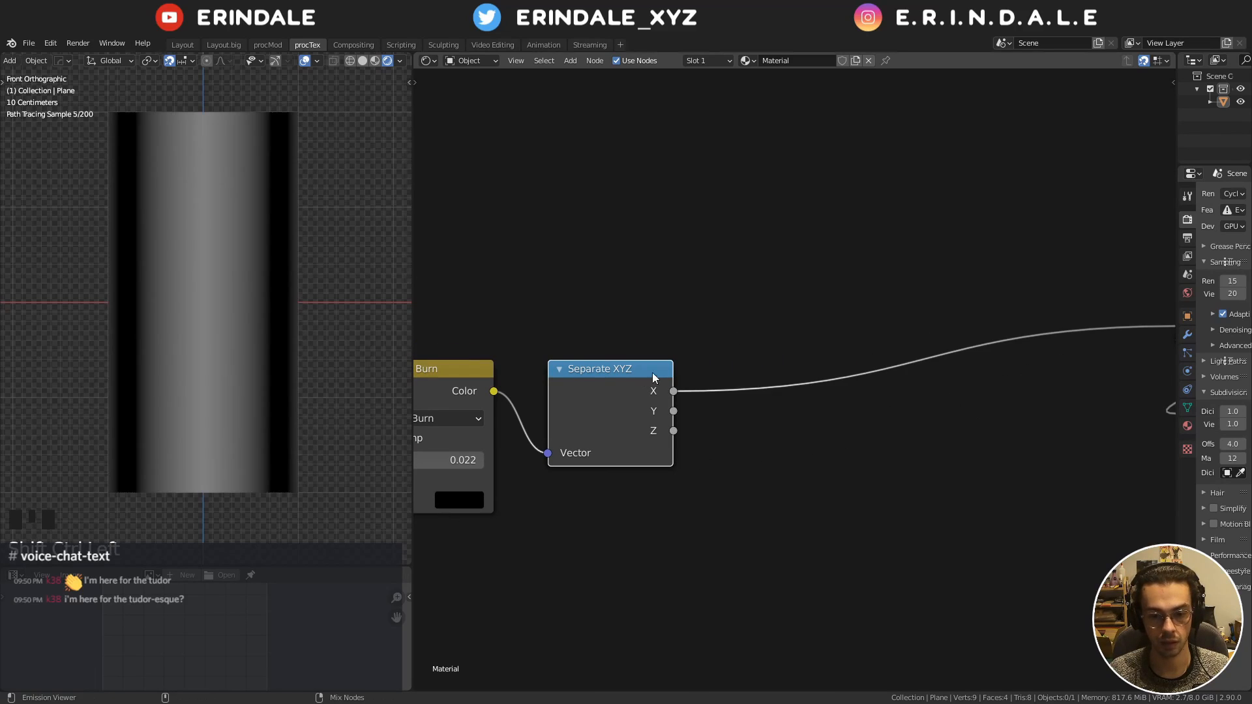
Insert a Math node after the X output of Separate XYZ and set it to Greater Than with a threshold of 0
key(shift+a)
click(729, 325)
click(756, 292)
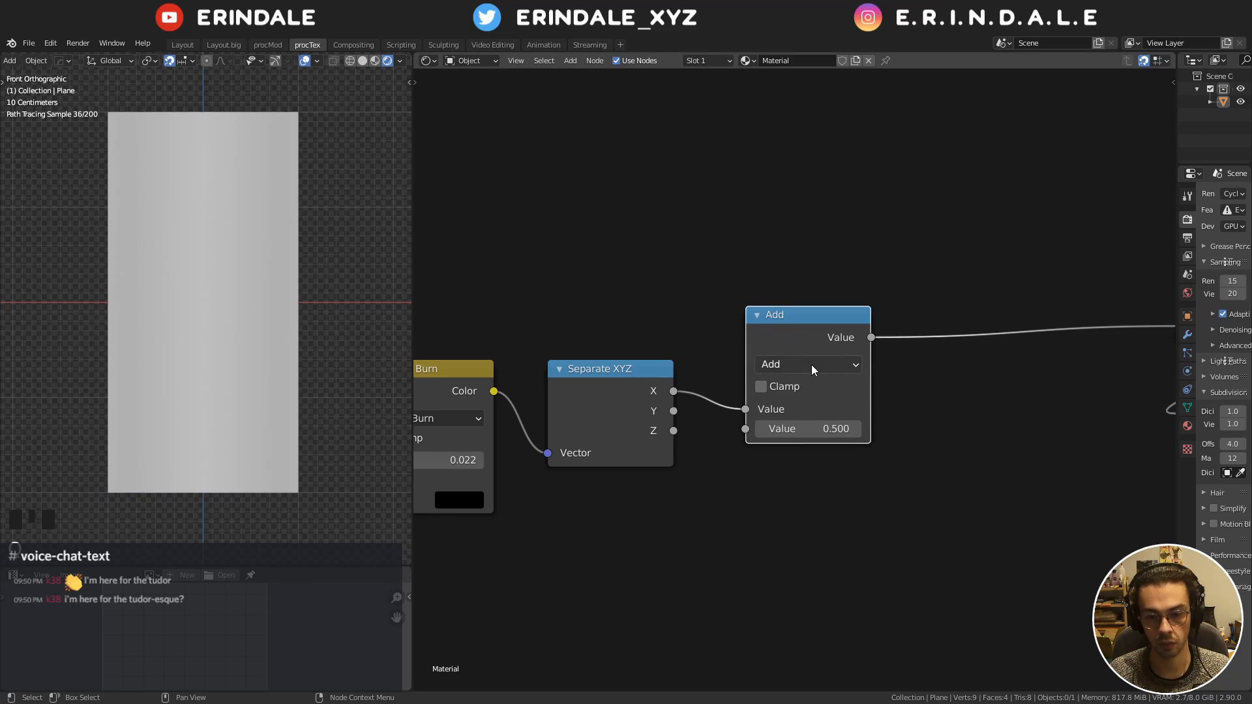
click(811, 363)
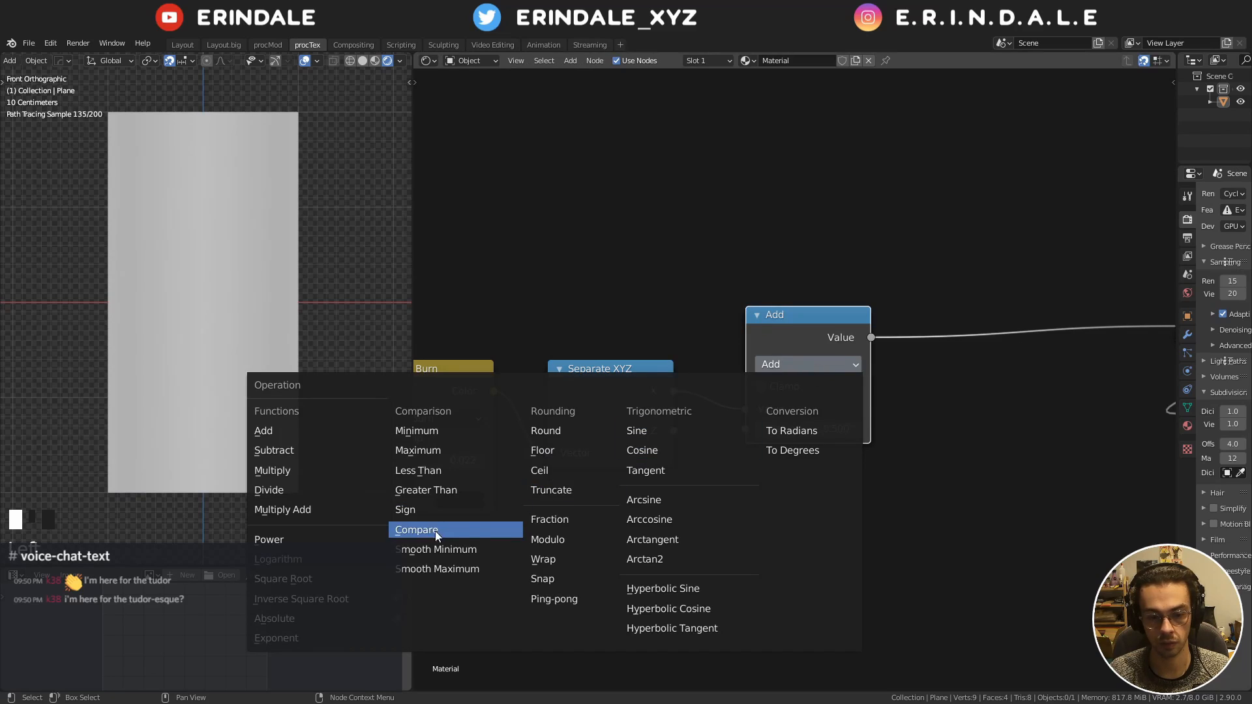
click(439, 494)
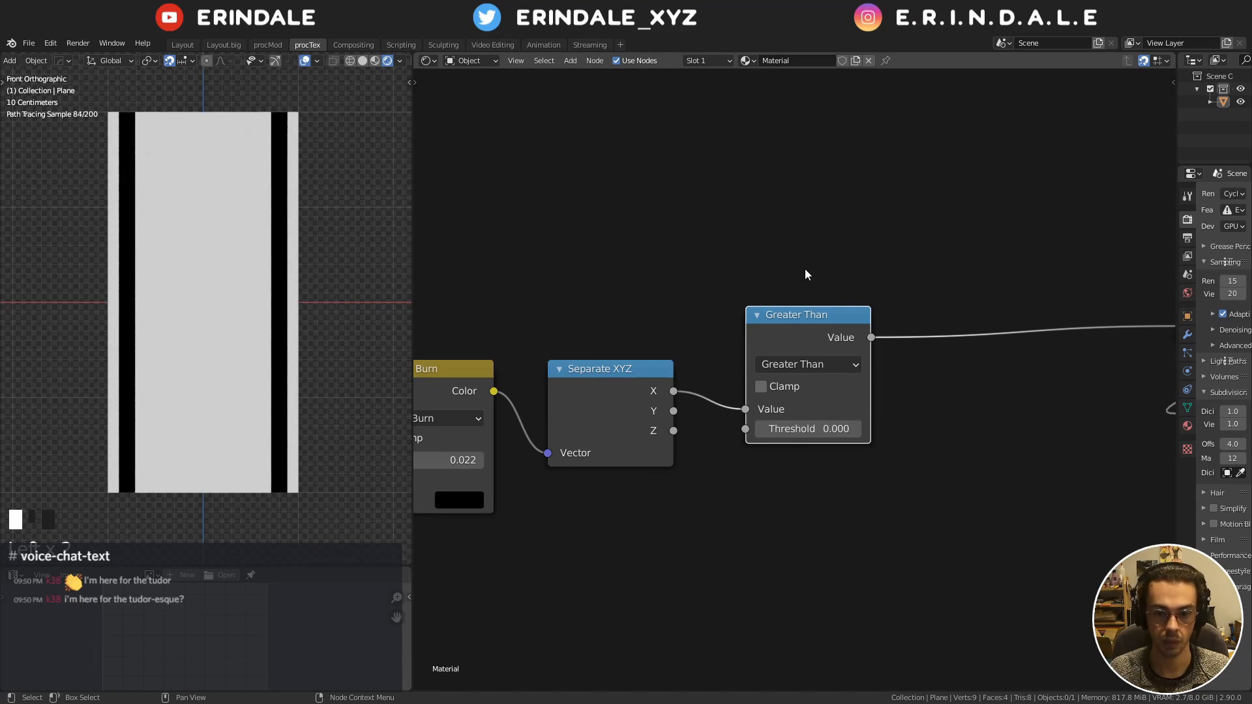
Duplicate the Greater Than node below the original, feed the copy from the Y output of Separate XYZ, and preview it
drag(792, 349, 811, 223)
key(shift+d)
click(802, 373)
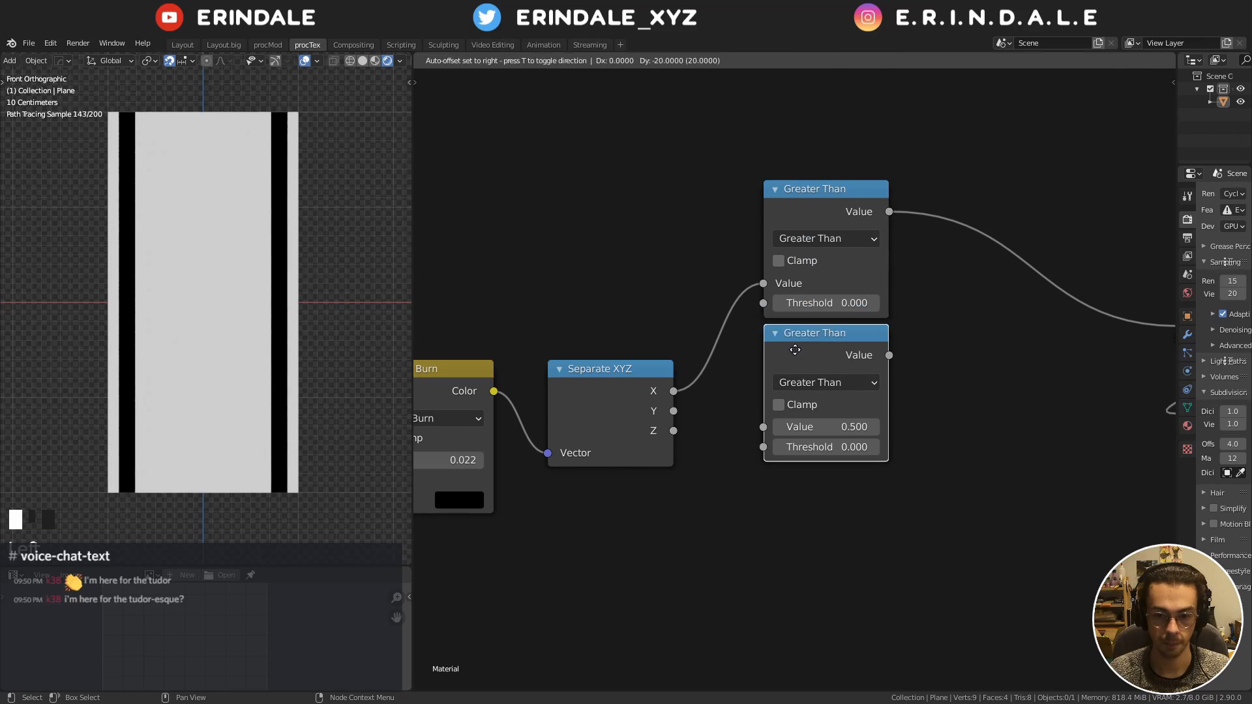
drag(674, 411, 763, 427)
ctrl+shift+click(802, 373)
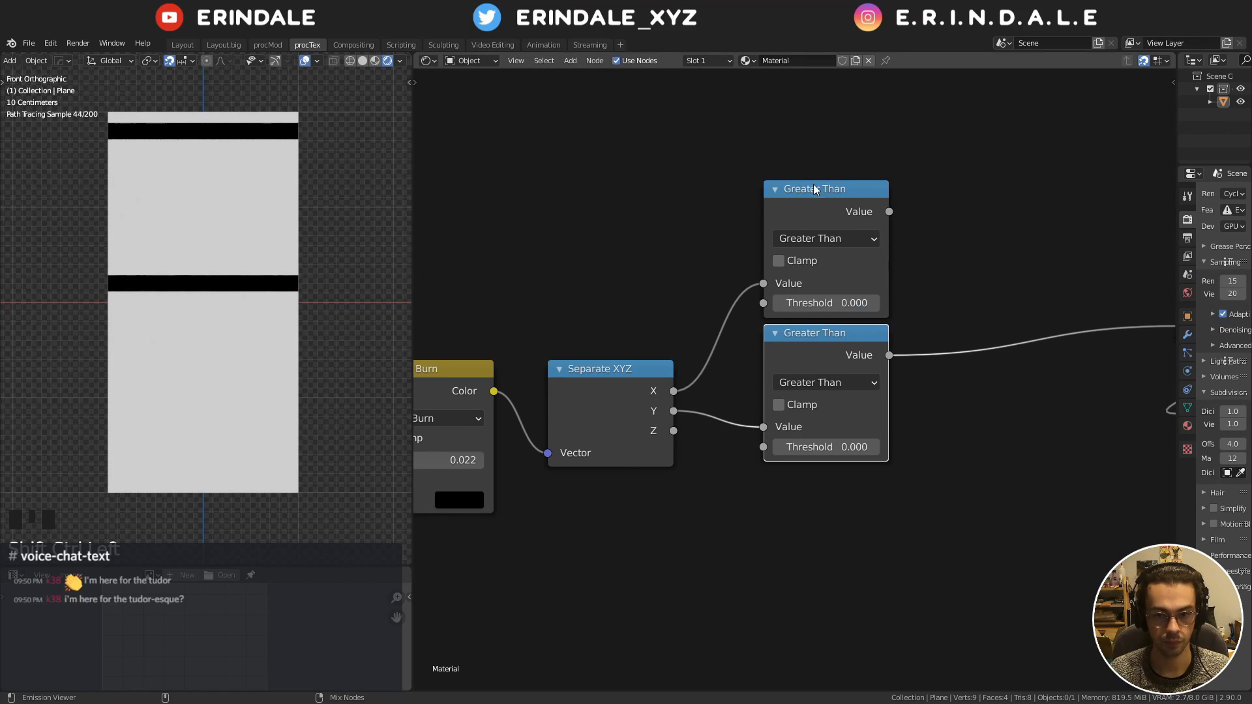
Compare the X and Y masks by alternately previewing the two Greater Than nodes
ctrl+shift+click(817, 193)
ctrl+shift+click(808, 336)
ctrl+shift+click(819, 213)
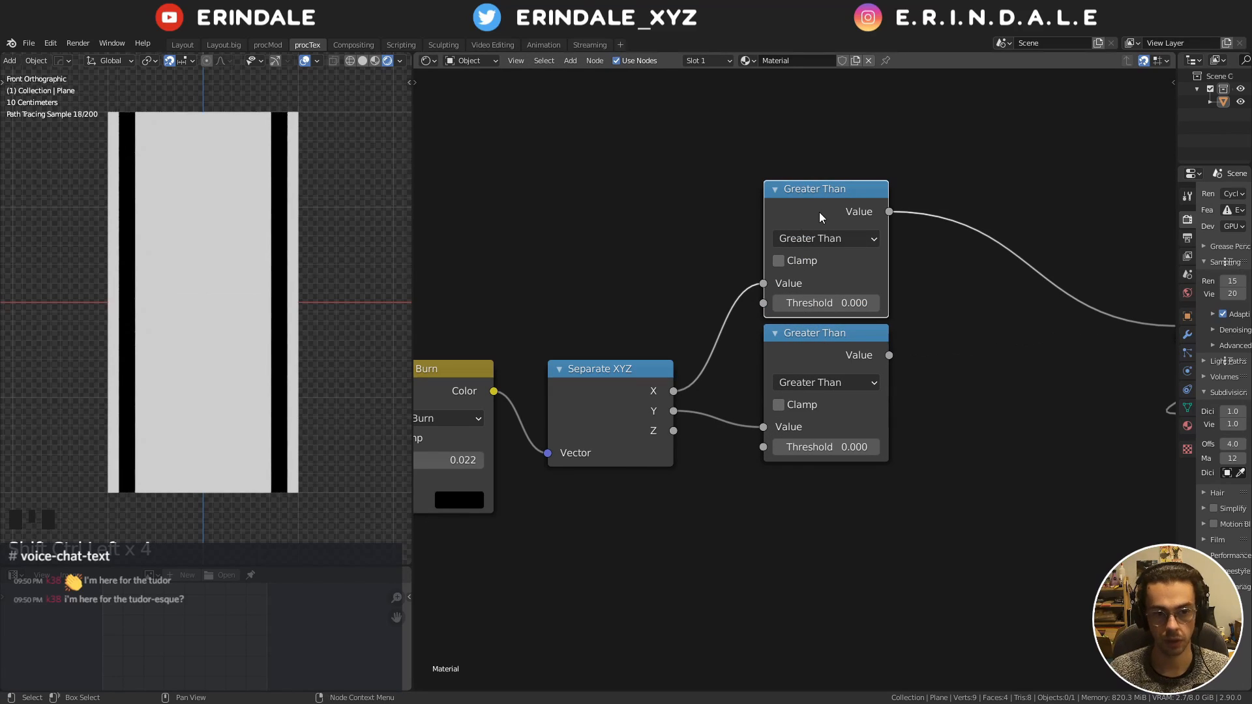
middle_drag(916, 250, 742, 273)
ctrl+shift+click(646, 352)
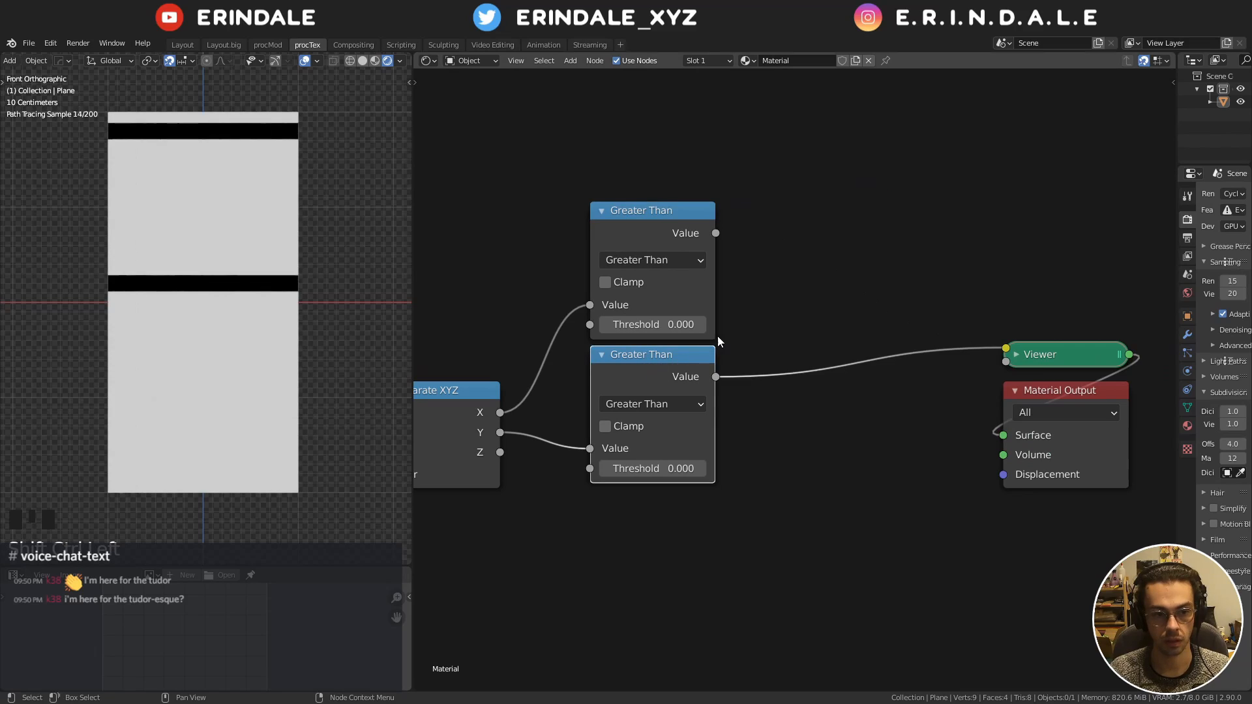
ctrl+shift+click(662, 231)
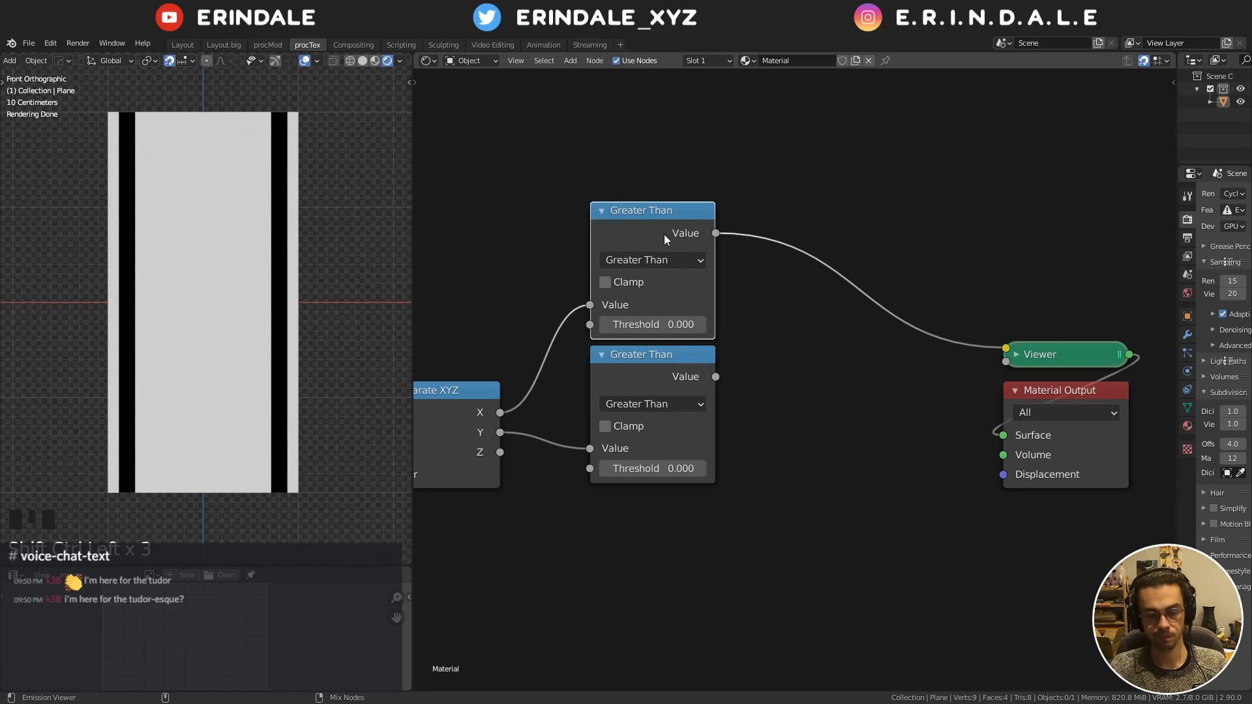
Move the Viewer and Material Output nodes farther from the Greater Than nodes and preview the lower Greater Than node
drag(859, 260, 1061, 539)
middle_drag(992, 500, 740, 513)
key(g)
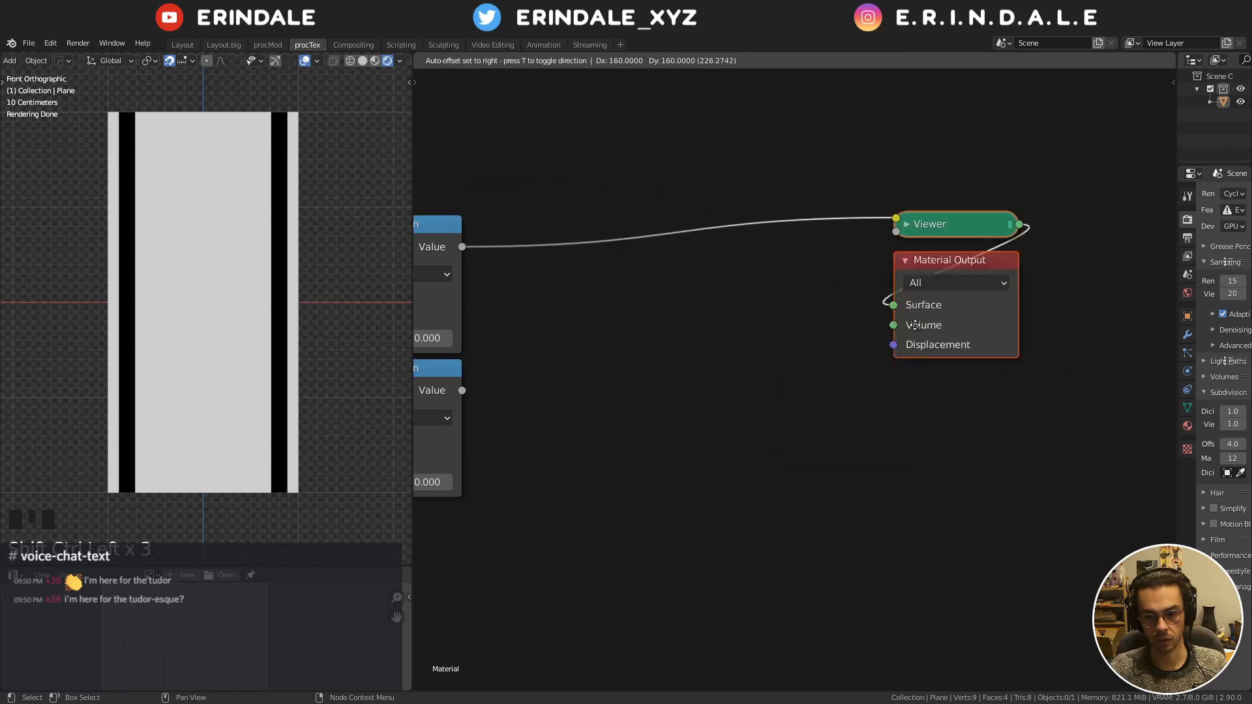
click(991, 314)
middle_drag(686, 326, 788, 336)
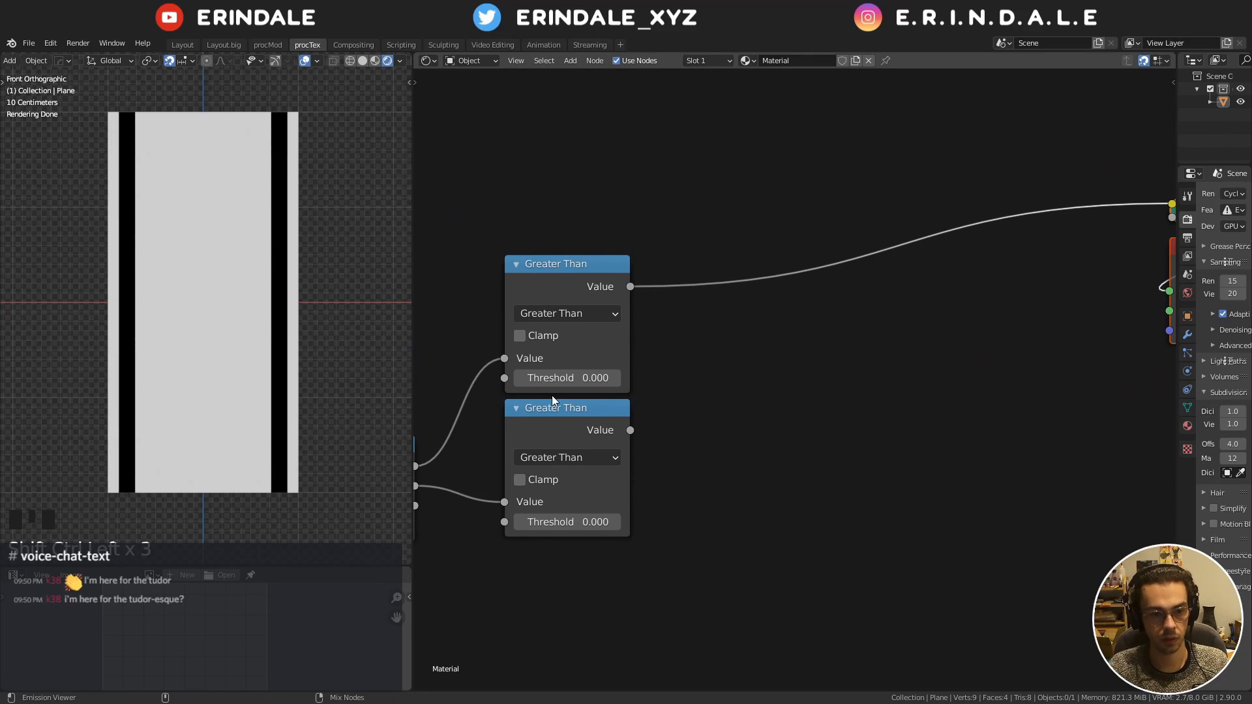
ctrl+shift+click(558, 412)
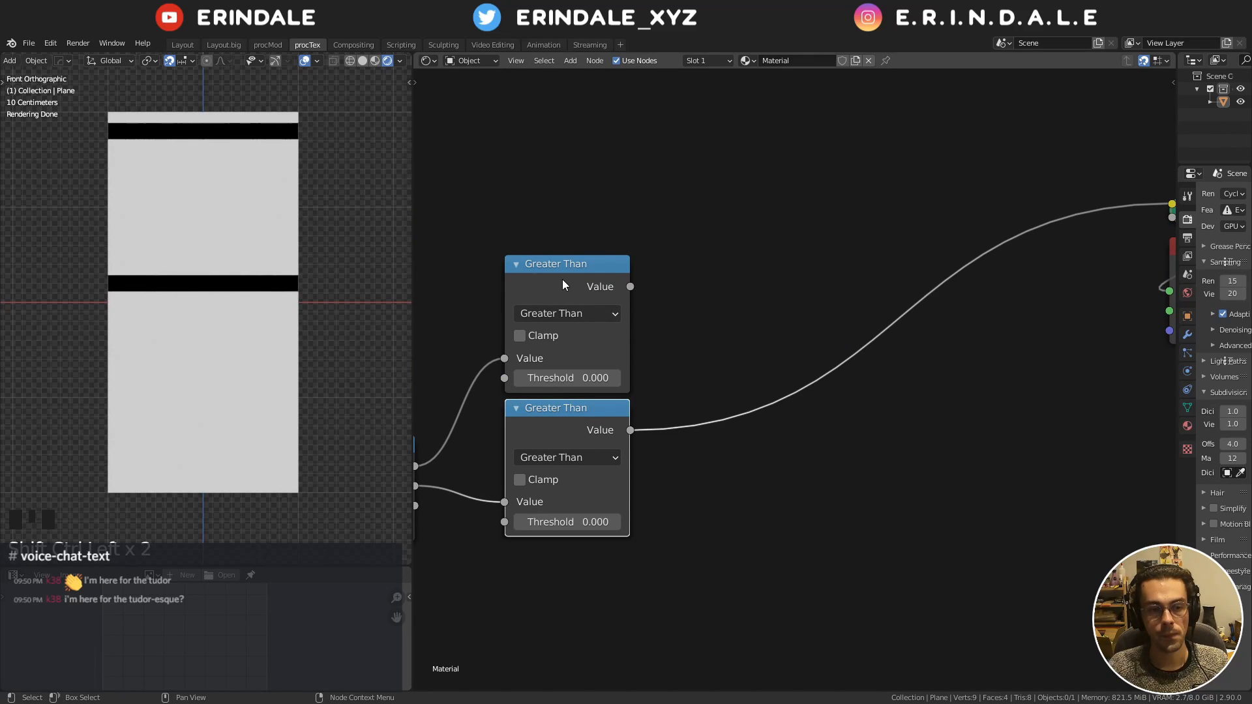
Alternate the preview between the upper and lower Greater Than nodes to compare the vertical and horizontal beam masks
ctrl+shift+click(563, 277)
ctrl+shift+click(579, 425)
ctrl+shift+click(557, 300)
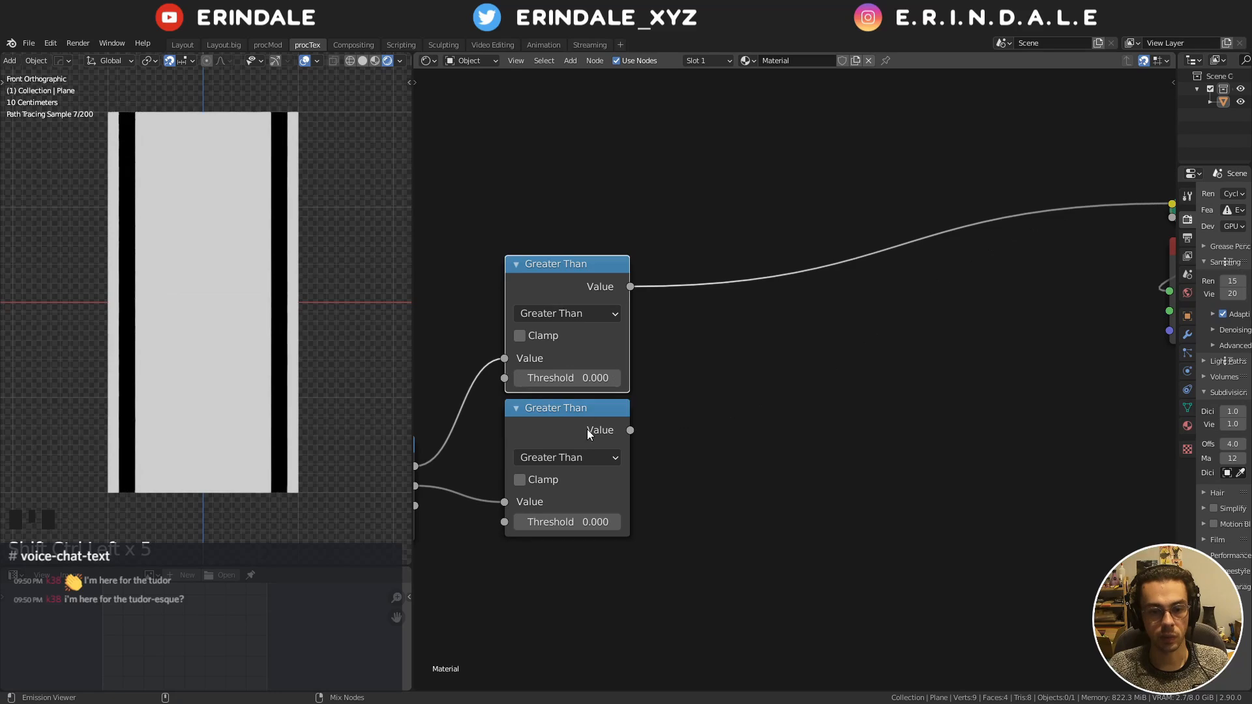
ctrl+shift+click(587, 429)
ctrl+shift+click(565, 266)
ctrl+shift+click(590, 420)
Combine both Greater Than outputs in a duplicated Math node set to Add with Clamp enabled, placed beyond the two masks
key(shift+d)
click(775, 319)
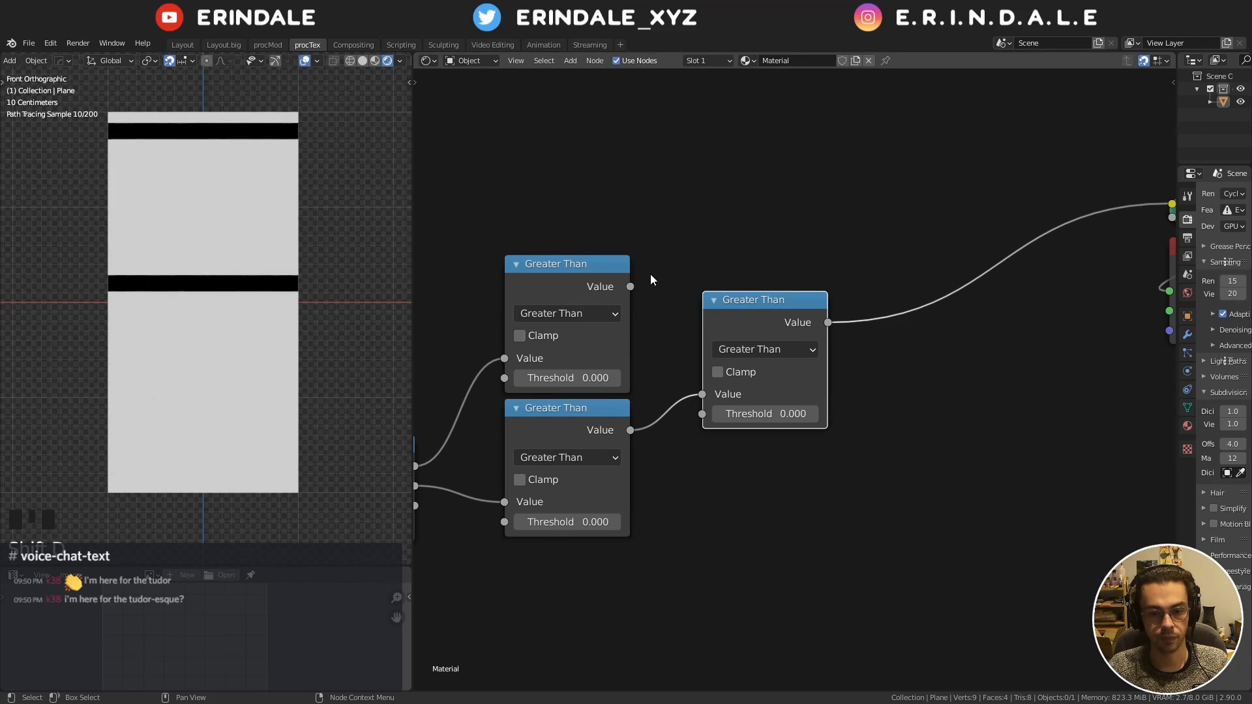
drag(630, 286, 703, 392)
click(752, 350)
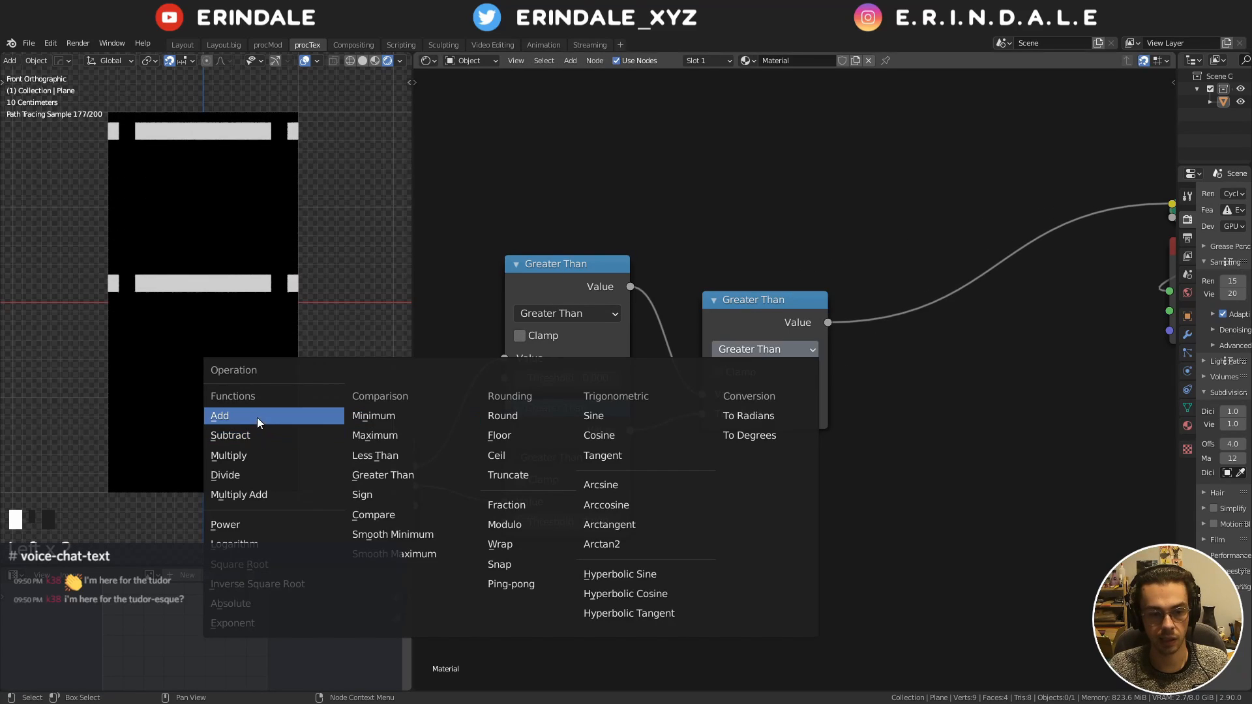
click(315, 419)
click(717, 372)
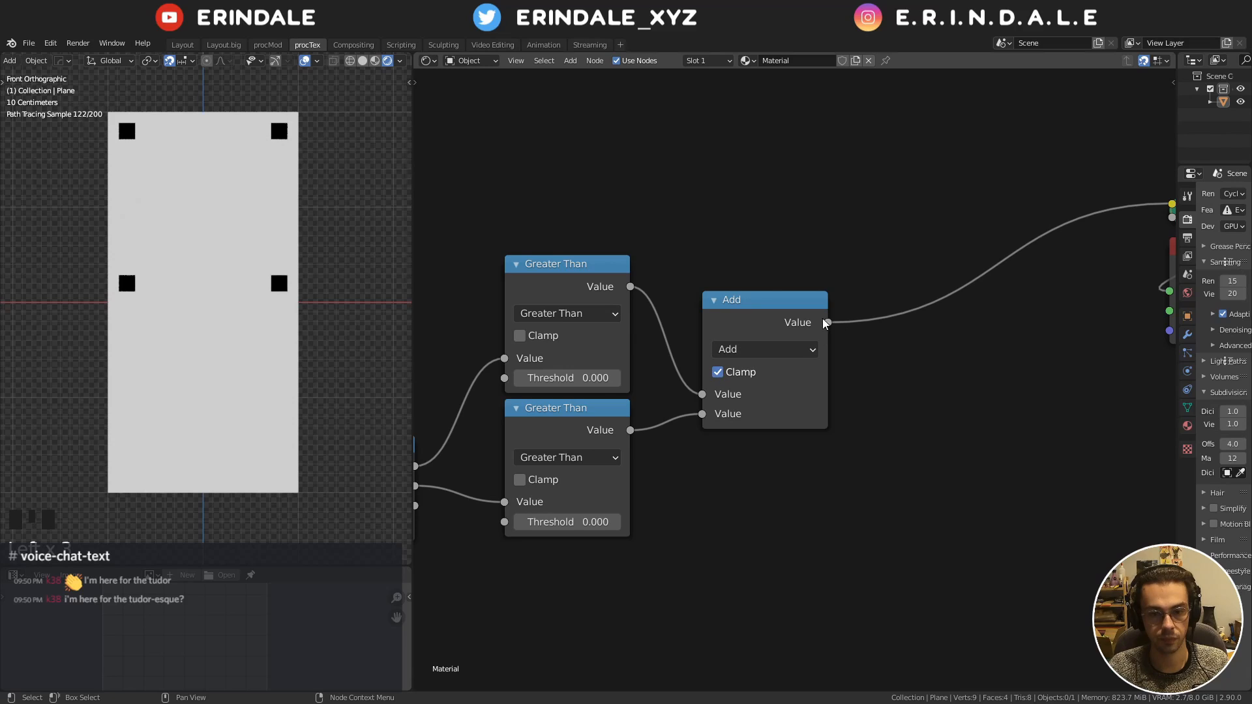
drag(823, 318, 823, 282)
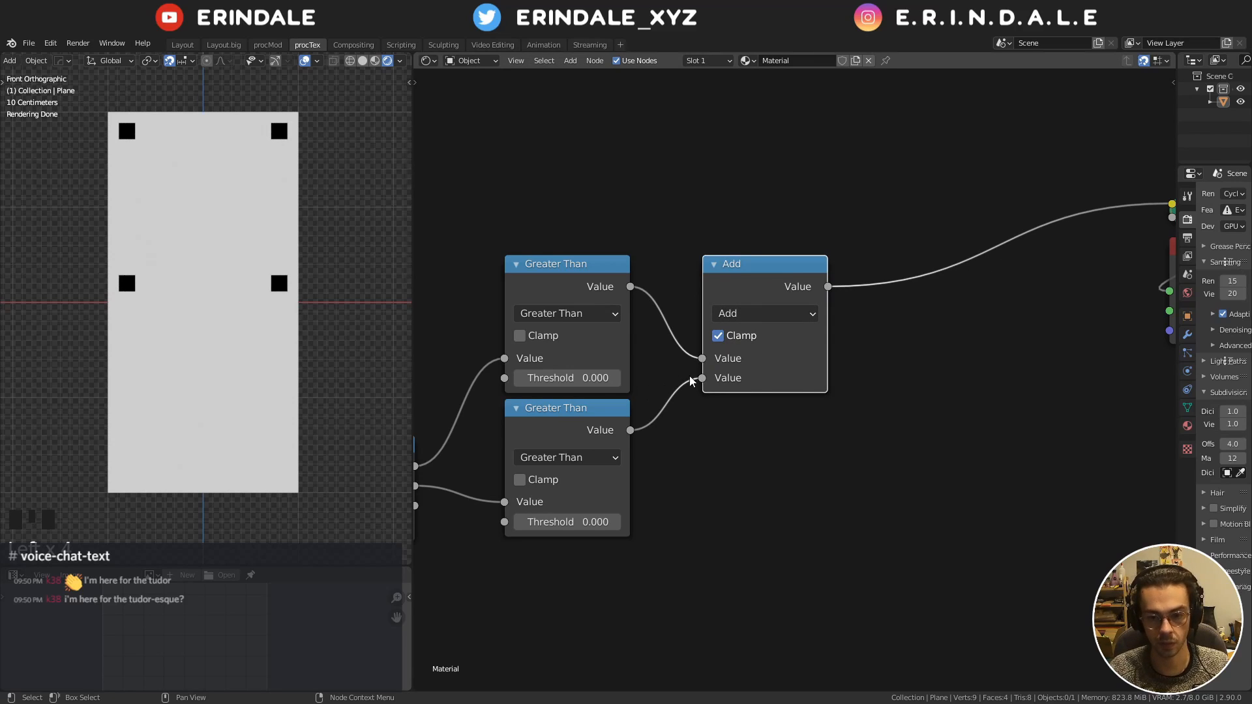
middle_drag(714, 384, 766, 365)
drag(814, 279, 869, 441)
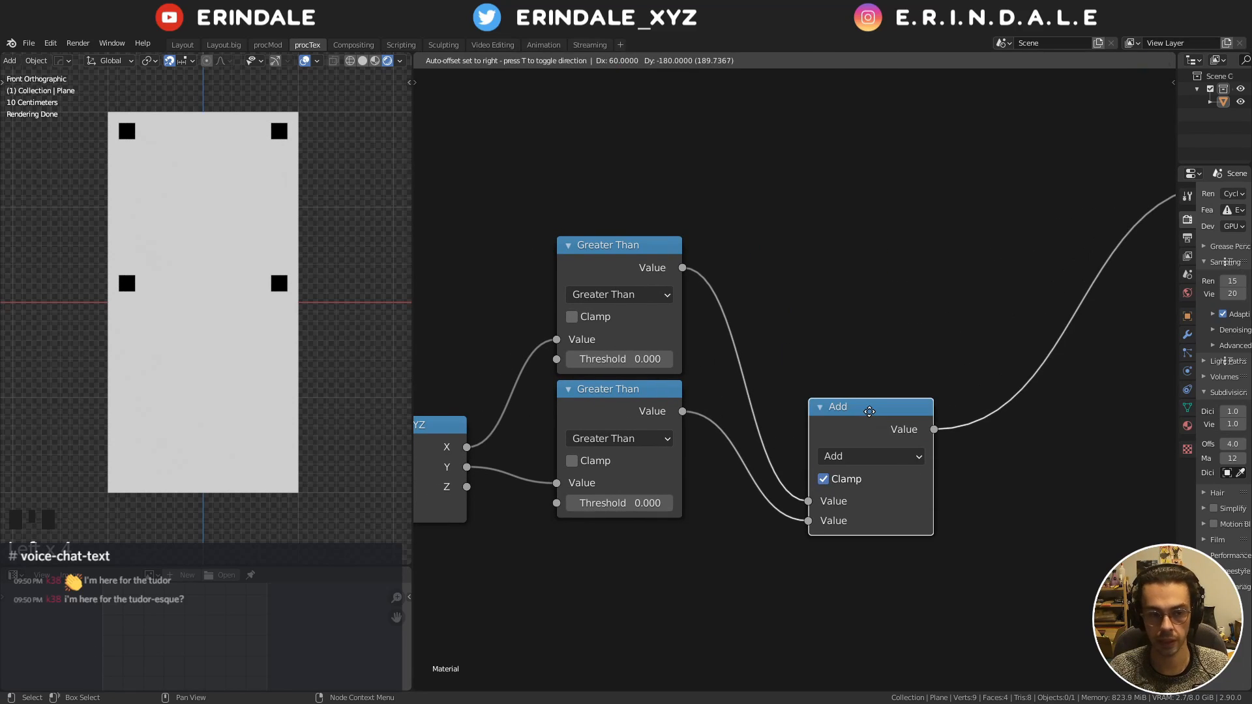
Preview the two Greater Than nodes in turn to examine where the vertical and horizontal beams overlap
ctrl+shift+click(621, 251)
ctrl+shift+click(616, 408)
ctrl+shift+click(621, 254)
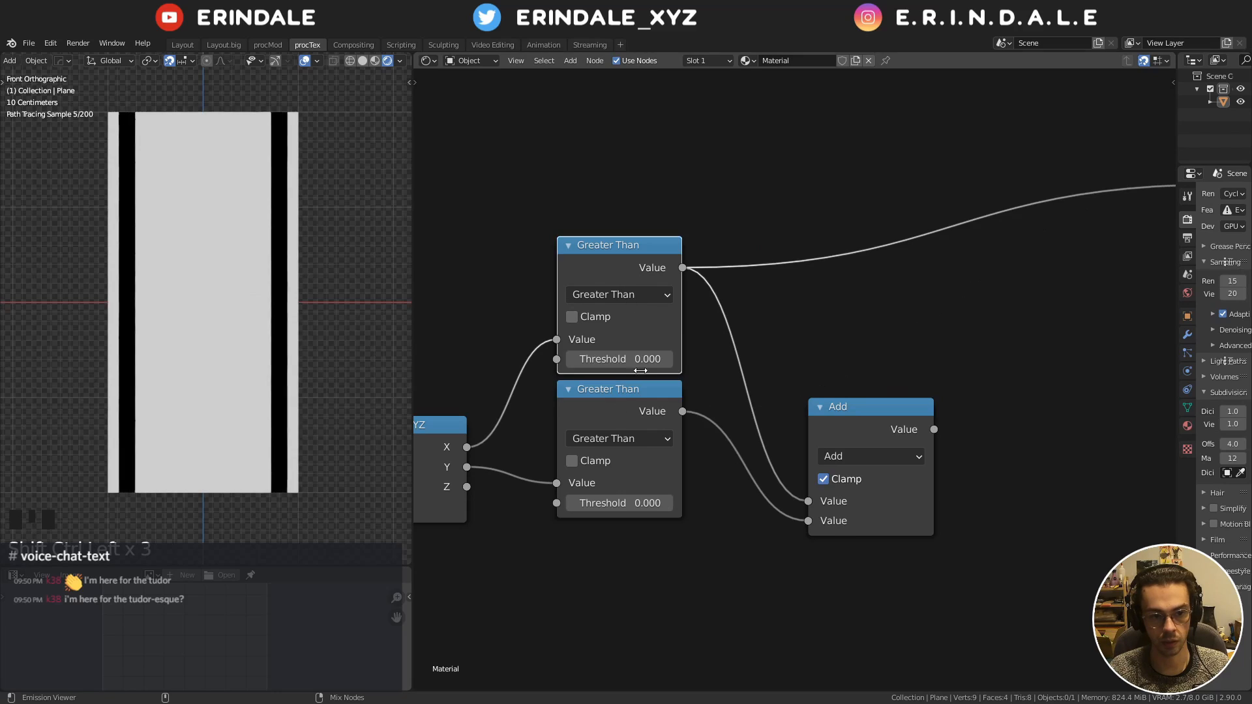
ctrl+shift+click(620, 396)
ctrl+shift+click(618, 249)
ctrl+shift+click(610, 394)
ctrl+shift+click(613, 251)
ctrl+shift+click(613, 395)
ctrl+shift+click(612, 258)
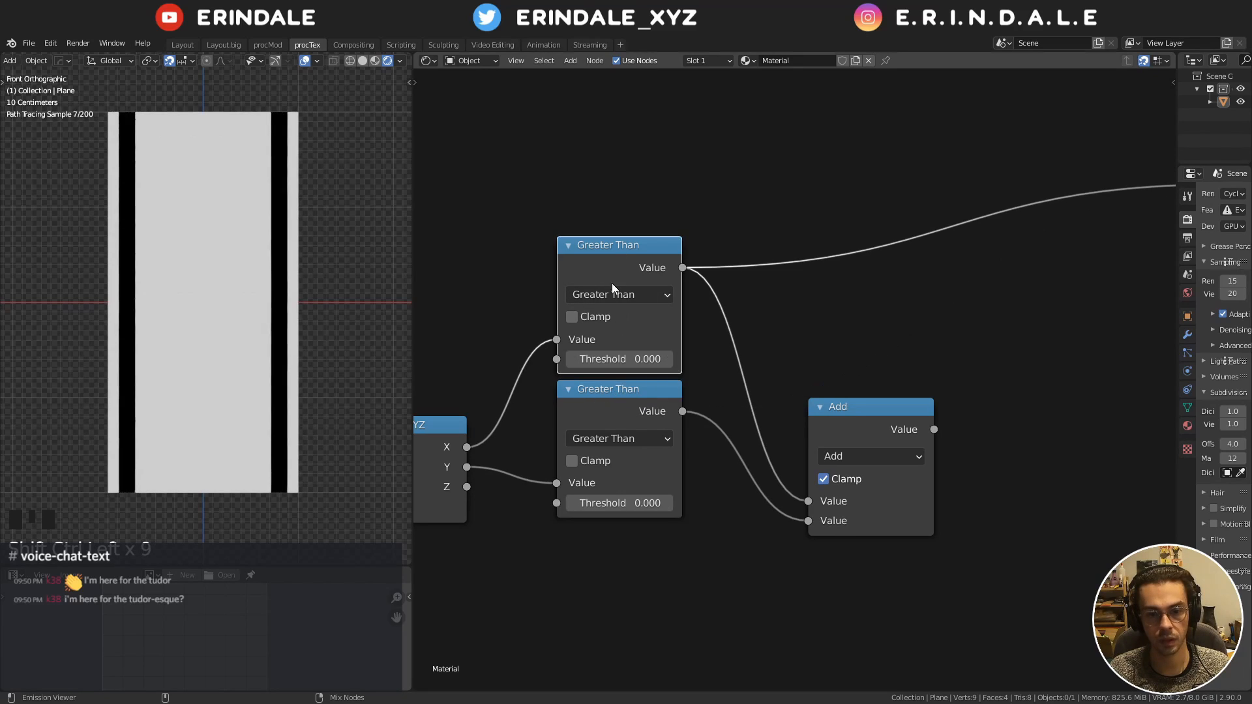
ctrl+shift+click(603, 259)
ctrl+shift+click(621, 400)
ctrl+shift+click(626, 259)
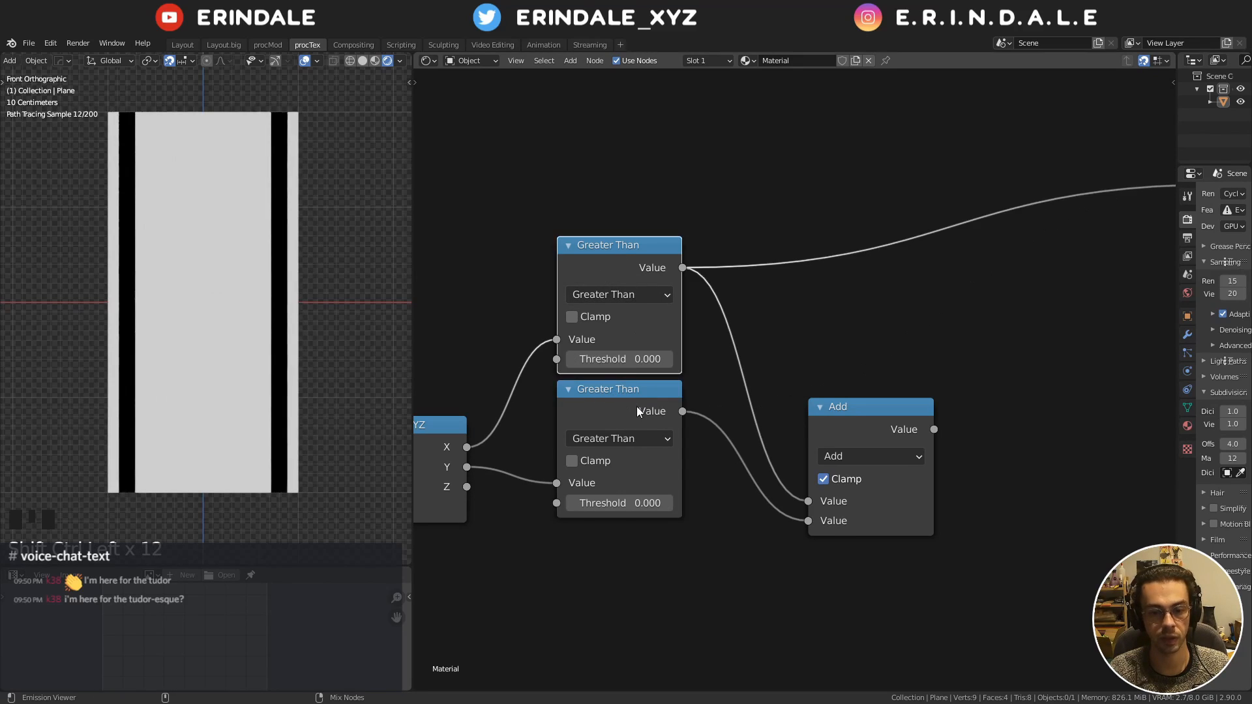
ctrl+shift+click(636, 405)
ctrl+shift+click(636, 261)
Reposition and preview the clamped Add node, and set the Color Burn factor to 0.033
drag(882, 429, 936, 338)
ctrl+shift+click(936, 338)
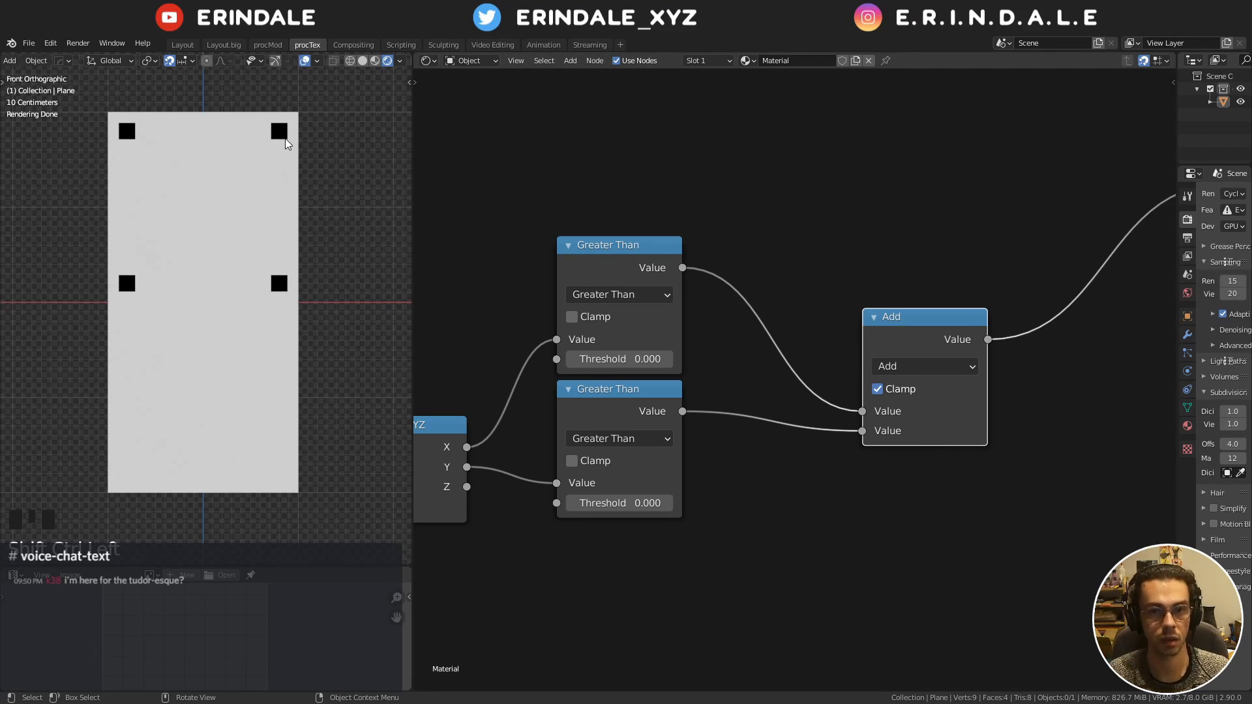
middle_drag(631, 219, 768, 221)
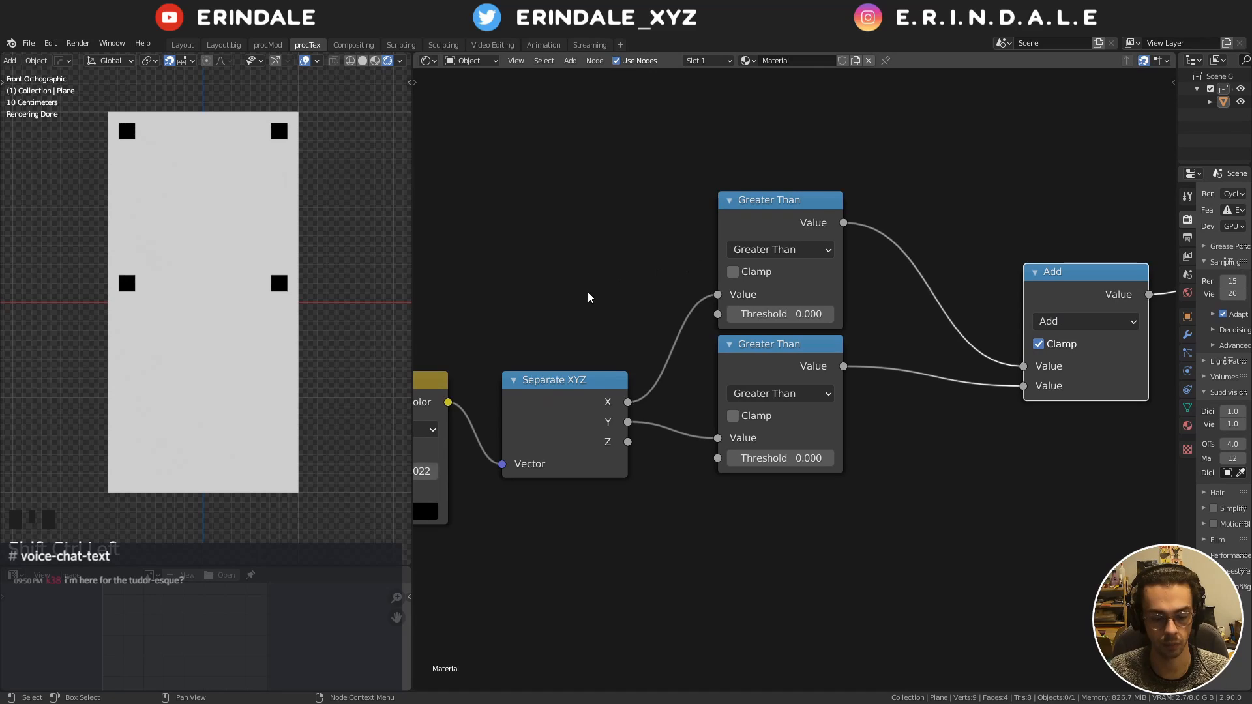
middle_drag(485, 373, 710, 350)
shift+drag(606, 455, 620, 455)
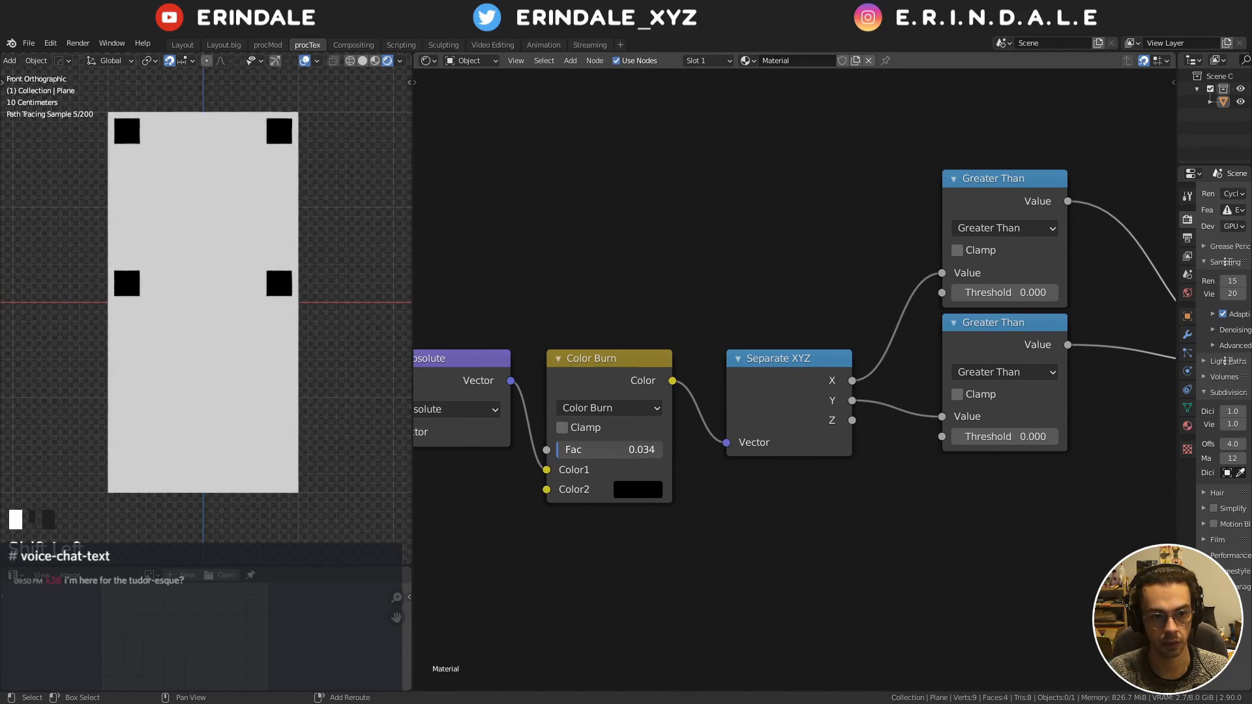
Move the Viewer and Material Output nodes together, leaving more space after the Add node
middle_drag(943, 220, 657, 279)
middle_drag(883, 274, 711, 257)
middle_drag(920, 300, 657, 369)
scroll(657, 369, down, 4)
drag(793, 224, 853, 319)
key(g)
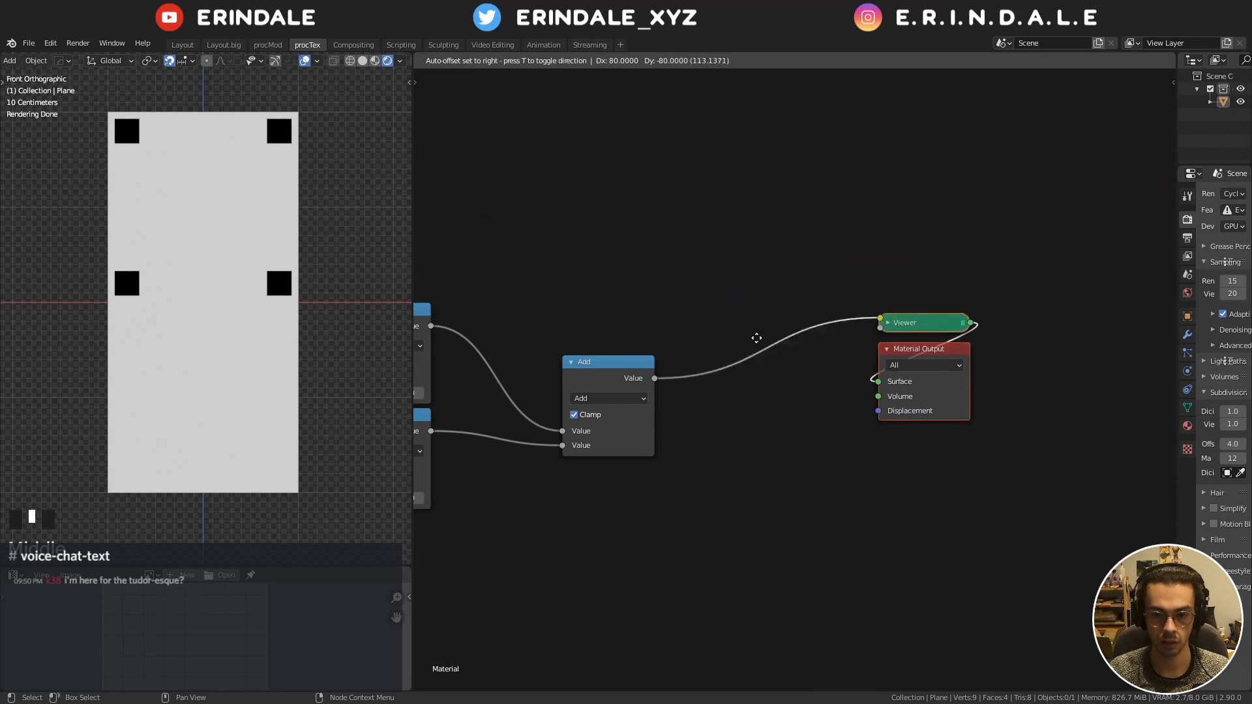
click(779, 370)
Add a Noise Texture node above the Greater Than nodes and preview its Fac output
middle_drag(691, 356, 997, 357)
scroll(752, 323, down, 3)
middle_drag(752, 324, 813, 422)
key(q)
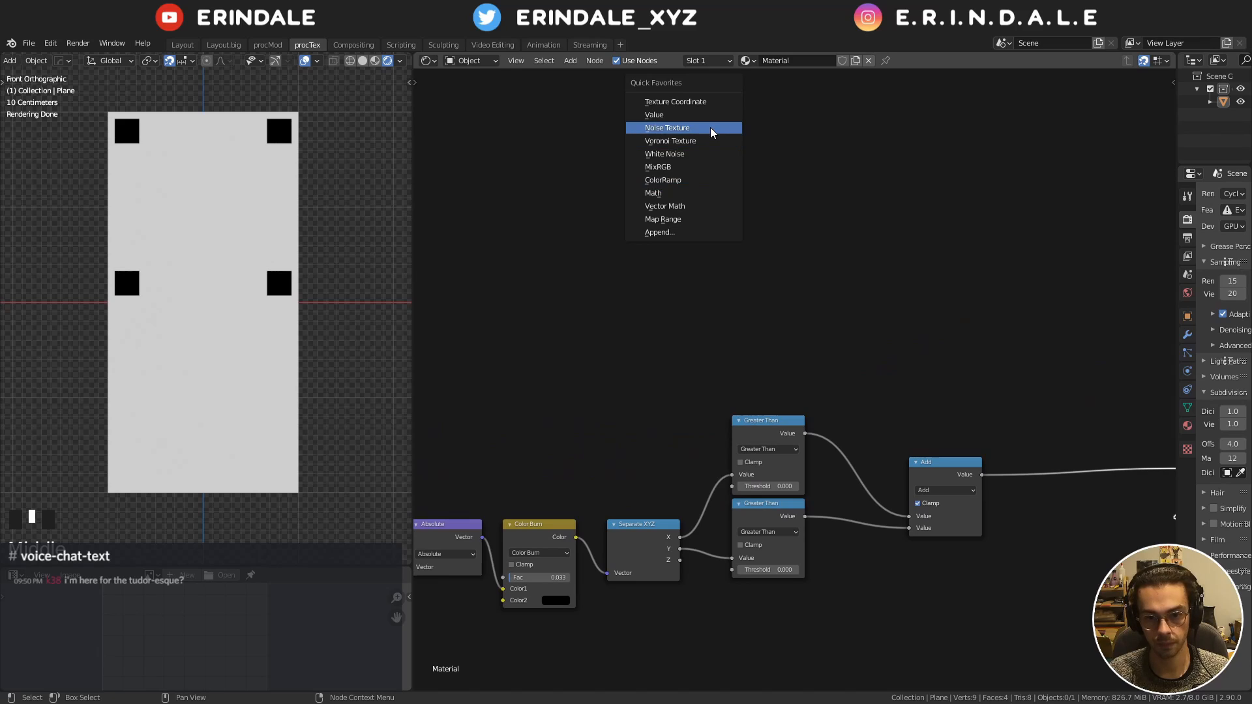
click(719, 128)
ctrl+shift+click(764, 280)
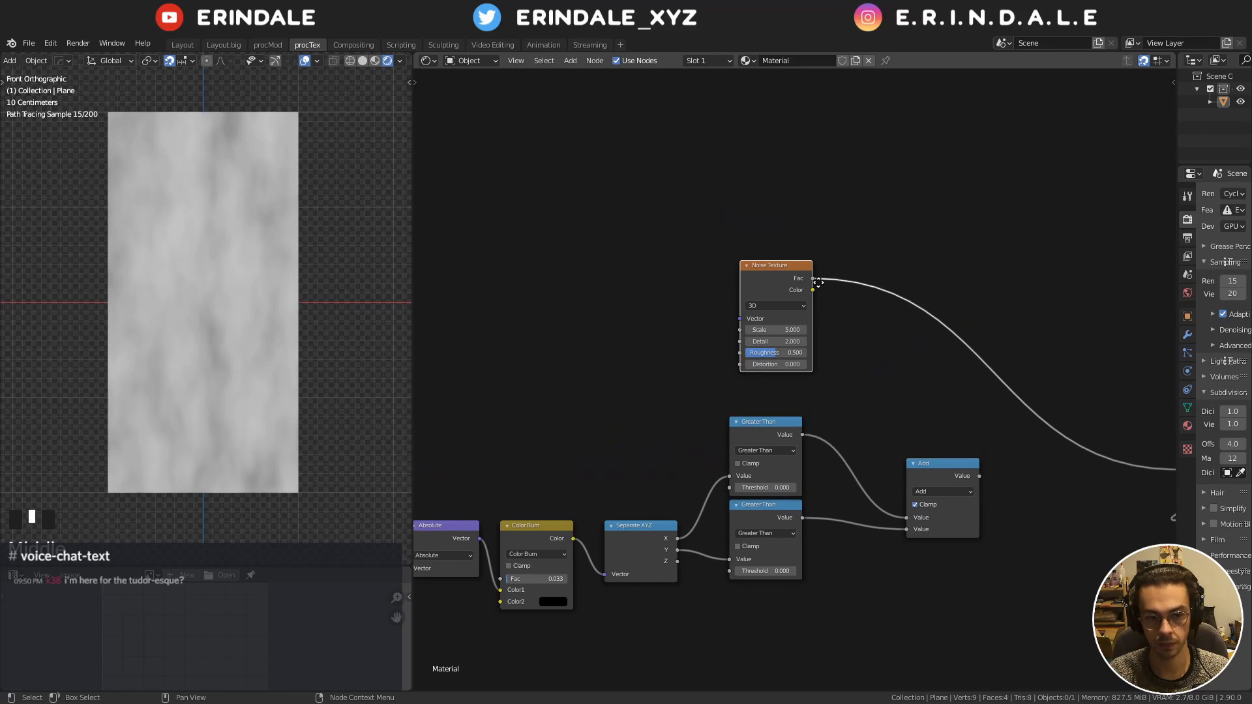
Add a Vector Math node, feed it from the start of the coordinate chain, and link its output to the Noise Texture's Vector input
scroll(779, 303, up, 7)
middle_drag(804, 292, 947, 281)
key(q)
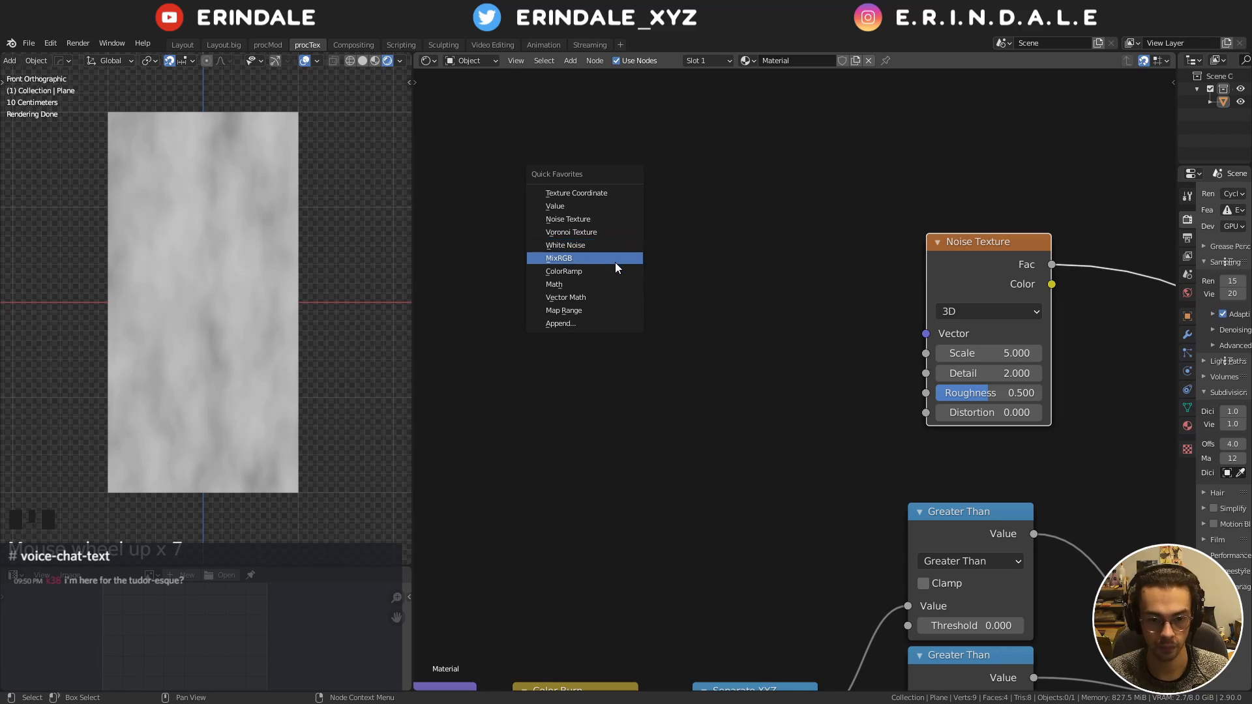
click(605, 297)
scroll(623, 245, down, 5)
middle_drag(546, 329, 842, 255)
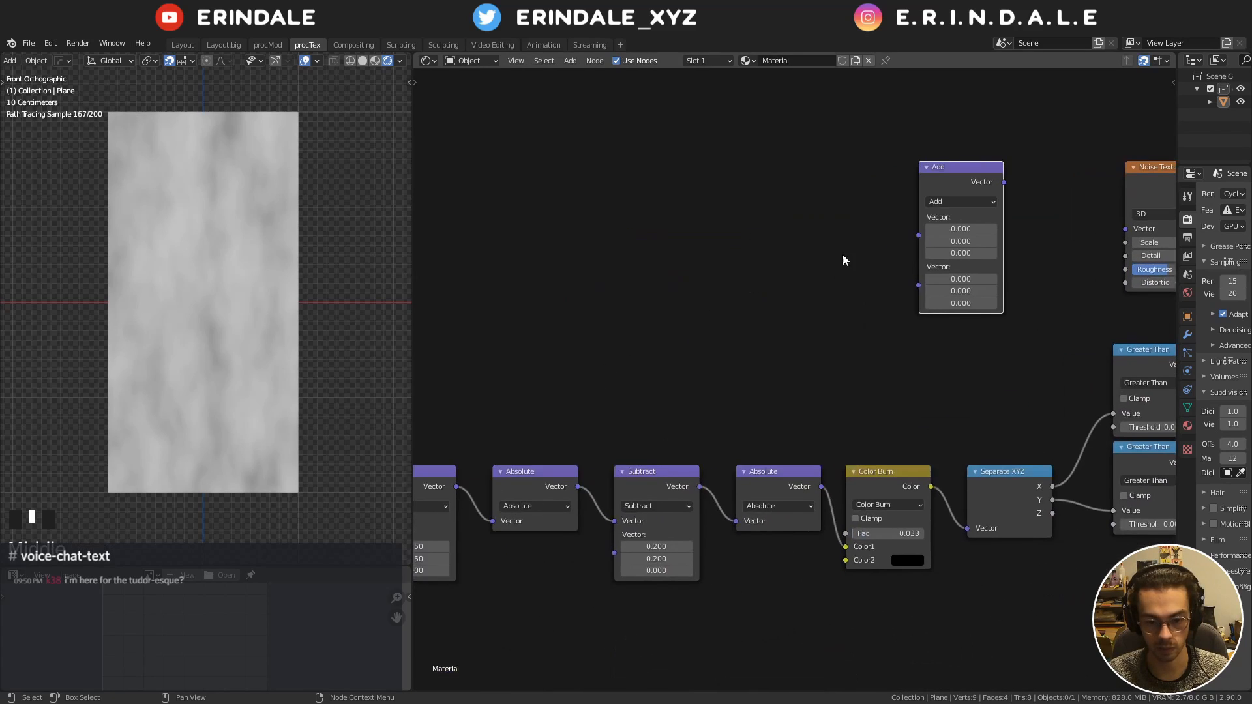
middle_drag(665, 421, 851, 376)
scroll(850, 377, down, 2)
drag(584, 431, 1075, 215)
middle_drag(1014, 236, 554, 355)
scroll(560, 352, up, 5)
drag(723, 259, 877, 318)
middle_drag(875, 292, 839, 339)
scroll(799, 320, up, 1)
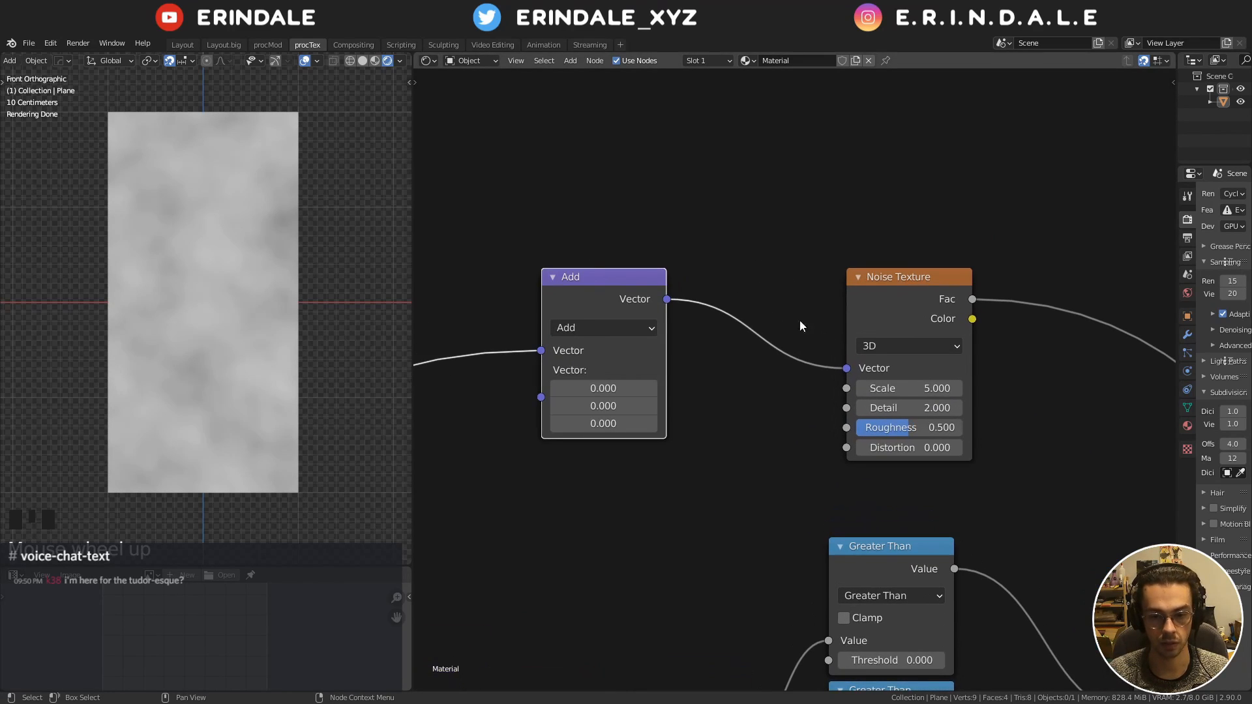
Place the Vector Math node beside the Noise Texture, set it to Multiply, and enter 1 for its X and Y factors
drag(594, 273, 744, 274)
click(733, 328)
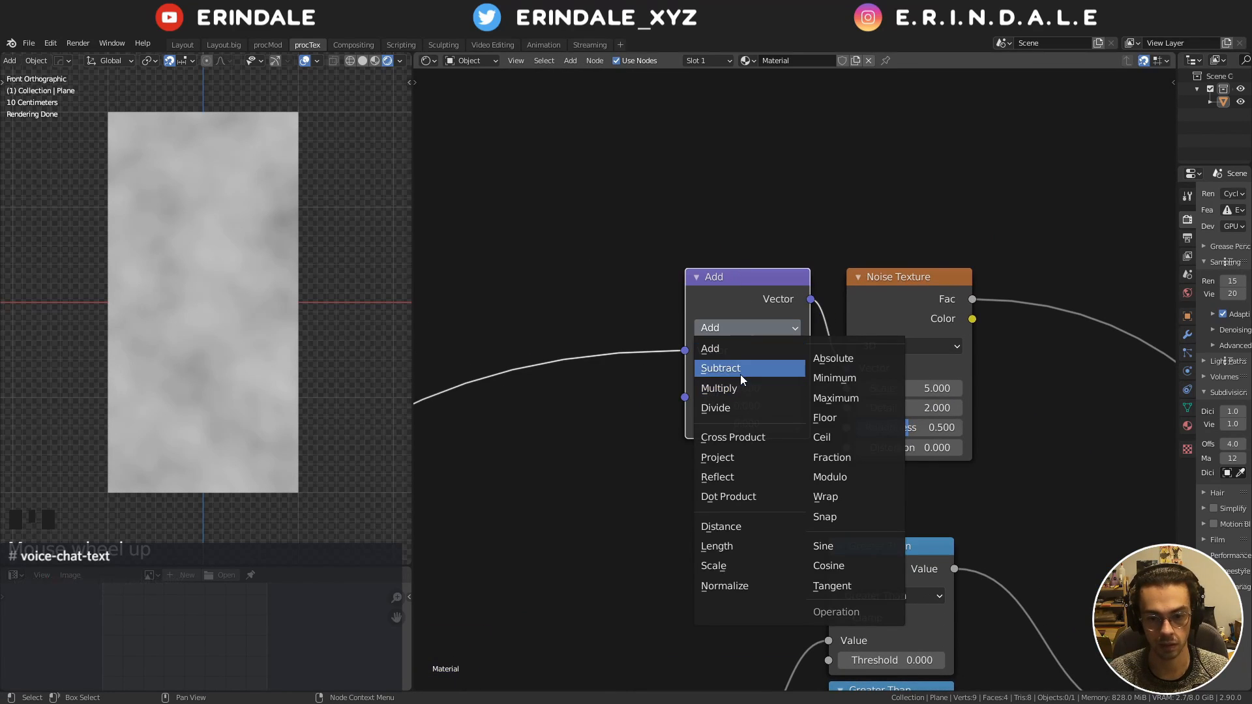
click(719, 388)
middle_drag(751, 389, 720, 382)
click(721, 383)
text(1)
key(Return)
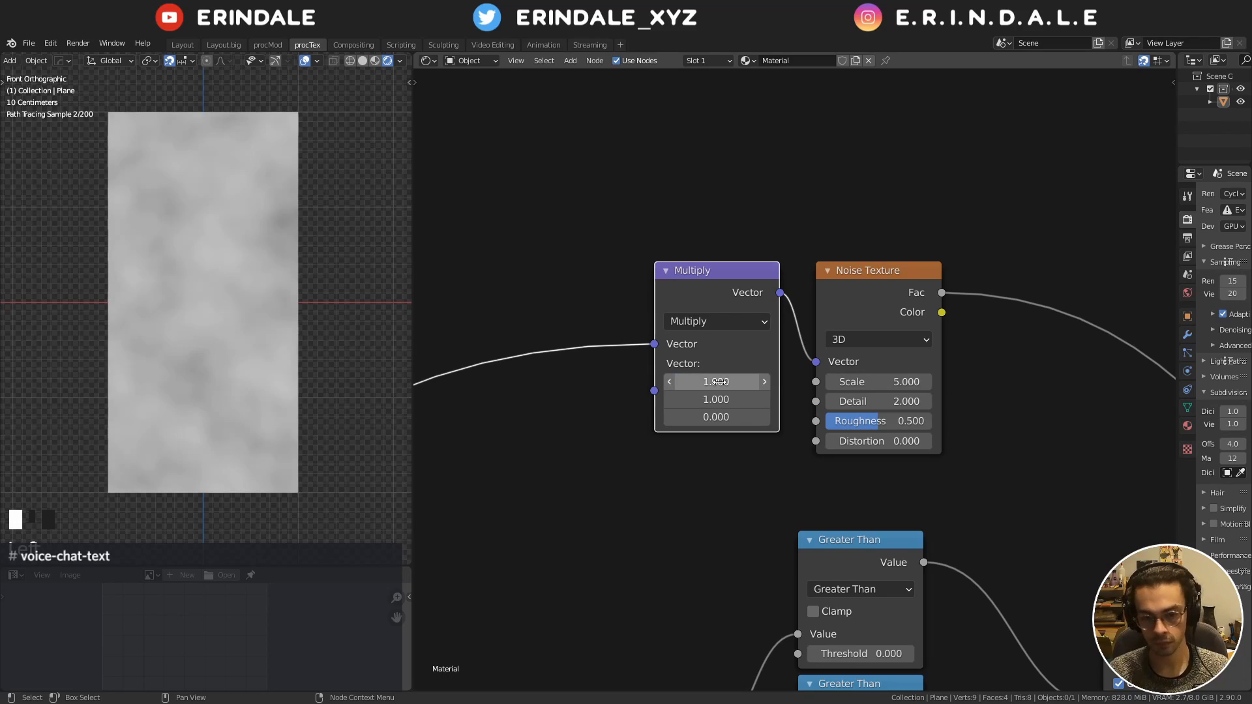
Reduce the Multiply node's X factor to 0.1 to stretch the noise horizontally
click(668, 386)
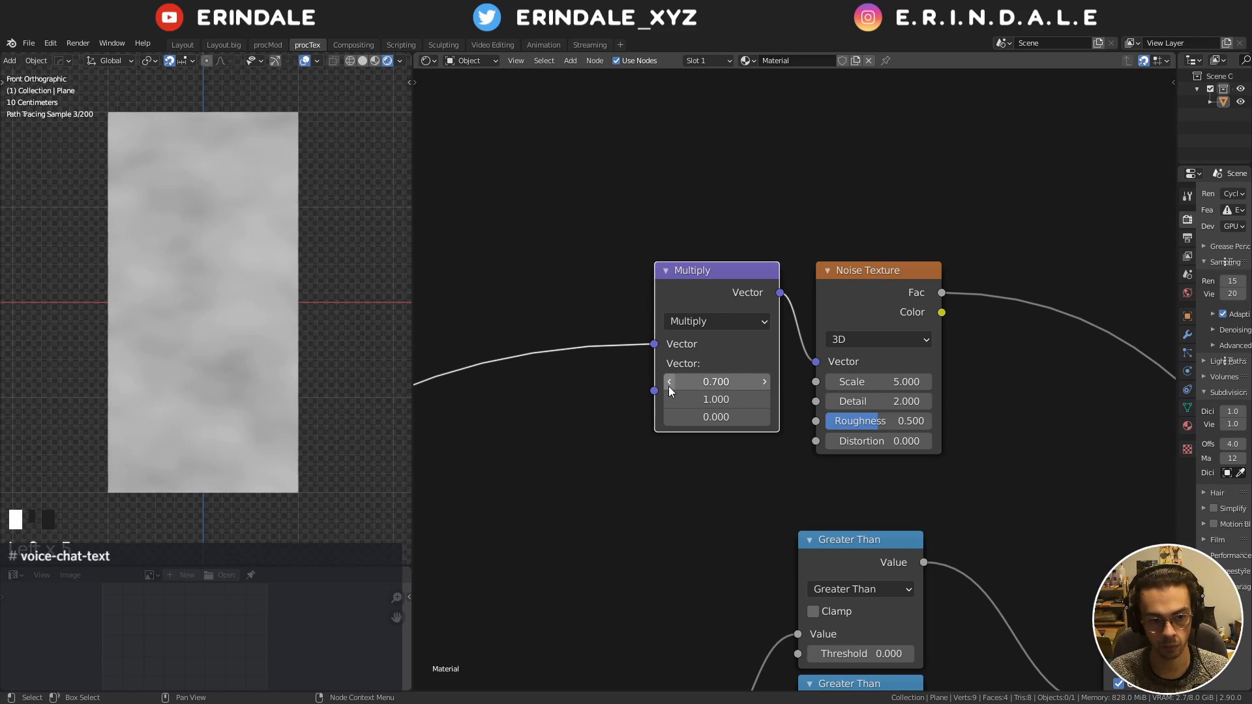
click(667, 386)
click(667, 386)
click(667, 386)
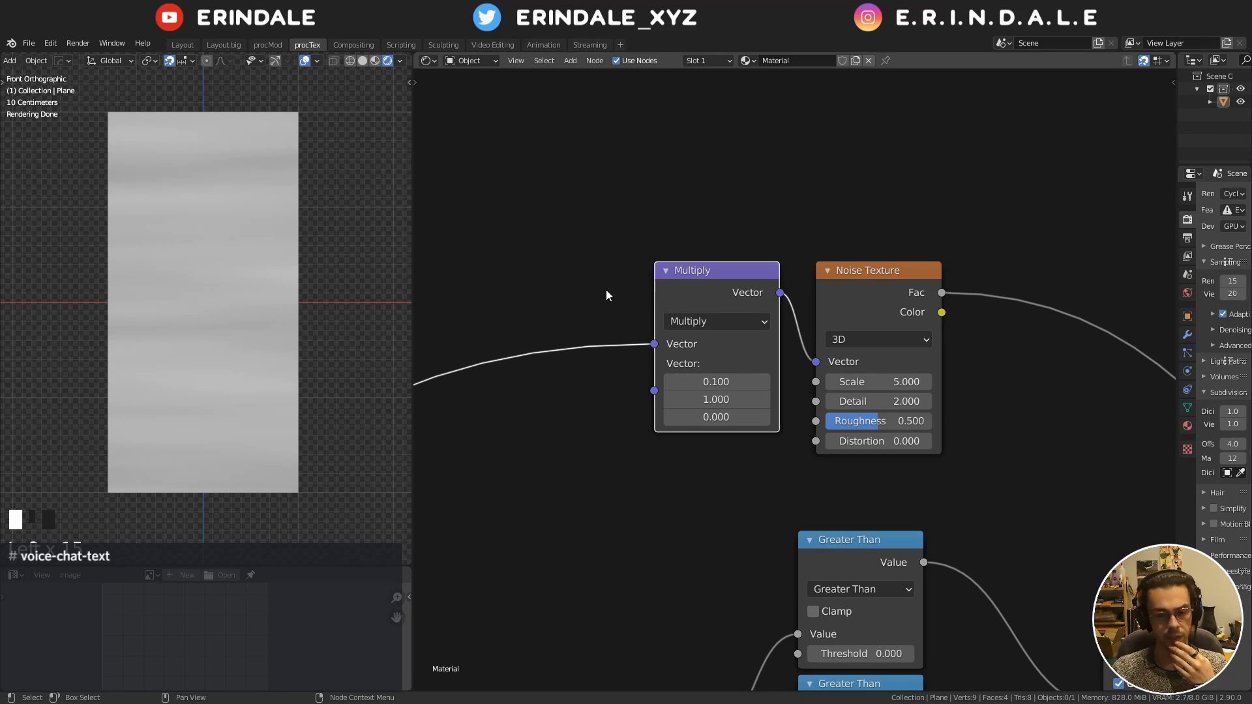
Move the Multiply and Noise Texture nodes together, farther along above the mask's Add node
middle_drag(648, 419, 687, 205)
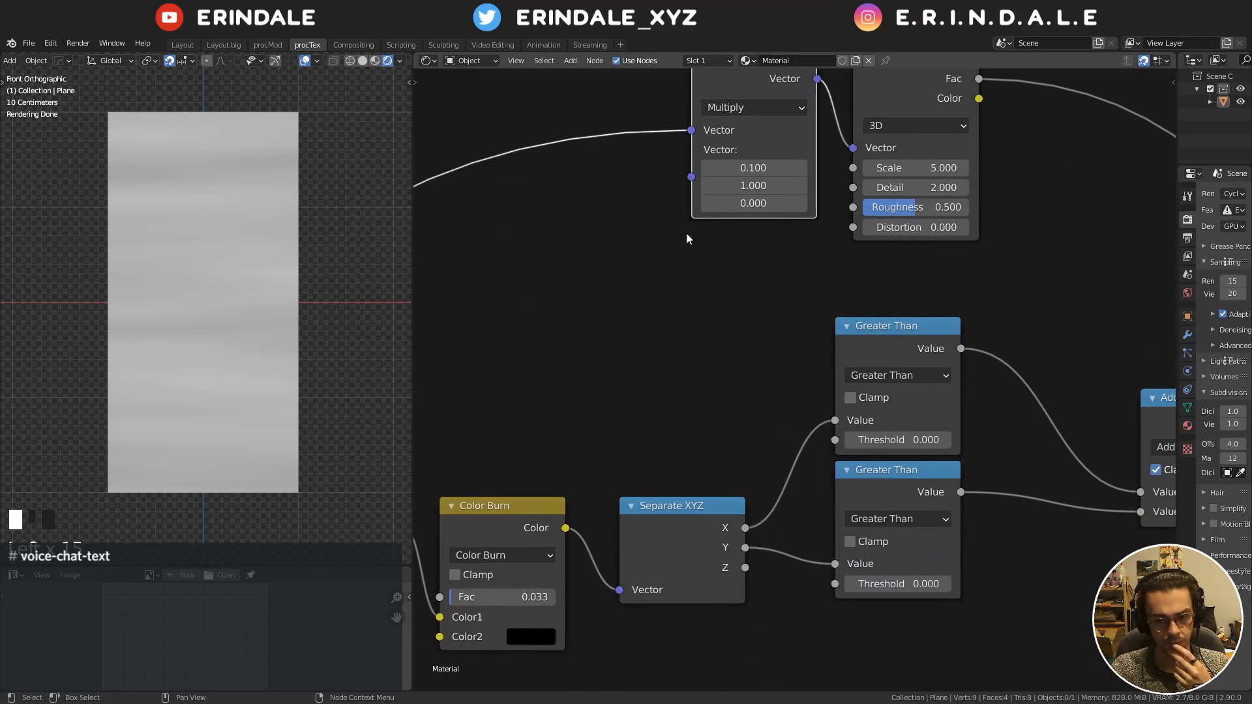
scroll(688, 268, down, 3)
middle_drag(688, 269, 631, 372)
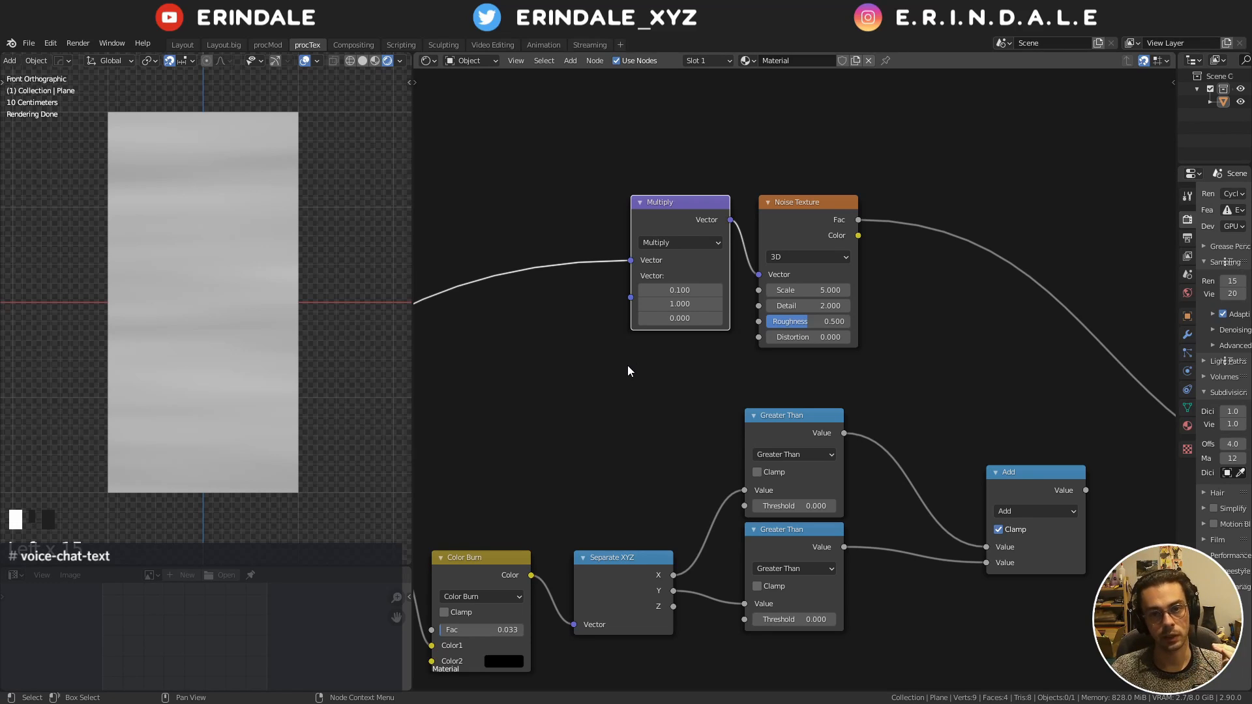
drag(794, 219, 808, 218)
middle_drag(808, 218, 675, 274)
drag(675, 273, 904, 266)
middle_drag(905, 266, 846, 267)
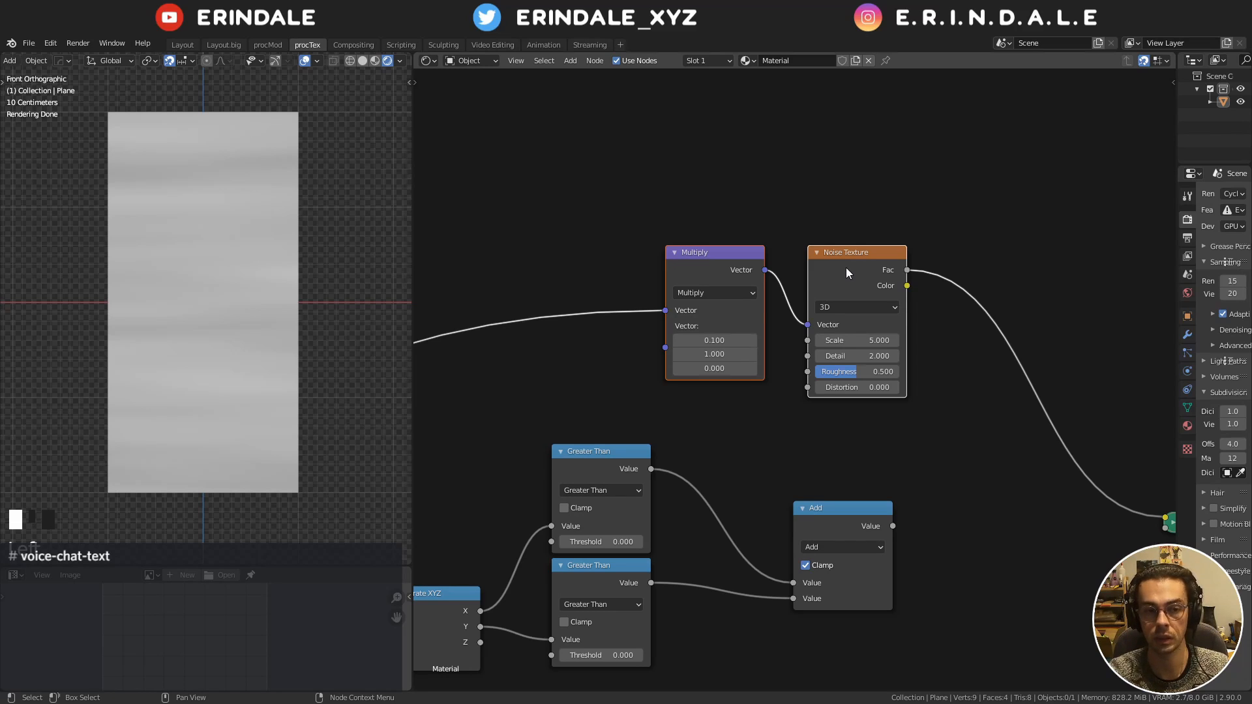
Move the Viewer and Material Output nodes up and farther away from the Noise Texture
middle_drag(838, 281, 738, 247)
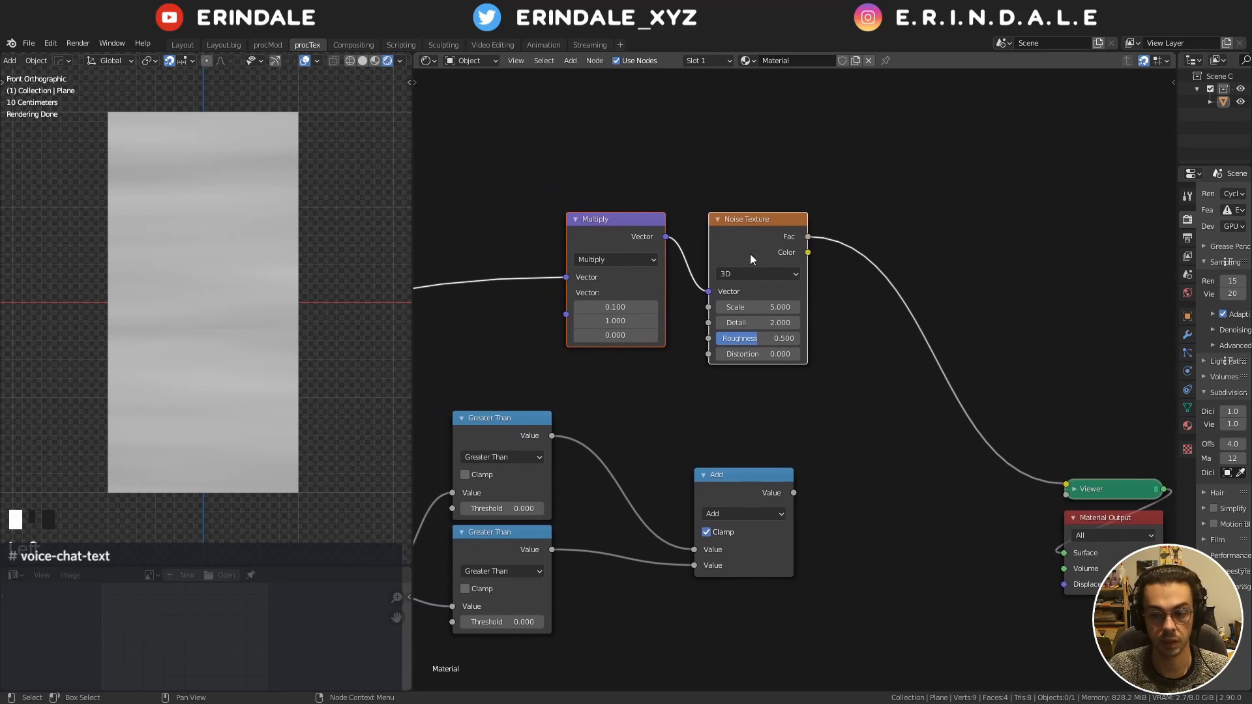
drag(1126, 341, 1004, 624)
key(g)
click(1072, 371)
middle_drag(932, 308, 1024, 390)
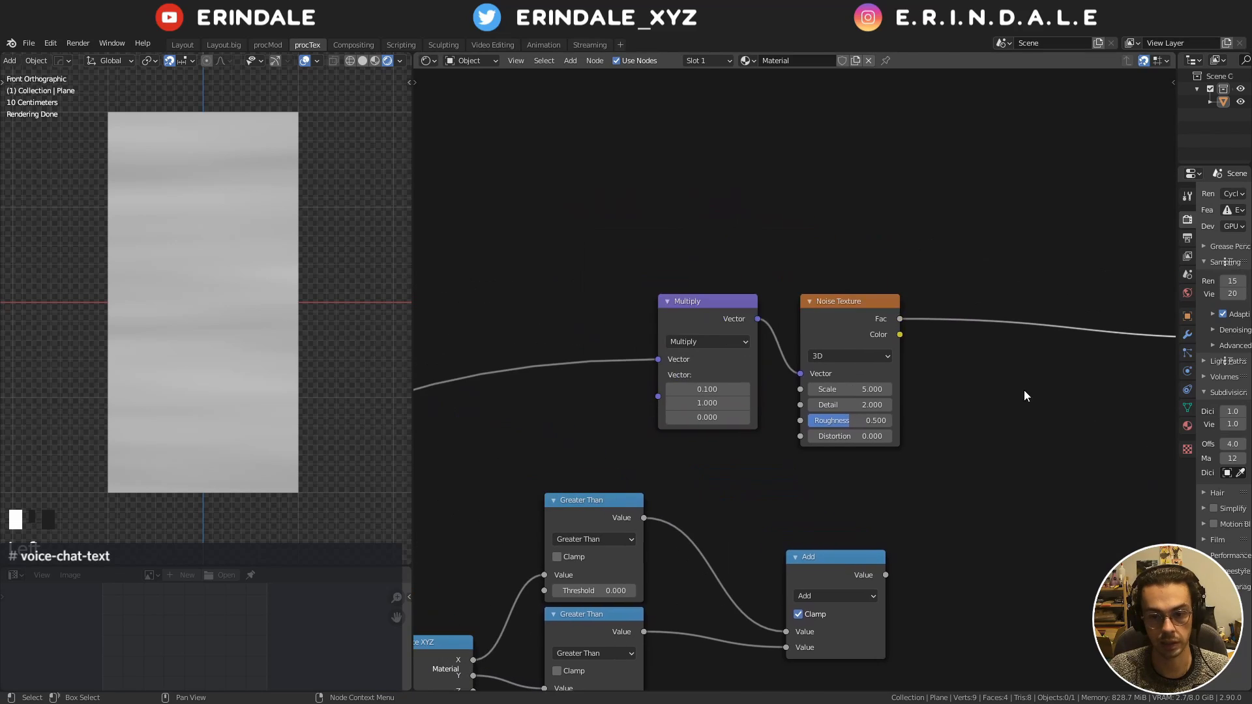
Shift the Noise Texture and Multiply nodes farther along, leaving free space ahead of the Multiply node
drag(868, 328, 1067, 313)
middle_drag(819, 310, 836, 271)
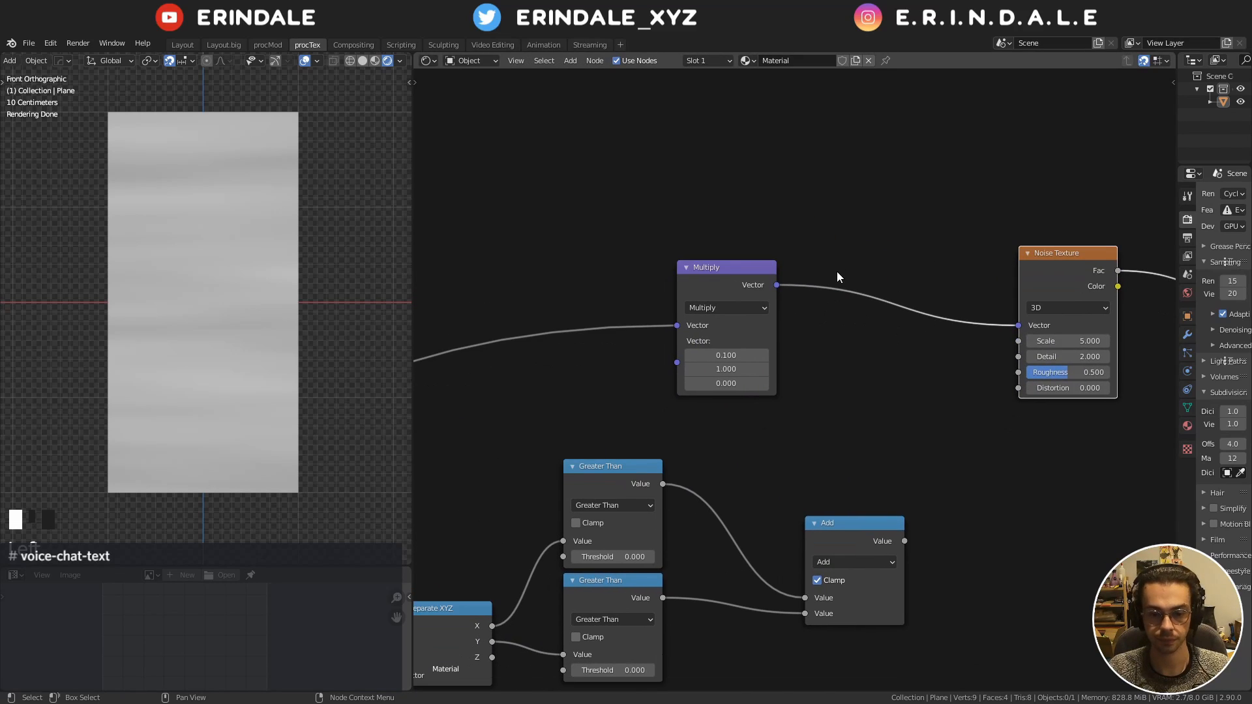
drag(733, 284, 819, 228)
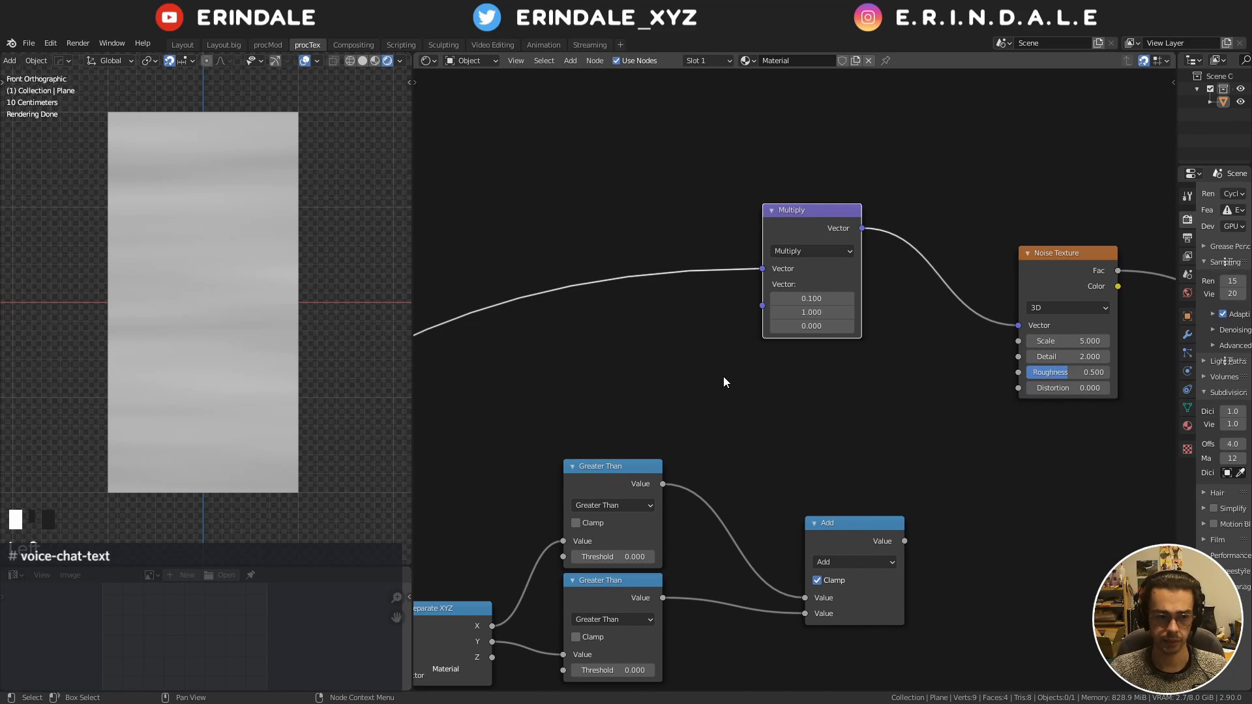
middle_drag(724, 377, 693, 431)
drag(787, 294, 847, 326)
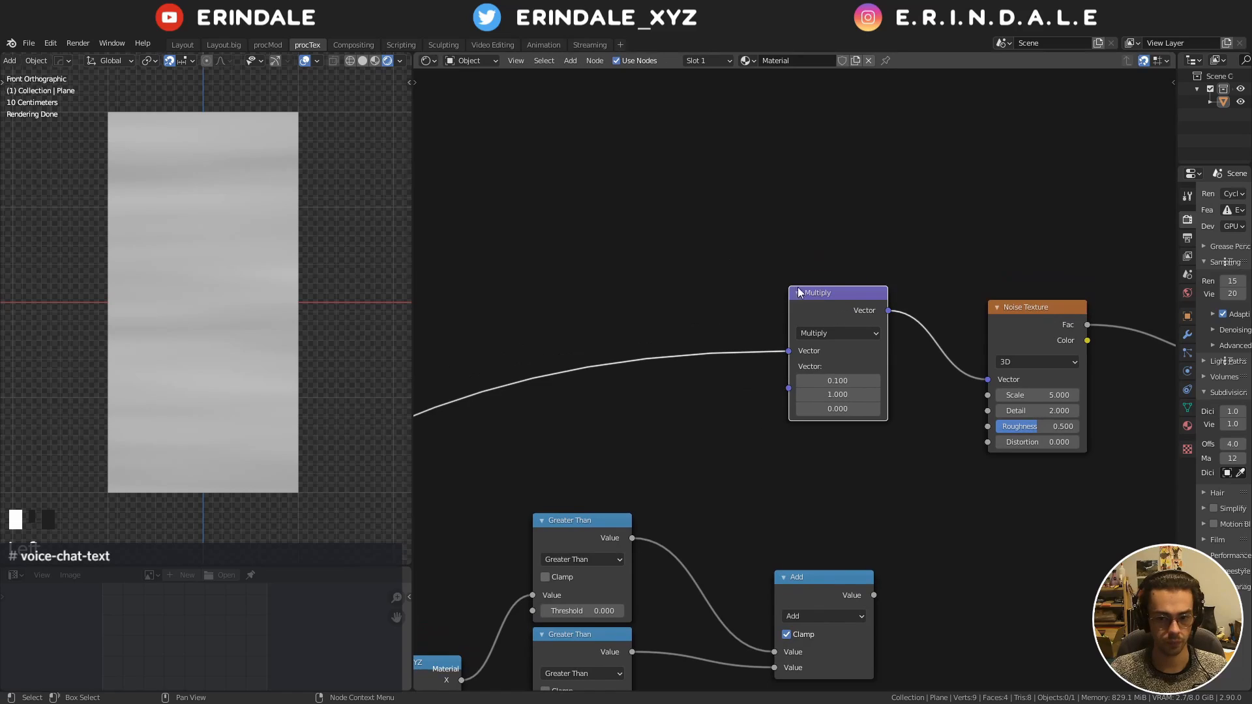
Add a MixRGB node, connect its Color output to Multiply's second Vector input, and arrange it below the incoming vector link
key(q)
click(753, 230)
click(613, 191)
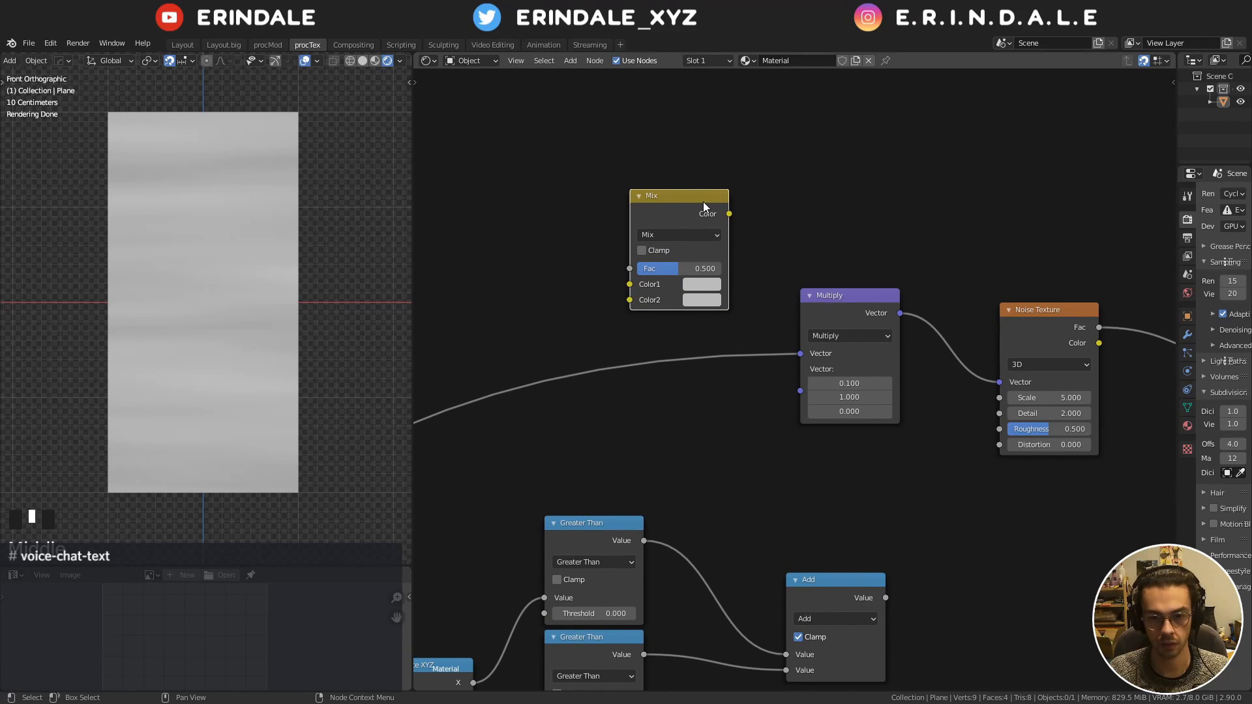
drag(729, 214, 800, 391)
drag(691, 229, 711, 405)
click(860, 267)
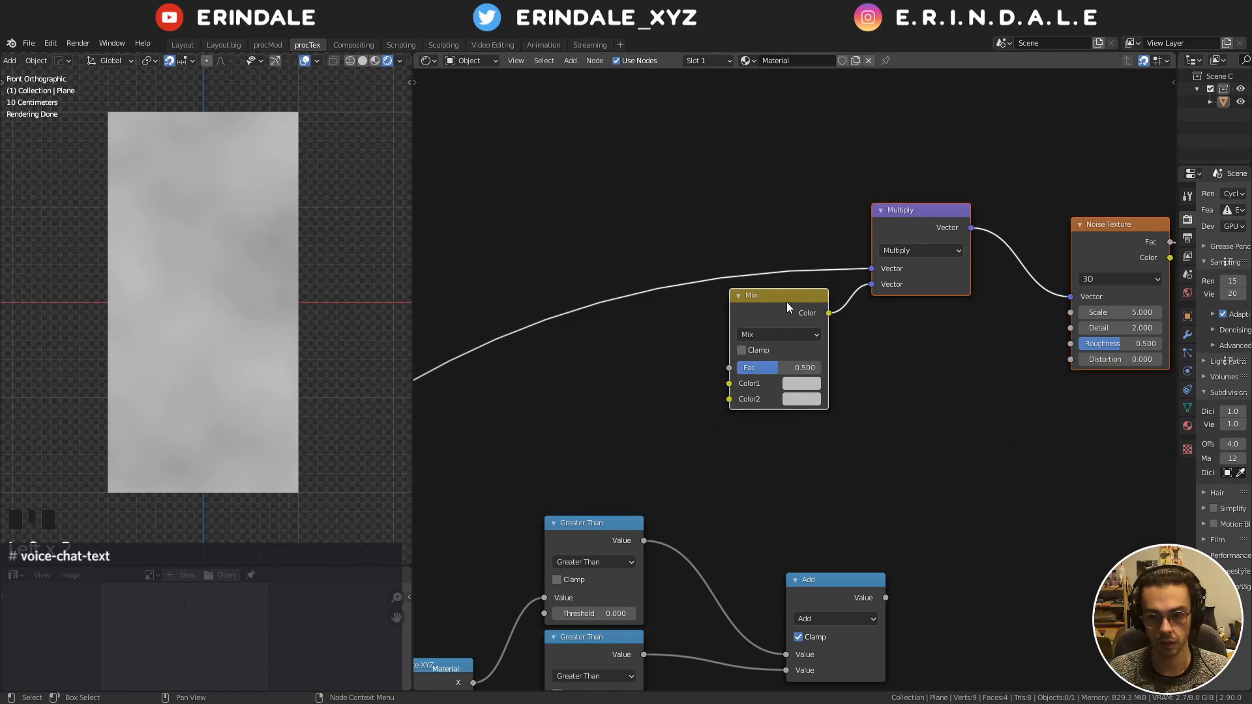
Preview the upper Greater Than node and connect its Value output to the Mix node's Fac input
middle_drag(888, 363, 934, 289)
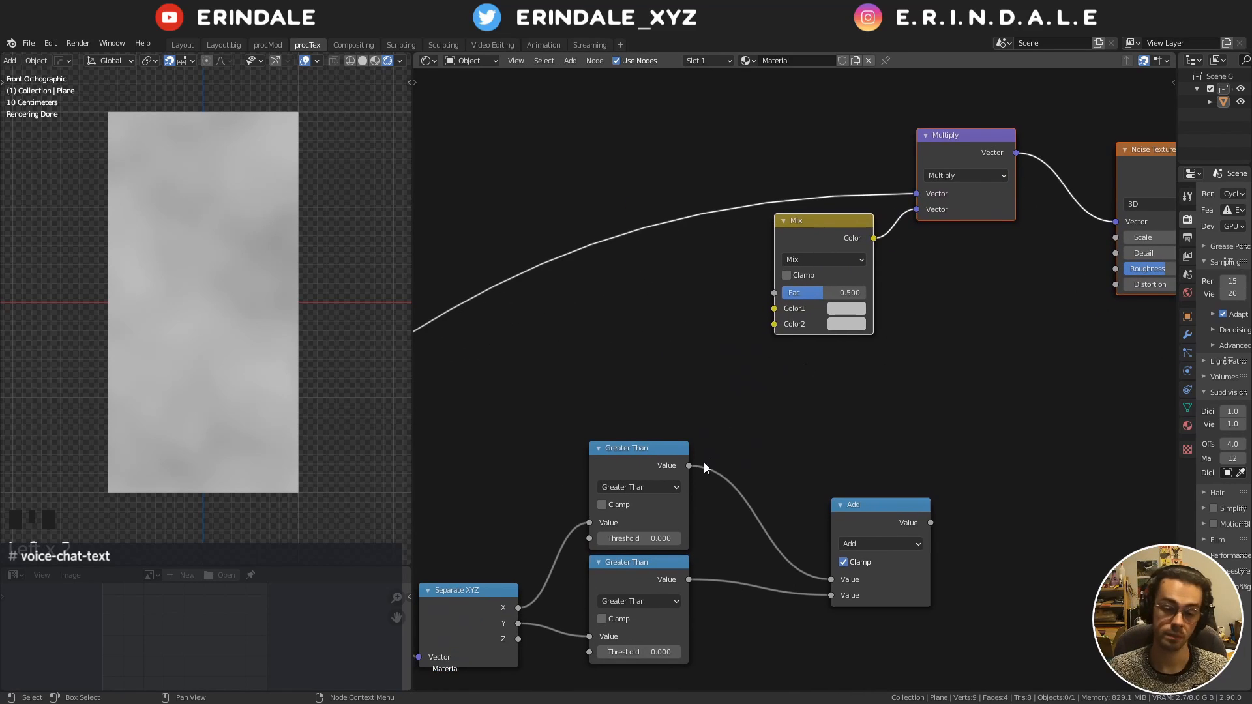
ctrl+shift+click(627, 464)
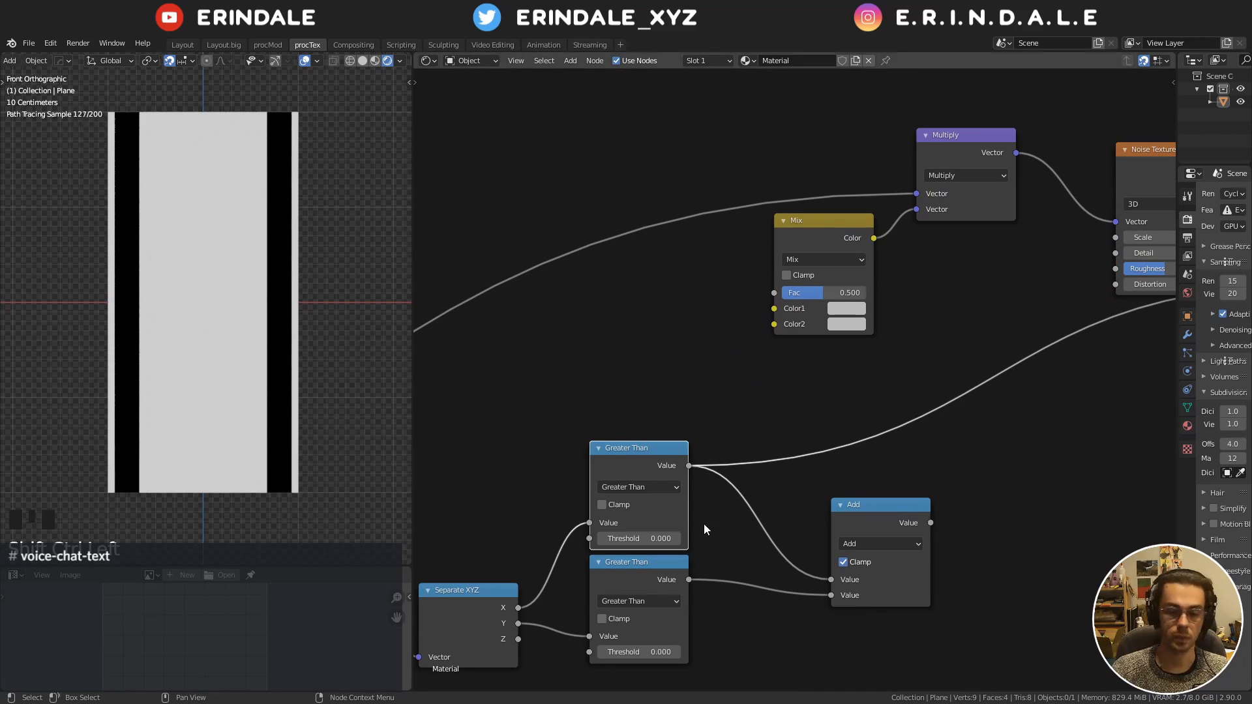
drag(688, 465, 774, 293)
middle_drag(820, 260, 788, 352)
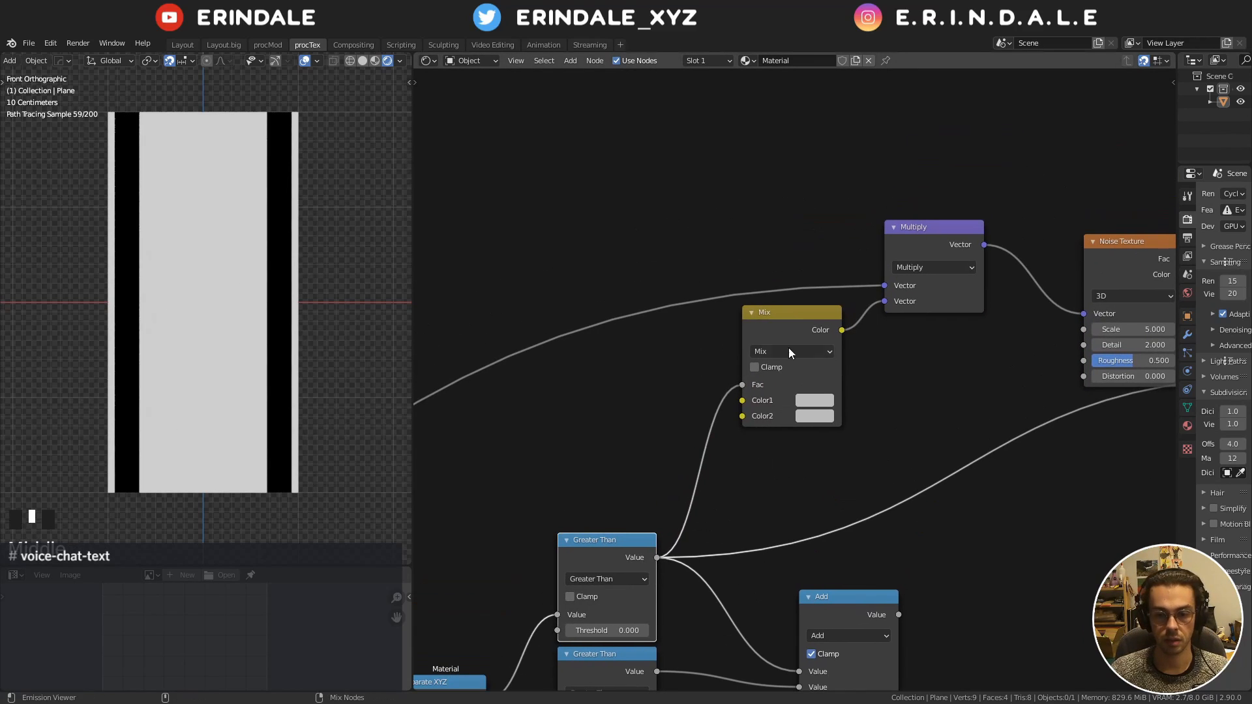
Preview the Mix node and set its Color1 to purple
ctrl+shift+click(800, 334)
click(814, 399)
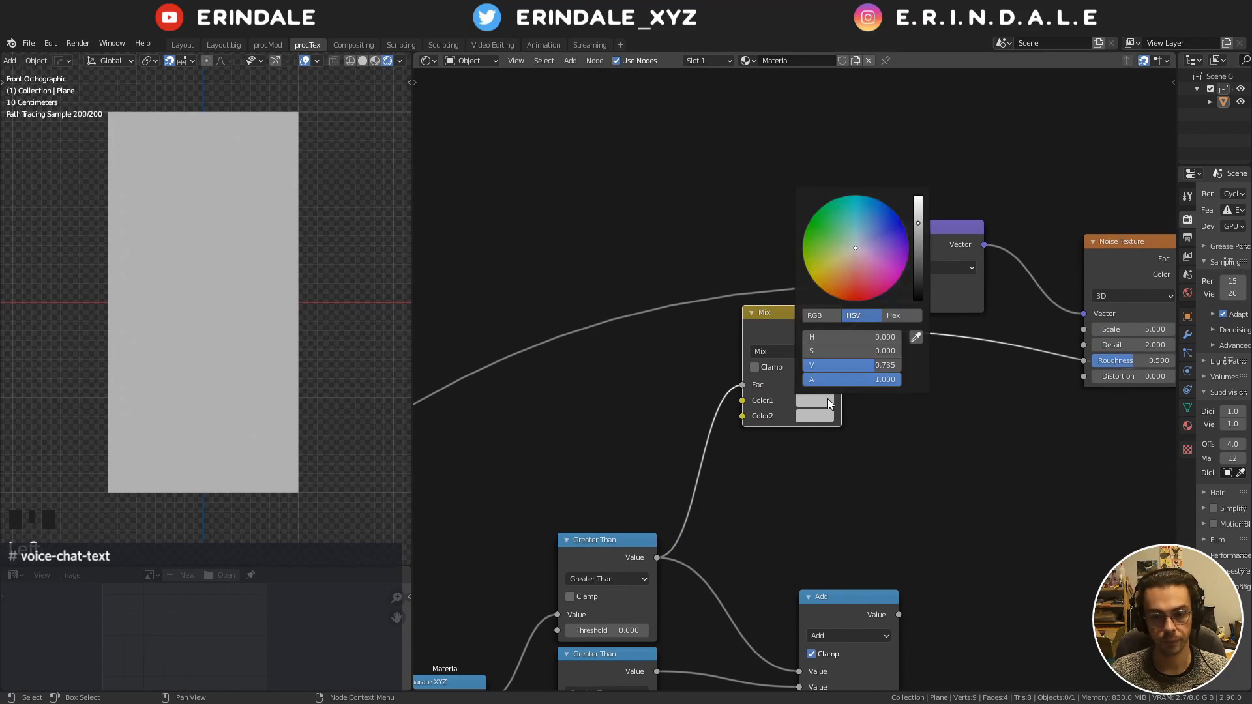
click(908, 260)
click(843, 491)
Shift the Multiply and Noise Texture nodes farther away from the Mix node
middle_drag(797, 415, 651, 400)
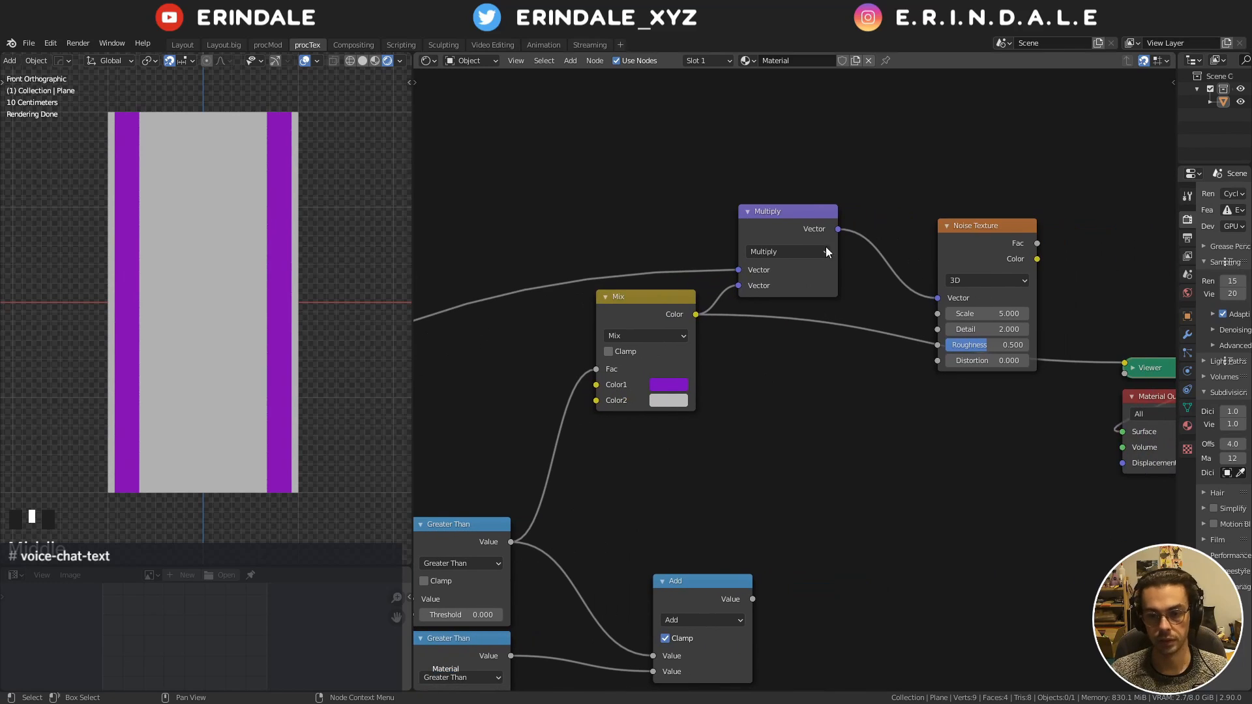
drag(757, 148, 947, 287)
key(g)
click(1023, 281)
middle_drag(773, 329, 803, 300)
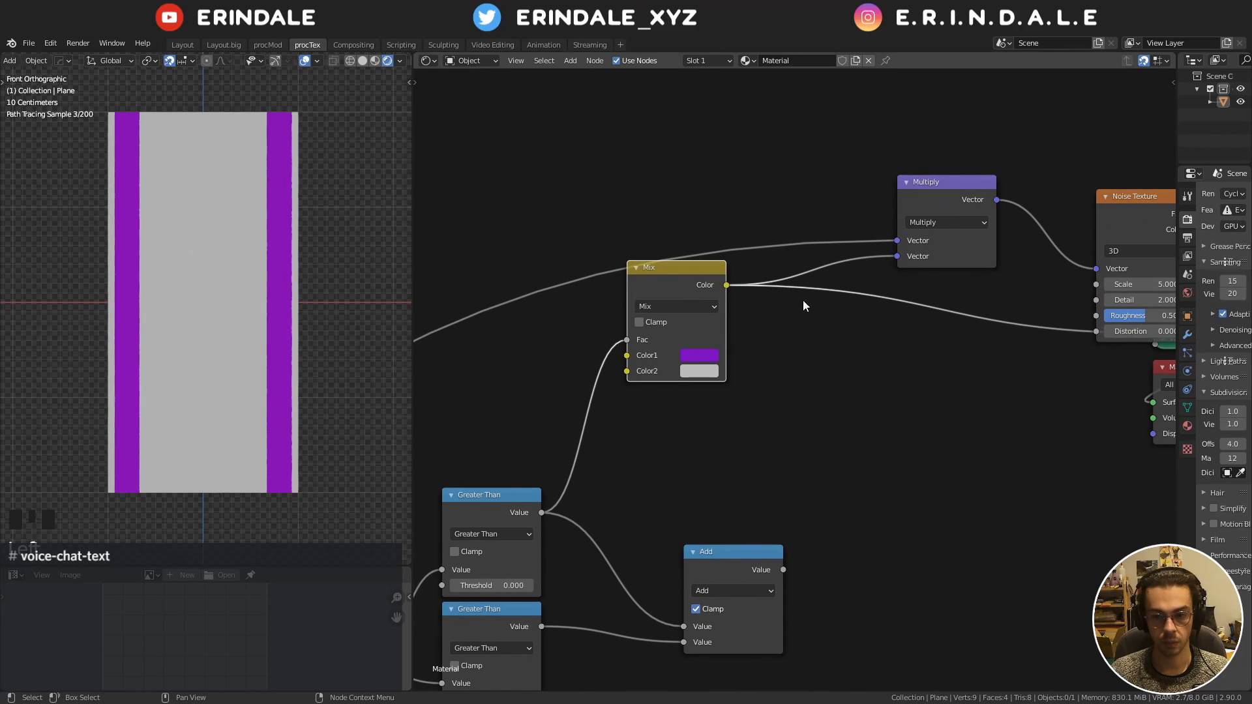
Add a Combine XYZ node ahead of the Mix node and connect its Vector output to Color1
key(shift+a)
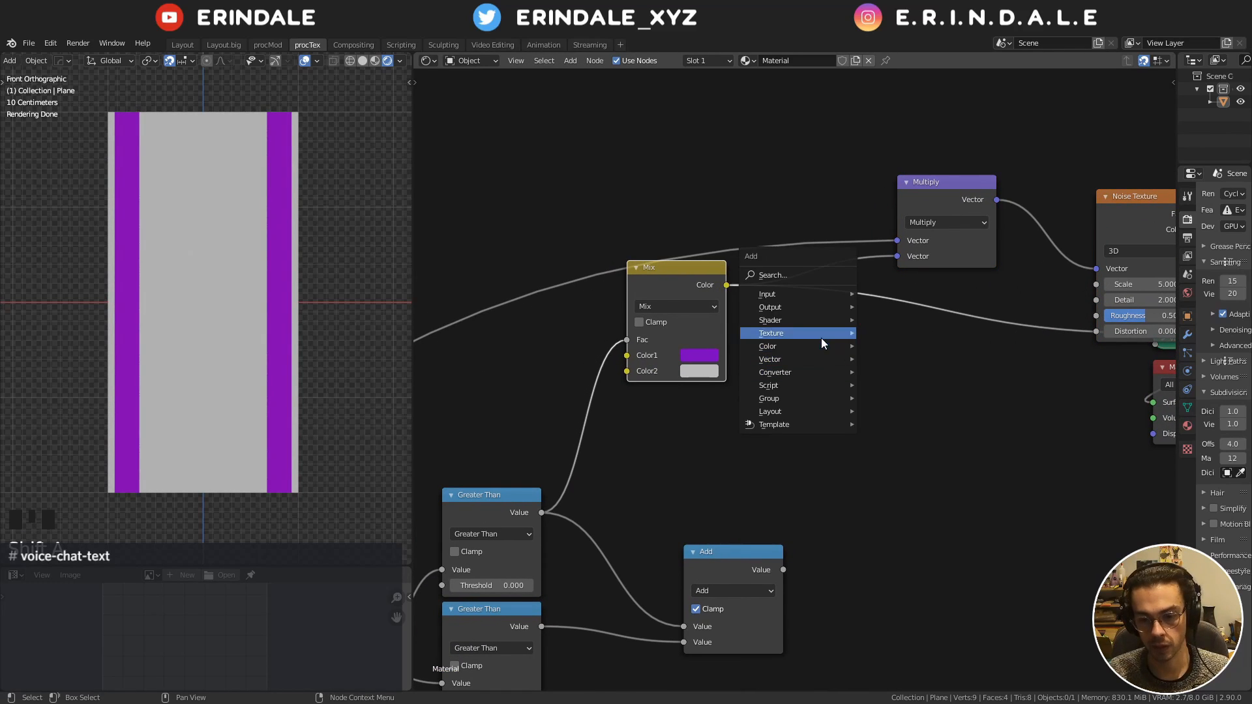
mouse_move(823, 369)
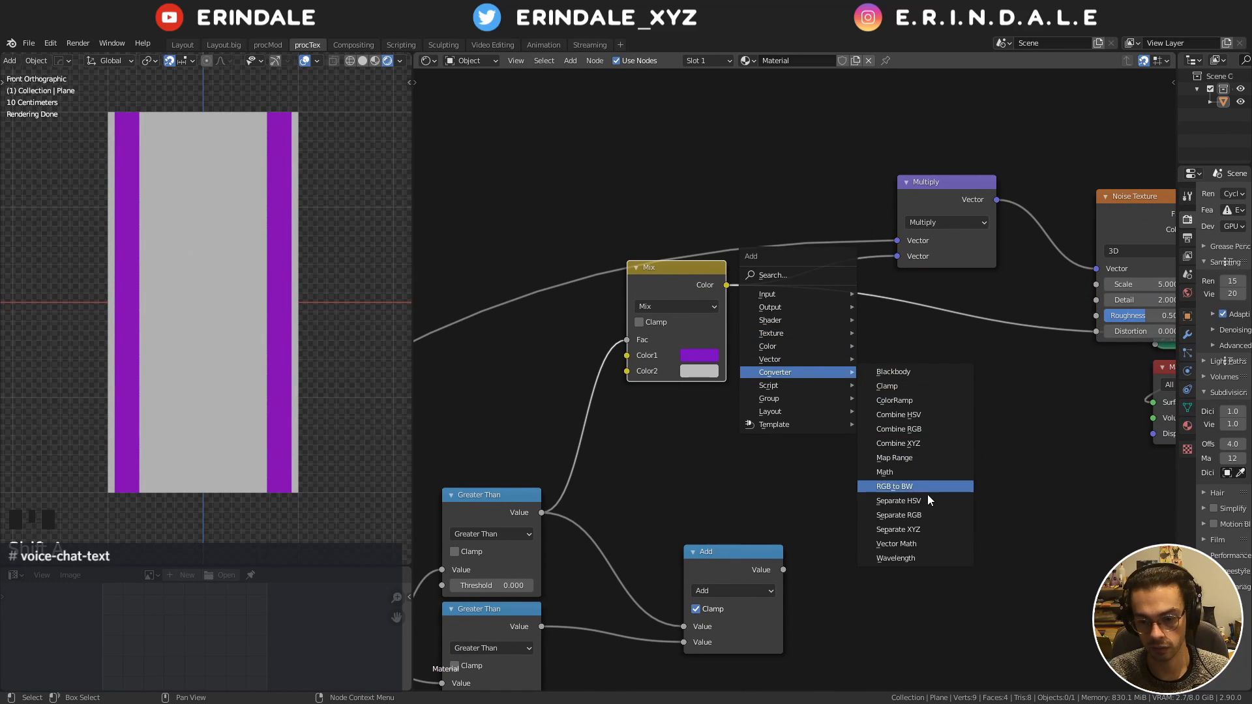
click(931, 443)
click(448, 332)
middle_drag(519, 352, 749, 355)
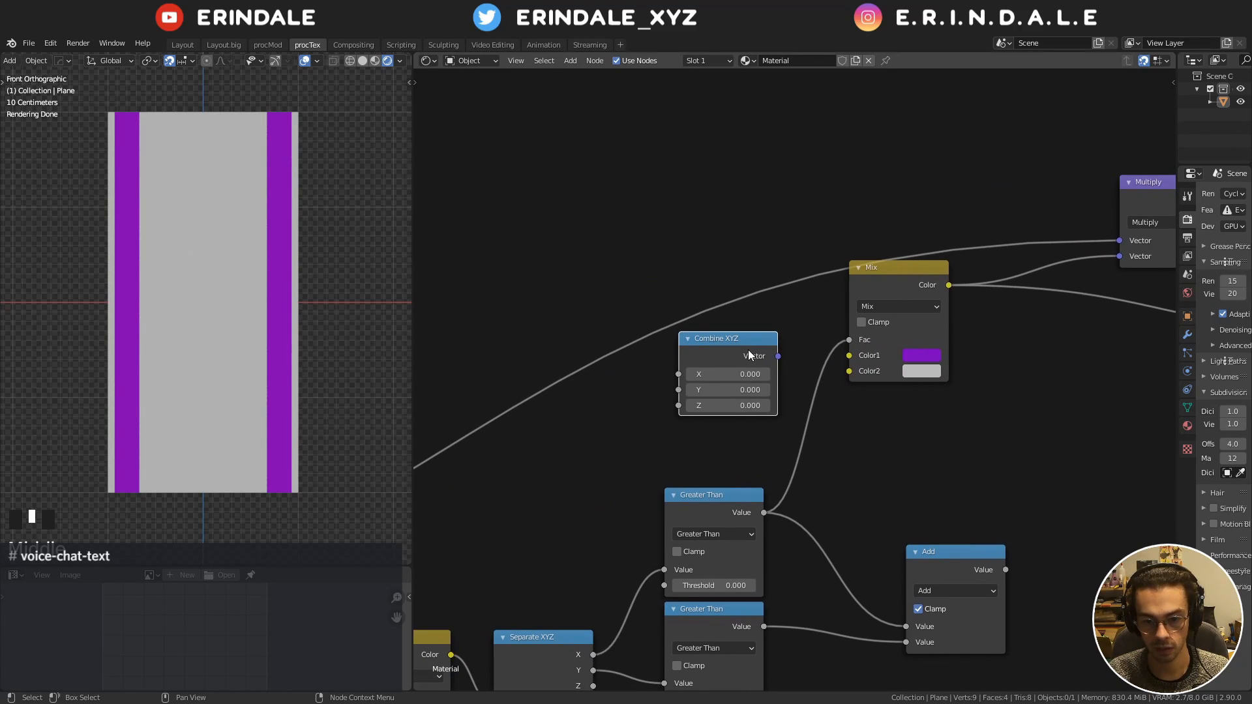
drag(737, 336, 849, 355)
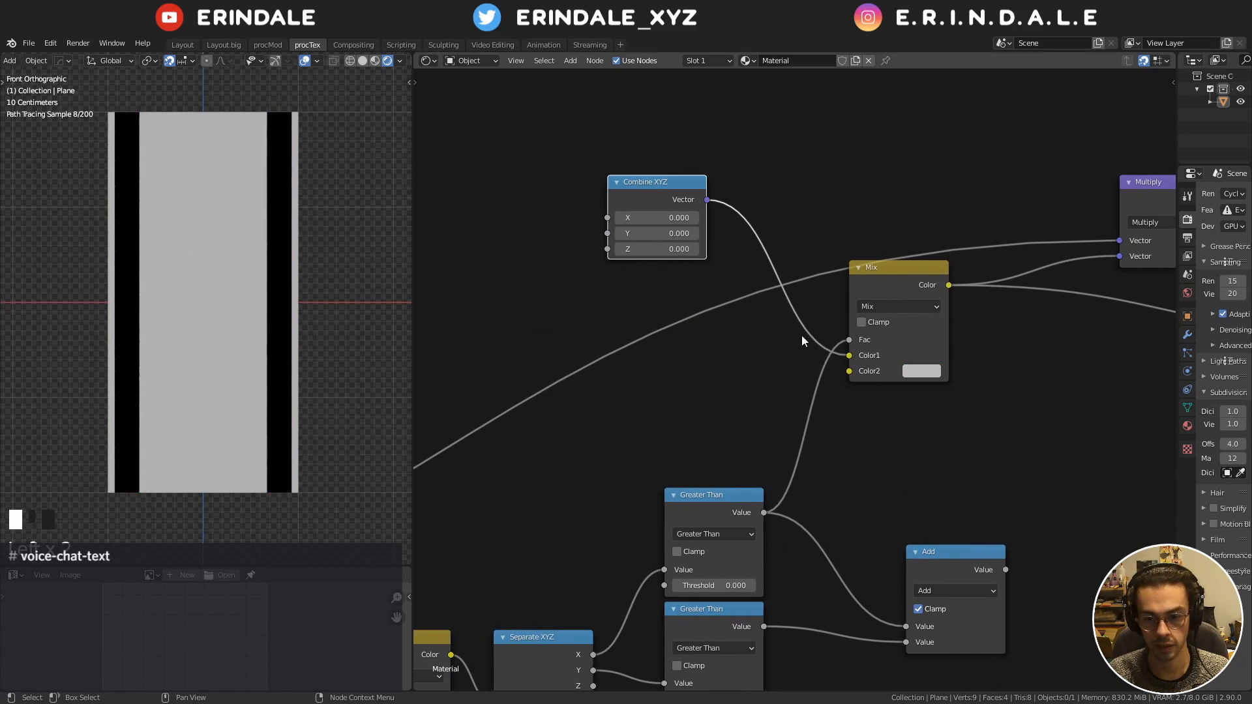
Duplicate the Combine XYZ node, connect the copy to Mix's Color2, and stack both nodes above the Greater Than nodes
drag(653, 189, 654, 117)
key(shift+d)
click(659, 215)
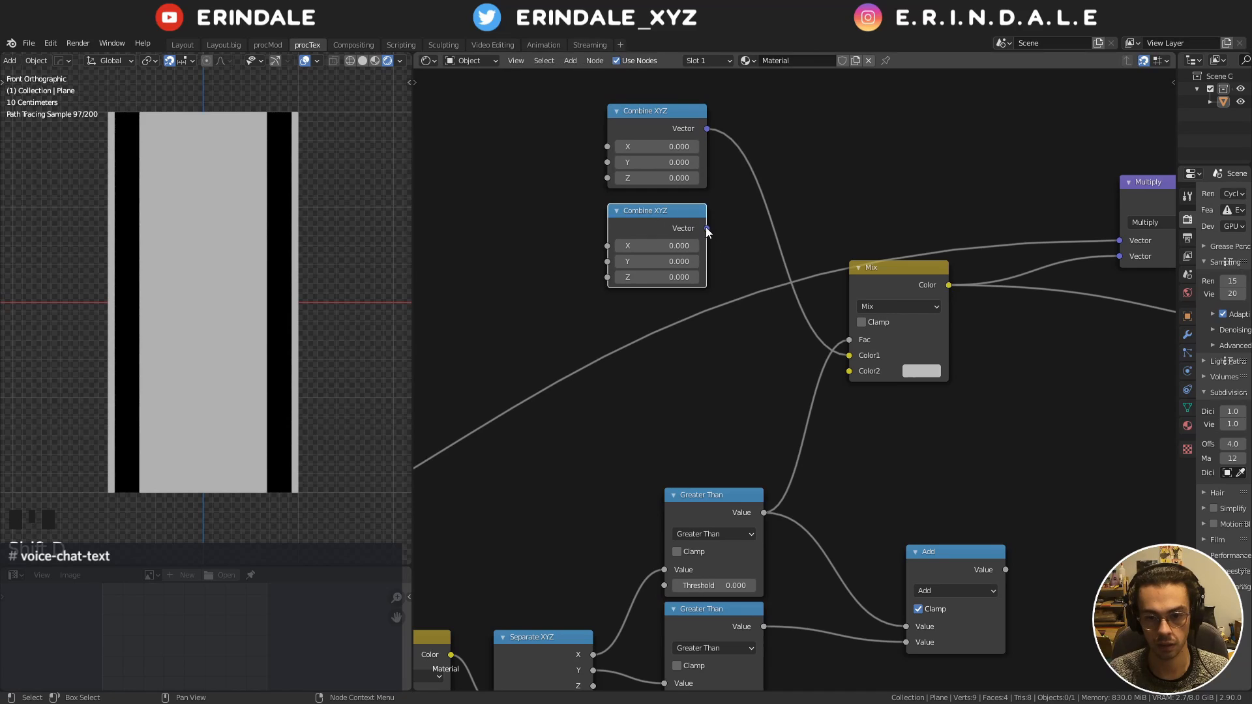
drag(707, 228, 854, 378)
drag(815, 400, 610, 158)
drag(653, 122, 698, 305)
middle_drag(881, 338, 784, 317)
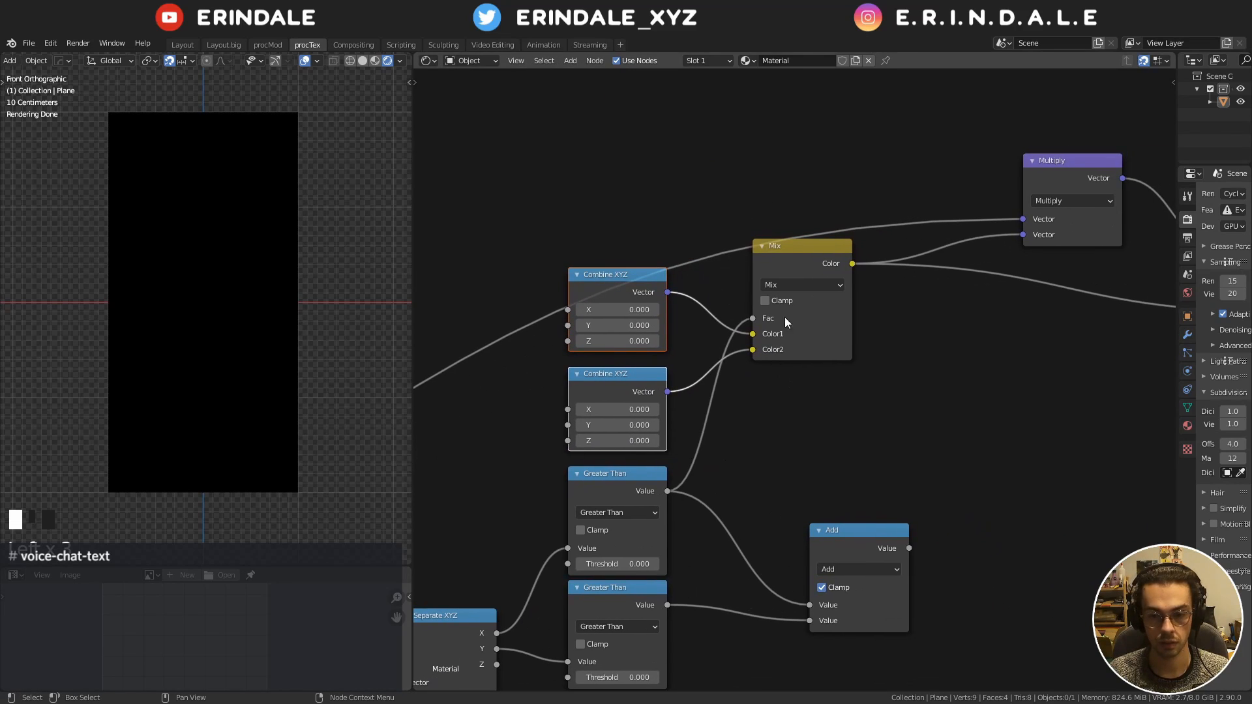
Set the upper Combine XYZ node's X to 1 and Y to 0.2
drag(616, 309, 652, 310)
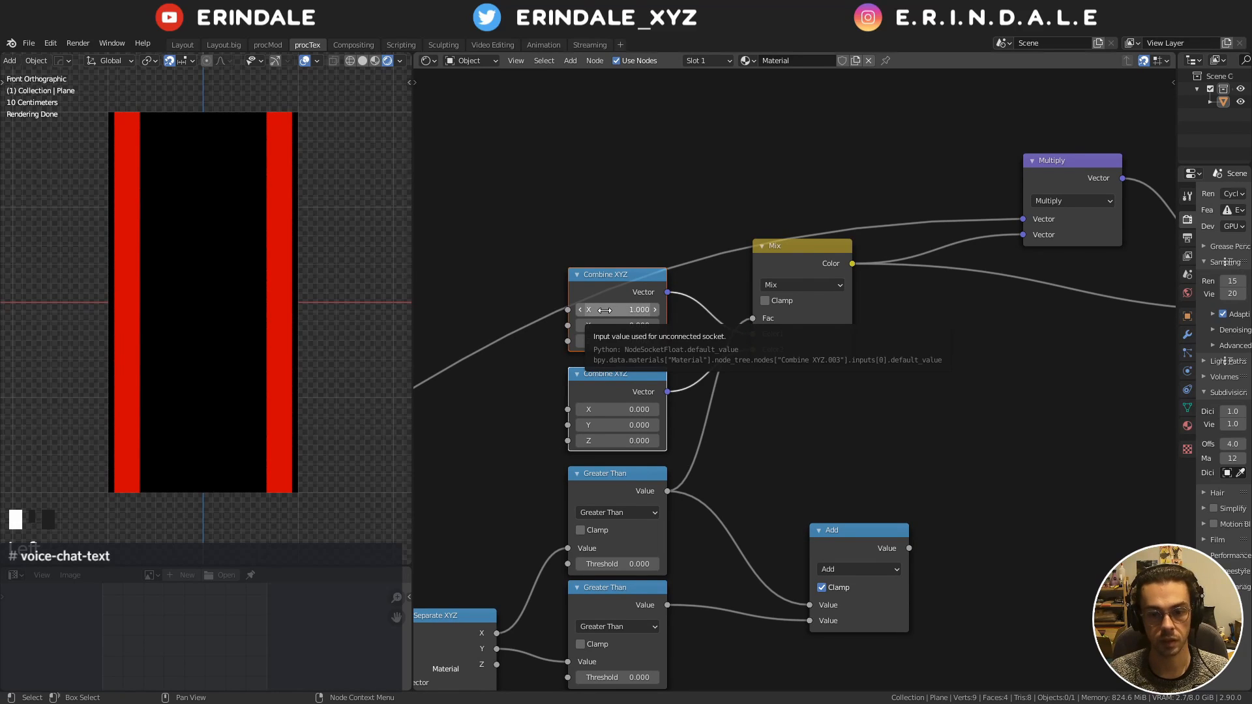
click(619, 325)
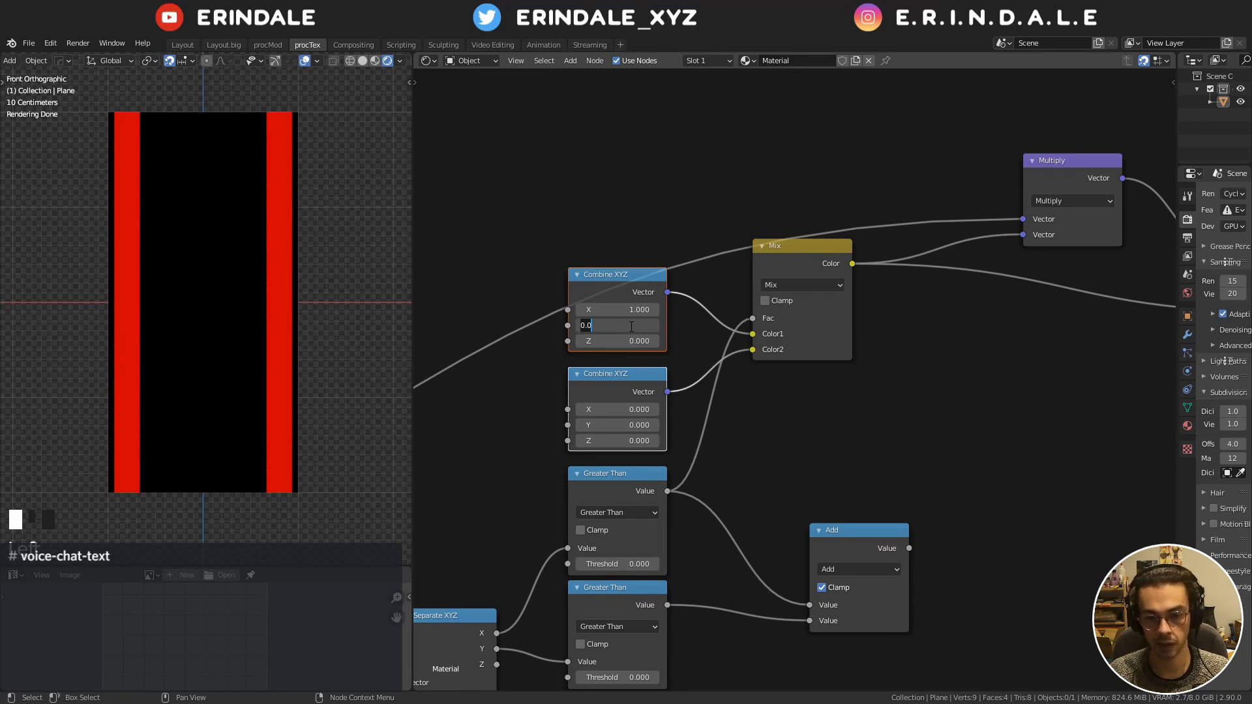
text(0.2)
key(Return)
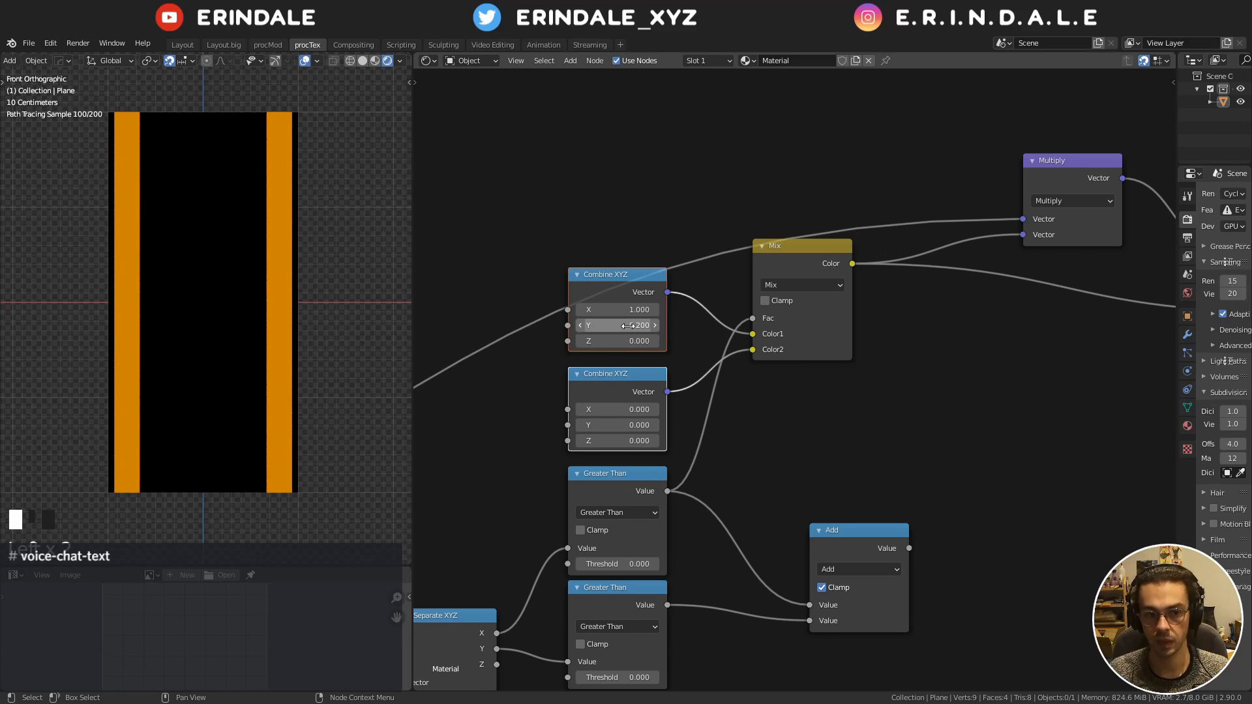
Set the lower Combine XYZ node's X to 0.2 and Y to 1
click(616, 410)
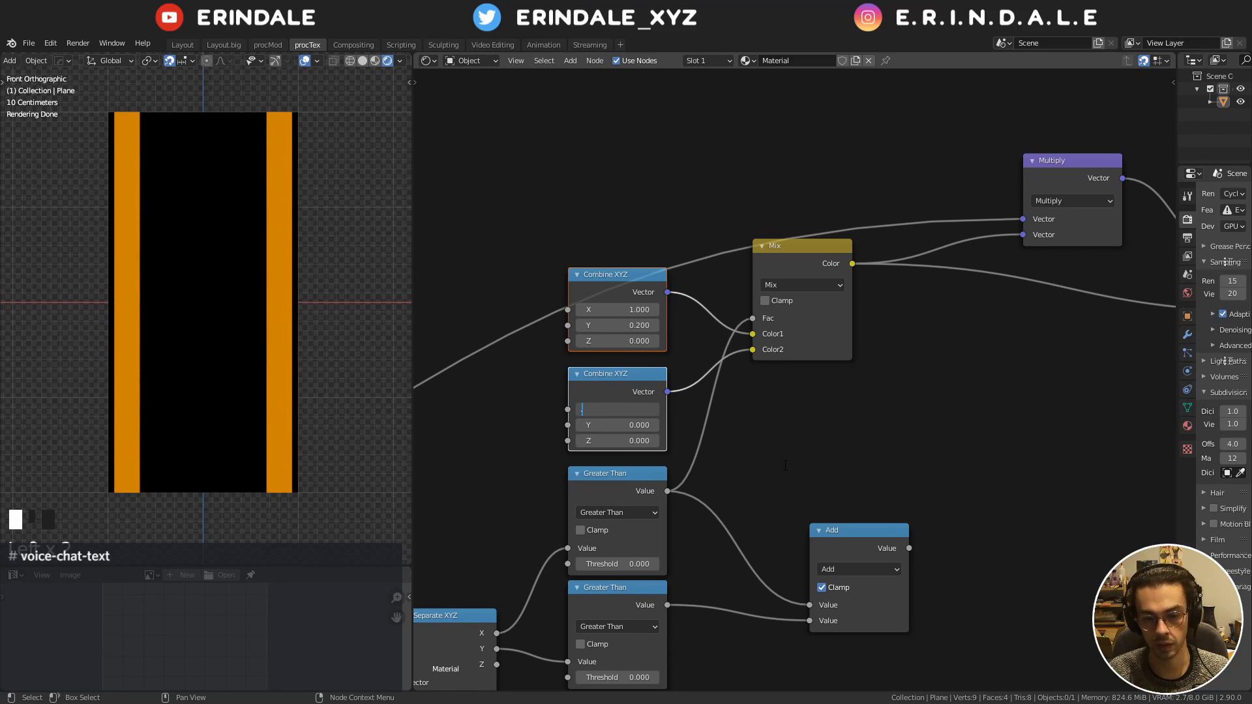
text(0.2)
key(Tab)
text(1)
key(Return)
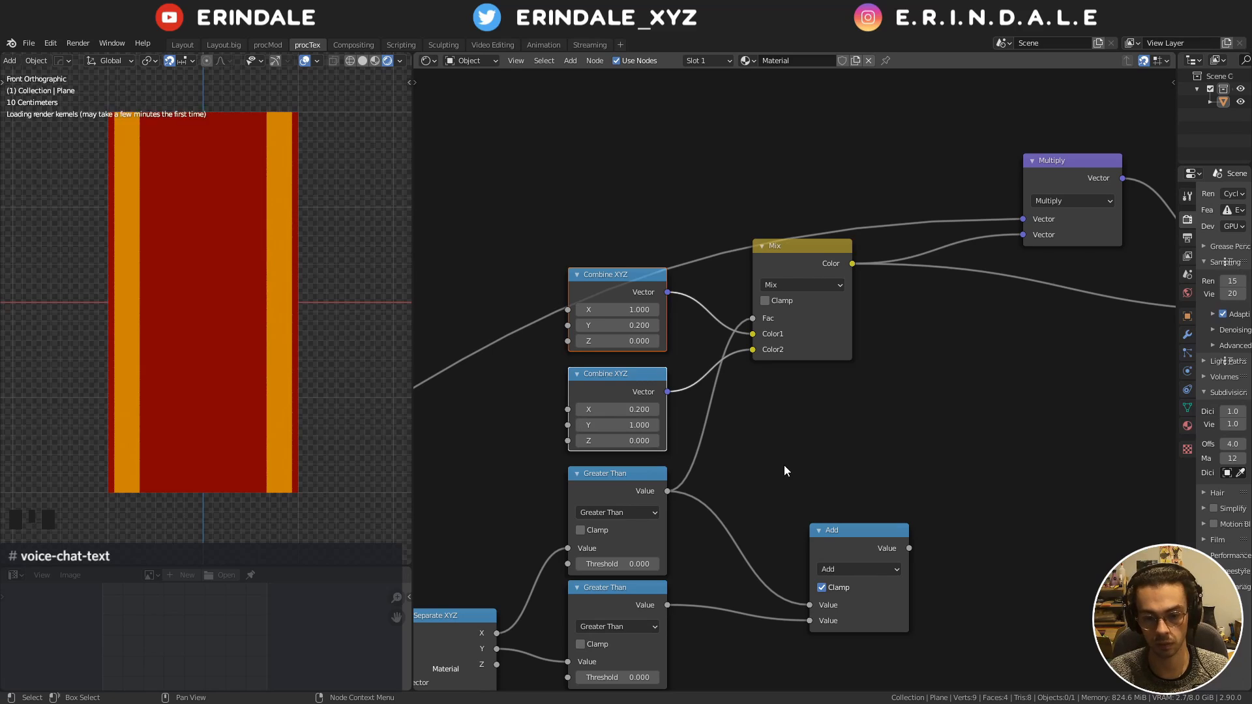
Add a Value node and connect it to the upper Combine XYZ's Y and the lower Combine XYZ's X
middle_drag(589, 282, 786, 319)
key(shift+a)
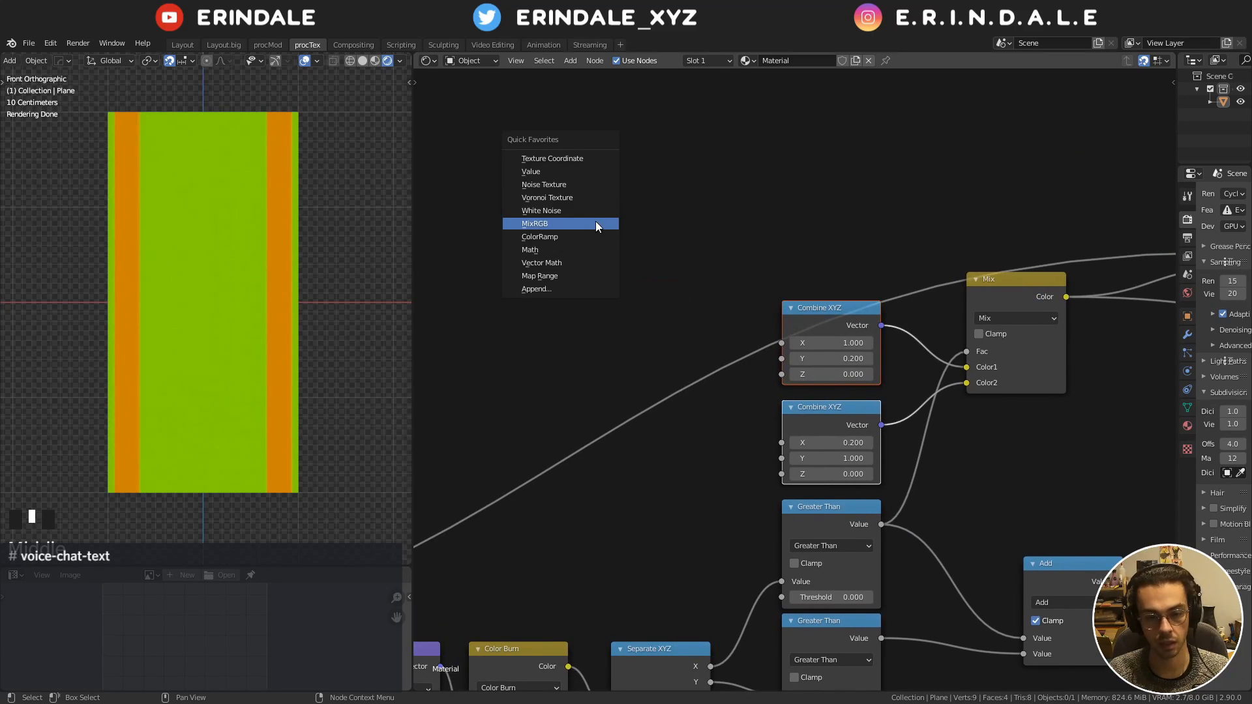
click(586, 173)
click(588, 274)
drag(681, 297, 782, 358)
drag(682, 296, 781, 443)
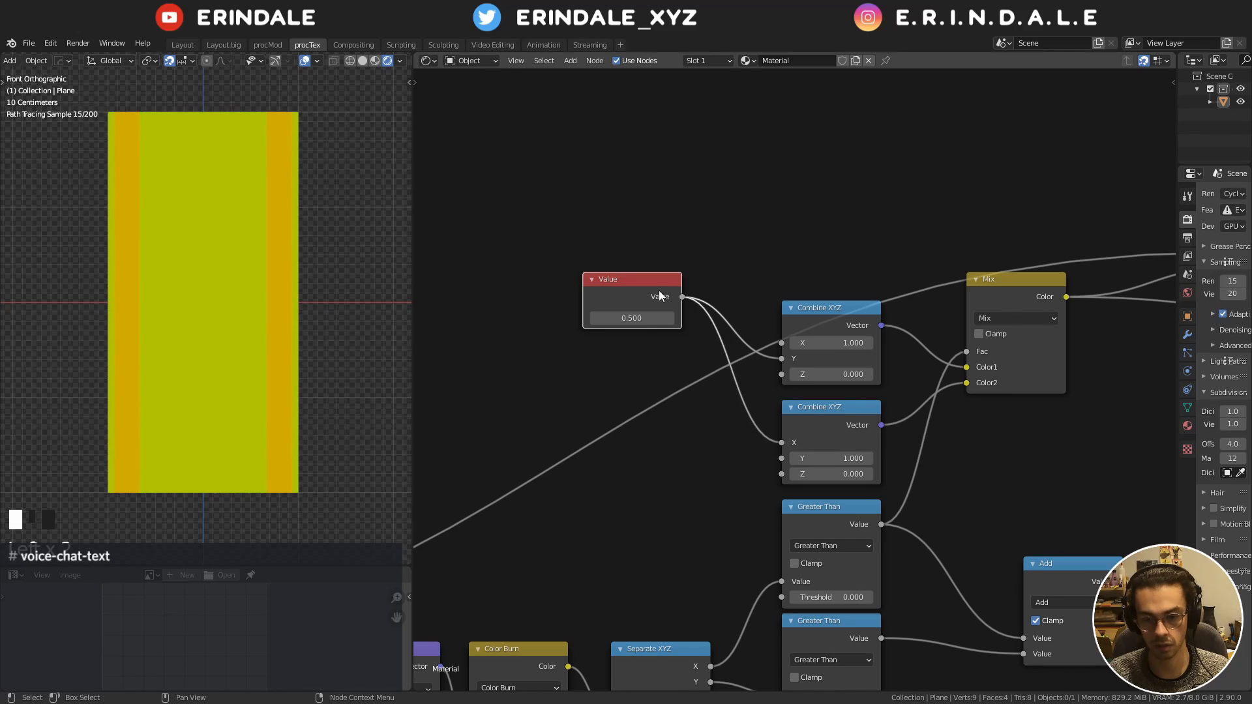
Set the Value node to 0.2 and place it close beside the two Combine XYZ nodes
double_click(642, 320)
text(.2)
key(Return)
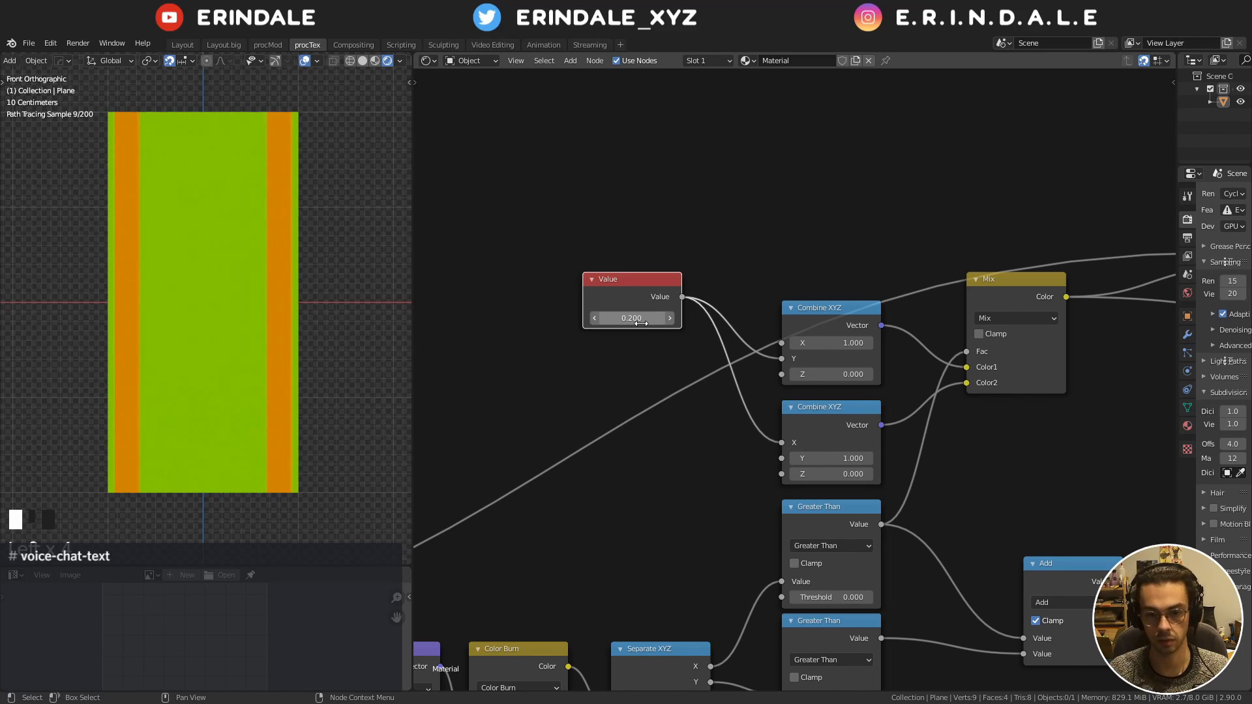
drag(625, 289, 665, 403)
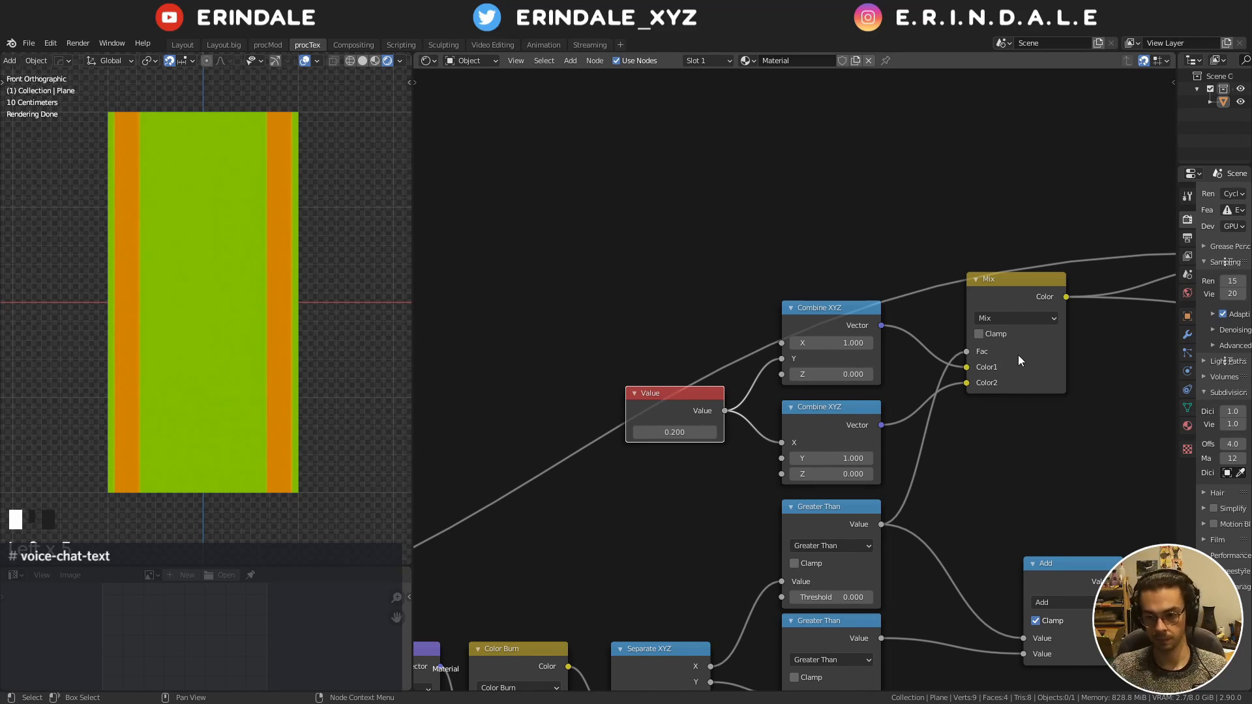
Preview the Noise Texture node and move the Viewer and Material Output nodes clear of it
middle_drag(1144, 358, 797, 393)
middle_drag(911, 393, 640, 417)
ctrl+shift+click(863, 277)
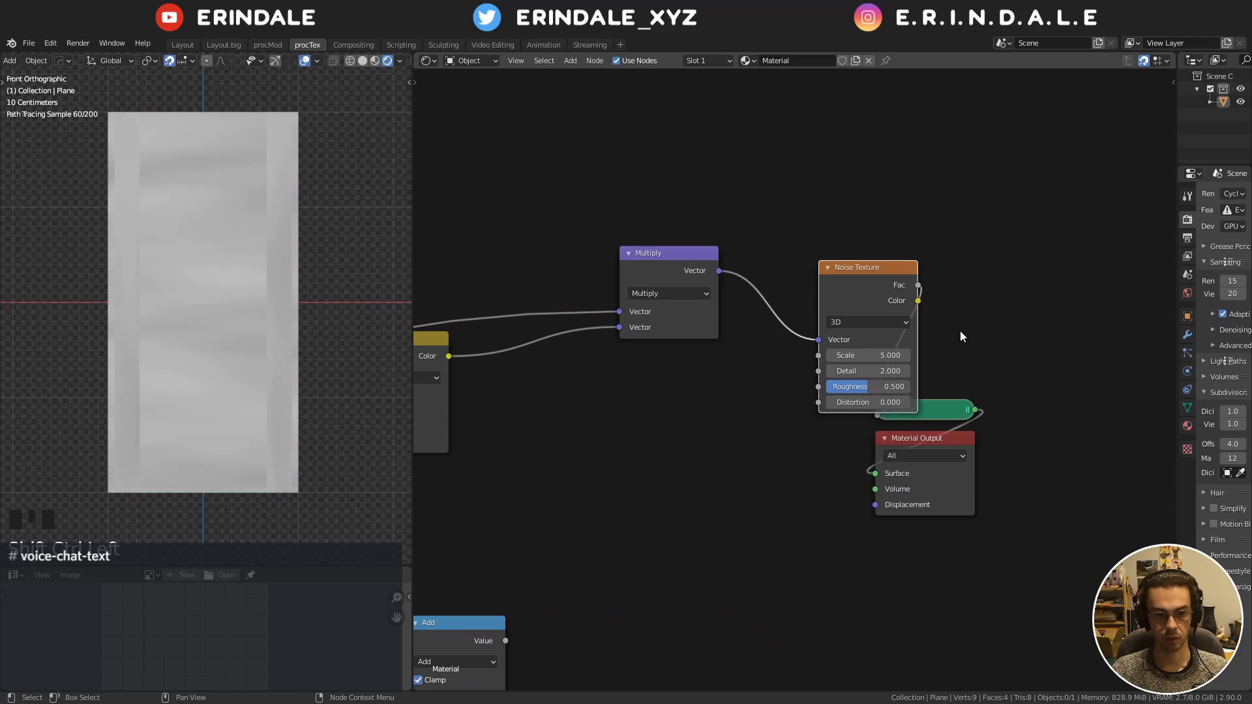
drag(957, 330, 934, 555)
key(g)
click(1030, 507)
Set the Noise Texture's Scale to 38.1 and lower the Value node to 0.07
drag(865, 356, 976, 356)
middle_drag(616, 387, 938, 385)
middle_drag(633, 403, 799, 394)
scroll(797, 391, up, 5)
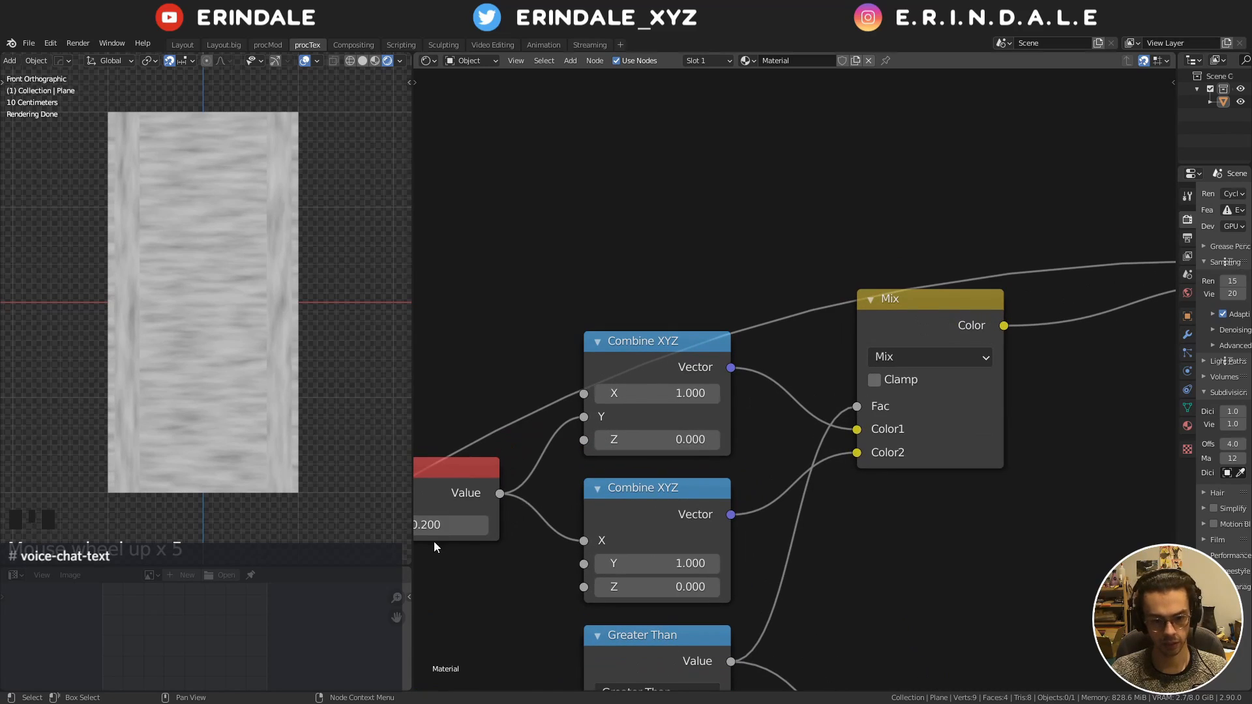
middle_drag(433, 541, 632, 518)
shift+drag(625, 503, 583, 502)
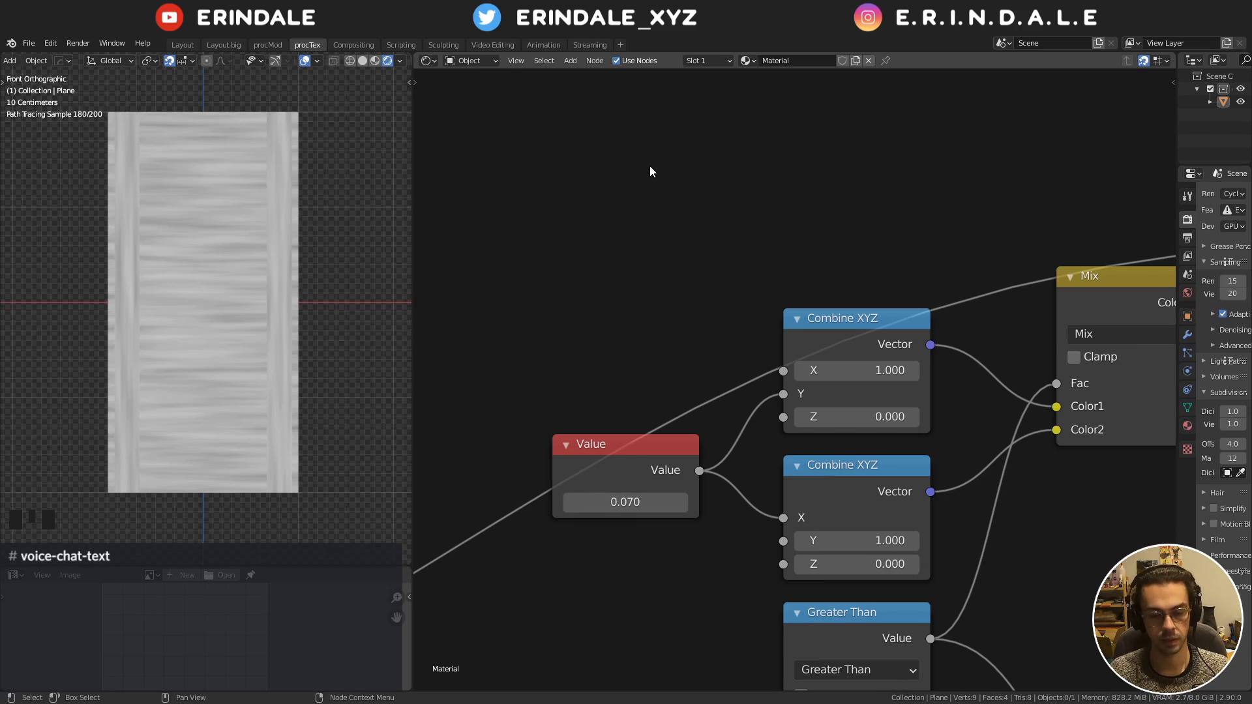
Pull the Multiply and Noise Texture nodes closer to the Mix node and move the Viewer and Material Output farther away
middle_drag(930, 355, 679, 289)
scroll(793, 368, down, 3)
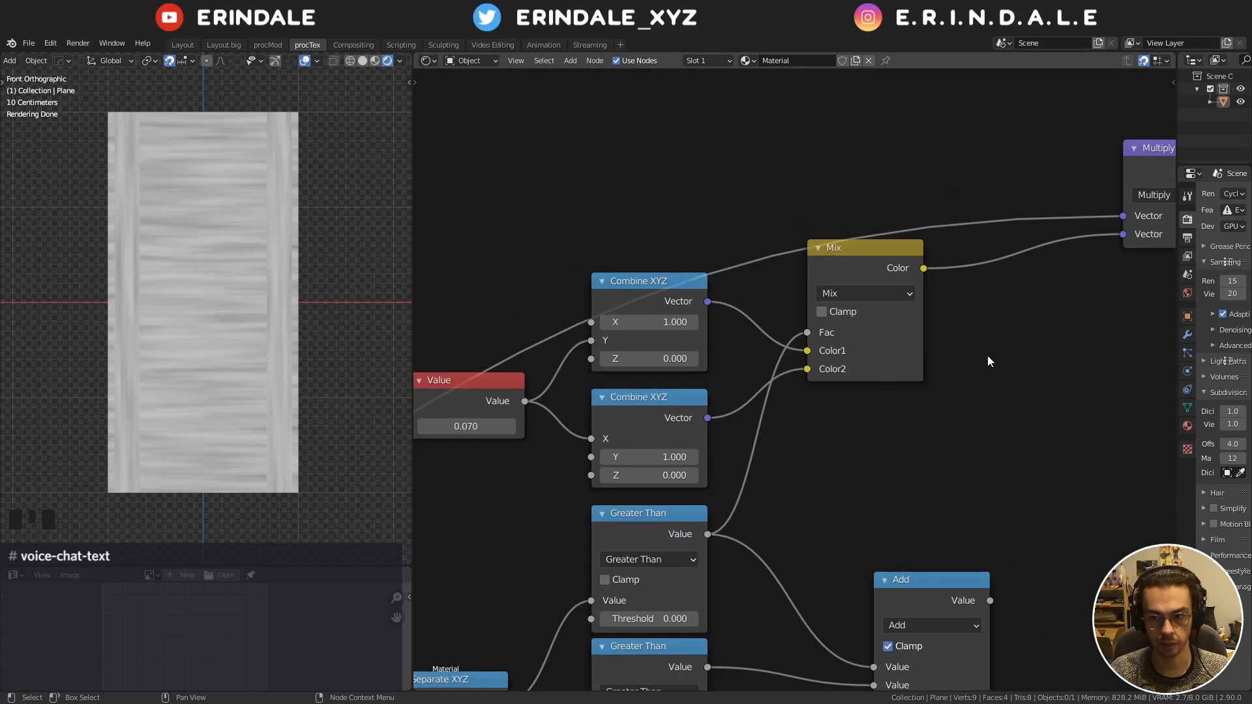
middle_drag(1118, 356, 597, 343)
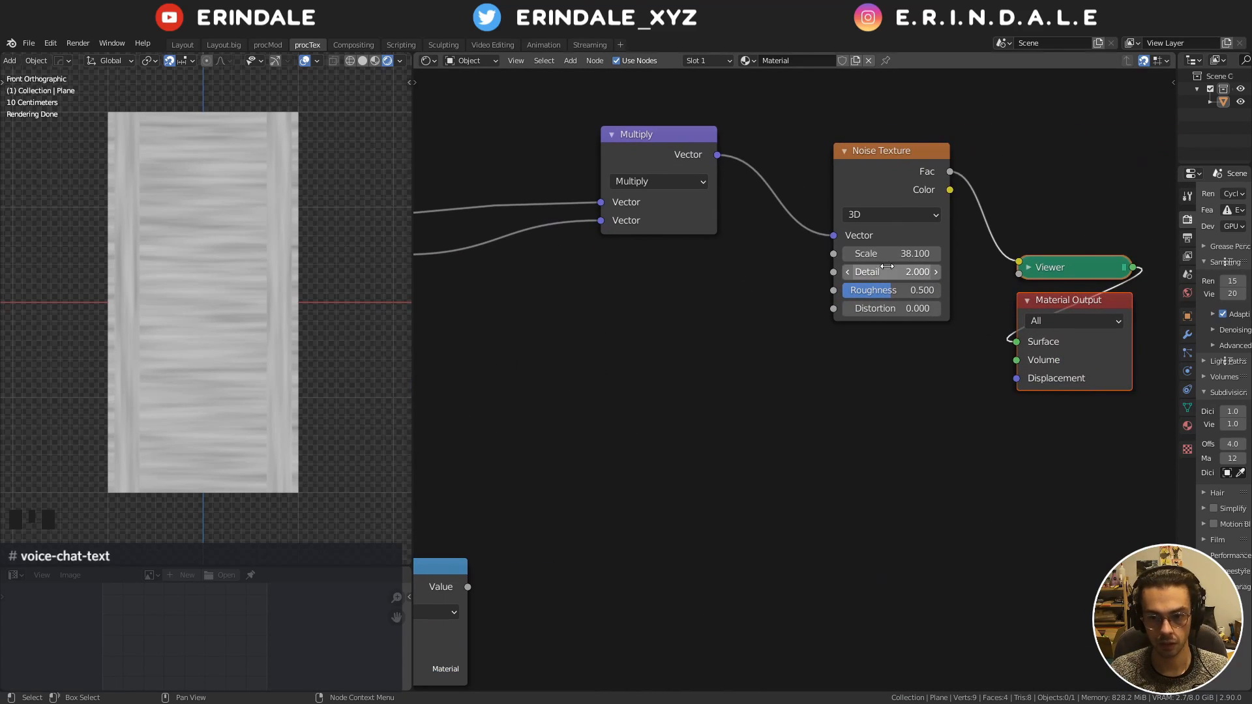
drag(668, 155, 616, 188)
middle_drag(760, 212, 641, 222)
drag(762, 163, 646, 195)
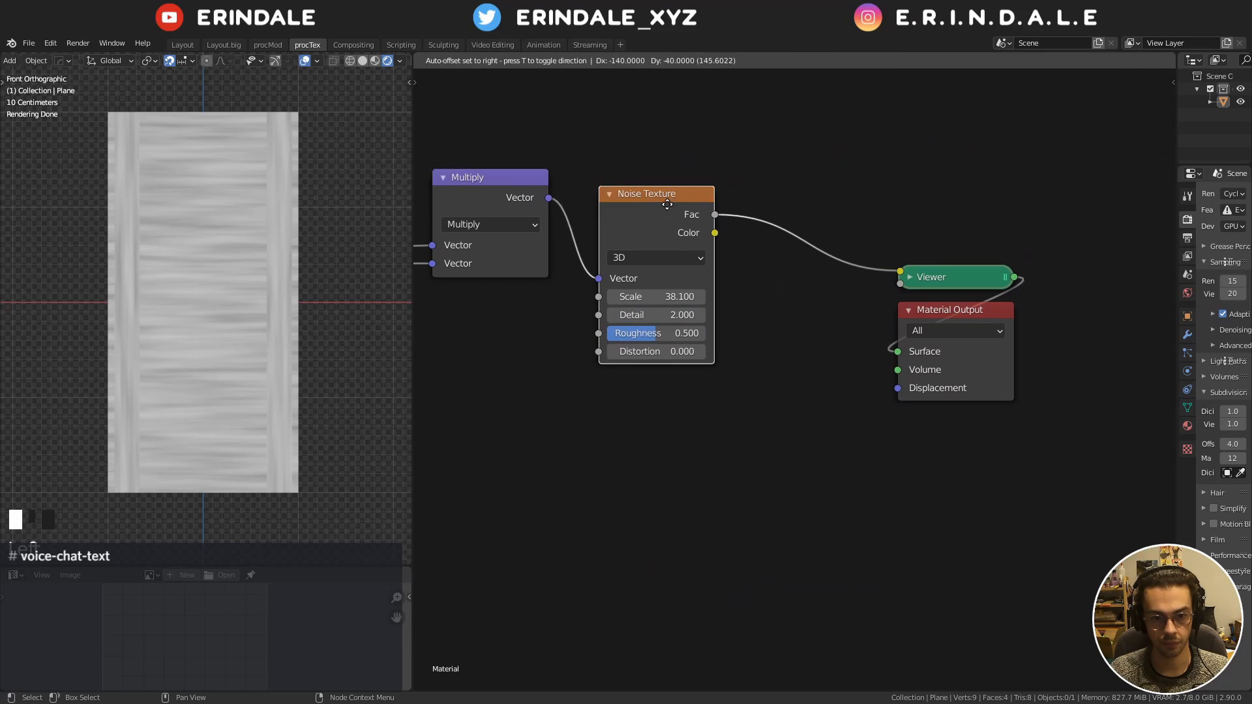
middle_drag(763, 224, 643, 223)
drag(744, 245, 839, 439)
key(g)
click(1021, 355)
Insert a ColorRamp between the Noise Texture's Fac output and the Viewer, and nudge the Noise Texture away from it
key(q)
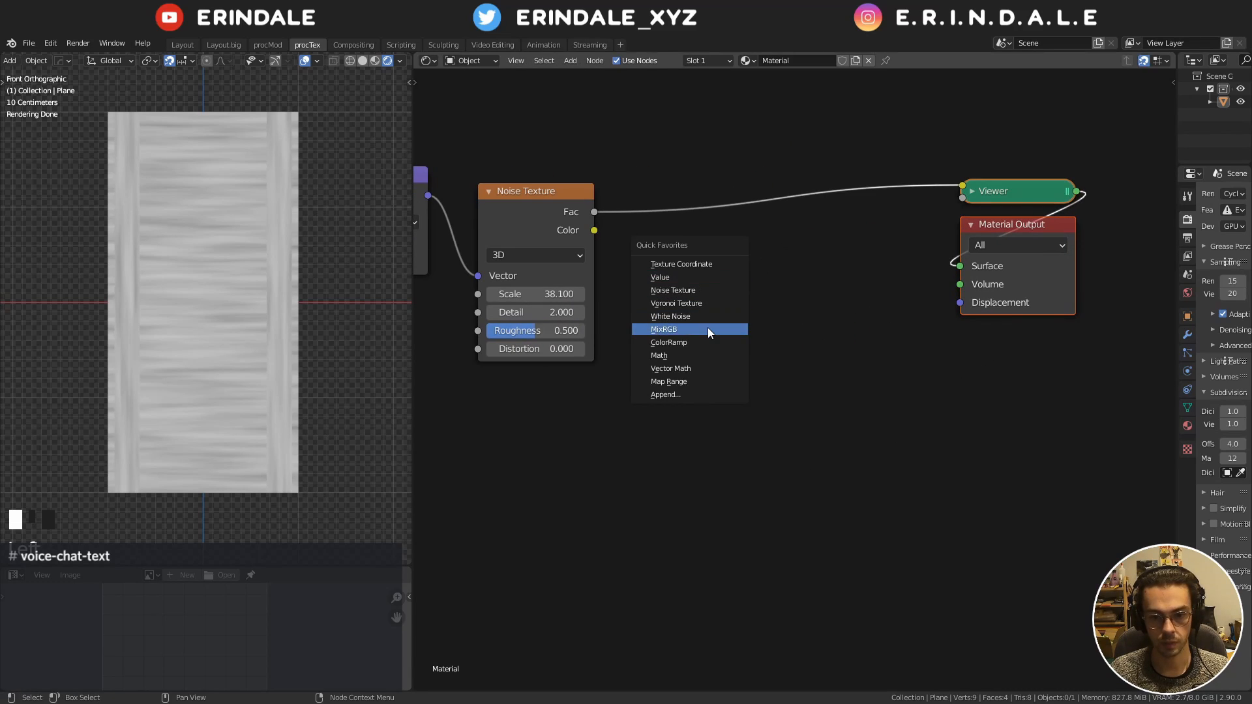
click(704, 343)
click(679, 234)
click(580, 174)
drag(516, 208, 498, 193)
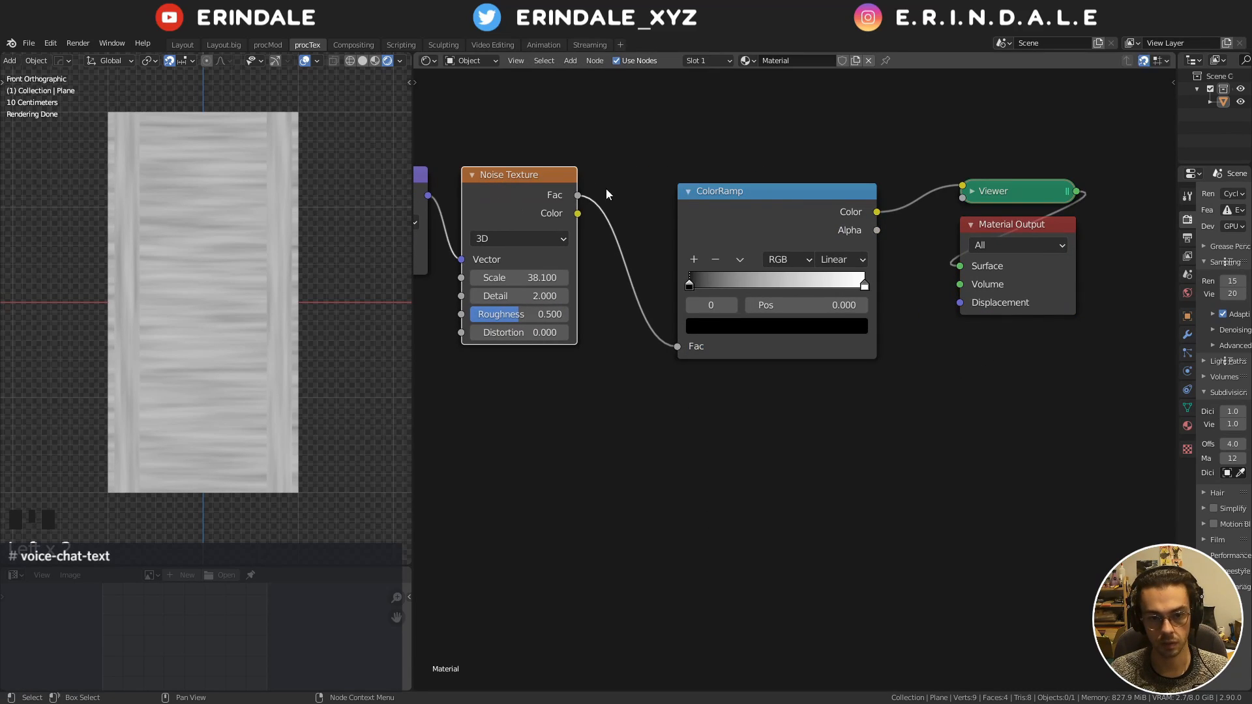
Set the ColorRamp's first stop to a dark, muted reddish brown
click(706, 330)
scroll(730, 190, up, 12)
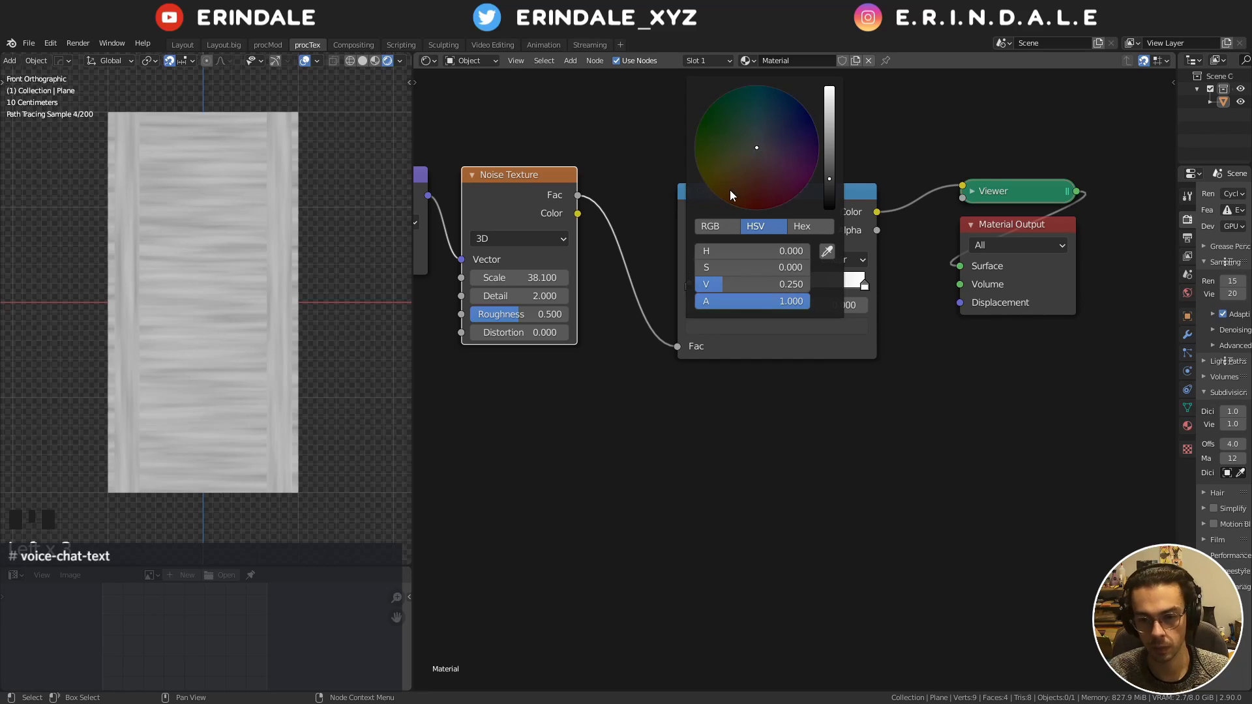
mouse_move(739, 181)
mouse_down()
mouse_move(756, 173)
mouse_move(759, 186)
mouse_move(753, 171)
mouse_up()
scroll(759, 185, up, 8)
scroll(758, 186, down, 7)
scroll(757, 186, down, 5)
scroll(753, 172, up, 3)
scroll(753, 172, down, 2)
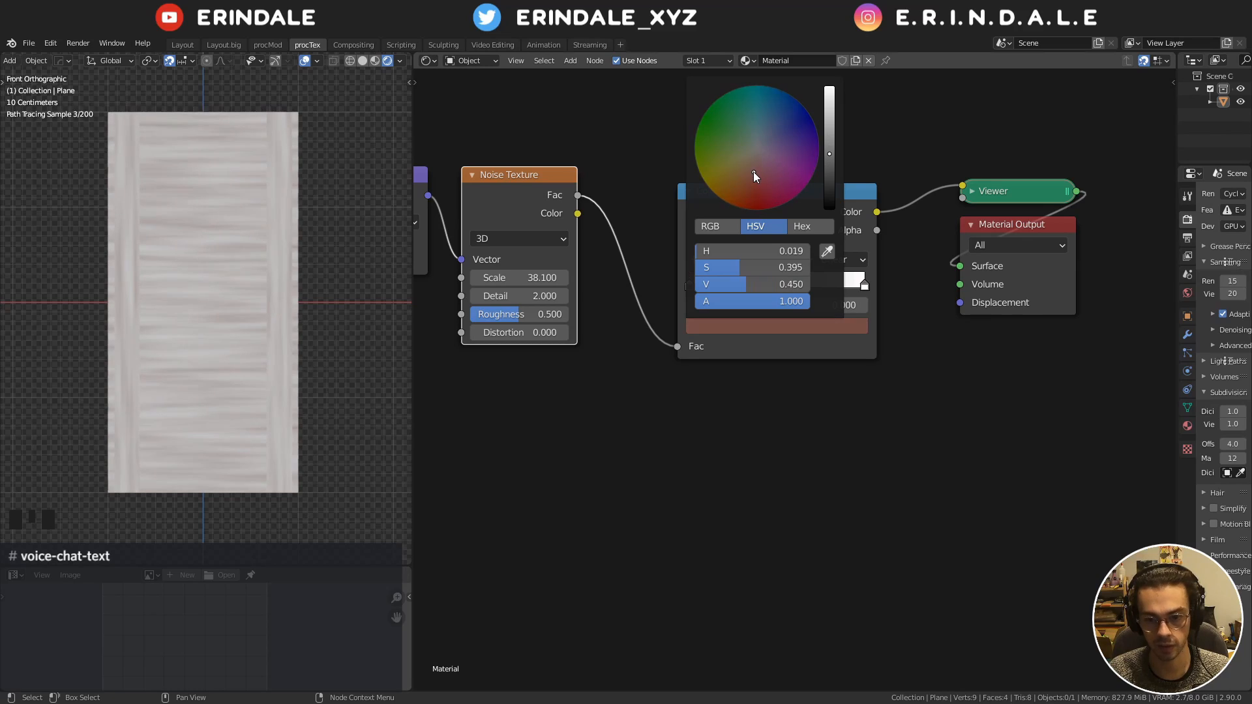
scroll(754, 171, up, 3)
scroll(753, 172, down, 7)
click(828, 409)
Set the ColorRamp's second stop to a medium reddish brown
click(863, 285)
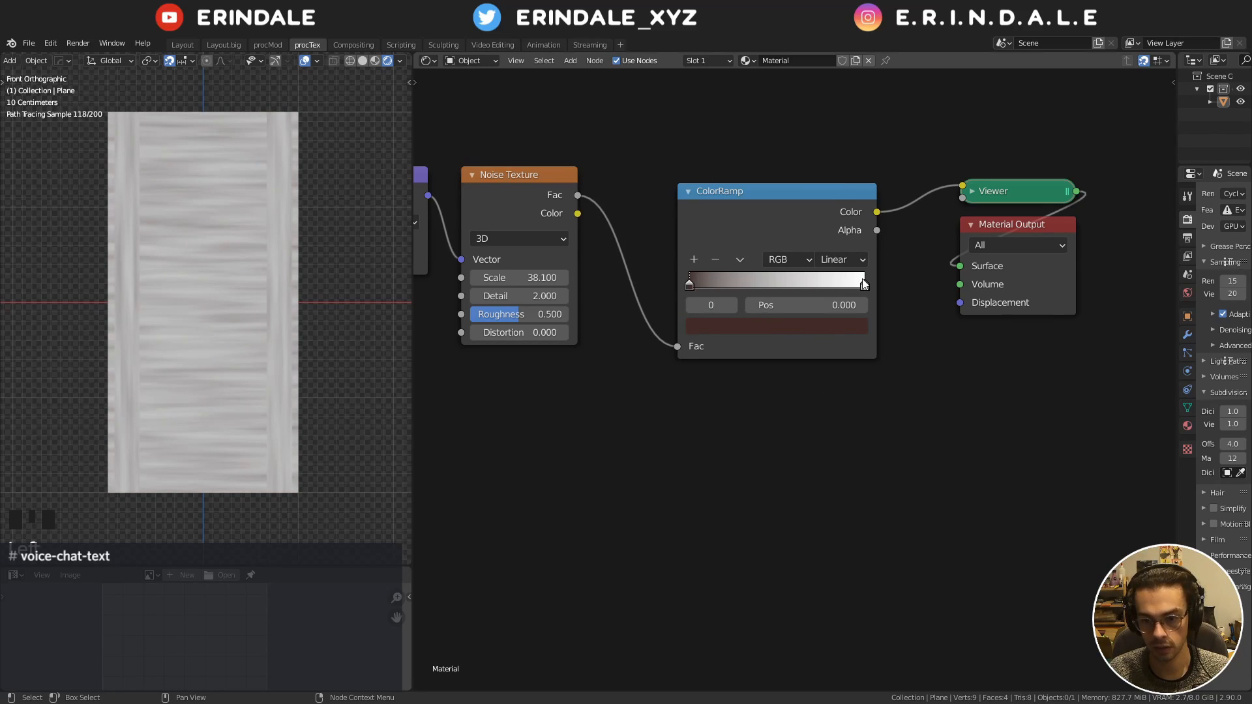
click(819, 327)
drag(753, 159, 748, 186)
scroll(746, 186, down, 10)
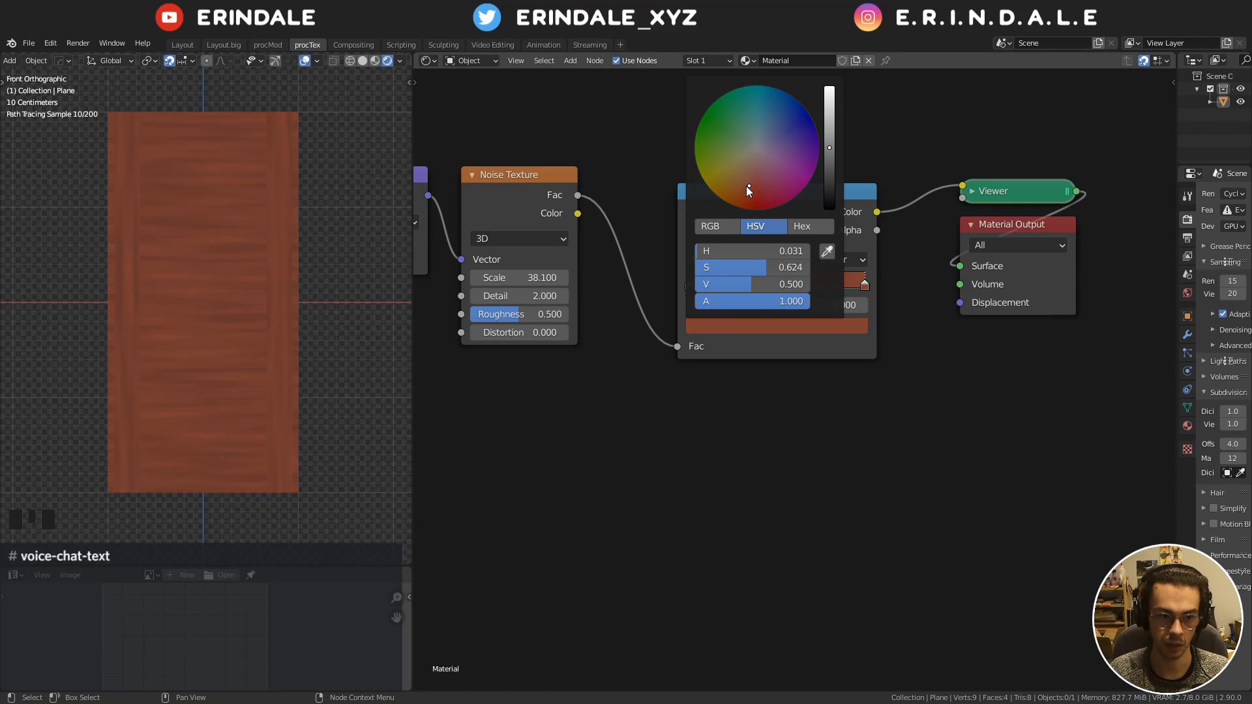
scroll(746, 185, down, 2)
drag(747, 186, 751, 178)
click(725, 427)
Set the ColorRamp's dark stop to position 0.355 and its lighter stop to 0.632, and move the node beside the Noise Texture
drag(694, 280, 759, 291)
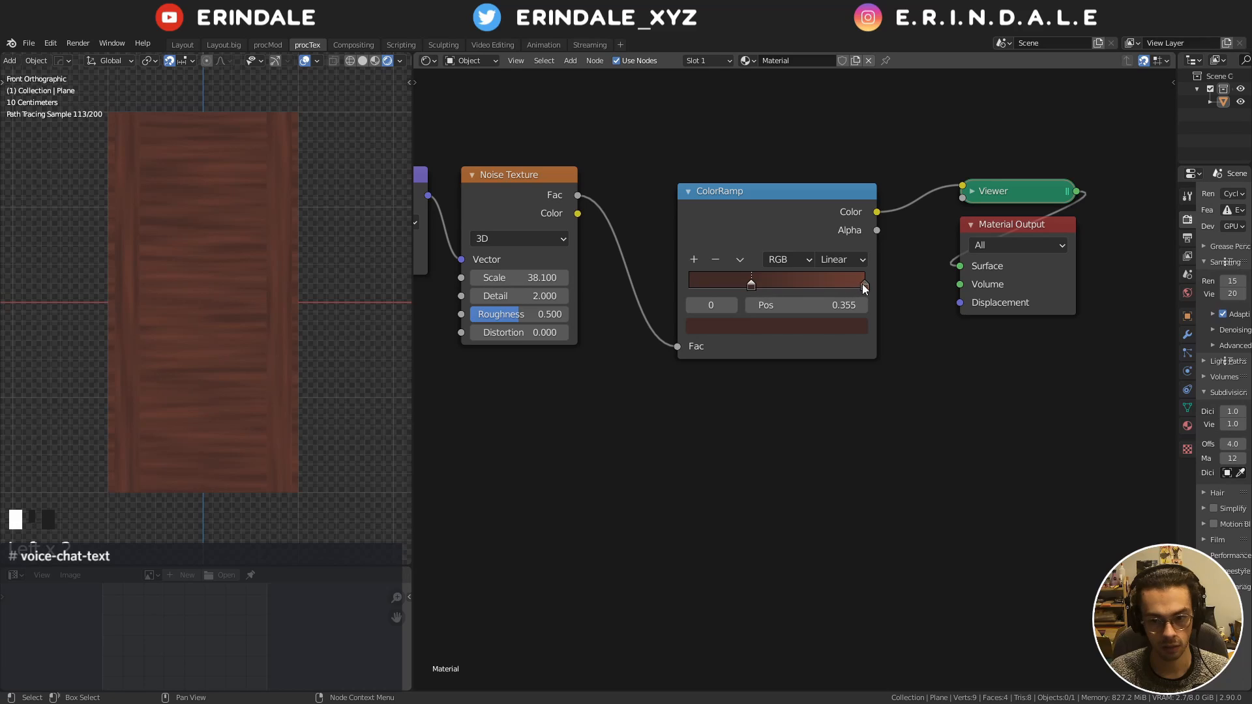
drag(863, 285, 798, 277)
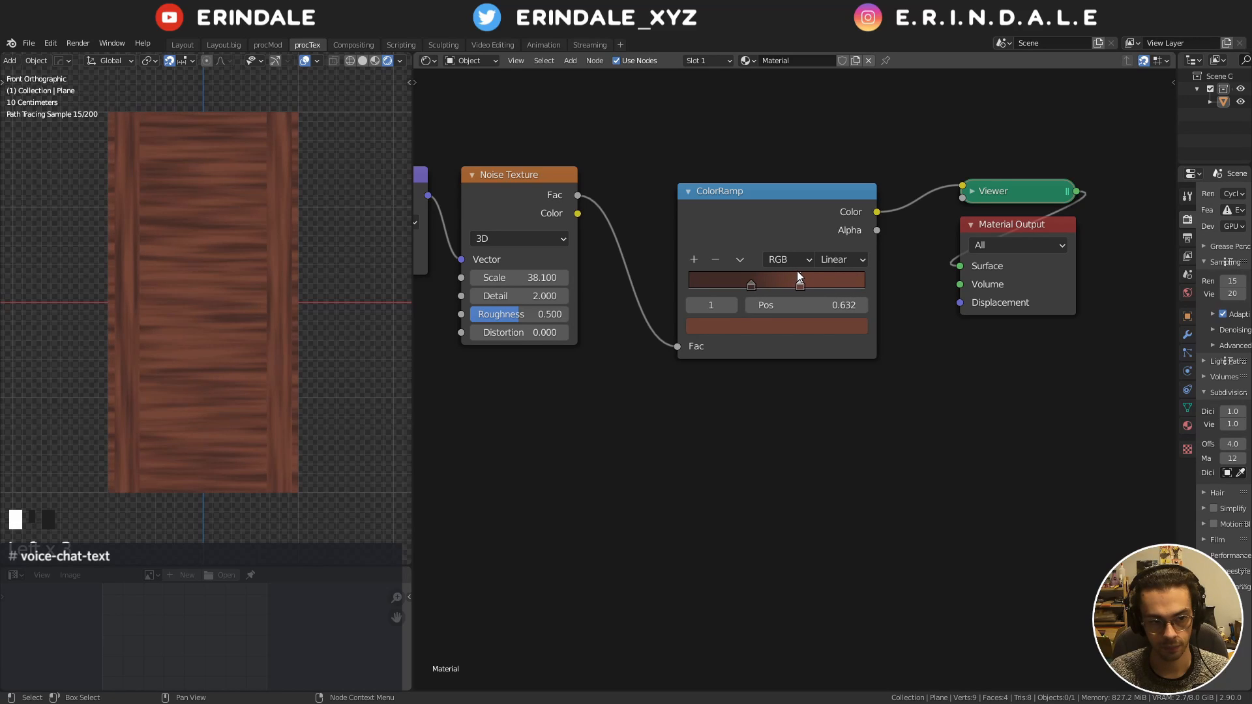
click(764, 326)
click(680, 420)
drag(713, 209, 647, 199)
Try a Detail of 3.9 on the Noise Texture and set it back to 2
middle_drag(555, 333, 740, 379)
drag(699, 348, 724, 348)
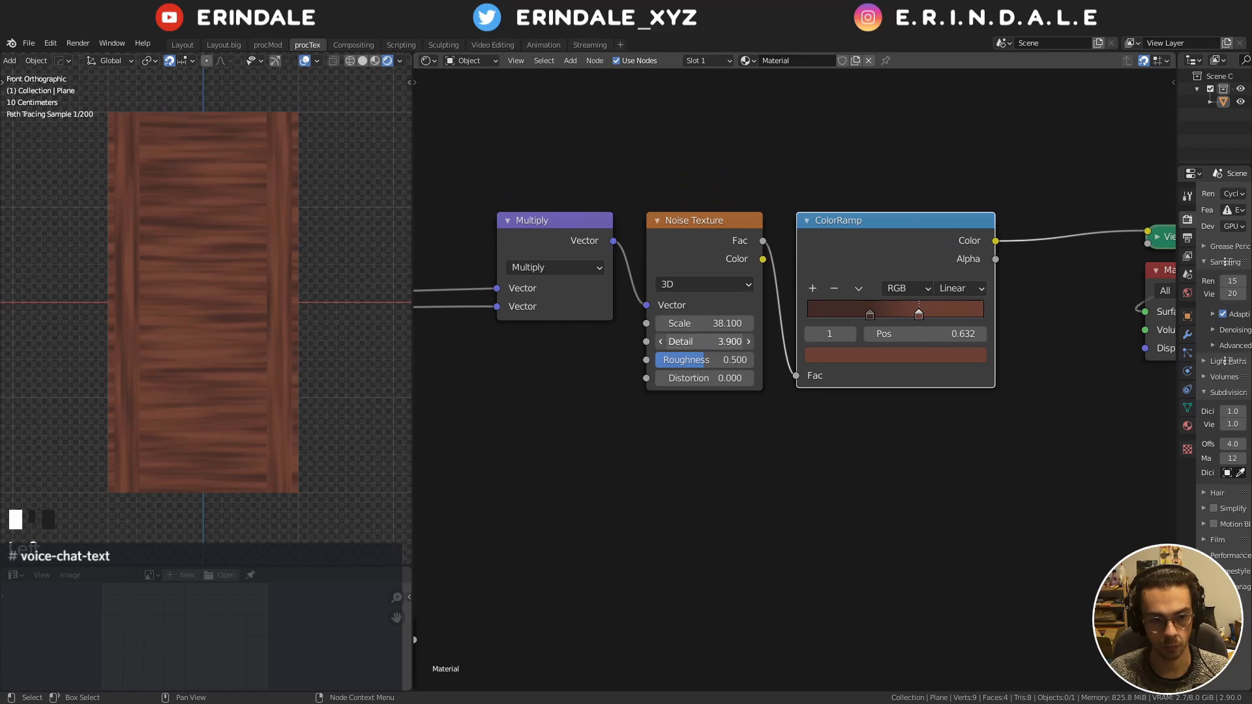
click(693, 344)
key(BackSpace)
key(BackSpace)
key(BackSpace)
text(2)
key(Return)
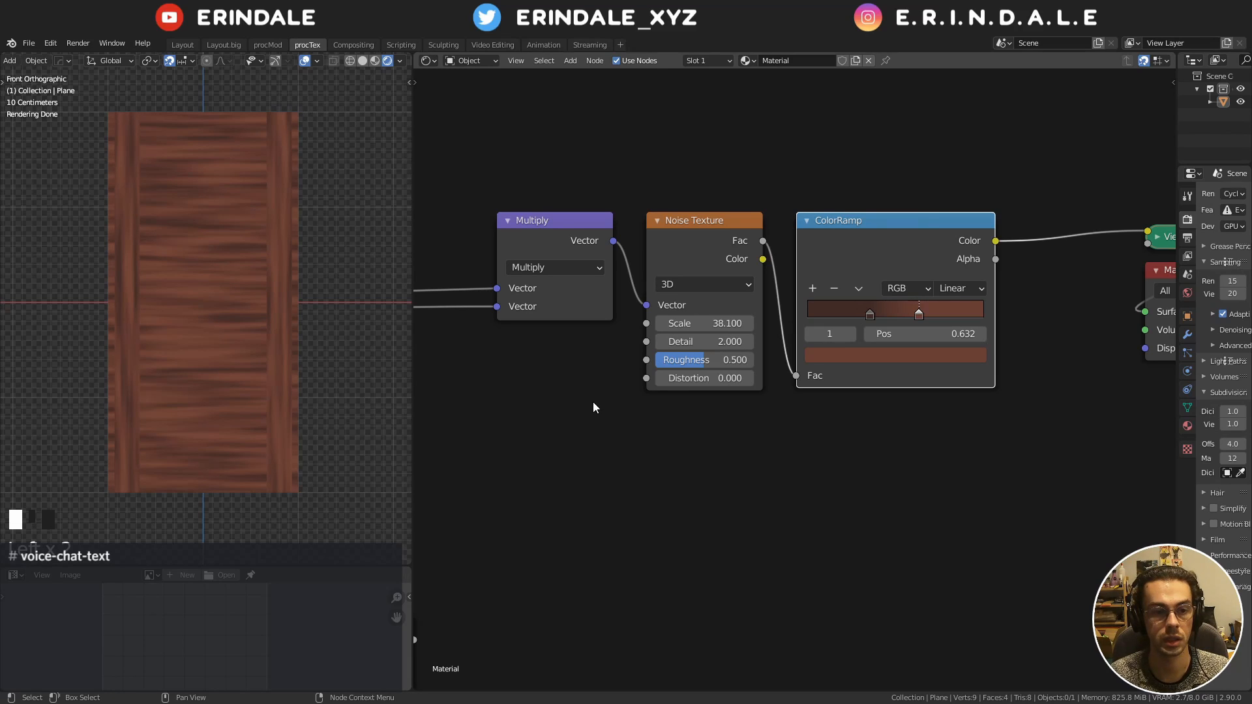
scroll(583, 156, down, 2)
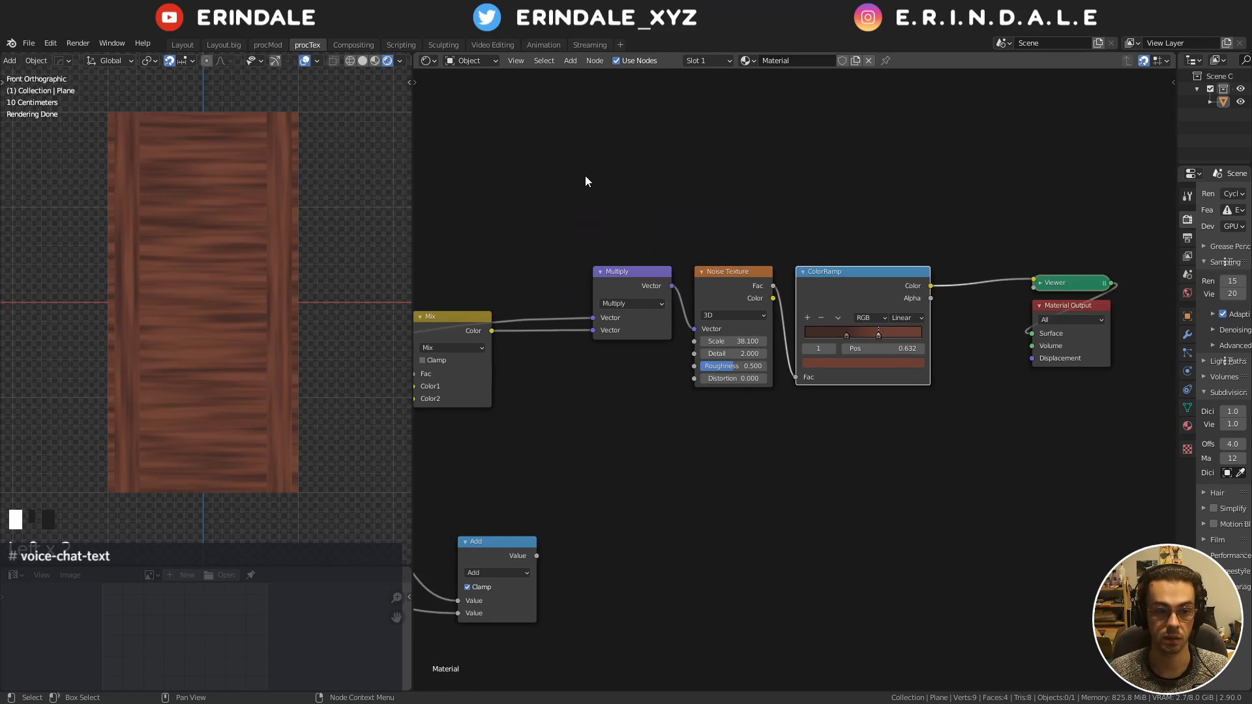
Preview the clamped Add mask that combines the two Greater Than outputs
middle_drag(585, 172, 829, 229)
middle_drag(617, 324, 777, 215)
middle_drag(892, 473, 877, 318)
scroll(879, 317, up, 1)
ctrl+shift+click(879, 335)
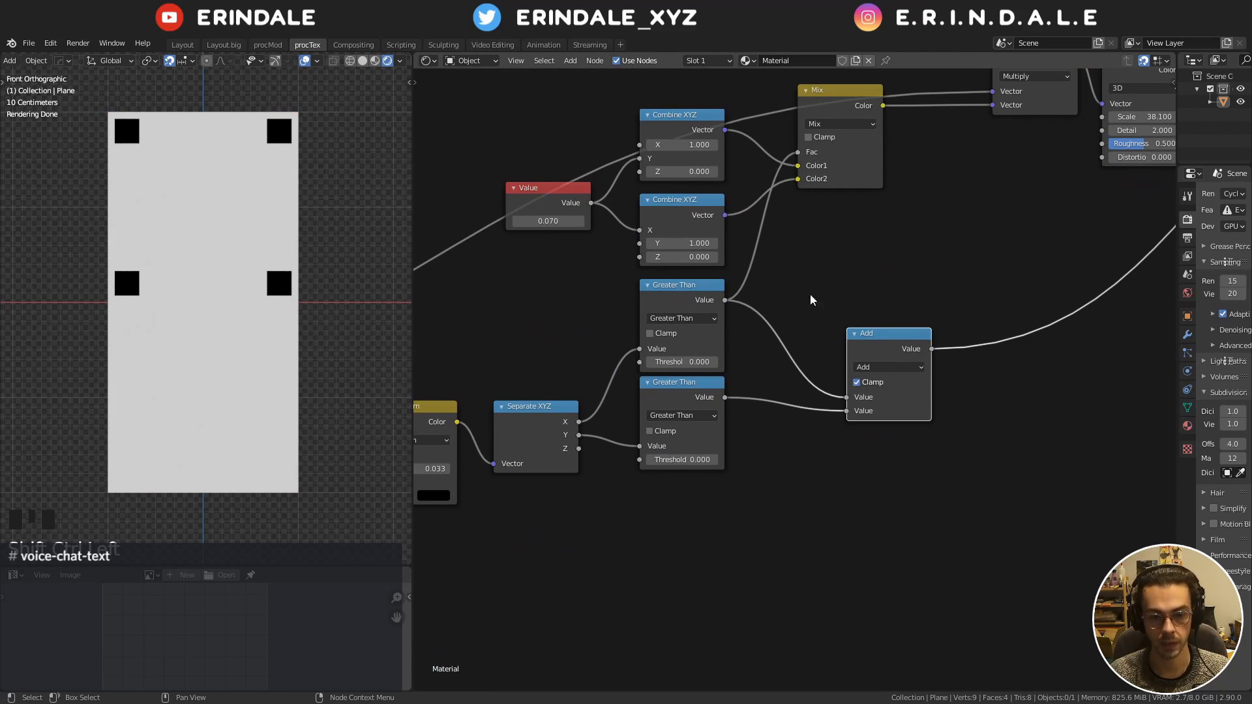
Compare the previews of the Subtract node and the Absolute node that follows it, before the Color Burn
middle_drag(632, 328, 857, 273)
scroll(714, 355, down, 2)
middle_drag(714, 355, 756, 409)
ctrl+shift+click(651, 419)
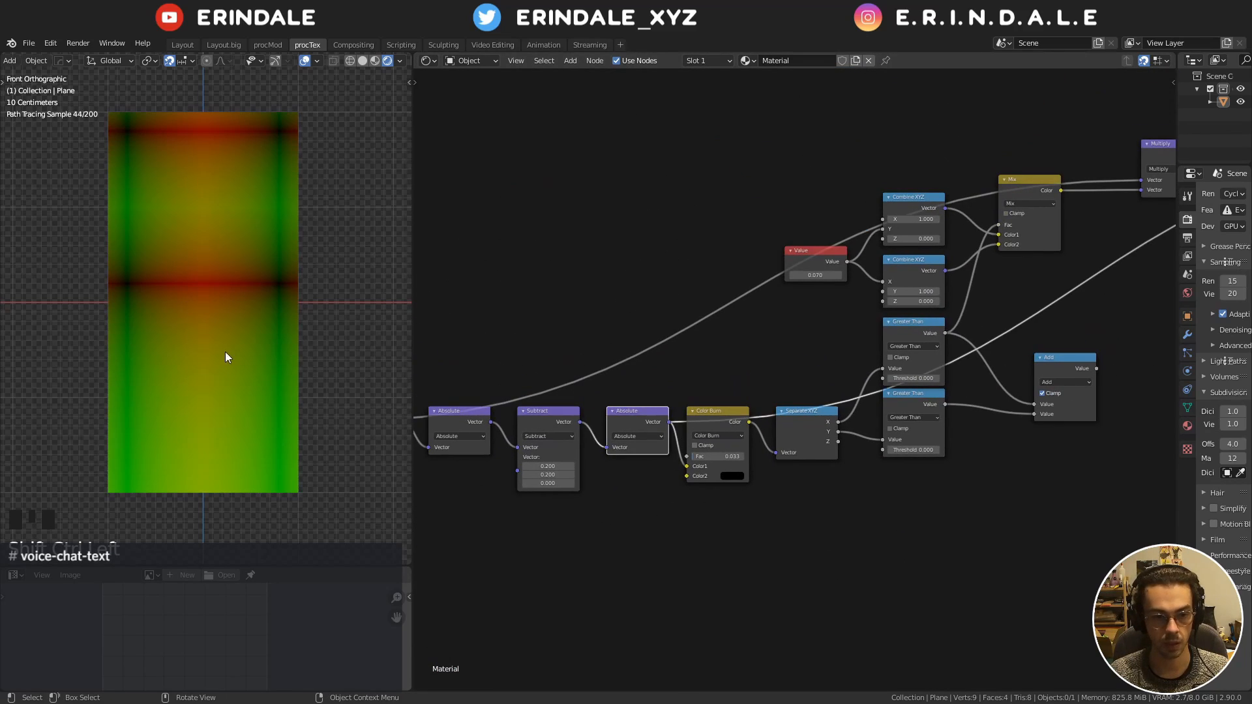
ctrl+shift+click(538, 419)
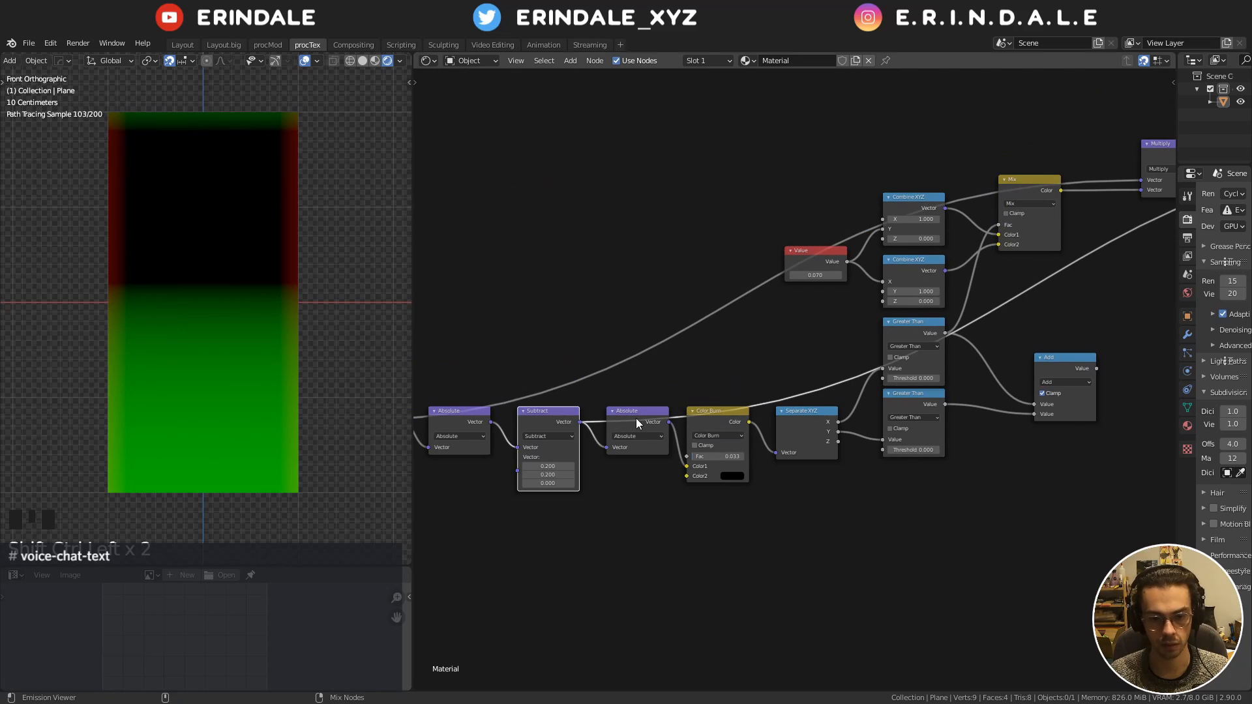
ctrl+shift+click(636, 417)
ctrl+shift+click(567, 421)
ctrl+shift+click(628, 416)
ctrl+shift+click(561, 417)
ctrl+shift+click(629, 417)
ctrl+shift+click(541, 416)
ctrl+shift+click(630, 417)
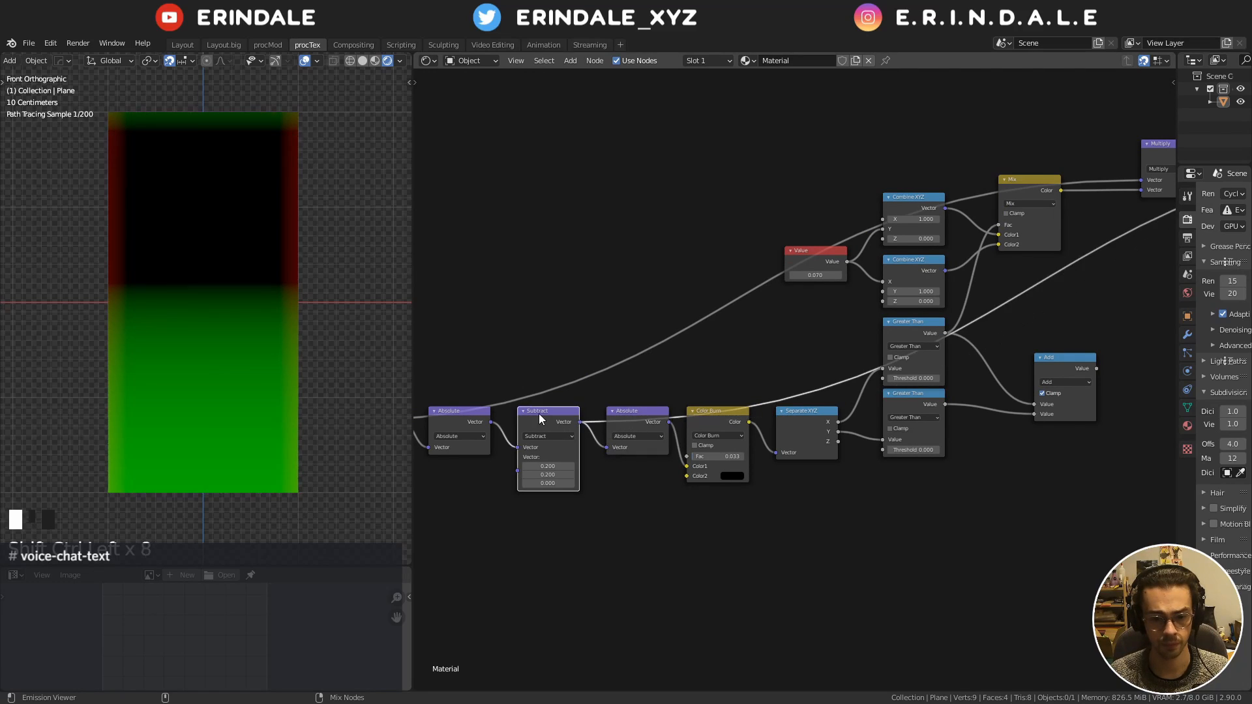
ctrl+shift+click(562, 418)
ctrl+shift+click(623, 419)
ctrl+shift+click(564, 421)
ctrl+shift+click(639, 426)
ctrl+shift+click(567, 424)
ctrl+shift+click(637, 438)
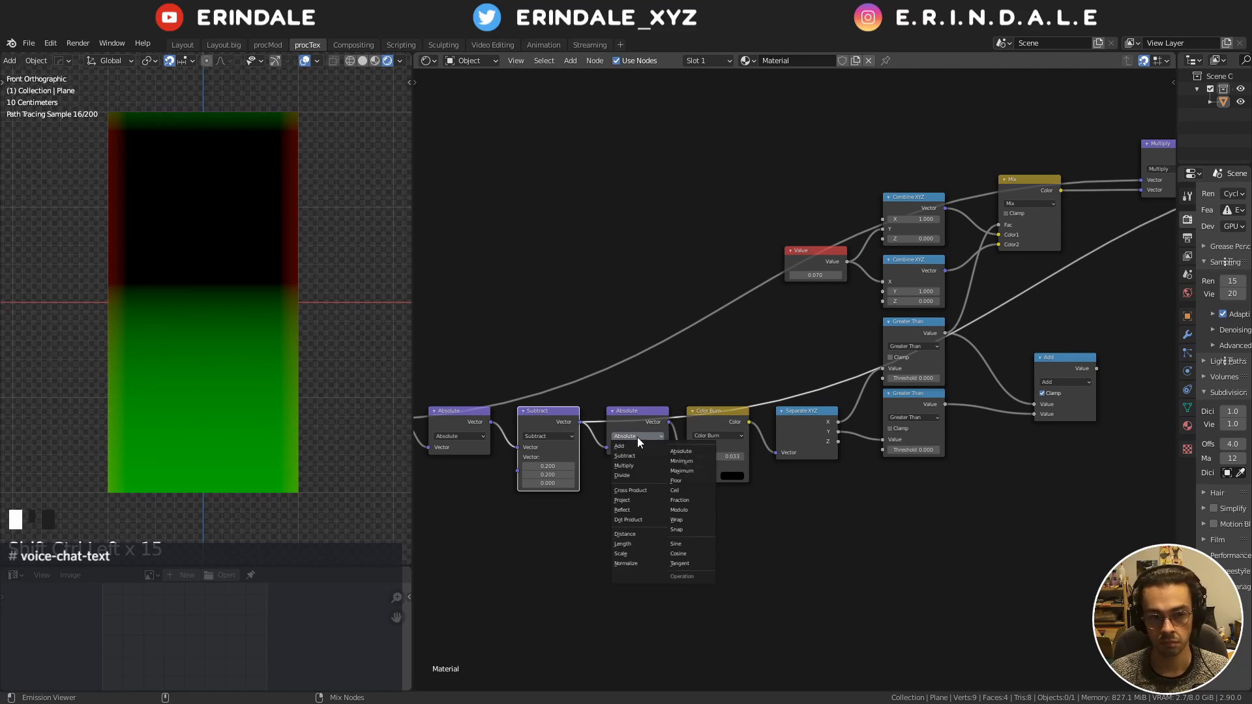
ctrl+shift+click(636, 436)
ctrl+shift+click(639, 417)
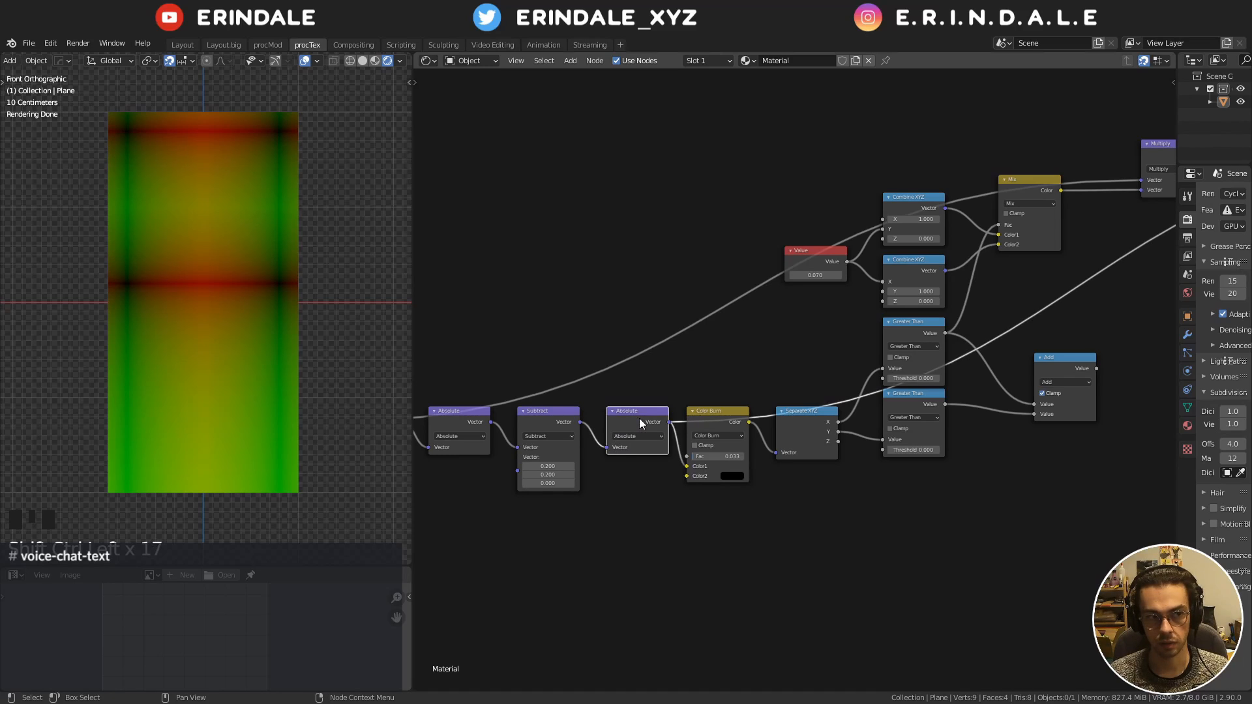
Route the Subtract node's vector output to the Viewer and inspect the resulting coordinates
scroll(639, 417, down, 4)
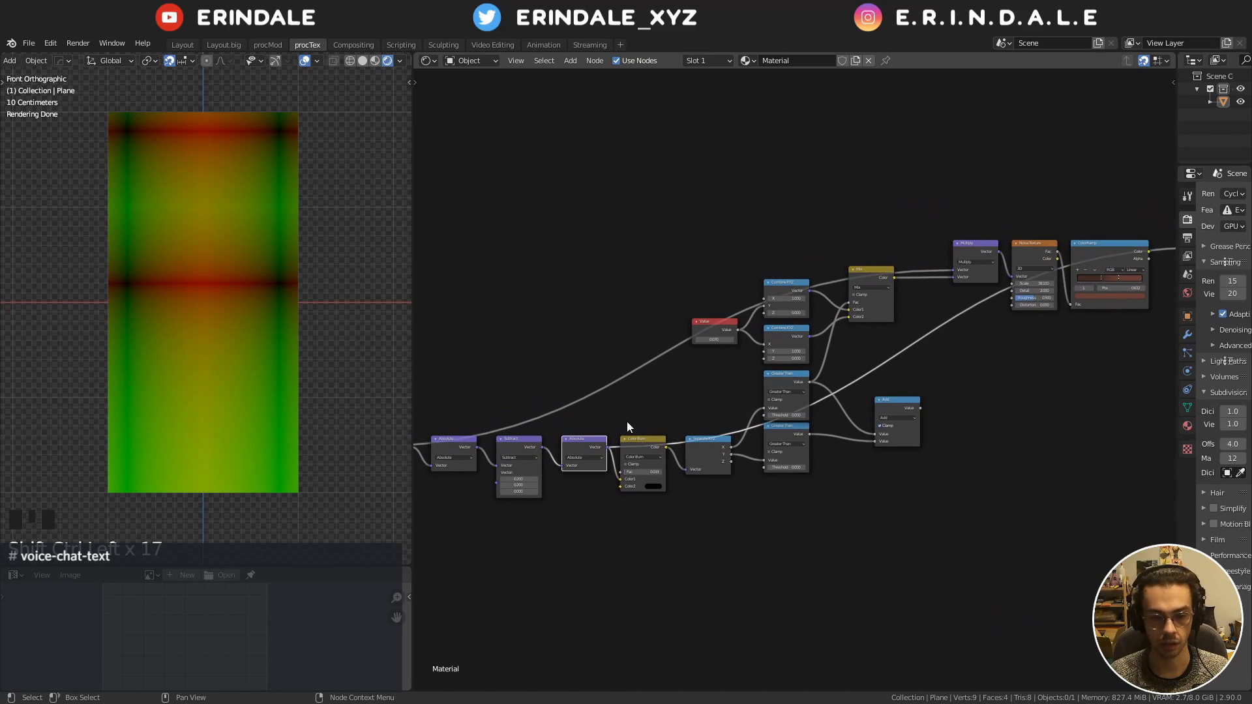
ctrl+shift+click(520, 448)
middle_drag(699, 416, 797, 405)
scroll(495, 467, up, 1)
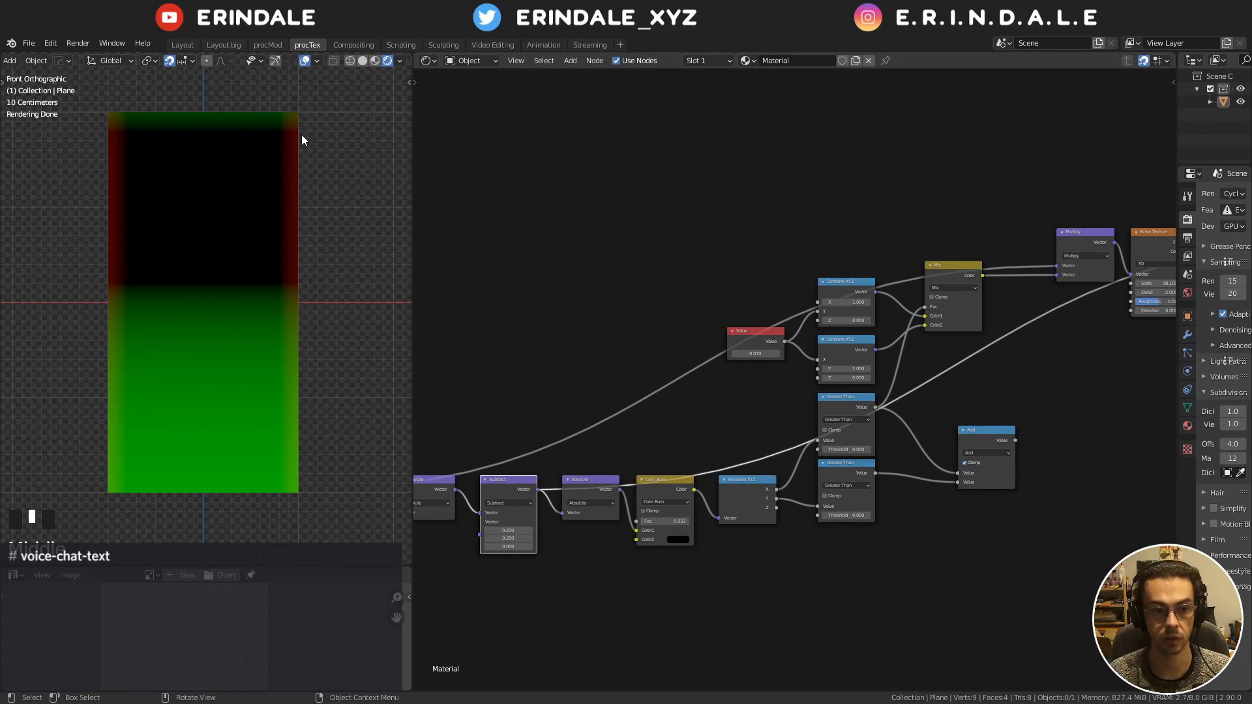
middle_drag(780, 196, 613, 280)
scroll(613, 280, down, 1)
scroll(709, 381, up, 2)
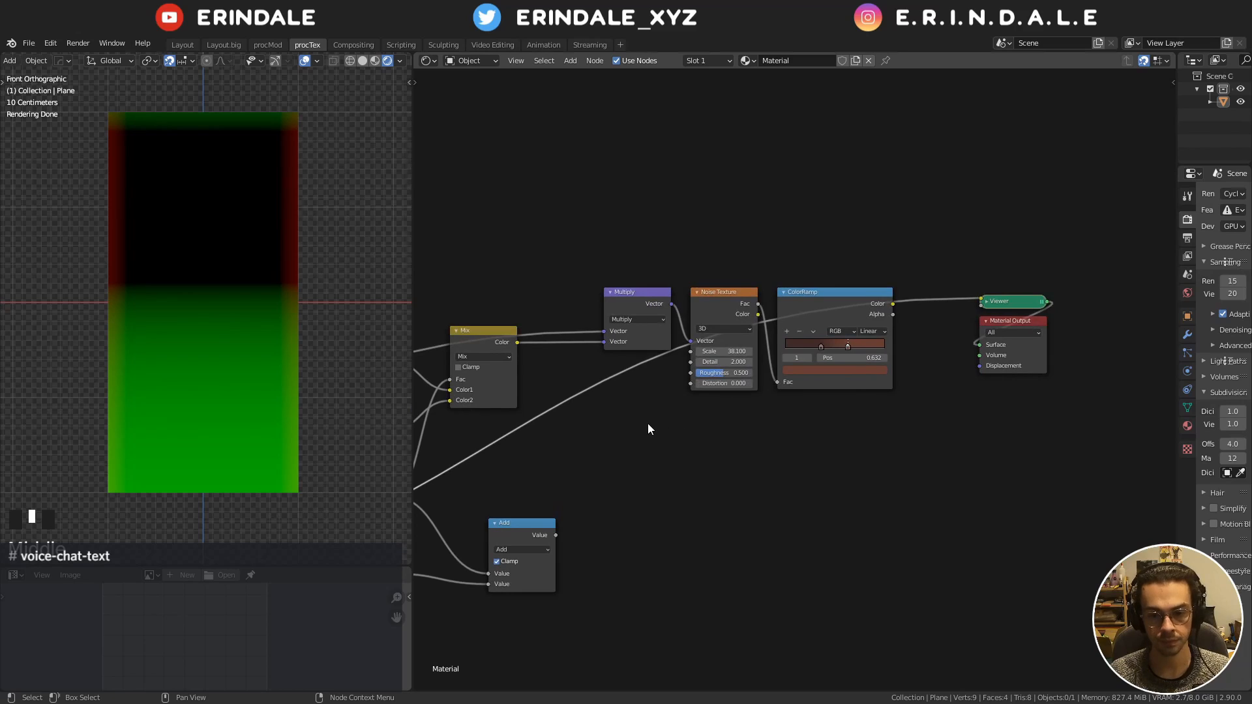
Add a MixRGB node and insert it into the Subtract-to-Viewer link above the Noise Texture
middle_drag(647, 428, 687, 506)
scroll(687, 506, down, 1)
key(shift+a)
click(625, 487)
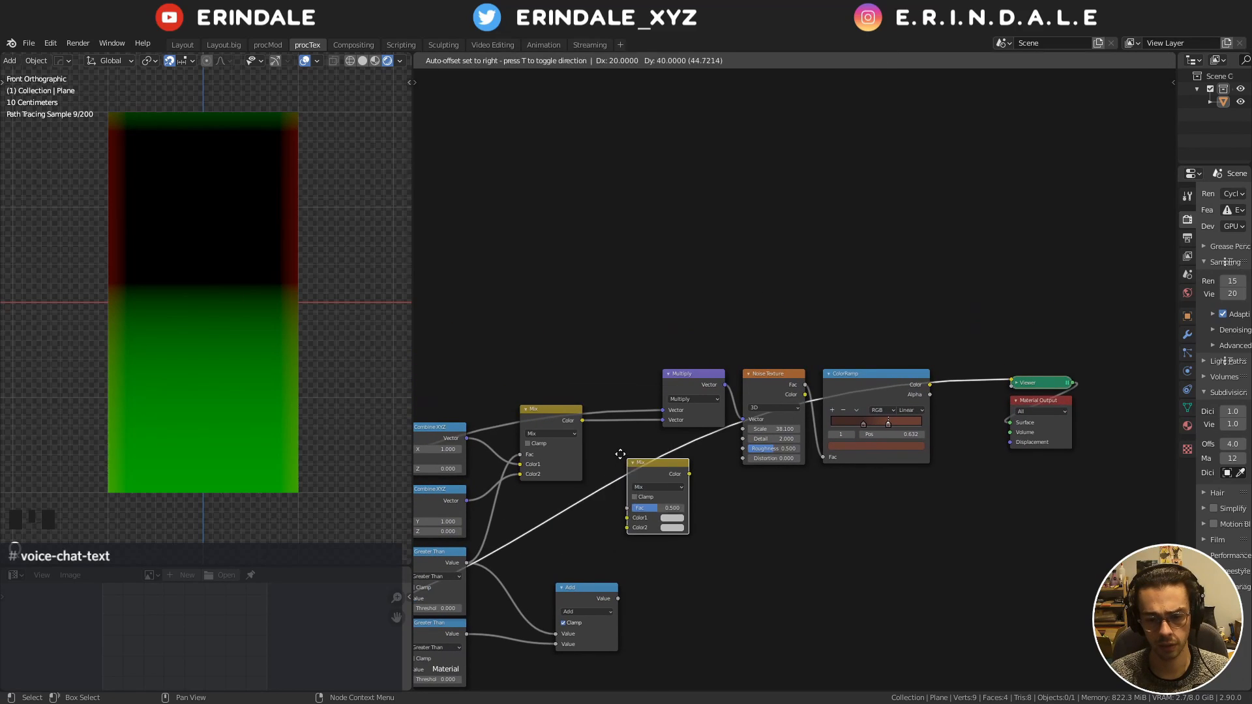
click(620, 453)
drag(649, 464, 767, 289)
Set the new Mix node's blend mode to Linear Light and connect the Noise Texture's Color to its Color2
scroll(788, 355, up, 7)
middle_drag(776, 320, 830, 432)
scroll(830, 431, up, 5)
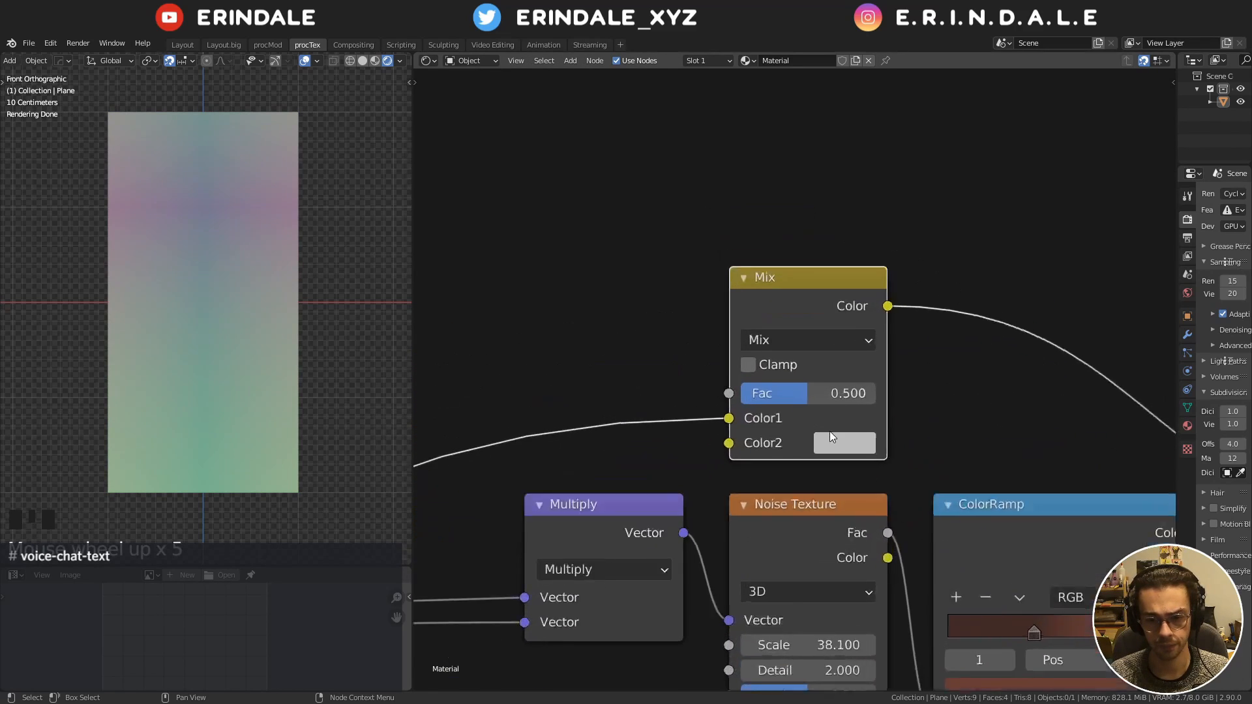
click(802, 339)
middle_drag(1026, 389, 962, 255)
click(744, 205)
click(717, 517)
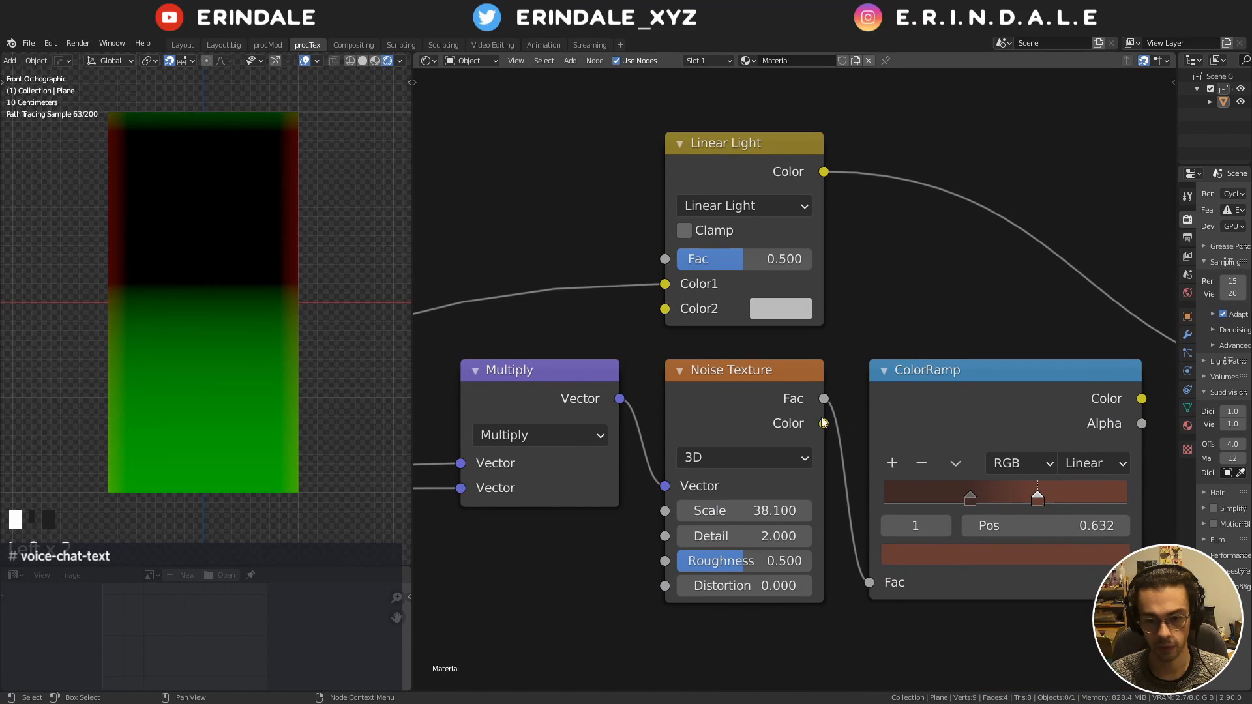
drag(822, 422, 665, 308)
middle_drag(799, 184, 680, 264)
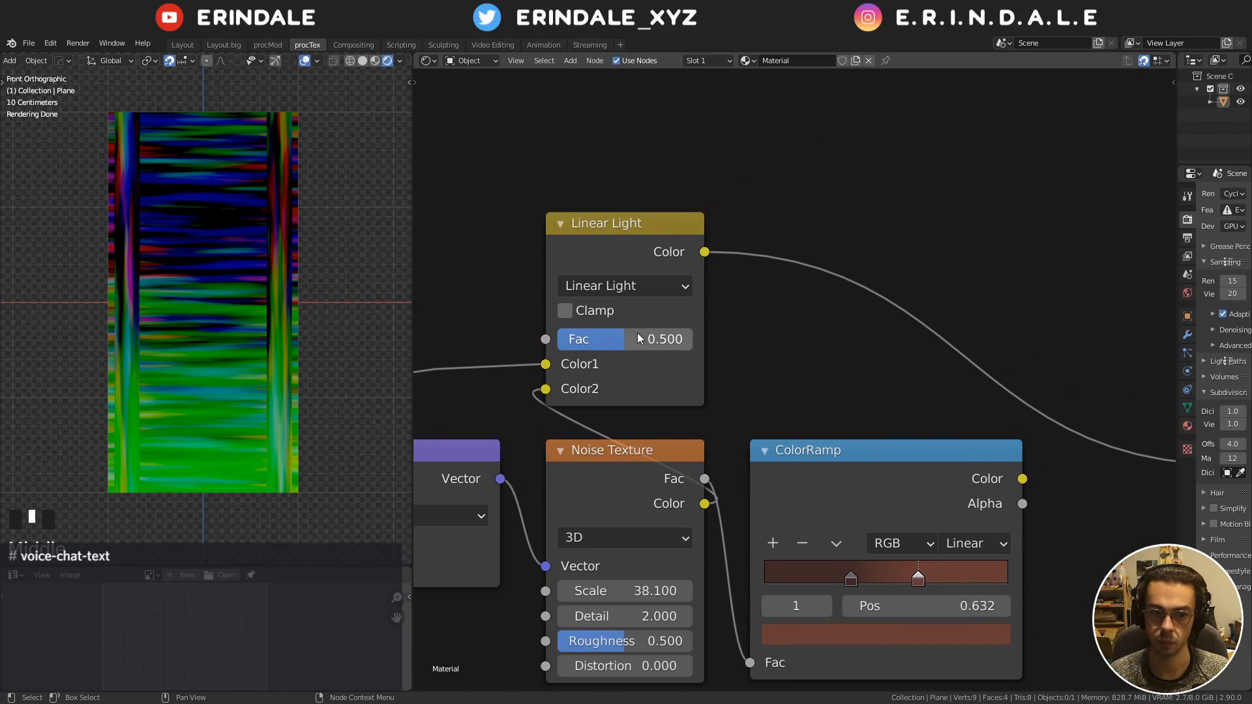
Reduce the Linear Light node's Fac to 0.01
drag(639, 339, 580, 338)
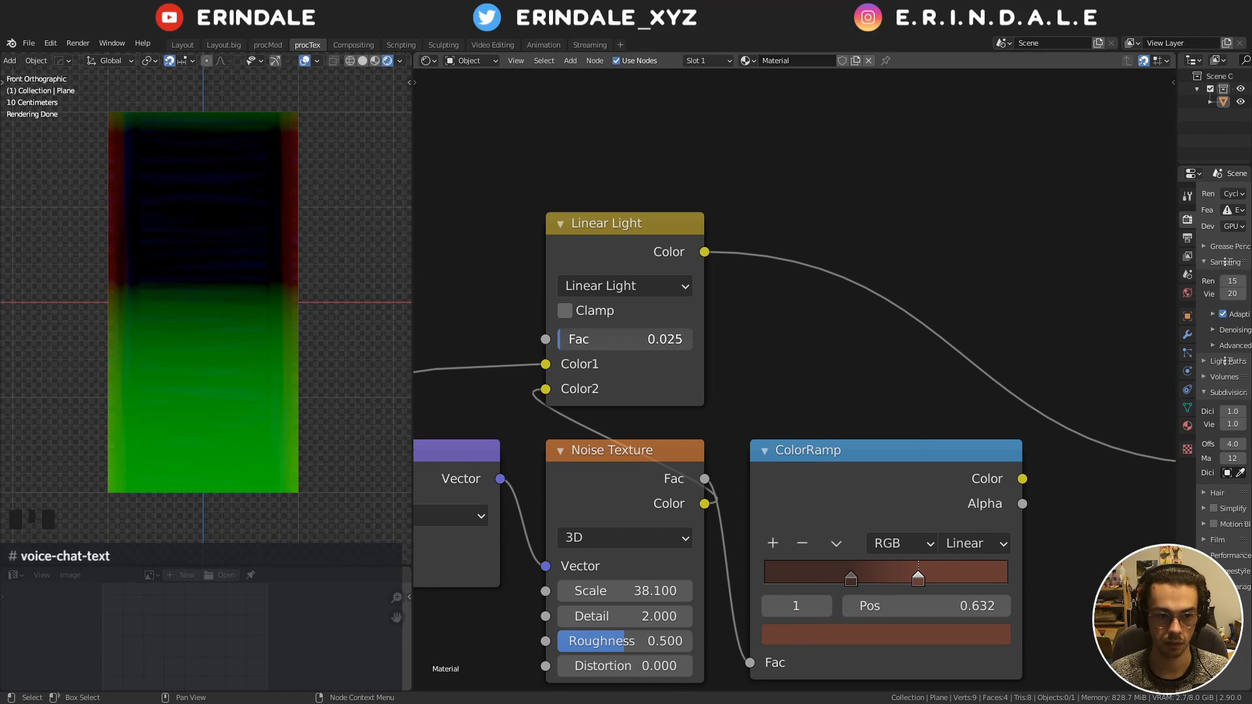
drag(561, 340, 595, 346)
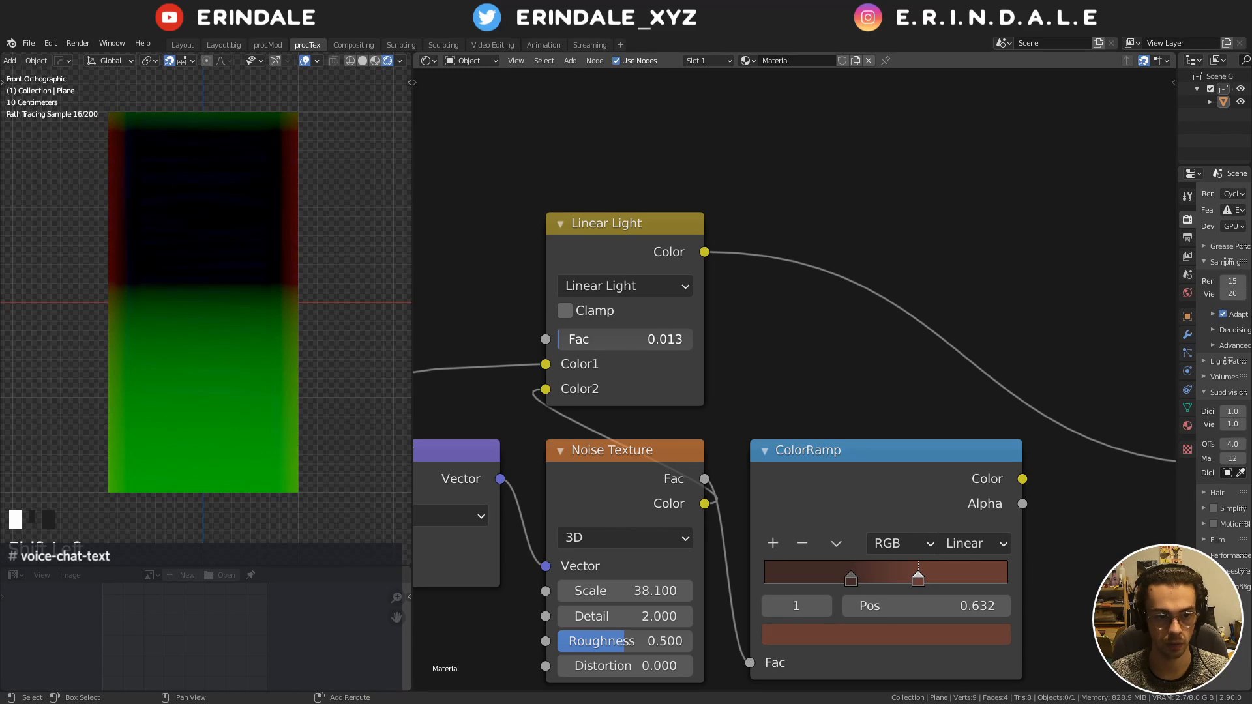
drag(559, 340, 562, 340)
click(560, 340)
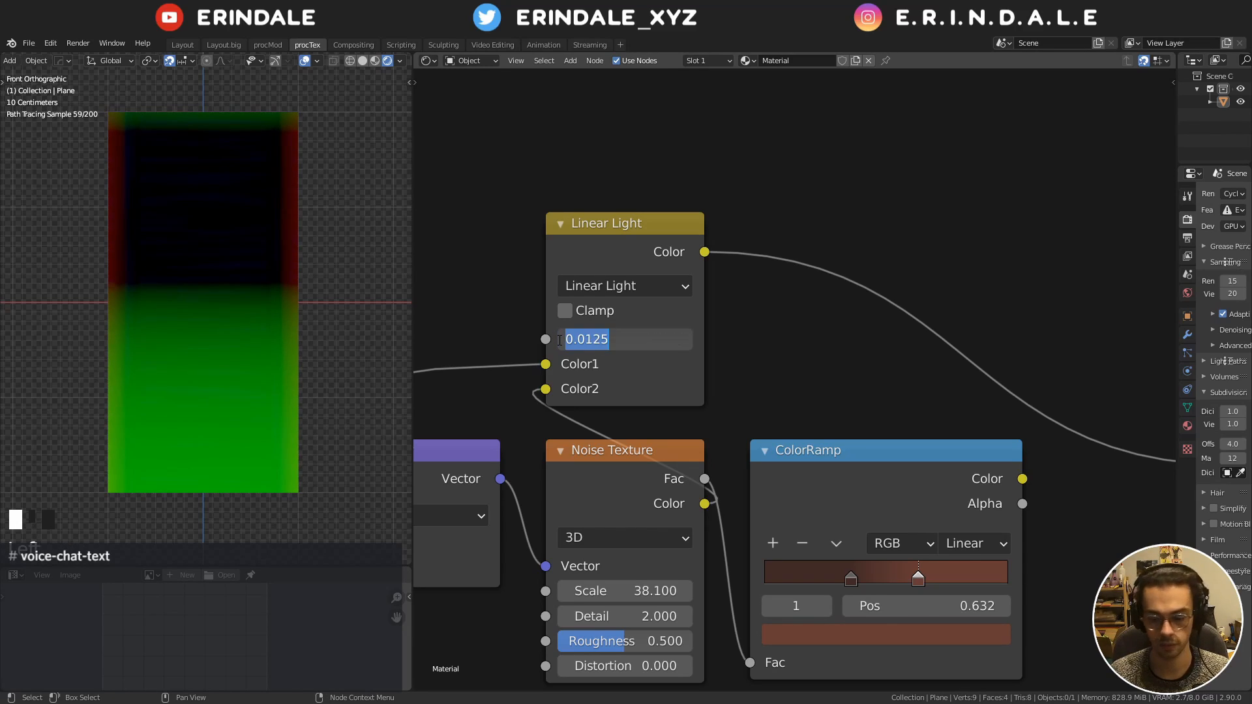
text(.01)
key(Return)
Add a Wave Texture between the Linear Light node and the Viewer
scroll(730, 276, down, 4)
middle_drag(937, 134, 731, 234)
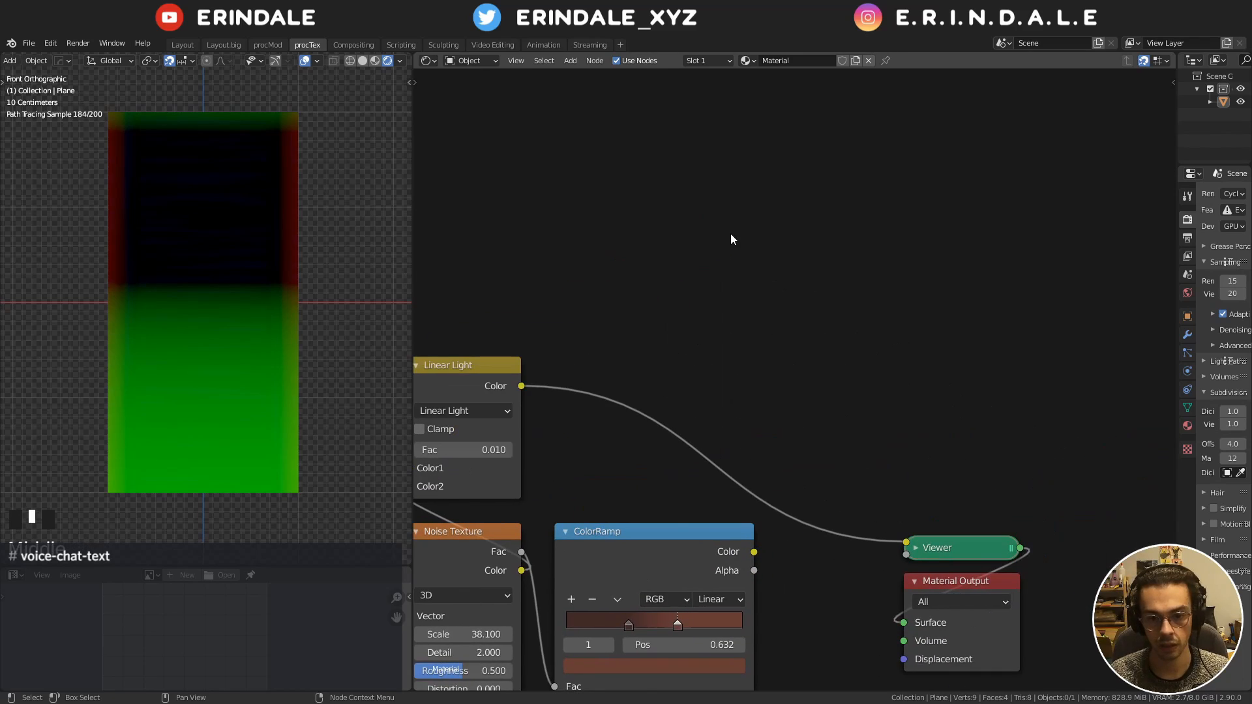
key(q)
key(shift+a)
mouse_move(636, 213)
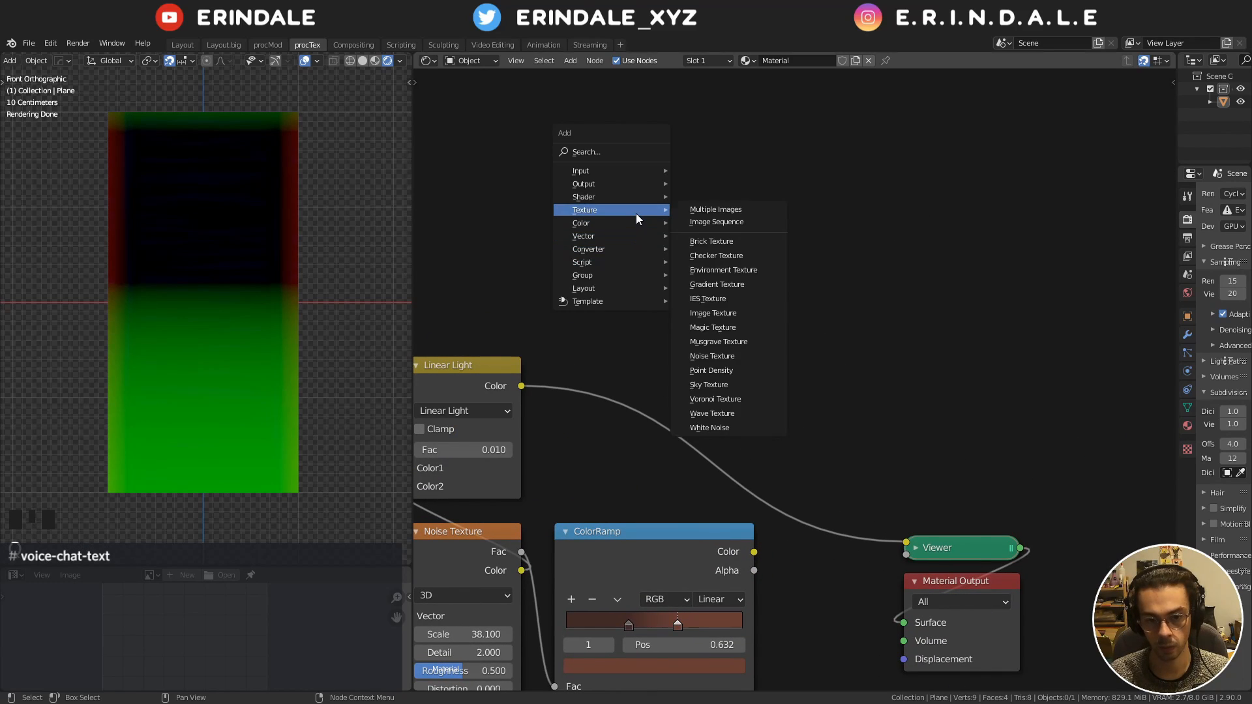
click(712, 413)
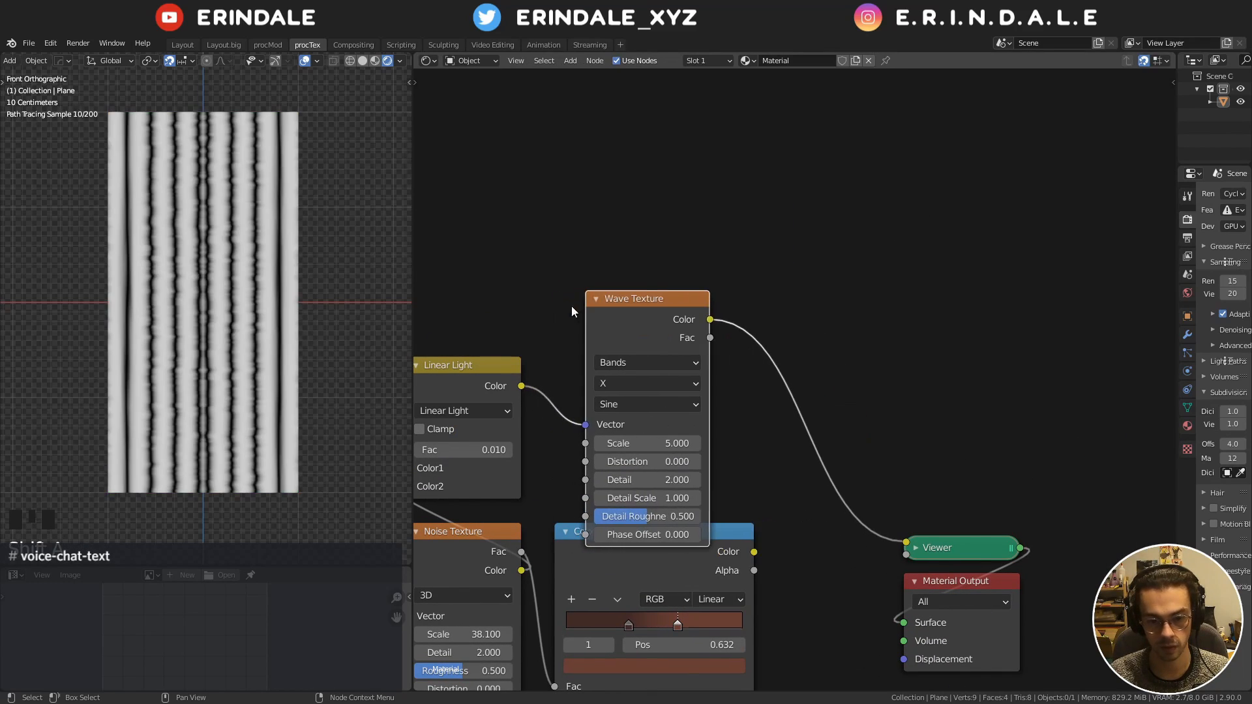
Set the Wave Texture's type to Rings and its direction to Z
click(650, 384)
click(651, 361)
click(651, 360)
click(636, 363)
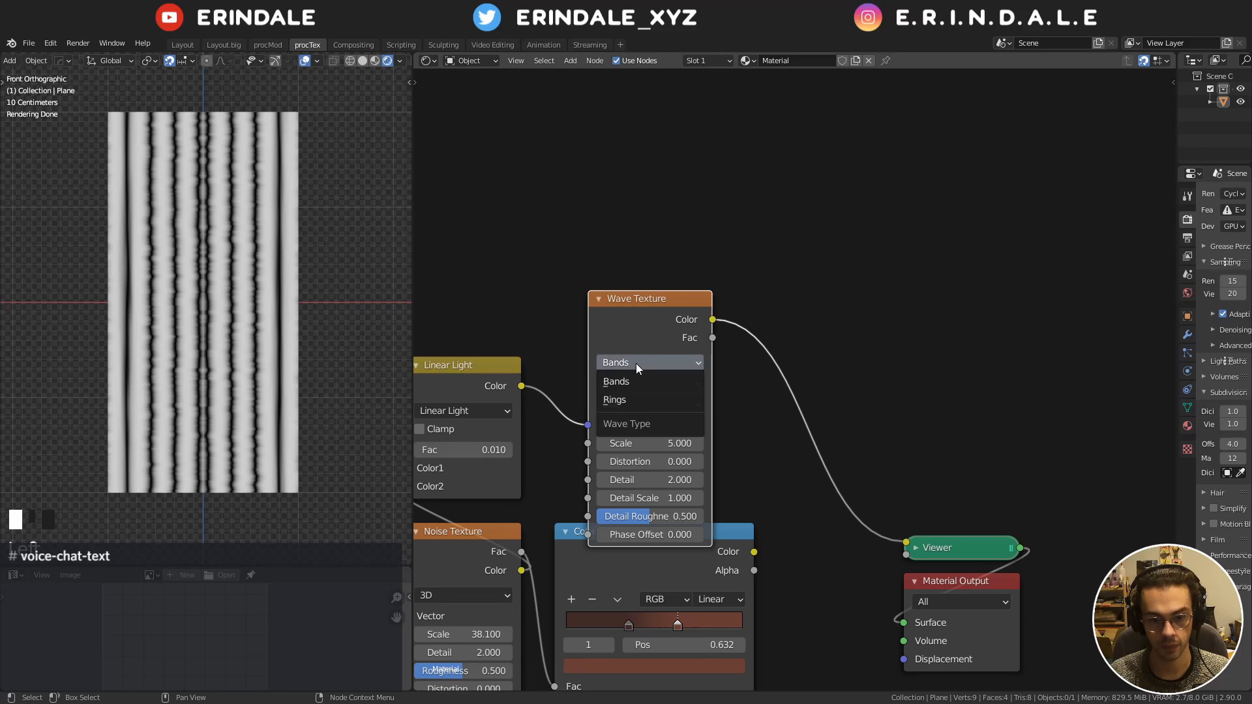
click(644, 401)
click(639, 383)
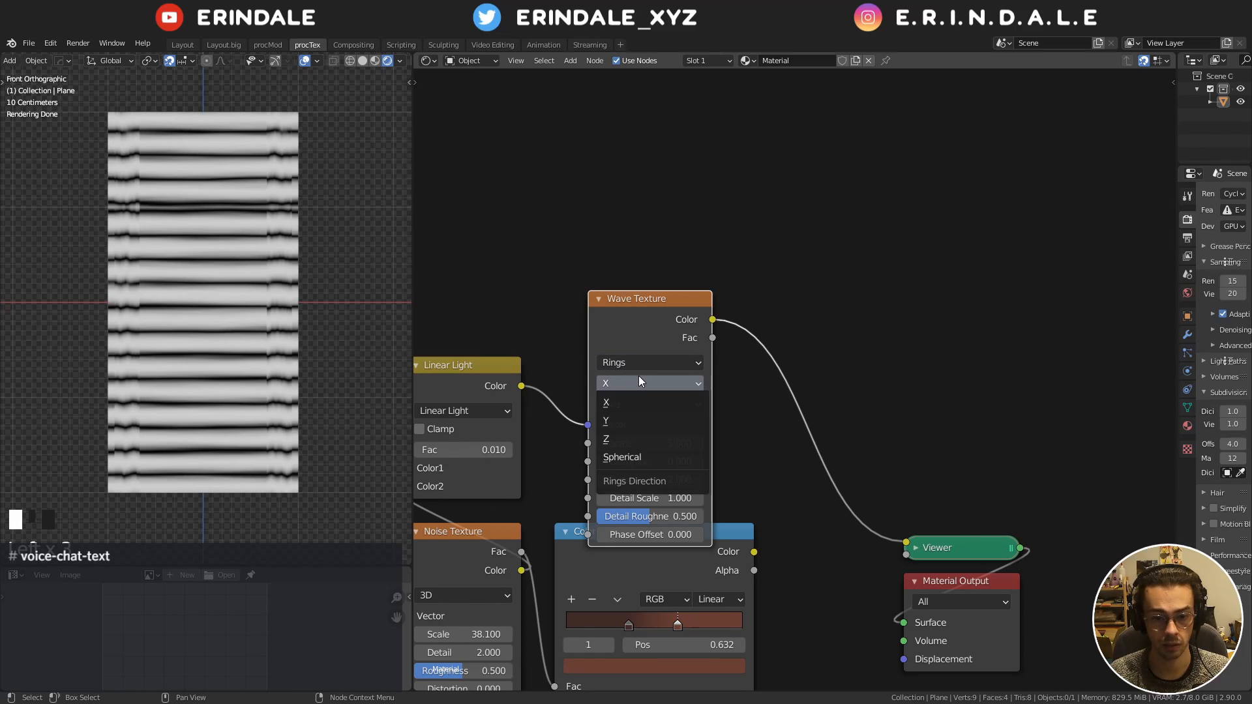
click(638, 439)
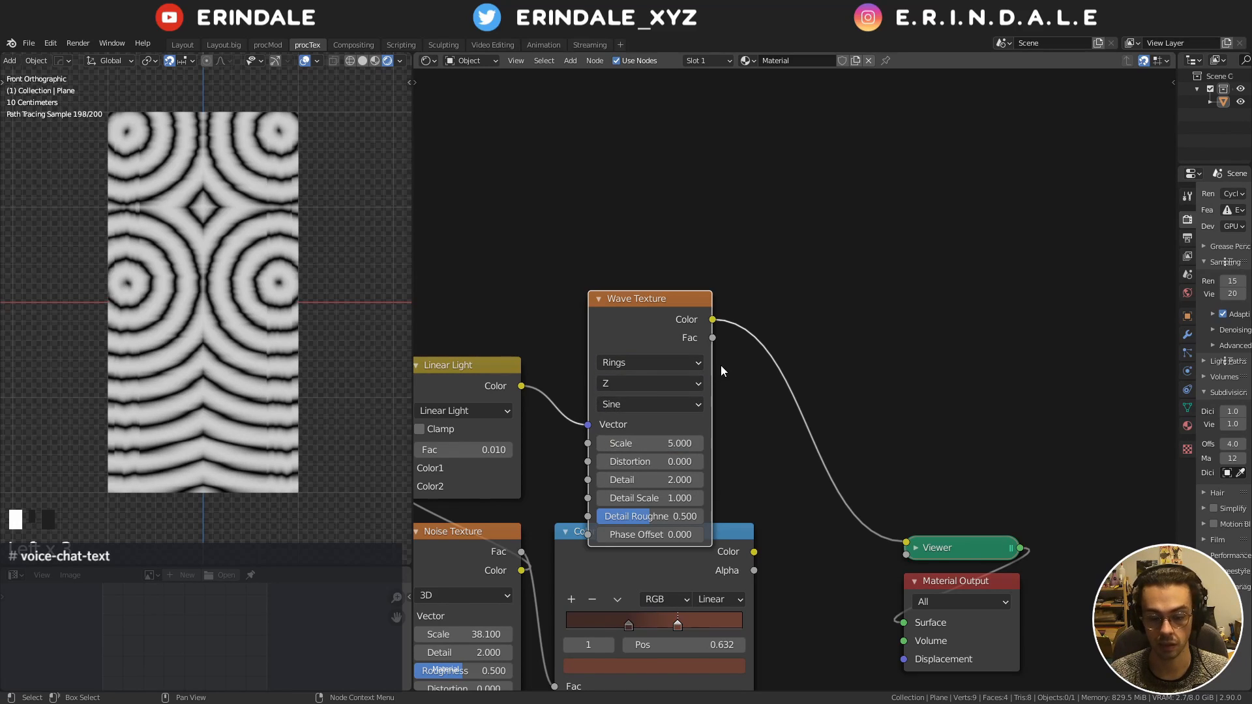
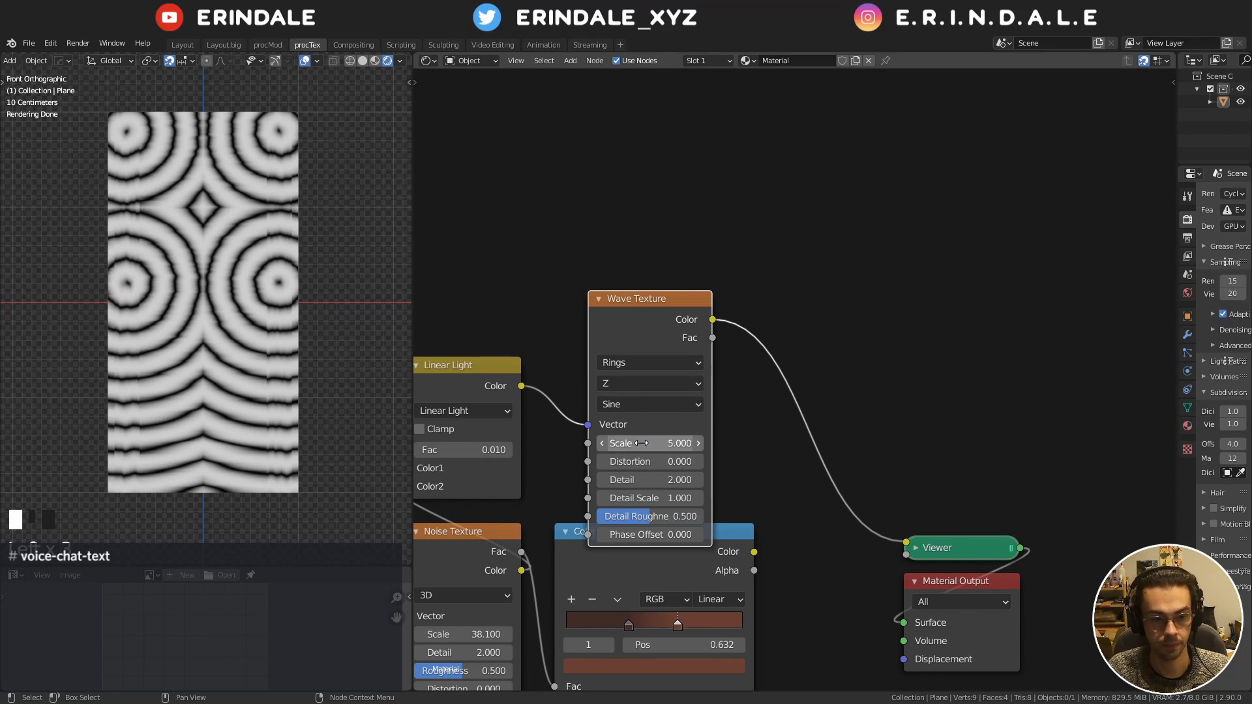
Mark the area between the ring centres and the square beam corner with annotation strokes, and erase them
scroll(334, 251, up, 4)
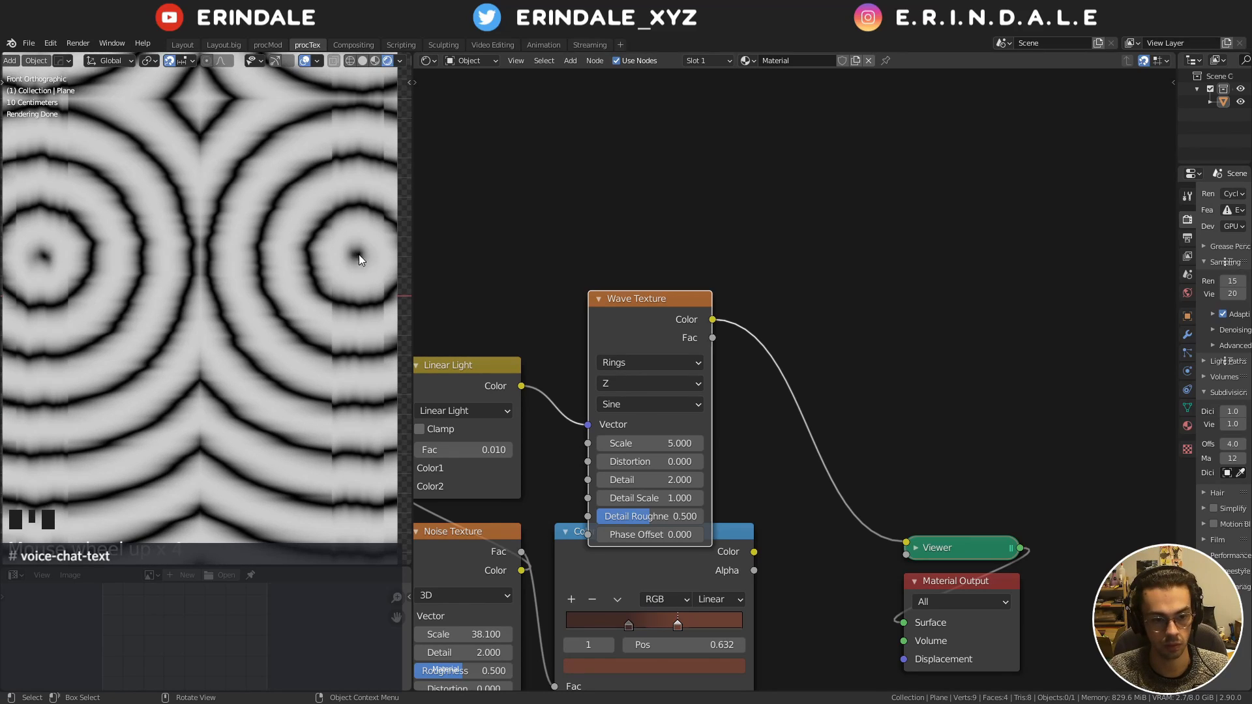
drag(131, 257, 266, 267)
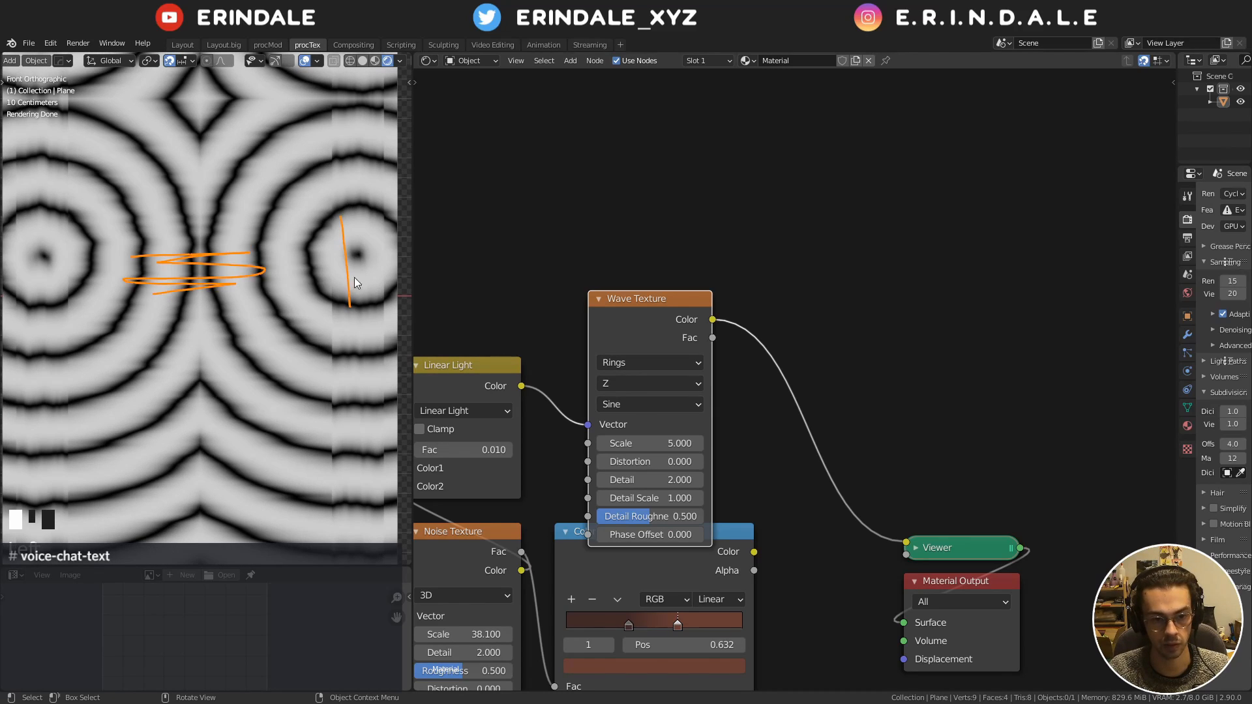
mouse_move(312, 283)
right_down()
mouse_move(330, 257)
mouse_move(163, 282)
right_up()
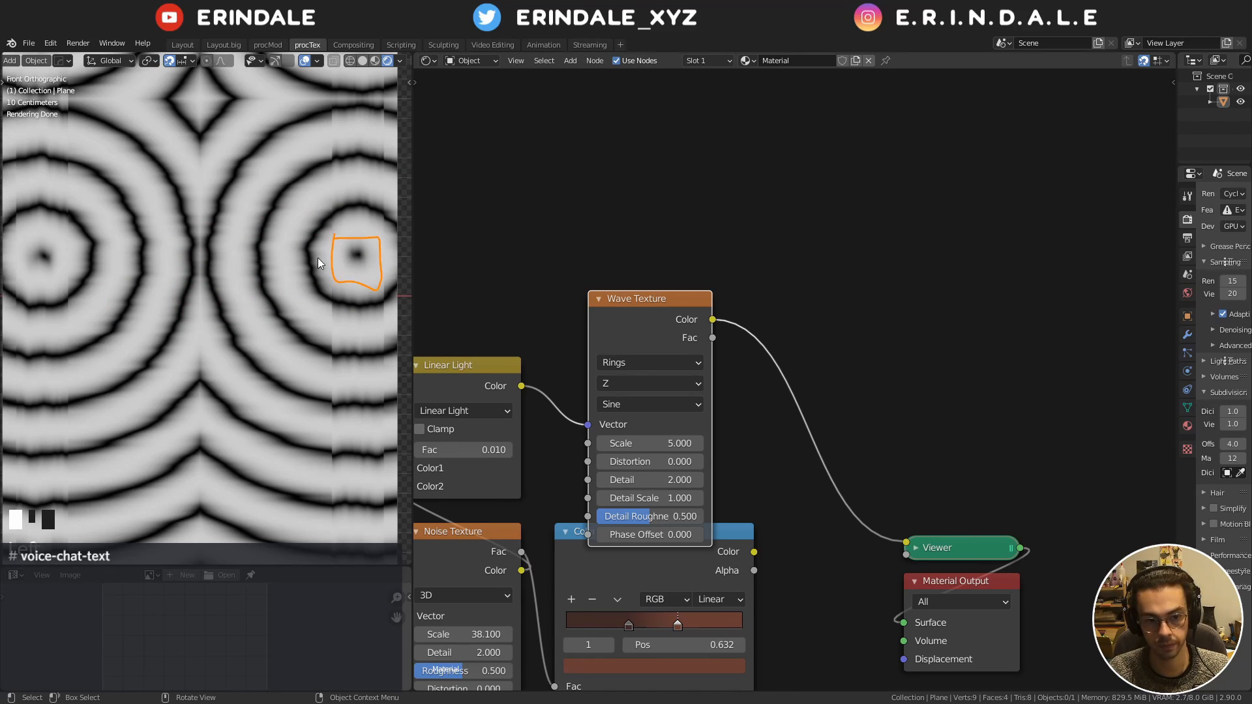
right_drag(320, 264, 391, 287)
Move the Wave Texture clear of the ColorRamp and set its Scale to 28.3
middle_drag(767, 360, 762, 270)
scroll(761, 270, up, 3)
drag(634, 238, 613, 172)
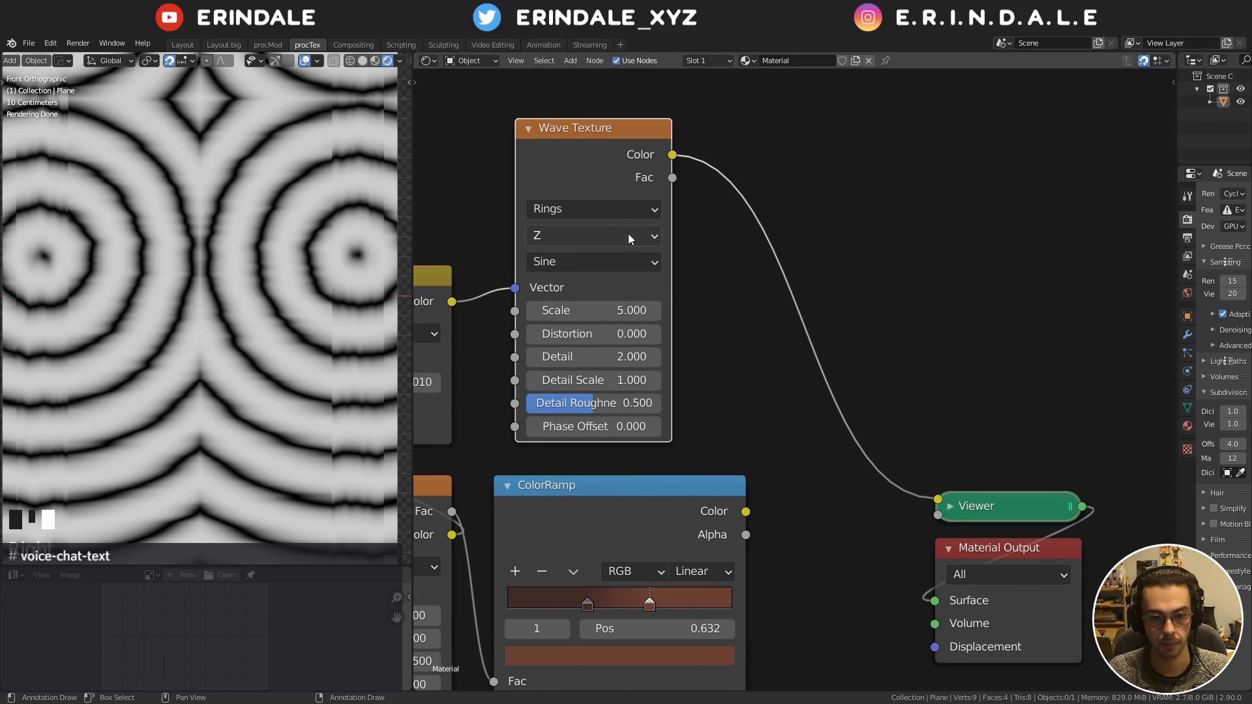
drag(591, 311, 665, 312)
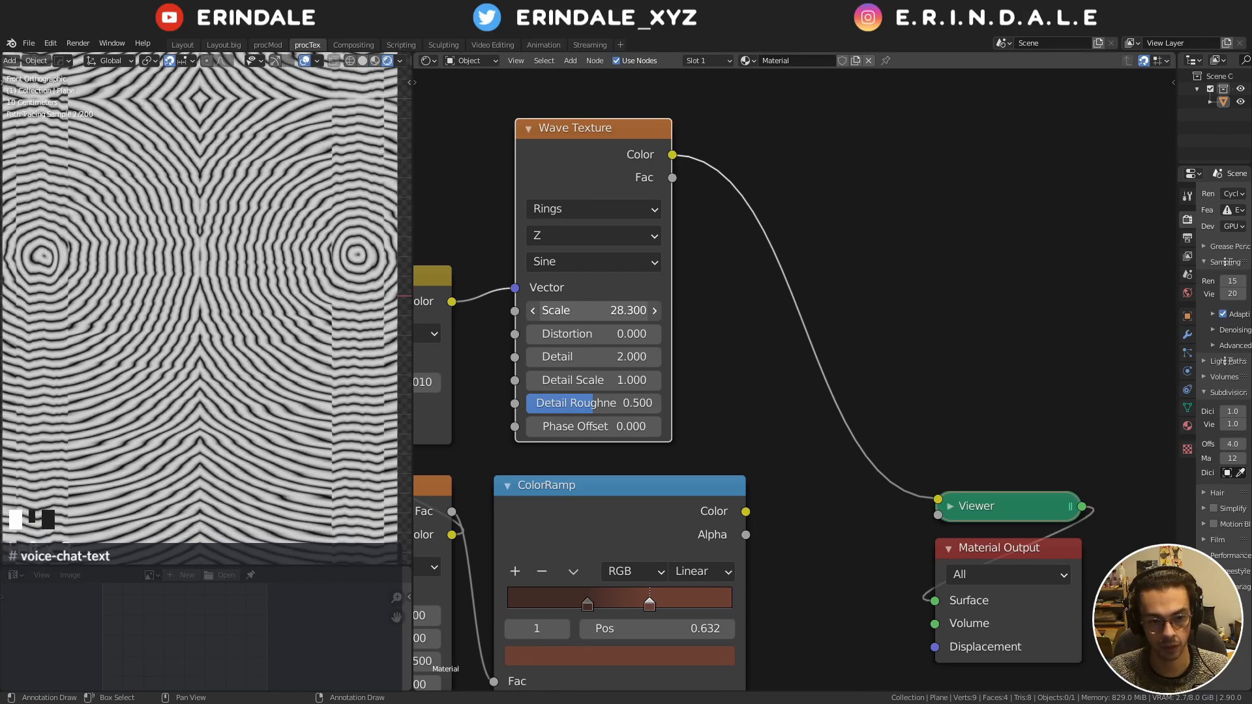
Move the Viewer and Material Output nodes together to make room after the ColorRamp
scroll(781, 369, down, 8)
middle_drag(811, 408, 715, 316)
drag(731, 284, 860, 449)
key(g)
click(877, 370)
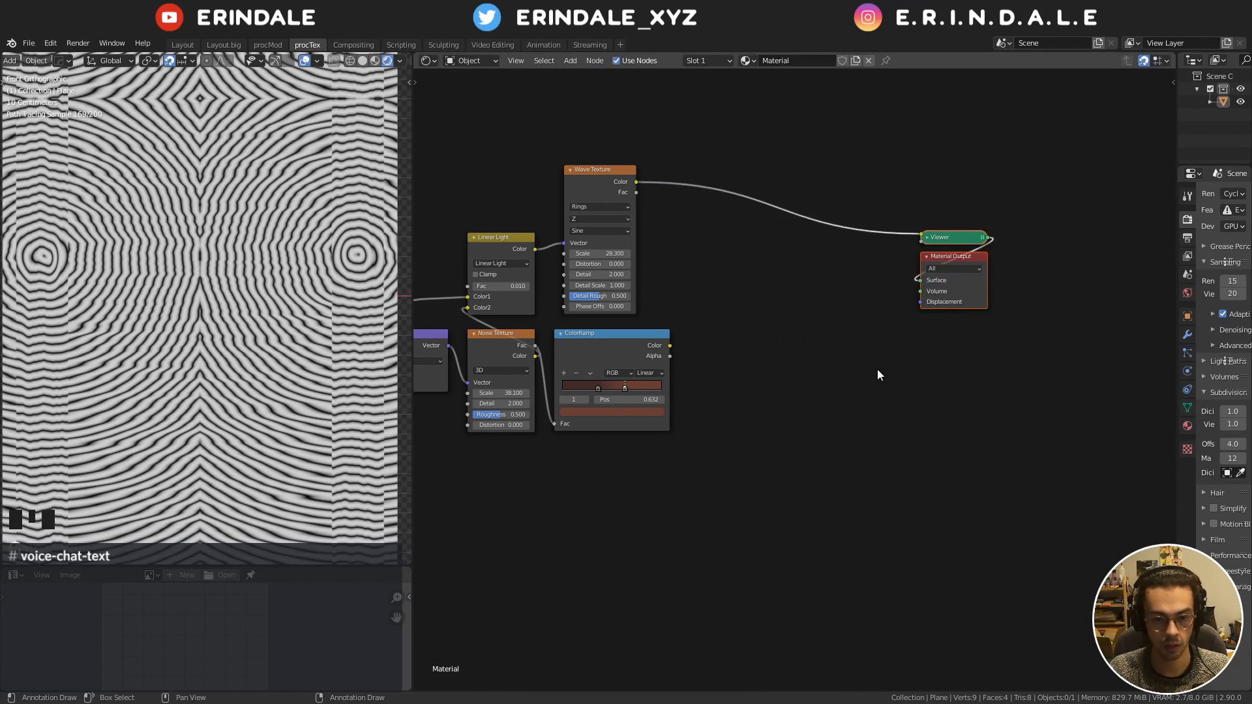
Add a MixRGB node after the ColorRamp, connect the ColorRamp's Color to its Color1, and preview the mix
key(shift+a)
click(742, 324)
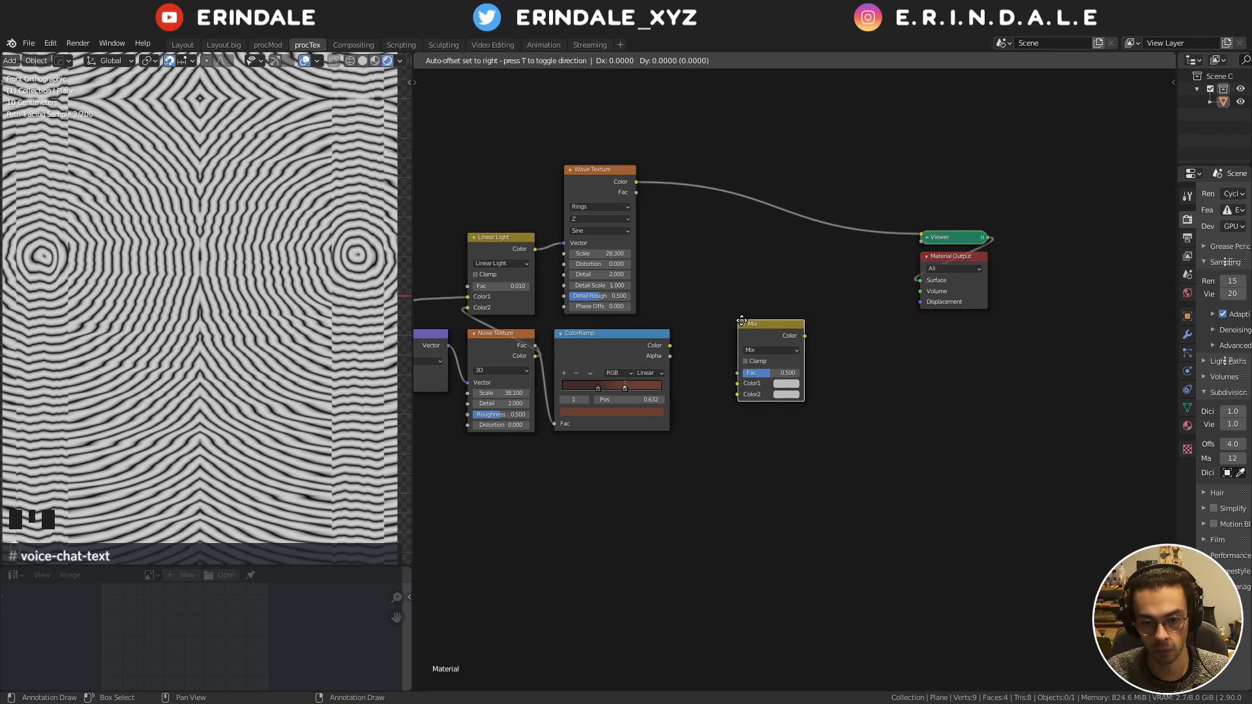
click(760, 281)
drag(670, 345, 756, 335)
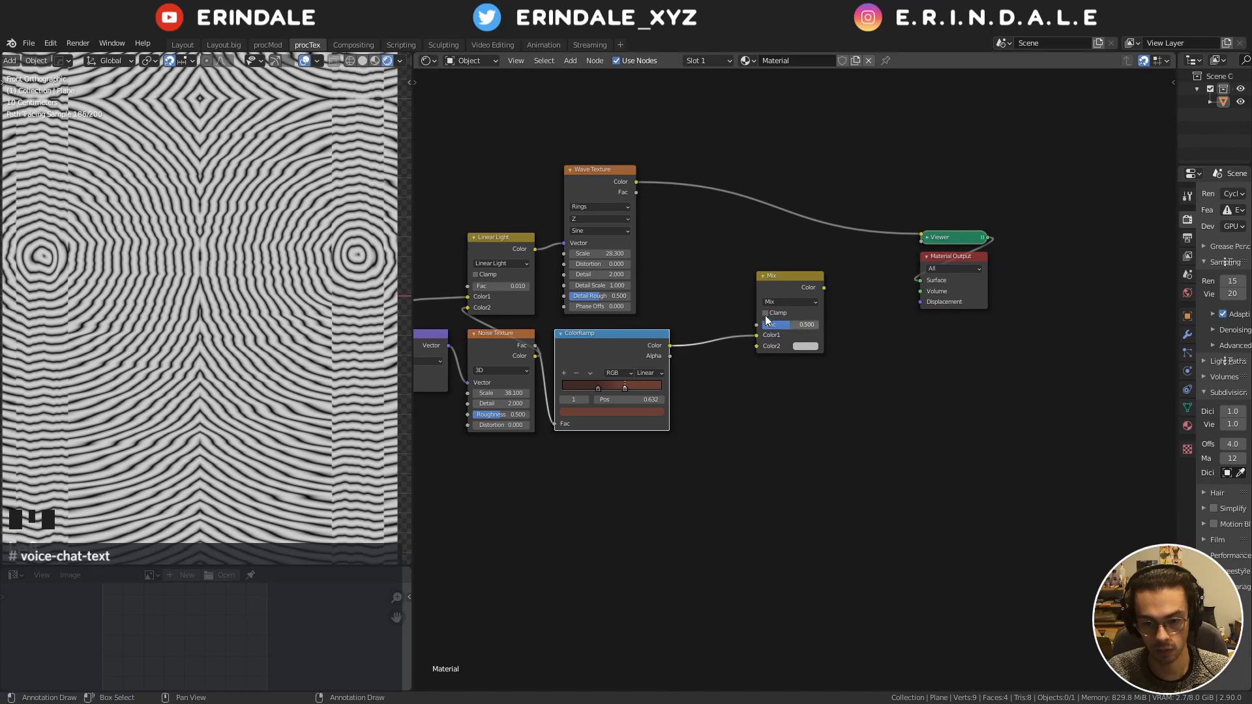
ctrl+shift+click(769, 293)
scroll(660, 314, down, 2)
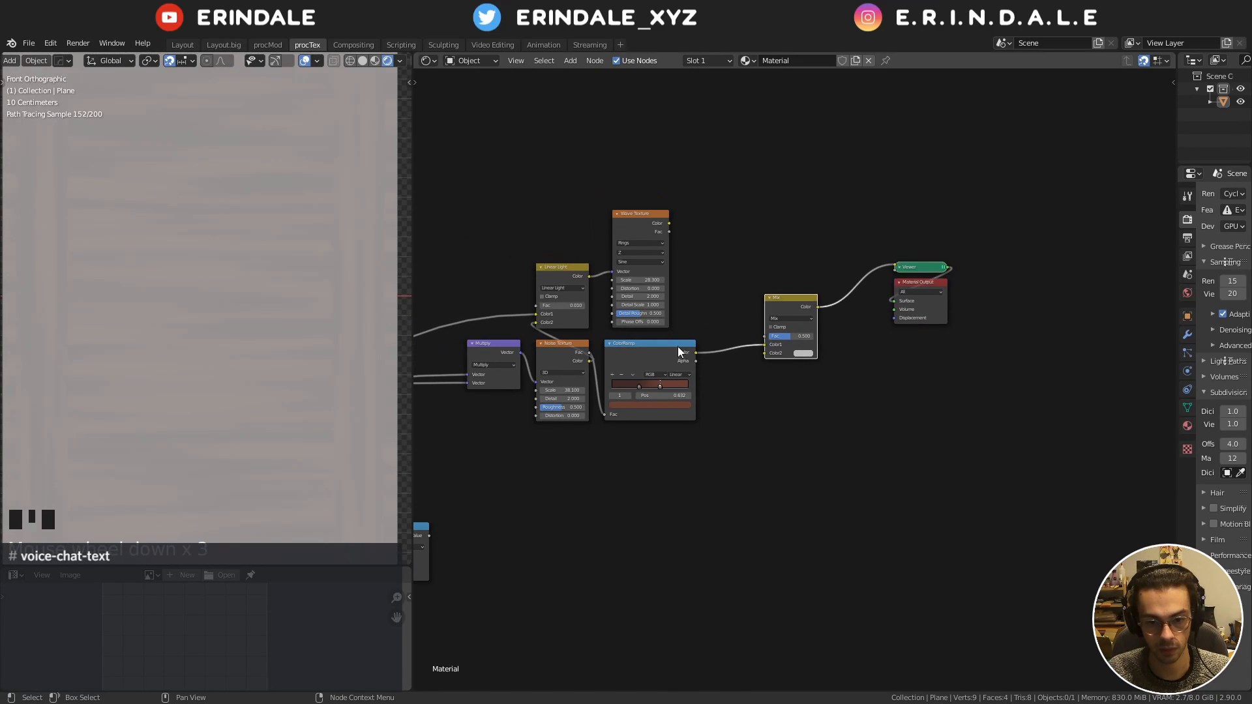
Move the ColorRamp away from the Noise Texture, and shift the Viewer and Material Output nodes further along to make room
drag(814, 399, 668, 338)
scroll(190, 318, down, 4)
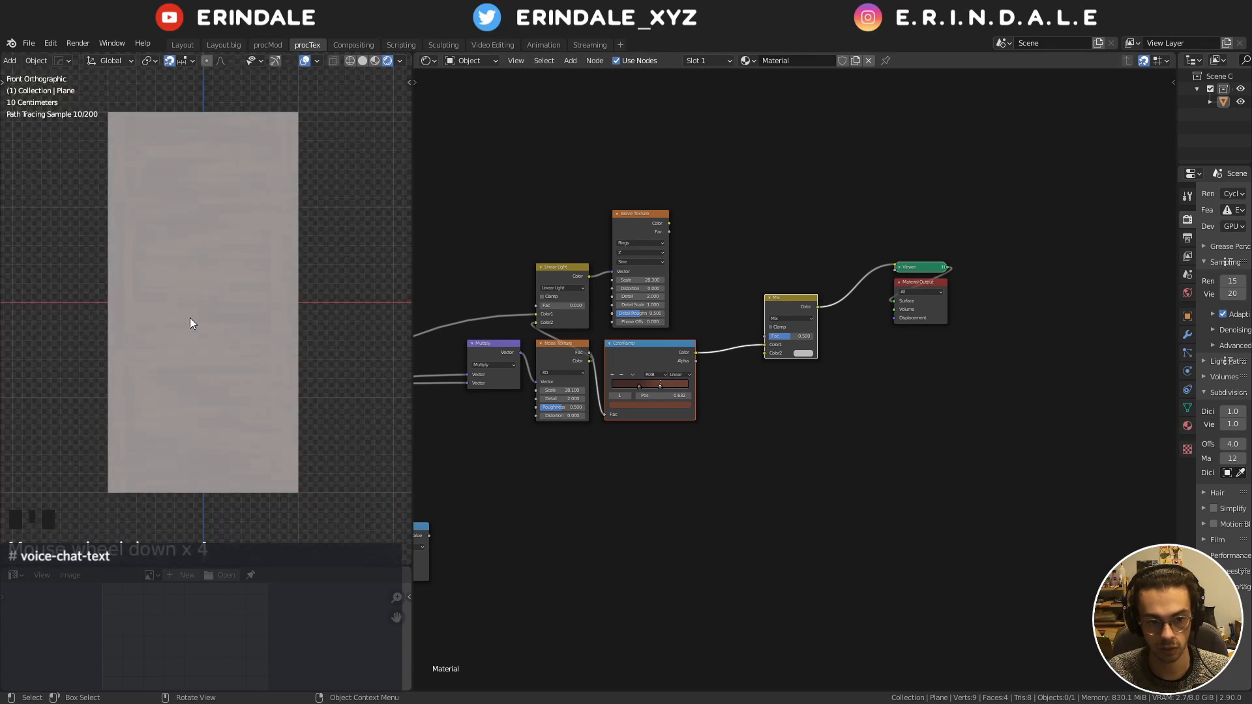
scroll(190, 318, up, 4)
scroll(246, 363, down, 3)
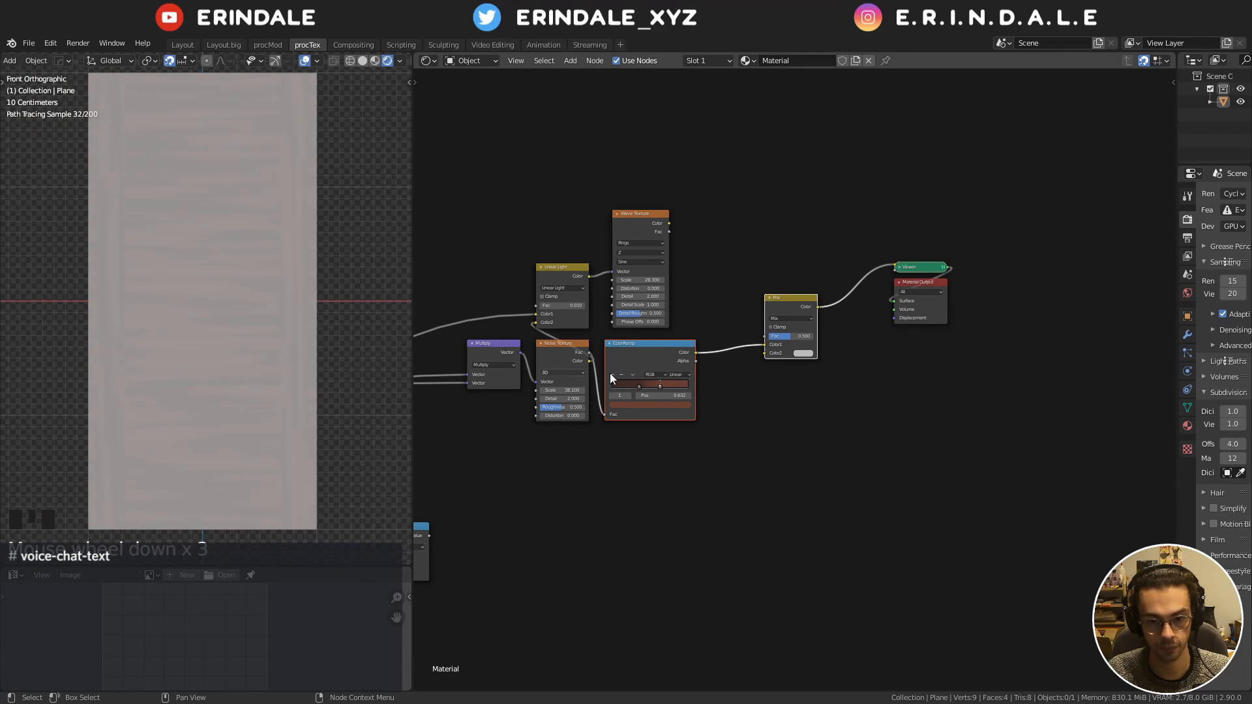
key(g)
click(937, 357)
middle_drag(936, 352, 894, 401)
drag(967, 391, 898, 280)
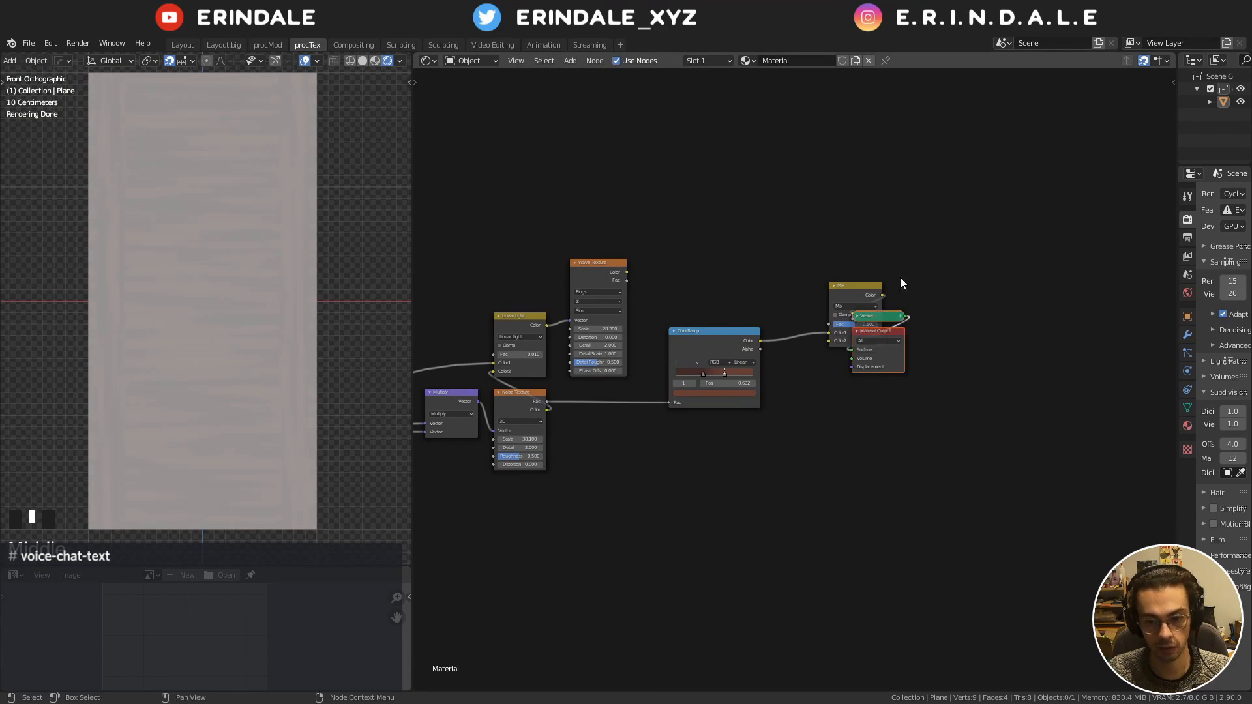
key(g)
click(1004, 279)
Move the ColorRamp and Mix nodes close together beside the Viewer, leaving a gap after the Noise Texture
drag(738, 301, 853, 419)
key(g)
click(929, 425)
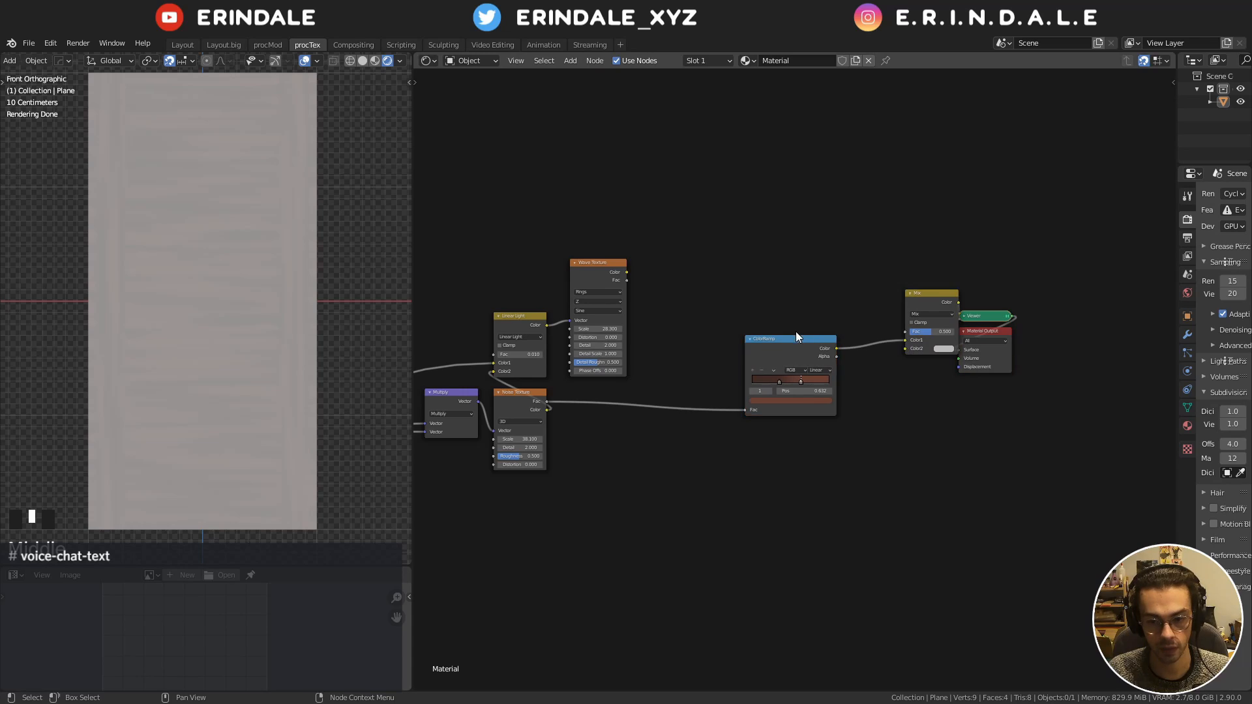
drag(796, 332, 835, 310)
drag(916, 297, 905, 301)
Duplicate the Mix node between the Noise Texture and ColorRamp, and connect the Wave Texture's Color to its Color2
key(shift+d)
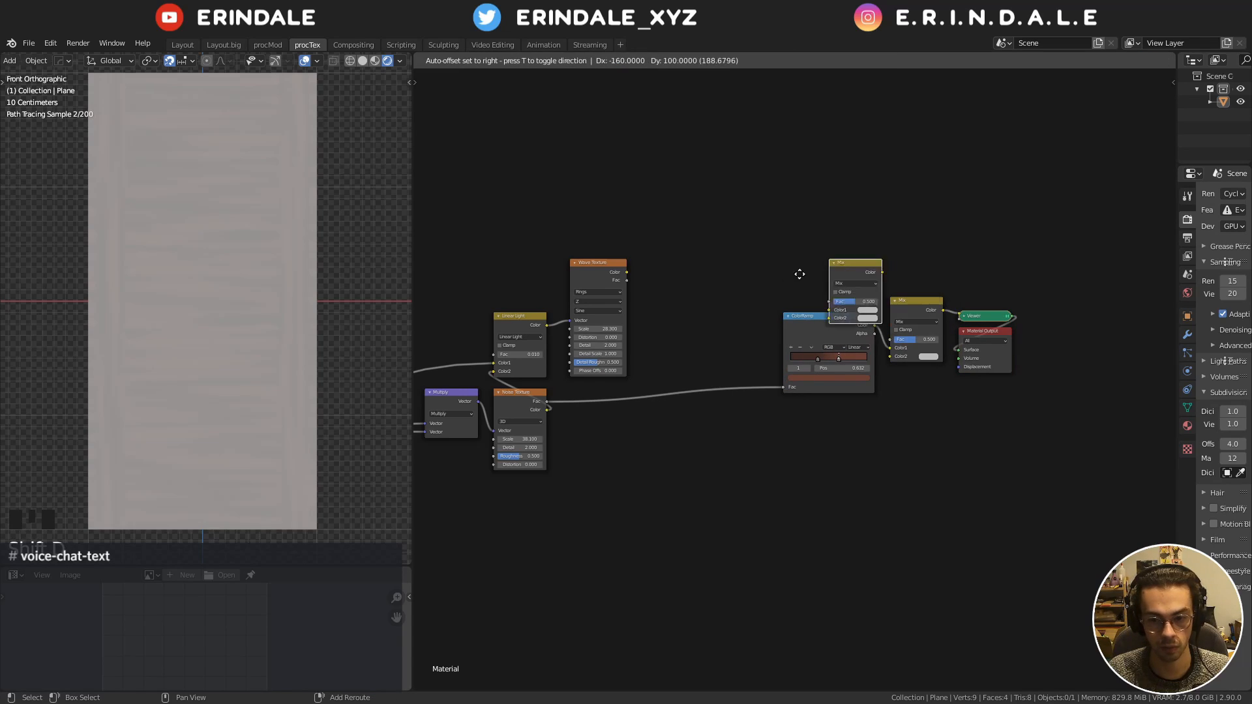
click(678, 340)
drag(626, 272, 663, 395)
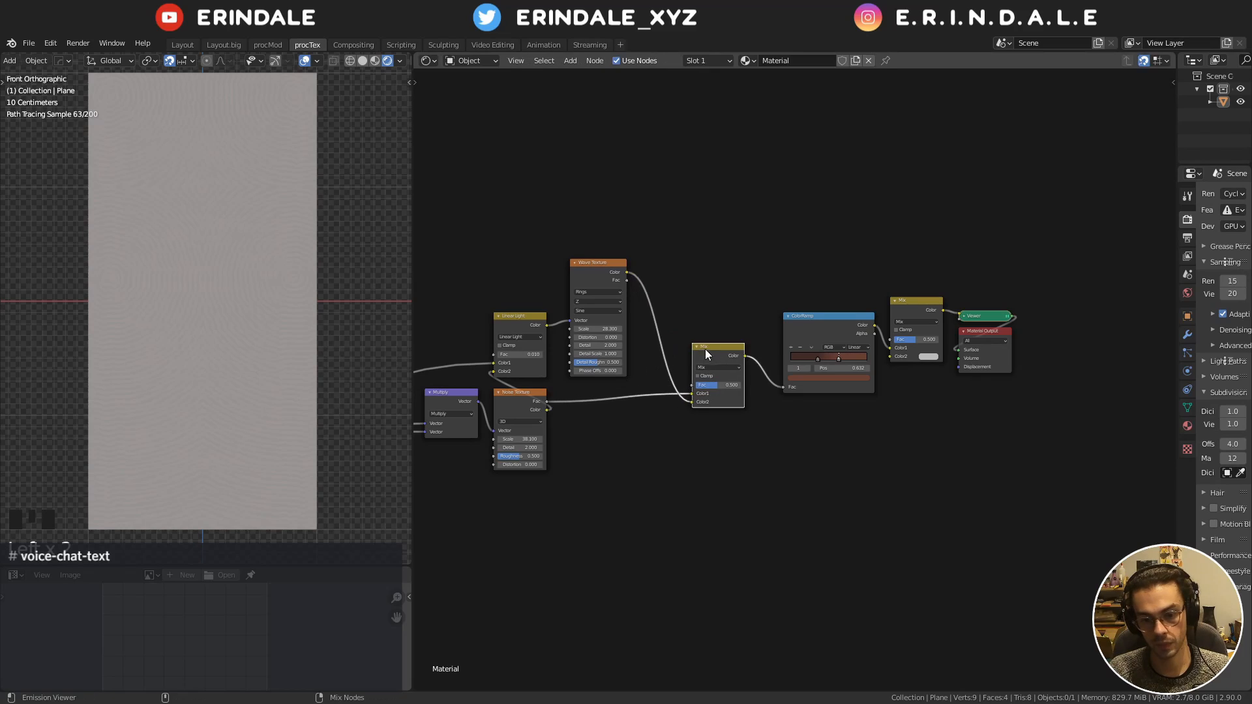
Preview the clamped Add mask and connect its Value to the Fac of the Mix node before the ColorRamp
scroll(629, 396, down, 3)
drag(565, 422, 879, 264)
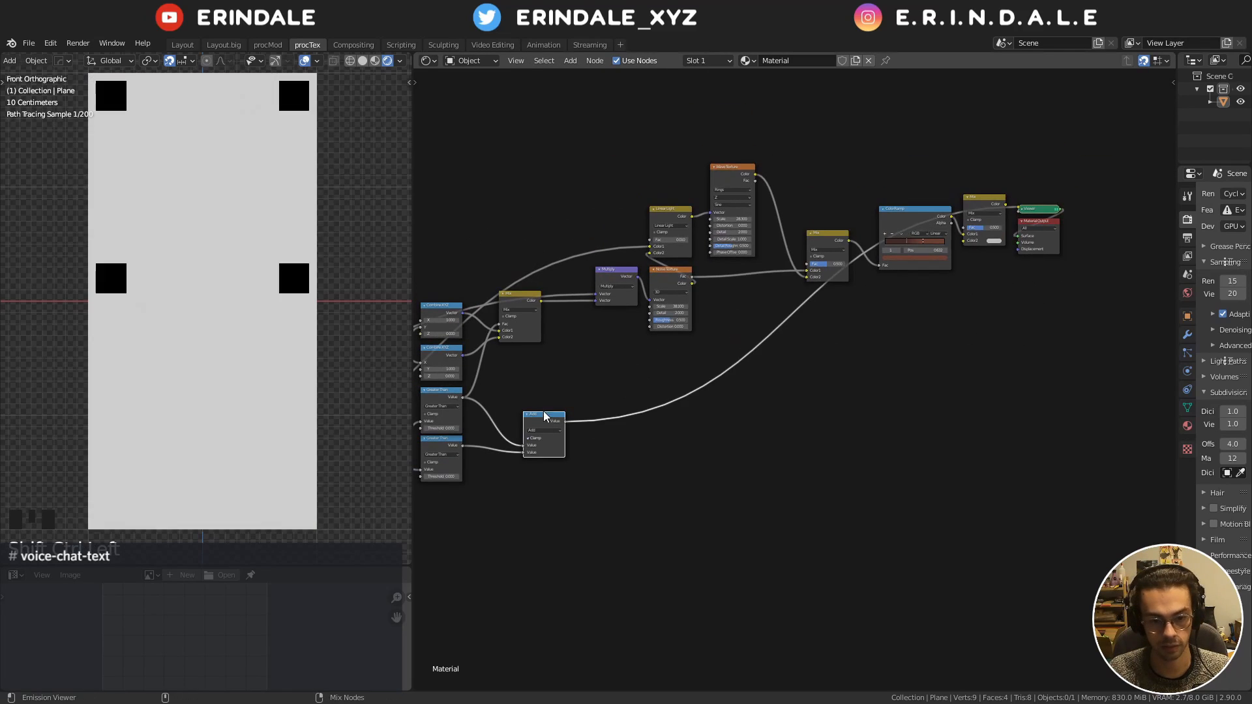
scroll(643, 476, up, 2)
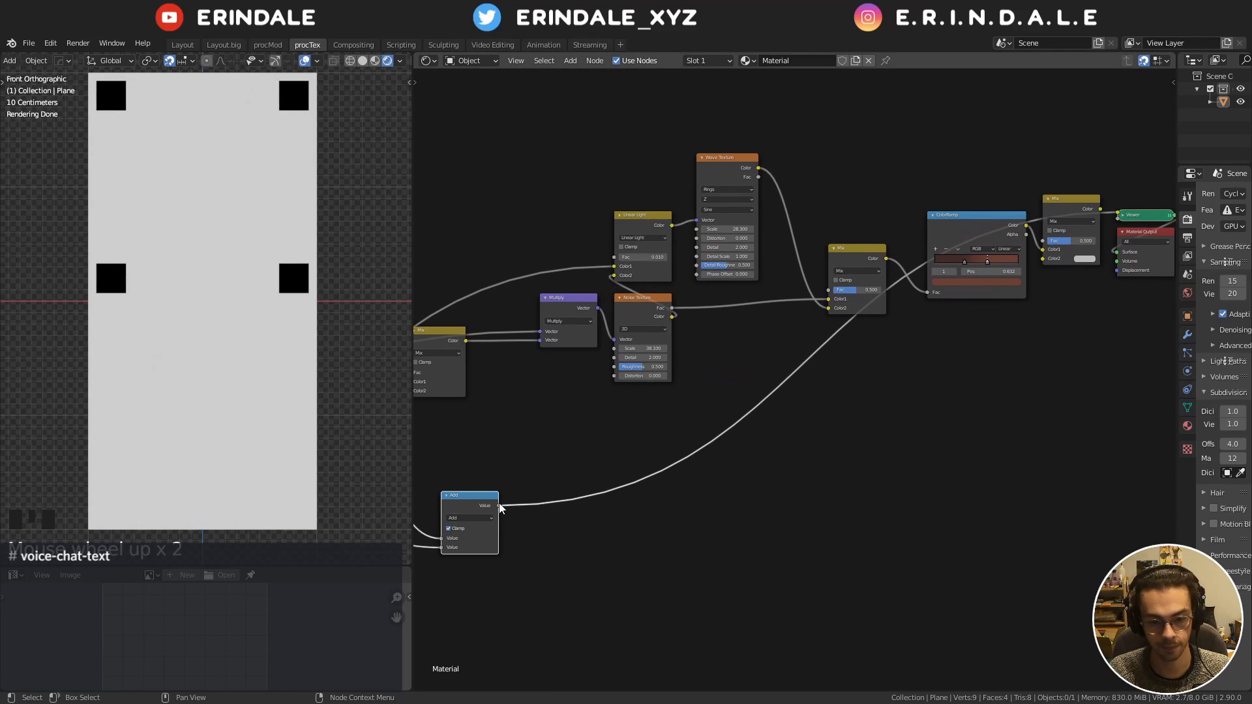
drag(499, 506, 829, 290)
scroll(657, 351, up, 5)
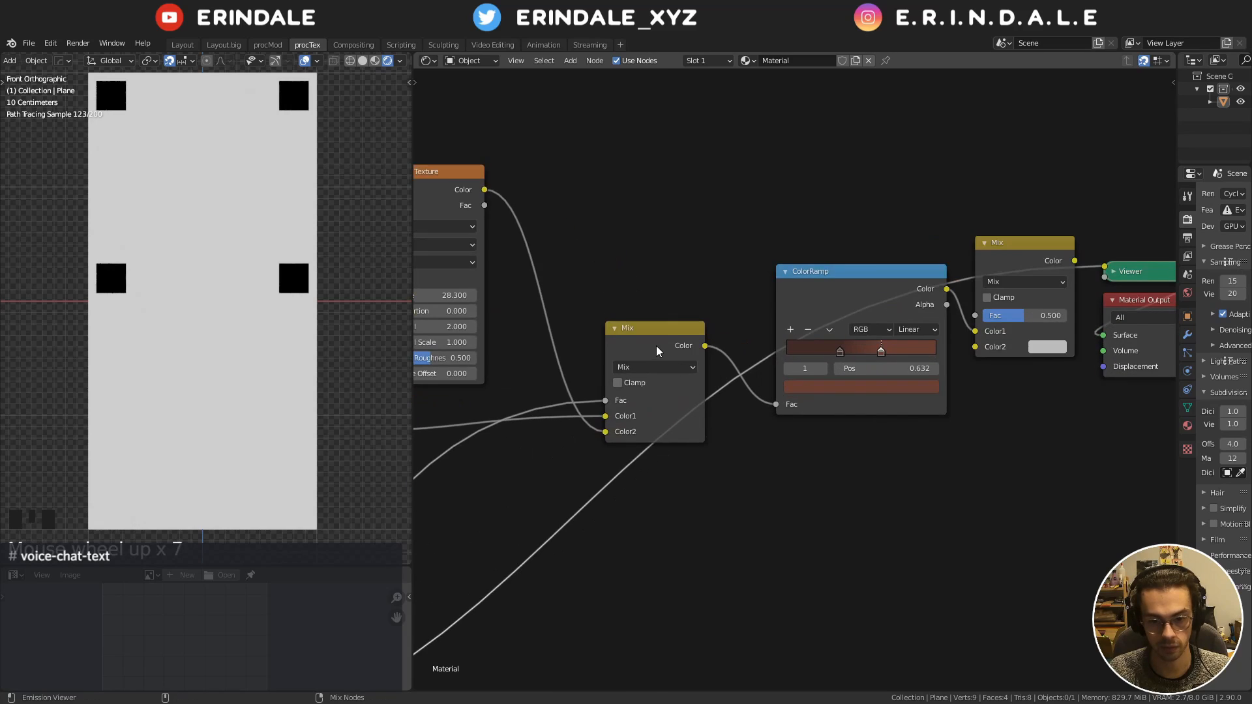
Preview the mask-driven Mix node and swap its inputs so the Wave Texture feeds Color1 and the noise feeds Color2
ctrl+shift+click(657, 351)
drag(604, 429, 605, 416)
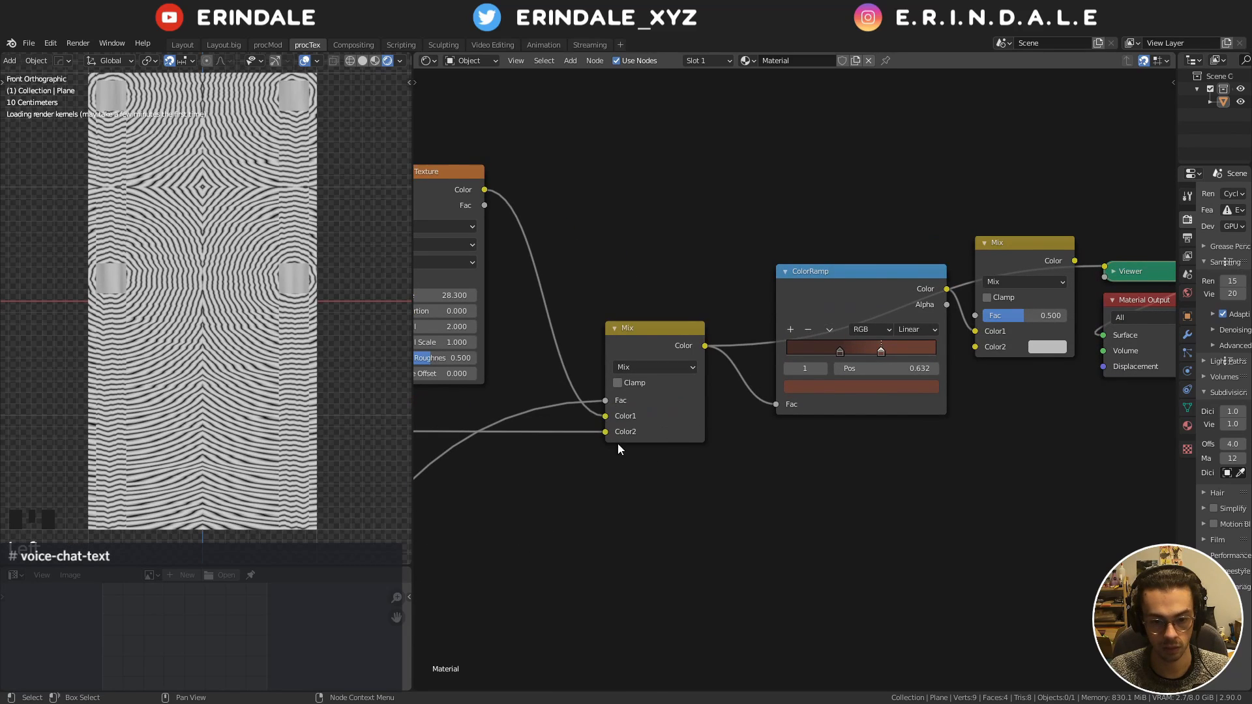
middle_drag(736, 446, 578, 528)
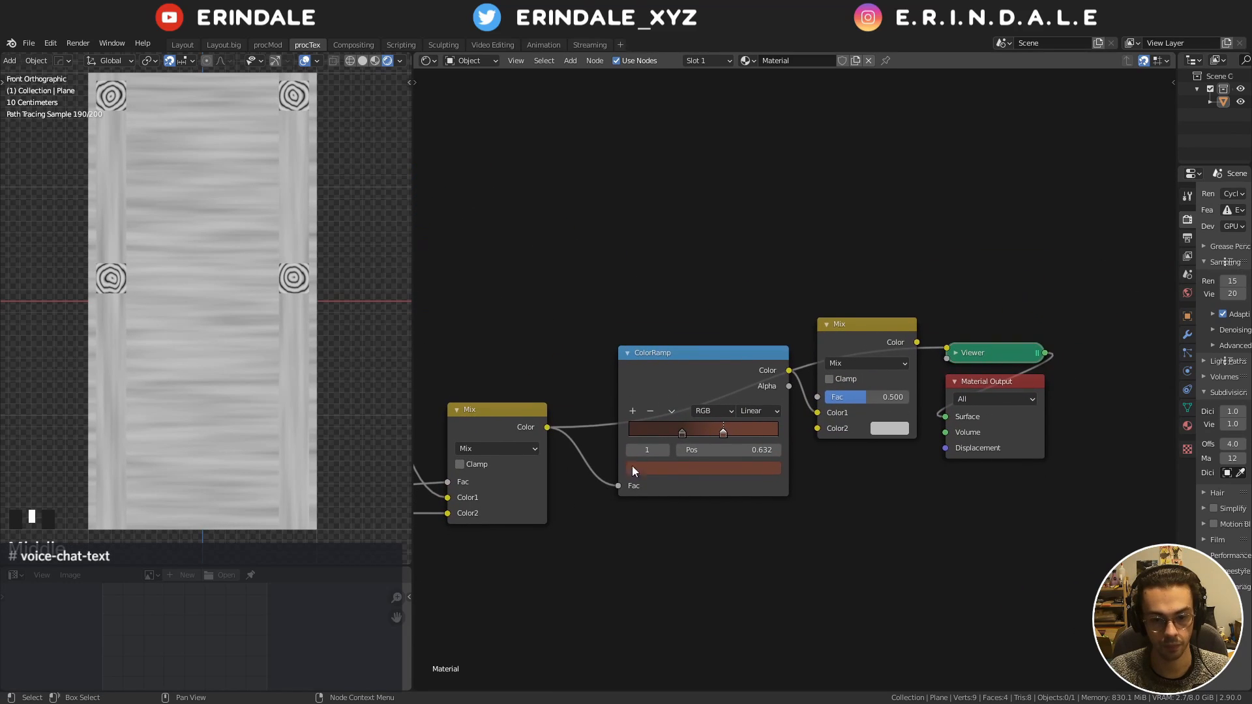
Remove the extra Mix node after the ColorRamp while keeping the ColorRamp linked to the Viewer
ctrl+shift+click(714, 358)
drag(747, 346, 733, 360)
ctrl+shift+click(863, 330)
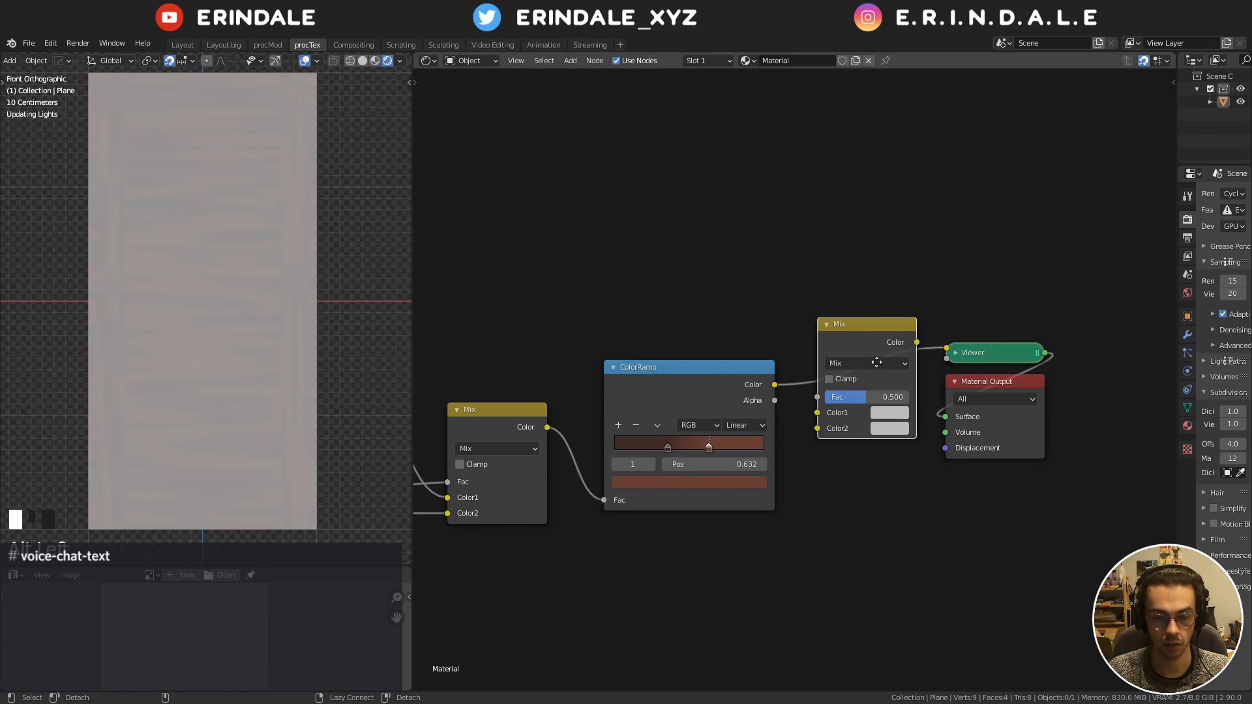
key(ctrl+x)
middle_drag(452, 364, 735, 359)
scroll(733, 359, up, 2)
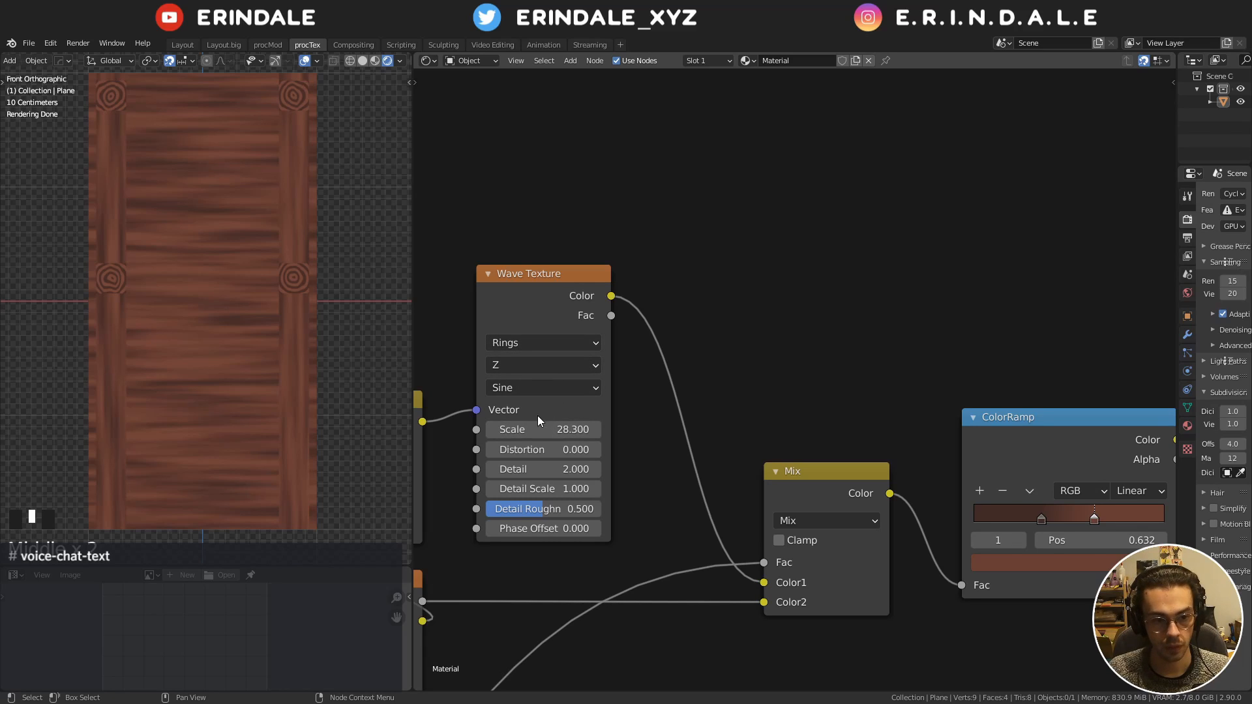
Set the Wave Texture's Scale to 59.4 and change its wave profile from Sine to Saw
scroll(277, 311, up, 3)
shift+middle_drag(319, 309, 193, 395)
scroll(197, 388, up, 5)
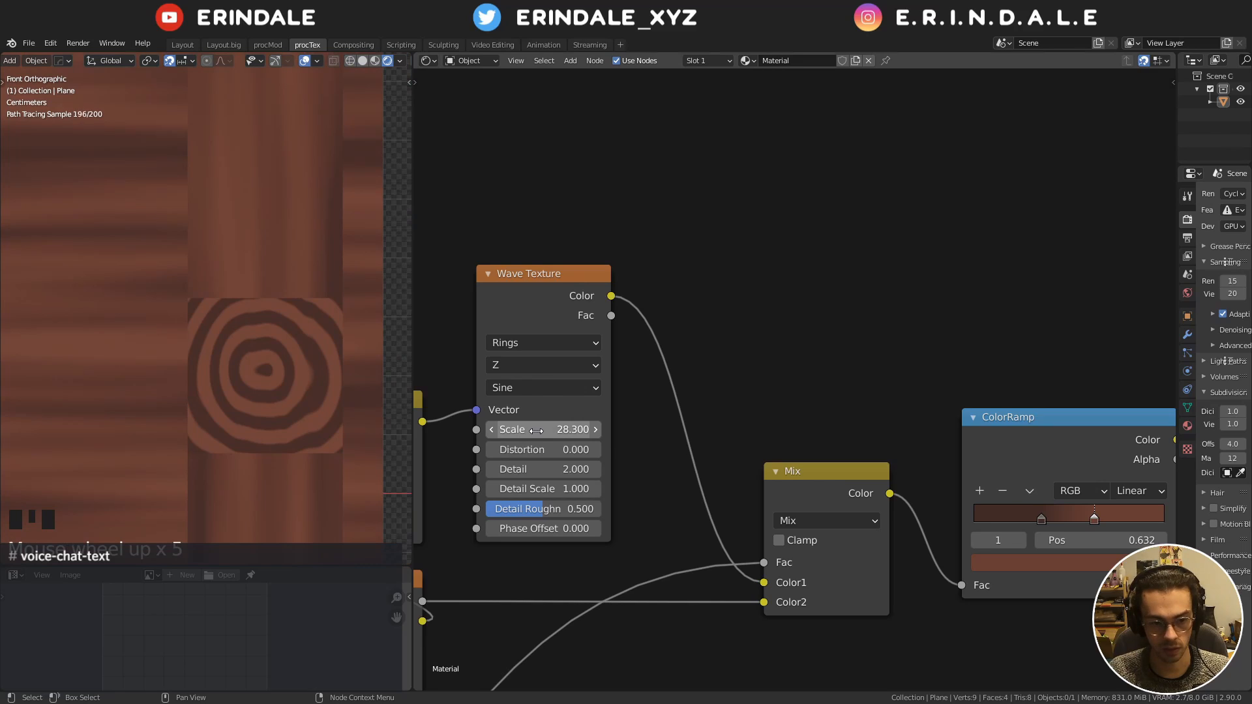
drag(536, 430, 587, 431)
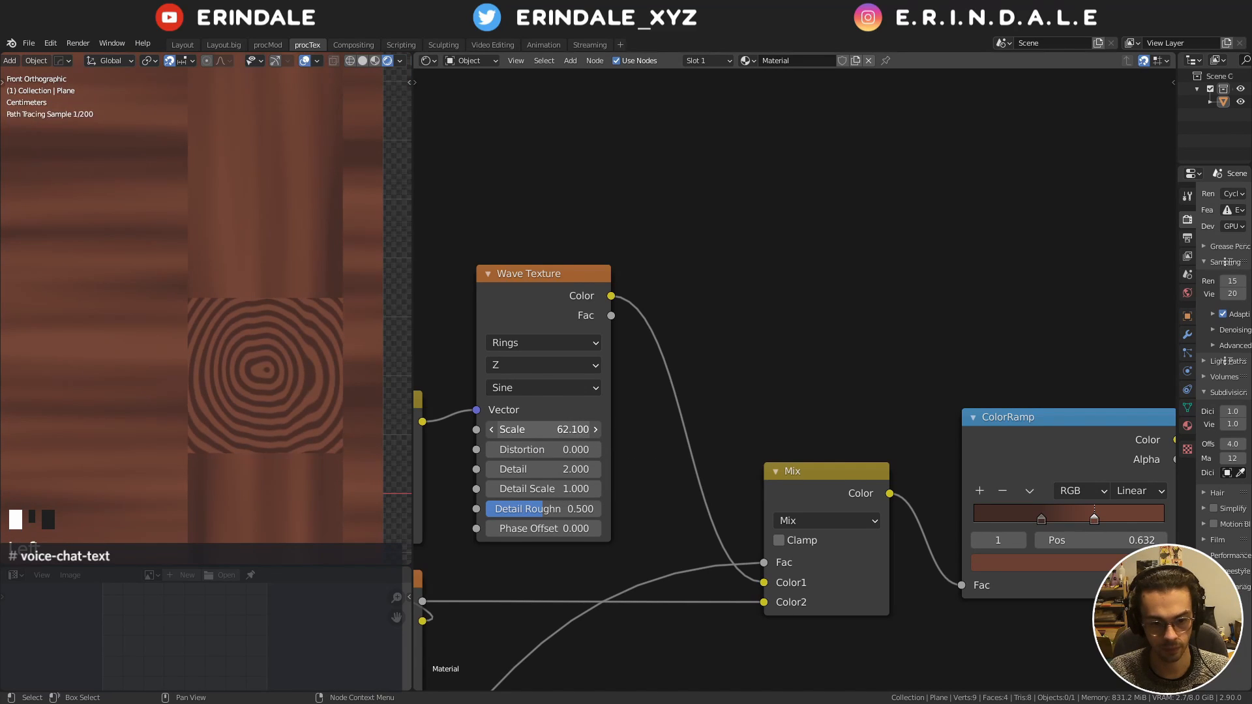
click(541, 367)
click(541, 366)
click(535, 385)
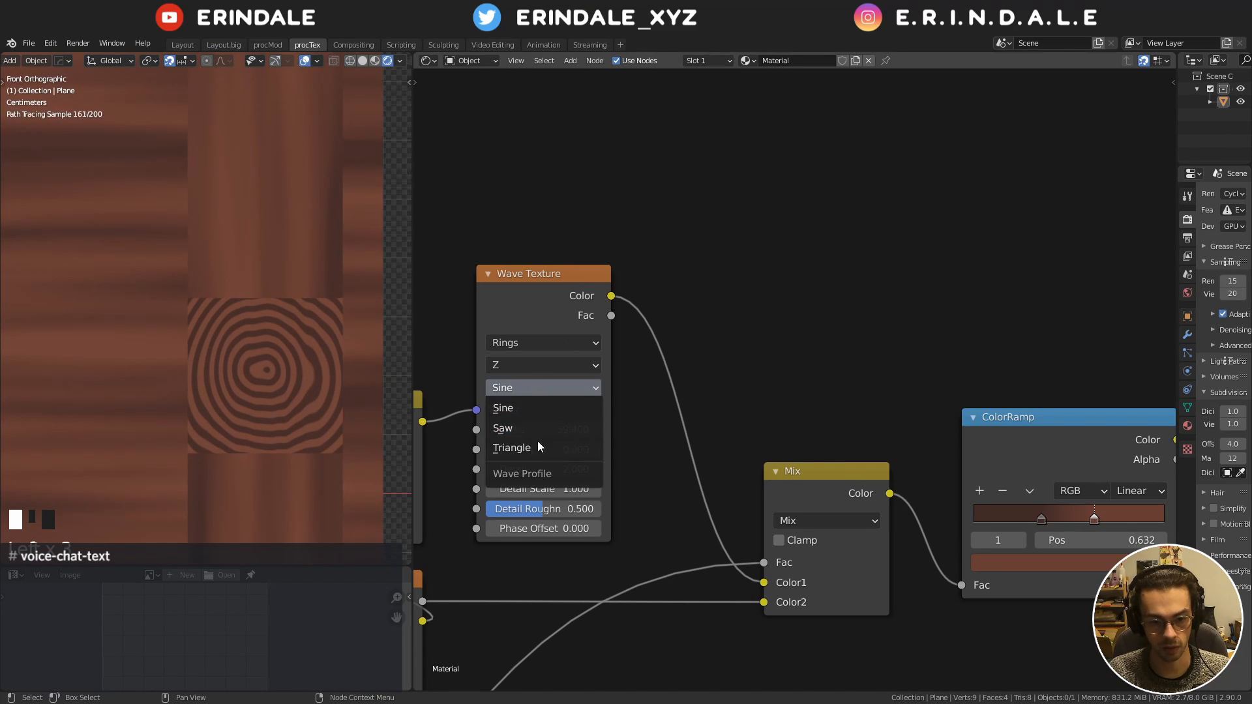
click(533, 428)
Mark the gradient across the saw-profile rings with an annotation stroke, and erase it
scroll(300, 424, up, 8)
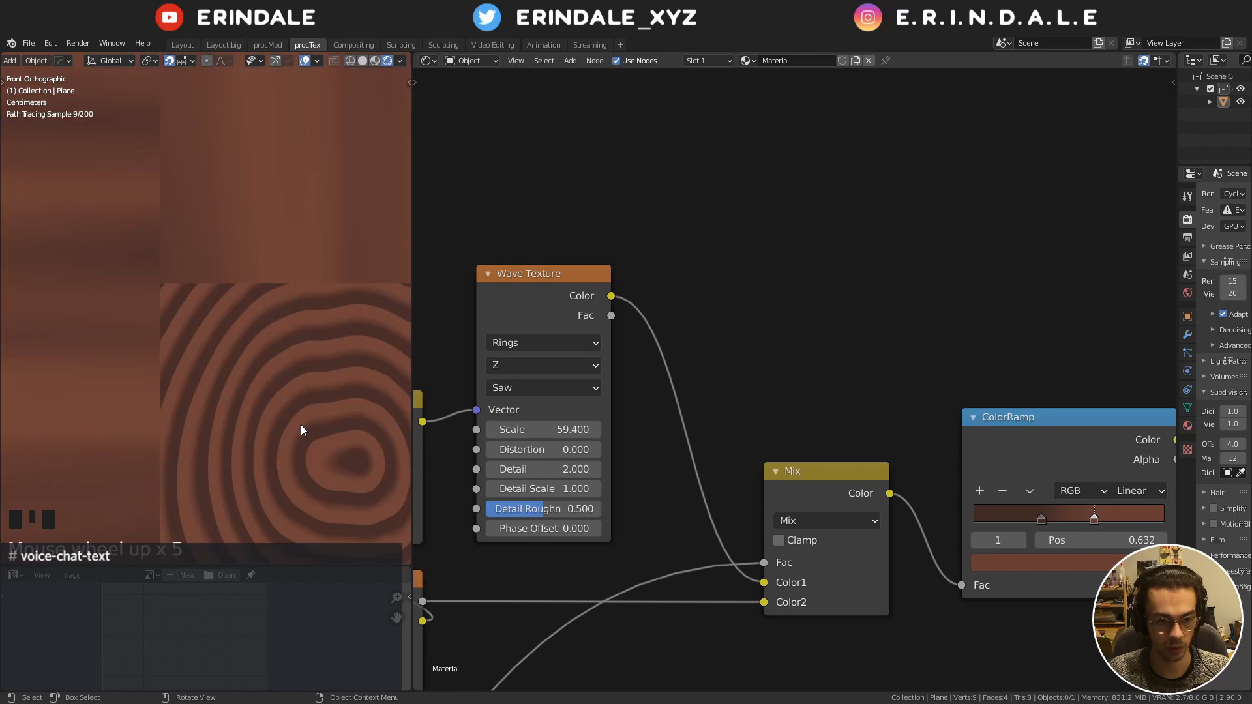
shift+middle_drag(253, 377, 167, 298)
scroll(206, 358, up, 2)
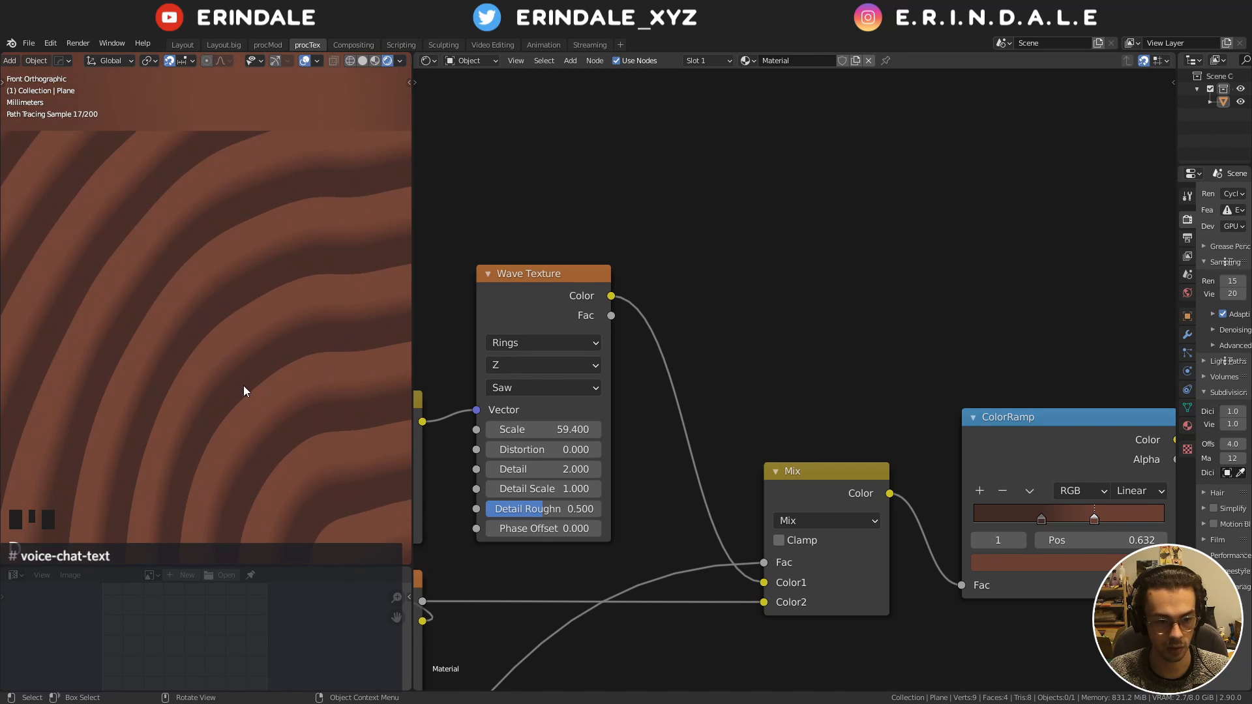
key(d)
drag(246, 390, 174, 330)
right_drag(157, 320, 256, 411)
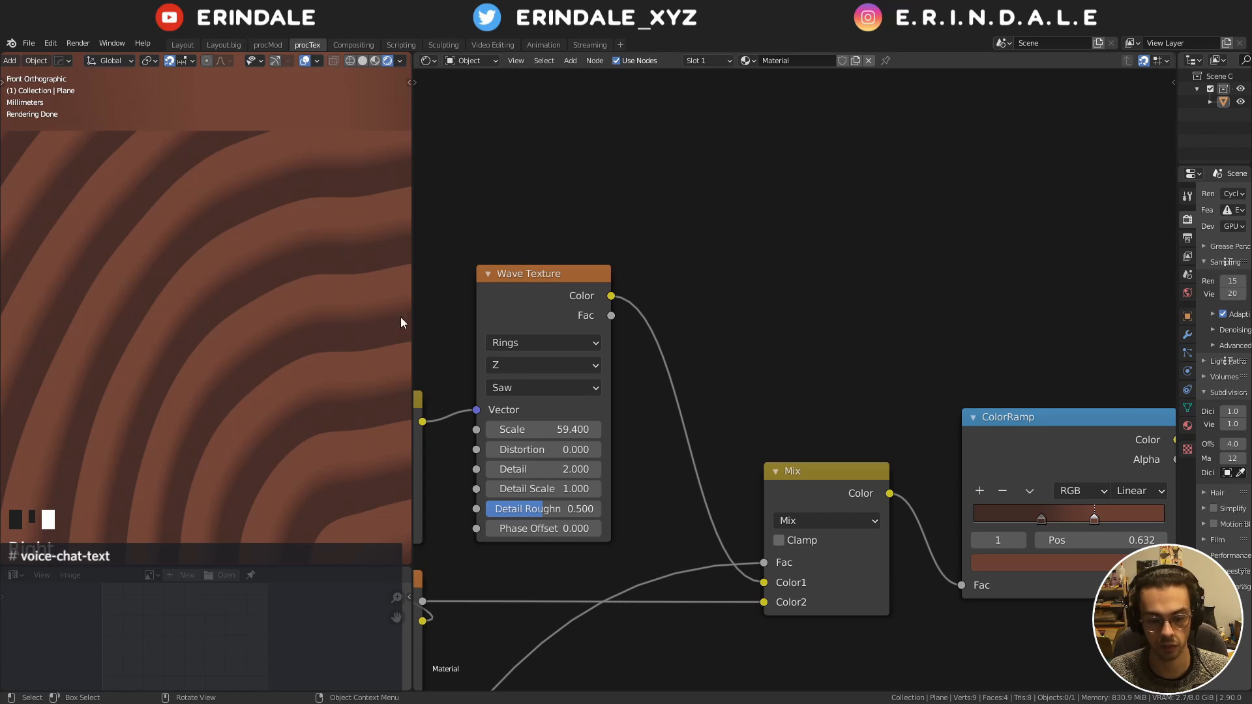
scroll(196, 288, down, 7)
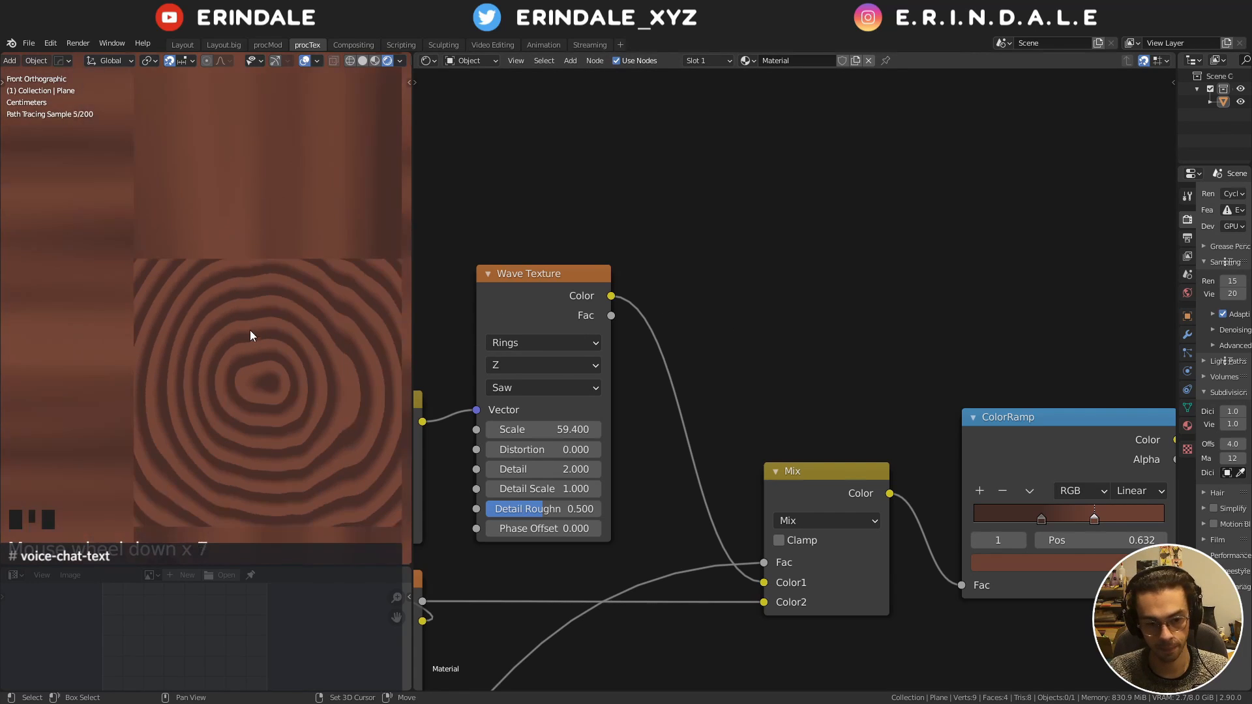
shift+middle_drag(249, 330, 198, 285)
scroll(857, 387, down, 4)
Move the ColorRamp's dark stop to position 0.382
middle_drag(857, 387, 665, 355)
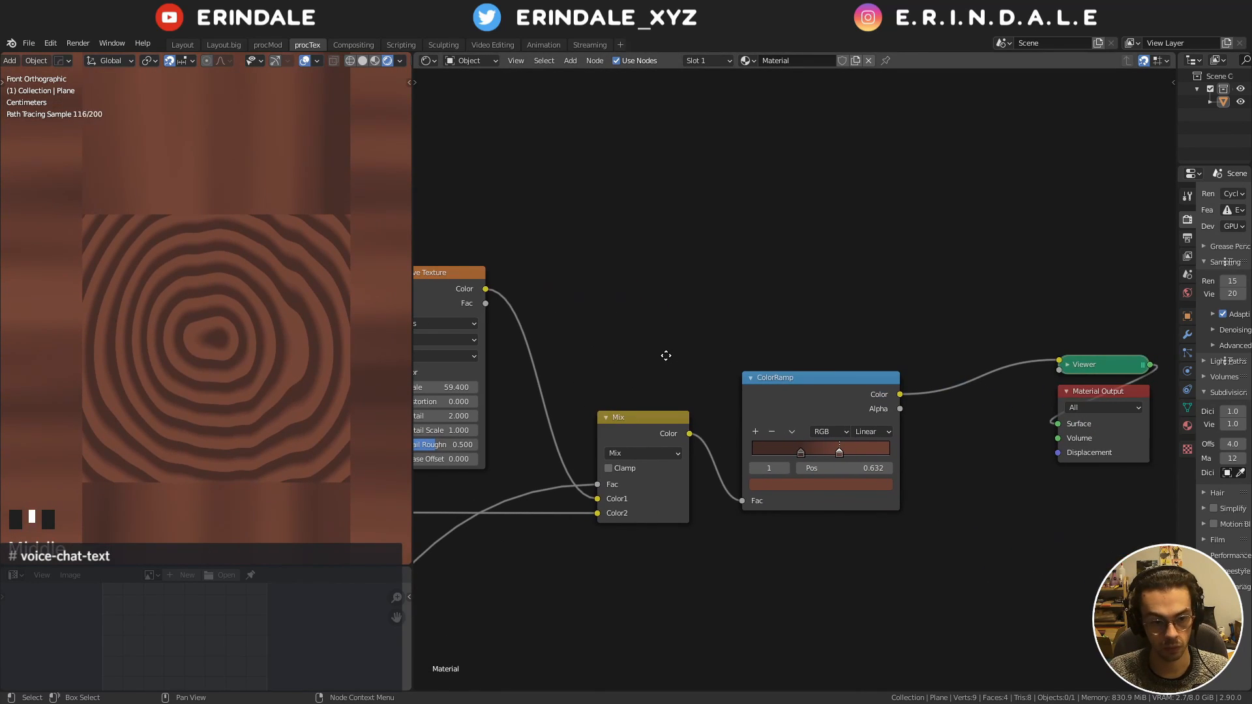
scroll(853, 387, up, 2)
drag(867, 424, 852, 417)
middle_drag(658, 292, 698, 322)
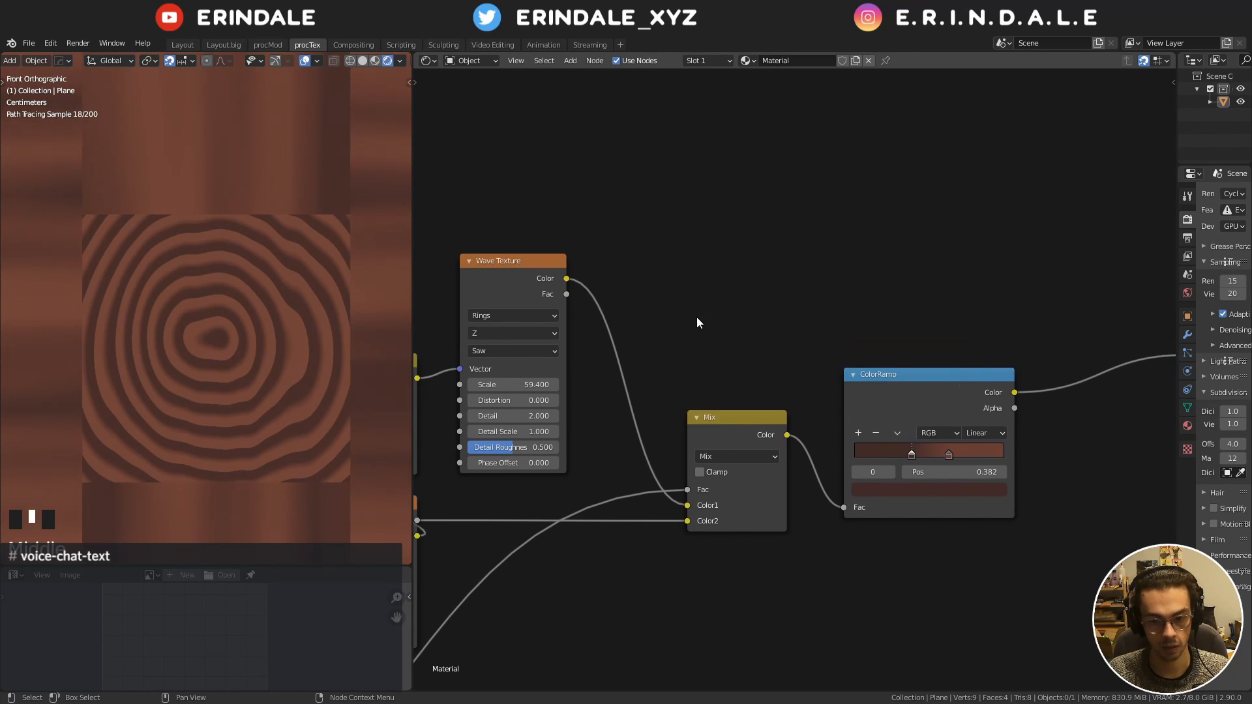
Move the Mix and ColorRamp aside and insert a Math Add node with value 0.270 between the Wave Texture and Mix
drag(698, 321, 864, 443)
key(g)
click(836, 450)
key(q)
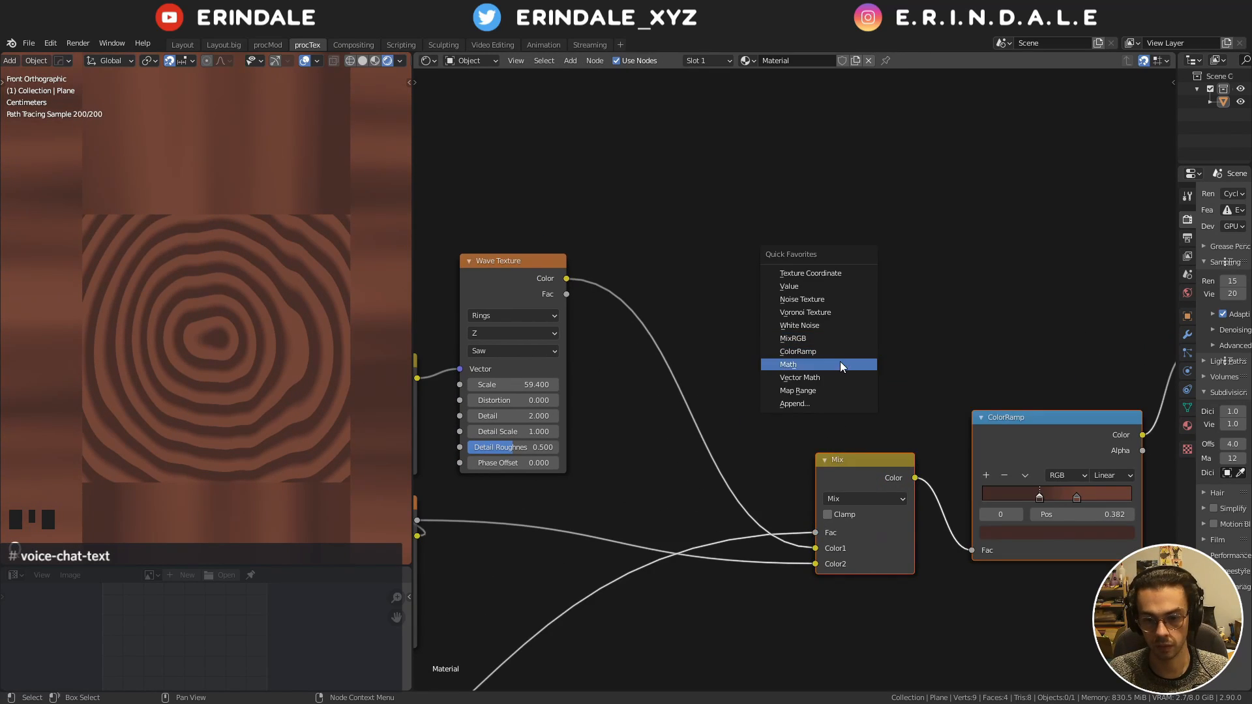
click(840, 363)
click(674, 372)
shift+drag(678, 391, 652, 391)
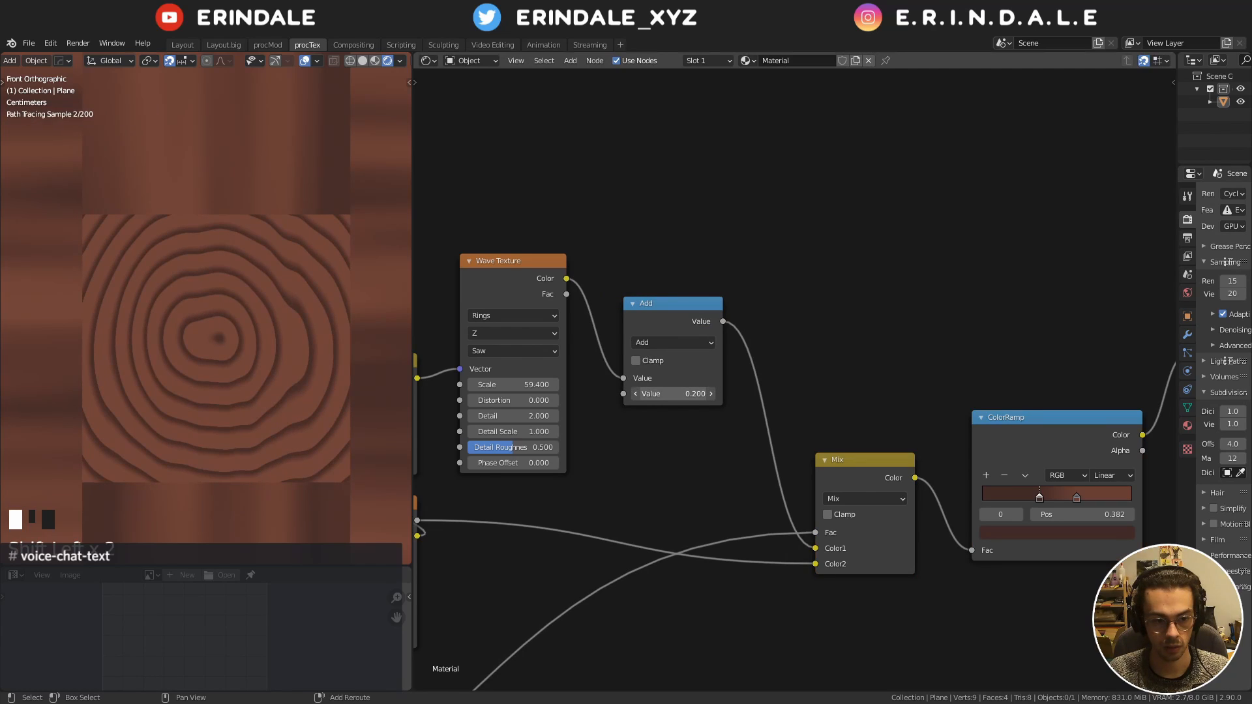
Try several Scale values on the wood grain's Noise Texture, including 47.4 and 50, and settle on 60
scroll(542, 447, down, 5)
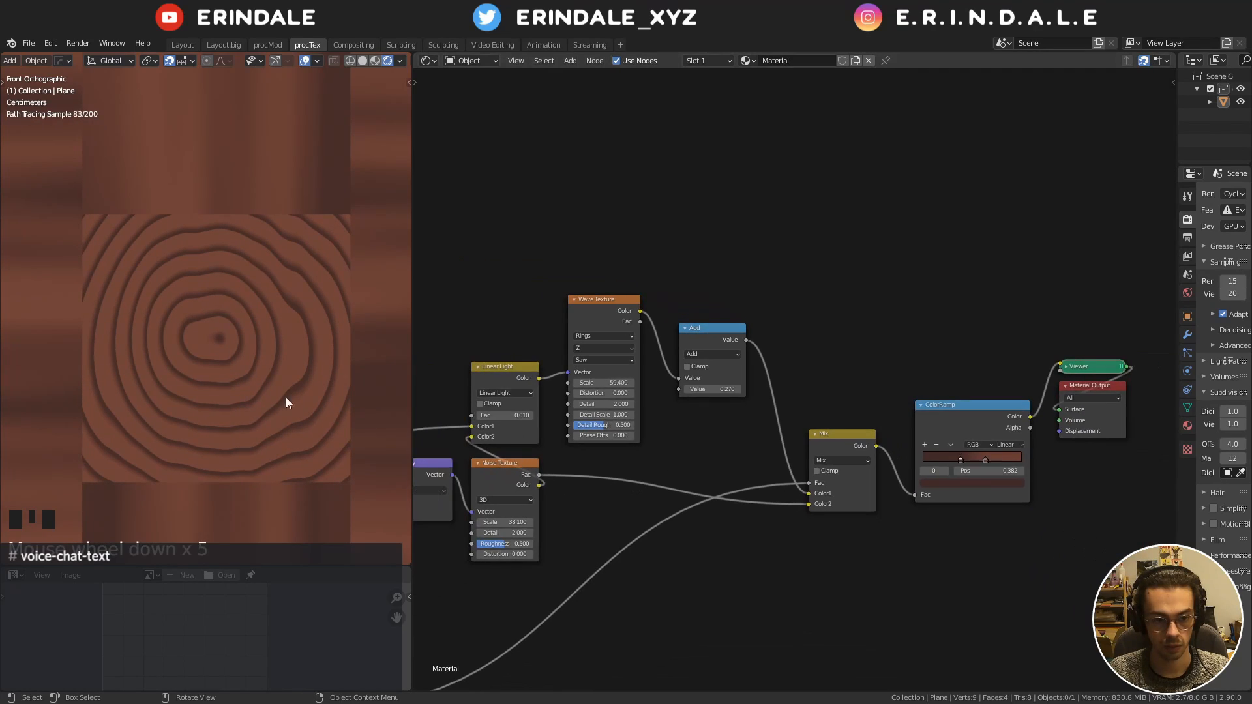
scroll(191, 380, down, 9)
scroll(196, 385, up, 4)
scroll(417, 548, up, 5)
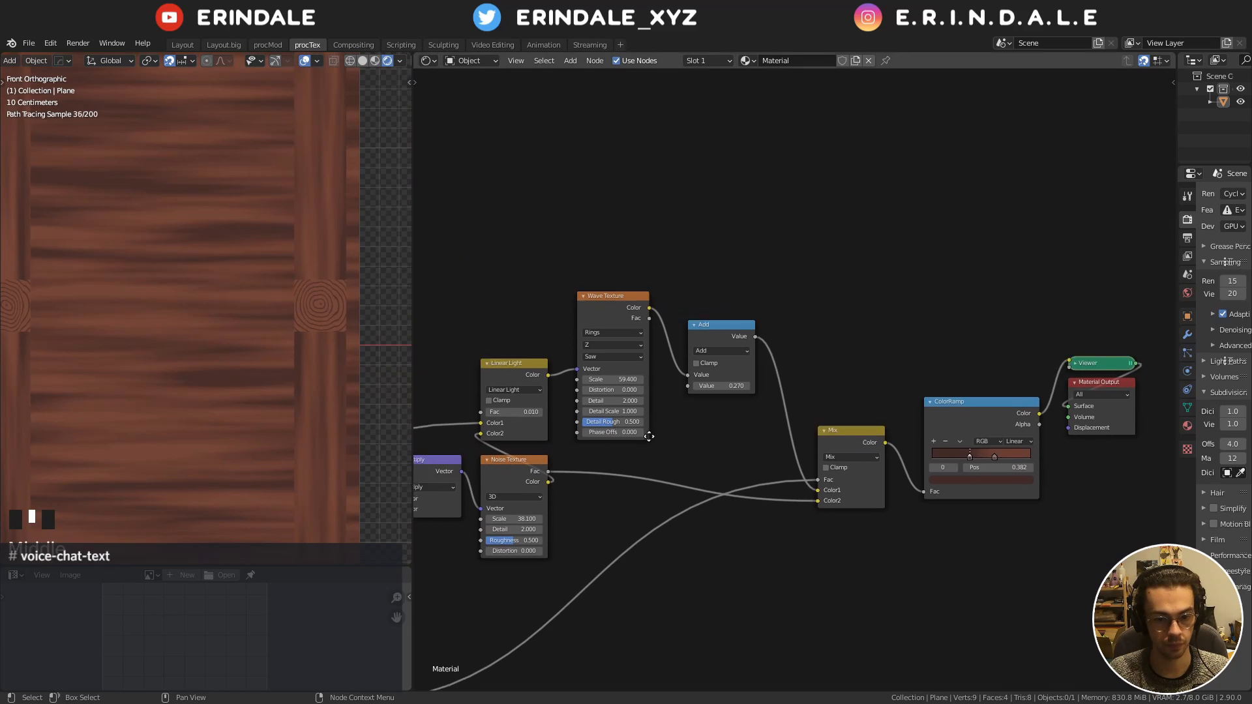
drag(611, 495, 576, 494)
scroll(632, 486, down, 5)
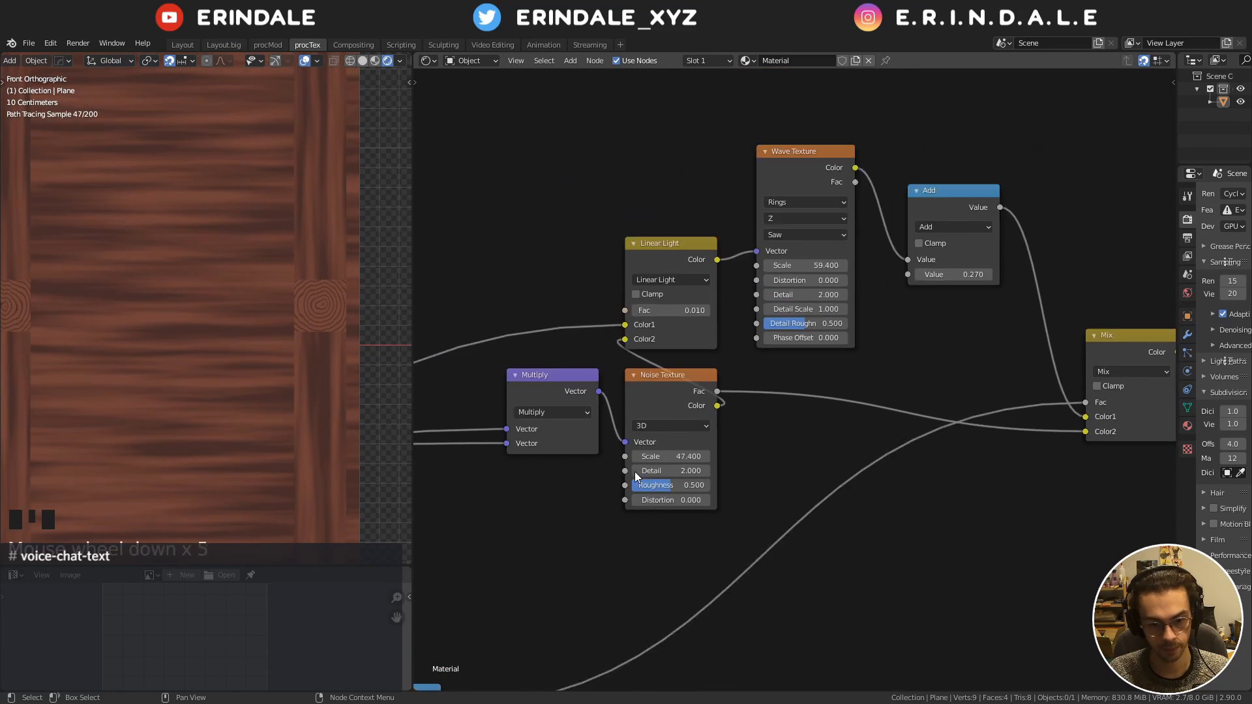
click(683, 458)
text(35)
key(Return)
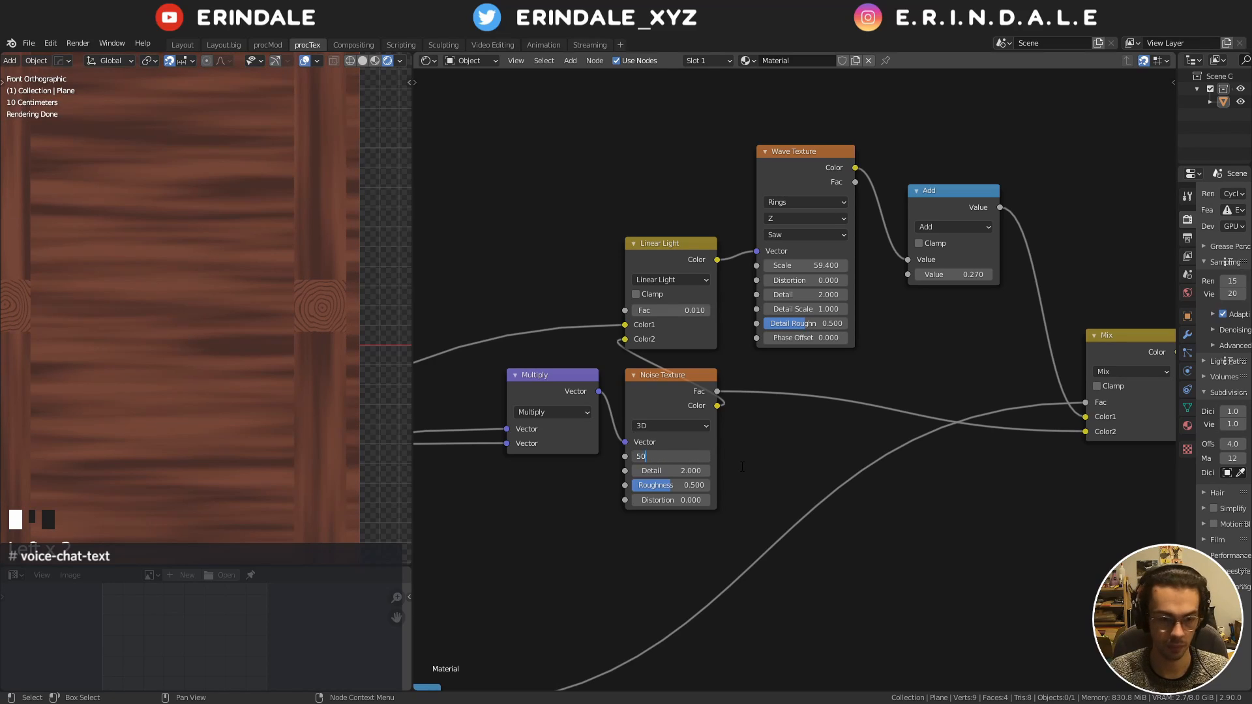
key(Return)
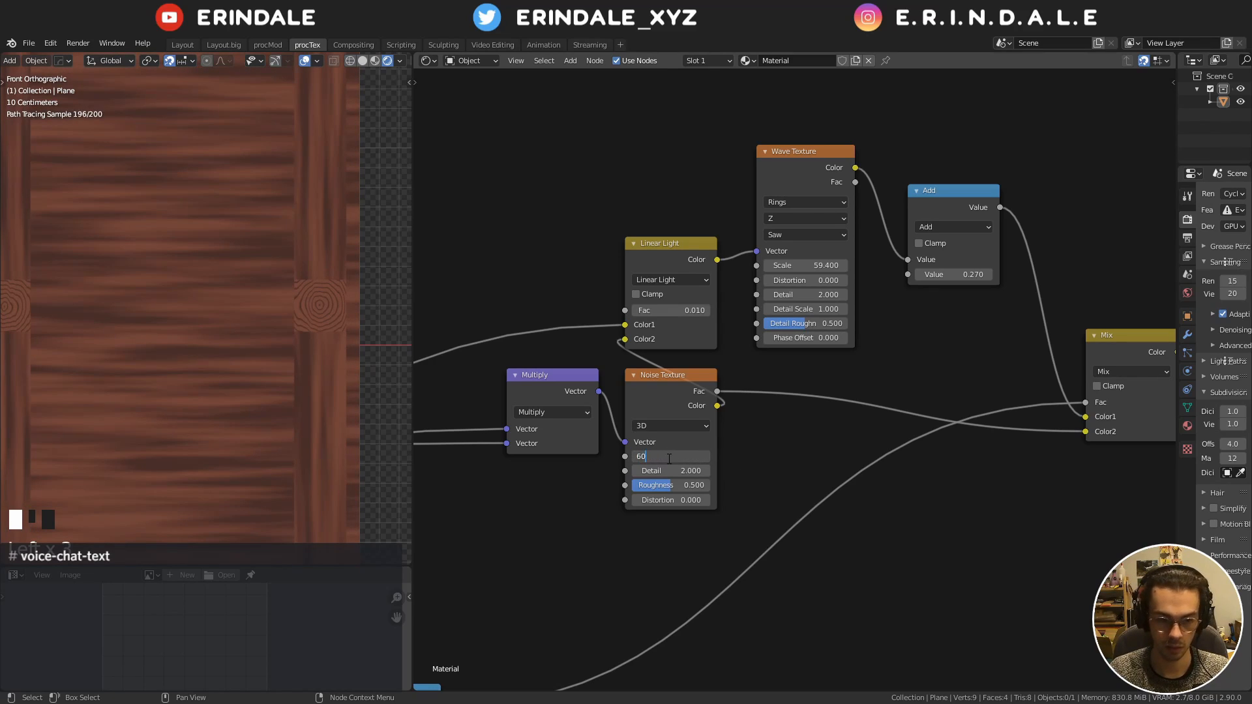
key(Return)
Try 0.05 and 0.02 in the Value node feeding both Combine XYZ nodes, and settle on 0.03
scroll(652, 444, down, 5)
scroll(611, 415, up, 9)
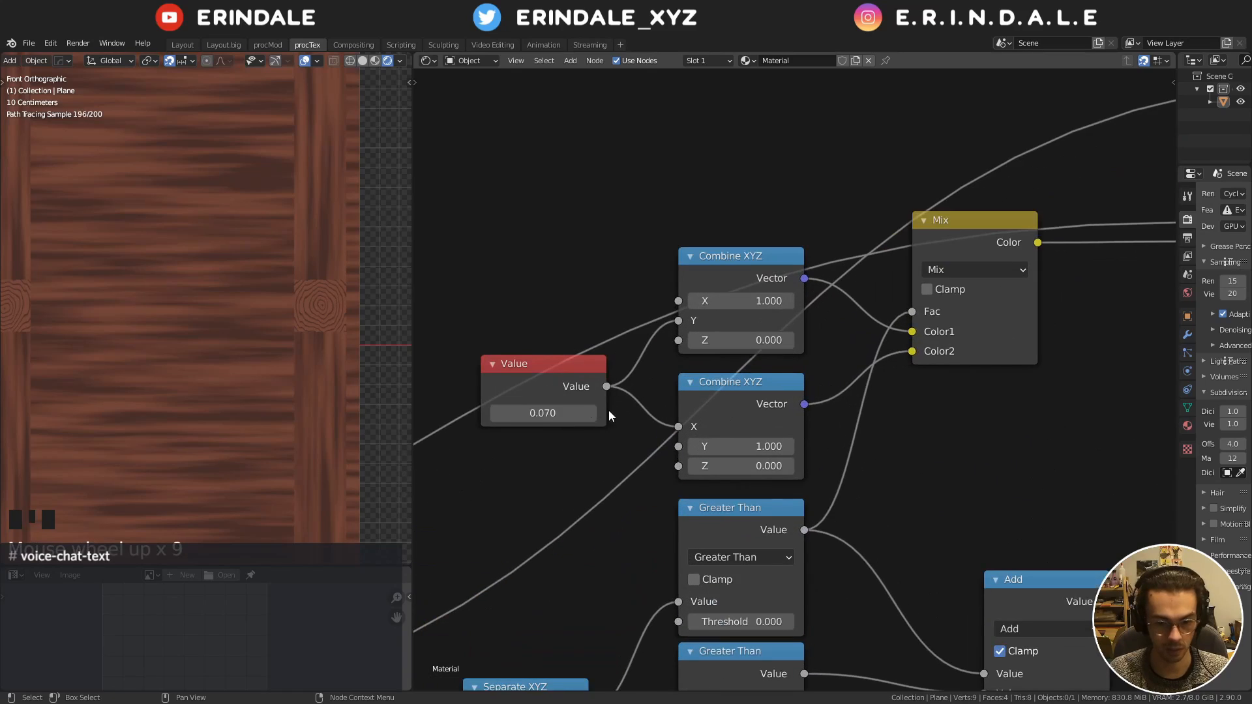
click(545, 420)
text(.05)
key(Return)
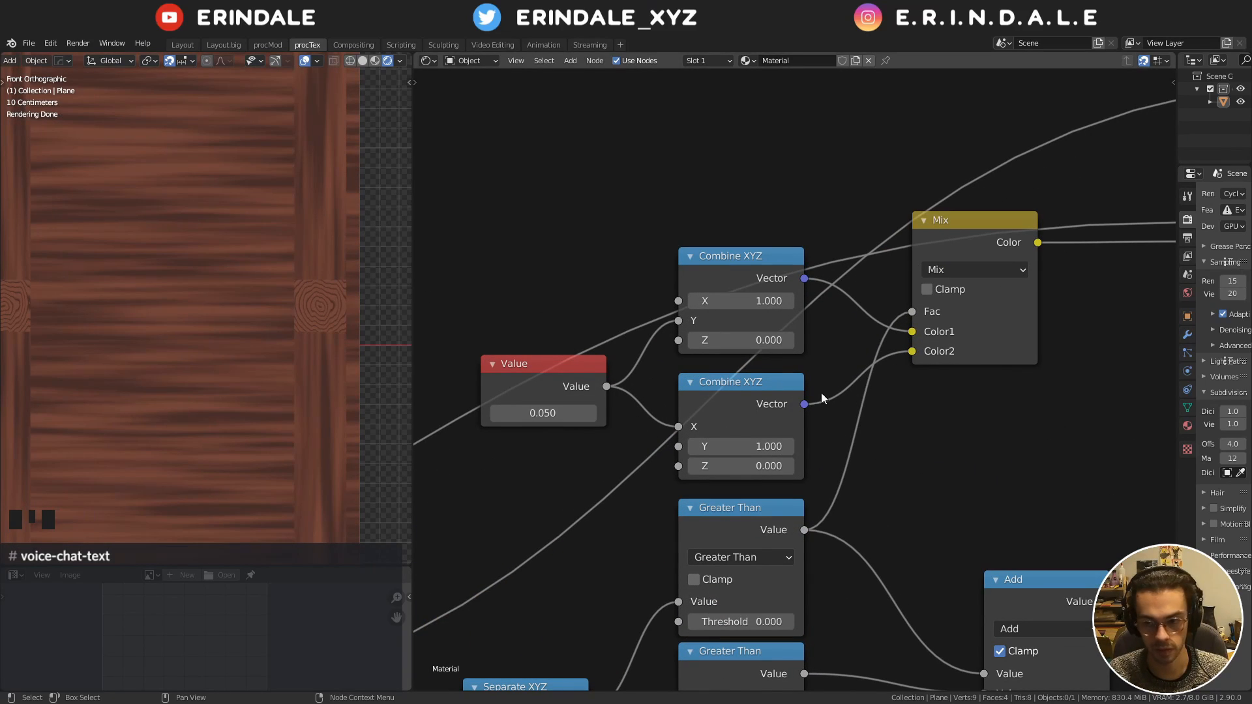
click(561, 413)
text(.02)
key(Return)
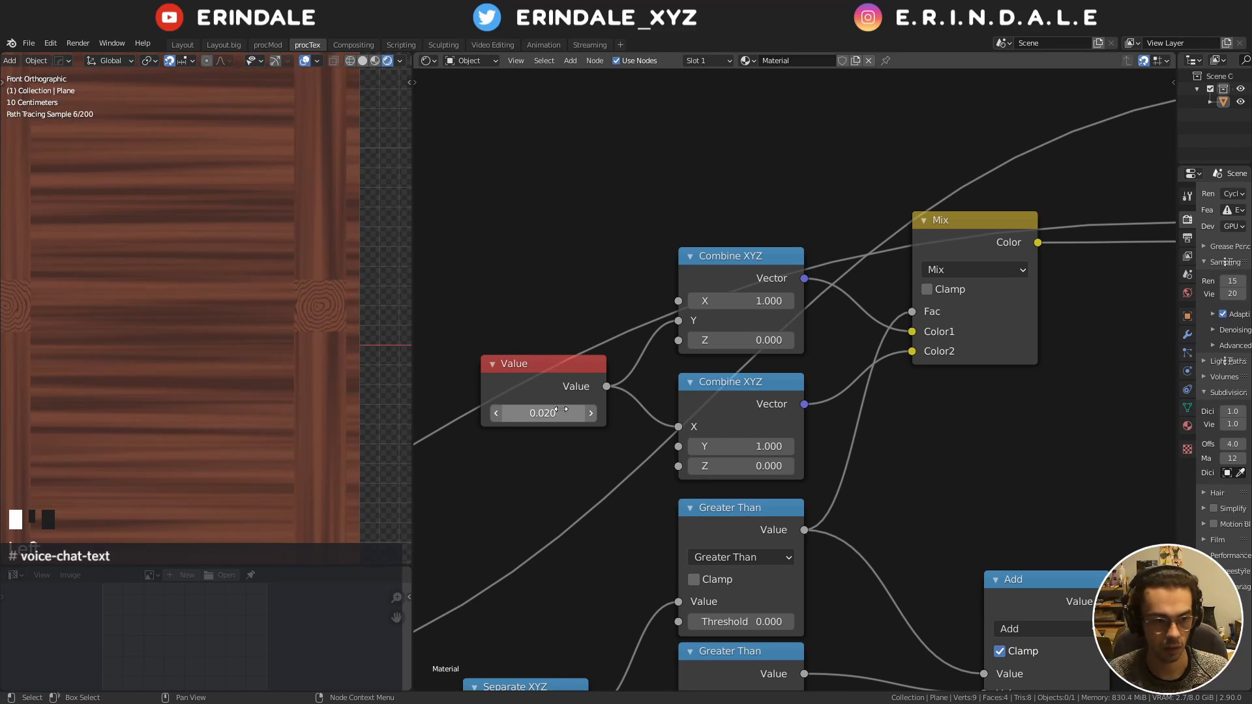
scroll(215, 290, up, 2)
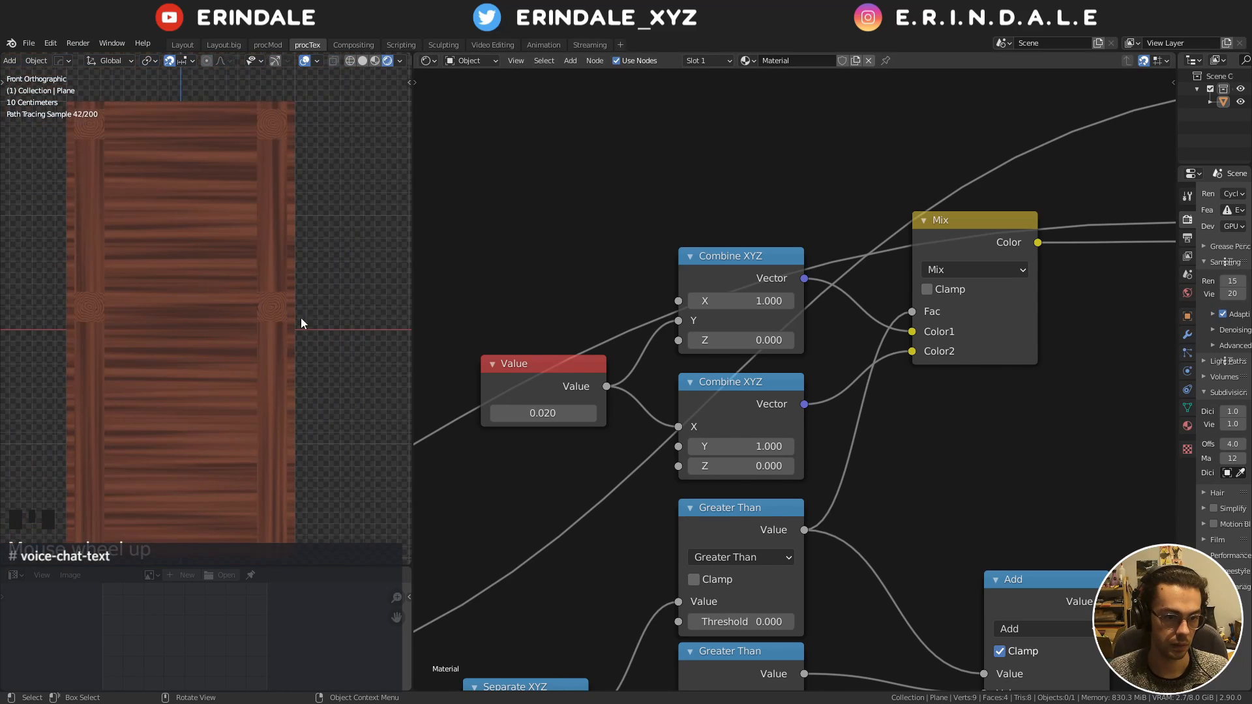
click(560, 415)
key(Return)
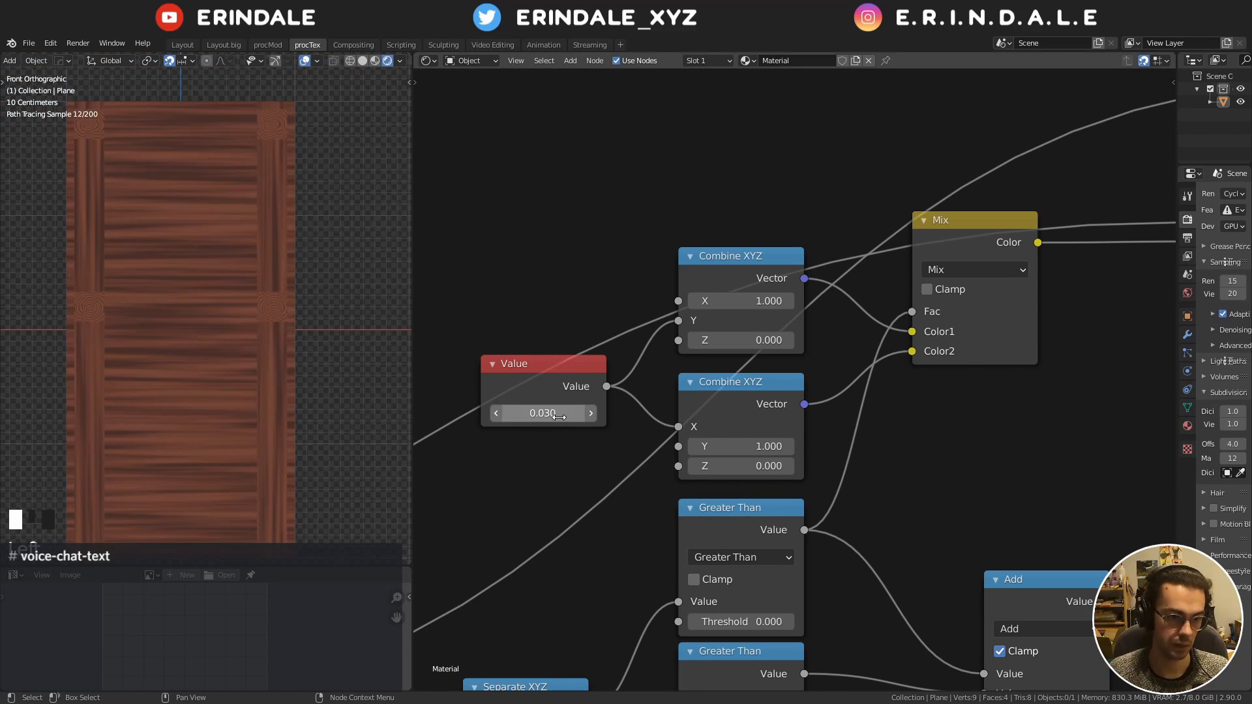
scroll(782, 281, down, 6)
middle_drag(1076, 279, 768, 322)
middle_drag(938, 327, 729, 424)
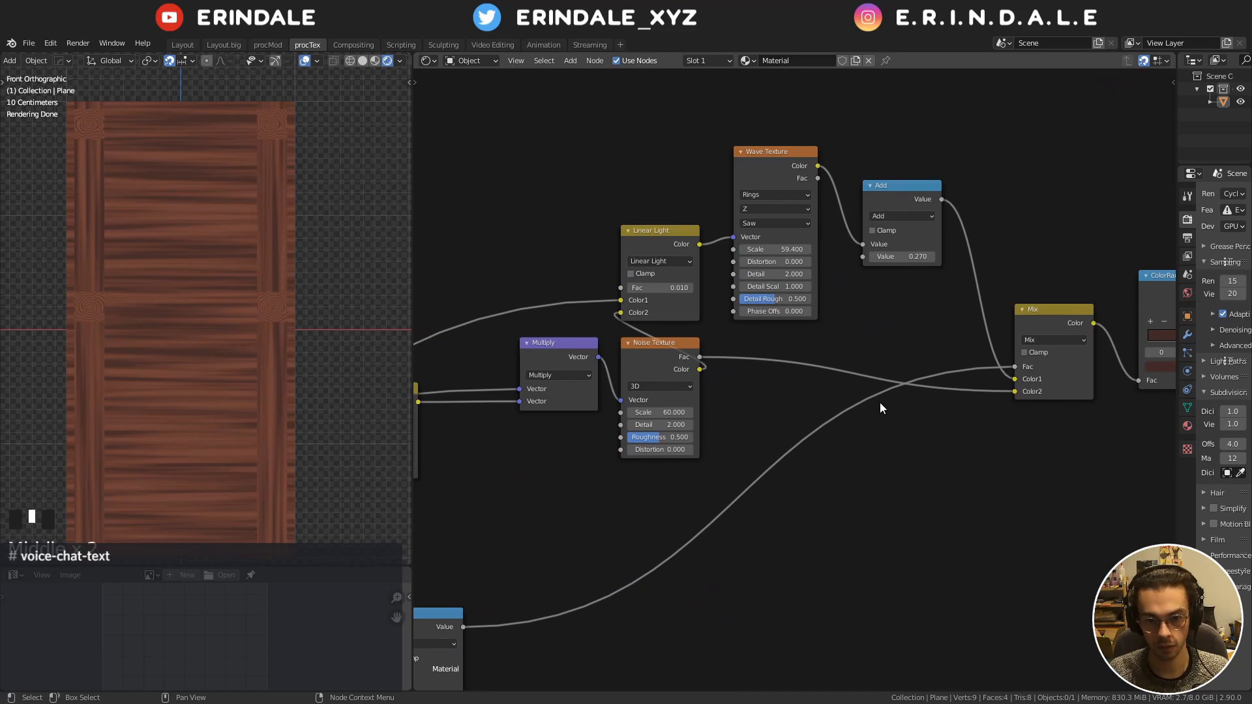
Move the Linear Light, Wave Texture and Add nodes down below the wood grain's Noise Texture
drag(618, 148, 877, 251)
key(g)
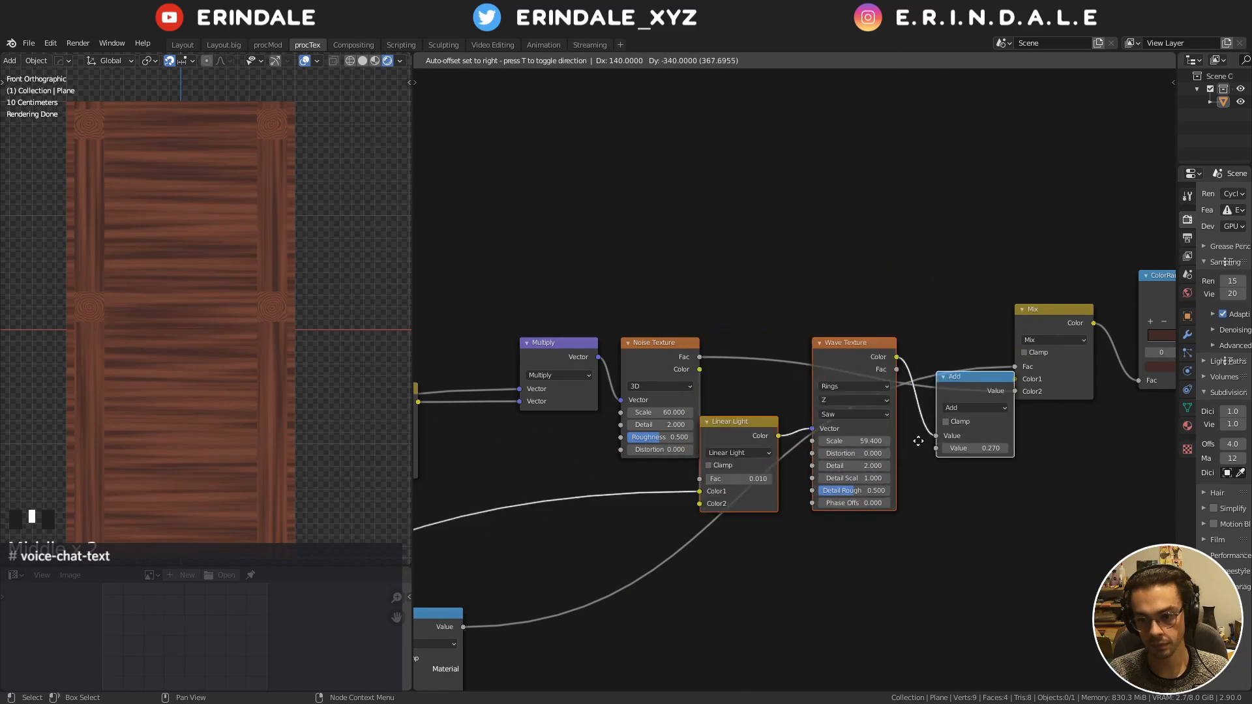
click(917, 550)
middle_drag(933, 556, 769, 468)
Move the Mix, ColorRamp, Viewer and Material Output nodes down to line up with the Add node
drag(817, 194, 937, 323)
scroll(937, 323, down, 3)
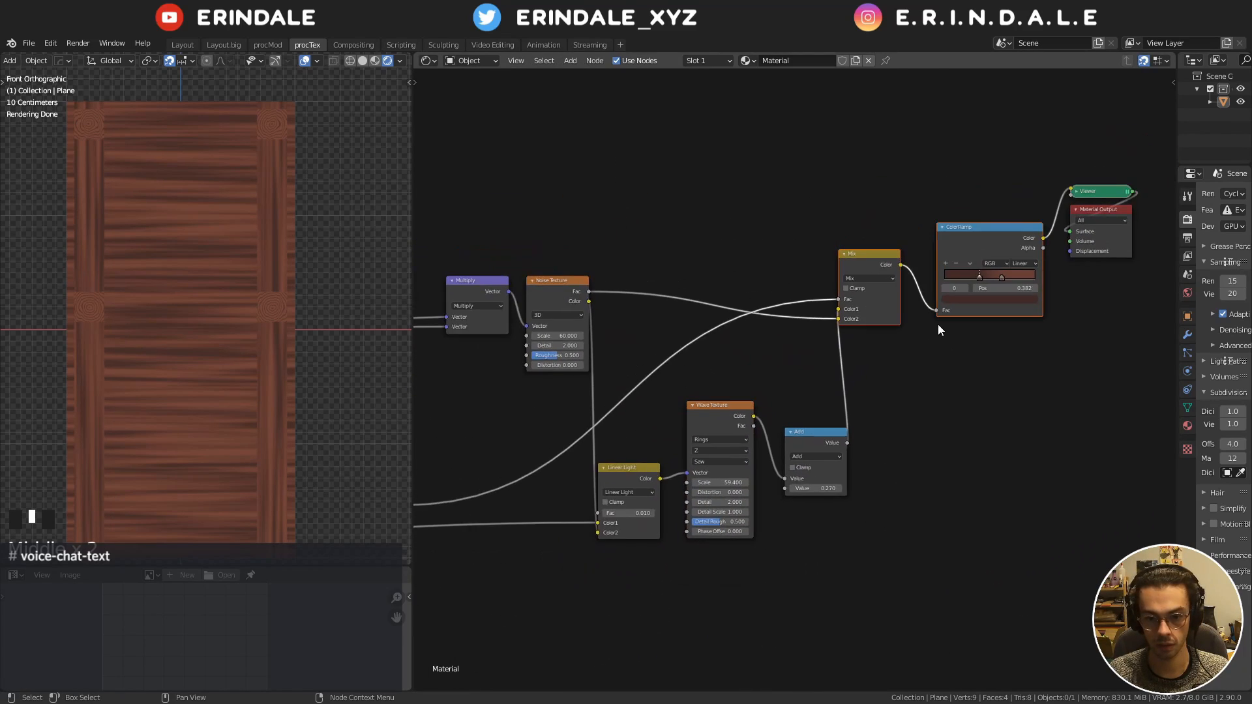
middle_drag(938, 323, 852, 328)
drag(726, 195, 1038, 314)
key(g)
click(1117, 401)
click(1115, 403)
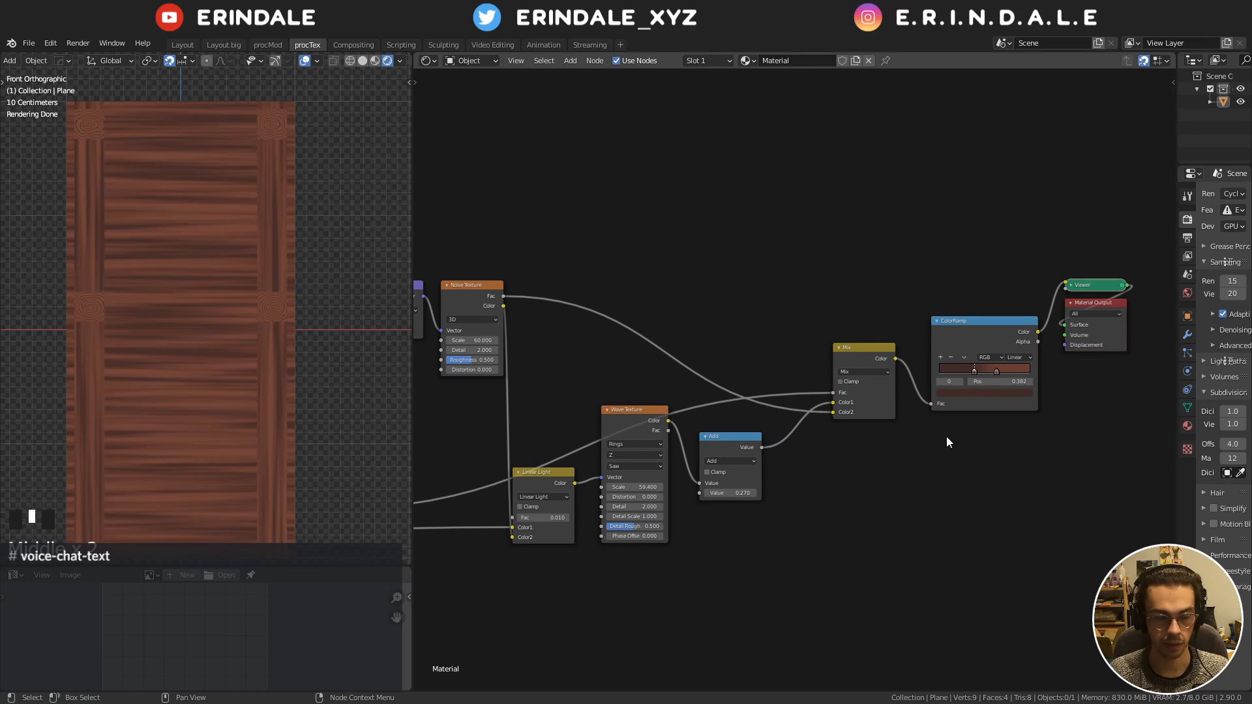
Move the Viewer and Material Output nodes away from the ColorRamp to open a gap between them
middle_drag(945, 443, 590, 404)
drag(779, 342, 714, 181)
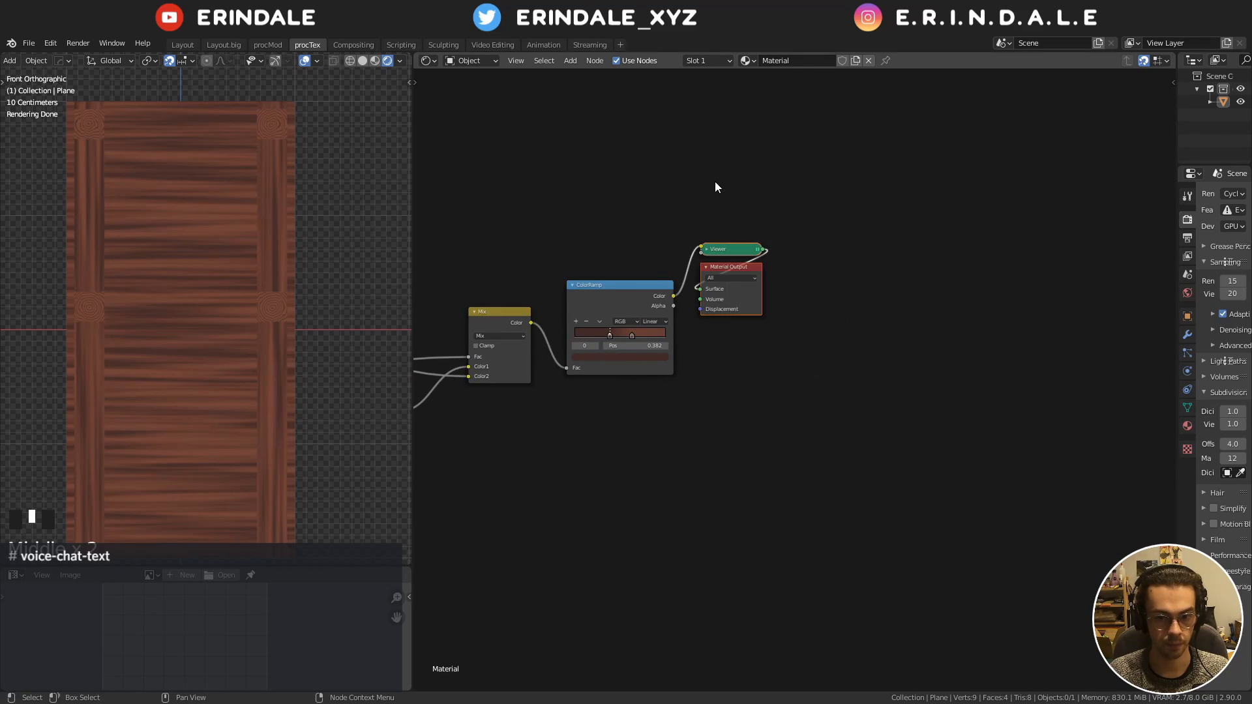
key(g)
click(848, 330)
middle_drag(848, 329, 858, 269)
Add a Principled BSDF with the ColorRamp feeding its Base Color, connect it to the Material Output, and place the output beside it
key(shift+a)
mouse_move(703, 364)
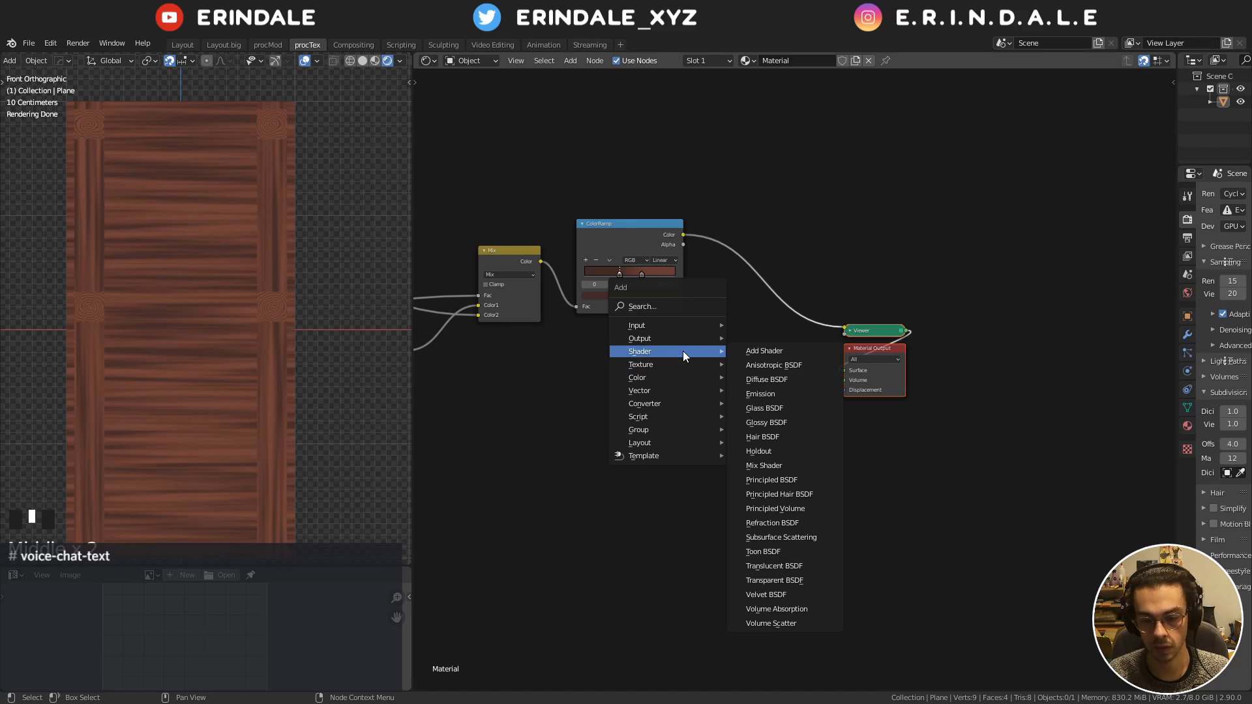
click(833, 483)
click(746, 232)
middle_drag(746, 232, 776, 242)
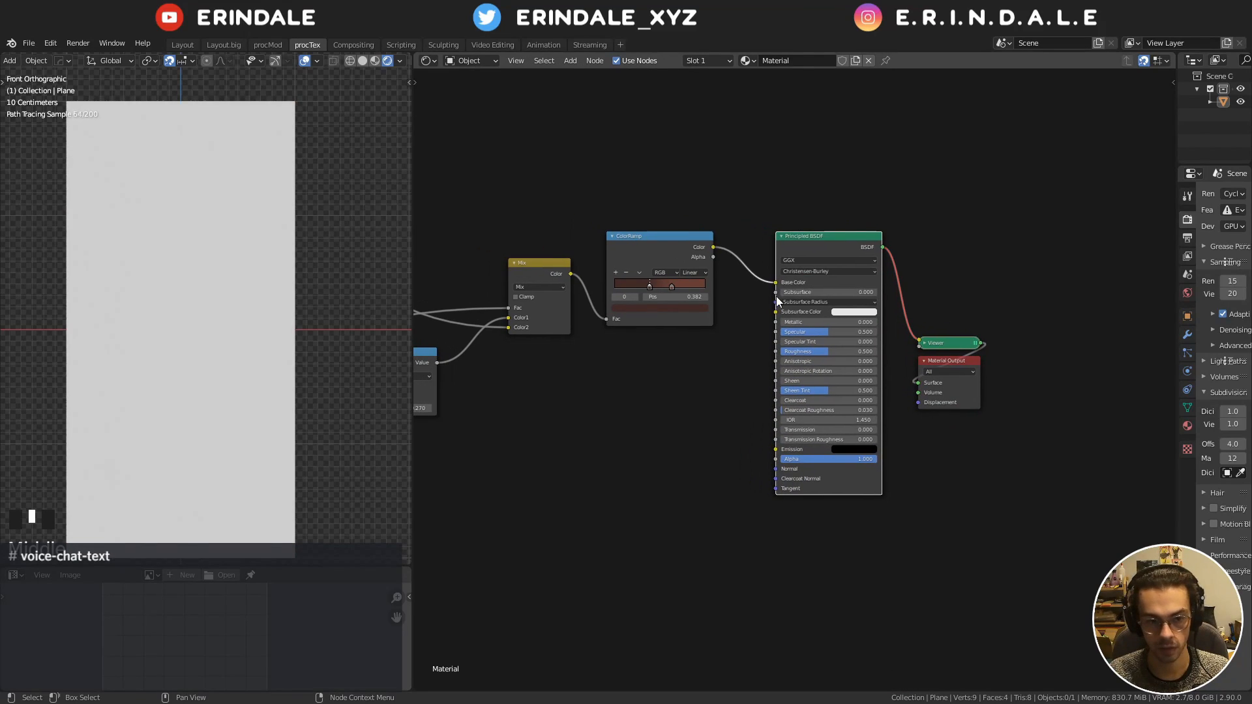
click(838, 264)
ctrl+shift+click(811, 244)
drag(929, 300, 984, 468)
key(g)
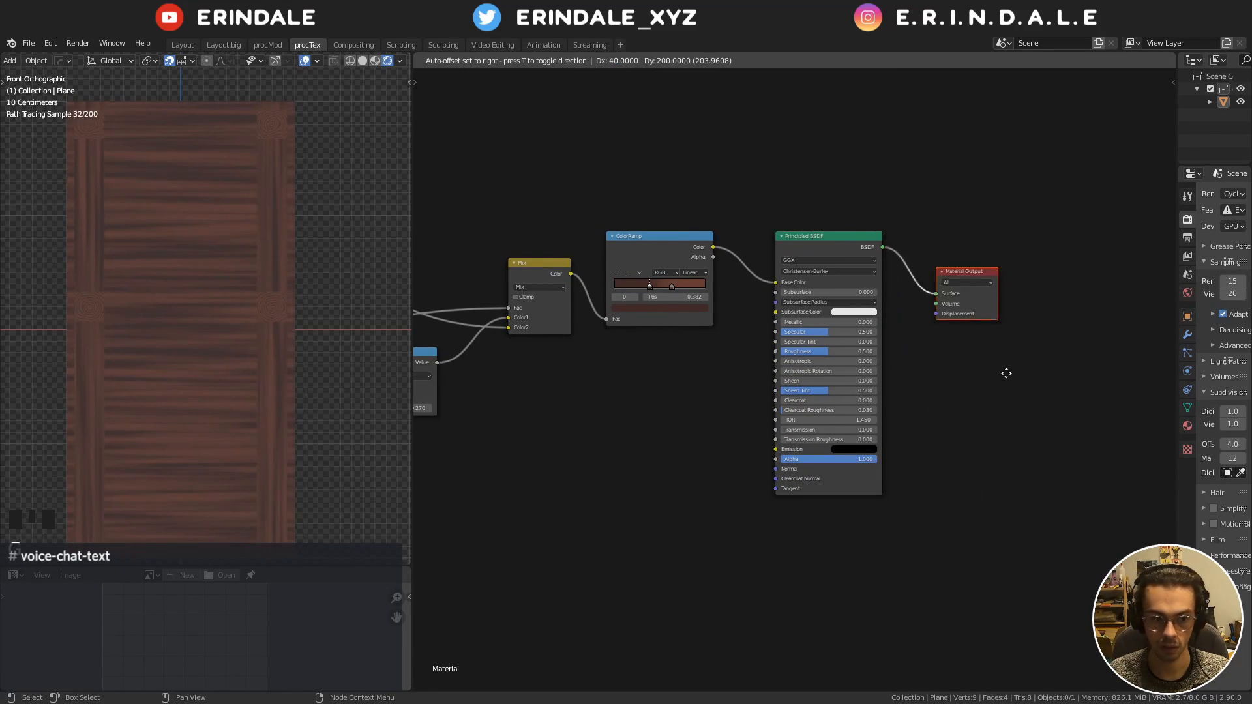
click(1015, 354)
Set the Principled BSDF's Roughness to 0.686 and its Specular to 0.300
middle_drag(349, 303, 337, 301)
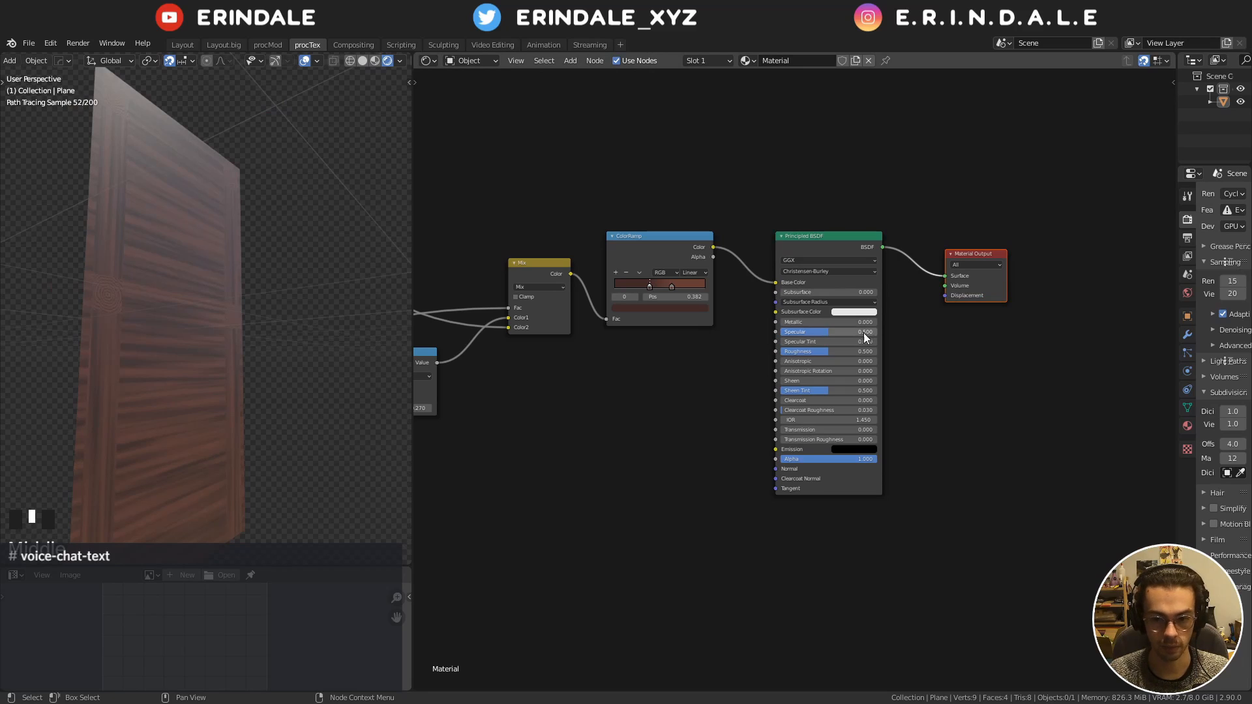
mouse_move(832, 351)
mouse_down()
mouse_move(851, 352)
mouse_move(841, 339)
mouse_up()
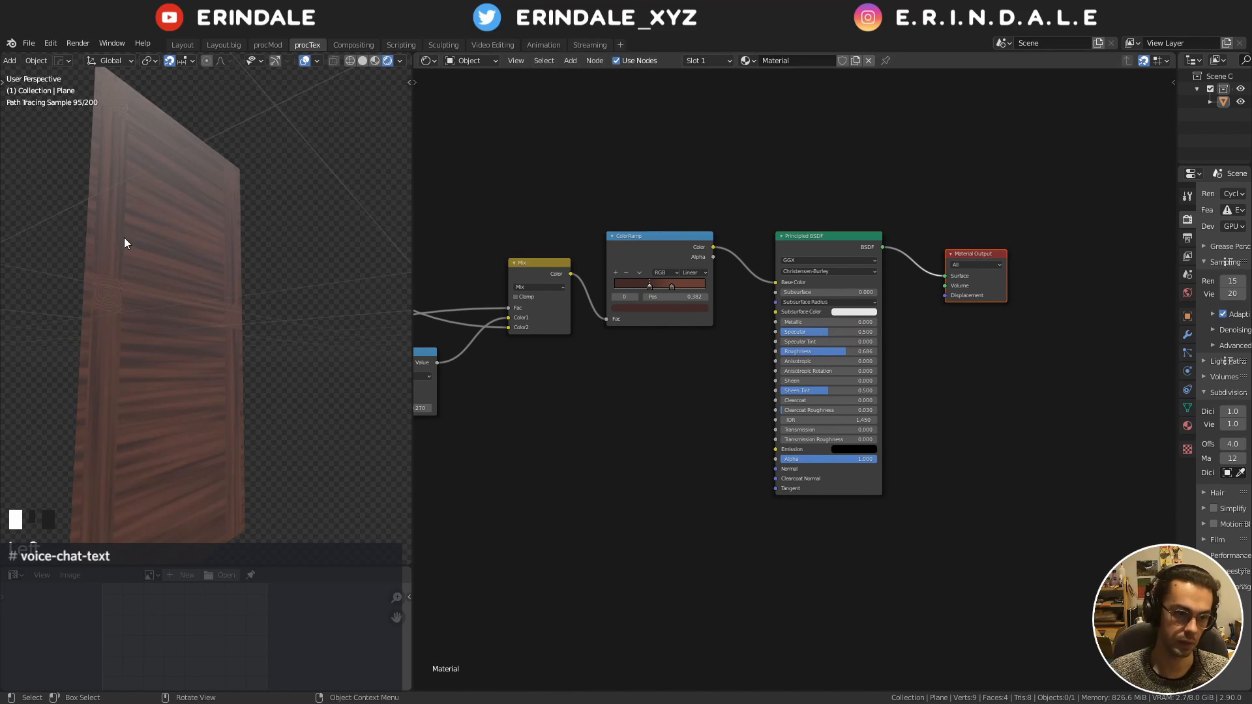
mouse_move(124, 237)
middle_down()
mouse_move(112, 208)
mouse_move(139, 197)
mouse_move(92, 237)
middle_up()
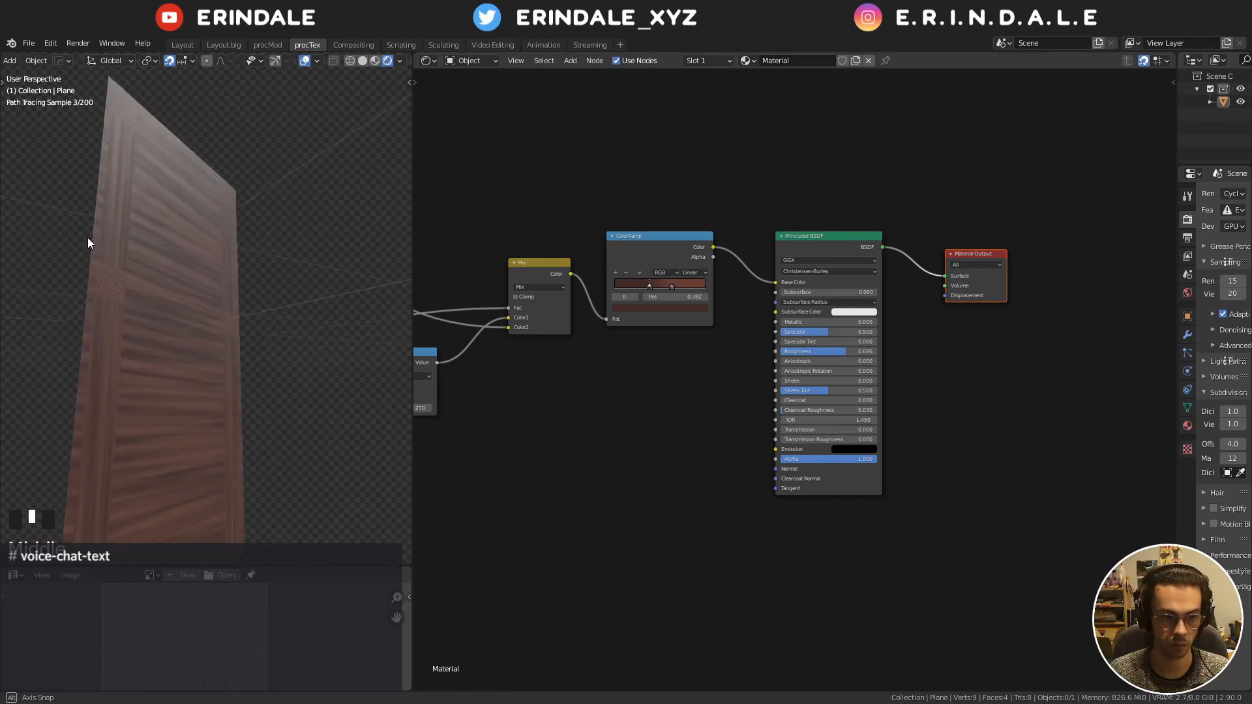
drag(831, 331, 811, 332)
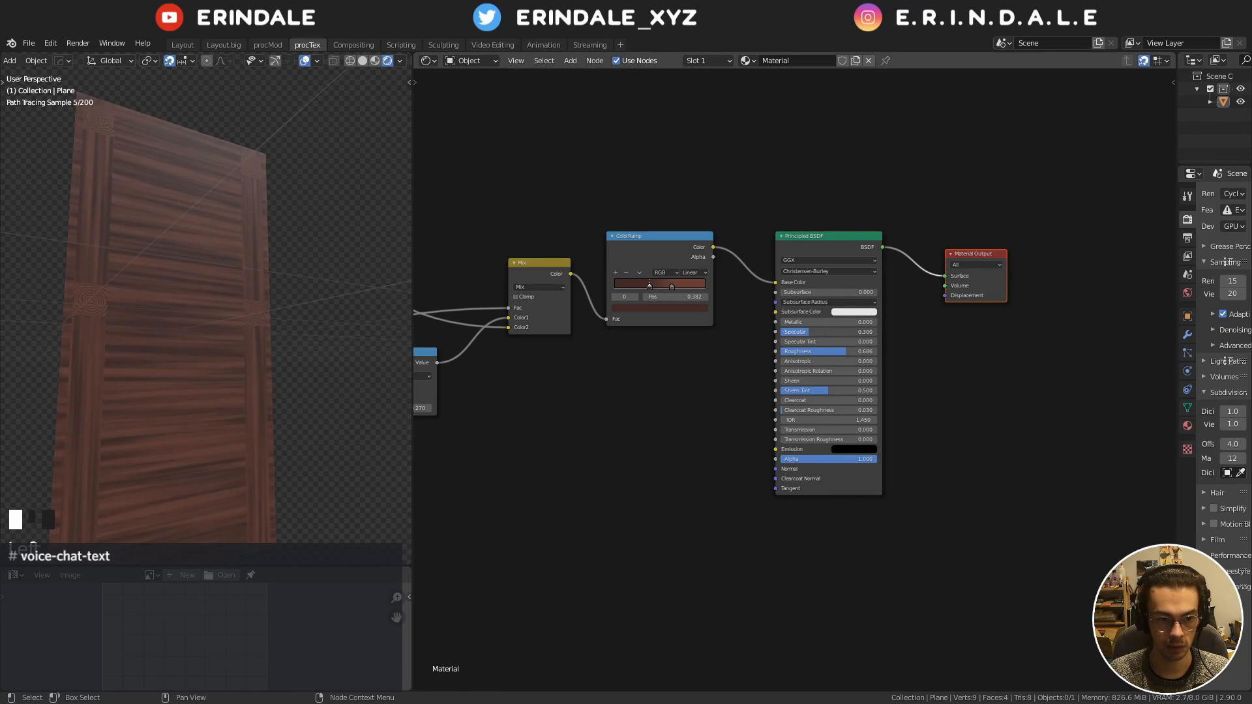
Preview the Mix node and add a second ColorRamp below the first, fed by the Mix's Color output
middle_drag(688, 373, 844, 352)
scroll(804, 367, up, 2)
click(667, 230)
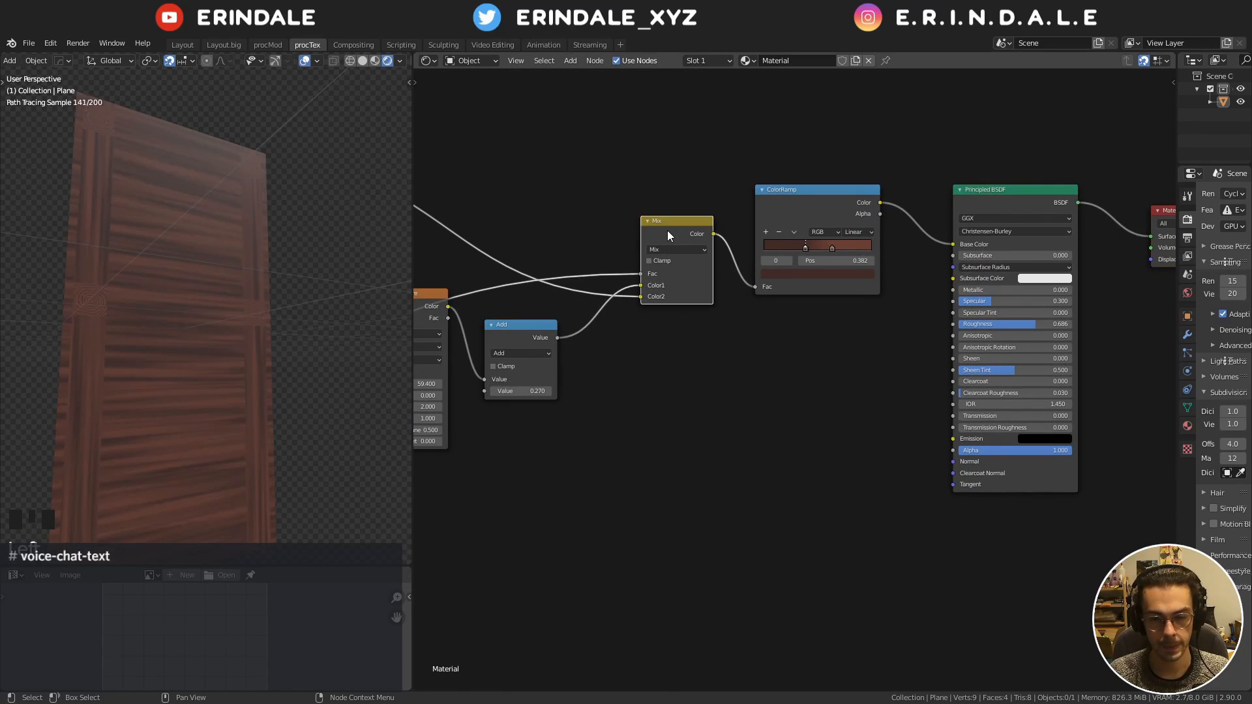
ctrl+shift+click(667, 229)
key(q)
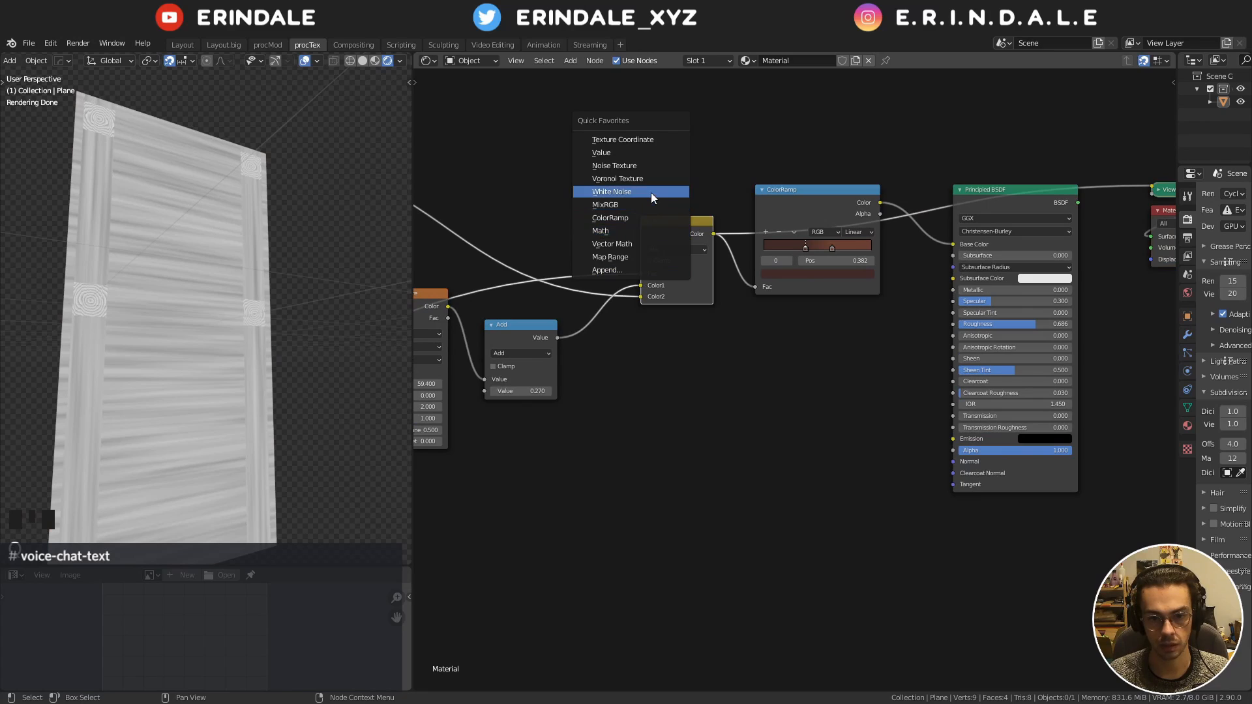
click(646, 218)
click(767, 390)
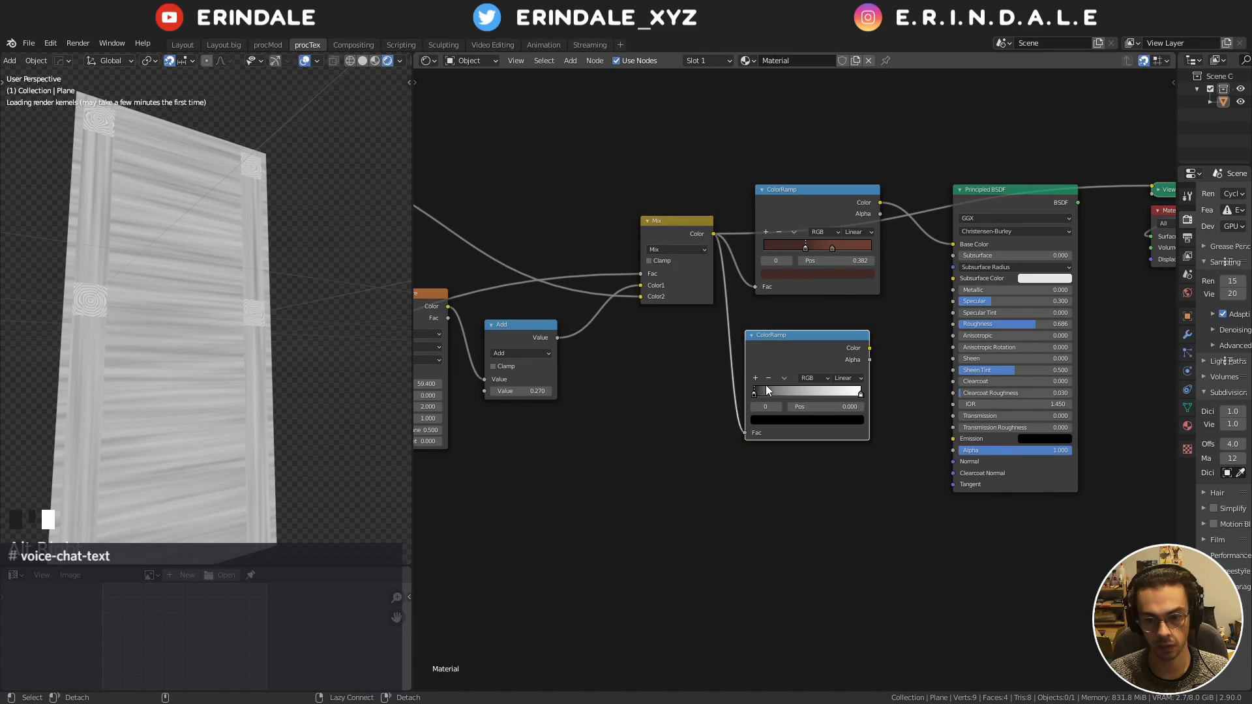
Connect the second ColorRamp's Color to the Principled BSDF's Roughness and preview the shader again
middle_drag(854, 365, 740, 389)
scroll(740, 390, up, 2)
drag(758, 370, 854, 341)
ctrl+shift+click(930, 194)
scroll(794, 378, down, 1)
drag(672, 356, 684, 356)
scroll(680, 361, up, 4)
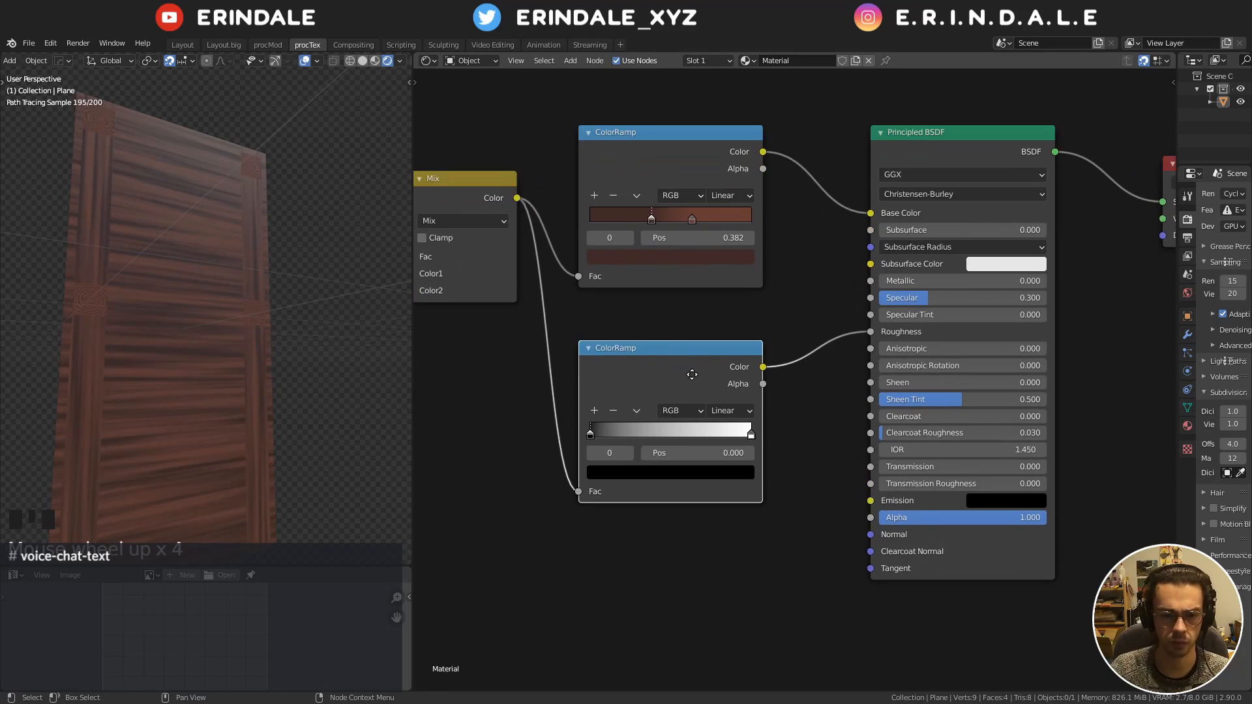
Give the roughness ColorRamp a light grey stop followed by a dark stop at position 0.336 with colour Value 0.150
middle_drag(690, 373, 764, 321)
scroll(587, 359, up, 2)
middle_drag(230, 328, 270, 370)
drag(643, 385, 709, 384)
ctrl+click(754, 383)
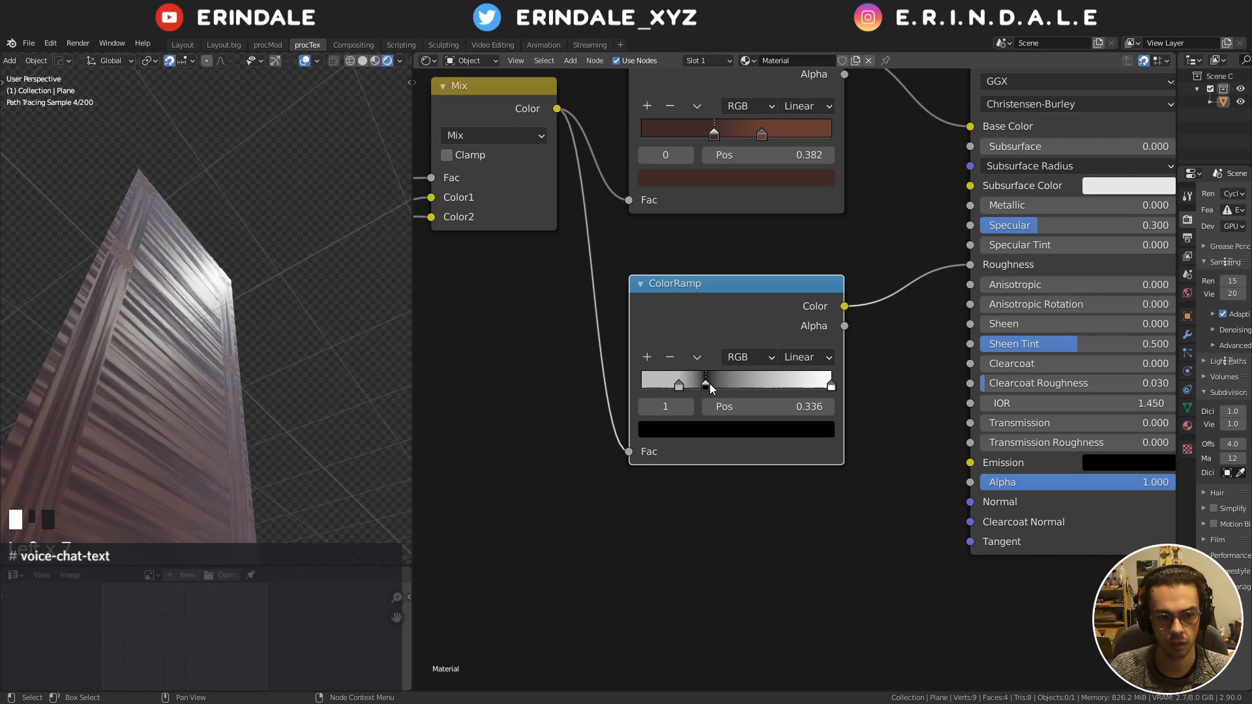
click(723, 427)
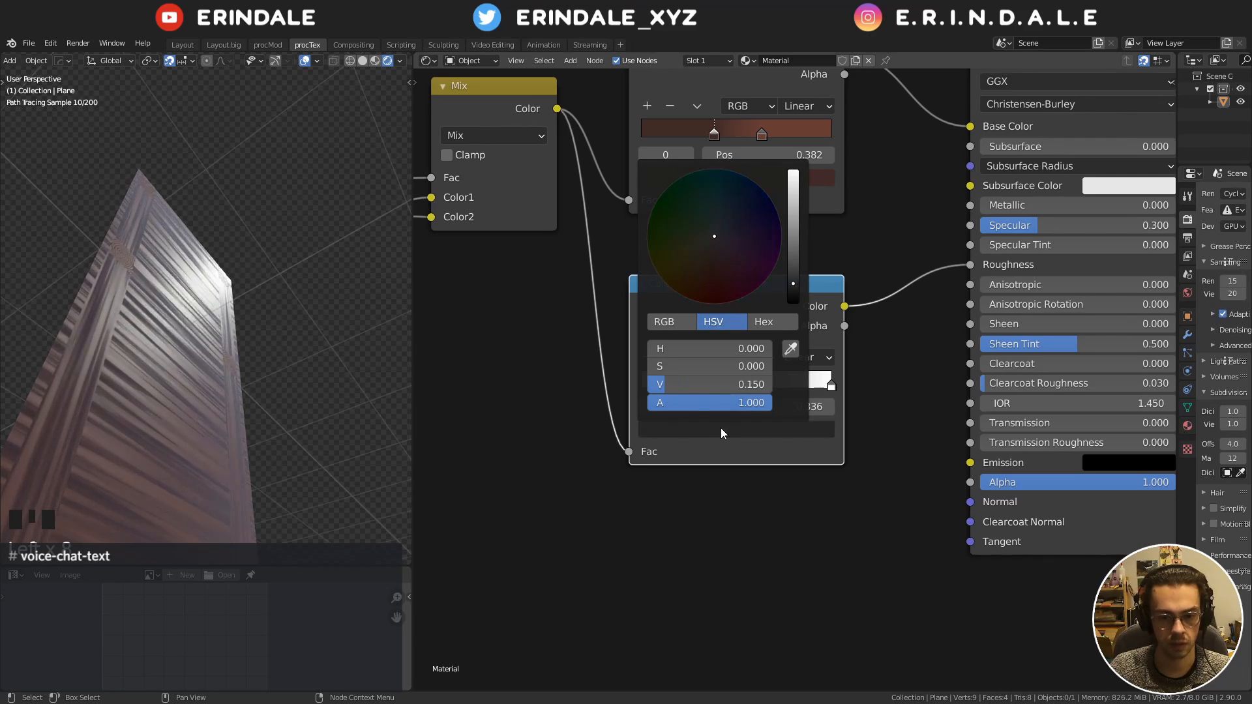
Bring the roughness ramp's white stop close to the dark one and add a mid-grey last stop at position 0.475
drag(815, 389, 741, 389)
click(648, 357)
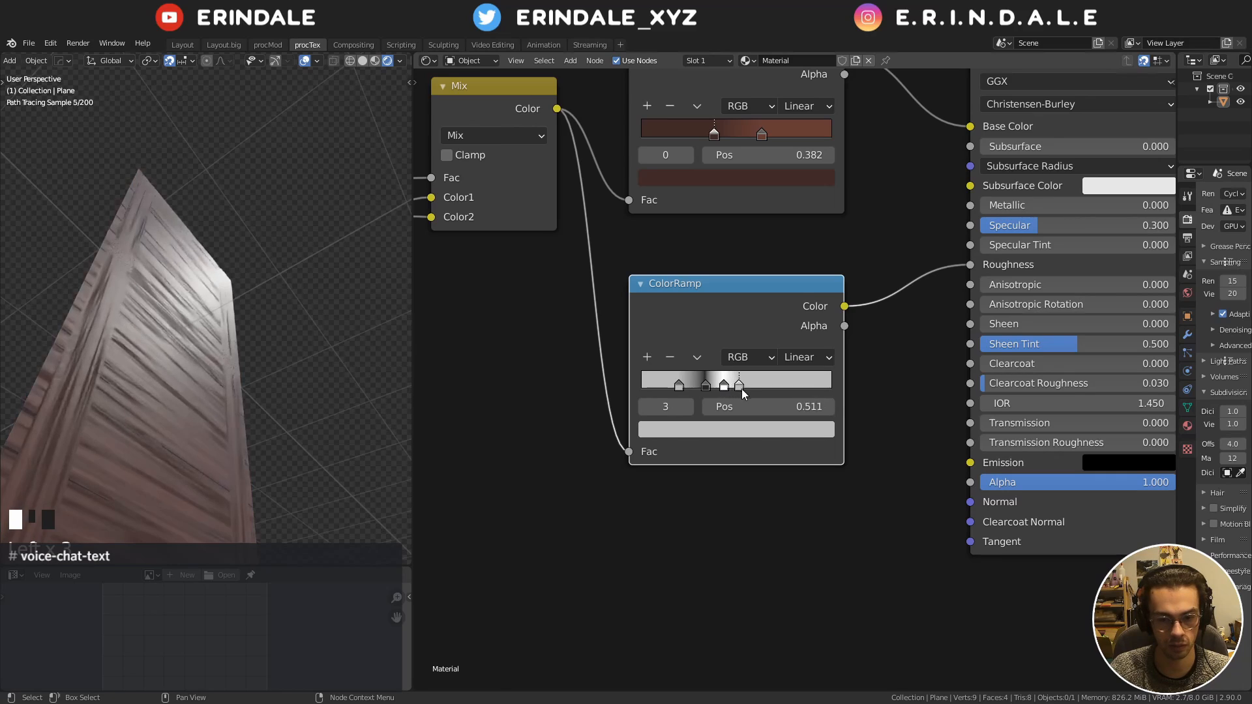
click(749, 427)
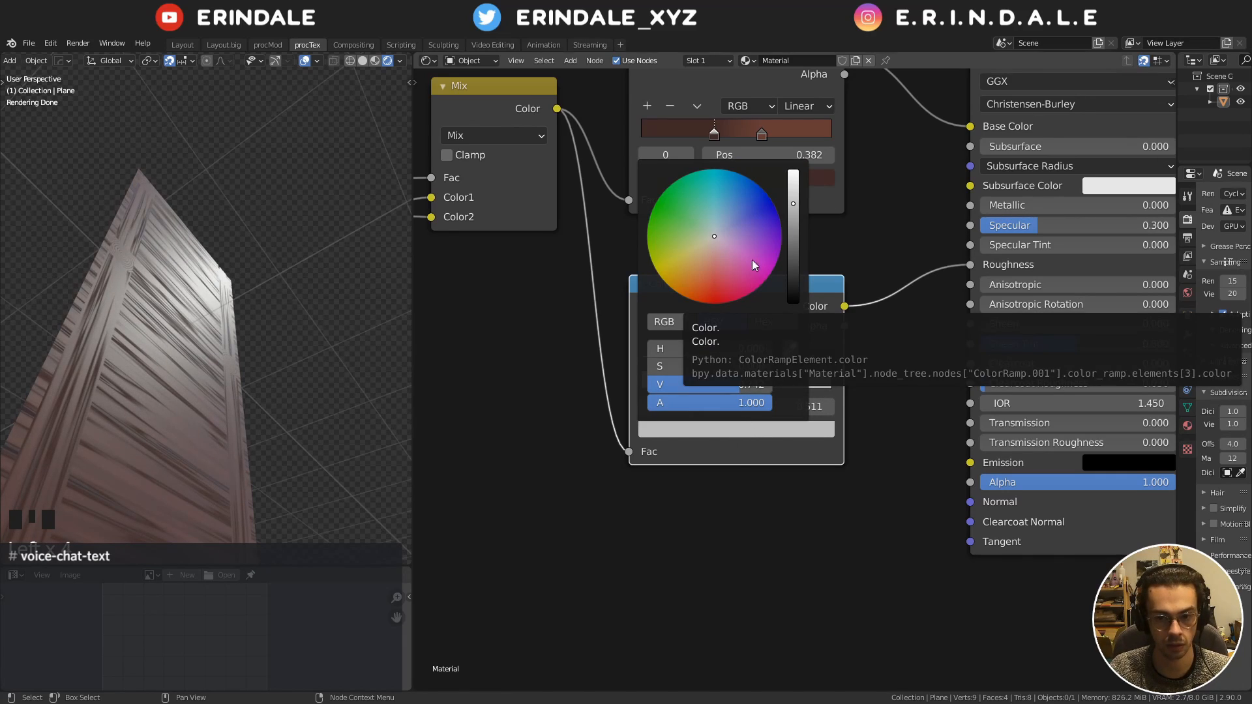
scroll(753, 260, down, 4)
scroll(753, 260, up, 1)
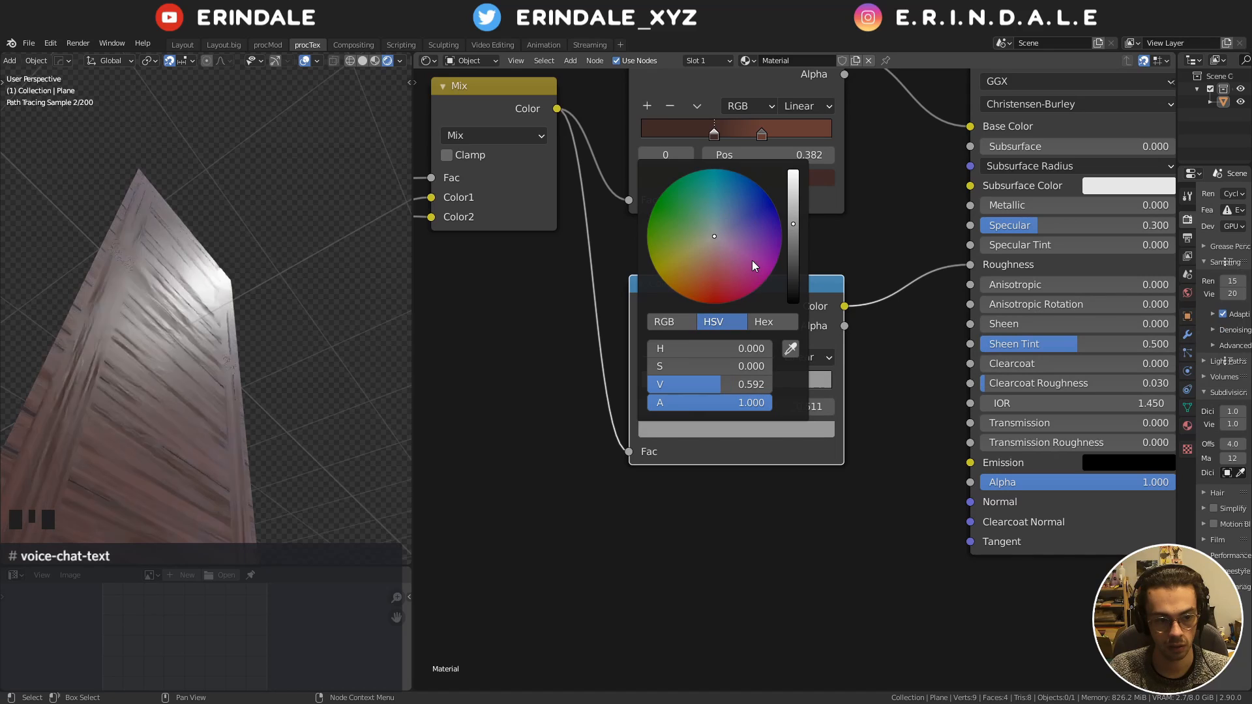
scroll(752, 260, down, 1)
drag(743, 385, 732, 386)
middle_drag(219, 345, 249, 386)
Move the roughness ColorRamp up directly under the colour ramp and lower the Mix node slightly
scroll(692, 322, down, 2)
middle_drag(693, 323, 710, 386)
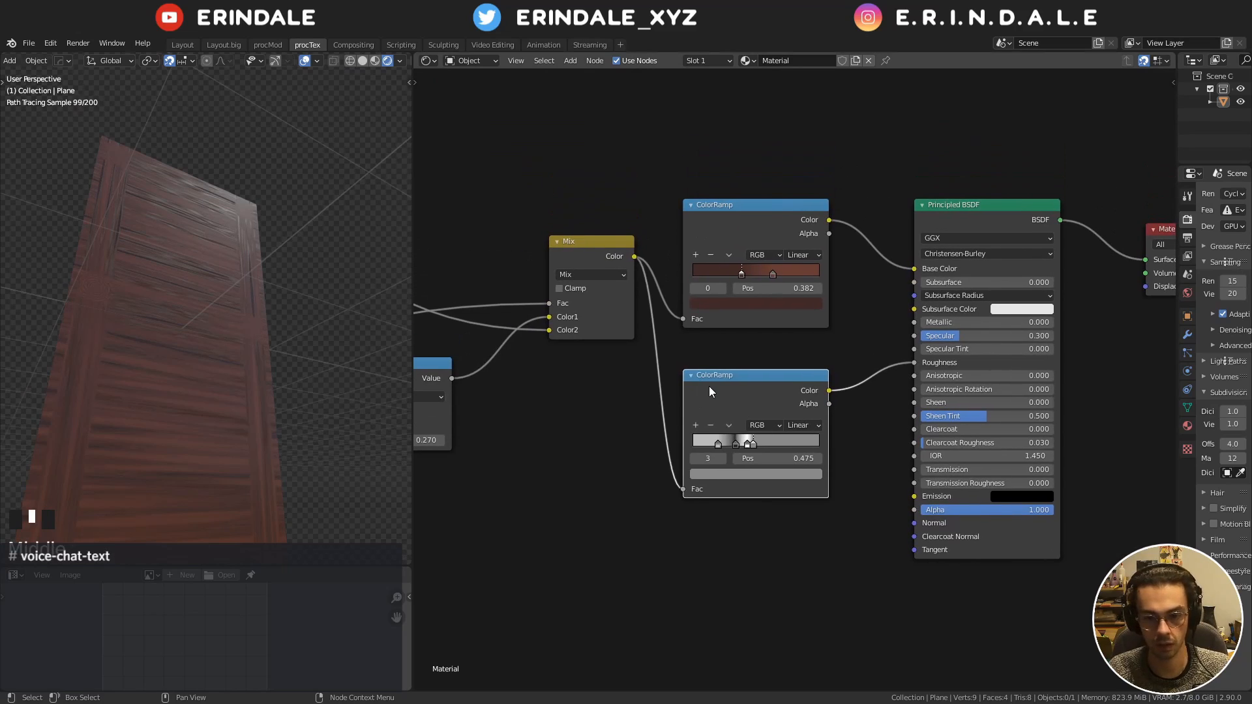
drag(710, 387, 707, 350)
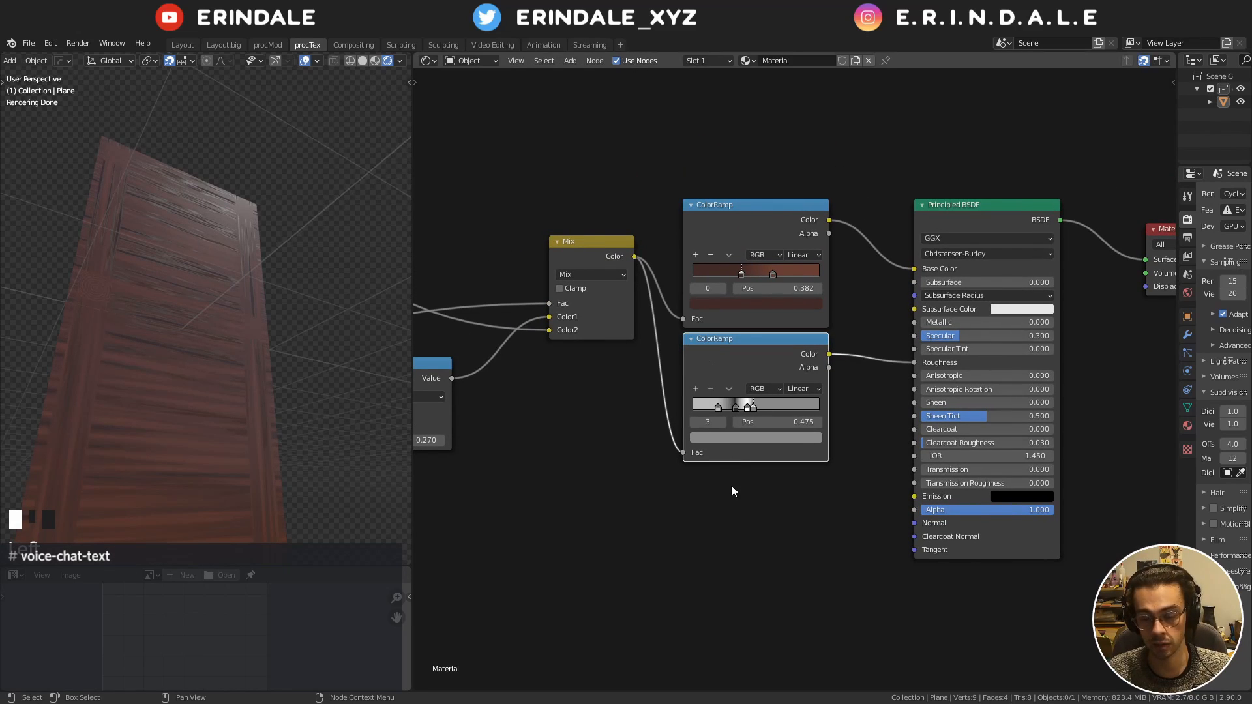
middle_drag(731, 490, 899, 421)
drag(765, 177, 758, 218)
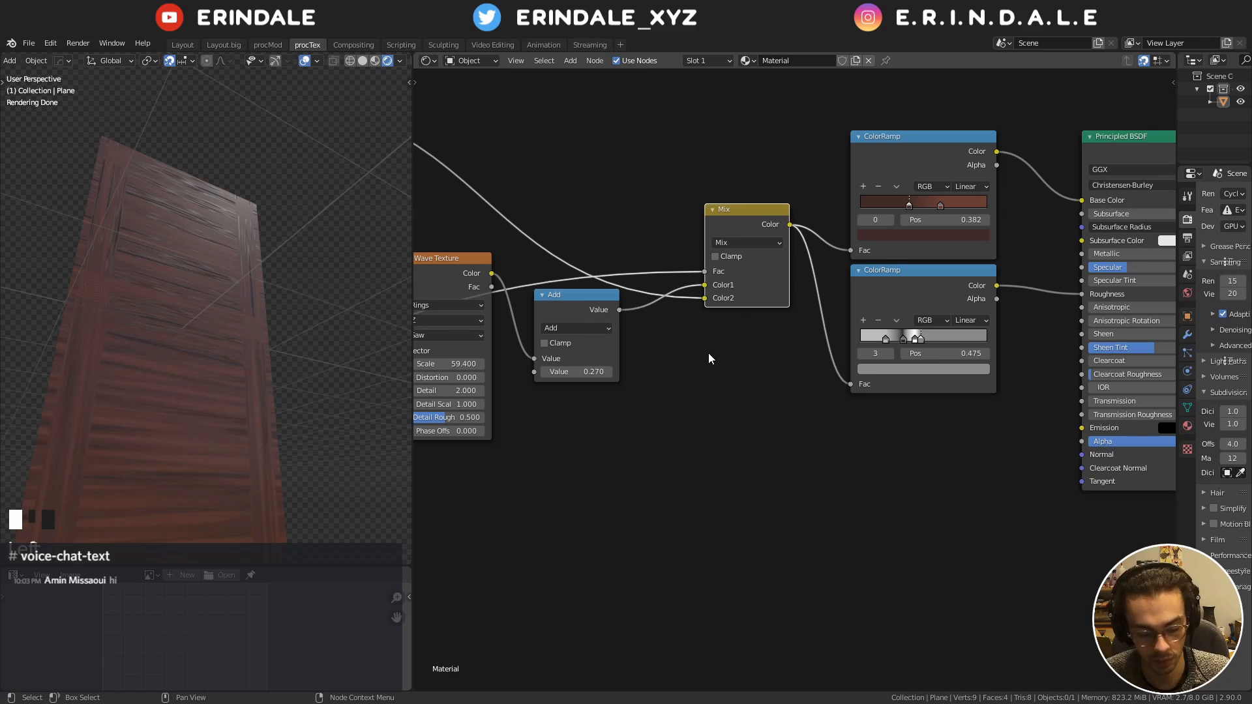
Move the Linear Light, Wave Texture and Add nodes closer to the final Mix node
scroll(708, 353, down, 4)
middle_drag(731, 374, 978, 358)
mouse_move(680, 406)
middle_down()
mouse_move(757, 408)
mouse_move(696, 413)
middle_up()
drag(914, 469, 679, 305)
key(g)
click(688, 288)
click(687, 261)
Move the wood grain's Multiply and Noise Texture nodes back beside the Mix node that feeds them
middle_drag(687, 260, 794, 327)
drag(610, 163, 770, 276)
key(g)
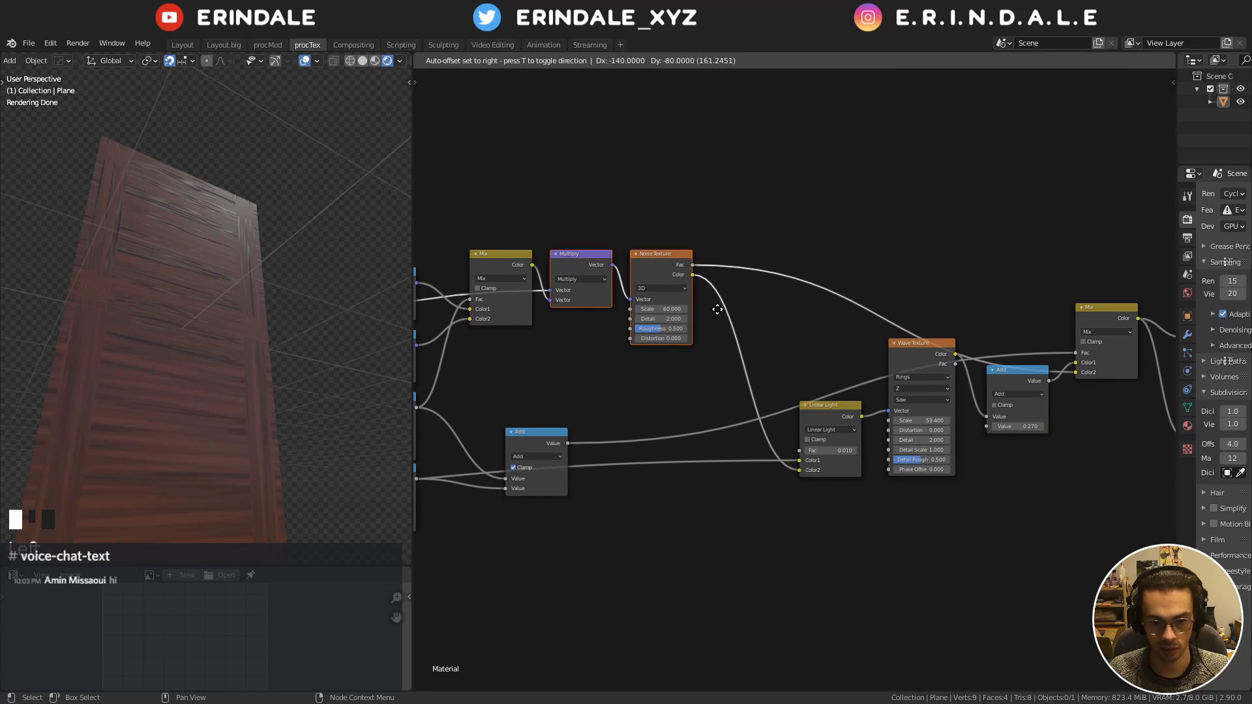
click(727, 304)
middle_drag(895, 351, 718, 329)
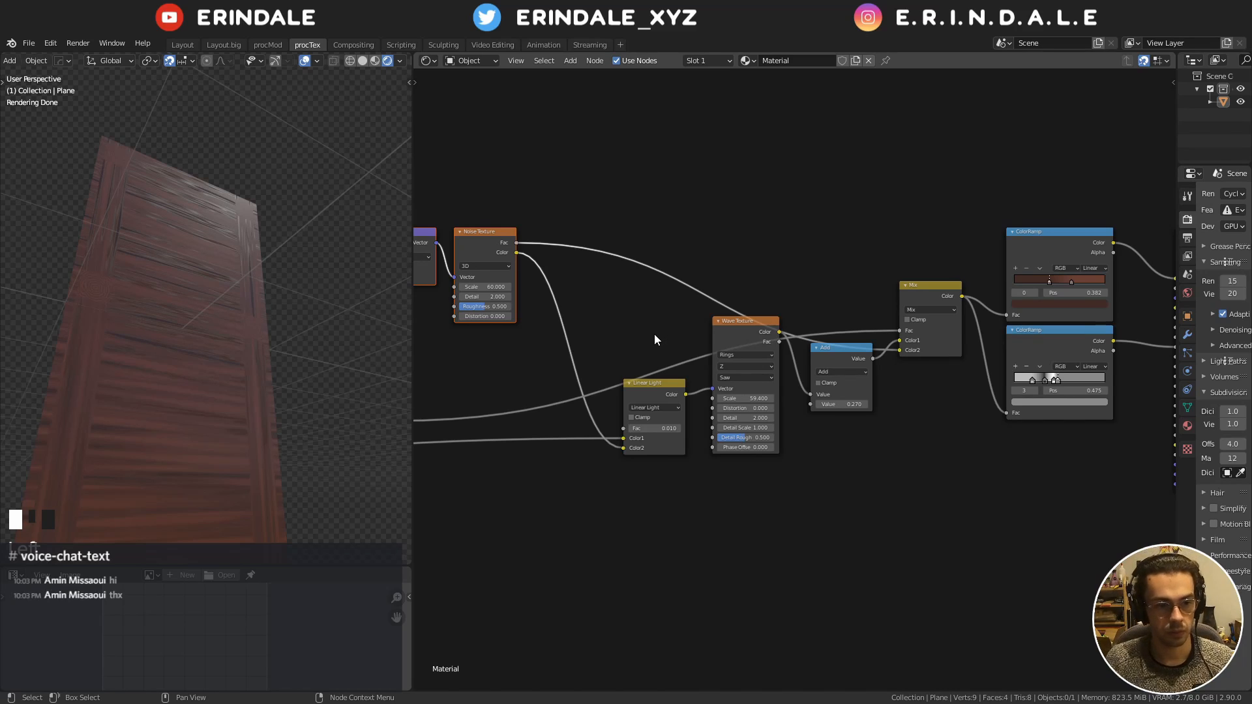
Add a Bump node below the roughness ColorRamp and connect its Normal output to the Principled BSDF's Normal
key(Home)
key(shift+a)
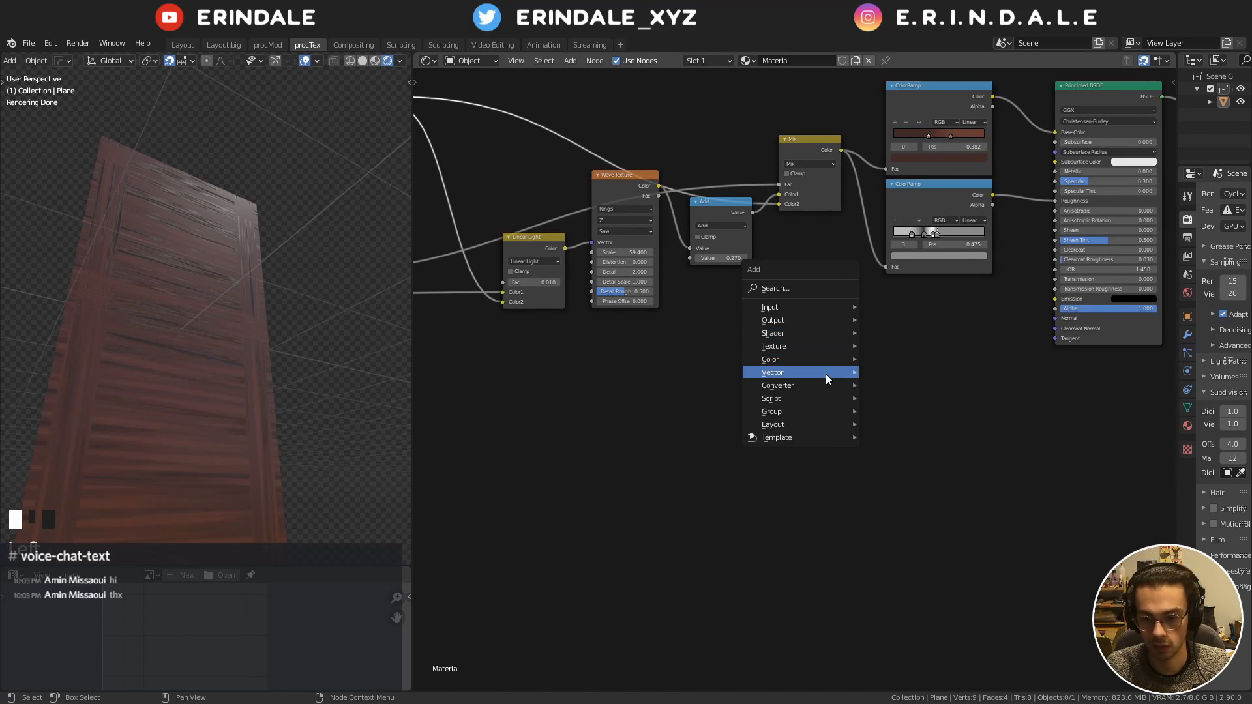
mouse_move(825, 379)
click(902, 373)
click(921, 309)
drag(966, 310, 1055, 318)
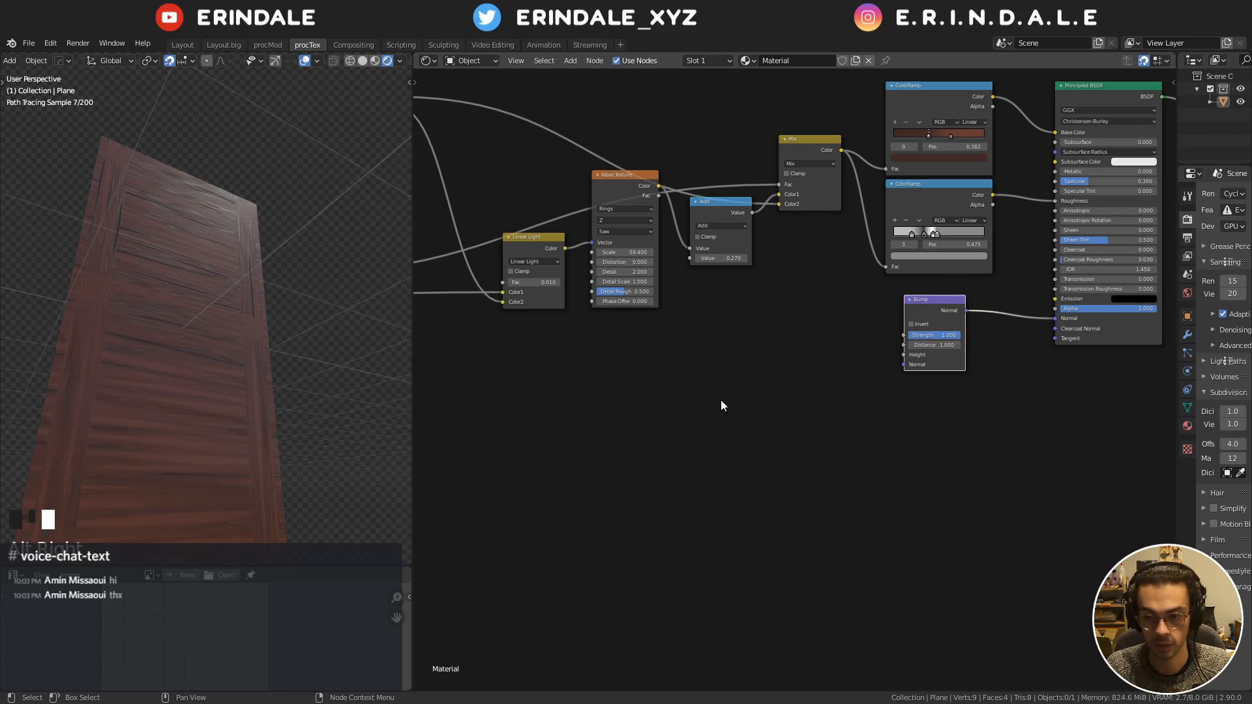
Preview the final Mix node and connect its Color output to the Bump node's Height
mouse_move(639, 394)
middle_down()
mouse_move(839, 402)
mouse_move(646, 414)
middle_up()
scroll(740, 404, down, 3)
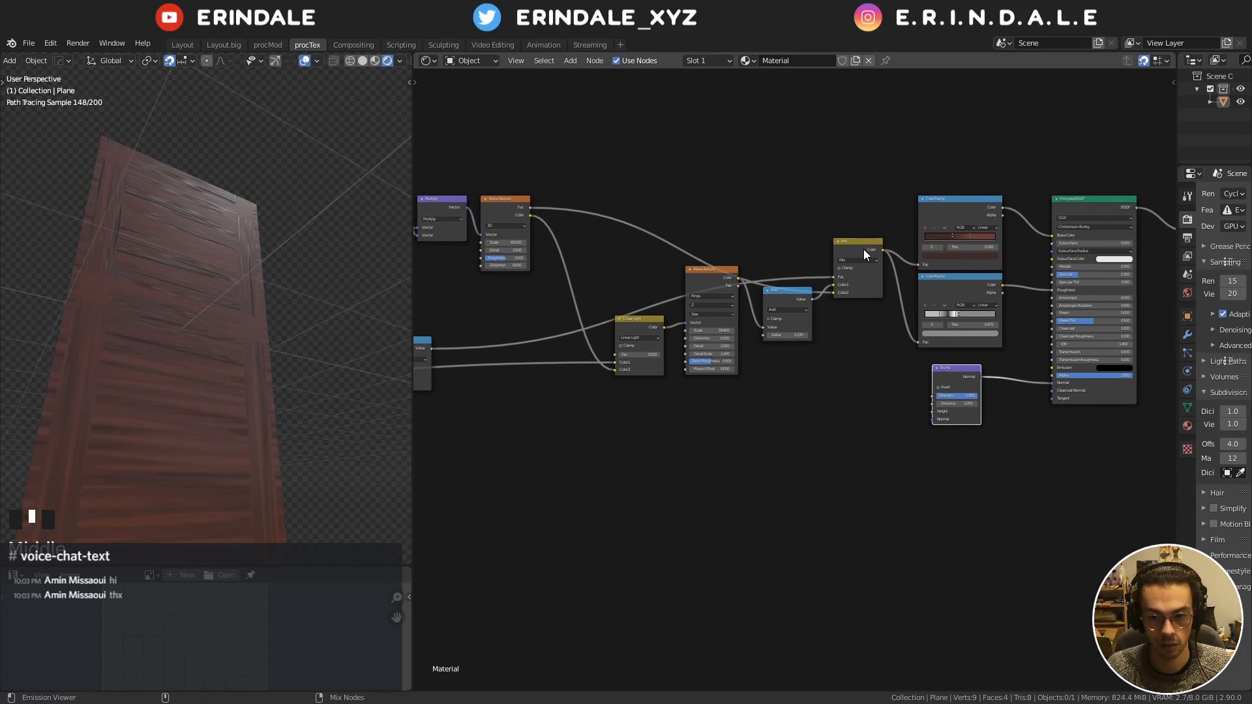
ctrl+shift+click(864, 250)
middle_drag(872, 322, 752, 330)
scroll(752, 327, up, 5)
alt+right_drag(740, 257, 854, 419)
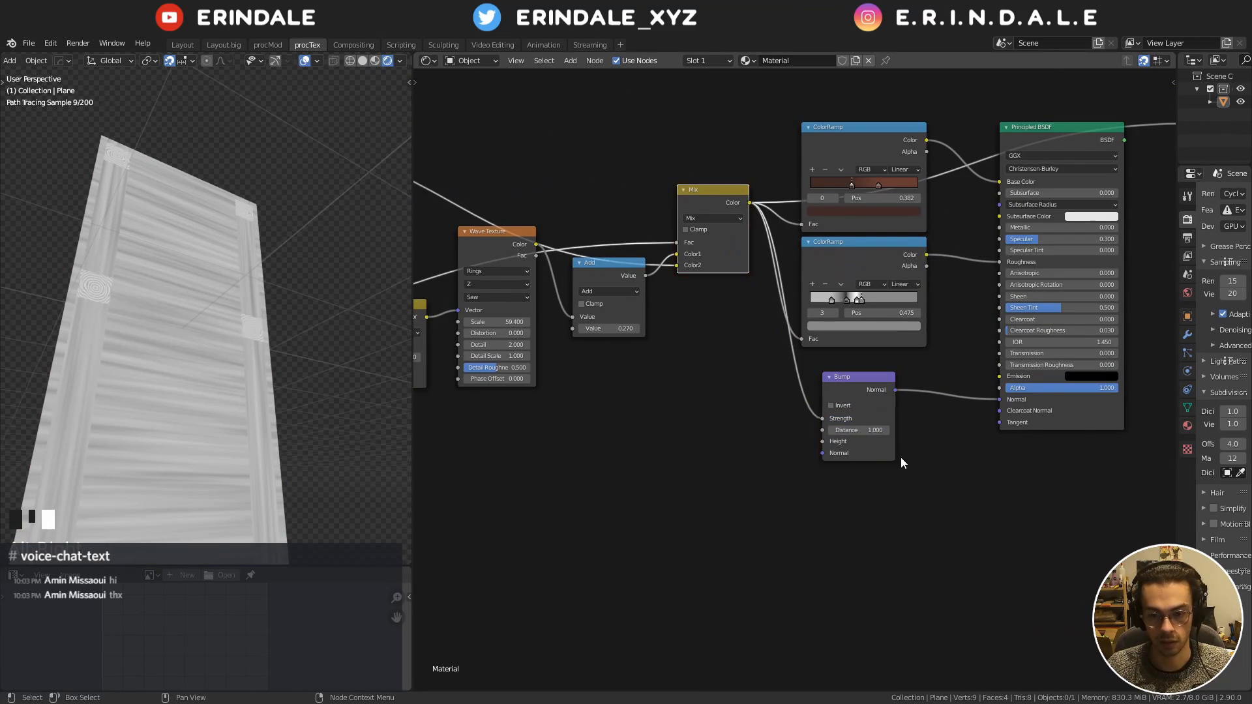
middle_drag(901, 463, 793, 408)
scroll(793, 408, up, 2)
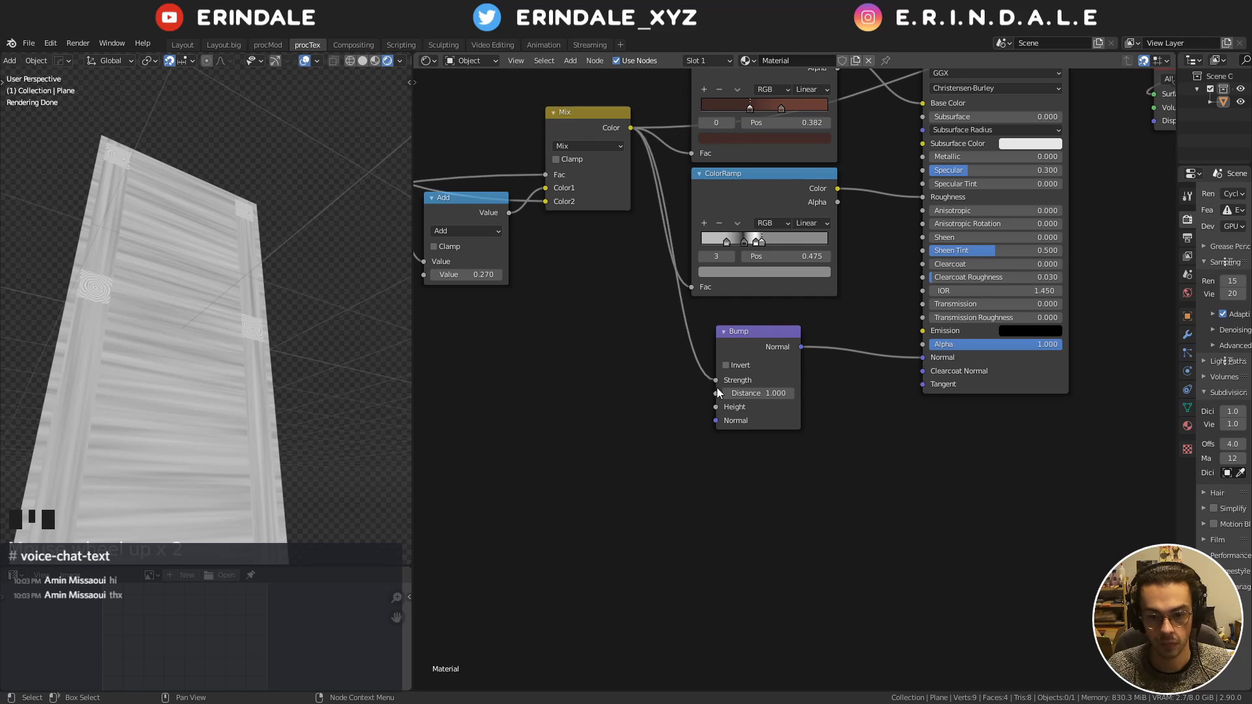
drag(717, 389, 718, 407)
Set the Bump node's Distance to 0.01 and Strength to 0.1
middle_drag(817, 344, 714, 370)
scroll(714, 370, up, 2)
click(681, 306)
text(.01)
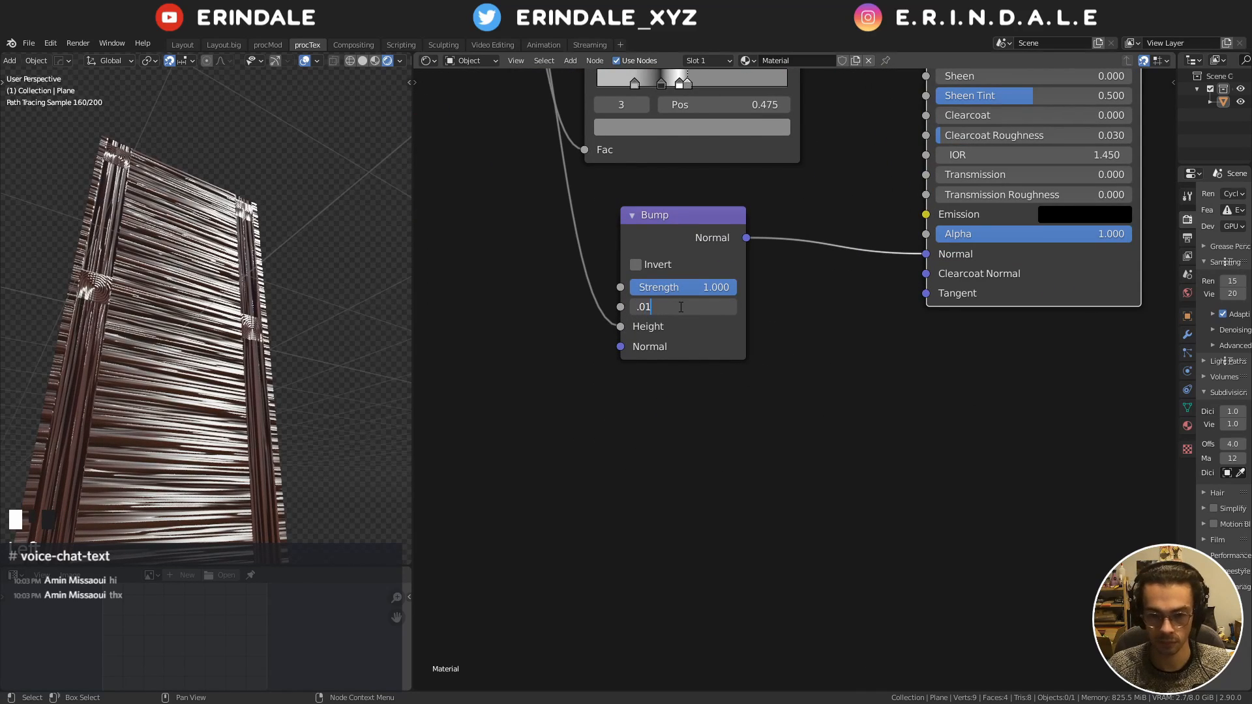
key(Tab)
text(.1)
key(Return)
middle_drag(216, 285, 185, 287)
Raise the Bump node's Distance to 0.1 and check the wood relief from another angle
click(669, 306)
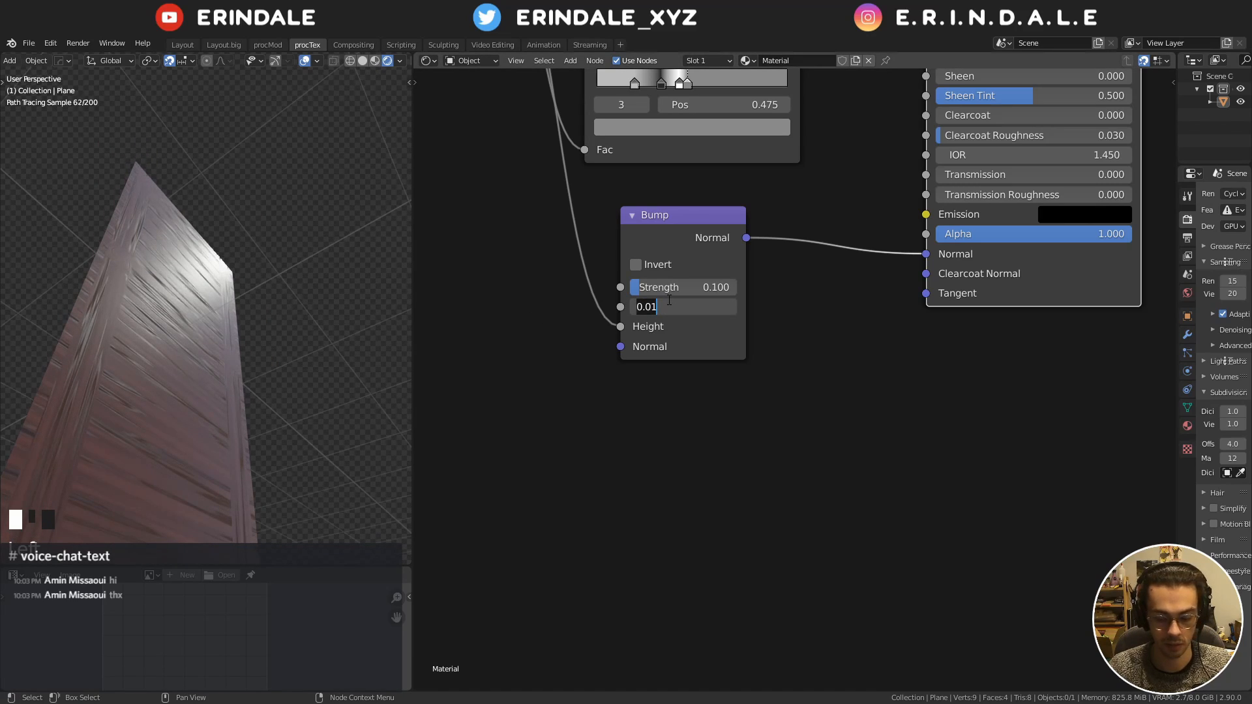
text(.1)
key(Return)
middle_drag(320, 333, 242, 405)
Move the Bump node up close beneath the roughness ColorRamp
scroll(826, 319, down, 6)
middle_drag(845, 320, 688, 471)
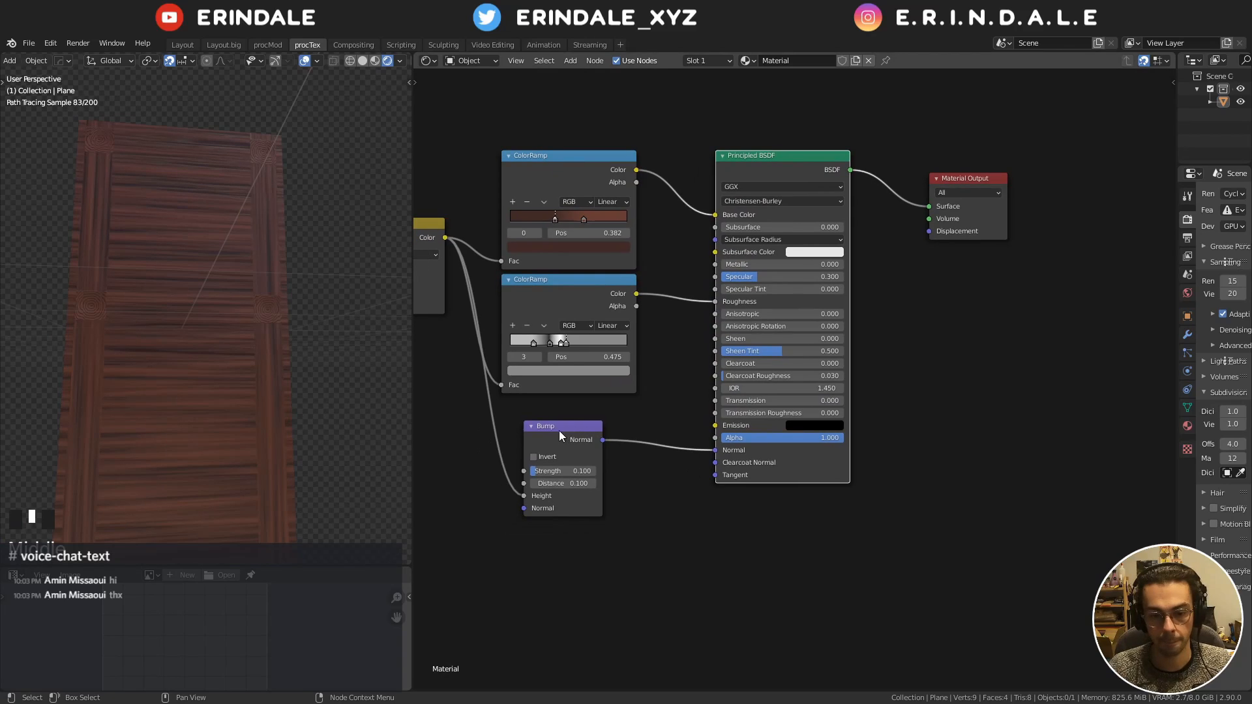
drag(560, 432, 572, 421)
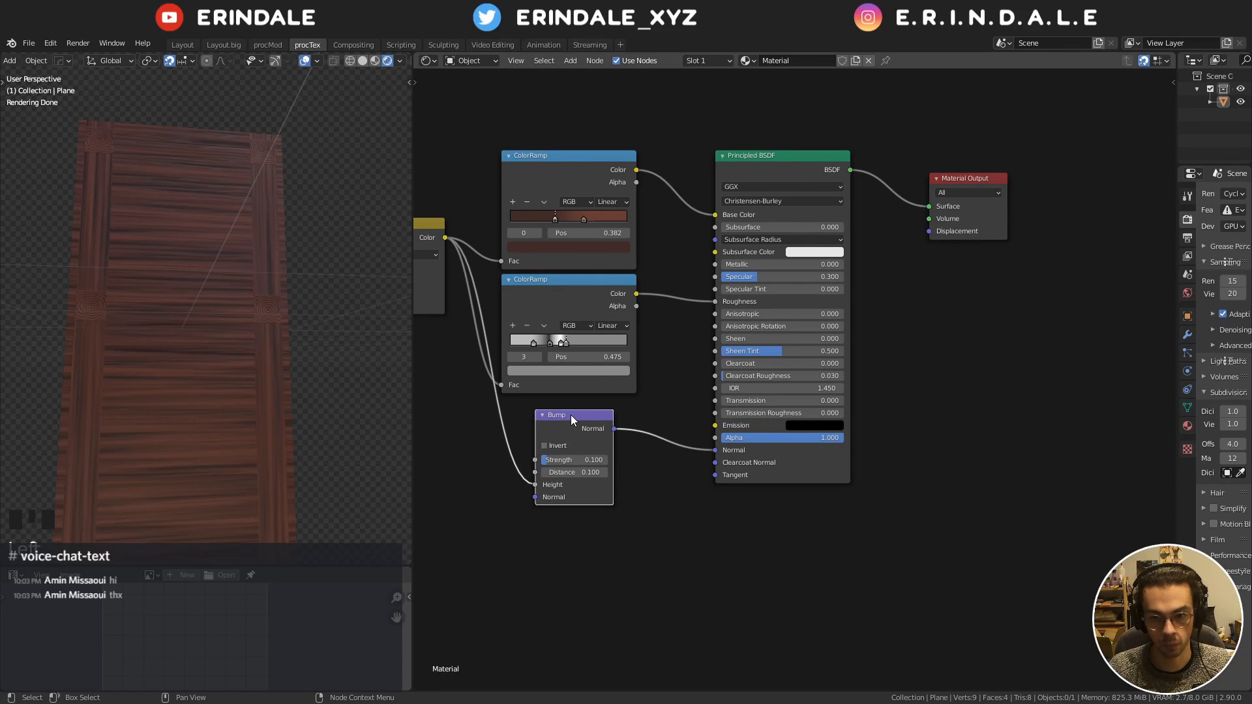
scroll(801, 502, down, 6)
middle_drag(801, 503, 990, 476)
middle_drag(574, 451, 938, 409)
middle_drag(681, 435, 725, 430)
scroll(725, 430, up, 4)
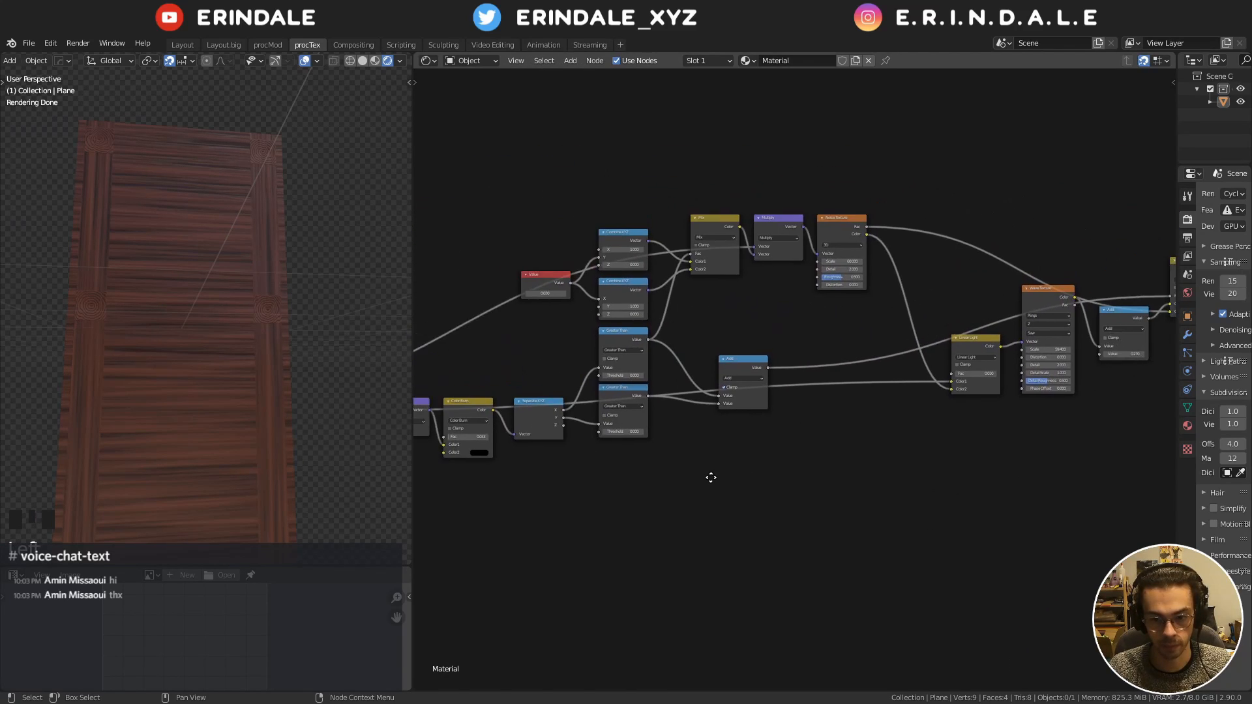
Preview the outputs of both Greater Than nodes to compare the horizontal and vertical timber masks
ctrl+shift+click(528, 350)
ctrl+shift+click(511, 396)
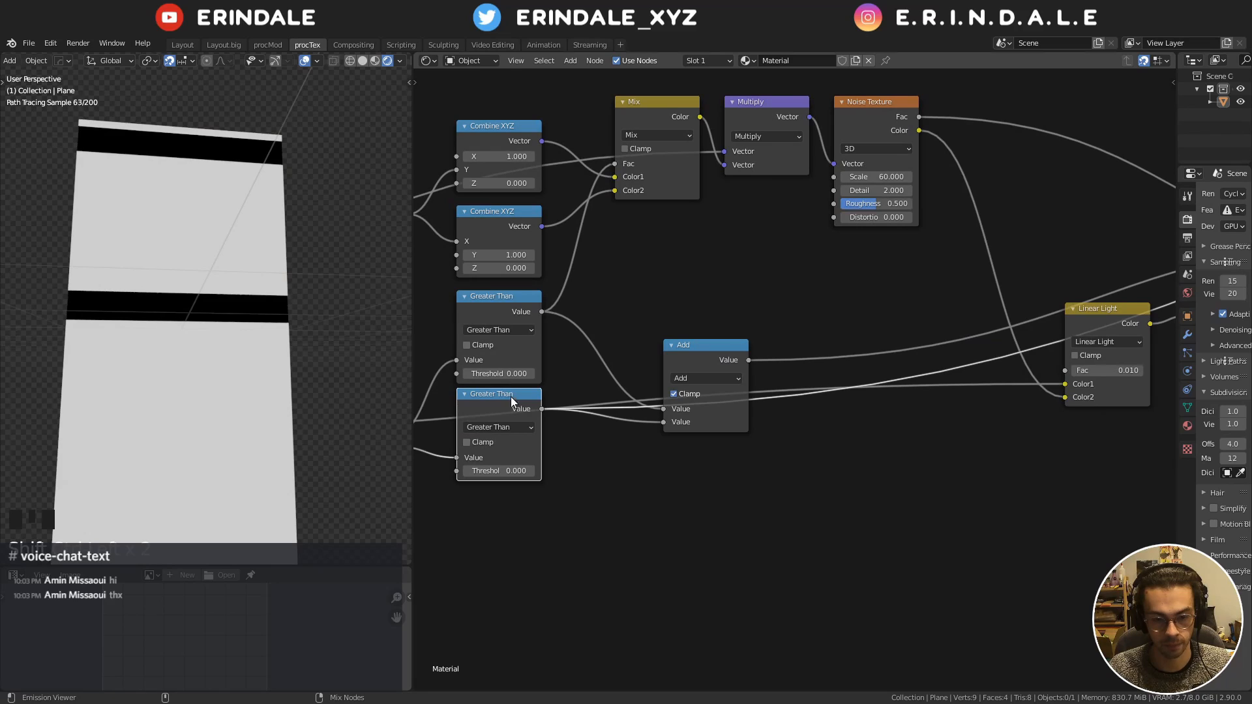
ctrl+shift+click(511, 345)
ctrl+shift+click(501, 400)
Duplicate the clamped Add node with its Greater Than inputs still connected, set the copy to Multiply and preview it
drag(675, 362, 676, 313)
key(shift+d)
click(848, 472)
key(ctrl+z)
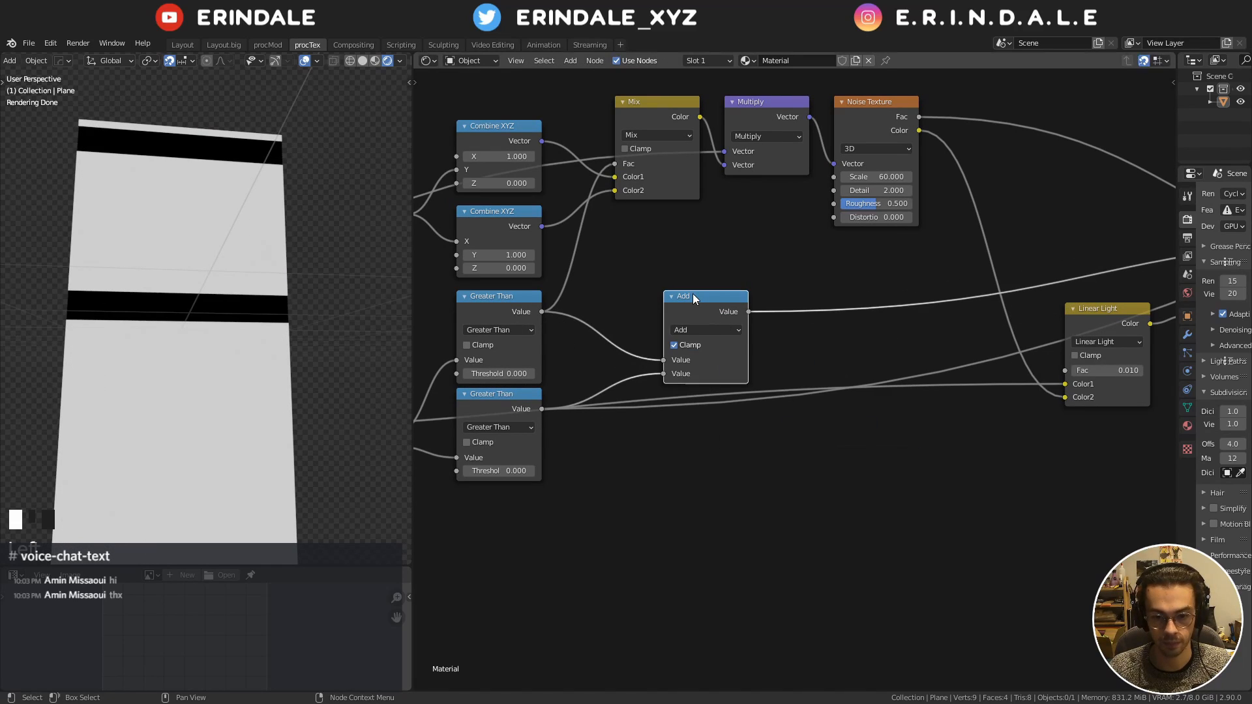
key(ctrl+shift+d)
click(839, 468)
click(839, 499)
click(531, 571)
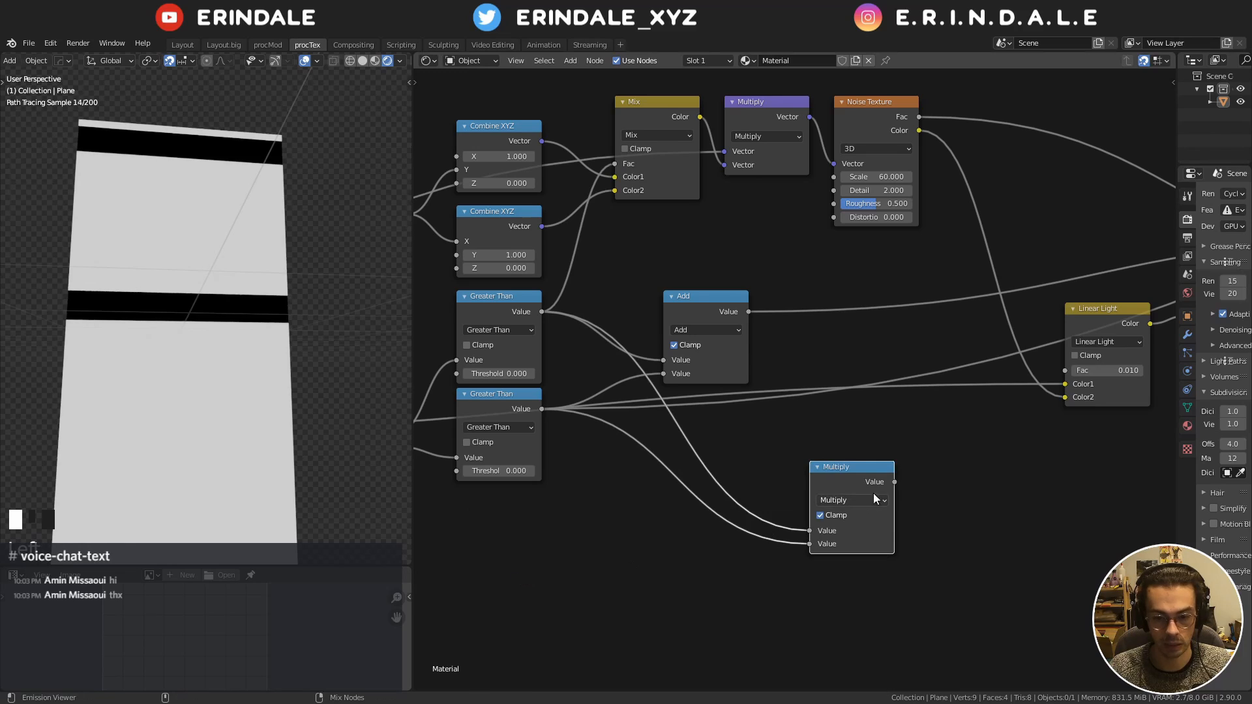
ctrl+shift+click(873, 493)
Move the Multiply node along the node tree to the area beneath the Bump node
middle_drag(171, 357, 178, 279)
scroll(748, 431, down, 7)
middle_drag(838, 485, 607, 356)
click(559, 322)
drag(570, 323, 964, 379)
middle_drag(964, 380, 595, 385)
click(583, 382)
drag(601, 388, 712, 428)
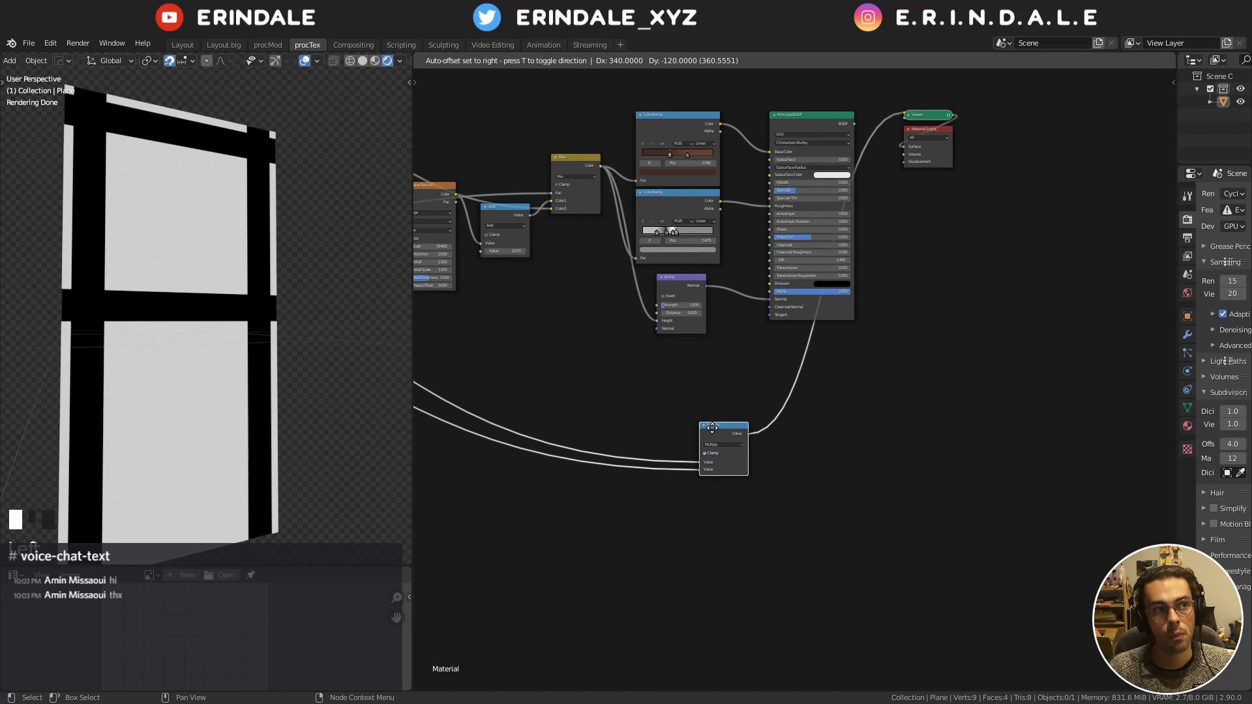
drag(712, 428, 712, 428)
middle_drag(586, 433, 1084, 436)
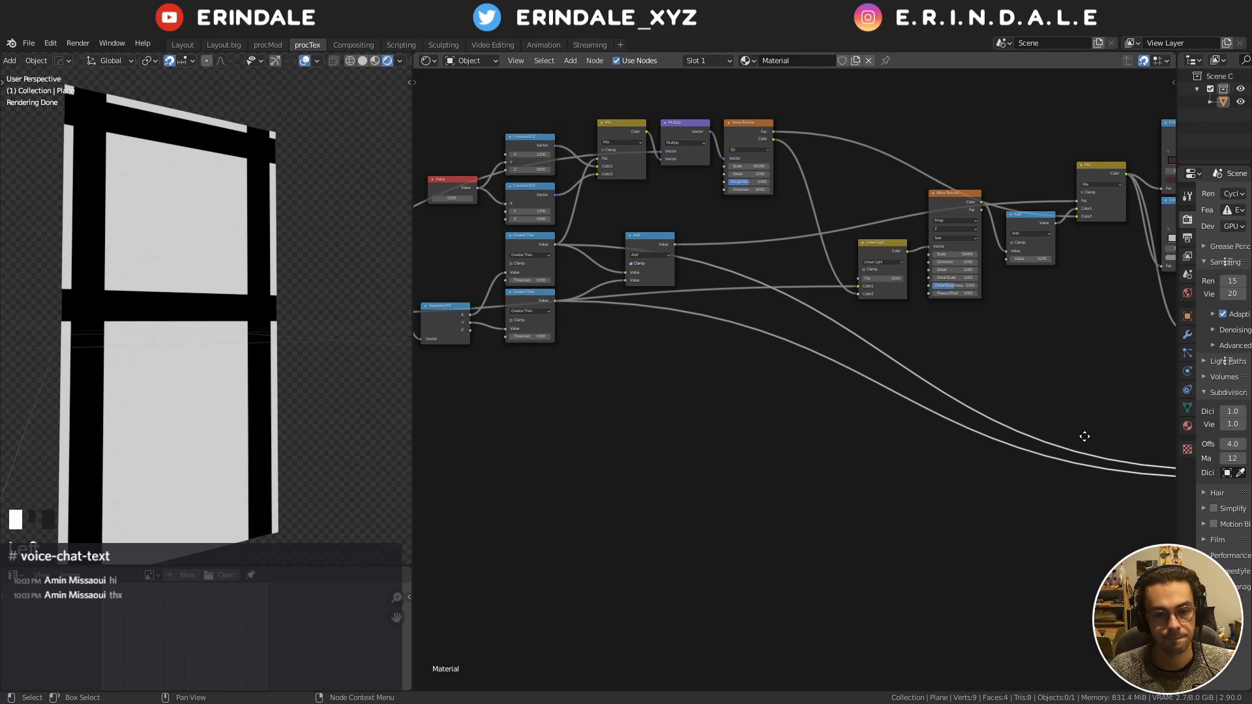
middle_drag(1084, 436, 776, 377)
scroll(1015, 385, up, 3)
middle_drag(1014, 386, 696, 380)
scroll(693, 429, up, 1)
drag(666, 428, 524, 397)
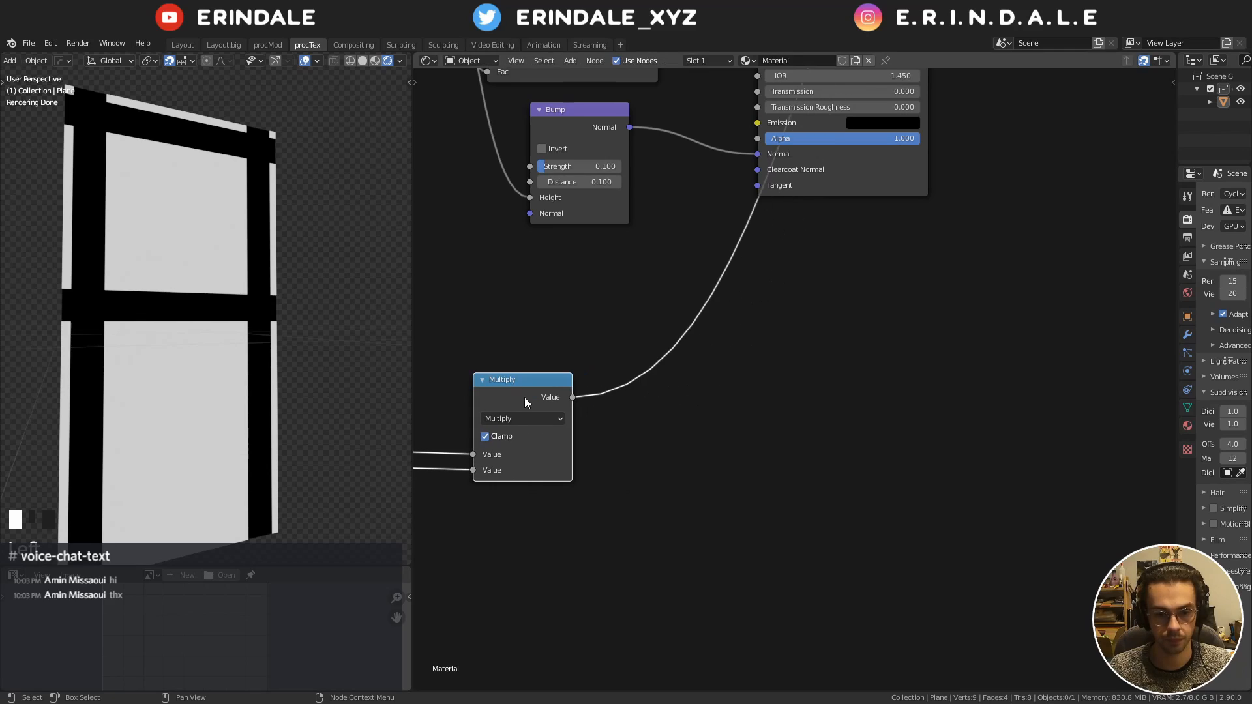
Add a Math node after Multiply, set it to Subtract, and invert the mask by subtracting the Multiply output from 1
key(q)
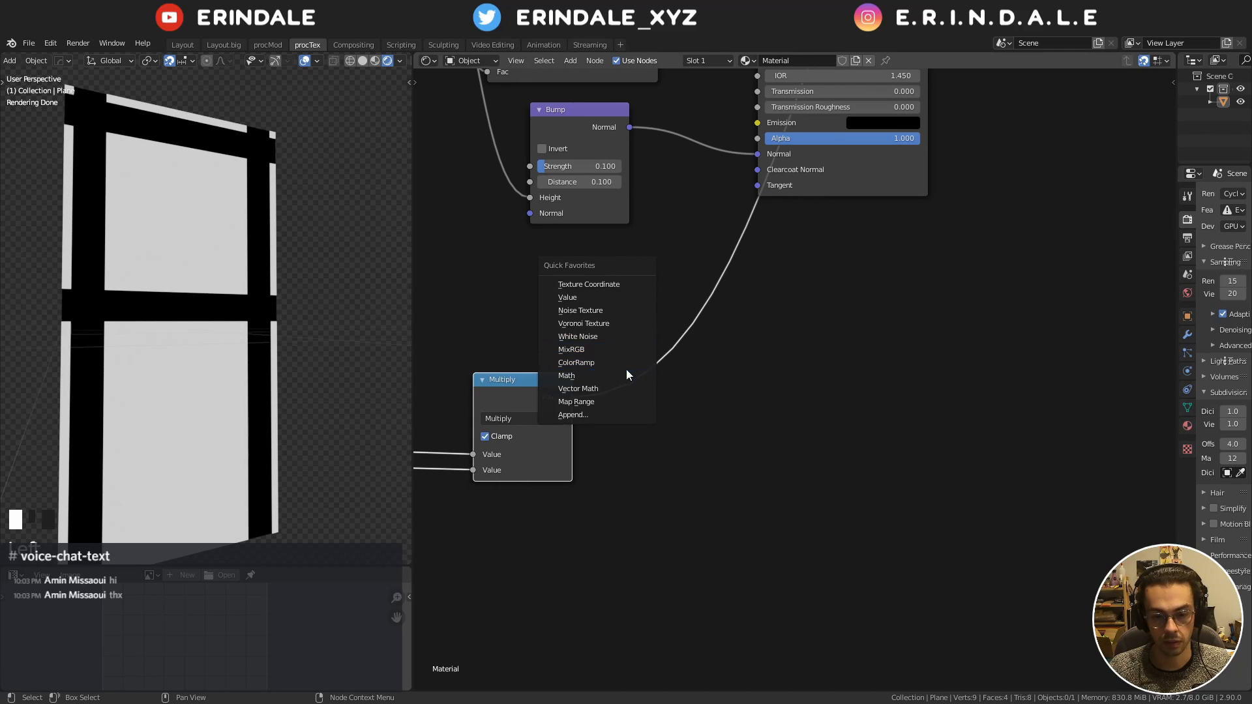
click(626, 374)
click(625, 360)
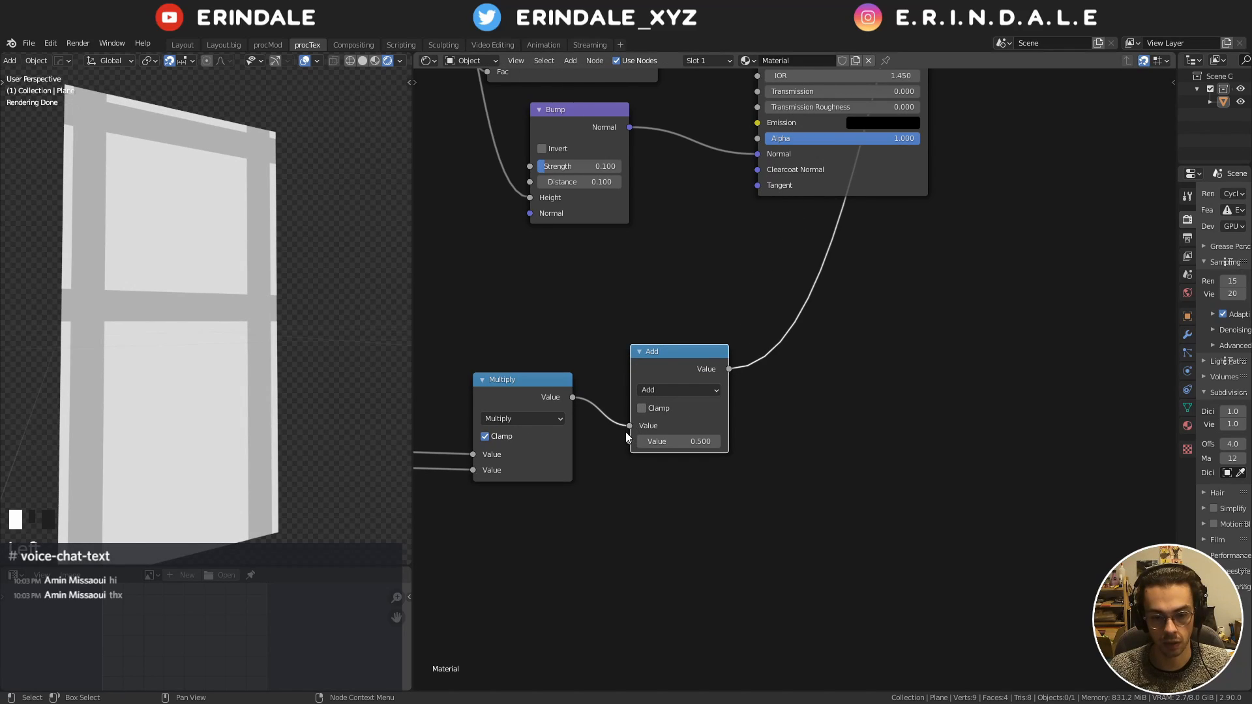
drag(626, 429, 632, 441)
click(660, 389)
click(678, 454)
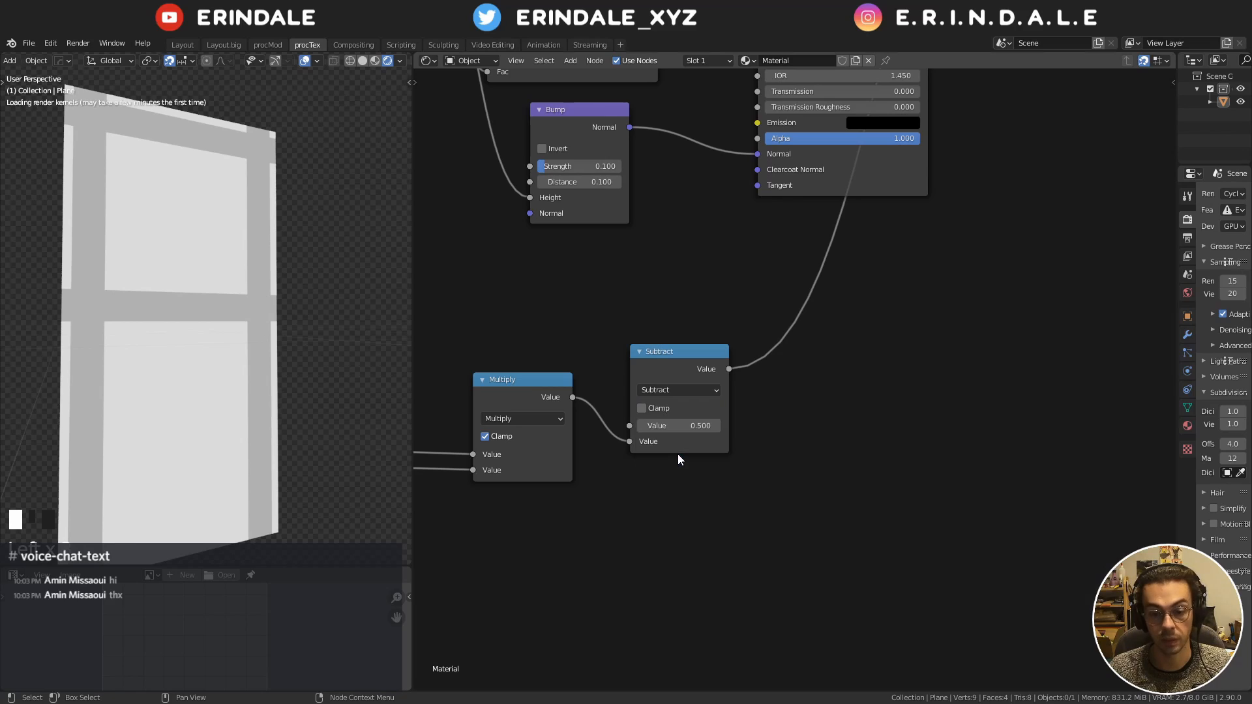
click(678, 425)
text(1)
key(Return)
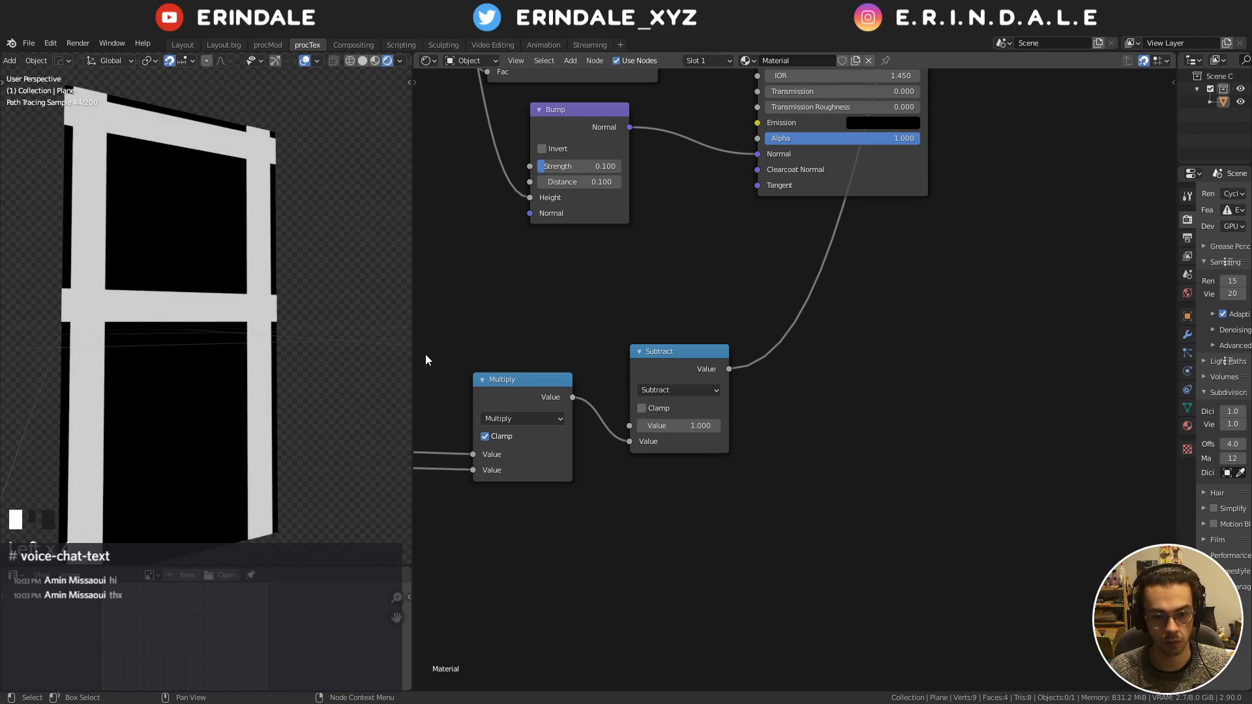
Line up the Multiply and Subtract nodes side by side directly beneath the Bump node
drag(522, 397, 551, 369)
drag(545, 313, 667, 389)
drag(660, 341, 702, 287)
drag(517, 297, 665, 390)
drag(668, 351, 697, 291)
drag(246, 205, 246, 252)
right_drag(245, 251, 249, 220)
right_click(249, 221)
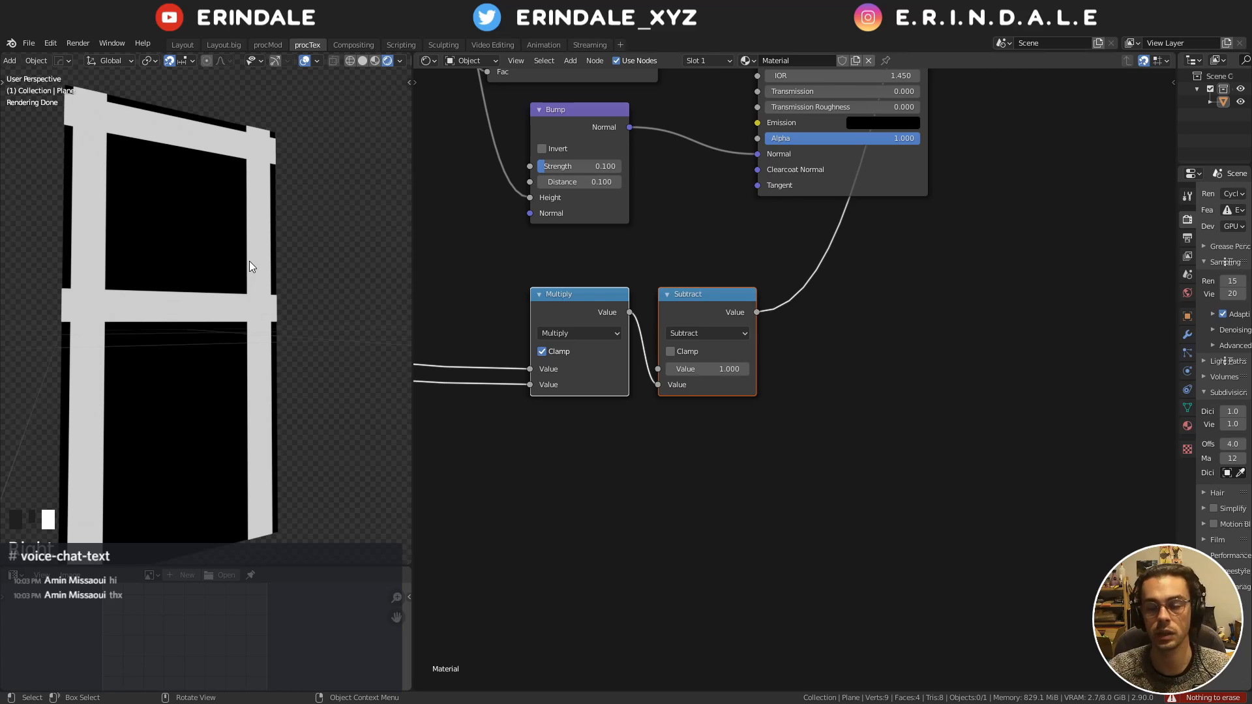
Duplicate the Color Burn node below the Separate XYZ and connect the original's Color output to the copy's Color1
scroll(666, 314, down, 8)
middle_drag(666, 313, 907, 367)
middle_drag(494, 325, 913, 341)
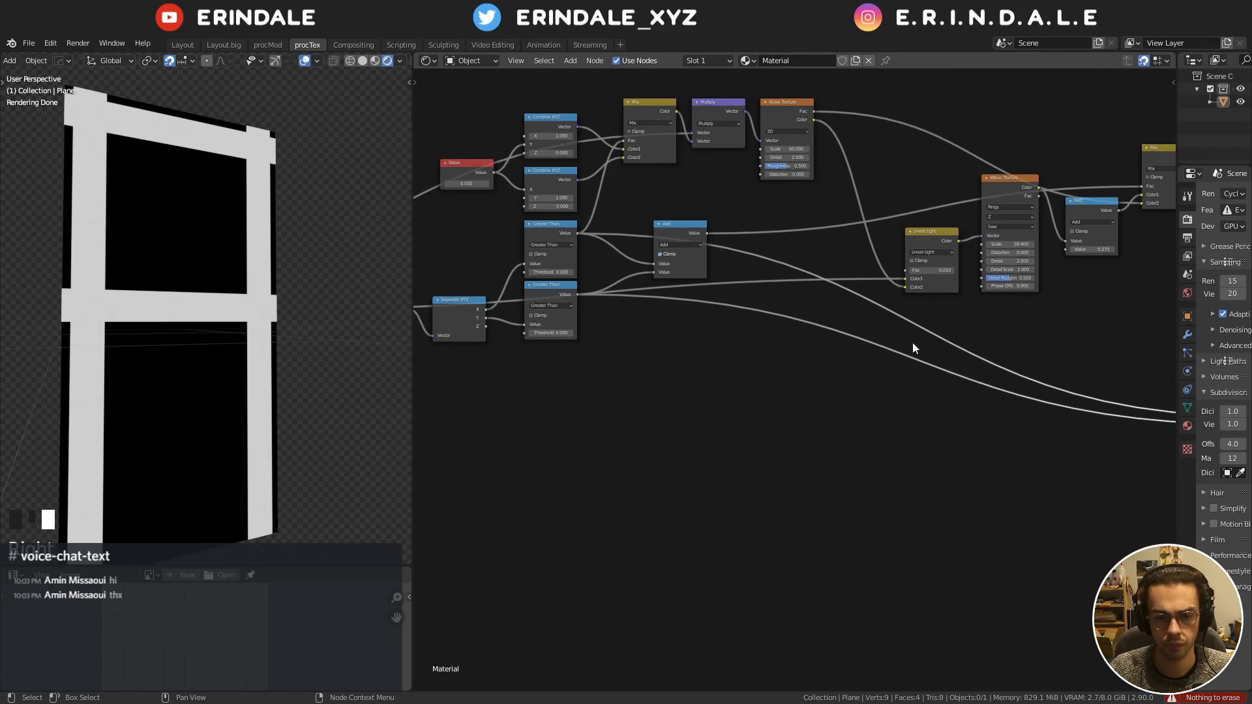
middle_drag(623, 409, 773, 417)
middle_drag(675, 388, 755, 391)
click(617, 308)
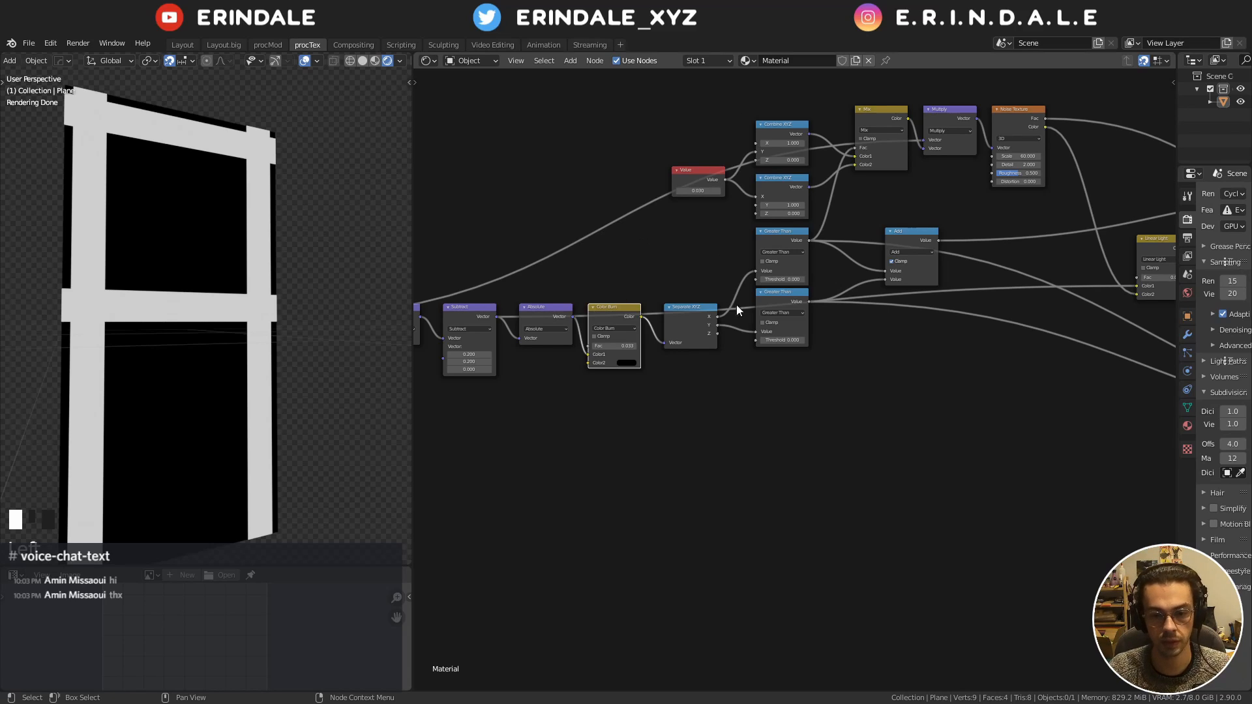
middle_drag(737, 303, 647, 336)
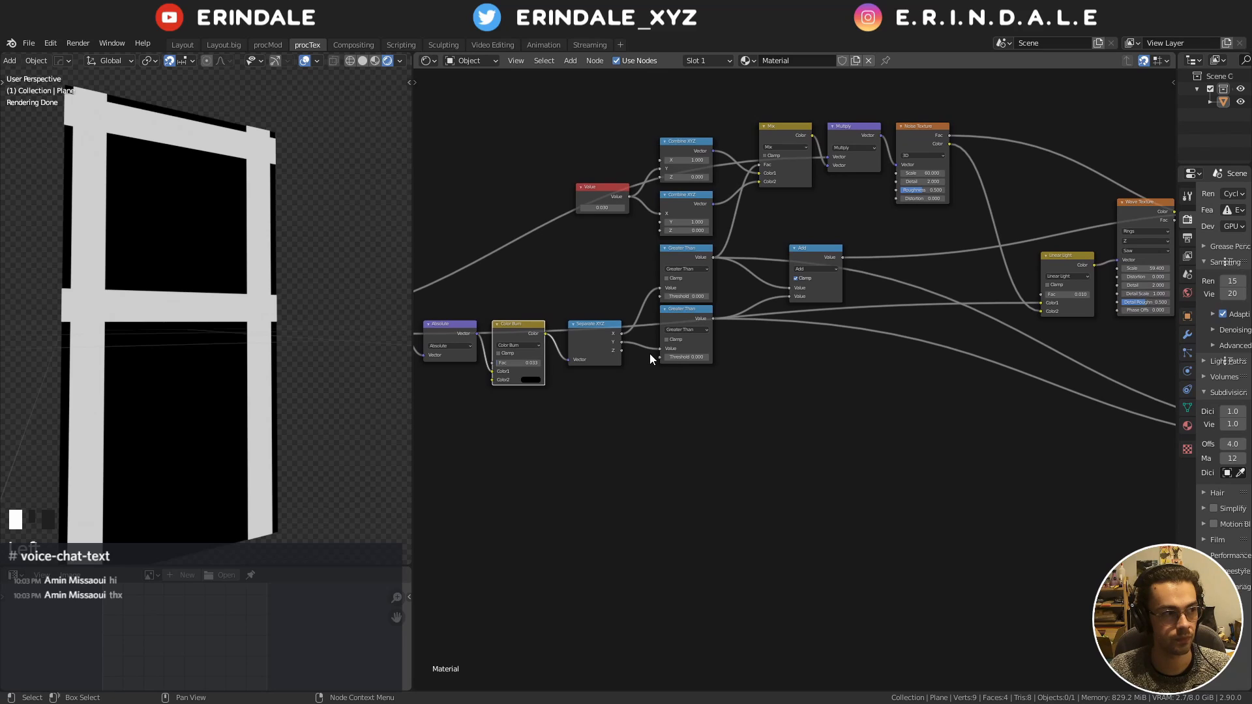
middle_drag(672, 386, 802, 335)
scroll(715, 355, up, 8)
mouse_move(715, 356)
middle_down()
mouse_move(654, 330)
mouse_move(683, 344)
middle_up()
key(ctrl+shift+d)
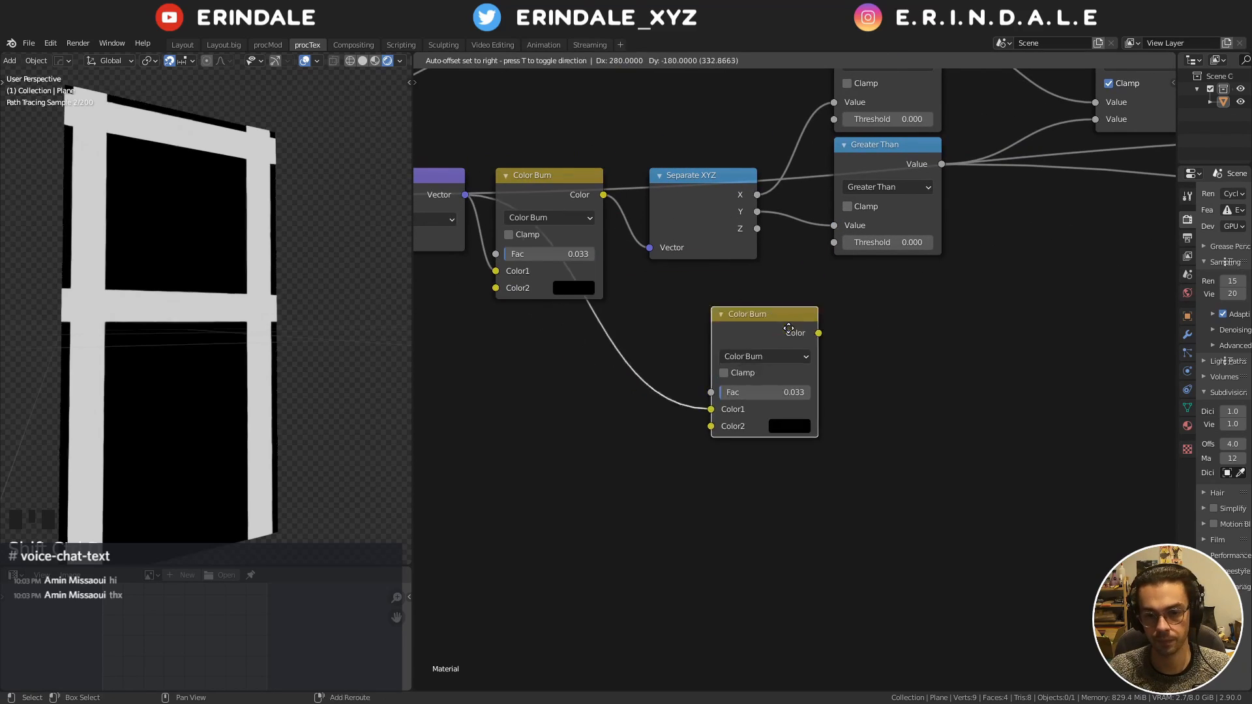
click(725, 285)
key(x)
key(ctrl+shift+d)
click(628, 300)
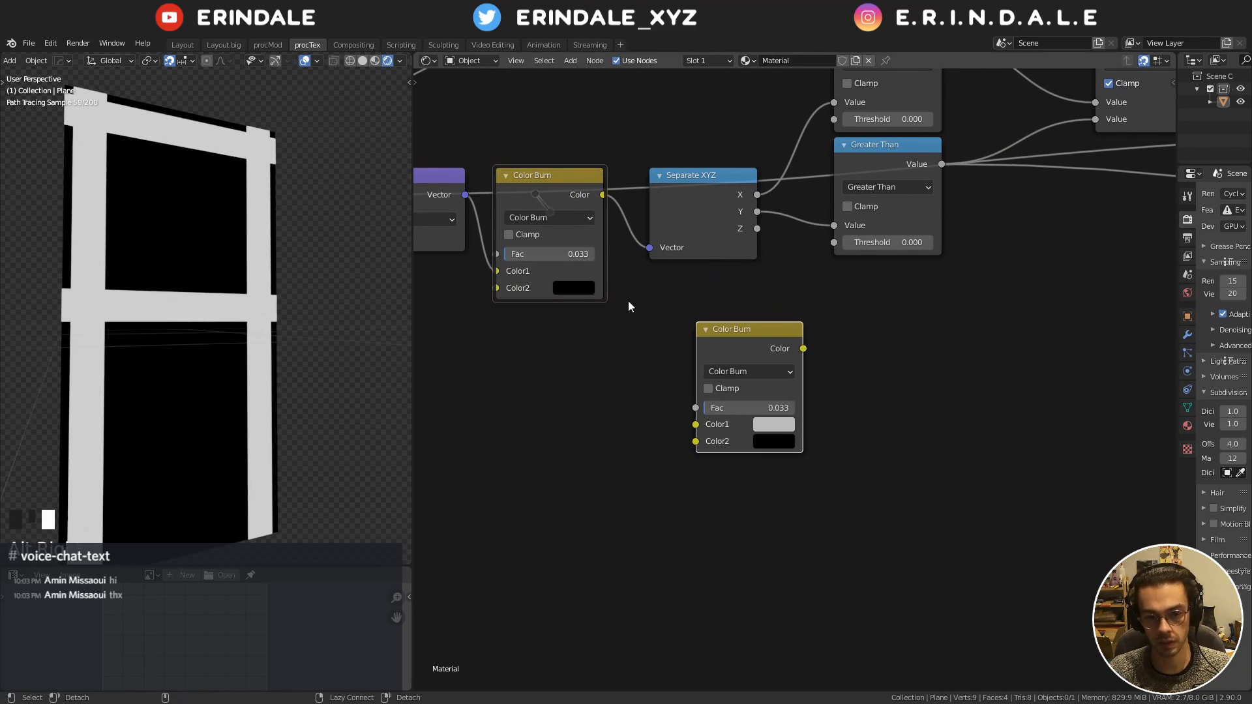
Set the copied mix node to Color Dodge with a white Color2 and Fac 0.983, and preview it
click(749, 371)
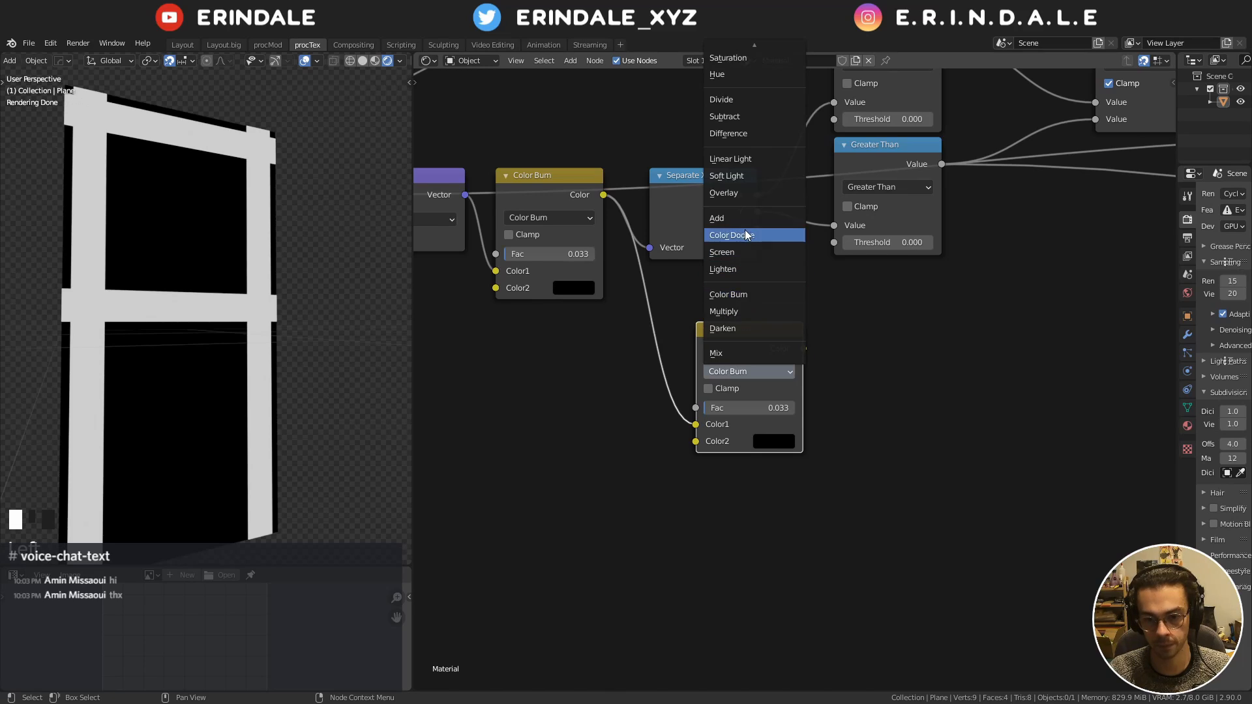
click(745, 232)
scroll(780, 331, down, 1)
ctrl+shift+click(736, 340)
scroll(770, 388, up, 2)
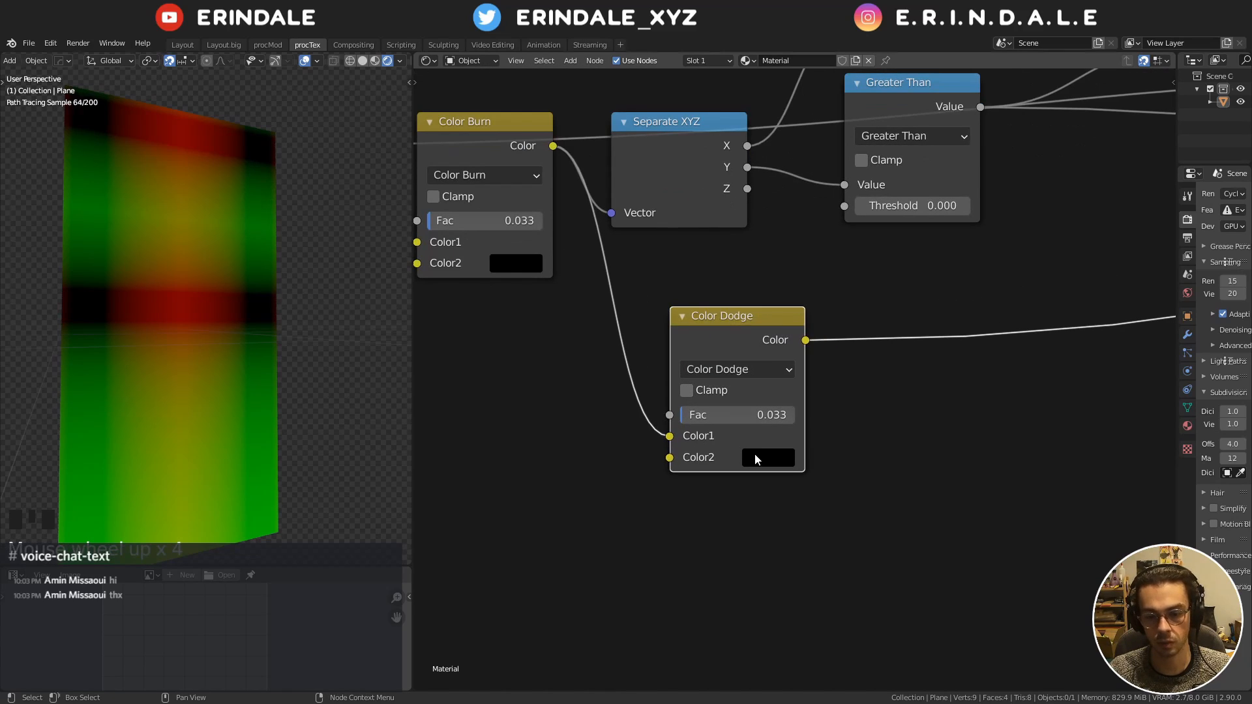
click(753, 454)
scroll(758, 455, up, 10)
drag(725, 409, 794, 415)
scroll(795, 408, down, 2)
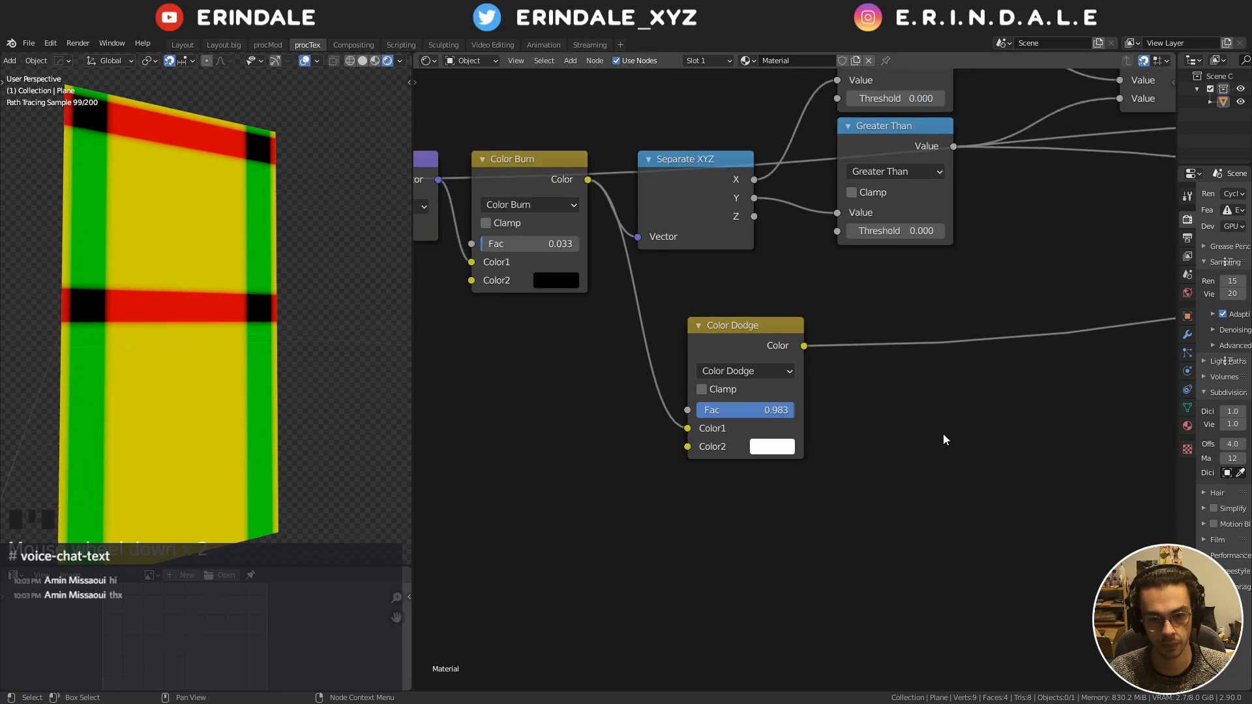
middle_drag(944, 439, 731, 449)
click(494, 341)
key(shift+d)
click(659, 389)
key(x)
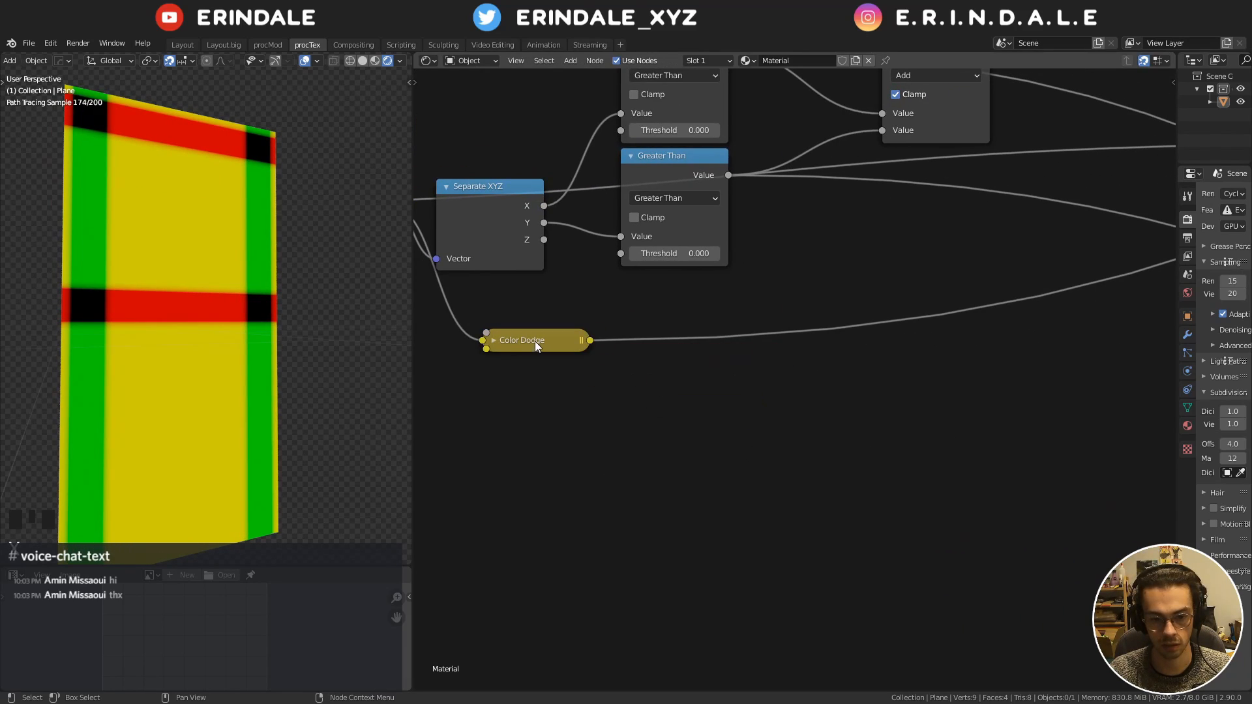
click(492, 341)
Duplicate the Separate XYZ node after Color Dodge, connect Color Dodge's output to it and preview its X output
click(482, 183)
key(shift+d)
click(712, 352)
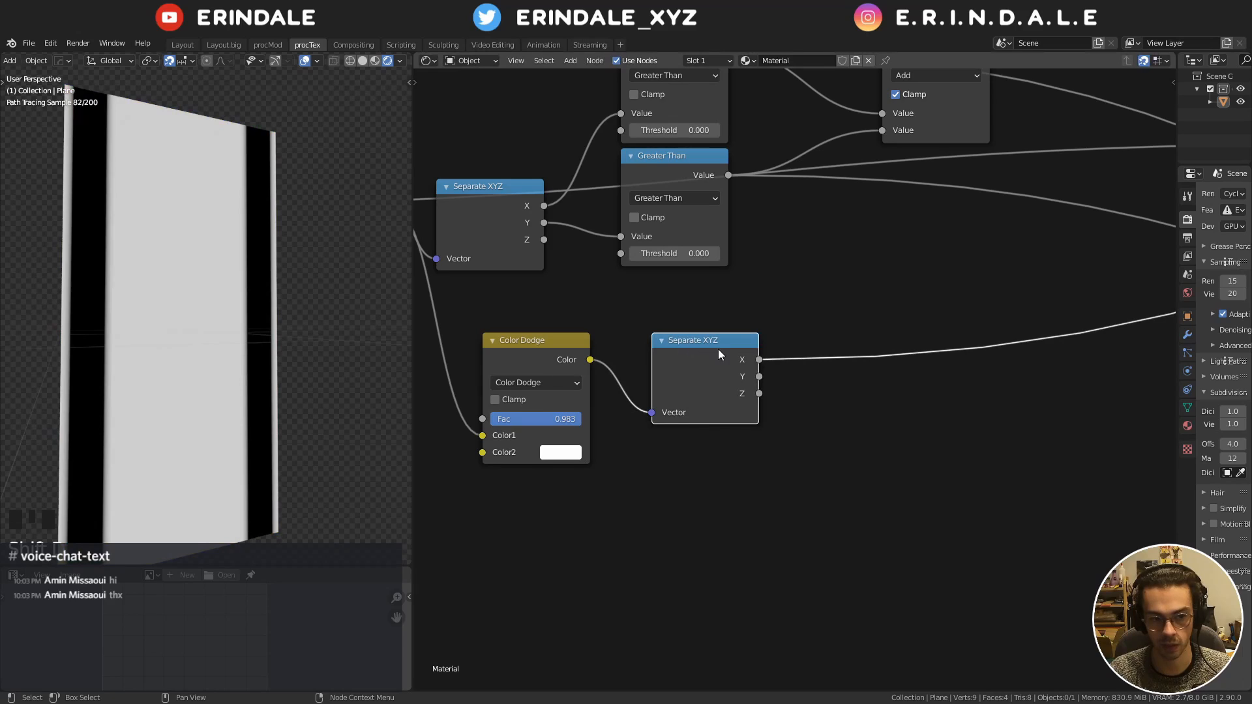
Add a Math node fed by the new Separate XYZ's X and Y, set it to Minimum and inspect the mask edges closely
key(q)
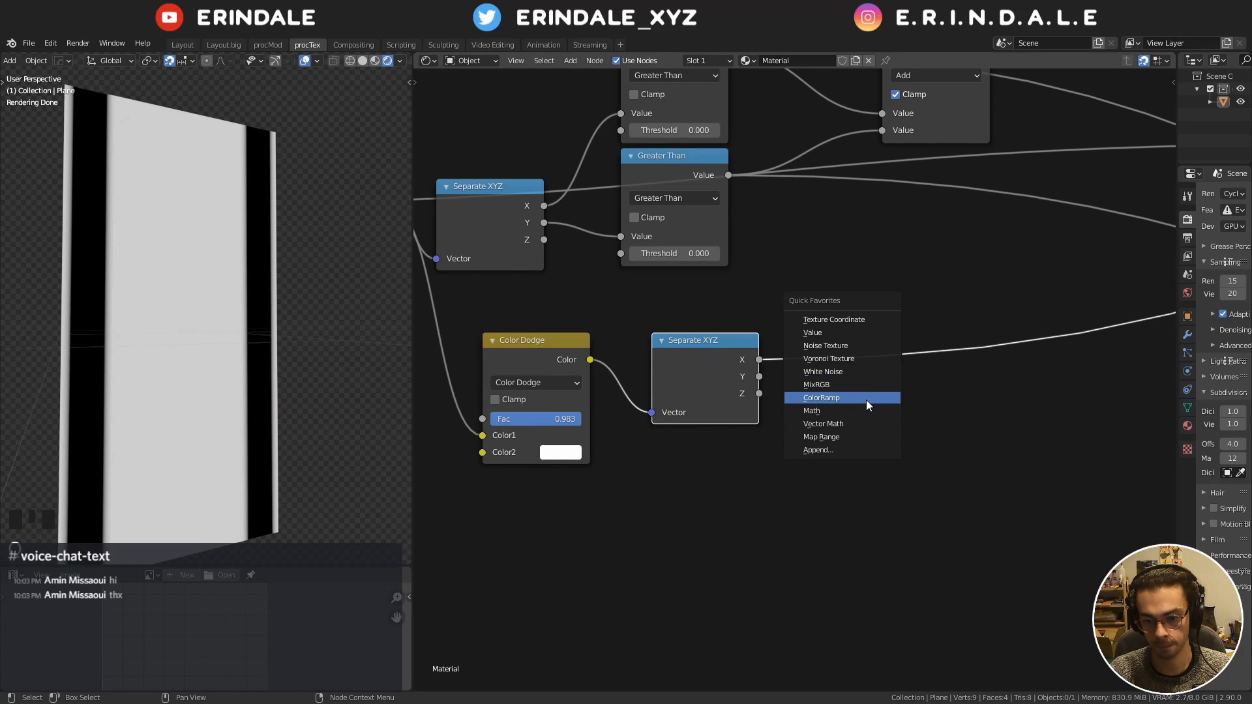
click(859, 412)
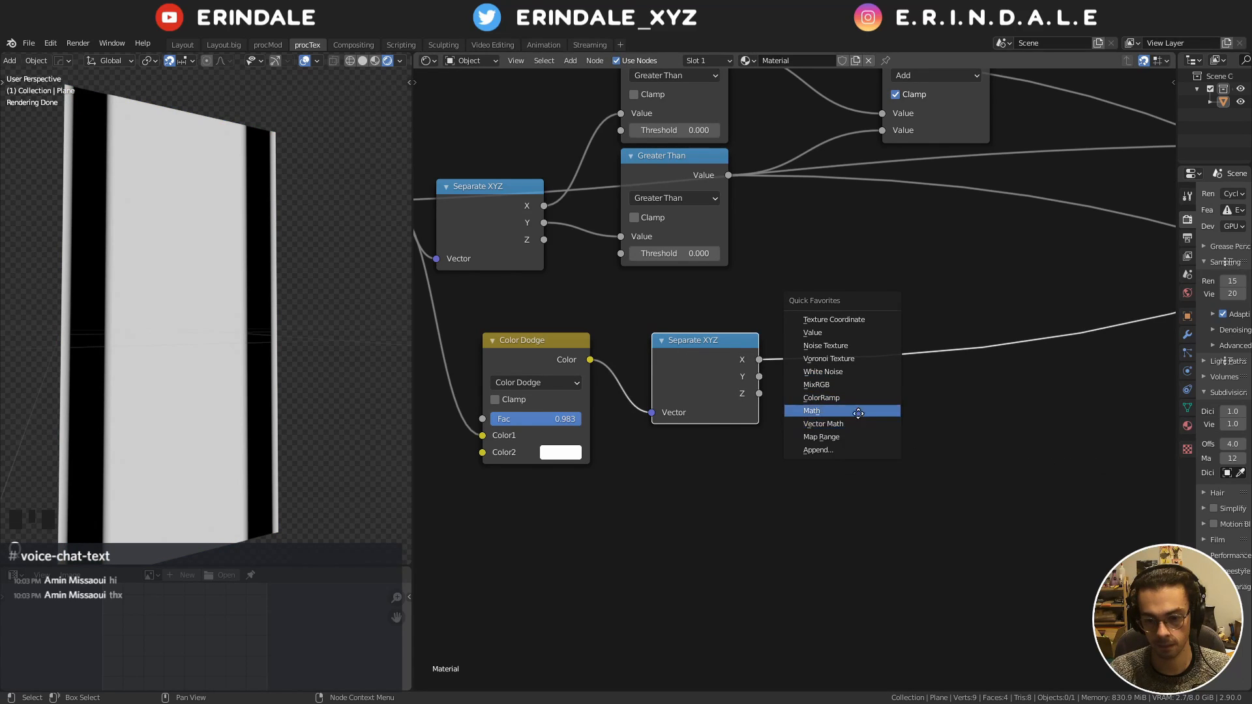
click(918, 401)
click(943, 352)
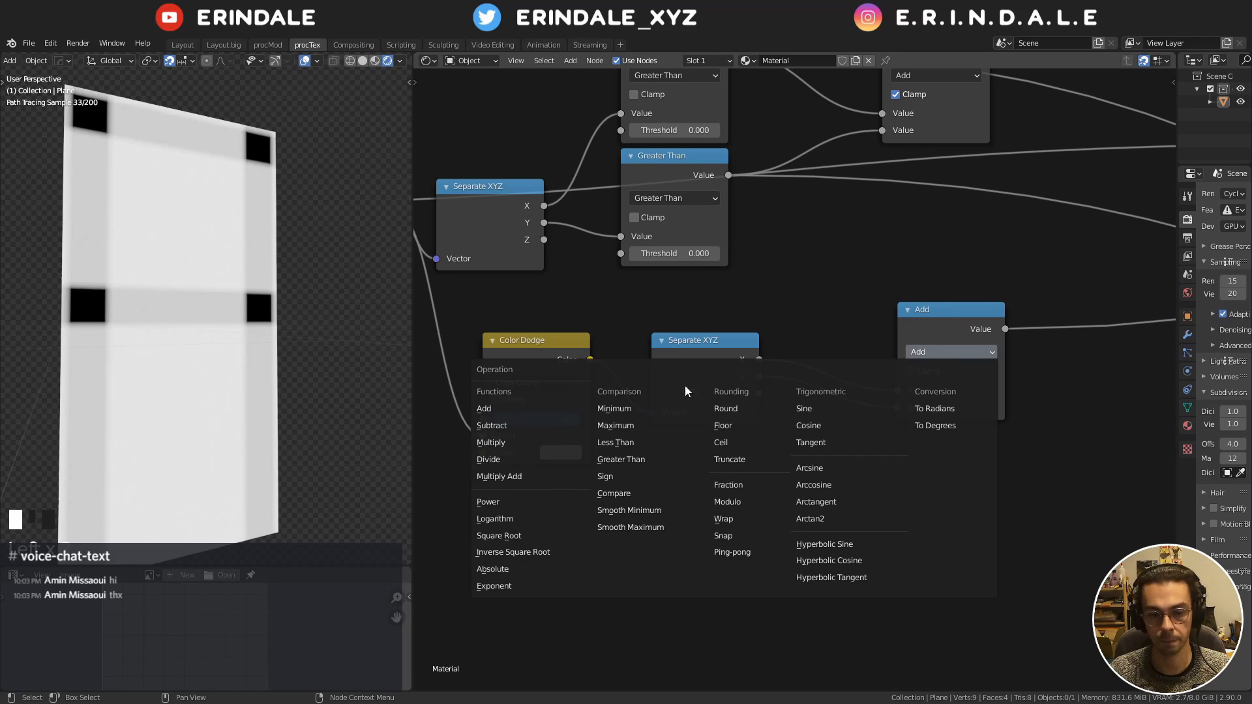
click(615, 408)
middle_drag(952, 393, 757, 440)
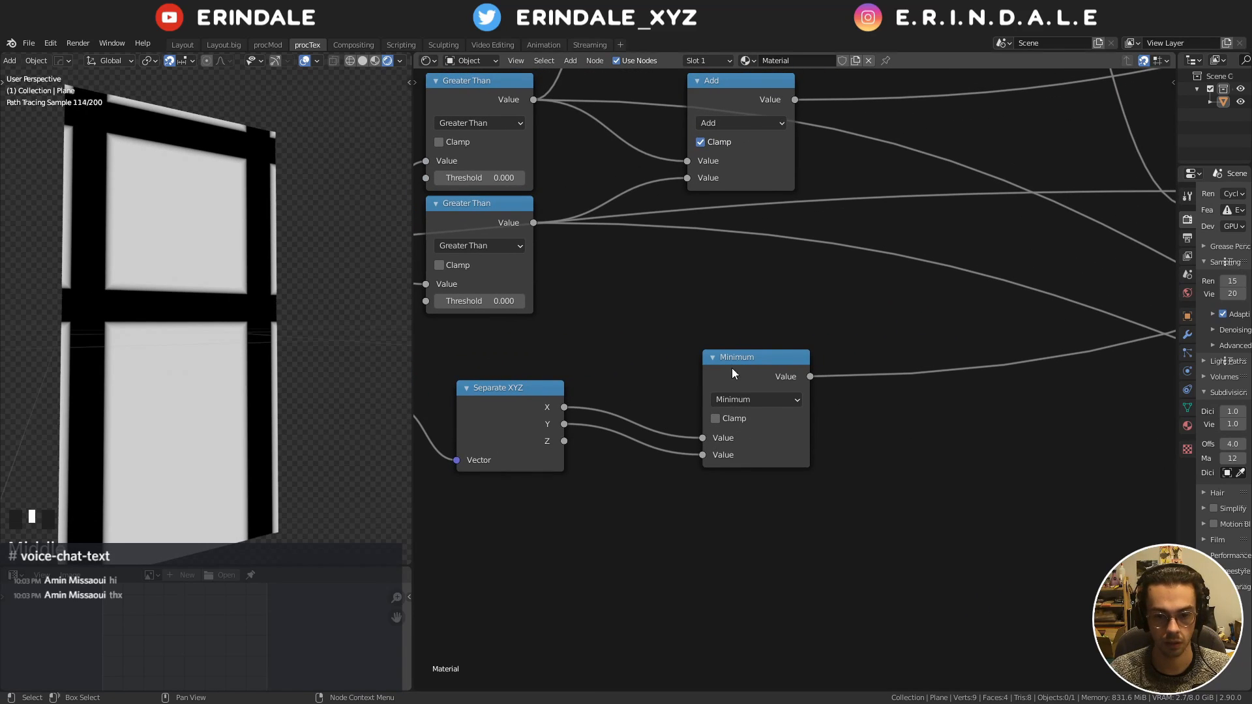
scroll(222, 336, up, 6)
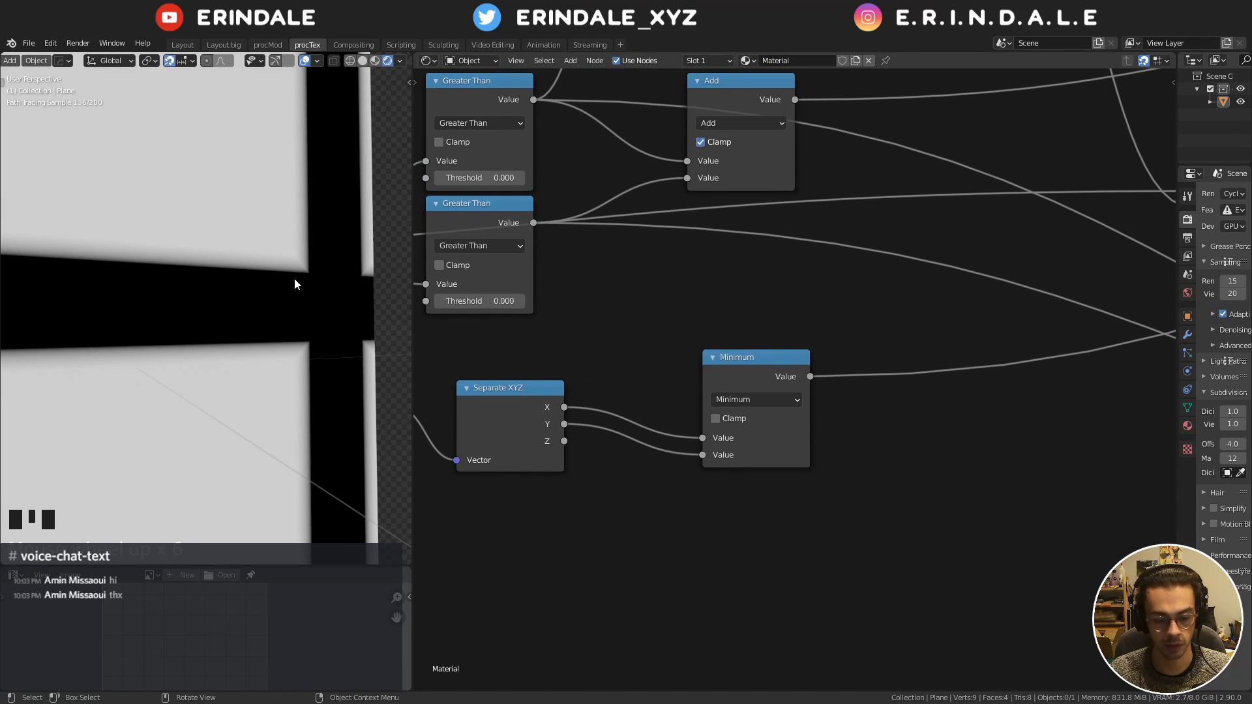
Compare the Greater Than previews with the new Separate XYZ's X output to judge how the mask edges differ
middle_drag(784, 371, 757, 440)
scroll(798, 449, down, 7)
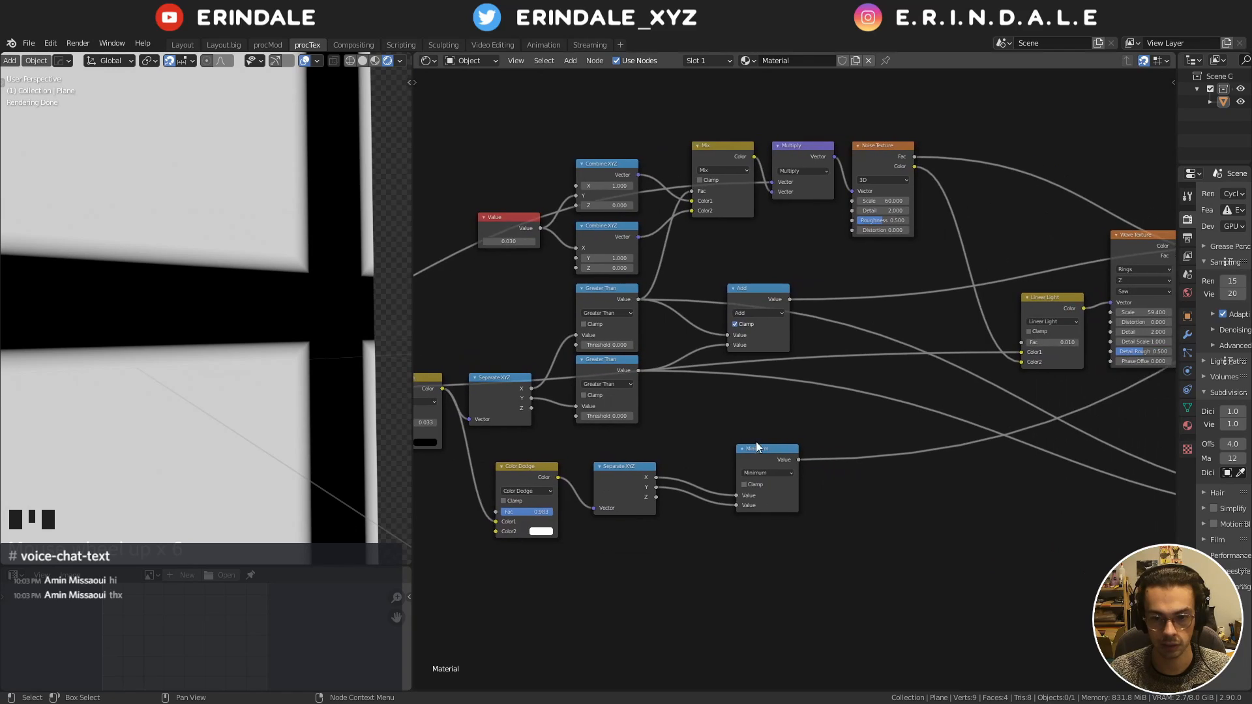
scroll(740, 421, up, 1)
ctrl+shift+click(551, 275)
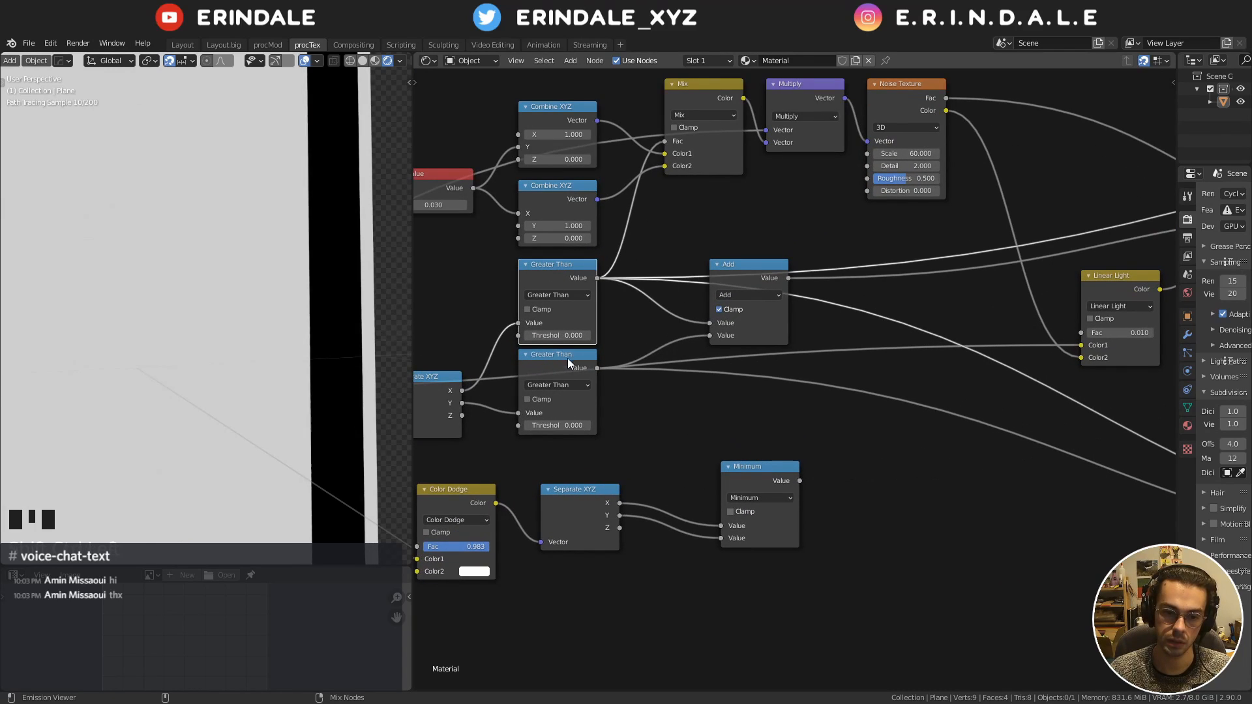
ctrl+shift+click(567, 358)
ctrl+shift+click(593, 506)
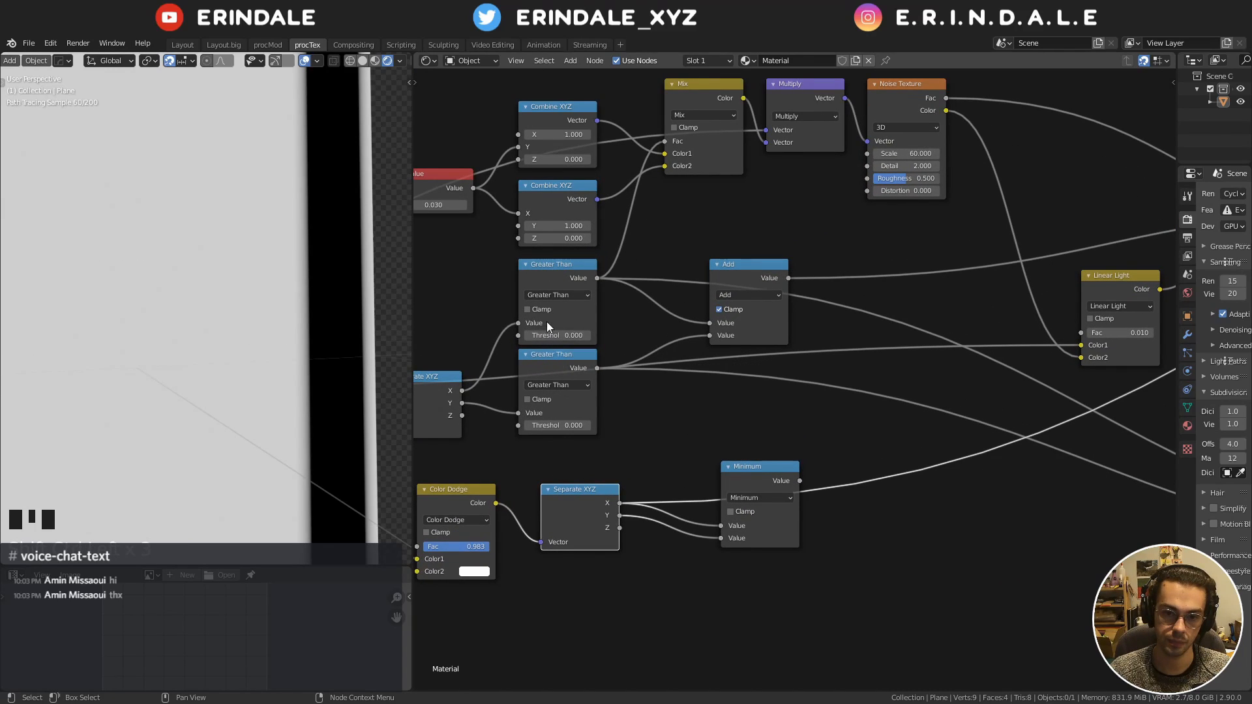
ctrl+shift+click(550, 276)
Connect the new Separate XYZ's X output to the grain direction Mix node's Fac and delete both Greater Than nodes
scroll(664, 434, down, 2)
middle_drag(663, 433, 669, 535)
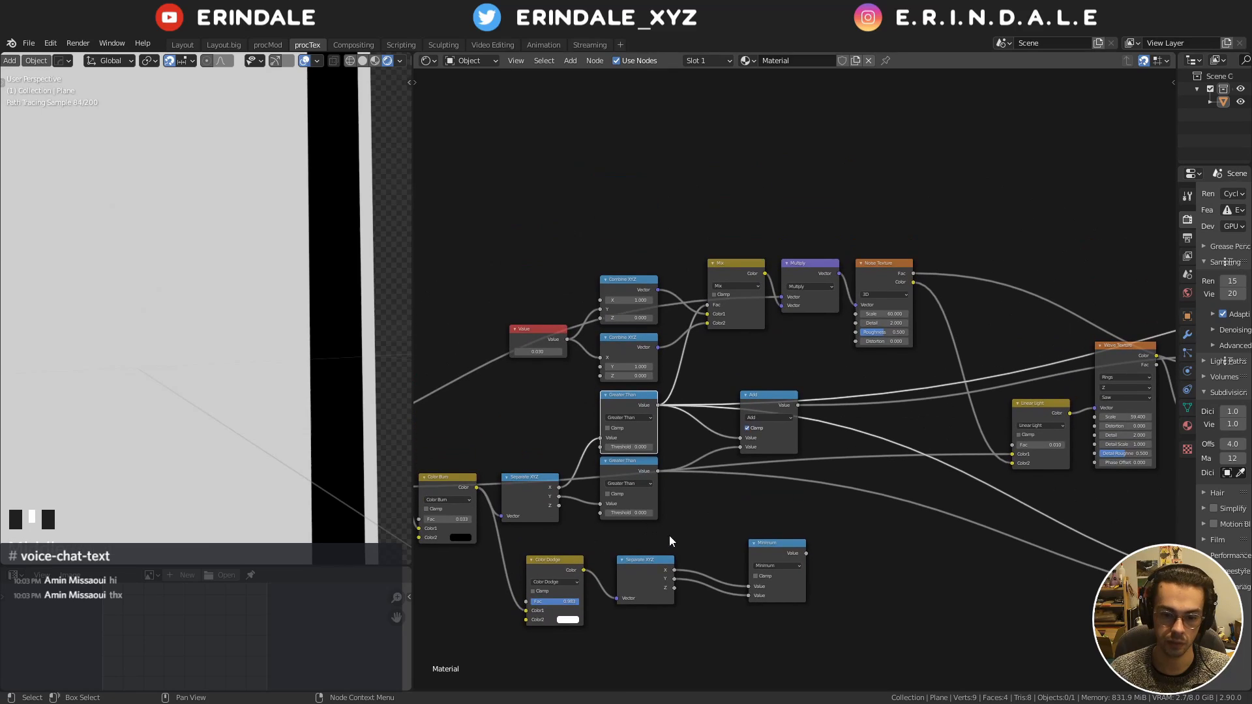
drag(674, 570, 697, 302)
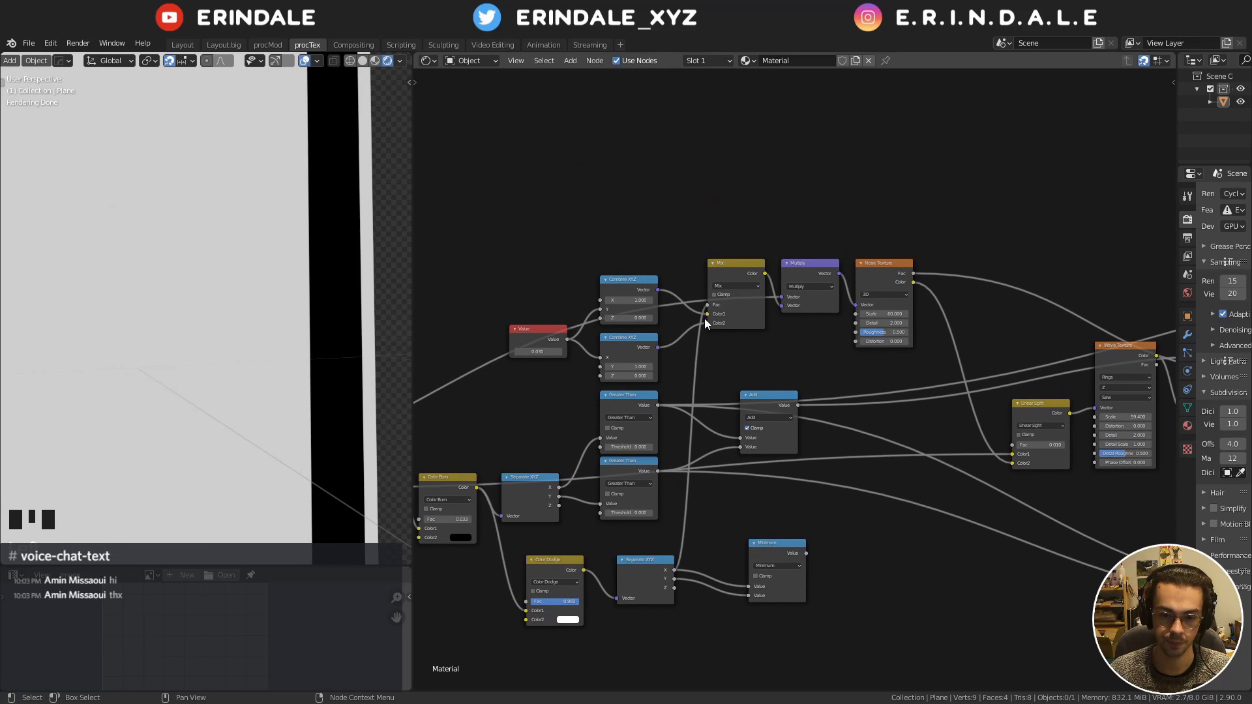
click(613, 397)
key(x)
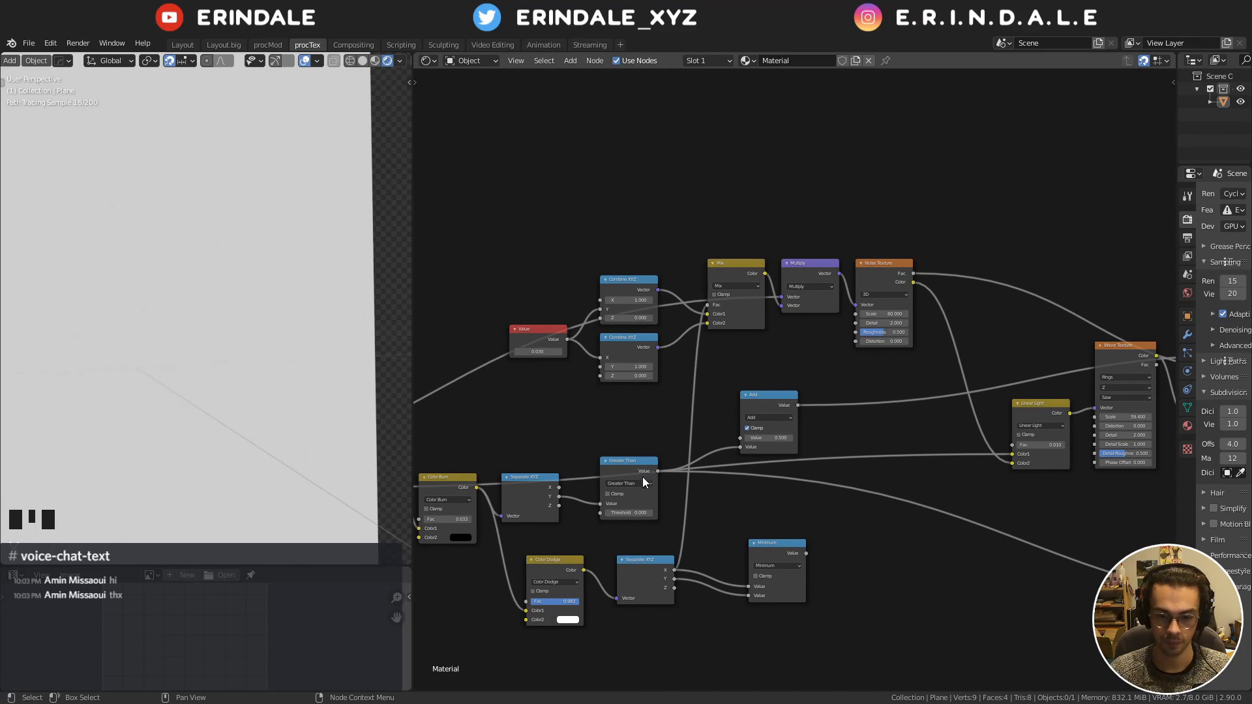
click(627, 466)
key(x)
Preview the Minimum node and place it below the Separate XYZ, leaving space above it
drag(767, 555, 725, 568)
ctrl+shift+click(726, 568)
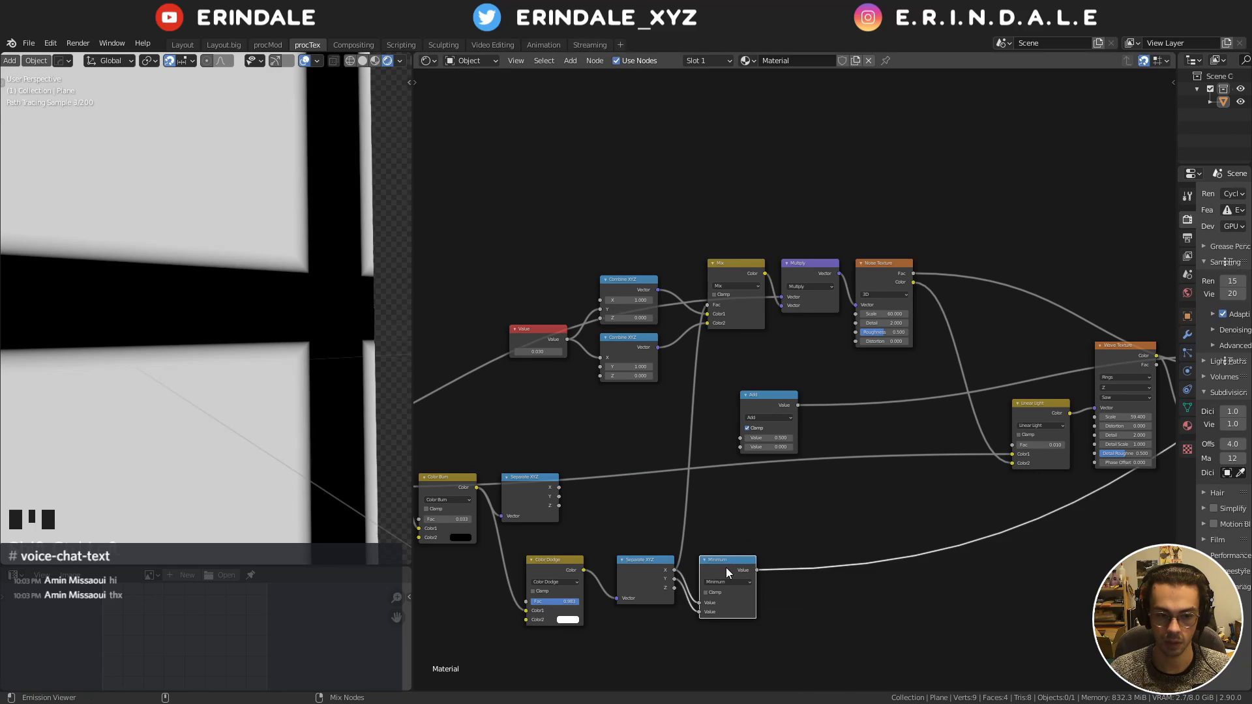
middle_drag(723, 554, 698, 407)
drag(700, 409, 759, 469)
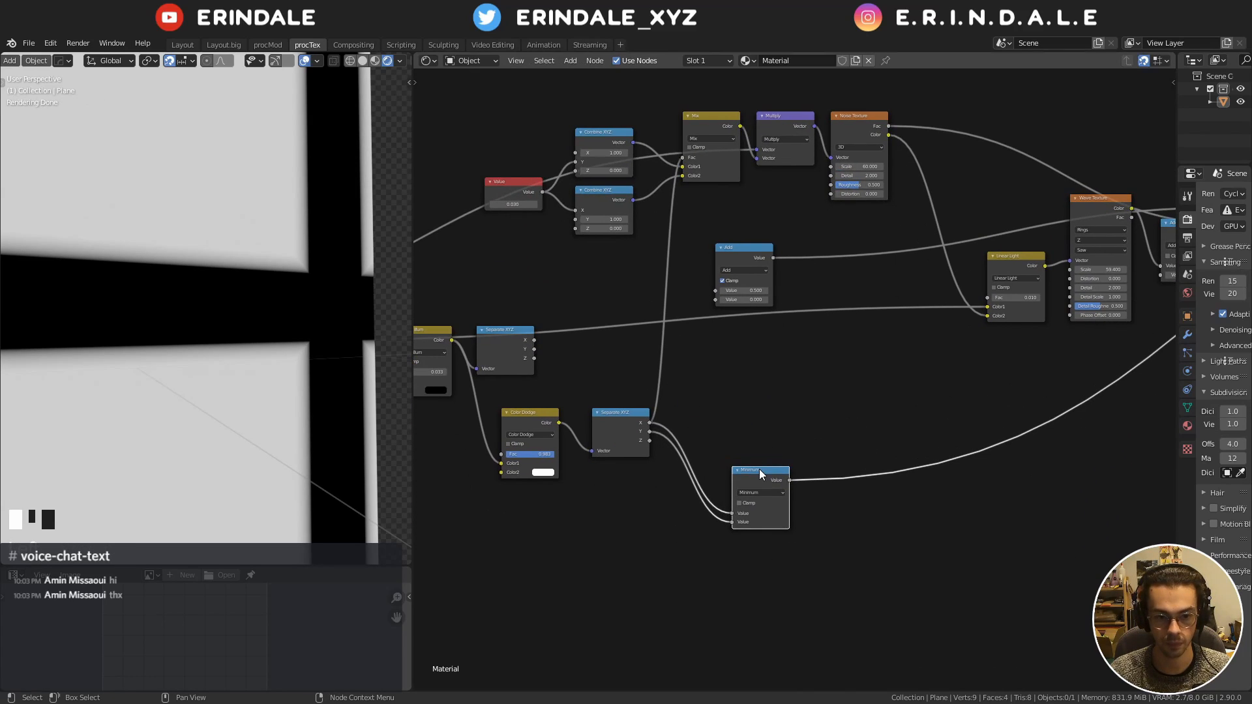
Duplicate the Minimum node, feed the copy Separate XYZ's X and Y, set it to Add with Clamp on, and preview it
key(shift+d)
click(743, 405)
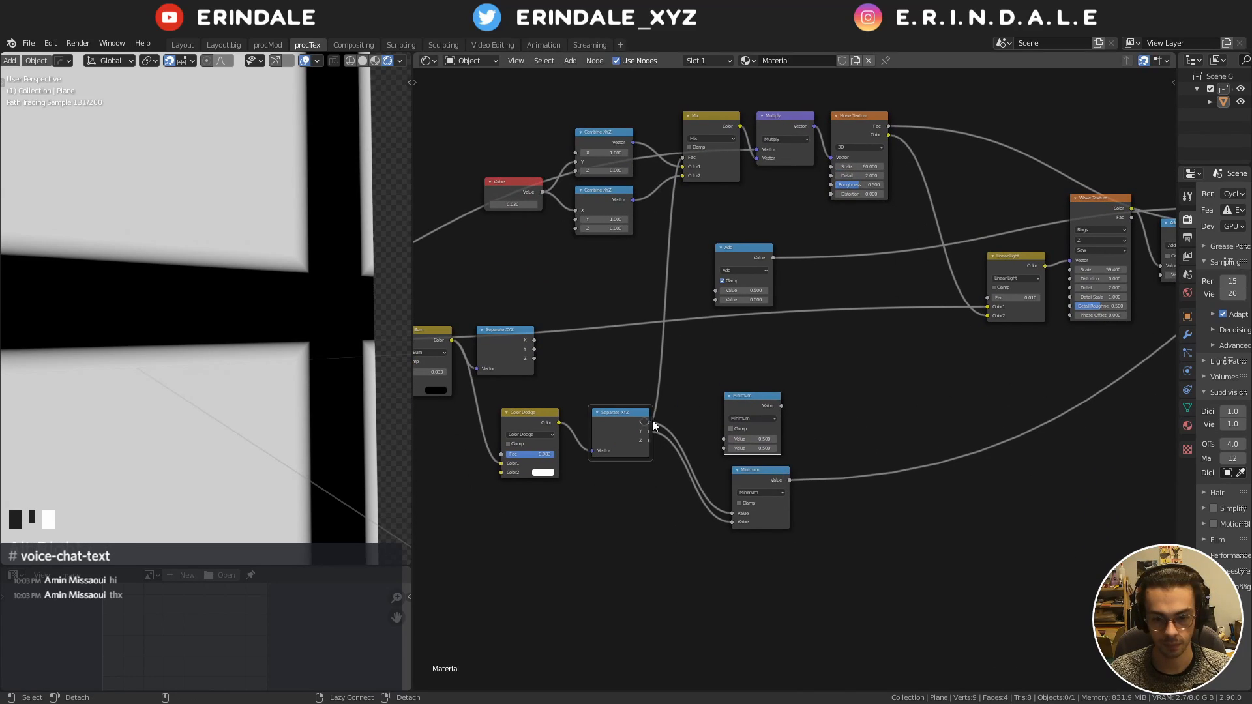
drag(651, 423, 725, 448)
click(752, 418)
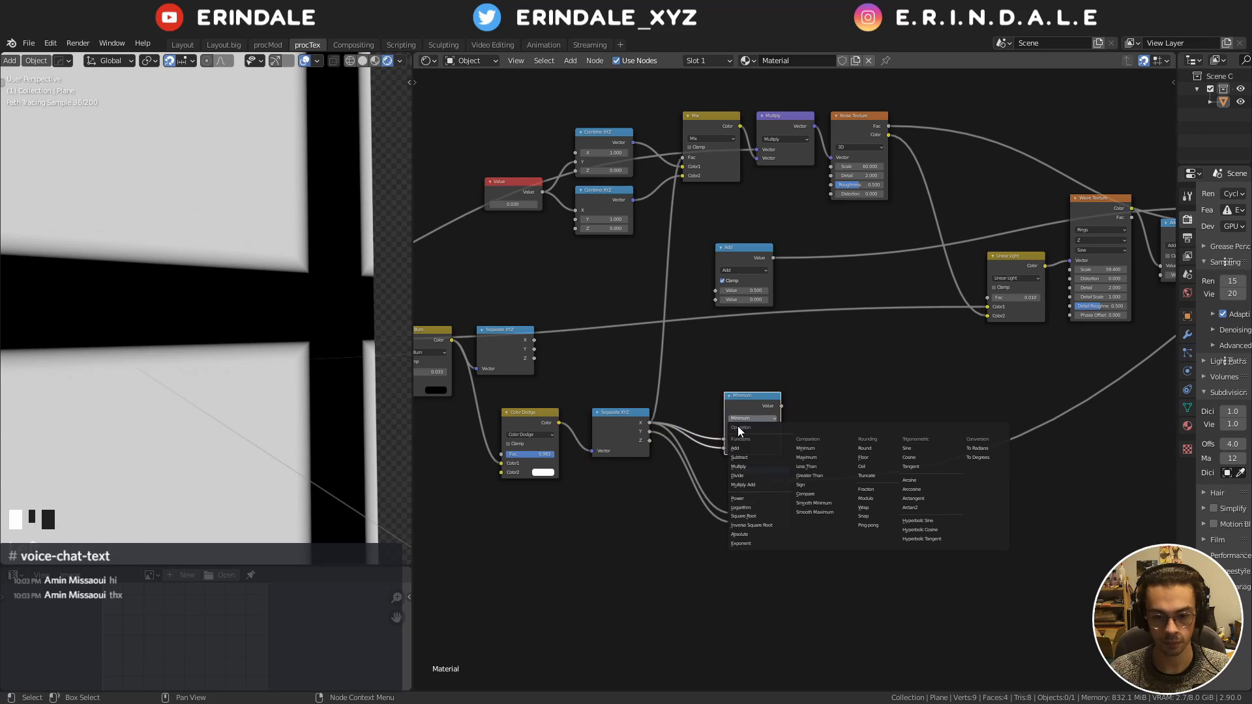
click(732, 454)
click(731, 428)
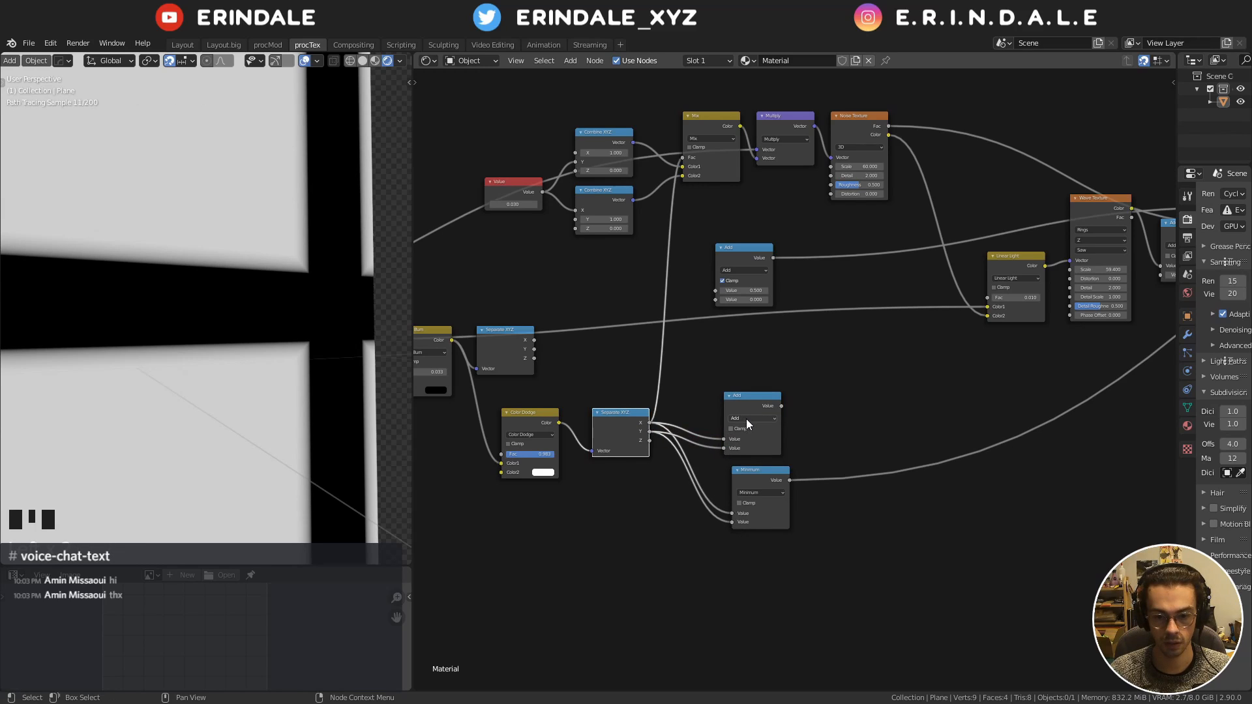
ctrl+shift+click(741, 402)
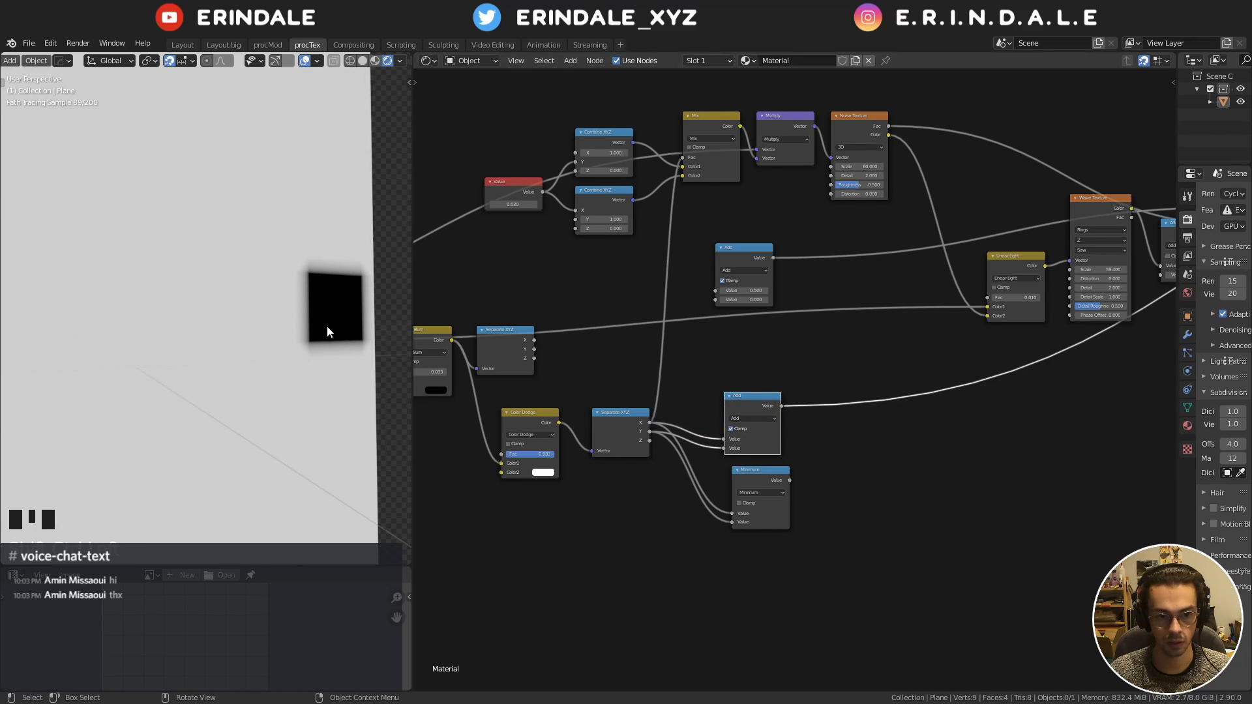
Feed the clamped Add node after Separate XYZ into the Mix node's Fac and delete the unconnected-input Add node
middle_drag(804, 382, 639, 437)
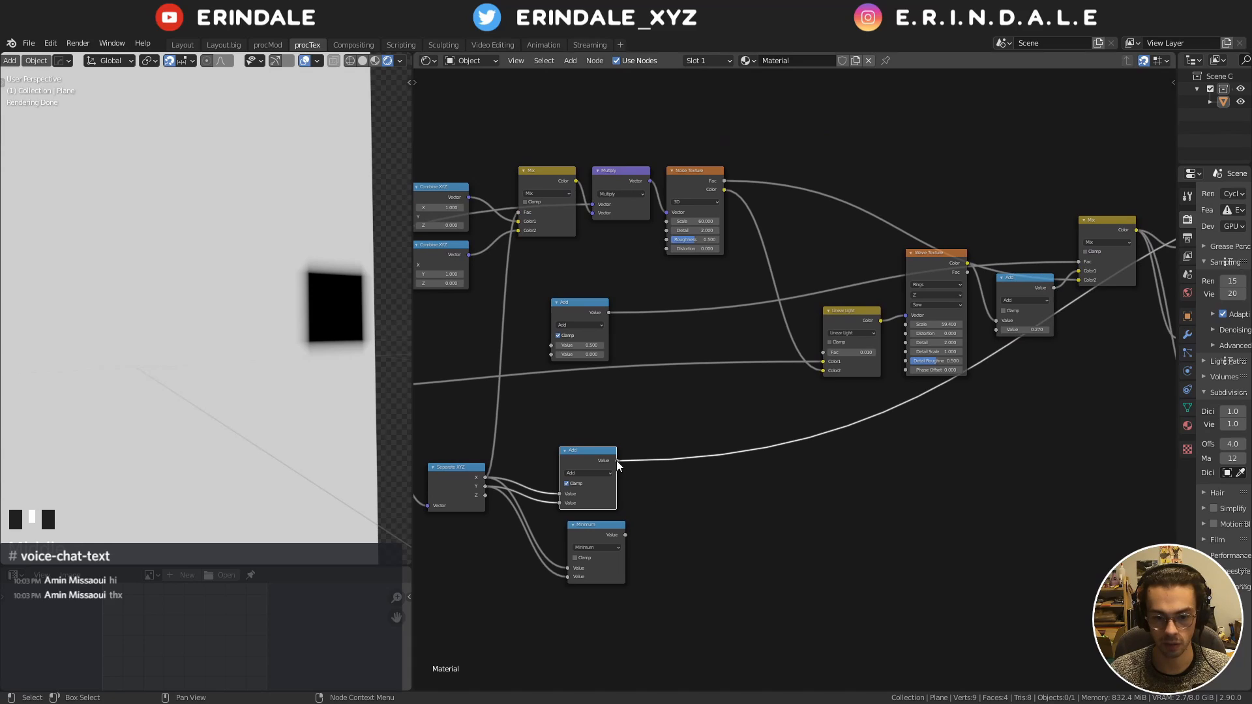
drag(616, 460, 1078, 269)
click(588, 307)
key(x)
Move the Color Dodge and Separate XYZ nodes into line with Color Burn, bringing the Add and Minimum nodes along
middle_drag(637, 380, 822, 216)
scroll(715, 305, up, 3)
middle_drag(713, 305, 940, 358)
drag(592, 295, 1073, 565)
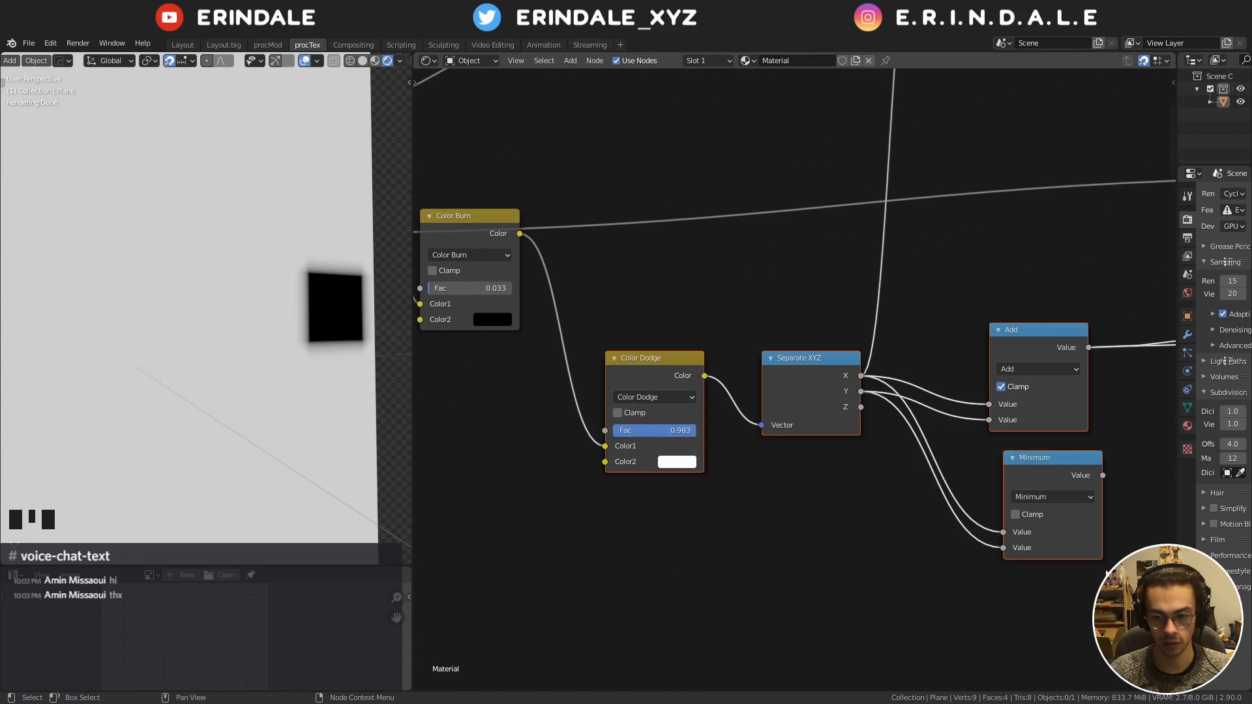
key(g)
click(1017, 424)
mouse_move(1087, 489)
mouse_down()
mouse_move(877, 243)
mouse_move(798, 200)
mouse_up()
key(g)
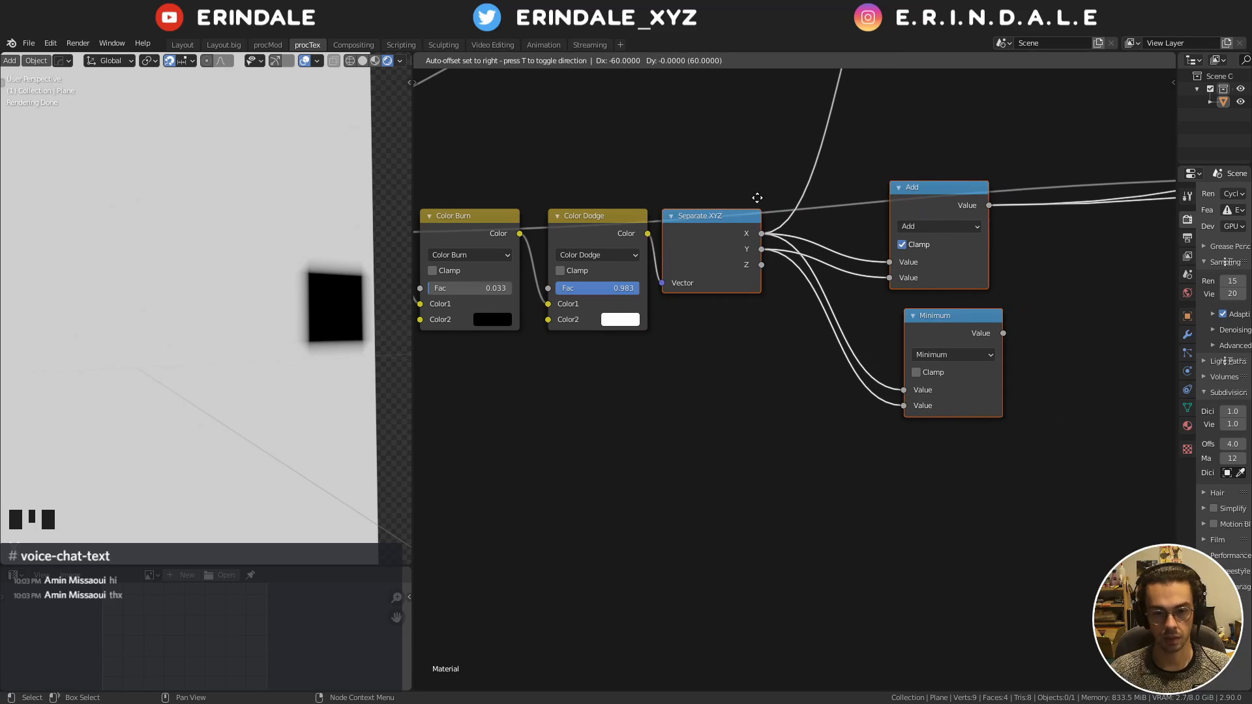
click(769, 200)
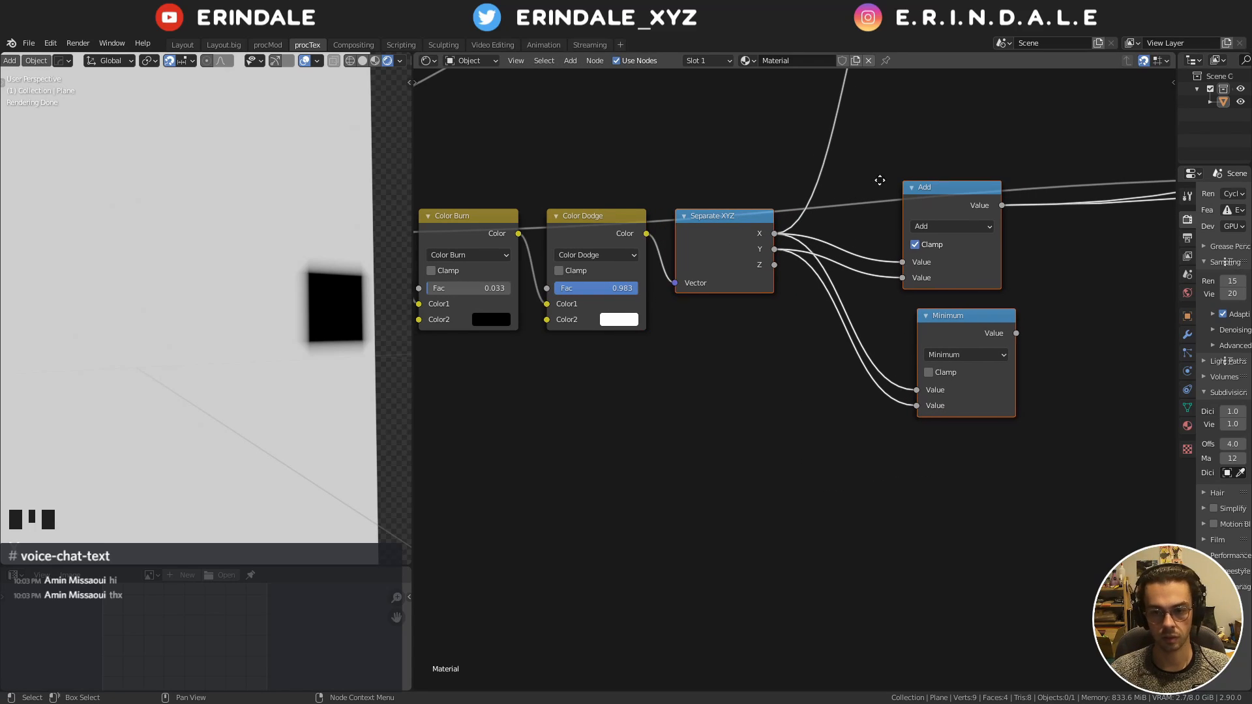
Tidy the Add and Minimum nodes into a close vertical stack beside the Separate XYZ node
middle_drag(880, 182, 766, 225)
key(g)
click(806, 183)
key(g)
click(833, 231)
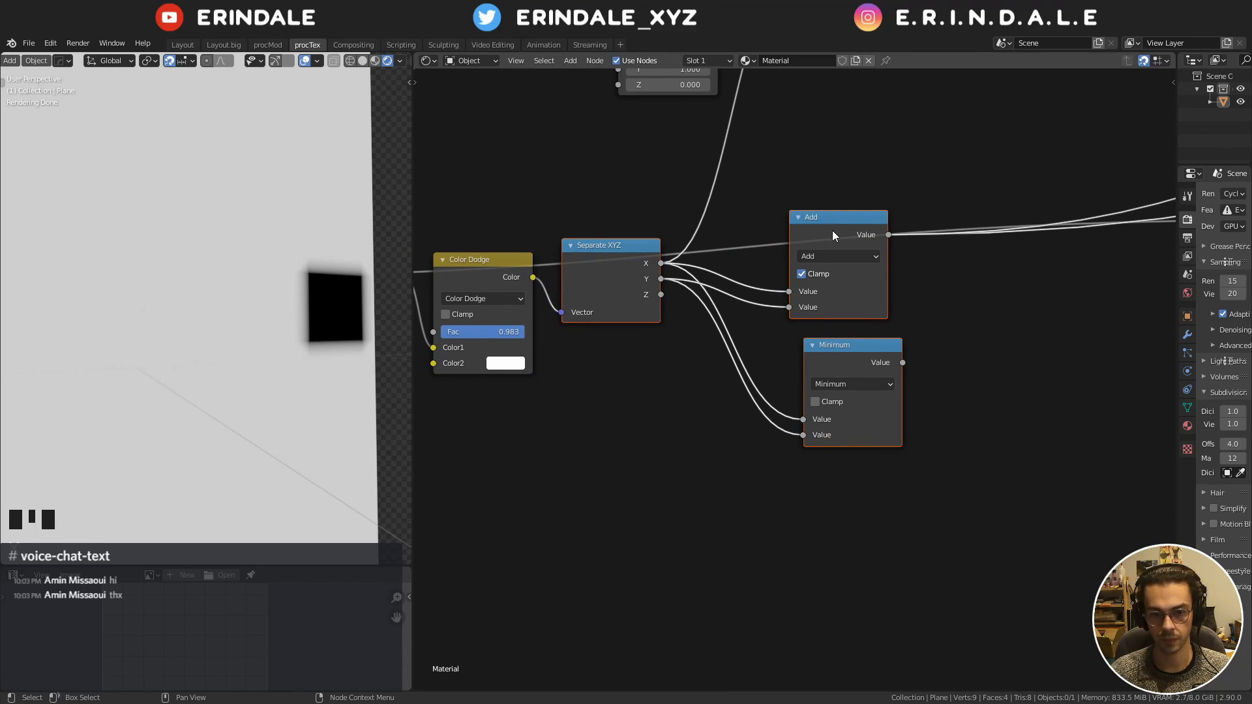
drag(836, 239, 814, 185)
drag(843, 365, 791, 297)
Preview the Principled BSDF node to inspect the wood material on the model
scroll(894, 354, down, 2)
middle_drag(895, 354, 745, 343)
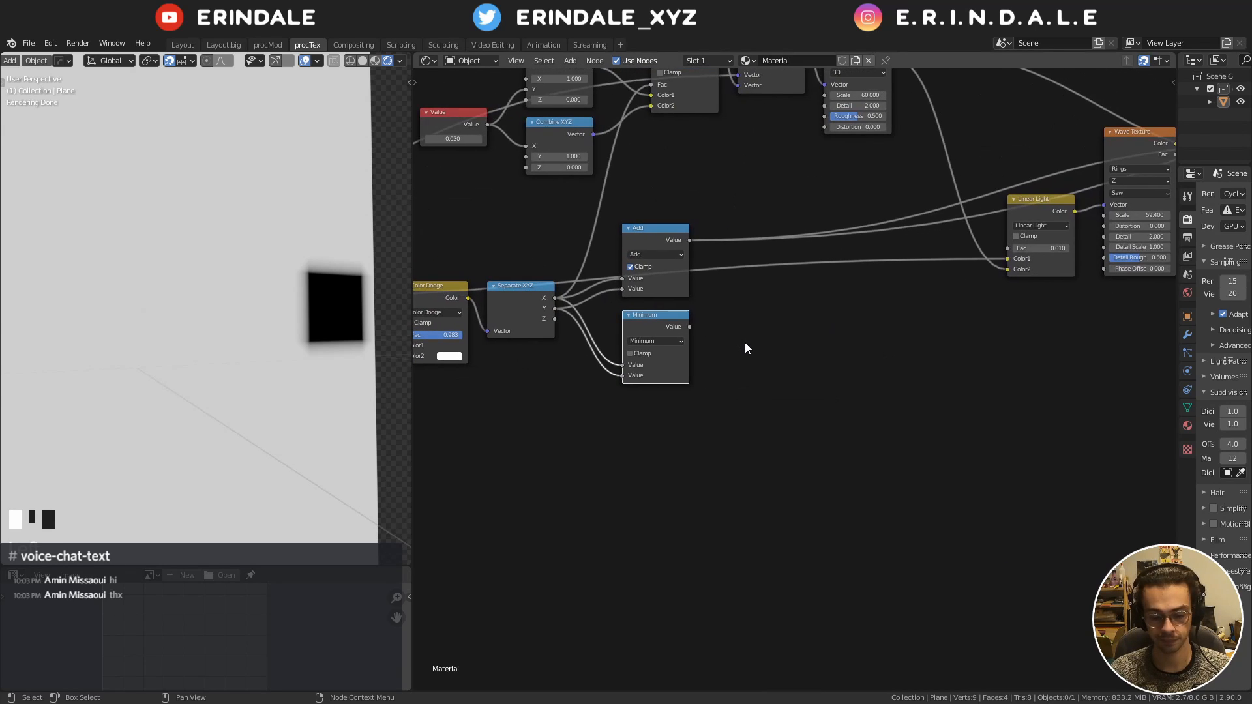
middle_drag(847, 345, 503, 413)
scroll(650, 395, down, 3)
middle_drag(651, 395, 364, 413)
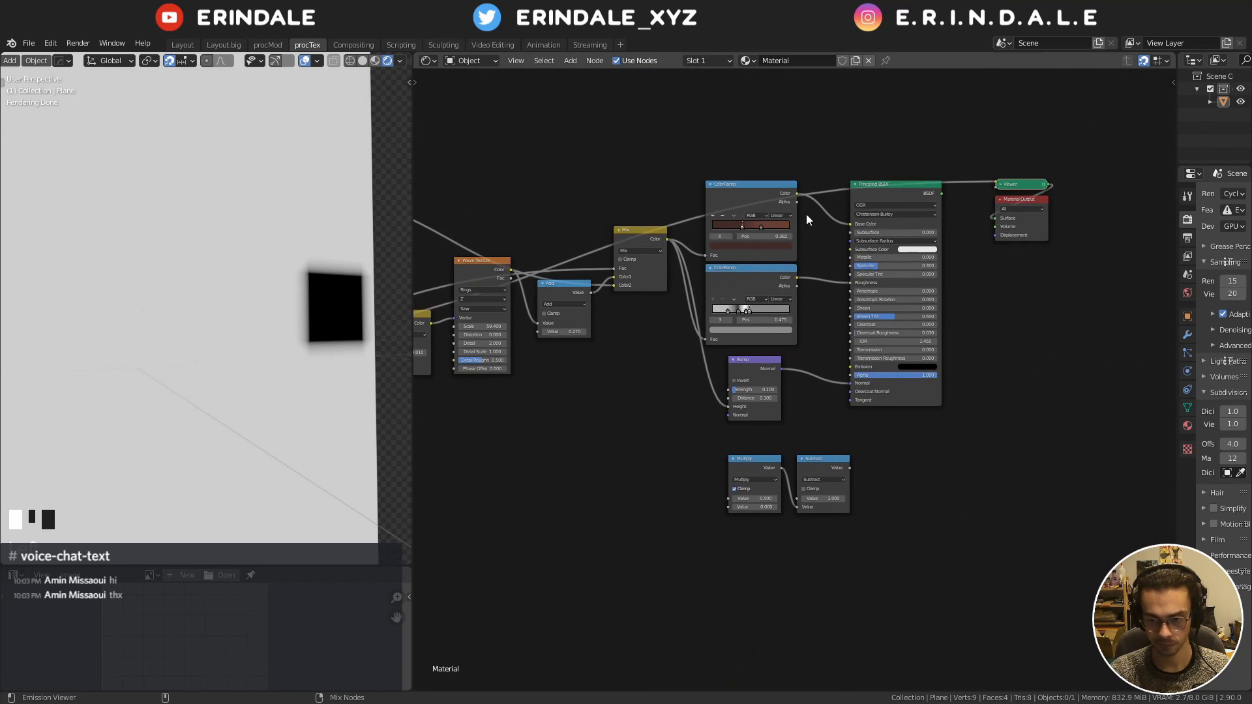
ctrl+shift+click(893, 185)
mouse_move(296, 303)
middle_down()
mouse_move(263, 294)
mouse_move(276, 299)
middle_up()
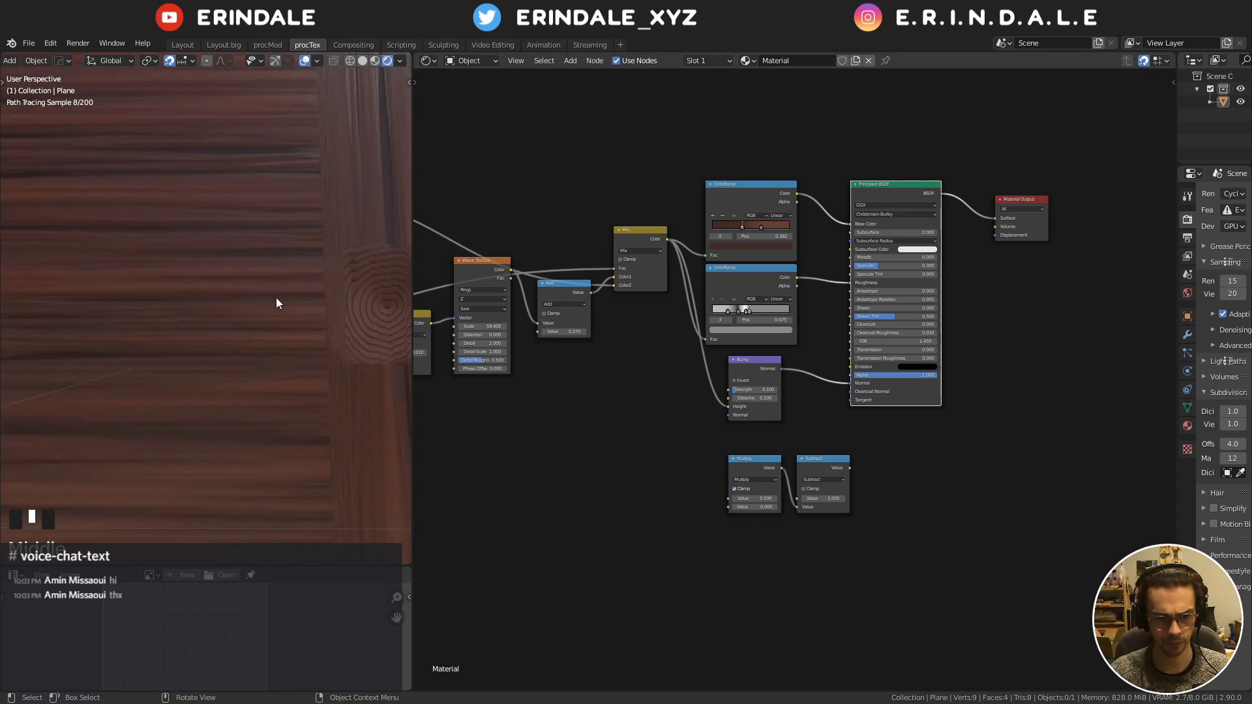
middle_drag(357, 363, 335, 367)
Raise the Color Dodge node's Fac to about 0.996
middle_drag(598, 437, 963, 444)
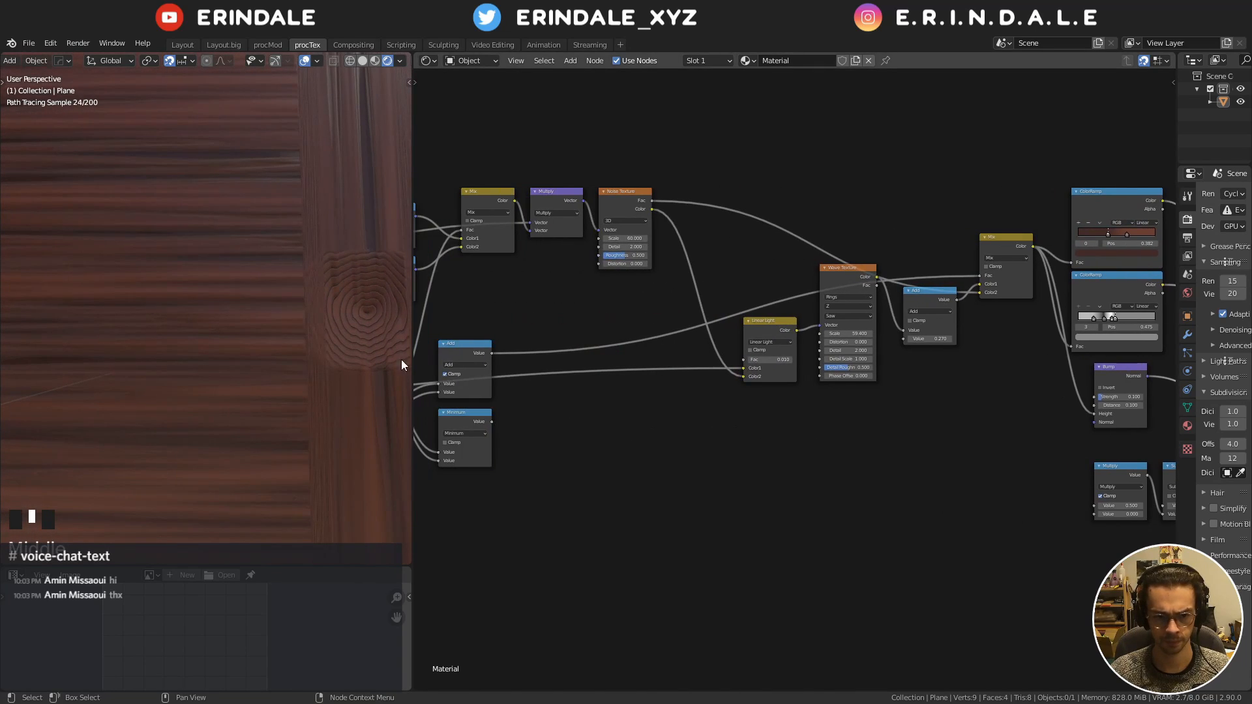
mouse_move(375, 367)
middle_down()
mouse_move(472, 420)
mouse_move(615, 417)
middle_up()
middle_drag(522, 424, 807, 443)
scroll(804, 442, up, 6)
middle_drag(691, 441, 766, 418)
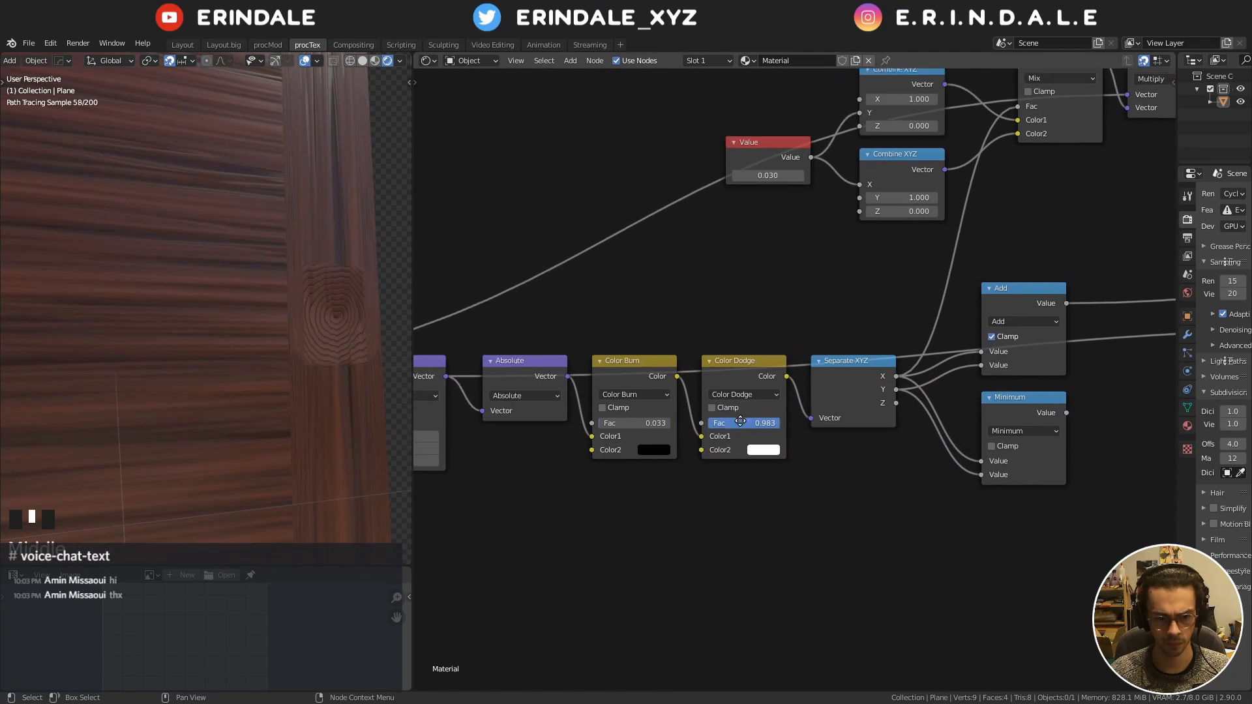
scroll(765, 421, up, 4)
drag(701, 437, 719, 437)
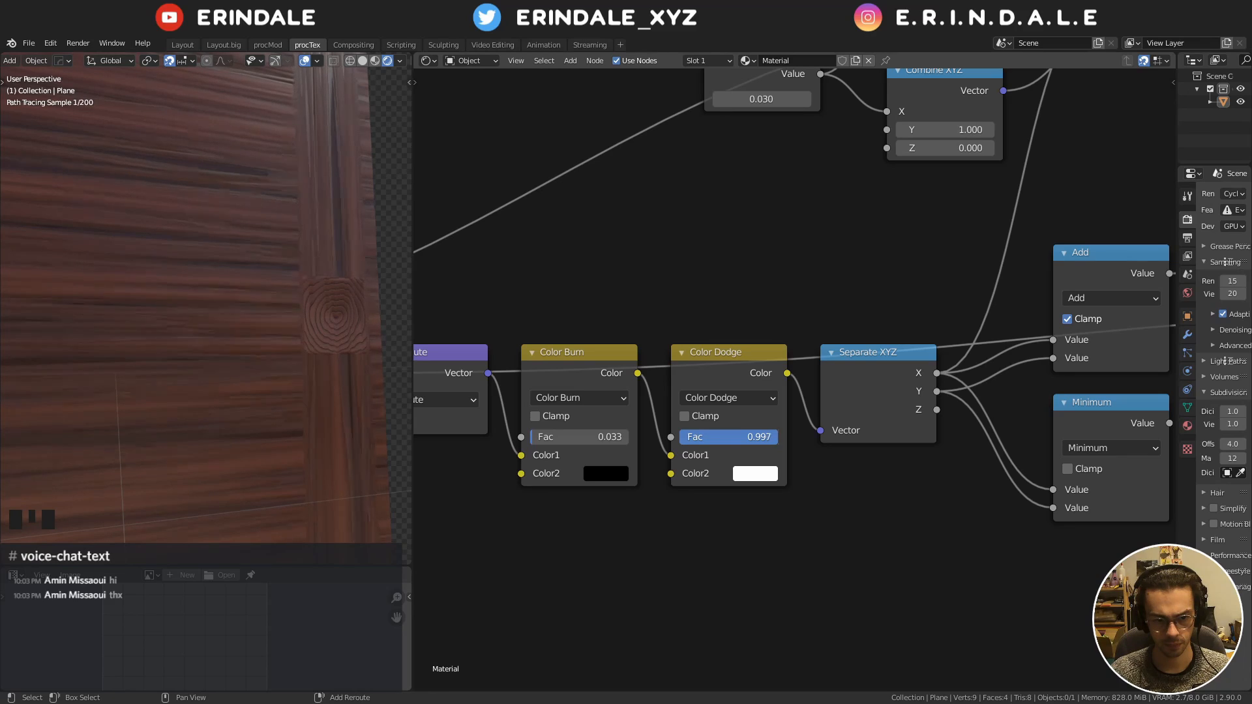
Preview the Minimum node's output and move the node beside the Multiply and Subtract pair below the Bump node
scroll(672, 416, down, 4)
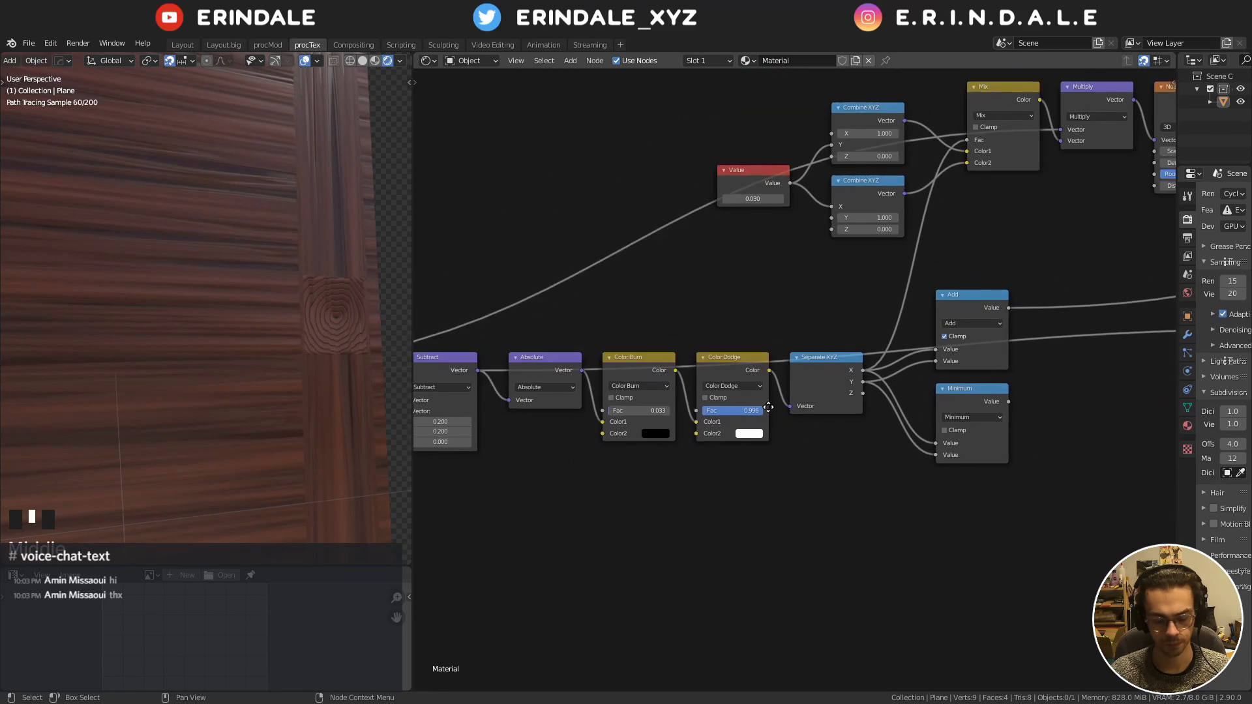
ctrl+shift+click(630, 351)
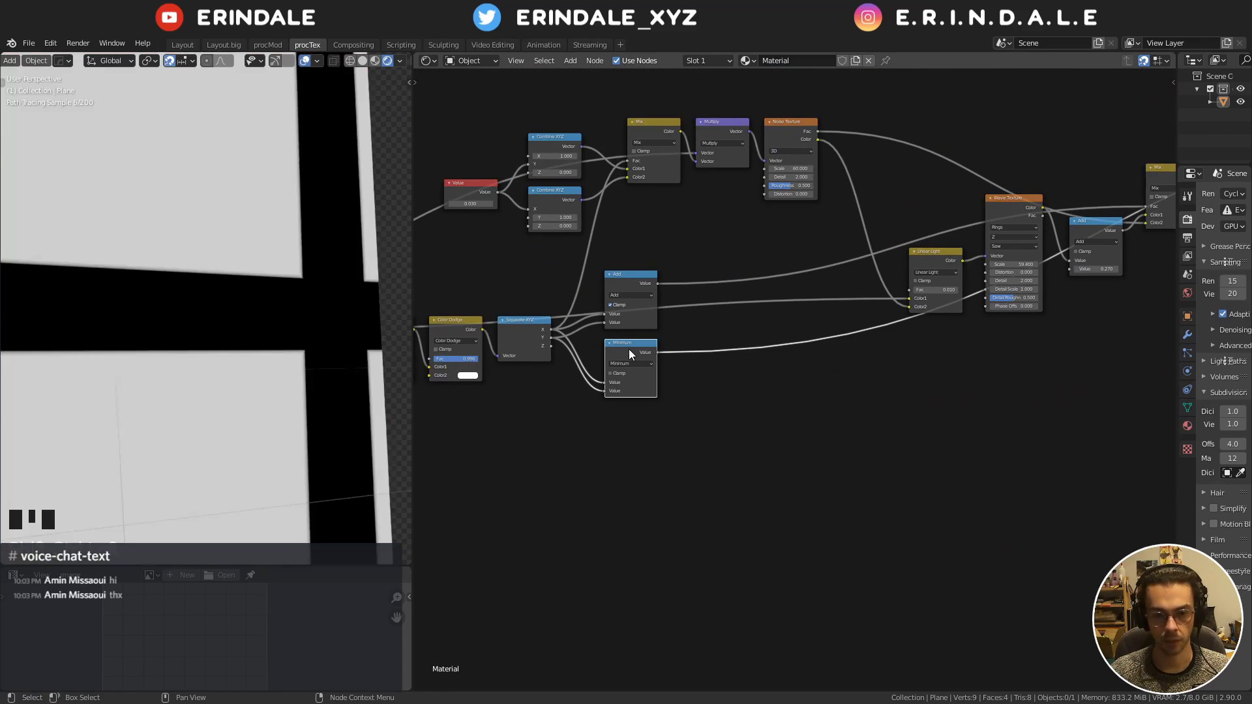
scroll(626, 372, down, 4)
middle_drag(826, 432, 527, 404)
key(g)
click(903, 461)
scroll(785, 460, up, 1)
middle_drag(903, 461, 826, 483)
key(g)
click(804, 478)
Replace the Multiply node with Minimum, feeding it into Subtract's second value to subtract it from 1.000, and preview the result
click(677, 381)
key(x)
drag(725, 422, 663, 379)
scroll(665, 389, up, 10)
drag(571, 417, 571, 443)
click(594, 404)
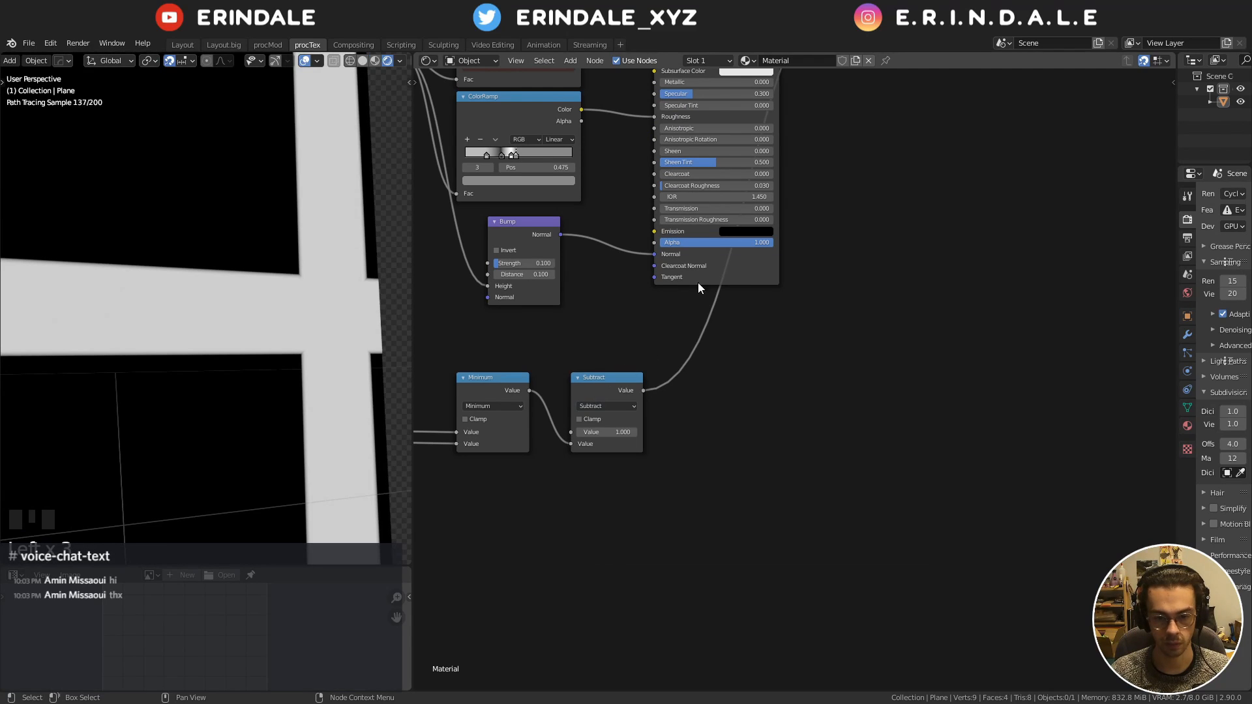
Add a Displacement node, connect the Subtract output to its Height, and preview it
middle_drag(698, 283, 650, 439)
key(shift+a)
mouse_move(848, 359)
click(926, 369)
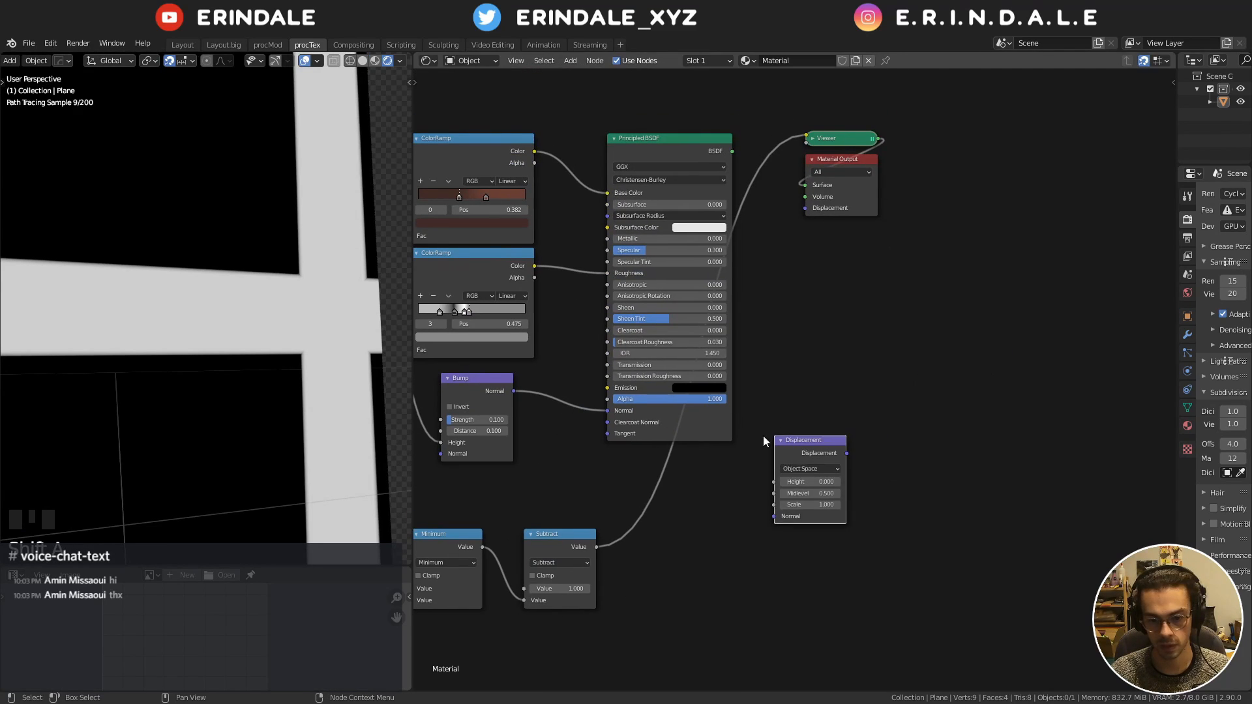
drag(596, 546, 774, 483)
ctrl+shift+click(815, 451)
Move the Viewer and Material Output nodes down to sit just beyond the Displacement node
middle_drag(830, 161, 676, 220)
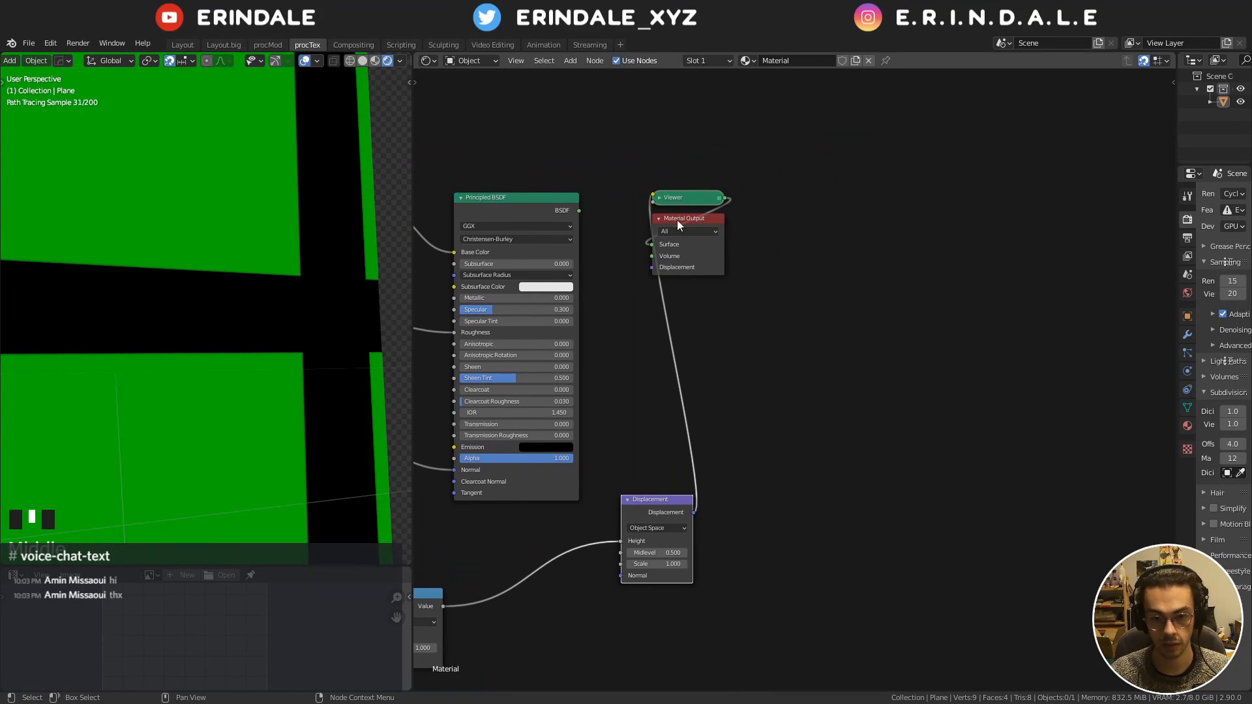
drag(662, 158, 769, 335)
key(g)
click(964, 542)
Connect the Displacement node to the Material Output's Displacement and the Principled BSDF to its Surface, cutting the Viewer links
alt+right_drag(656, 540, 864, 456)
alt+right_drag(559, 262, 860, 437)
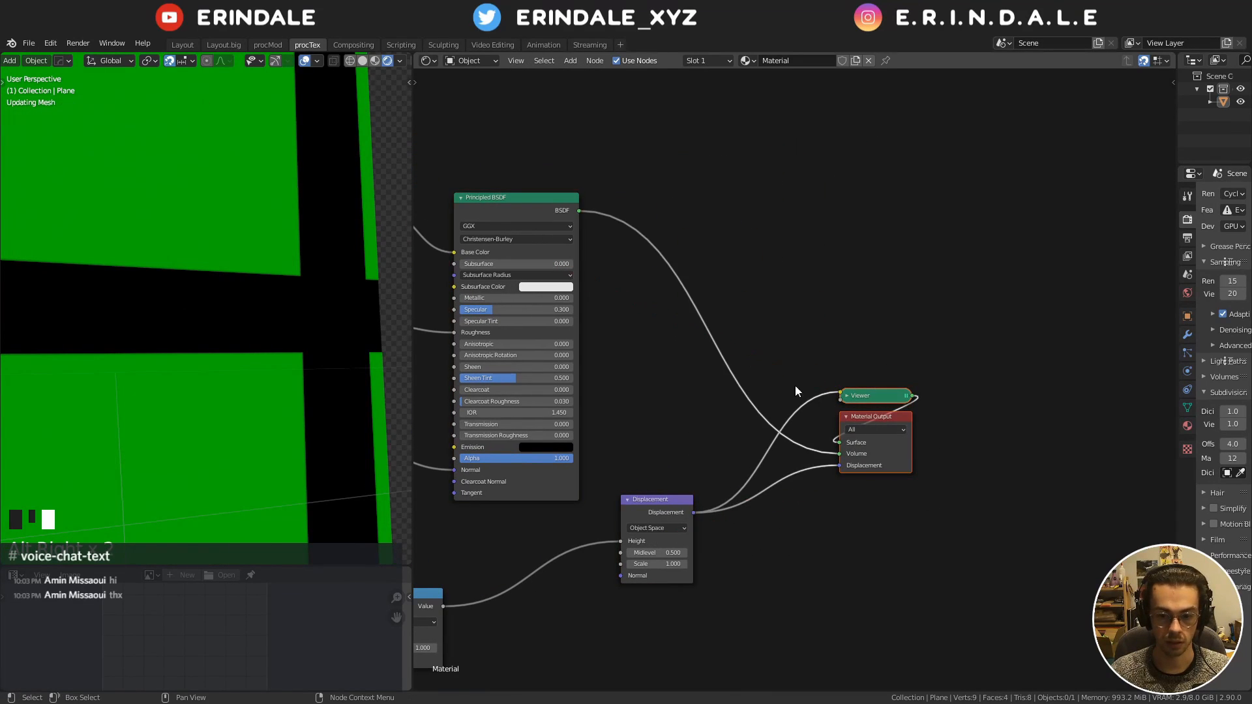
ctrl+right_drag(802, 393, 812, 408)
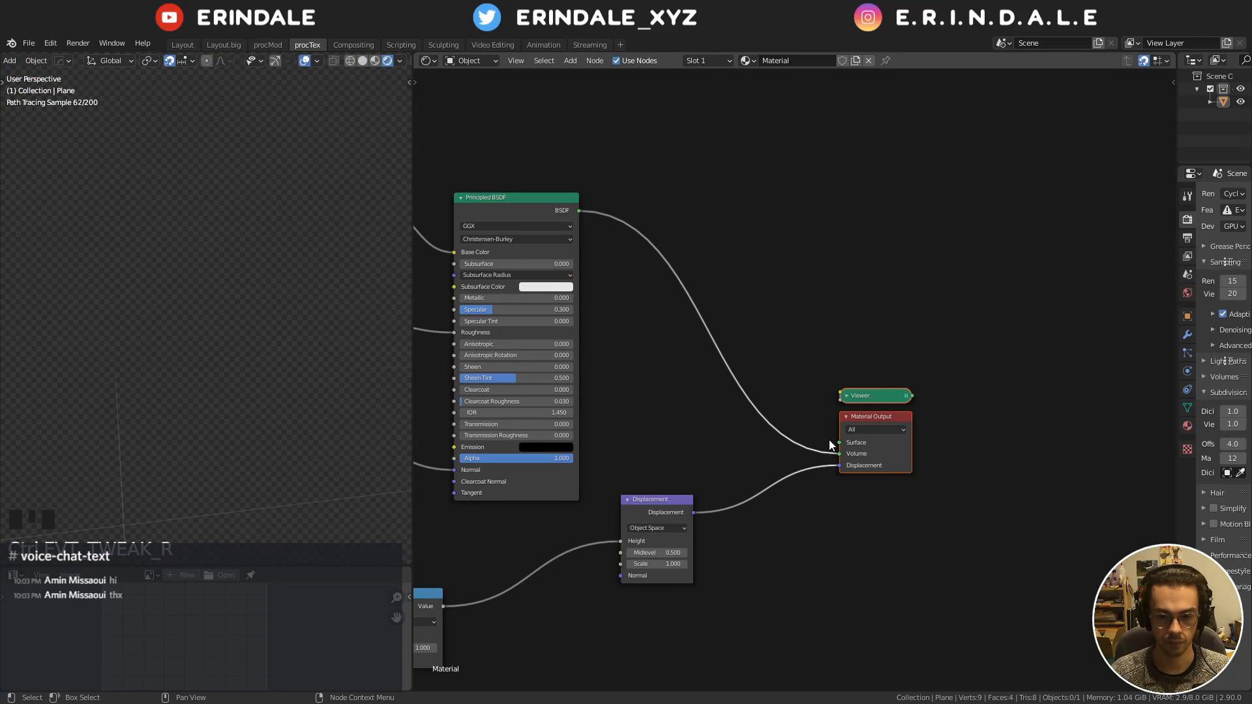
drag(839, 454, 839, 443)
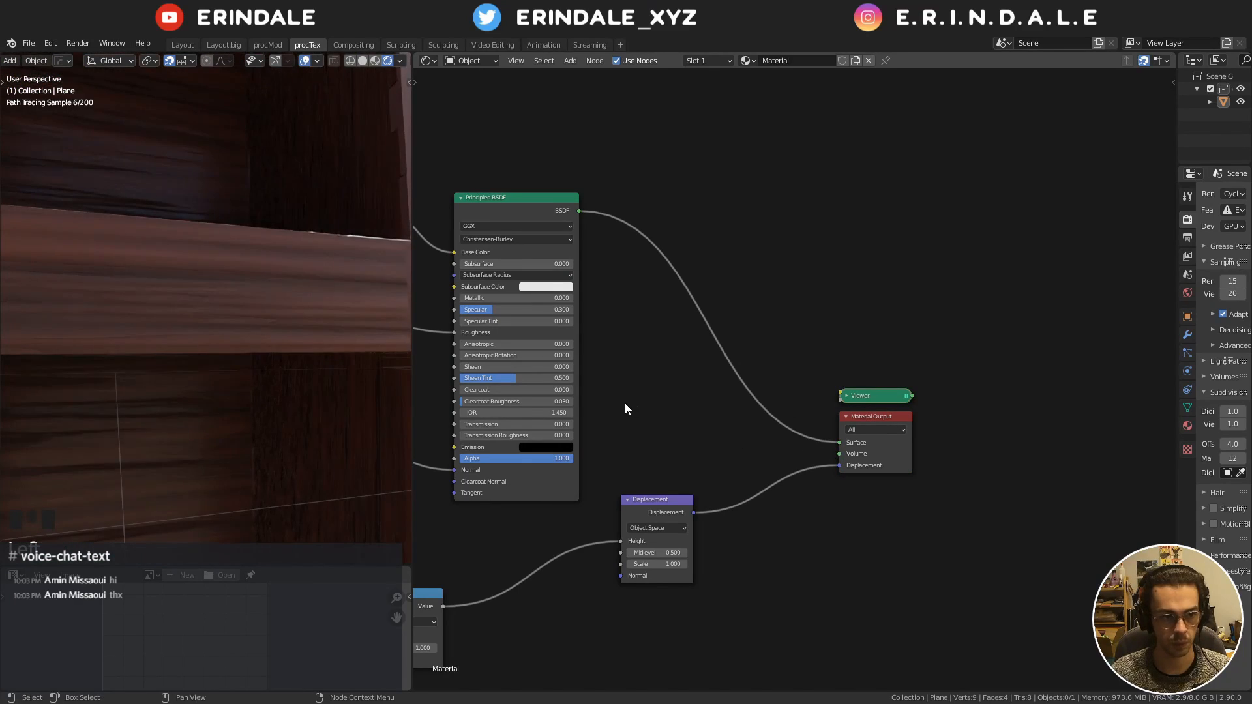
Set the Color Dodge node's Fac to 1.000 and check the displaced cabinet from the front
scroll(287, 331, down, 4)
shift+middle_drag(259, 322, 245, 359)
middle_drag(635, 419, 1143, 357)
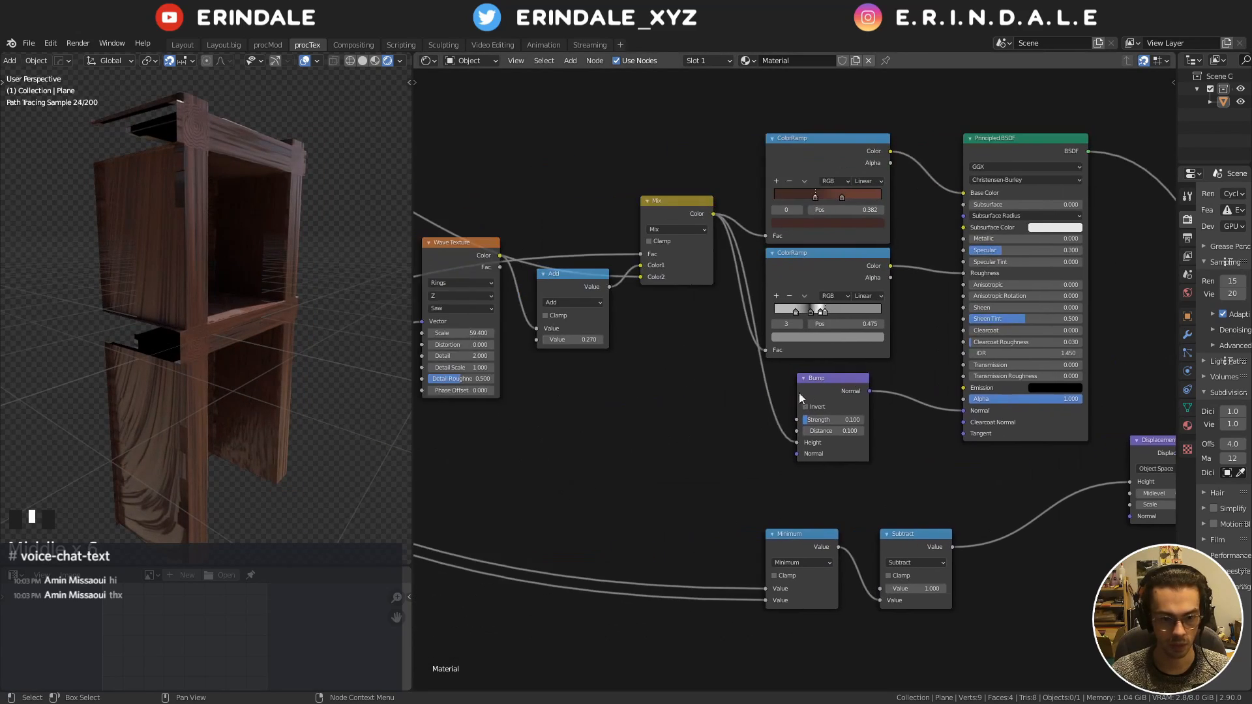
middle_drag(679, 399, 1032, 383)
middle_drag(558, 404, 1020, 358)
scroll(622, 386, down, 3)
middle_drag(621, 386, 971, 366)
scroll(855, 386, up, 8)
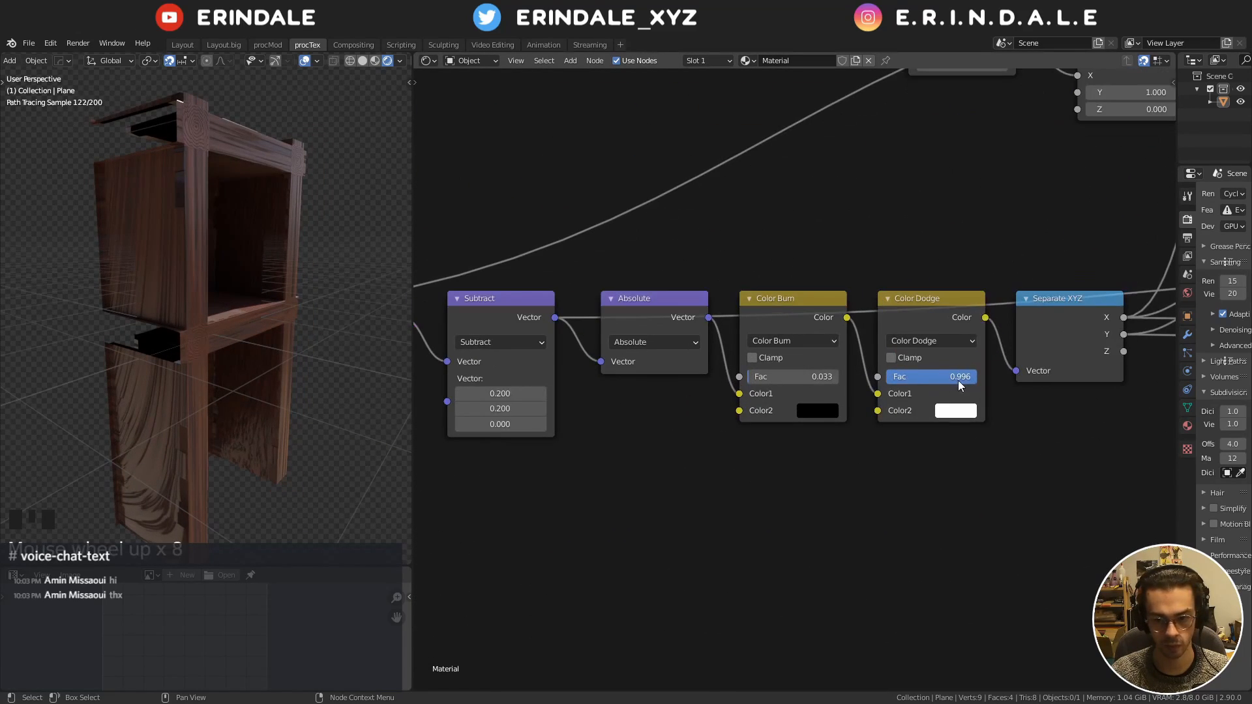
middle_drag(252, 319, 182, 229)
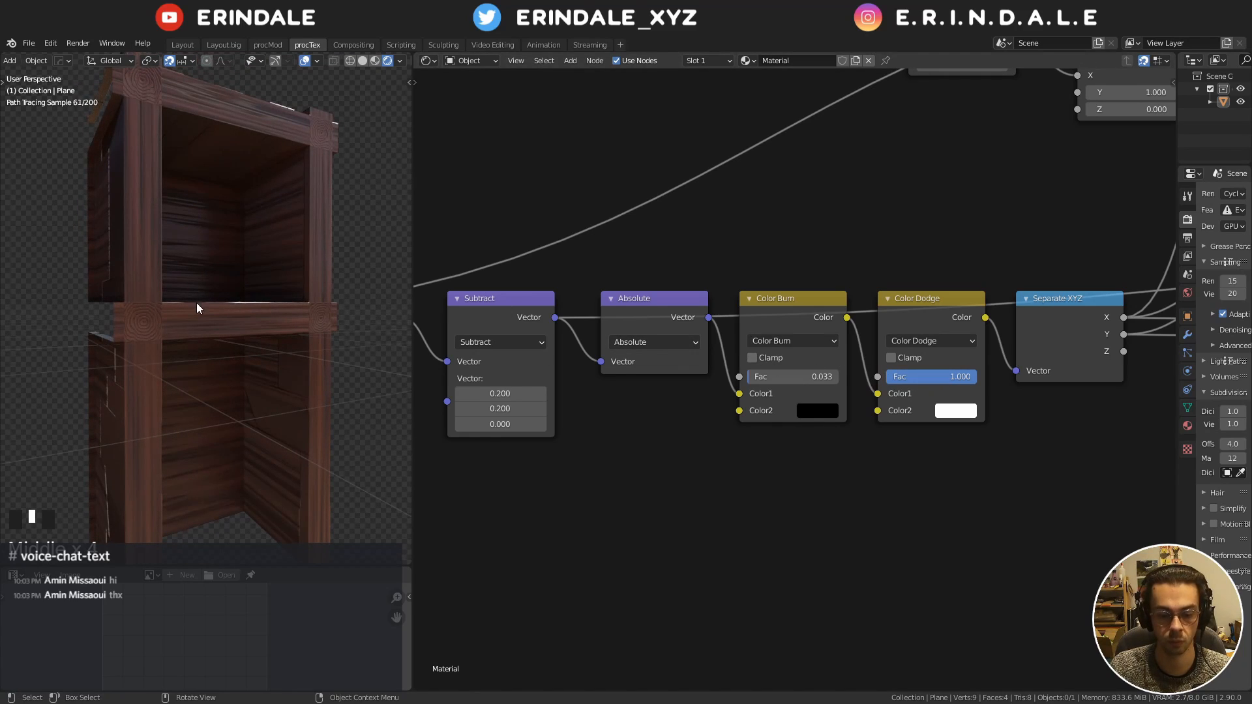
Enable the wireframe overlay and inspect the mesh on the cabinet's displaced top
middle_drag(197, 302, 204, 383)
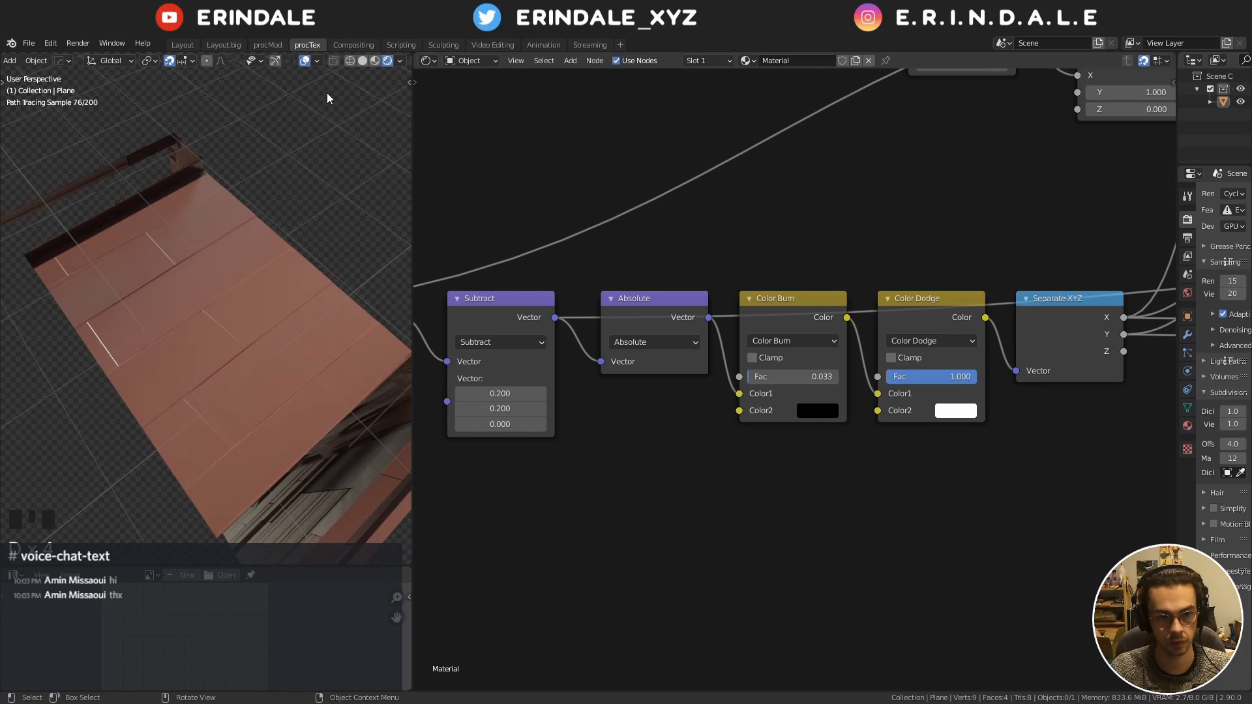
click(401, 60)
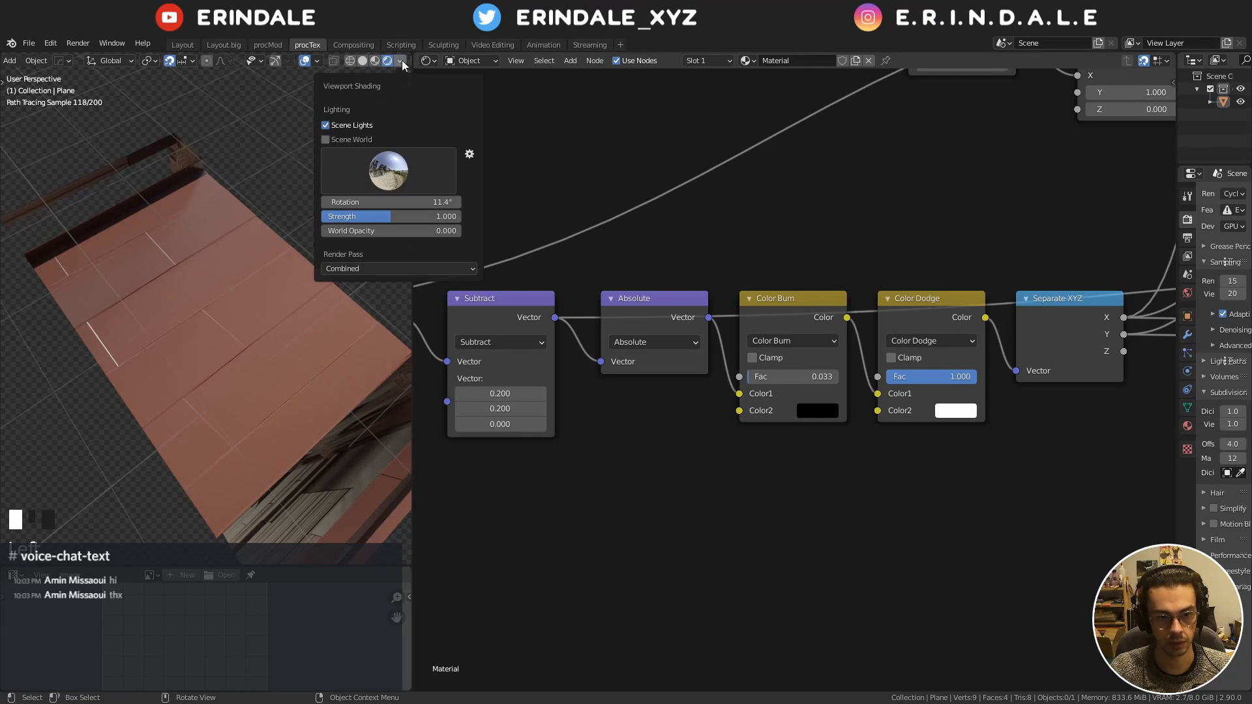
click(317, 60)
click(236, 282)
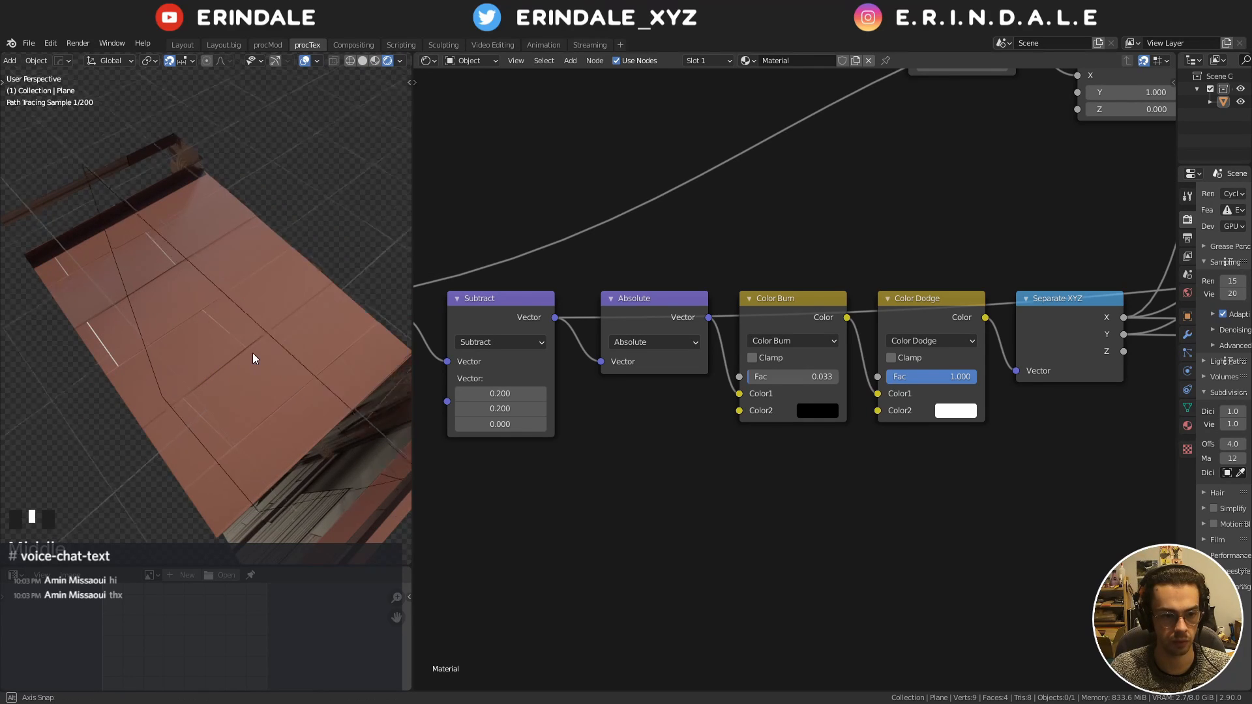
middle_drag(253, 354, 276, 283)
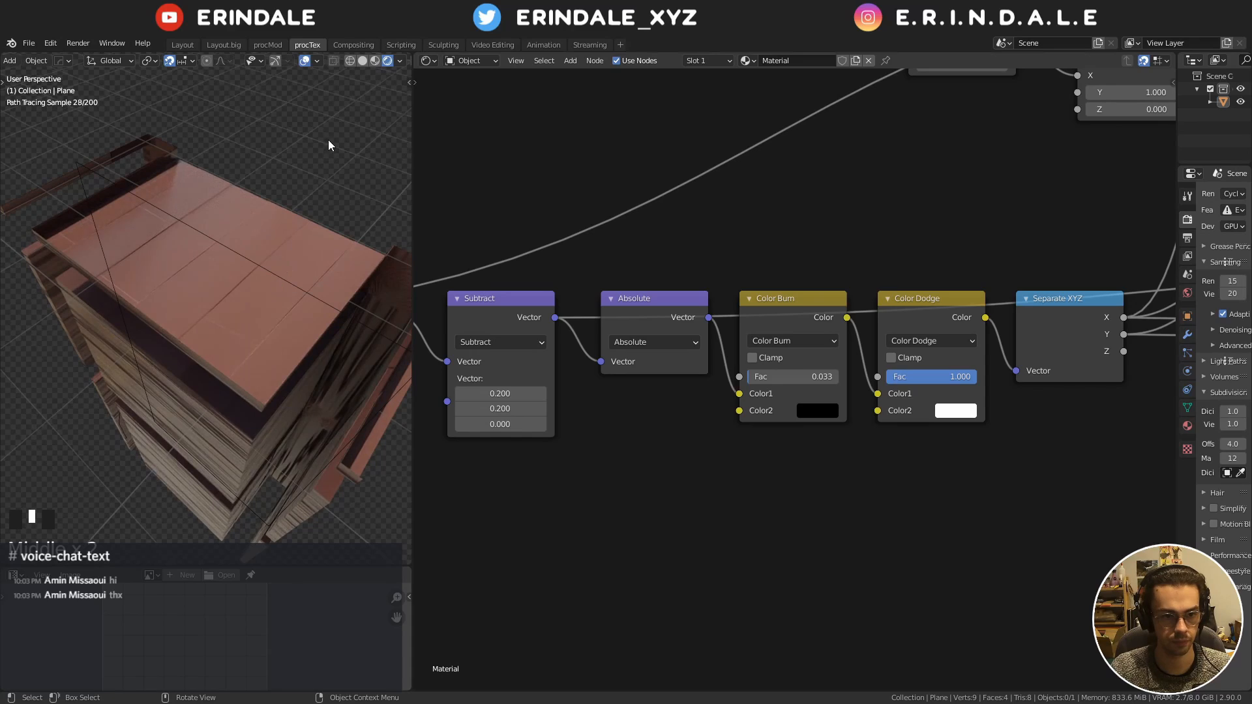
Turn the wireframe overlay off and view the whole cabinet again
click(401, 60)
click(318, 61)
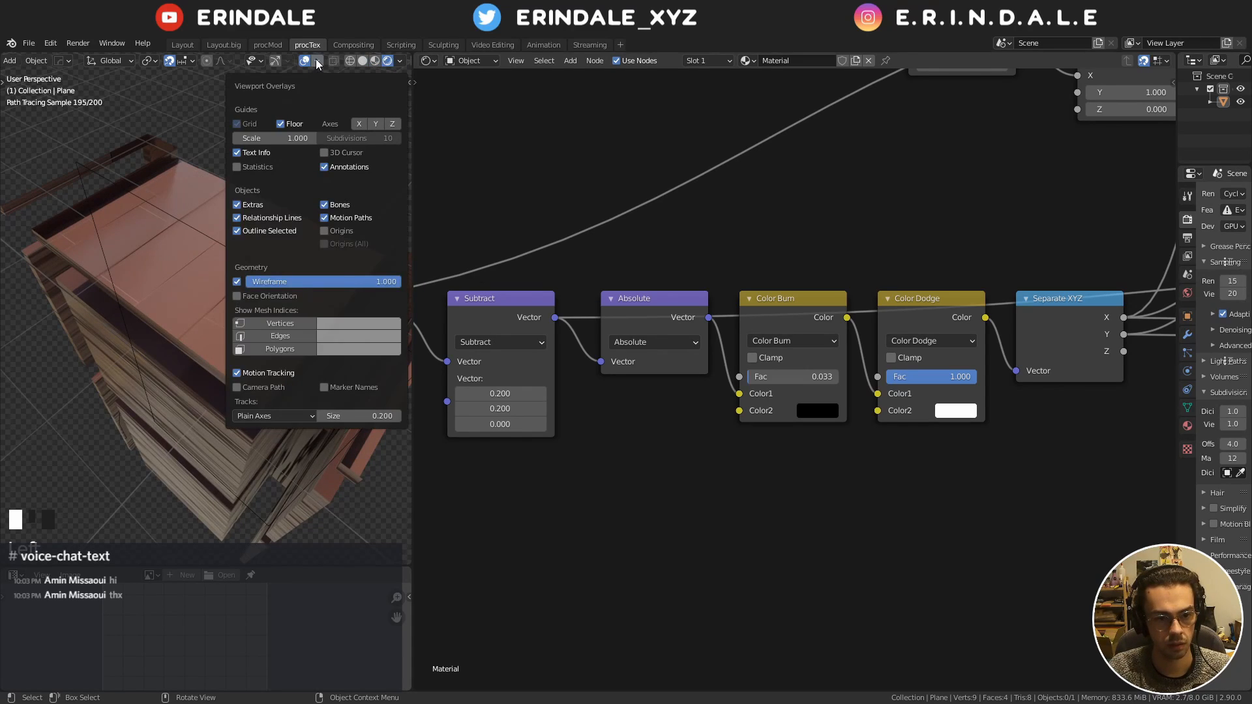
click(237, 282)
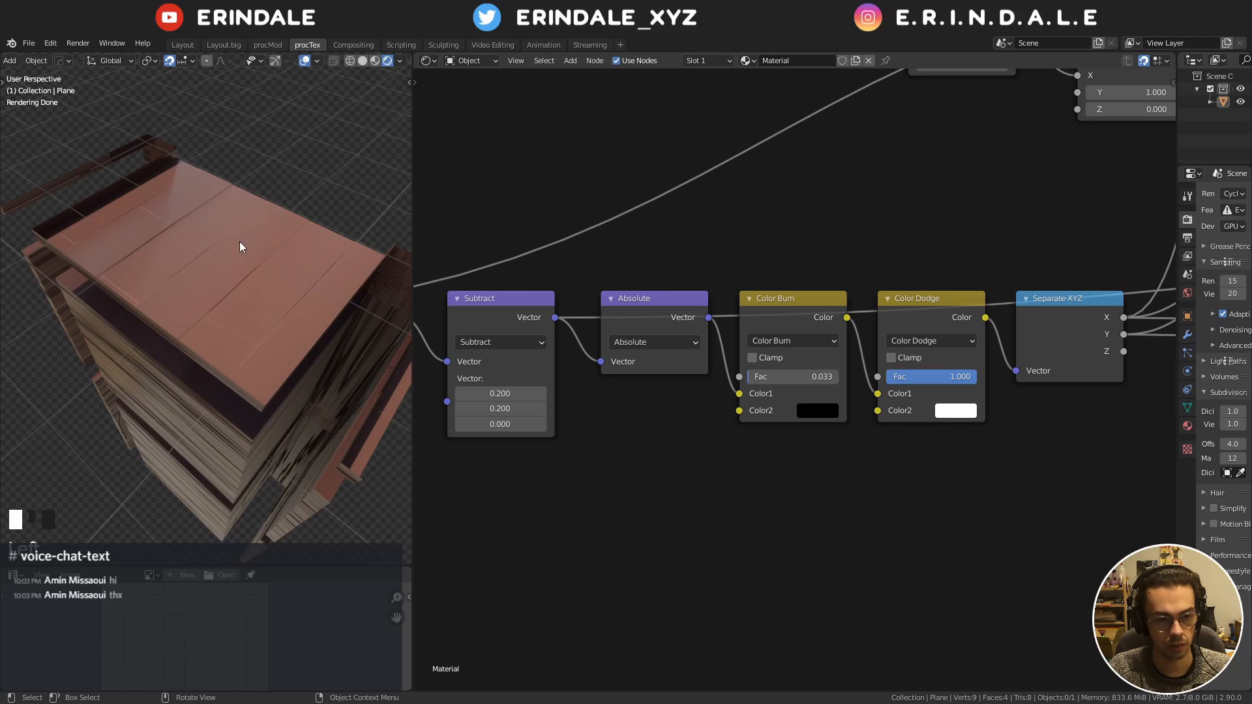
middle_drag(240, 242, 247, 311)
scroll(252, 240, down, 6)
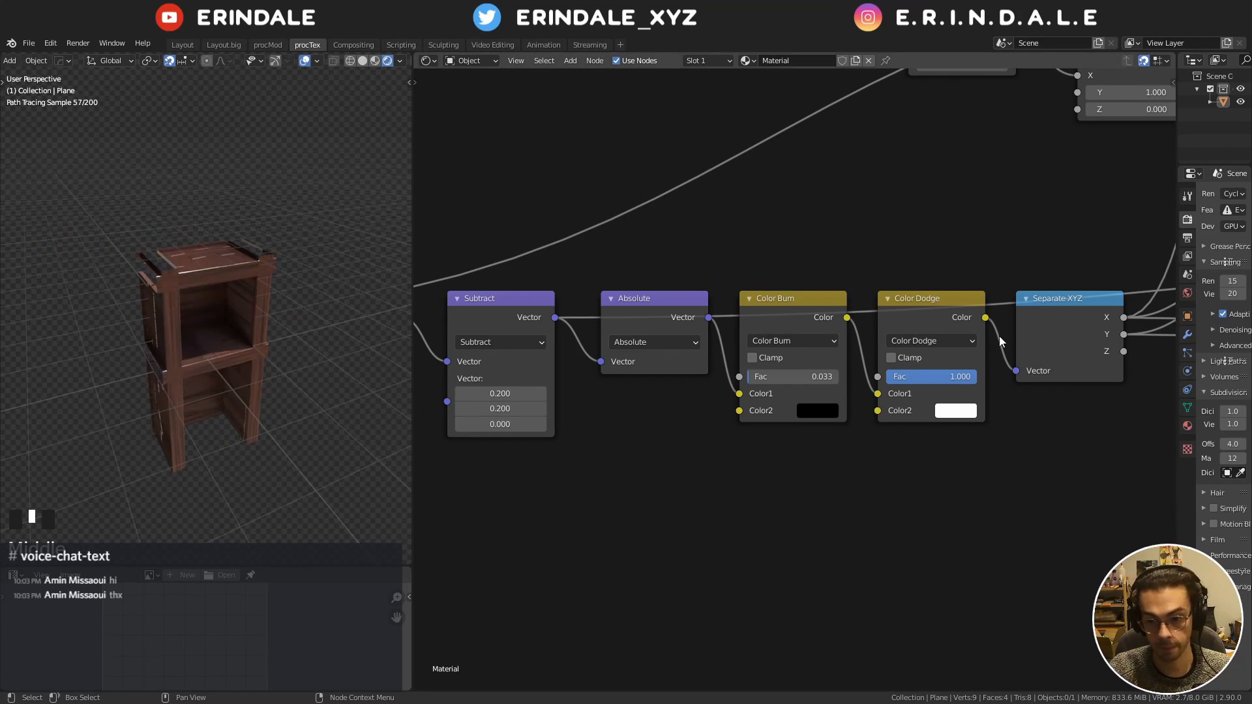
Add a Geometry node below Separate XYZ and preview its Parametric output
middle_drag(1000, 342, 762, 308)
scroll(769, 310, down, 3)
middle_drag(856, 335, 827, 377)
key(q)
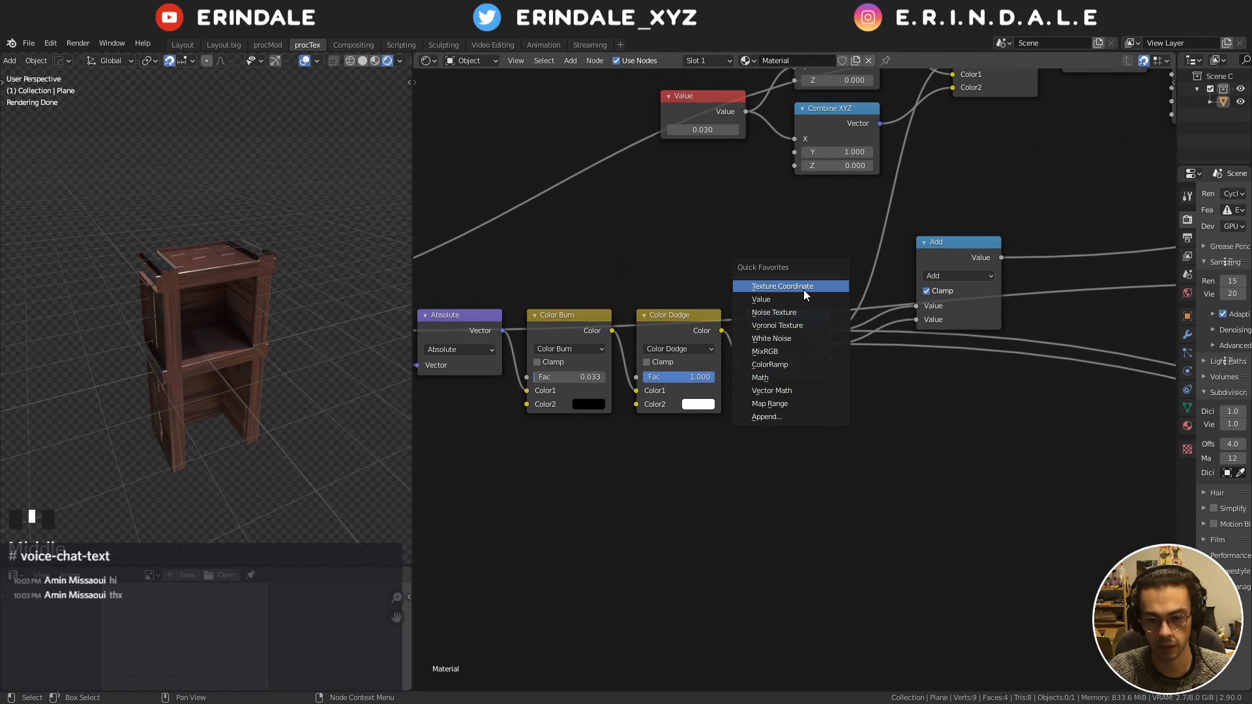
key(shift+a)
mouse_move(842, 406)
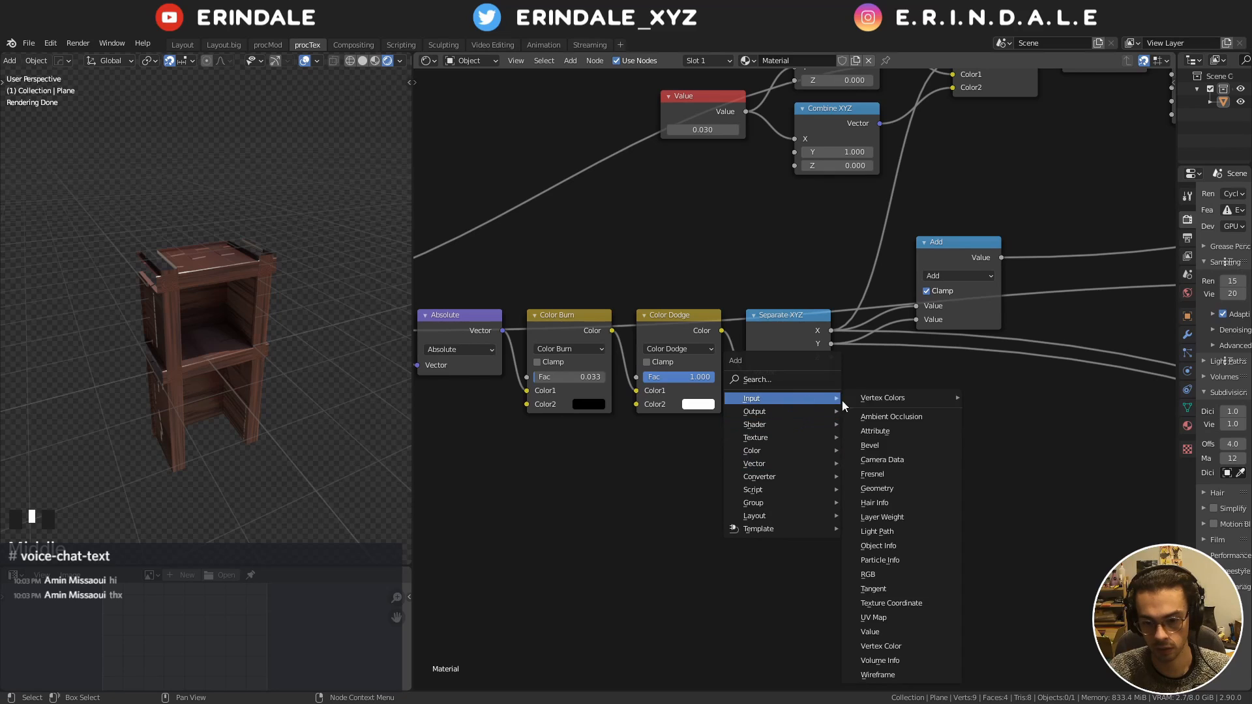
click(913, 488)
click(792, 450)
ctrl+shift+click(839, 469)
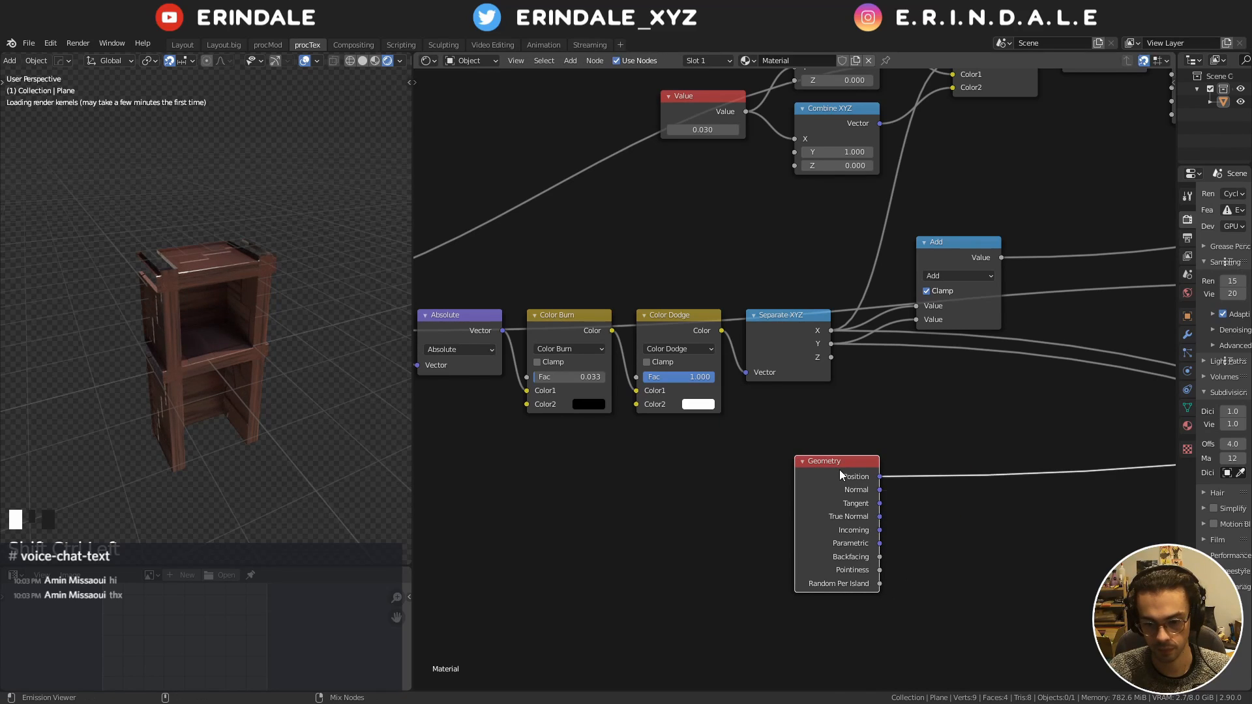
ctrl+shift+click(839, 469)
ctrl+shift+click(799, 467)
Examine the parametric shading up close to judge the subdivision density and the seams on the cabinet surface
scroll(291, 338, up, 8)
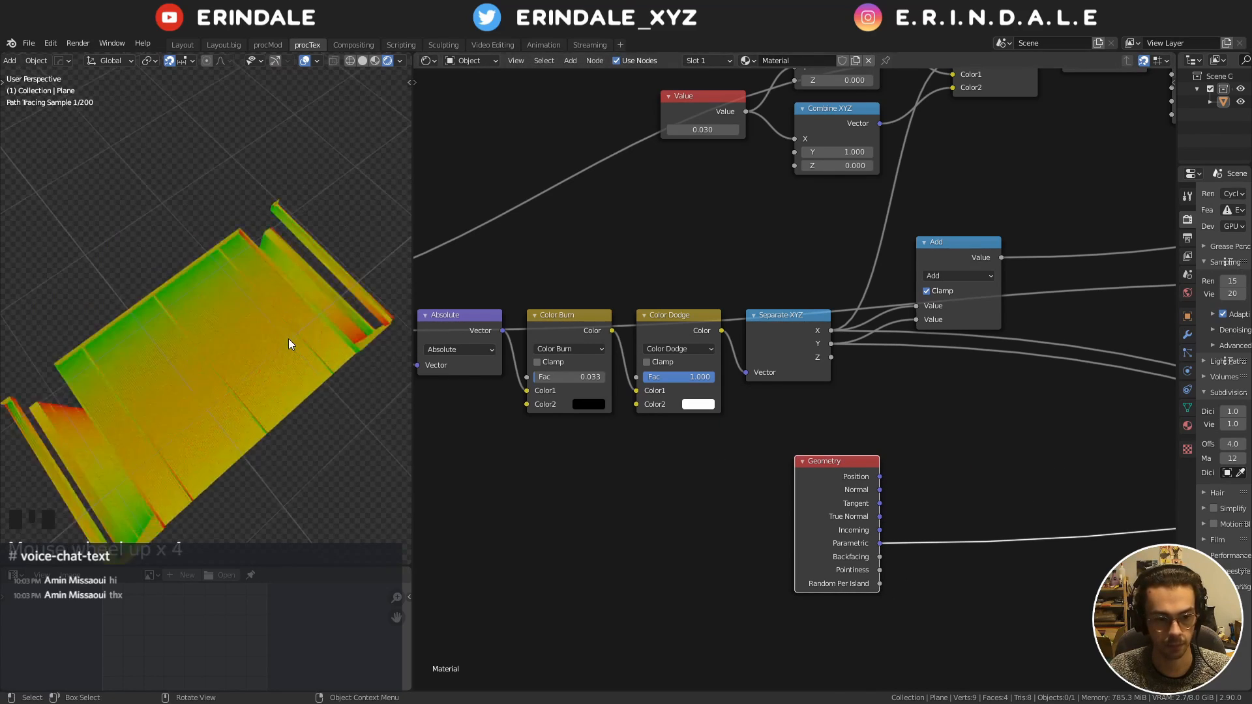
scroll(255, 322, up, 3)
shift+middle_drag(254, 323, 214, 297)
scroll(214, 297, up, 2)
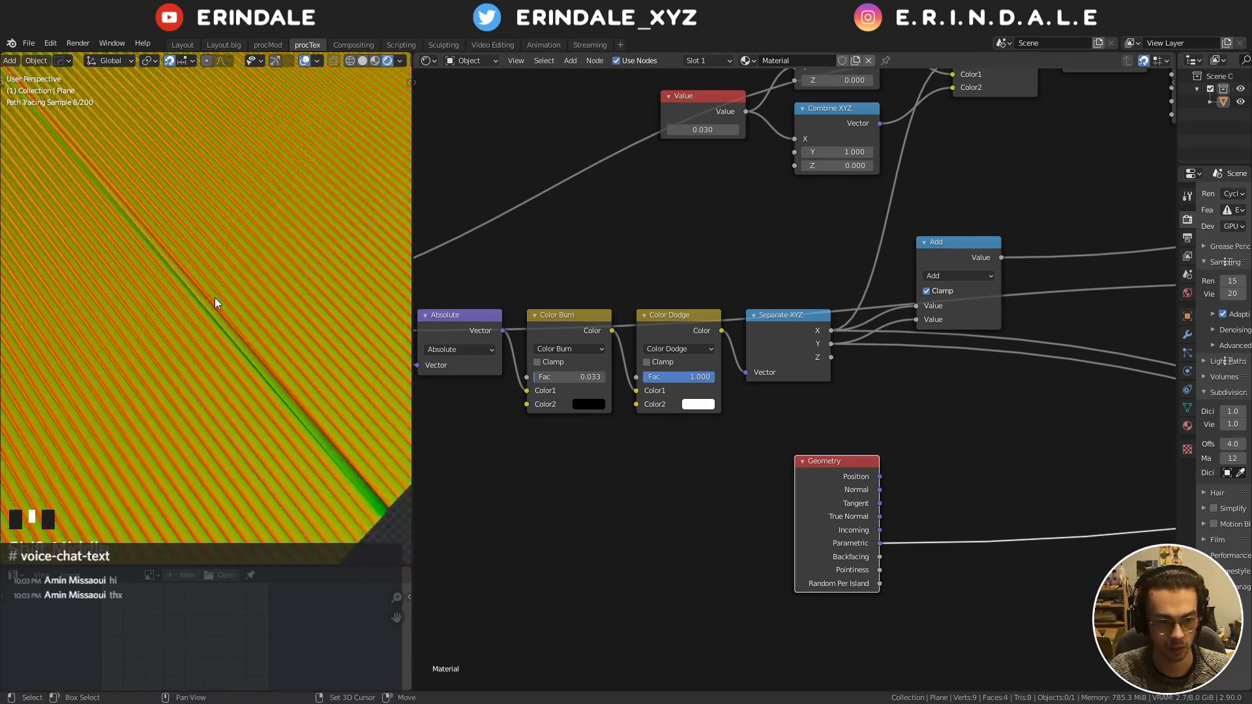
scroll(269, 384, down, 8)
shift+middle_drag(270, 384, 290, 393)
scroll(289, 394, up, 2)
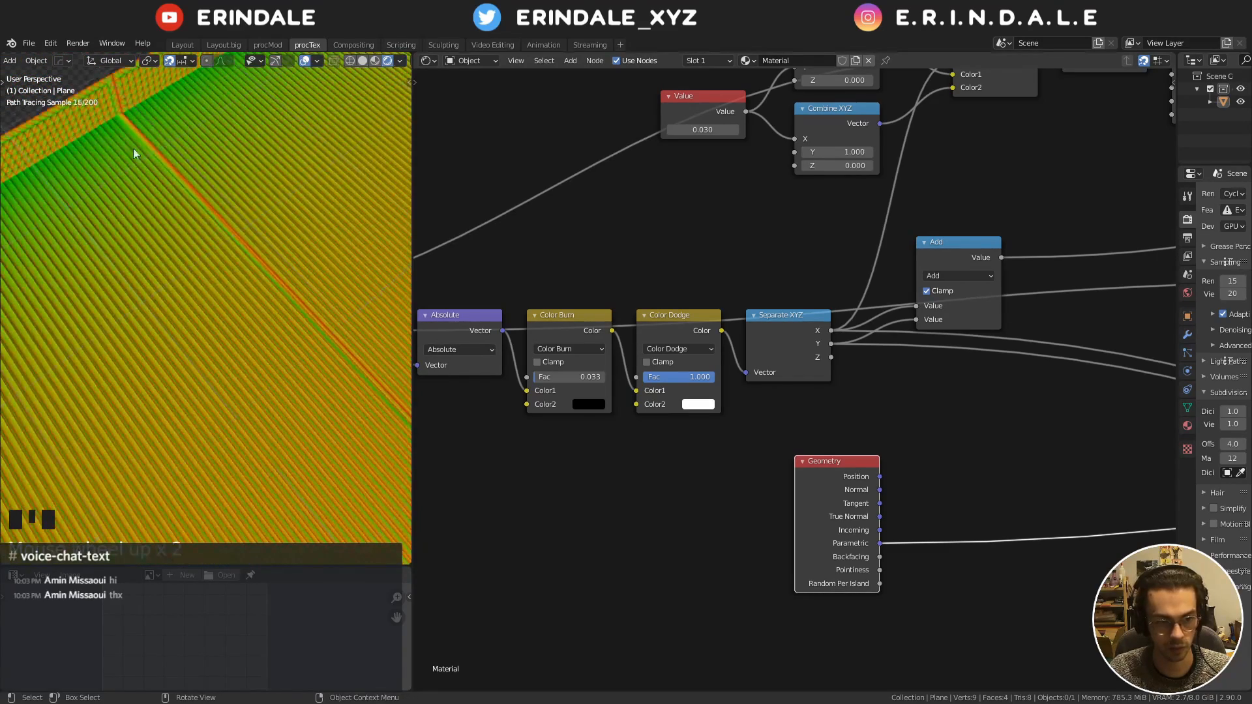
Inspect the Parametric shading along the cabinet's top edges and side walls up close
shift+middle_drag(210, 388, 170, 304)
scroll(170, 304, up, 1)
scroll(170, 303, up, 1)
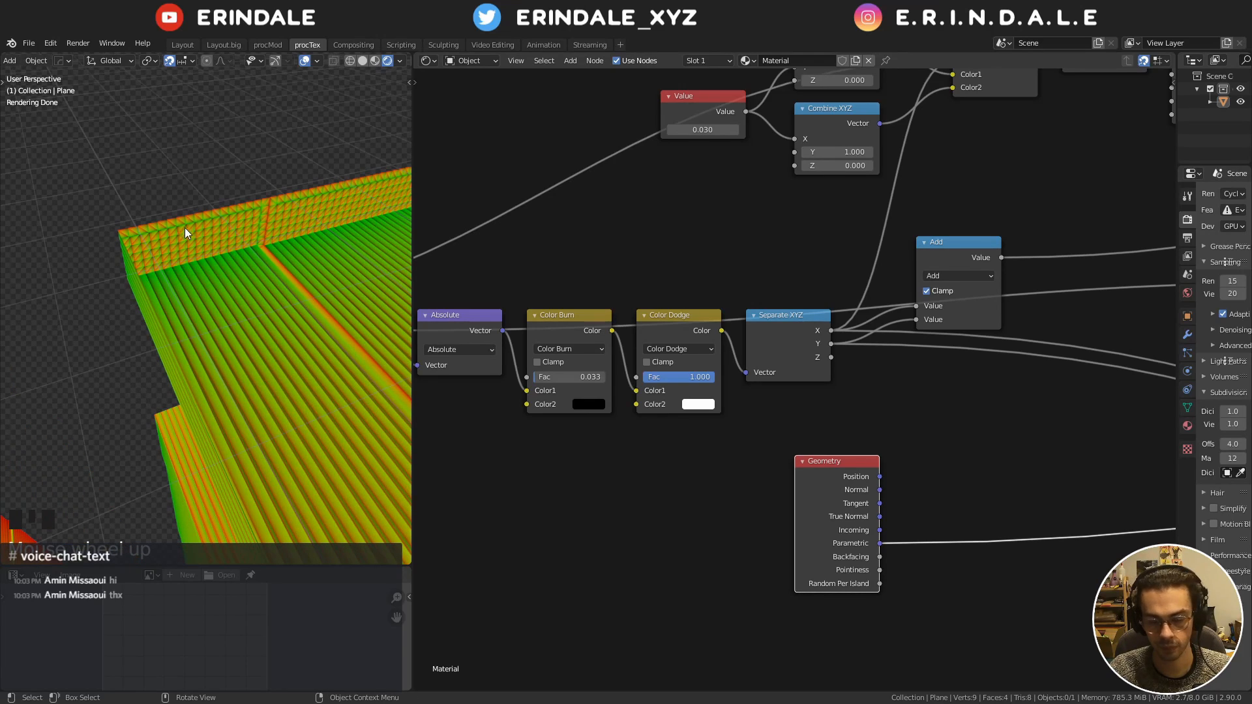
scroll(291, 272, down, 2)
shift+middle_drag(291, 273, 223, 237)
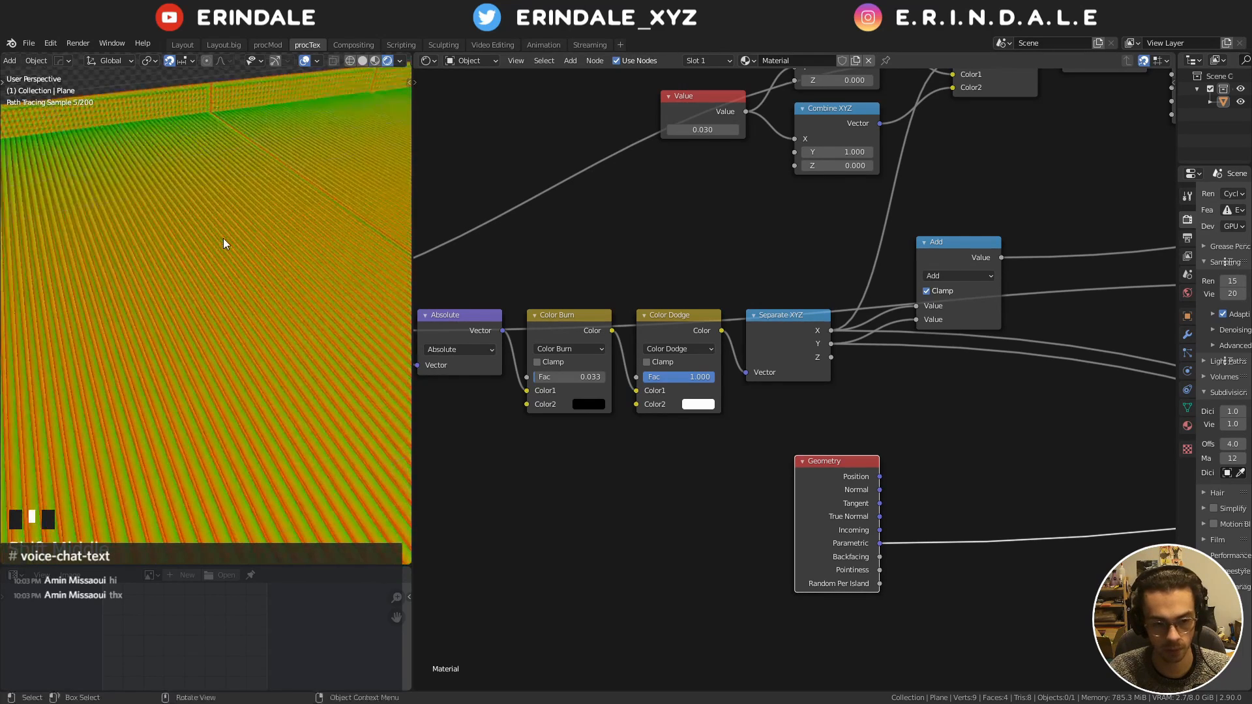
scroll(225, 240, down, 1)
scroll(848, 401, down, 2)
Lower the Color Dodge factor to 0.933 and check the Parametric shading density on the cabinet surface
middle_drag(948, 394, 705, 433)
scroll(785, 391, down, 4)
middle_drag(949, 346, 1083, 340)
scroll(714, 392, up, 6)
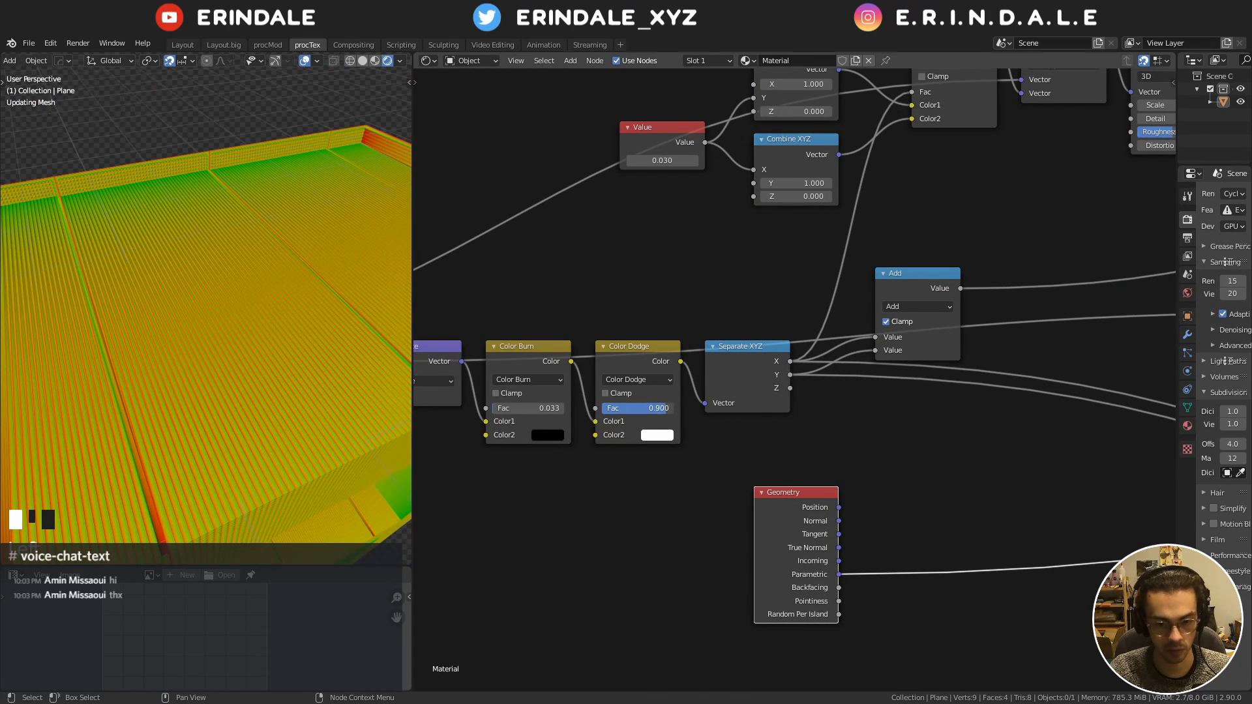
scroll(254, 366, up, 2)
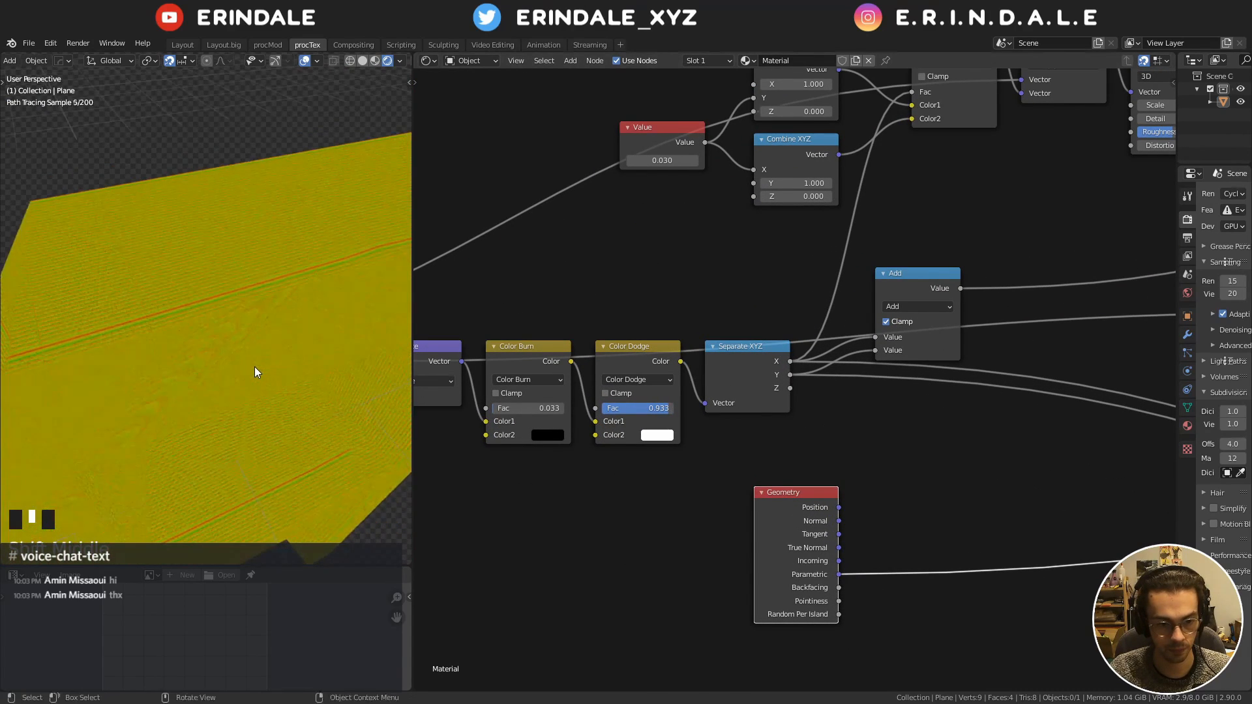
shift+middle_drag(117, 136, 201, 244)
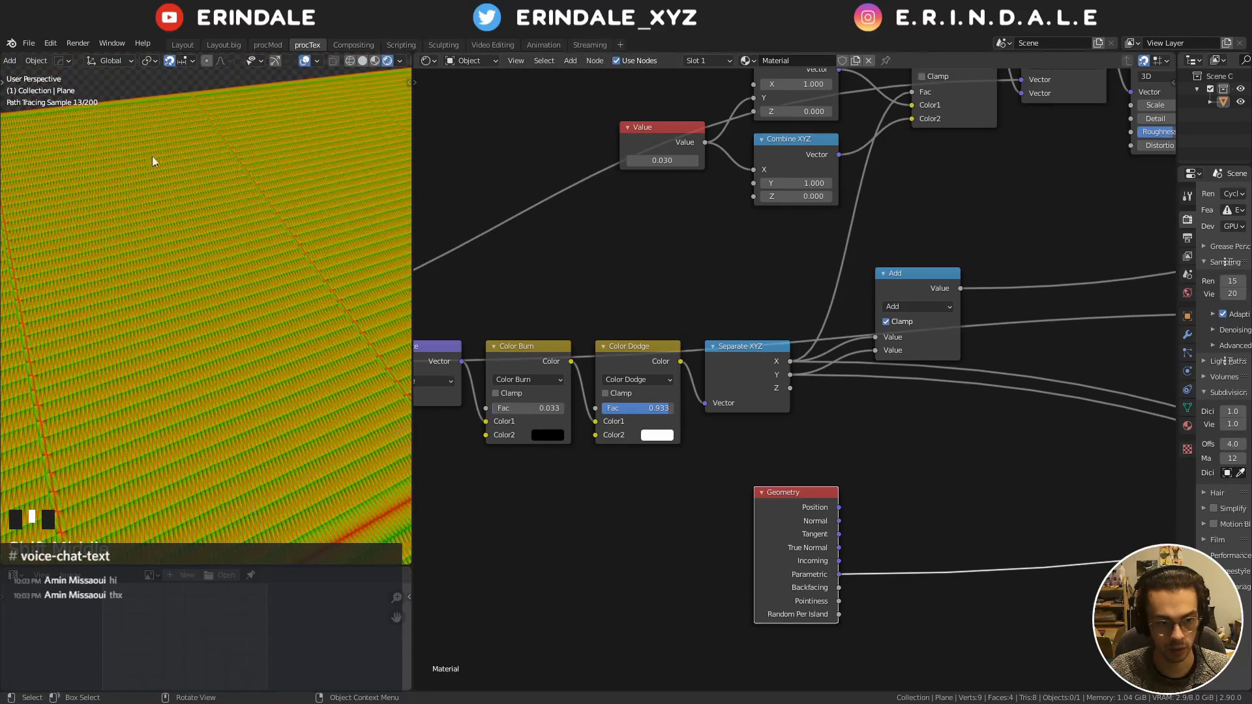
scroll(802, 484, down, 2)
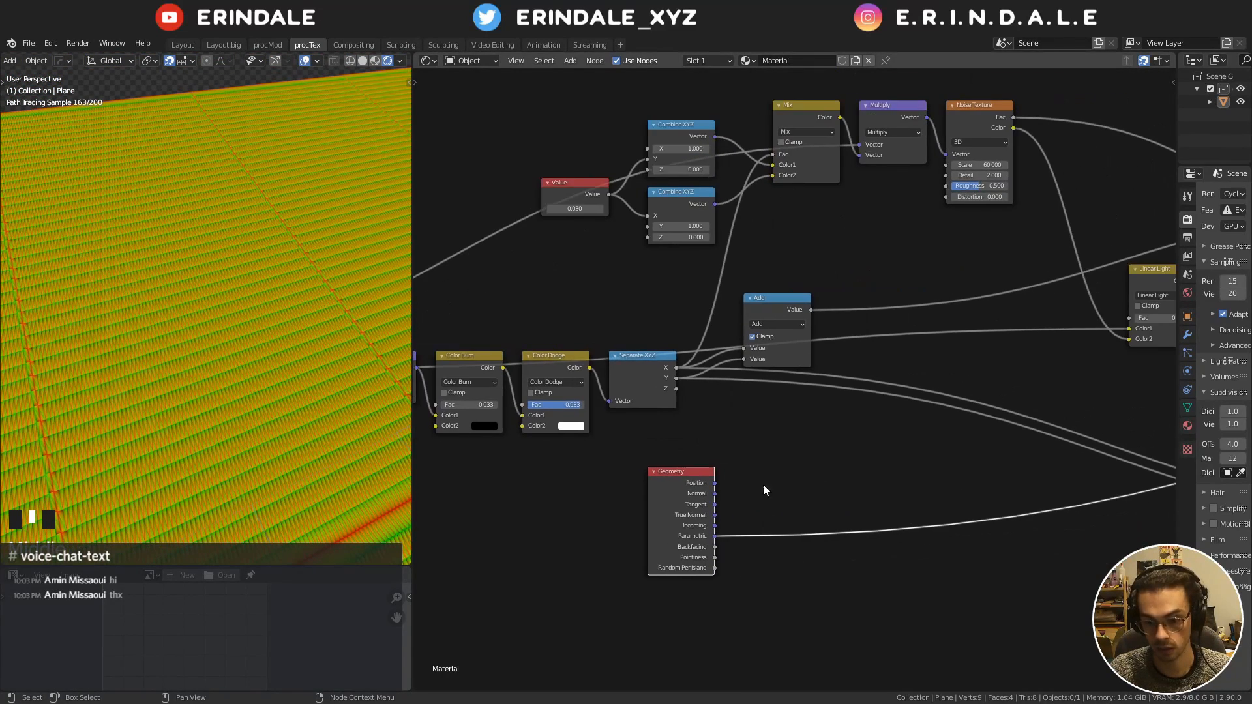
Remove the Geometry node and preview the Principled BSDF again on the whole cabinet
scroll(769, 443, up, 2)
middle_drag(769, 446, 487, 480)
ctrl+shift+click(919, 244)
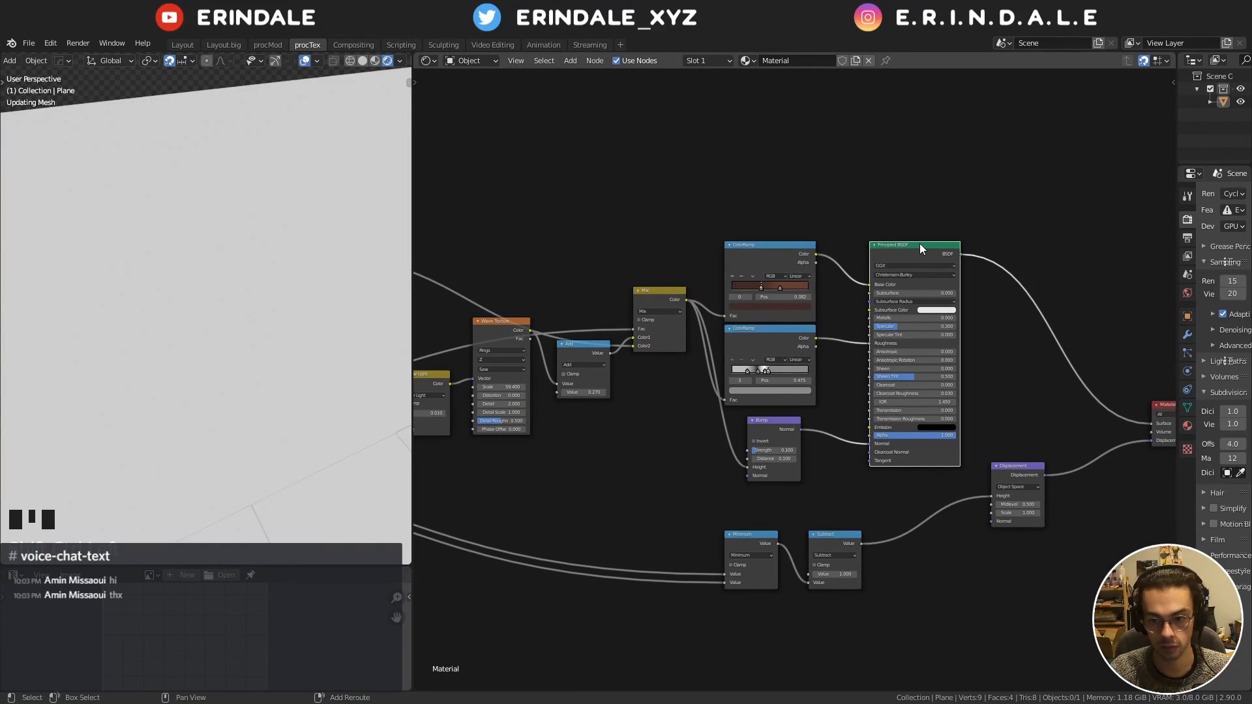
scroll(189, 315, down, 5)
middle_drag(190, 315, 240, 236)
Set the Color Dodge factor to 0.98 and check the cabinet's sloping walls
middle_drag(522, 361, 820, 311)
middle_drag(699, 402, 928, 420)
scroll(816, 413, up, 4)
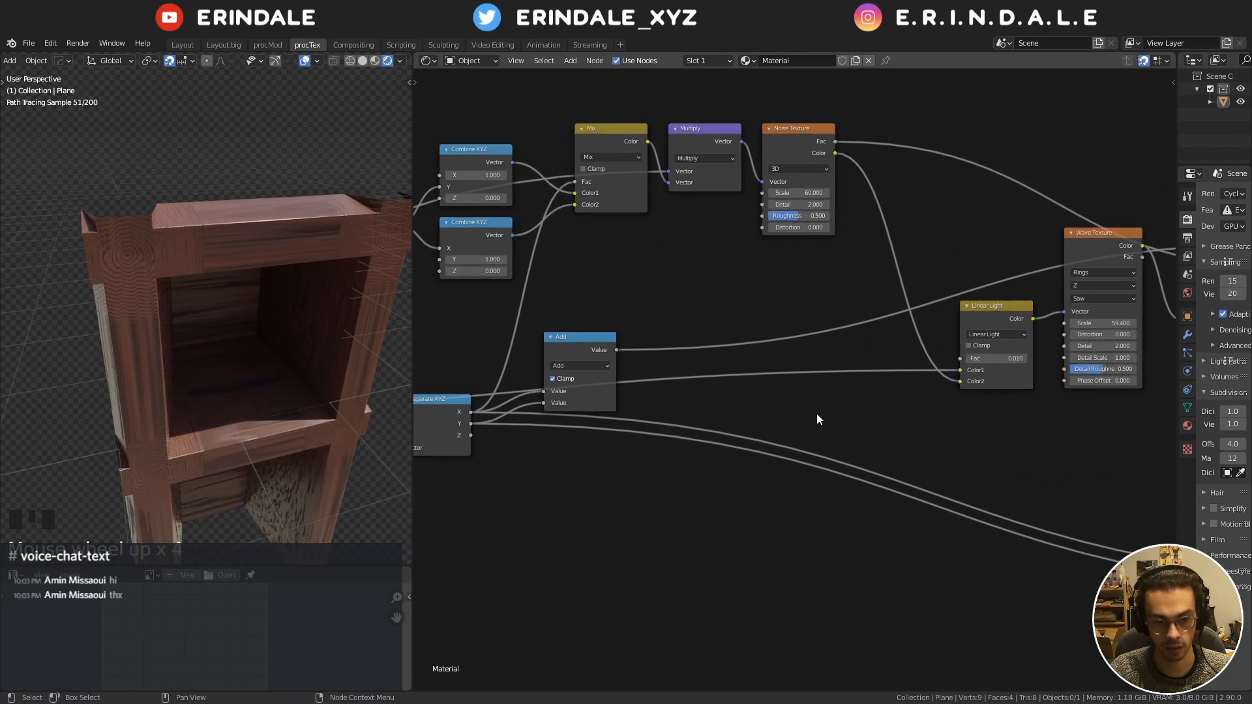
middle_drag(640, 398, 957, 384)
scroll(738, 464, up, 6)
click(738, 465)
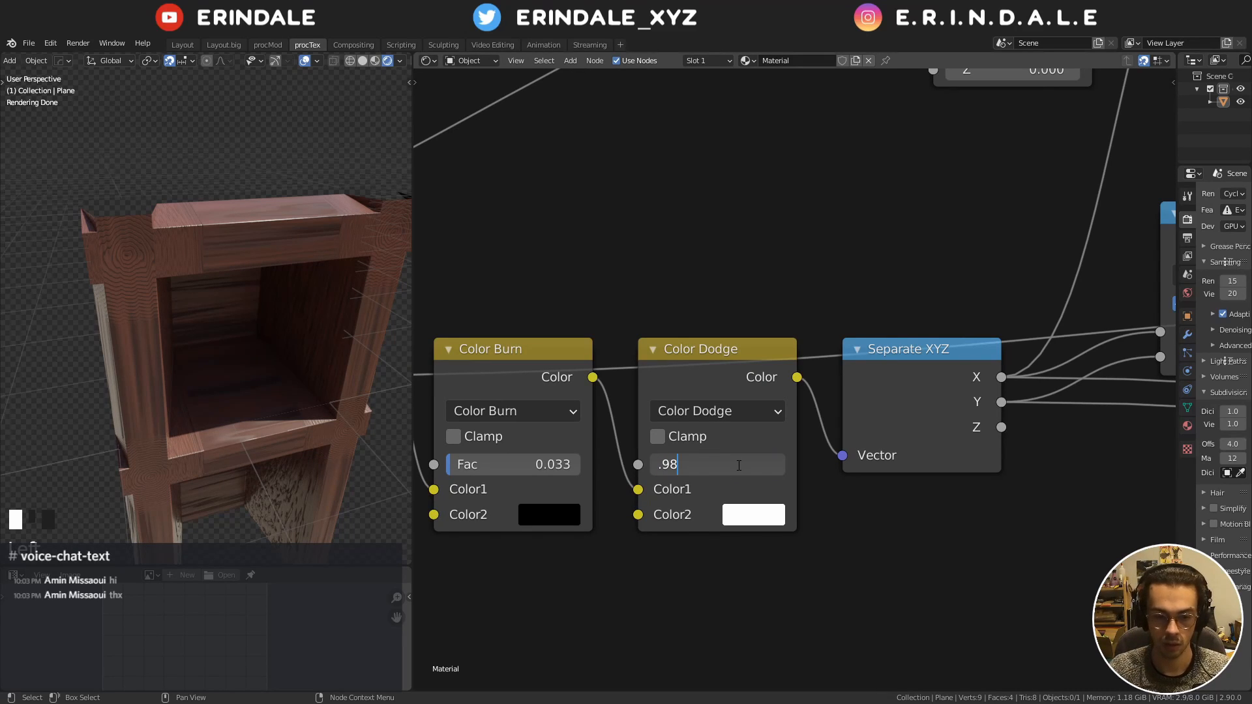
key(Return)
middle_drag(222, 248, 311, 267)
Set the Displacement node's Scale to 0.2
scroll(861, 295, down, 8)
middle_drag(862, 295, 775, 367)
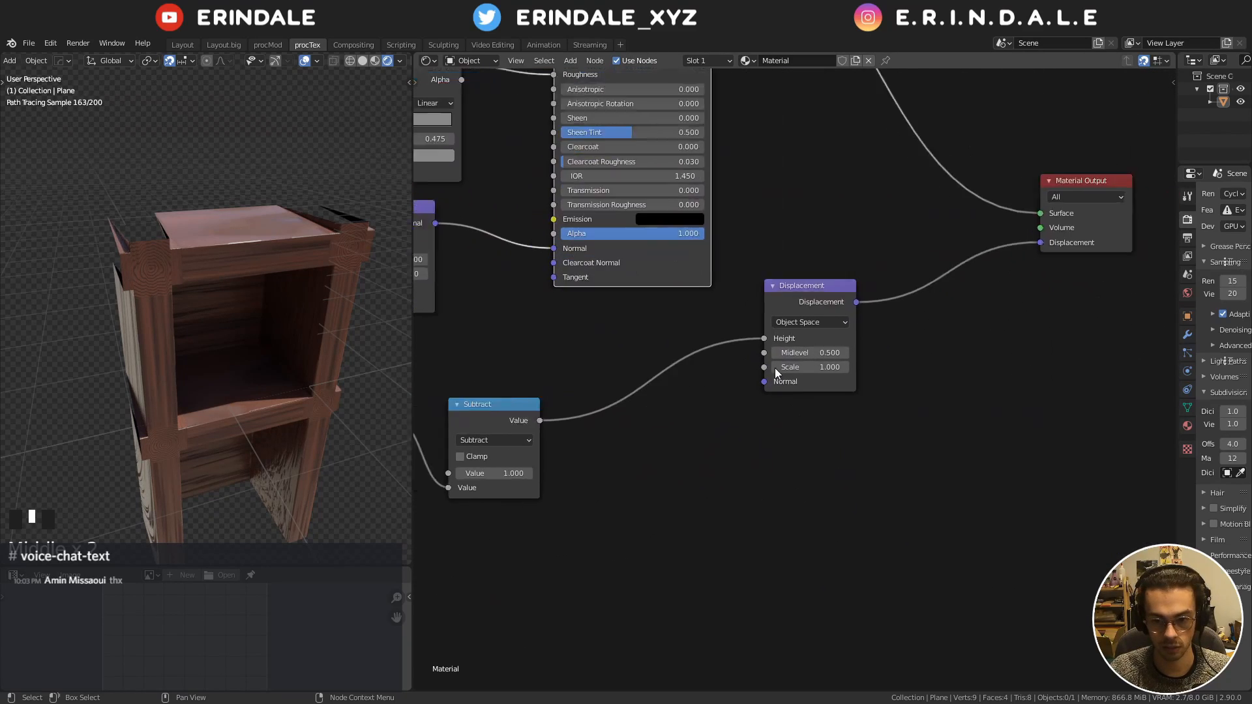
scroll(775, 368, up, 6)
double_click(807, 366)
text(.2)
key(Return)
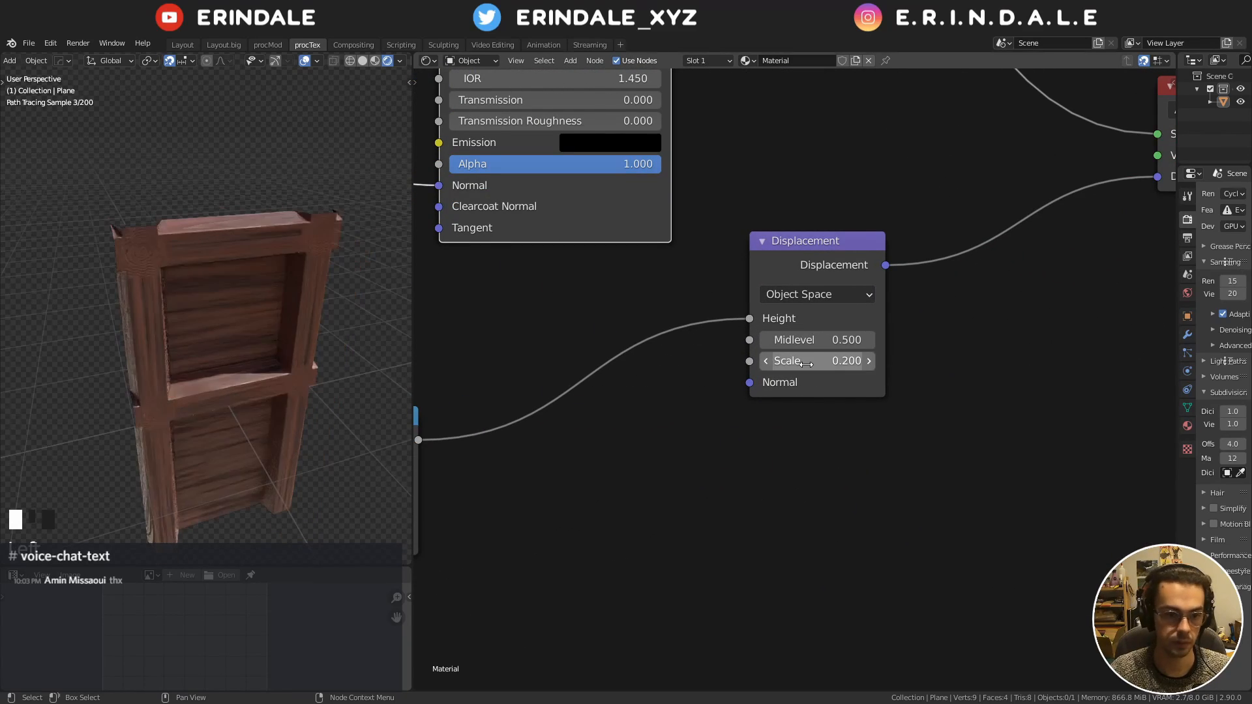
Fine-tune the Color Dodge factor up to 0.998 while checking the cabinet from the front and from above
middle_drag(355, 363, 280, 347)
scroll(470, 354, down, 4)
middle_drag(481, 356, 1131, 347)
mouse_move(460, 365)
middle_down()
mouse_move(560, 358)
mouse_move(1121, 412)
mouse_move(827, 370)
middle_up()
scroll(450, 350, down, 5)
scroll(827, 370, up, 13)
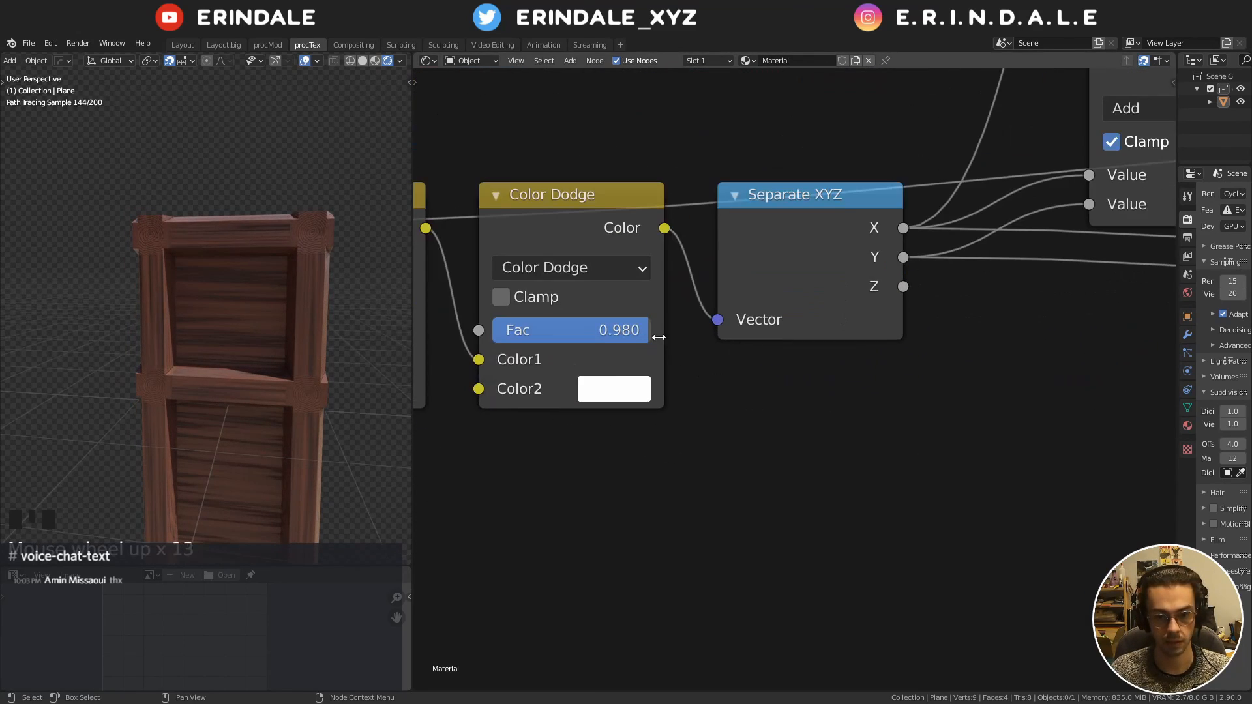
shift+drag(572, 330, 574, 330)
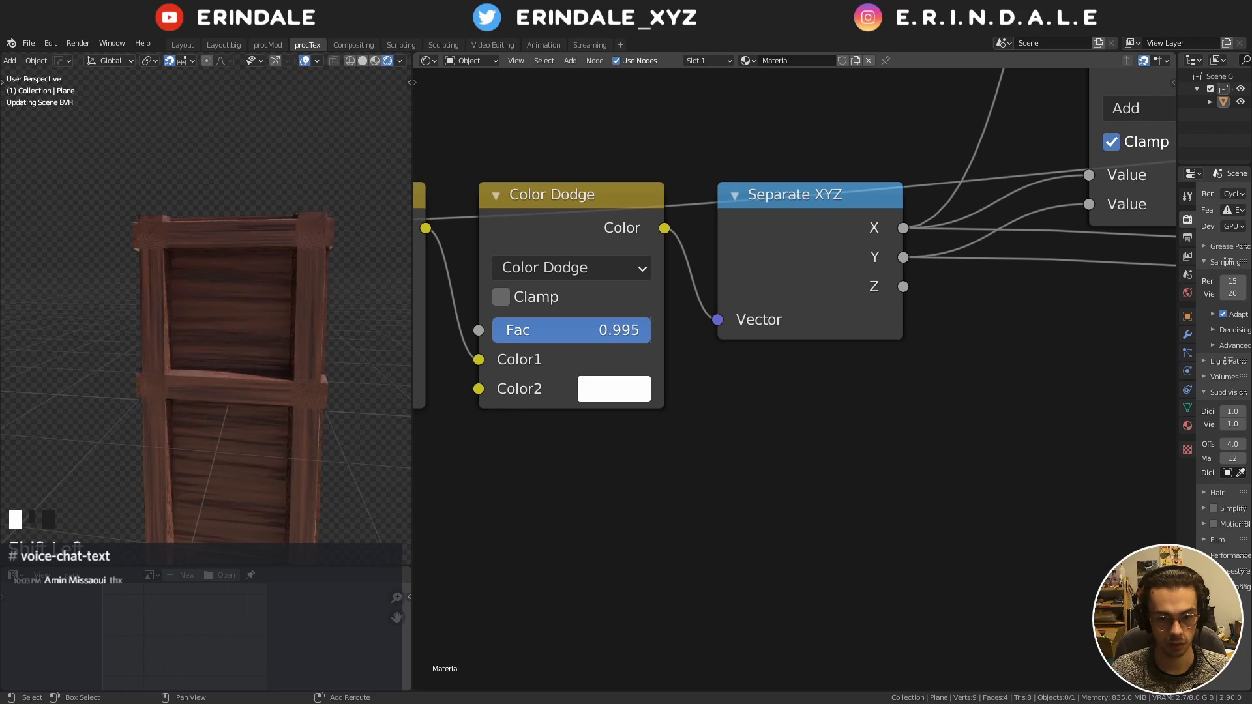
middle_drag(253, 340, 510, 420)
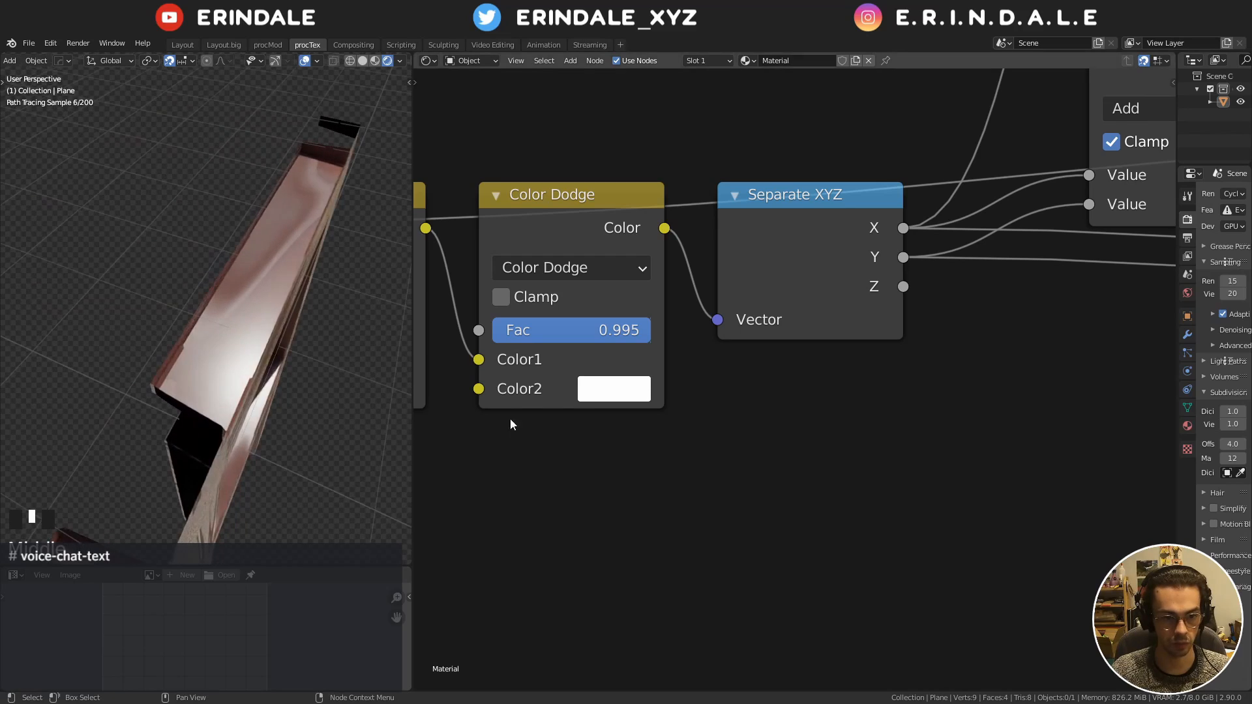
shift+drag(571, 330, 568, 330)
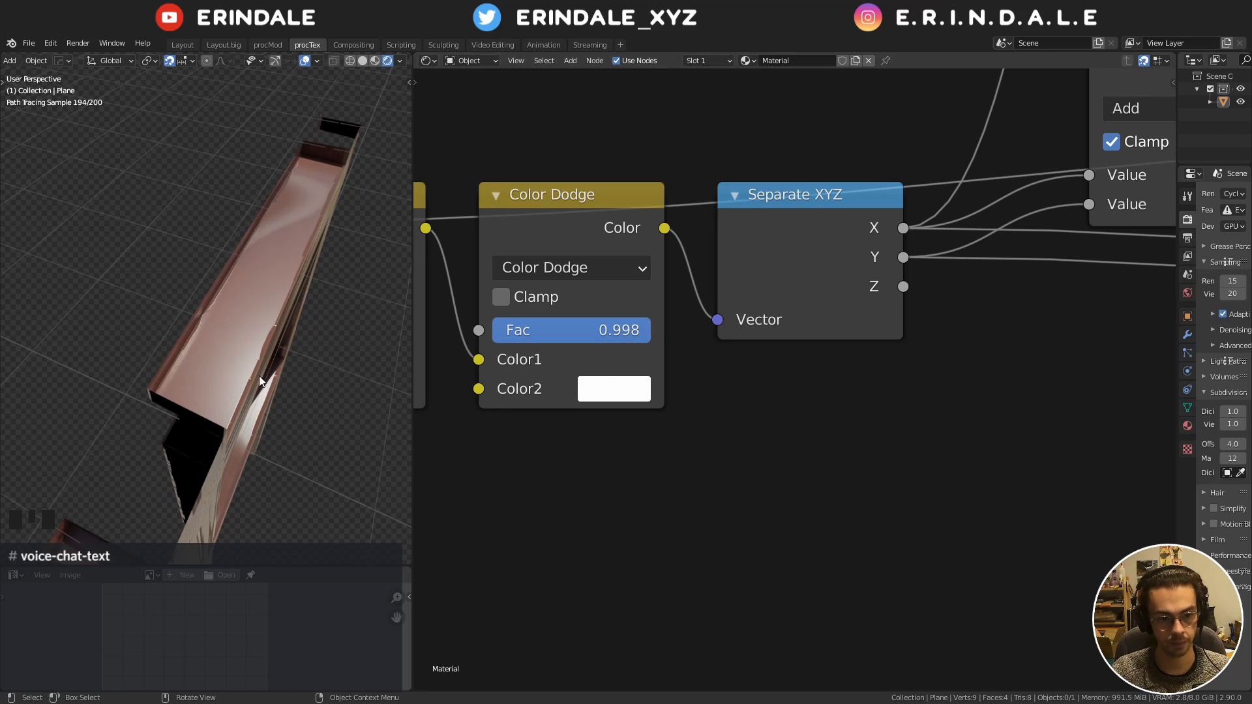
middle_drag(260, 376, 307, 349)
scroll(222, 335, down, 3)
Join all nodes of the wood material except Material Output into one frame
scroll(811, 452, down, 9)
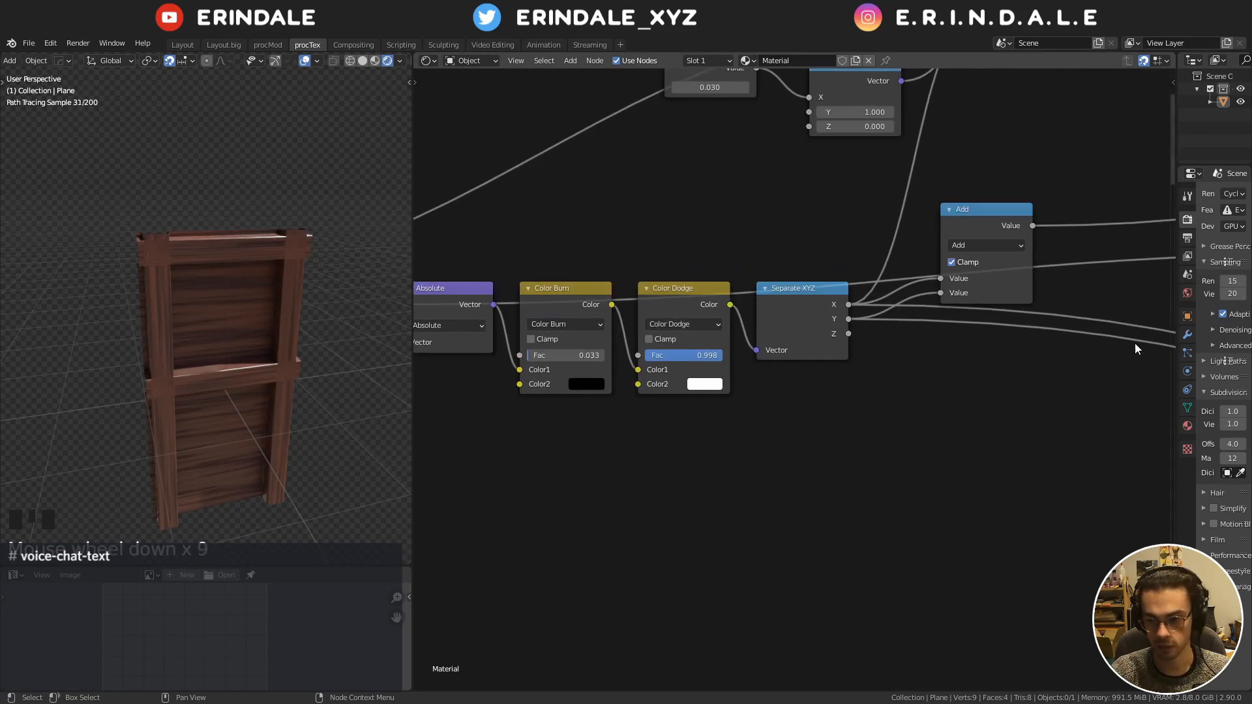
middle_drag(1134, 342, 610, 489)
scroll(860, 432, down, 7)
middle_drag(1141, 417, 718, 433)
middle_drag(896, 429, 623, 405)
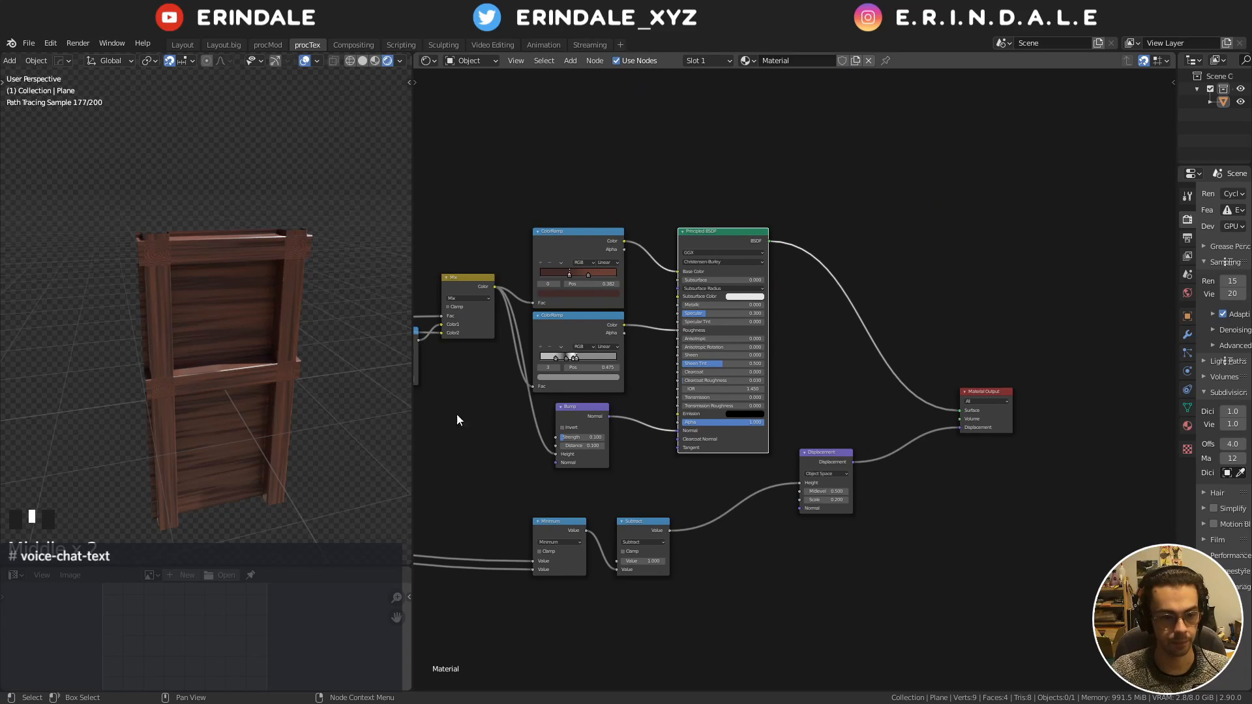
key(Home)
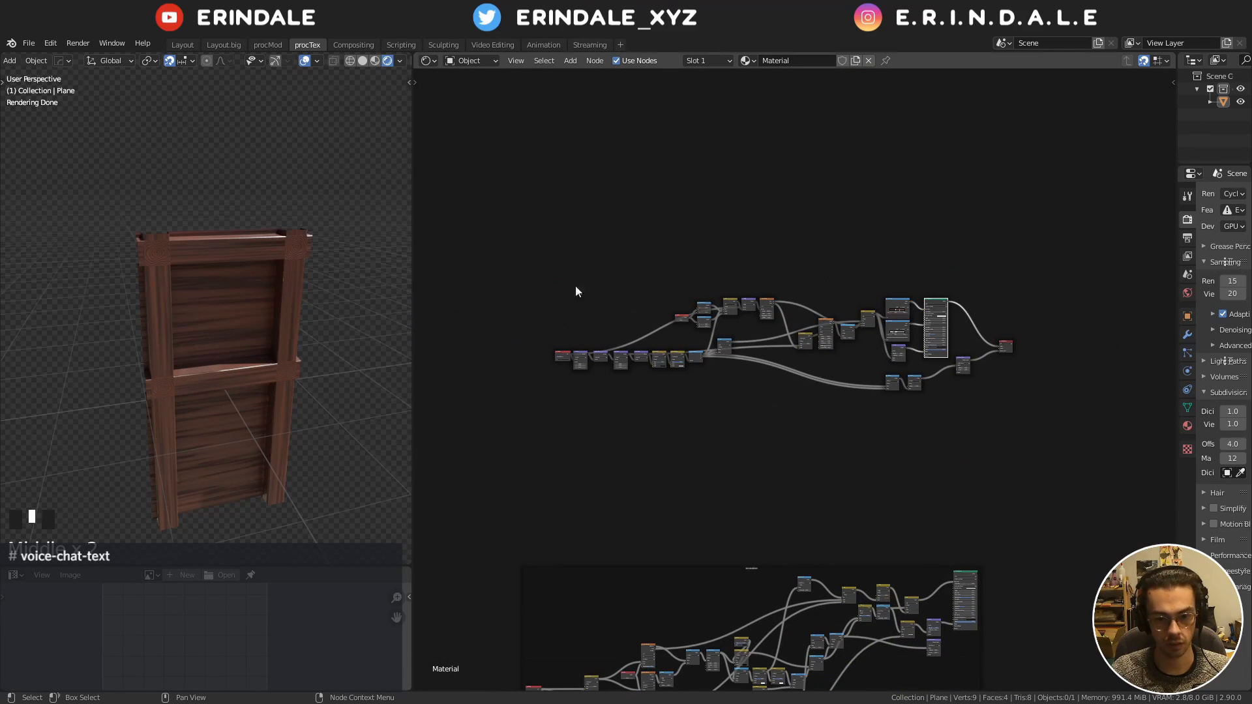
drag(494, 238, 970, 455)
key(ctrl+j)
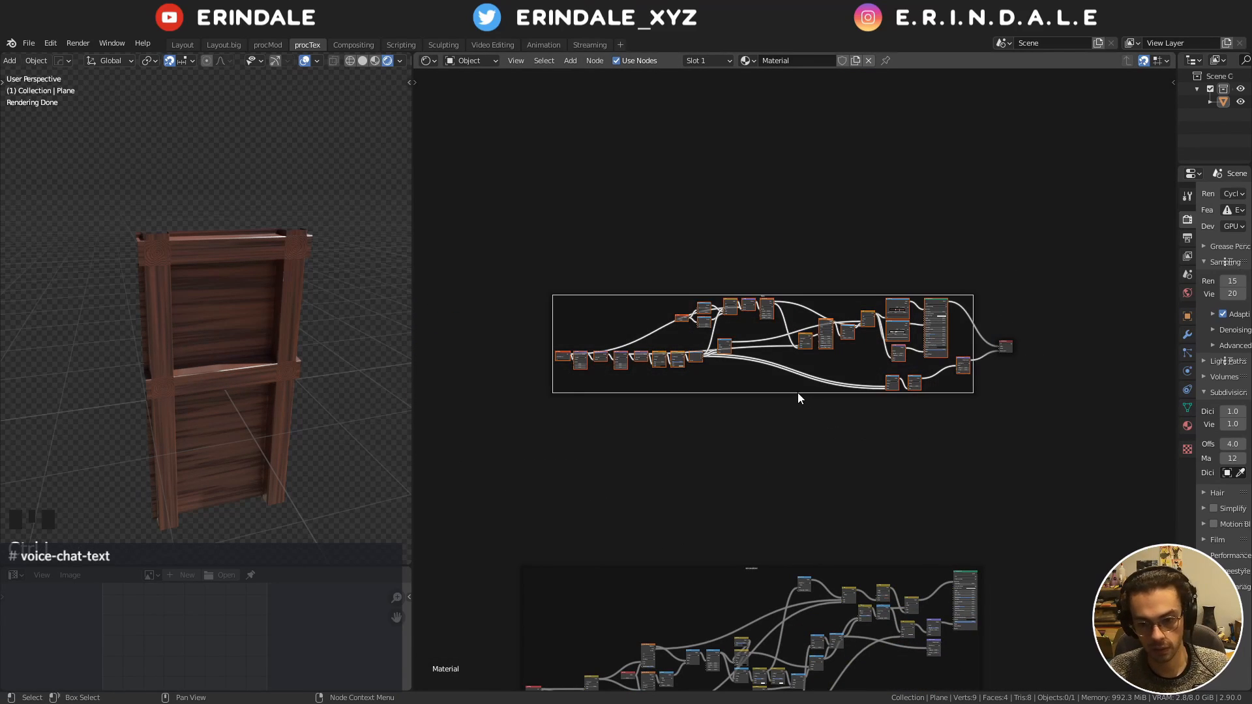
Label the new frame as the timber frame material and move it down beside the existing framed node setup
click(799, 393)
key(F2)
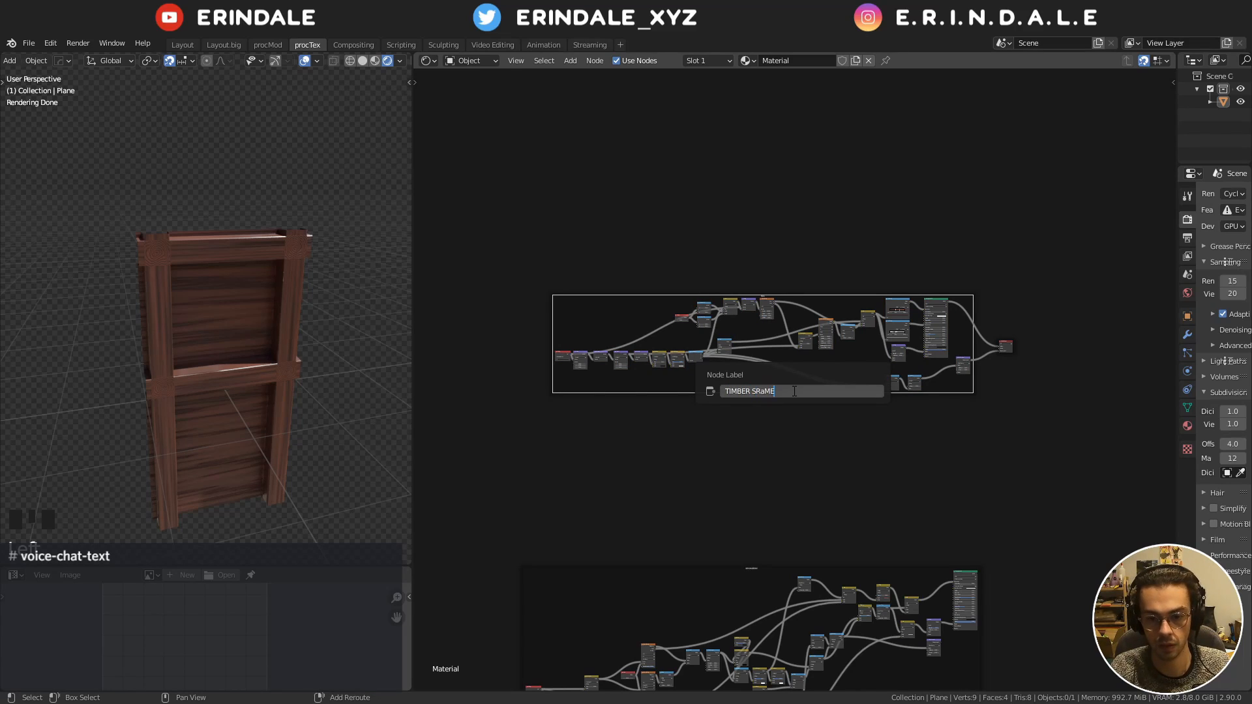
key(Return)
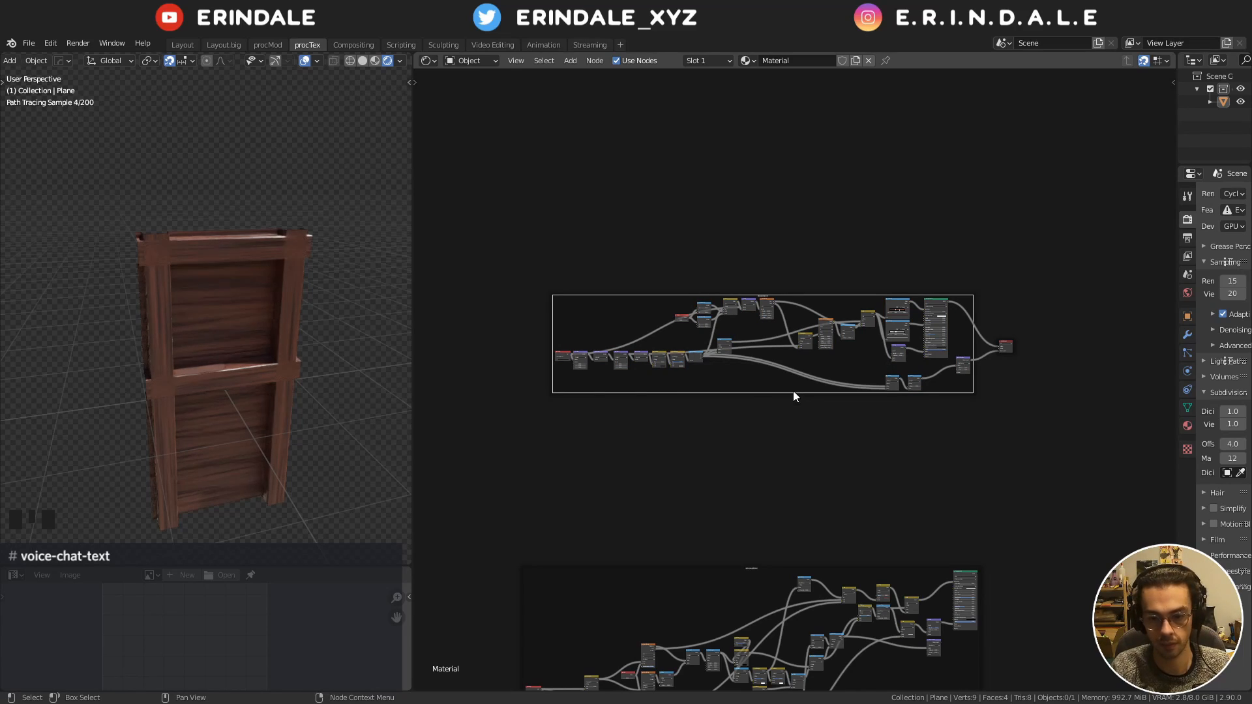
drag(758, 372, 742, 539)
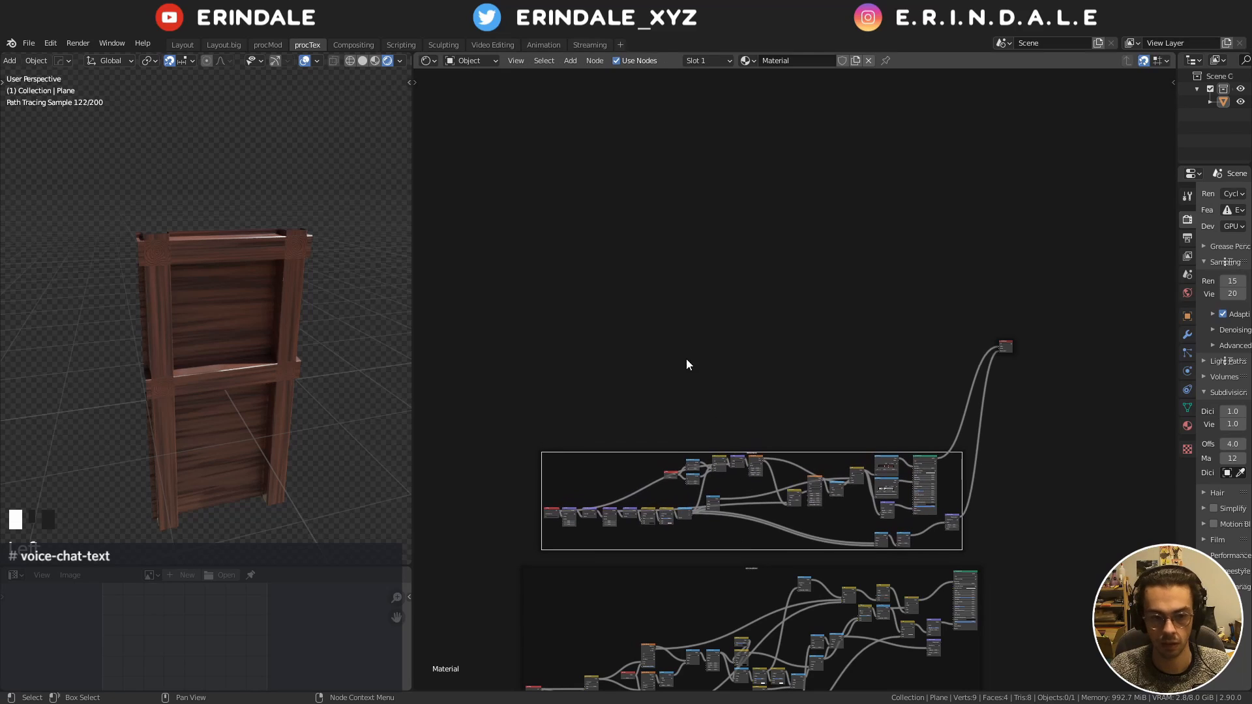
click(686, 360)
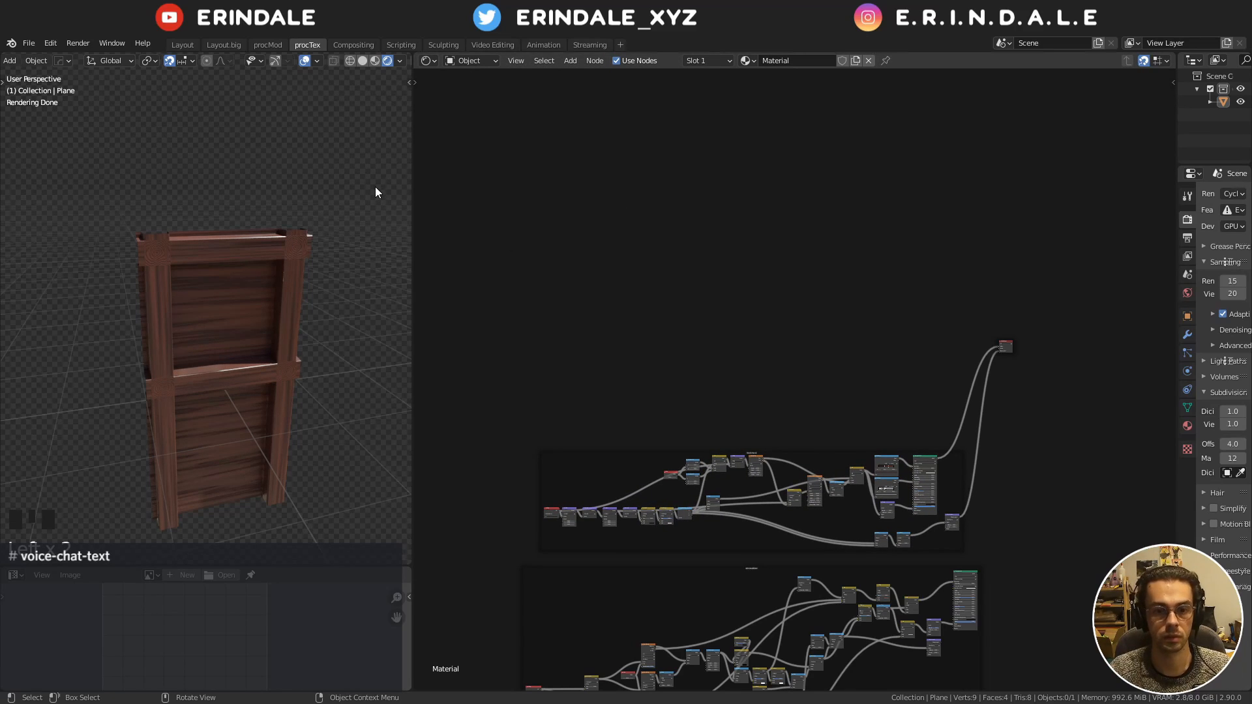
Add a Noise Texture node in the empty space above the frame and preview its Fac output
scroll(647, 317, up, 2)
key(shift+a)
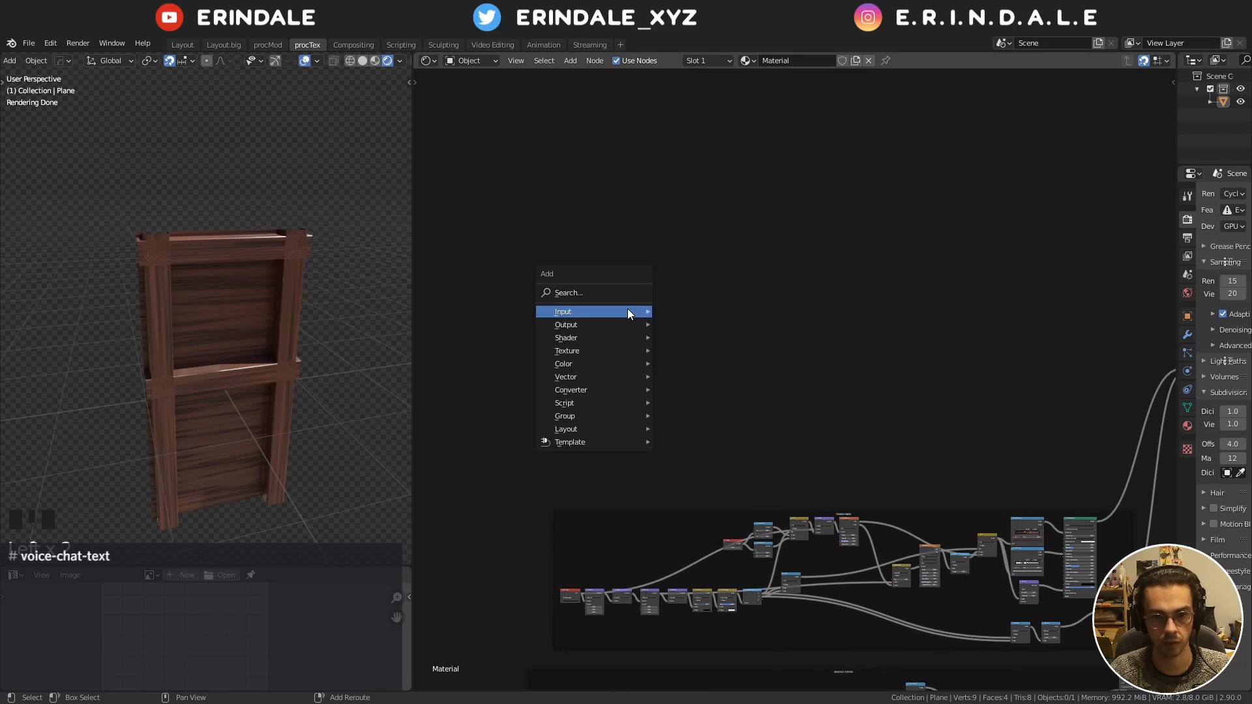
mouse_move(627, 311)
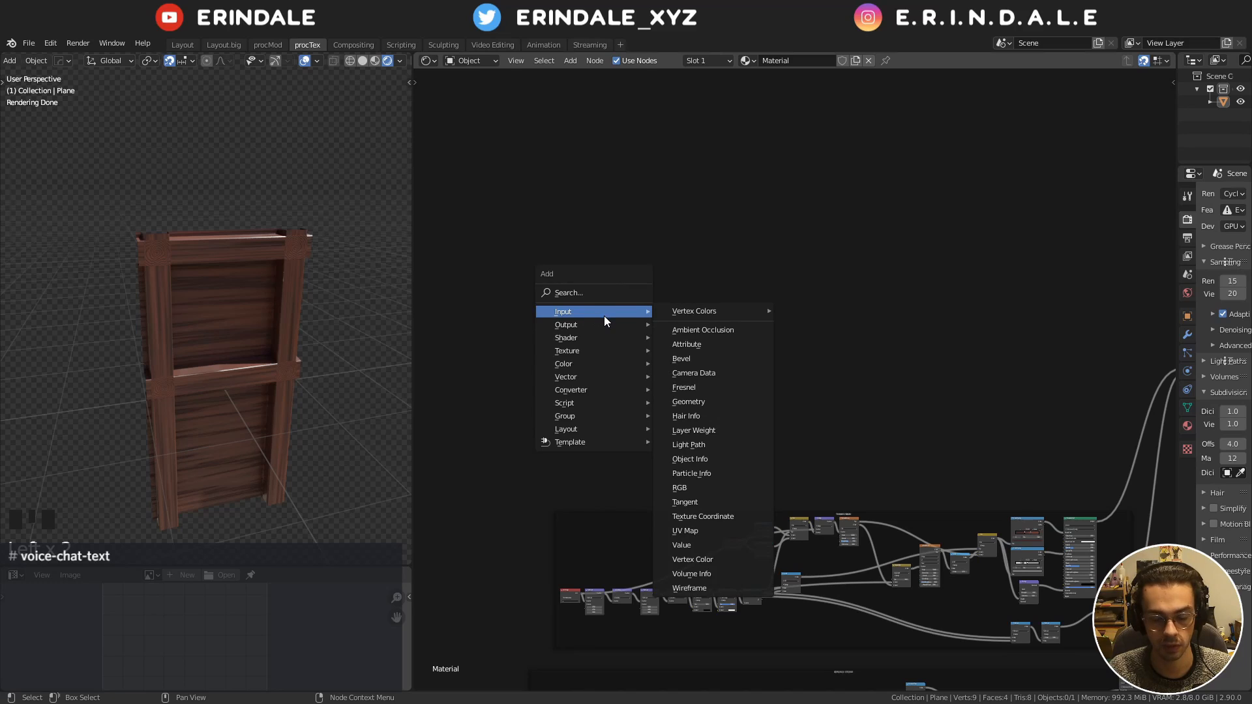
mouse_move(582, 343)
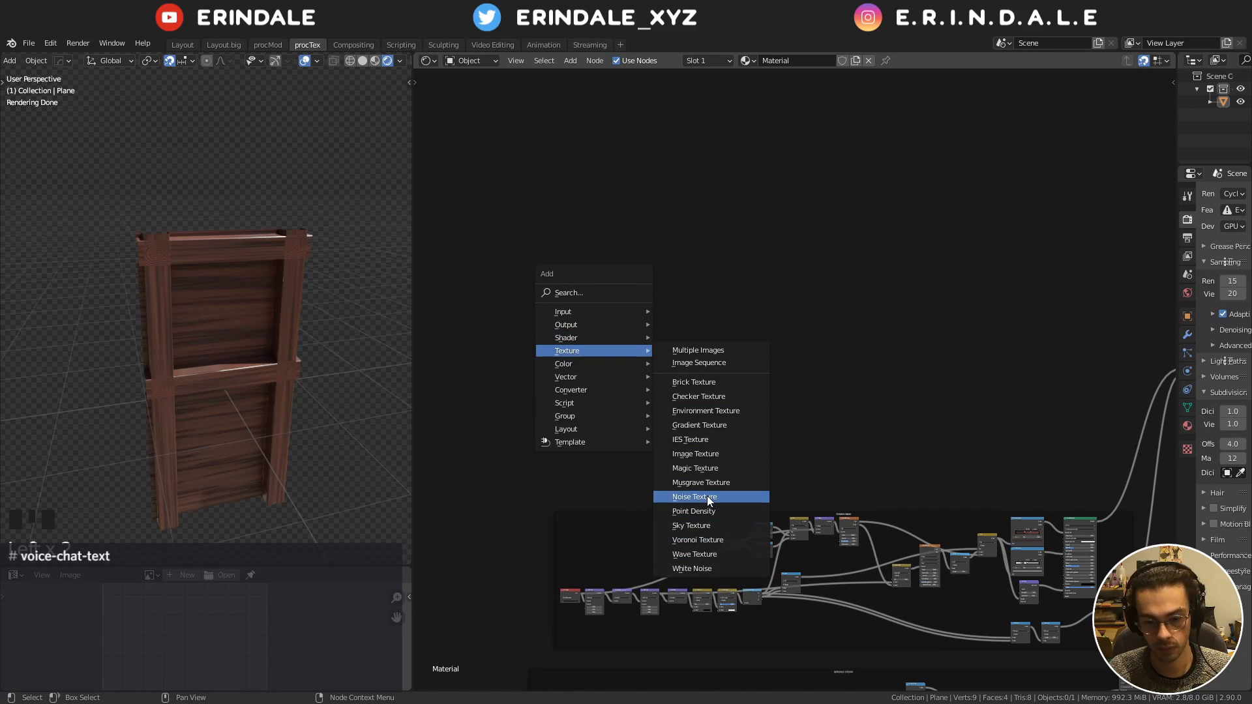
click(709, 501)
click(649, 295)
scroll(701, 309, up, 8)
middle_drag(709, 312, 829, 401)
scroll(835, 410, up, 6)
ctrl+shift+click(559, 328)
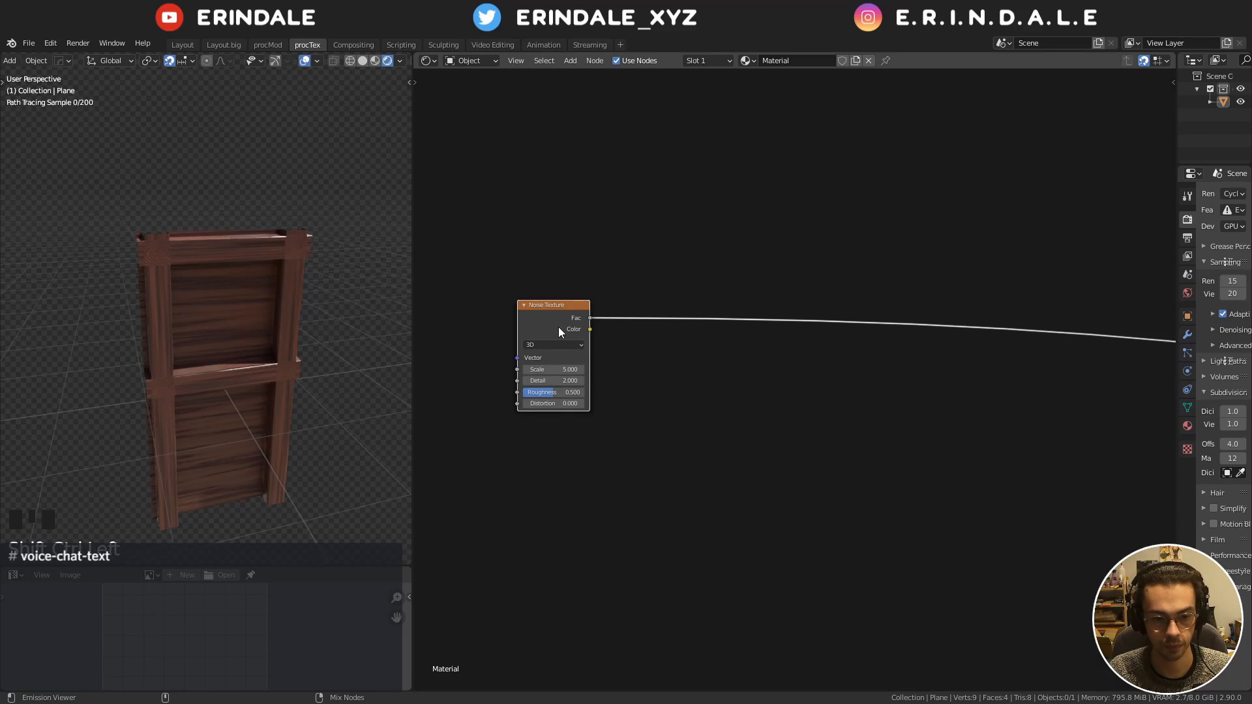
Add a Texture Coordinate node before the Noise Texture and connect its UV output to the Vector input
middle_drag(579, 337, 818, 348)
key(q)
click(595, 248)
click(548, 304)
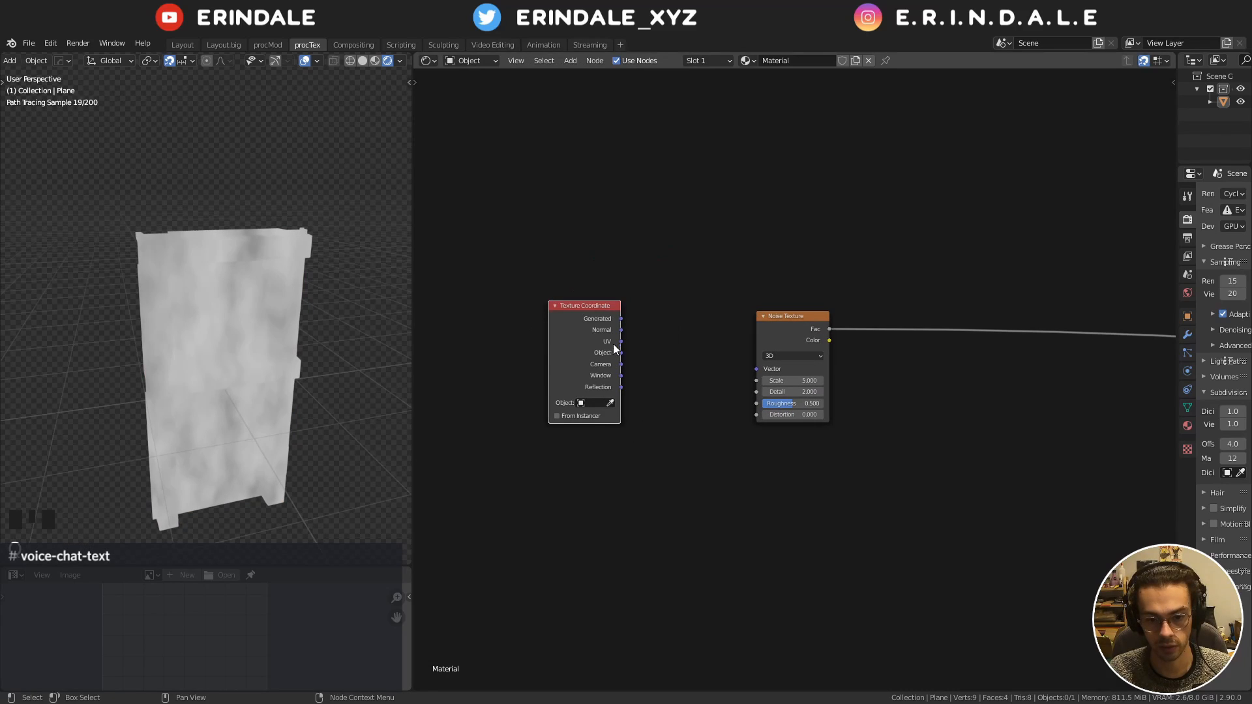
drag(616, 340, 756, 371)
middle_drag(816, 368, 779, 390)
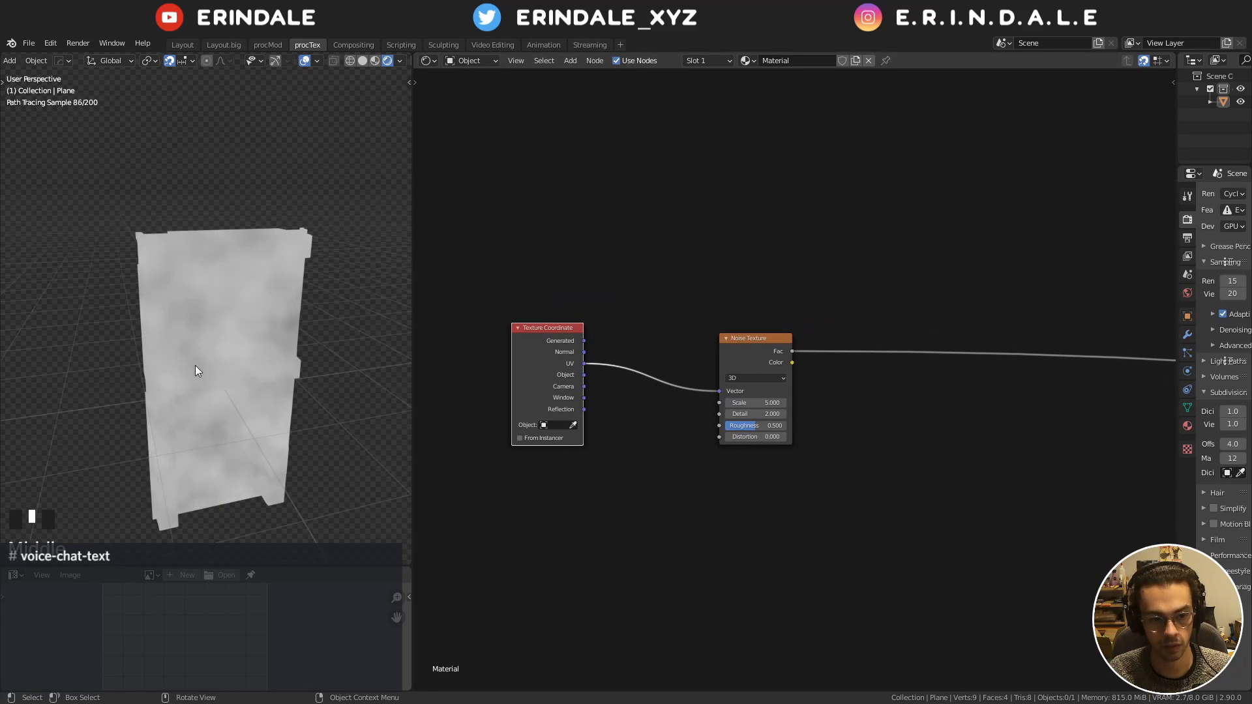
Reposition the Noise Texture node and cut its UV link from the Texture Coordinate node
scroll(765, 386, up, 5)
drag(710, 327, 693, 314)
middle_drag(652, 319, 725, 297)
ctrl+right_drag(701, 303, 674, 391)
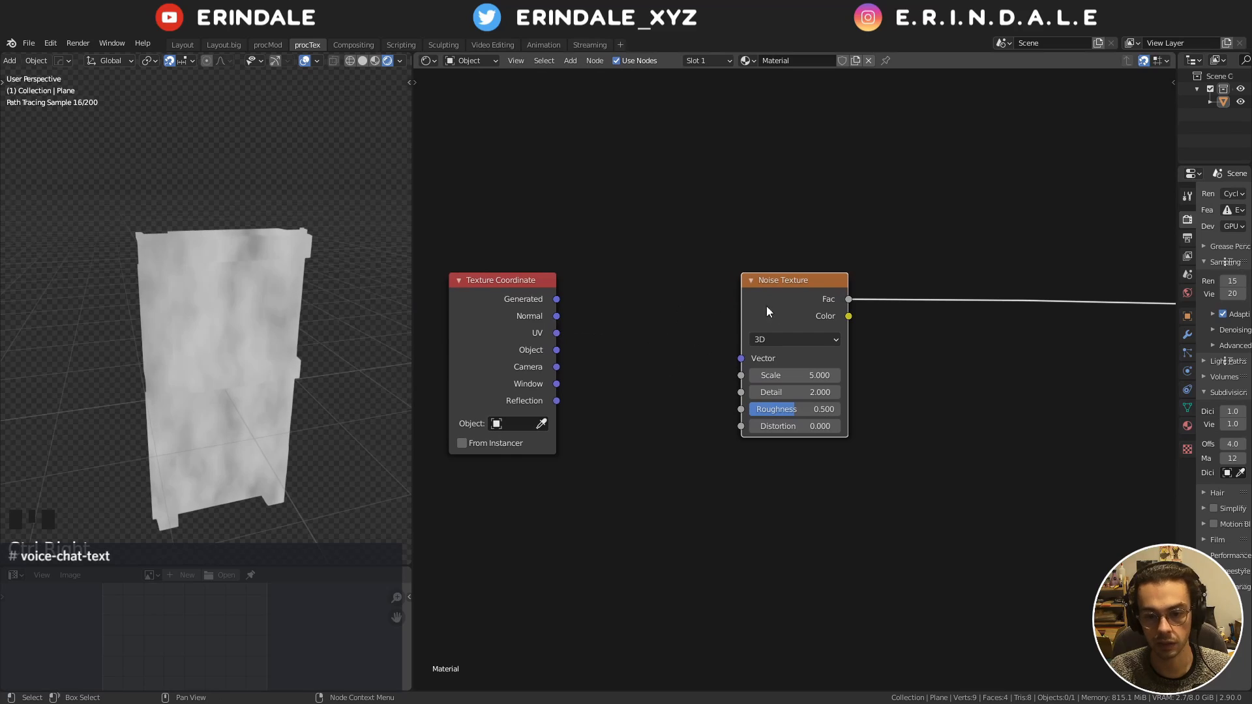
click(667, 391)
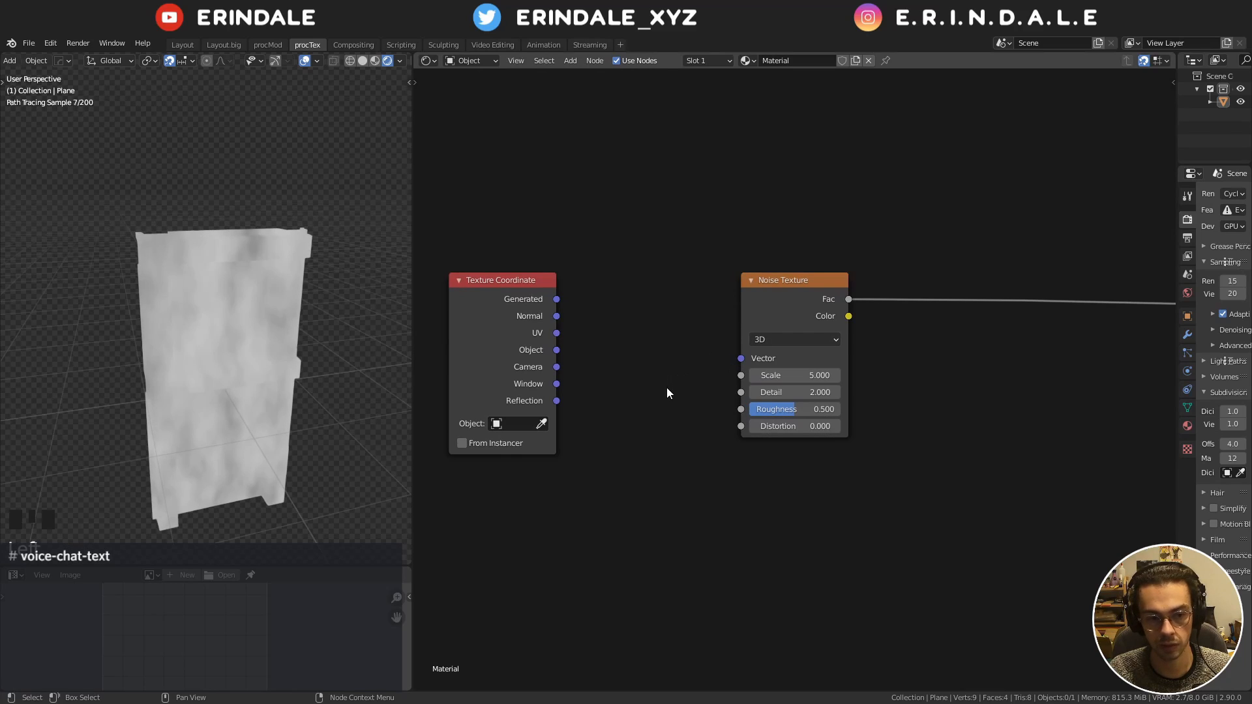
Preview the Texture Coordinate node's Generated output and examine its gradient from the cabinet's lower corner
ctrl+shift+click(507, 297)
middle_drag(274, 355, 256, 357)
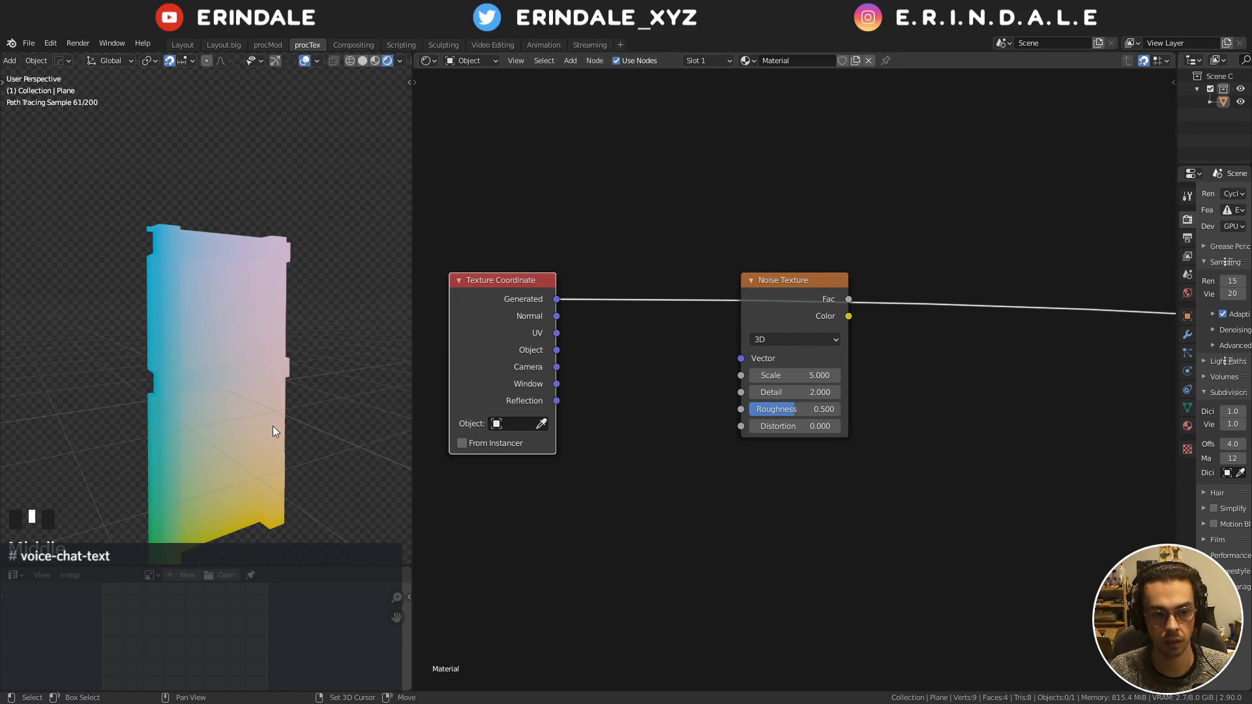
mouse_move(274, 427)
middle_down()
mouse_move(264, 380)
mouse_move(166, 452)
middle_up()
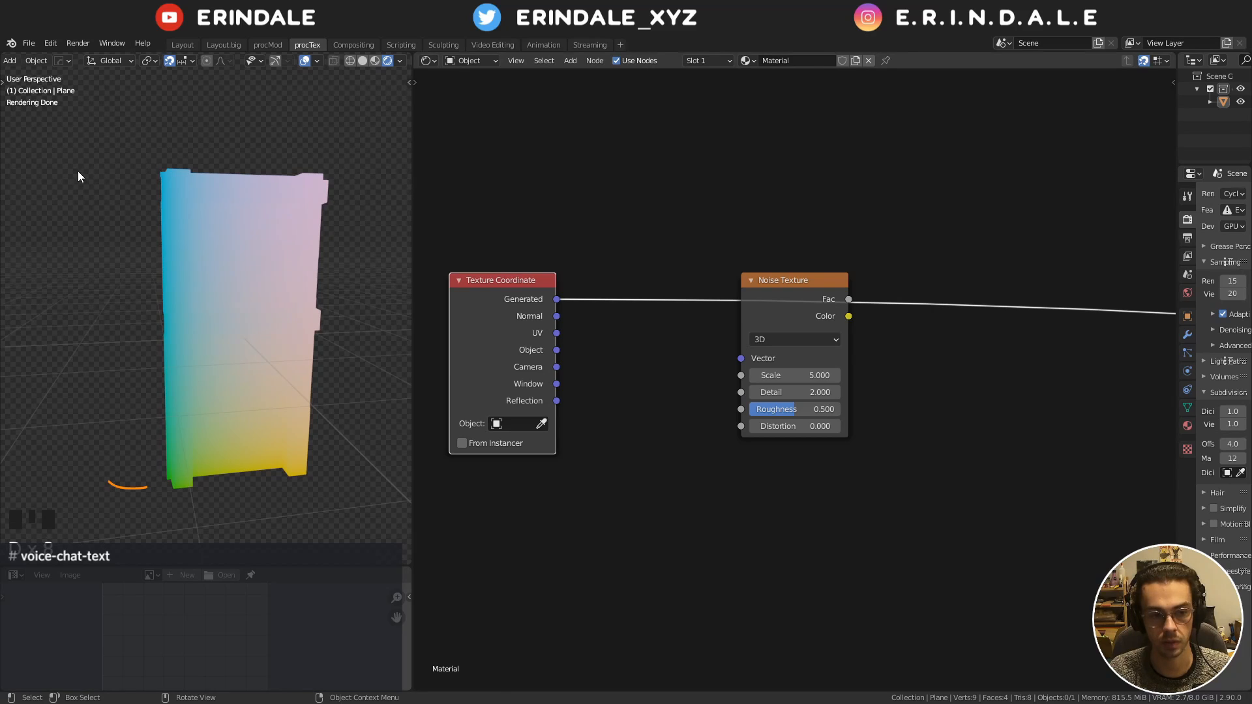
right_drag(56, 173, 101, 475)
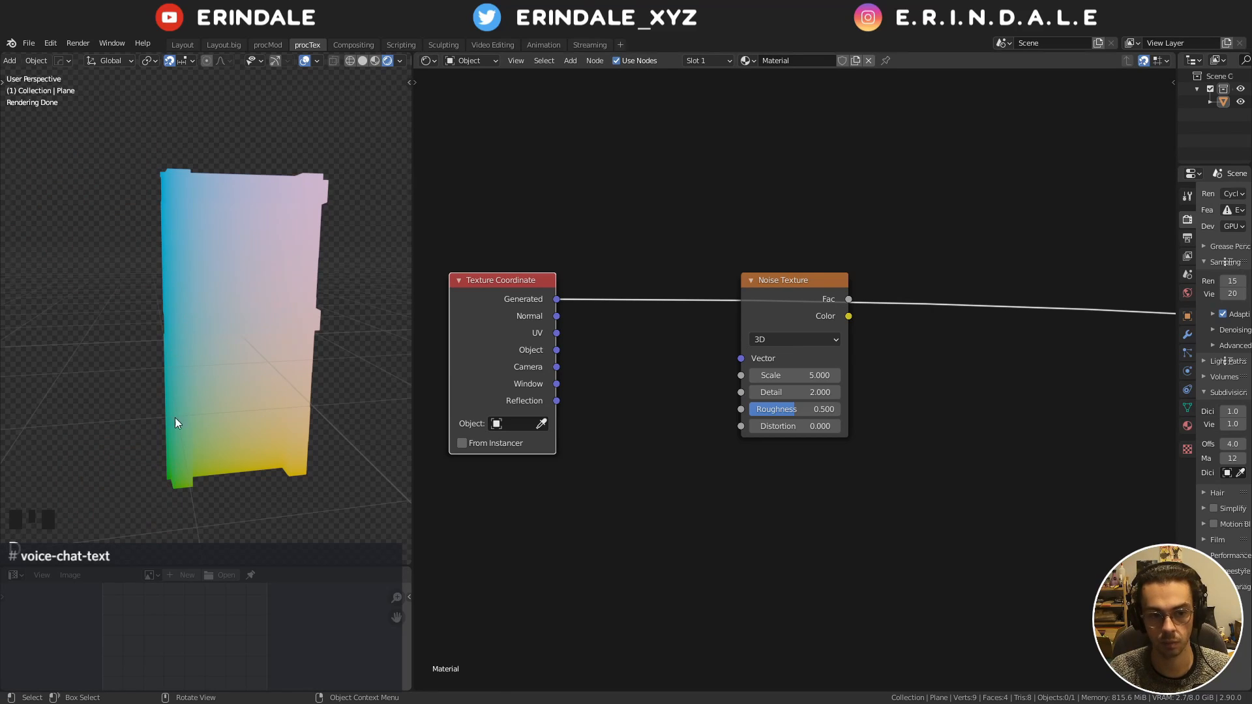
middle_drag(663, 260, 659, 285)
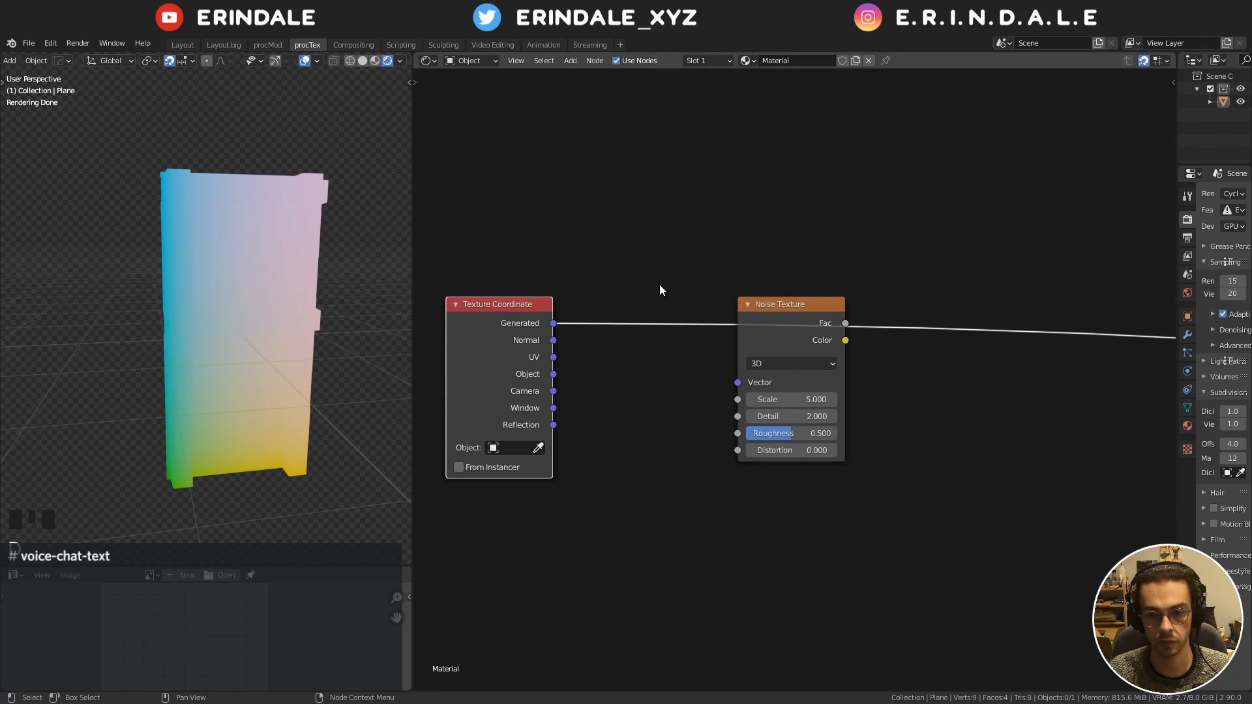
Delete the Texture Coordinate node and switch the previewed Noise Texture to 2D
ctrl+shift+click(795, 314)
click(517, 338)
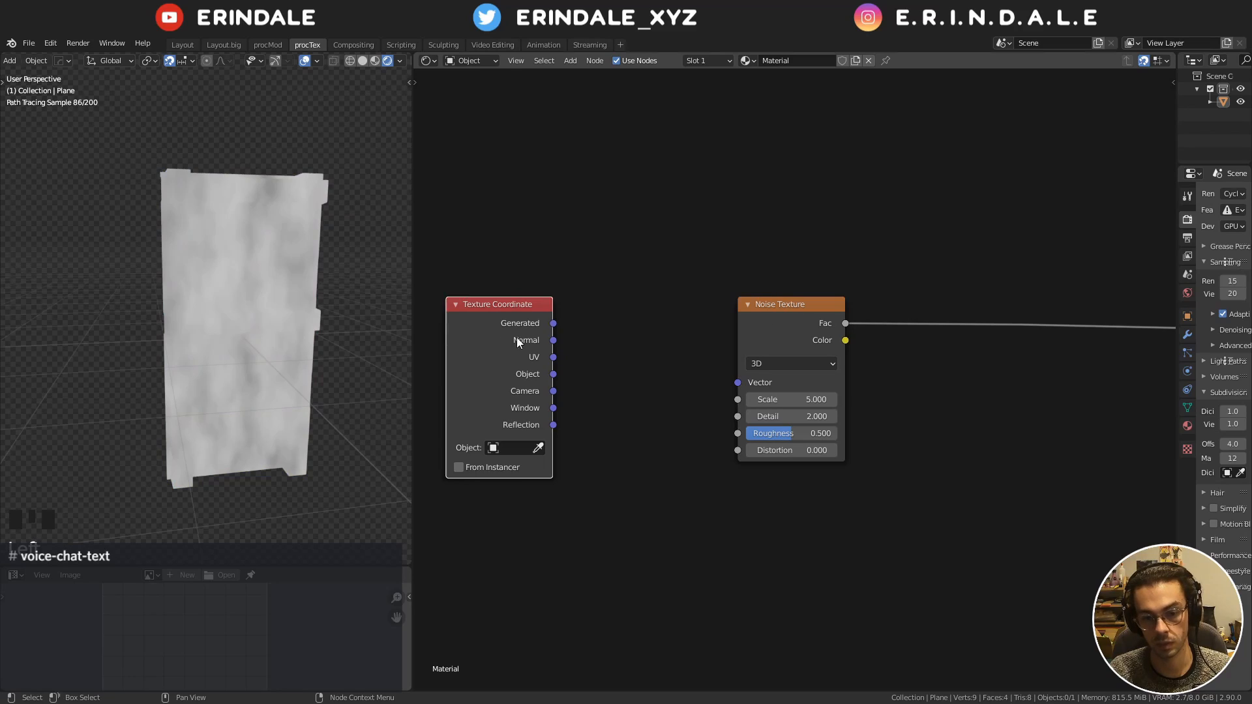
key(x)
click(773, 363)
click(773, 396)
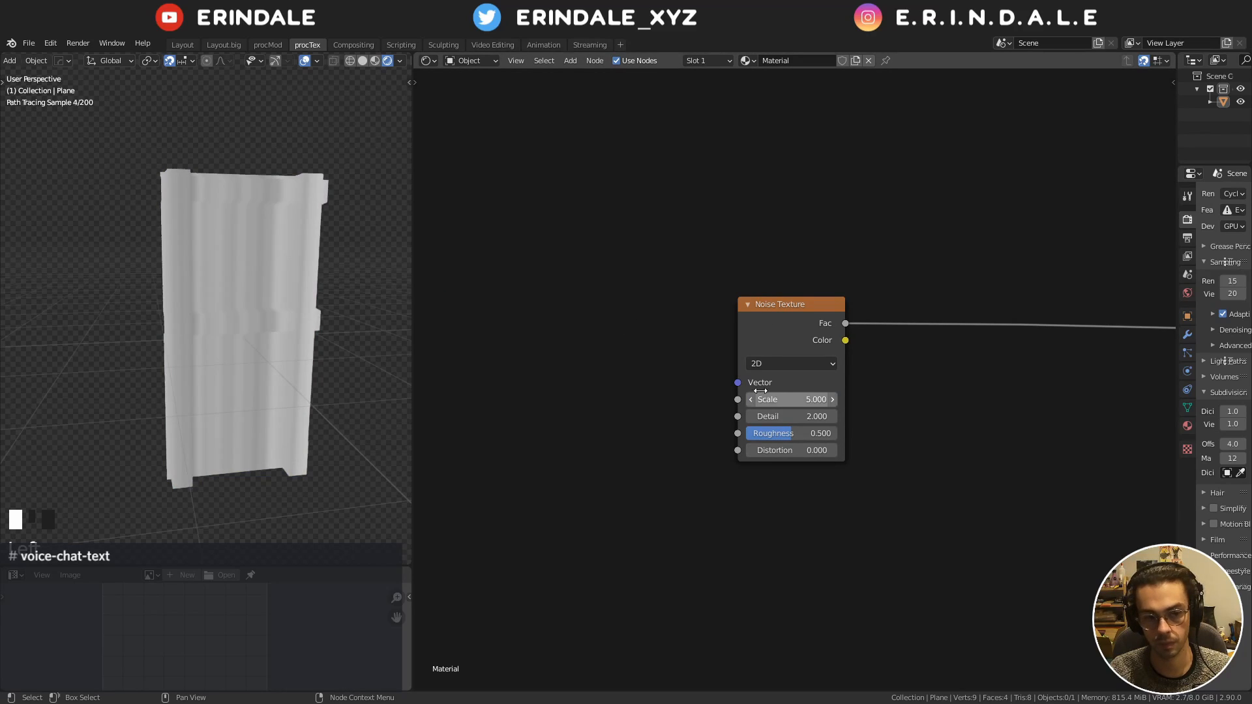
Add a UV Map node before the Noise Texture and connect its UV output to the Vector input
key(shift+a)
mouse_move(619, 315)
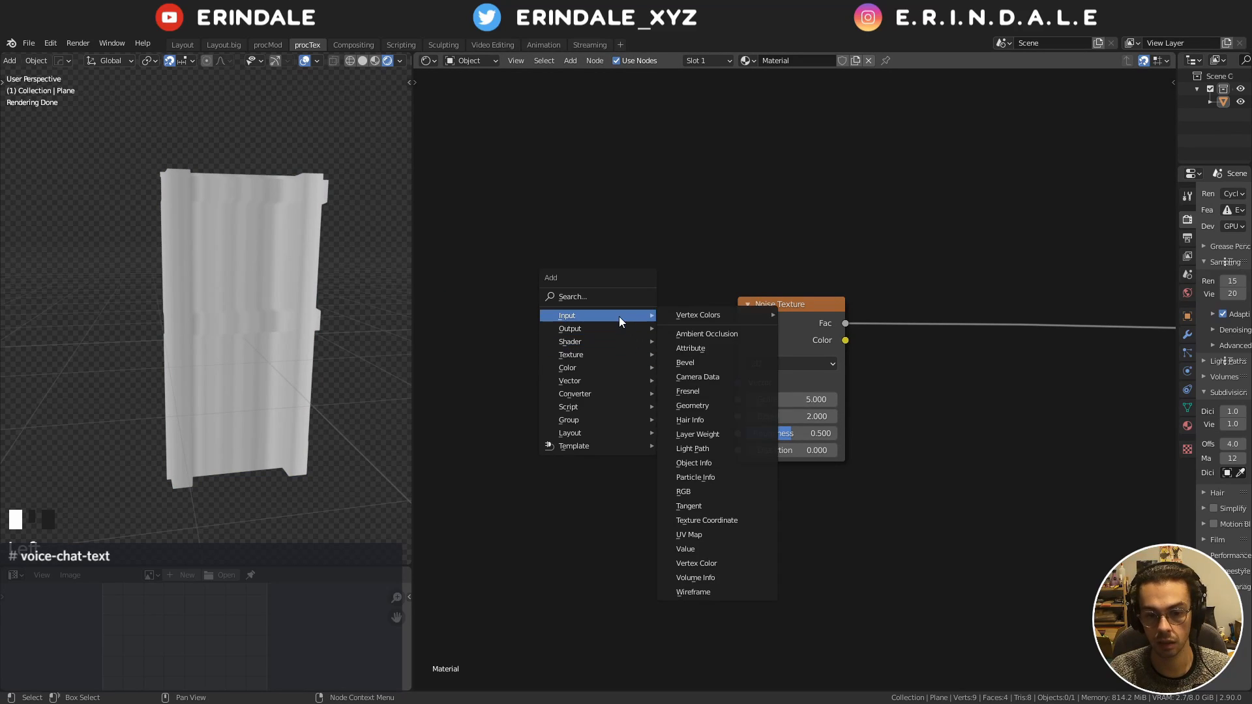
click(754, 533)
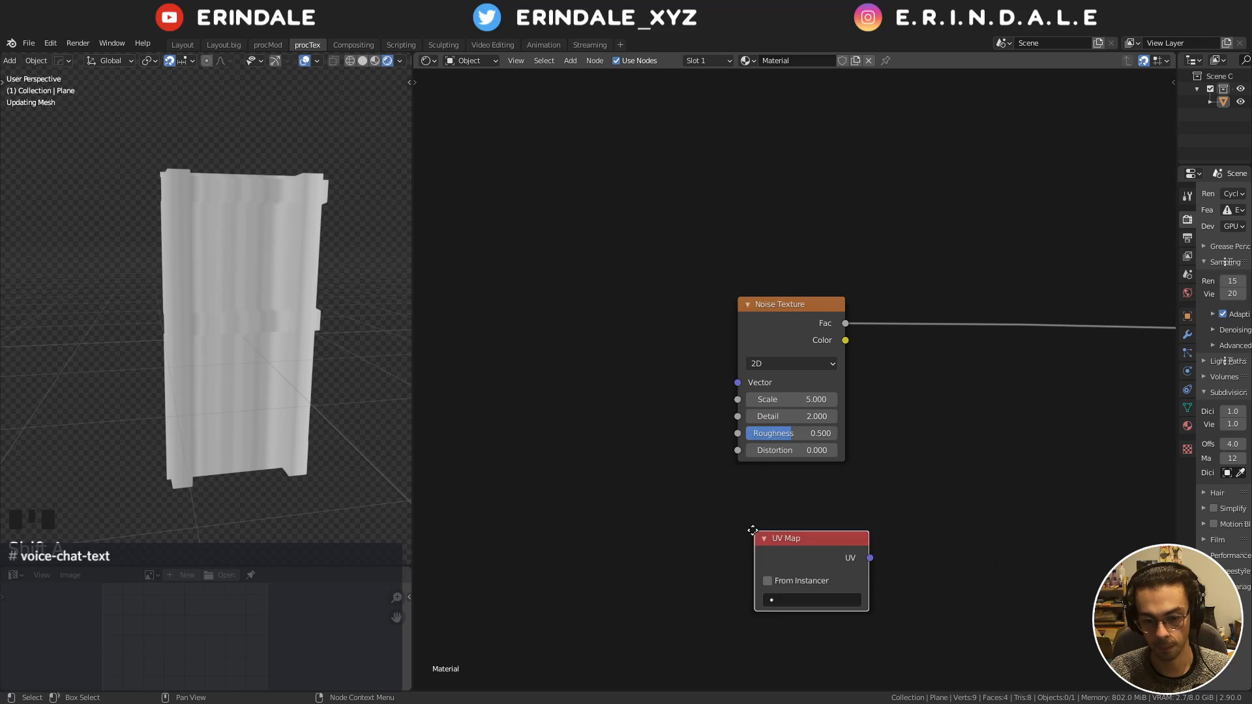
click(554, 313)
alt+right_drag(625, 365, 760, 378)
middle_drag(815, 363, 661, 353)
Set the Noise Texture's Scale to 26.8 and Detail to 1.9, and move the UV Map node closer to it
scroll(665, 356, up, 3)
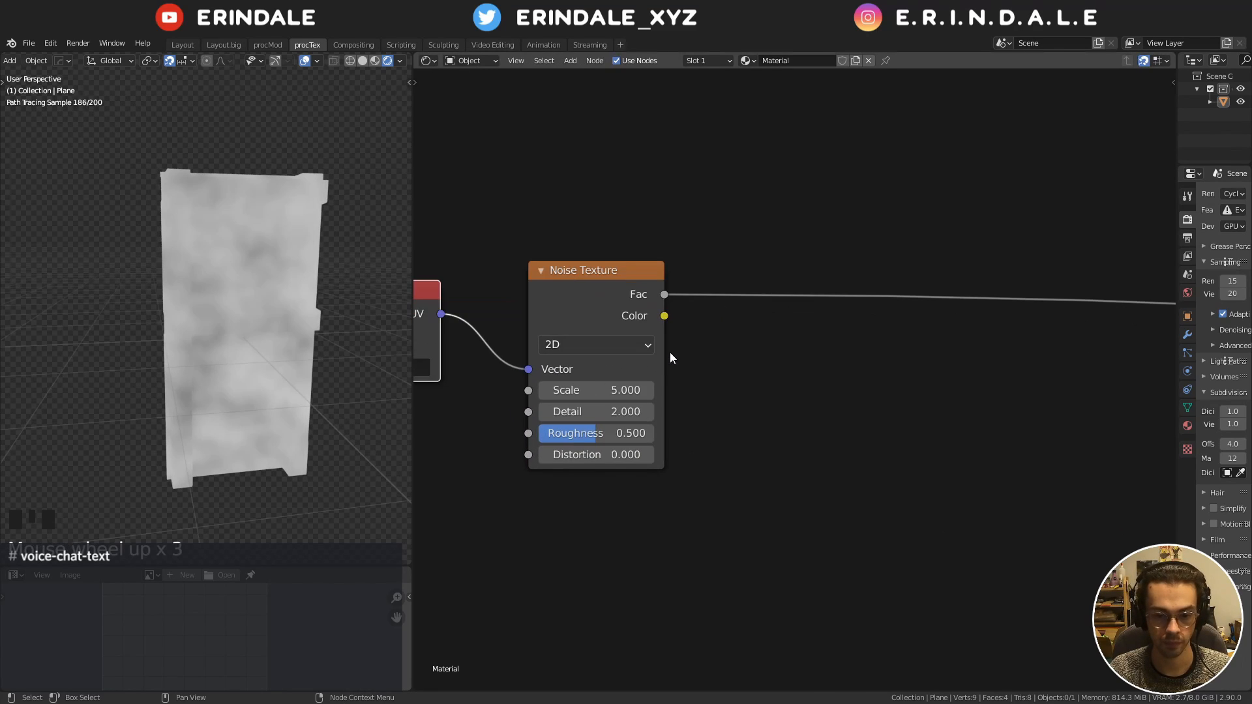
drag(612, 391, 755, 392)
mouse_move(590, 412)
mouse_down()
mouse_move(609, 411)
mouse_move(598, 410)
mouse_up()
scroll(592, 307, down, 2)
middle_drag(592, 313, 694, 334)
drag(569, 354, 627, 354)
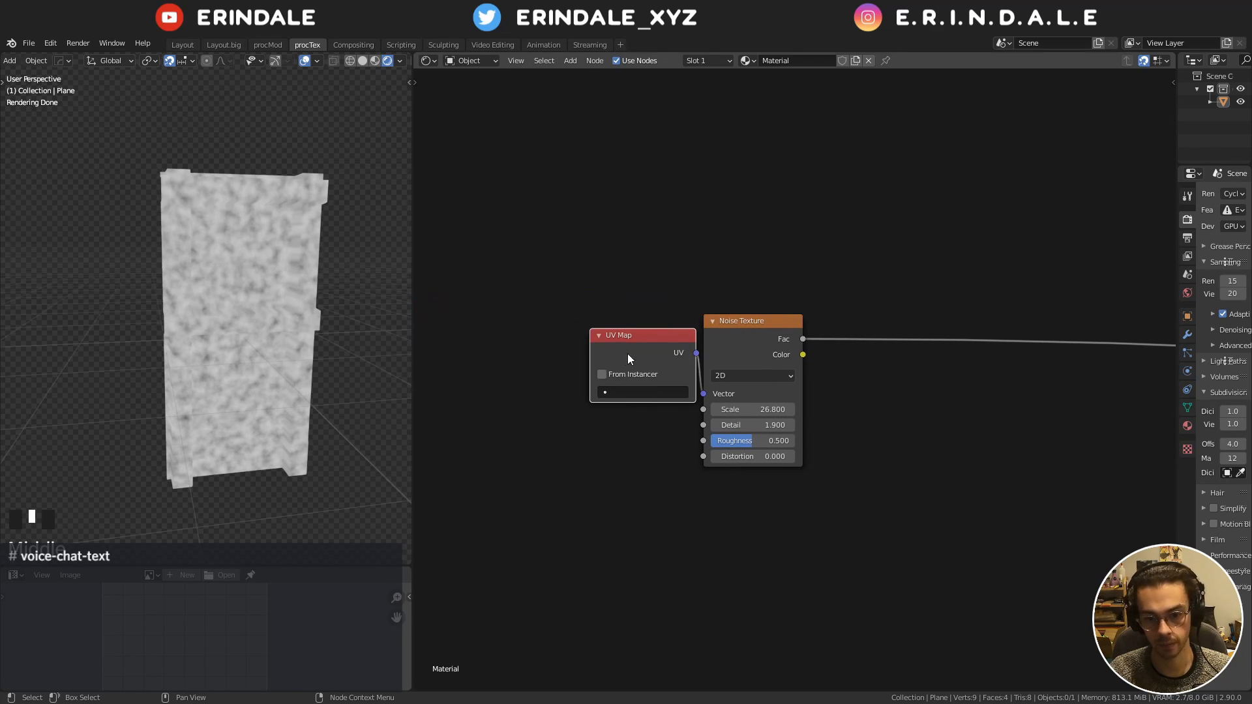
Add a MixRGB node above the Noise Texture and connect the noise Fac output to its Fac input
middle_drag(858, 343, 698, 341)
scroll(701, 339, down, 2)
middle_drag(850, 204, 795, 359)
key(shift+a)
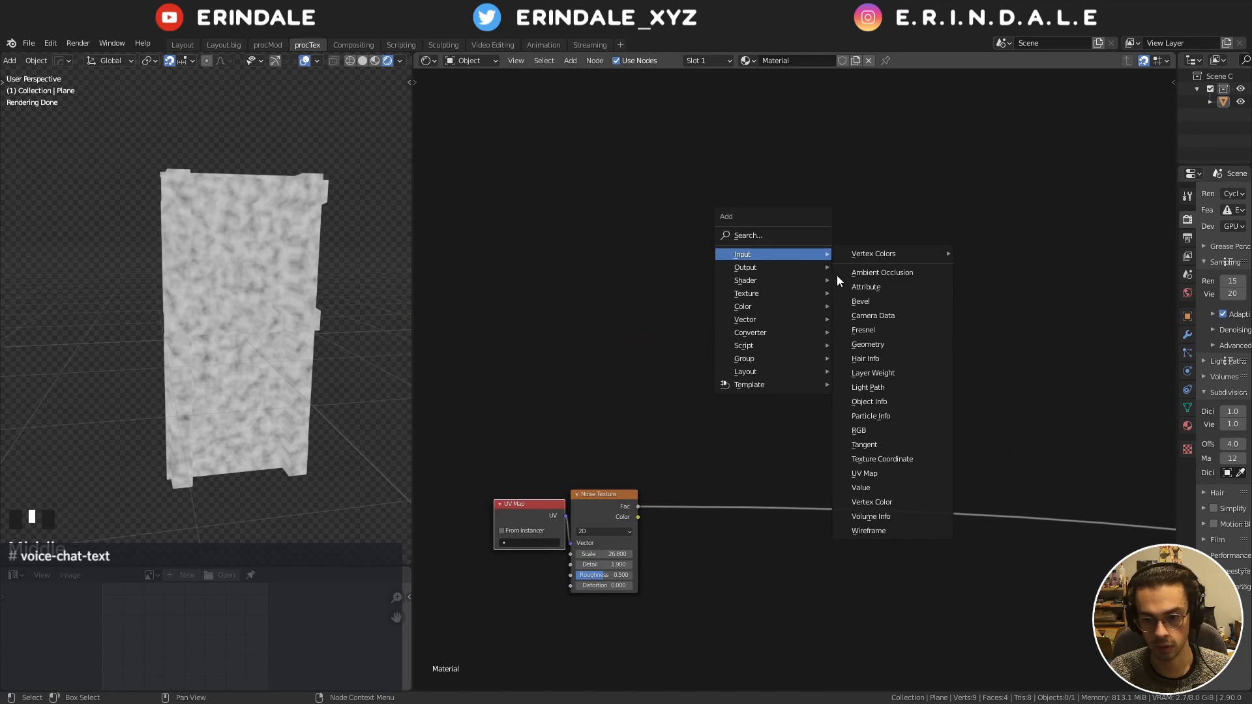
key(q)
click(958, 250)
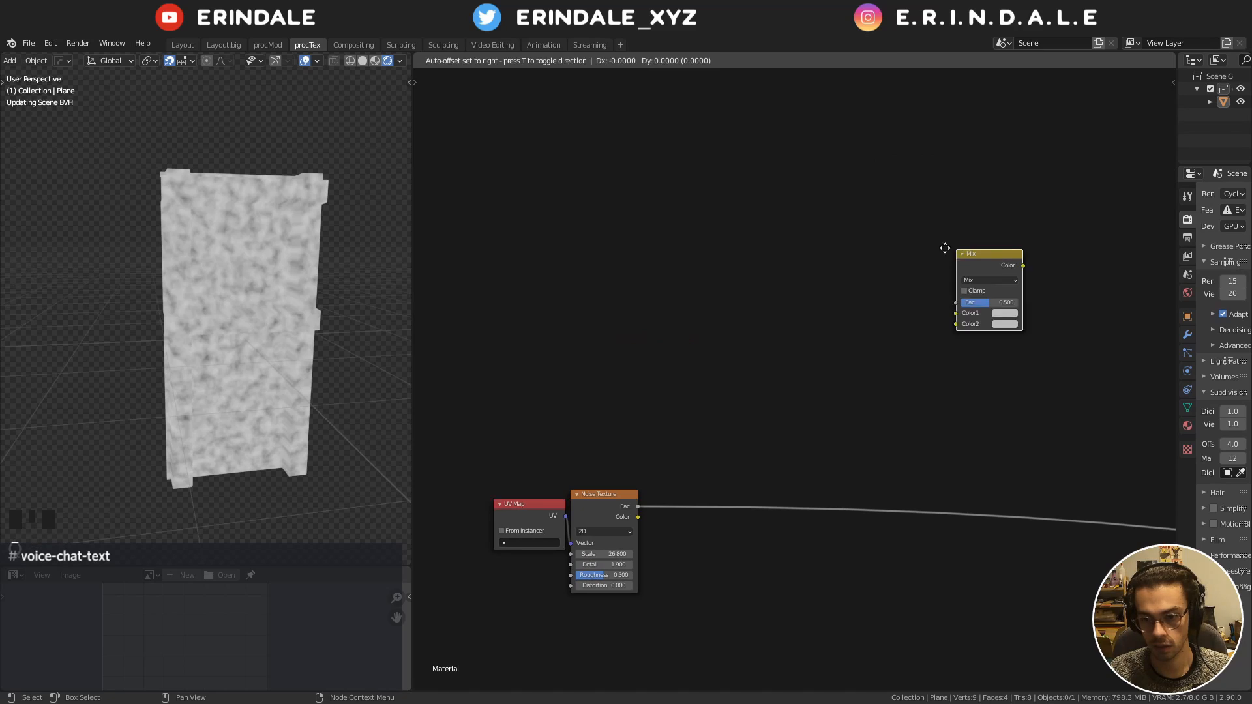
click(784, 319)
alt+right_drag(628, 507, 846, 352)
Connect the Noise Texture's Color output to the Mix node's Color2 input and set the blending mode to Multiply
scroll(815, 355, up, 5)
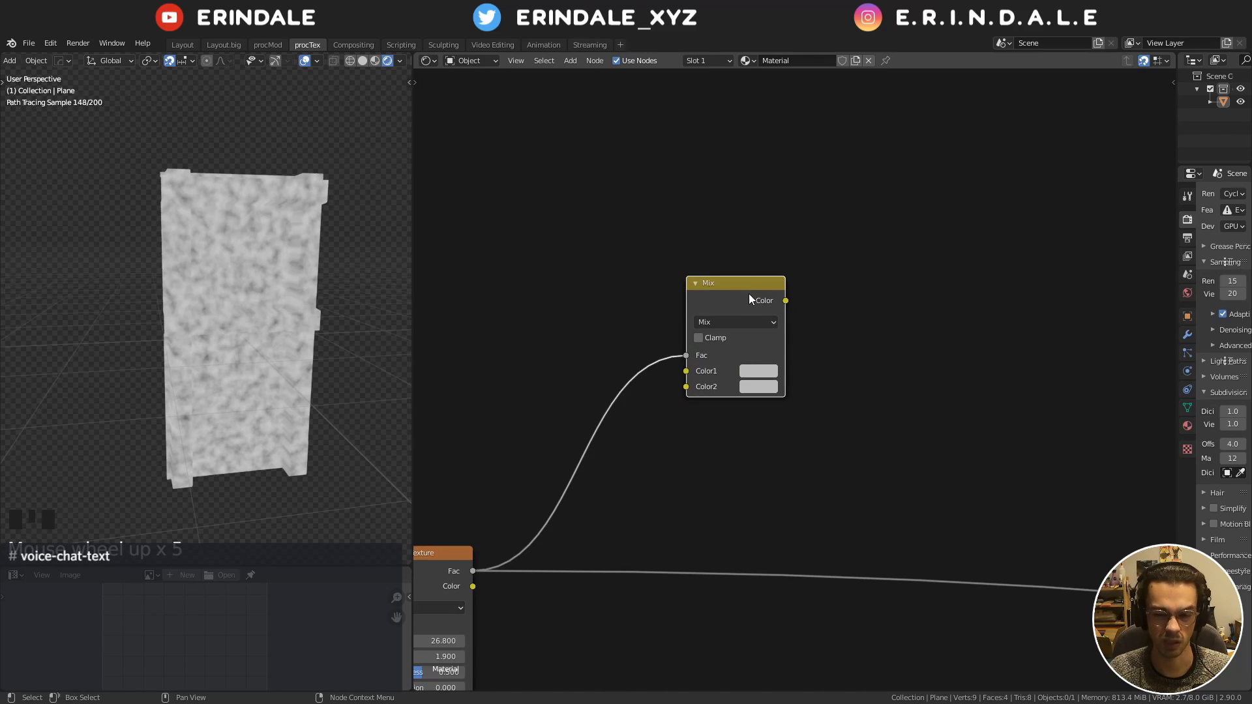
middle_drag(684, 386, 765, 297)
drag(553, 499, 768, 299)
click(797, 234)
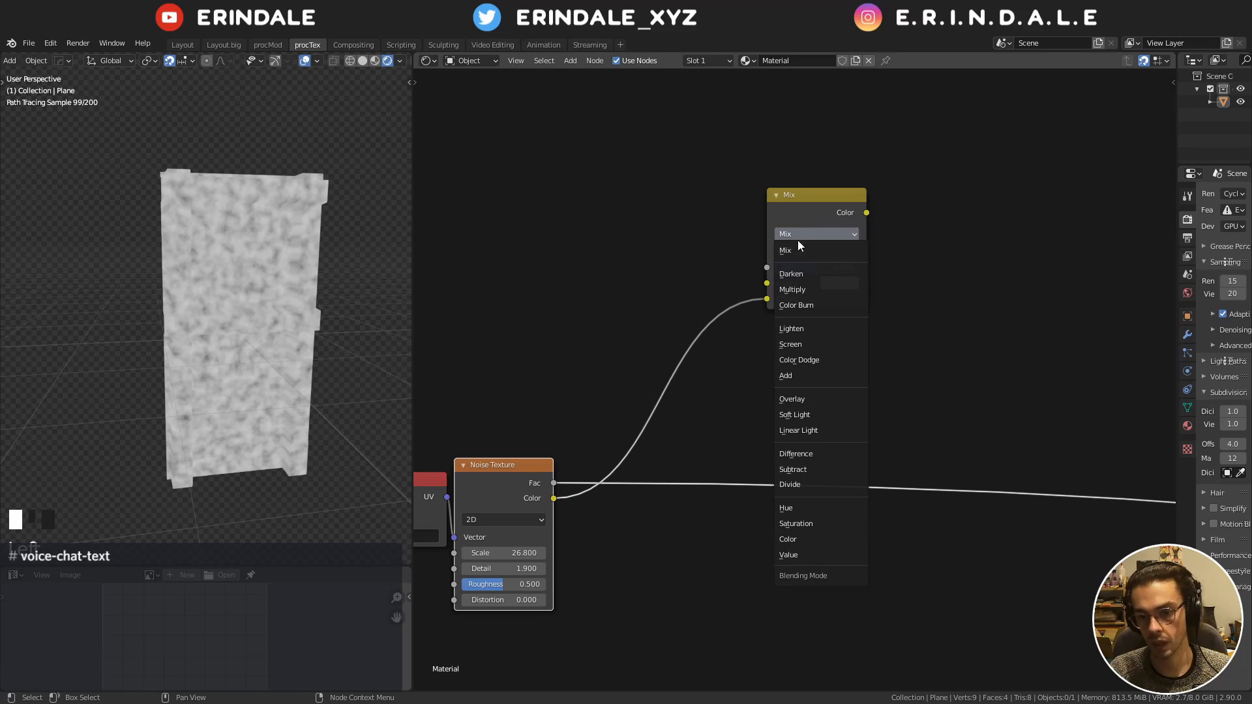
click(817, 291)
Give the Multiply node a light tan Color1, preview the node, and set its Fac to 0.158
scroll(875, 279, up, 2)
click(770, 404)
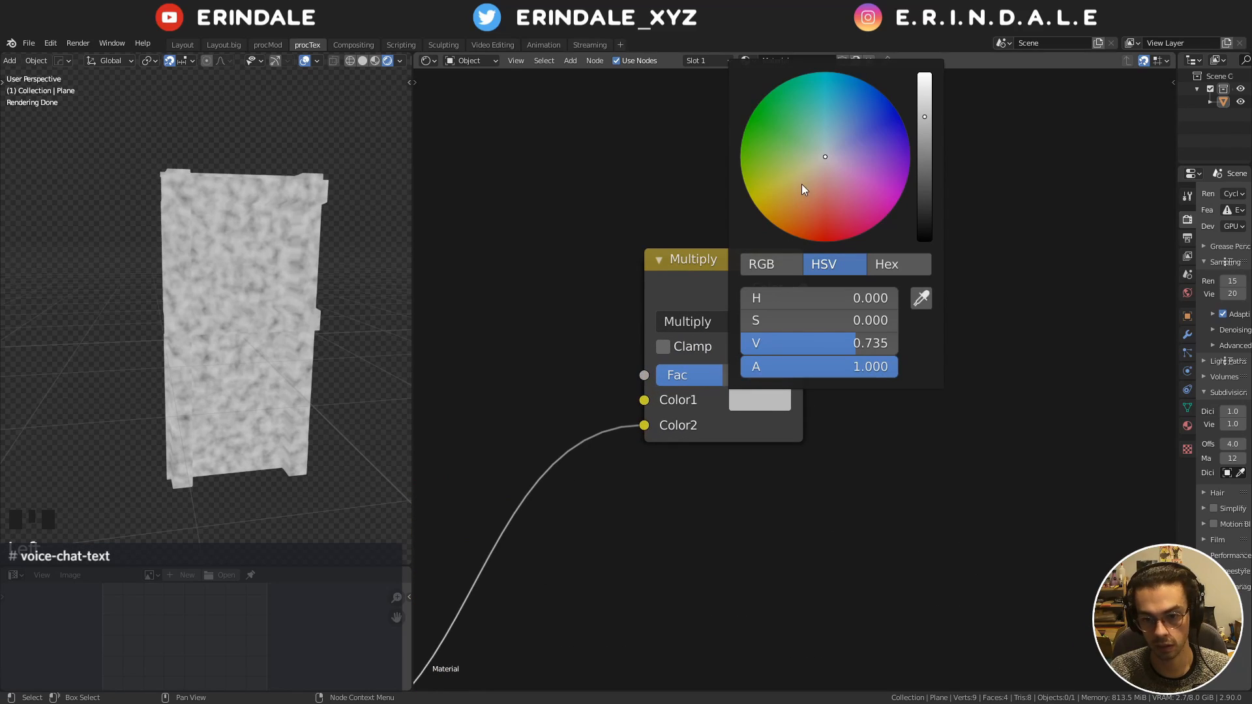
drag(802, 189, 813, 174)
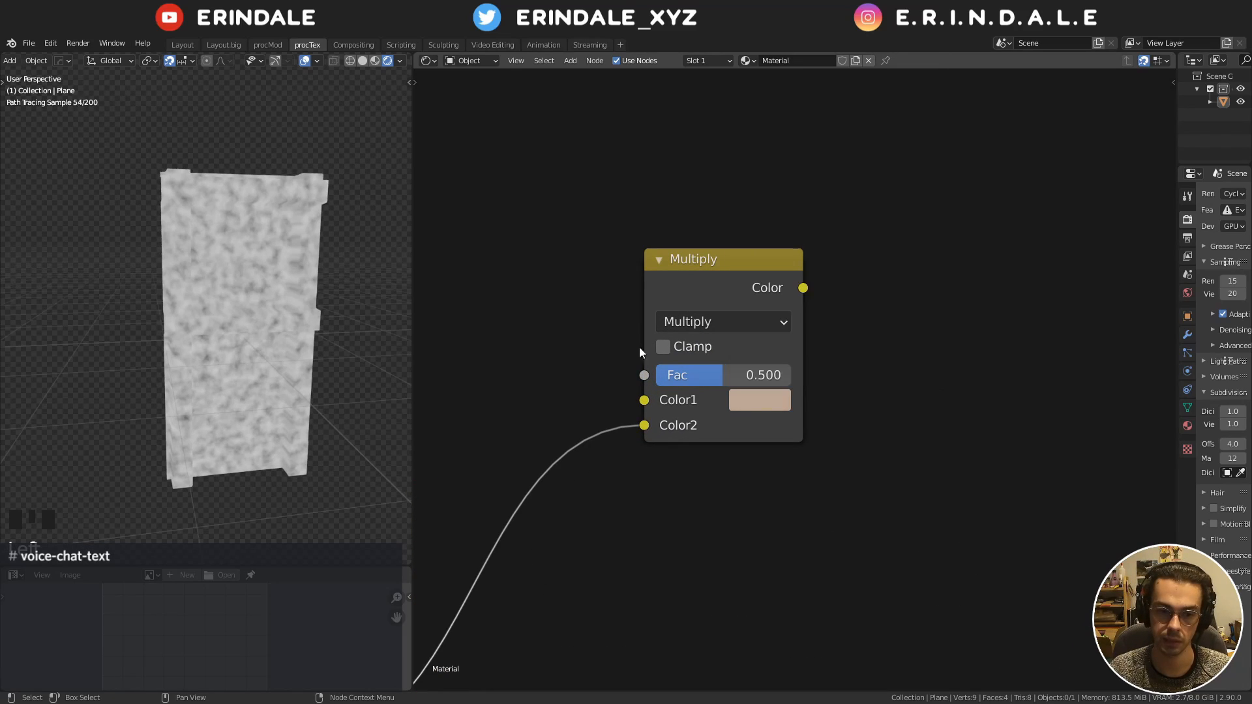
ctrl+shift+click(702, 270)
scroll(717, 322, down, 5)
scroll(726, 379, up, 7)
drag(727, 381, 679, 374)
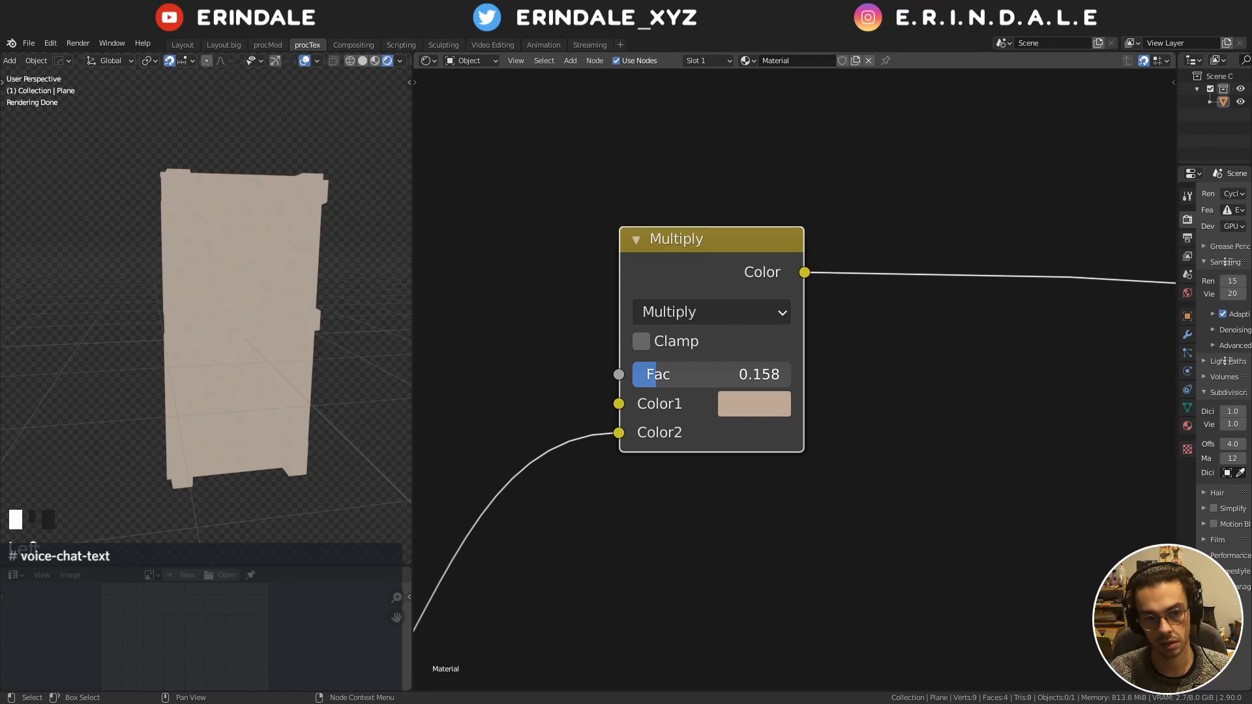
Add a Displacement node in the empty space to the right of the Noise Texture, below the Multiply node
scroll(603, 352, down, 4)
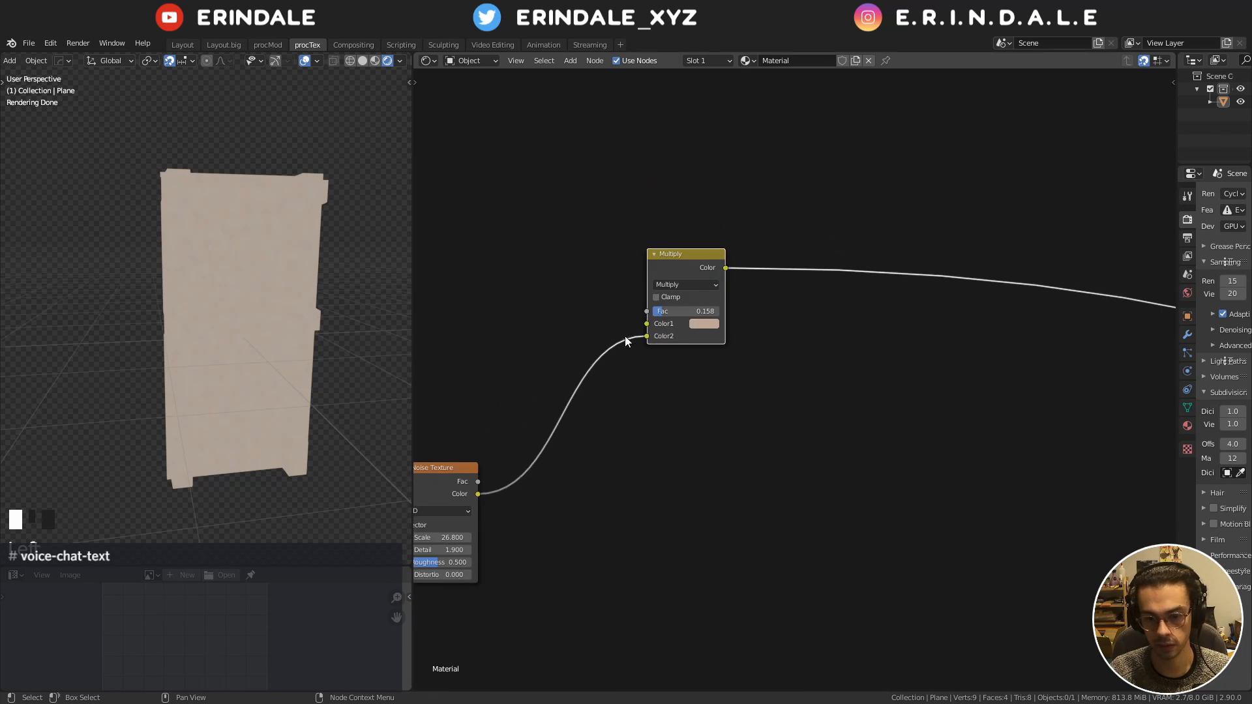
middle_drag(626, 340, 665, 199)
key(shift+a)
mouse_move(796, 346)
click(887, 365)
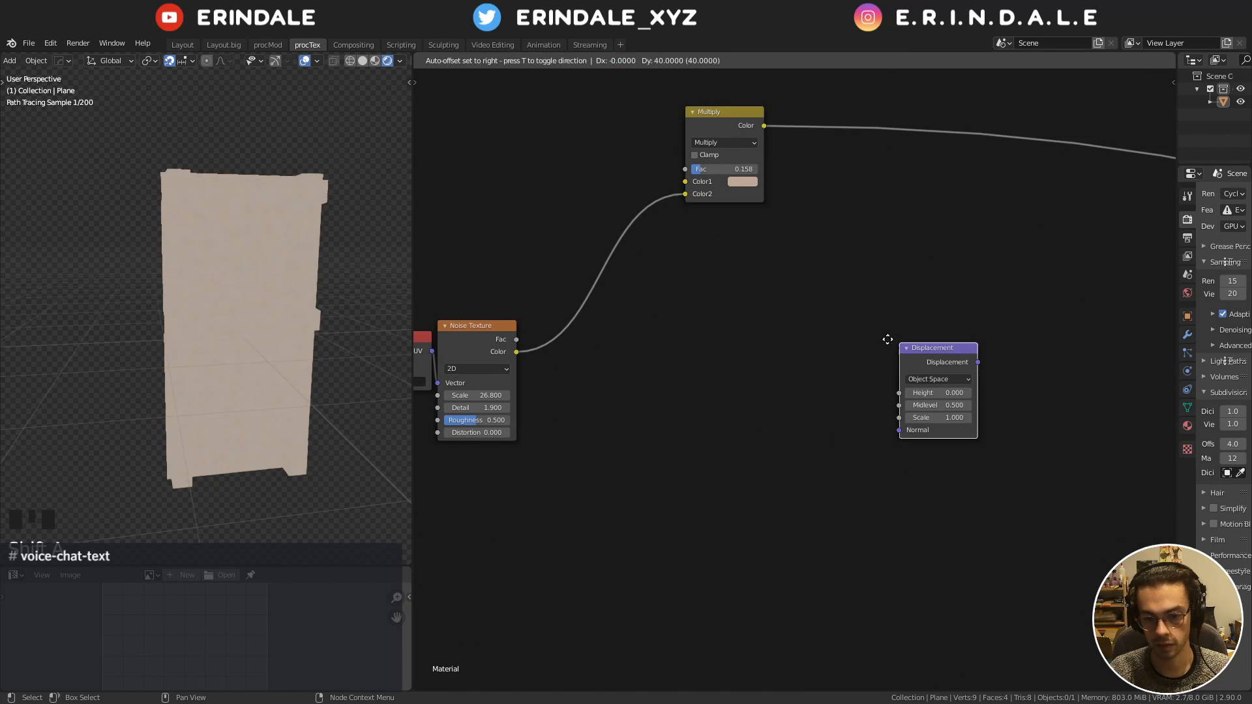
click(875, 339)
Connect the Noise Texture's Fac output to the Displacement node's Height and set the noise Roughness to 0.9
middle_drag(413, 348, 549, 311)
ctrl+shift+click(611, 303)
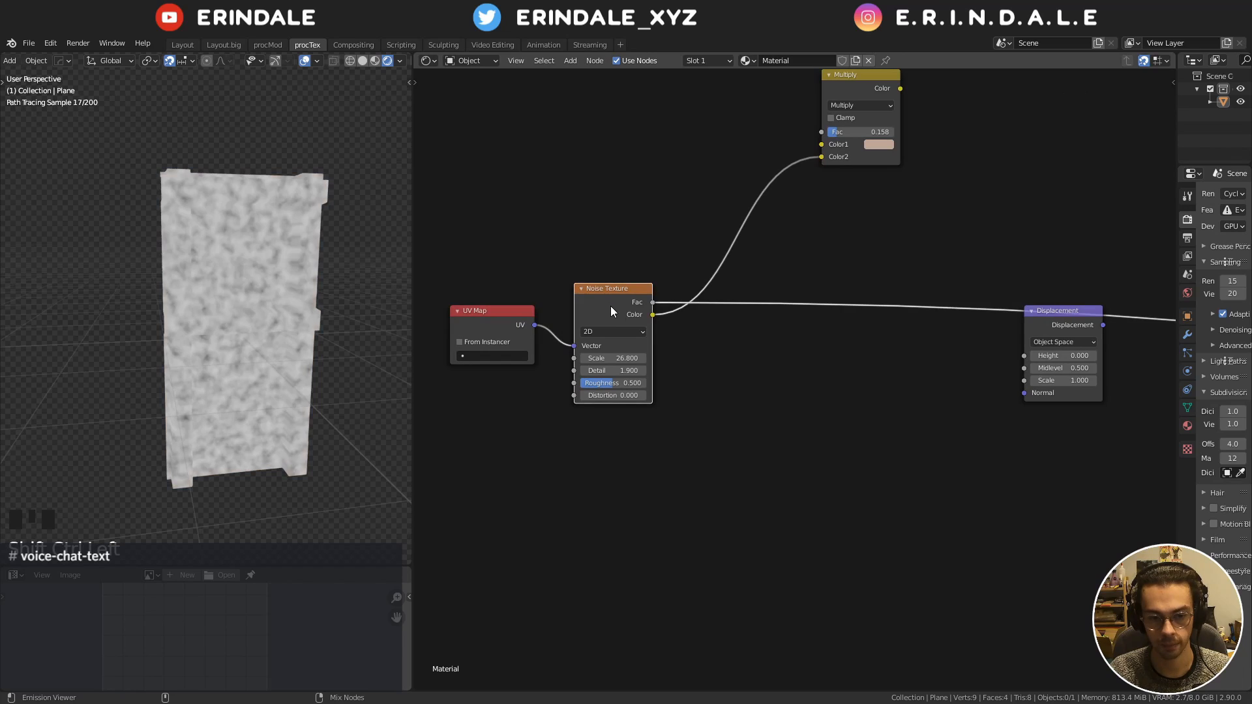
drag(652, 301, 1025, 356)
drag(616, 383, 644, 383)
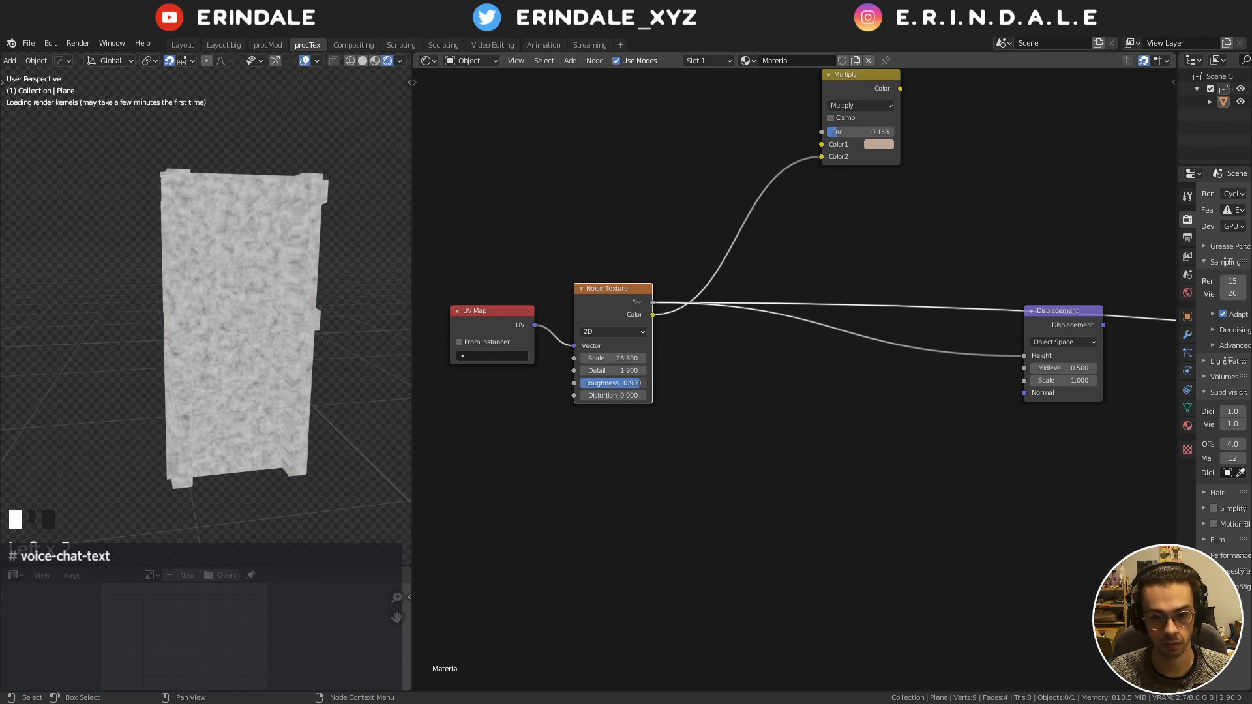
Preview the Displacement node's output on the object
middle_drag(905, 375, 705, 374)
scroll(706, 375, up, 5)
ctrl+shift+click(904, 285)
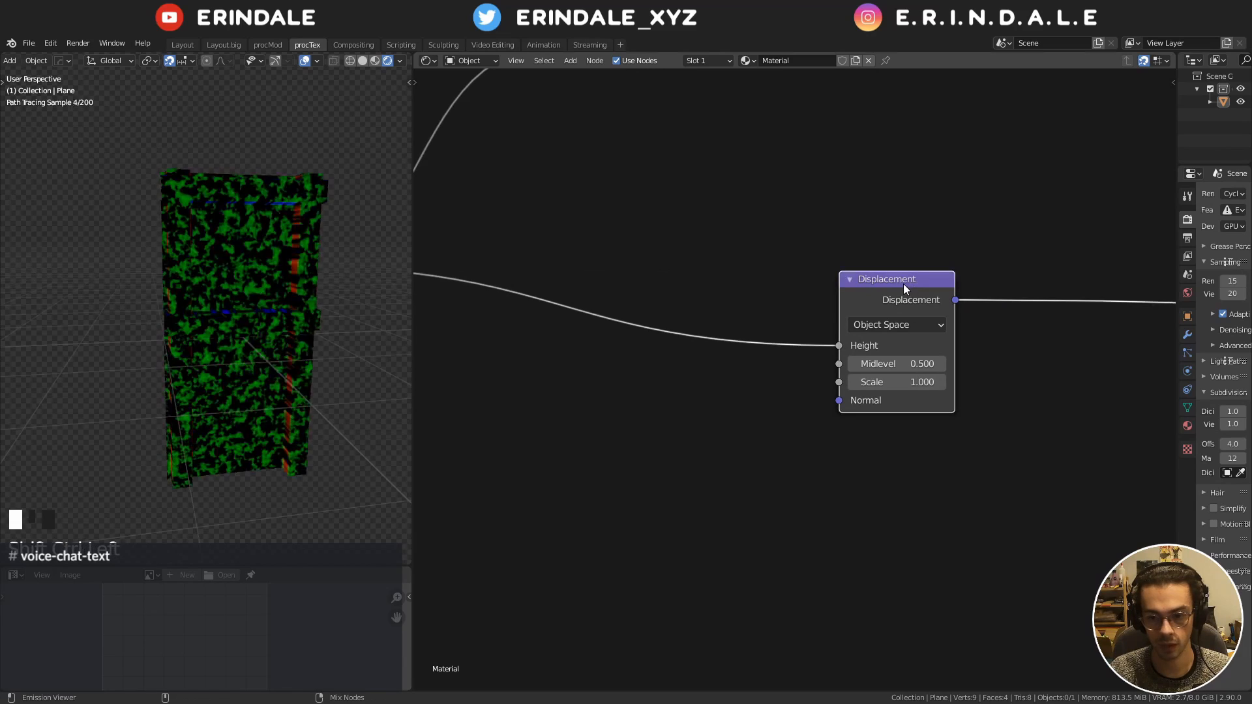
Select the Viewer and Material Output nodes and cut the old displacement link into the Material Output
scroll(868, 285, down, 8)
middle_drag(1010, 276, 768, 297)
scroll(769, 297, down, 9)
drag(963, 317, 1055, 412)
ctrl+right_drag(998, 420, 1046, 439)
Move the selected output nodes beside the new setup and connect the Displacement node to the Material Output's Displacement input
key(g)
click(825, 396)
scroll(750, 368, up, 12)
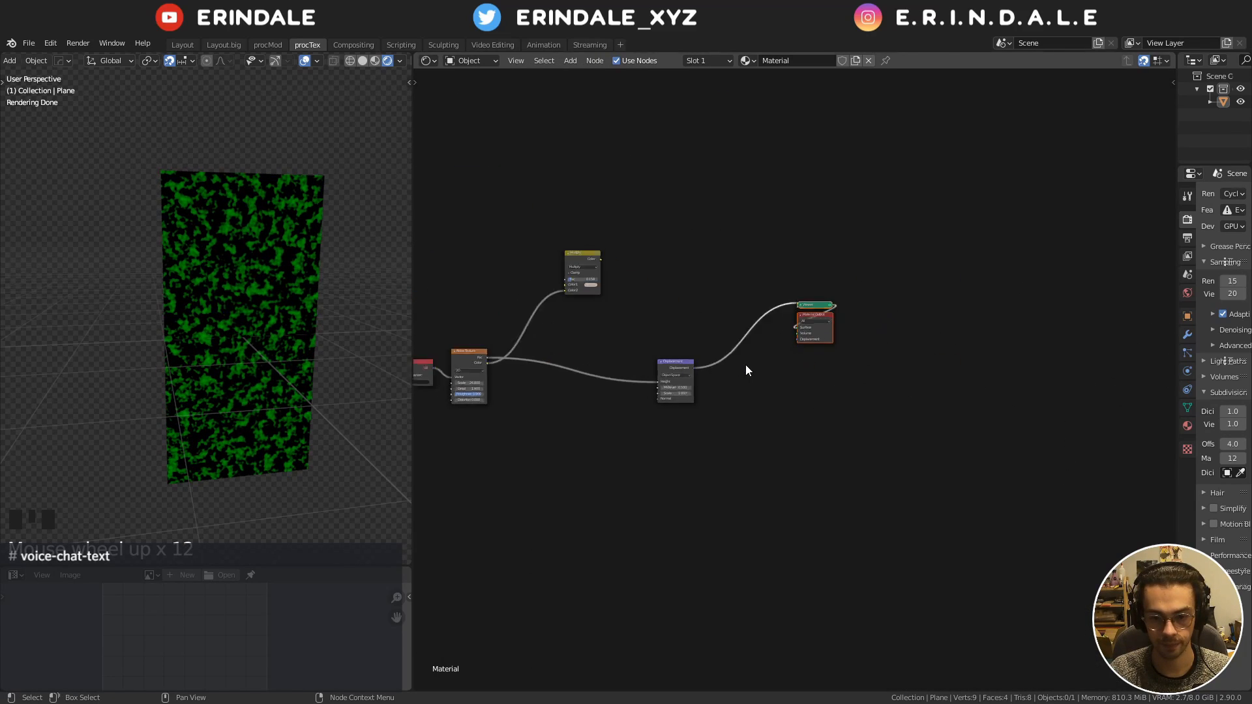
middle_drag(745, 365, 811, 372)
alt+right_drag(811, 371, 935, 319)
Add a Principled BSDF shader node to the upper right of the Multiply node
middle_drag(685, 176, 820, 228)
key(shift+a)
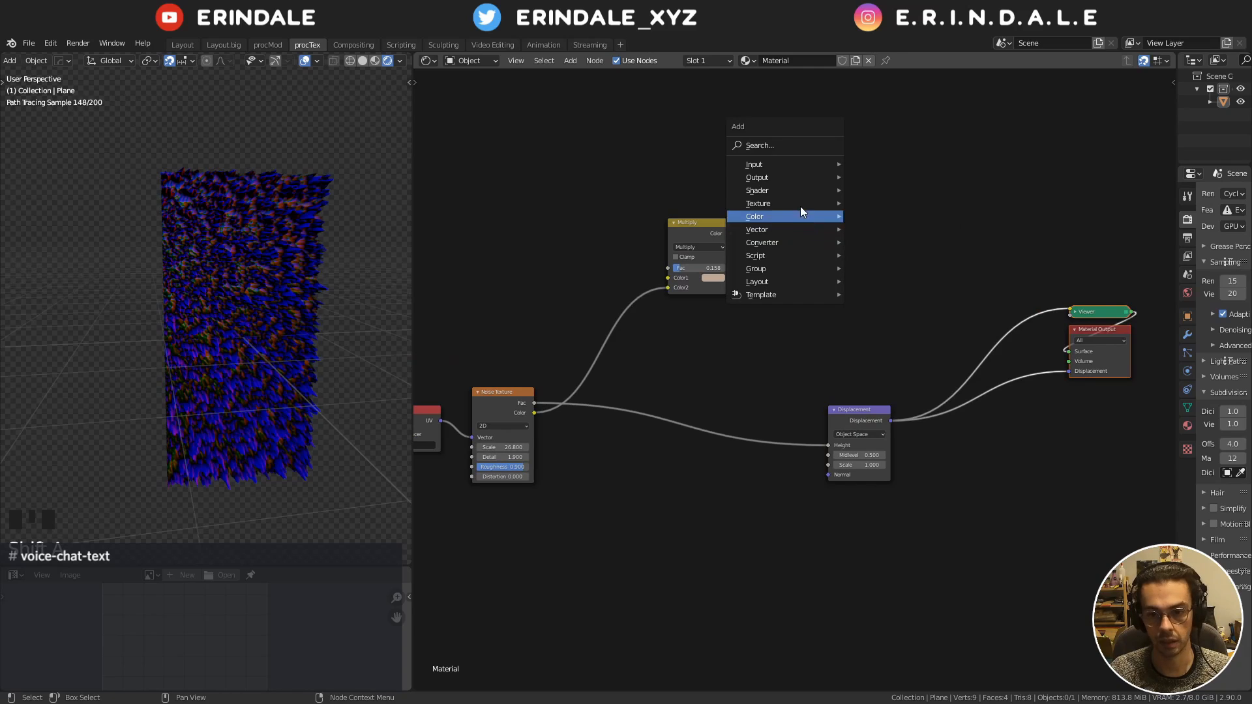
mouse_move(816, 202)
mouse_move(781, 190)
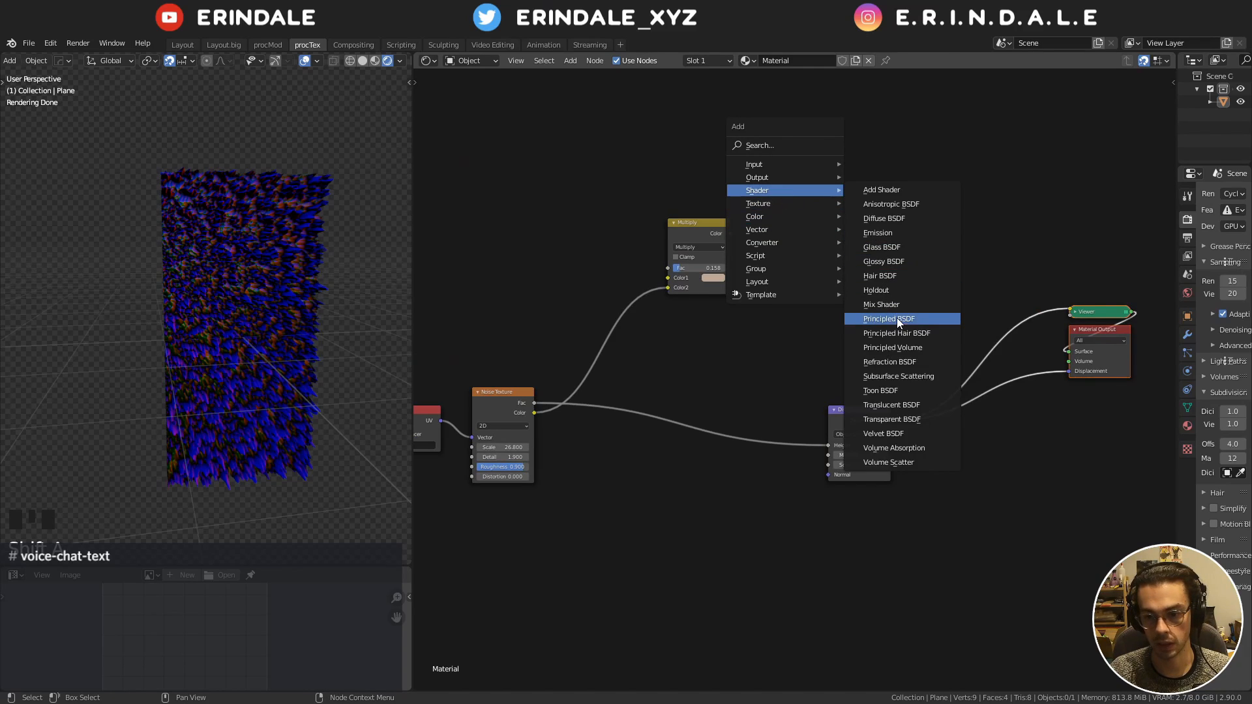
click(897, 318)
click(806, 107)
Connect the Multiply Color to the Principled BSDF's Base Color and the BSDF output to the Material Output's Surface
drag(724, 233, 809, 157)
middle_drag(826, 198, 727, 266)
alt+right_drag(783, 287, 995, 394)
ctrl+shift+click(758, 178)
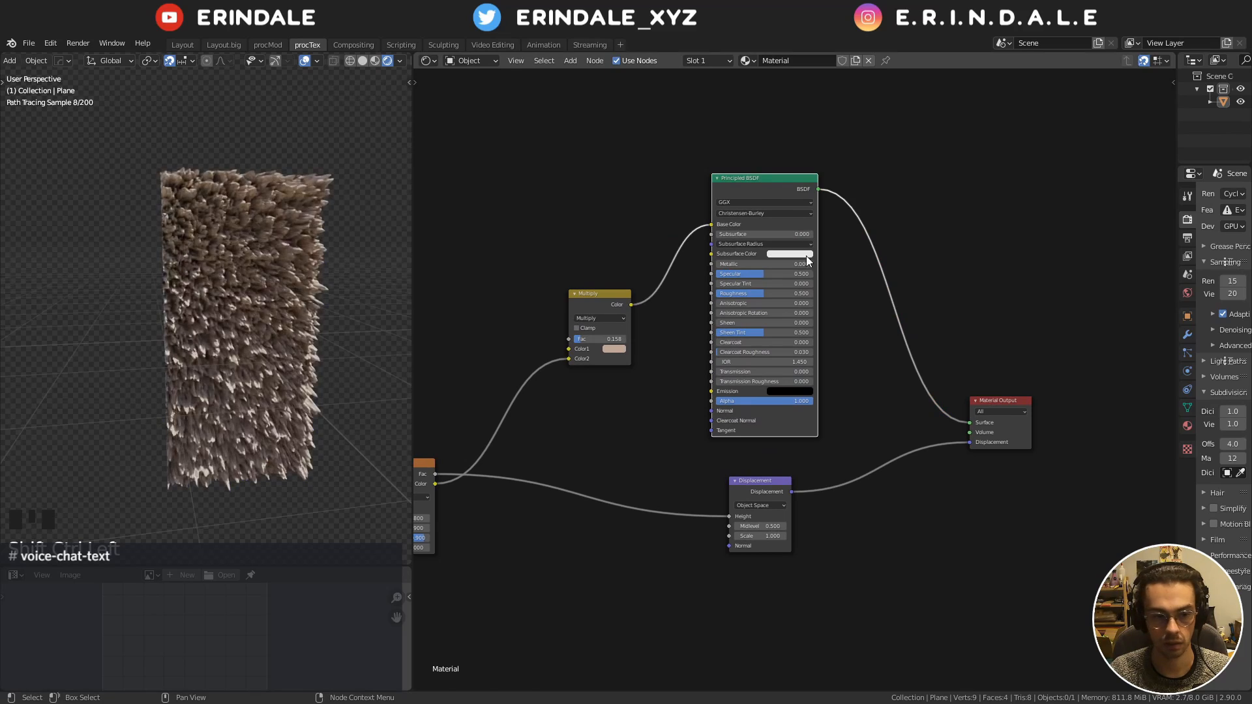
Set the Displacement node's Scale to 0.01
middle_drag(391, 308, 315, 319)
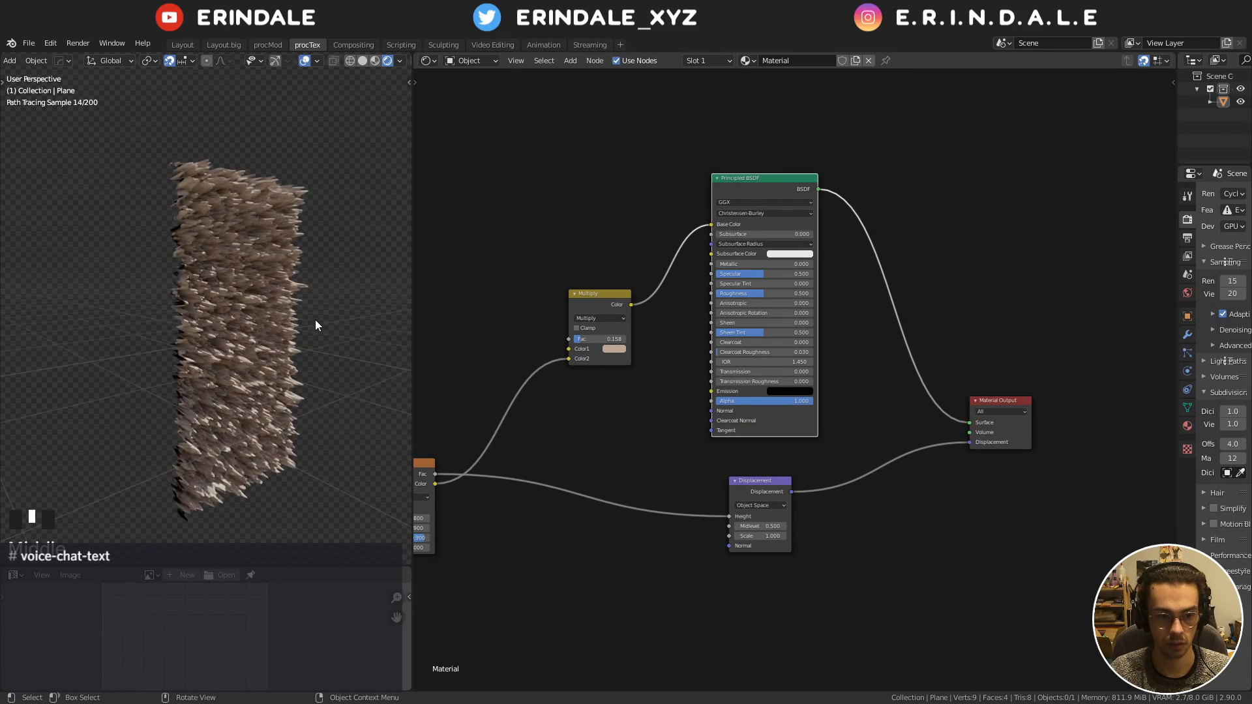
scroll(771, 603, up, 4)
double_click(758, 443)
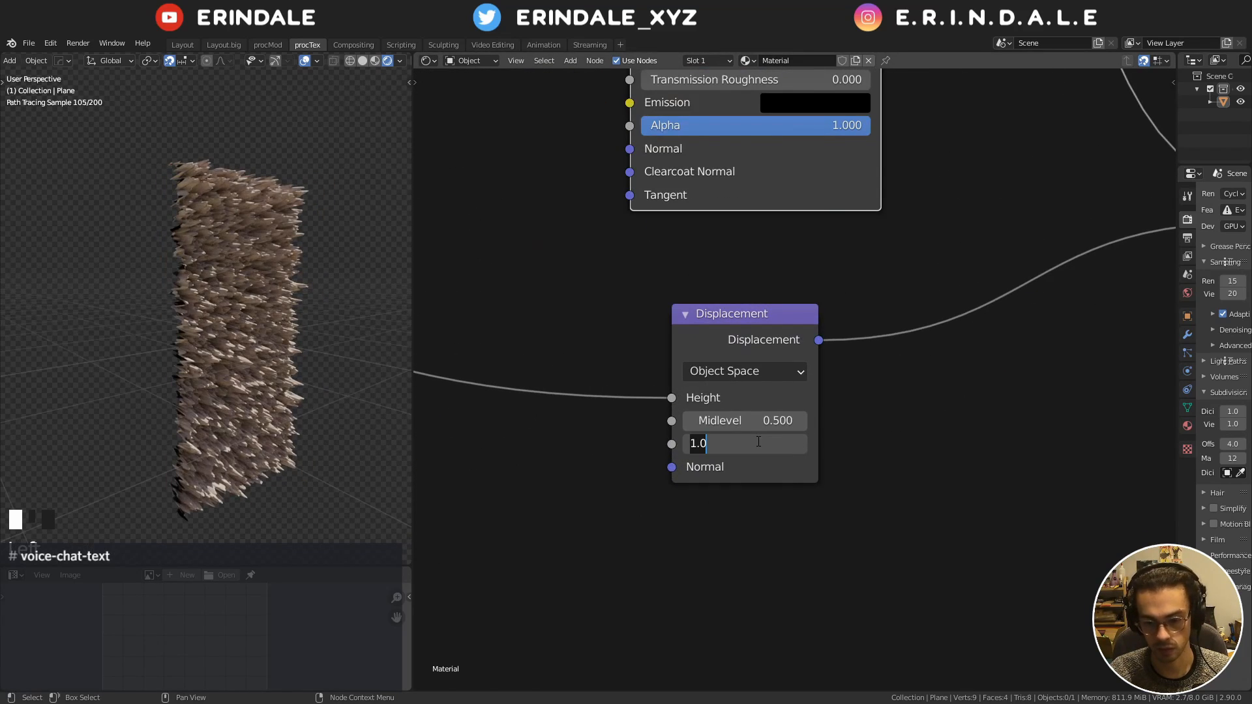
text(.01)
key(Return)
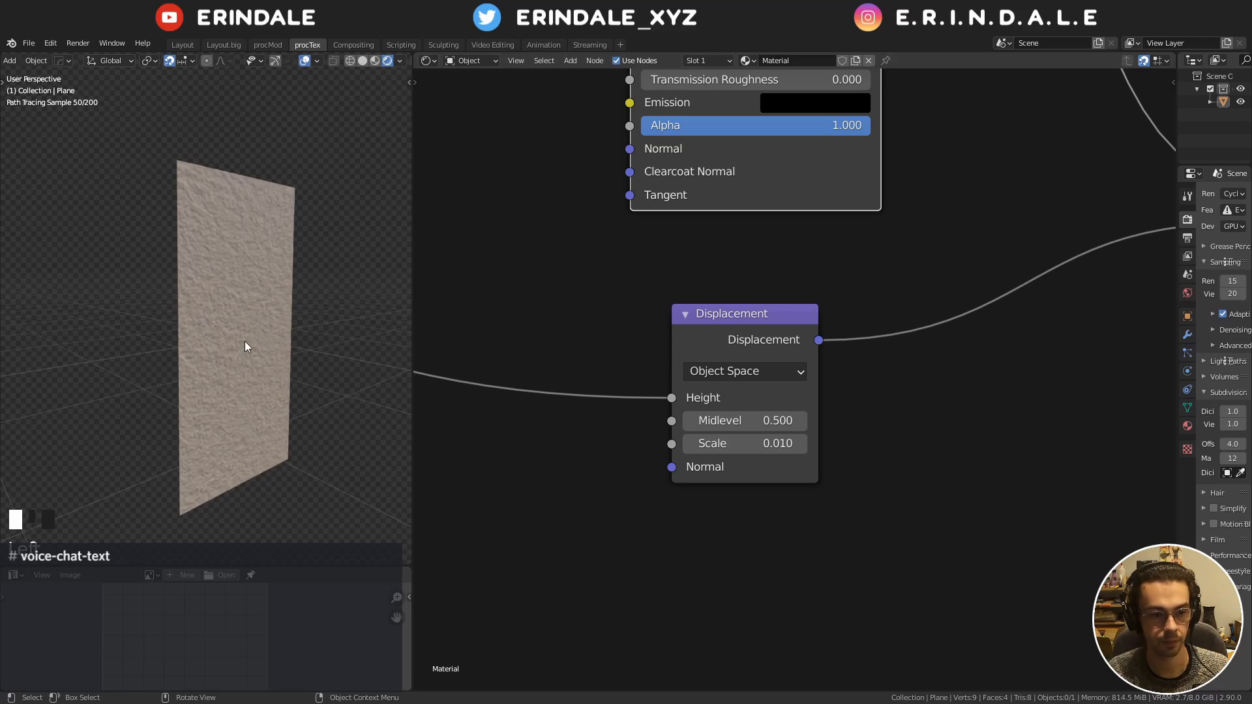
Inspect the displaced surface up close and set the Noise Texture's Detail to 4.5
scroll(200, 319, up, 10)
middle_drag(209, 313, 276, 319)
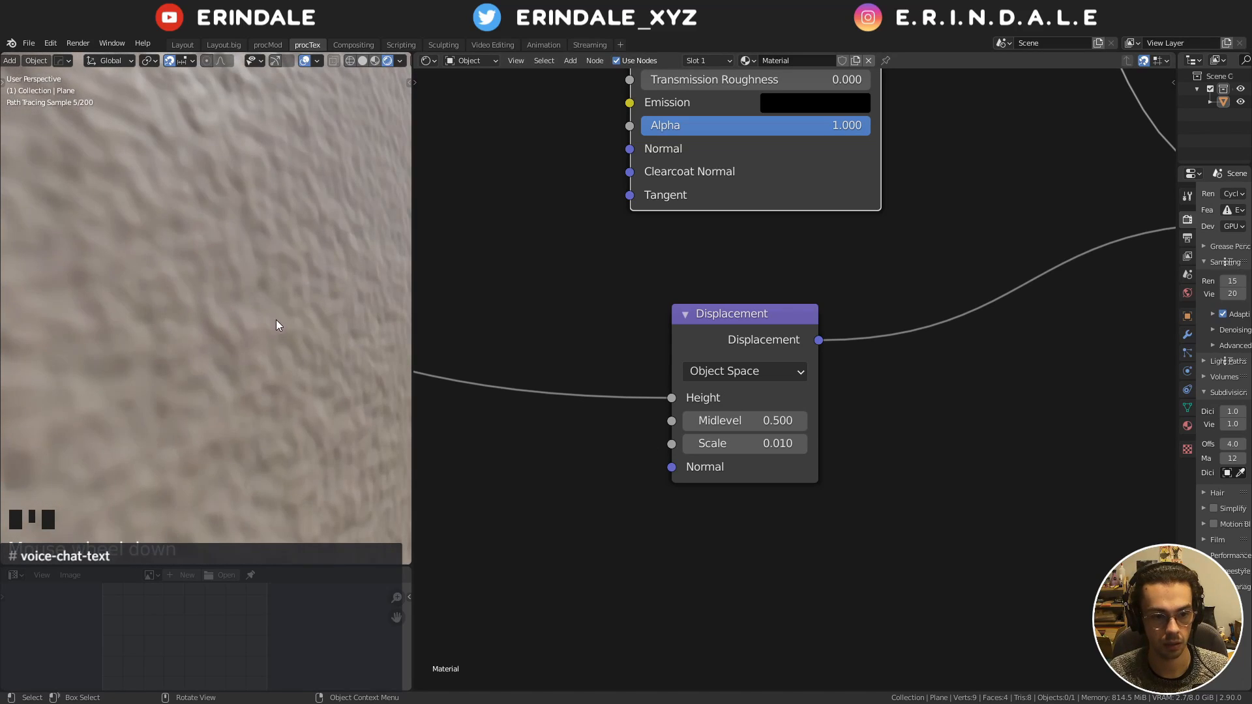
middle_drag(460, 337, 859, 392)
drag(846, 459, 835, 459)
Set the Principled BSDF's Roughness to 0.914 and Specular to 0.105
scroll(841, 450, down, 3)
middle_drag(878, 352, 568, 413)
scroll(709, 417, up, 10)
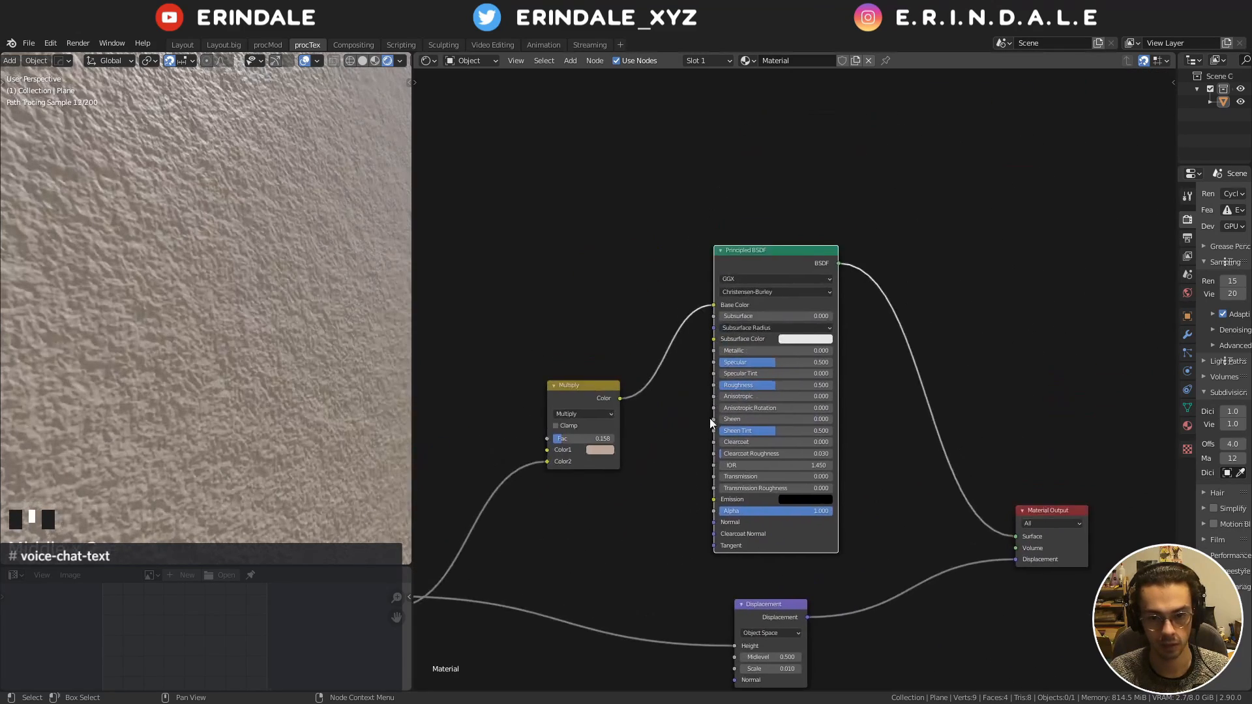
drag(751, 391, 856, 391)
drag(748, 343, 656, 341)
Check the surface in the rendered view and set the Multiply node's Fac to 0.317
middle_drag(391, 336, 193, 333)
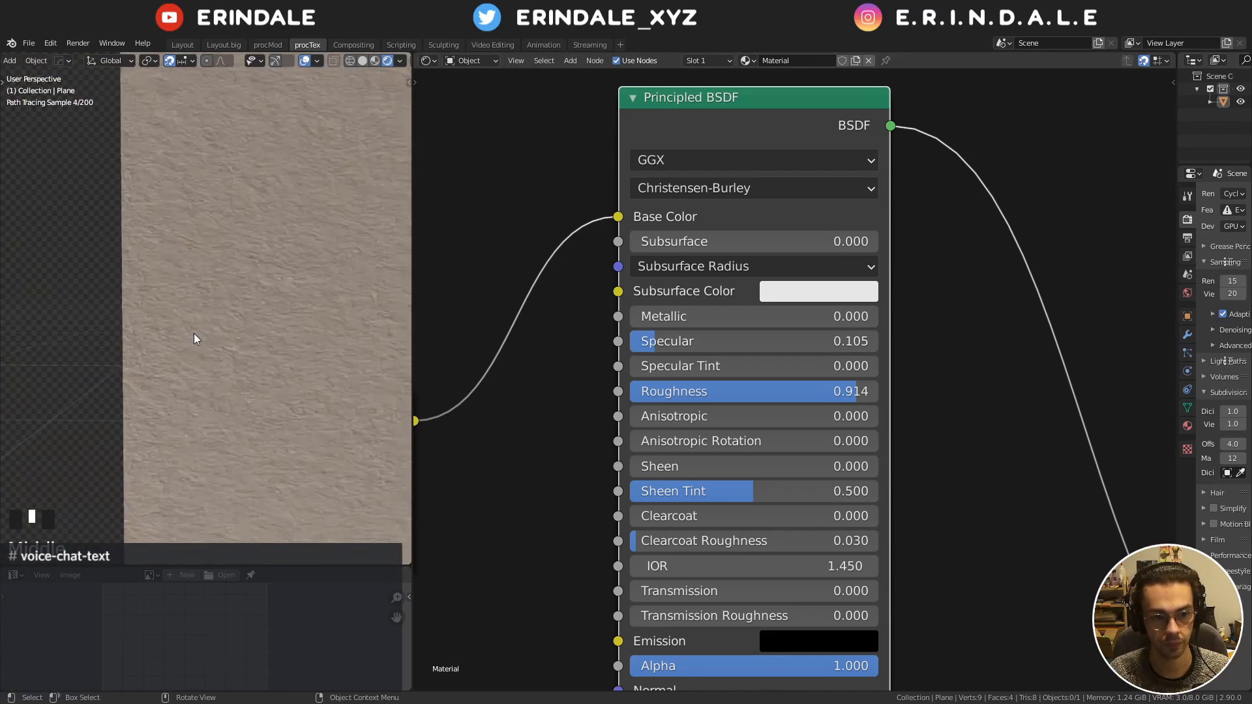
middle_drag(567, 374, 968, 310)
drag(736, 442, 750, 443)
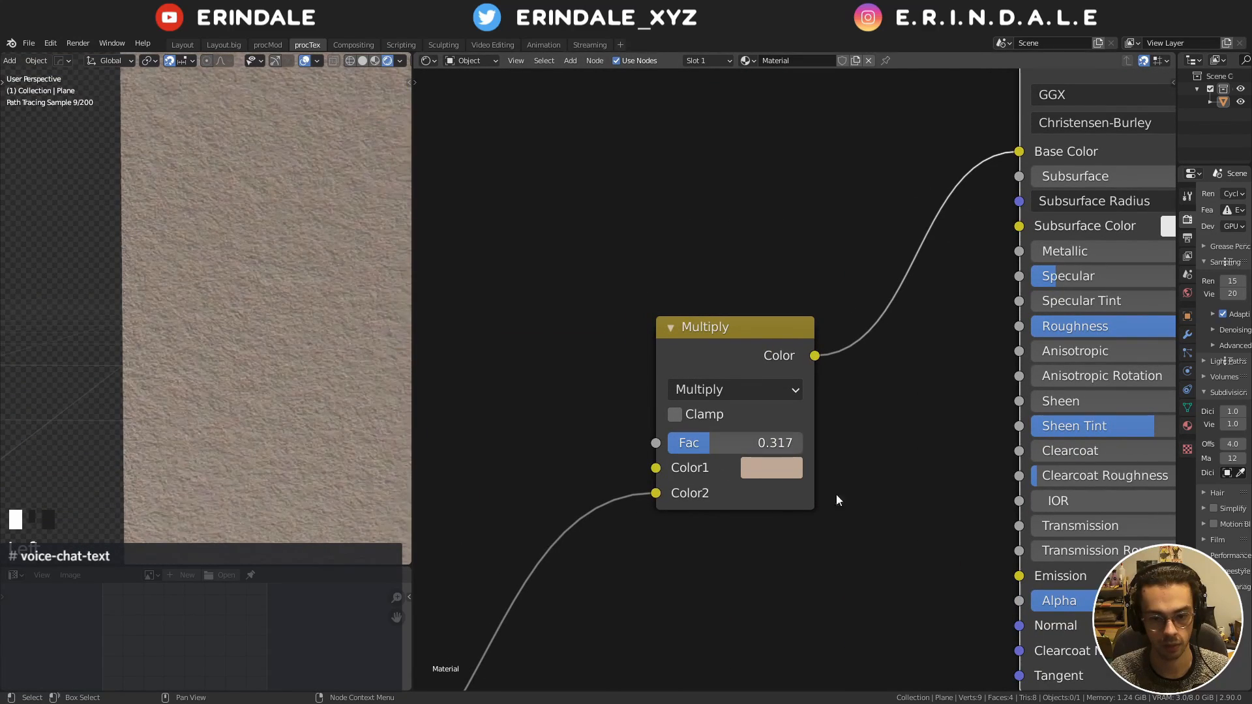
Try a Displacement Scale of 0.05, set it to 0.02, and inspect the whole plane at an angle
scroll(658, 243, down, 4)
scroll(820, 488, up, 10)
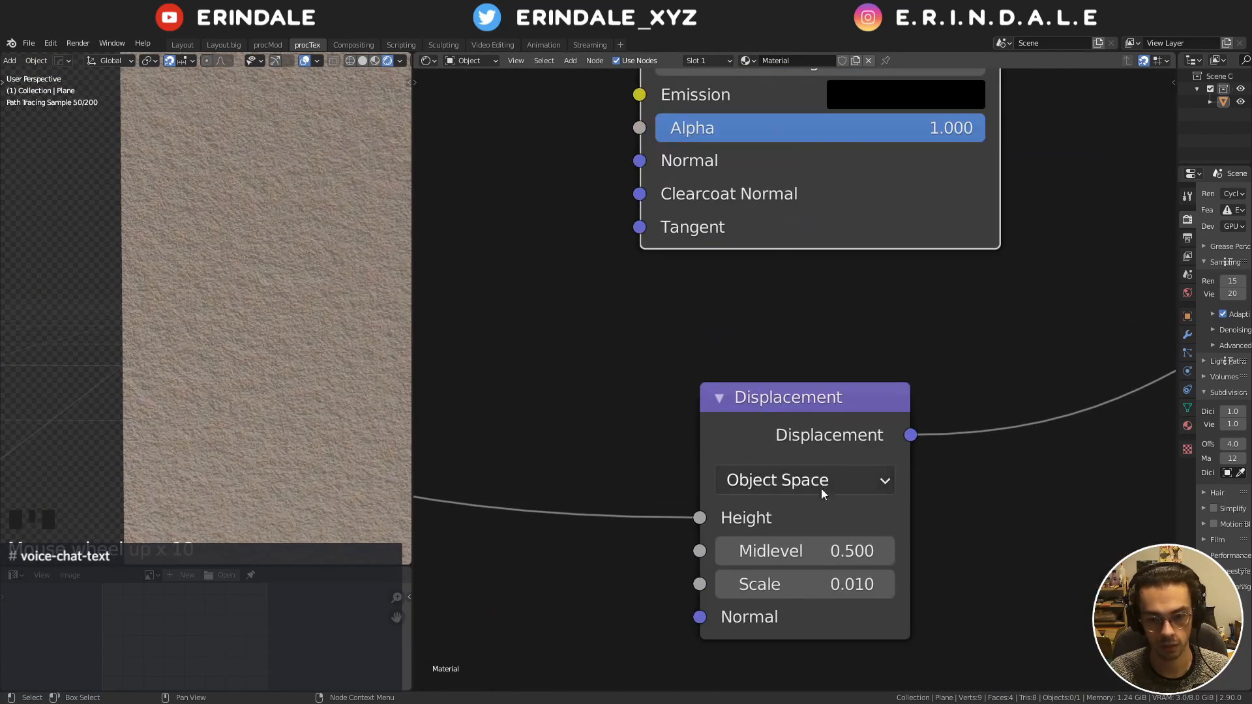
shift+drag(838, 583, 848, 583)
click(827, 575)
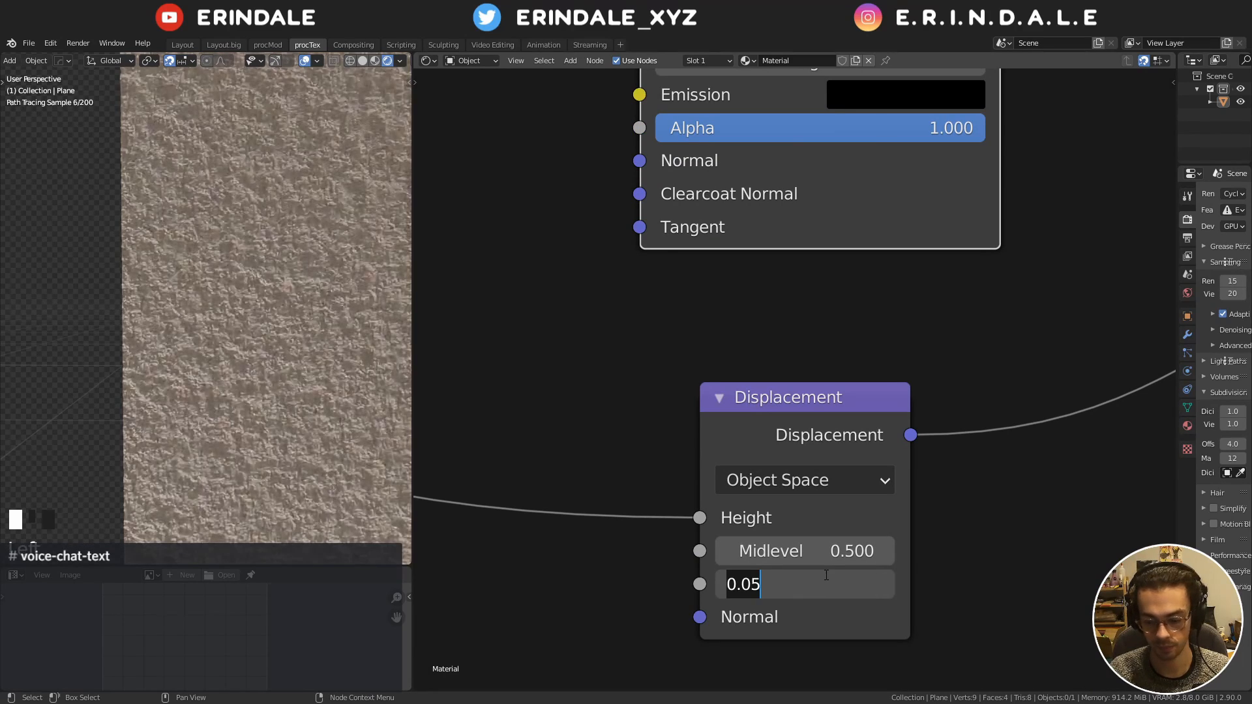
text(.02)
key(Return)
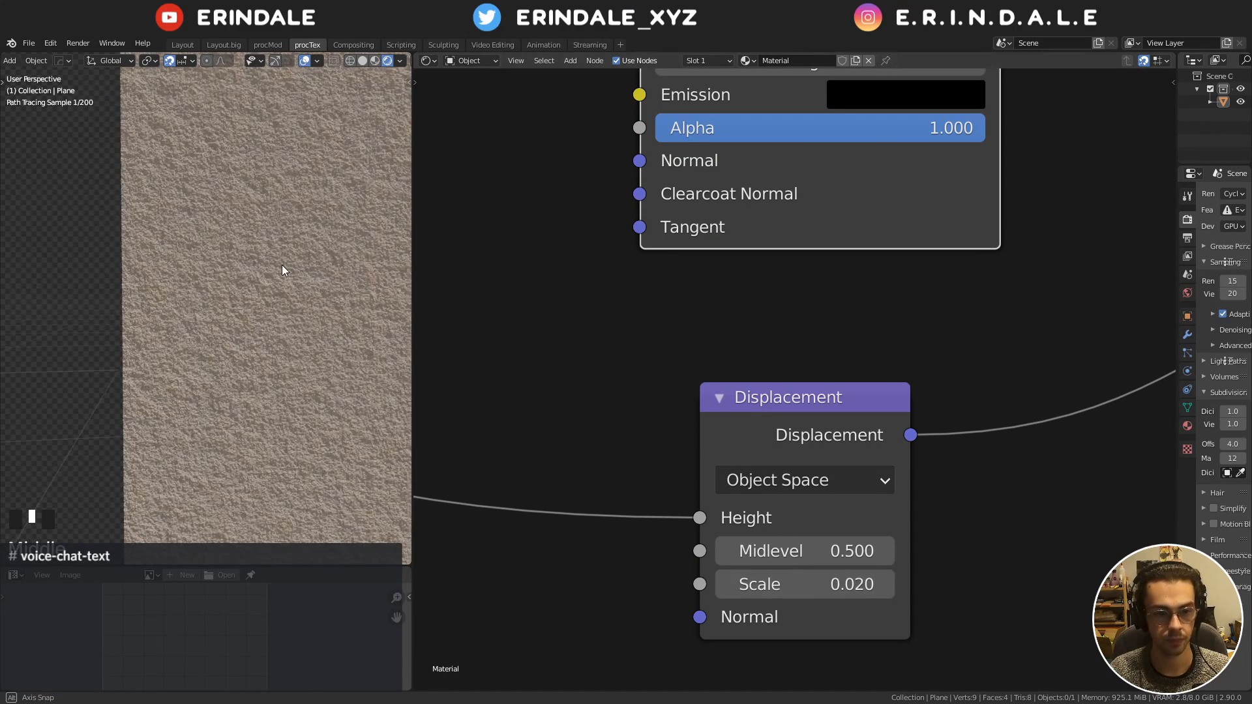
scroll(281, 265, down, 2)
middle_drag(274, 271, 305, 272)
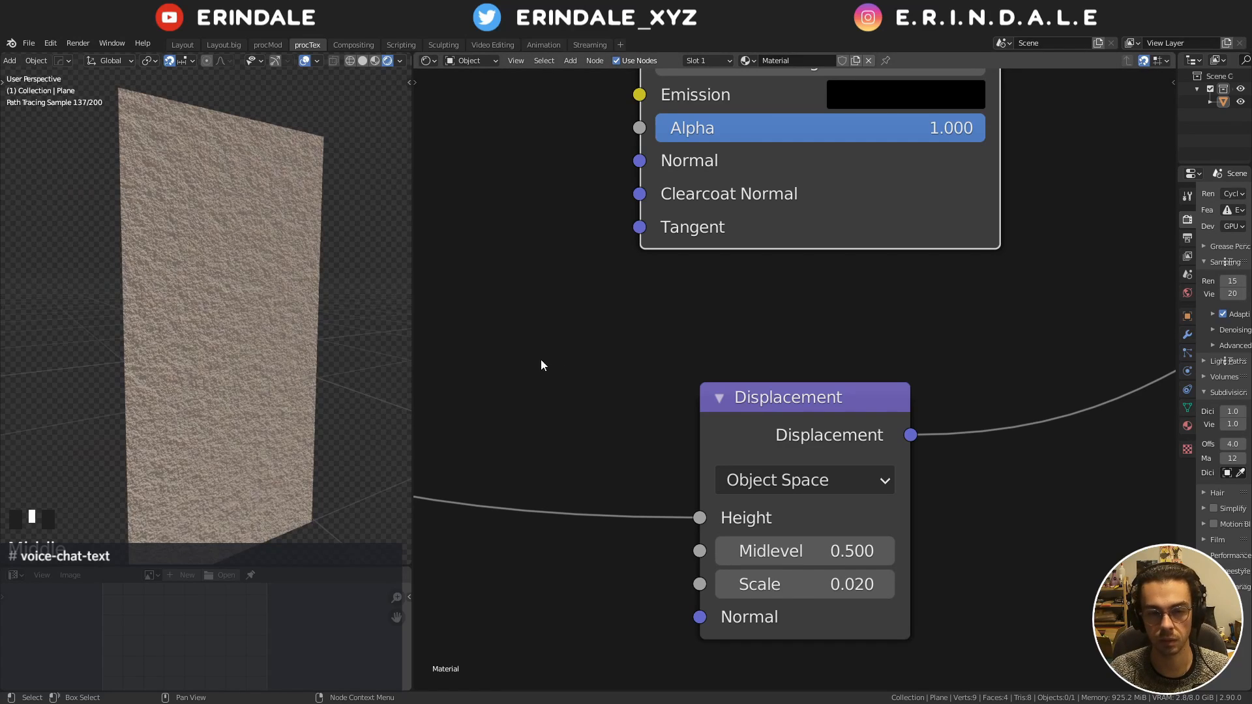
Delete the Displacement node and move the Principled BSDF down and farther right of the Multiply node
drag(591, 386, 801, 551)
key(x)
scroll(586, 383, down, 4)
middle_drag(579, 426, 782, 503)
scroll(782, 503, down, 8)
middle_drag(887, 520, 847, 520)
drag(861, 419, 932, 549)
middle_drag(730, 447, 915, 330)
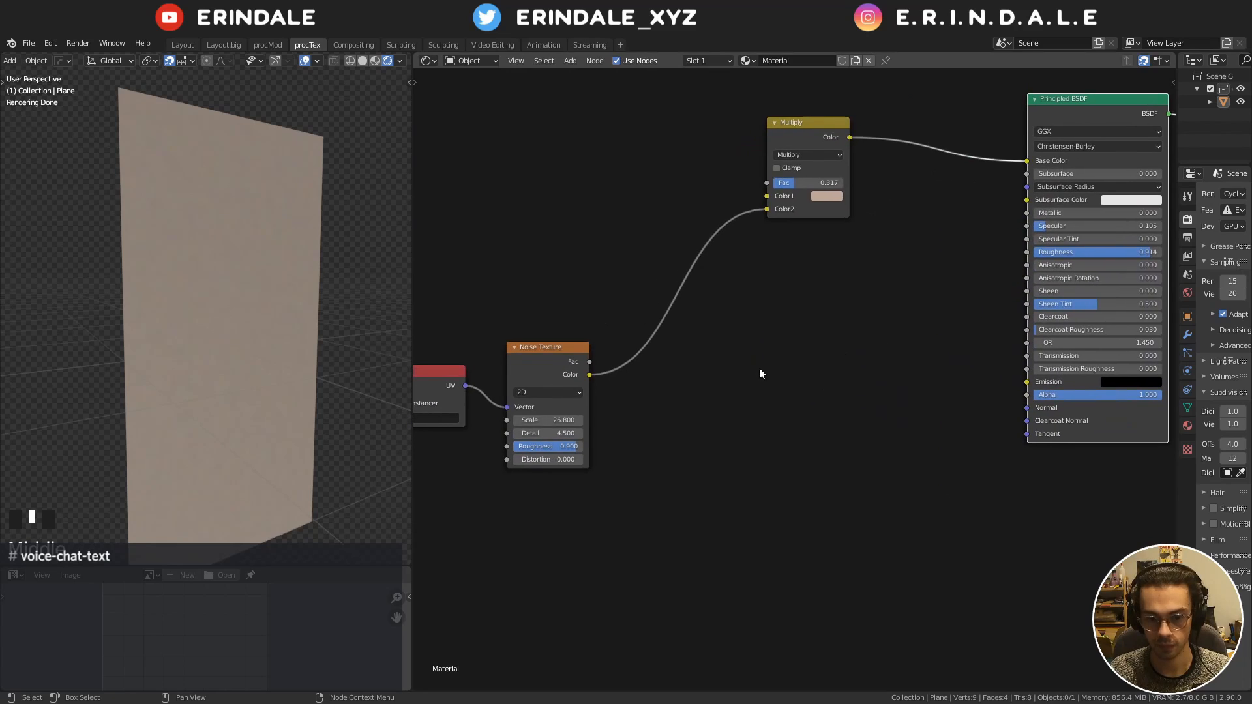
Add a Bump node, feeding the Noise Texture's Fac into its Height and its output into the Principled BSDF's Normal
key(shift+a)
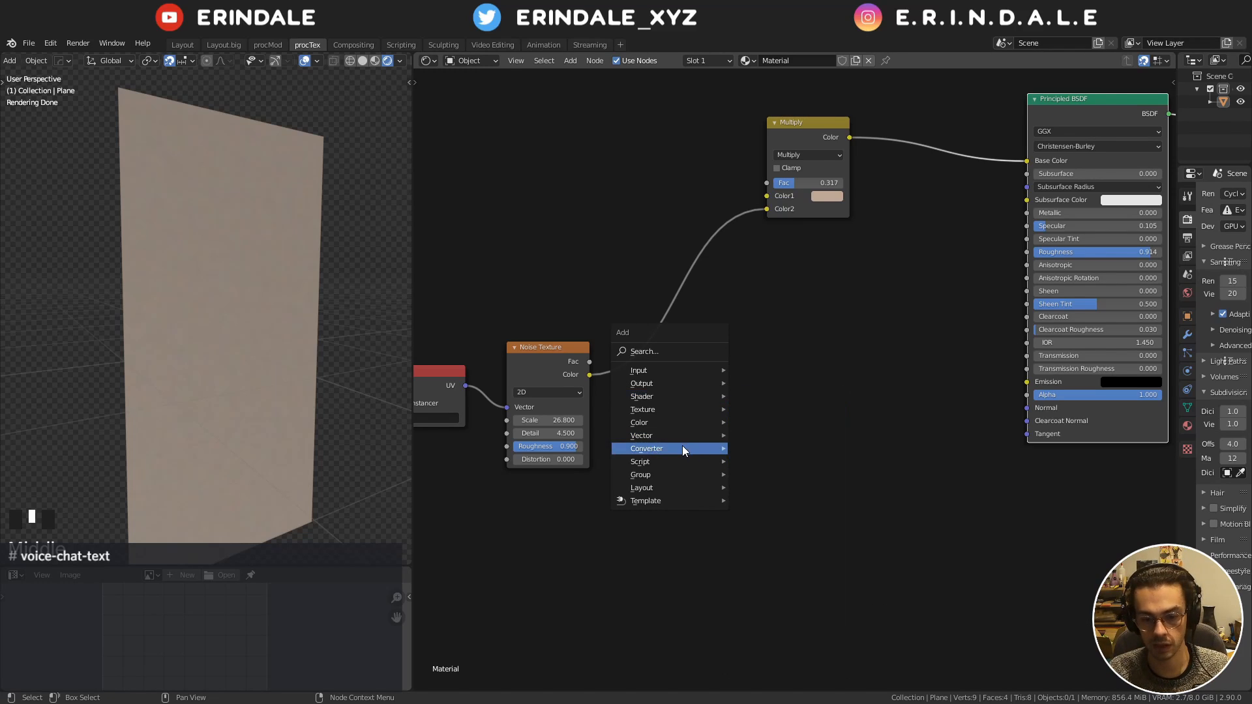
mouse_move(652, 436)
click(759, 435)
drag(590, 361, 790, 396)
alt+right_drag(827, 334, 1070, 343)
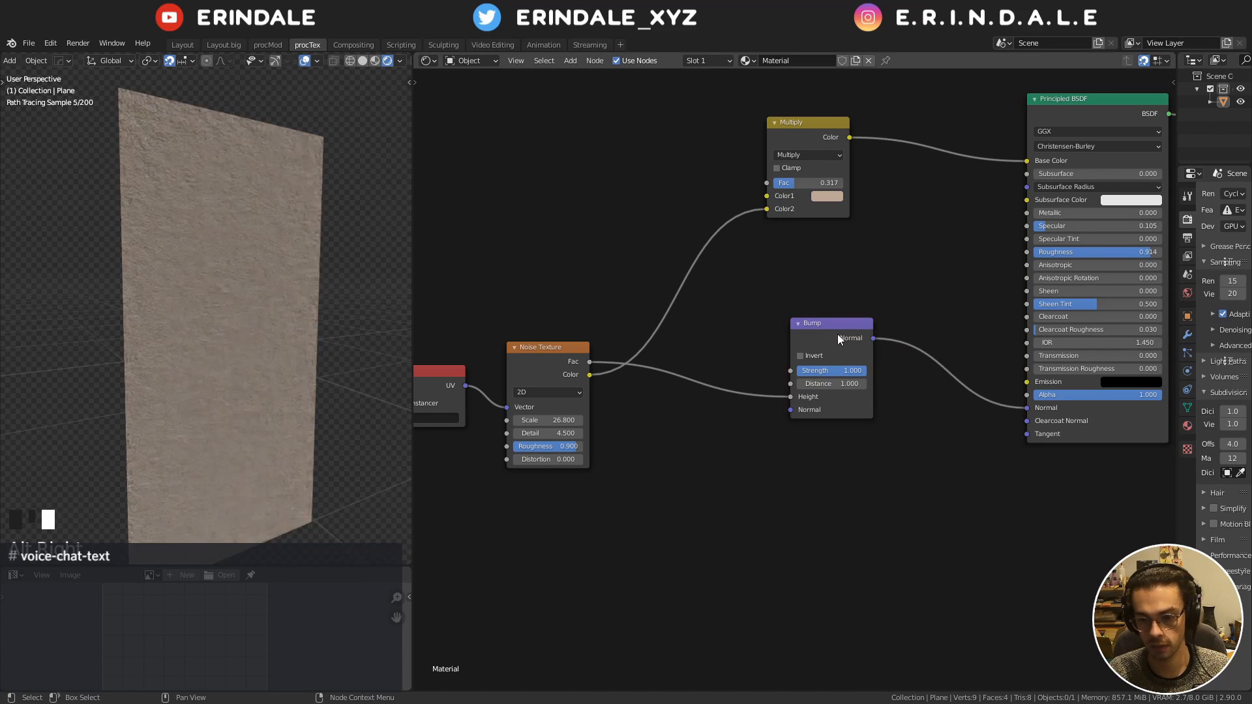
Check the relief up close, set the Bump node's Distance and Strength to 0.1, and raise the Strength a little further
middle_drag(839, 335, 741, 373)
scroll(741, 373, up, 4)
middle_drag(930, 248, 1044, 329)
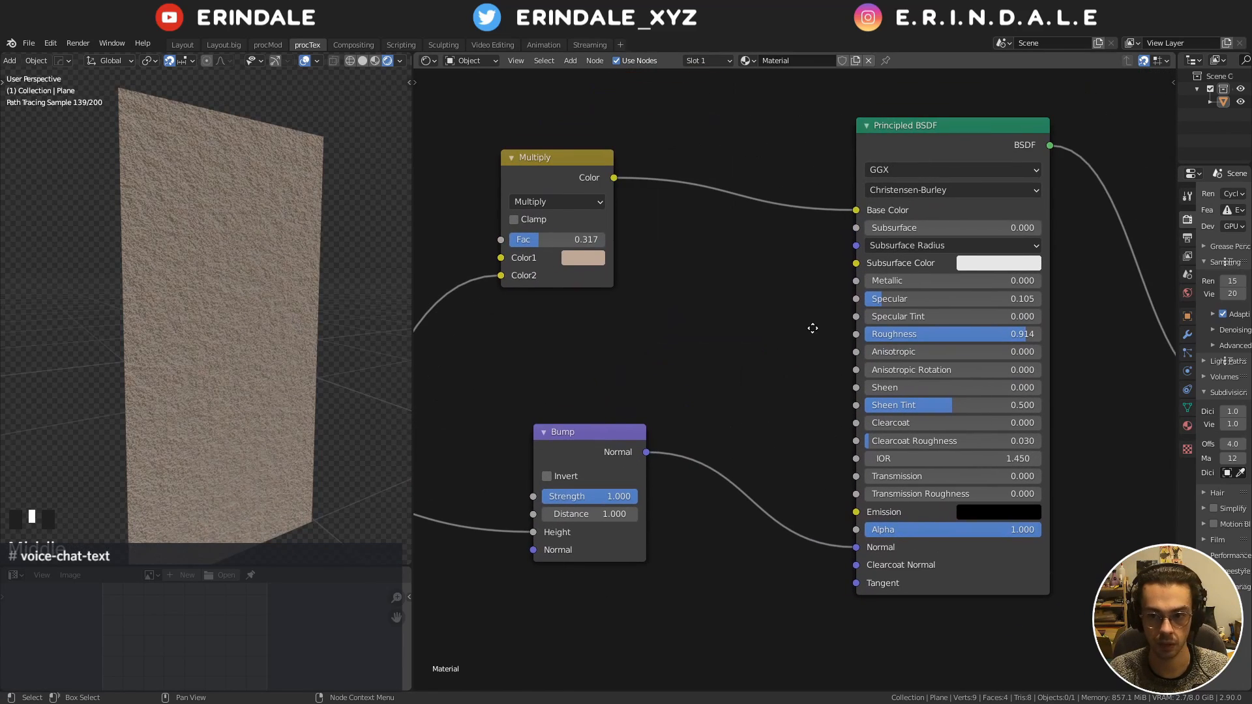
middle_drag(190, 226, 280, 221)
scroll(199, 279, up, 2)
scroll(198, 282, up, 4)
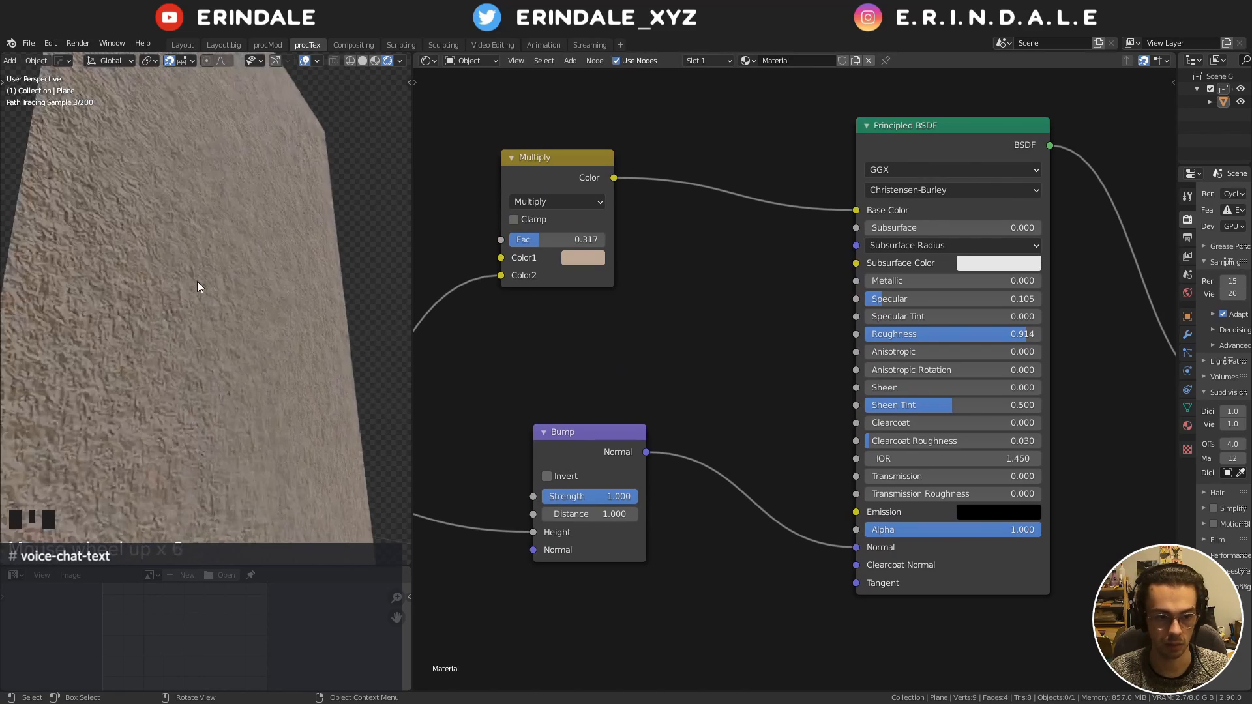
click(586, 515)
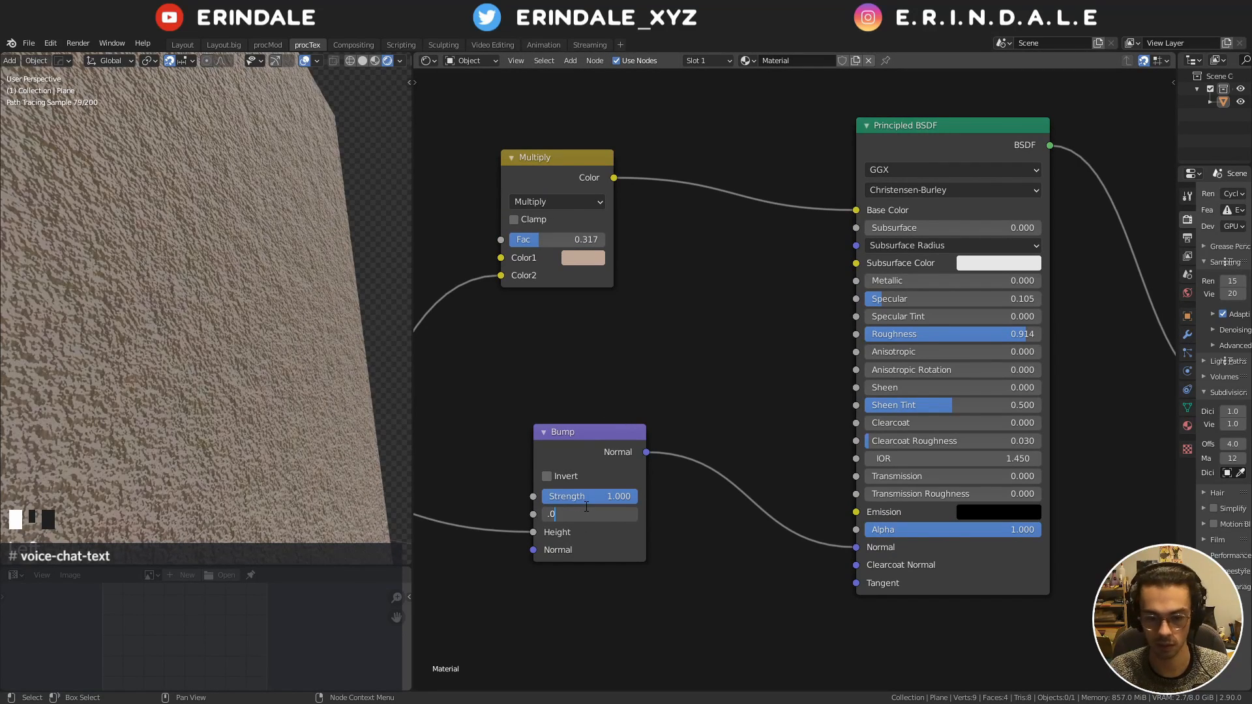
key(Tab)
key(Tab)
text(.1)
key(Tab)
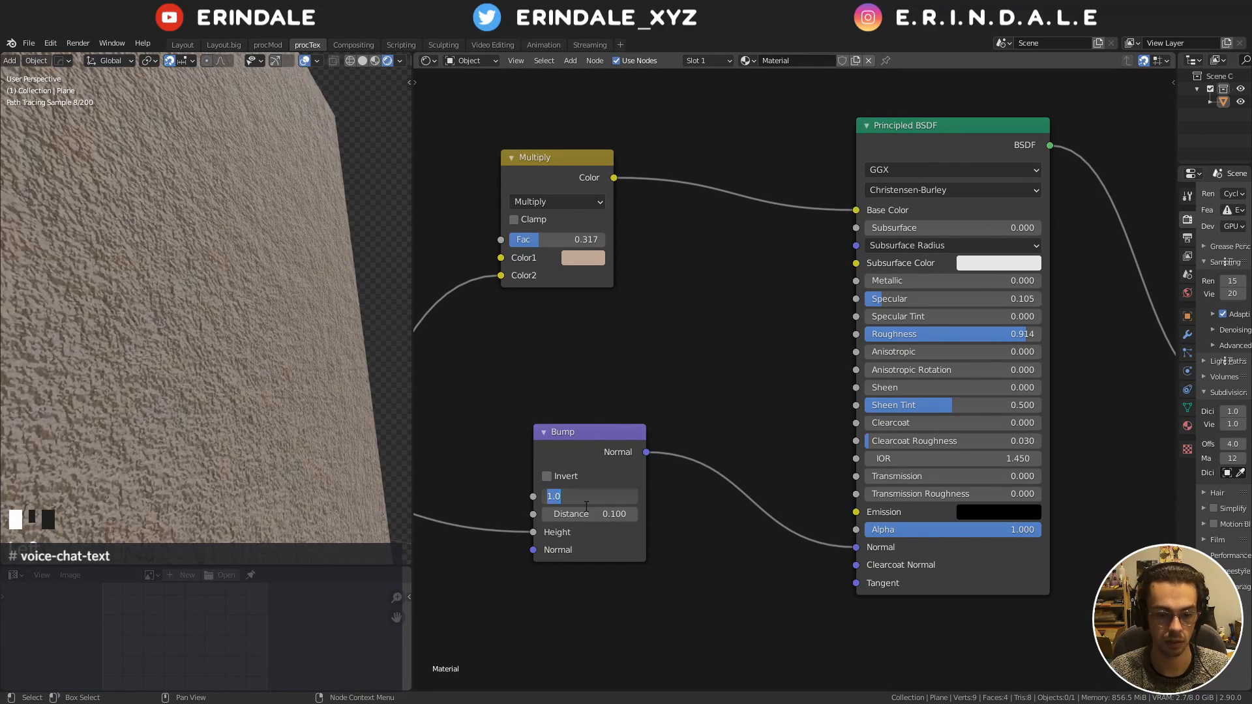
text(.1)
key(Return)
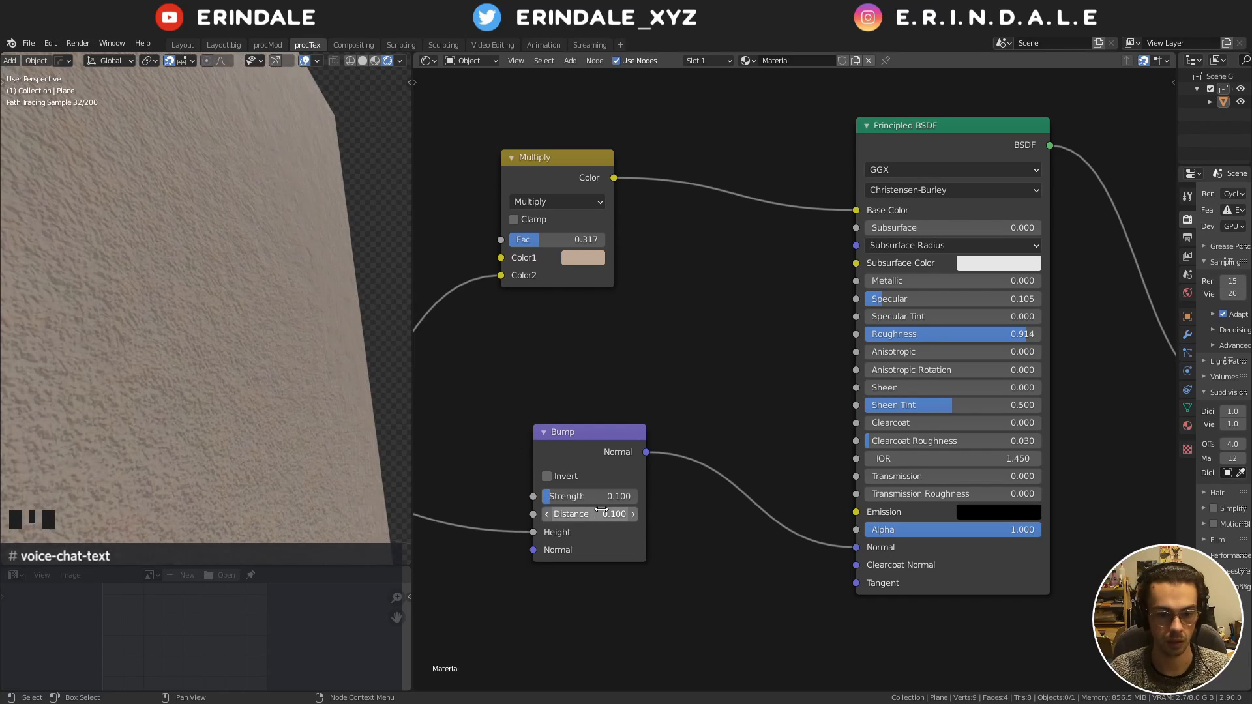
drag(585, 498, 598, 498)
Group all of the new material's nodes except the Material Output in a frame labelled Plaster
scroll(535, 378, down, 6)
middle_drag(530, 359, 743, 344)
scroll(718, 344, down, 8)
middle_drag(711, 344, 746, 326)
drag(515, 191, 941, 493)
key(ctrl+j)
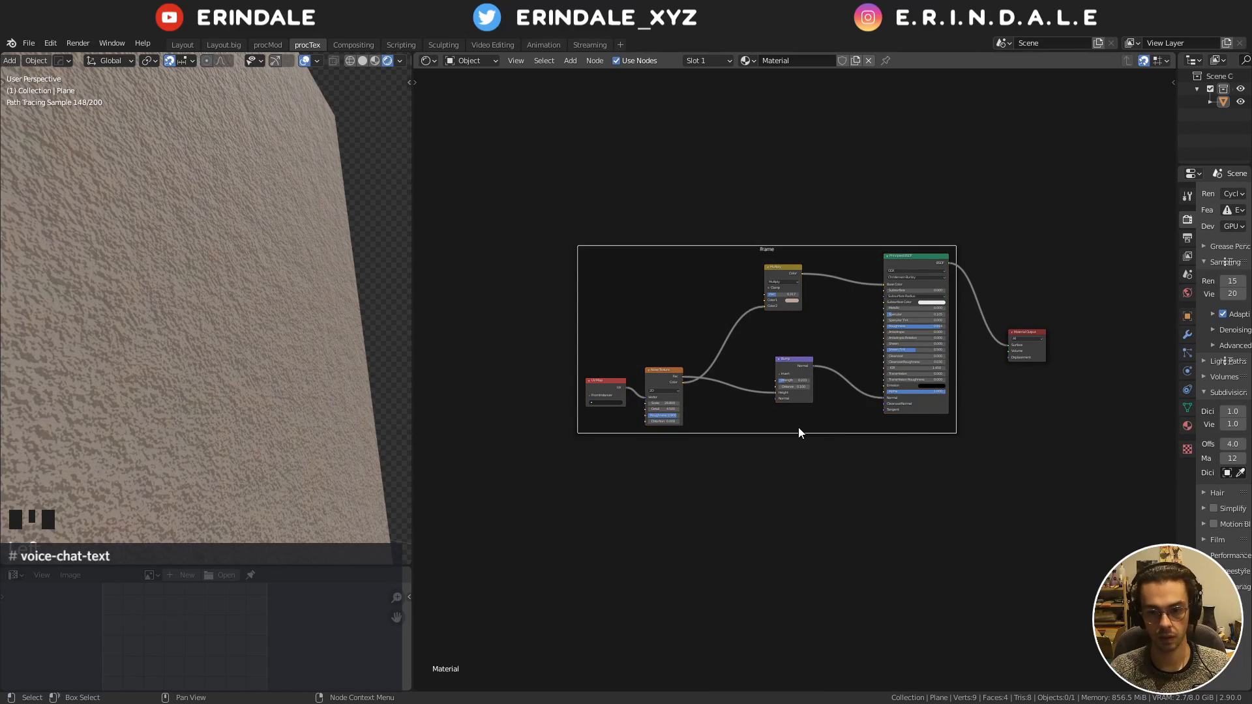
key(F2)
key(Return)
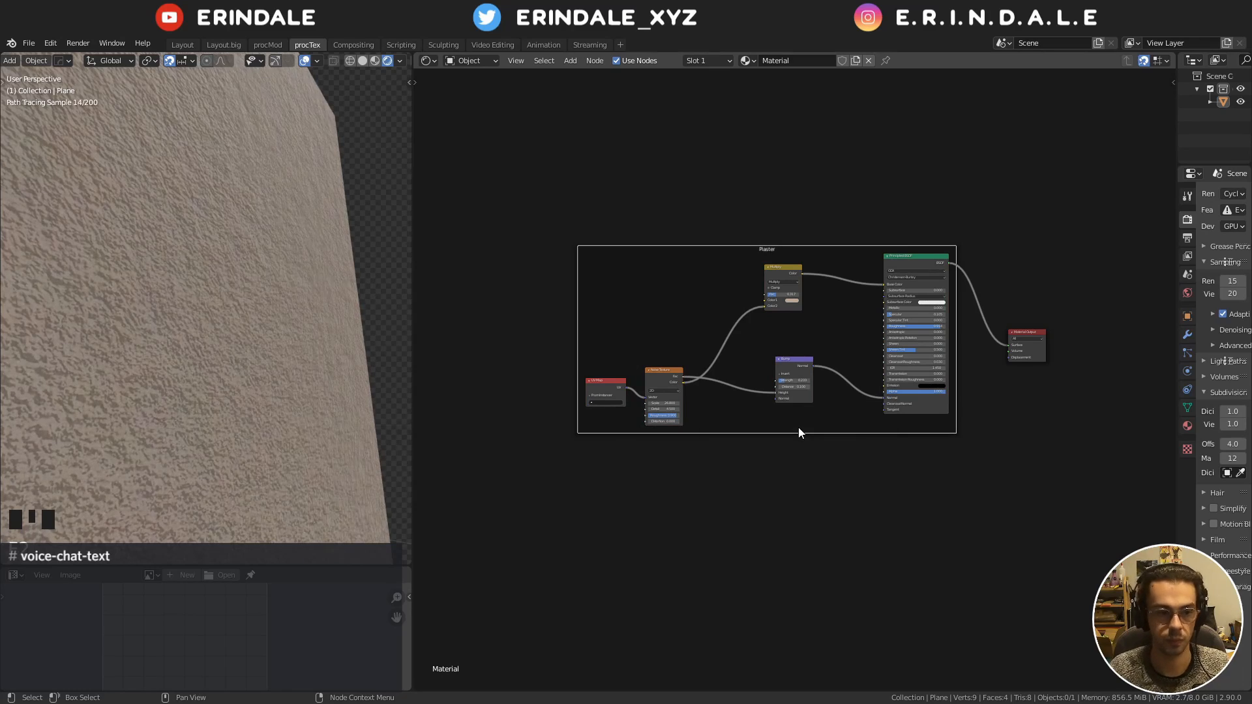
Move the Plaster frame right and down to sit just above the existing frames, and place the Material Output farther right and lower
scroll(835, 392, down, 3)
middle_drag(874, 358, 800, 206)
scroll(731, 157, down, 3)
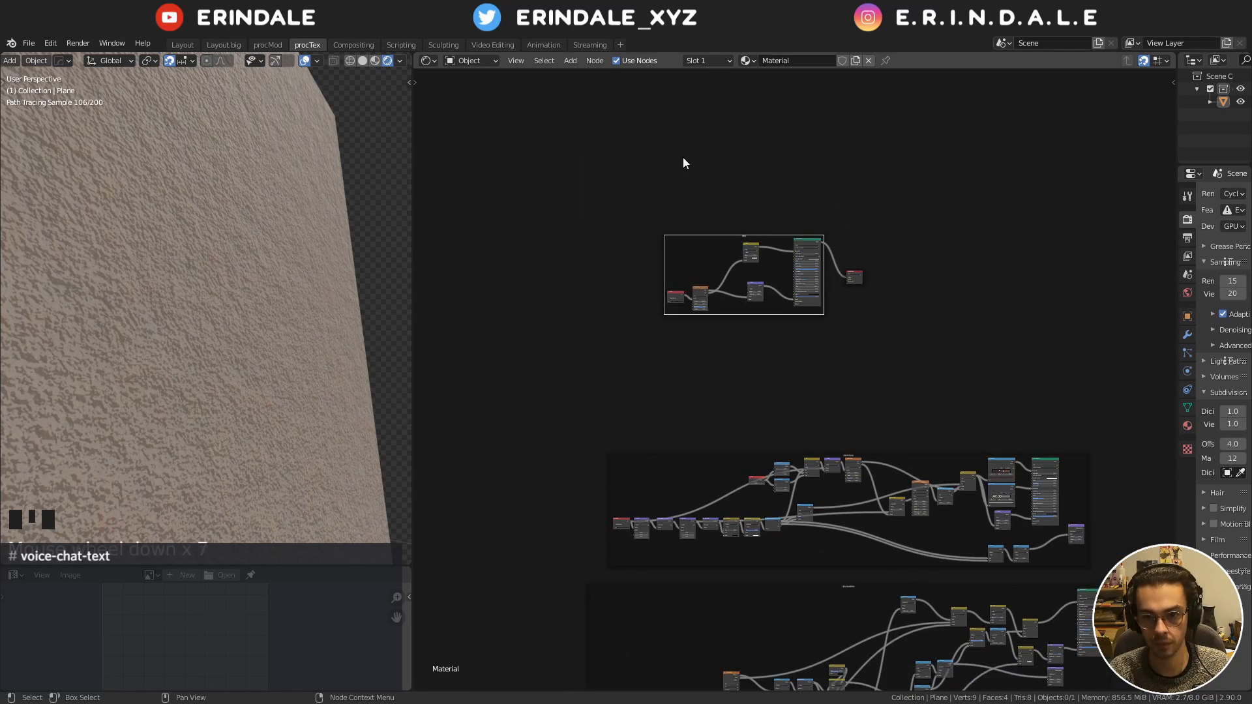
middle_drag(985, 330, 601, 246)
key(g)
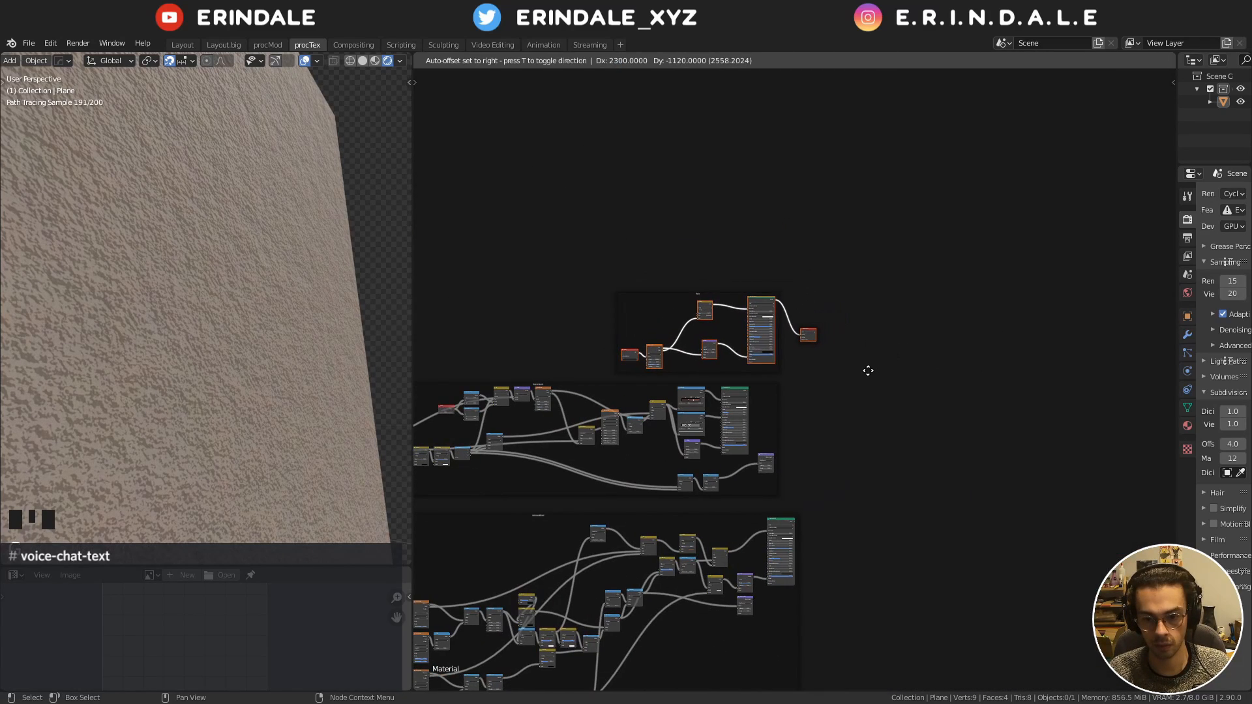
click(862, 371)
scroll(862, 373, up, 4)
drag(818, 269, 1093, 456)
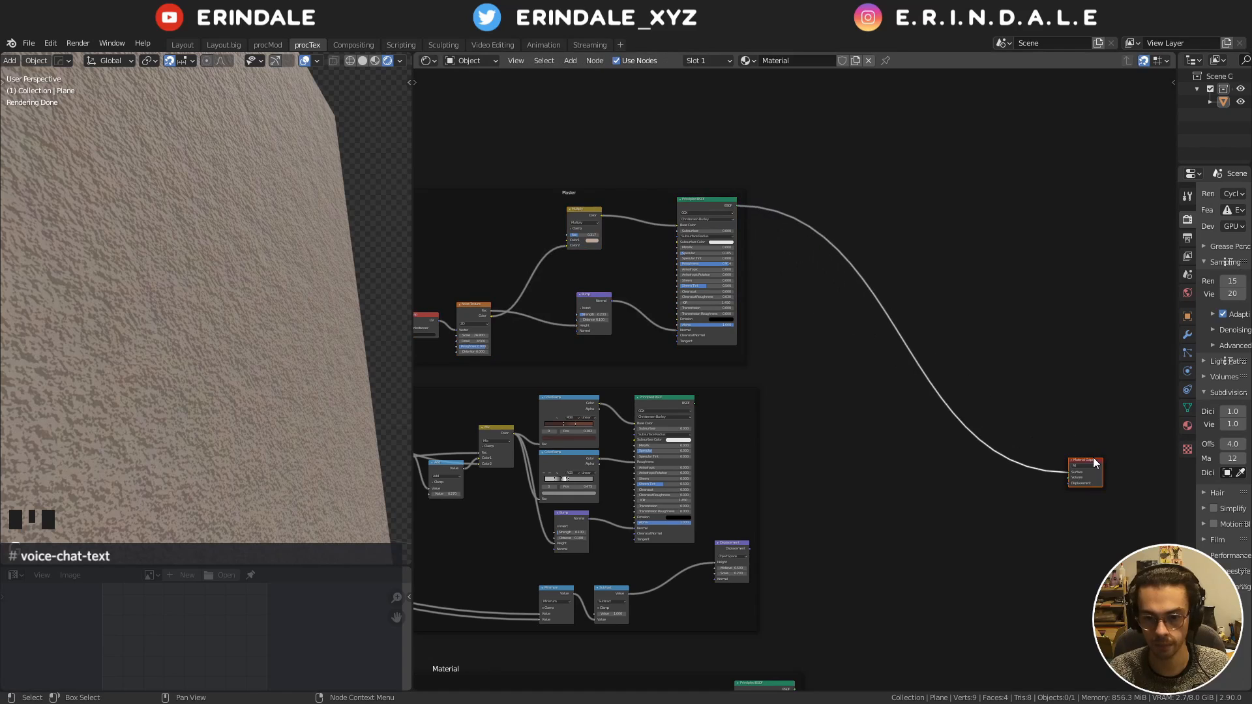
Tuck the second and third frames' Displacement nodes under their Principled BSDFs, and shift the lowest frame left to match the third frame's right edge
scroll(907, 381, down, 4)
middle_drag(907, 380, 820, 229)
drag(703, 262, 738, 265)
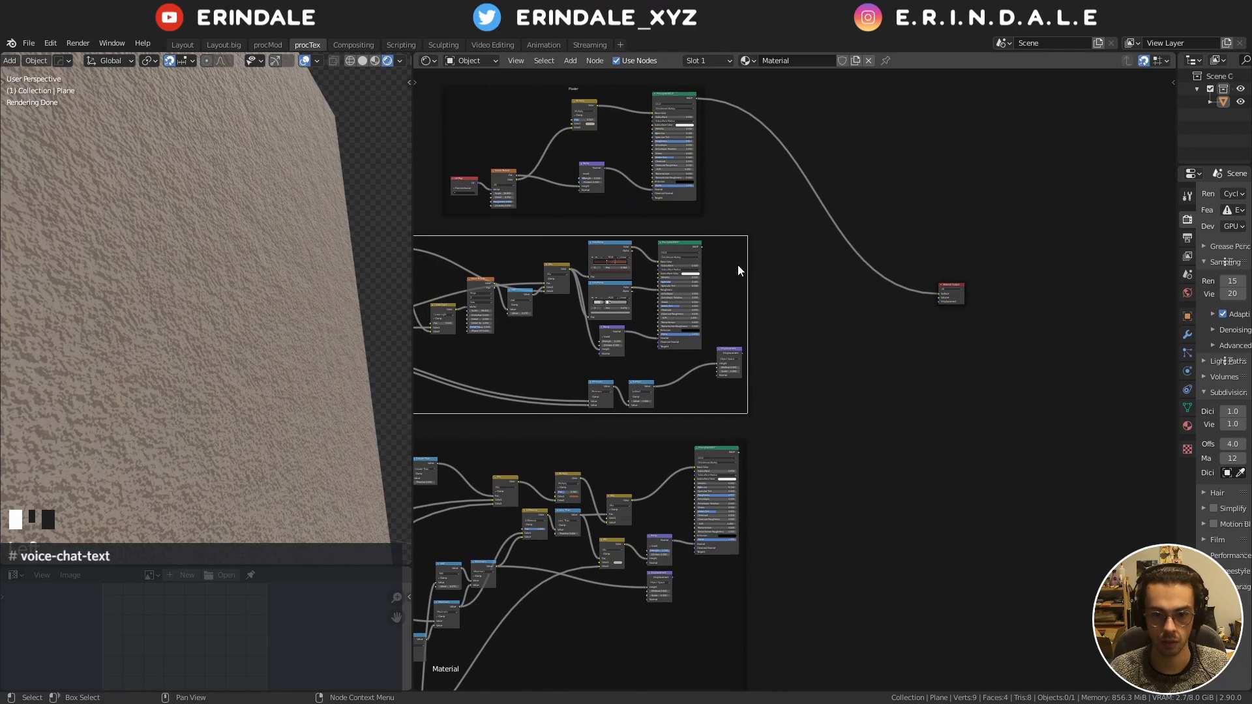
drag(740, 361, 685, 368)
scroll(767, 532, down, 3)
middle_drag(767, 532, 742, 296)
scroll(742, 297, up, 5)
drag(621, 351, 694, 342)
scroll(774, 254, down, 3)
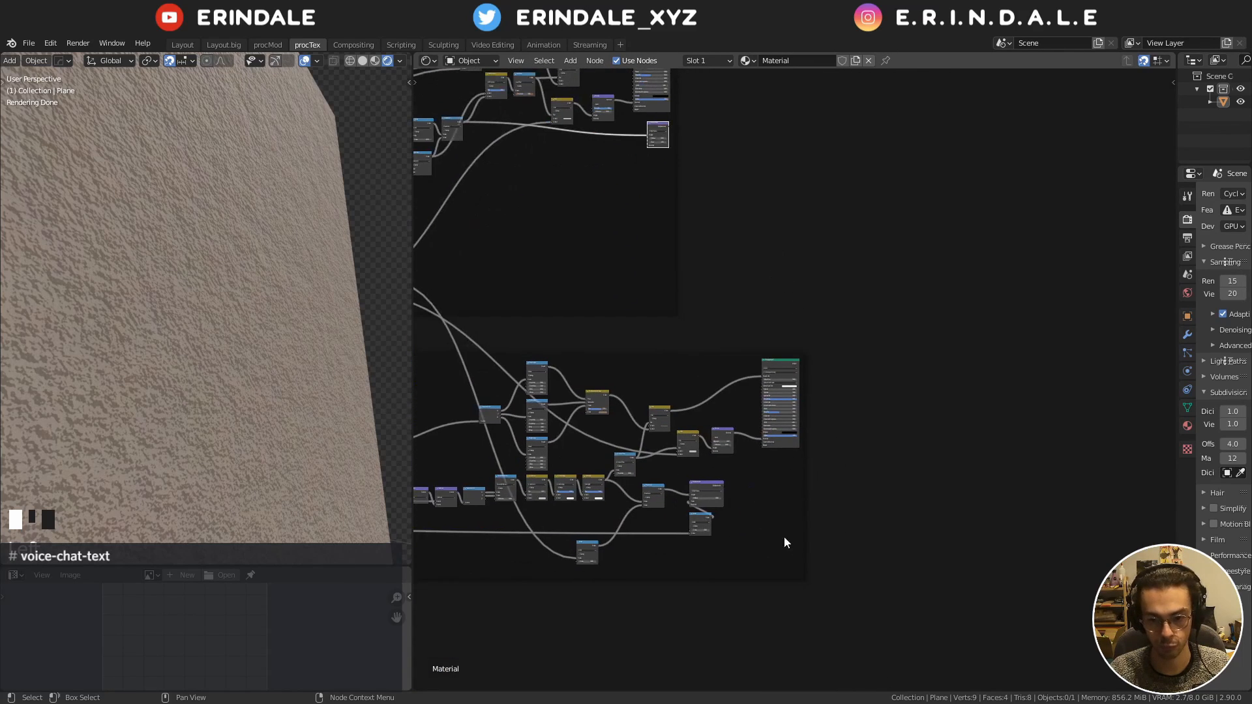
drag(783, 537, 654, 520)
Shift the Plaster frame and the frame below it right so their right edges line up with the lower frames
middle_drag(697, 509, 1019, 497)
scroll(1017, 493, down, 3)
middle_drag(996, 455, 827, 596)
scroll(861, 489, down, 2)
middle_drag(888, 475, 792, 627)
drag(746, 382, 675, 273)
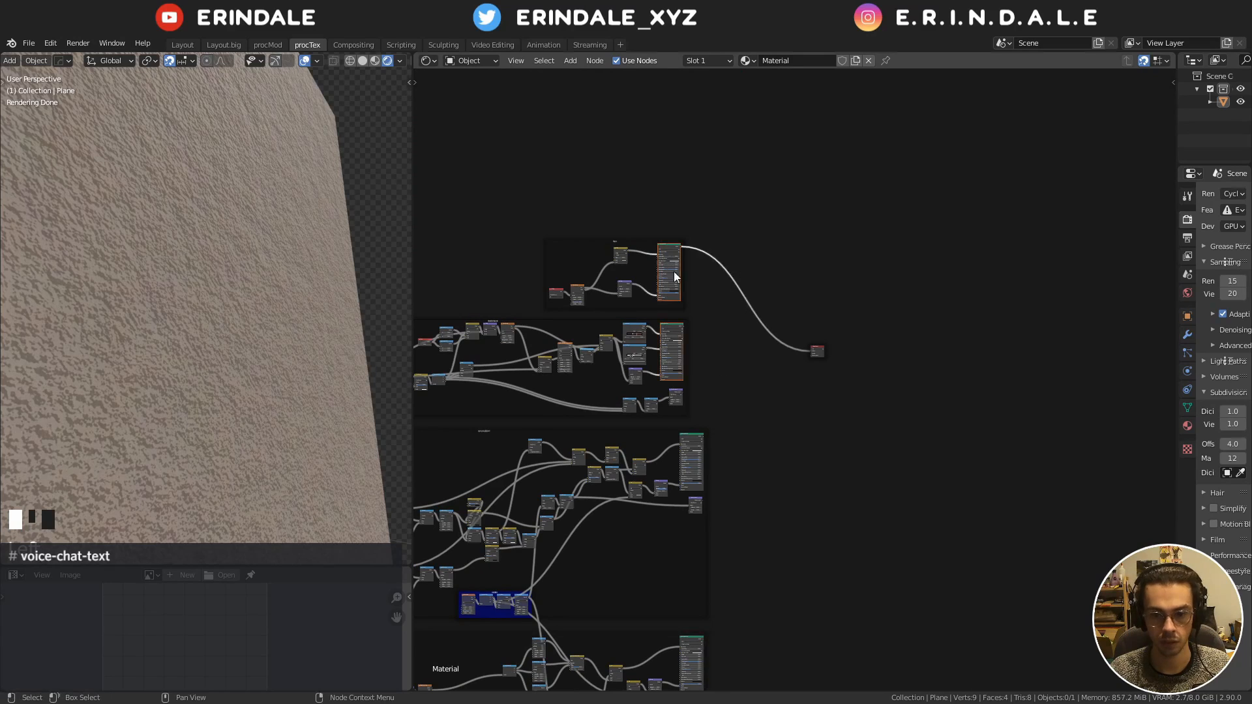
click(679, 308)
shift+drag(604, 378, 627, 381)
click(790, 402)
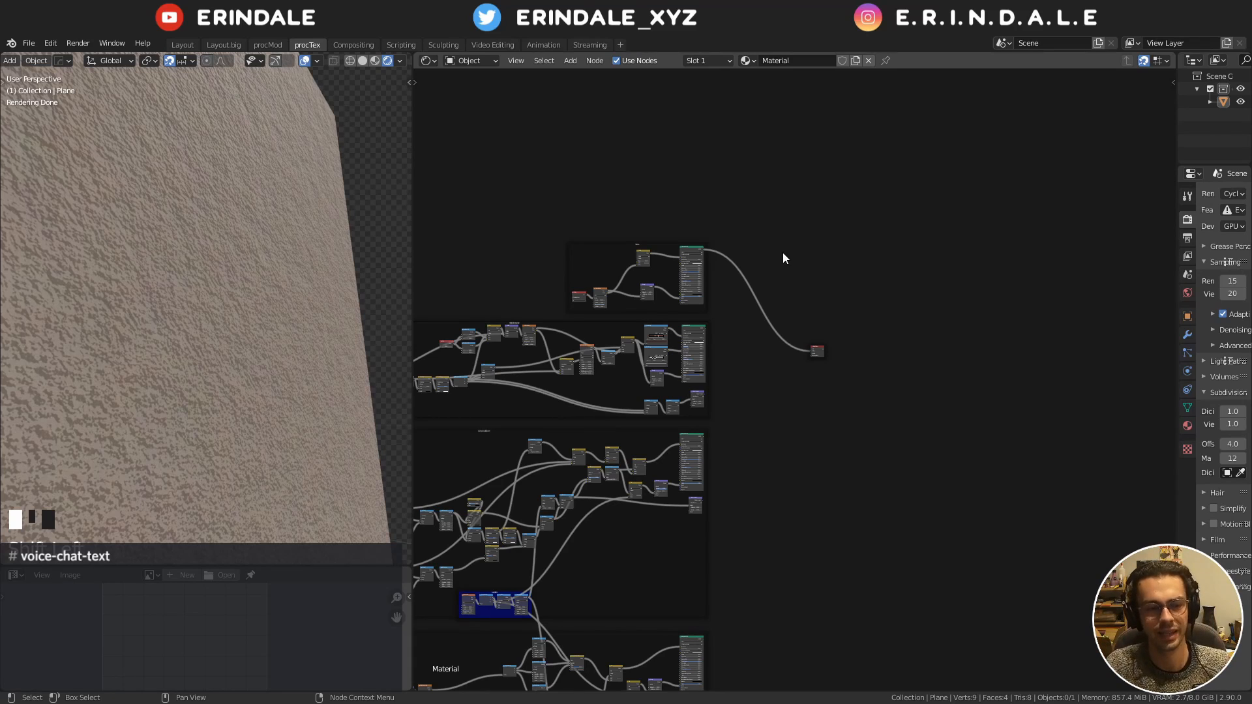
Reposition the Material Output node farther right of the aligned frames to leave room for mixing nodes
middle_drag(707, 257, 946, 264)
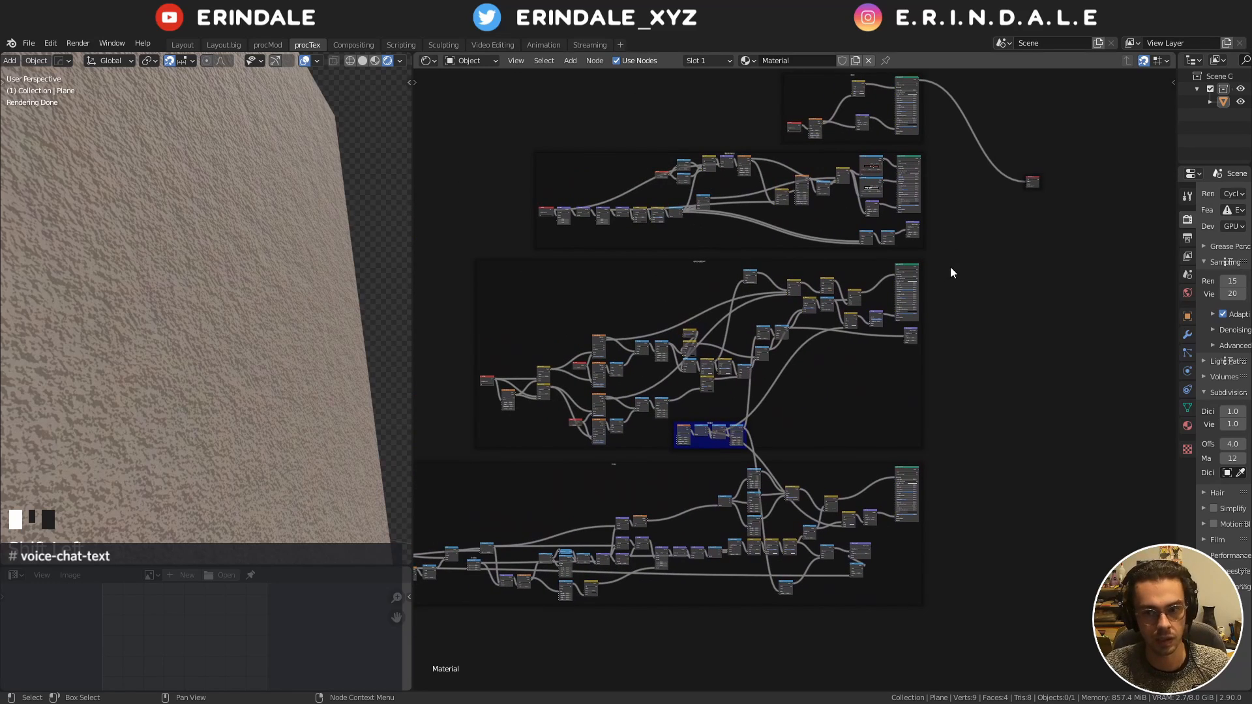
scroll(949, 267, up, 5)
drag(758, 181, 993, 379)
key(g)
click(841, 281)
middle_drag(784, 287, 860, 308)
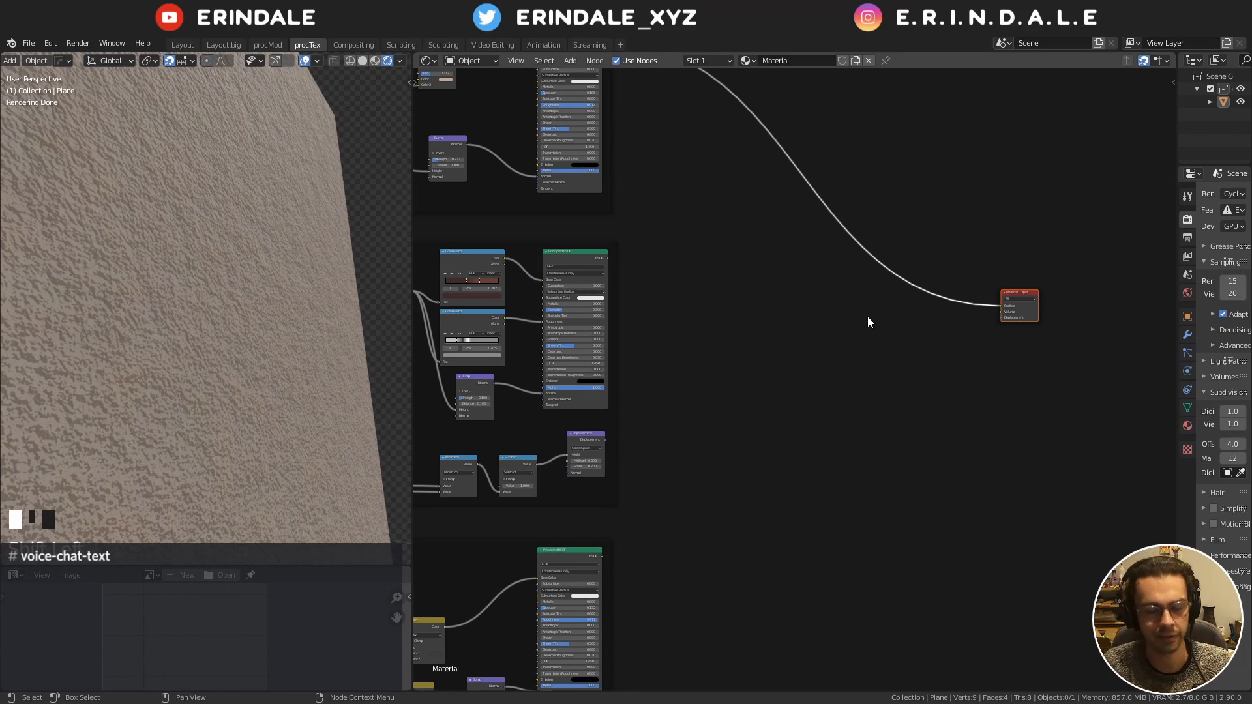
Combine the Principled BSDFs of the Plaster frame and the frame below in a Mix Shader placed before the Material Output
middle_drag(768, 238, 814, 304)
scroll(811, 311, up, 2)
ctrl+shift+right_drag(594, 221, 590, 404)
middle_drag(769, 248, 746, 425)
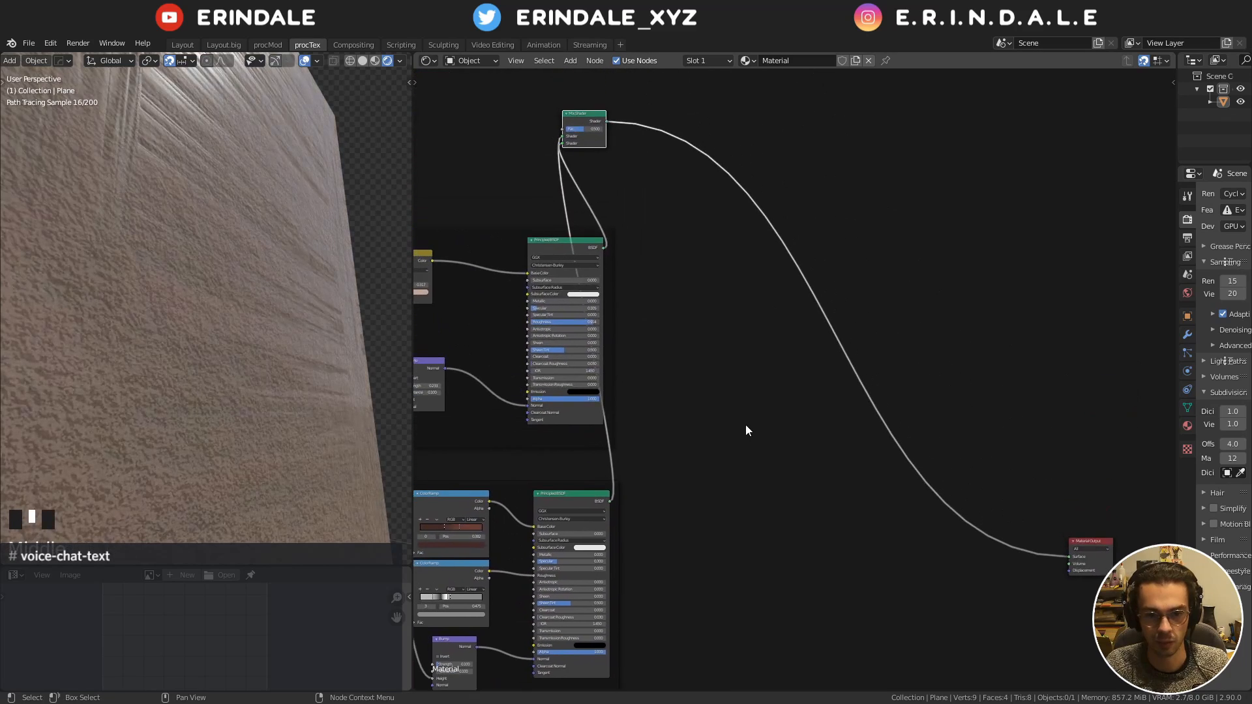
drag(585, 118, 877, 401)
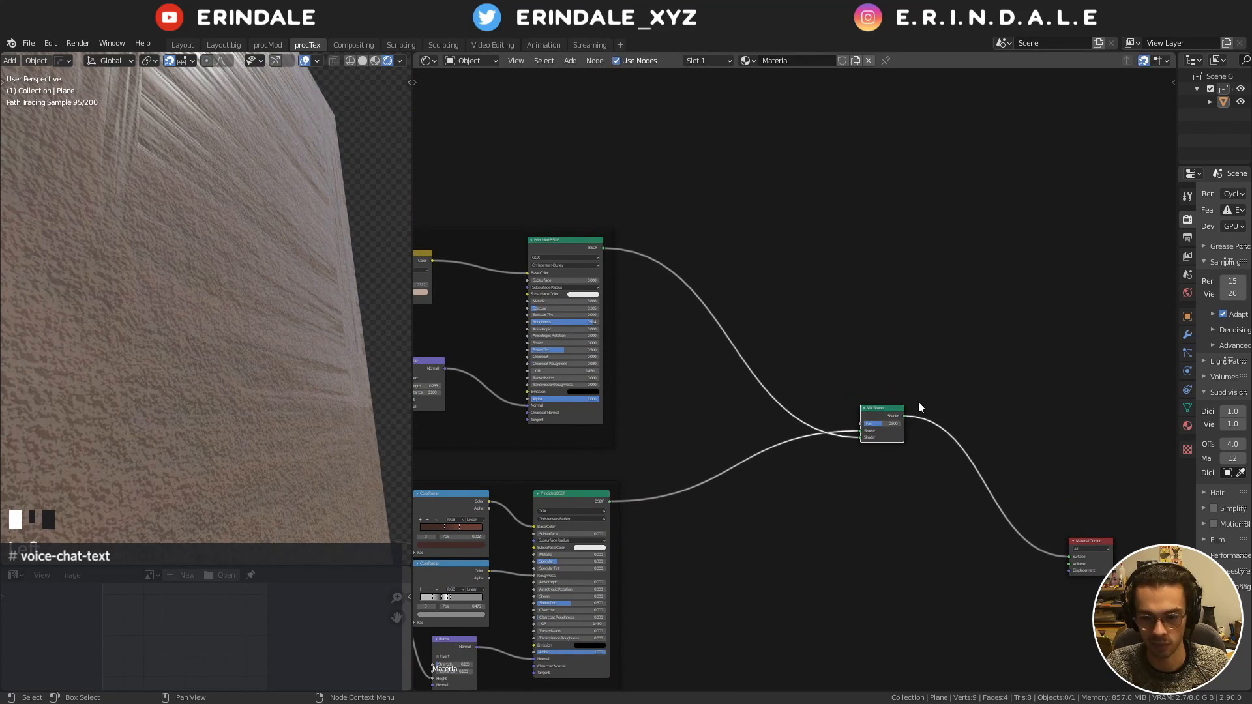
middle_drag(918, 403, 963, 293)
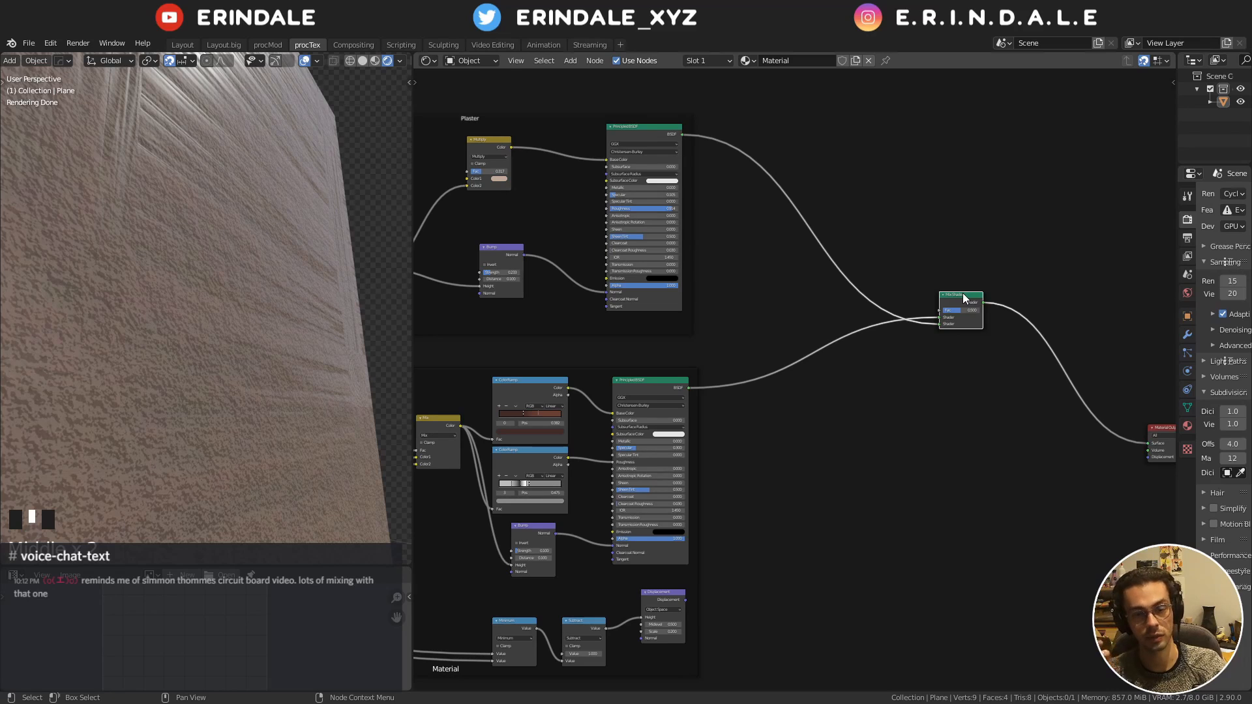
Switch to the web browser, open twitter.com in a new tab, and search for the circuit board artist's profile and open it
key(alt+Tab)
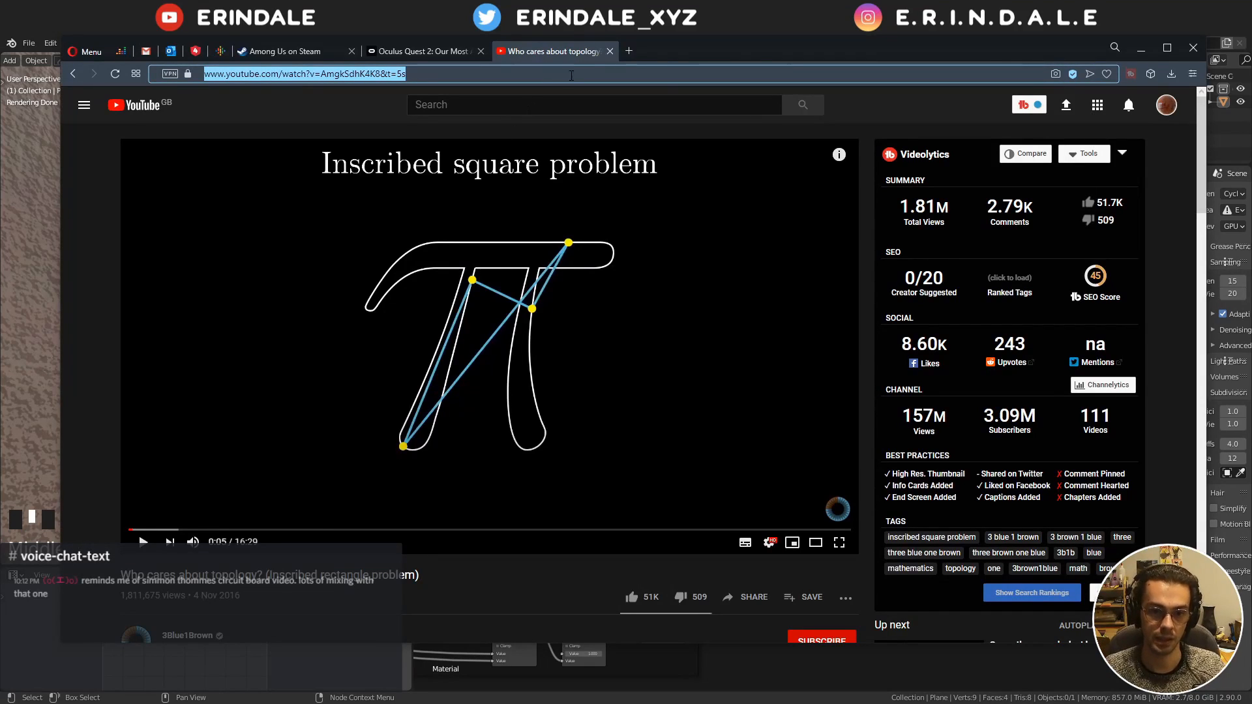
click(630, 51)
text(twitter.com)
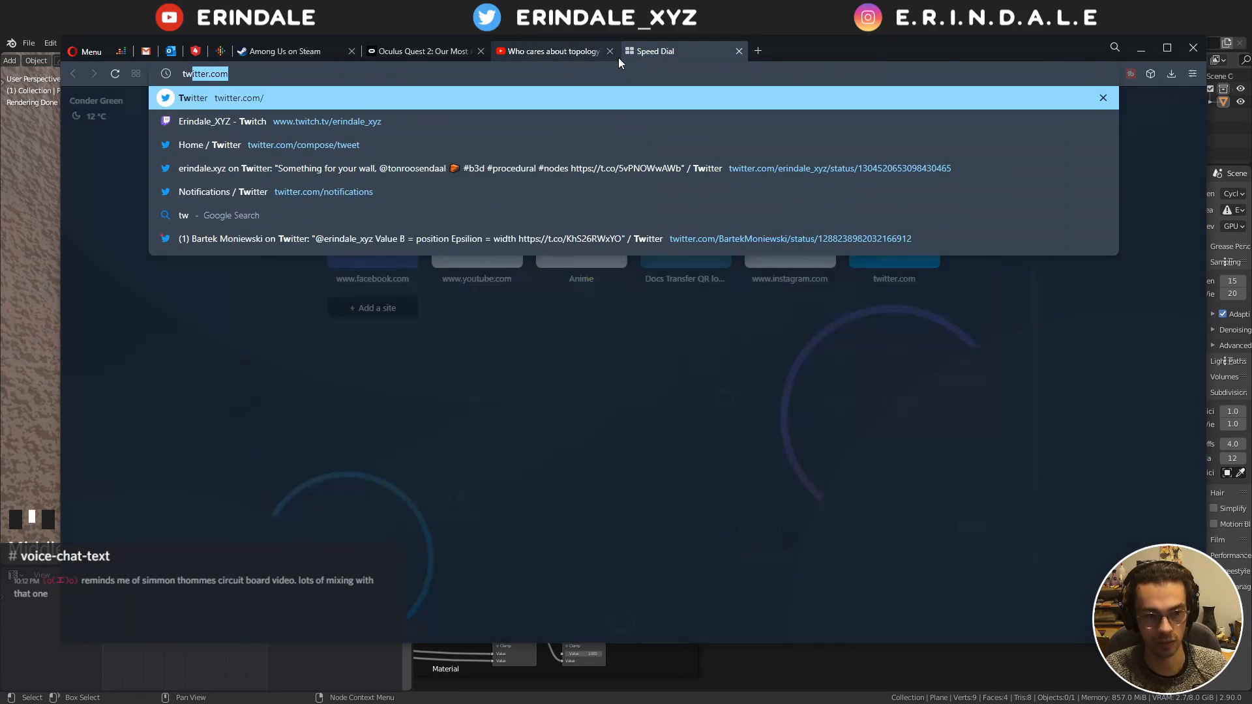
key(Return)
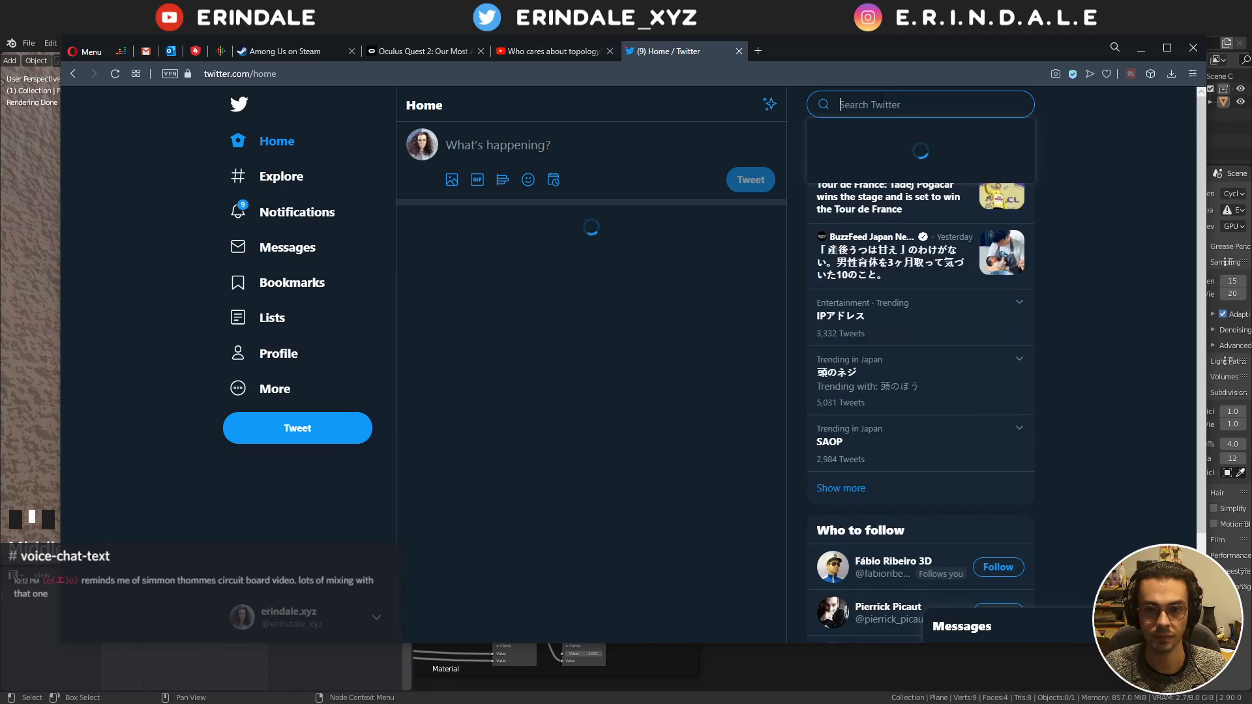
click(881, 103)
text(luca)
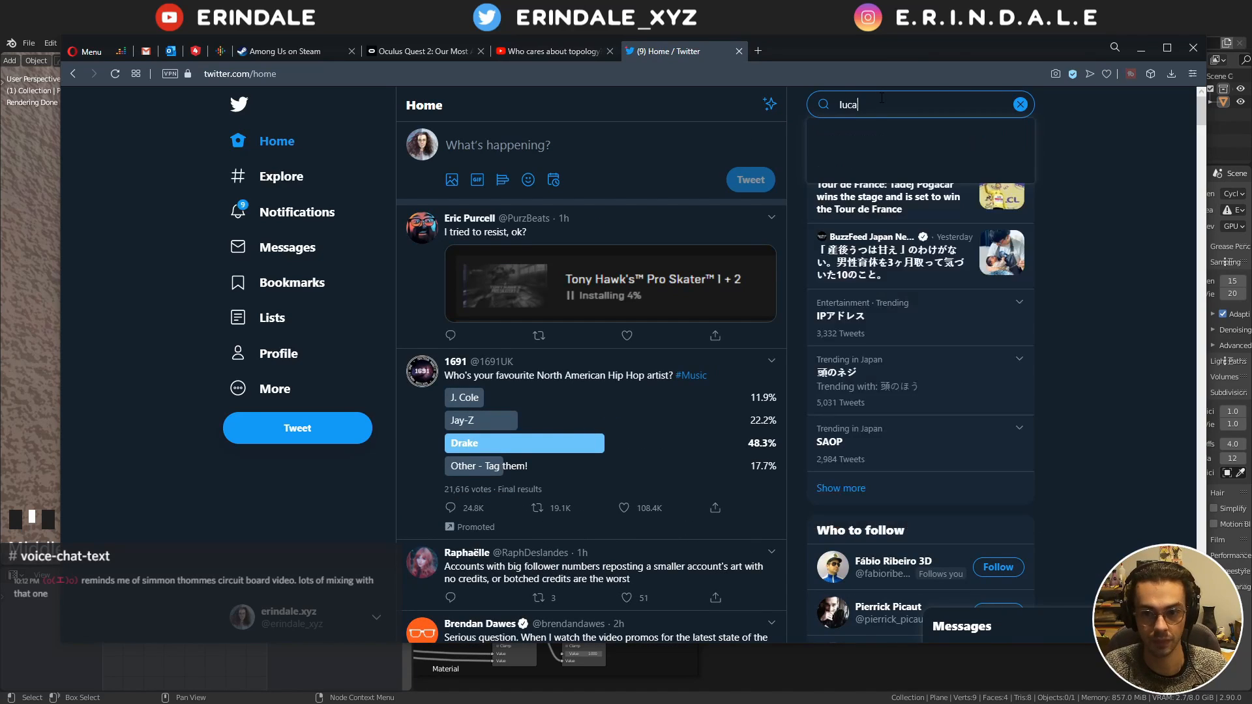
scroll(870, 326, down, 1)
click(869, 331)
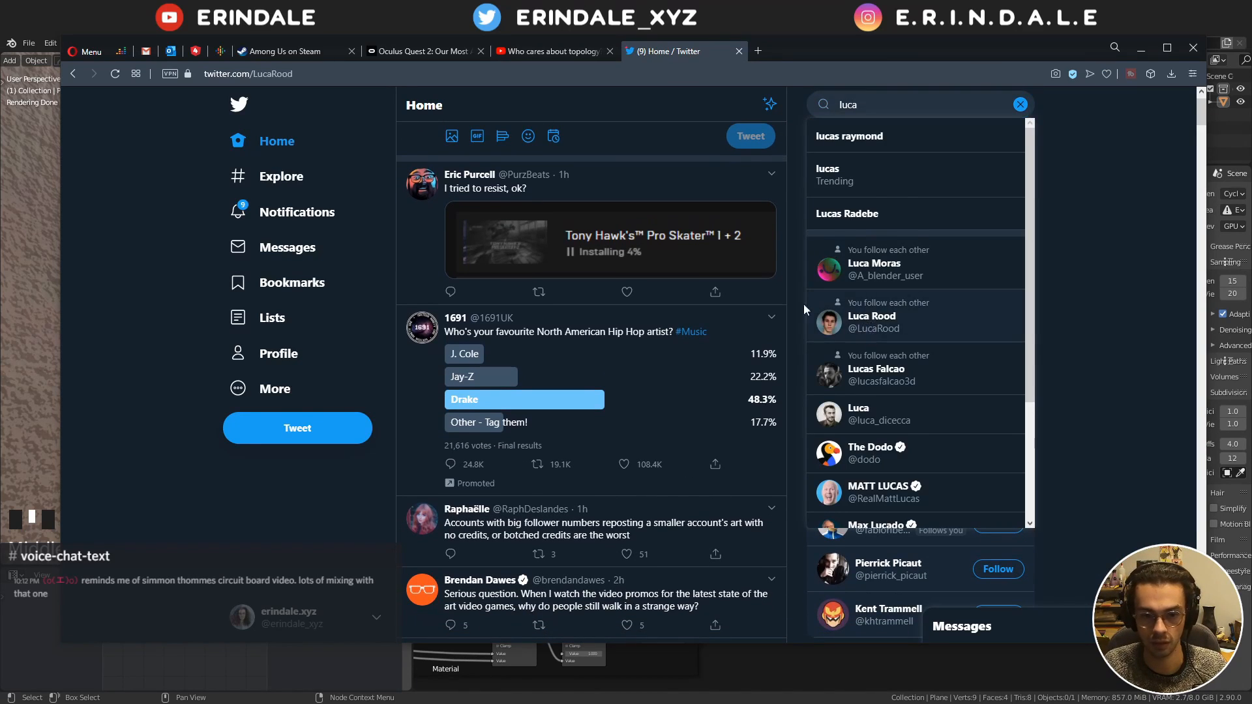
Open the pinned "Day 19: Circuit Board" tweet, play and scrub through its video, and pause it near the beginning
scroll(545, 307, down, 3)
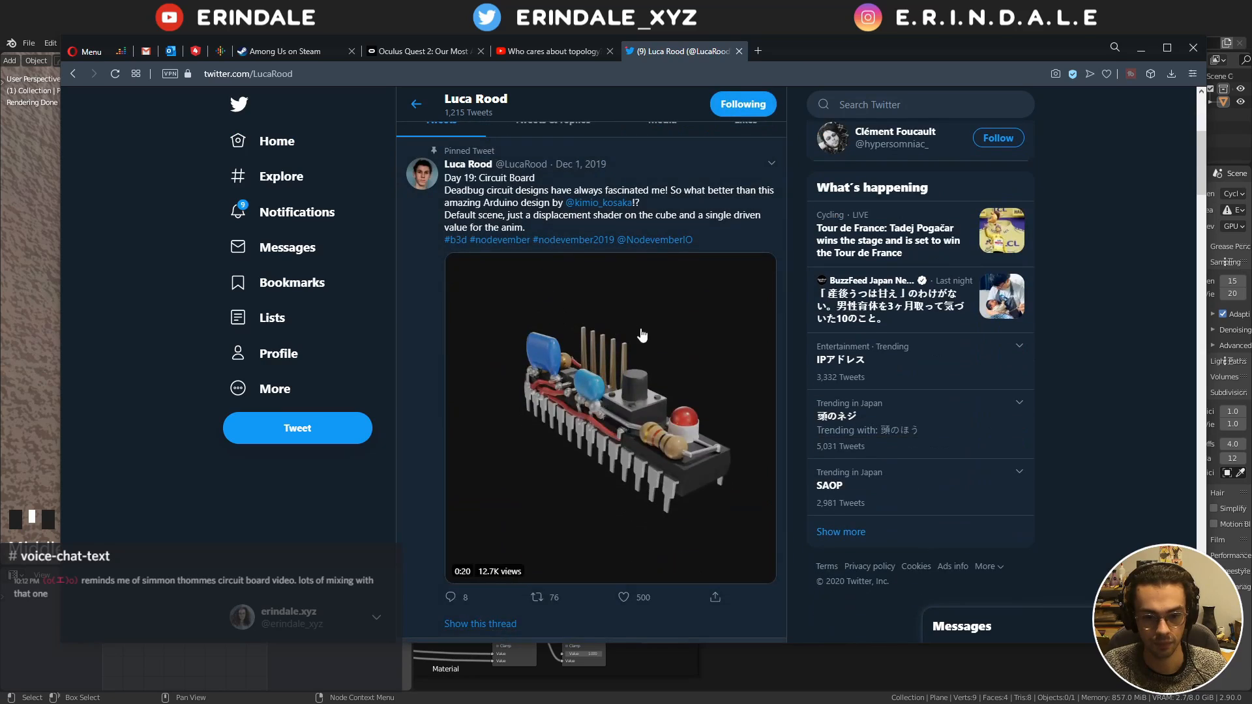
click(710, 207)
scroll(698, 329, down, 3)
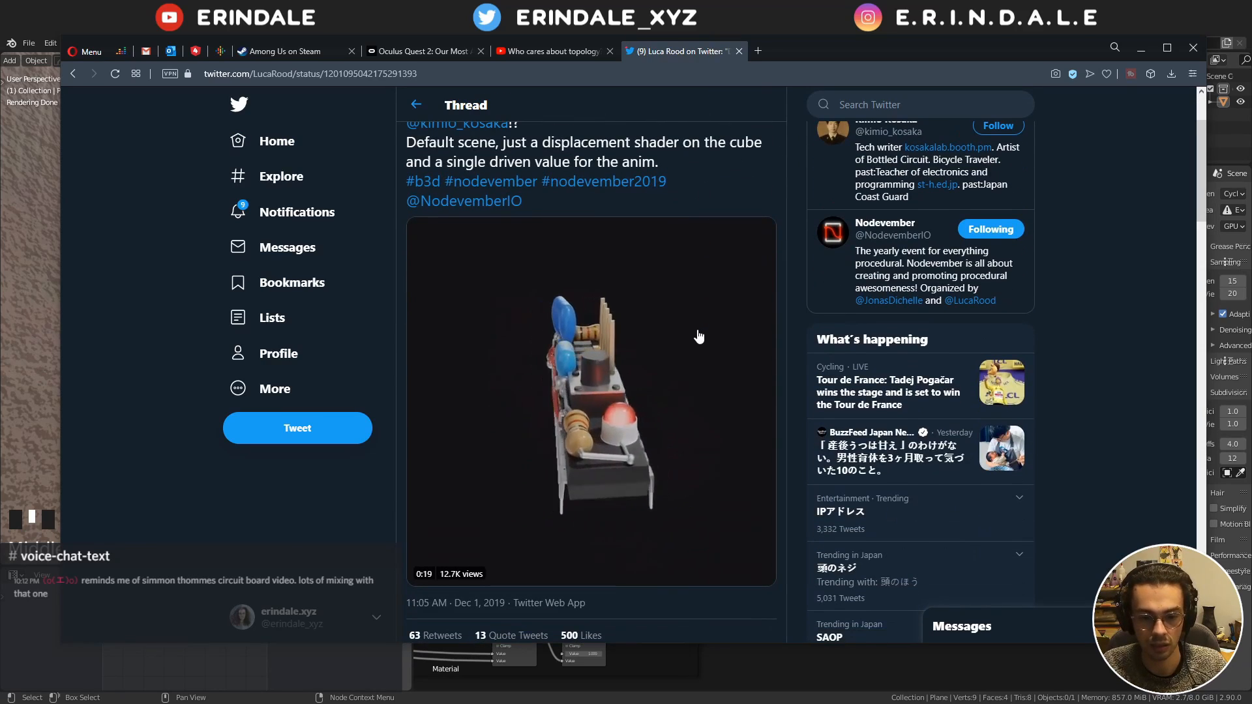
scroll(699, 335, down, 2)
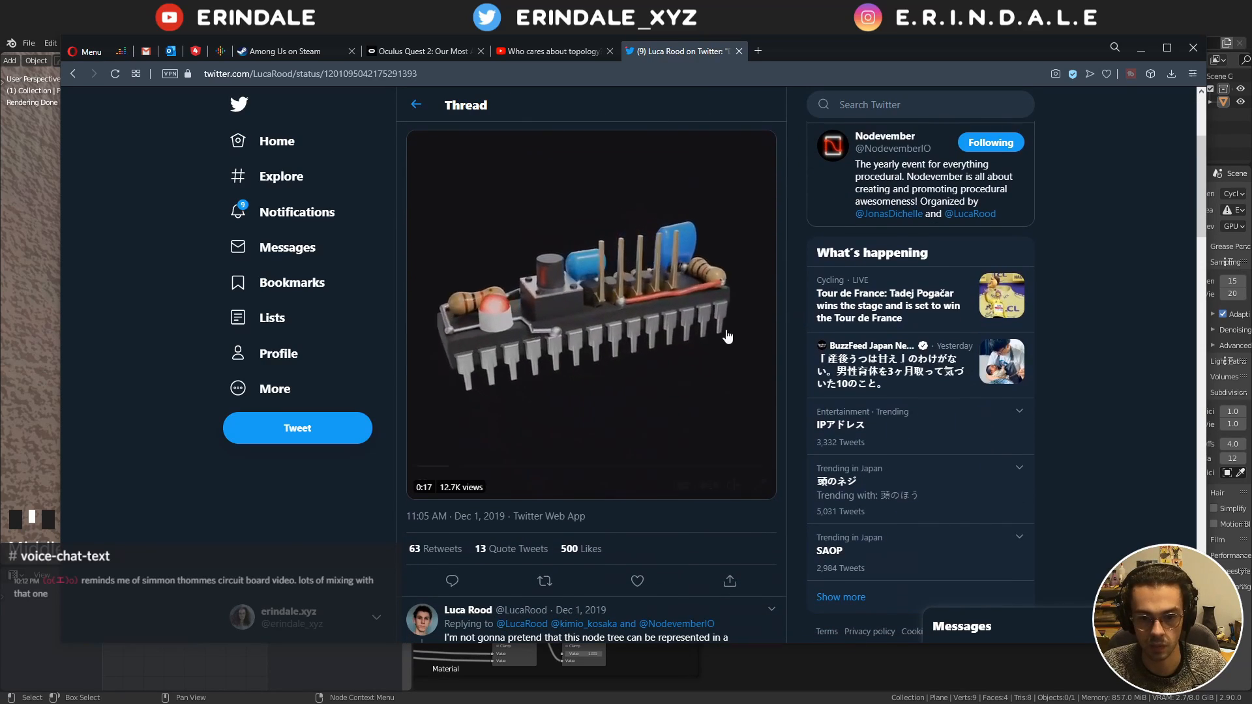
click(660, 467)
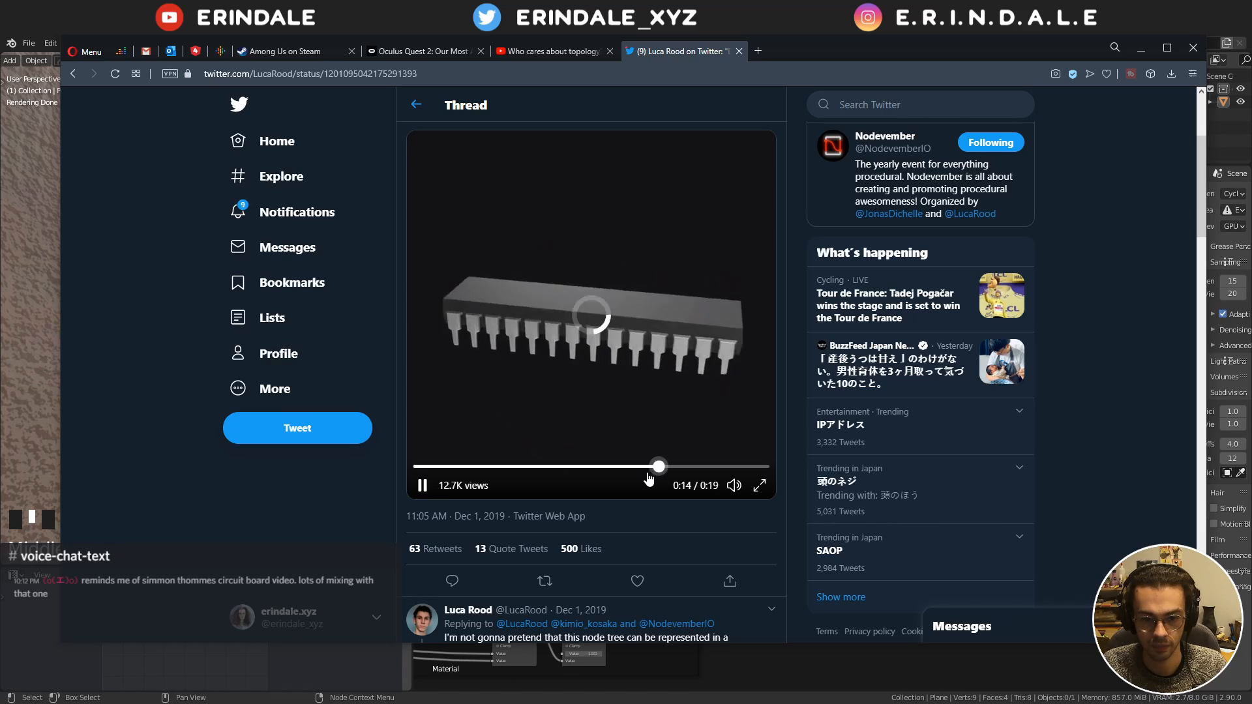
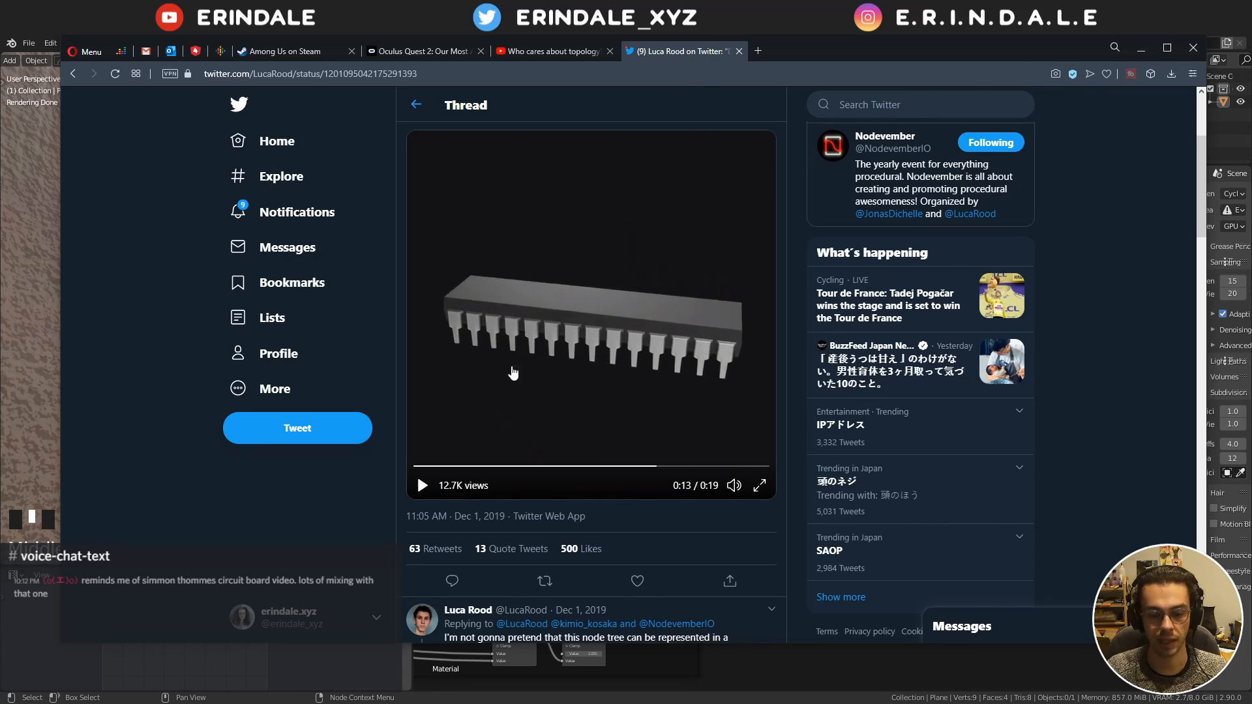
click(599, 403)
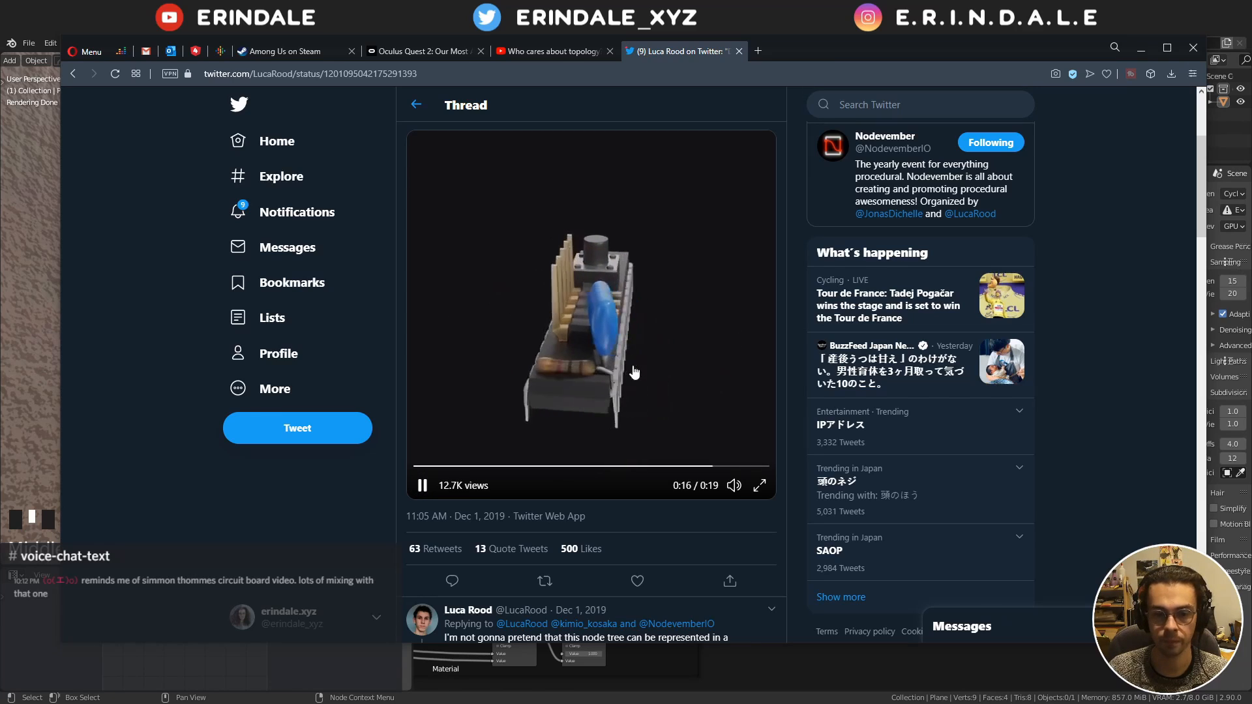
drag(651, 470, 525, 468)
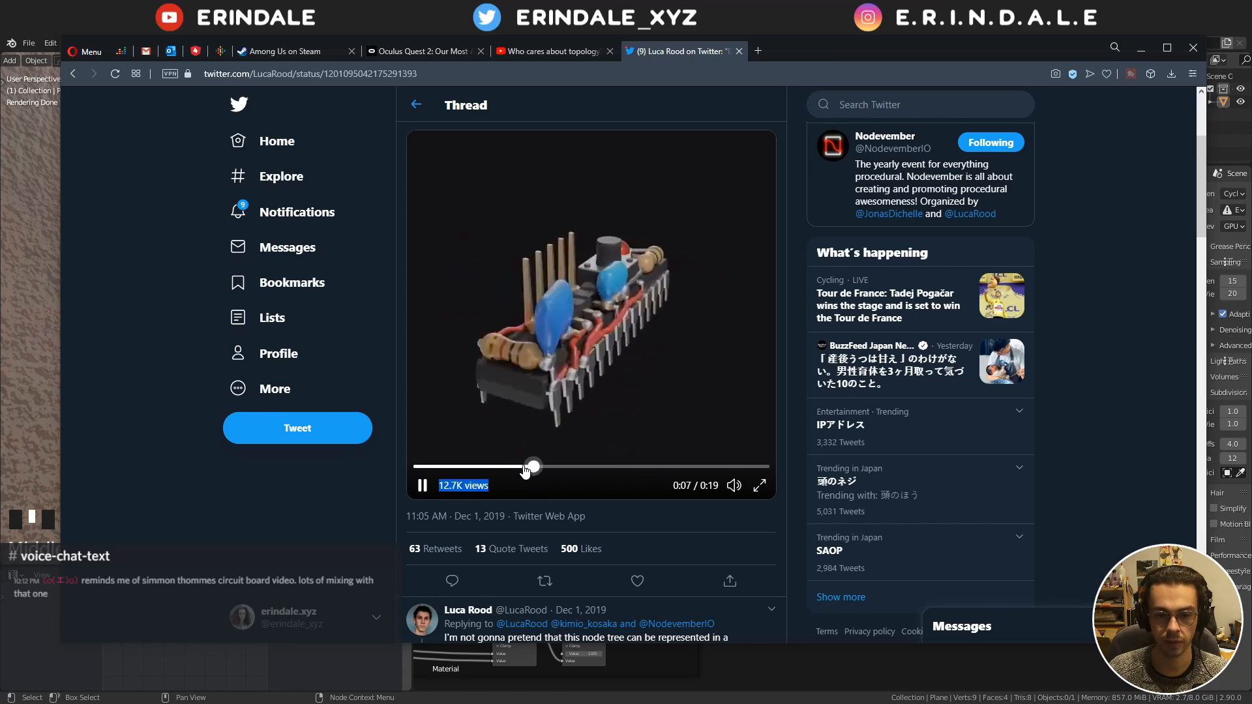
click(423, 485)
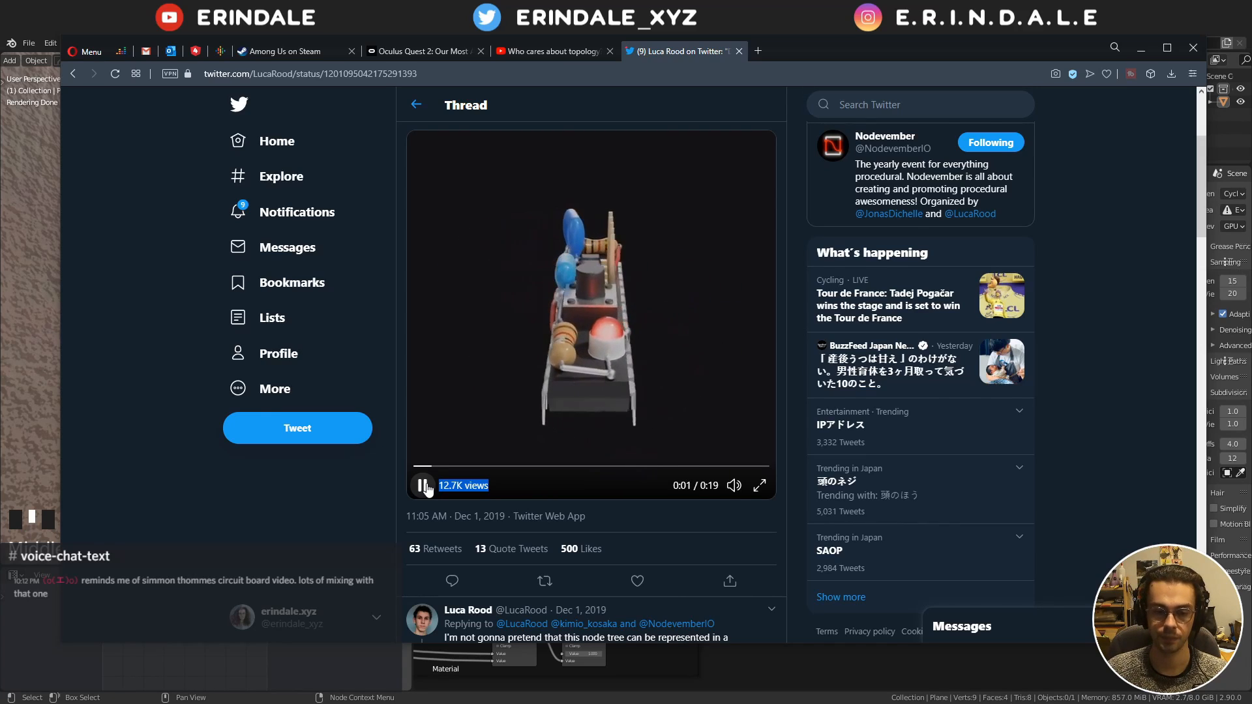
click(422, 486)
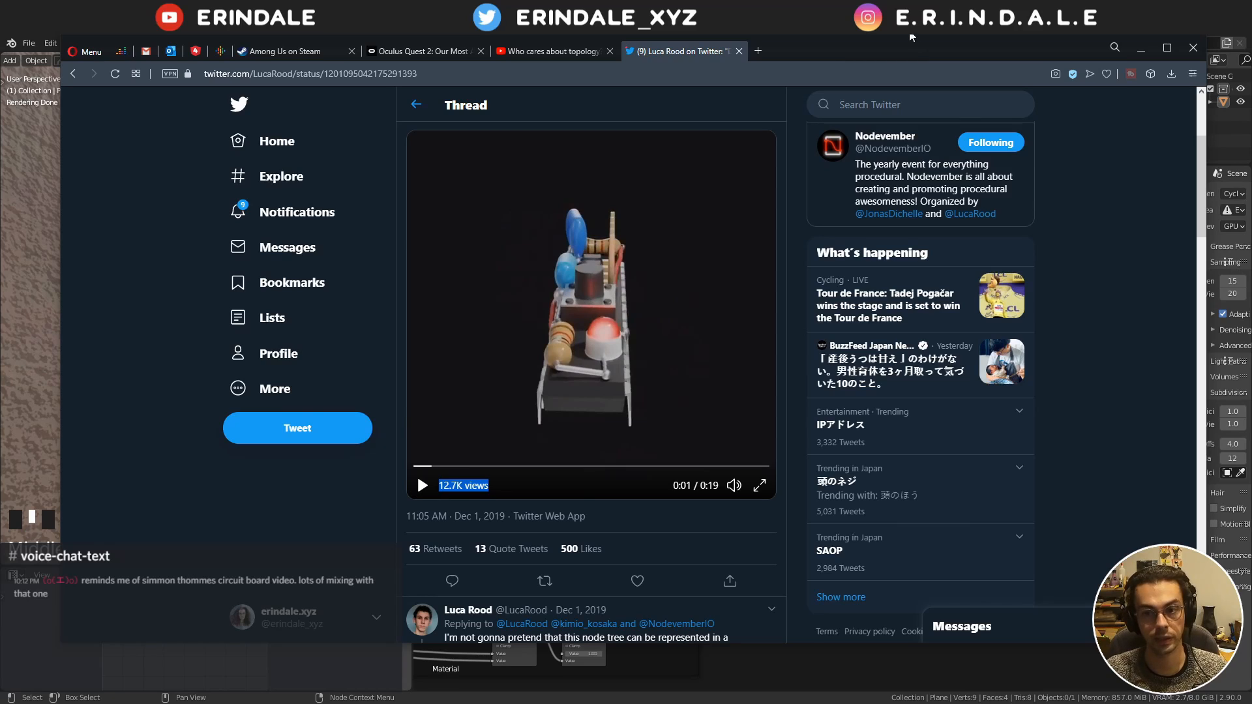
Switch back to Blender and brighten Color1 of the Plaster frame's Multiply node to an HSV value of 0.985
click(910, 37)
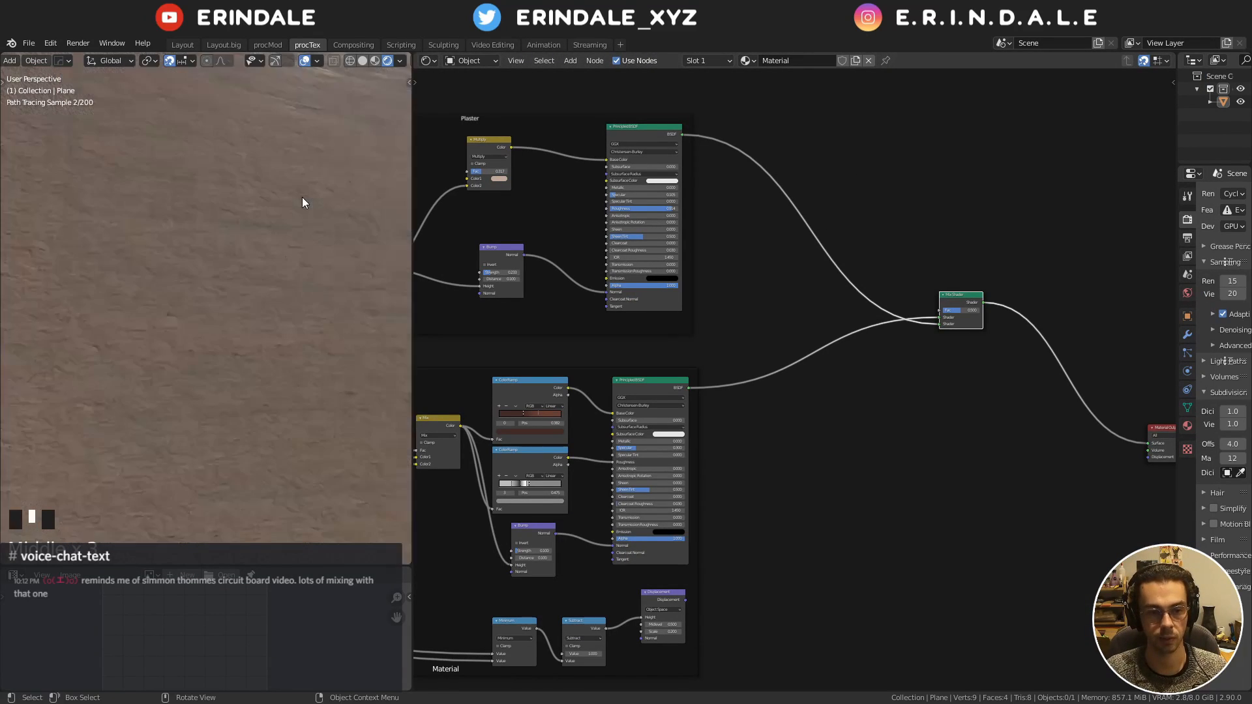
scroll(303, 197, down, 4)
scroll(747, 300, down, 3)
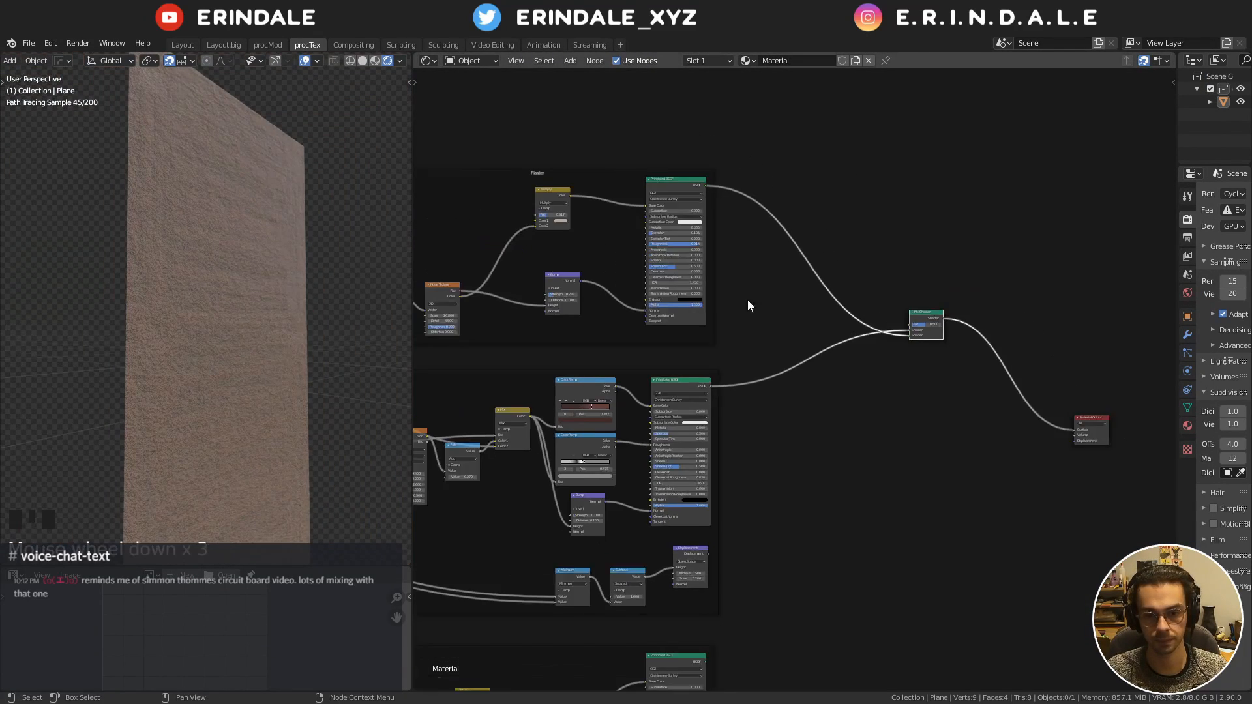
middle_drag(748, 300, 996, 252)
scroll(999, 259, up, 6)
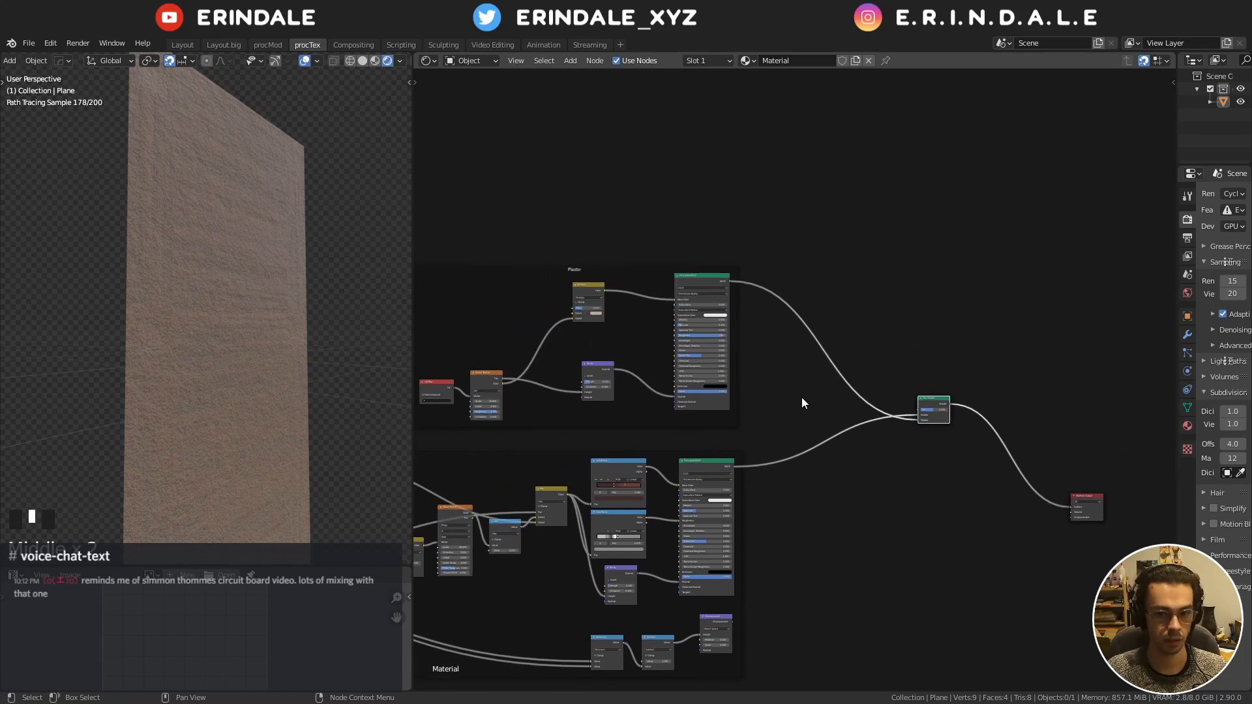
drag(1012, 428, 1043, 427)
middle_drag(731, 356, 972, 433)
scroll(806, 382, up, 8)
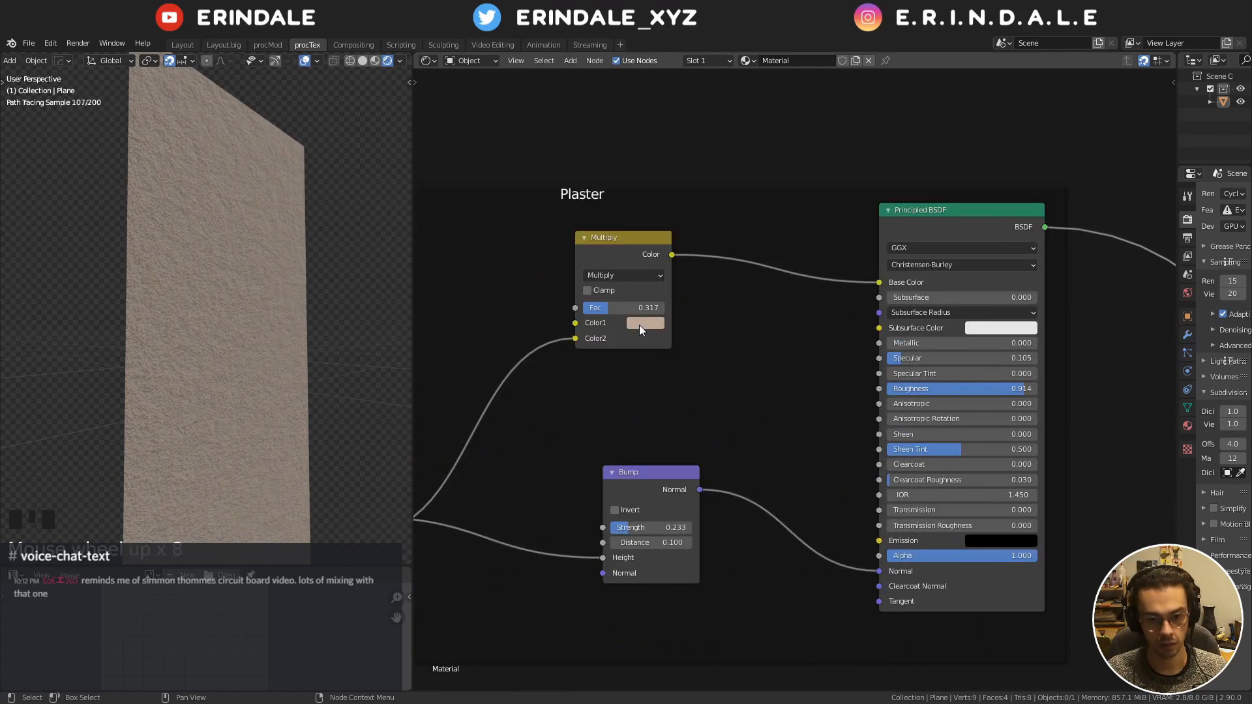
click(639, 324)
scroll(639, 325, up, 3)
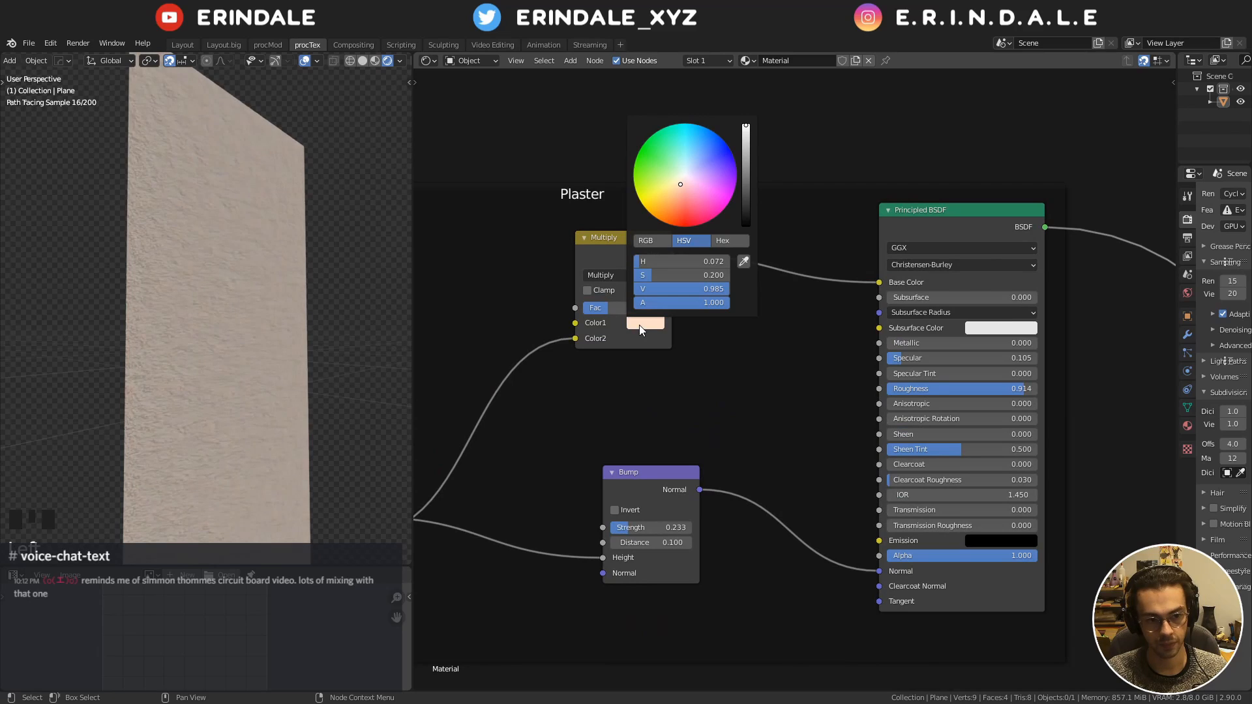
Preview the Principled BSDF of the wood frame below Plaster on the plane
scroll(783, 391, down, 2)
middle_drag(1056, 357, 773, 269)
ctrl+shift+click(696, 278)
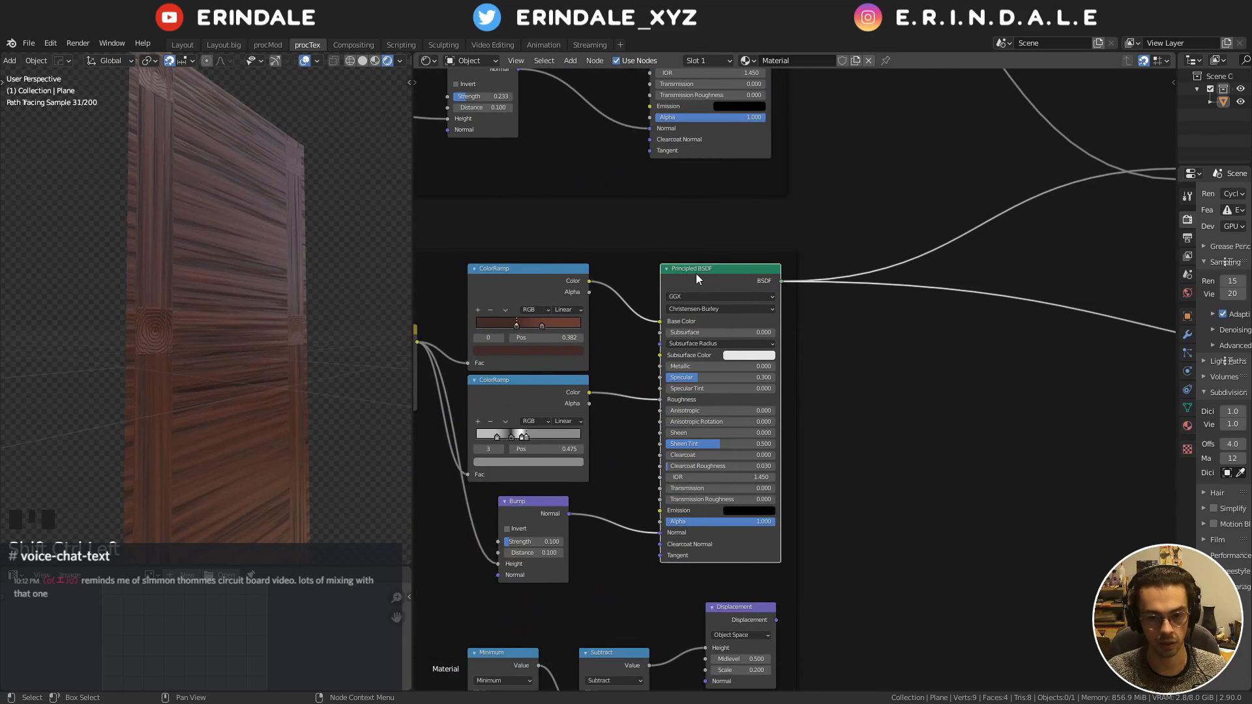
Move the Material Output node down beside the two lowest frames, leaving room for a mixing node
scroll(697, 287, down, 8)
middle_drag(857, 325, 723, 258)
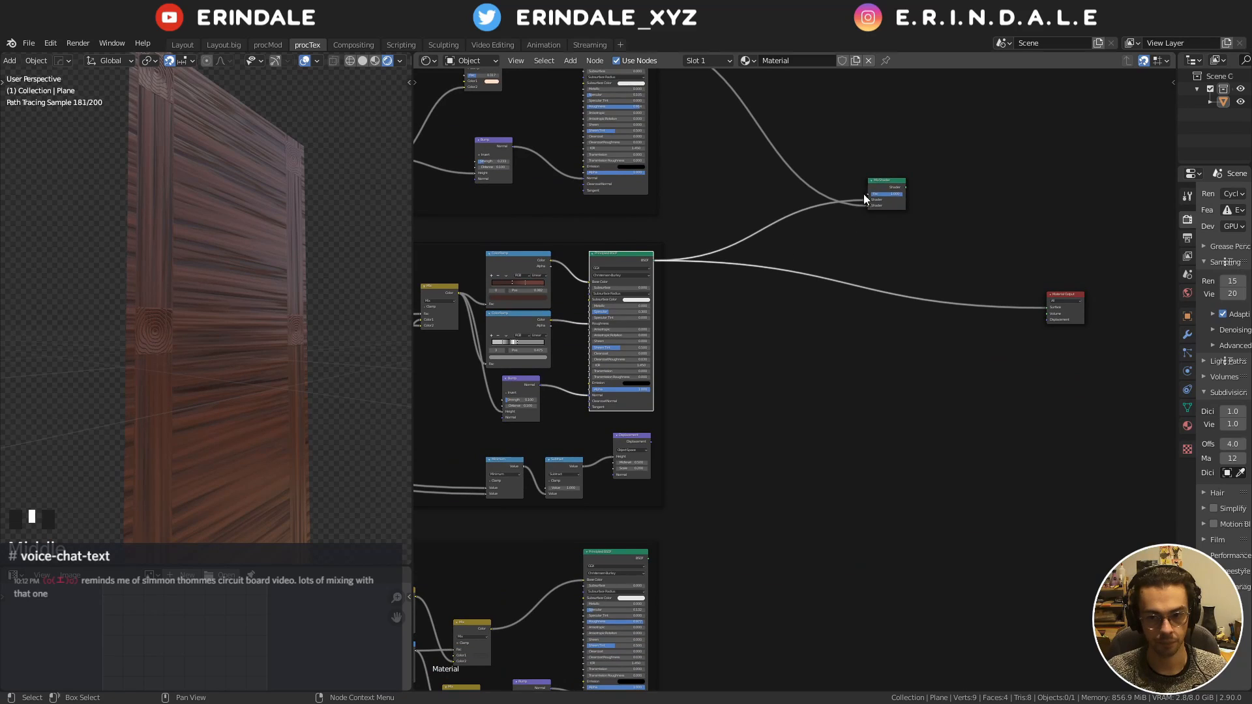
scroll(768, 436, down, 6)
middle_drag(811, 484, 845, 276)
drag(1014, 164, 961, 95)
key(g)
click(980, 543)
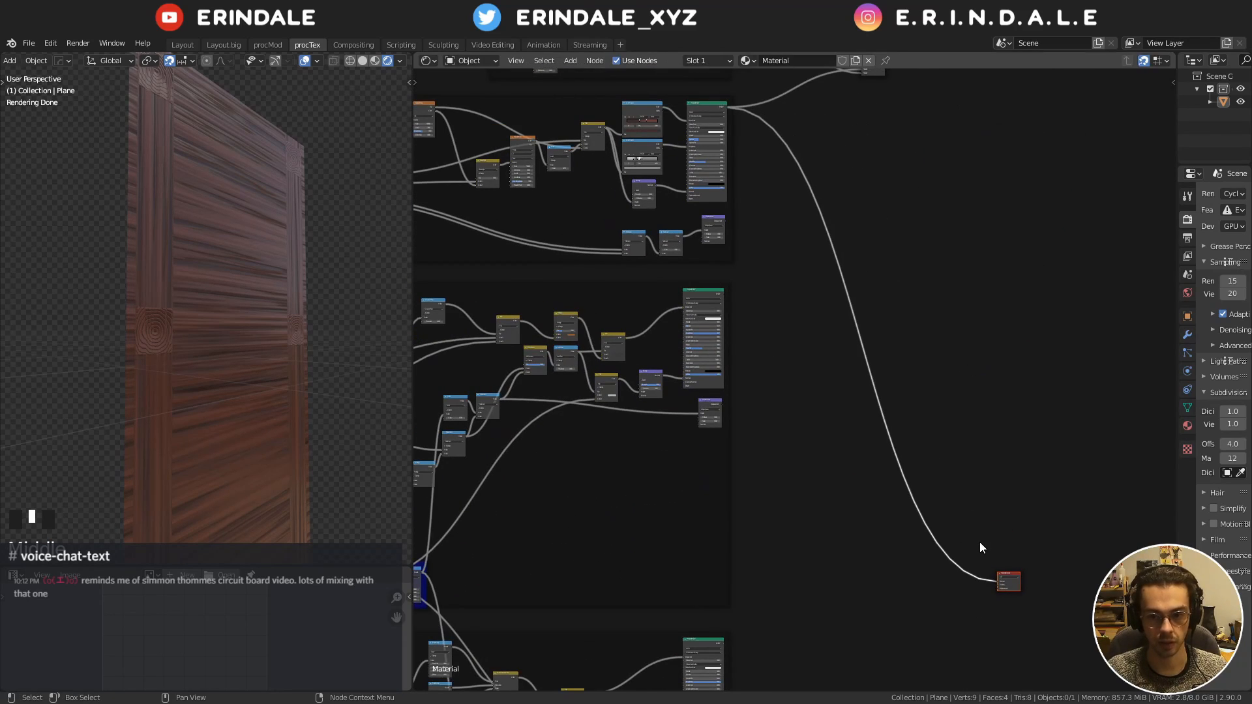
middle_drag(980, 544, 954, 177)
key(g)
click(973, 239)
middle_drag(859, 254, 874, 429)
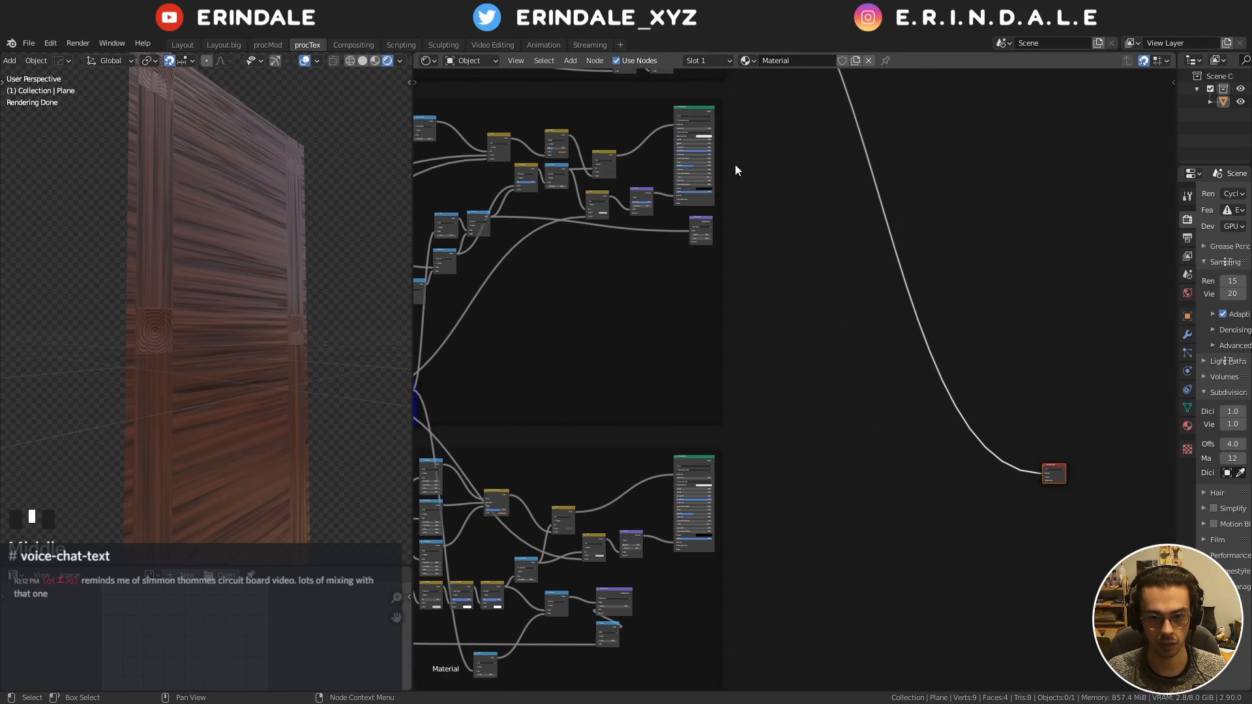
Combine the Principled BSDFs of the two lowest frames in a Mix Shader, and connect it to the Material Output placed level with it
ctrl+shift+right_drag(695, 133, 695, 522)
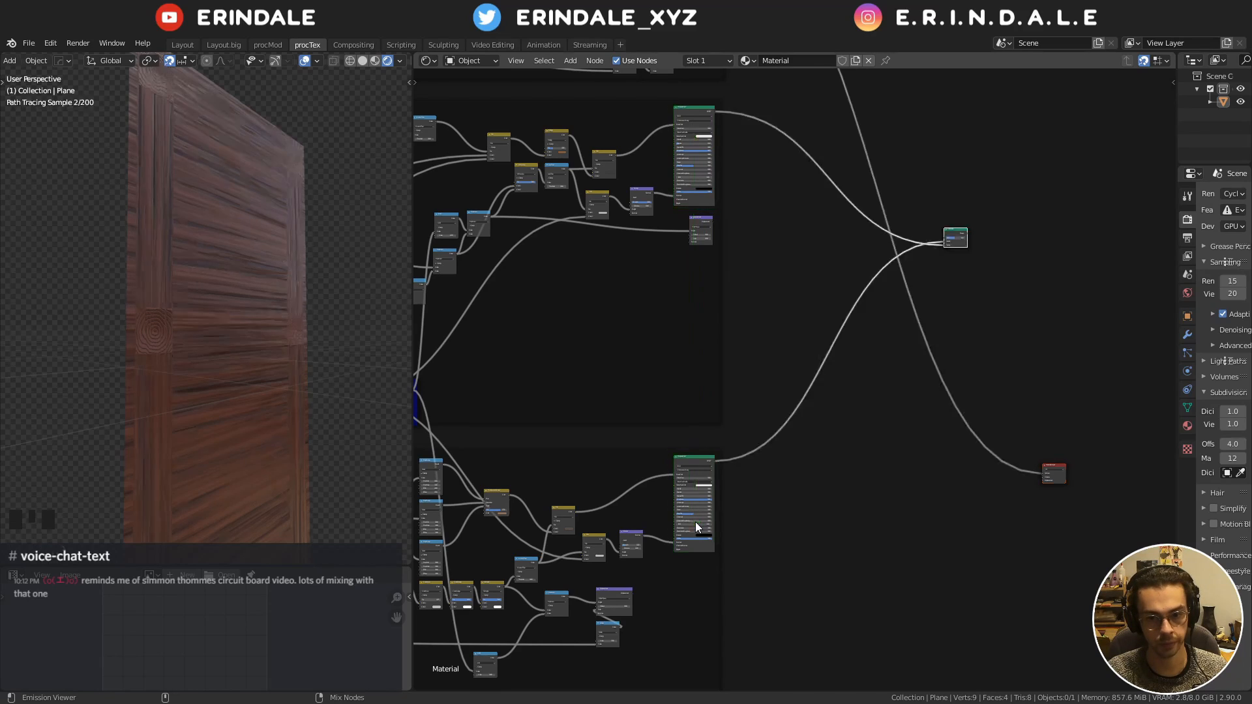
drag(957, 229, 841, 319)
scroll(860, 327, up, 11)
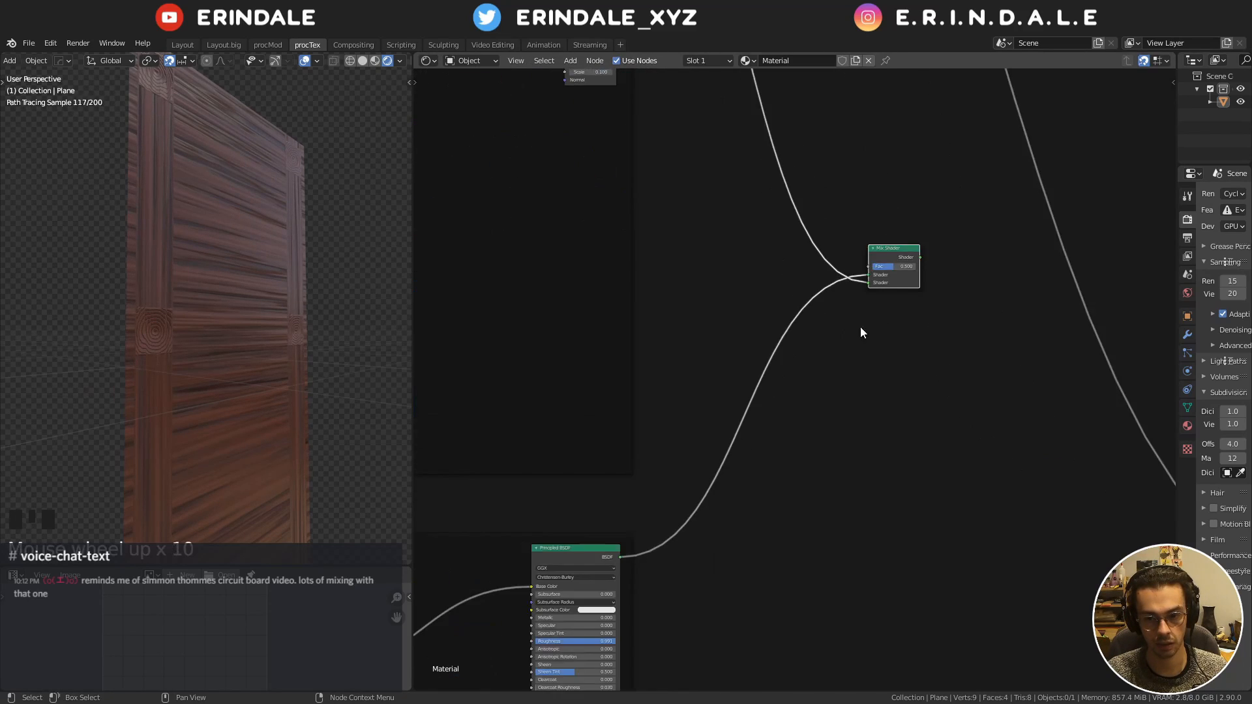
middle_drag(905, 301, 803, 412)
scroll(802, 401, up, 7)
ctrl+shift+click(797, 345)
key(Home)
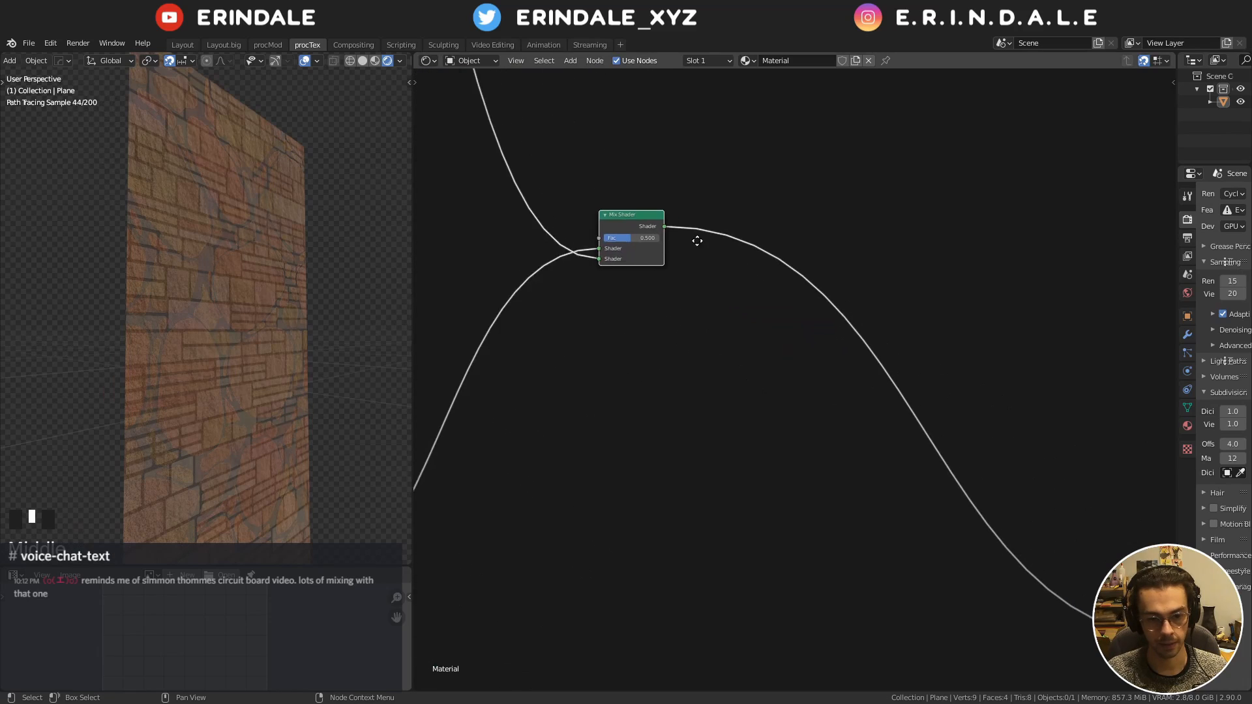
drag(1076, 540, 912, 249)
middle_drag(677, 323, 811, 393)
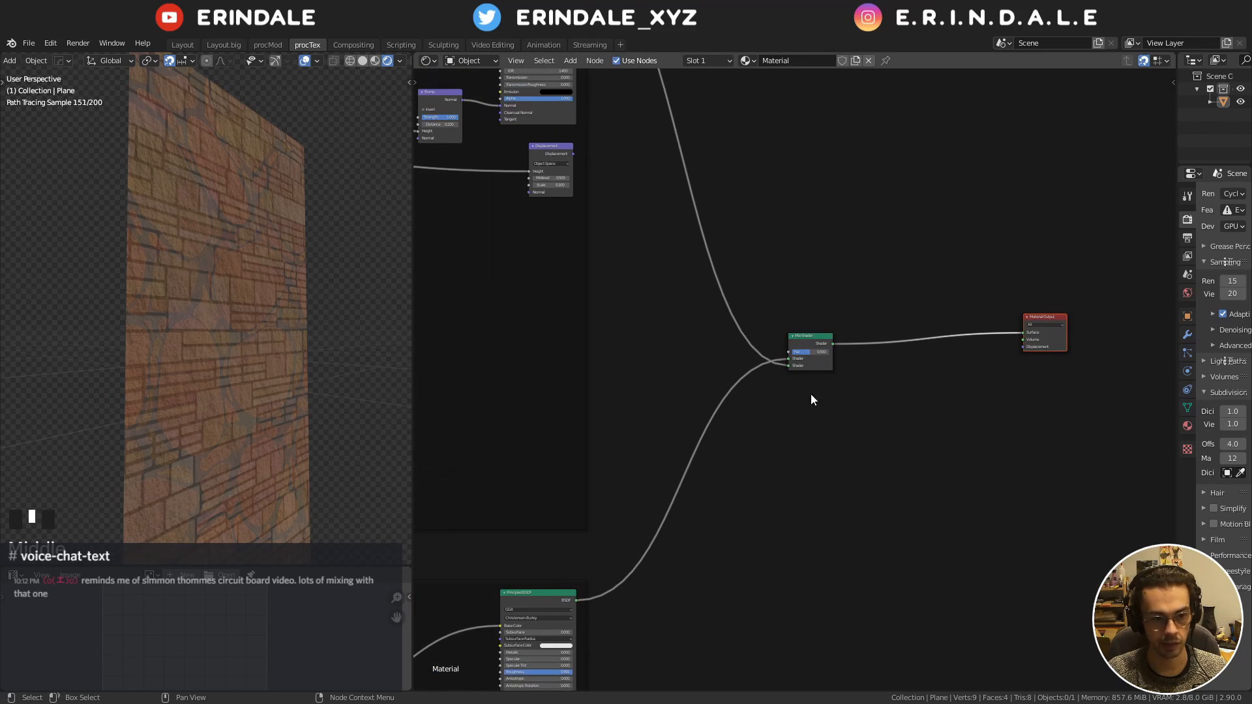
Draw a temporary annotation line across the lower edge of the wall plane and erase it
middle_drag(251, 313, 225, 362)
scroll(213, 321, down, 3)
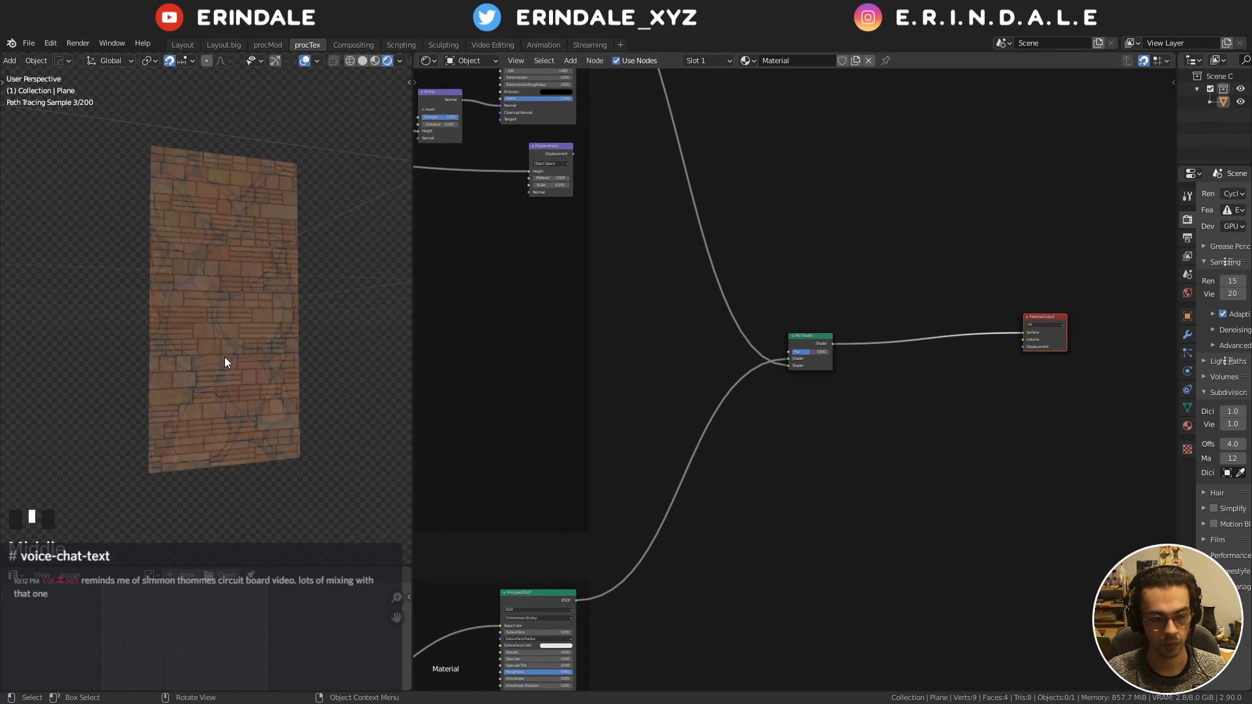
drag(249, 462, 341, 456)
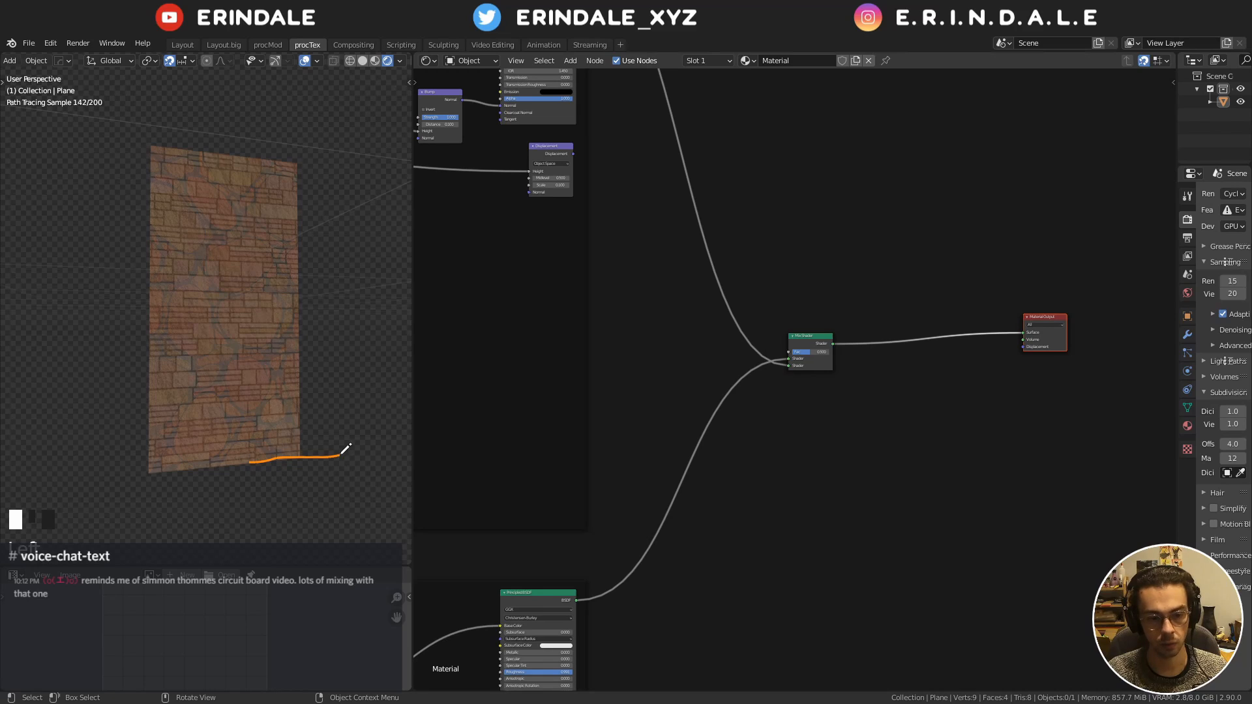
mouse_move(327, 360)
right_down()
mouse_move(274, 367)
mouse_move(257, 456)
mouse_move(236, 451)
right_up()
Locate the Snap node fed by Separate XYZ in the lowest frame, Bricks, and preview its output on the plane
scroll(639, 487, down, 3)
middle_drag(603, 493, 796, 417)
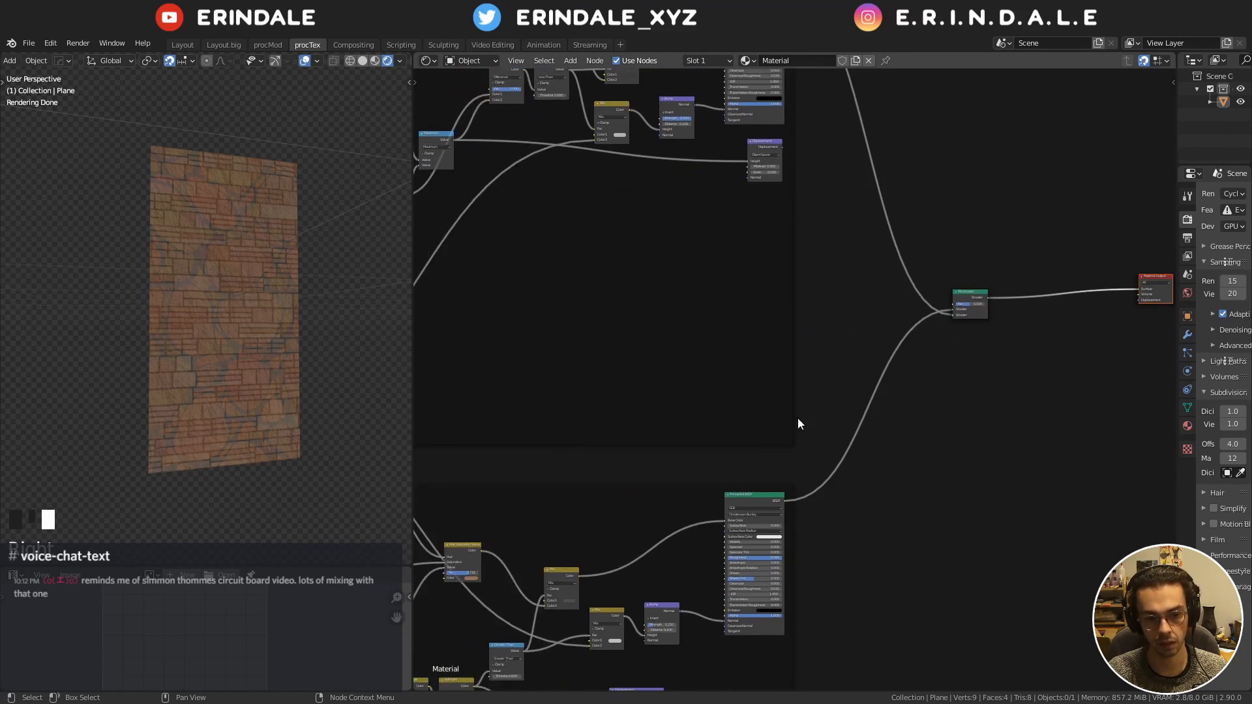
middle_drag(444, 477, 699, 388)
middle_drag(521, 446, 718, 322)
scroll(727, 358, down, 4)
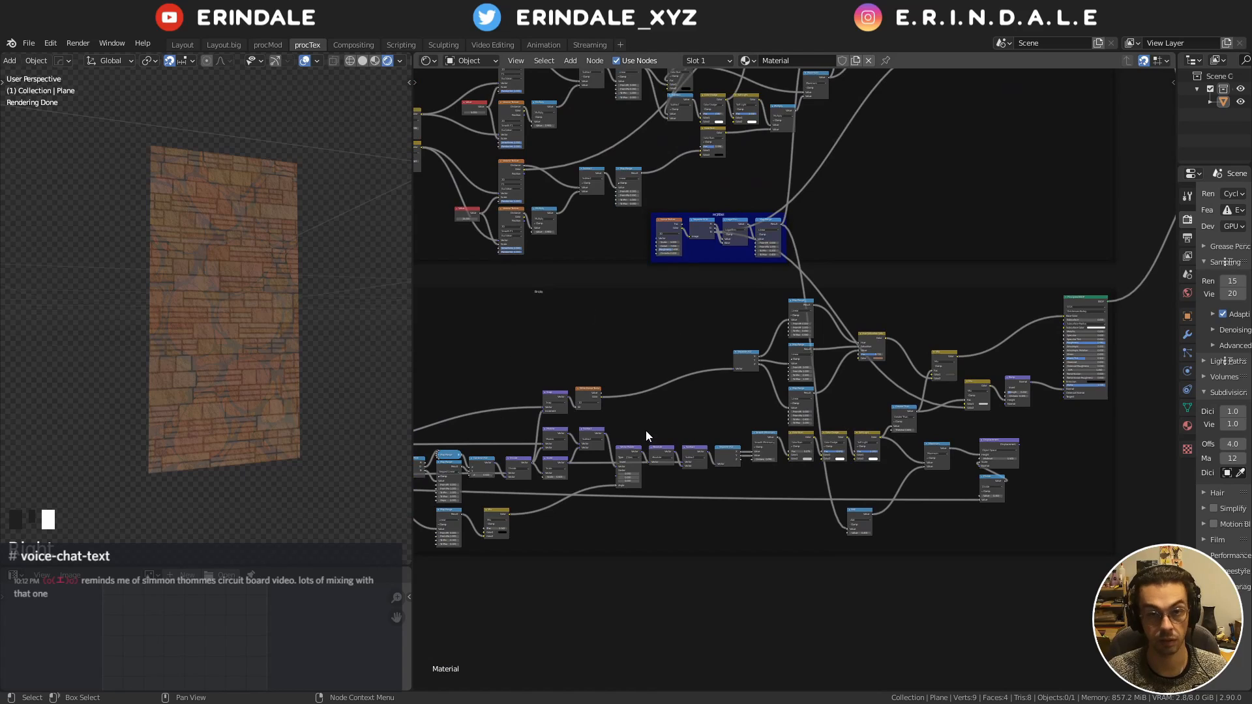
scroll(669, 417, down, 2)
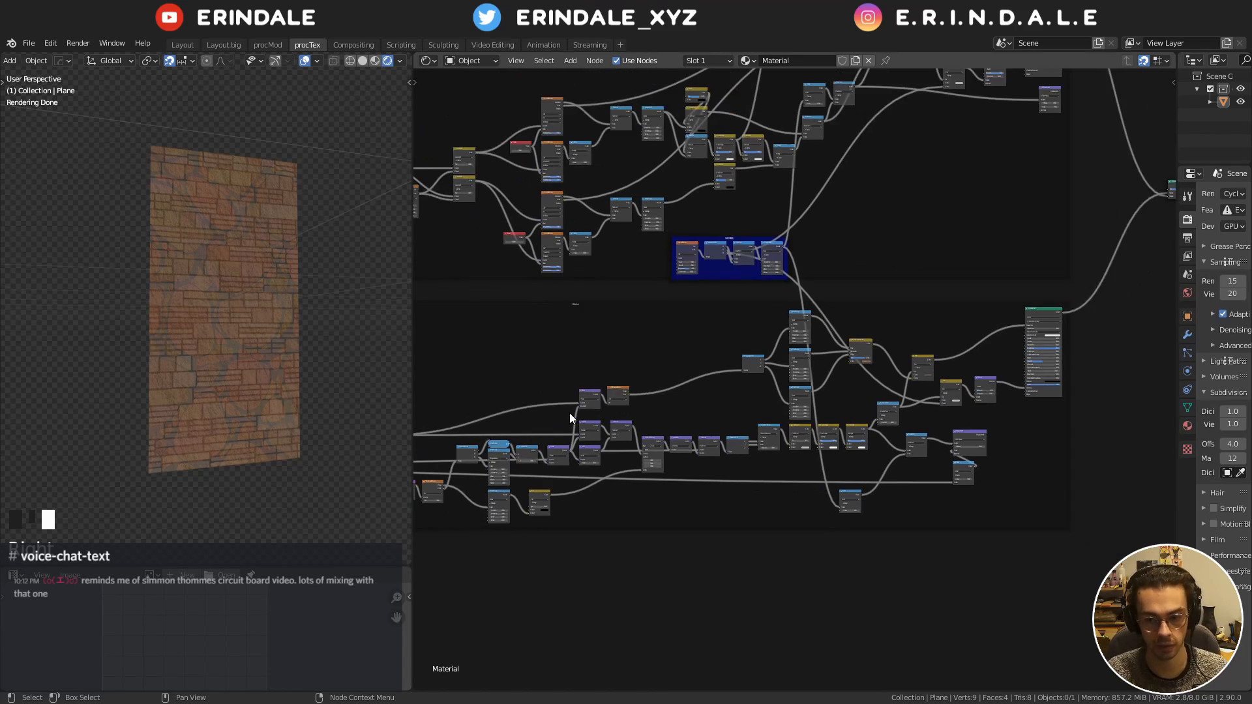
middle_drag(570, 413, 521, 353)
scroll(627, 360, up, 6)
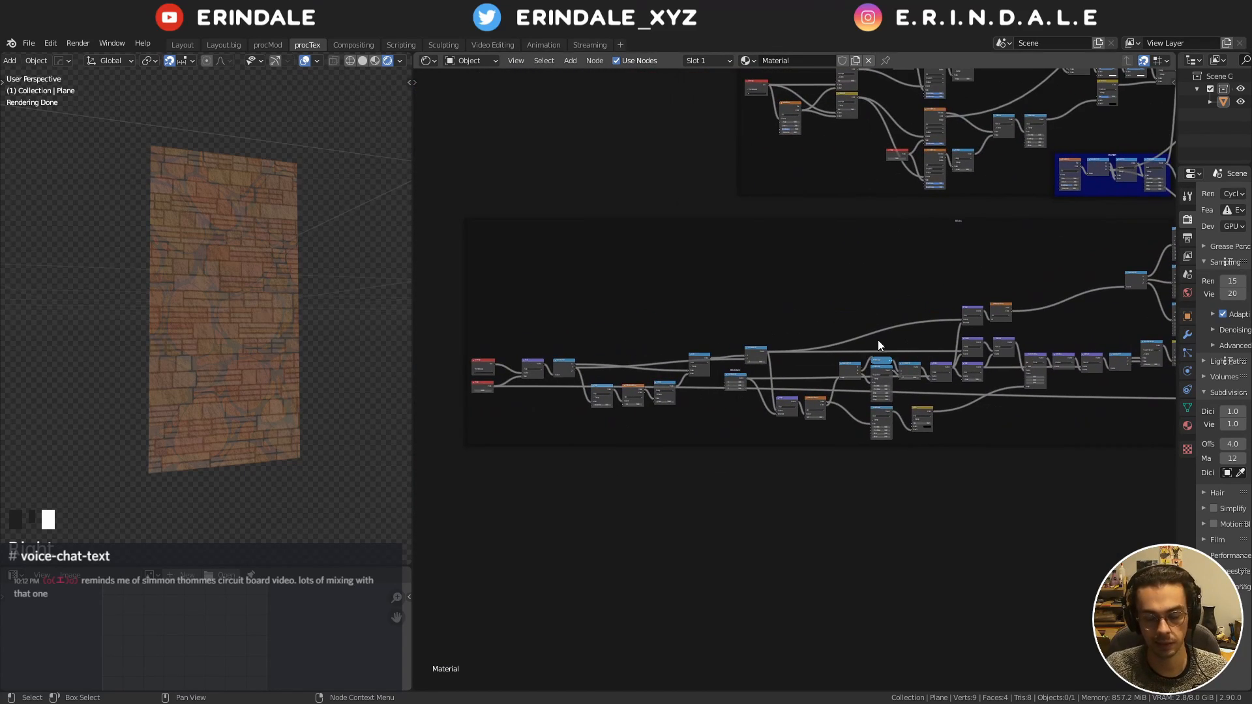
scroll(676, 377, up, 5)
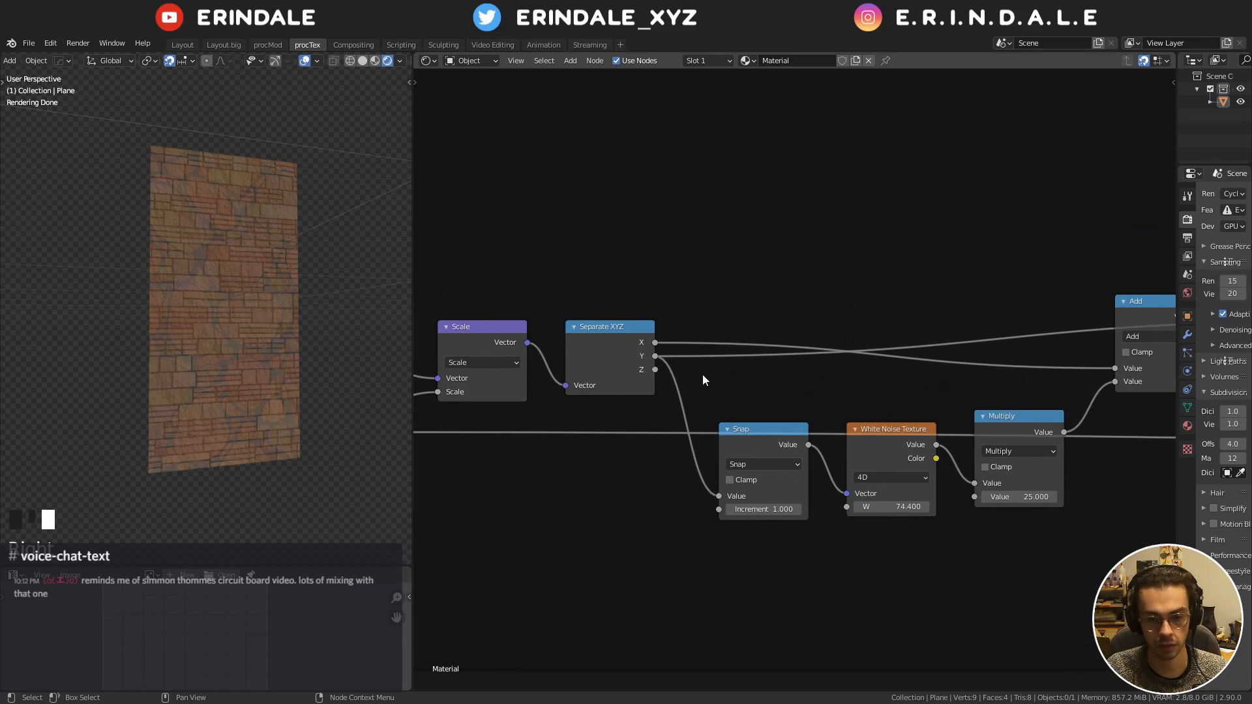
ctrl+shift+click(764, 428)
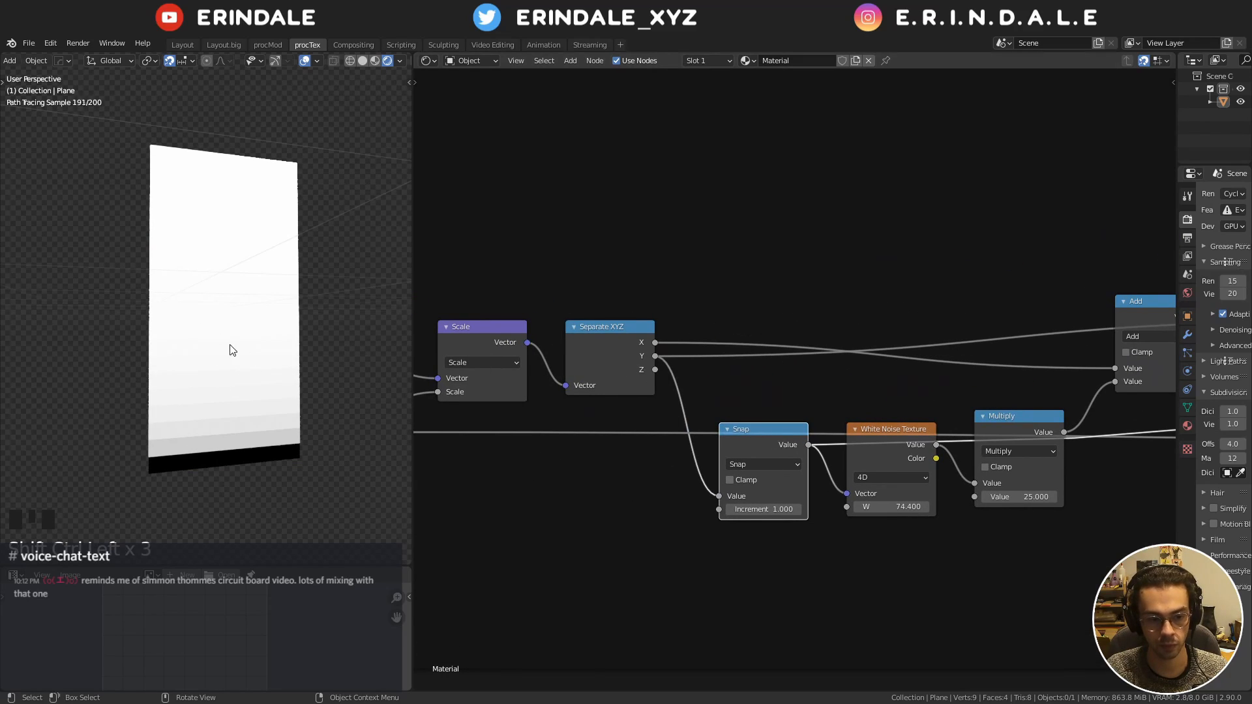
Duplicate the Snap node, feed the copy from the original's Value output, and change the copy's operation to Greater Than
middle_drag(761, 432, 577, 201)
key(shift+d)
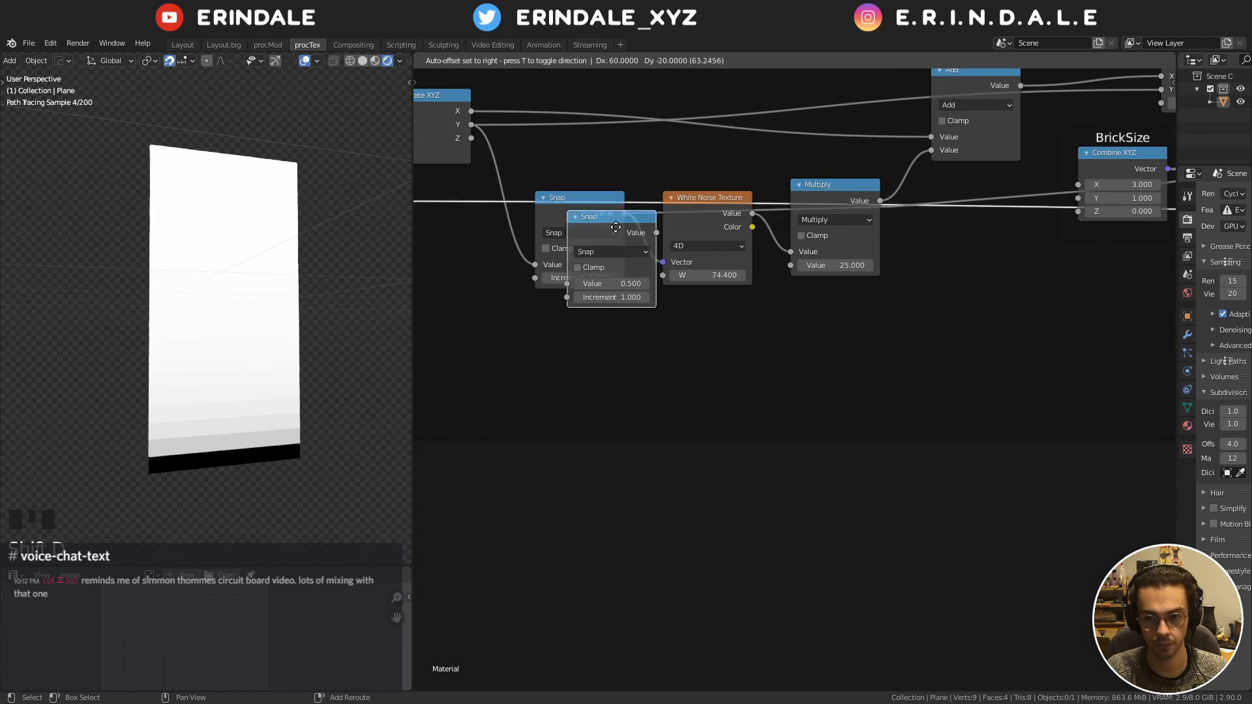
click(999, 304)
middle_drag(921, 322, 754, 308)
click(819, 319)
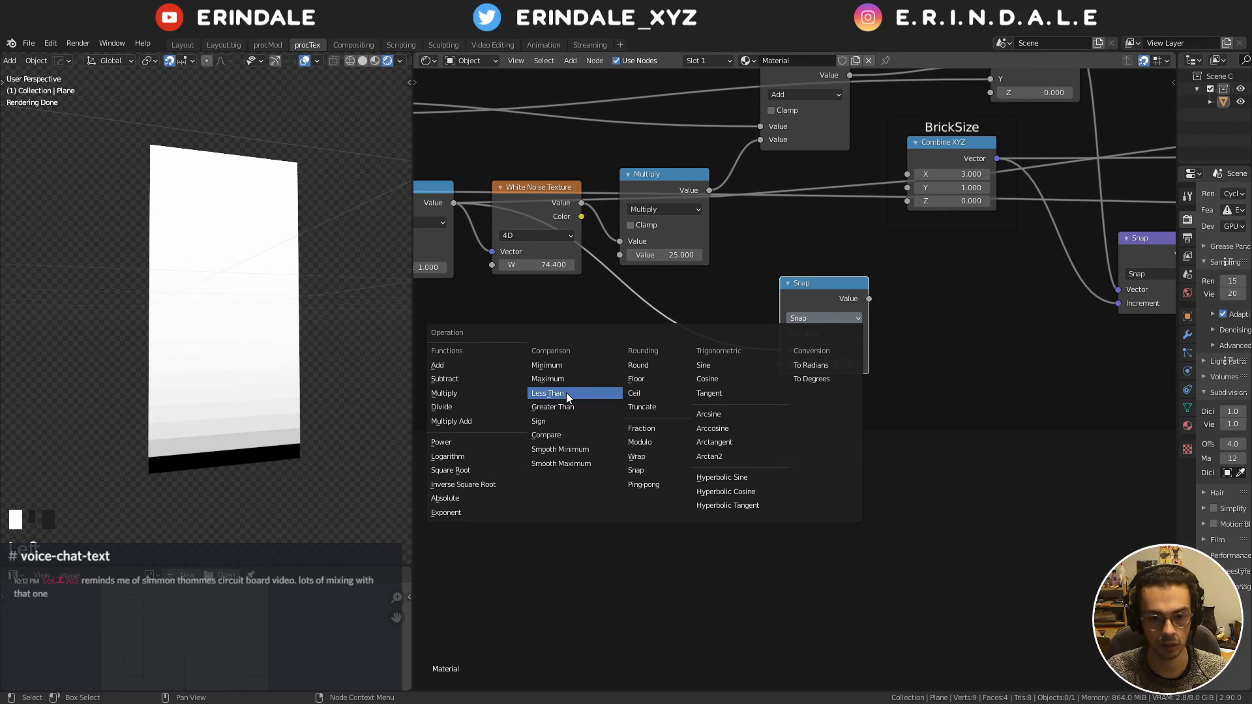
click(569, 405)
Preview the Greater Than node on the plane and set its threshold to 7.9
ctrl+shift+click(819, 295)
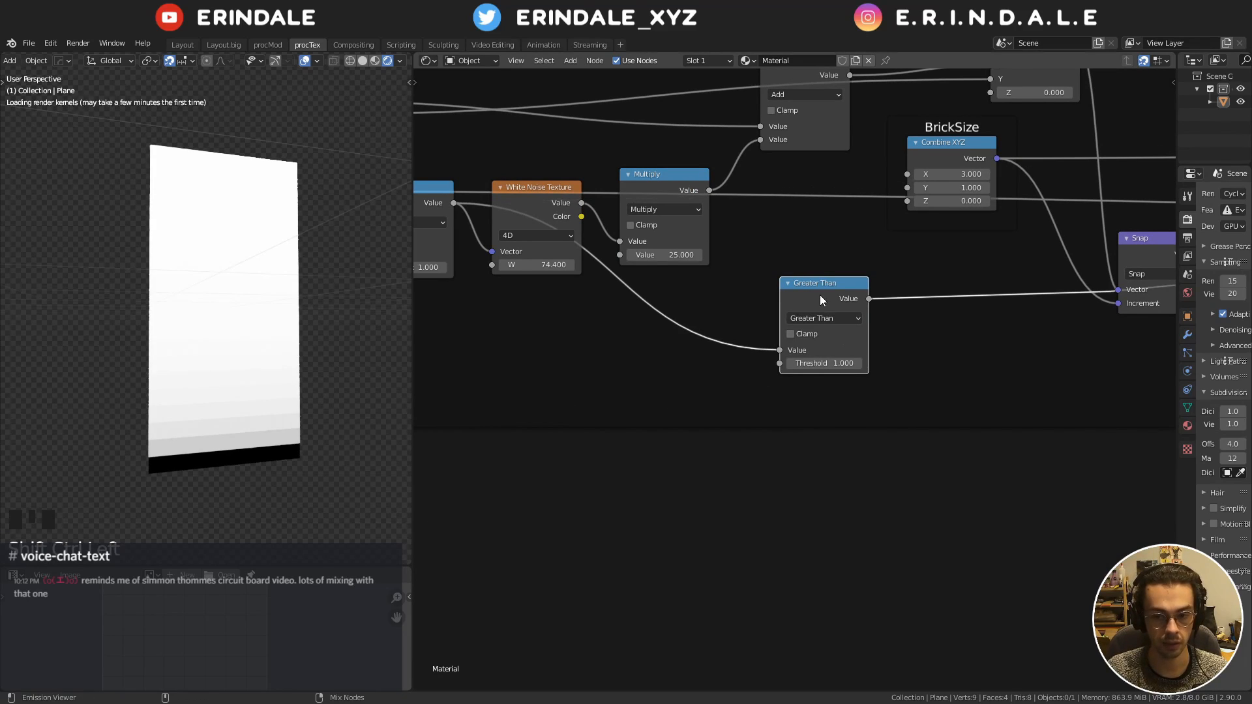
drag(857, 362, 910, 362)
click(811, 318)
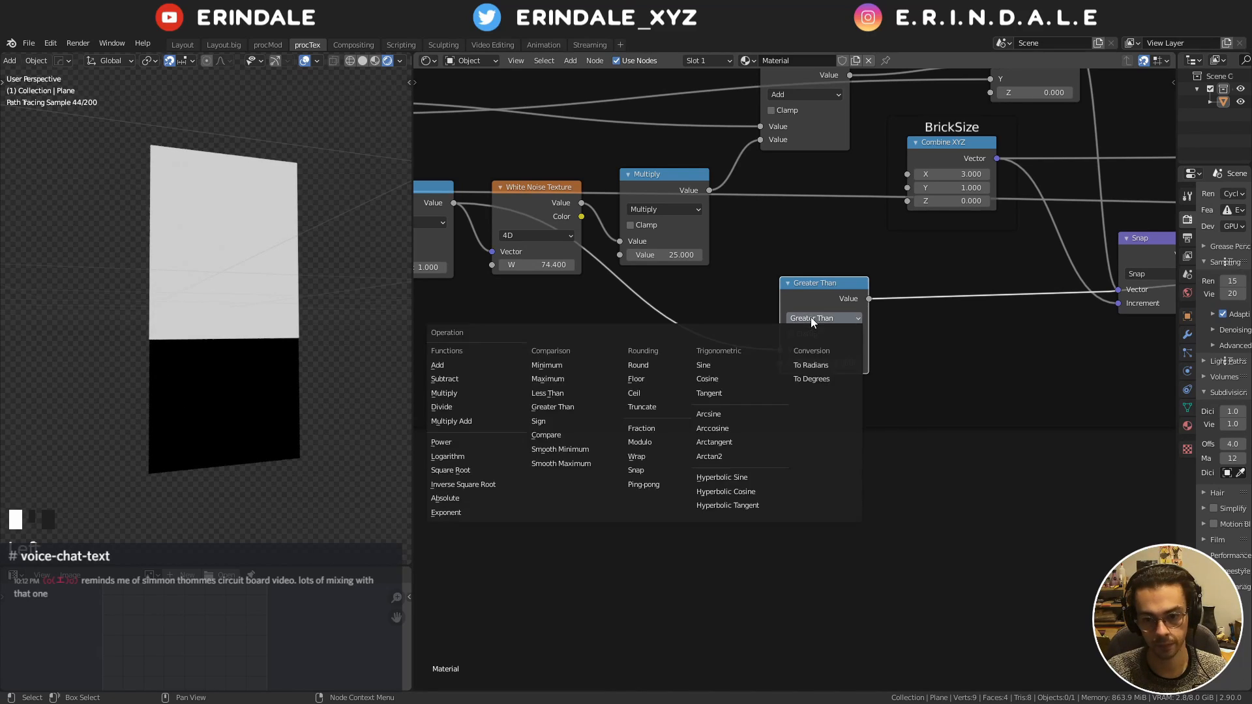
Move the Greater Than node out of the node chain to just beyond the Bricks frame's Principled BSDF
drag(819, 289, 865, 541)
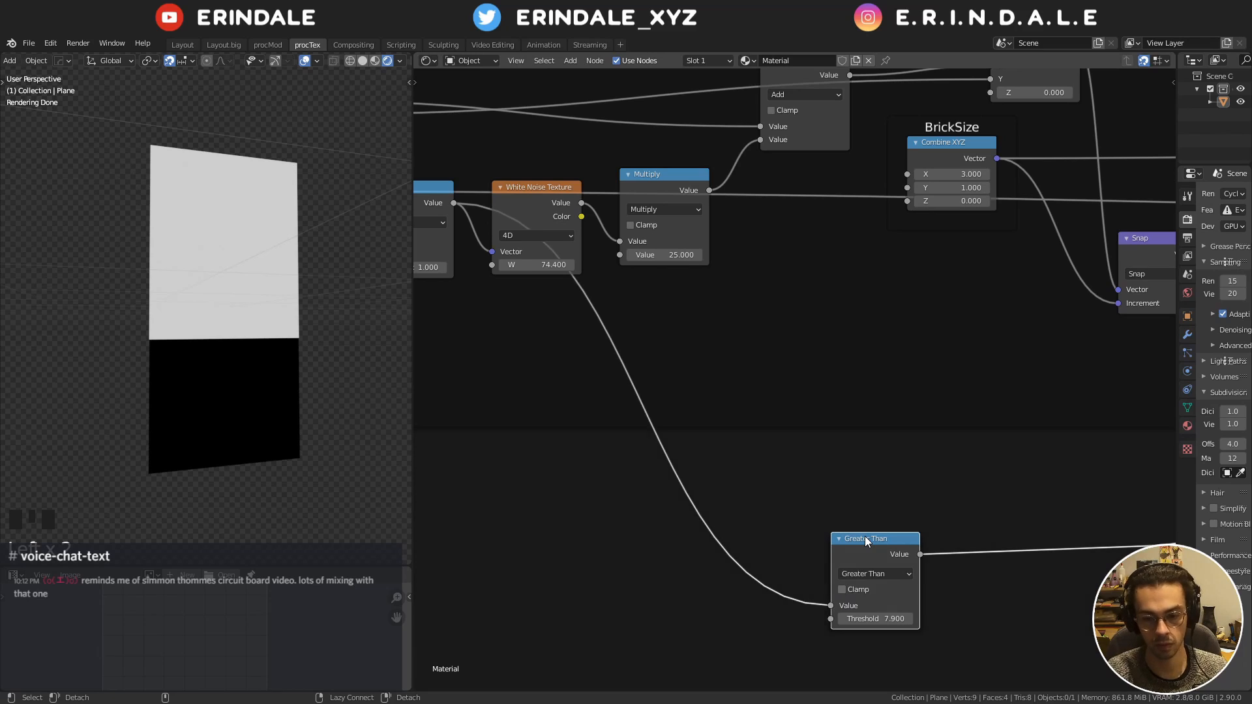
scroll(903, 532, down, 20)
middle_drag(971, 445, 548, 486)
key(g)
click(898, 356)
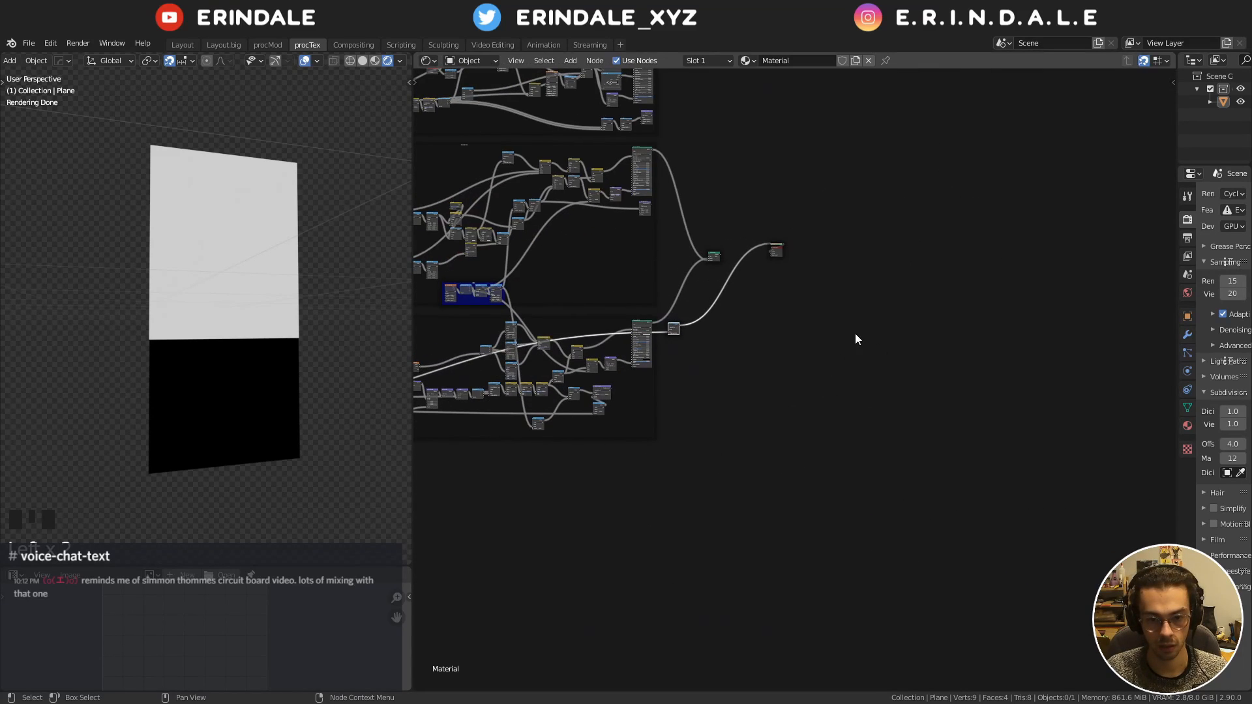
Connect the Greater Than value to the Fac of the lower Mix Shader and output that shader to the Material Output
scroll(819, 444, up, 10)
alt+right_drag(534, 464, 725, 138)
middle_drag(736, 186, 769, 271)
ctrl+shift+click(751, 199)
ctrl+shift+click(753, 209)
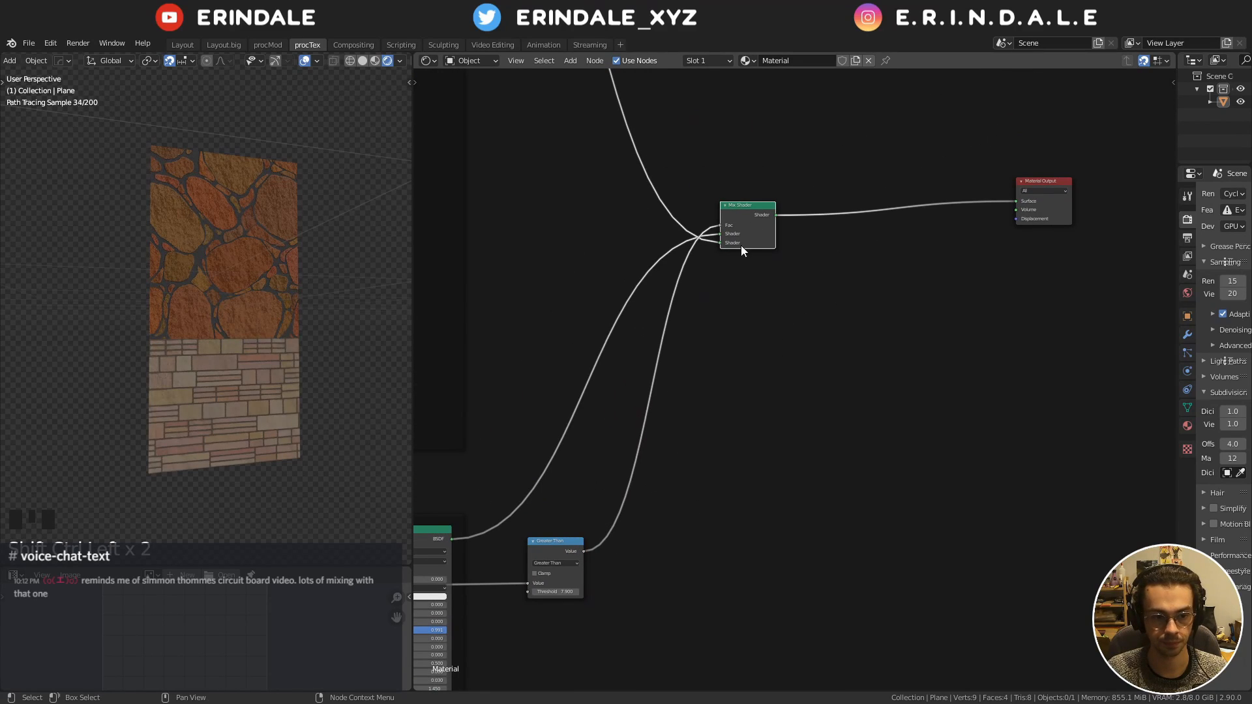
Lower the Greater Than node's threshold to 5.9 to shift the boundary between the two wall materials
middle_drag(639, 377, 802, 276)
scroll(745, 407, up, 8)
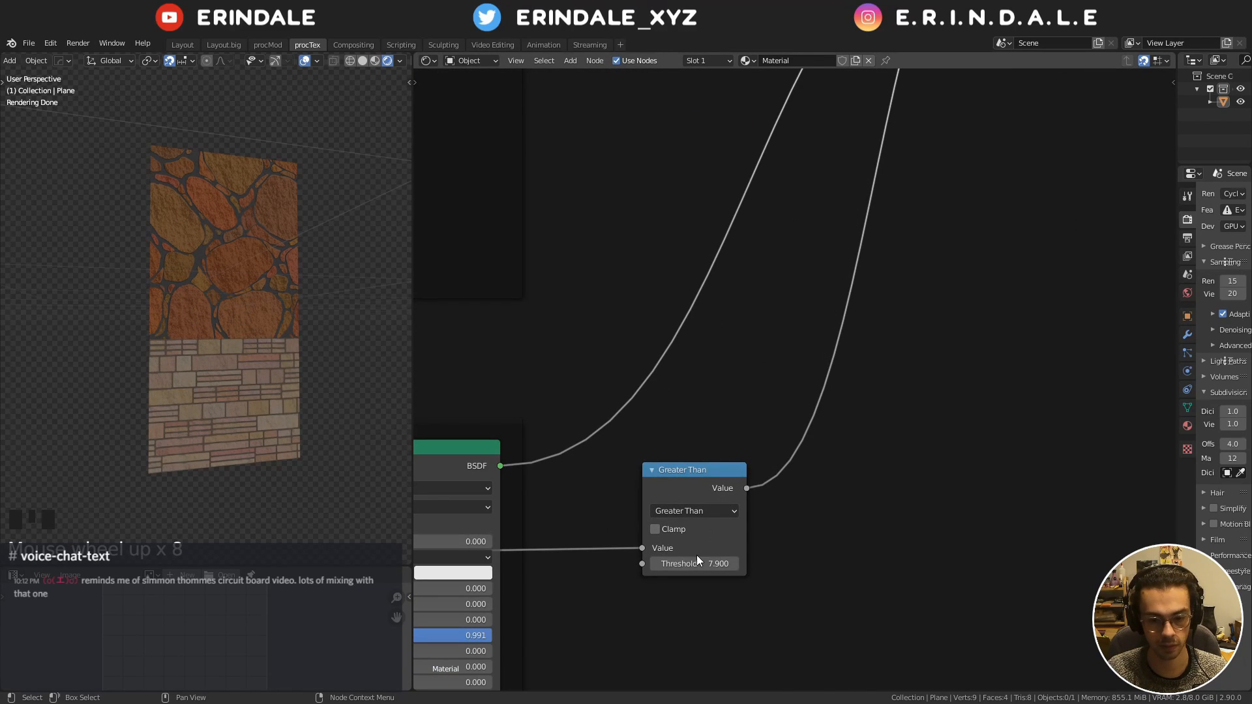
mouse_move(696, 556)
mouse_down()
mouse_move(629, 557)
mouse_move(700, 557)
mouse_up()
mouse_move(694, 564)
mouse_down()
mouse_move(673, 564)
mouse_move(702, 564)
mouse_up()
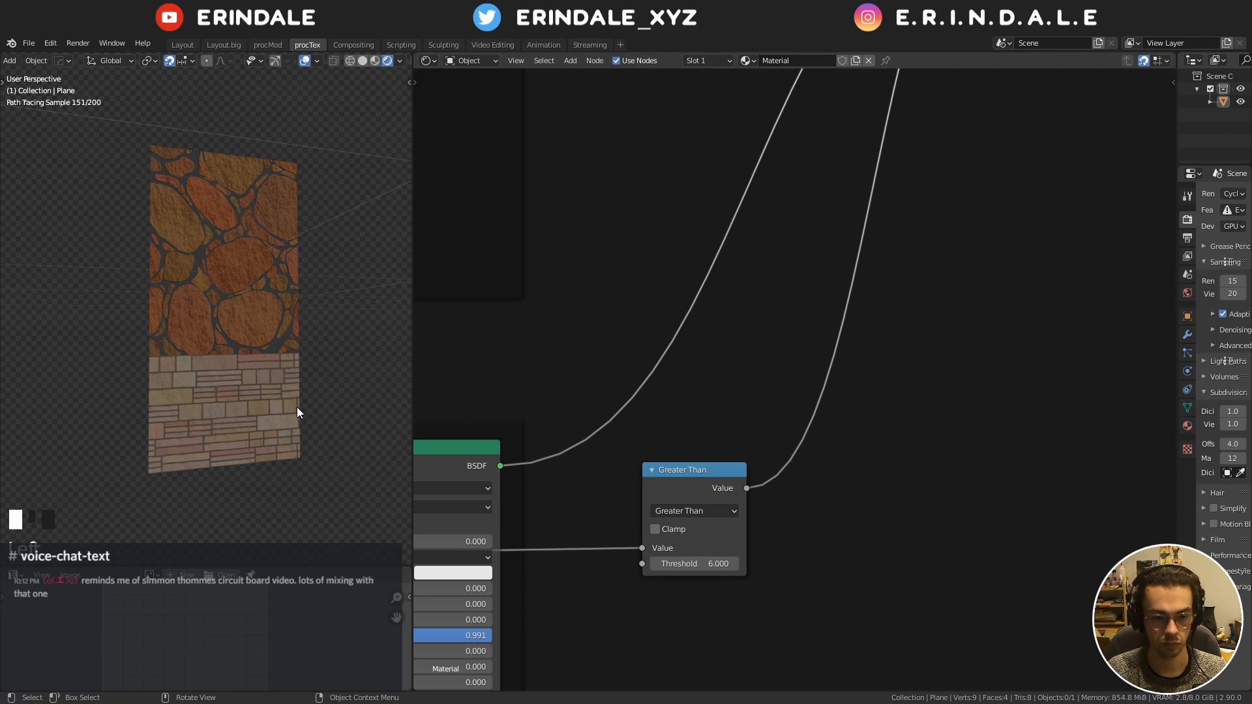
click(653, 564)
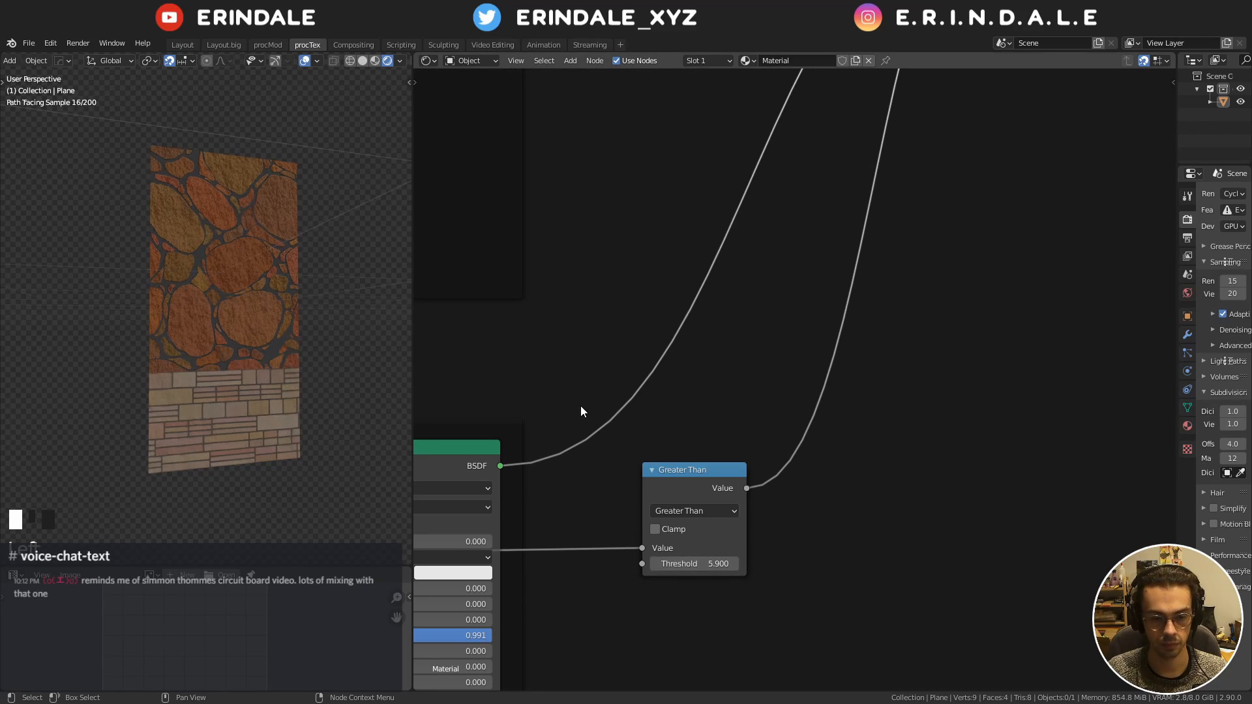
Group the stone frame's two scale Value nodes together, clear of the Voronoi Texture nodes
scroll(581, 407, down, 20)
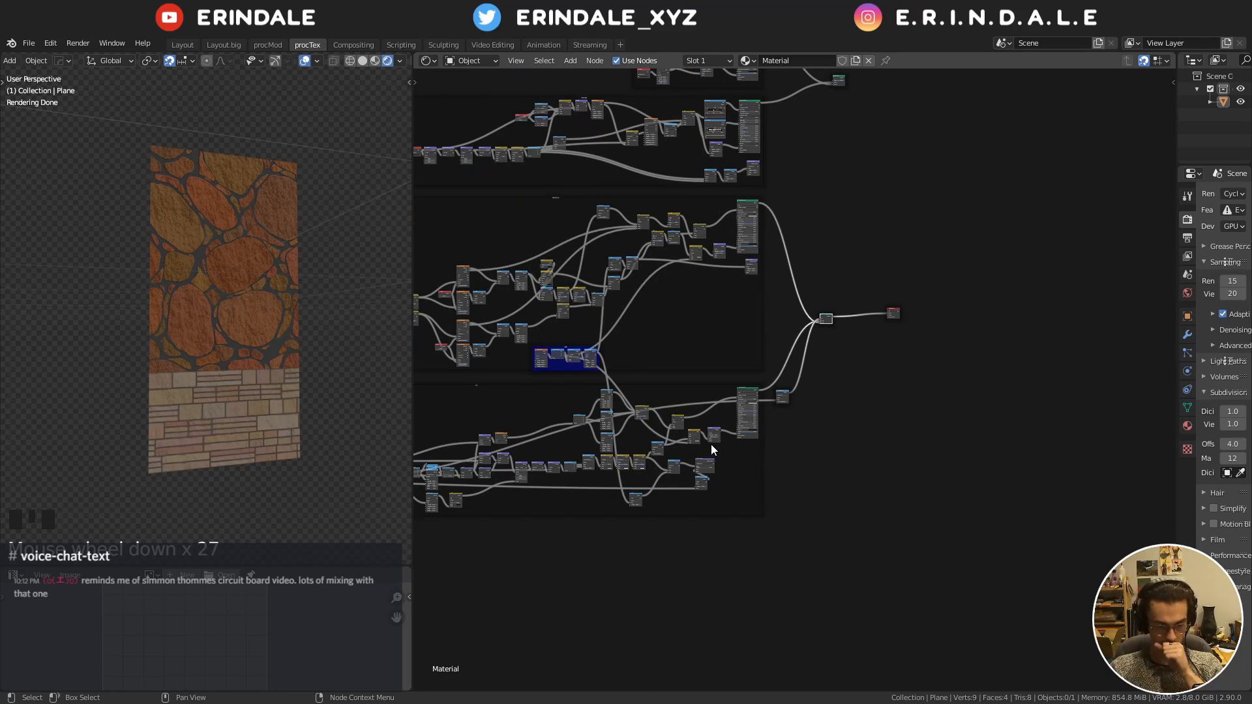
scroll(554, 355, down, 6)
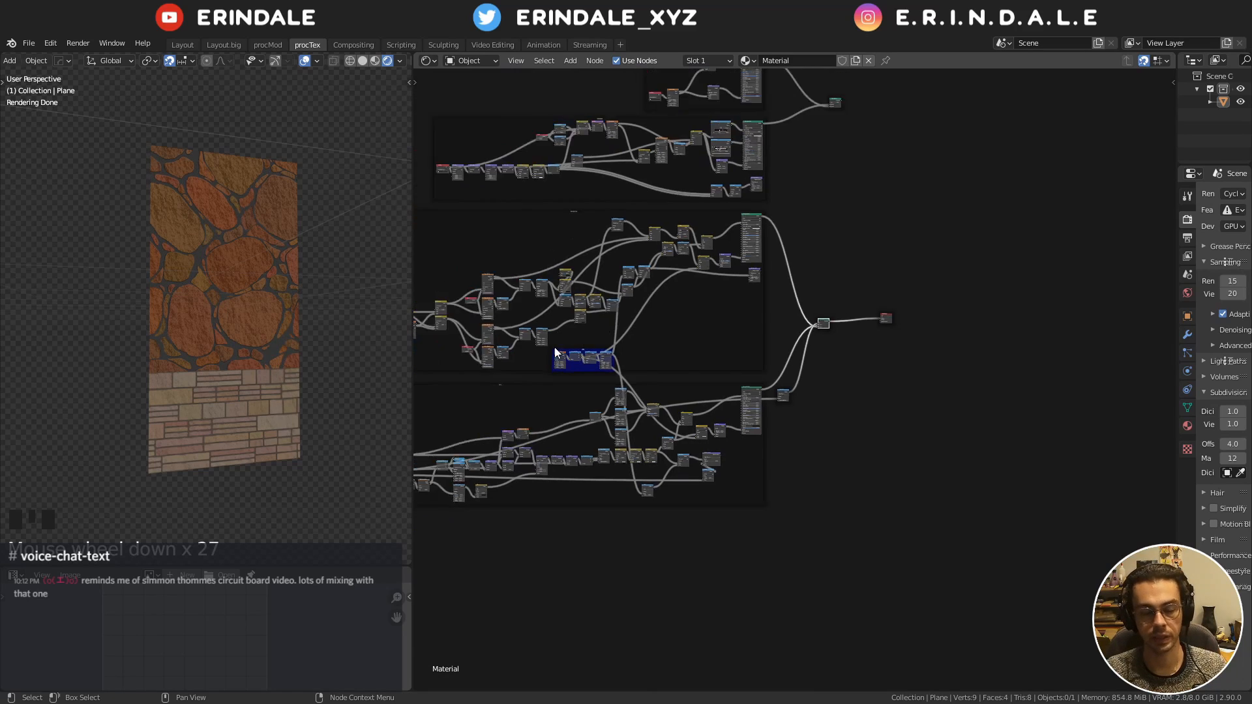
middle_drag(495, 329, 706, 361)
scroll(705, 362, up, 12)
scroll(674, 363, up, 6)
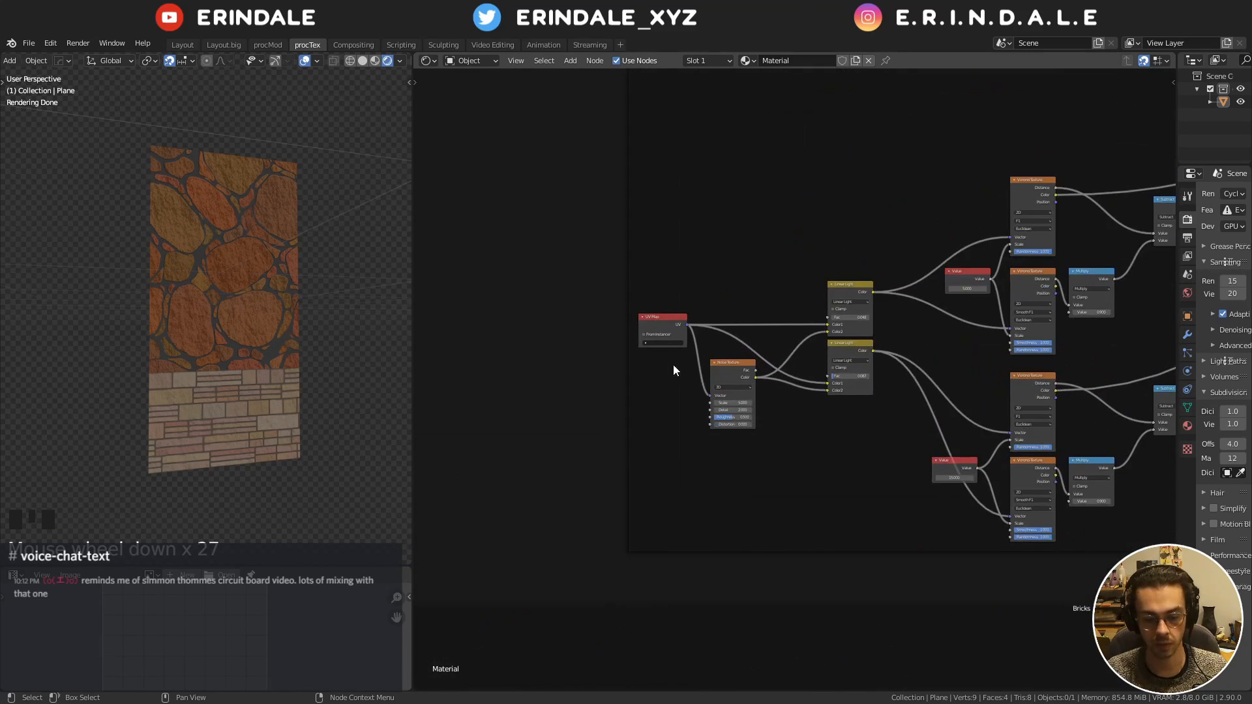
middle_drag(825, 295, 590, 304)
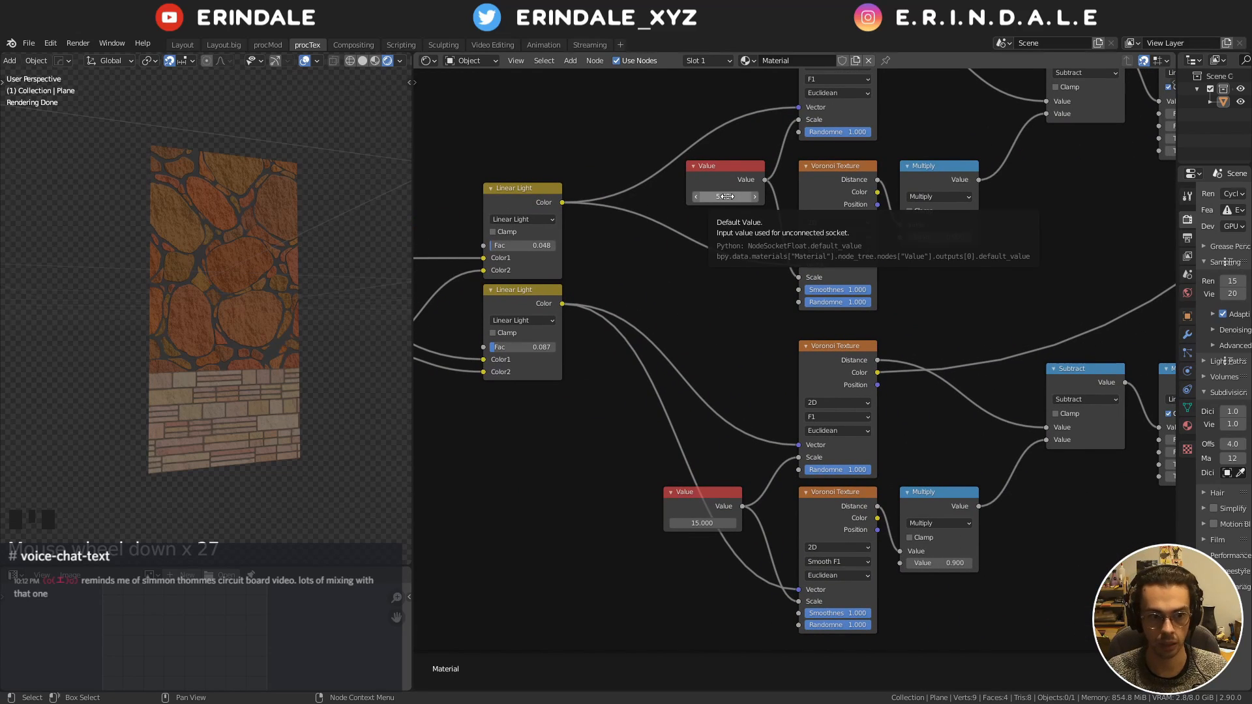
key(g)
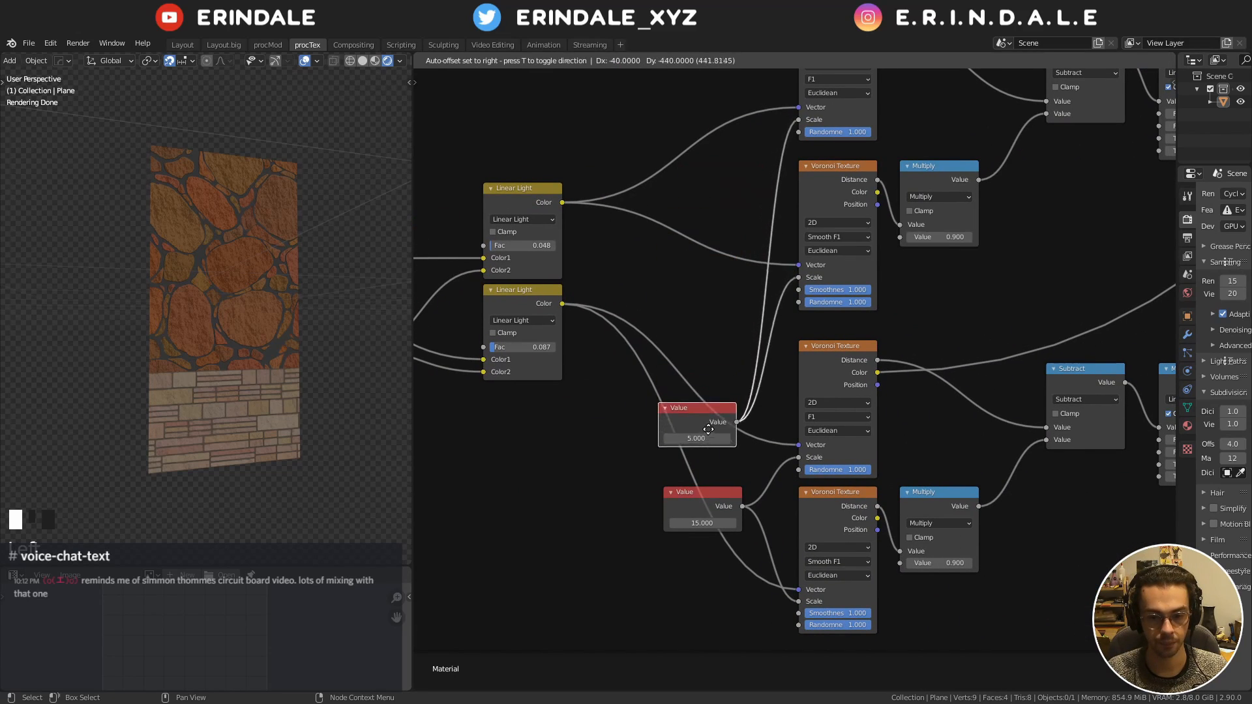
drag(711, 454, 706, 450)
middle_drag(706, 451, 754, 355)
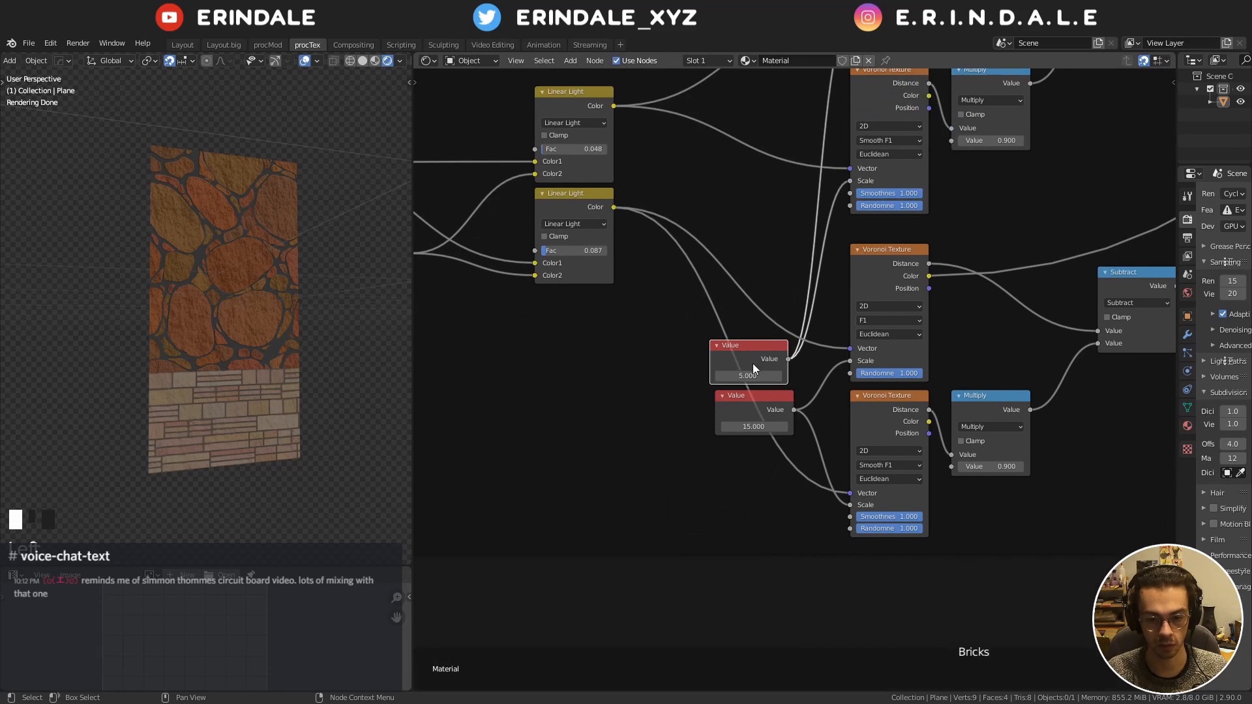
drag(753, 395, 740, 399)
middle_drag(740, 399, 791, 412)
drag(796, 360, 537, 350)
drag(791, 415, 631, 407)
Add a reroute to the links of the 15.000 Value node and insert a Math node before it
shift+right_drag(725, 386, 727, 466)
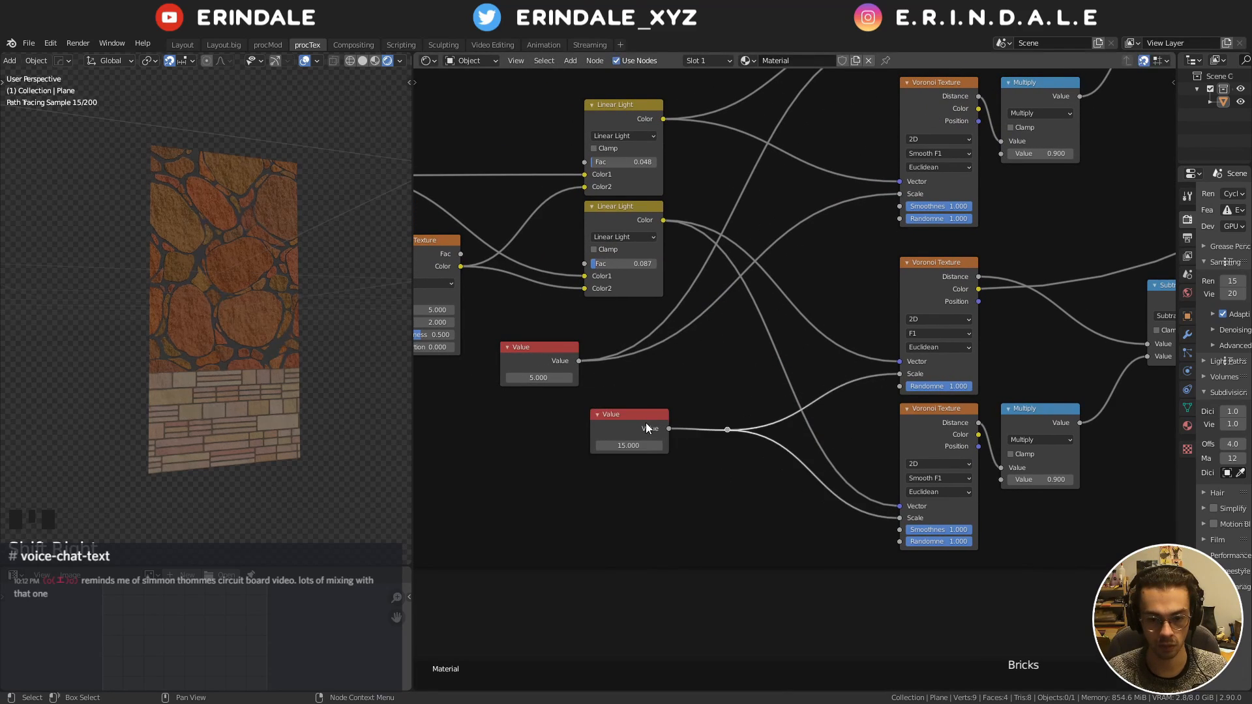
drag(645, 422, 574, 492)
key(q)
click(612, 459)
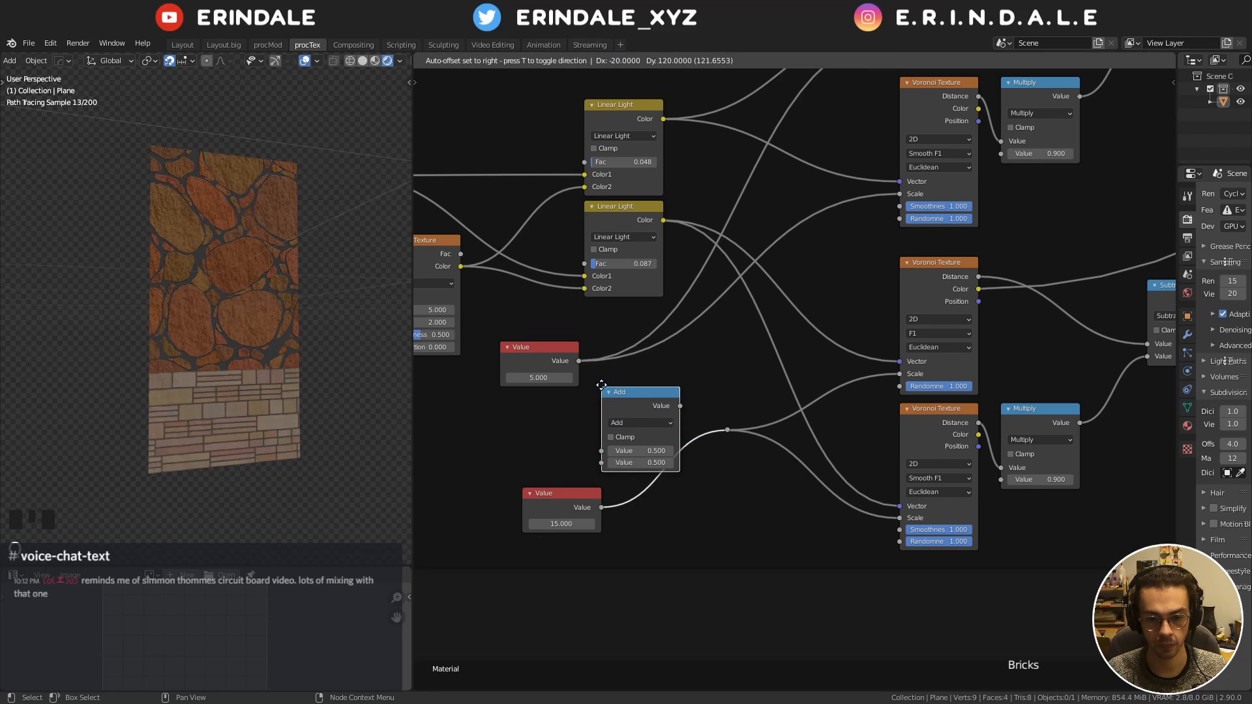
click(640, 380)
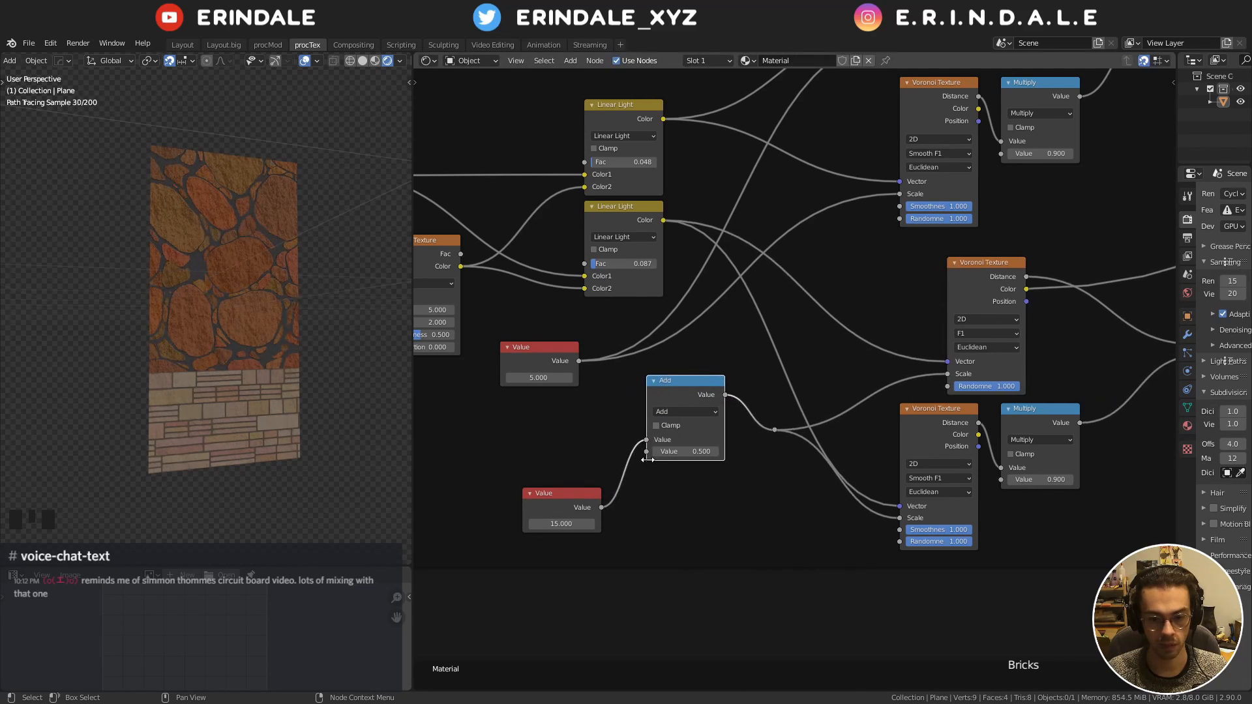
Delete the 15.000 Value node and feed the remaining Value into the Math node, set to Multiply by 3
click(568, 502)
key(x)
drag(580, 364, 648, 439)
click(663, 411)
click(678, 477)
click(685, 452)
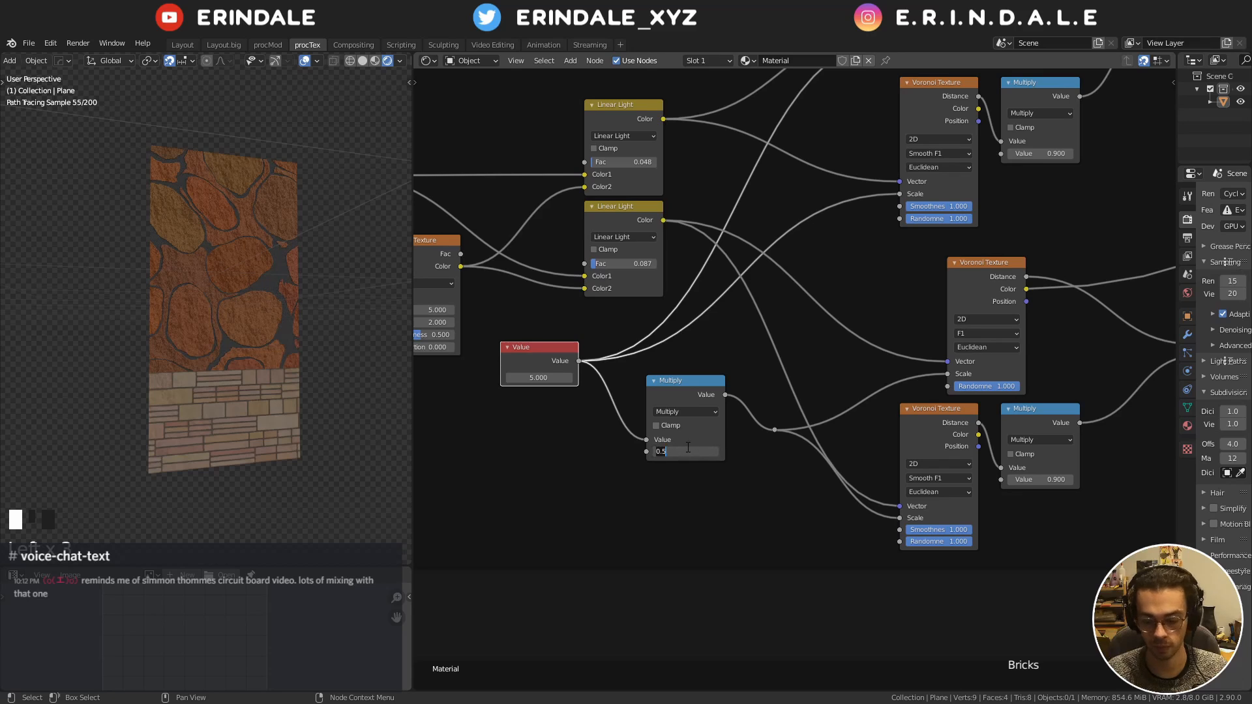
text(3)
key(Return)
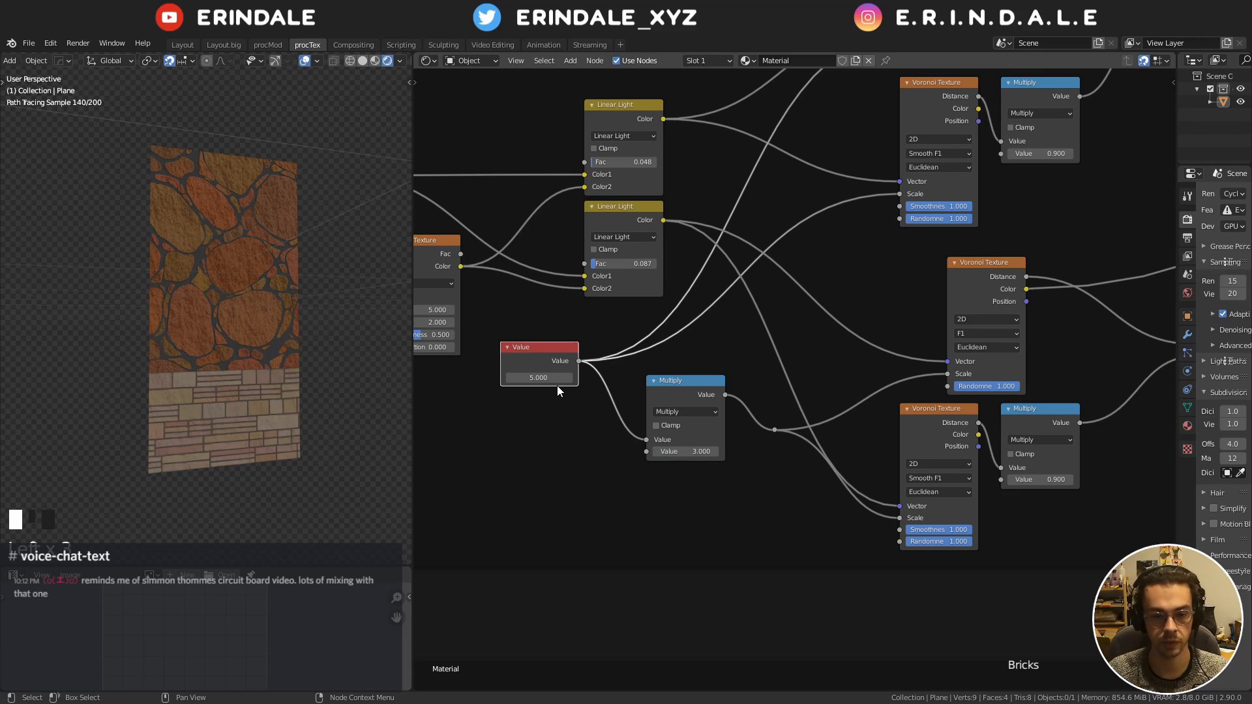
Try a shared stone scale of 11.1 in the remaining Value node
mouse_move(554, 377)
mouse_down()
mouse_move(613, 377)
mouse_move(573, 378)
mouse_up()
middle_drag(550, 369, 918, 415)
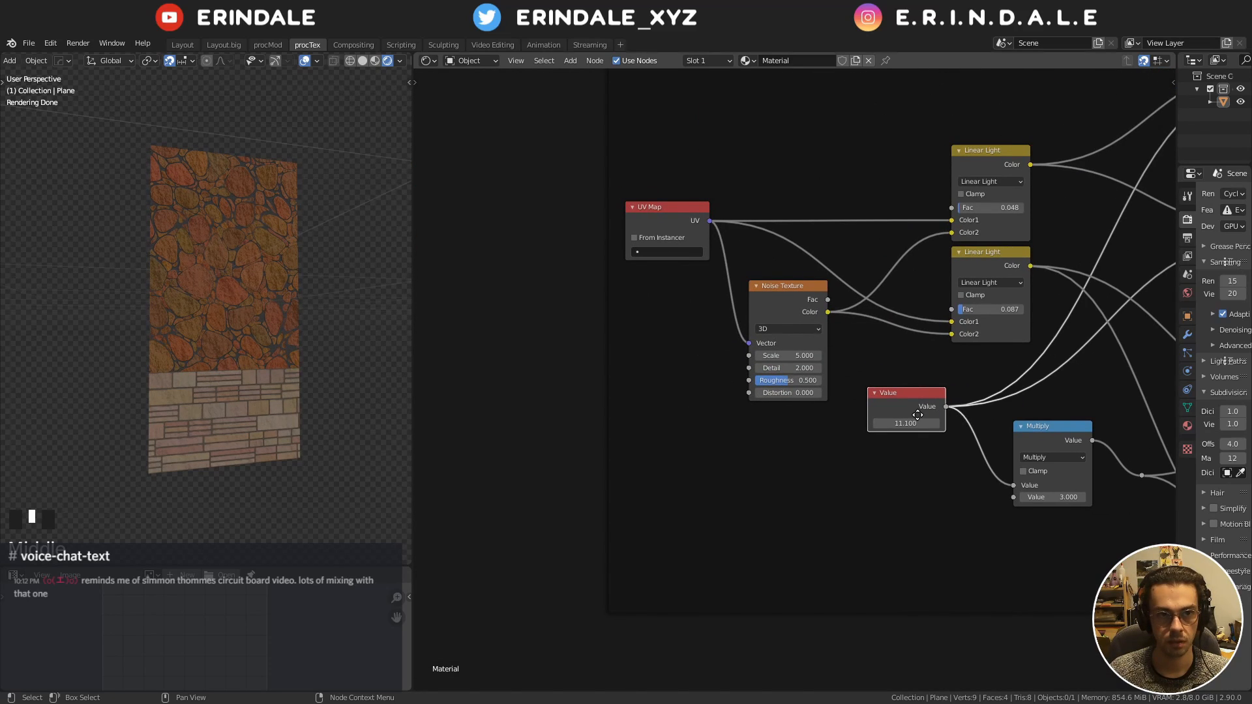
middle_drag(917, 415, 819, 355)
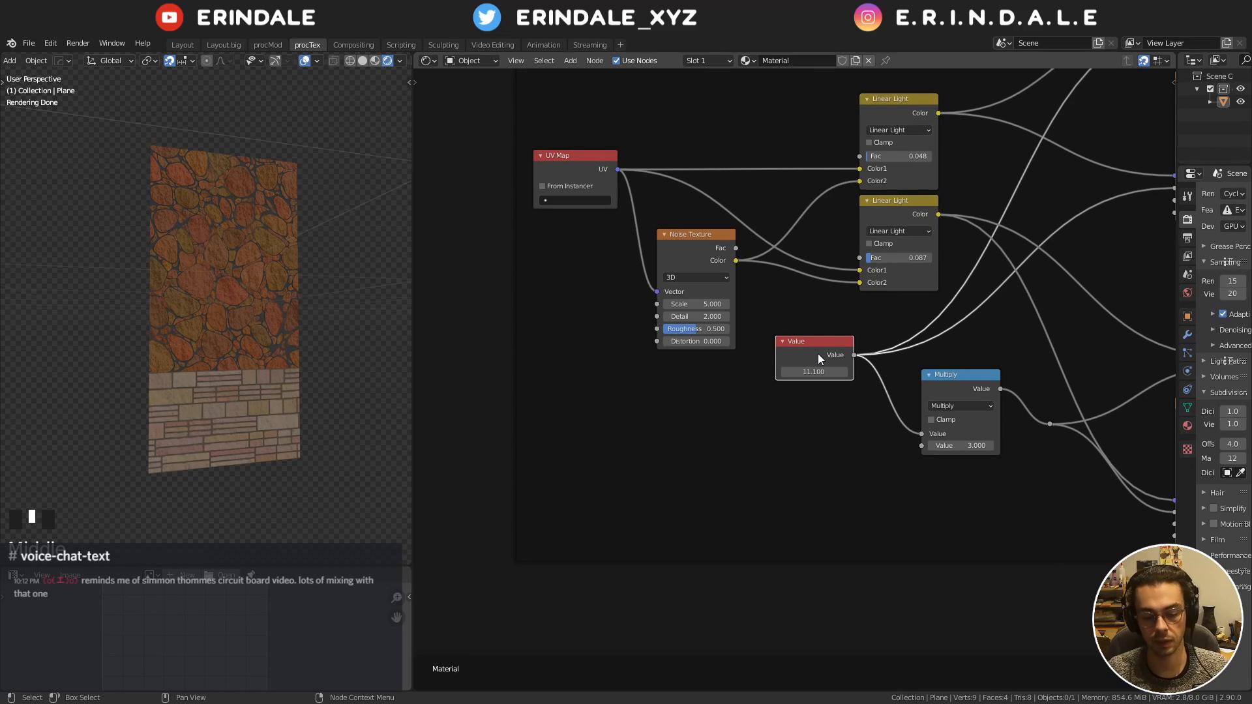
Undo the shared-scale setup back to the two separate Value nodes in their original places
key(ctrl+z)
key(ctrl+z)
key(ctrl+z)
key(ctrl+z)
key(ctrl+z)
key(ctrl+z)
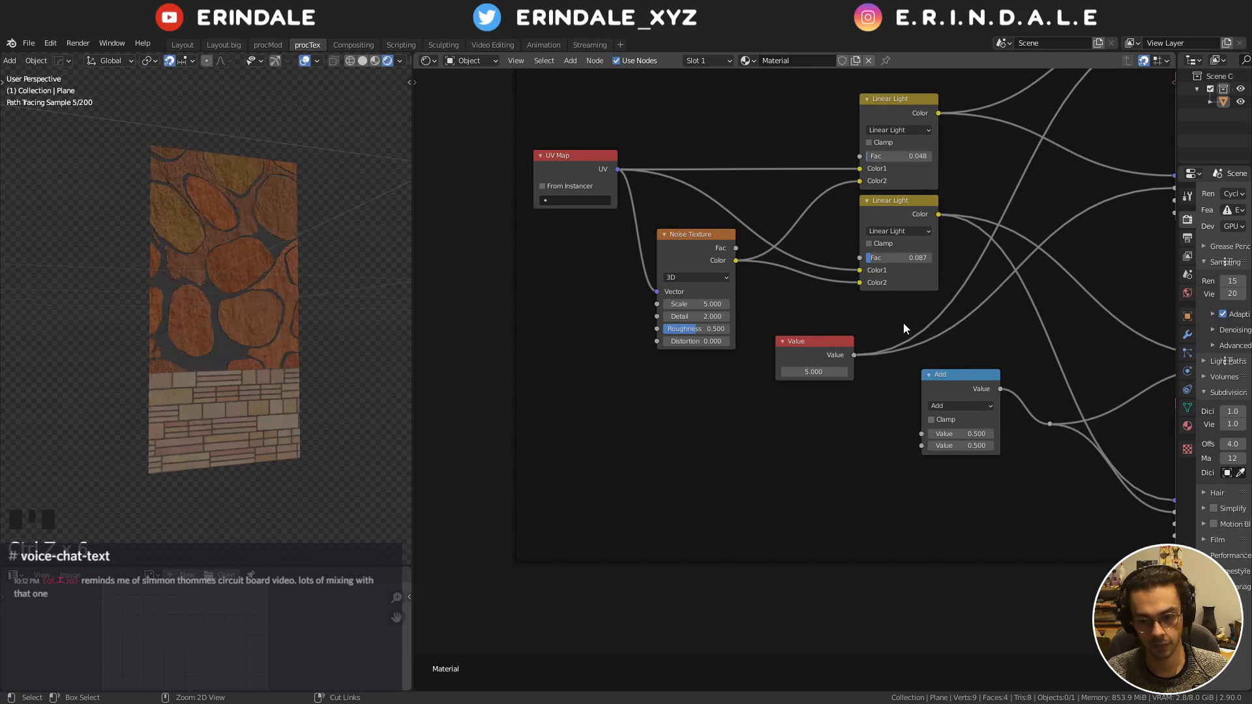
key(ctrl+z)
key(ctrl+z)
key(ctrl+z)
key(ctrl+z)
key(ctrl+z)
key(ctrl+z)
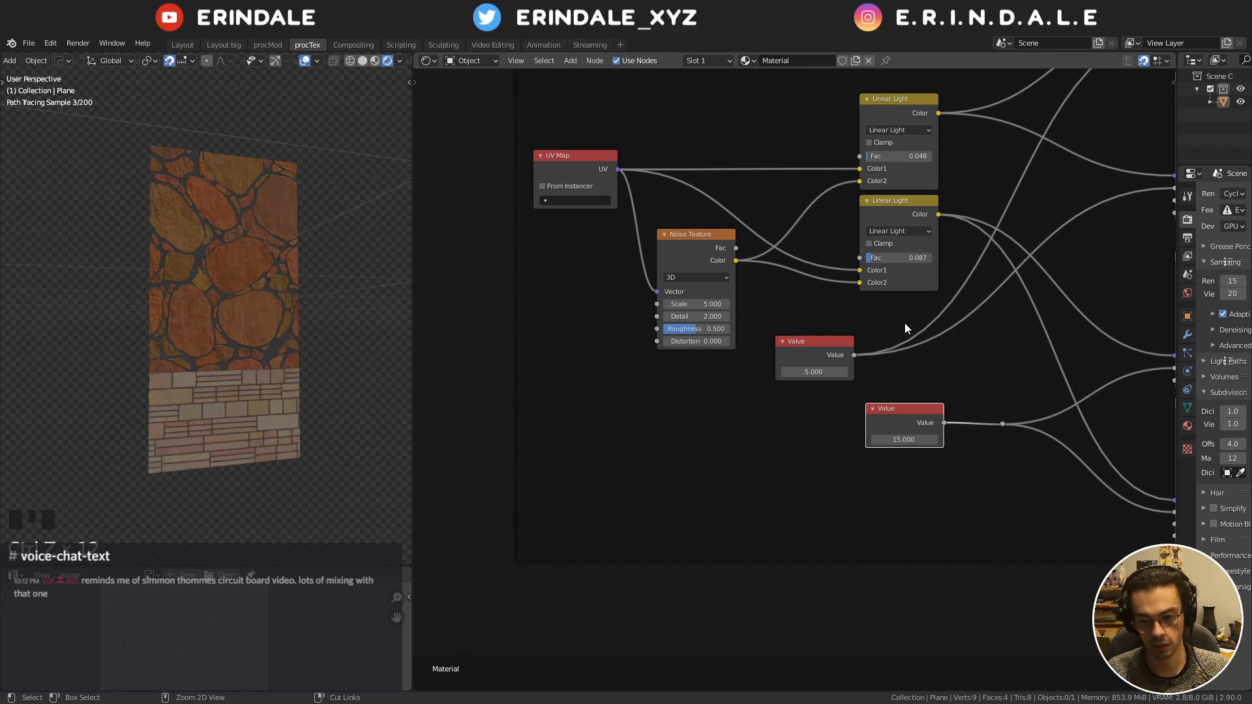
key(ctrl+z)
key(ctrl+z)
key(ctrl+z)
key(ctrl+z)
middle_drag(919, 315, 925, 423)
key(ctrl+z)
key(ctrl+z)
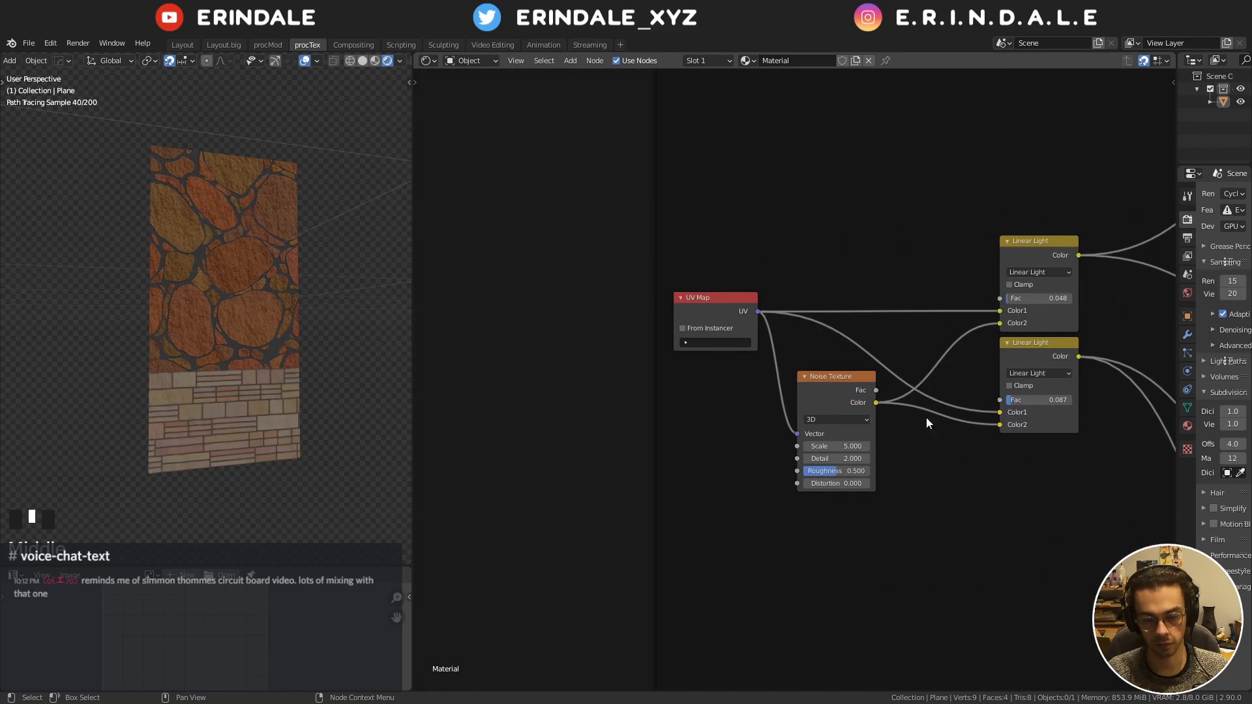
Space the stone frame's UV Map and Noise Texture nodes apart and join the UV links through a reroute
drag(710, 297, 536, 269)
drag(838, 384, 890, 355)
shift+right_drag(672, 244, 686, 402)
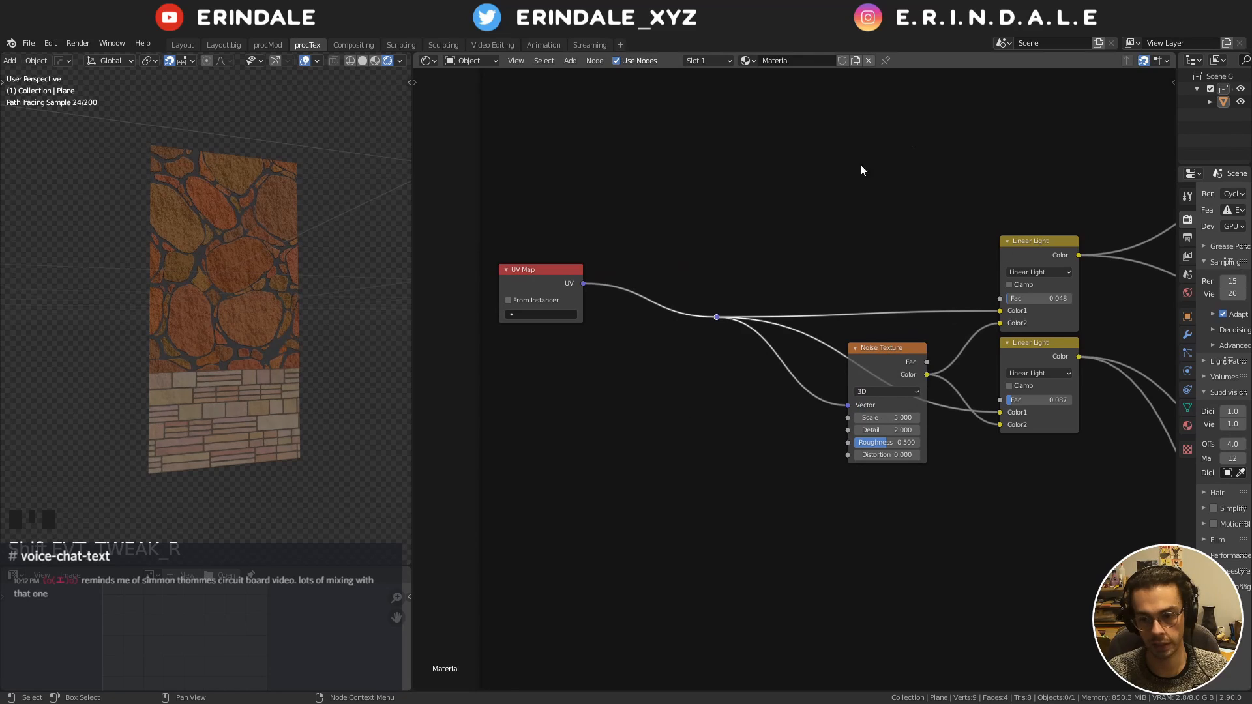
middle_drag(564, 272, 723, 301)
drag(723, 301, 588, 312)
Insert a Vector Math node between the stone UV Map and the reroute, set to Scale with a value of 3
key(q)
click(675, 235)
click(690, 279)
scroll(696, 315, up, 5)
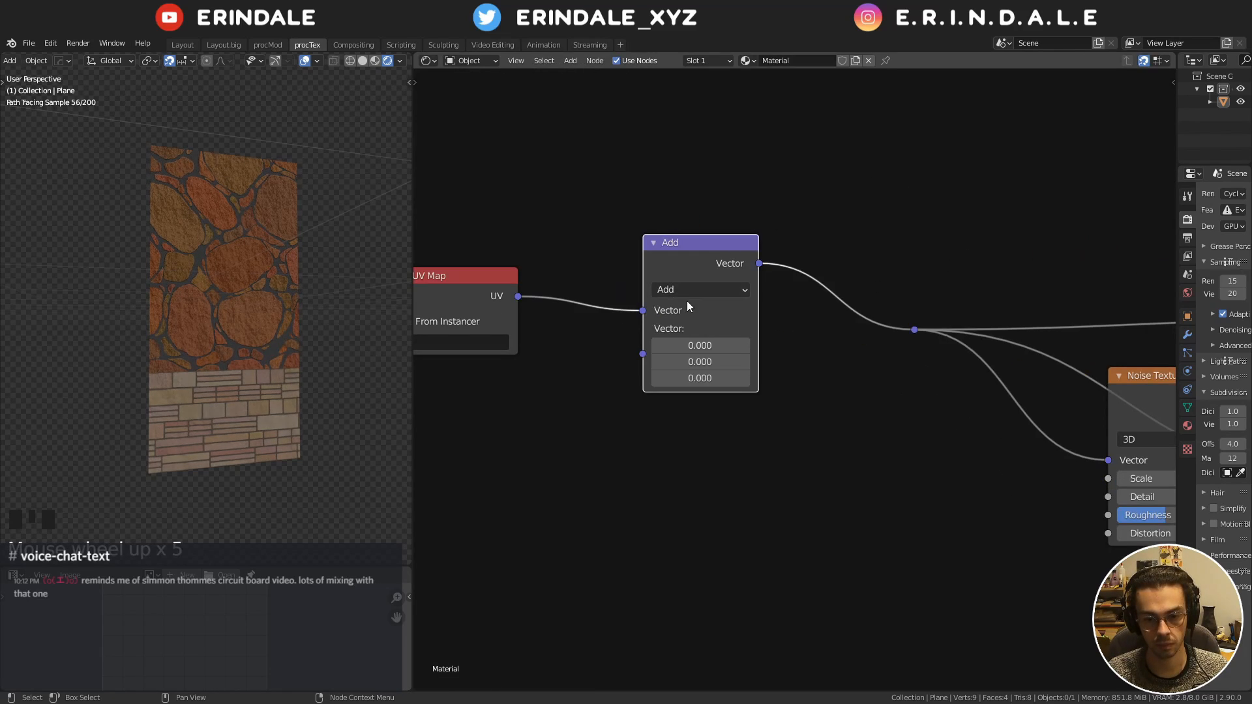
click(691, 294)
click(689, 303)
click(691, 296)
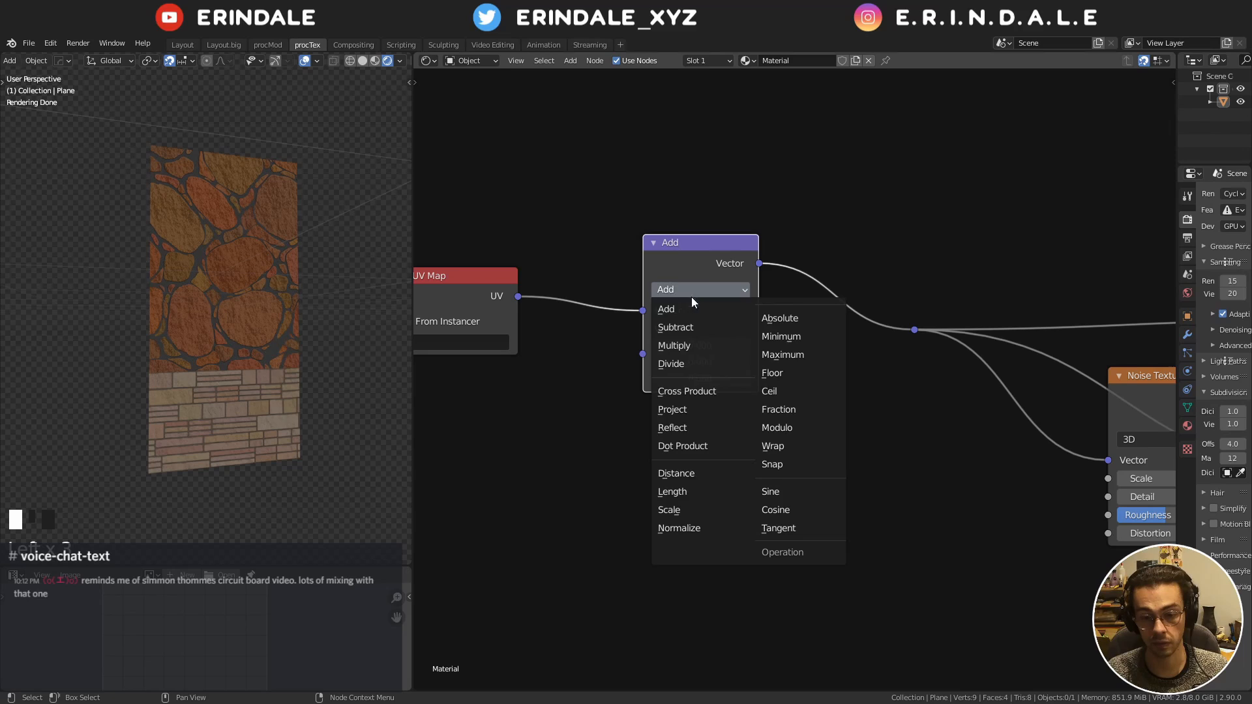
click(726, 509)
click(712, 327)
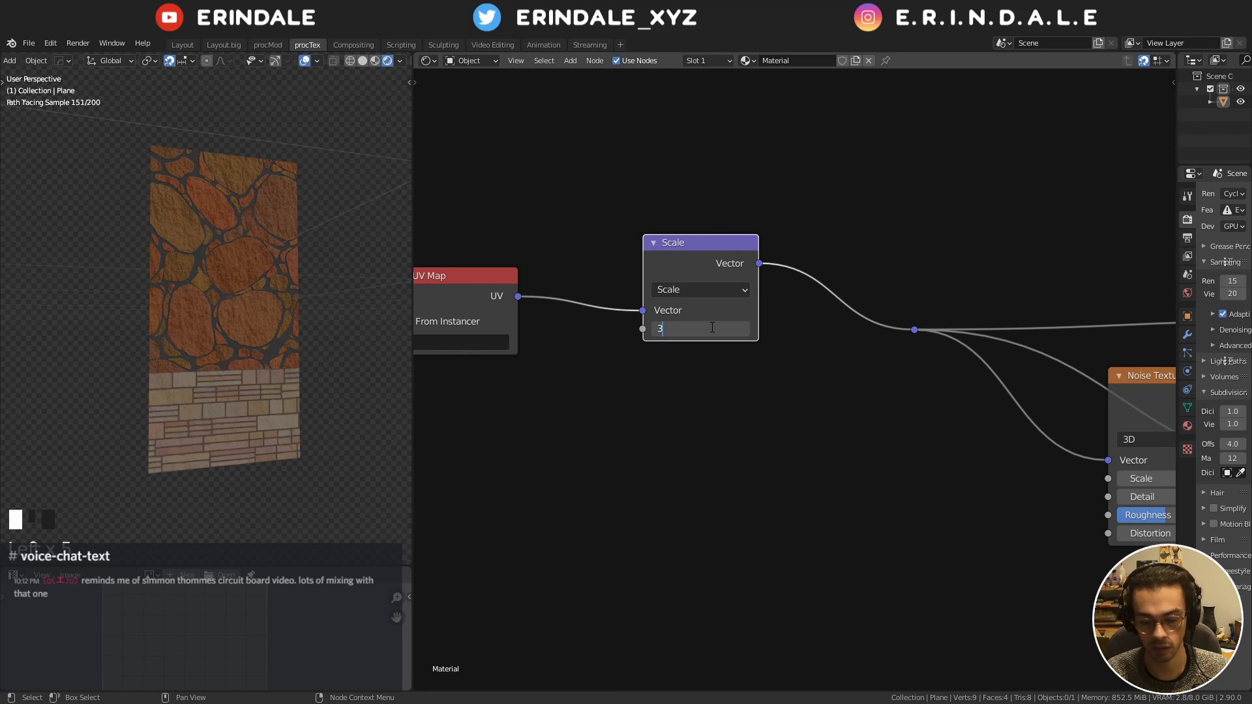
text(3)
key(Return)
middle_drag(228, 306, 180, 362)
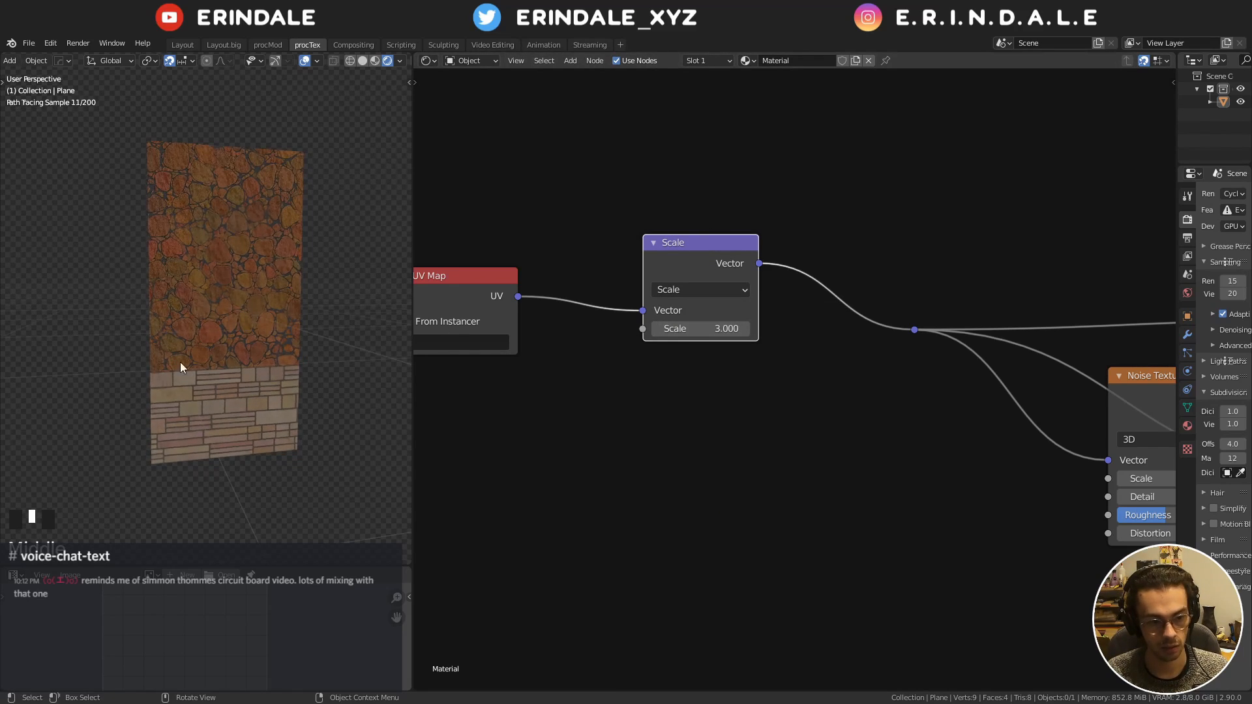
scroll(196, 345, up, 5)
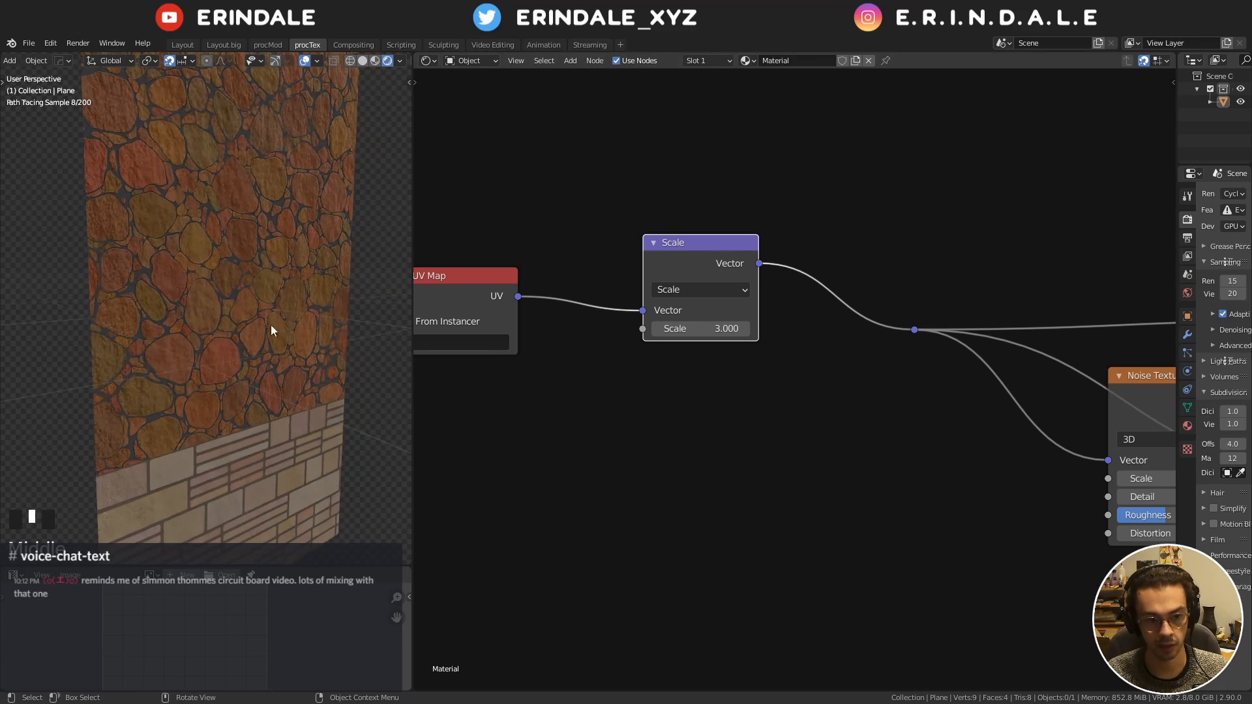
scroll(279, 305, down, 3)
Move the Mix Shader that blends the stone and brick materials up, level with the stone frame
scroll(753, 286, down, 19)
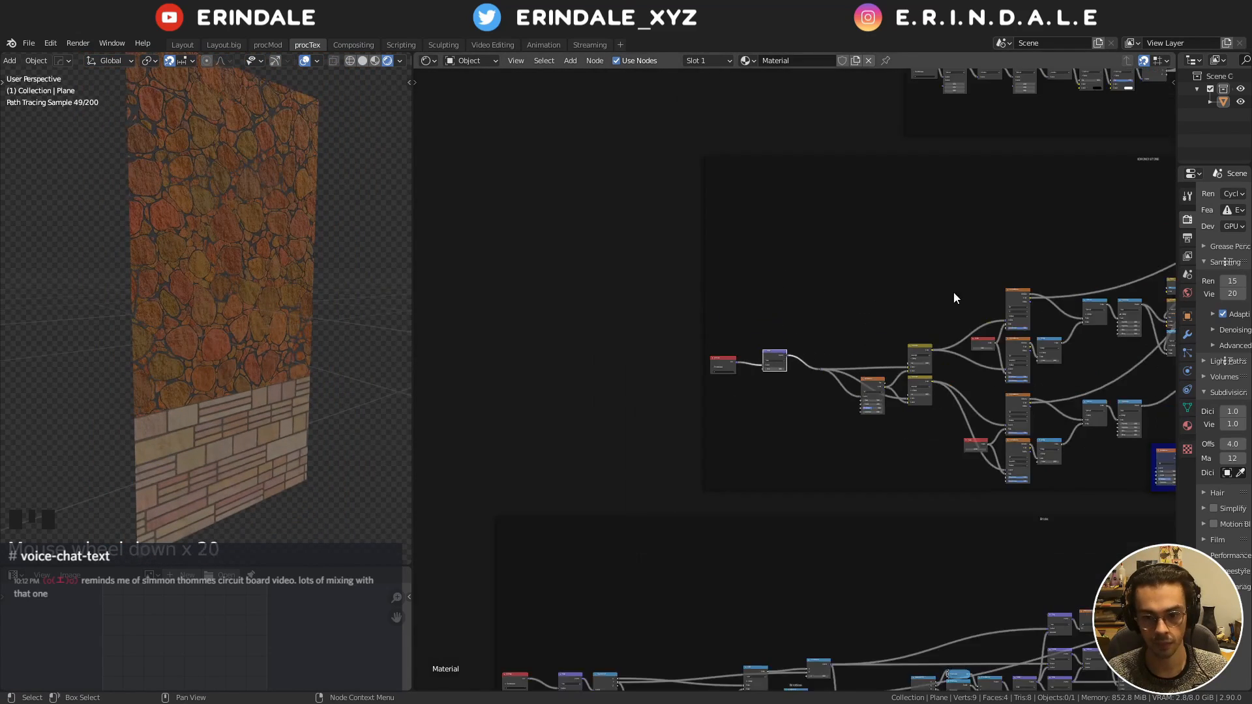
middle_drag(1154, 284, 920, 285)
scroll(706, 295, up, 5)
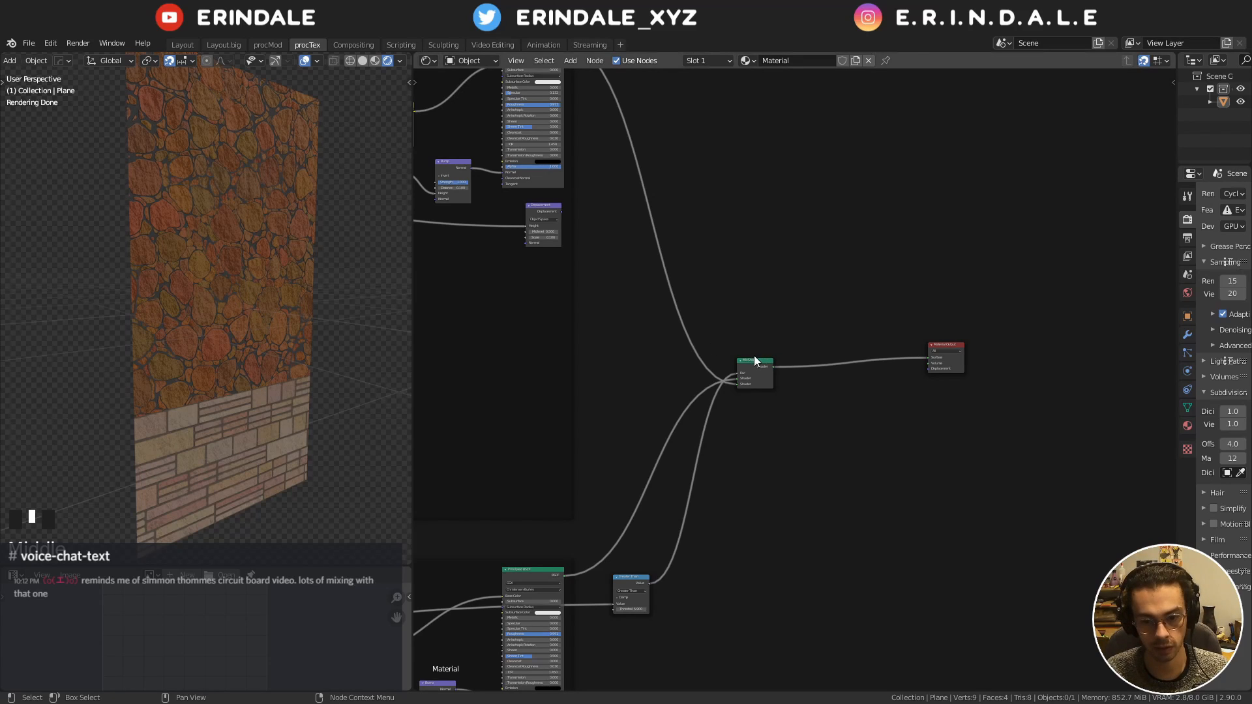
drag(743, 374, 740, 248)
middle_drag(615, 270, 670, 254)
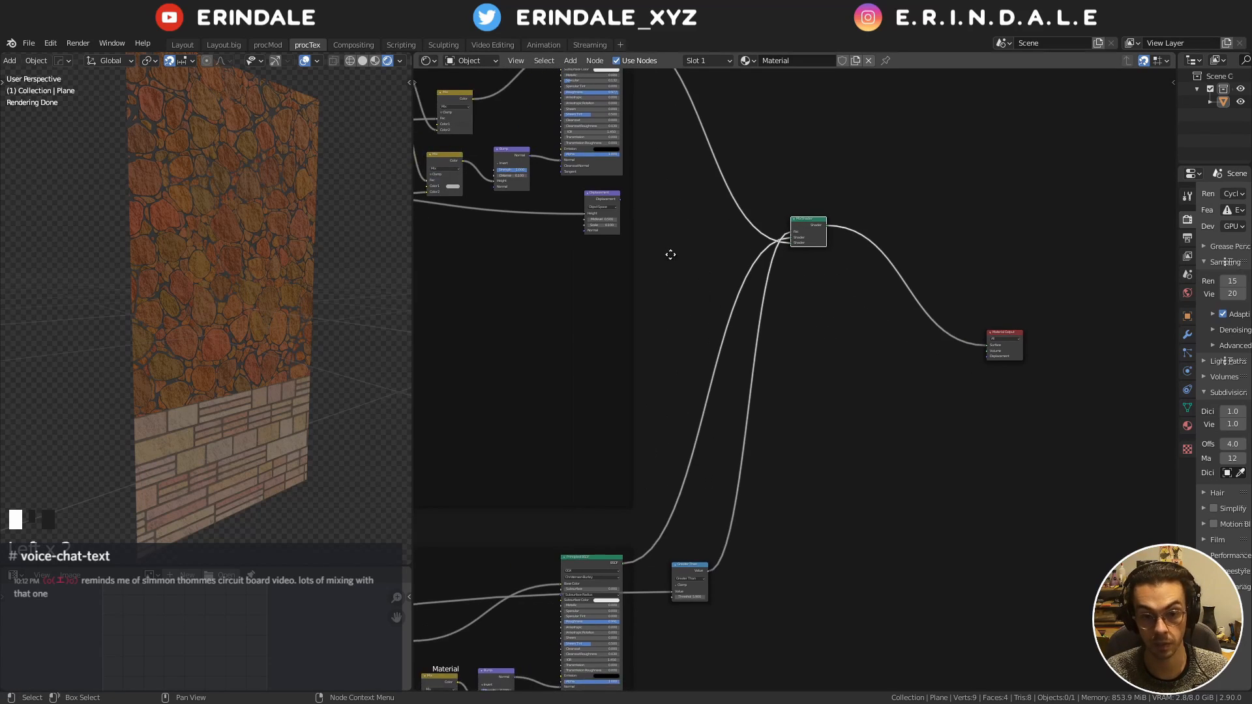
Preview the stone frame's Displacement node on the plane and examine its pattern
scroll(670, 255, up, 6)
drag(552, 299, 730, 325)
ctrl+shift+click(483, 282)
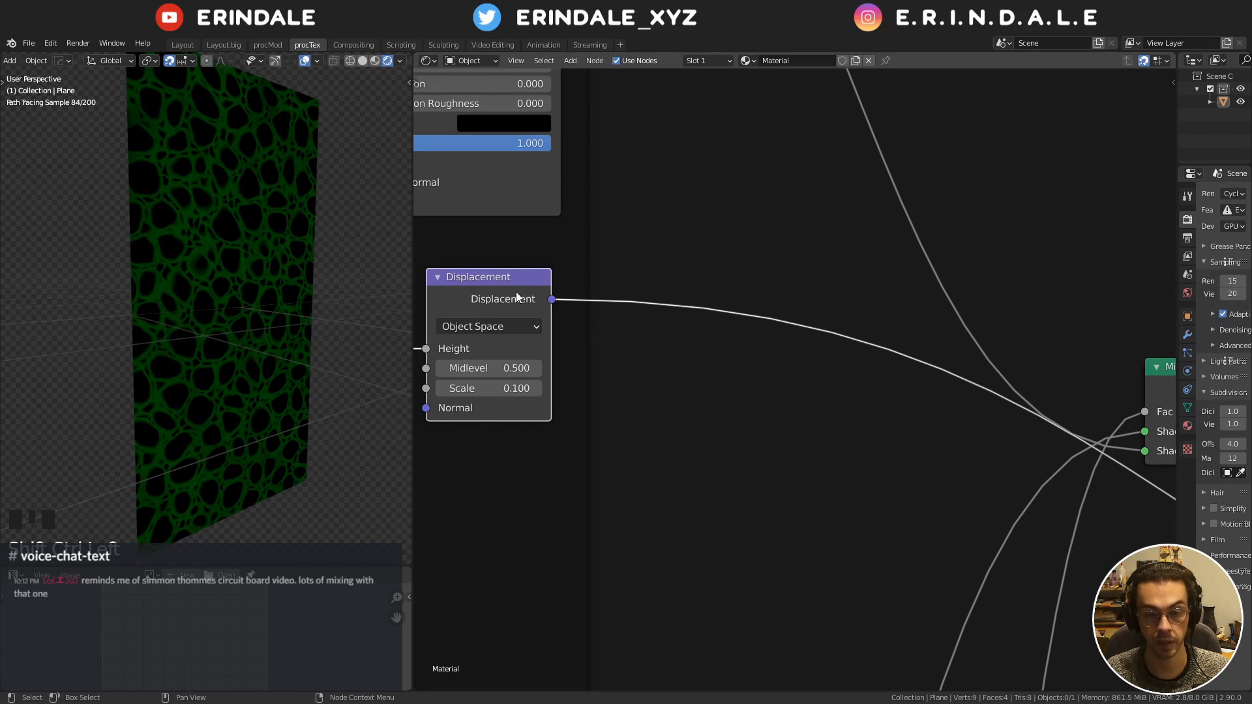
scroll(783, 323, down, 4)
middle_drag(784, 322, 629, 216)
key(q)
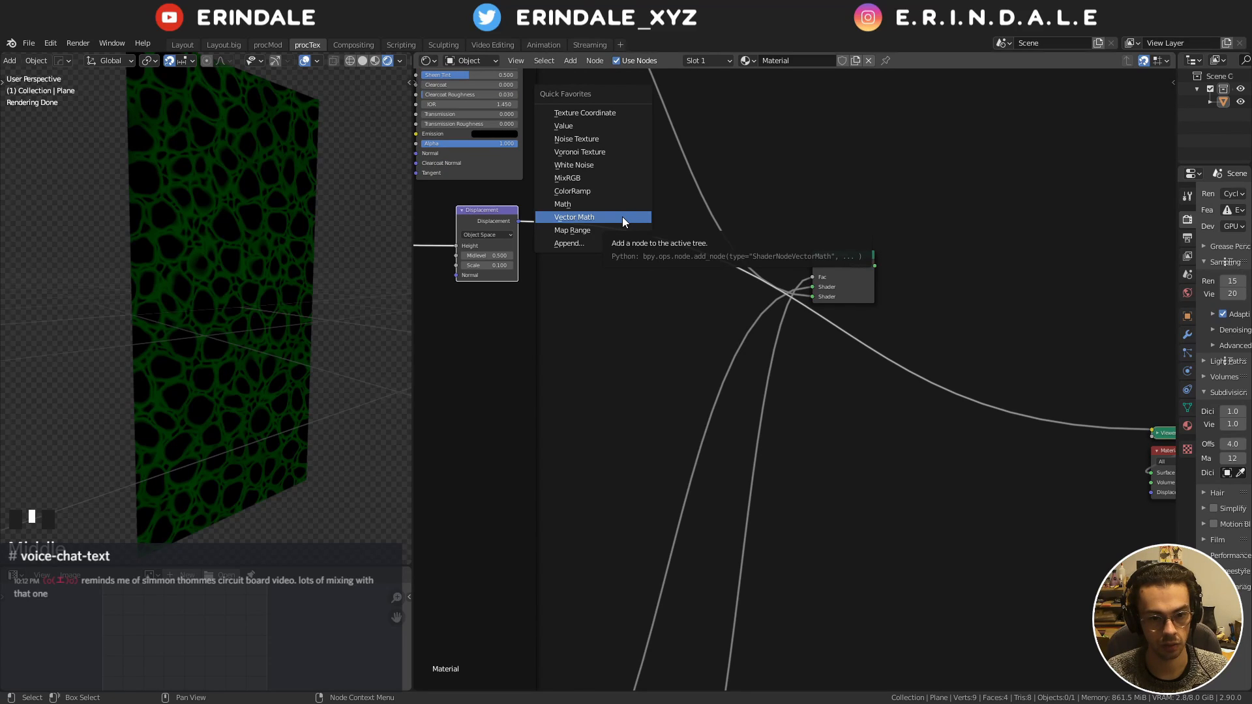
middle_drag(643, 369, 1011, 405)
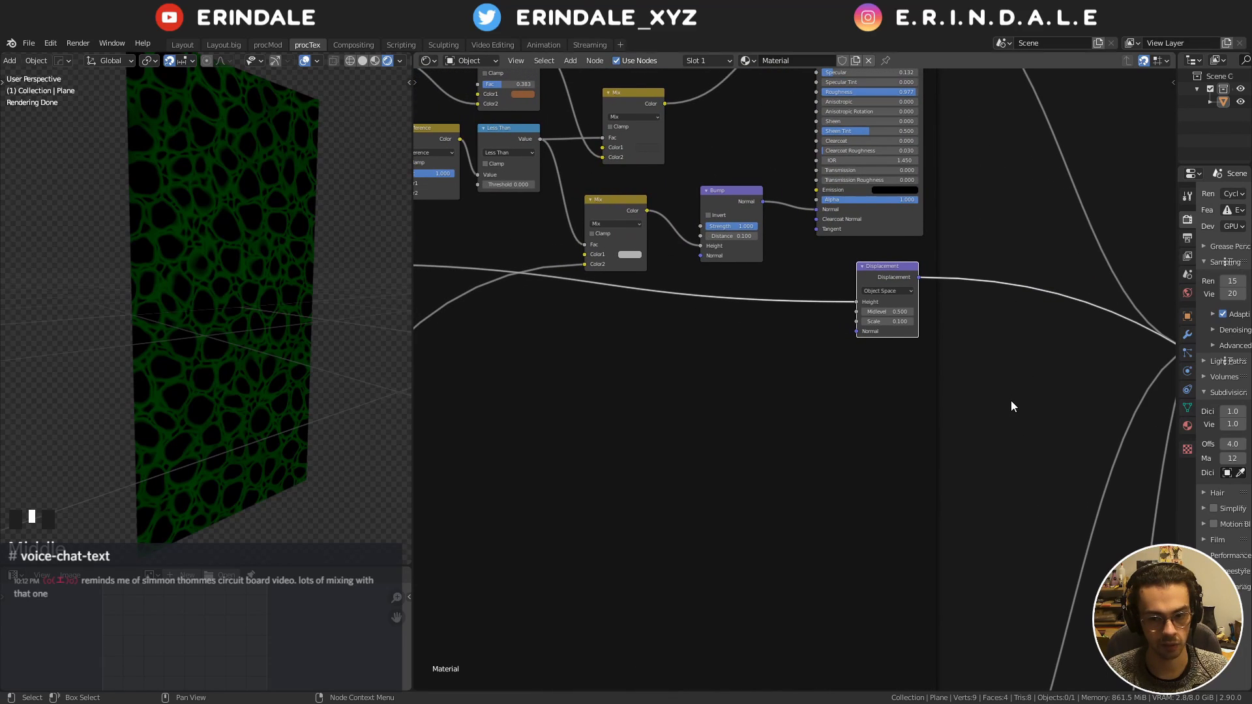
scroll(693, 308, down, 3)
middle_drag(641, 311, 417, 274)
ctrl+shift+click(619, 297)
scroll(585, 249, up, 9)
ctrl+shift+click(585, 250)
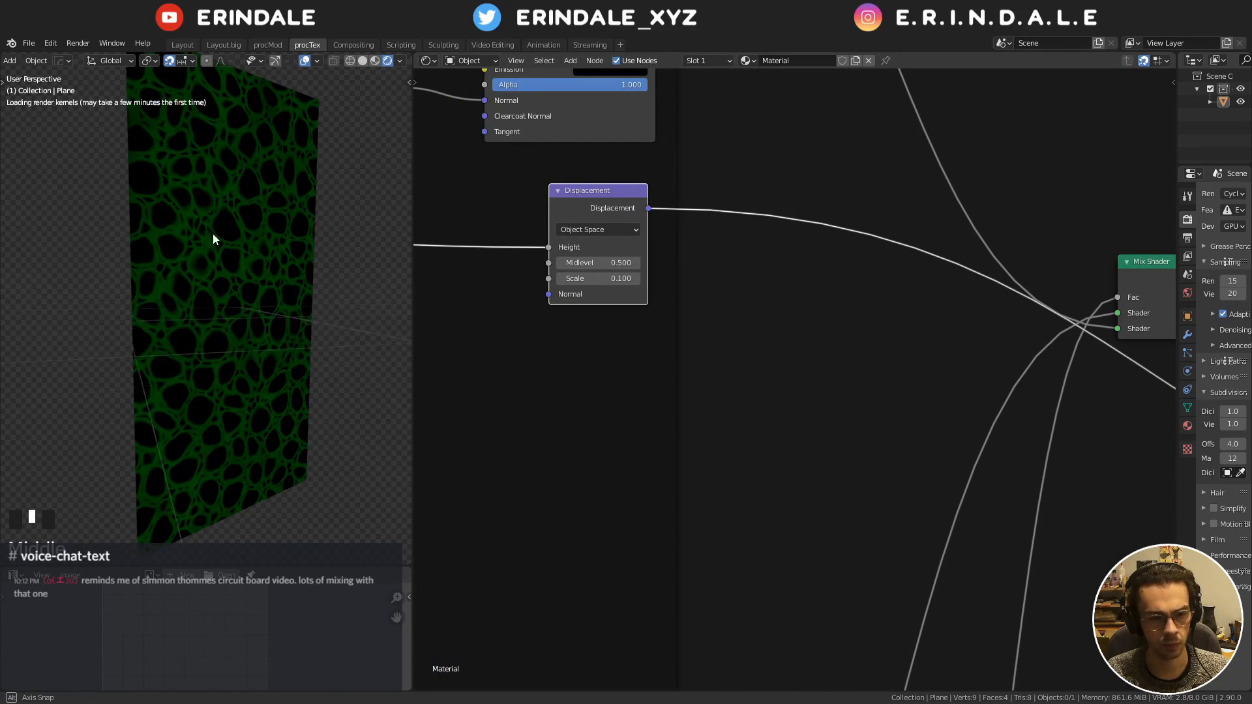
mouse_move(182, 233)
middle_down()
mouse_move(241, 245)
mouse_move(34, 261)
mouse_move(196, 280)
mouse_move(318, 281)
mouse_move(138, 266)
mouse_move(304, 278)
mouse_move(174, 264)
mouse_move(358, 265)
middle_up()
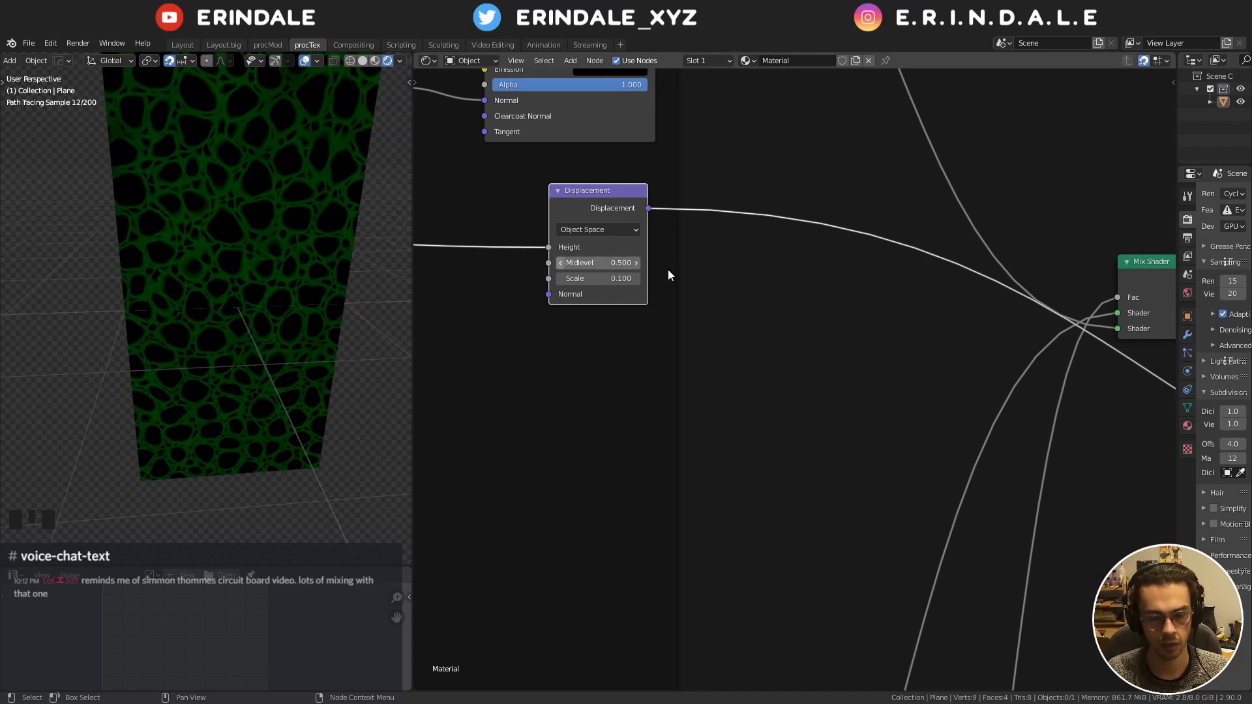
Connect the stone Displacement to the Material Output's Displacement and the Mix Shader to its Surface
scroll(783, 280, down, 8)
scroll(900, 293, down, 3)
middle_drag(949, 318, 726, 279)
middle_drag(934, 378, 856, 292)
scroll(857, 292, up, 3)
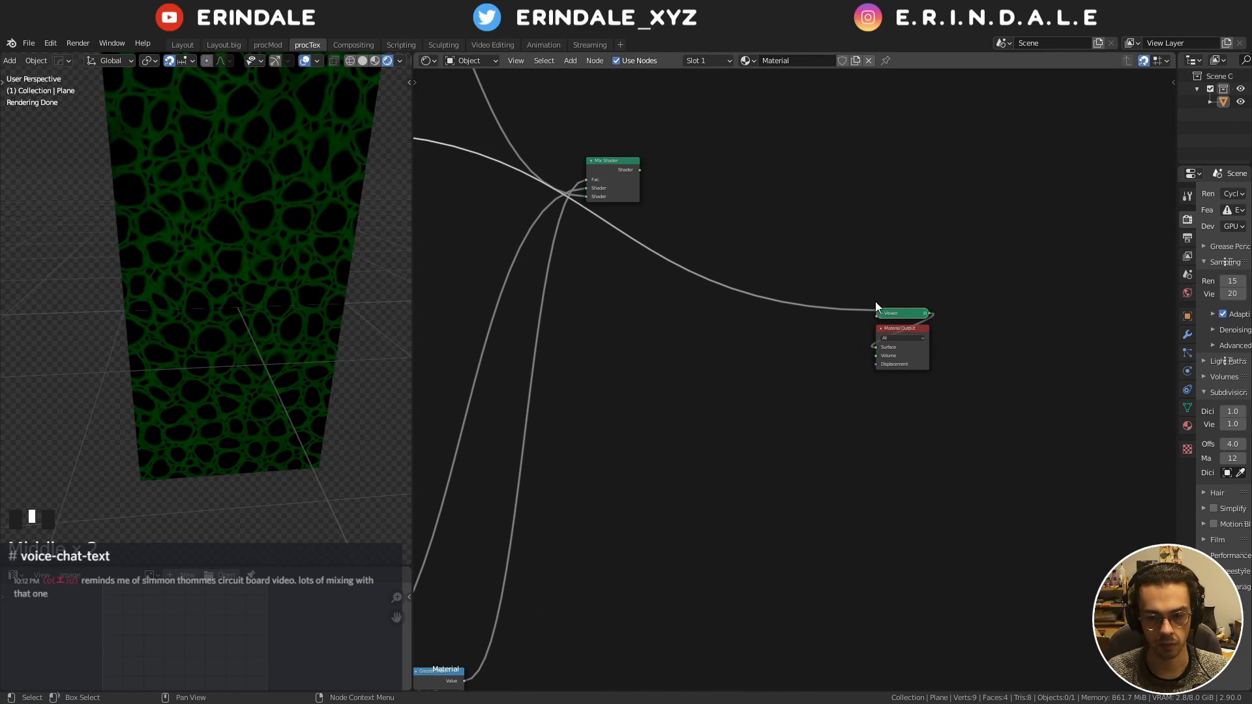
drag(877, 313, 875, 364)
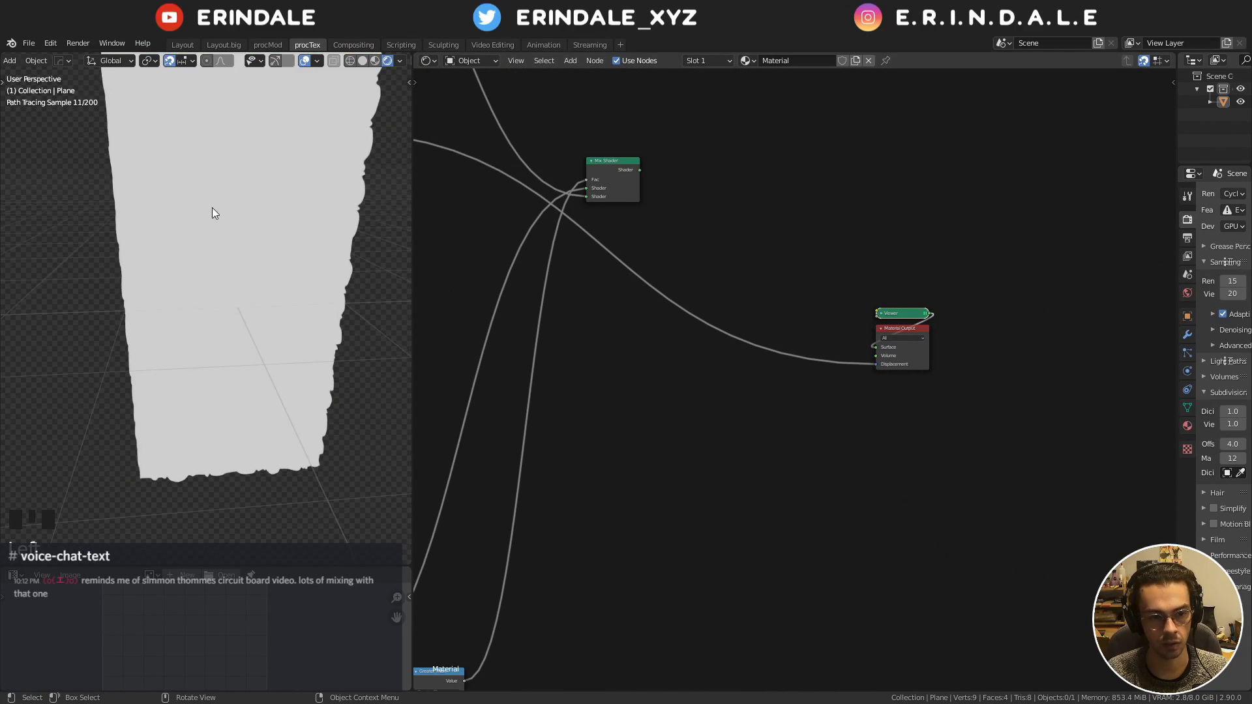
middle_drag(213, 208, 274, 274)
ctrl+shift+click(624, 168)
middle_drag(591, 284, 667, 335)
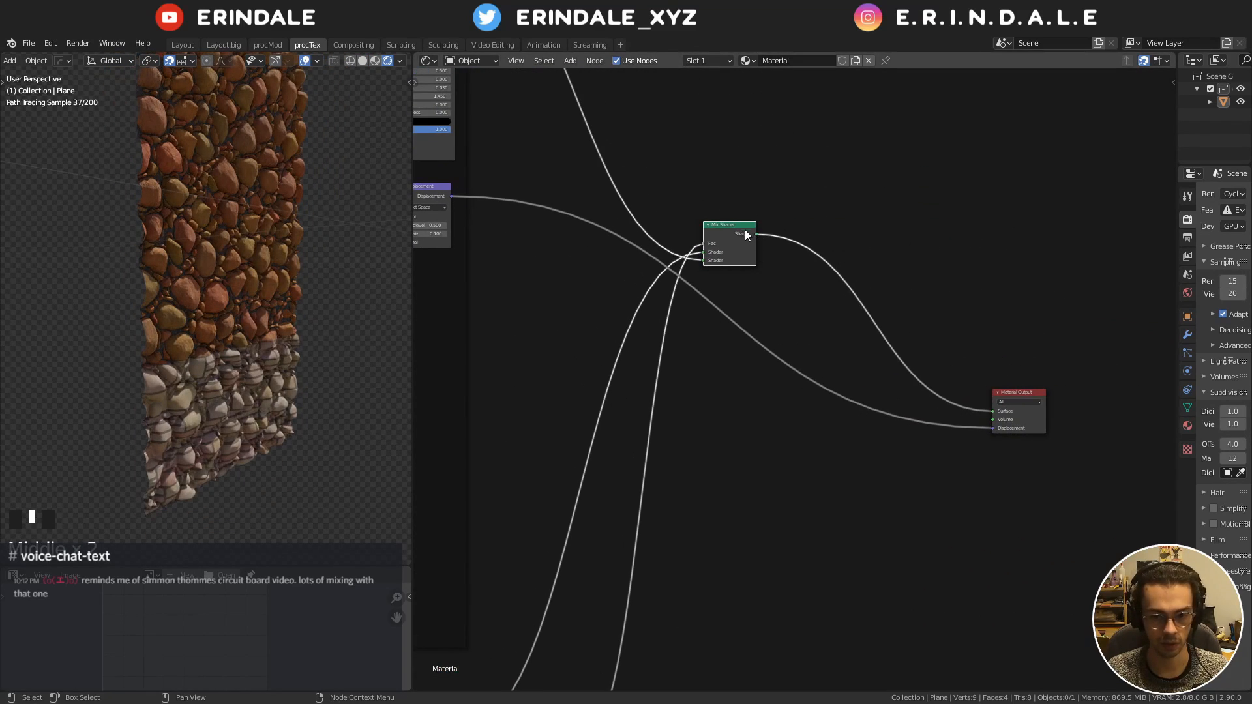
Move the Mix Shader further along from the frames and place the Material Output just beyond it
drag(746, 232, 950, 268)
middle_drag(951, 268, 806, 232)
drag(822, 323, 945, 434)
key(g)
click(992, 325)
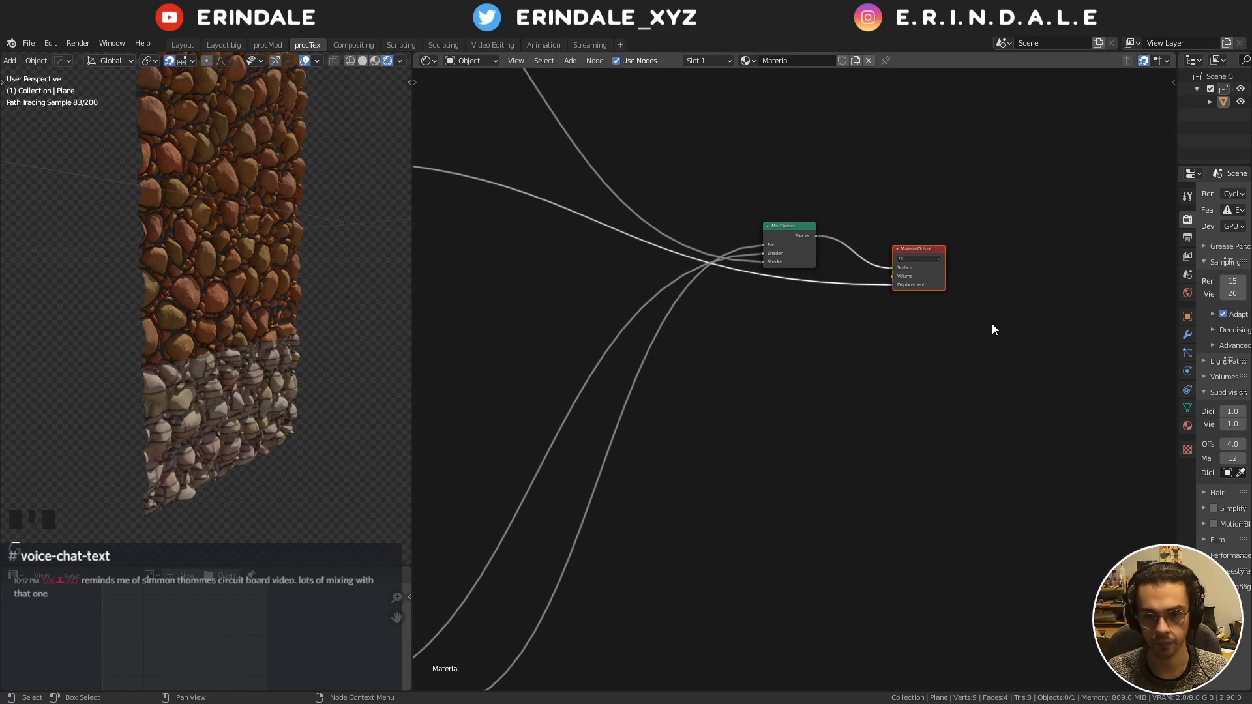
Insert a MixRGB node into the stone Displacement's link to the Material Output, just below the Mix Shader
middle_drag(727, 323, 922, 424)
key(q)
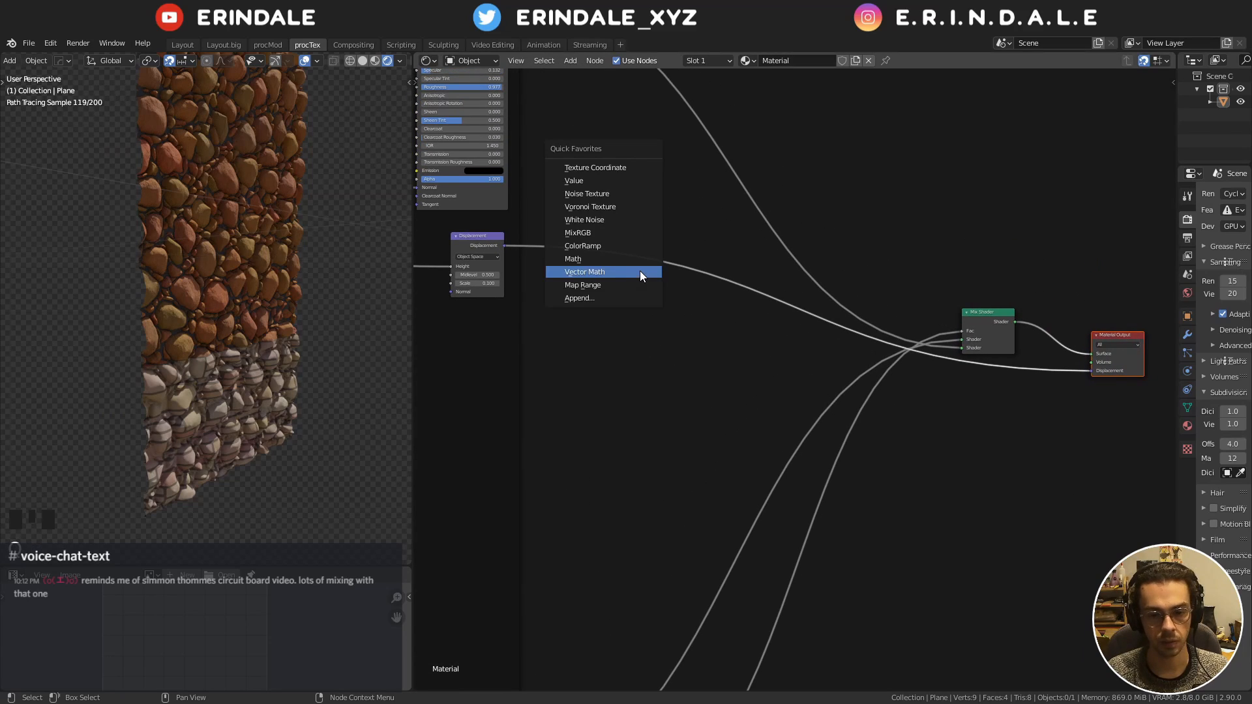
click(610, 235)
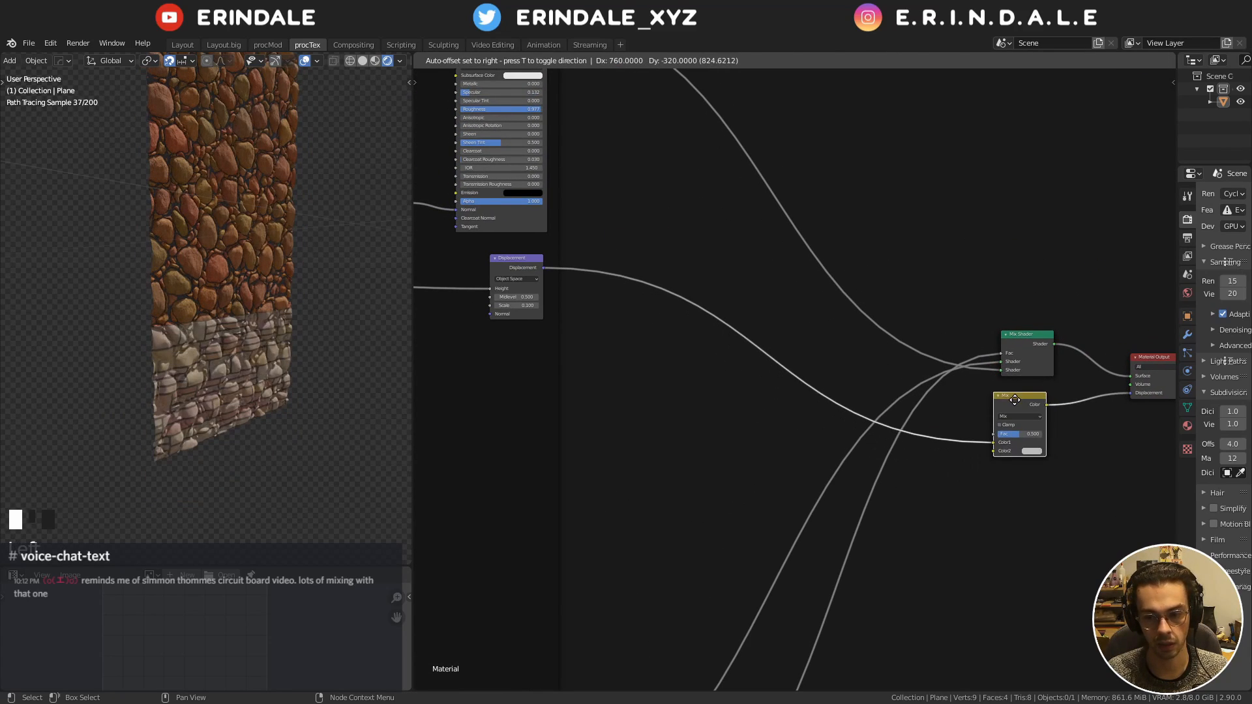
click(1007, 400)
Connect the brick frame's Displacement node to the new Mix node
middle_drag(886, 402, 920, 385)
middle_drag(840, 493, 734, 264)
scroll(665, 375, down, 5)
middle_drag(666, 375, 755, 281)
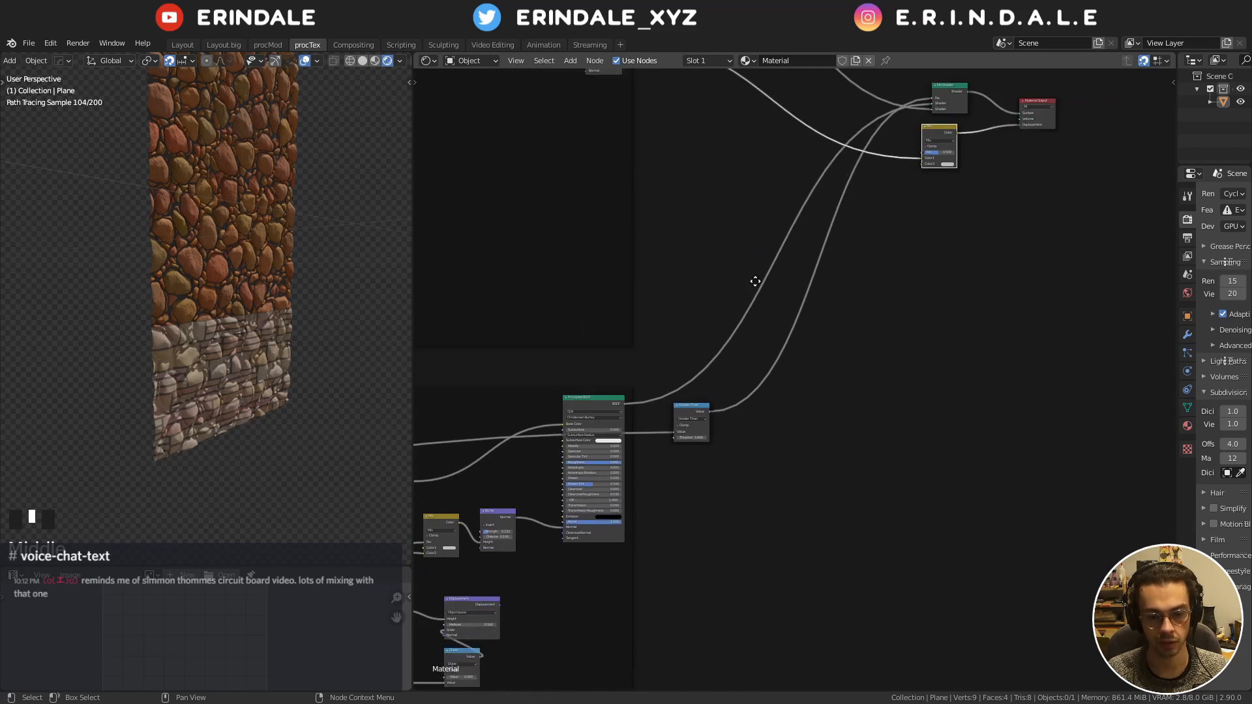
scroll(588, 499, down, 3)
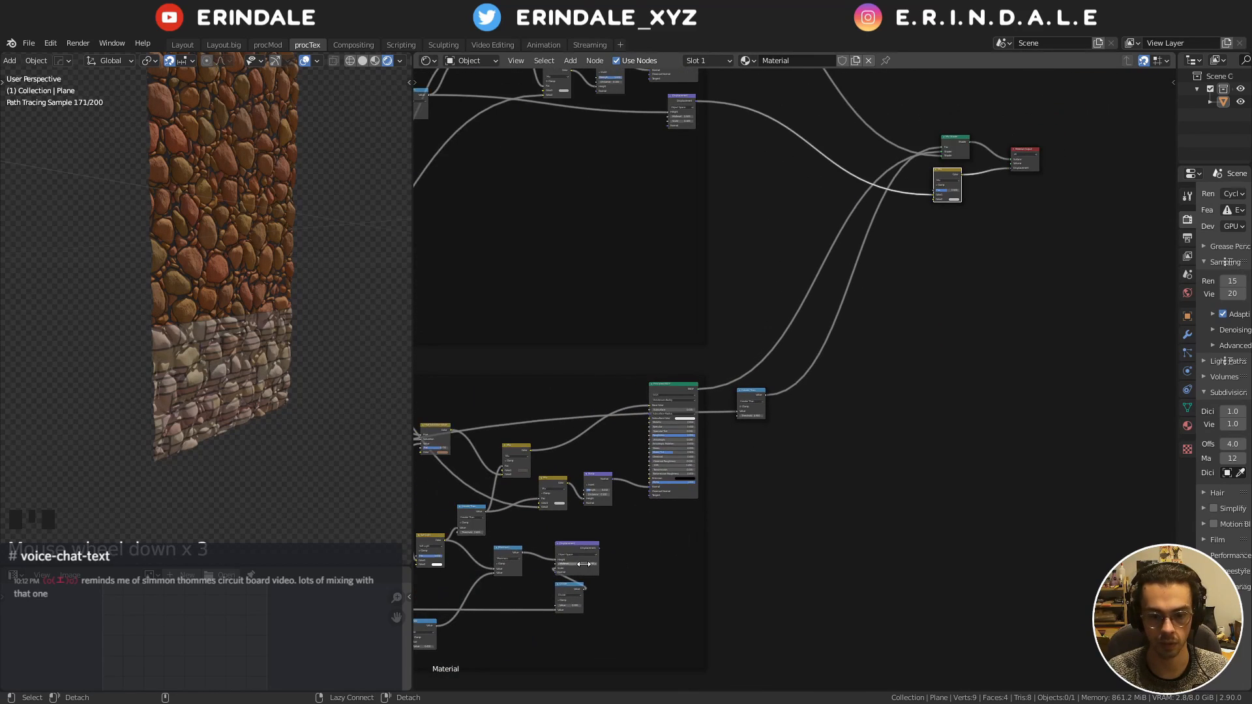
alt+right_drag(584, 564, 948, 186)
Feed the Greater Than mask into the Mix node's Fac, with the brick Displacement linked to Color2
middle_drag(933, 232, 730, 411)
scroll(741, 412, up, 7)
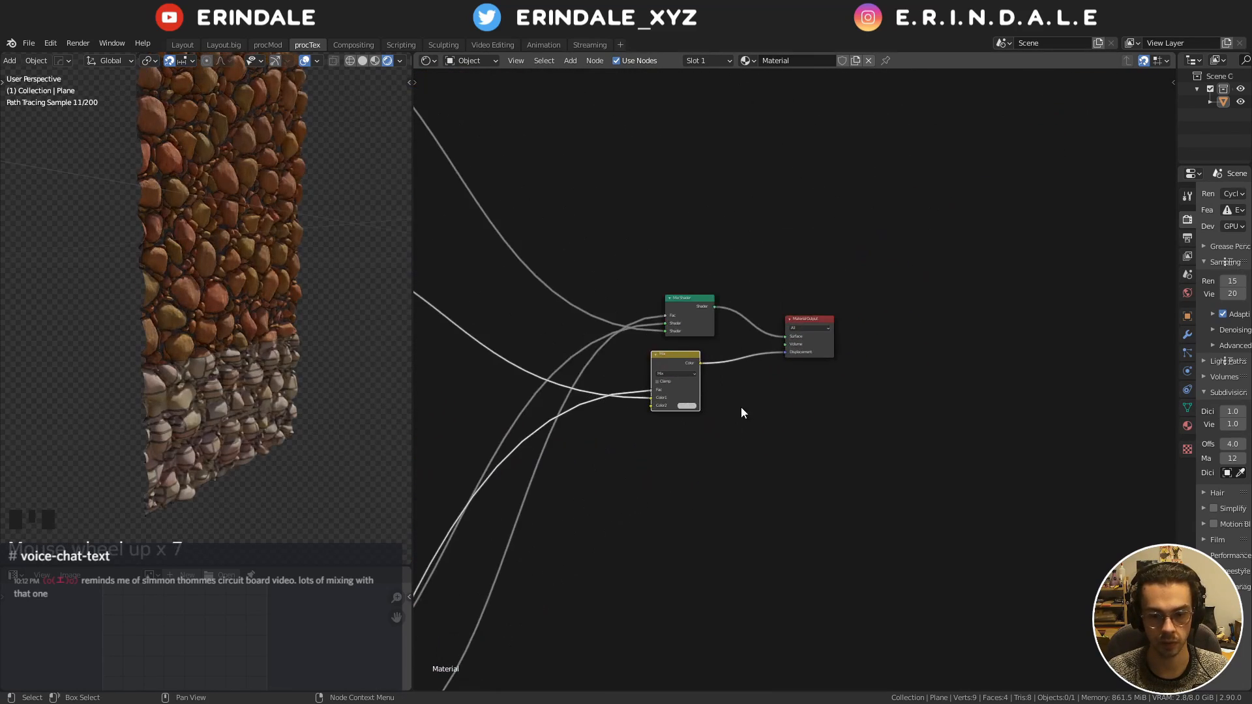
scroll(740, 412, down, 3)
alt+right_drag(525, 595, 749, 362)
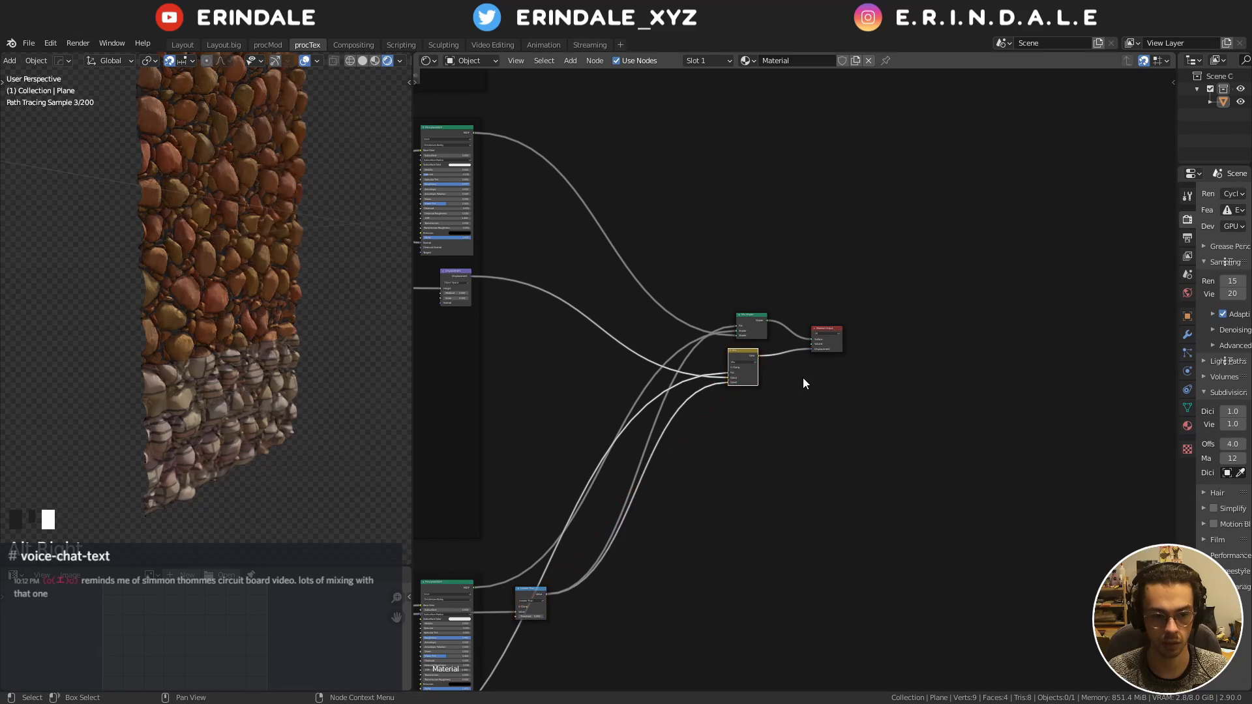
scroll(652, 451, up, 3)
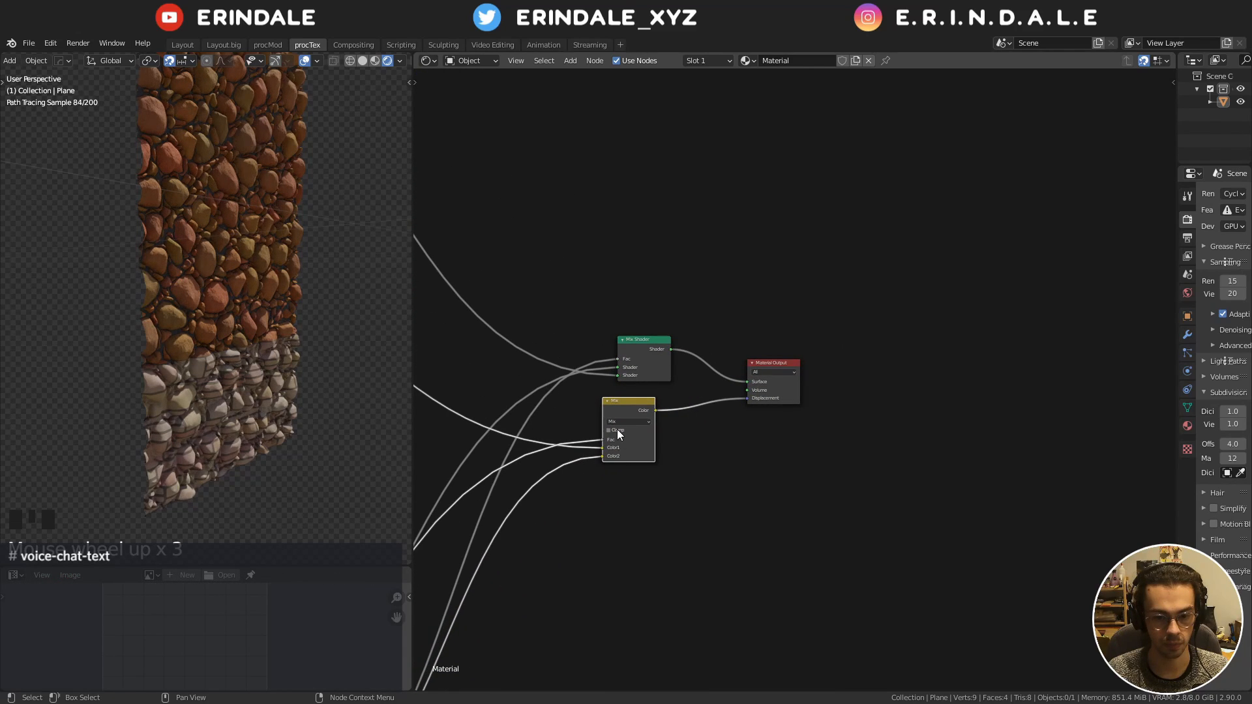
middle_drag(617, 429, 934, 190)
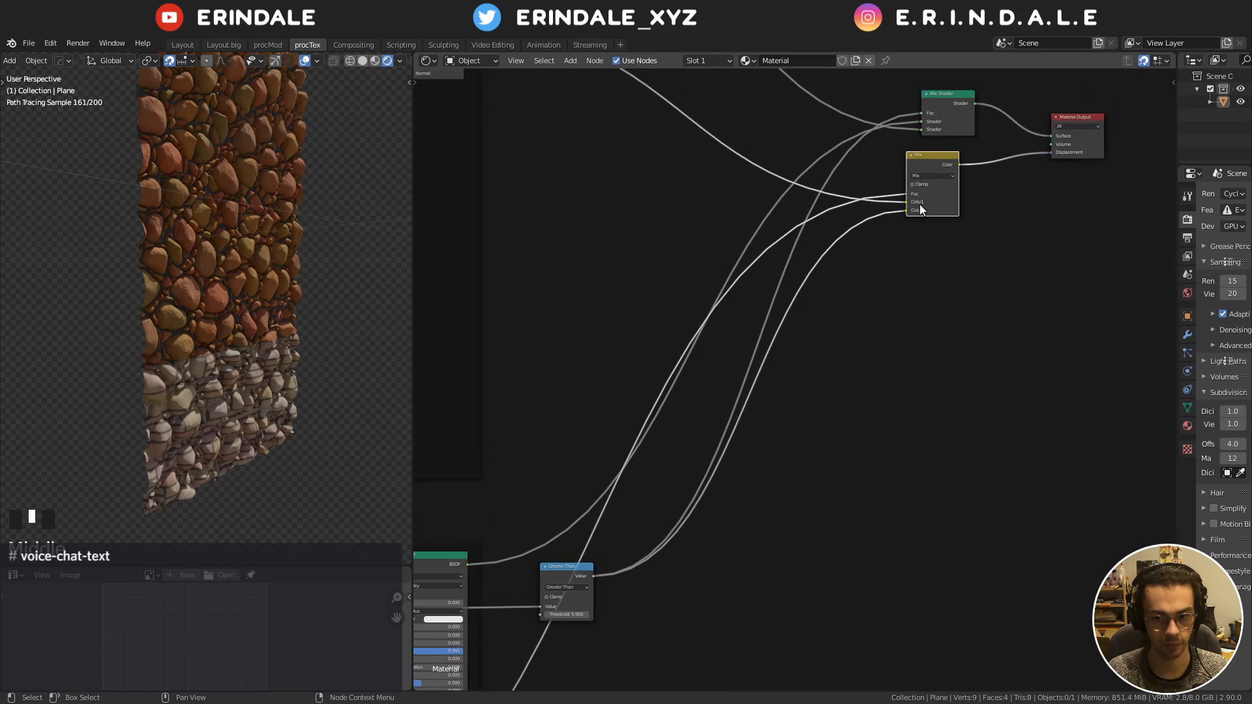
drag(906, 193, 877, 275)
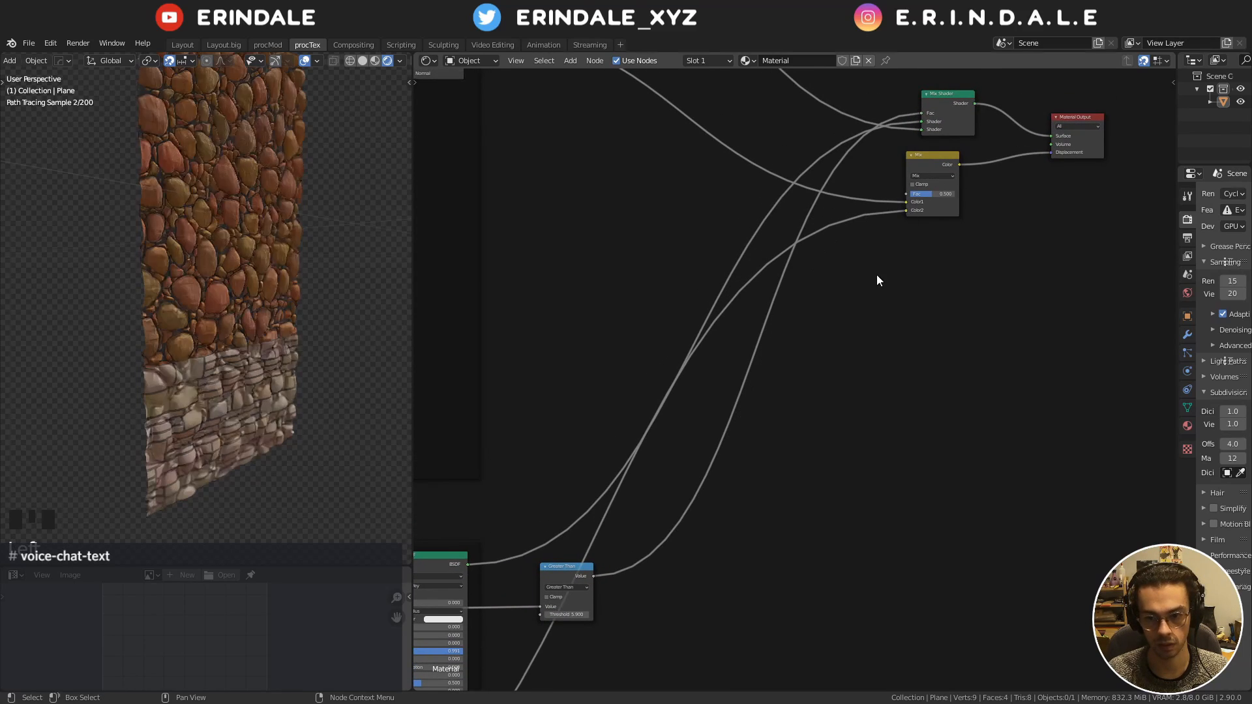
alt+right_drag(600, 577, 928, 242)
middle_drag(929, 242, 819, 346)
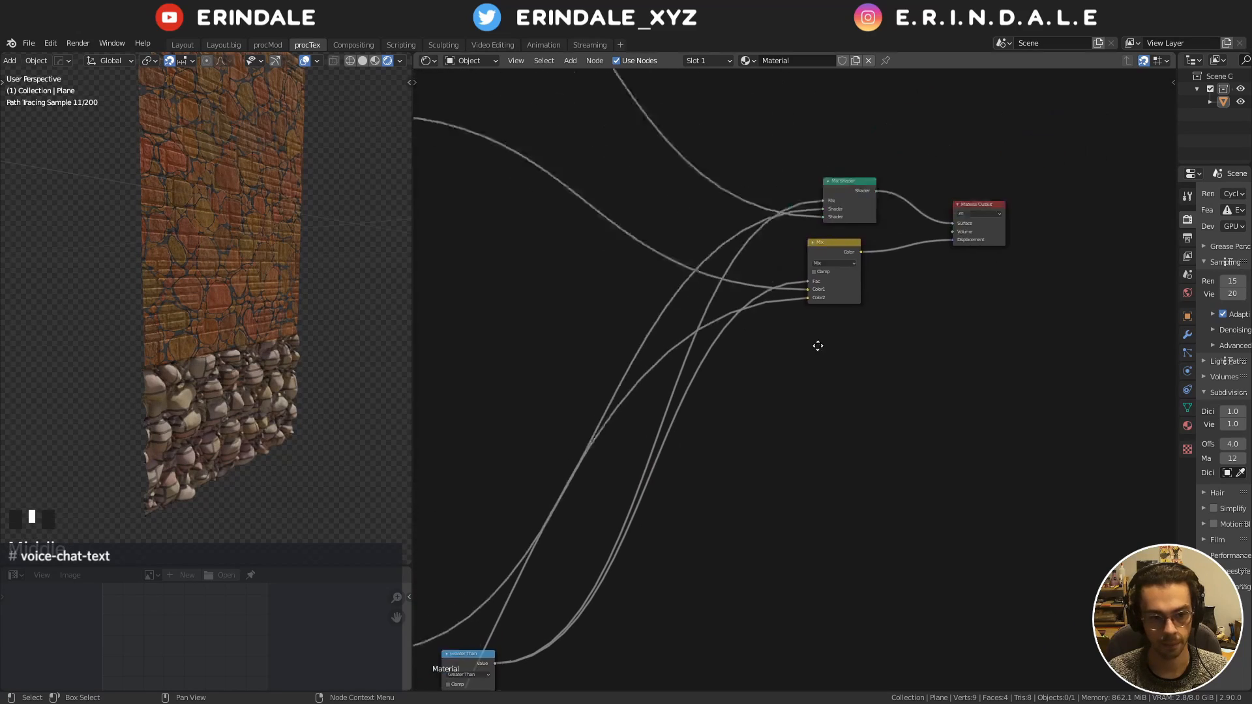
Try moving the Mix node's Color2 link to another input, and reconnect the brick Displacement to Color2
scroll(785, 394, up, 10)
drag(723, 341, 722, 312)
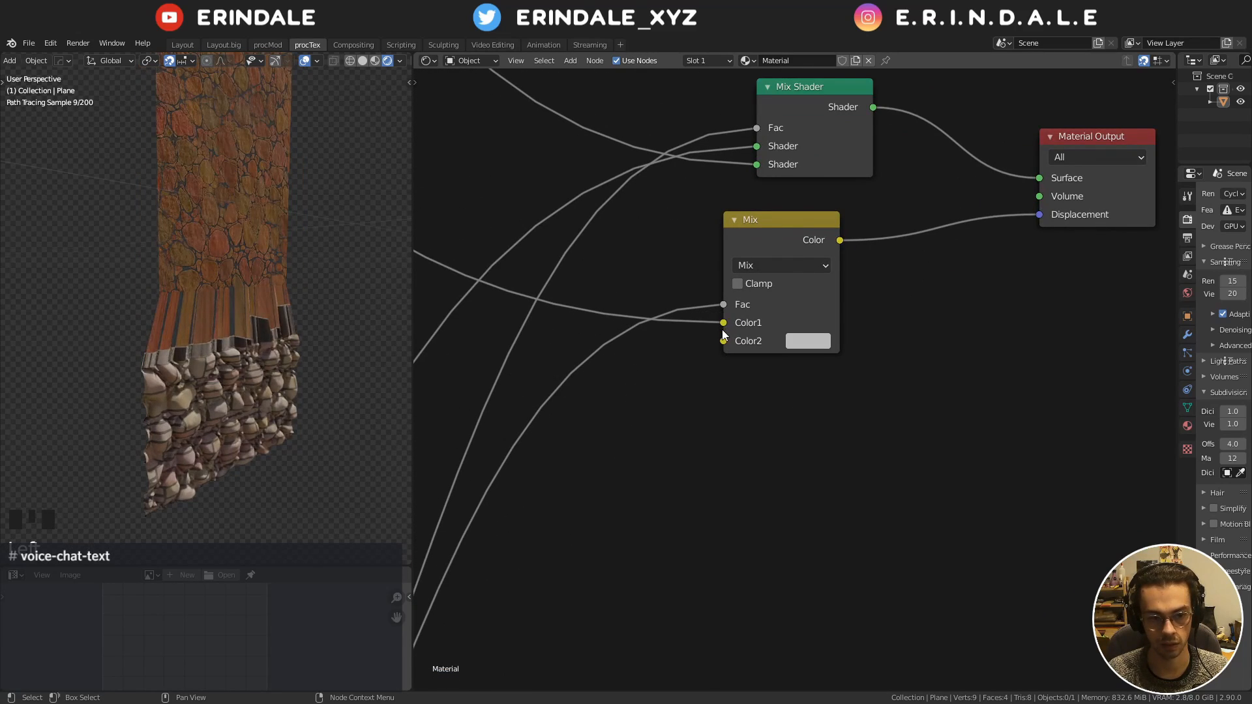
scroll(615, 407, down, 8)
middle_drag(614, 407, 779, 233)
scroll(674, 448, down, 9)
middle_drag(671, 452, 714, 319)
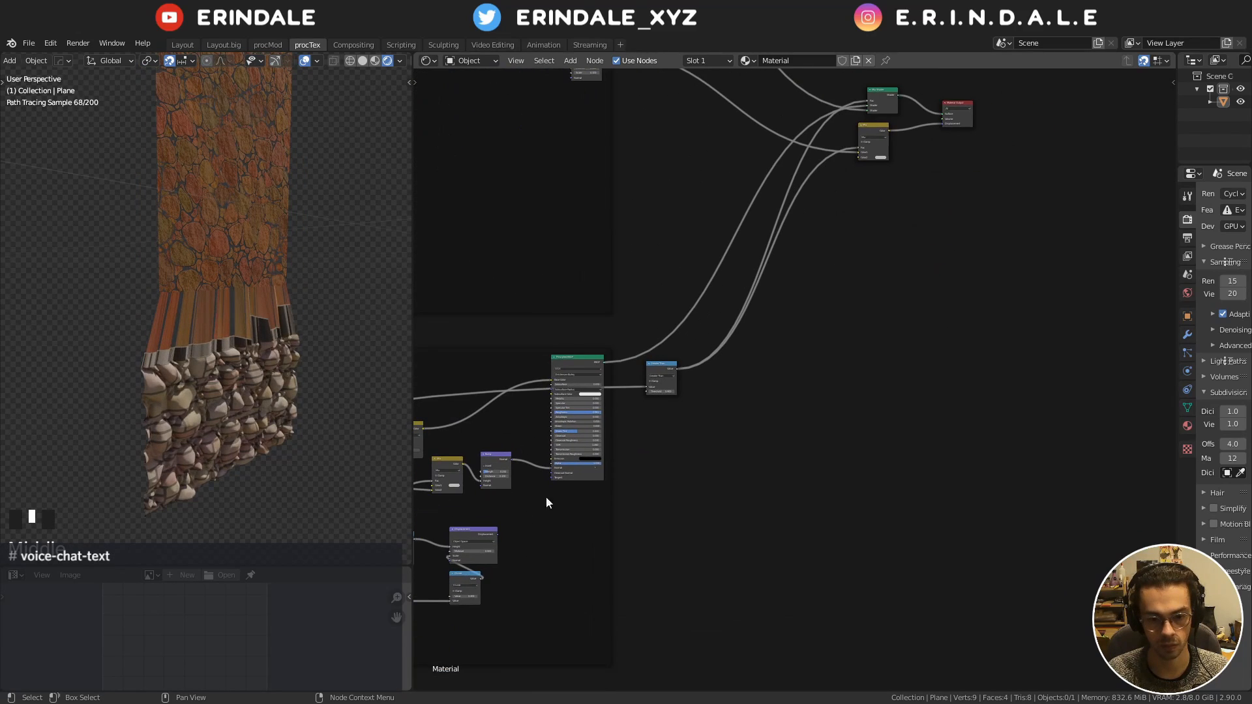
alt+right_drag(477, 542, 873, 157)
middle_drag(869, 185, 592, 372)
scroll(576, 343, up, 20)
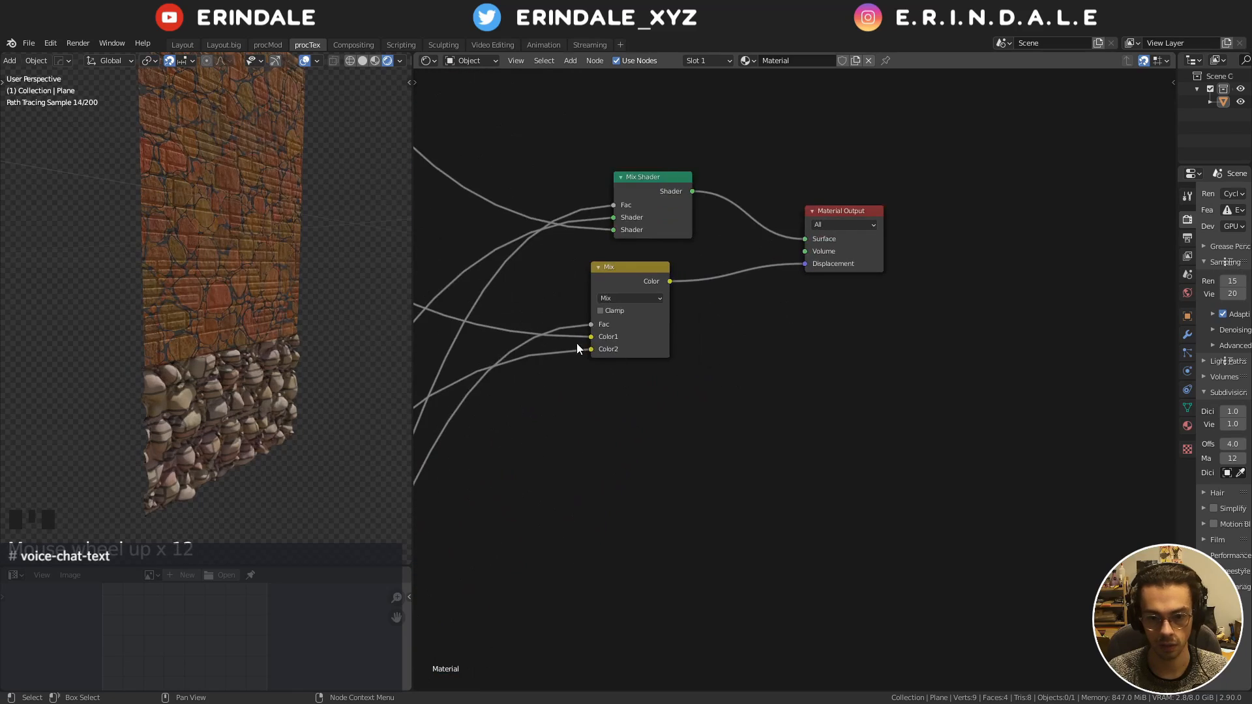
Swap the Mix node's colour inputs so brick displacement feeds Color1 and stone displacement feeds Color2, and inspect the seam on the plane
middle_drag(711, 373, 793, 391)
scroll(794, 391, up, 2)
key(alt+s)
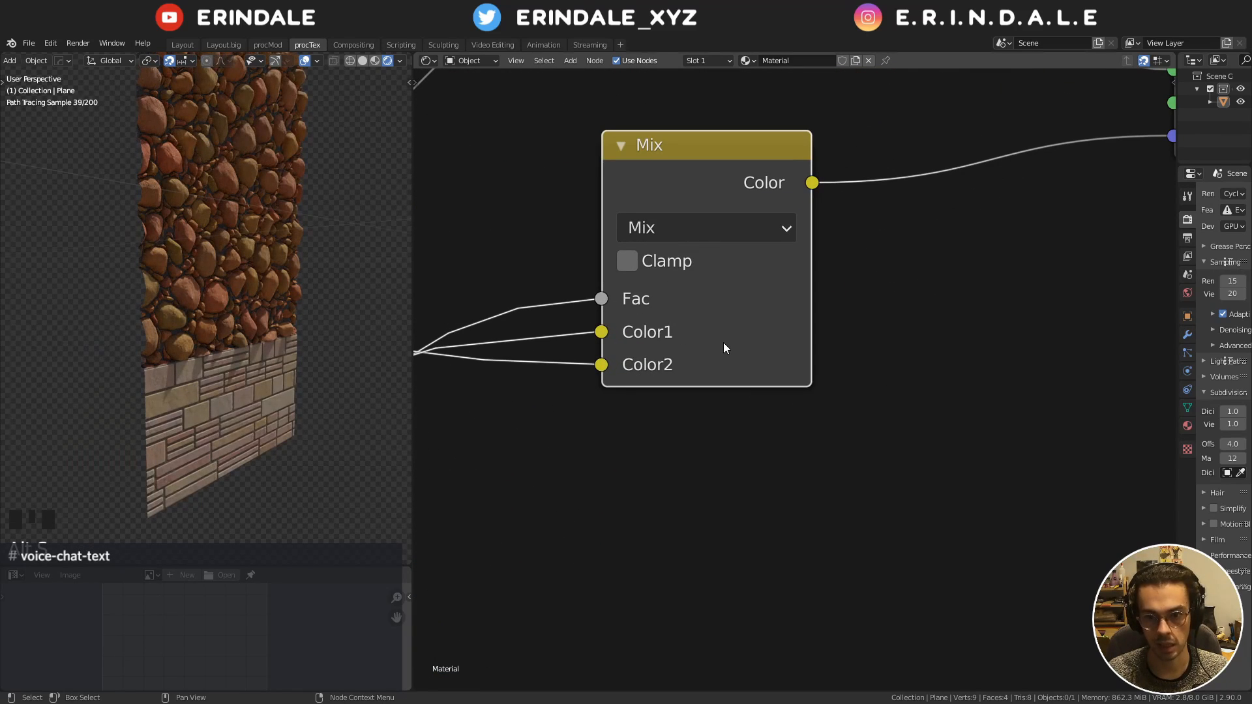
scroll(723, 342, down, 3)
middle_drag(723, 343, 804, 374)
key(alt+s)
key(alt+s)
key(alt+s)
key(alt+s)
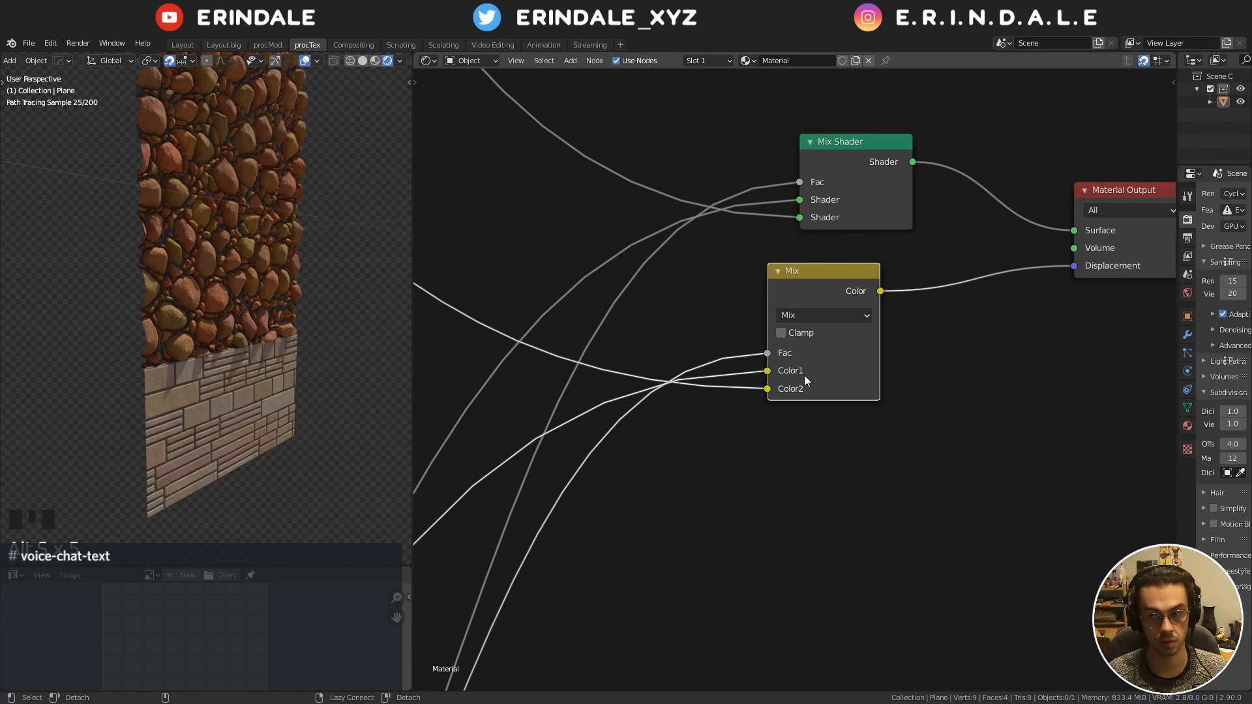
key(alt+s)
key(alt+s)
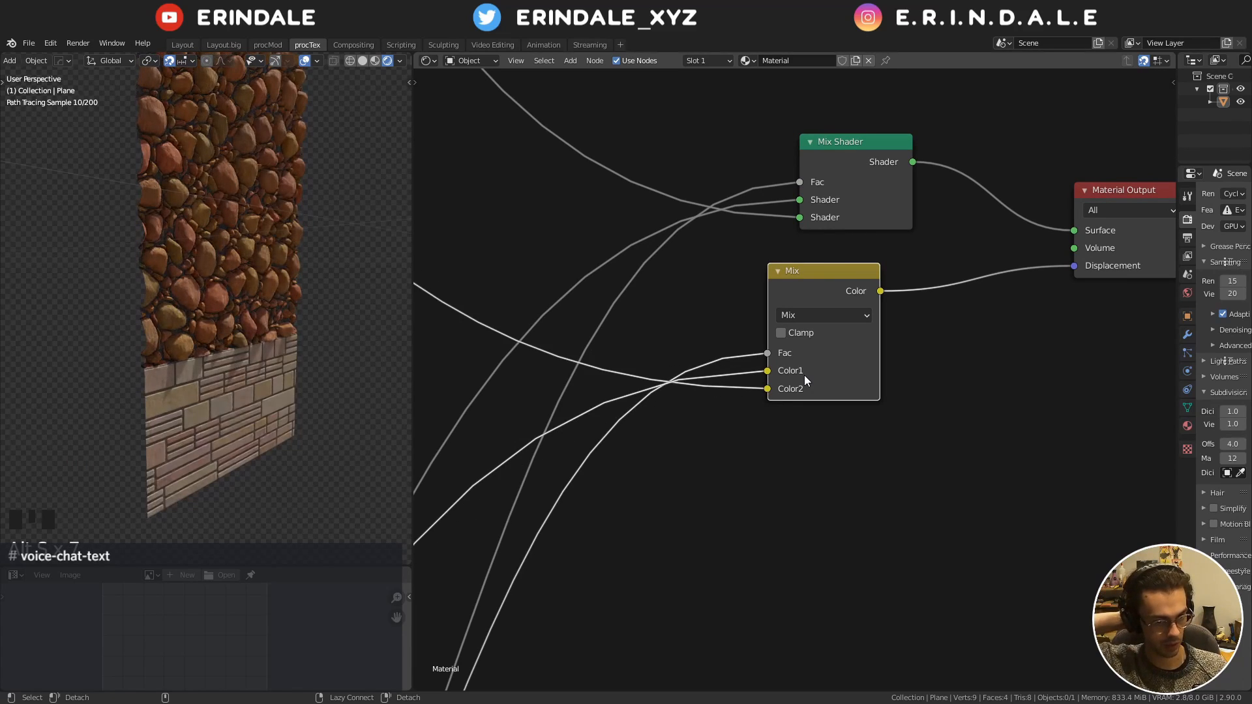
scroll(804, 375, down, 3)
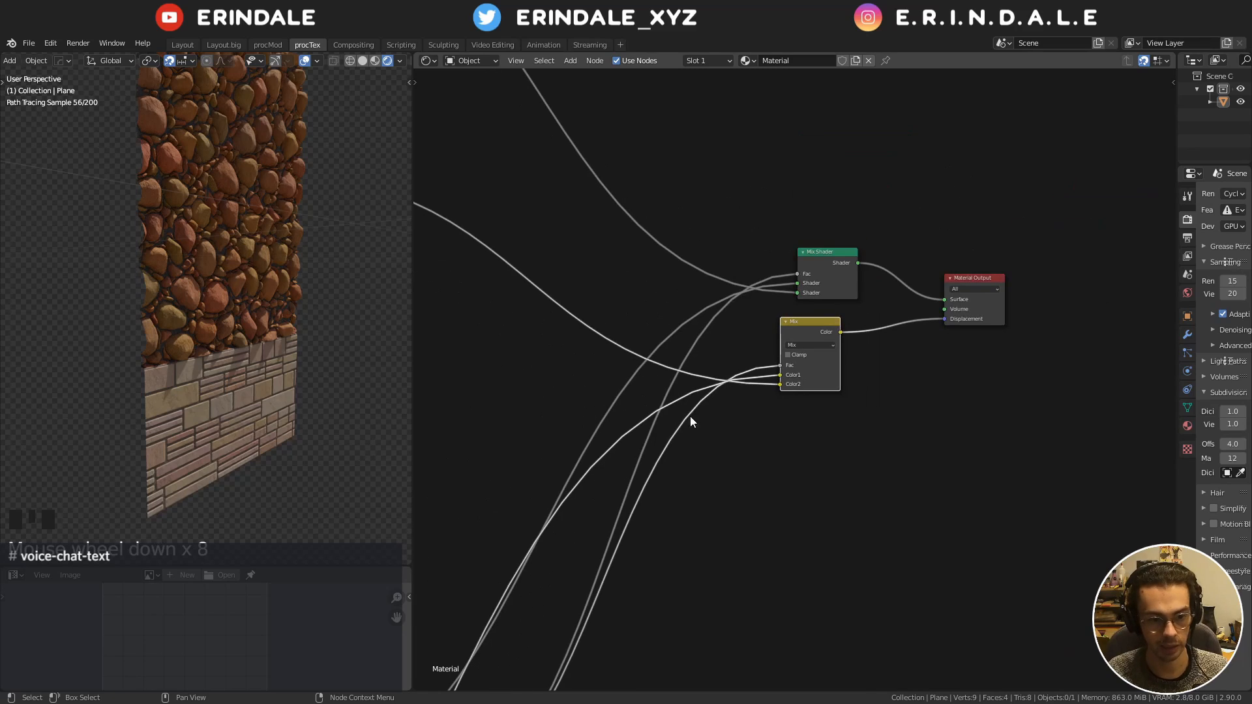
middle_drag(291, 373, 174, 342)
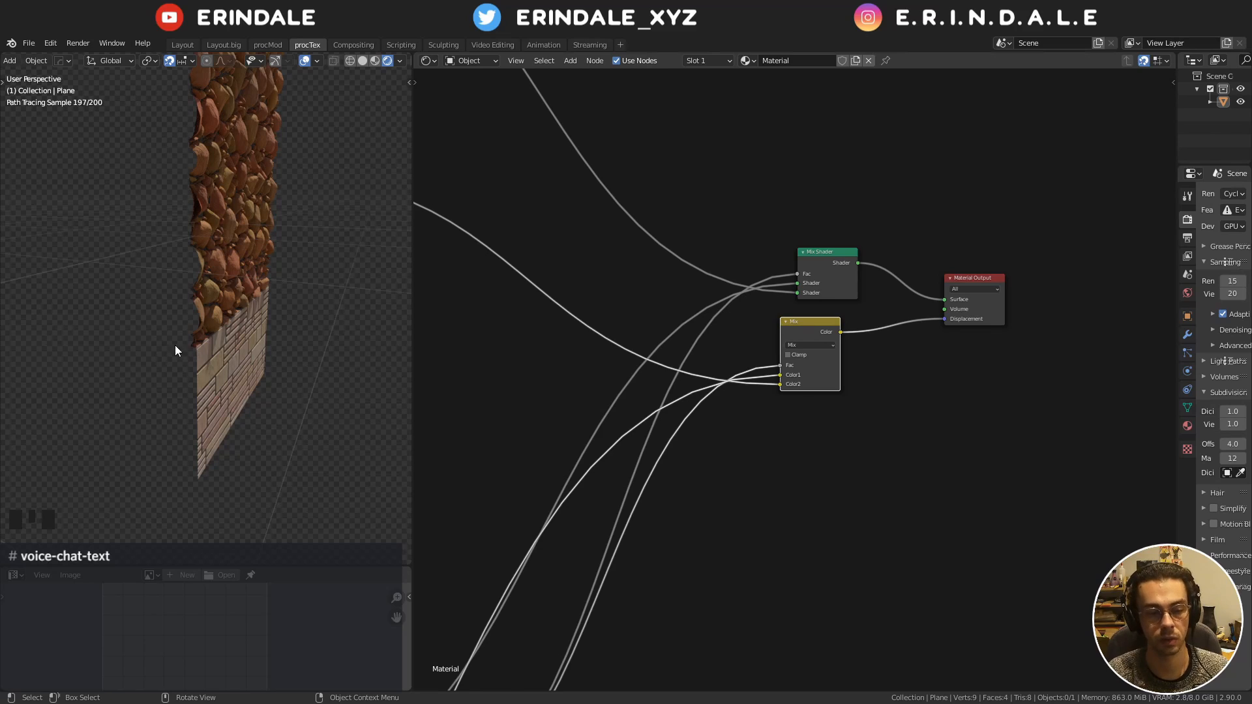
Set the first value of the Divide node driving the brick Displacement's Scale to 0.700
scroll(603, 490, down, 3)
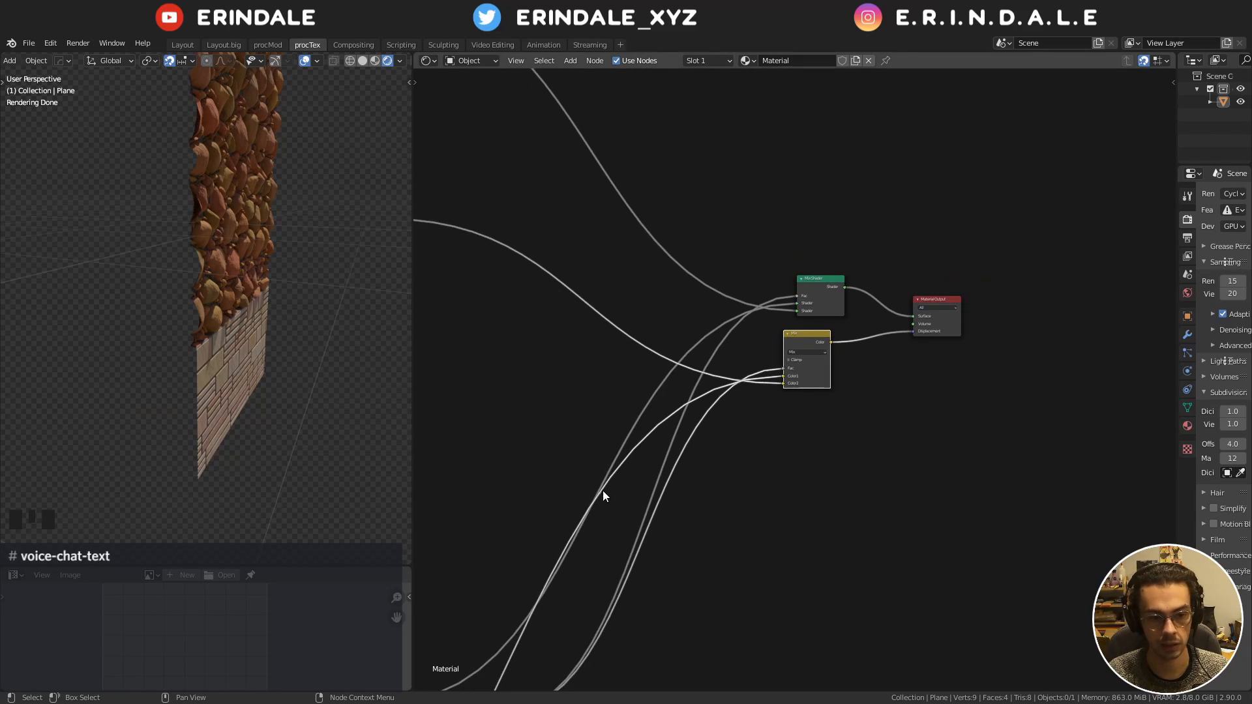
middle_drag(602, 491, 767, 281)
middle_drag(645, 511, 810, 302)
middle_drag(652, 483, 816, 272)
scroll(816, 273, up, 10)
middle_drag(605, 414, 761, 386)
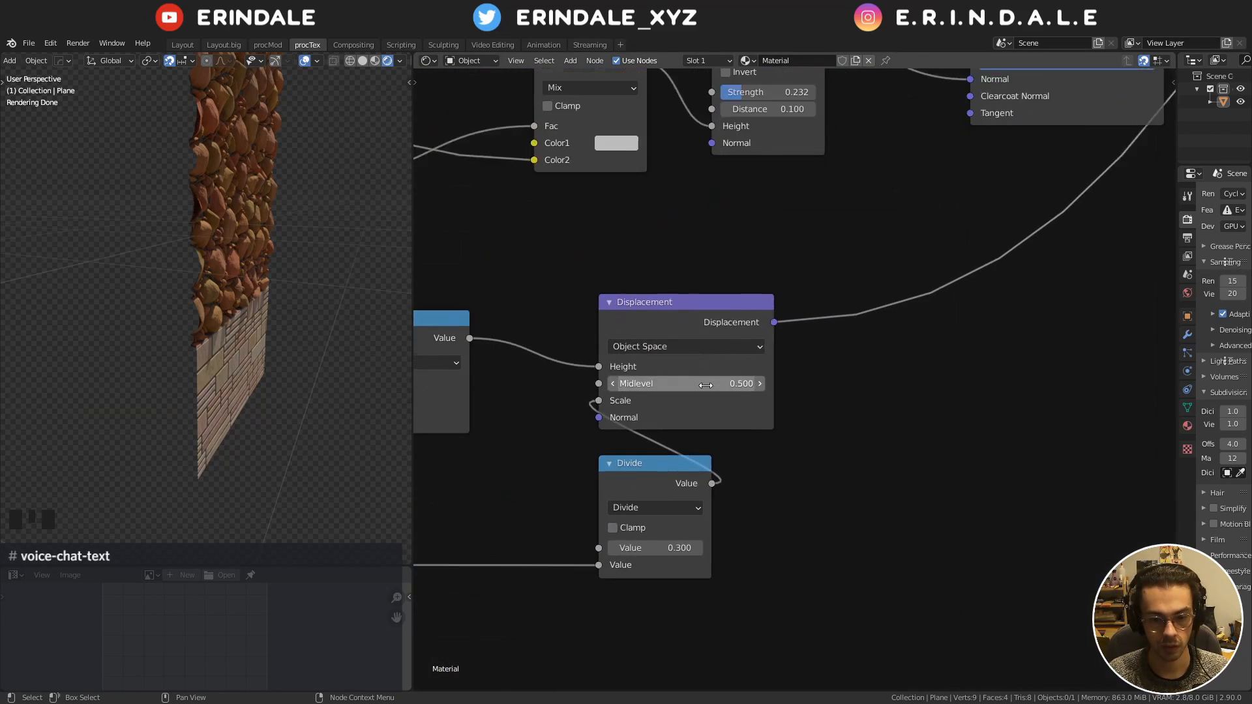
scroll(761, 386, up, 2)
middle_drag(692, 456, 757, 377)
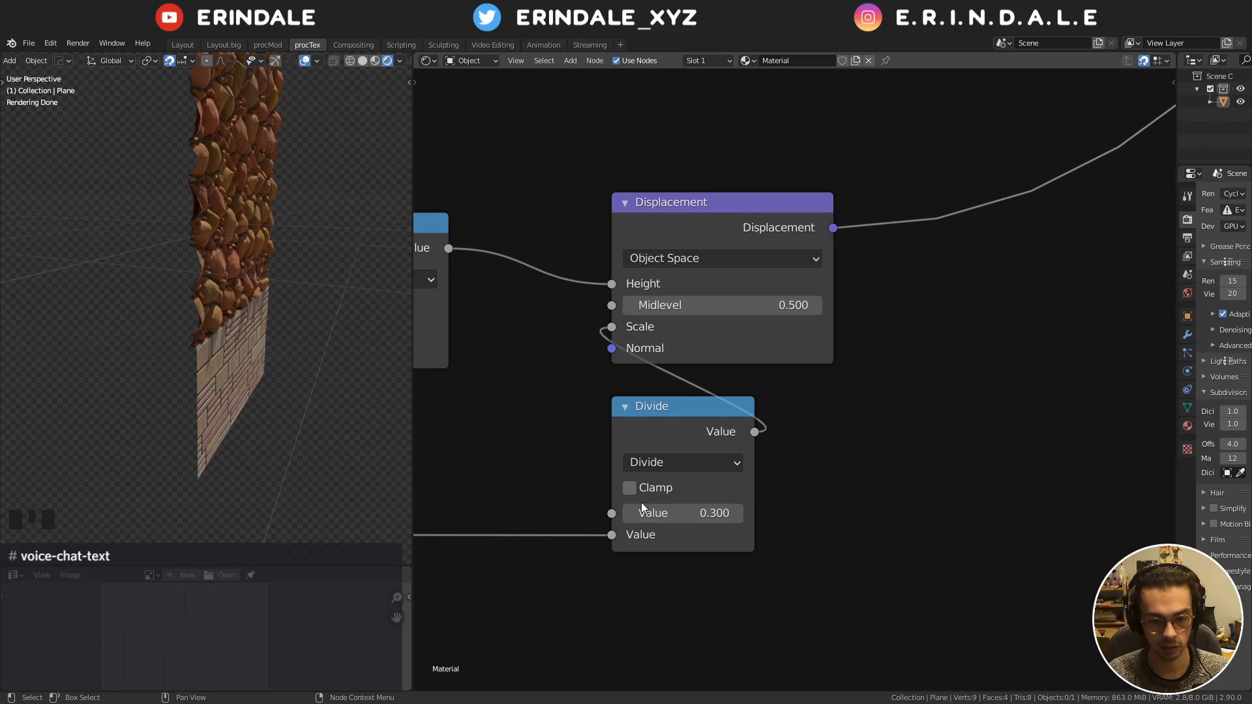
click(627, 513)
click(735, 513)
click(736, 513)
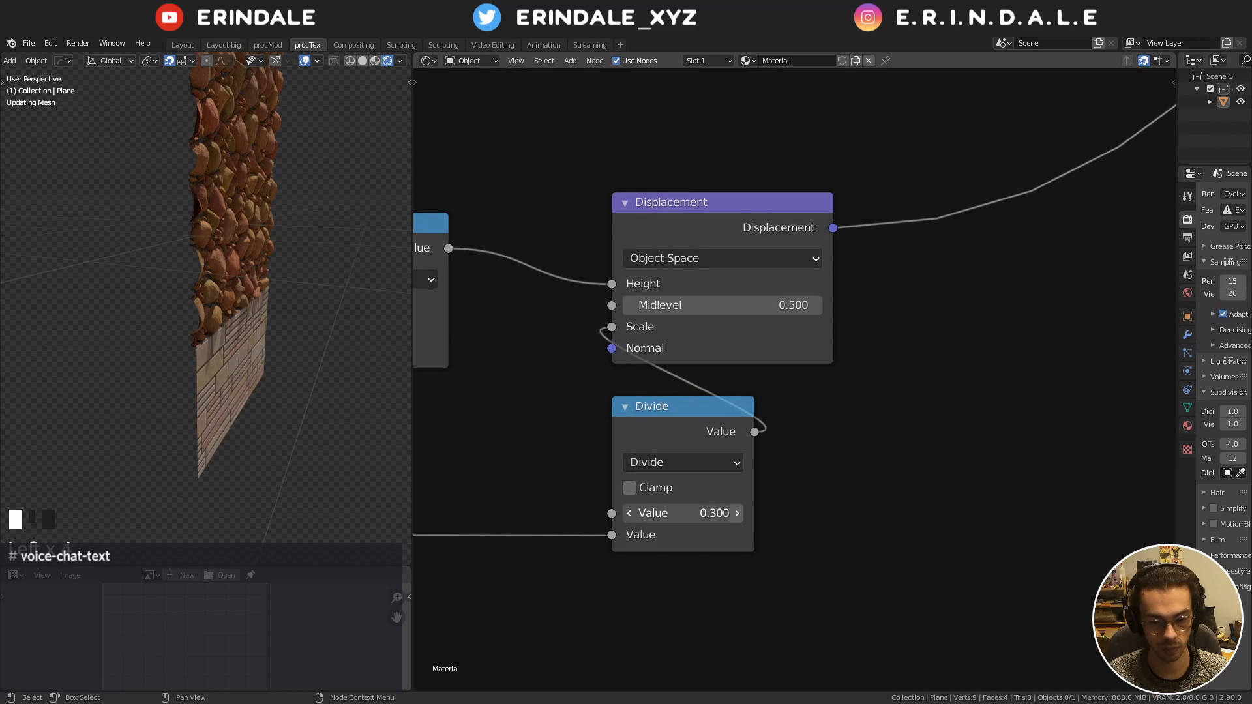
click(736, 513)
click(736, 513)
click(735, 513)
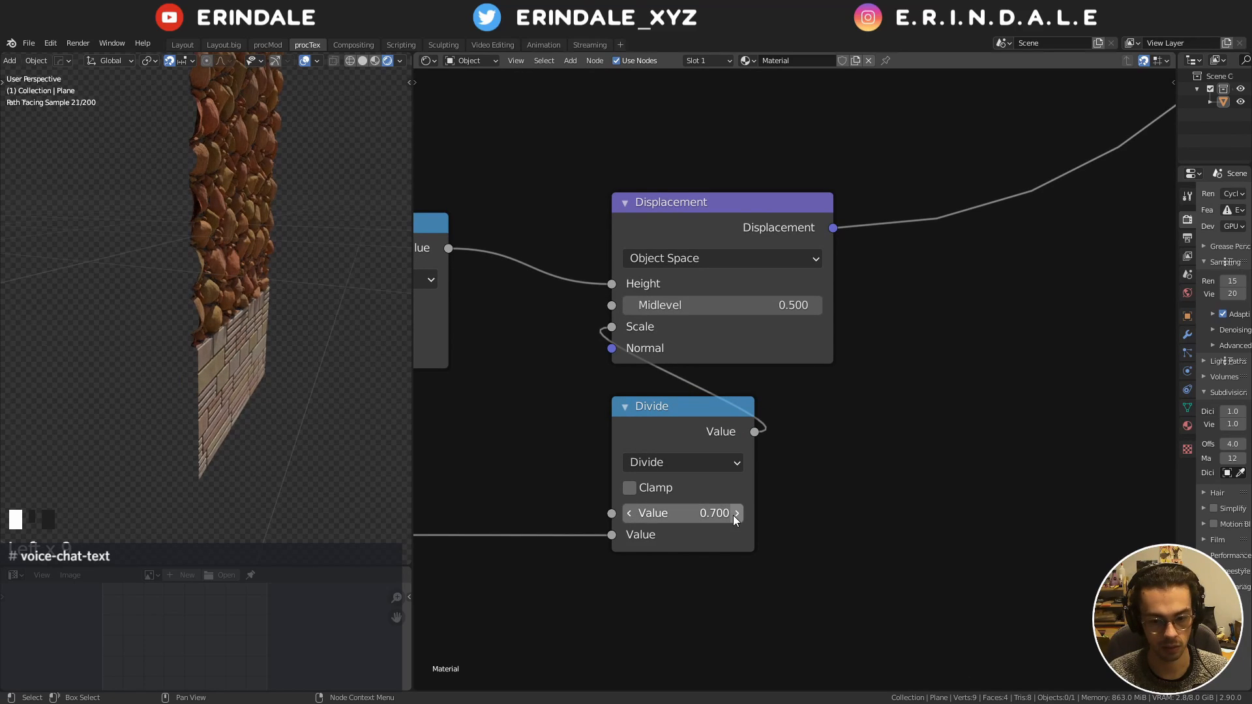
click(733, 515)
click(627, 515)
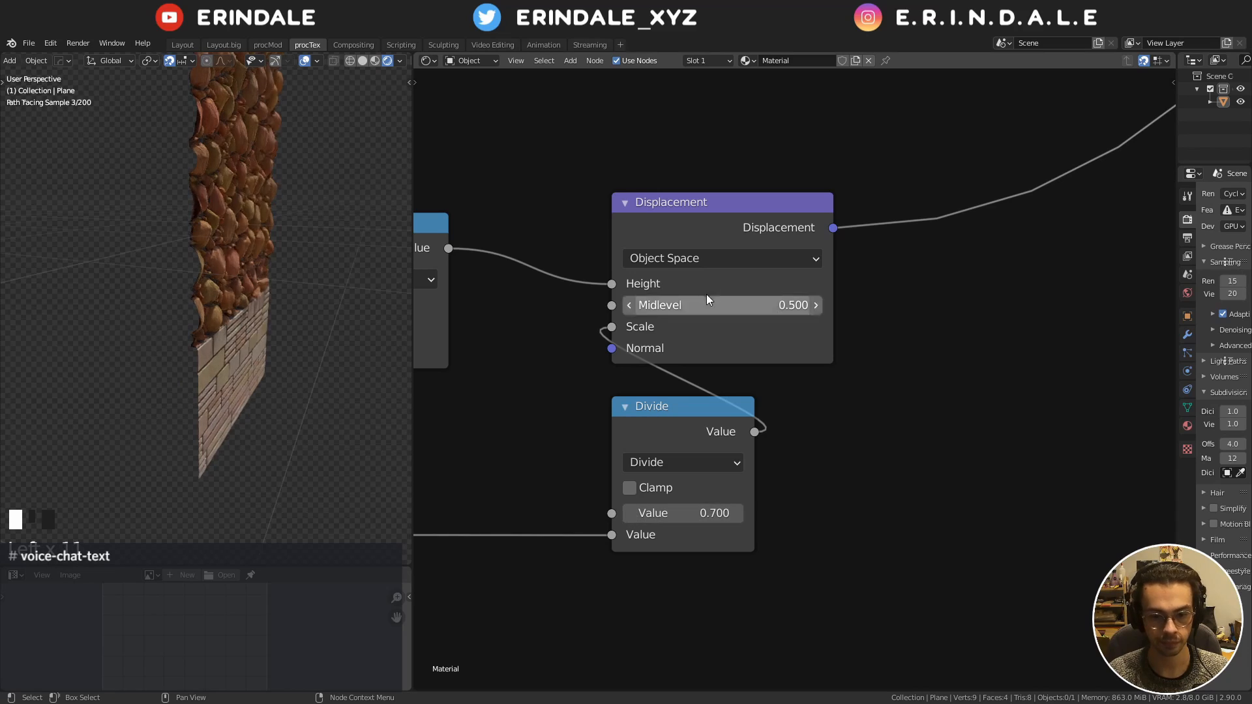
Move the Divide node back so it sits before the brick Displacement node, beneath the Maximum node
scroll(706, 296, down, 6)
middle_drag(706, 297, 770, 362)
drag(718, 442, 558, 448)
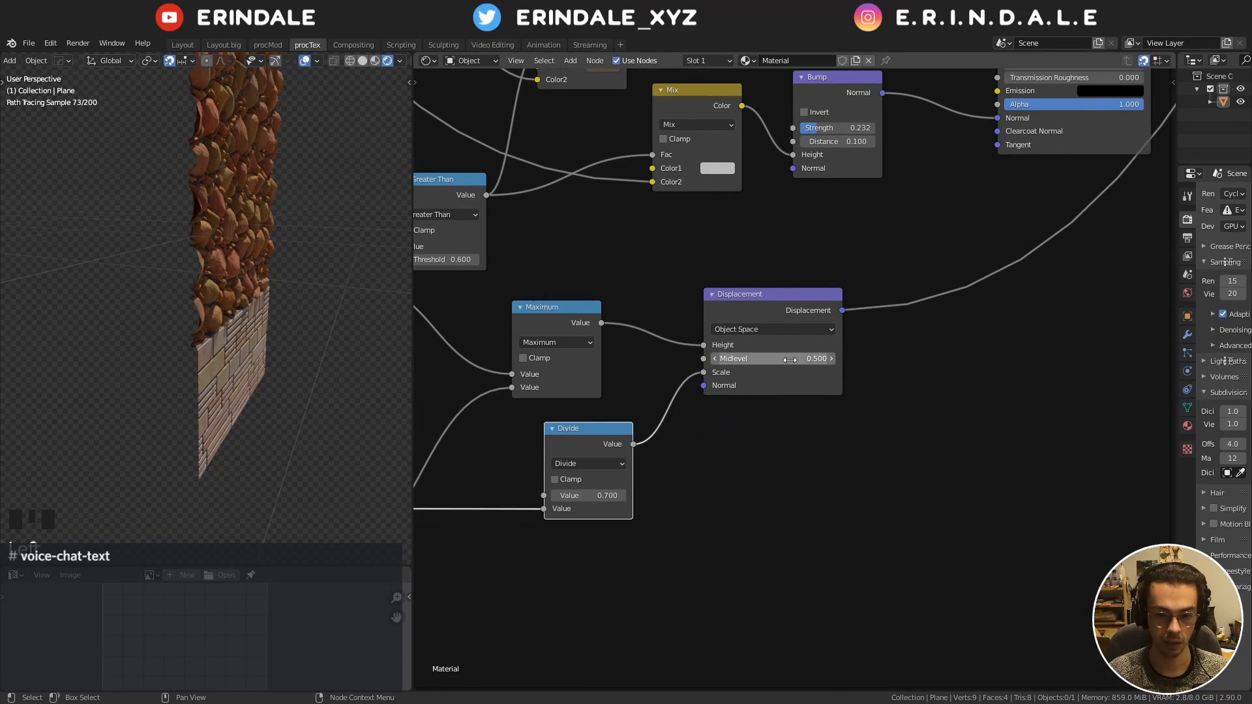
Lower the brick Displacement node's Midlevel to 0.000
scroll(789, 360, up, 2)
click(714, 359)
click(714, 359)
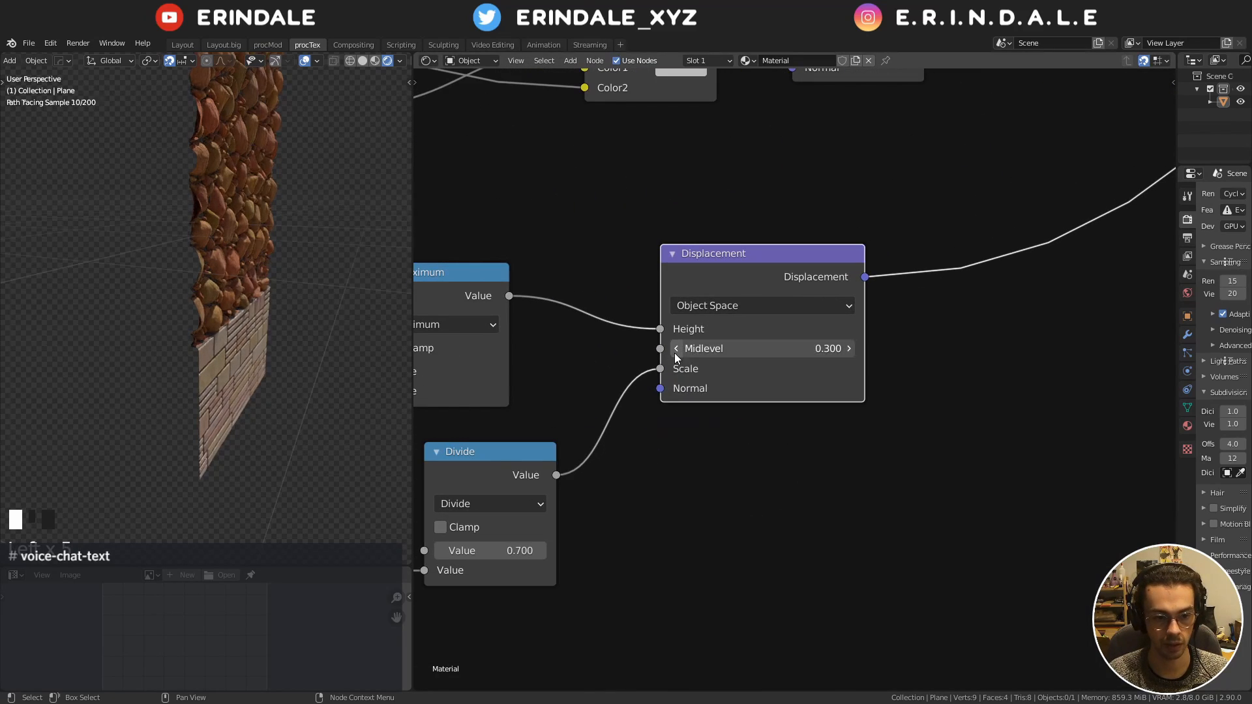
click(676, 355)
click(675, 355)
click(676, 354)
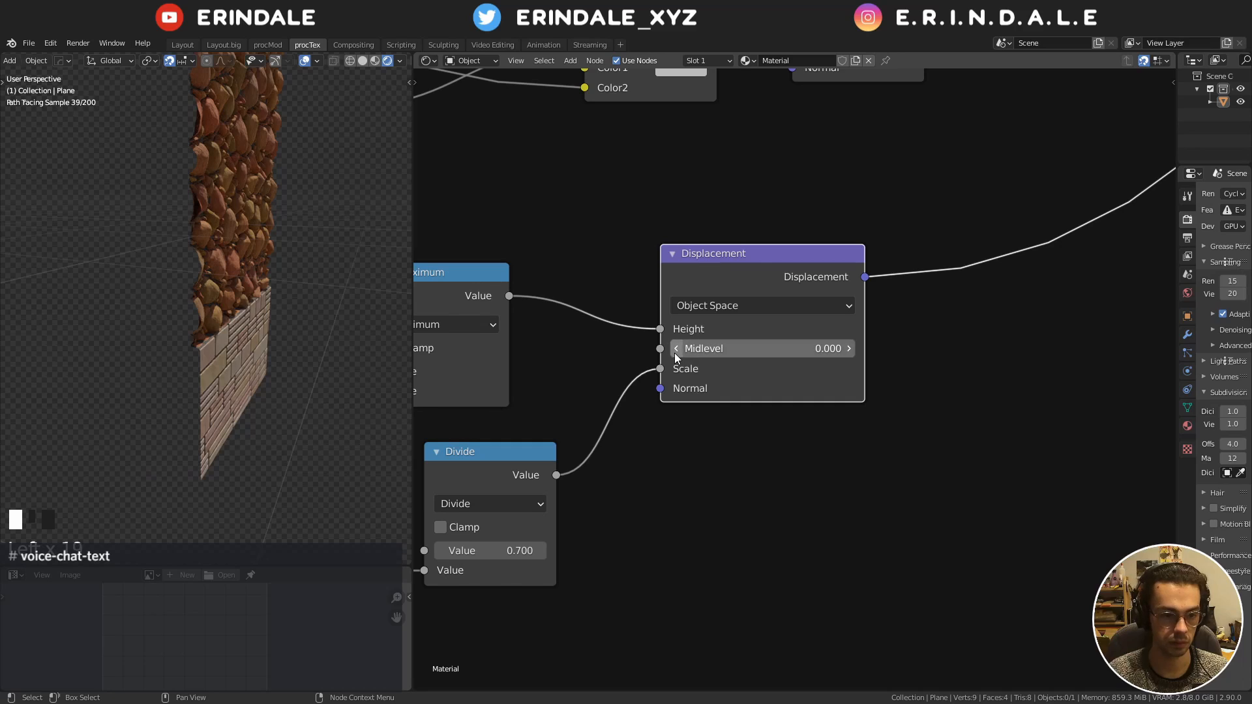
click(675, 357)
Set the brick Displacement node's Midlevel to -0.2
click(781, 344)
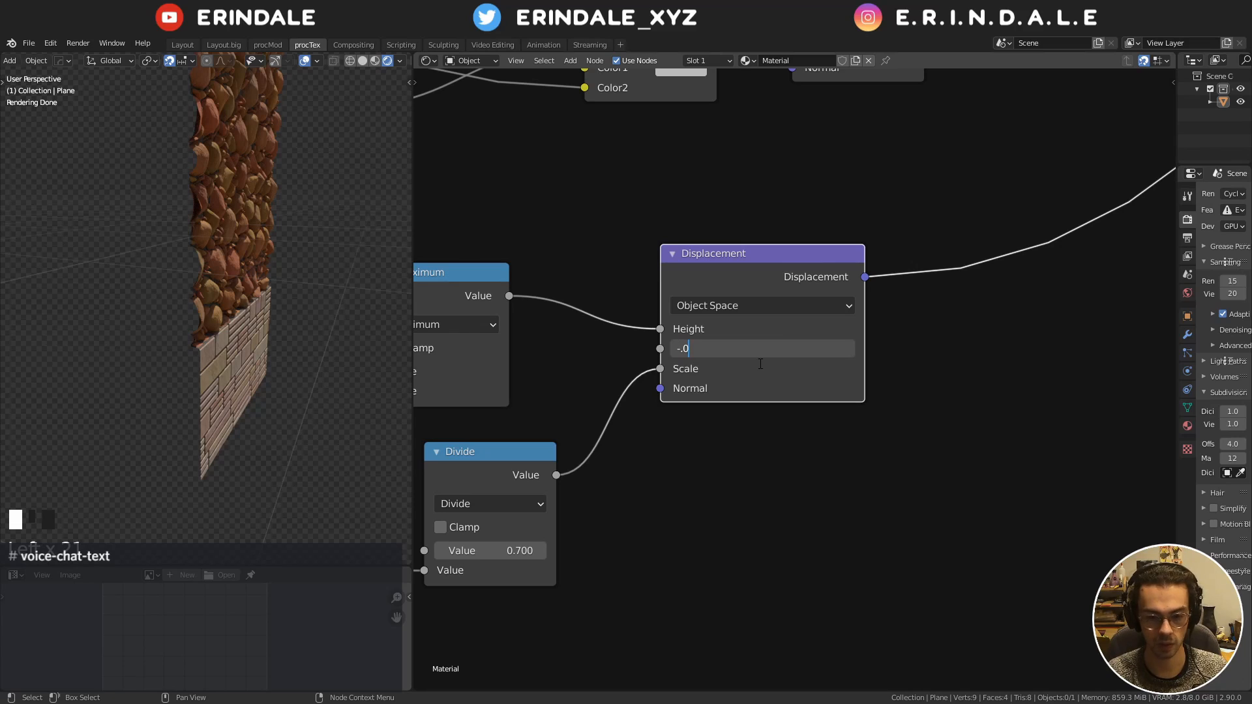
text(-.0)
key(BackSpace)
text(2)
key(Return)
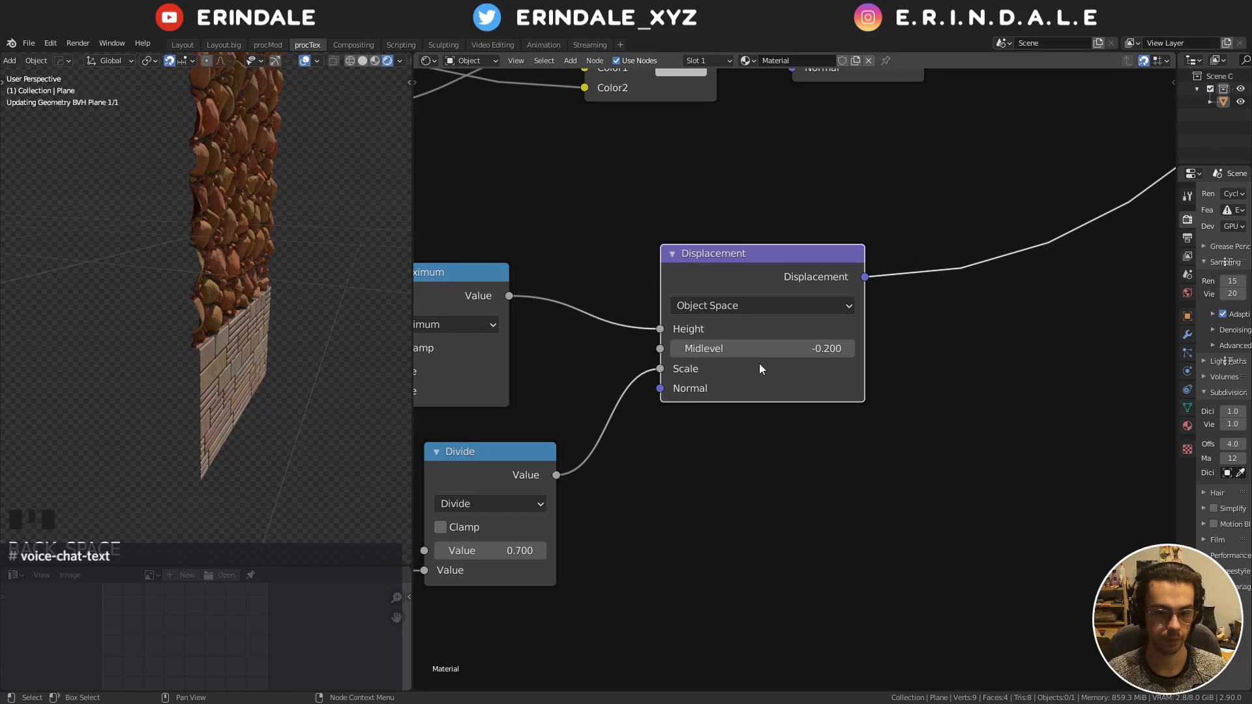
Set the brick Displacement node's Midlevel to -2 and inspect the offset brick section from the side
drag(769, 349, 724, 349)
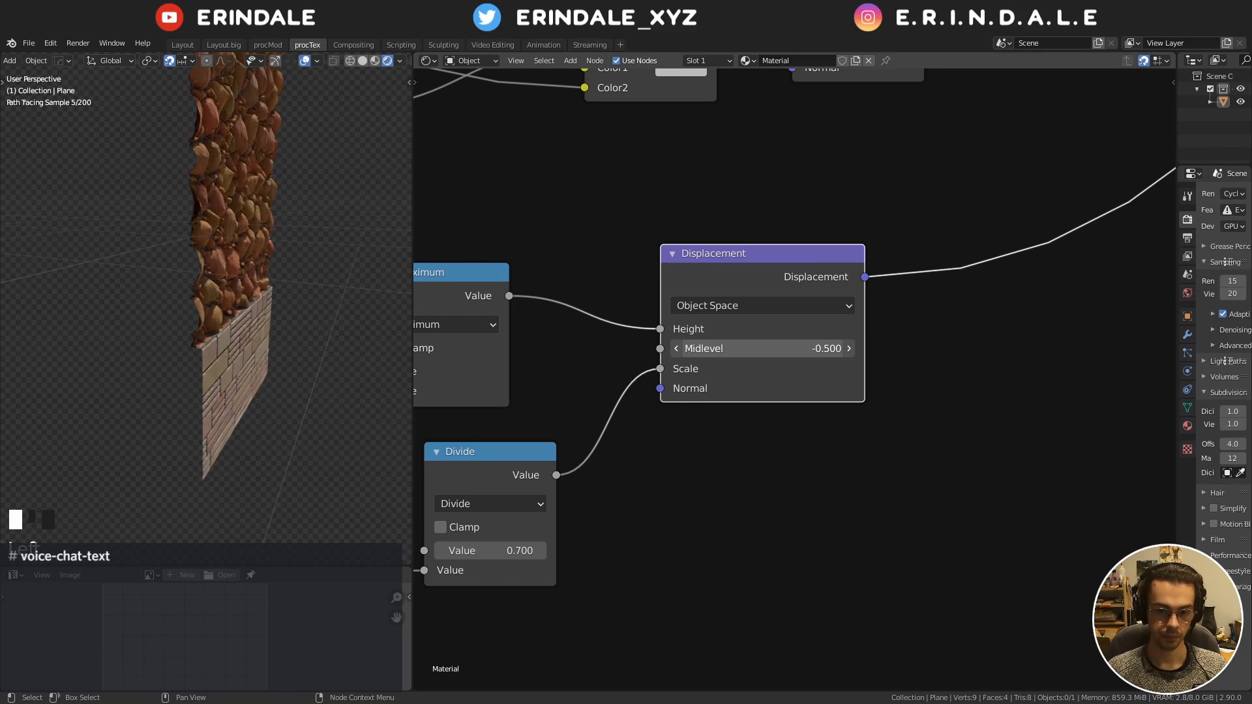
double_click(764, 347)
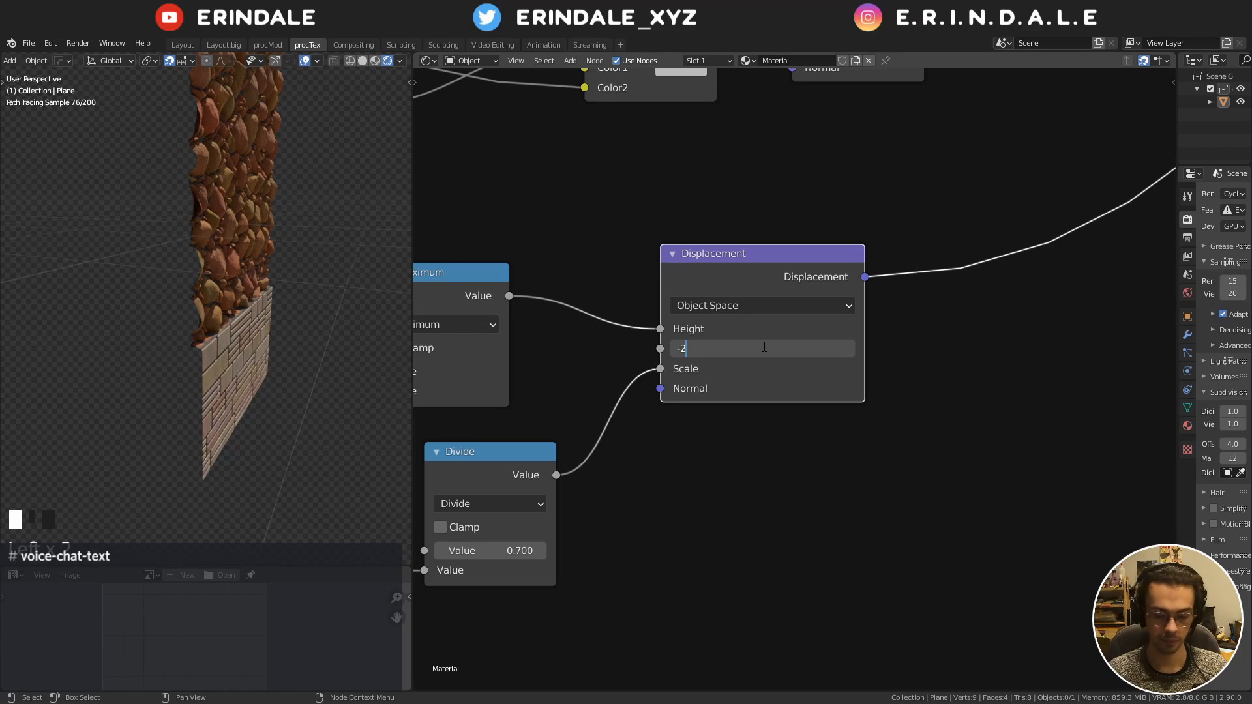
key(Return)
middle_drag(178, 283, 252, 352)
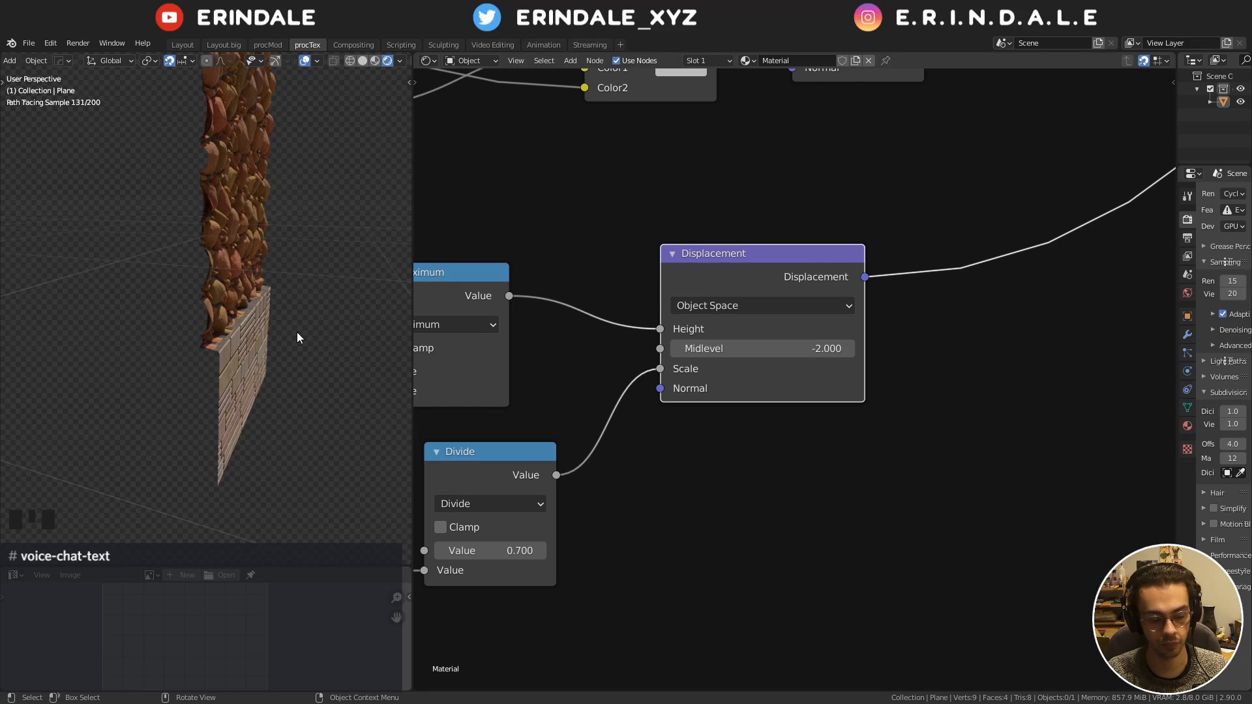
Annotate the viewport with two strokes outlining a bulging shape around the lower brick section
mouse_move(260, 261)
mouse_down()
mouse_move(292, 394)
mouse_move(257, 504)
mouse_up()
drag(208, 346, 254, 512)
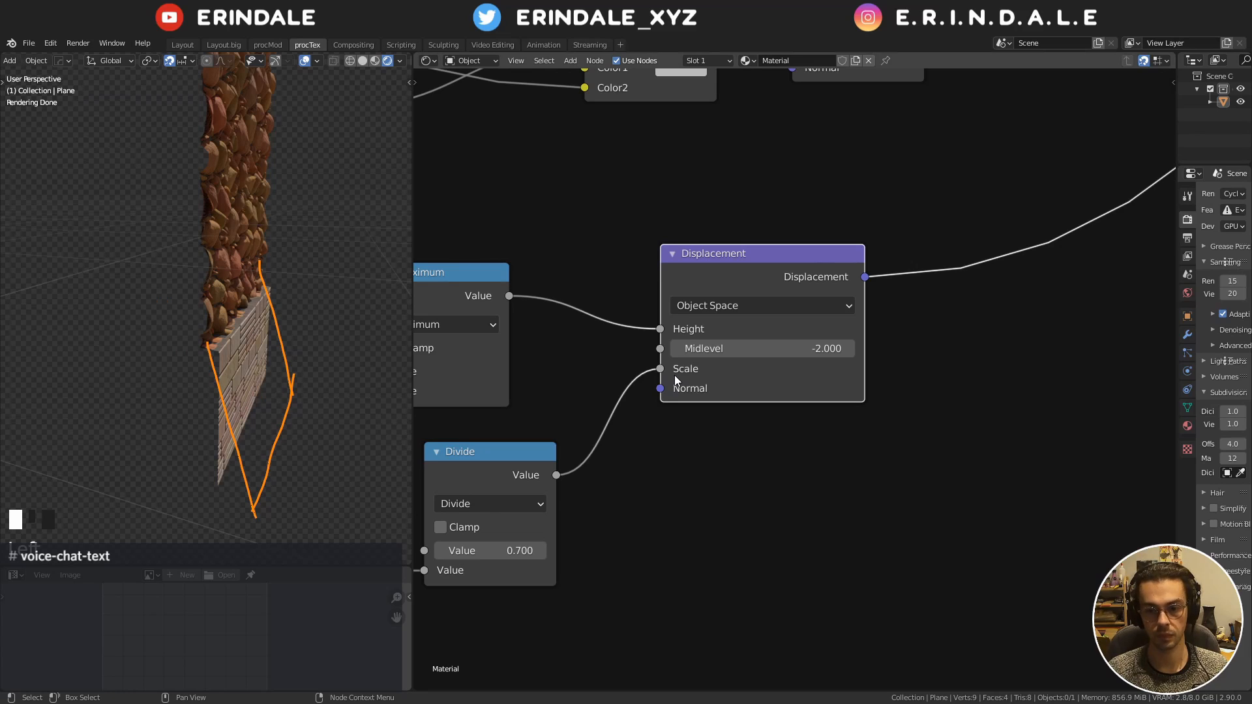
Preview the Separate XYZ node's coordinate outputs at the start of the brick node frame on the wall
scroll(675, 378, down, 8)
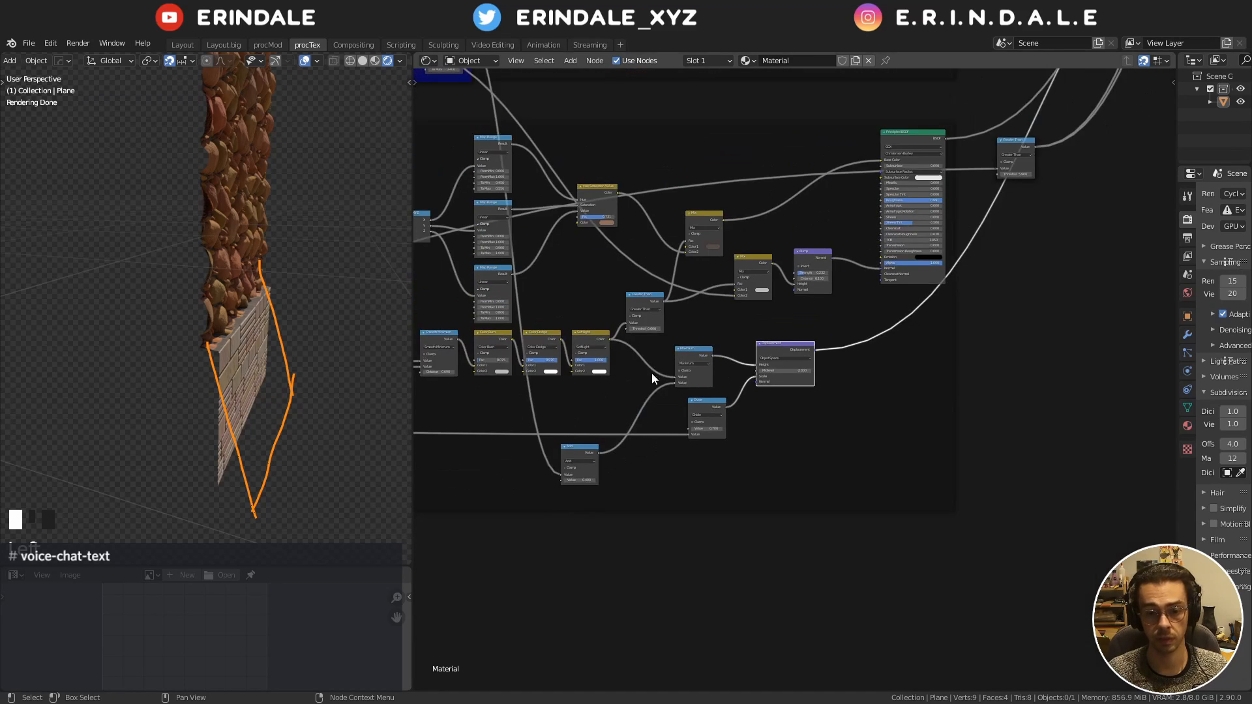
middle_drag(725, 367, 978, 348)
scroll(925, 364, up, 3)
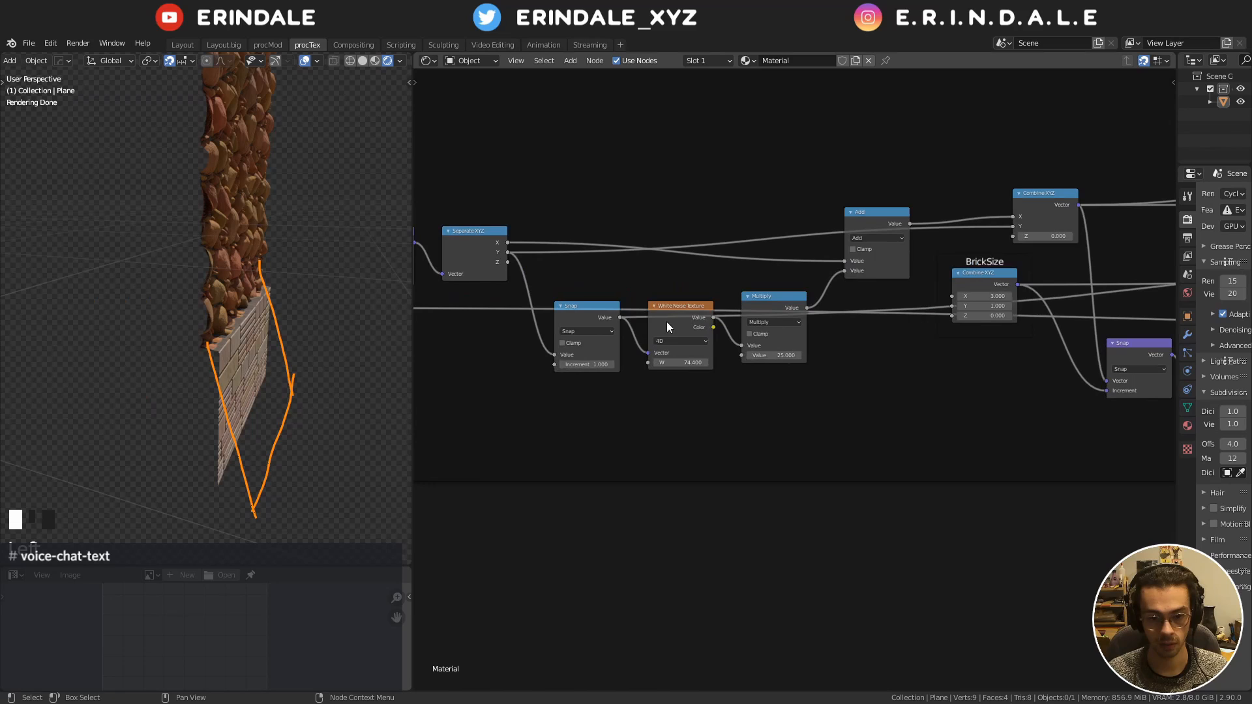
ctrl+shift+click(467, 237)
ctrl+shift+click(467, 237)
ctrl+shift+click(467, 237)
scroll(777, 260, down, 4)
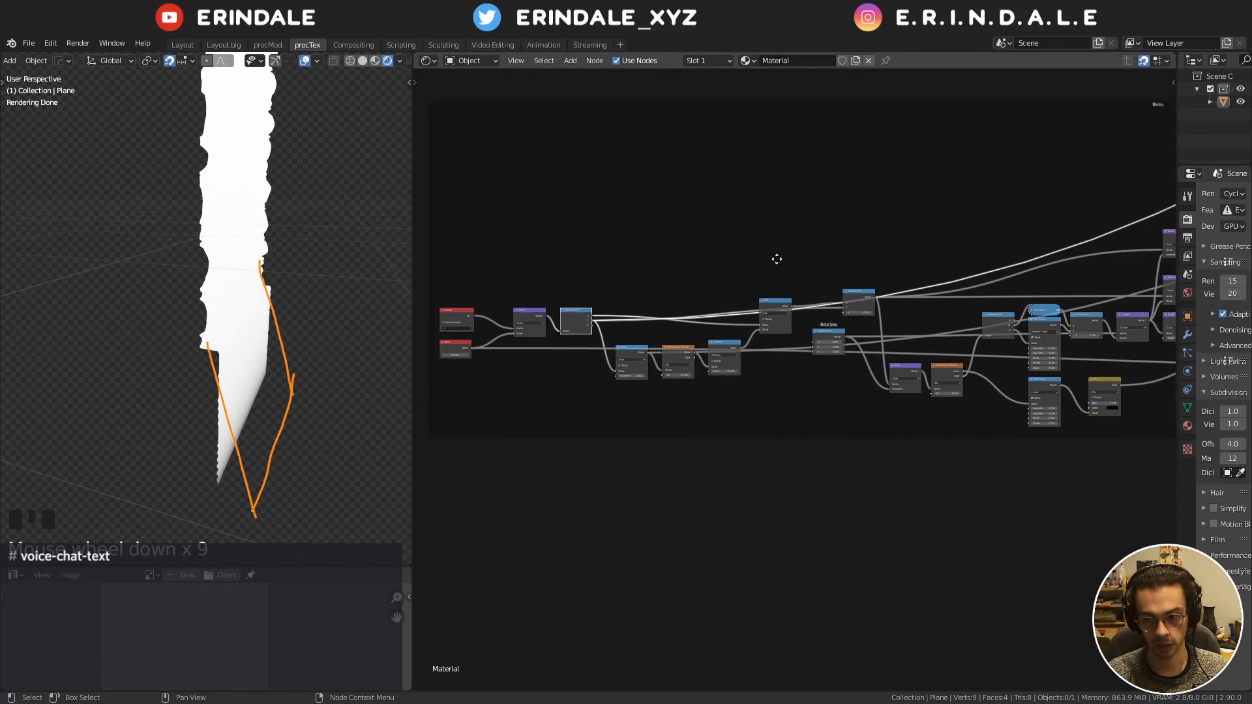
Place a reroute on the Separate XYZ link below the brick height nodes and shift the Displacement node away to make room
middle_drag(912, 235, 582, 219)
key(g)
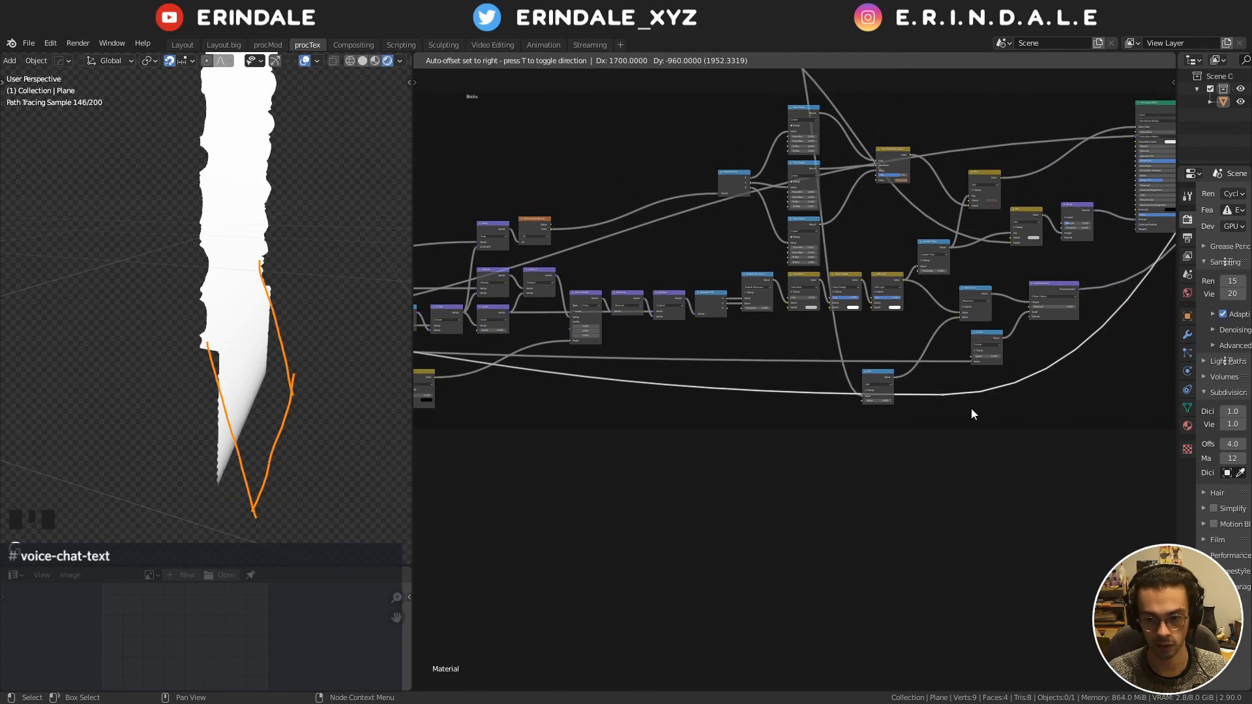
click(976, 418)
middle_drag(975, 417, 741, 417)
scroll(711, 364, up, 3)
drag(704, 262, 866, 262)
scroll(678, 287, up, 2)
Insert a MixRGB node between the brick Maximum and Displacement nodes and set its blend mode to Subtract
key(q)
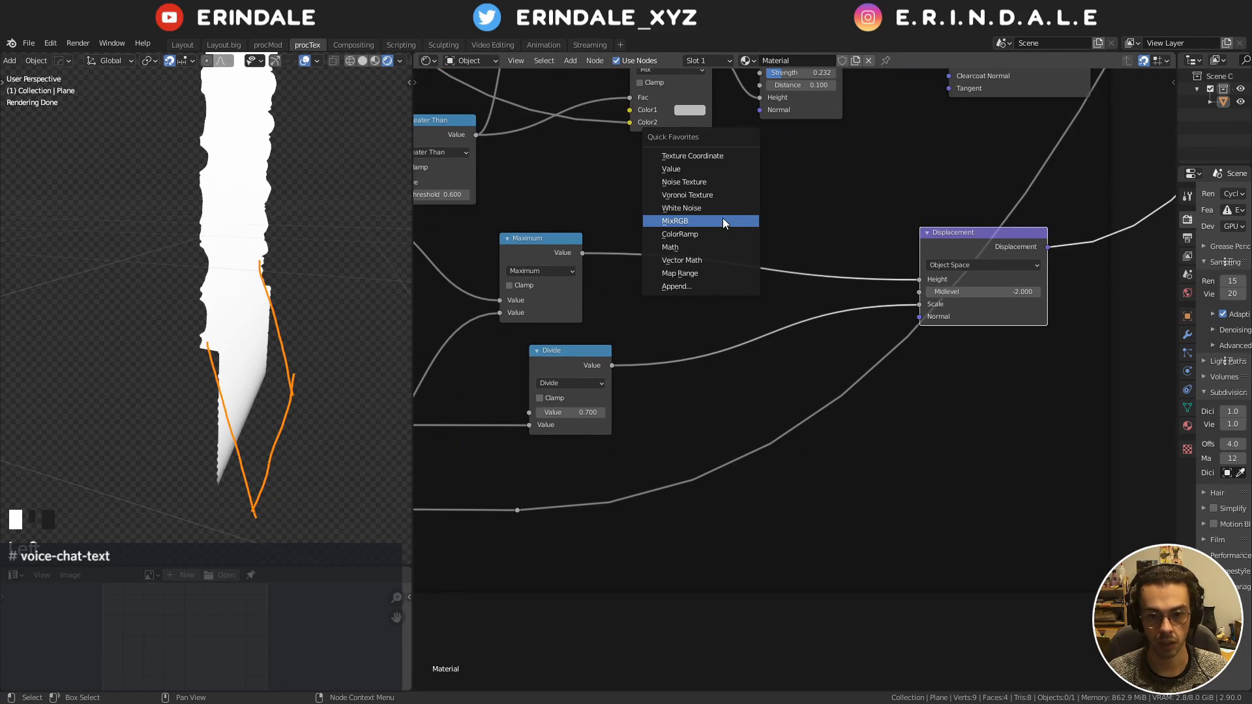
click(714, 221)
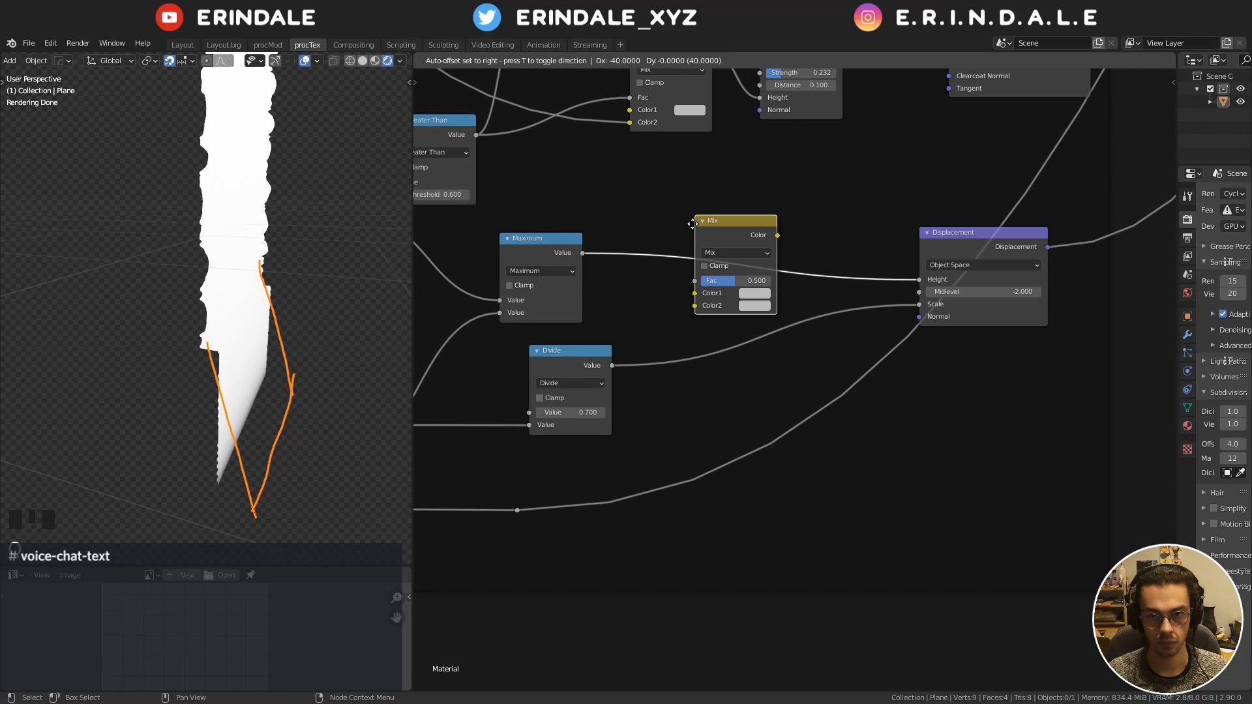
click(693, 224)
scroll(698, 230, up, 4)
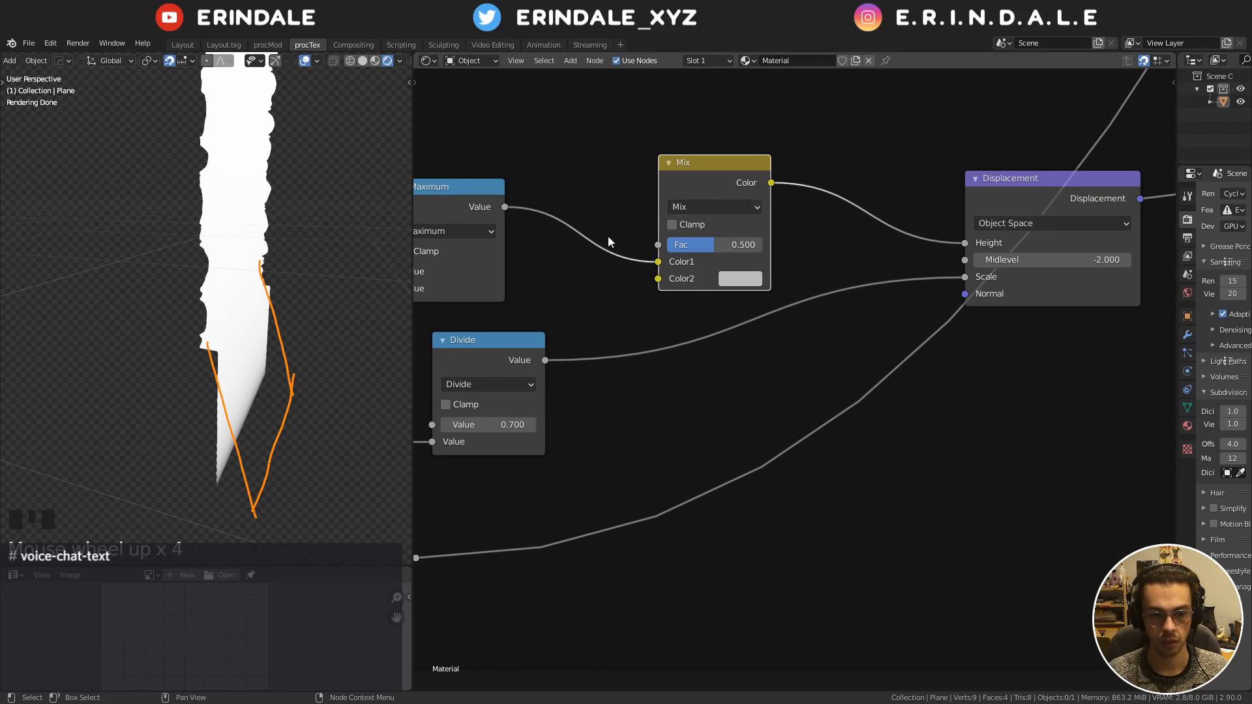
click(702, 208)
click(711, 473)
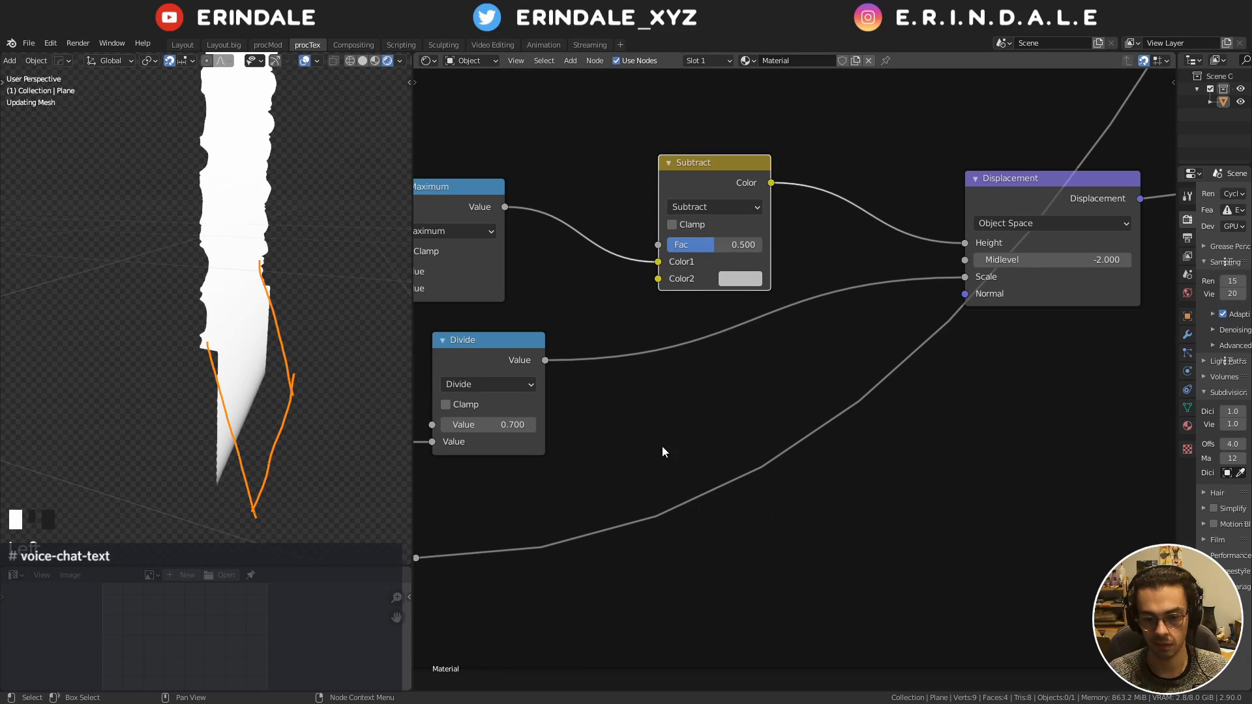
Connect the rerouted coordinate to the Subtract node's Color2, preview the Displacement output, and set the Subtract Fac to 1.000
middle_drag(420, 552, 581, 529)
drag(576, 535, 818, 256)
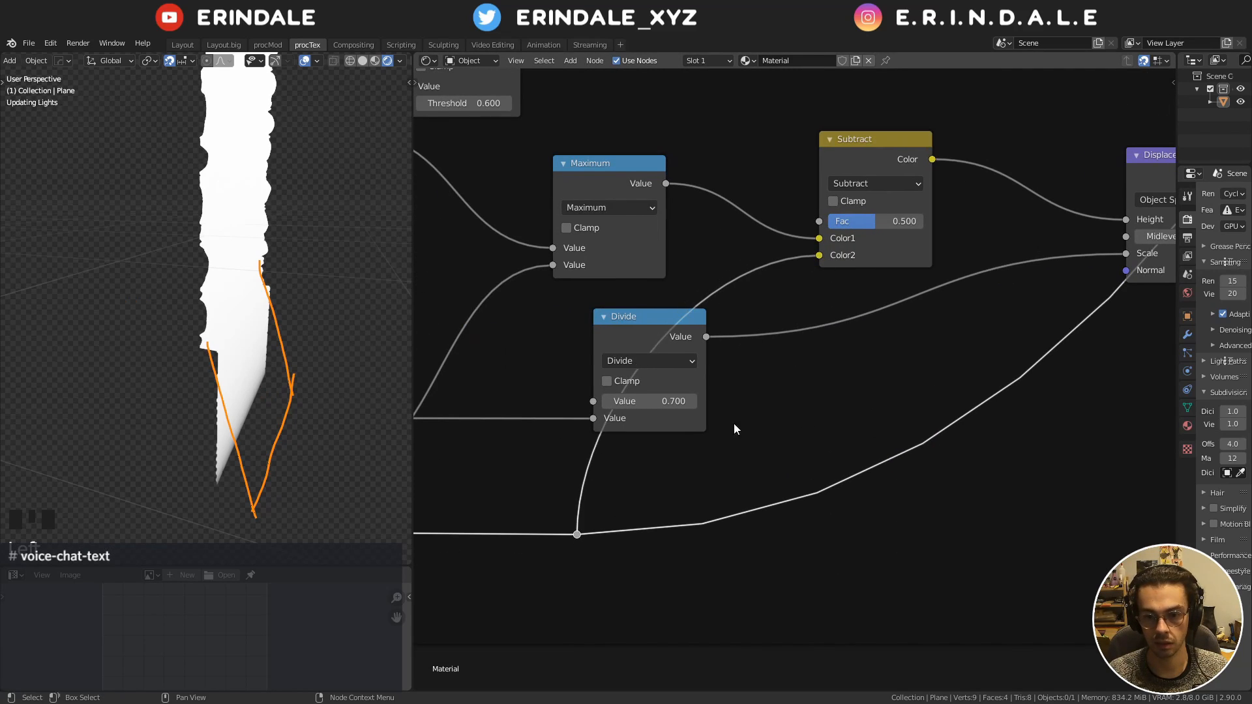
middle_drag(726, 387, 451, 497)
middle_drag(748, 288, 710, 282)
ctrl+shift+click(758, 315)
scroll(561, 292, up, 2)
drag(576, 337, 672, 339)
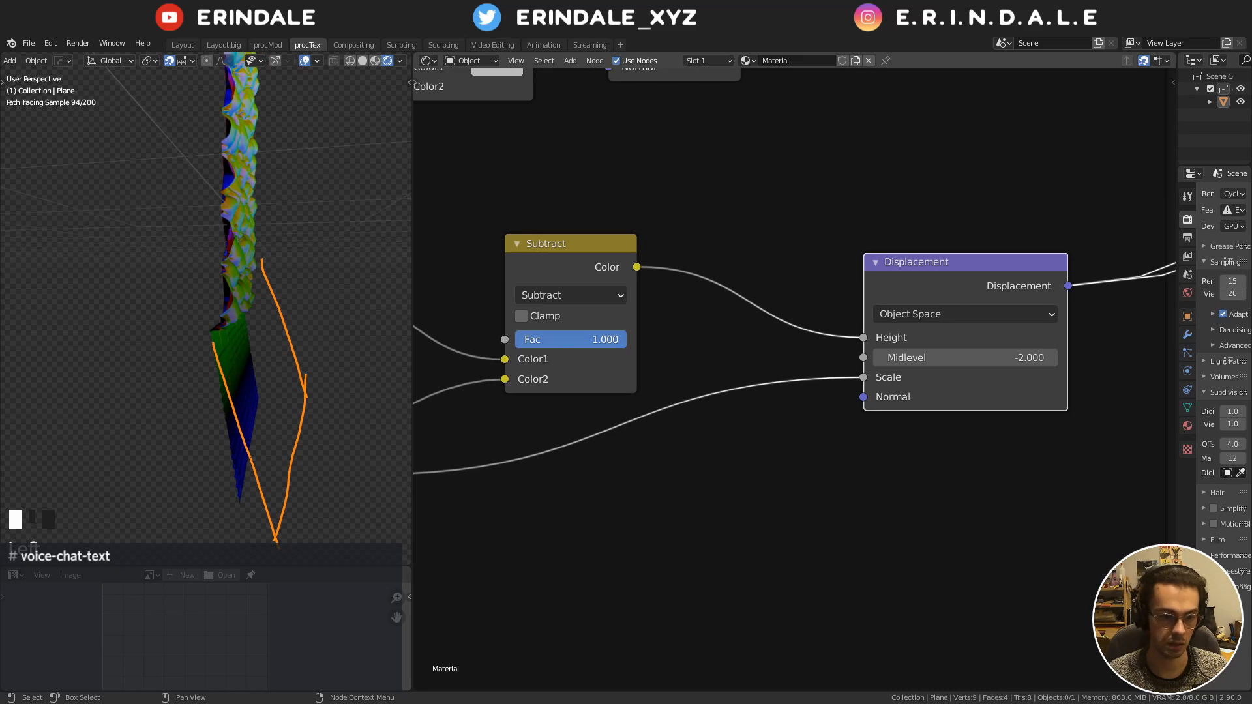
Try Midlevel values of -5 and -7 on the brick Displacement node
click(1028, 360)
key(BackSpace)
key(BackSpace)
key(BackSpace)
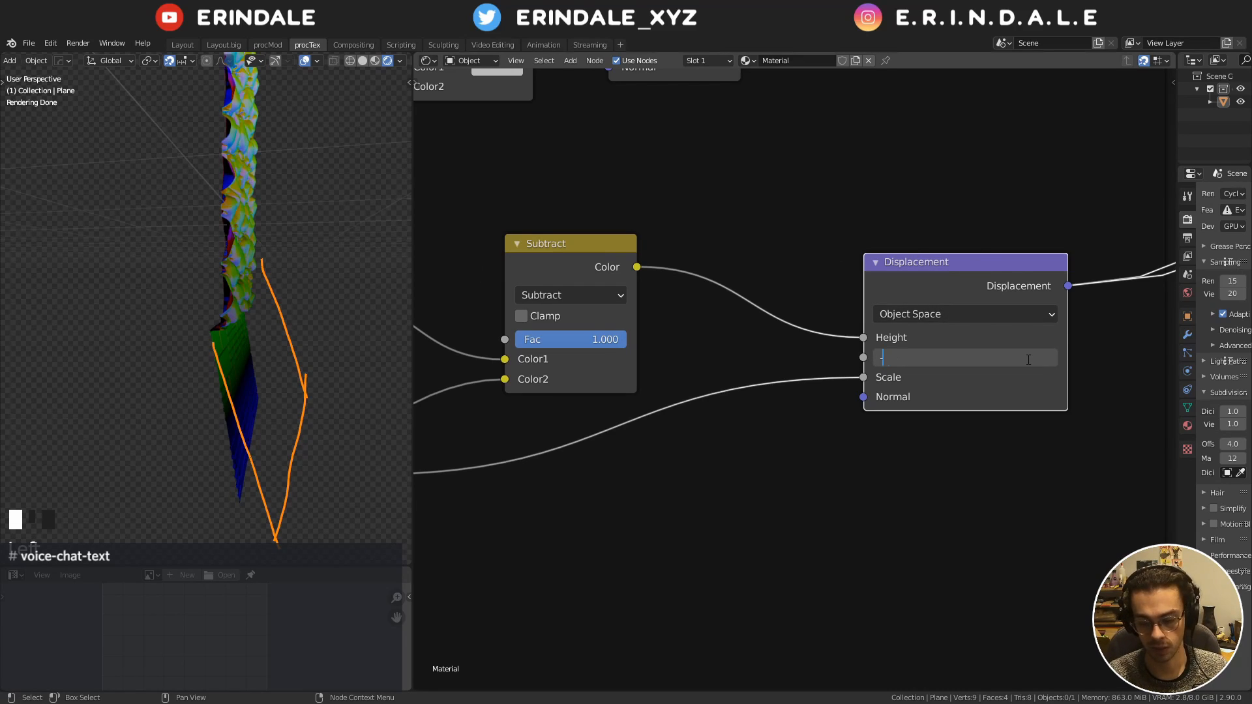
text(5)
key(Return)
click(1028, 359)
text(-7)
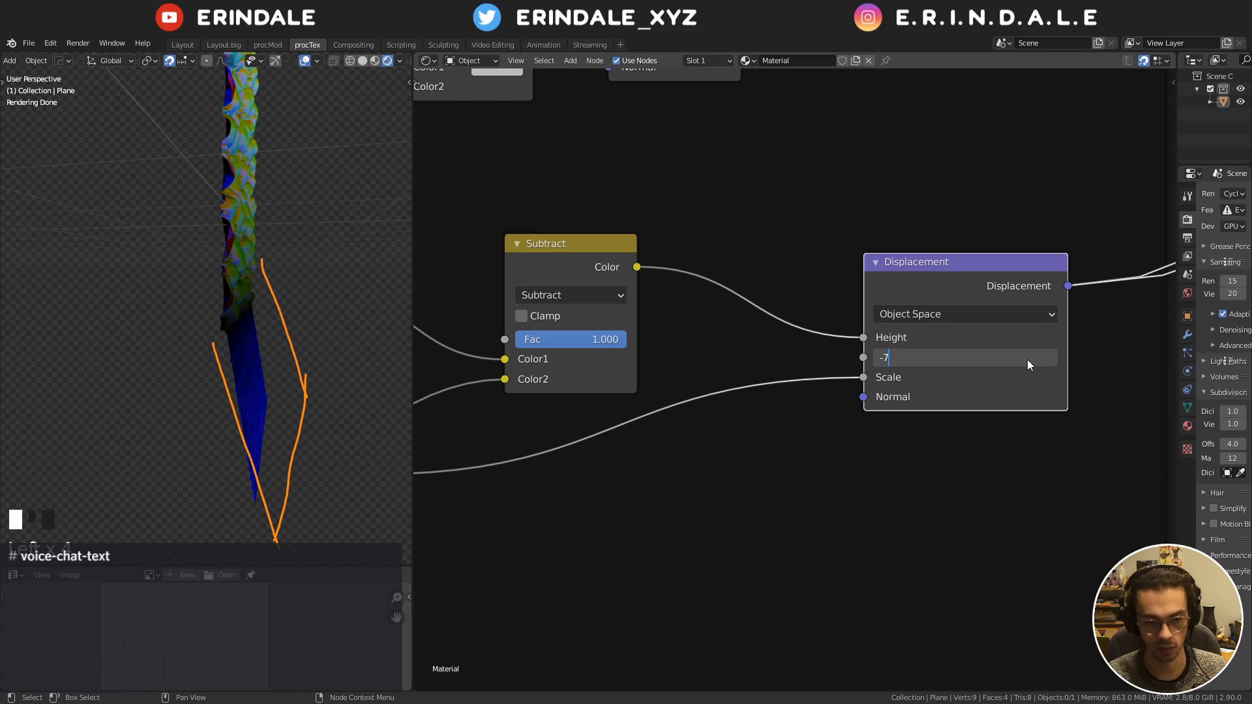
key(Return)
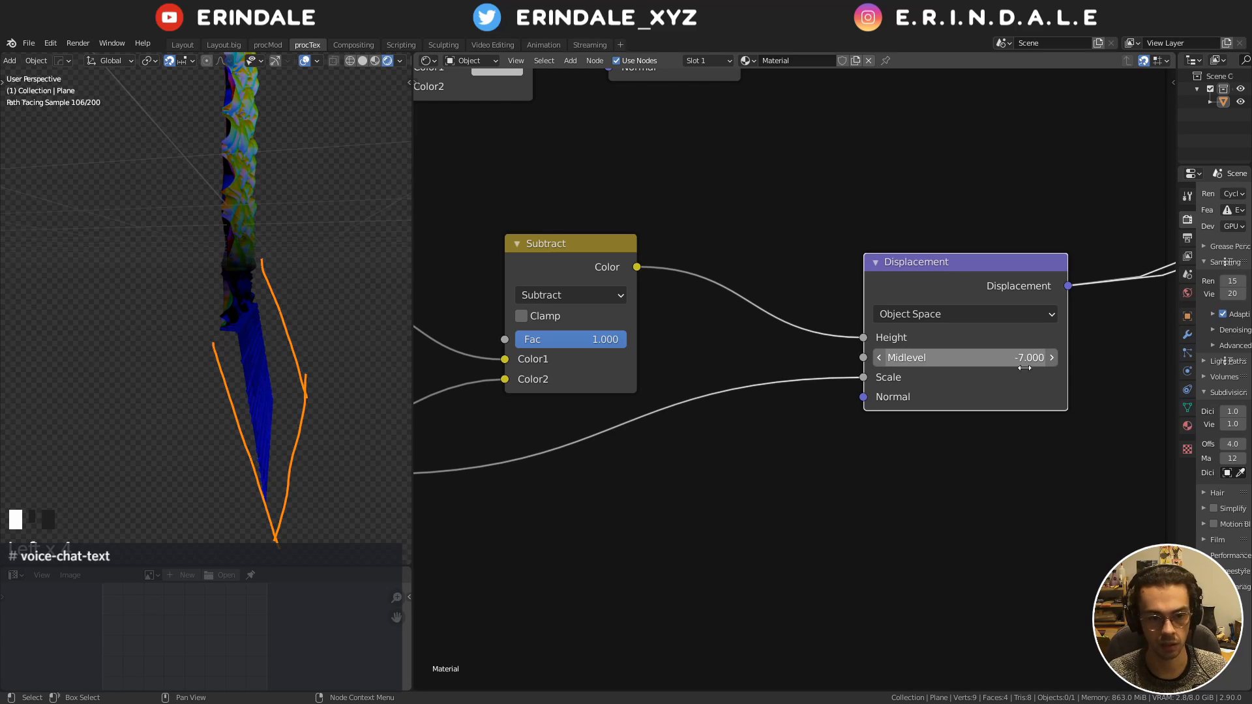
Set the brick Displacement node's Midlevel to 0
scroll(937, 348, down, 7)
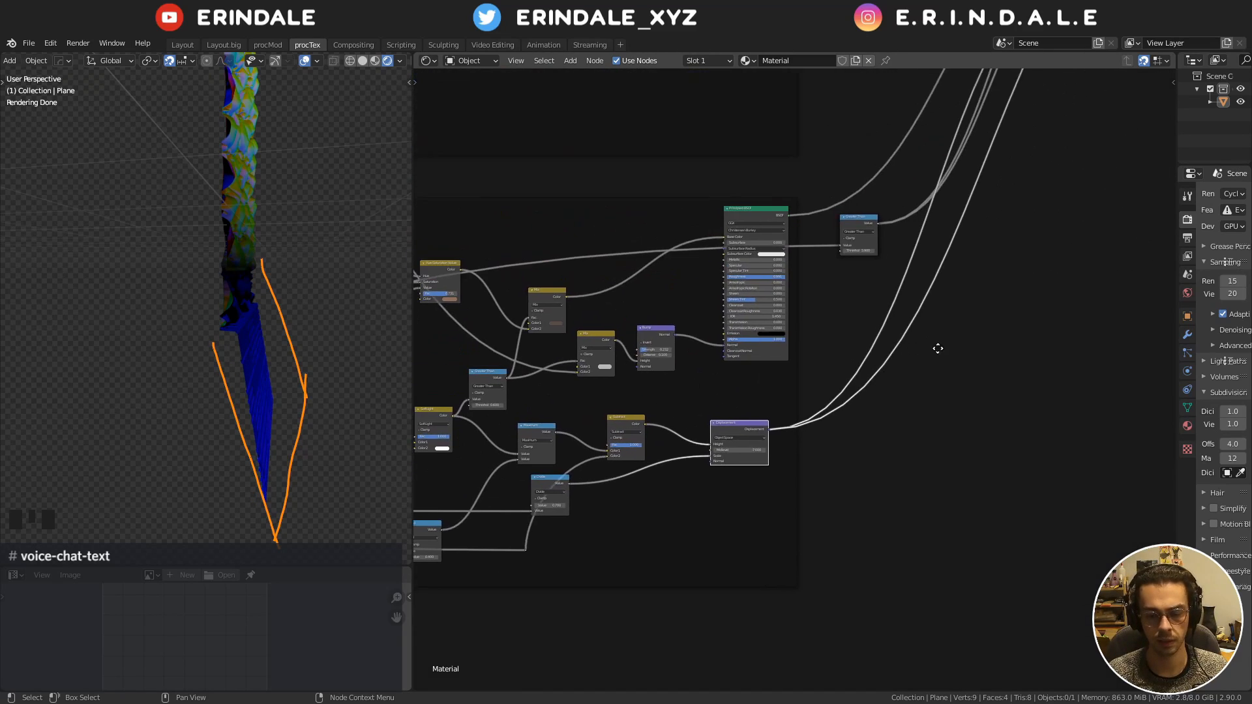
scroll(672, 488, up, 5)
click(845, 376)
text(0)
key(Return)
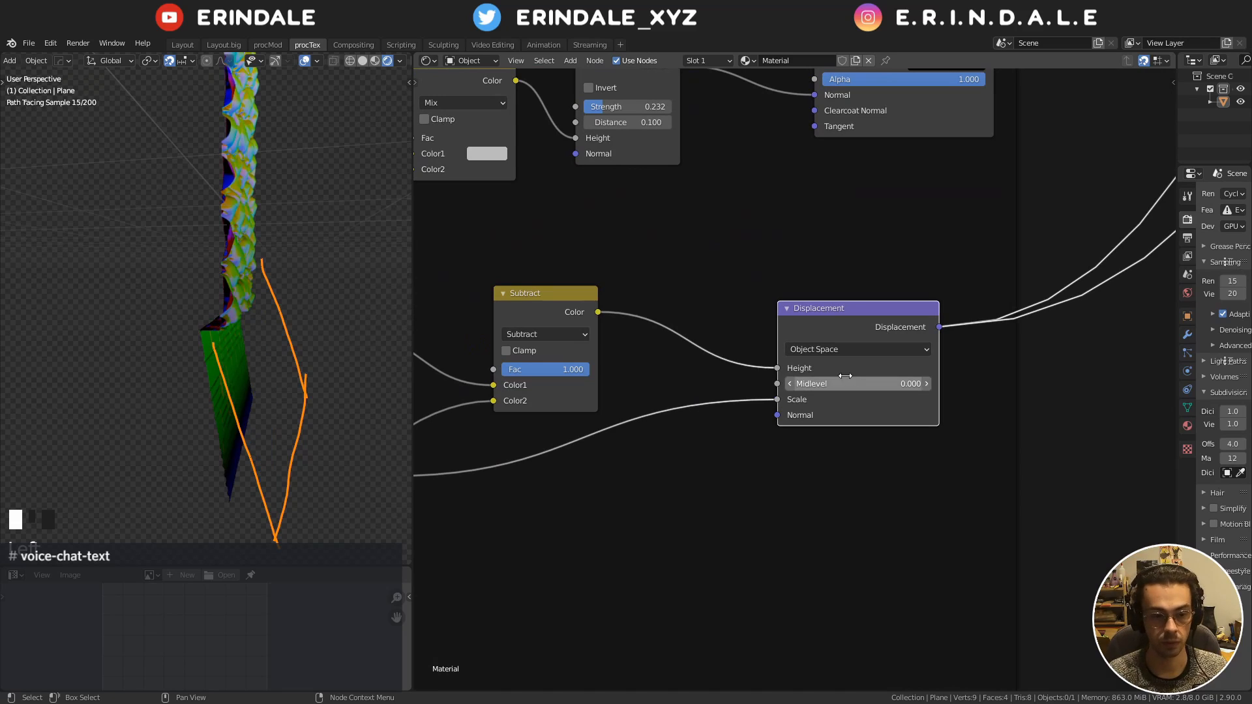
Cut the preview link coming out of the brick Displacement node, keeping its link to the displacement mix
scroll(913, 234, down, 11)
middle_drag(1039, 177, 775, 484)
middle_drag(926, 188, 1047, 16)
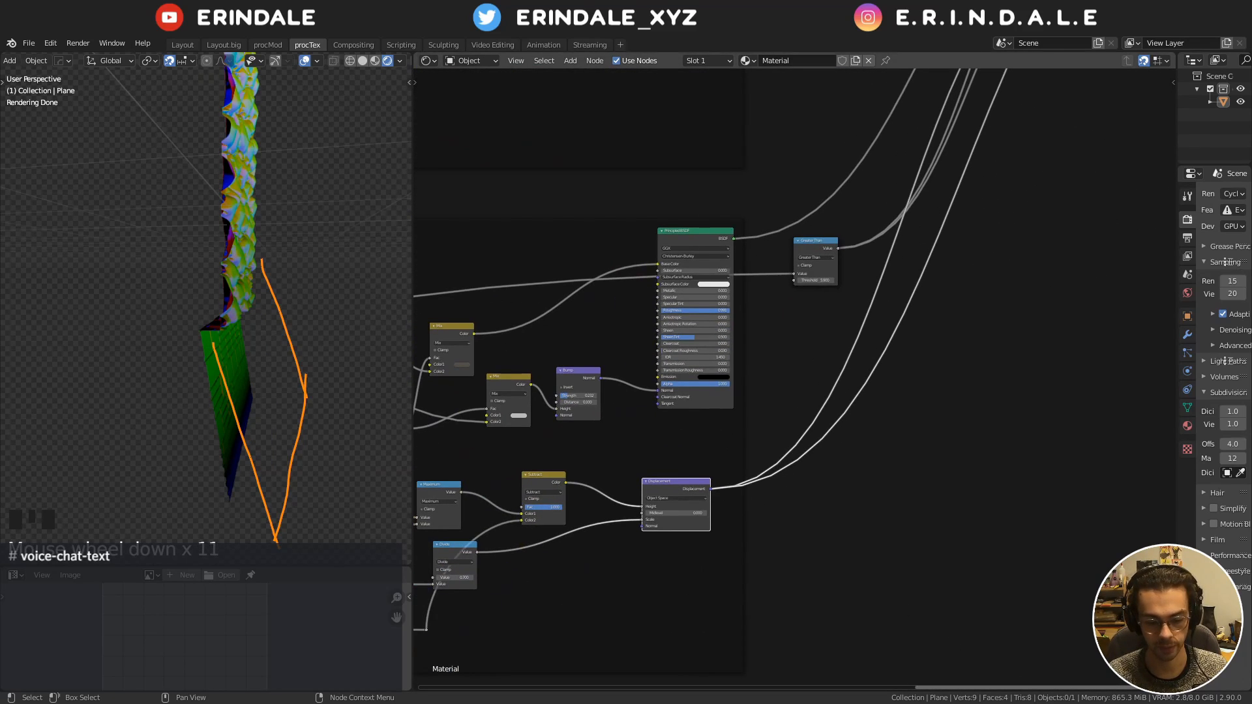
scroll(776, 473, up, 4)
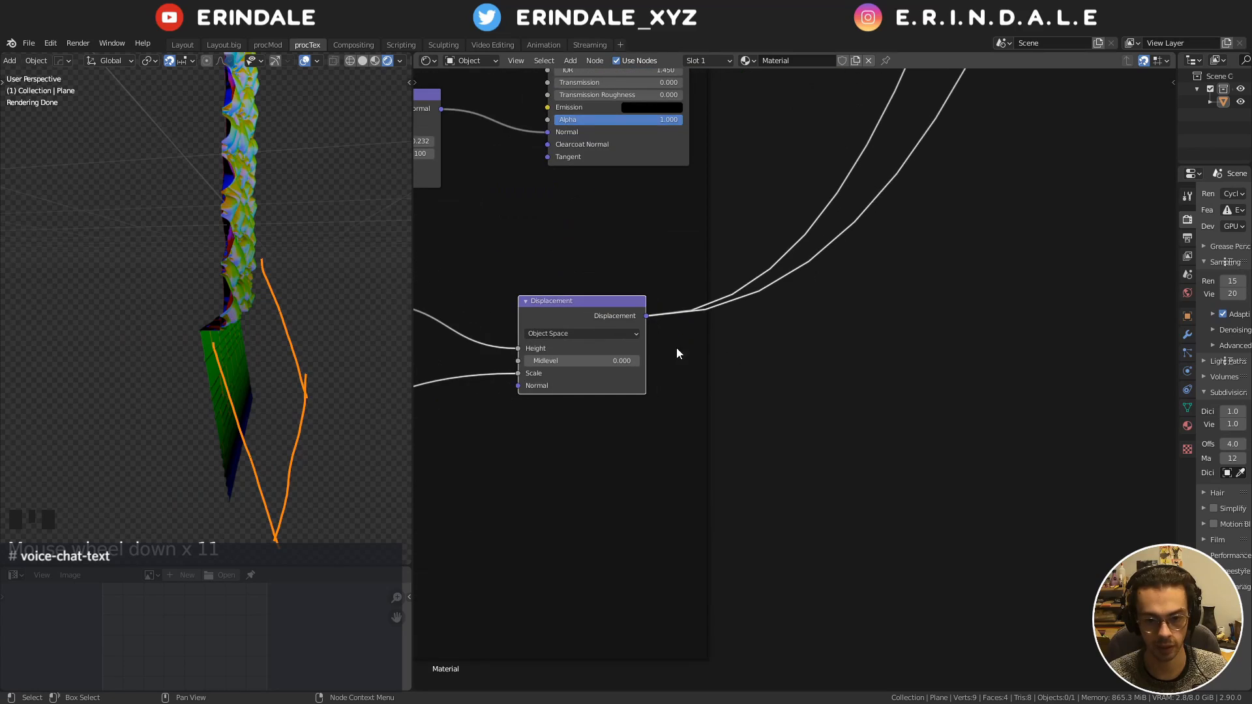
ctrl+right_drag(750, 284, 816, 292)
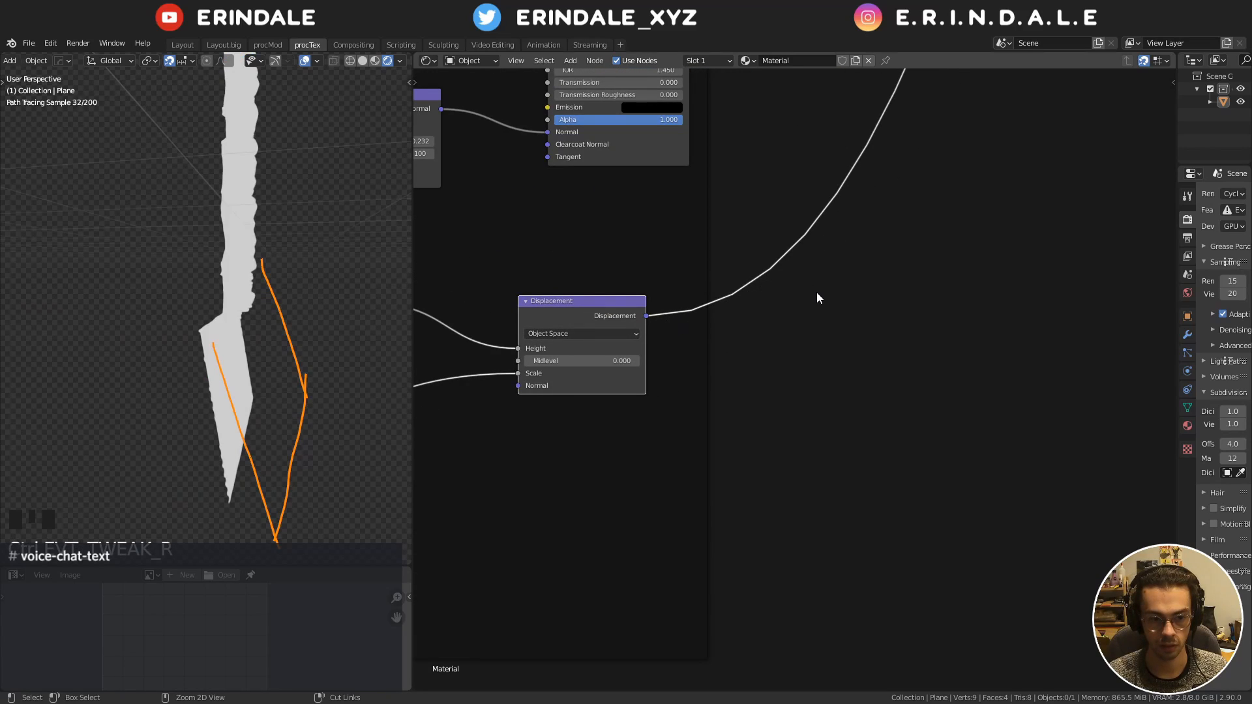
Insert a Vector Math Add node after the brick Displacement node on its output link
middle_drag(709, 359, 847, 392)
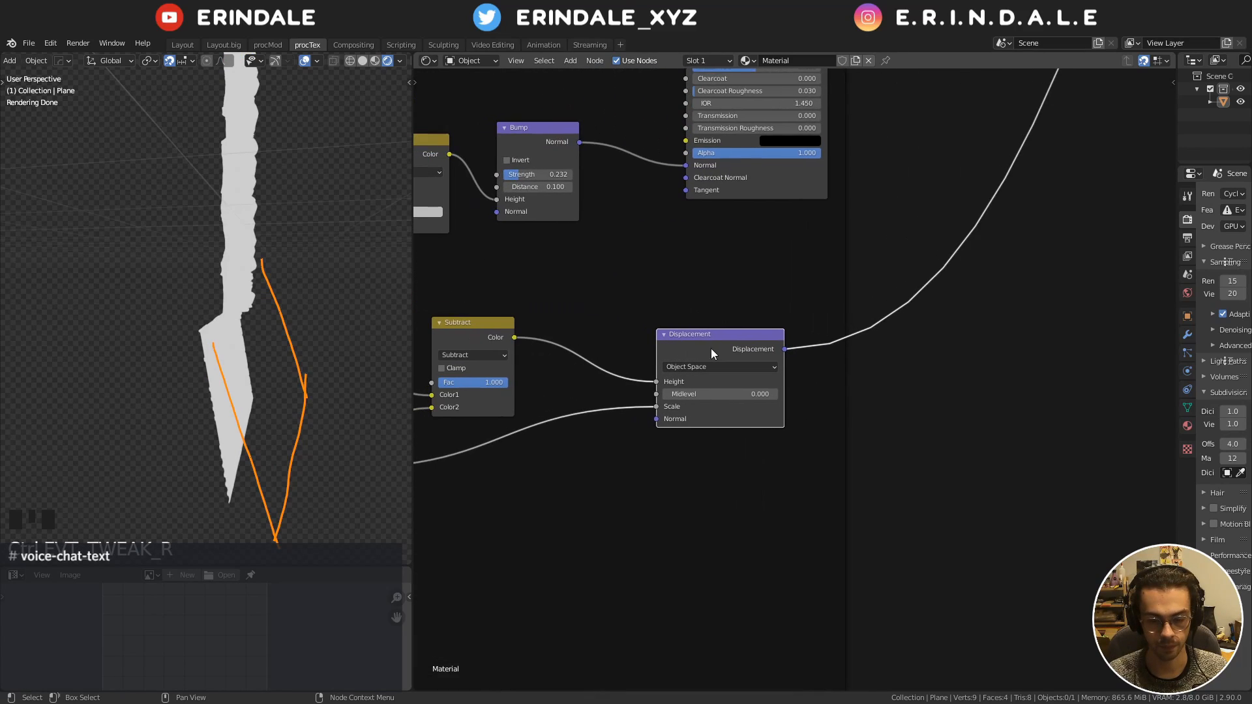
drag(710, 354, 641, 356)
key(q)
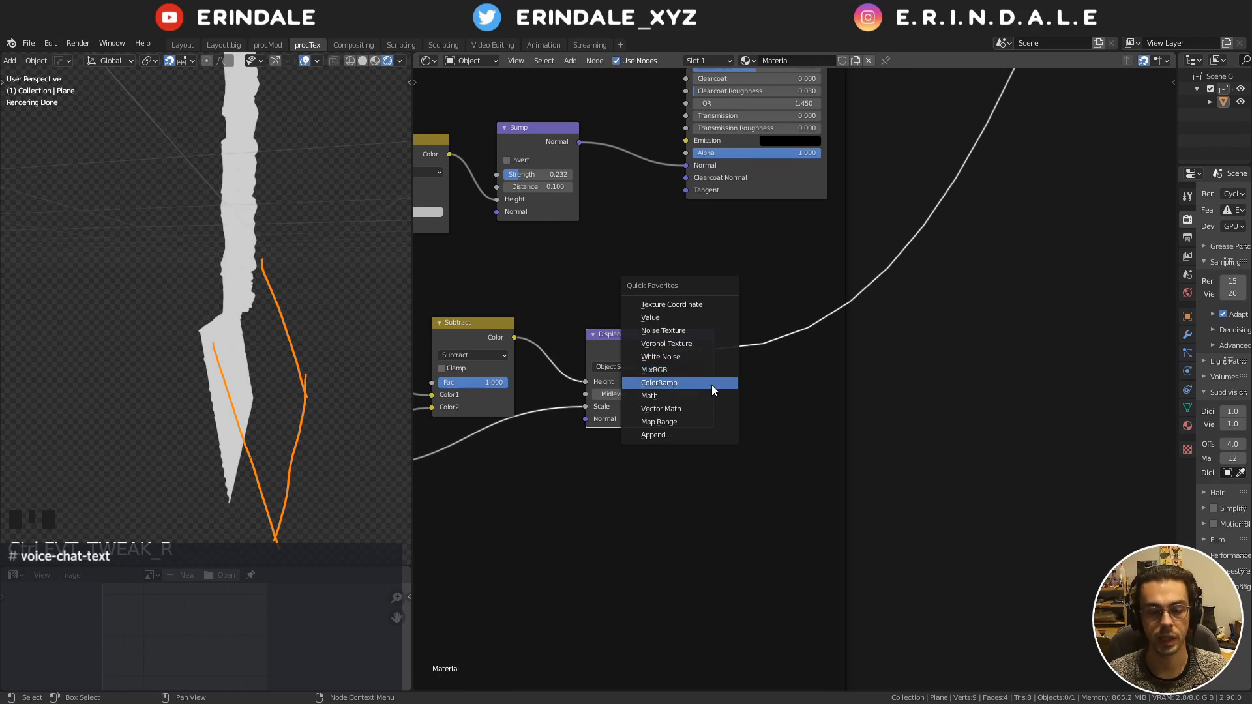
click(690, 407)
click(738, 351)
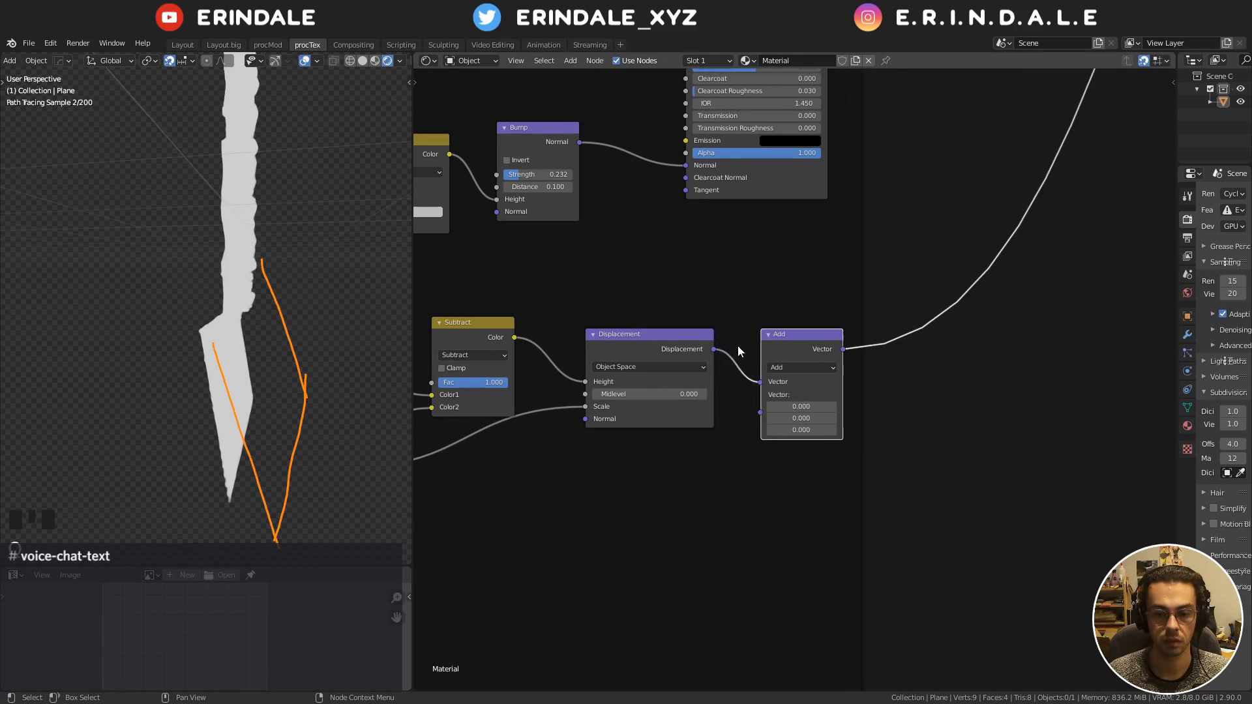
scroll(593, 275, down, 3)
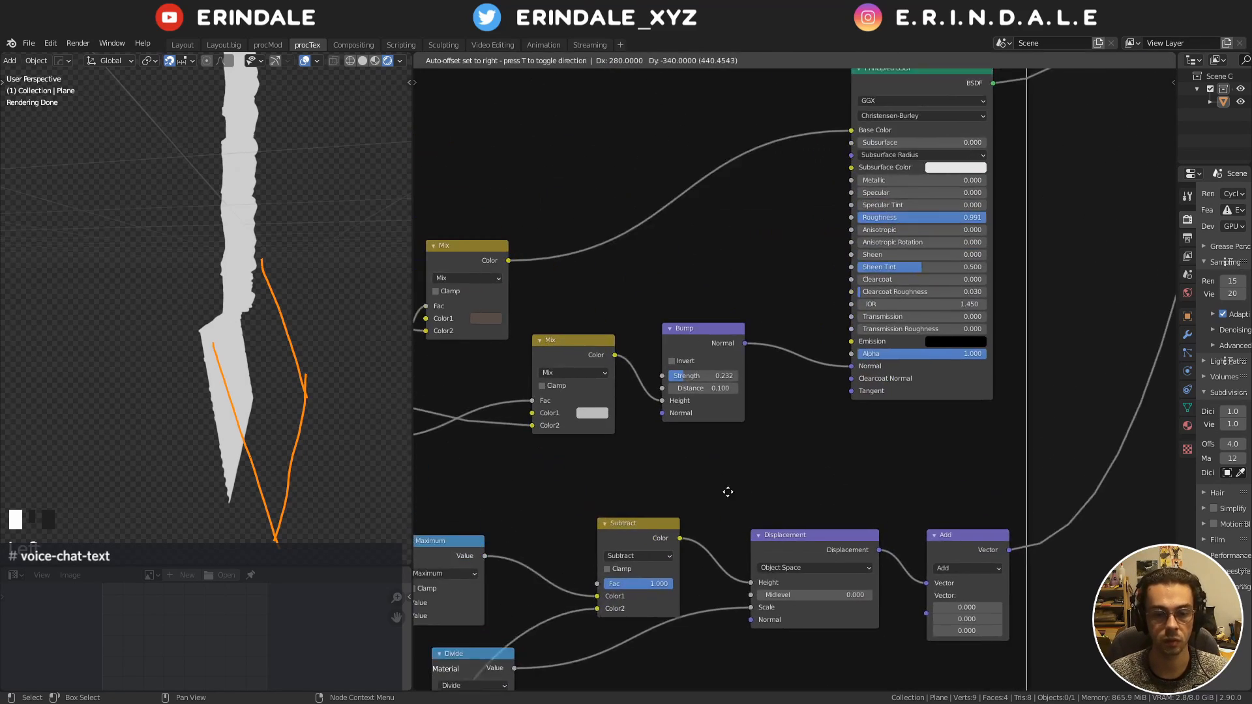
scroll(632, 323, up, 3)
middle_drag(684, 280, 694, 294)
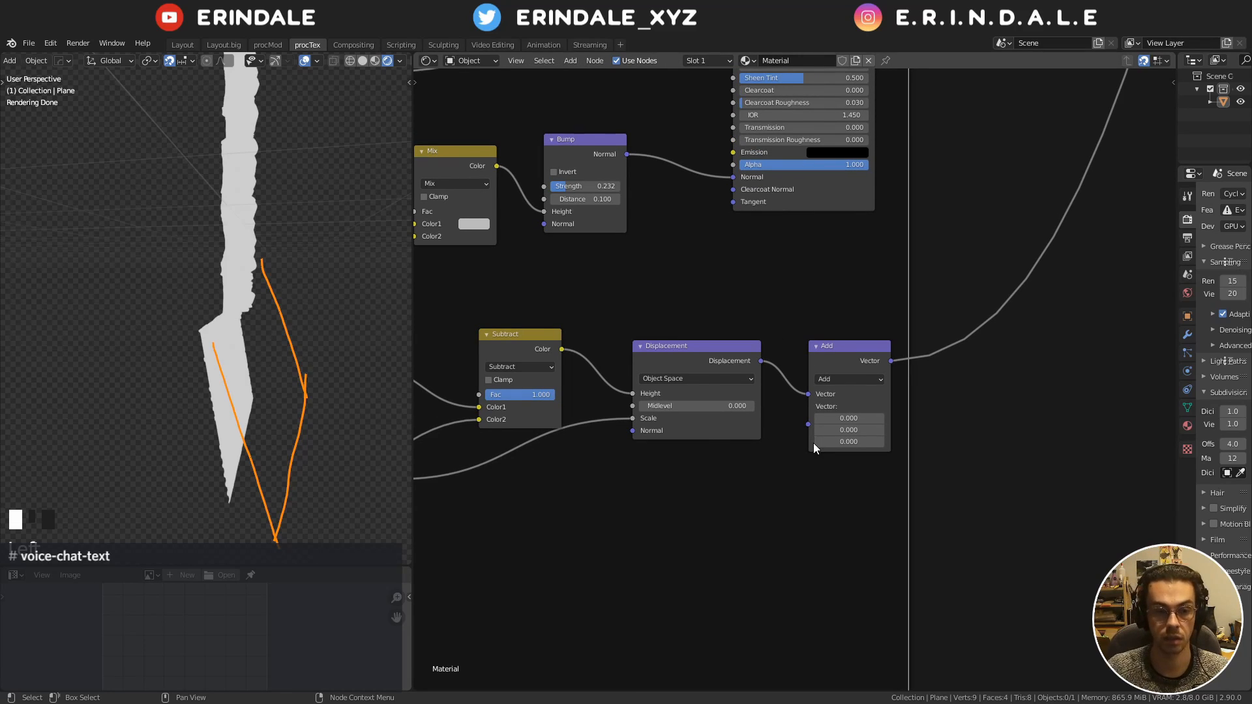
scroll(813, 444, up, 3)
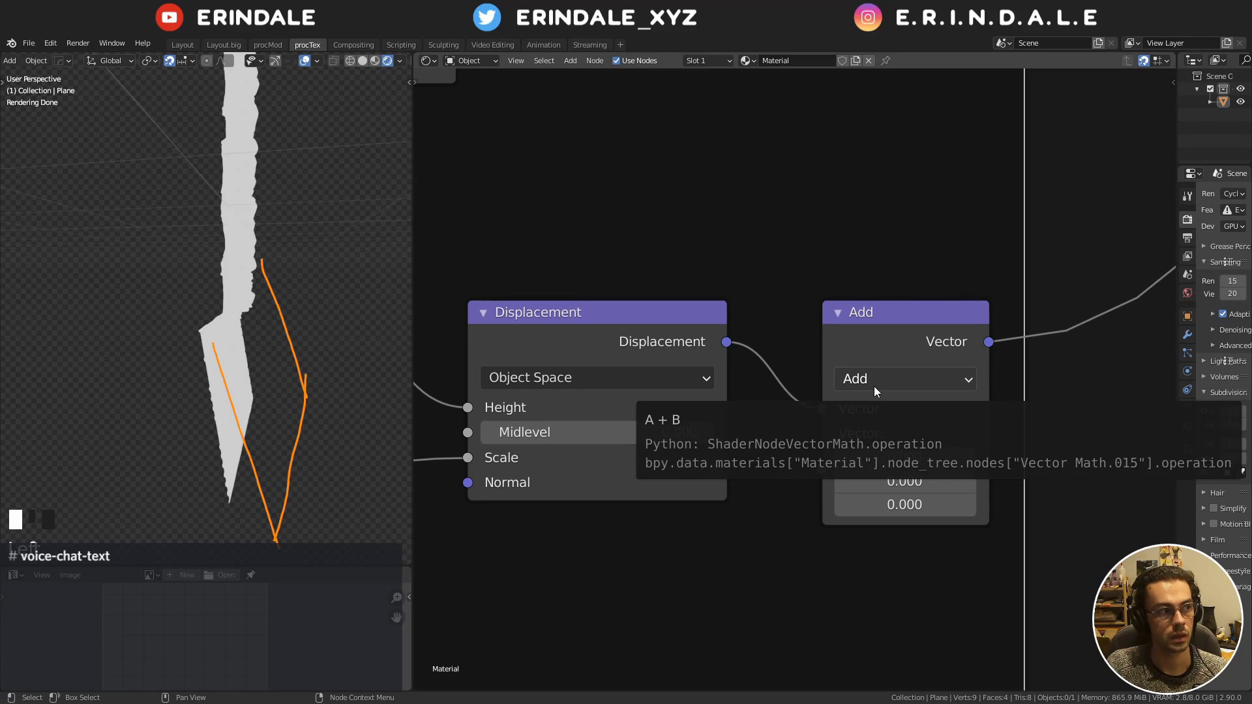
Try a Z offset of -5 in the vector Add node after the brick Displacement, and delete that node
scroll(874, 386, down, 5)
middle_drag(707, 324, 821, 260)
drag(565, 265, 530, 263)
middle_drag(914, 281, 751, 308)
drag(845, 428, 763, 428)
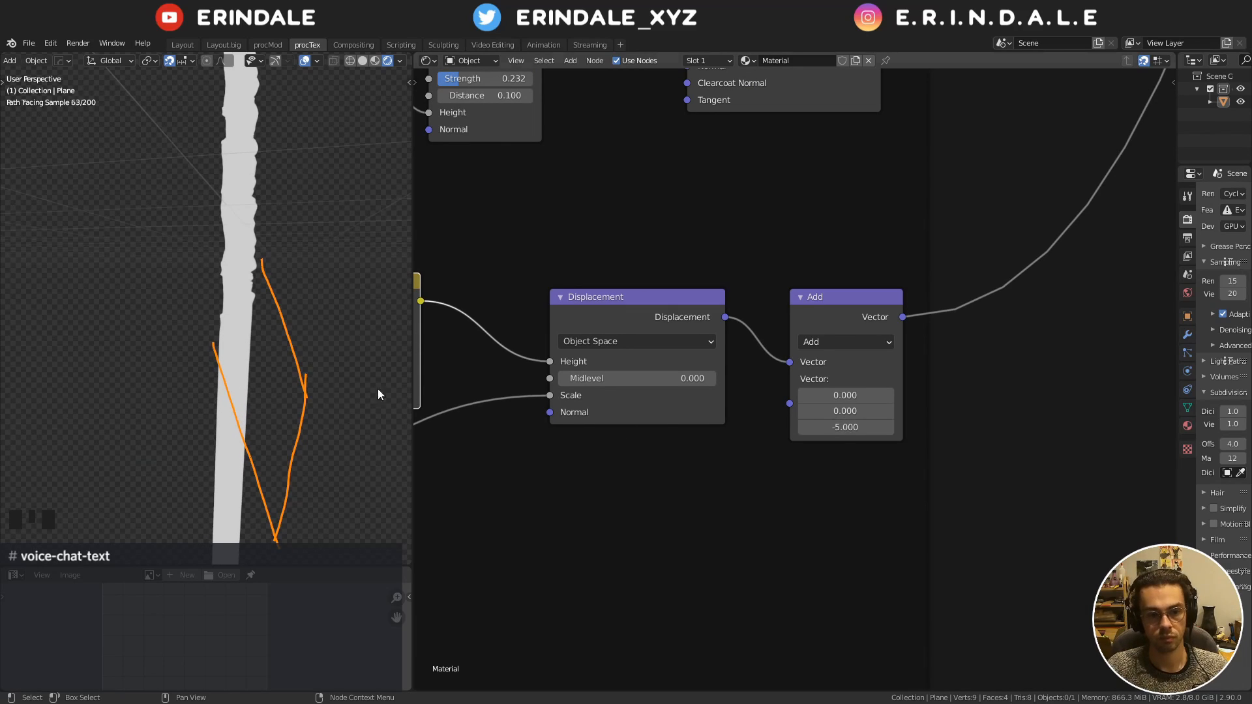
alt+drag(830, 323, 801, 450)
key(x)
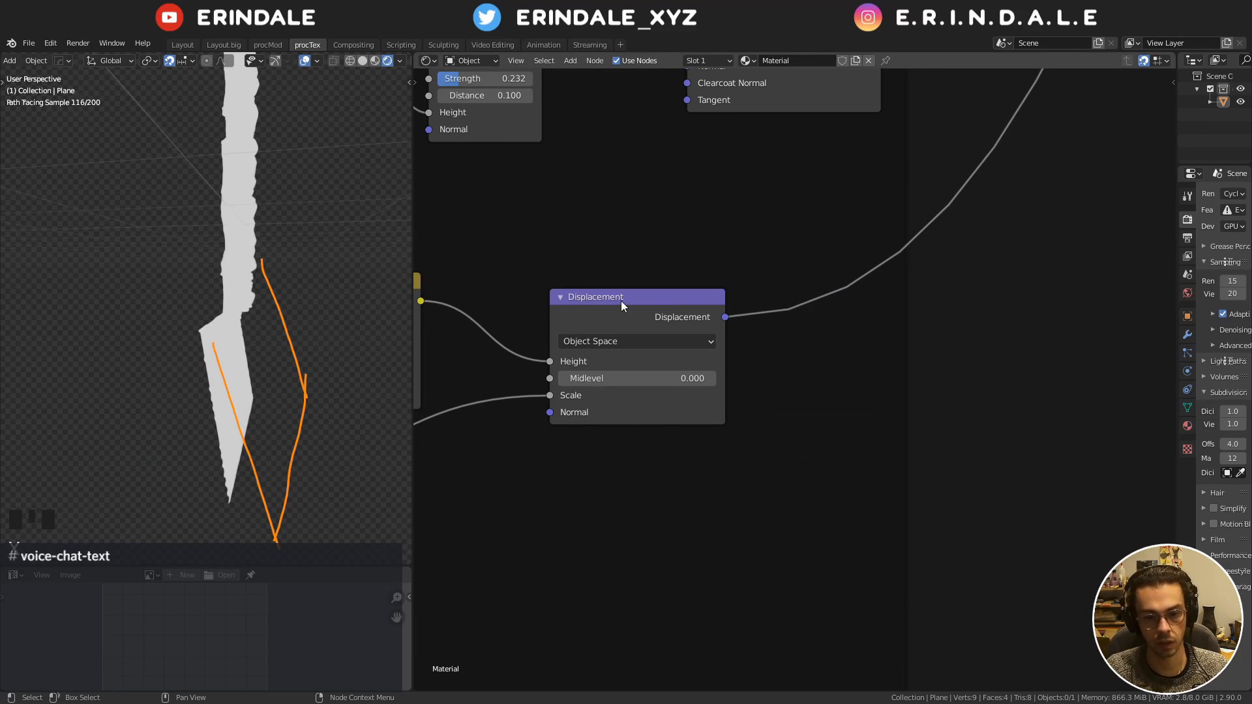
Make room before the brick Displacement node and insert a Math Add node between it and the Subtract node
drag(621, 300, 831, 284)
scroll(165, 325, down, 2)
middle_drag(165, 319, 148, 319)
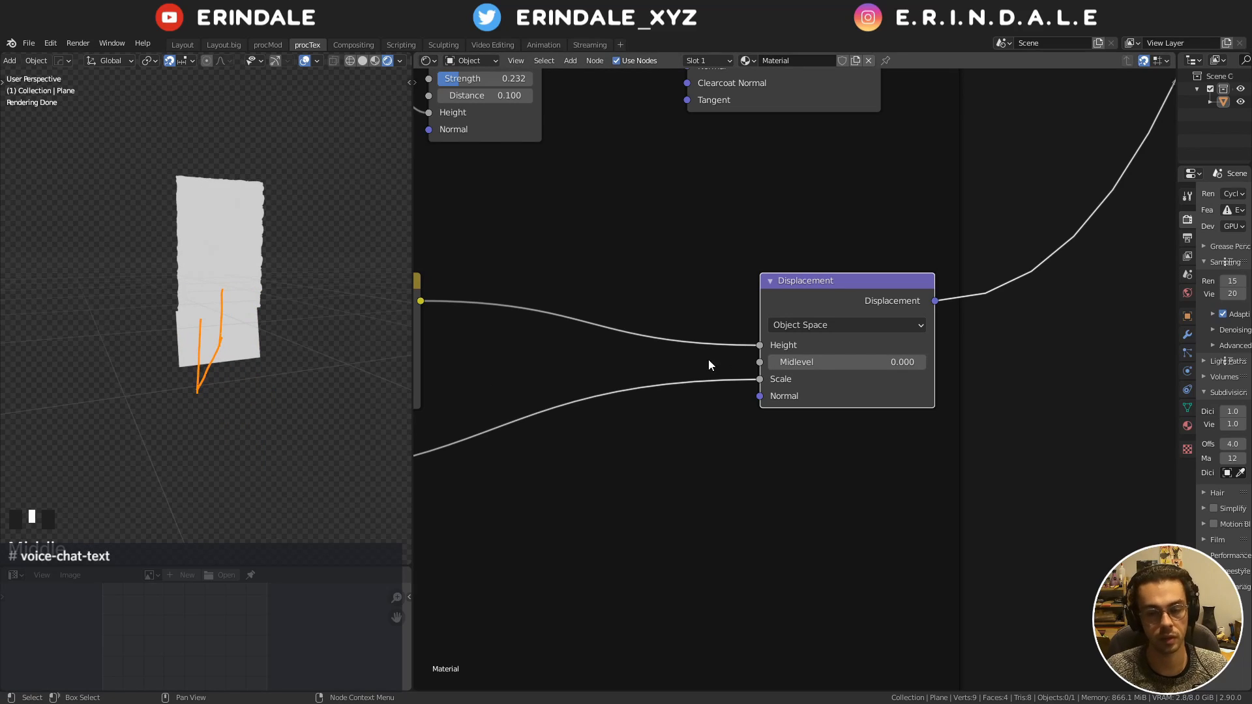
middle_drag(655, 373, 816, 390)
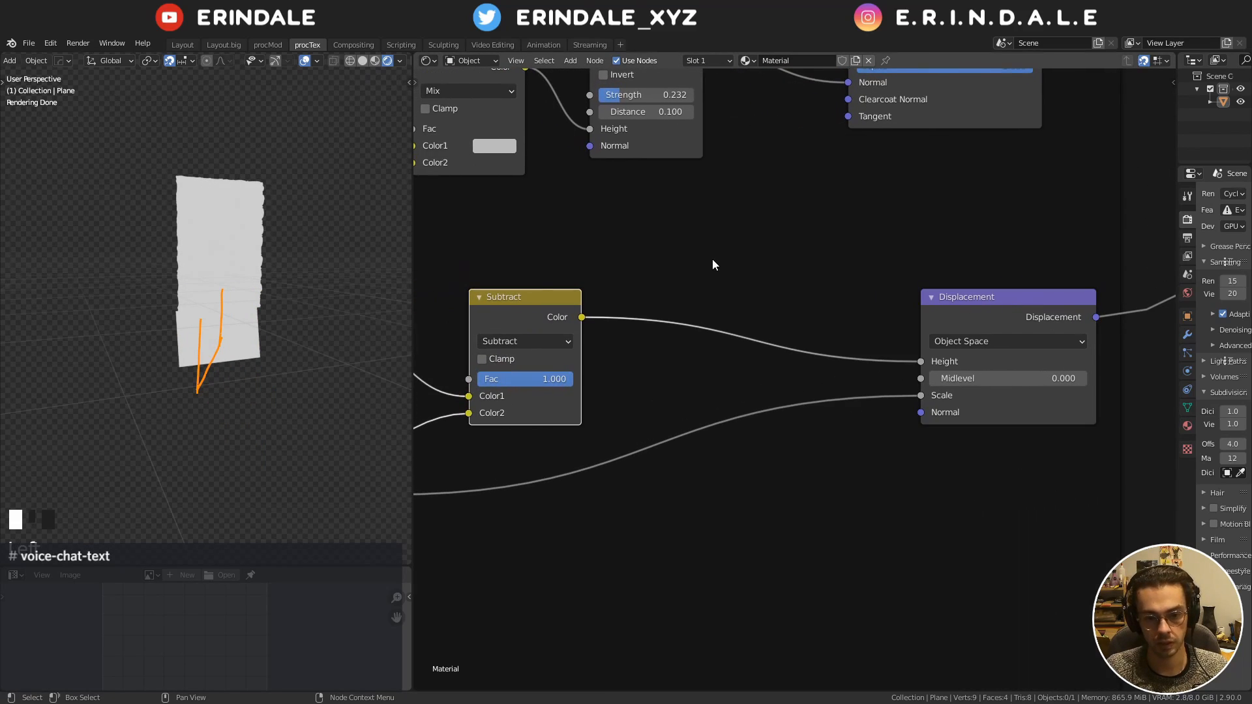
key(q)
click(644, 246)
click(655, 279)
scroll(694, 314, up, 2)
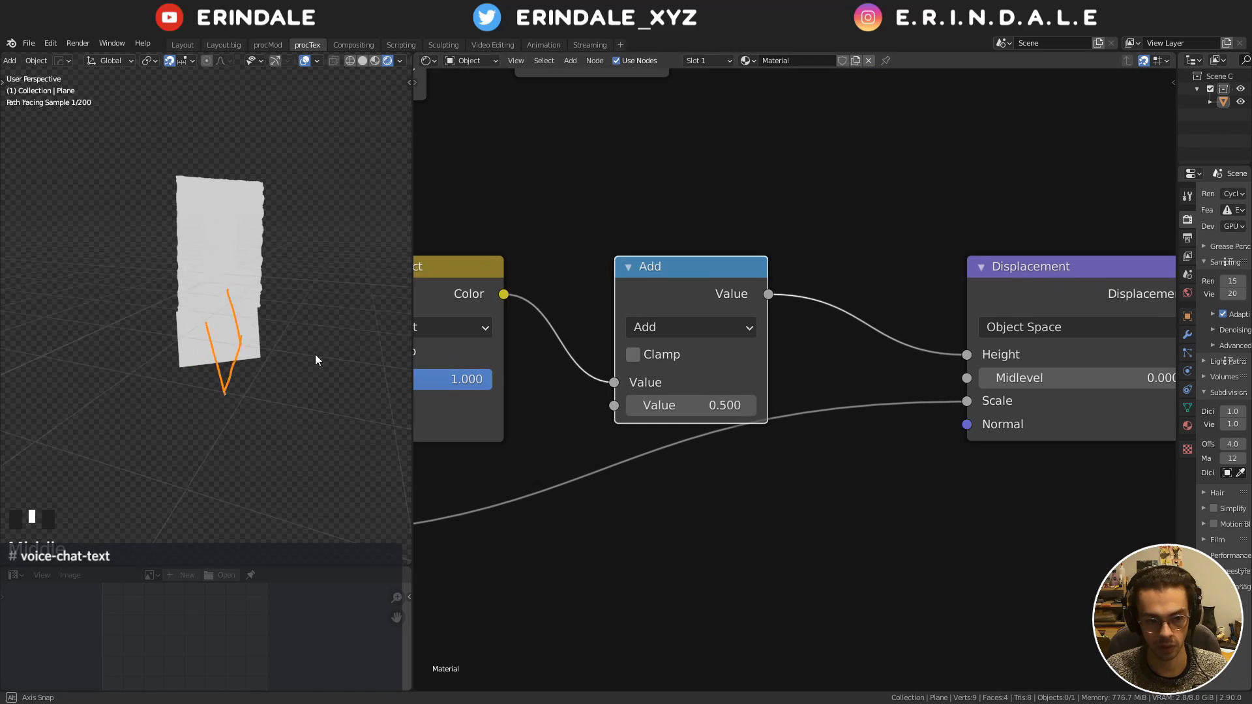
Set the Math Add value to 11.9, judging the brick section's offset from the side
scroll(258, 366, up, 1)
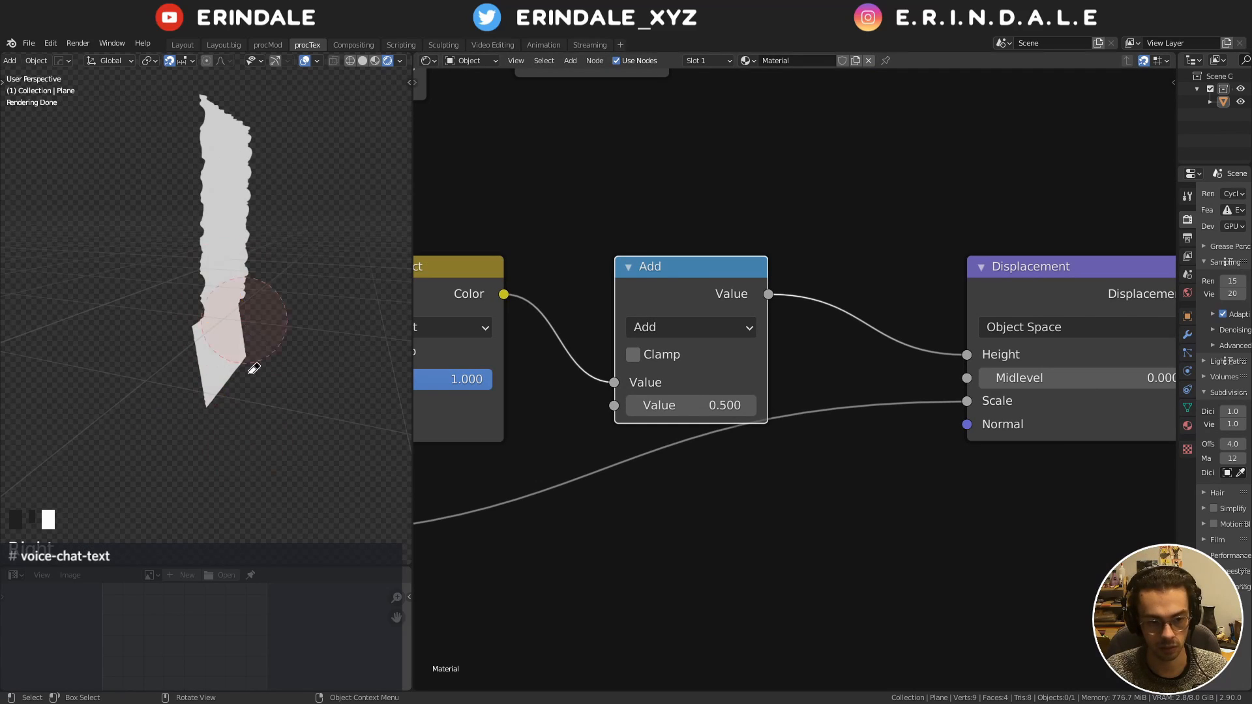
middle_drag(247, 416, 353, 412)
mouse_move(681, 405)
mouse_down()
mouse_move(652, 406)
mouse_move(808, 406)
mouse_move(672, 405)
mouse_up()
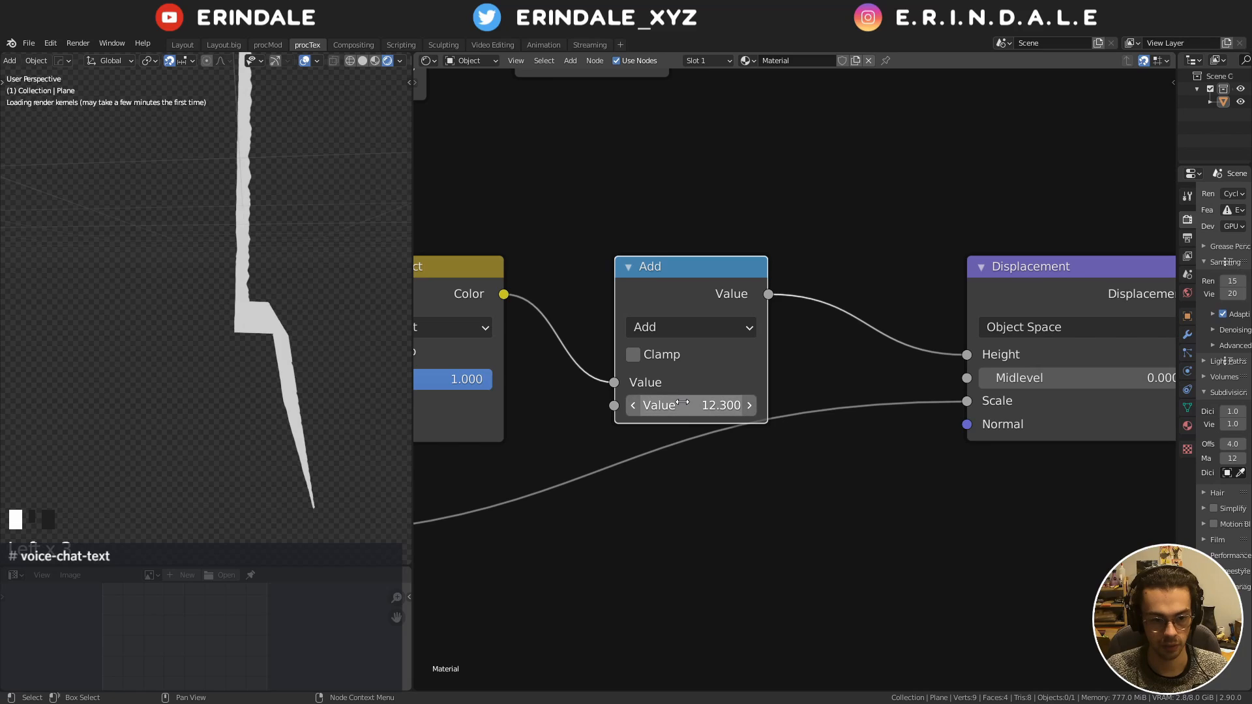
click(679, 405)
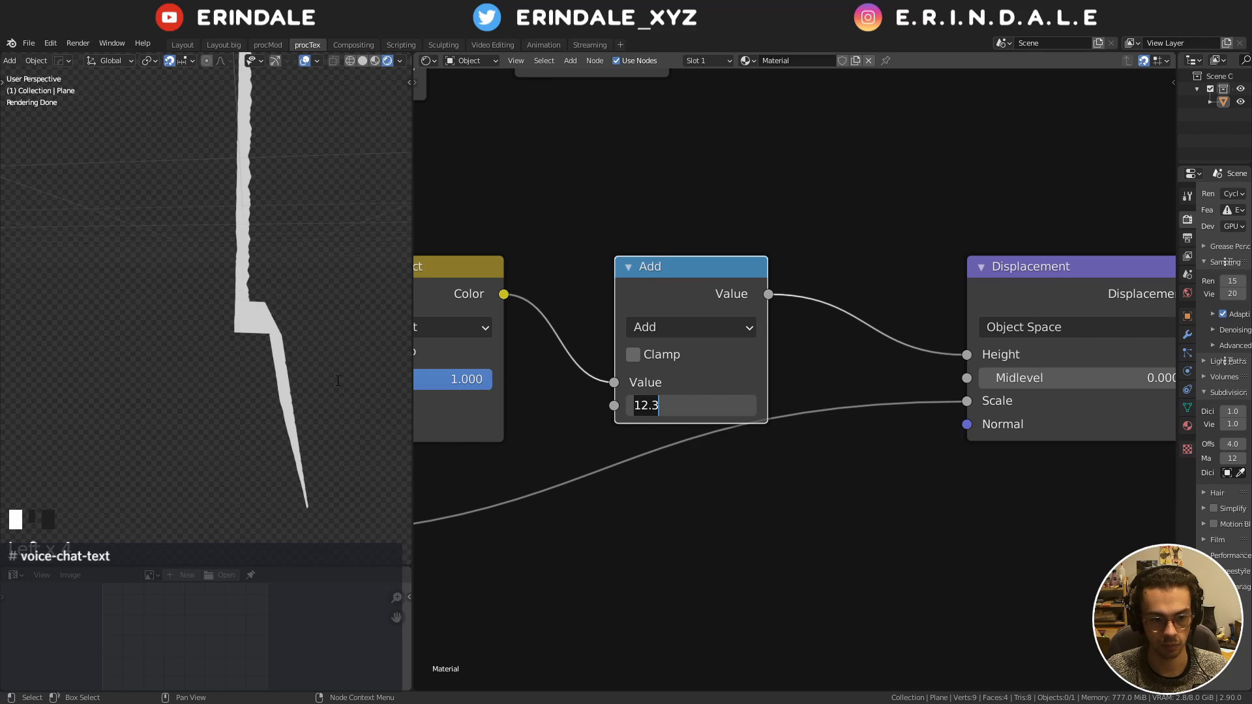
click(686, 267)
drag(676, 411, 668, 410)
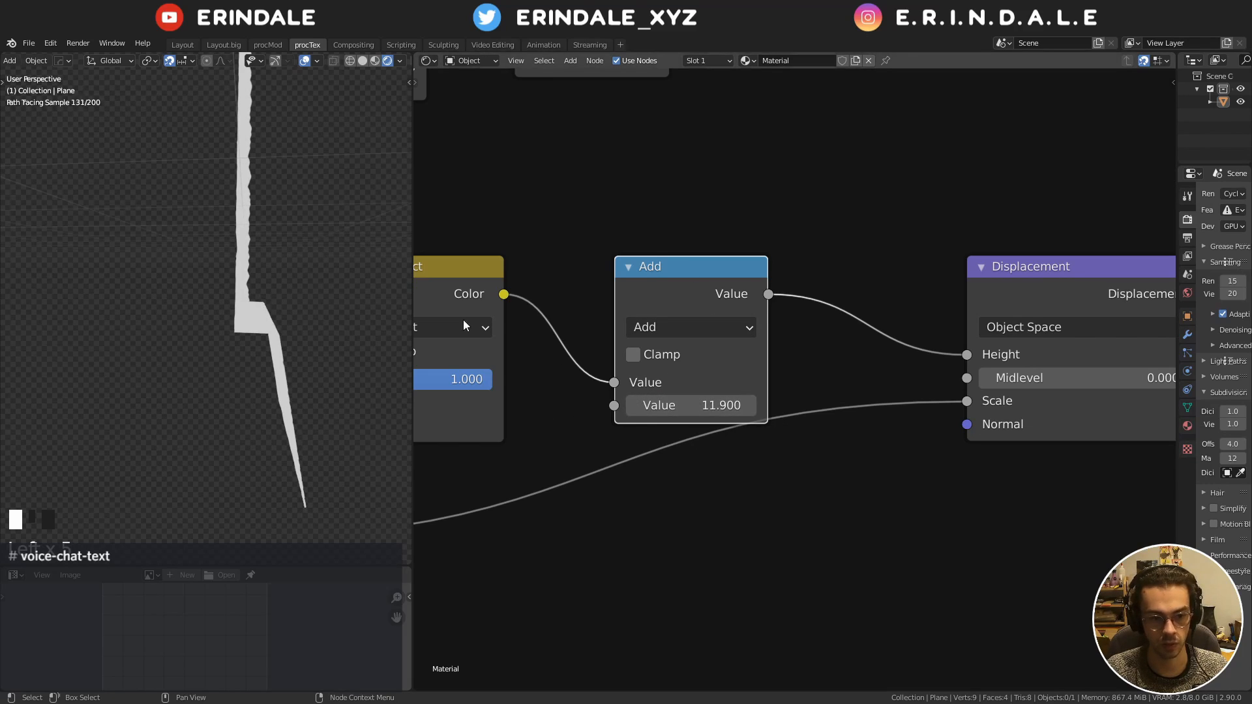
Restore the final Mix Shader as the Material Output's surface and inspect the displaced brick section at an angle
scroll(479, 354, down, 11)
middle_drag(1039, 201, 682, 502)
middle_drag(928, 285, 880, 608)
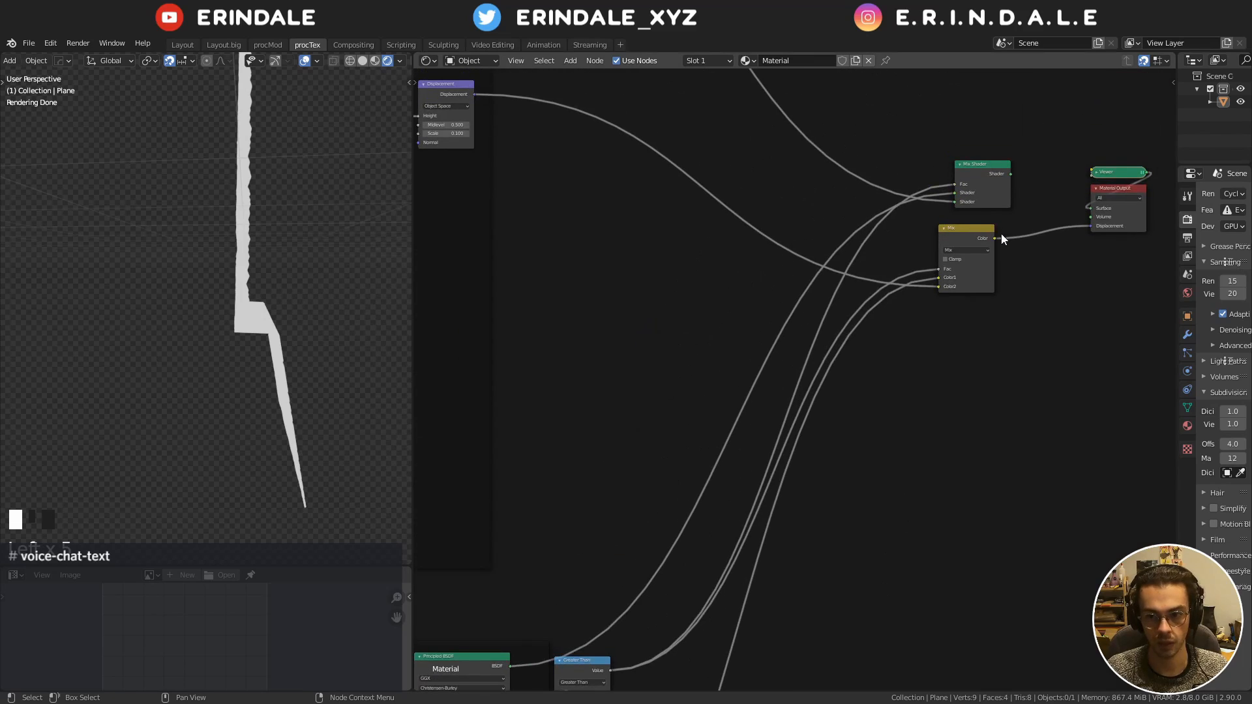
middle_drag(1001, 234, 851, 354)
ctrl+shift+click(850, 286)
middle_drag(296, 305, 268, 354)
scroll(267, 353, up, 1)
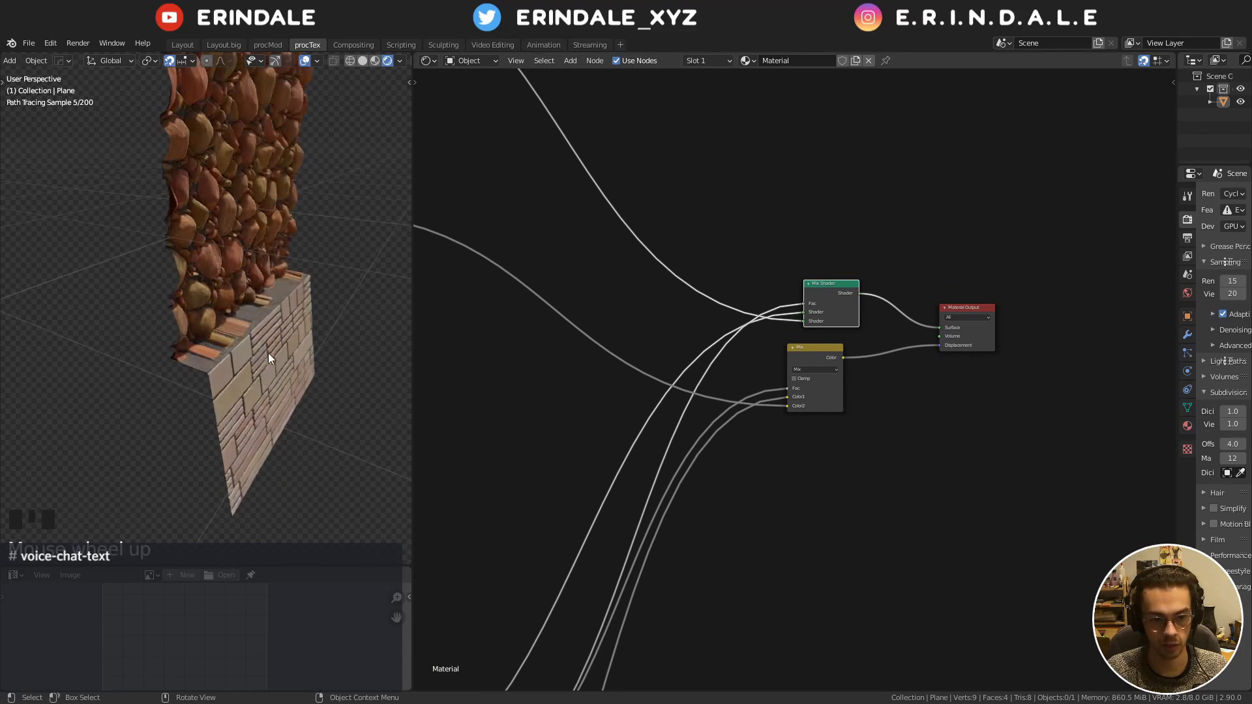
Lower the value of the Math Add before the brick Displacement to 6.94, judging the brick section's offset from the side
middle_drag(554, 580, 648, 329)
middle_drag(547, 612, 804, 332)
scroll(718, 425, up, 2)
middle_drag(717, 425, 761, 343)
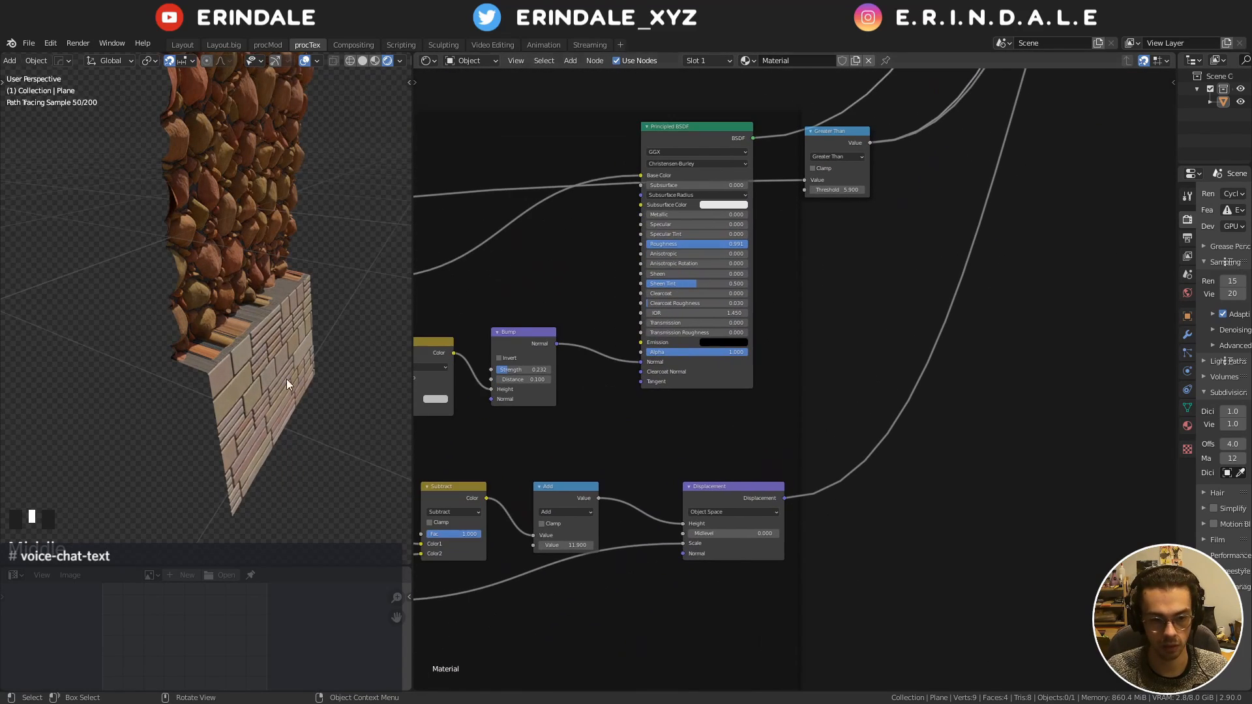
mouse_move(287, 379)
middle_down()
mouse_move(166, 352)
mouse_move(189, 364)
middle_up()
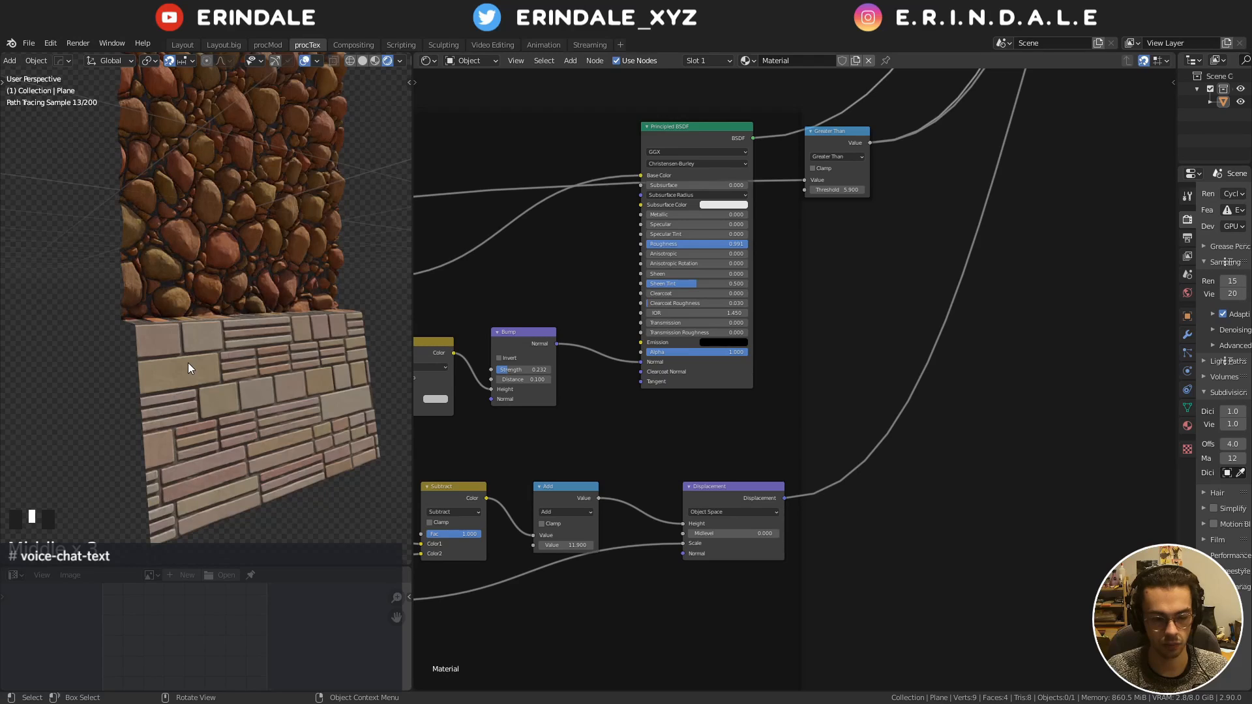
middle_drag(655, 398, 755, 256)
scroll(755, 293, up, 6)
middle_drag(637, 352, 923, 204)
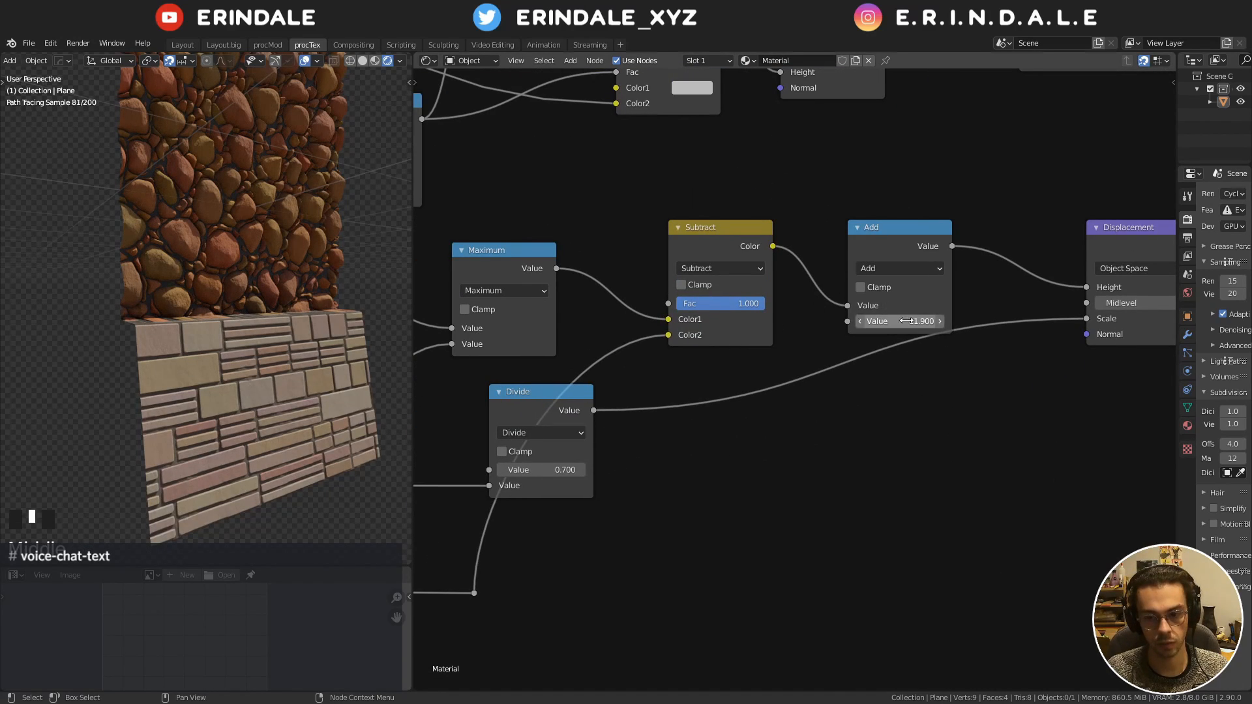
click(860, 320)
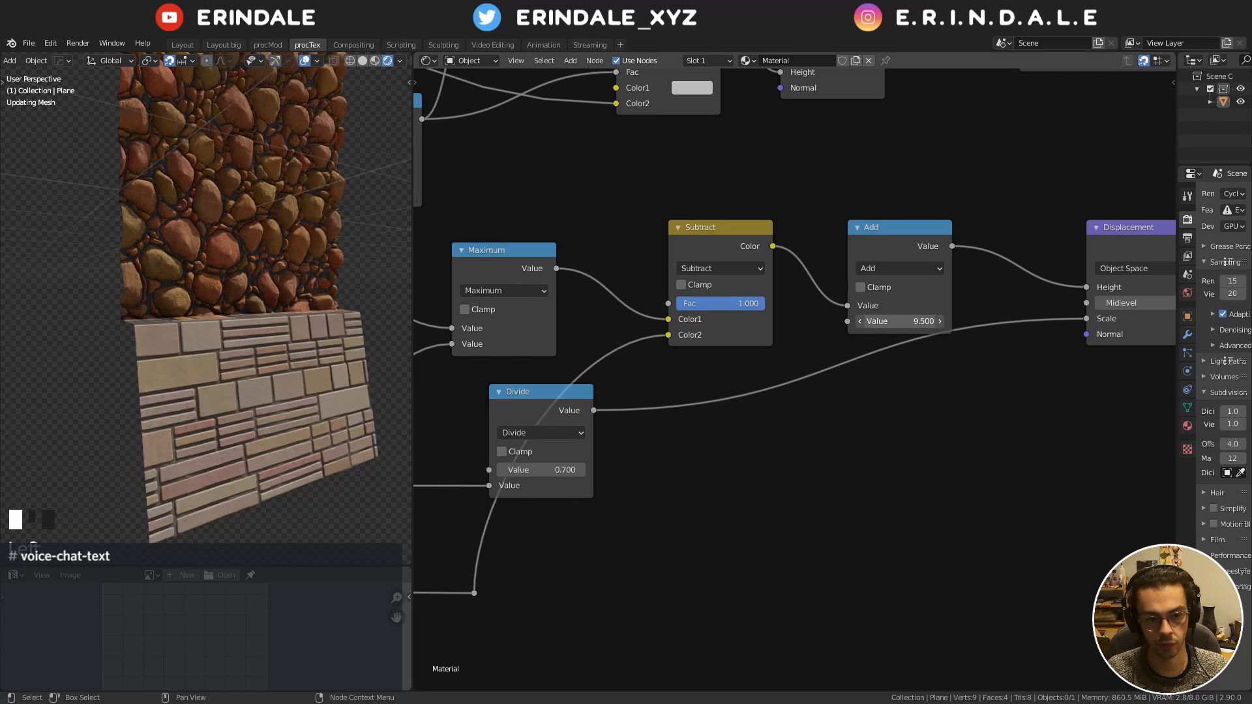
mouse_move(225, 313)
middle_down()
mouse_move(245, 362)
mouse_move(229, 390)
middle_up()
shift+drag(900, 321, 808, 320)
scroll(698, 331, down, 8)
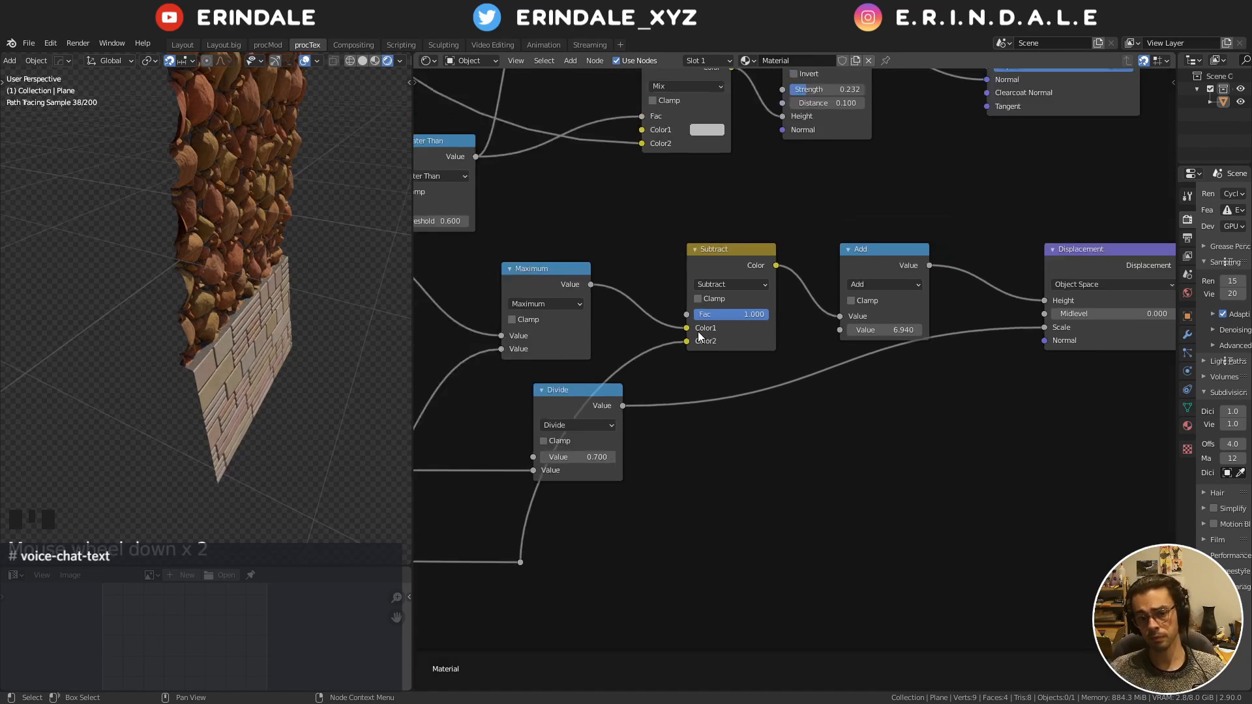
Connect the Y output of the brick section's Separate XYZ to the Value input of the Greater Than mask, replacing the Snap output
middle_drag(703, 338, 772, 362)
scroll(726, 358, down, 2)
middle_drag(596, 426, 649, 421)
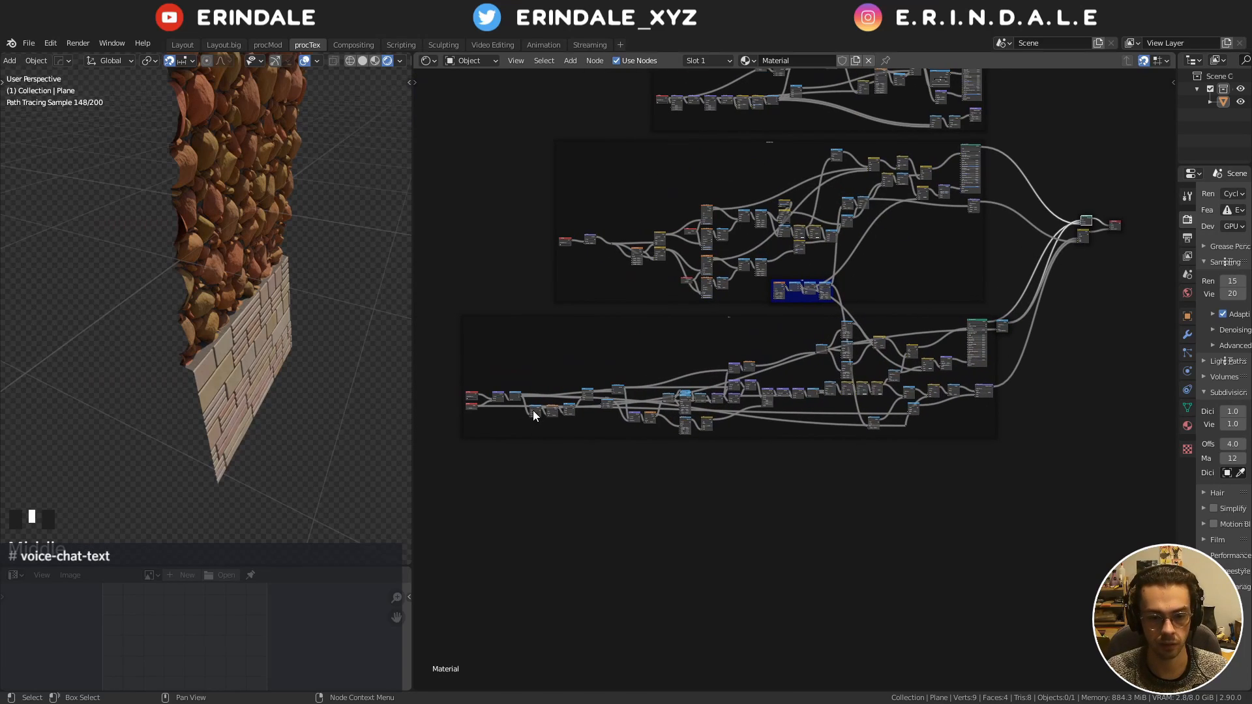
scroll(561, 424, up, 10)
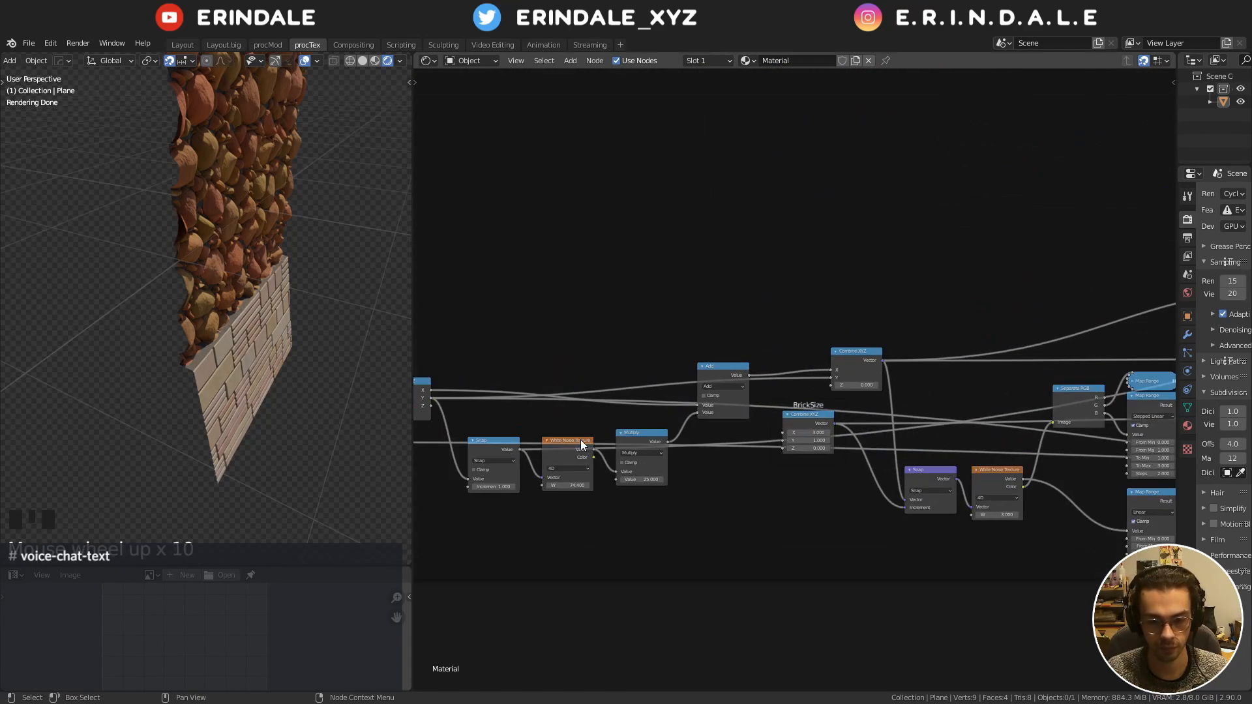
middle_drag(580, 445, 742, 396)
scroll(742, 396, up, 5)
click(562, 419)
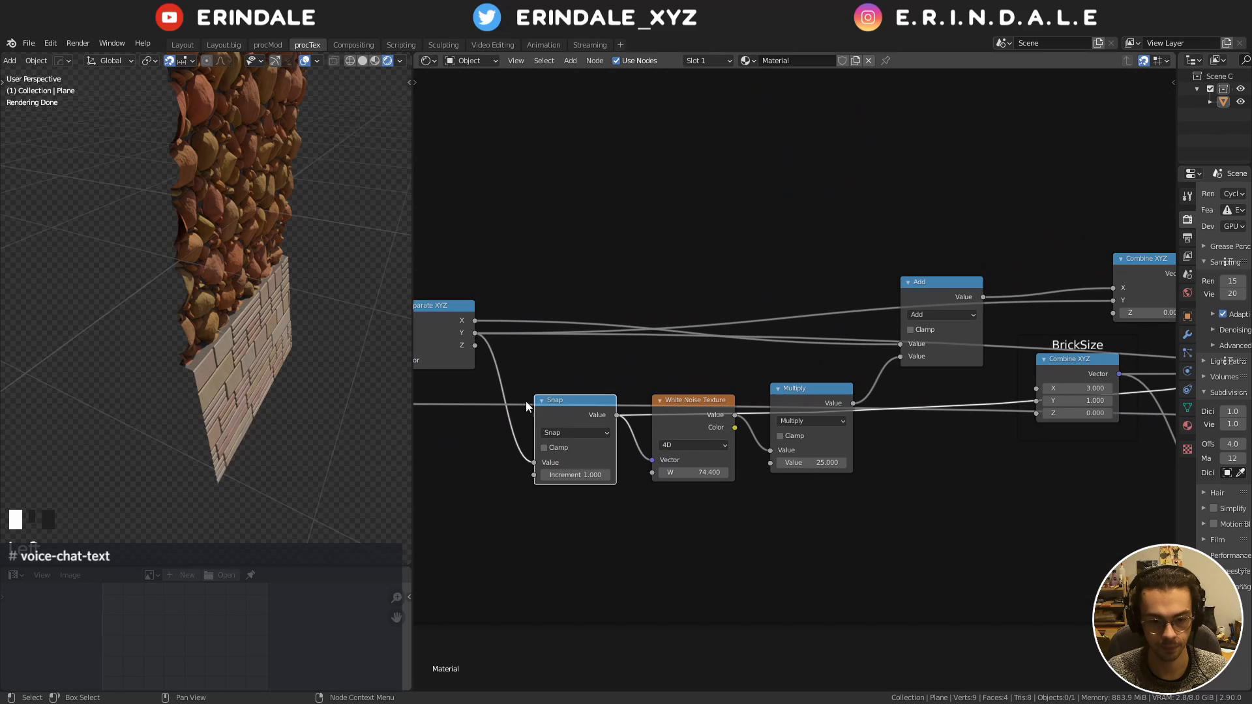
click(475, 334)
scroll(804, 388, down, 8)
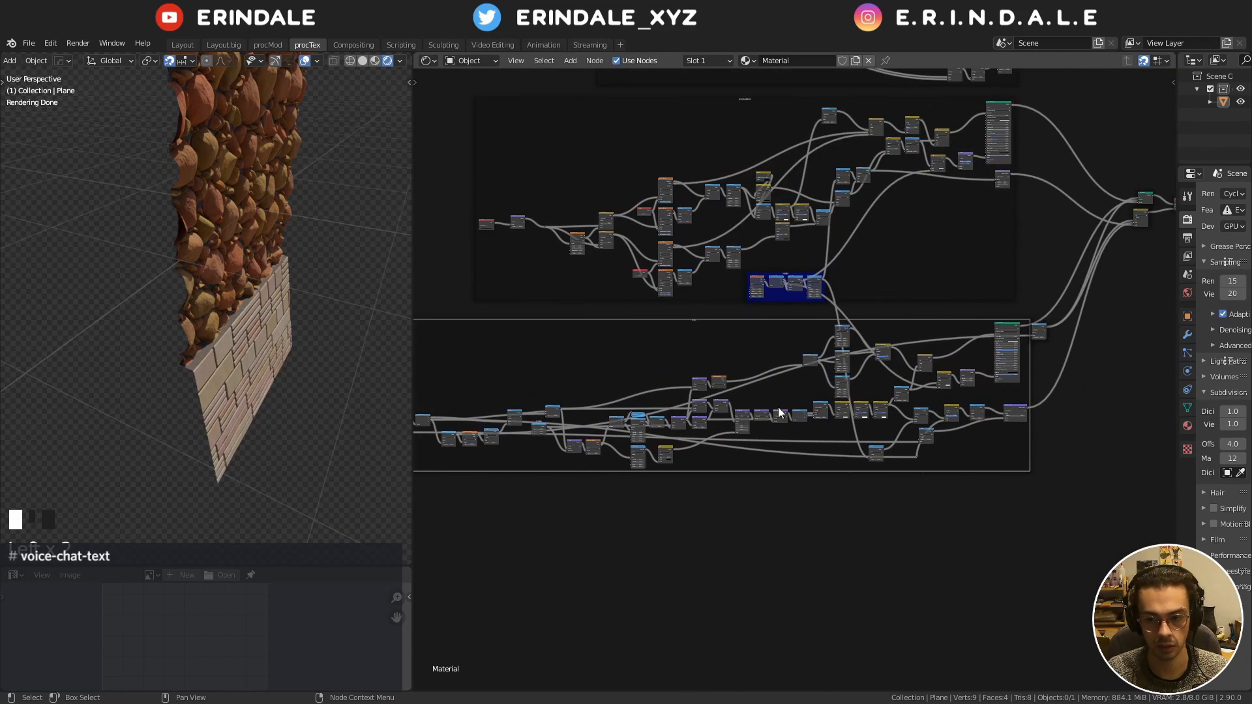
alt+right_drag(429, 424, 1039, 333)
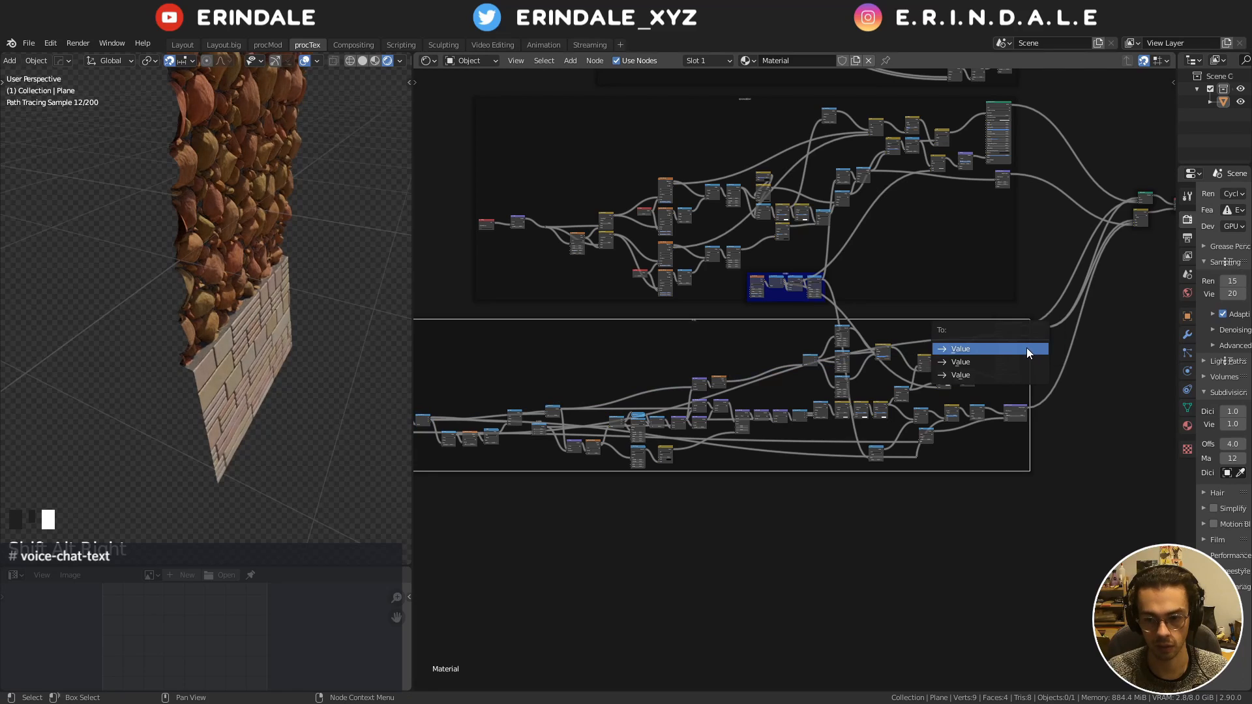
click(1019, 348)
Try a threshold of 6.0 on the Greater Than mask, zoomed in on the upper brick edge
scroll(868, 377, up, 8)
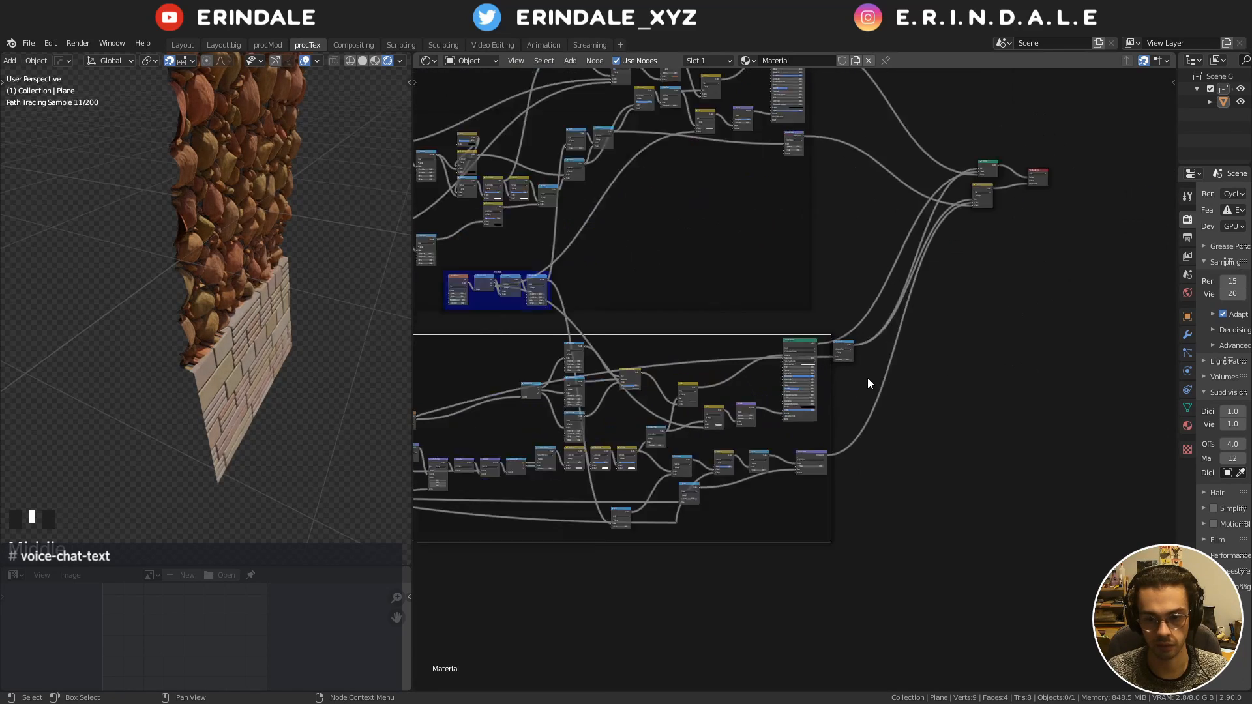
scroll(736, 399, up, 2)
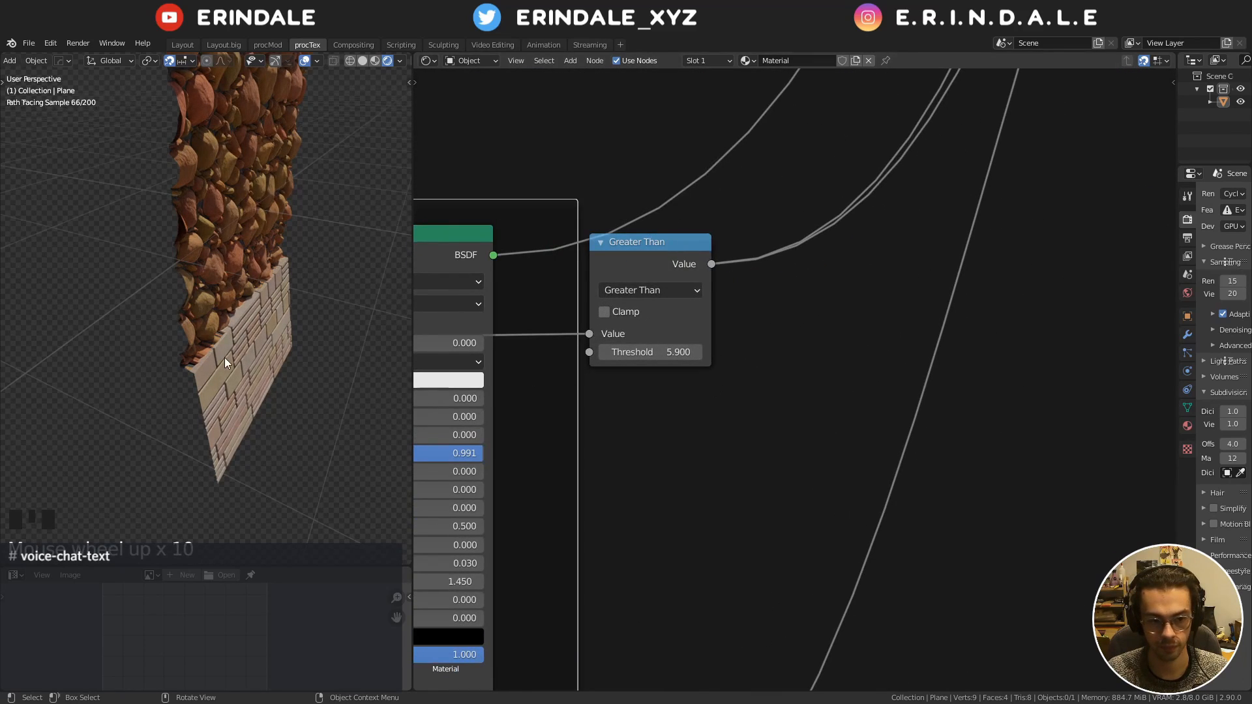
scroll(205, 342, up, 3)
scroll(206, 333, up, 4)
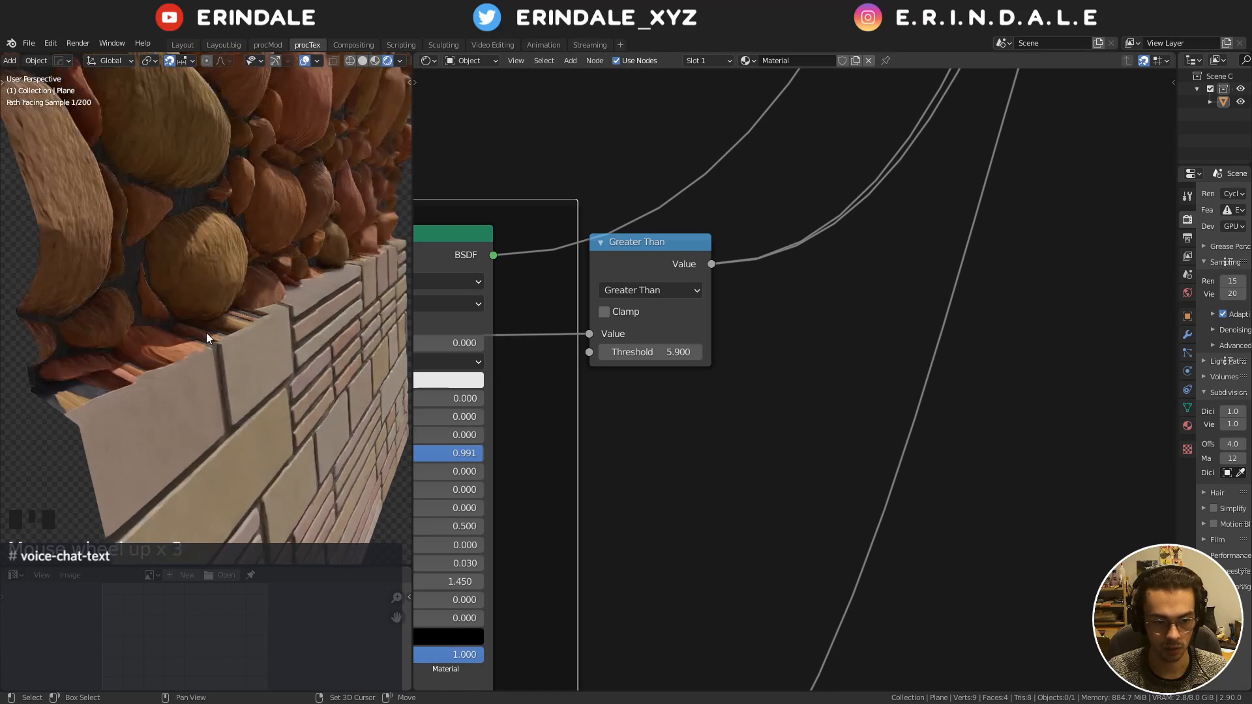
click(672, 352)
text(5.9)
key(Return)
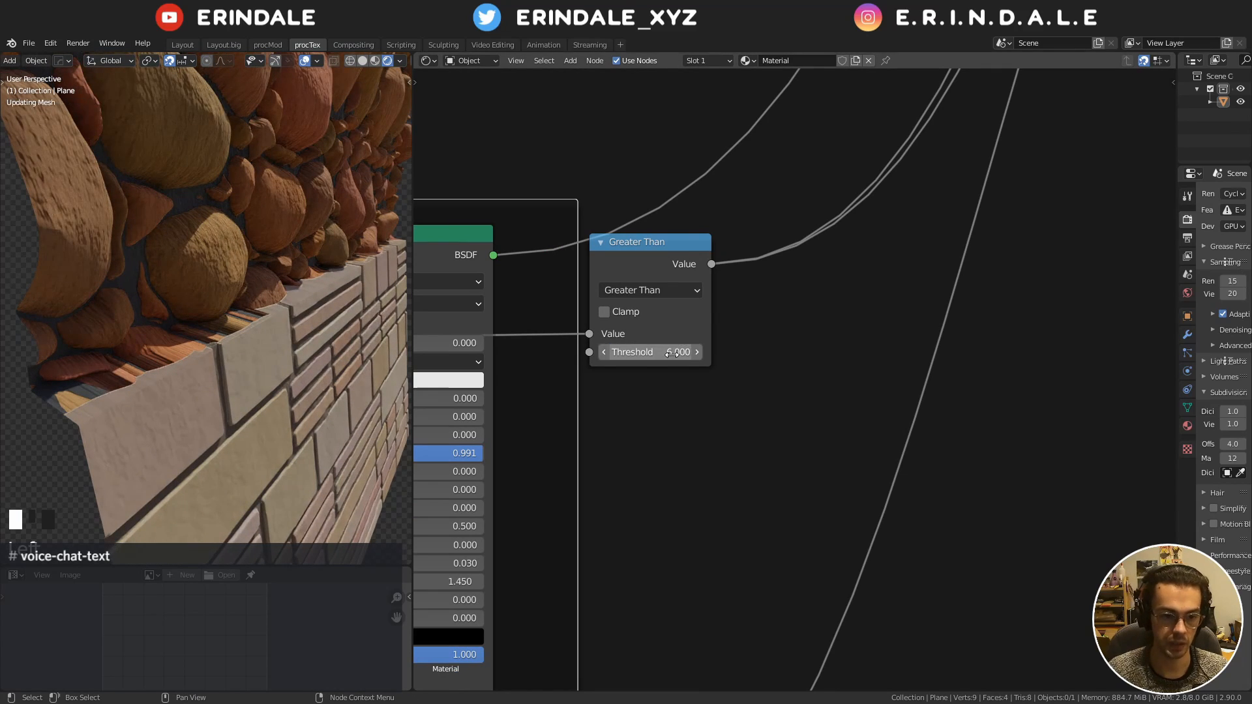
Set the Greater Than threshold to 5.95 and inspect the edge between stones and bricks from several angles
click(673, 352)
text(6.0)
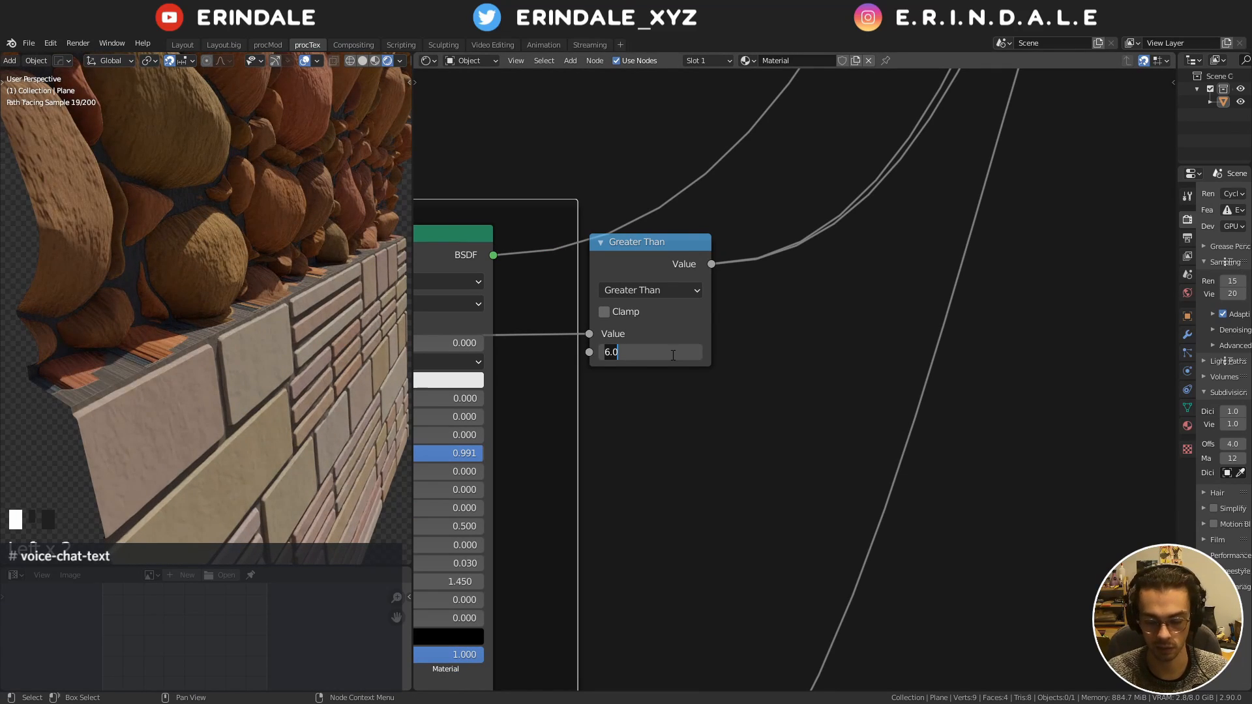
key(BackSpace)
key(BackSpace)
key(BackSpace)
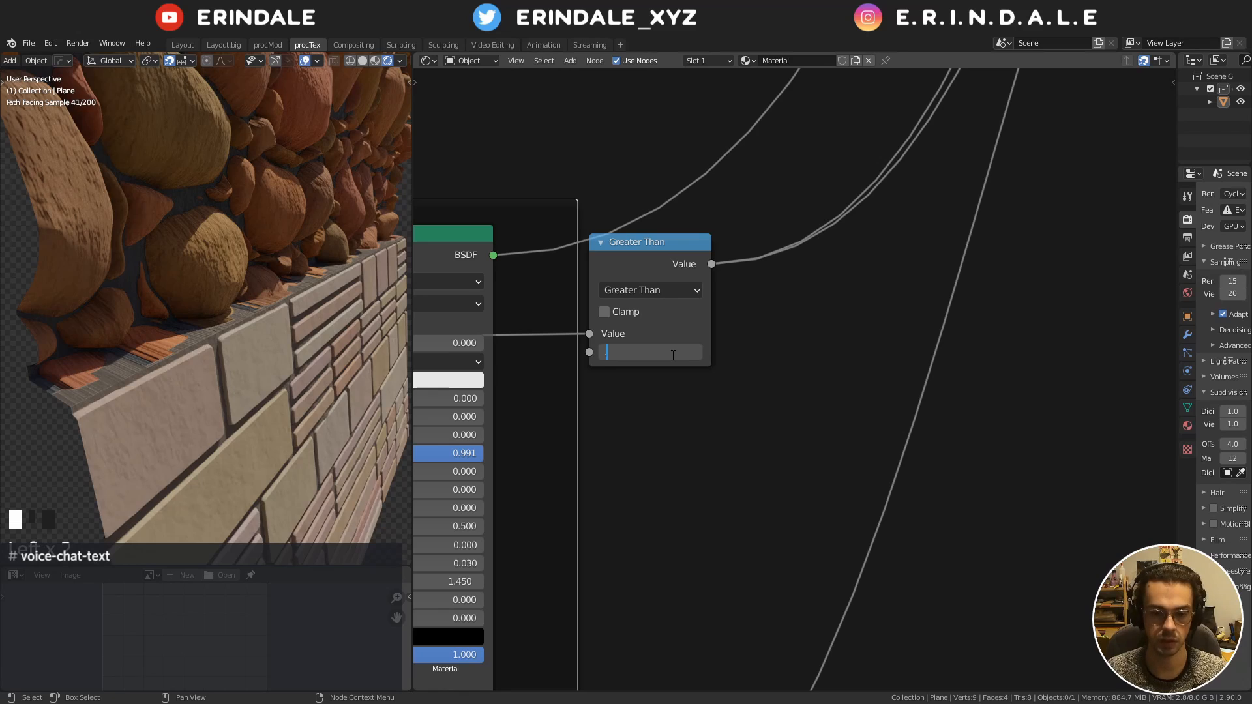
text(5.95)
key(Return)
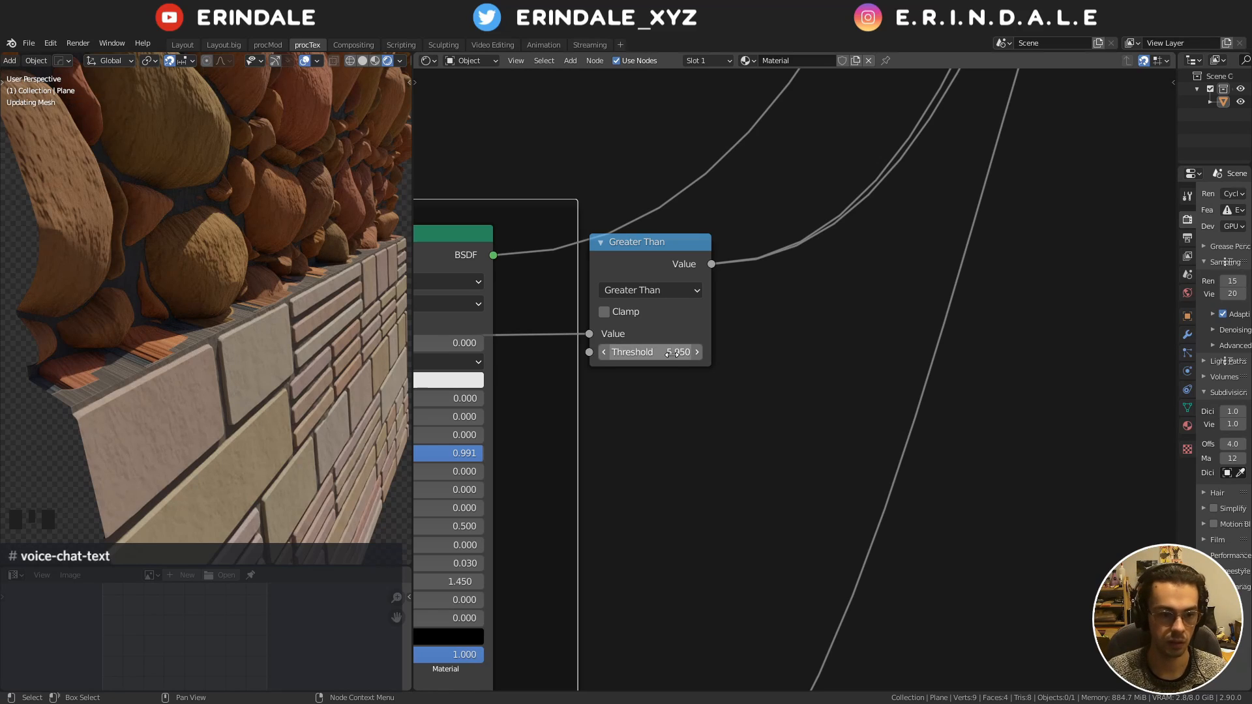
middle_drag(284, 374, 236, 372)
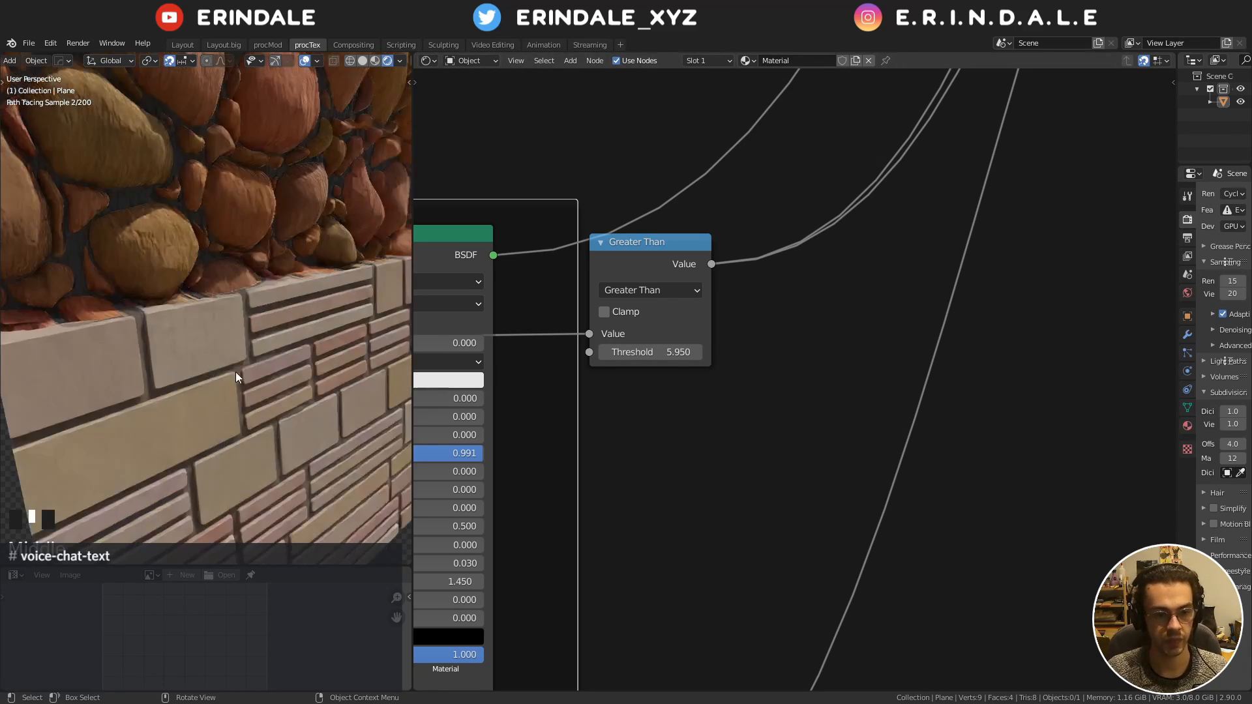
middle_drag(202, 302, 211, 303)
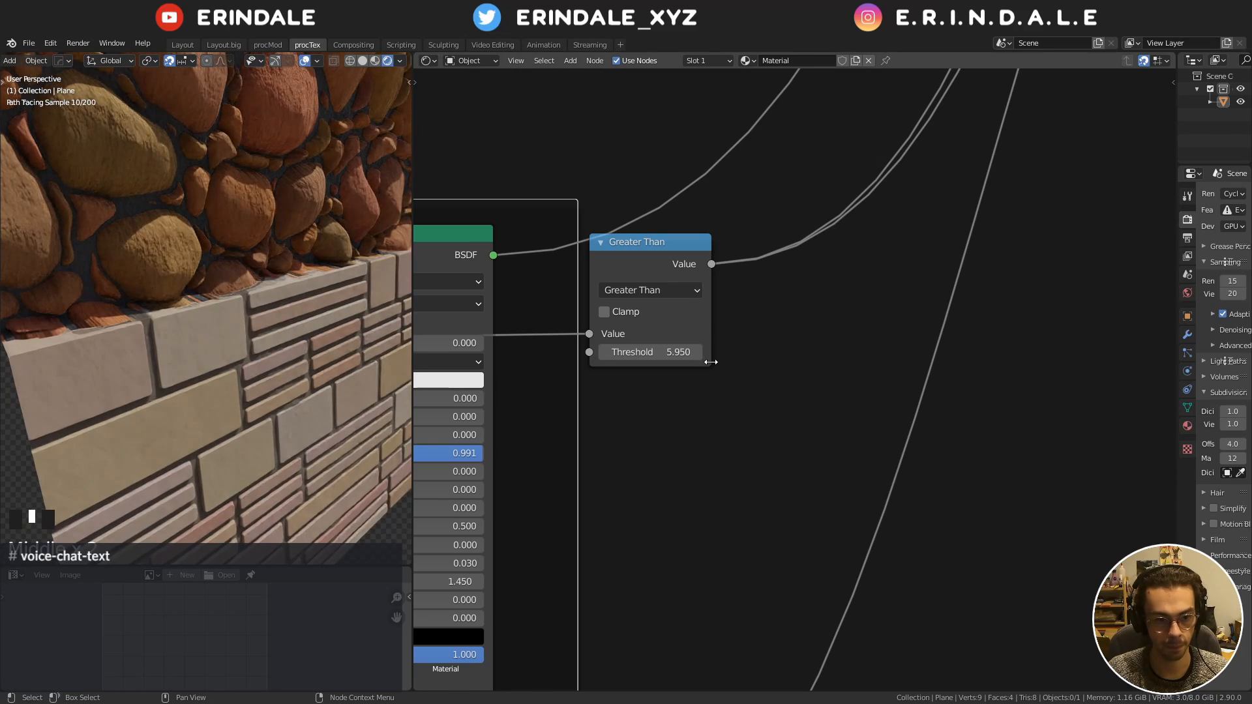
scroll(691, 416, down, 7)
middle_drag(691, 416, 856, 417)
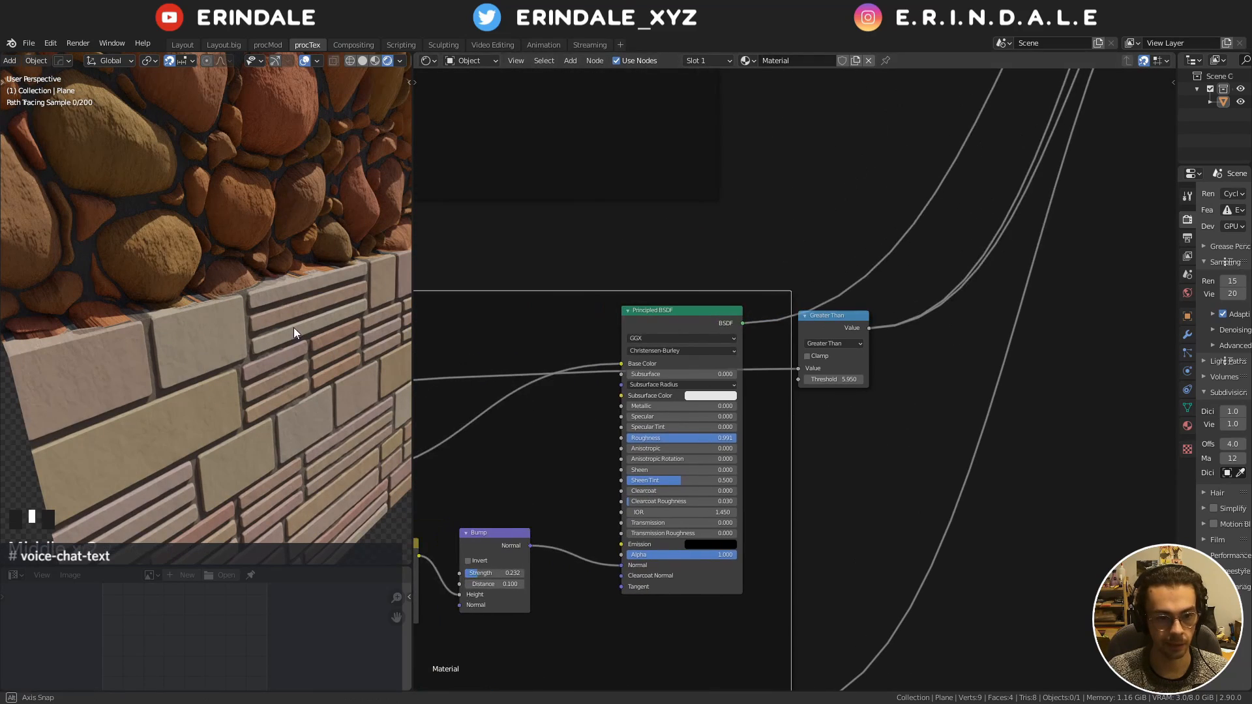
middle_drag(293, 327, 228, 329)
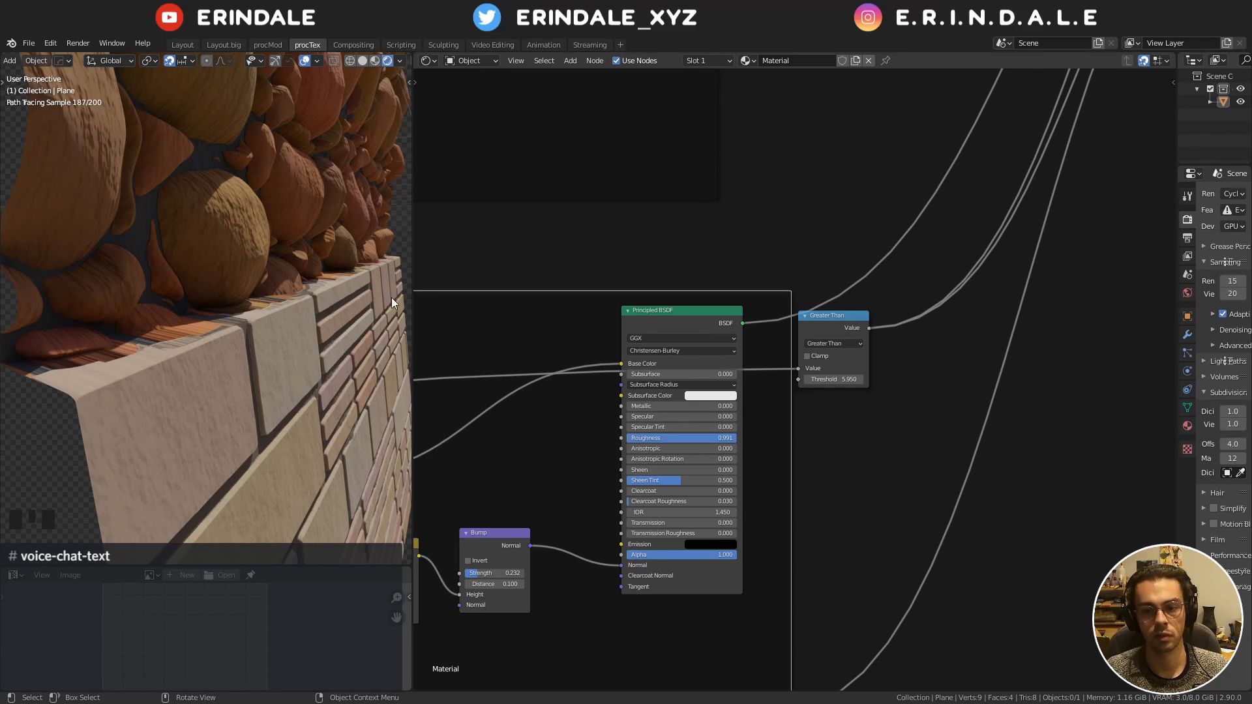
Move the brick frame down and place the Greater Than node in the gap between the stone and brick frames
scroll(873, 307, down, 5)
middle_drag(899, 302, 995, 406)
scroll(871, 374, down, 6)
middle_drag(756, 398, 903, 316)
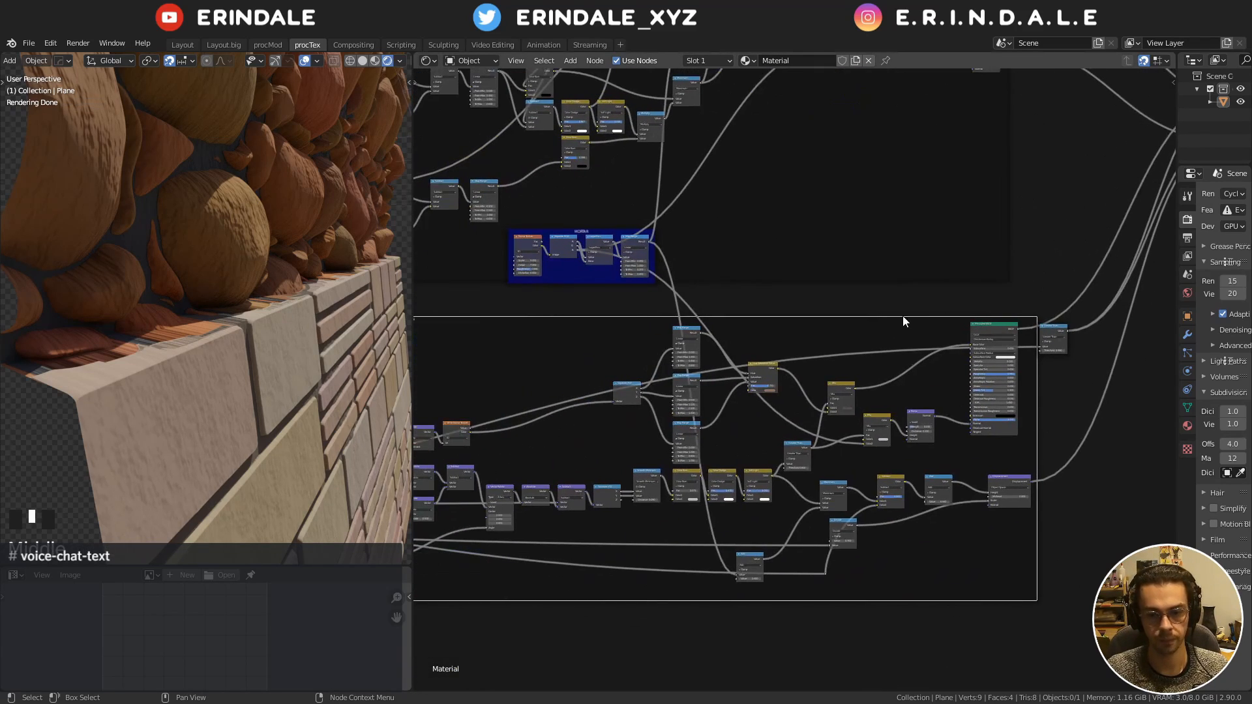
drag(903, 320, 883, 373)
drag(1055, 329, 793, 321)
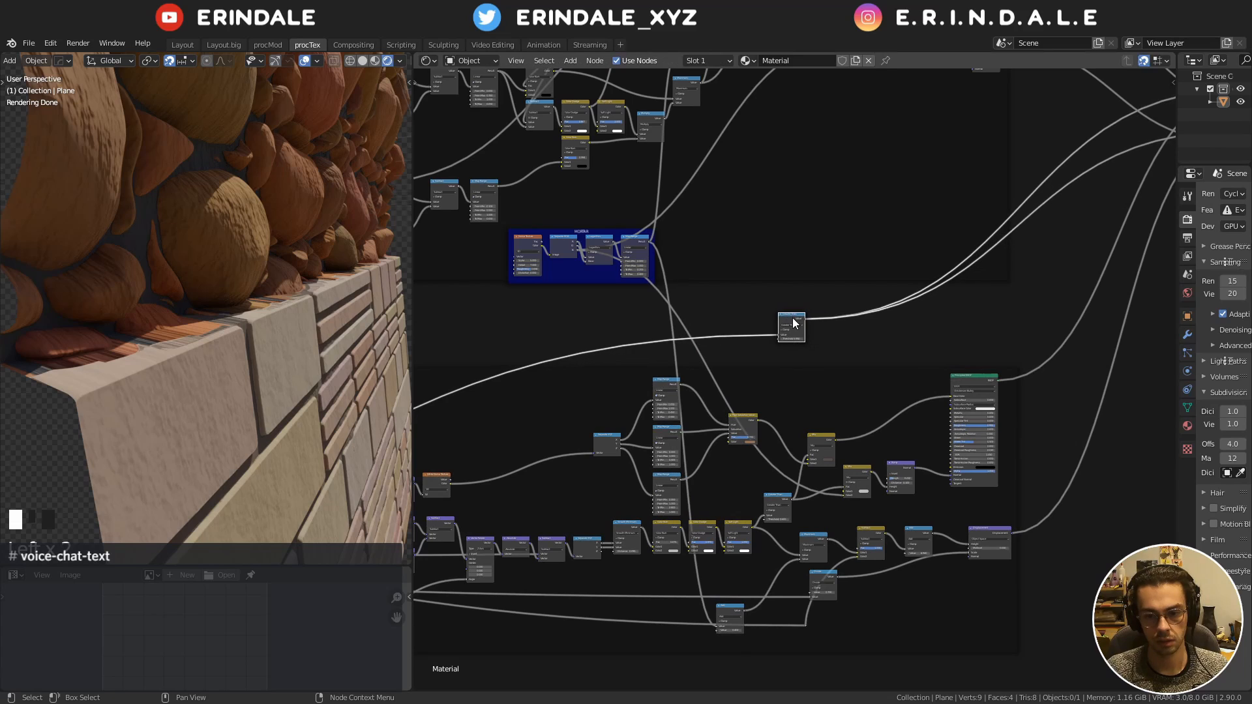
Duplicate the Greater Than node, add a reroute on its incoming link, and connect the reroute to the copy's Value input
scroll(793, 318, up, 3)
middle_drag(815, 315, 760, 330)
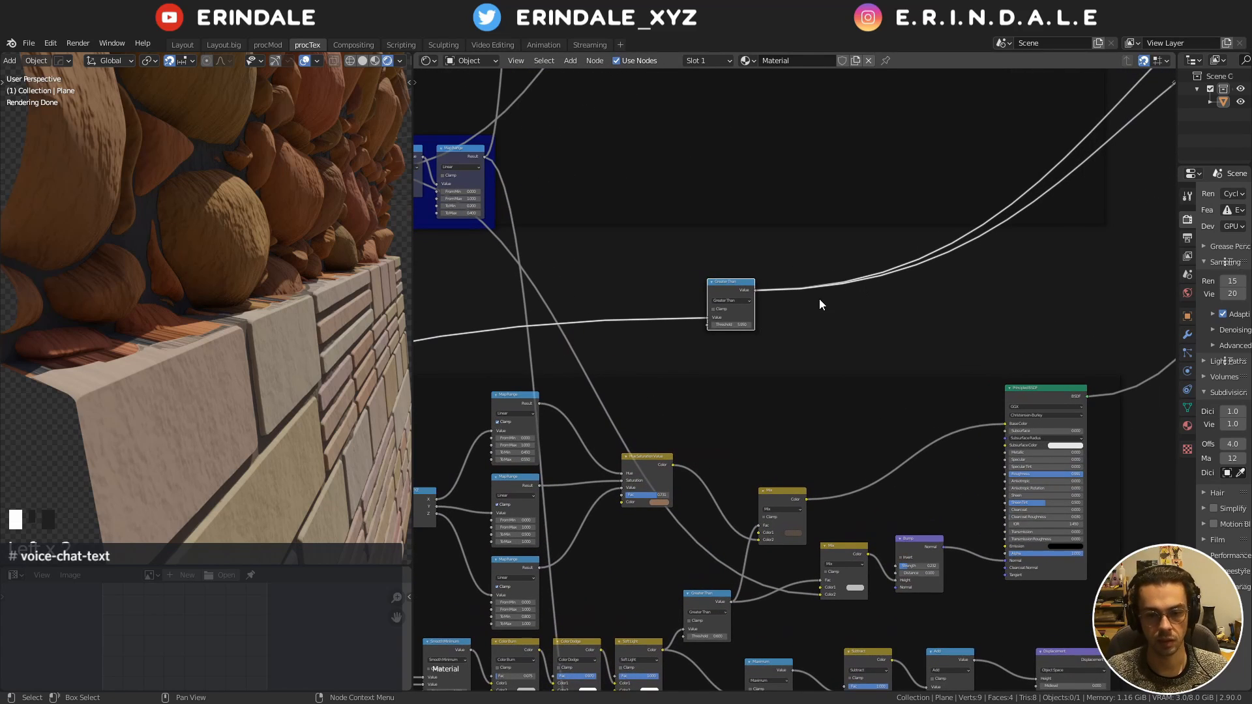
scroll(815, 301, up, 2)
middle_drag(349, 299, 328, 300)
scroll(742, 268, down, 4)
scroll(780, 323, up, 5)
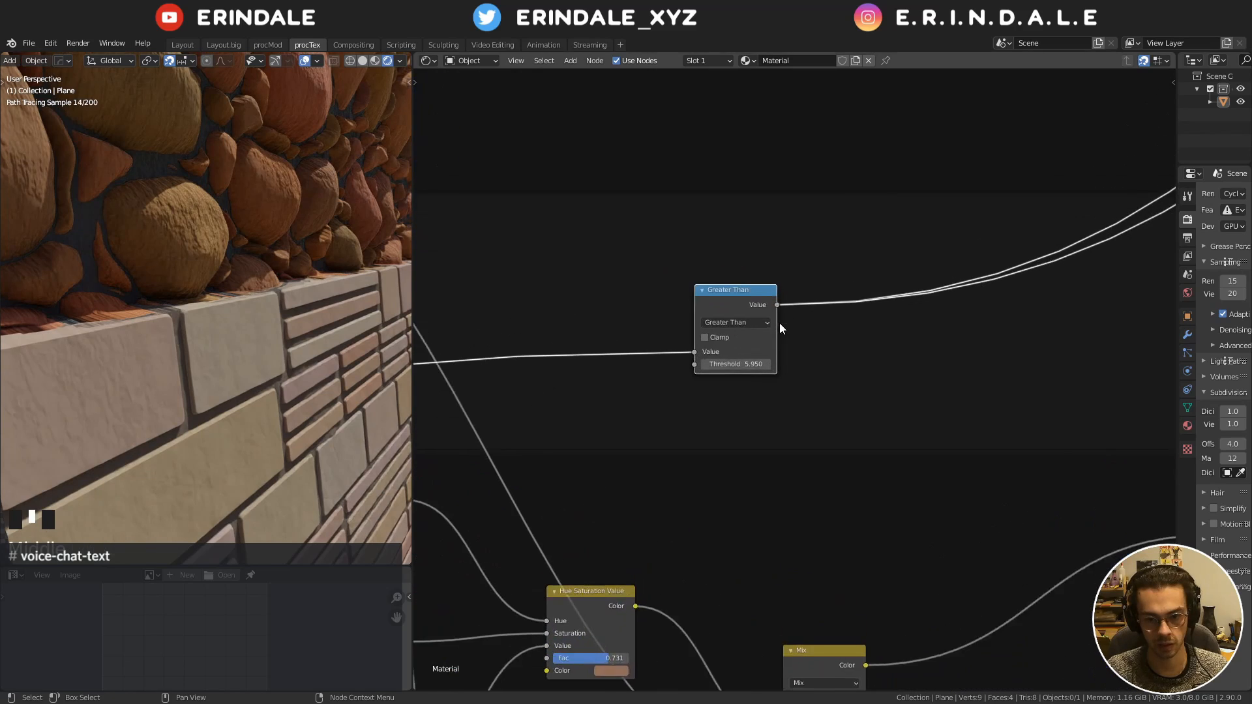
middle_drag(776, 316, 846, 345)
key(shift+d)
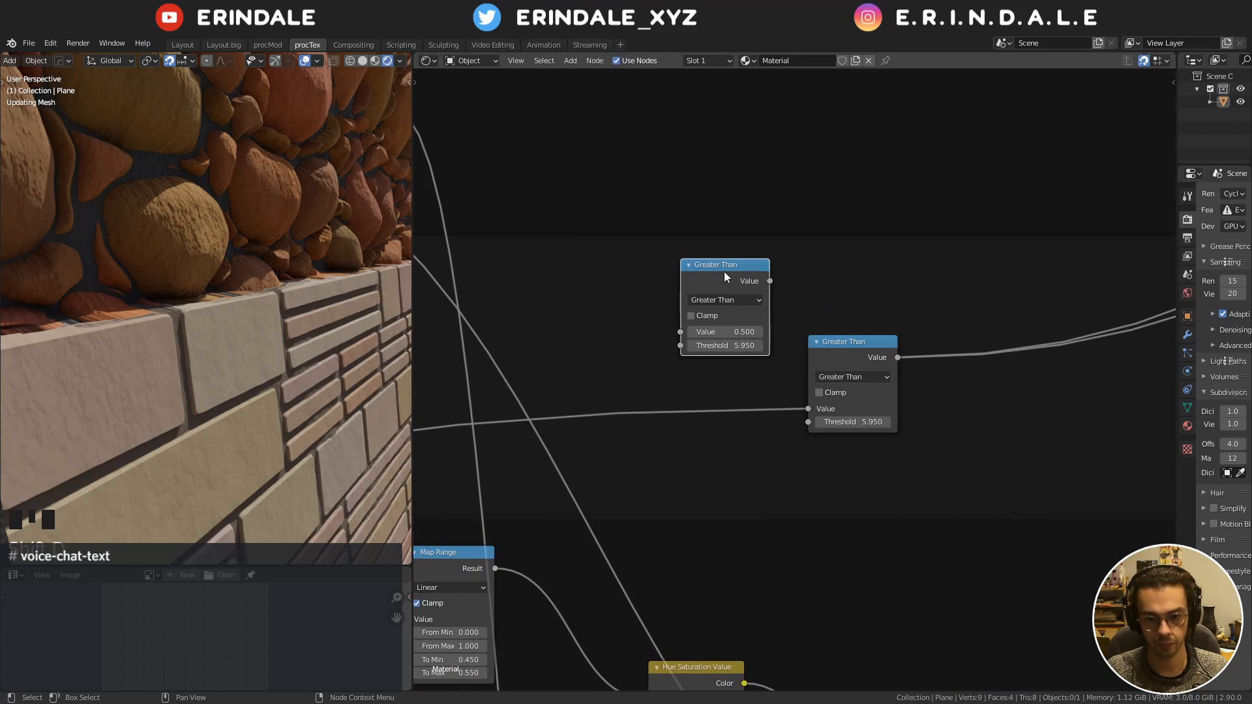
click(724, 271)
shift+right_drag(574, 415, 569, 421)
drag(569, 420, 680, 334)
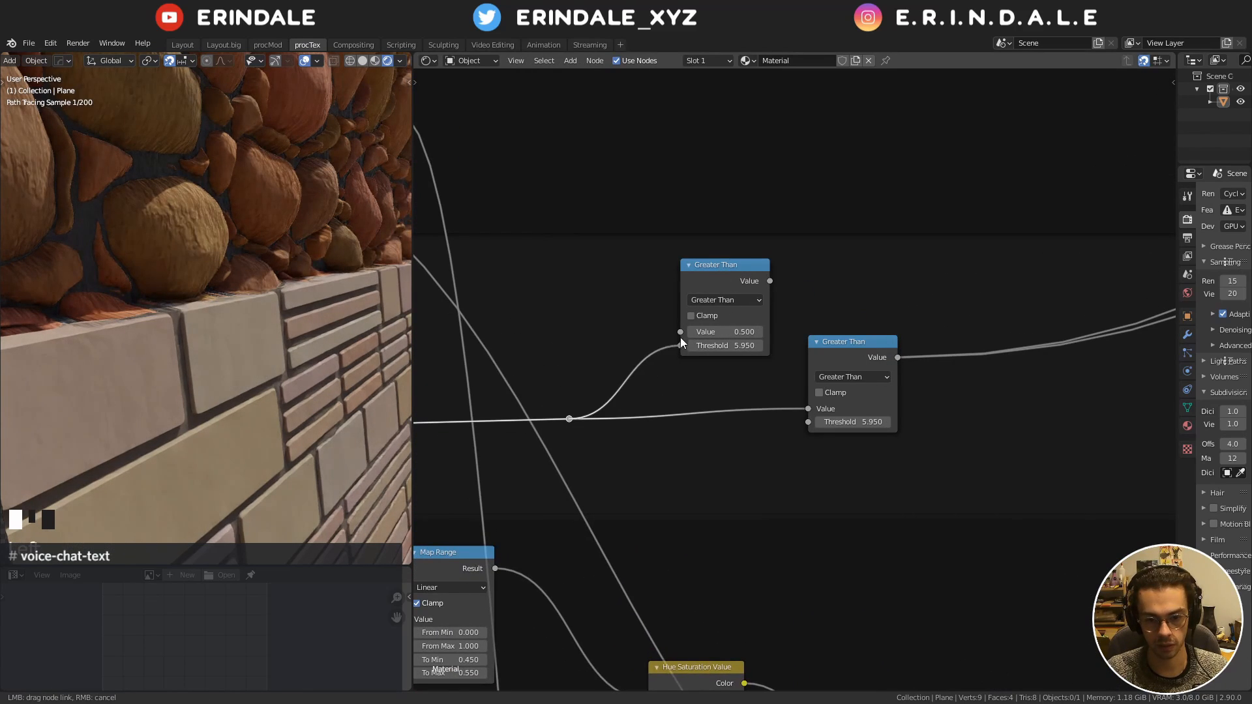
Preview the copied Math node, change it to Subtract, and subtract the incoming coordinate from 5.95
ctrl+shift+click(717, 279)
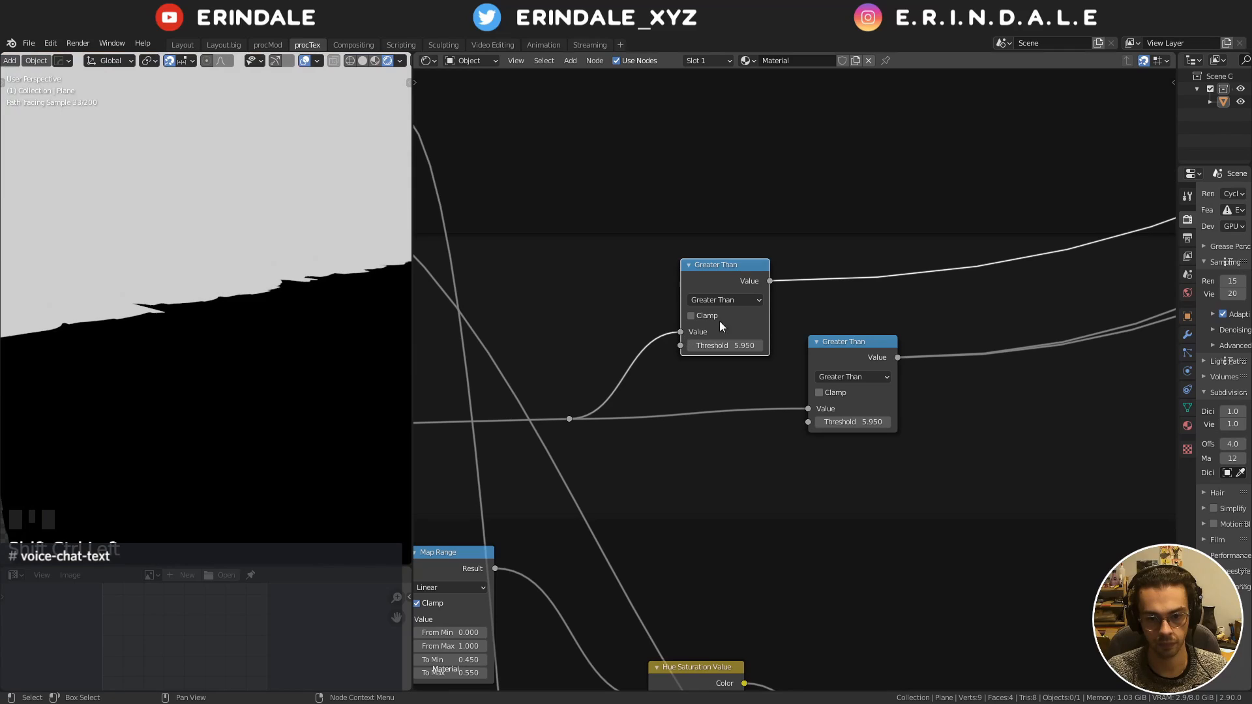
click(724, 300)
click(704, 358)
drag(669, 331, 680, 346)
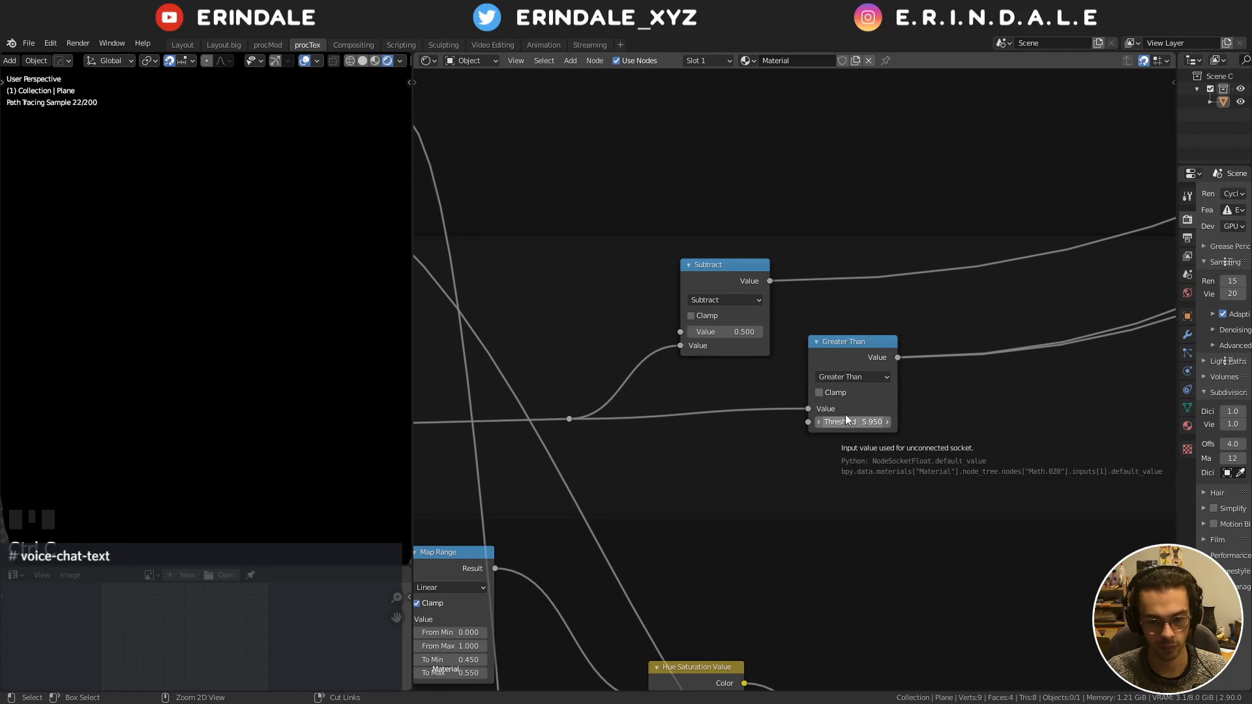
text(5.950)
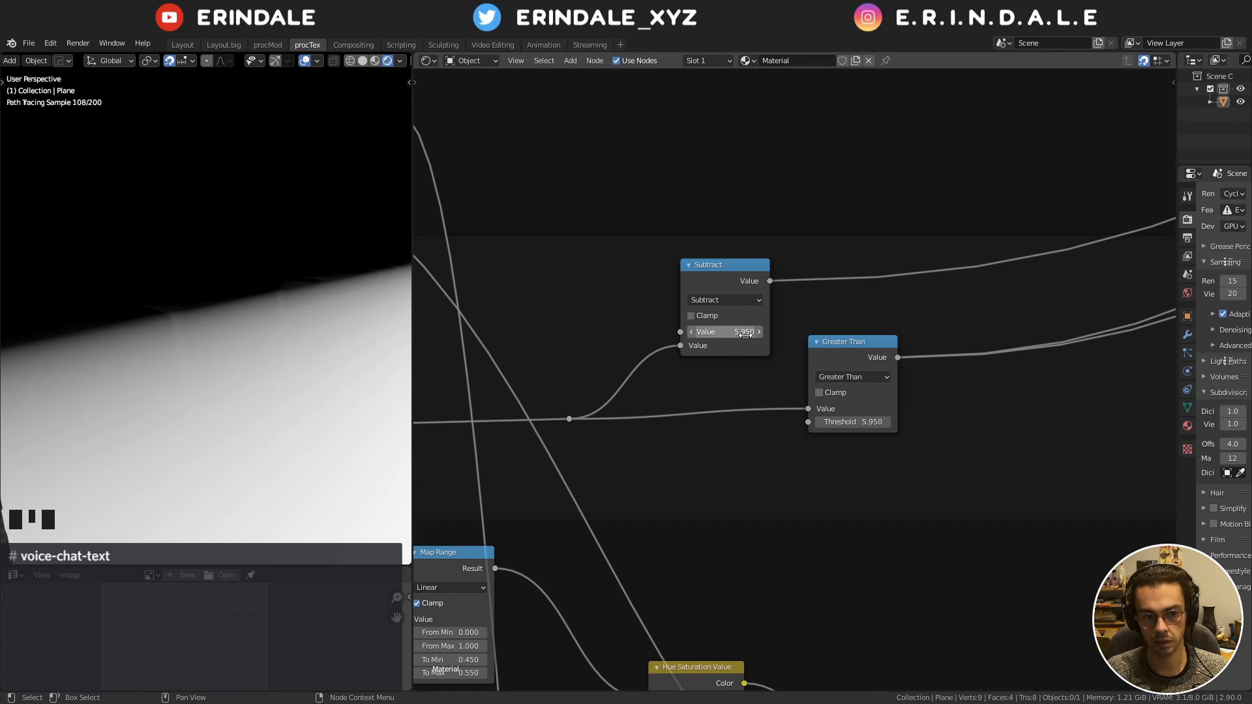
Stack the Greater Than node under the Subtract node and reverse the subtraction so 5.95 is subtracted from the coordinate
drag(848, 346, 720, 371)
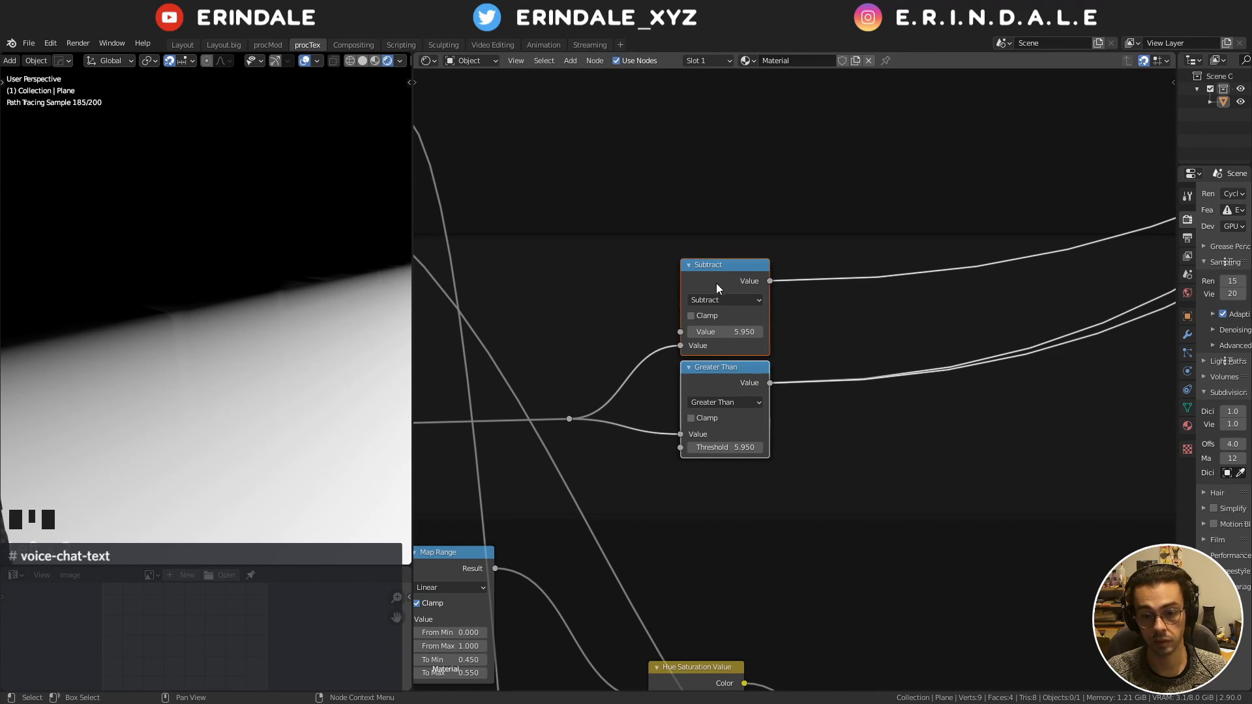
drag(702, 256, 728, 282)
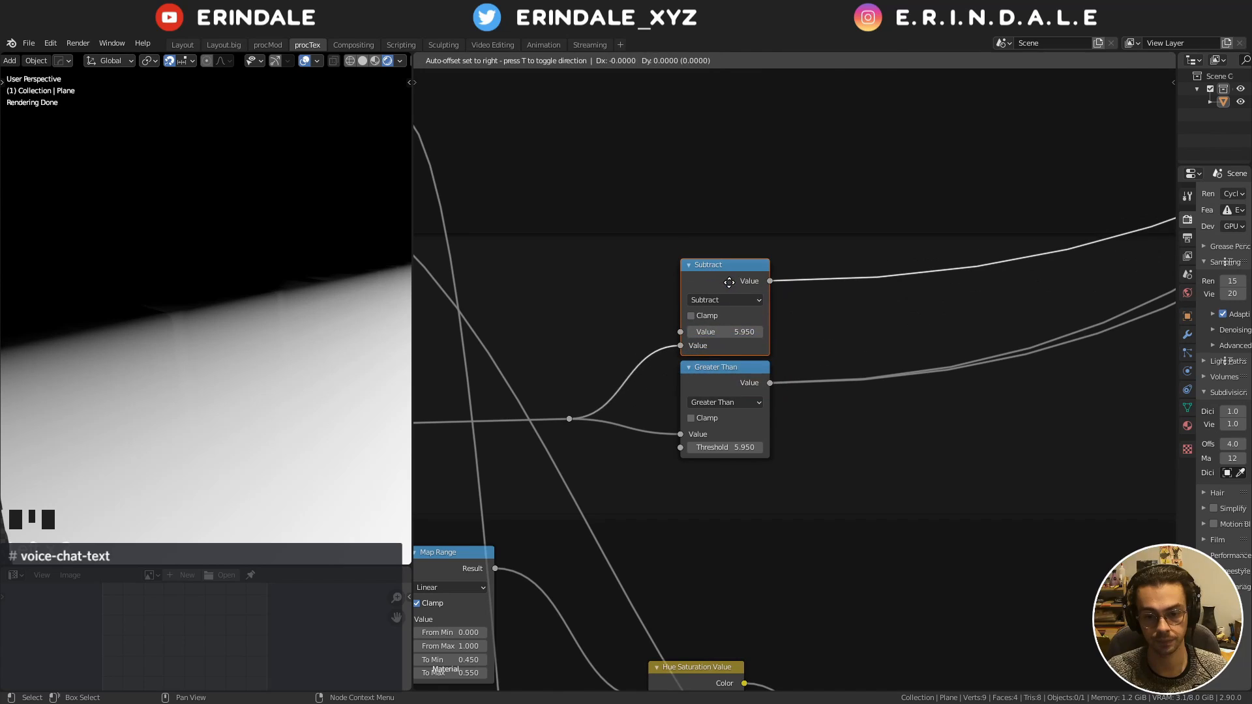
drag(820, 440, 718, 332)
drag(710, 279, 722, 304)
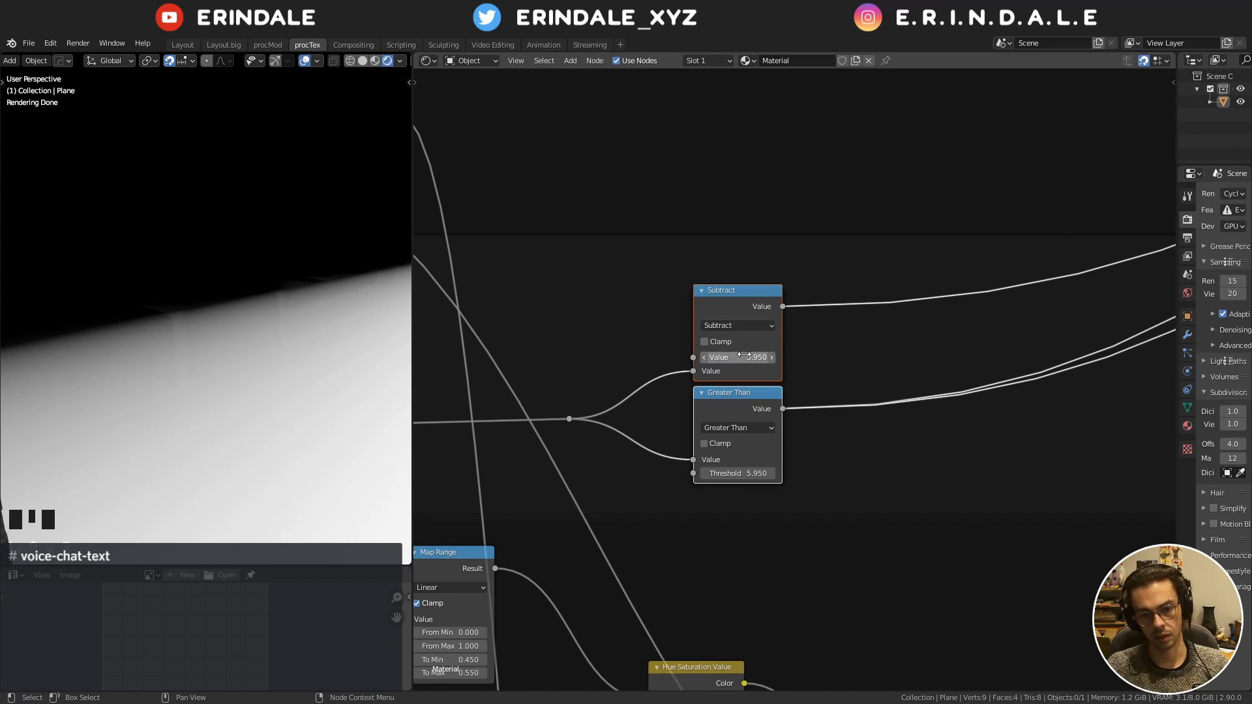
drag(698, 367, 692, 356)
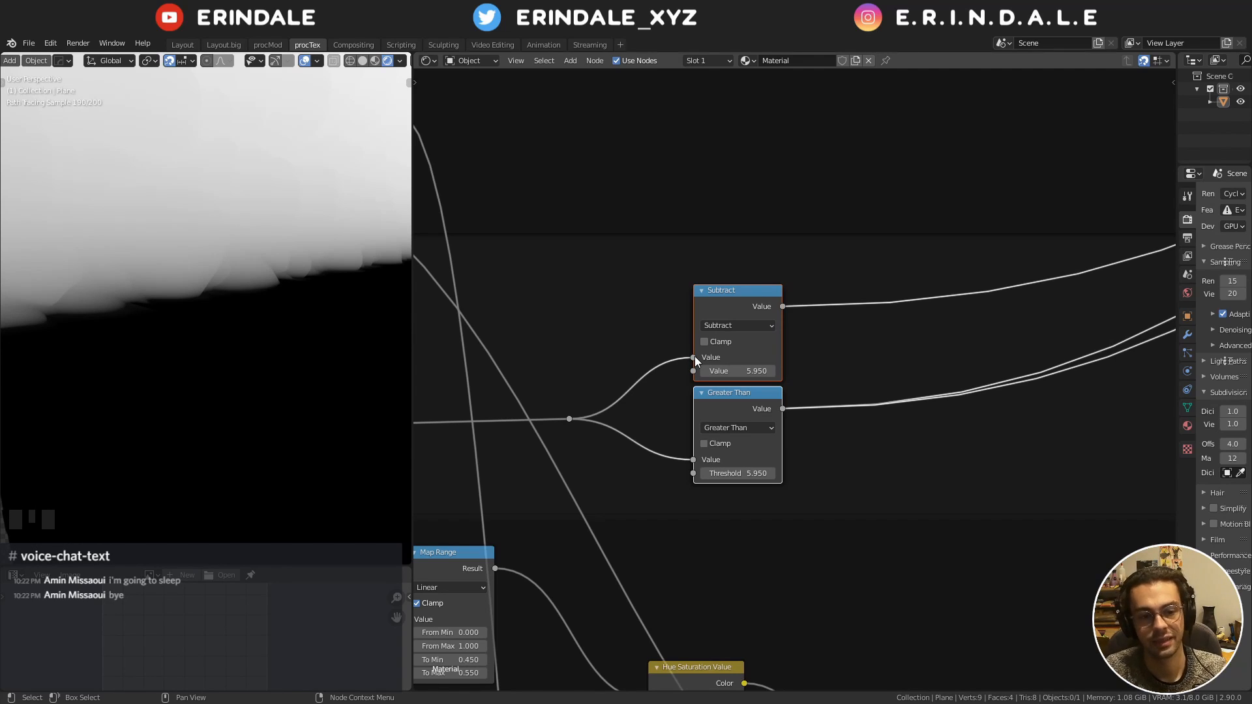
Try the Subtract output as the displacement Mix factor while previewing the Mix Shader, and reconnect the Greater Than output
scroll(900, 241, down, 7)
middle_drag(997, 185, 784, 394)
scroll(819, 336, down, 6)
scroll(828, 418, up, 4)
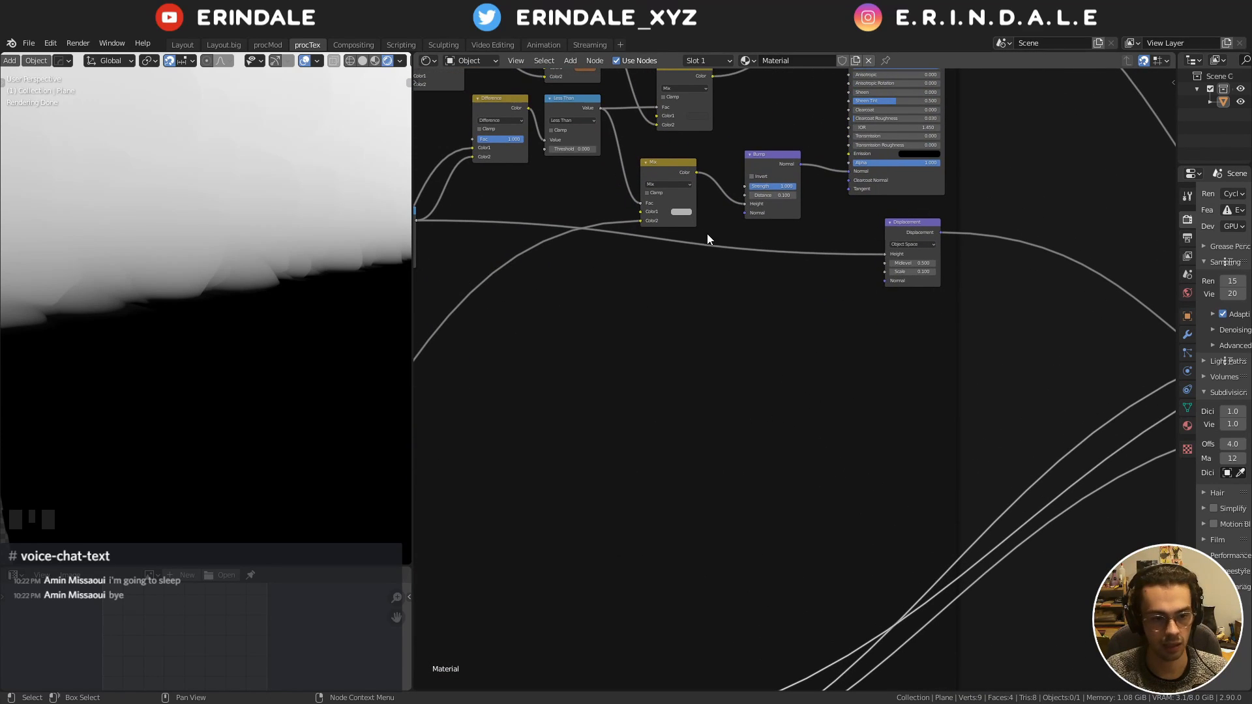
click(929, 226)
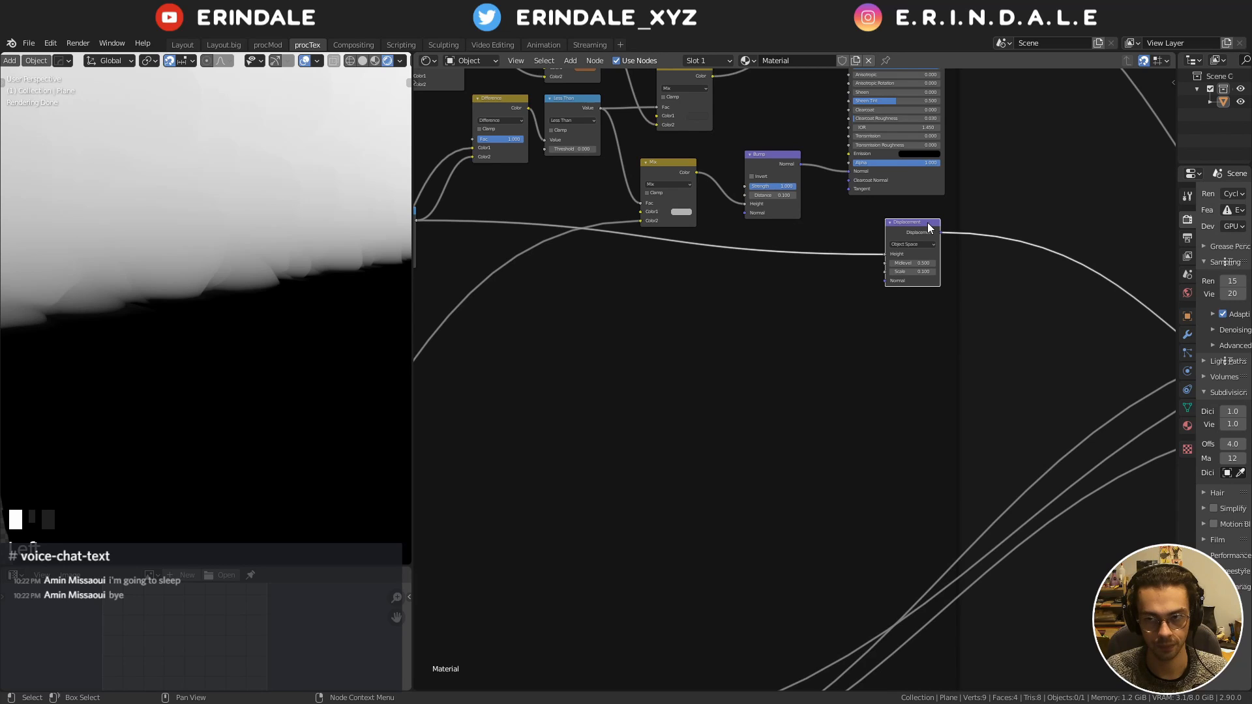
scroll(929, 228, down, 5)
middle_drag(933, 254, 585, 217)
scroll(691, 257, up, 7)
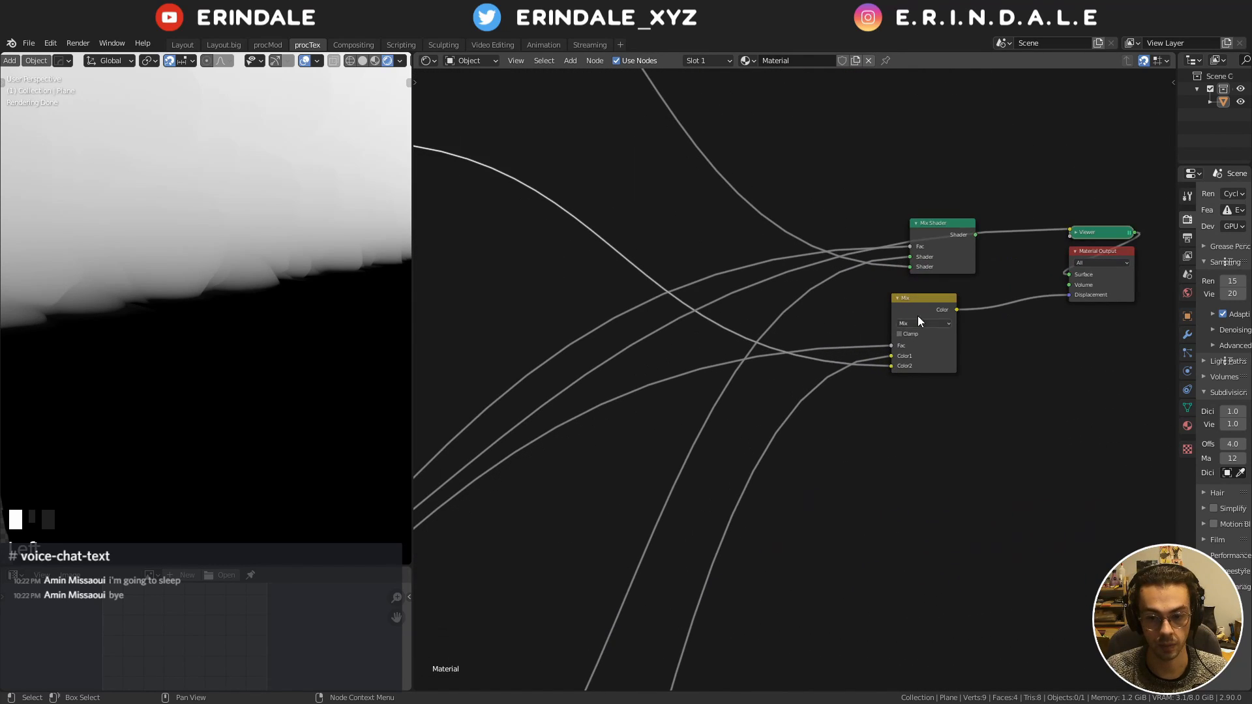
click(939, 300)
scroll(939, 299, down, 5)
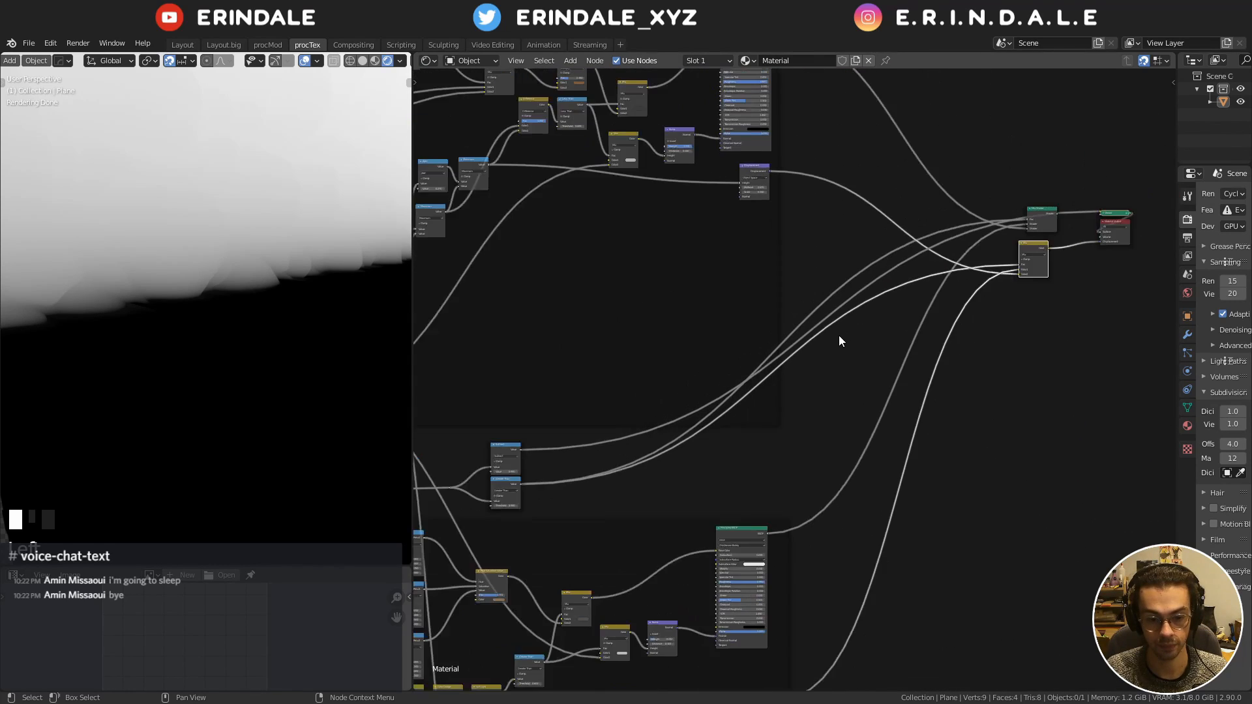
middle_drag(838, 335, 800, 368)
drag(483, 482, 981, 297)
ctrl+shift+click(999, 244)
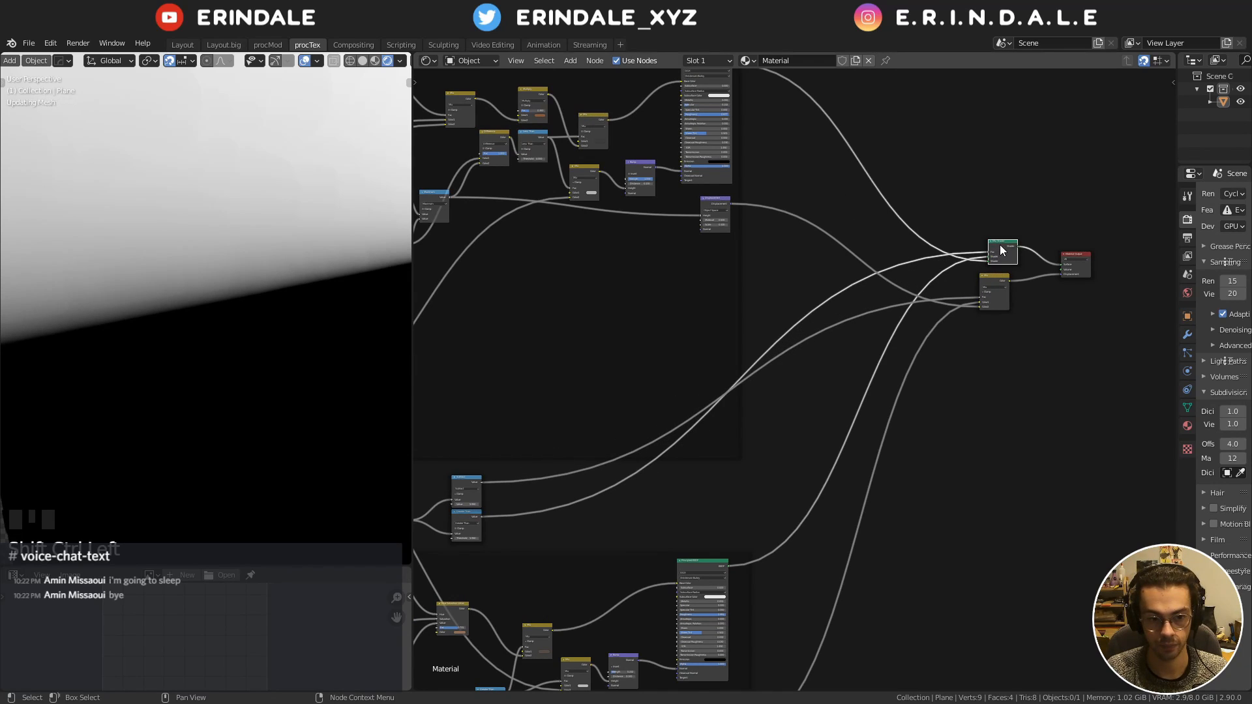
middle_drag(738, 296, 784, 302)
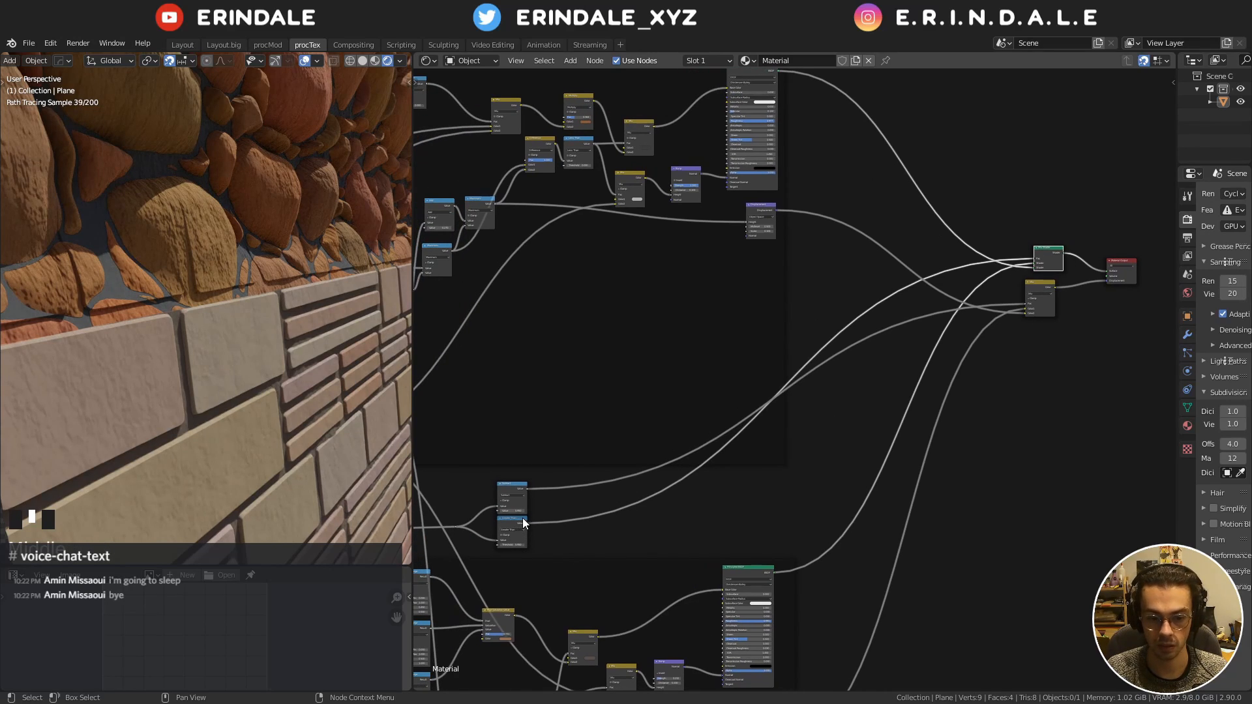
drag(523, 523, 1023, 303)
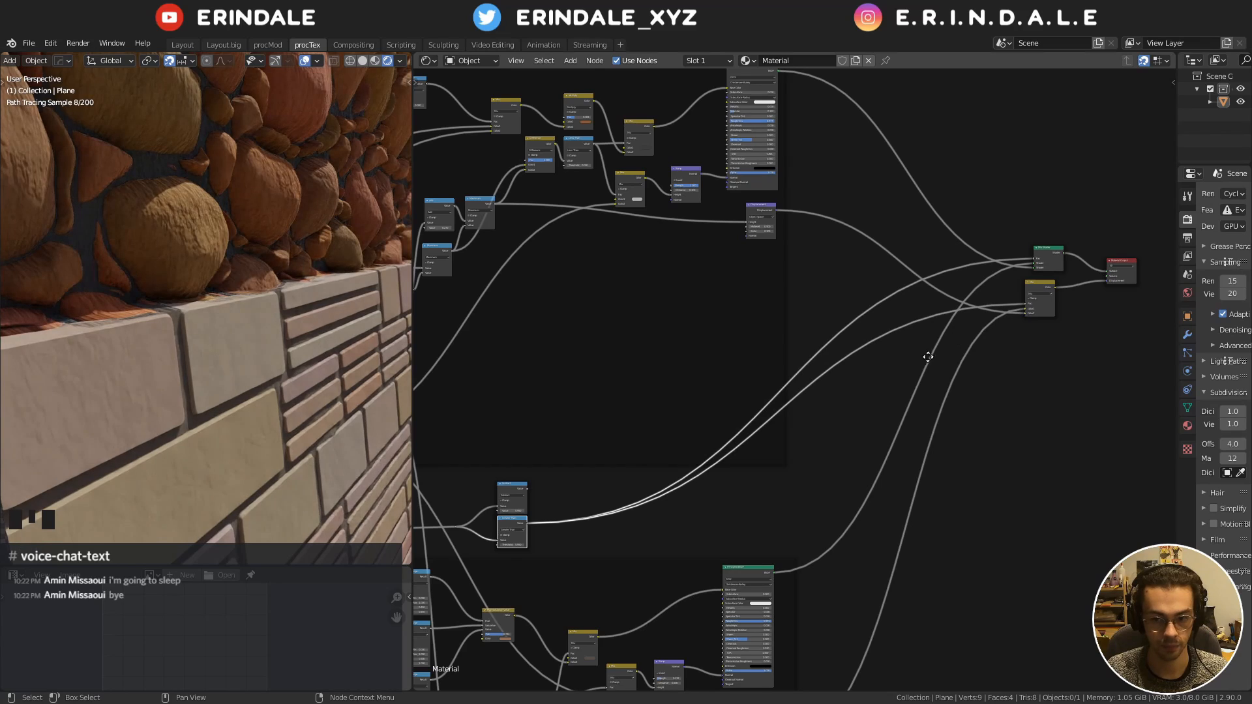
Insert an Add math node on the link into the stone Displacement's Height and enable Clamp on the Subtract node
middle_drag(928, 356, 1102, 333)
scroll(847, 358, up, 3)
middle_drag(847, 359, 810, 509)
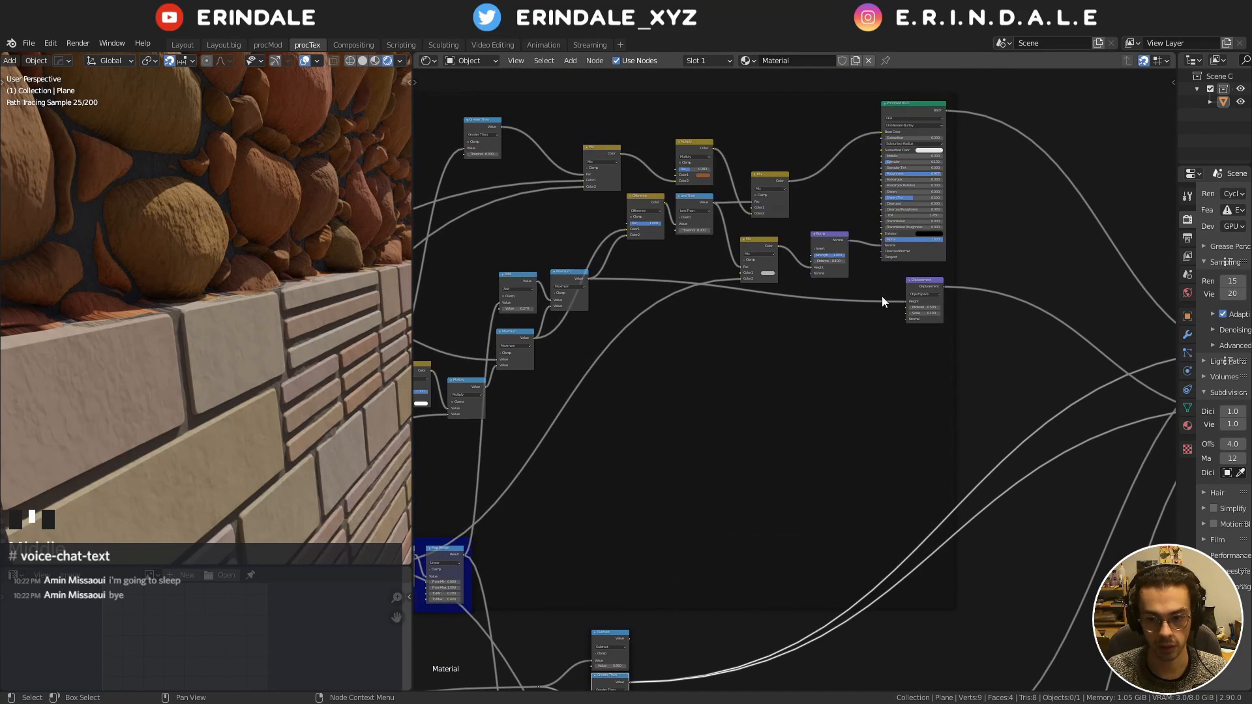
key(q)
click(825, 303)
click(831, 301)
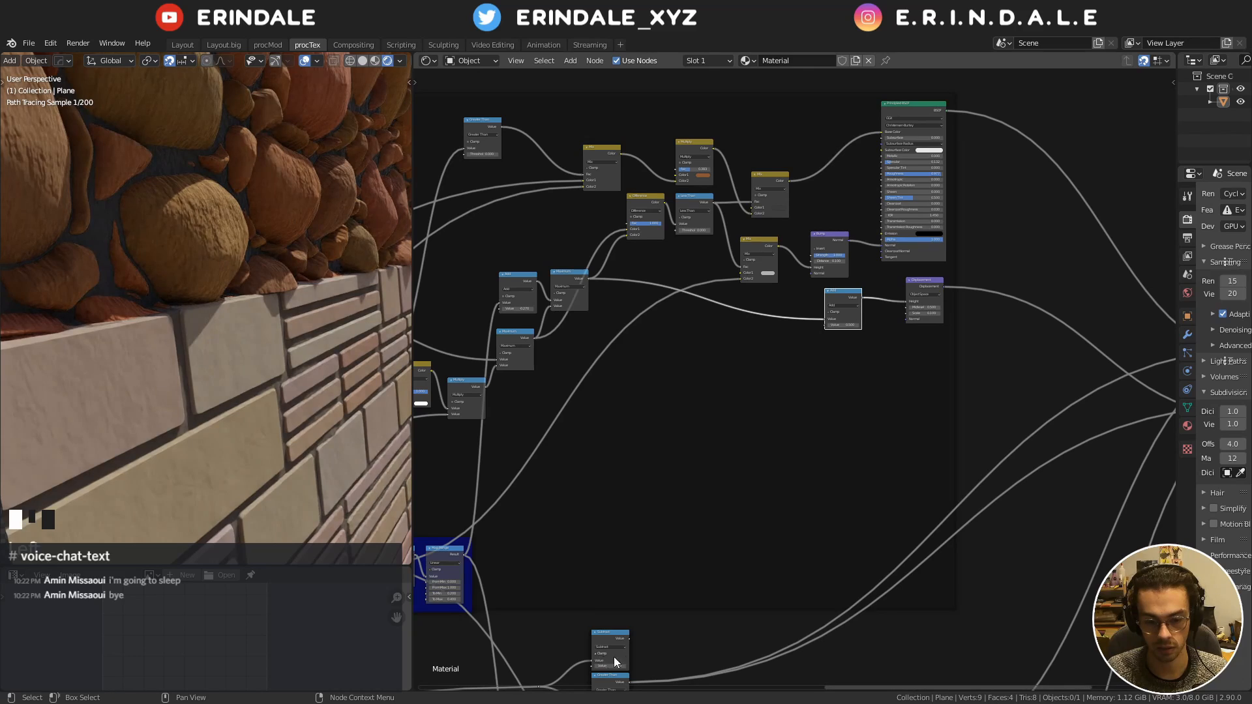
scroll(628, 640, up, 14)
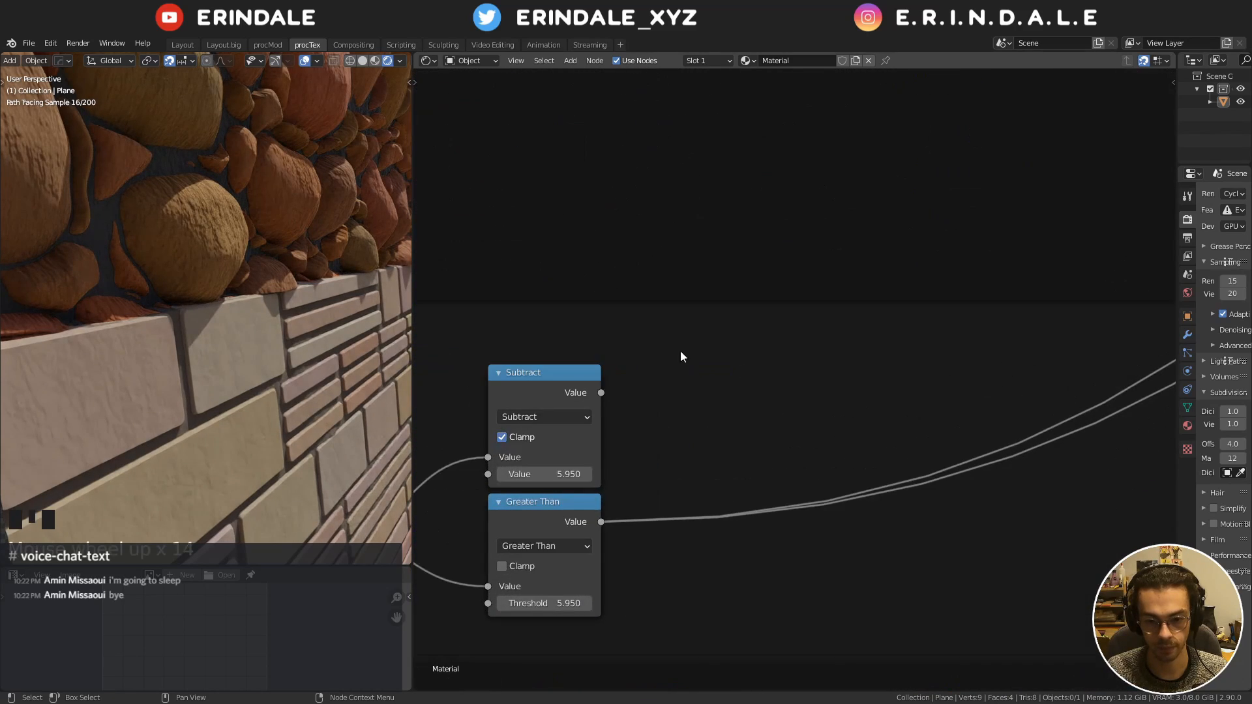
Preview the clamped Subtract node, link its output to the new math node's second value, and set that node to Multiply
scroll(709, 370, down, 8)
middle_drag(794, 236, 636, 476)
scroll(635, 447, down, 4)
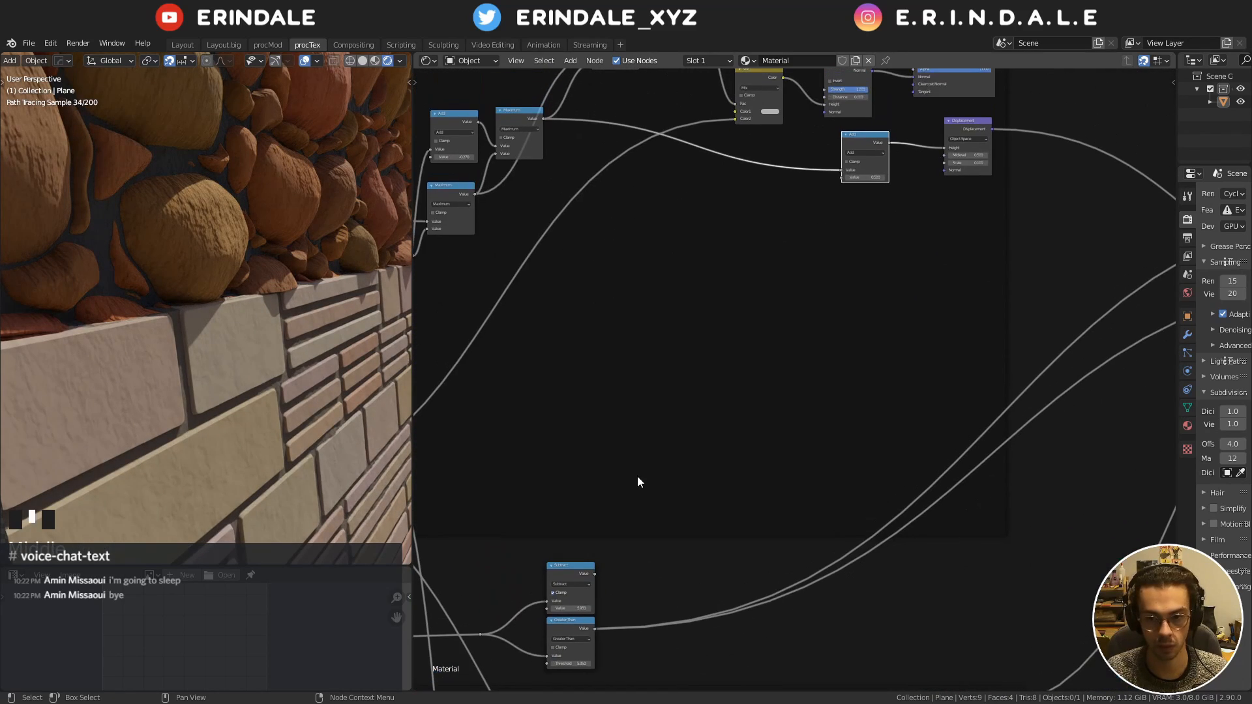
ctrl+shift+click(573, 571)
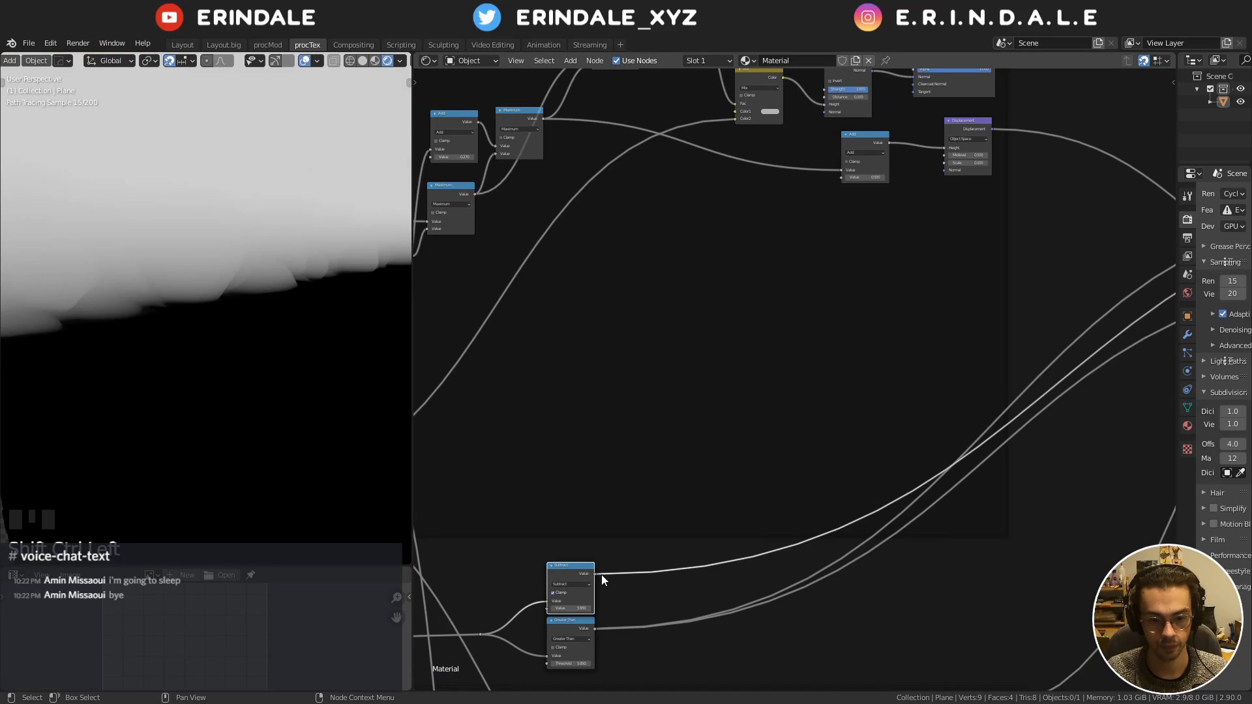
drag(594, 574, 842, 177)
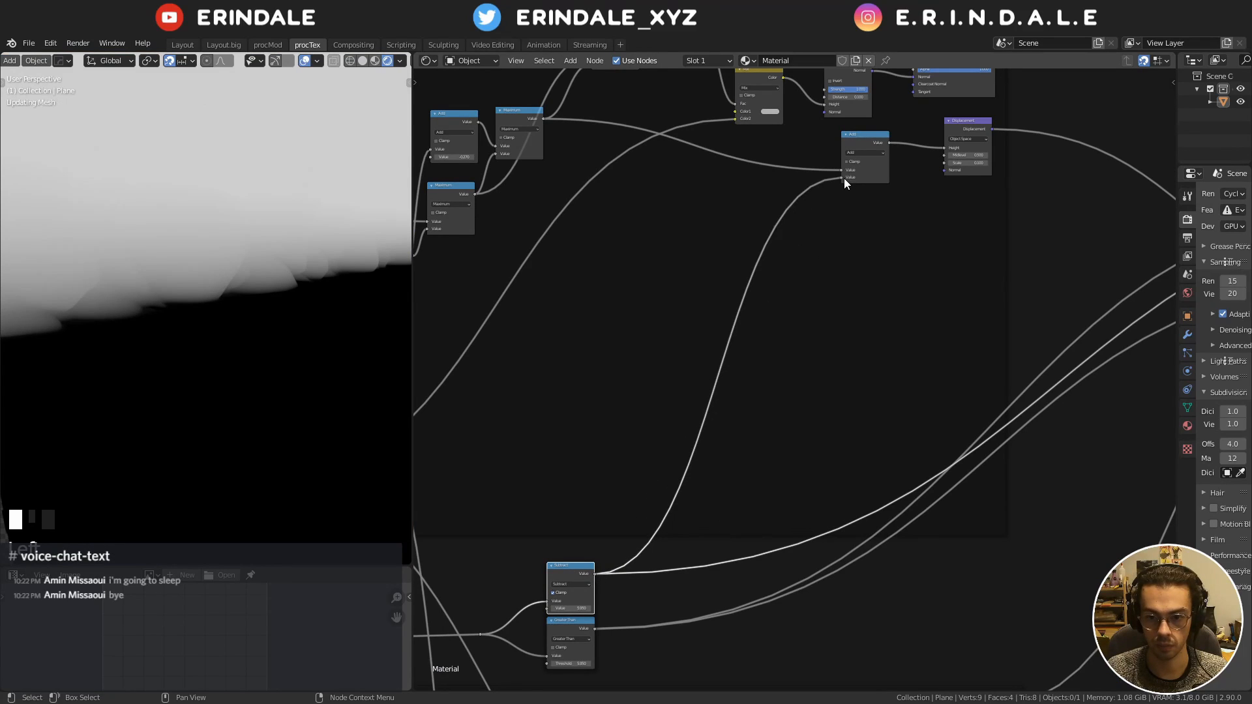
scroll(843, 178, up, 11)
click(725, 311)
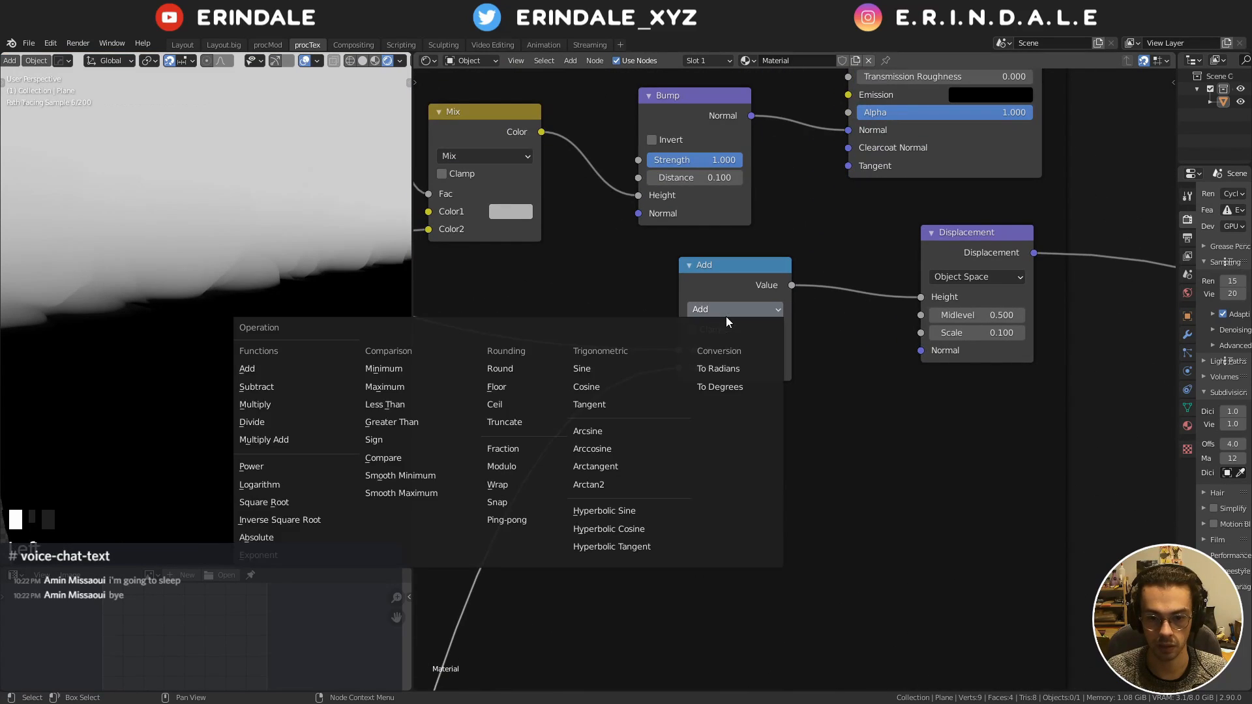
click(287, 404)
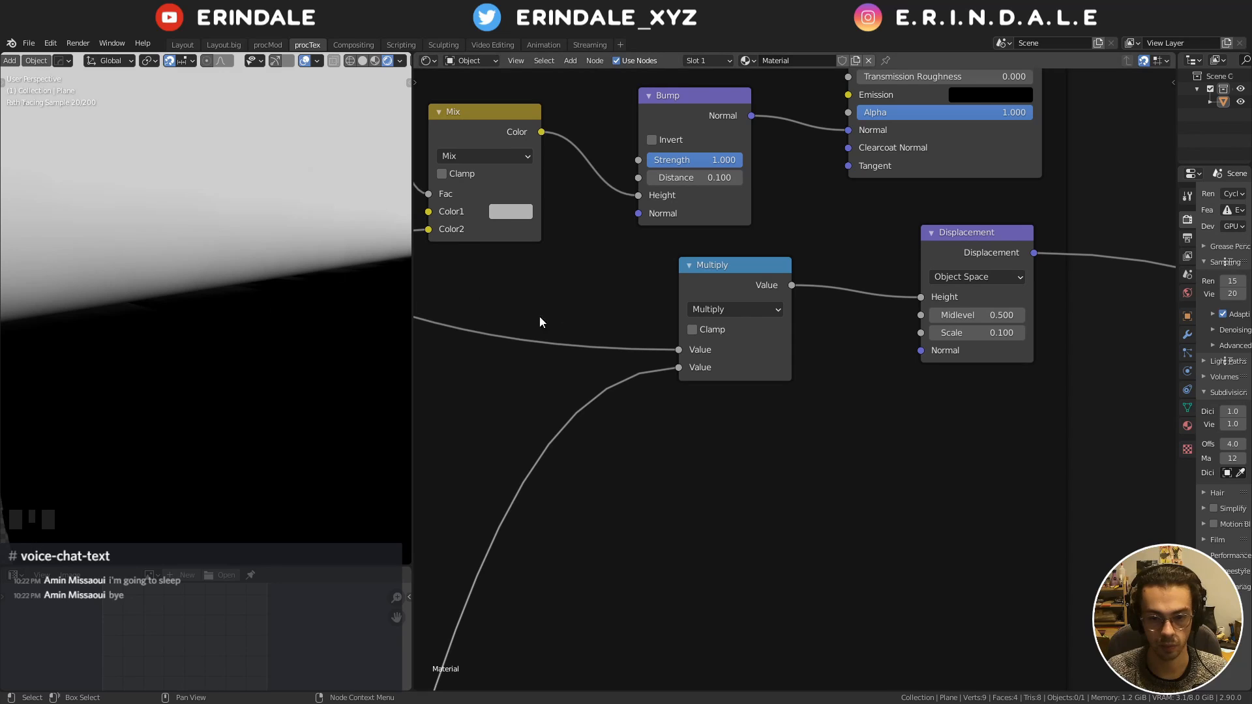
Preview the final Mix Shader to show the wall with the masked stone displacement
scroll(992, 415, down, 14)
scroll(991, 410, down, 1)
middle_drag(1170, 410, 785, 390)
scroll(785, 390, up, 6)
ctrl+shift+click(750, 358)
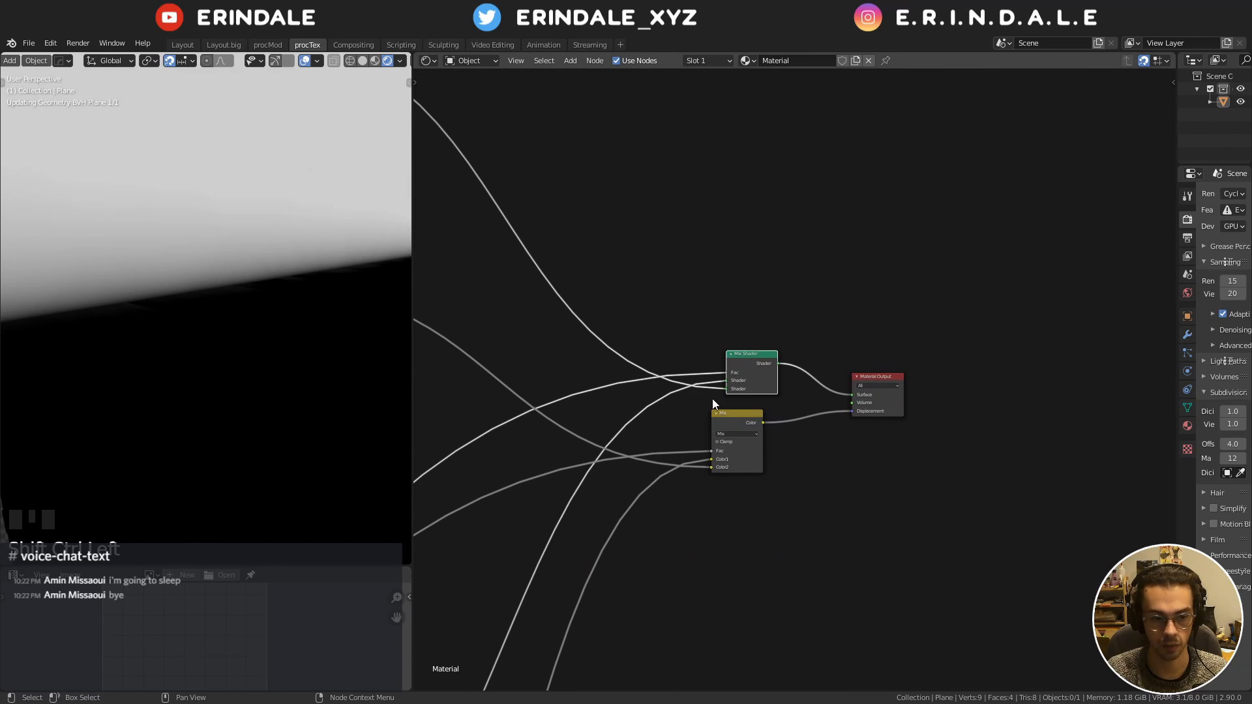
Try lowering the Subtract node's value to 5.750 and restore it to 5.950
middle_drag(647, 468, 1000, 353)
middle_drag(644, 416, 974, 268)
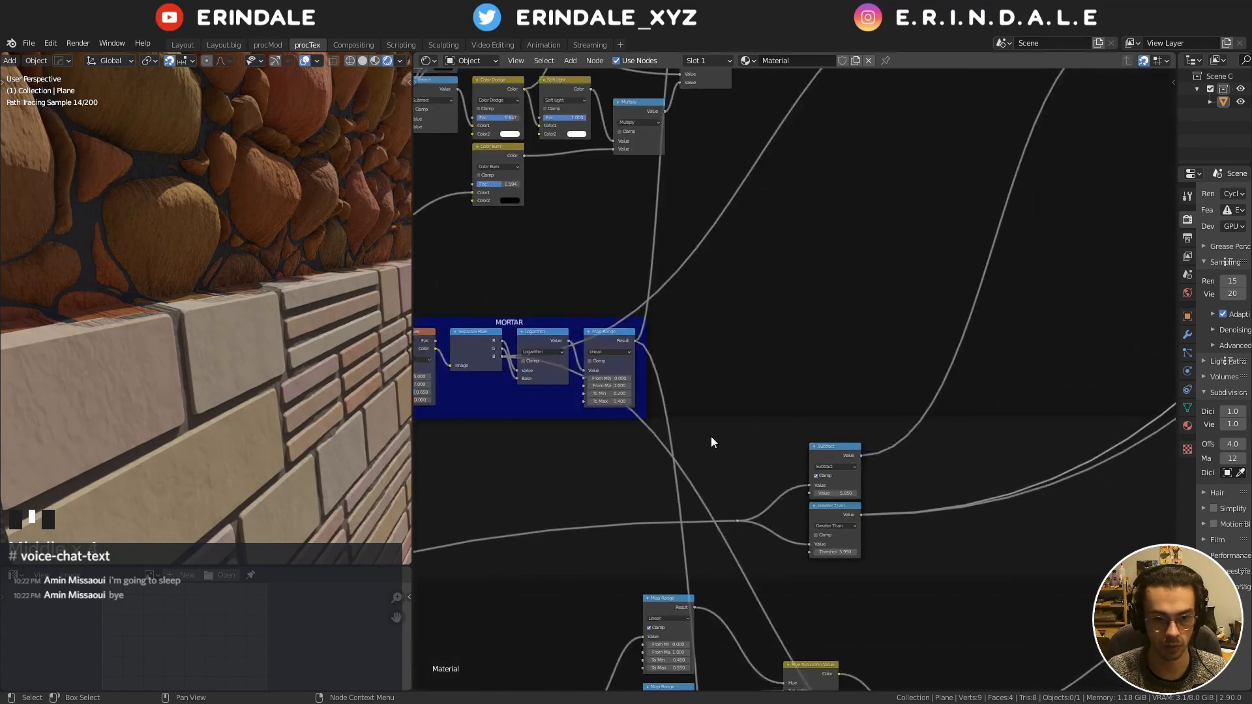
middle_drag(755, 458, 732, 408)
scroll(731, 408, up, 1)
scroll(731, 408, up, 3)
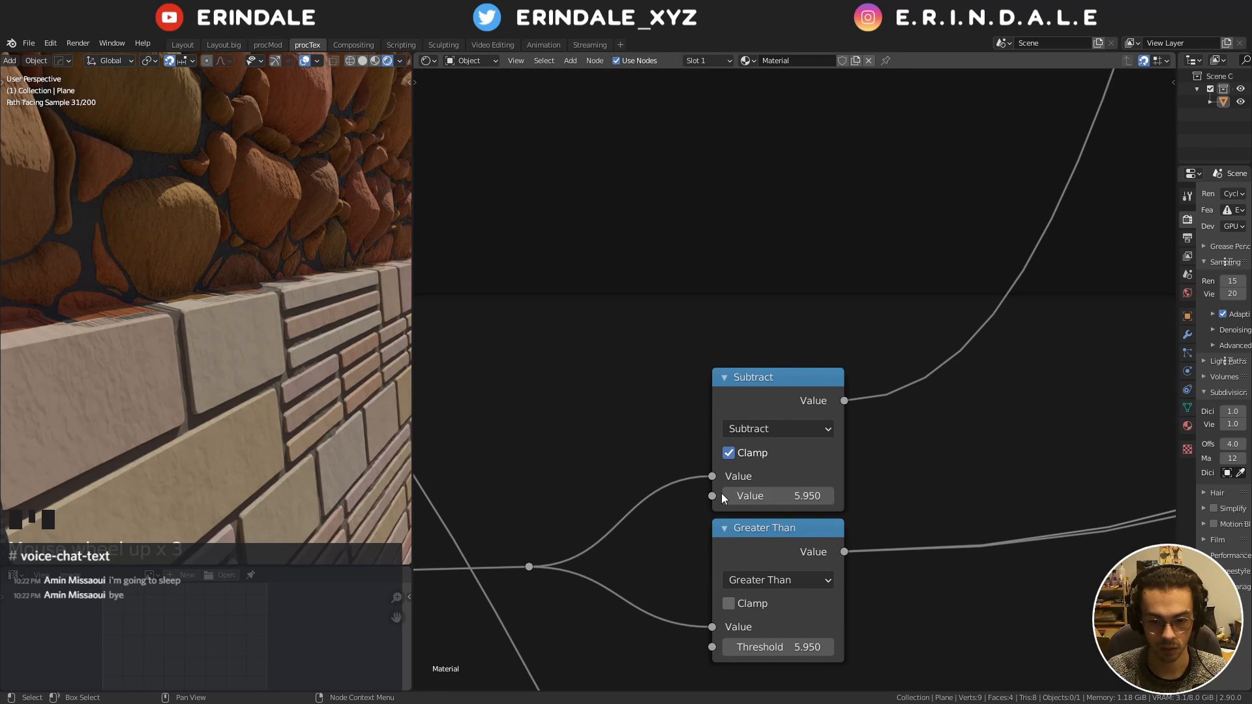
click(728, 496)
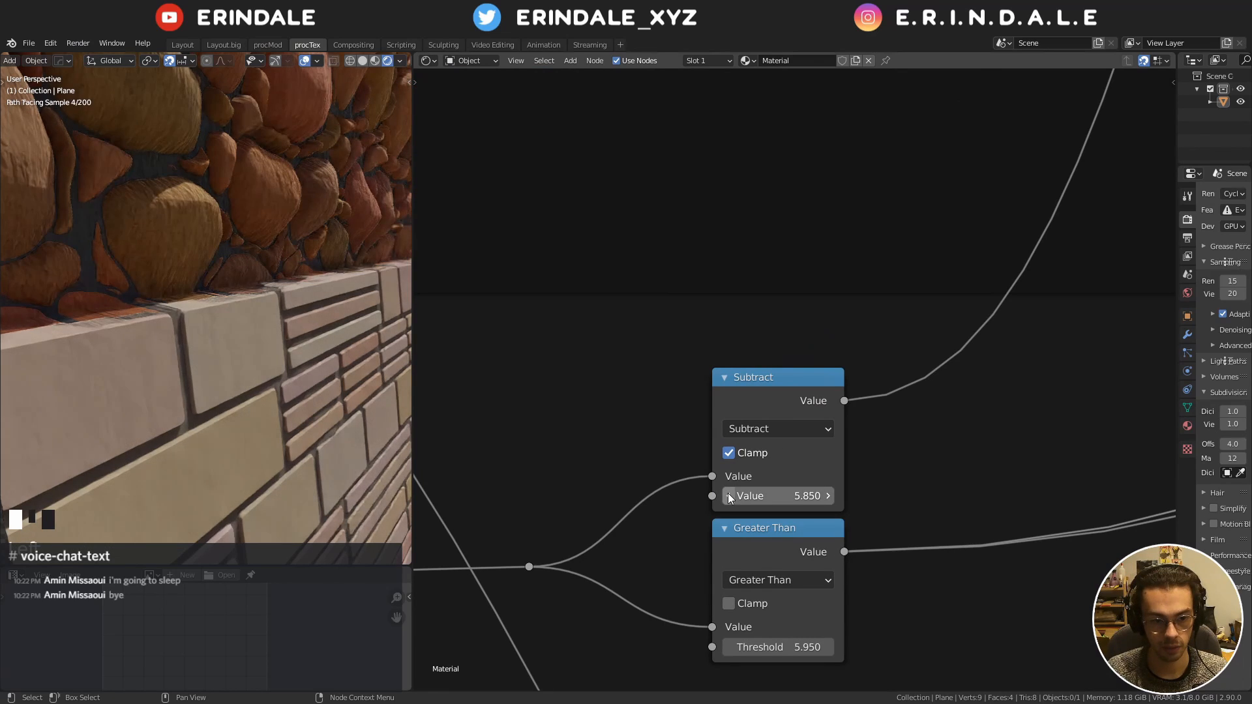
click(729, 496)
click(825, 495)
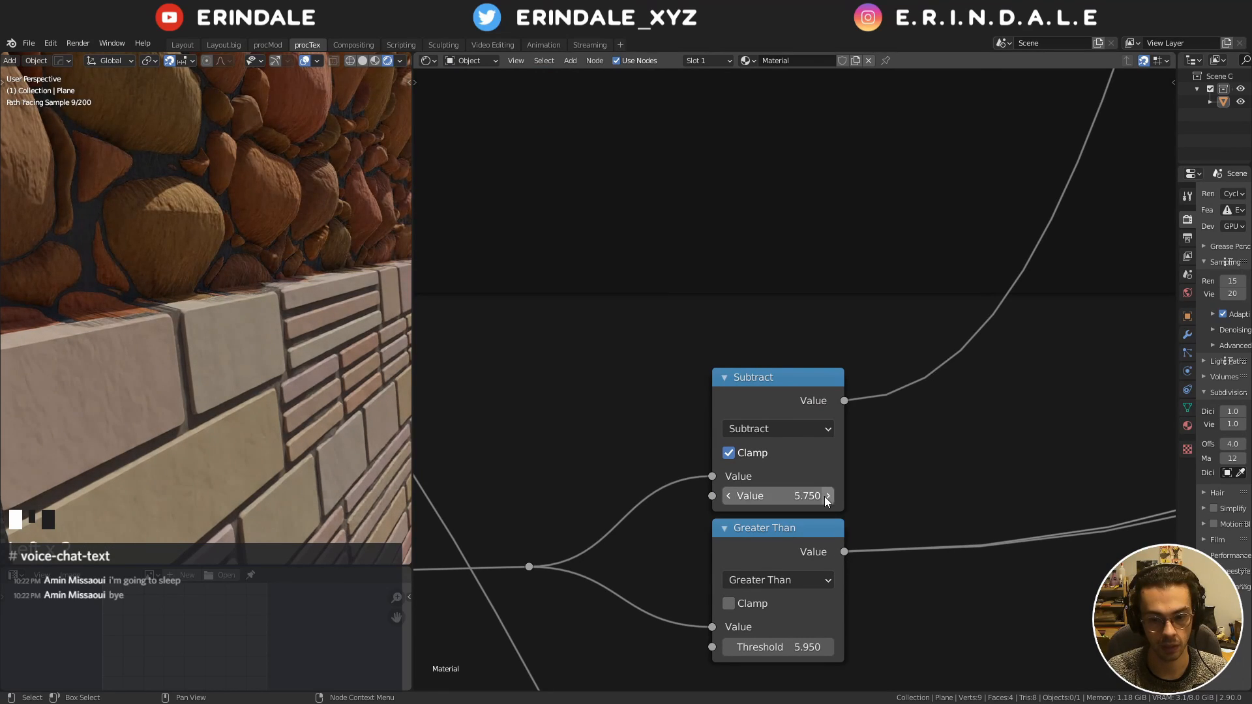
click(826, 496)
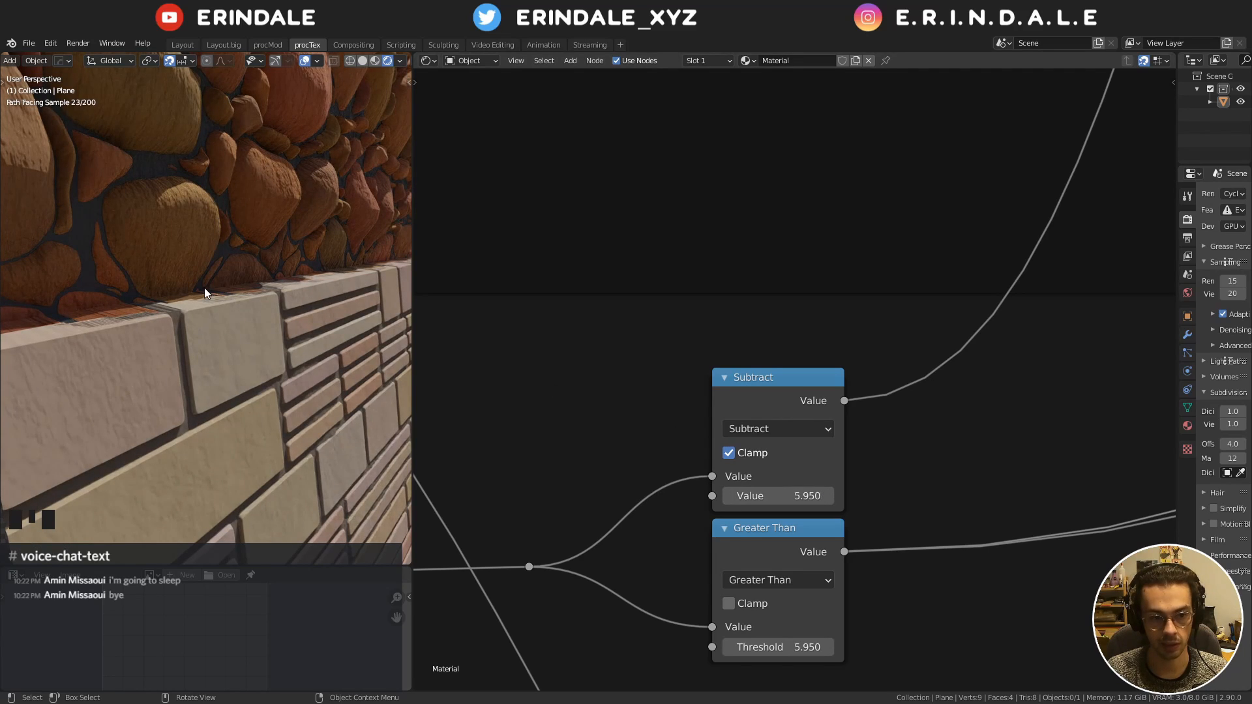
Annotate a straight and a curved falloff over the stones, and insert a Color Dodge mix node after the Subtract node
drag(169, 290, 205, 229)
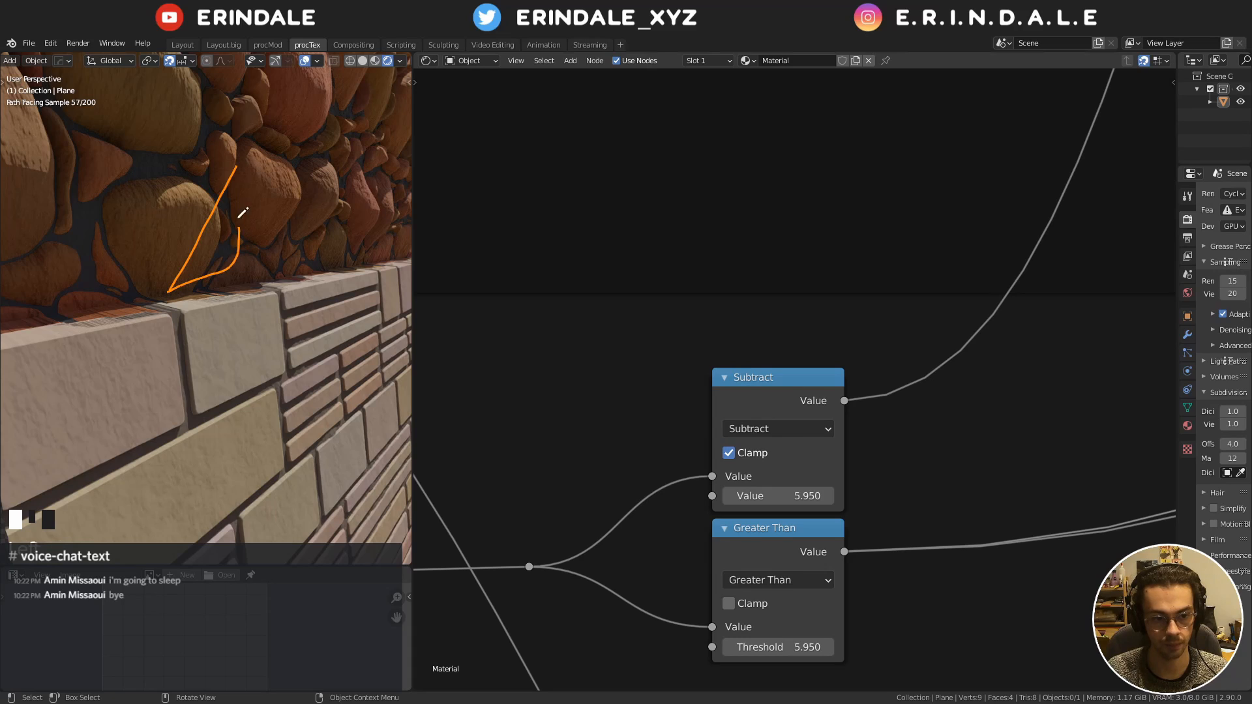
middle_drag(889, 221, 670, 334)
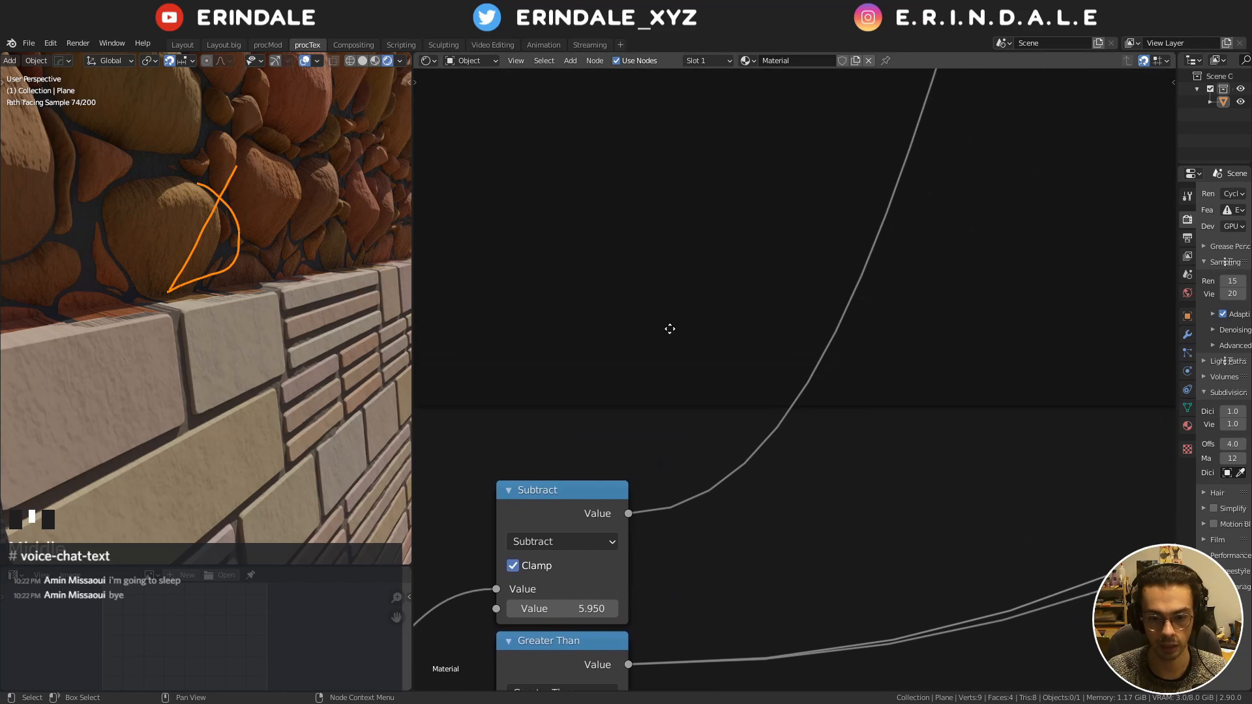
key(q)
click(679, 212)
click(690, 202)
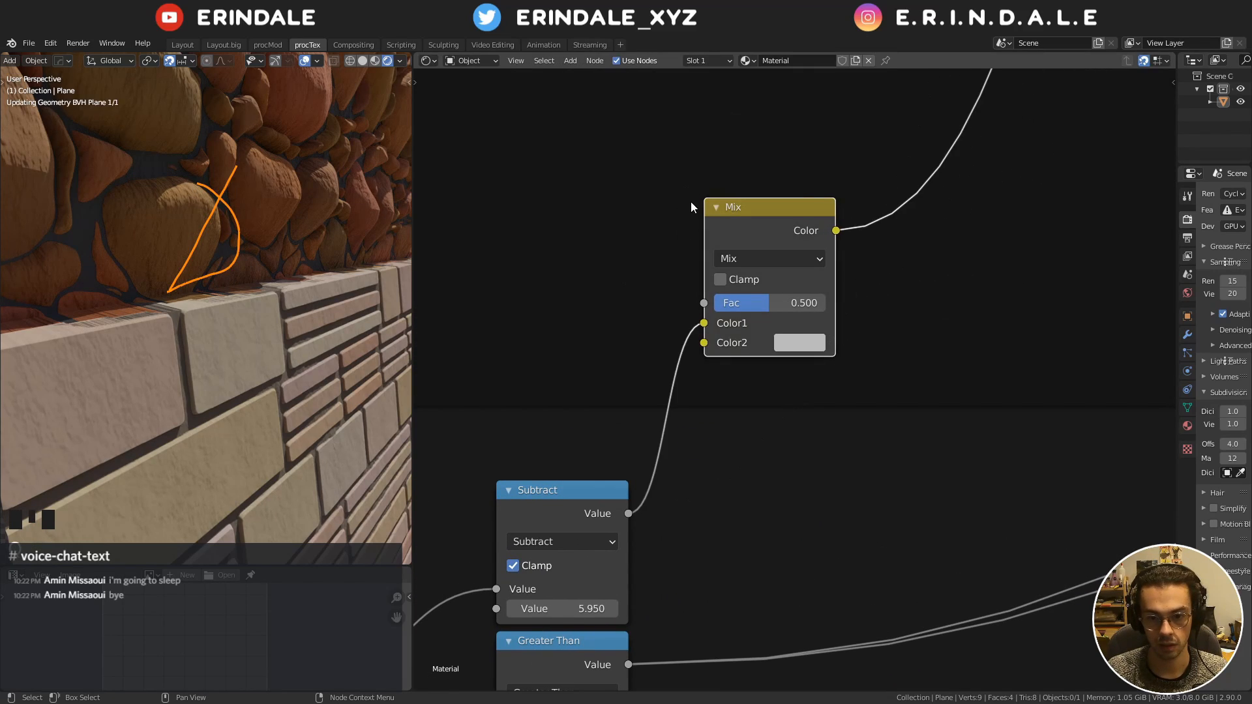
click(758, 258)
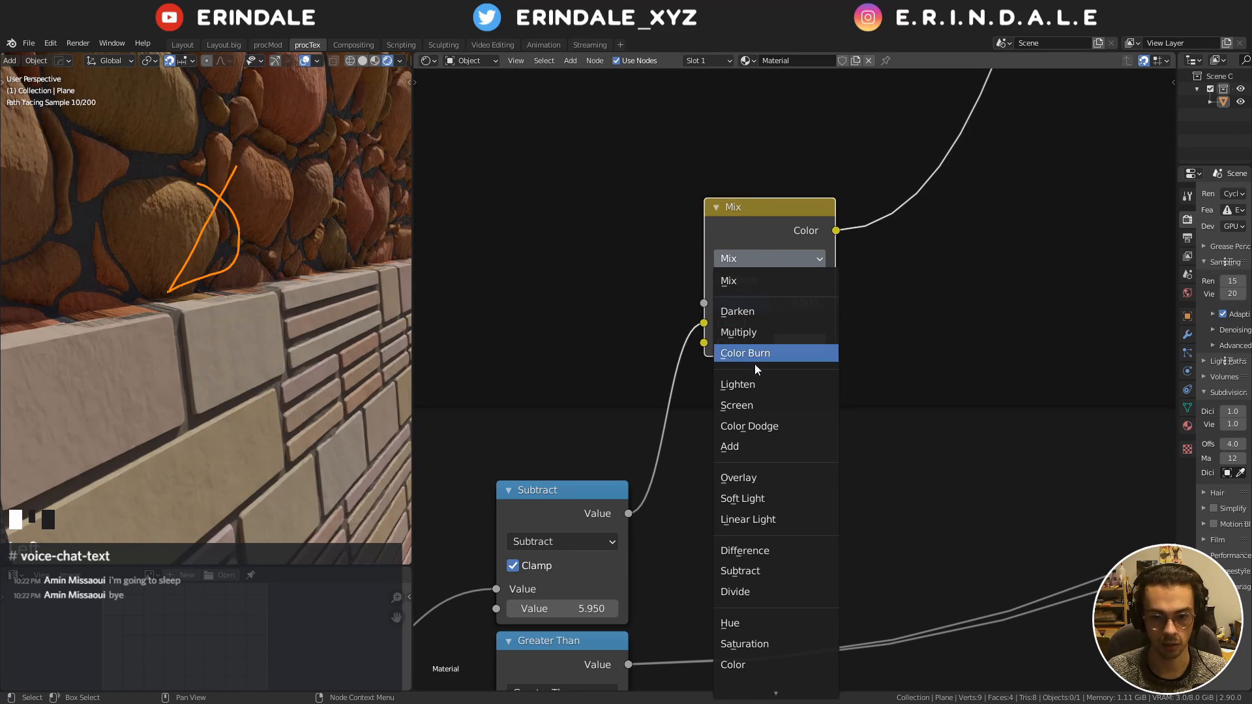
click(777, 424)
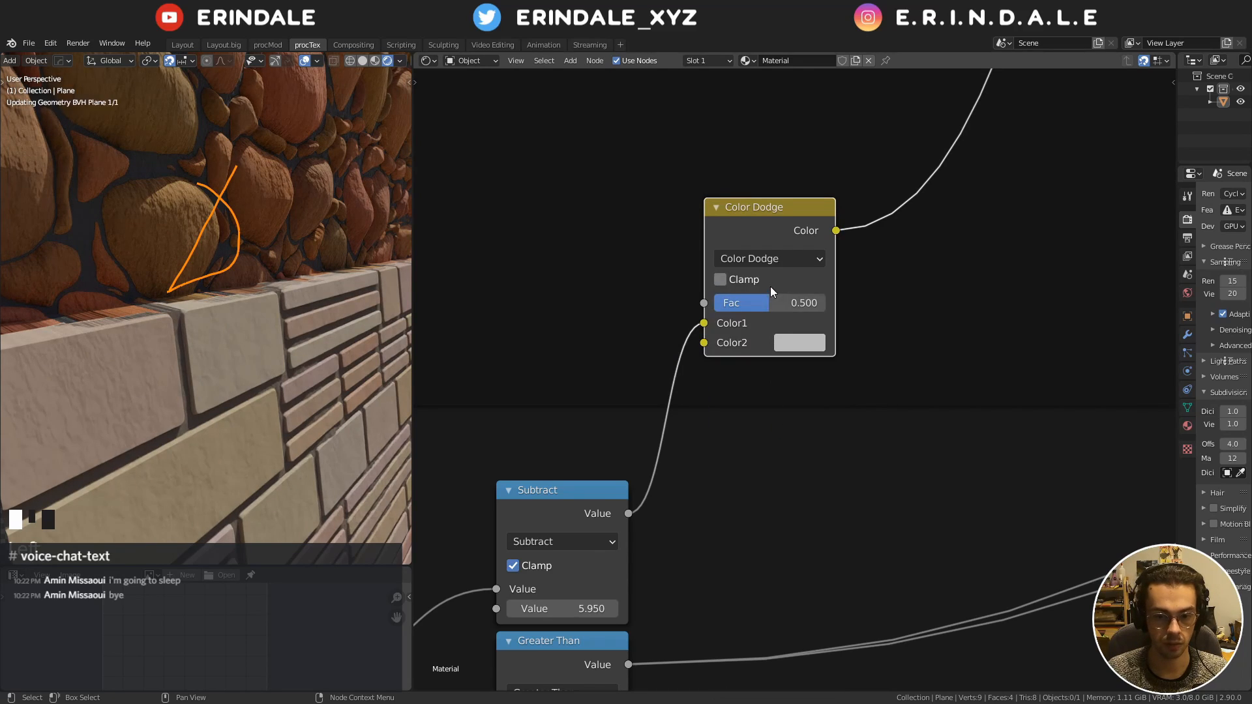
Make the Color Dodge node's second color white and set its factor to 0.833
click(794, 340)
scroll(793, 339, up, 6)
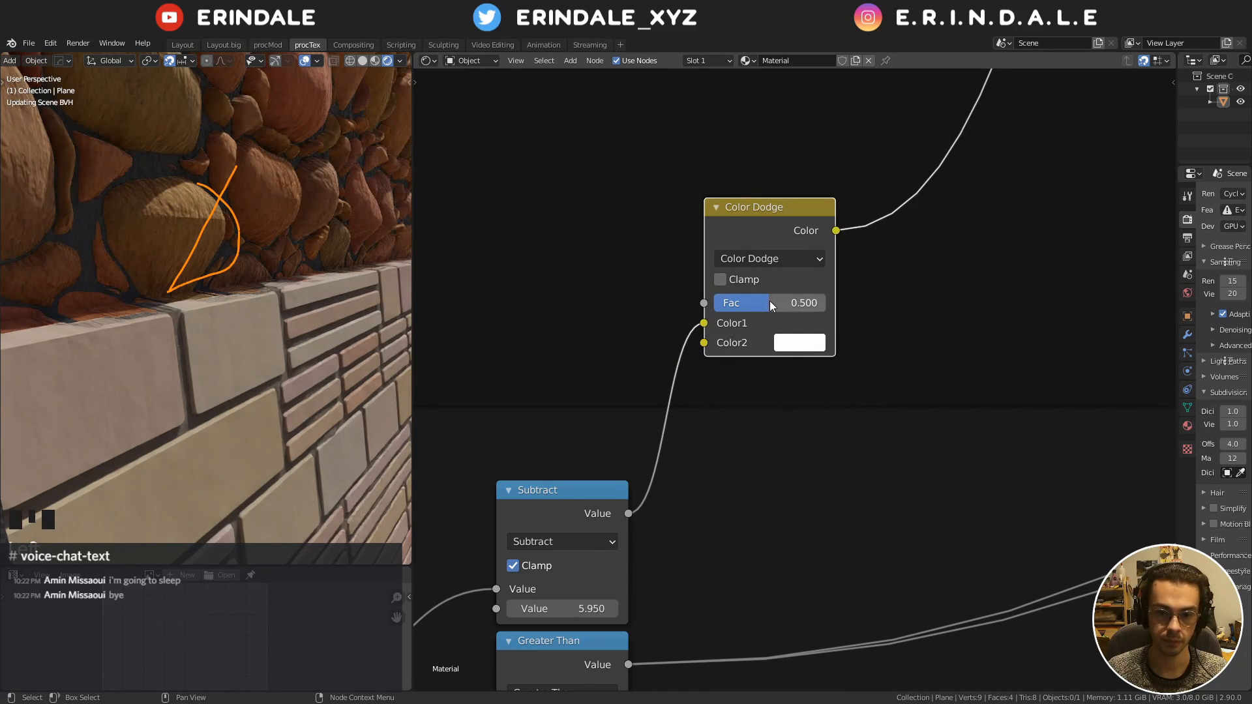
mouse_move(769, 301)
mouse_down()
mouse_move(809, 300)
mouse_move(751, 300)
mouse_up()
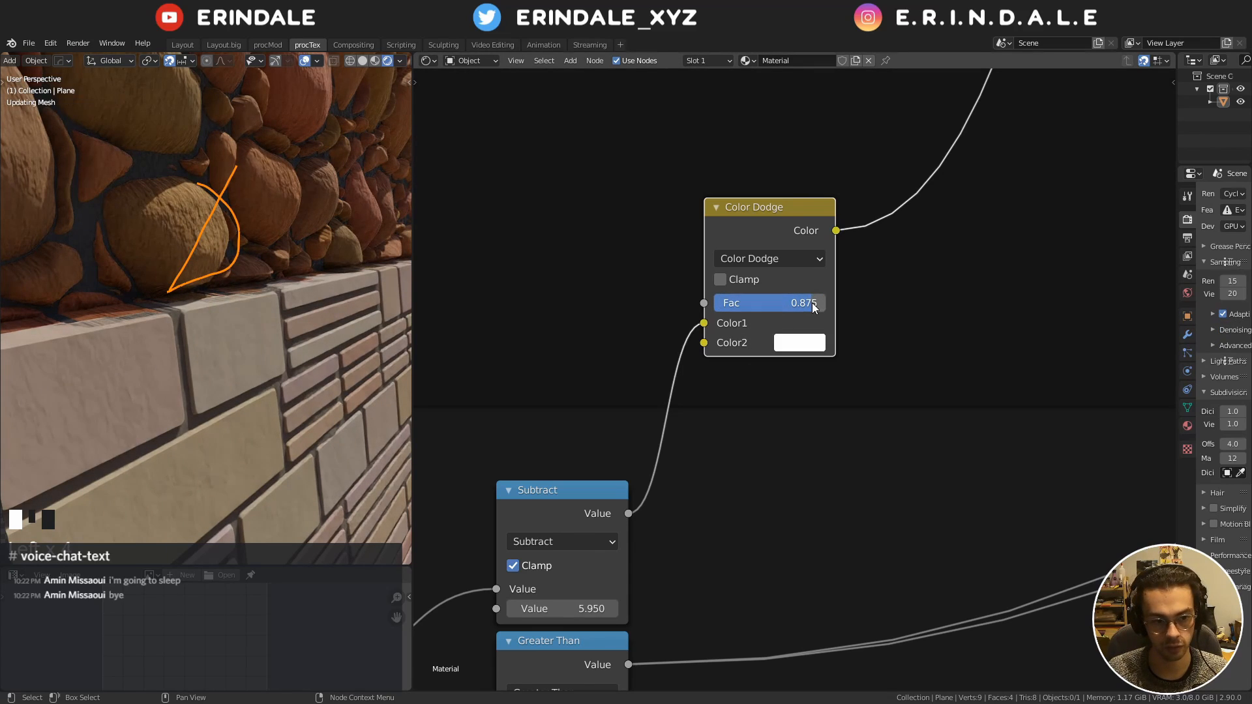
middle_drag(783, 280, 683, 325)
drag(705, 349, 701, 349)
Duplicate the Color Dodge node onto its outgoing link, set the copy to Soft Light with factor 1.000, and align it beside the original
key(shift+d)
click(842, 233)
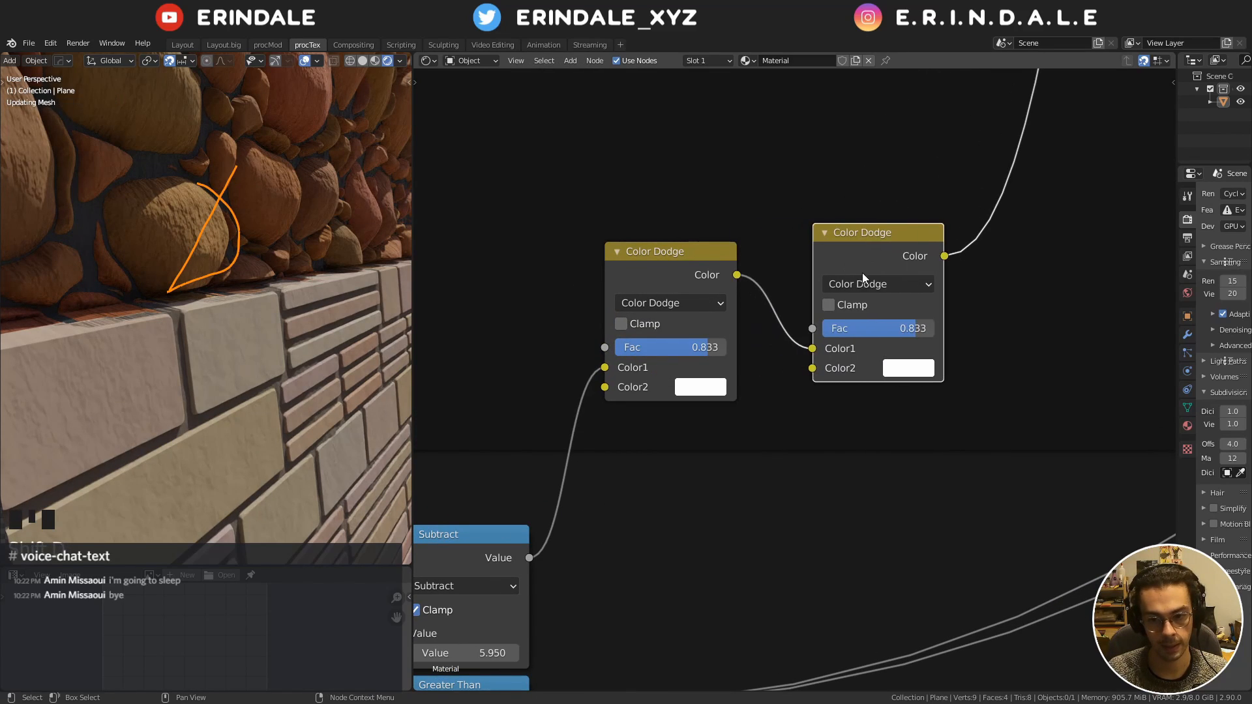
click(867, 283)
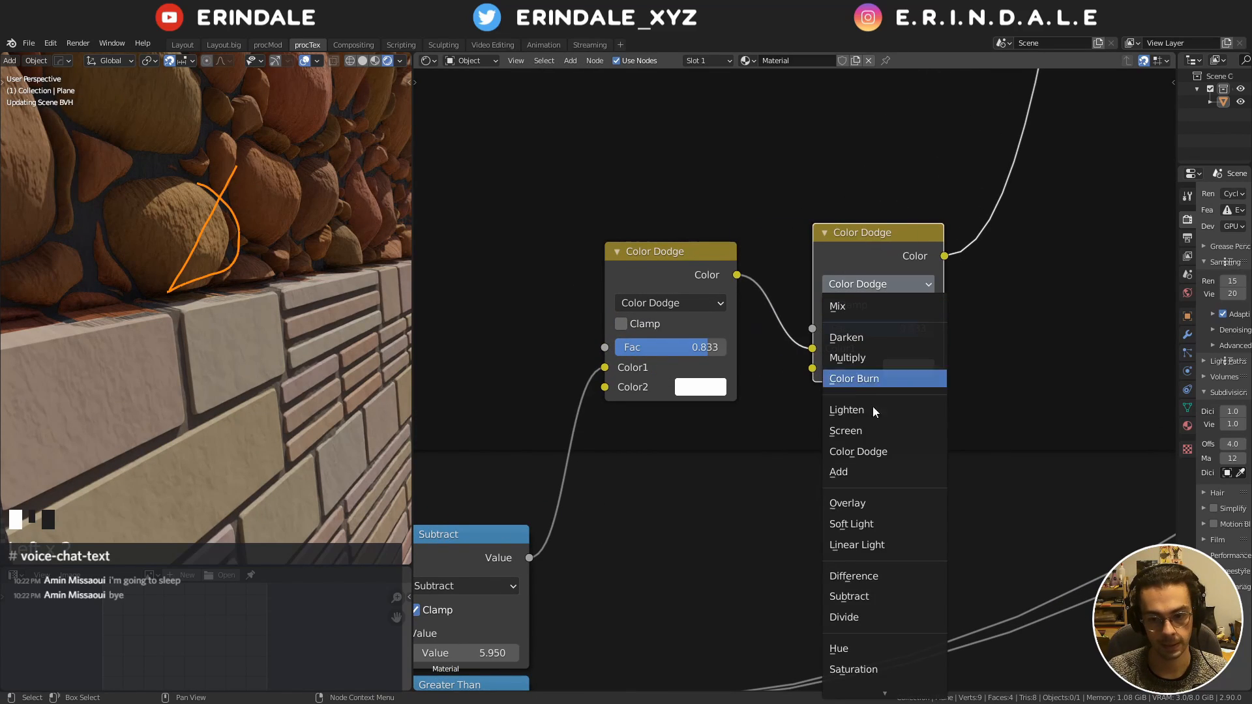
click(870, 524)
scroll(906, 342, up, 1)
drag(899, 323, 971, 315)
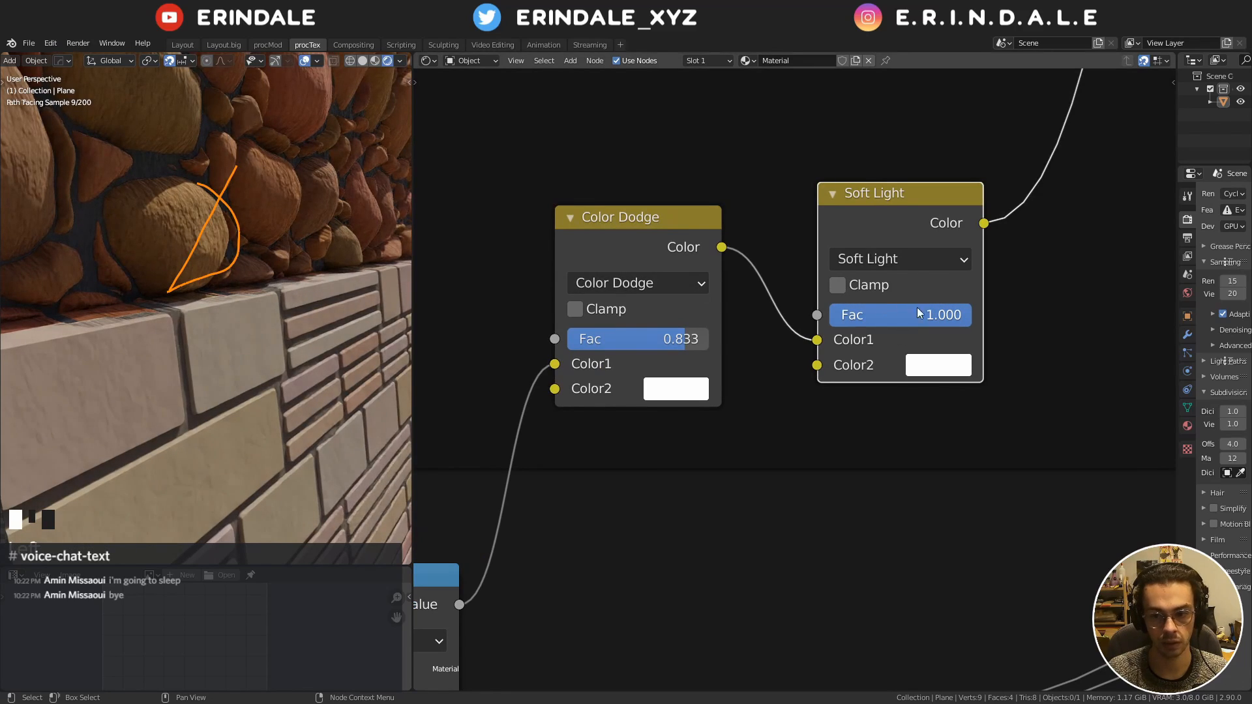
drag(881, 227, 856, 251)
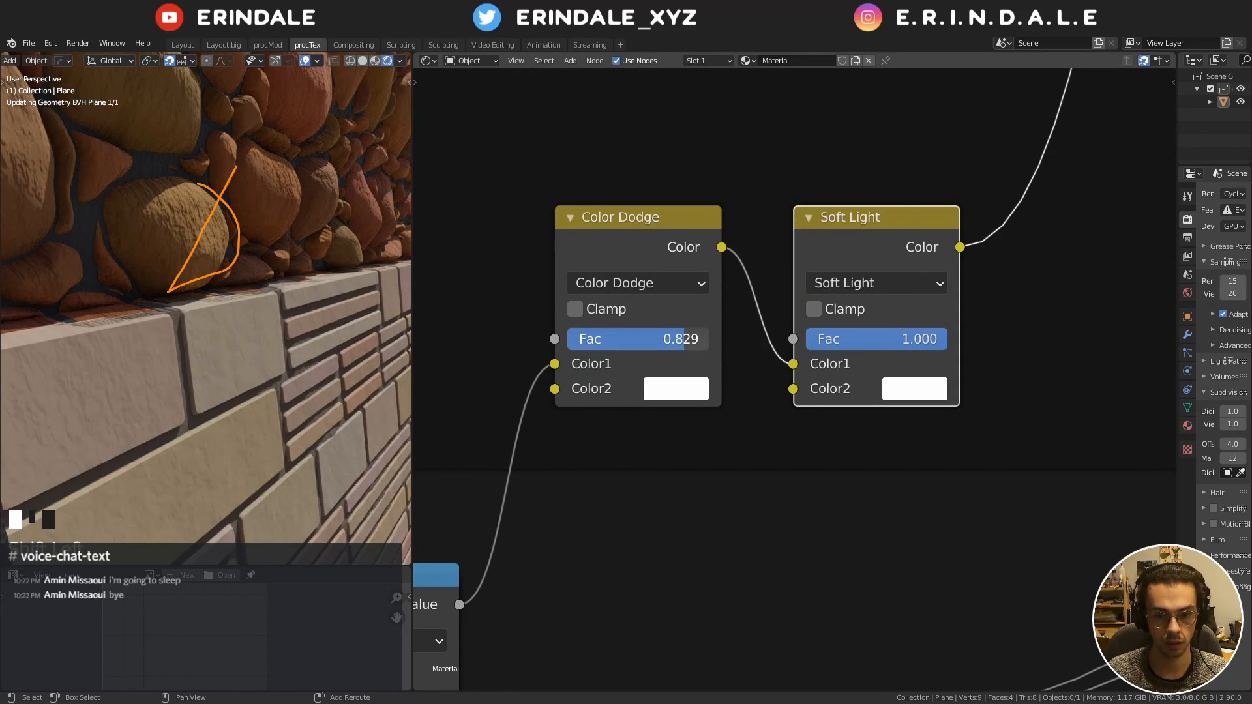
Reduce the Color Dodge factor to 0.733 and check the stone-to-brick transition across the whole wall
drag(652, 339, 643, 338)
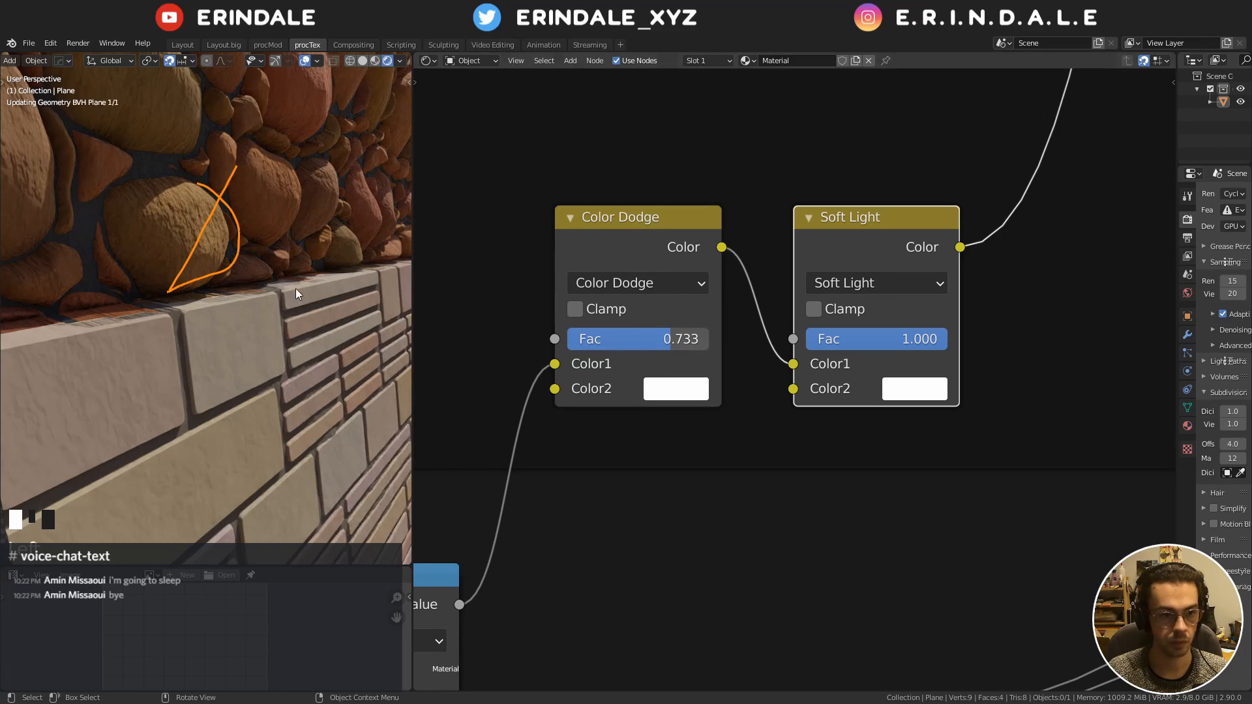
scroll(260, 259, down, 3)
mouse_move(259, 259)
middle_down()
mouse_move(225, 270)
mouse_move(244, 253)
mouse_move(249, 286)
mouse_move(281, 253)
middle_up()
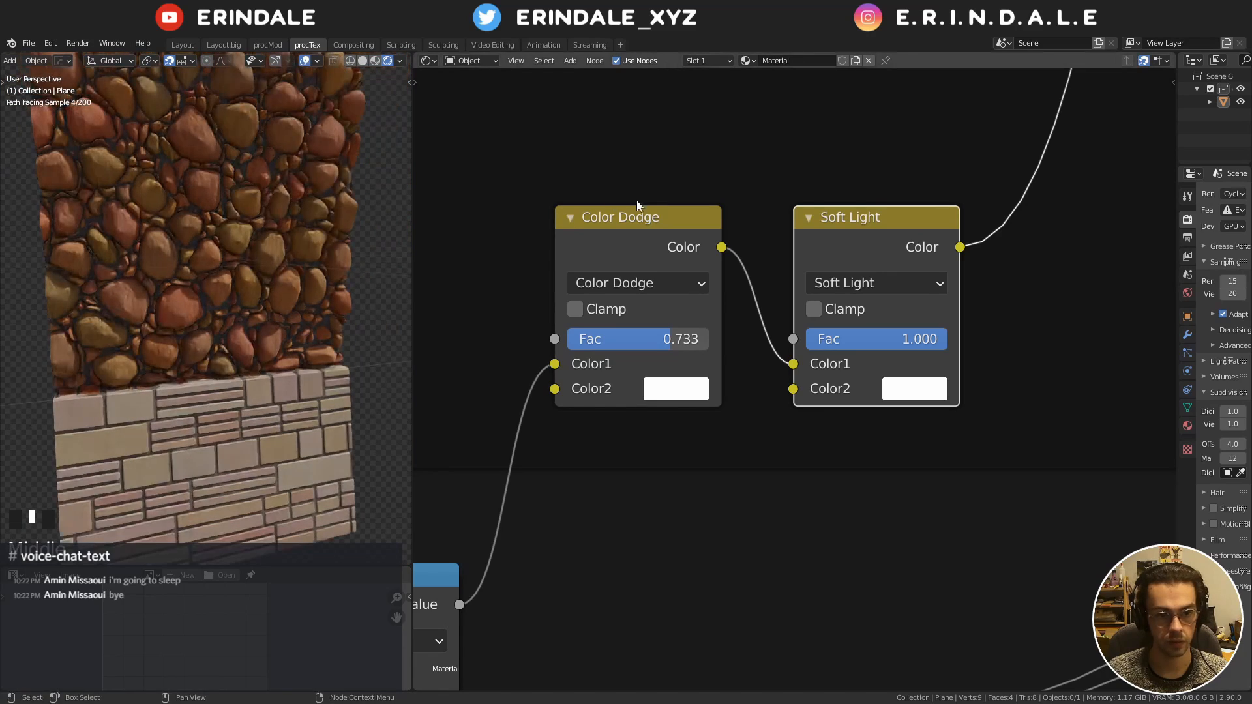
Try displacement scales of 0.02 and 0.03 on the stone material's Displacement node
scroll(652, 200, down, 13)
middle_drag(947, 162, 917, 251)
scroll(918, 251, up, 13)
scroll(808, 280, up, 1)
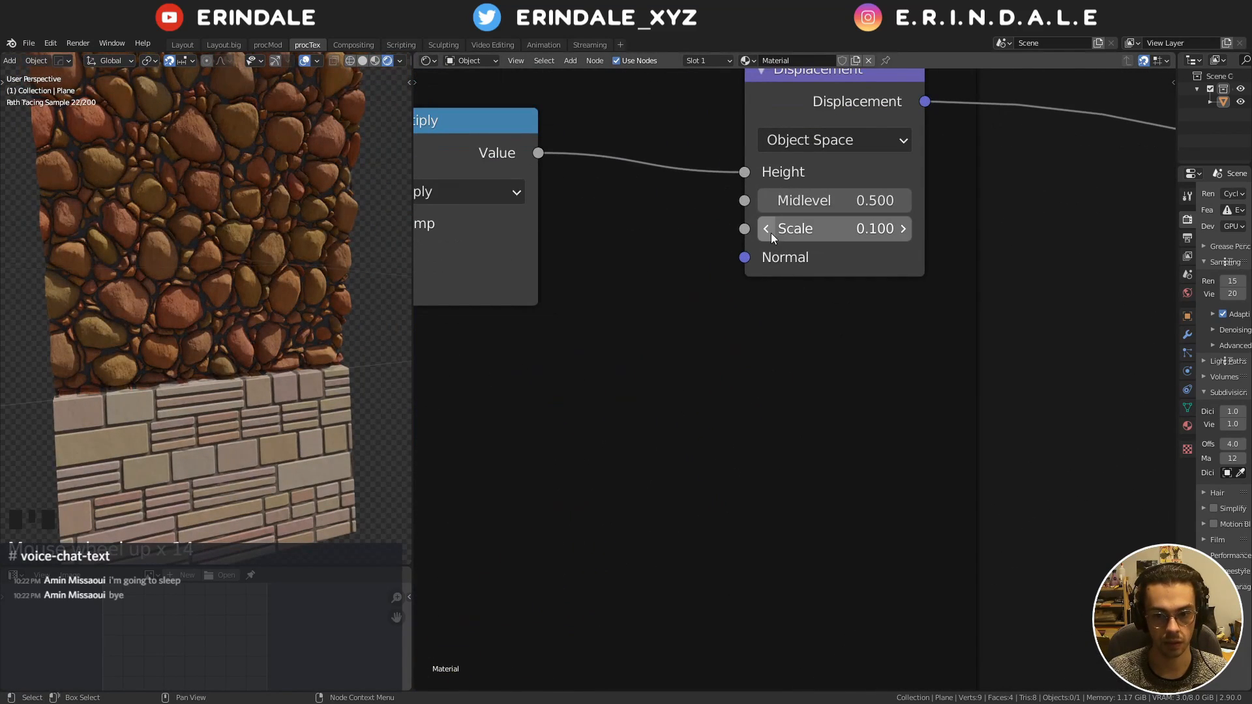
click(767, 233)
click(879, 219)
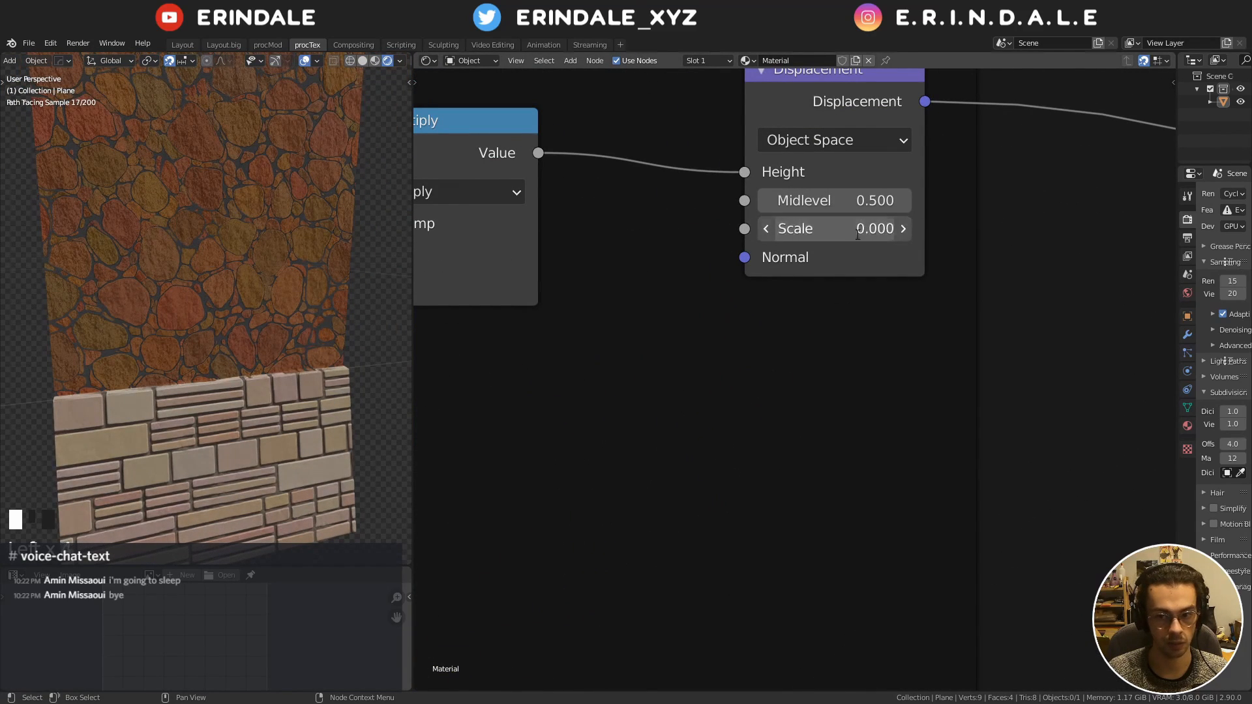
text(0.02)
key(Return)
click(856, 234)
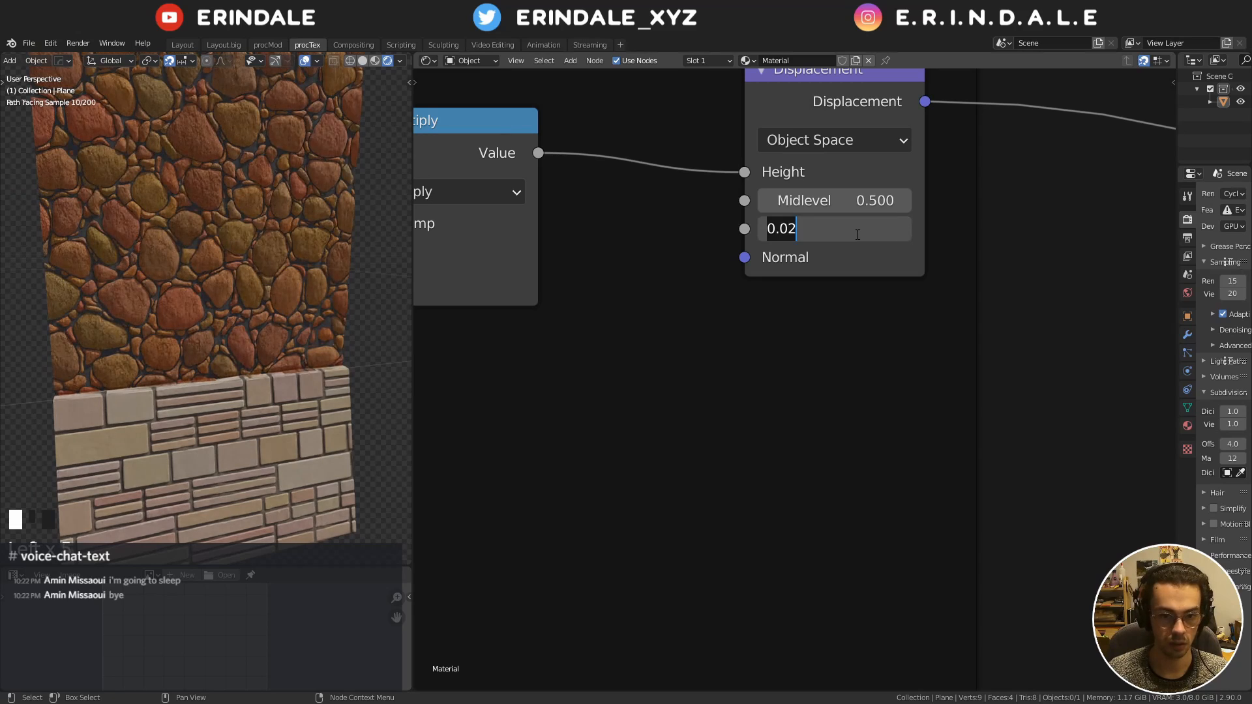
text(0.03)
key(Return)
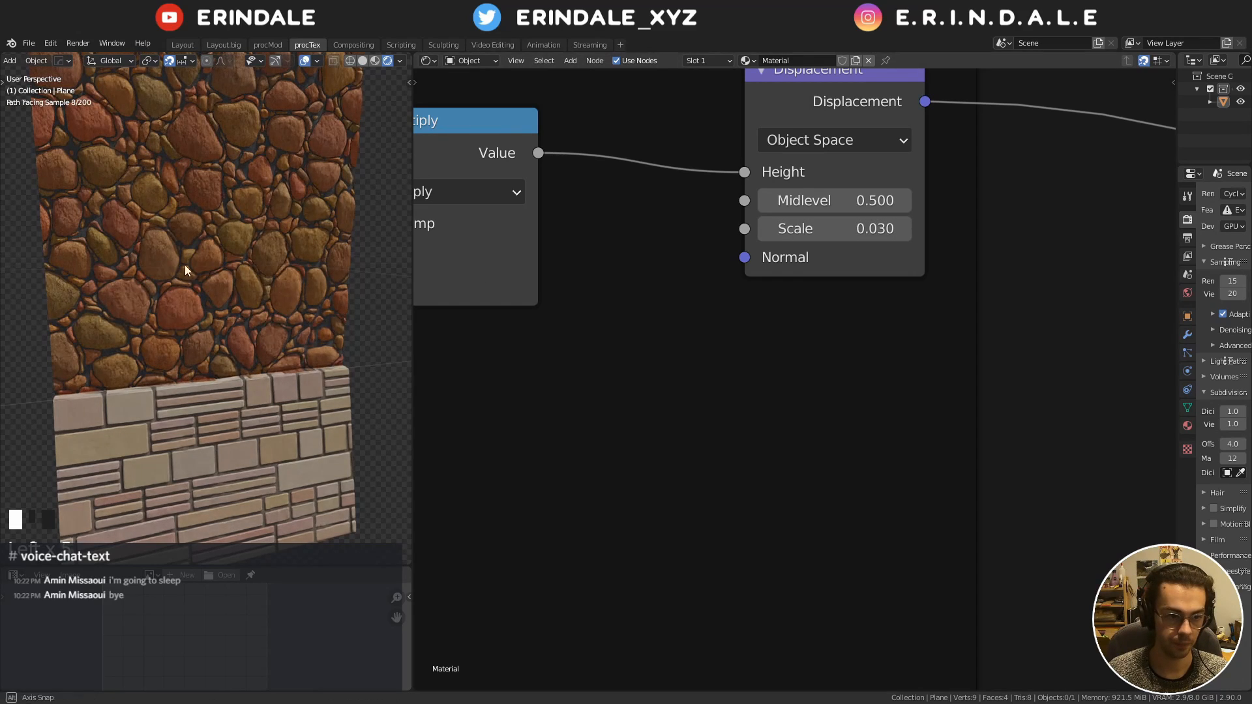
Test a stone displacement scale of 0.08 from an angled view of the wall, and settle on 0.06
middle_drag(186, 265, 400, 259)
click(846, 222)
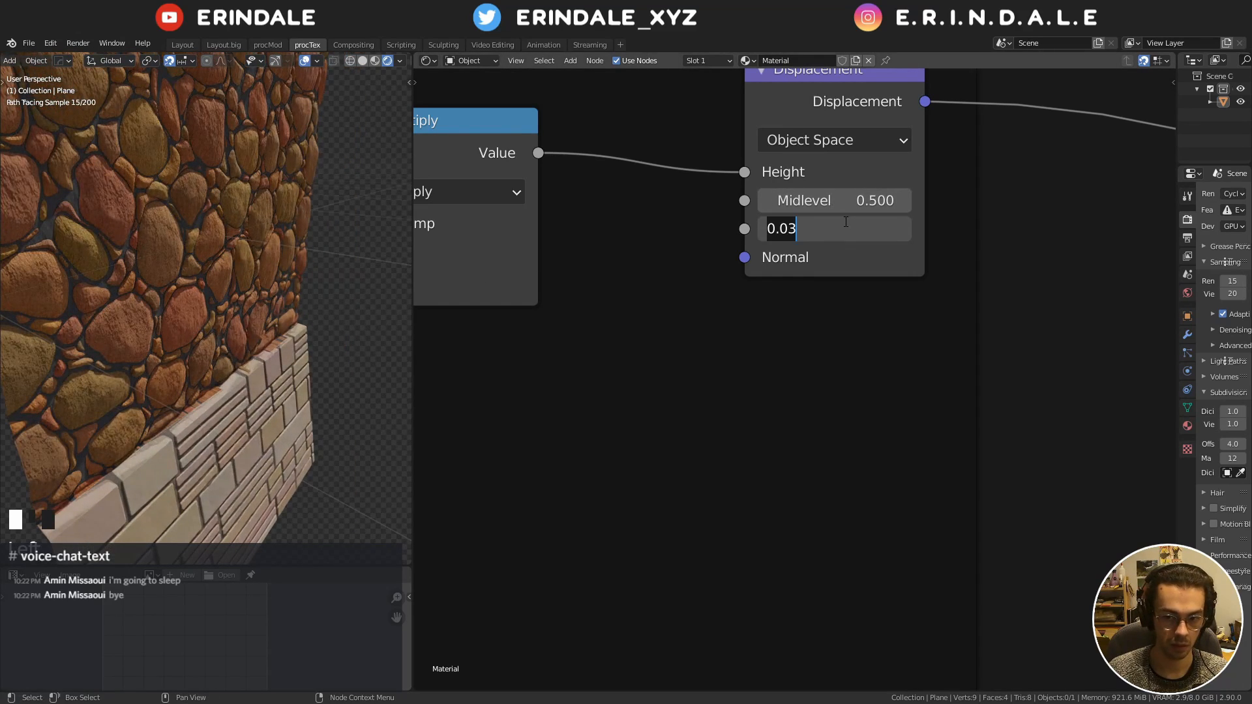
text(.08)
key(Return)
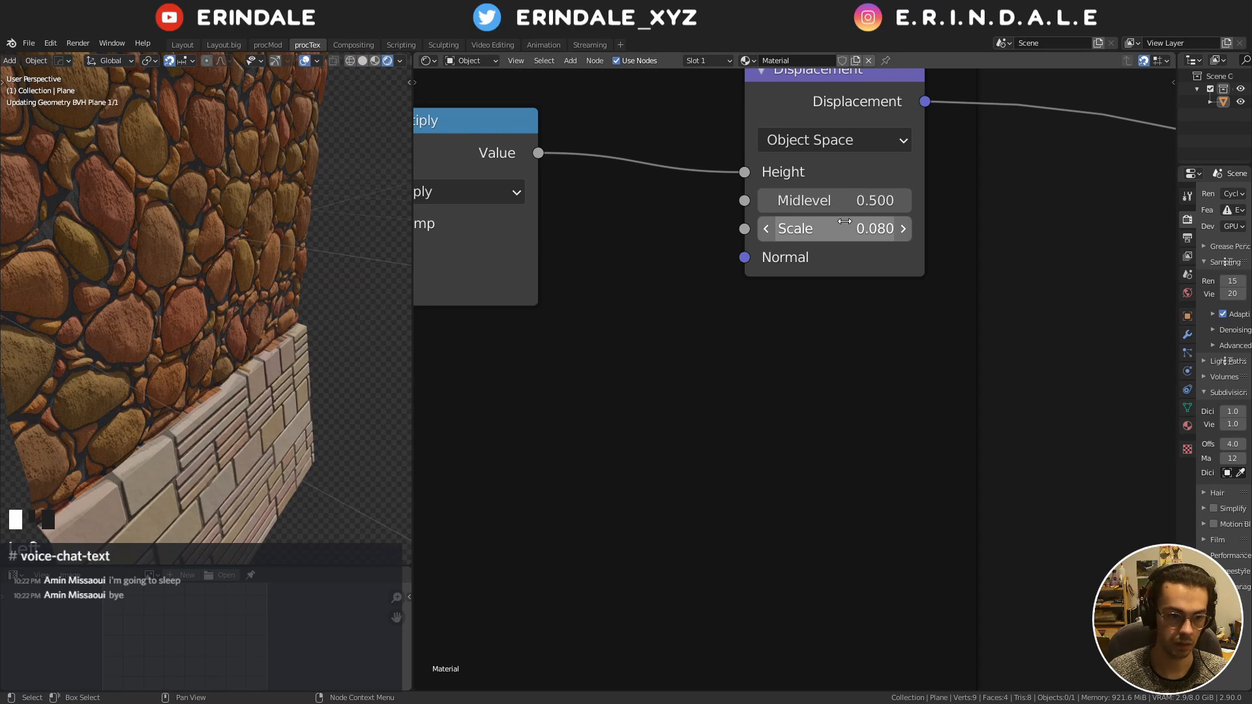
middle_drag(308, 270, 294, 270)
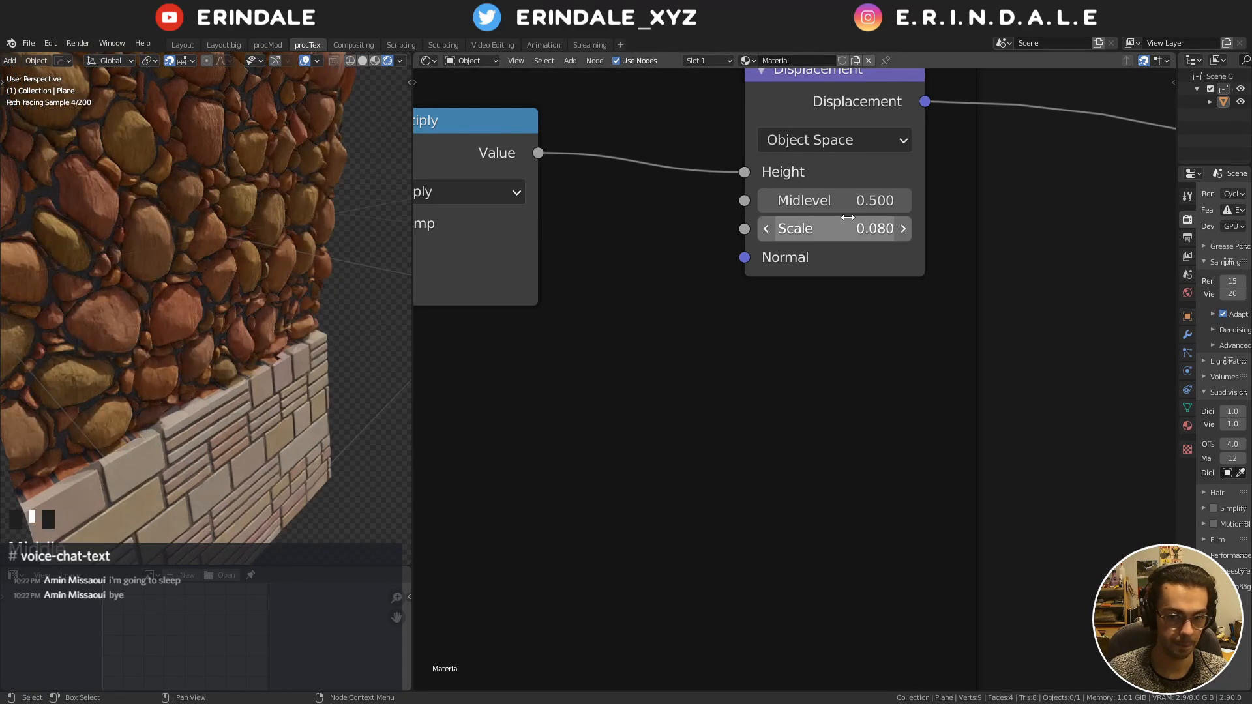
click(850, 223)
text(.06)
key(Return)
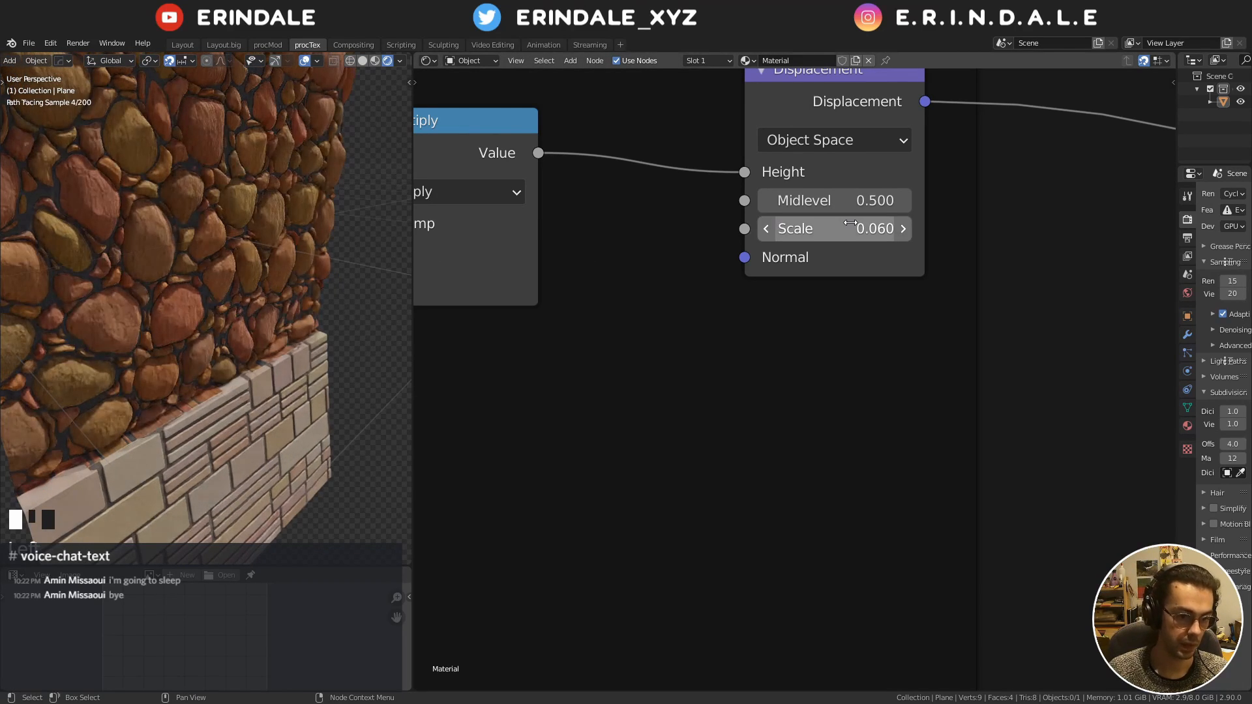
Adjust the factor of the stone color's Multiply node and darken its brown tint to a value of 0.435
scroll(795, 380, down, 15)
middle_drag(340, 237, 305, 223)
scroll(288, 223, down, 6)
scroll(756, 266, down, 7)
scroll(827, 349, up, 5)
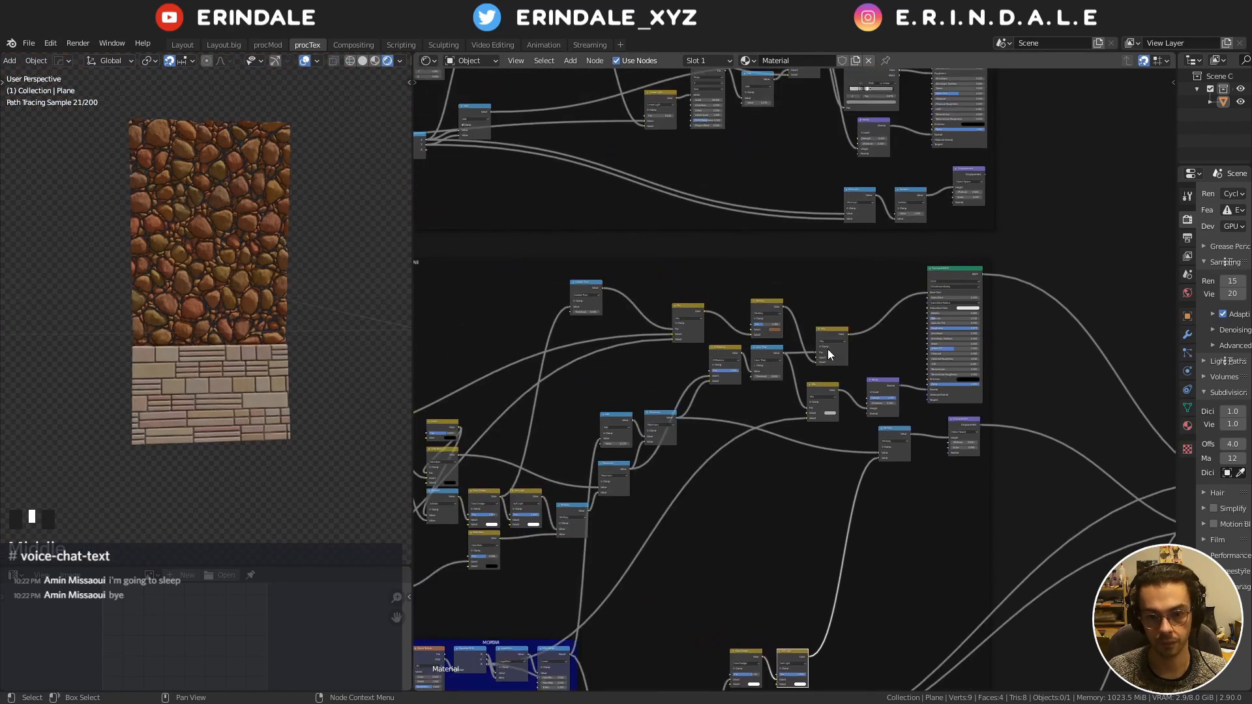
drag(730, 249, 770, 223)
click(752, 261)
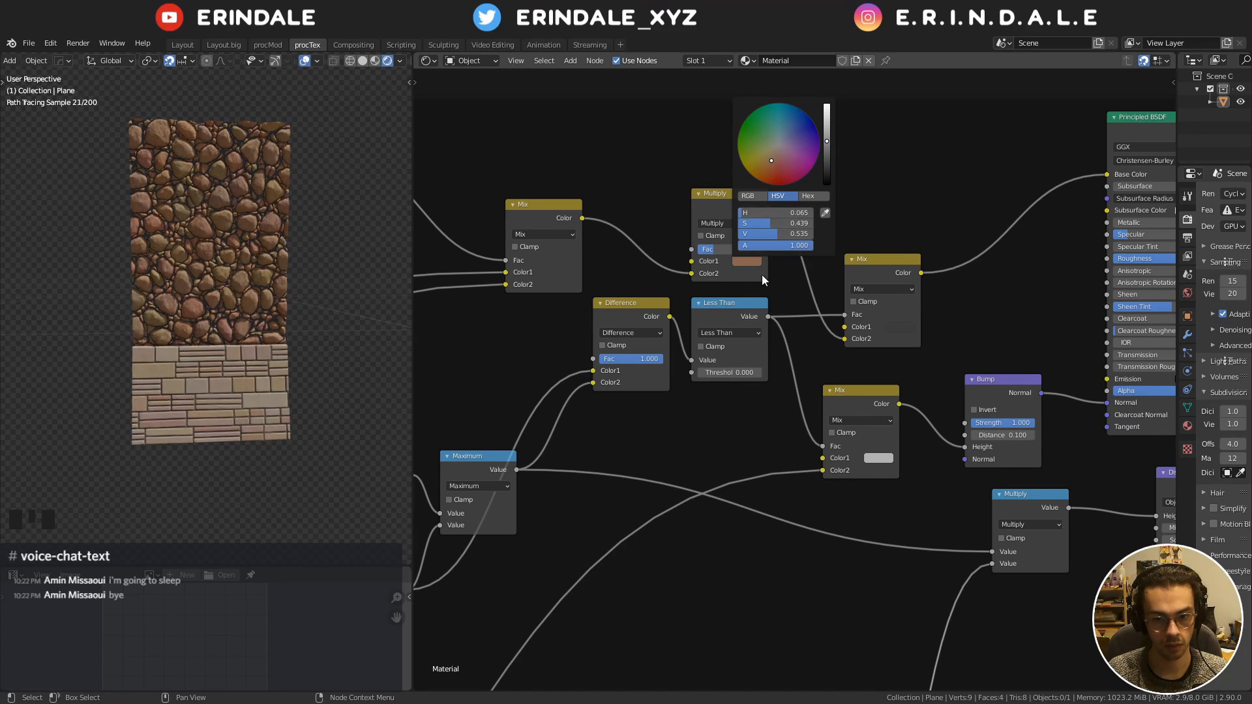
scroll(750, 260, down, 2)
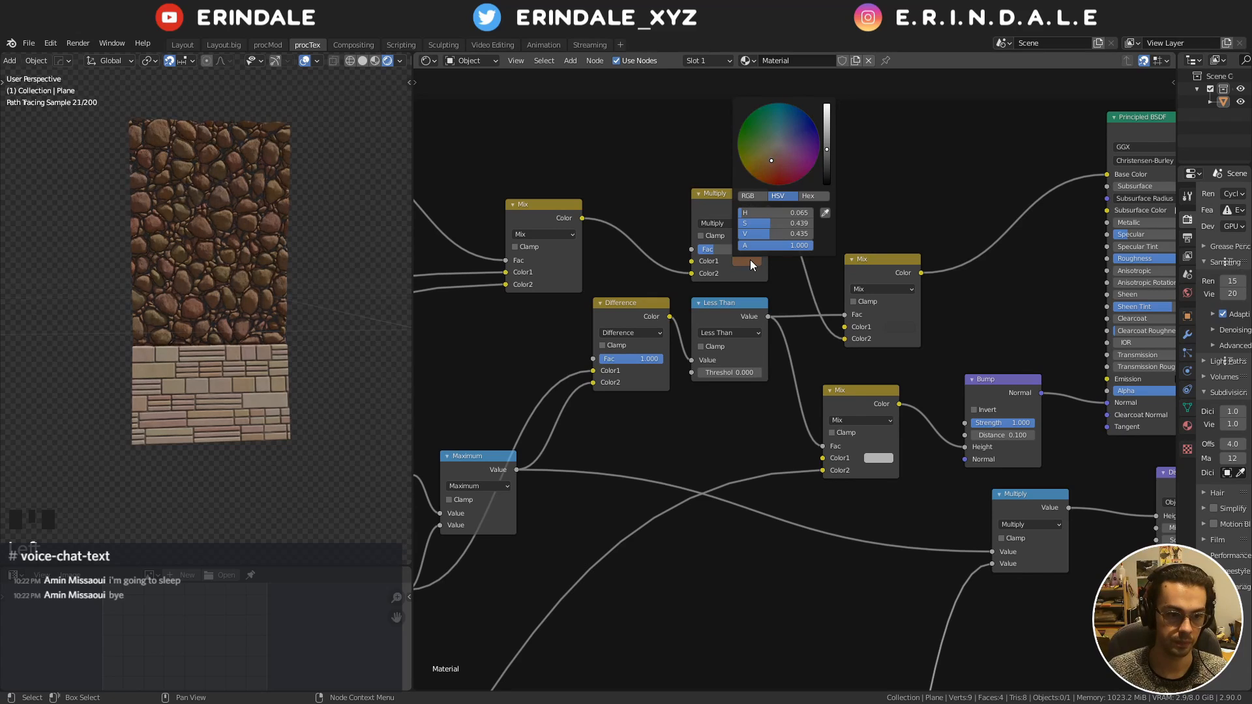
Set the brick Hue Saturation Value node's factor to 1.000 and darken its base color to a value of 0.356
scroll(768, 227, down, 6)
middle_drag(821, 204, 651, 262)
middle_drag(521, 581, 824, 417)
scroll(825, 416, down, 5)
middle_drag(867, 587, 807, 357)
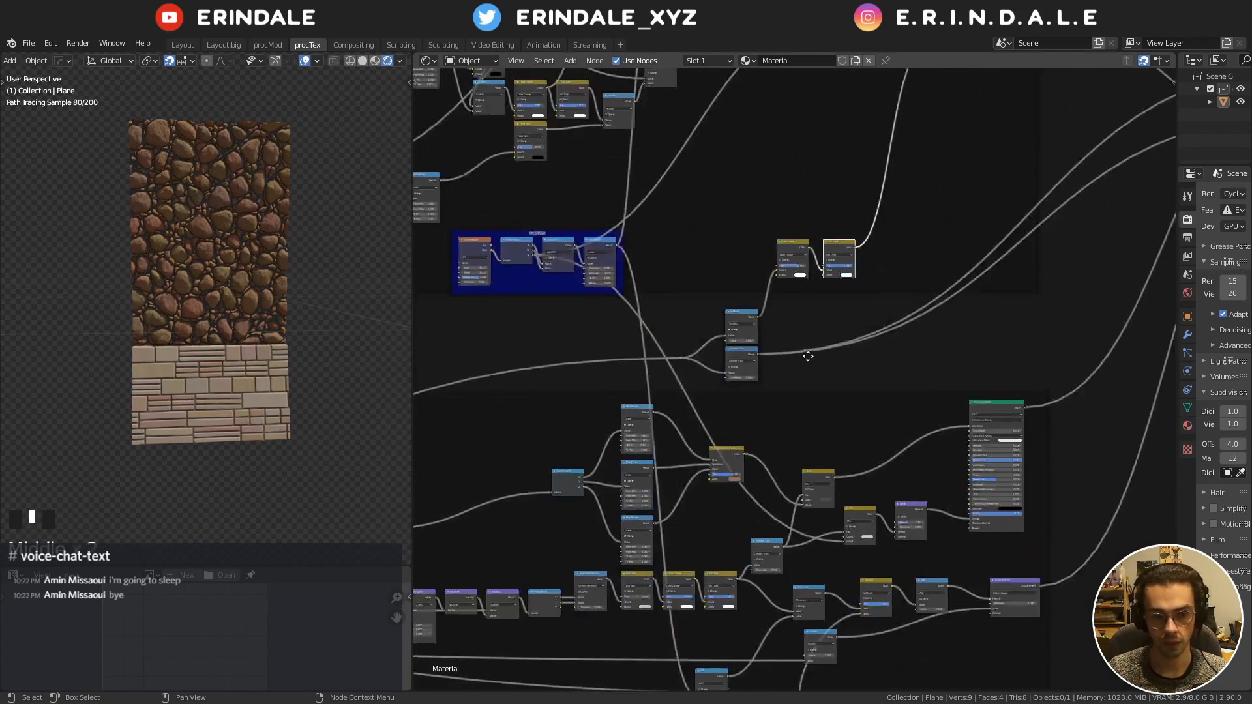
scroll(808, 356, up, 6)
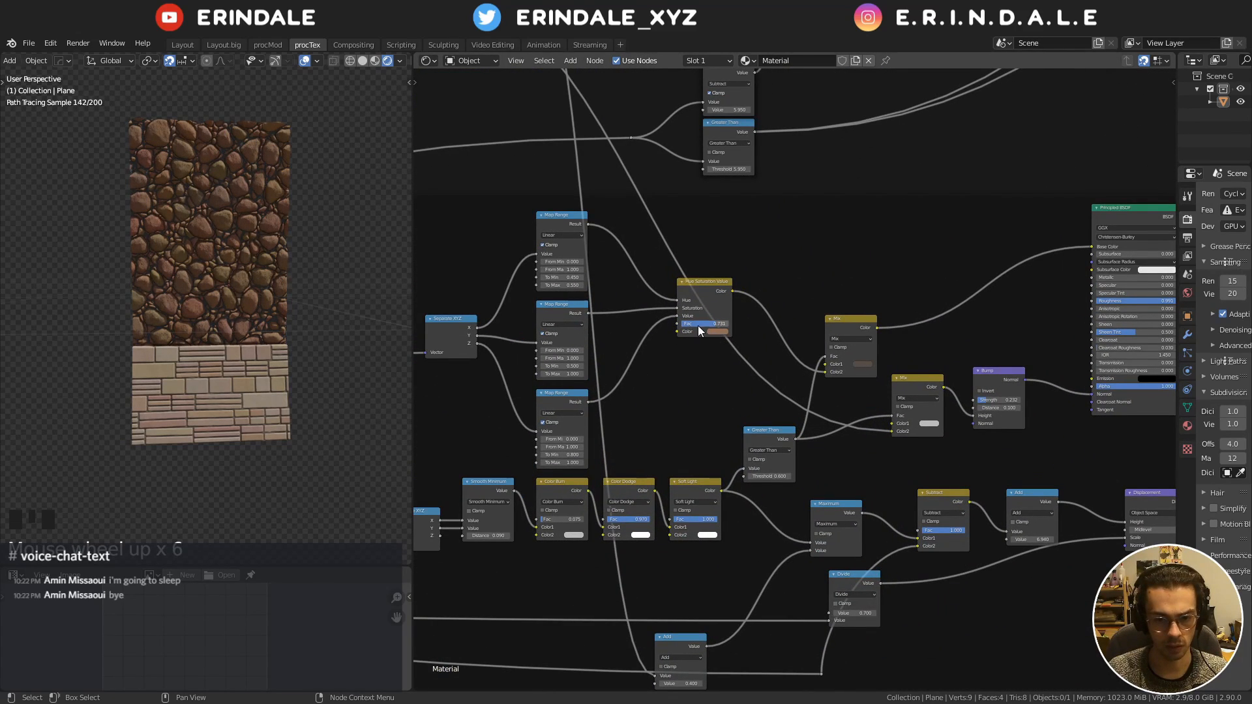
drag(697, 326, 731, 326)
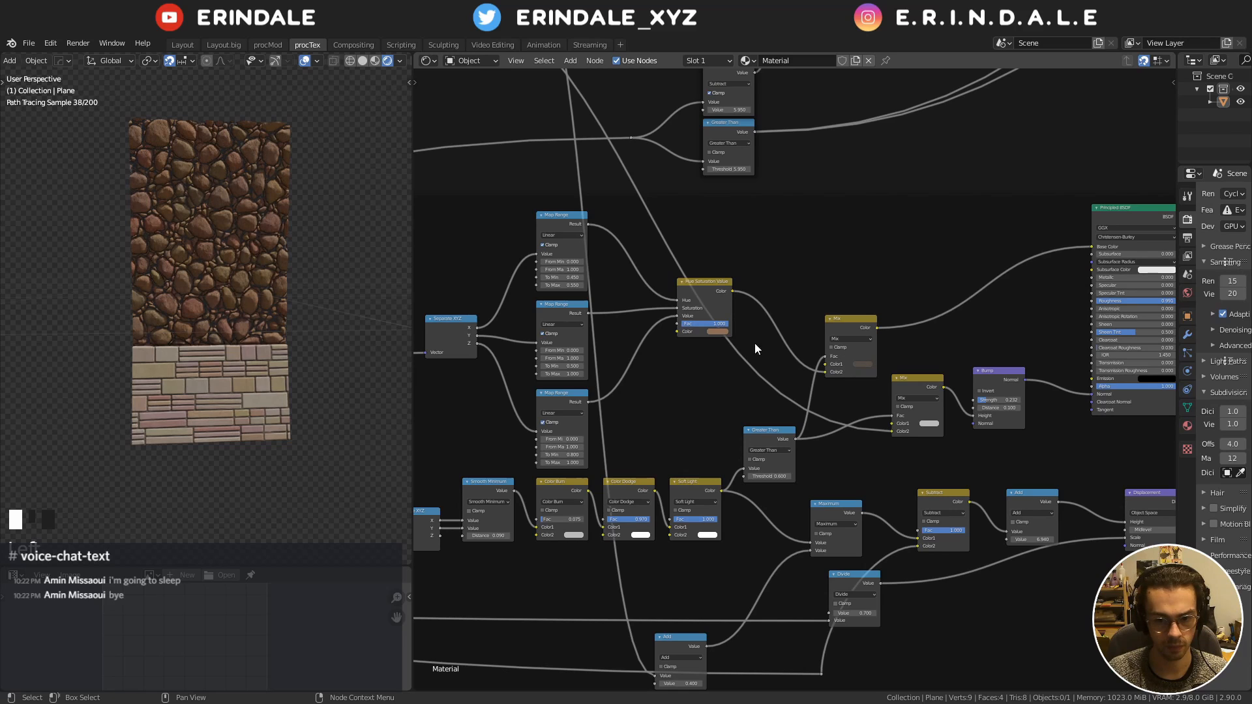
scroll(754, 342, up, 2)
click(671, 310)
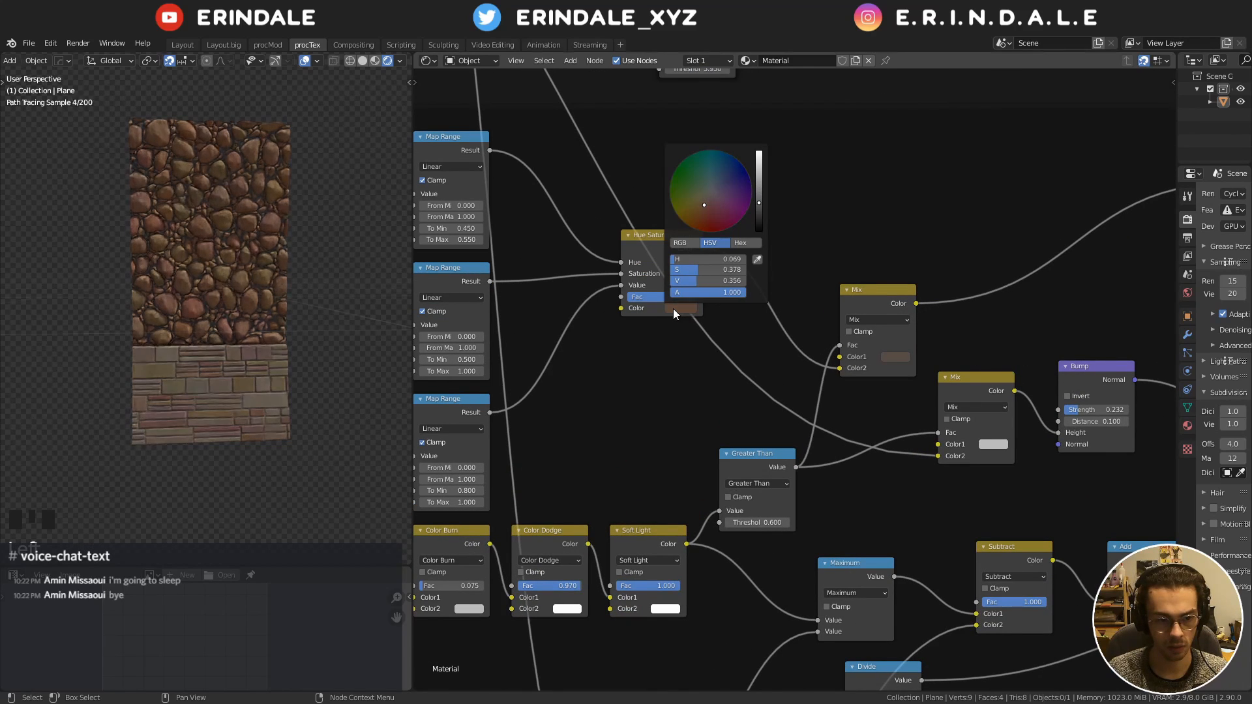
scroll(987, 202, down, 11)
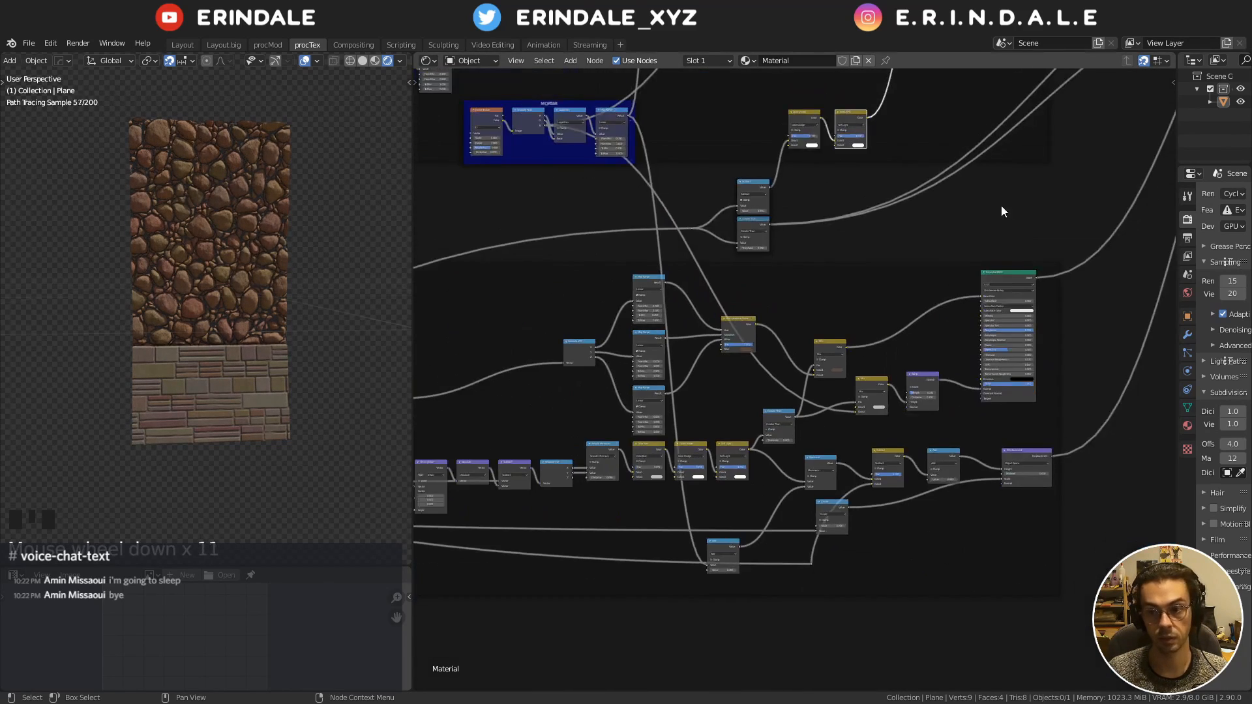
Move the Mix Shader and the displacement Mix node together up and away from the Material Output, beside the stone shader group
middle_drag(1007, 205, 722, 400)
click(965, 315)
middle_drag(909, 231, 697, 468)
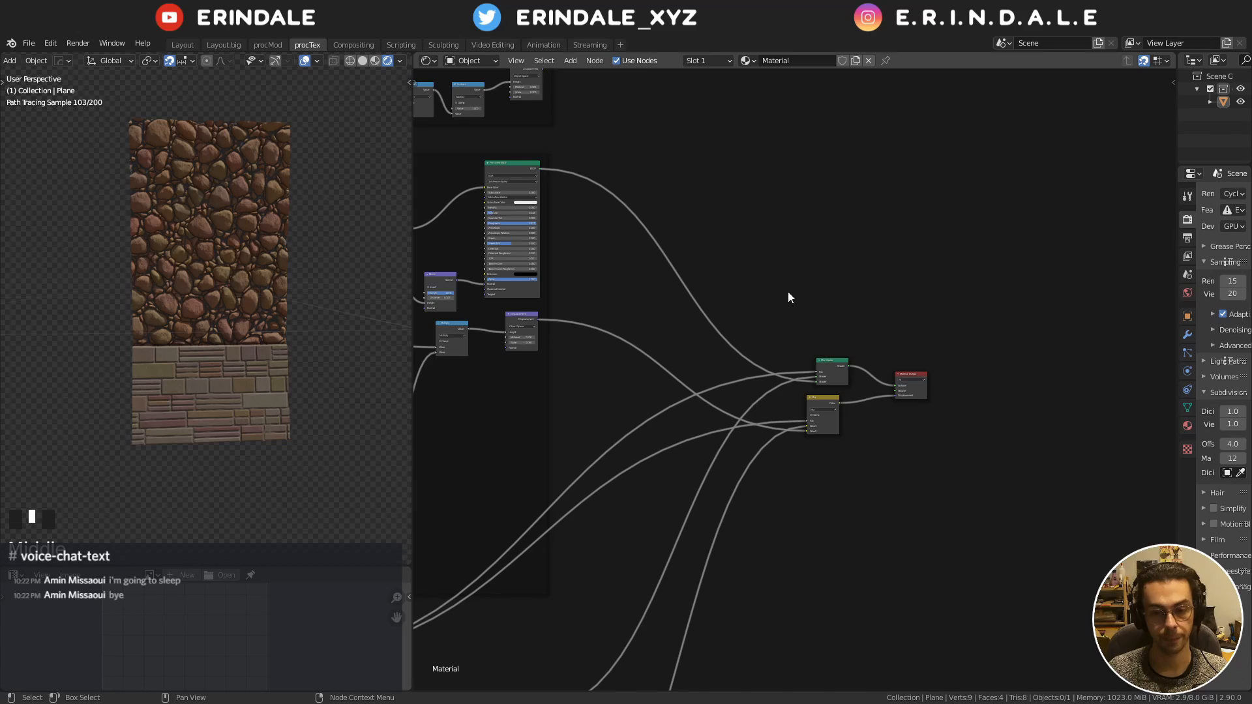
click(841, 363)
middle_drag(829, 309, 754, 352)
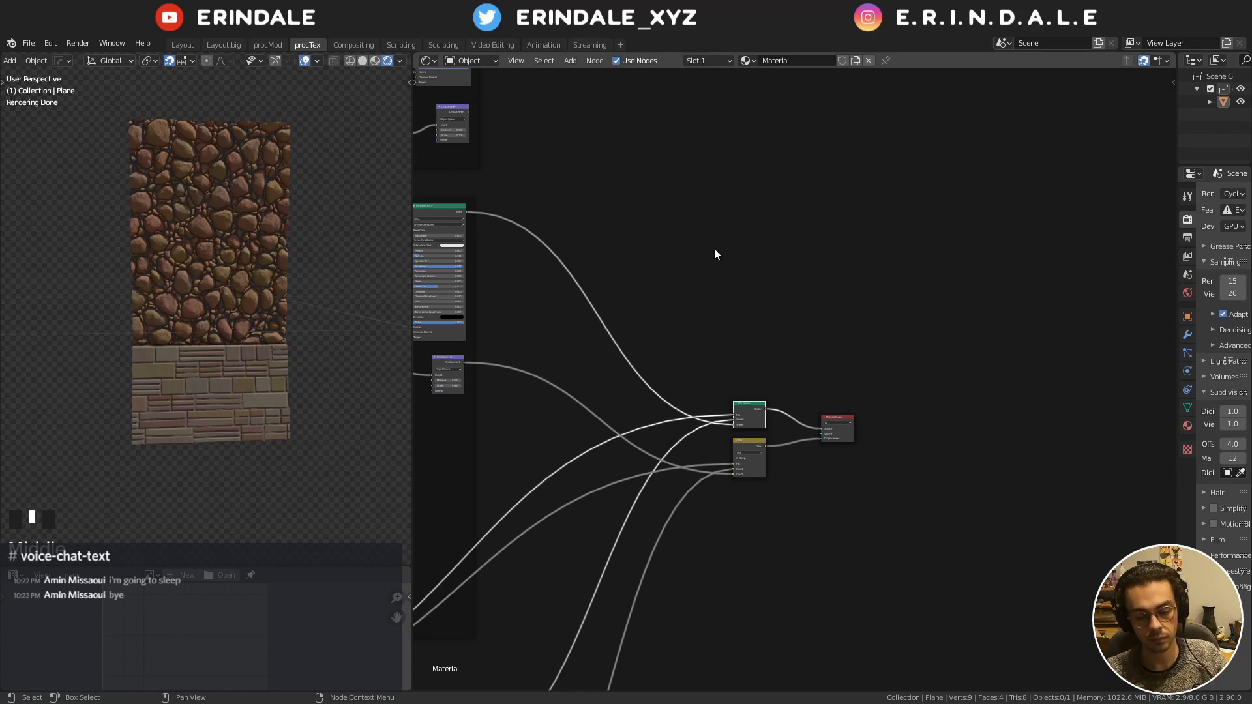
middle_drag(745, 363, 770, 363)
drag(747, 354, 790, 509)
key(g)
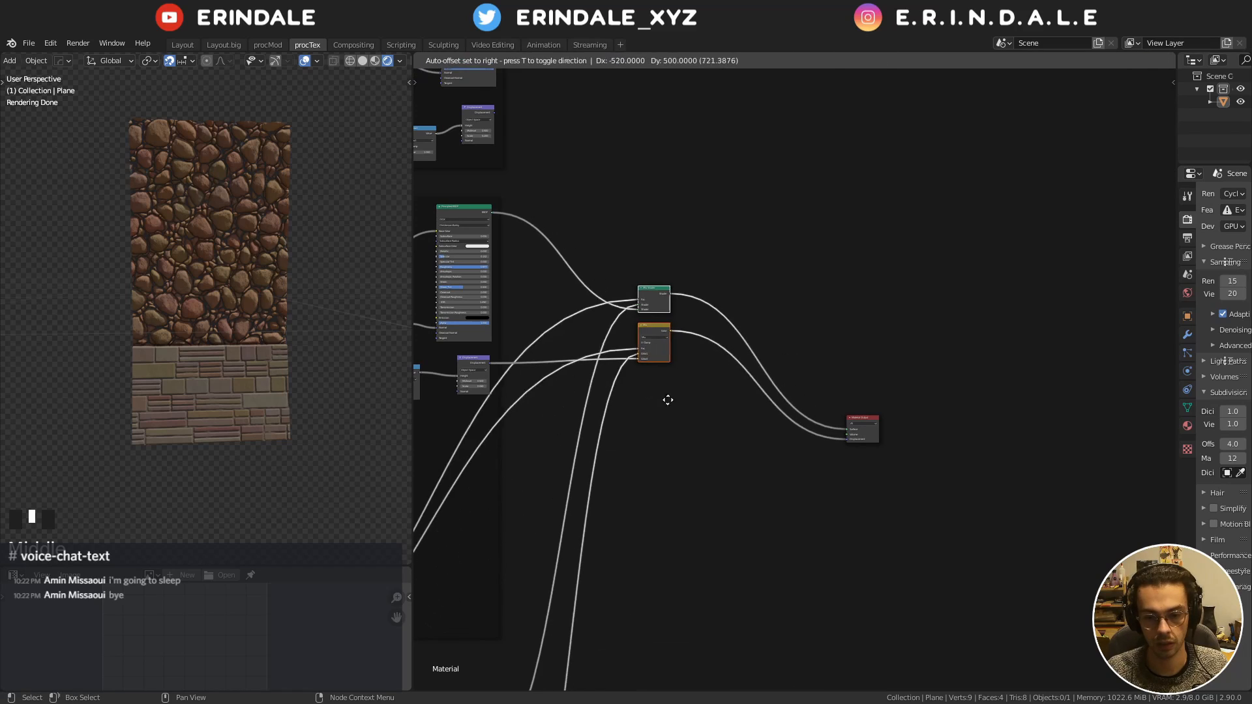
click(669, 396)
Move the Plaster frame upward to open space between it and the wood node group
middle_drag(671, 398, 729, 495)
scroll(729, 496, up, 10)
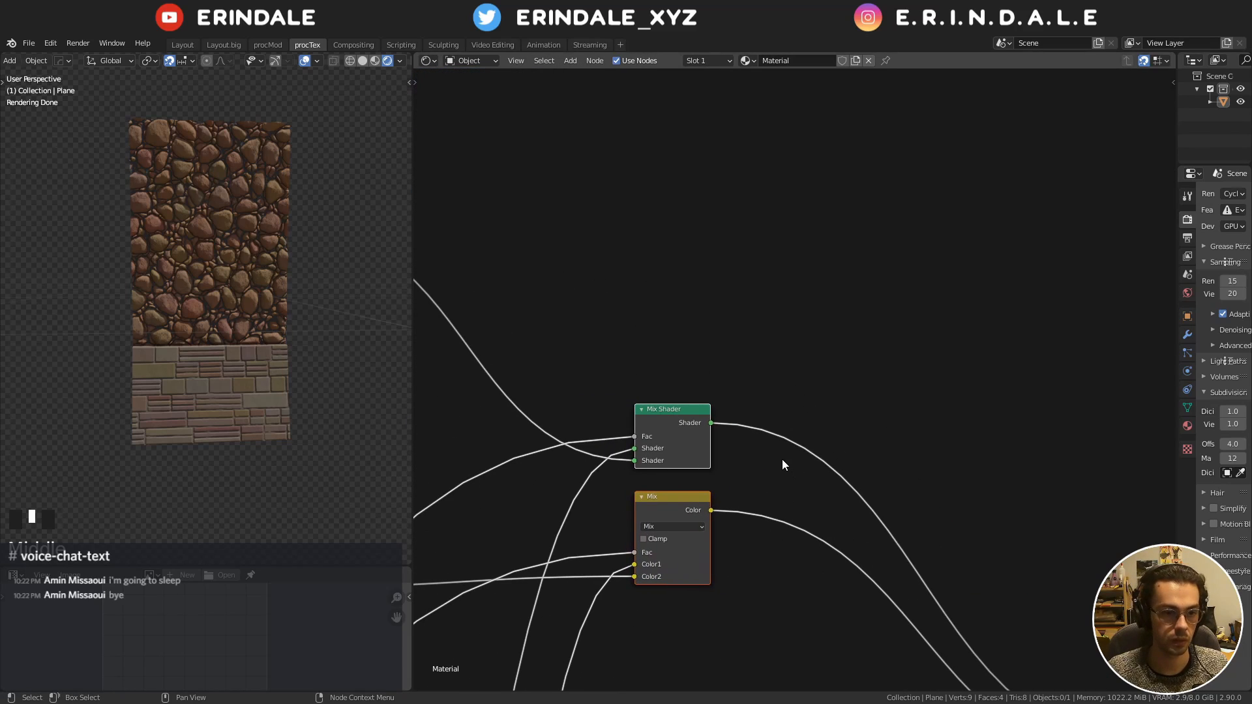
scroll(636, 296, down, 6)
scroll(806, 428, up, 3)
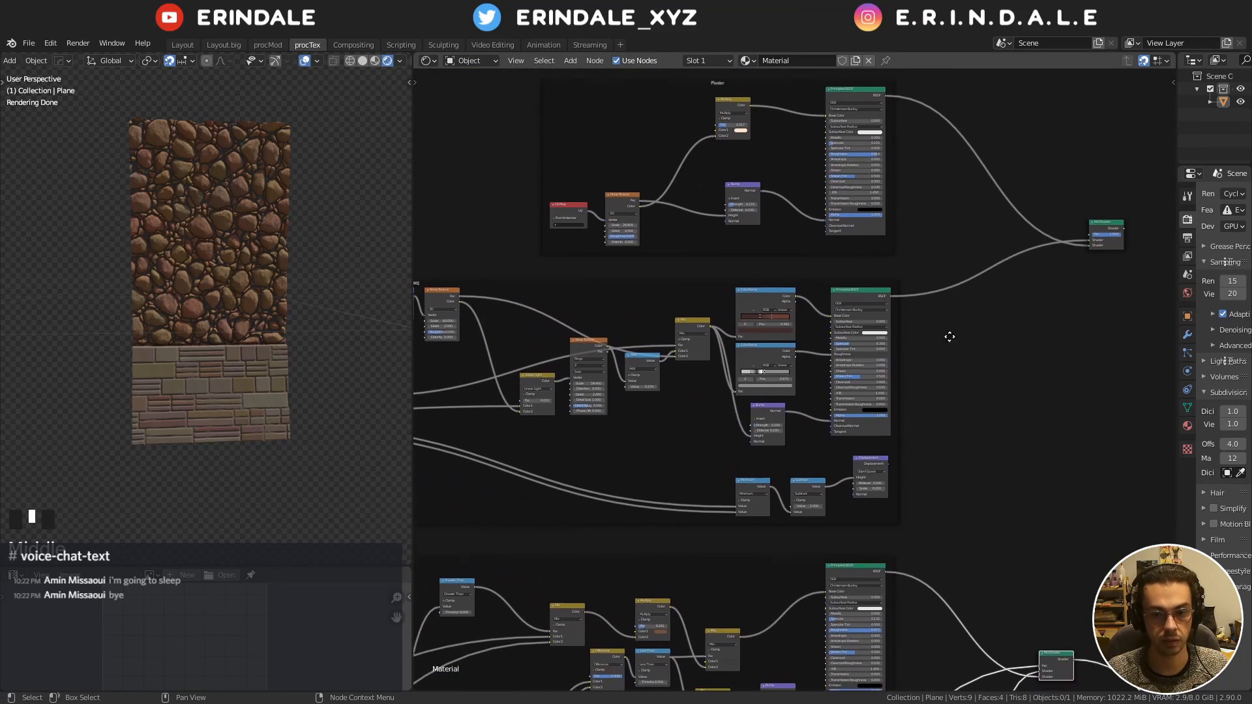
drag(783, 382, 772, 264)
middle_drag(680, 424, 829, 251)
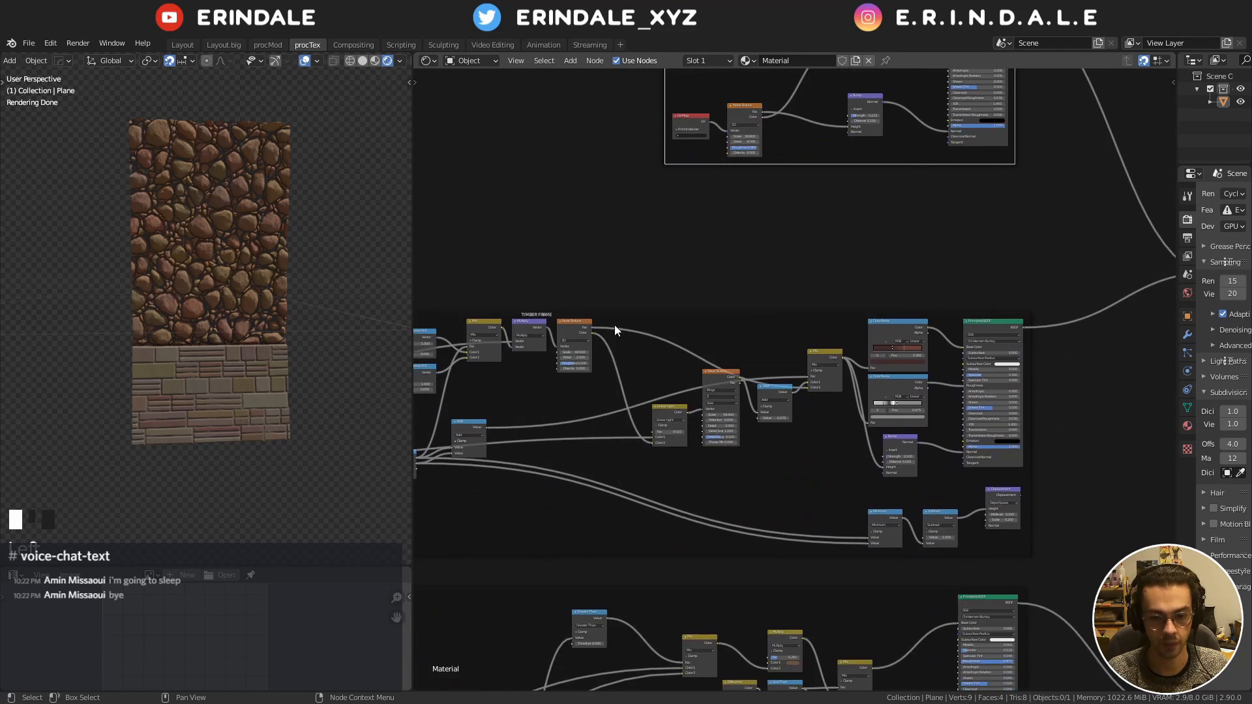
middle_drag(613, 318, 859, 255)
drag(963, 276, 964, 182)
Preview the outputs of the UV mask's first Subtract, first Absolute and second Subtract nodes on the wall
middle_drag(757, 357, 830, 381)
scroll(729, 345, up, 8)
scroll(830, 381, up, 1)
ctrl+shift+click(519, 205)
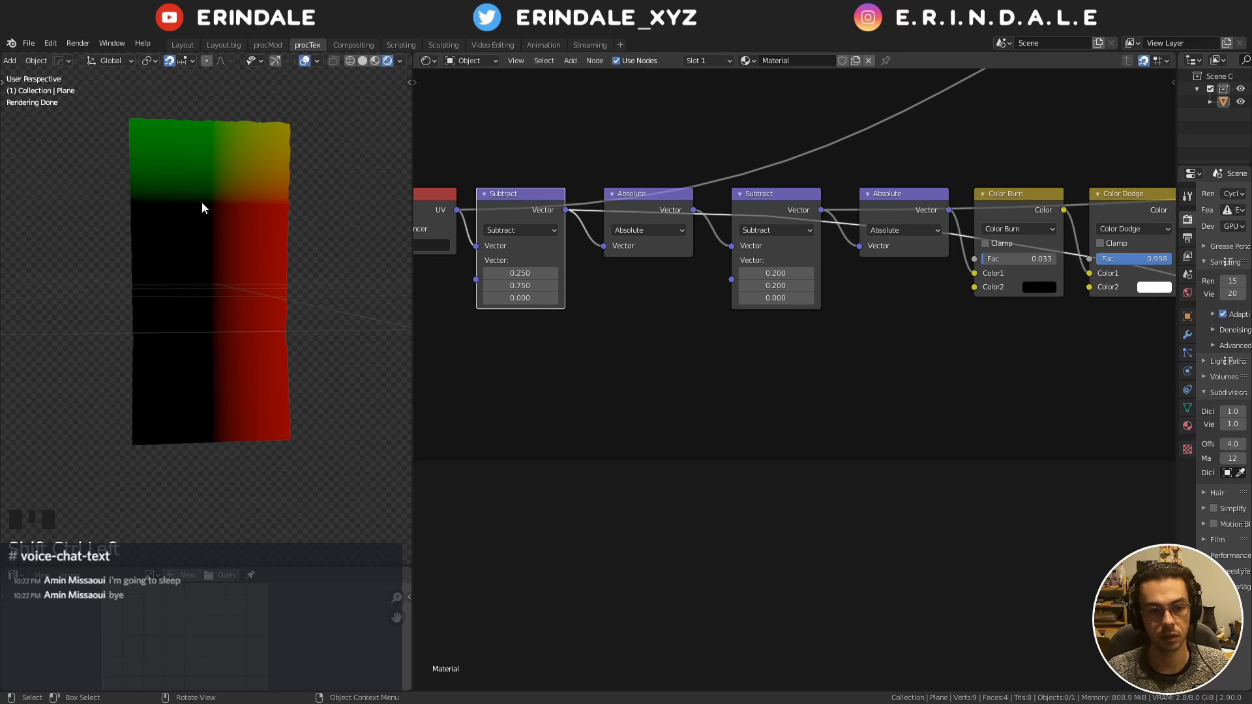
ctrl+shift+click(682, 197)
ctrl+shift+click(764, 199)
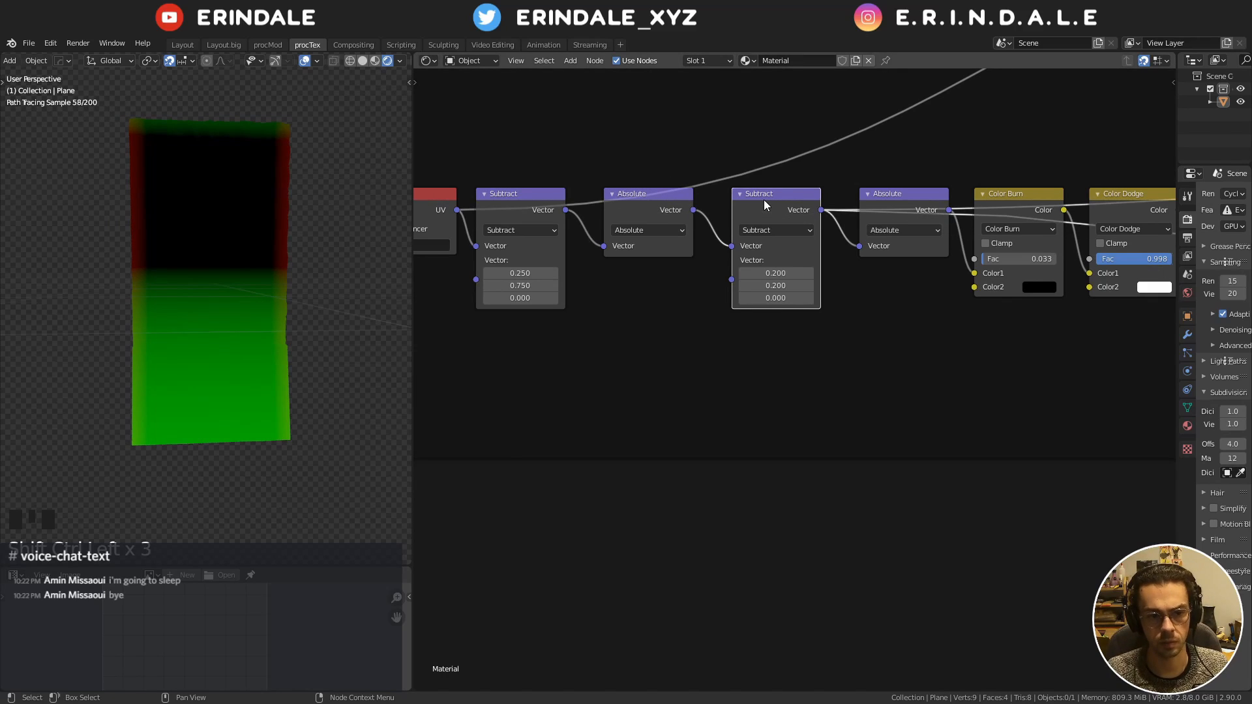
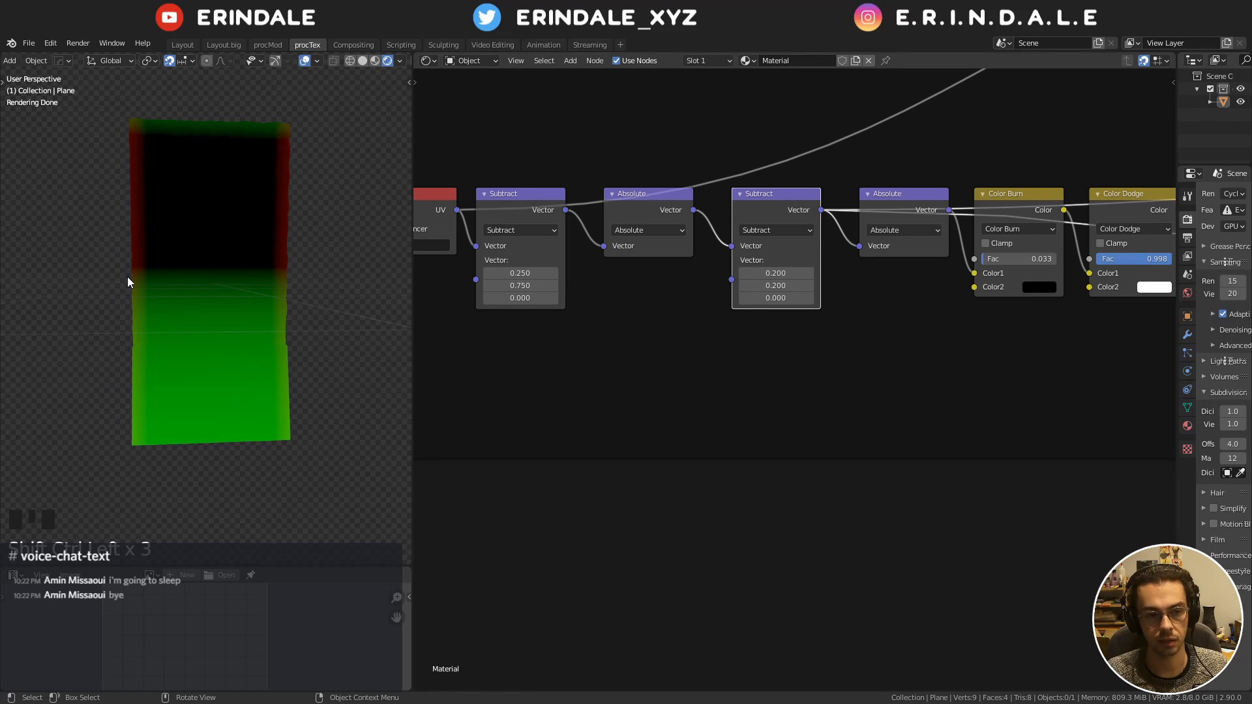
Annotate the mask preview's upper edge and the outline of its black rectangle, erasing each sketch
key(d)
right_click(202, 278)
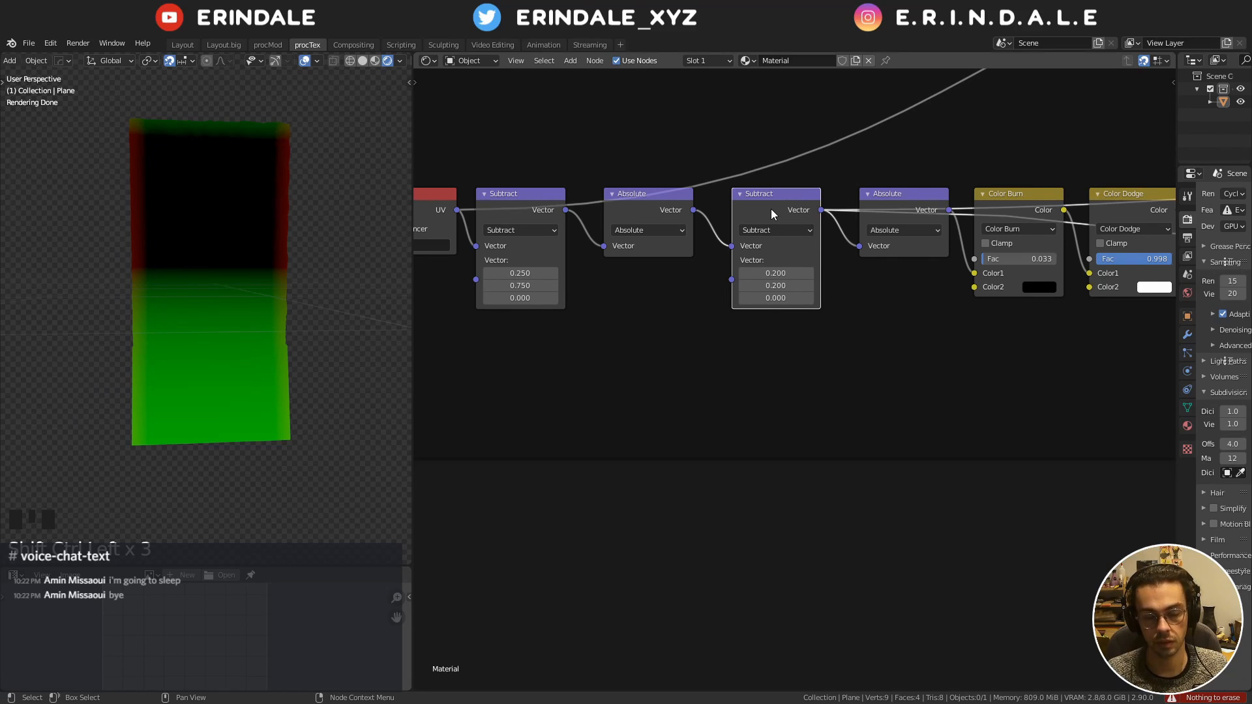
mouse_move(238, 103)
mouse_down()
mouse_move(131, 146)
mouse_move(41, 115)
mouse_up()
scroll(290, 214, down, 1)
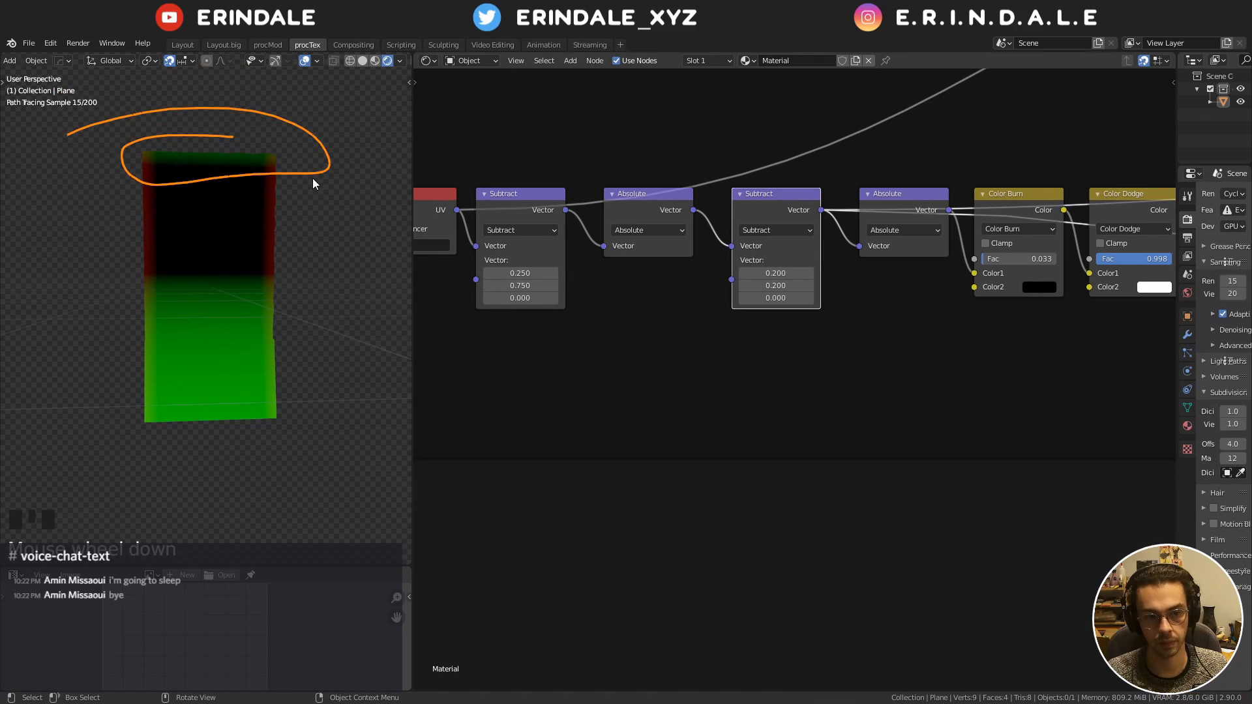
key(d)
mouse_move(260, 160)
right_down()
mouse_move(226, 106)
mouse_move(300, 99)
right_up()
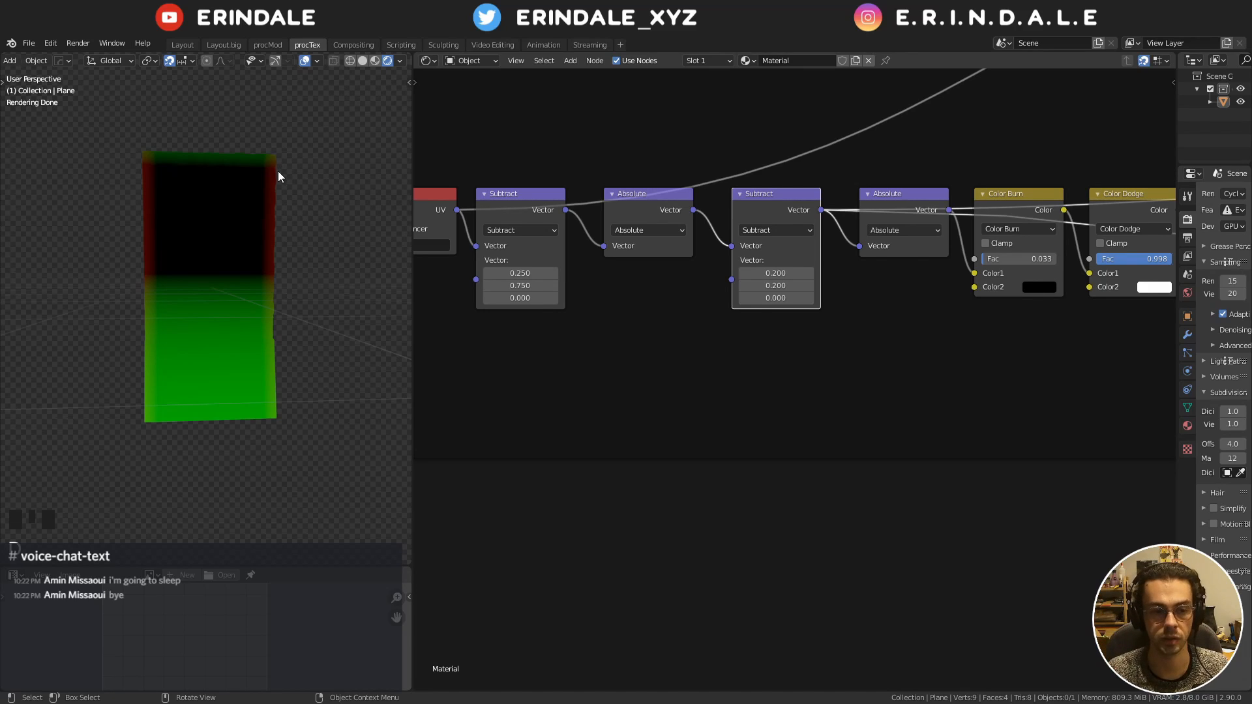
drag(269, 170, 172, 166)
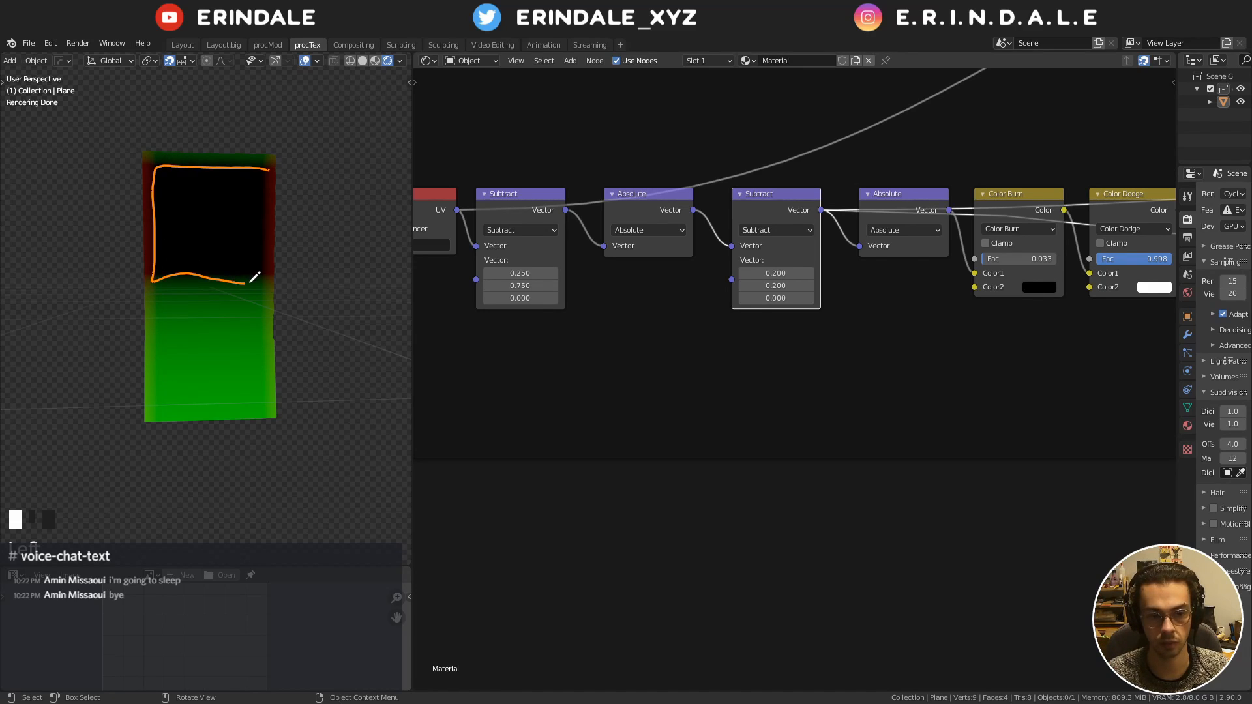
mouse_move(275, 191)
right_down()
mouse_move(266, 168)
mouse_move(265, 307)
right_up()
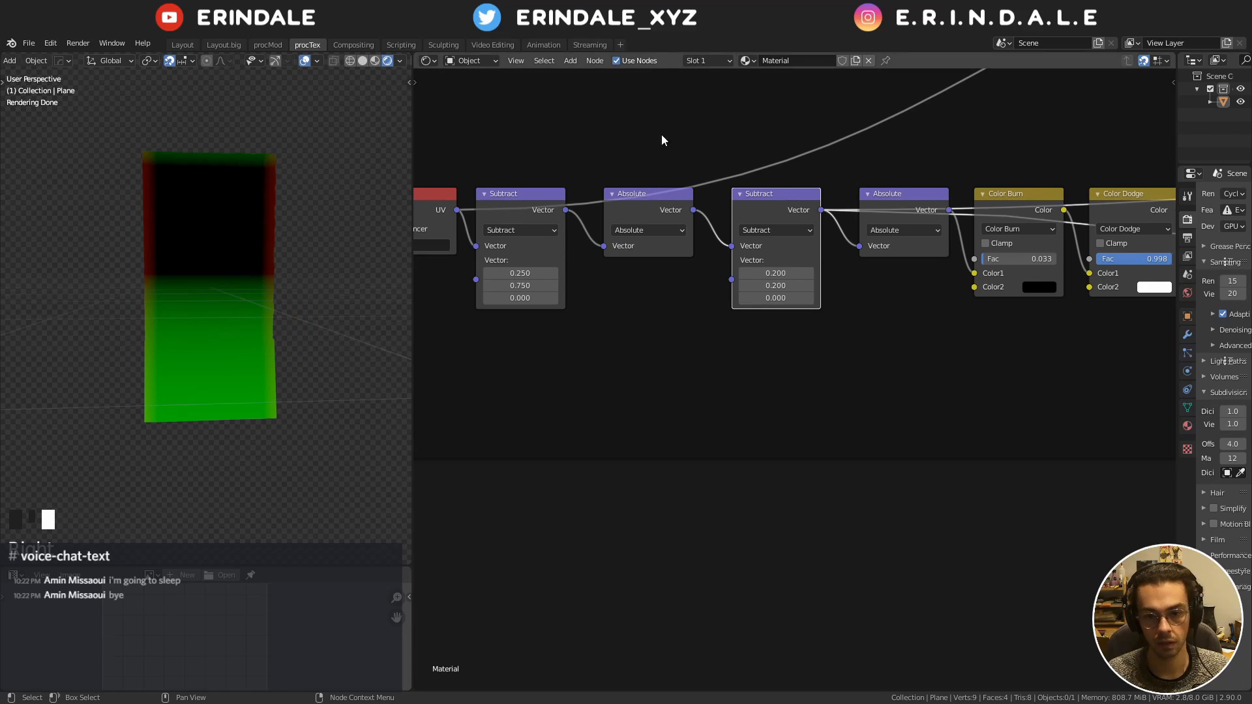
Compare the previews of the mask's first and second Subtract nodes on the wall
middle_drag(827, 313, 848, 299)
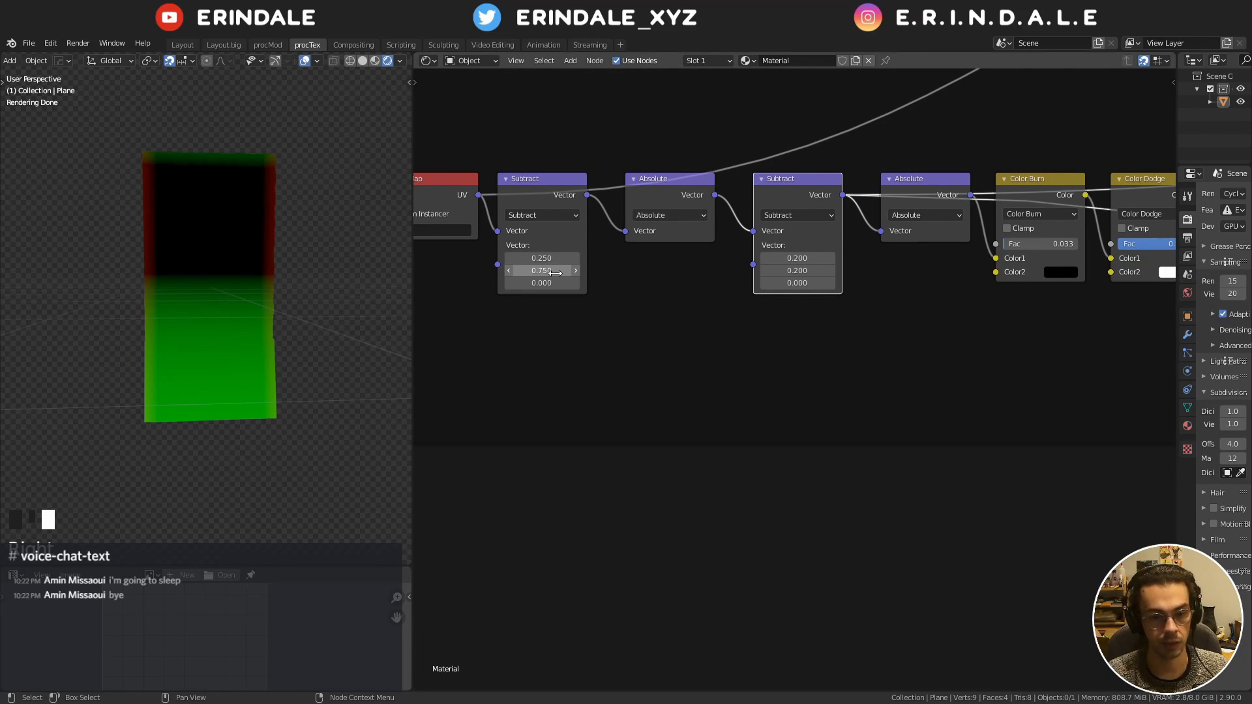
ctrl+shift+click(538, 194)
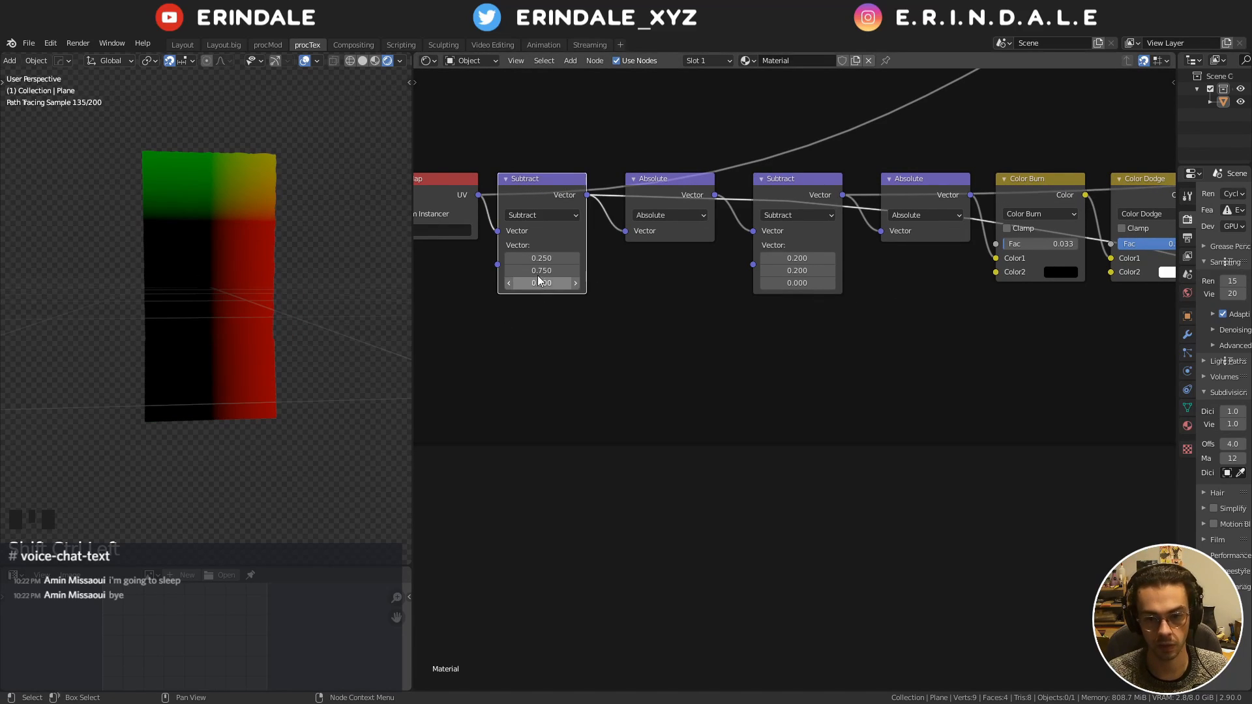
ctrl+shift+click(801, 202)
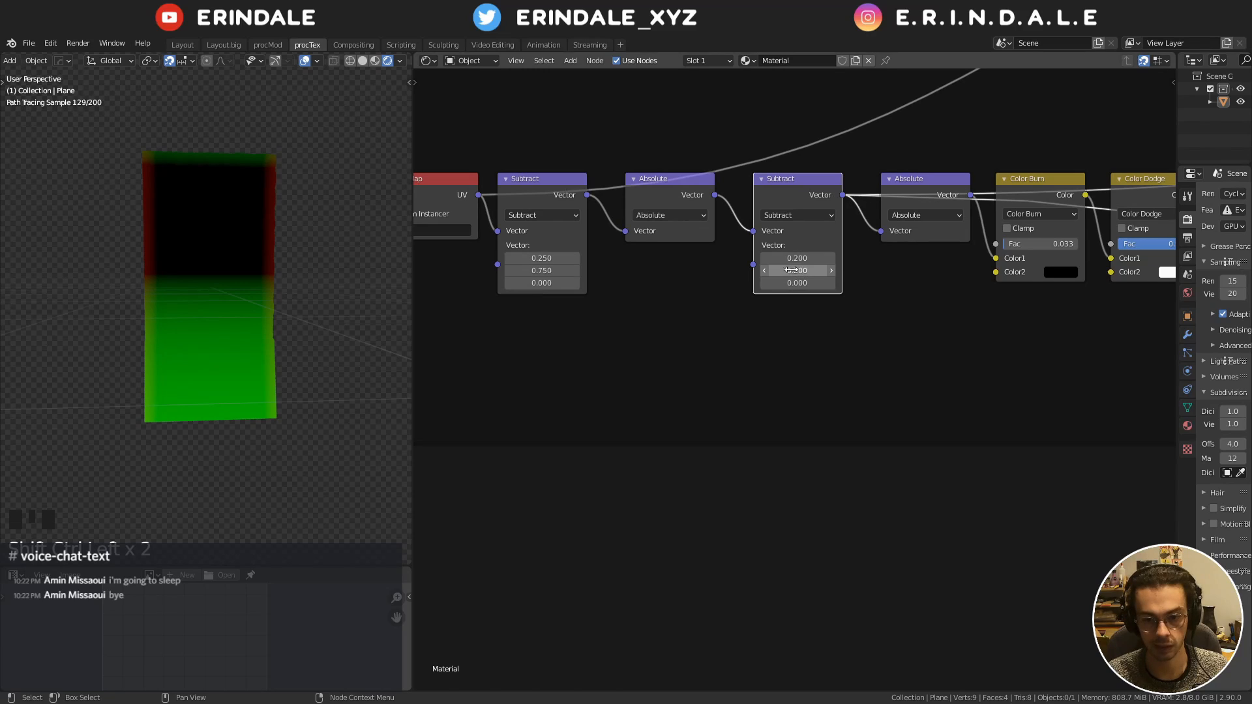
Add a Separate XYZ node below the mask chain and feed its vector from the UV Map's UV output
ctrl+shift+click(545, 188)
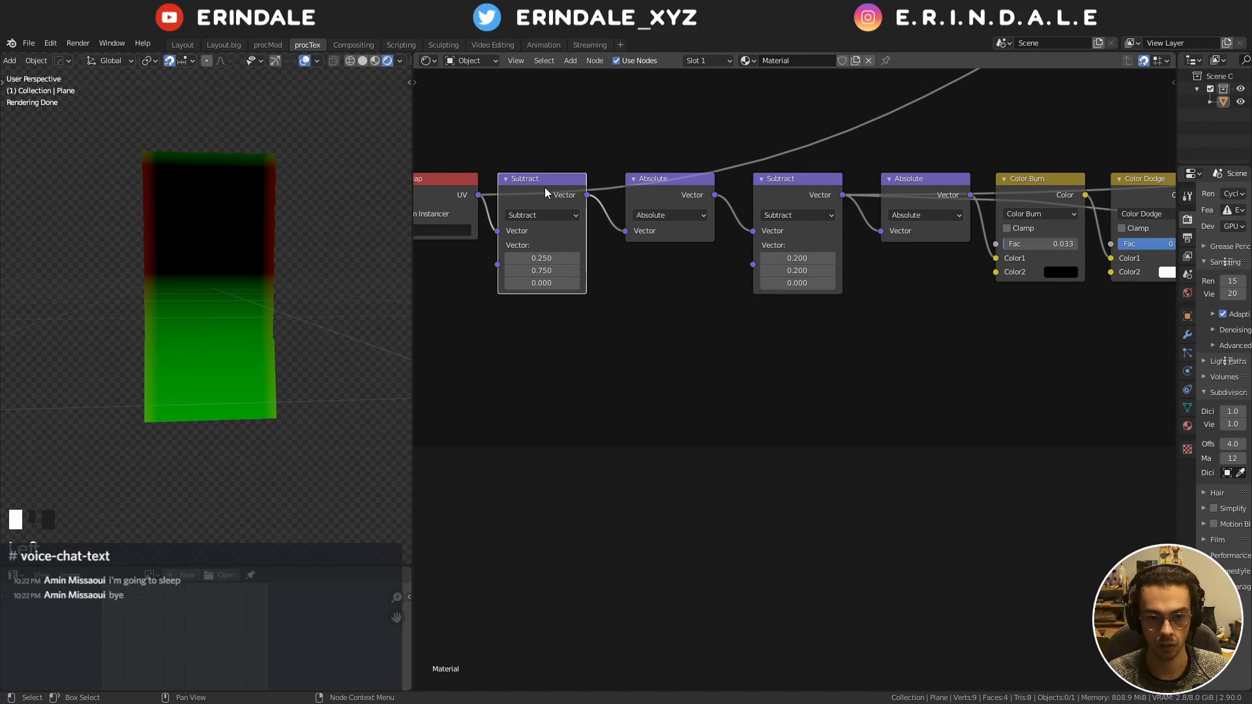
middle_drag(630, 274, 655, 235)
key(shift+a)
mouse_move(772, 417)
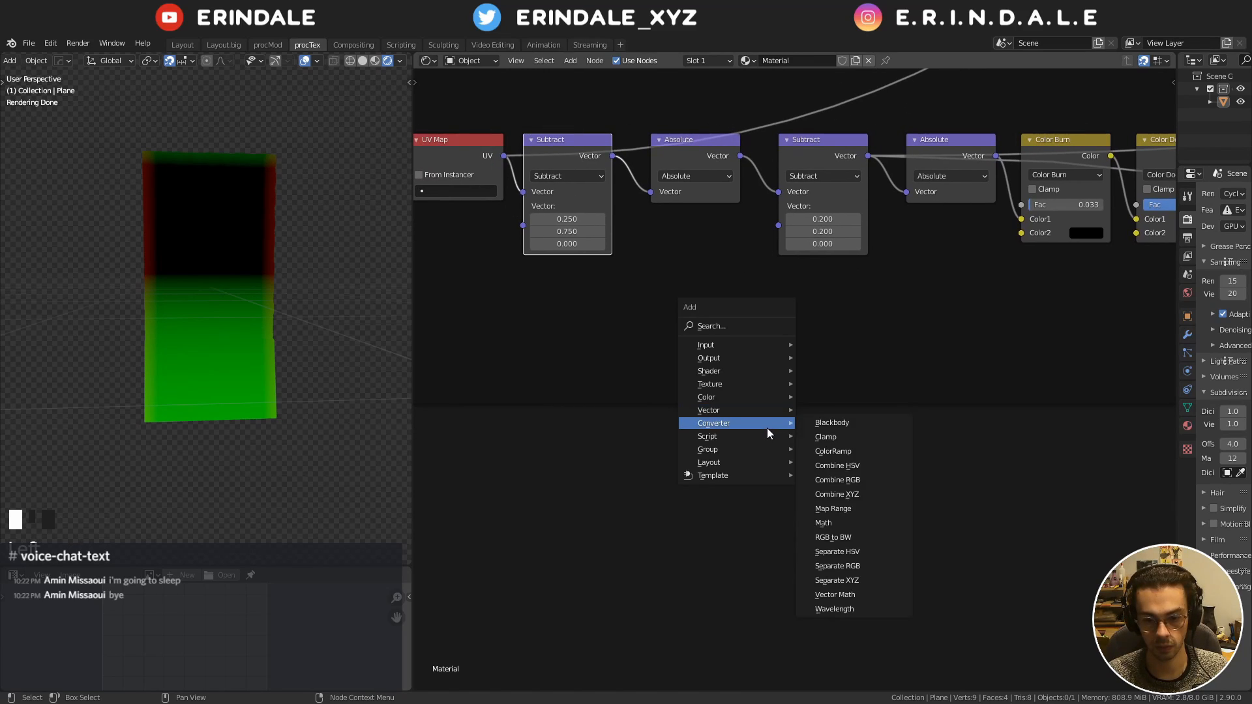
click(851, 581)
click(826, 467)
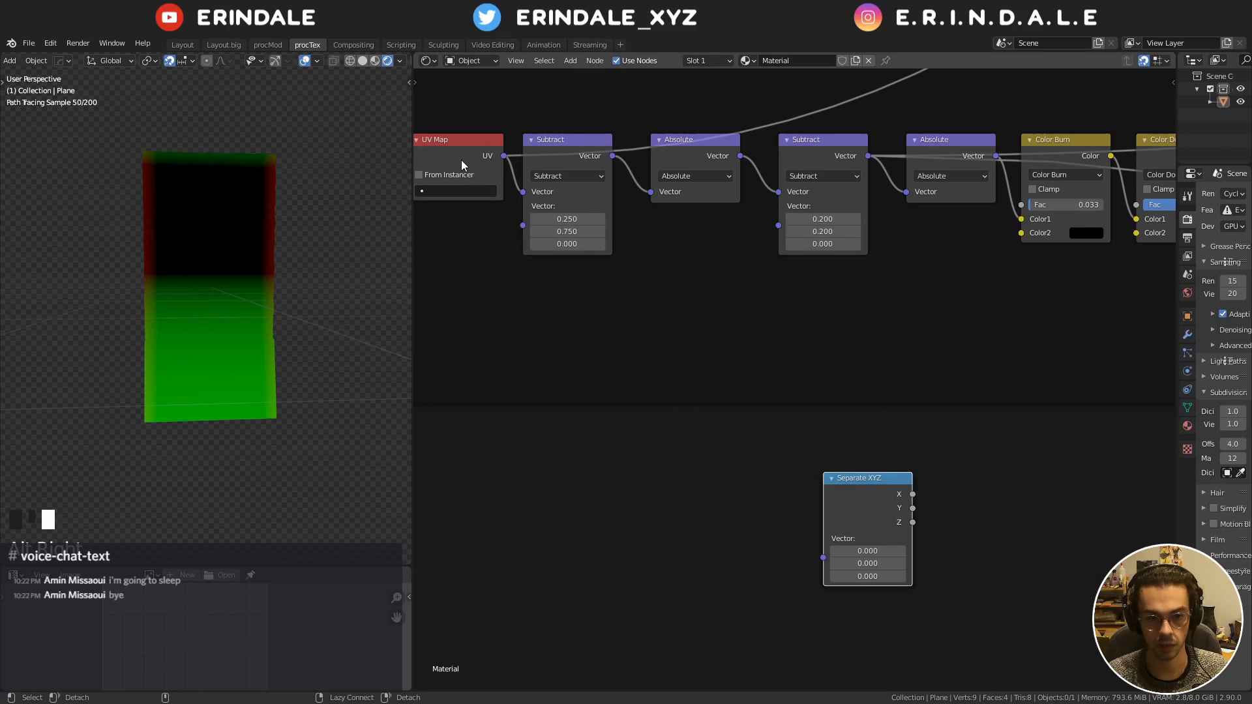
drag(503, 155, 823, 555)
Preview the Y output of the new Separate XYZ node on the wall
middle_drag(835, 526, 701, 469)
mouse_move(664, 422)
middle_down()
mouse_move(900, 487)
mouse_move(671, 424)
middle_up()
ctrl+shift+click(741, 438)
ctrl+shift+click(741, 439)
ctrl+shift+click(742, 439)
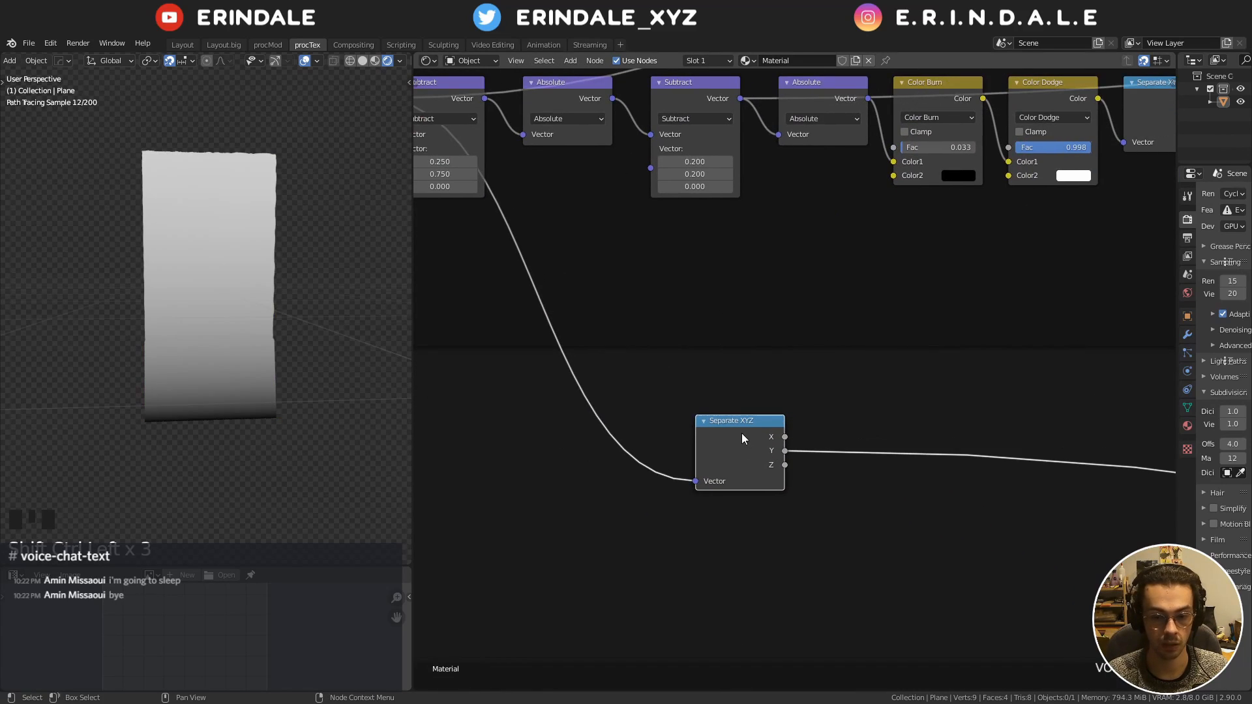
Insert a Math node after Separate XYZ's Y output, set to Greater Than with a threshold of 0.55
key(shift+a)
click(827, 433)
click(846, 406)
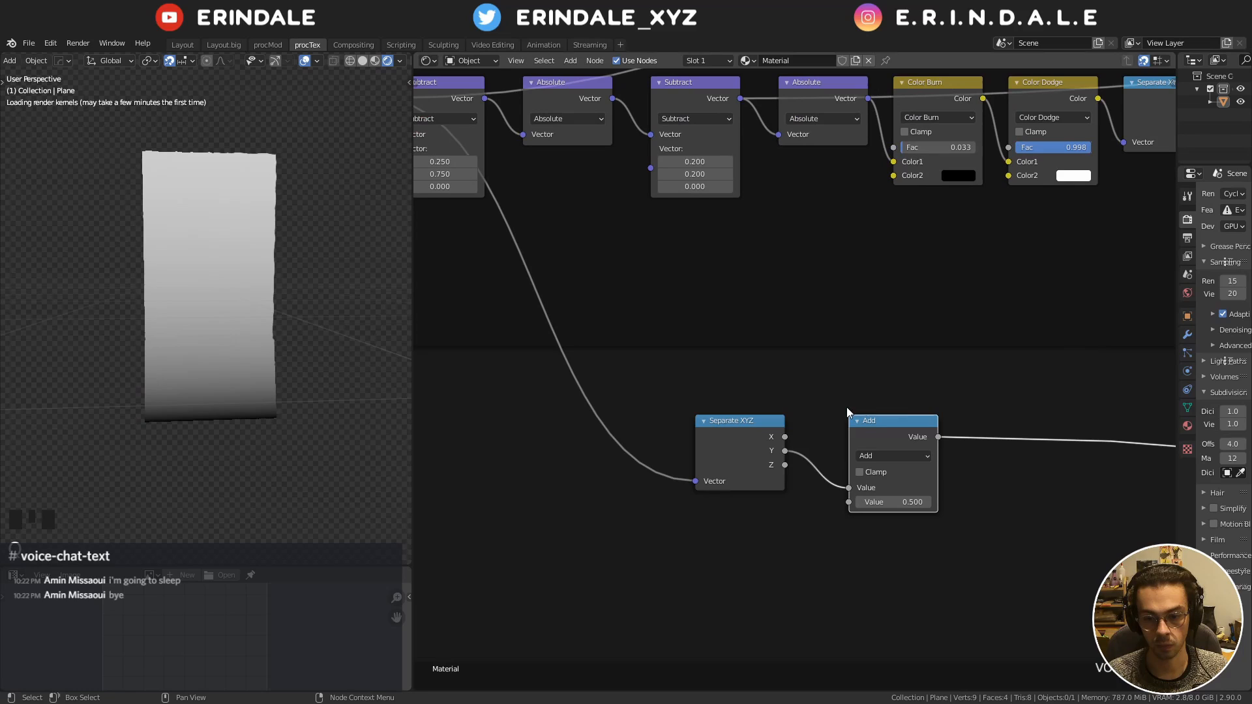
click(894, 456)
click(672, 541)
click(881, 503)
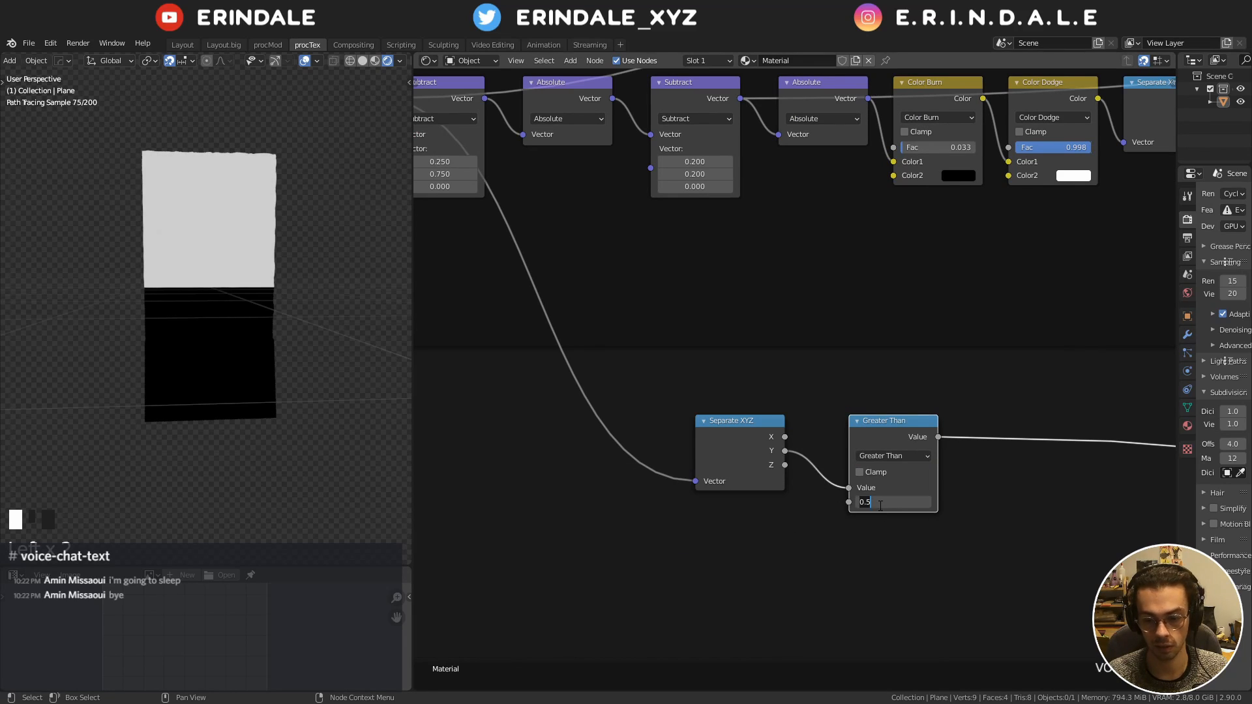
text(.55)
key(Return)
Preview the mask chain's second Subtract node on the wall again
middle_drag(695, 147, 737, 258)
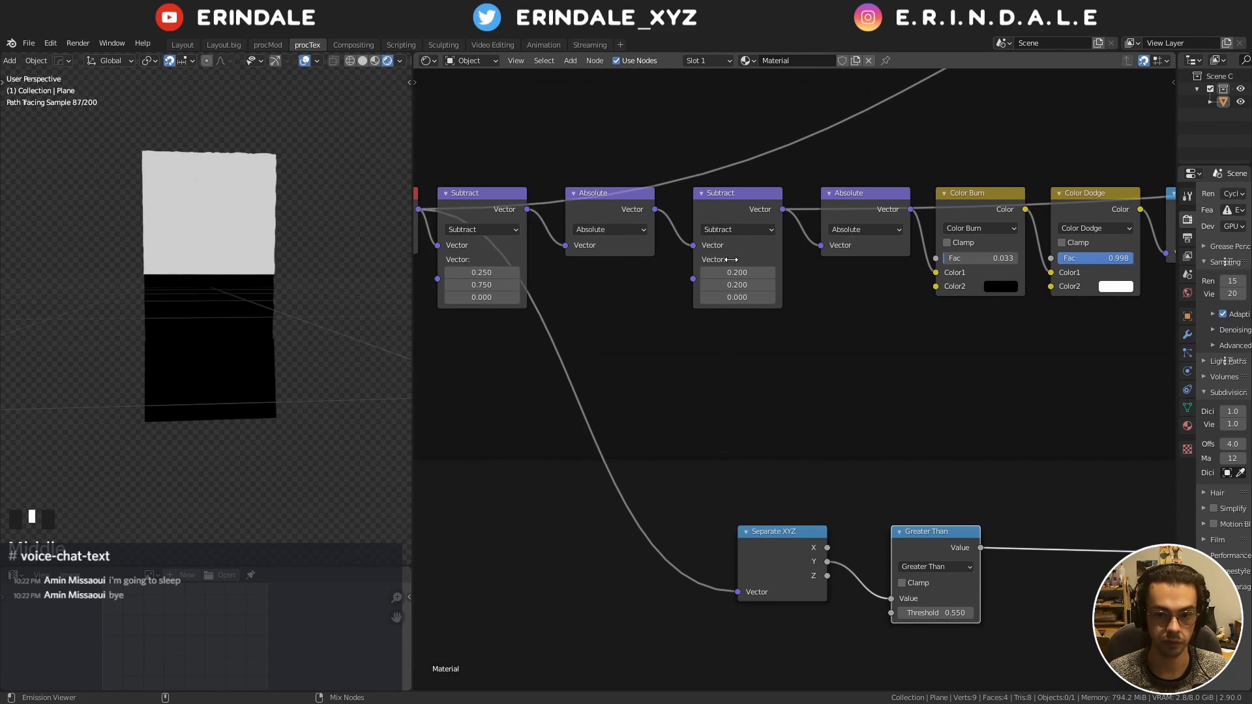
ctrl+shift+click(740, 207)
right_click(134, 269)
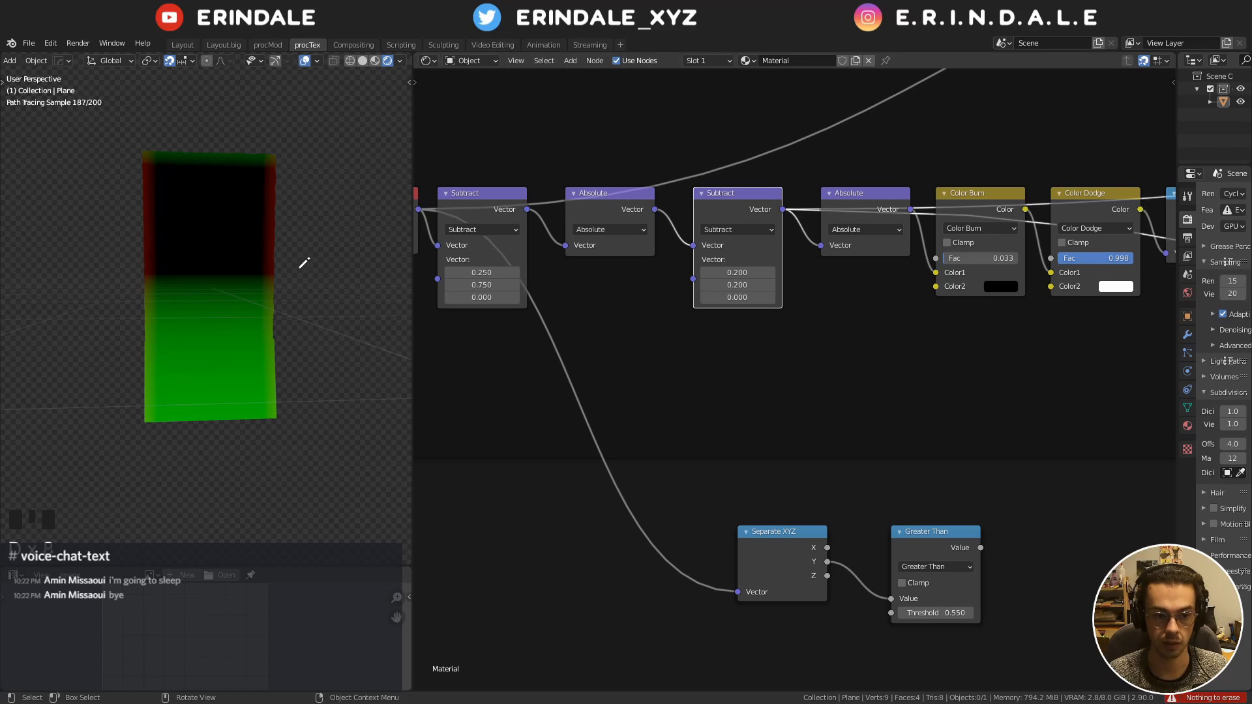
Preview the Greater Than node's output on the plane as a mask
drag(298, 269, 73, 271)
ctrl+shift+click(948, 546)
right_drag(305, 274, 75, 270)
Move the Greater Than node into the gap between the Timber Frame and Voronoi Stone frames, near their final shader nodes
scroll(913, 354, down, 9)
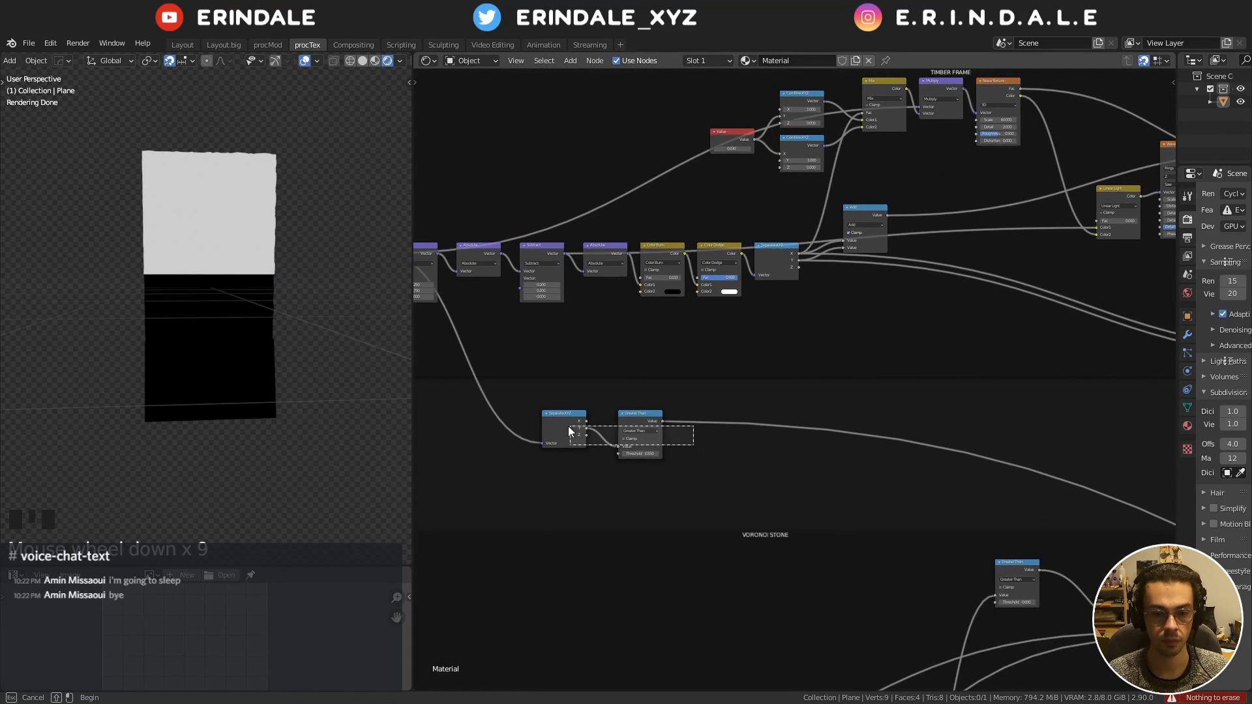
scroll(610, 421, down, 5)
middle_drag(756, 446, 468, 419)
key(g)
click(1126, 417)
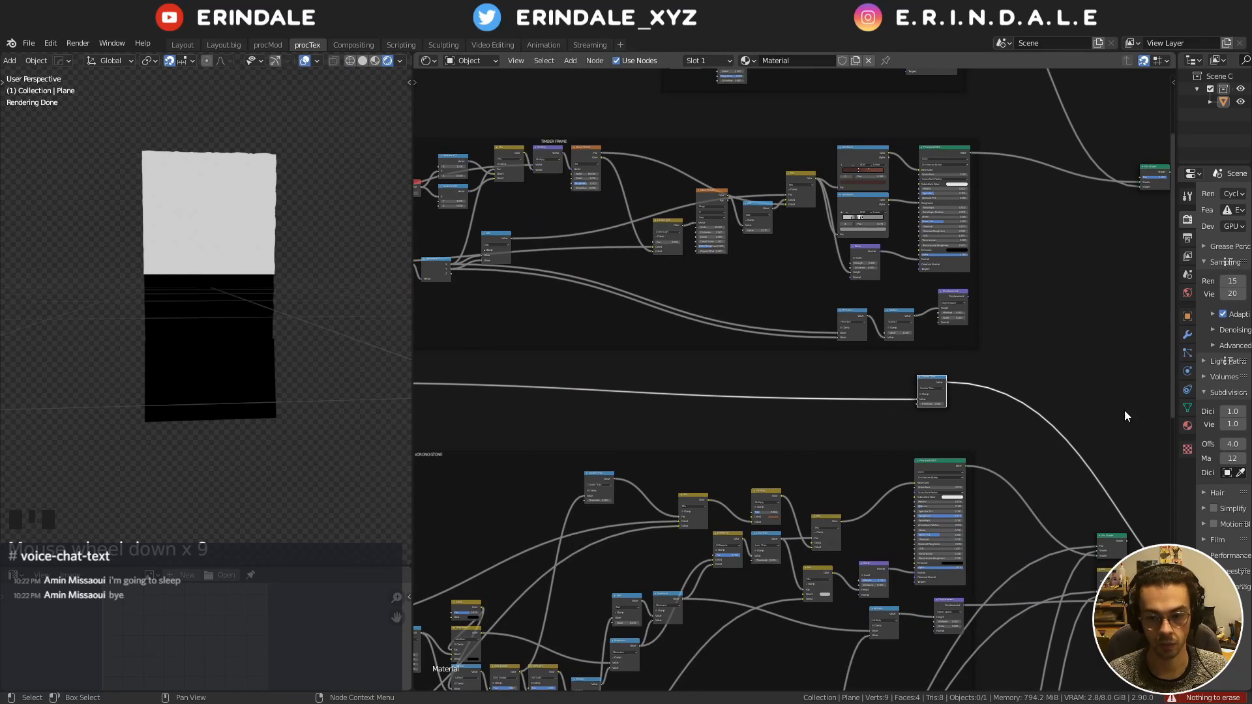
middle_drag(1044, 406, 664, 296)
key(g)
click(838, 398)
scroll(617, 437, up, 7)
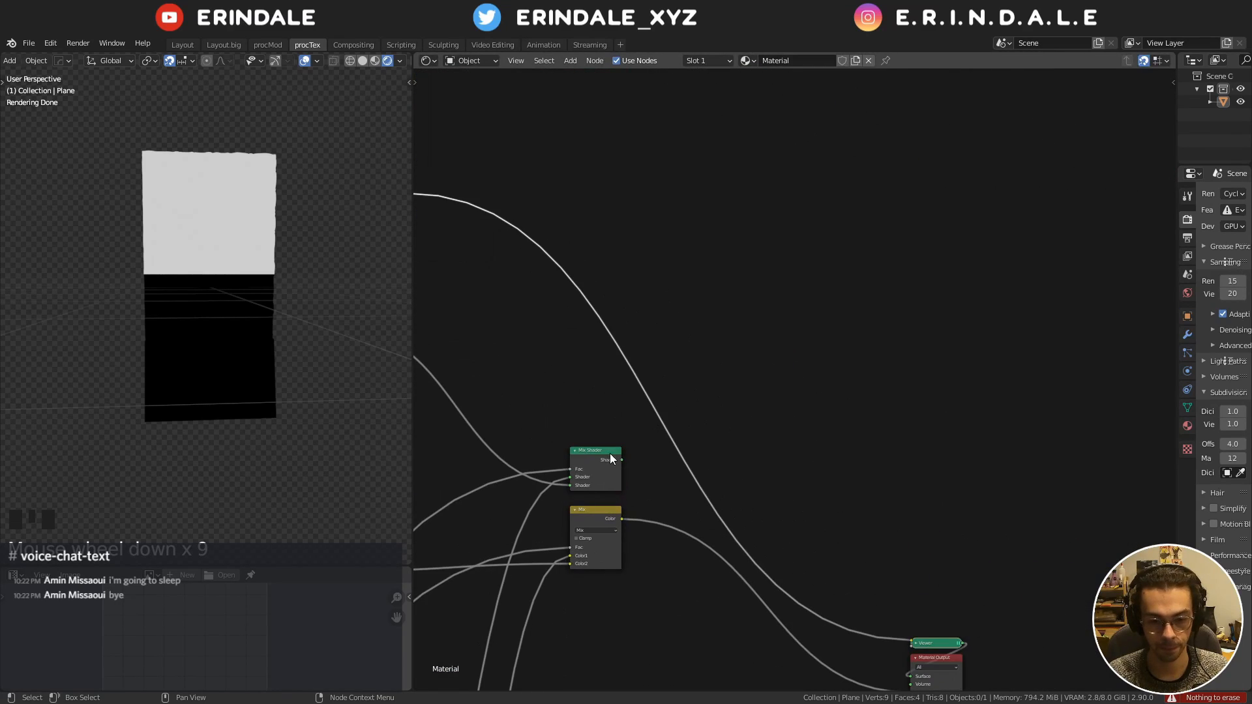
Mix the stone Mix Shader with the uppermost frame's Principled BSDF through a new Mix Shader, and delete the old upper Mix Shader
mouse_move(576, 392)
middle_down()
mouse_move(650, 340)
mouse_move(683, 367)
middle_up()
scroll(650, 355, down, 3)
middle_drag(716, 296, 710, 455)
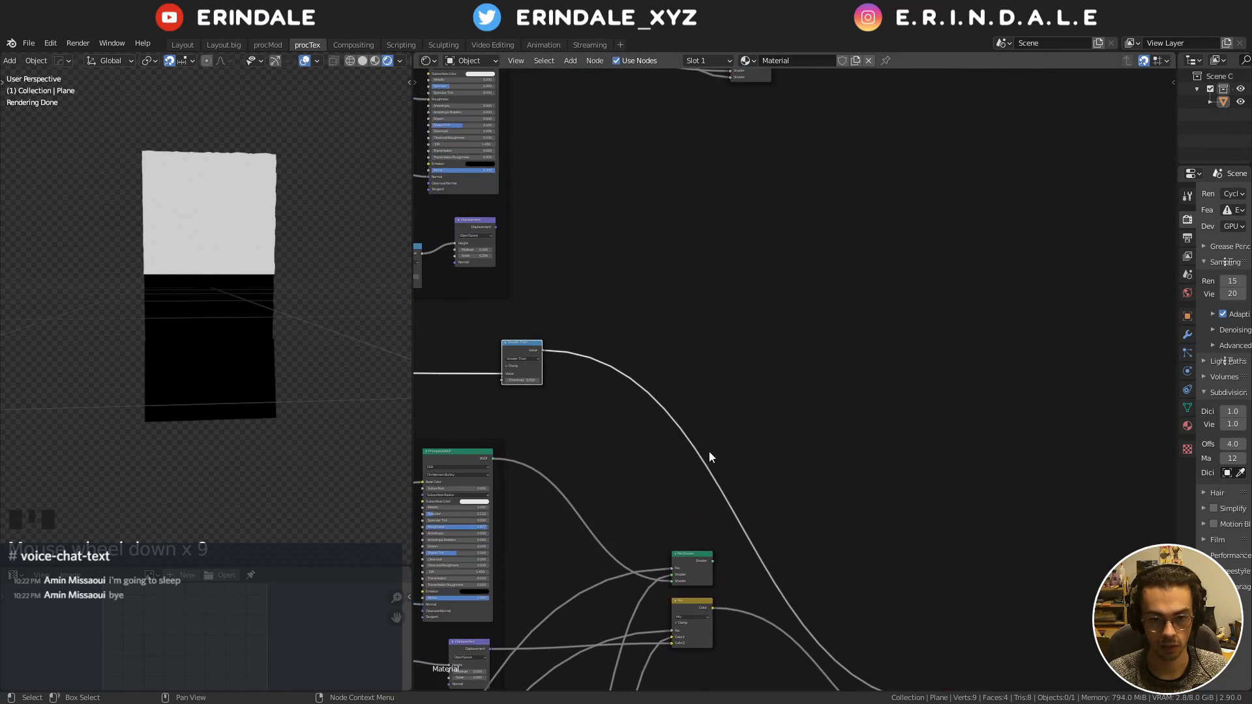
scroll(631, 528, down, 10)
mouse_move(631, 528)
middle_down()
mouse_move(713, 459)
mouse_move(728, 515)
middle_up()
alt+right_drag(729, 512, 615, 144)
click(763, 270)
key(x)
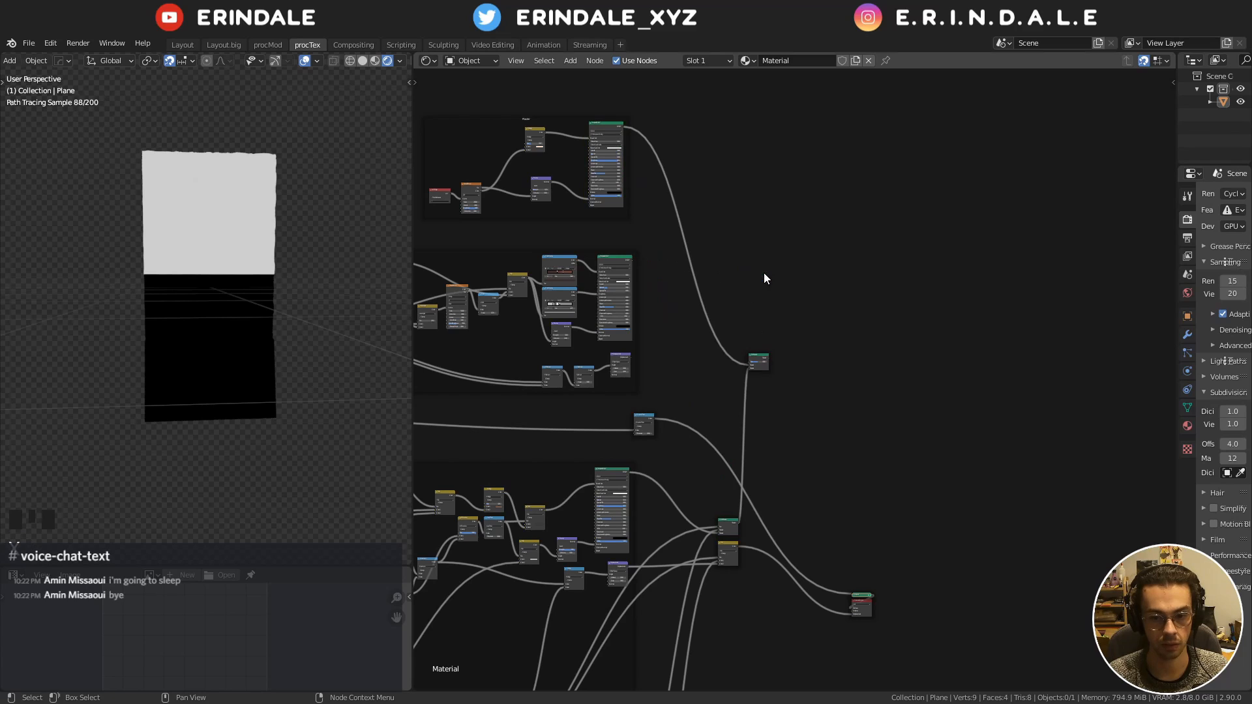
Place the new Mix Shader near the stone Mix Shader and connect its output to the Material Output surface
drag(756, 360, 794, 490)
ctrl+shift+click(794, 491)
middle_drag(840, 498, 748, 328)
Move the Material Output farther from the mix nodes to make room in the node tree
scroll(749, 328, up, 6)
click(726, 459)
drag(726, 459, 837, 544)
key(g)
click(972, 398)
Drive the new Mix Shader's Fac with the Greater Than value and swap its two shader inputs
middle_drag(687, 352, 906, 467)
scroll(841, 417, up, 7)
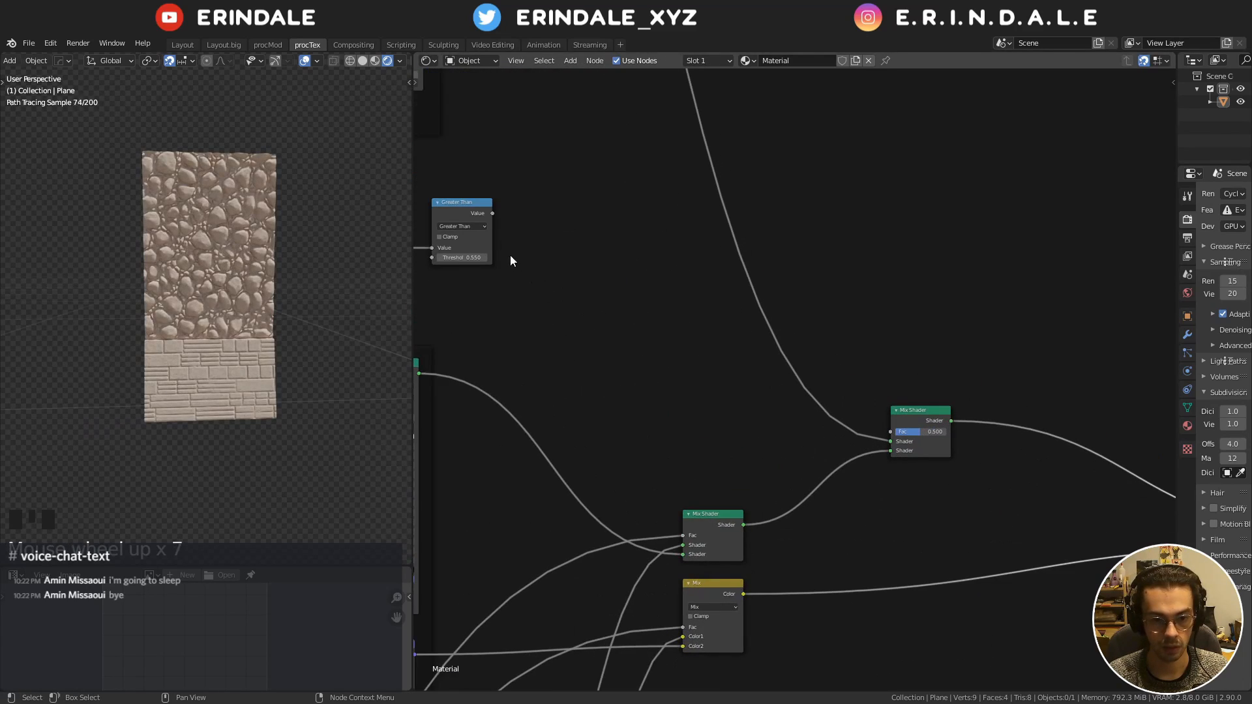
drag(492, 213, 898, 438)
scroll(888, 434, up, 9)
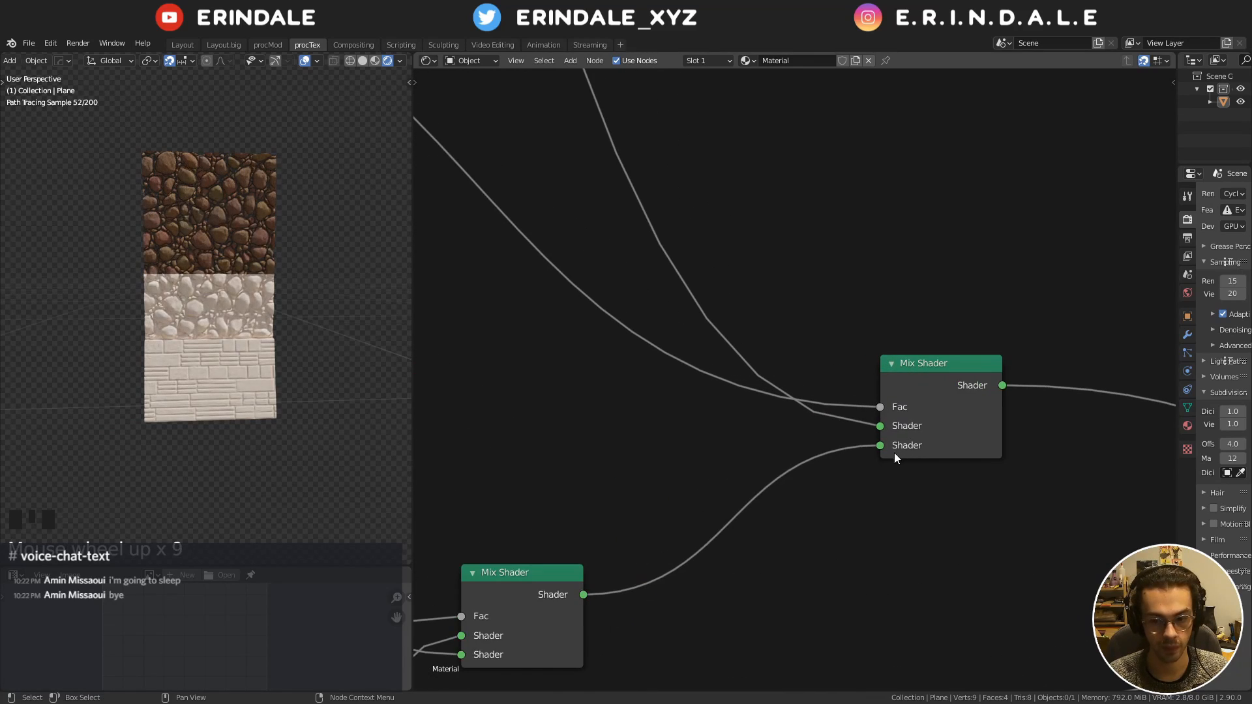
click(922, 401)
key(alt+s)
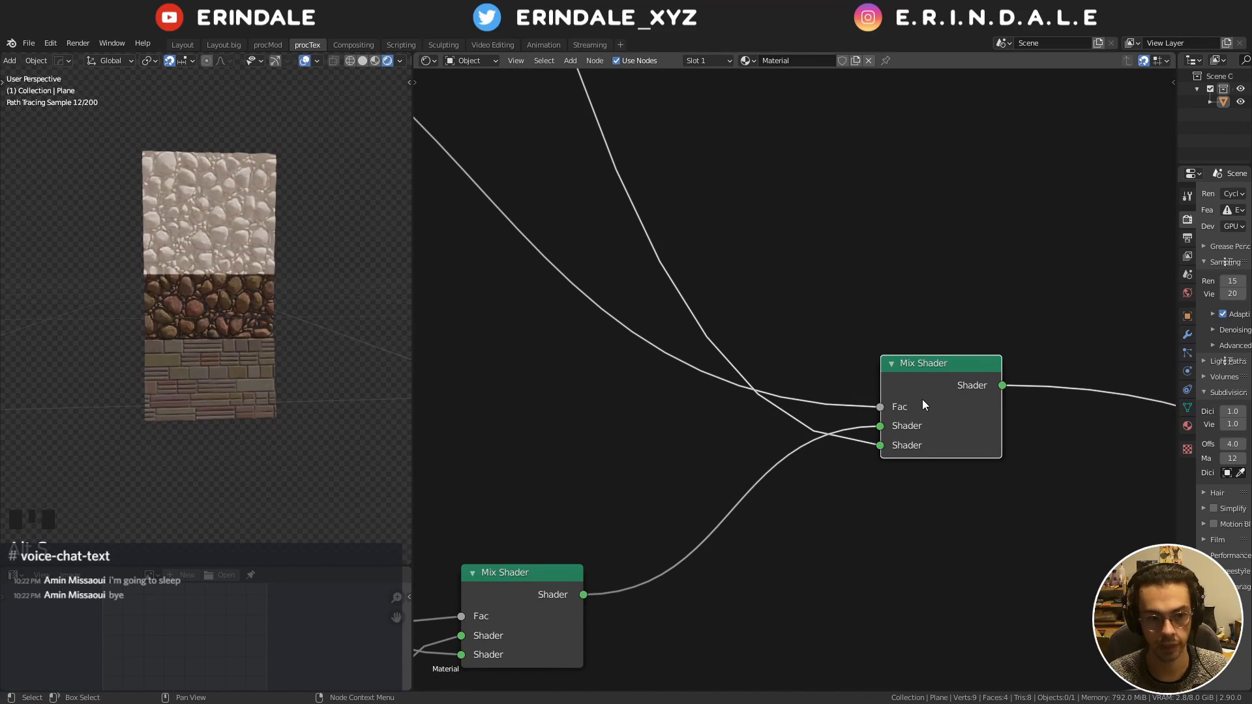
Try Greater Than thresholds of 0.7 and 0.6 for the border between the stone and the upper wall material
middle_drag(567, 335, 930, 450)
scroll(612, 352, down, 2)
middle_drag(614, 356, 992, 471)
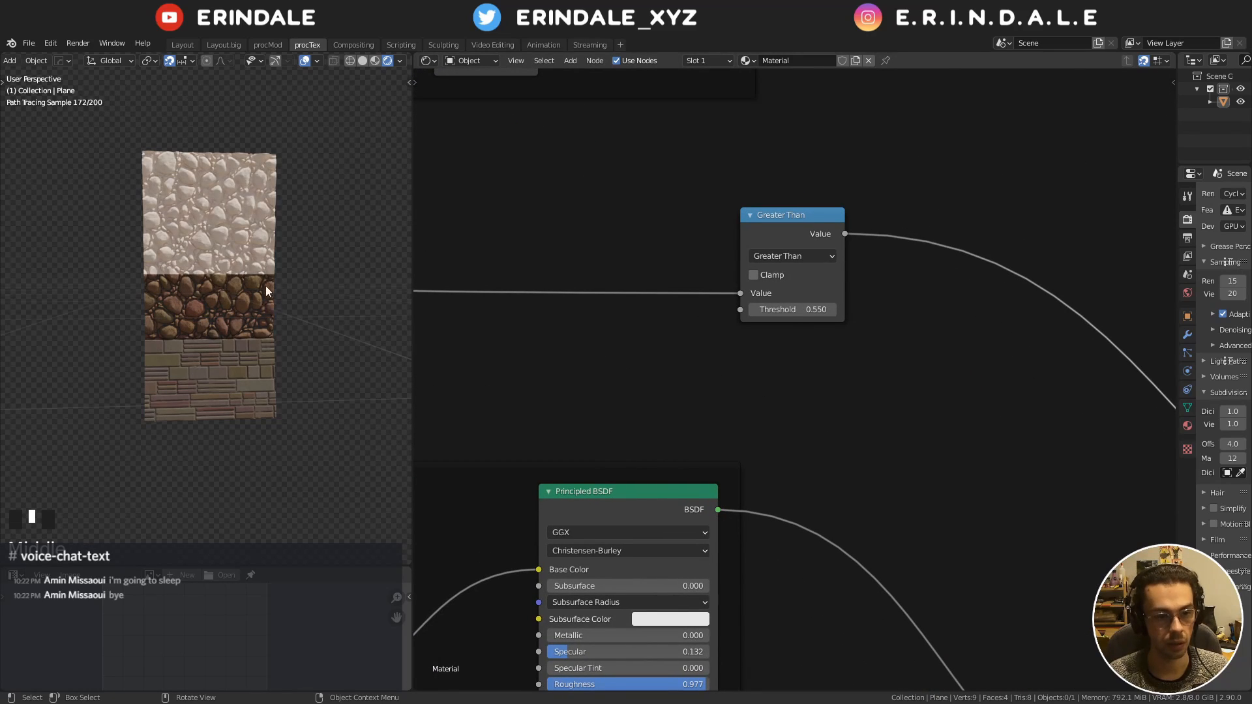
scroll(796, 455, up, 1)
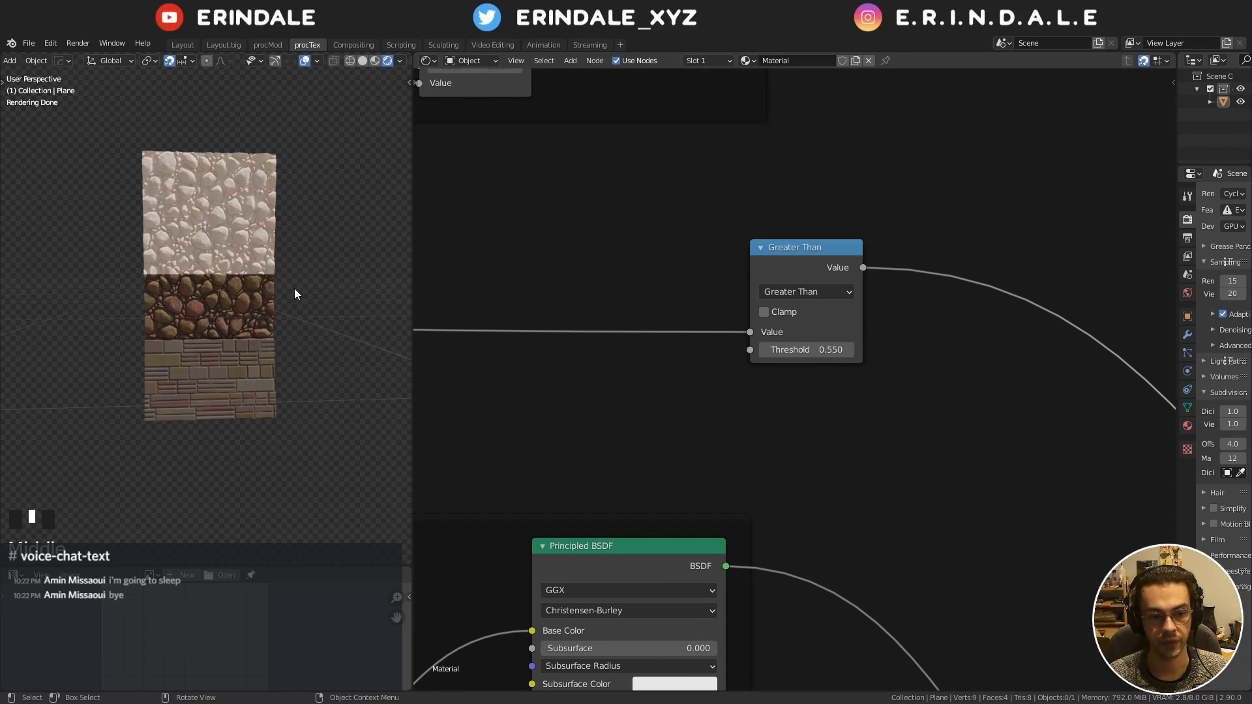
middle_drag(721, 346, 641, 419)
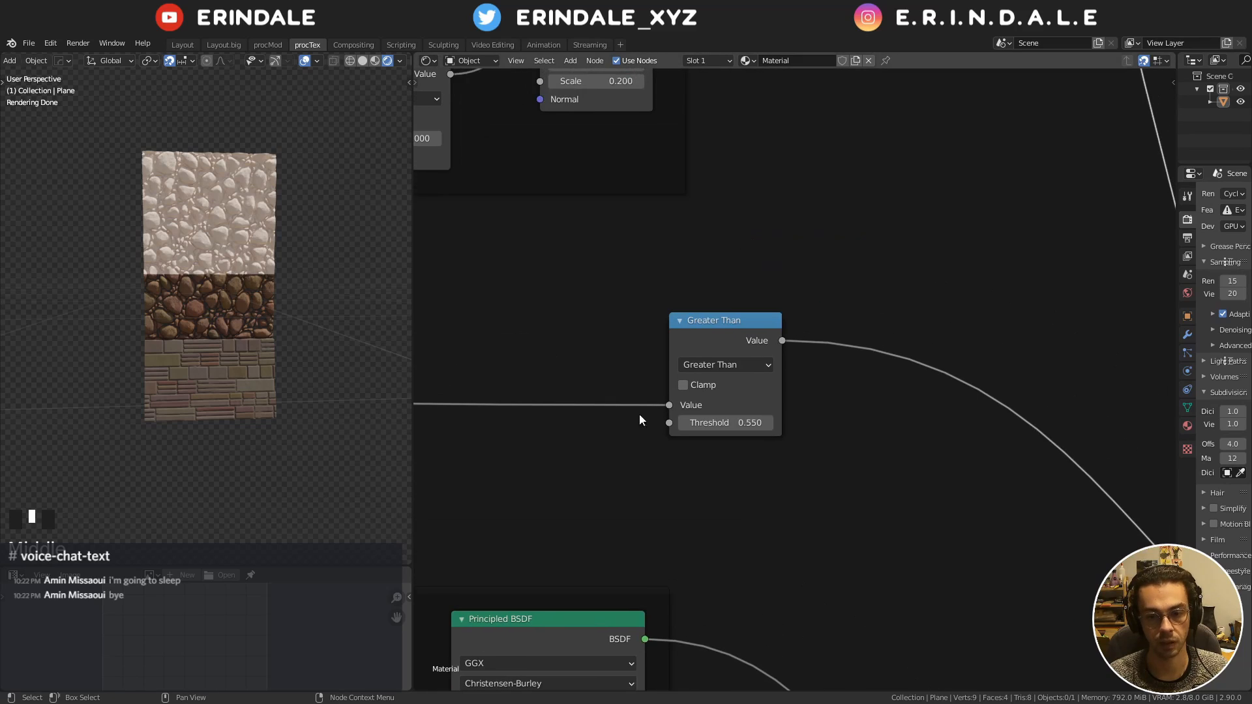
scroll(681, 430, up, 4)
click(702, 442)
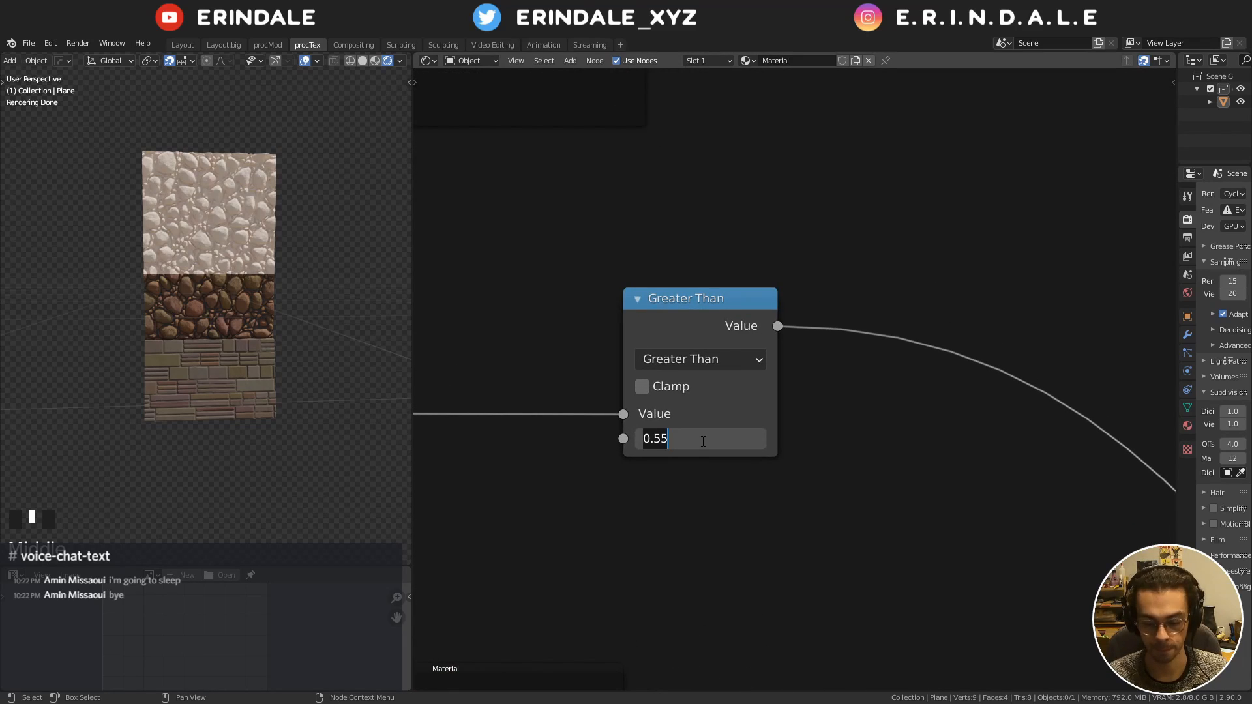
text(.7)
key(Return)
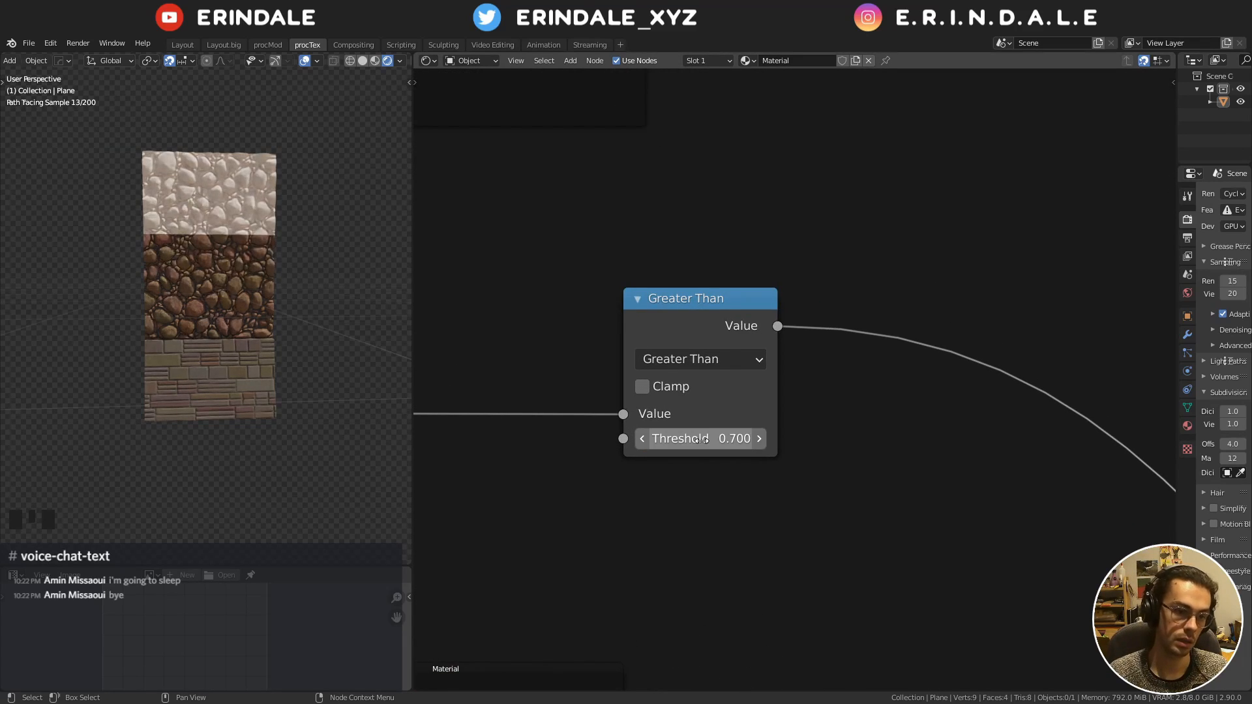
click(702, 441)
text(.6)
key(Return)
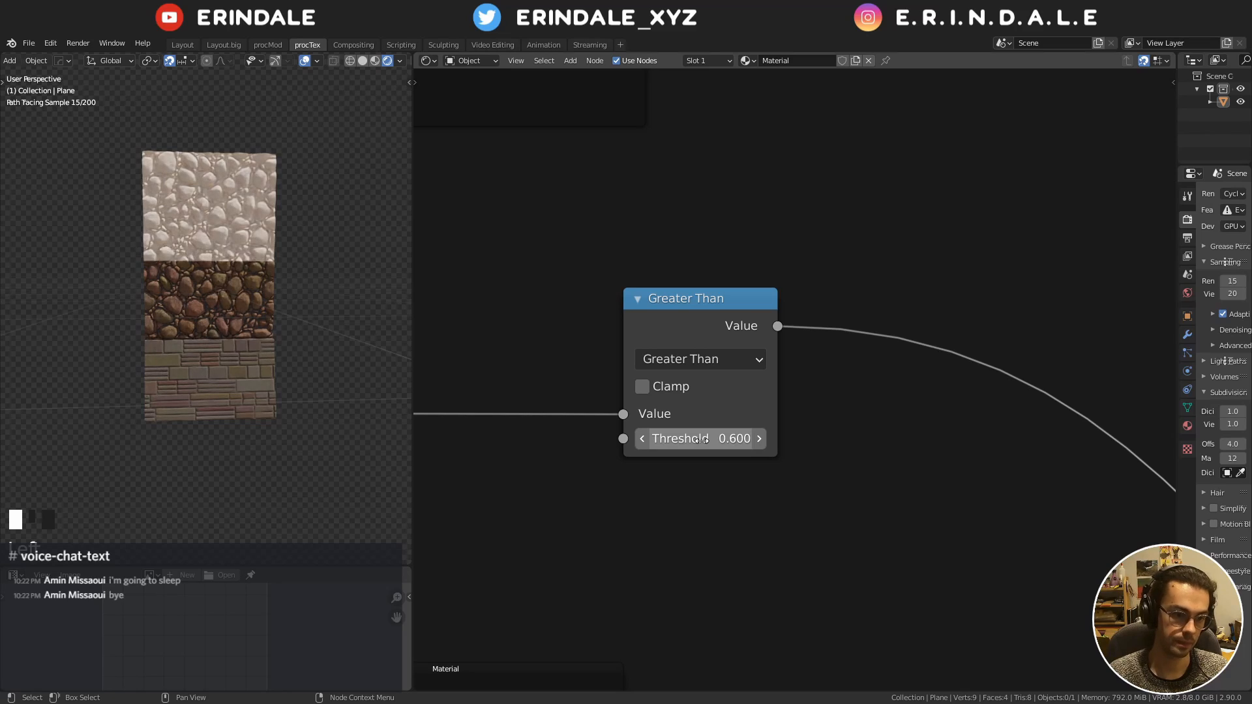
Set the Greater Than threshold to 0.65
click(702, 440)
text(.65)
key(Return)
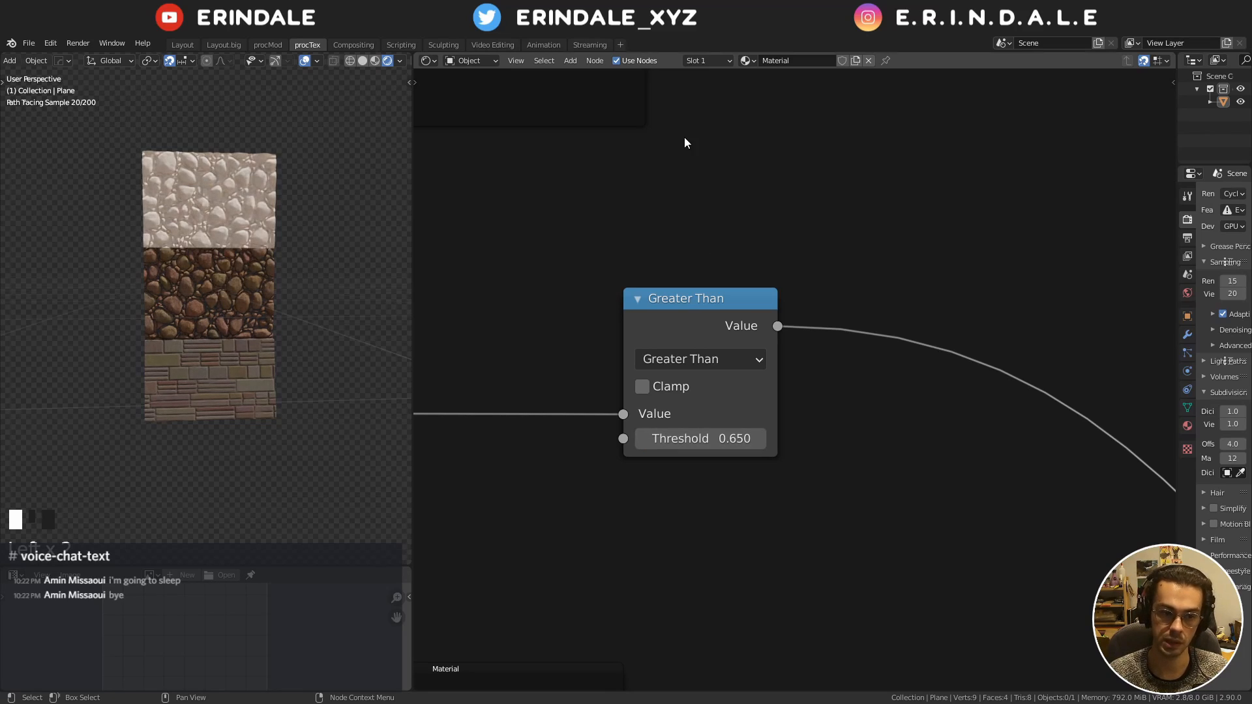
Examine the Subtract and Absolute vector nodes that follow the UV input
scroll(512, 299, down, 11)
middle_drag(504, 323, 665, 371)
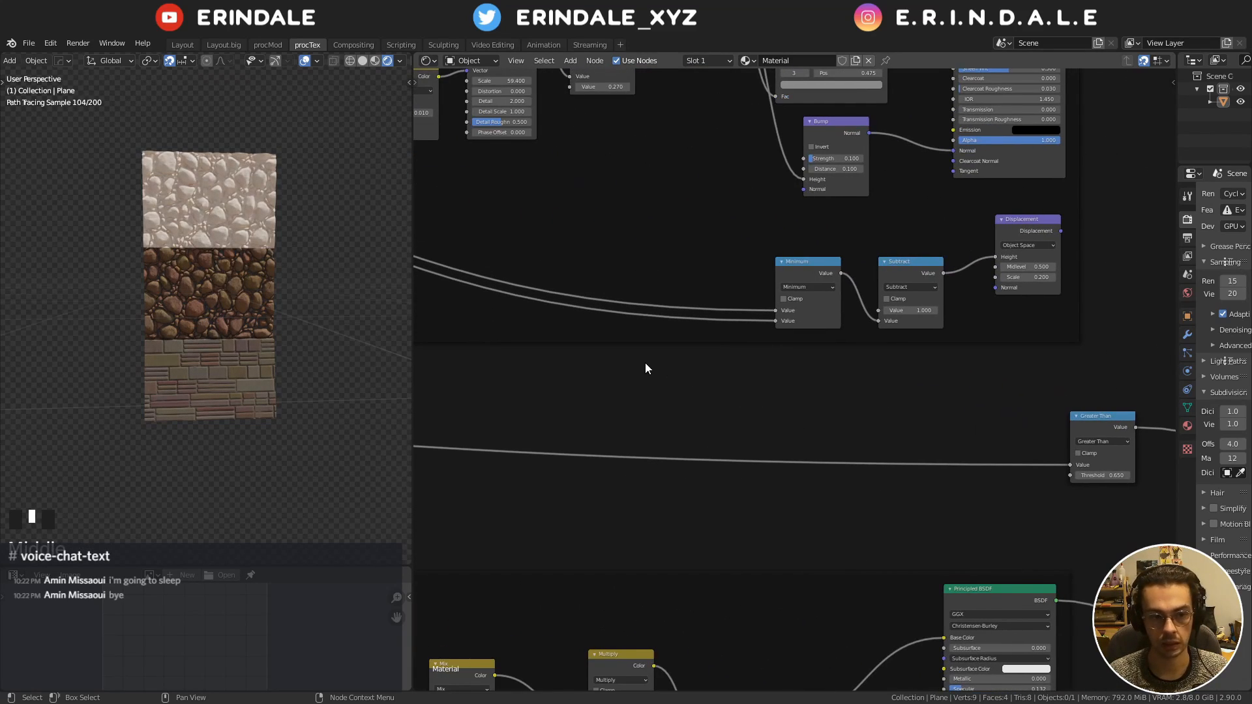
middle_drag(1012, 395, 917, 458)
mouse_move(841, 463)
middle_down()
mouse_move(830, 548)
mouse_move(930, 542)
mouse_move(831, 425)
middle_up()
scroll(836, 425, up, 4)
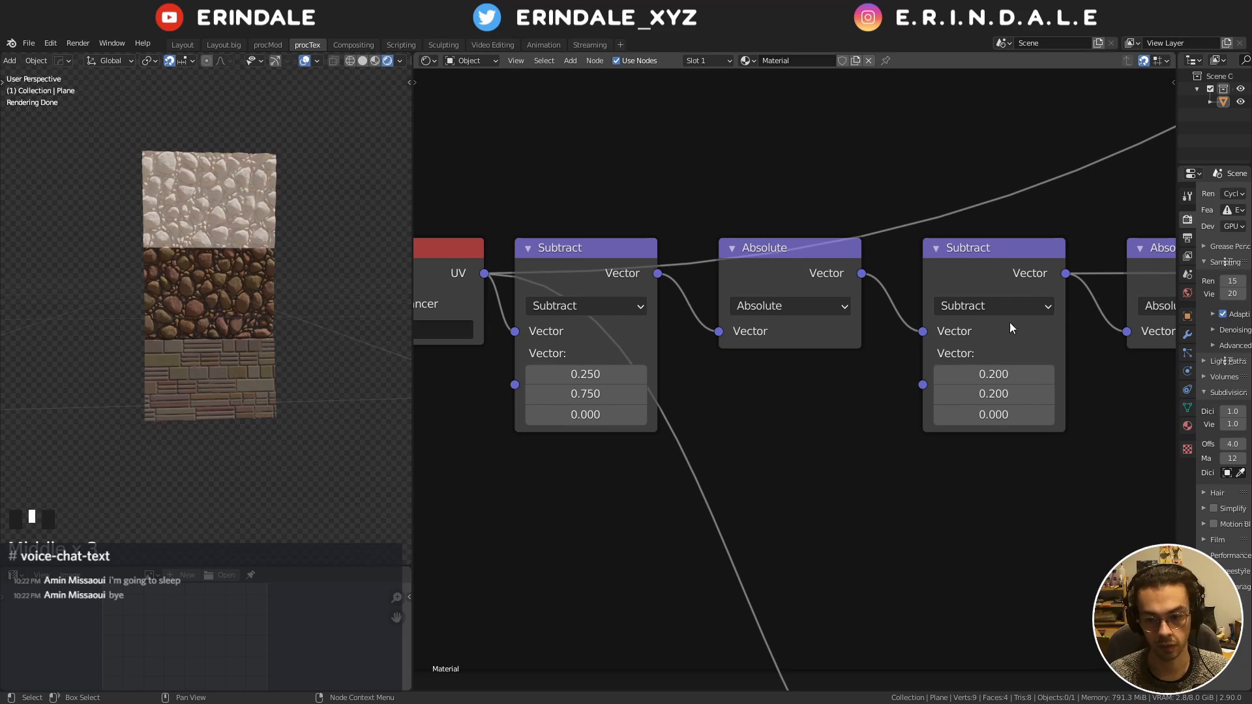
middle_drag(1009, 322, 953, 305)
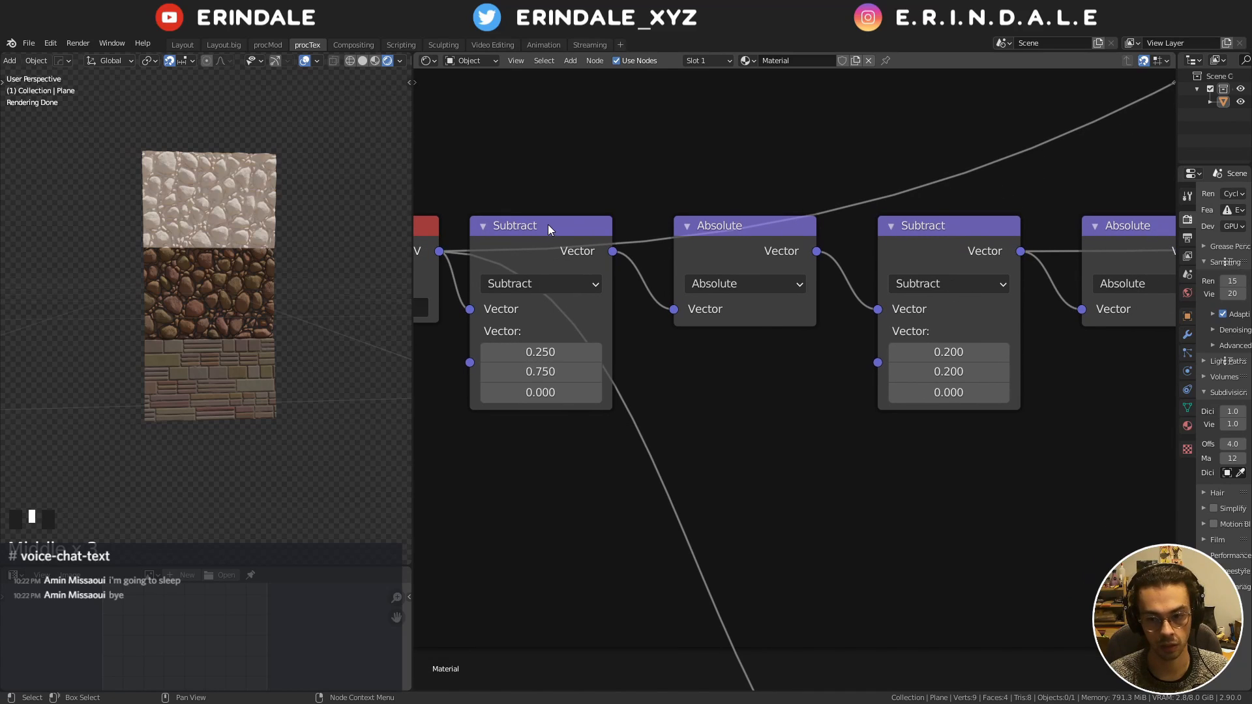
Duplicate the displacement Mix node and insert the copy into the link between the original and the Material Output
scroll(989, 237, down, 12)
middle_drag(998, 238, 681, 279)
middle_drag(985, 295, 622, 278)
middle_drag(934, 294, 594, 244)
middle_drag(800, 364, 648, 150)
middle_drag(845, 354, 662, 168)
scroll(662, 168, down, 6)
middle_drag(700, 422, 700, 347)
scroll(700, 347, up, 5)
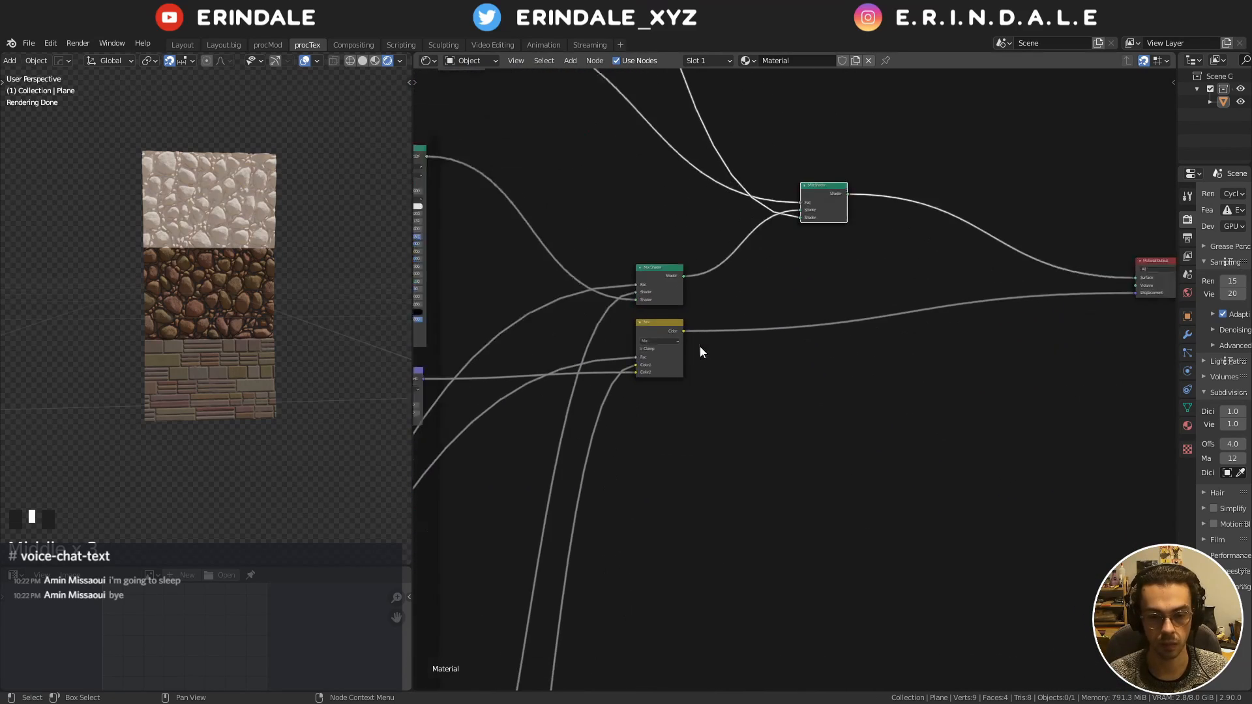
key(shift+d)
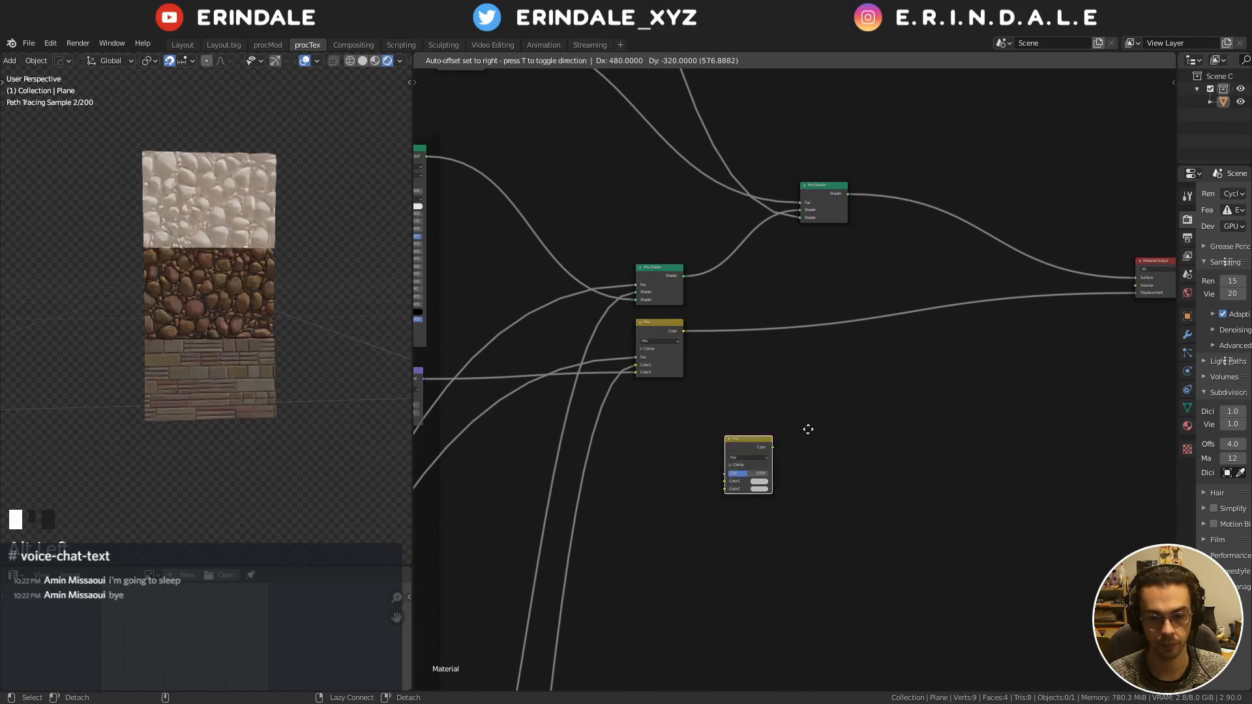
alt+click(837, 293)
middle_drag(789, 269, 867, 420)
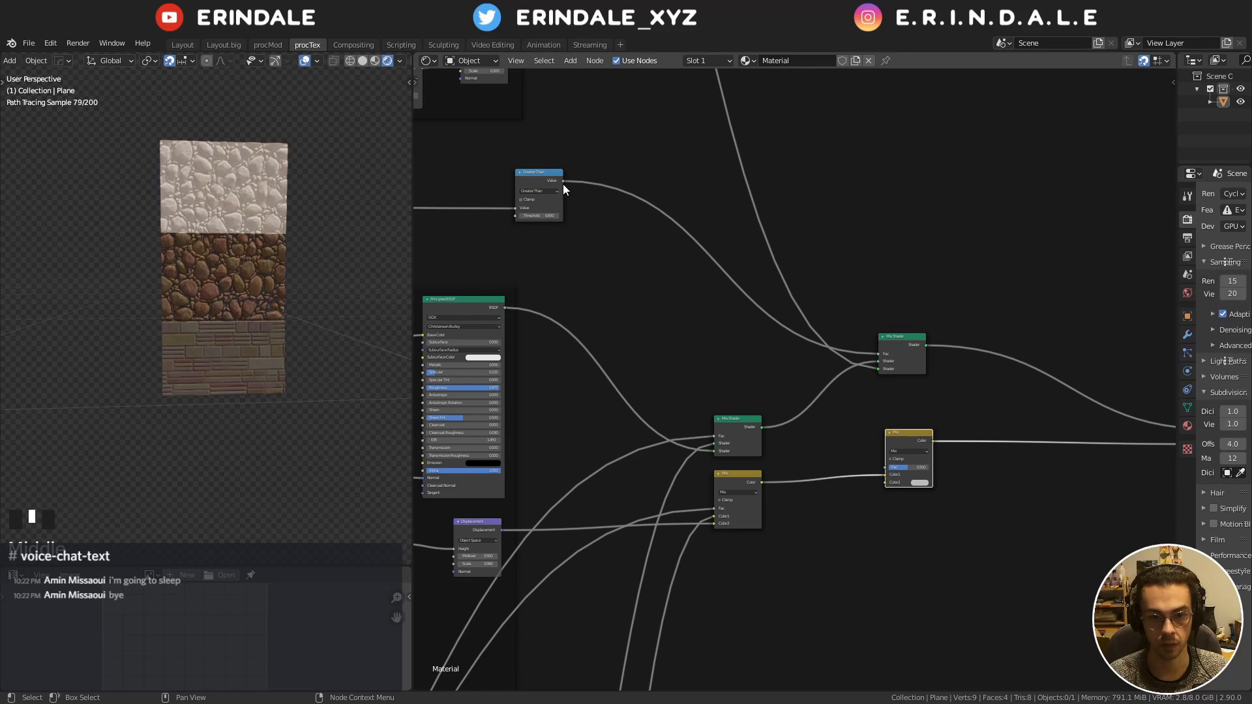
Drive the new Mix node's Fac with the Greater Than value and set its Color2 to black
drag(563, 181, 885, 466)
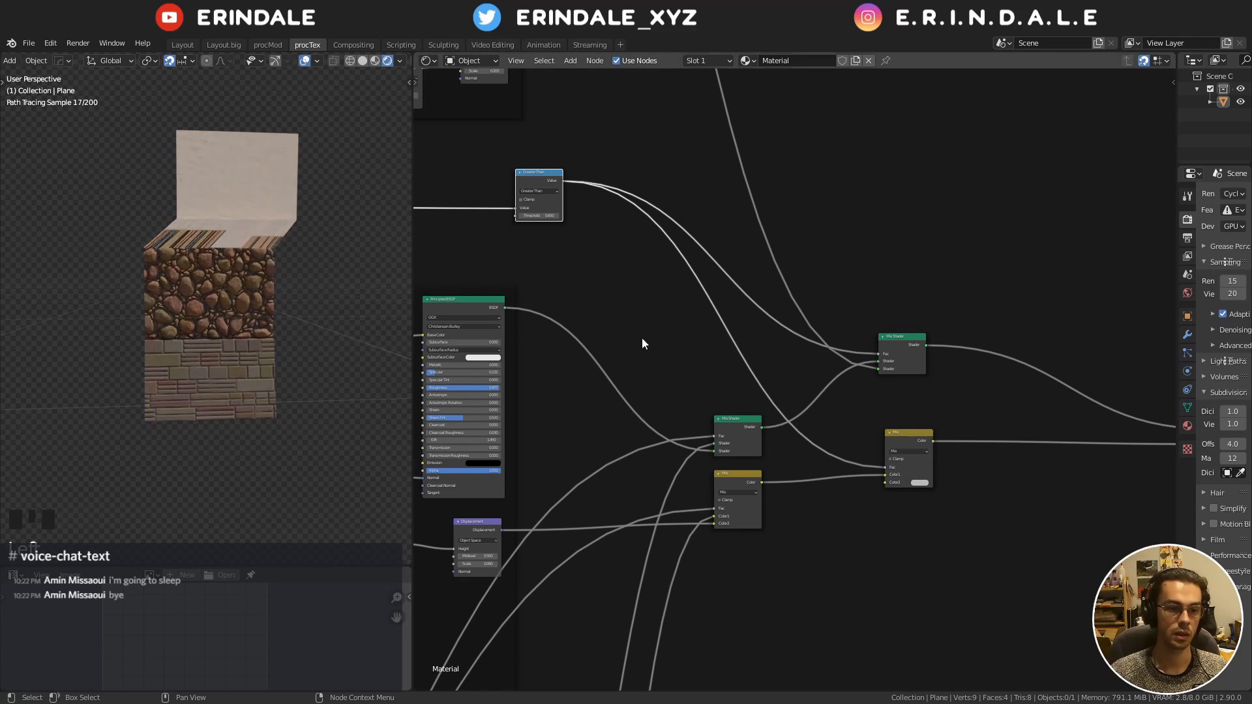
middle_drag(224, 228, 392, 294)
middle_drag(909, 515, 877, 508)
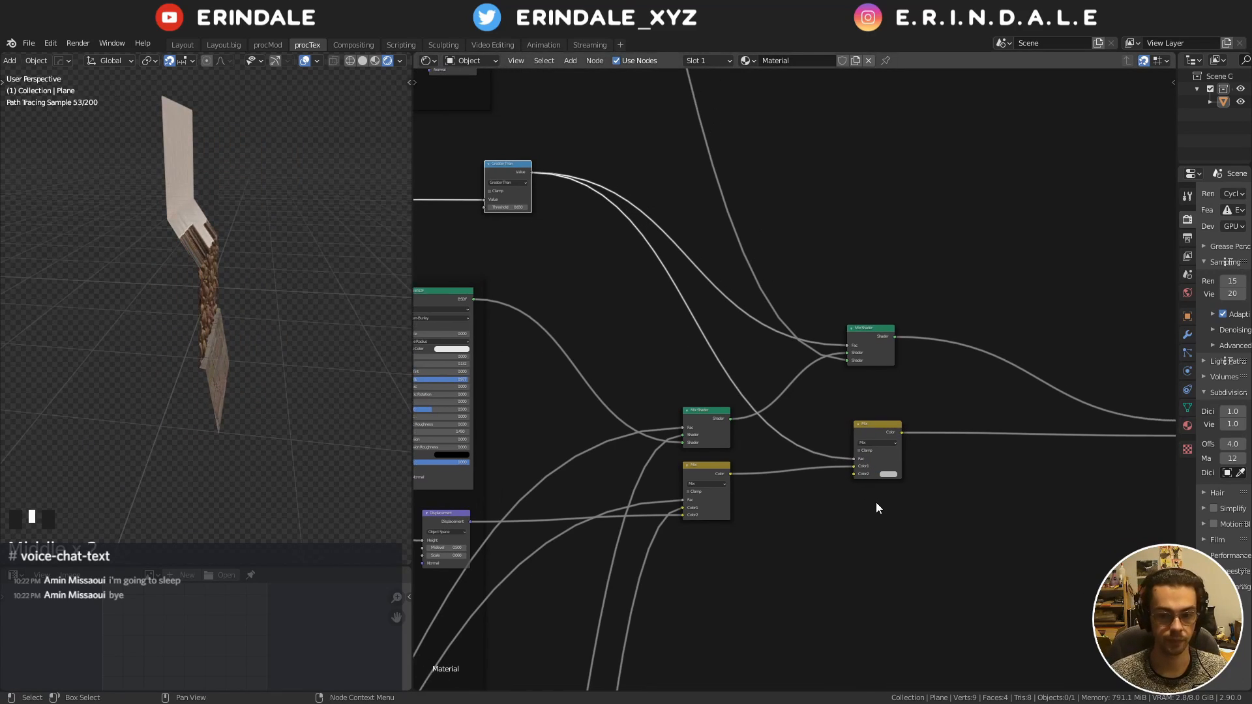
scroll(875, 502, up, 3)
click(992, 565)
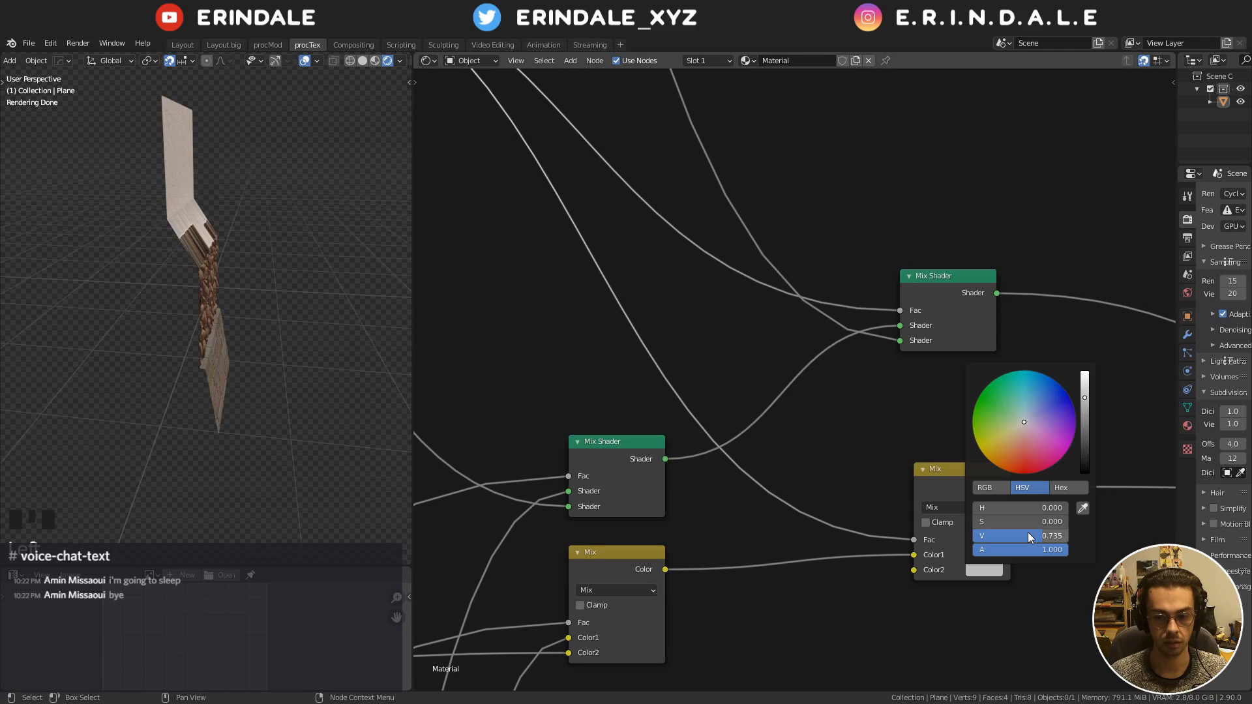
drag(1031, 538, 1011, 581)
Inspect the plane's displaced surface up close and from several angles, comparing it with the flat mesh in edit mode
middle_drag(359, 332, 224, 221)
scroll(225, 303, up, 5)
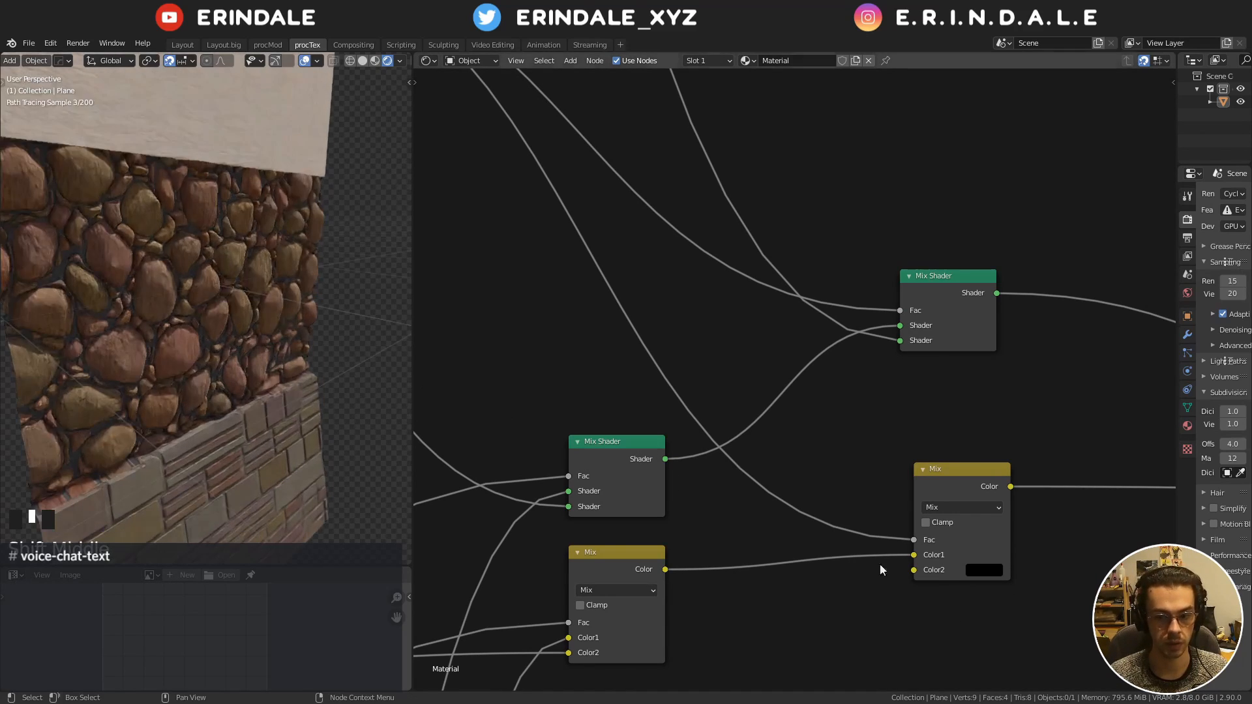
click(994, 566)
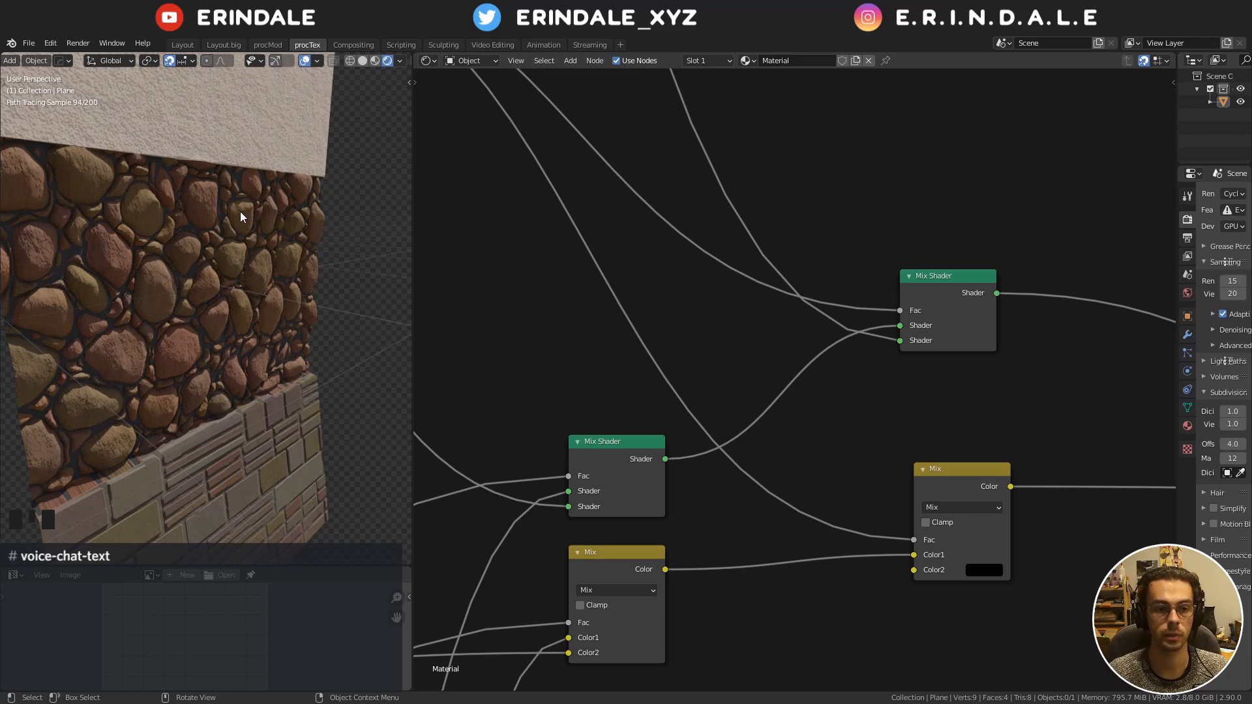
scroll(239, 211, down, 5)
key(Tab)
middle_drag(161, 262, 218, 277)
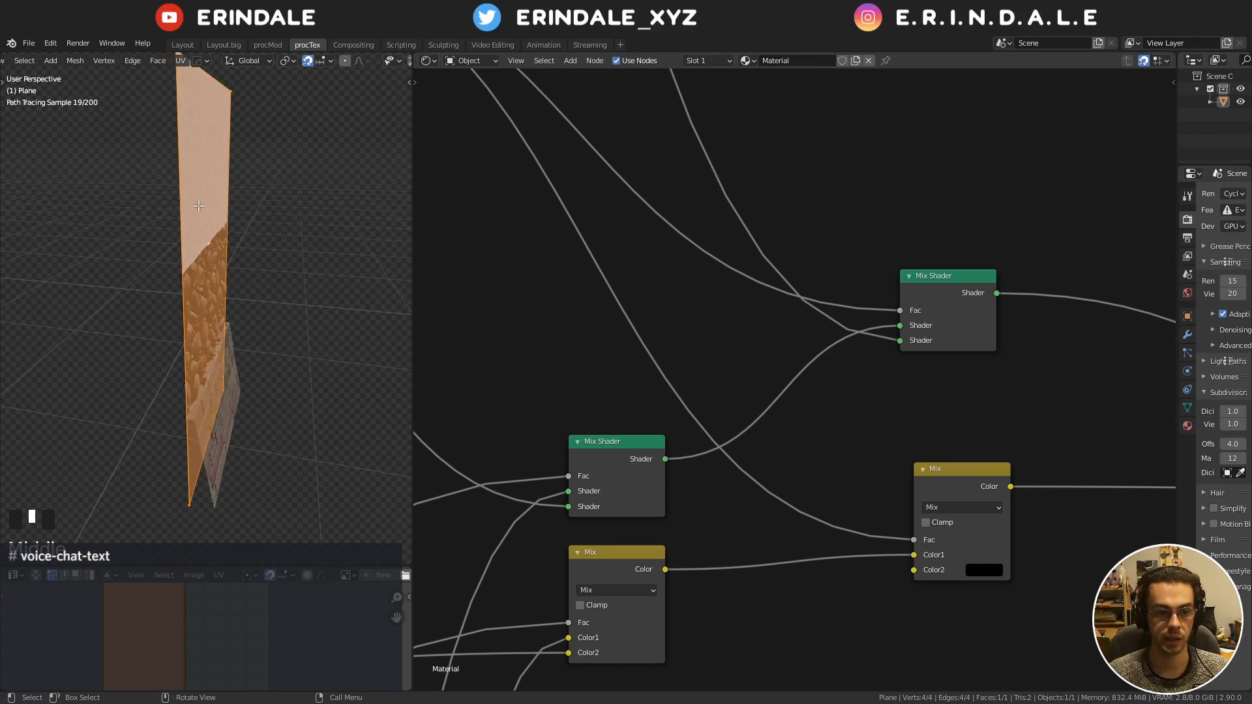
middle_drag(198, 206, 234, 215)
key(Tab)
scroll(757, 337, down, 6)
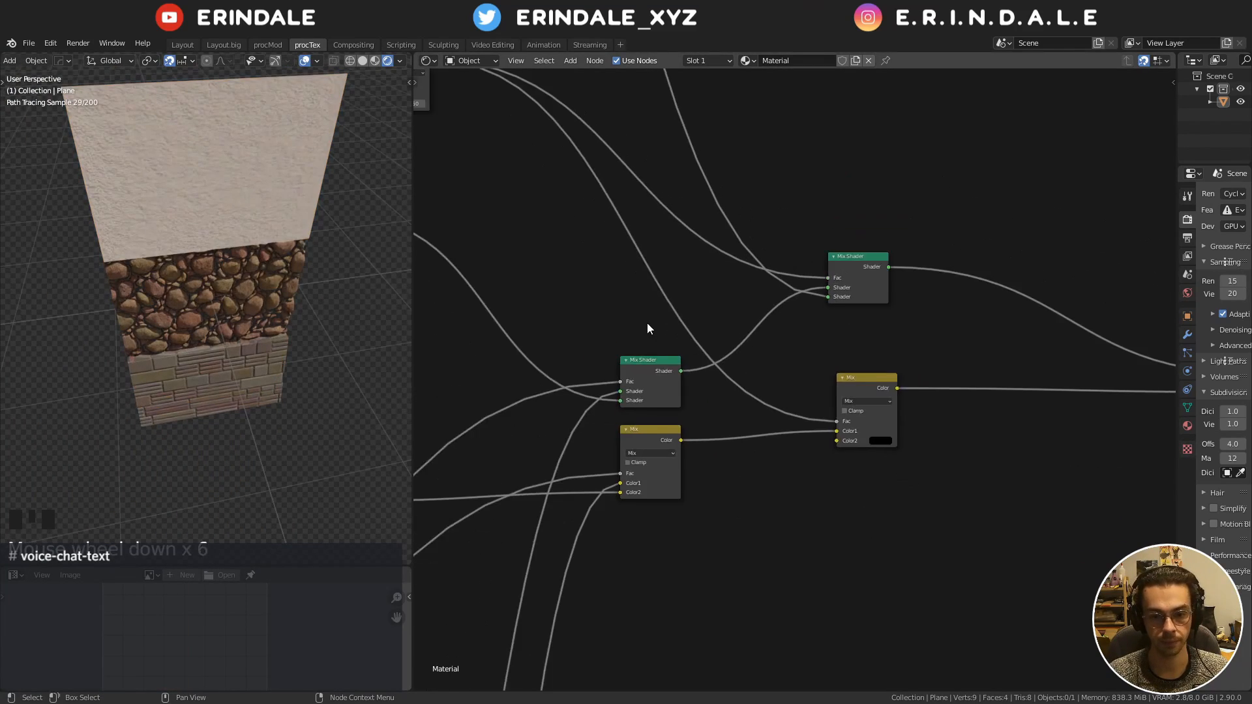
middle_drag(647, 323, 813, 299)
middle_drag(223, 287, 295, 260)
scroll(214, 287, up, 5)
mouse_move(214, 287)
middle_down()
mouse_move(227, 299)
mouse_move(190, 272)
mouse_move(213, 255)
middle_up()
scroll(818, 267, down, 10)
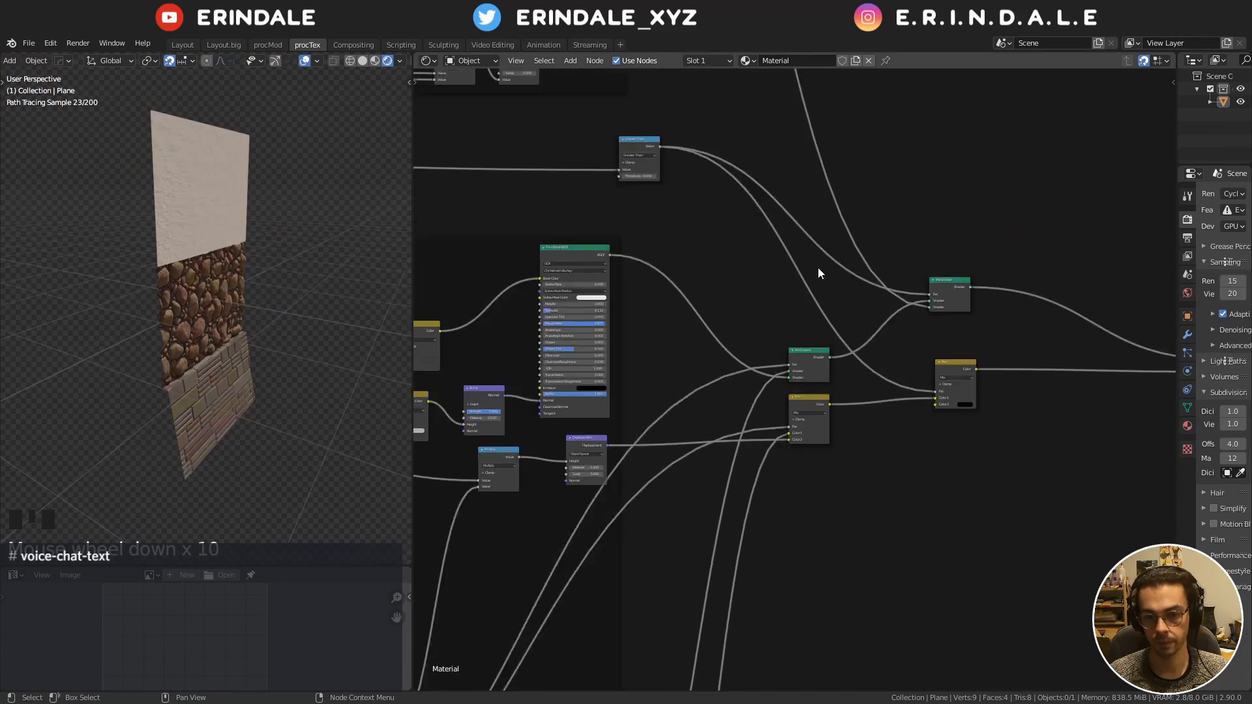
Move the last Mix Shader and displacement Mix node together, level with the Greater Than node
scroll(818, 267, down, 4)
middle_drag(803, 278, 766, 290)
scroll(836, 241, down, 7)
middle_drag(828, 248, 728, 306)
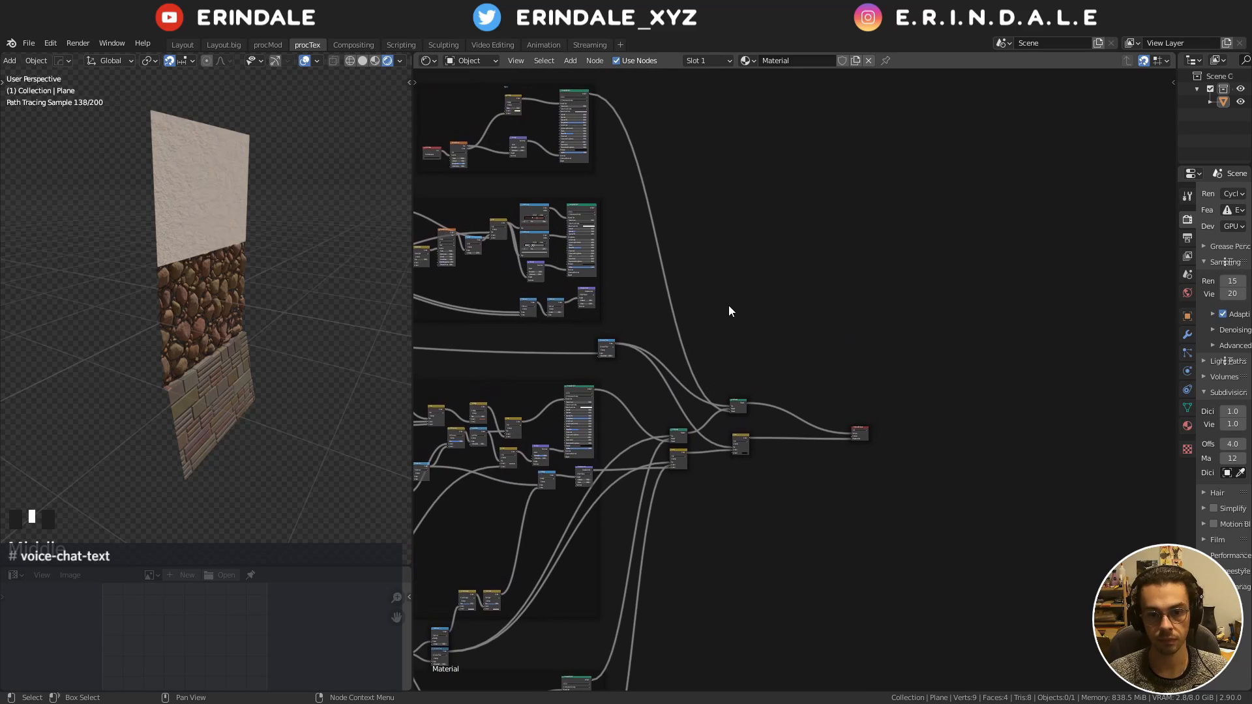
drag(714, 373, 785, 489)
key(g)
click(782, 425)
Reposition the Material Output level with the moved Mix Shader and Mix nodes
middle_drag(706, 256, 651, 328)
scroll(651, 328, up, 9)
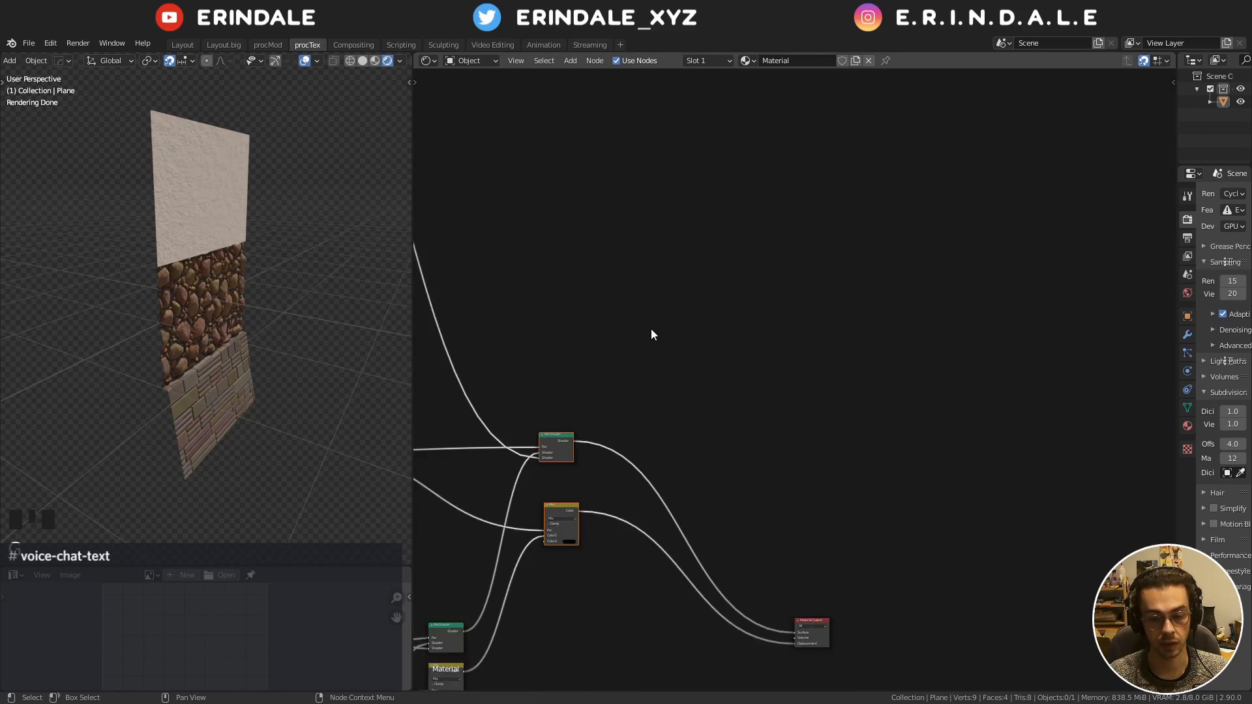
middle_drag(523, 295, 747, 215)
drag(976, 506, 1068, 616)
key(g)
click(1105, 475)
Mix the Timber Frame's Principled BSDF with the last Mix Shader through a new Mix Shader, placed just before the Material Output
middle_drag(917, 429, 992, 502)
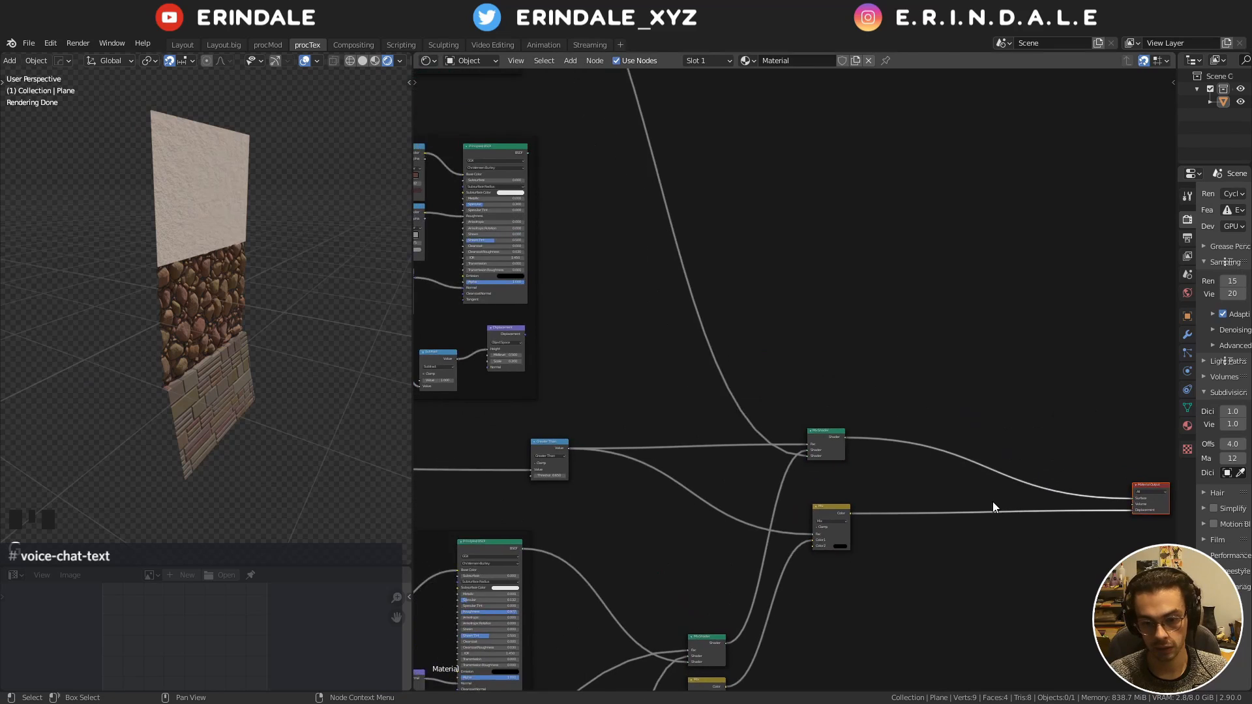
scroll(993, 502, up, 2)
middle_drag(831, 444, 969, 495)
ctrl+shift+right_drag(966, 489, 610, 225)
middle_drag(1061, 152, 913, 175)
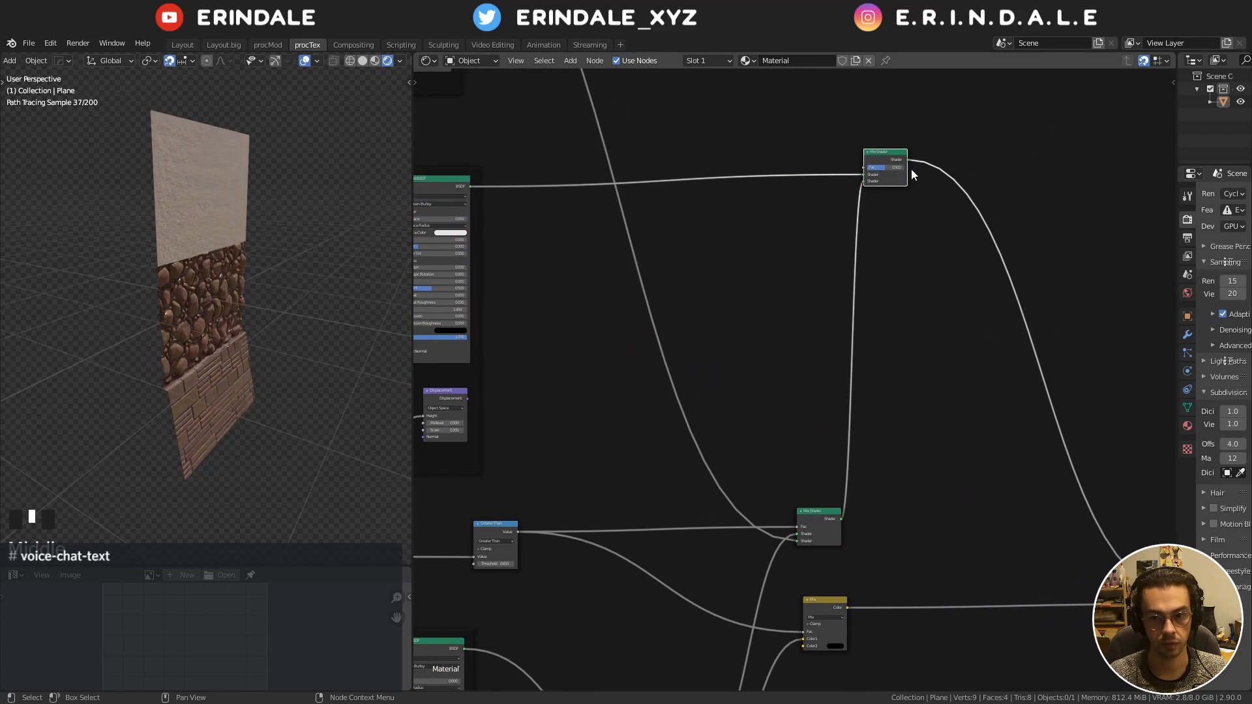
drag(896, 159, 940, 375)
middle_drag(931, 389, 954, 360)
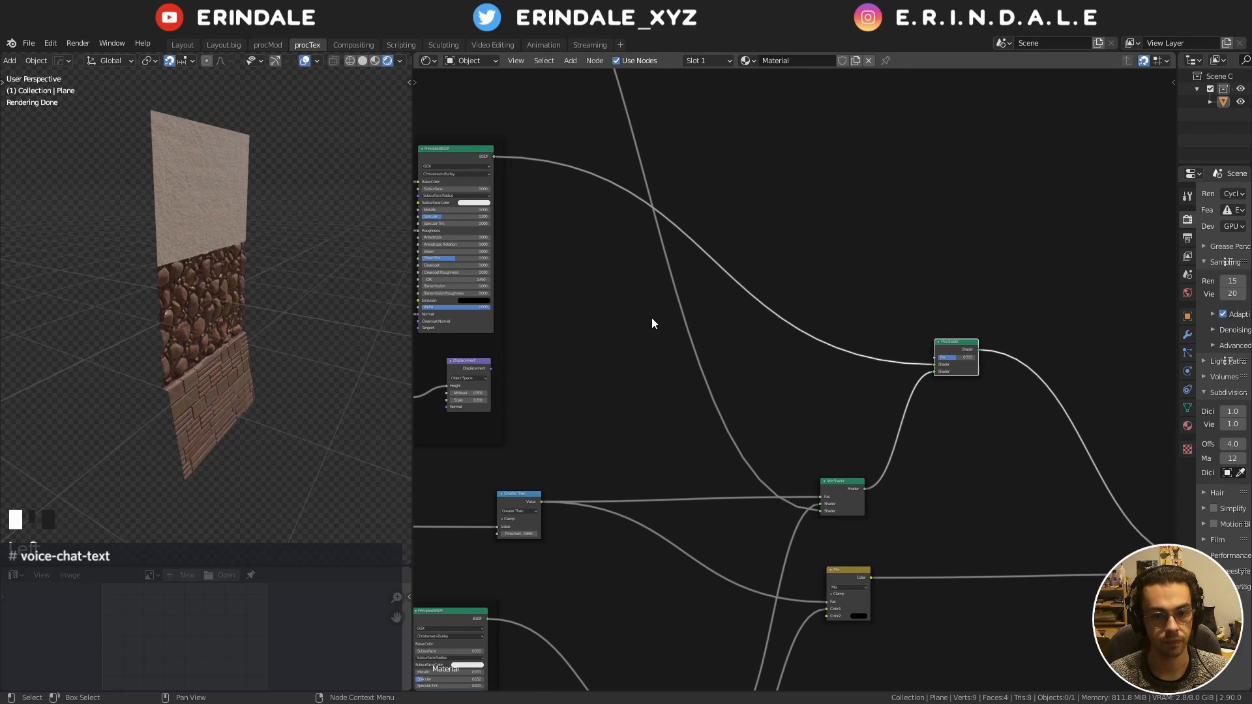
Preview the Timber Frame's Minimum and Subtract masks on the plane, ending on the last Mix Shader's output
scroll(654, 324, down, 6)
middle_drag(577, 298, 906, 309)
scroll(907, 309, up, 3)
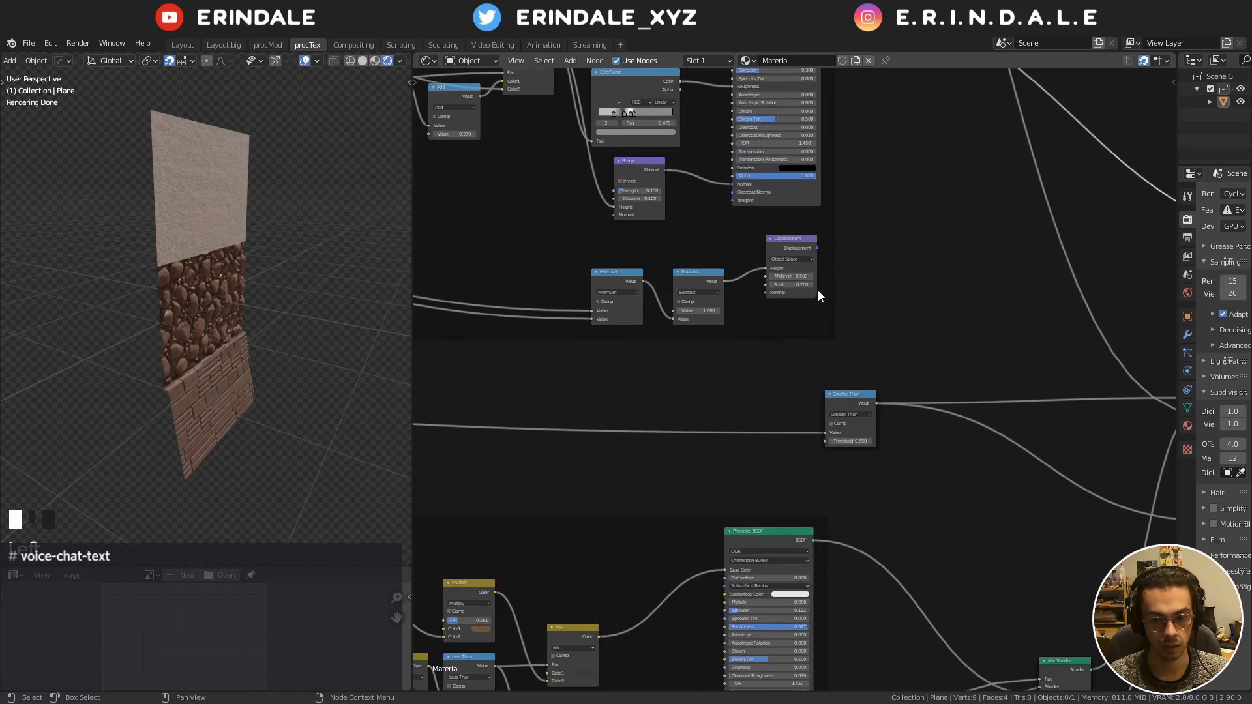
ctrl+shift+click(626, 278)
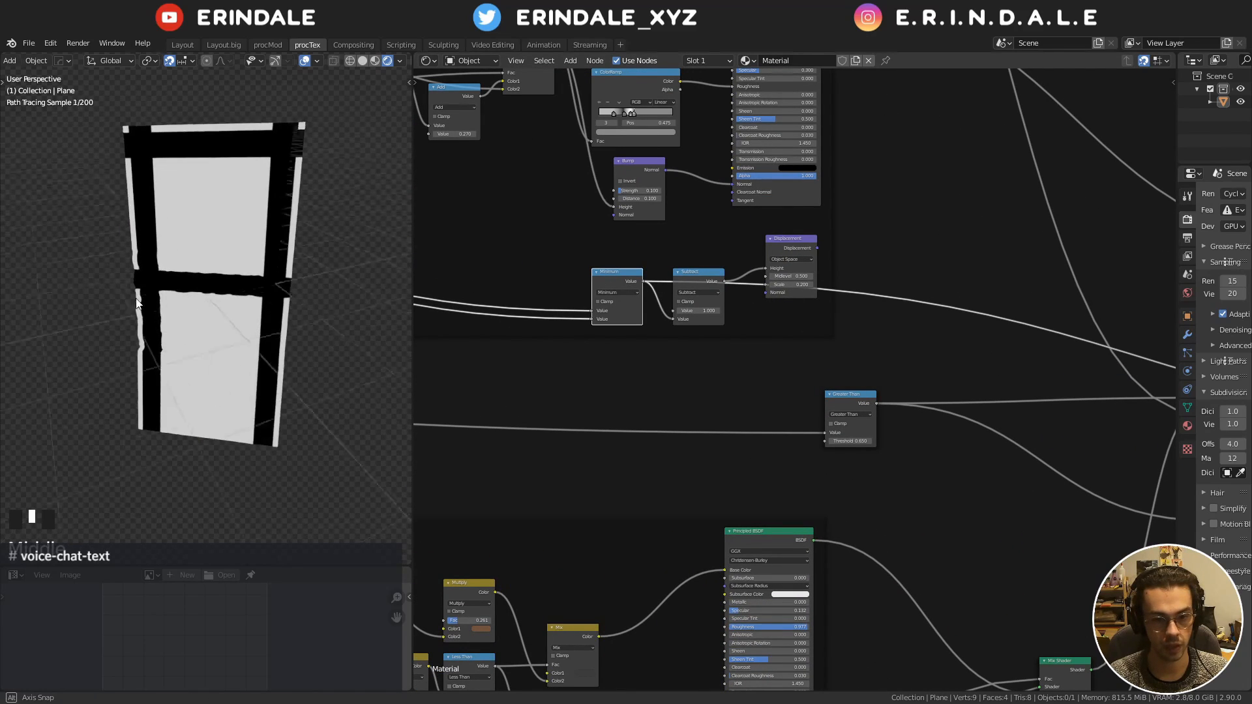
ctrl+shift+click(710, 279)
scroll(716, 281, down, 6)
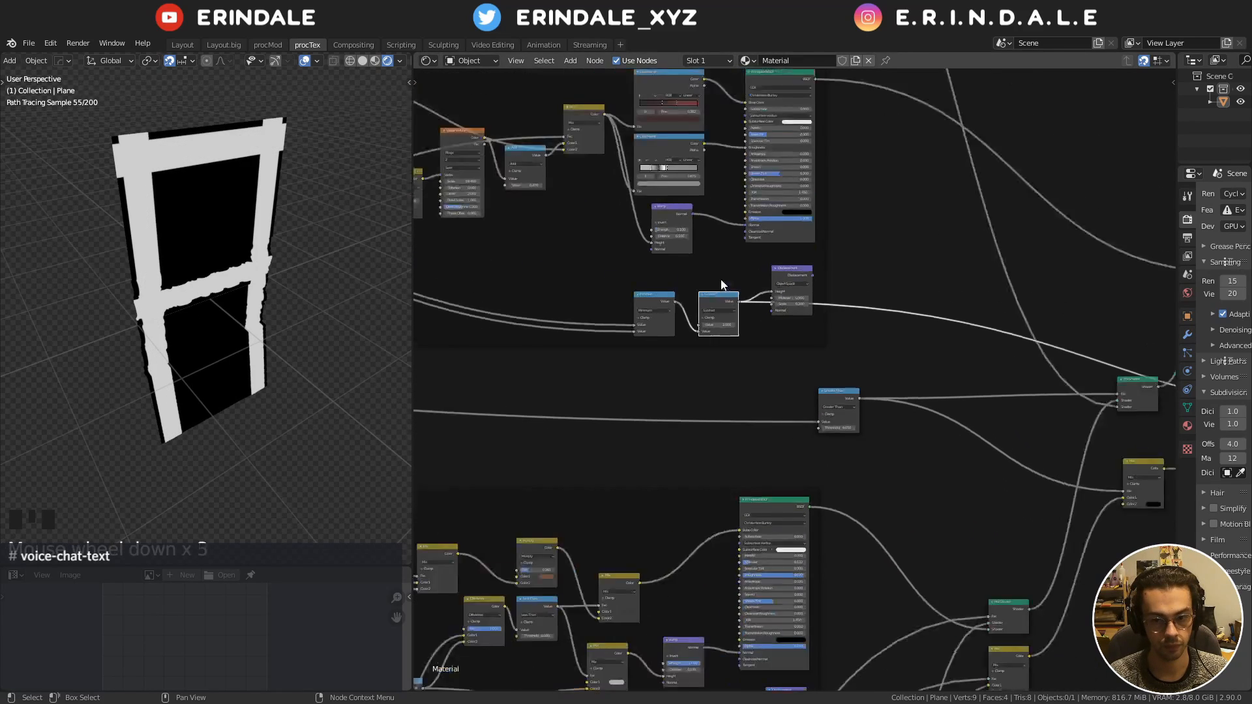
middle_drag(1015, 312, 844, 313)
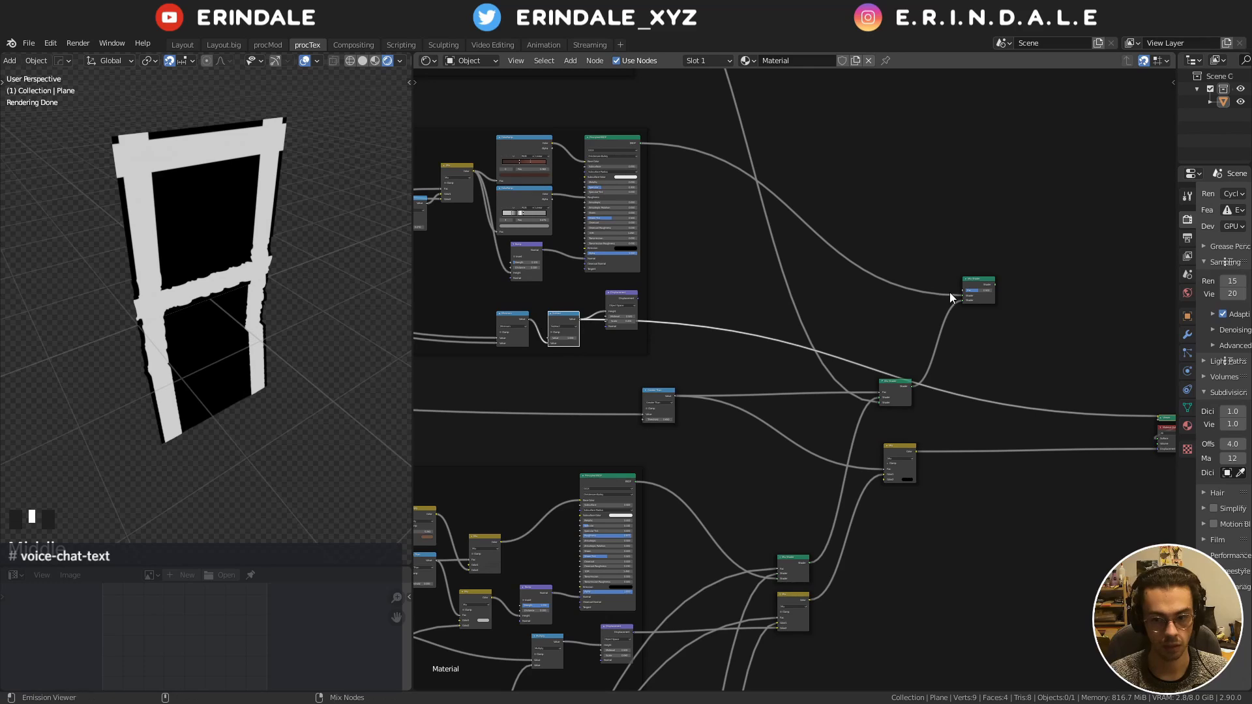
ctrl+shift+click(978, 297)
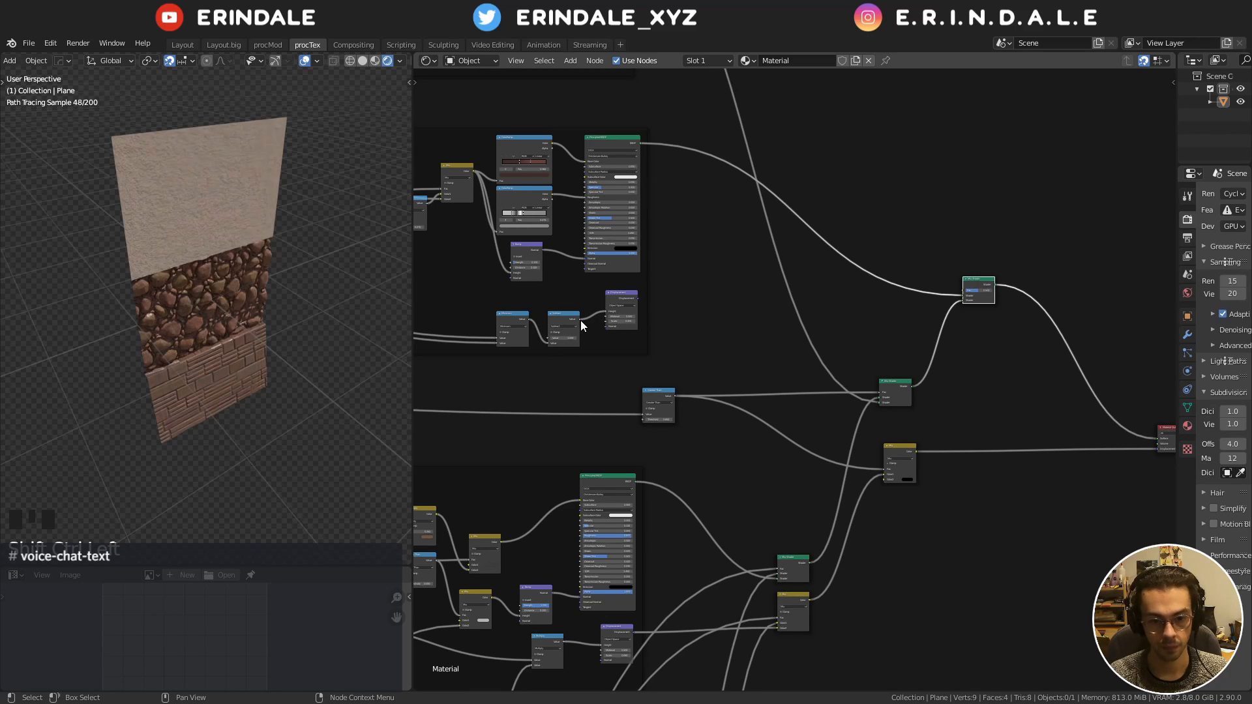
Use the Timber Frame's Subtract output as the last Mix Shader's factor and swap its two shader inputs, checking it from the front
drag(580, 318, 965, 291)
scroll(994, 294, up, 3)
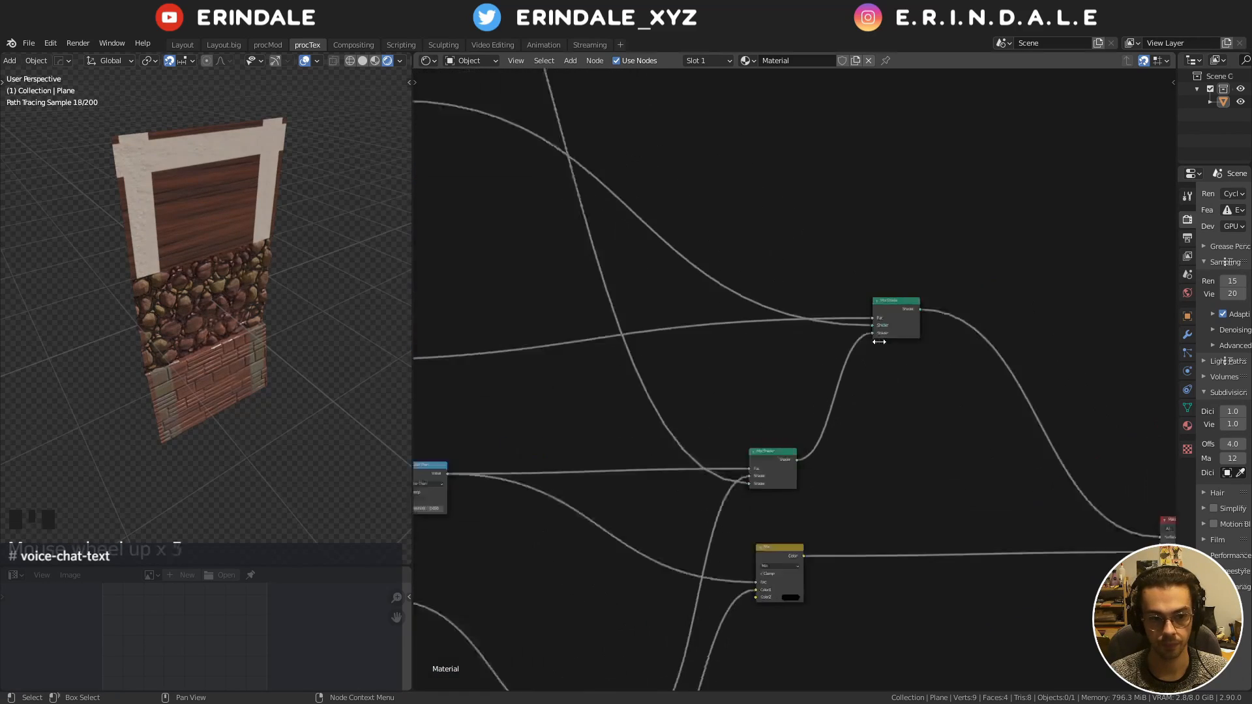
middle_drag(953, 346, 850, 419)
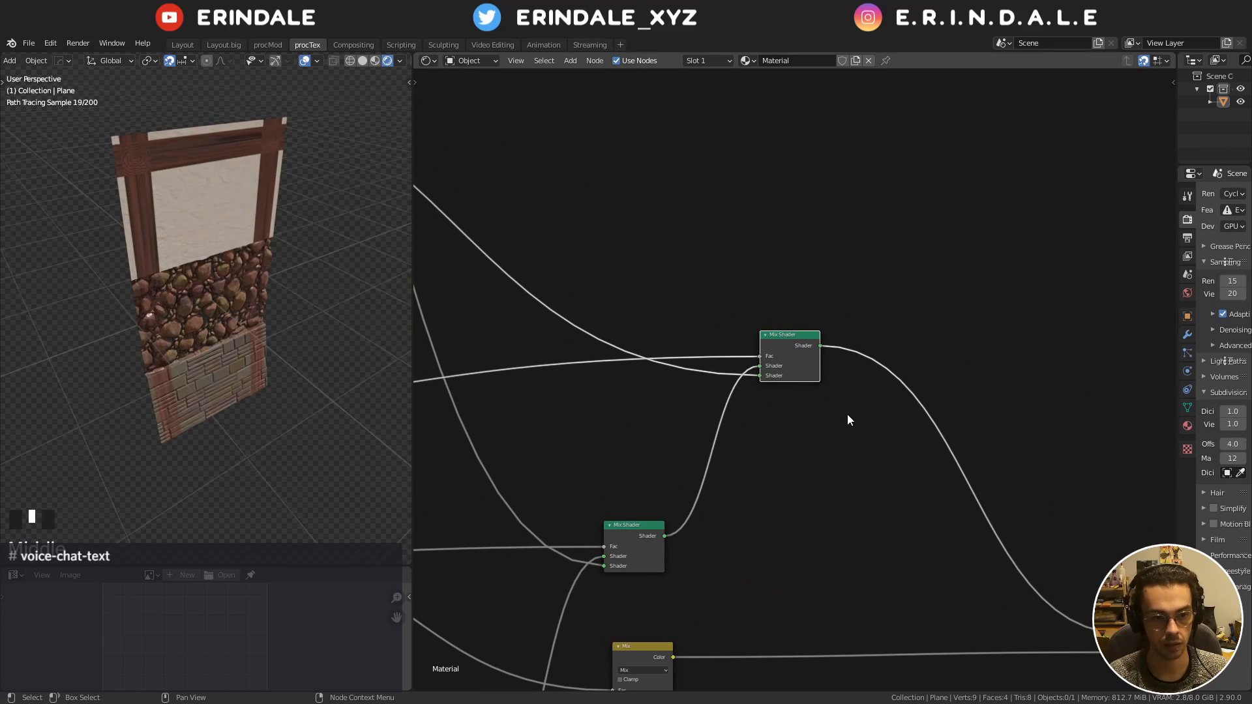
scroll(284, 326, up, 2)
key(KP_1)
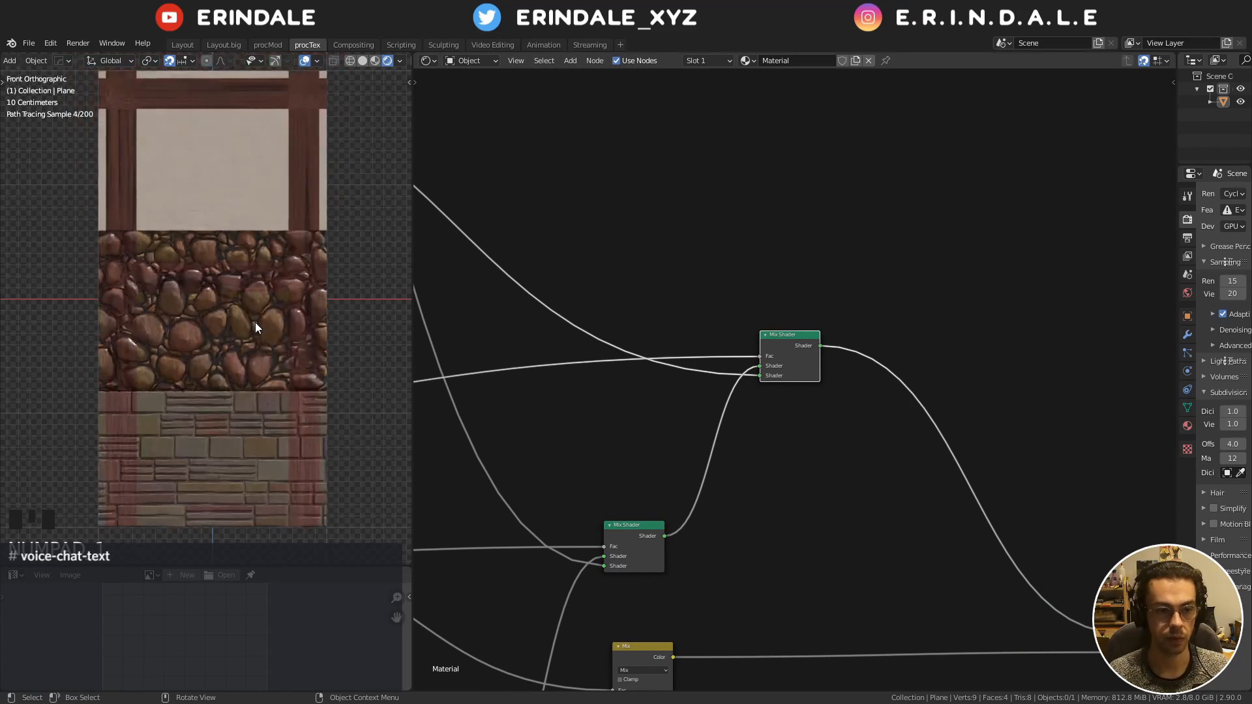
Move the last Mix Shader closer to the Material Output
scroll(181, 249, down, 4)
middle_drag(704, 362, 618, 303)
drag(696, 279, 807, 329)
click(807, 329)
middle_drag(614, 499, 672, 415)
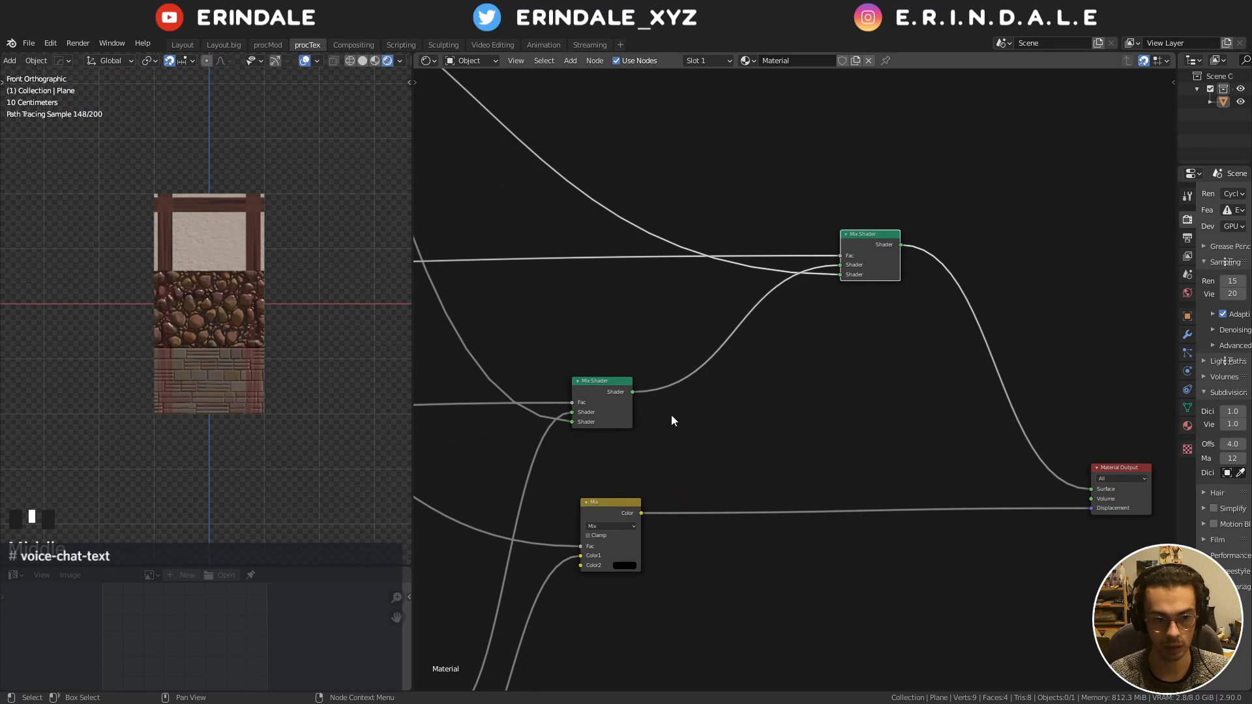
Duplicate the last displacement Mix node and insert the copy on the link into the Material Output's displacement
key(shift+d)
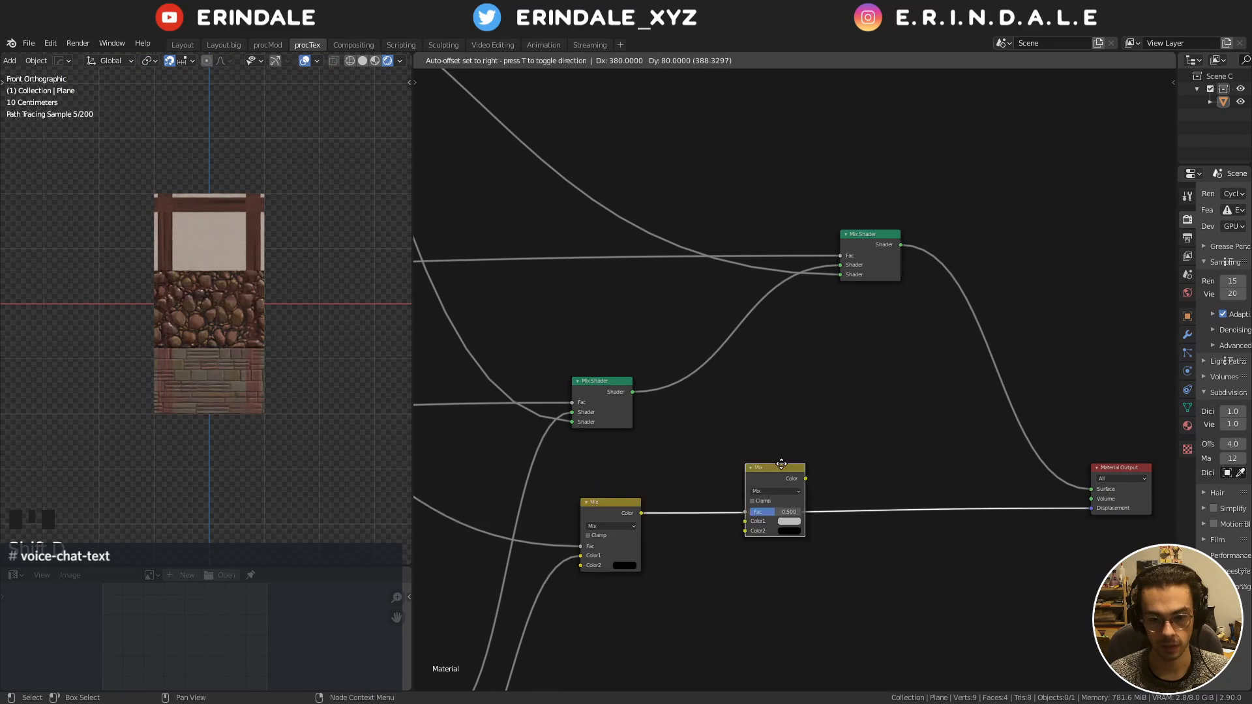
click(817, 461)
scroll(671, 446, down, 2)
middle_drag(672, 446, 902, 435)
middle_drag(834, 434, 849, 440)
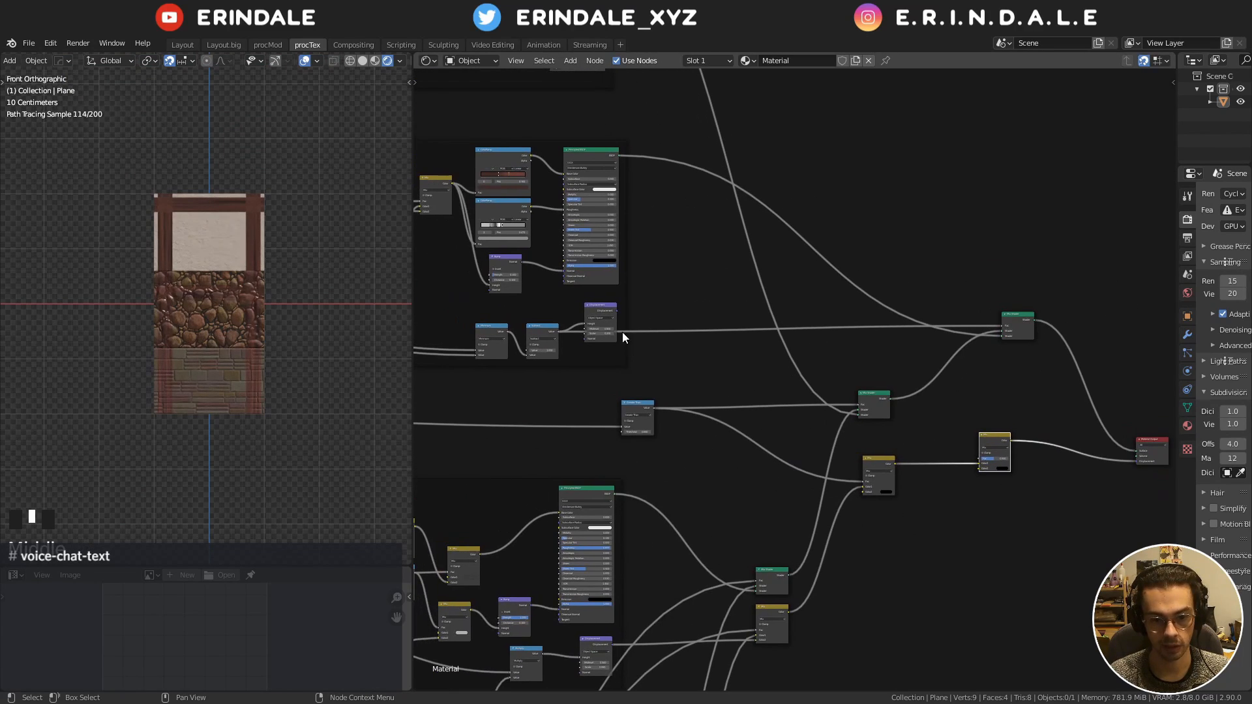
Connect the Timber Frame's Displacement to the new Mix node's Color2 and its Subtract mask to Fac, checking the displaced beams
alt+right_drag(605, 311, 986, 462)
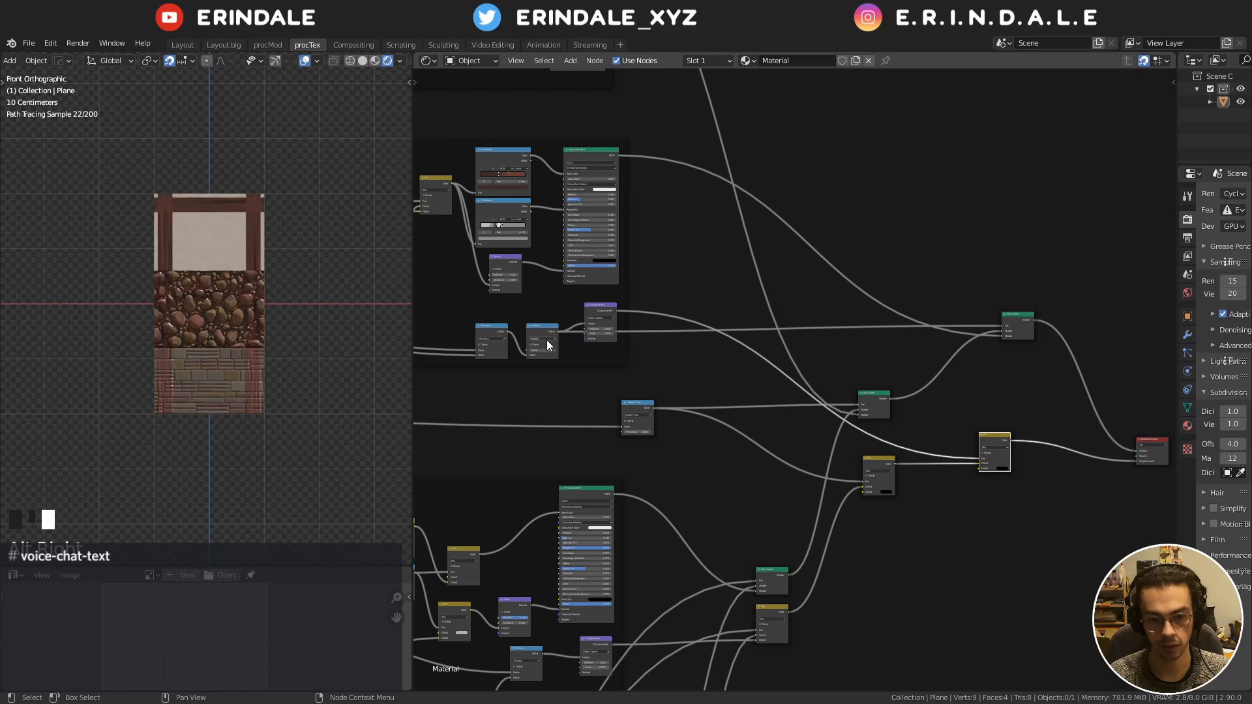
click(978, 459)
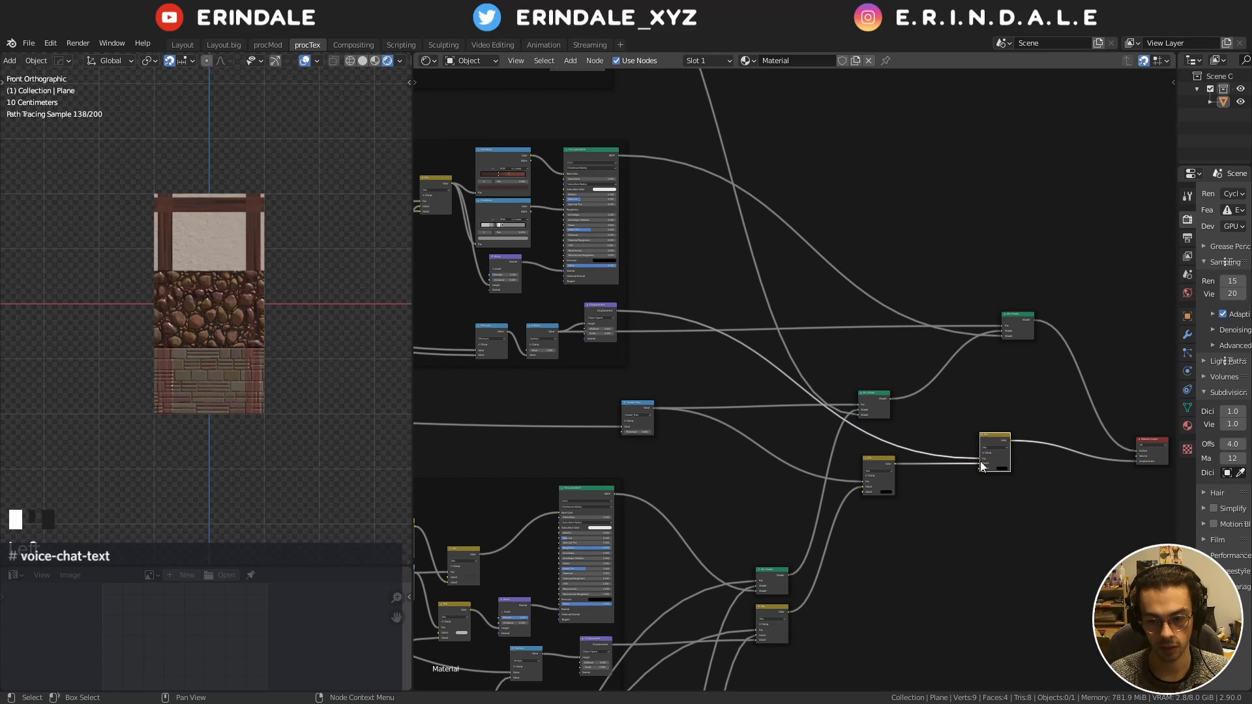
click(978, 457)
drag(978, 457, 980, 468)
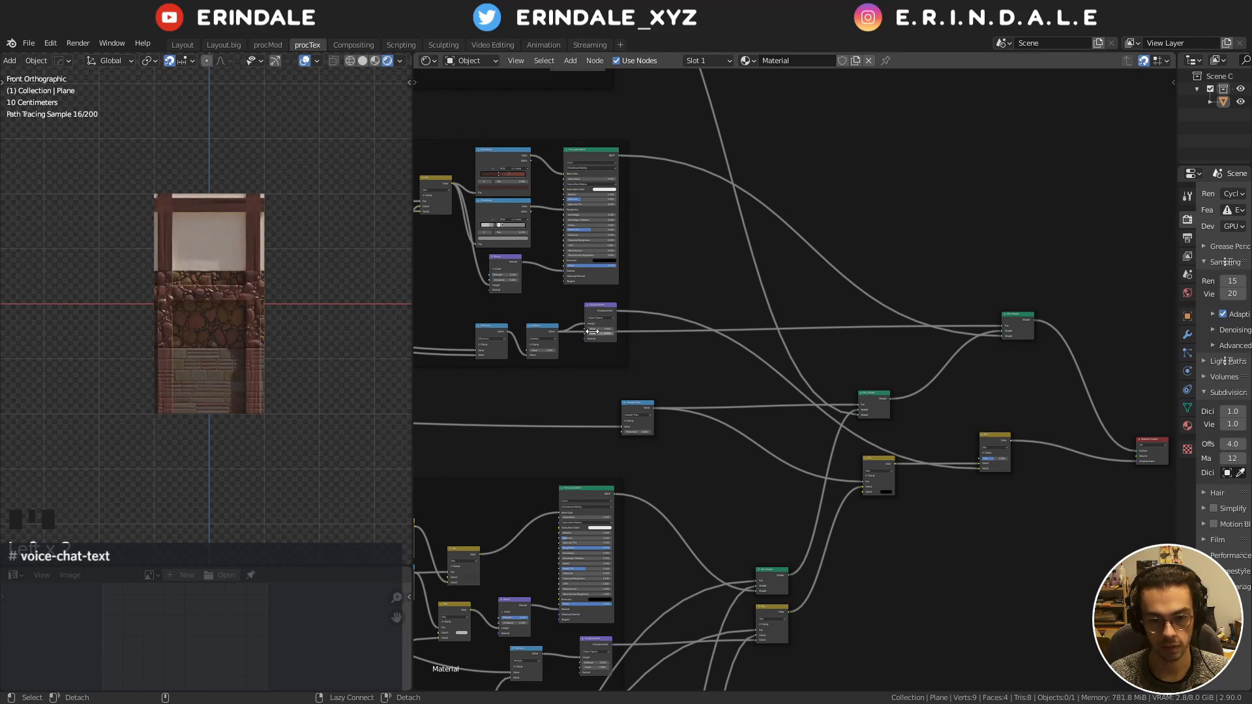
alt+right_drag(535, 331, 996, 446)
middle_drag(160, 306, 276, 349)
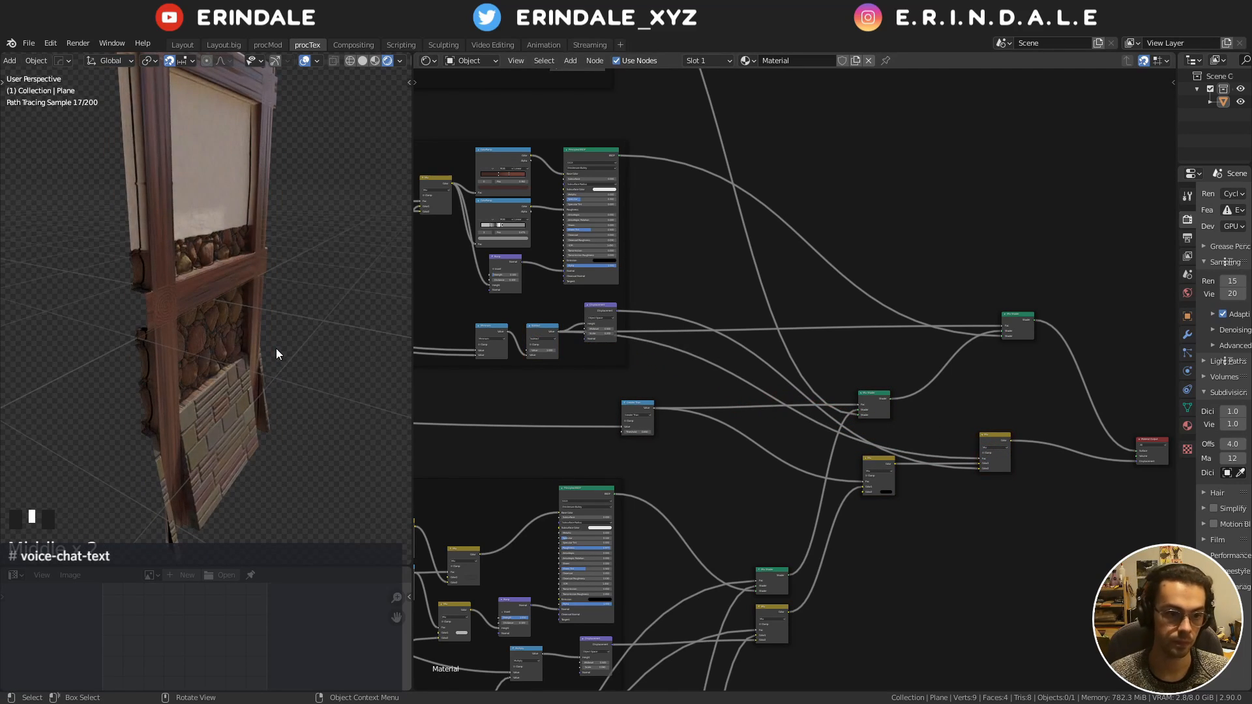
middle_drag(252, 304, 211, 377)
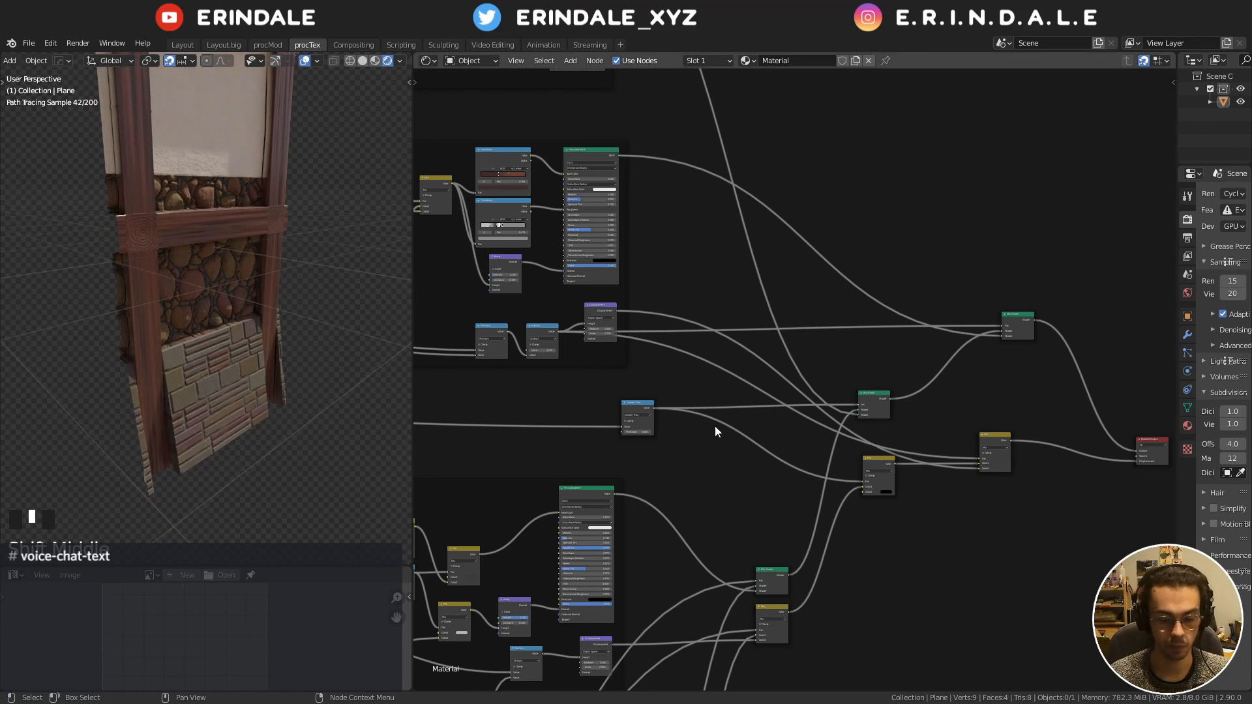
Bring the last Mix Shader and the last displacement Mix node into line with each other in front of the Material Output
scroll(750, 436, down, 5)
middle_drag(847, 461, 738, 323)
middle_drag(655, 463, 749, 408)
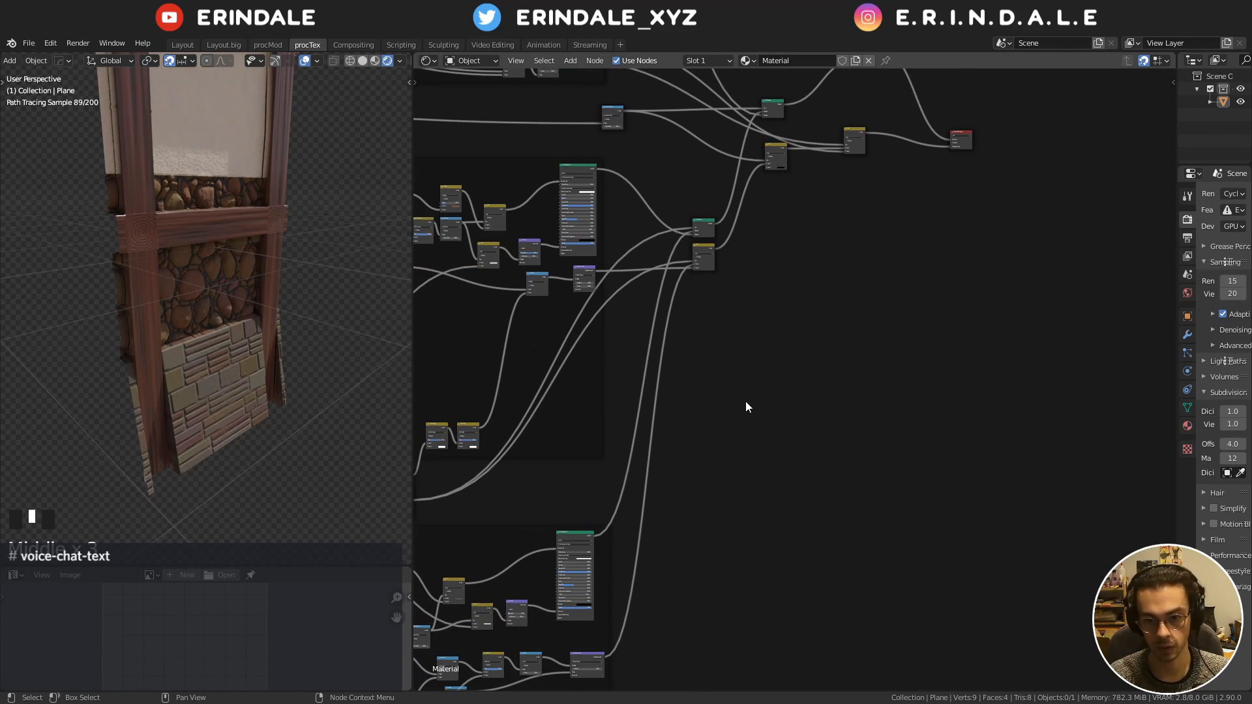
middle_drag(847, 402, 789, 526)
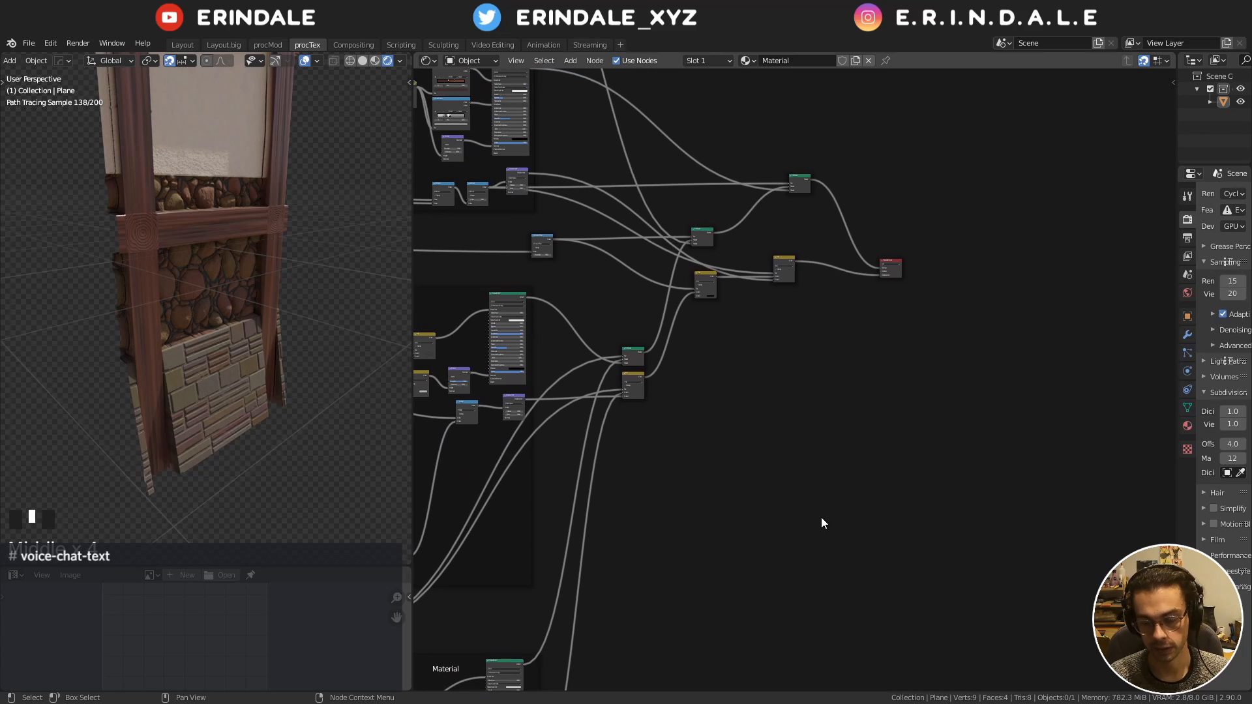
drag(807, 189, 788, 207)
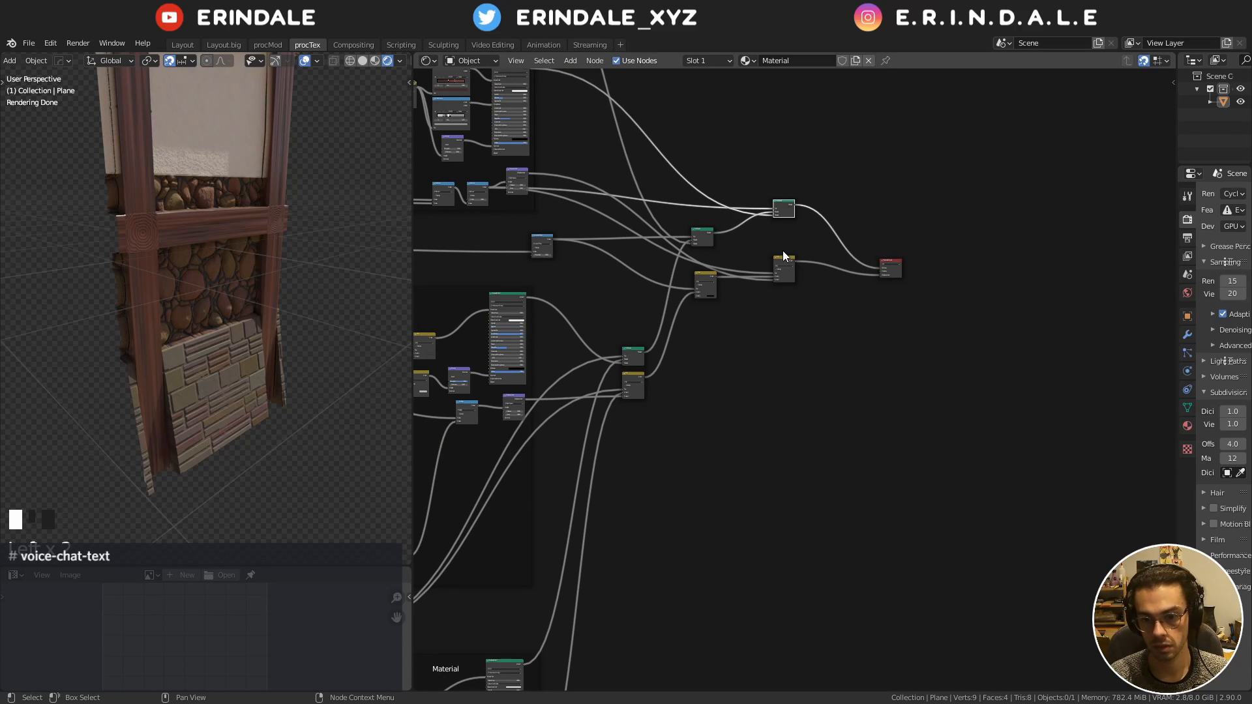
drag(787, 262, 786, 243)
Preview the Greater Than mask that separates the bottom wall section from the stones and examine its nodes up close
middle_drag(724, 440, 656, 392)
ctrl+shift+click(585, 453)
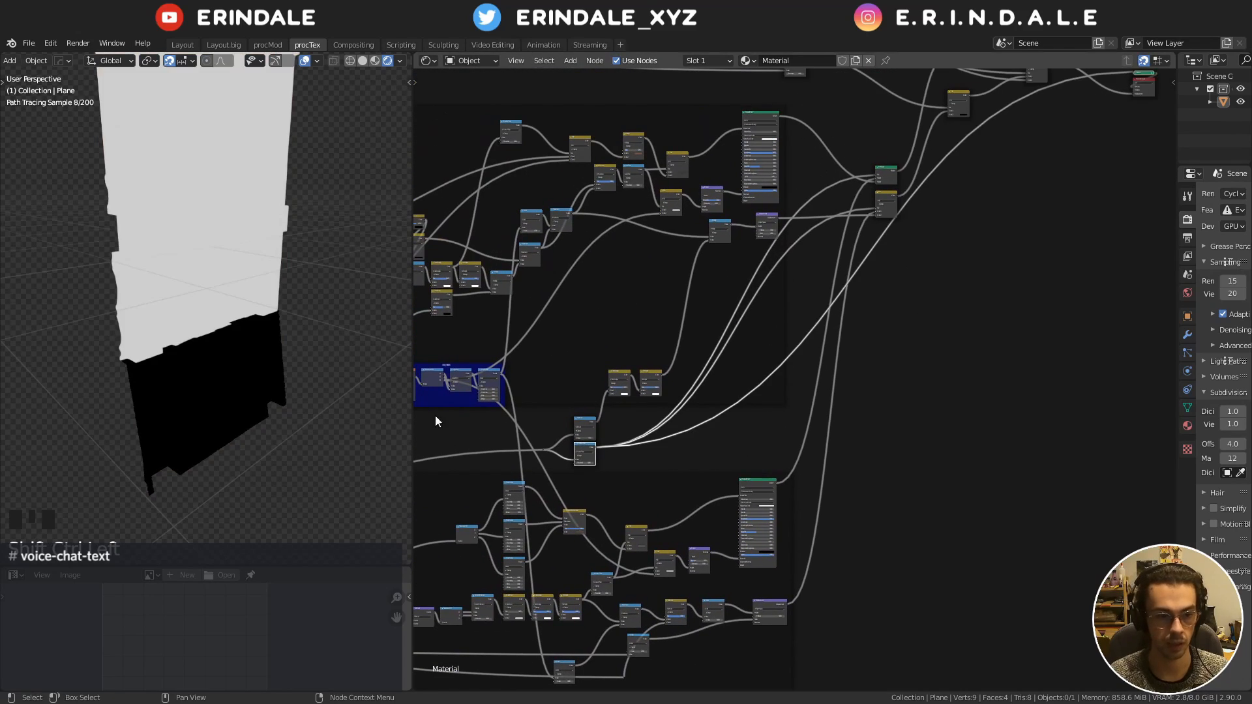
middle_drag(839, 373, 648, 610)
middle_drag(570, 511, 812, 232)
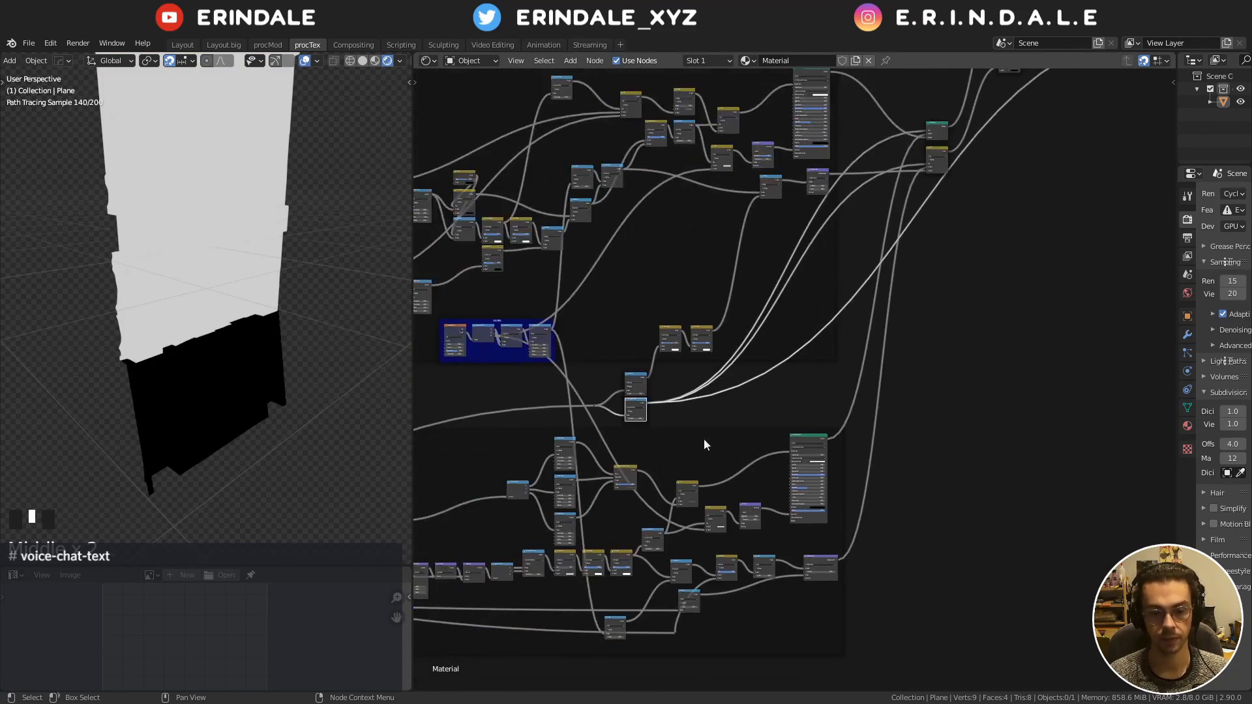
scroll(519, 362, up, 3)
scroll(538, 455, up, 4)
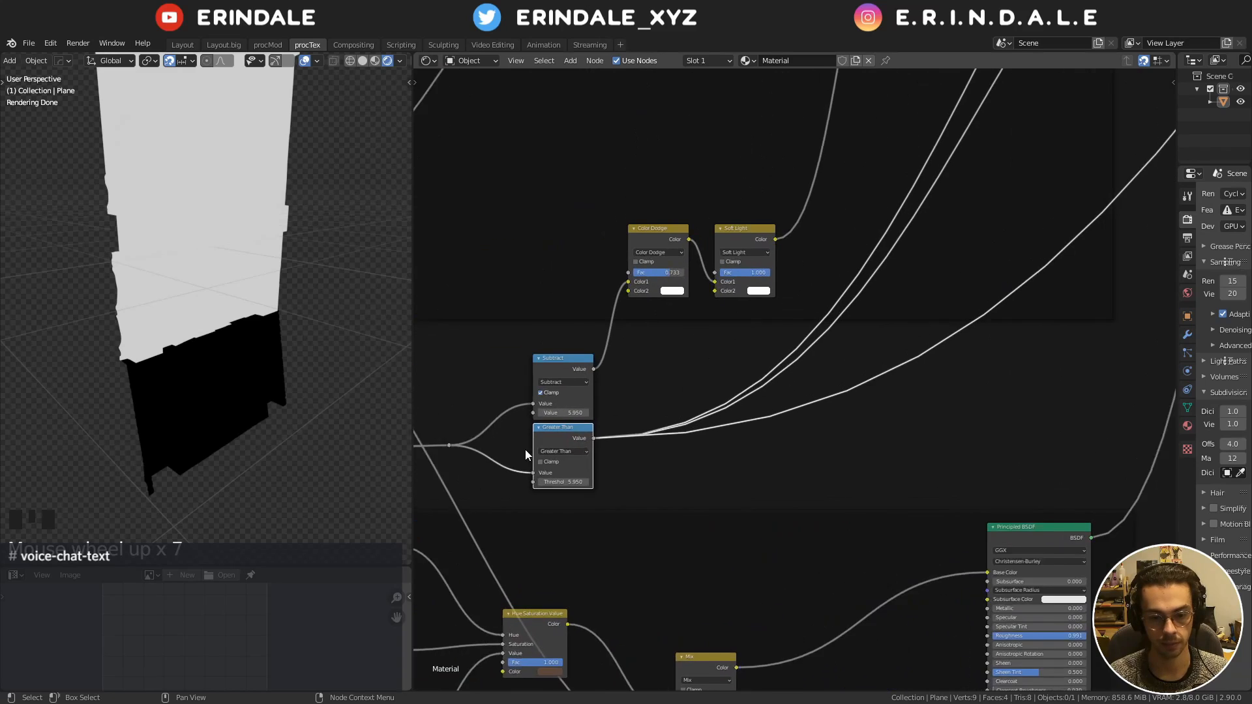
scroll(522, 451, up, 1)
Move the final mixing nodes and the Material Output away from the preceding Mix nodes to make room
scroll(815, 381, down, 12)
middle_drag(901, 304, 733, 541)
middle_drag(937, 306, 830, 443)
scroll(829, 443, up, 2)
middle_drag(827, 330, 585, 275)
drag(605, 174, 907, 269)
key(g)
click(881, 202)
scroll(502, 267, down, 3)
Preview the Timber Frame's Subtract mask and shift the last displacement Mix node slightly down toward the Material Output
middle_drag(502, 268, 755, 336)
ctrl+shift+click(576, 277)
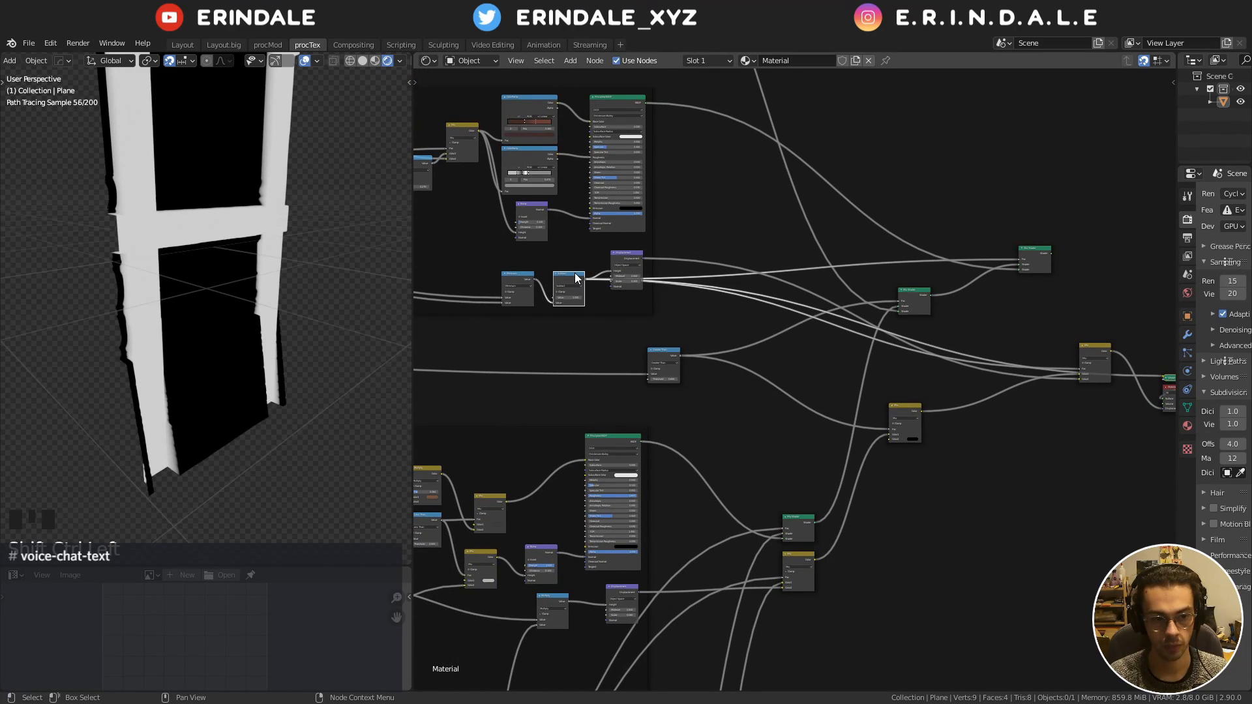
middle_drag(1049, 317, 832, 288)
scroll(838, 307, up, 5)
drag(949, 274, 977, 308)
scroll(847, 284, down, 6)
middle_drag(703, 252, 984, 383)
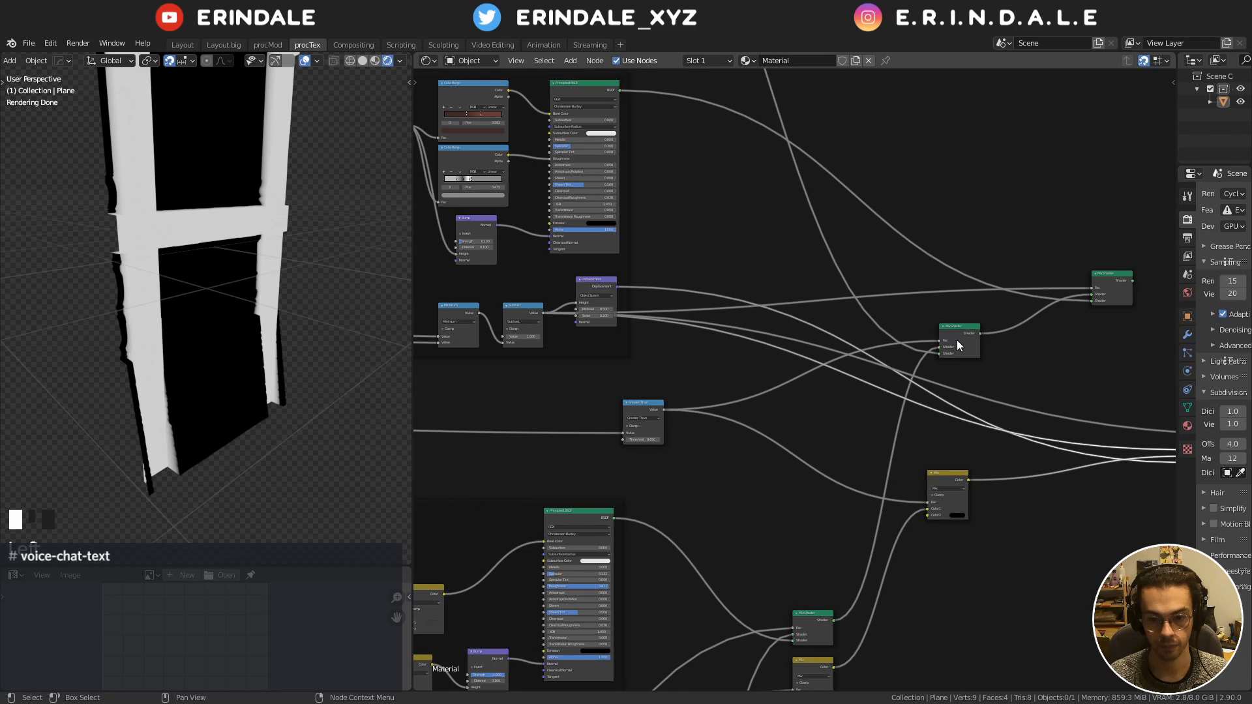
Cut the Subtract node's viewer link and gather its factor links into one reroute placed near the last Mix nodes
middle_drag(1082, 363, 831, 331)
ctrl+right_drag(886, 376, 872, 408)
middle_drag(484, 307, 753, 344)
scroll(753, 344, up, 4)
shift+right_drag(630, 287, 656, 333)
scroll(691, 329, down, 2)
middle_drag(696, 328, 574, 298)
key(g)
click(1032, 389)
middle_drag(1031, 394, 984, 327)
Insert a Math node on the Timber Frame mask link before the reroute and feed the lower Greater Than mask into its second value
key(q)
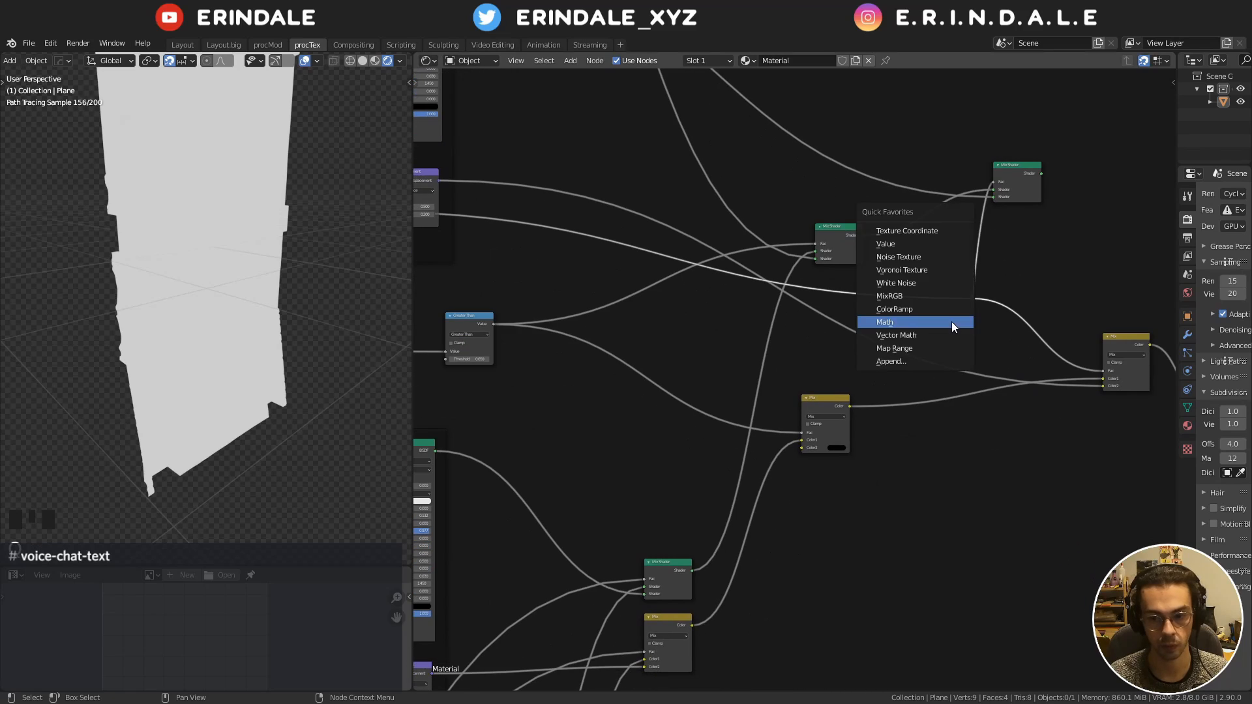
click(936, 323)
click(898, 270)
scroll(899, 270, down, 2)
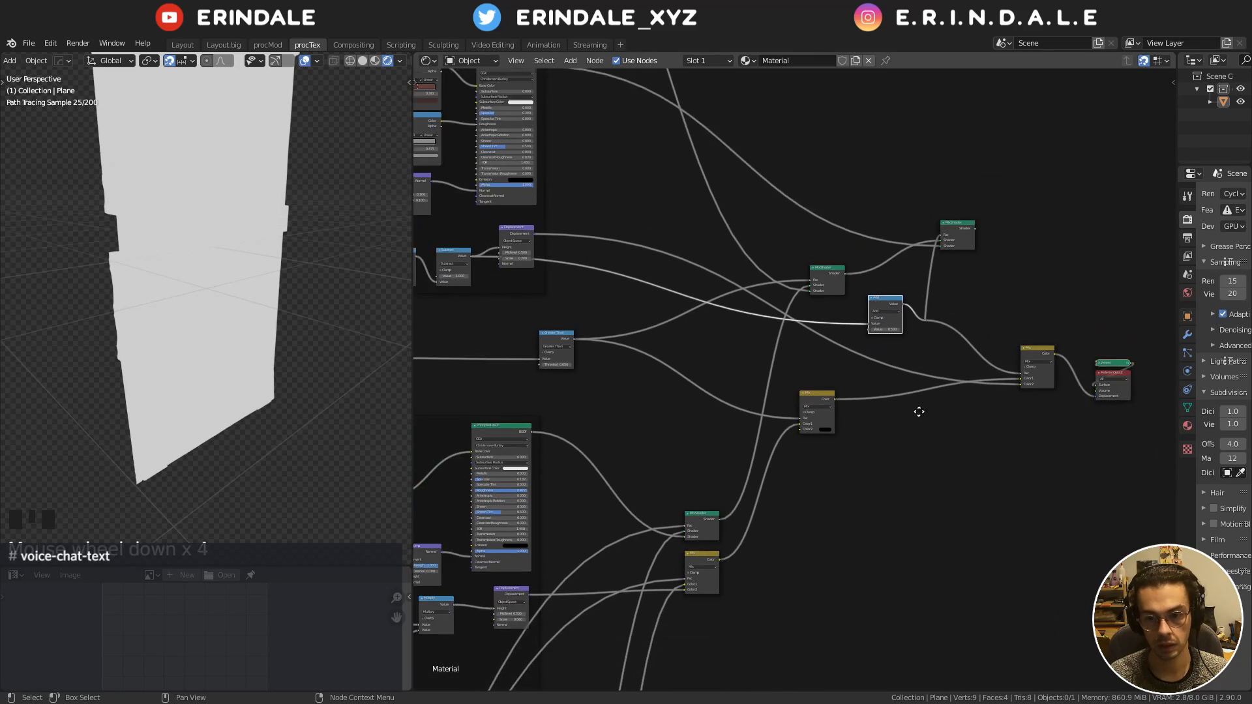
middle_drag(745, 398, 818, 261)
scroll(797, 365, down, 4)
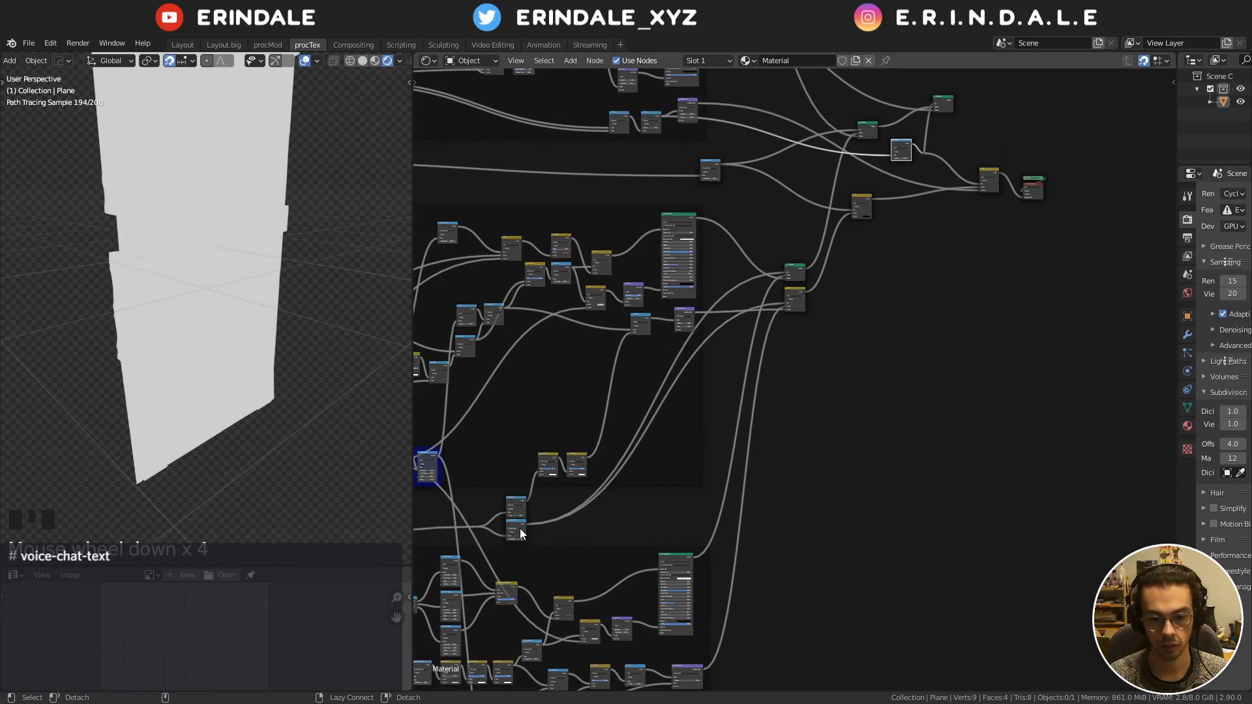
alt+right_drag(518, 529, 902, 149)
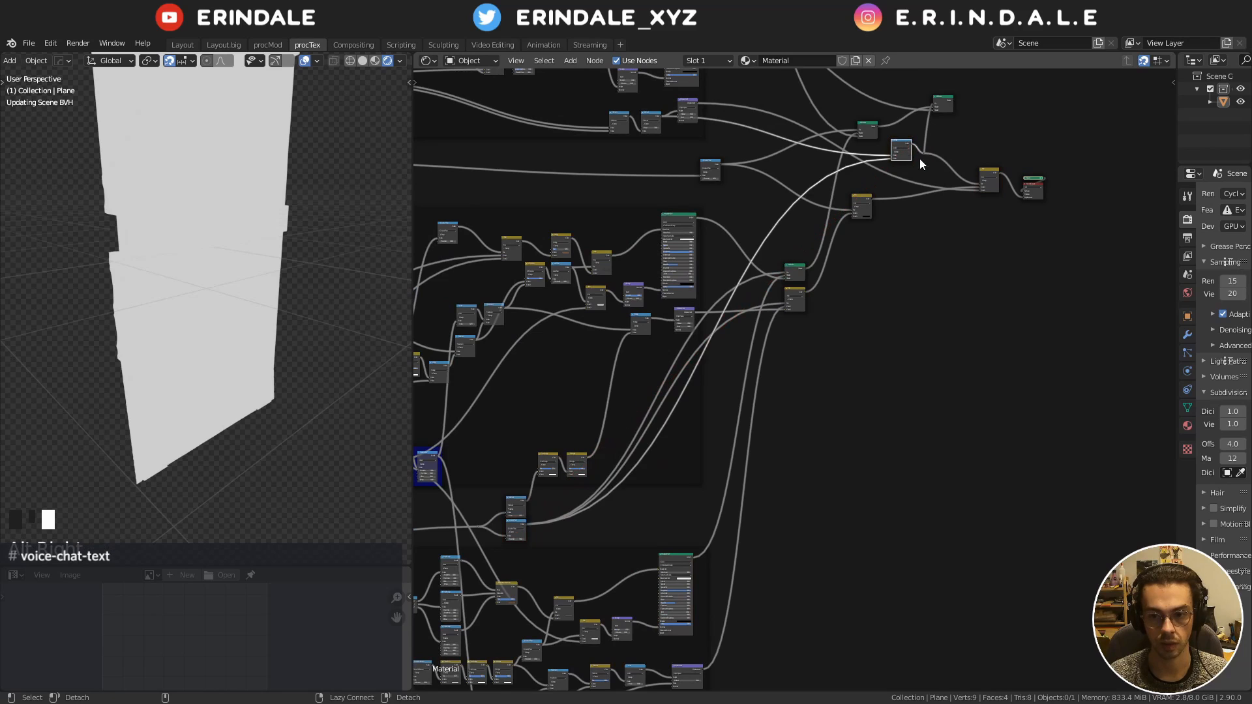
Set the new Math node to Multiply and preview the combined mask on the plane from several angles
middle_drag(940, 216, 841, 417)
scroll(824, 426, up, 8)
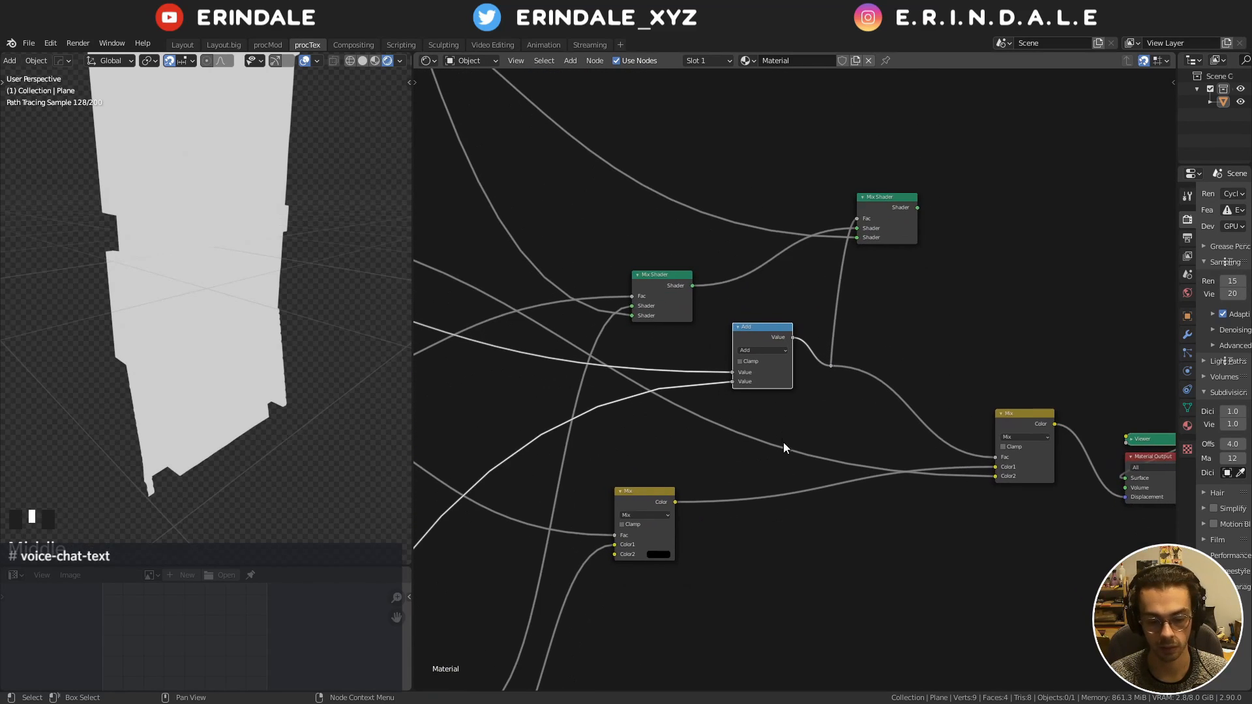
click(717, 325)
click(293, 421)
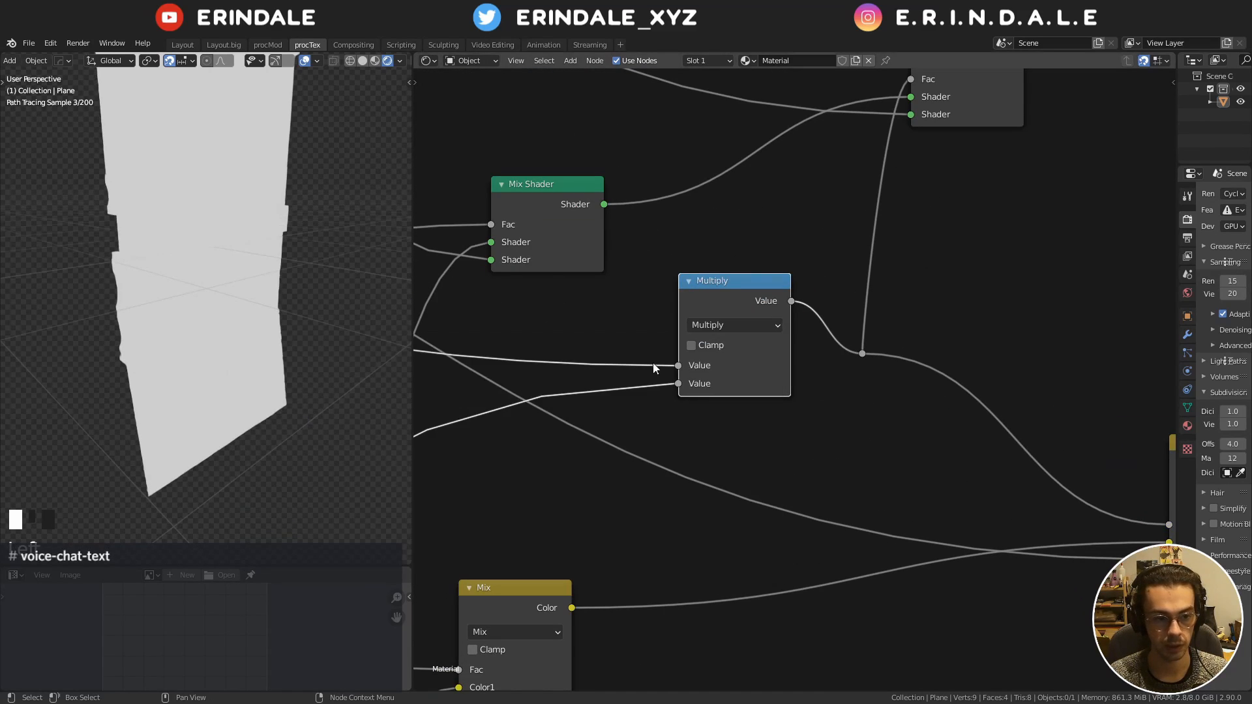
scroll(753, 345, down, 3)
ctrl+shift+click(721, 314)
middle_drag(146, 216, 229, 282)
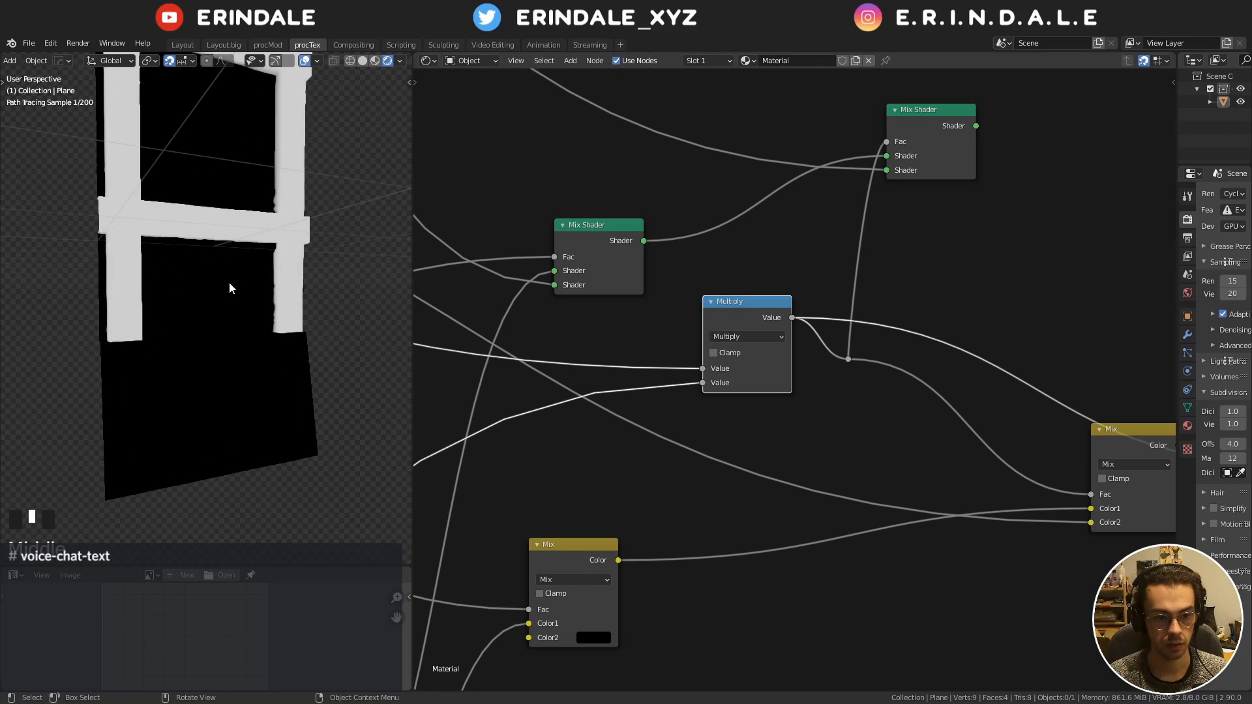
middle_drag(217, 179, 139, 331)
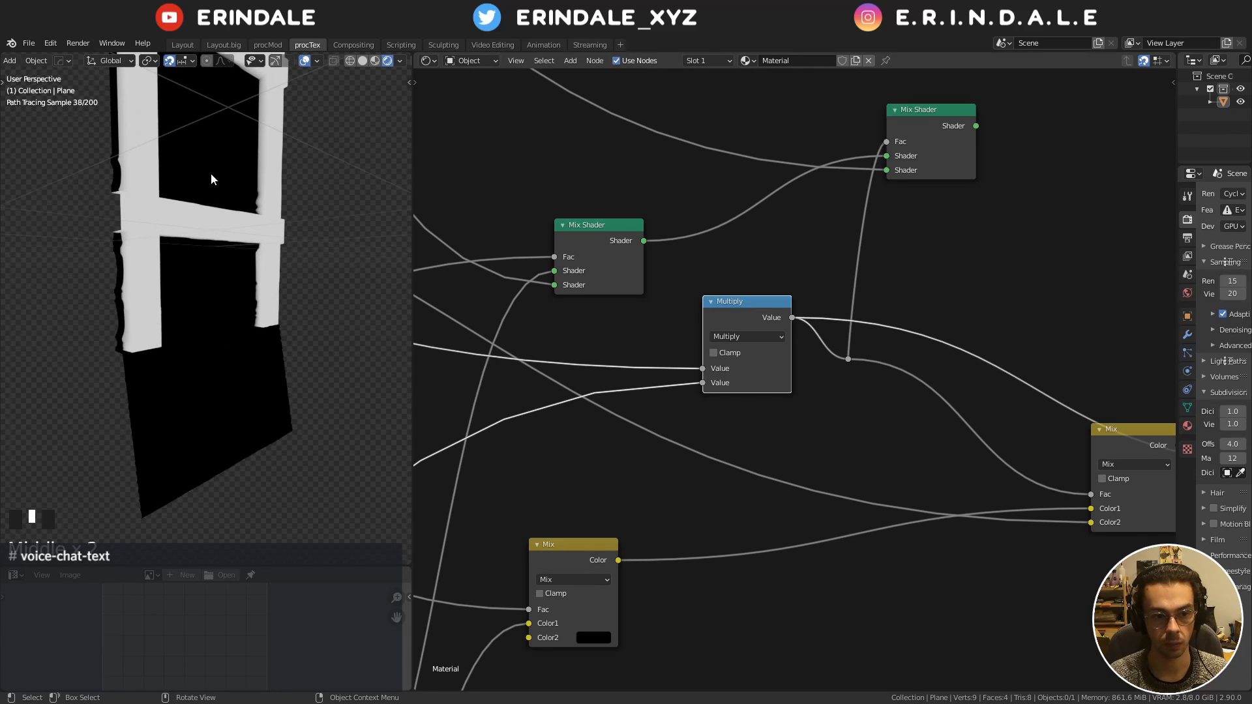
middle_drag(210, 173, 187, 224)
Dissolve the reroute while keeping its links, and output the last Mix Shader to the material to check the timbered wall
key(Home)
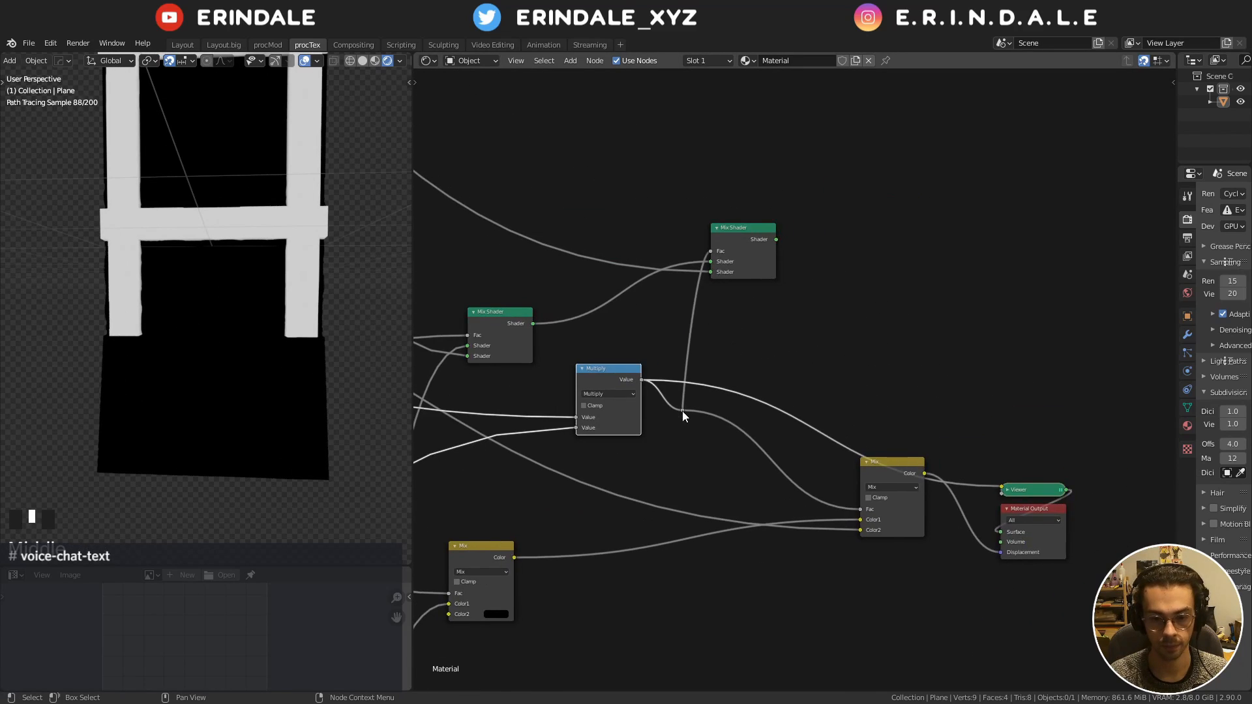
key(ctrl+x)
ctrl+shift+click(746, 248)
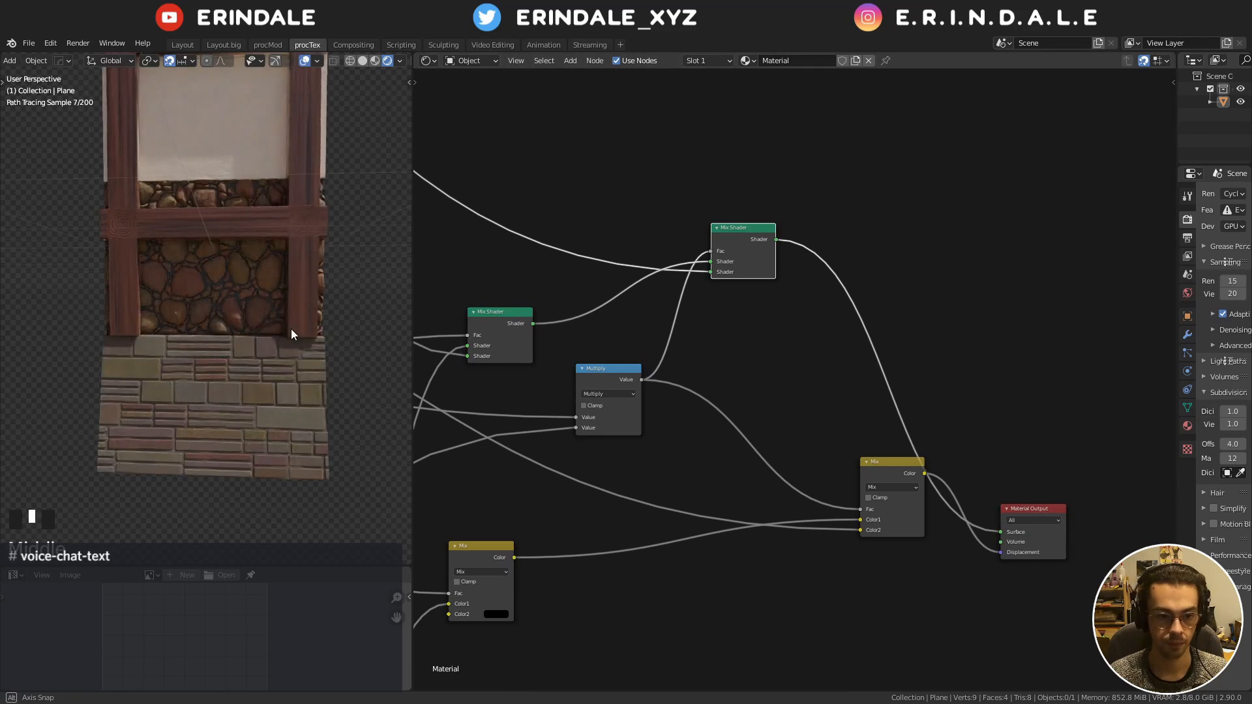
mouse_move(291, 328)
middle_down()
mouse_move(310, 331)
mouse_move(307, 361)
mouse_move(286, 346)
mouse_move(279, 377)
mouse_move(222, 369)
middle_up()
key(Home)
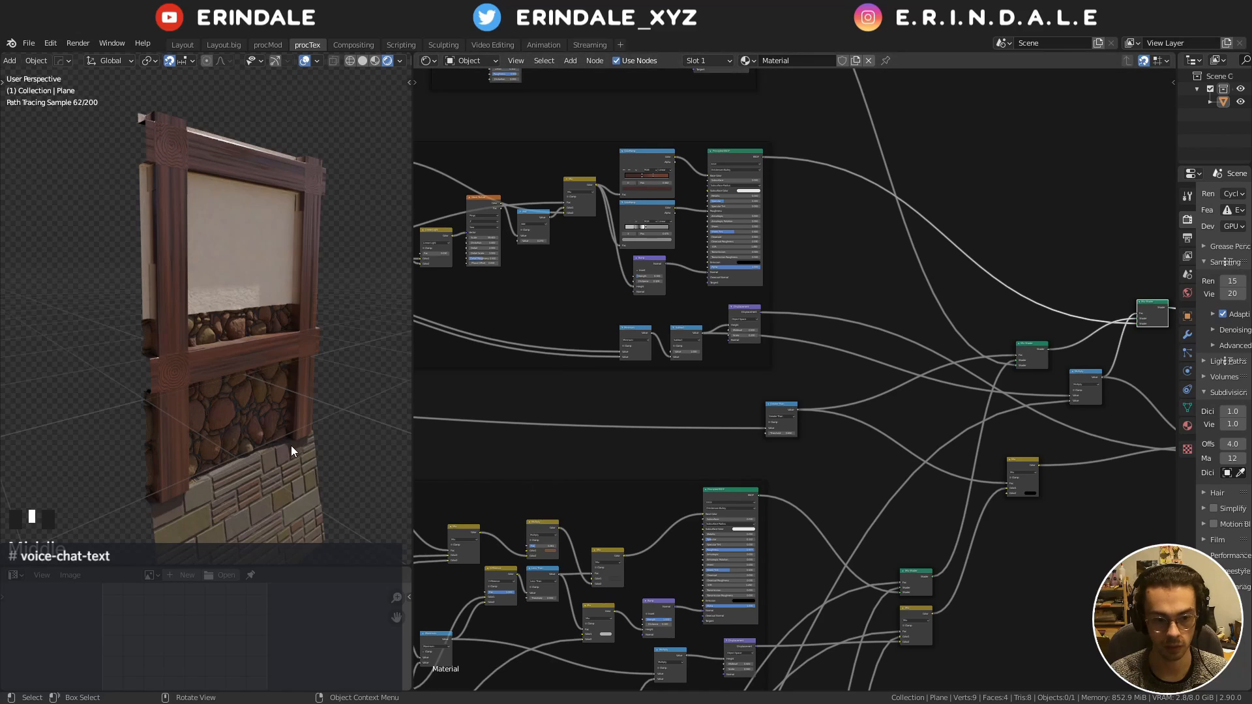
Set the Y value of the first Subtract node in the Timber Frame chain to 0.850
mouse_move(322, 401)
middle_down()
mouse_move(262, 394)
mouse_move(308, 364)
middle_up()
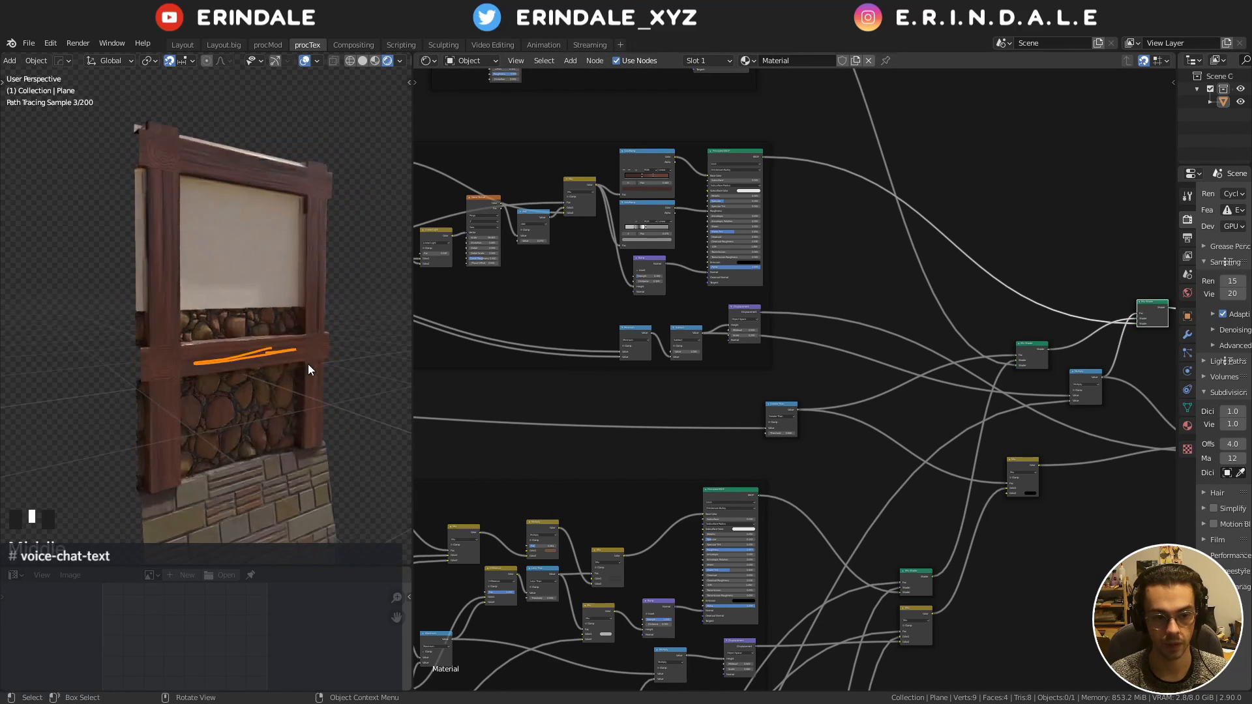
middle_drag(586, 360, 832, 357)
middle_drag(601, 383, 930, 430)
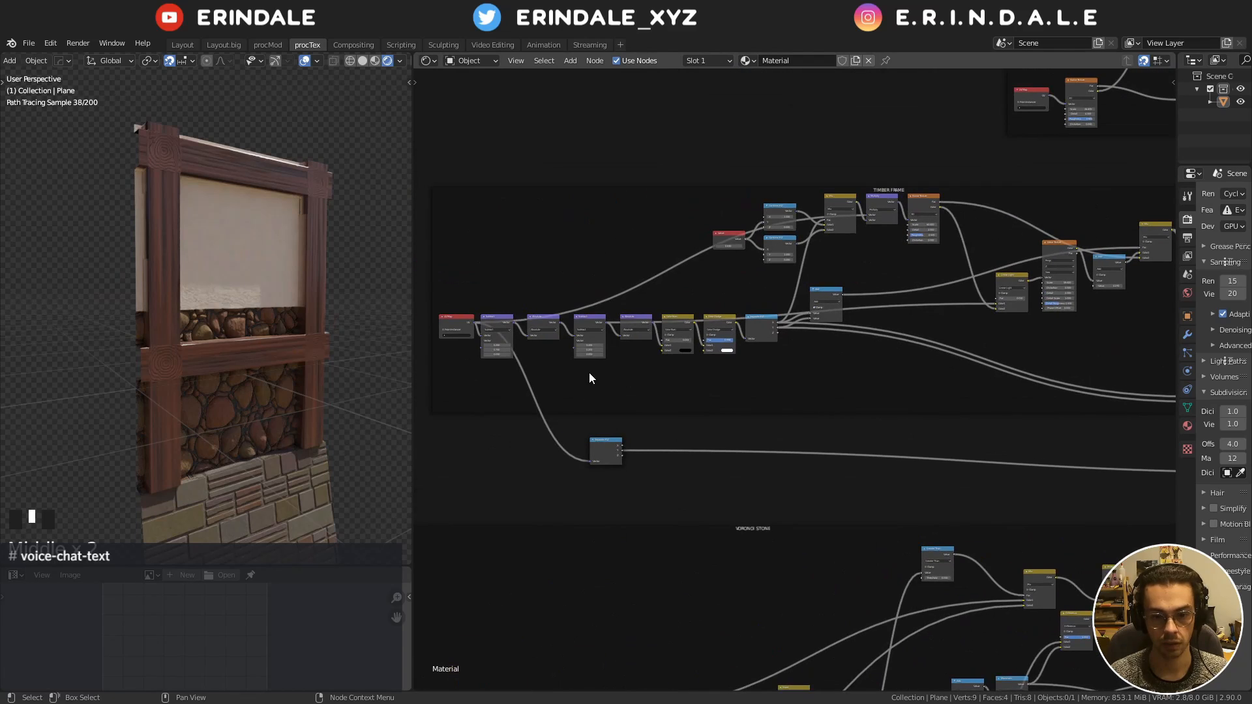
middle_drag(830, 386, 965, 421)
scroll(755, 405, up, 9)
scroll(755, 406, down, 7)
middle_drag(1040, 382, 824, 369)
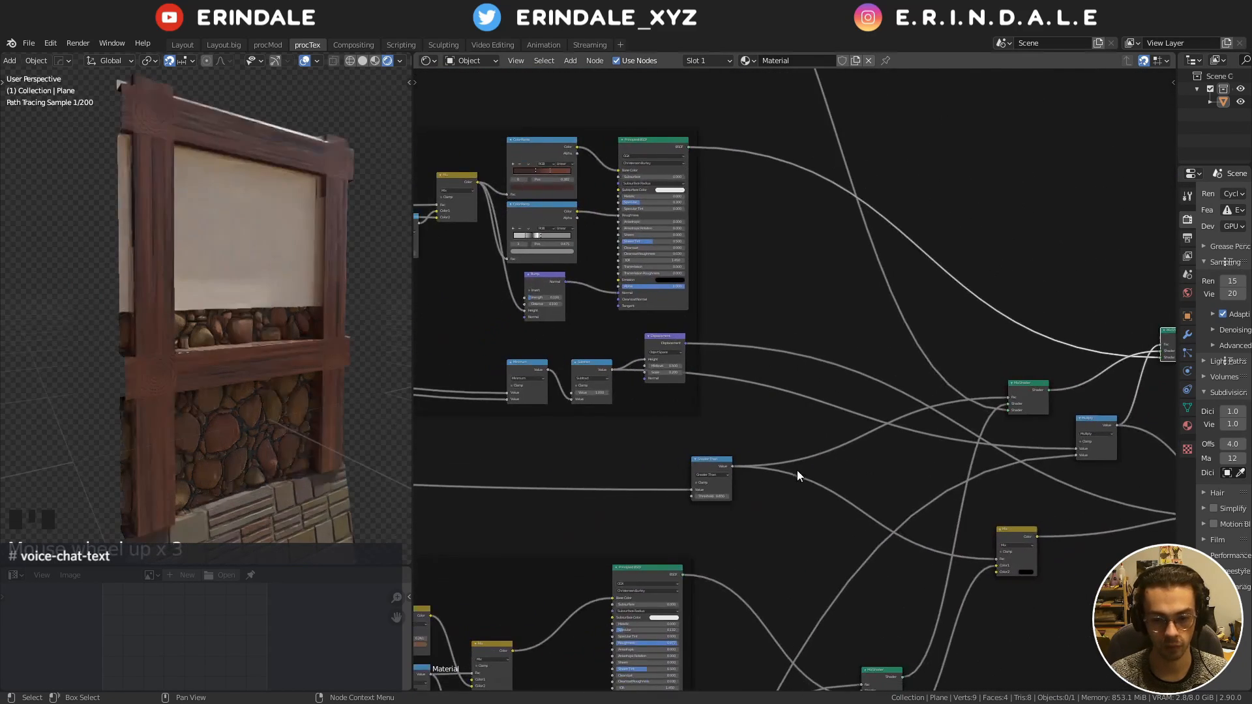
scroll(797, 471, up, 5)
scroll(651, 517, down, 6)
mouse_move(622, 520)
middle_down()
mouse_move(718, 475)
mouse_move(1040, 484)
middle_up()
middle_drag(648, 410, 1027, 468)
mouse_move(624, 431)
middle_down()
mouse_move(850, 429)
mouse_move(924, 411)
middle_up()
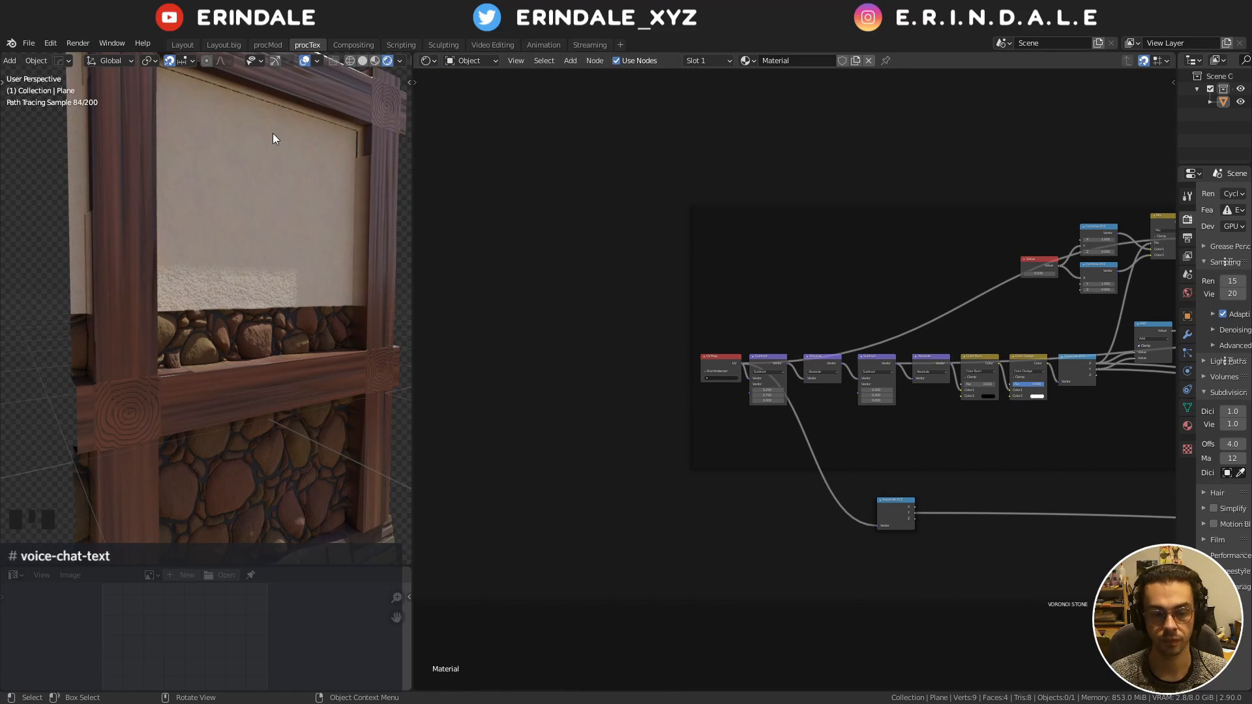
scroll(640, 329, up, 11)
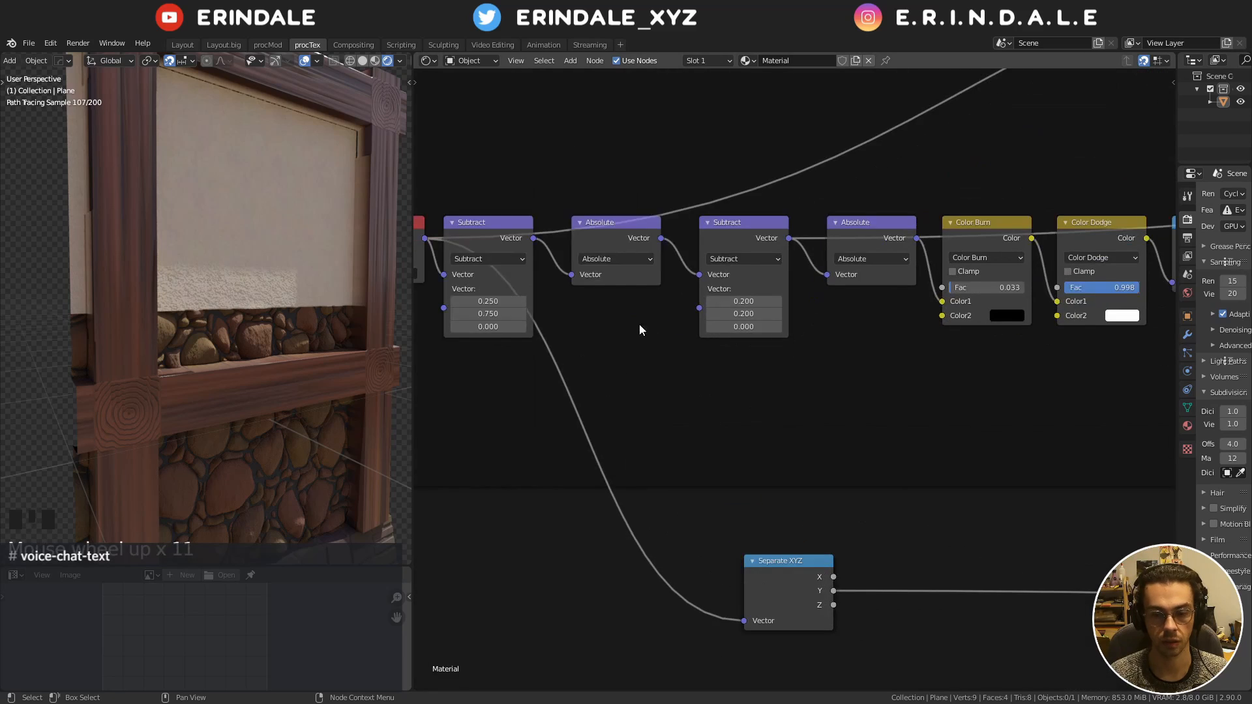
scroll(642, 339, up, 1)
click(522, 313)
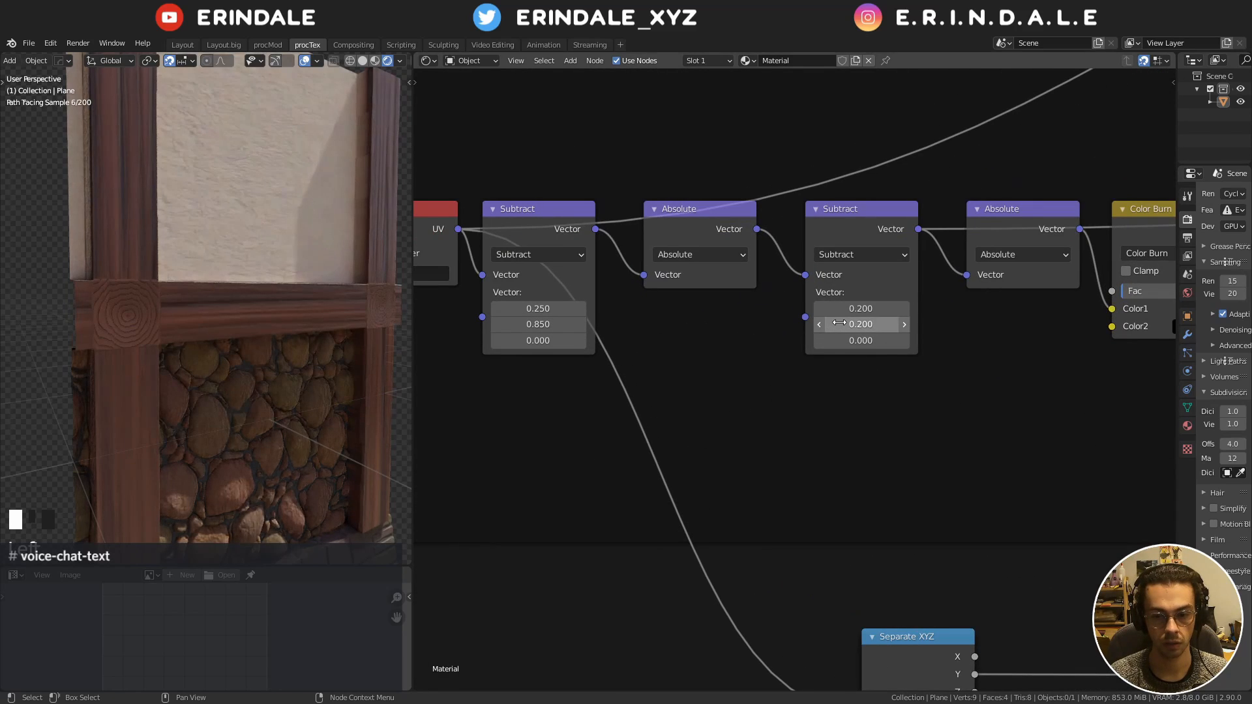
shift+middle_drag(299, 280, 339, 281)
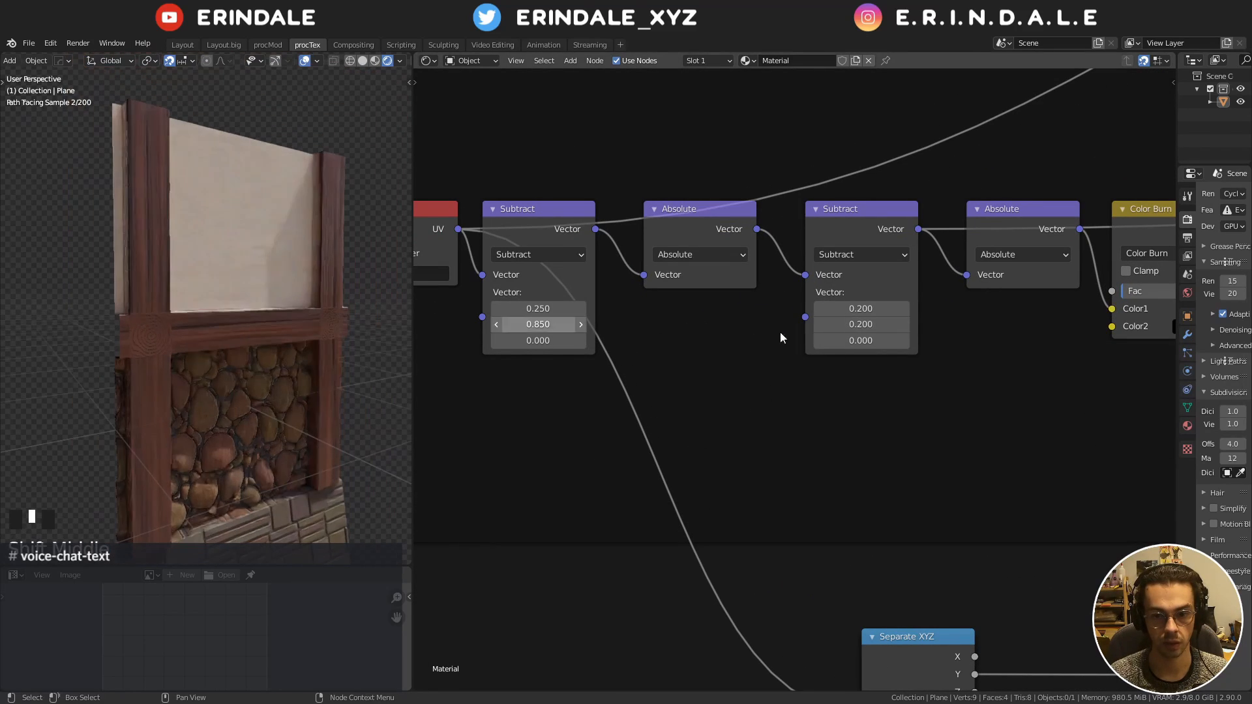
Set the second Subtract node's Y value to 0.1 and the first Subtract node's Y value to 0.8
click(828, 324)
text(.)
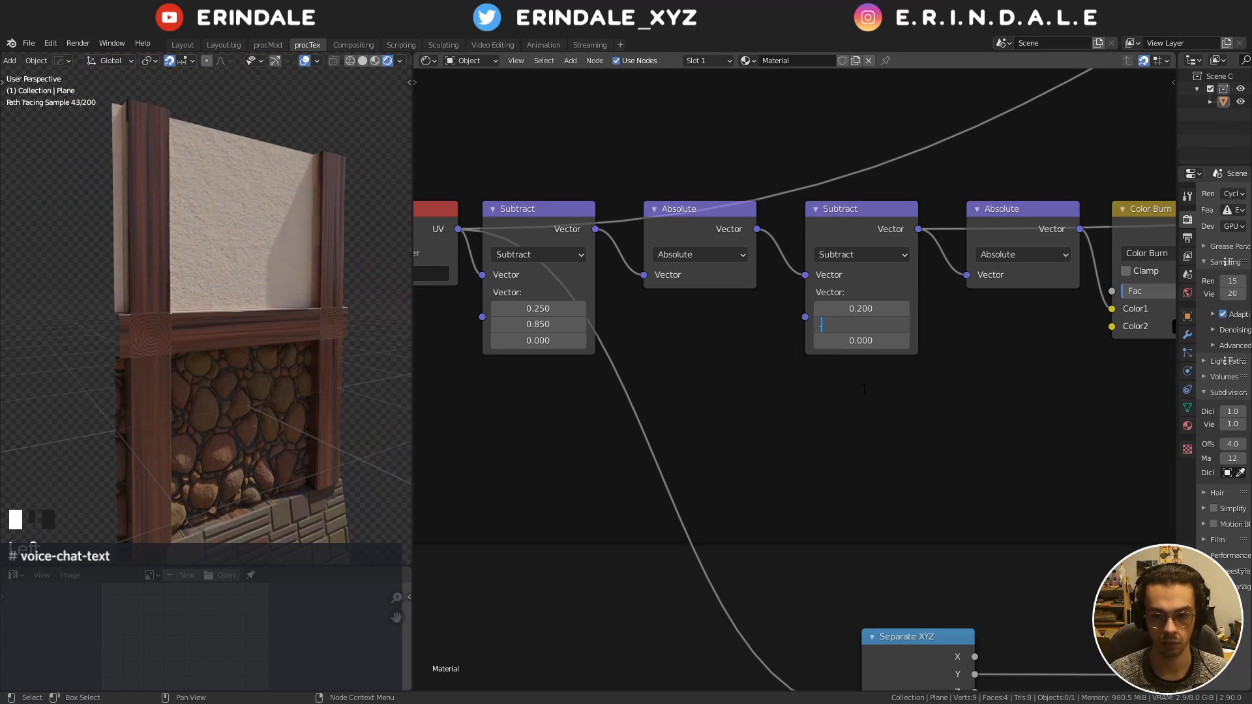
text(1)
key(Return)
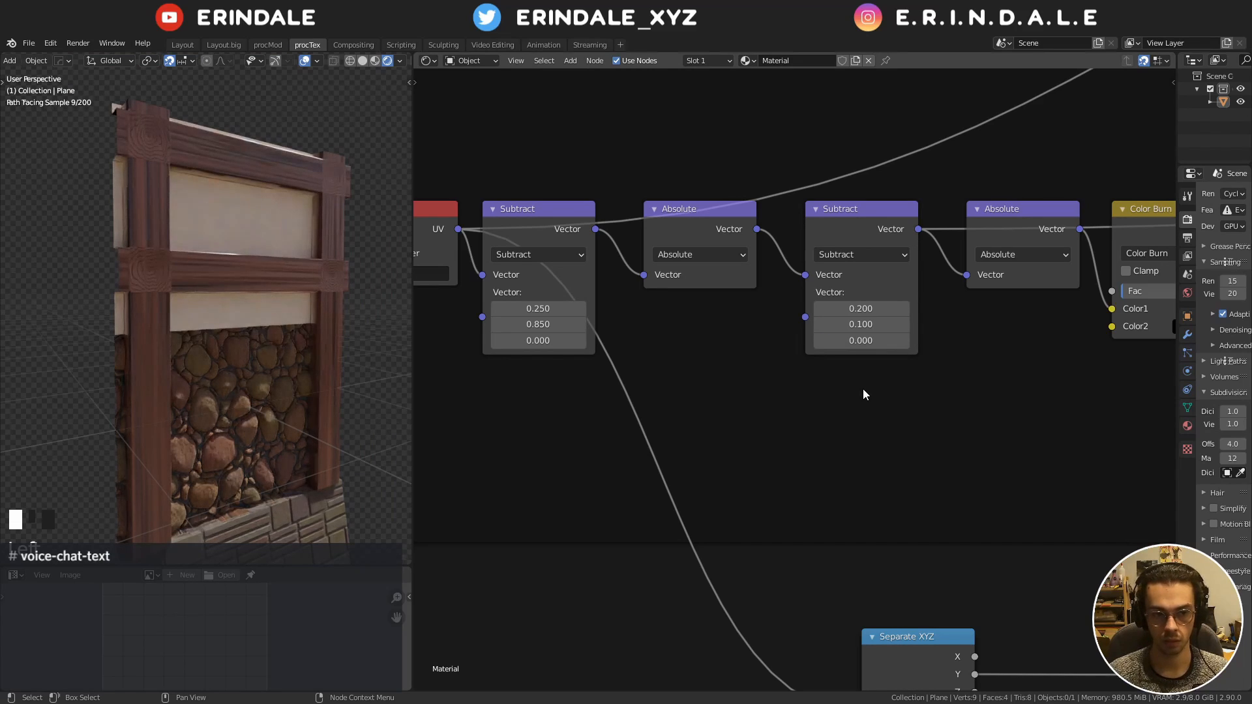
click(544, 324)
text(.8)
key(Return)
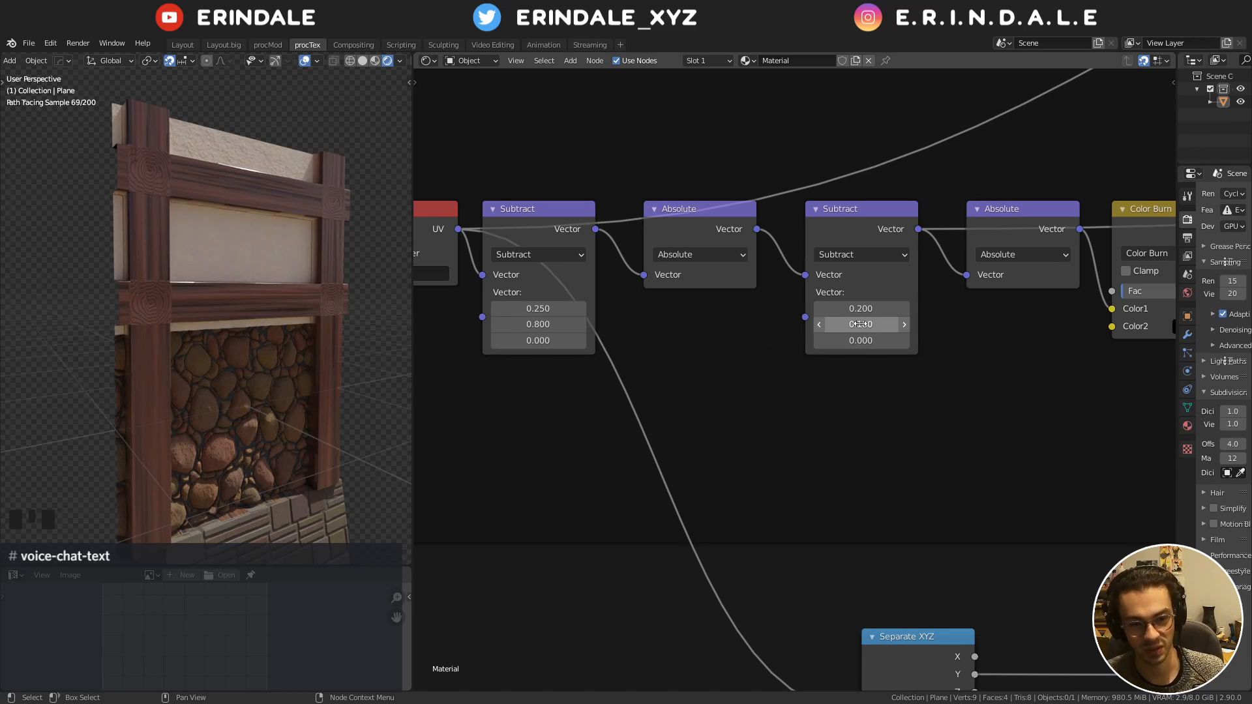
Set the second Subtract node's Y value to 0.15 and check the crossbeam spacing on the wall
click(876, 323)
text(.)
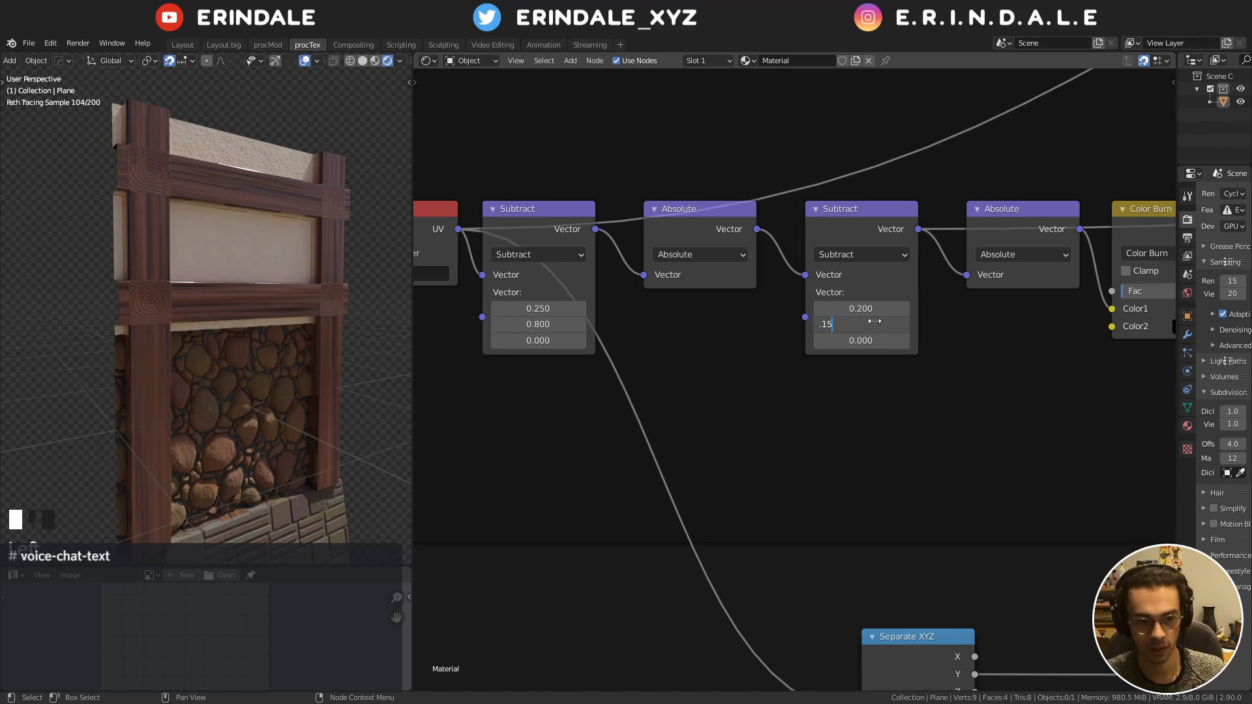
text(15)
key(Return)
mouse_move(260, 329)
middle_down()
mouse_move(310, 331)
mouse_move(300, 339)
middle_up()
Lower the Color Burn node's Fac to 0.025 and inspect the timber beams from several angles
middle_drag(1173, 258, 835, 289)
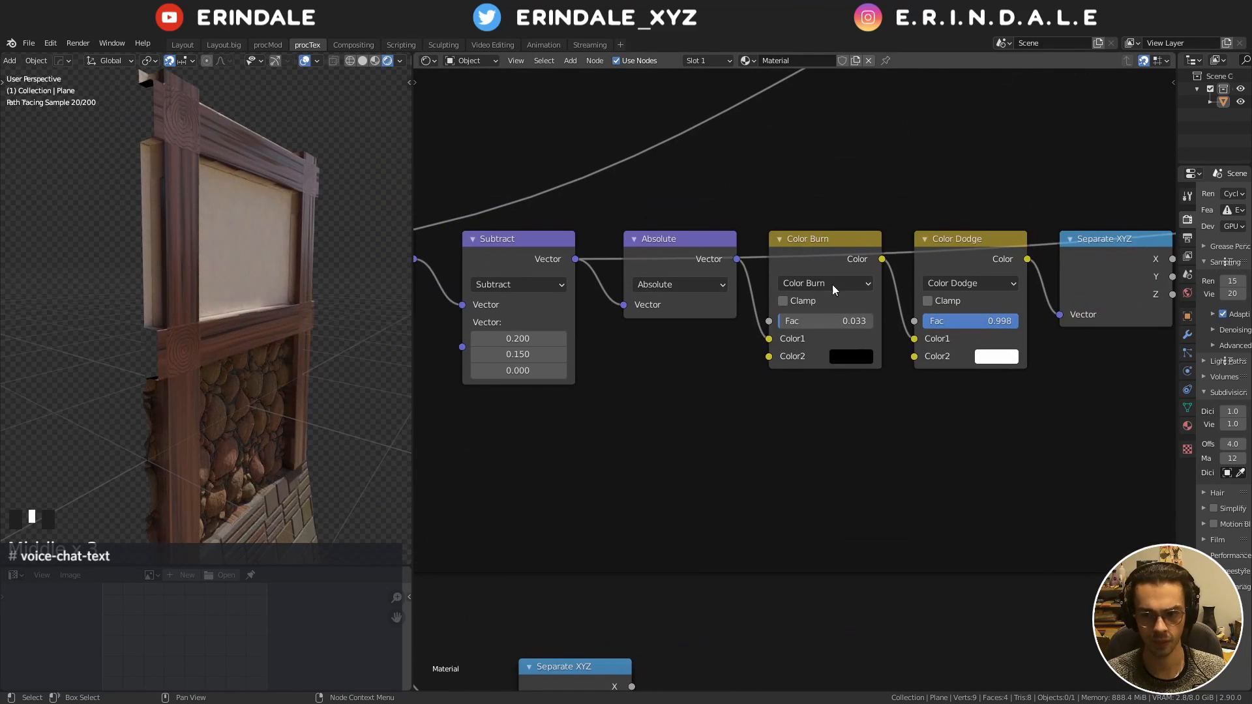
shift+drag(834, 321, 828, 321)
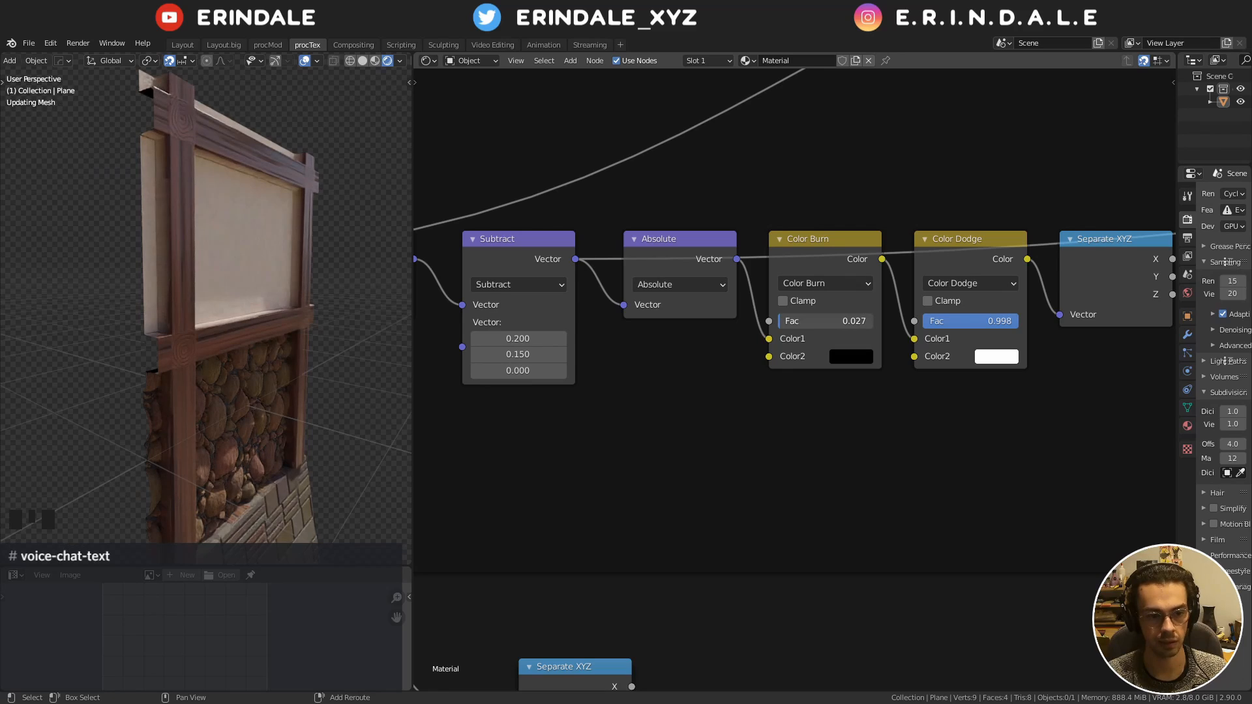
middle_drag(134, 311, 189, 312)
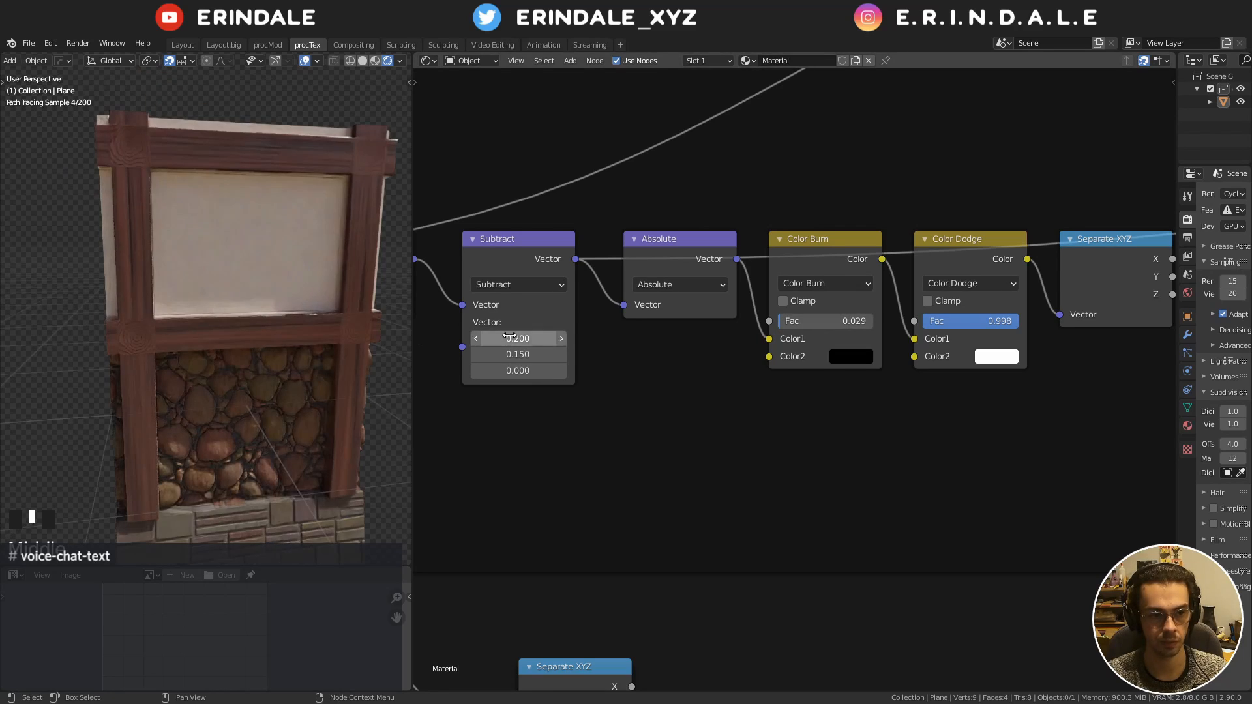
shift+drag(852, 319, 836, 320)
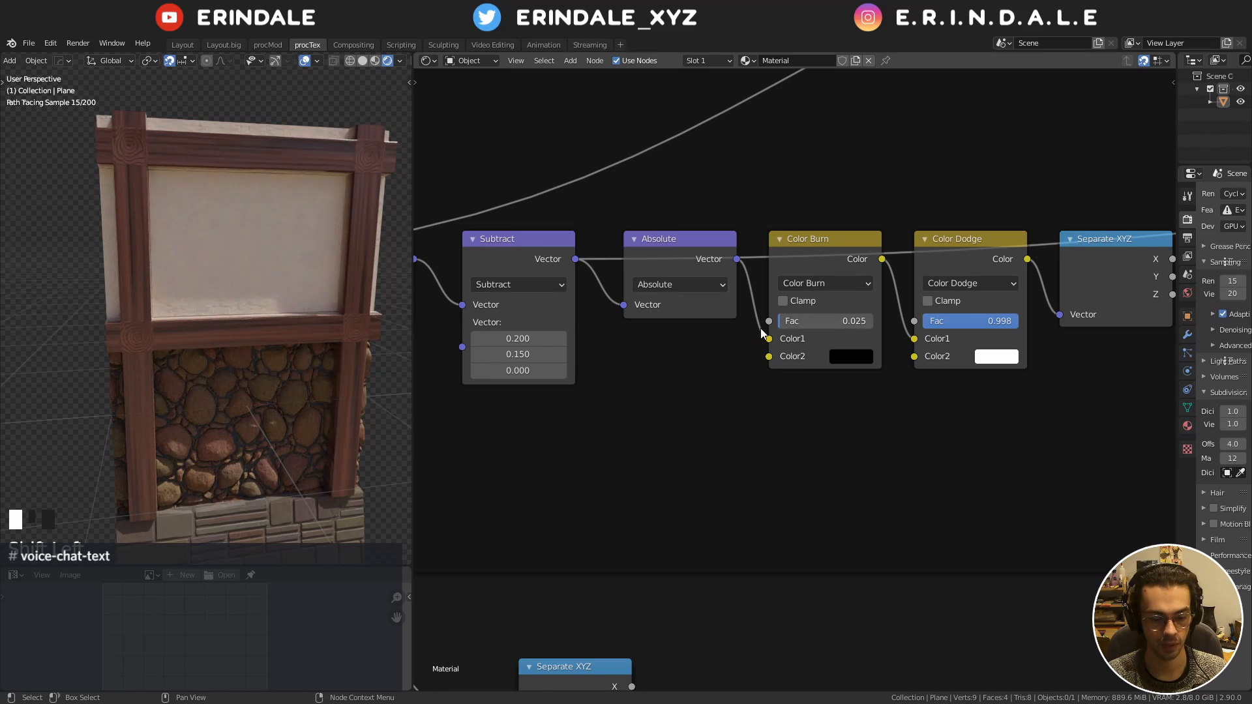
middle_drag(196, 299, 251, 210)
middle_drag(251, 210, 217, 381)
Set the Scale of the Timber Frame's Displacement node to 0.1 and check the beam depth from the side
scroll(211, 394, up, 2)
scroll(211, 394, up, 3)
scroll(841, 368, down, 7)
middle_drag(841, 368, 38, 391)
middle_drag(1031, 379, 660, 292)
scroll(739, 350, up, 9)
scroll(739, 352, up, 4)
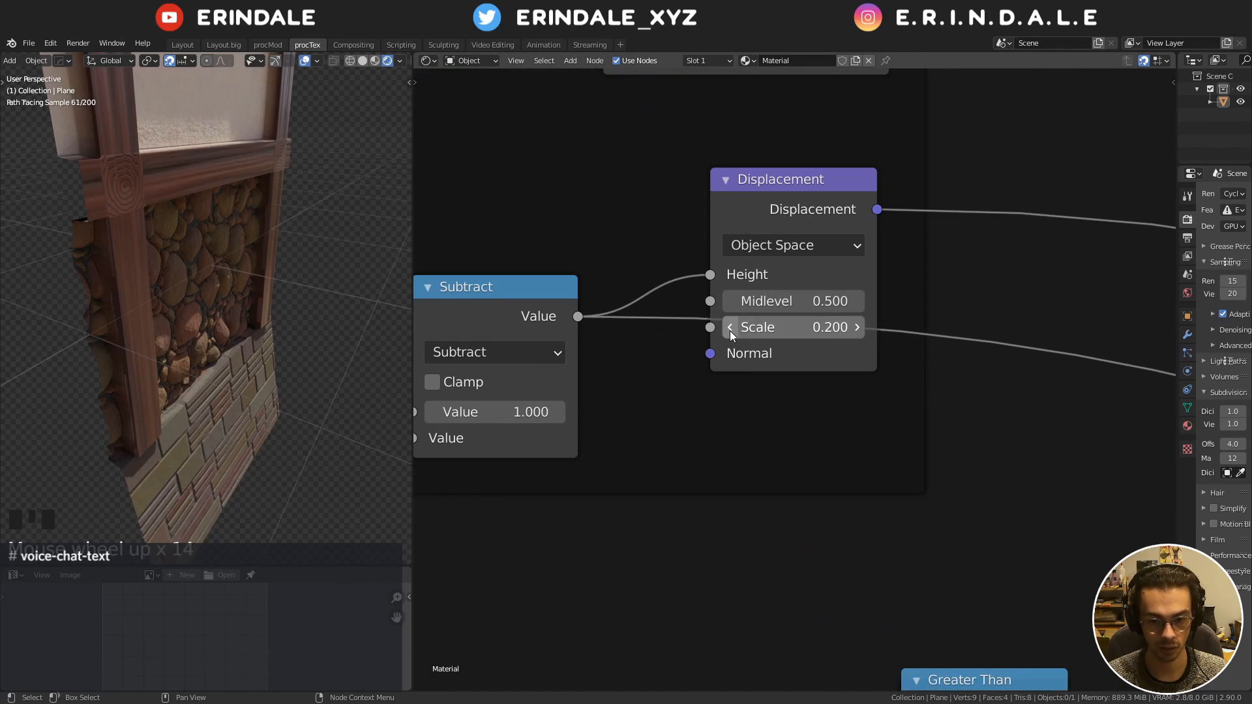
click(791, 325)
text(0.1)
key(Return)
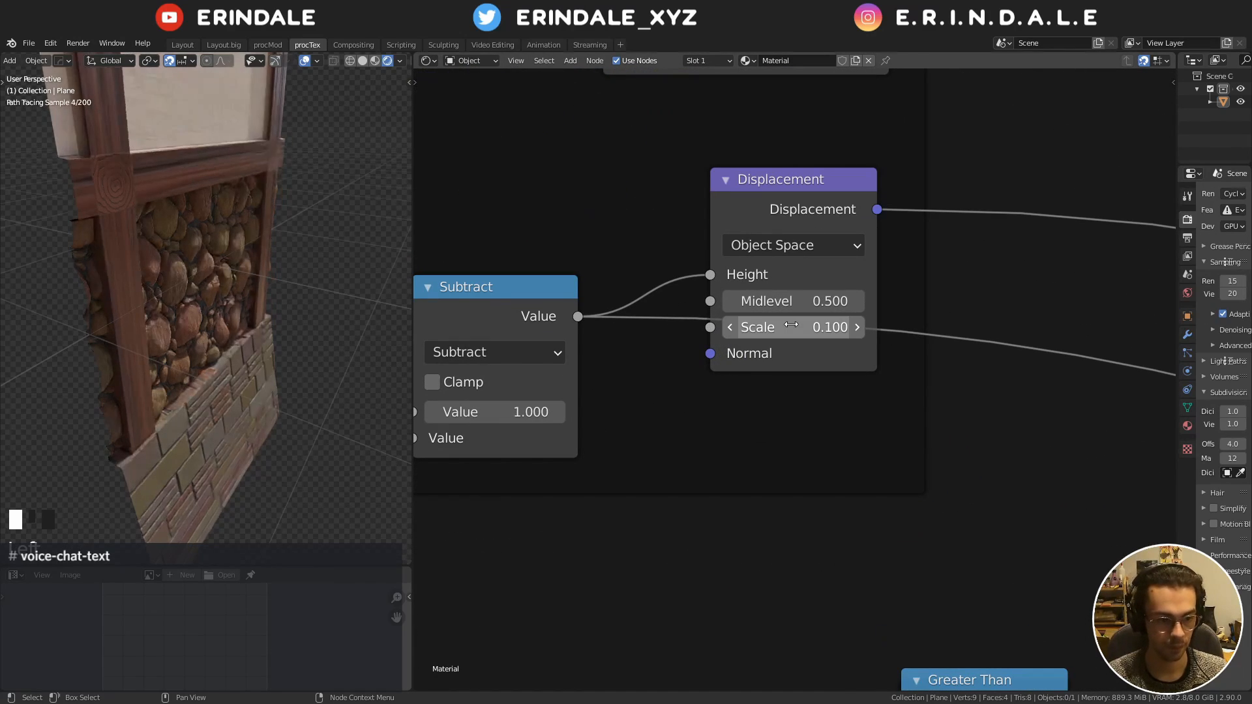
mouse_move(272, 275)
middle_down()
mouse_move(232, 291)
mouse_move(164, 358)
mouse_move(224, 373)
middle_up()
Set the Add node feeding the Voronoi Stone Displacement height to 8
scroll(657, 461, down, 15)
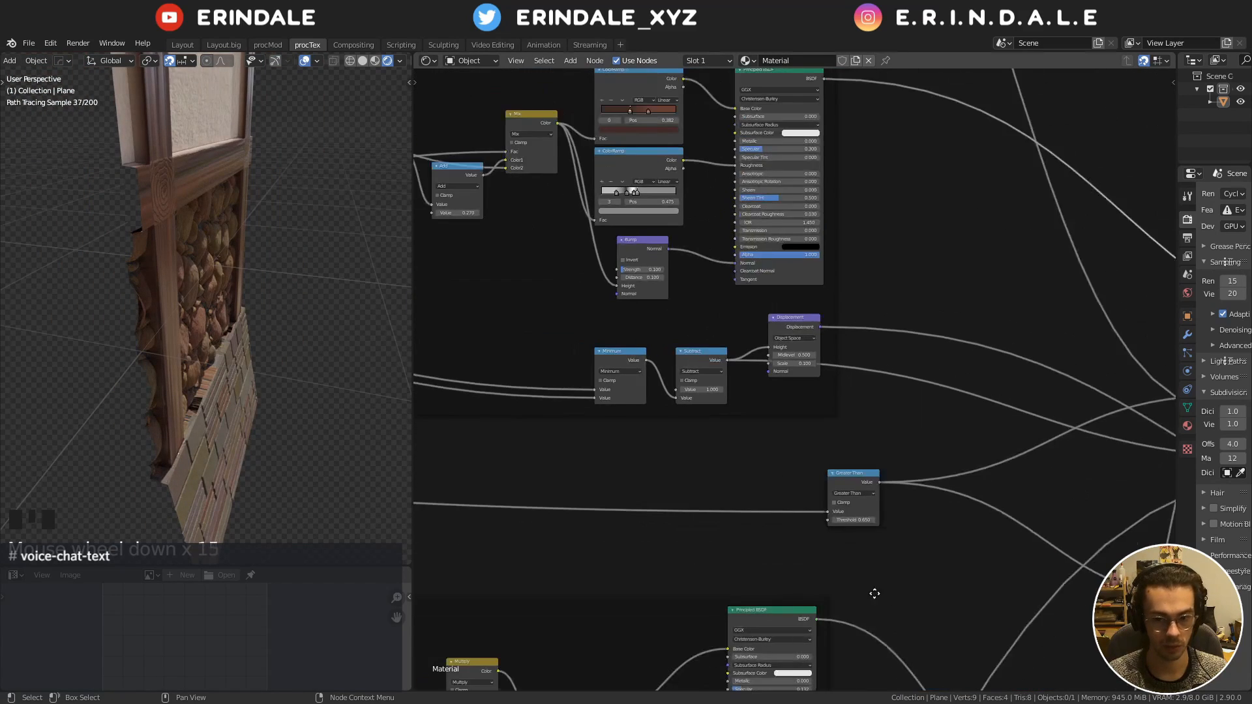
middle_drag(874, 593, 847, 281)
mouse_move(841, 520)
middle_down()
mouse_move(816, 285)
mouse_move(827, 104)
middle_up()
mouse_move(711, 659)
middle_down()
mouse_move(733, 417)
mouse_move(721, 399)
middle_up()
scroll(735, 321, up, 9)
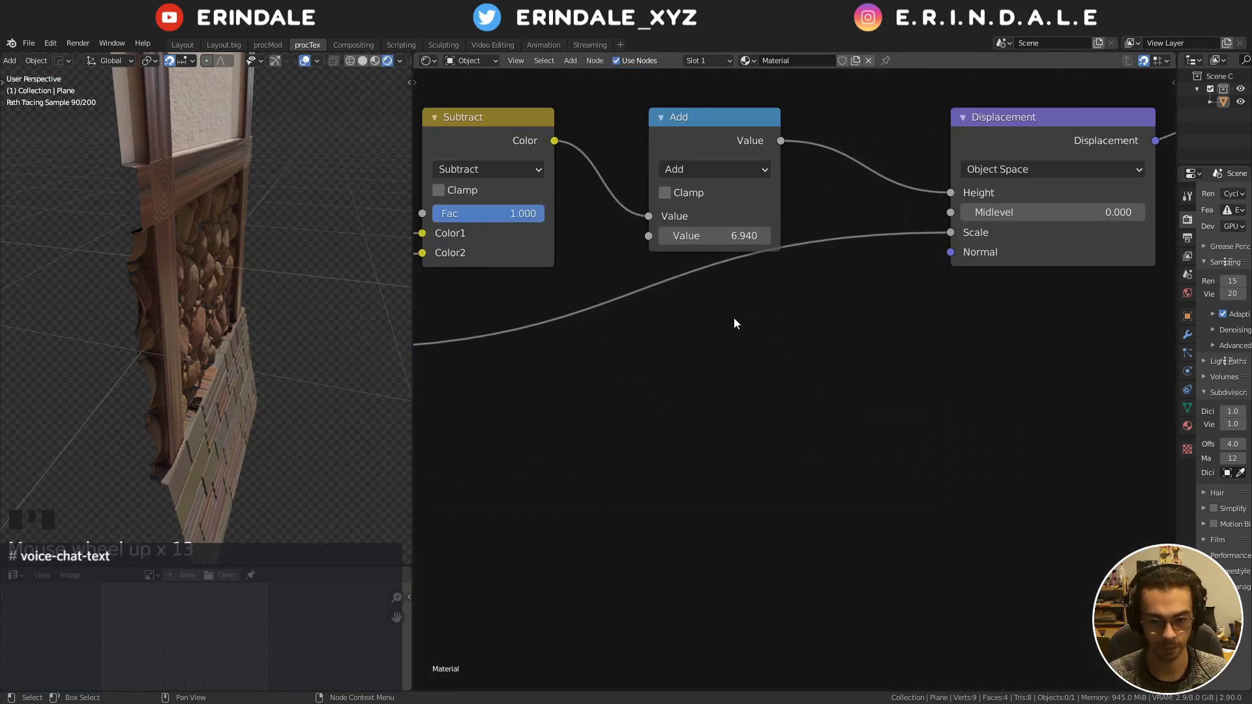
click(788, 368)
click(787, 369)
click(787, 368)
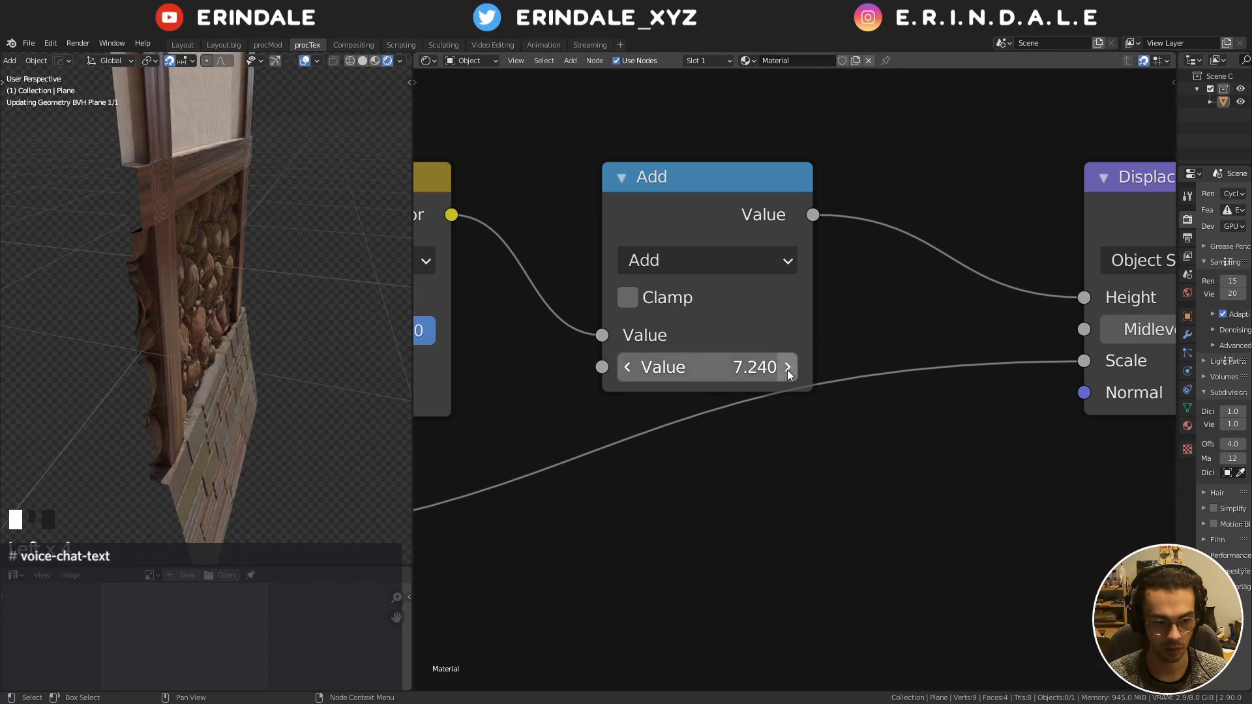
click(788, 369)
click(788, 369)
double_click(717, 369)
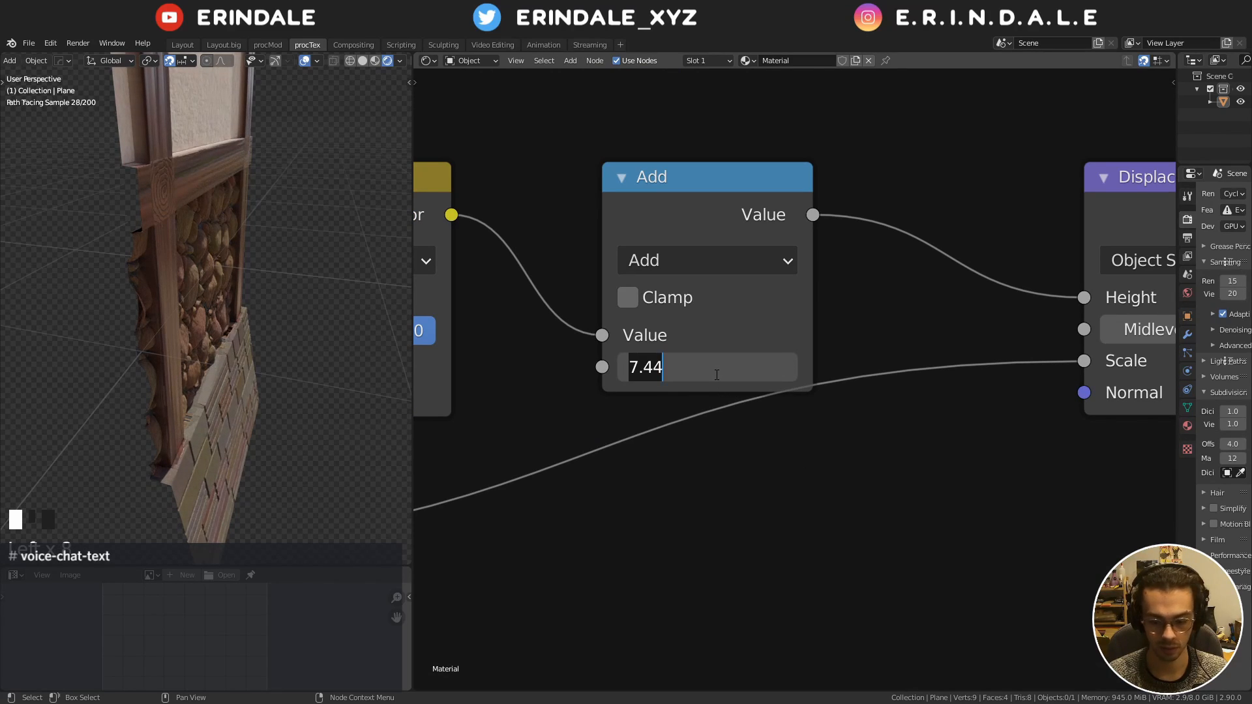
text(.)
text(8)
key(BackSpace)
key(BackSpace)
text(8)
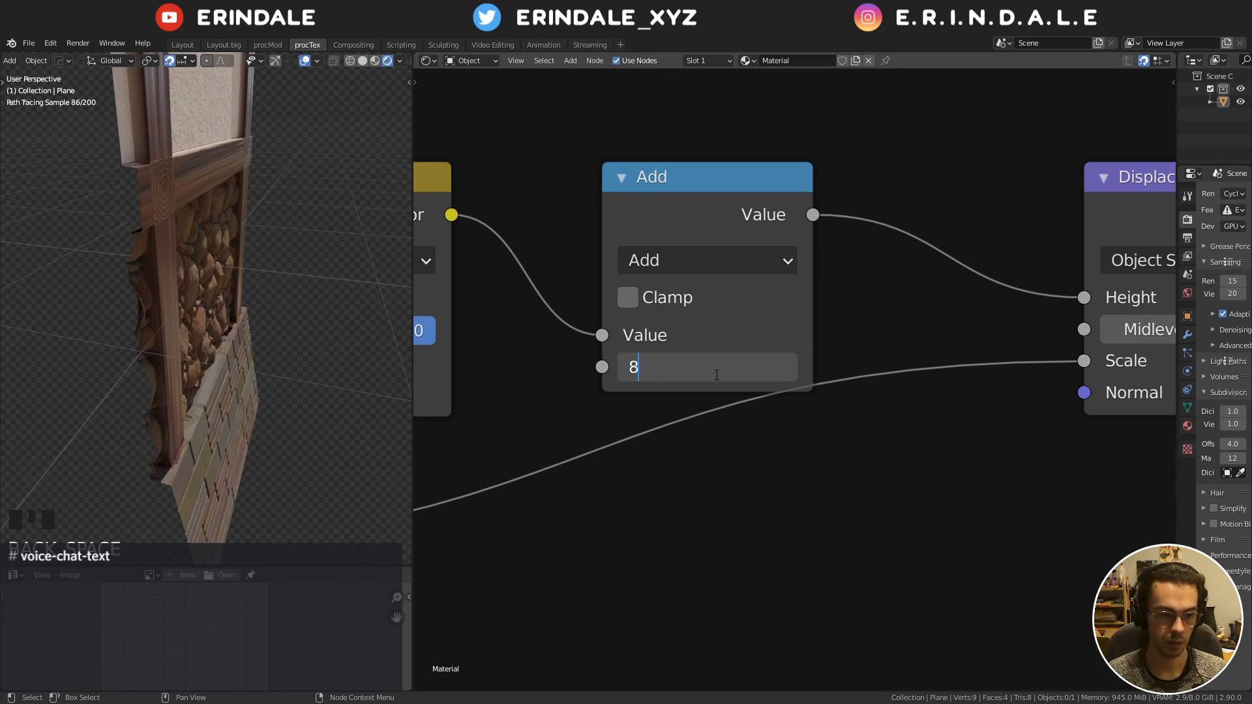
key(Return)
Inspect the whole wall from the front and save the file
mouse_move(317, 355)
middle_down()
mouse_move(302, 356)
mouse_move(306, 221)
mouse_move(240, 220)
mouse_move(261, 260)
mouse_move(253, 315)
middle_up()
scroll(241, 237, down, 3)
key(ctrl+s)
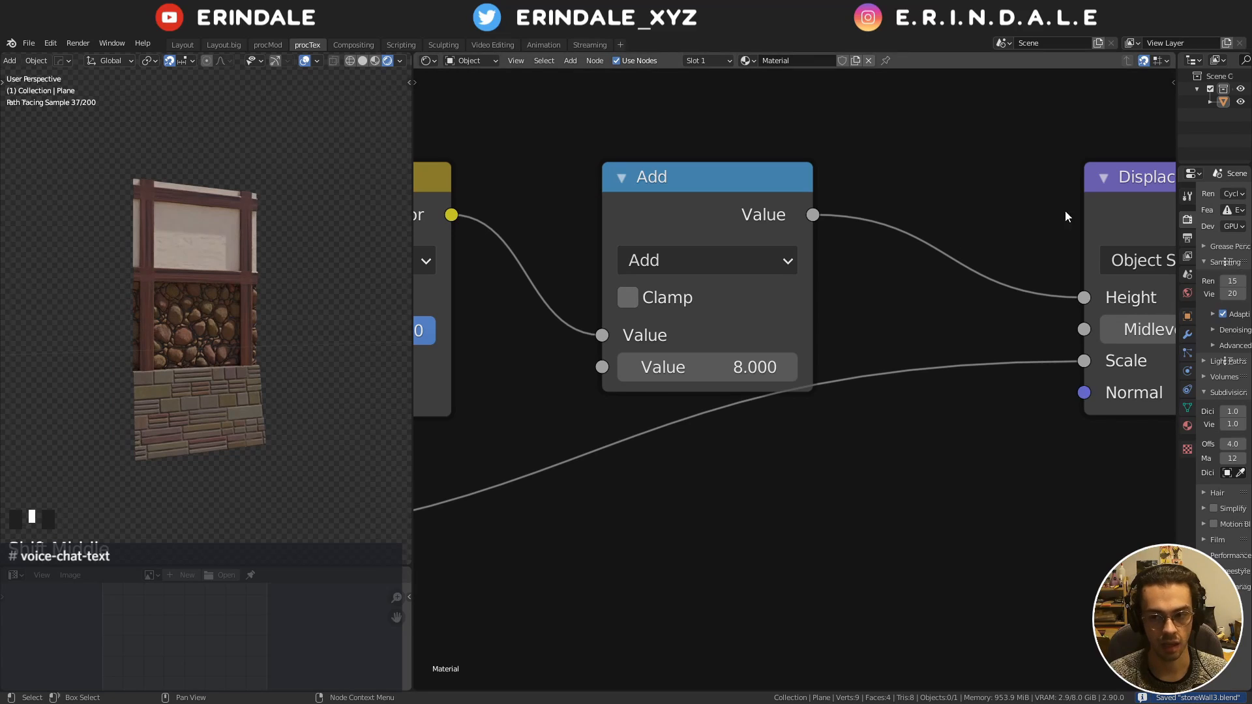
Review the full material node network from the plaster group to the output, and examine the rendered wall up close
scroll(1058, 267, down, 20)
middle_drag(1055, 276, 784, 522)
scroll(907, 261, down, 10)
middle_drag(919, 176, 816, 471)
middle_drag(920, 333, 796, 434)
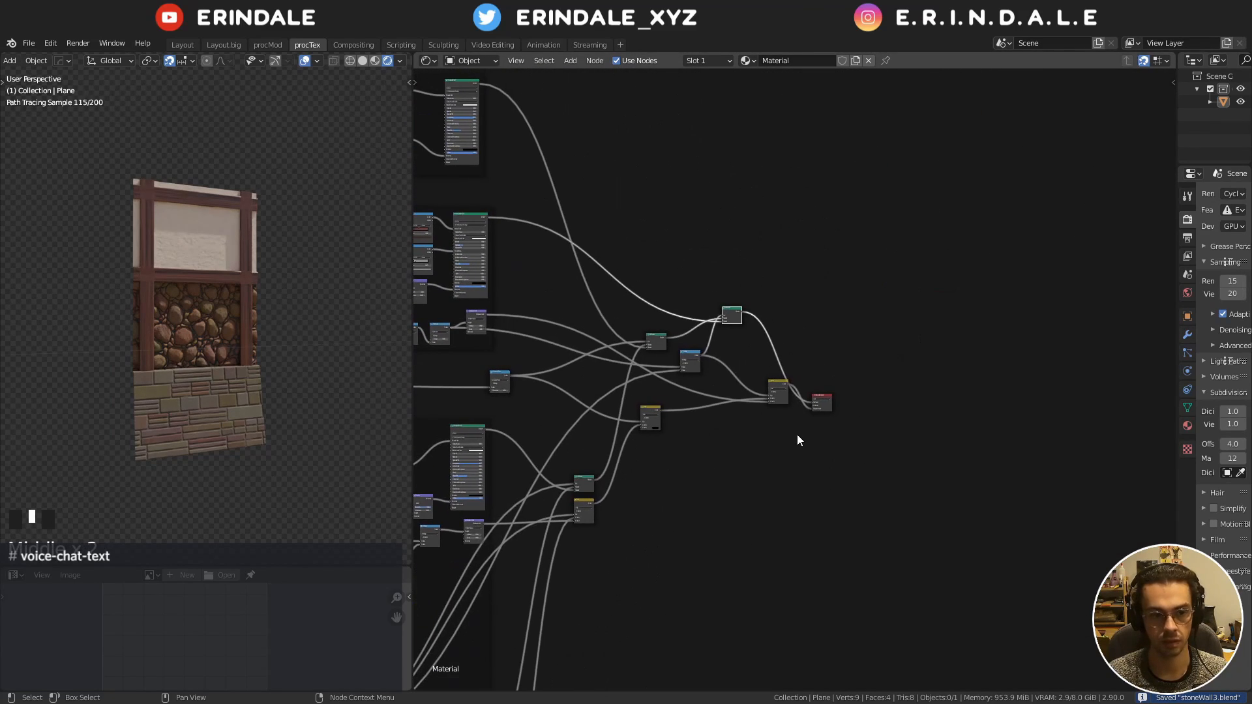
middle_drag(454, 252, 566, 266)
middle_drag(443, 277, 799, 301)
middle_drag(647, 306, 573, 428)
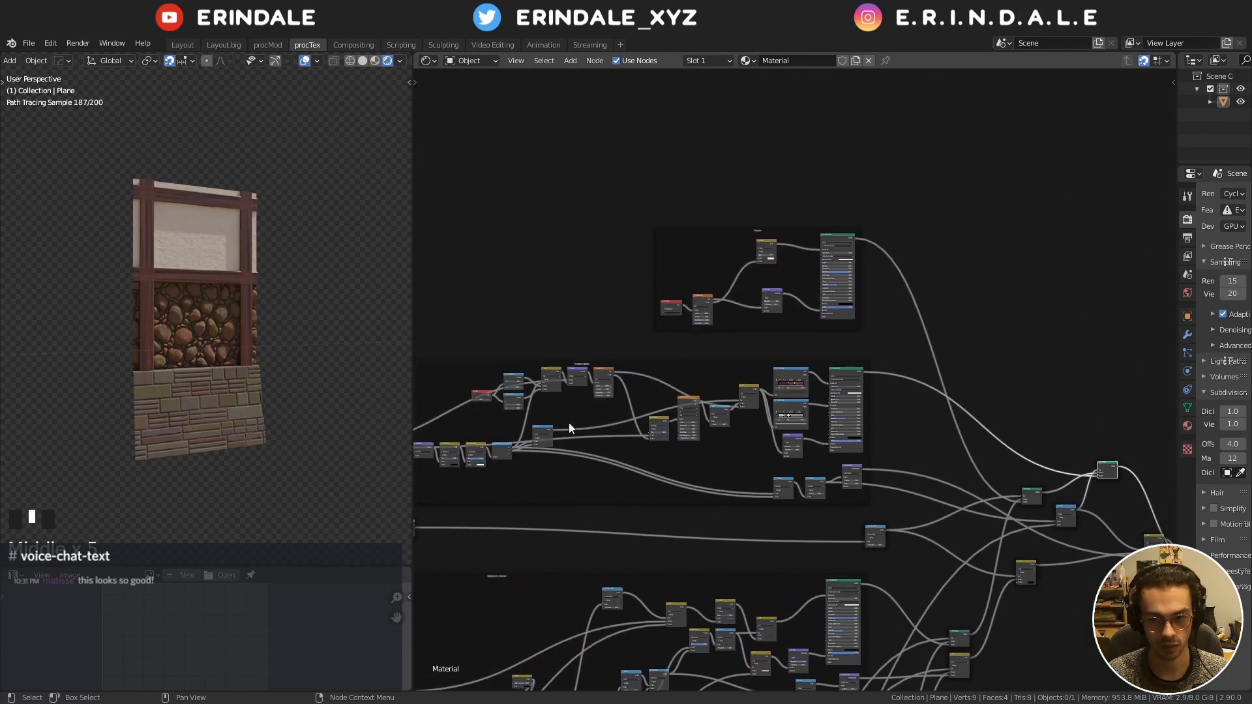
middle_drag(886, 413, 824, 141)
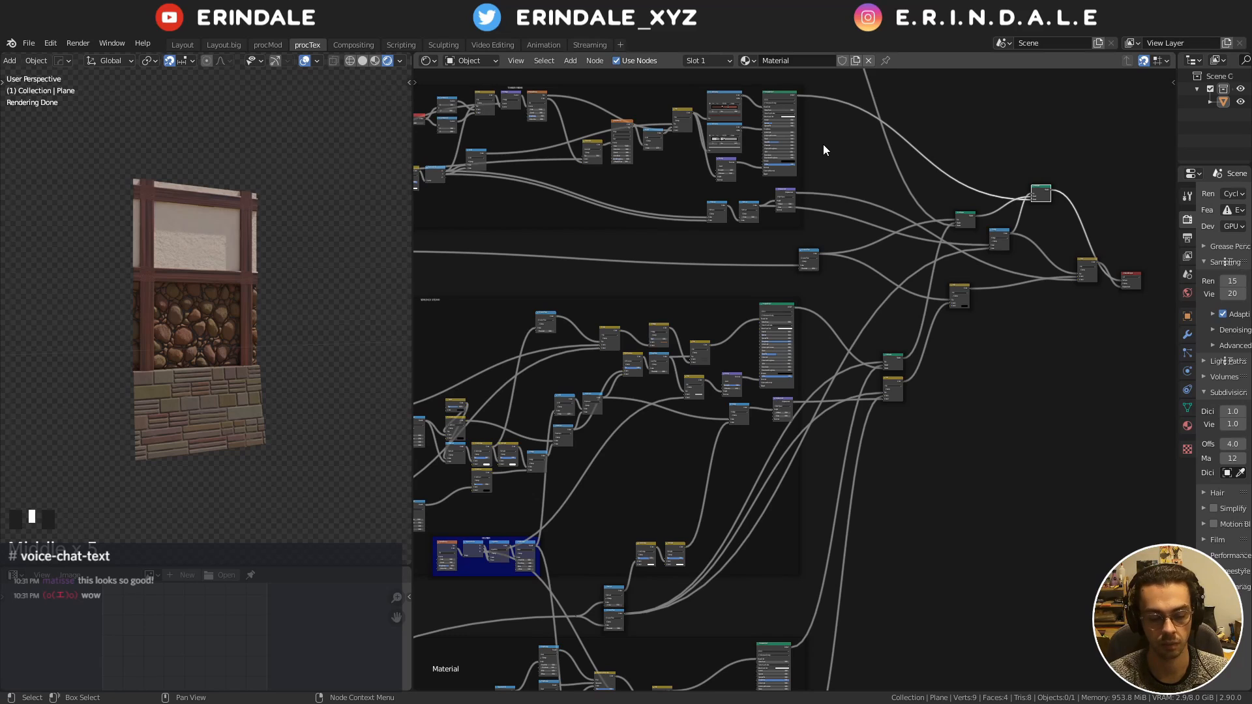
scroll(221, 399, up, 3)
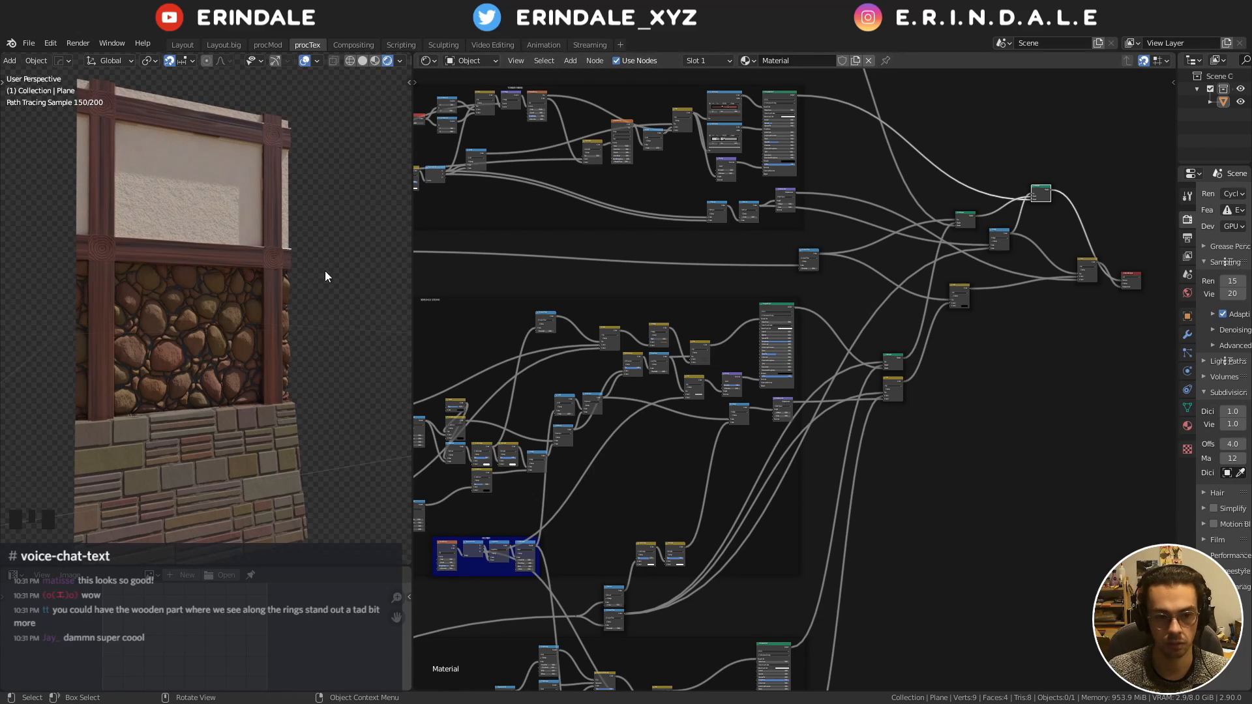
drag(361, 565, 360, 540)
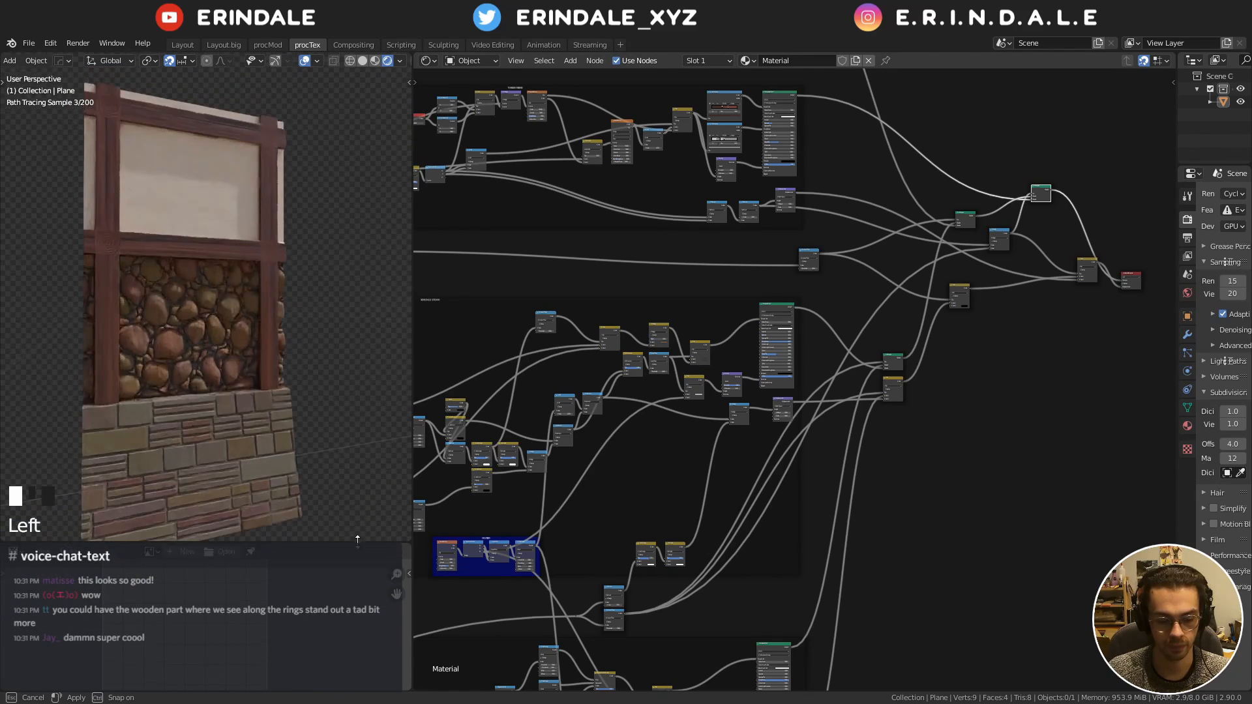
middle_drag(309, 347, 342, 345)
middle_drag(920, 318, 907, 381)
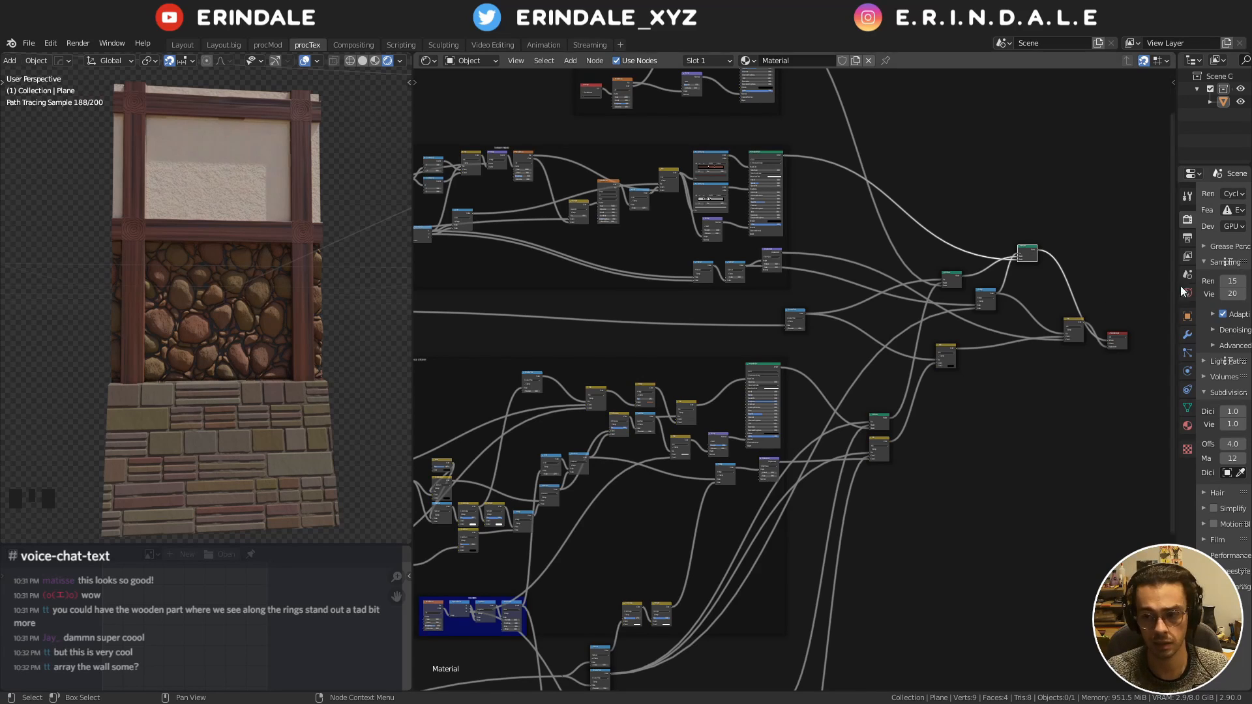
Add an Array modifier to the plane and place it above the Subdivision modifier
click(1188, 335)
drag(1177, 137, 992, 138)
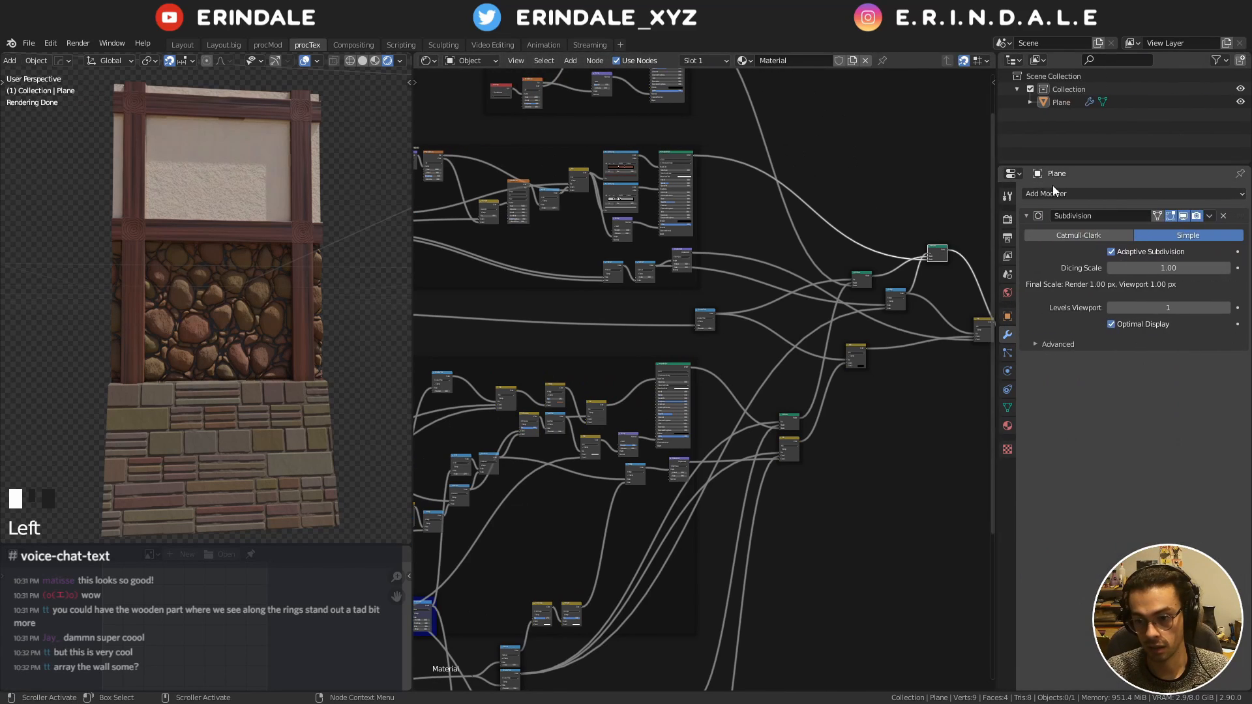
click(1051, 193)
scroll(194, 269, down, 2)
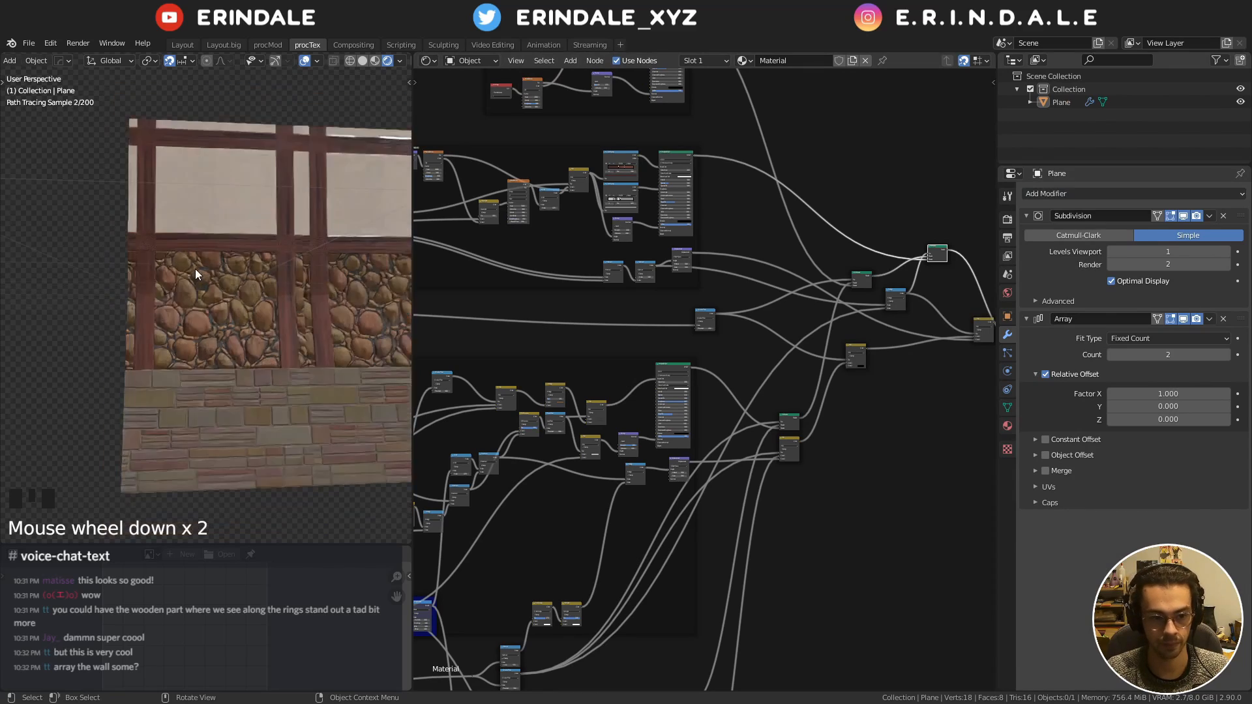
shift+middle_drag(194, 269, 91, 277)
drag(1242, 324, 1240, 215)
Mark the seam between the two arrayed wall panels with an annotation stroke, and erase the mark
middle_drag(216, 287, 236, 282)
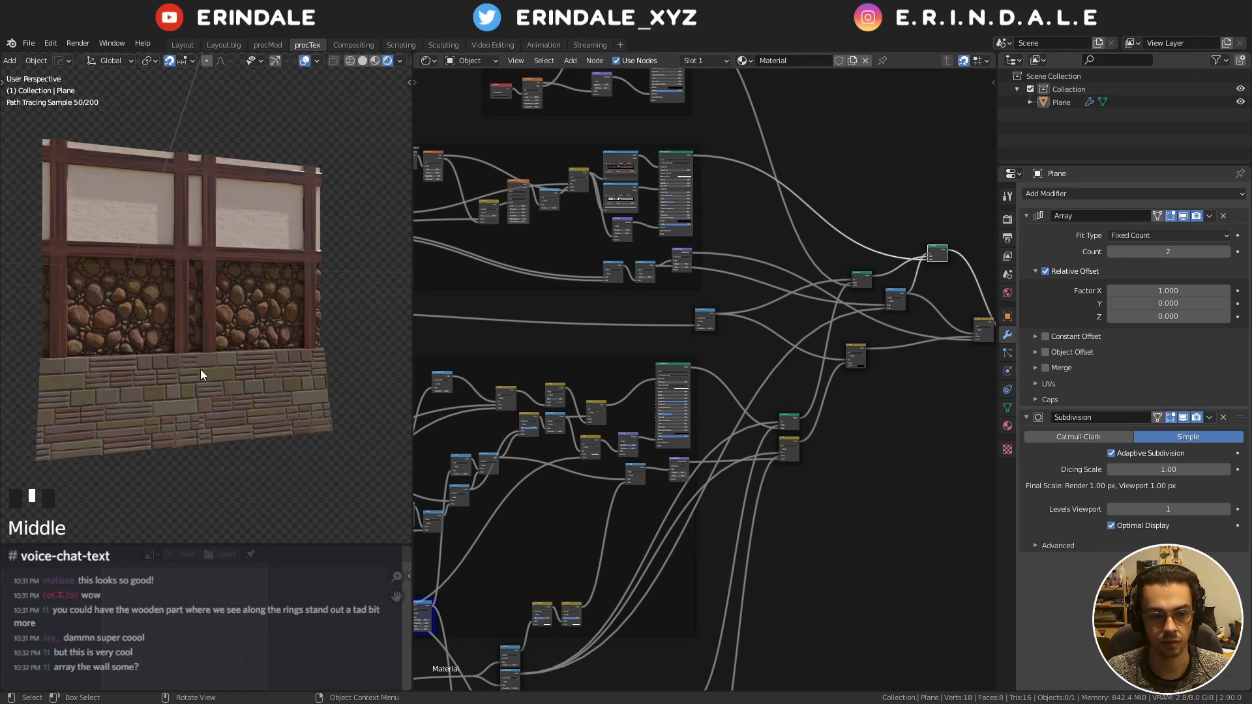
drag(189, 351, 204, 328)
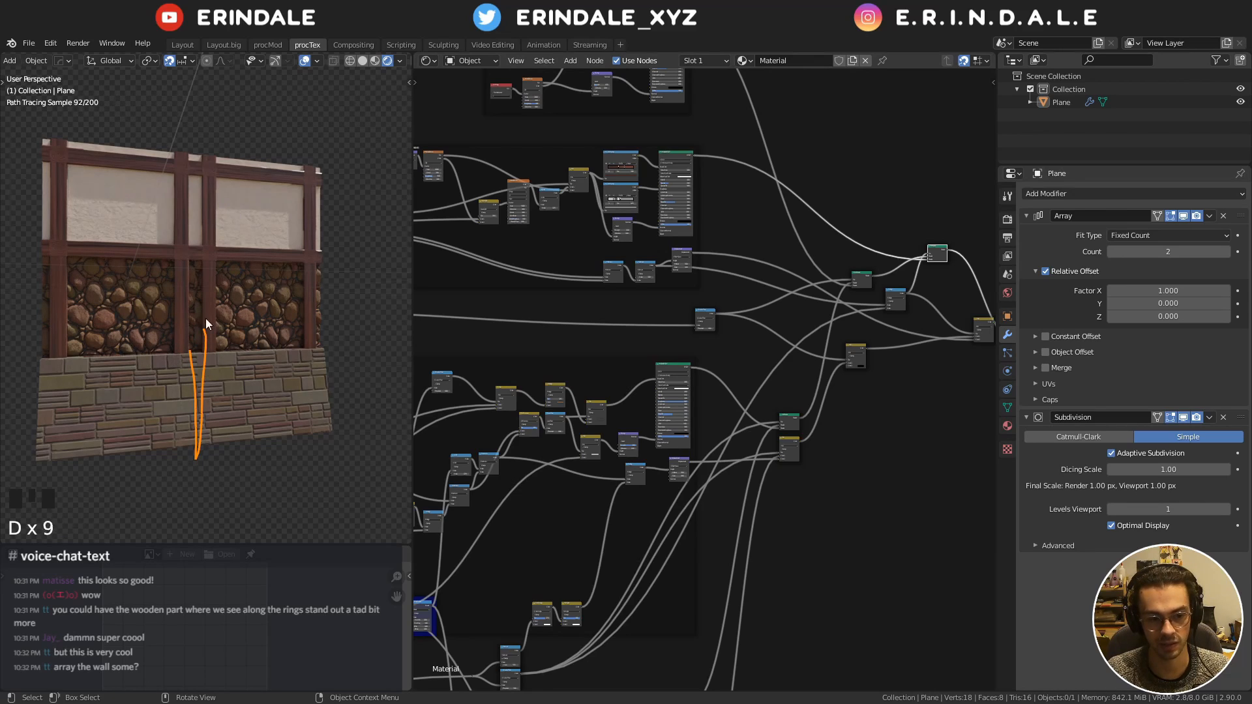
right_drag(206, 324, 197, 456)
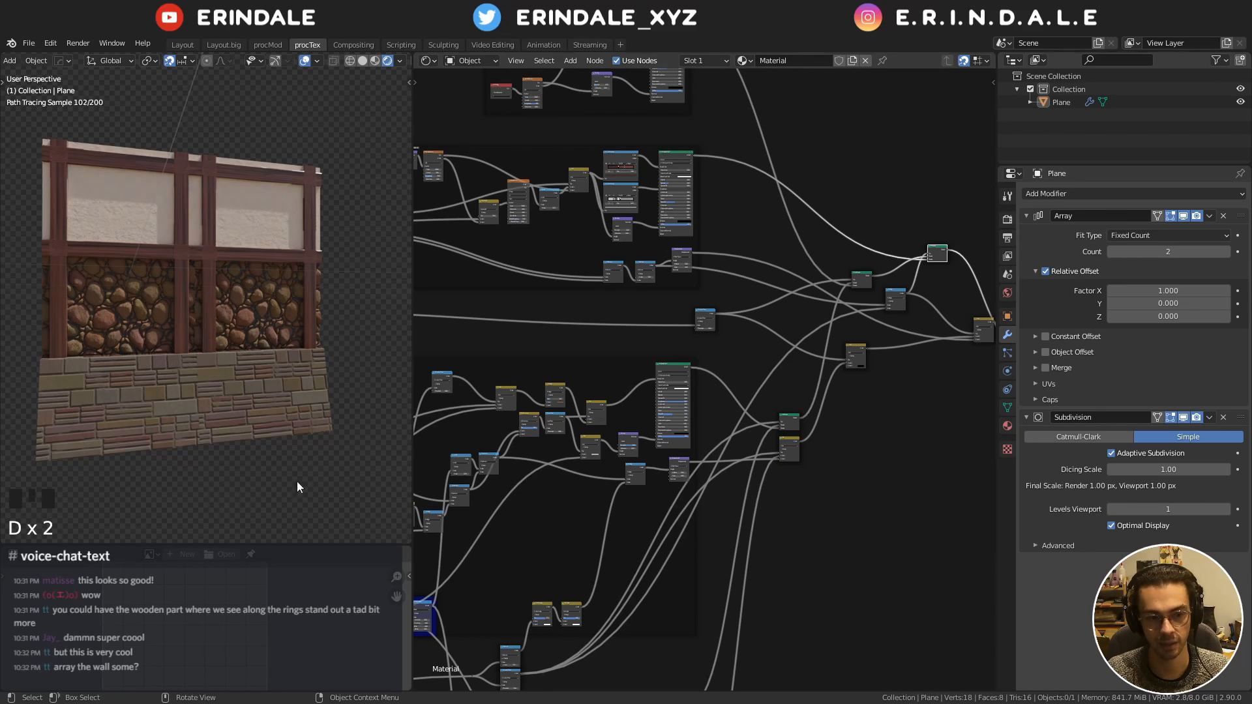
Raise the Array count to 5 and look along the repeated wall
click(1227, 252)
click(1226, 252)
click(1226, 253)
middle_drag(242, 302, 214, 320)
scroll(246, 280, up, 1)
scroll(247, 280, down, 2)
Set the X value of the second Subtract node in the timber beam layout to 0.25 and check the repeated wall
middle_drag(585, 329, 714, 346)
scroll(711, 485, up, 12)
scroll(674, 401, up, 18)
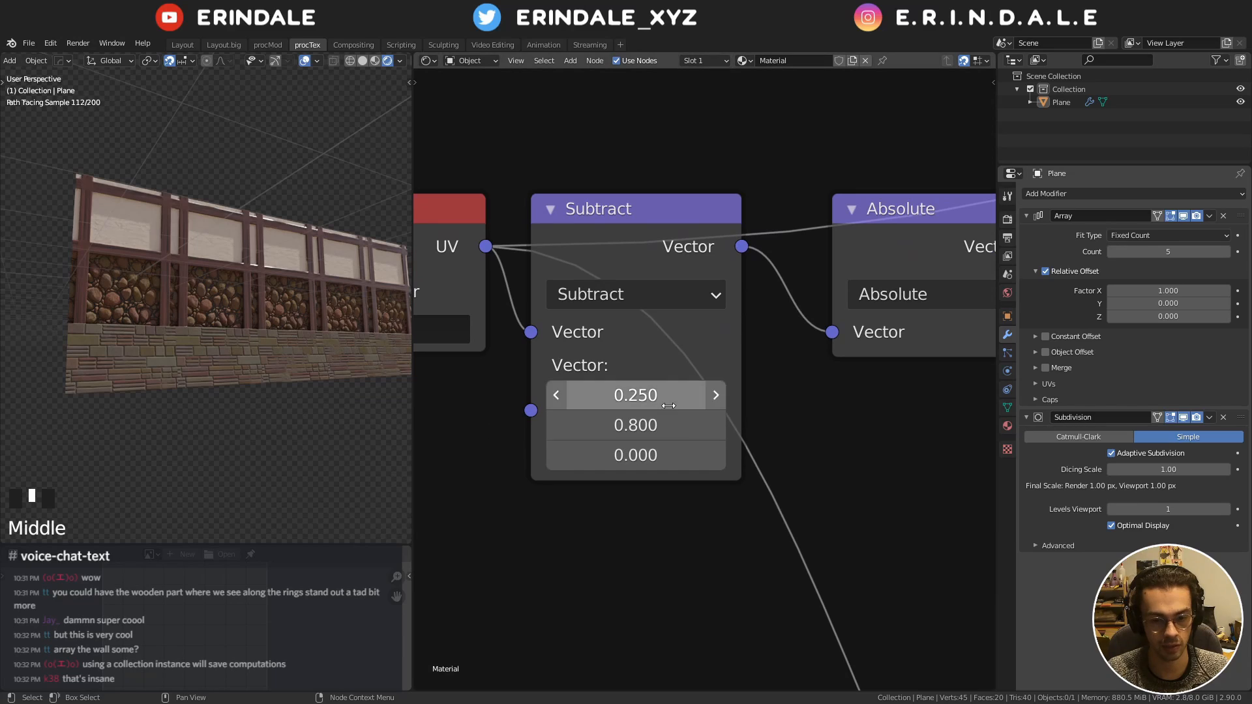
scroll(711, 380, down, 2)
middle_drag(845, 374, 513, 345)
scroll(513, 346, down, 3)
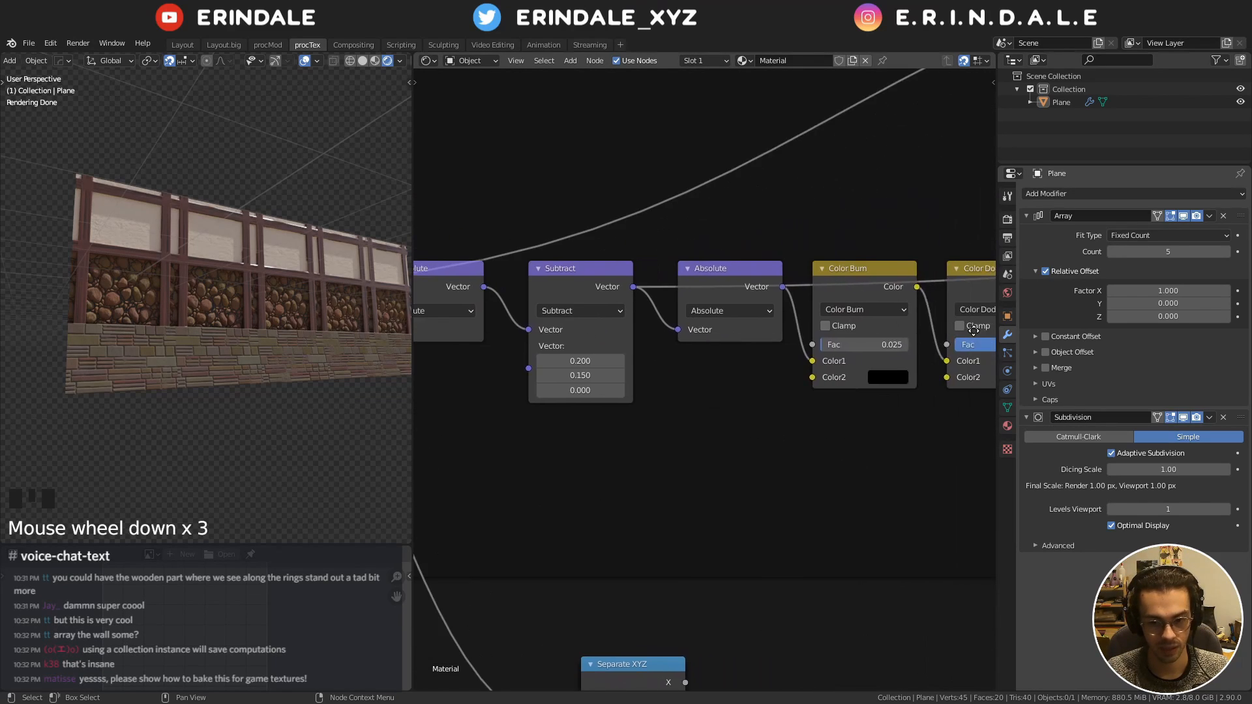
scroll(714, 362, up, 3)
click(721, 351)
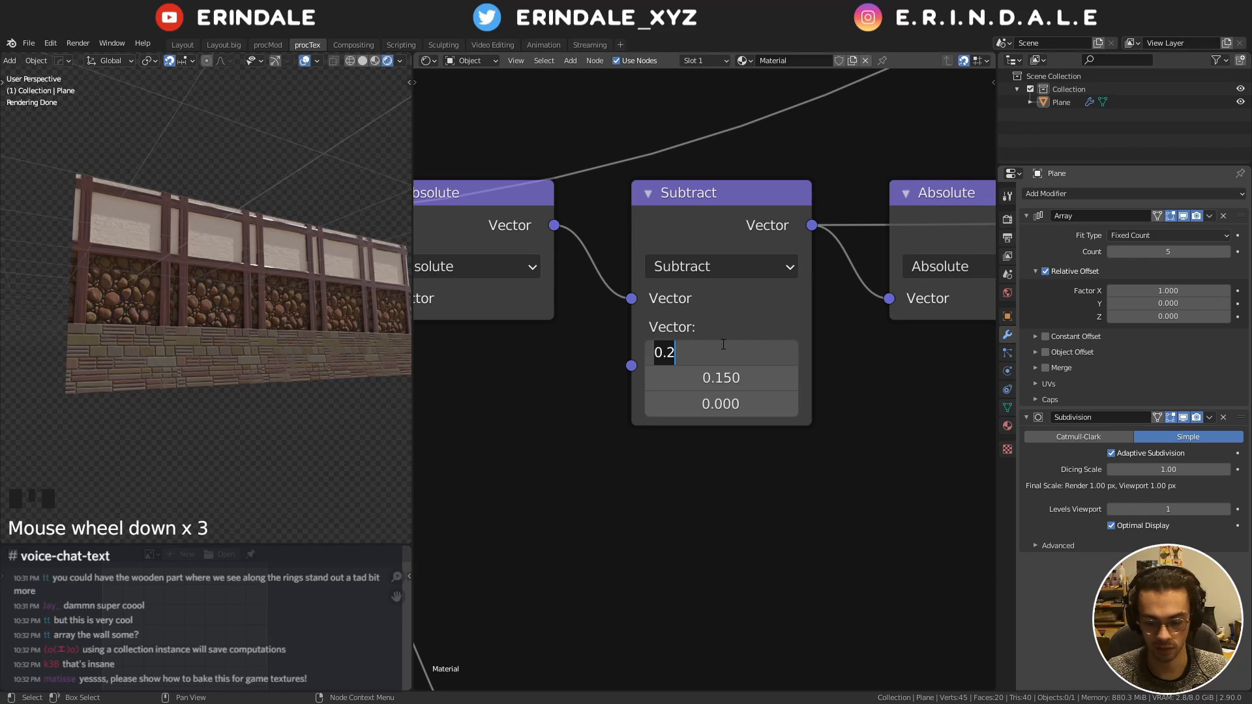
text(.25)
key(Return)
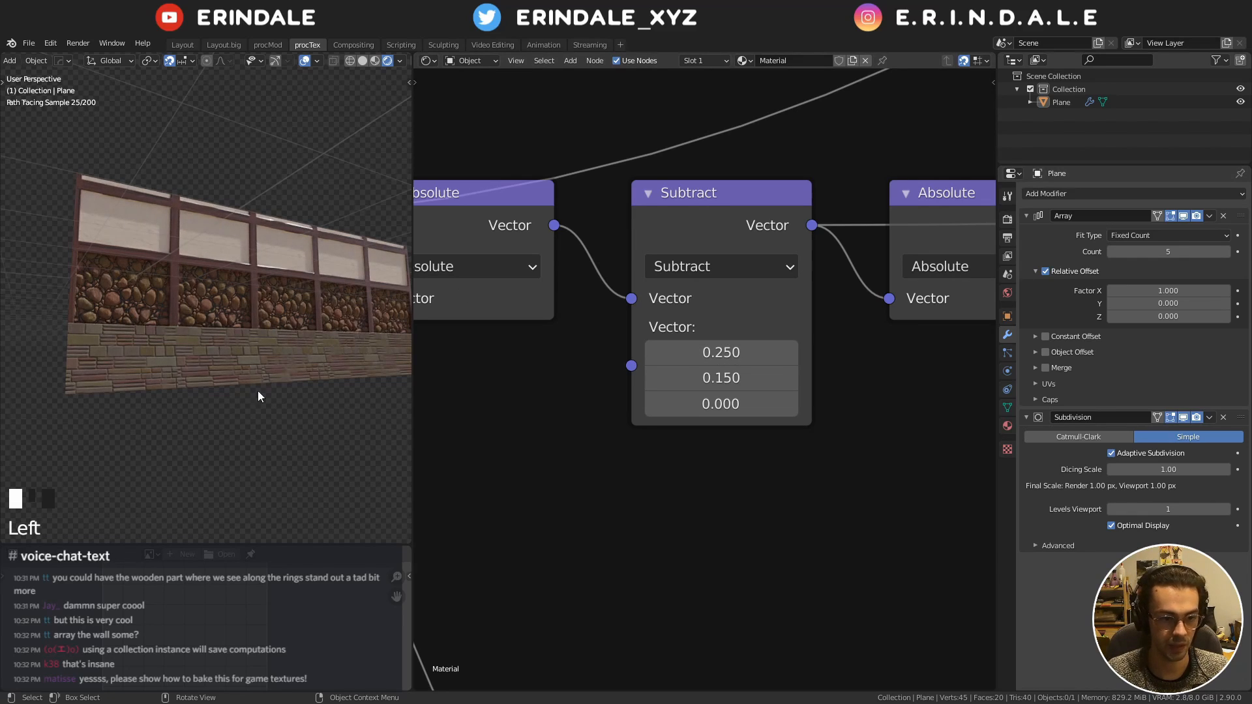
middle_drag(202, 291, 288, 359)
scroll(154, 337, down, 2)
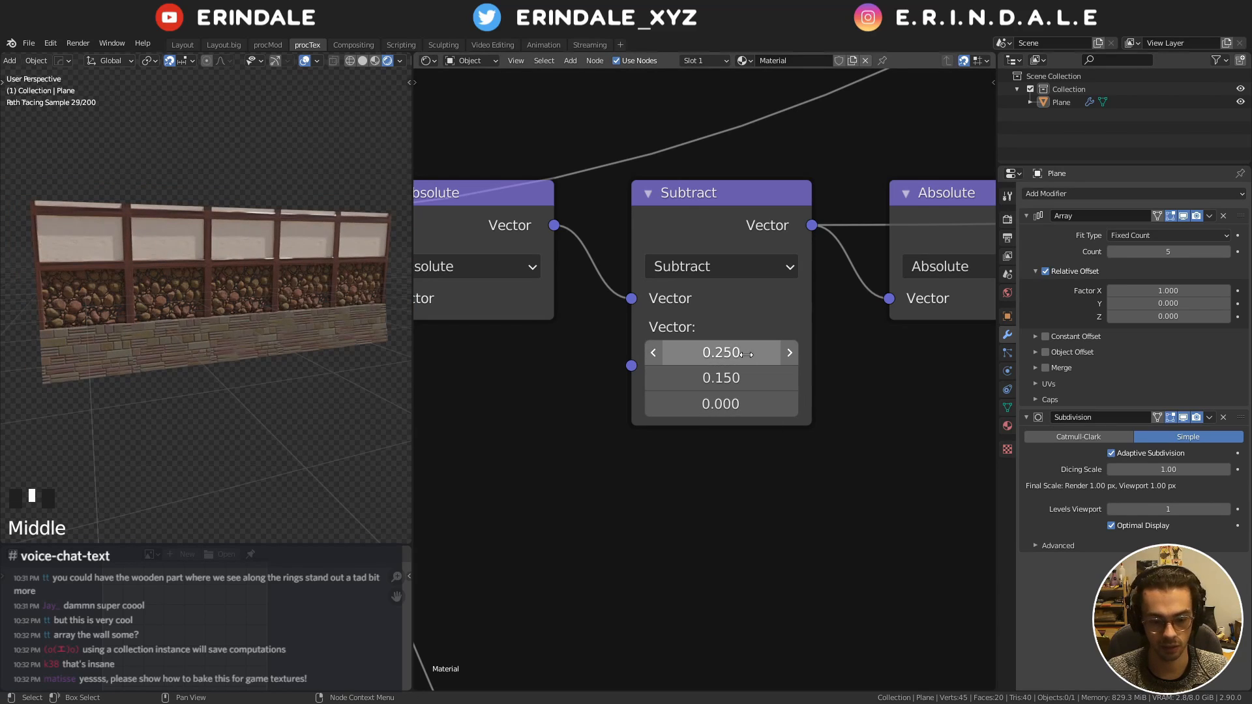
Return the second Subtract node's X value to 0.2
click(722, 352)
text(.2)
key(Return)
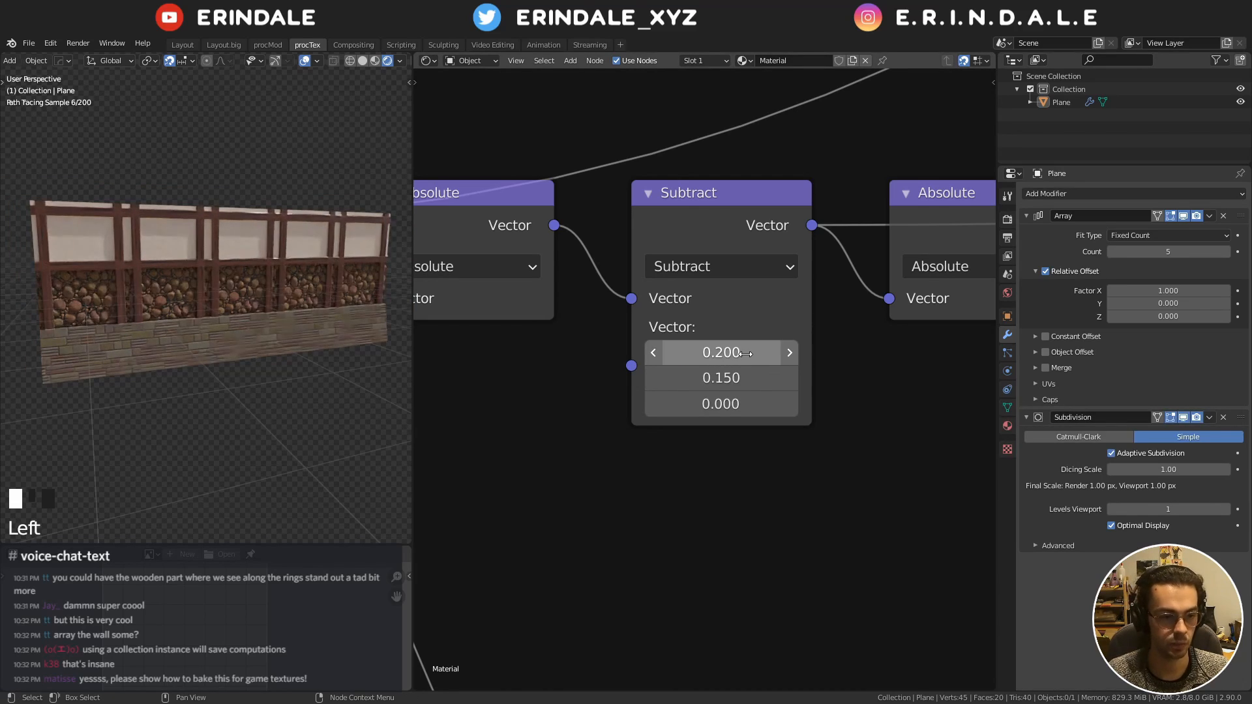
Remove the Array modifier from the plane and switch the viewport to solid shading
scroll(652, 333, down, 20)
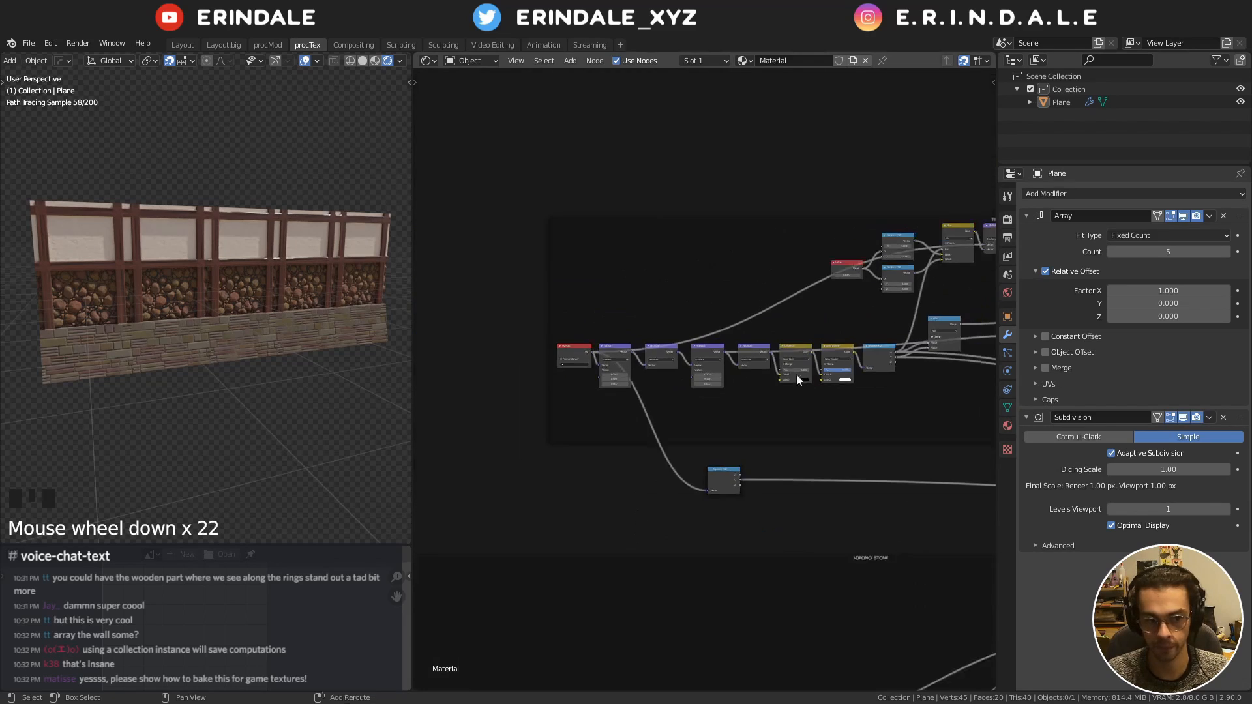
shift+middle_drag(796, 373, 977, 314)
click(1223, 216)
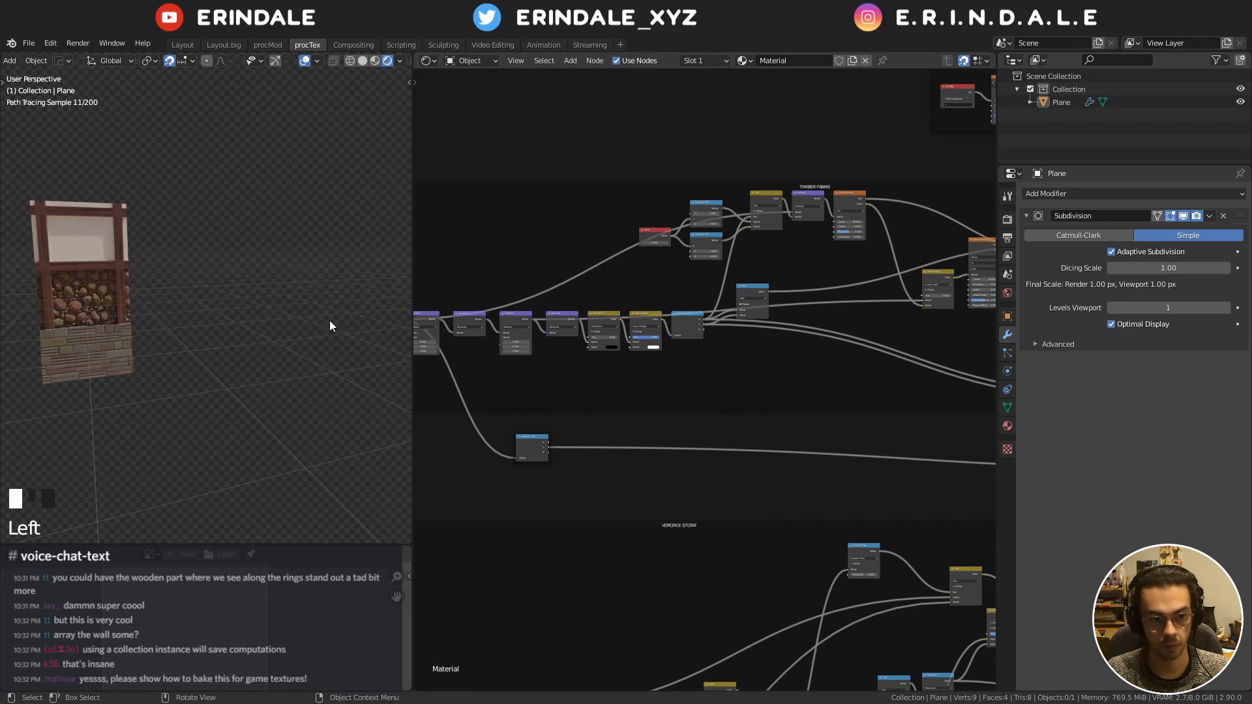
scroll(706, 379, down, 10)
middle_drag(951, 416, 755, 253)
middle_drag(855, 341, 695, 433)
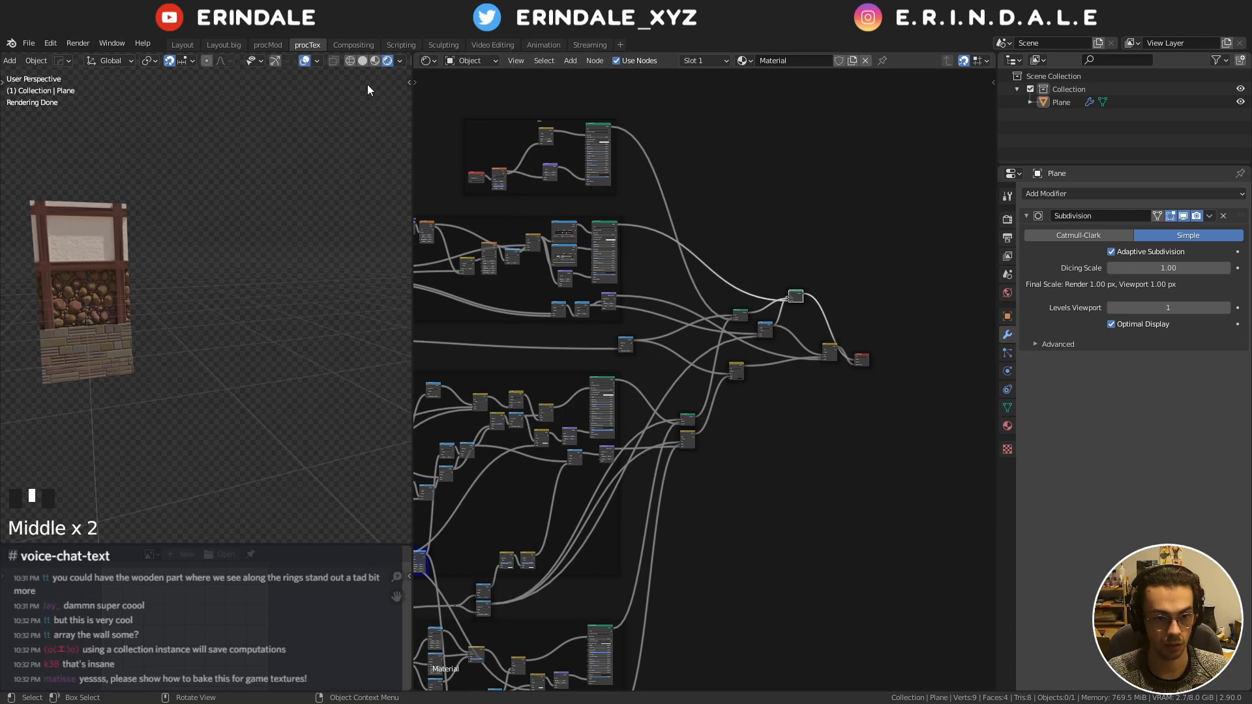
click(362, 60)
Keep Cycles as the render engine, set its device to CPU, and expand the Bake settings
click(1007, 219)
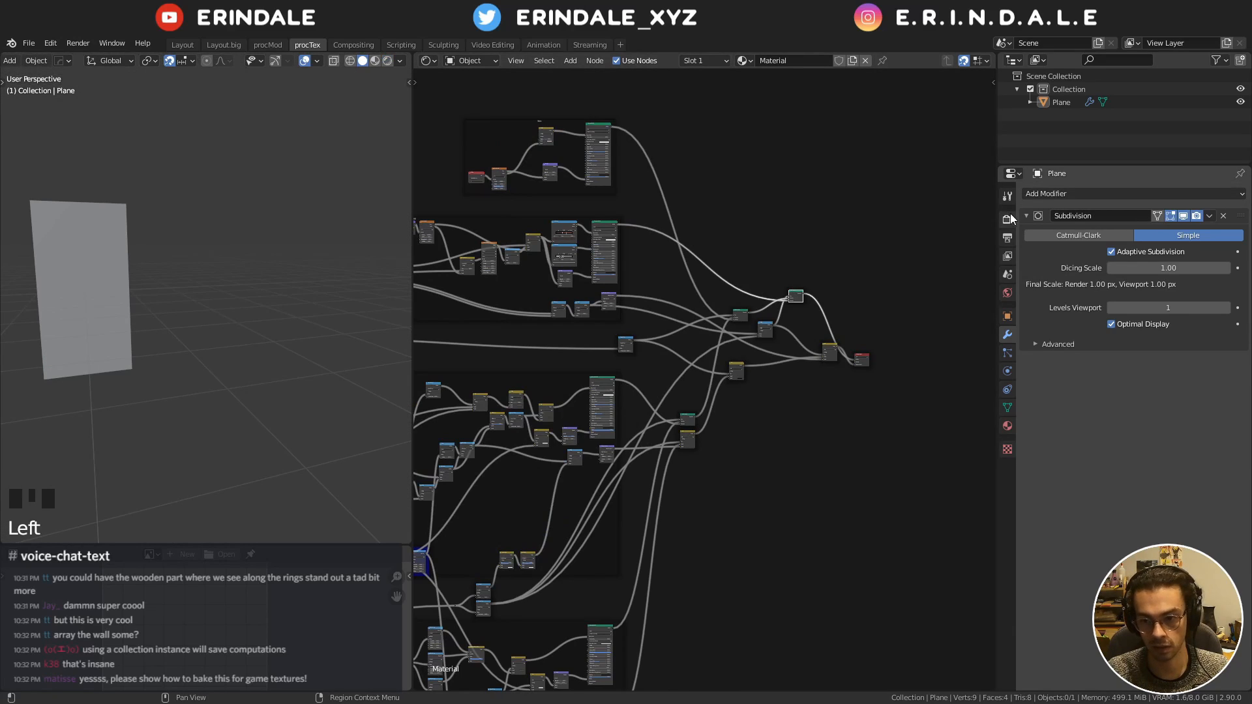
click(1124, 196)
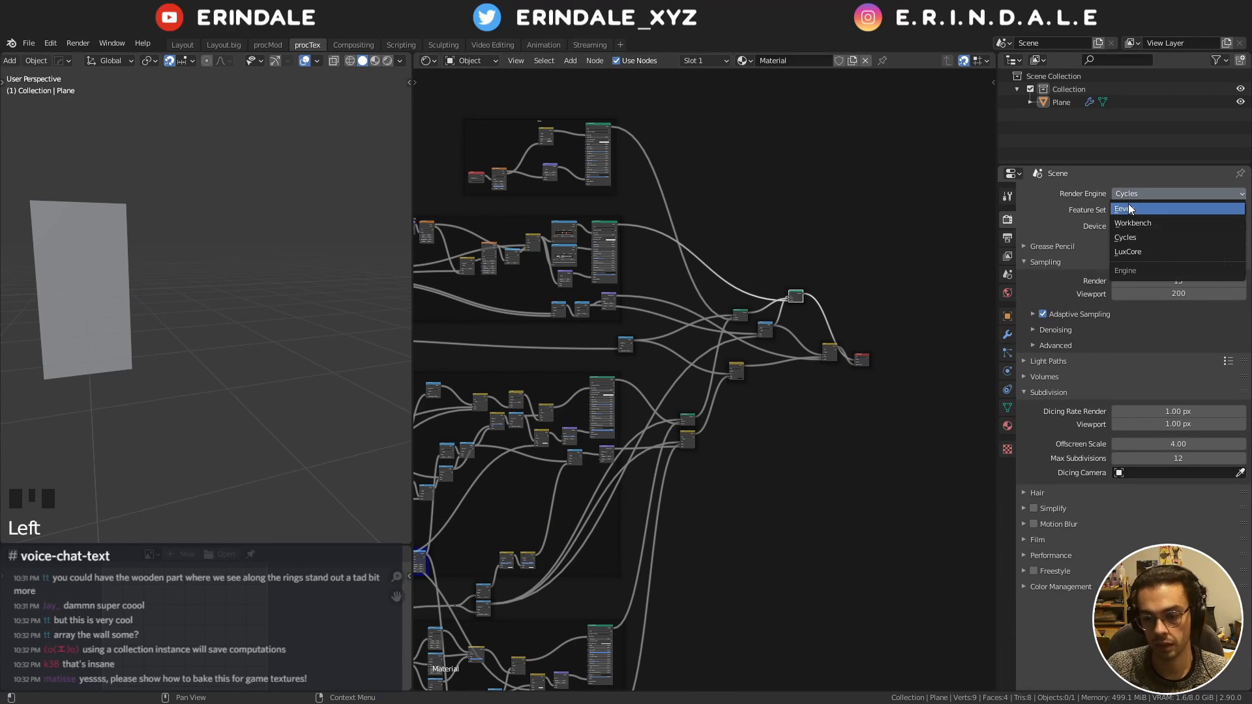
click(1152, 236)
click(1152, 229)
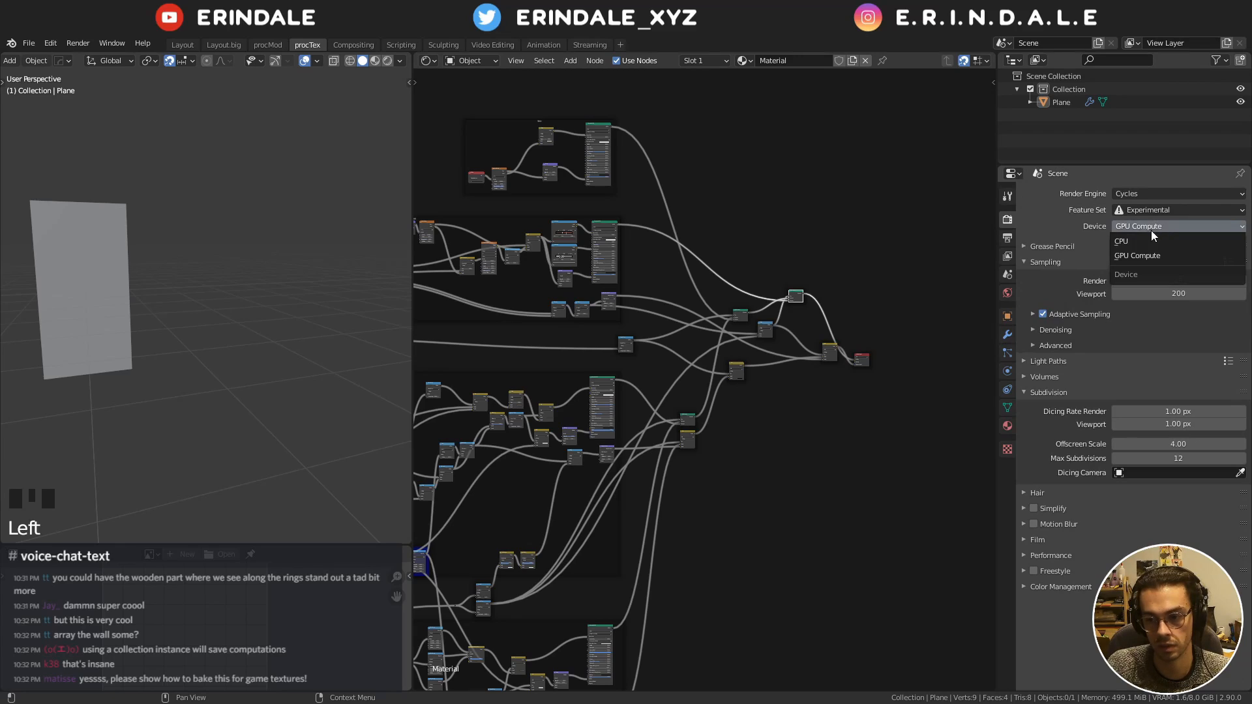
click(1145, 244)
click(1037, 601)
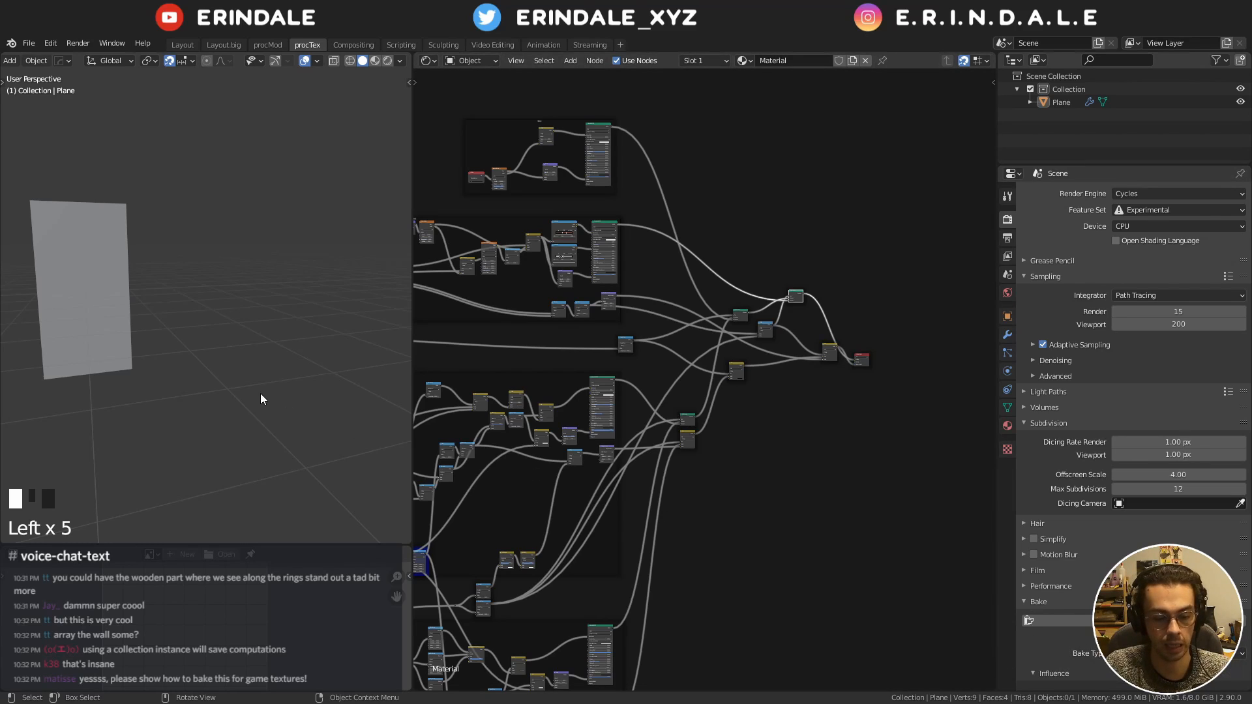
middle_drag(189, 371, 270, 364)
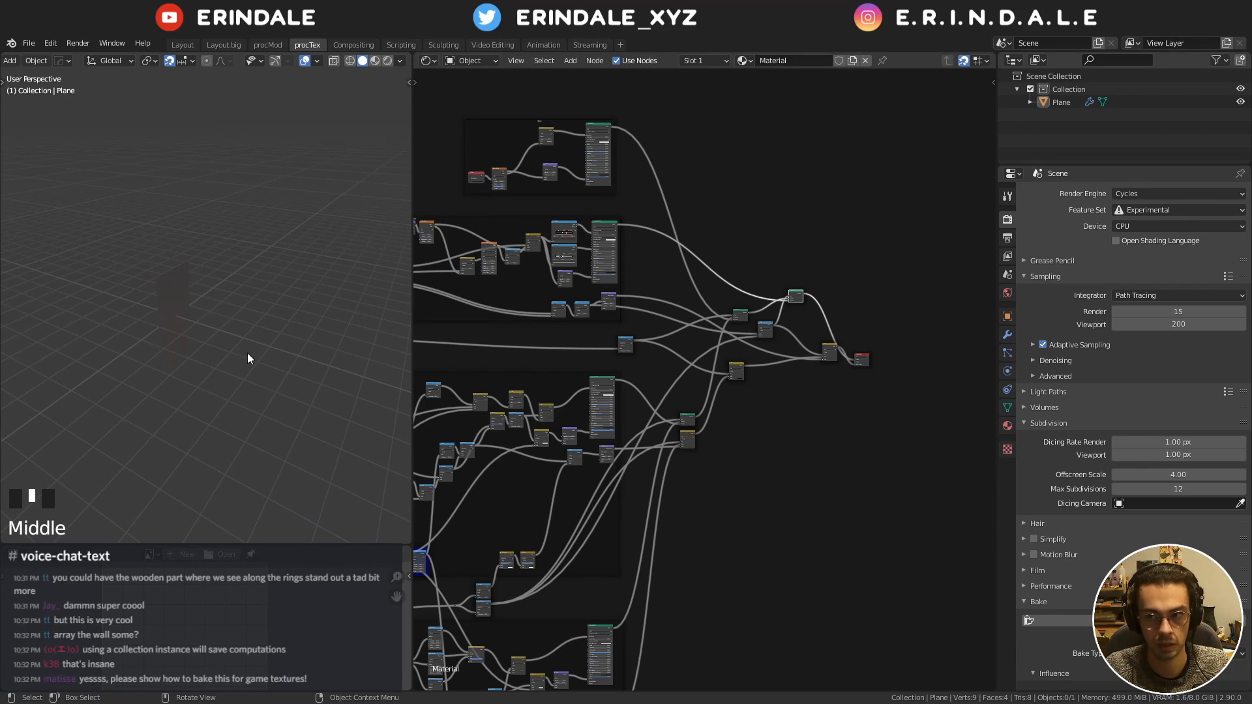
Switch the render engine to Eevee
click(1141, 194)
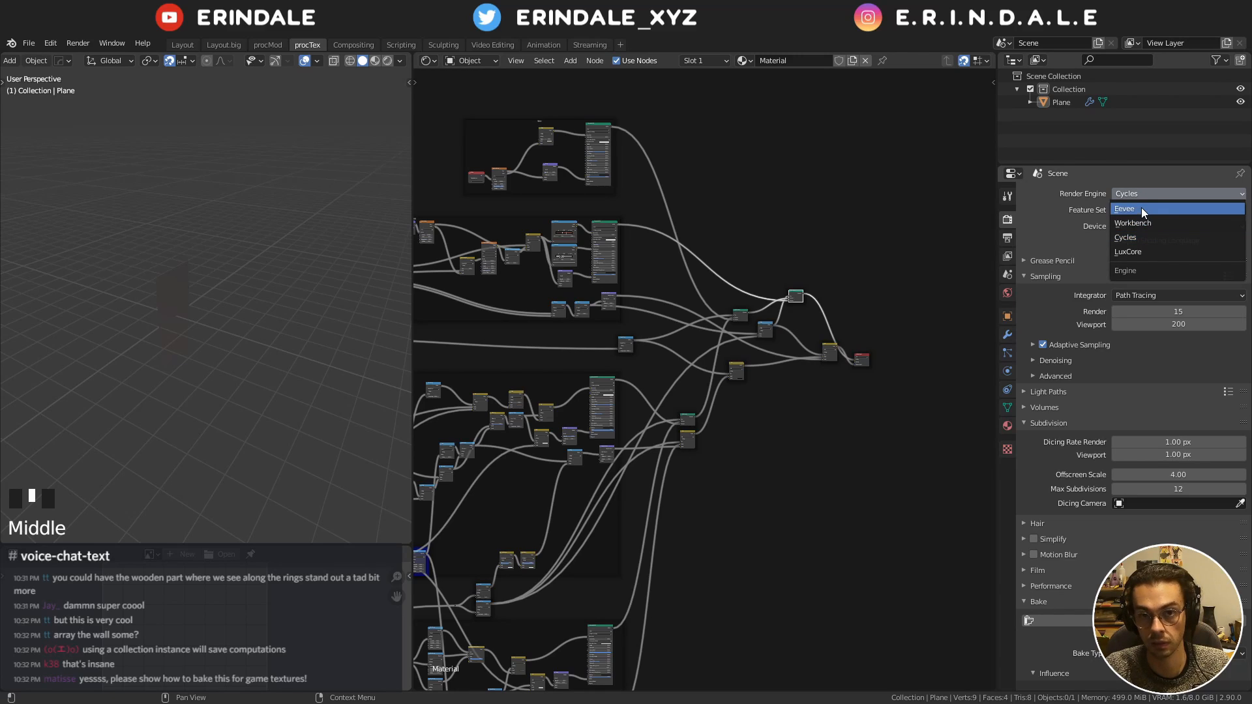
click(1141, 209)
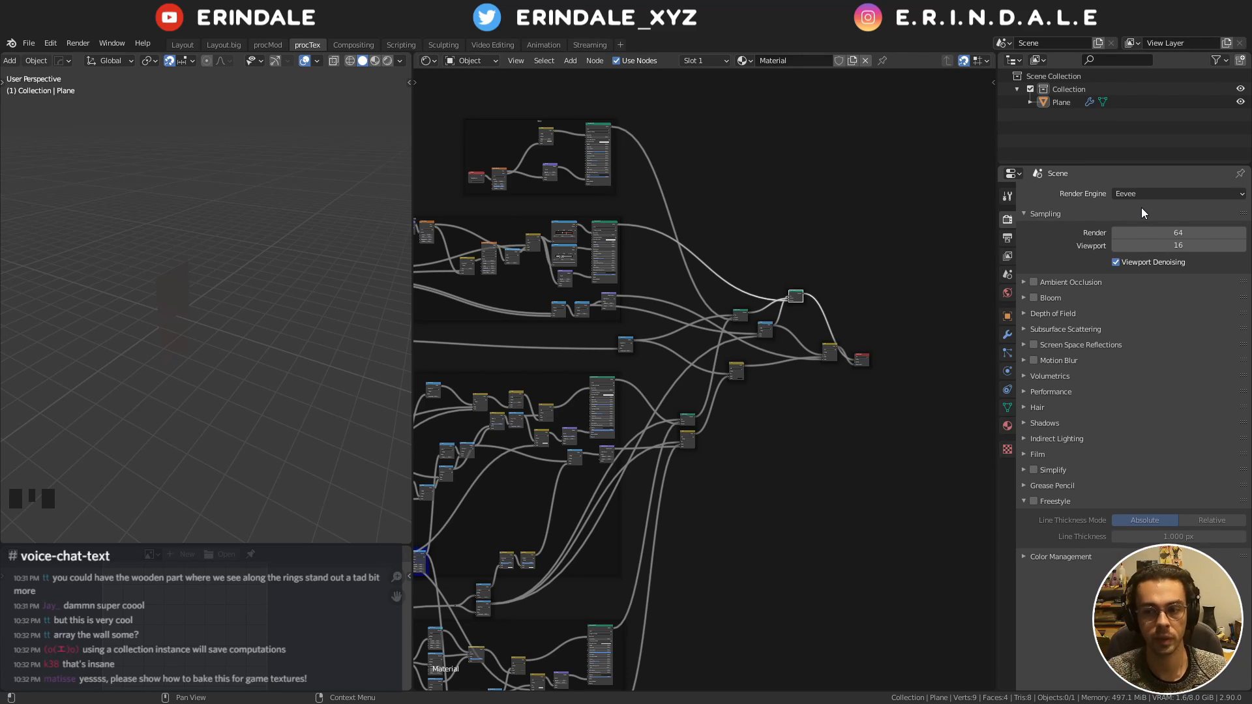
middle_click(158, 250)
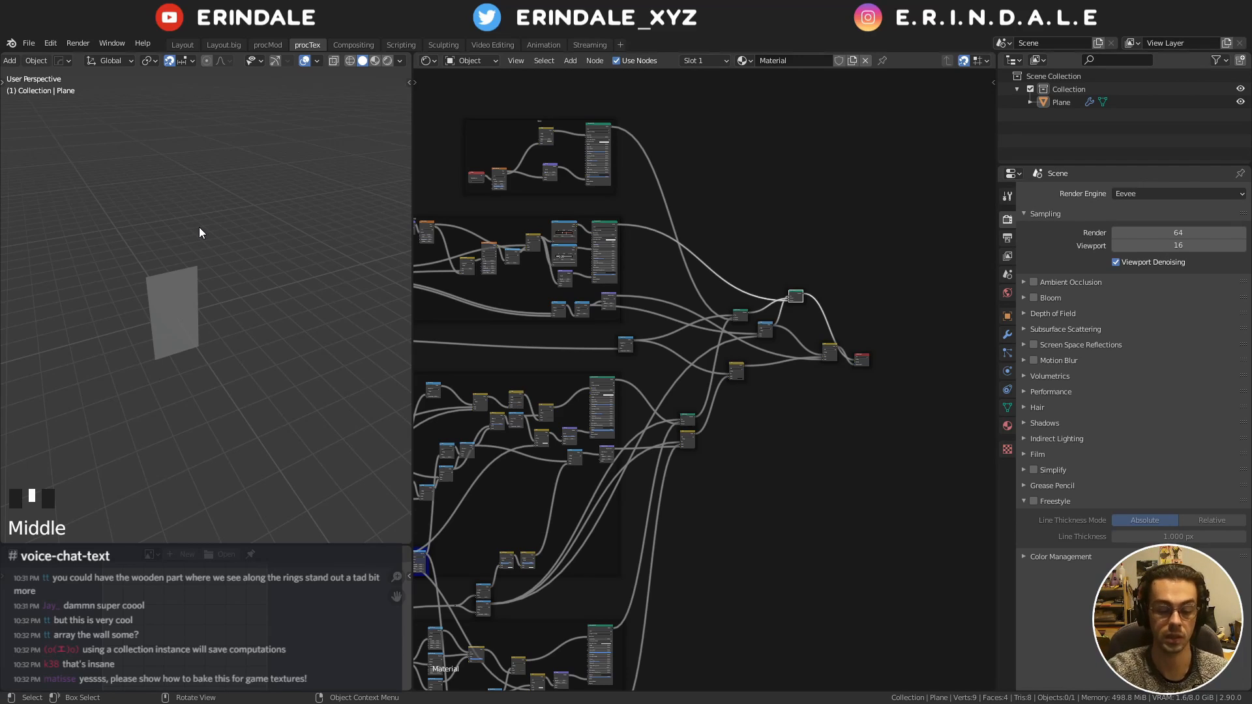
middle_drag(188, 314, 233, 324)
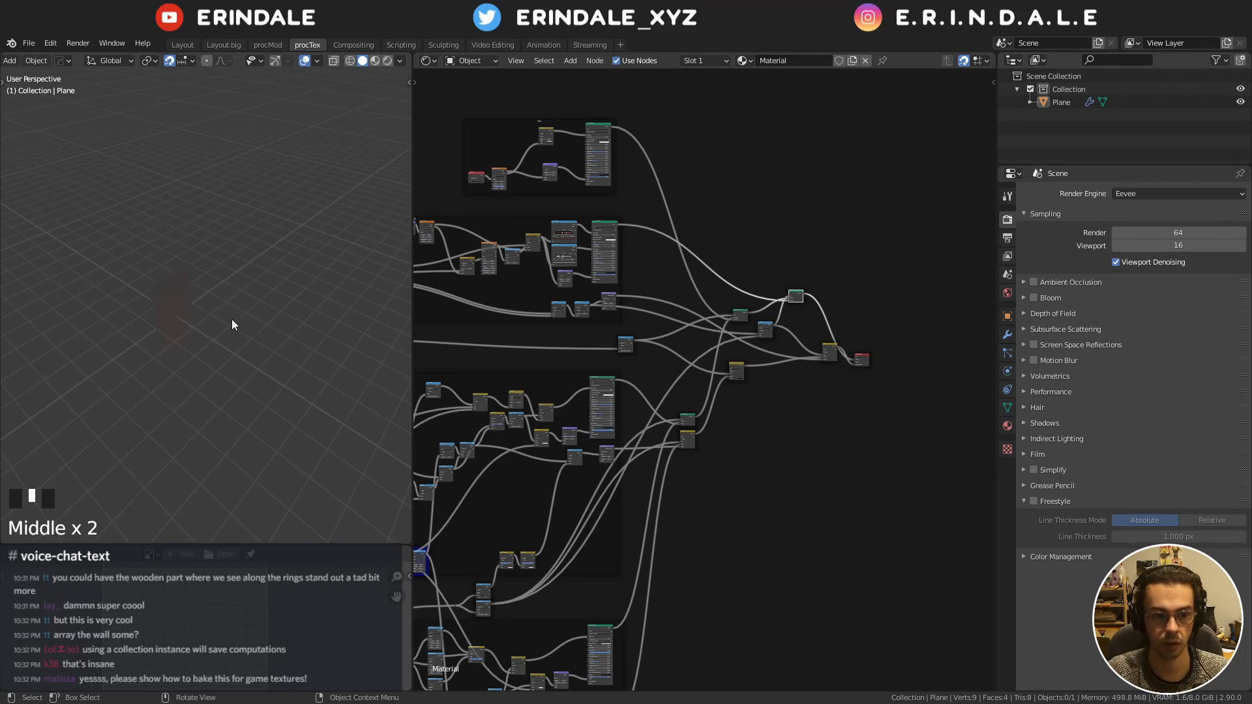
Add a camera and move it about 2 m along negative global Y, in front of the plane
click(317, 65)
key(shift+a)
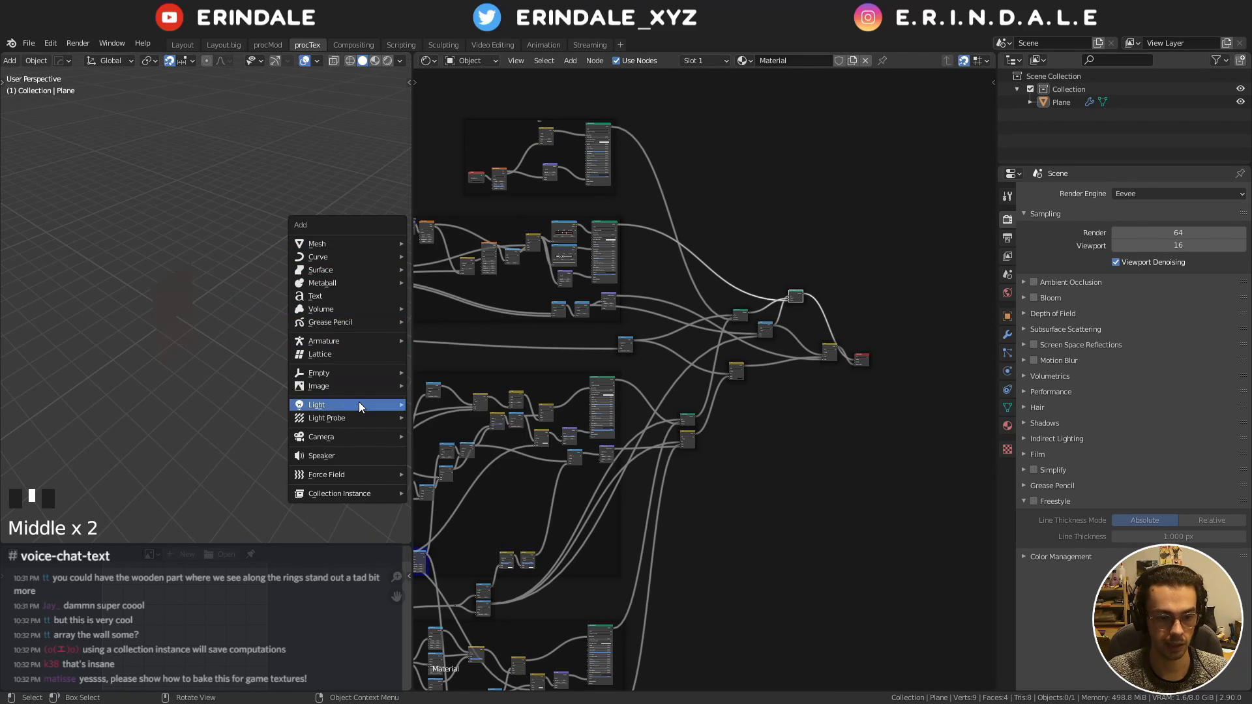
mouse_move(360, 438)
click(433, 430)
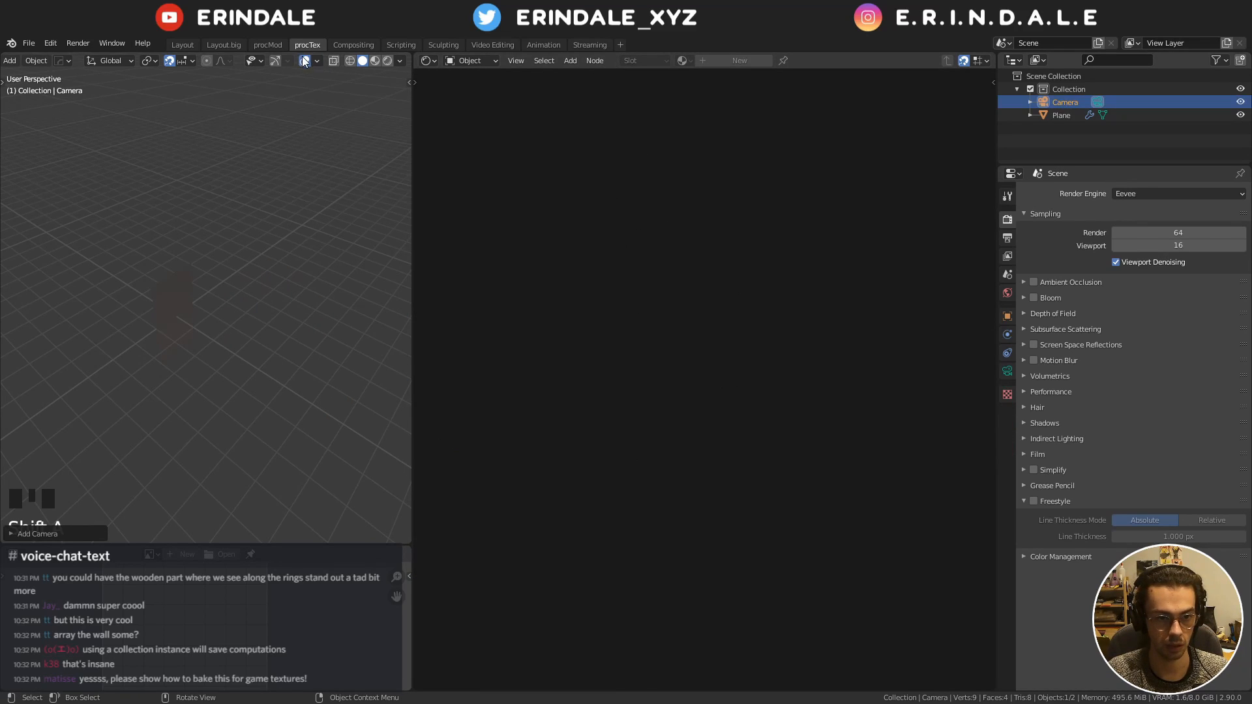
scroll(276, 264, down, 6)
scroll(277, 264, up, 6)
key(g)
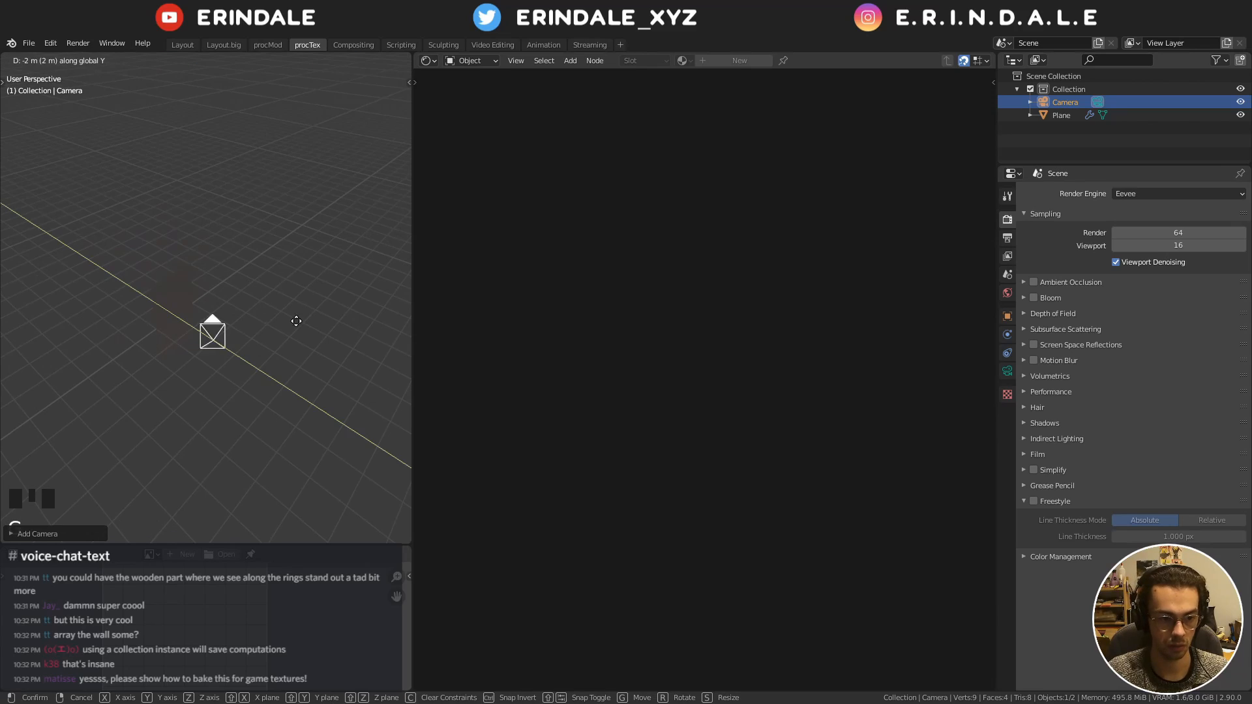
click(305, 335)
middle_drag(305, 329, 254, 335)
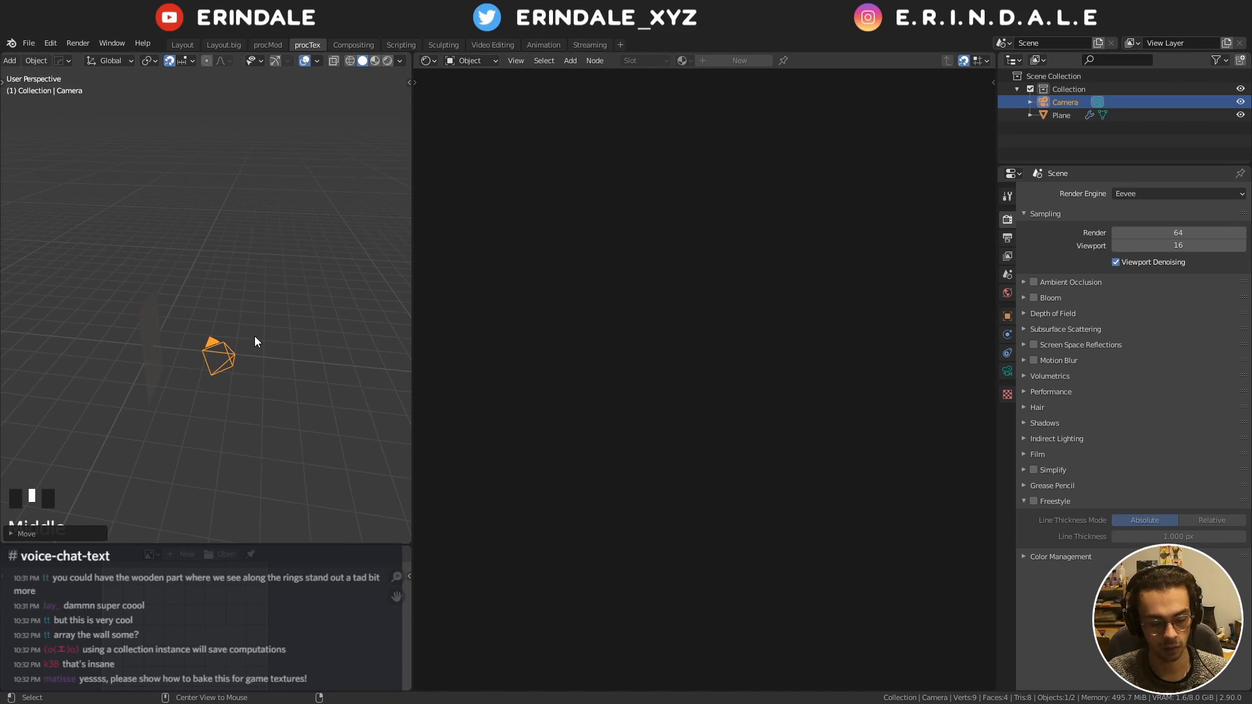
Clear the camera's rotation and rotate it around the global X axis to face the upright plane
key(alt+r)
key(r)
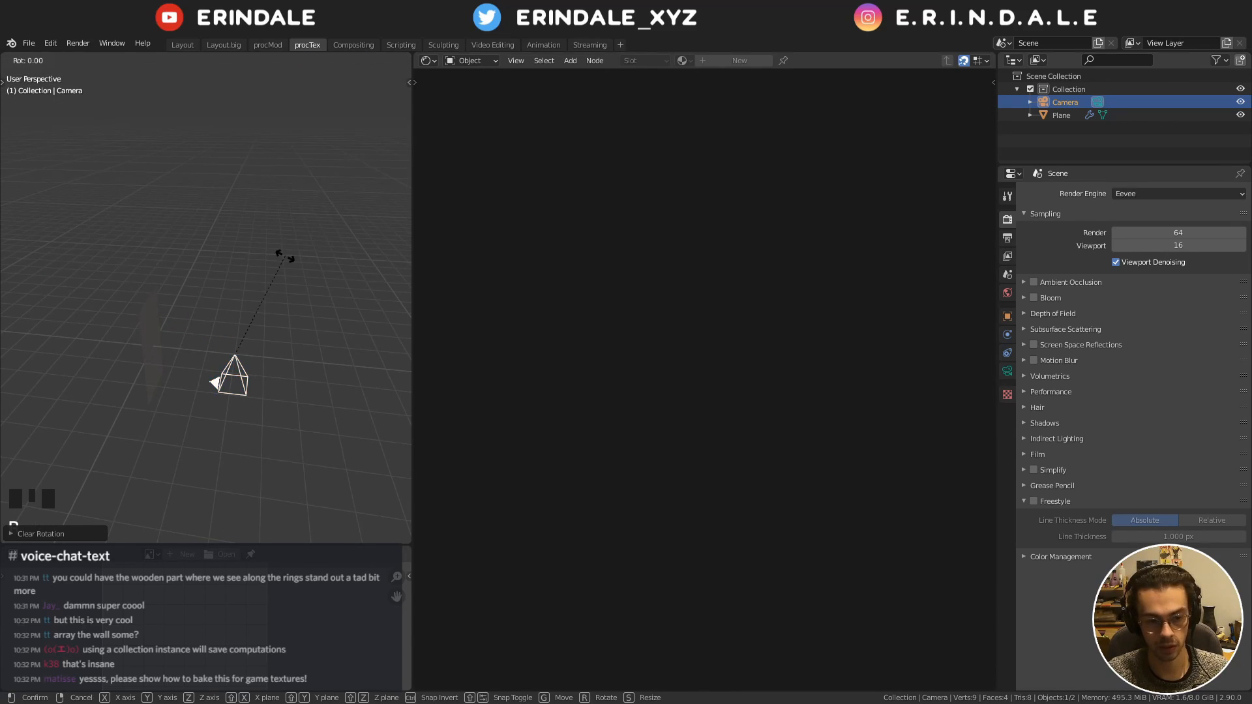
key(x)
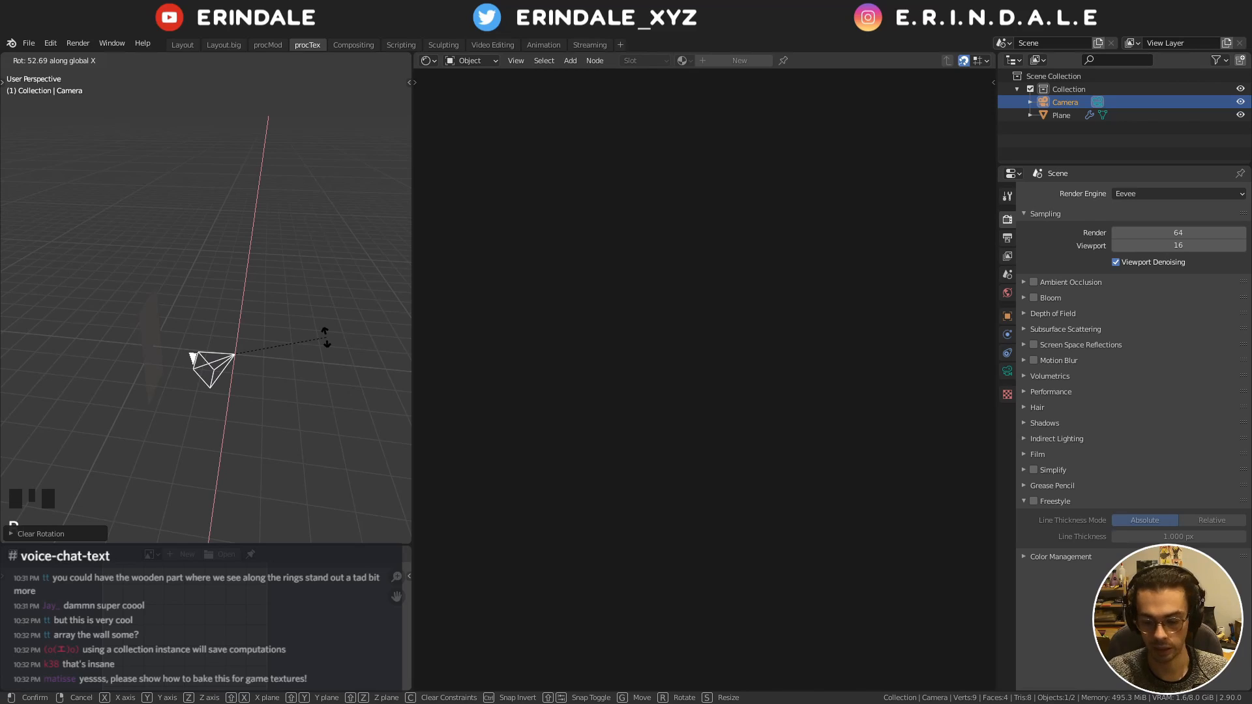
click(326, 337)
middle_drag(326, 338, 221, 387)
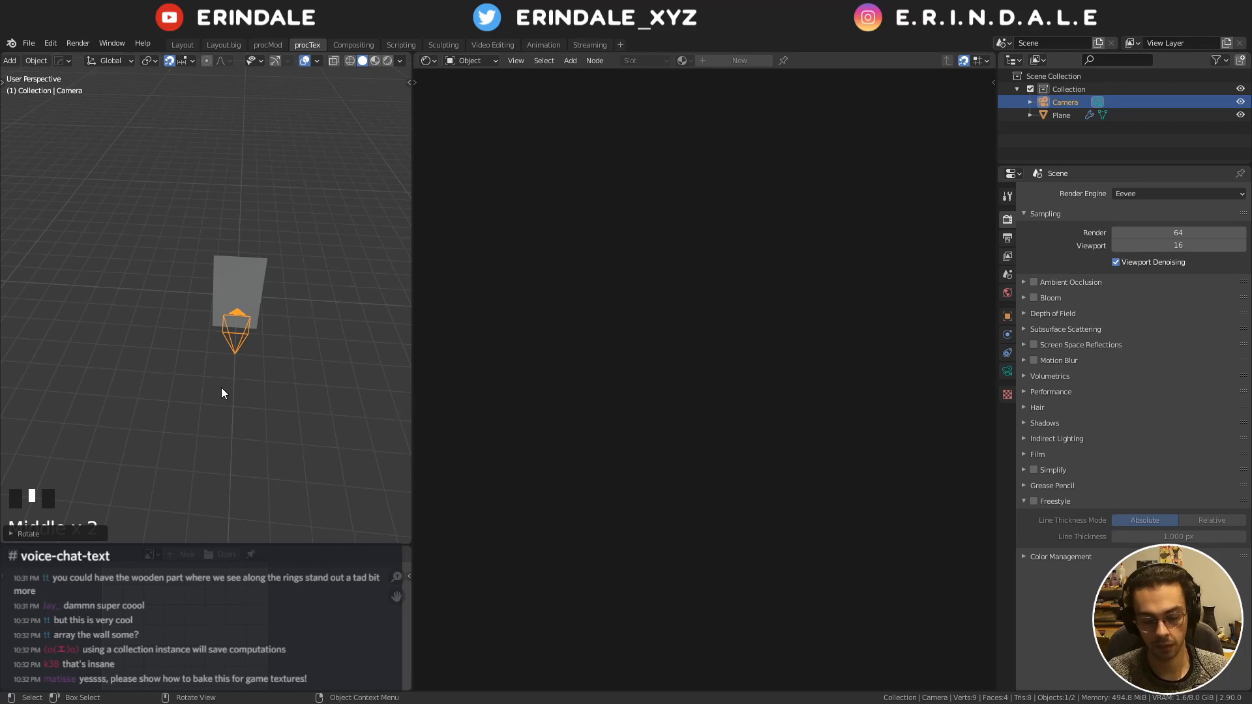
middle_drag(221, 387, 252, 290)
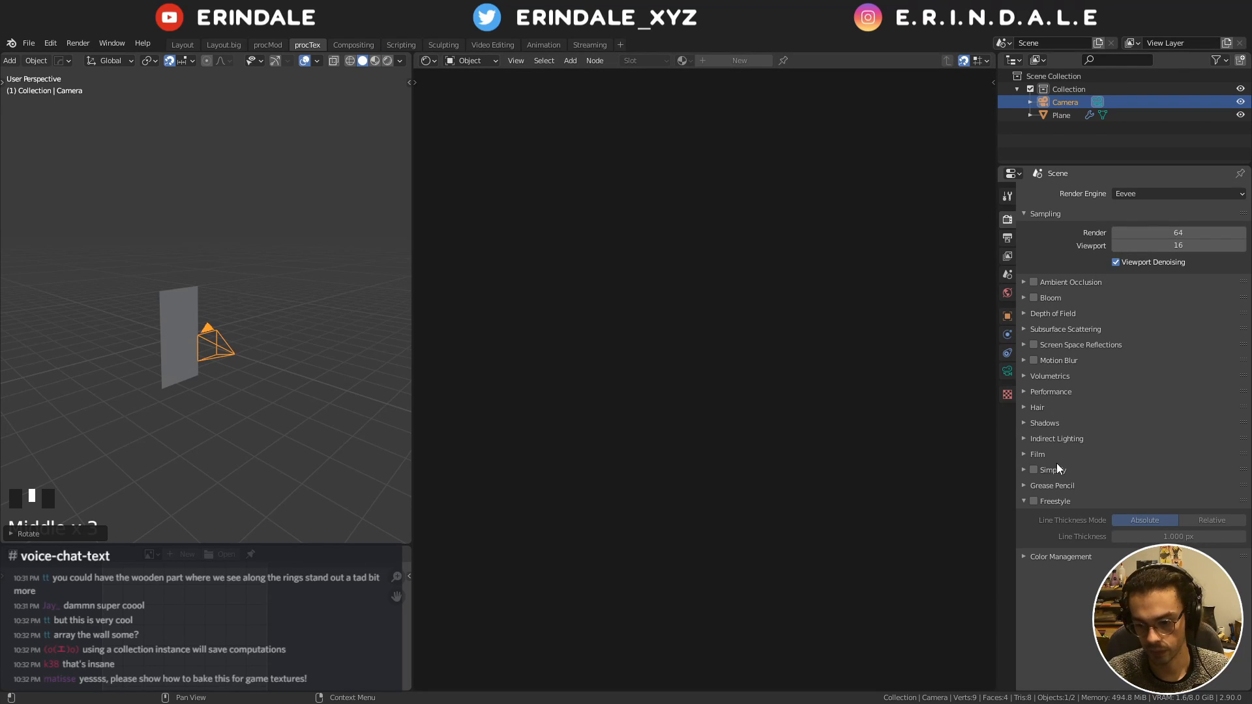
Expand the Color Management settings and choose a view transform
click(1042, 558)
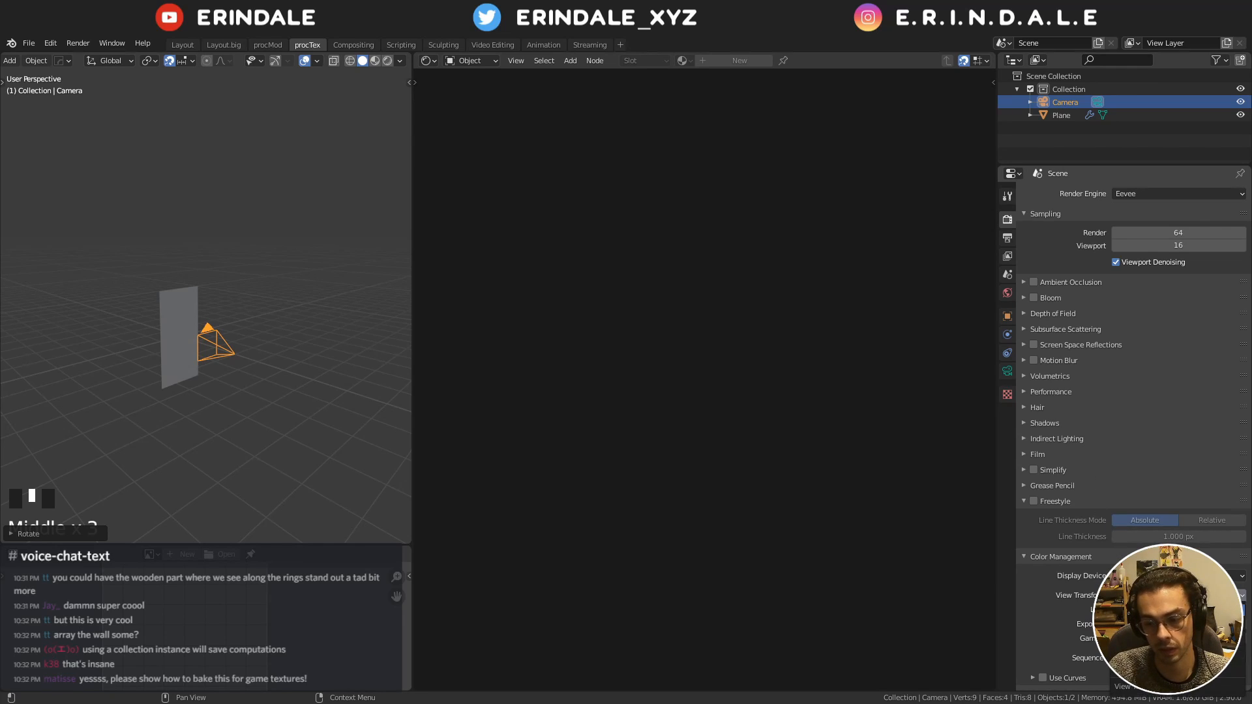
click(1167, 610)
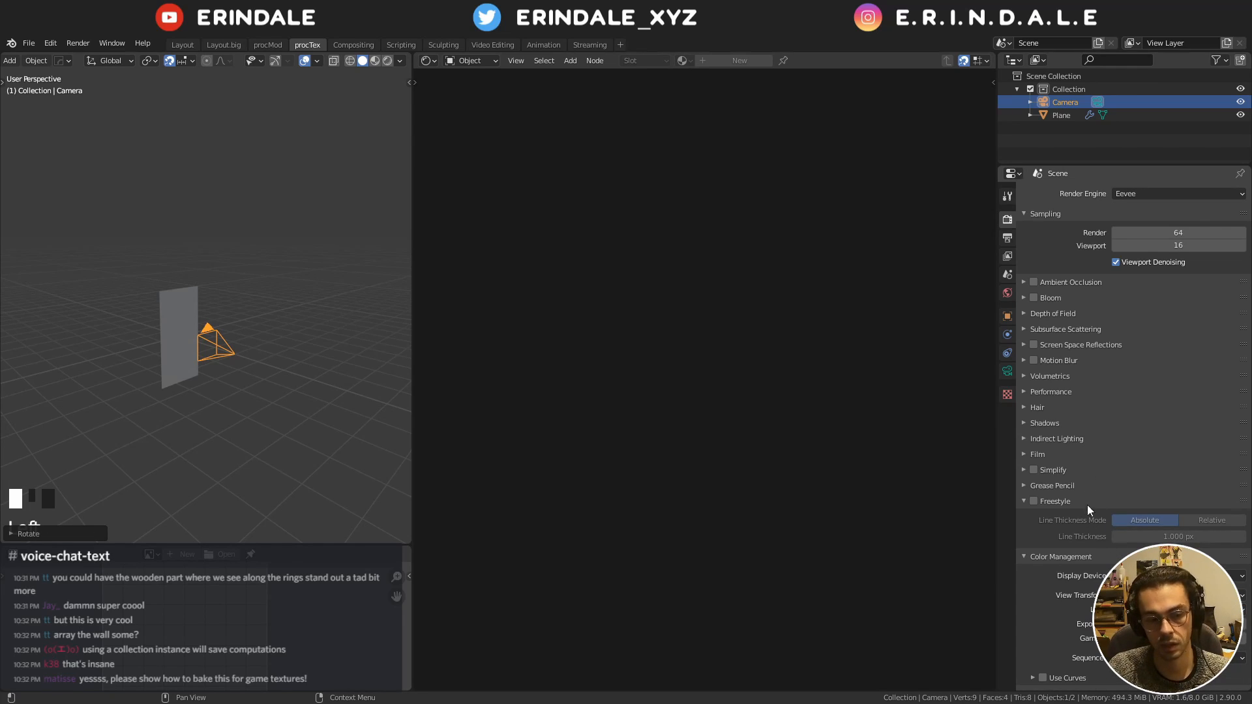
click(261, 516)
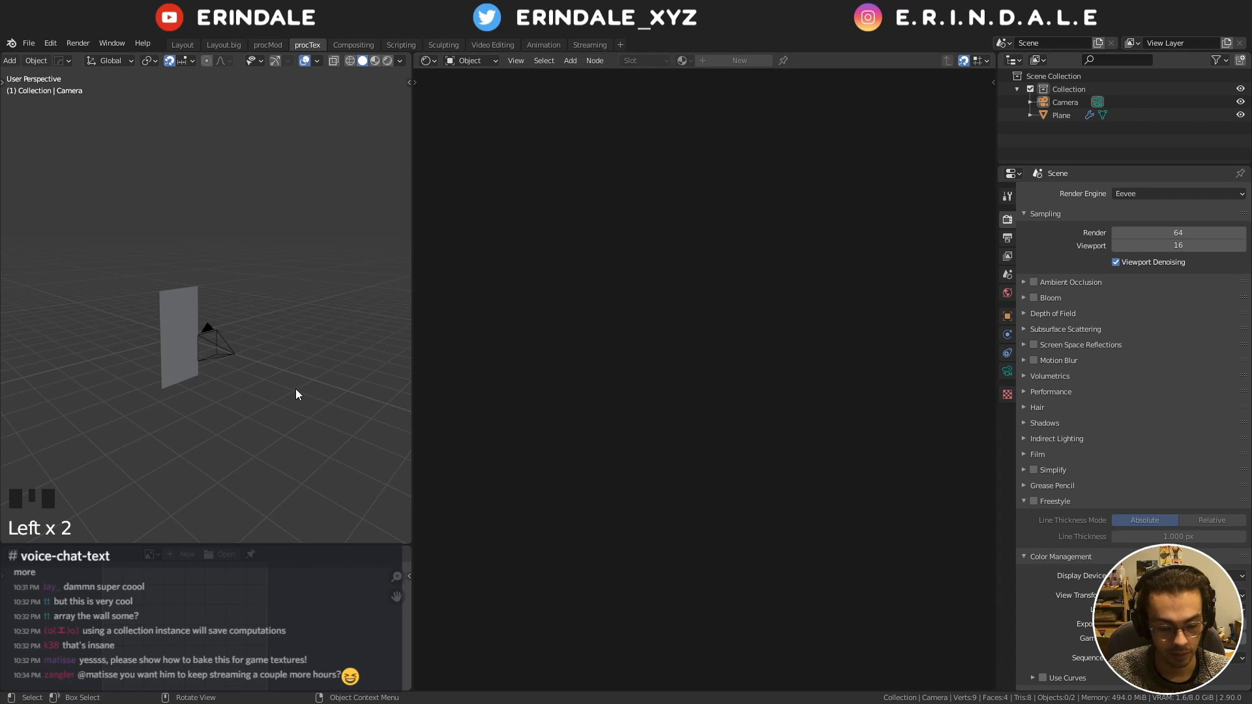
Select the camera and change its lens type to Orthographic
click(214, 335)
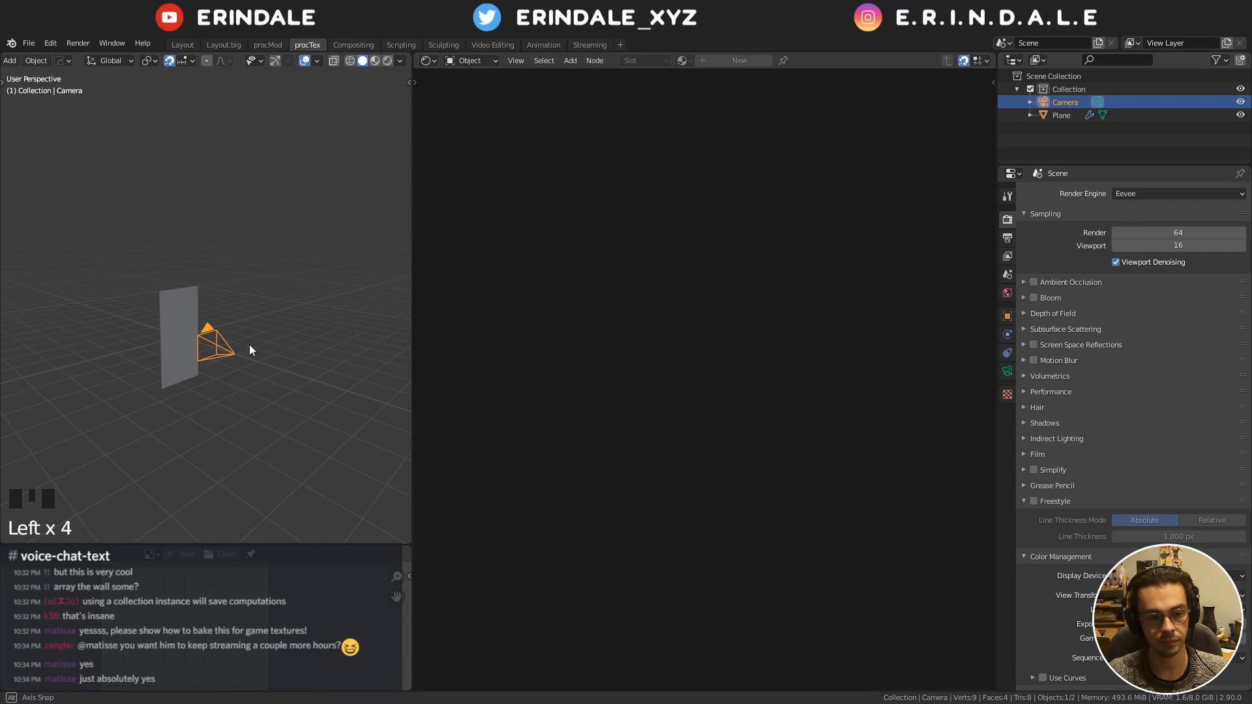
middle_drag(249, 344, 106, 347)
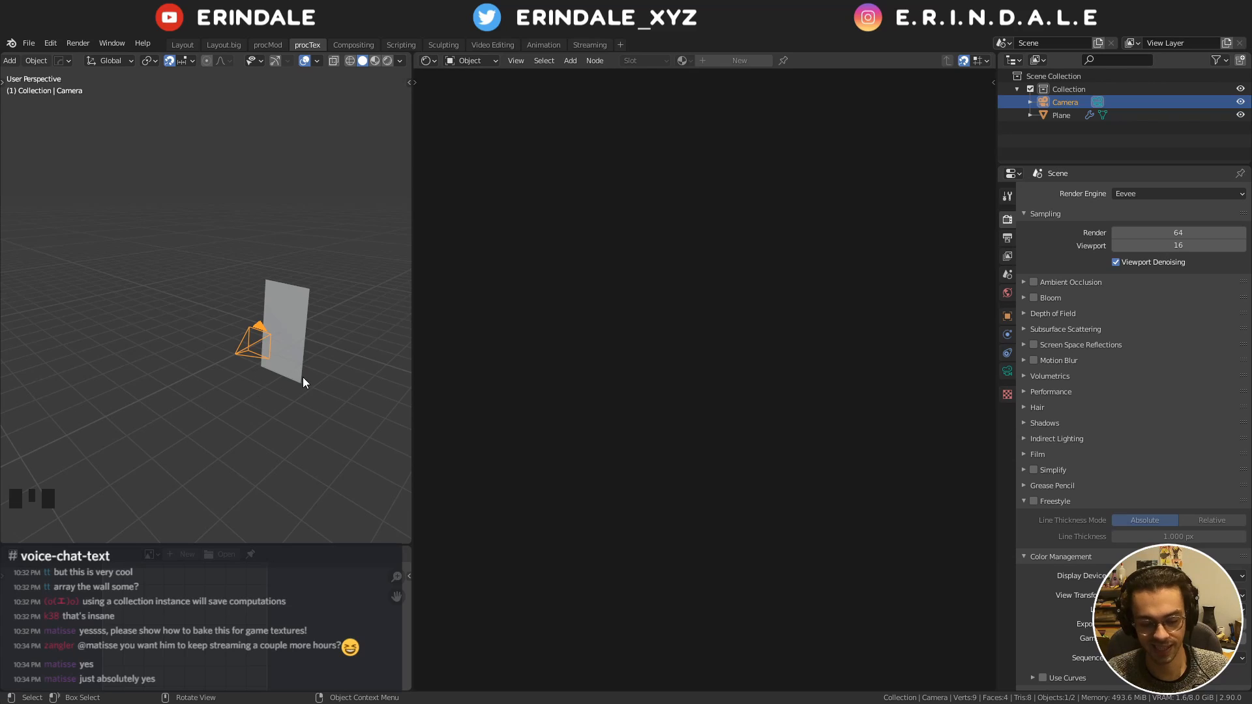
middle_drag(283, 391, 336, 385)
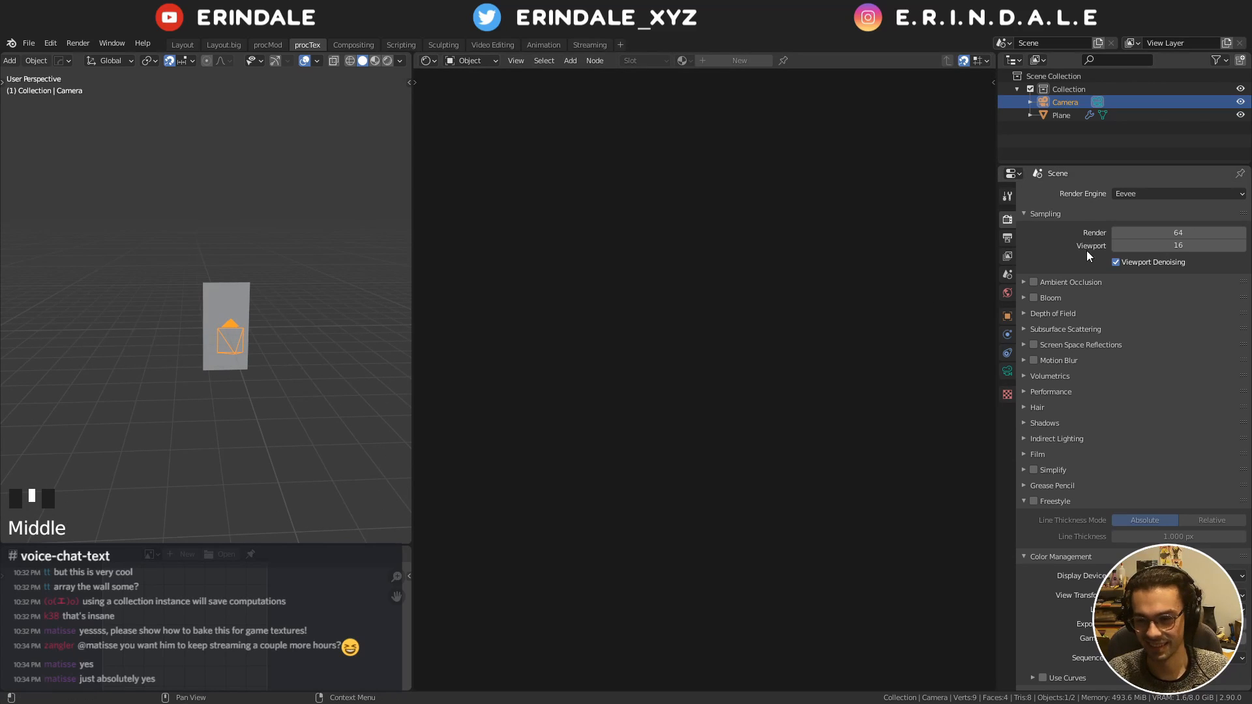
click(1007, 352)
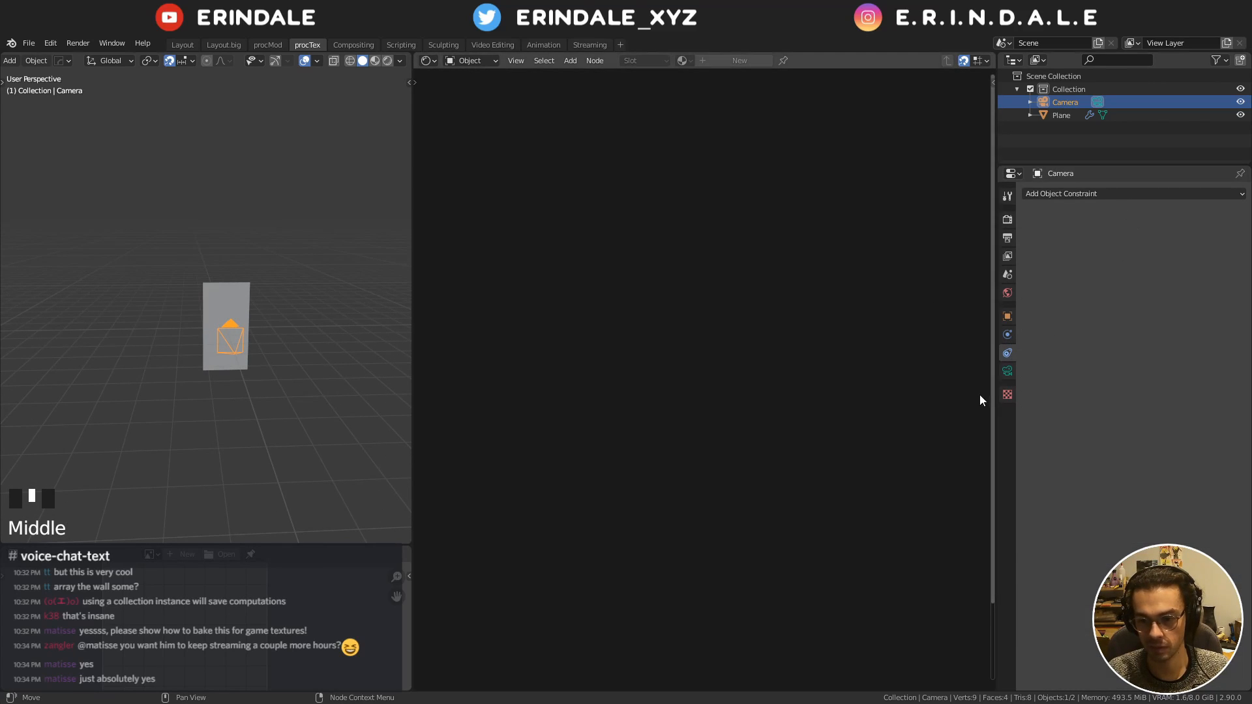
click(1008, 371)
click(1167, 233)
click(1148, 261)
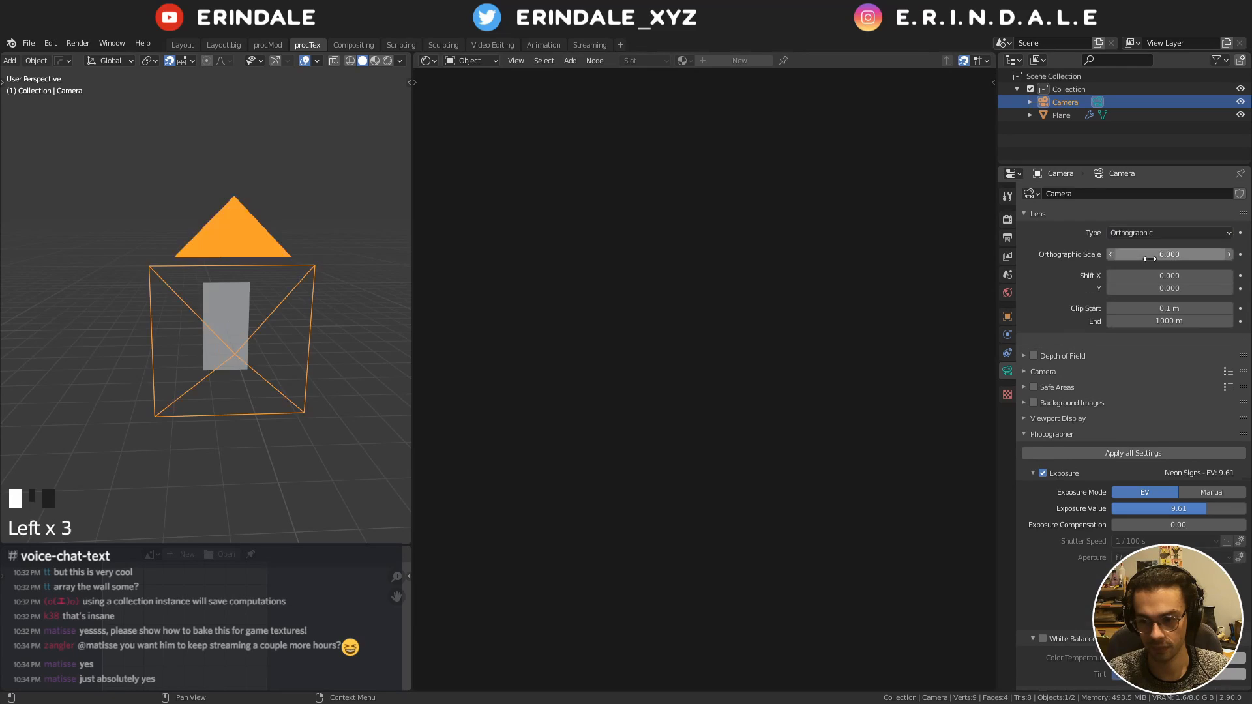
middle_drag(241, 299, 319, 294)
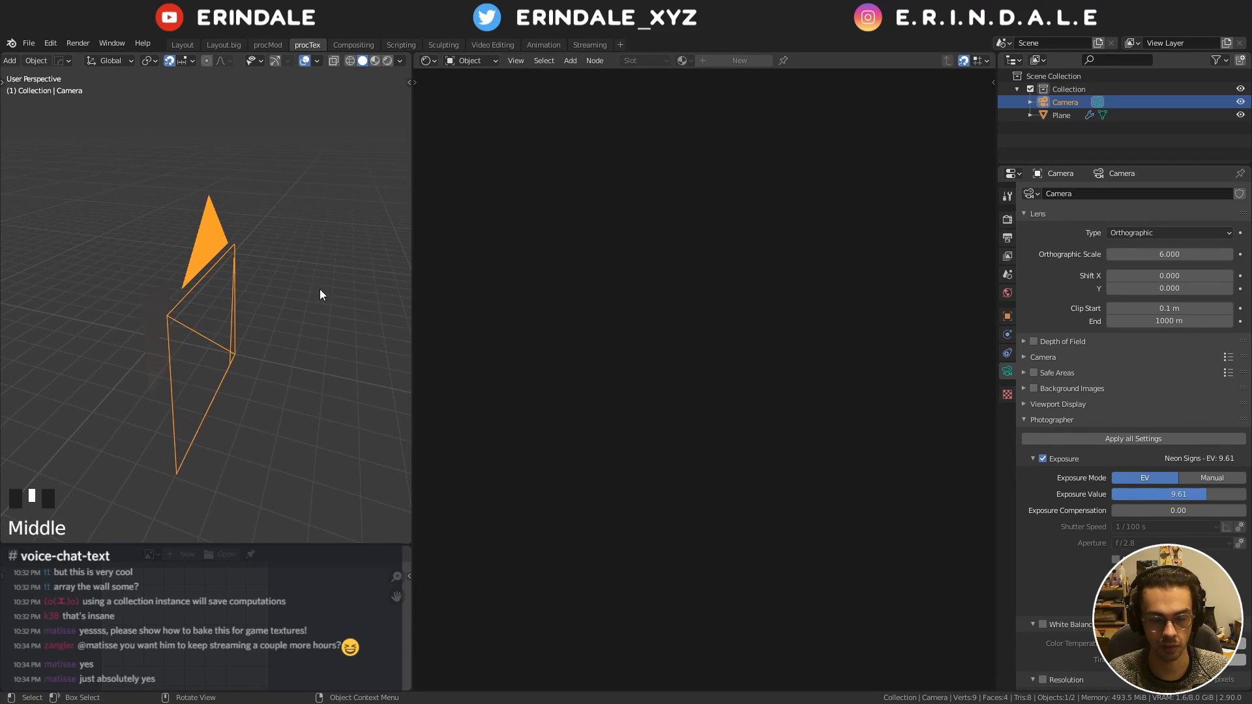
Look through the camera, check the plane's dimensions and set the camera's orthographic scale to 4
key(KP_0)
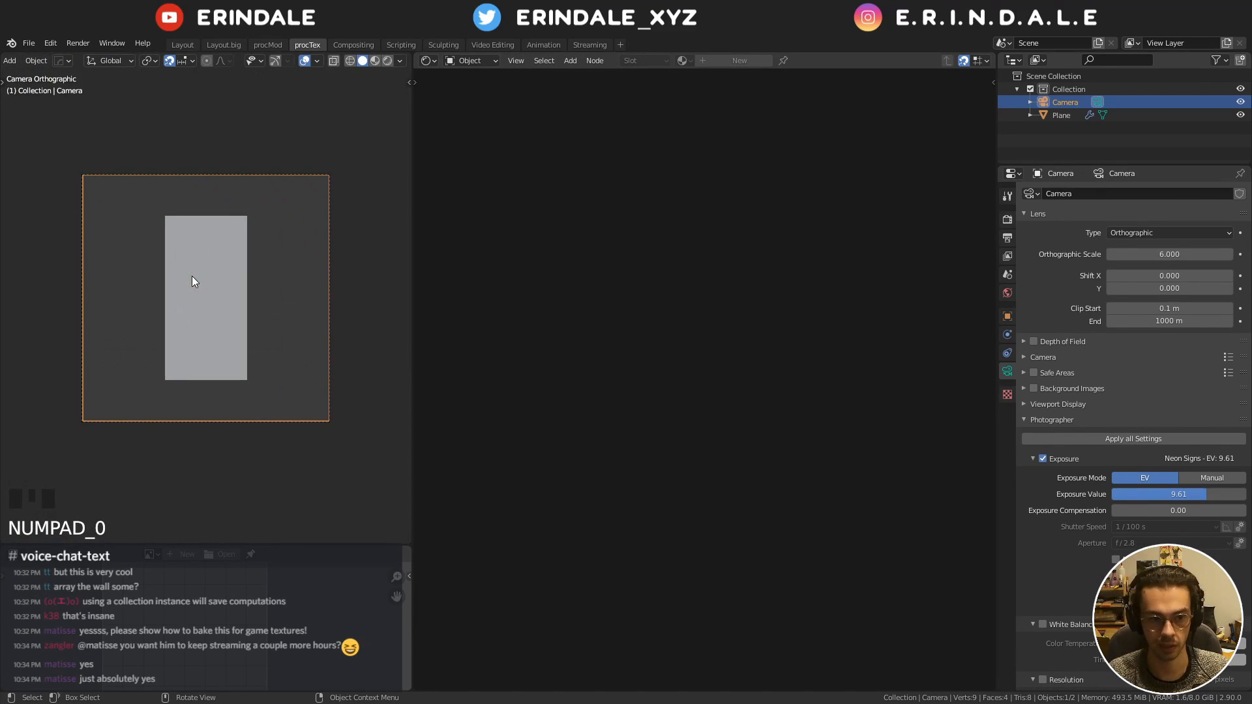
click(215, 260)
key(n)
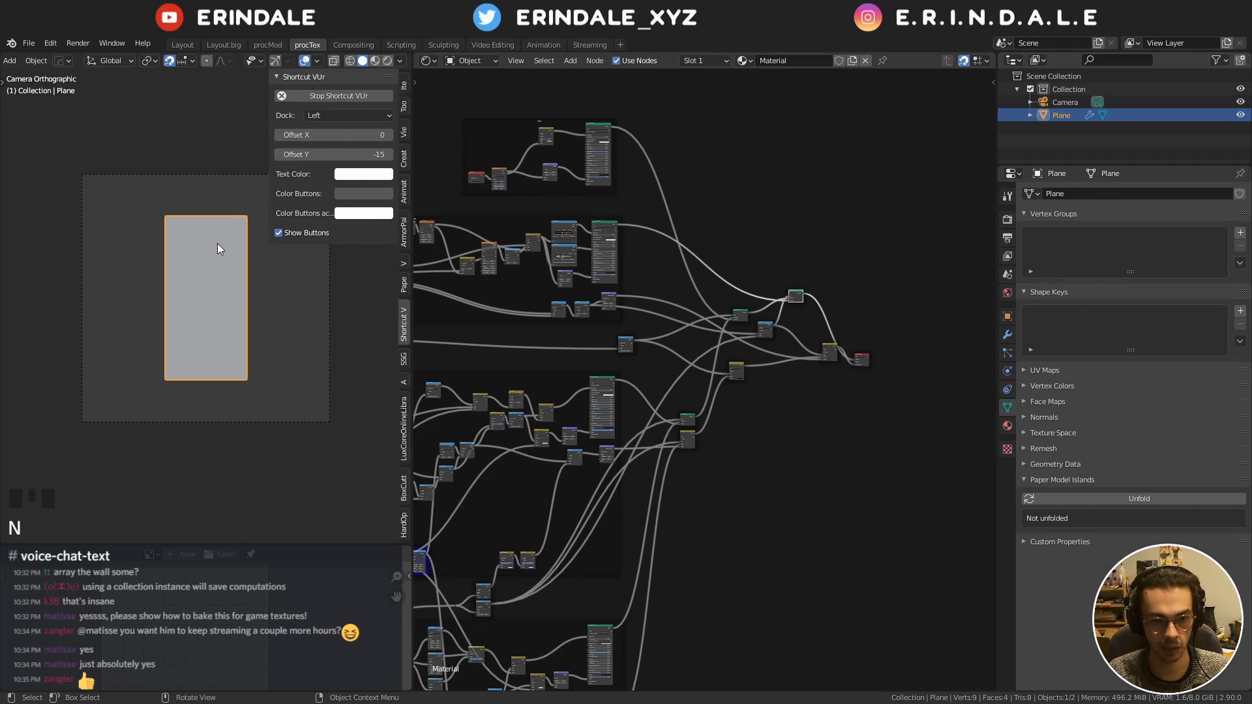
click(403, 88)
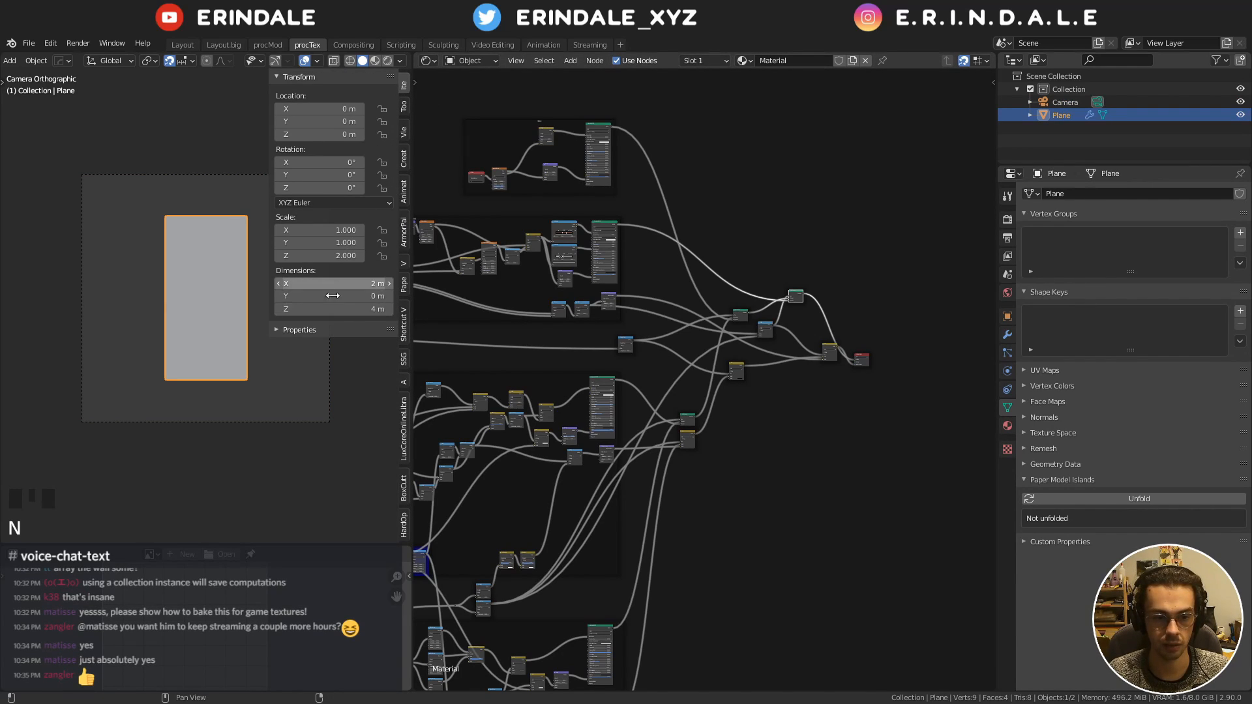
key(n)
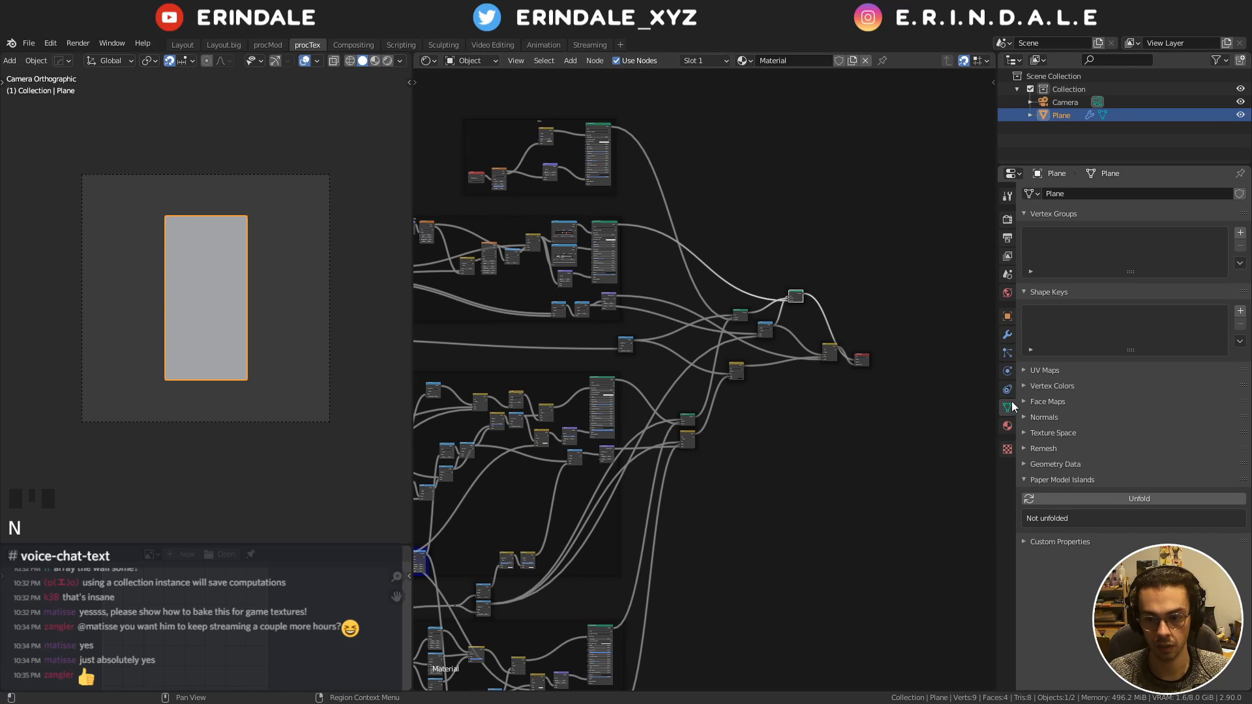
click(304, 175)
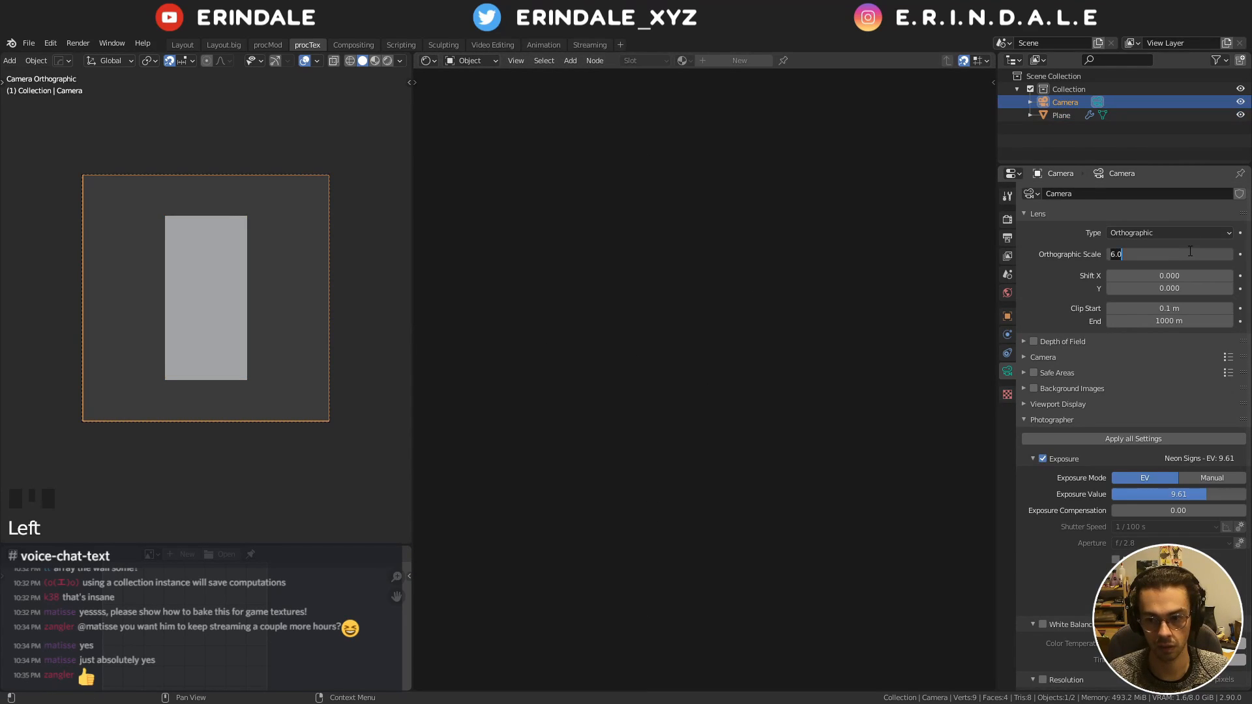
drag(1188, 251, 1156, 251)
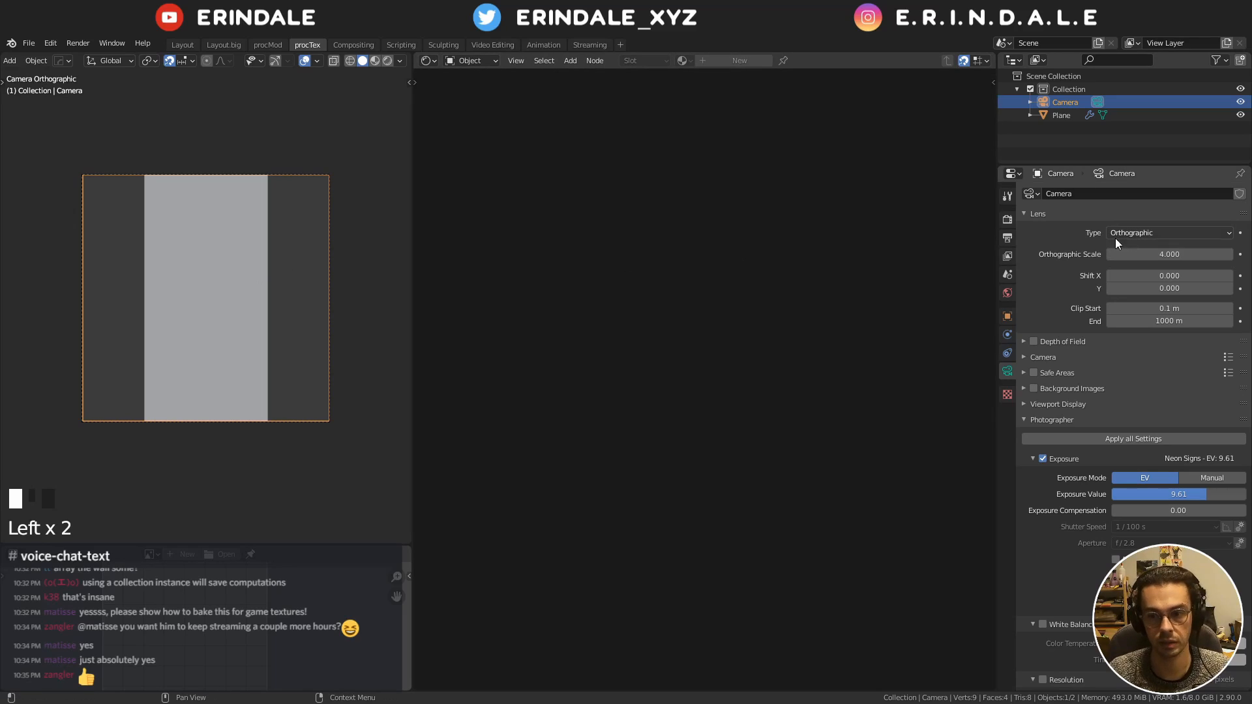
Set the render resolution to 4096 px in both X and Y
click(1008, 238)
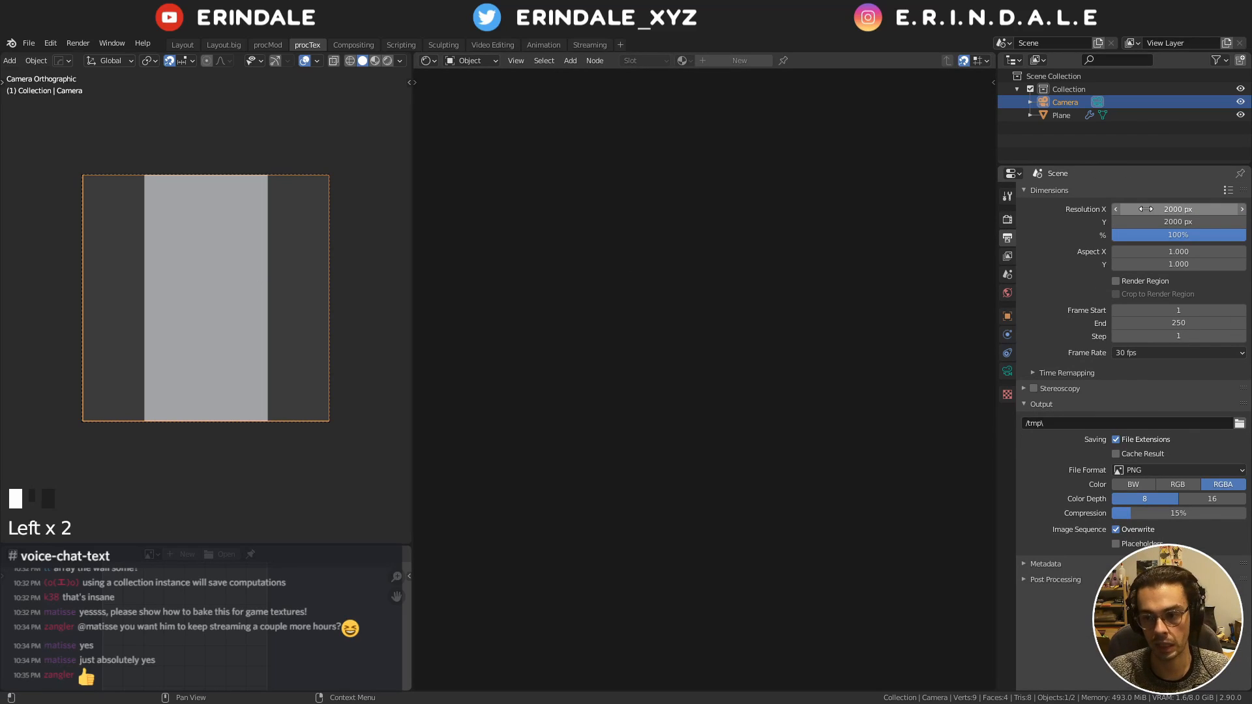
click(1147, 209)
text(4.)
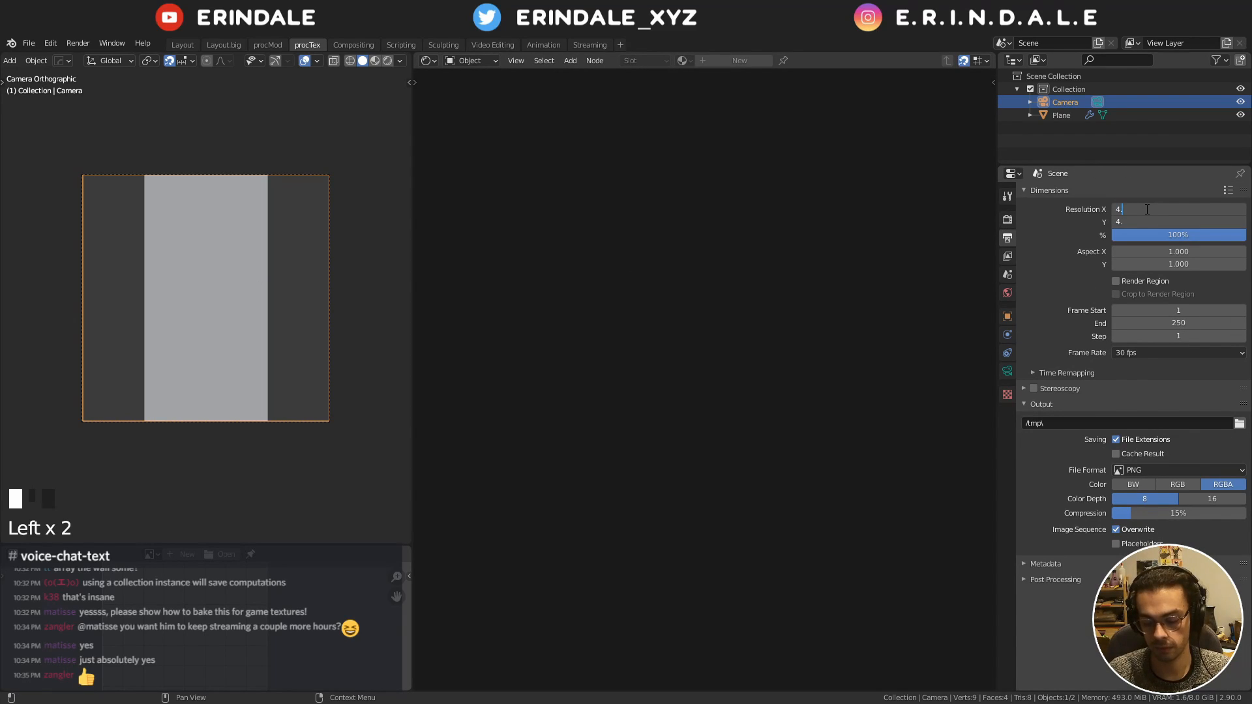
text(096)
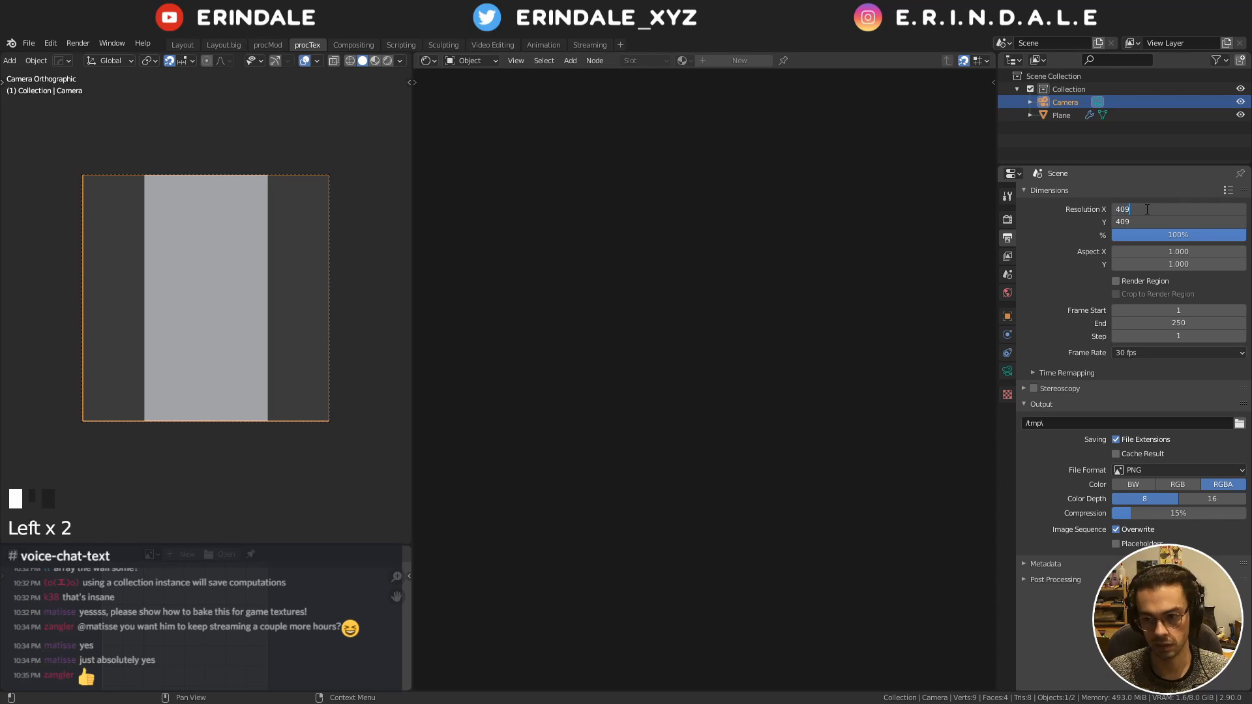
key(Return)
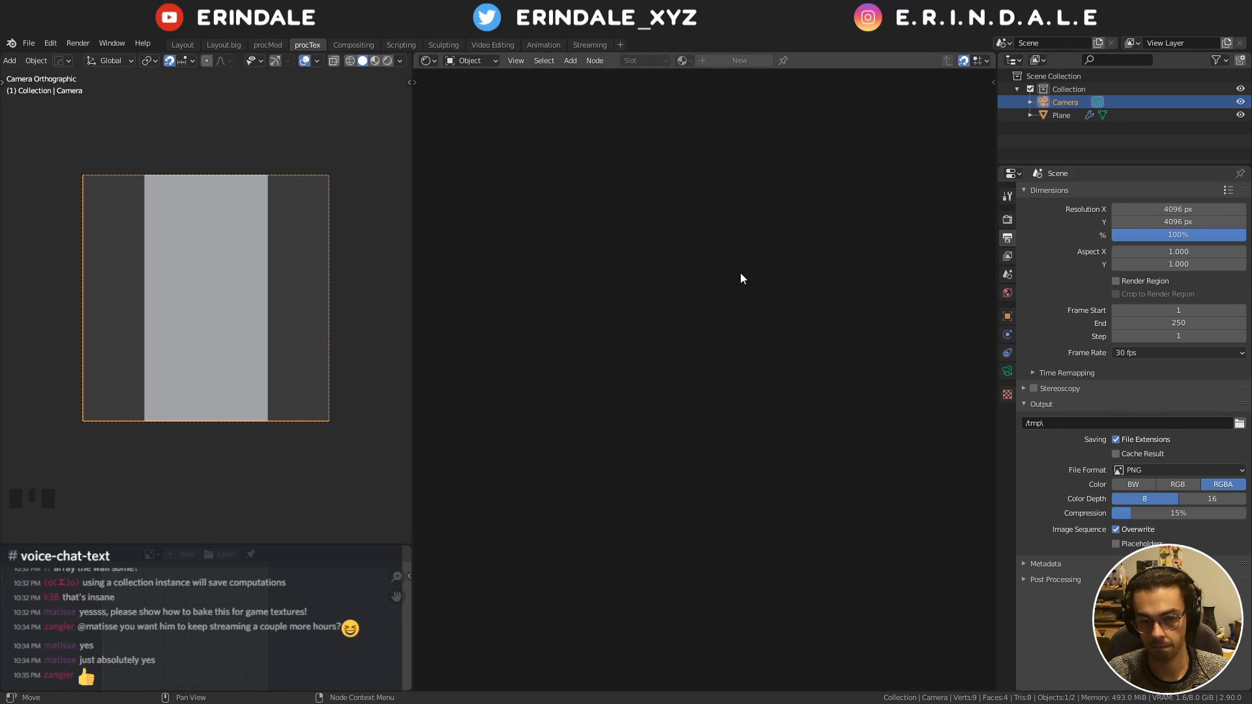
Move the camera along global X so the plane fills the left half of the frame, and deselect it
key(g)
key(x)
click(362, 204)
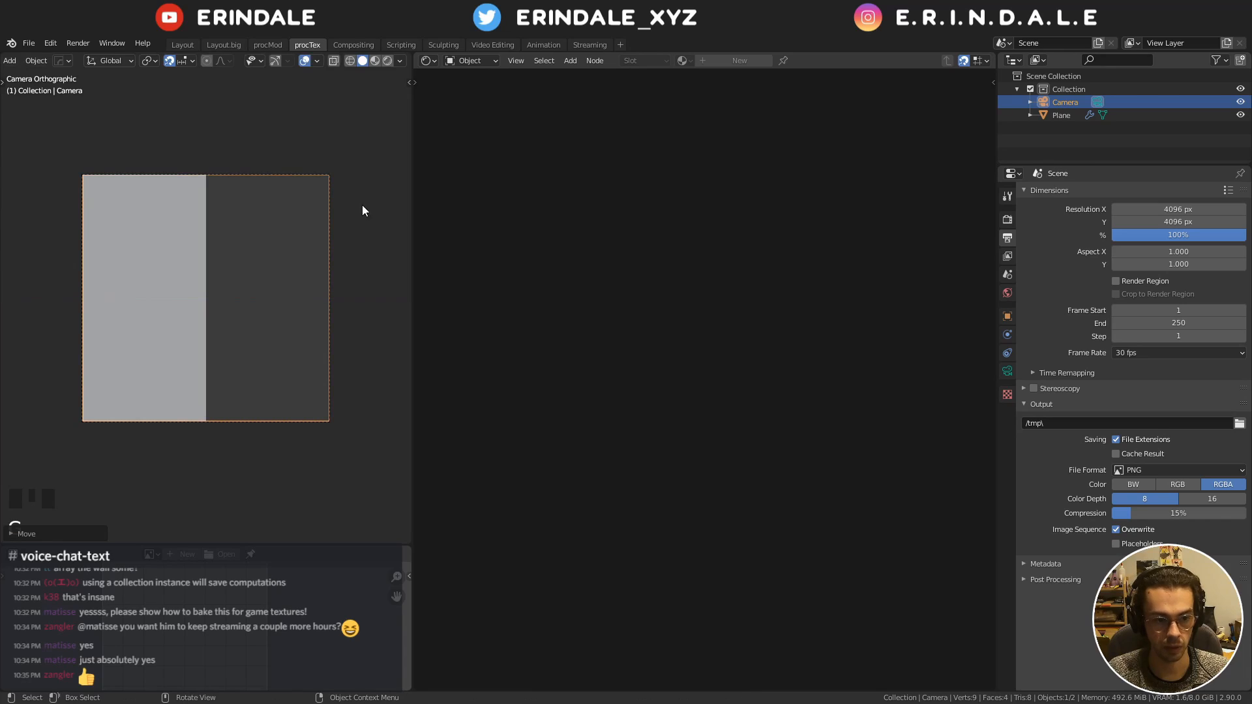
click(278, 227)
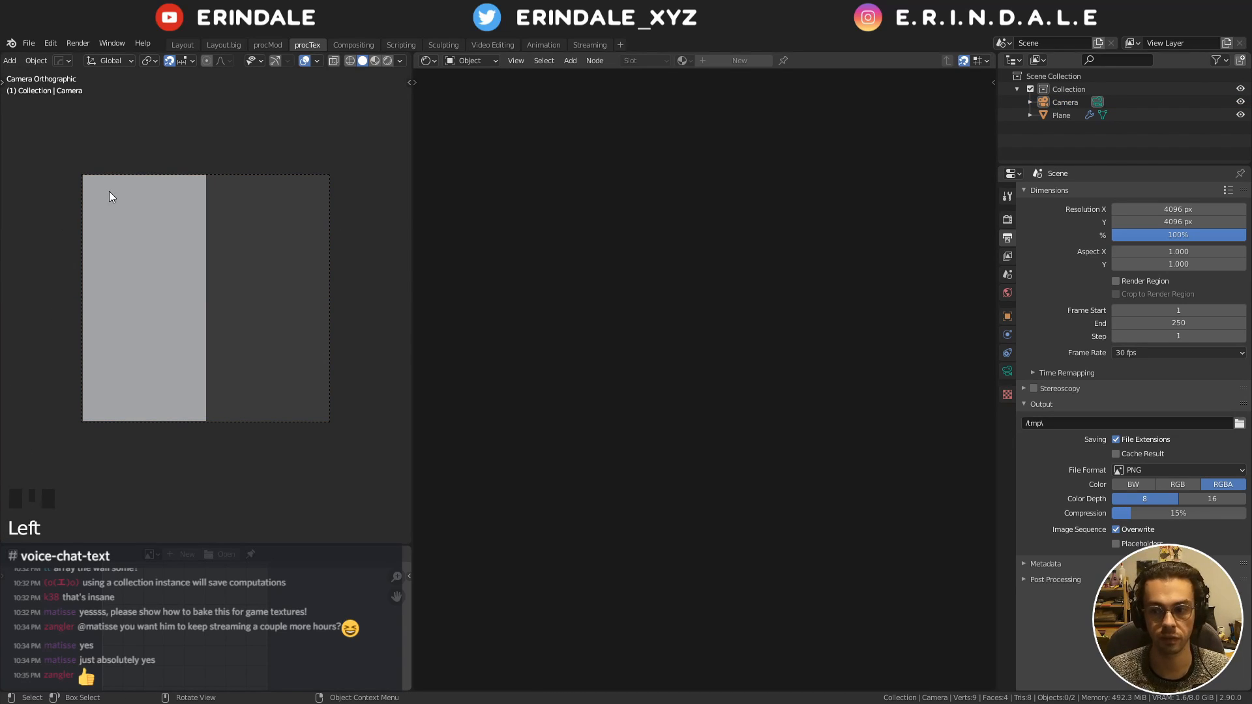
Unlink the final Mix node from the plane material's Displacement output, keeping the last Mix Shader feeding the Surface
click(183, 246)
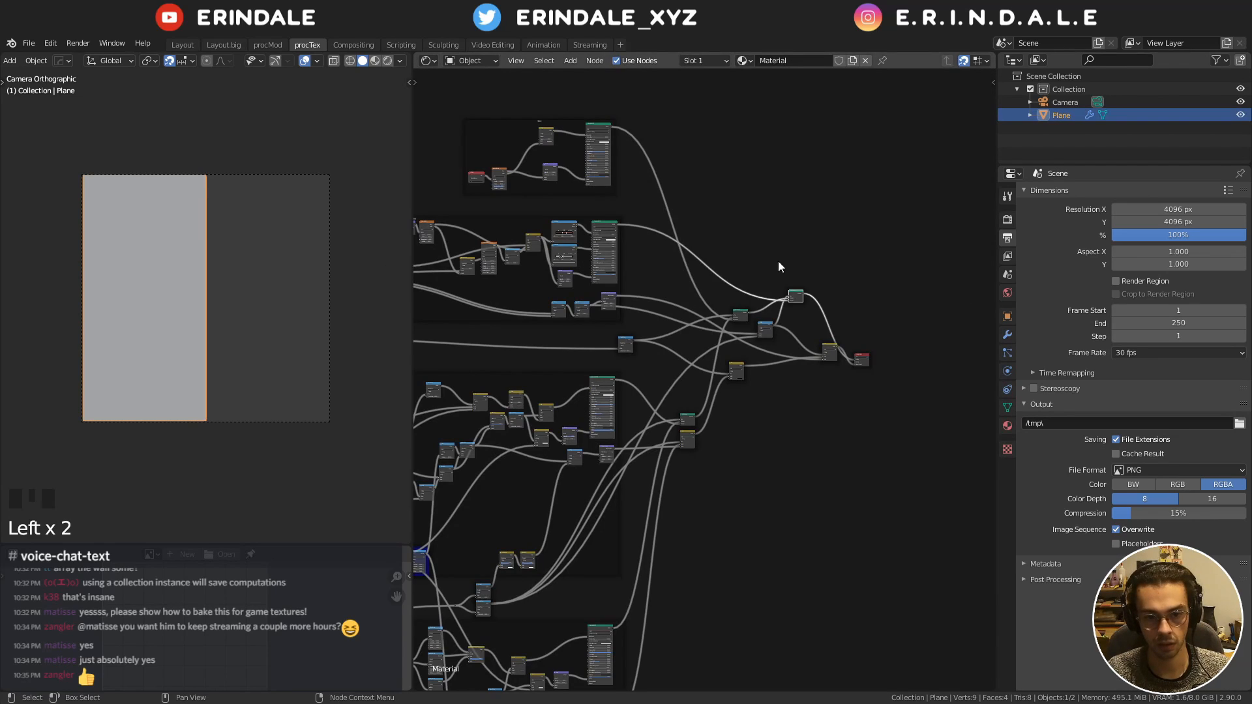
middle_drag(879, 240, 861, 220)
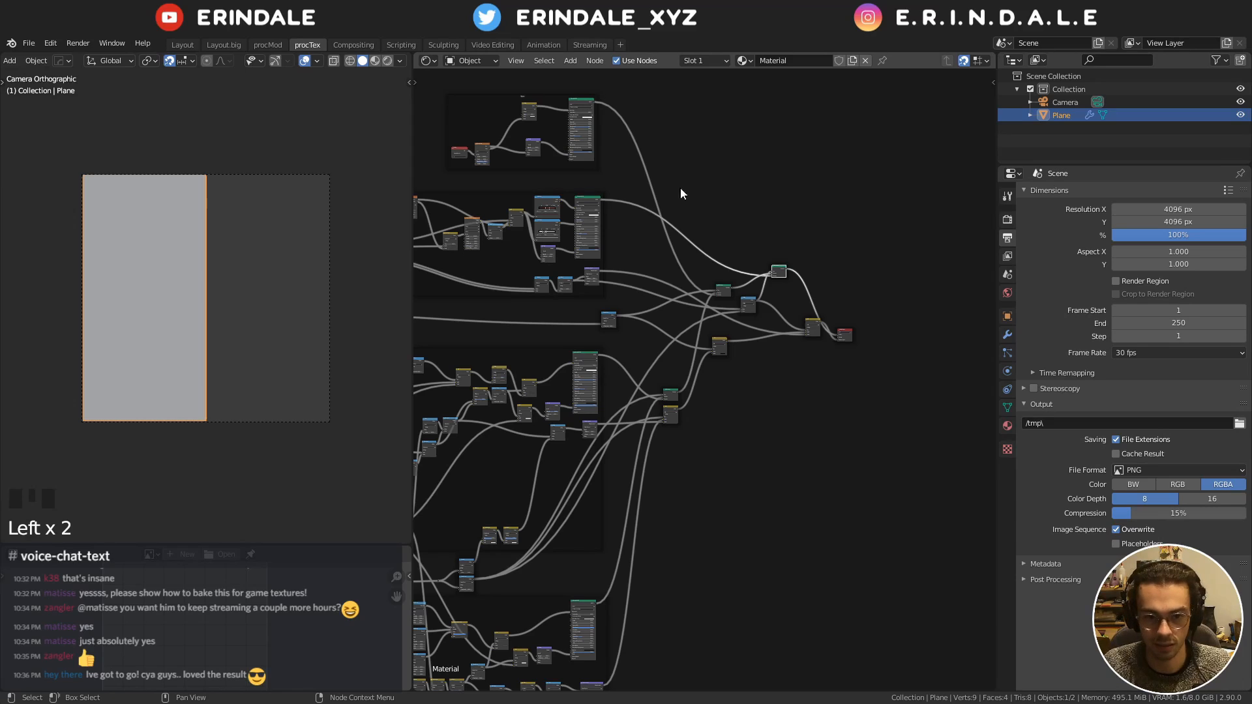
middle_drag(681, 208, 589, 286)
scroll(749, 401, up, 8)
middle_drag(794, 361, 725, 287)
scroll(727, 305, up, 8)
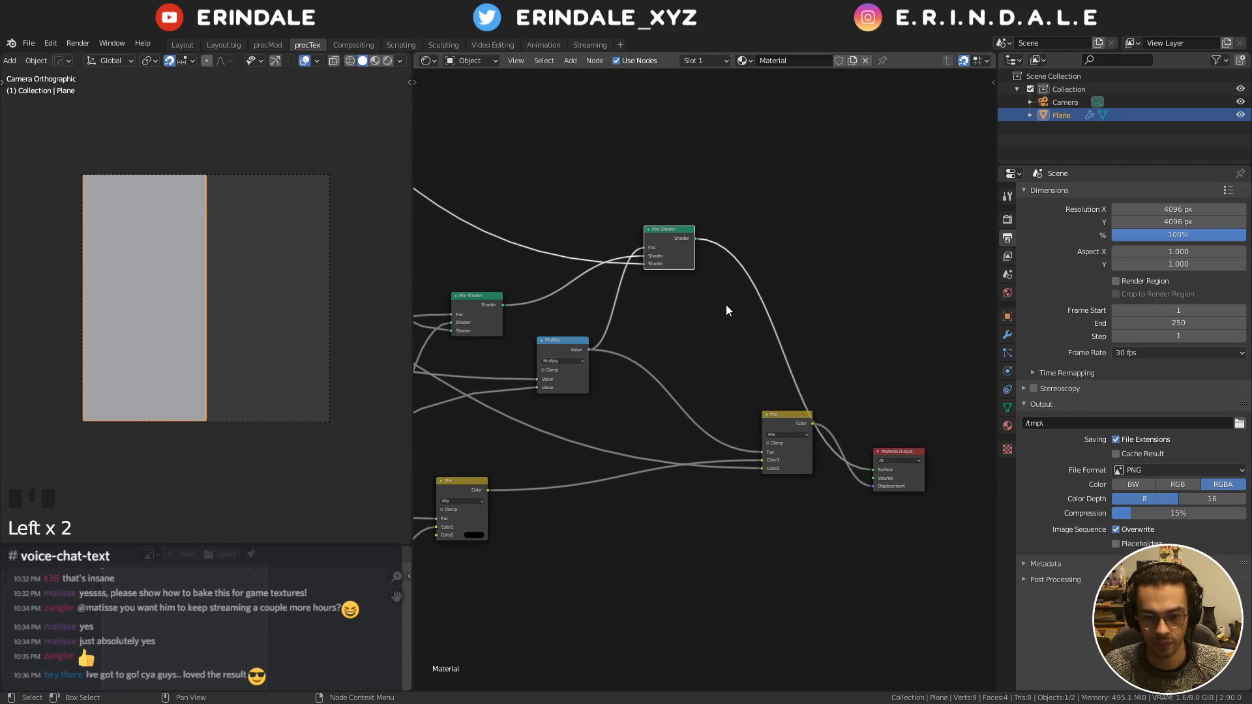
drag(807, 427, 793, 480)
ctrl+right_drag(822, 468, 839, 499)
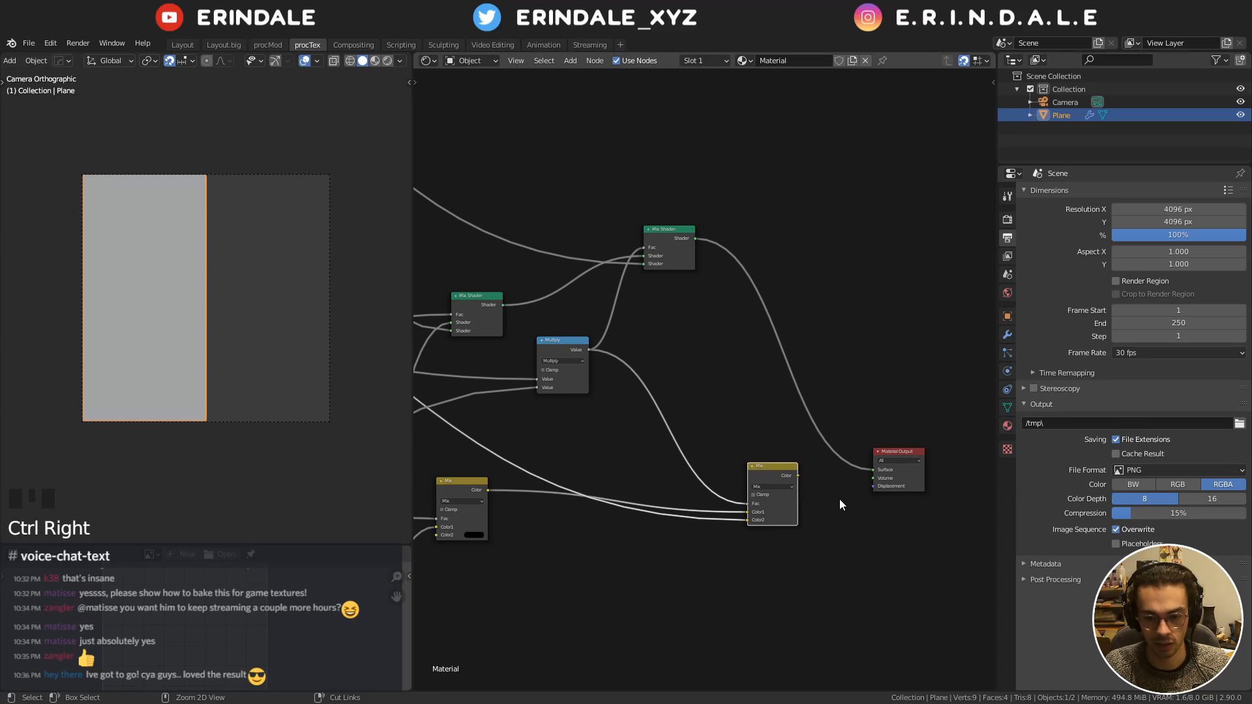
ctrl+shift+click(671, 233)
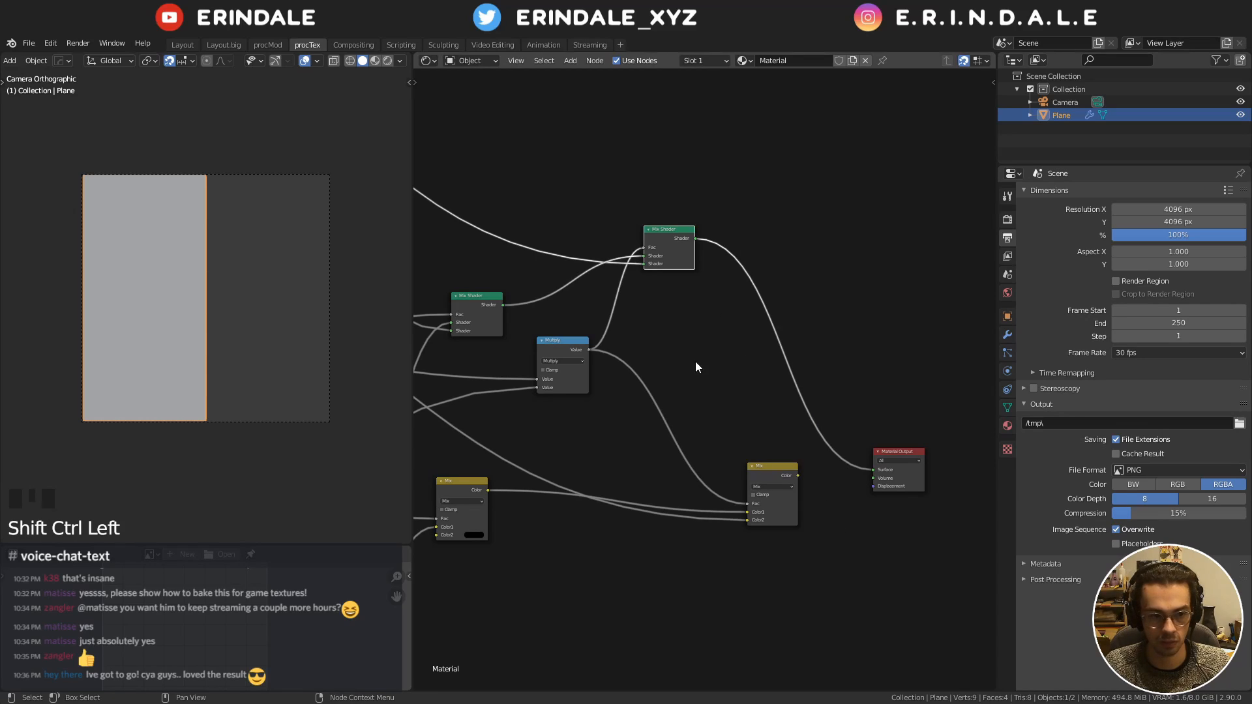
Show the camera view in rendered shading and deselect the plane
click(399, 59)
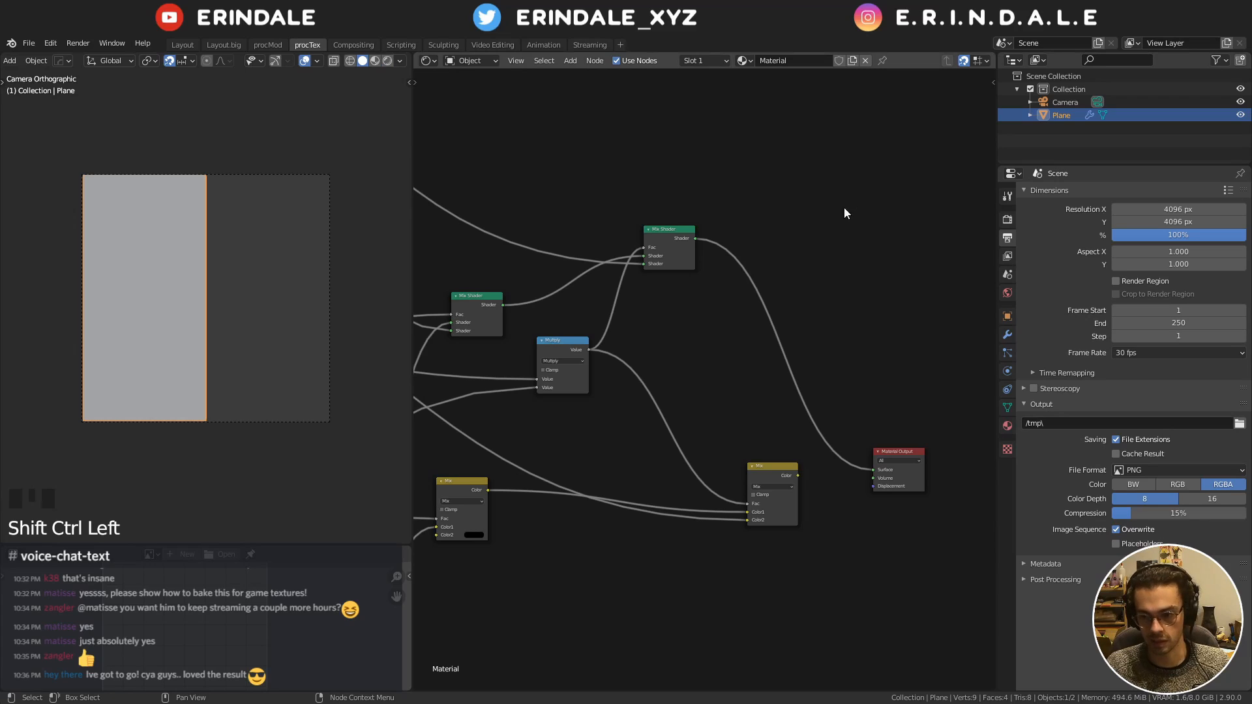
click(391, 63)
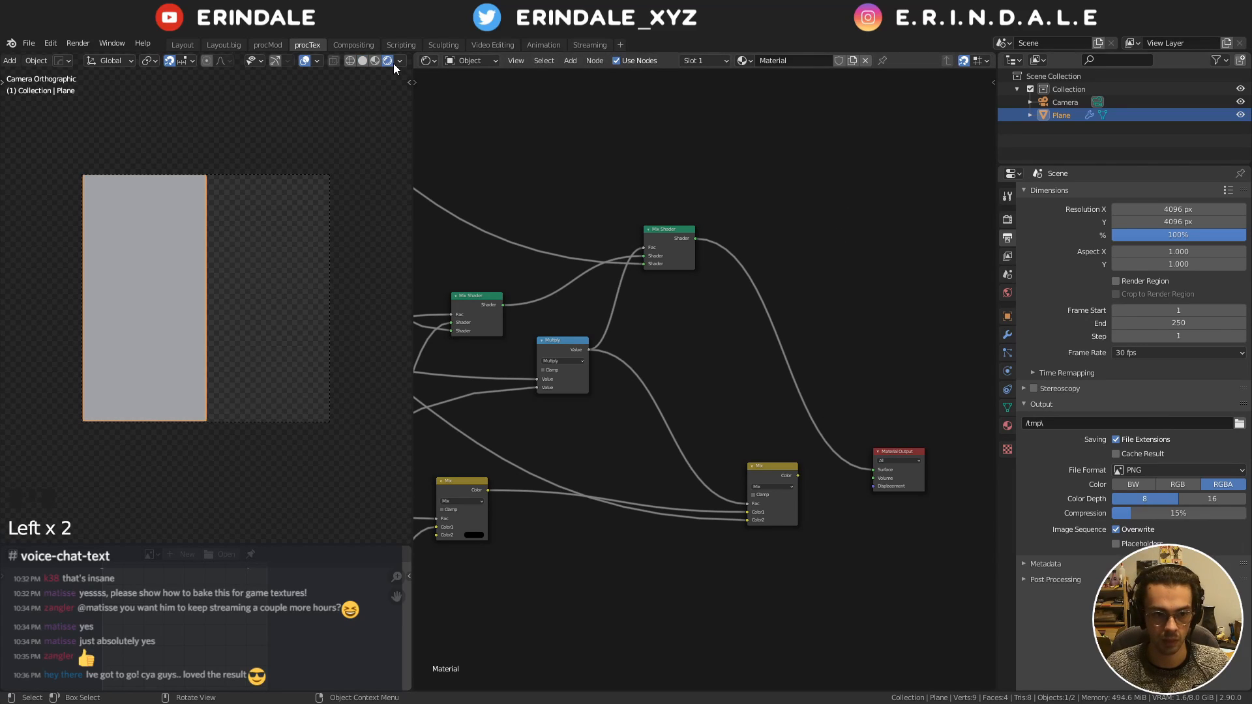
click(260, 256)
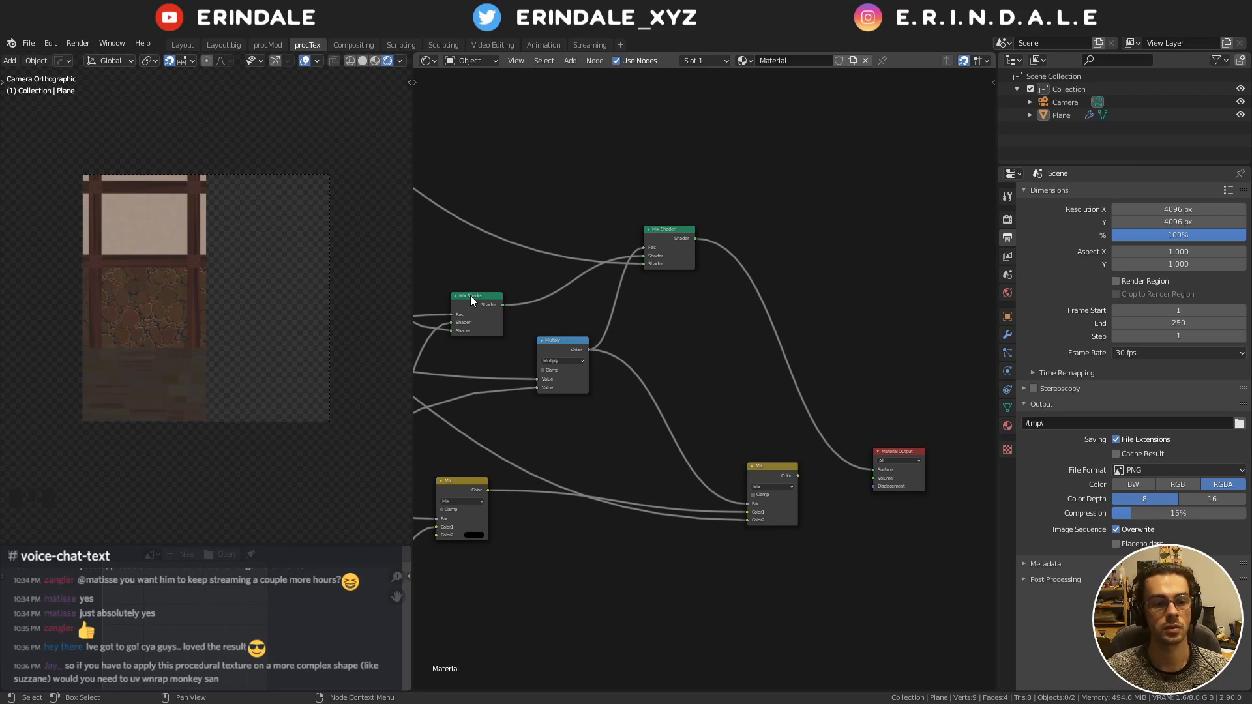
key(Tab)
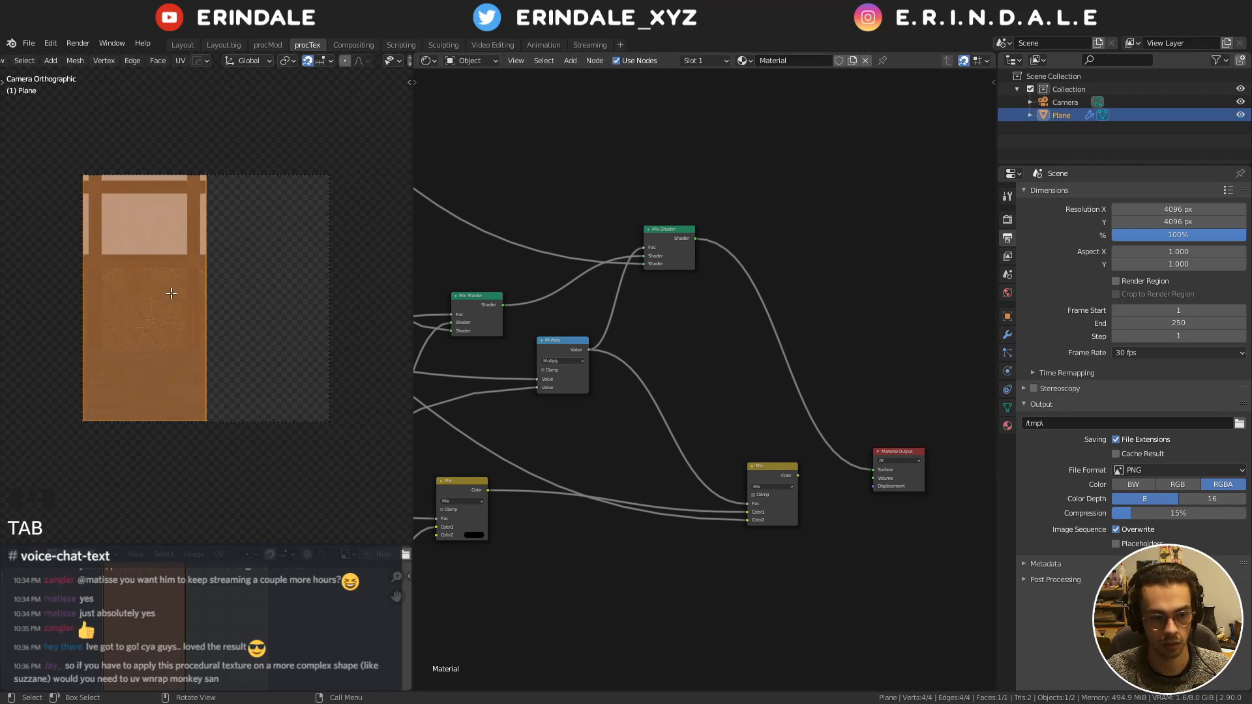
key(a)
key(u)
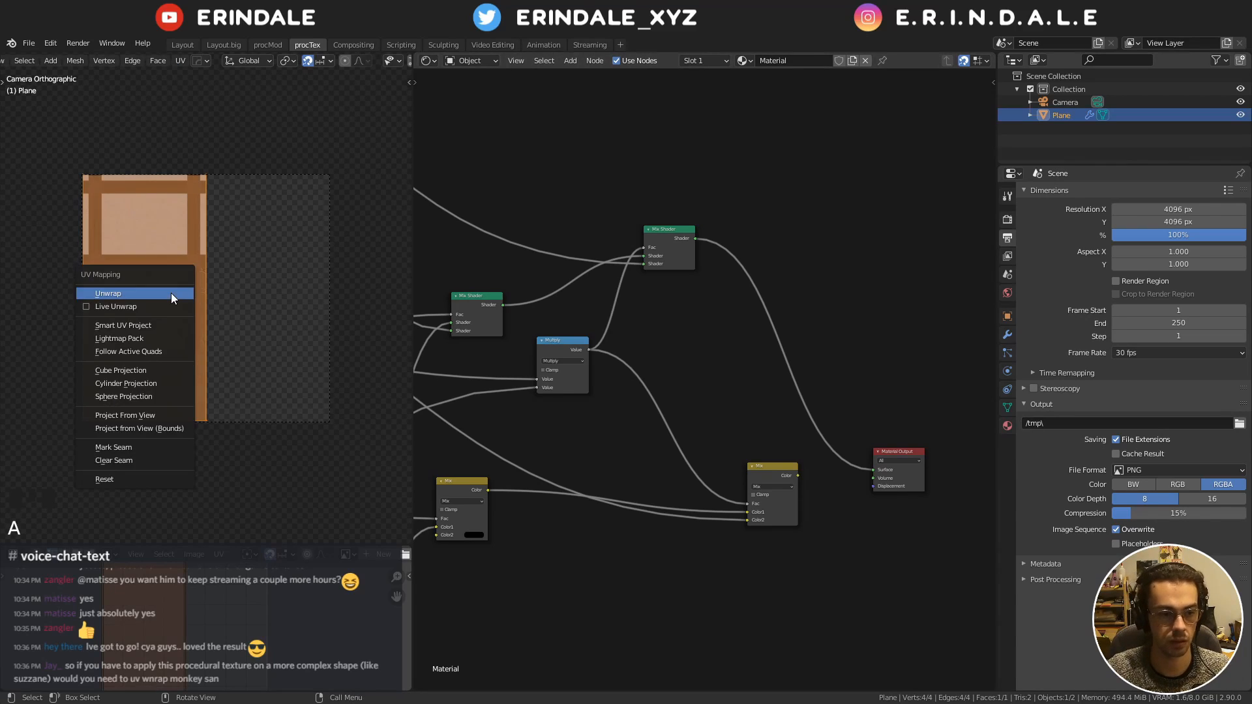
click(182, 326)
drag(272, 368, 287, 368)
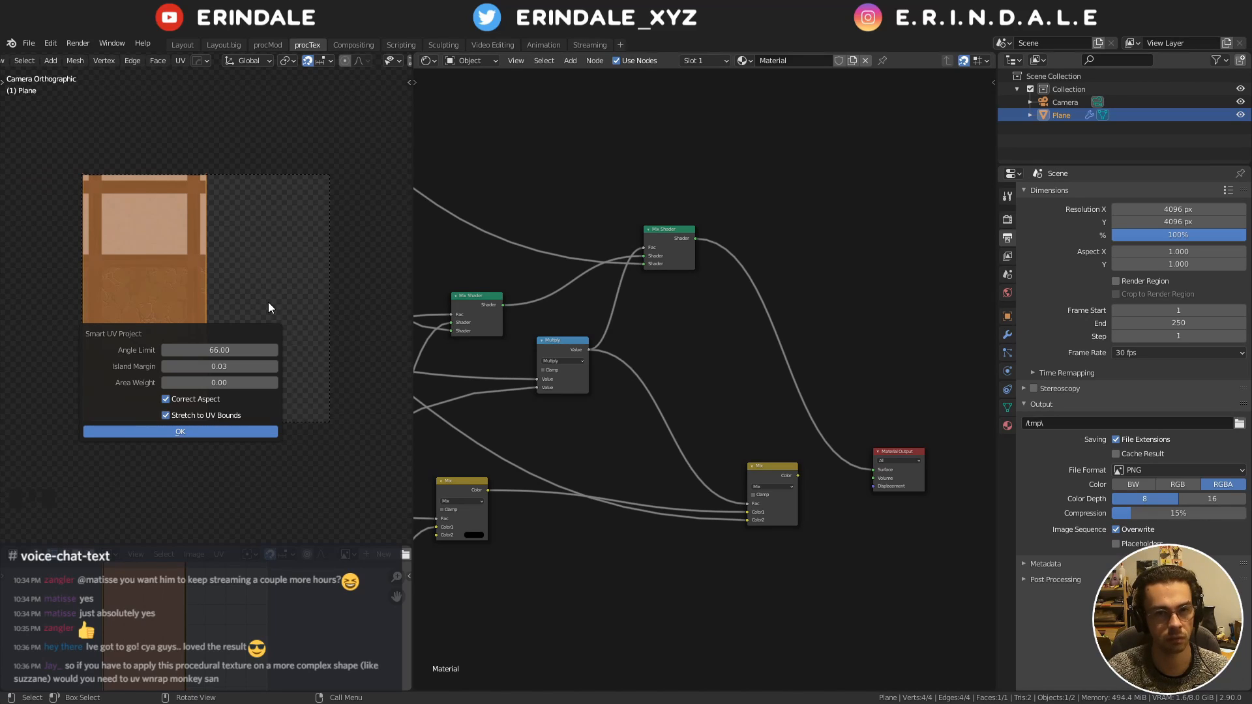
key(Tab)
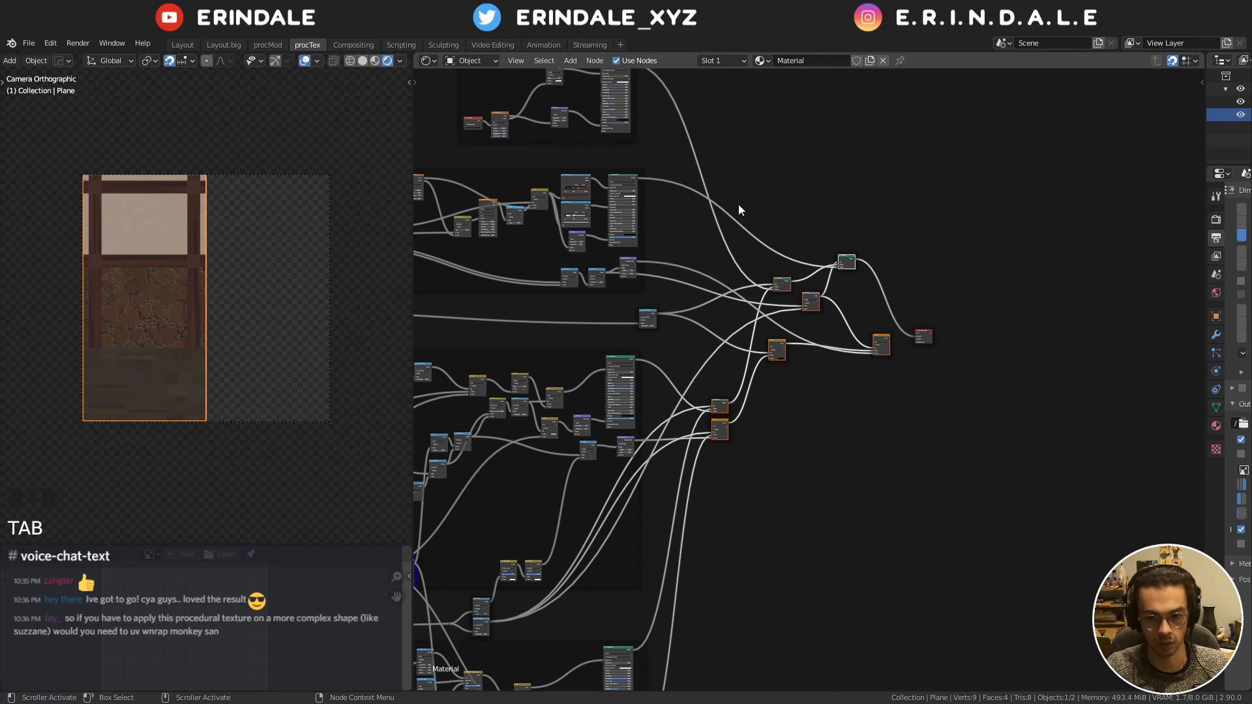
Duplicate the lower displacement Mix node and place the unlinked copy in the empty space above the brick and stone mixes
drag(697, 196, 1004, 520)
middle_drag(905, 377, 776, 309)
scroll(762, 346, up, 7)
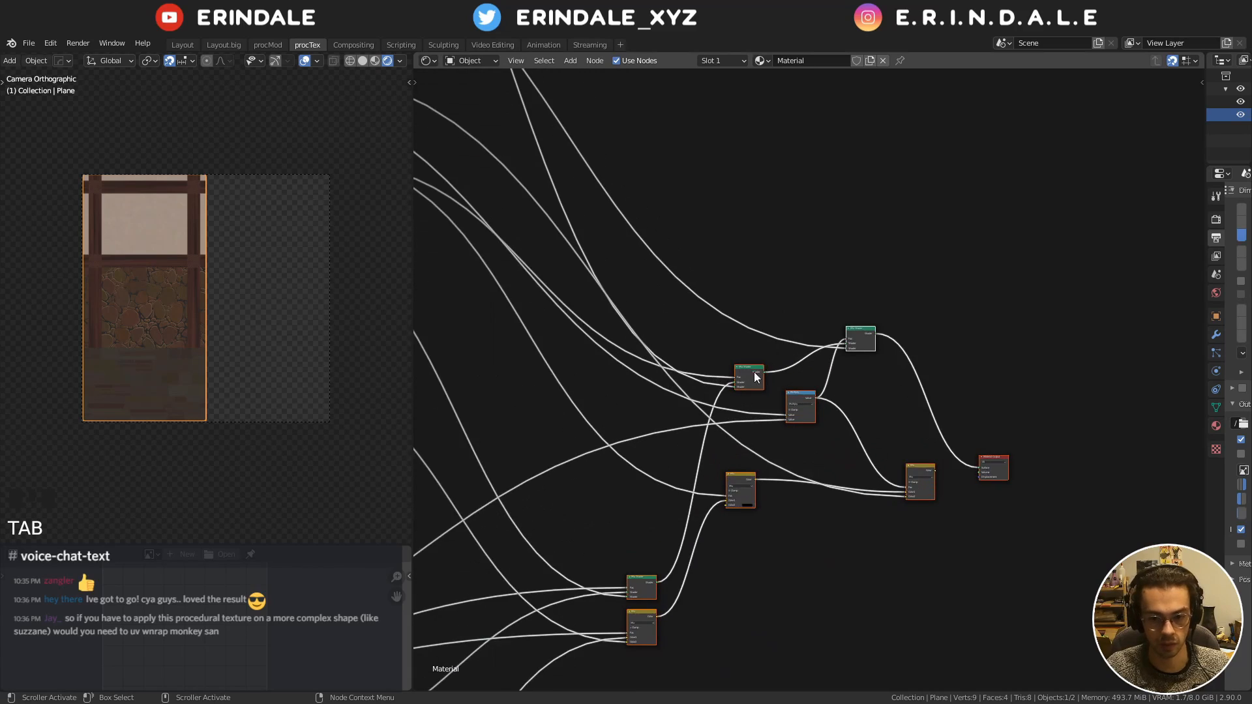
middle_drag(753, 373, 832, 194)
scroll(717, 437, up, 2)
click(682, 465)
middle_drag(682, 465, 828, 554)
key(shift+d)
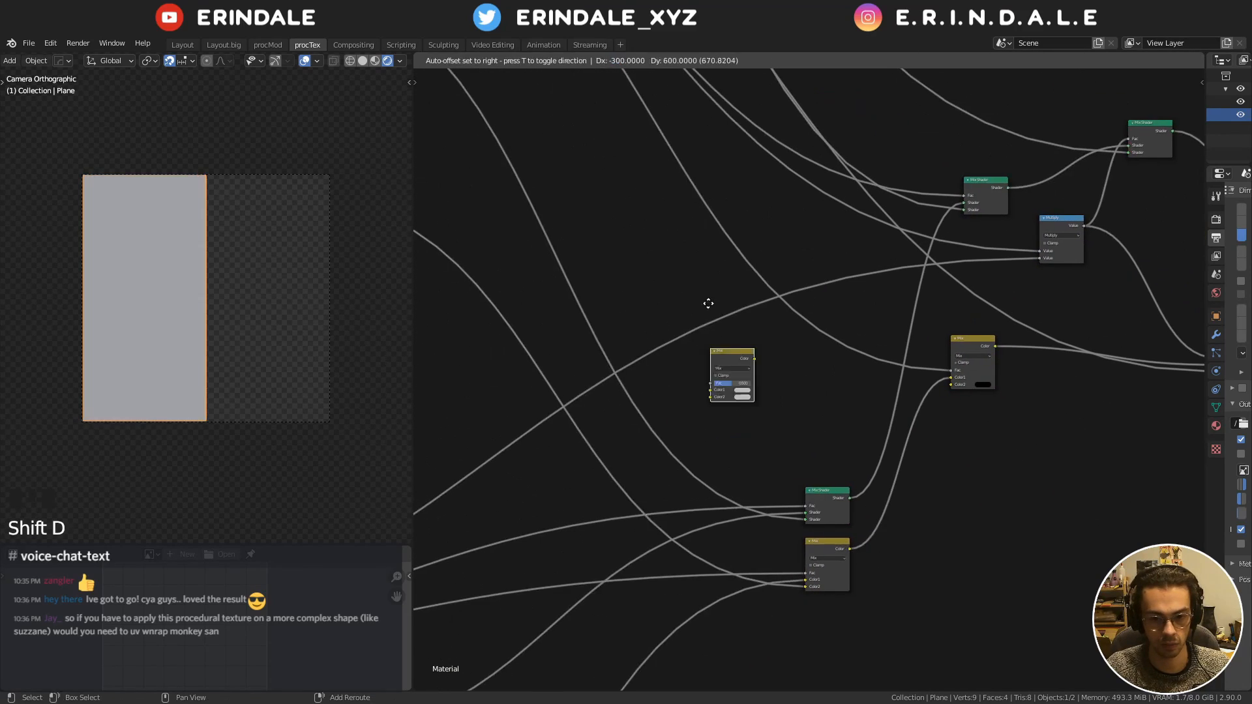
click(812, 237)
scroll(815, 234, down, 4)
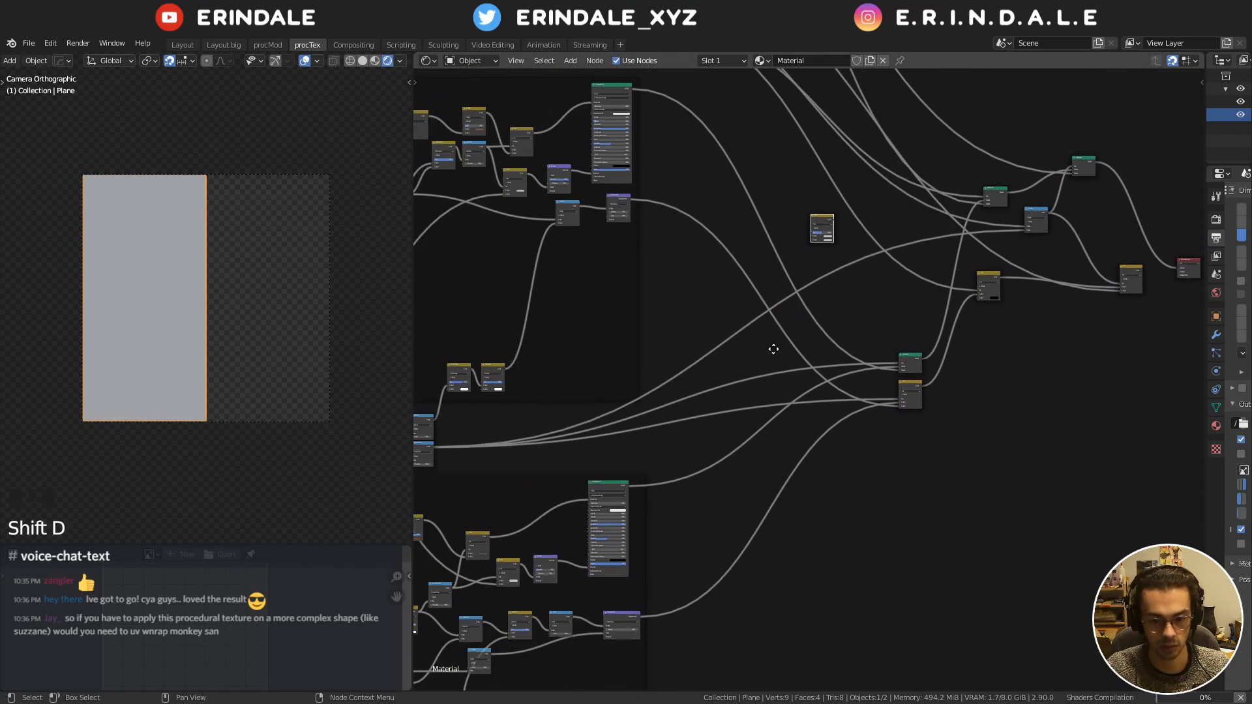
Link the colour Mix node feeding the lowest frame's Principled BSDF to the duplicated Mix node
scroll(521, 542, up, 2)
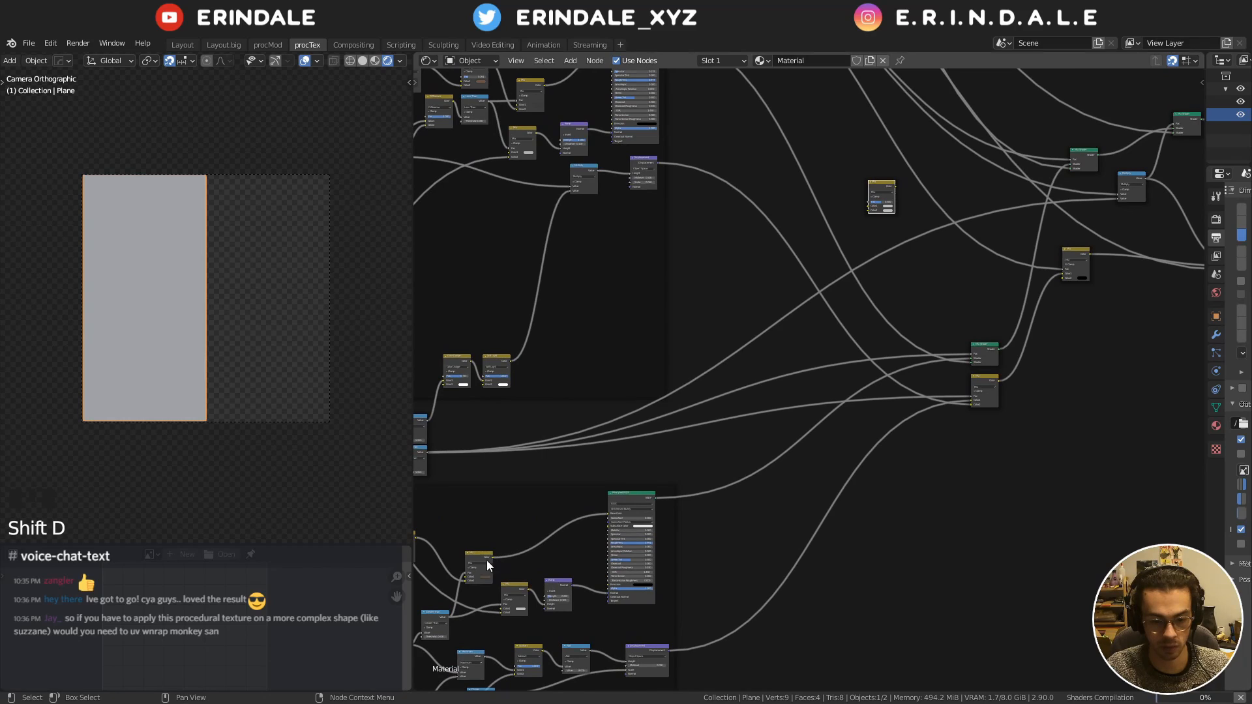
alt+right_drag(486, 561, 798, 335)
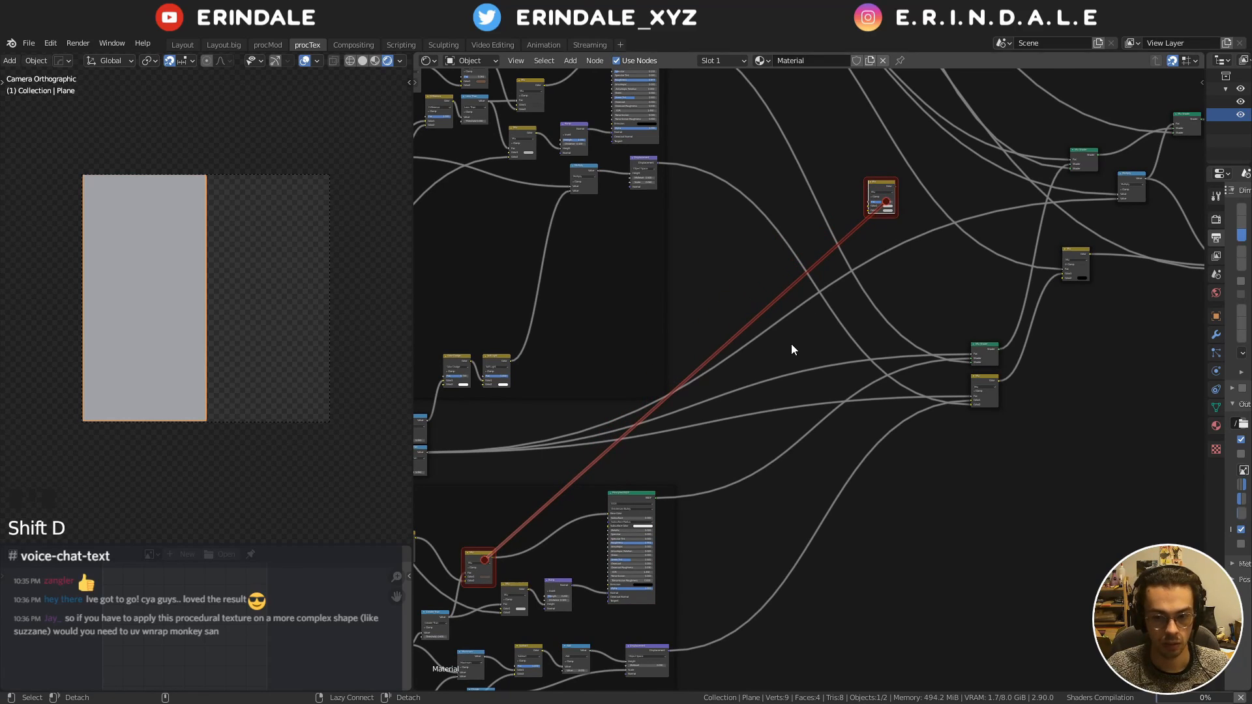
alt+right_drag(792, 350, 1215, 196)
Widen the properties editor and switch the render engine to Cycles
drag(1206, 137, 1135, 137)
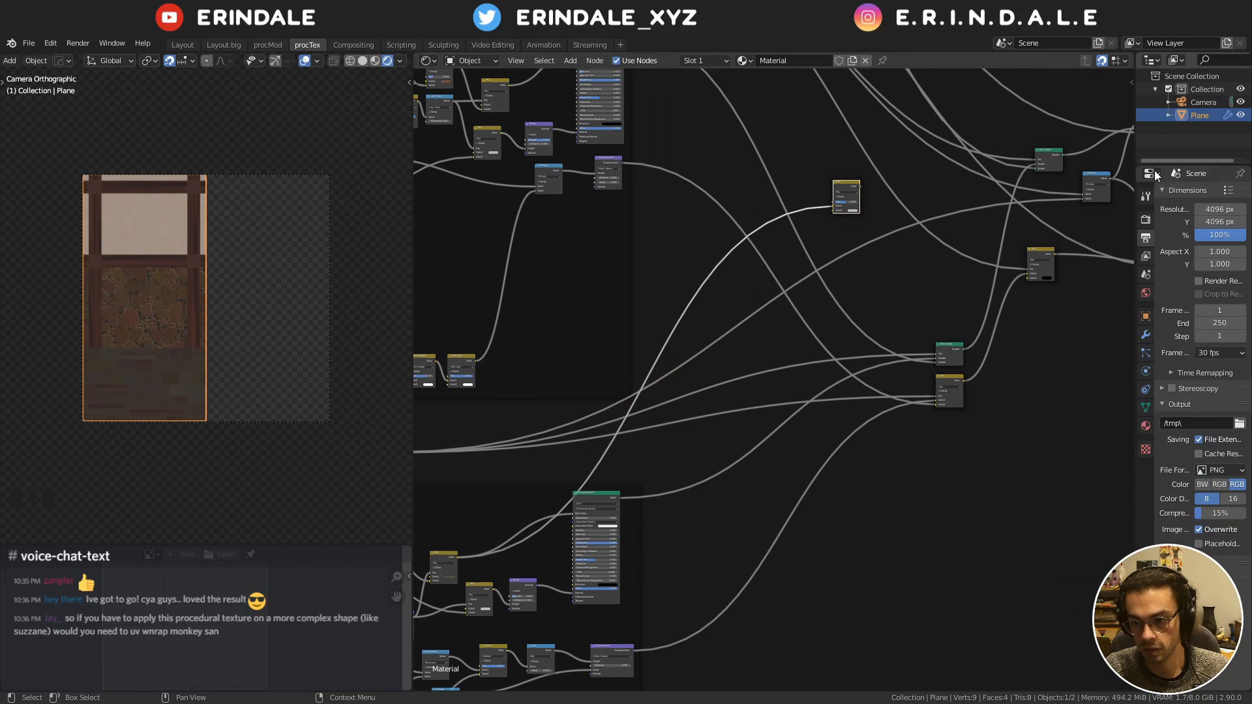
click(1146, 219)
click(1213, 195)
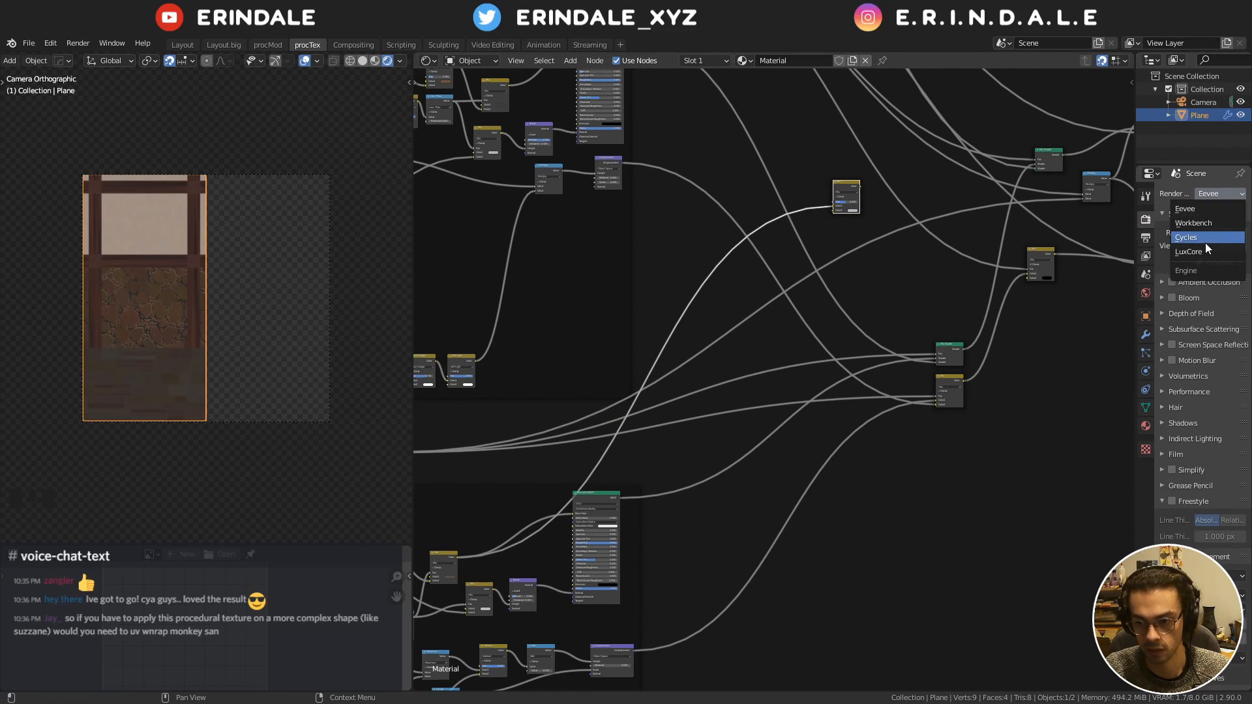
click(1205, 241)
Link the upper frame's base colour Mix to the duplicated Mix node as well, and preview that node's result
middle_drag(902, 331, 566, 209)
scroll(831, 354, up, 2)
alt+right_drag(566, 209, 932, 326)
middle_drag(988, 292, 863, 373)
scroll(842, 385, up, 5)
ctrl+shift+click(840, 385)
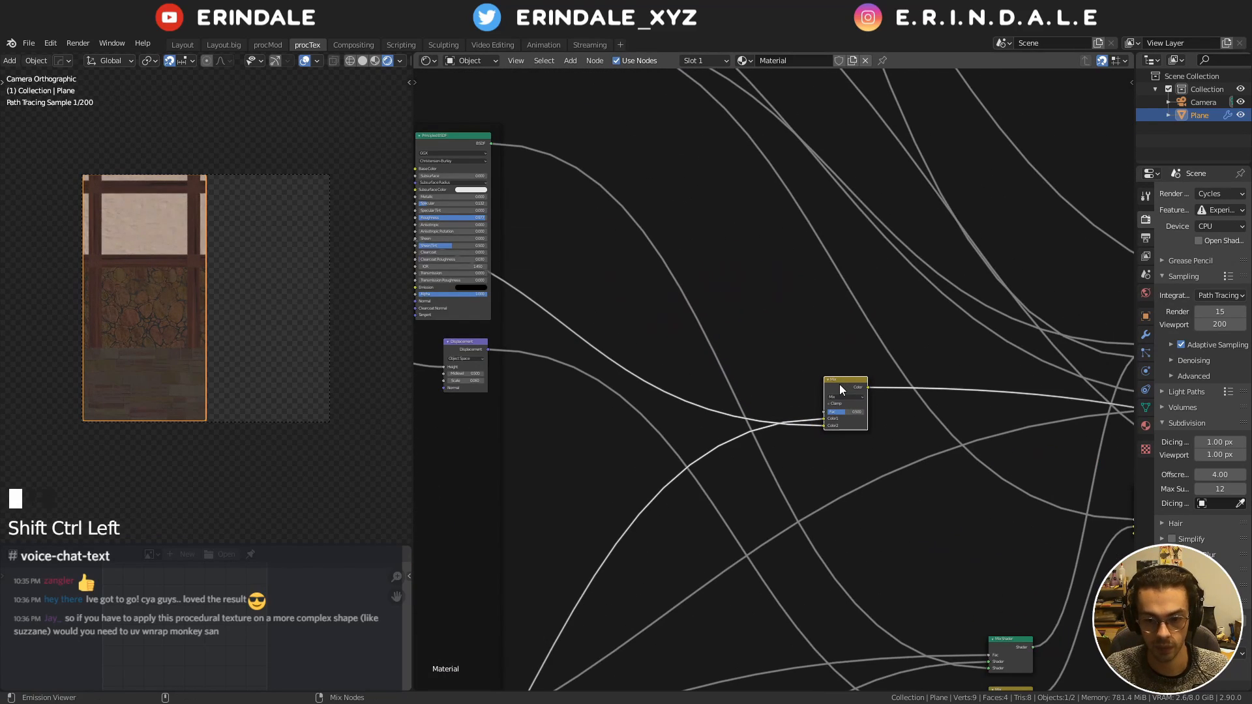
Link the mask driving the stone-and-brick shader mix to the new colour Mix node's factor, and move the node up and left
scroll(778, 385, down, 5)
middle_drag(778, 385, 668, 223)
scroll(668, 224, down, 4)
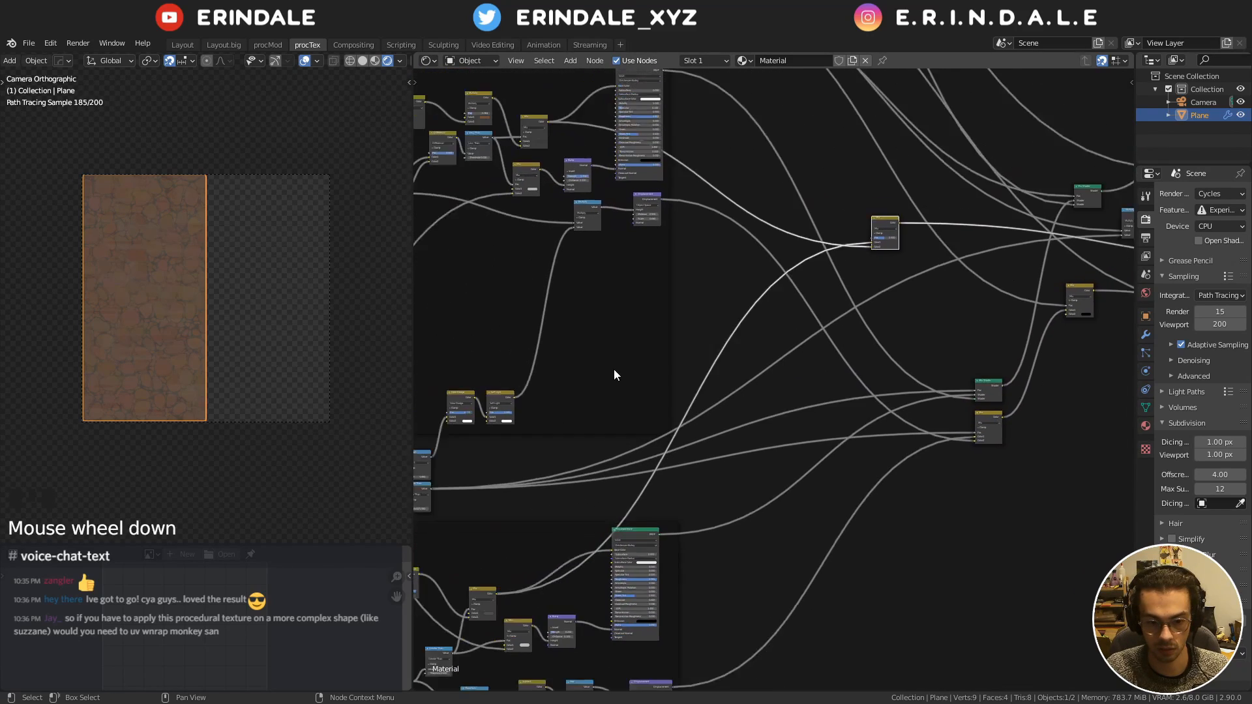
alt+right_drag(502, 477, 898, 279)
middle_drag(898, 279, 778, 494)
scroll(598, 386, up, 8)
drag(753, 530, 630, 323)
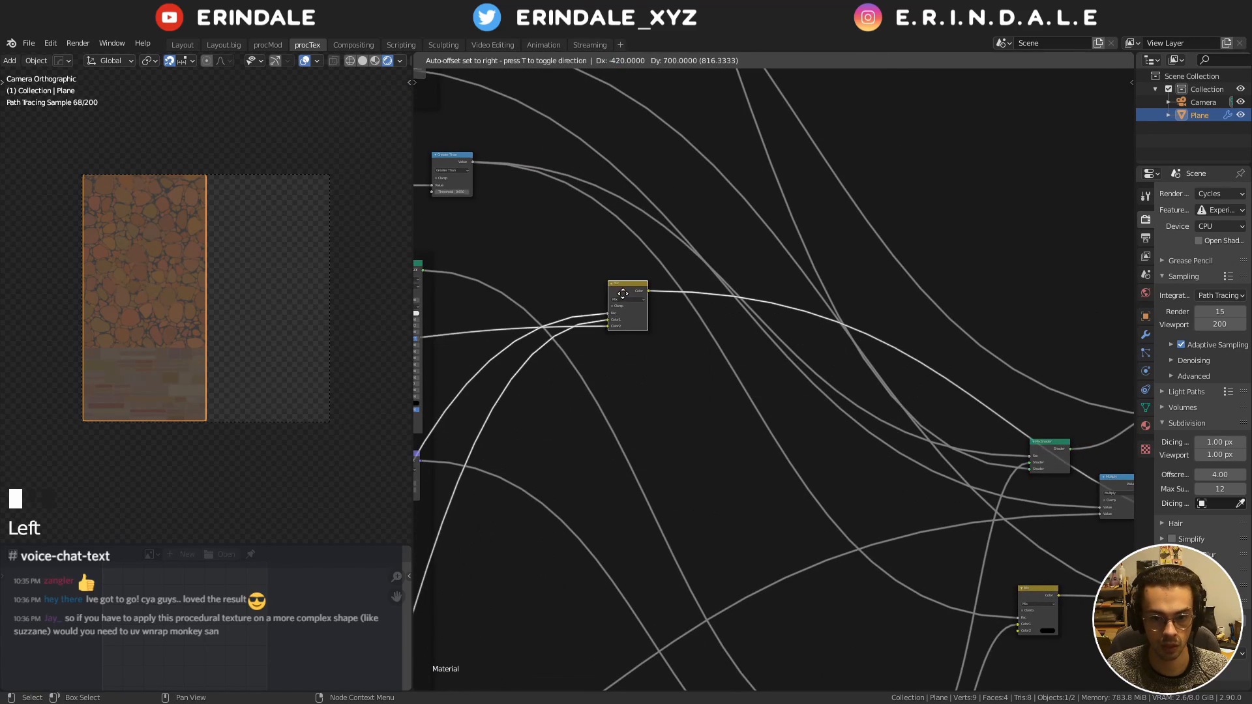
Duplicate the stone-and-brick colour Mix node and insert the copy between it and the preview output
scroll(630, 324, down, 2)
middle_drag(630, 324, 1065, 265)
drag(1014, 419, 1070, 520)
middle_drag(644, 345, 679, 467)
click(693, 439)
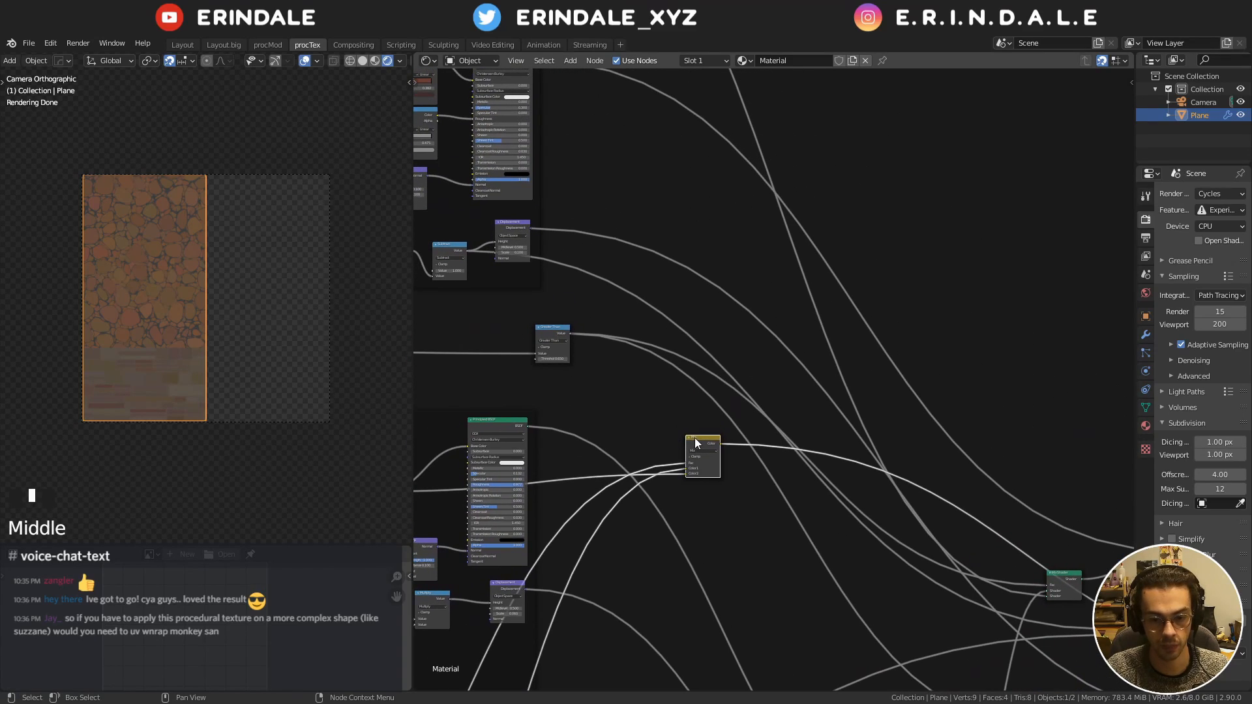
key(shift+d)
drag(695, 438, 649, 445)
click(699, 444)
middle_click(649, 445)
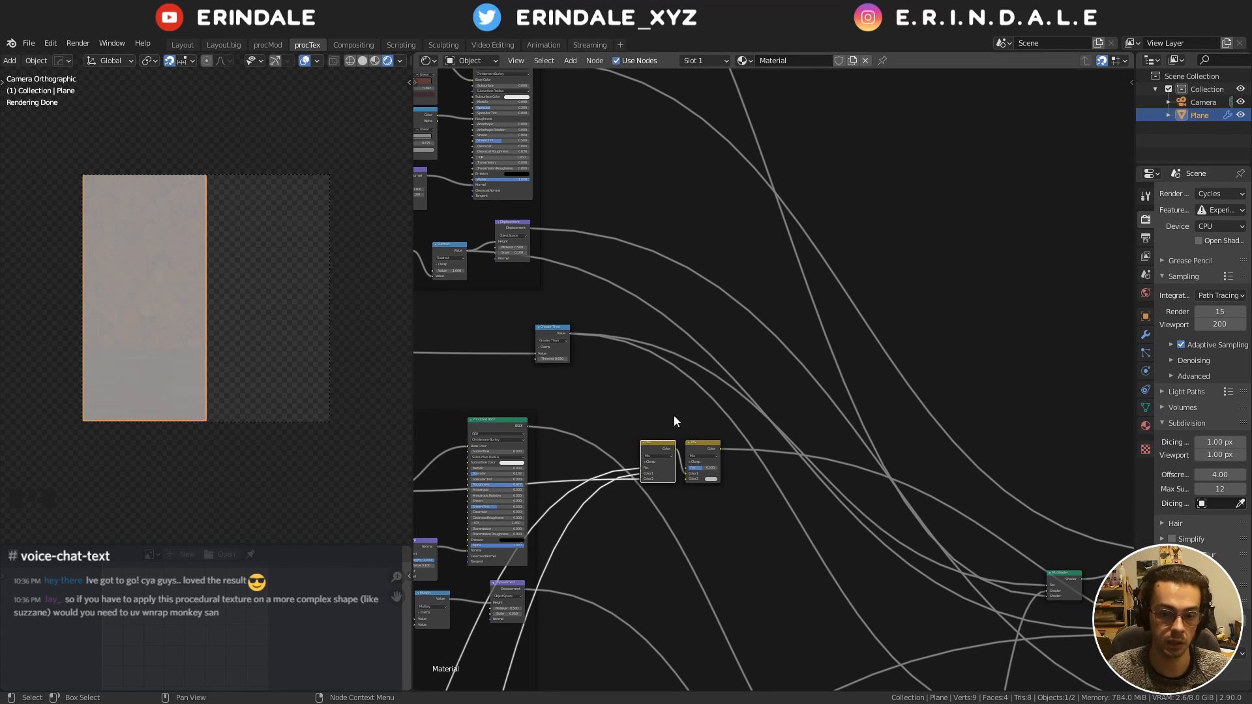
Stagger the two linked colour Mix nodes and move them up beside the Plaster frame
middle_drag(676, 419, 766, 324)
scroll(766, 326, up, 1)
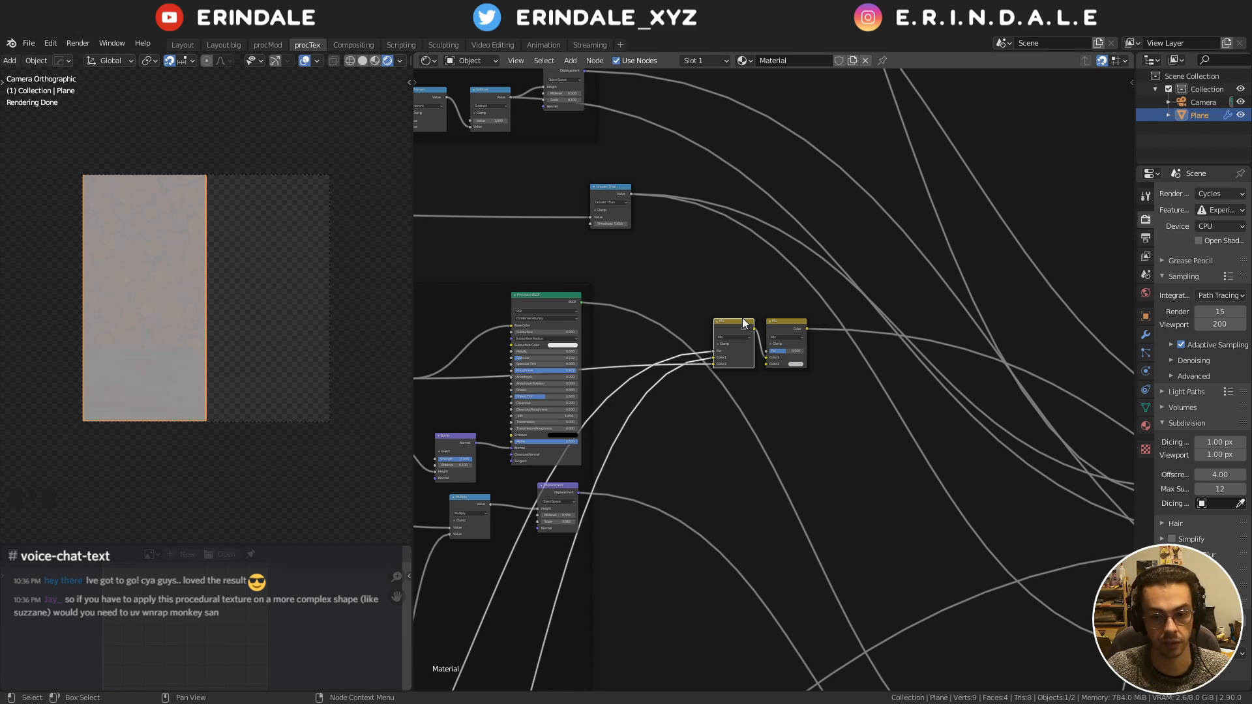
drag(743, 323, 739, 361)
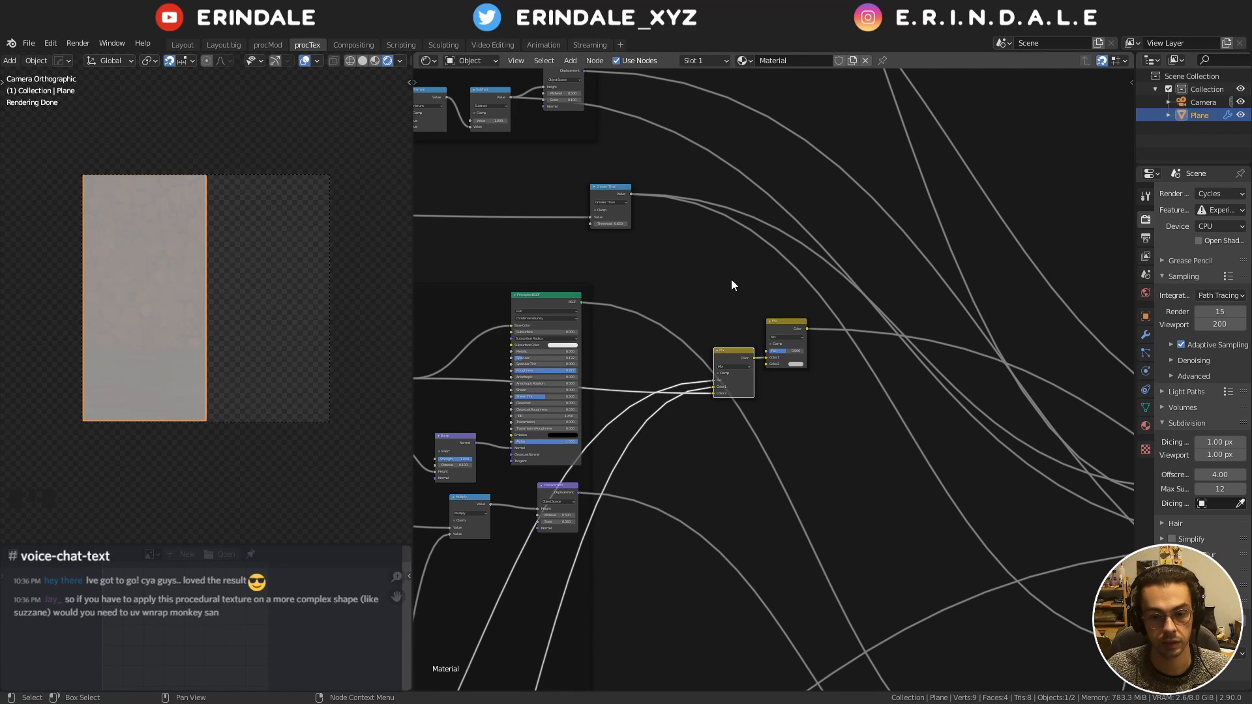
key(Home)
click(718, 212)
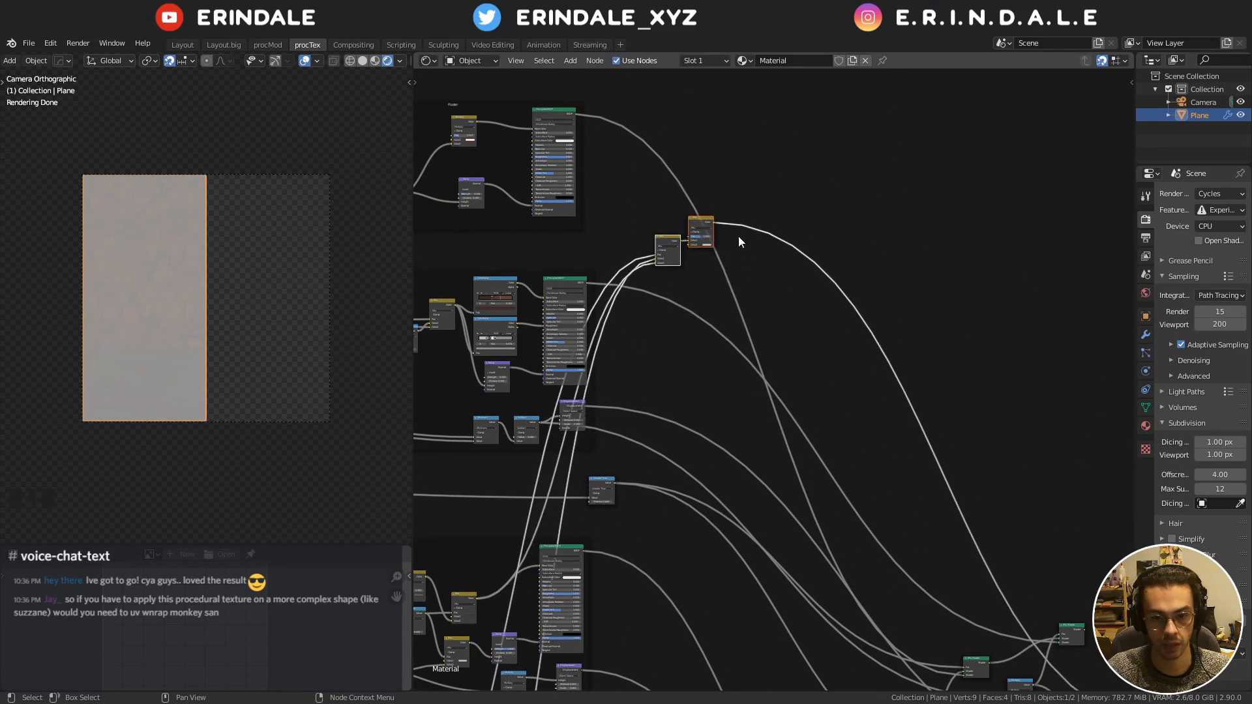
Link the Plaster frame's base colour Mix to the second colour Mix node, and save the file
scroll(742, 231, up, 3)
middle_drag(742, 228, 998, 360)
scroll(847, 346, down, 1)
middle_drag(848, 345, 829, 362)
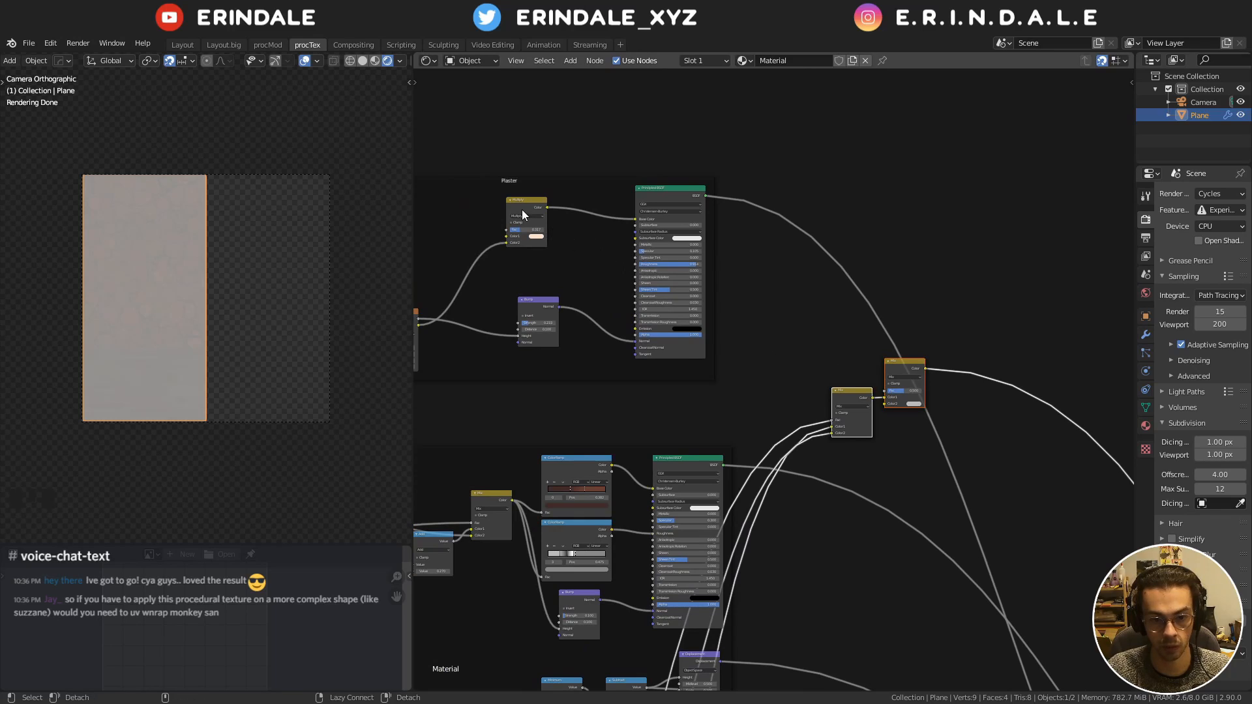
alt+right_drag(521, 209, 932, 390)
middle_drag(944, 375, 813, 215)
scroll(822, 344, down, 4)
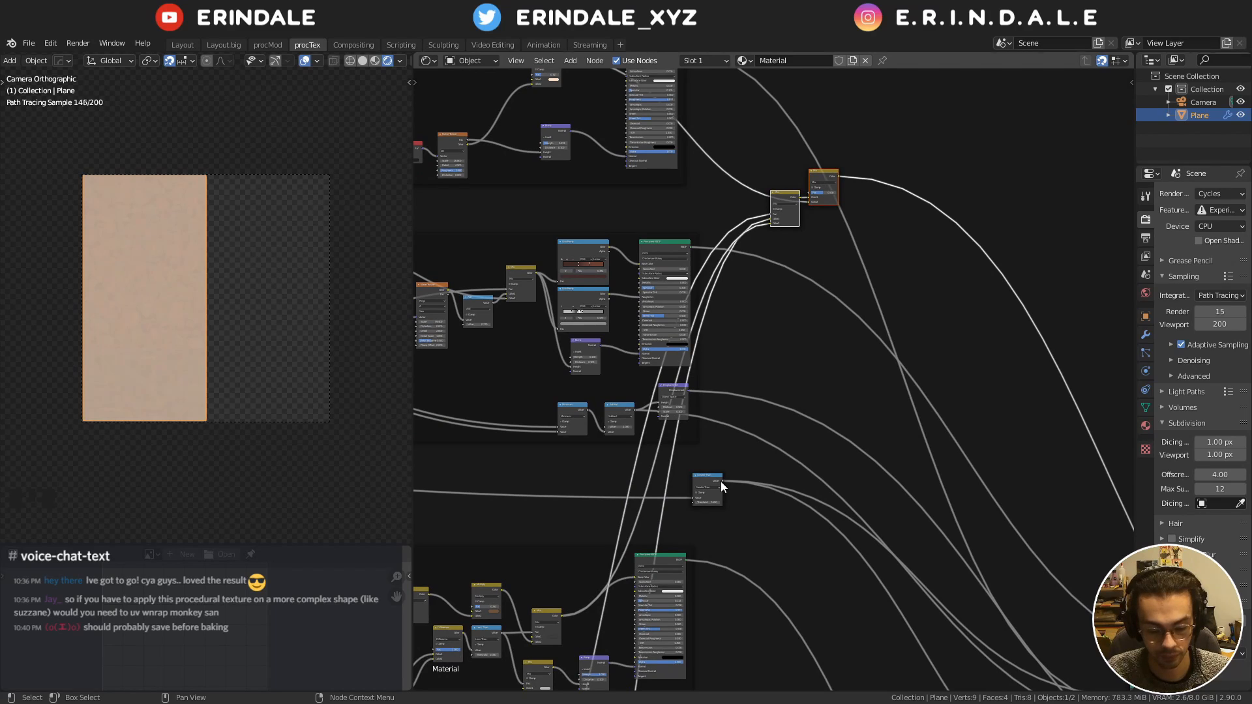
click(796, 370)
key(ctrl+s)
Move the two colour Mix nodes down and right, placing them just above the final Mix Shader
scroll(782, 400, down, 4)
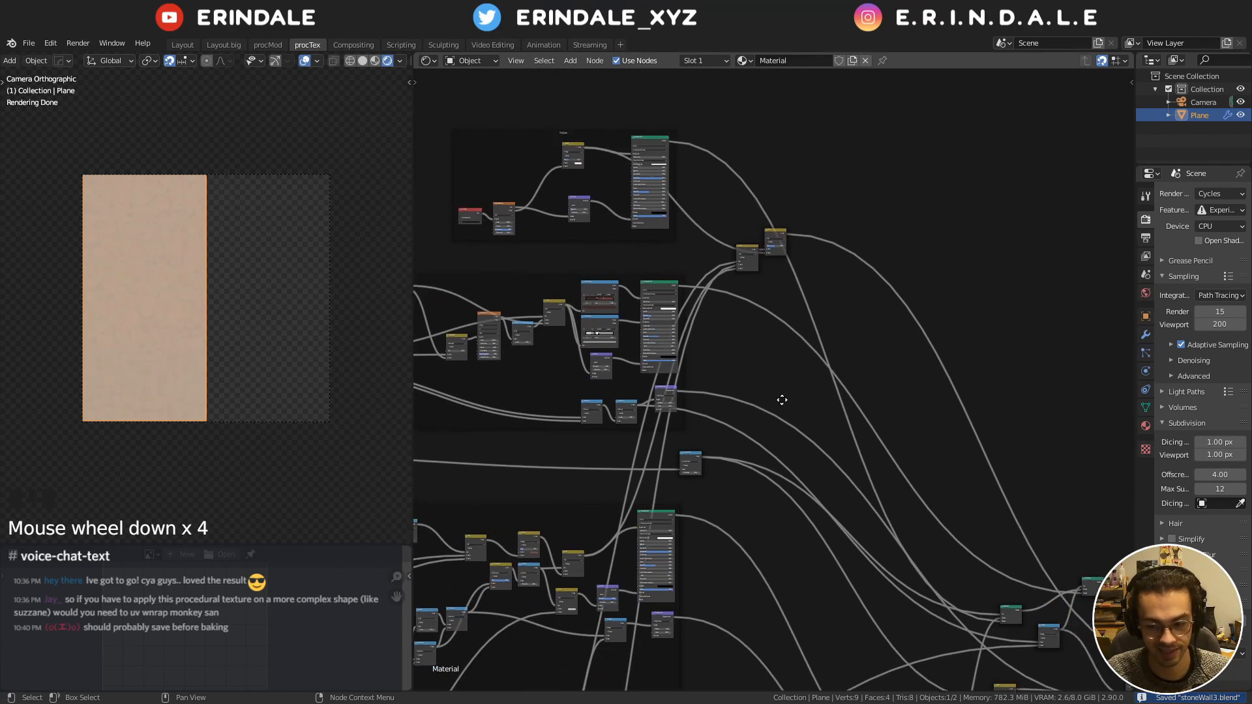
middle_drag(782, 400, 675, 434)
drag(739, 409, 595, 207)
key(g)
click(804, 480)
middle_drag(804, 477, 626, 258)
key(g)
click(687, 246)
middle_drag(754, 307, 698, 268)
key(g)
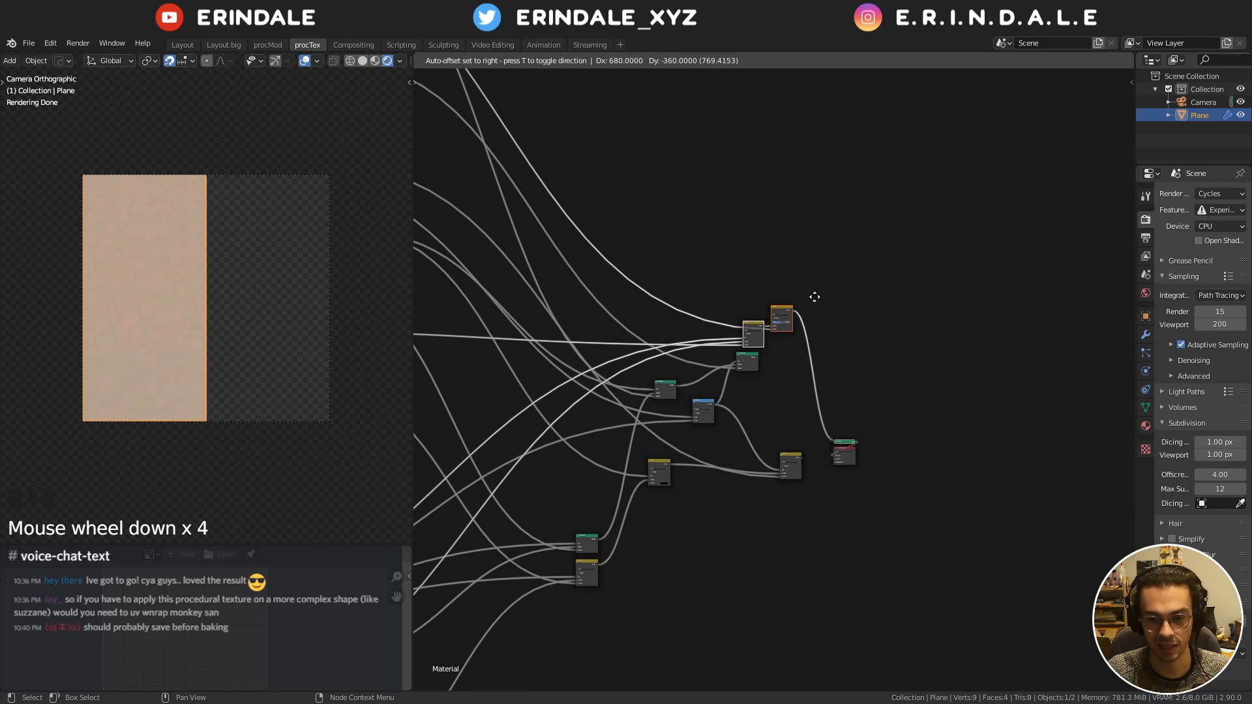
click(807, 301)
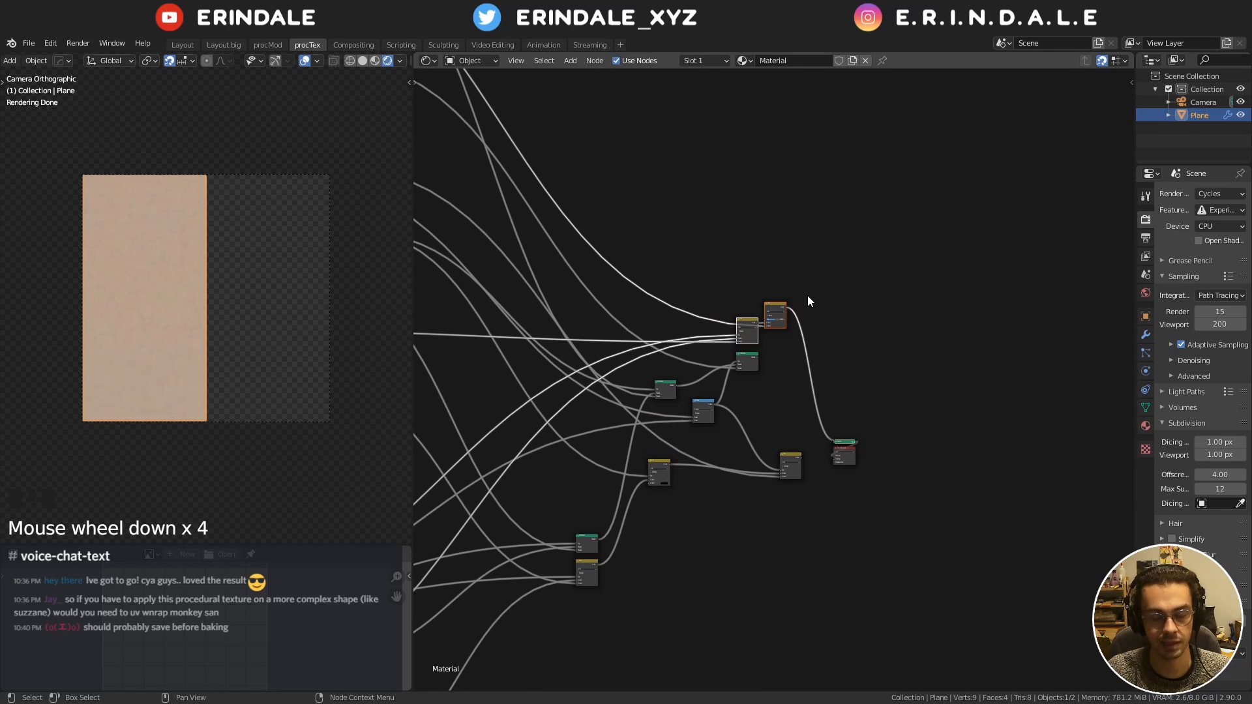
Raise the pair of colour Mix nodes slightly to leave a gap above the Mix Shader, and deselect them
scroll(809, 302, up, 2)
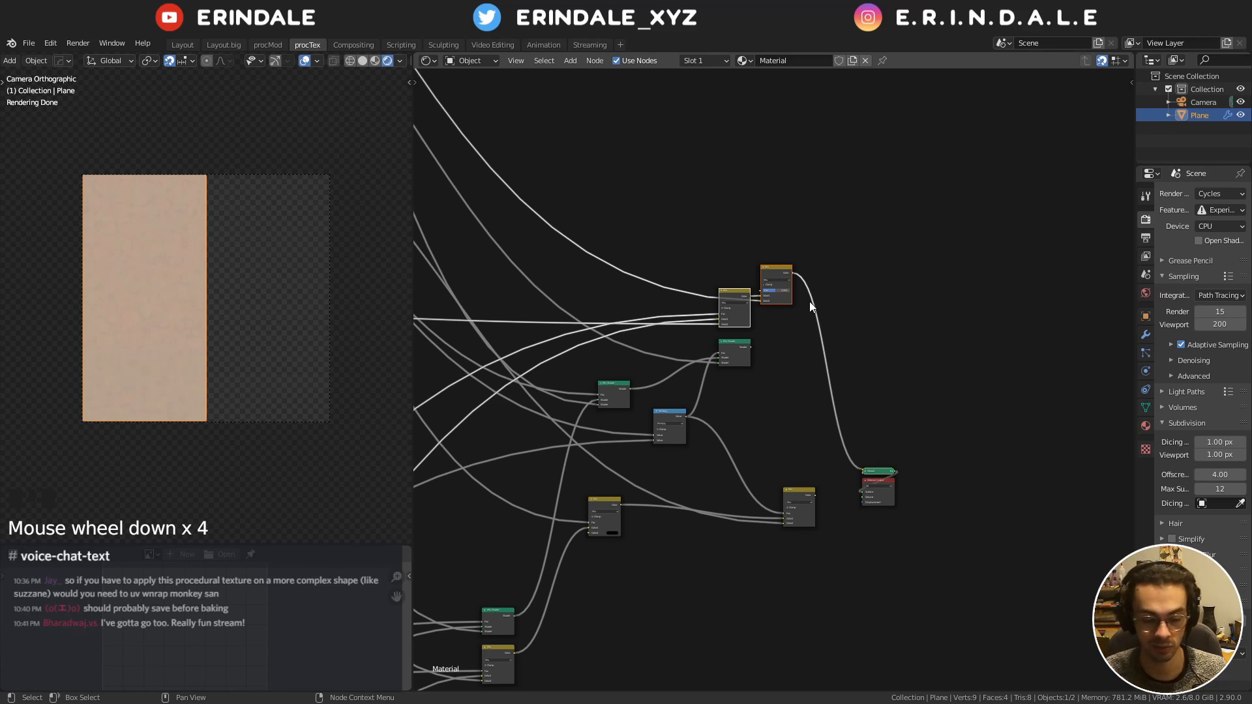
middle_drag(783, 268, 839, 274)
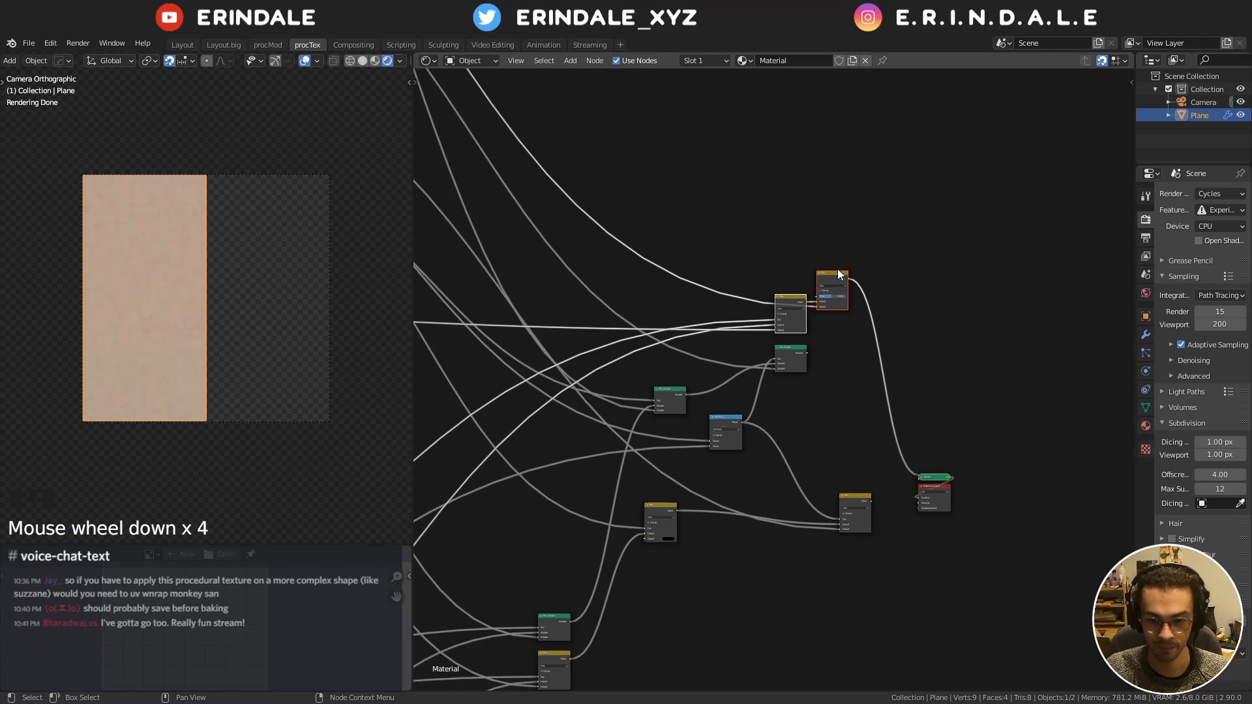
mouse_move(839, 275)
mouse_down()
mouse_move(841, 301)
mouse_move(834, 251)
mouse_up()
click(856, 230)
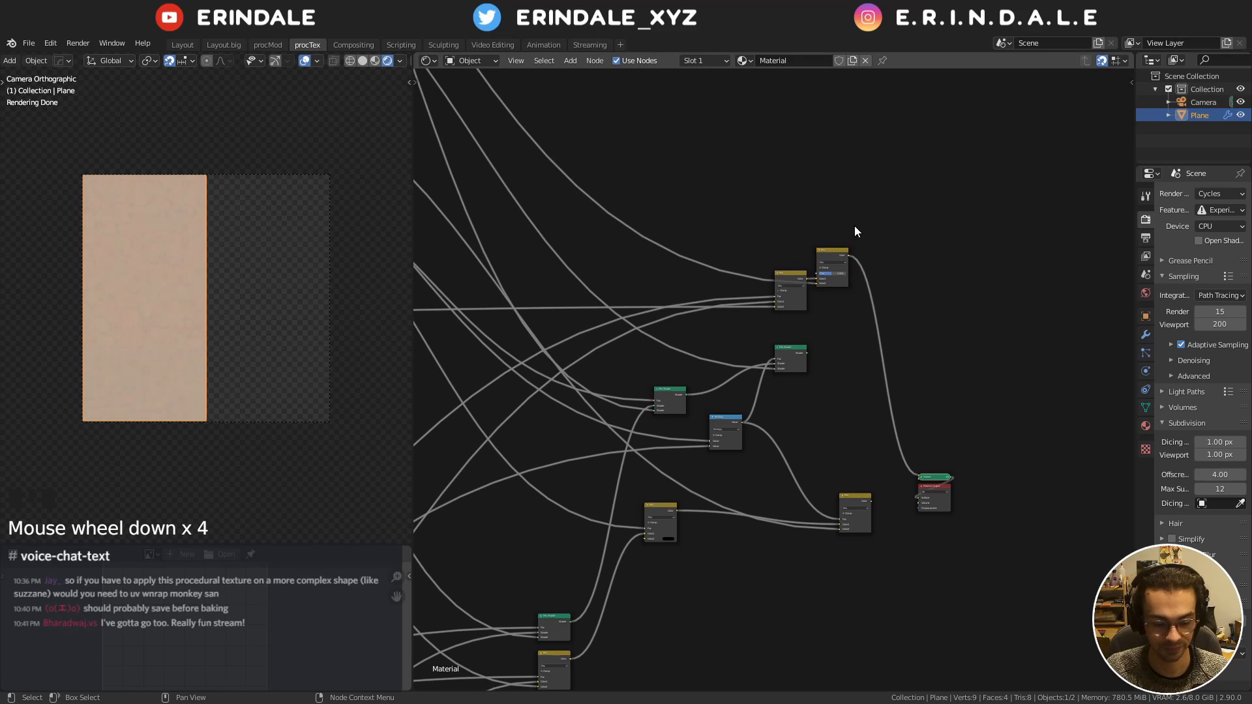
Link the Greater Than mask node to the second colour Mix node's factor
scroll(717, 317, down, 1)
middle_drag(718, 318, 823, 273)
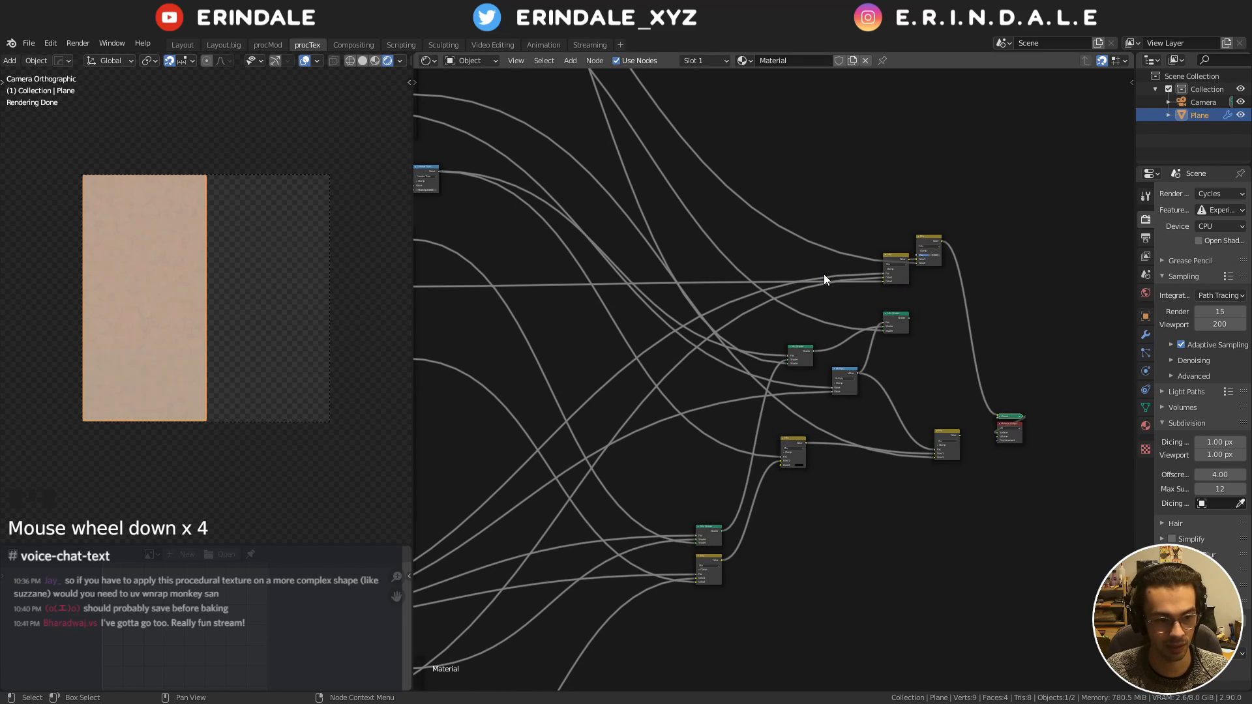
middle_drag(726, 311, 698, 379)
scroll(899, 260, down, 3)
alt+right_drag(584, 408, 1001, 482)
middle_drag(1001, 483, 834, 356)
scroll(748, 432, up, 9)
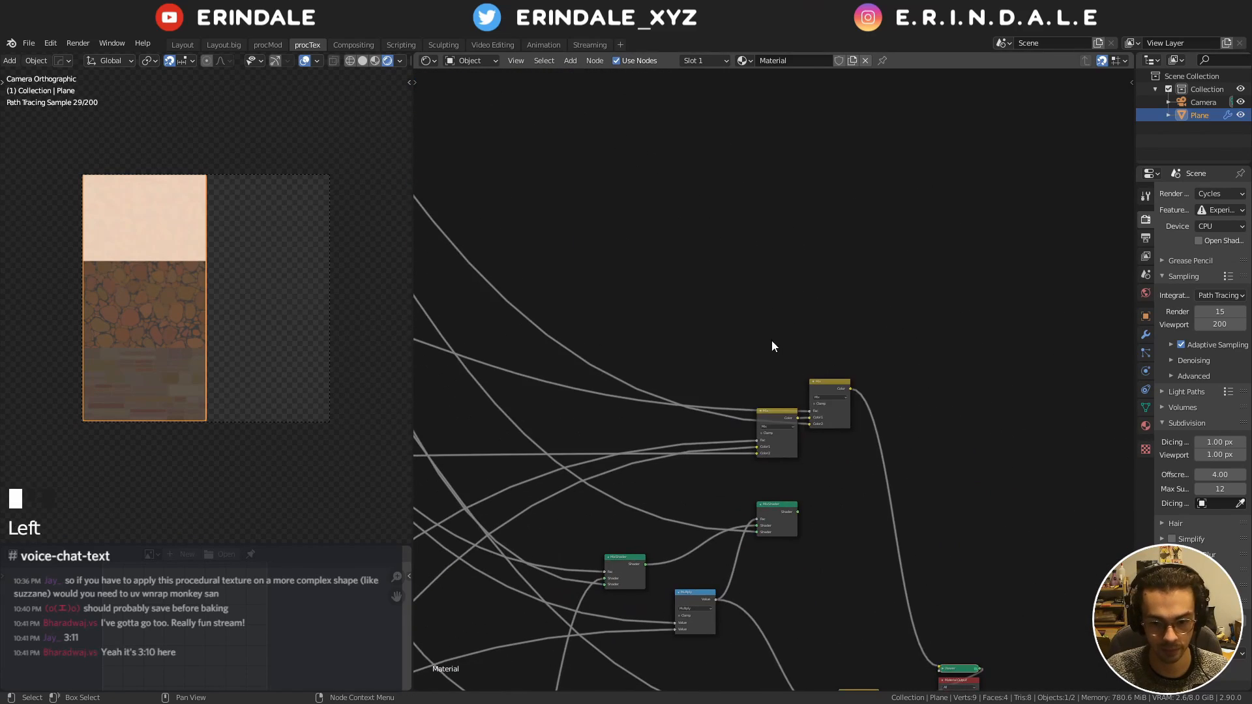
Shift the colour Mix nodes up, duplicate the second one and insert the copy as a third Mix before the output
drag(772, 340, 859, 431)
key(g)
click(689, 338)
click(658, 295)
key(shift+d)
click(726, 296)
scroll(726, 296, down, 2)
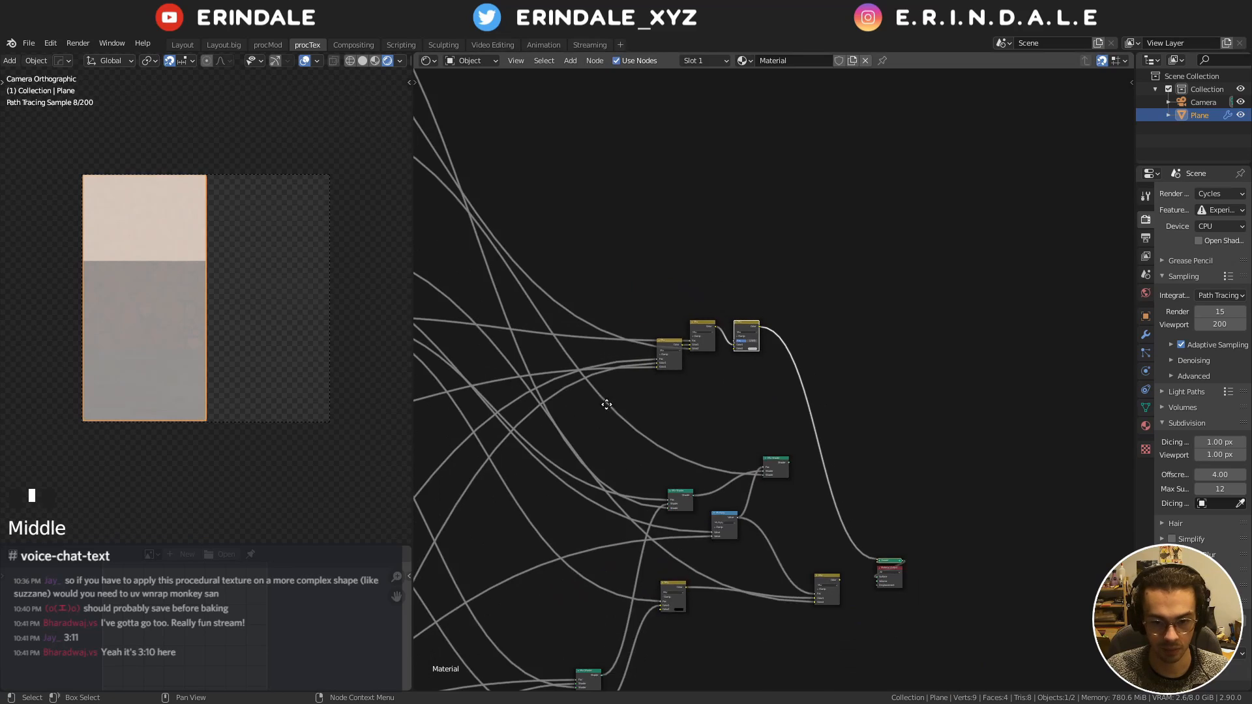
Try linking the base colour Mix from the frame below the timber frame into the colour Mix chain, and undo the link
middle_drag(601, 405, 958, 367)
alt+right_drag(565, 393, 1105, 291)
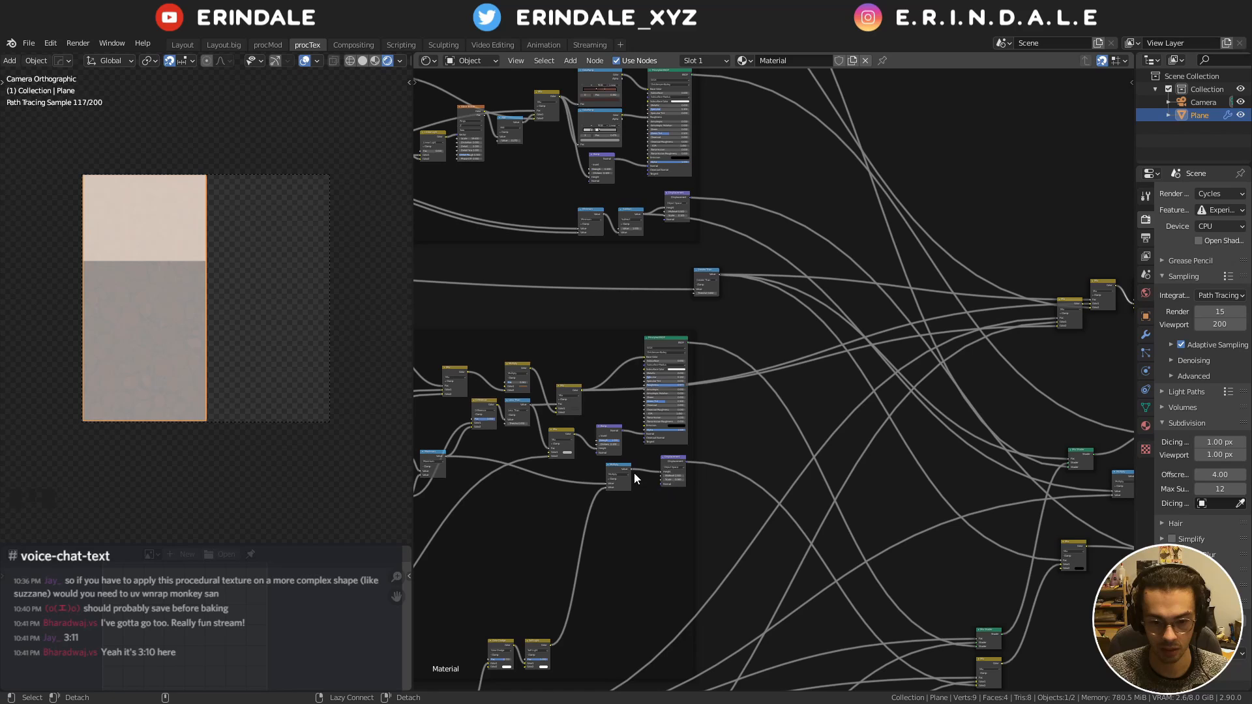
scroll(785, 405, down, 4)
middle_drag(785, 406, 1086, 534)
scroll(1086, 533, up, 4)
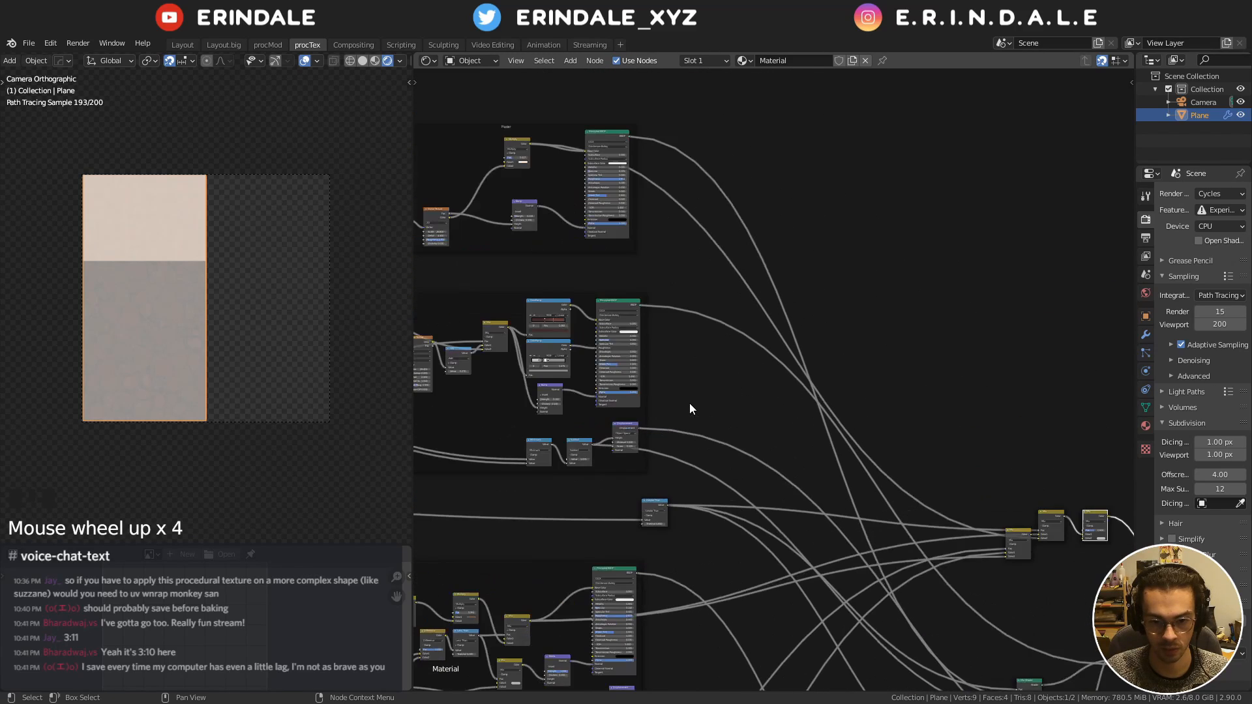
key(ctrl+z)
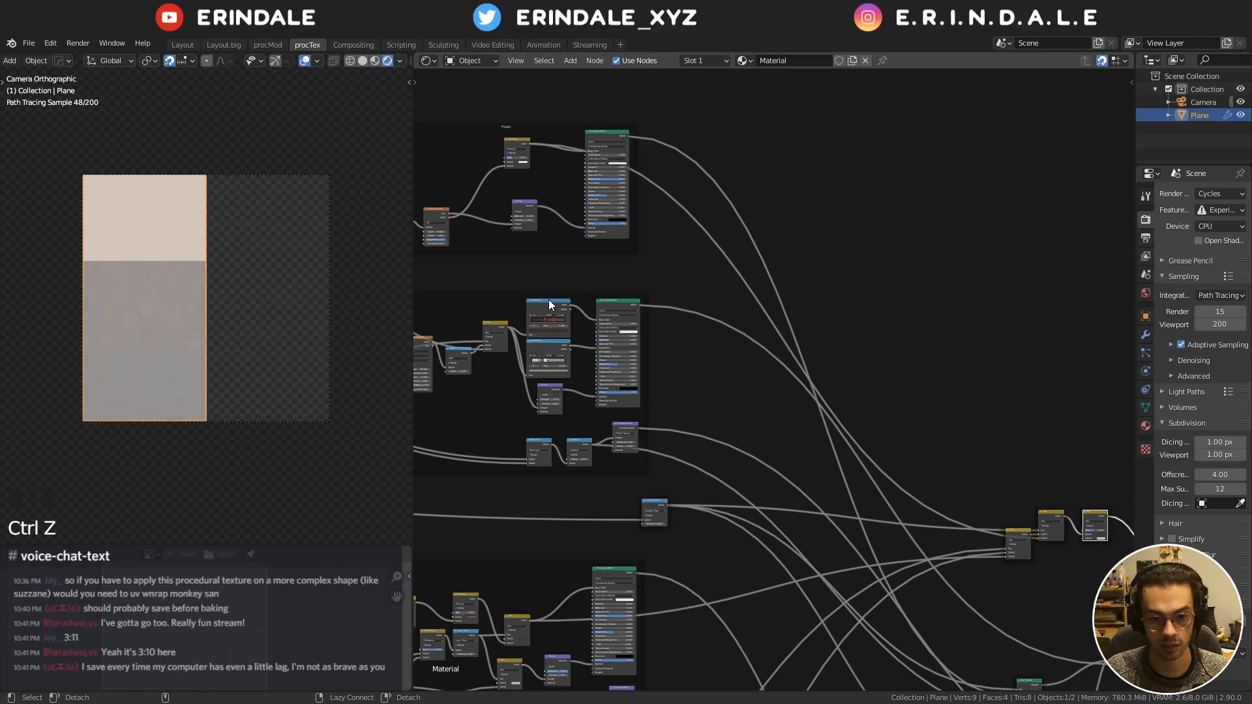
Link the timber frame's colour ramp to the third colour Mix node, and its height math node to the factor
alt+right_drag(549, 302, 1094, 520)
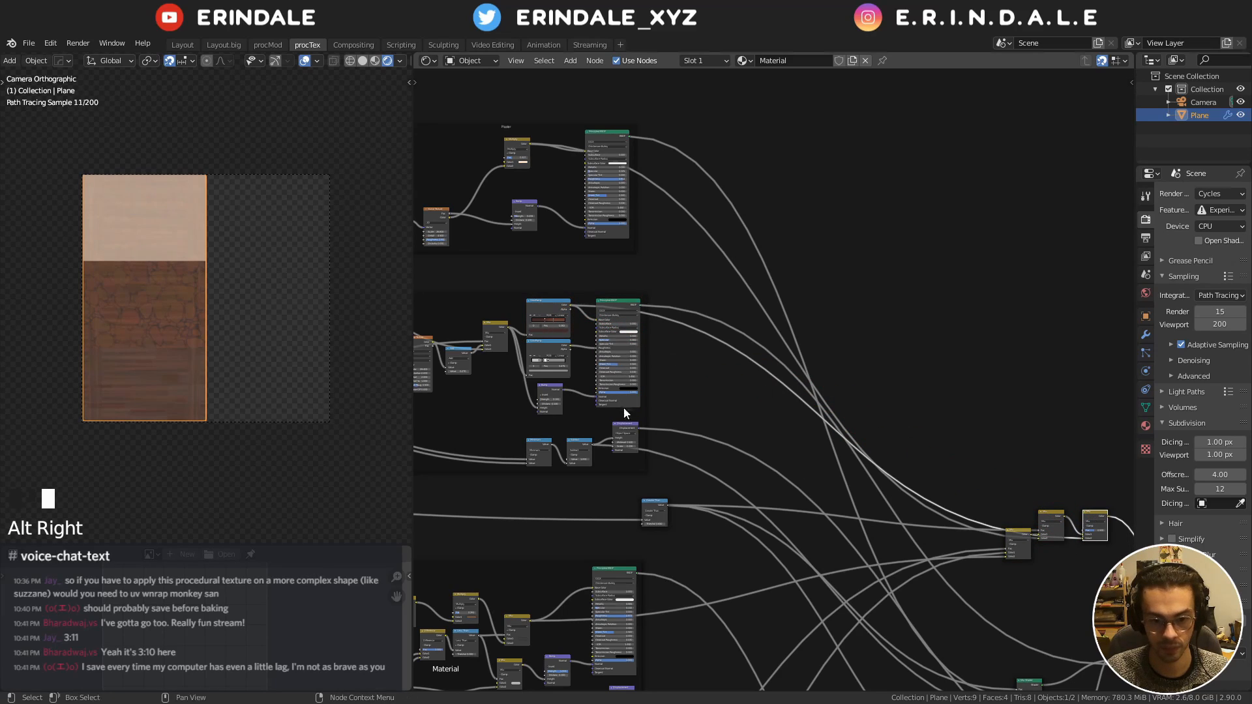
alt+right_drag(589, 453, 1097, 523)
middle_drag(1077, 483, 999, 228)
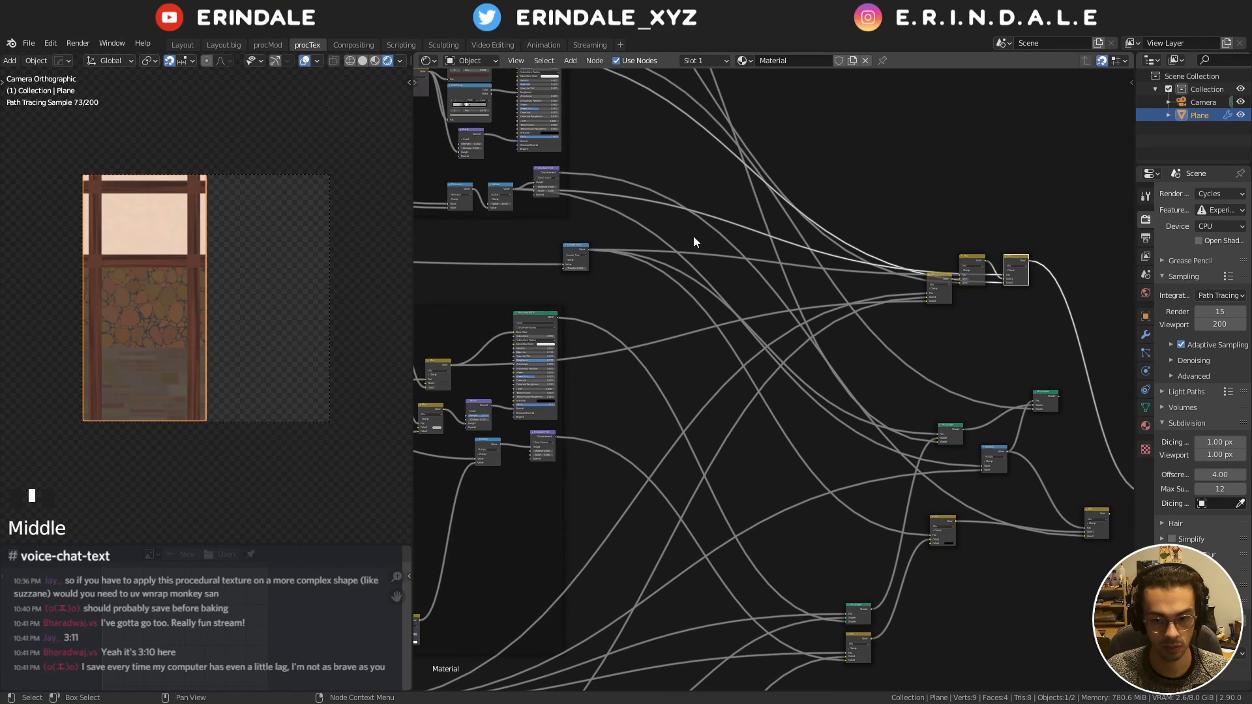
Move the third colour Mix node to the right and link the Multiply node driving the final Mix Shader to its factor
middle_drag(1011, 427, 777, 425)
click(774, 264)
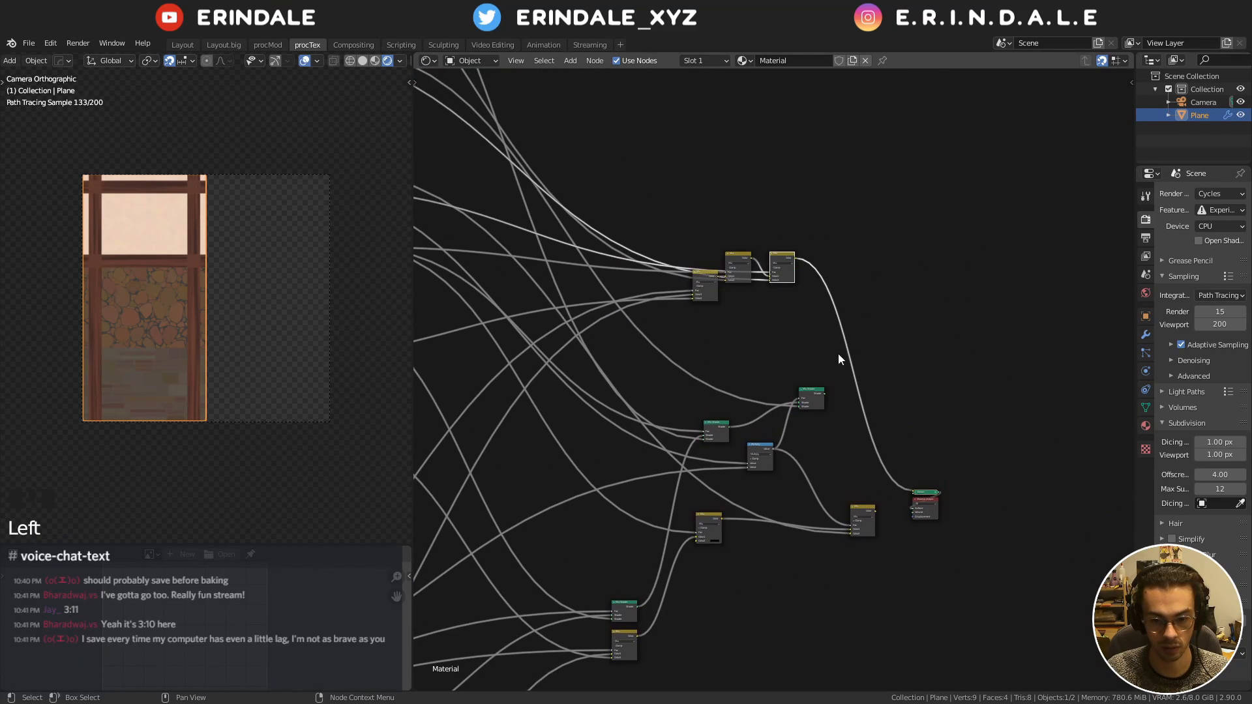
drag(790, 278, 867, 303)
alt+right_drag(754, 455, 860, 293)
scroll(825, 401, up, 7)
middle_drag(778, 242, 843, 333)
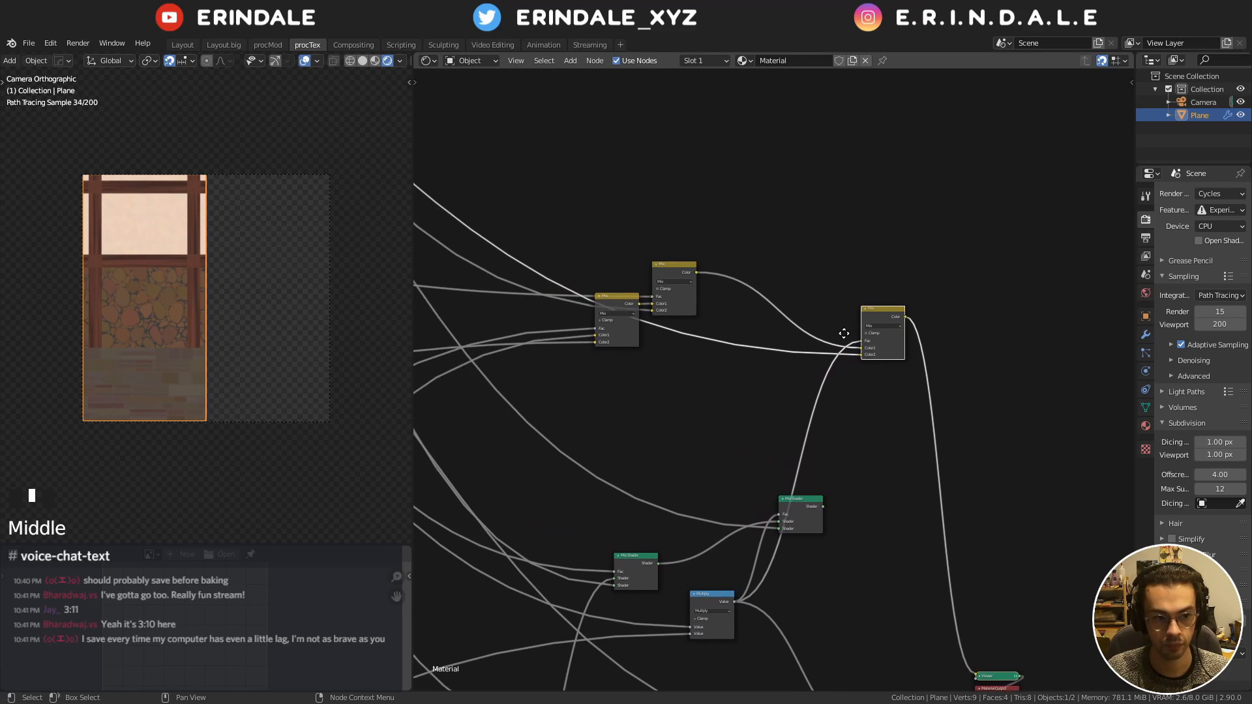
scroll(93, 248, up, 4)
shift+middle_drag(138, 241, 318, 330)
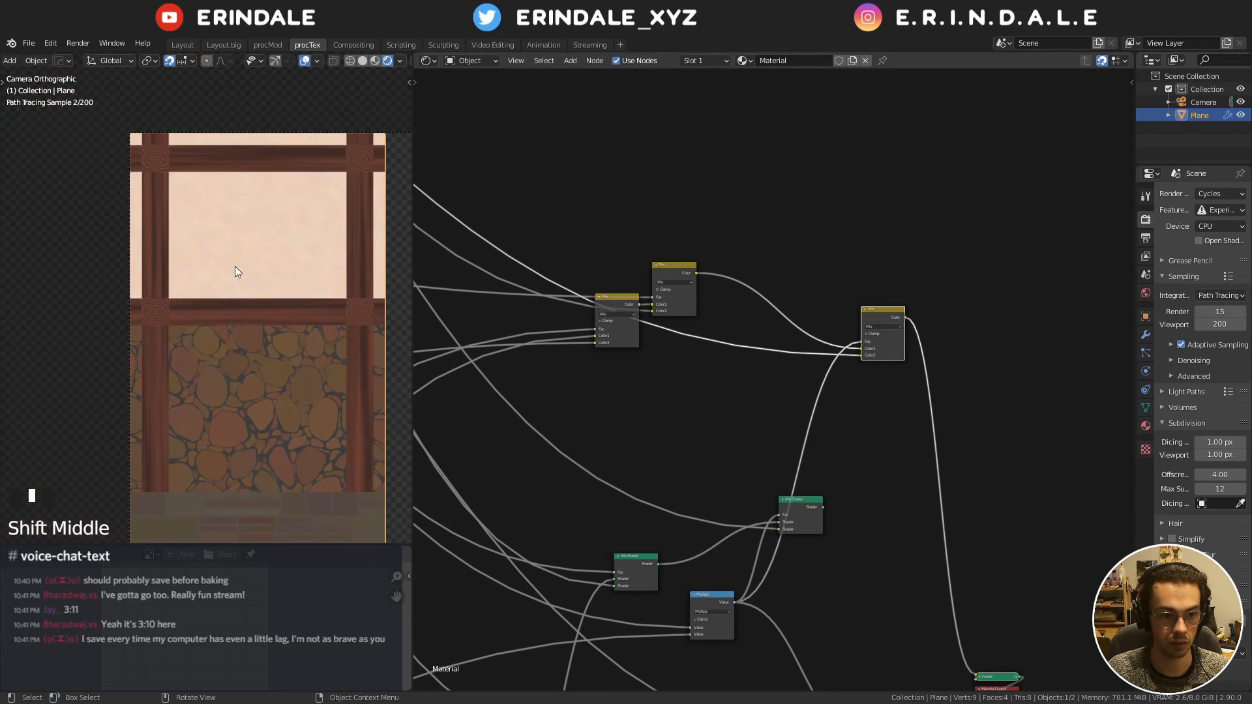
scroll(183, 177, up, 4)
scroll(157, 238, up, 3)
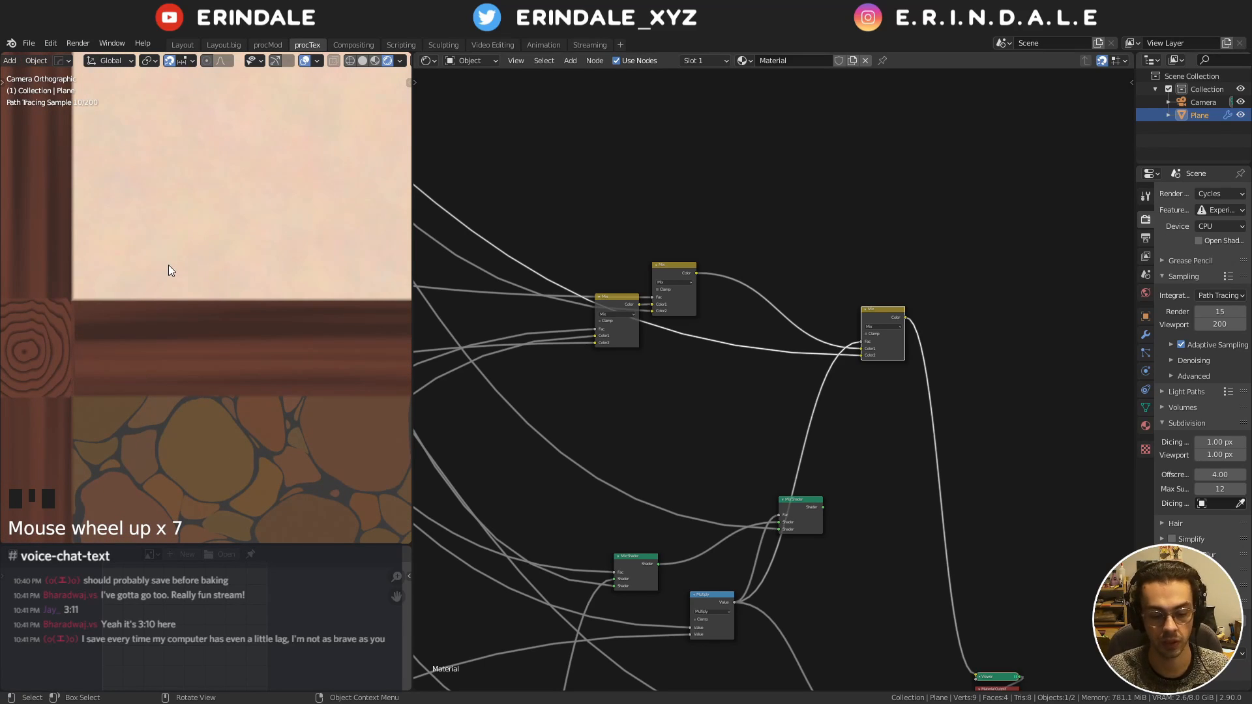
Line up the three colour Mix nodes in a compact row above the final Mix Shader, with all three selected
scroll(659, 244, down, 7)
middle_drag(659, 245, 663, 237)
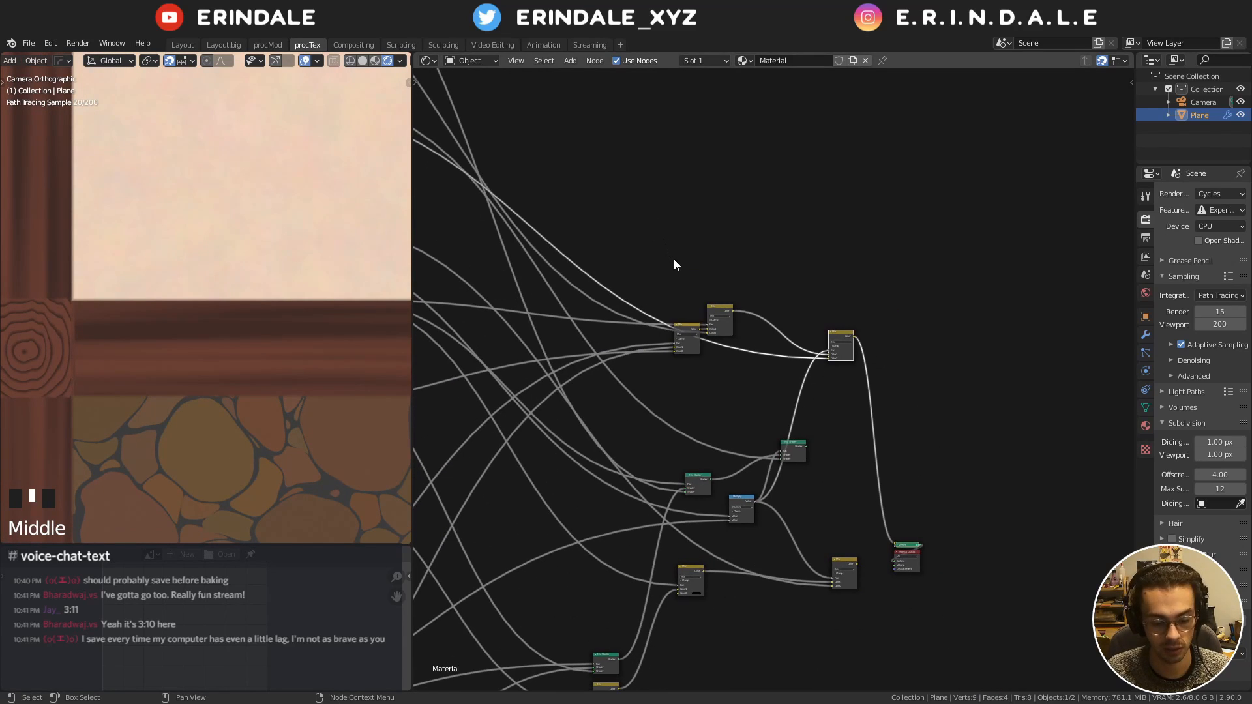
middle_drag(799, 329, 817, 374)
scroll(816, 374, up, 2)
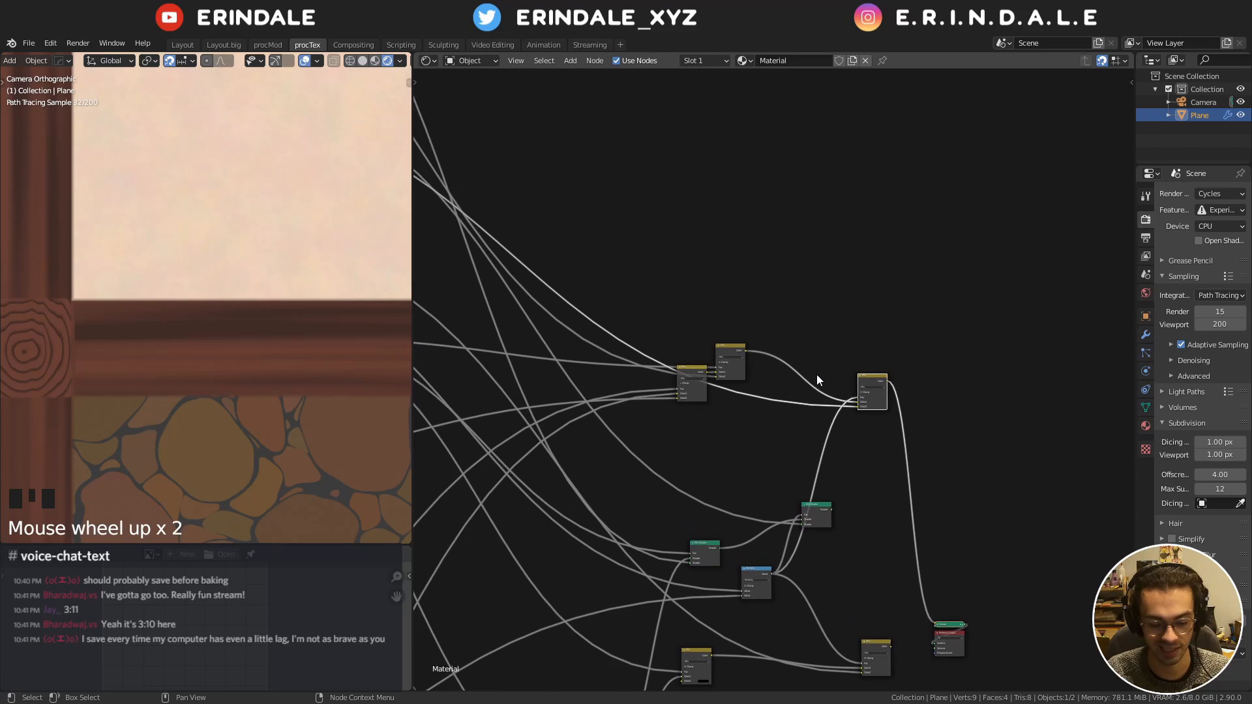
scroll(818, 376, up, 2)
drag(725, 343, 831, 469)
shift+click(675, 365)
shift+click(895, 381)
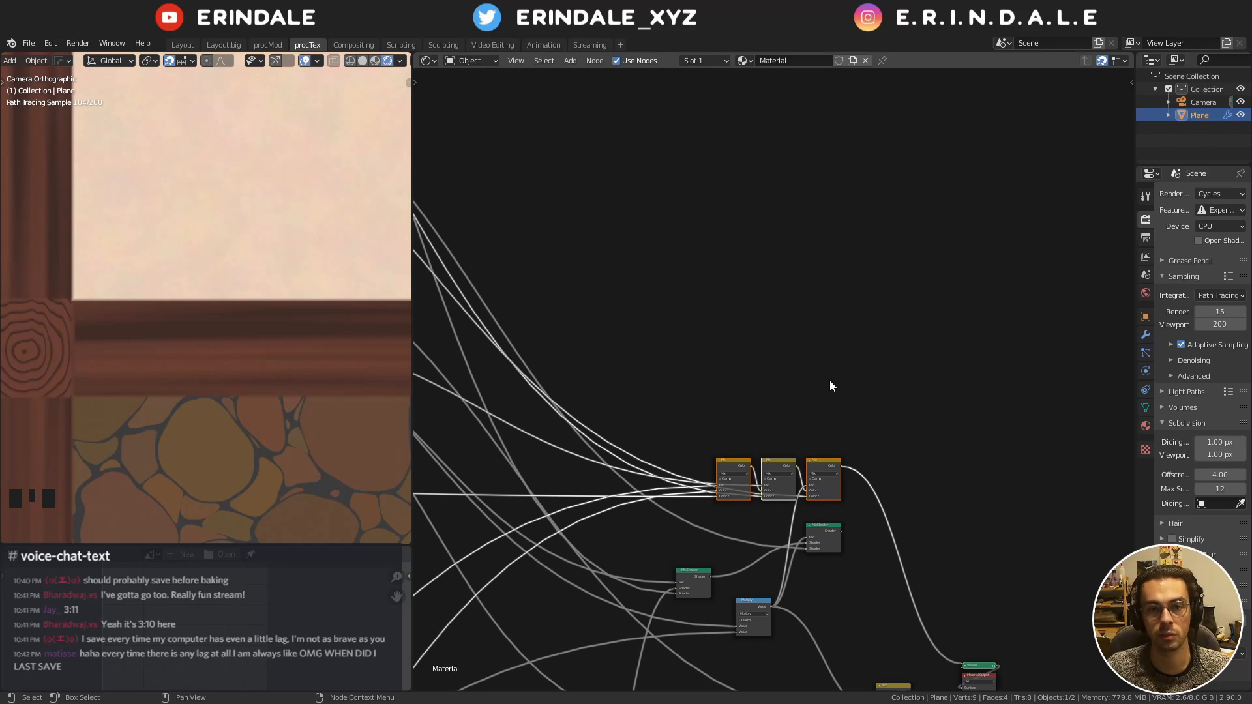
scroll(830, 386, down, 1)
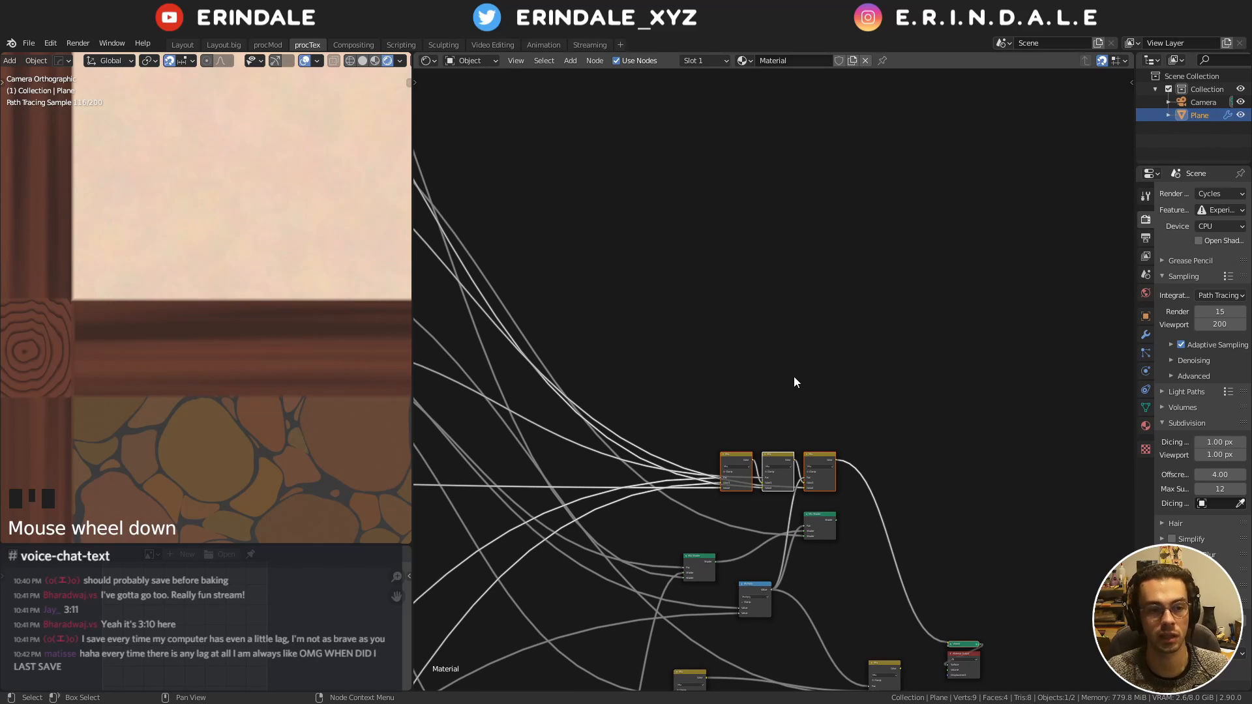
Browse the auto-saved files available for recovery, and leave without recovering any
click(30, 49)
click(30, 47)
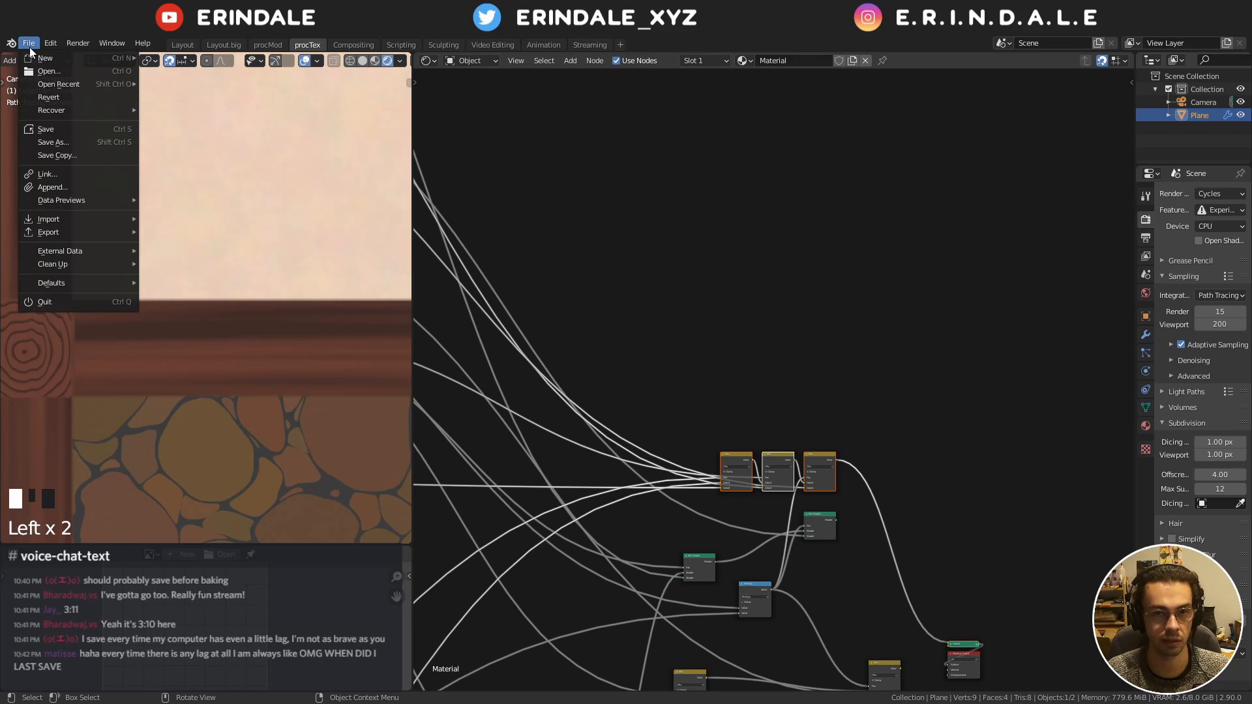
mouse_move(69, 114)
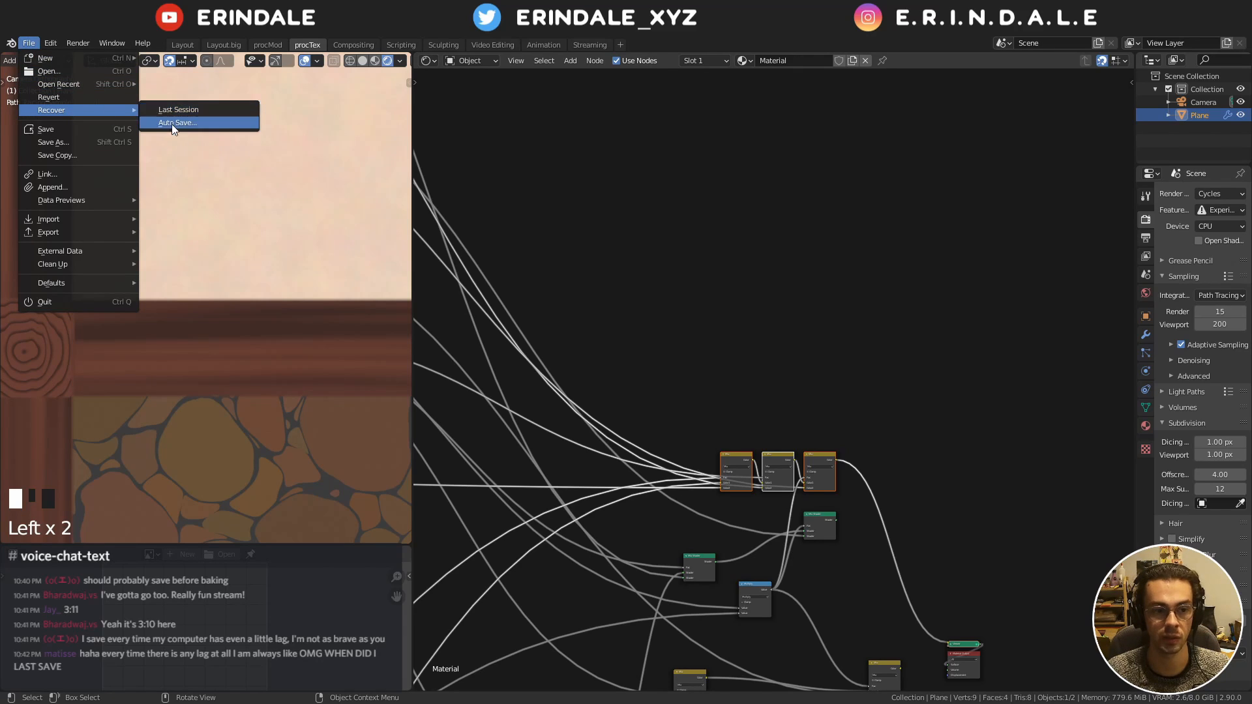
click(28, 43)
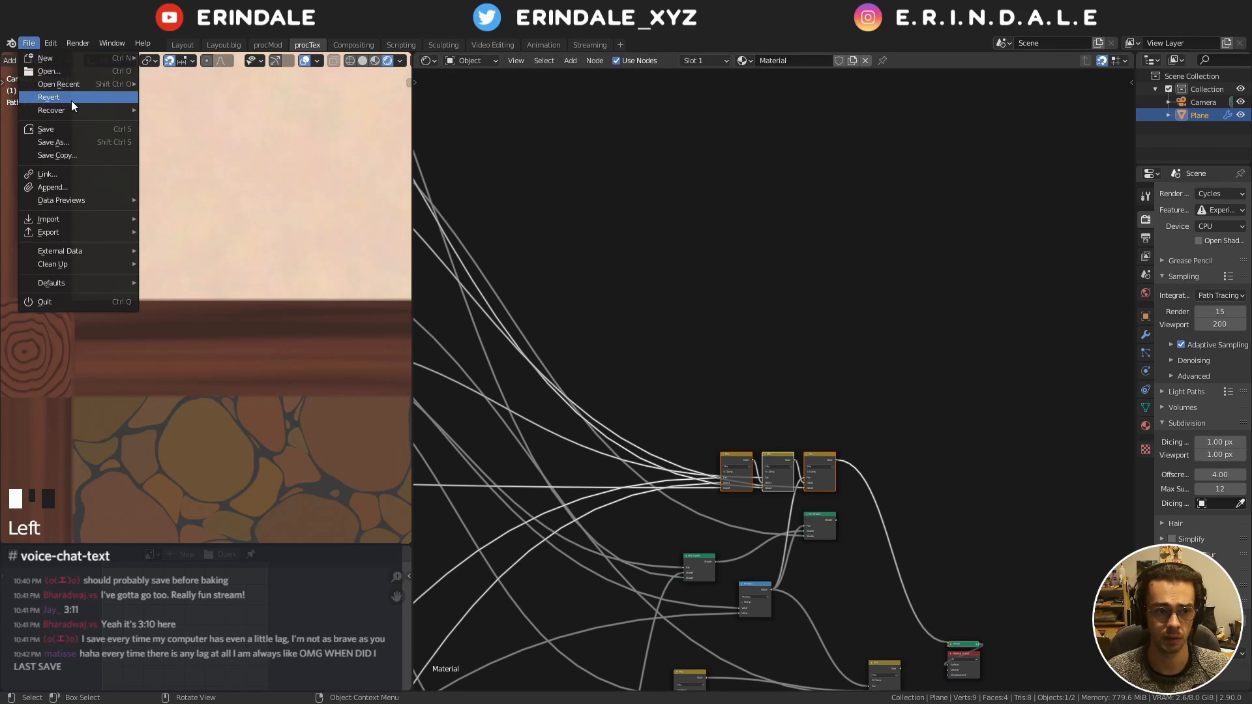
mouse_move(127, 110)
click(197, 120)
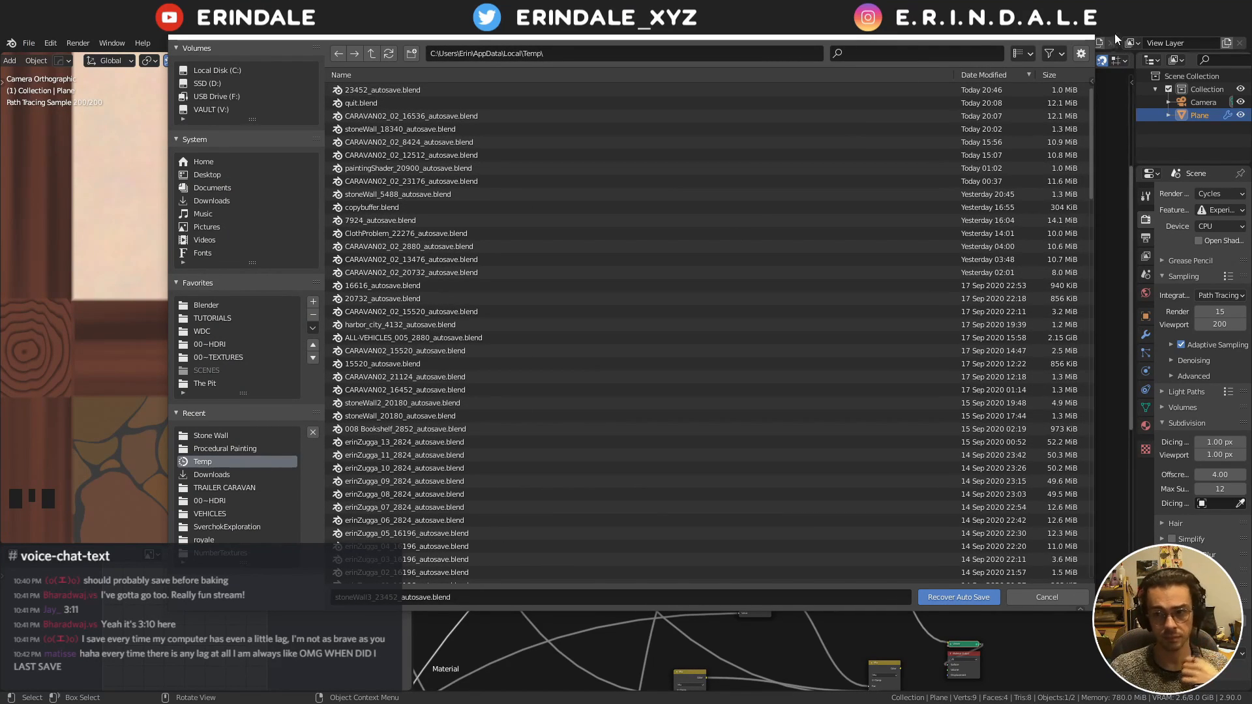
key(Escape)
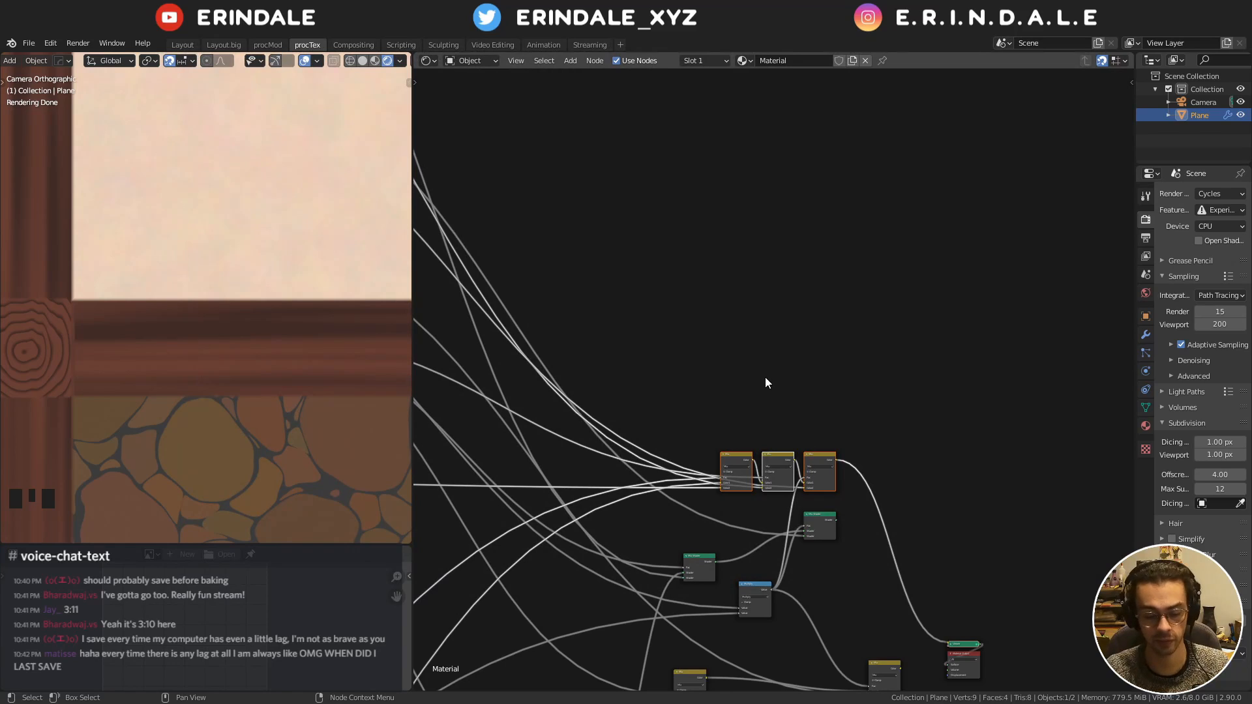
Move the emission viewer and Material Output nodes up, directly beside the third colour Mix node
middle_drag(945, 534, 832, 401)
key(b)
drag(781, 375, 898, 592)
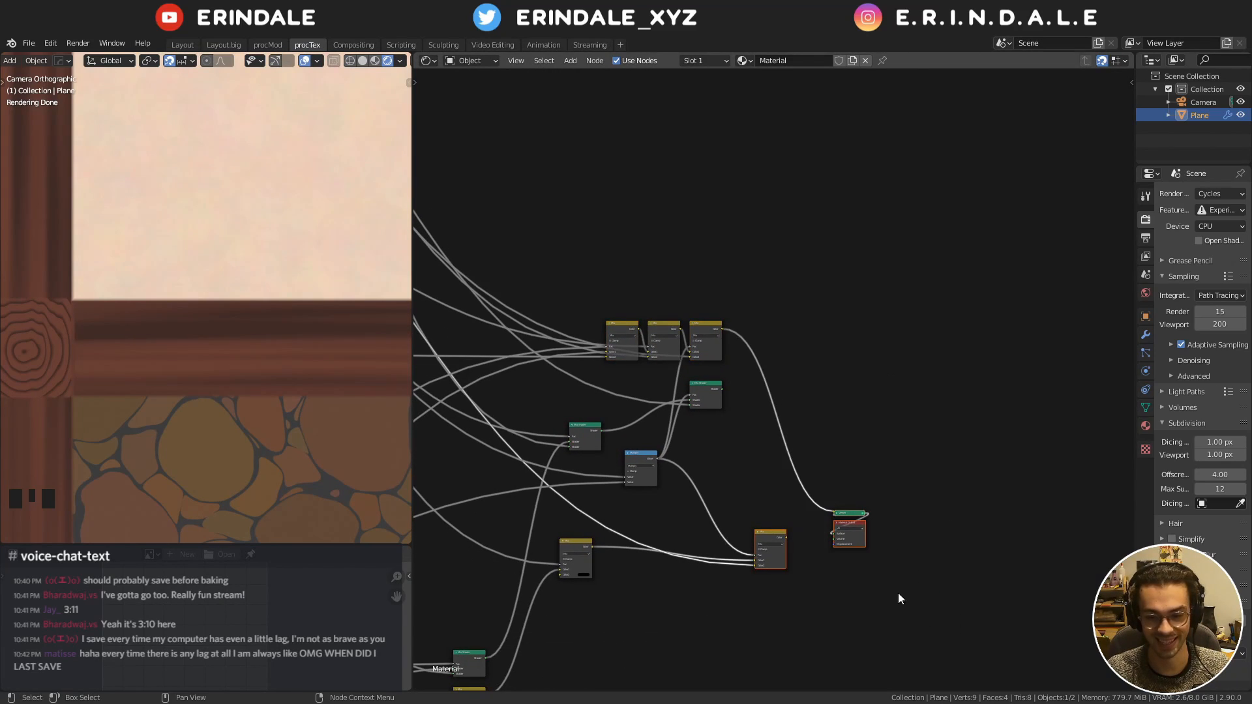
key(g)
click(827, 394)
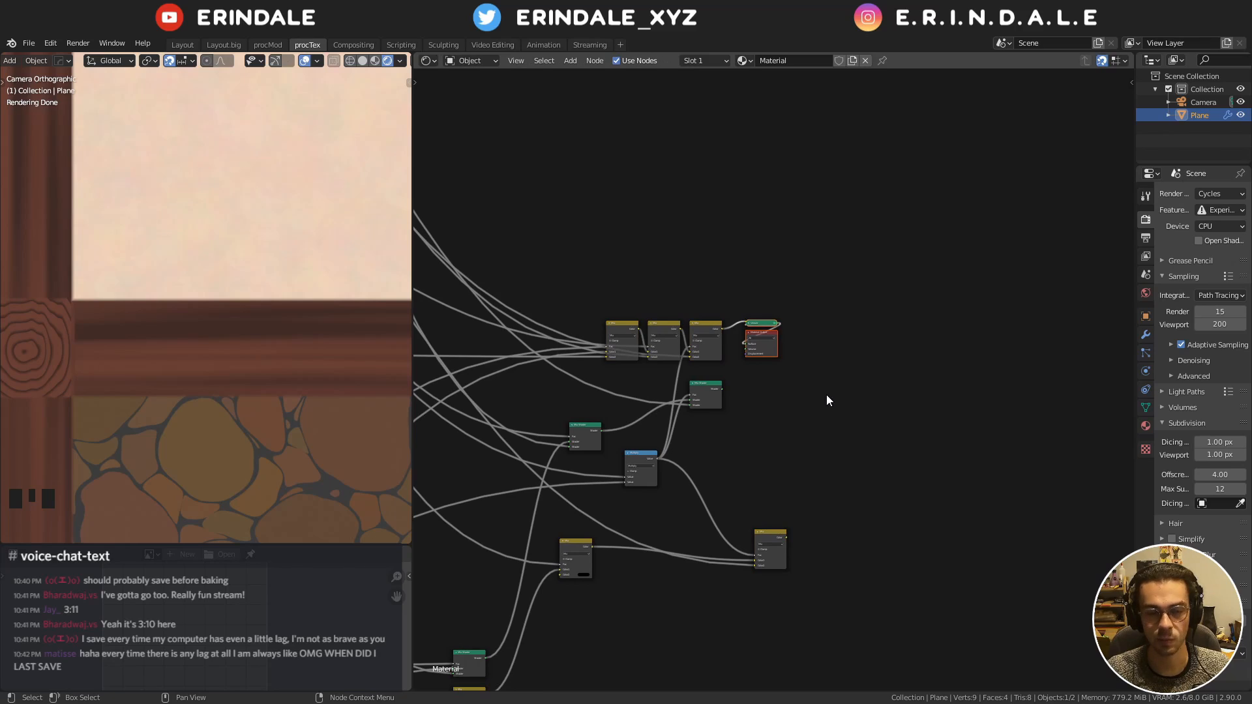
click(817, 394)
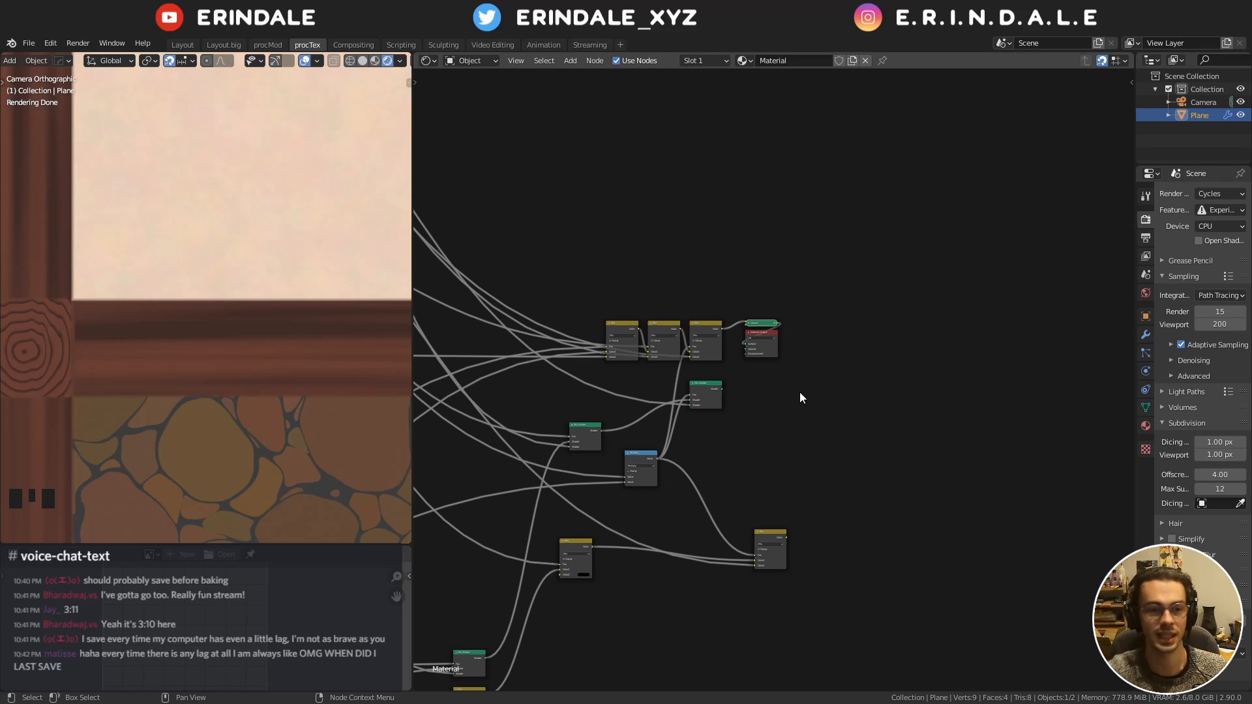
Switch the render engine from Cycles to Eevee and render the base colour image from the camera
scroll(631, 218, down, 2)
middle_drag(631, 218, 794, 321)
scroll(276, 394, down, 5)
shift+middle_drag(276, 394, 276, 176)
scroll(248, 350, down, 3)
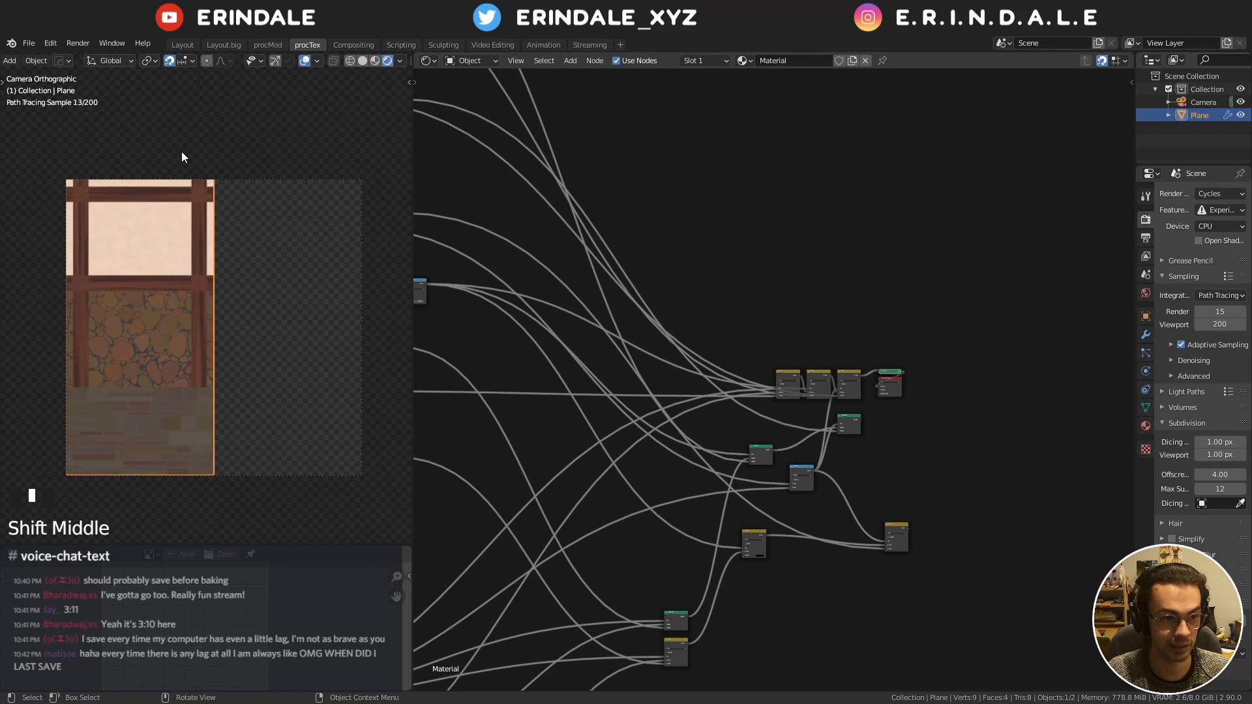
click(1212, 195)
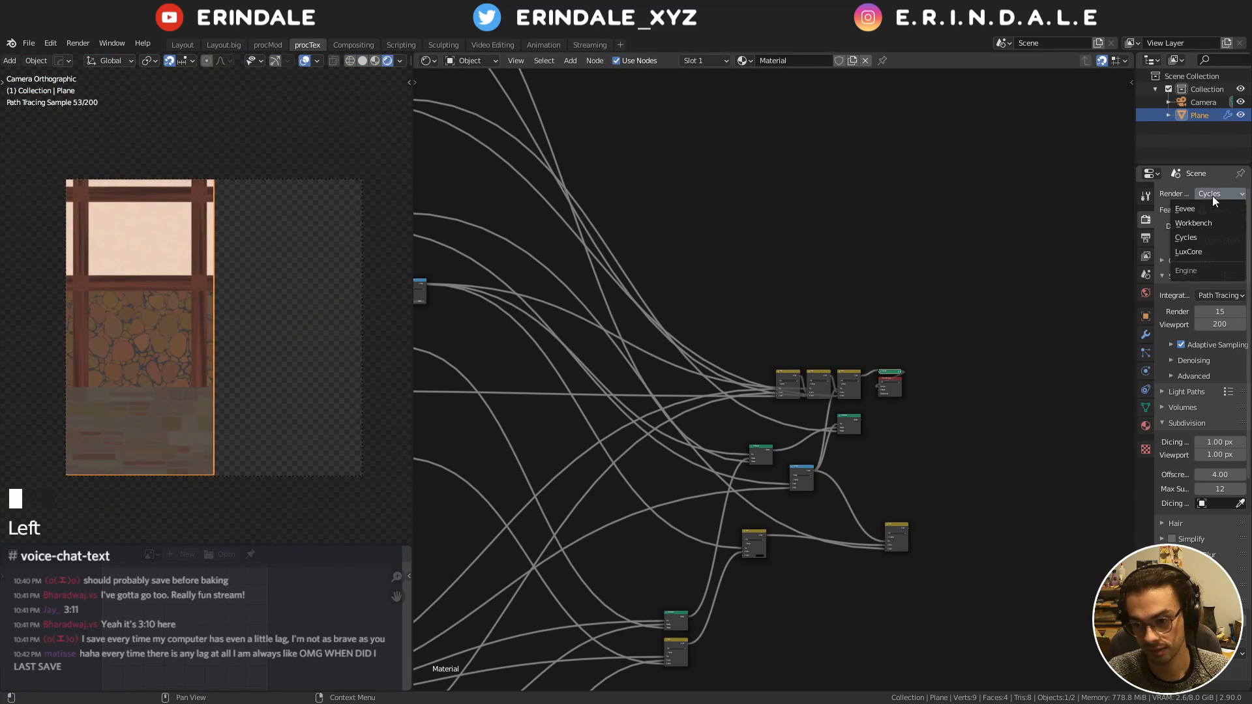
click(1216, 210)
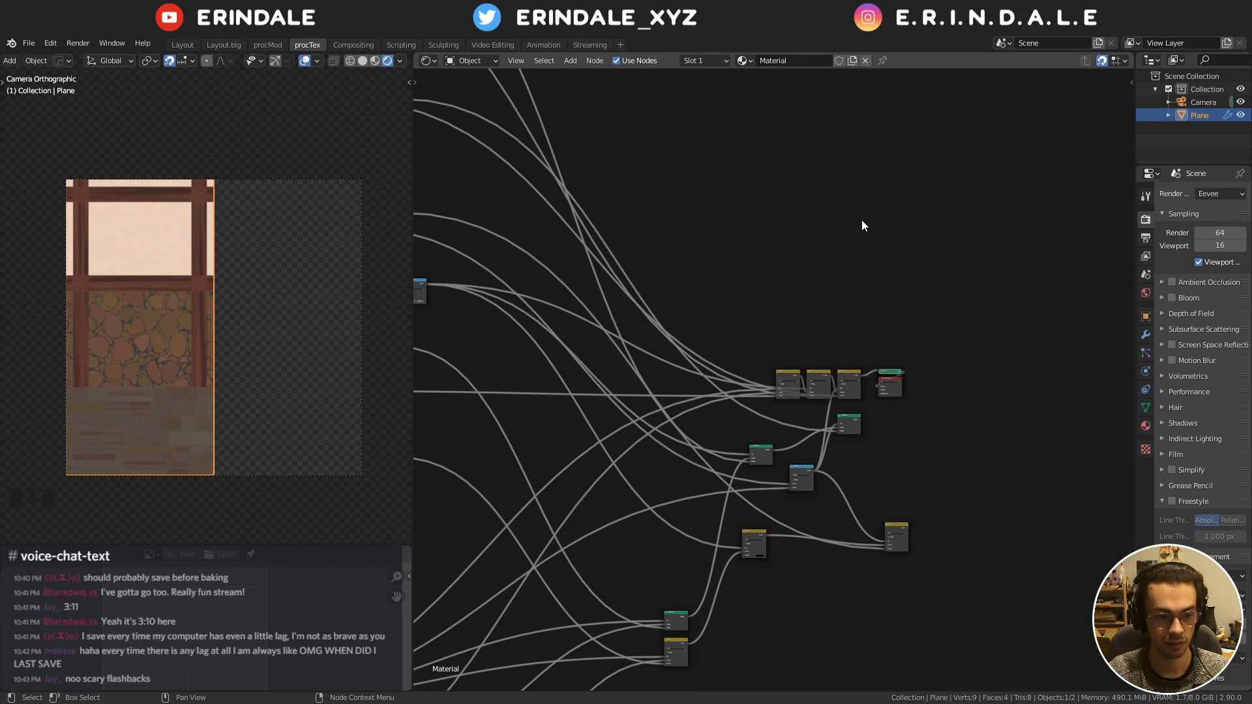
key(F12)
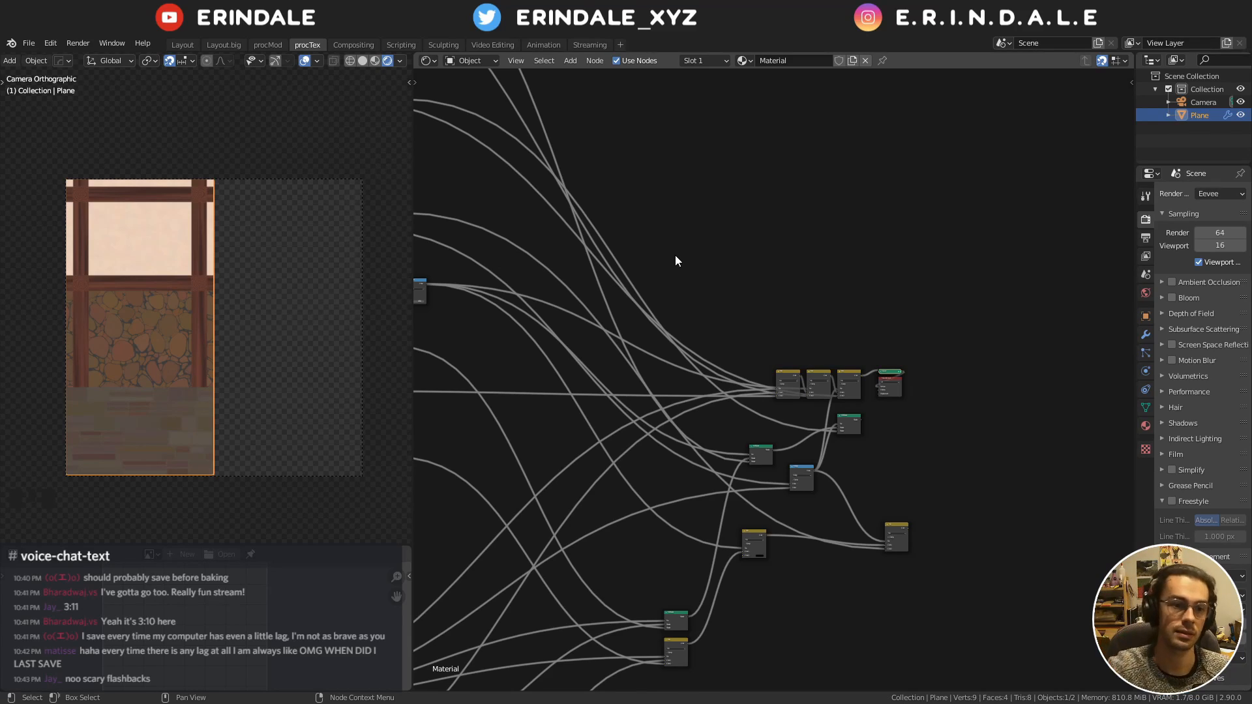
Open the render result in the Compositing workspace and name it Diffuse.png for saving in the Stone Wall folder
click(356, 44)
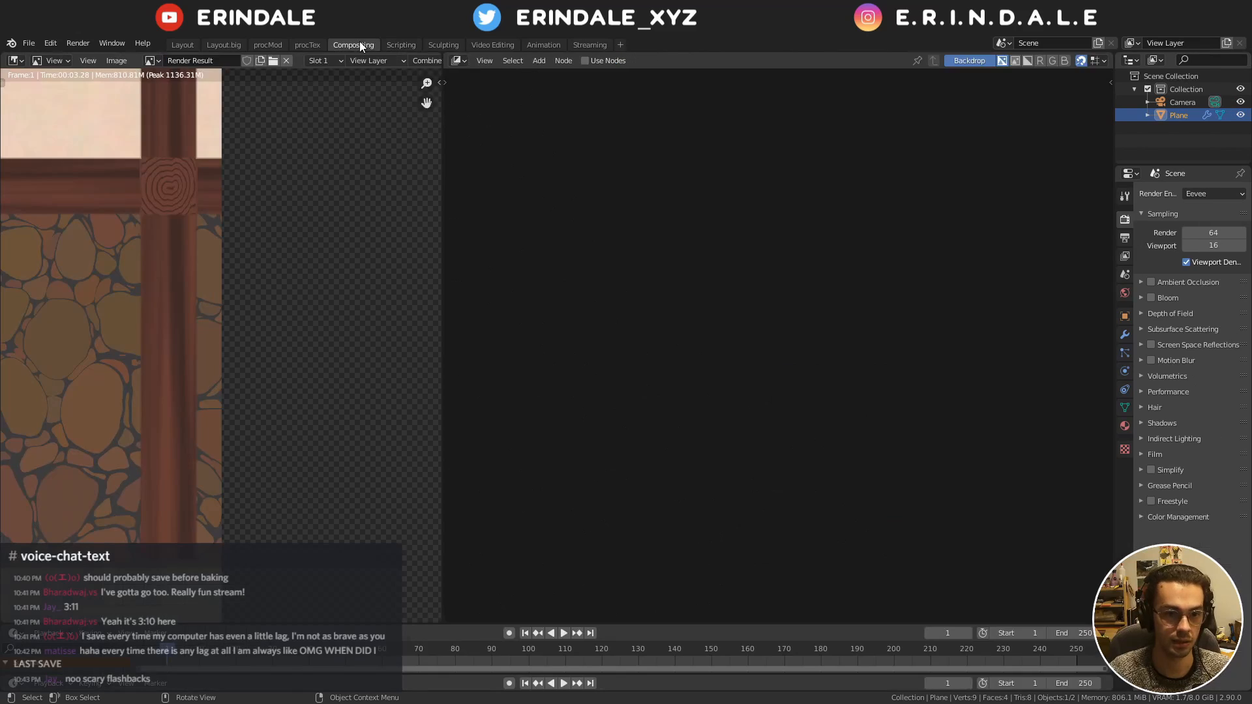
scroll(207, 261, down, 3)
click(121, 60)
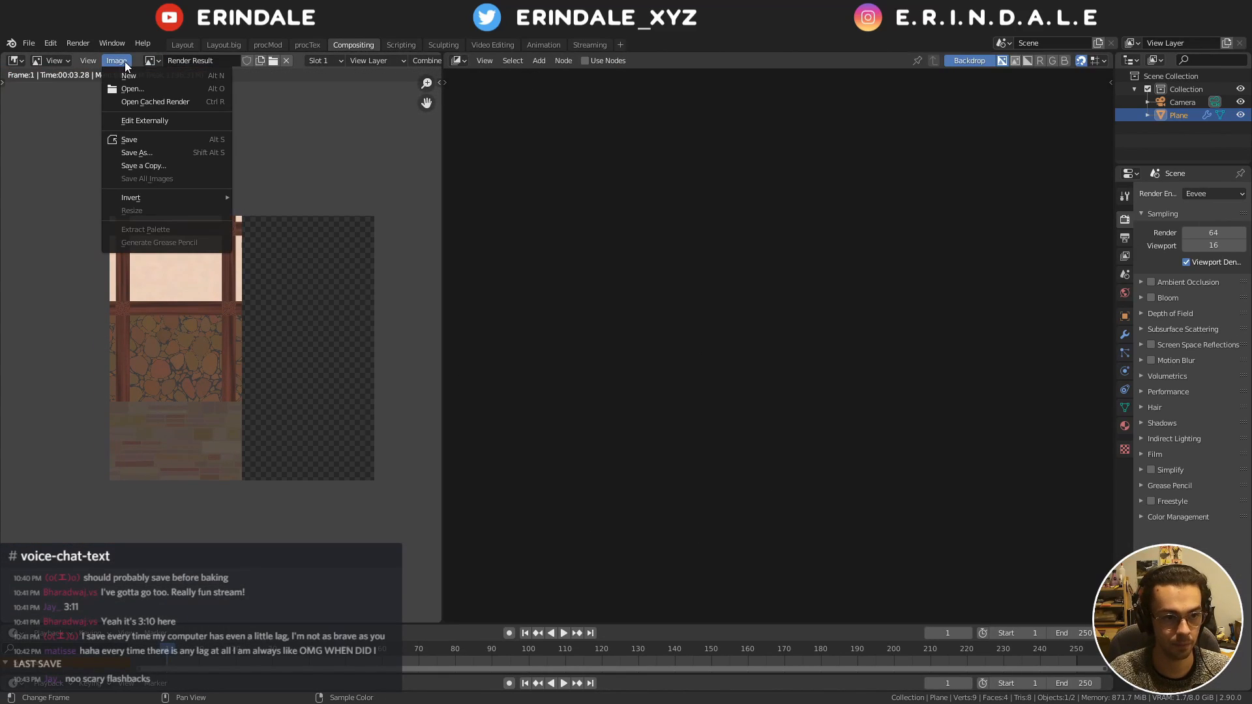
click(152, 151)
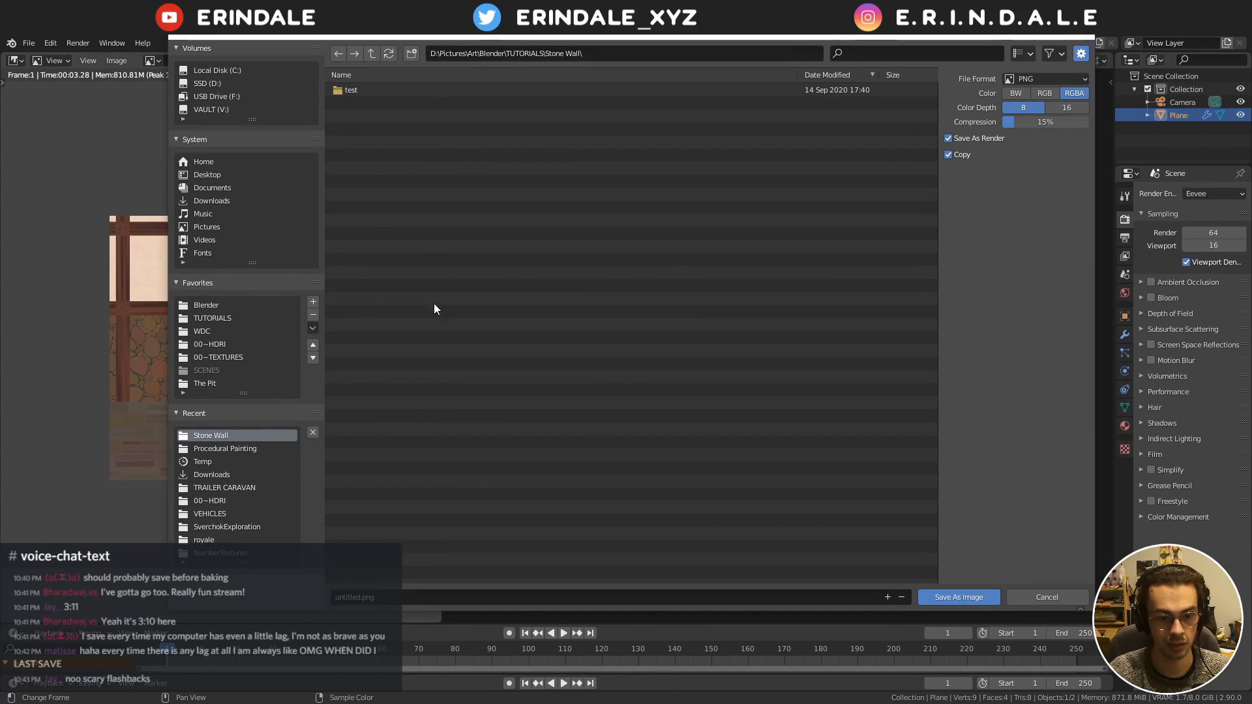
click(394, 598)
text(Diffuse)
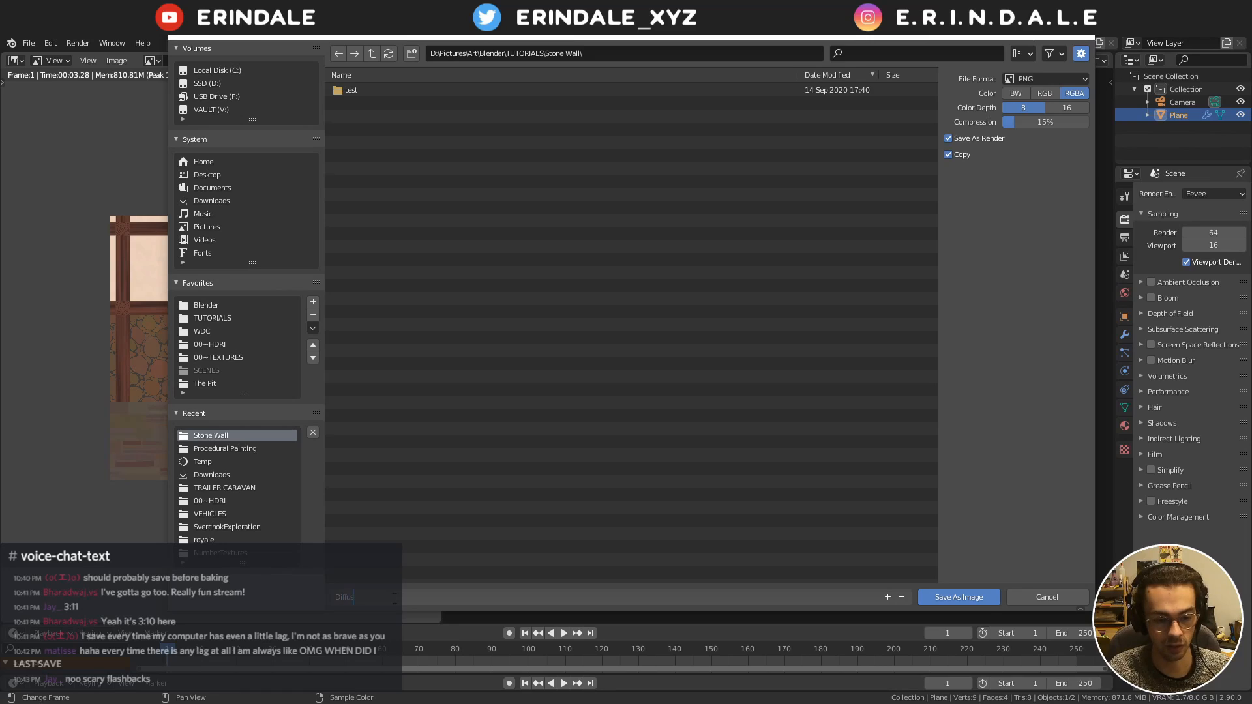
key(Return)
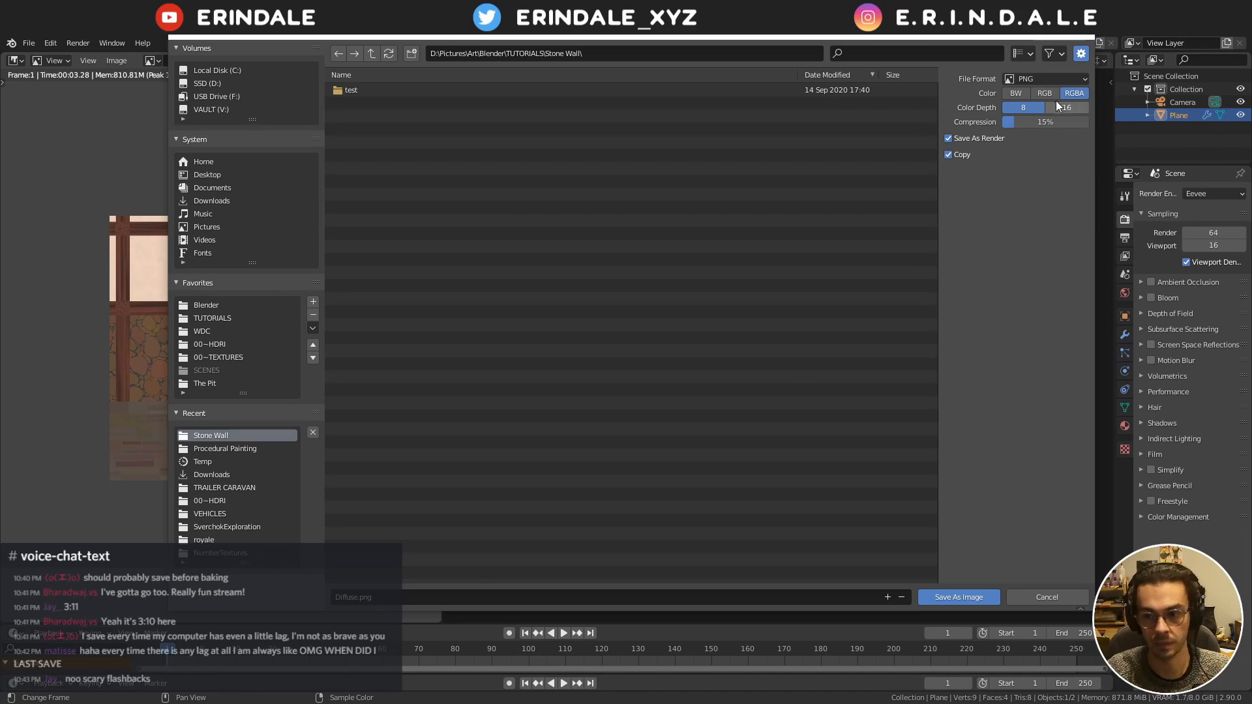
Save the image as a PNG in RGB with 16-bit colour depth and 2% compression
click(1050, 80)
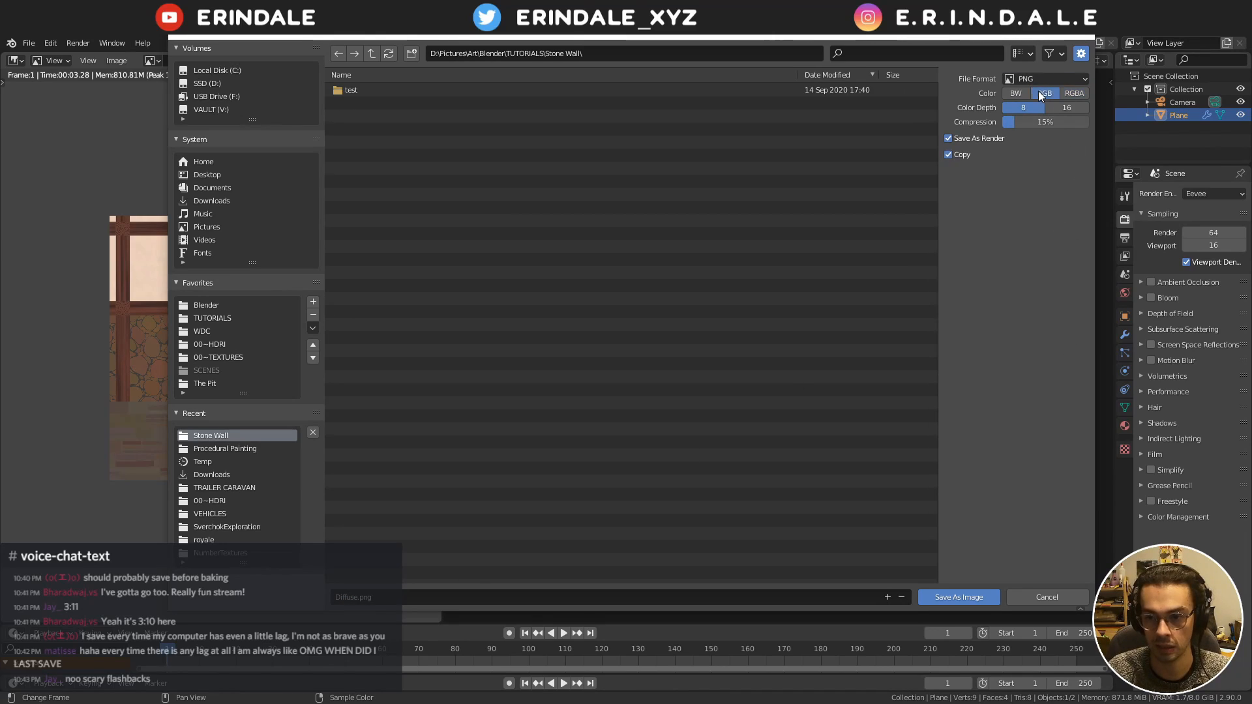
click(1044, 93)
click(1067, 109)
mouse_move(1042, 123)
mouse_down()
mouse_move(1055, 123)
mouse_move(1044, 123)
mouse_up()
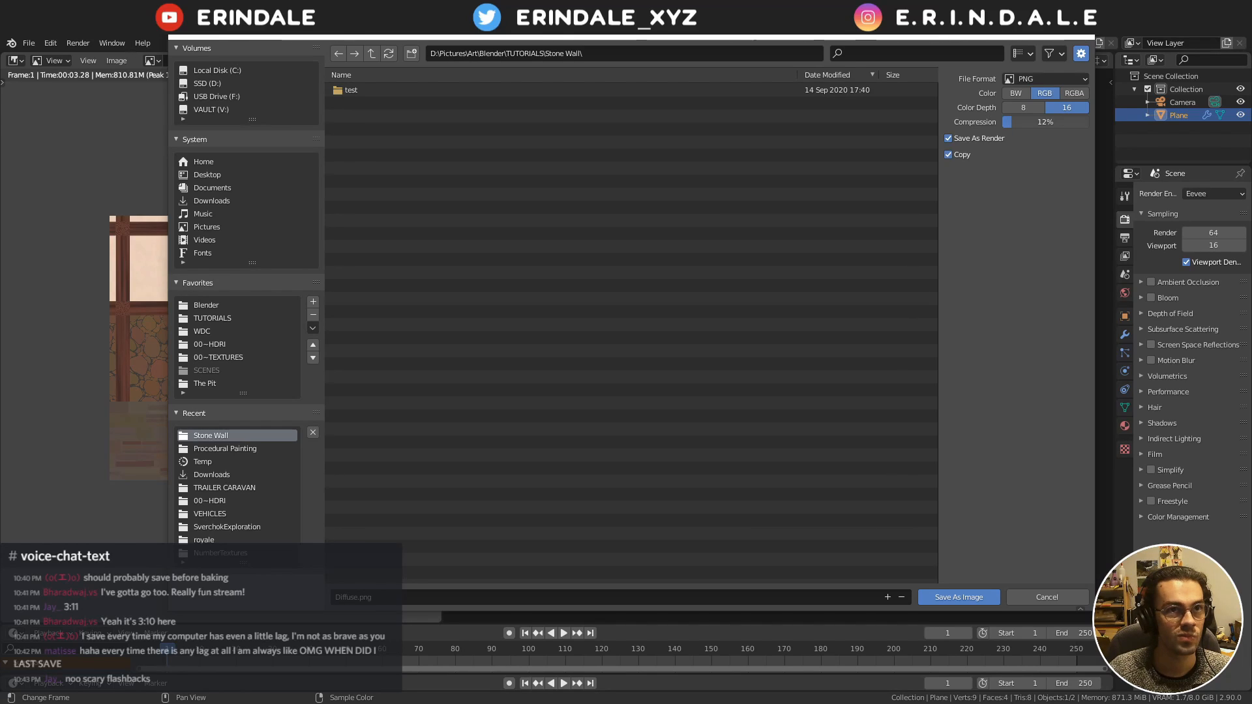
mouse_move(1013, 122)
mouse_down()
mouse_move(1027, 122)
mouse_move(1005, 122)
mouse_up()
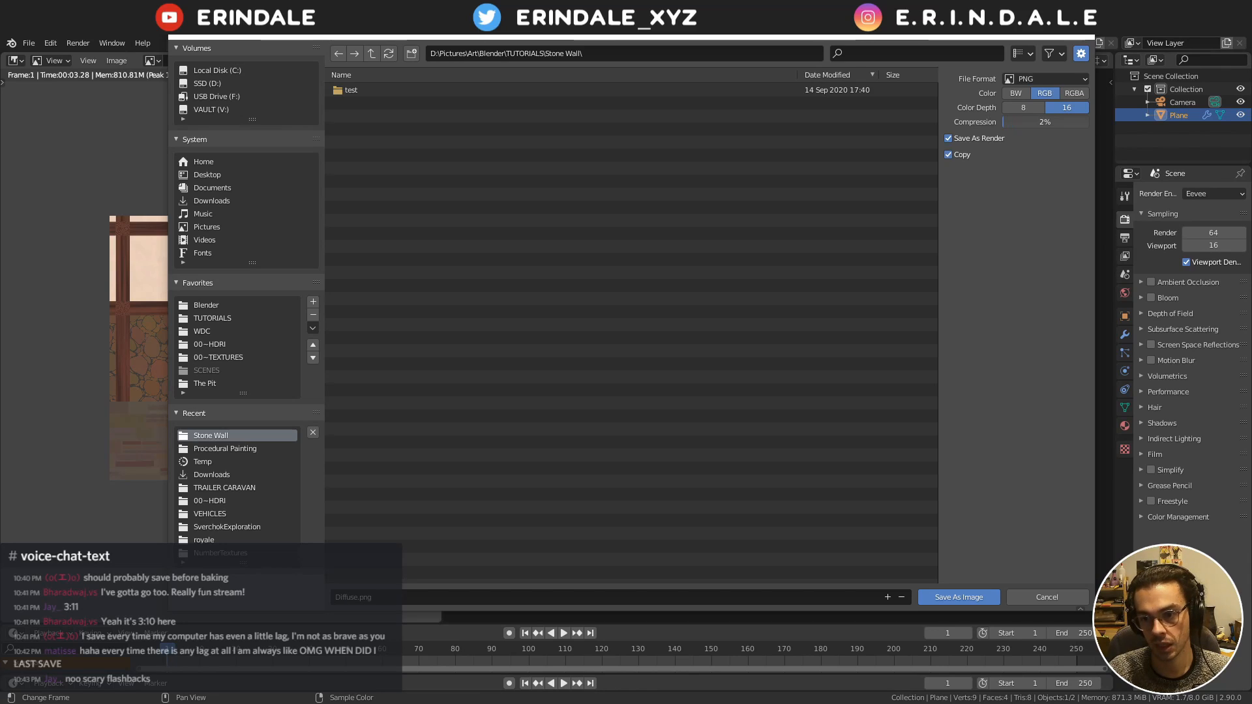
click(956, 597)
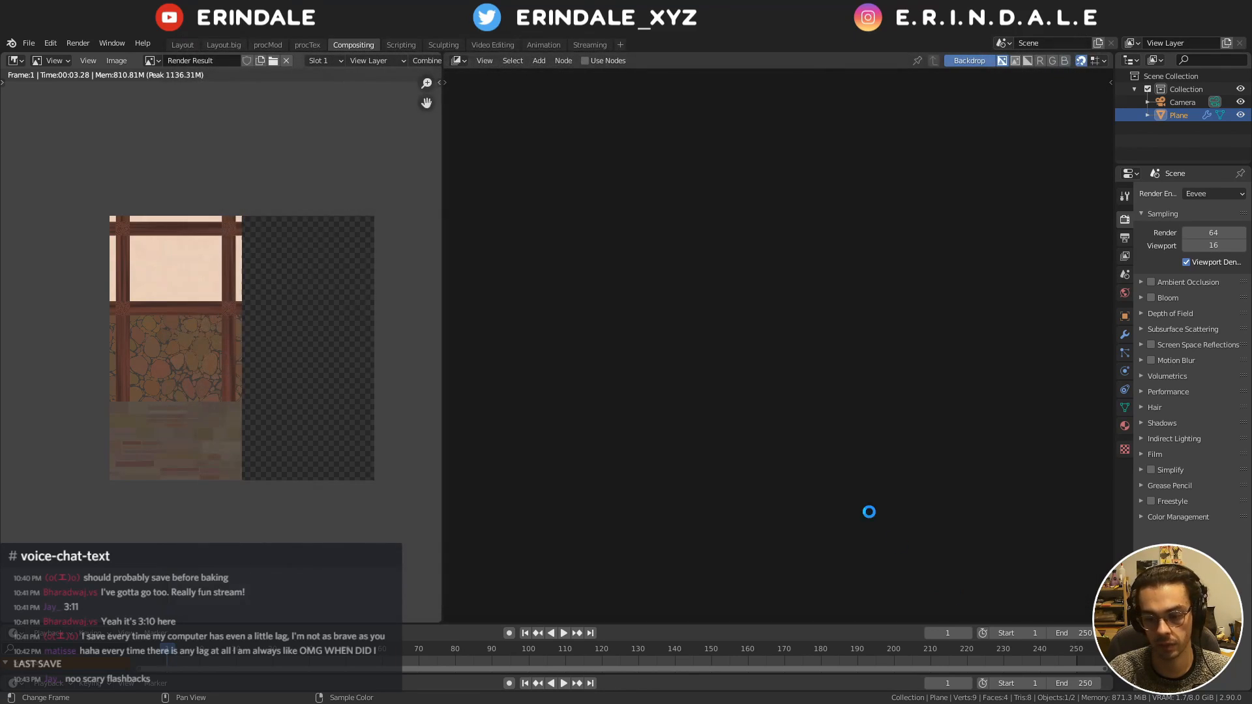
Return to the procTex workspace and move the three colour Mix nodes down beside the brick node group
click(313, 47)
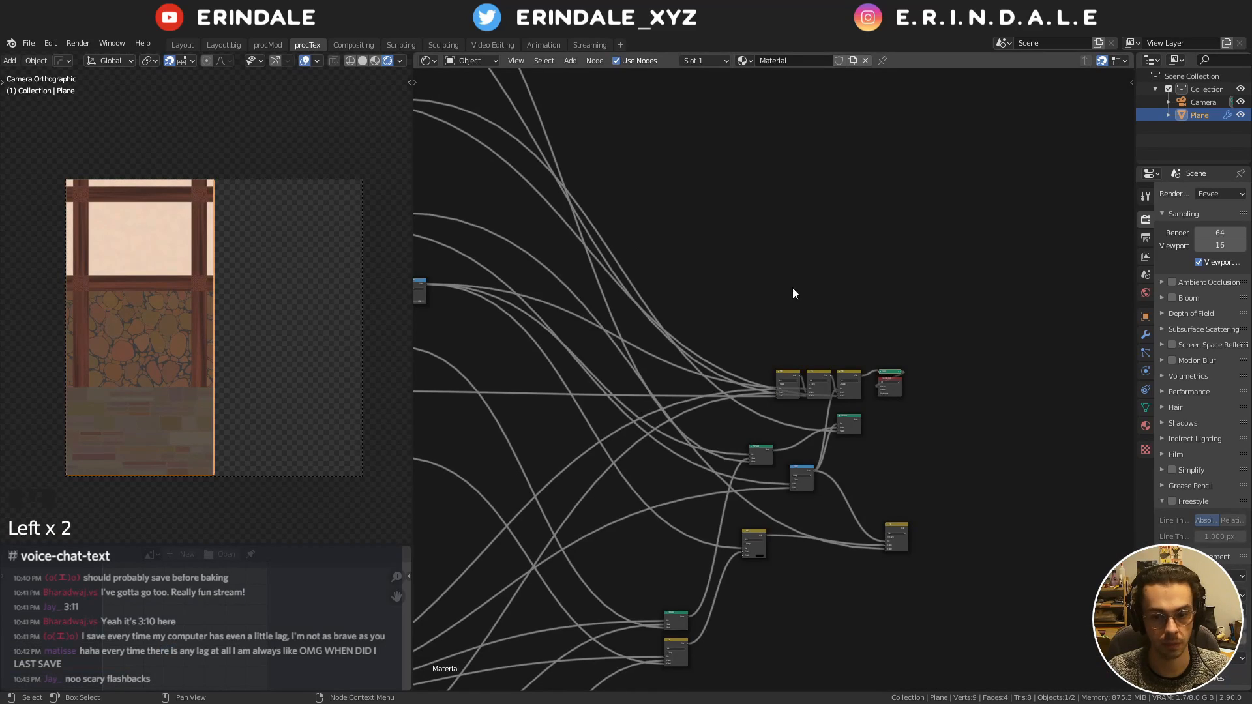
drag(802, 309, 837, 346)
key(g)
click(611, 496)
middle_drag(611, 501, 826, 309)
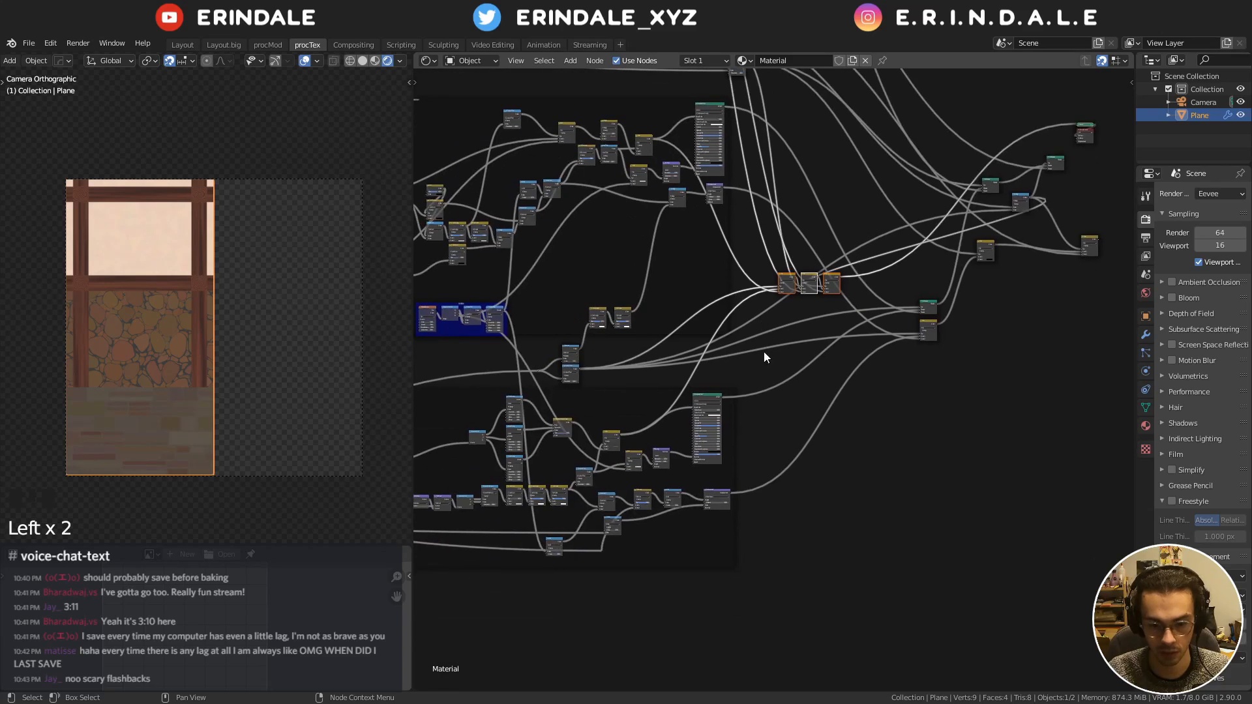
scroll(770, 356, up, 7)
middle_drag(774, 361, 831, 273)
key(g)
click(867, 415)
Link the brick height math node that feeds the Displacement node to Color1 of the first Mix node
middle_drag(785, 463, 772, 293)
scroll(773, 292, up, 3)
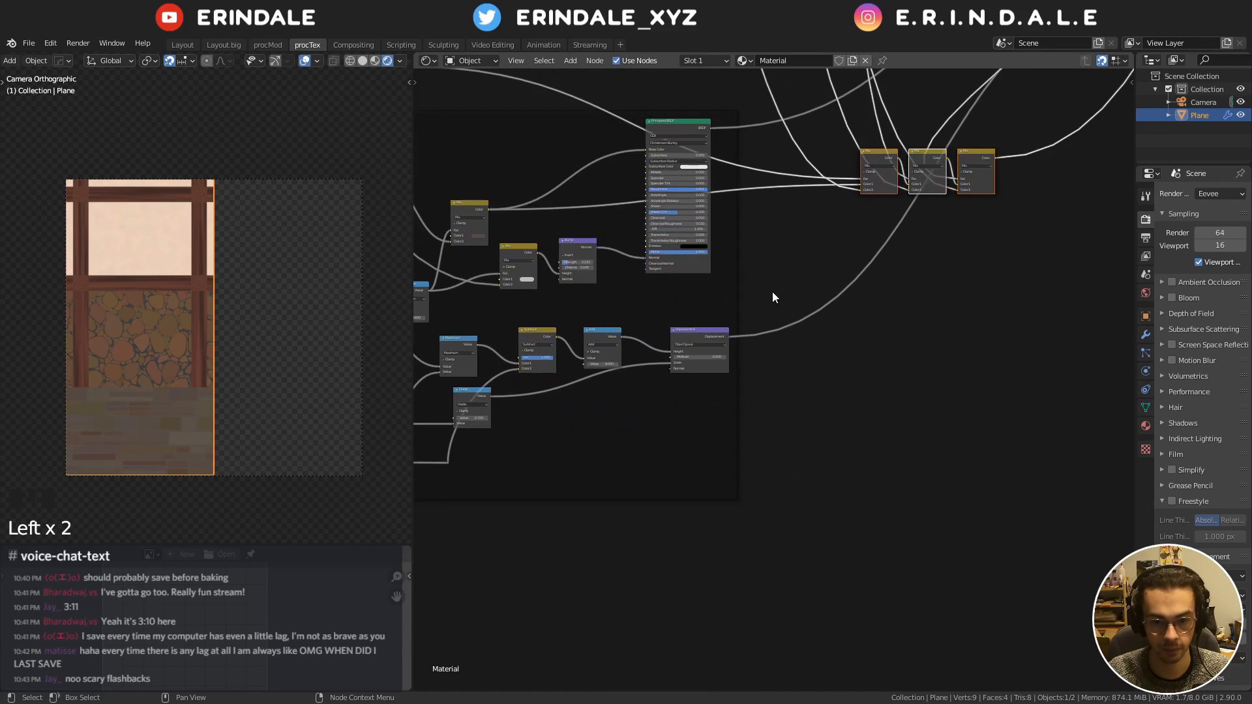
middle_drag(746, 244, 705, 336)
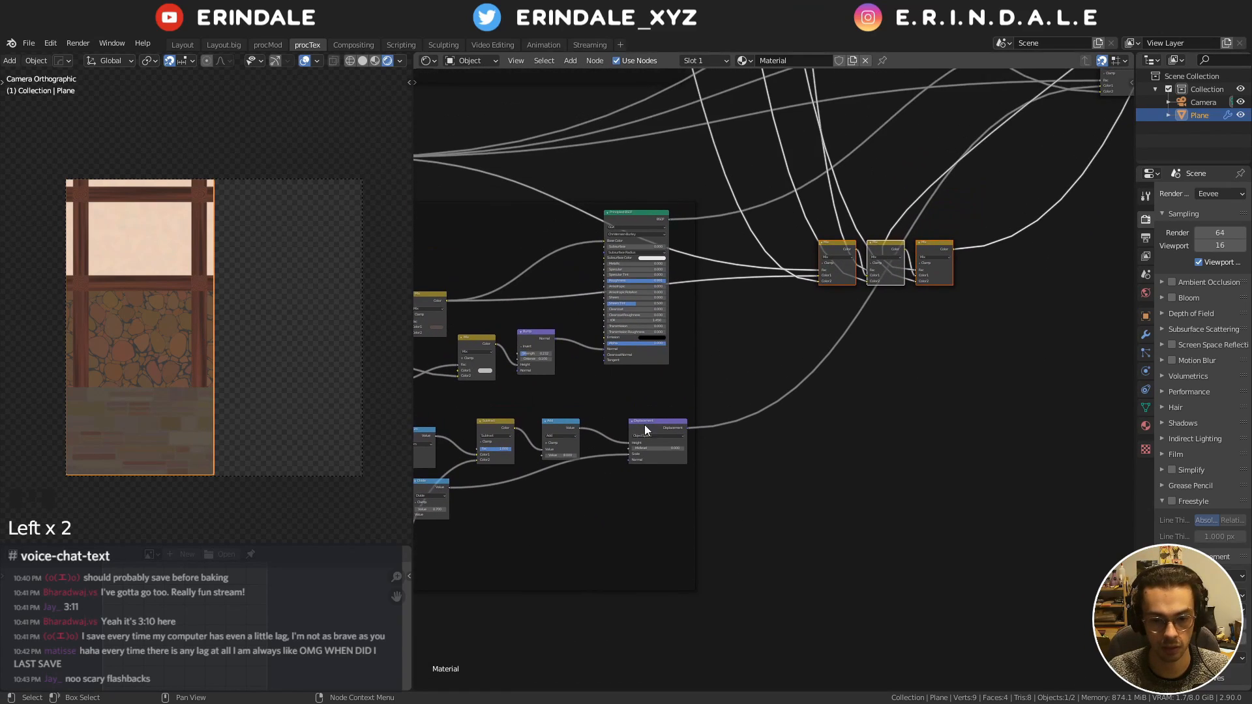
drag(580, 428, 817, 275)
scroll(983, 306, down, 3)
middle_drag(987, 326, 988, 411)
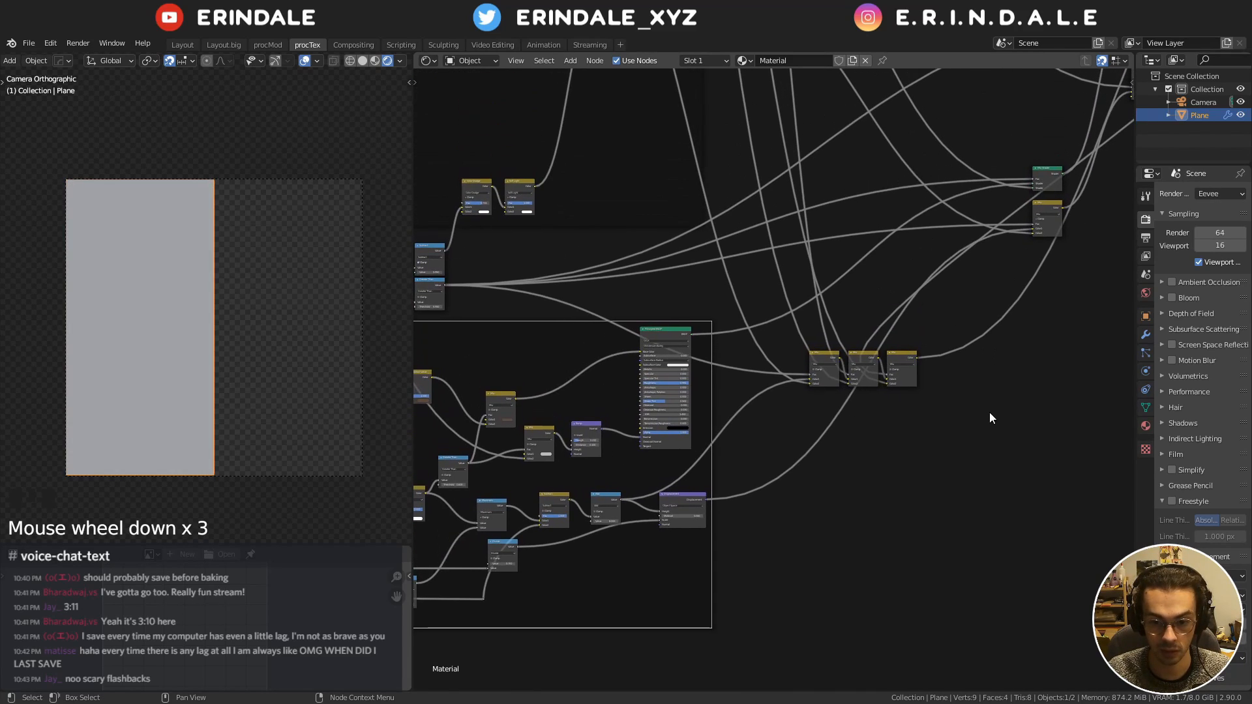
Move the three Mix nodes up beside the stone node group
drag(973, 409, 817, 327)
middle_drag(816, 327, 843, 461)
click(861, 119)
middle_drag(861, 119, 851, 283)
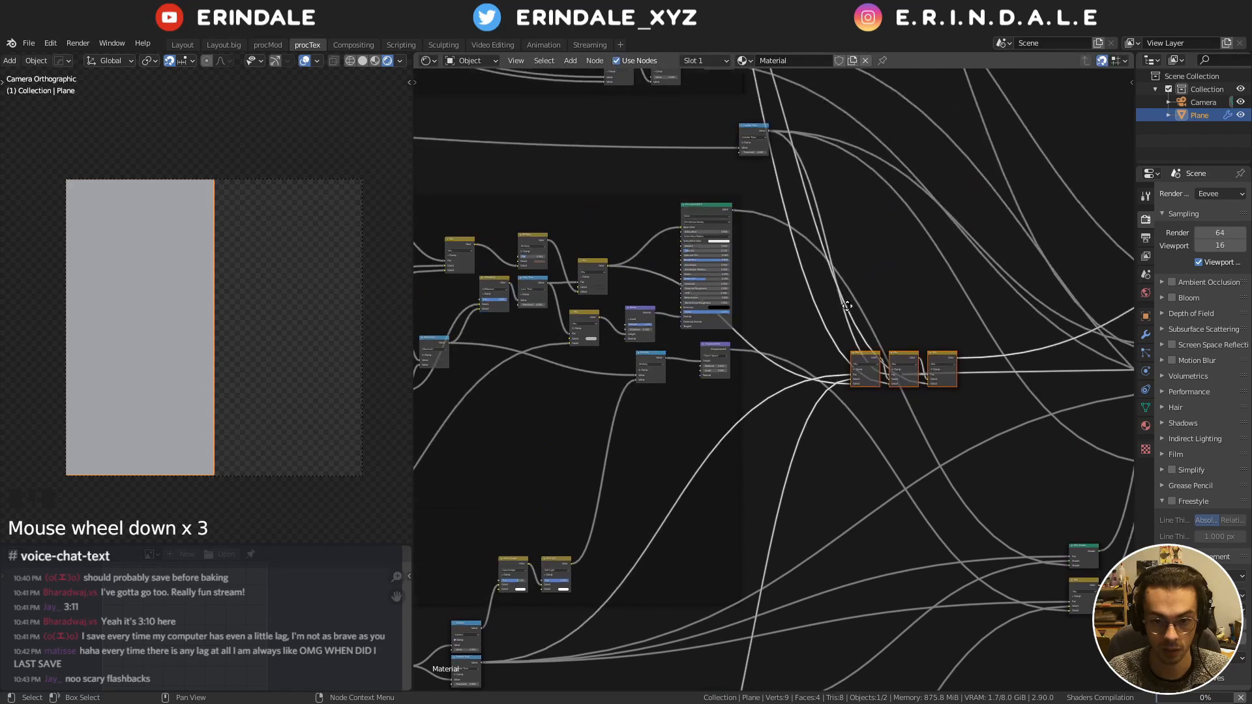
key(g)
click(821, 316)
key(g)
click(847, 257)
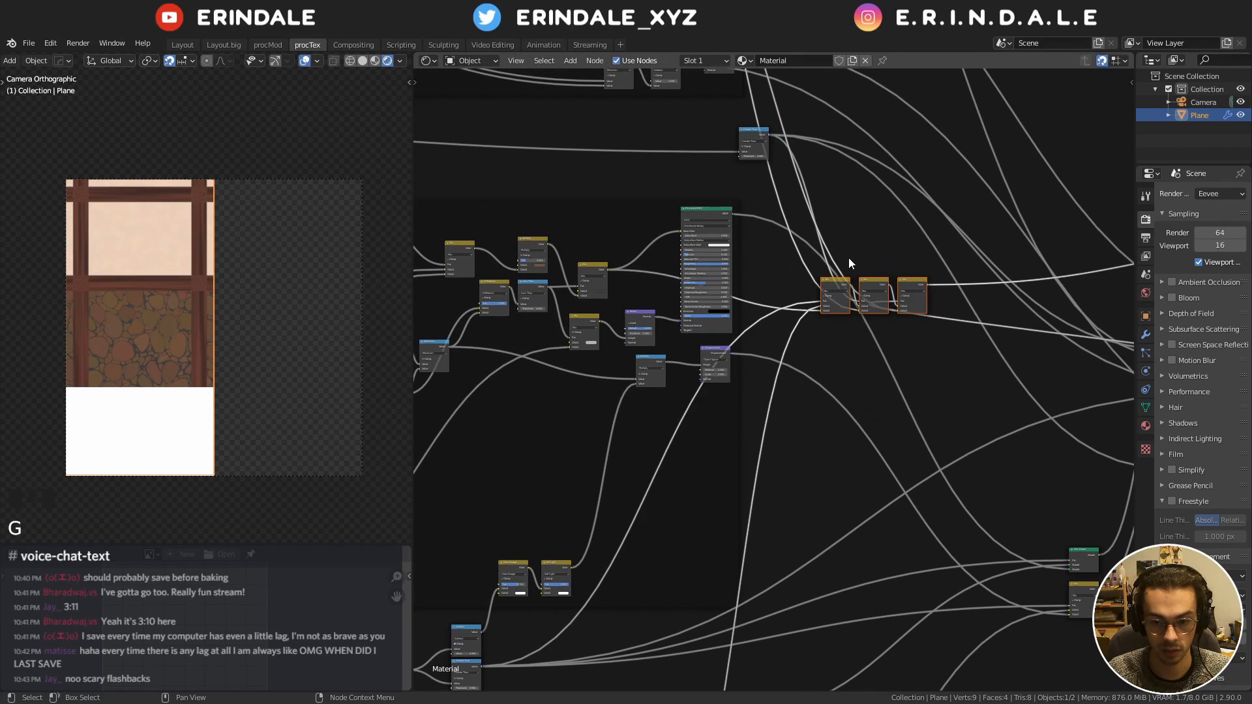
Link the stone group's Multiply node that feeds the Displacement node to Color2 of the first Mix node
scroll(728, 358, up, 2)
drag(603, 353, 855, 269)
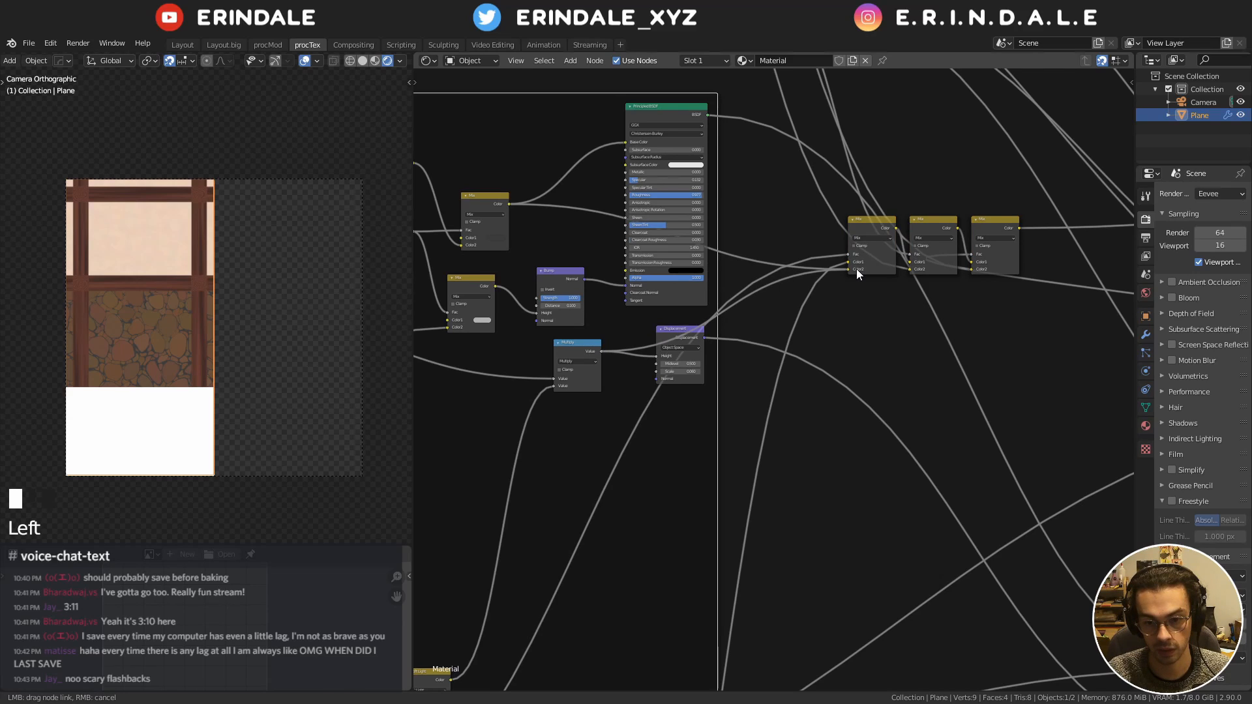
scroll(909, 289, down, 2)
middle_drag(909, 288, 882, 362)
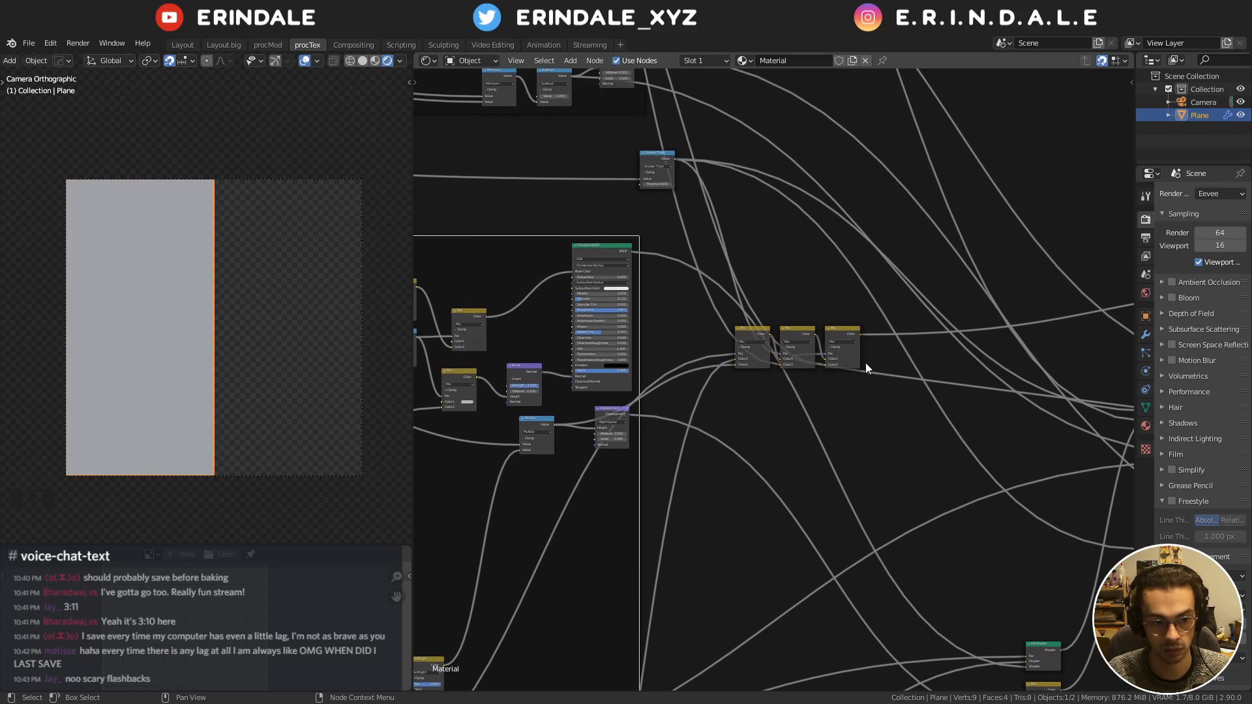
Move the three Mix nodes up beside the Plaster node group
mouse_move(215, 287)
middle_down()
mouse_move(151, 292)
mouse_move(216, 306)
middle_up()
drag(893, 408, 702, 304)
middle_drag(774, 303, 723, 505)
key(g)
click(746, 118)
middle_drag(842, 198, 875, 572)
key(g)
click(861, 298)
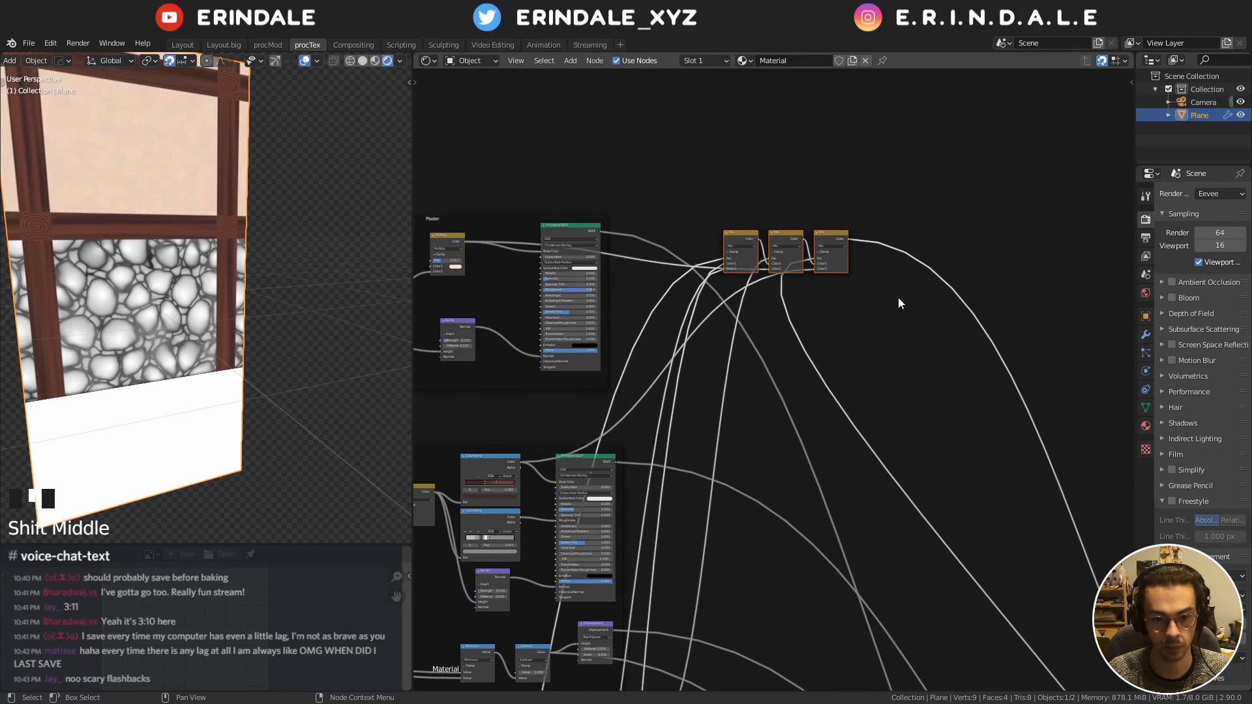
middle_drag(874, 321, 979, 293)
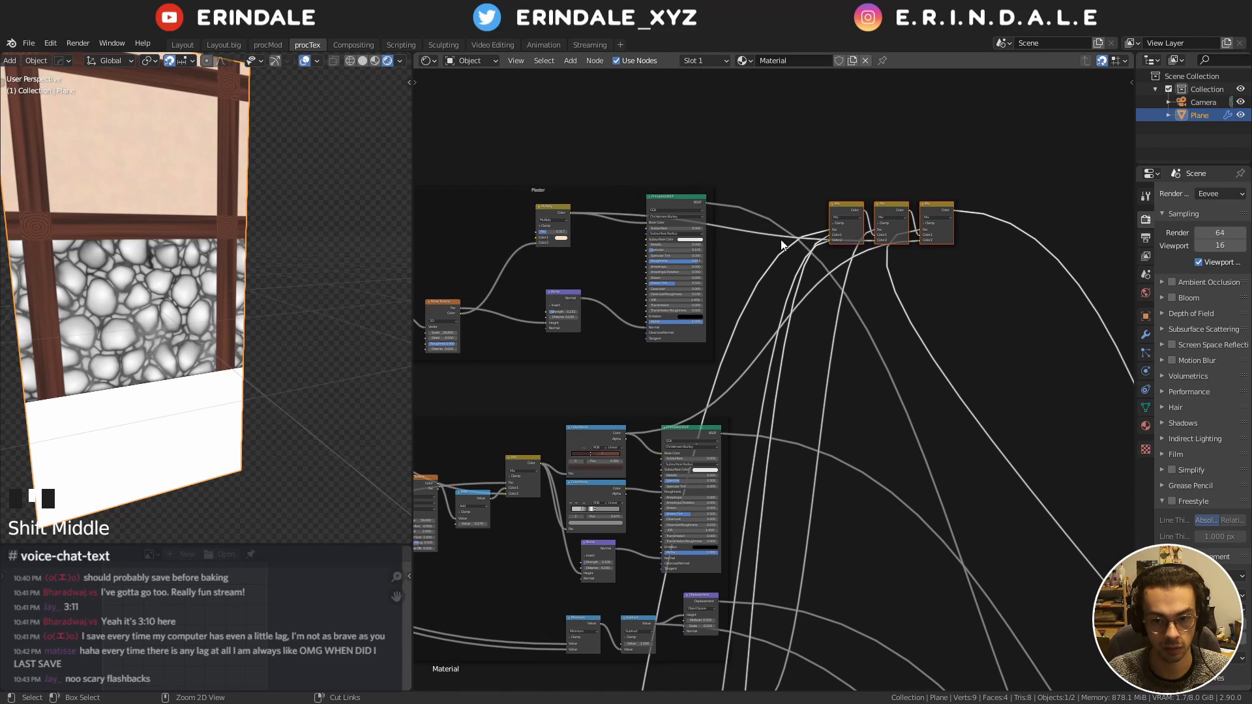
Cut the plaster colour link to the second Mix node and set that node's Color2 to black
mouse_move(784, 247)
ctrl+right_down()
mouse_move(768, 232)
mouse_move(761, 255)
ctrl+right_up()
scroll(861, 303, down, 3)
scroll(900, 267, up, 4)
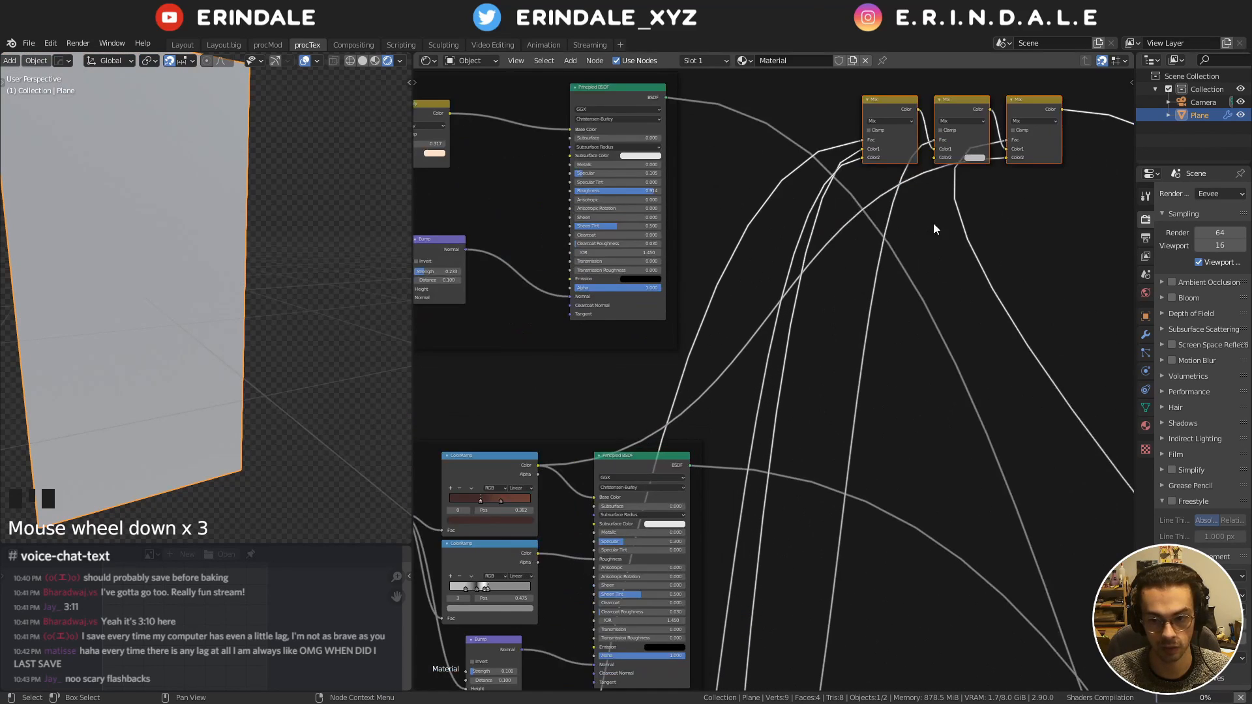
click(977, 157)
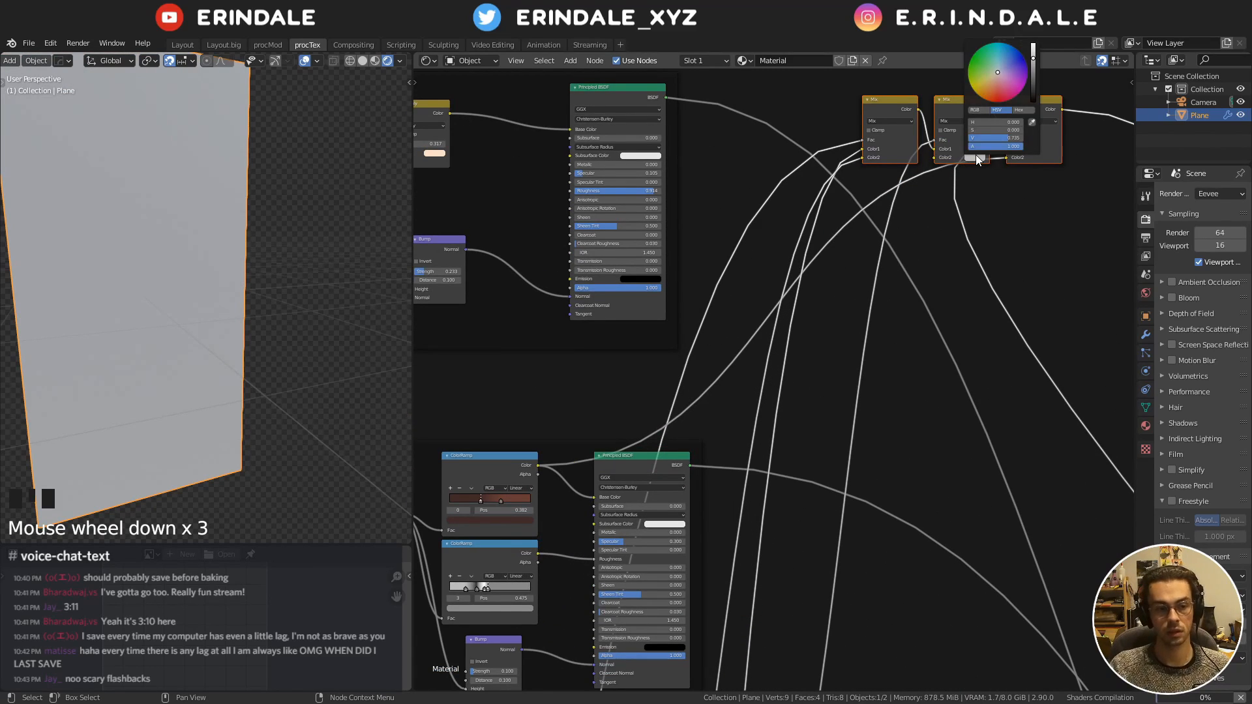
scroll(976, 162, down, 4)
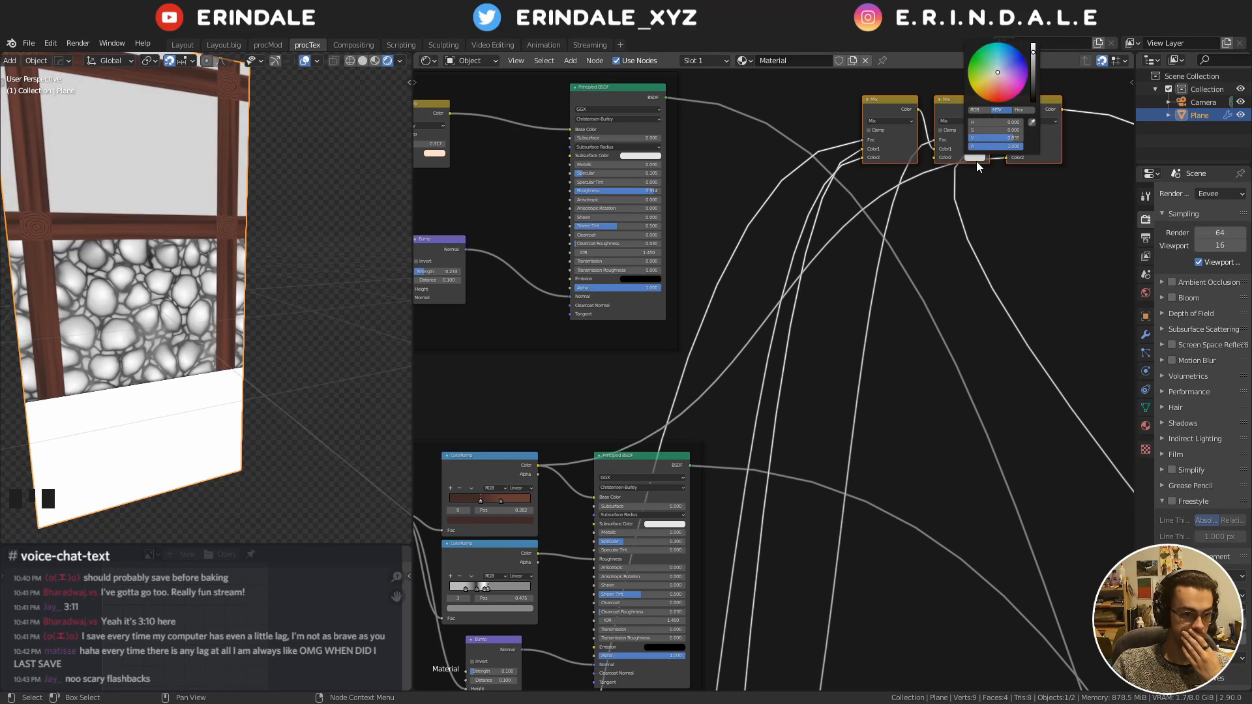
scroll(976, 161, up, 2)
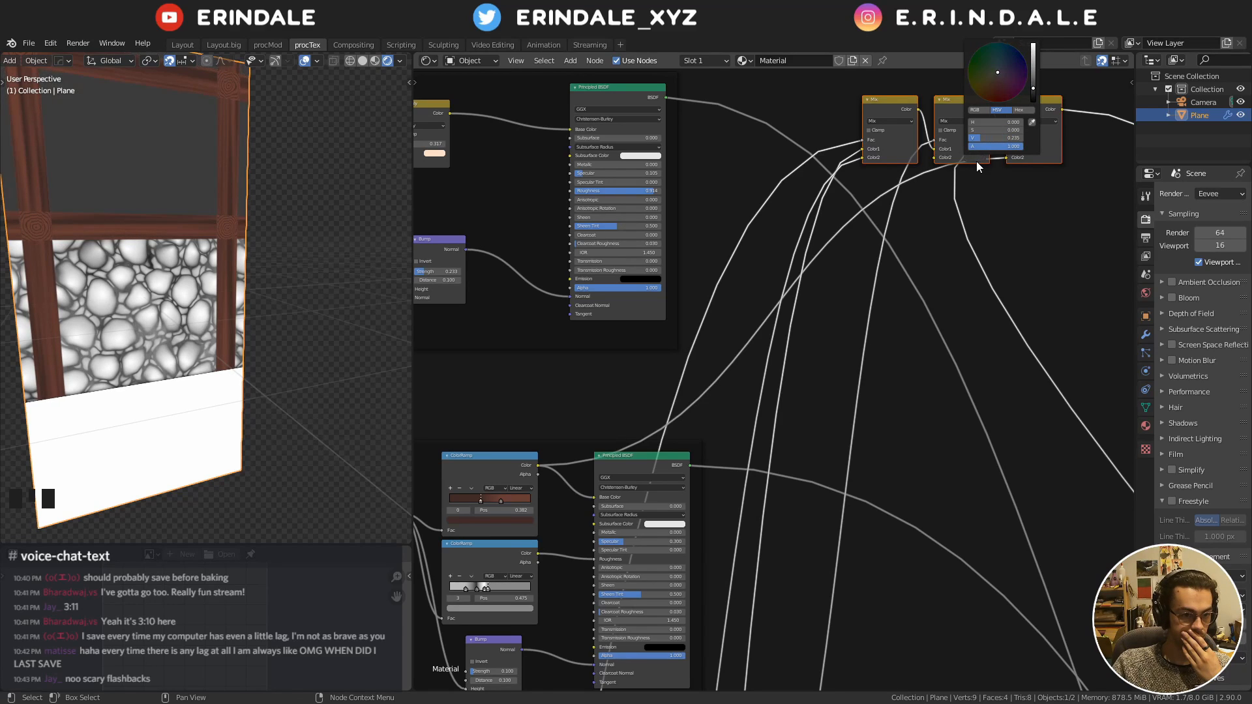
scroll(976, 161, down, 10)
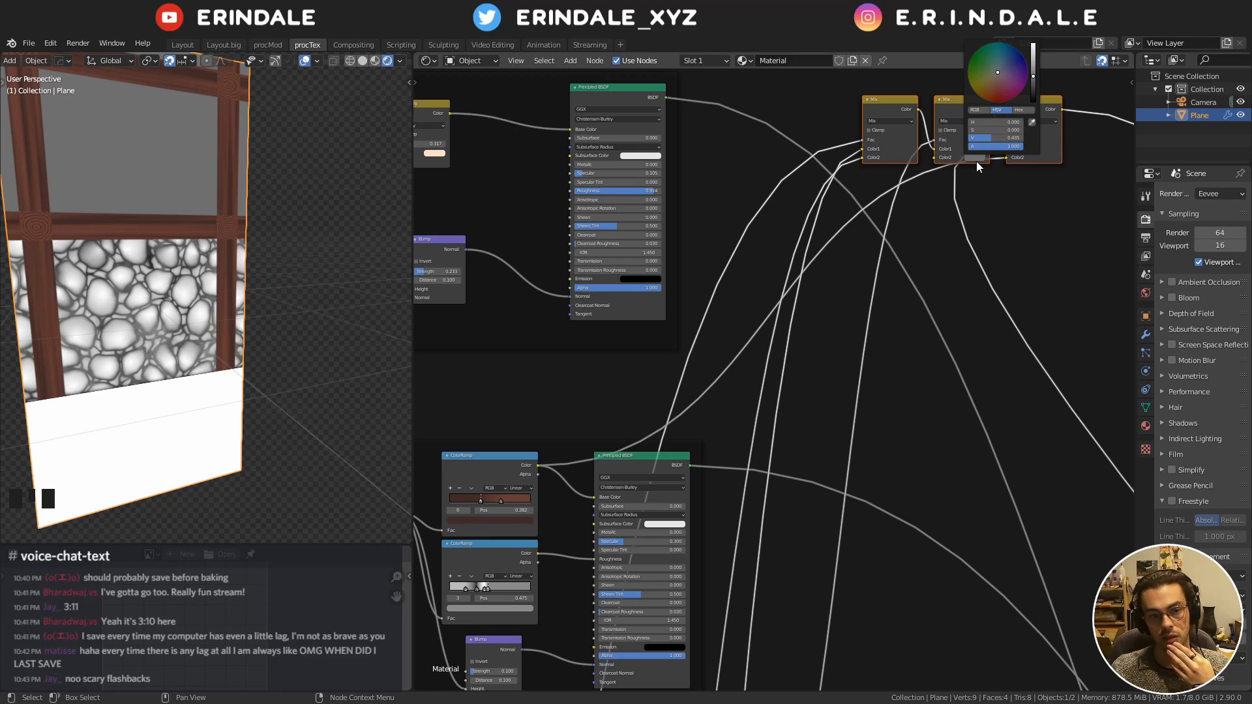
scroll(976, 162, down, 18)
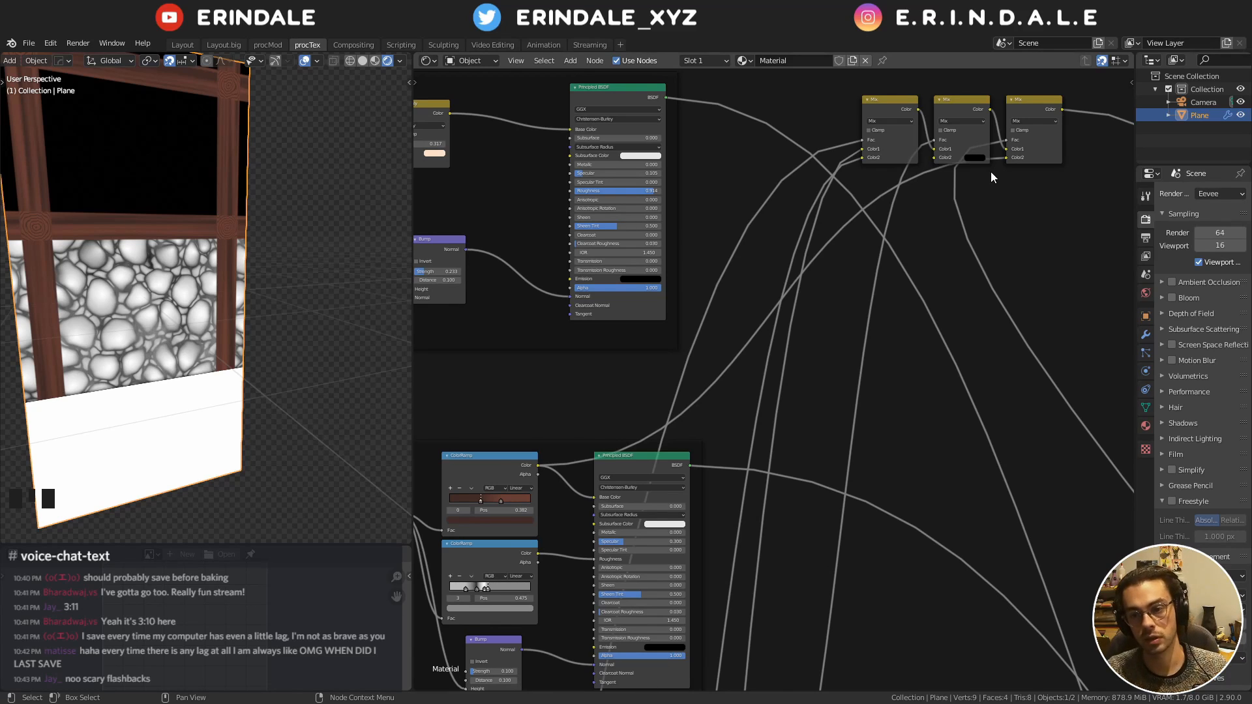
Move the three Mix nodes down beside the Greater Than node below the timber node group
middle_drag(978, 230, 847, 225)
scroll(880, 241, down, 3)
drag(941, 297, 738, 127)
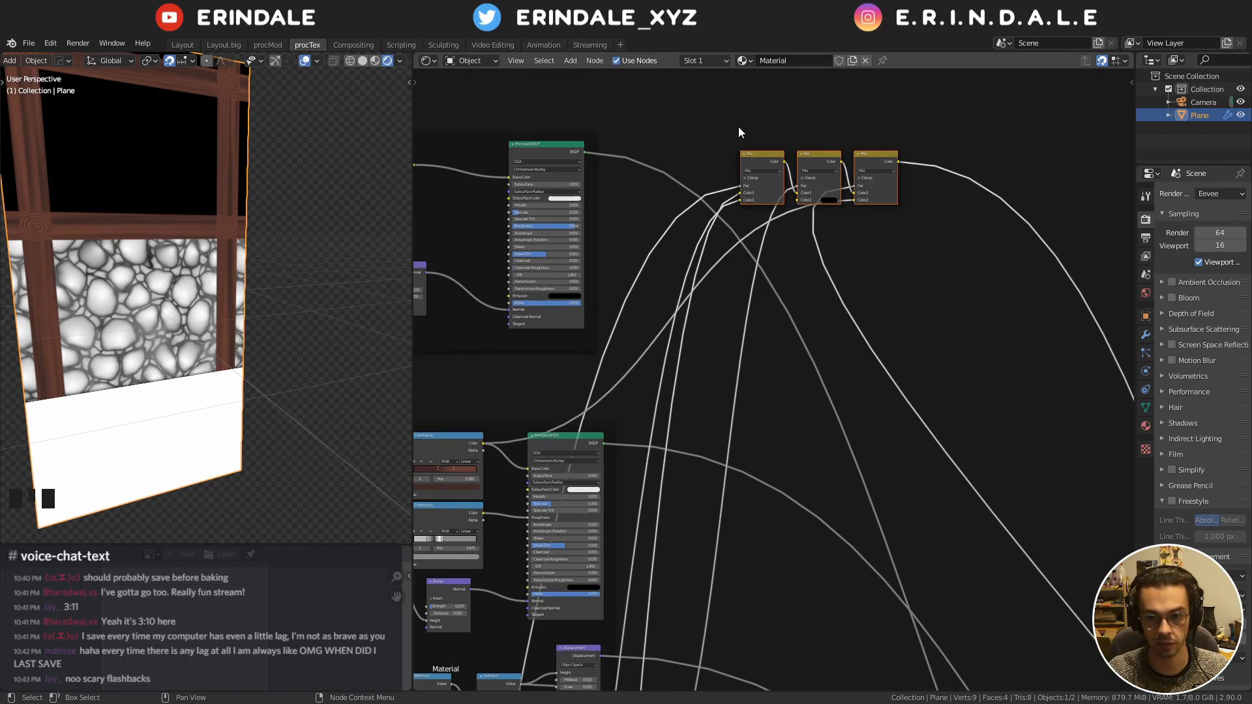
key(g)
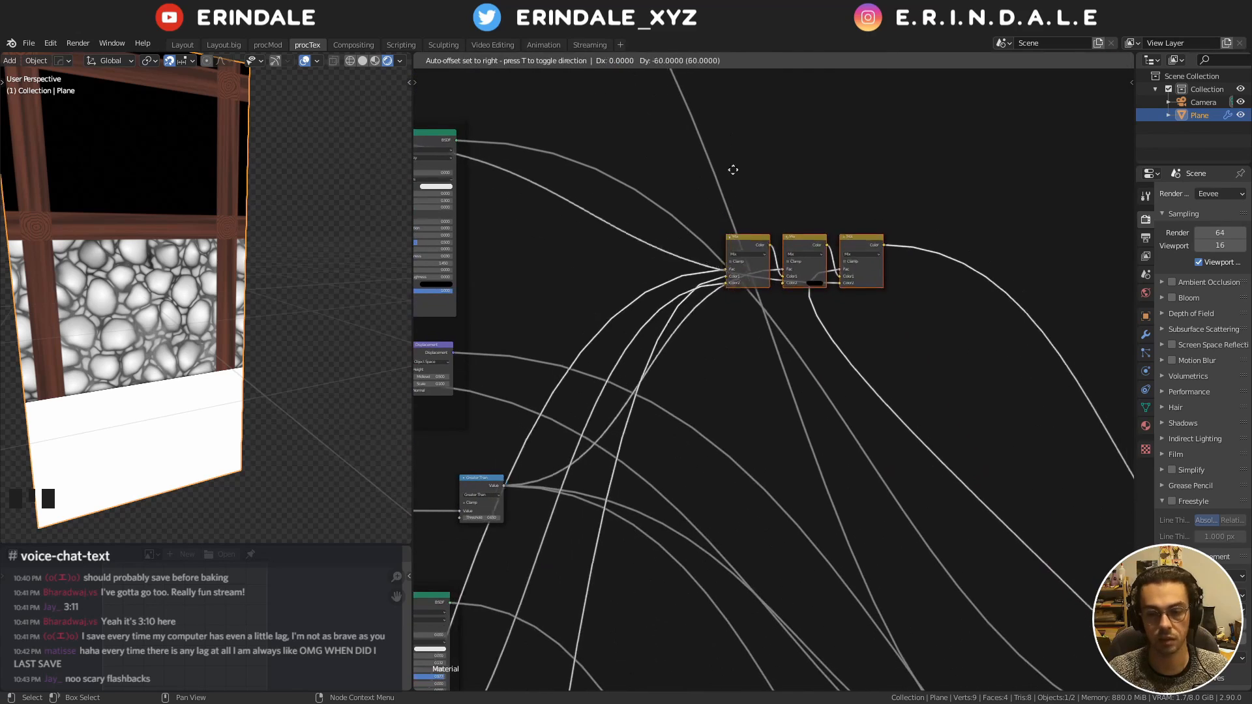
click(746, 319)
middle_drag(582, 329, 875, 265)
scroll(875, 265, up, 8)
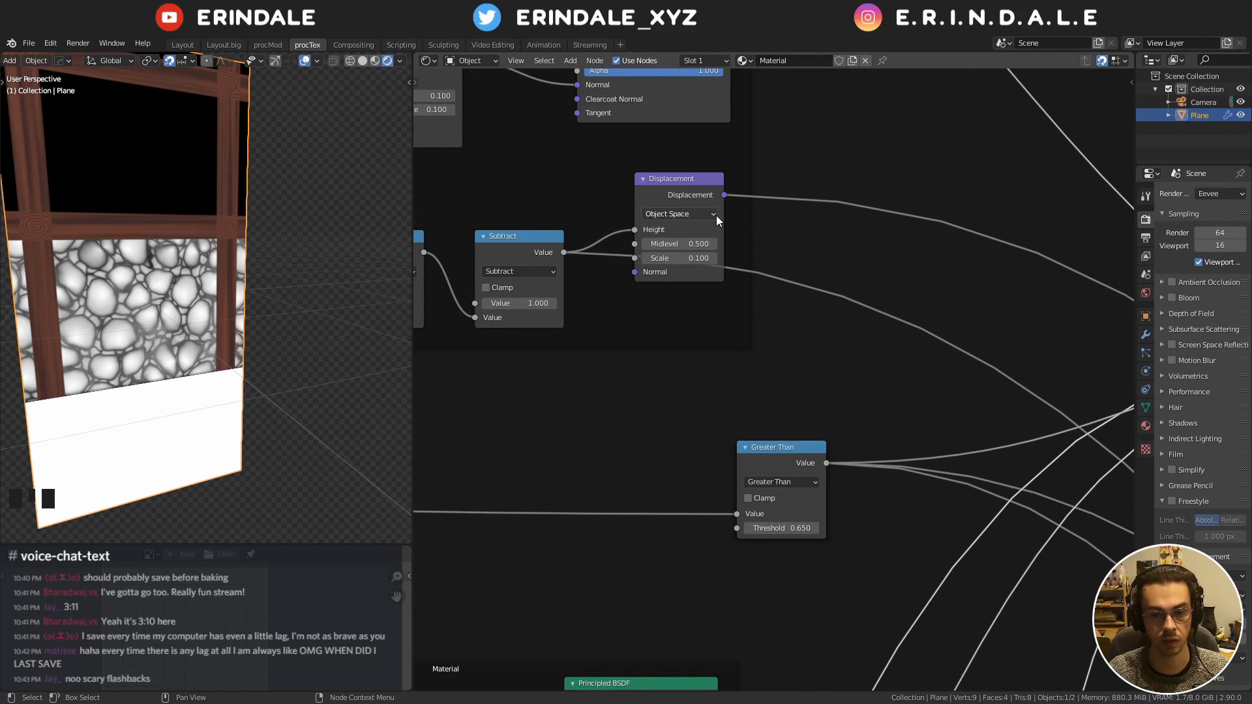
Shift the three Mix nodes upward and to the right, clear of the timber group's links
scroll(716, 215, down, 3)
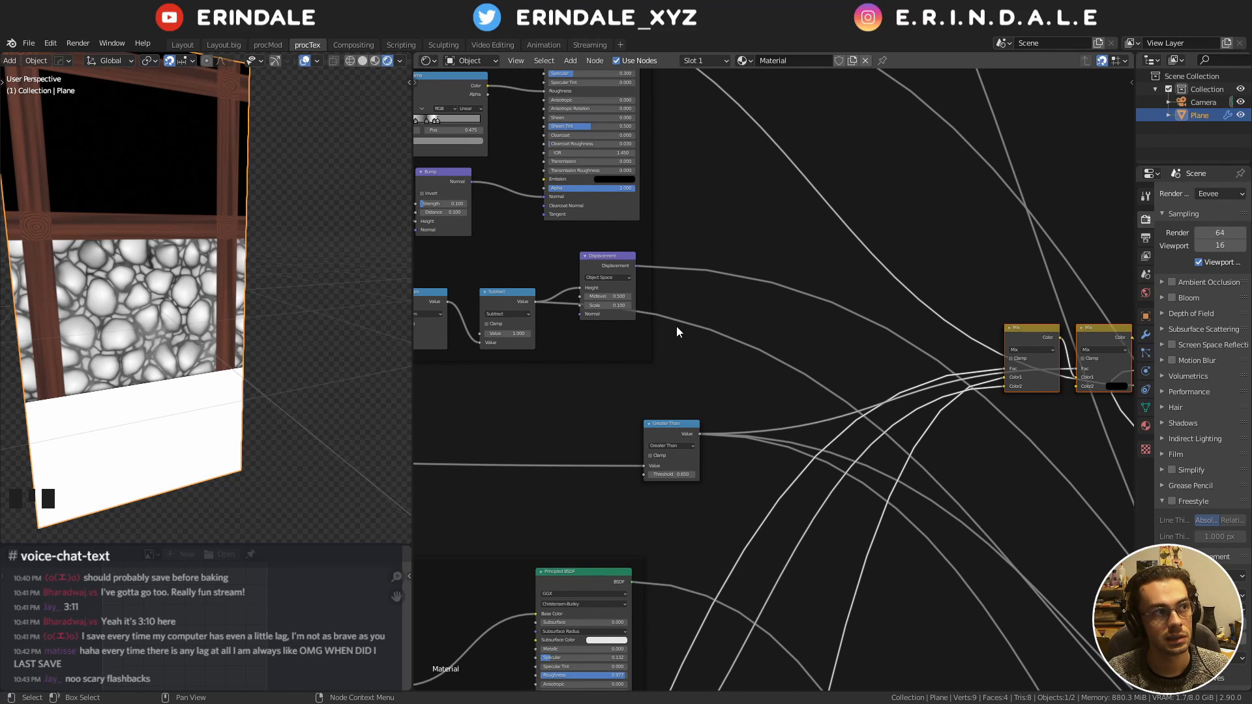
middle_drag(788, 287, 597, 435)
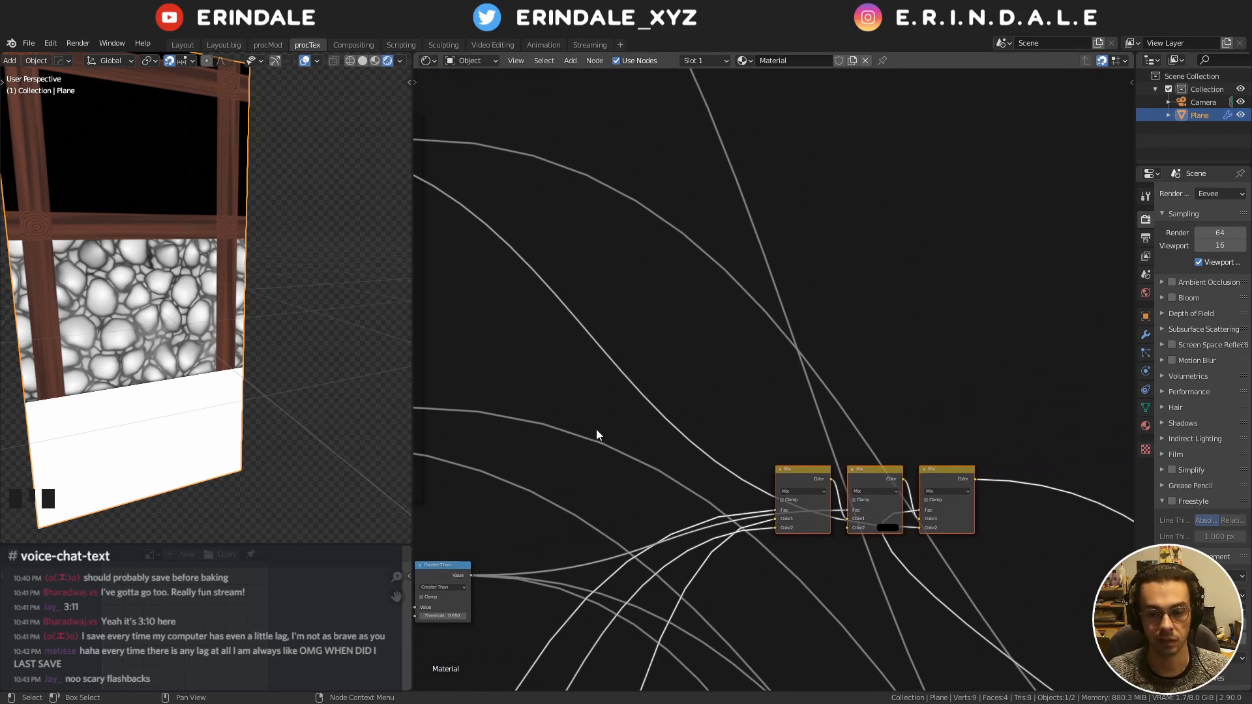
key(g)
key(y)
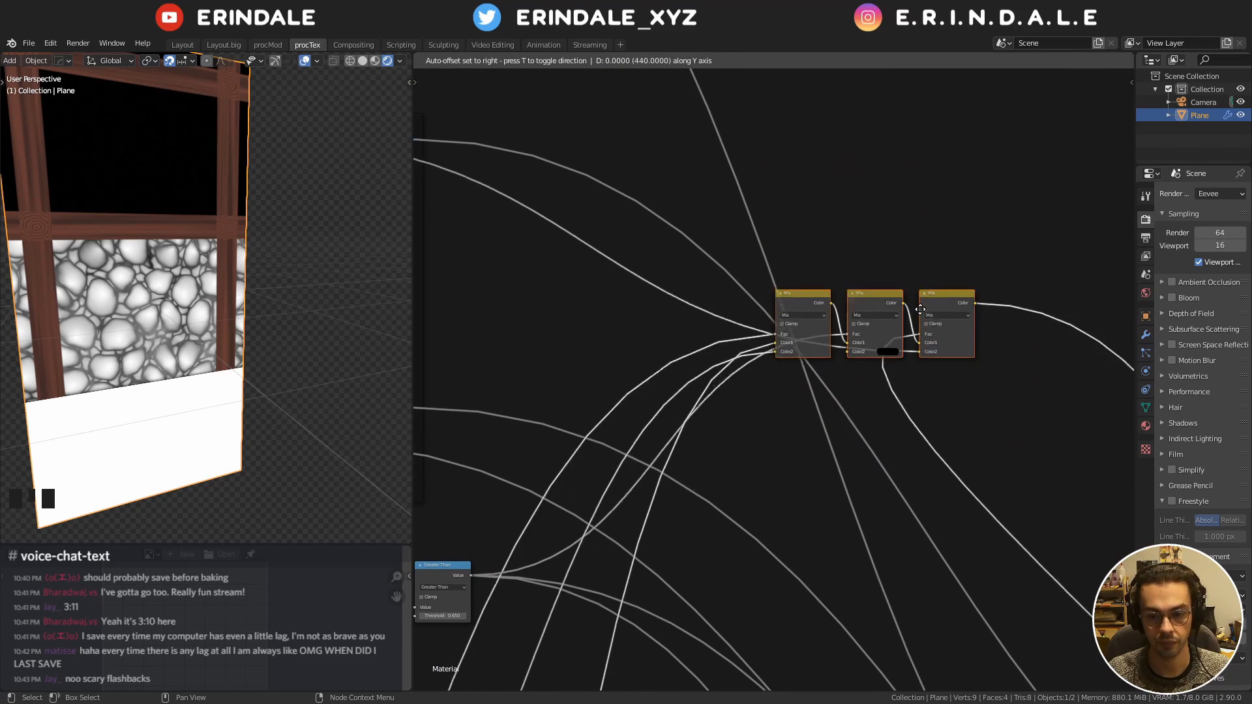
click(920, 261)
key(g)
click(975, 316)
middle_drag(891, 389, 827, 317)
Add a Math node below the three Mix nodes and set its operation to Multiply Add
key(shift+a)
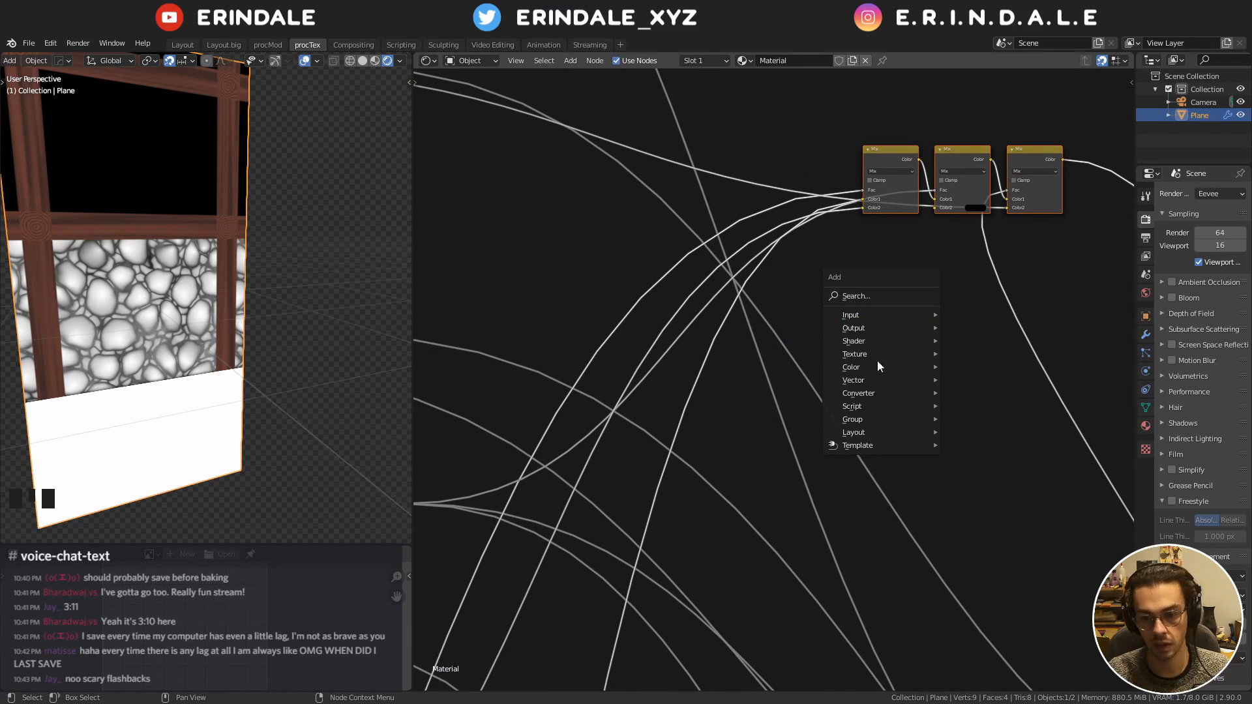
mouse_move(882, 393)
click(1018, 496)
click(921, 349)
scroll(921, 350, up, 4)
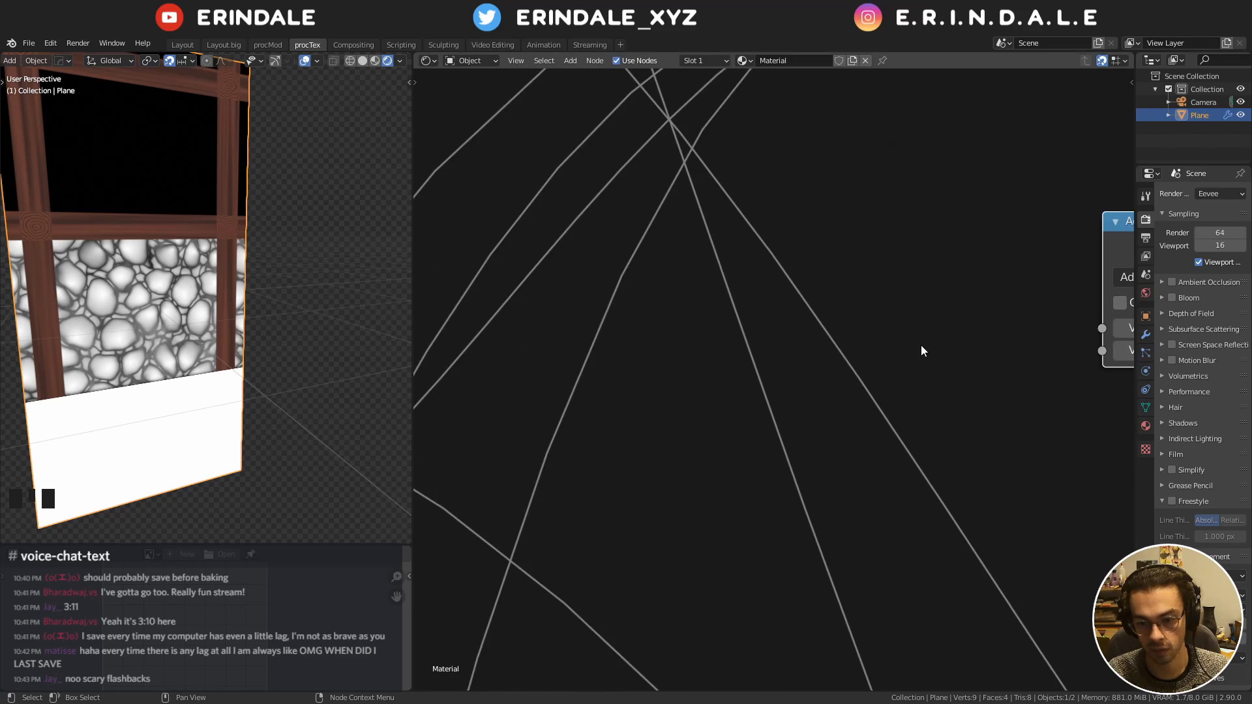
scroll(920, 346, up, 5)
middle_drag(1109, 300, 830, 385)
click(841, 353)
click(312, 590)
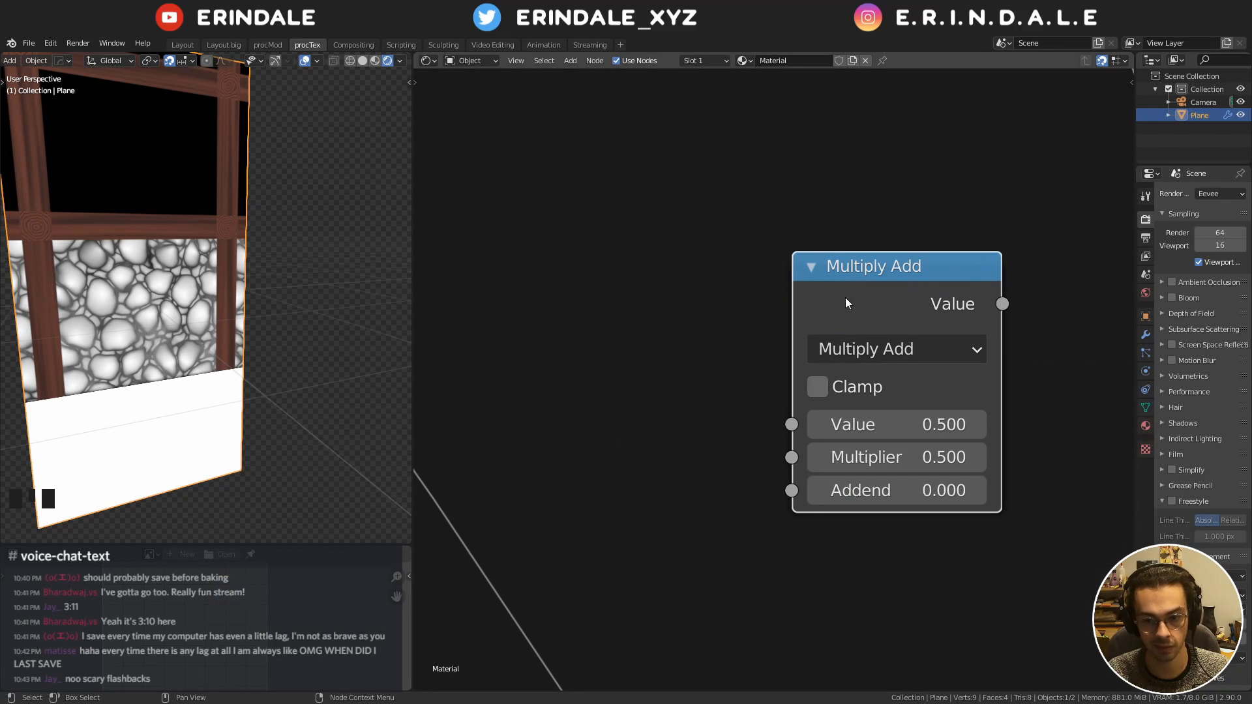
Try a Multiplier of 25 and an Addend of -26.7 on the unconnected Multiply Add node
drag(845, 300, 691, 277)
drag(759, 430, 734, 462)
scroll(708, 342, down, 5)
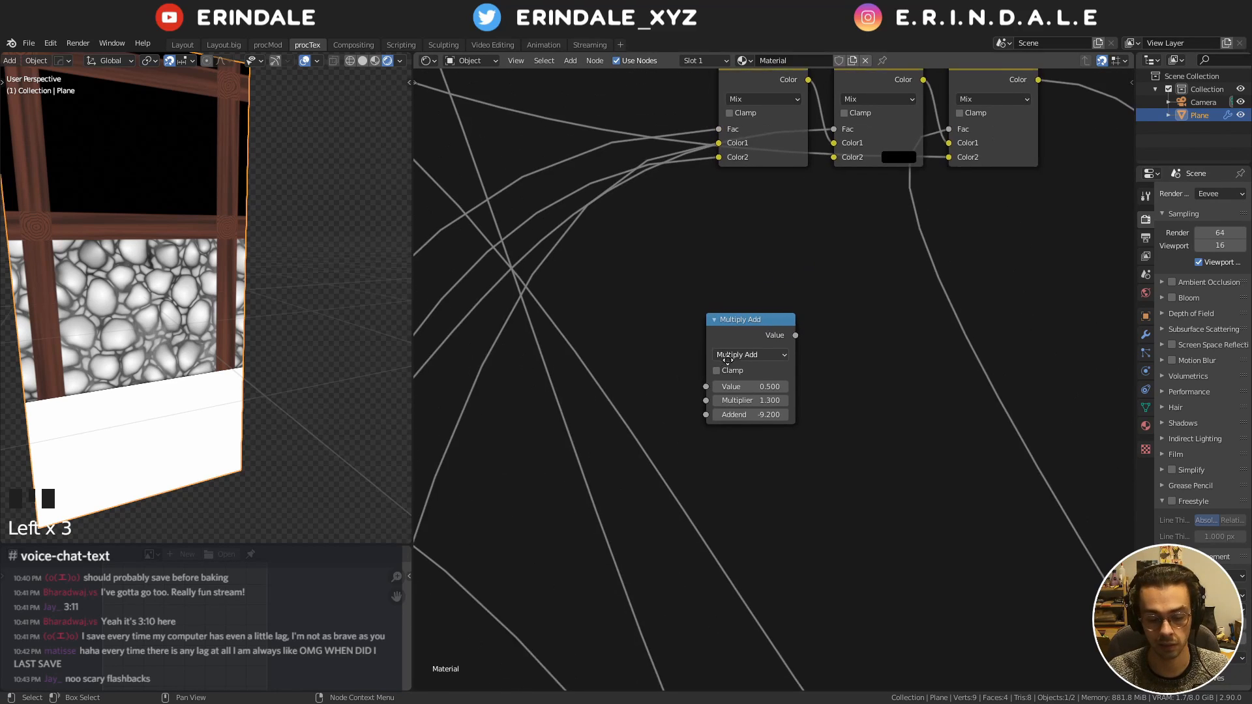
scroll(745, 364, up, 5)
scroll(772, 452, up, 1)
drag(772, 448, 847, 449)
drag(772, 474, 816, 377)
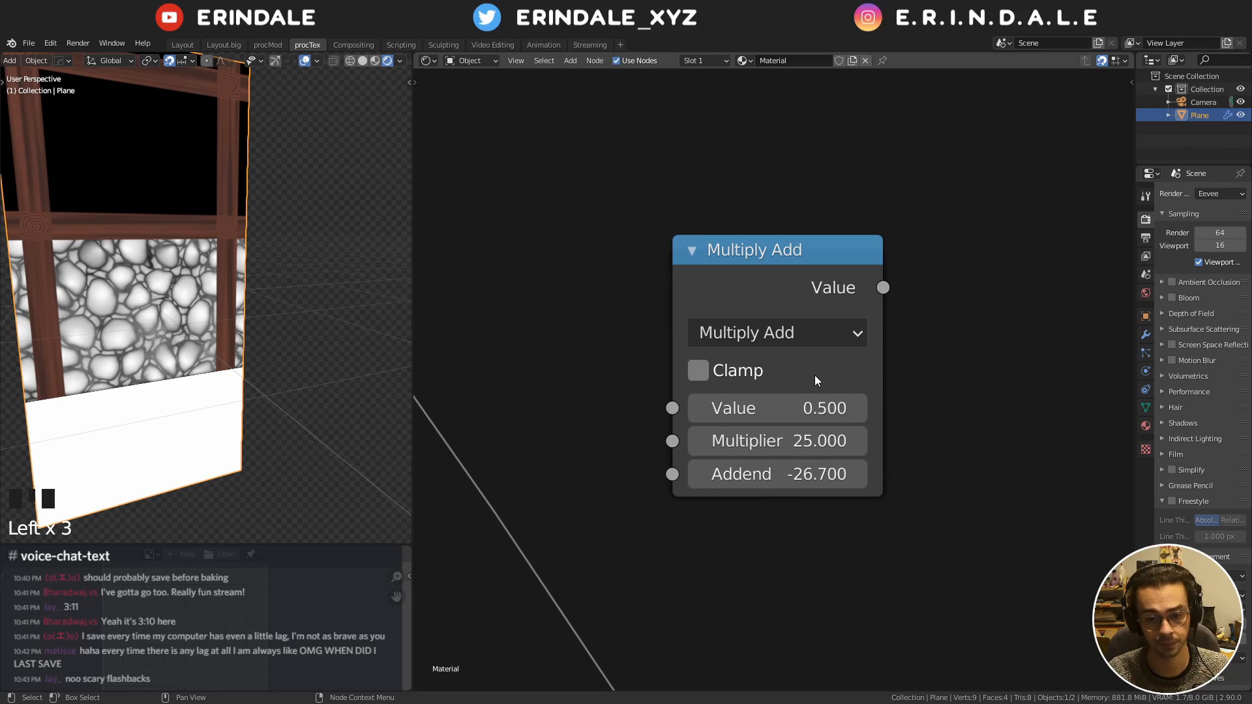
scroll(807, 410, down, 6)
scroll(826, 389, up, 4)
Reset the Math node to its defaults and set its operation to Multiply Add again
click(820, 253)
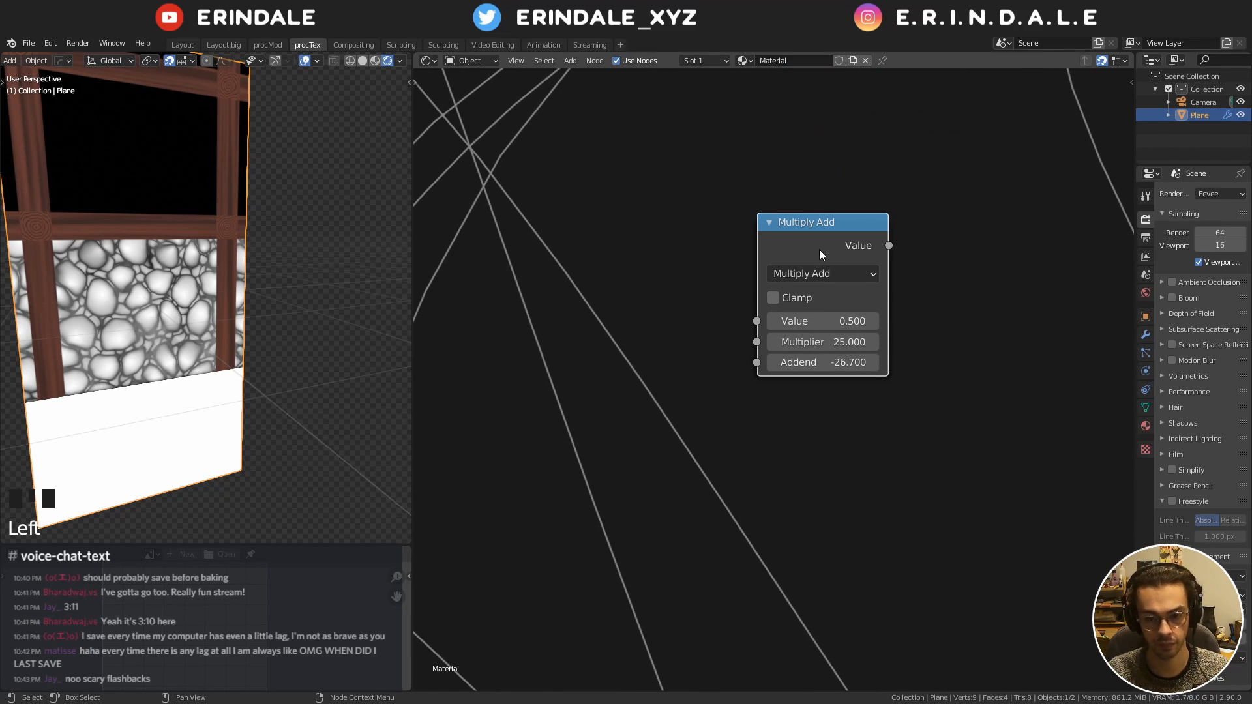
key(BackSpace)
scroll(825, 274, down, 3)
click(826, 349)
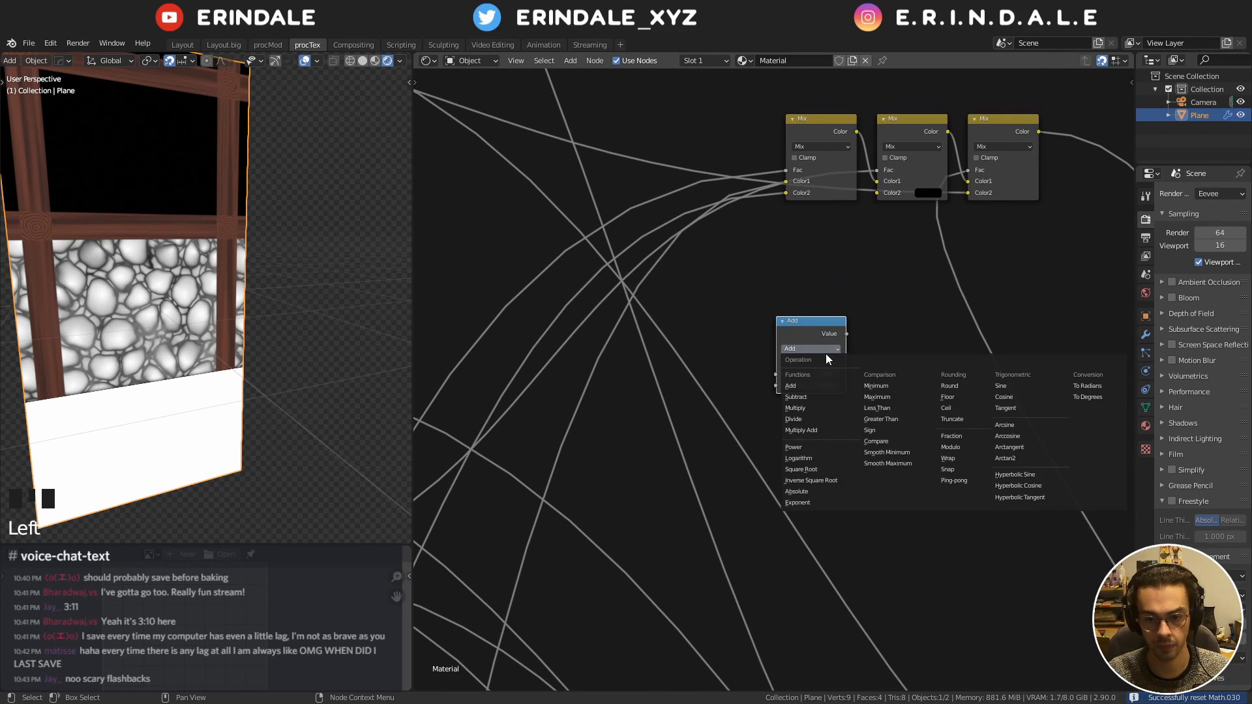
click(819, 433)
Move the Mix nodes away to make room and insert the Multiply Add node on the link into the first Mix node's Color2
middle_drag(861, 333, 867, 494)
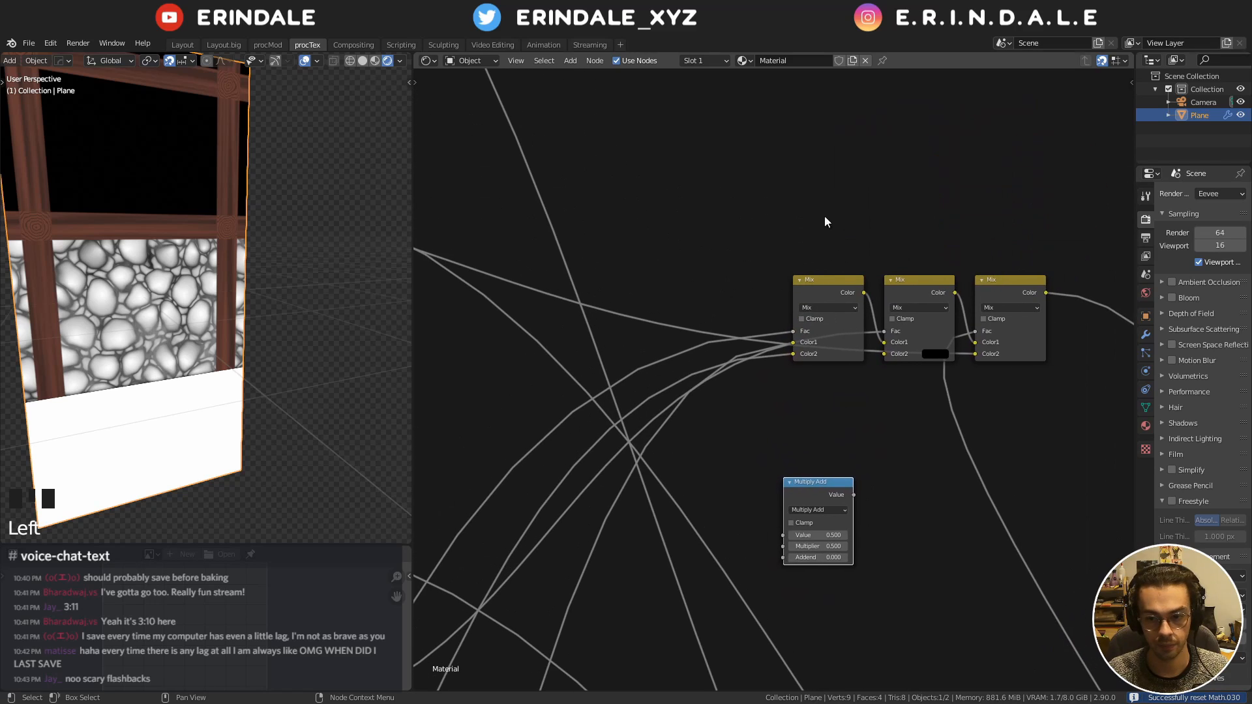
drag(825, 216, 1062, 410)
key(g)
click(978, 221)
middle_drag(850, 274, 934, 298)
key(g)
click(1079, 429)
drag(907, 504, 874, 411)
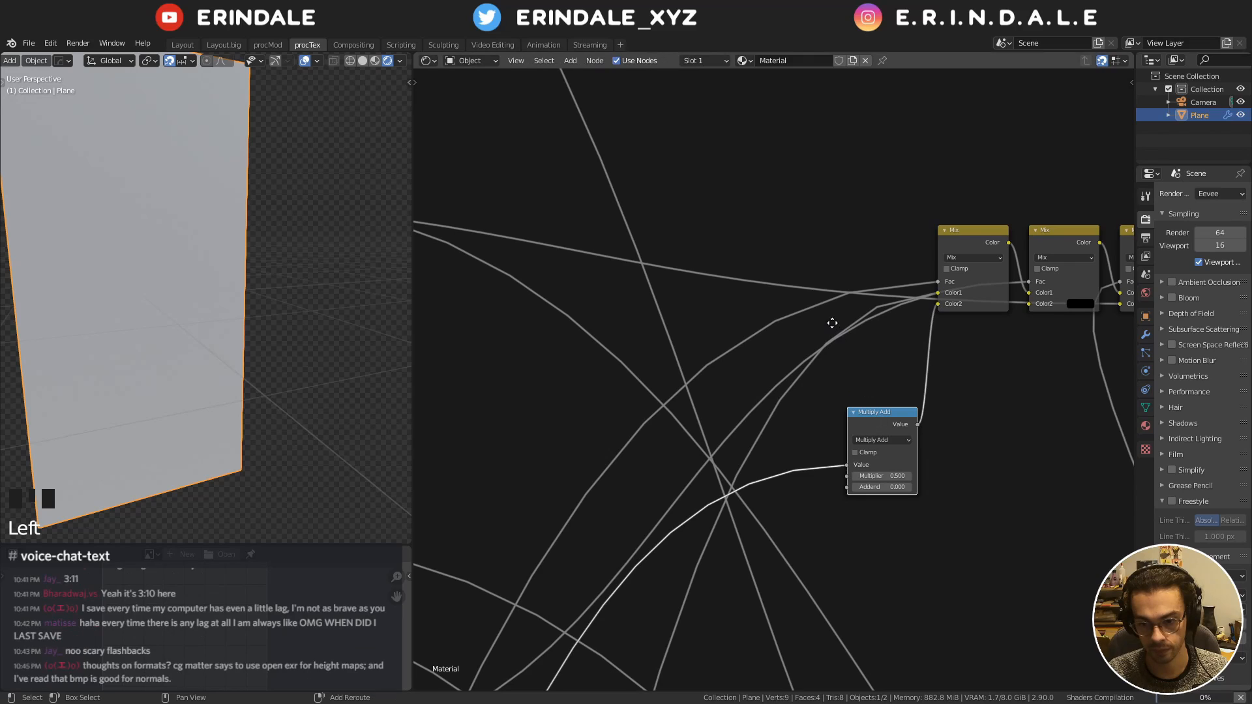
Duplicate the Multiply Add node onto the first Mix node's Color1 link and shift both copies away from the Mix nodes
key(shift+d)
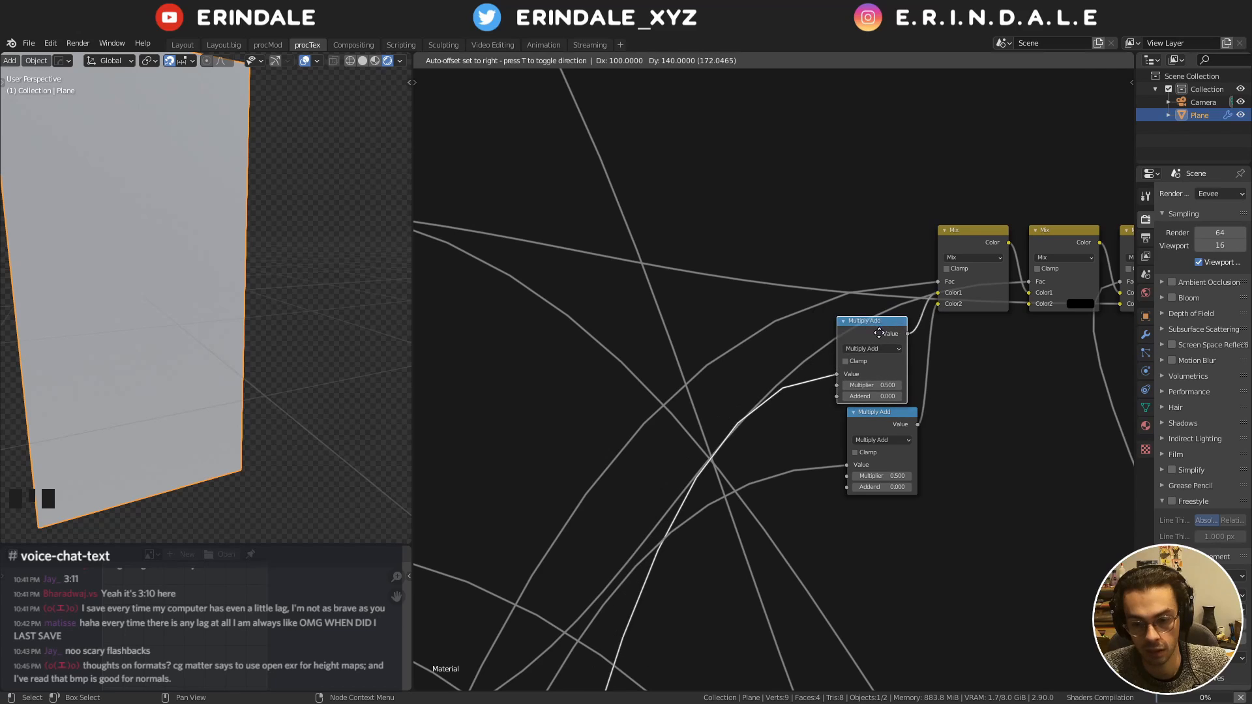
click(879, 334)
drag(944, 421, 848, 320)
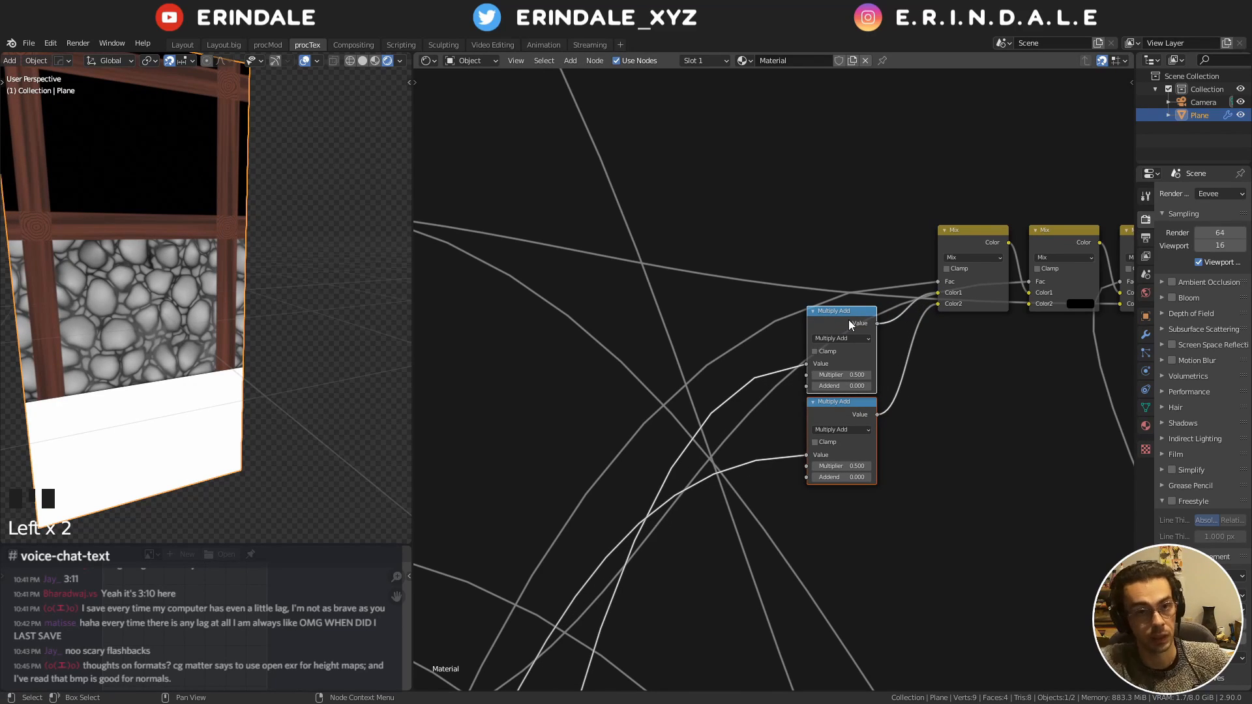
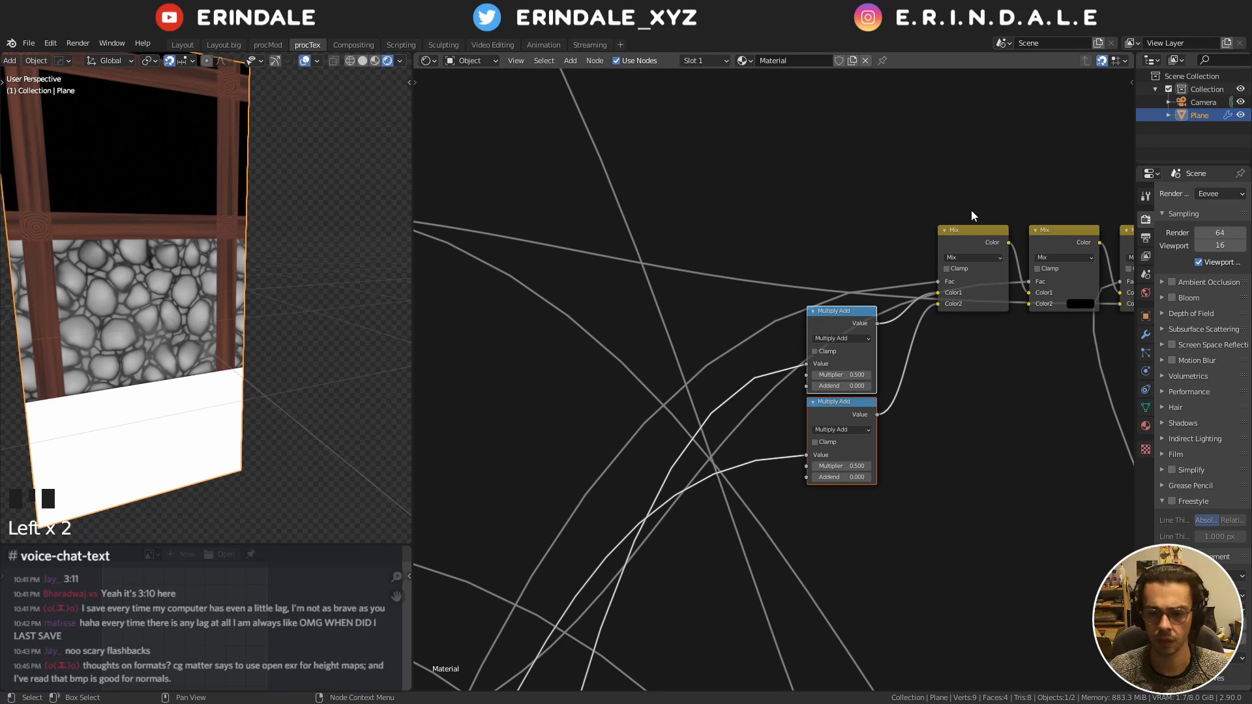
Move the three Mix nodes and the two Multiply Add nodes up together
middle_drag(972, 210, 718, 208)
scroll(725, 217, down, 2)
drag(595, 180, 916, 467)
key(g)
click(891, 344)
middle_drag(895, 344, 921, 373)
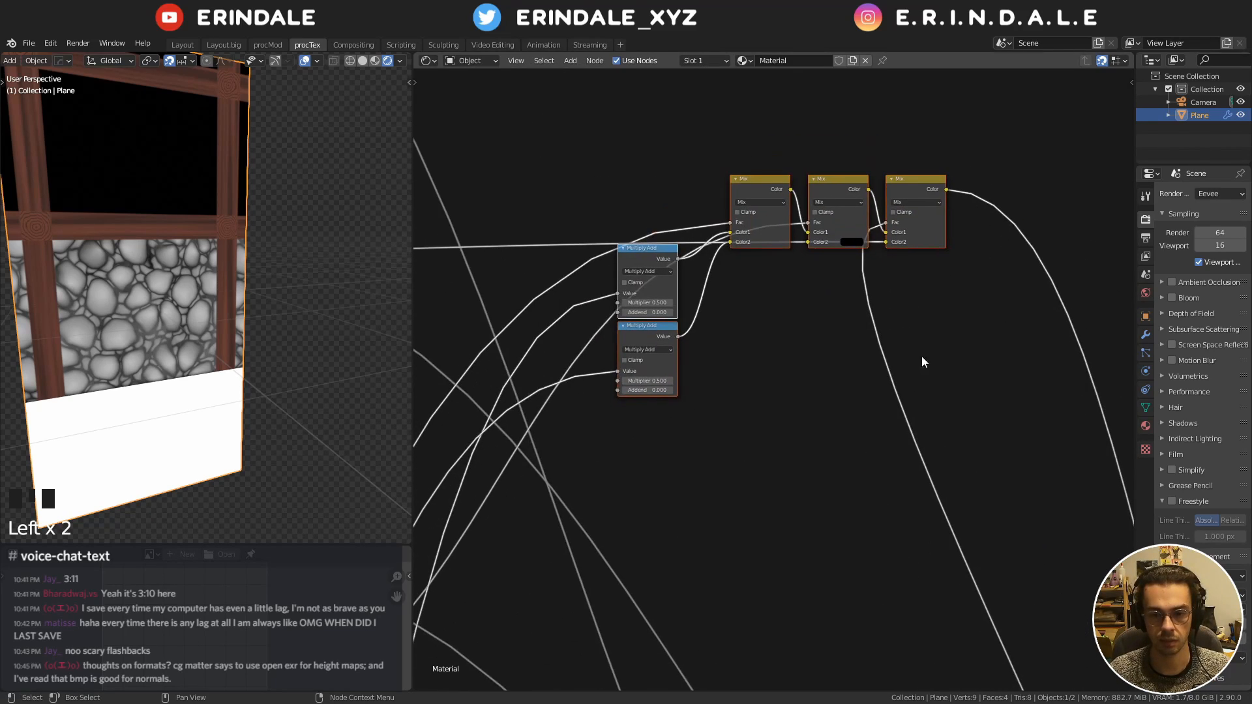
Duplicate a Multiply Add node, feed it from the timber group's Subtract value and link it to the third Mix node's Color2
click(657, 260)
key(shift+d)
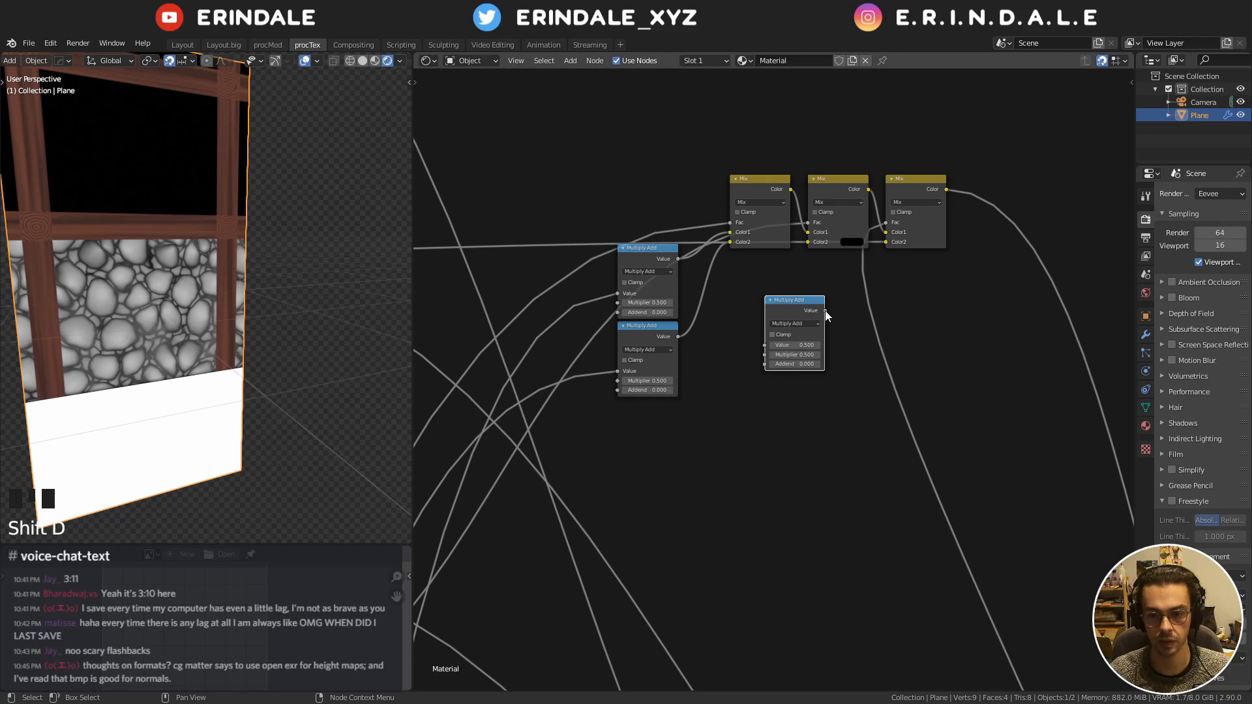
scroll(892, 241, down, 5)
mouse_move(705, 297)
middle_down()
mouse_move(800, 279)
mouse_move(717, 294)
middle_up()
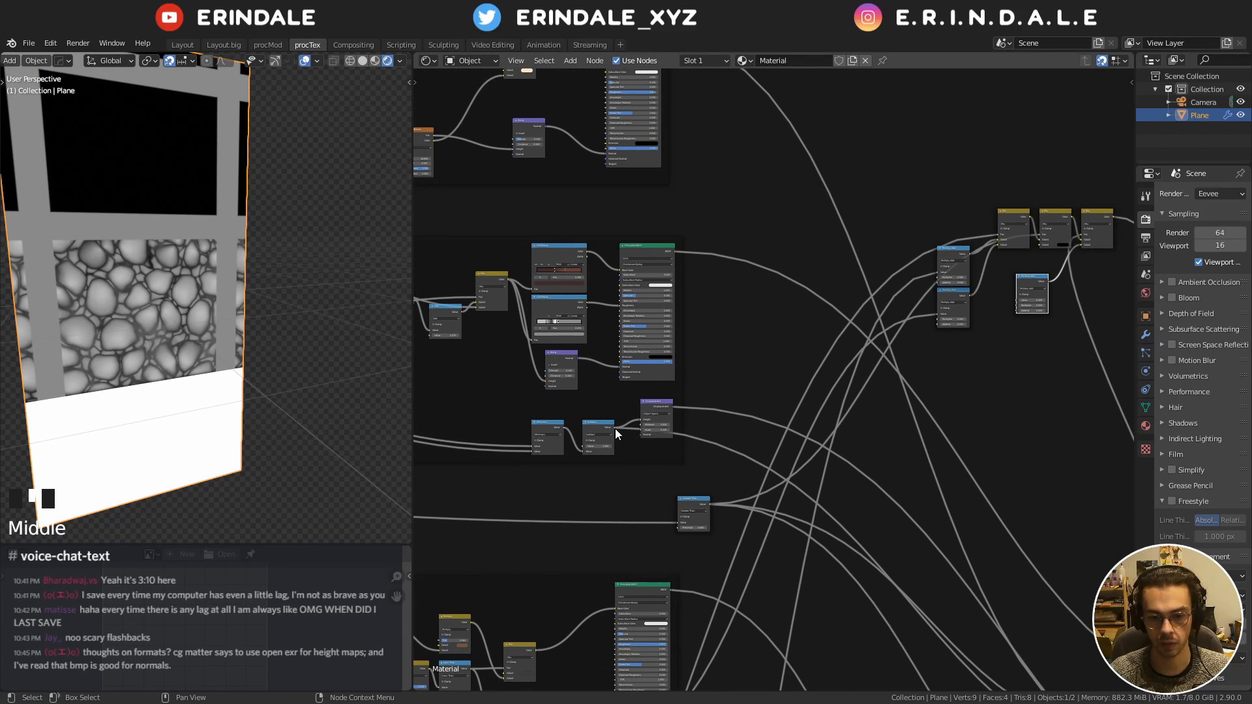
drag(616, 429, 1016, 303)
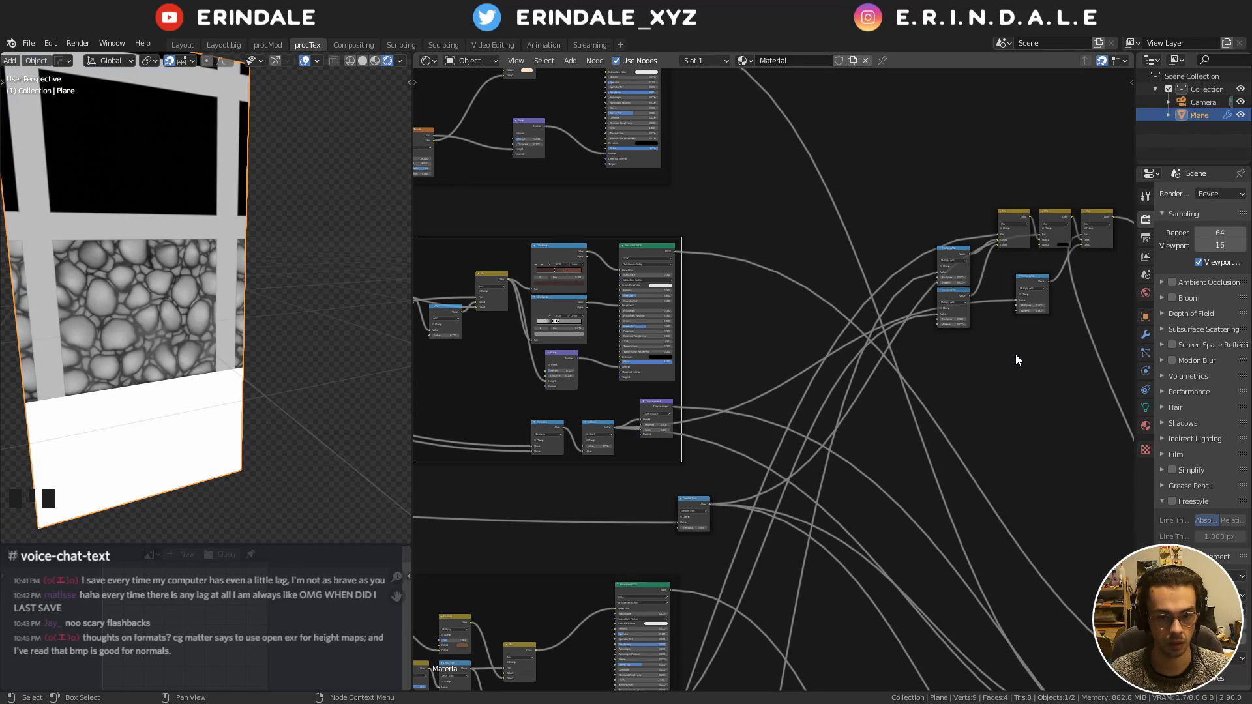
scroll(760, 356, up, 4)
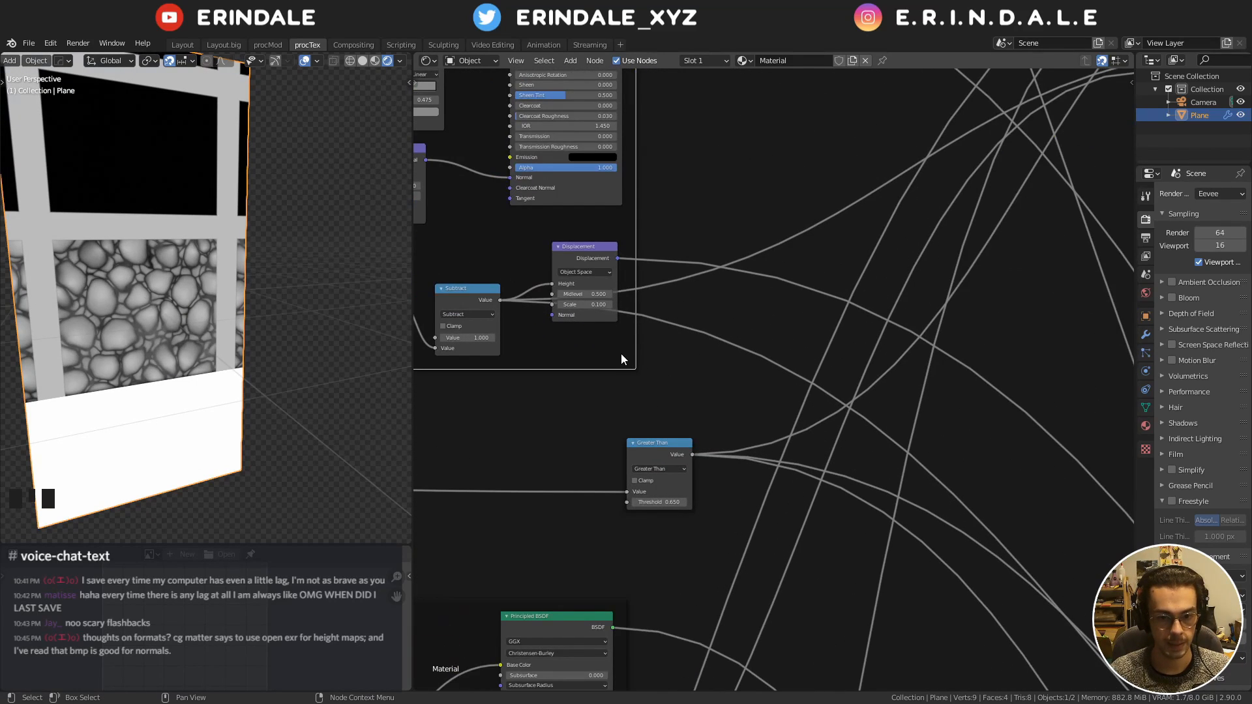
Move the Mix and Multiply Add nodes together closer to the Material Output node
scroll(620, 353, down, 5)
middle_drag(1031, 255, 716, 375)
drag(642, 170, 881, 417)
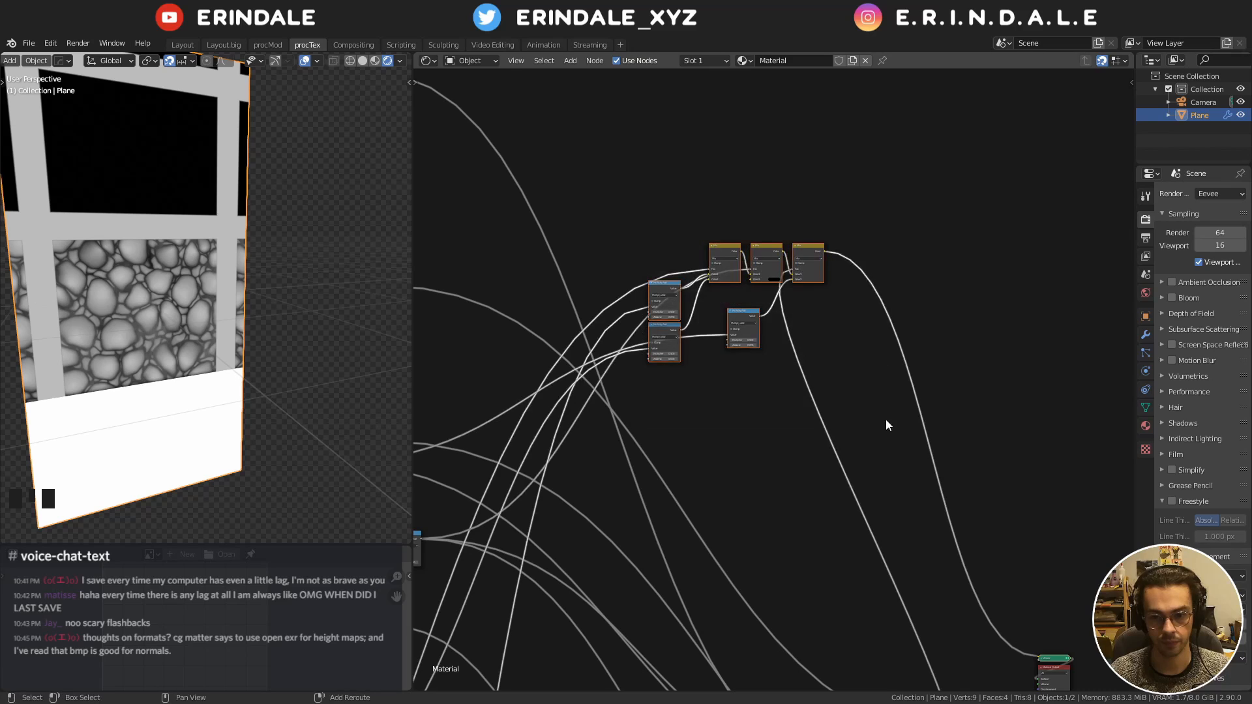
middle_drag(885, 419, 668, 219)
key(g)
click(863, 431)
middle_drag(902, 429, 823, 369)
Move the Emission viewer and Material Output nodes farther right, and reposition the Mix and Multiply Add nodes above the final Mix Shader
drag(824, 455, 725, 351)
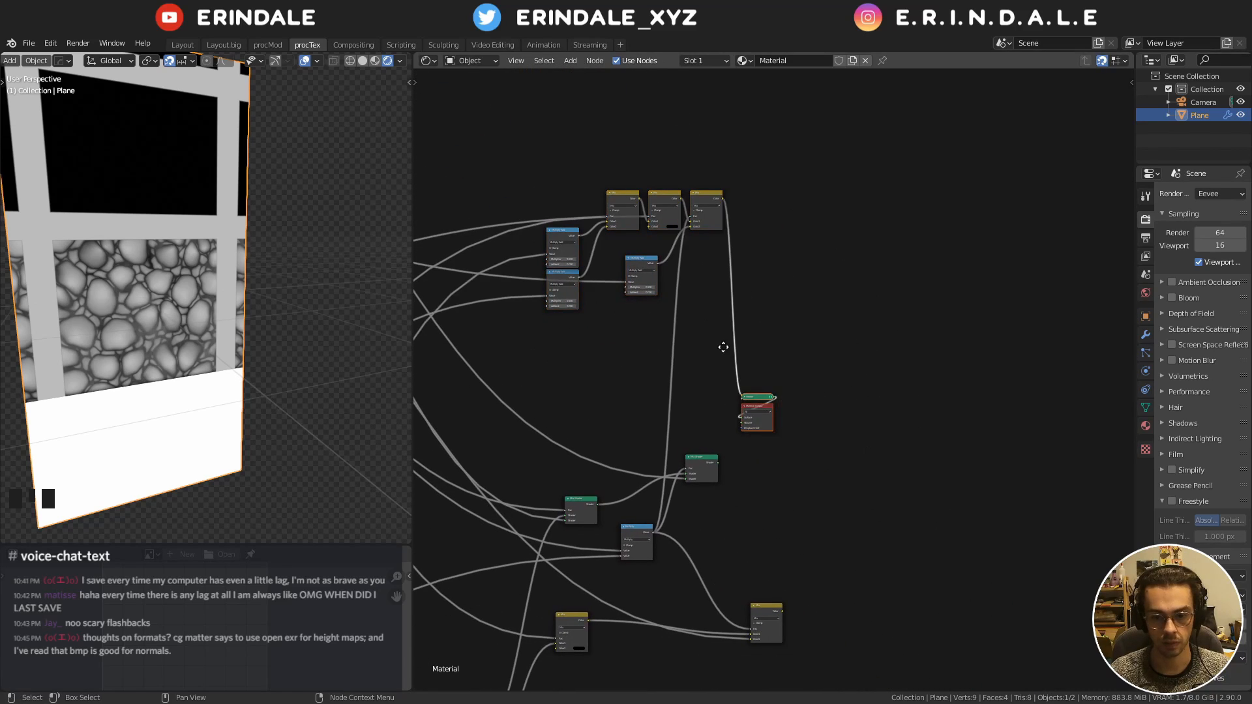
key(g)
click(937, 314)
middle_drag(807, 227, 915, 397)
drag(926, 518, 626, 291)
key(g)
click(685, 368)
middle_drag(684, 368, 564, 189)
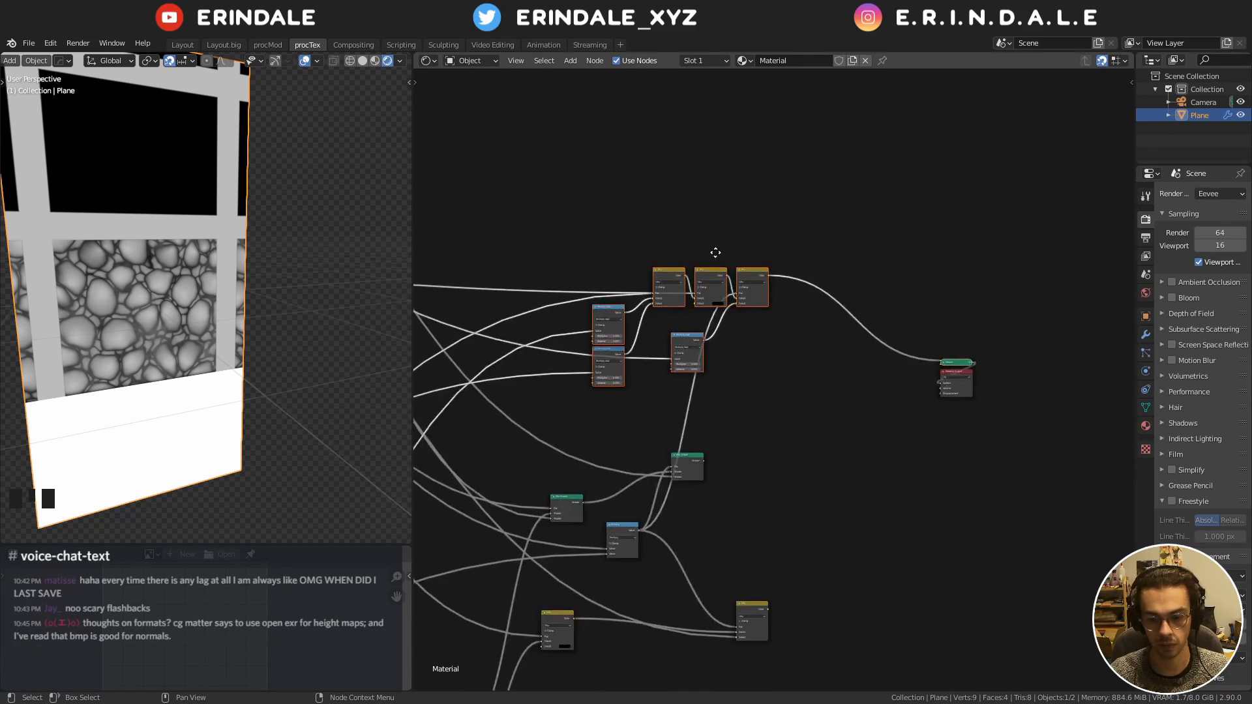
Connect the final Mix Shader to the Material Output's Surface and switch the render engine to Cycles
scroll(717, 357, up, 3)
ctrl+shift+click(624, 514)
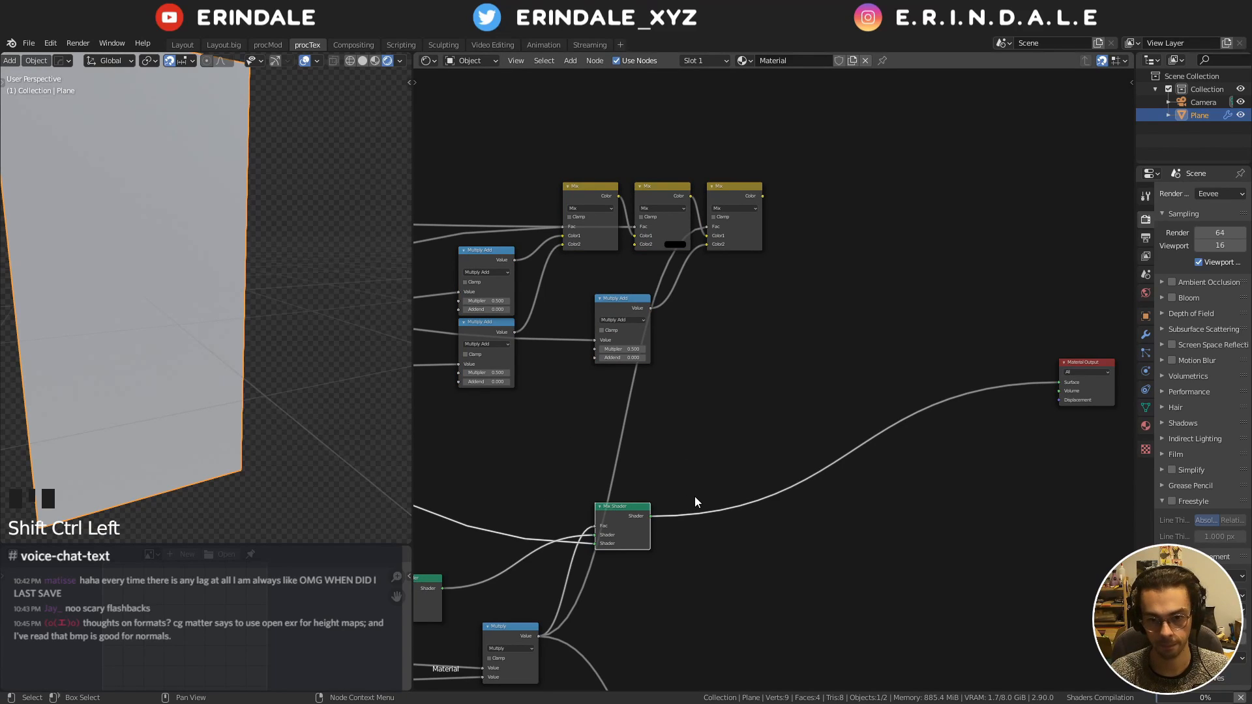
click(1218, 196)
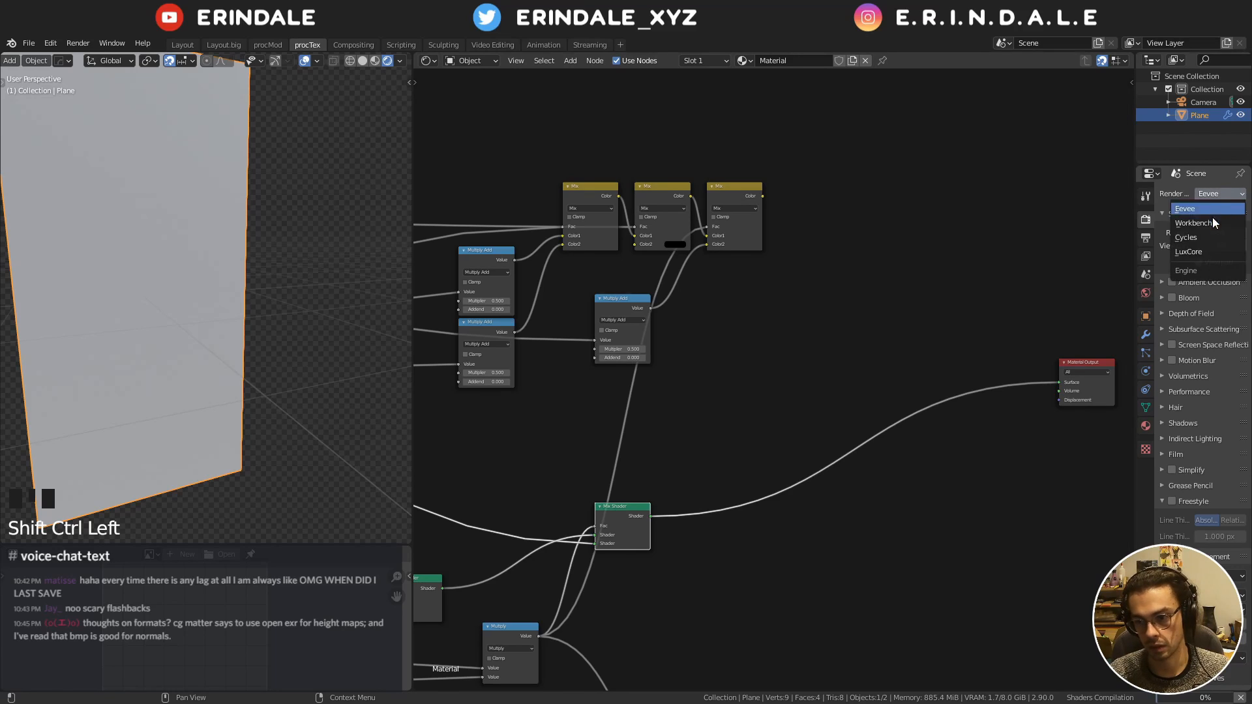
click(915, 227)
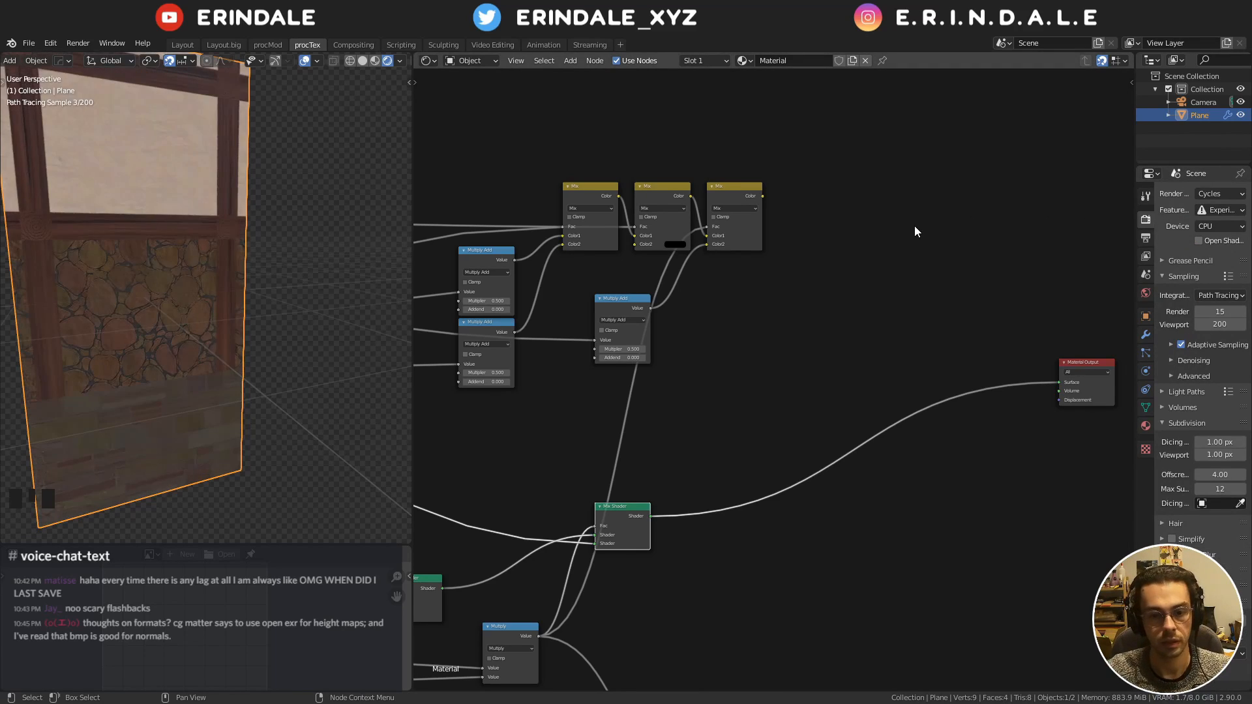
Add a Displacement node, feed its Height from the last Mix node and link it to the Material Output's Displacement
key(shift+a)
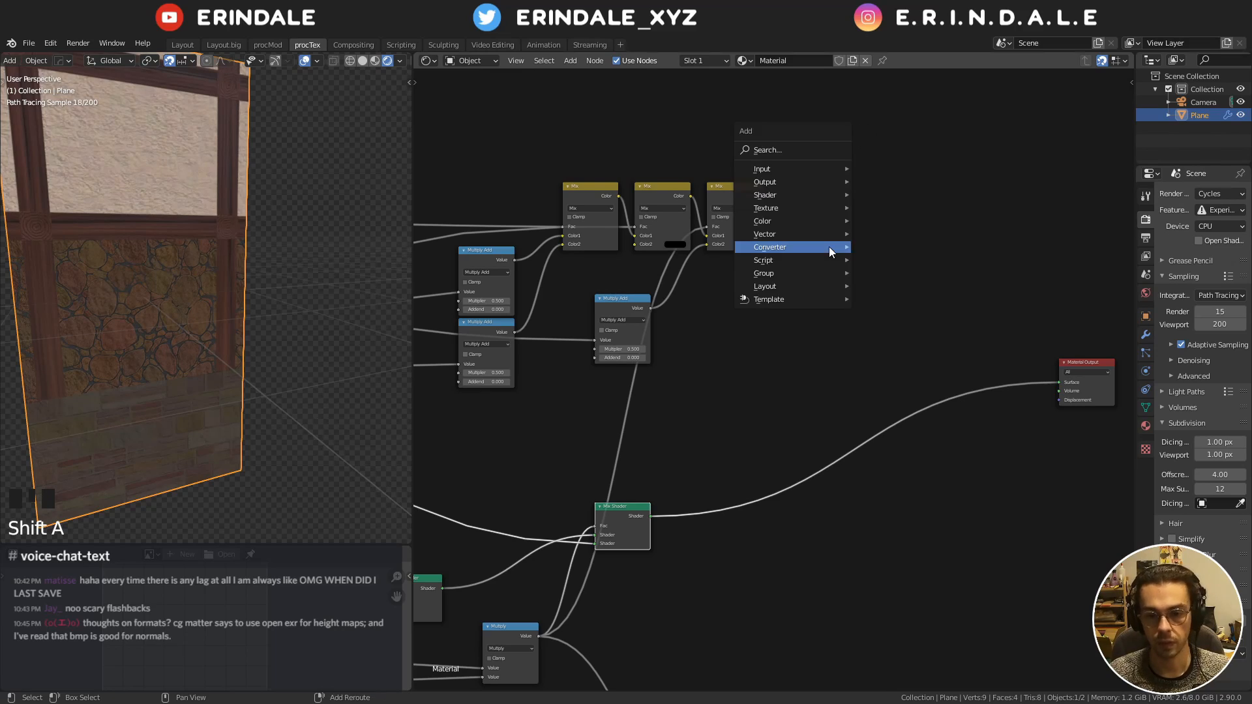
mouse_move(816, 277)
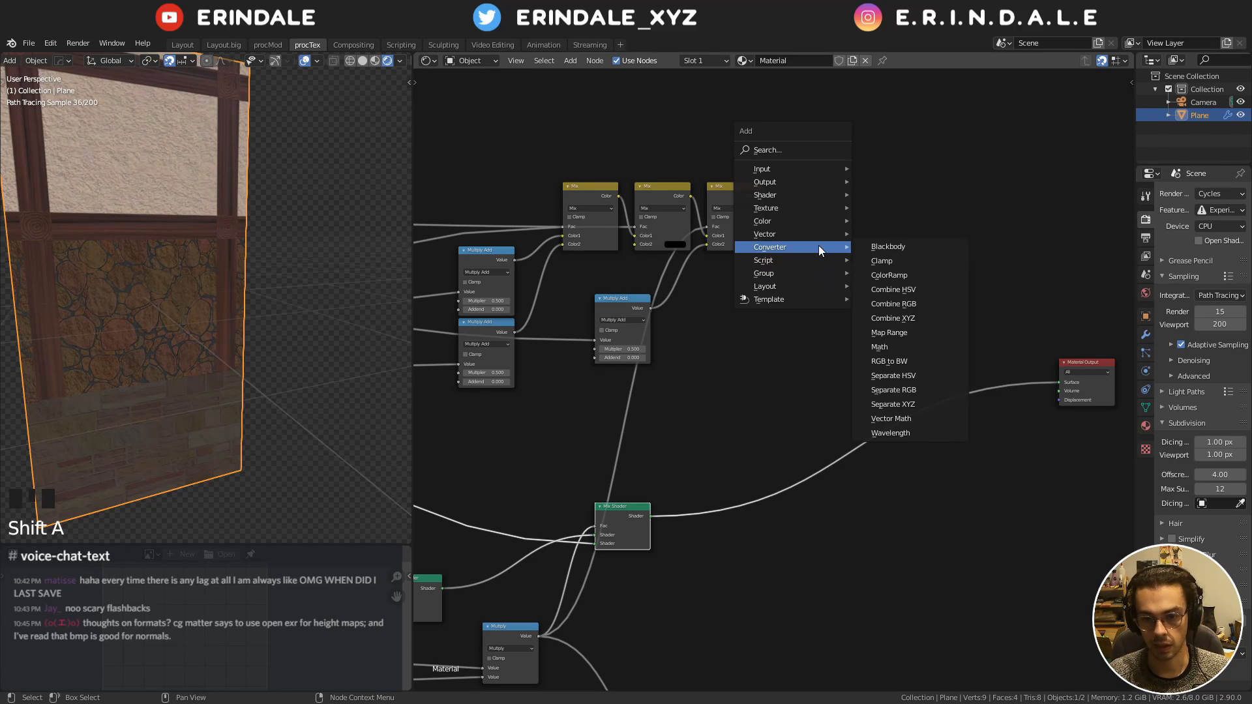
mouse_move(808, 234)
click(918, 245)
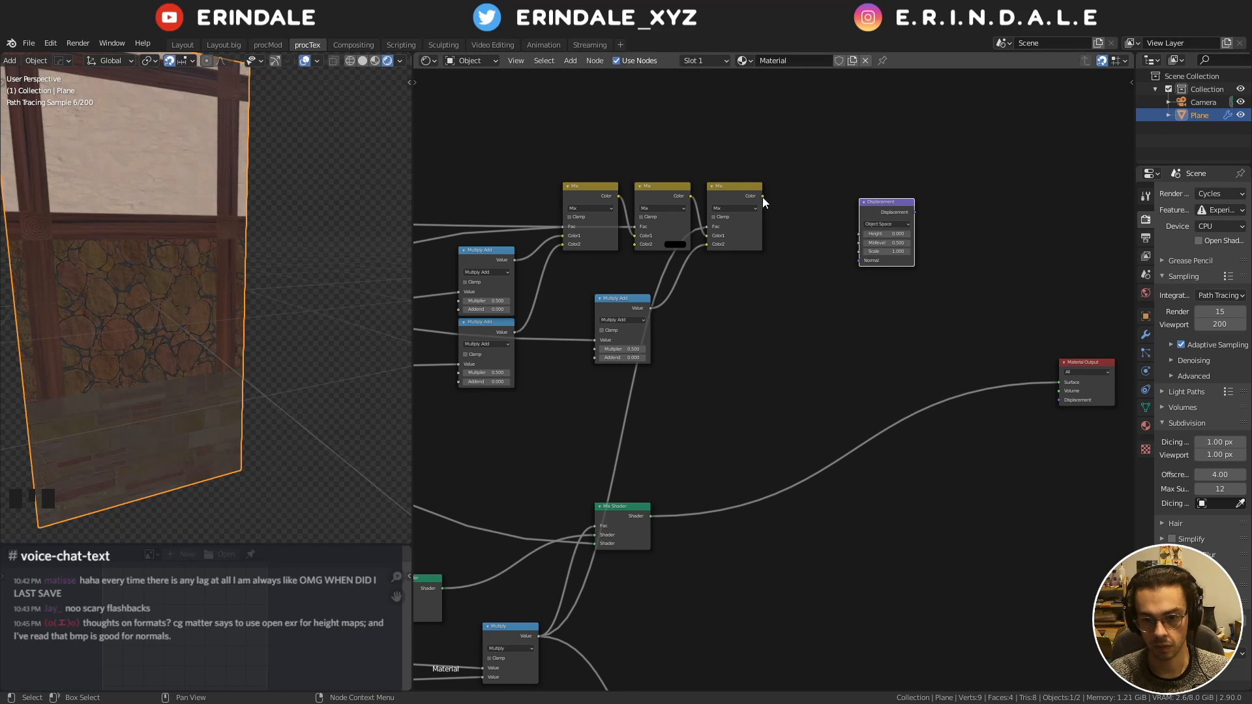
drag(762, 196, 849, 273)
alt+right_drag(879, 284, 1075, 397)
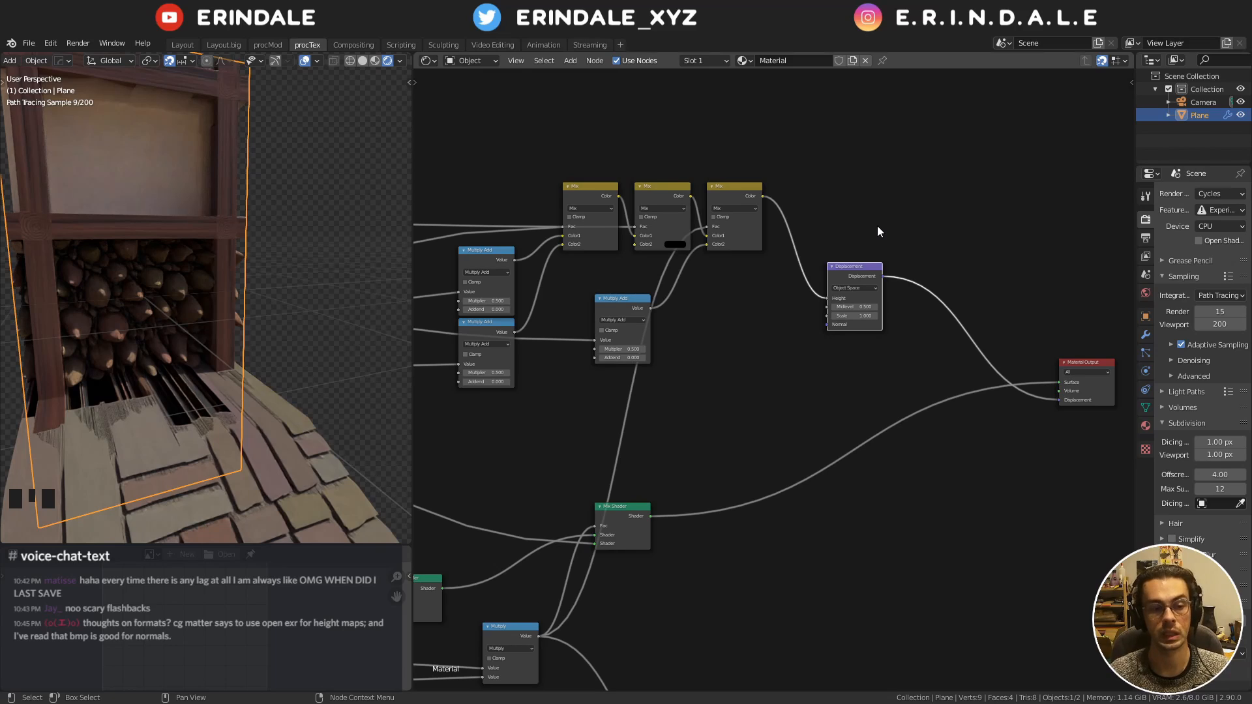
Move the timber's Multiply Add node directly under the first Mix node
middle_drag(832, 224, 716, 326)
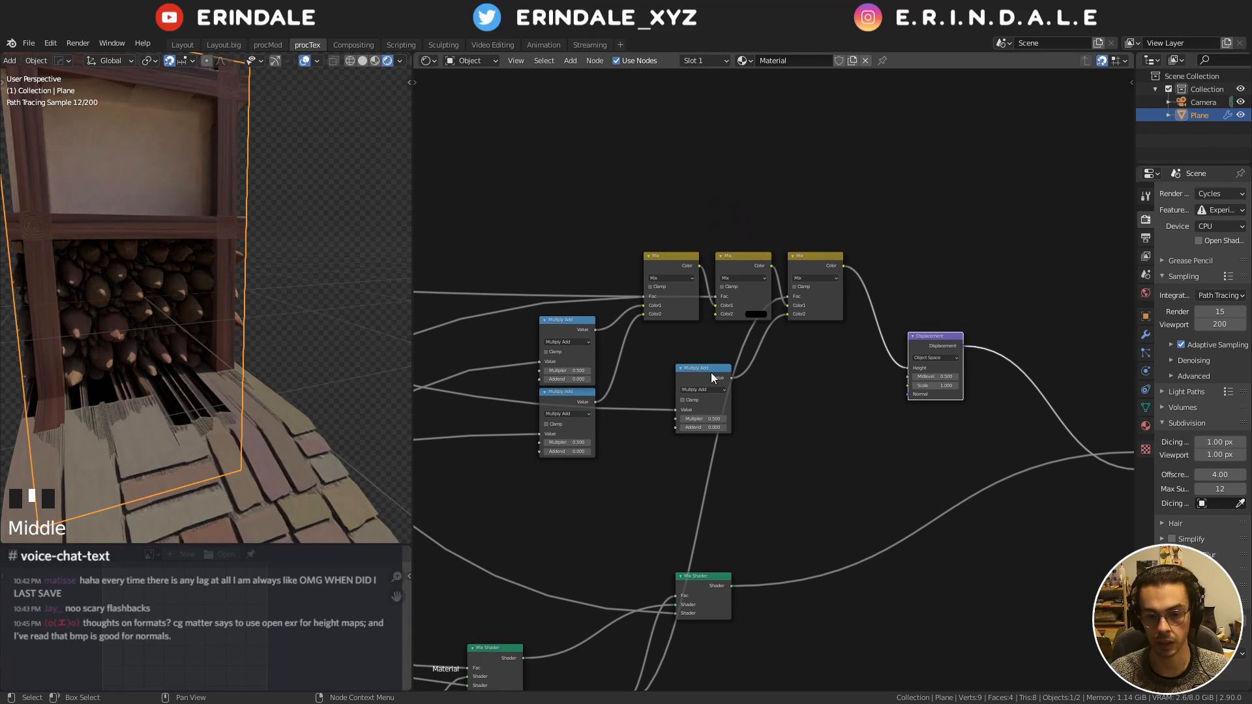
drag(711, 374, 673, 337)
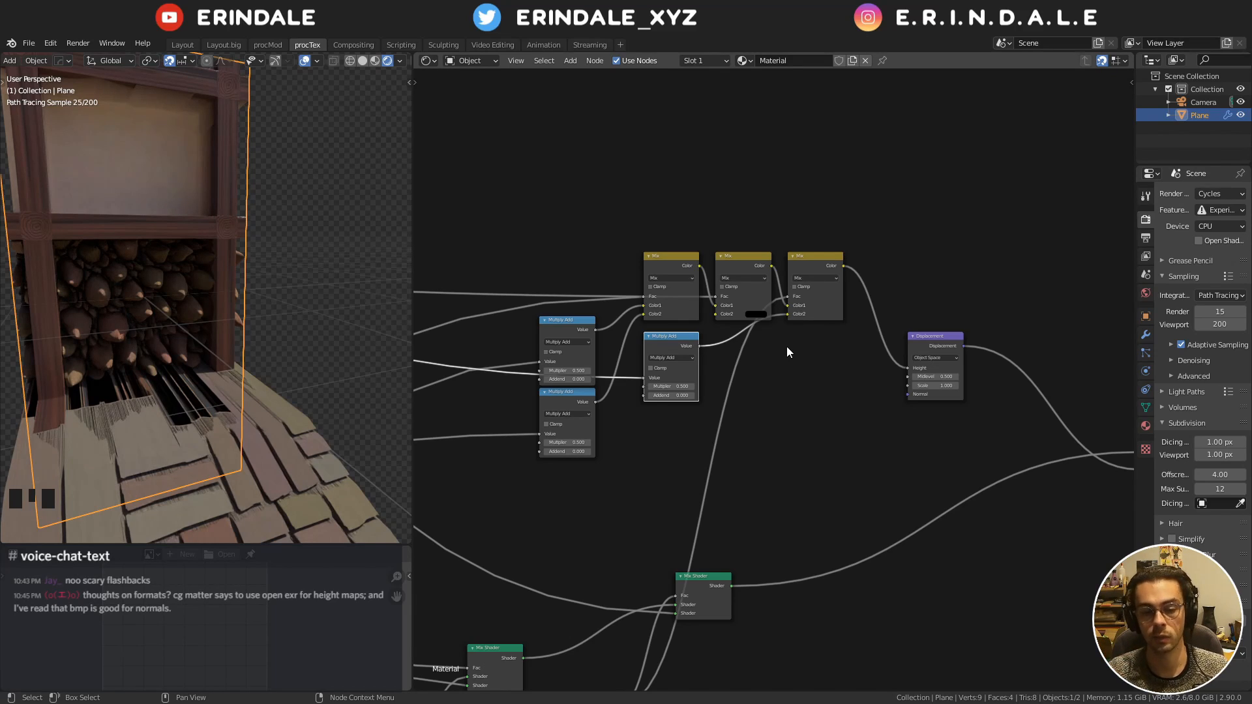
Examine the brick section's Displacement settings and the Divide and Value nodes that drive its displacement scale
scroll(788, 346, down, 4)
middle_drag(768, 349, 917, 199)
scroll(808, 371, down, 8)
middle_drag(730, 443, 916, 160)
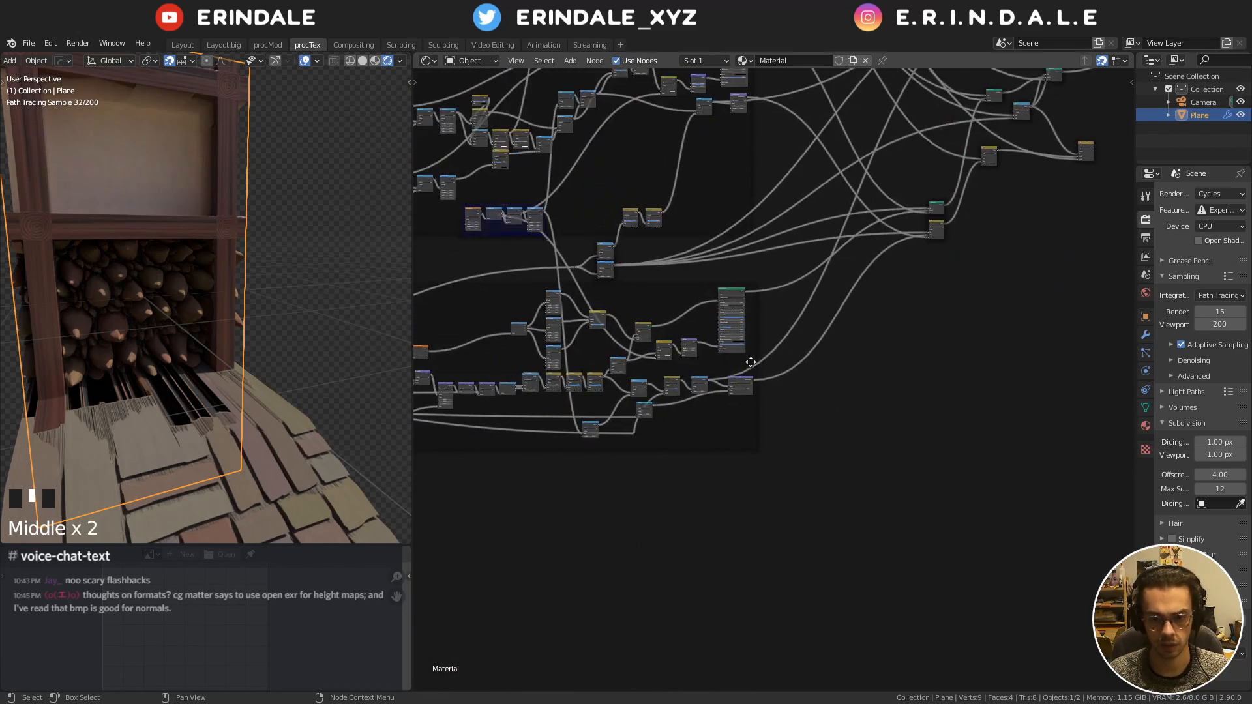
scroll(684, 417, up, 14)
middle_drag(749, 358, 748, 397)
scroll(748, 398, up, 7)
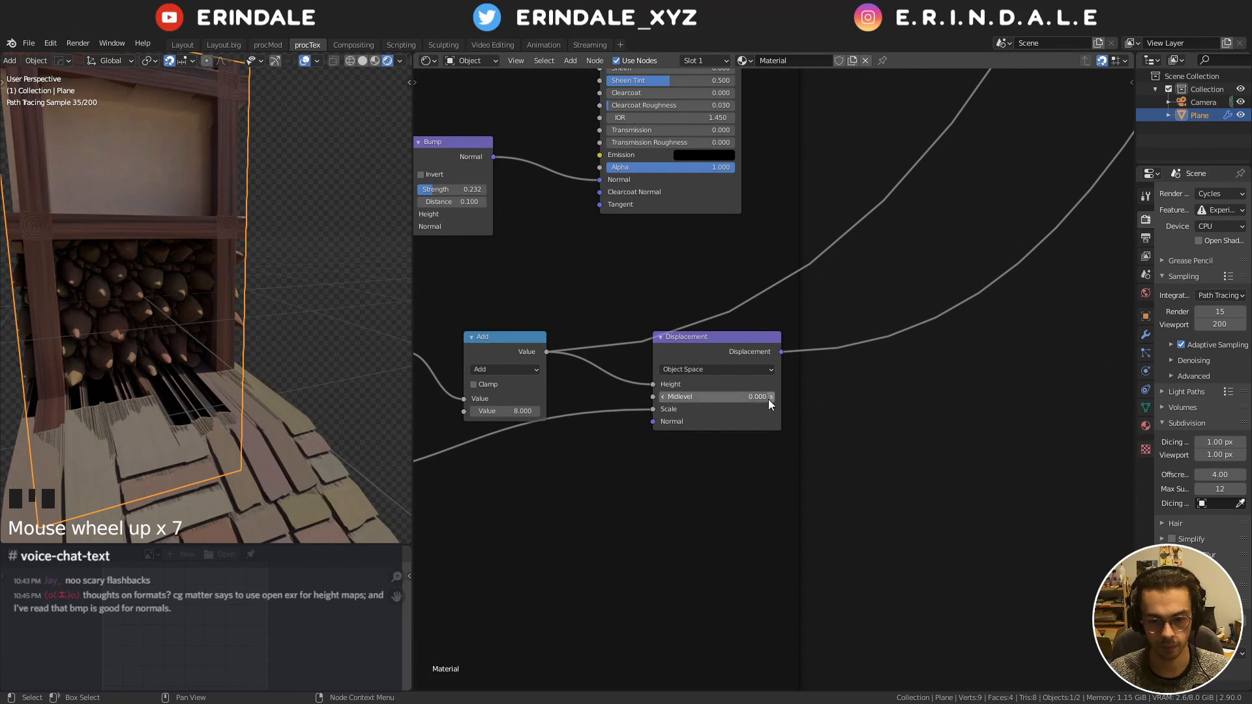
scroll(768, 399, down, 3)
middle_drag(577, 426, 639, 363)
scroll(698, 373, up, 2)
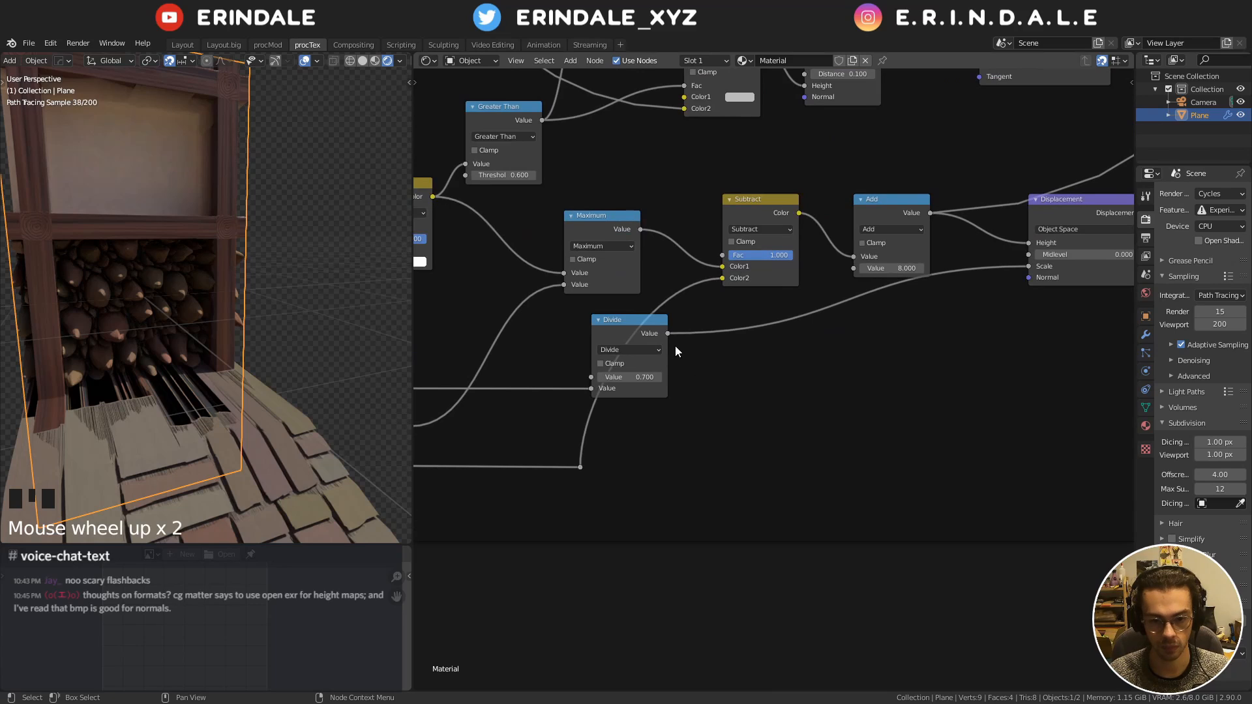
scroll(603, 394, down, 1)
middle_drag(953, 407, 1022, 387)
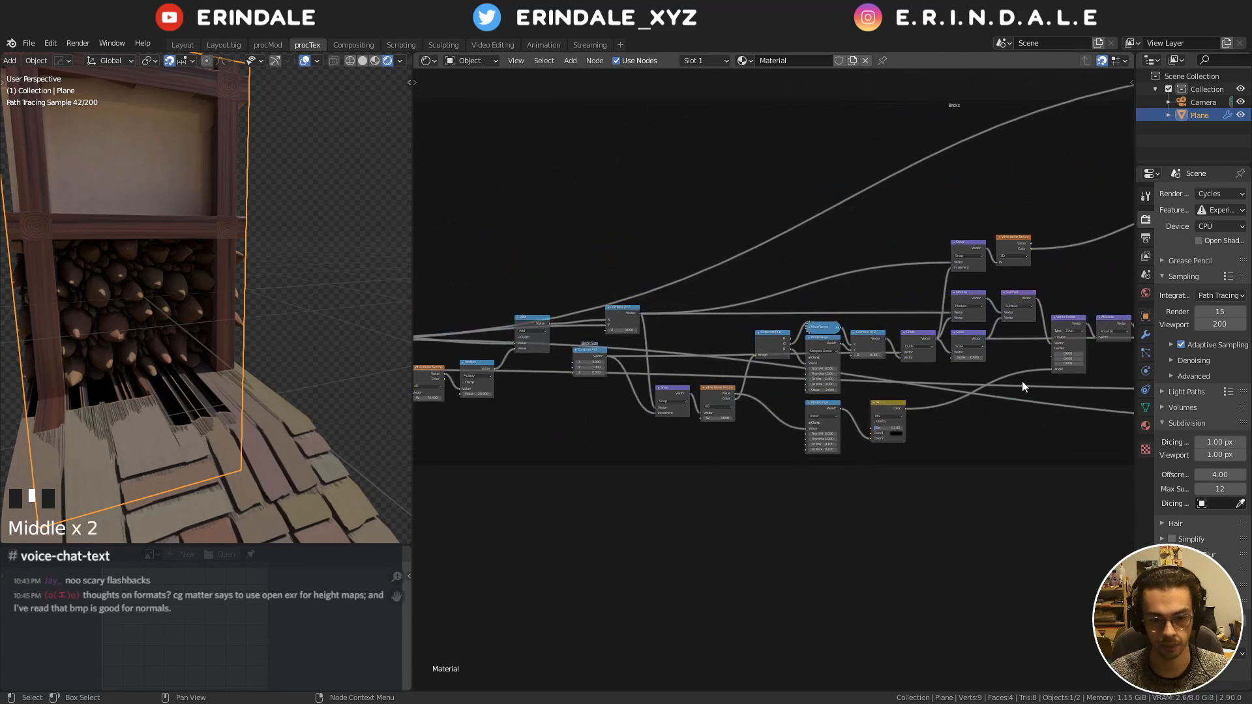
middle_drag(660, 402, 682, 341)
scroll(626, 364, up, 6)
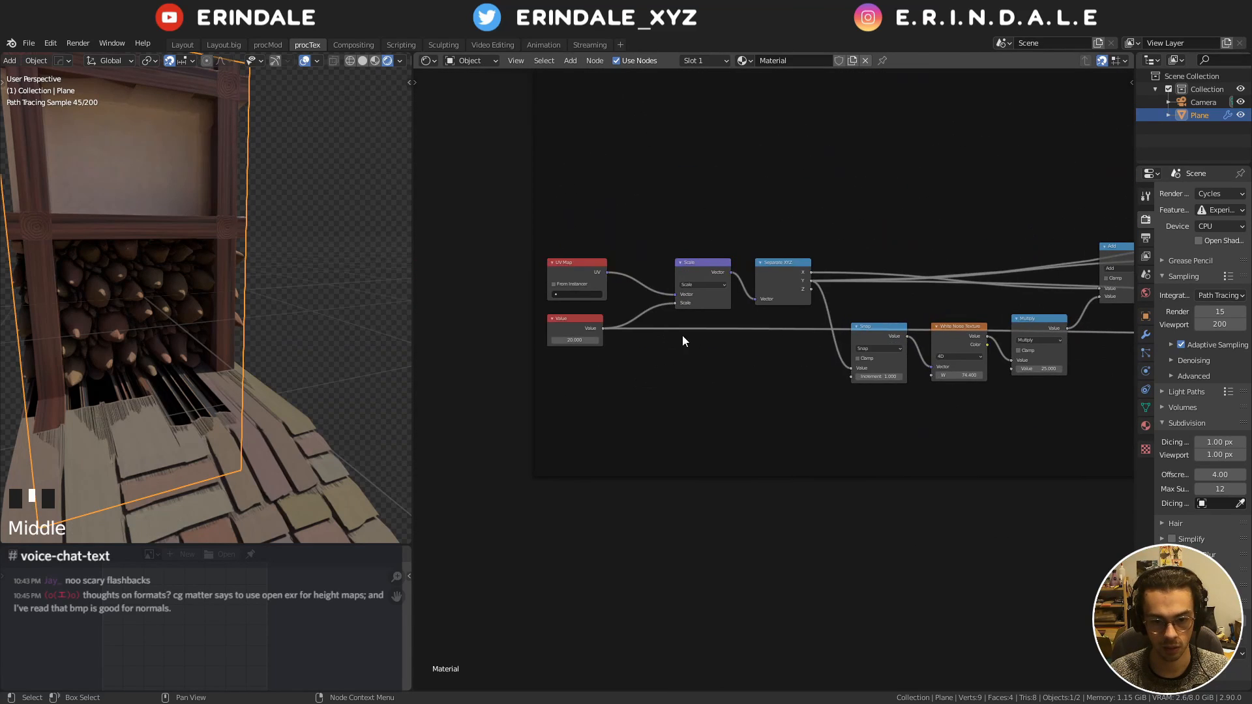
scroll(682, 341, up, 6)
scroll(953, 310, down, 12)
middle_drag(953, 310, 664, 373)
scroll(693, 413, up, 14)
scroll(693, 413, down, 16)
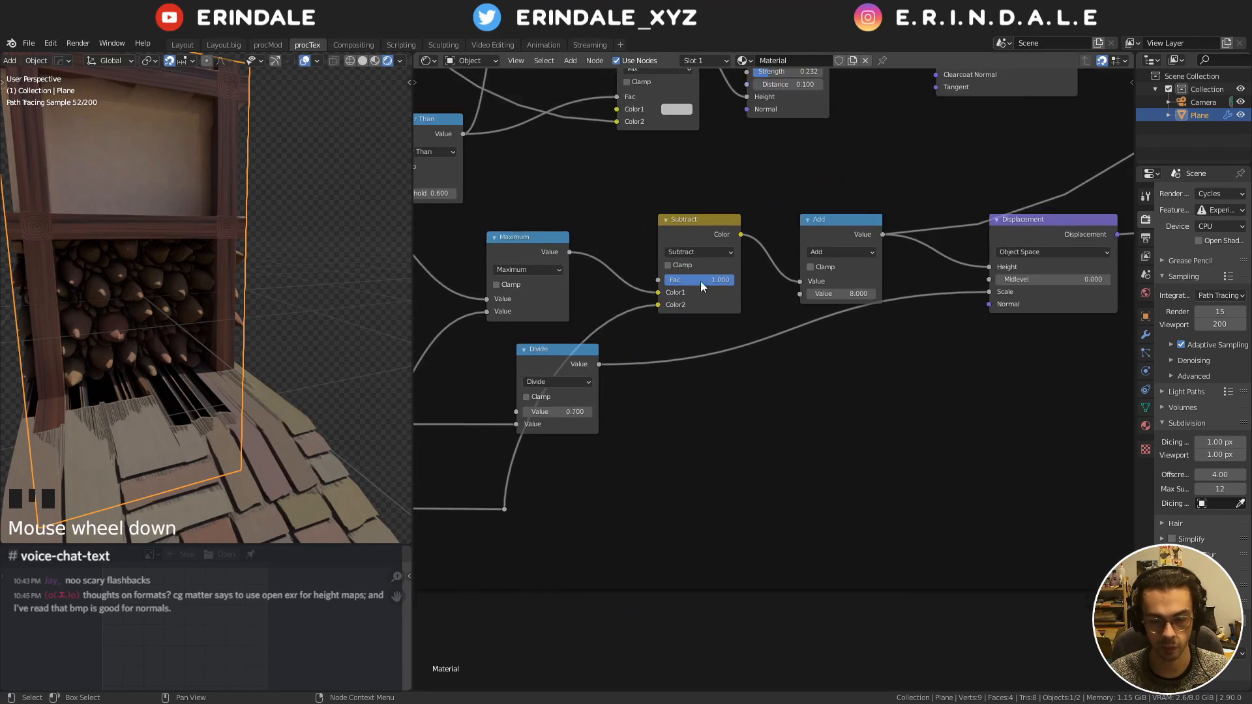
middle_drag(991, 189, 959, 435)
scroll(870, 362, up, 10)
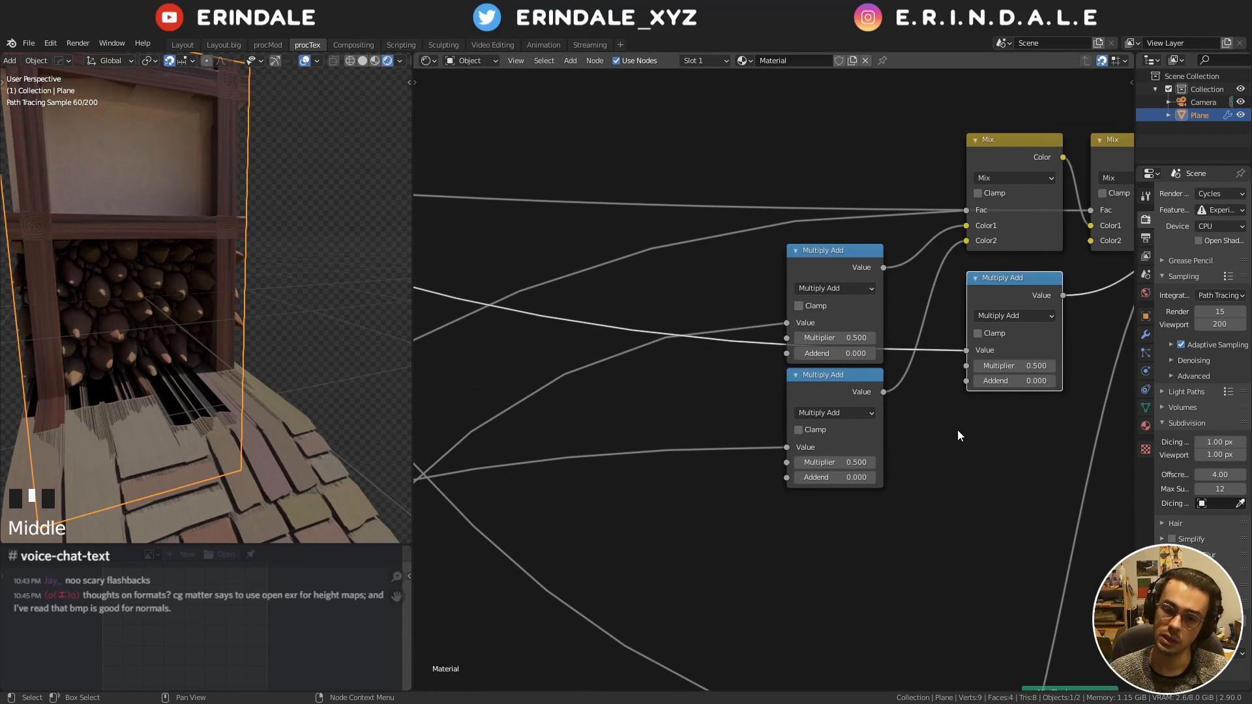
Set the brick Multiply Add node's Multiplier to 0.035
click(837, 264)
double_click(838, 336)
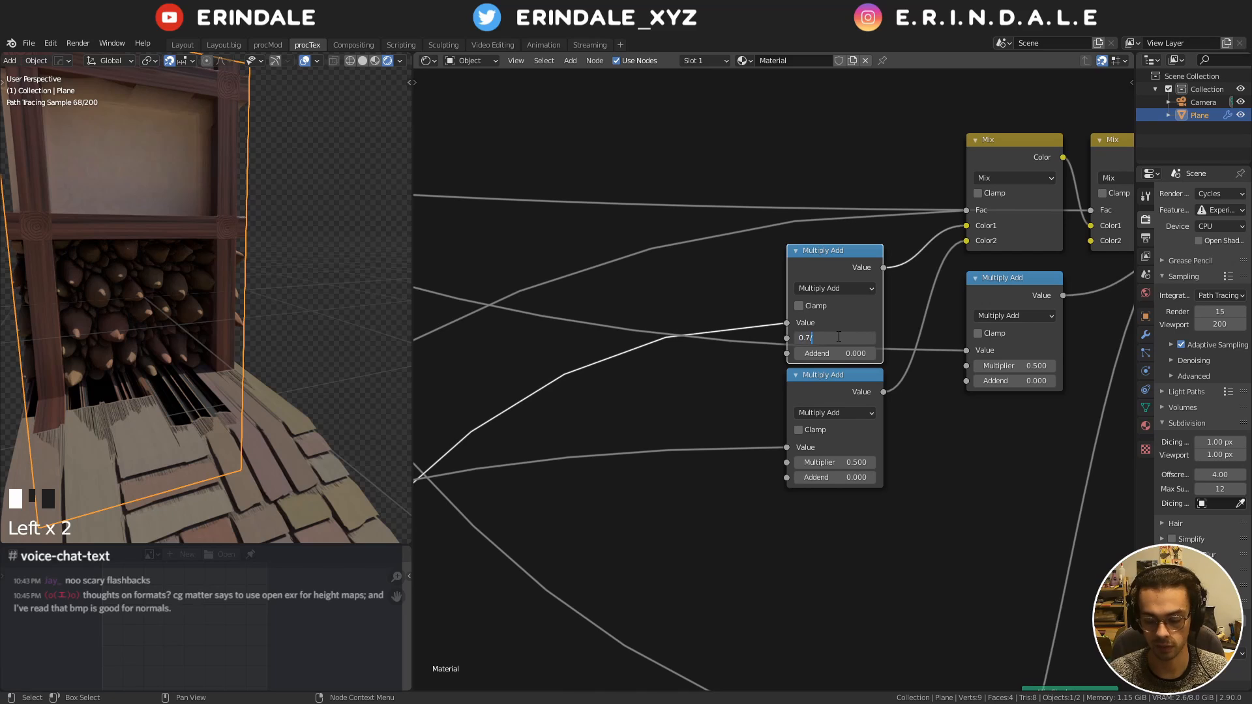
key(Return)
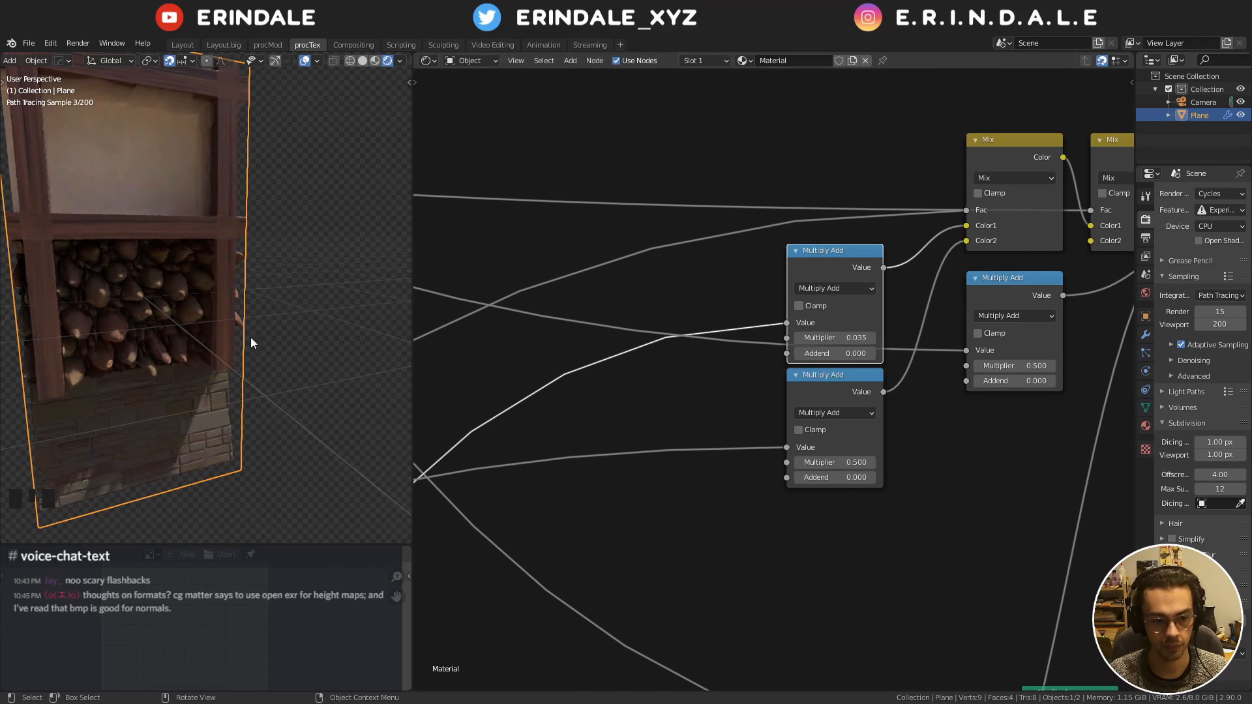
Check the Midlevel and Scale values on the stone section's Displacement node
scroll(695, 318, down, 15)
middle_drag(603, 456, 828, 189)
middle_drag(717, 528, 859, 318)
middle_drag(751, 365, 816, 287)
scroll(665, 433, up, 2)
middle_drag(665, 433, 796, 461)
scroll(636, 326, up, 10)
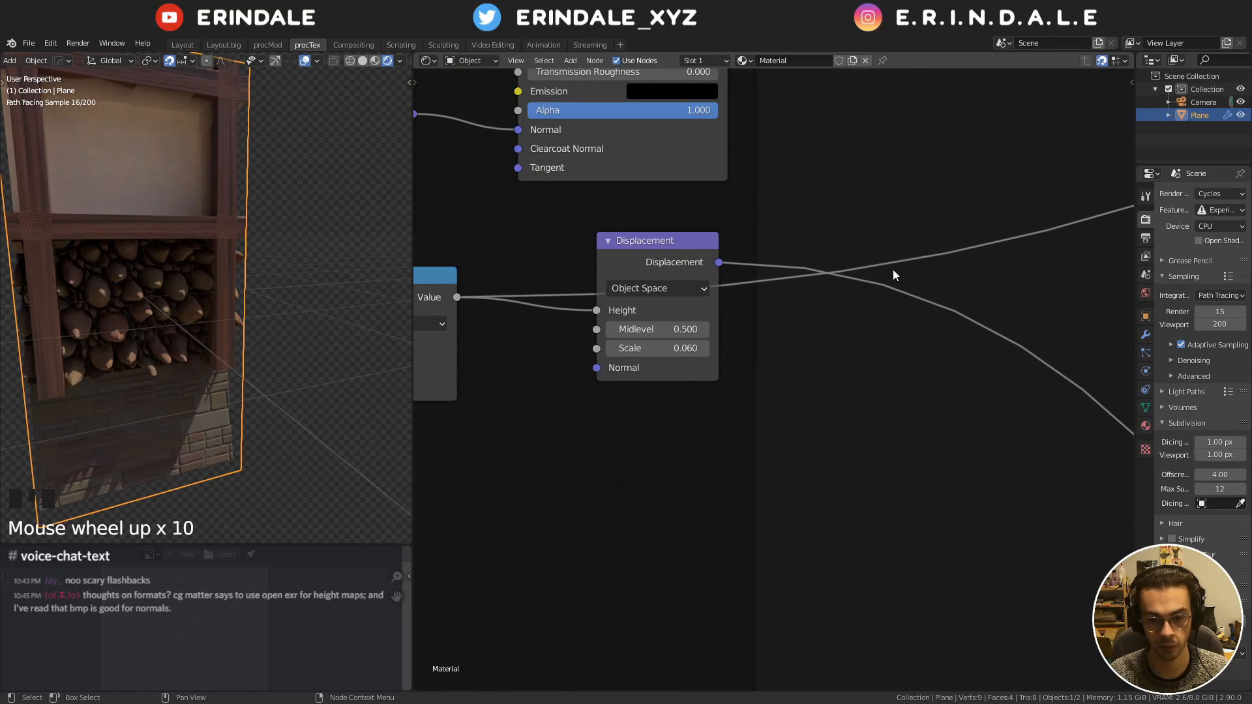
scroll(893, 275, down, 13)
middle_drag(1044, 224, 872, 193)
scroll(827, 362, up, 10)
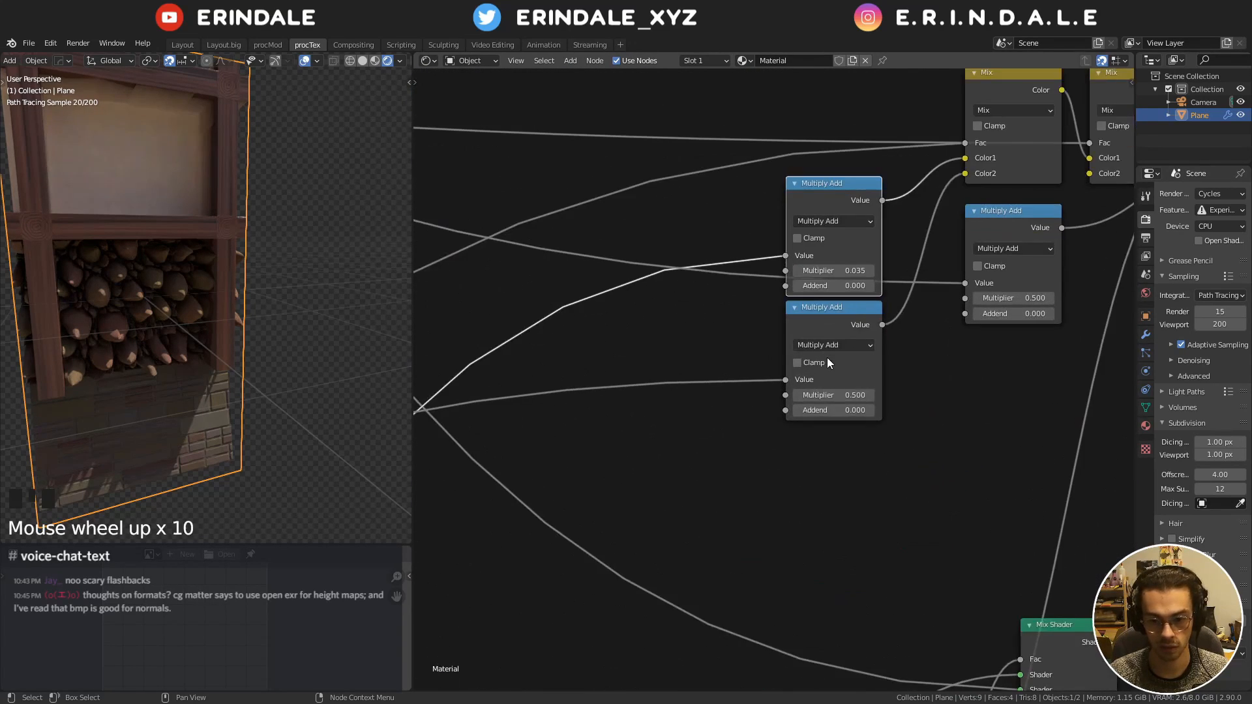
Set the stone Multiply Add node's Multiplier to 0.060 and its Addend to 0.500
scroll(827, 363, up, 5)
click(857, 425)
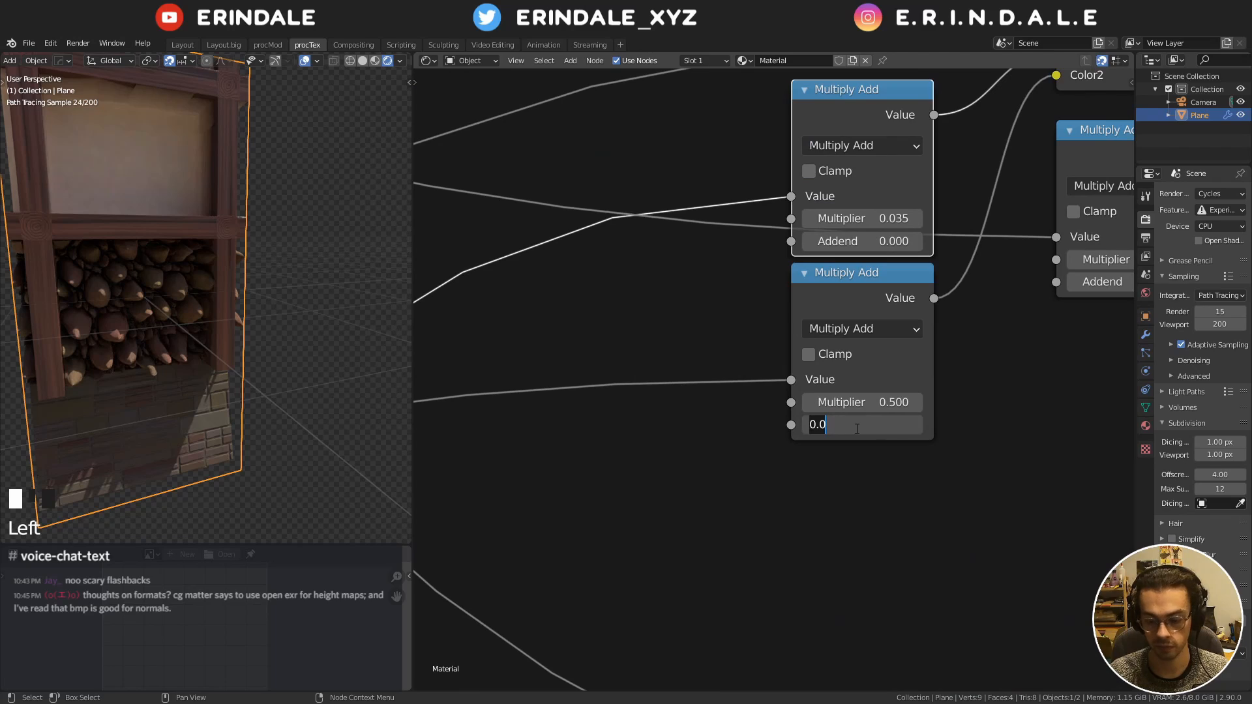
text(.0)
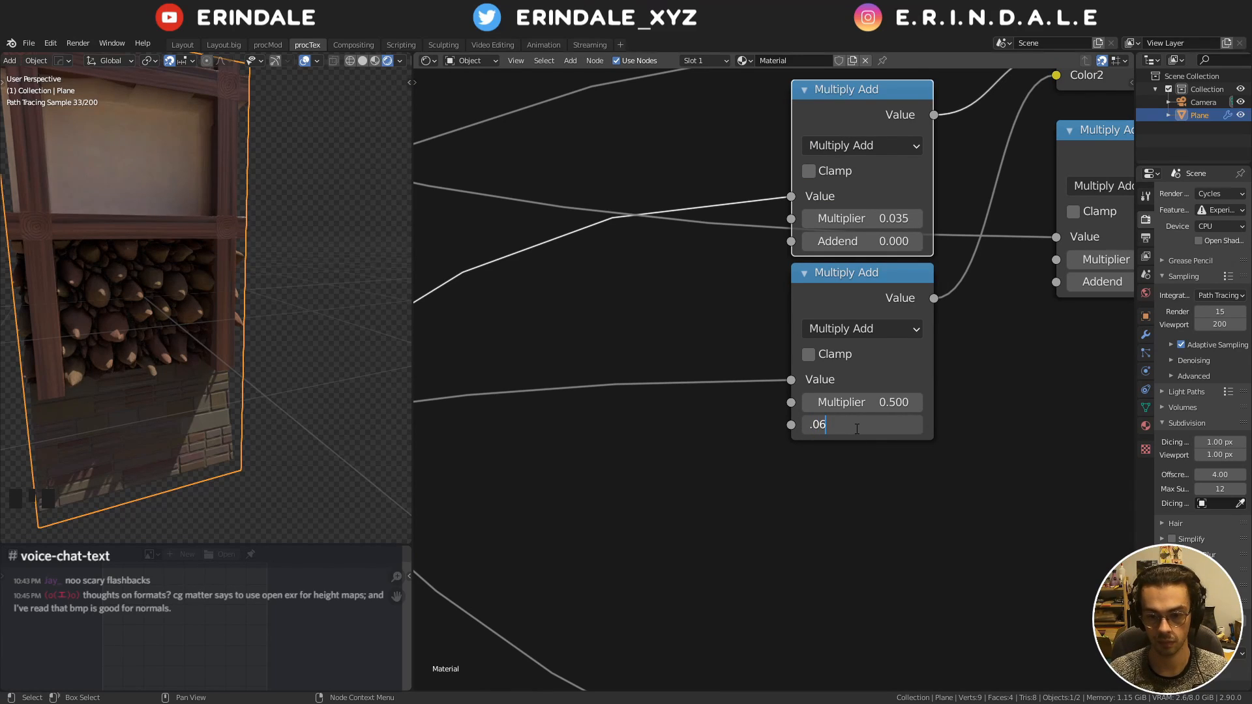
key(shift+Tab)
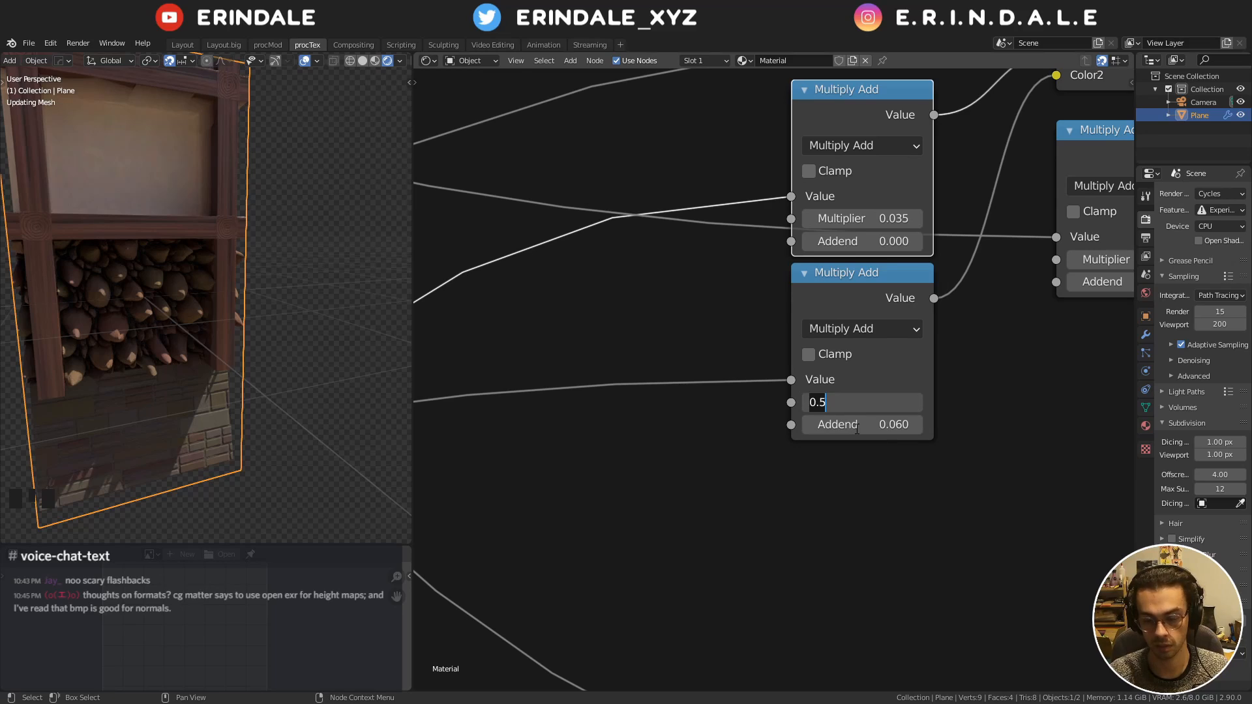
text(.)
key(Tab)
text(.5)
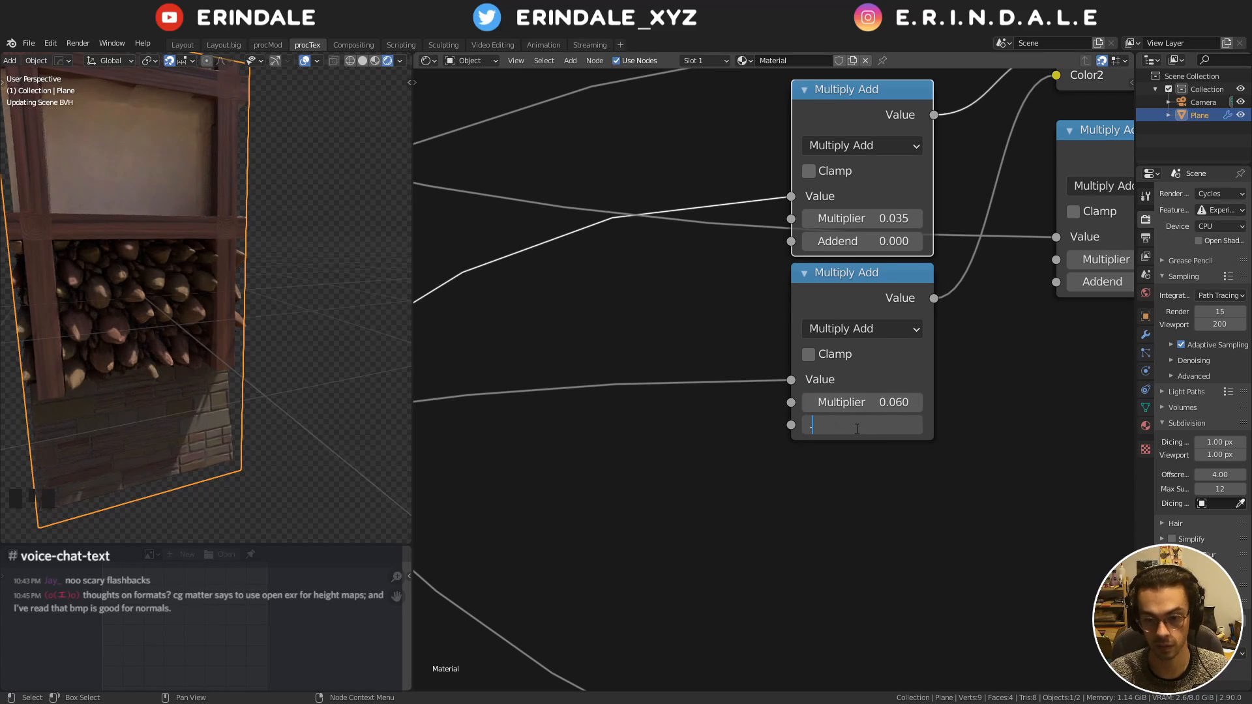
key(Return)
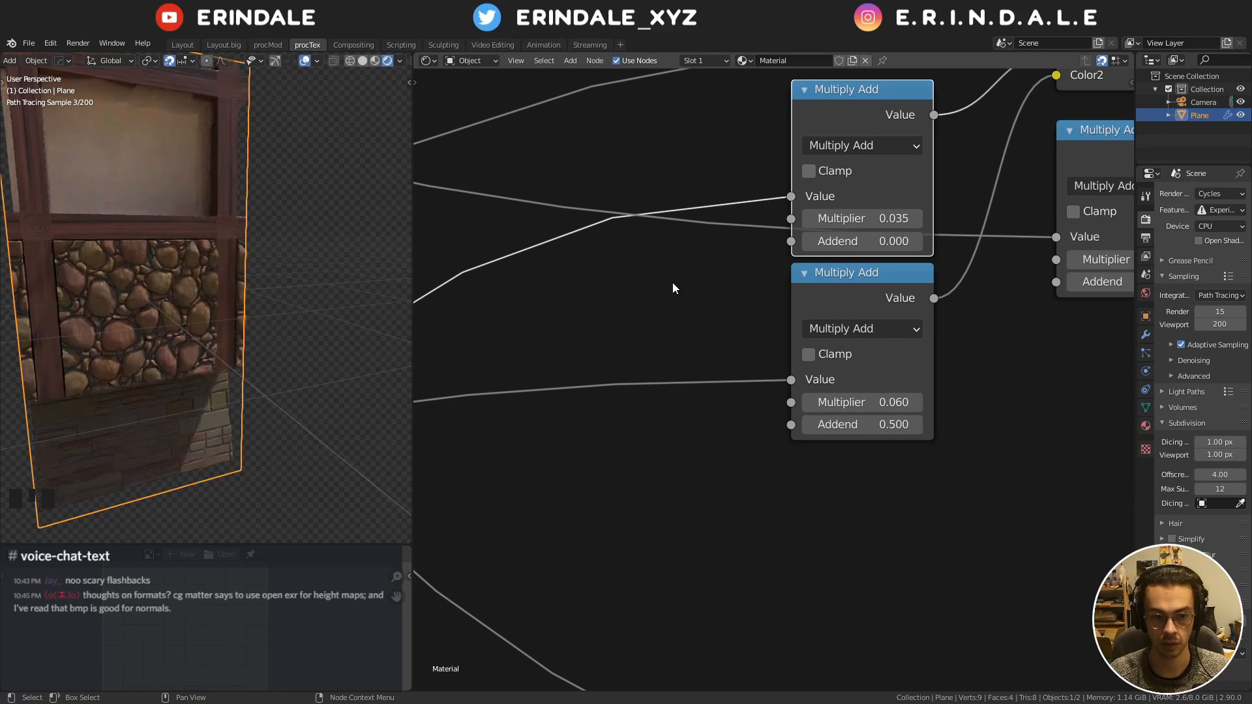
Try raising the brick Multiply Add node's Addend in increments up to 0.600
click(811, 246)
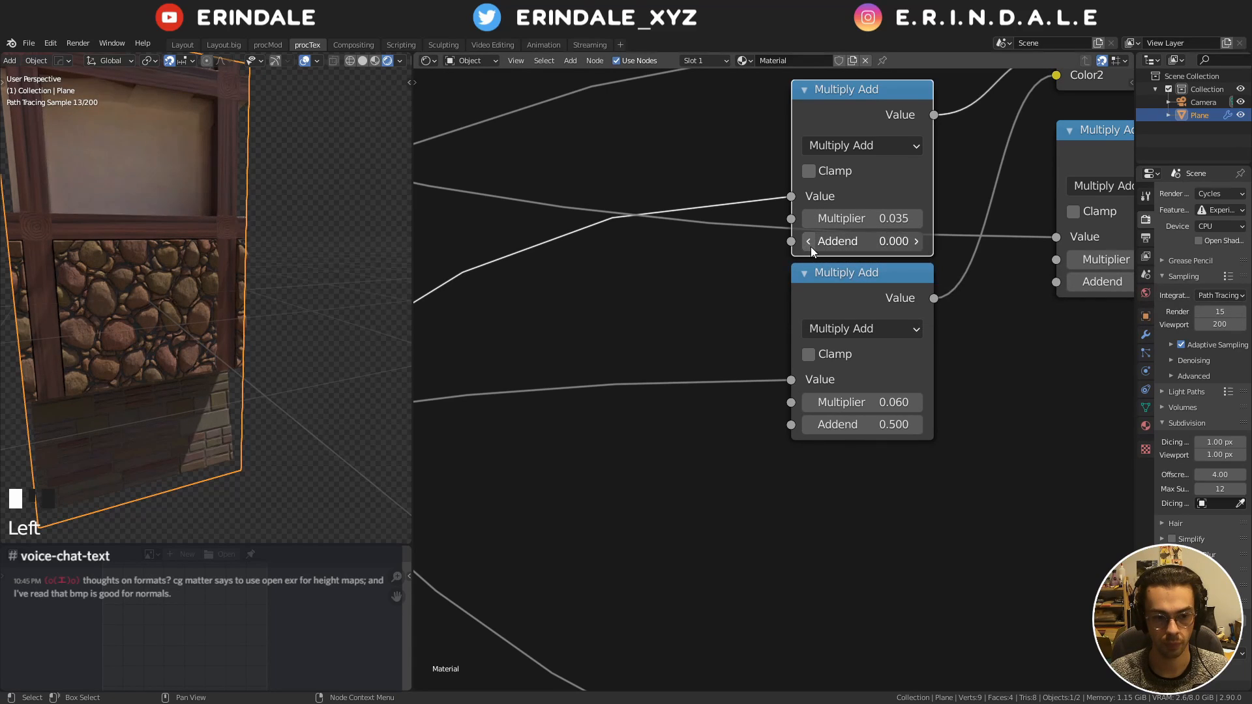
click(919, 242)
click(920, 243)
click(920, 243)
click(918, 241)
click(918, 242)
click(918, 241)
click(918, 241)
click(918, 242)
click(918, 242)
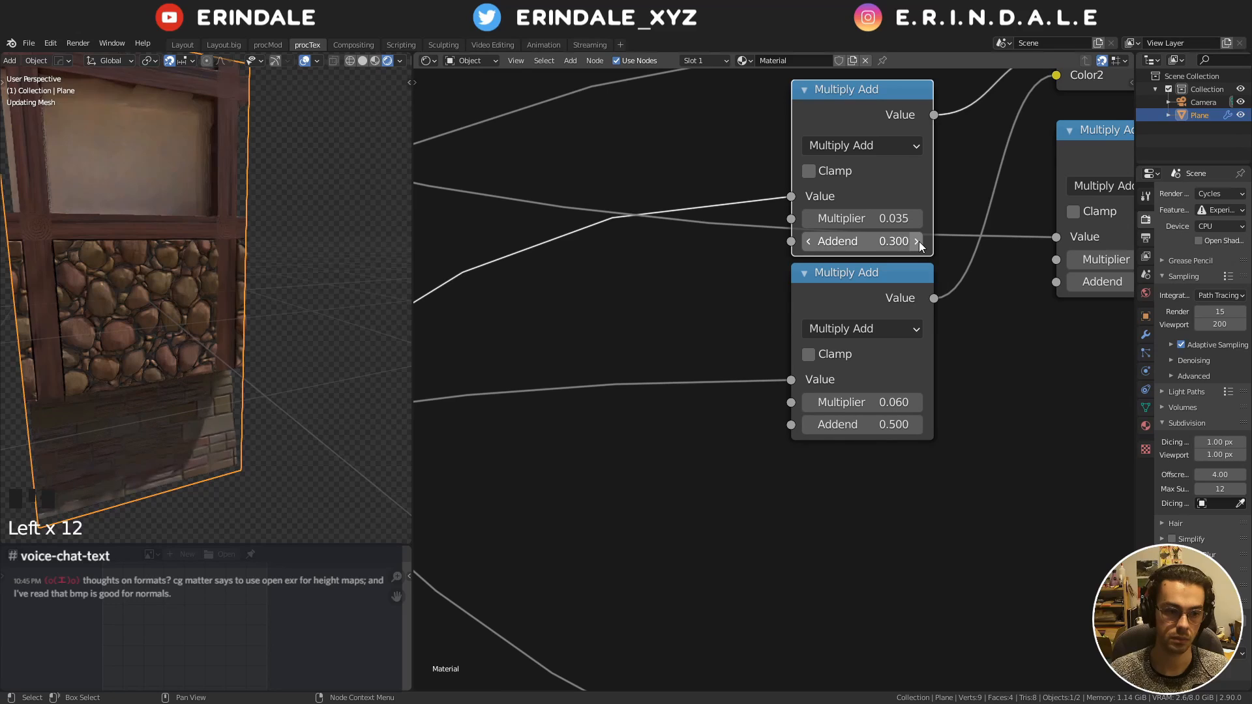
click(918, 242)
click(918, 241)
click(918, 242)
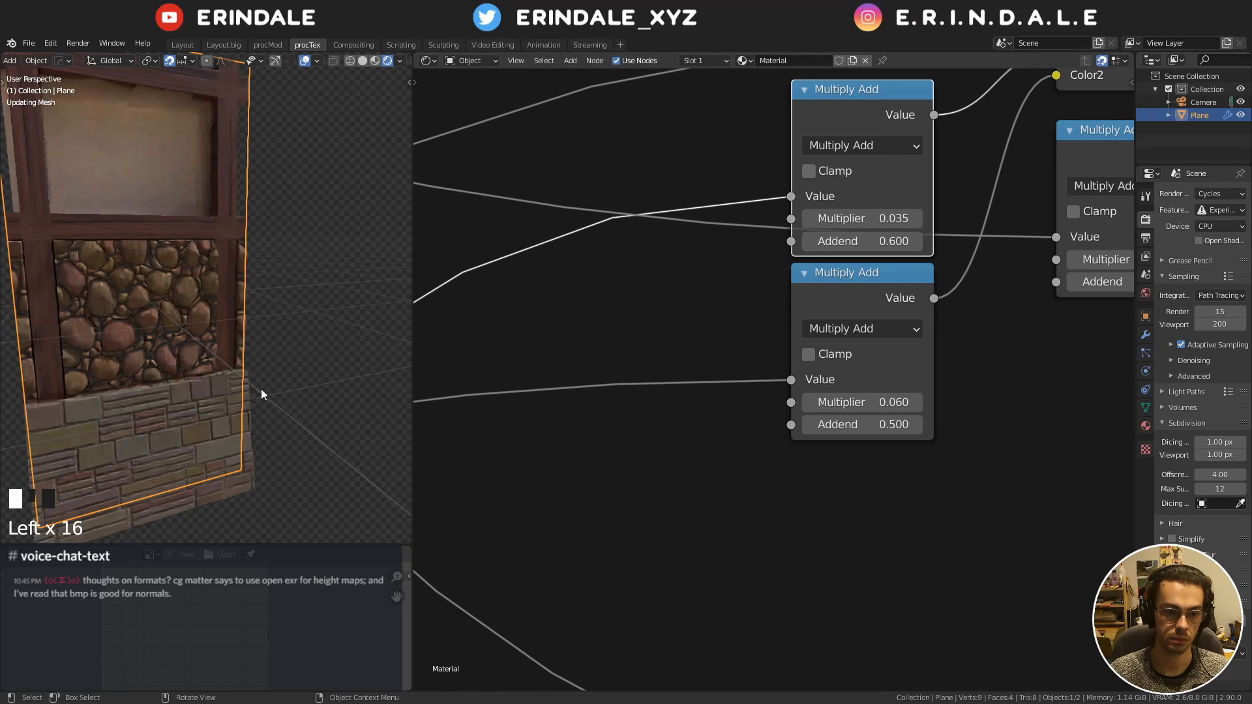
Lower the stone Multiply Add node's Addend to 0.400 while judging the stones' depth against the bricks
middle_drag(265, 393, 397, 371)
click(807, 424)
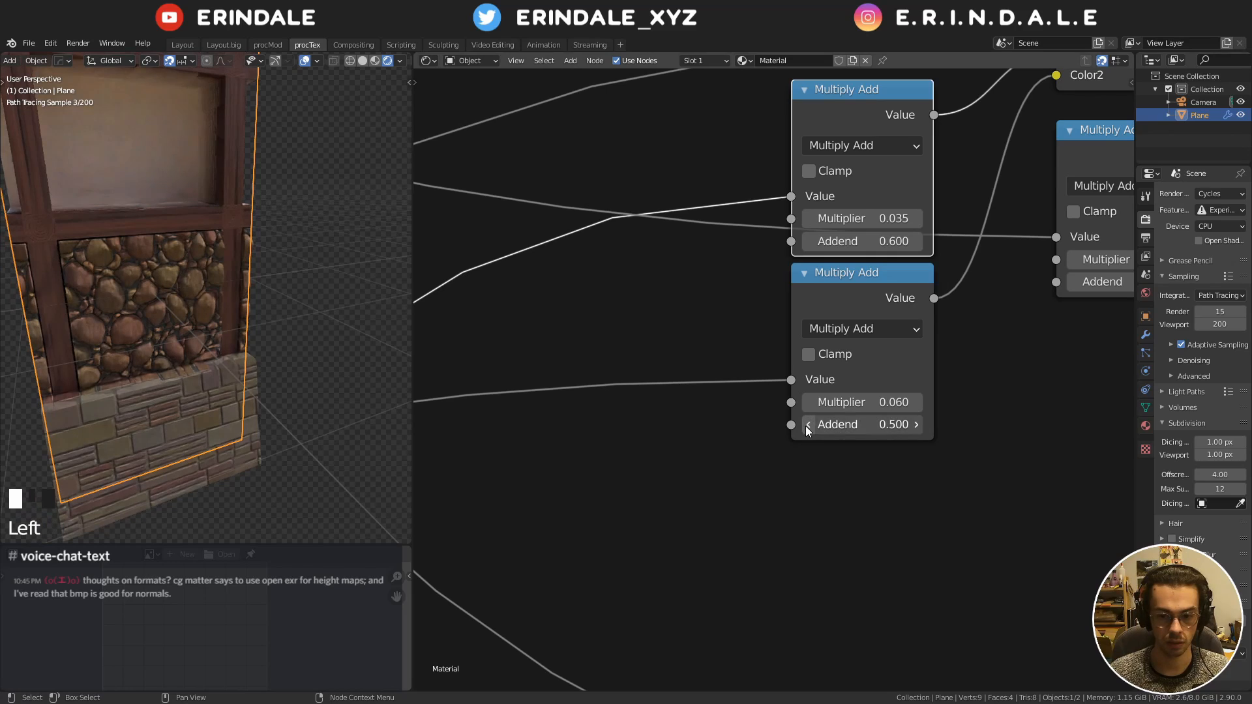
click(807, 425)
click(807, 424)
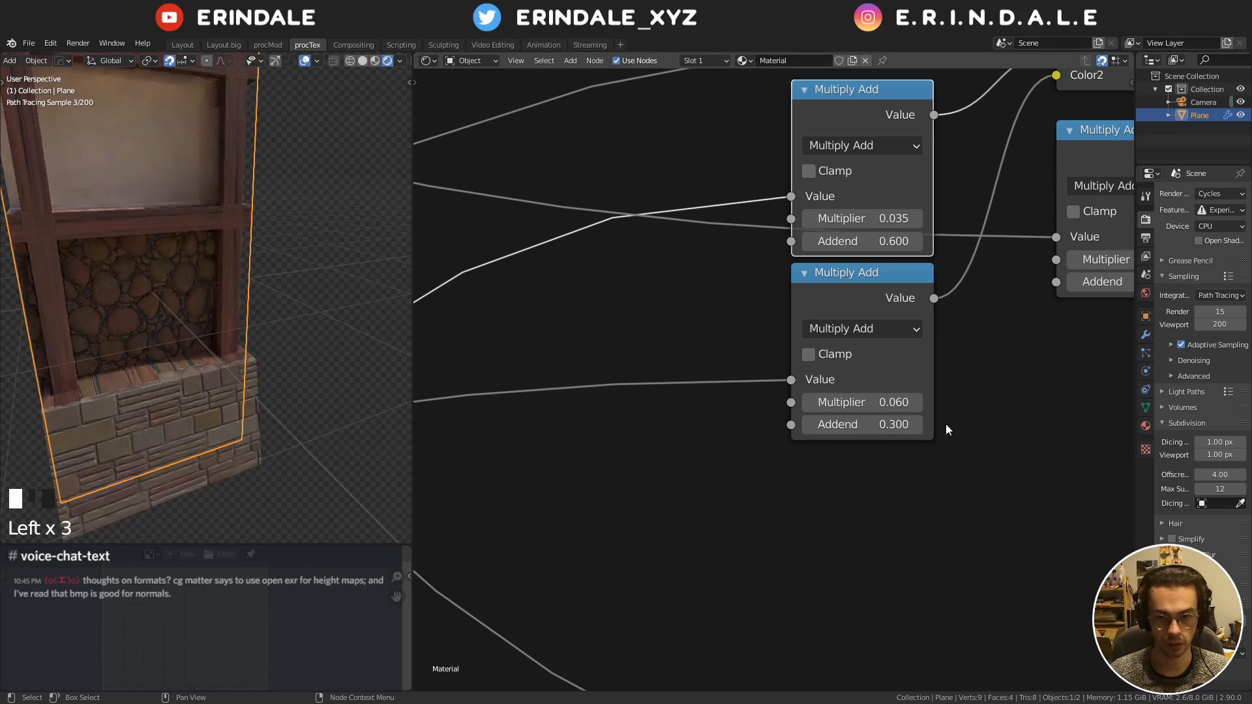
click(917, 425)
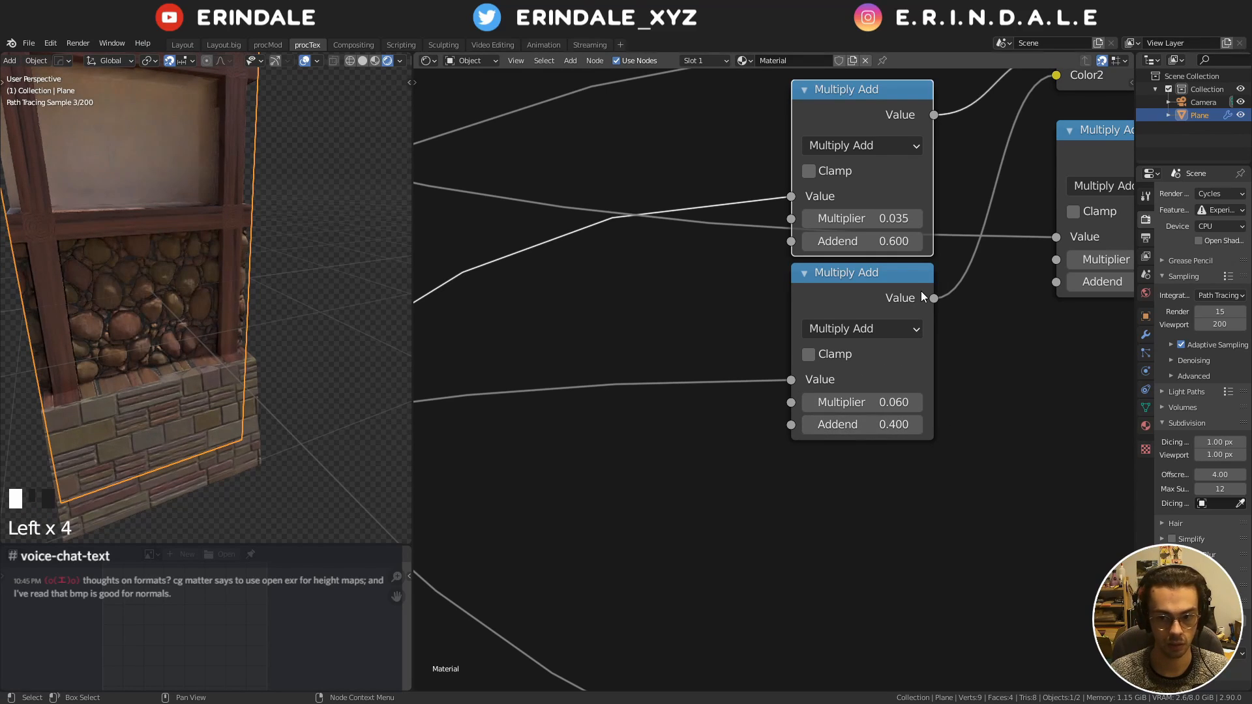
Try brick Addend values between 0.300 and 0.700, ending at 0.500, and compare the brick relief with the stones
click(914, 248)
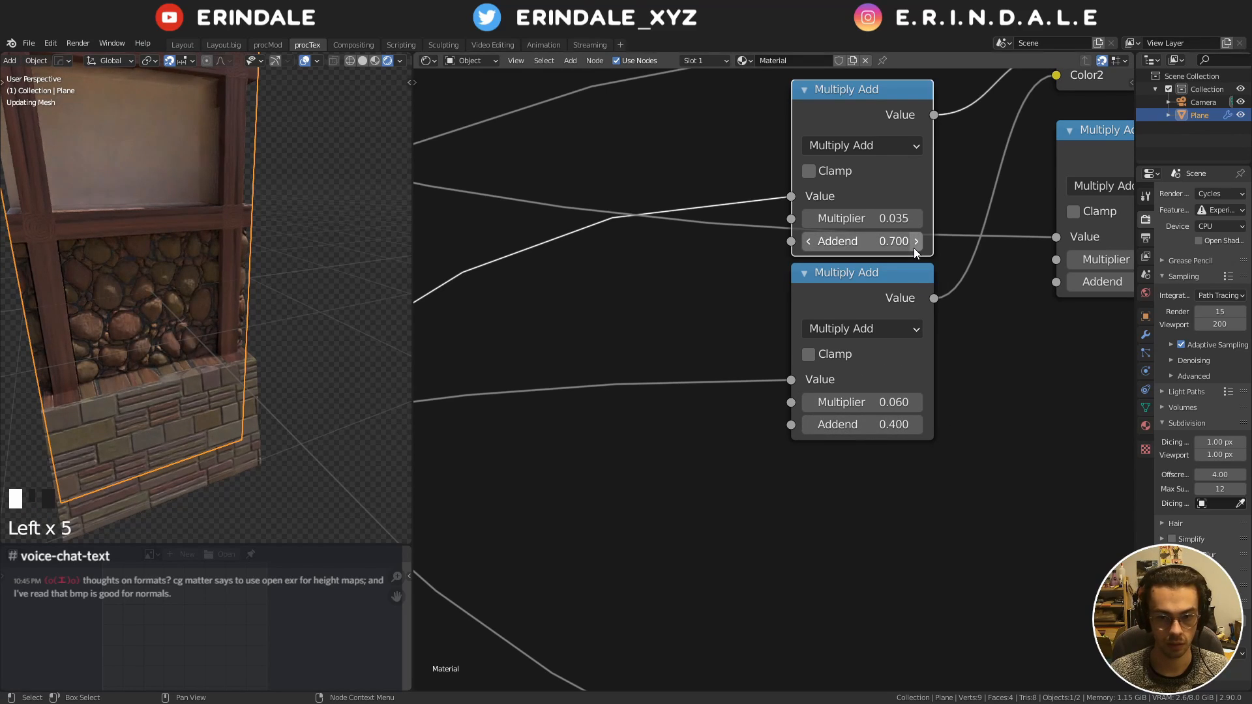
click(807, 244)
click(807, 244)
click(809, 242)
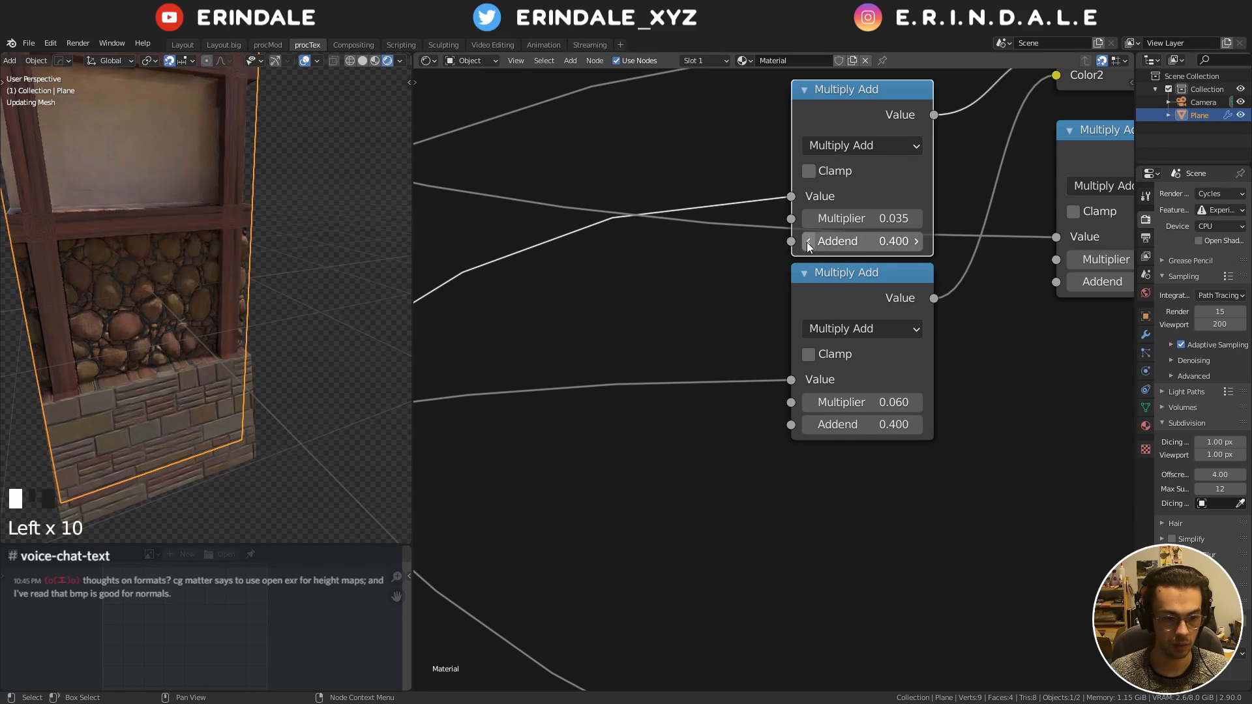
click(808, 243)
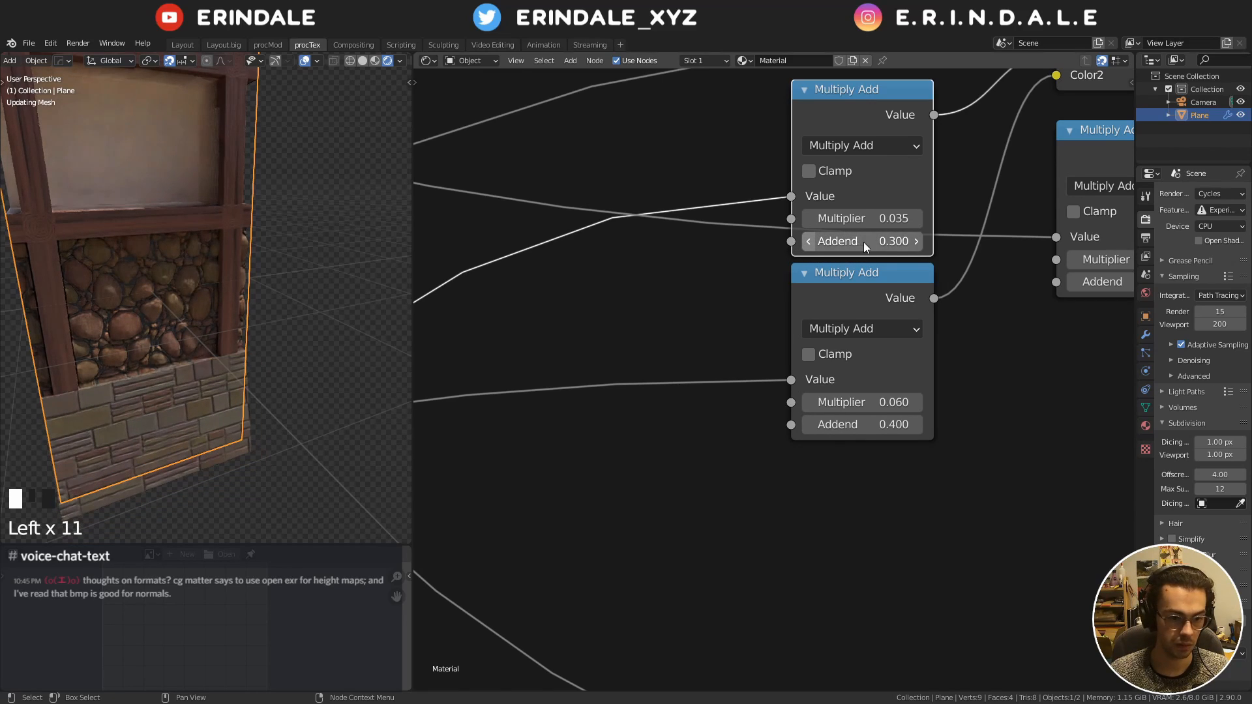
click(914, 241)
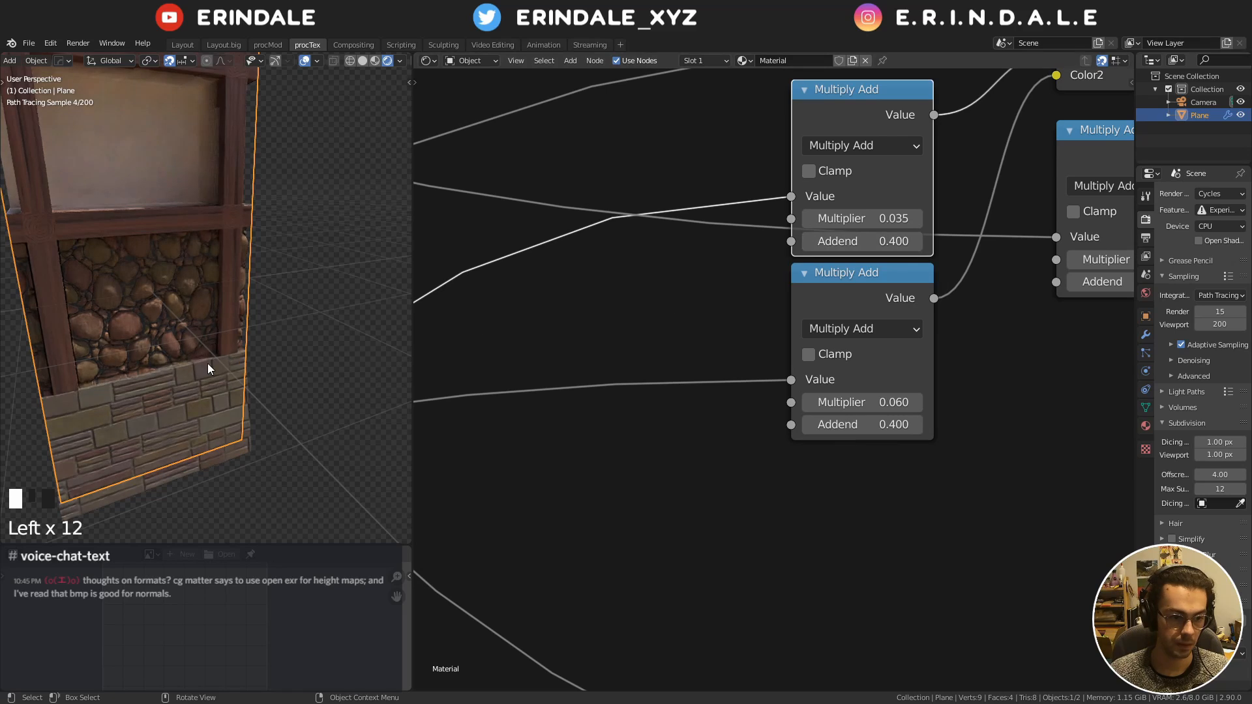
middle_drag(207, 362, 260, 368)
click(915, 241)
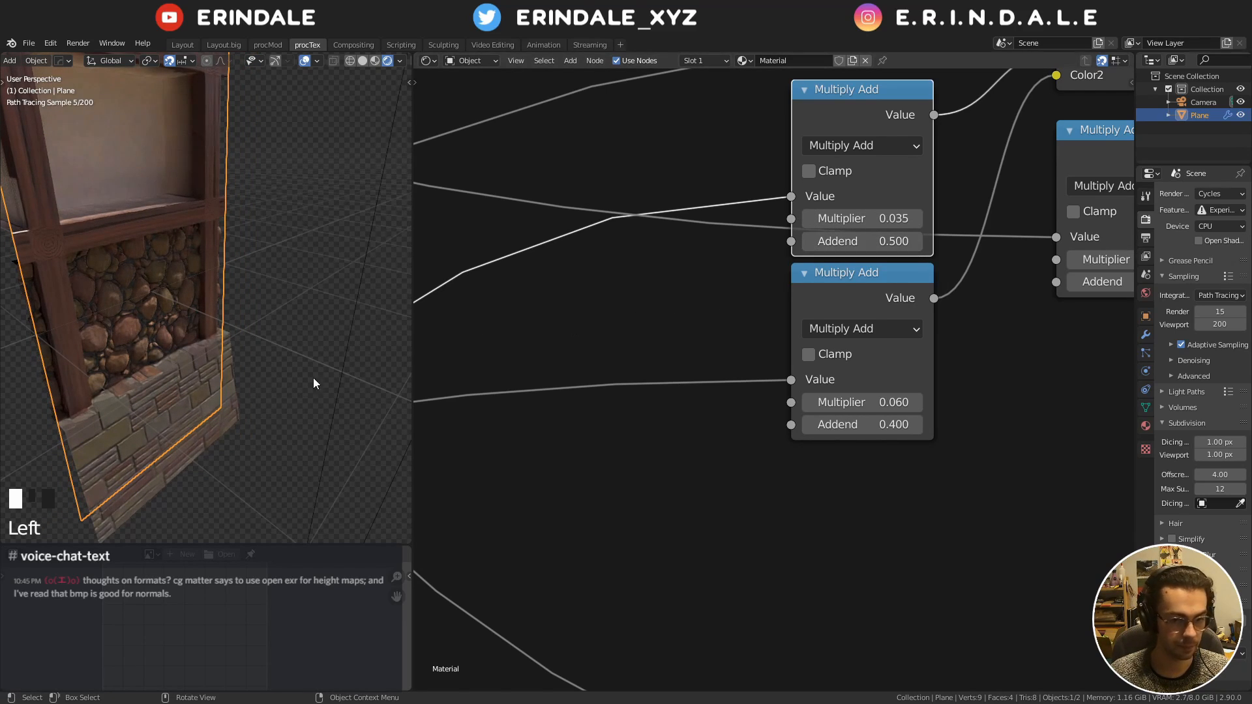
Set the brick Multiply Add node's Addend to 0.450
double_click(880, 240)
text(.)
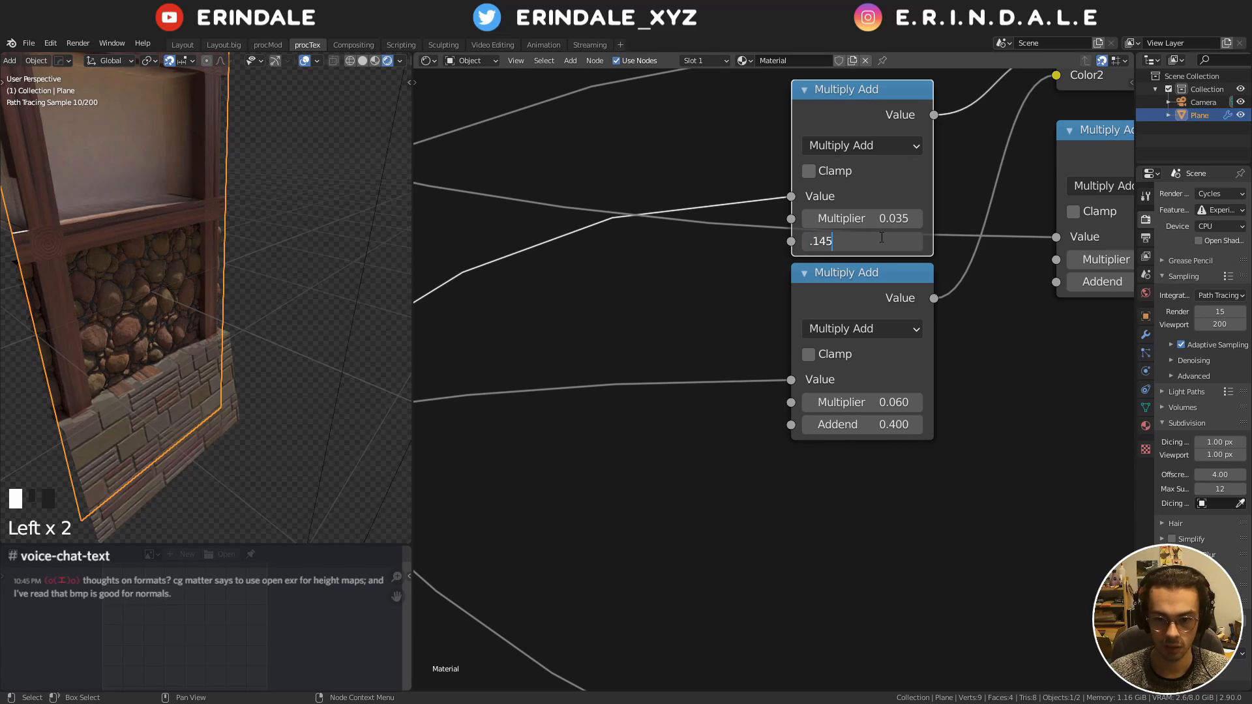
text(145)
key(BackSpace)
key(BackSpace)
key(BackSpace)
text(45)
key(Return)
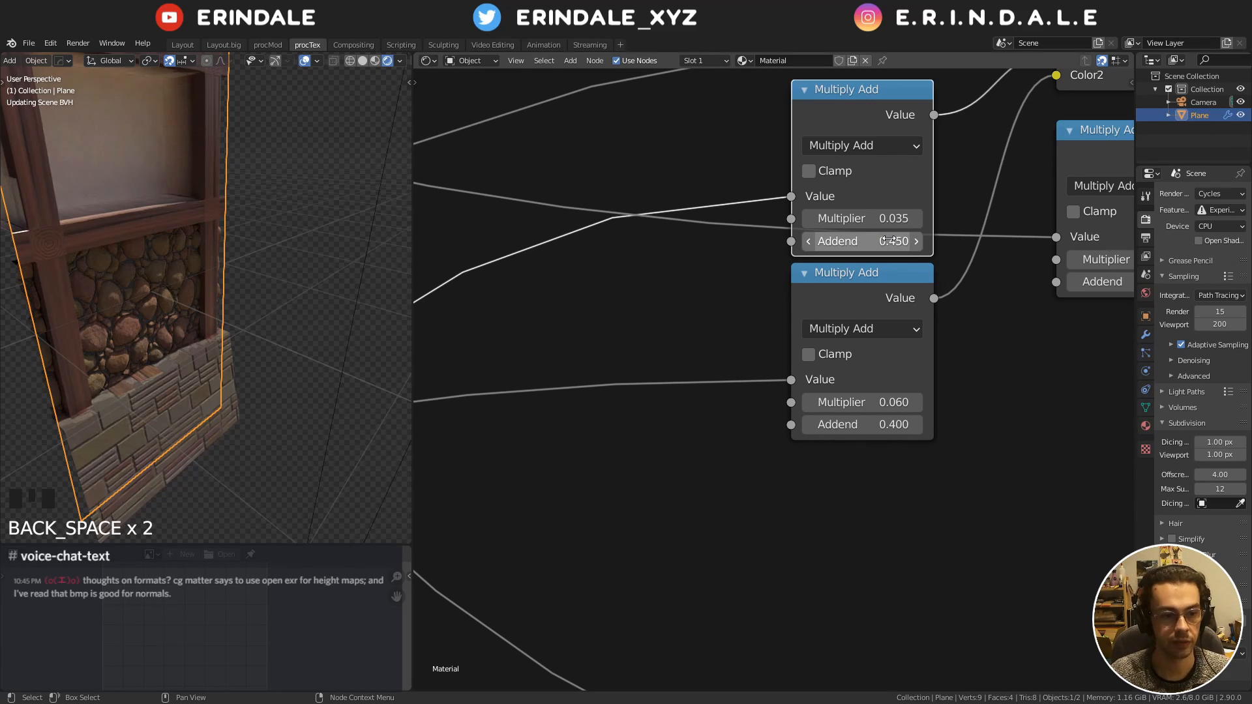
Set the middle Mix node's Color2 to a neutral grey with an HSV value of 0.685 to raise the plaster level
shift+middle_drag(194, 303, 243, 363)
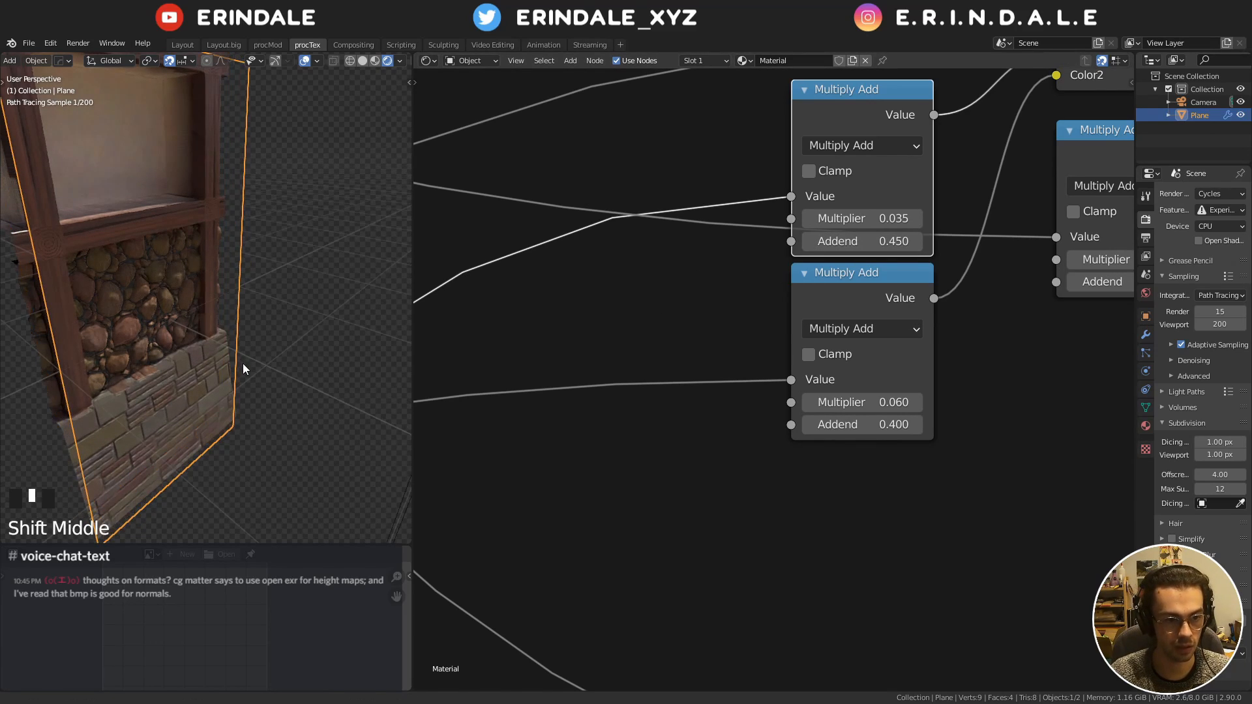
shift+middle_drag(248, 241, 269, 288)
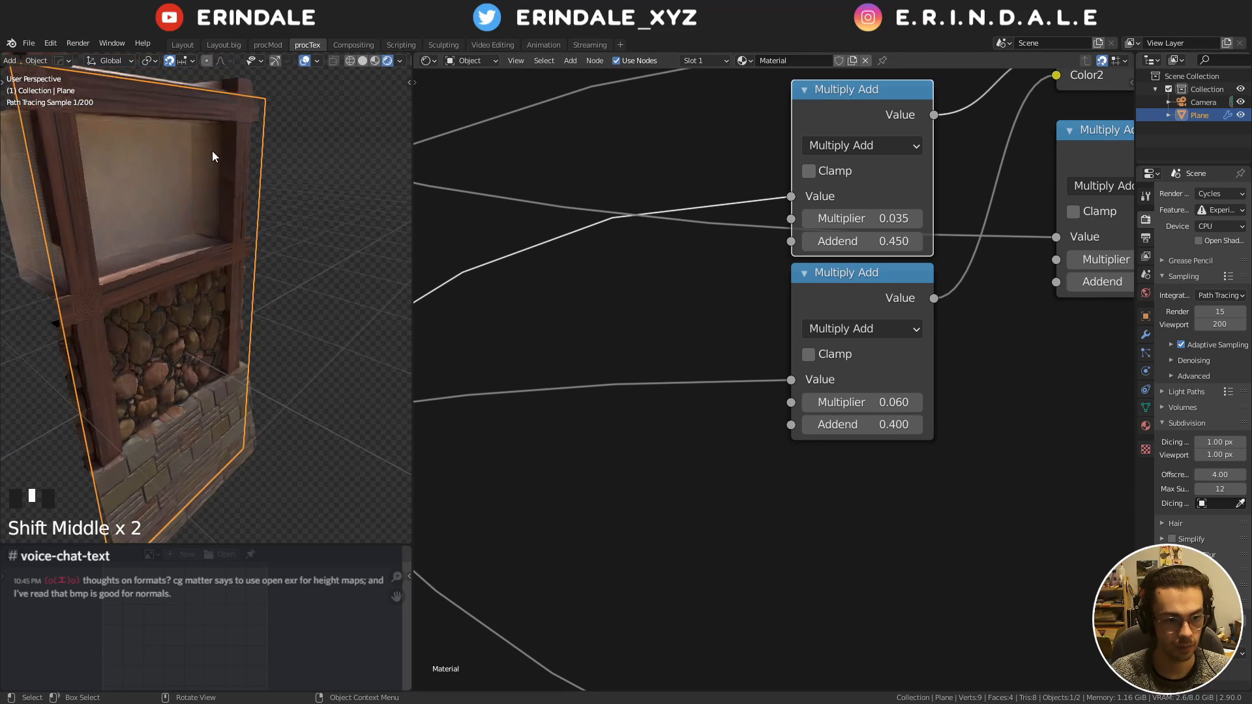
scroll(873, 158, down, 2)
middle_drag(874, 158, 880, 295)
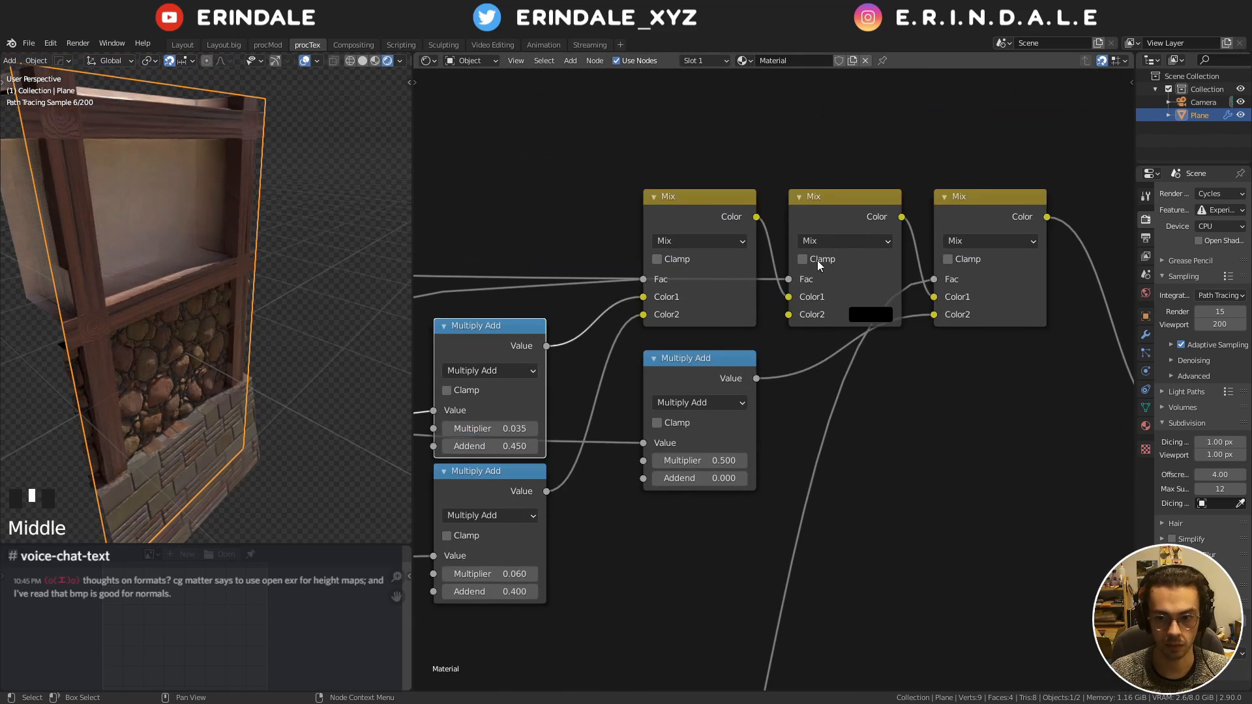
click(889, 312)
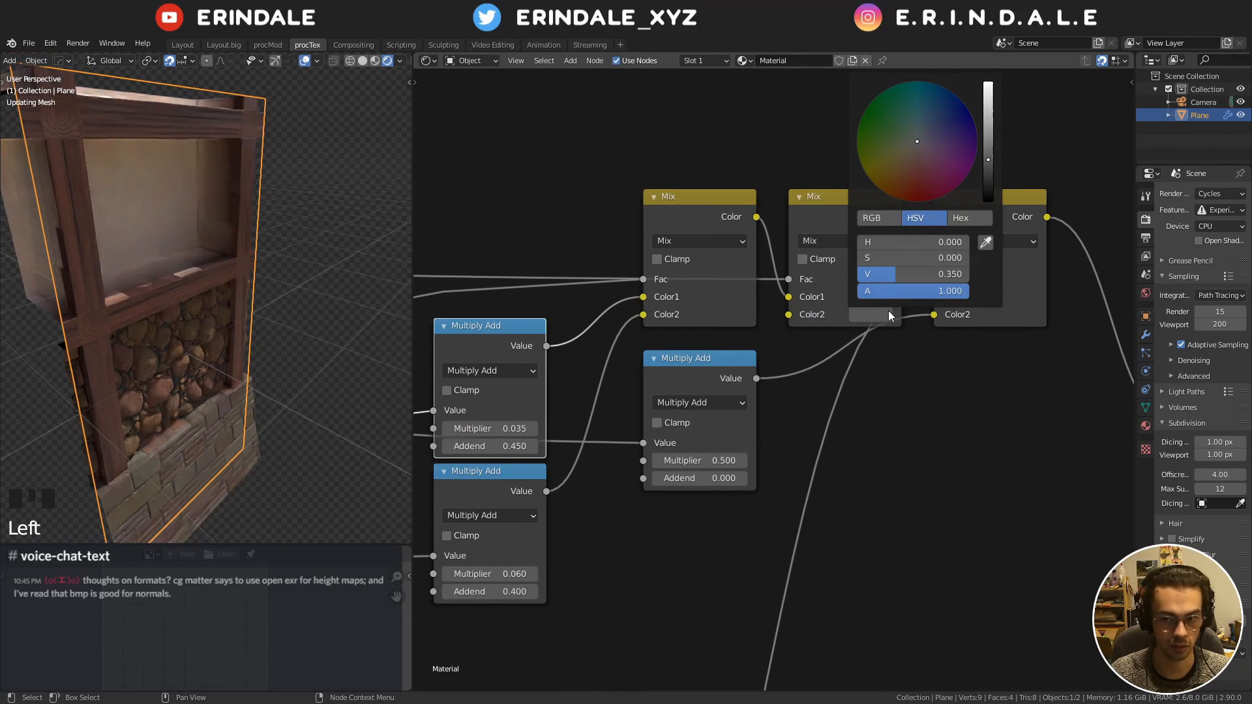
scroll(888, 311, up, 7)
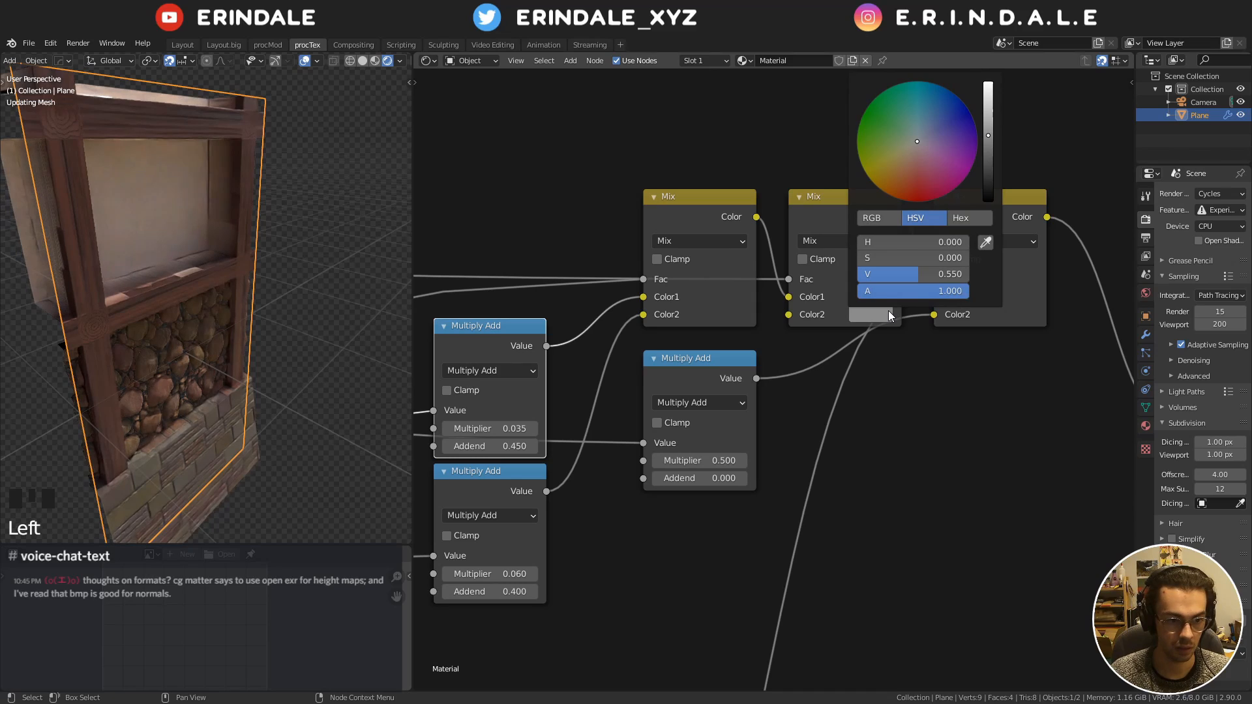
scroll(888, 311, down, 1)
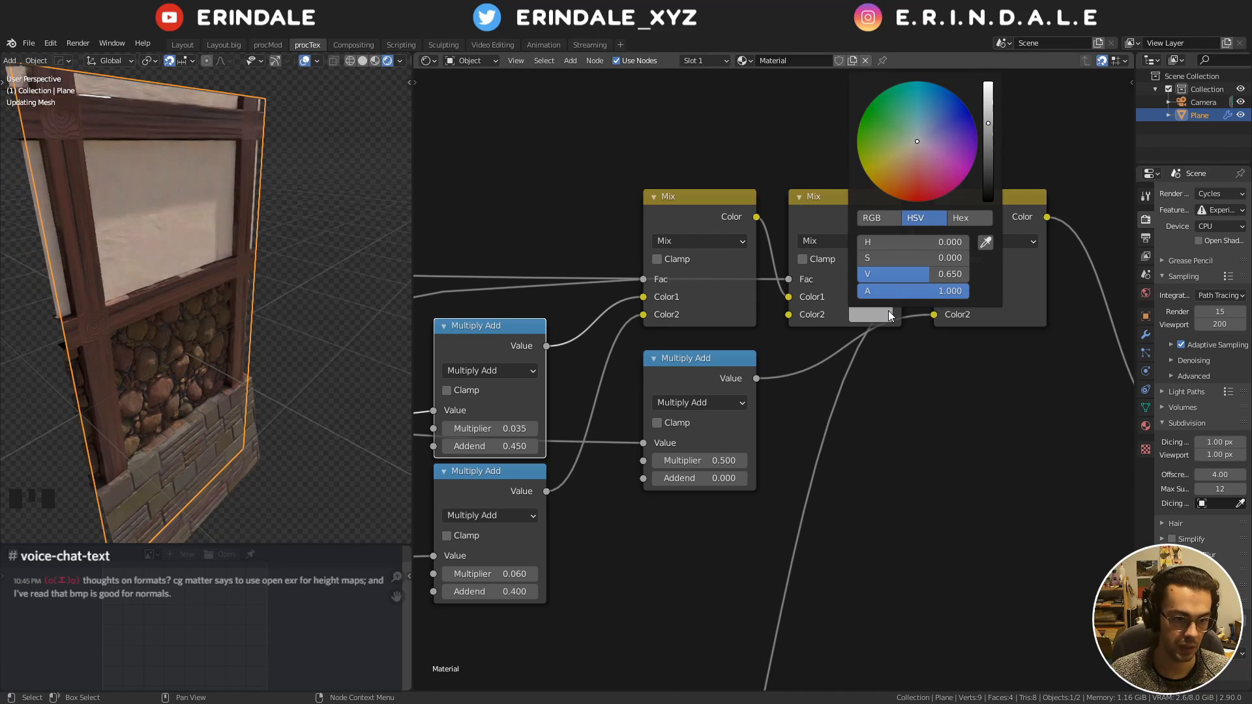
scroll(888, 310, up, 1)
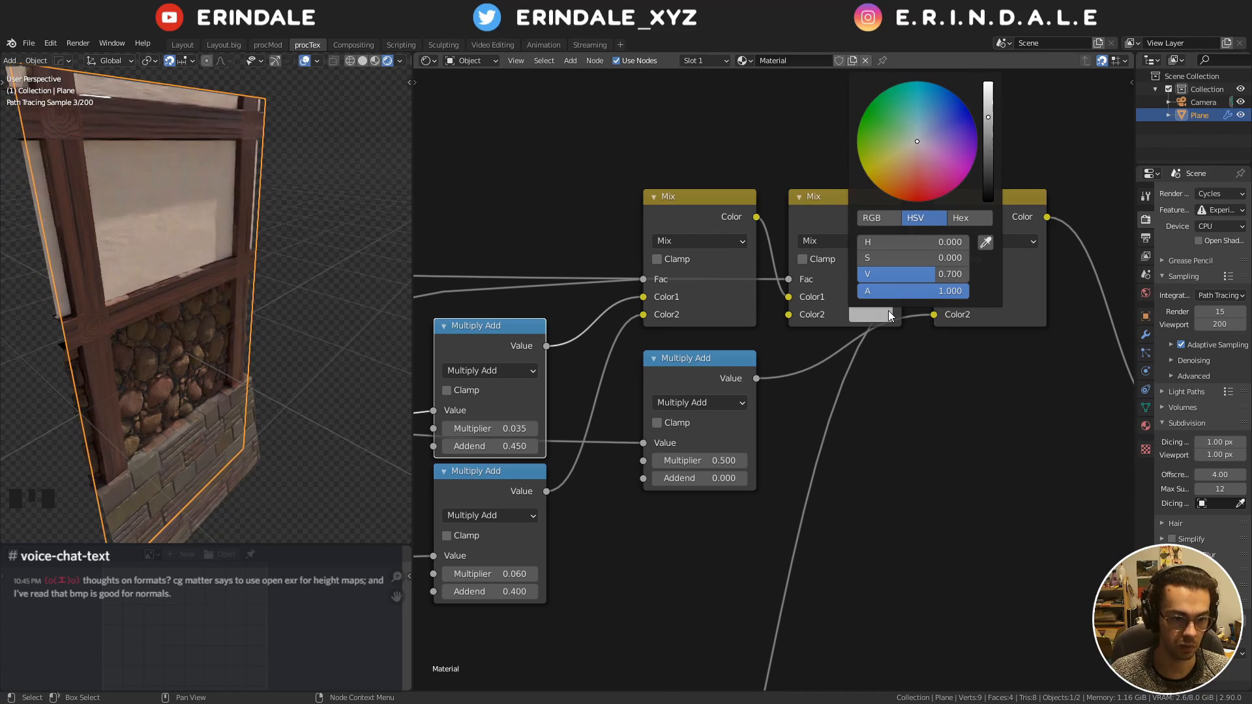
shift+drag(903, 276, 888, 276)
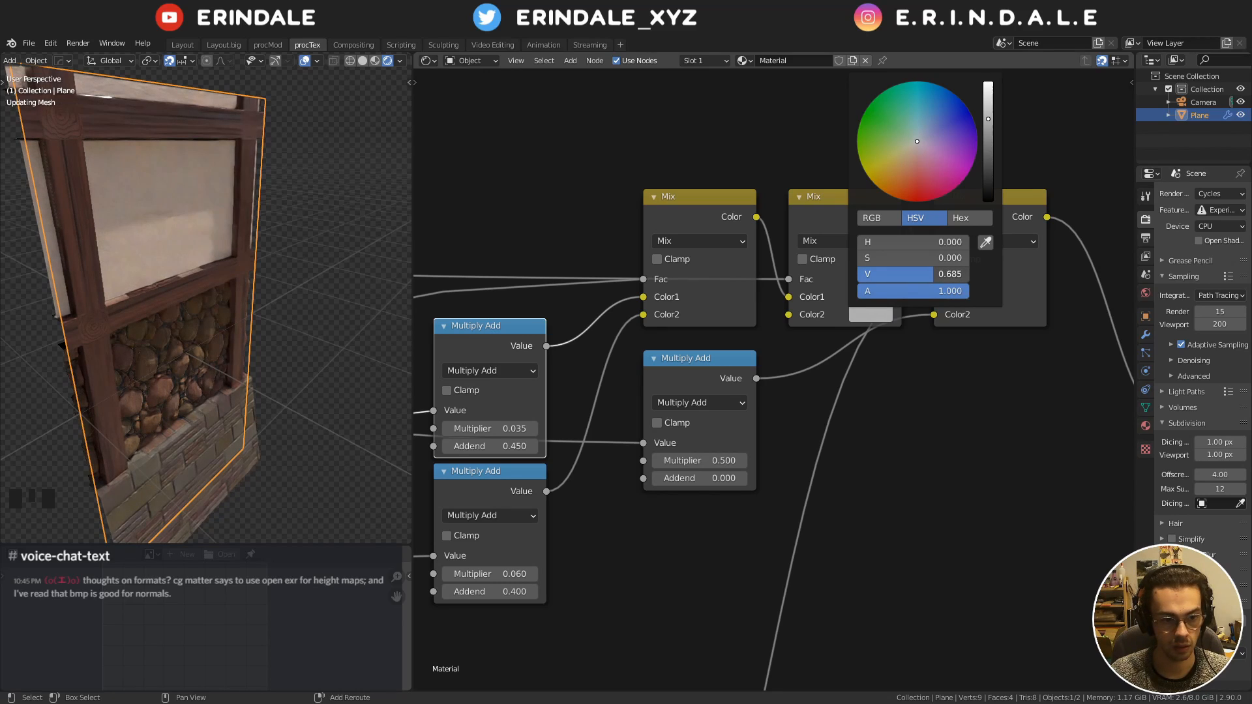
click(325, 322)
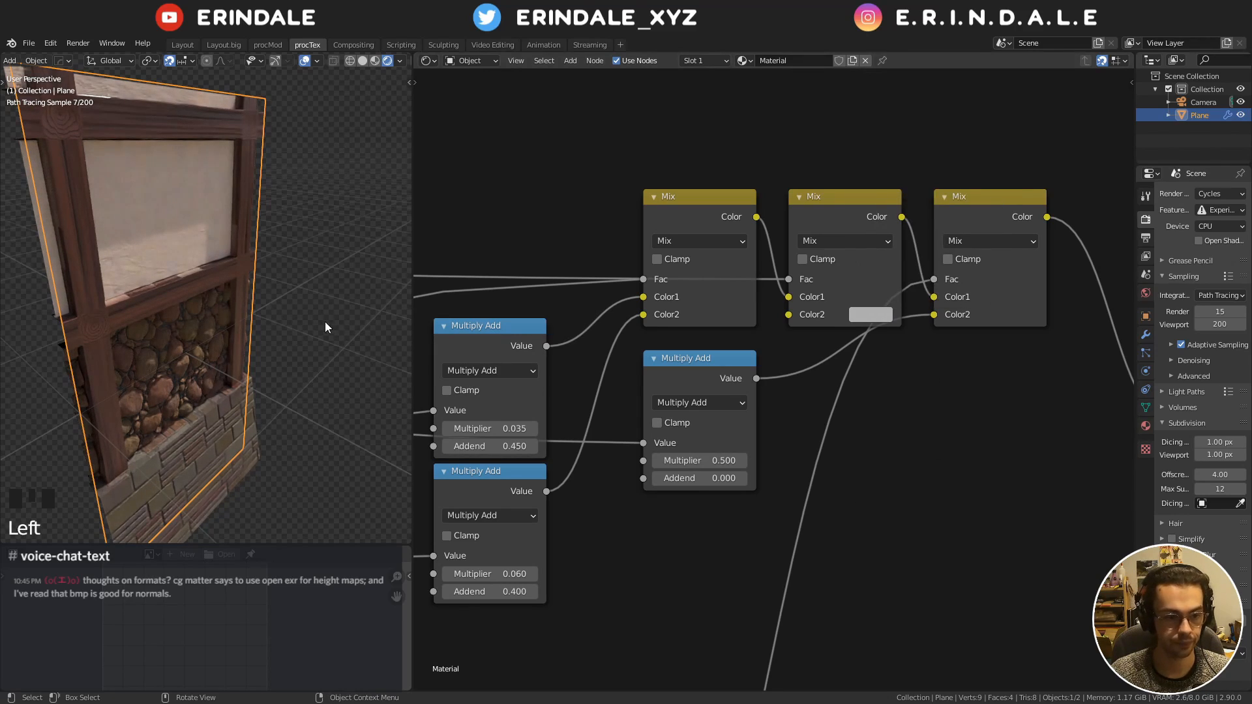
middle_drag(325, 322, 271, 315)
scroll(271, 315, down, 3)
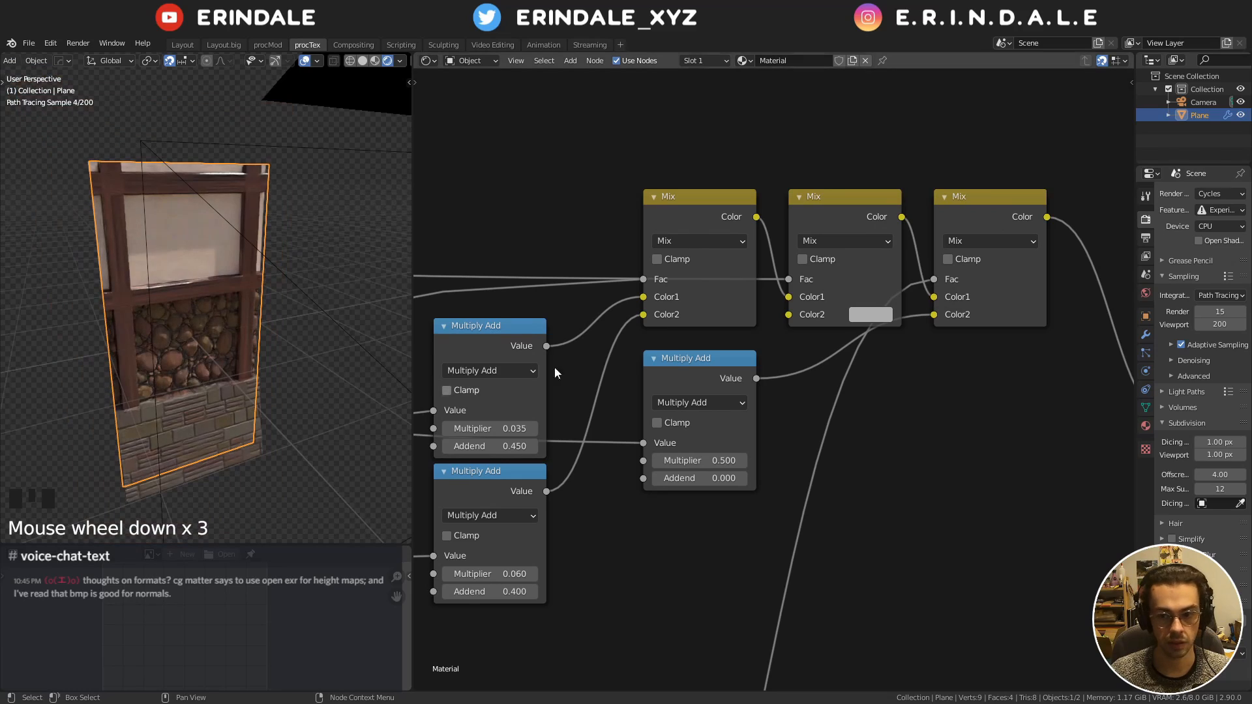
Reposition the Displacement and Material Output nodes farther along and level with the Mix chain, leaving space after the last Mix node
scroll(782, 365, down, 5)
middle_drag(897, 366, 582, 270)
click(721, 307)
key(g)
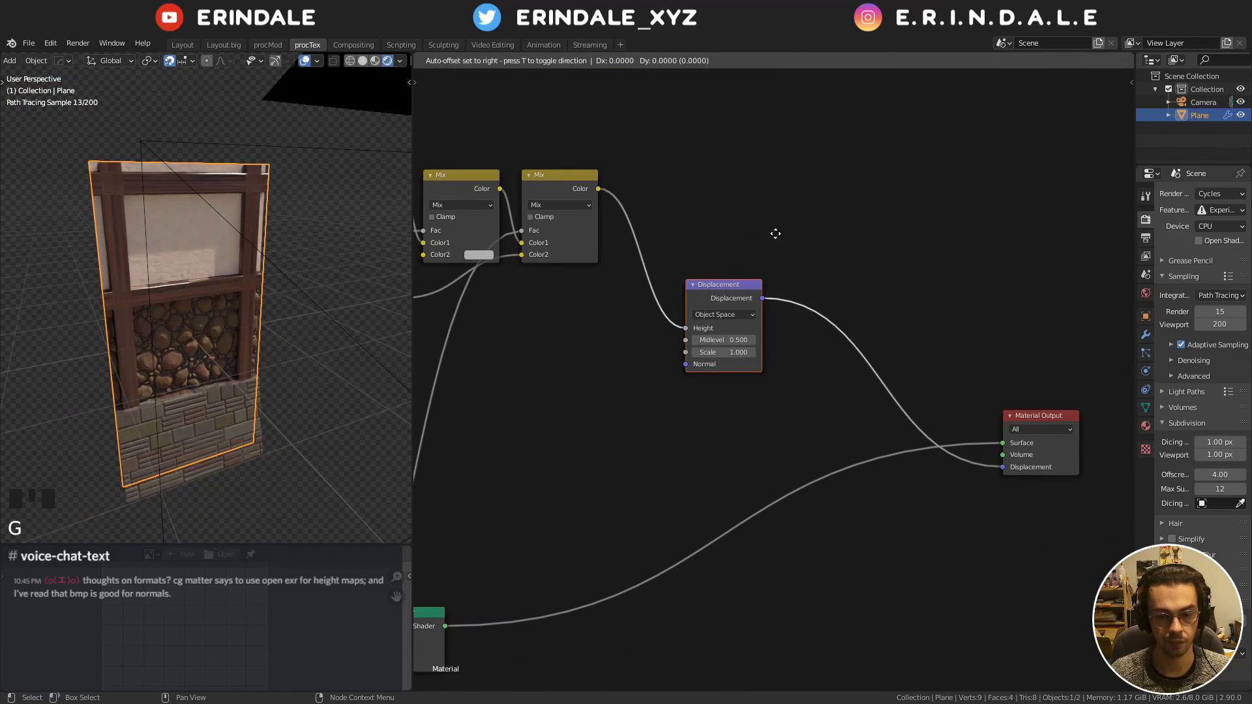
click(874, 173)
middle_drag(874, 174, 712, 151)
drag(832, 315, 921, 511)
key(g)
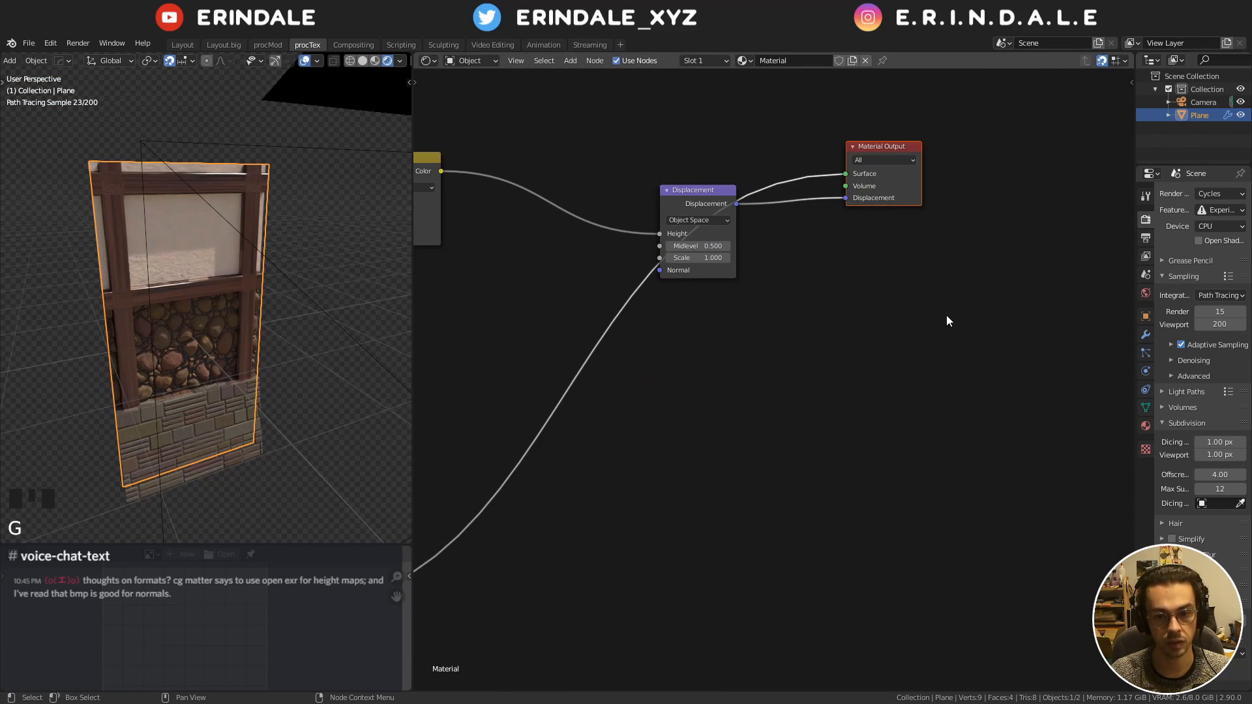
key(g)
click(774, 158)
drag(666, 139, 855, 218)
key(g)
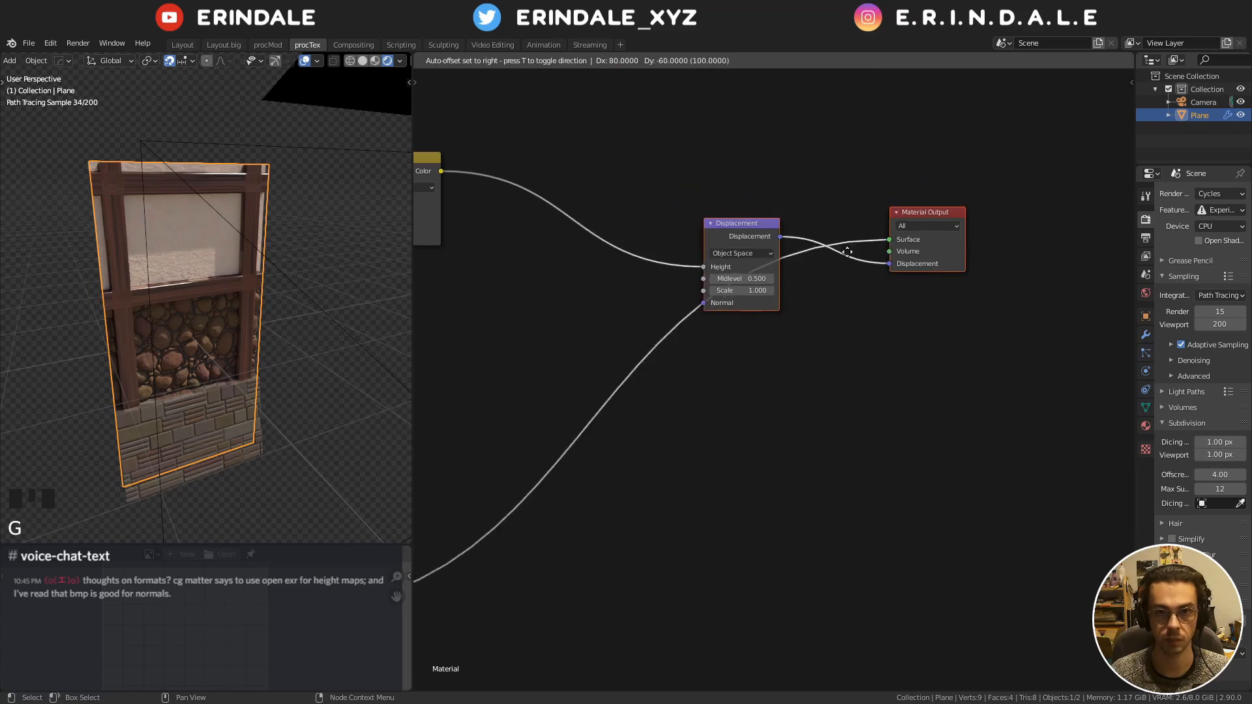
click(871, 258)
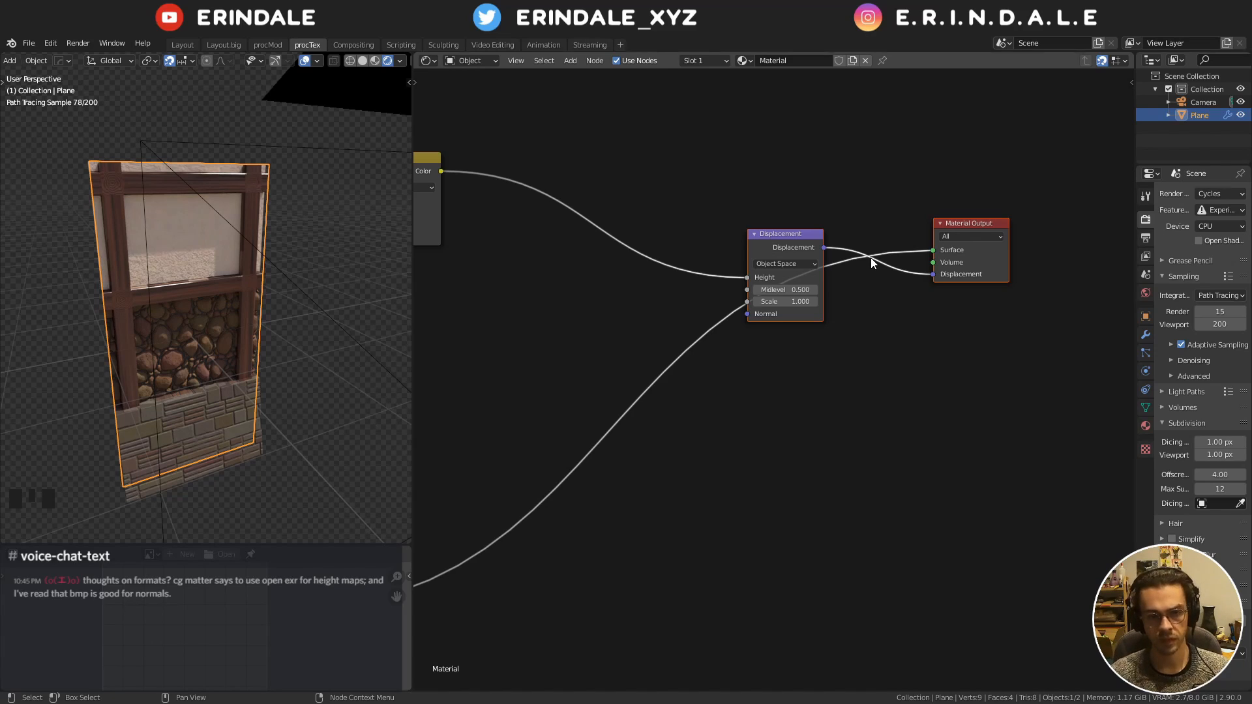
Move the Displacement node lower and preview the last Mix node's combined height output on the wall
middle_drag(631, 248, 787, 374)
middle_drag(592, 304, 750, 271)
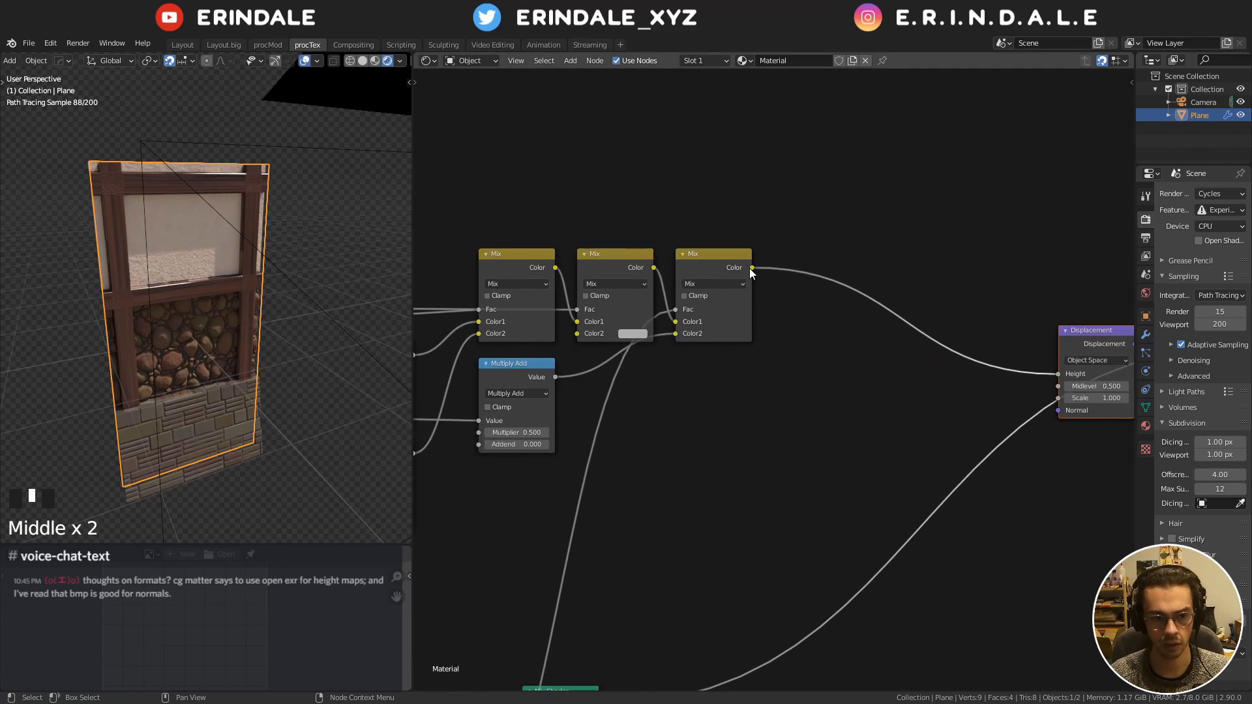
scroll(753, 273, up, 3)
middle_drag(828, 283, 804, 271)
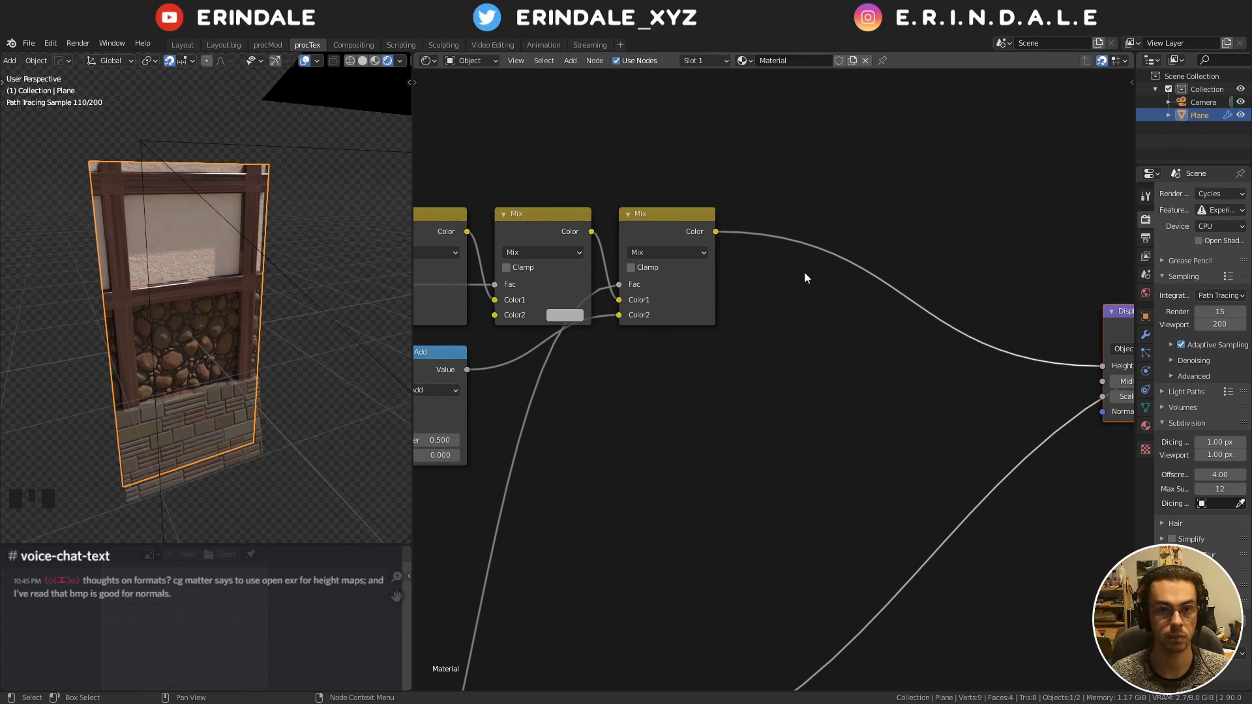
middle_drag(815, 272, 667, 299)
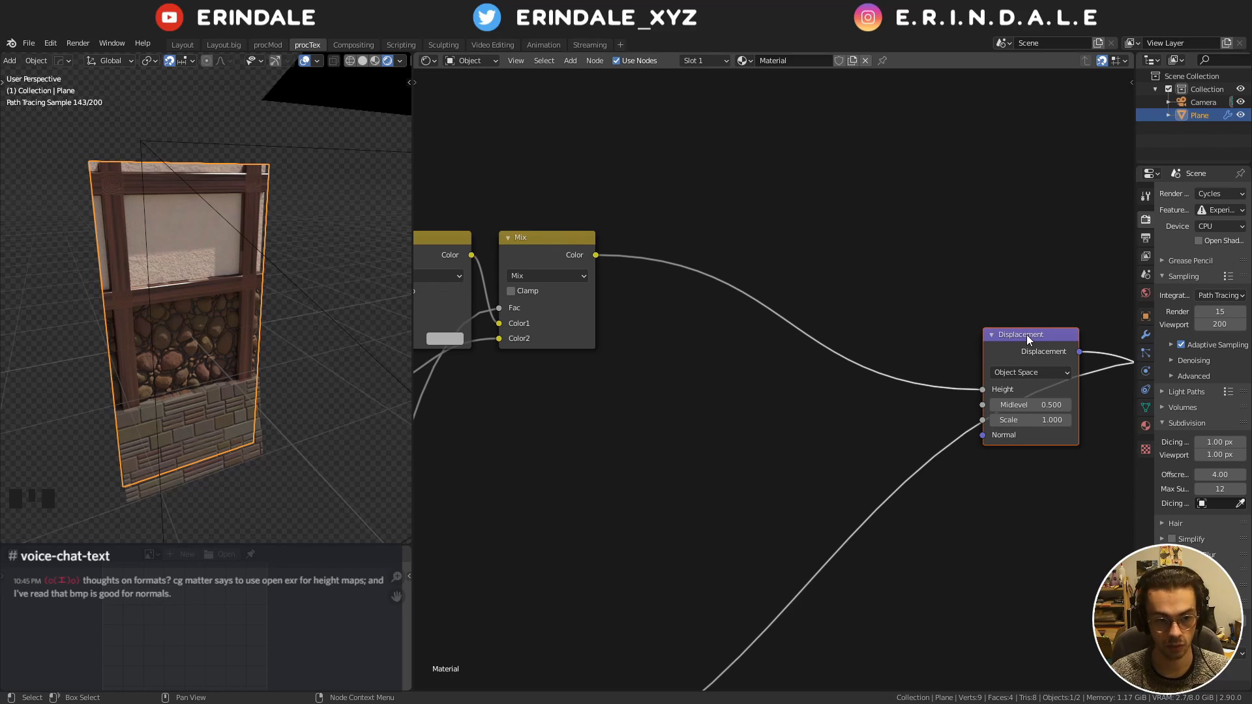
drag(1026, 335, 944, 514)
ctrl+shift+click(529, 237)
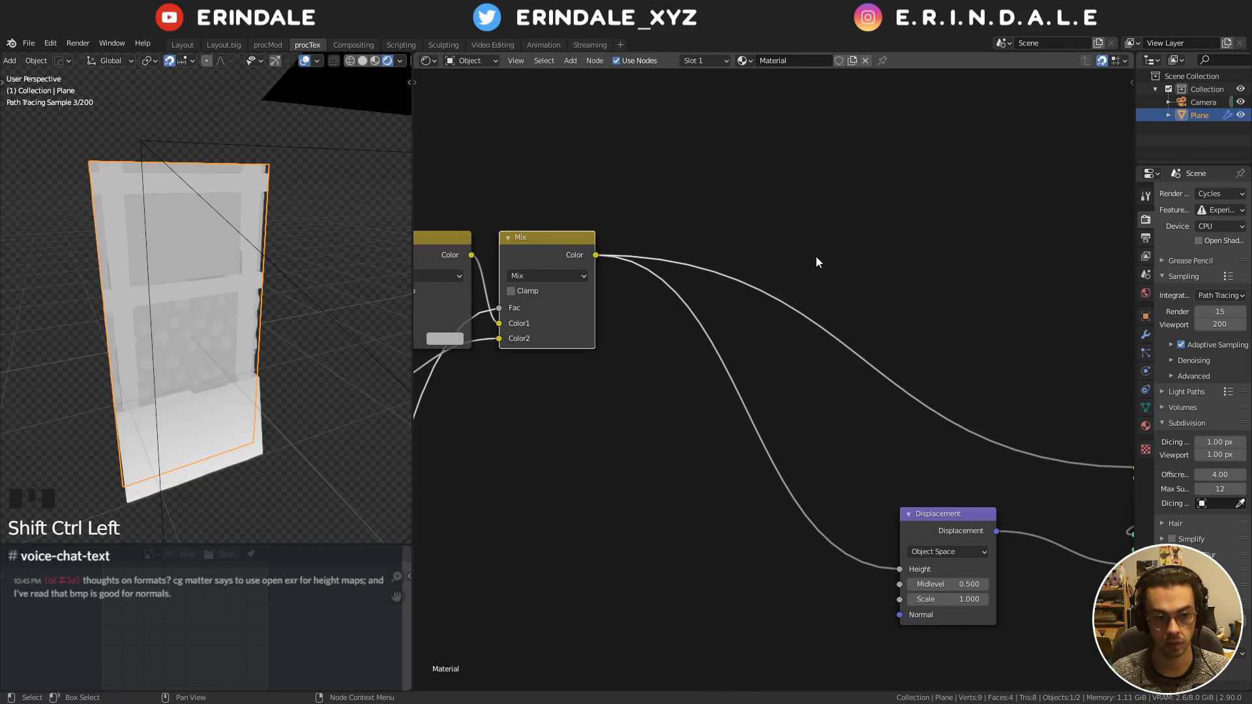
Insert a Math node between the last Mix node and the Viewer and set its operation to Compare
scroll(816, 256, down, 1)
middle_drag(815, 256, 777, 324)
key(q)
click(766, 261)
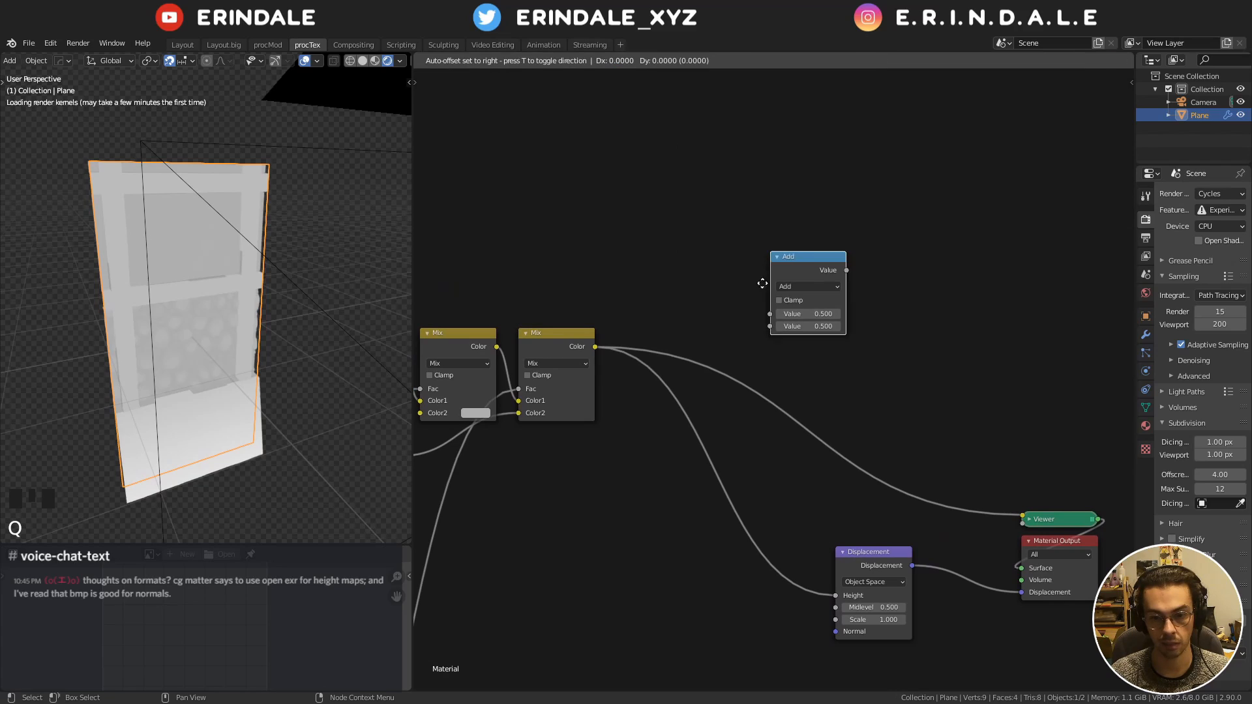
scroll(795, 326, up, 6)
click(711, 248)
scroll(714, 248, up, 4)
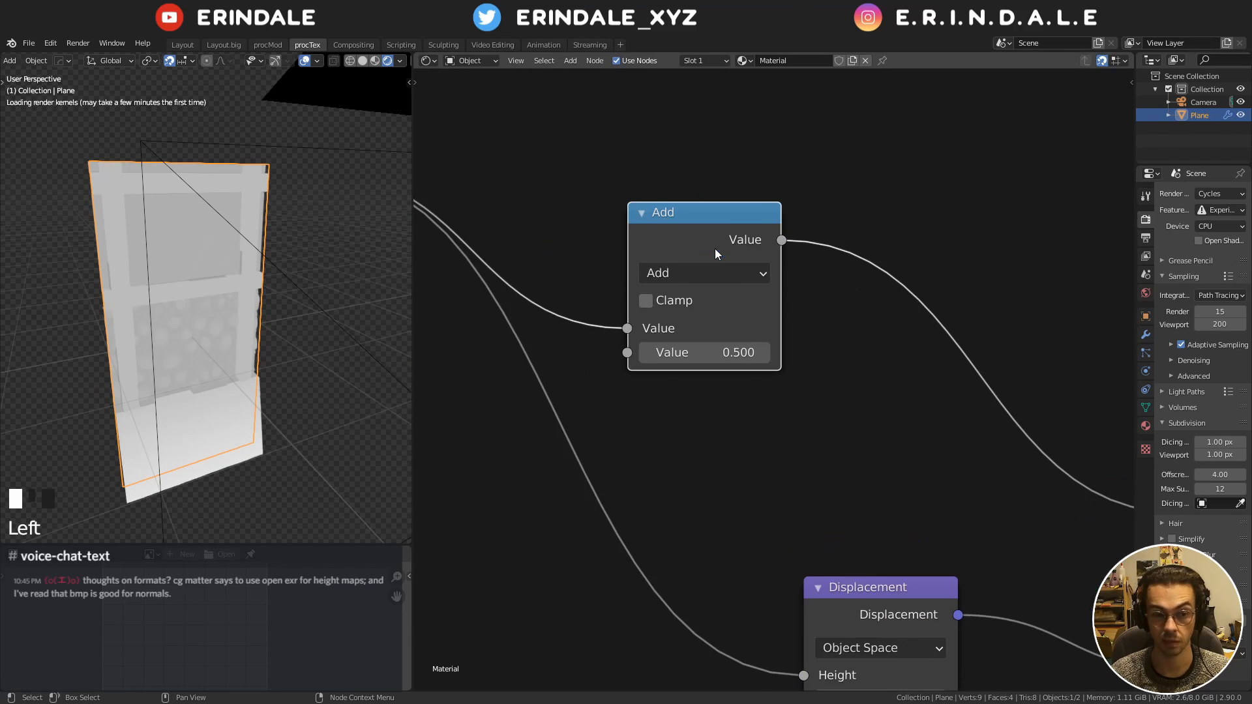
click(719, 260)
click(686, 484)
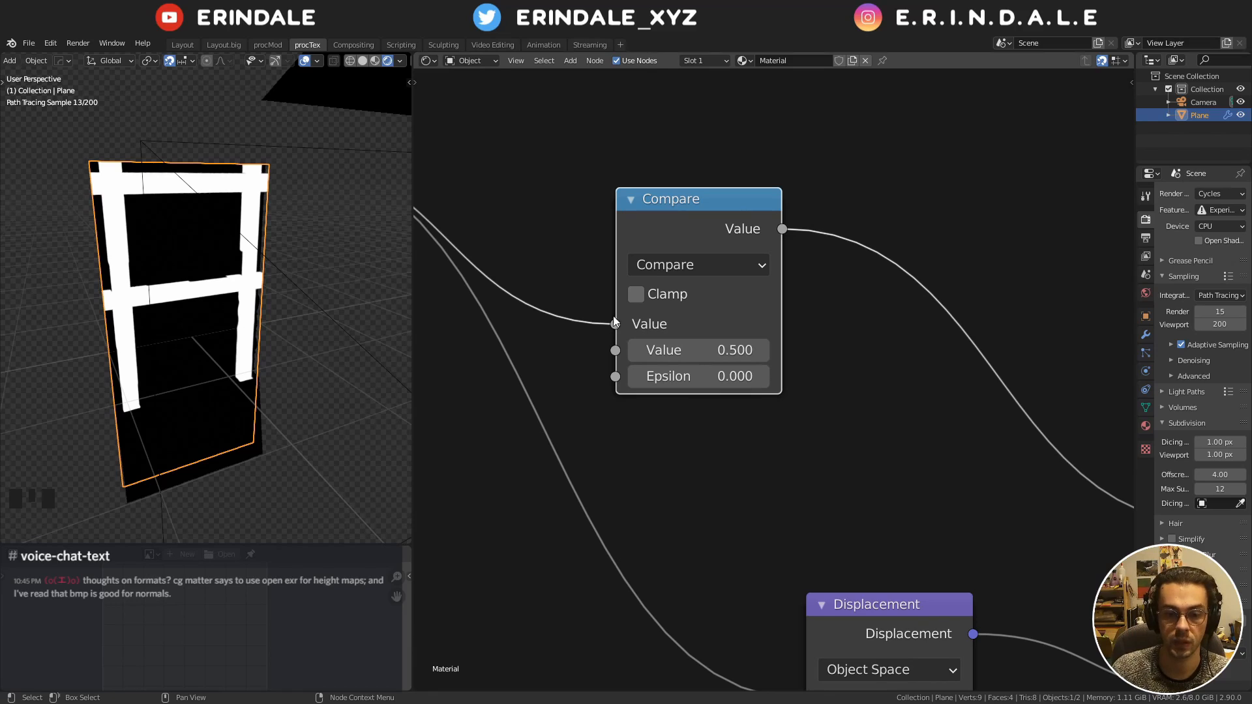
Try changing the Compare node's second Value, up to 6.400, while watching the height mask
middle_drag(666, 329, 686, 305)
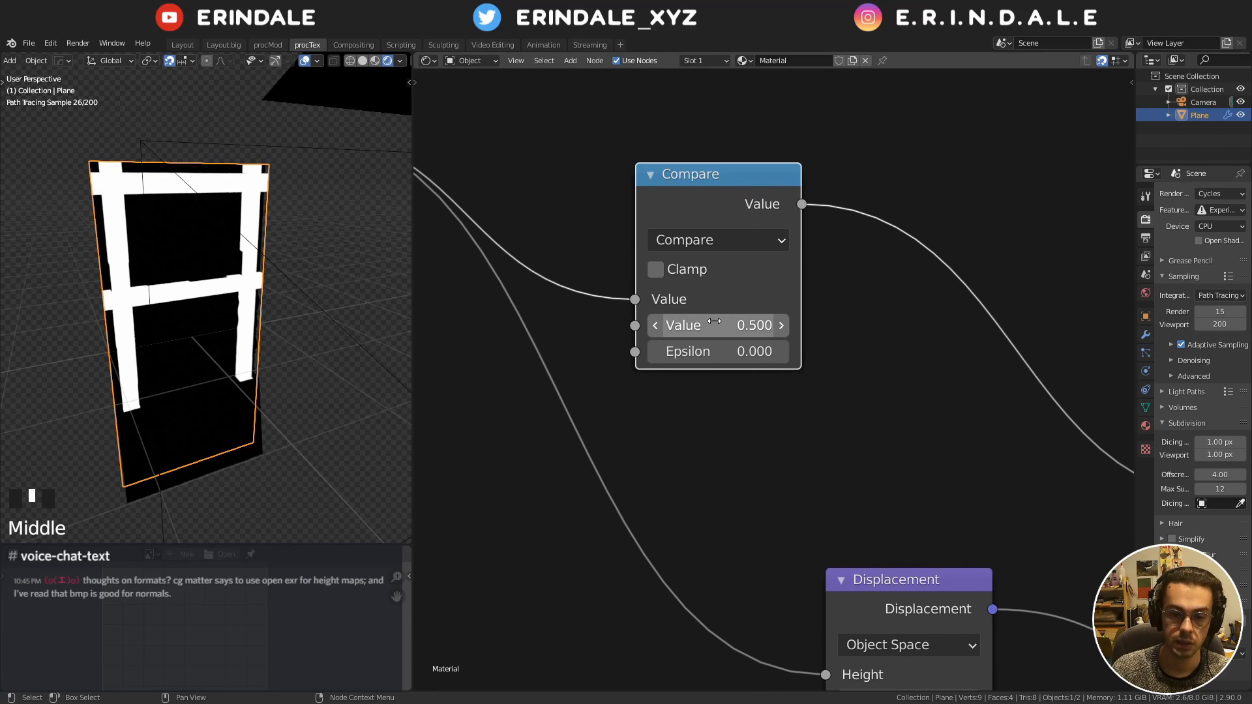
drag(602, 333, 874, 317)
drag(685, 326, 740, 324)
middle_drag(769, 340, 959, 407)
drag(959, 406, 913, 336)
drag(963, 402, 741, 340)
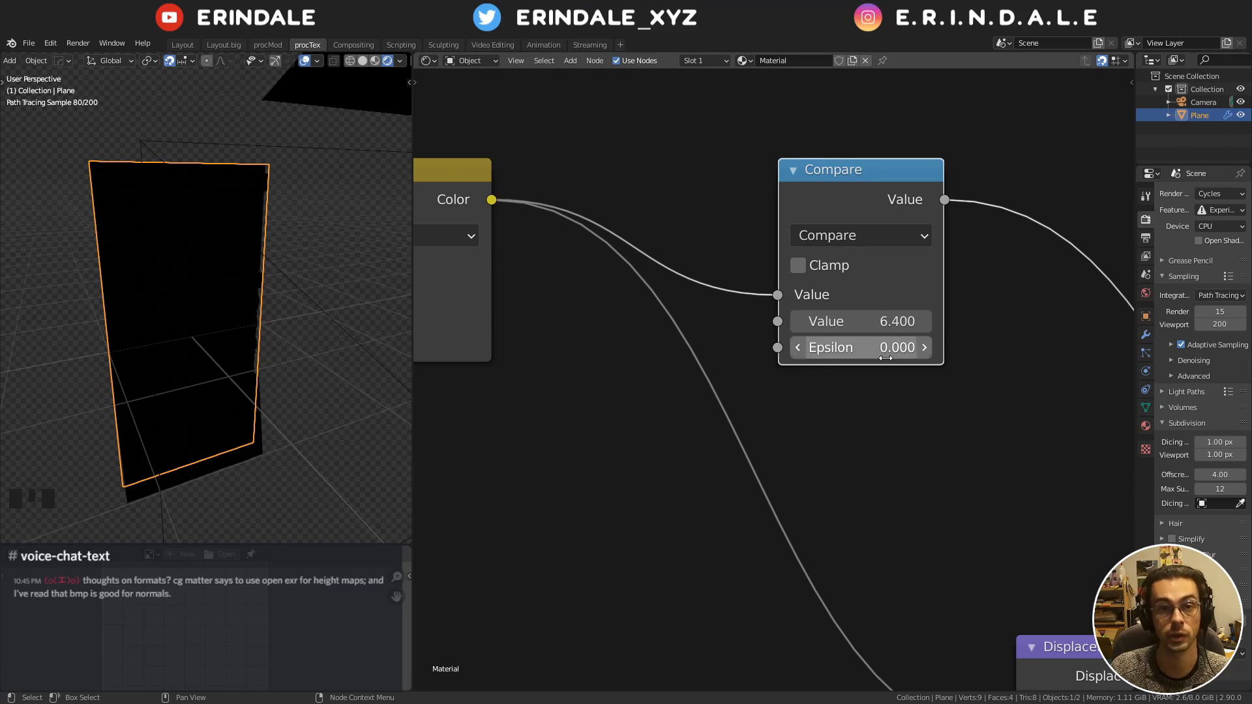
Restore the Compare node's second Value to 0.500
click(881, 319)
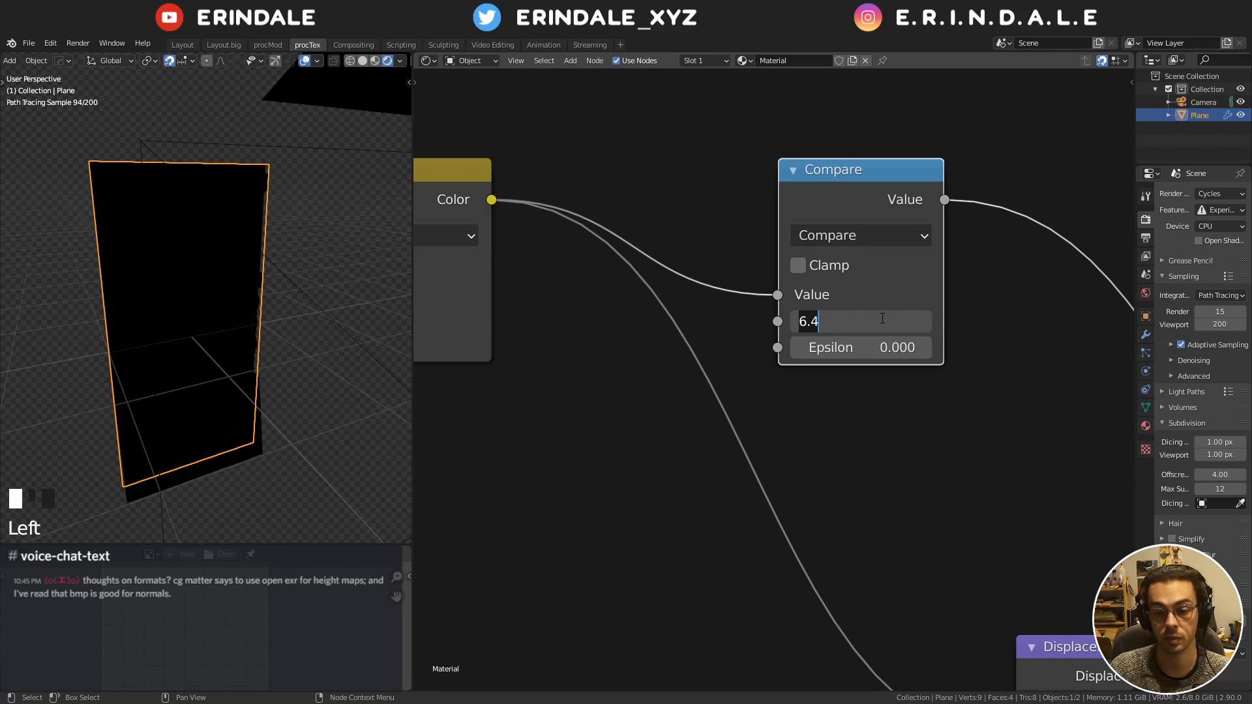
key(BackSpace)
key(BackSpace)
key(BackSpace)
text(.5)
key(Return)
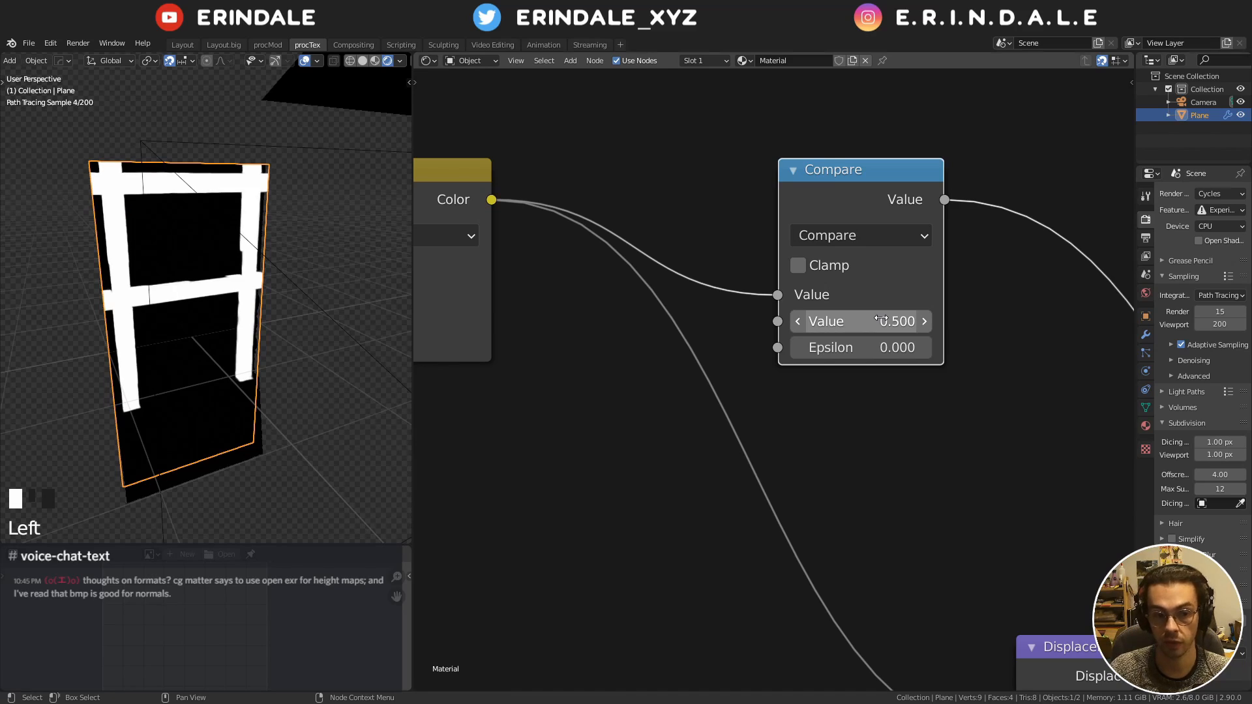
Examine the middle Mix node's Color2 as RGB values and check it against the Compare node's settings
scroll(776, 385, down, 5)
middle_drag(574, 326, 893, 267)
scroll(698, 392, up, 3)
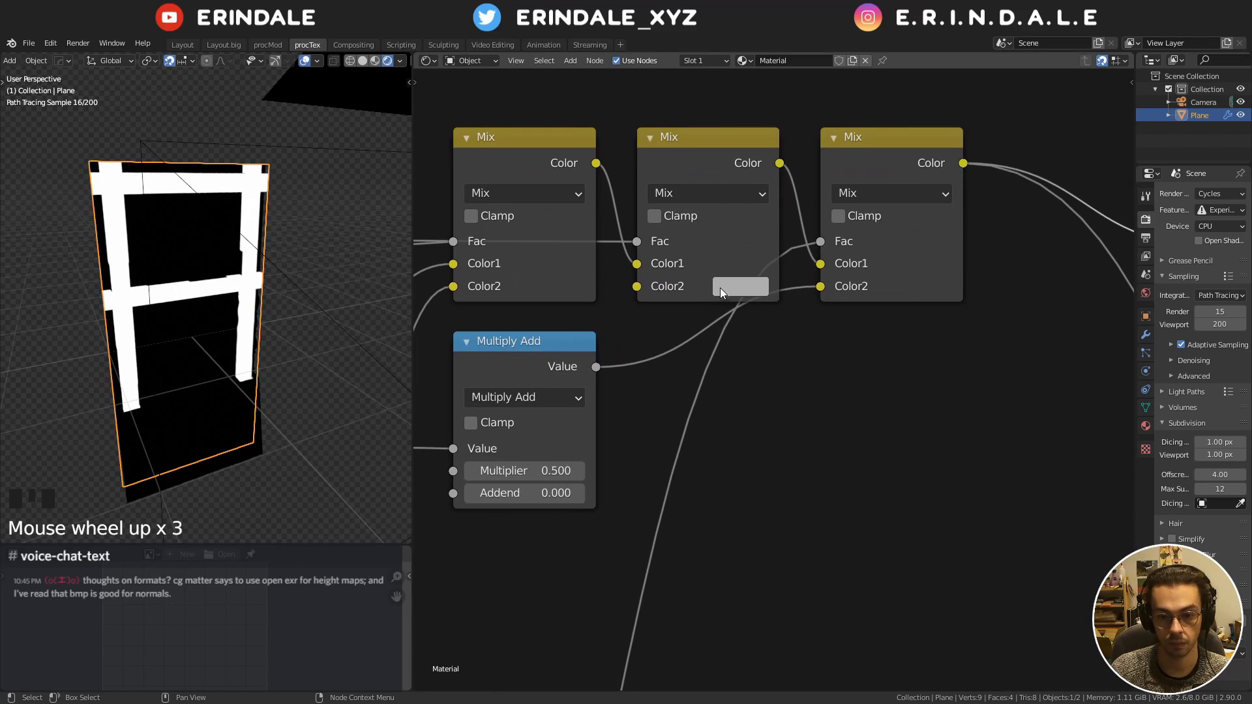
click(722, 285)
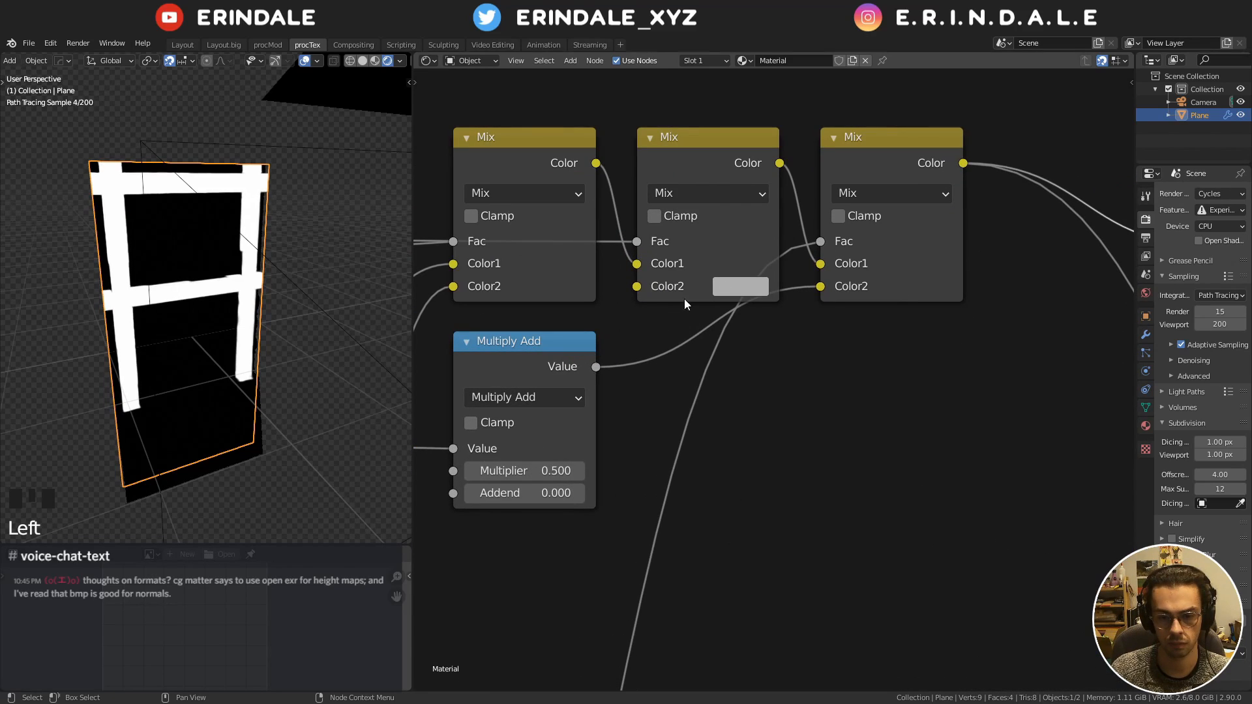
click(720, 287)
click(769, 485)
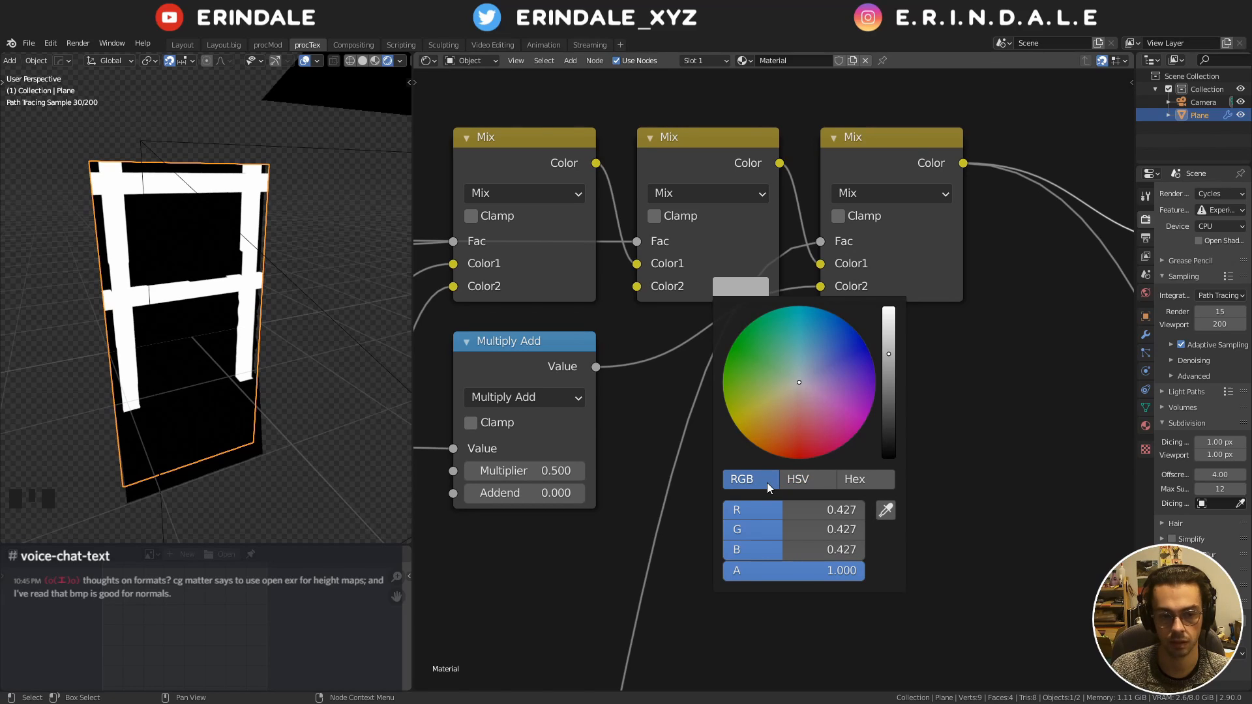
scroll(1009, 347, down, 4)
middle_drag(1070, 338, 684, 366)
scroll(789, 374, up, 4)
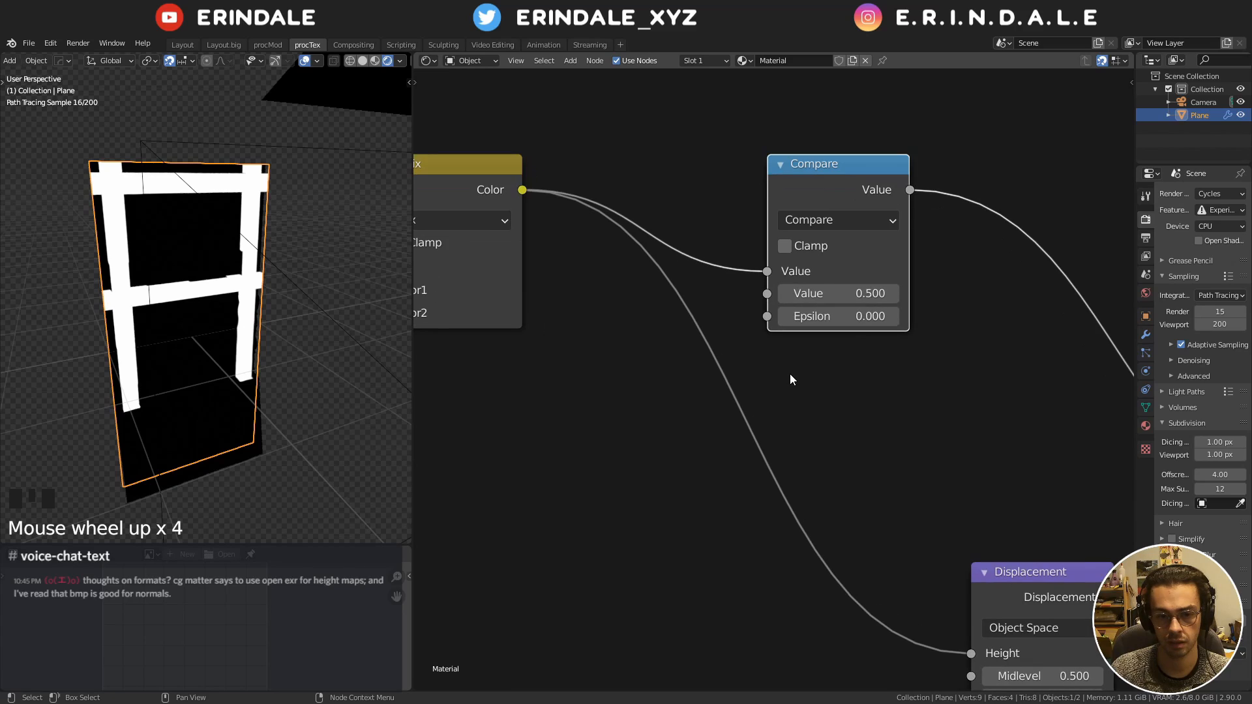
scroll(789, 374, down, 7)
middle_drag(795, 374, 875, 336)
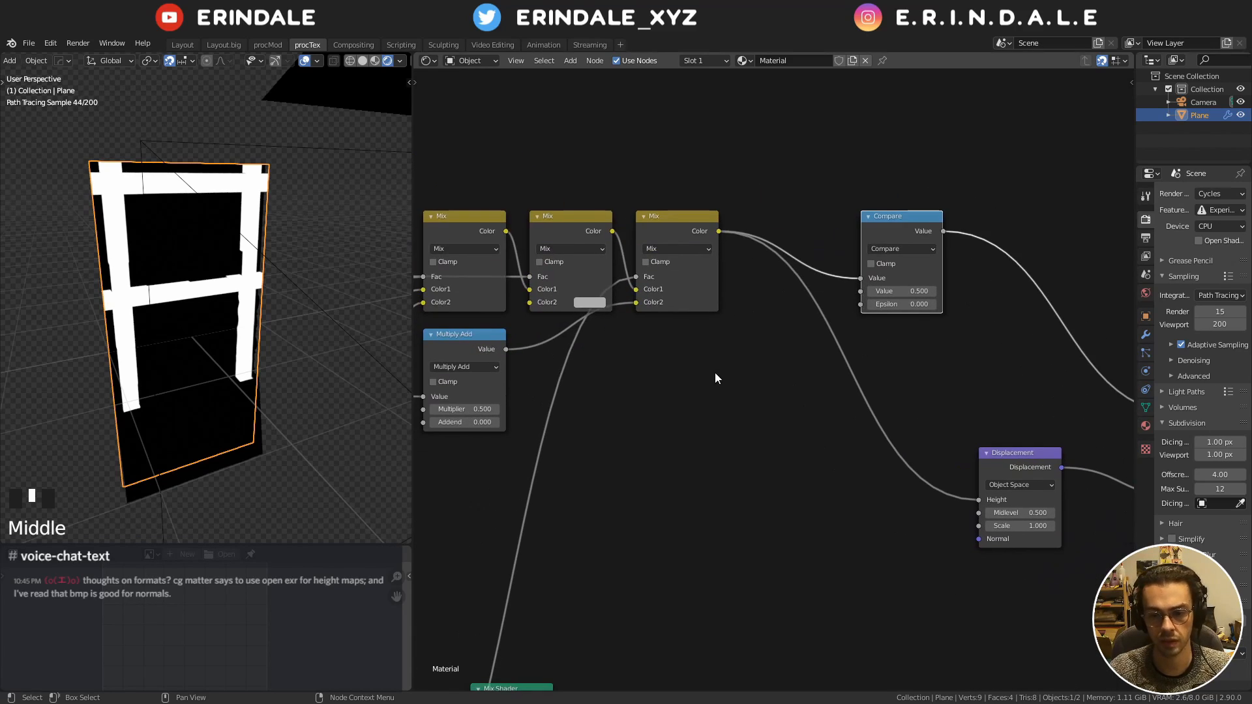
Add a Value node and connect it to the Compare node's first Value input in place of the Mix color
key(q)
click(681, 294)
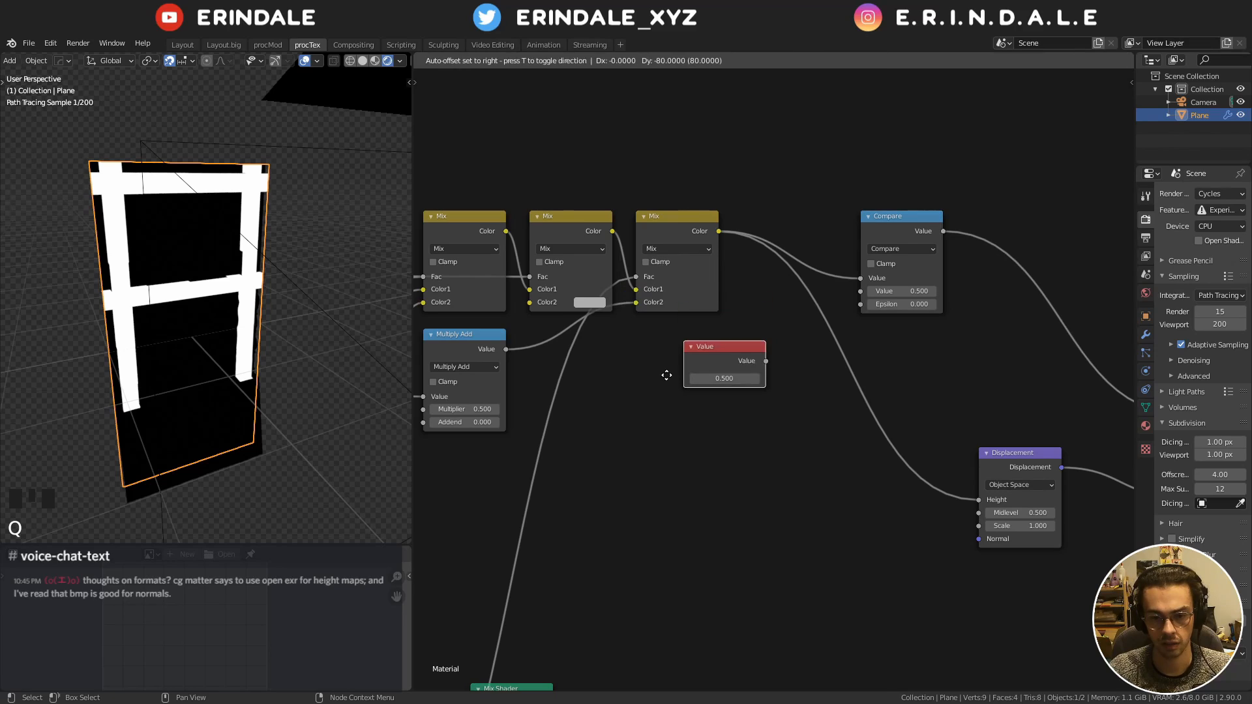
click(714, 398)
drag(754, 397, 869, 280)
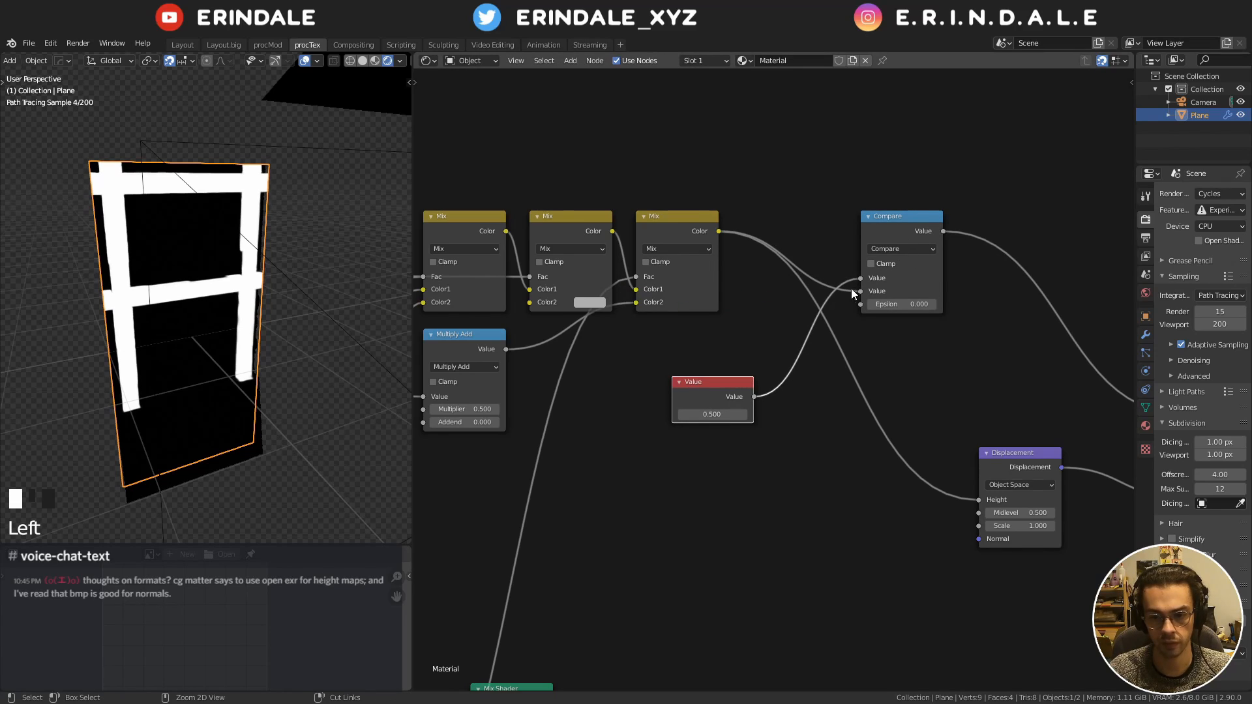
Try 0.600 in the Value node feeding the Compare node and settle on 0.510
scroll(867, 288, up, 5)
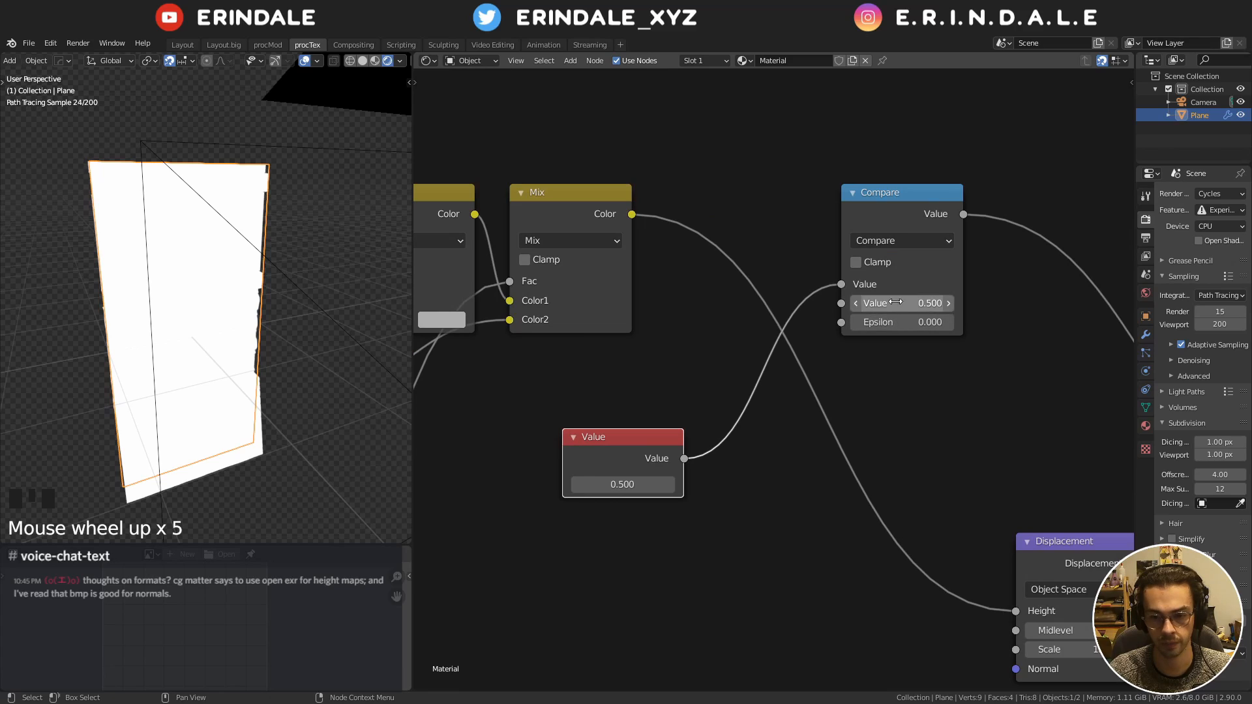
click(671, 487)
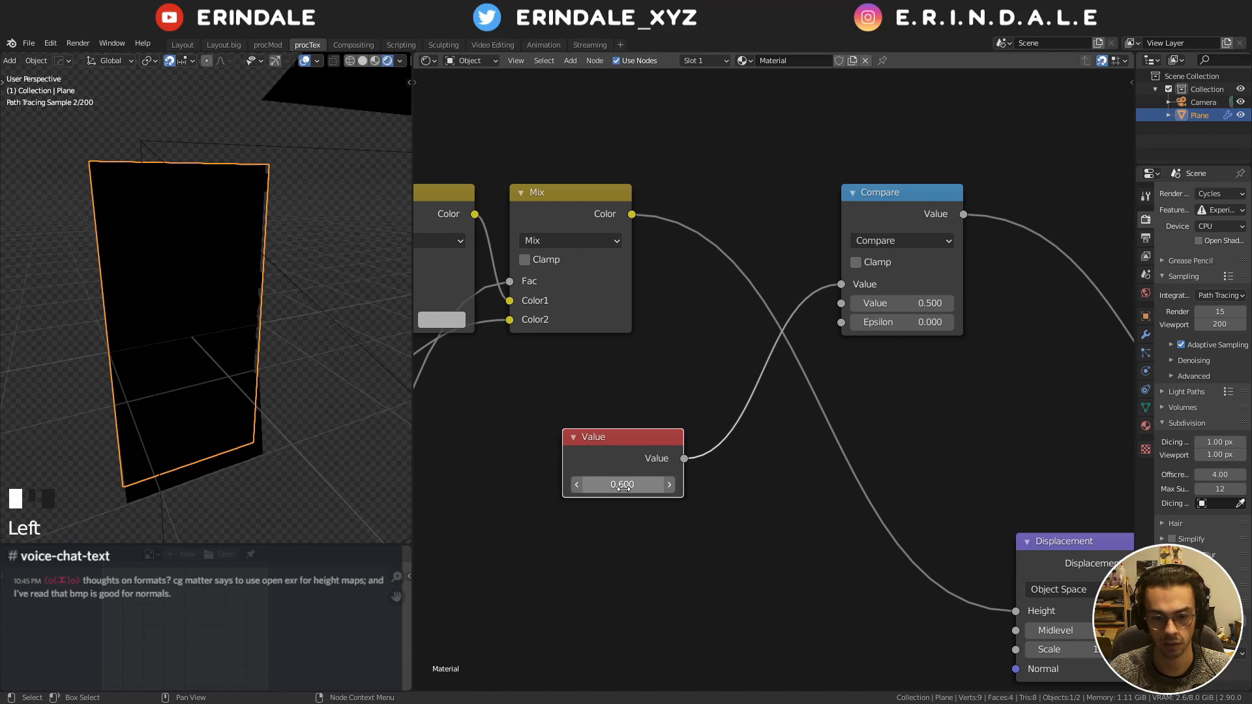
click(609, 487)
text(.51)
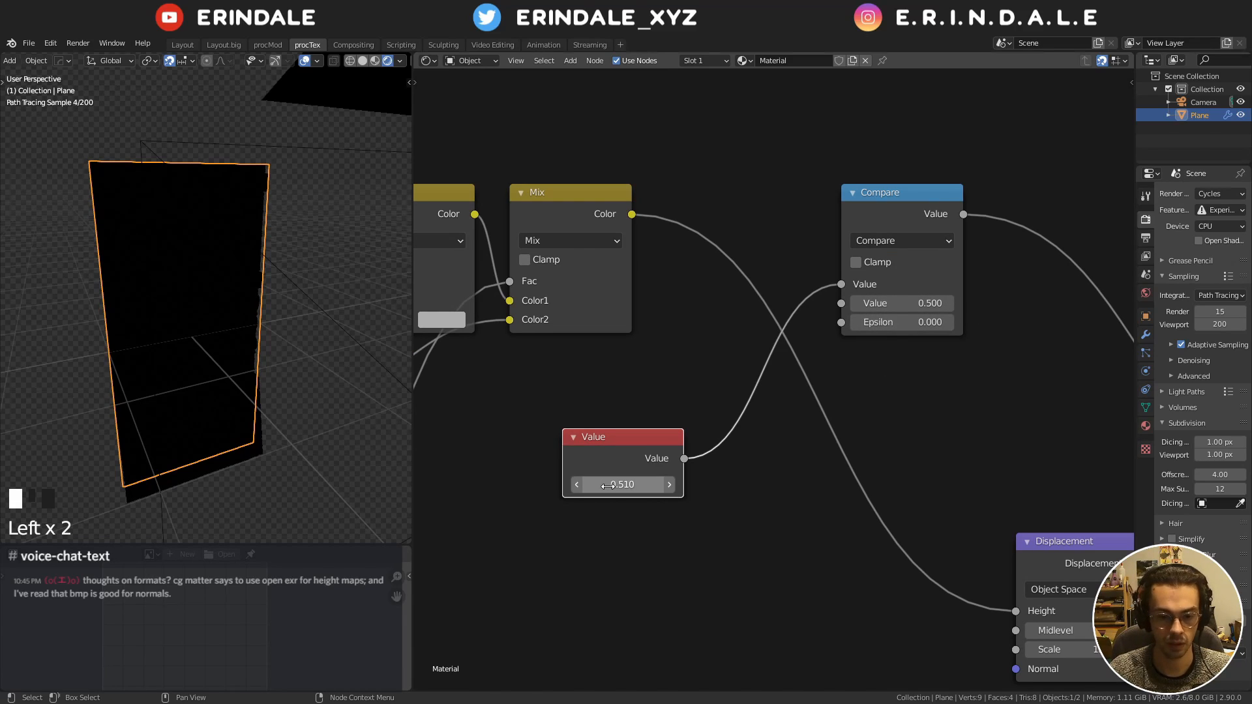
Try an Epsilon of 0.010 on the Compare node and settle on 0.500
click(861, 404)
click(948, 322)
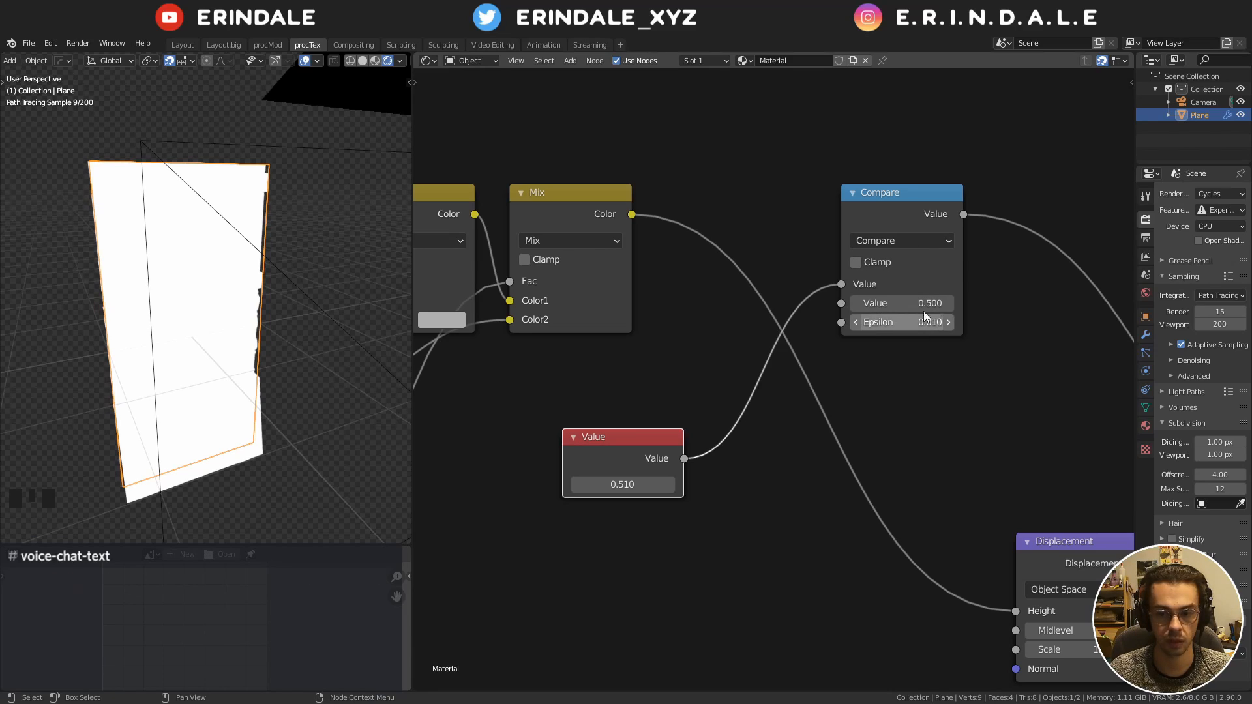
drag(525, 532, 731, 393)
middle_drag(731, 392, 819, 380)
scroll(819, 400, up, 2)
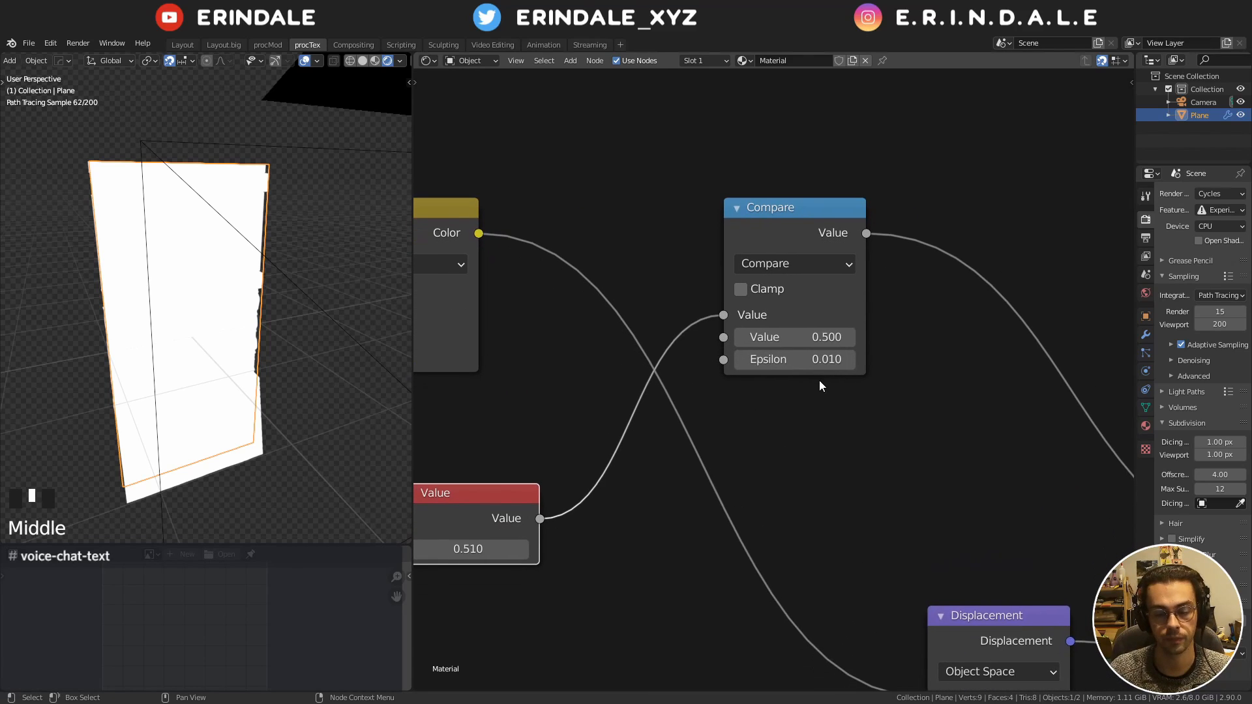
click(807, 360)
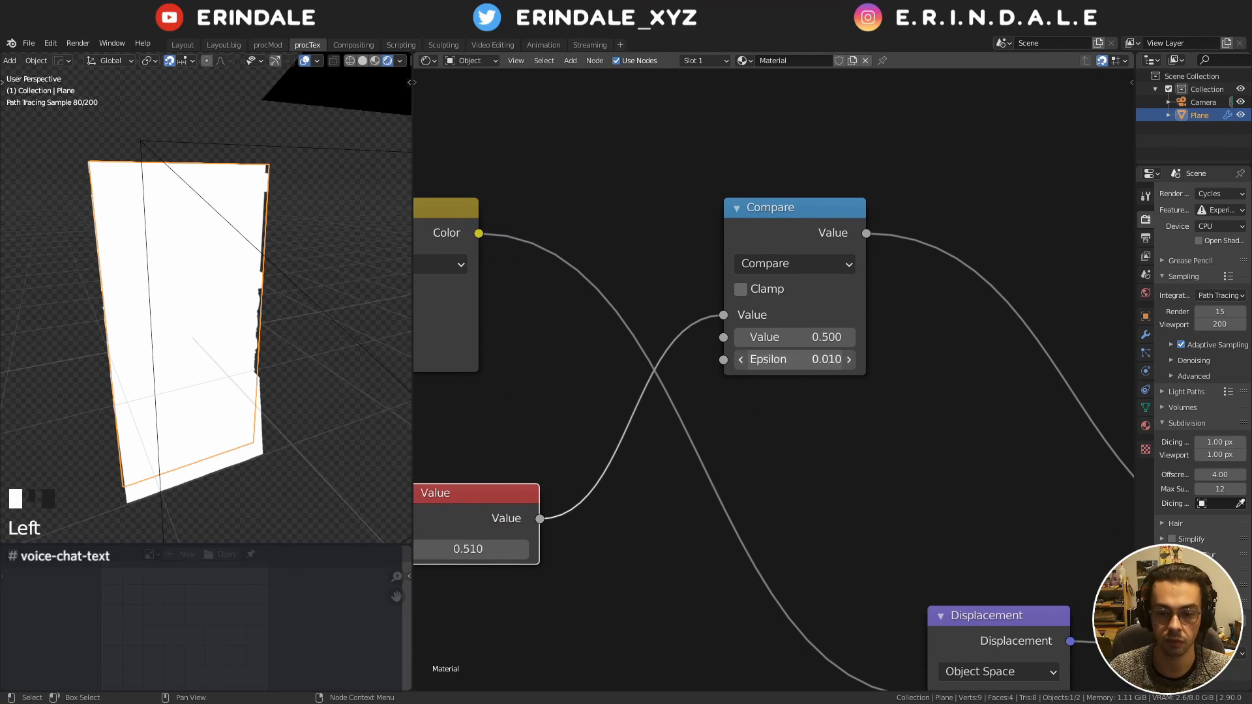
text(.5)
key(Return)
Test the Compare node's upper limit by setting the Value node to 1.000 and to 1.00001
middle_drag(673, 461, 837, 353)
click(637, 432)
text(1)
key(Return)
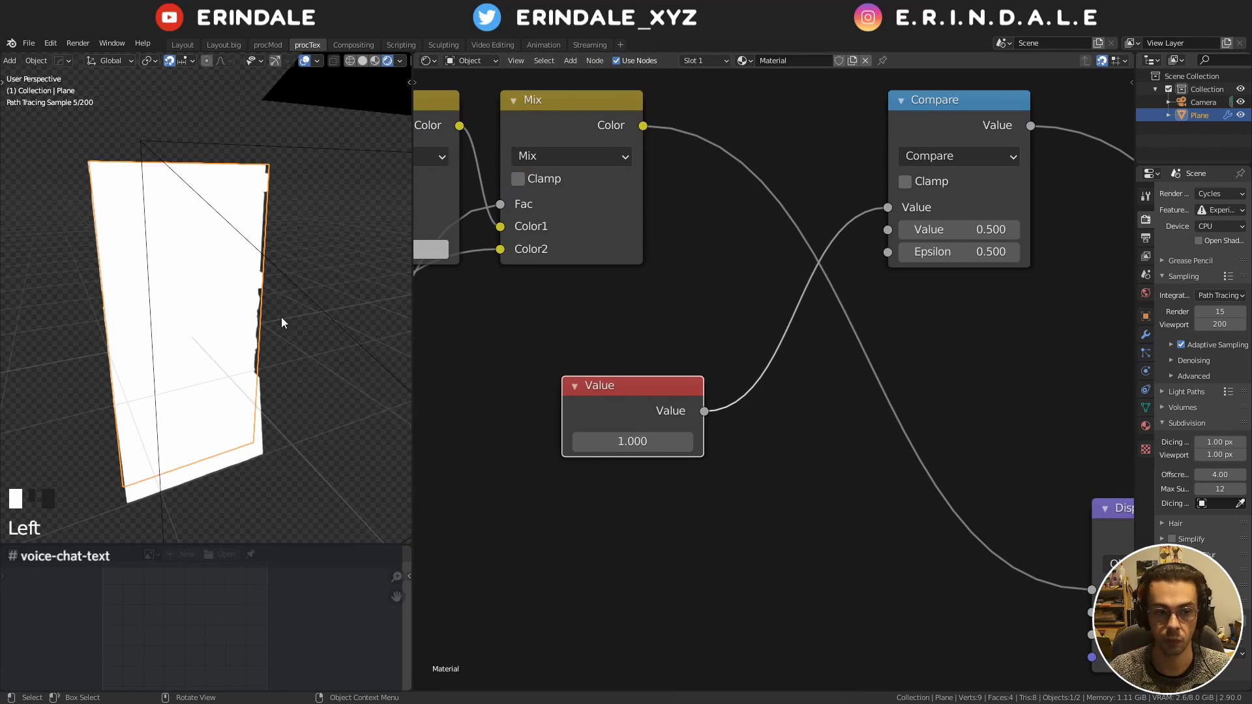
click(645, 445)
key(BackSpace)
key(BackSpace)
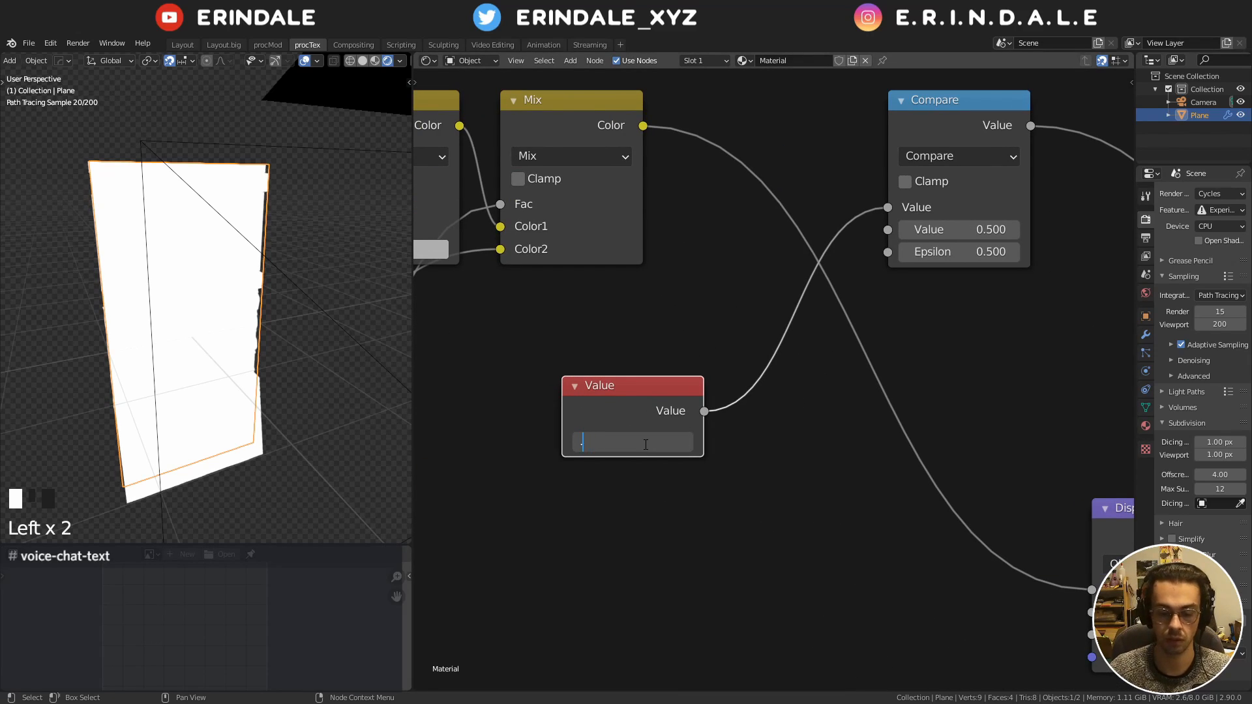
text(1.0000)
key(Return)
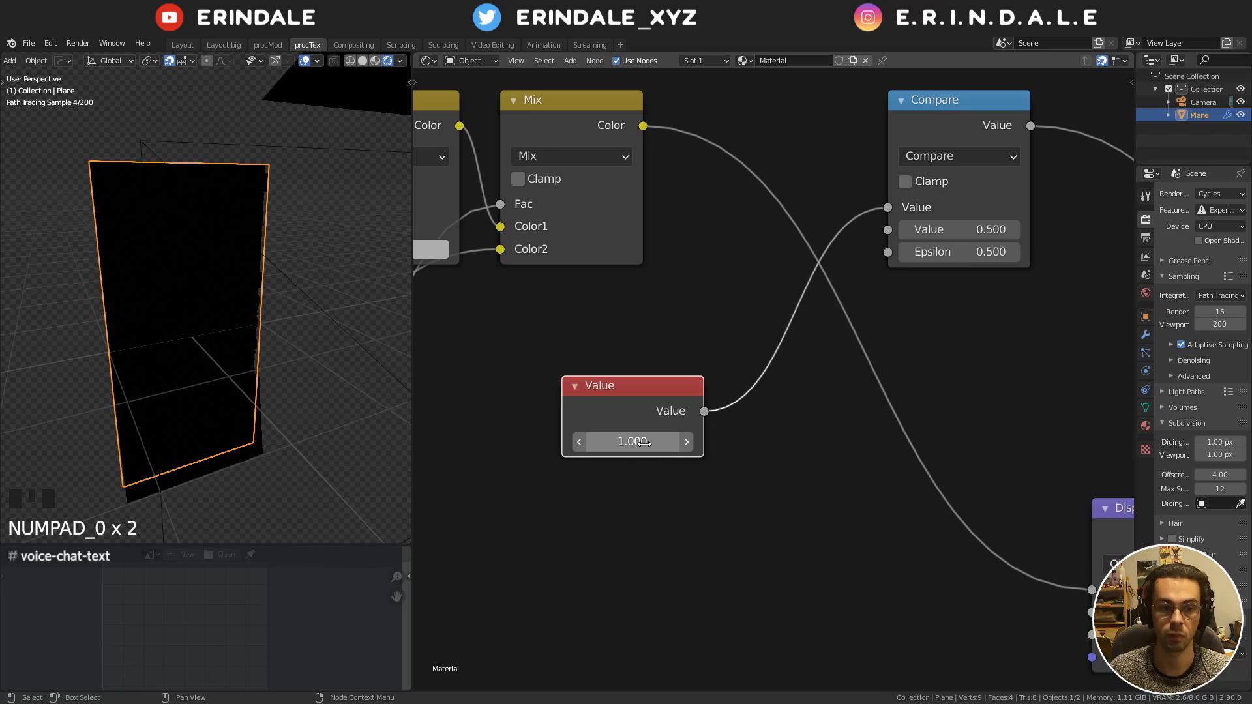
Test the Compare node's lower limit by setting the Value node to 0 and to a tiny negative number
click(636, 441)
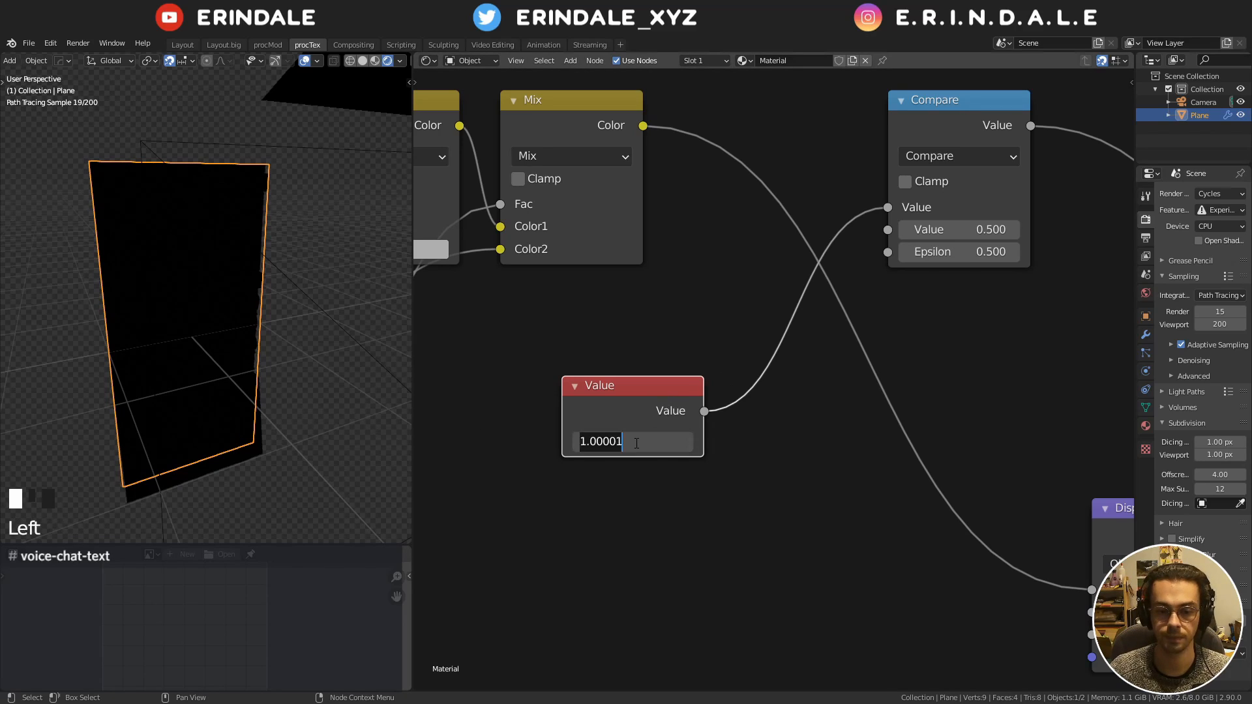
text(0)
key(Return)
click(637, 441)
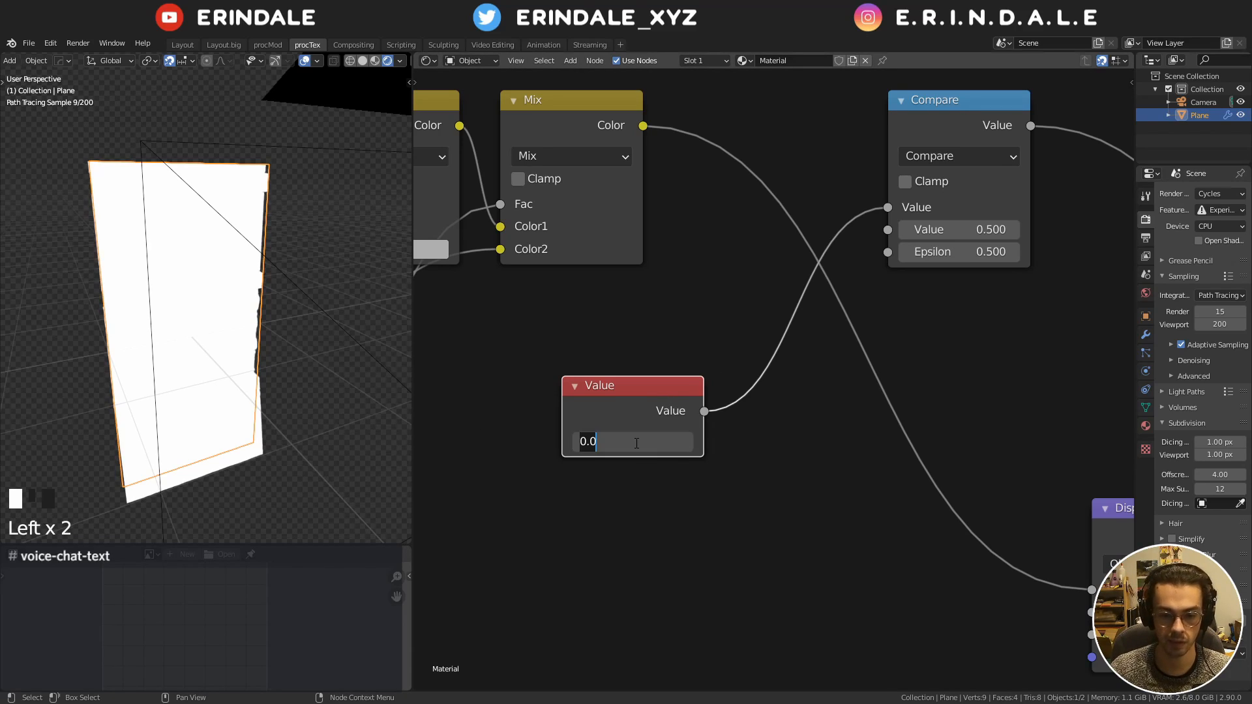
text(-)
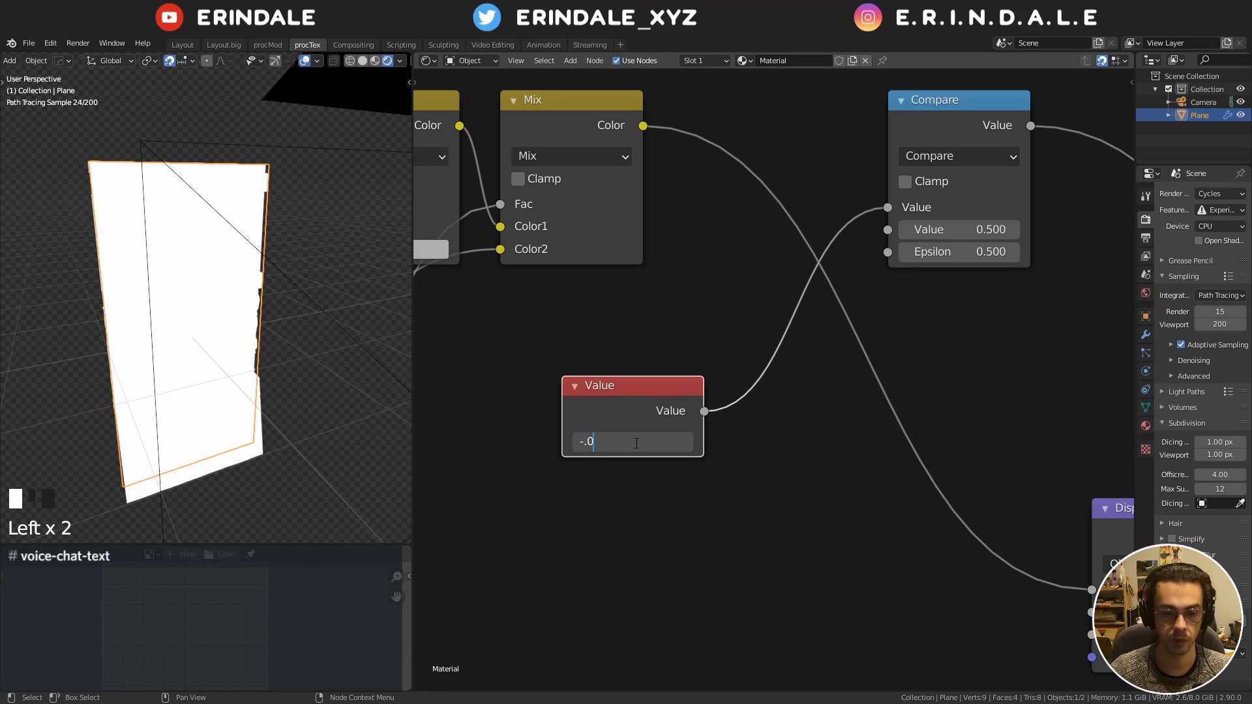
text(0.00)
key(Return)
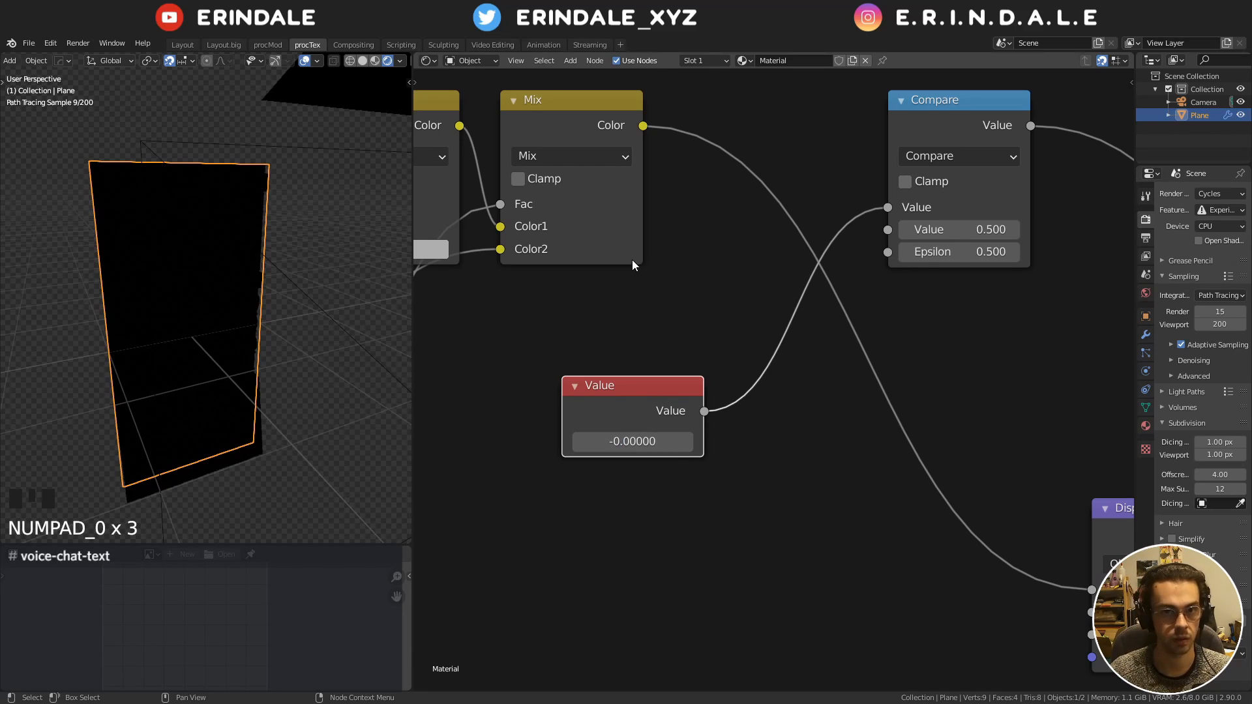
Delete the Value node and connect the Mix node's Color output to the Compare node's first Value input
click(649, 385)
middle_drag(803, 268, 737, 417)
key(x)
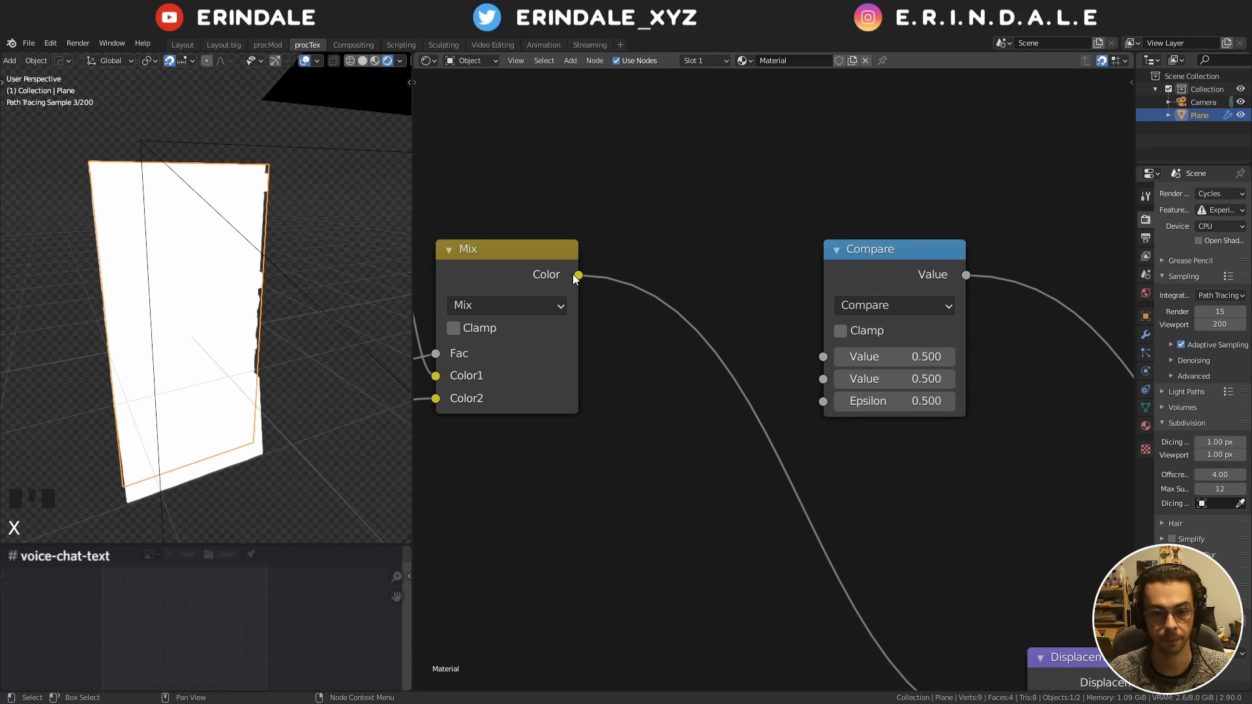
drag(578, 275, 824, 356)
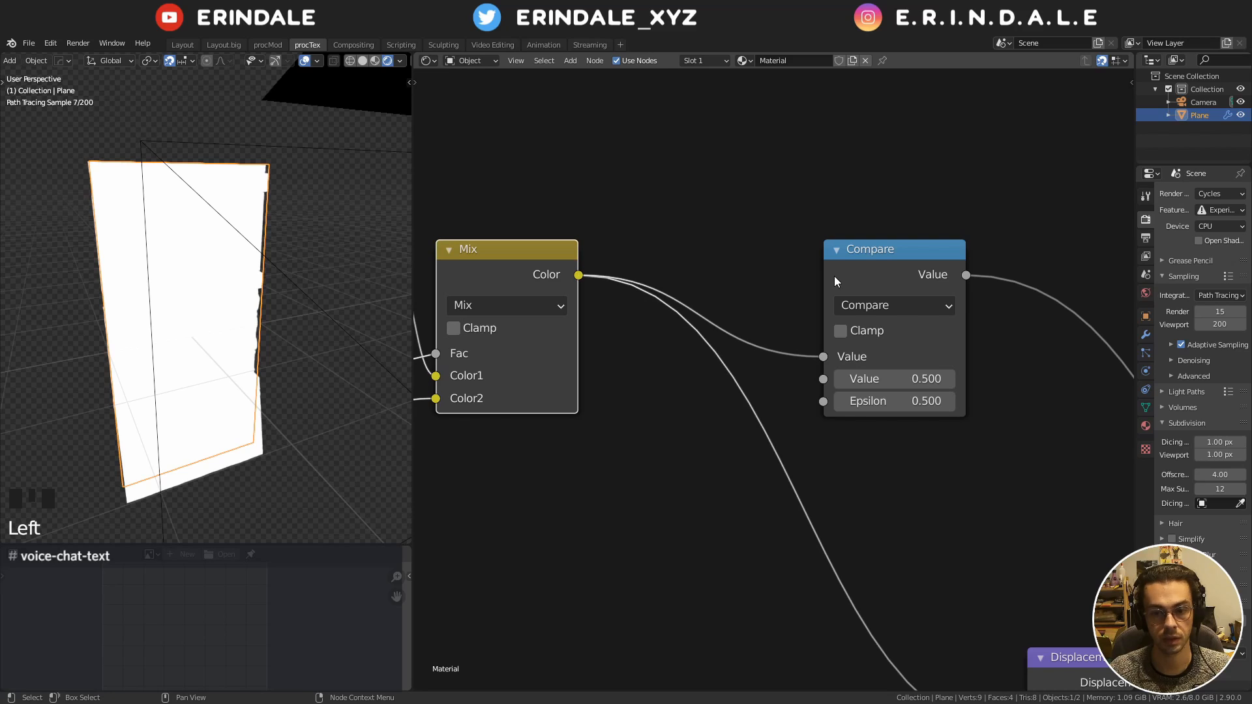
Reposition the Compare node well above the Displacement node, leaving free space between it and the Mix node
scroll(831, 274, down, 5)
middle_drag(827, 299, 978, 228)
middle_drag(300, 284, 311, 256)
middle_drag(894, 314, 686, 328)
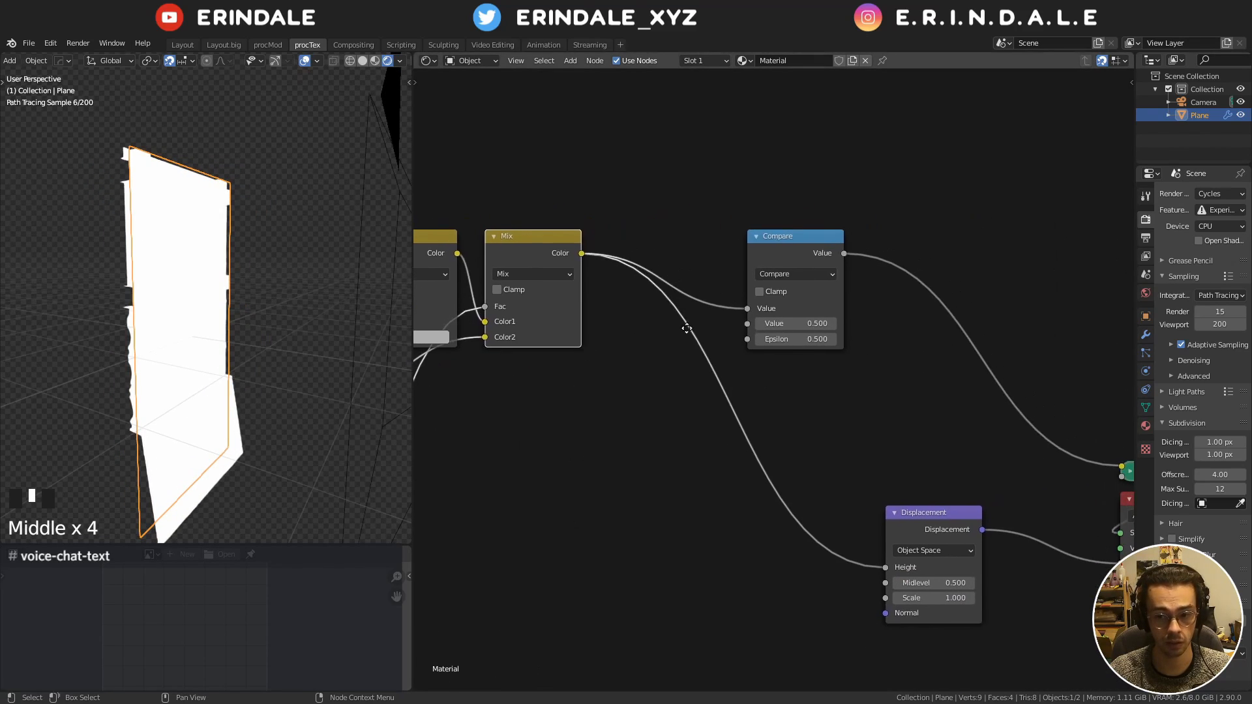
drag(787, 241, 924, 394)
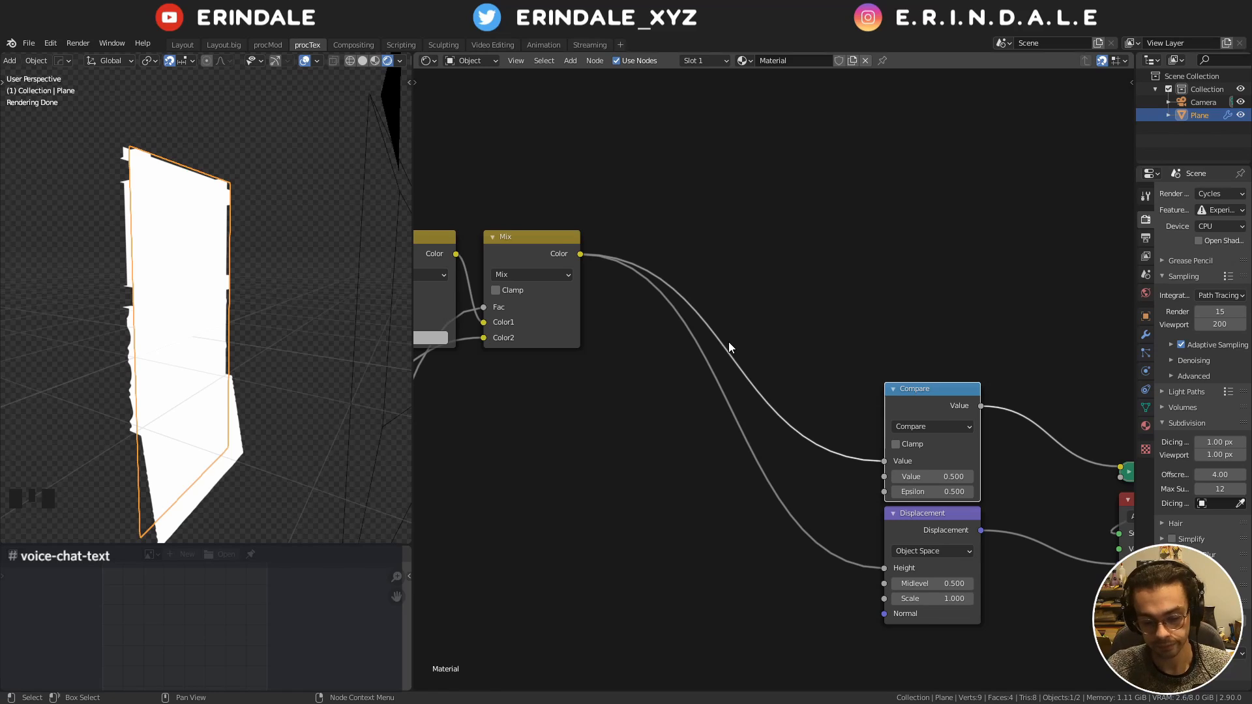
middle_drag(760, 330, 620, 301)
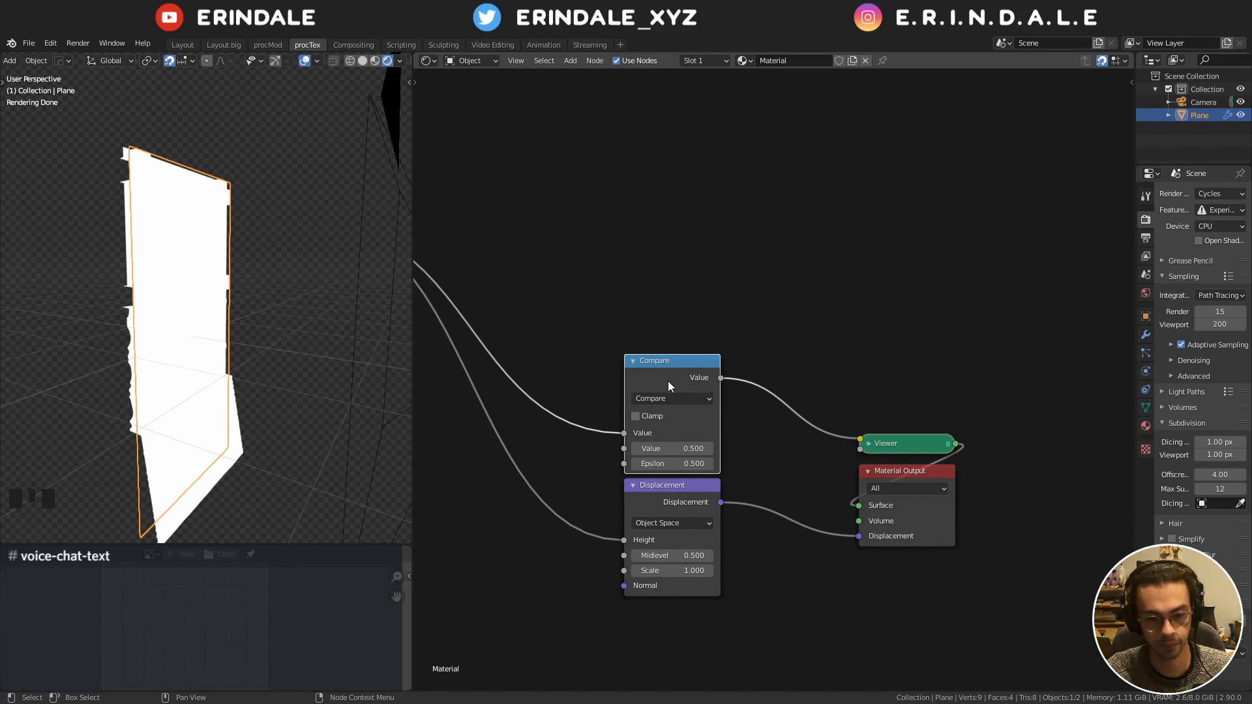
middle_drag(665, 381, 801, 380)
drag(816, 360, 858, 121)
middle_drag(692, 193, 757, 355)
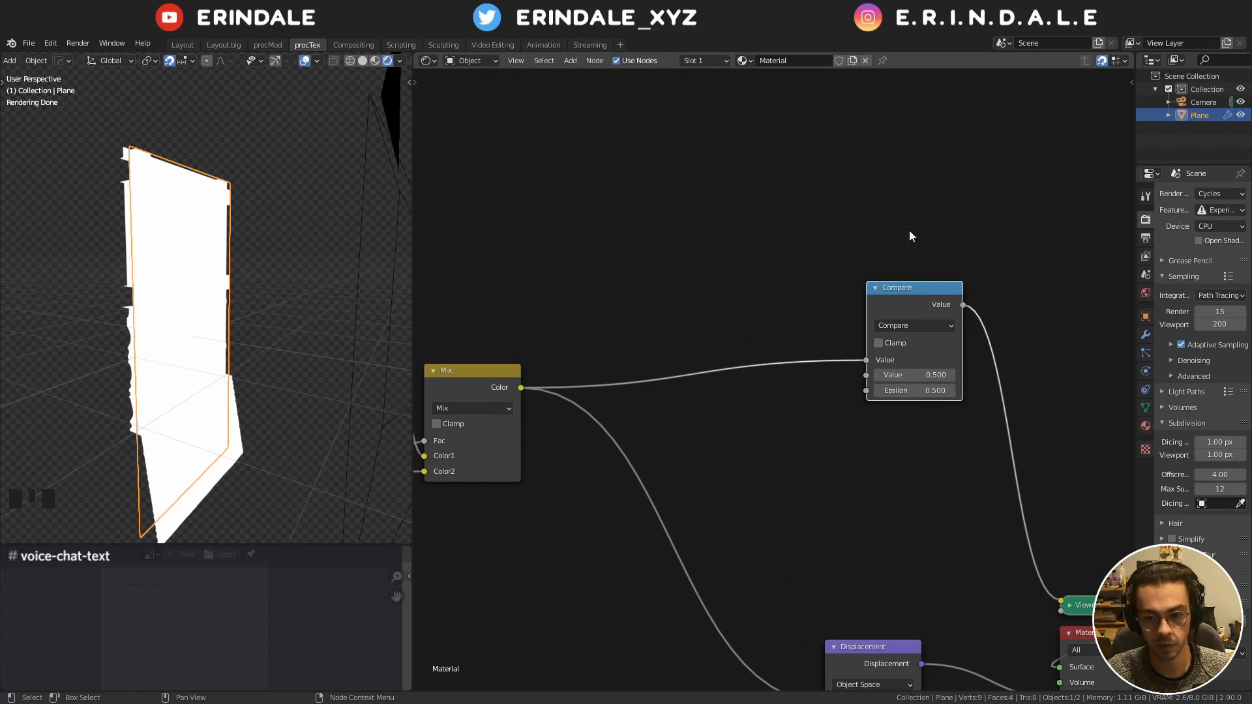
middle_drag(911, 236, 960, 225)
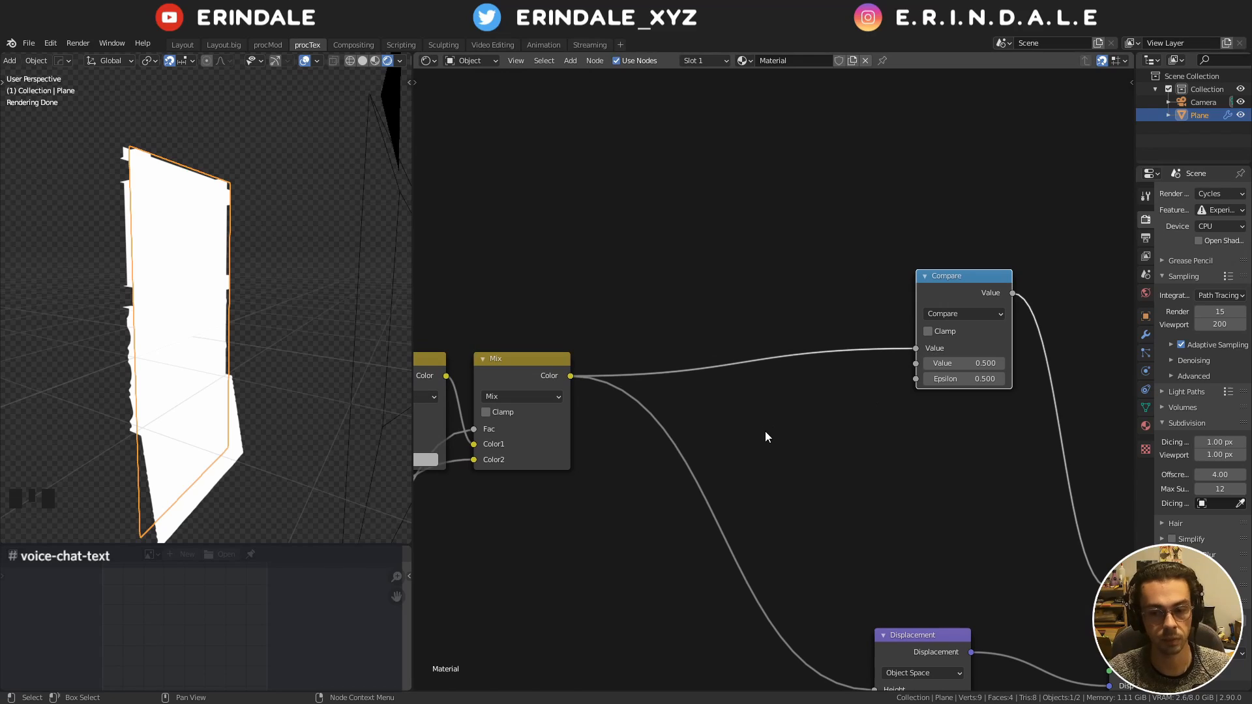
key(q)
click(726, 506)
click(745, 385)
scroll(745, 384, up, 6)
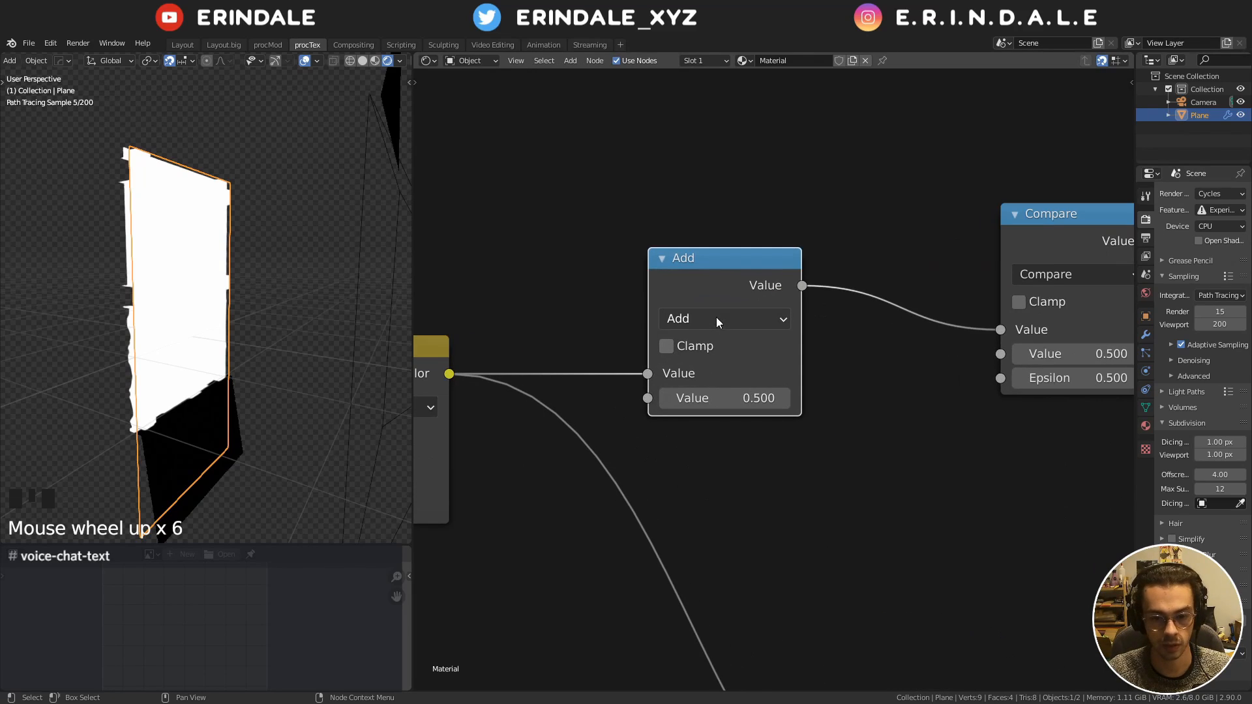
click(716, 320)
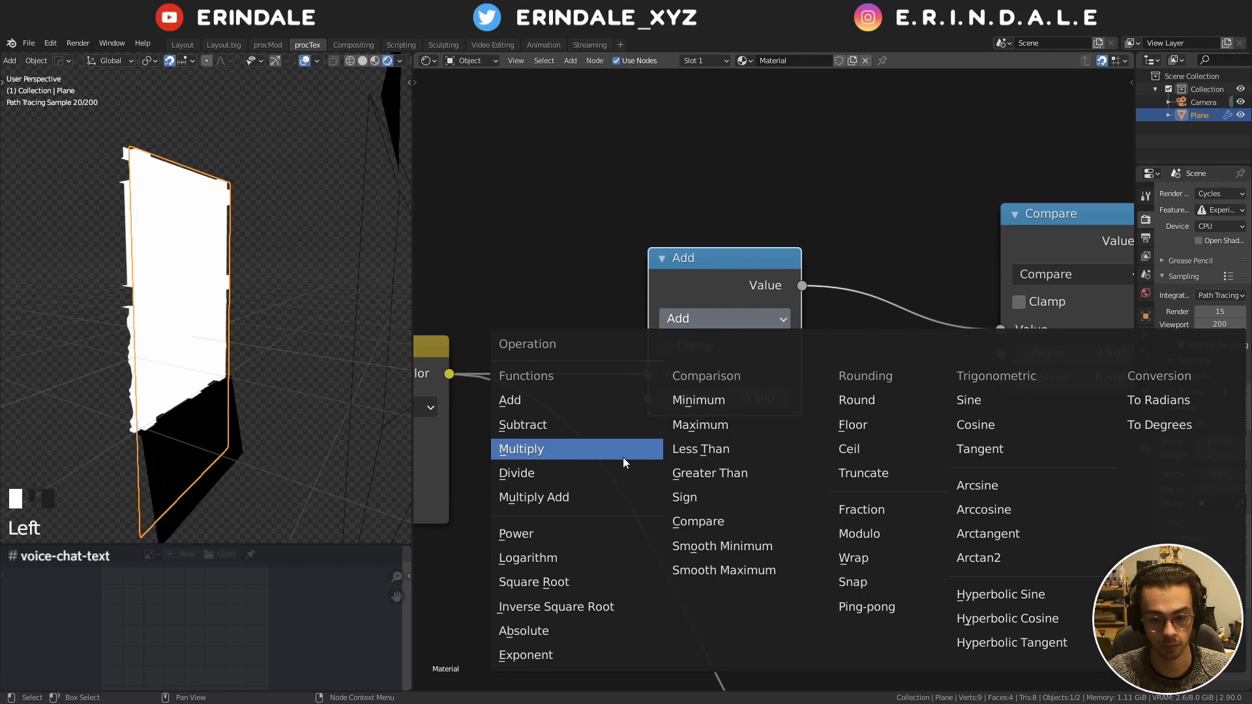
click(717, 257)
key(x)
Add a Map Range node and wire it between the Mix node's Color output and the Compare node's first Value input
key(shift+a)
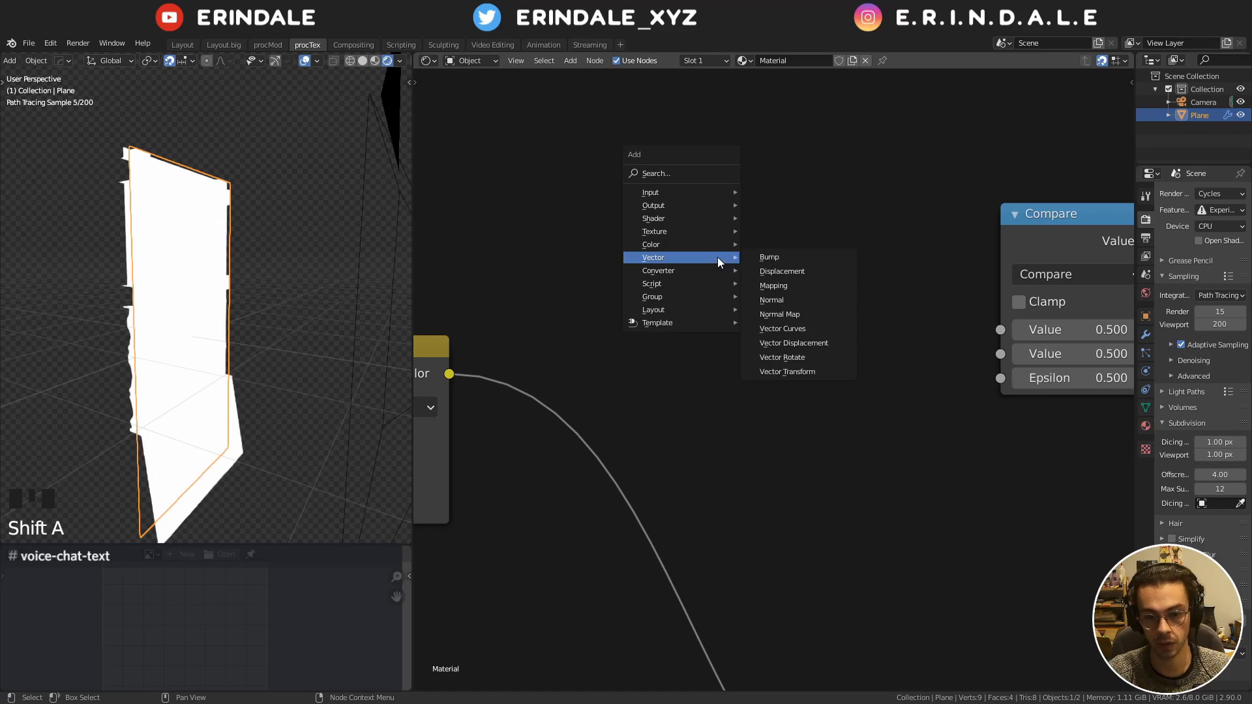
mouse_move(707, 268)
click(798, 356)
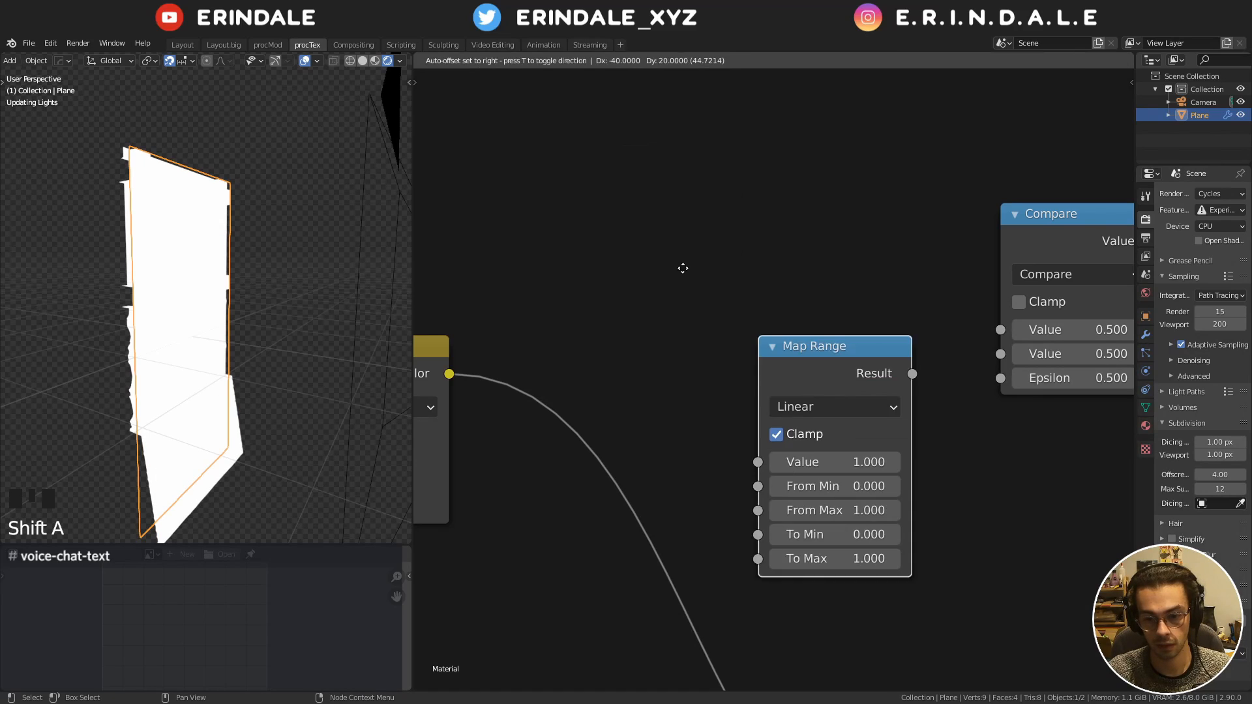
click(622, 246)
drag(451, 375, 692, 398)
drag(845, 307, 1028, 331)
middle_drag(798, 399, 812, 360)
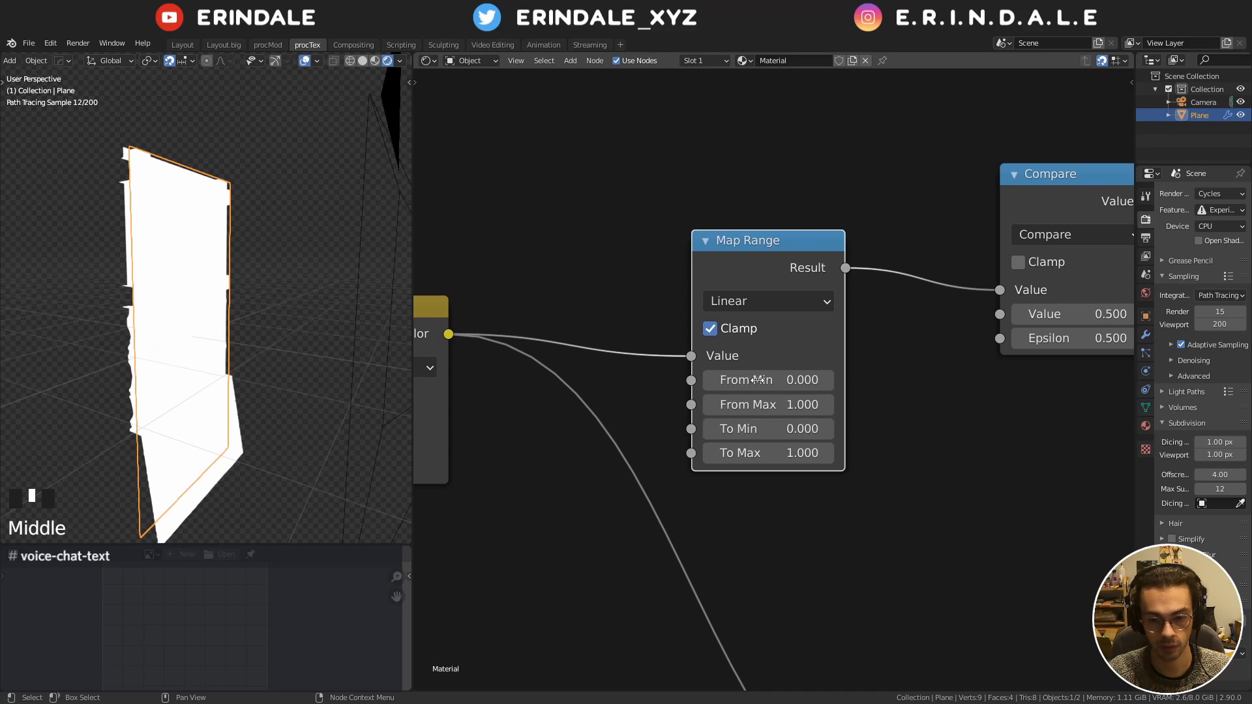
Turn off Clamp on the Map Range node and try To Max values up to 1.400, settling on 1.300
click(709, 328)
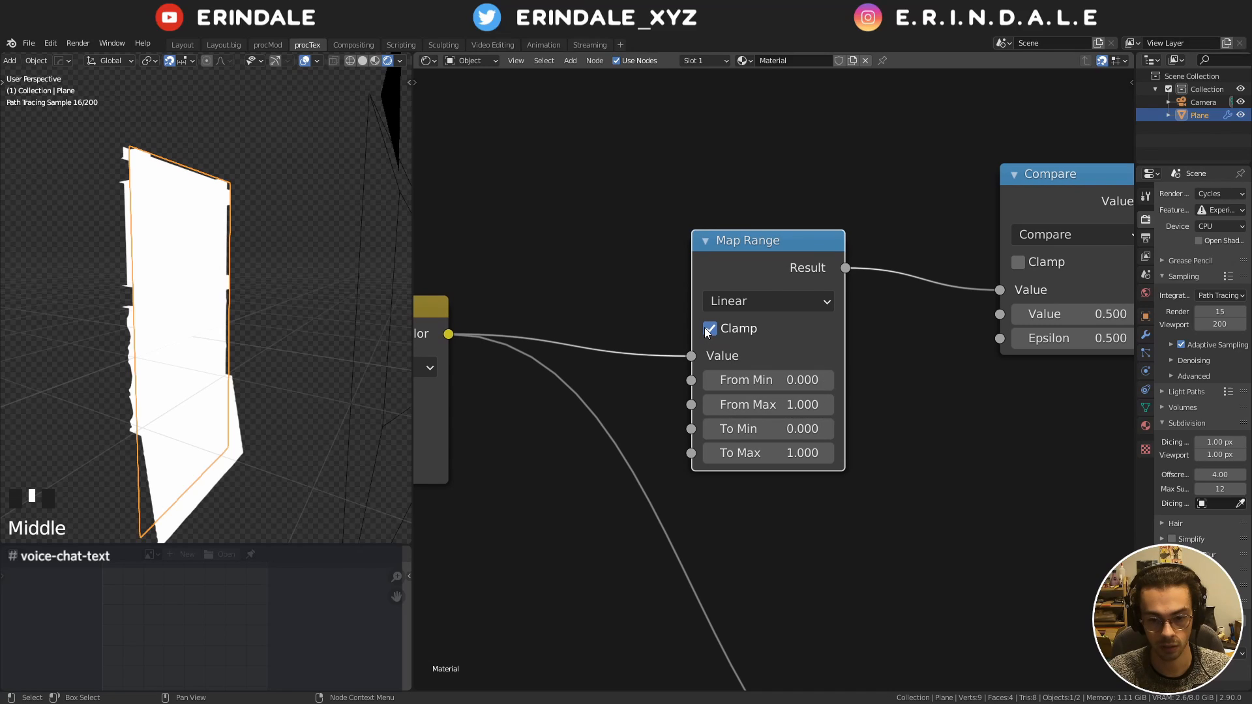
click(830, 450)
click(830, 450)
click(831, 450)
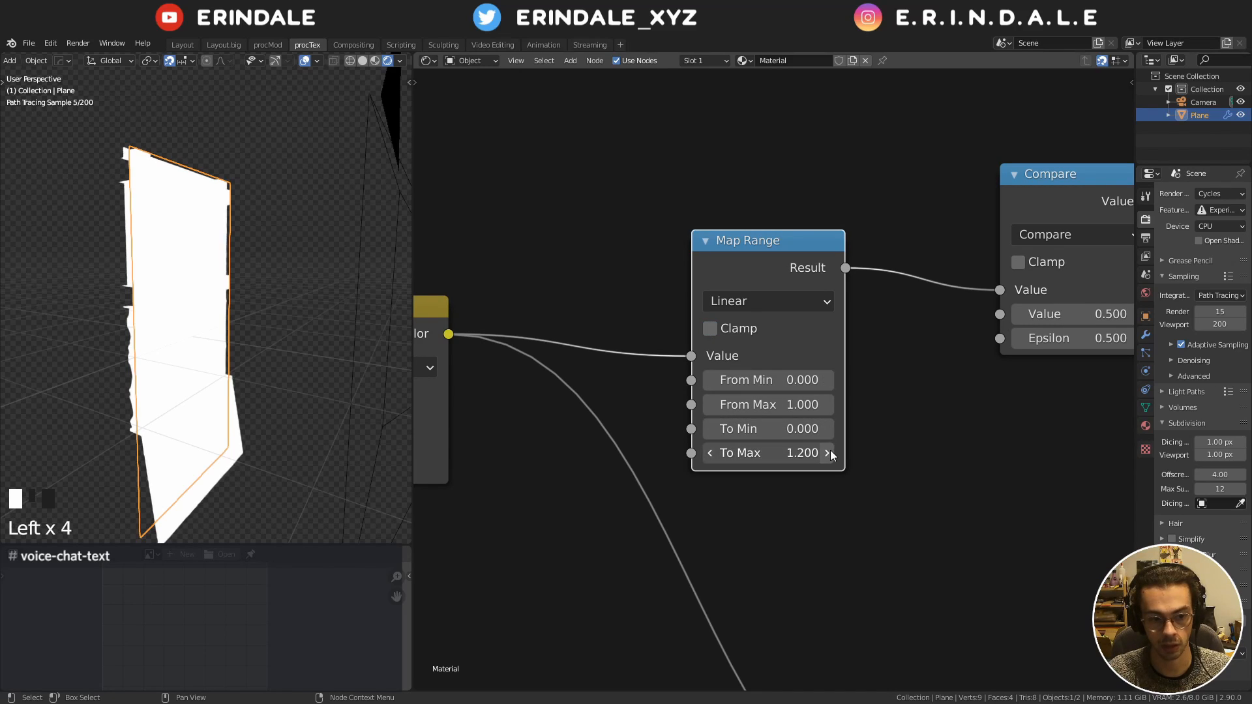
click(827, 452)
click(826, 453)
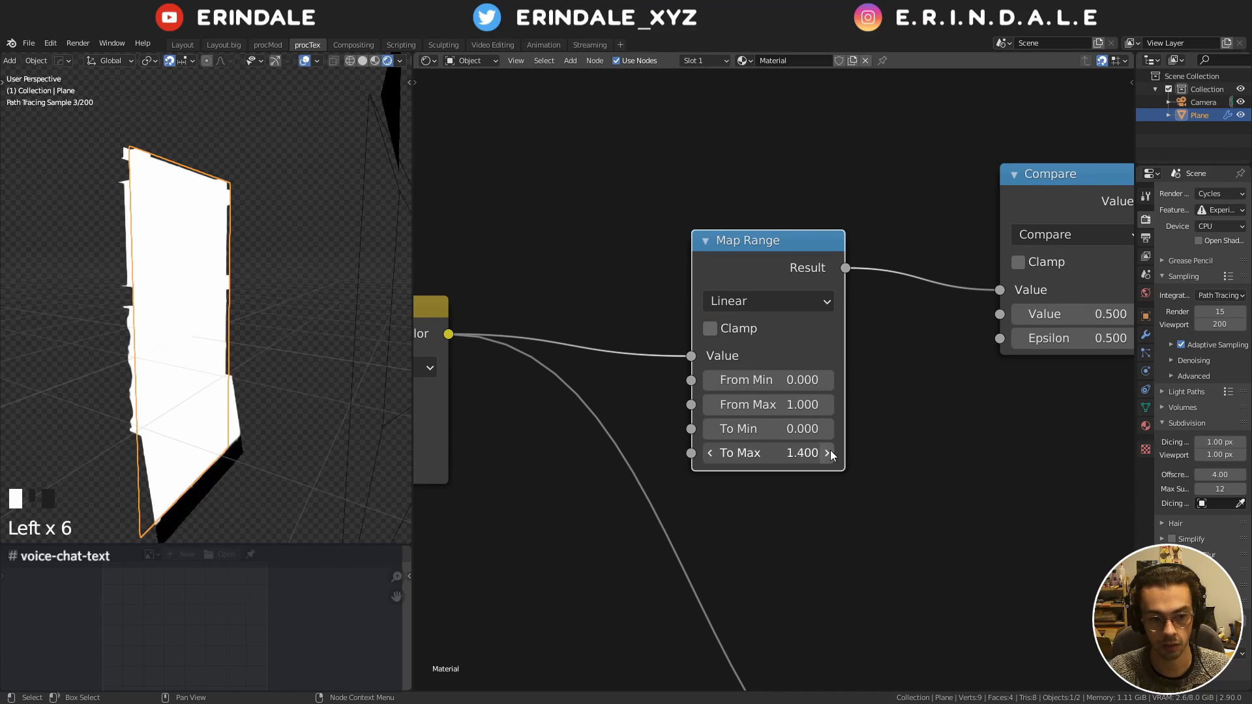
click(707, 459)
shift+drag(762, 455, 748, 459)
Try To Min values of 0.070 and 0.820 on the Map Range node and reset To Min to 0
middle_drag(195, 431, 189, 372)
shift+drag(763, 423, 770, 422)
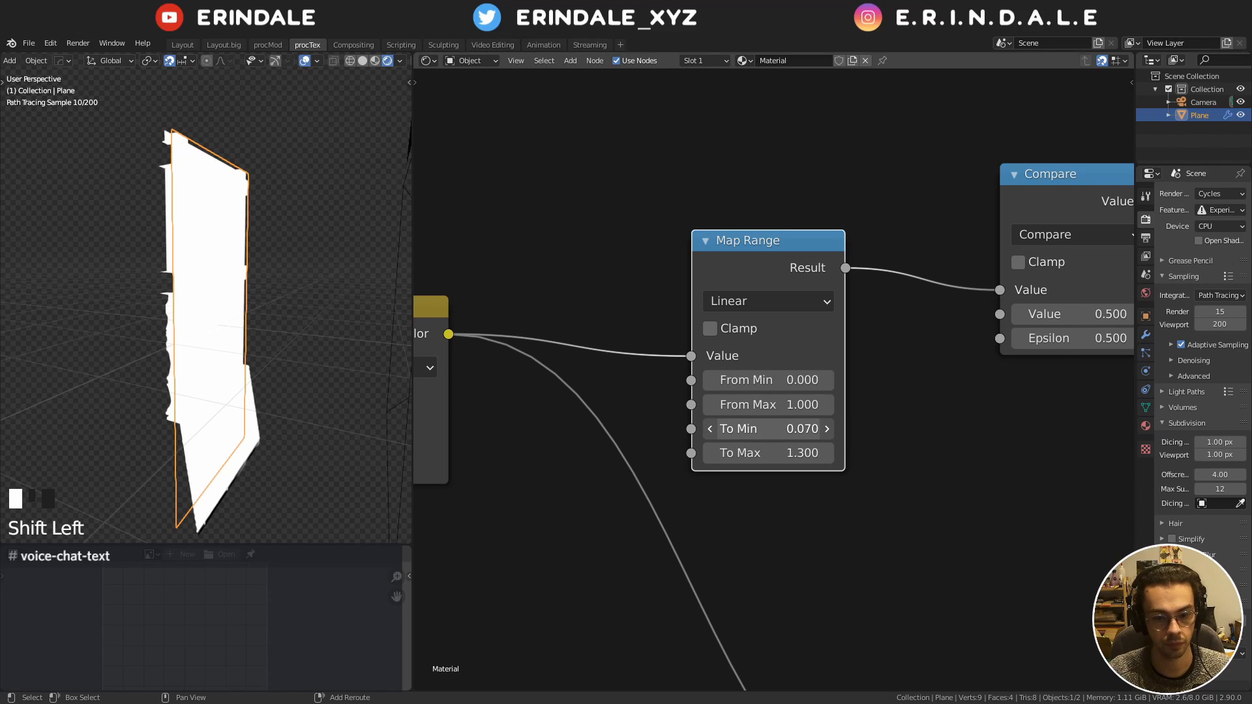
shift+click(763, 428)
text(0)
key(Return)
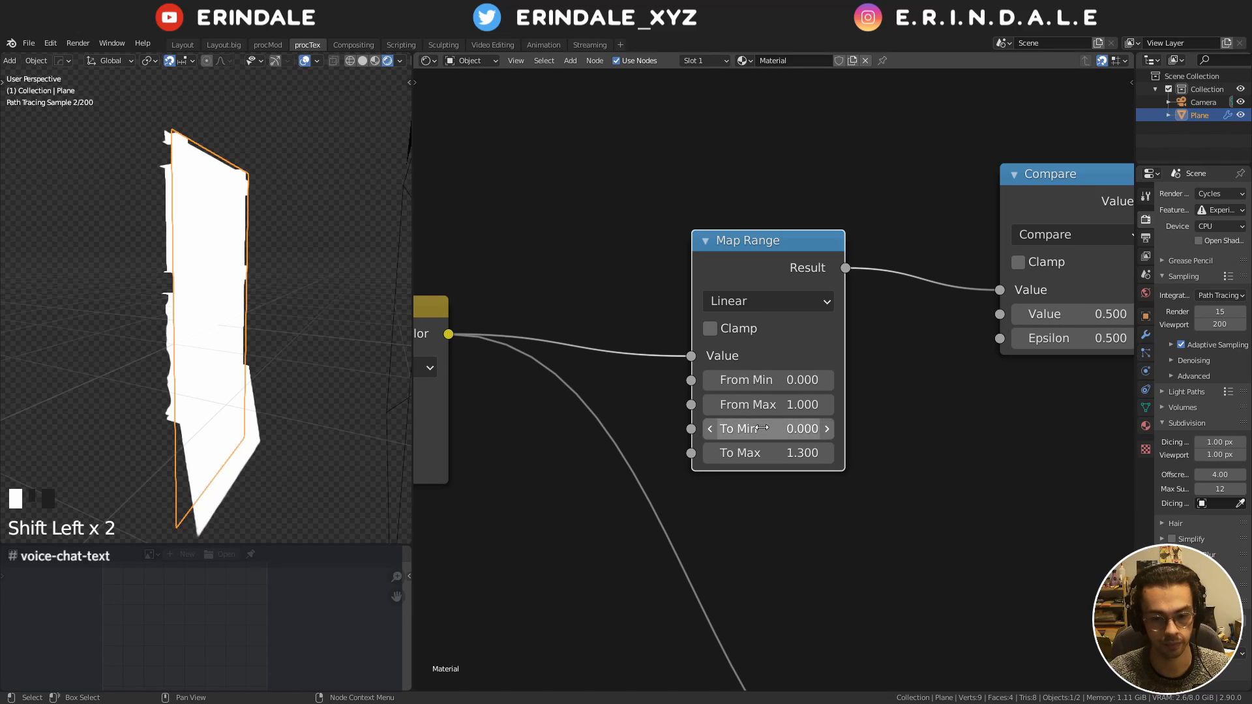
mouse_move(763, 428)
shift+mouse_down()
mouse_move(773, 427)
mouse_move(763, 428)
shift+mouse_up()
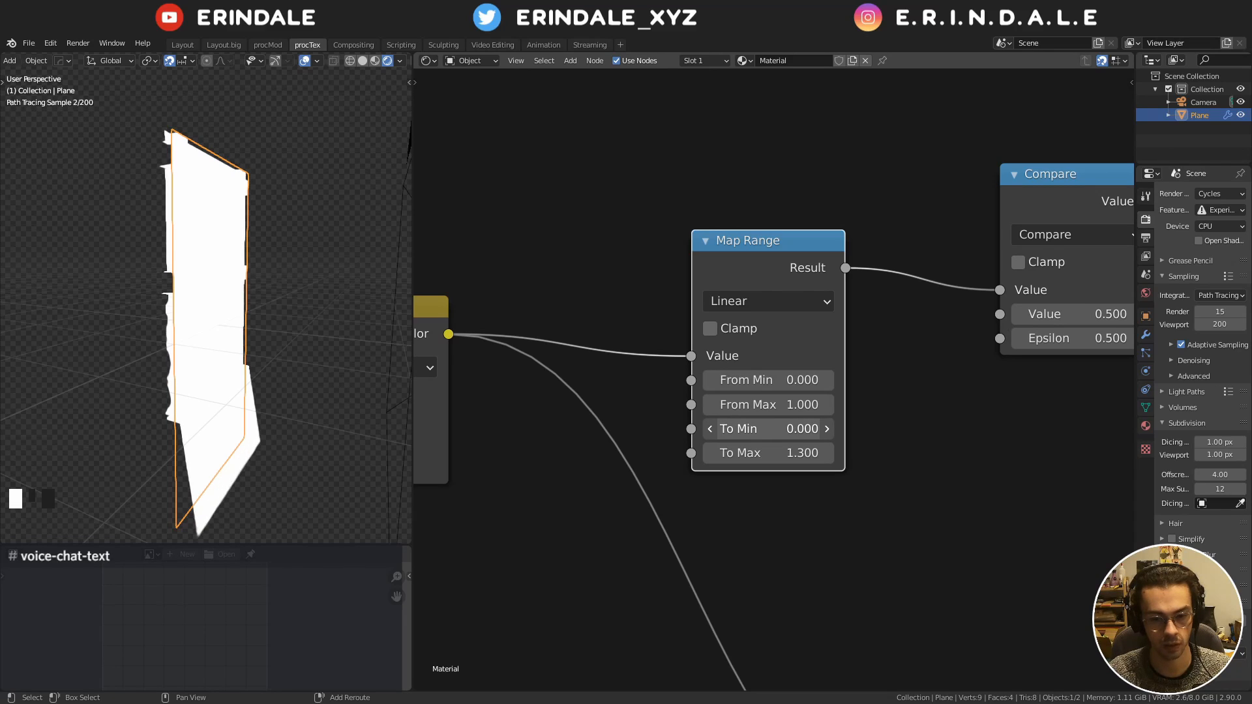
mouse_move(763, 428)
shift+mouse_down()
mouse_move(745, 428)
mouse_move(835, 428)
mouse_move(762, 428)
shift+mouse_up()
click(762, 428)
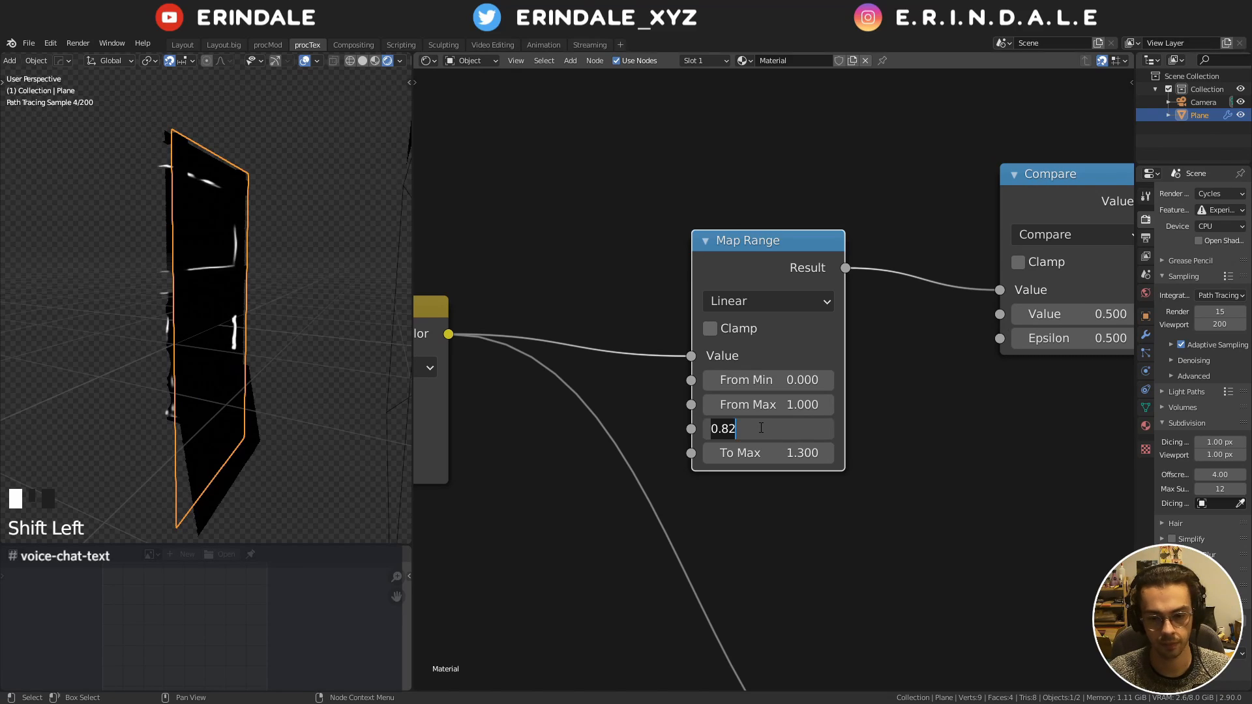
text(0)
key(Return)
Reset the Map Range node's To Max to 1.000
click(758, 453)
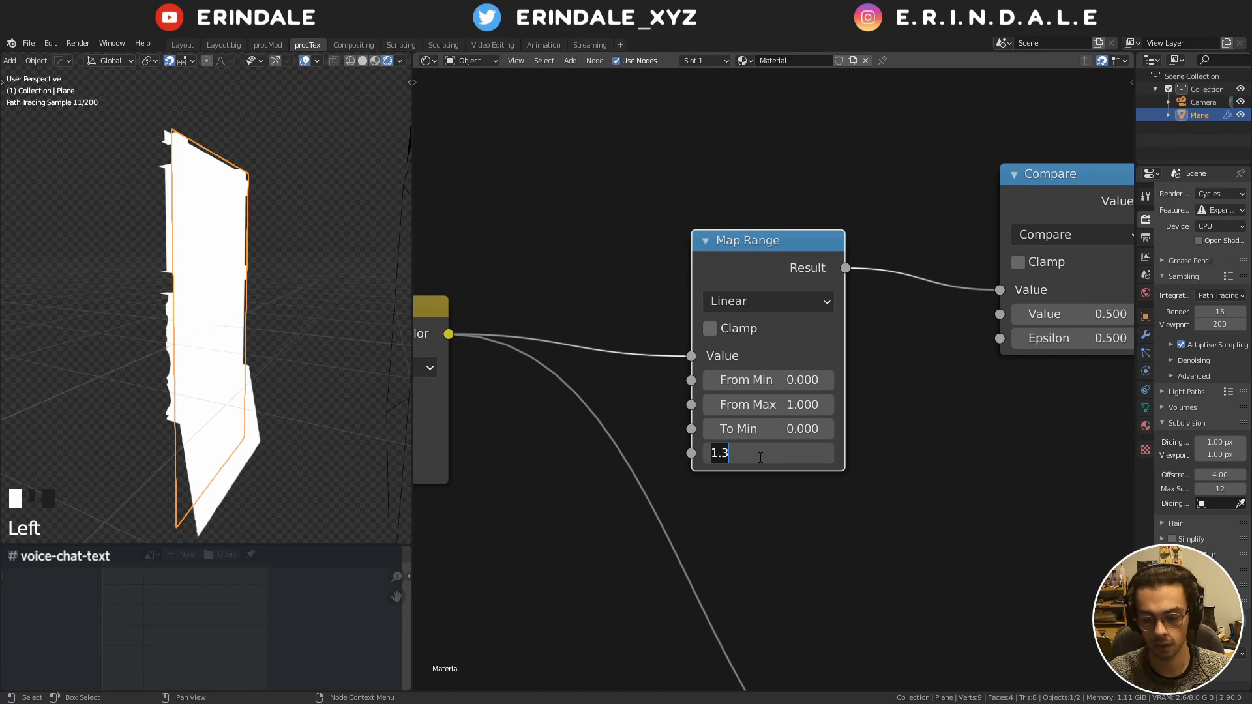
text(1)
key(Return)
Raise the Map Range node's From Min to 0.330 while checking the wall for black out-of-range spots
middle_drag(758, 379, 747, 460)
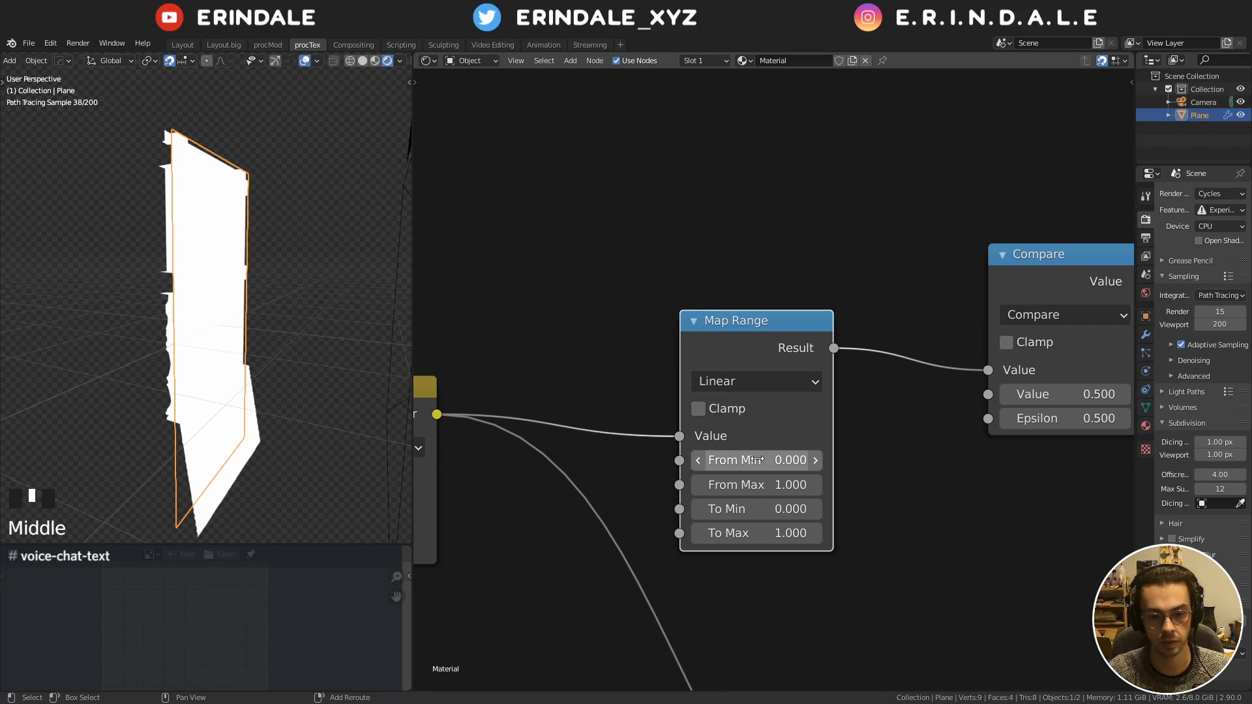
mouse_move(757, 459)
shift+mouse_down()
mouse_move(790, 459)
mouse_move(756, 459)
shift+mouse_up()
middle_drag(280, 300, 284, 399)
shift+drag(790, 459, 789, 460)
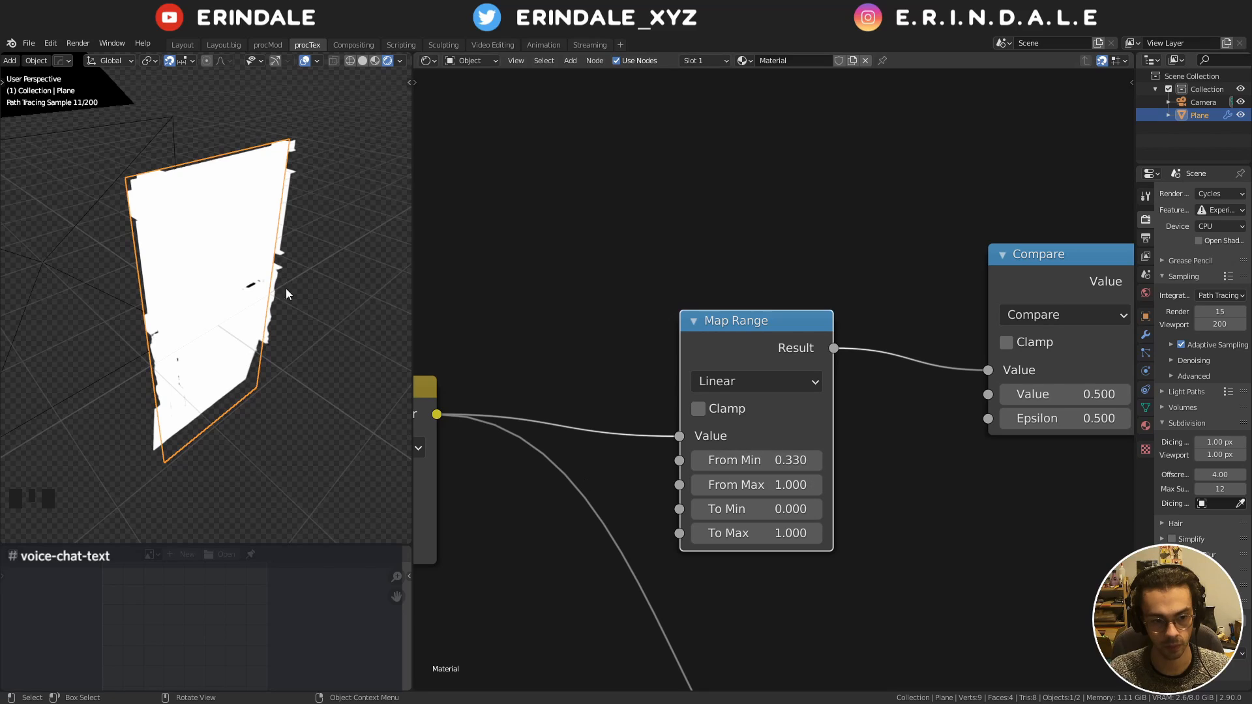
Lower the Map Range node's From Max to 0.770 while checking the wall for black out-of-range spots
middle_drag(764, 409, 753, 387)
middle_drag(366, 365, 391, 377)
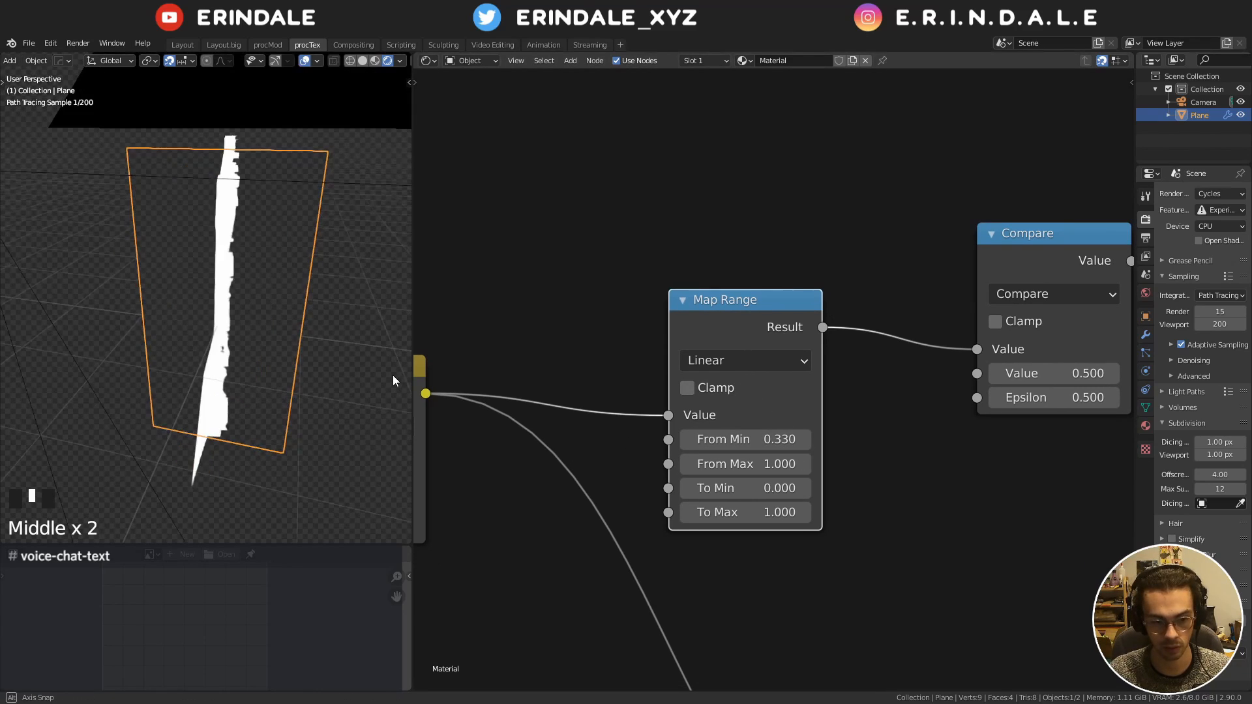
shift+drag(761, 464, 740, 464)
middle_drag(367, 334, 228, 363)
Preview the Map Range node's Result on the plane and view the wall from the front
scroll(865, 395, down, 11)
middle_drag(865, 395, 718, 286)
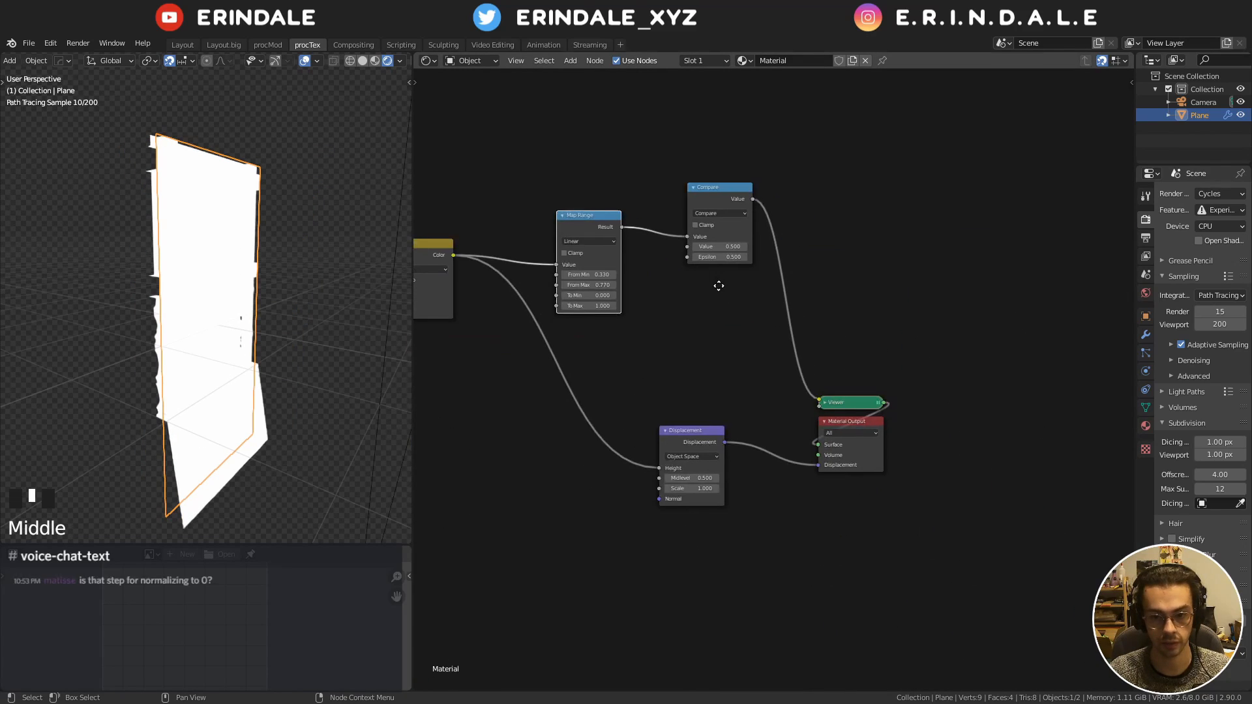
ctrl+shift+click(608, 227)
middle_drag(331, 367, 164, 352)
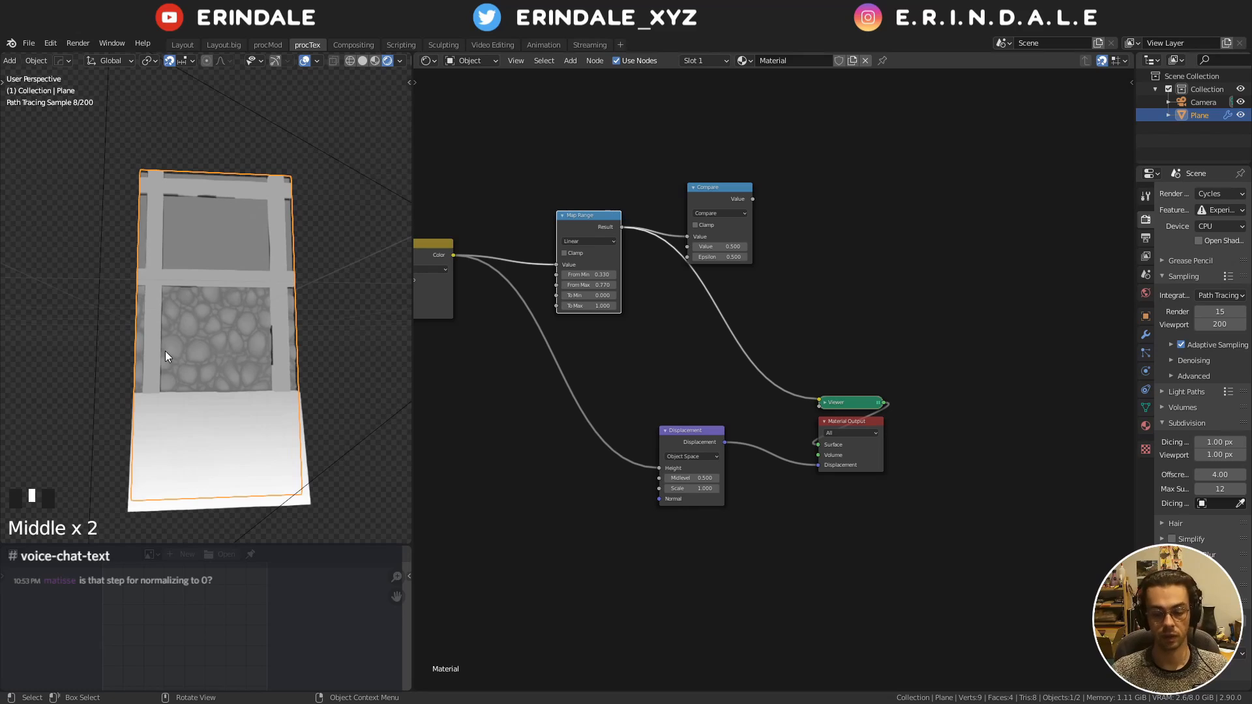
View the wall through the camera, set the render engine to Eevee, and save the Blender file
key(KP_0)
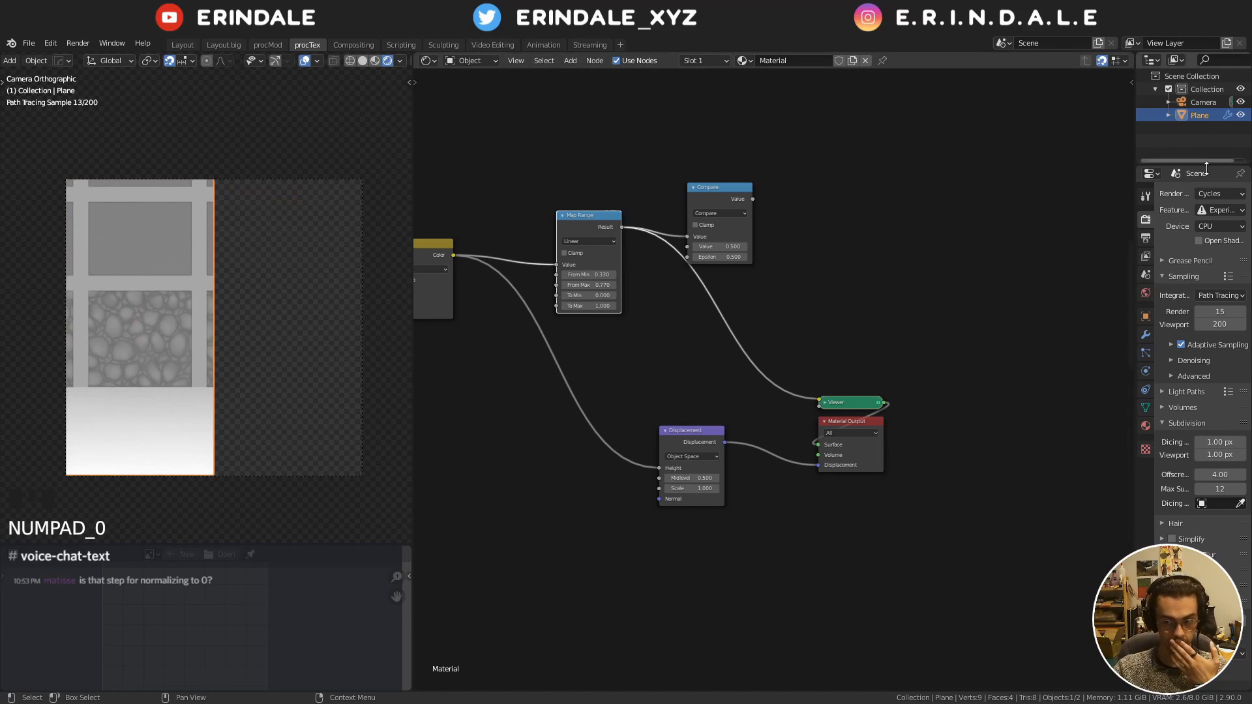
click(1218, 194)
click(1197, 211)
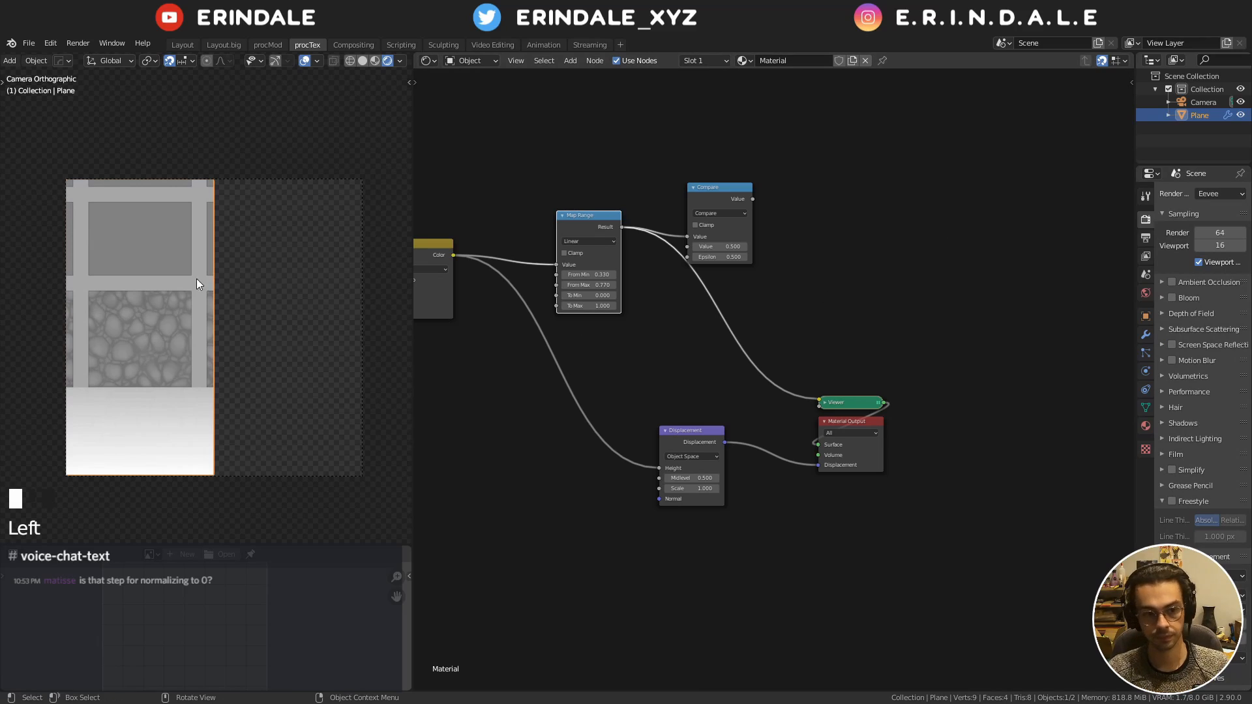
key(ctrl+s)
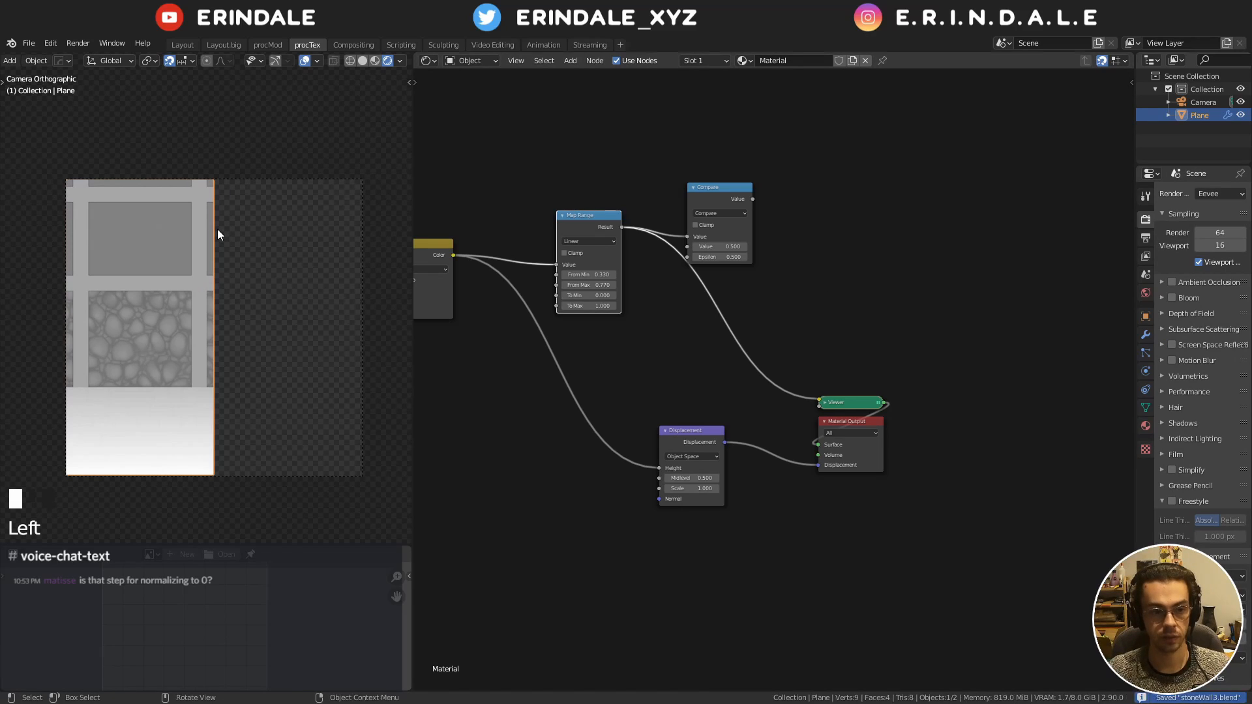
Render the height map and inspect the render result's timber and stone edges in the Compositing workspace
key(F12)
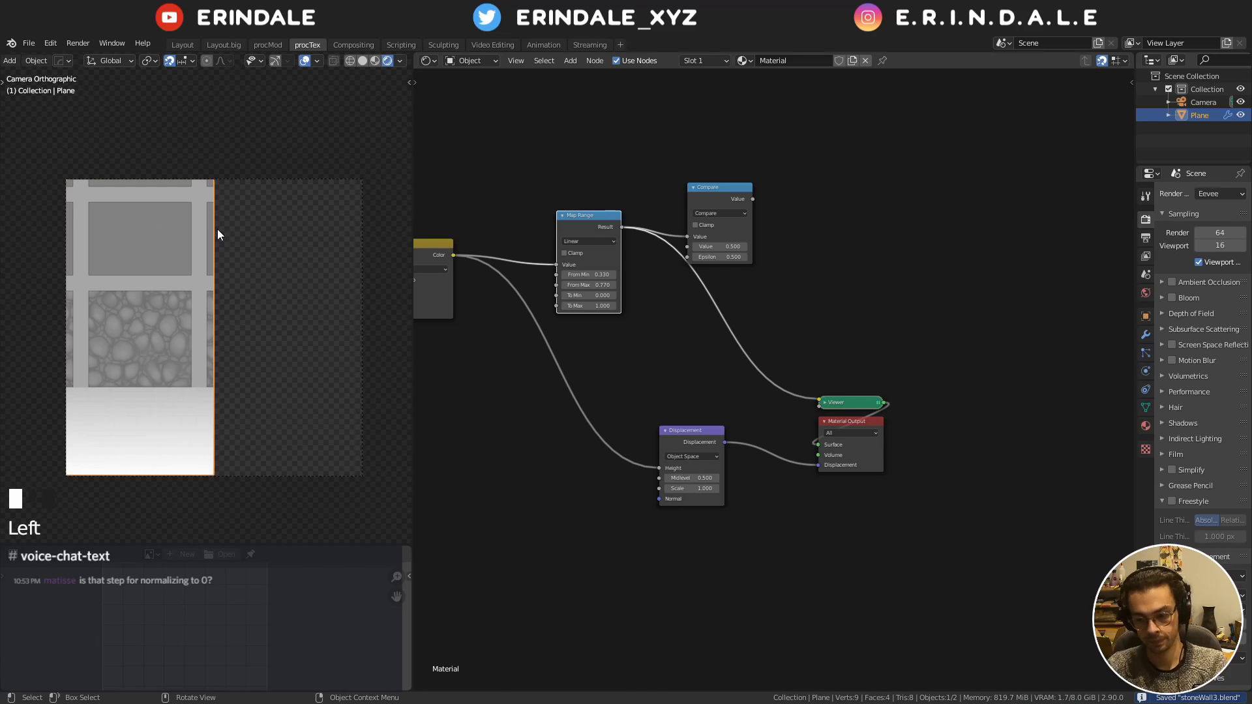
click(349, 45)
scroll(253, 330, up, 8)
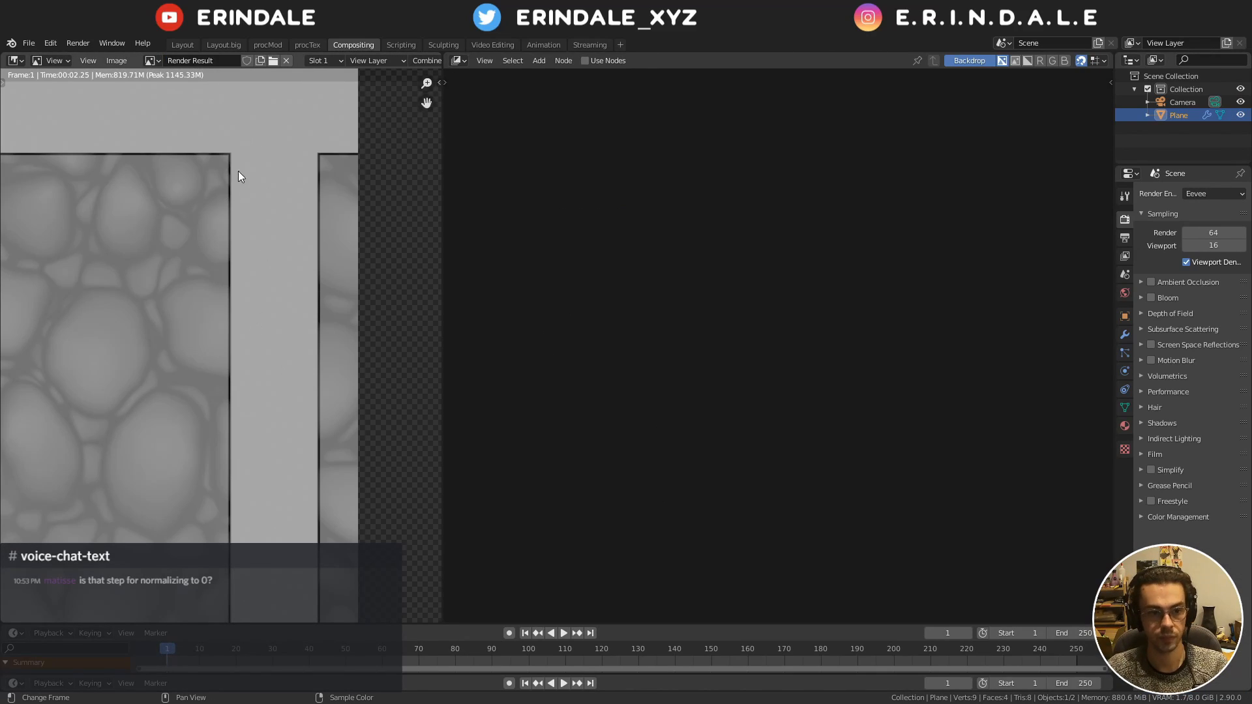
scroll(312, 172, down, 5)
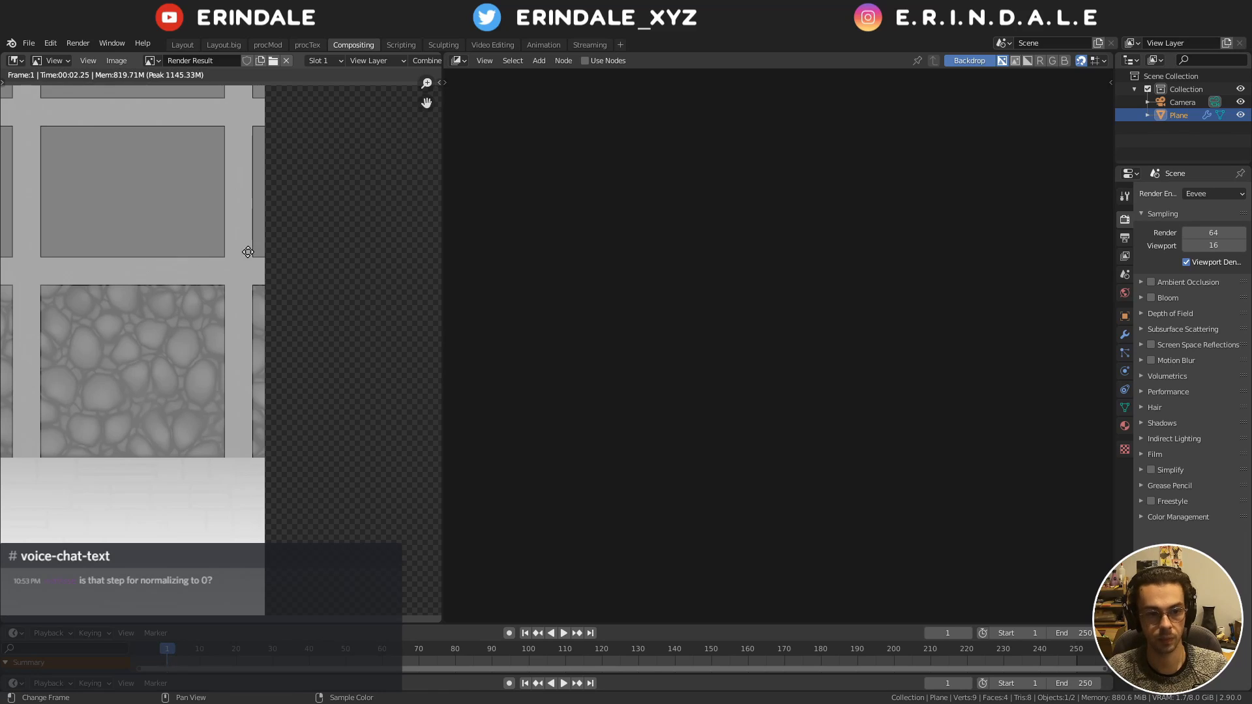
scroll(307, 220, up, 1)
Save the rendered height map as an image file
click(124, 60)
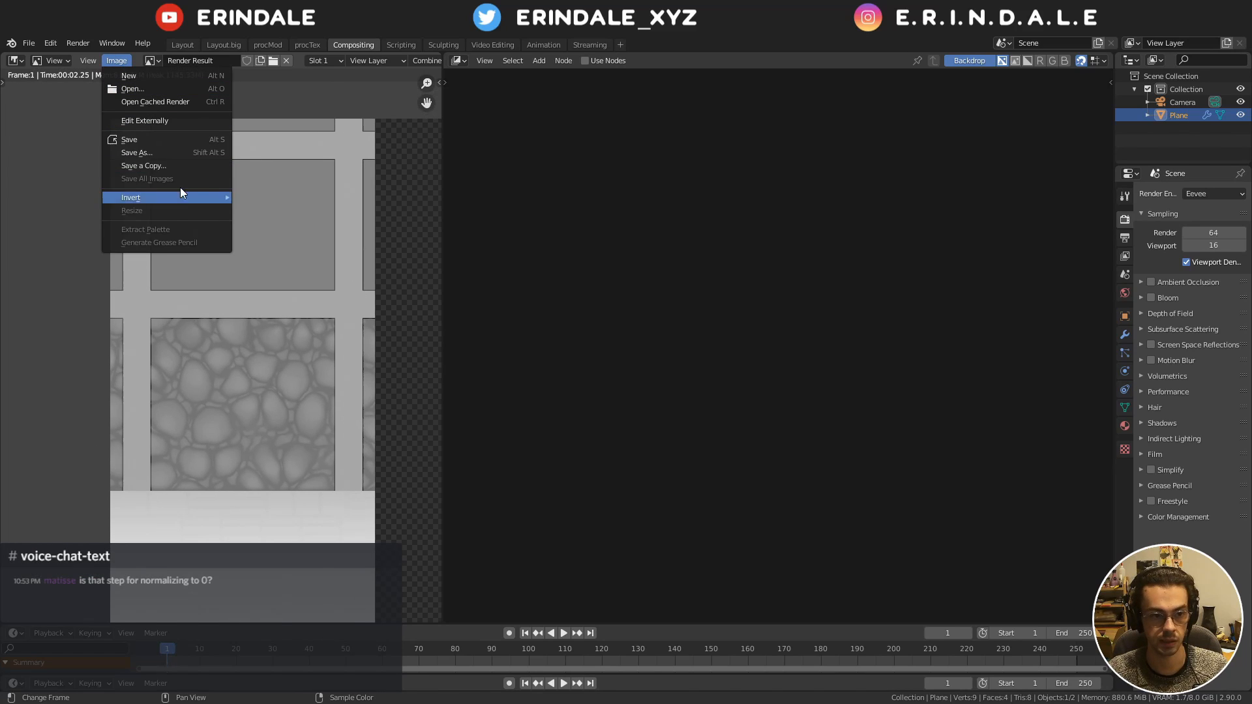
Start saving the rendered height image as a new file, choosing BMP as the file format
click(174, 151)
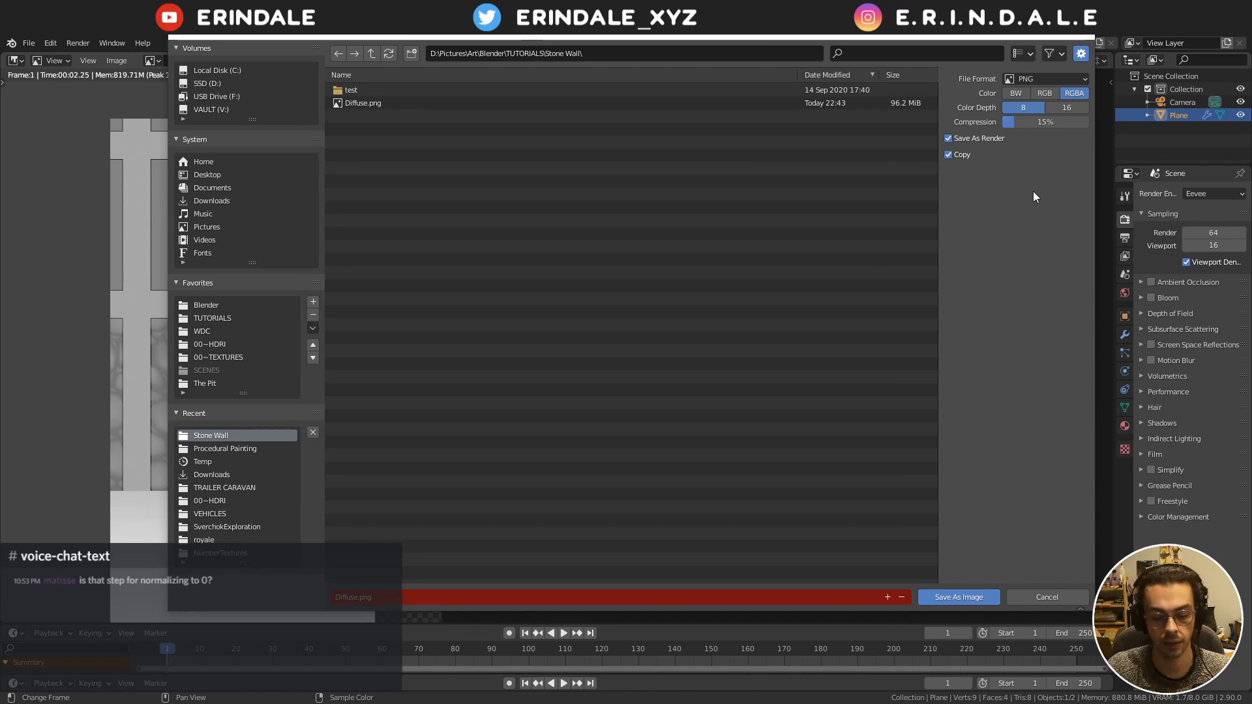
click(1067, 77)
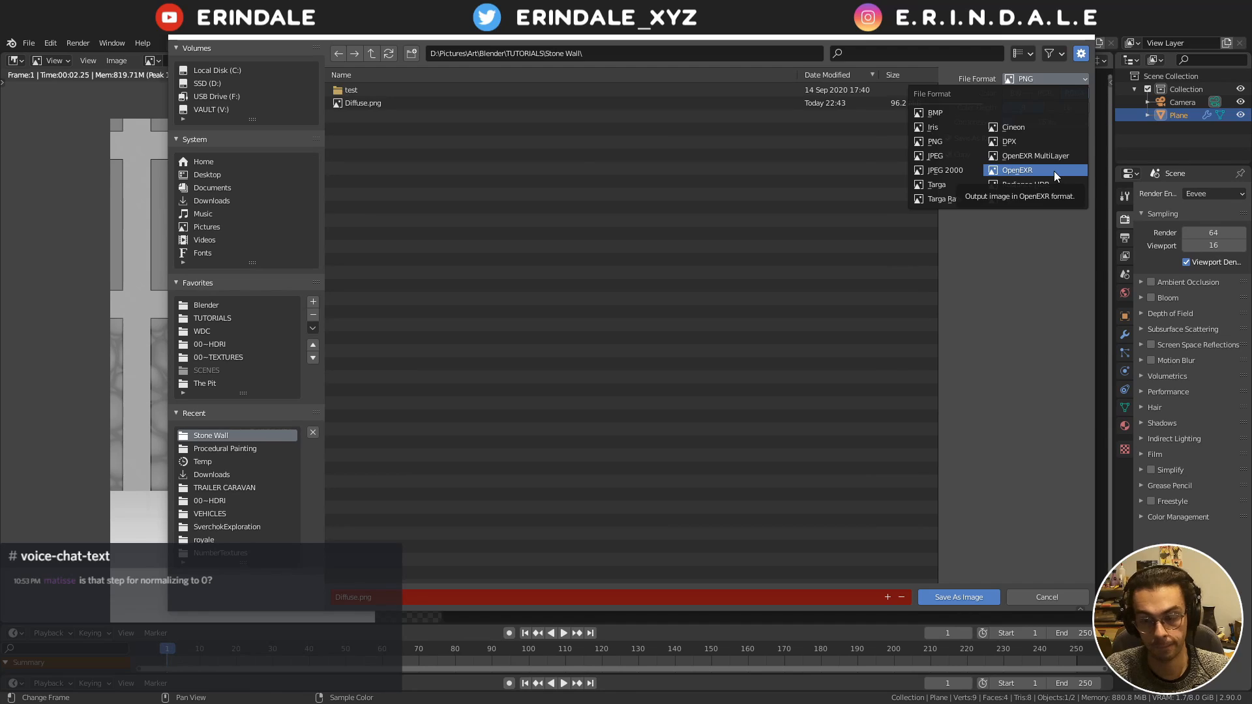
click(958, 115)
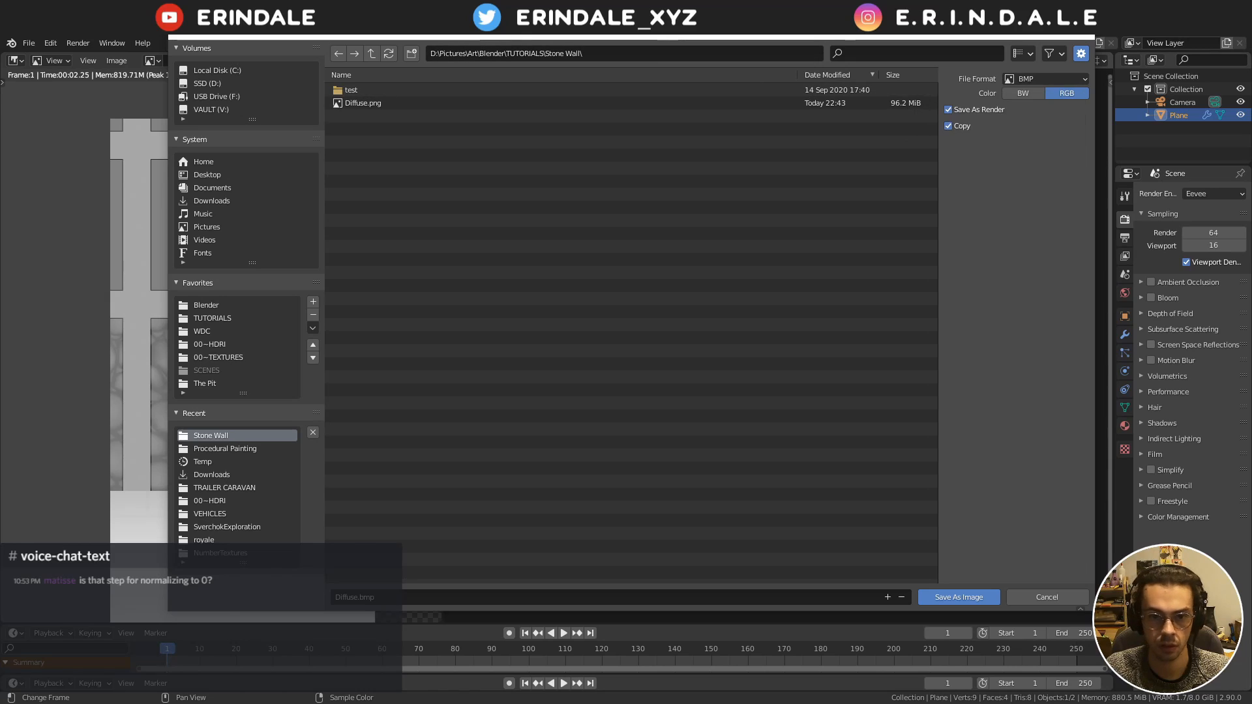
Switch to the web browser and search for "are bmp lossy", refining the query to "are bmp lossy in blender"
key(alt+Tab)
click(757, 51)
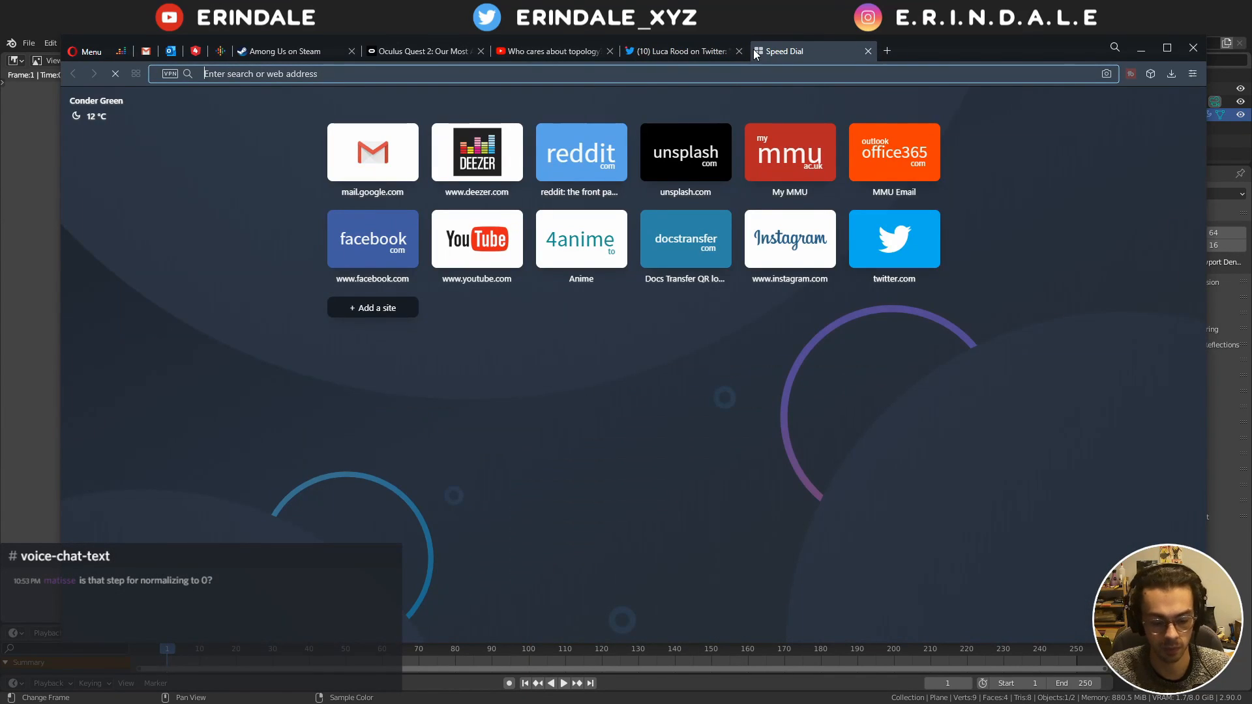
text(are bmp lossy)
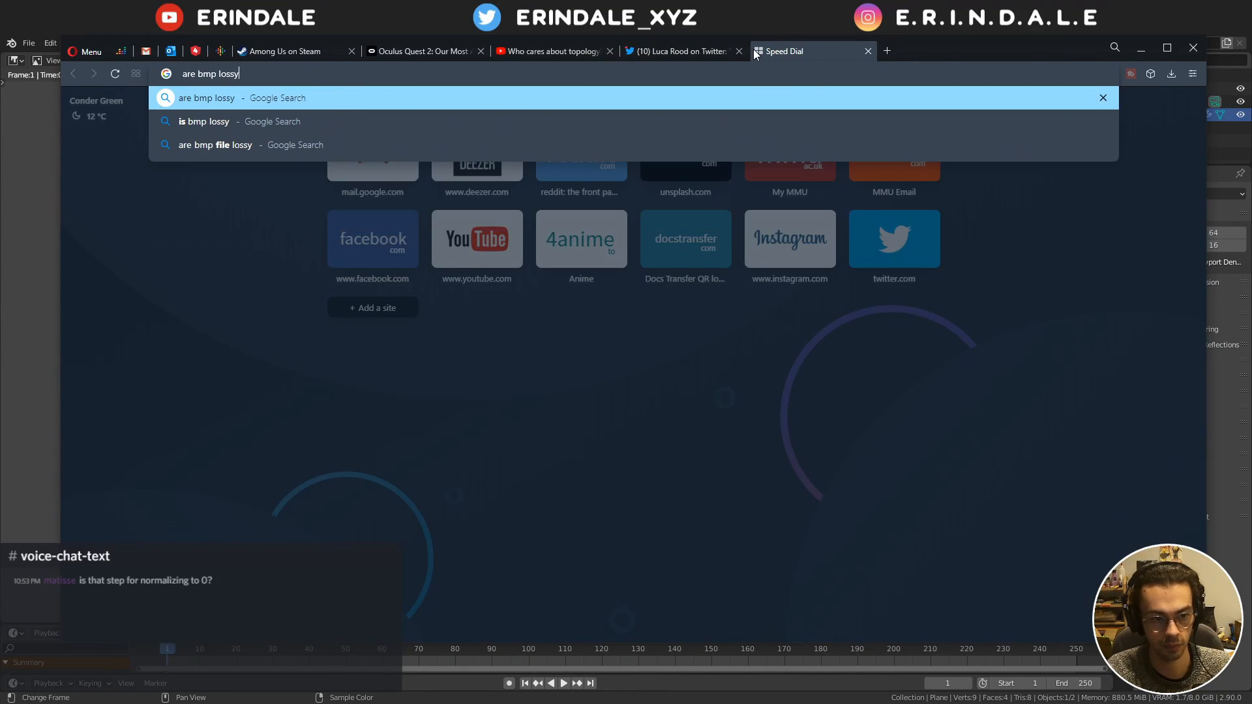
key(Return)
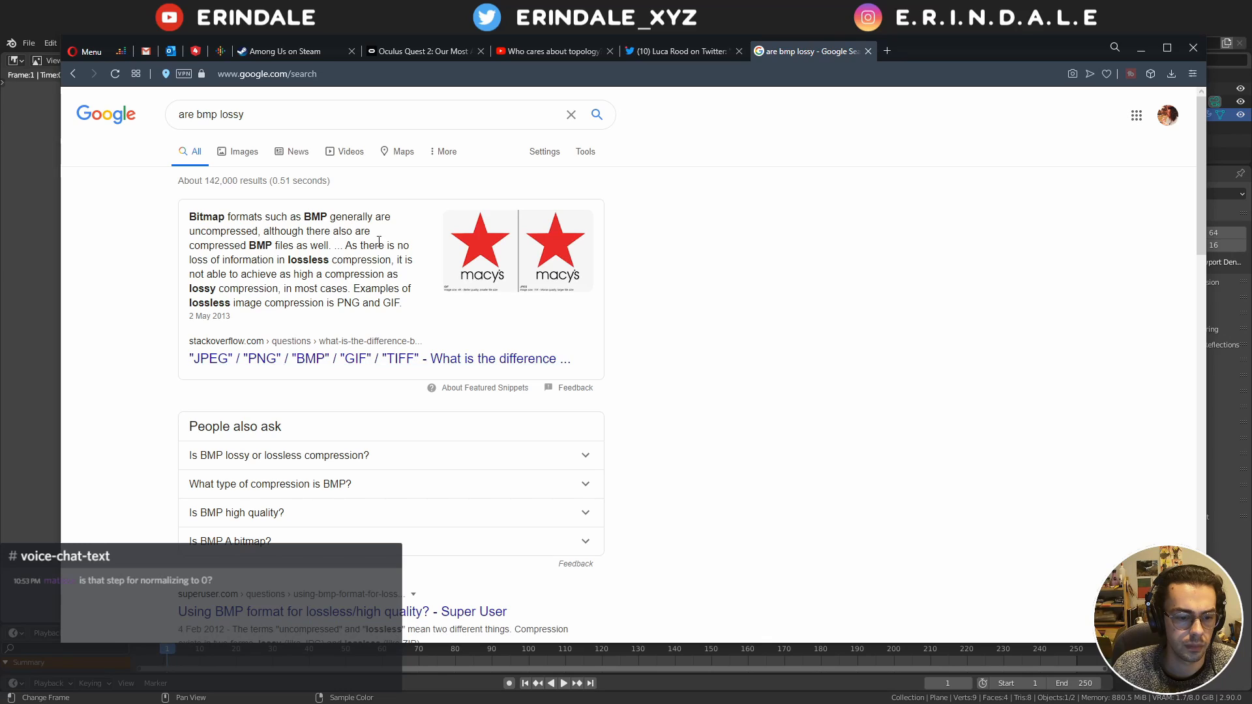
click(339, 121)
text(in blender)
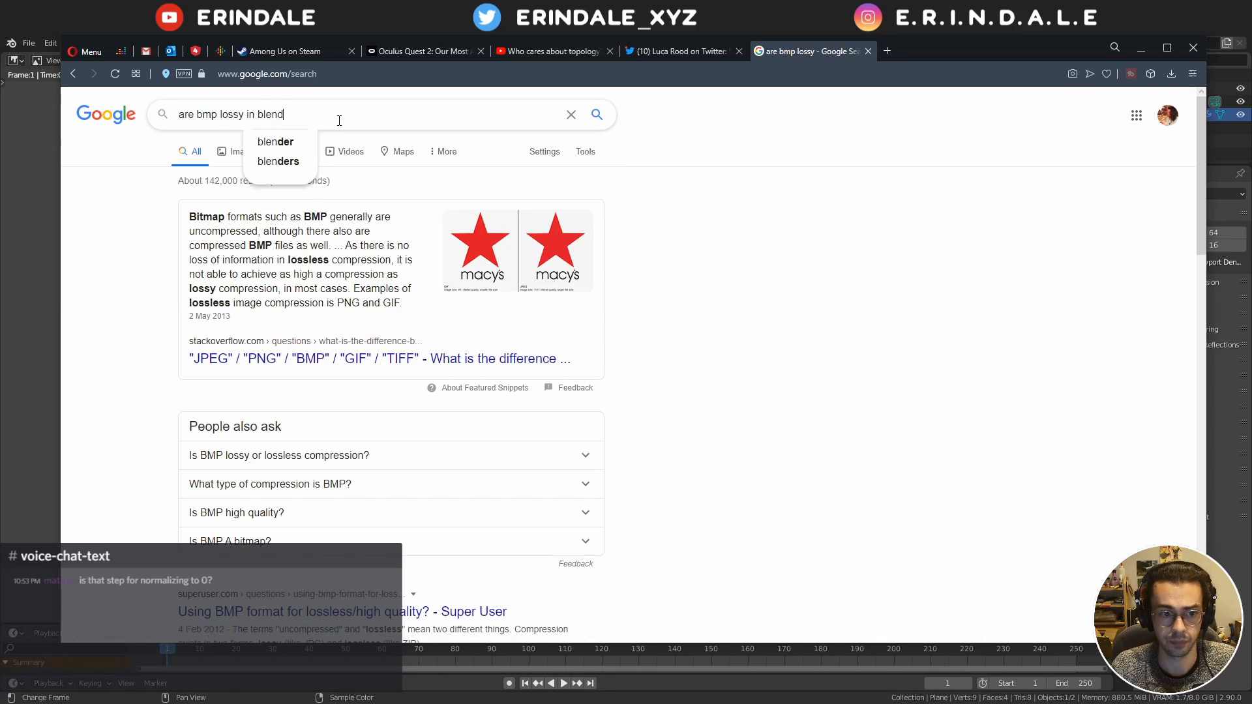
key(Return)
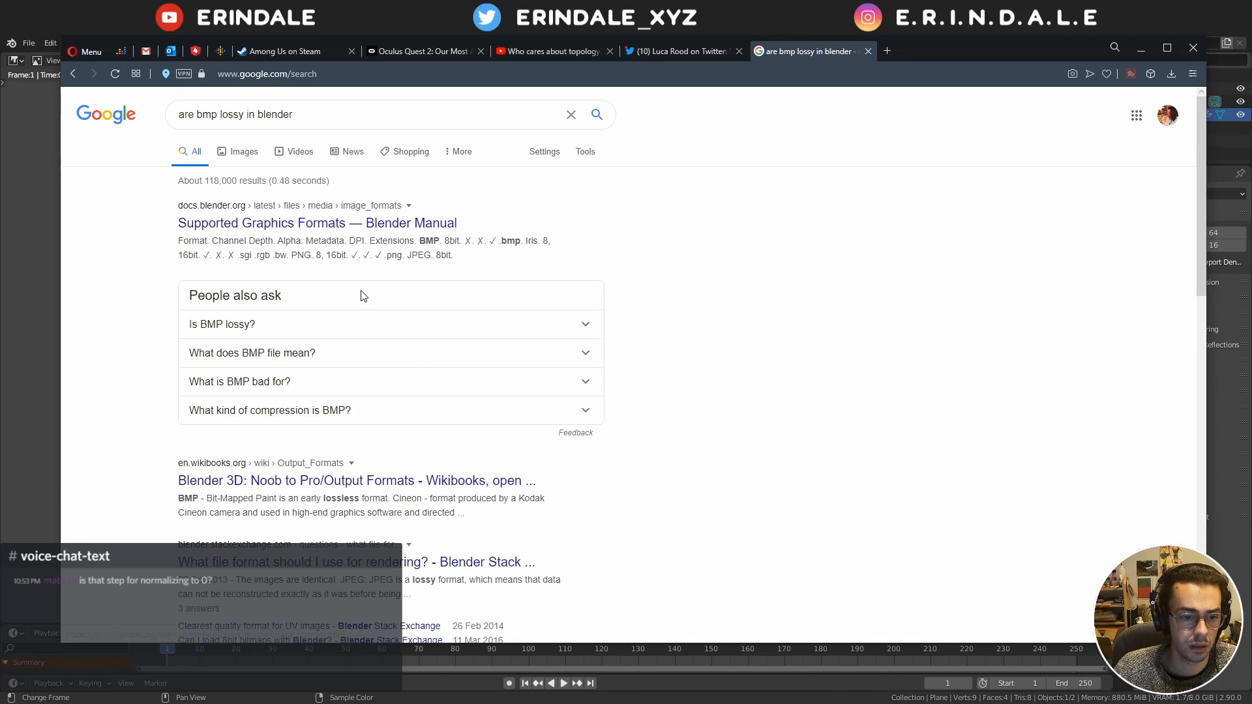
Open the Wikibooks page on Blender output formats, read the BMP entry, and return to Blender's save dialog
click(389, 483)
scroll(525, 350, down, 3)
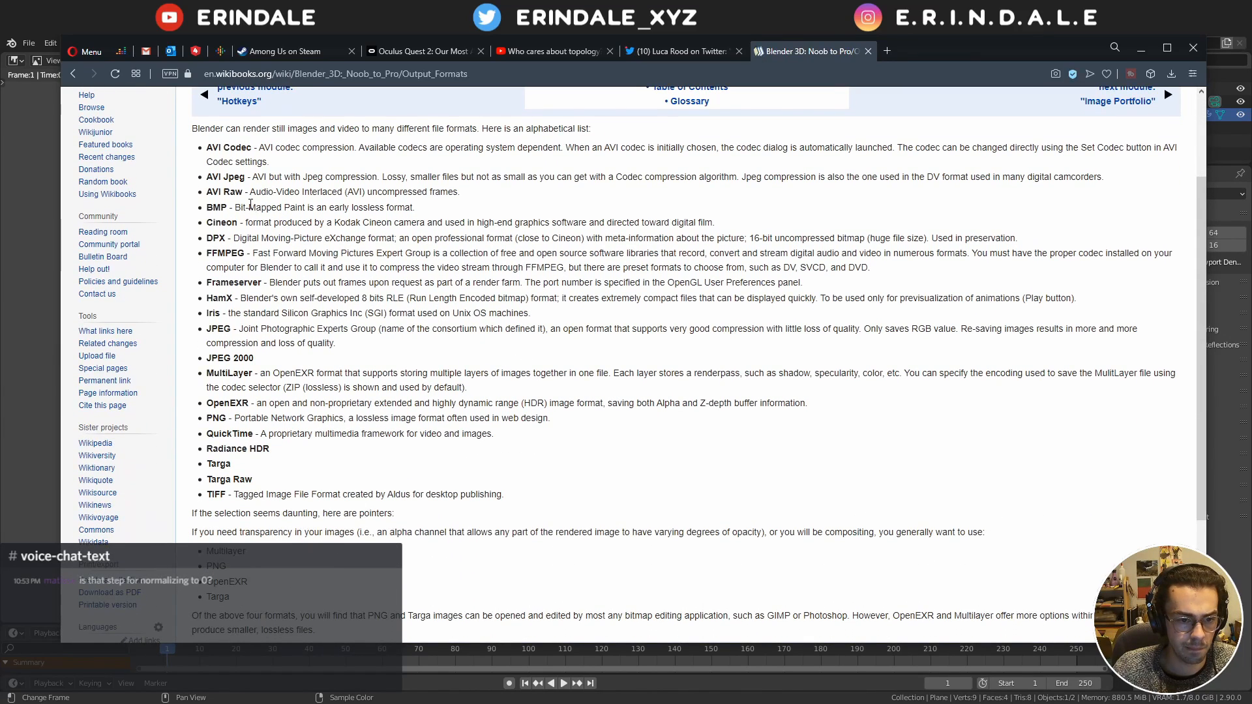
drag(251, 204, 418, 209)
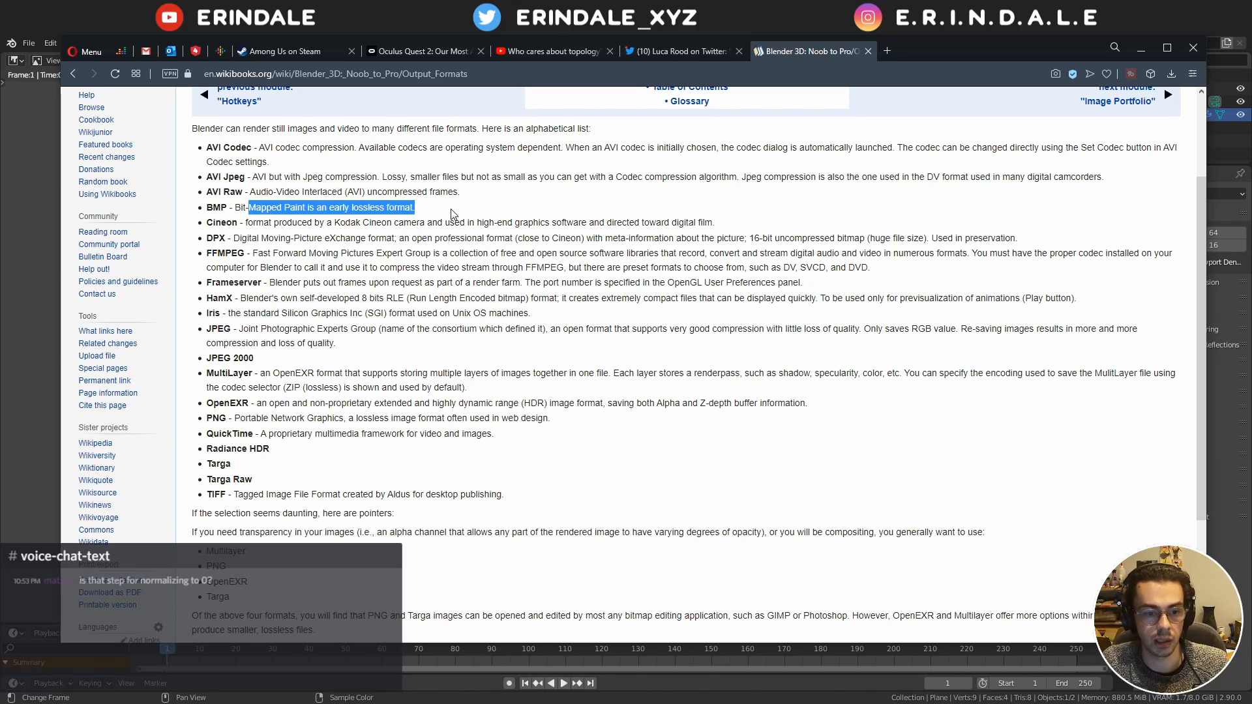
scroll(453, 215, up, 3)
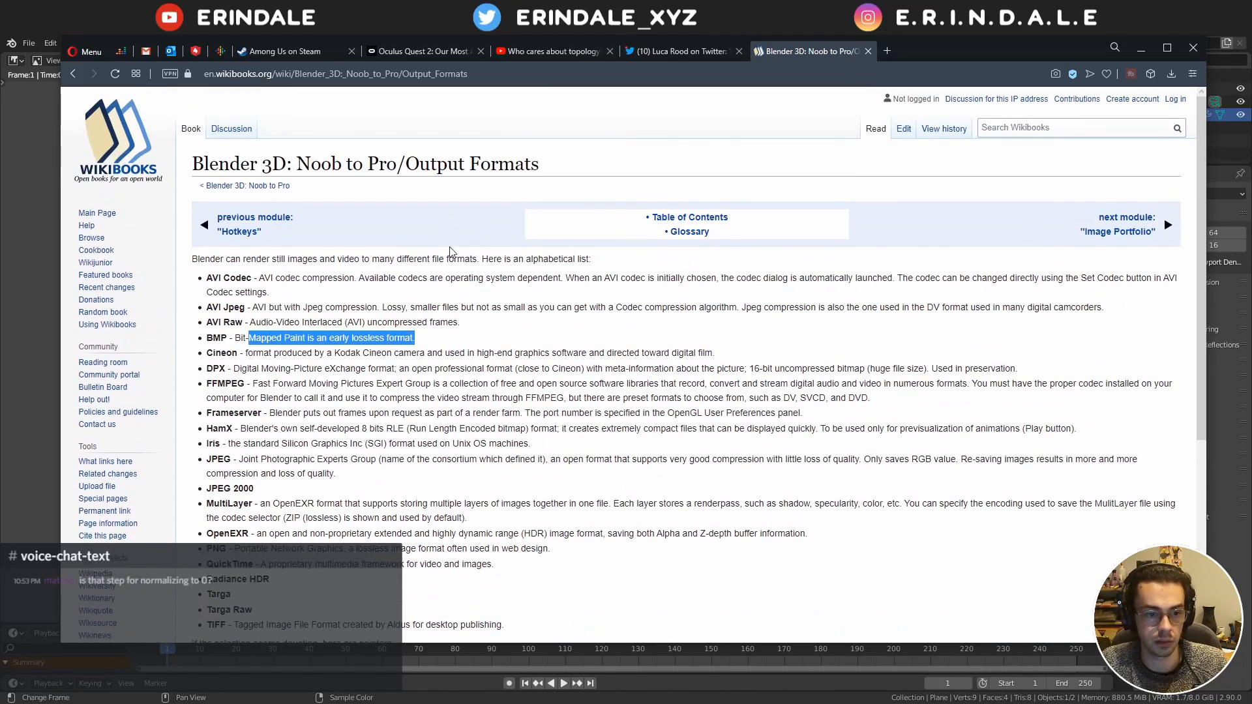
click(482, 353)
scroll(482, 353, down, 1)
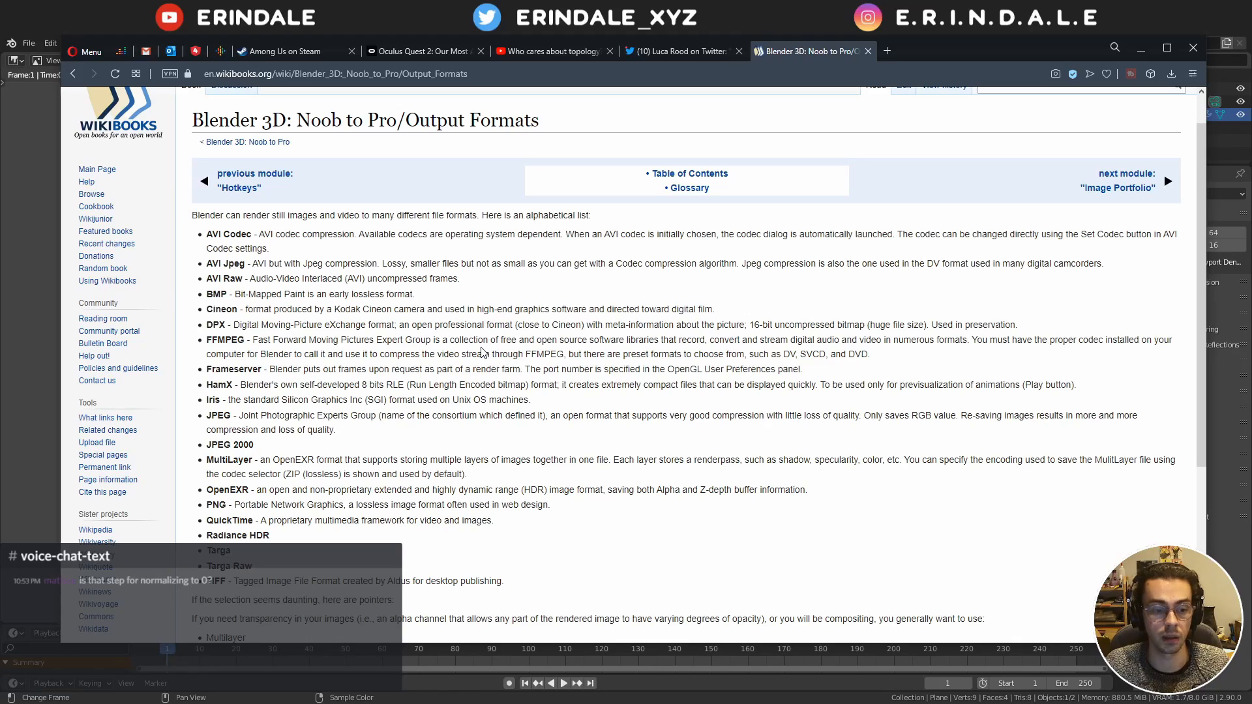
click(880, 34)
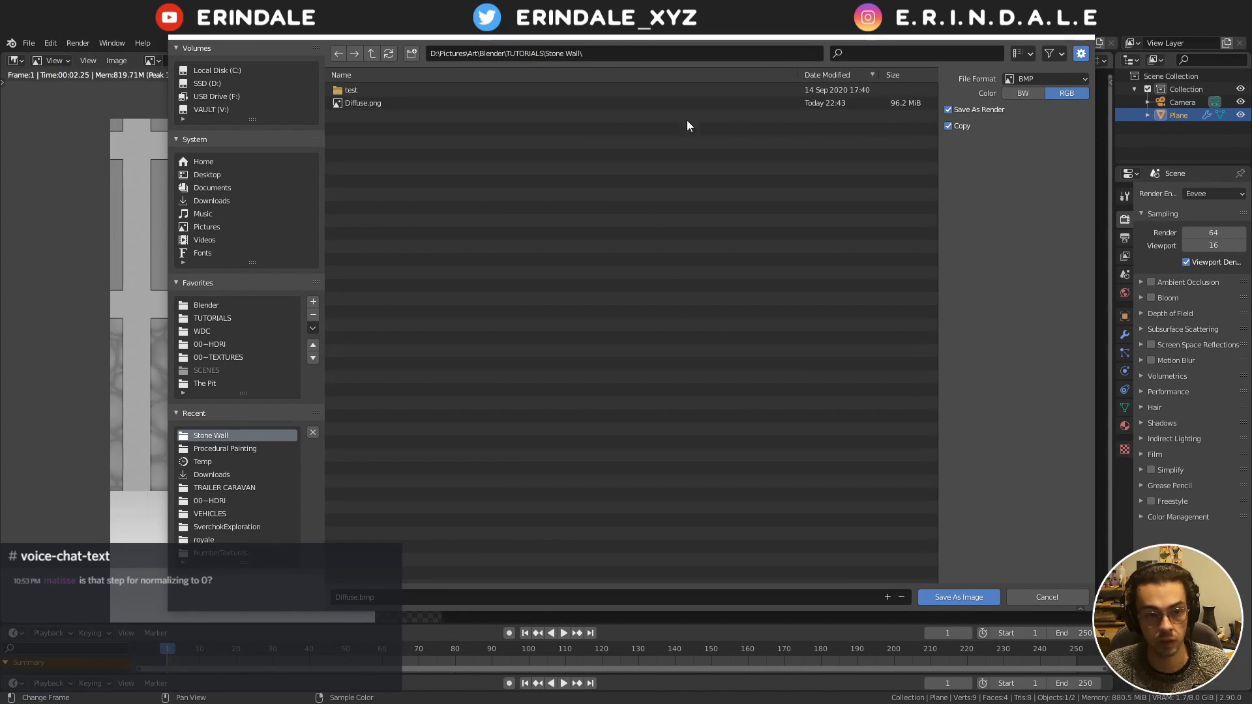
Name the image height.bmp and save it in the Stone Wall folder
click(354, 597)
text(height)
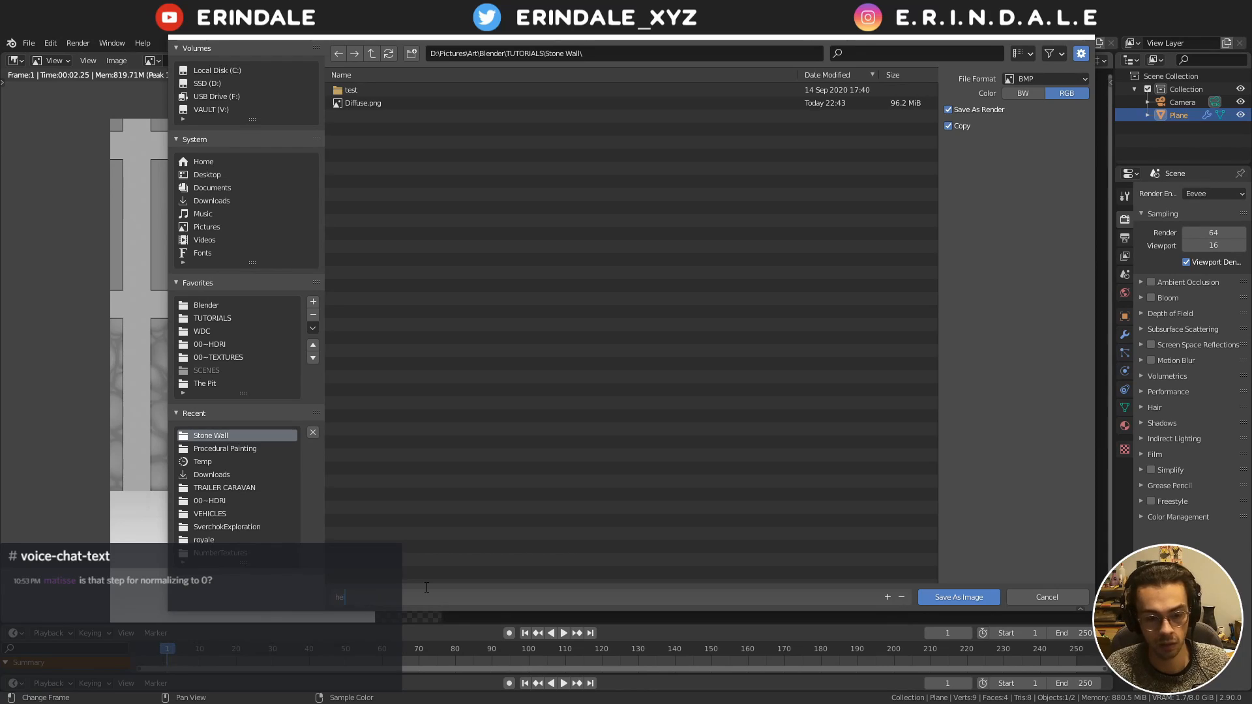
key(Return)
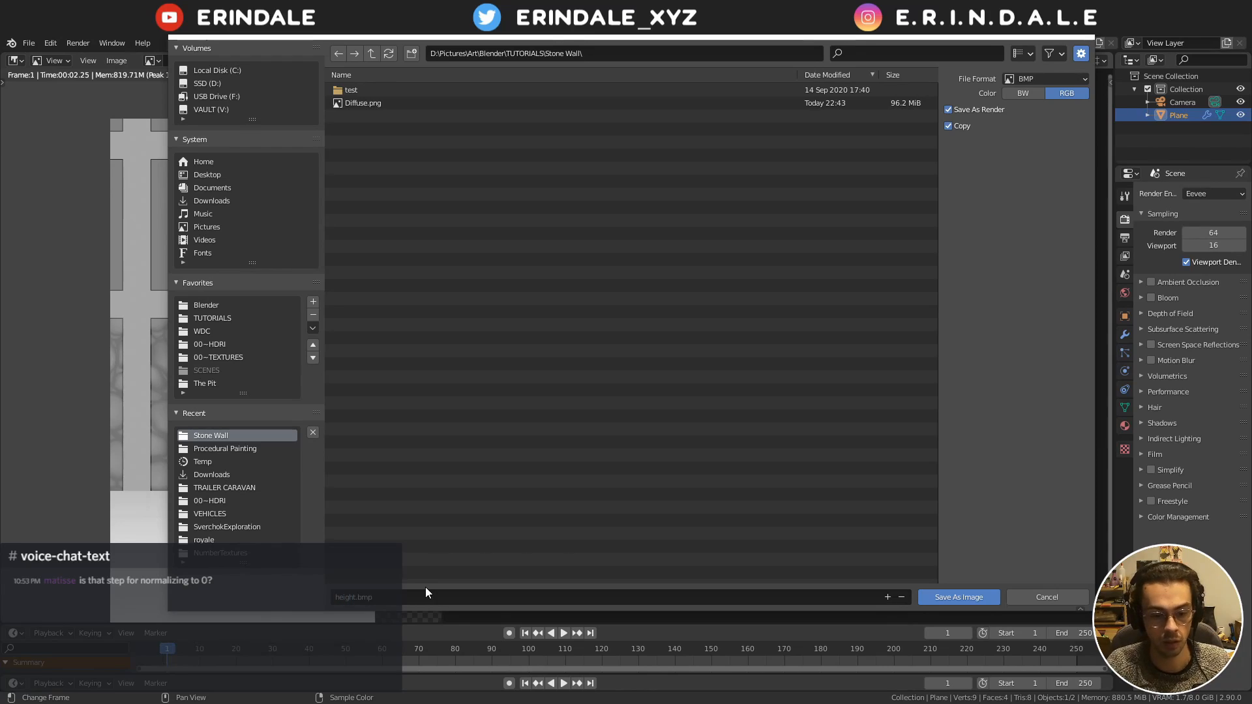
click(947, 600)
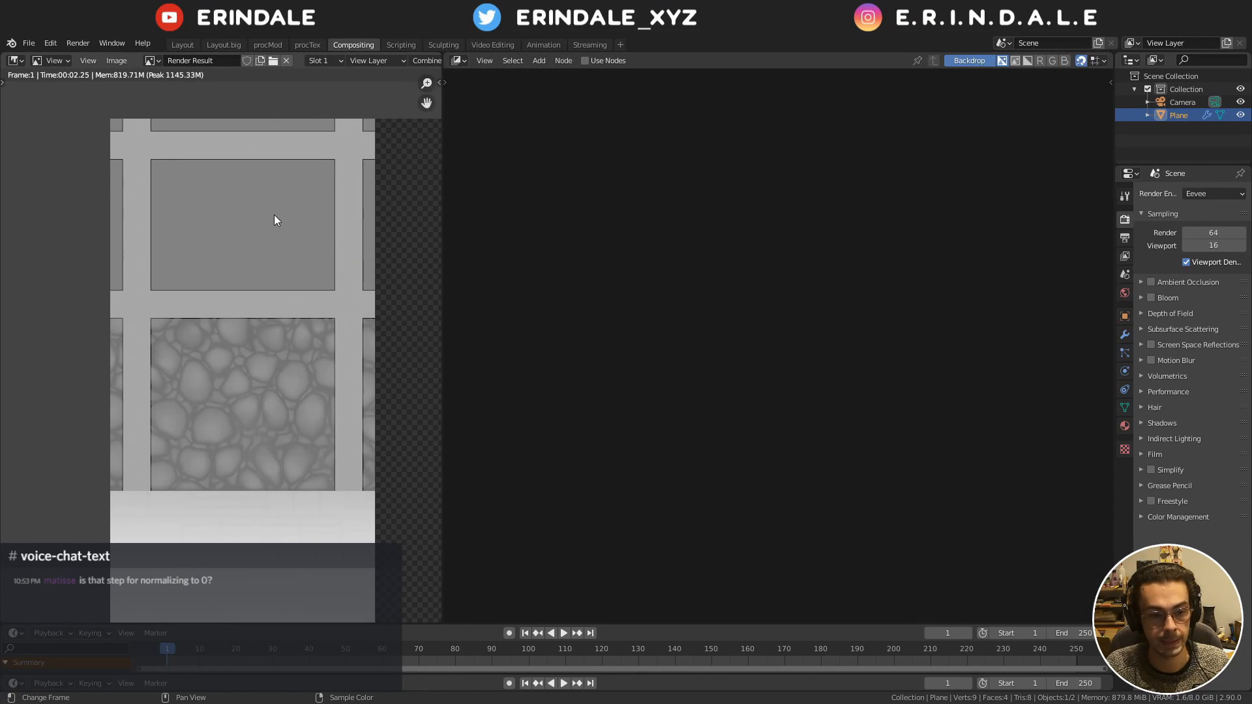
In the procTex workspace, move the Displacement node lower and bring the Map Range node closer to the last Mix node
click(309, 39)
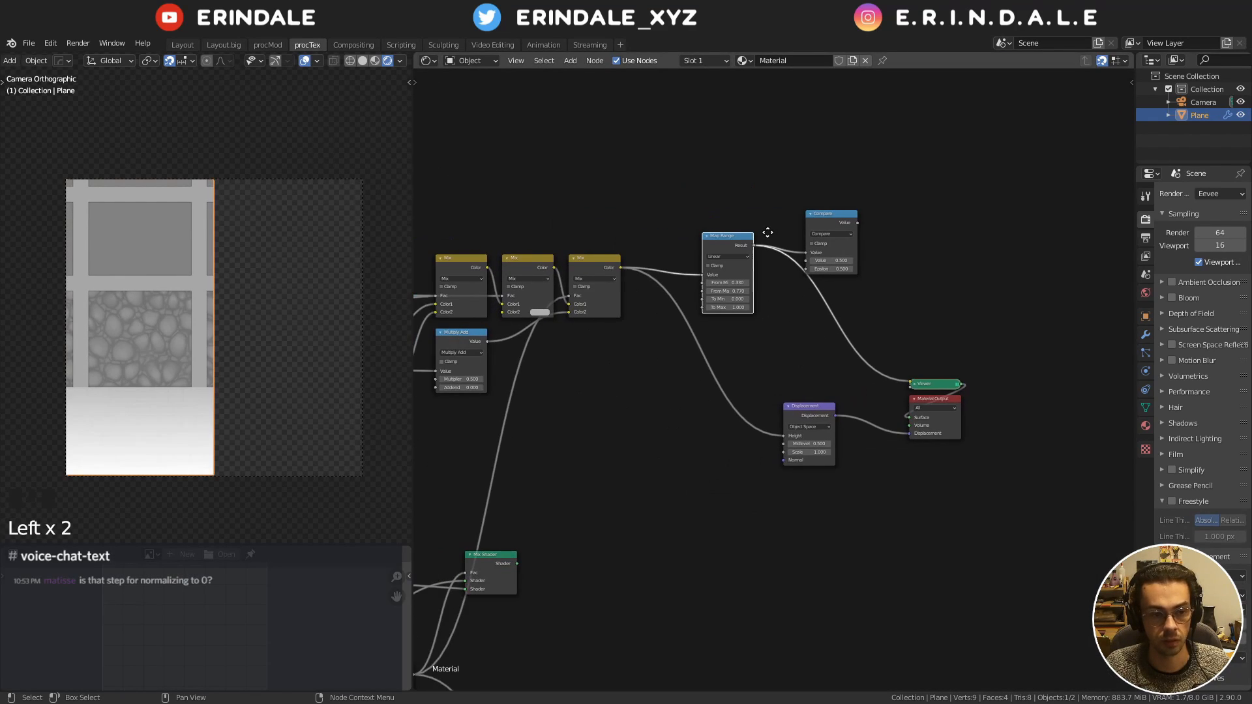
middle_drag(768, 232, 661, 202)
scroll(709, 283, up, 3)
drag(682, 376, 590, 451)
middle_drag(628, 299, 698, 405)
drag(643, 267, 607, 295)
middle_drag(618, 304, 688, 262)
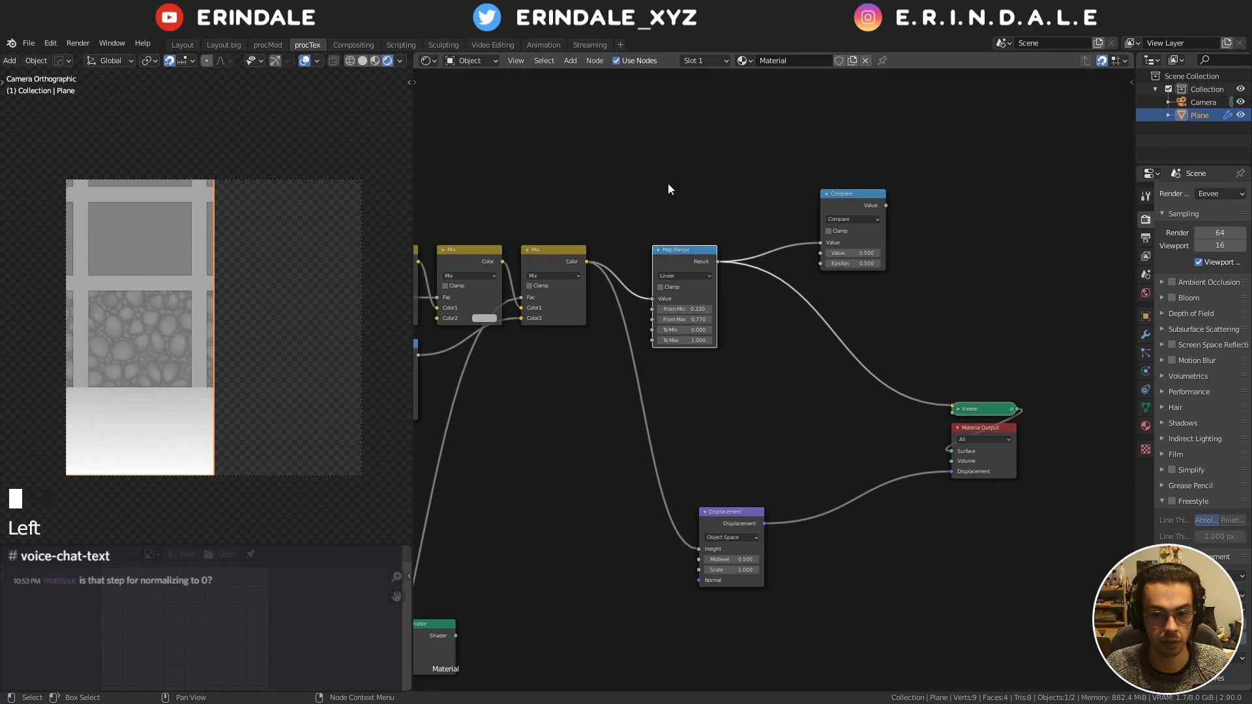
Move the Map Range and Compare nodes up out of the way and preview the last Mix node's output
drag(668, 185, 888, 299)
key(g)
click(868, 159)
ctrl+shift+click(574, 255)
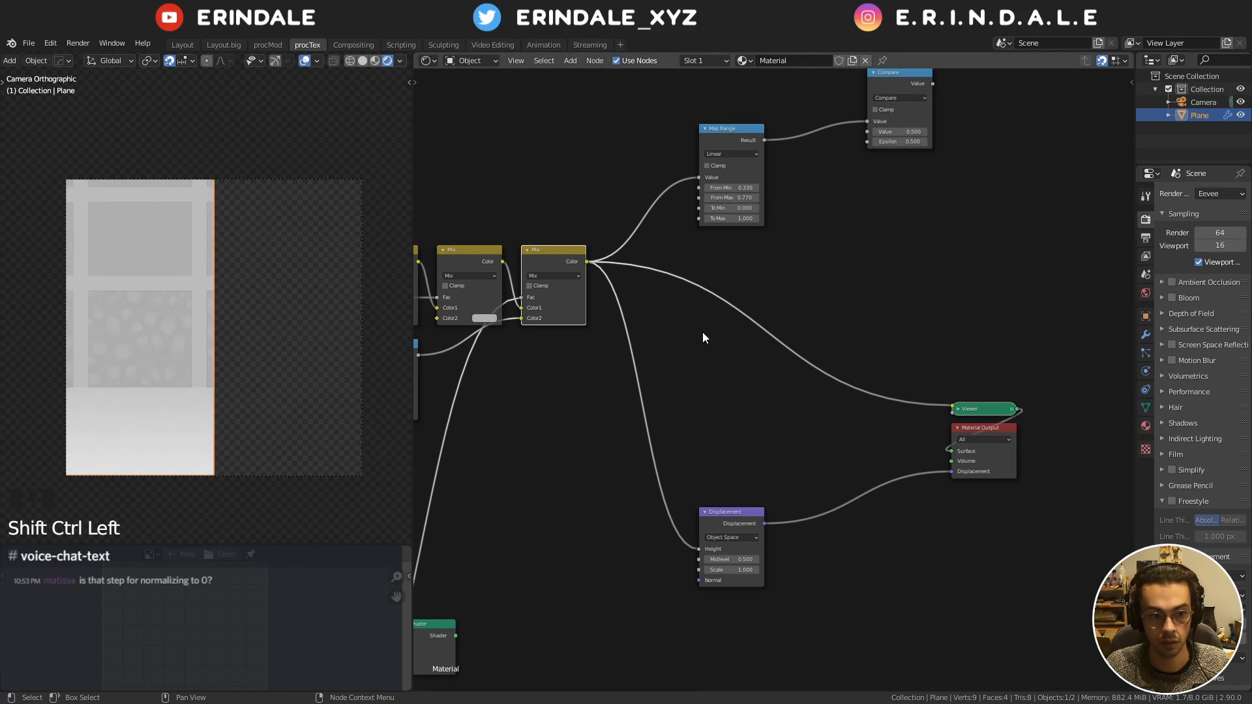
Insert a Bump node between the last Mix node and the Viewer, feeding the Mix color into its Height input
key(shift+a)
mouse_move(671, 319)
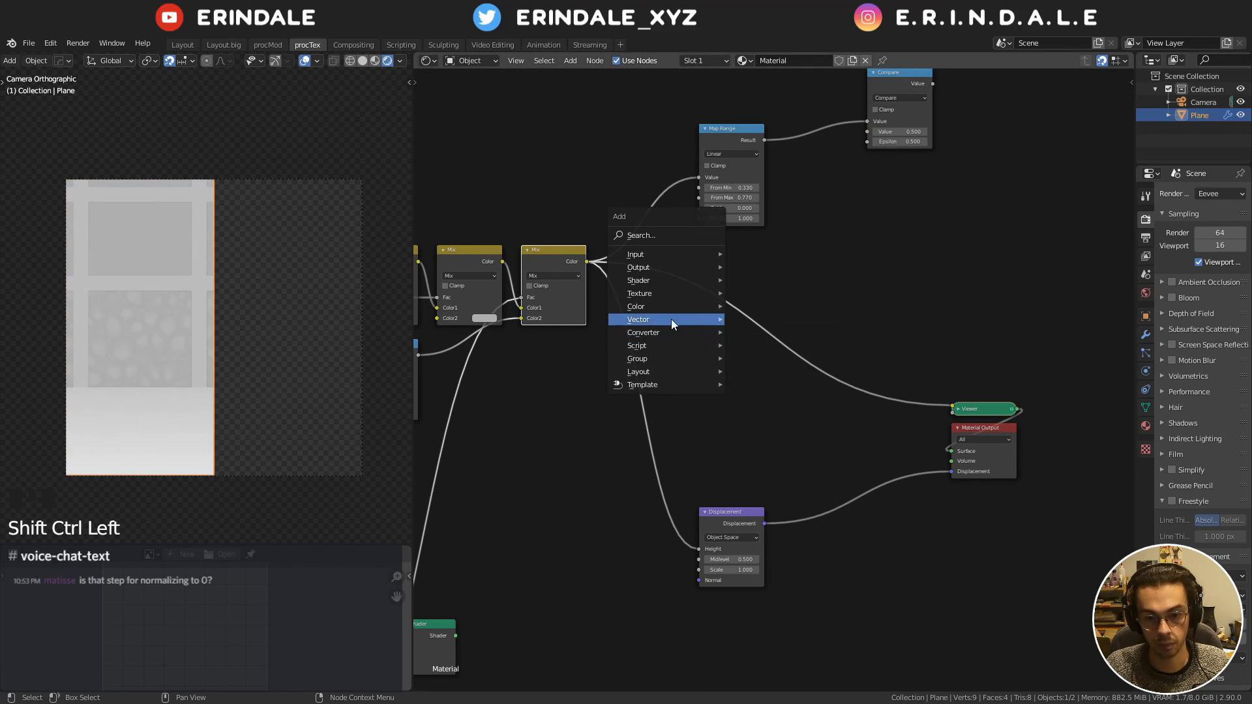
click(757, 319)
click(673, 276)
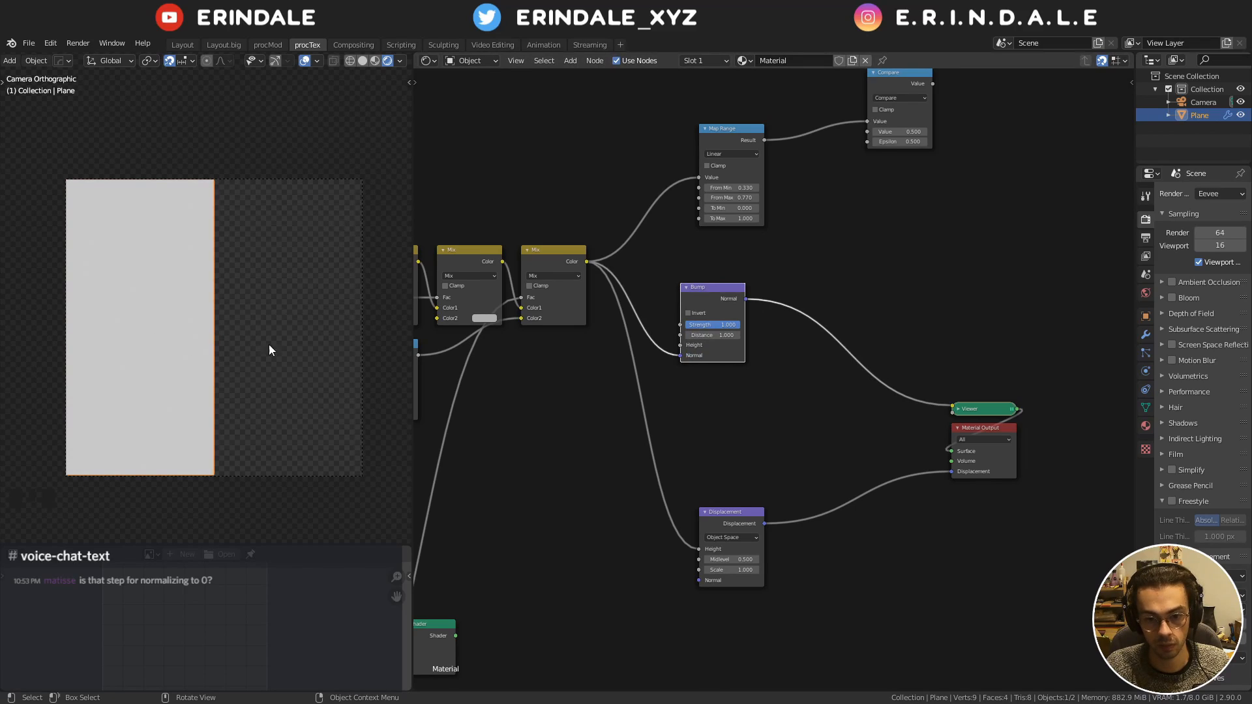
scroll(773, 379, up, 6)
drag(623, 342, 623, 326)
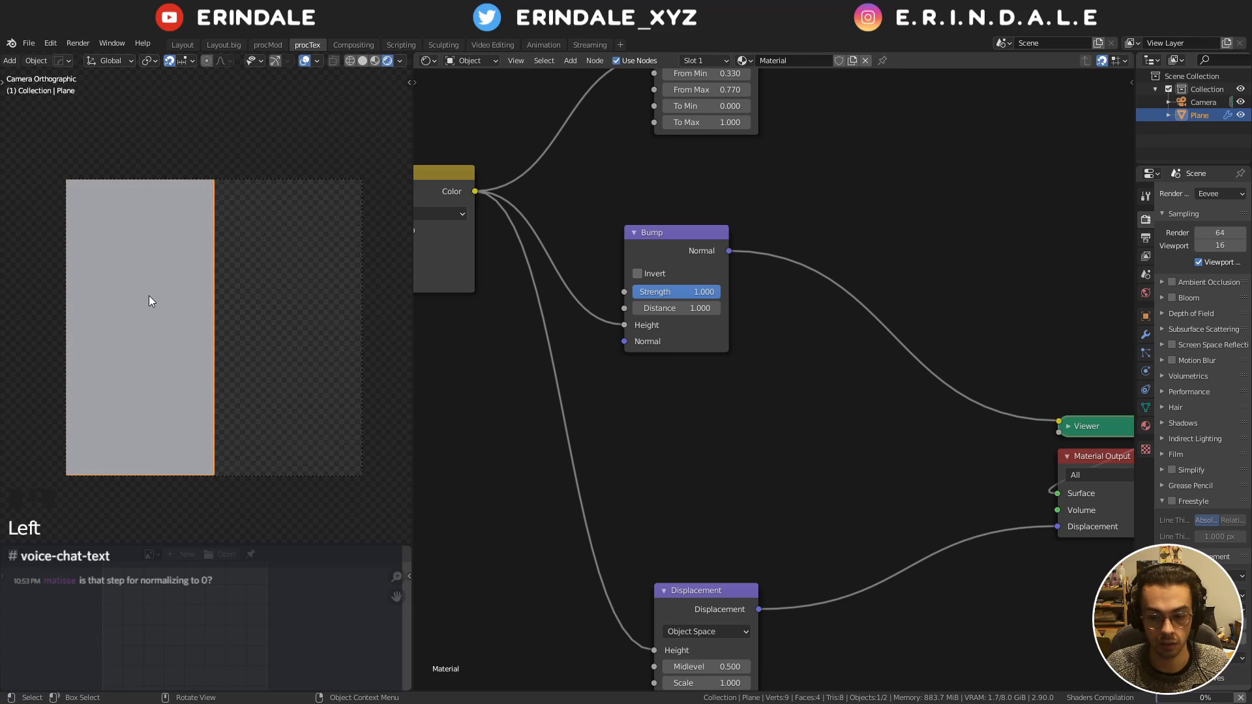
Examine the Bump node's normal preview on the stones up close, and look over the surrounding node network
scroll(149, 302, up, 5)
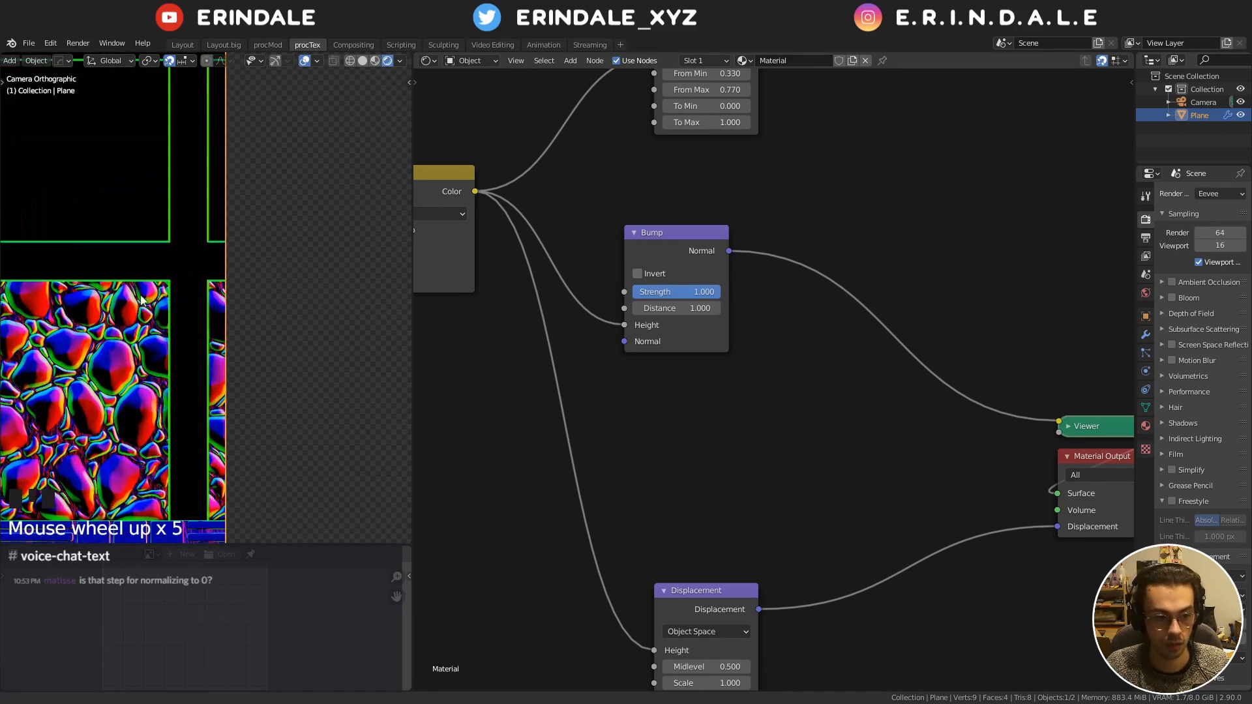
scroll(140, 300, up, 2)
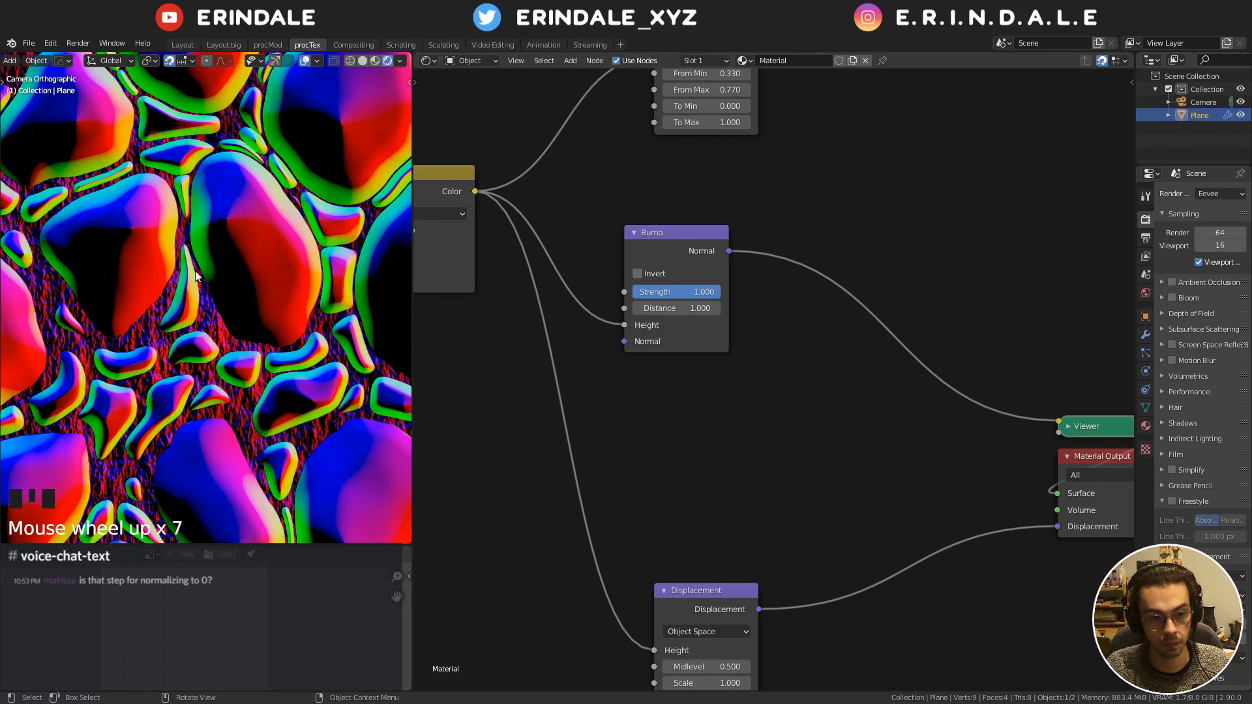
scroll(197, 260, up, 4)
scroll(197, 261, down, 4)
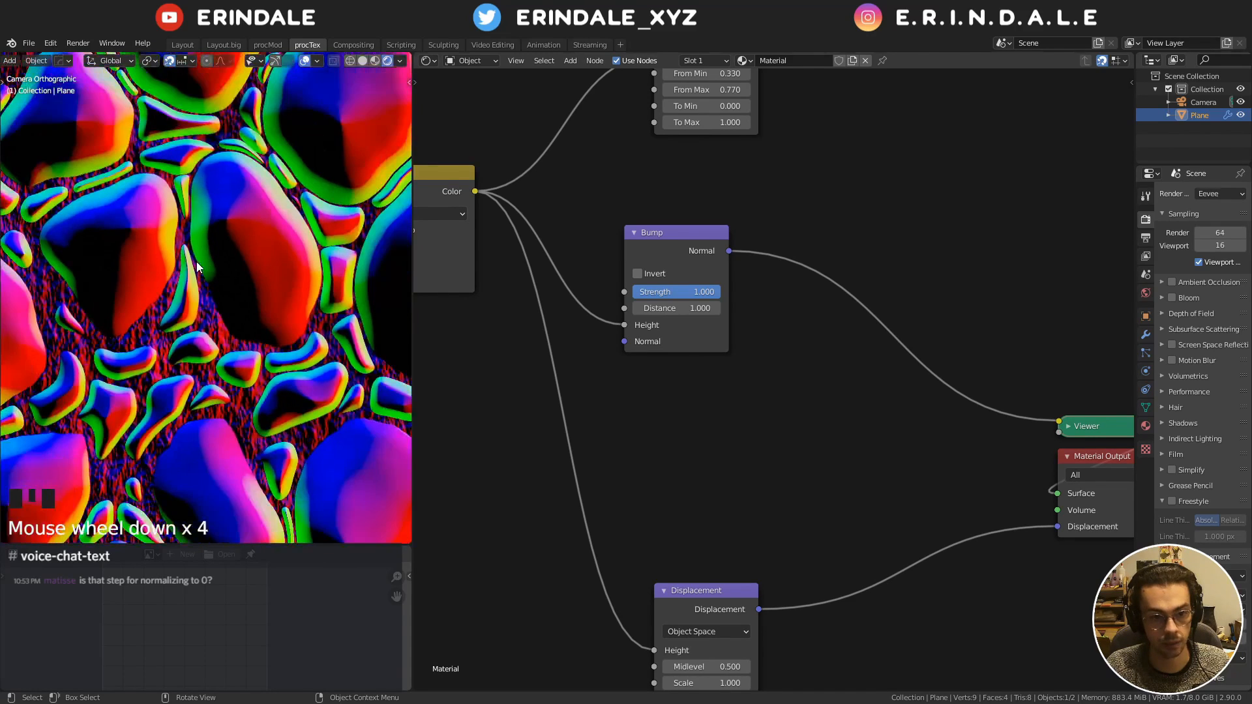
scroll(197, 262, up, 1)
scroll(632, 385, down, 3)
middle_drag(632, 385, 932, 309)
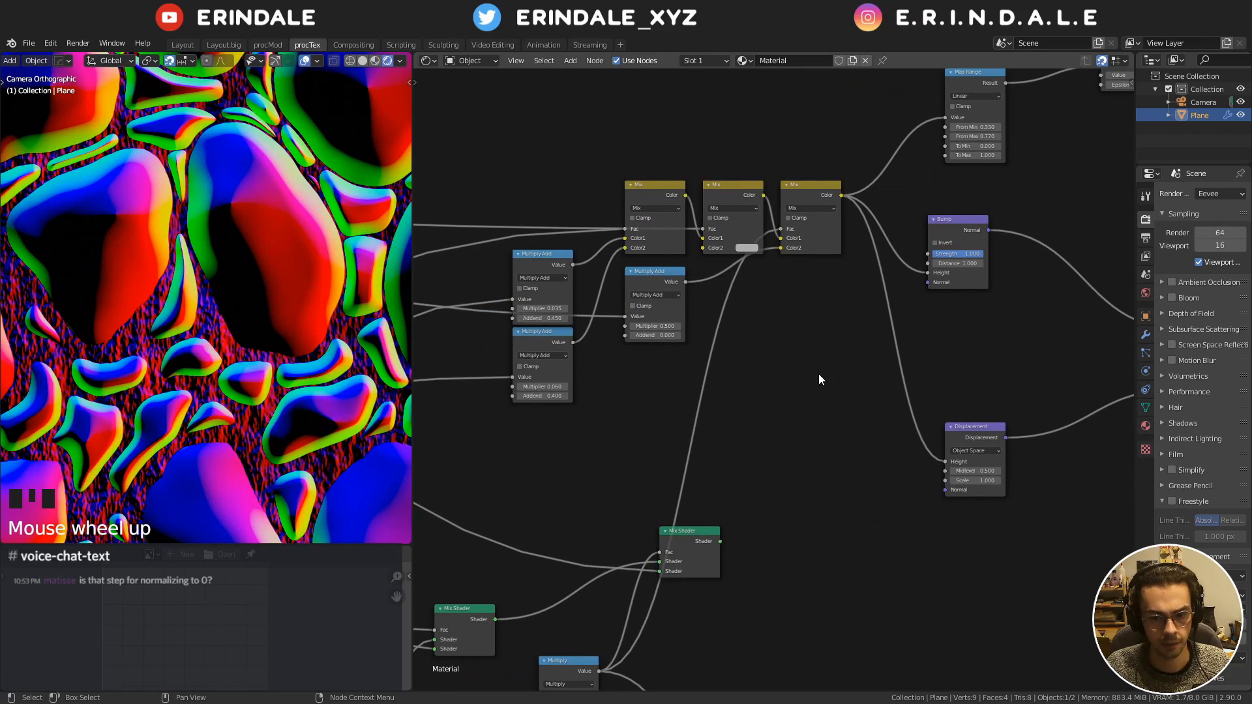
middle_drag(820, 379, 732, 298)
scroll(613, 330, down, 3)
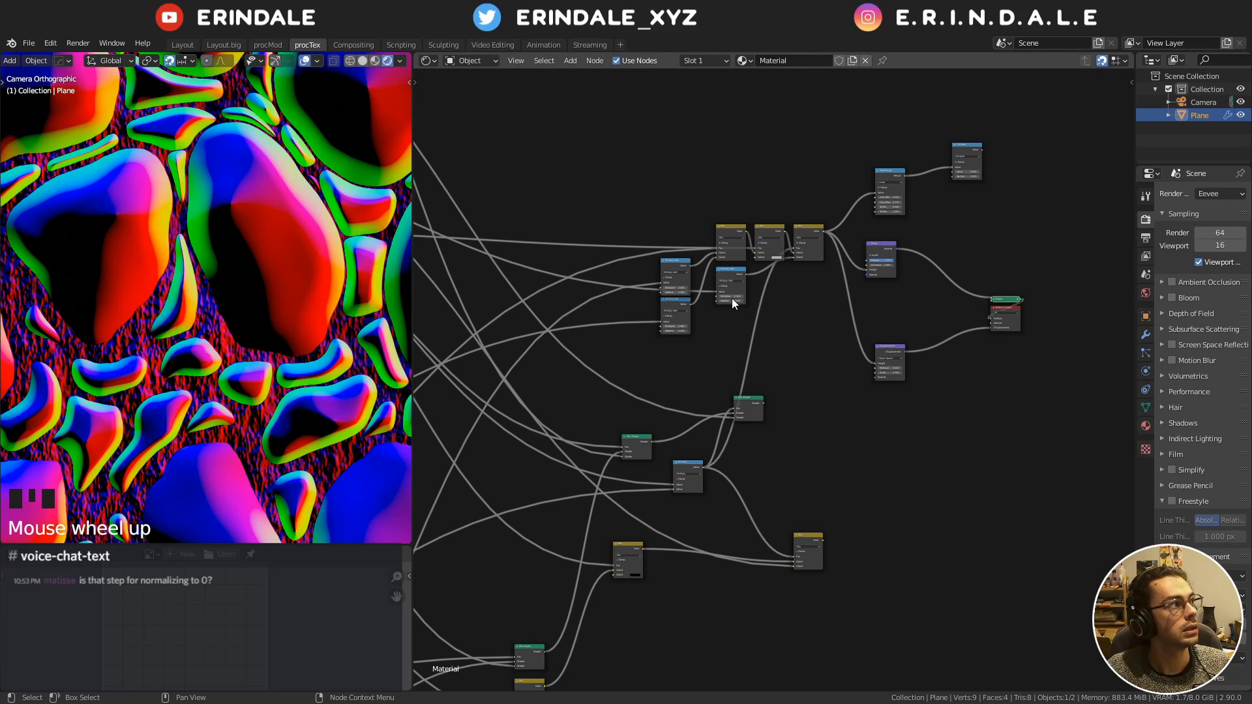
scroll(874, 257, up, 2)
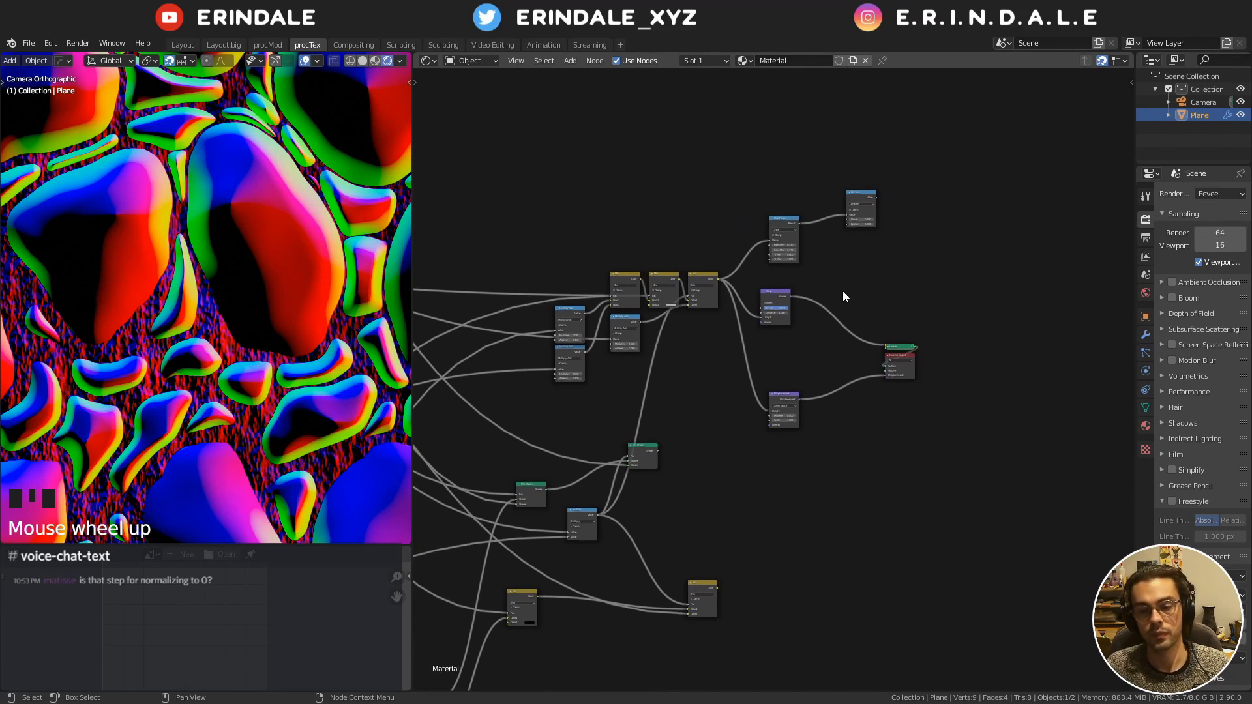
scroll(849, 304, down, 2)
middle_drag(704, 385, 808, 278)
middle_drag(610, 411, 686, 504)
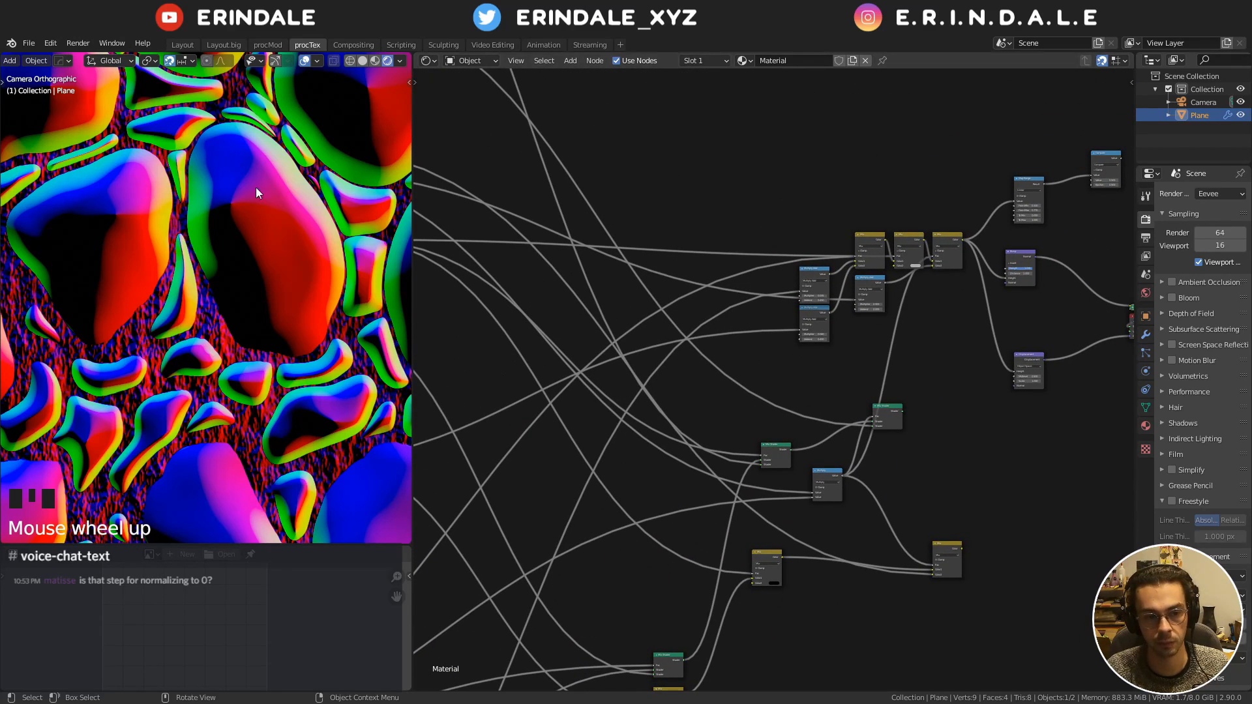
Preview the normal output of the existing Bump node that feeds the Principled shader and inspect it on the wall
key(d)
right_click(272, 193)
scroll(483, 255, down, 6)
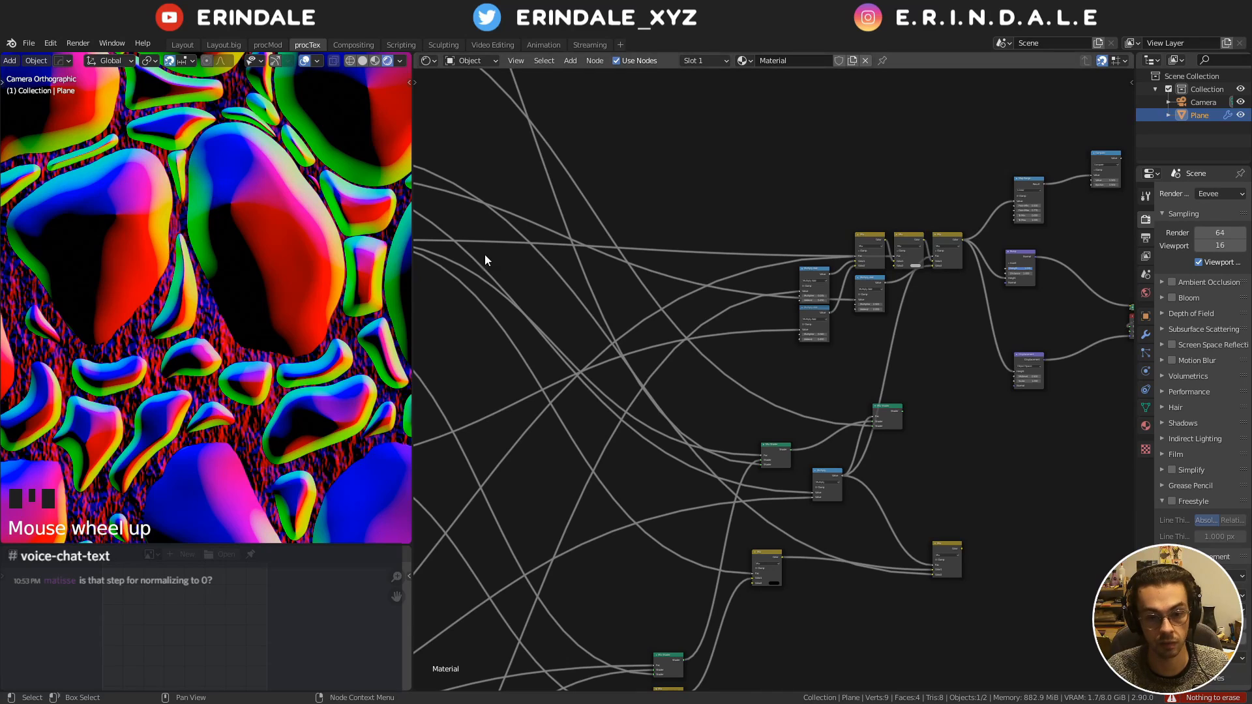
scroll(735, 290, up, 8)
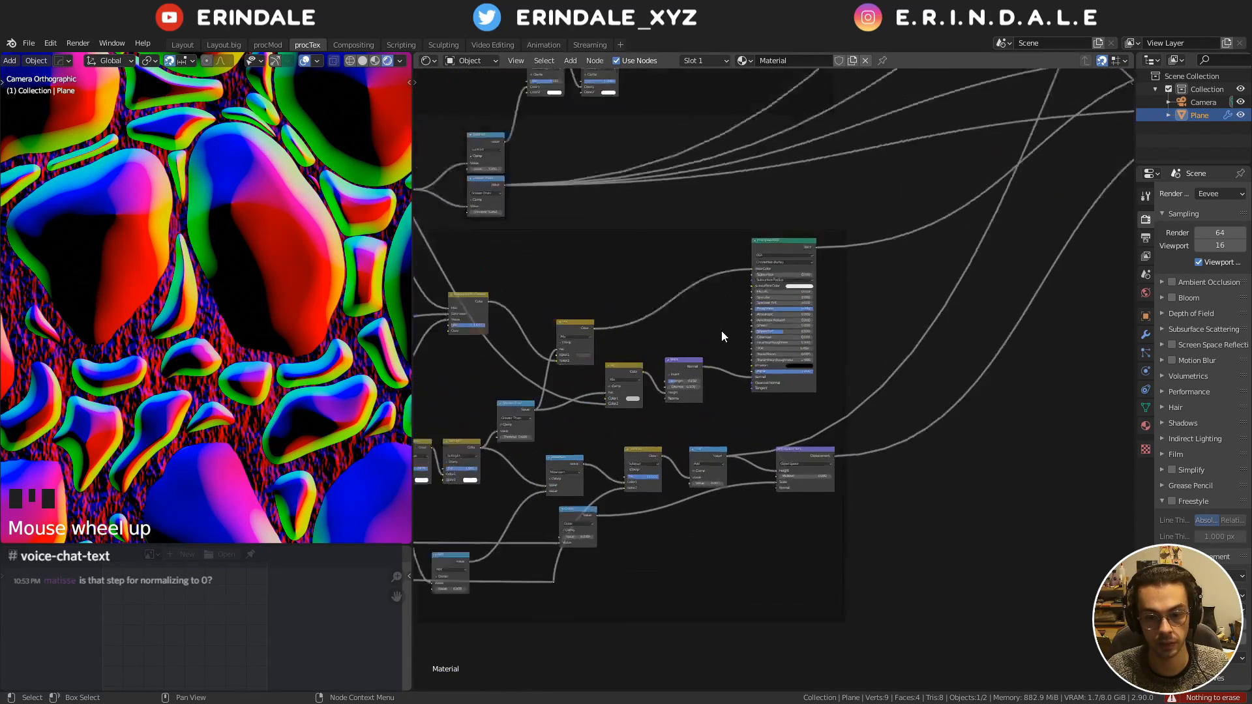
click(670, 234)
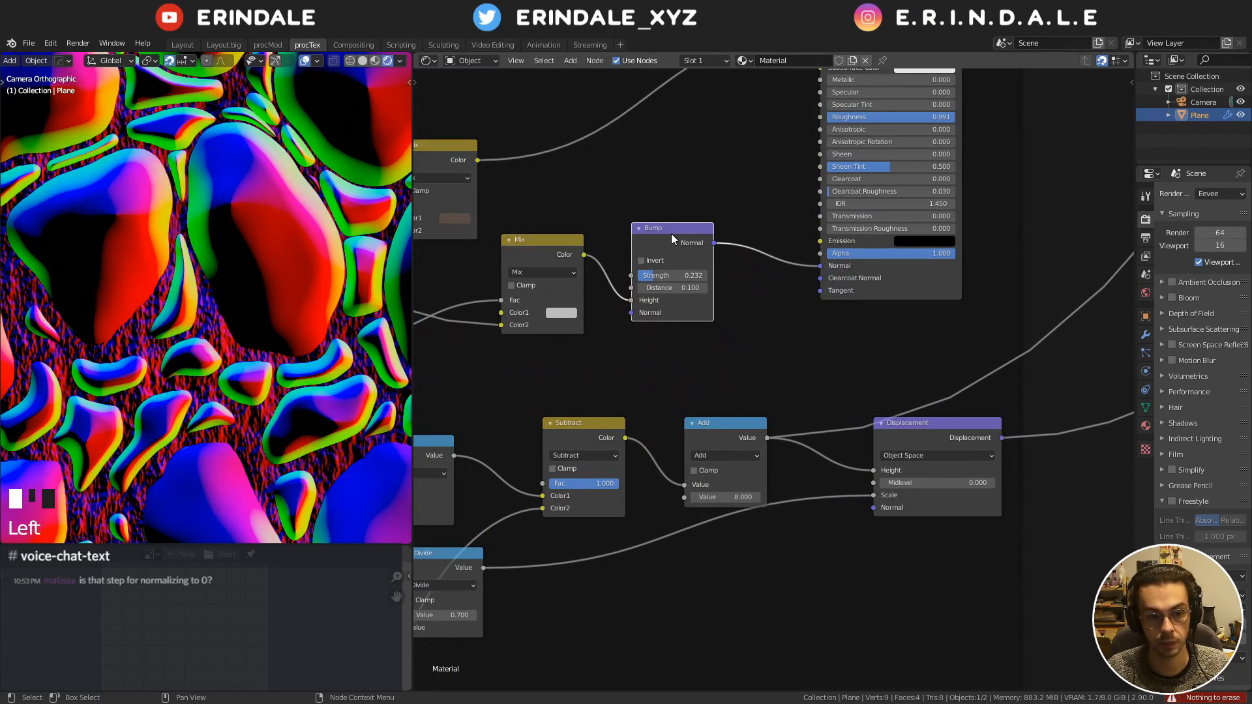
ctrl+shift+click(684, 236)
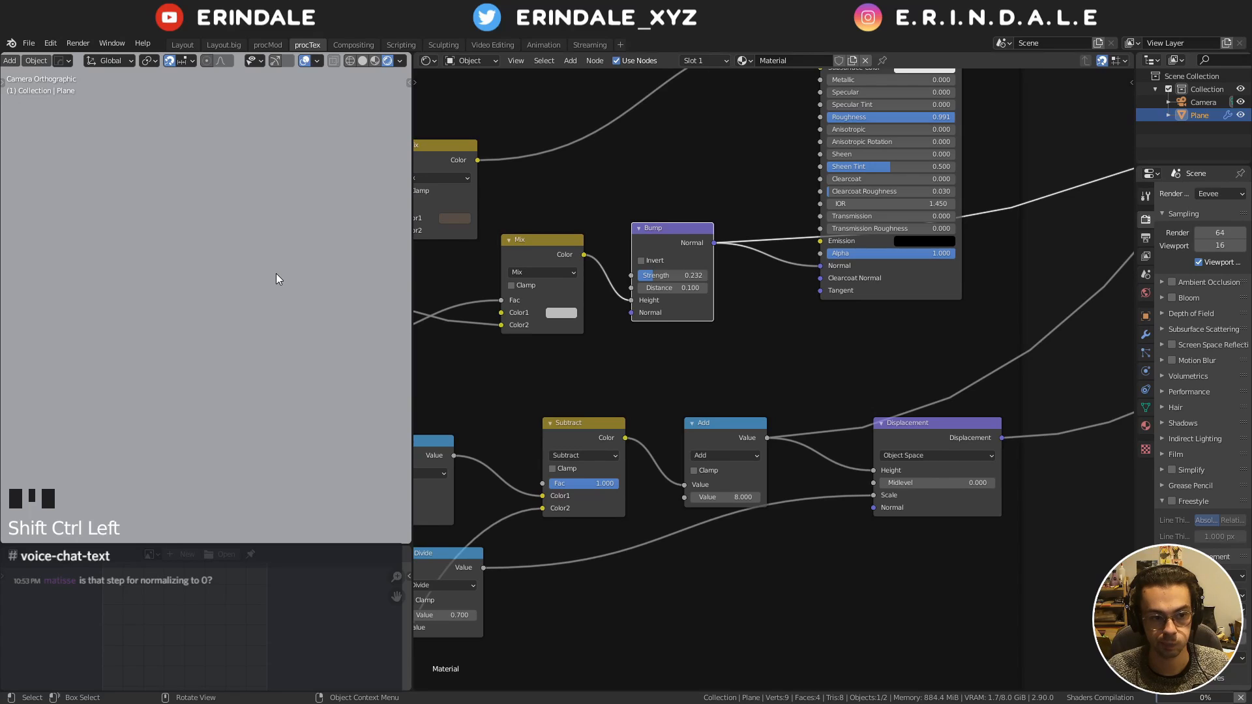
scroll(276, 279, down, 7)
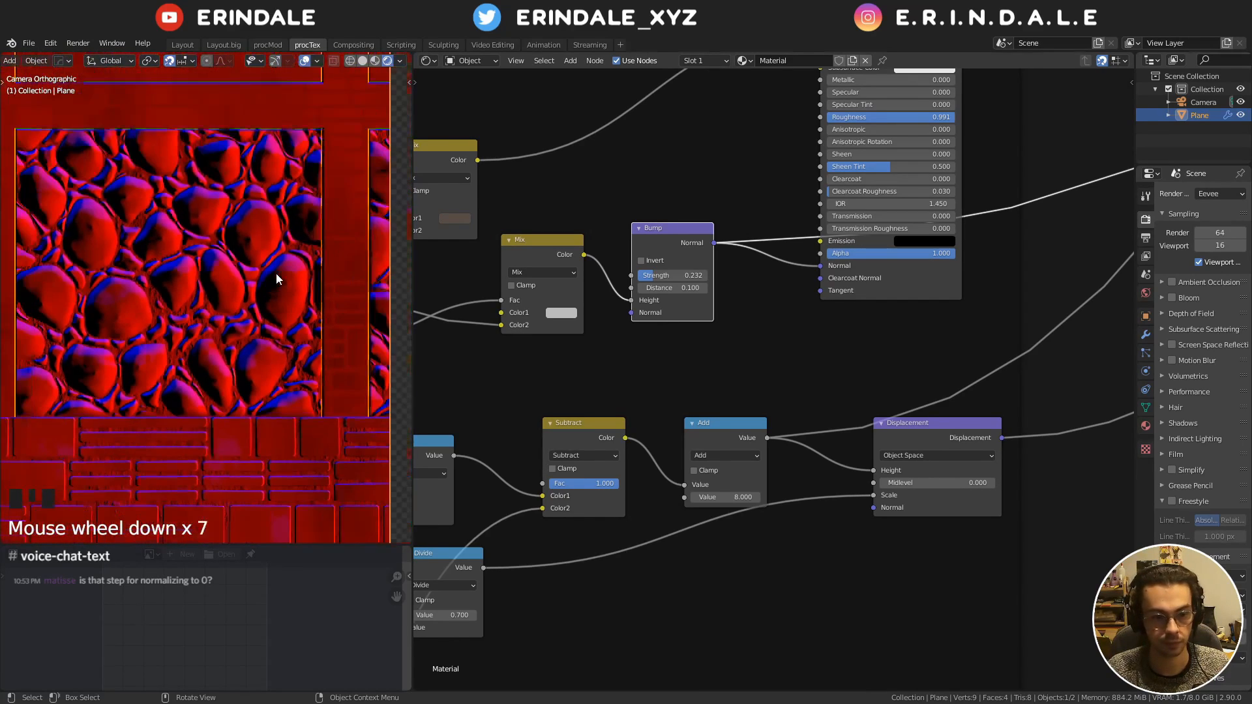
scroll(276, 275, down, 5)
scroll(277, 275, up, 4)
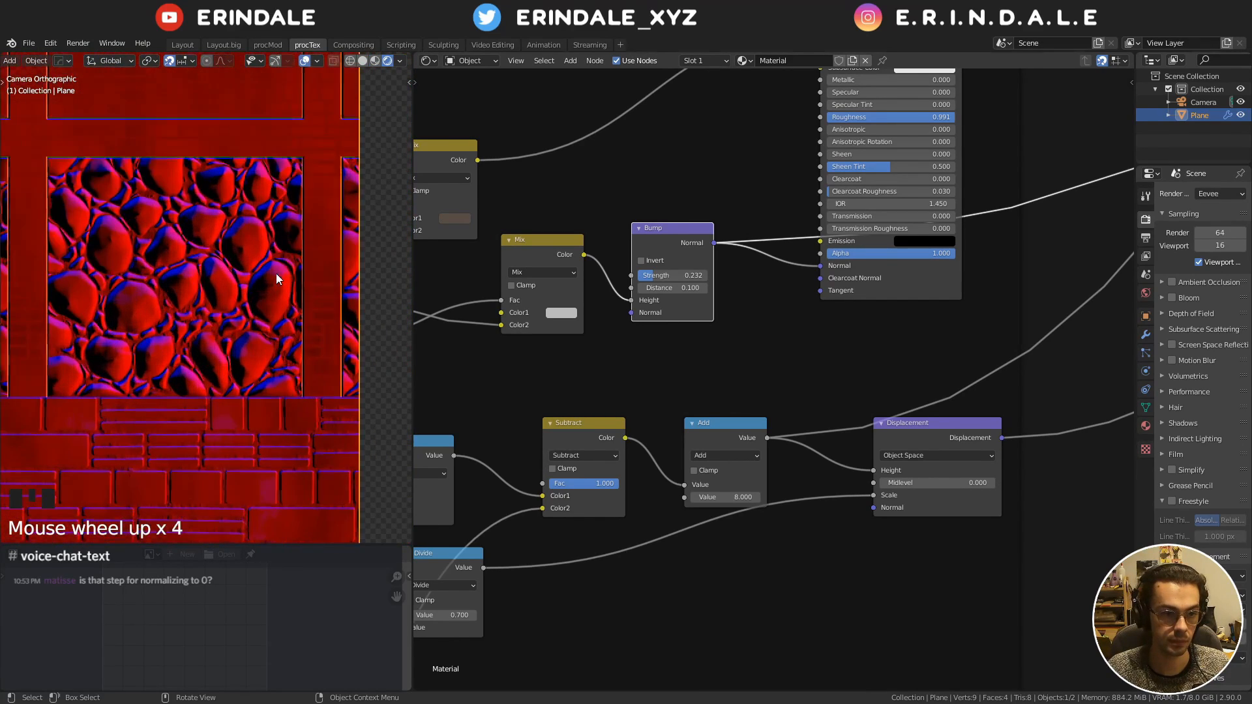
Examine the Bump normal preview on the stones up close, and look over the node network around the chained Mix nodes
scroll(276, 273, up, 5)
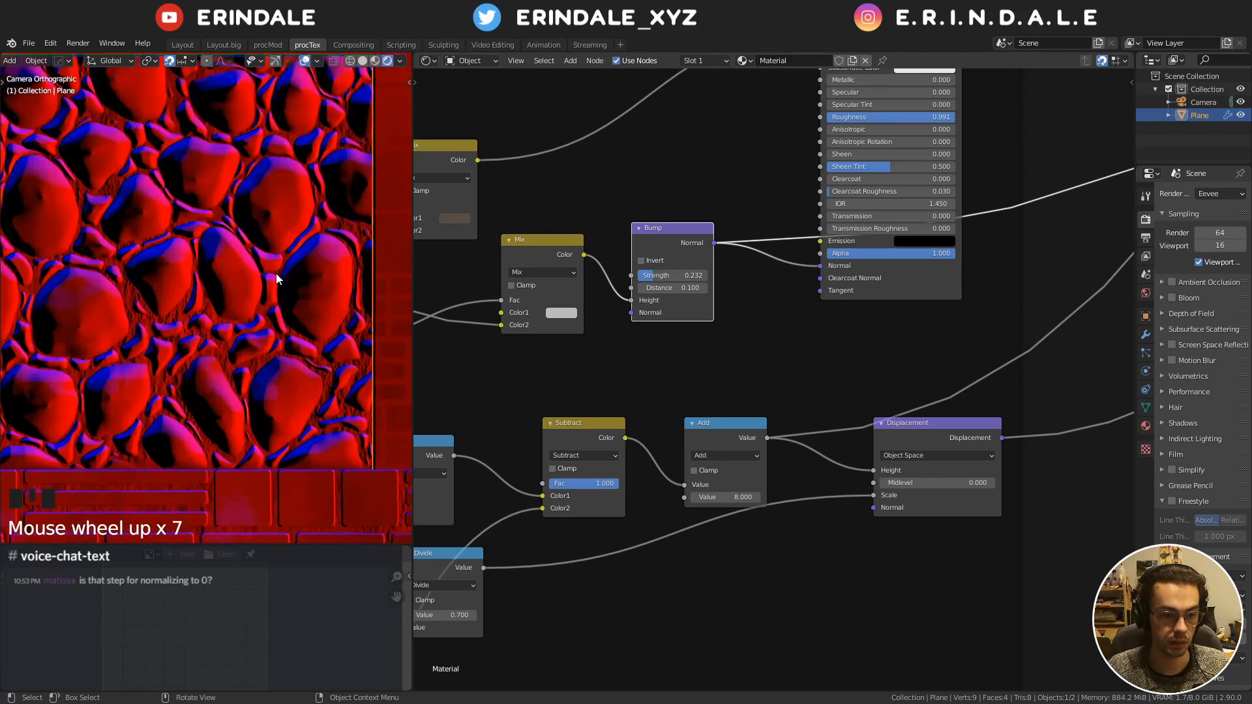
scroll(869, 296, down, 2)
middle_drag(870, 295, 776, 464)
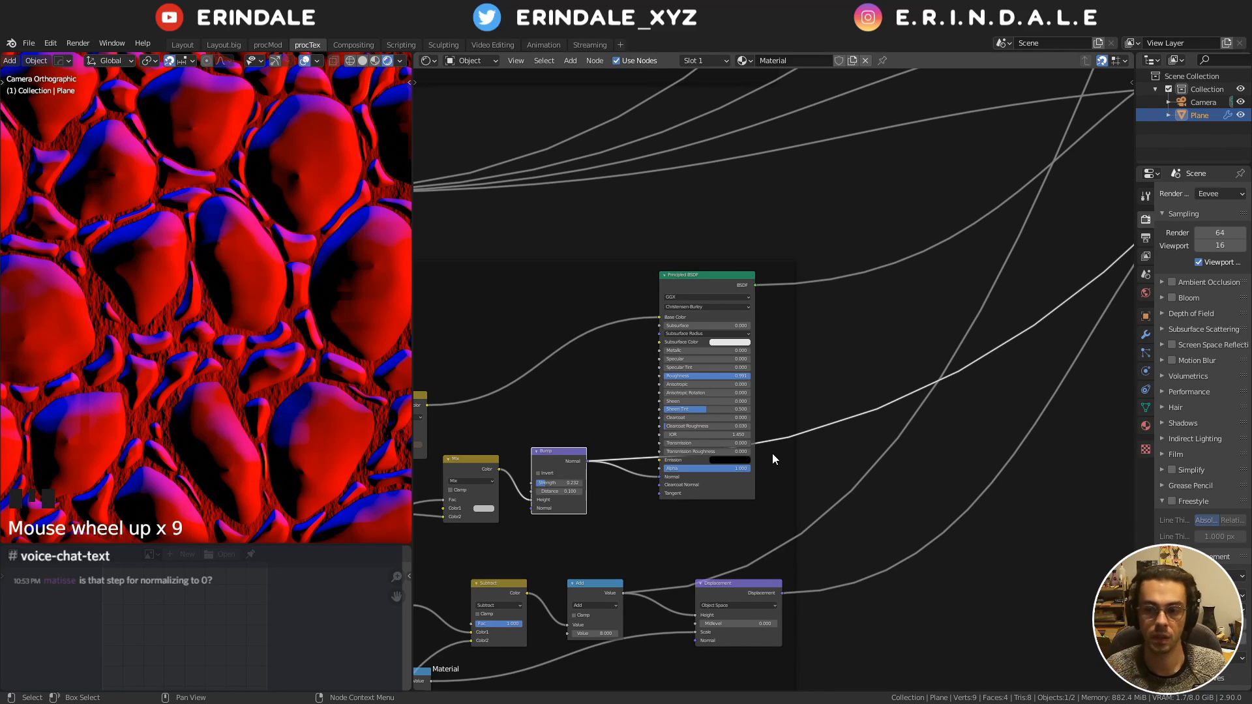
scroll(918, 299, down, 14)
middle_drag(894, 316, 804, 577)
middle_drag(833, 326, 863, 522)
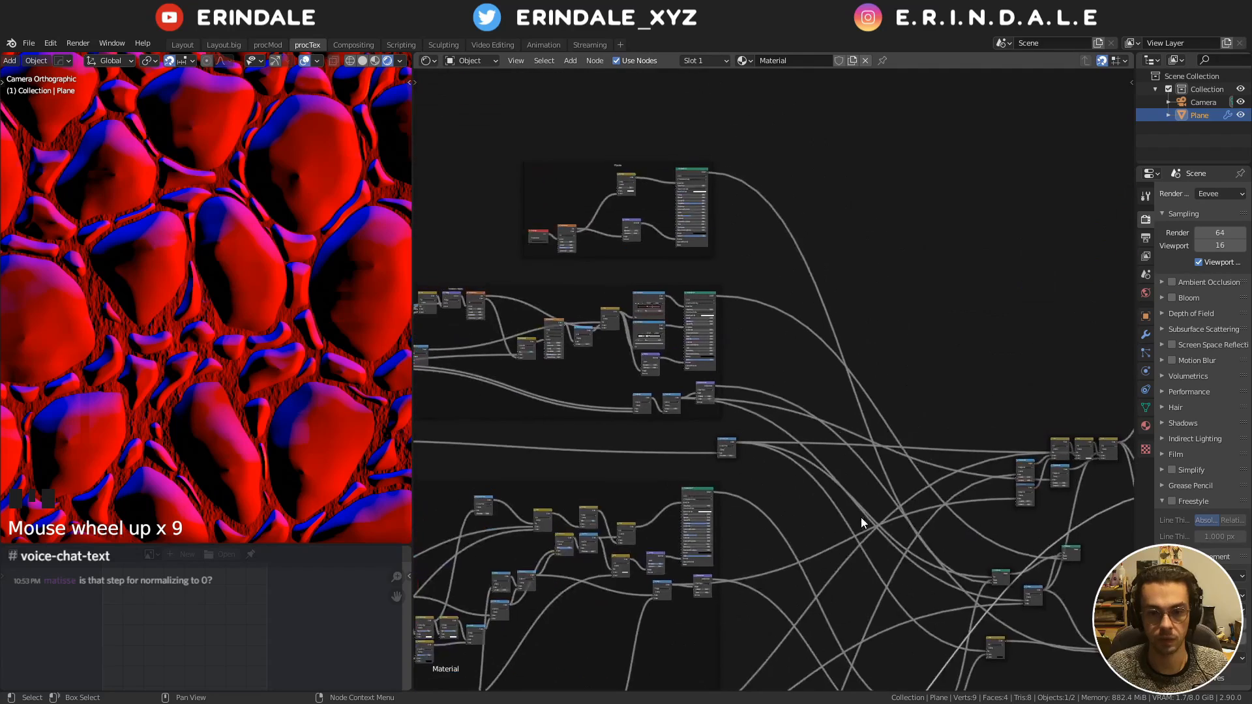
middle_drag(860, 369, 651, 238)
scroll(733, 351, up, 9)
middle_drag(887, 350, 762, 321)
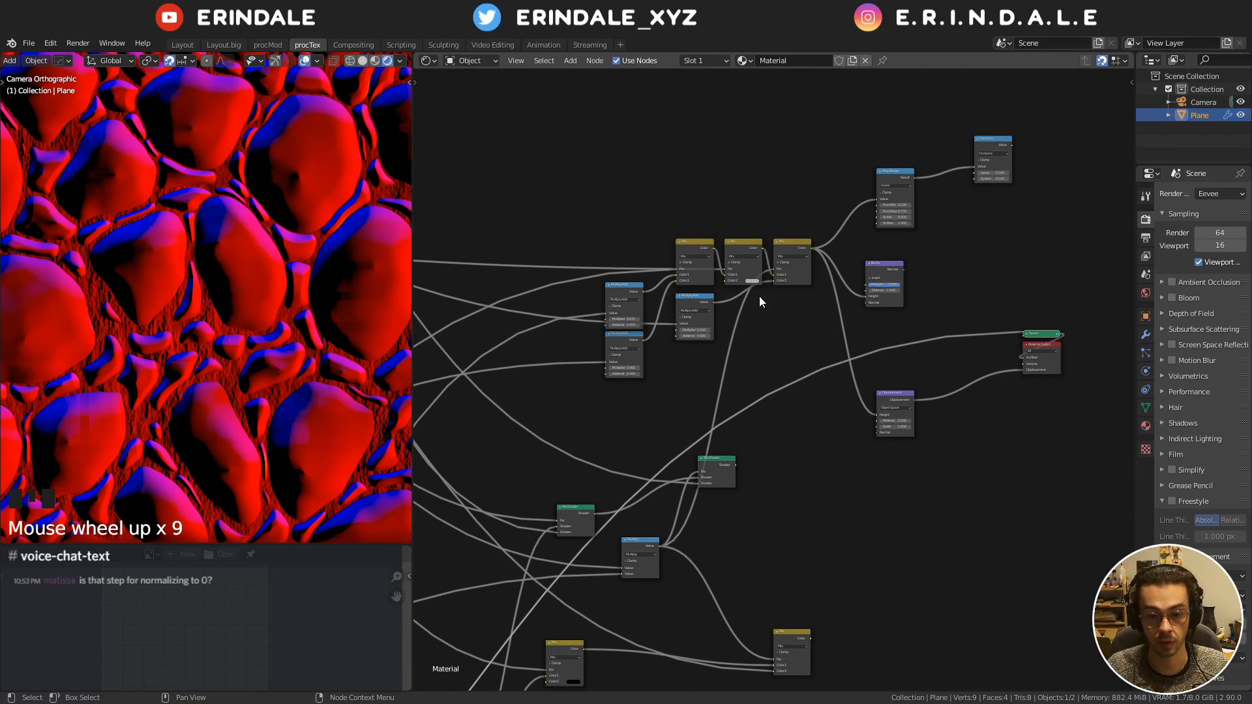
Duplicate the three chained height Mix nodes with their incoming links, and place the copies below the originals near the Displacement node
drag(662, 201, 807, 290)
scroll(806, 315, down, 1)
middle_drag(805, 314, 939, 157)
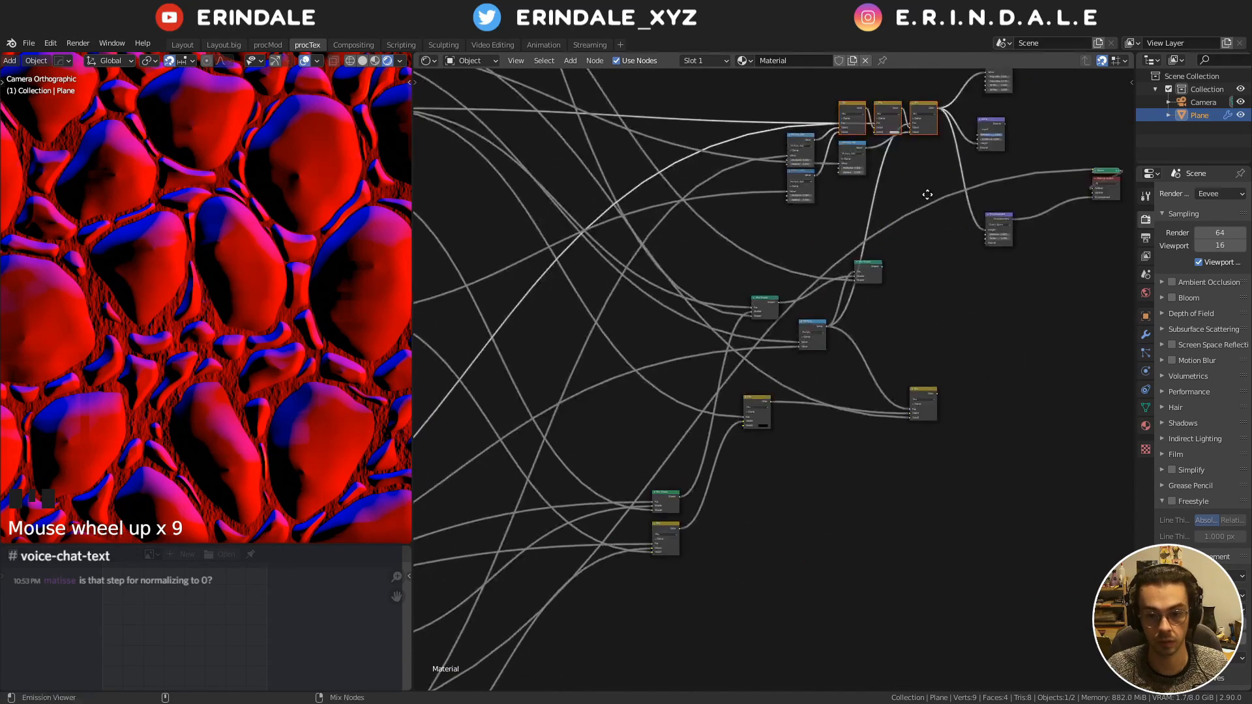
key(ctrl+shift+d)
scroll(868, 314, up, 5)
middle_drag(704, 431, 785, 539)
scroll(864, 475, down, 8)
middle_drag(838, 506, 805, 489)
key(g)
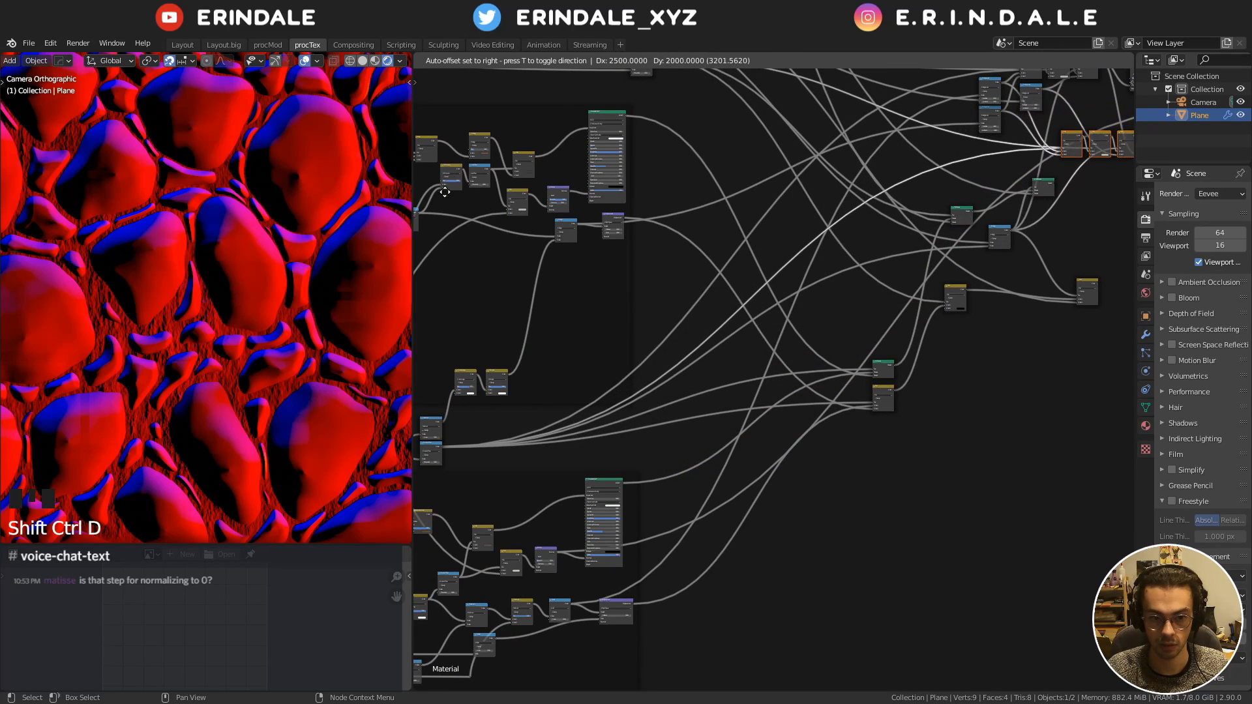
click(466, 240)
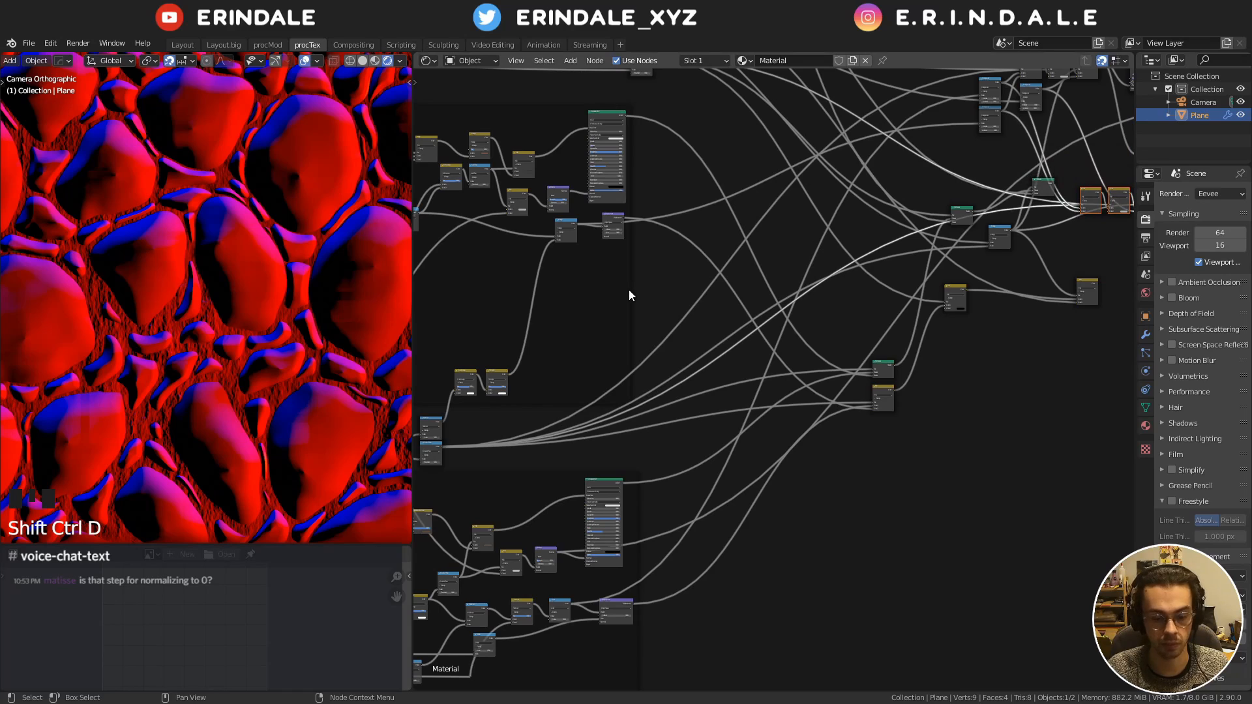
middle_drag(717, 300, 658, 264)
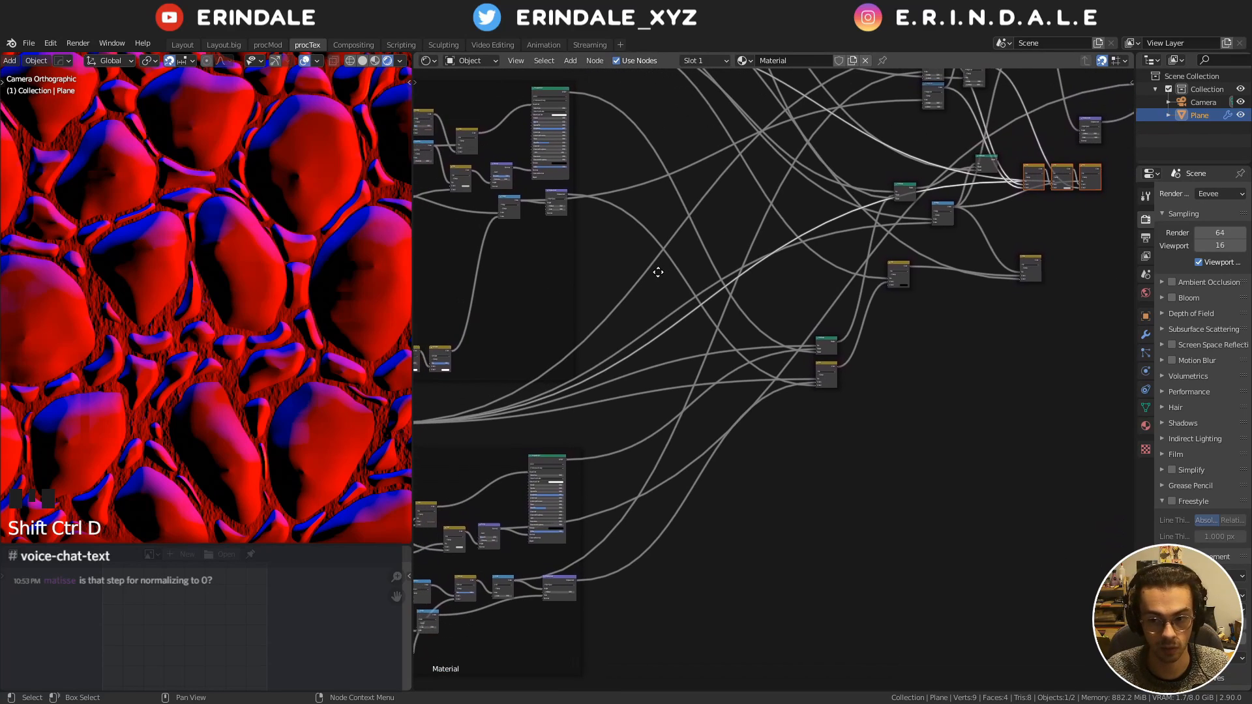
Move the cluster of Mix Shader, math and color Mix nodes down, clear of the duplicated Mix nodes
drag(777, 476, 995, 142)
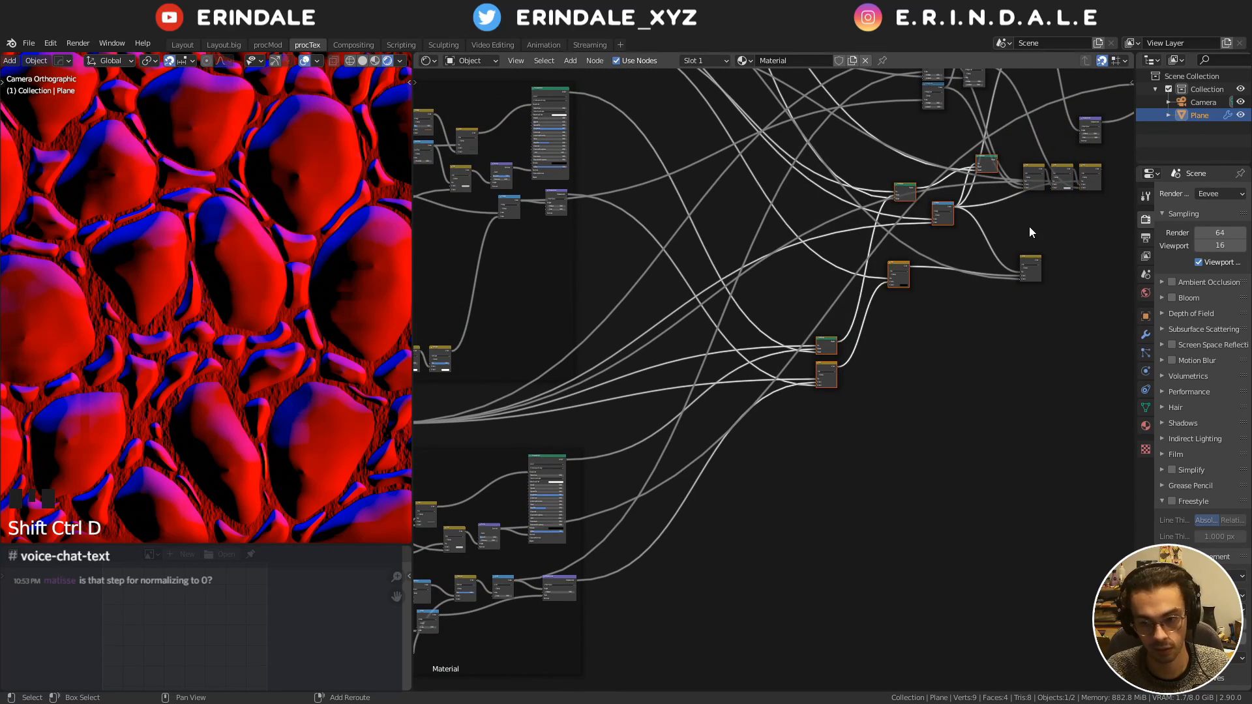
key(g)
click(987, 371)
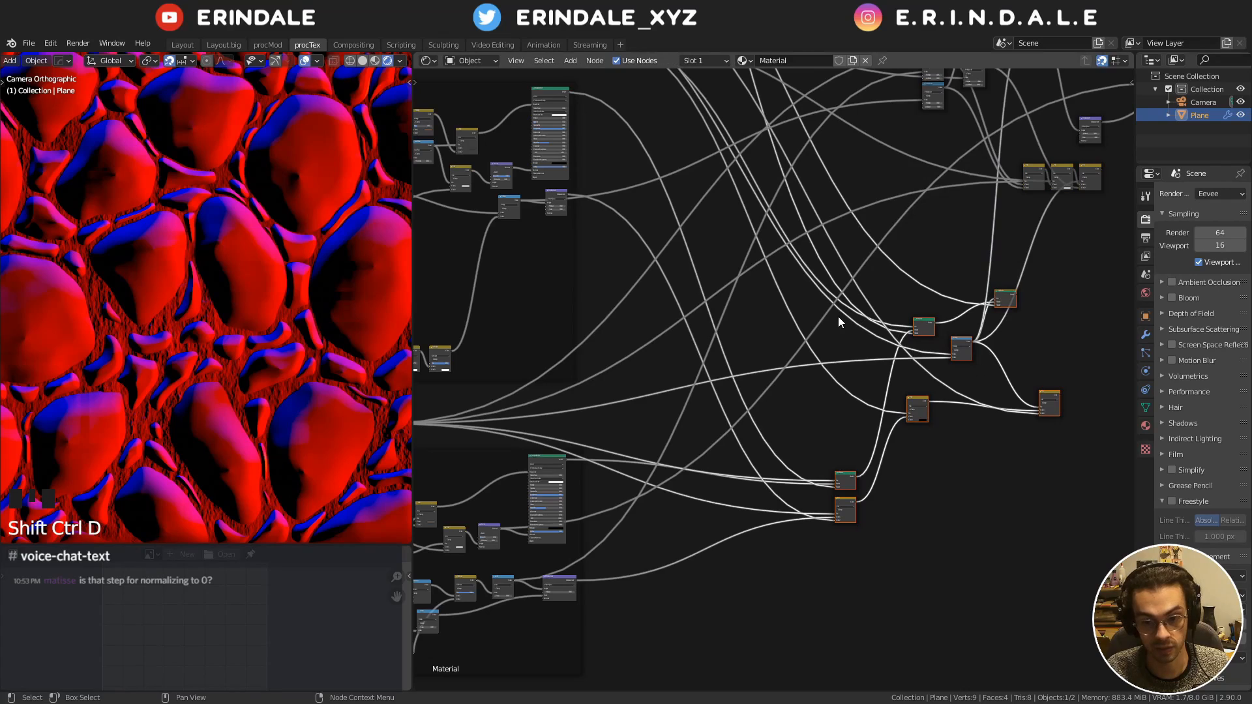
Gather the shared mask links into a reroute near the shader mixing nodes, and move the lower math node down
shift+right_drag(449, 402, 453, 435)
key(g)
click(809, 421)
middle_drag(792, 355, 812, 383)
mouse_move(1008, 240)
middle_down()
mouse_move(938, 246)
mouse_move(1006, 224)
mouse_move(992, 226)
mouse_move(1000, 234)
middle_up()
scroll(1021, 208, down, 2)
drag(933, 148, 927, 184)
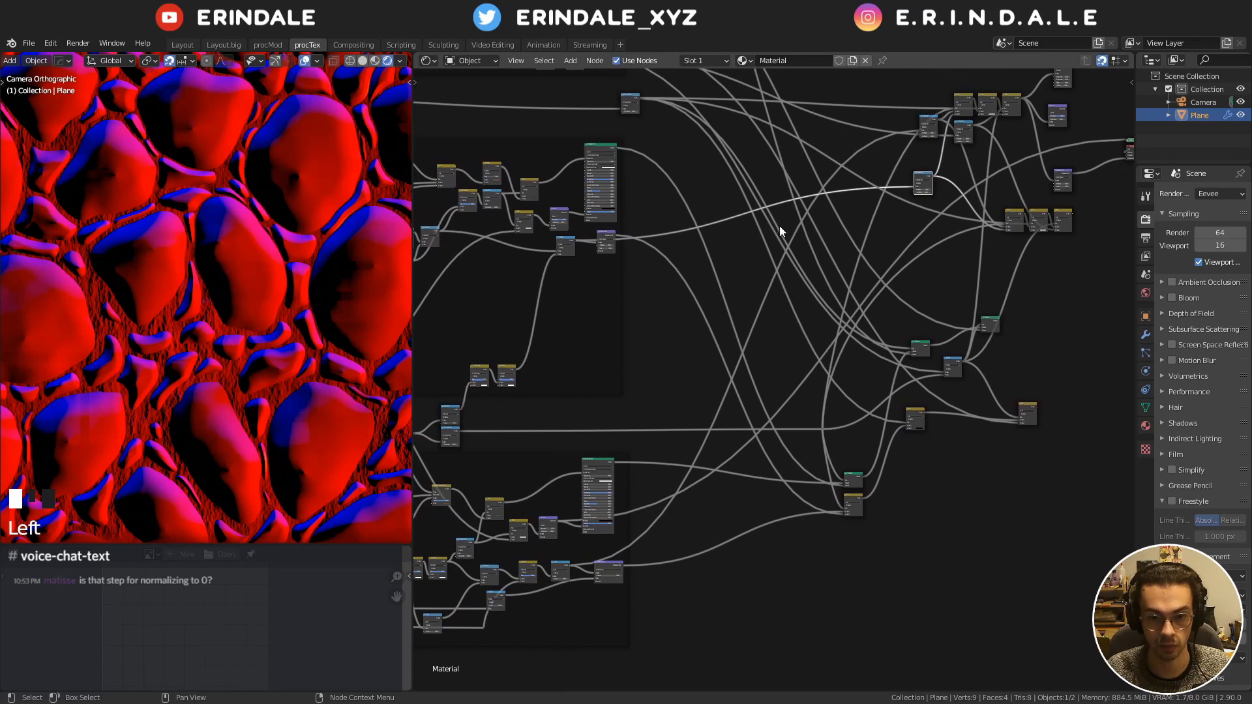
drag(571, 214, 578, 218)
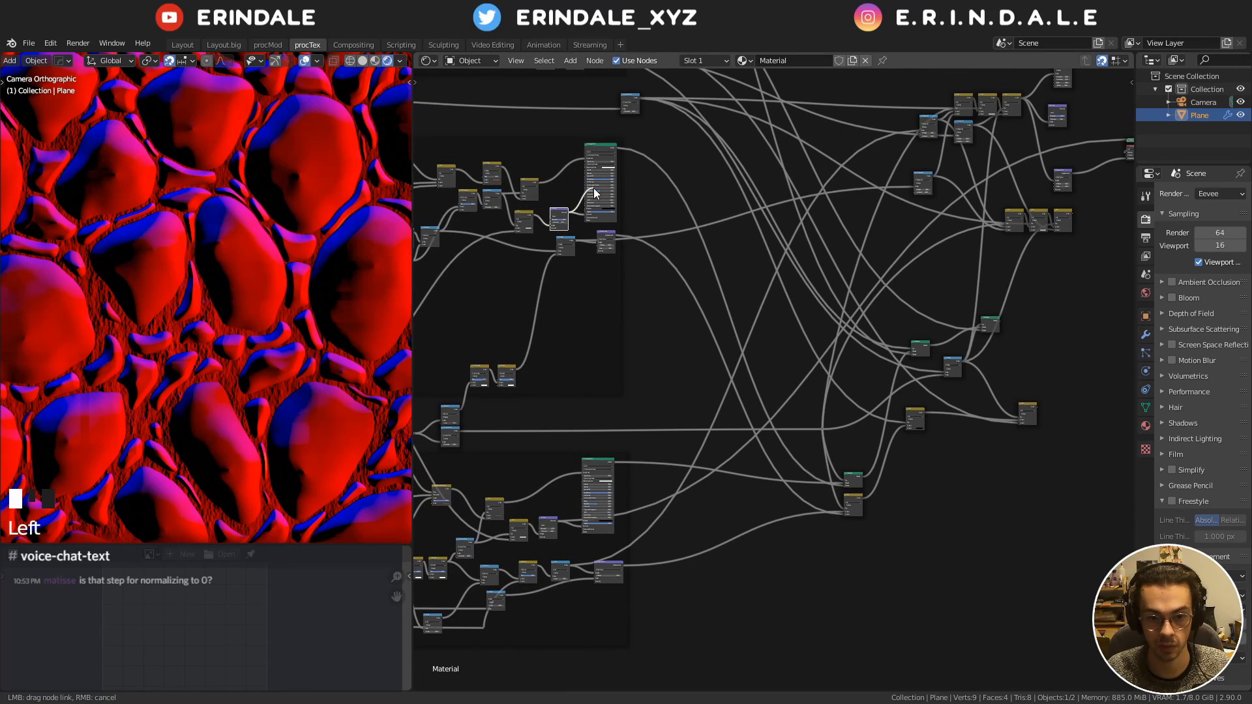
drag(641, 172, 962, 198)
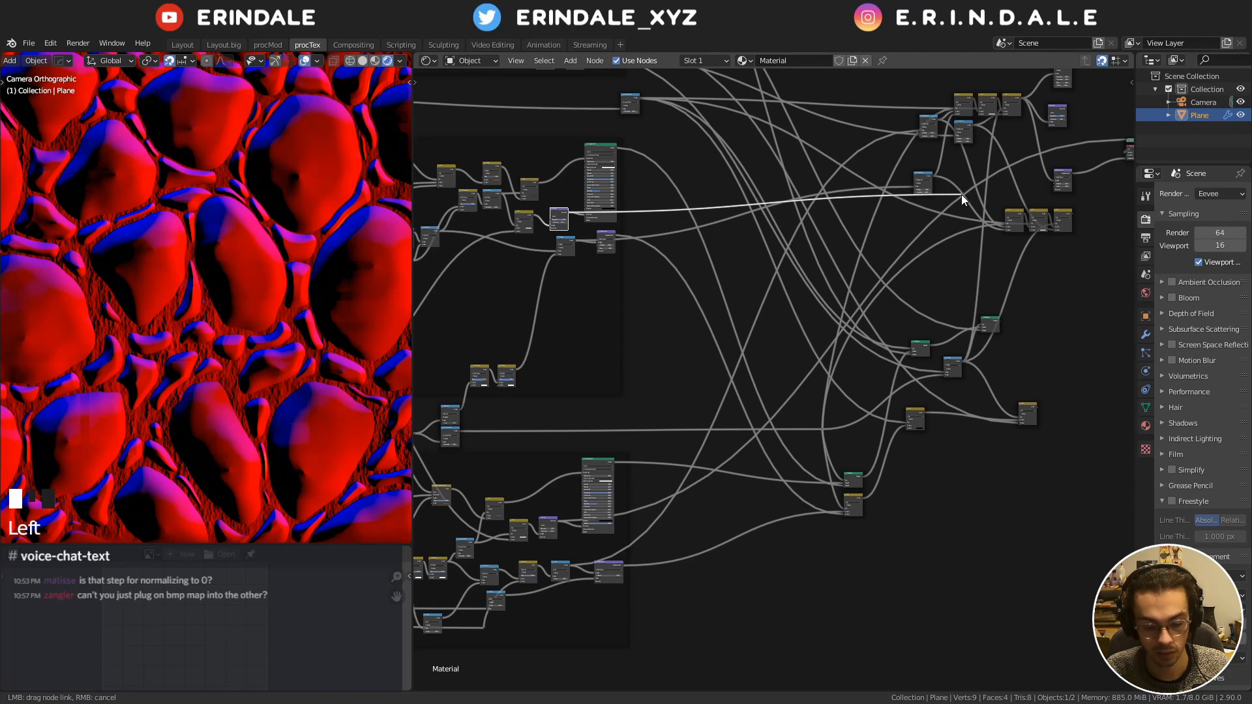
drag(961, 195, 705, 187)
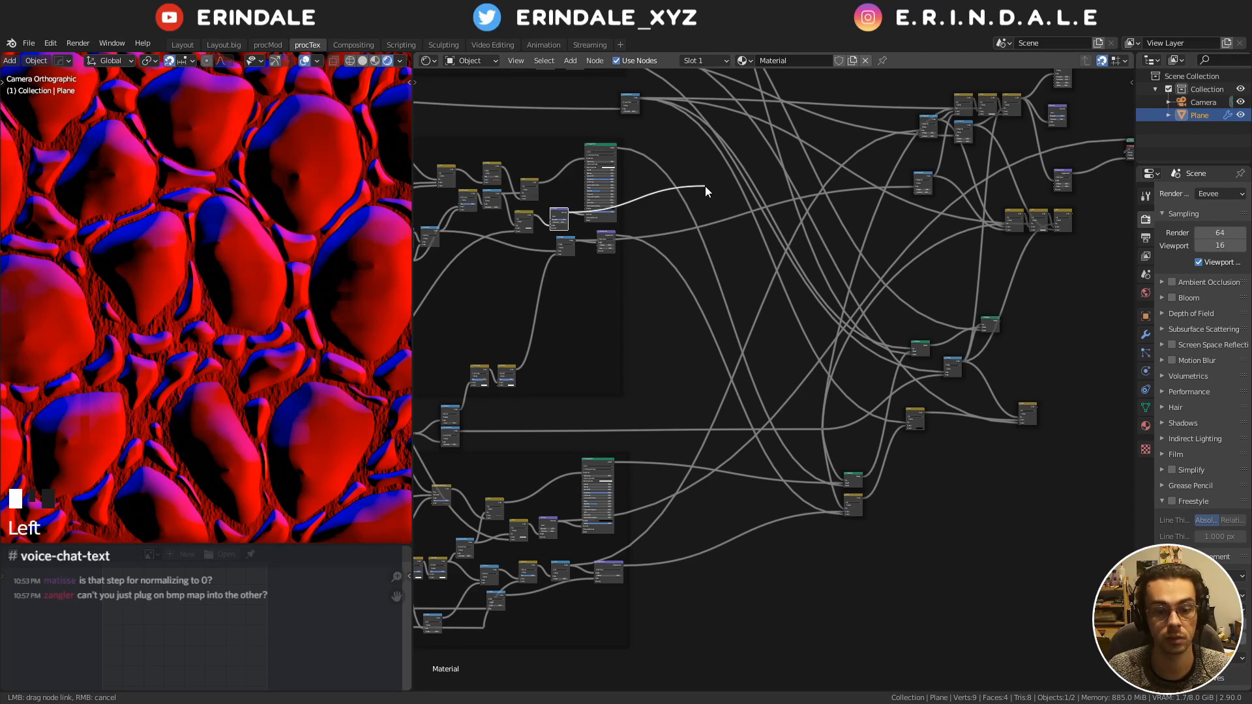
mouse_move(705, 186)
mouse_down()
mouse_move(815, 164)
mouse_move(709, 209)
mouse_up()
Cut the Viewer's incoming link and preview the normal output of the Bump node in the bottom framed group
scroll(337, 251, down, 2)
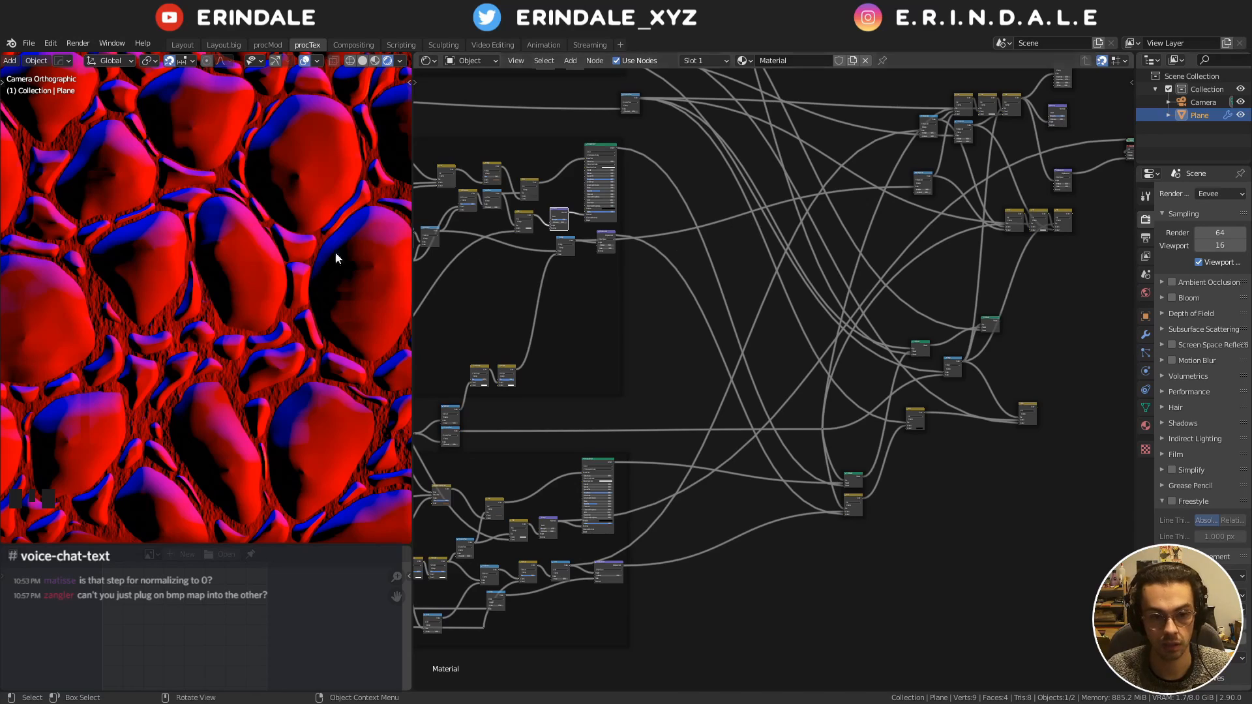
middle_drag(1013, 197, 799, 233)
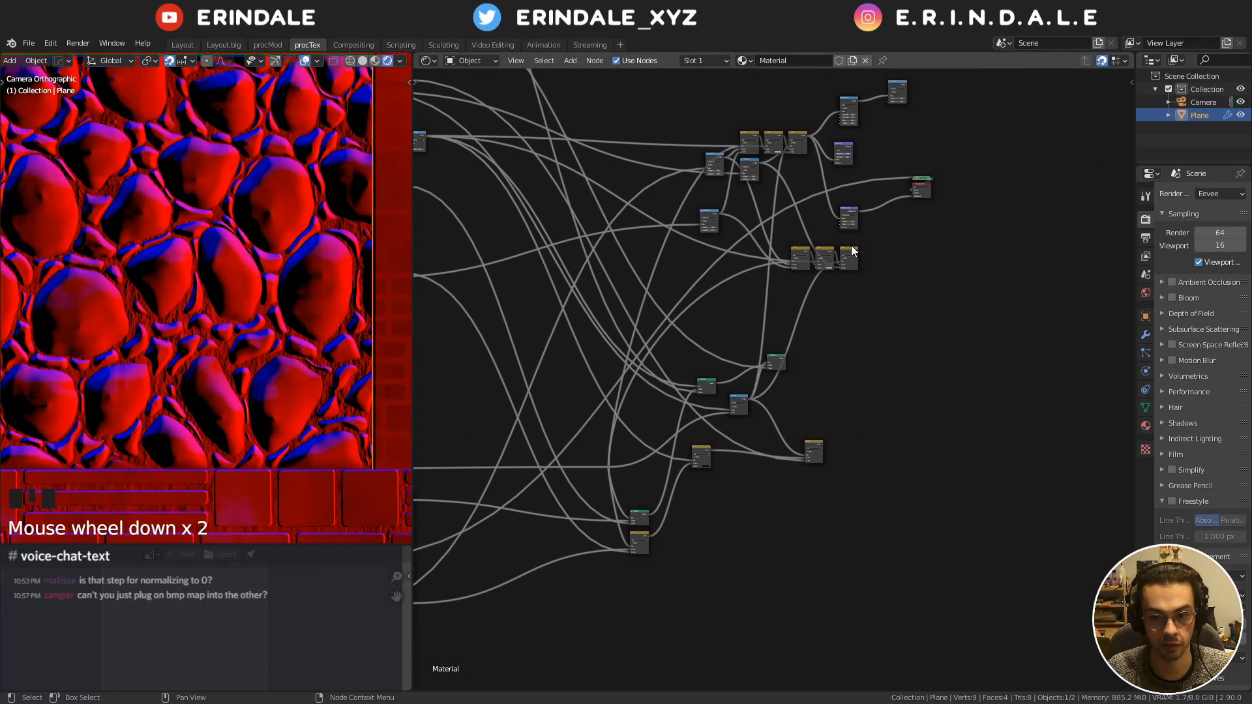
ctrl+right_drag(909, 160, 910, 158)
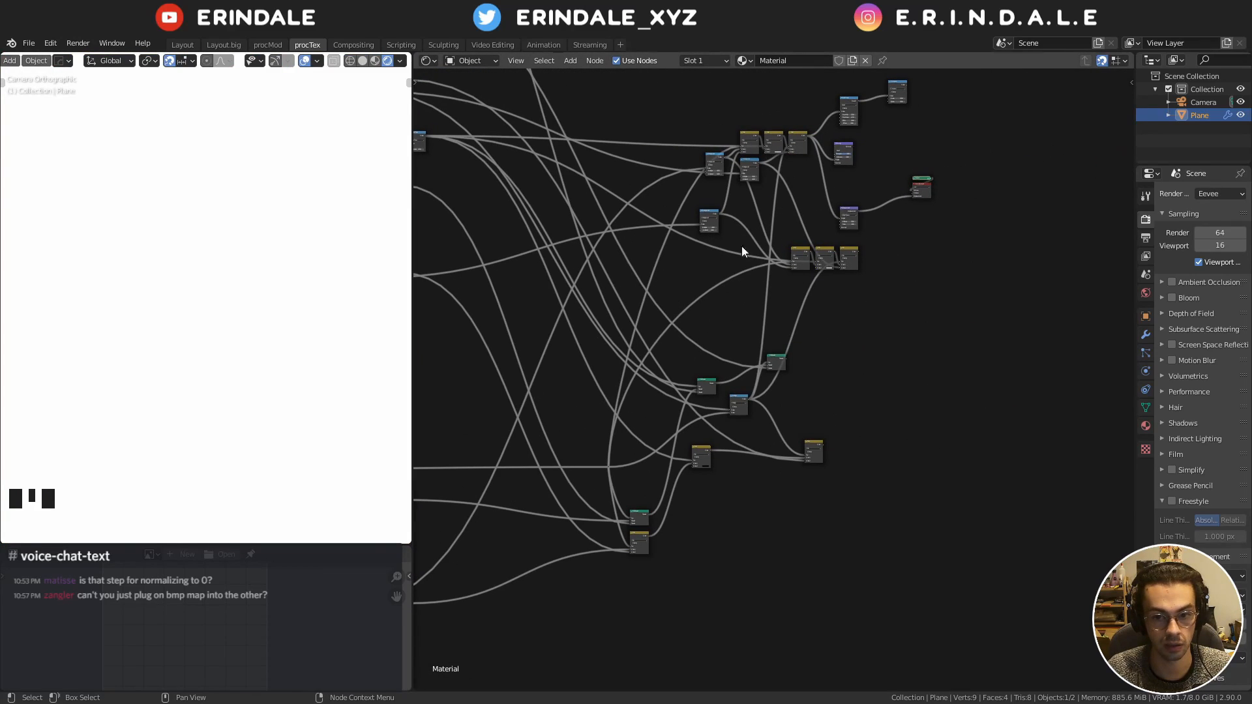
scroll(745, 316, up, 5)
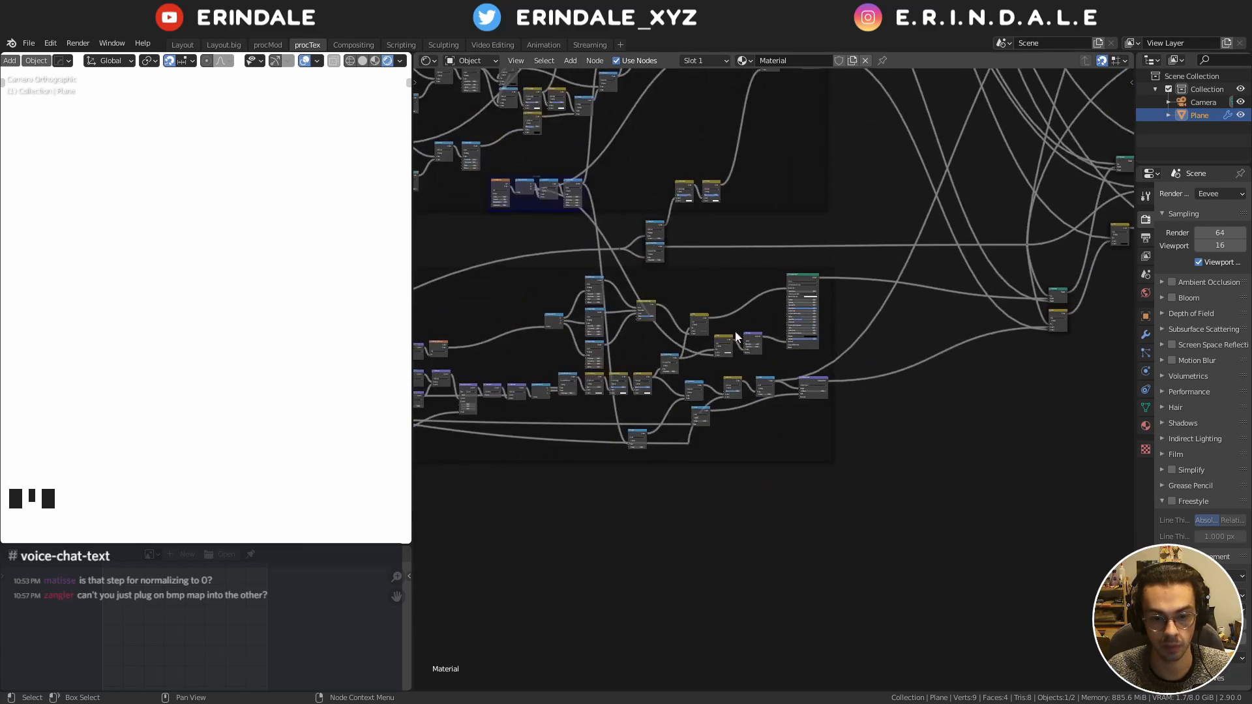
ctrl+shift+click(745, 315)
Inspect the normal preview on the brick panel and its edges up close, and compare it with the stone panel
scroll(244, 262, down, 4)
shift+middle_drag(244, 262, 209, 363)
scroll(290, 280, up, 6)
shift+middle_drag(289, 281, 204, 268)
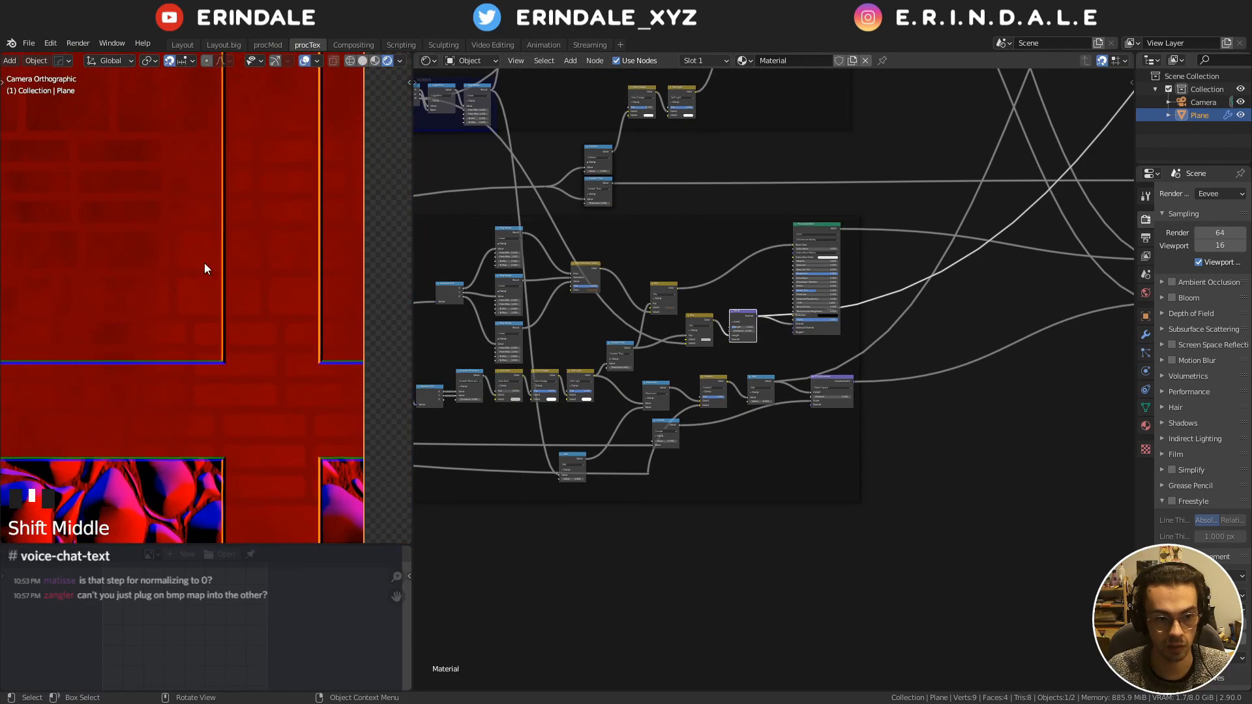
scroll(249, 313, up, 5)
key(d)
mouse_move(163, 204)
mouse_down()
mouse_move(87, 230)
mouse_move(174, 327)
mouse_move(115, 213)
mouse_up()
mouse_move(220, 199)
right_down()
mouse_move(74, 298)
mouse_move(281, 319)
right_up()
scroll(310, 273, down, 5)
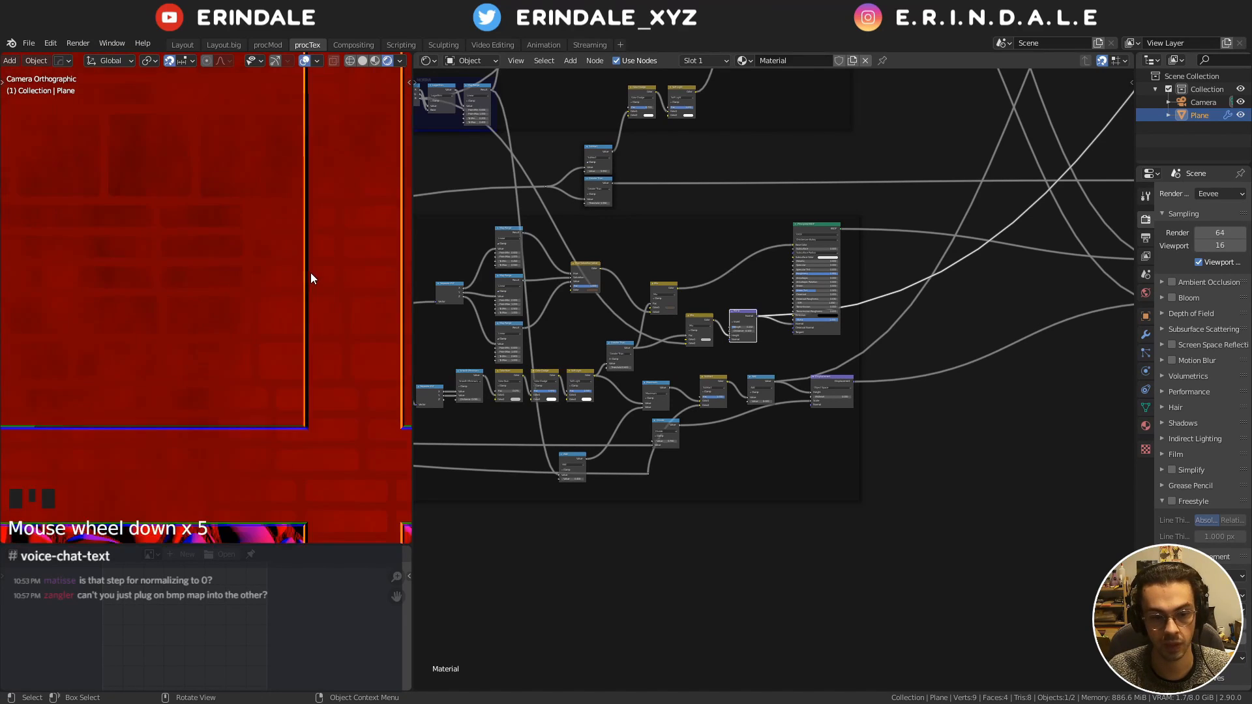
scroll(292, 279, down, 5)
shift+middle_drag(291, 279, 305, 149)
scroll(958, 133, down, 2)
Link the normal output of the Bump node in the third framed group into a color input of the first duplicated Mix node
middle_drag(958, 132, 723, 355)
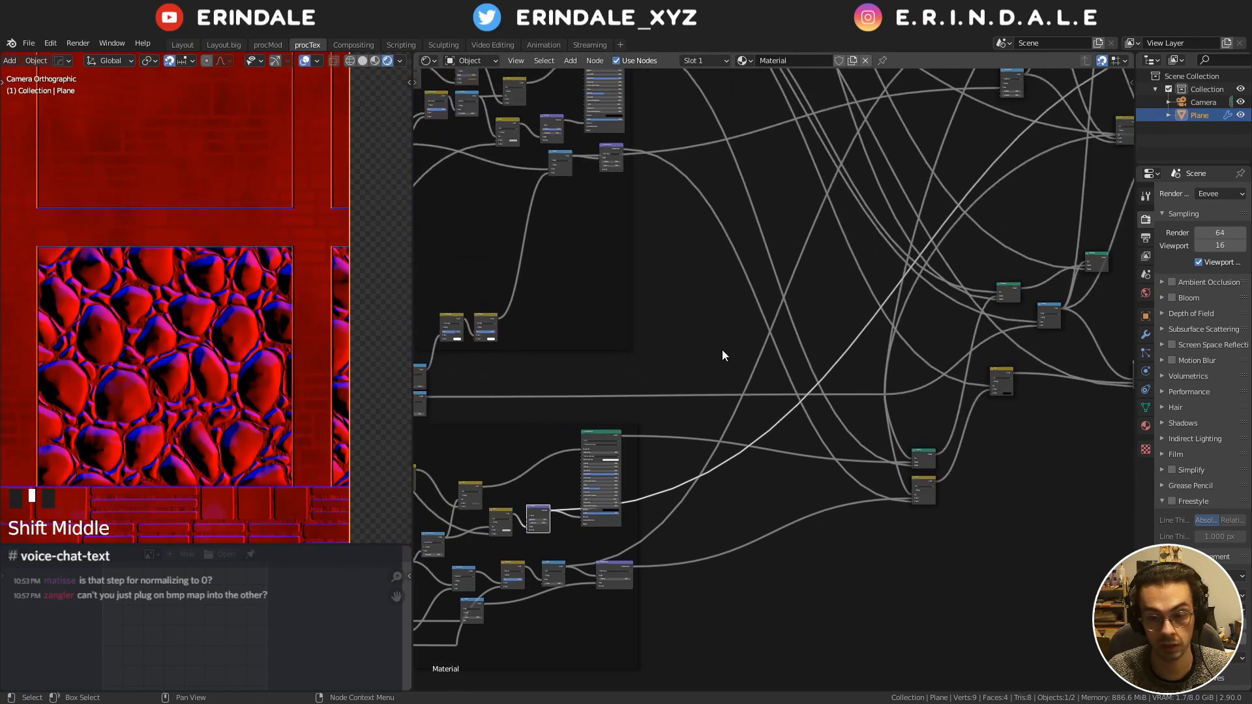
middle_drag(805, 243, 721, 319)
shift+middle_drag(1029, 161, 1020, 185)
click(912, 171)
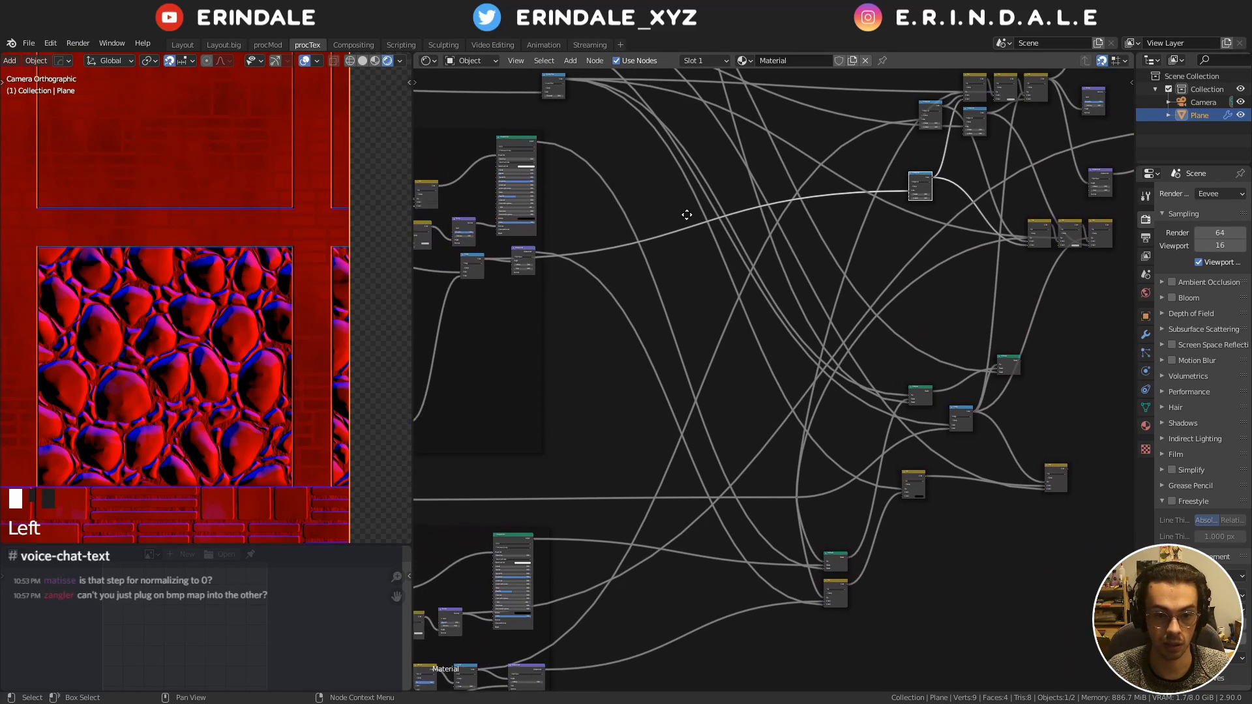
drag(481, 226, 1032, 249)
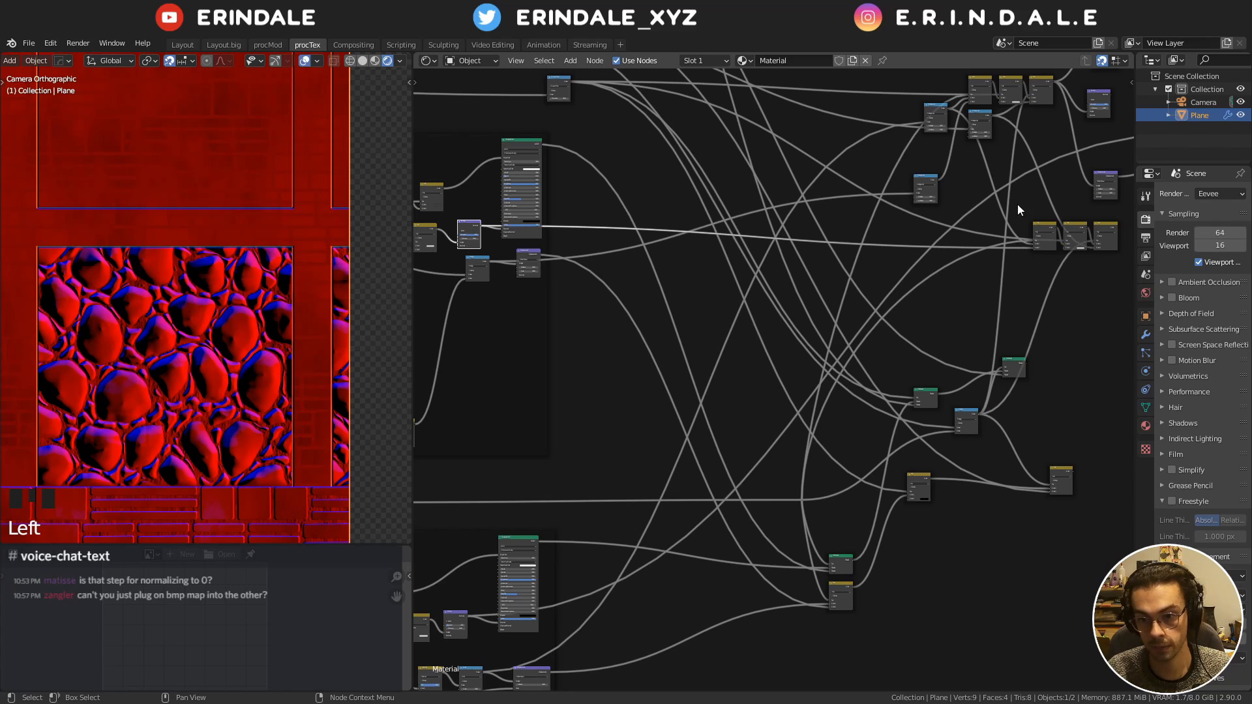
Link the normal output of the Bump node in the bottom framed group into the first duplicated Mix node's other color input
middle_drag(687, 479, 666, 444)
scroll(685, 471, down, 2)
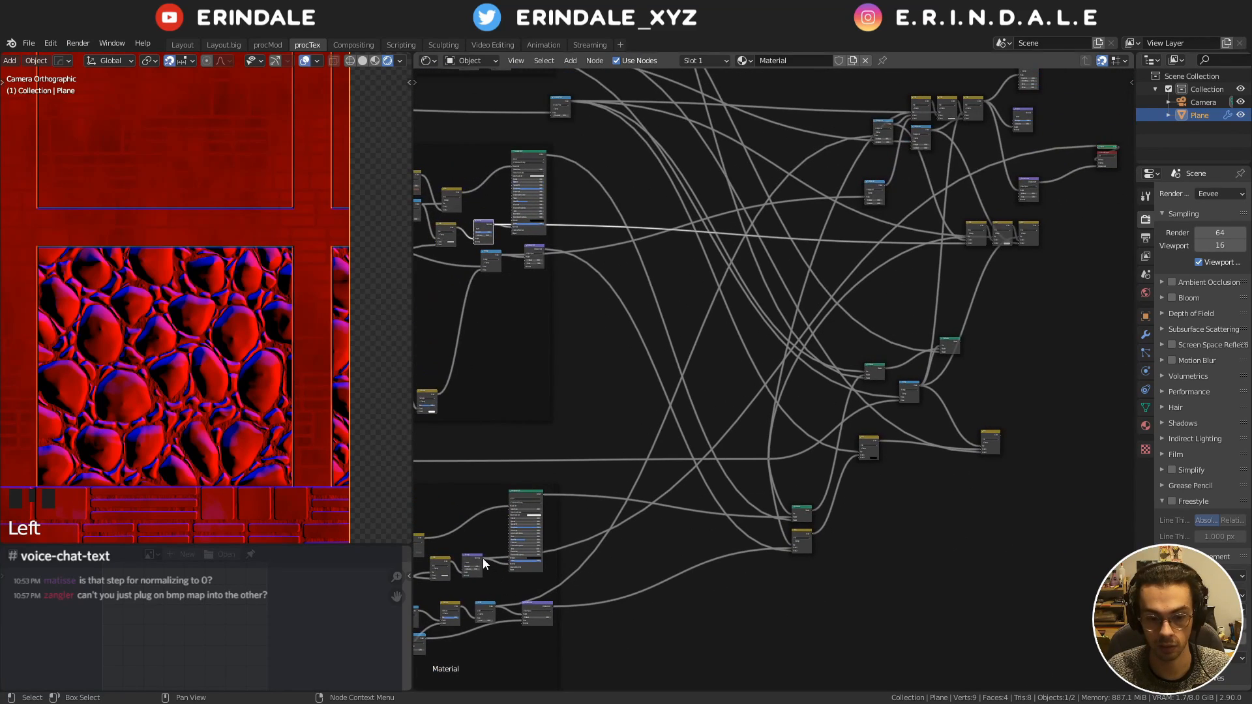
drag(482, 558, 968, 240)
middle_drag(968, 240, 996, 444)
scroll(940, 384, down, 2)
middle_drag(941, 384, 915, 435)
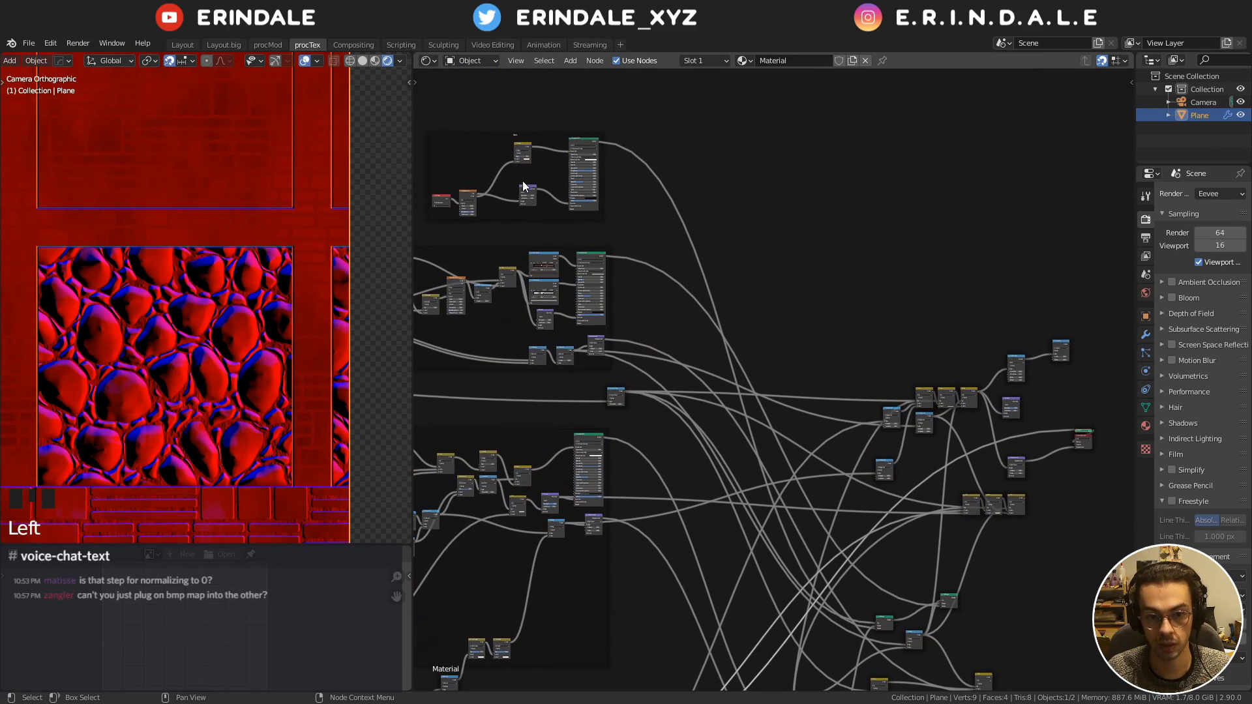
drag(536, 192, 990, 515)
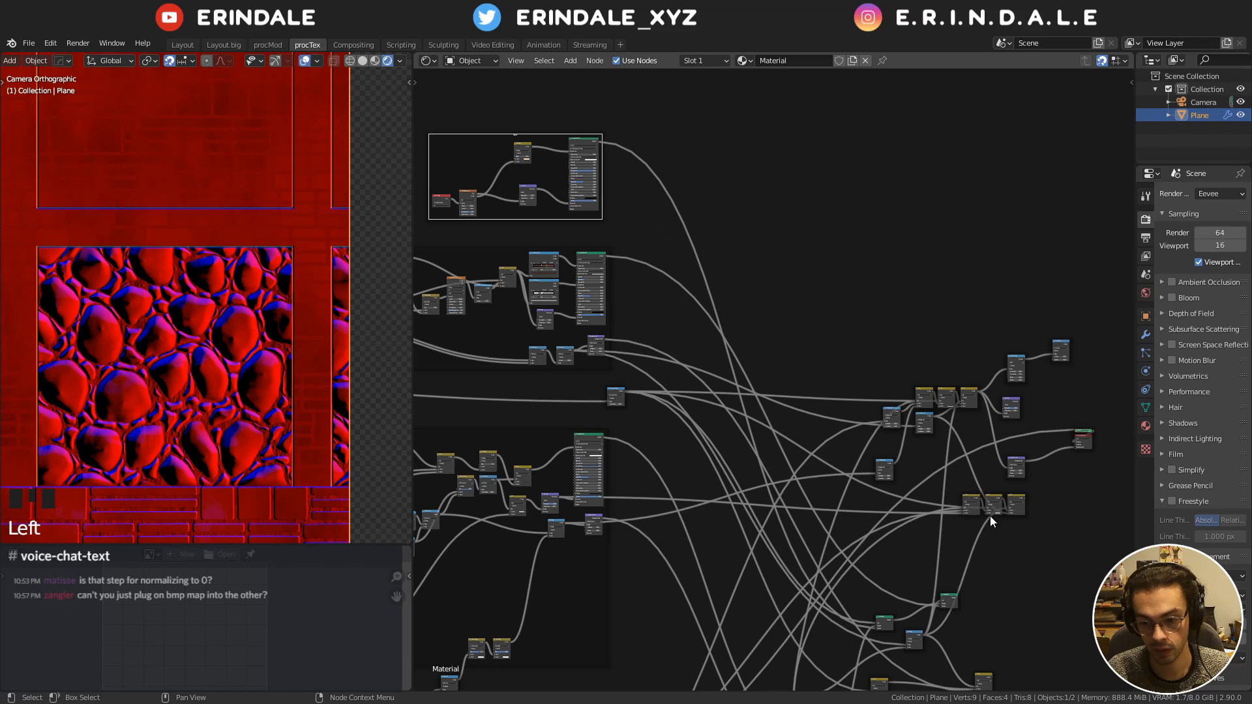
click(984, 515)
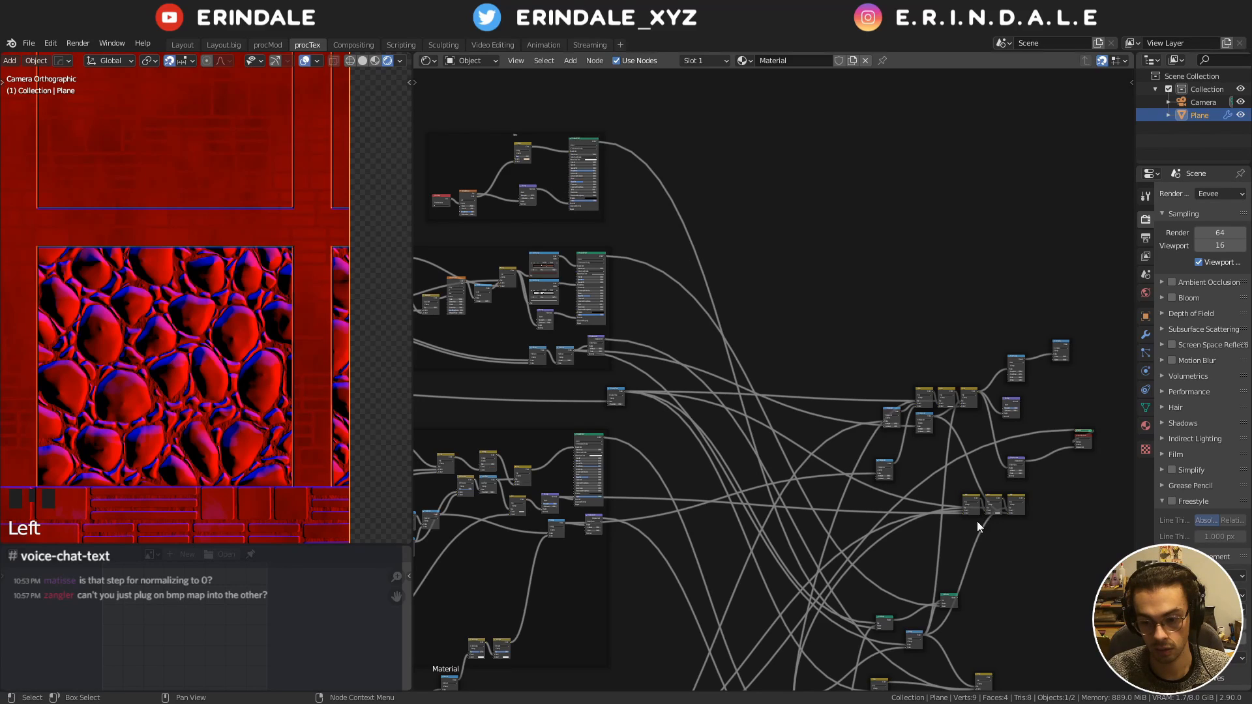
drag(984, 514, 972, 526)
Link the normal output of the Bump node in the uppermost framed group into Color2 of the second duplicated Mix node
double_click(526, 195)
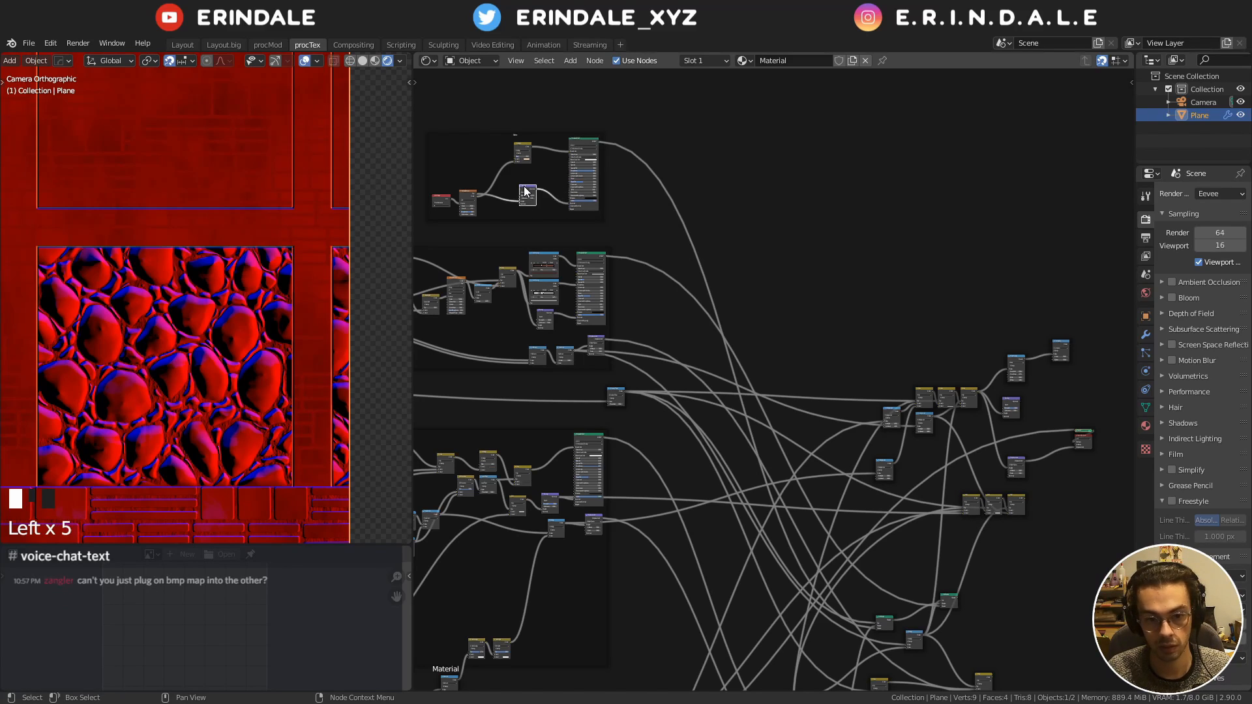
alt+shift+right_drag(560, 217, 993, 506)
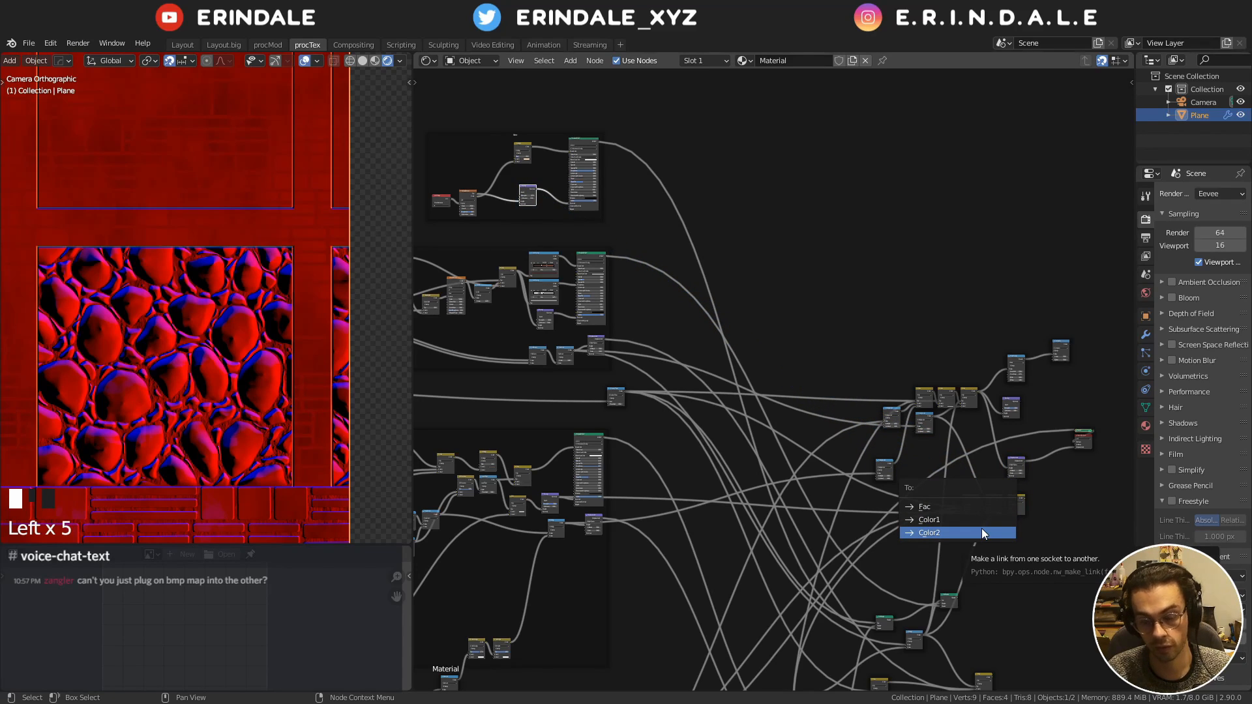
click(975, 527)
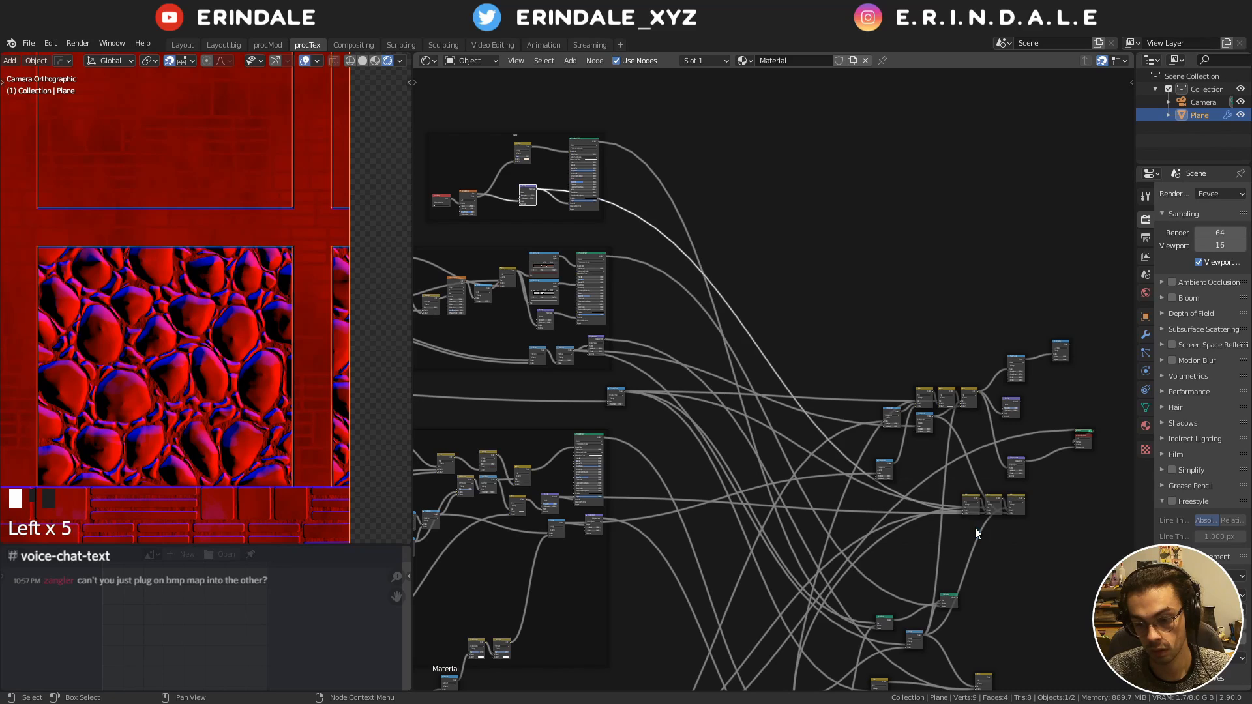
Move the three duplicated Mix nodes slightly down, away from the Displacement node
middle_drag(997, 518, 951, 401)
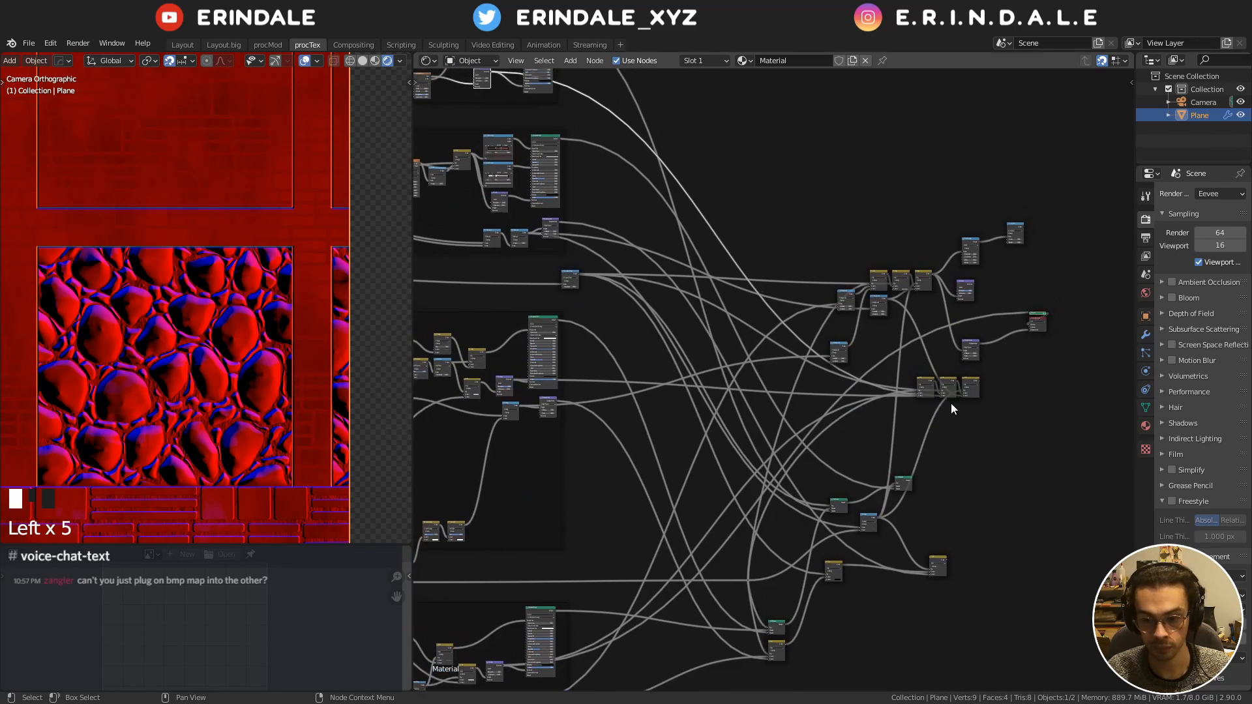
drag(983, 425, 927, 390)
key(g)
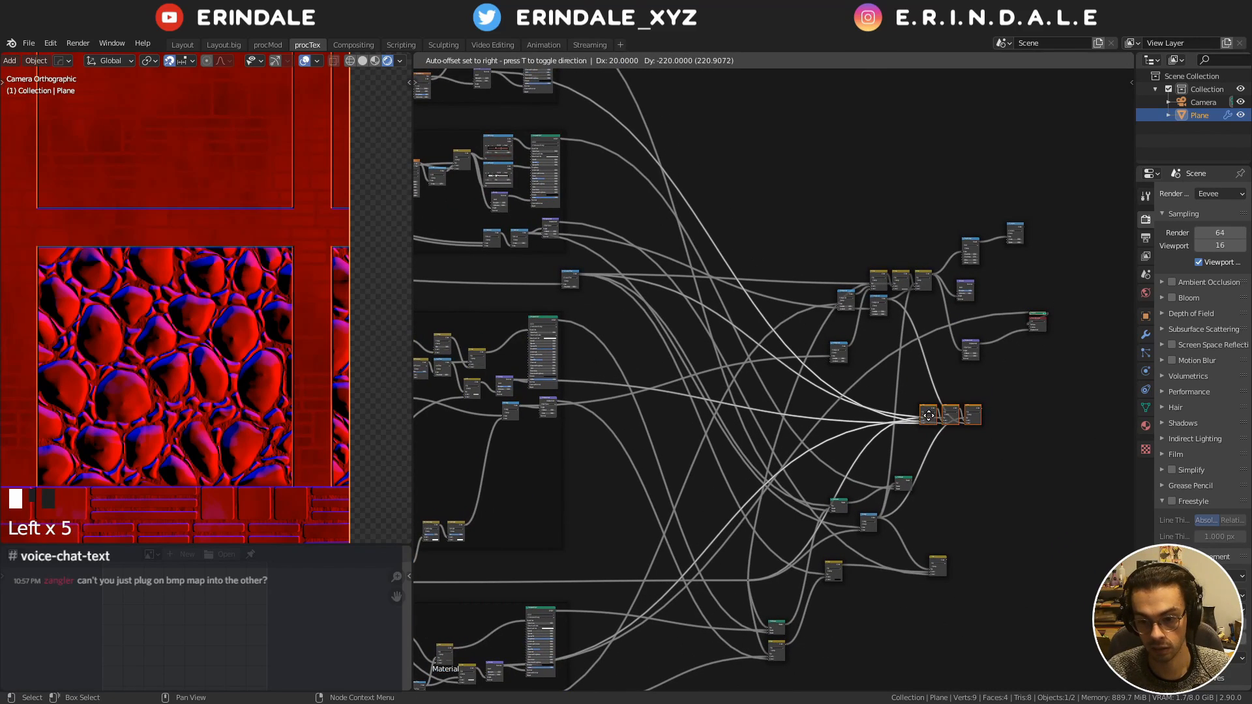
click(928, 402)
Link the normal output of the Bump node in the second framed group into the last duplicated Mix node
middle_drag(887, 351, 970, 477)
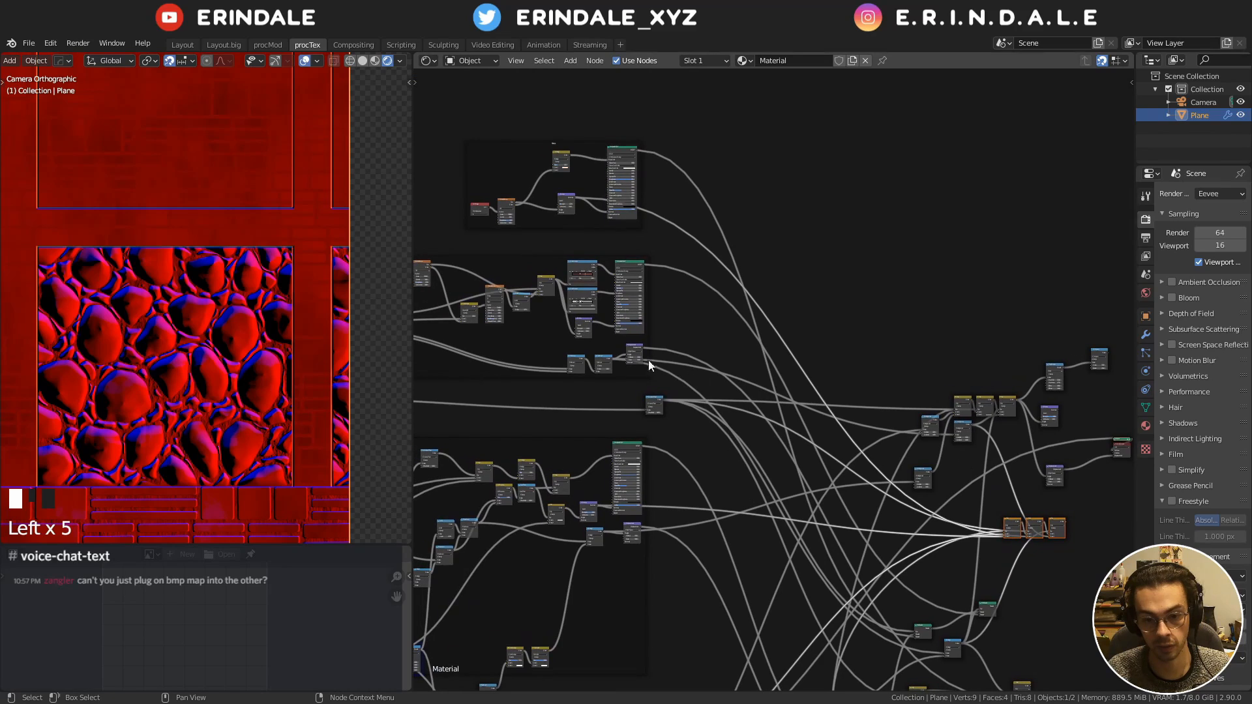
drag(592, 321, 1050, 537)
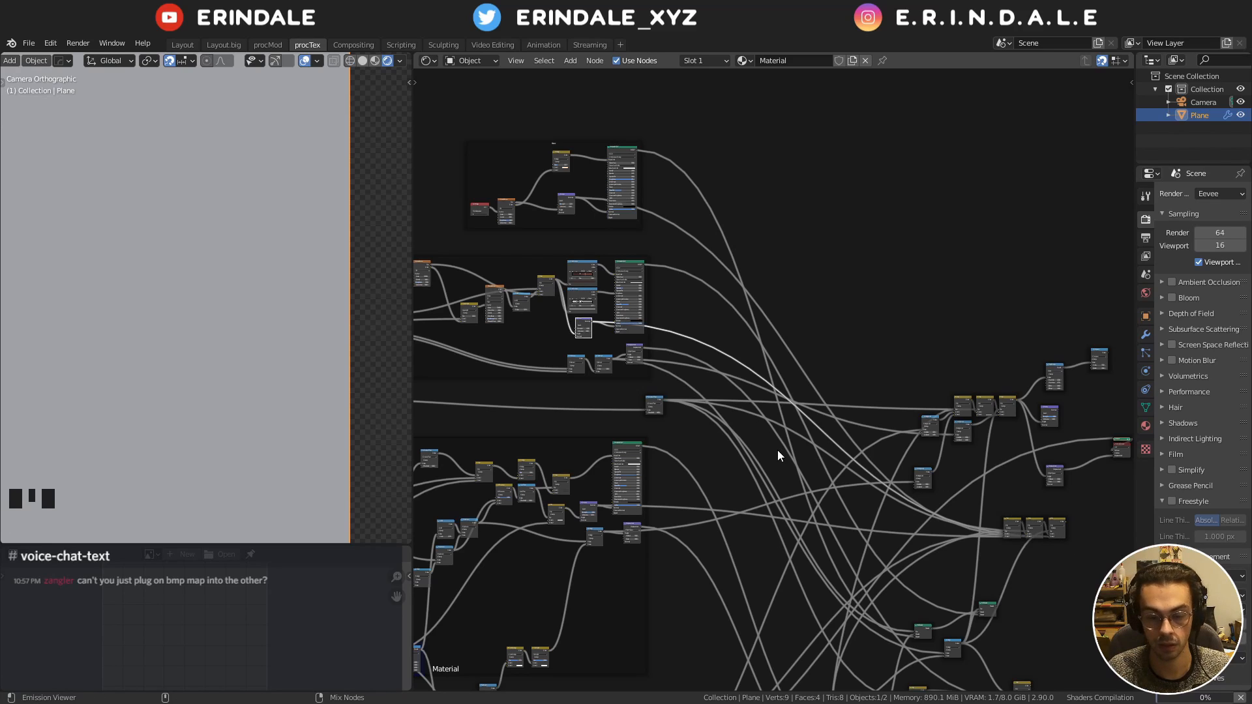
middle_drag(777, 450, 556, 341)
scroll(813, 387, up, 9)
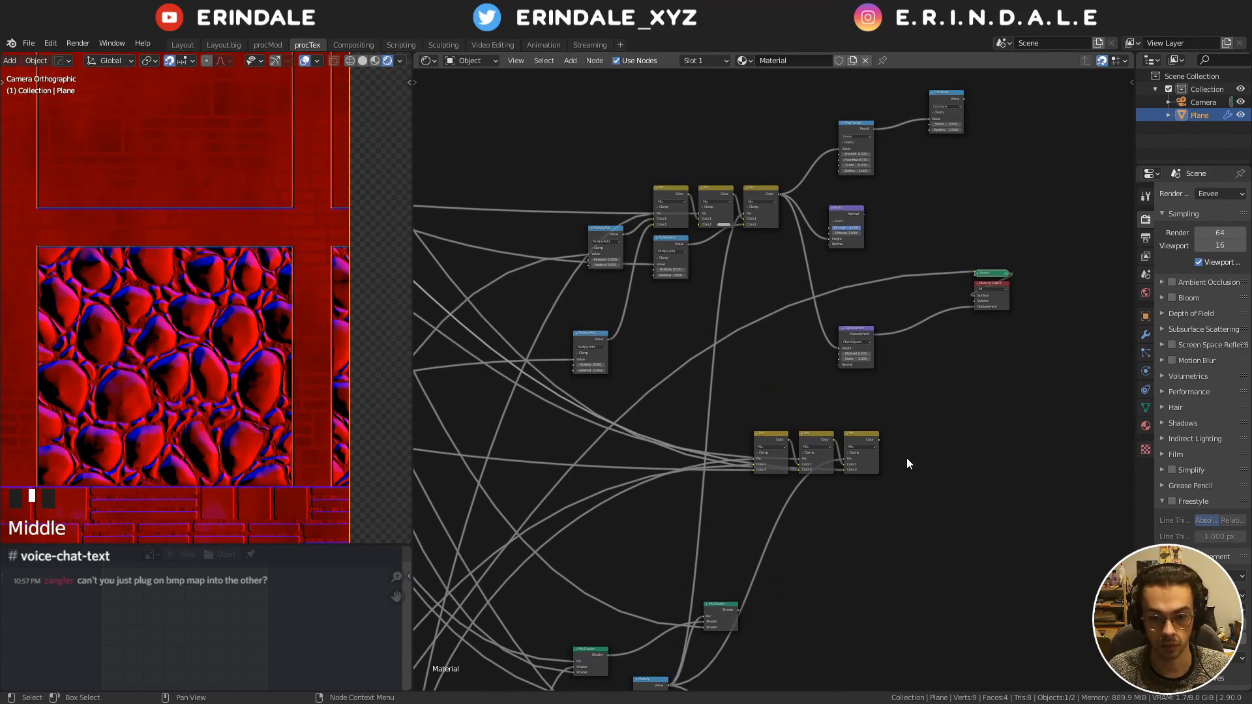
Preview the last duplicated Mix node's output and cut the Displacement node's link to the Material Output
ctrl+shift+click(867, 437)
middle_drag(886, 353, 802, 387)
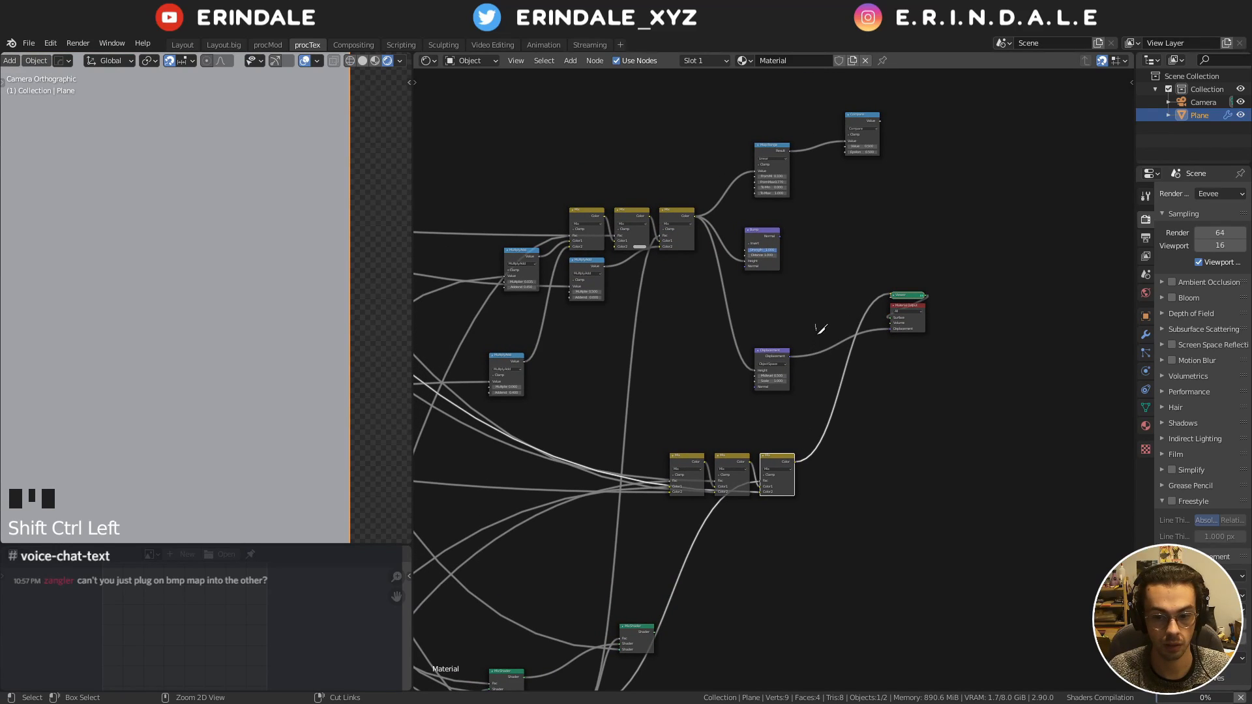
ctrl+right_drag(816, 324, 819, 376)
ctrl+right_drag(867, 484, 862, 483)
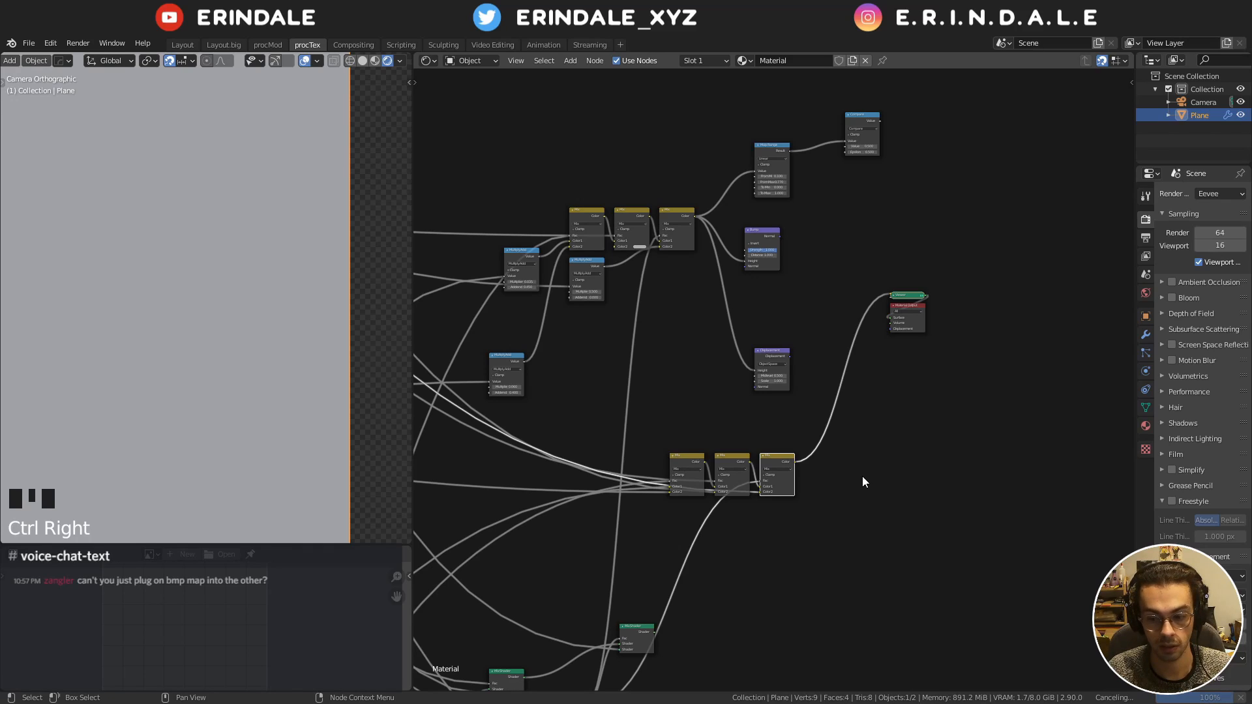
shift+middle_drag(196, 216, 198, 231)
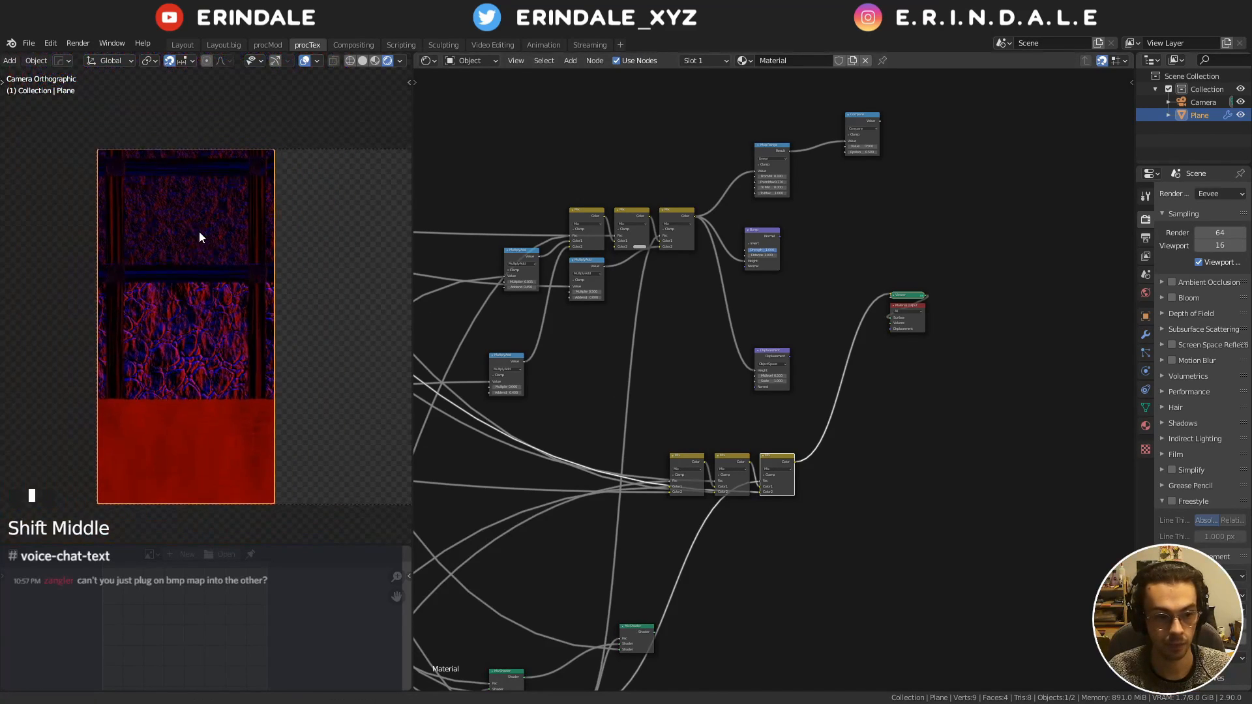
scroll(198, 231, up, 11)
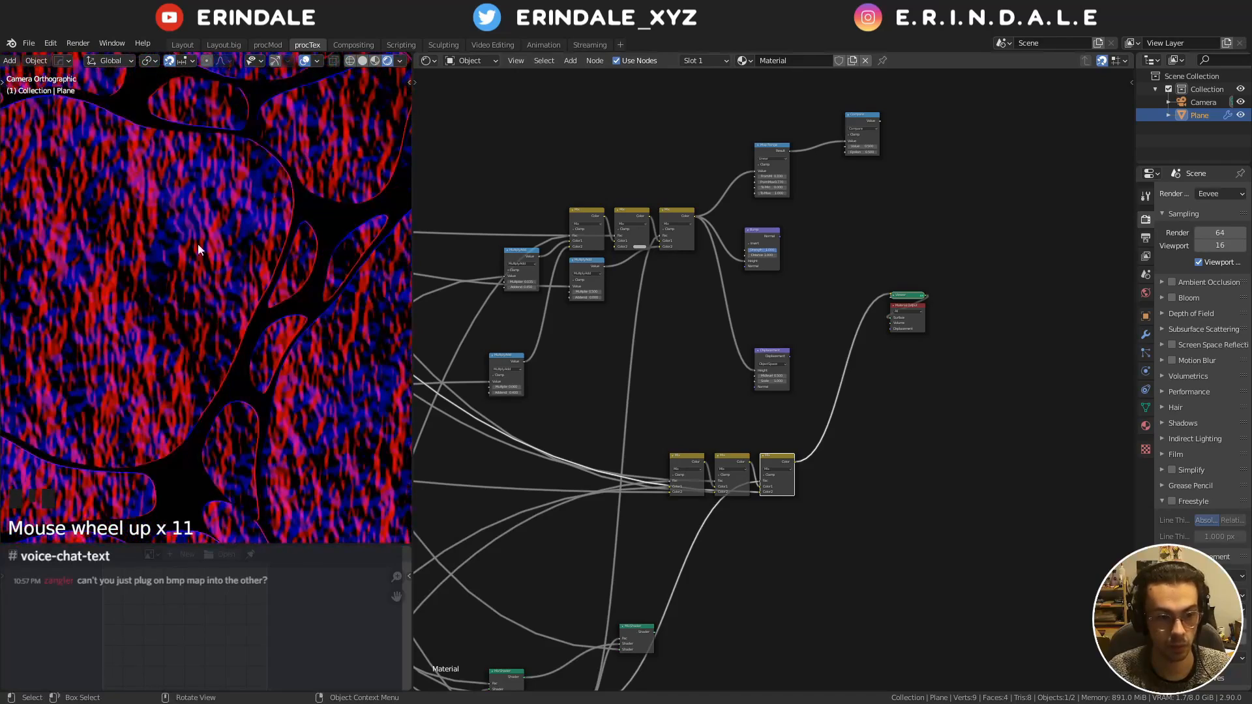
scroll(131, 230, down, 7)
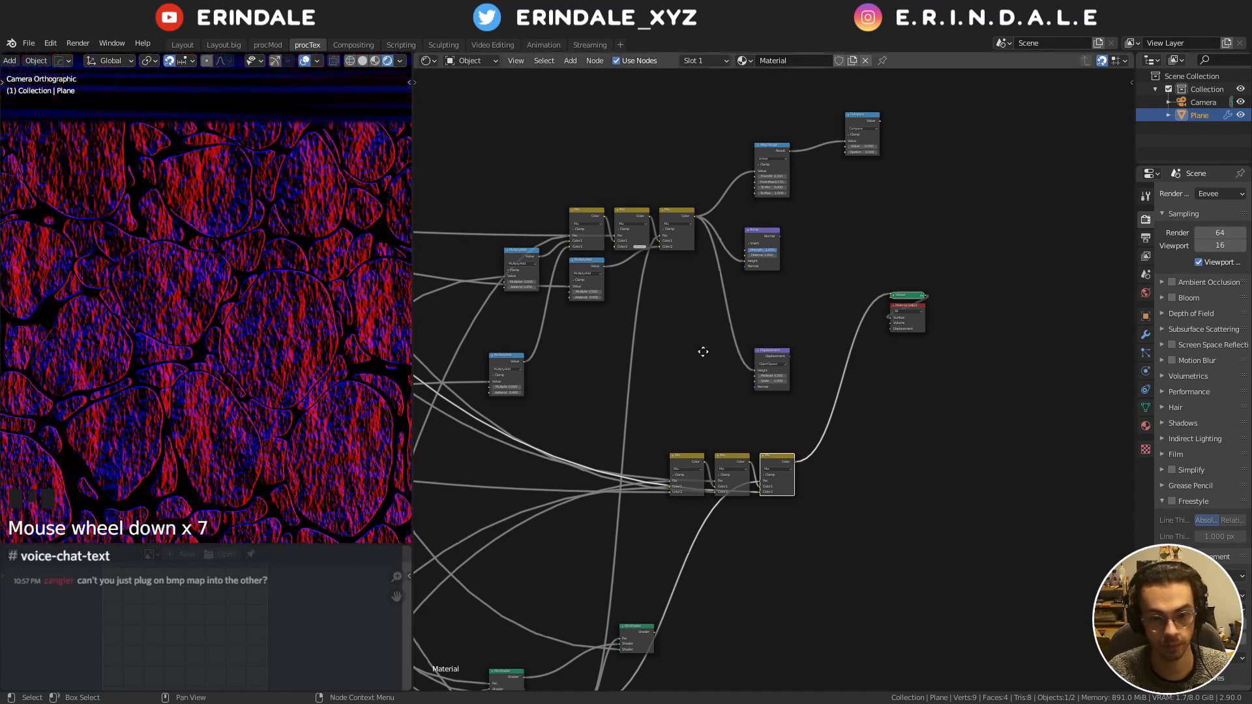
Move the Displacement node down out of the way and bring the three duplicated Mix nodes up beneath the height Mix nodes
middle_drag(701, 350, 740, 361)
drag(803, 362, 1018, 537)
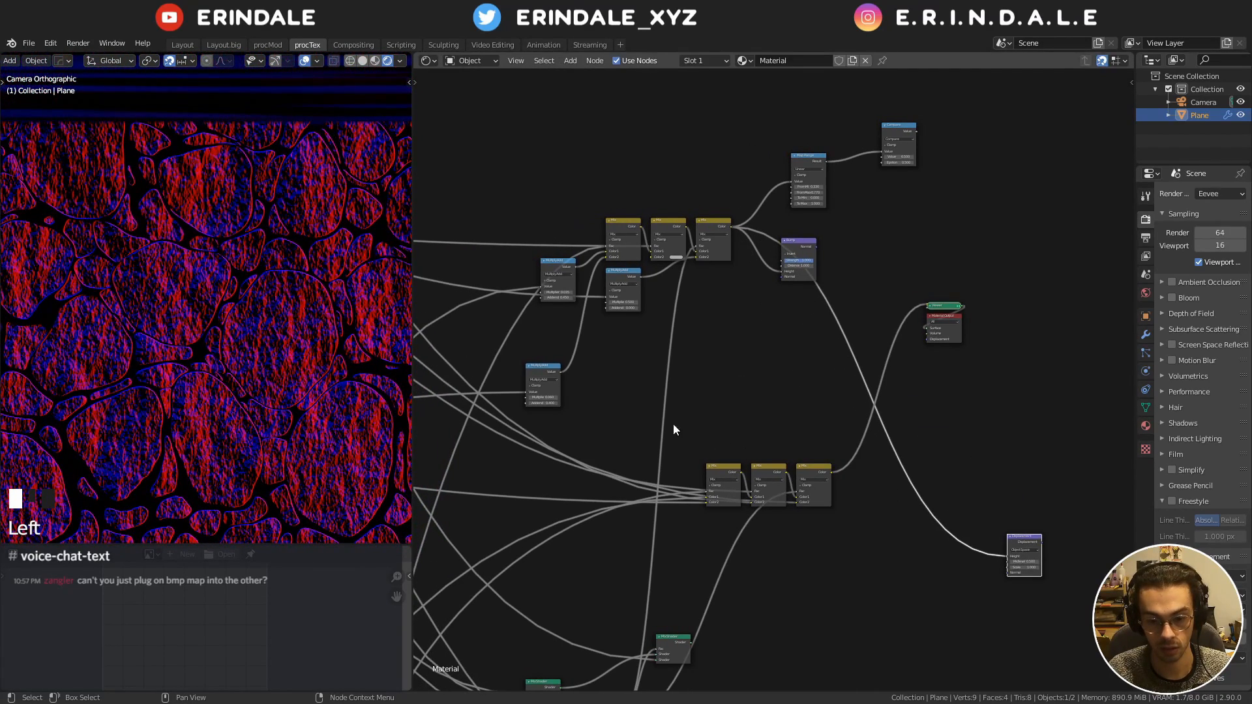
drag(673, 424, 842, 510)
key(g)
click(753, 378)
middle_drag(753, 377, 792, 452)
scroll(851, 322, up, 3)
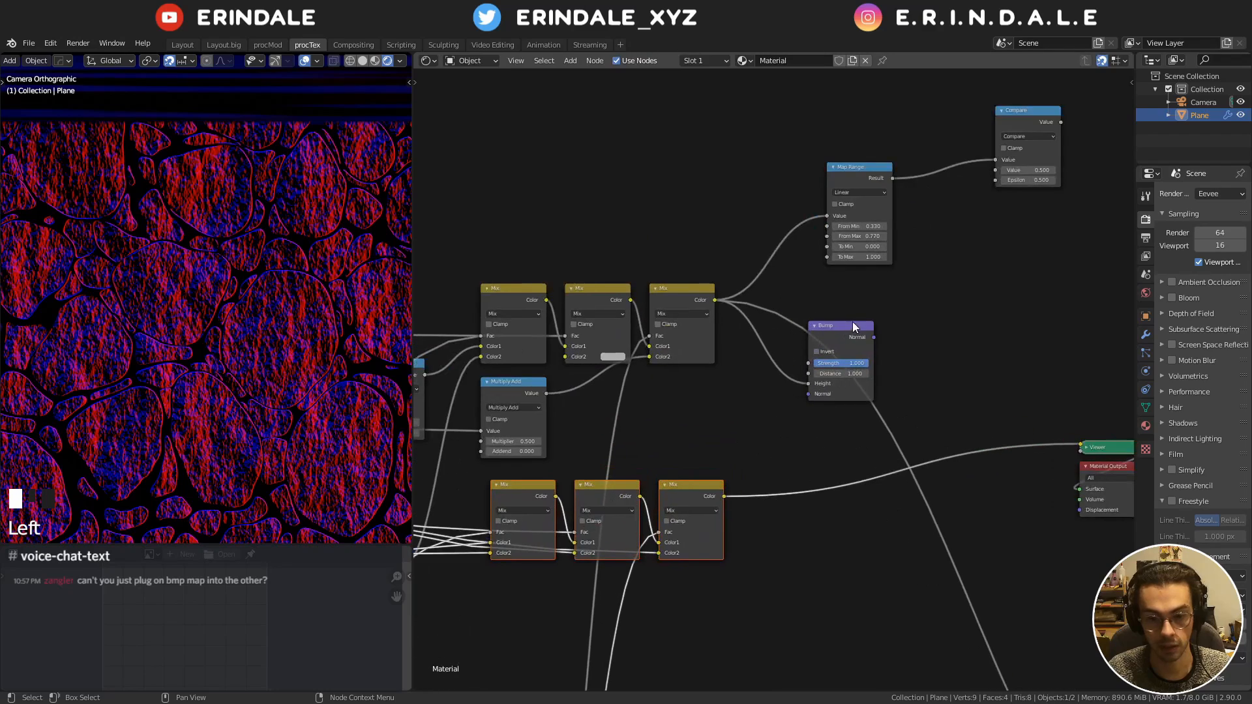
Preview the normal output of the Bump node driven by the combined height across the whole plane
ctrl+shift+click(848, 332)
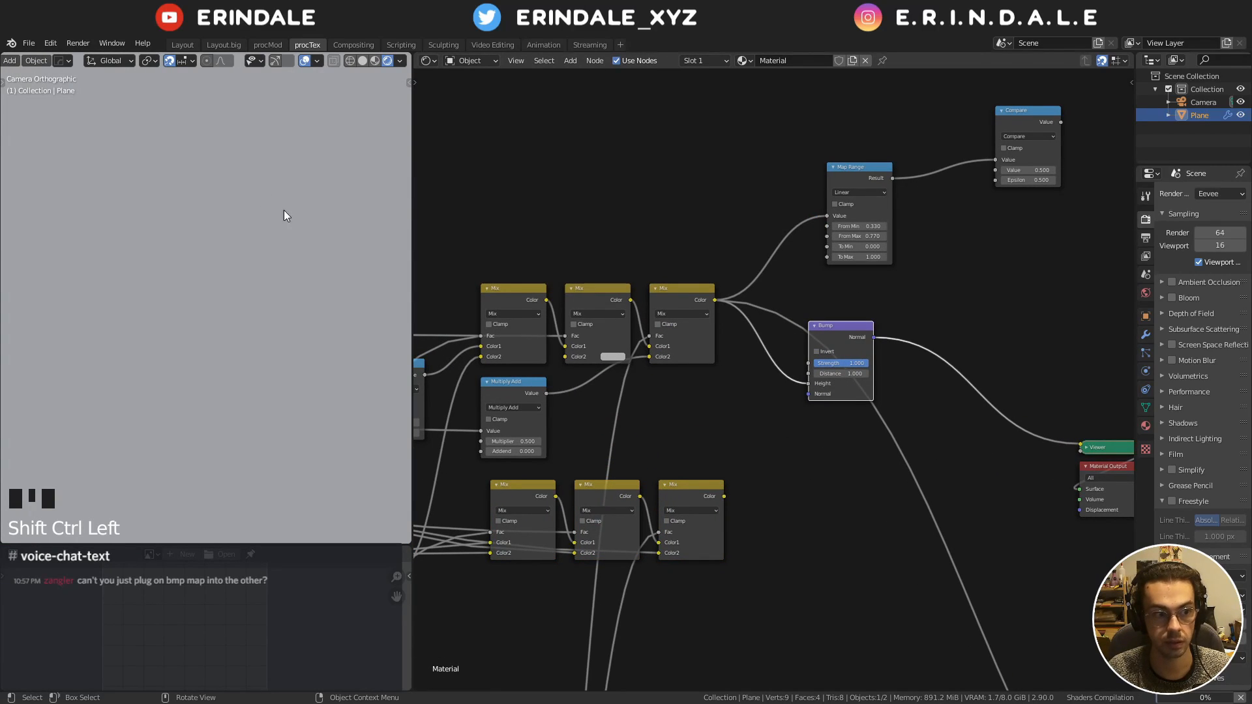
scroll(287, 214, down, 1)
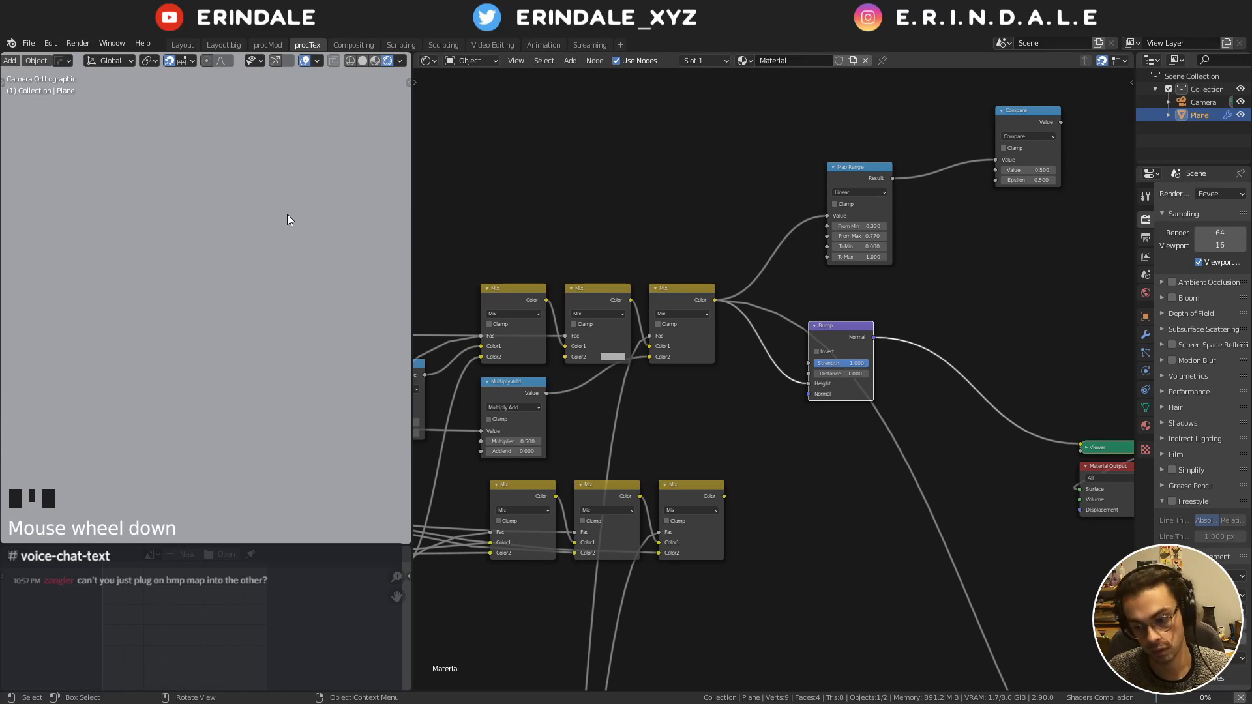
scroll(287, 214, down, 10)
scroll(287, 214, up, 4)
shift+middle_drag(252, 170, 242, 114)
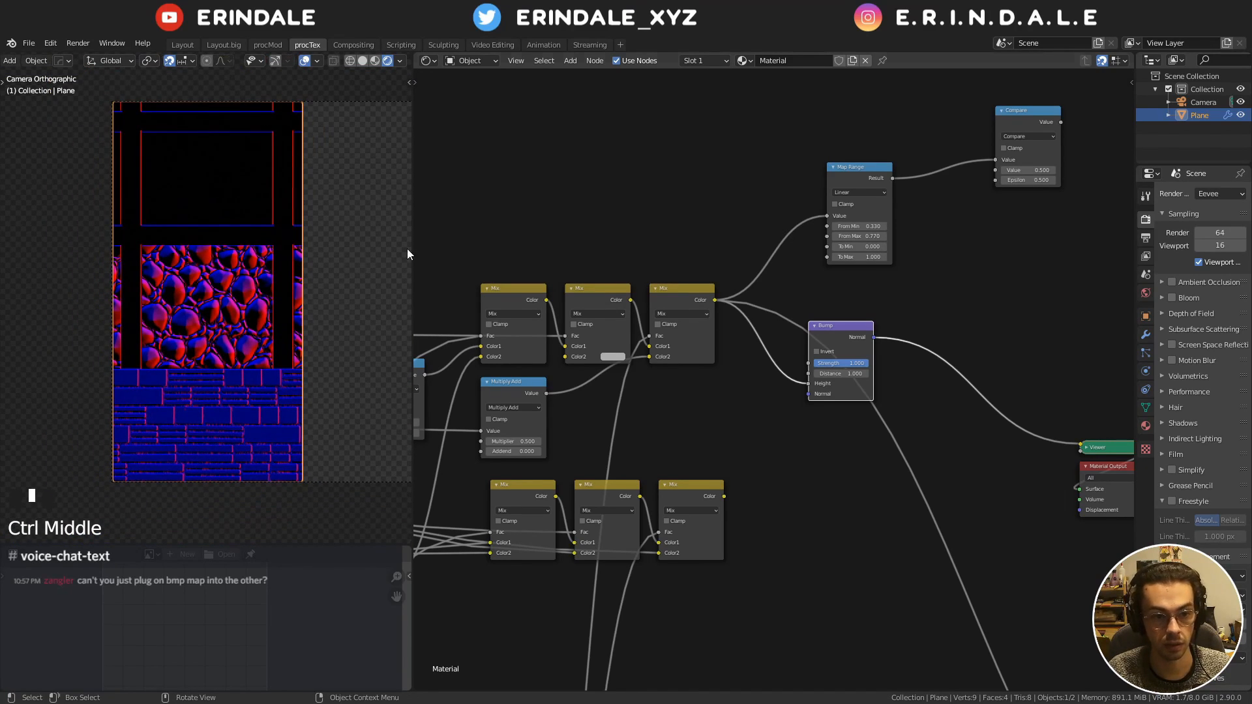
Link the last duplicated Mix node's Color output into the Bump node's Normal input and inspect the combined stone normals
drag(725, 499, 812, 391)
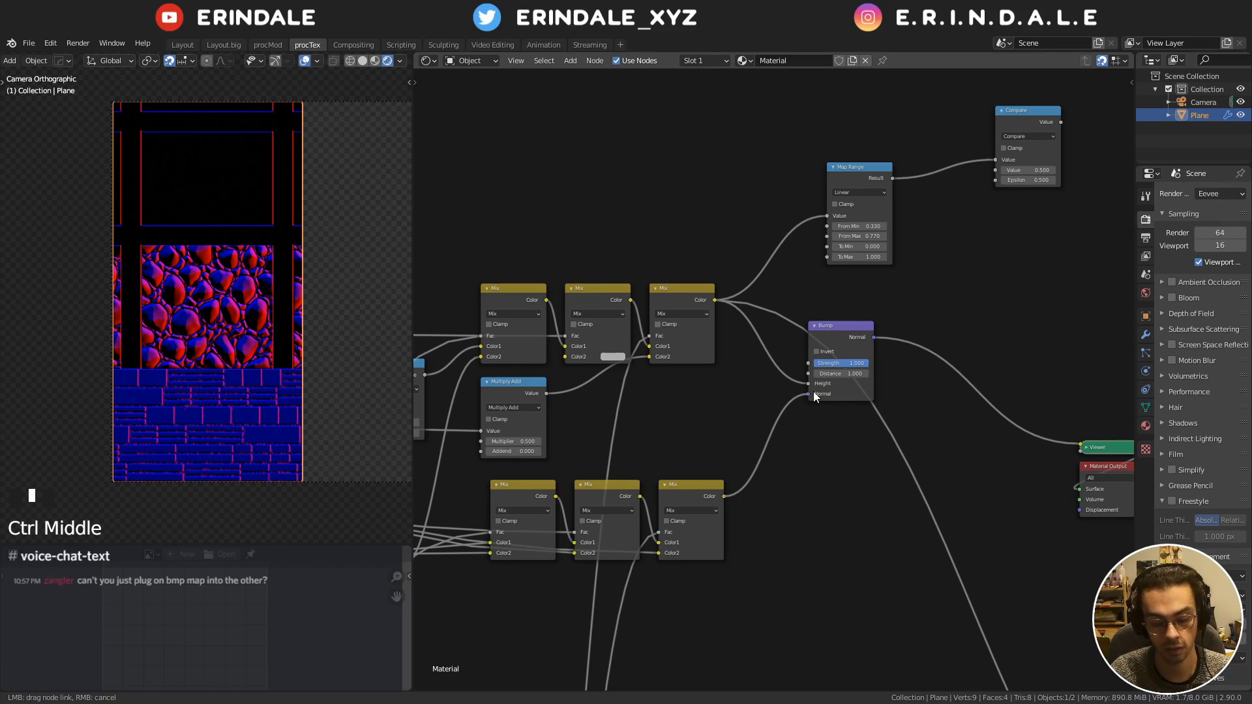
drag(812, 391, 812, 392)
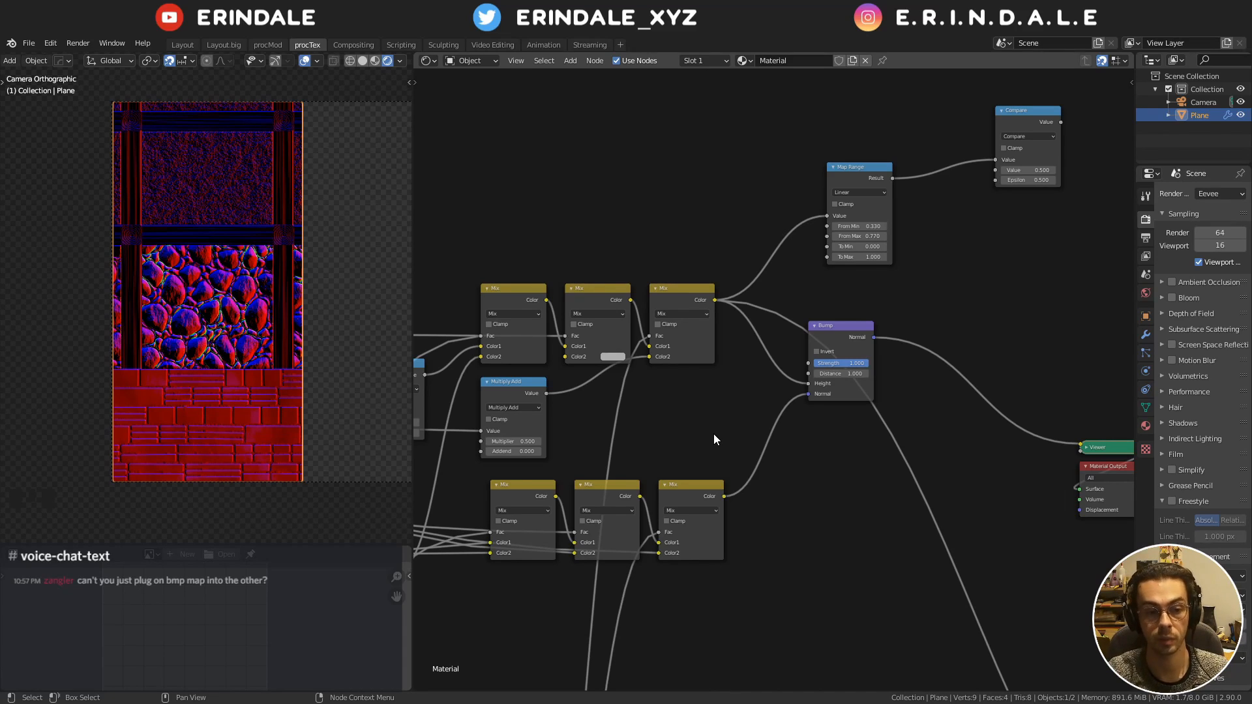
scroll(228, 358, up, 15)
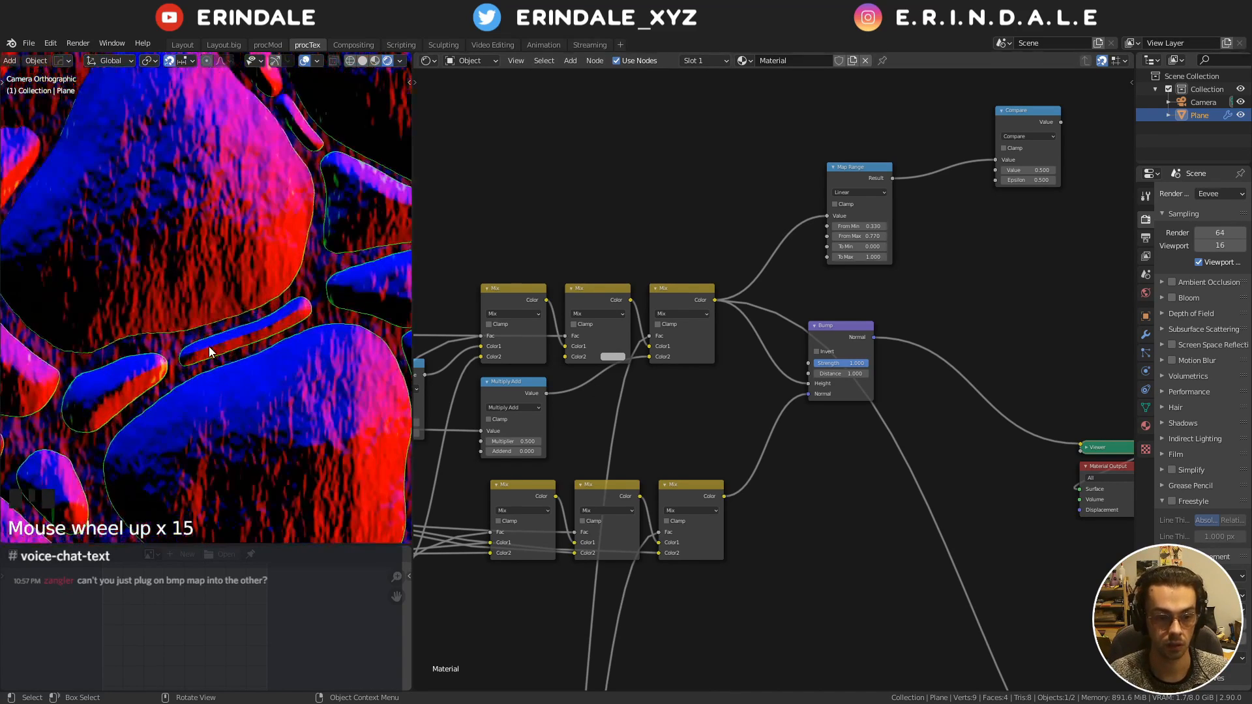
scroll(209, 346, down, 7)
Set the final Bump node's Strength and Distance both to 0.5 and check the normals on the plane
middle_drag(926, 349, 850, 371)
scroll(842, 373, up, 9)
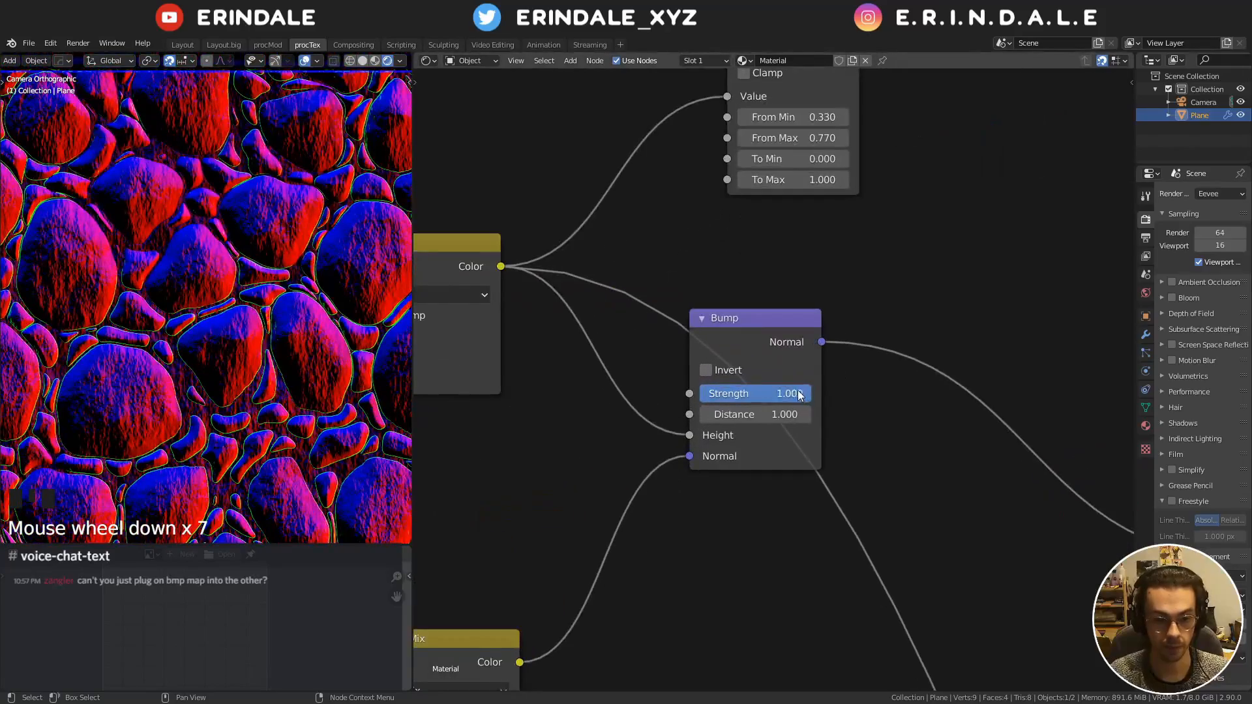
mouse_move(783, 390)
mouse_down()
mouse_move(746, 389)
mouse_move(783, 414)
mouse_up()
click(785, 415)
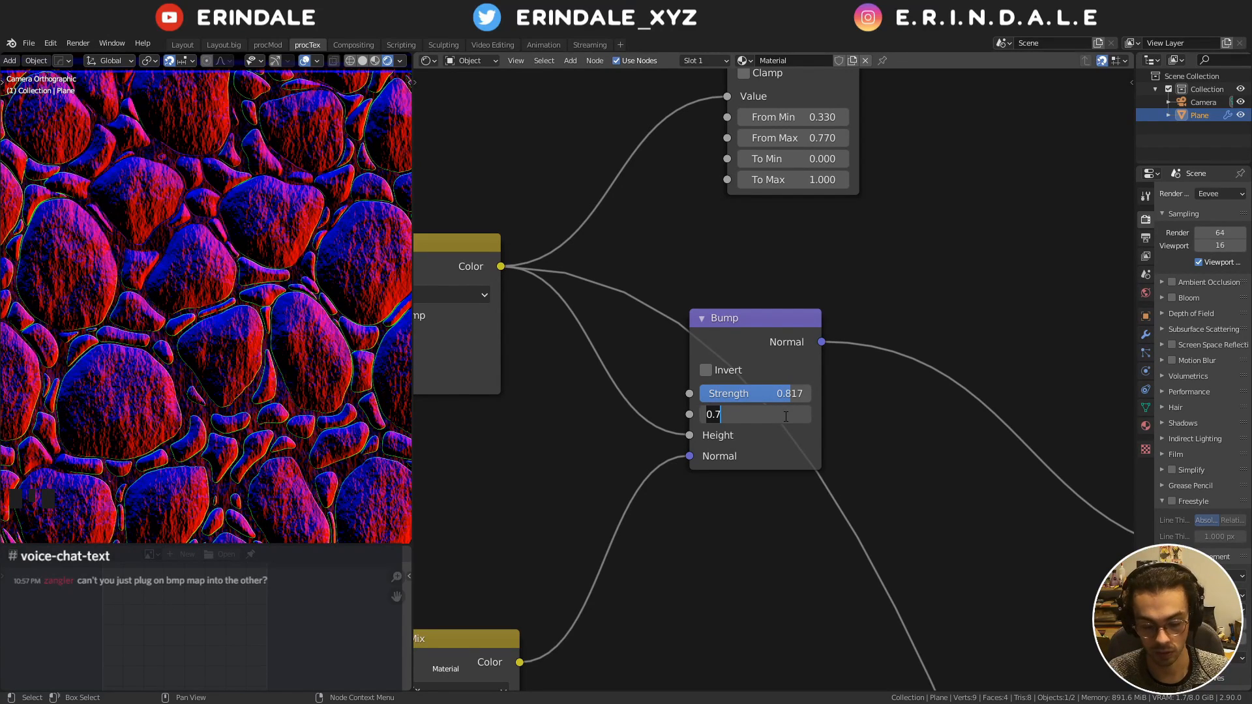
text(0.5)
key(Tab)
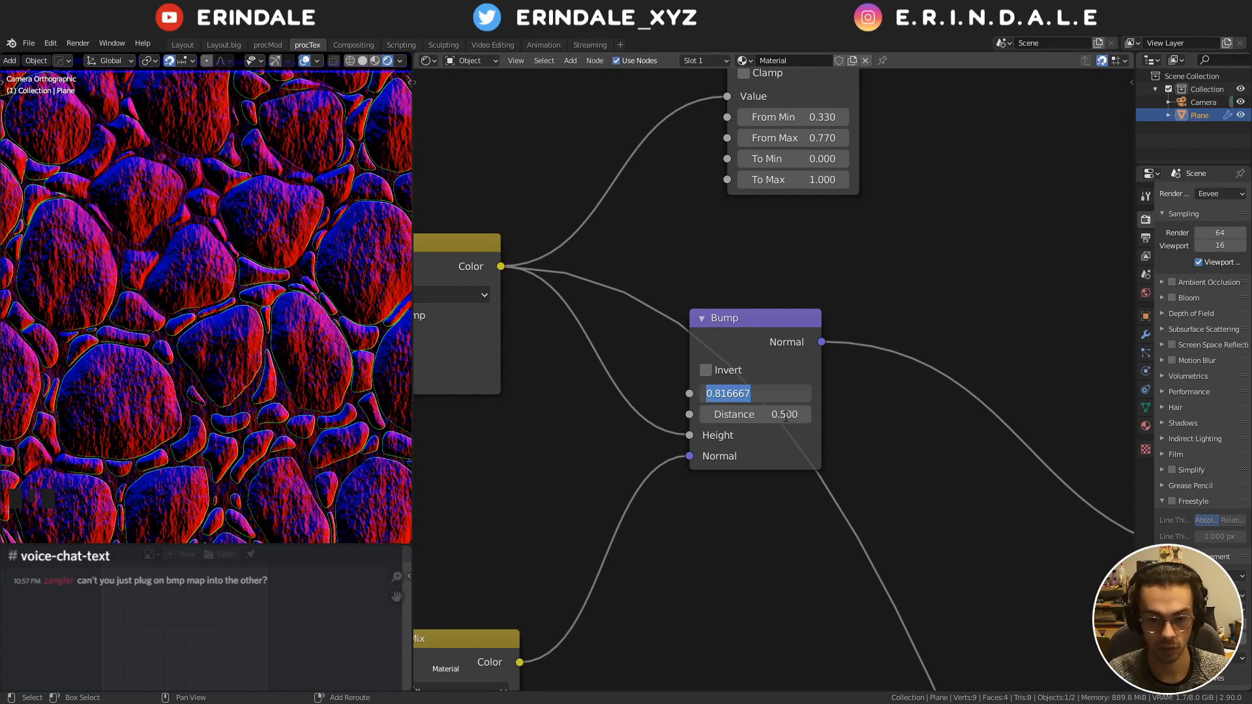
text(0.5)
key(Return)
scroll(210, 350, up, 3)
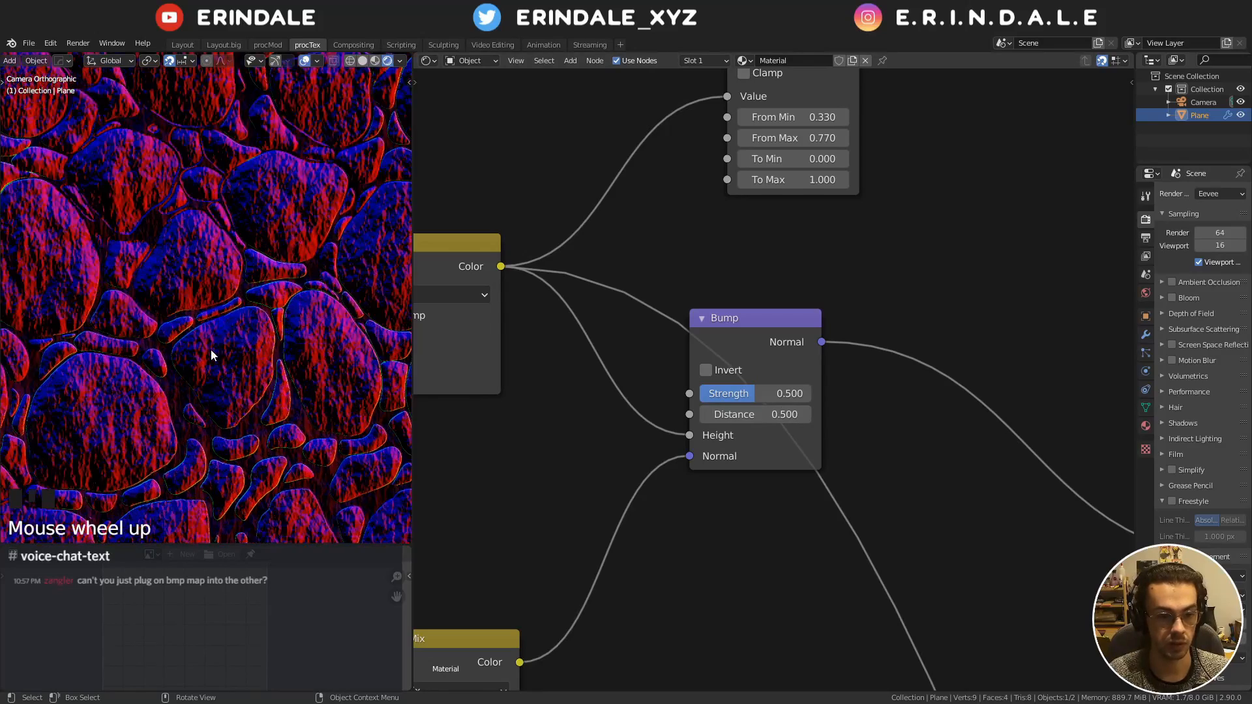
scroll(176, 283, down, 7)
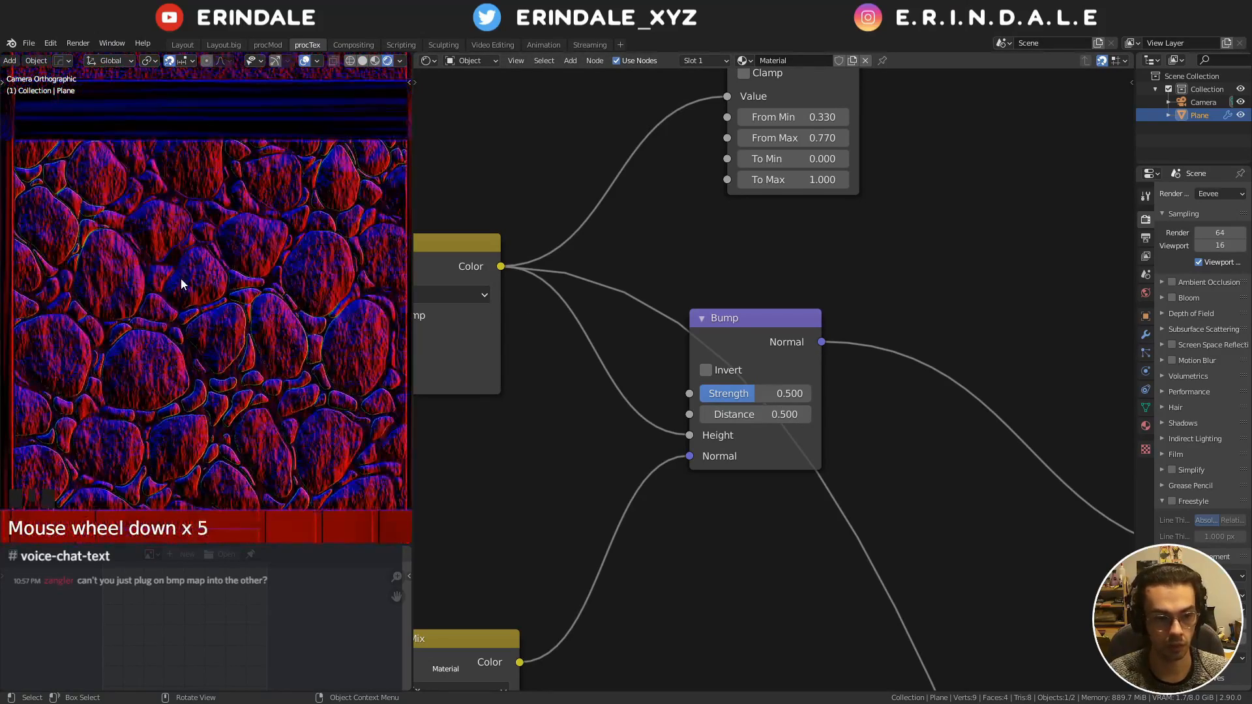
scroll(264, 302, down, 1)
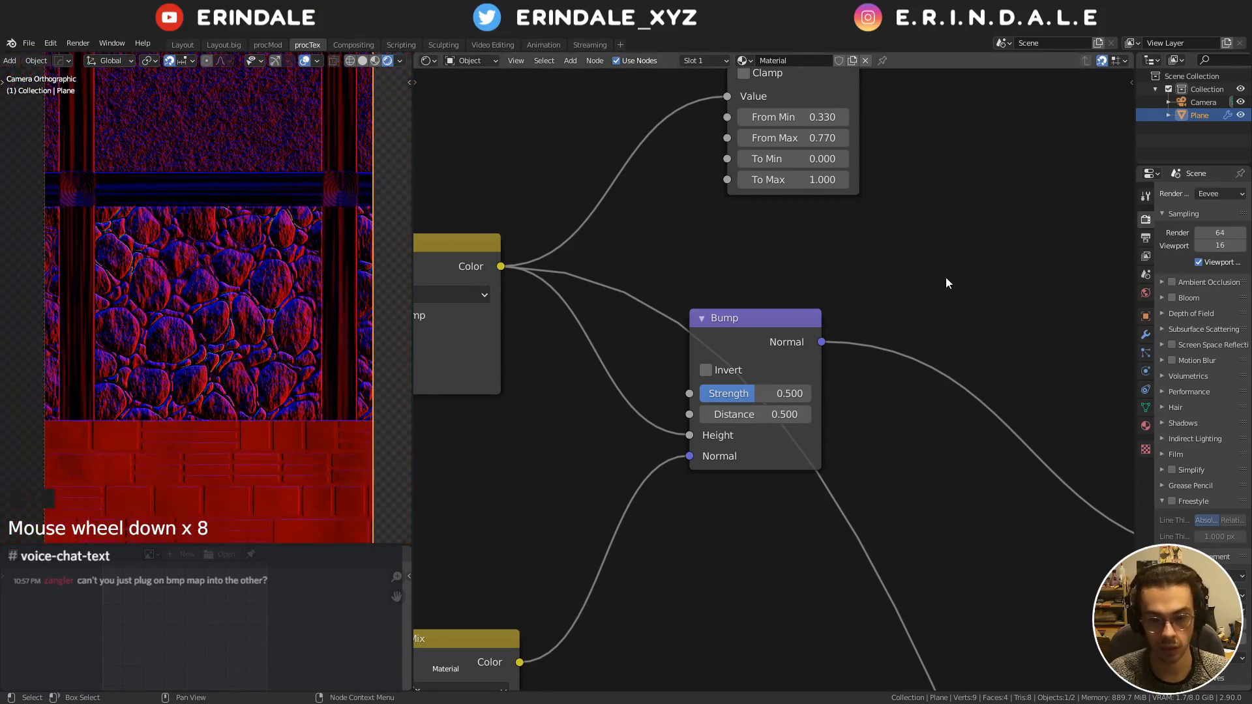
Move the Viewer and Material Output nodes to make room after the Bump node, and align the Bump node beneath Map Range
middle_drag(981, 284, 610, 202)
scroll(723, 280, down, 4)
drag(733, 300, 885, 597)
key(g)
click(945, 303)
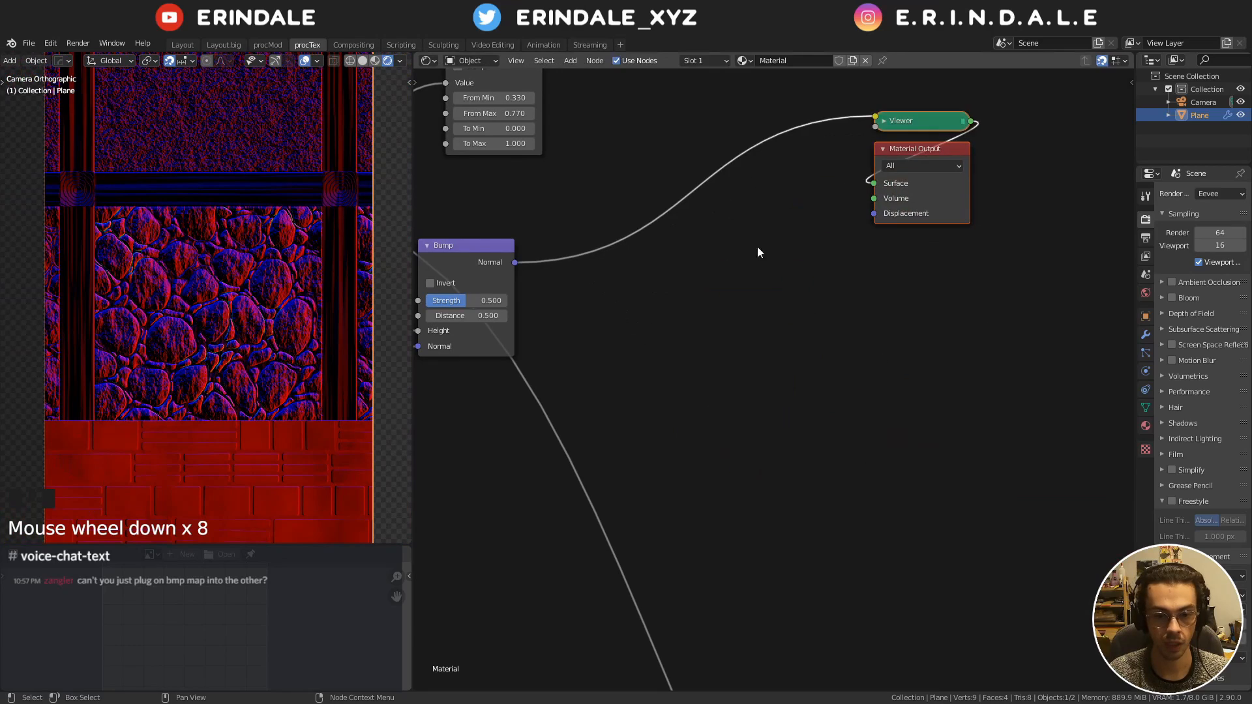
key(g)
middle_drag(757, 249, 776, 373)
click(894, 521)
key(q)
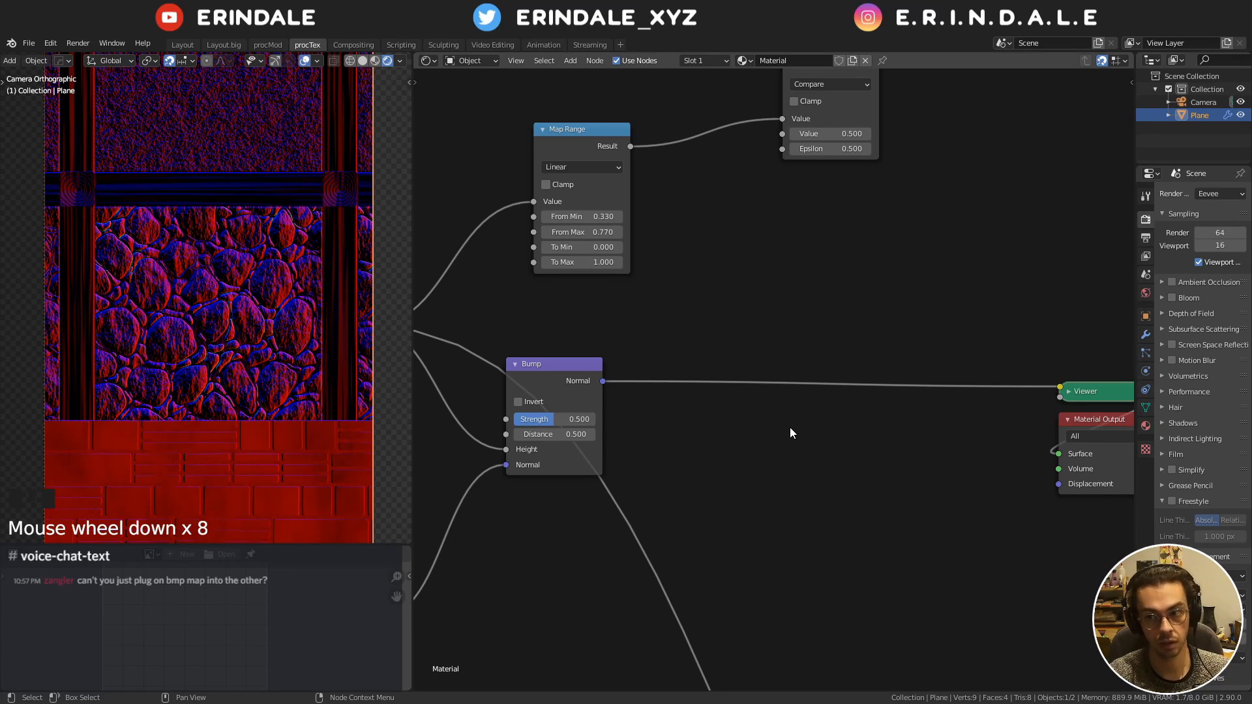
drag(565, 362, 594, 317)
Insert a Vector Math Add node between the Bump and Viewer nodes, with its second vector set to 1, 1, 1
key(shift+a)
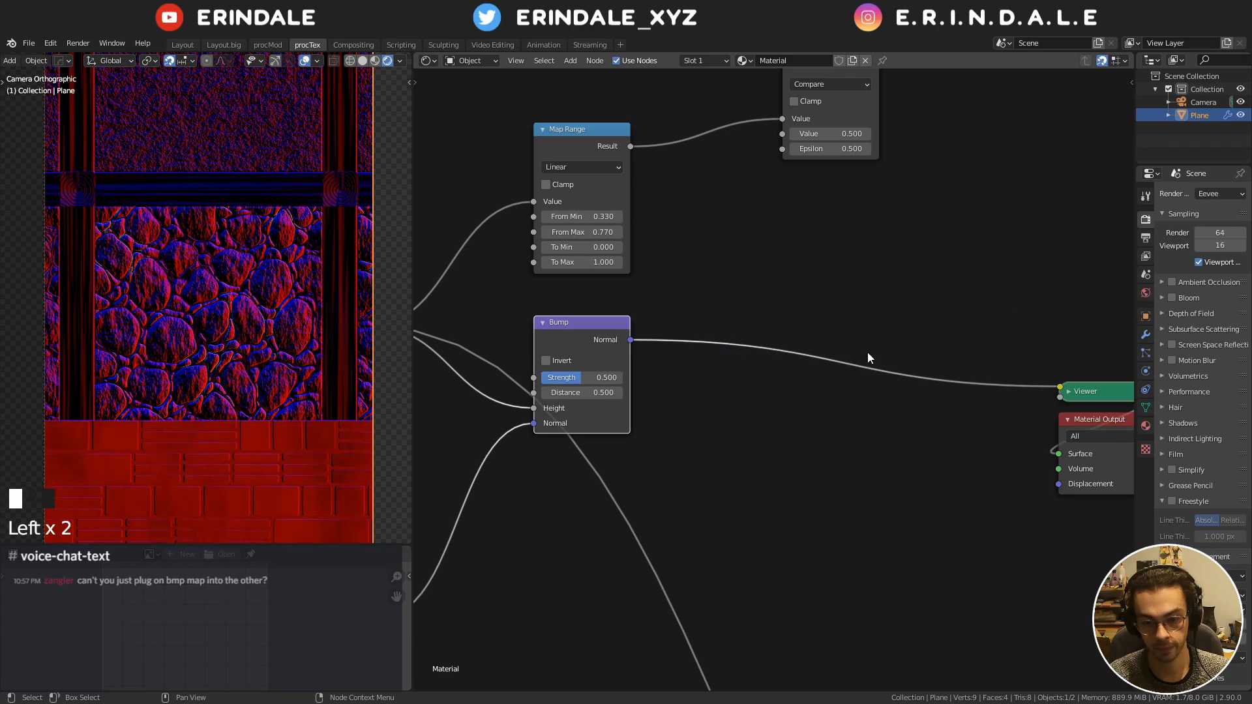
key(q)
click(741, 365)
click(682, 309)
scroll(703, 336, up, 3)
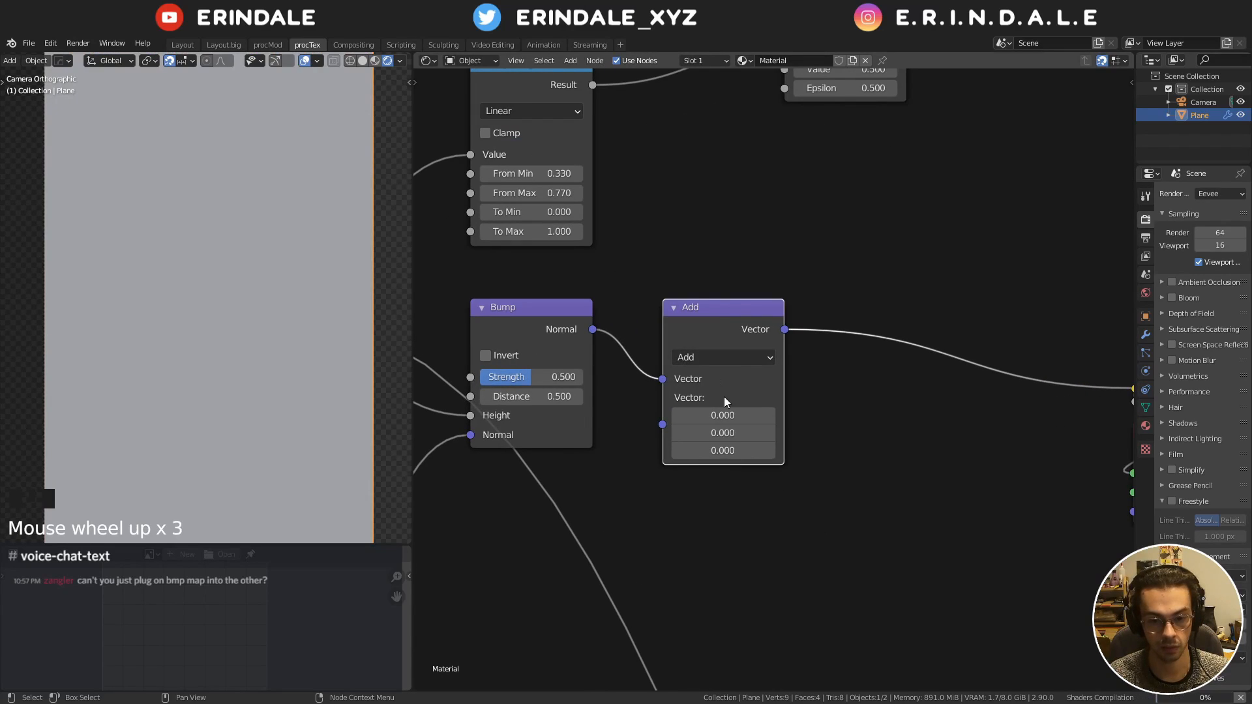
drag(729, 417, 734, 453)
text(1)
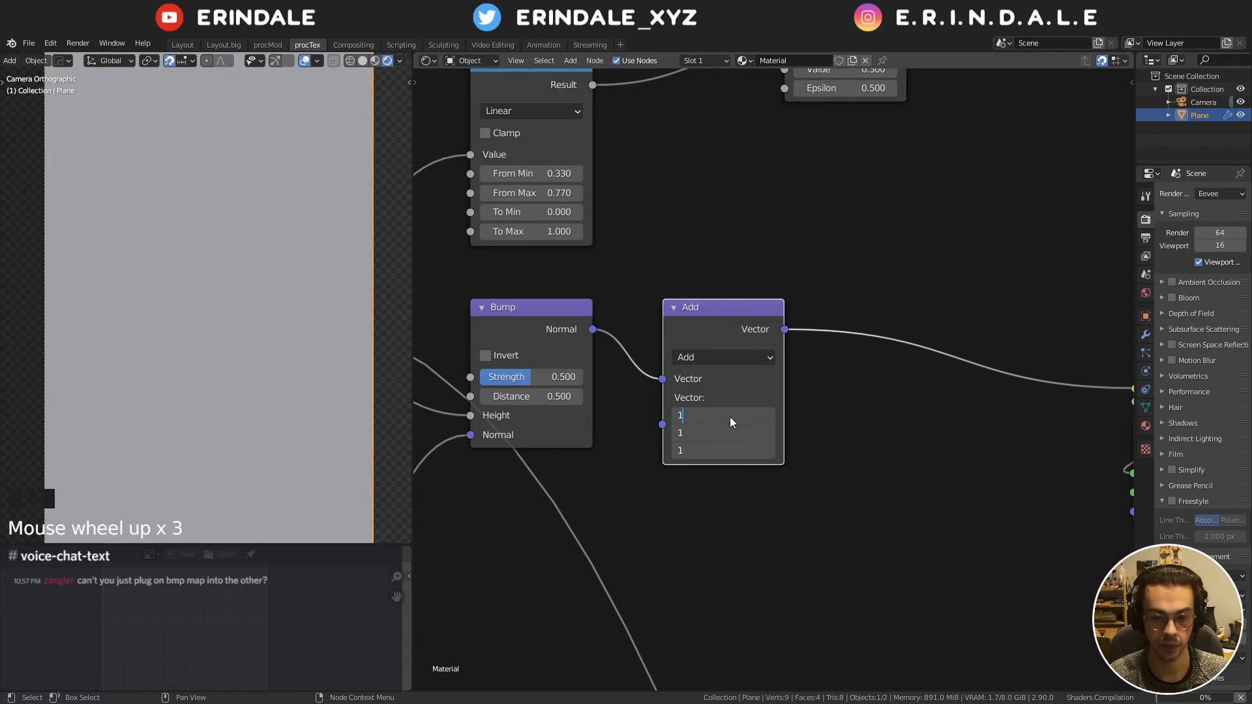
key(Return)
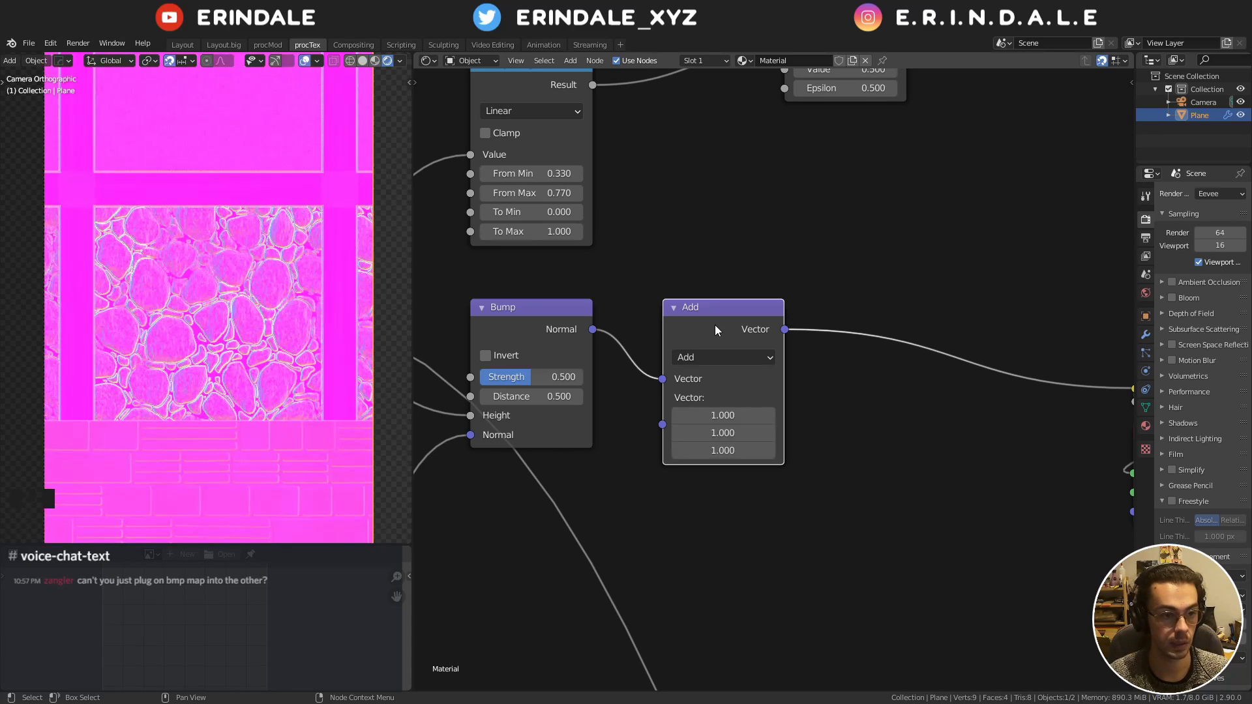
Duplicate the Add node onto its output link, change the copy to Scale with a value of 0.5, and align it beside Add
key(shift+d)
click(858, 331)
click(884, 375)
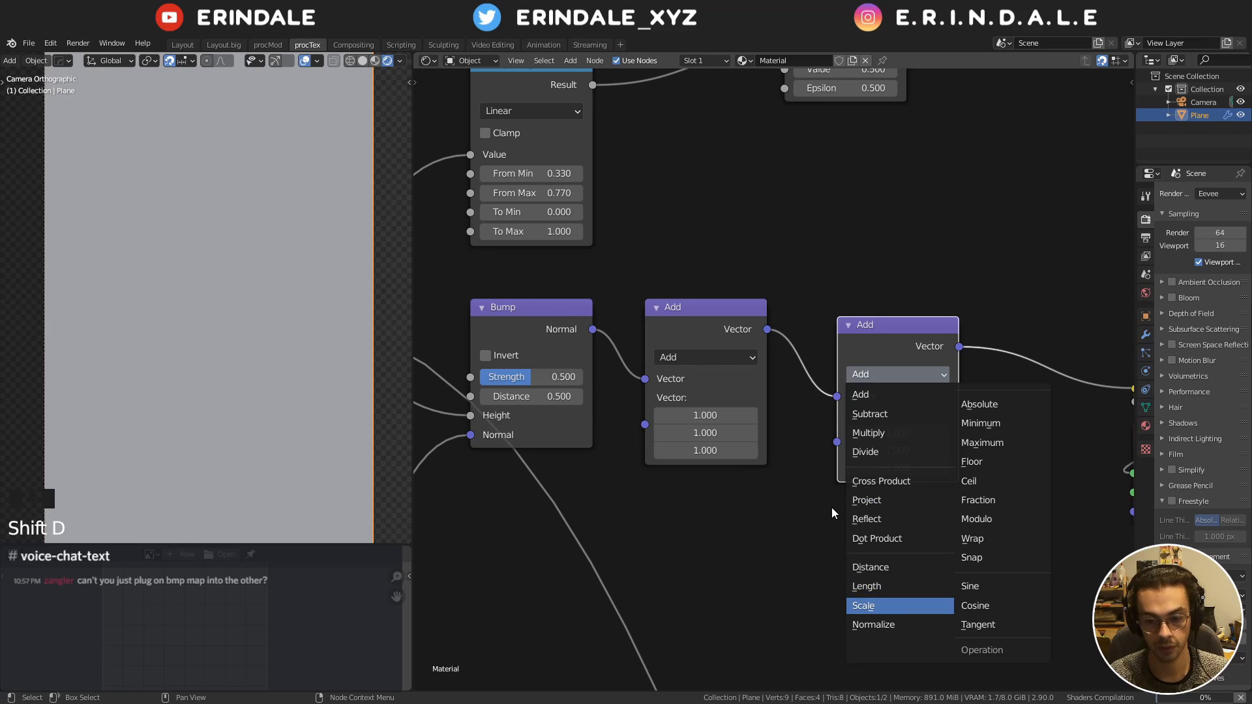
key(Return)
click(896, 417)
text(.5)
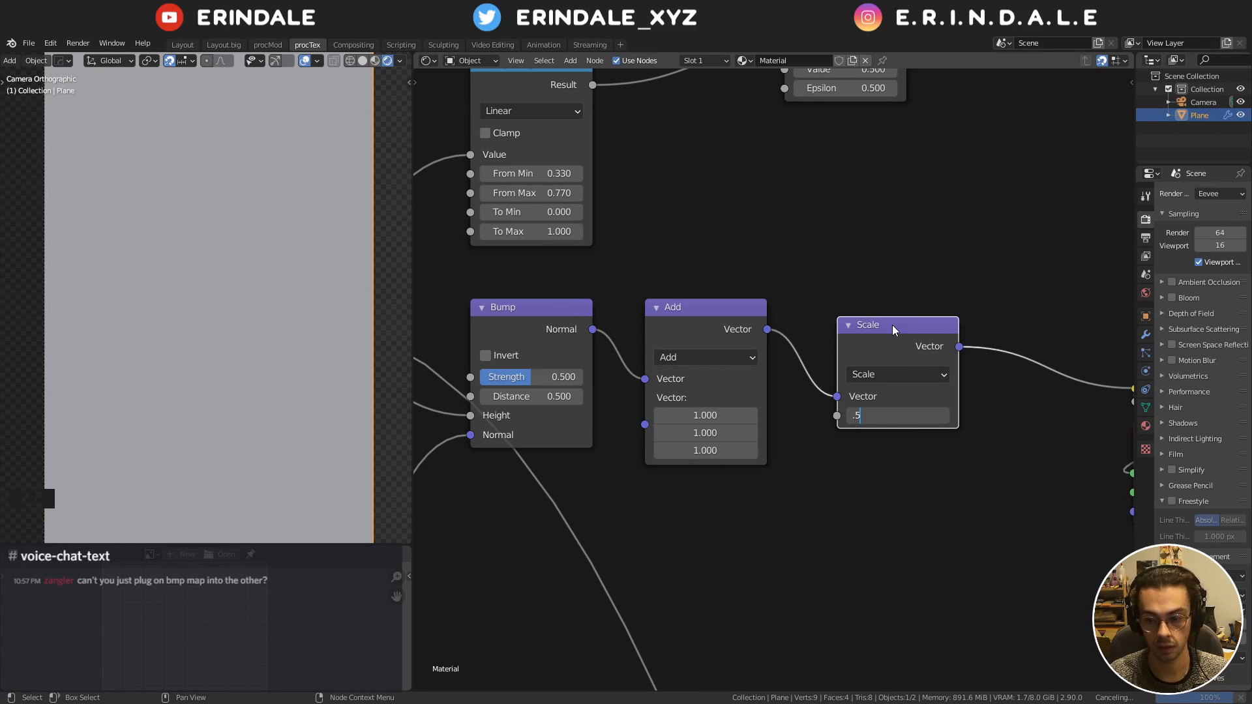
key(Return)
drag(892, 325, 874, 307)
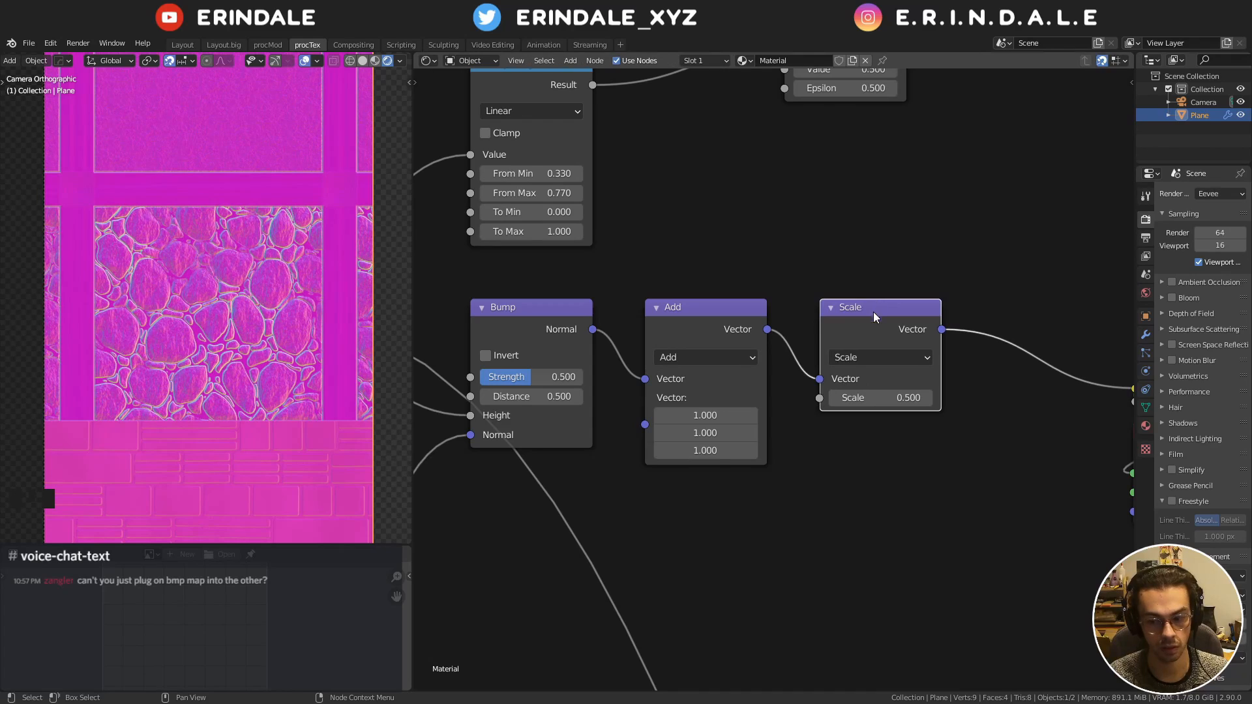
Try 0 as the Z component of the Add node's vector
click(699, 456)
text(0)
key(Return)
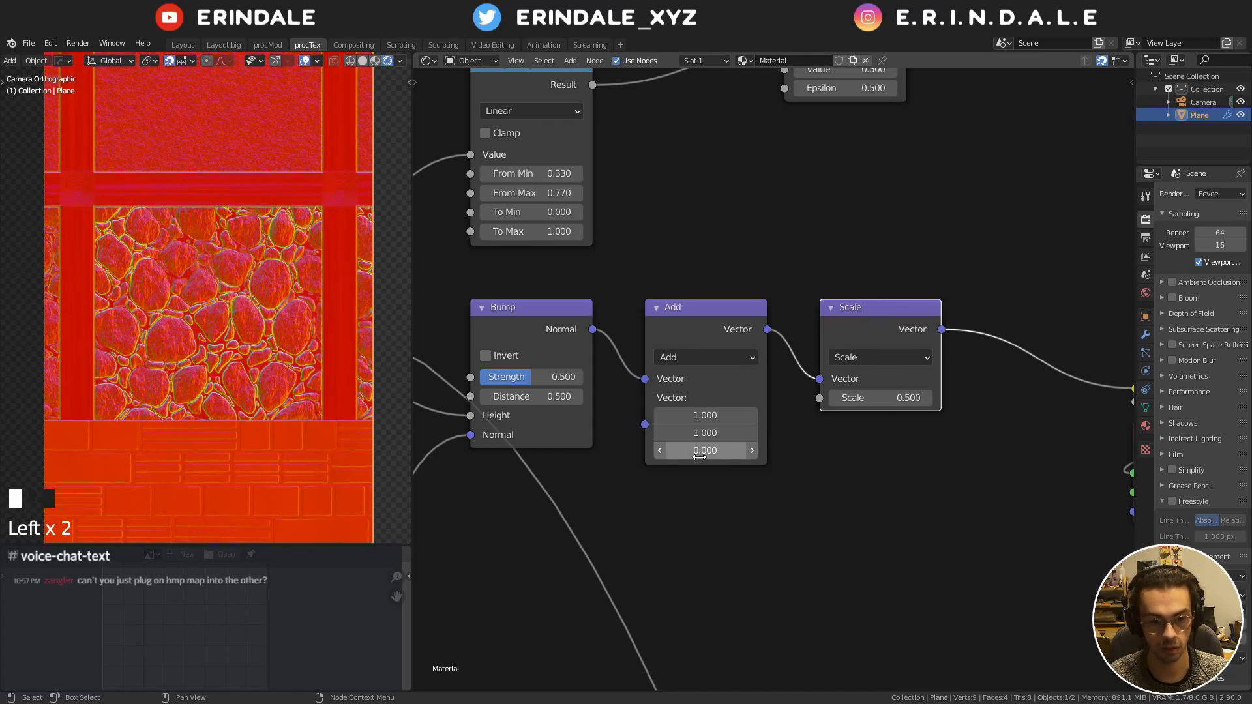
Set the Z component of the Add node's vector to 0.5
click(699, 456)
text(.5)
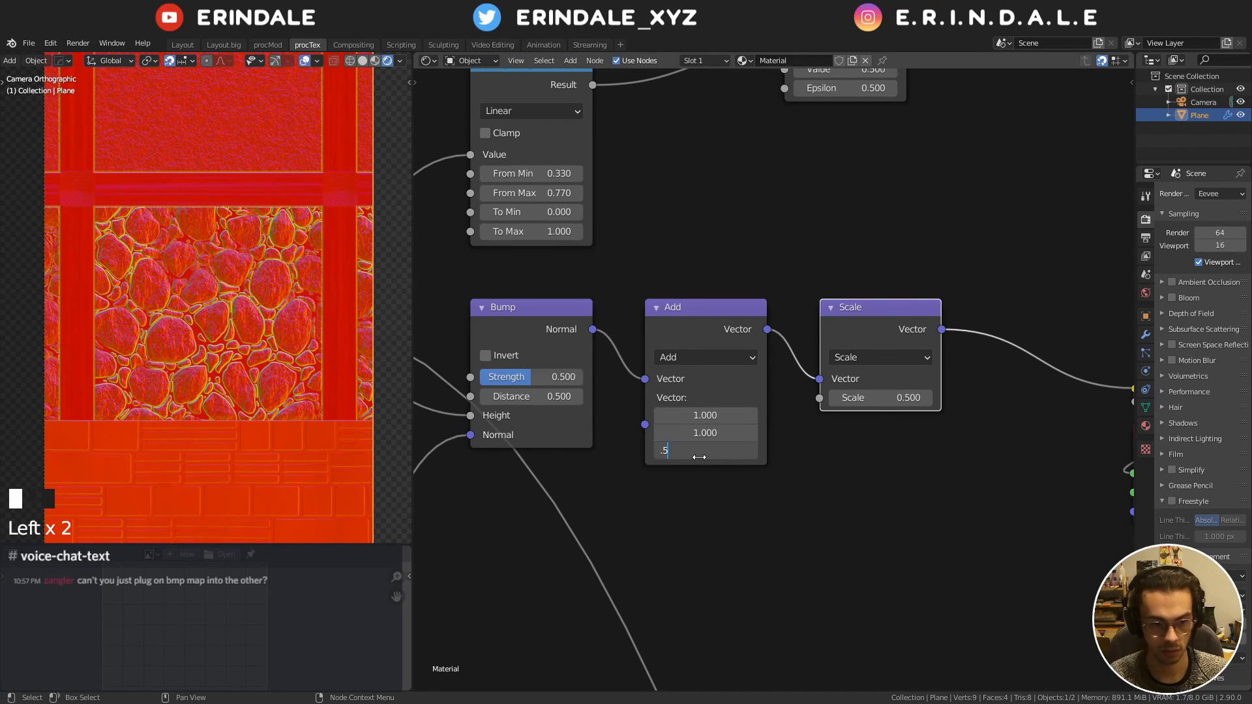
key(Return)
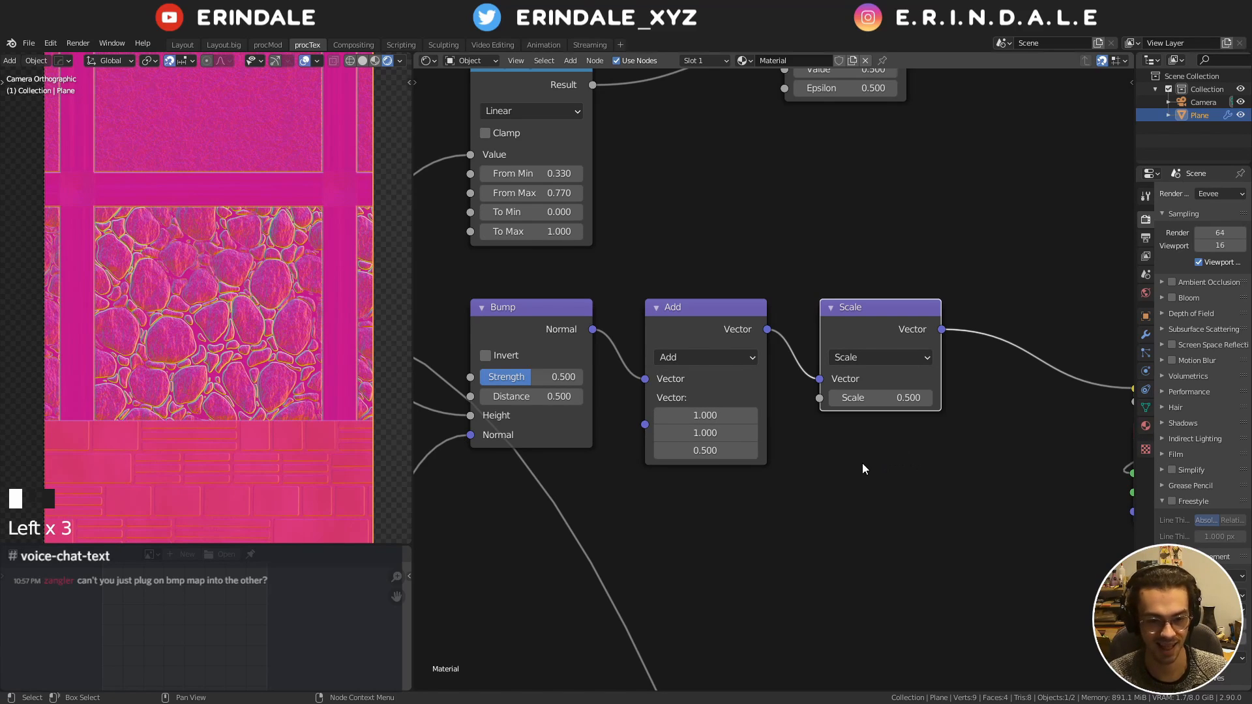
Flip the plane's face normals in Edit Mode, return to Object Mode and check the plane's orientation relative to the camera
scroll(261, 293, down, 4)
middle_drag(261, 288, 206, 287)
click(206, 287)
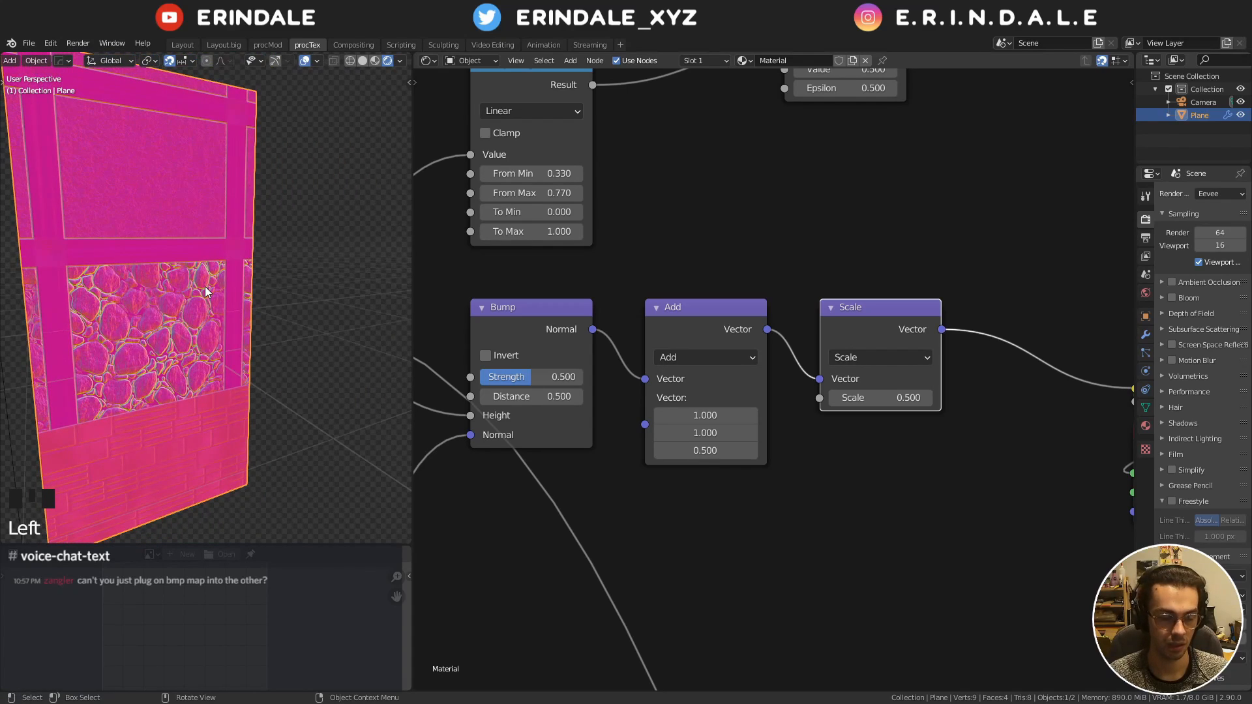
key(Tab)
click(206, 287)
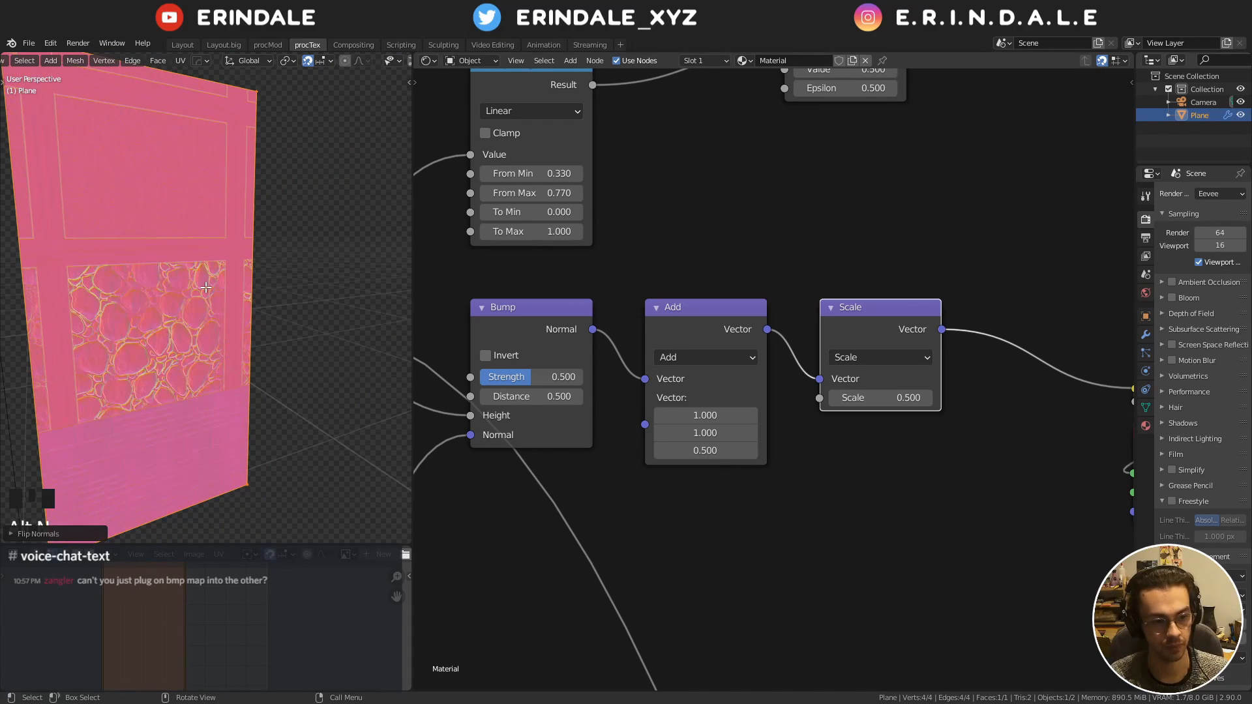
key(Tab)
scroll(205, 287, down, 2)
middle_drag(205, 287, 256, 323)
scroll(256, 323, down, 5)
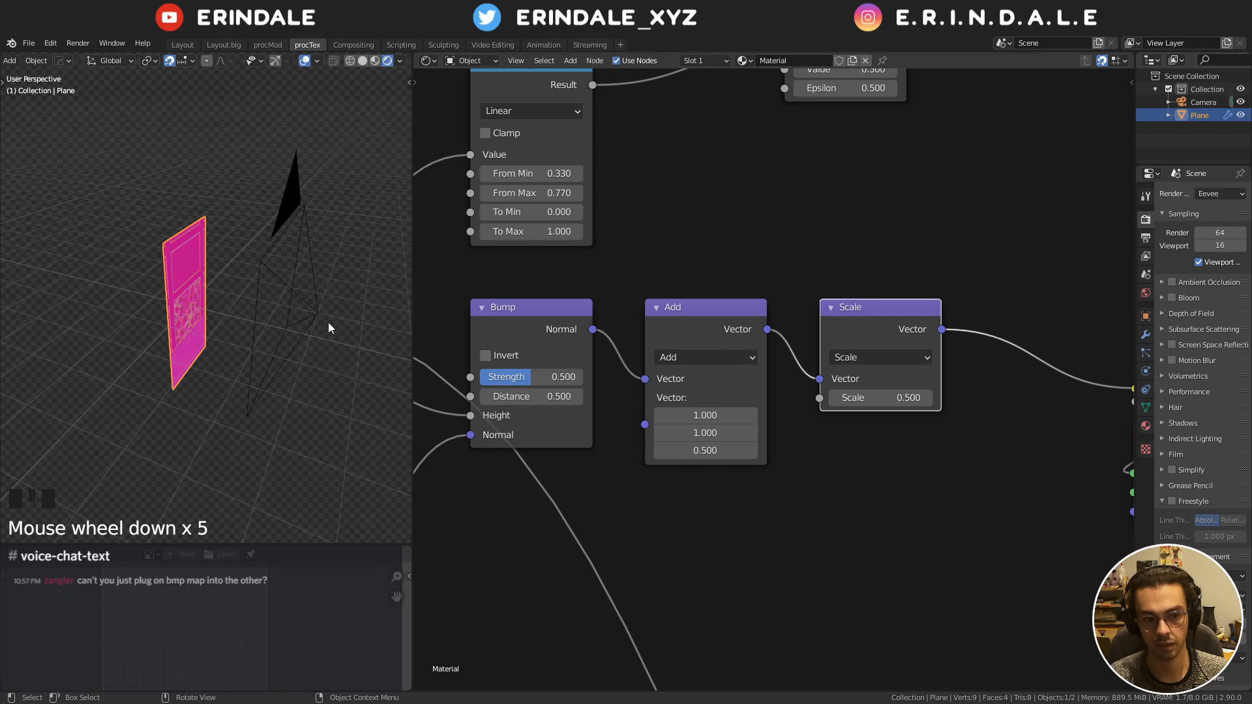
middle_drag(327, 322, 81, 313)
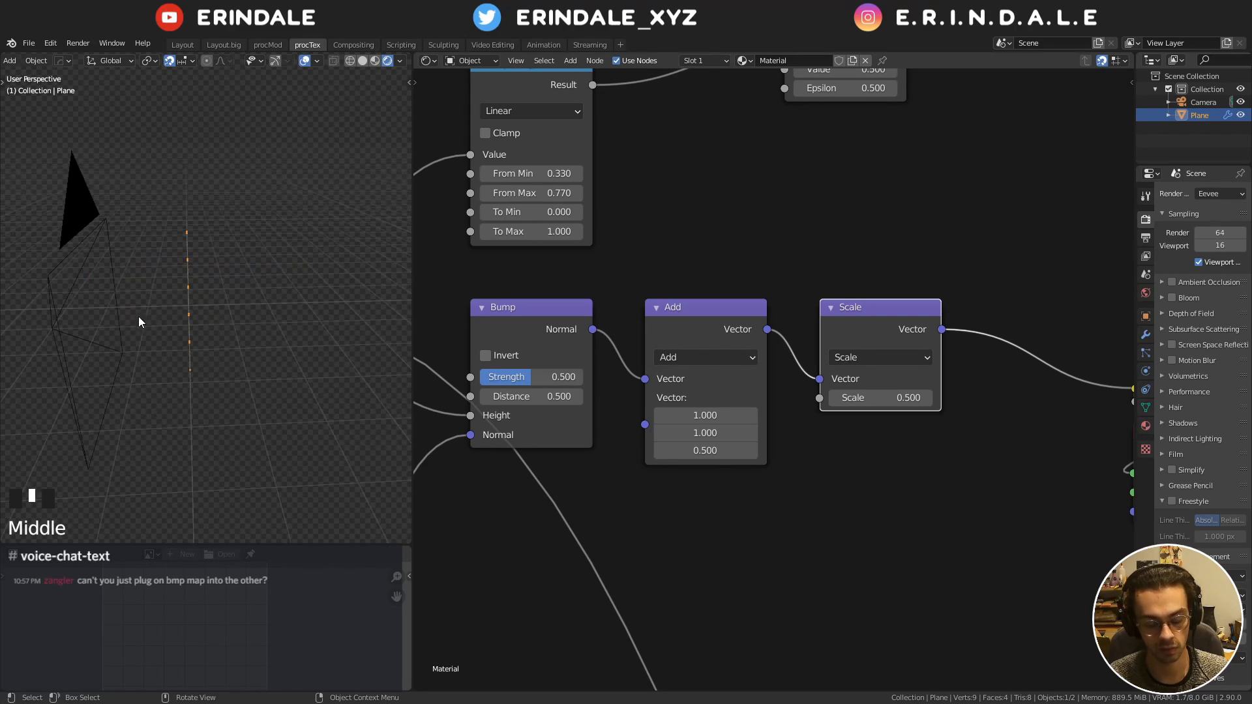
Rotate the plane 90° about the global X axis and check the normal colours on its surface
middle_drag(179, 303, 199, 294)
text(rx)
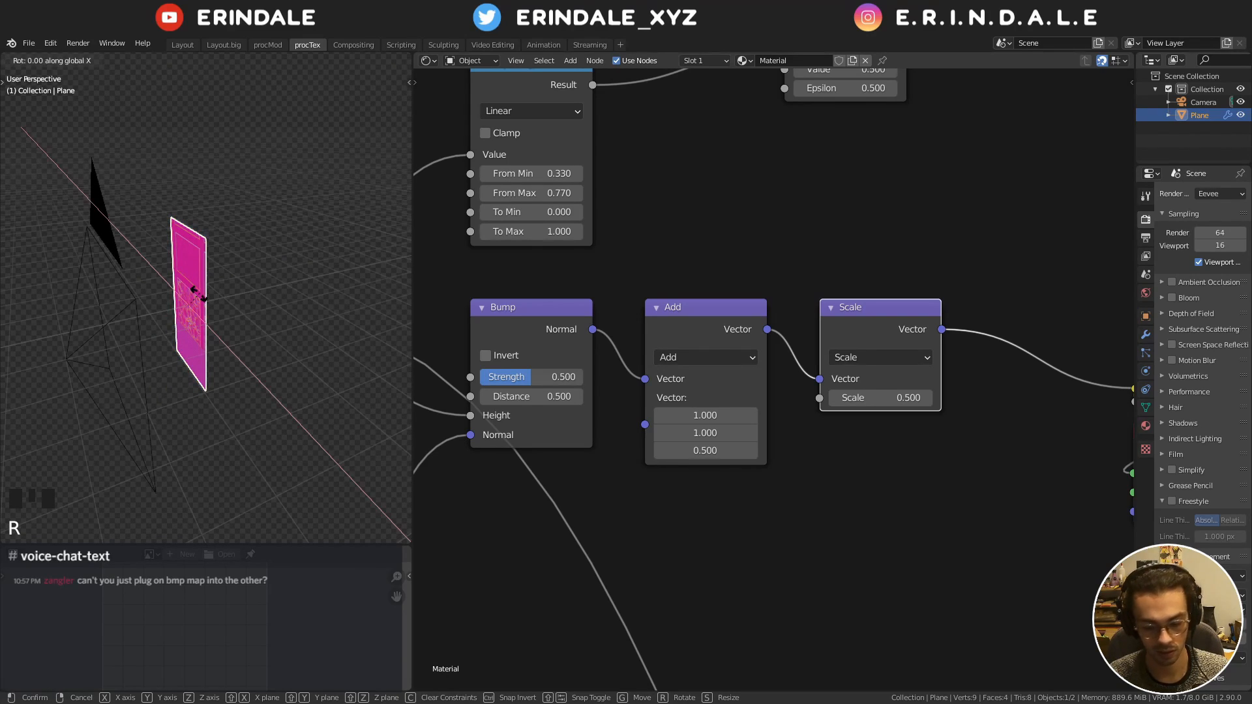
text(90)
key(Return)
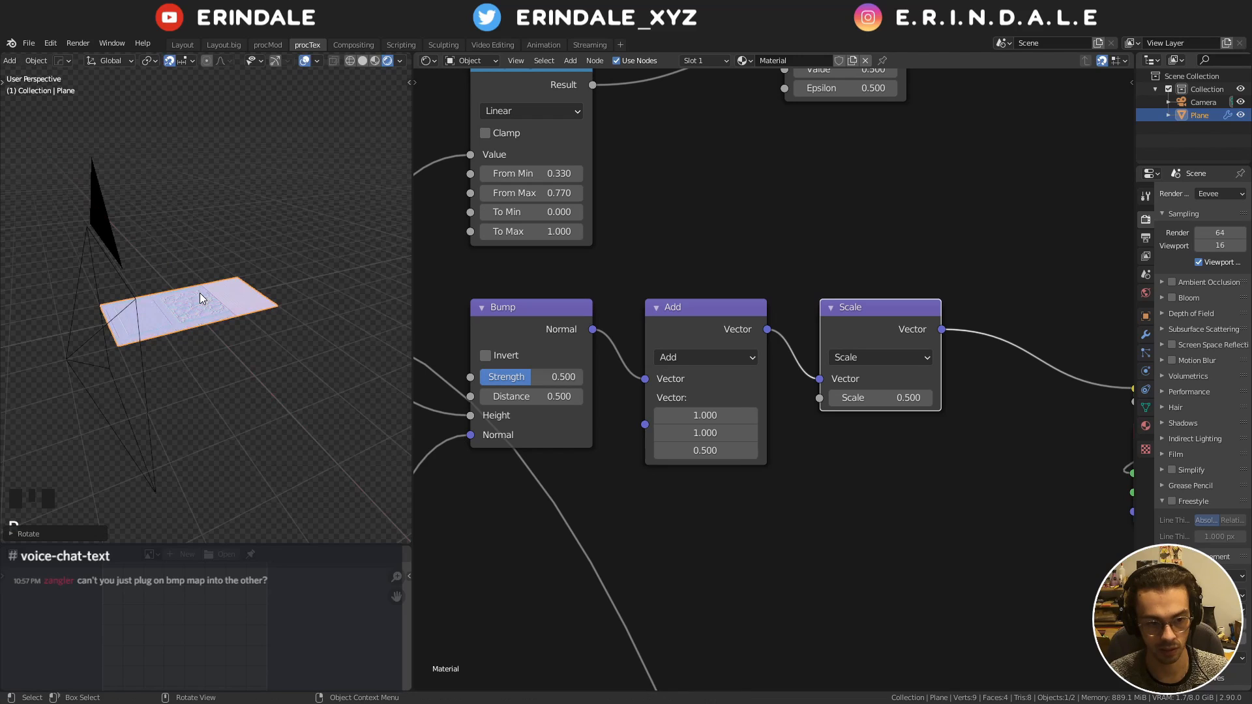
middle_drag(166, 340, 284, 351)
scroll(197, 315, up, 4)
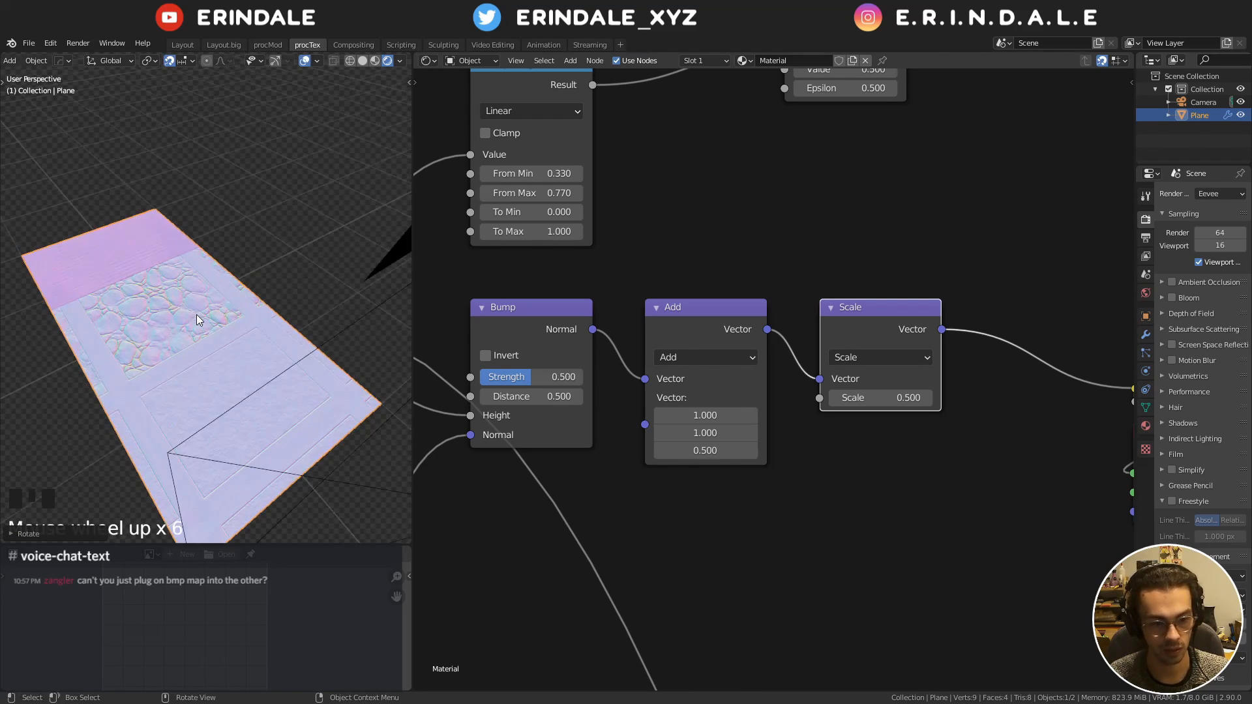
Set the Z component of the Add node's vector to 1
click(705, 450)
text(1)
key(Return)
middle_drag(155, 280, 280, 334)
key(r)
key(x)
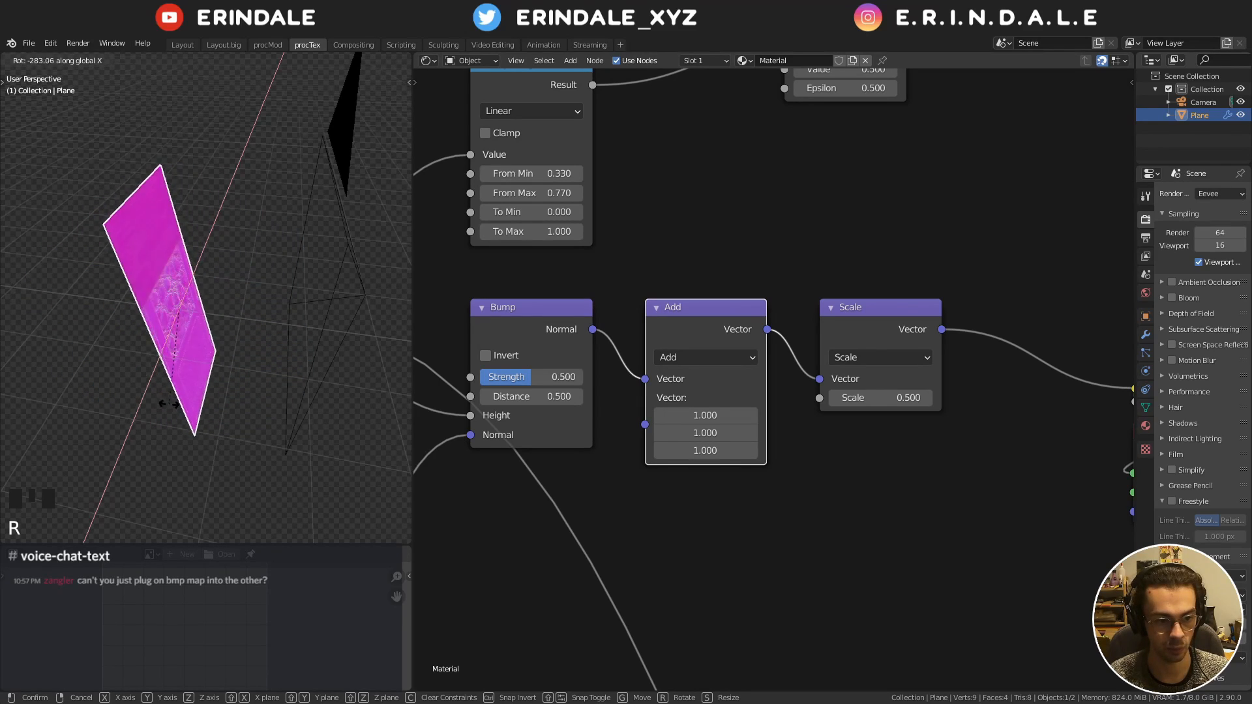
right_click(223, 379)
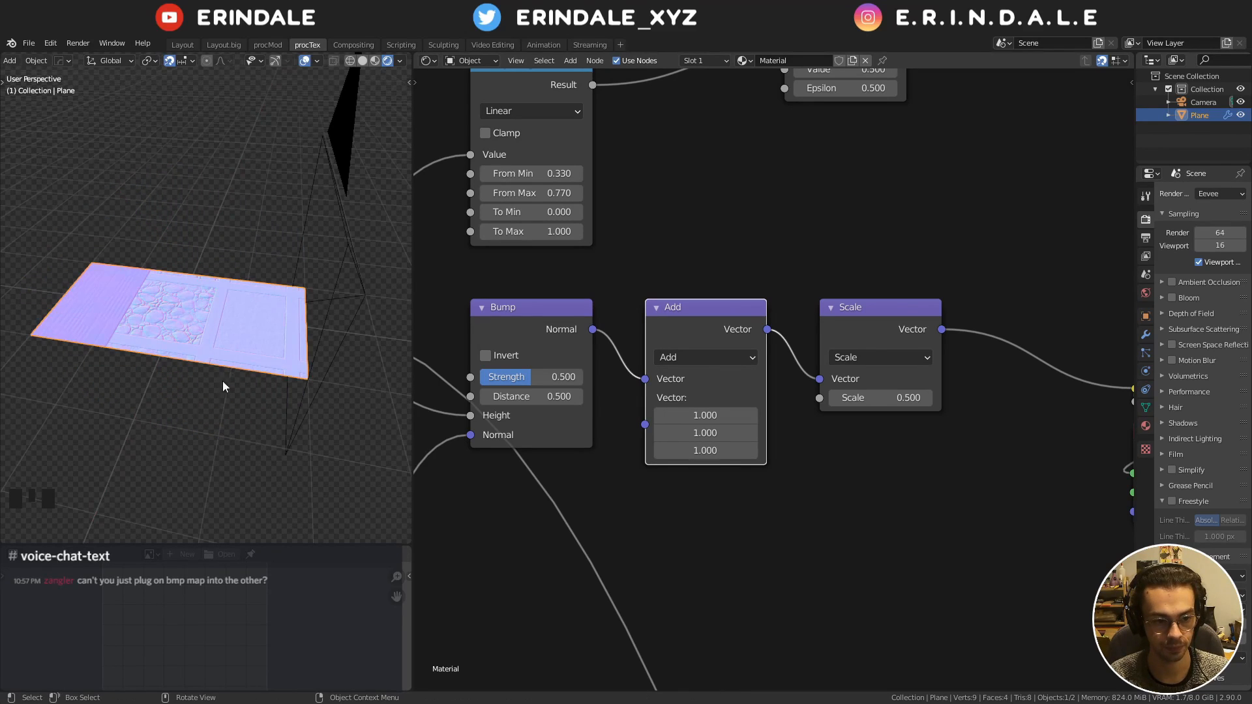
Clear the camera's rotation and location, and raise it along Z above the flat plane
scroll(323, 274, down, 1)
shift+middle_drag(324, 272, 319, 304)
click(318, 330)
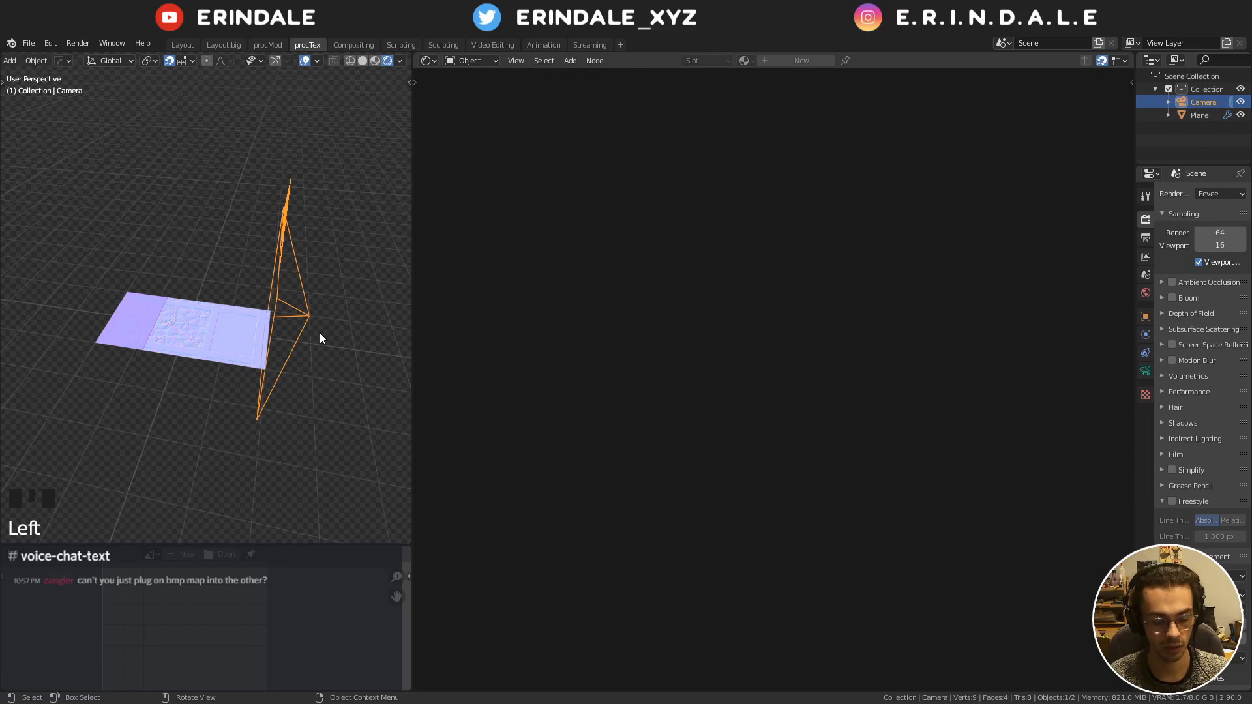
key(alt+r)
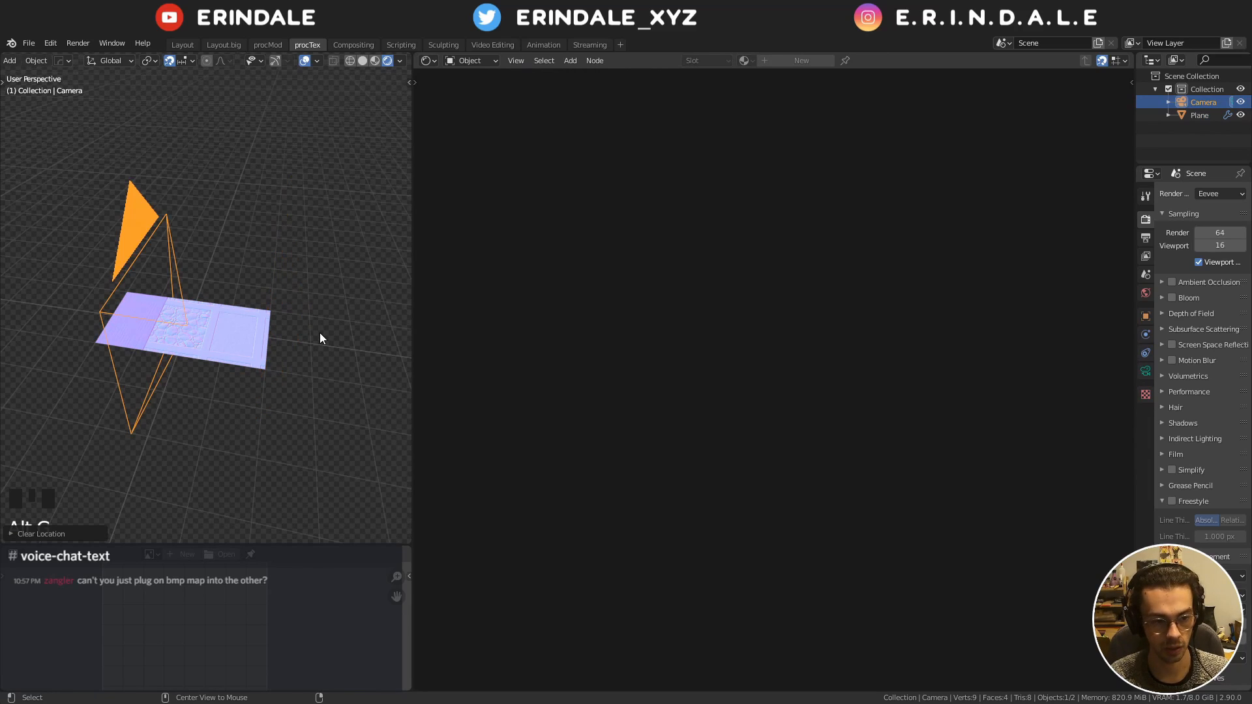
key(g)
key(z)
click(319, 332)
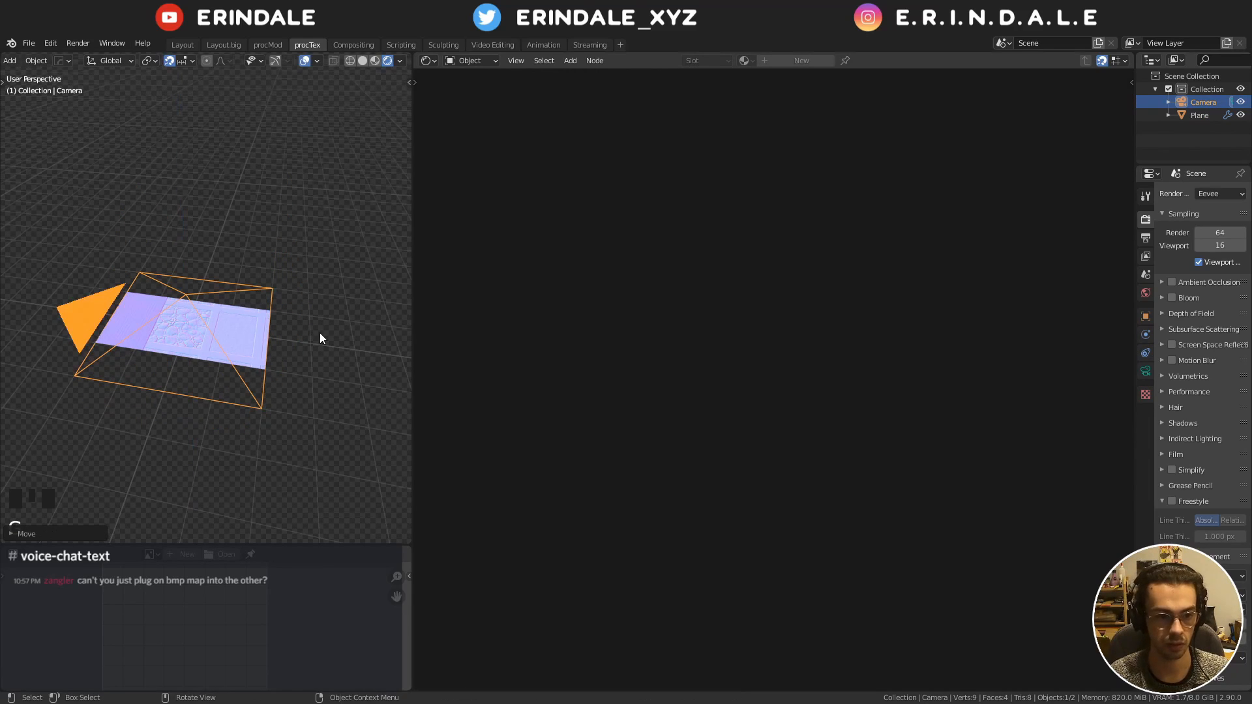
Try moving the camera along the X axis and undo the move
middle_drag(310, 305, 265, 306)
key(g)
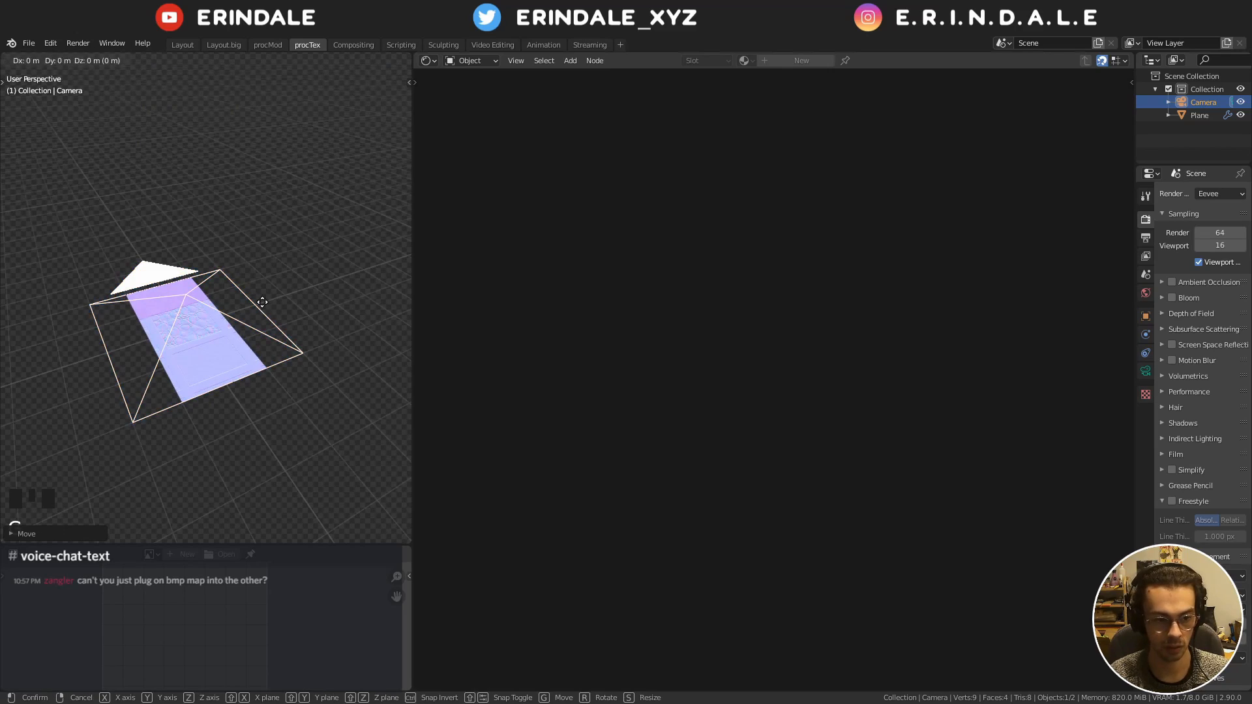
key(x)
click(291, 310)
key(ctrl+z)
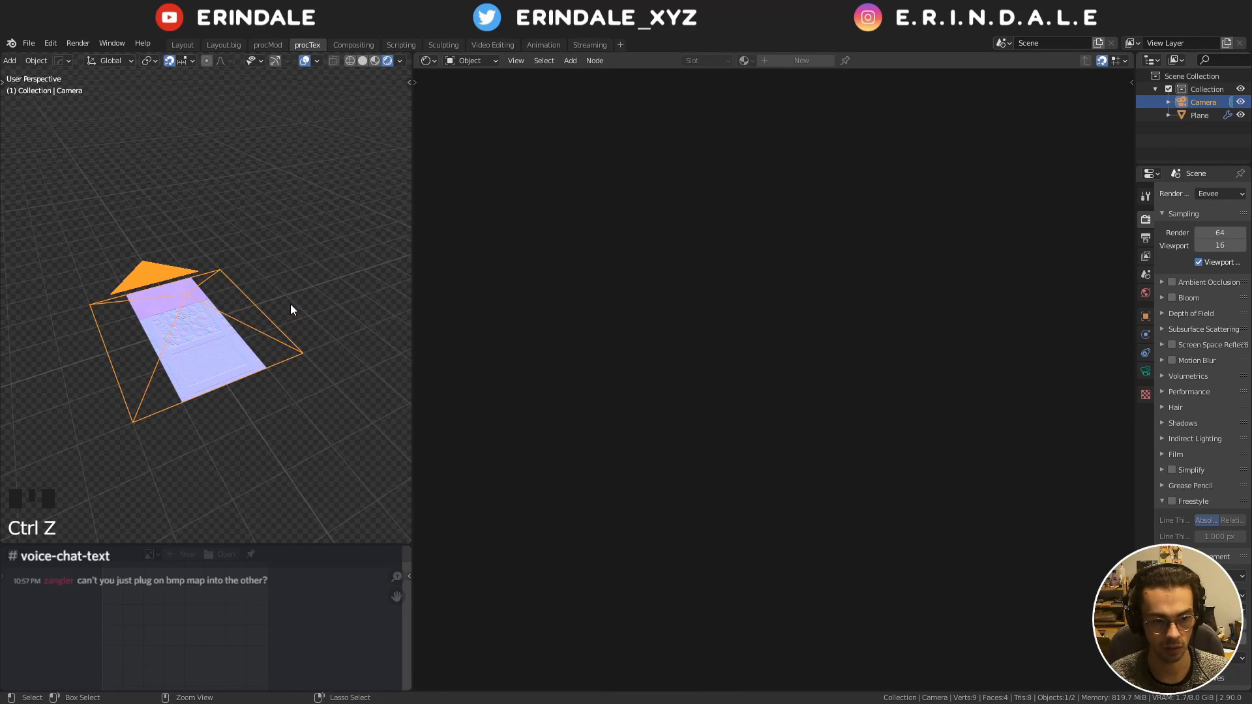
Shift the camera sideways so its frame edge lines up with the plane's long edge, and look through the camera
key(g)
click(318, 304)
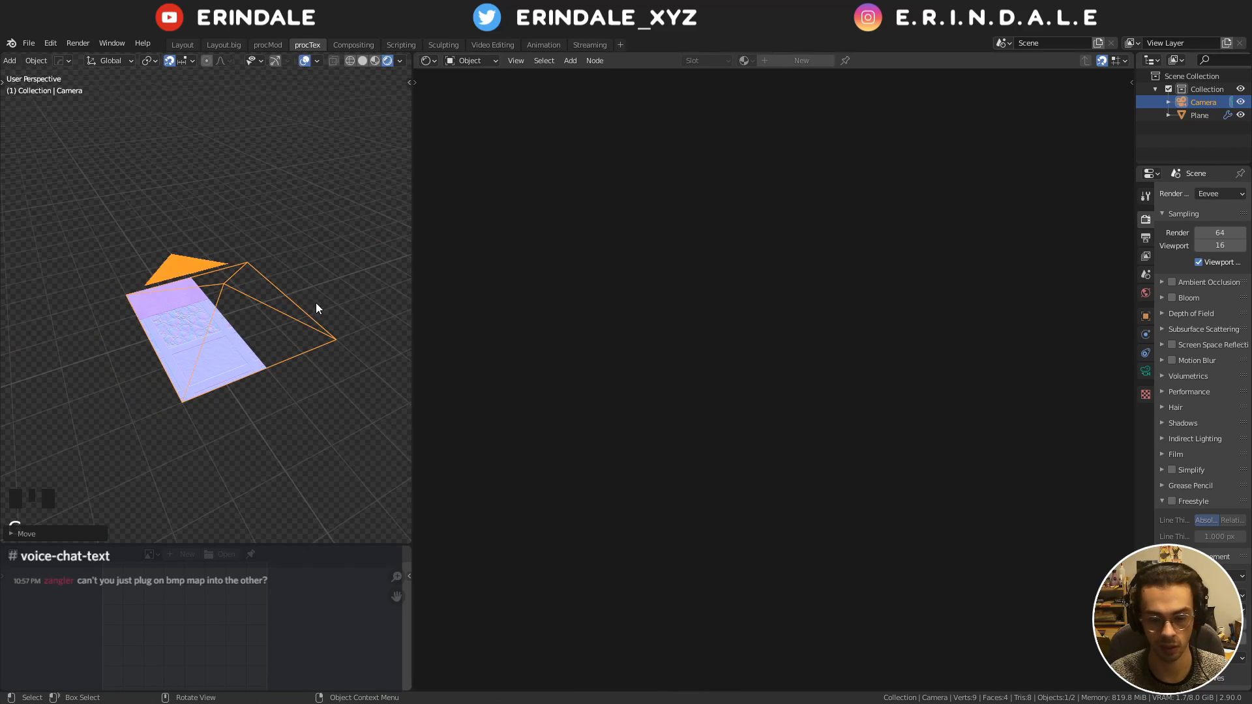
key(KP_0)
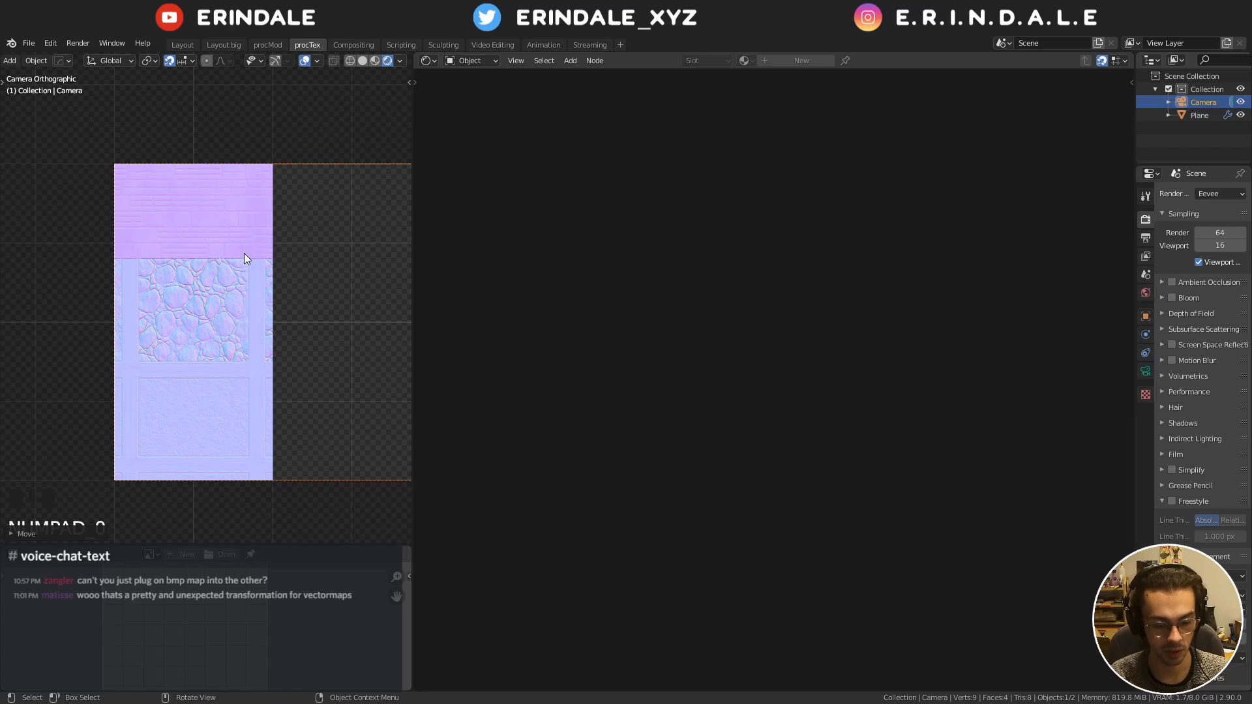
Rotate the plane 180° about the global Z axis so the wood section sits below the stones
click(244, 253)
key(r)
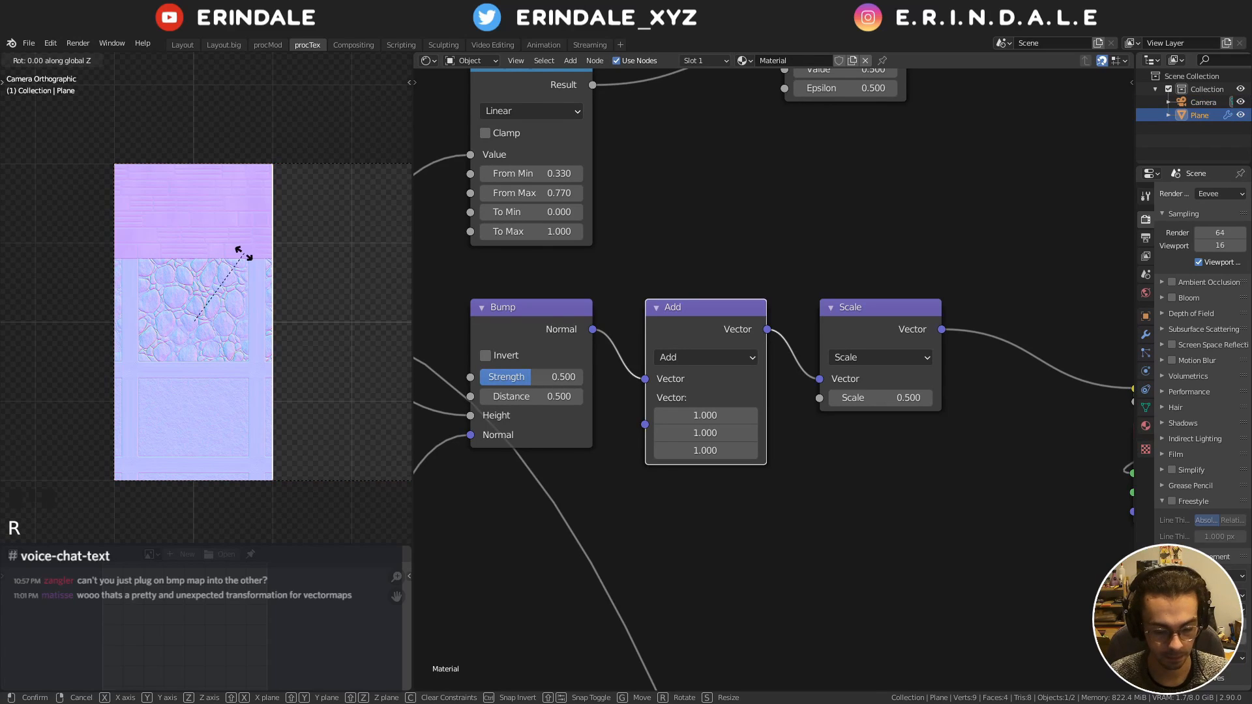
click(244, 253)
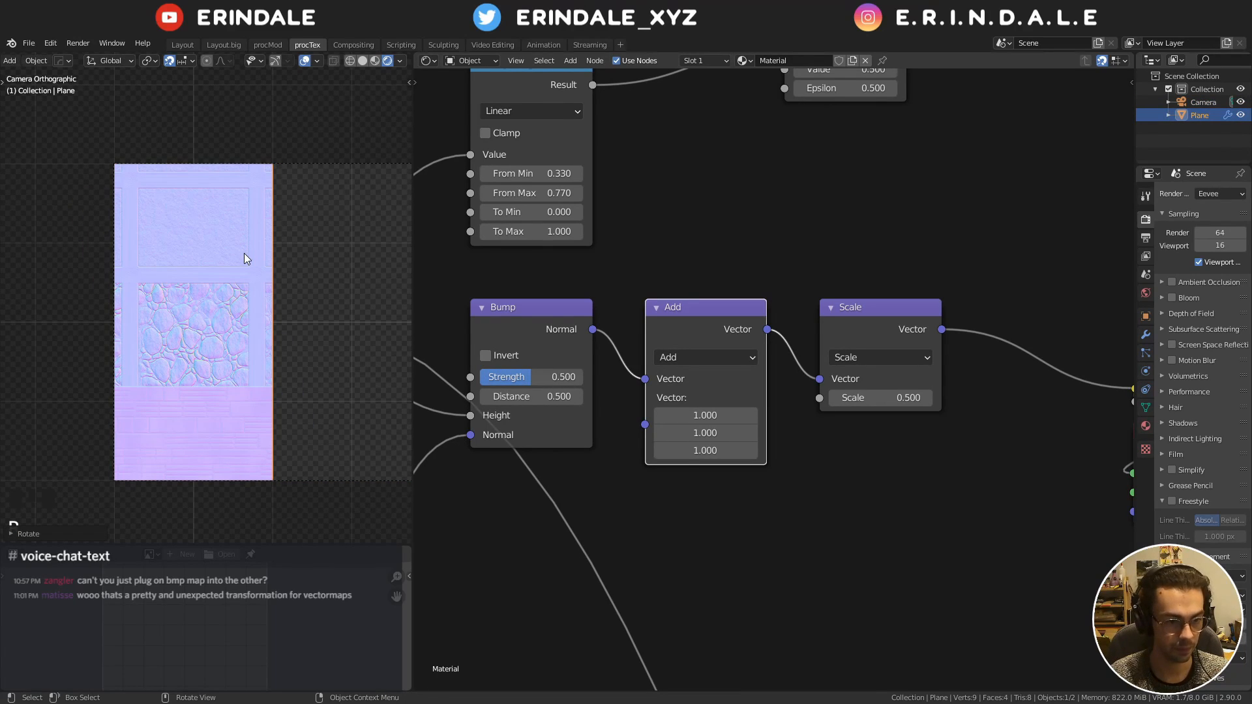
scroll(262, 340, up, 3)
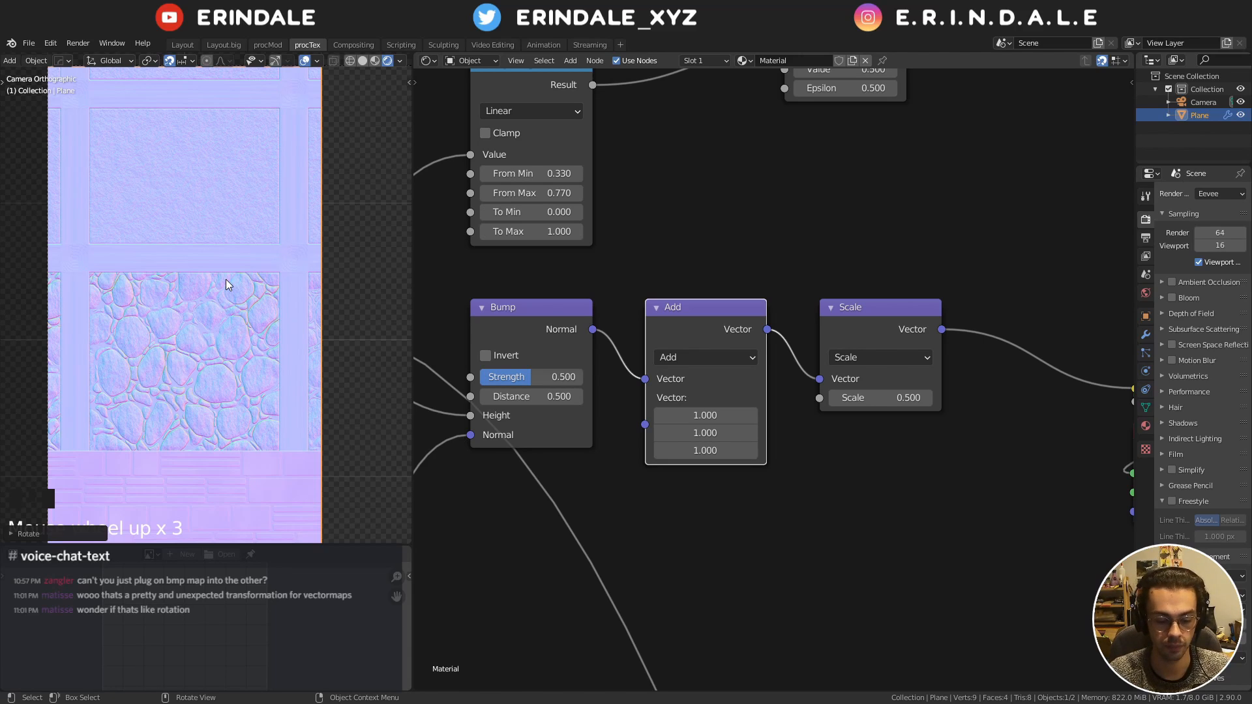
Move the Viewer and Material Output nodes together farther away from the Scale node
scroll(819, 433, down, 2)
middle_drag(875, 433, 644, 431)
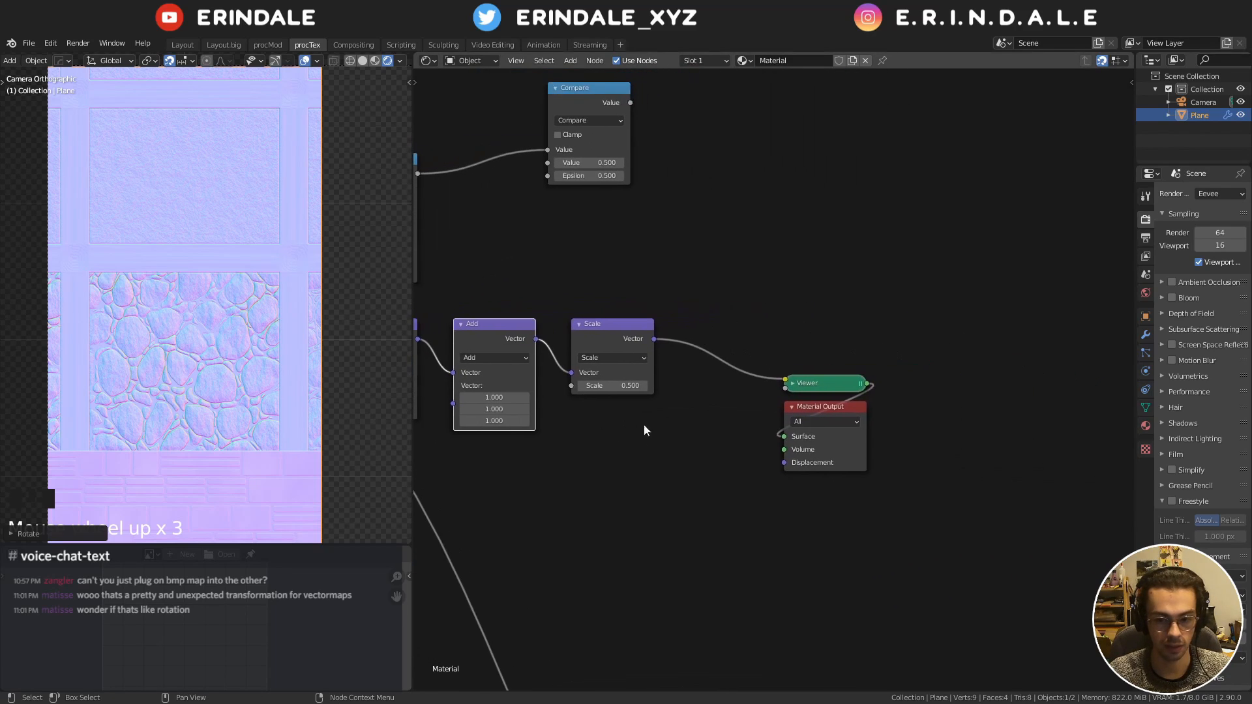
drag(745, 329, 922, 501)
key(g)
click(1083, 377)
Insert a Normal Map node on the link between the Scale and Viewer nodes and inspect the plane
middle_drag(752, 389, 715, 362)
key(shift+a)
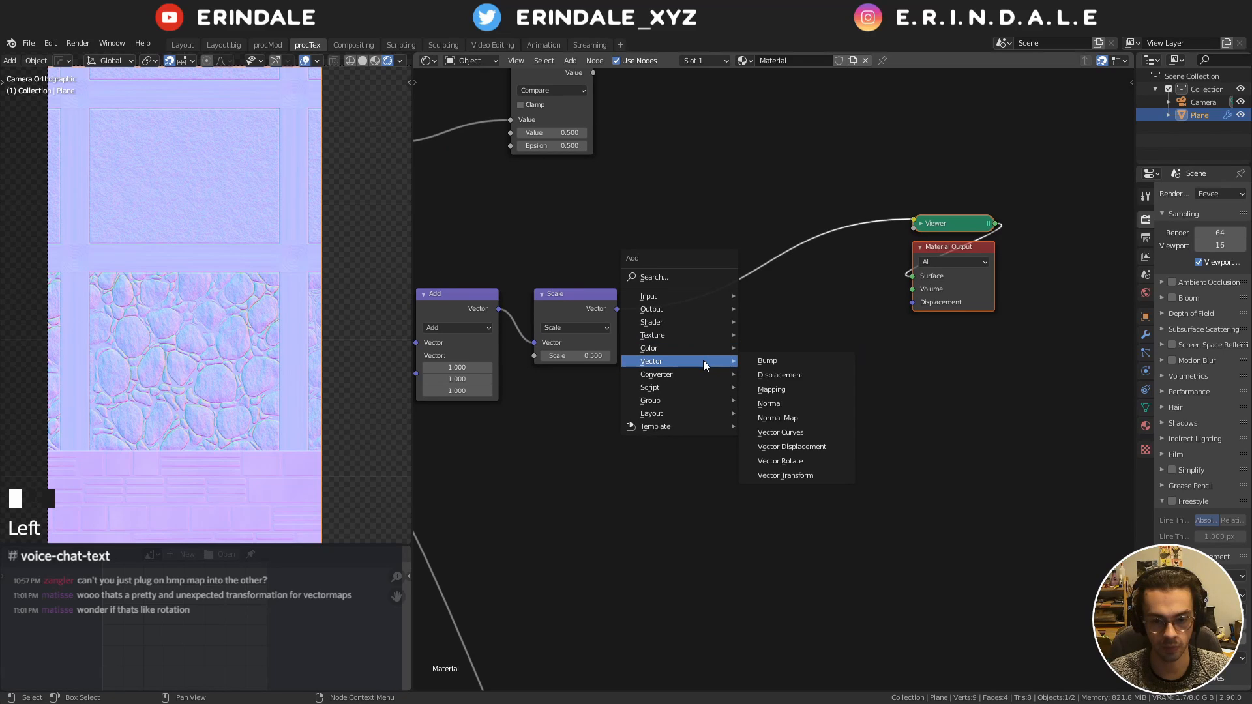
click(813, 419)
click(711, 326)
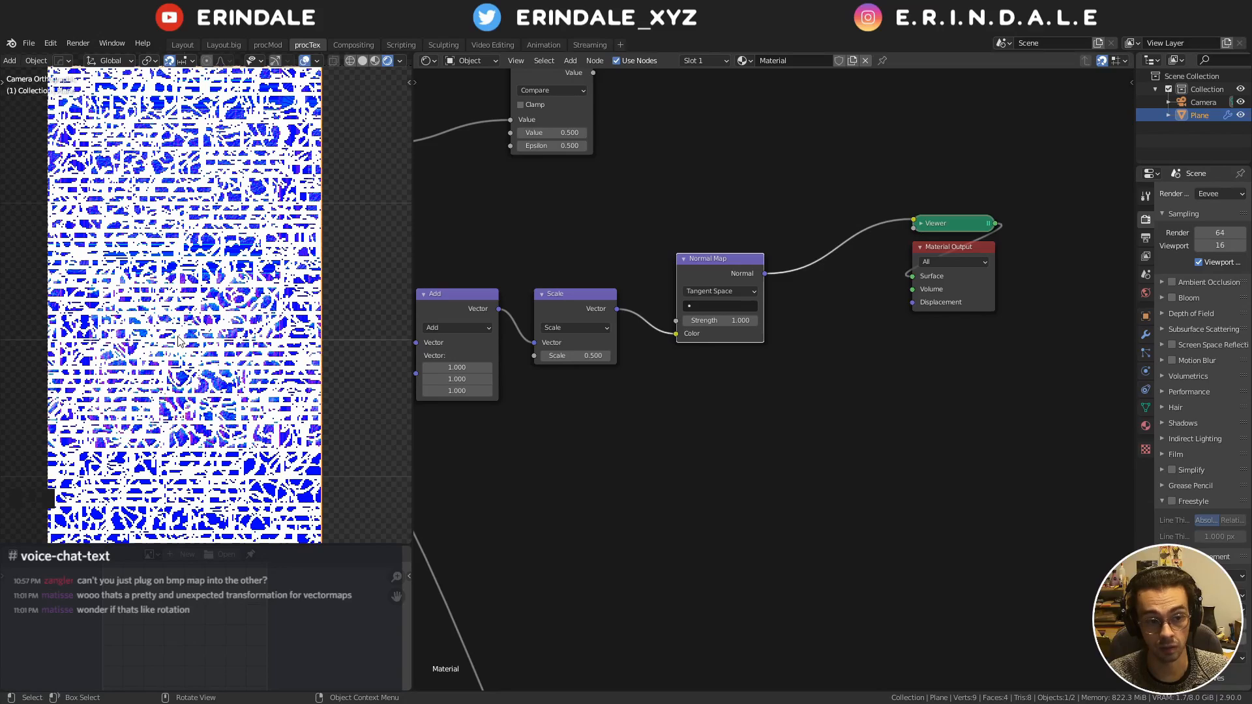
middle_drag(178, 336, 248, 288)
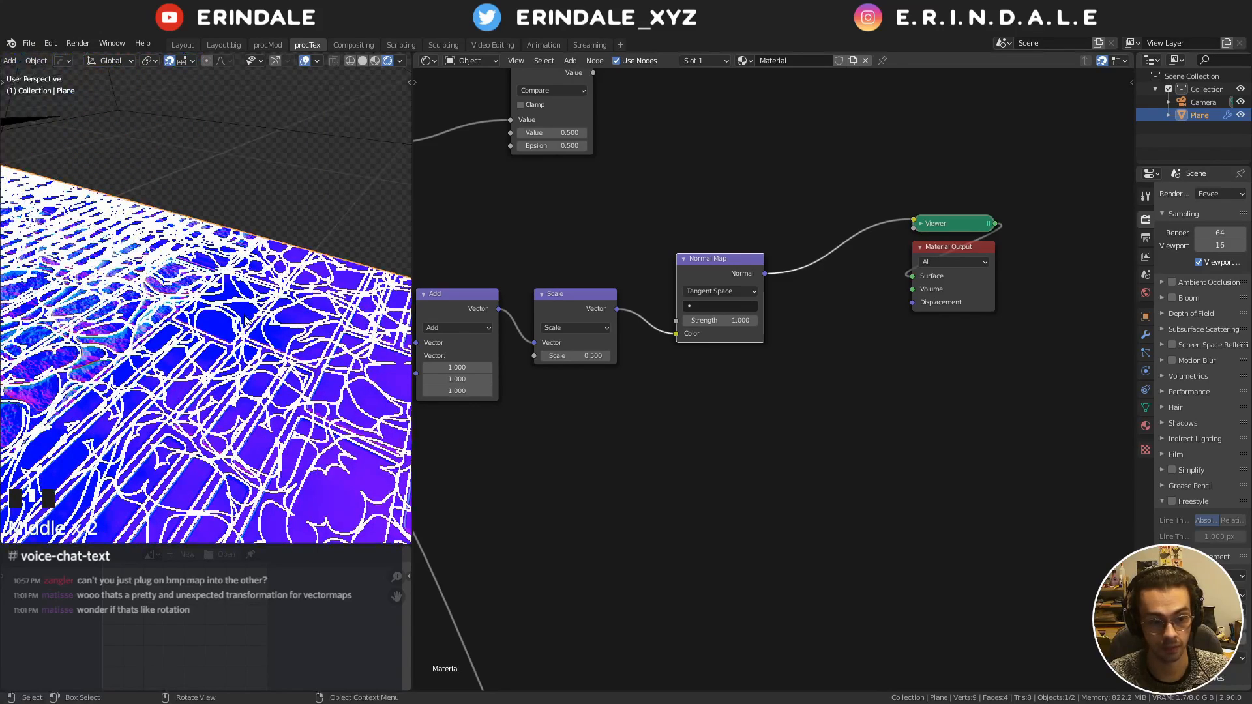
Try a Distance of 0.1 and a Strength of 0.1 on the final Bump node
scroll(592, 396, up, 5)
middle_drag(592, 397, 1091, 425)
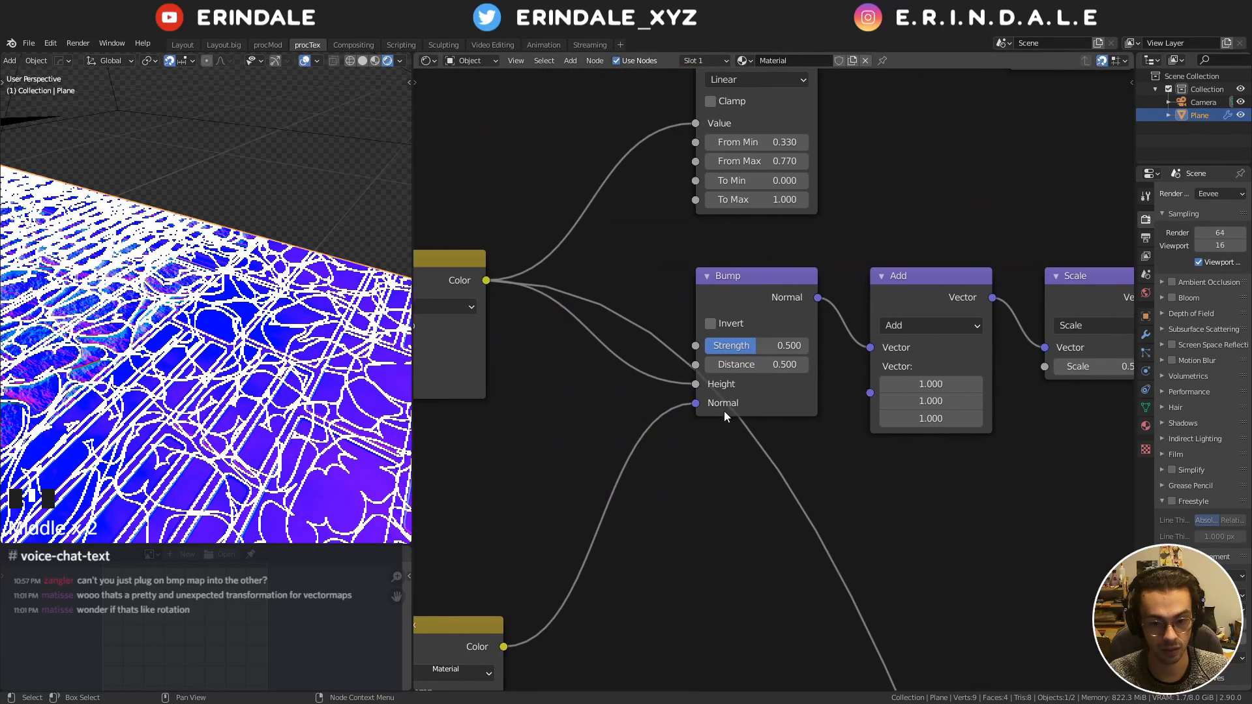
drag(750, 356, 740, 358)
click(742, 362)
text(.1)
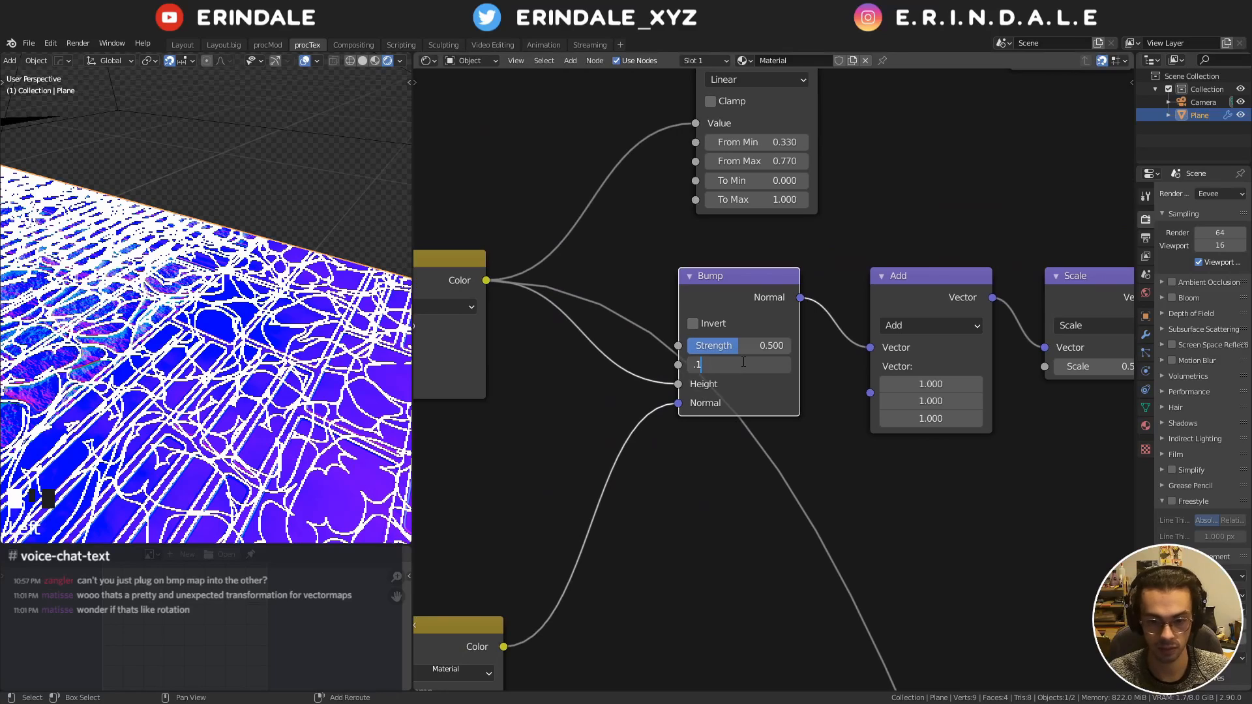
key(Tab)
text(.1)
key(Return)
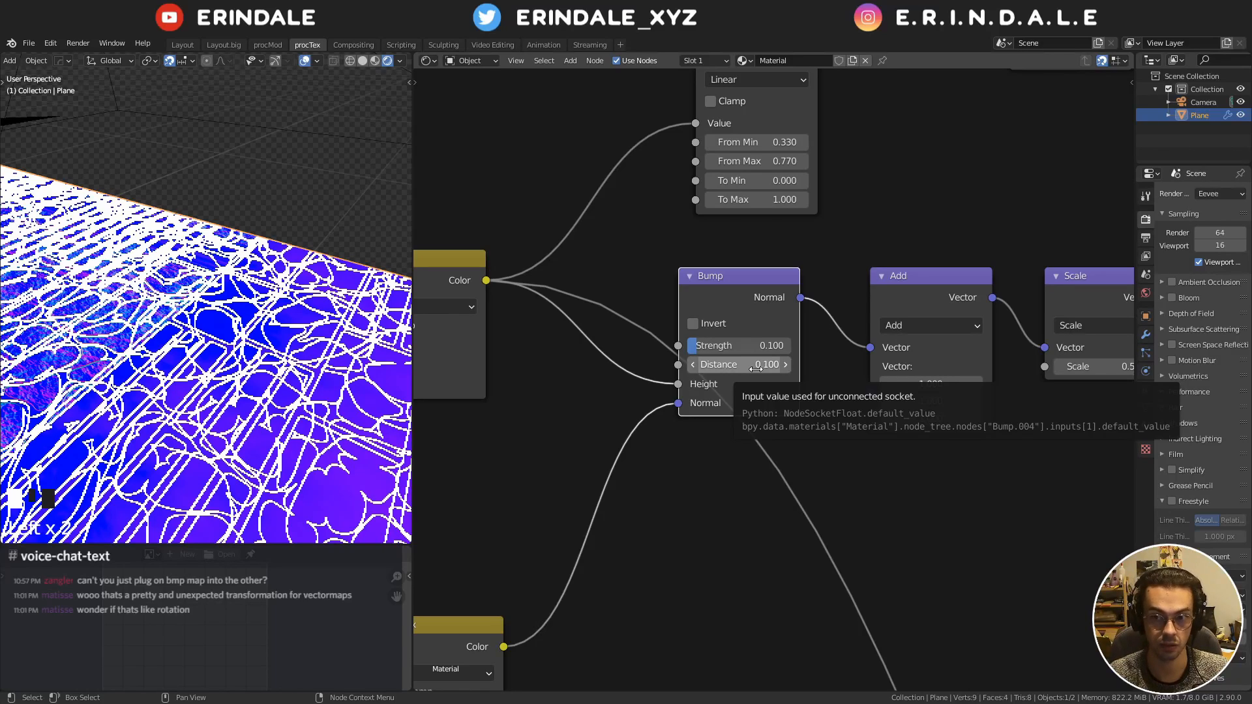
Set the final Bump node's Distance and Strength both to 0.5
click(755, 366)
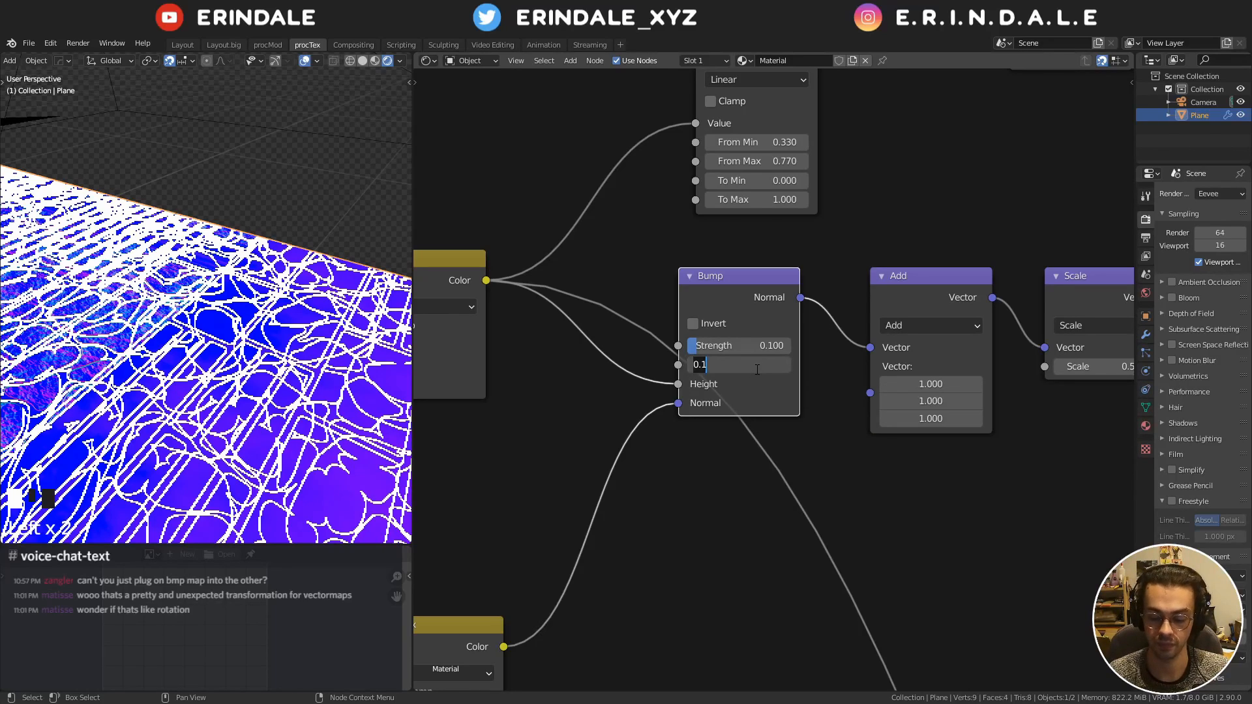
text(.5)
key(Tab)
text(.5)
key(Return)
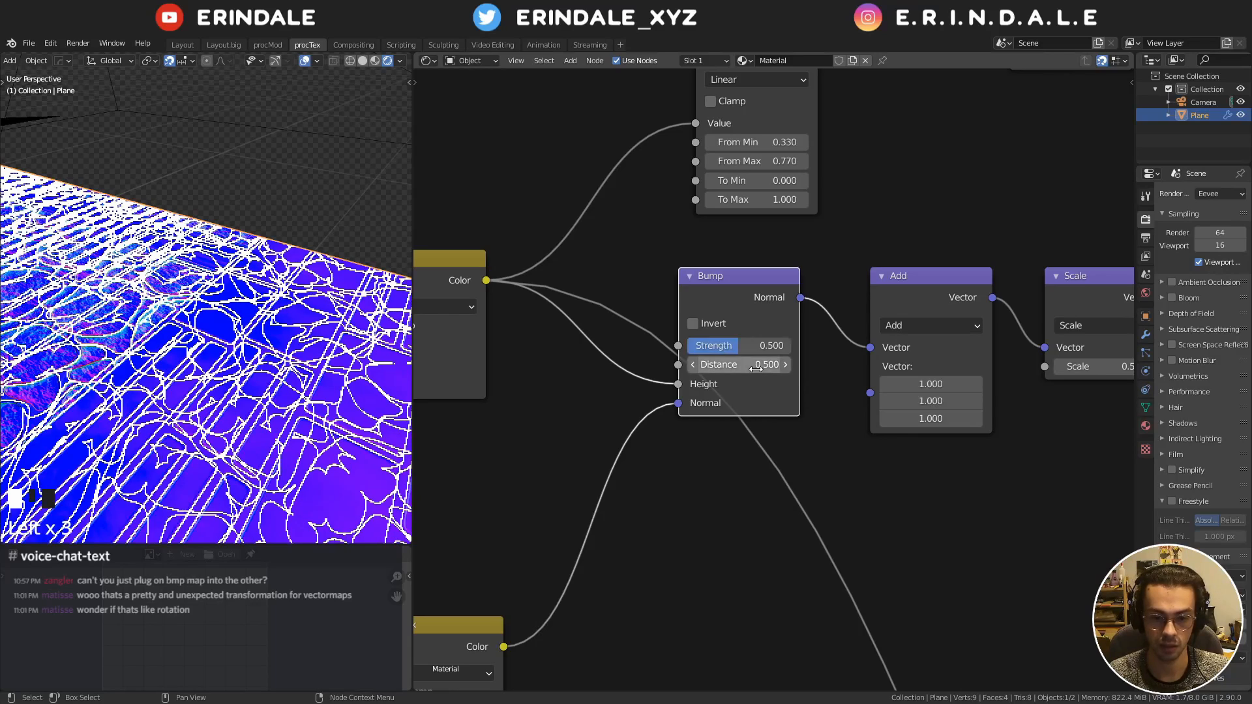
Delete the Normal Map node and connect the Scale node's output to the Viewer for preview
scroll(978, 164, down, 4)
middle_drag(978, 164, 608, 217)
scroll(782, 293, up, 5)
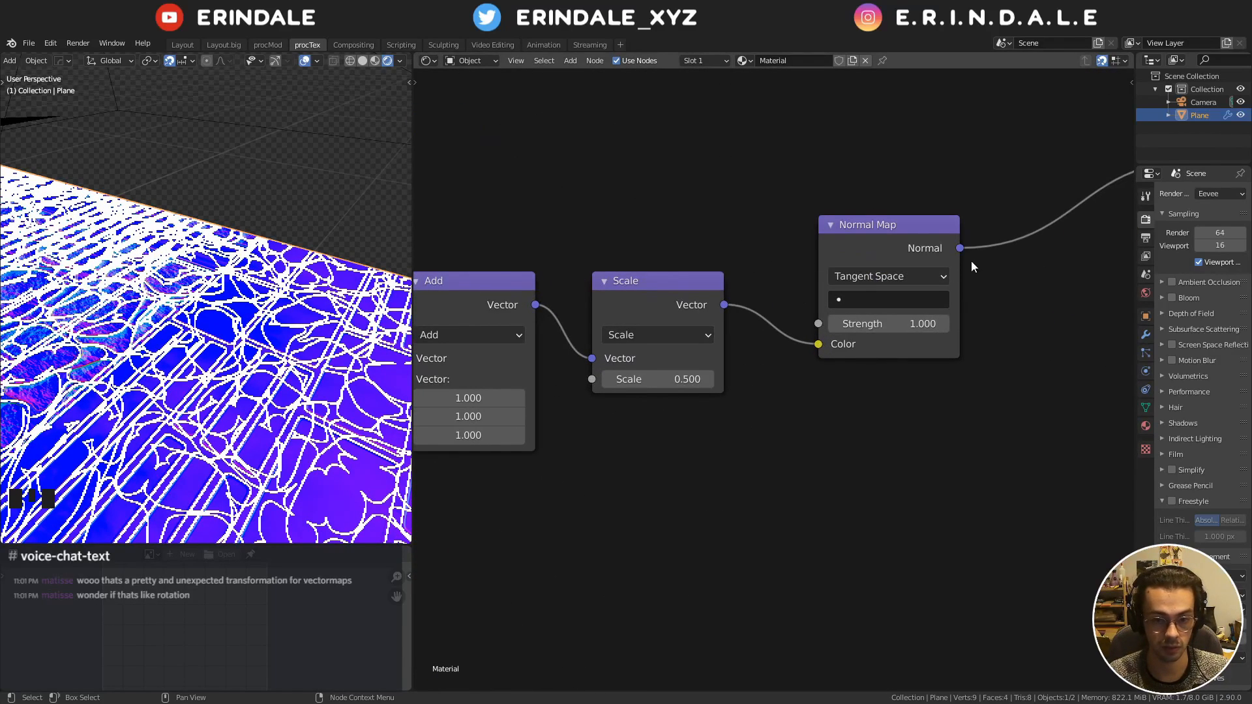
key(x)
ctrl+shift+click(685, 291)
scroll(685, 291, down, 8)
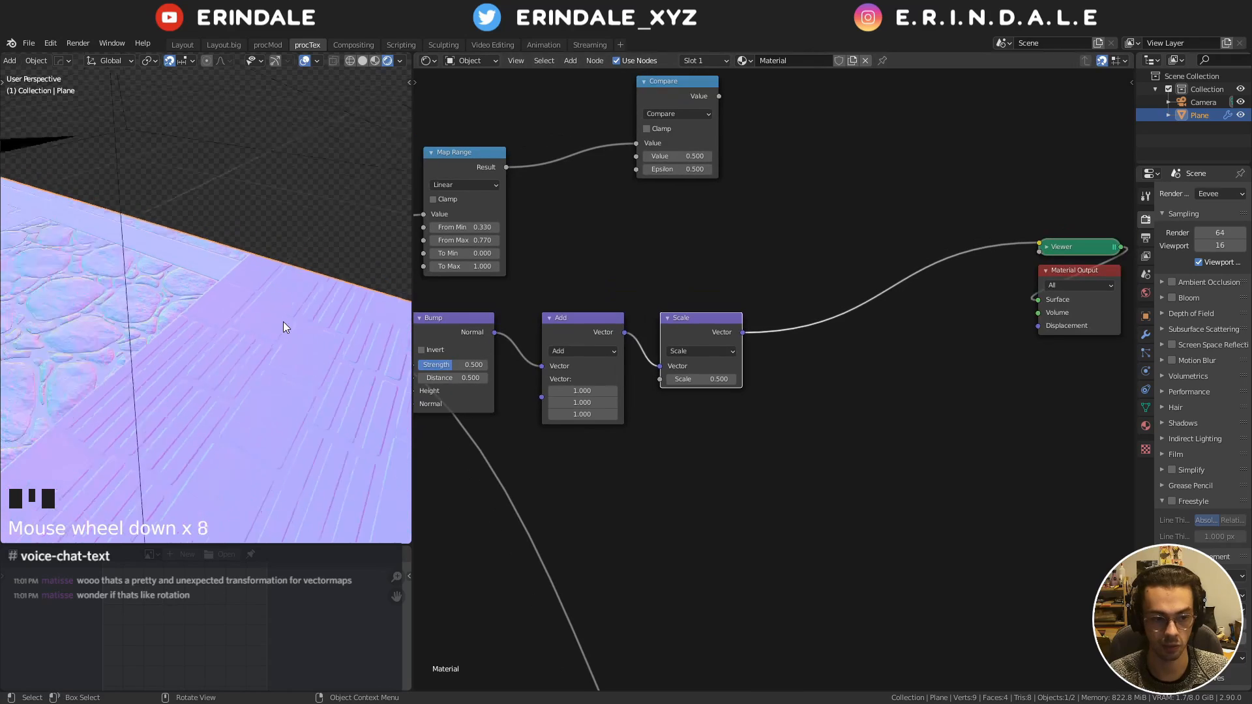
Return to the camera view and examine the normal map on the plane
scroll(283, 322, down, 1)
key(KP_0)
shift+middle_drag(294, 315, 228, 318)
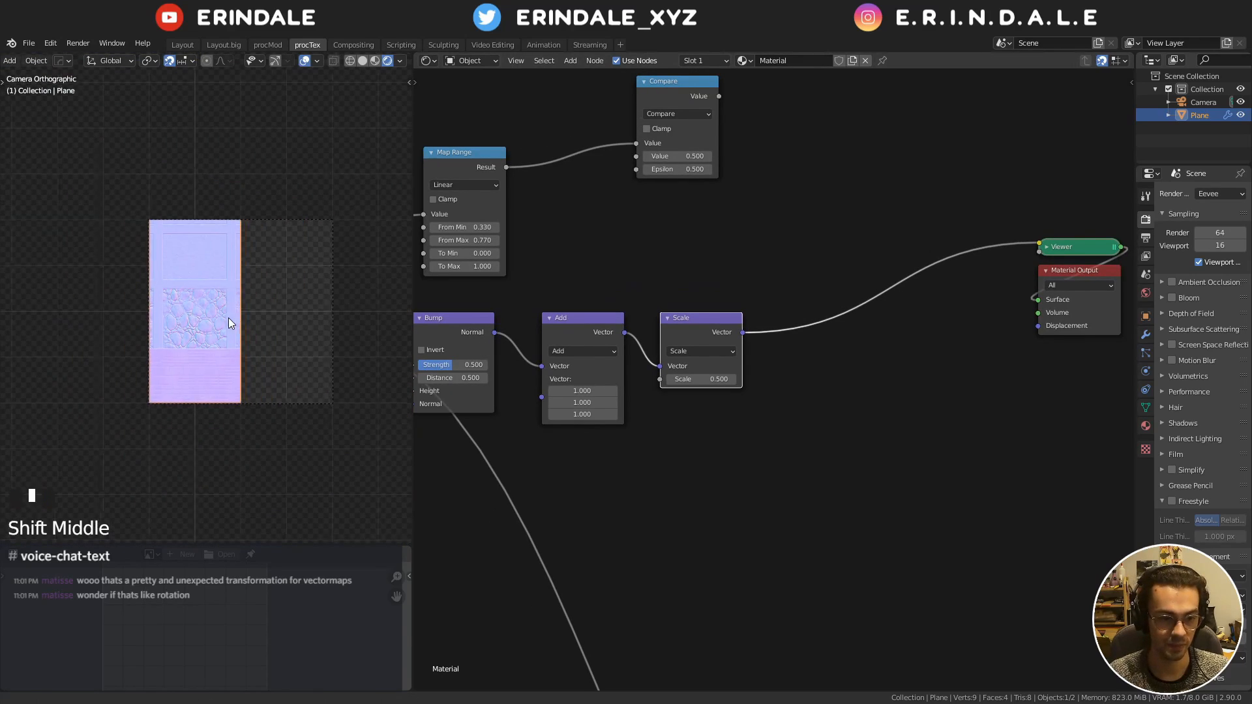
scroll(226, 318, up, 3)
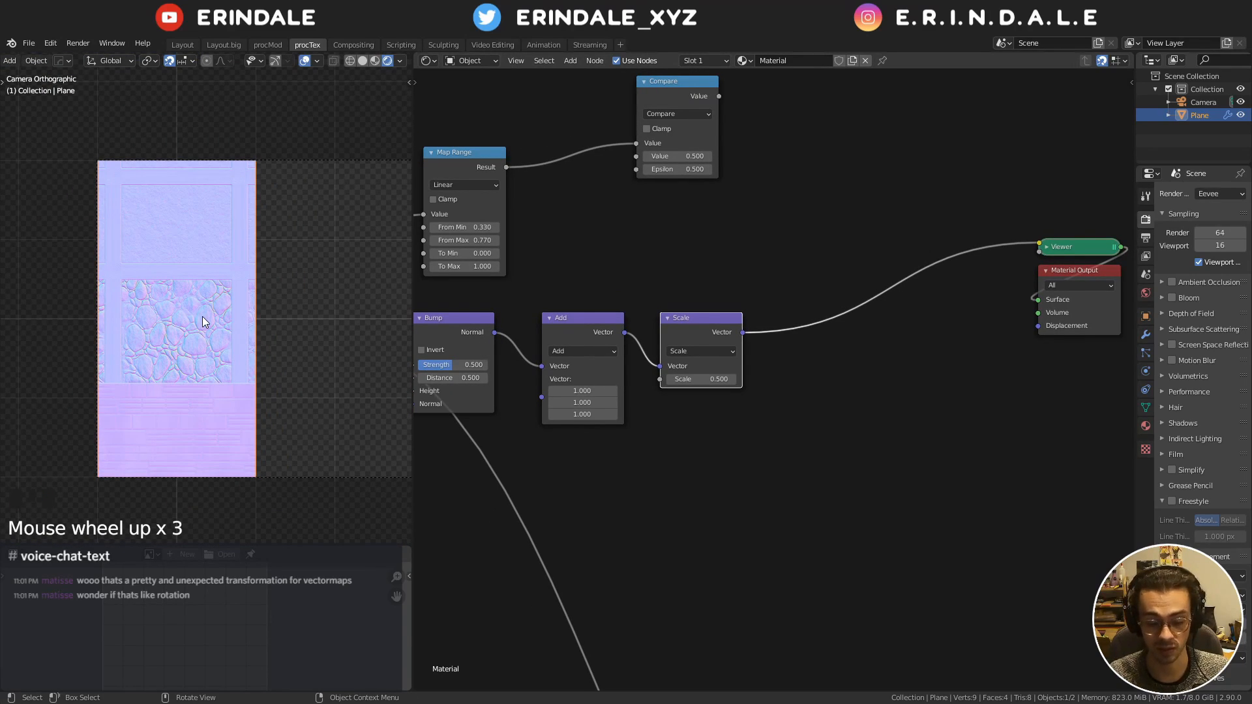
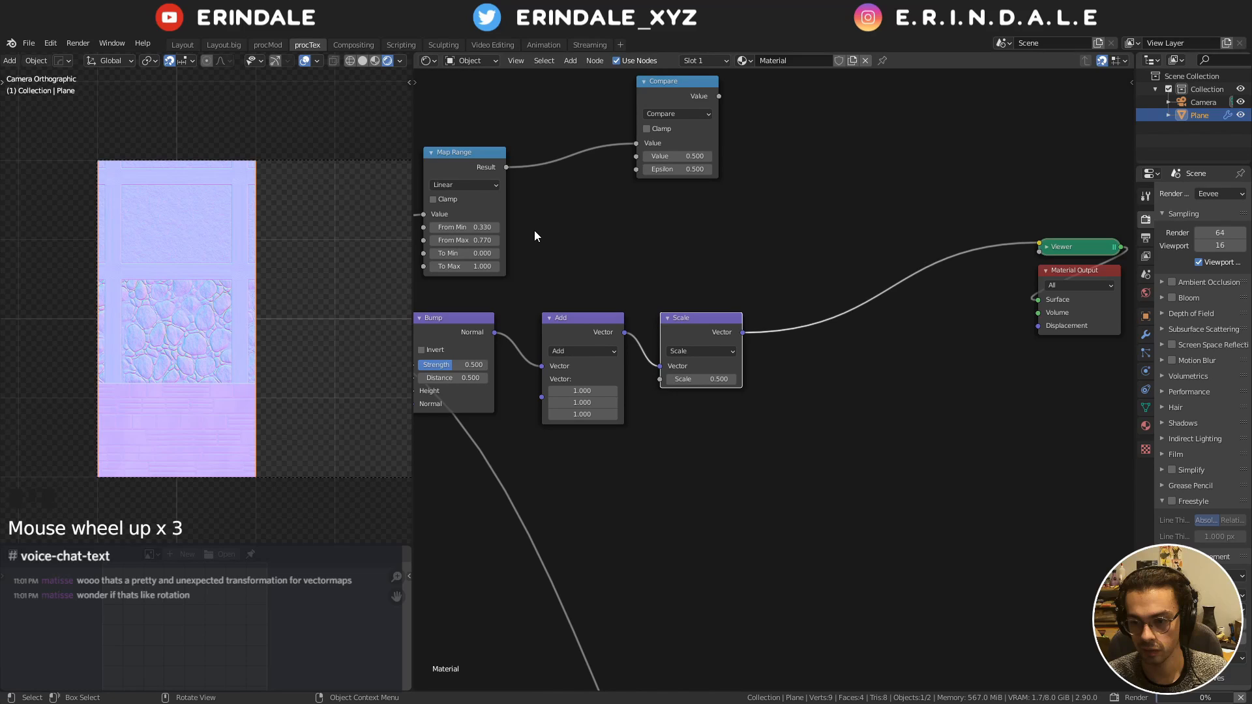
click(593, 393)
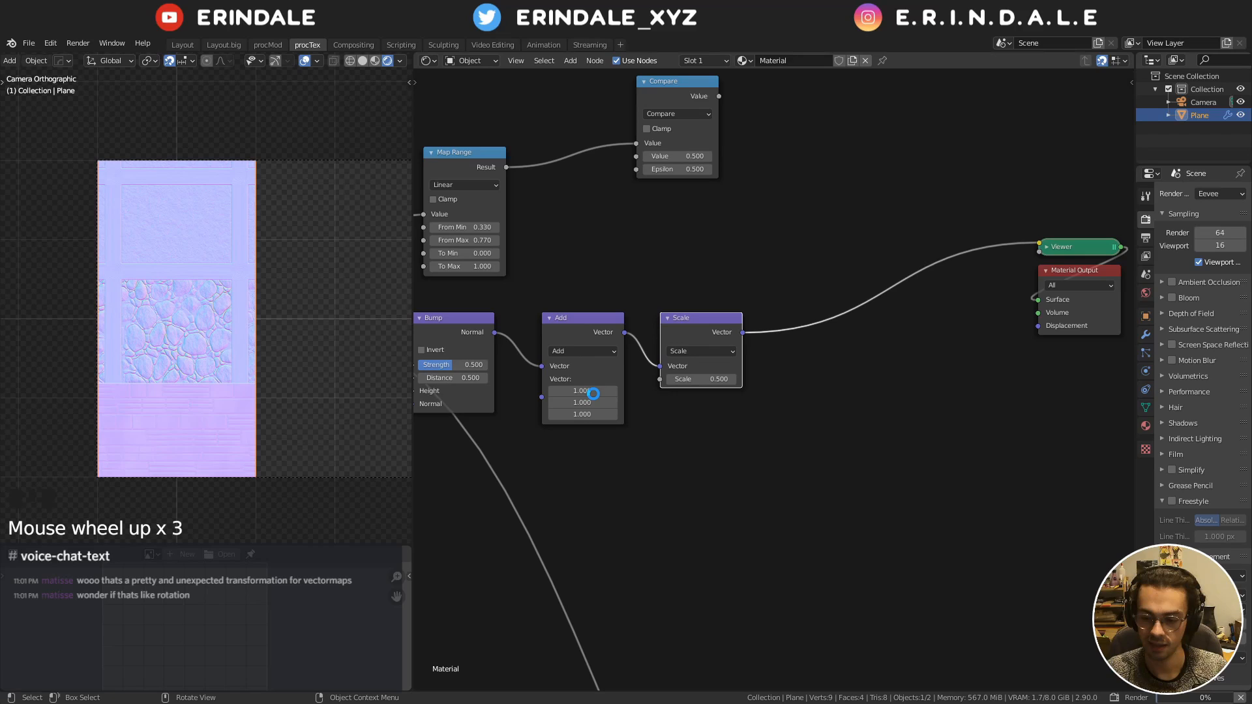
click(593, 391)
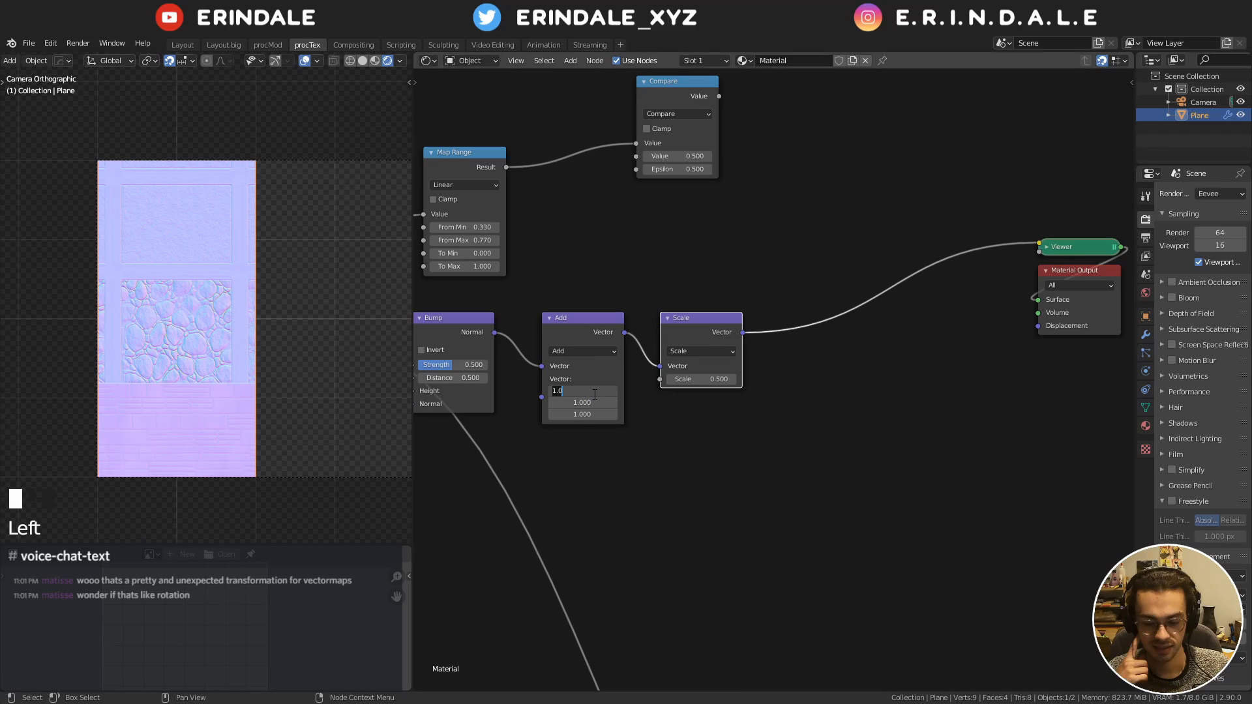
key(Escape)
Save a copy of the rendered normal map as normal.bmp in BMP format, and save the project
click(343, 45)
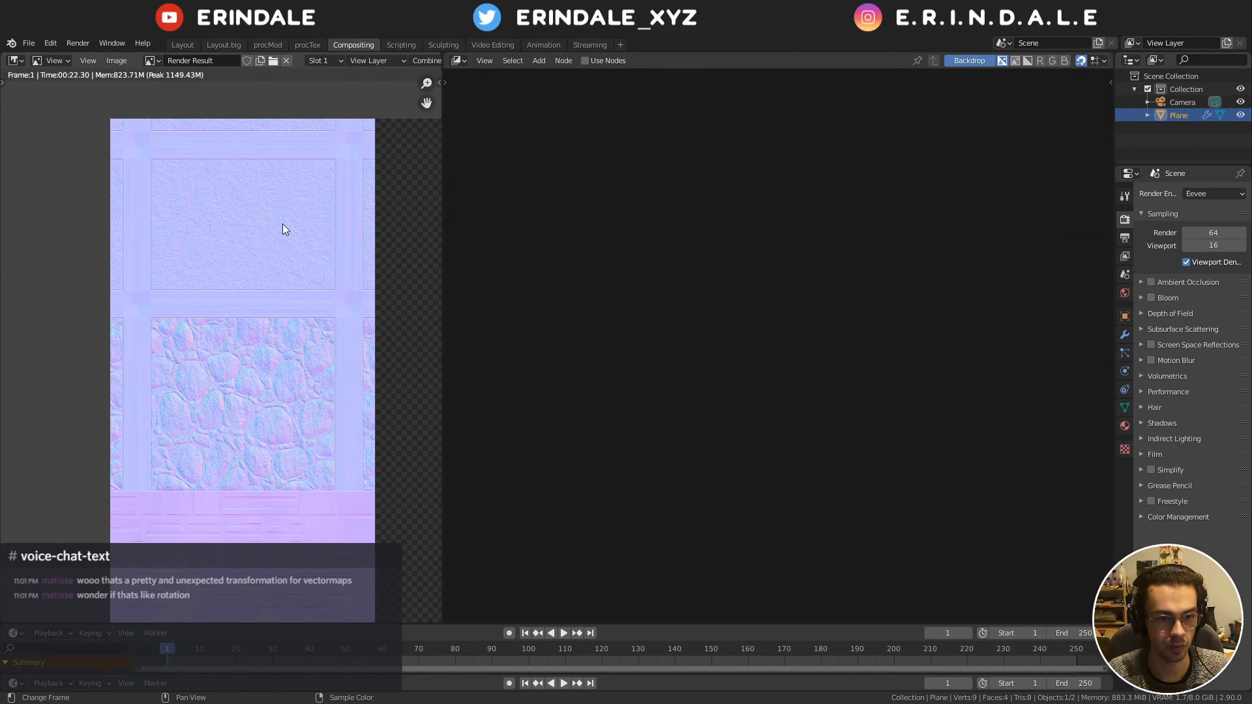
click(117, 60)
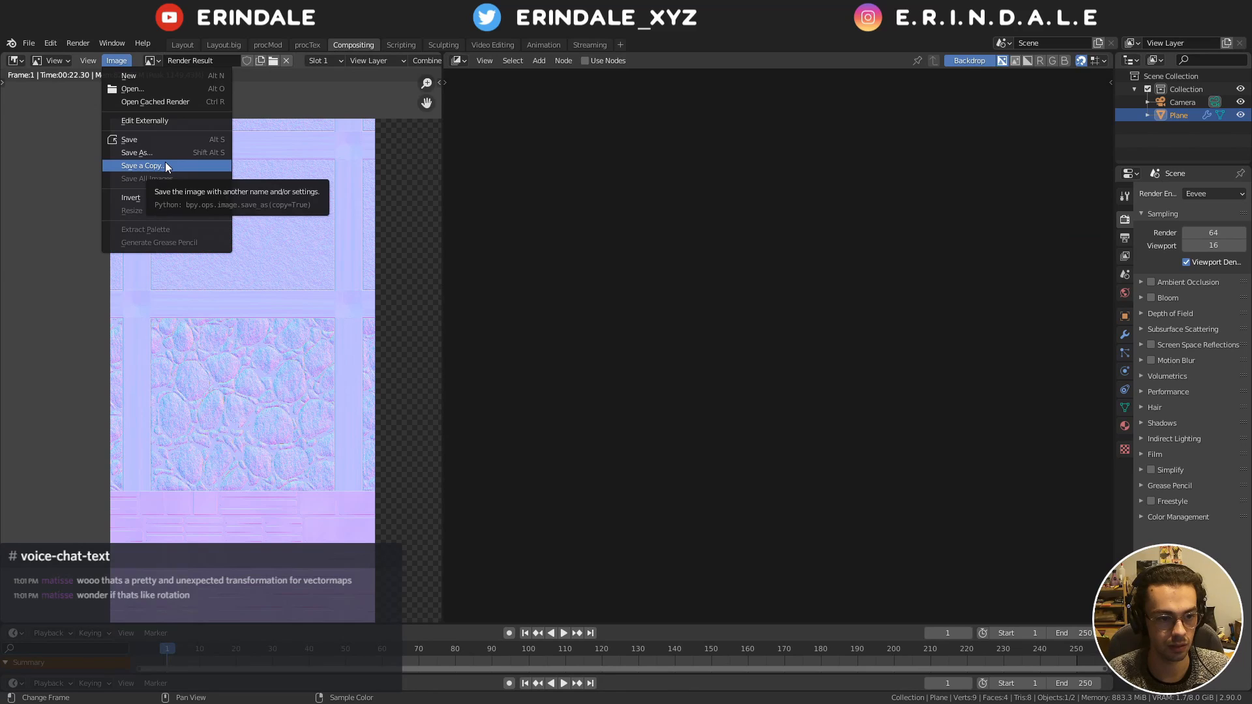
click(166, 163)
click(355, 597)
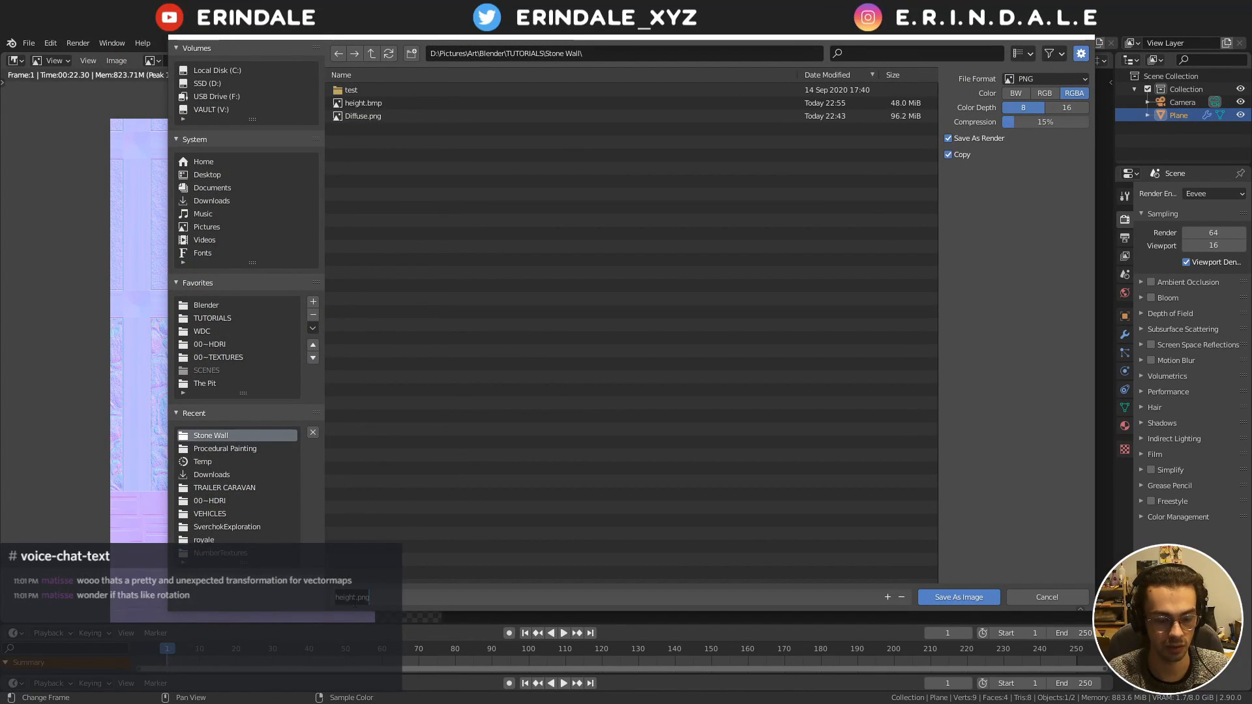
text(normal)
key(Return)
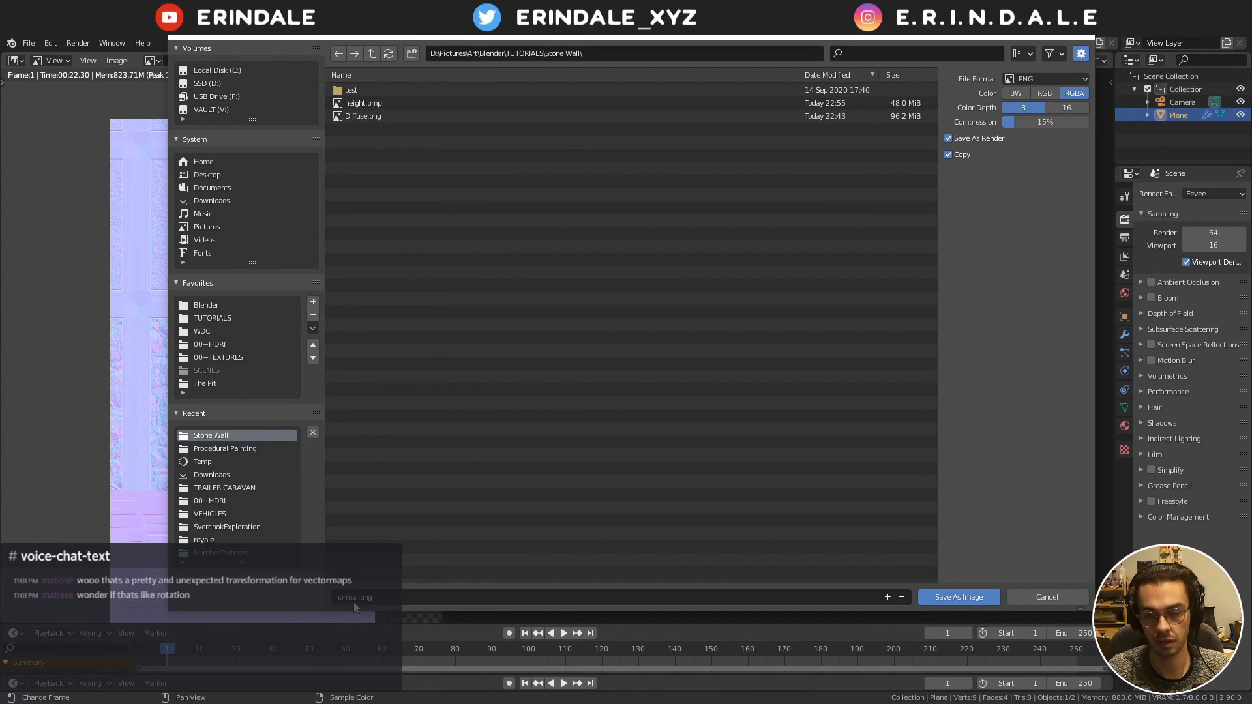
click(1076, 79)
click(968, 120)
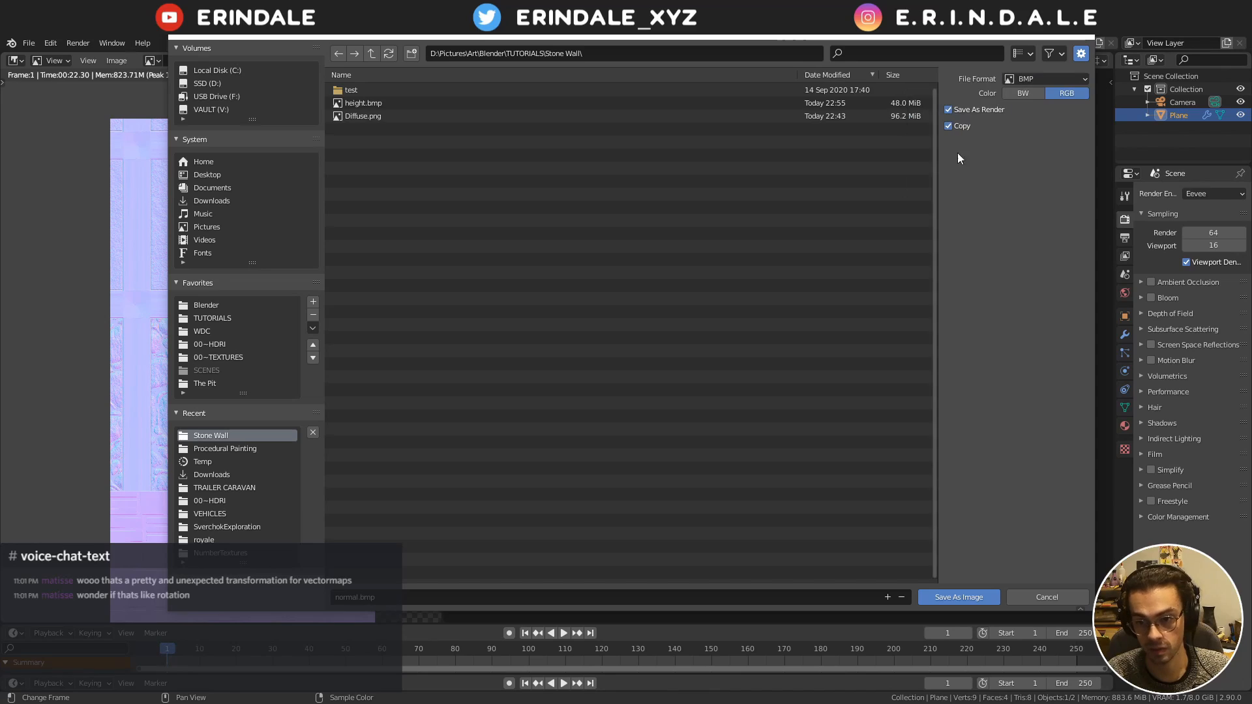
click(977, 598)
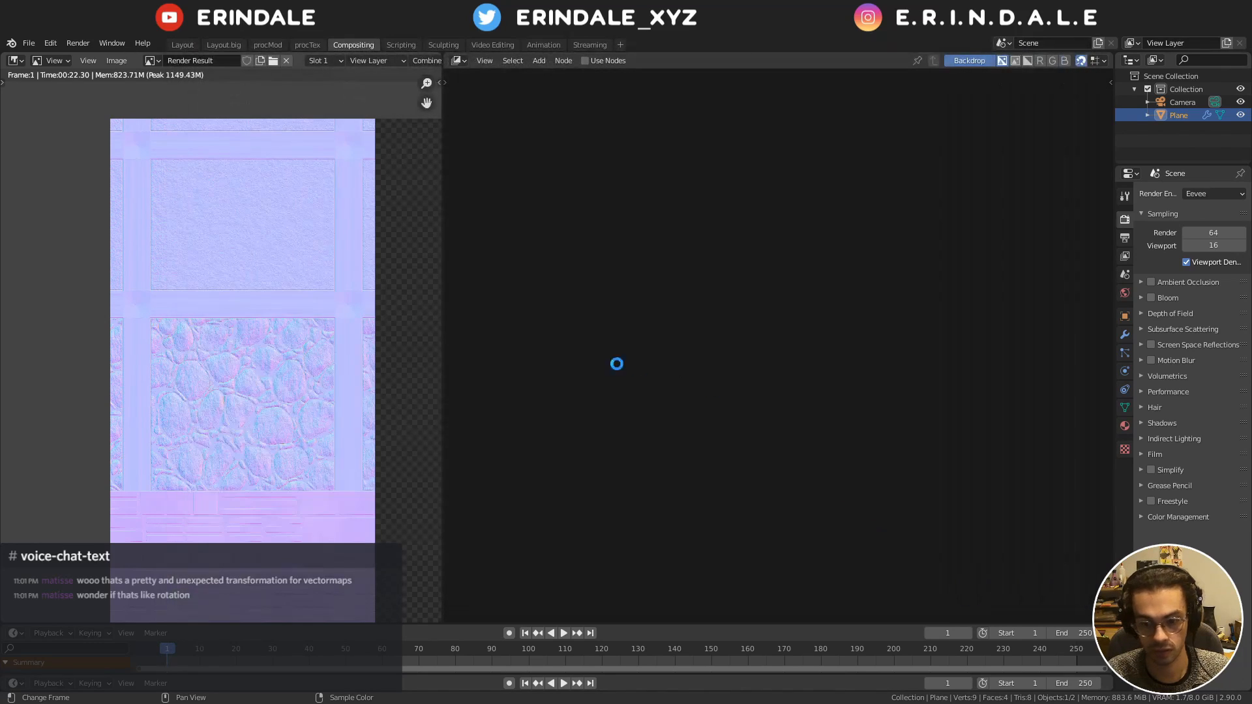
key(ctrl+s)
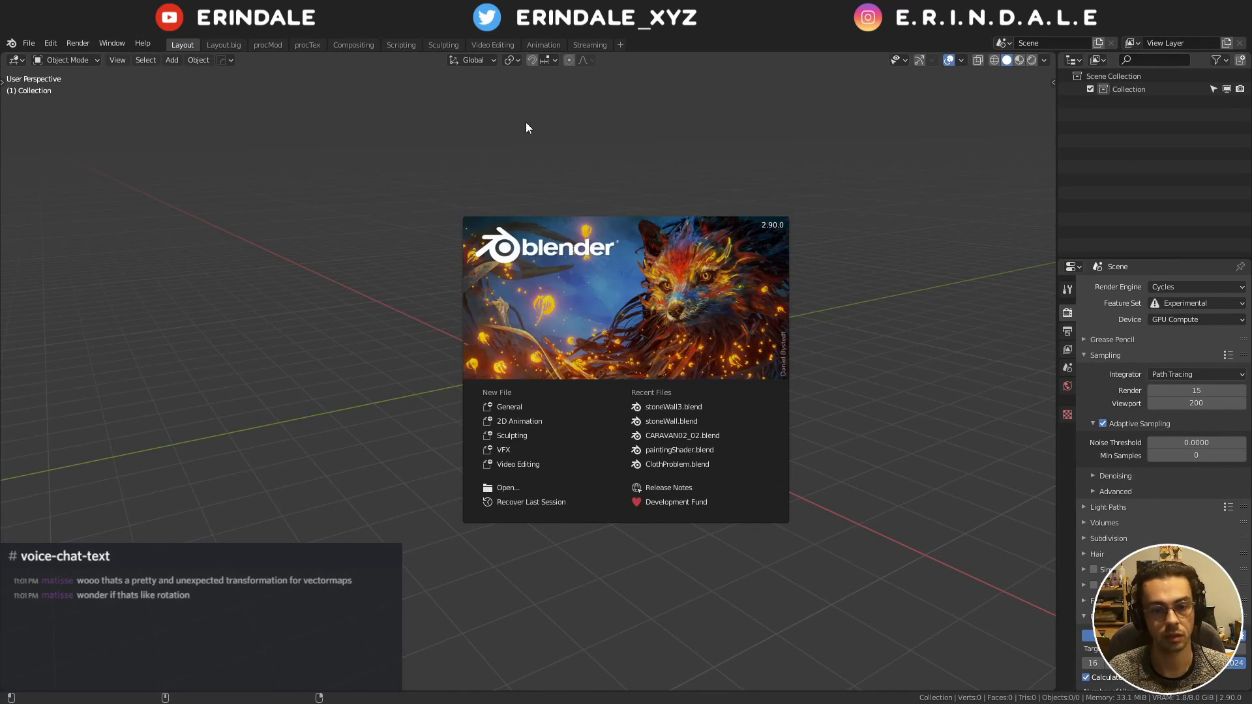
In a new Blender file, add a plane and scale it by 2 along the X axis
click(513, 149)
key(shift+a)
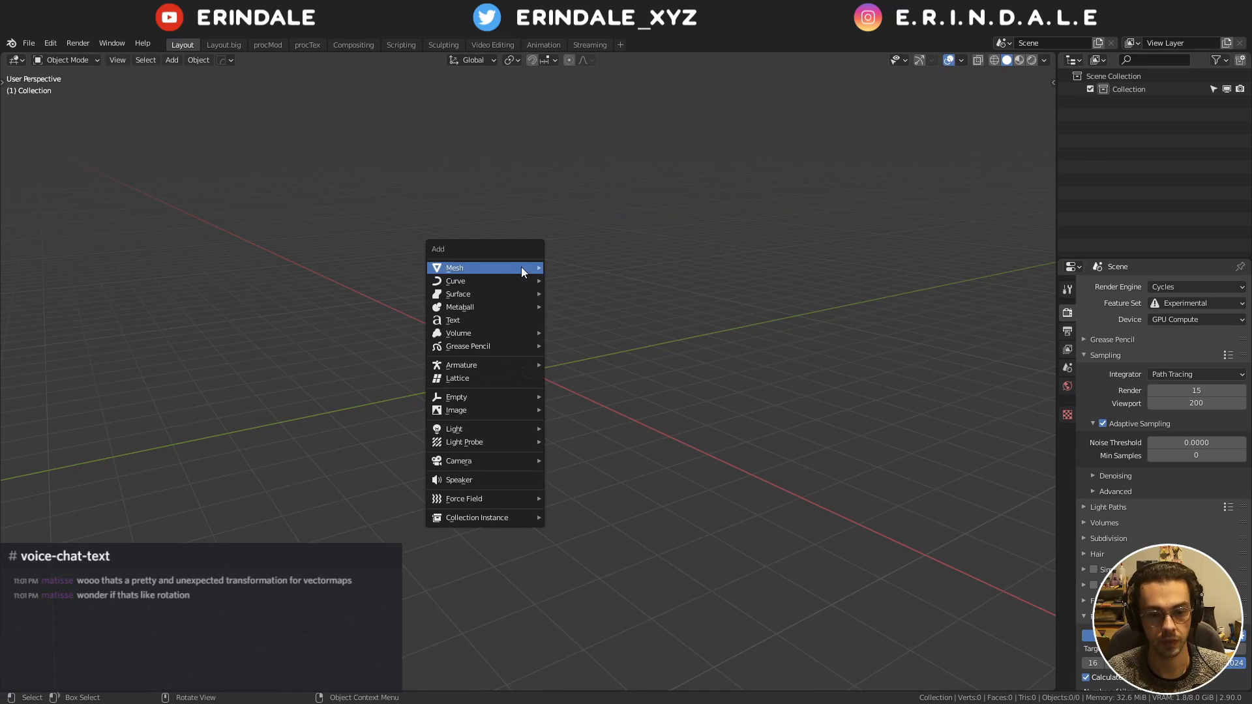
mouse_move(521, 267)
click(572, 268)
scroll(558, 311, up, 3)
text(sx)
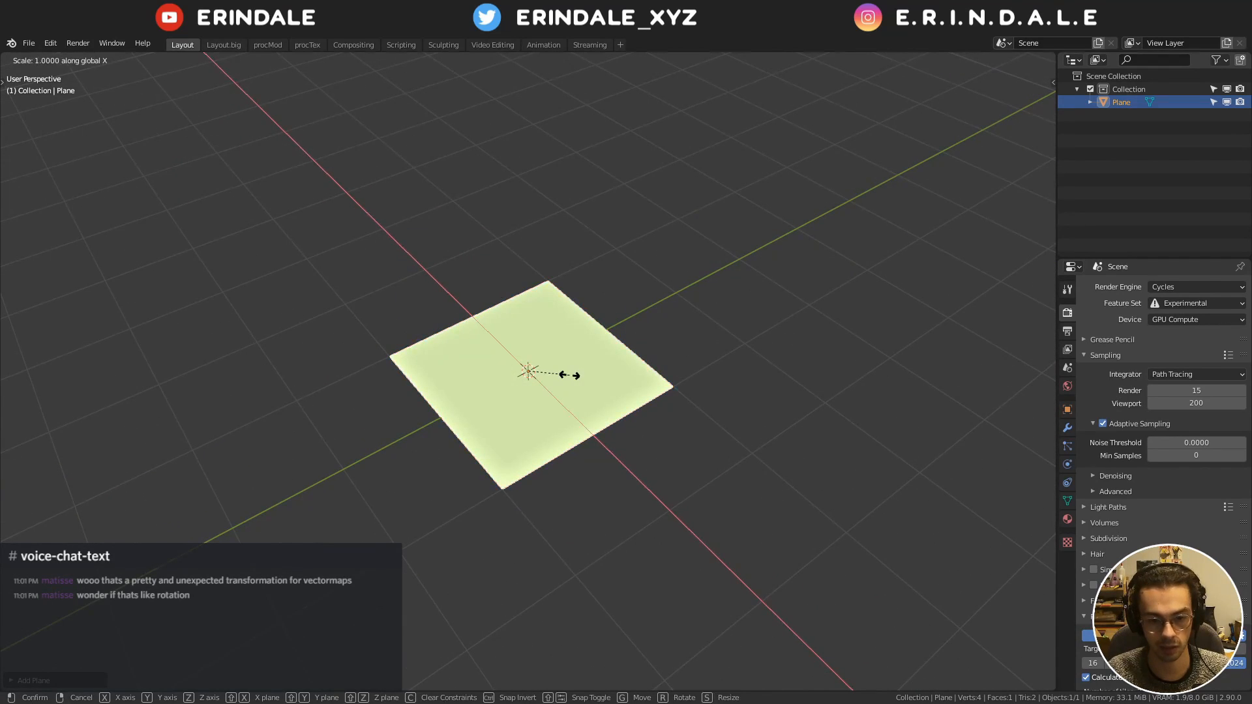
text(2)
key(Return)
Unwrap the stretched plane's UVs
key(Tab)
key(u)
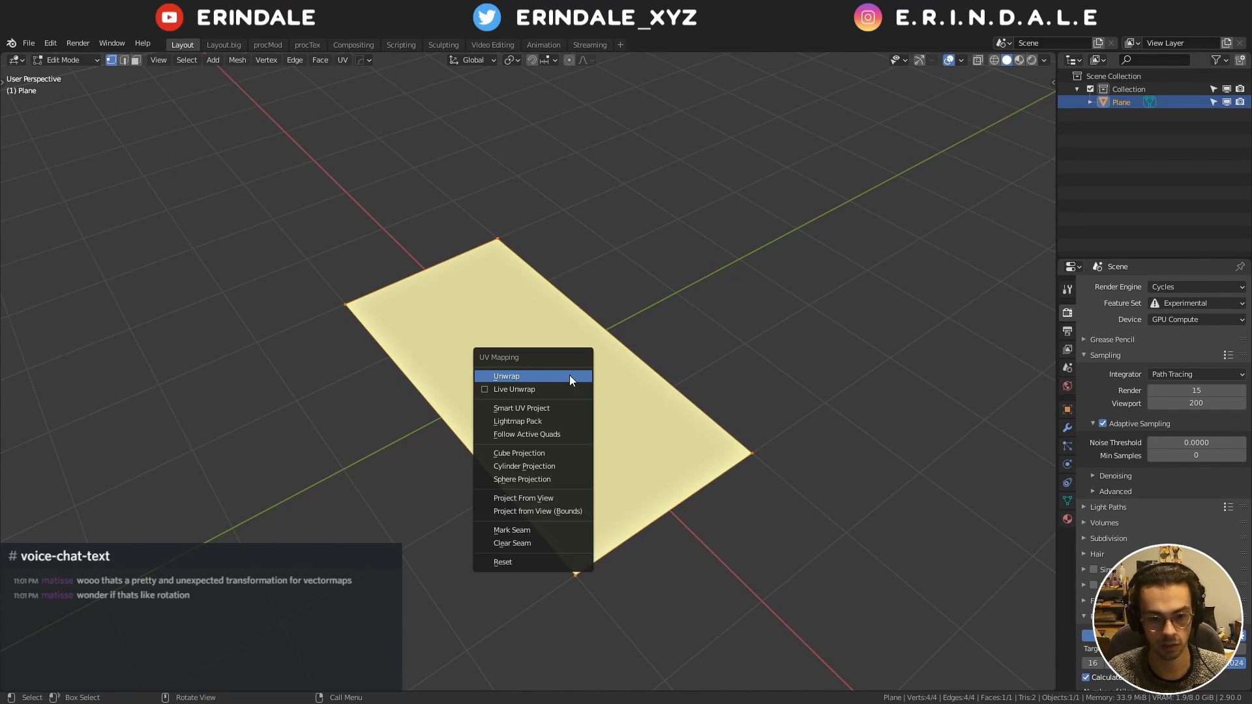
click(569, 376)
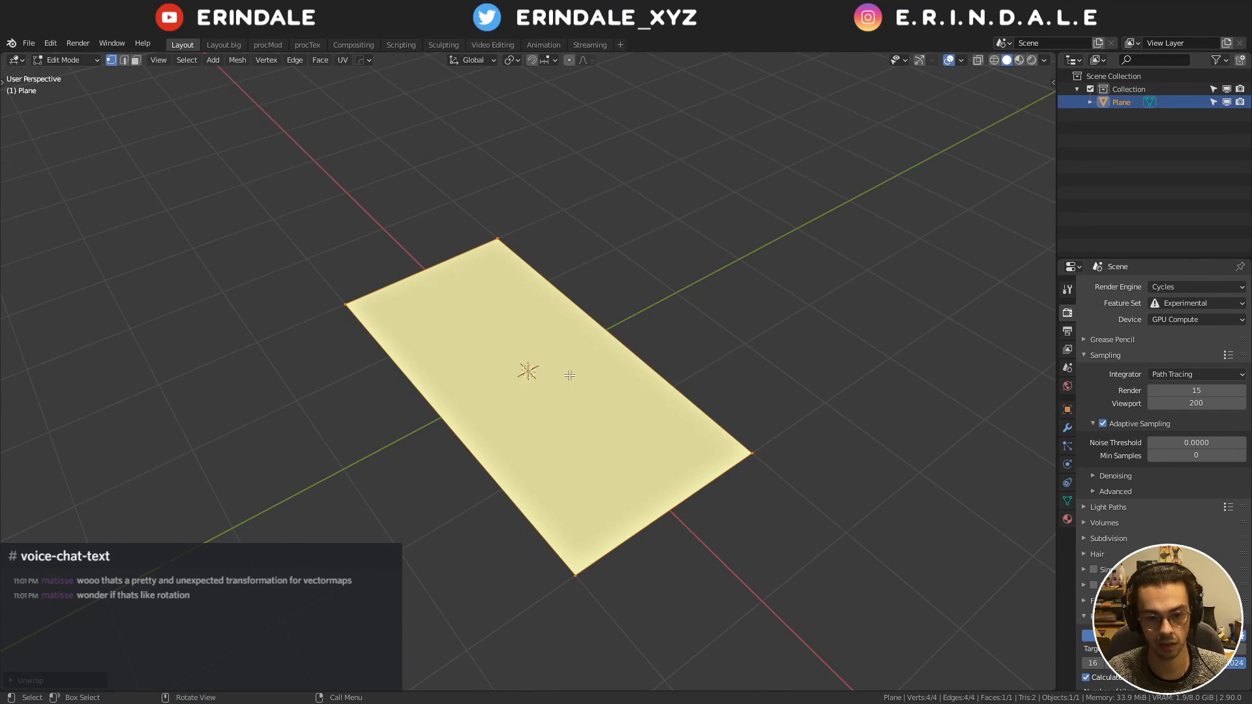
key(Tab)
In the procTex workspace, scale the plane's UVs by 0.5 along X and shift them to the left half of the UV space
click(307, 45)
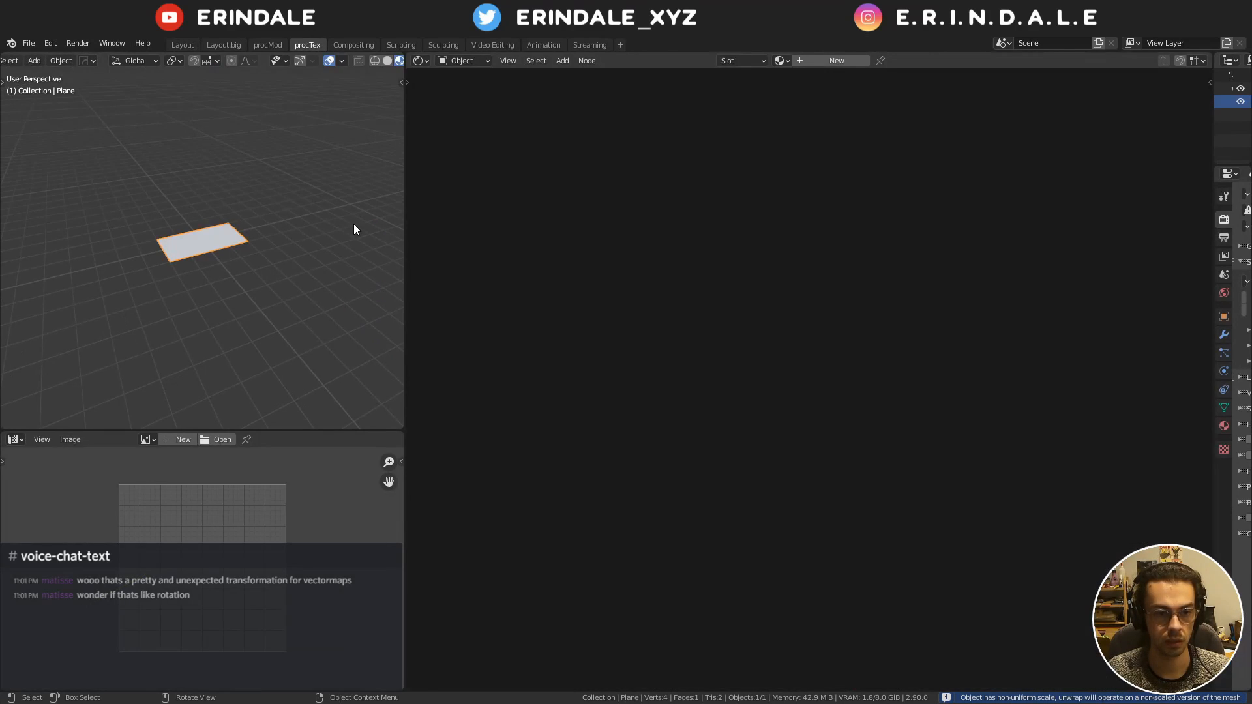
middle_drag(217, 241, 226, 247)
scroll(225, 249, up, 3)
key(Tab)
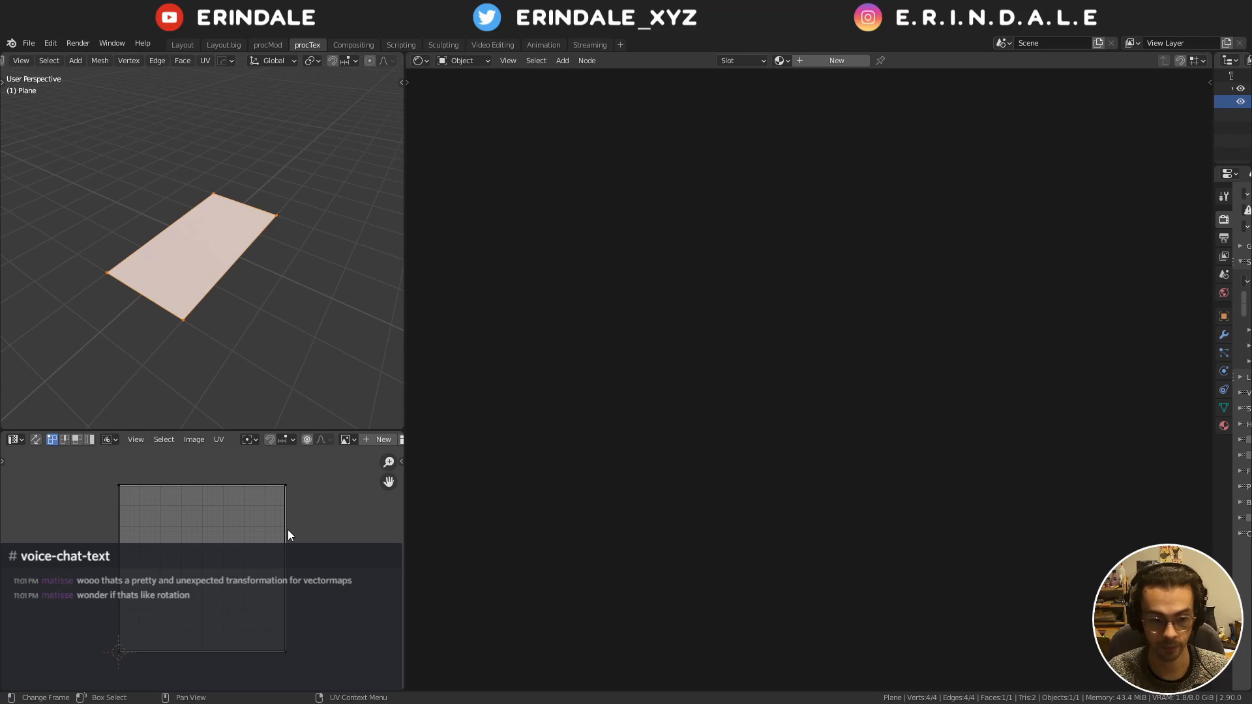
key(a)
key(s)
text(x0)
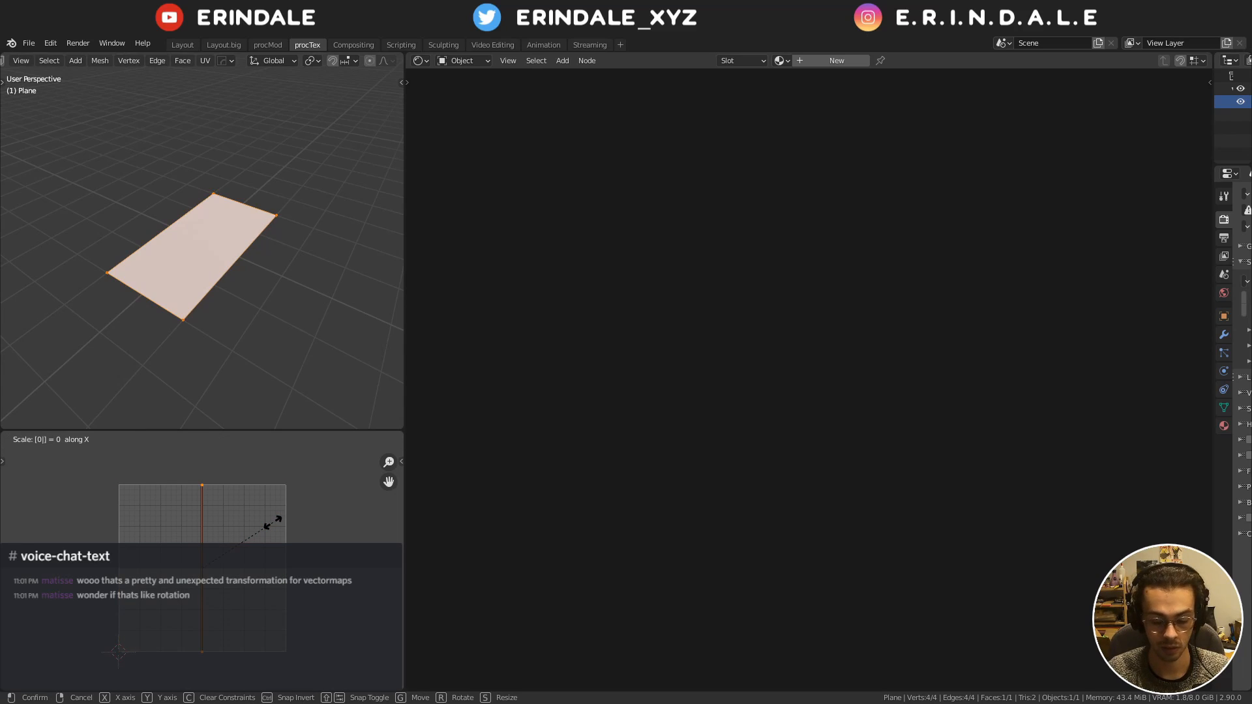
text(.5)
key(Return)
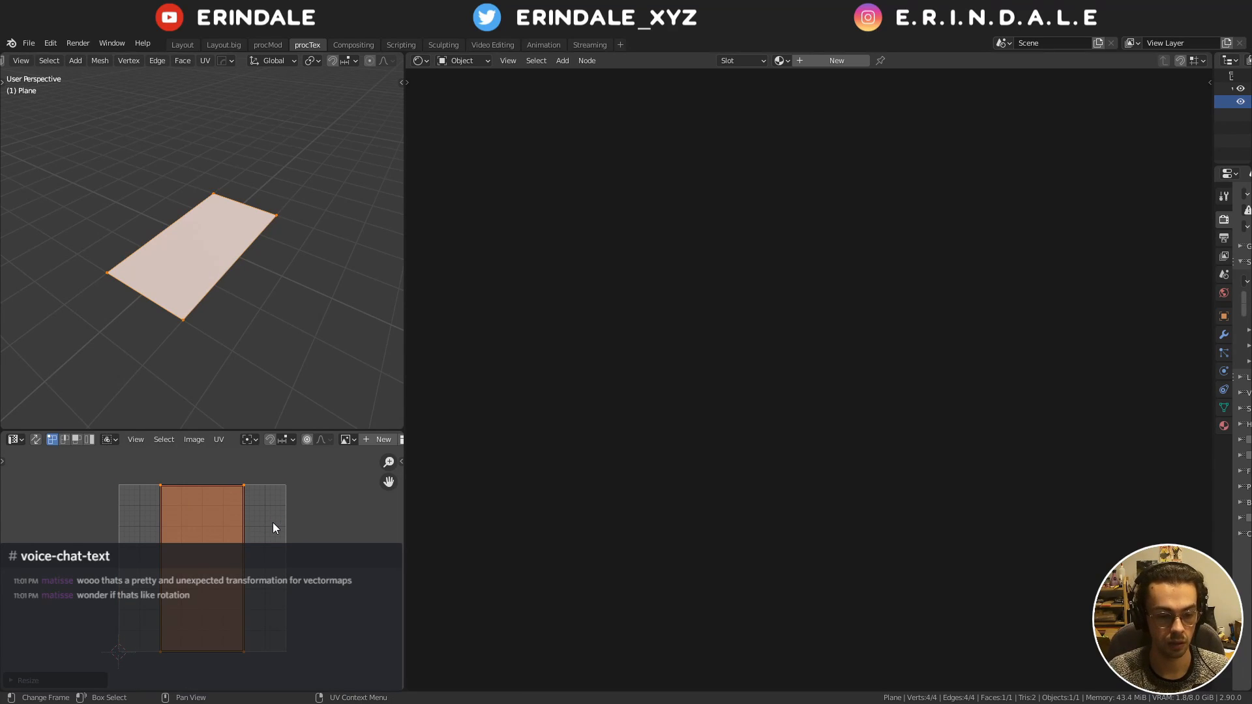
key(q)
click(272, 524)
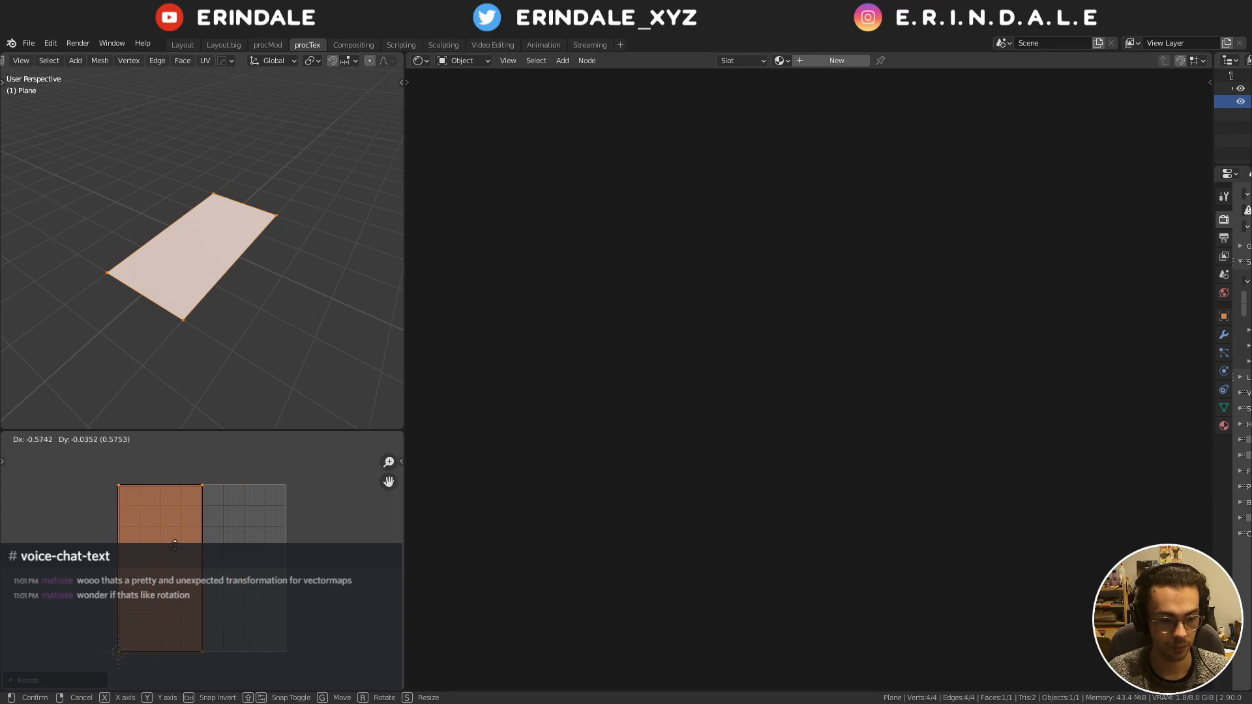
key(Tab)
Create a new material on the plane, add a Texture Coordinate node and preview its UV output through the Viewer
click(837, 60)
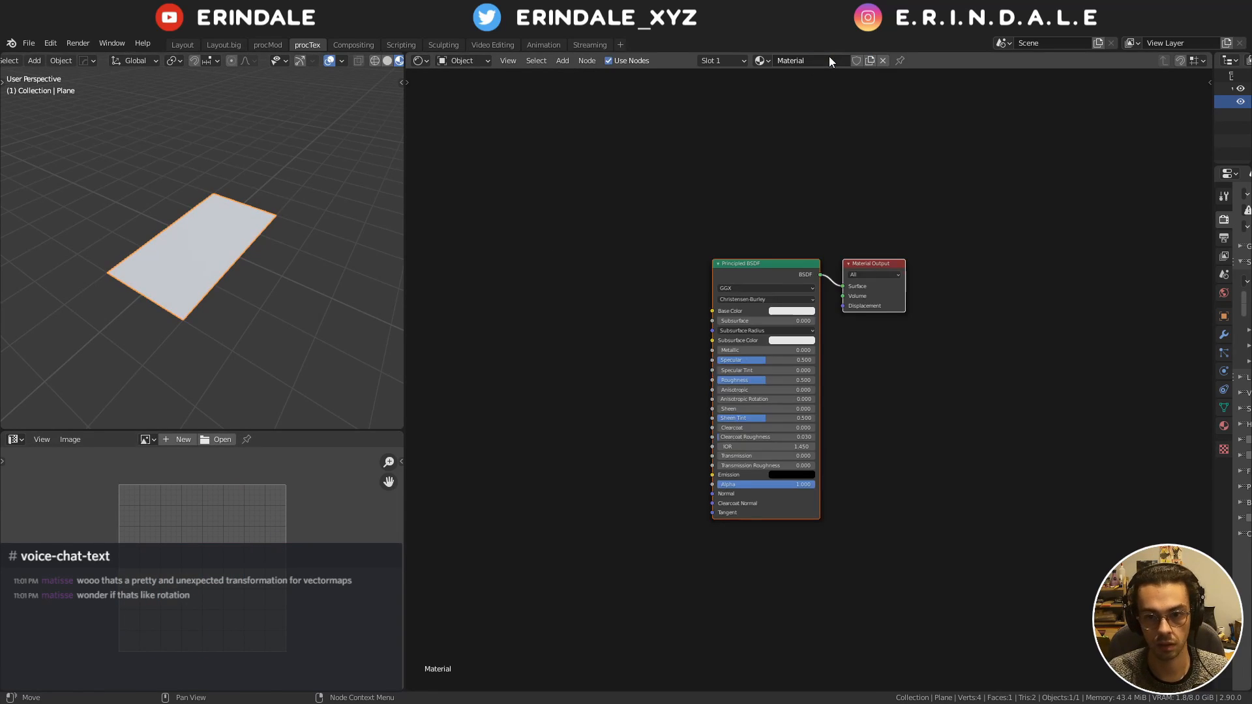
middle_drag(727, 209, 822, 195)
key(q)
click(584, 229)
click(575, 257)
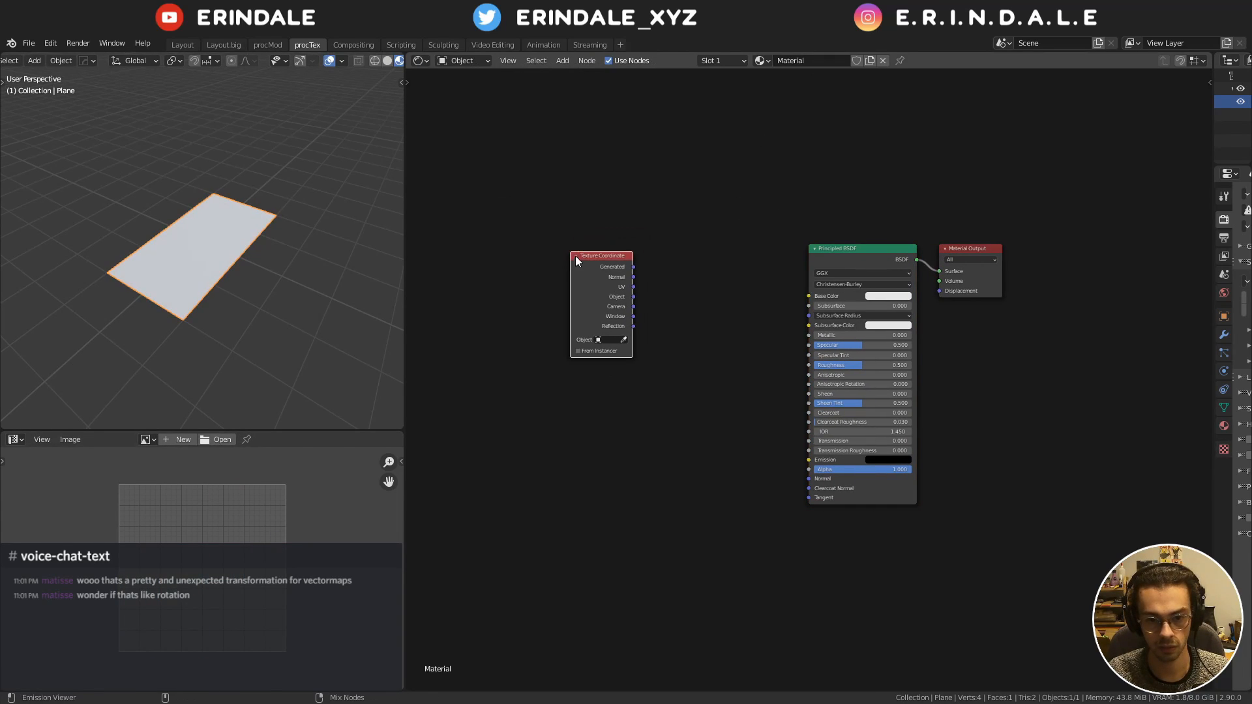
ctrl+shift+click(585, 261)
ctrl+shift+click(585, 261)
ctrl+shift+click(584, 264)
Rotate the plane 90° in top view and apply the object transform
middle_drag(203, 255, 228, 264)
key(KP_7)
scroll(280, 193, up, 4)
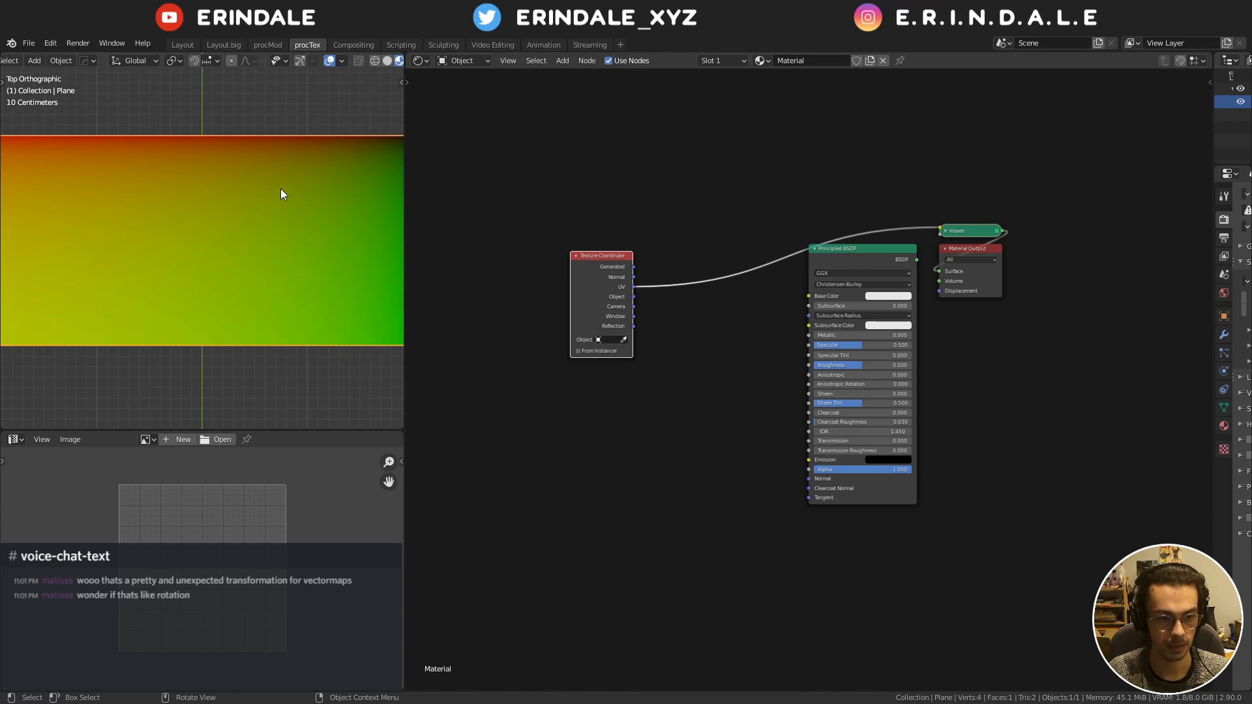
scroll(282, 196, down, 2)
text(r90)
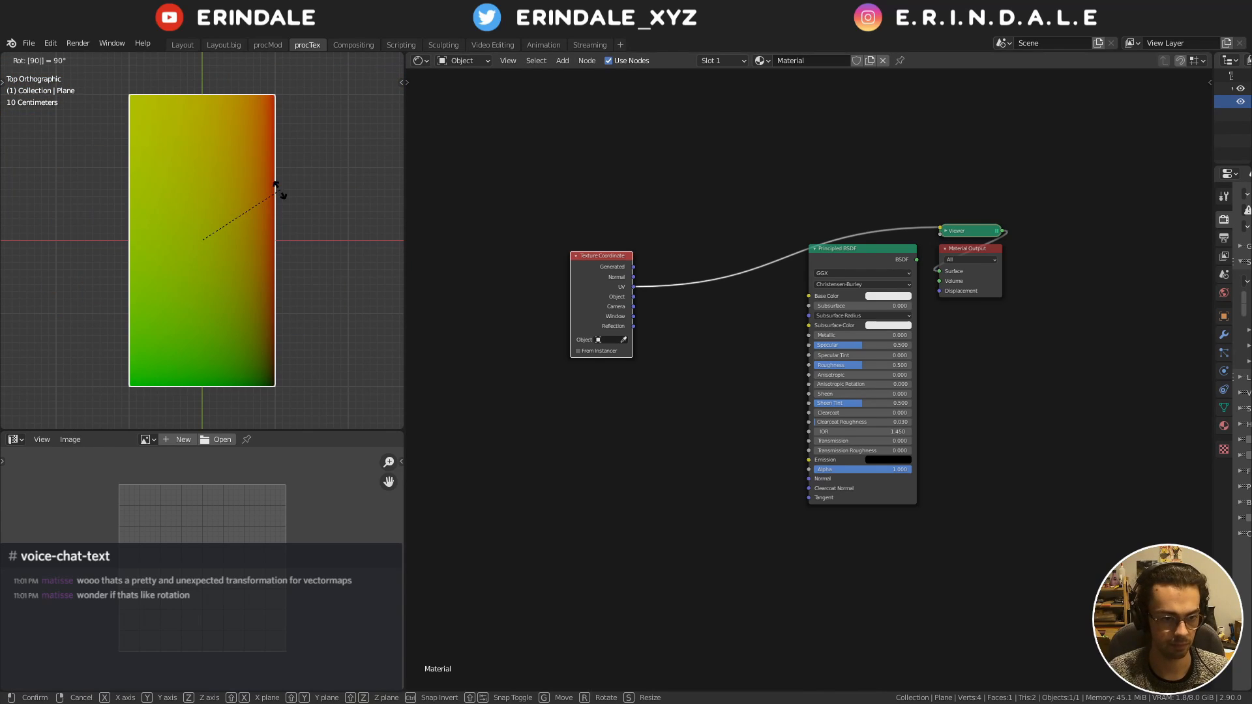
key(Return)
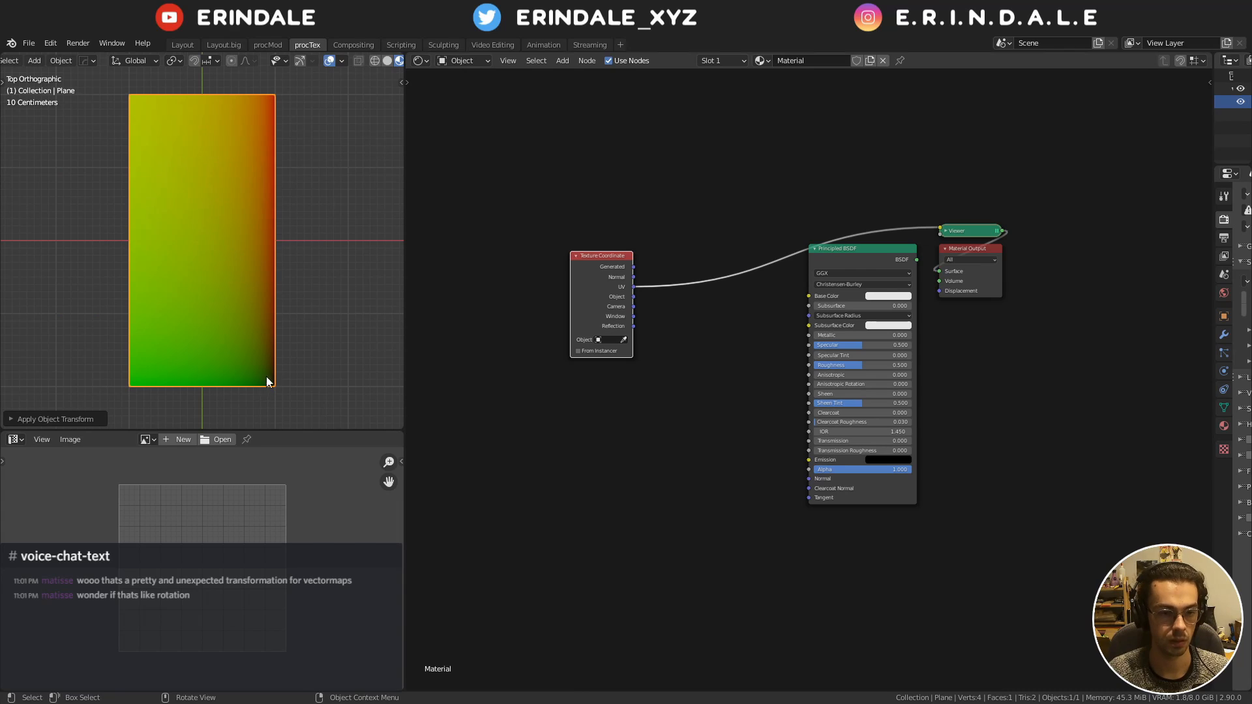
Rotate the plane's UV island a quarter turn, and rescale it by 0.5 along X and 2 along Y
key(Tab)
key(r)
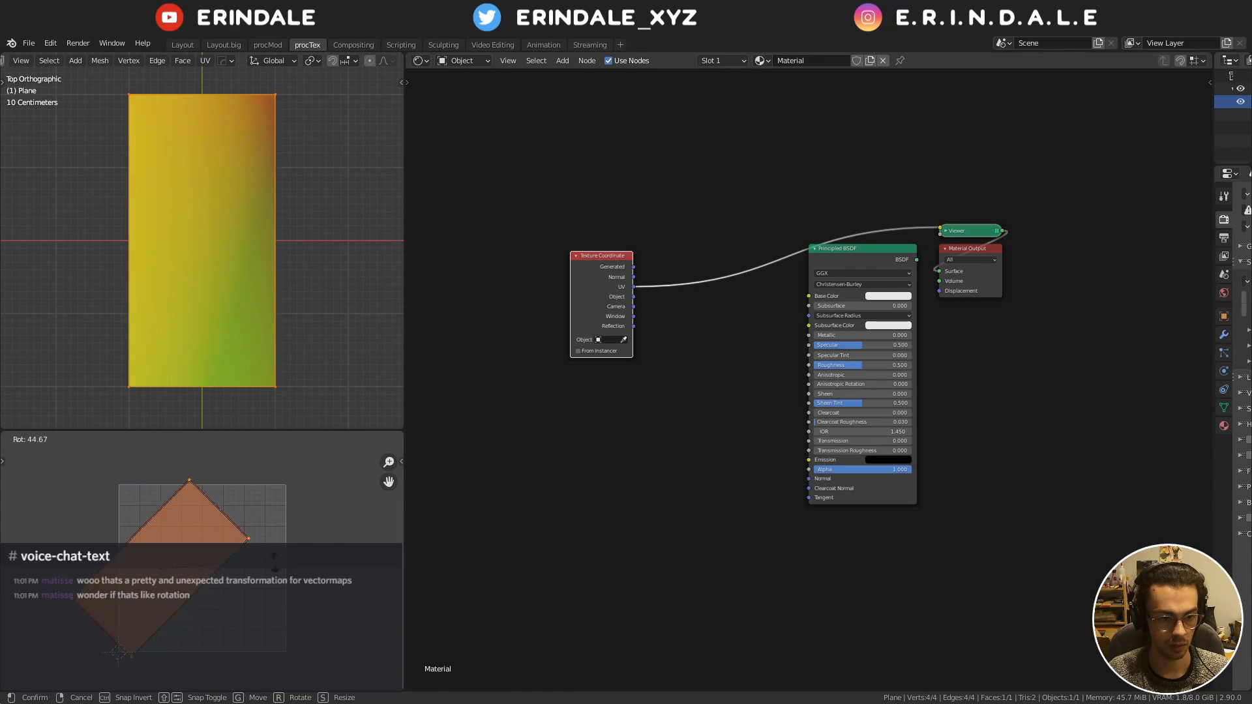
click(58, 484)
text(sx)
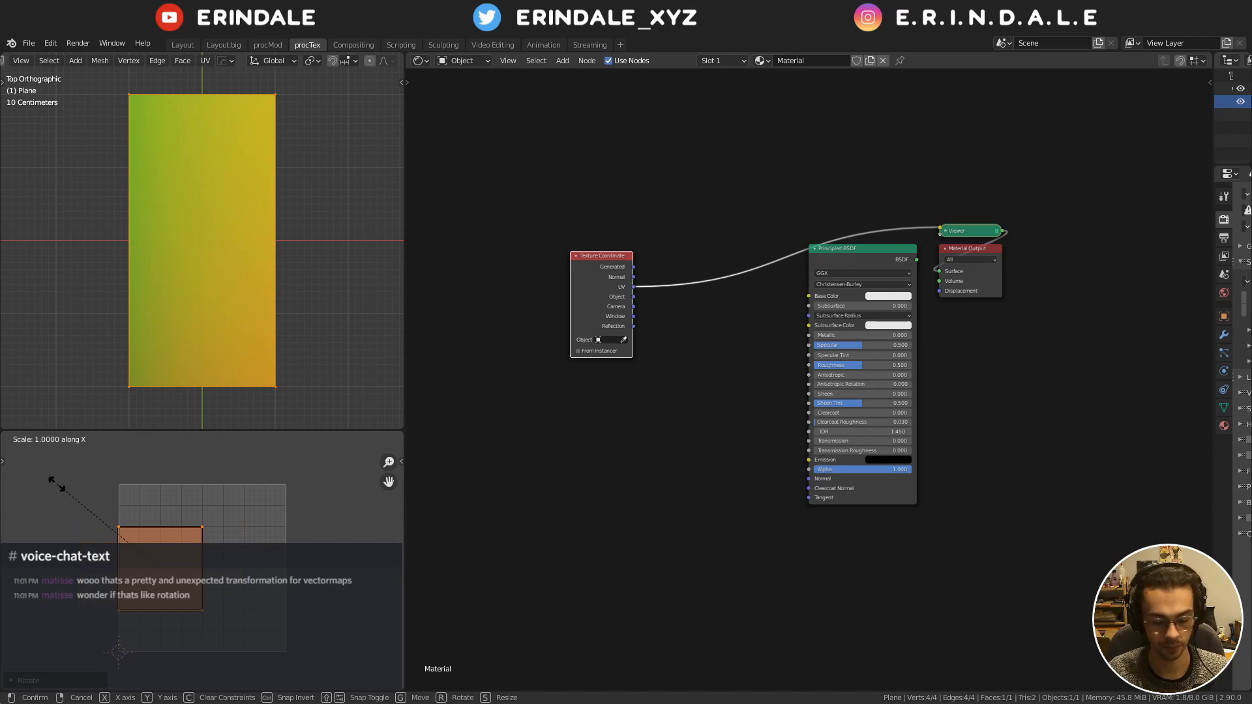
text(.5)
key(Return)
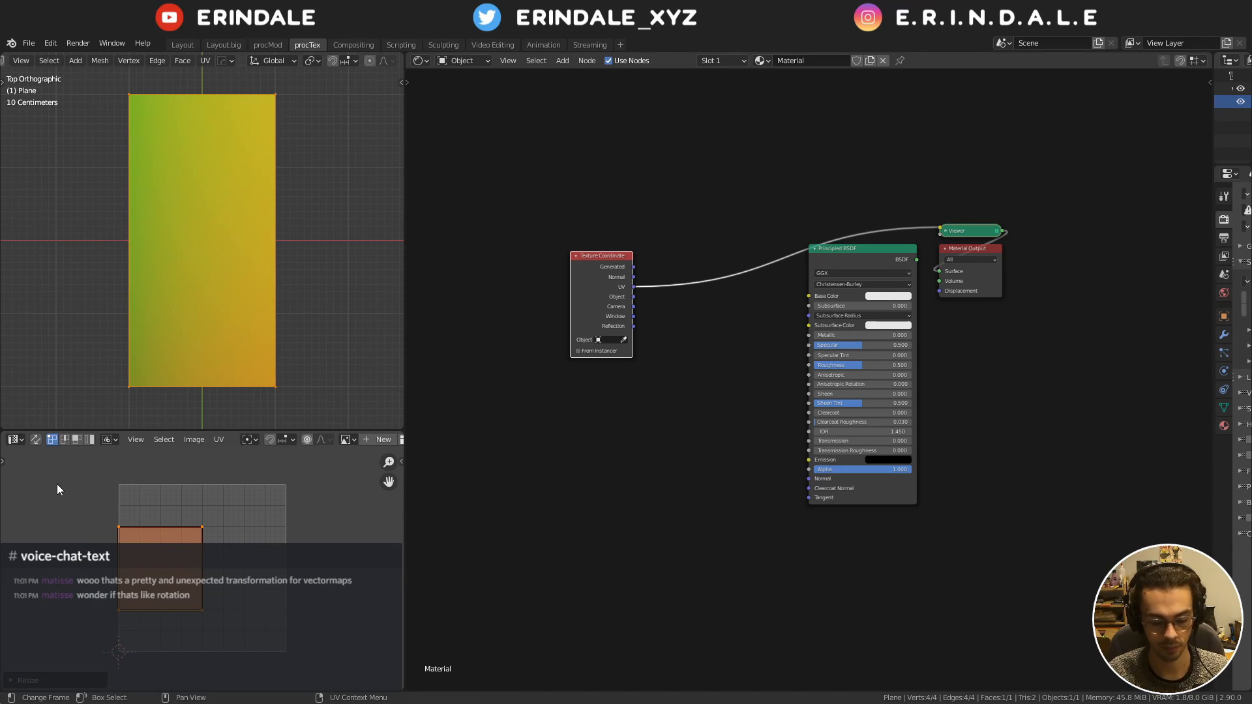
text(sy2)
key(Return)
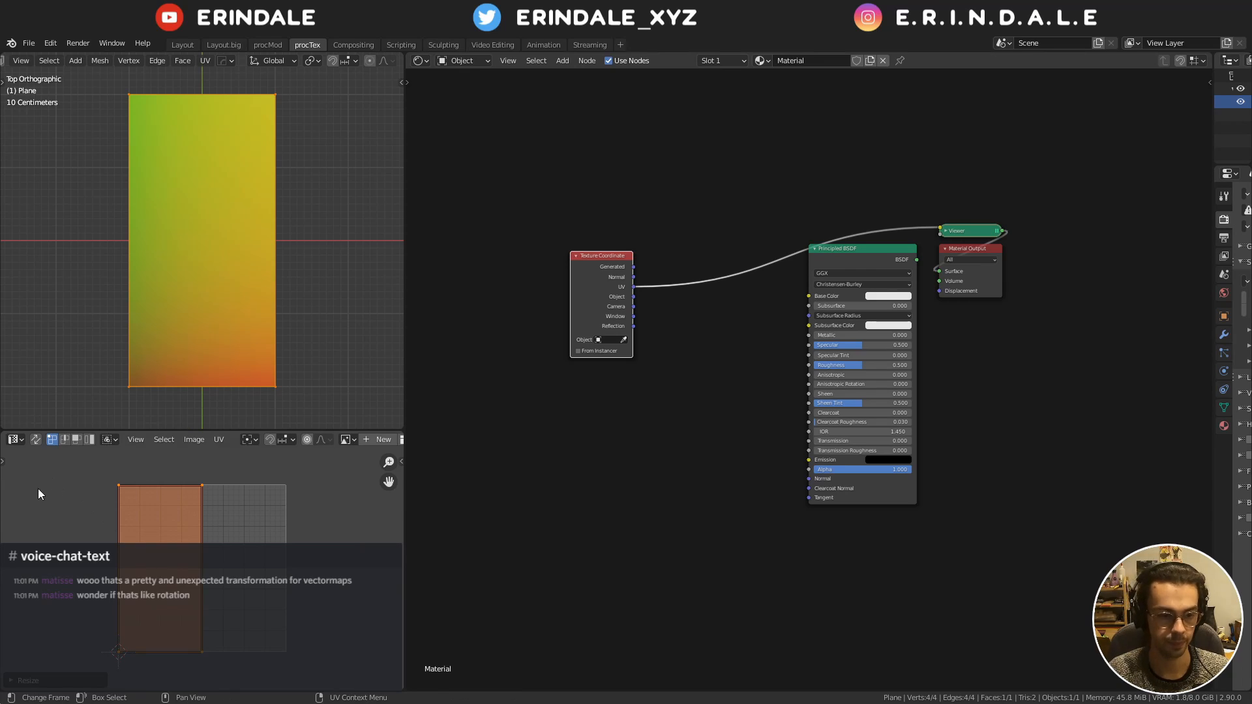
key(Tab)
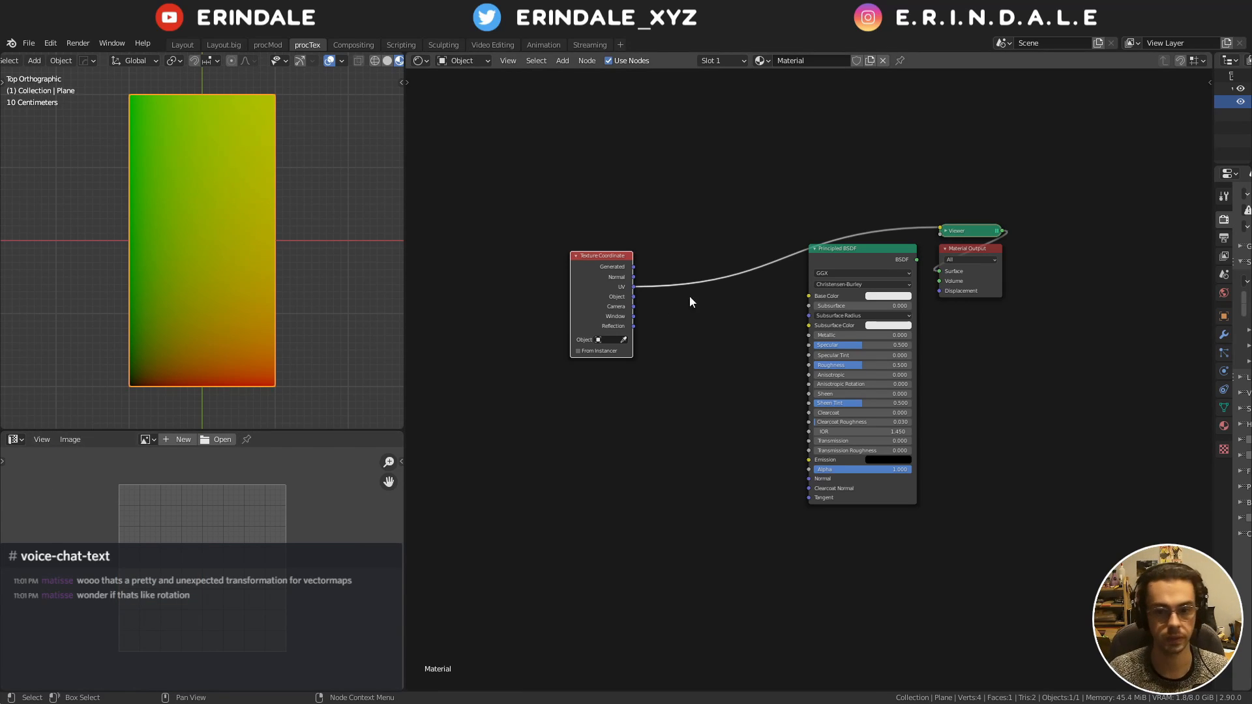
Move the Texture Coordinate node away from the shader and open the Stone Wall folder in File Explorer beside the node editor
middle_drag(669, 261, 779, 271)
drag(716, 291, 623, 275)
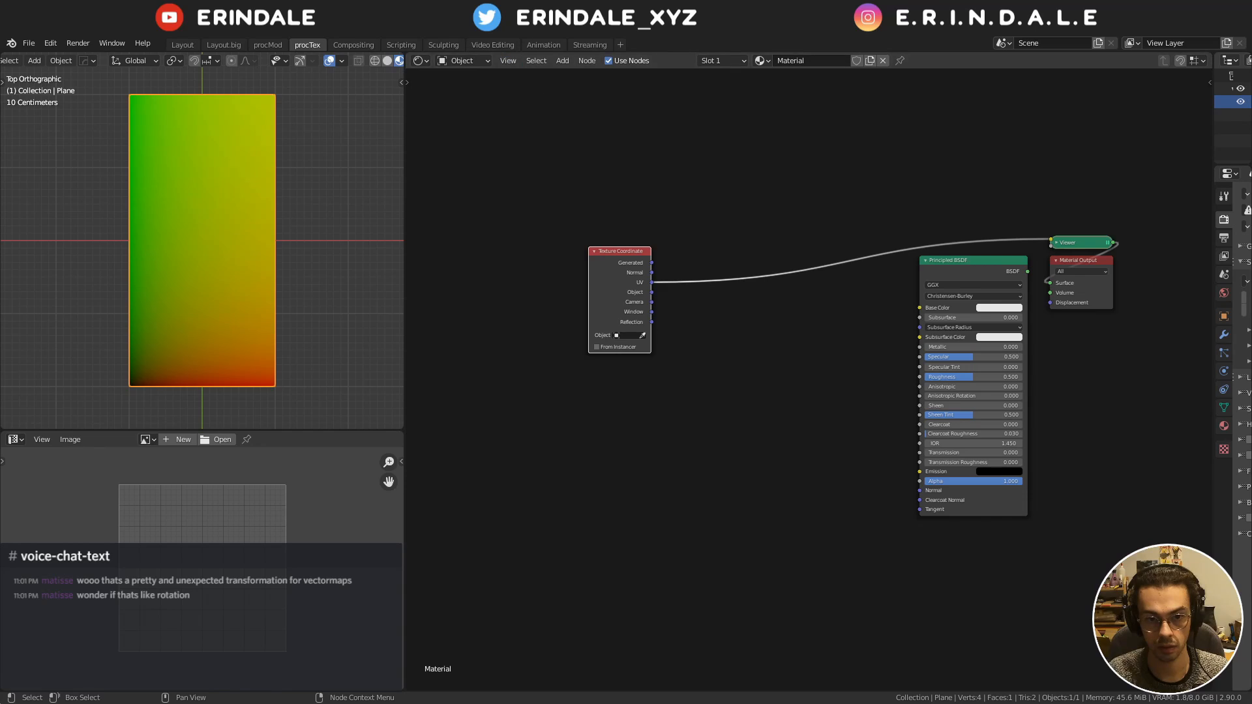
key(alt+Tab)
click(352, 209)
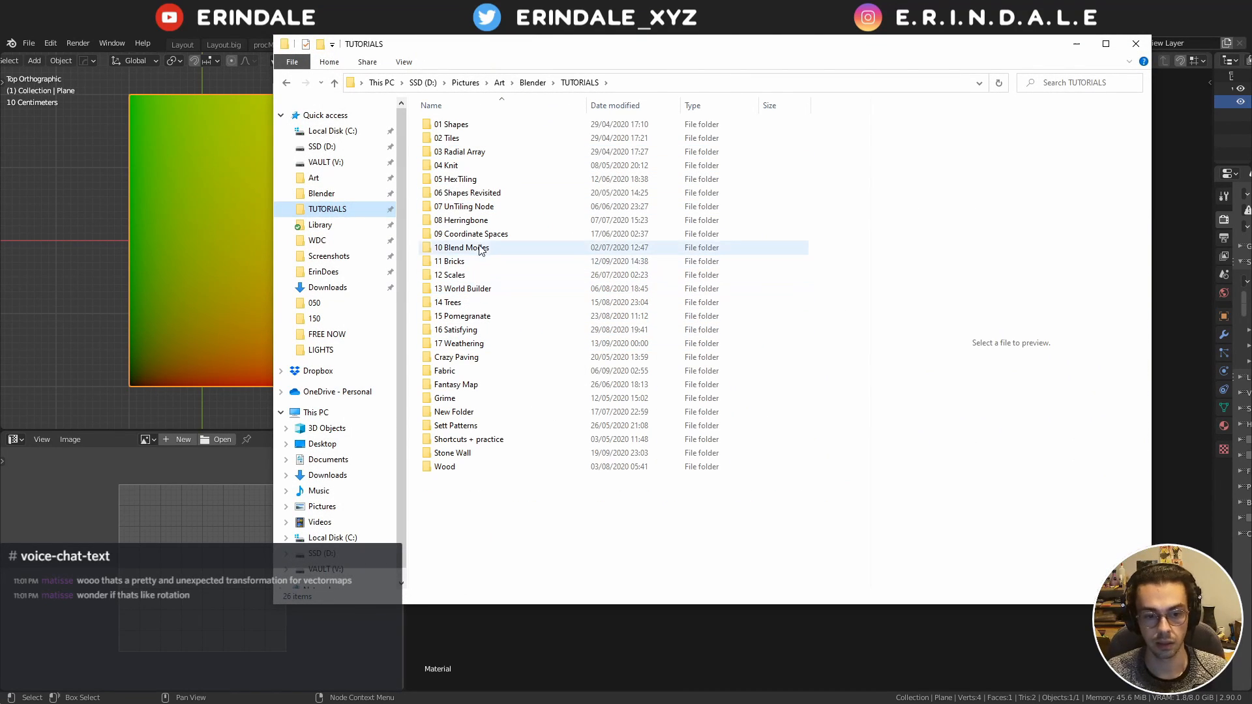
double_click(458, 454)
click(487, 138)
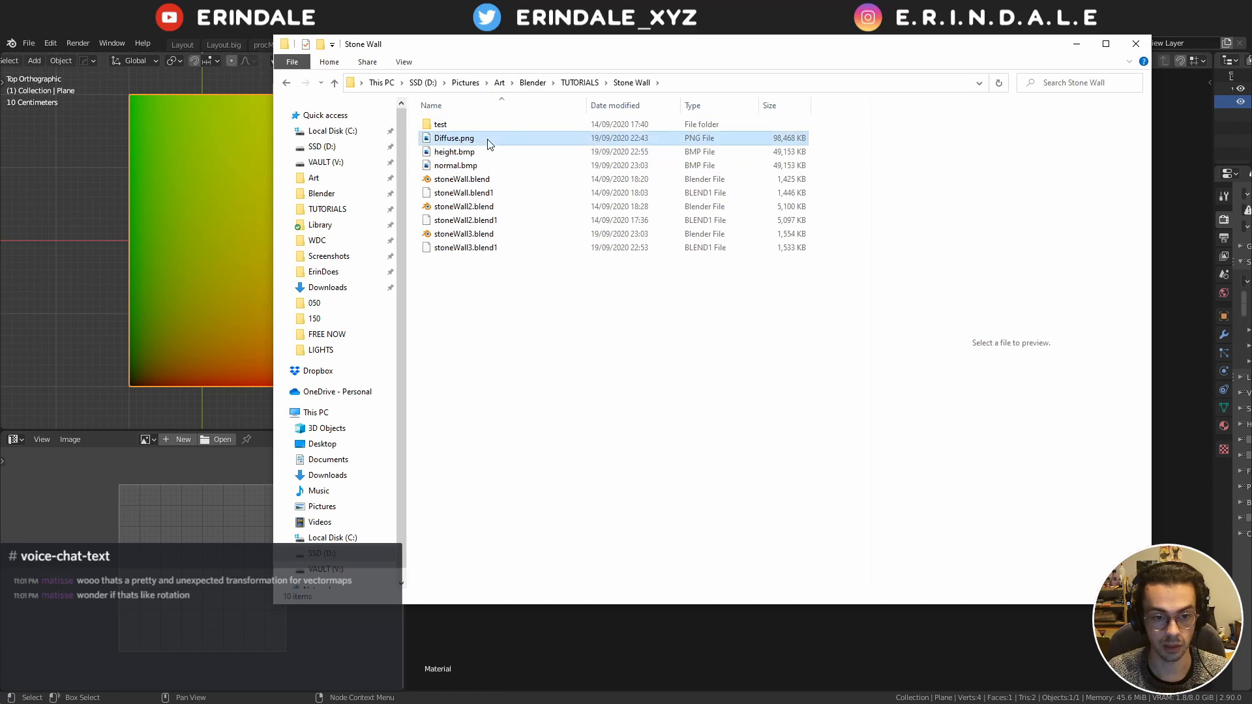
drag(546, 56, 1004, 100)
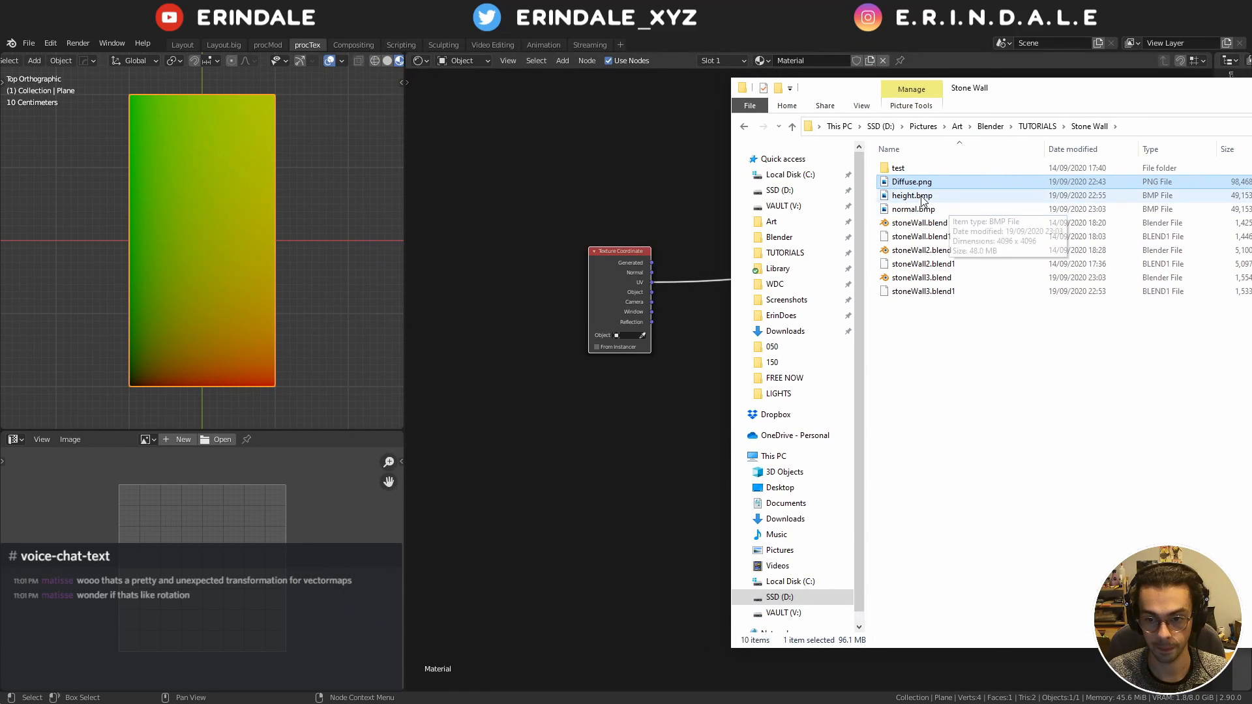
Bring Diffuse.png into the material as an Image Texture between the UV output and the Viewer, and inspect it on the plane
drag(831, 255, 637, 393)
middle_drag(642, 393, 532, 394)
drag(553, 395, 631, 247)
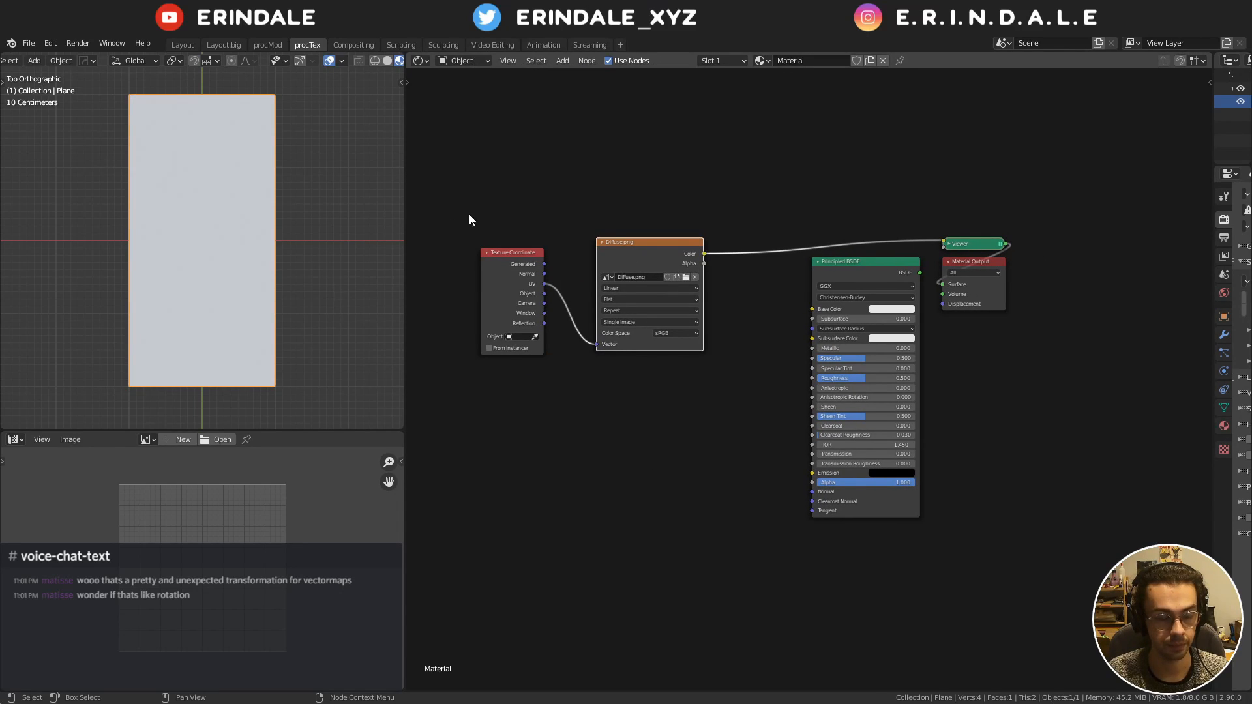
scroll(808, 377, up, 2)
middle_drag(124, 251, 199, 248)
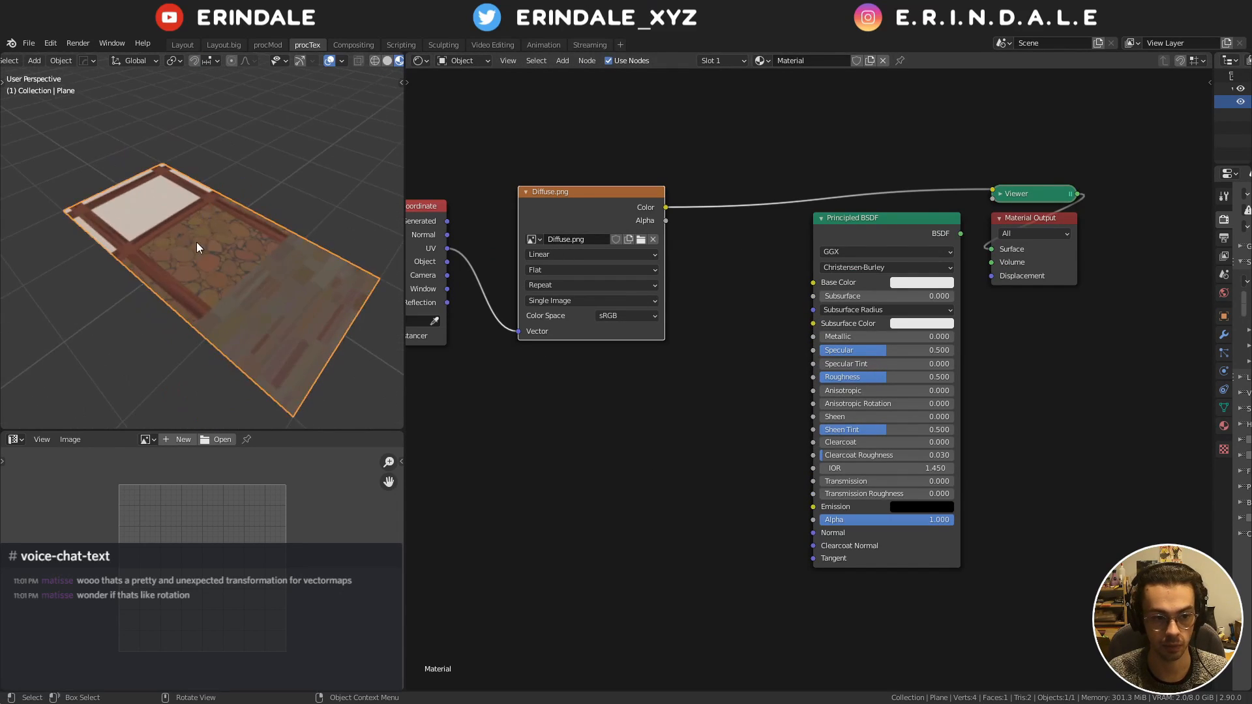
scroll(199, 248, up, 6)
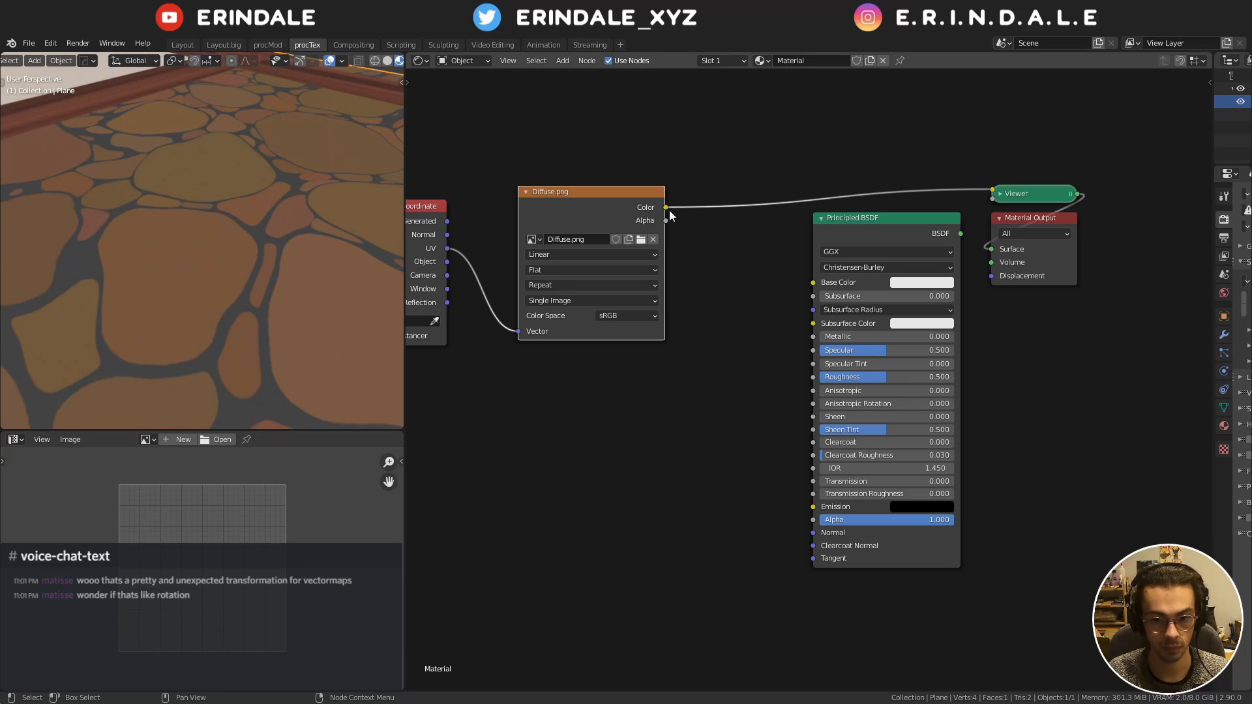
Output the Principled BSDF with Diffuse.png's colour as Base Color, Specular about 0.03 and Roughness about 0.93
drag(666, 207, 815, 282)
ctrl+shift+click(886, 234)
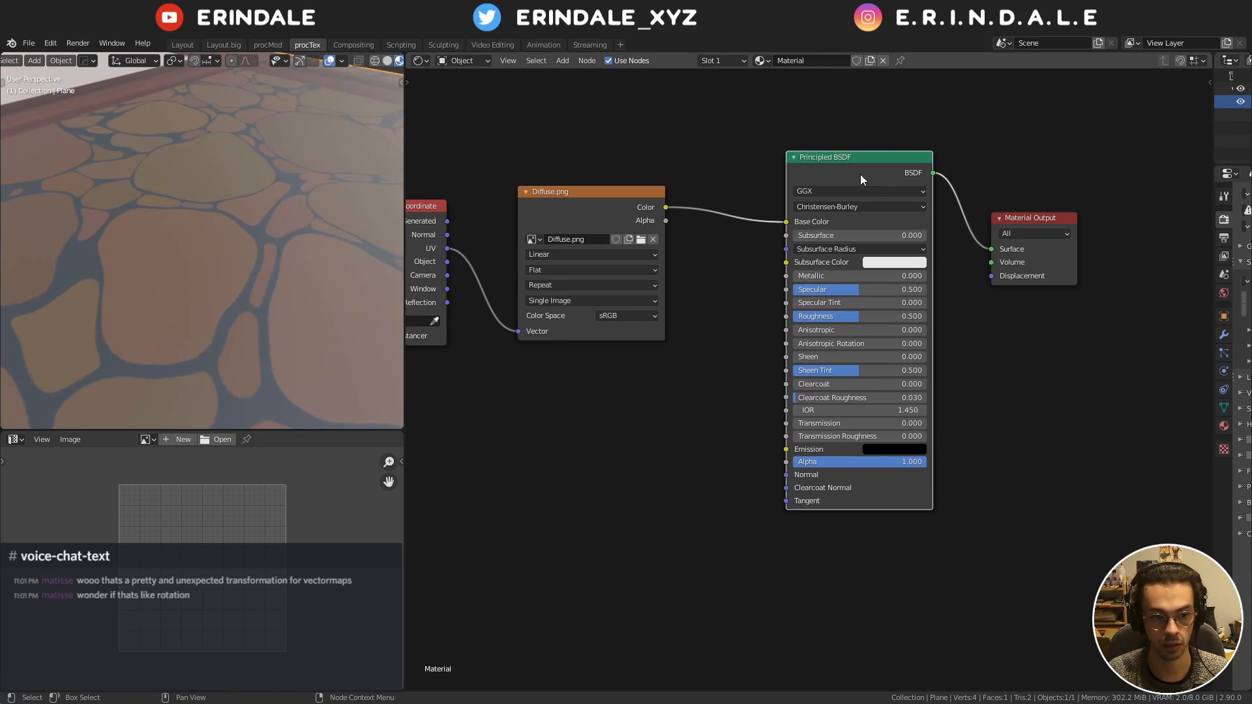
scroll(859, 174, down, 1)
mouse_move(848, 322)
mouse_down()
mouse_move(880, 322)
mouse_move(790, 305)
mouse_move(888, 327)
mouse_up()
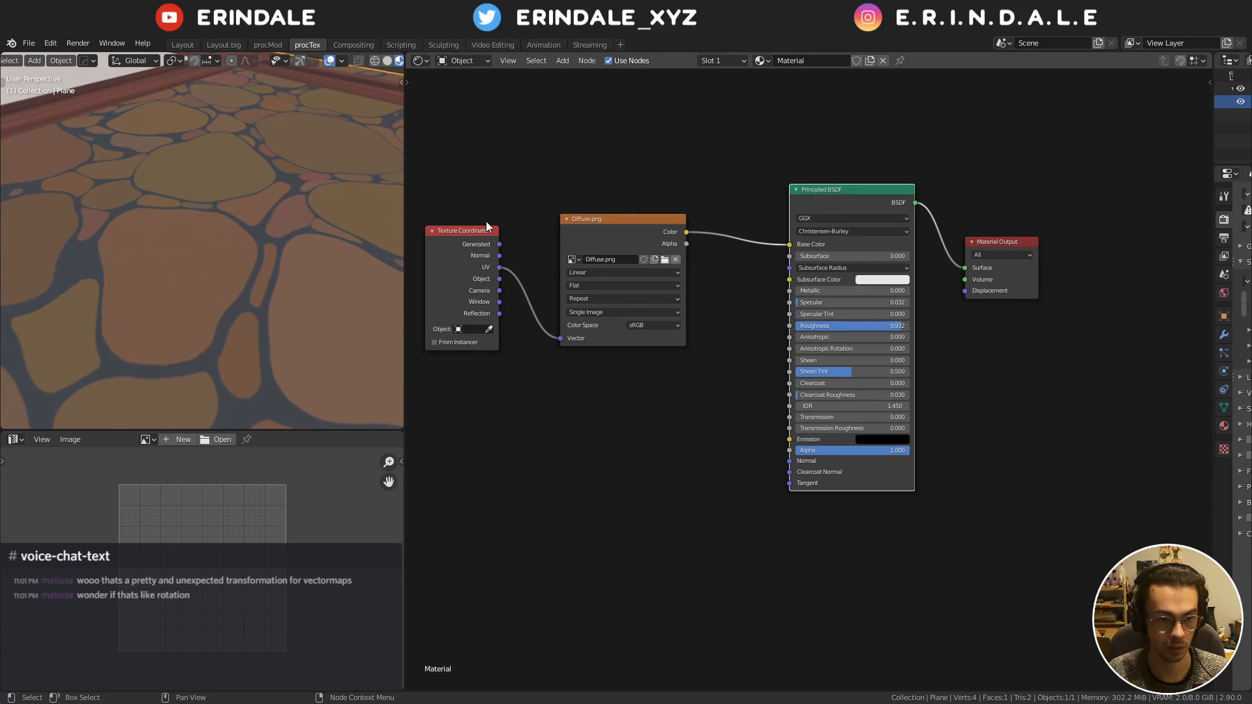
Set the Principled BSDF's Specular to about 0.123 and its Roughness to about 0.85
scroll(279, 262, down, 9)
middle_drag(276, 257, 212, 204)
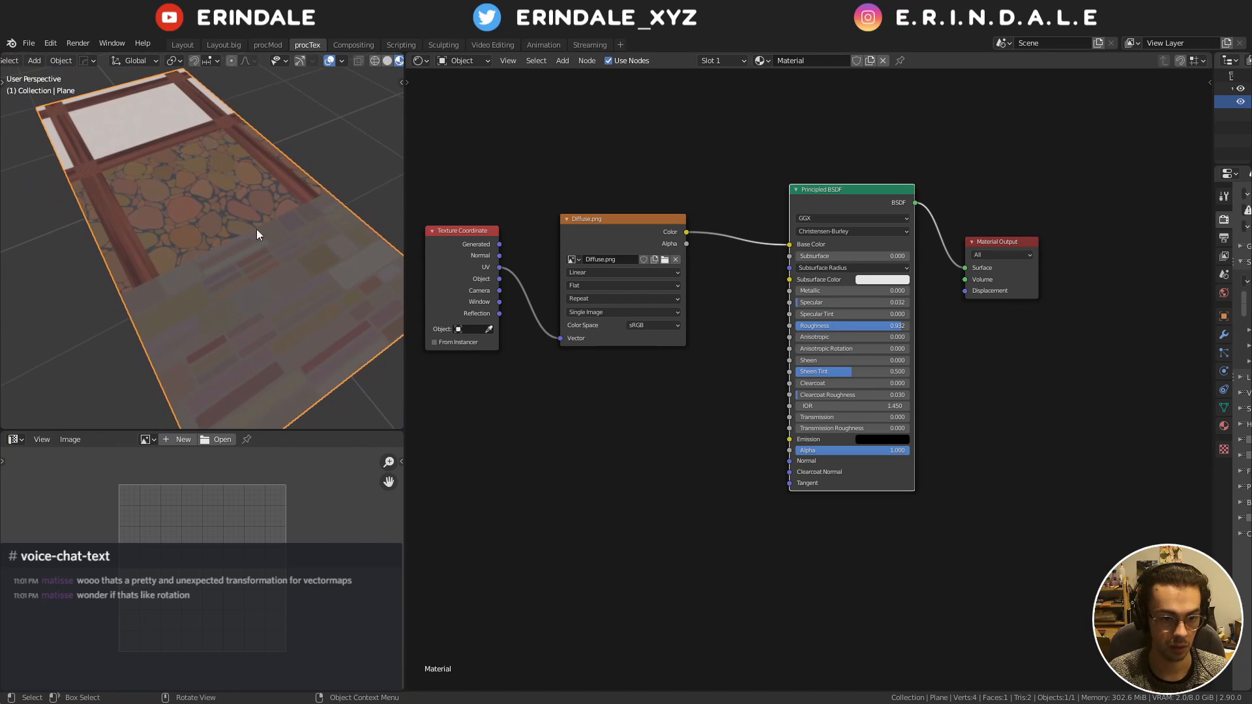
drag(867, 327, 876, 307)
key(Home)
Rotate the plane 90 degrees about the global X axis to stand it upright
scroll(239, 210, down, 5)
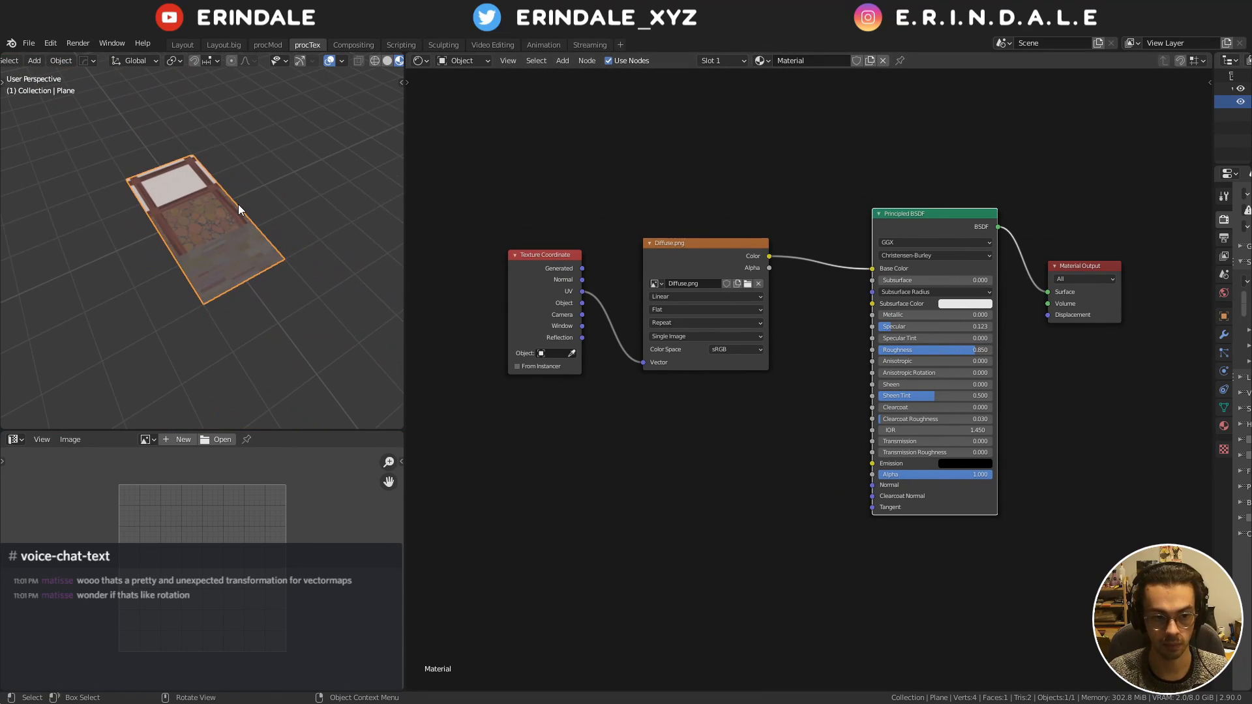
text(rz90x)
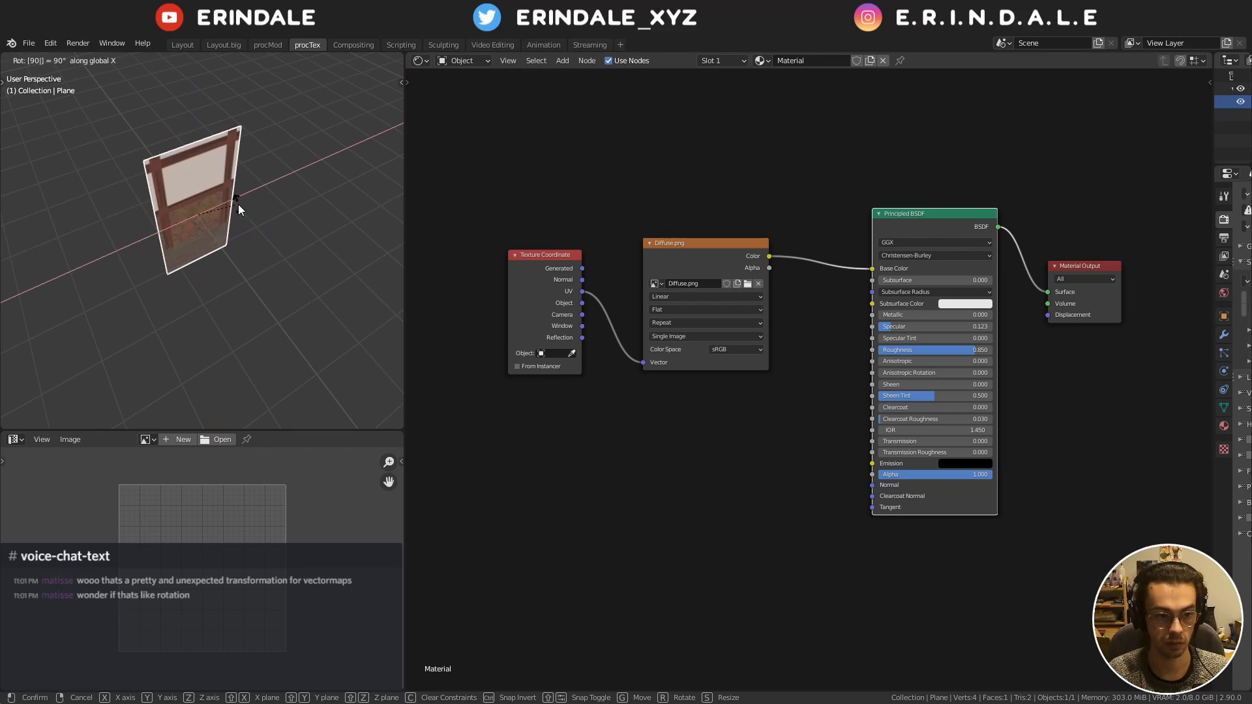
click(240, 207)
middle_drag(226, 230, 233, 196)
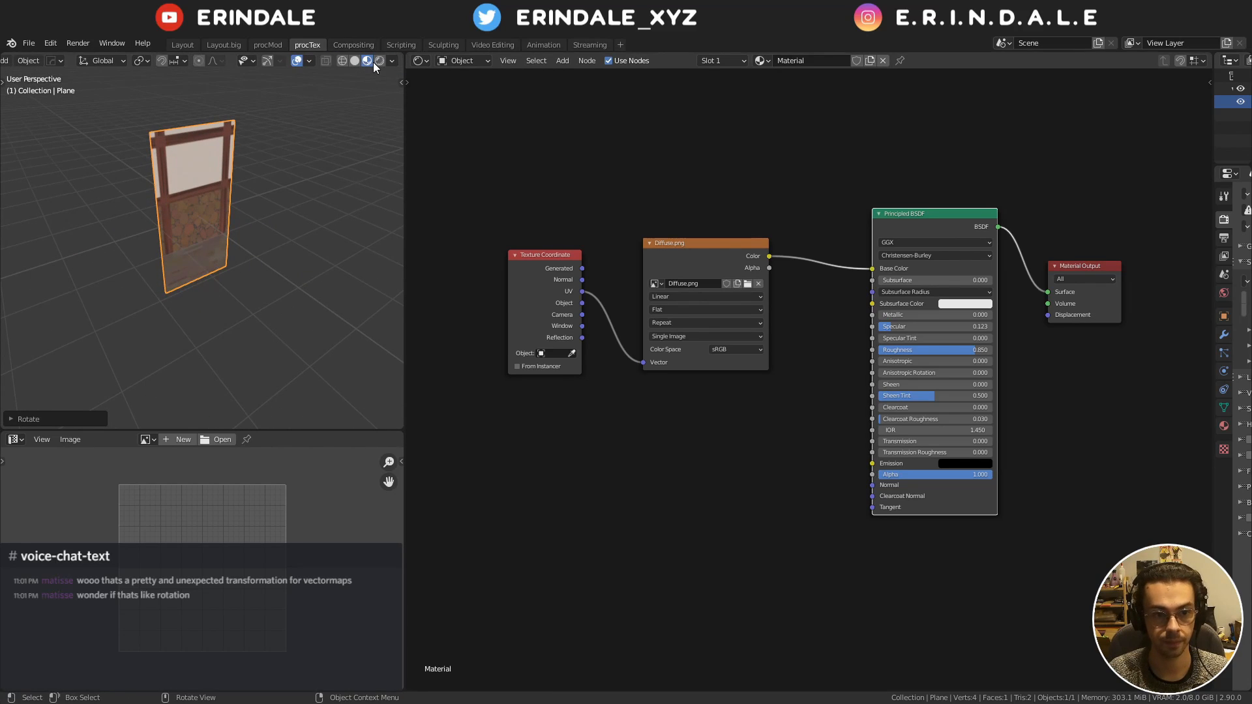
Widen the properties editor, and open the Layout workspace with its viewport in Material Preview shading
scroll(377, 62, down, 2)
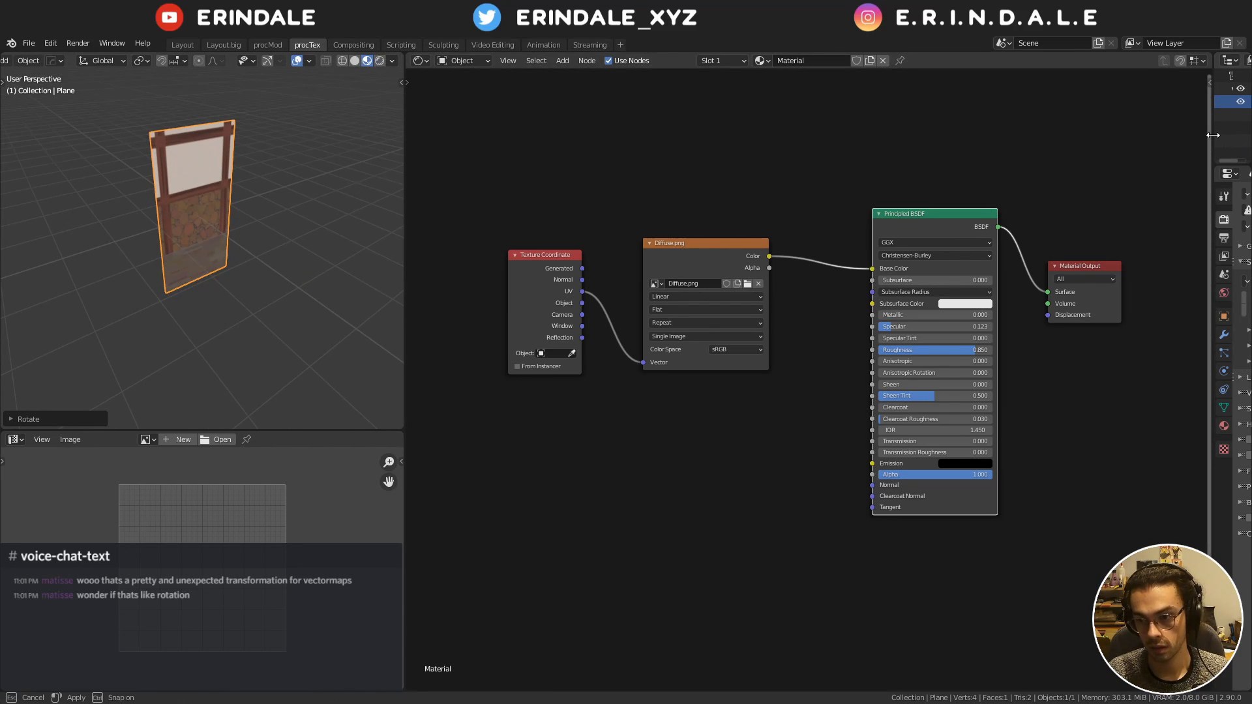
drag(1211, 156, 1042, 176)
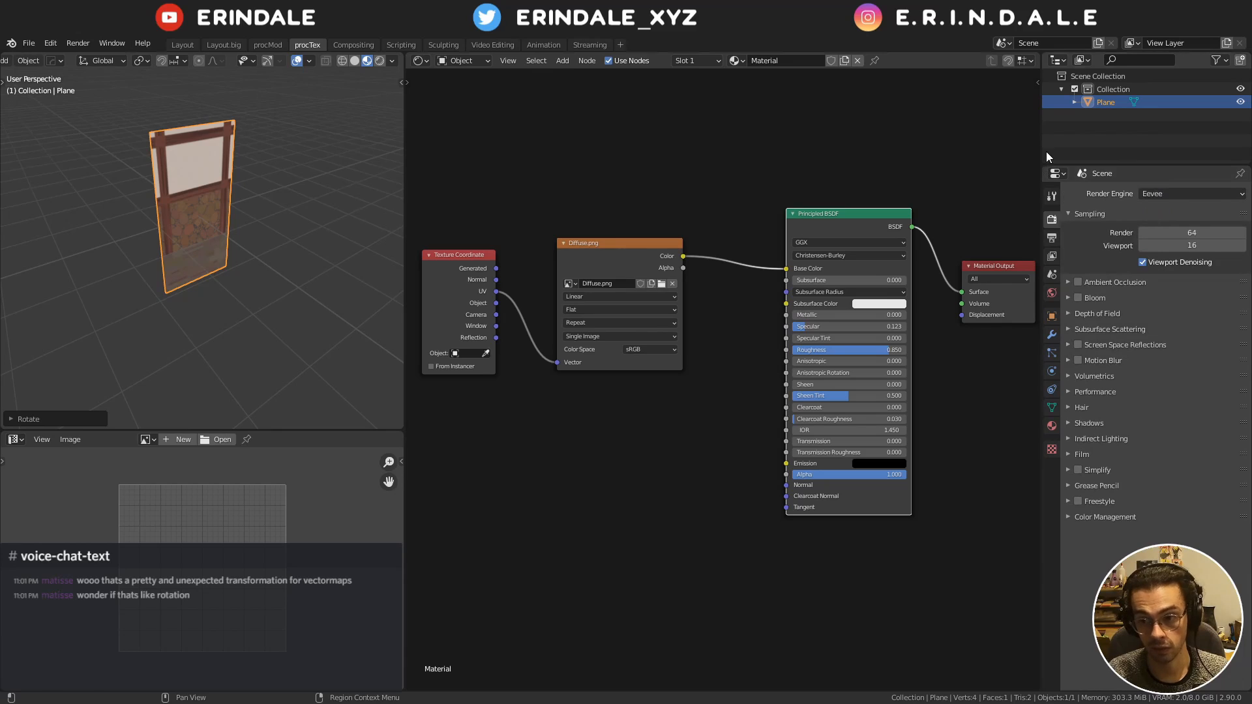
drag(1041, 130, 976, 150)
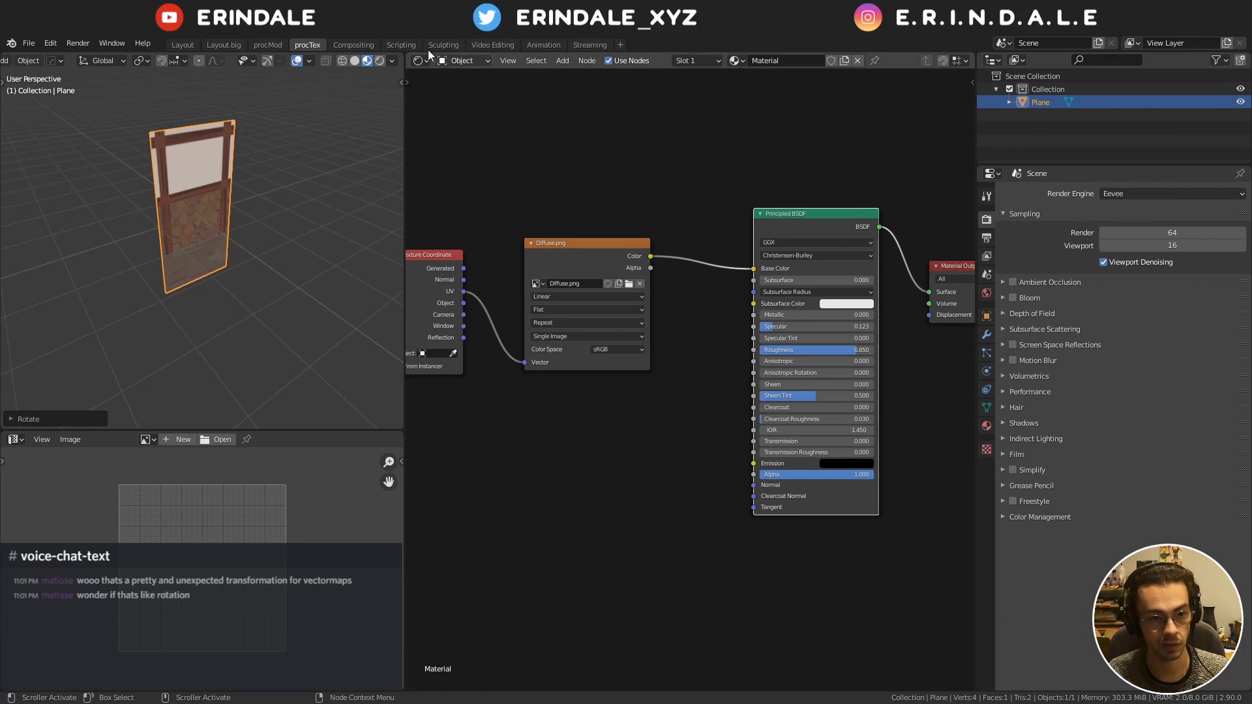
click(182, 45)
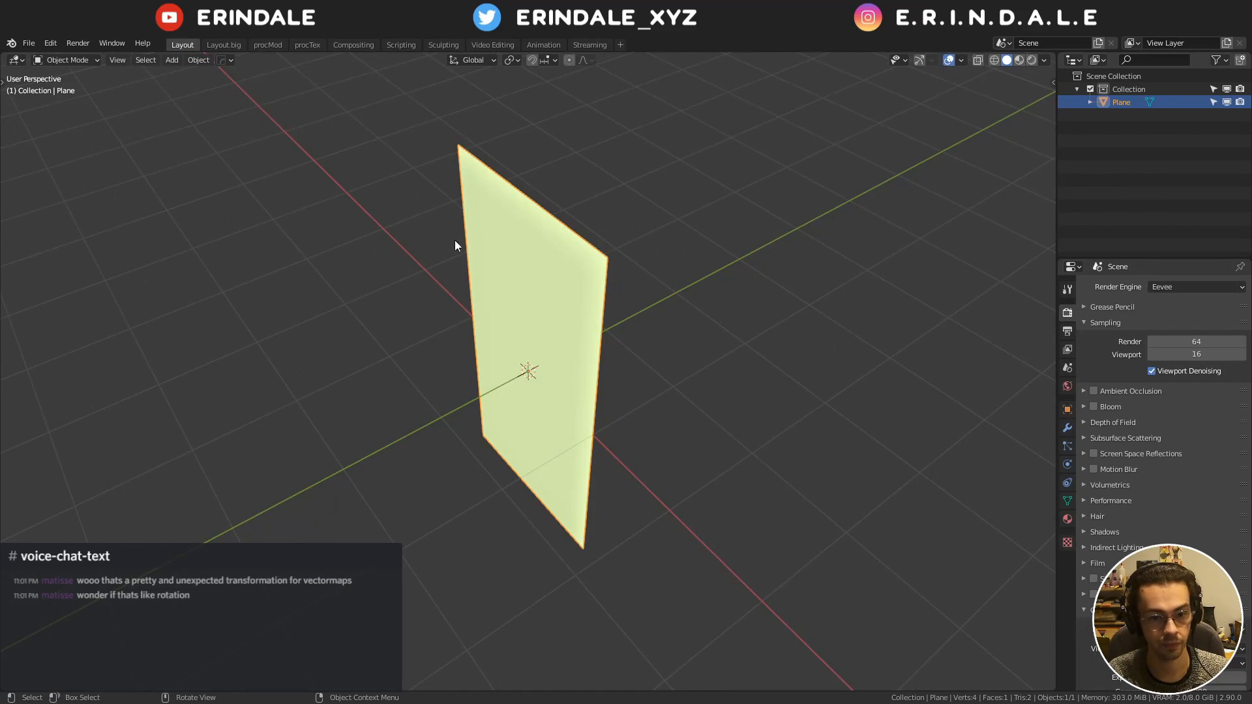
click(1019, 60)
mouse_move(718, 222)
middle_down()
mouse_move(690, 245)
mouse_move(724, 338)
middle_up()
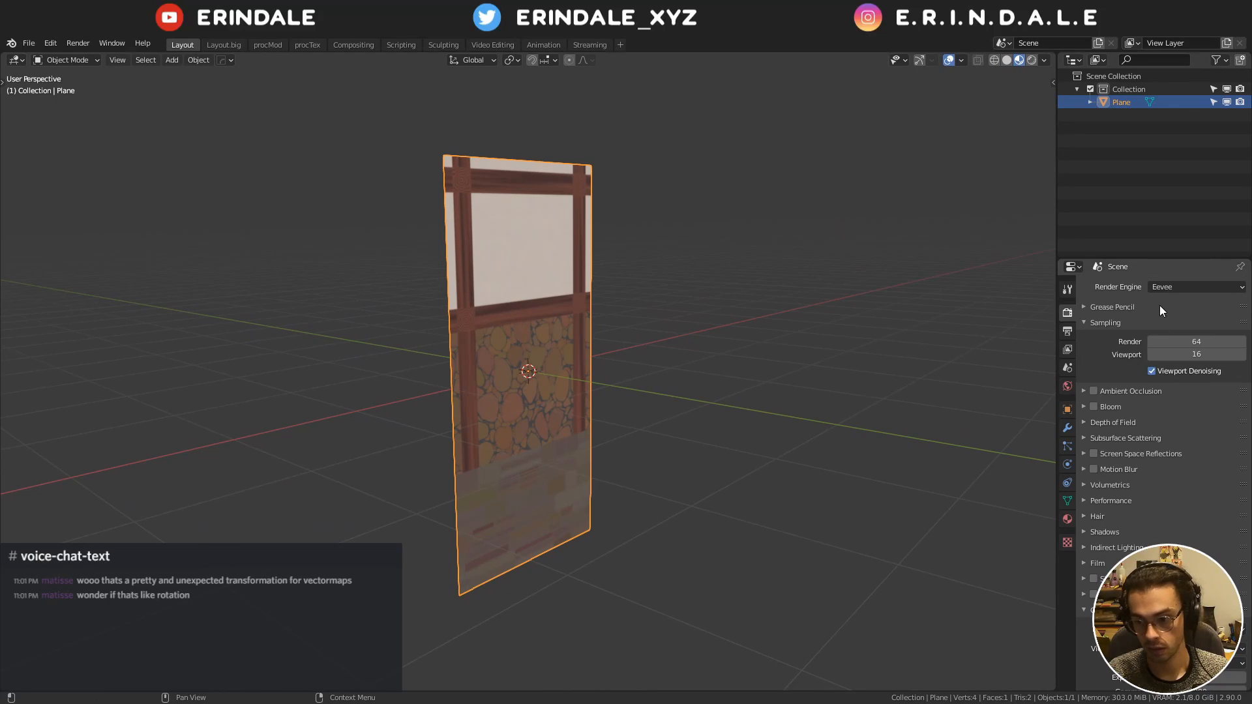
Add a Subdivision Surface modifier to the plane and set its subdivision type to Simple
click(1067, 427)
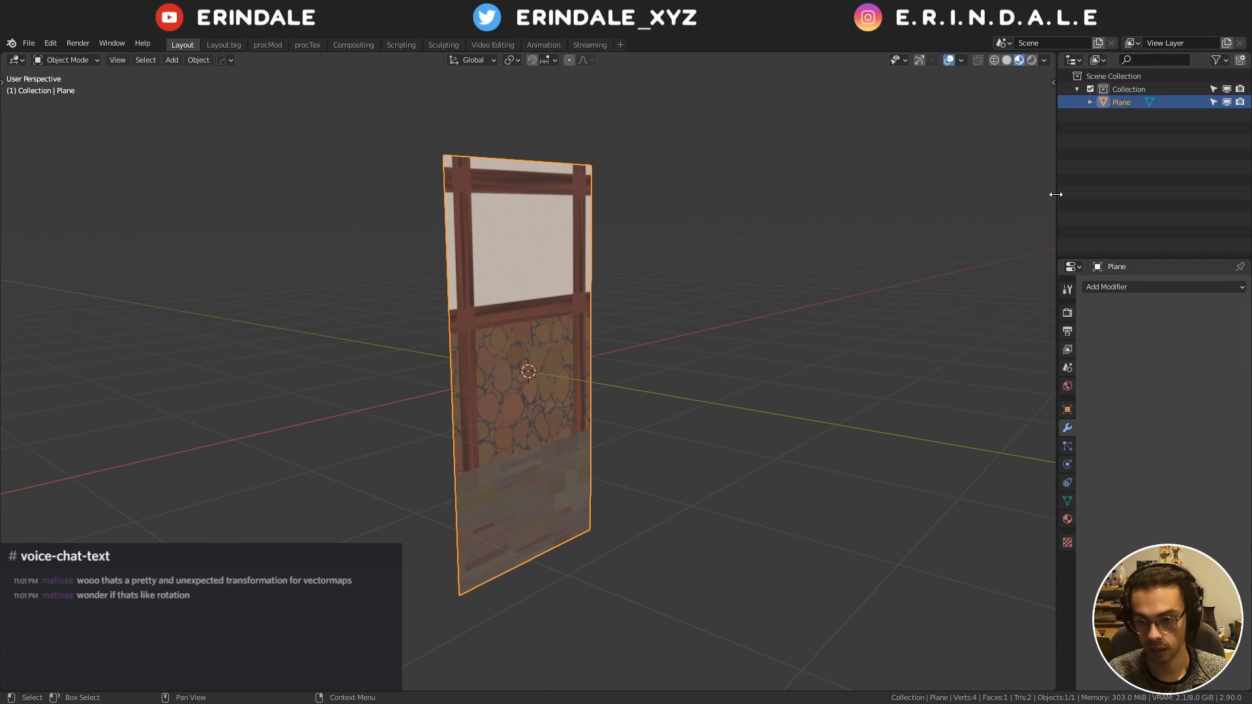
drag(1056, 194, 913, 194)
click(988, 287)
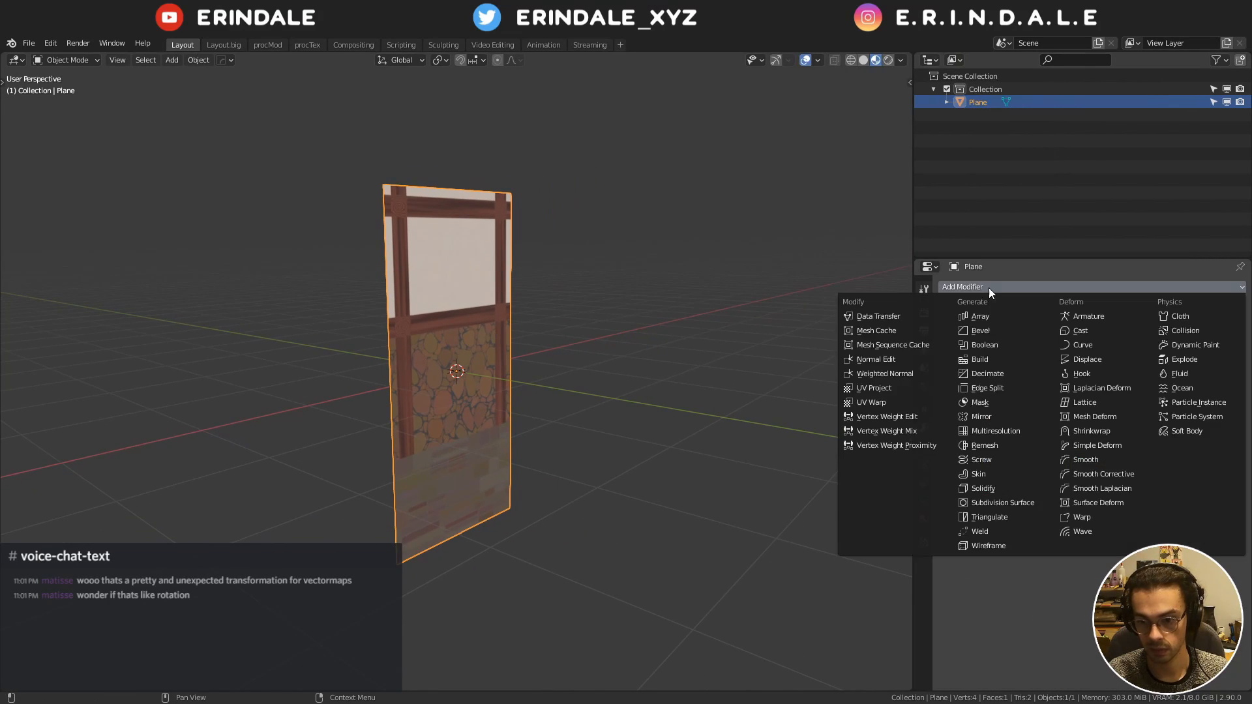
click(1027, 502)
click(1177, 329)
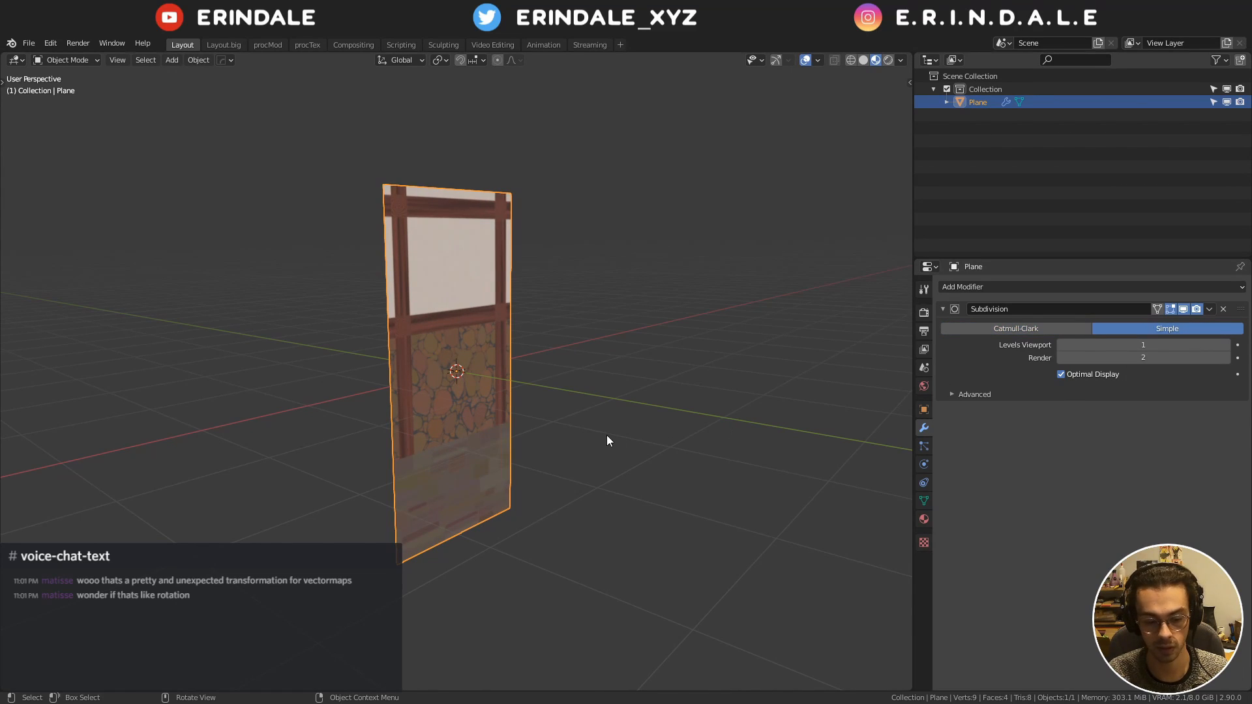
Add a Displace modifier to the plane and create a new Image or Movie texture for it
click(1164, 286)
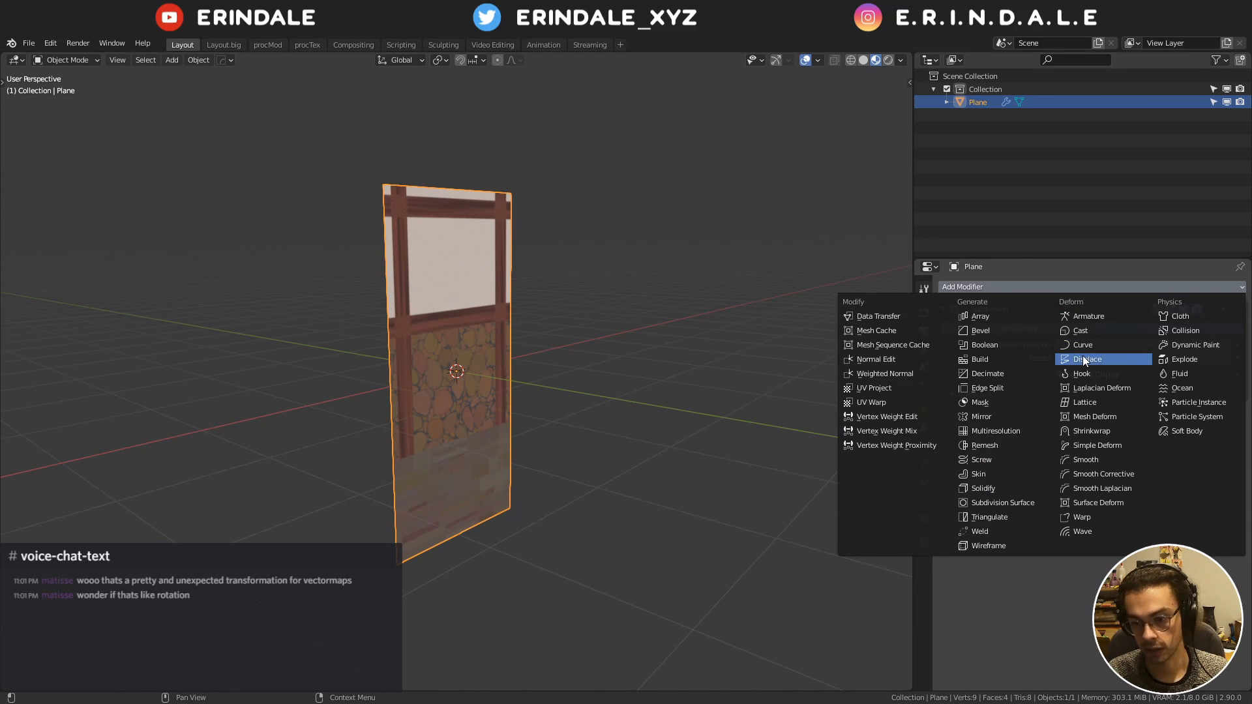
click(1086, 359)
click(1240, 439)
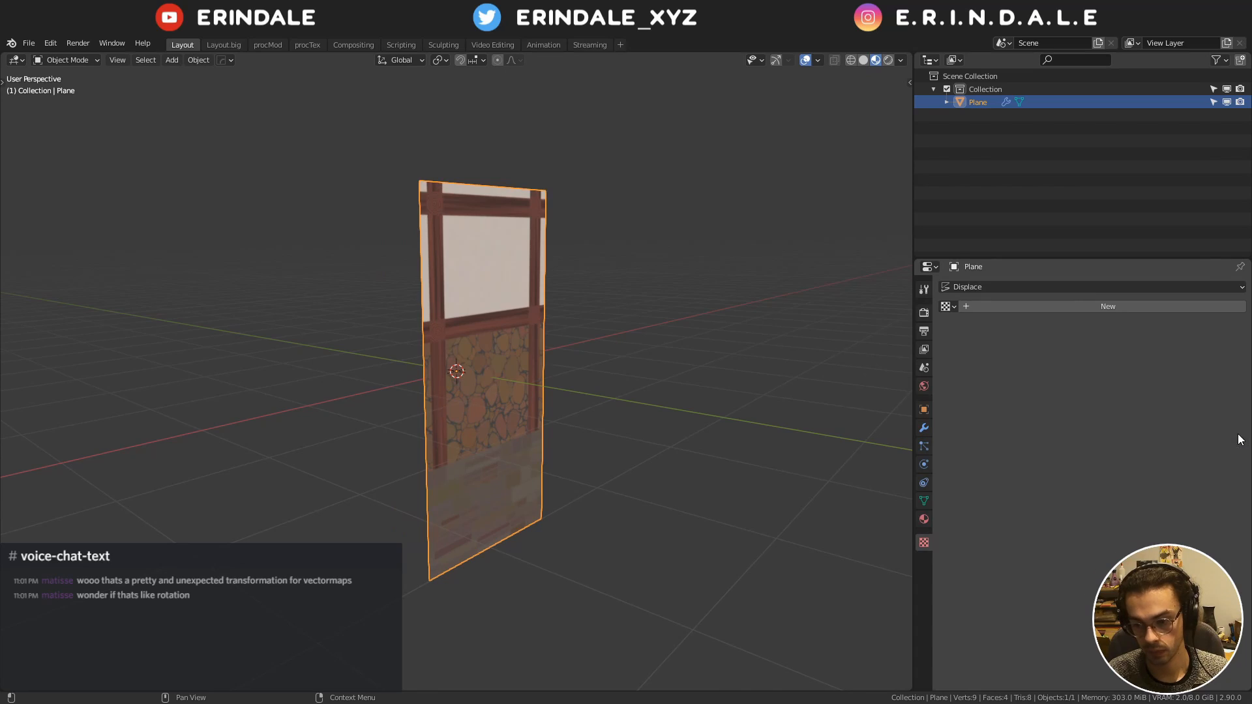
click(1059, 307)
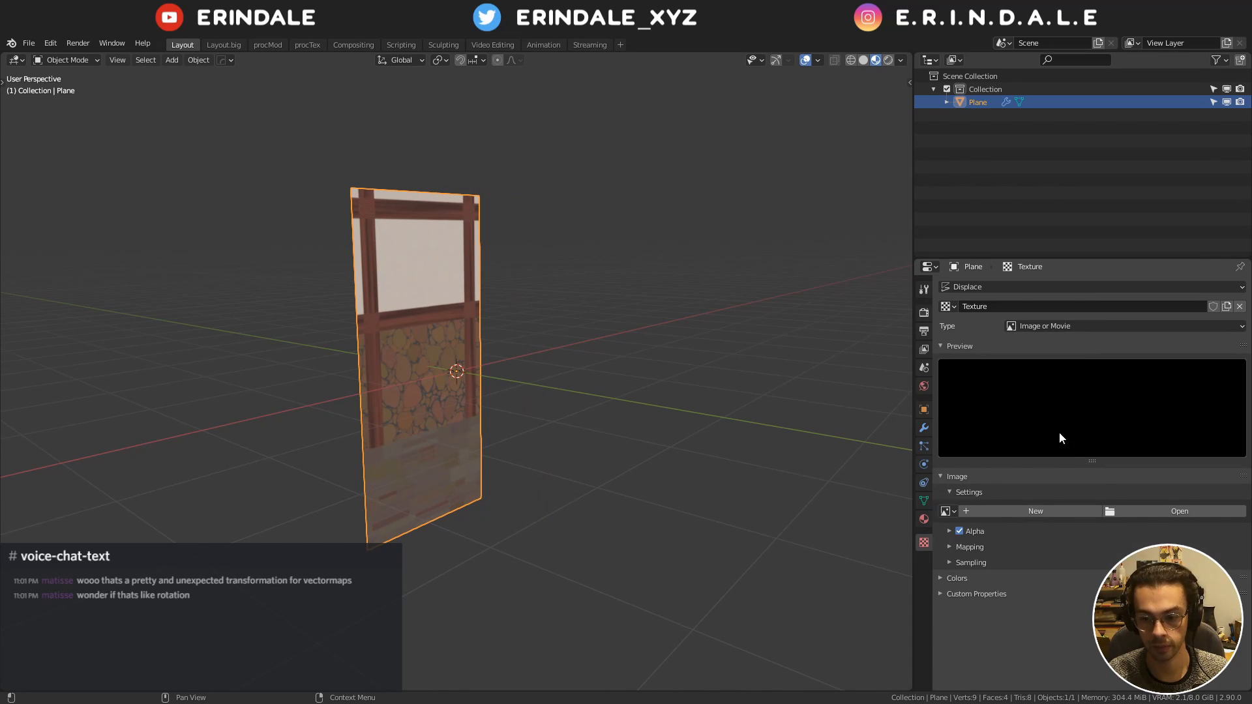
Load height.bmp from the Stone Wall folder into the displacement texture and expand its Mapping settings
click(1160, 510)
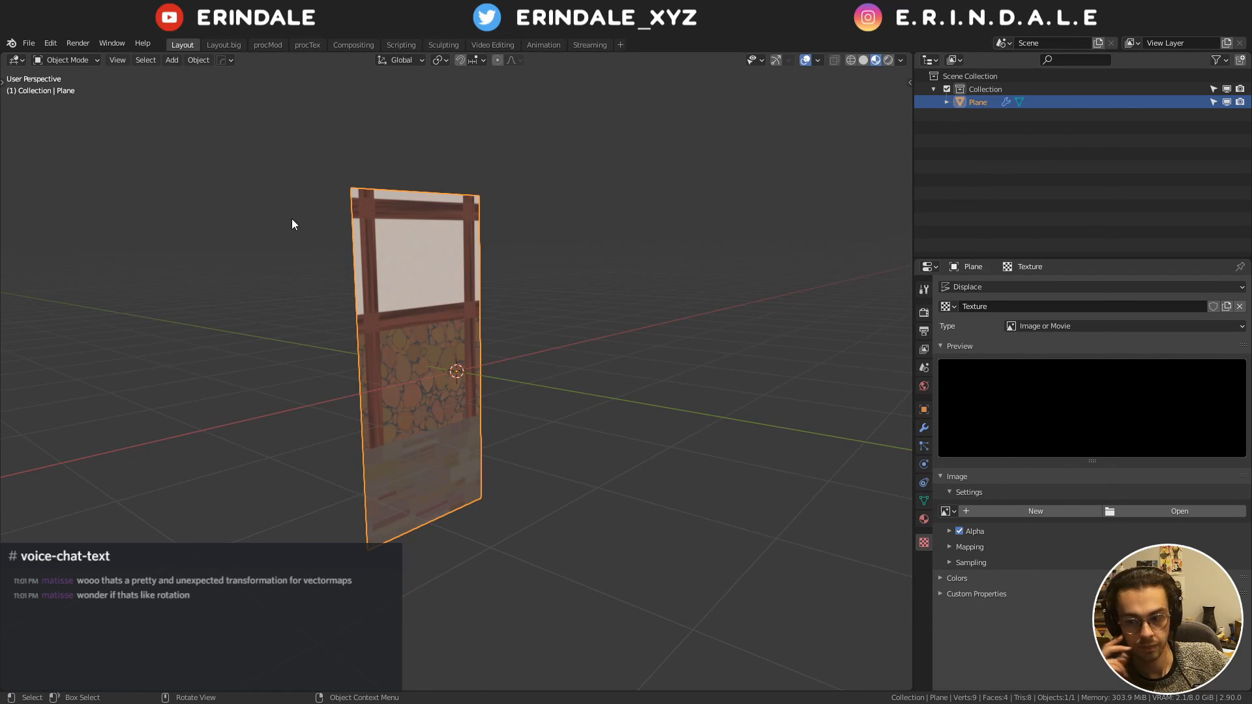
click(1128, 512)
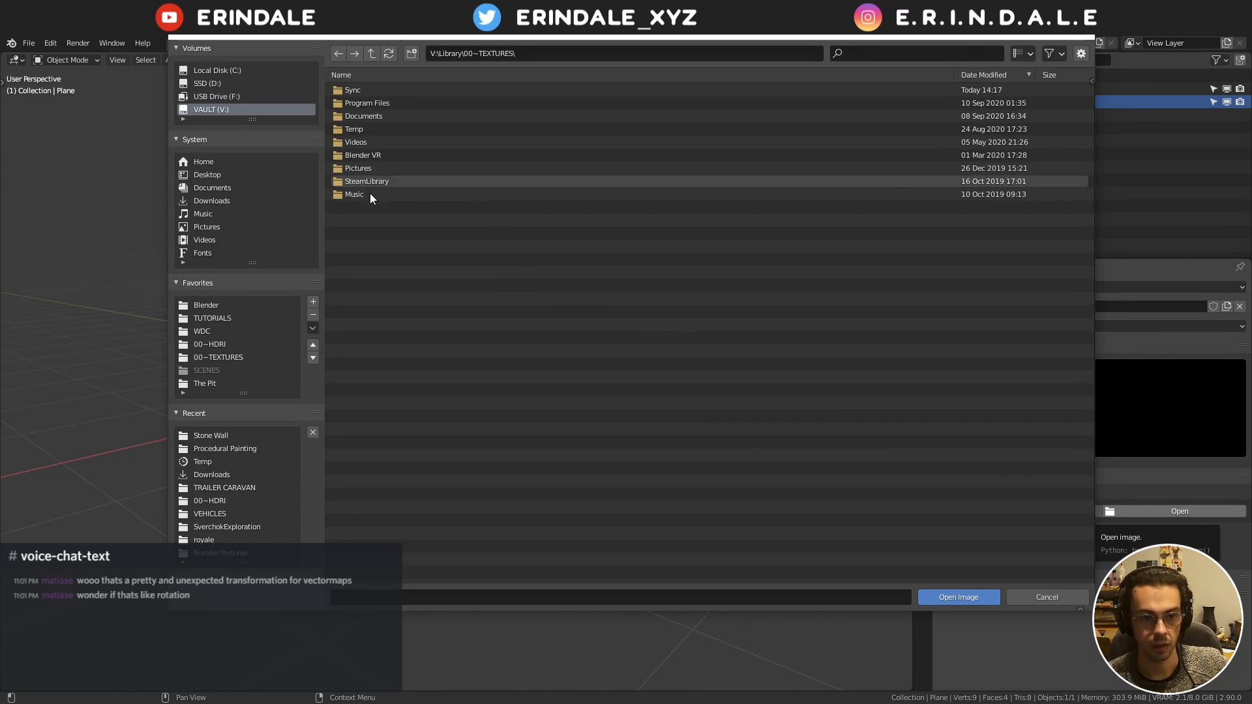
click(224, 436)
double_click(381, 117)
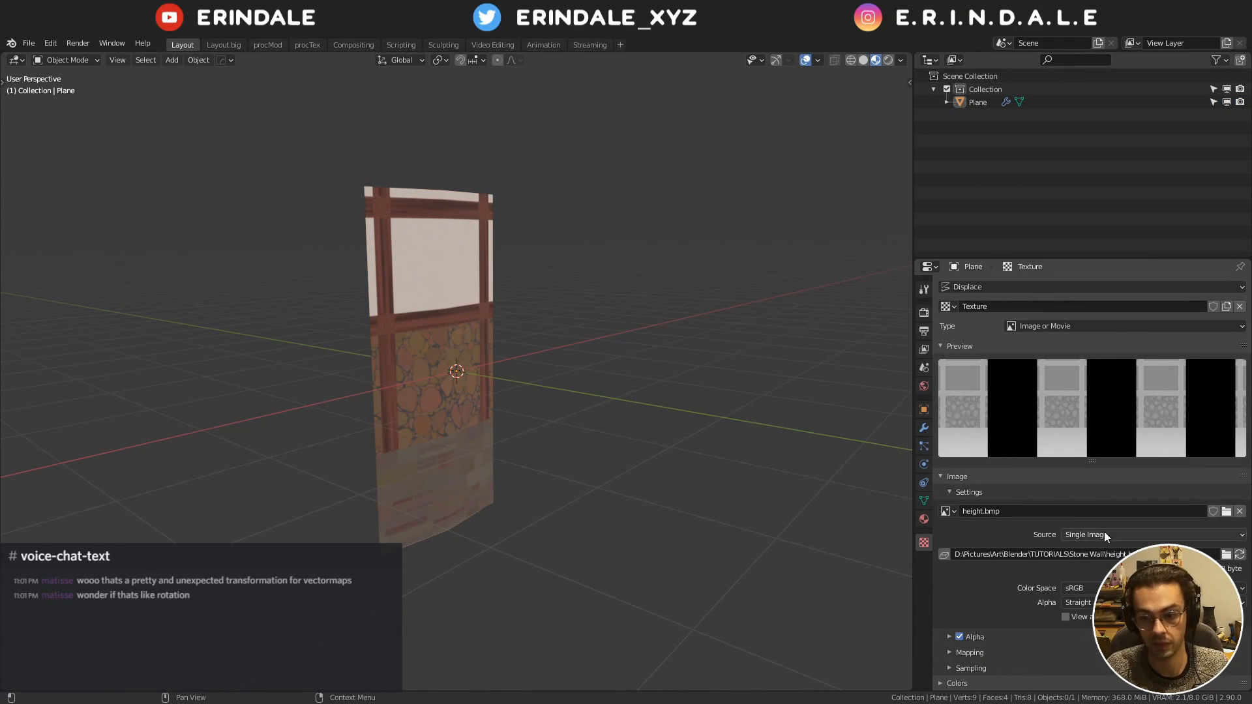
scroll(1003, 572, down, 1)
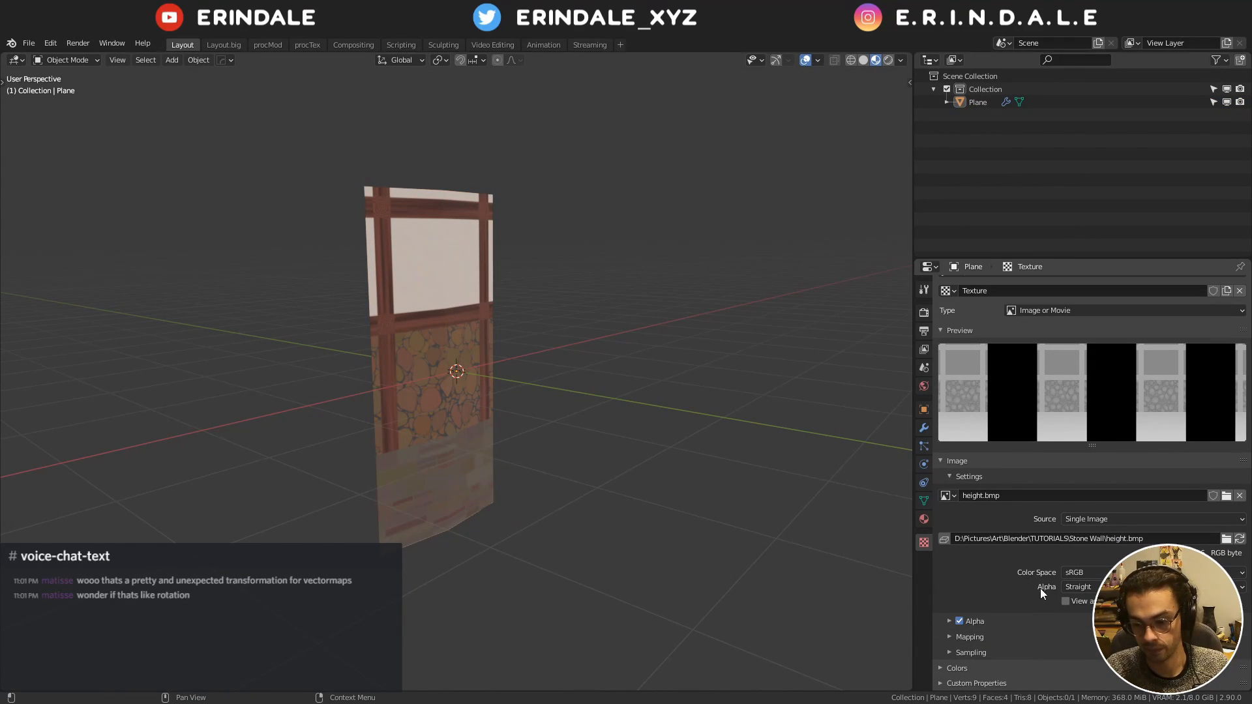
click(1001, 639)
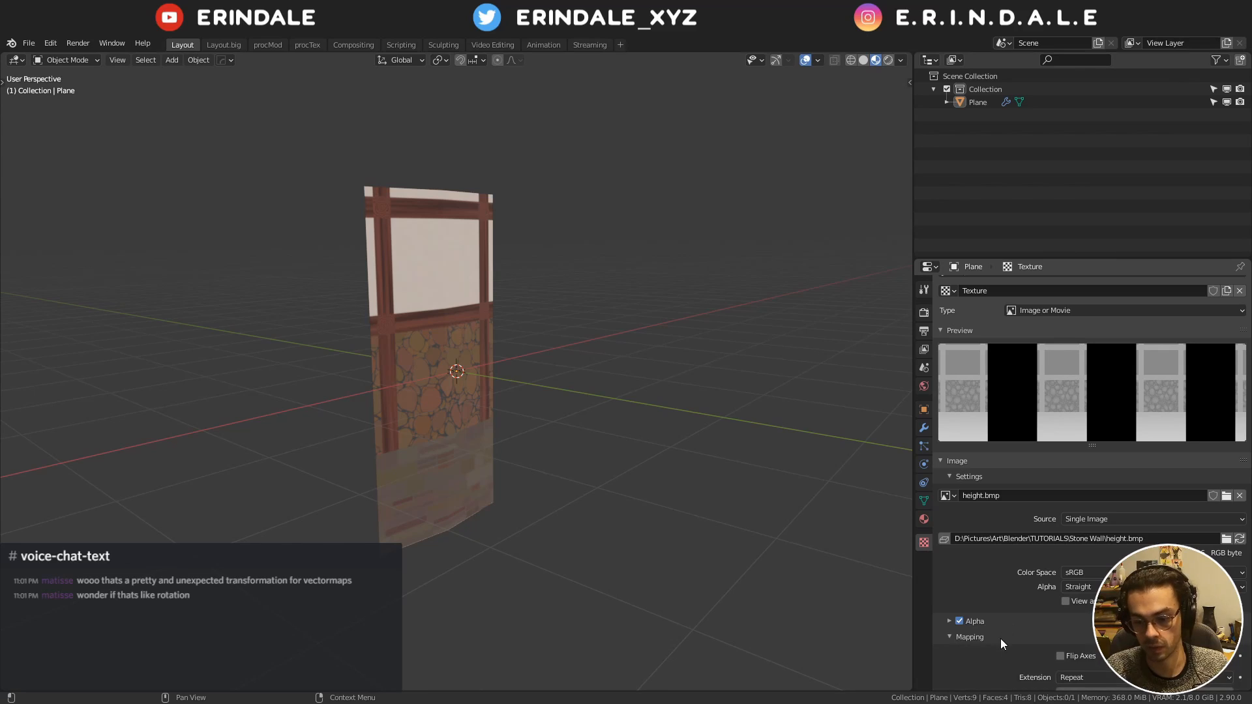
scroll(1004, 599, down, 5)
Set the Displace modifier's coordinates to UV and assign UVMap as its UV map
click(924, 428)
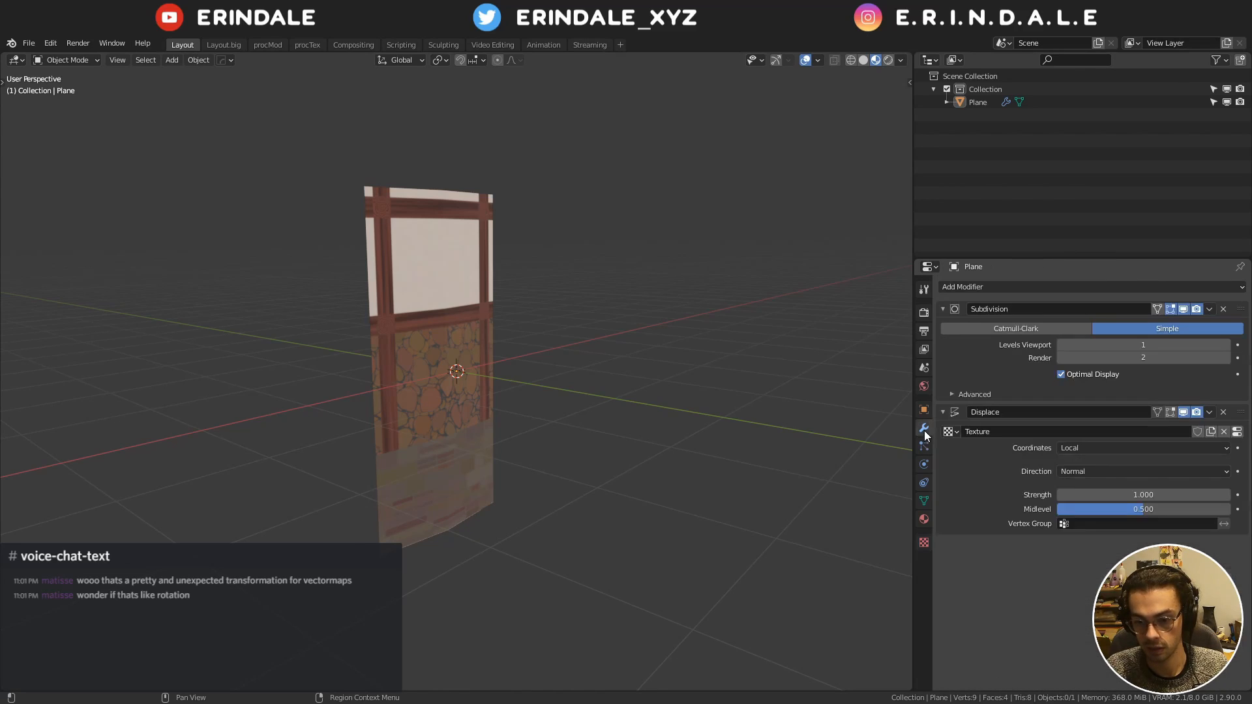
click(1086, 447)
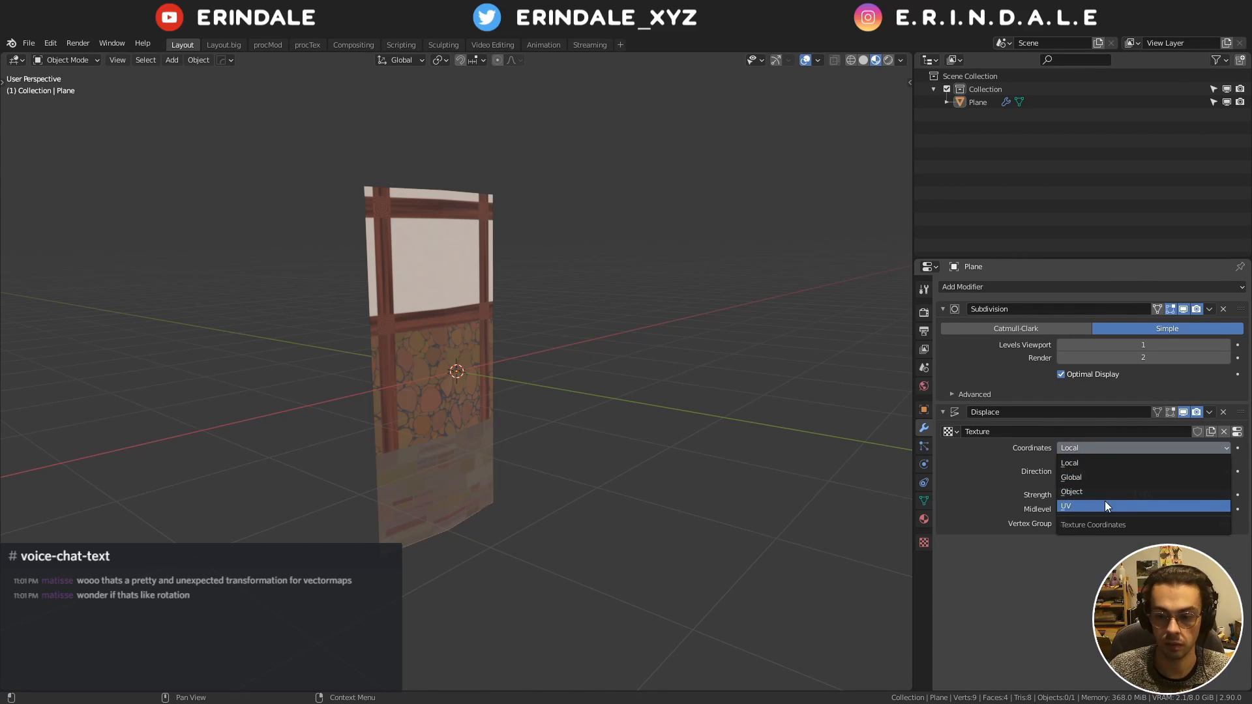
click(1104, 500)
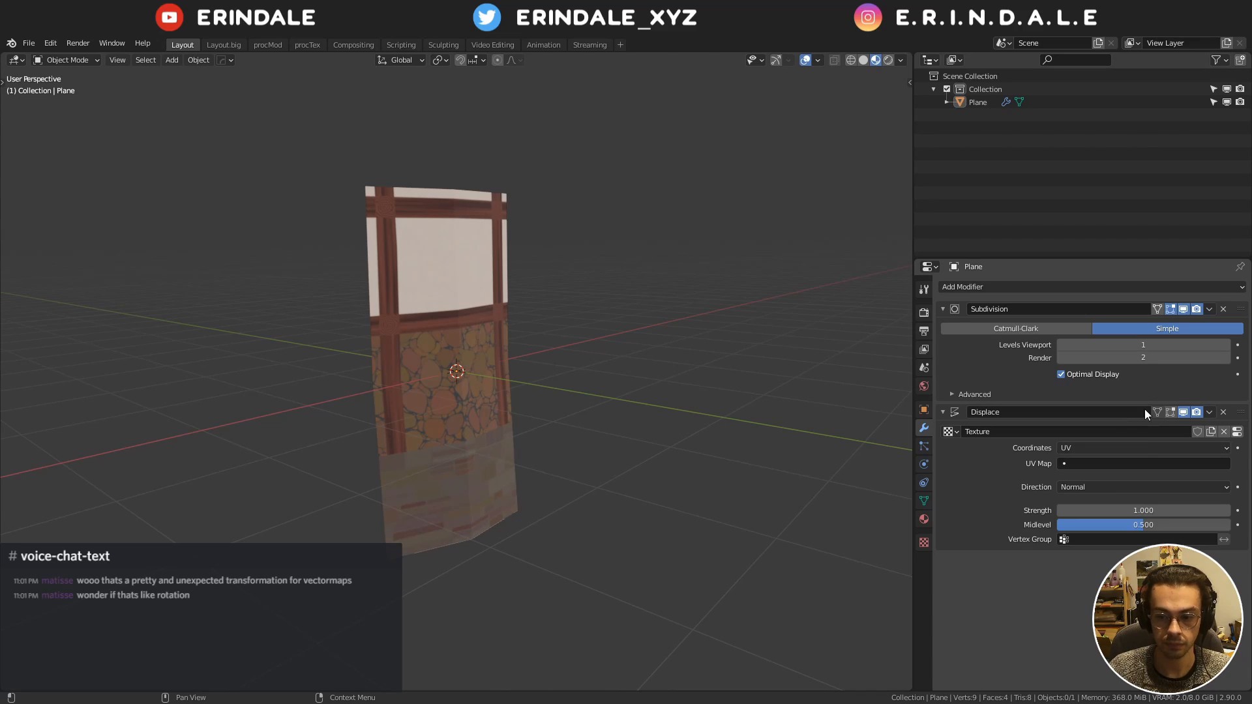
click(1117, 462)
click(1119, 483)
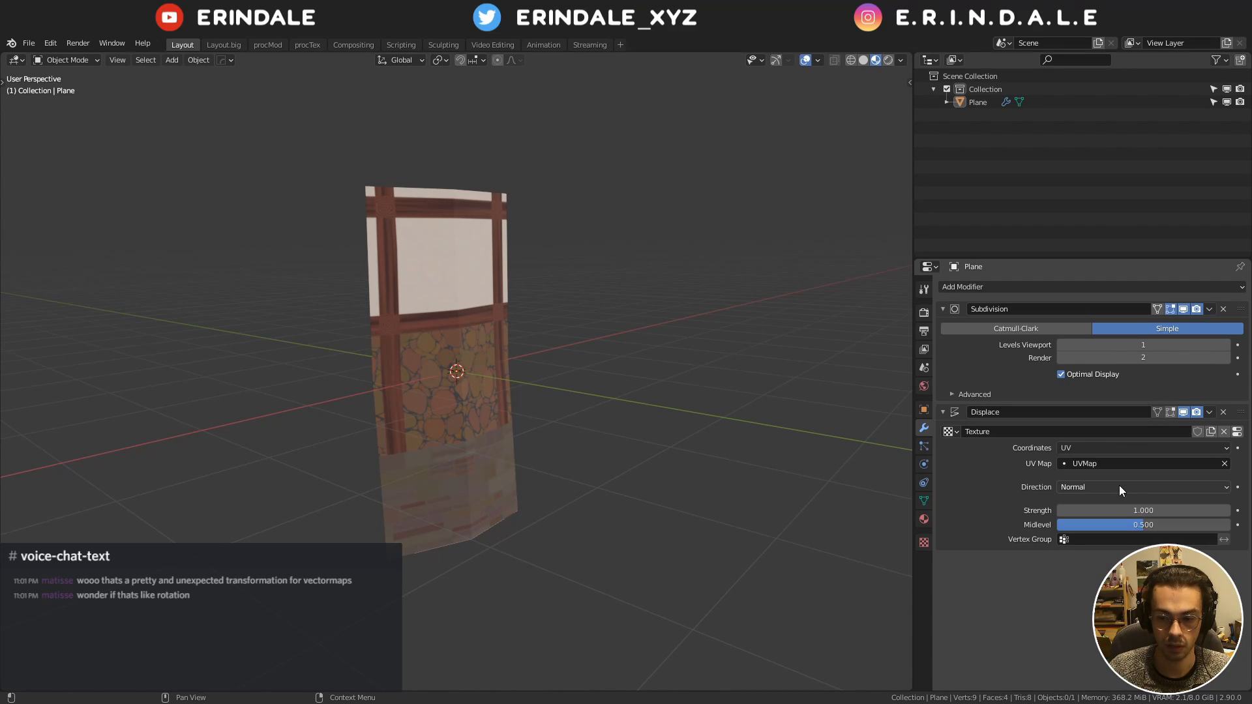
click(1119, 486)
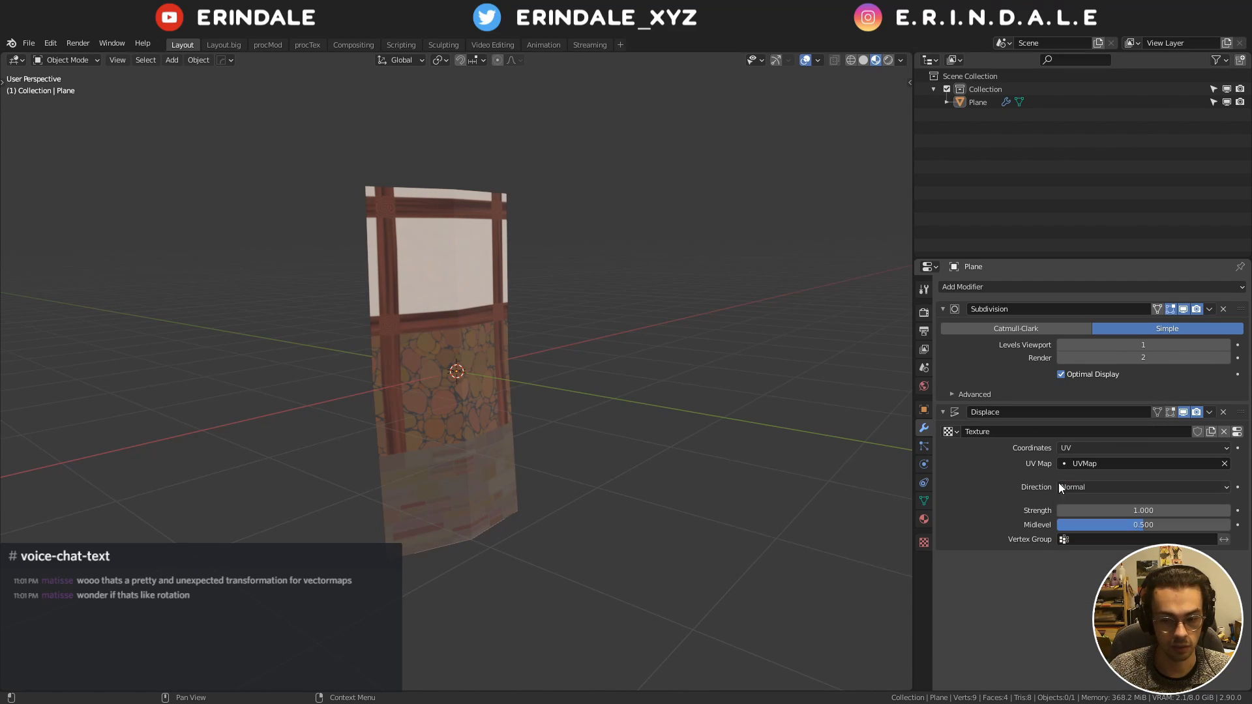
Raise the Subdivision modifier's viewport level to 6 and inspect the displaced wall from several angles
click(1227, 345)
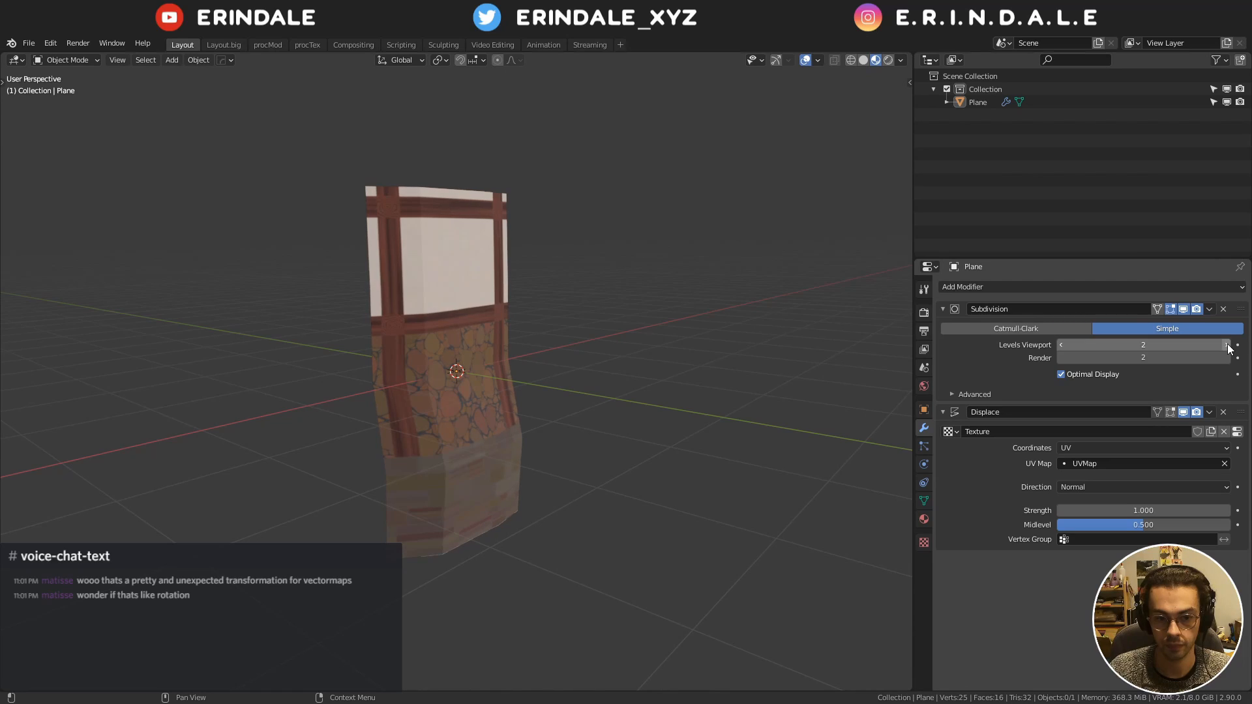
click(1226, 345)
click(1227, 345)
click(1226, 345)
click(1227, 344)
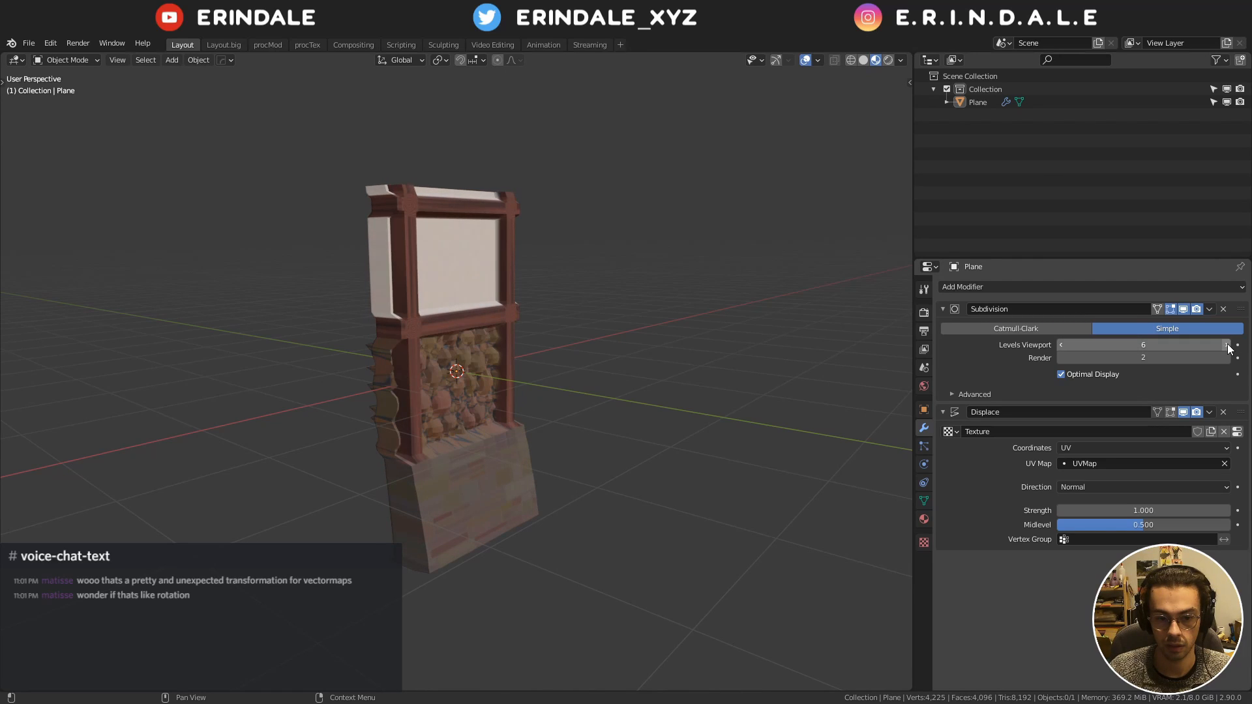
scroll(658, 456, up, 3)
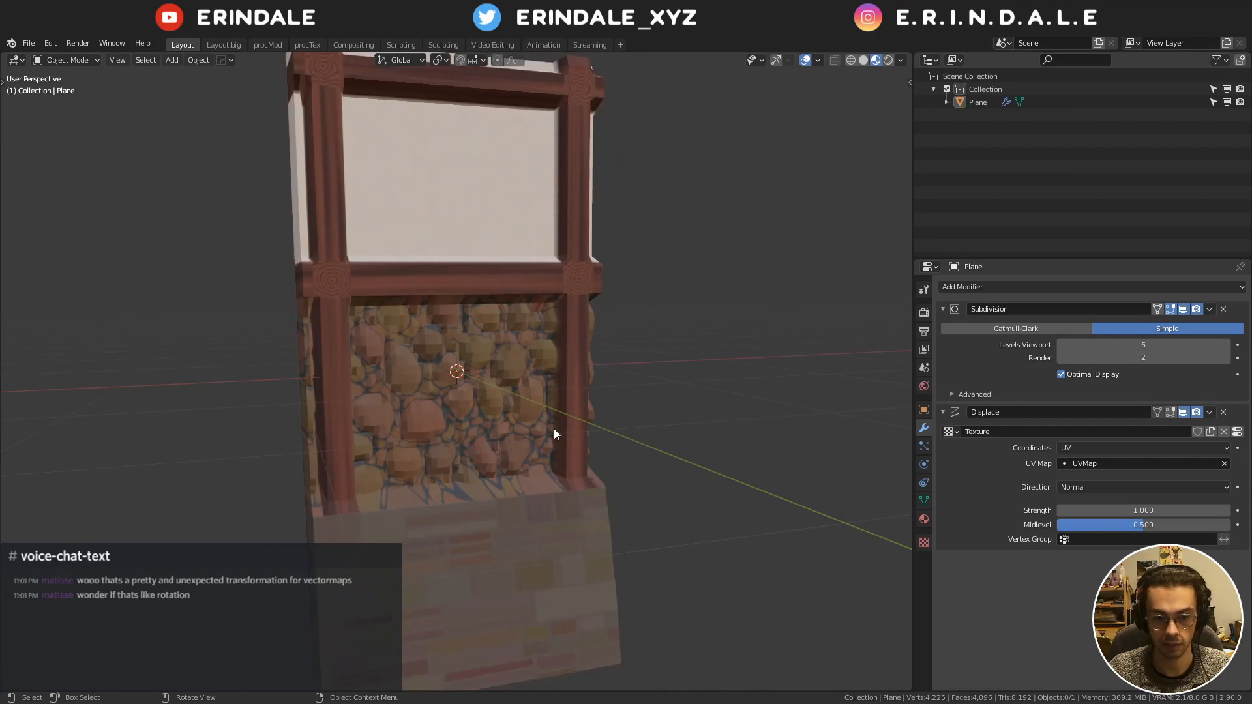
middle_drag(554, 428, 621, 439)
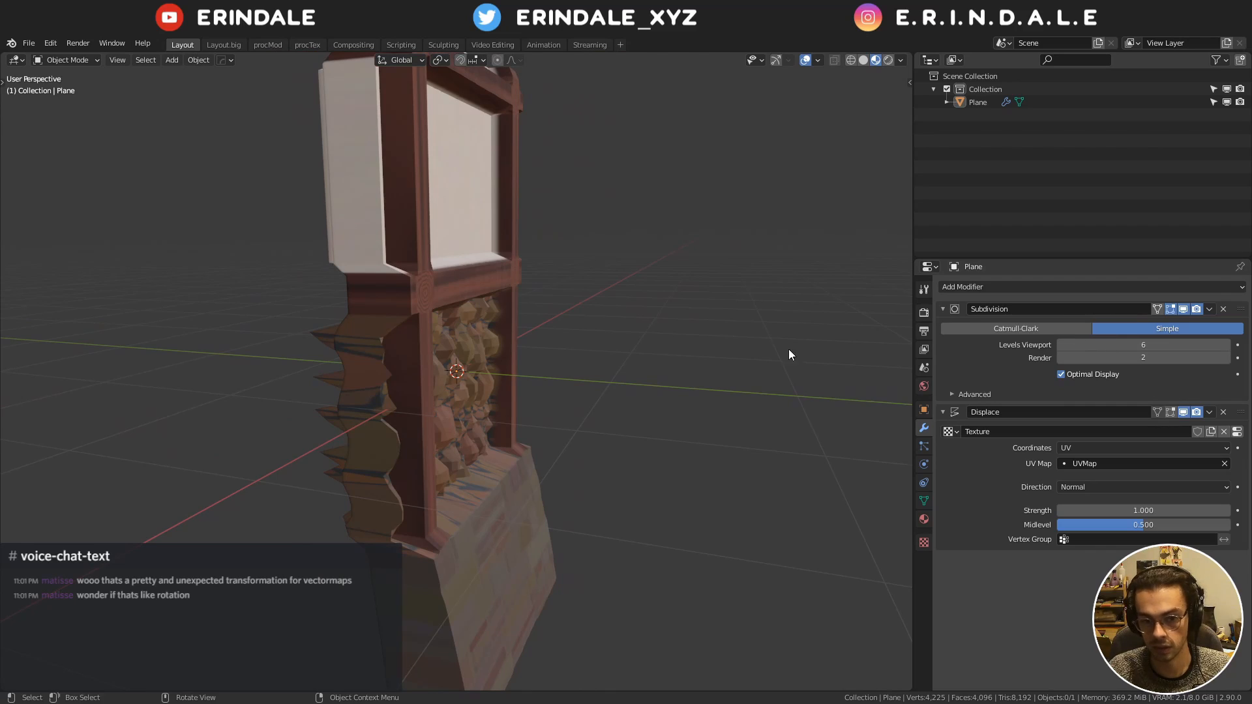
Enter Edit Mode and add one centred horizontal loop cut across the plane
middle_drag(791, 354, 566, 343)
key(Tab)
key(ctrl+r)
click(567, 342)
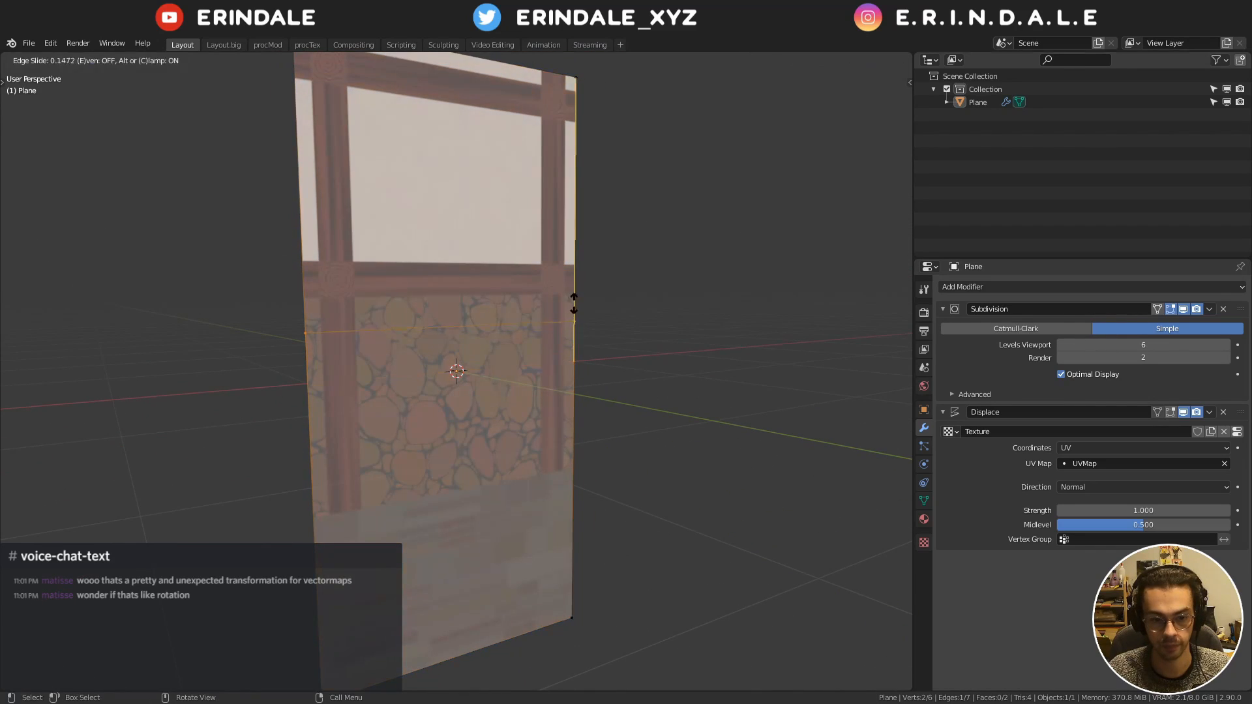
right_click(574, 306)
scroll(575, 337, down, 3)
Select the entire plane mesh and subdivide it with 10 cuts for a denser grid
key(a)
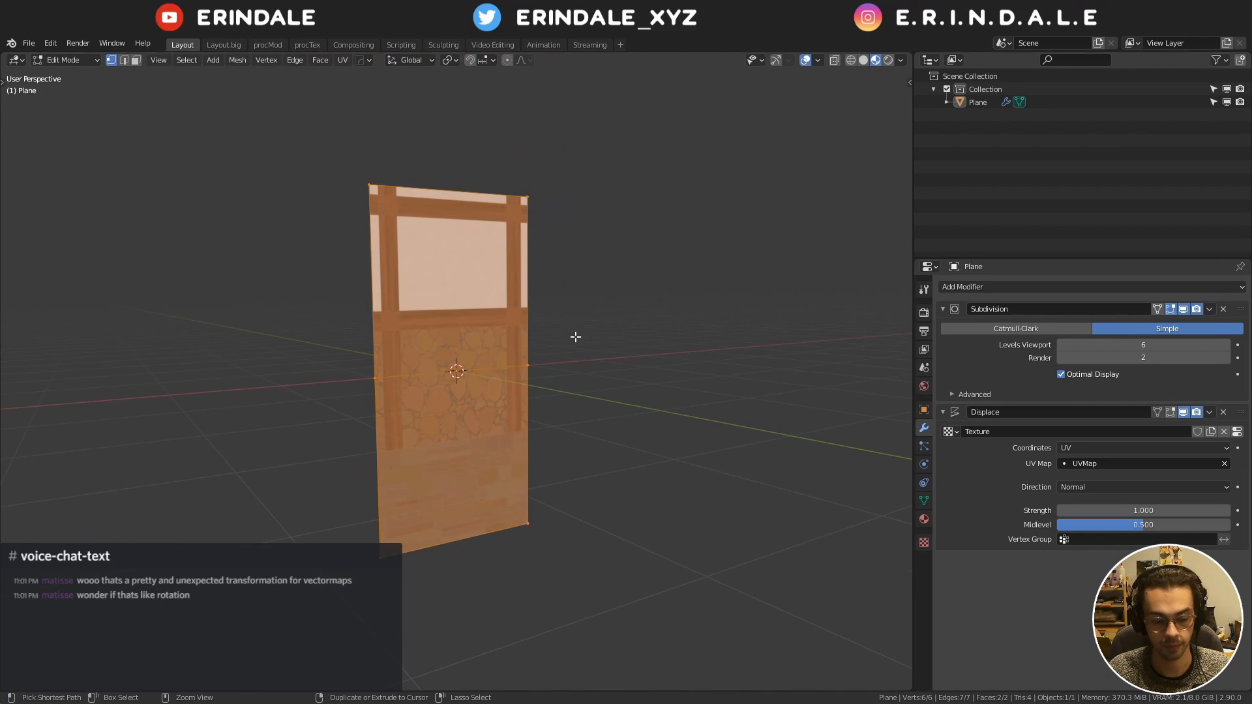
key(ctrl+e)
click(575, 395)
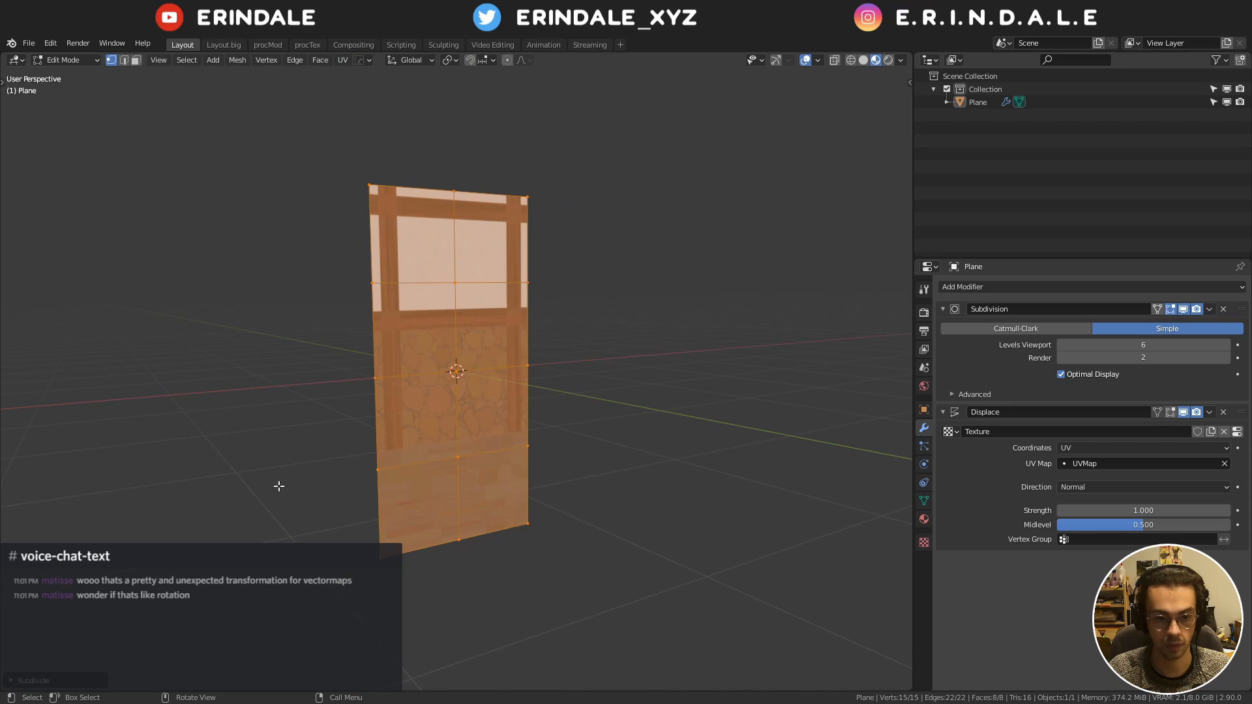
click(29, 681)
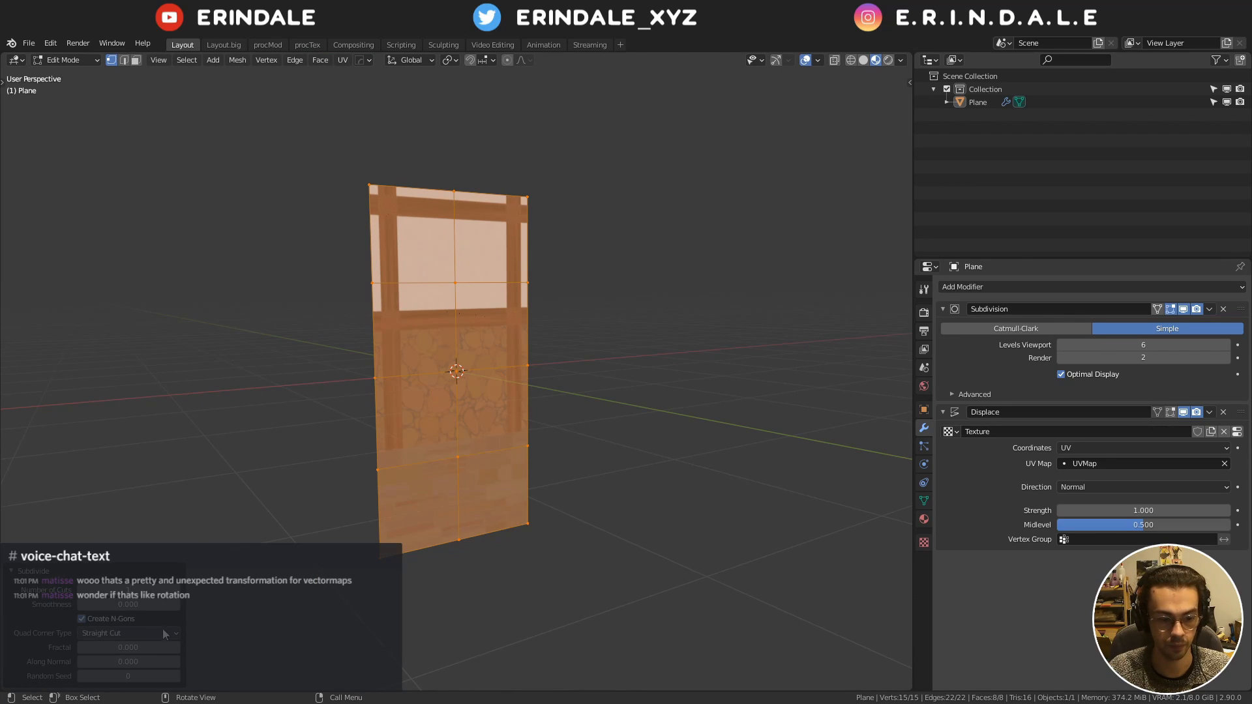
click(173, 591)
click(173, 592)
click(173, 592)
click(173, 591)
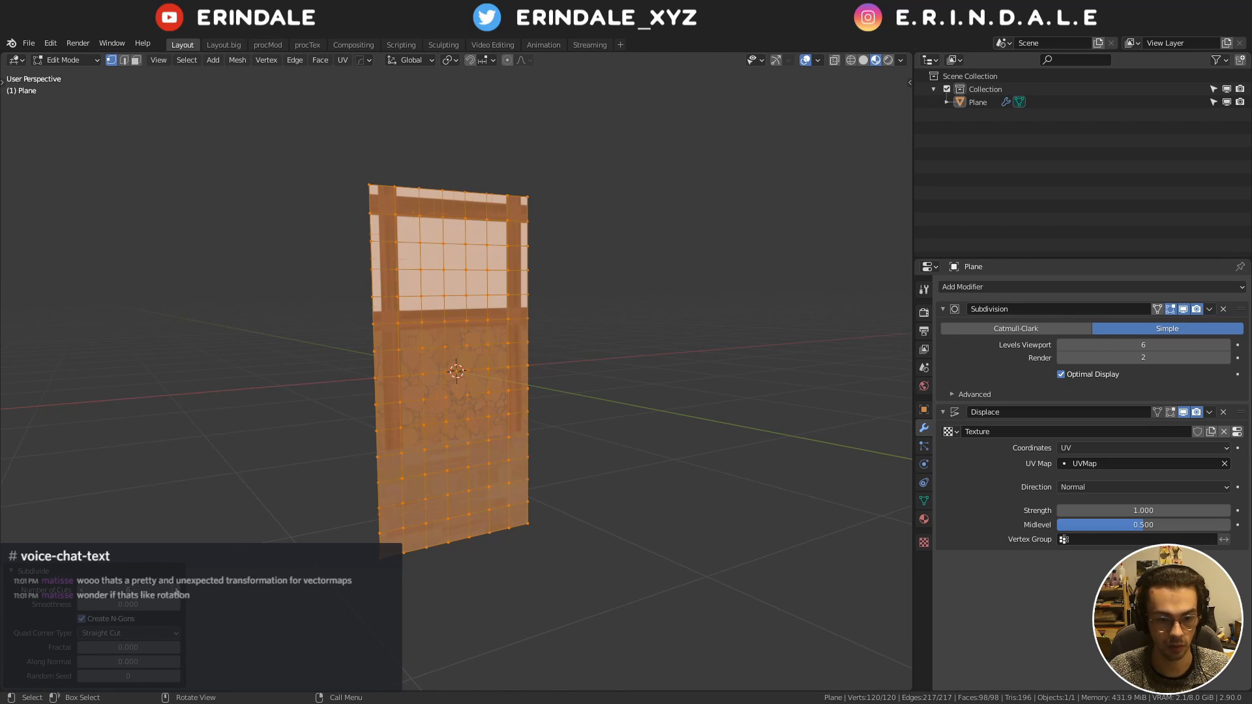
click(173, 592)
click(173, 591)
click(173, 592)
click(173, 591)
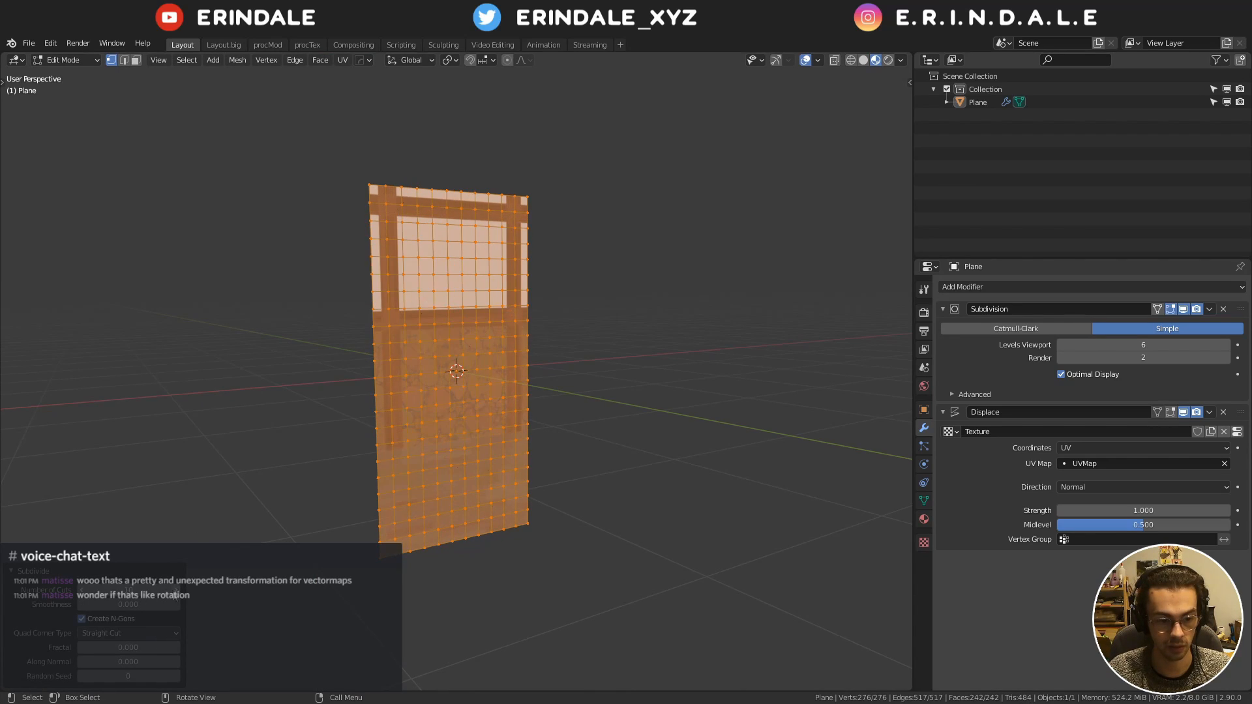
Reduce the plane's subdivide operation to 8 cuts, return to Object Mode and inspect the displaced stones up close
click(82, 591)
click(81, 591)
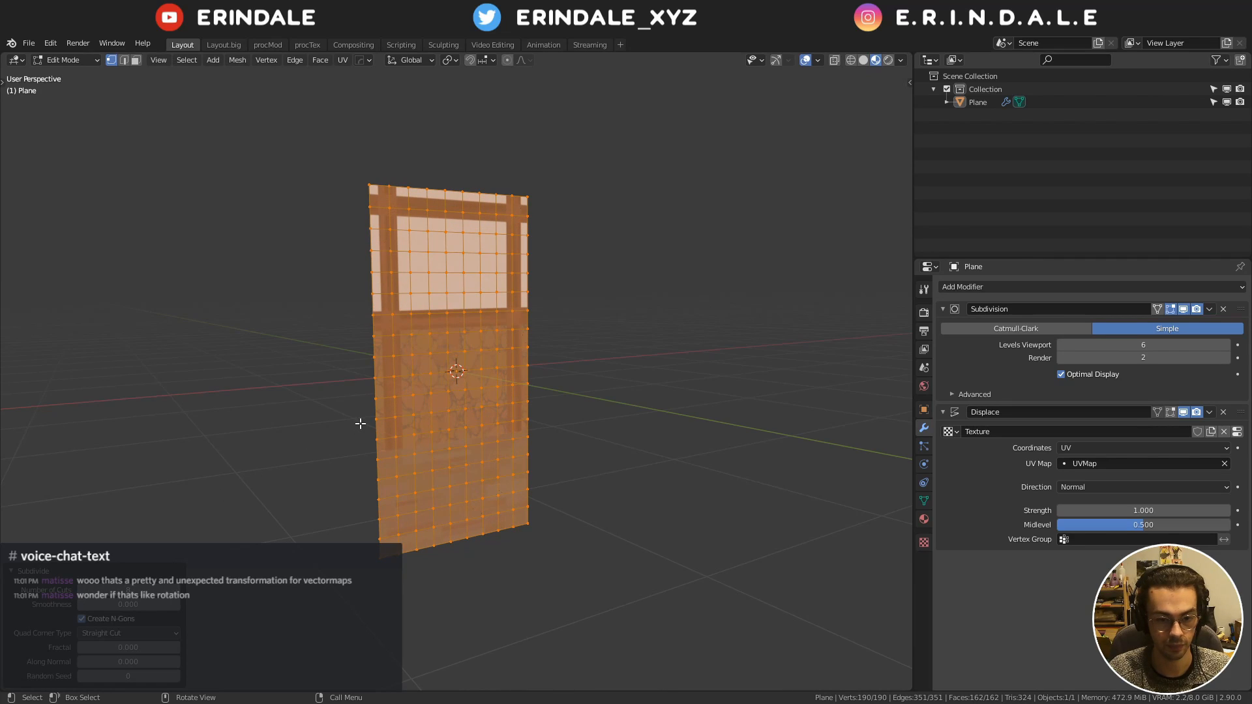
key(Tab)
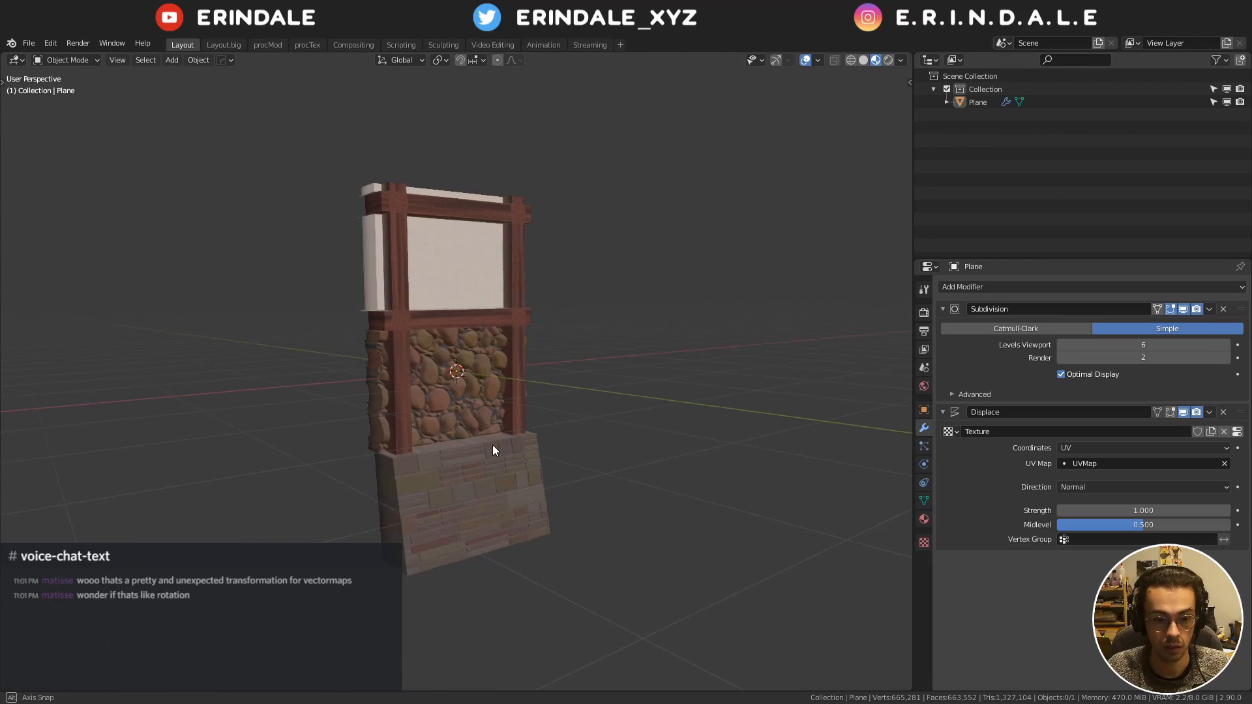
scroll(493, 443, up, 3)
mouse_move(494, 442)
middle_down()
mouse_move(548, 453)
mouse_move(494, 458)
middle_up()
scroll(493, 434, up, 3)
scroll(524, 440, up, 1)
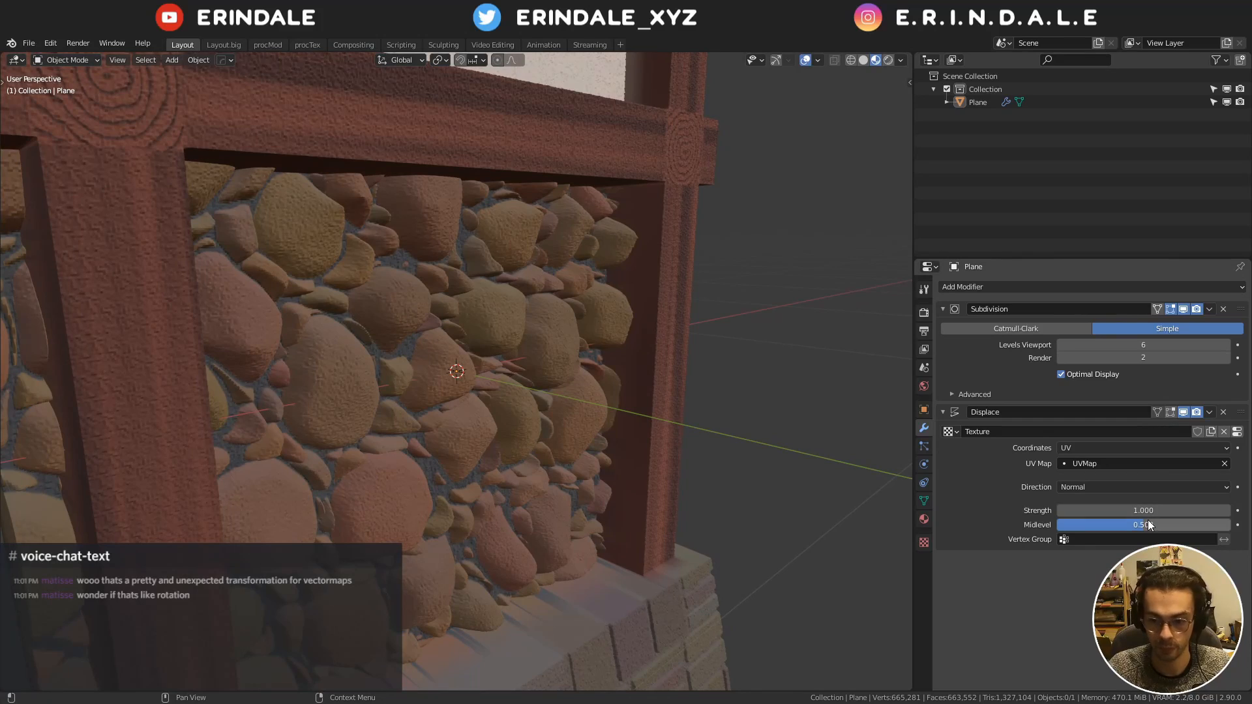
Set the Displace modifier's strength to 0.430
drag(1144, 511, 1106, 511)
middle_drag(717, 449, 621, 451)
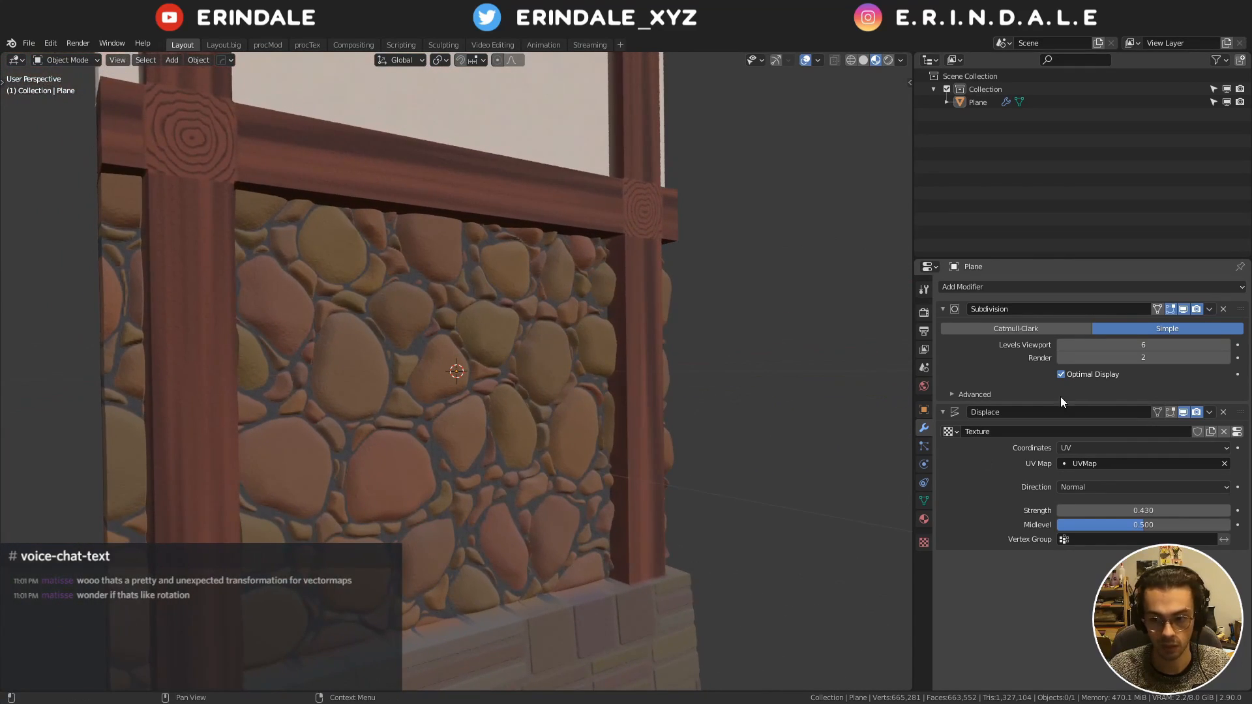
Try Subdivision viewport levels 4 and 5 to compare stone detail, restoring level 6
click(1062, 344)
click(1062, 345)
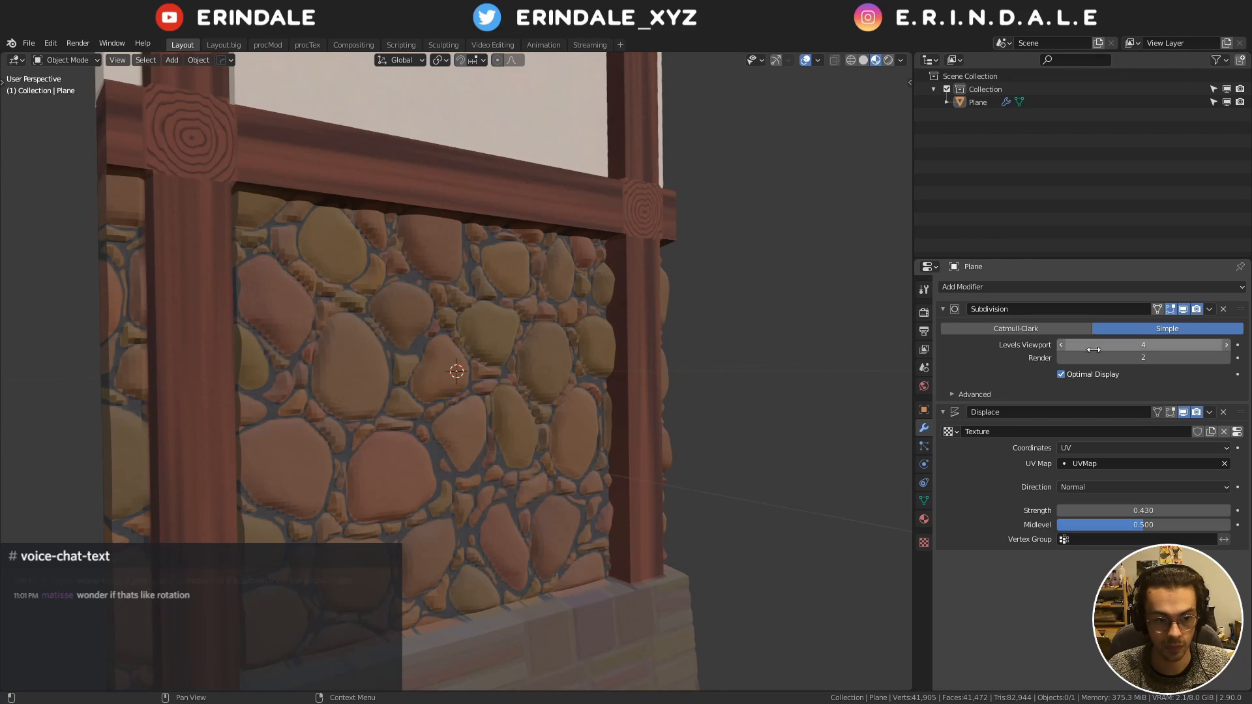
click(1227, 345)
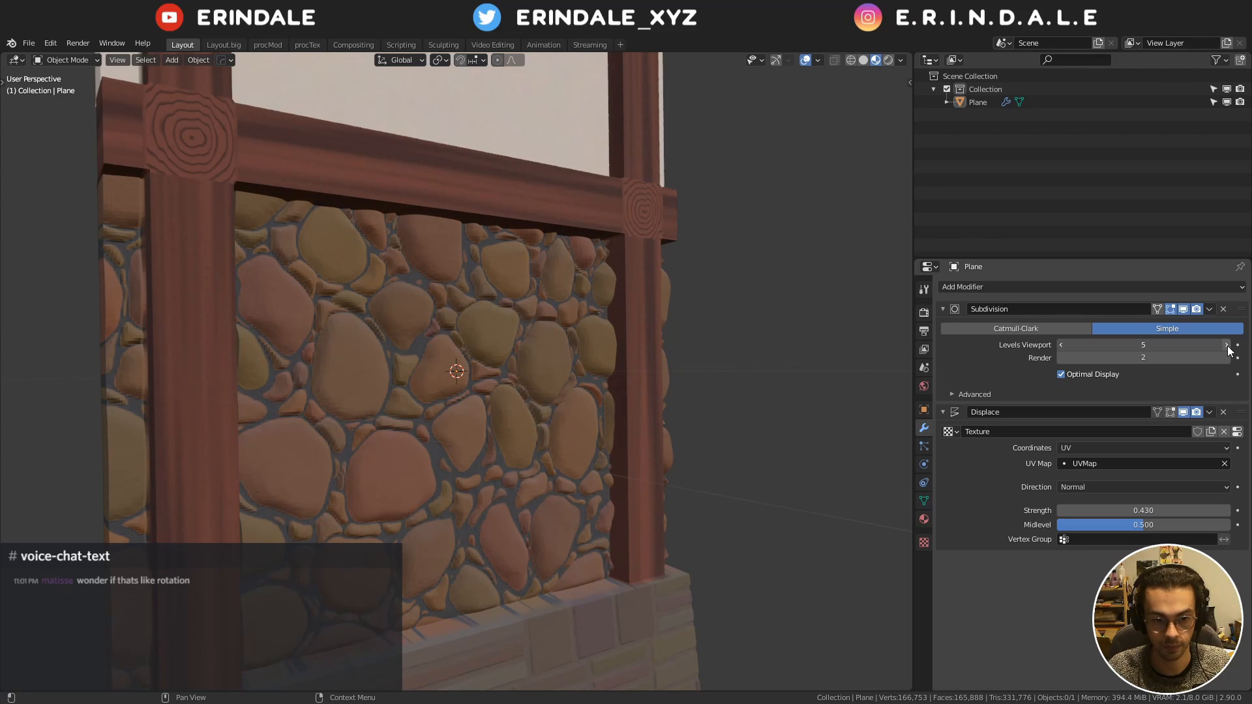
click(1226, 345)
middle_drag(617, 383, 701, 396)
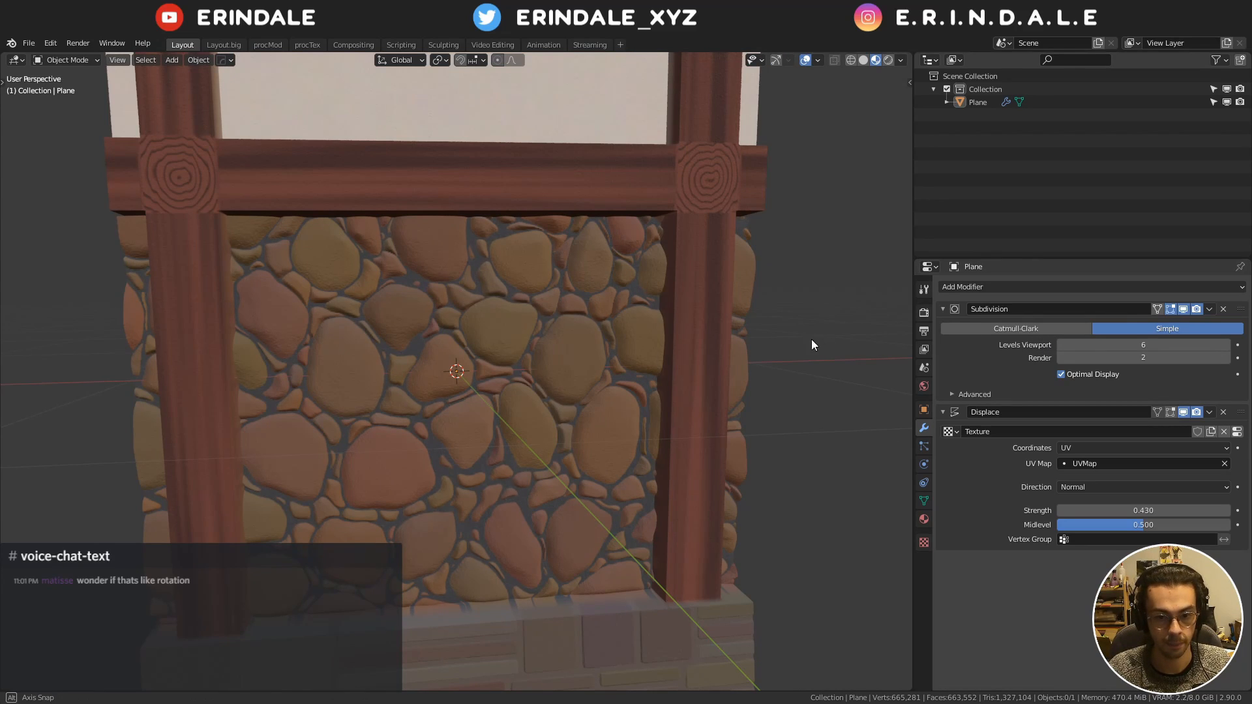
middle_drag(811, 339, 724, 349)
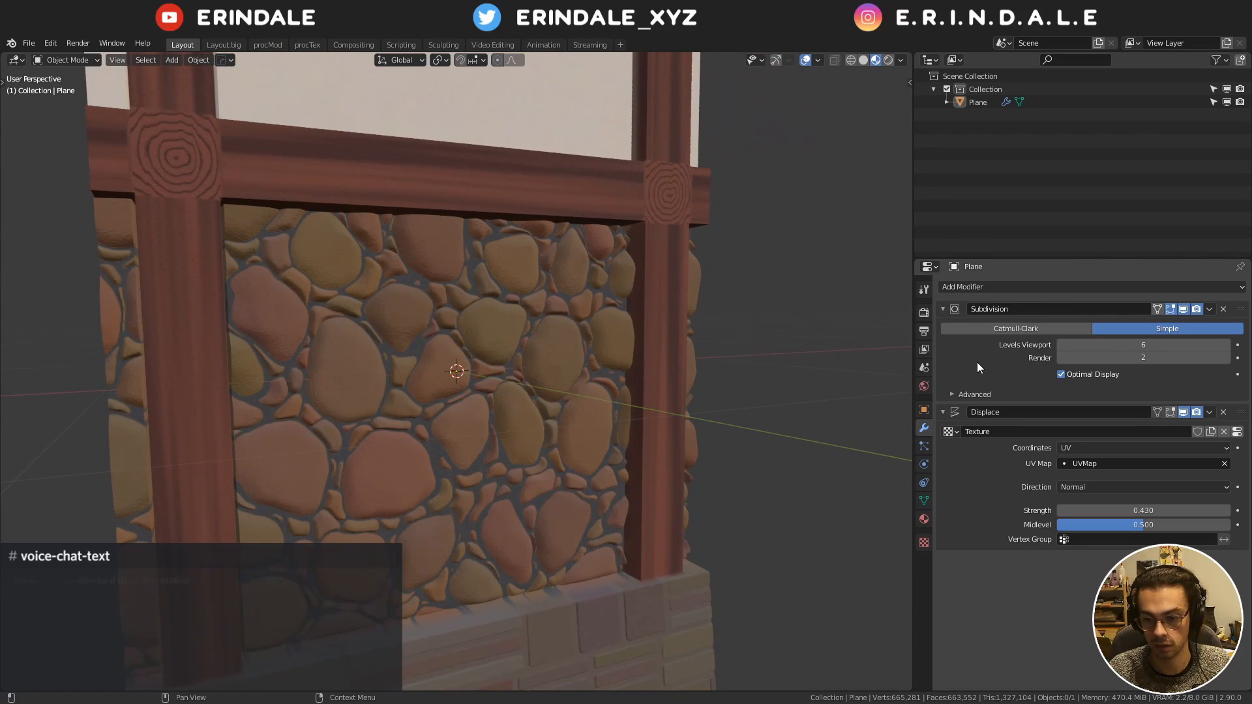
Add a Decimate modifier to the plane and collapse the Subdivision and Displace modifier settings
click(988, 287)
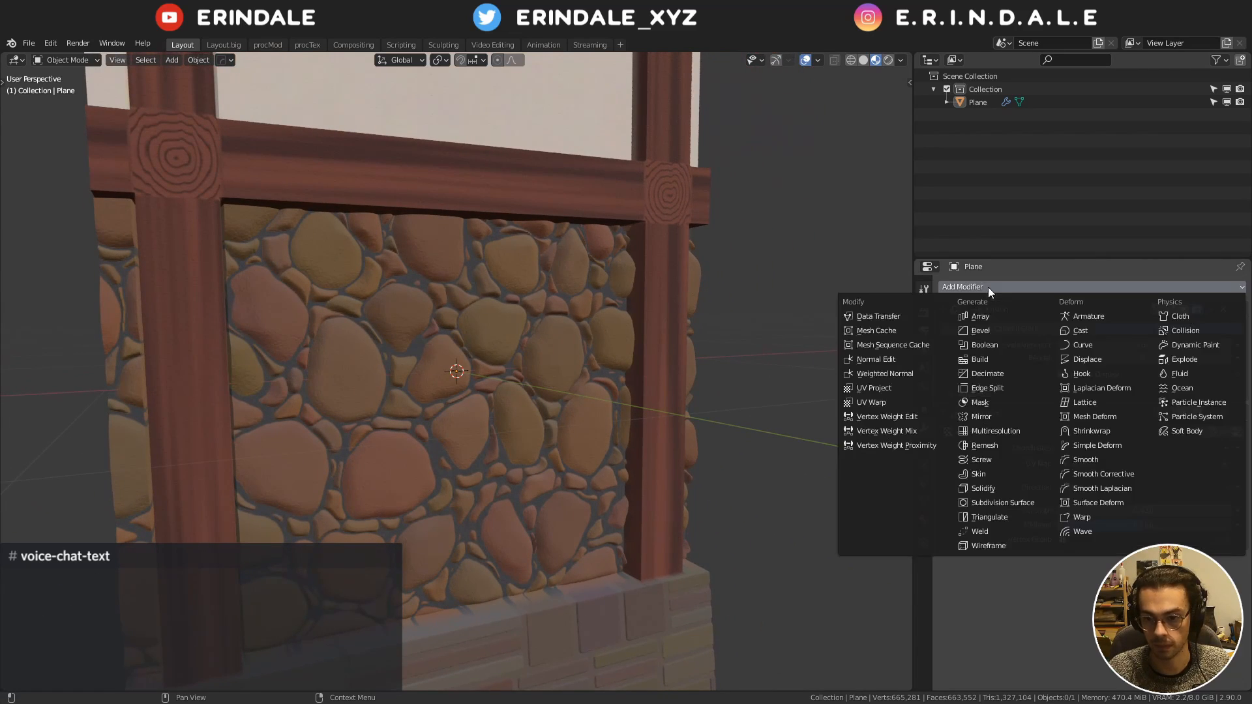
click(1015, 373)
click(942, 309)
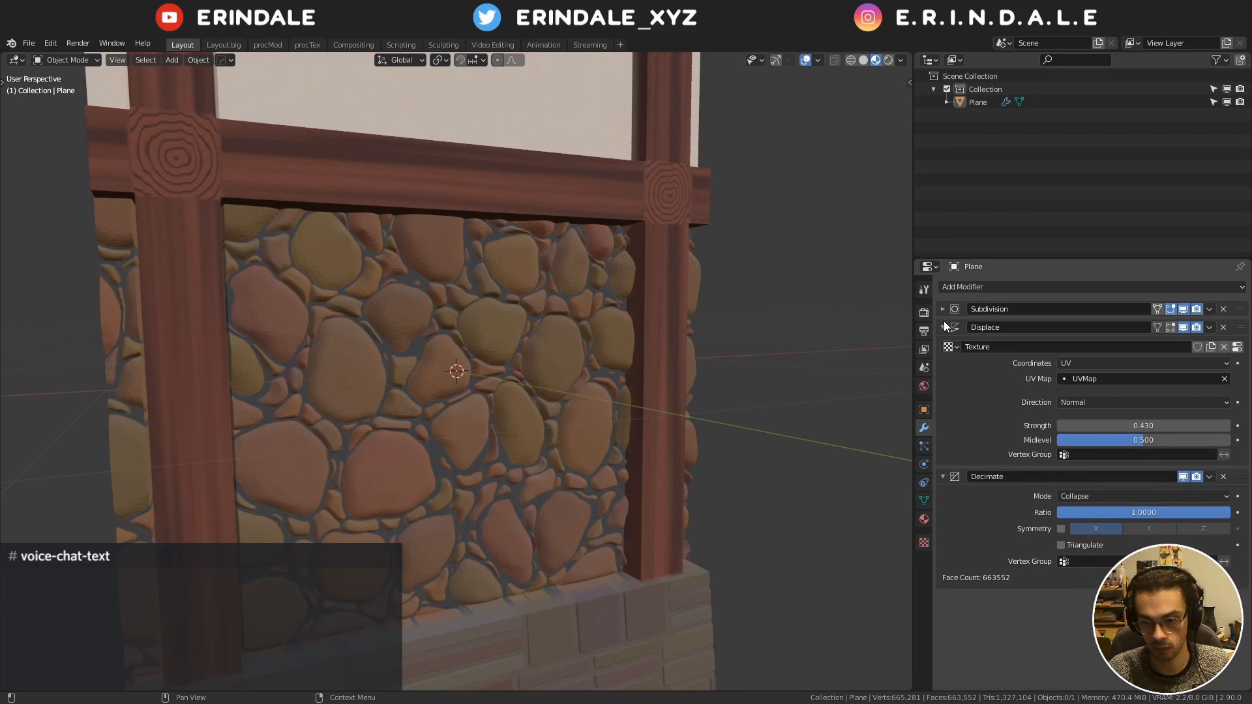
click(943, 327)
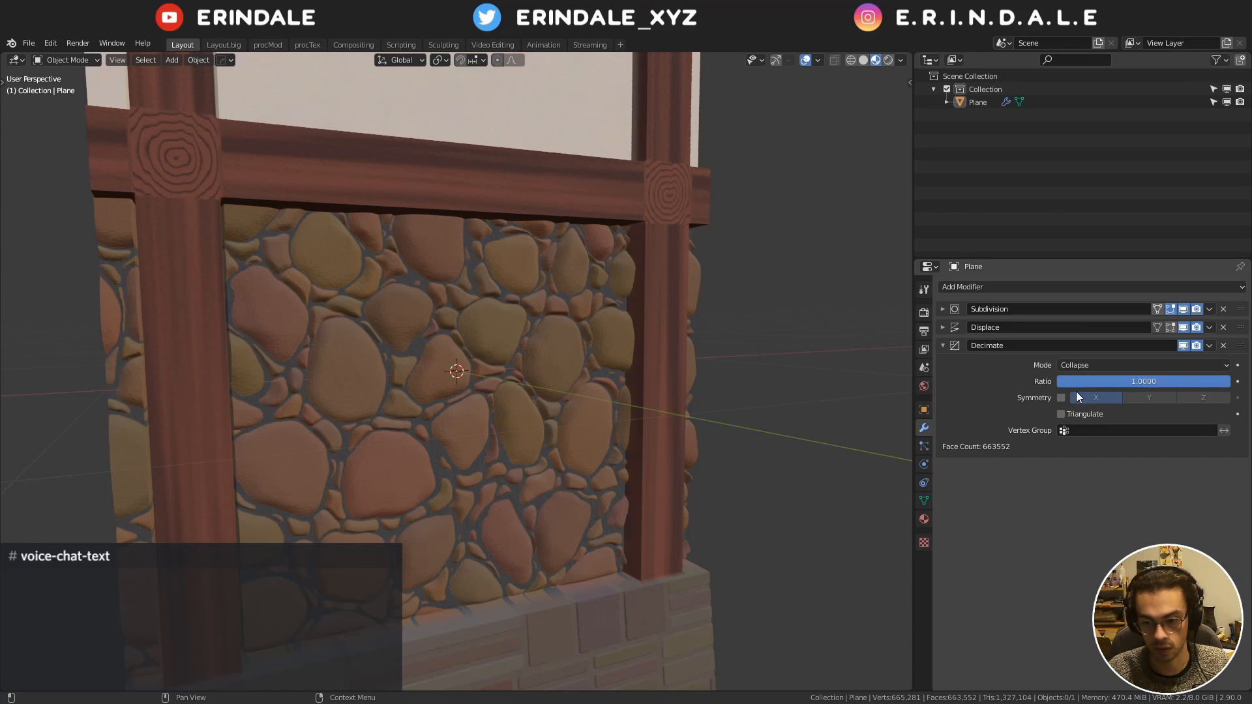
Set the Decimate modifier's ratio to 0.06 and examine the simplified stones up close
click(1114, 378)
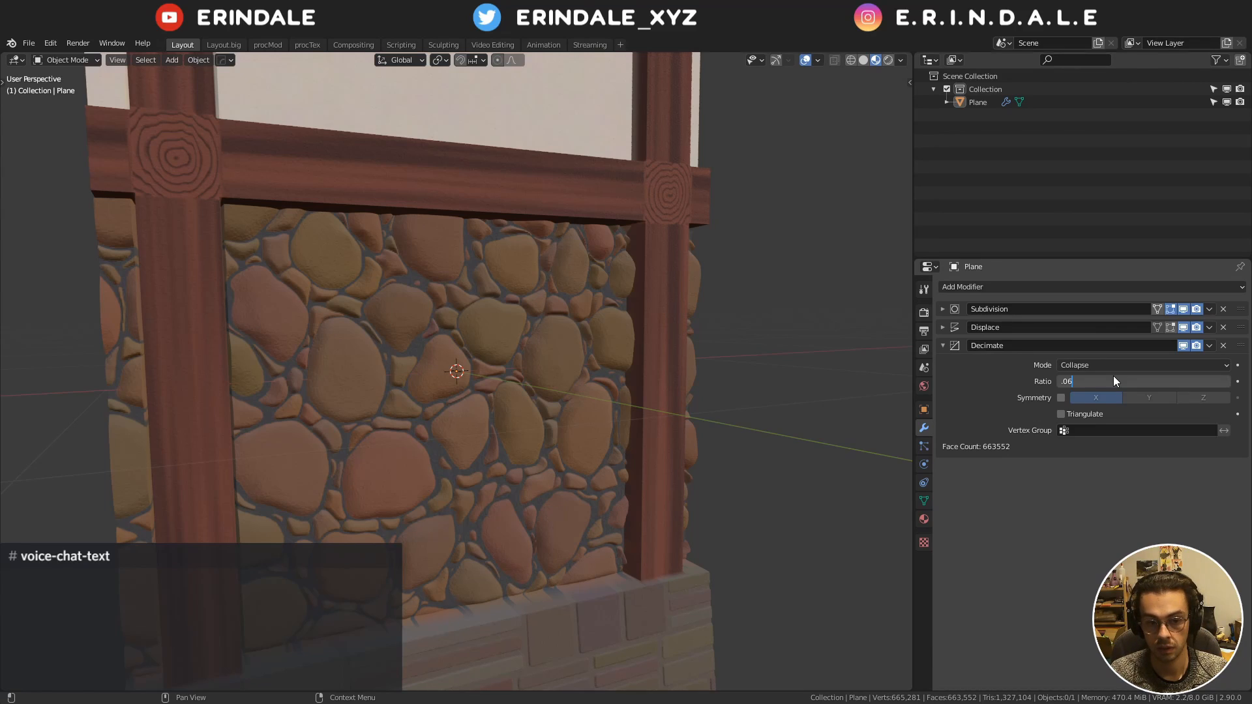
key(Return)
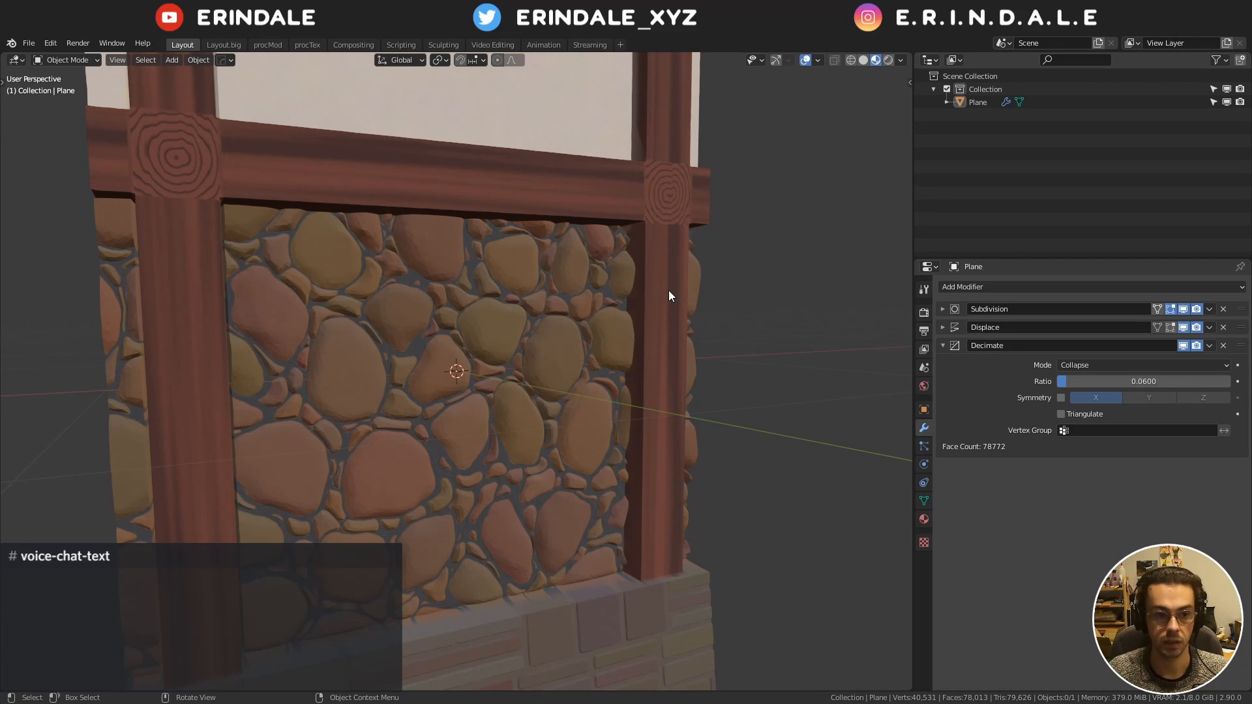
middle_drag(668, 291, 396, 408)
scroll(558, 338, up, 4)
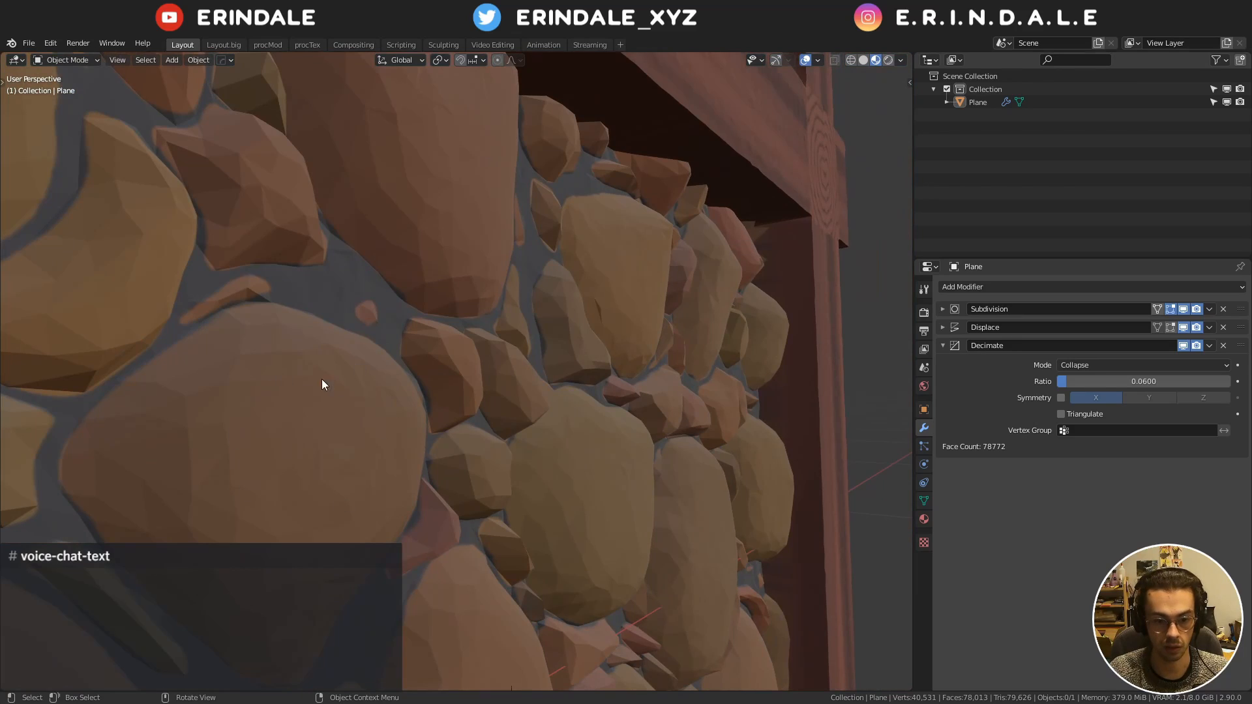
Set the Decimate modifier's ratio to 0.045 and inspect the wall from several angles
click(1132, 379)
text(.0)
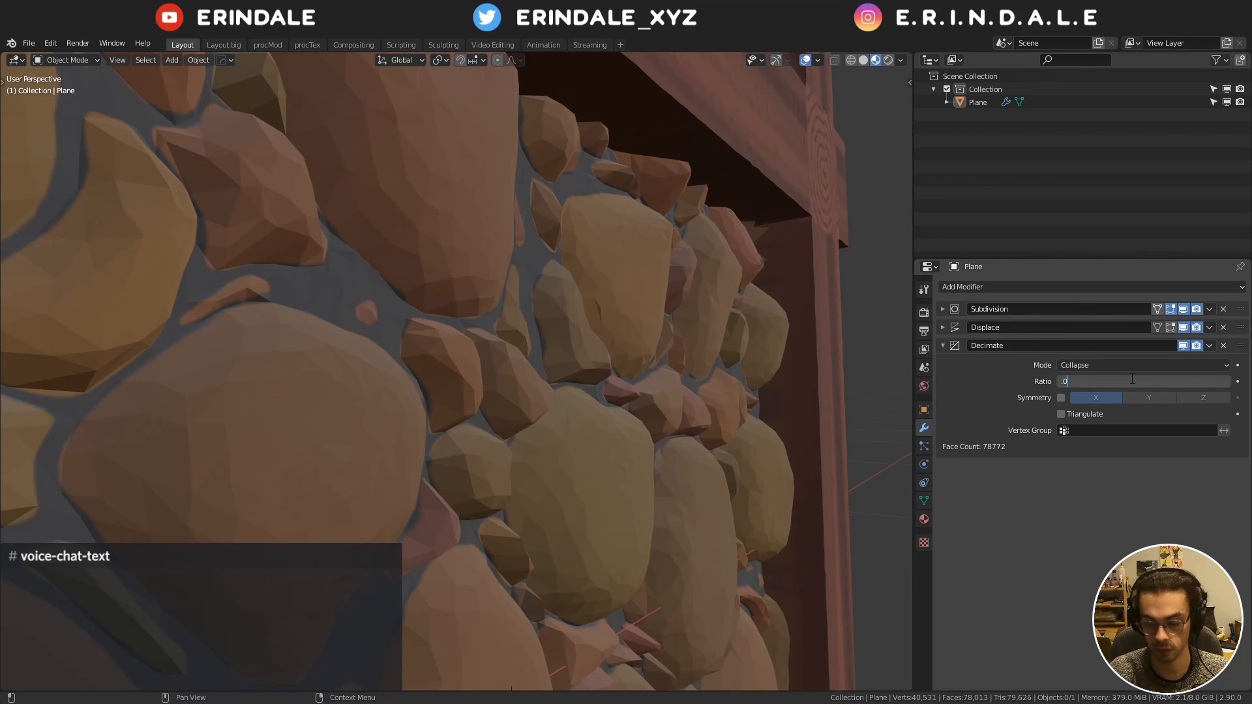
text(45)
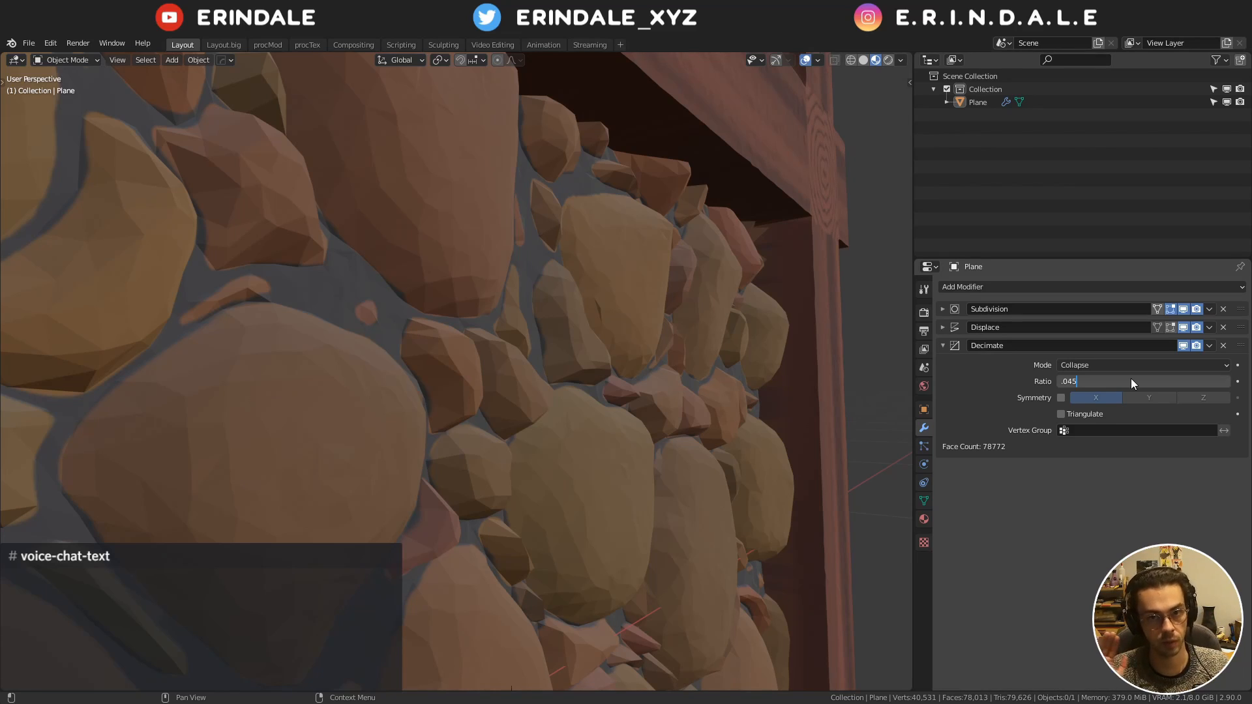
key(Return)
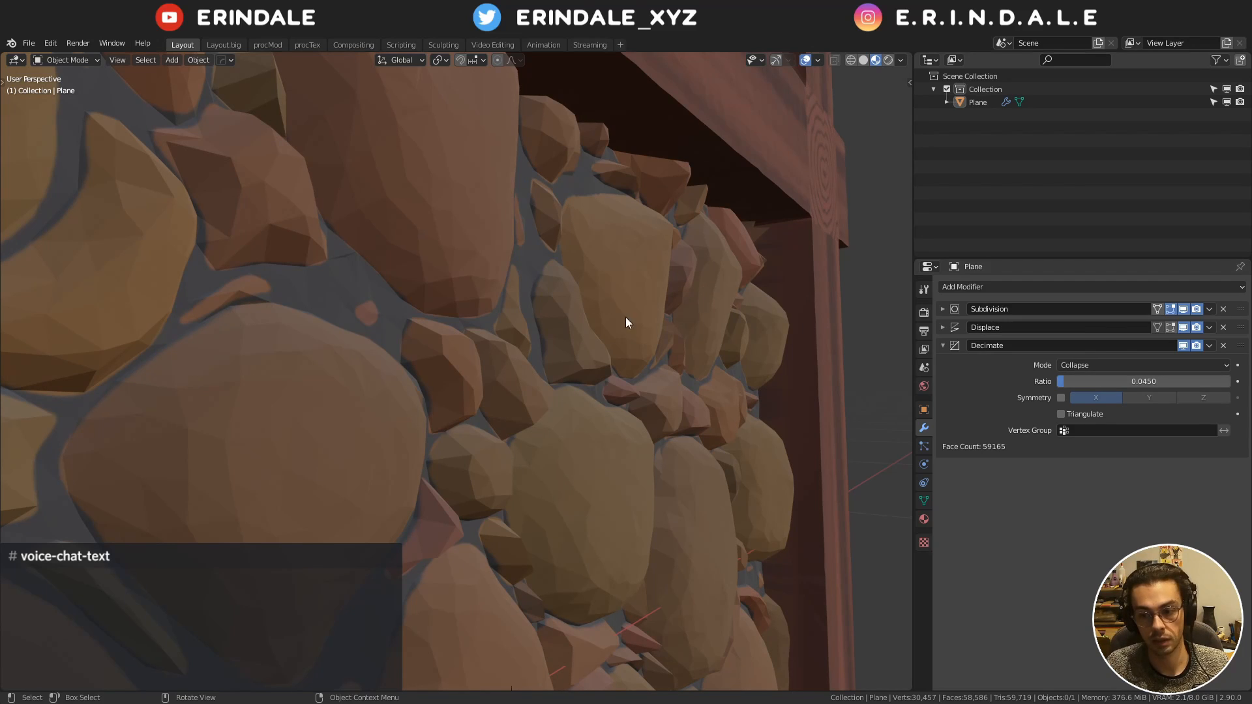
middle_drag(626, 321, 528, 442)
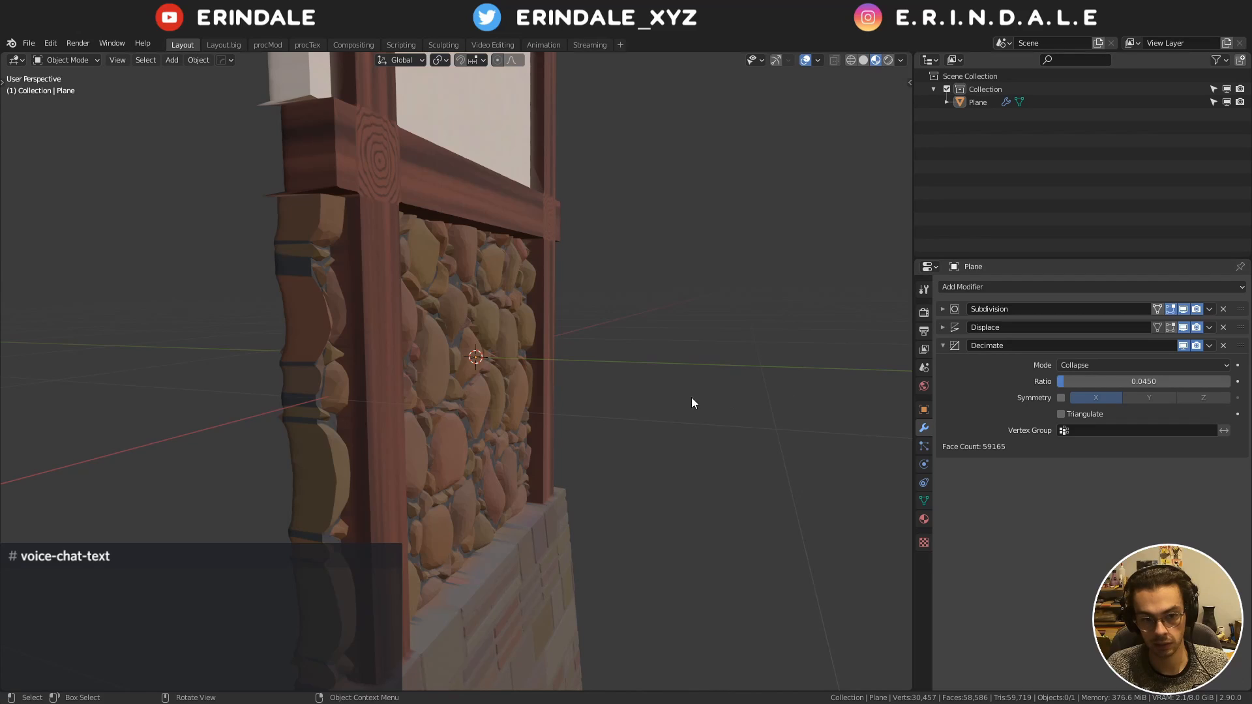
middle_drag(691, 397, 627, 398)
Select the wall plane and apply Shade Smooth to it
click(491, 342)
right_click(491, 342)
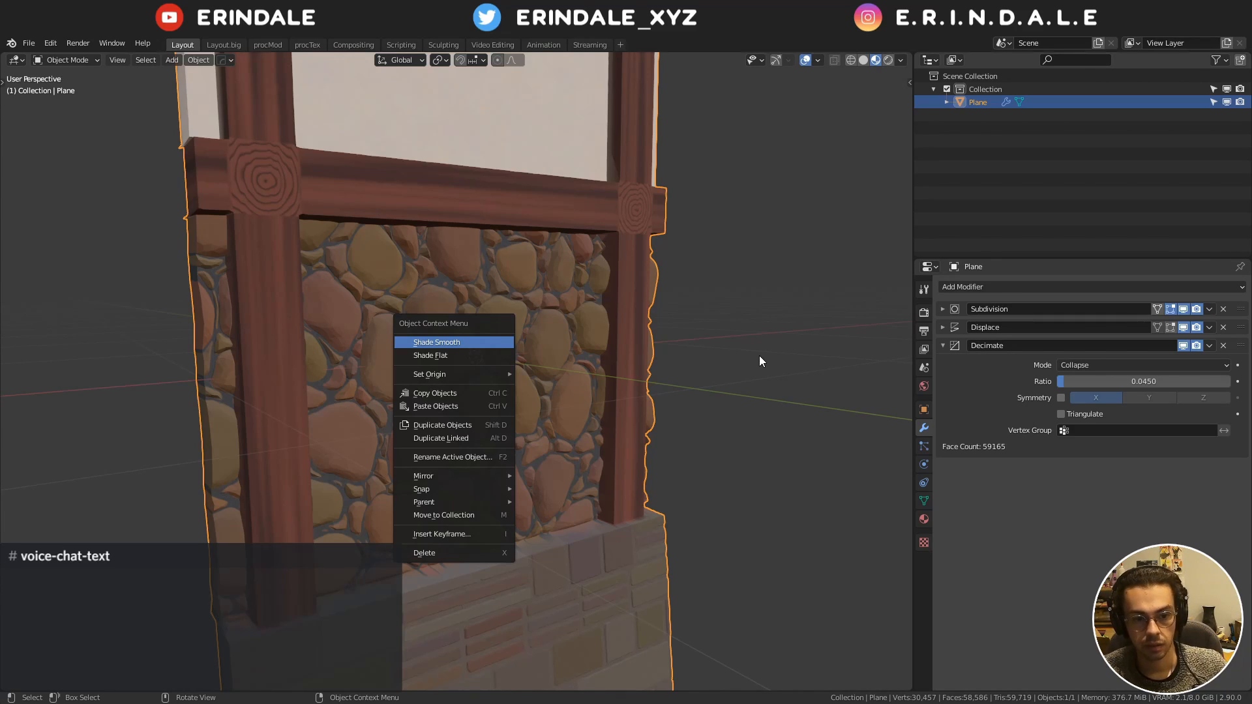
key(Return)
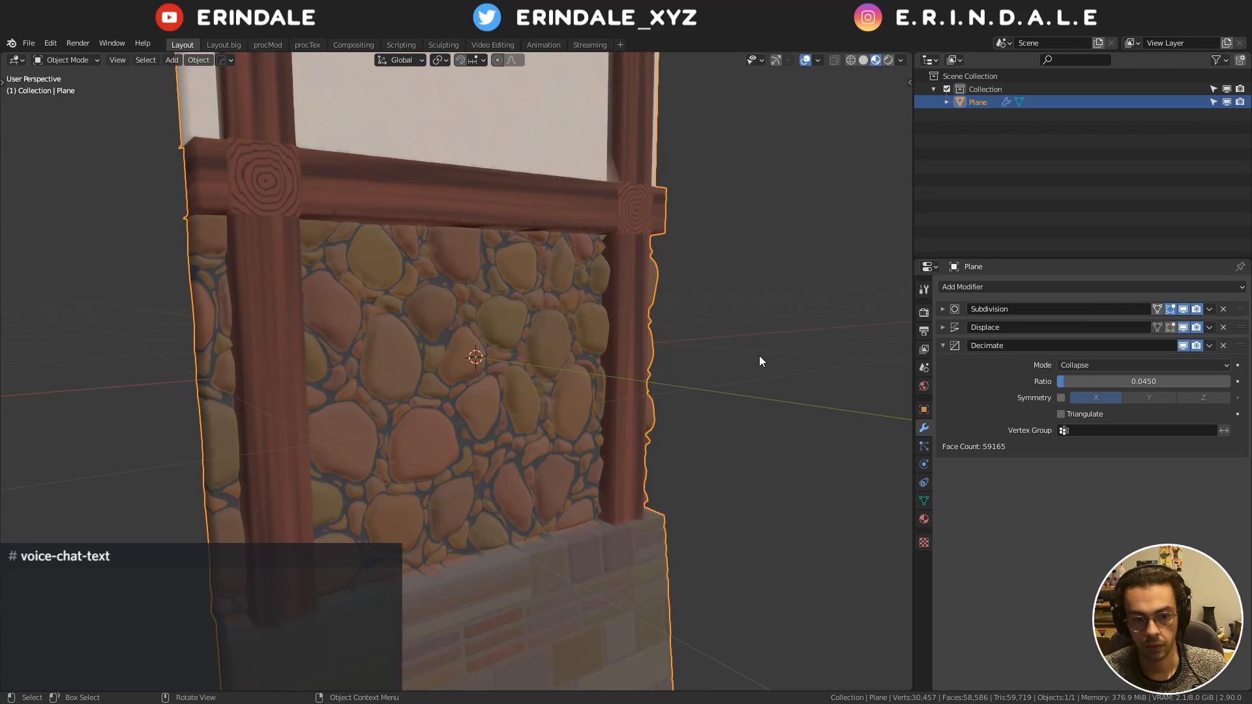
In the procTex workspace, duplicate the Diffuse.png image node with its UV coordinate input and load normal.bmp into the copy
click(306, 45)
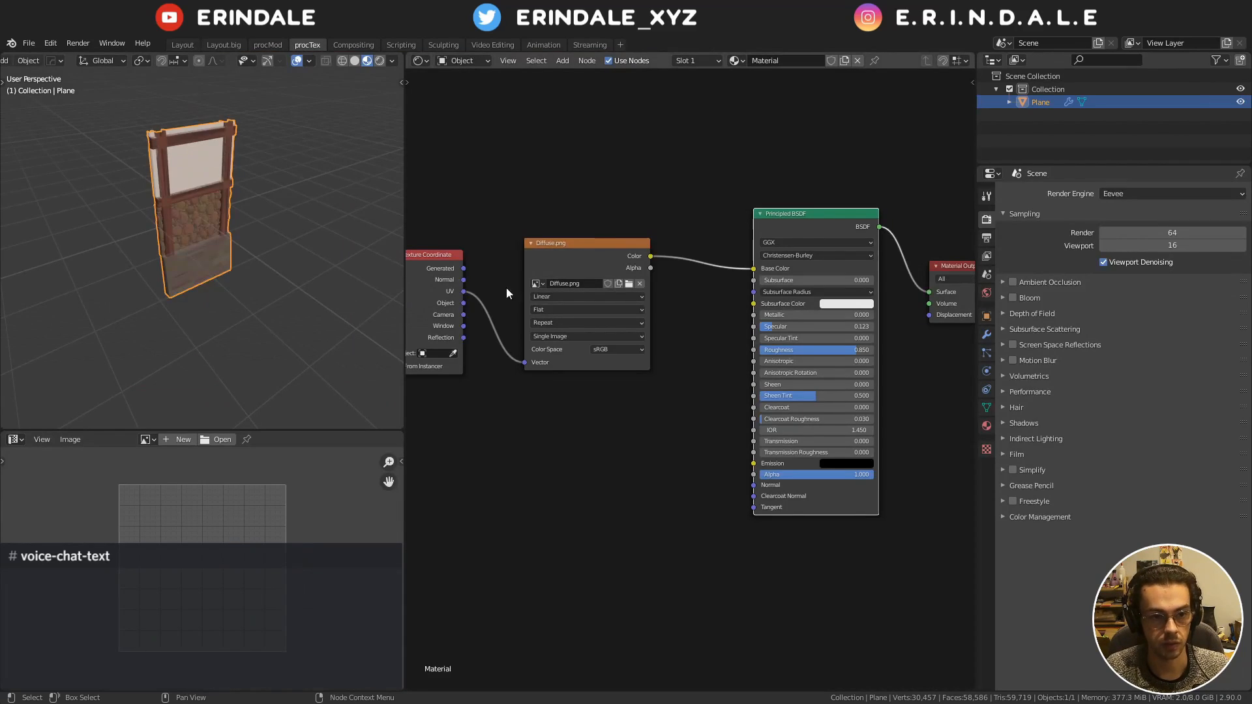
scroll(244, 272, up, 5)
middle_drag(738, 362, 914, 361)
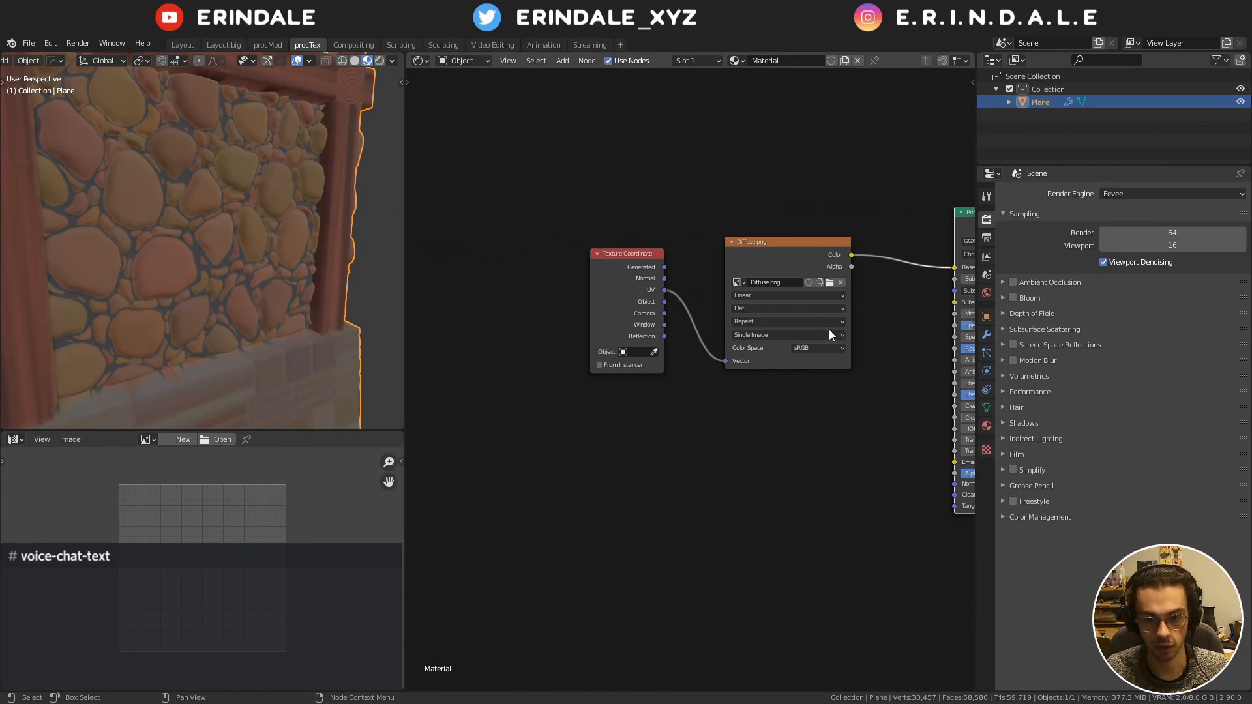
click(782, 244)
key(shift+d)
click(783, 393)
mouse_move(664, 289)
mouse_down()
mouse_move(719, 447)
mouse_move(699, 366)
mouse_move(732, 507)
mouse_move(664, 290)
mouse_up()
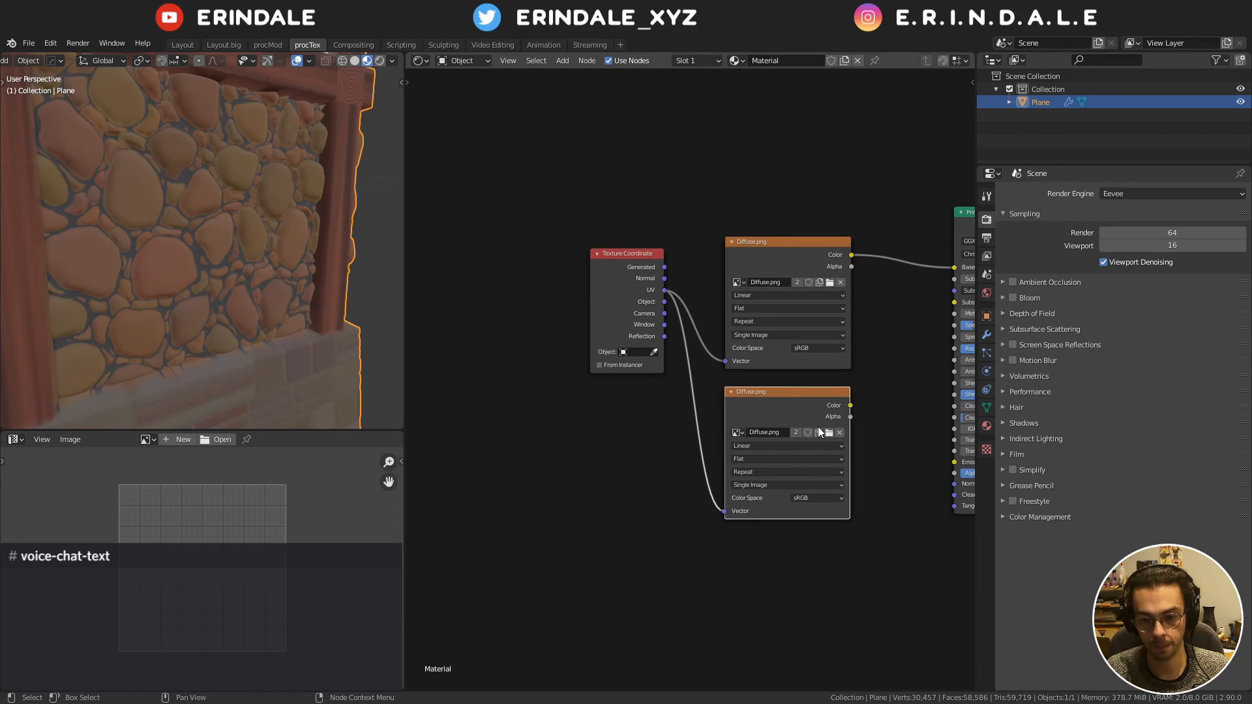
click(828, 433)
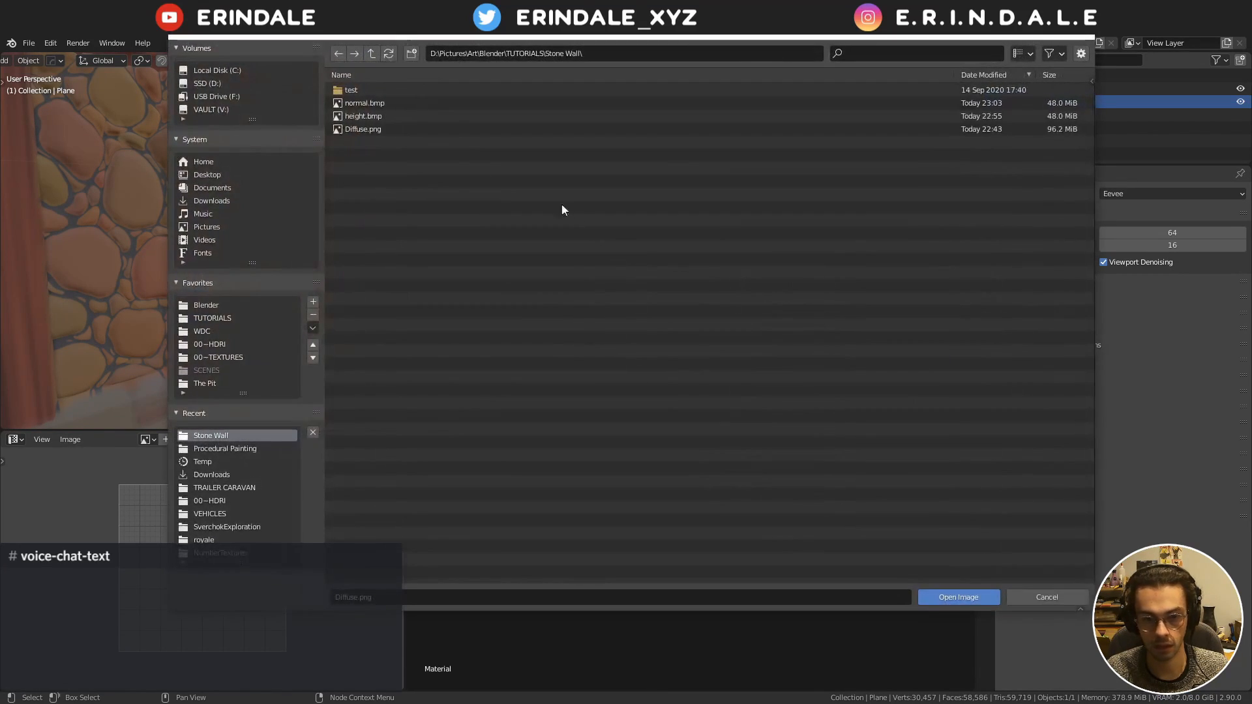
double_click(383, 106)
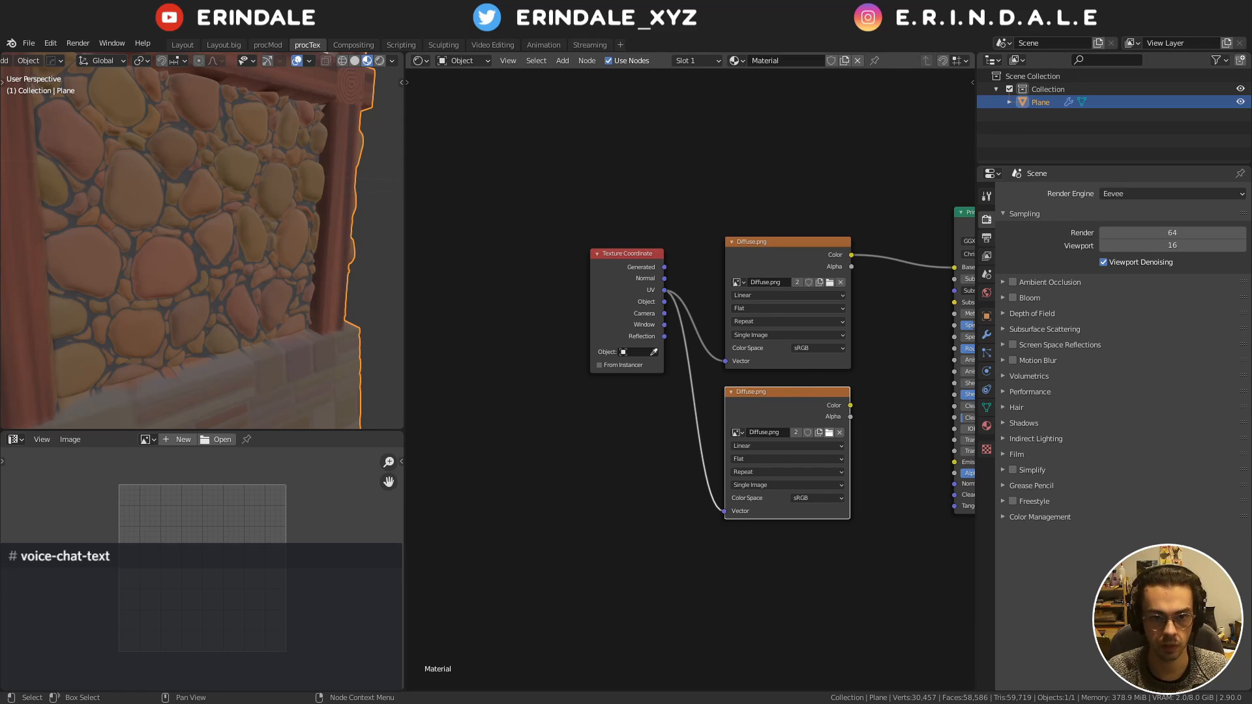
Switch to File Explorer and compare the previews of Diffuse.png, height.bmp and normal.bmp in the Stone Wall folder, returning to Blender
key(alt+Tab)
click(913, 196)
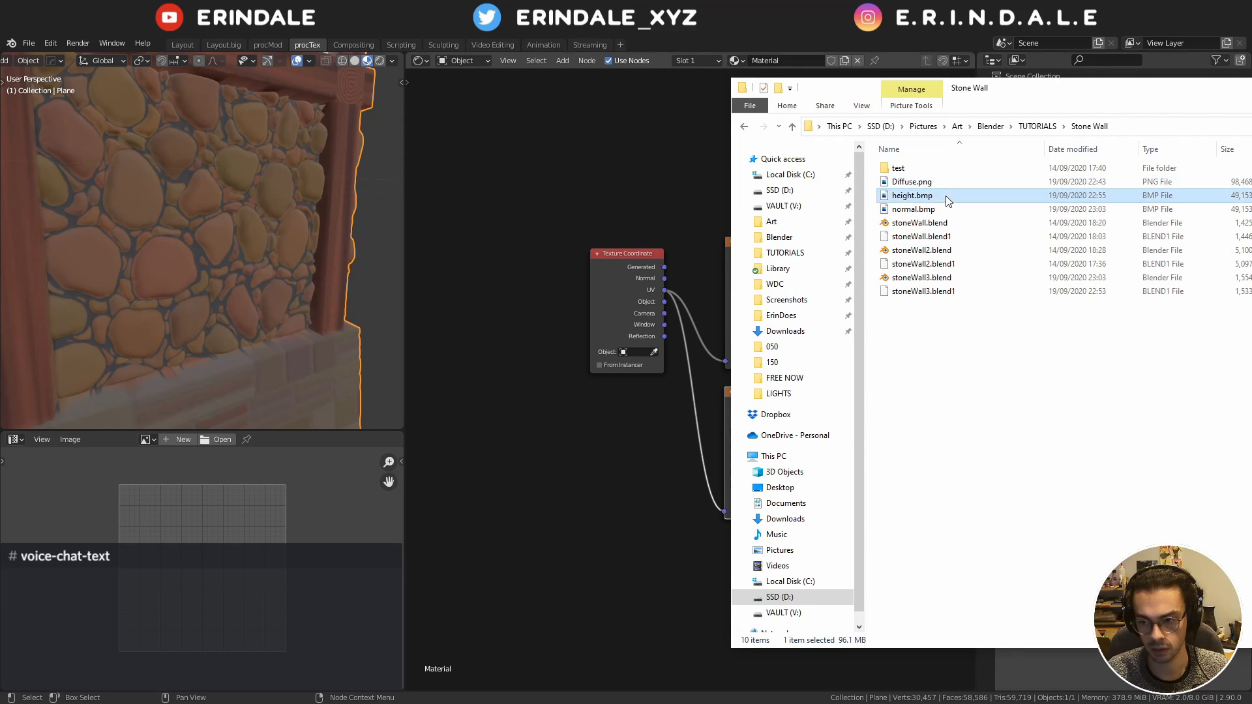
drag(1019, 99, 889, 120)
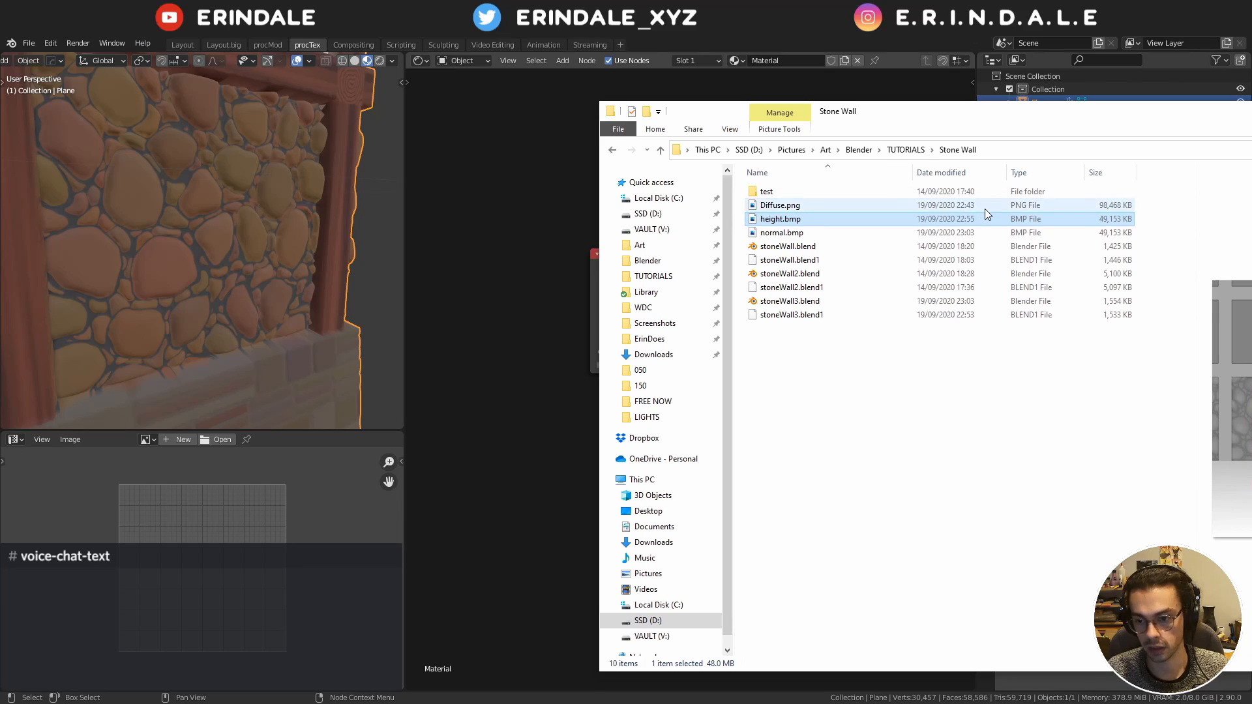
click(984, 208)
click(981, 219)
click(981, 232)
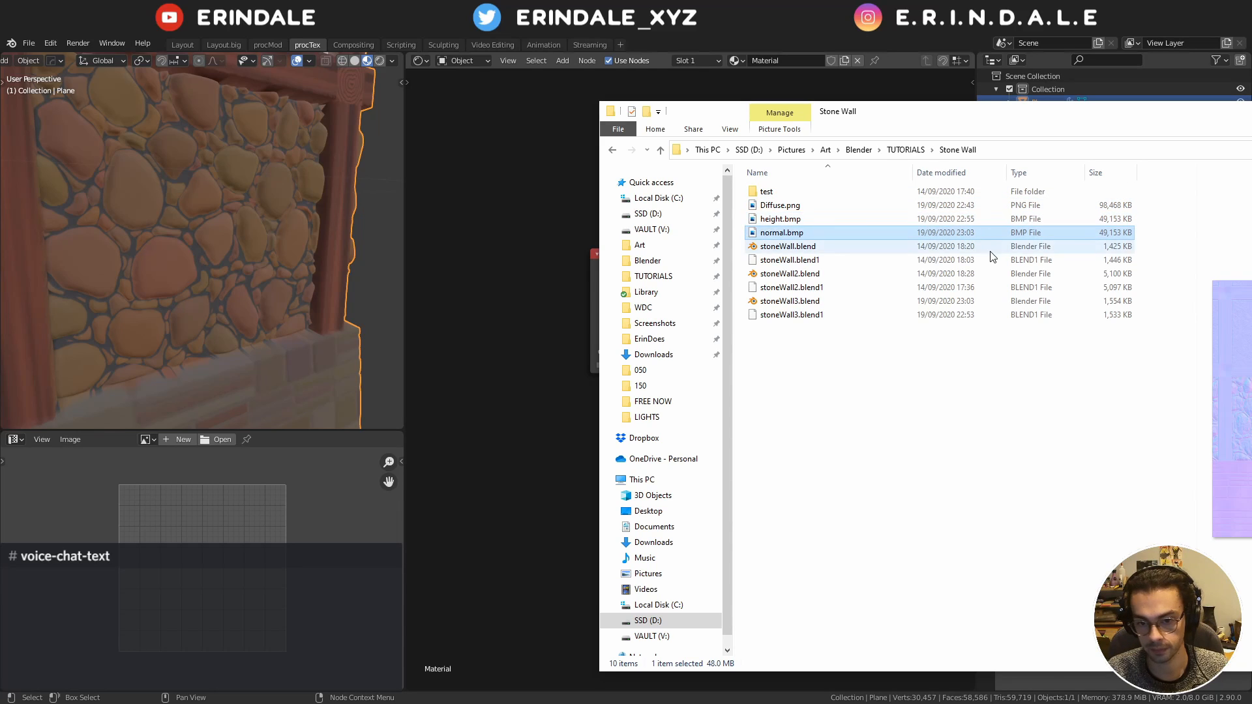
drag(1021, 112, 736, 104)
click(721, 211)
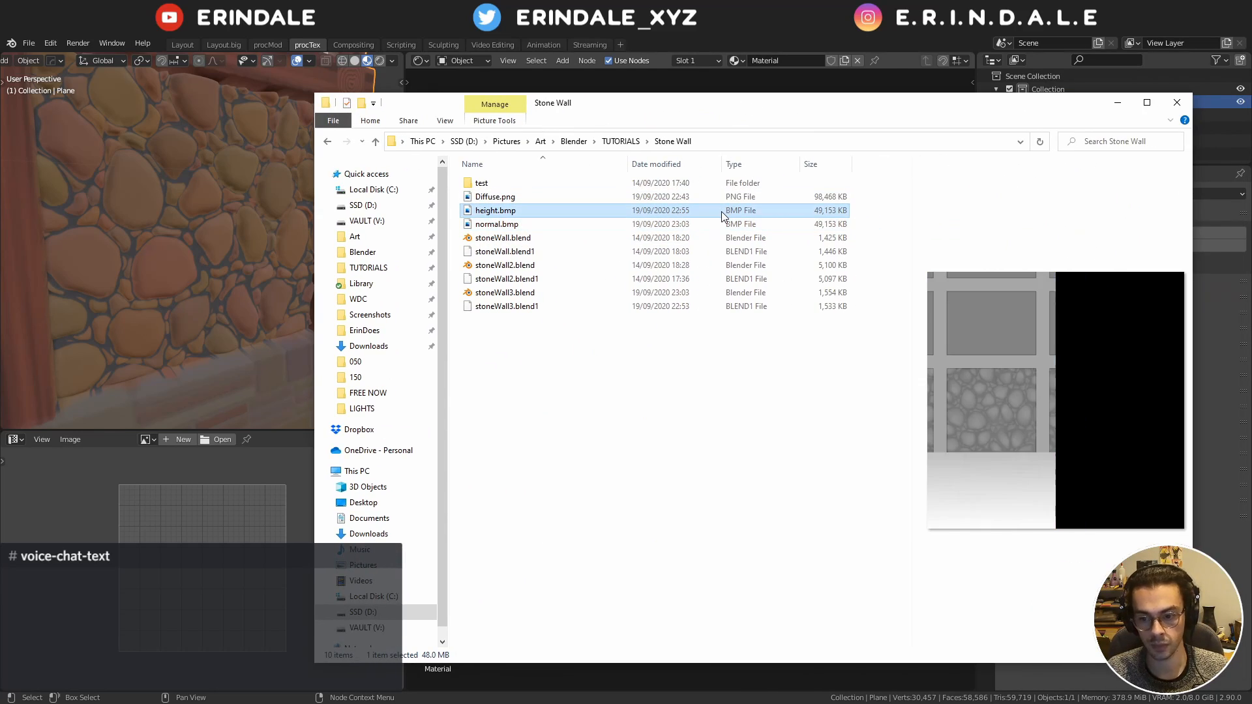
click(716, 225)
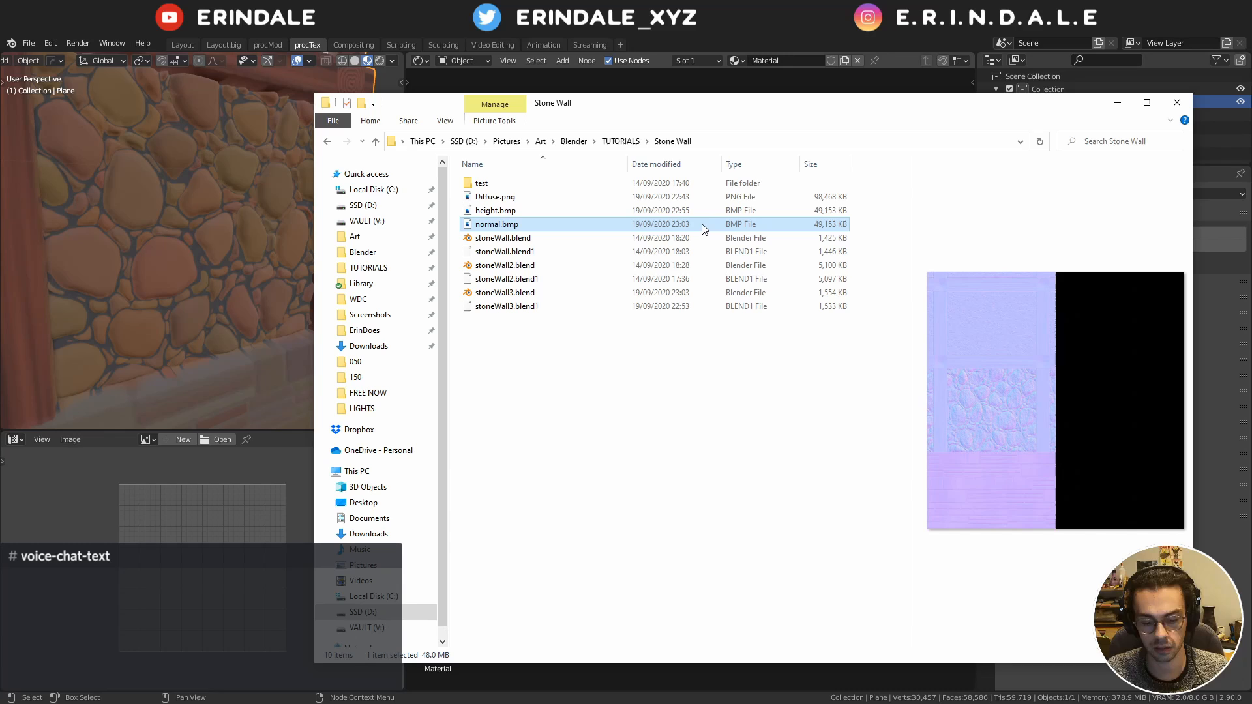
click(594, 211)
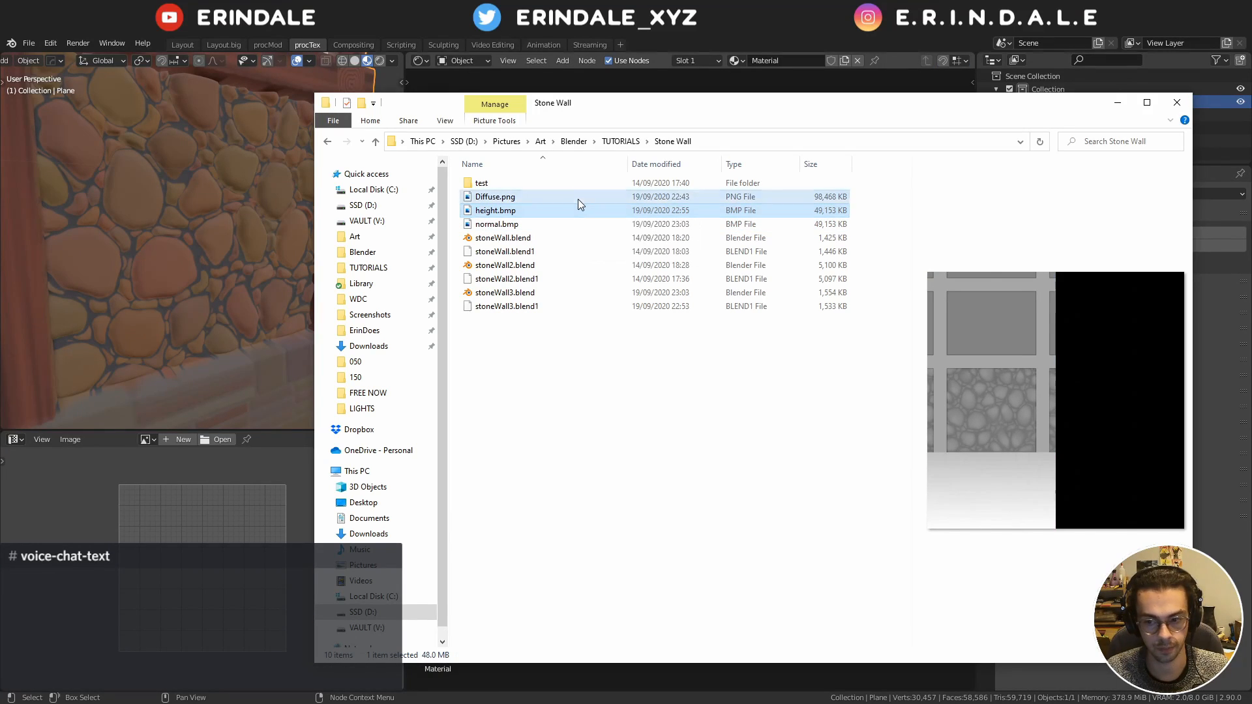
click(577, 198)
click(576, 210)
click(581, 198)
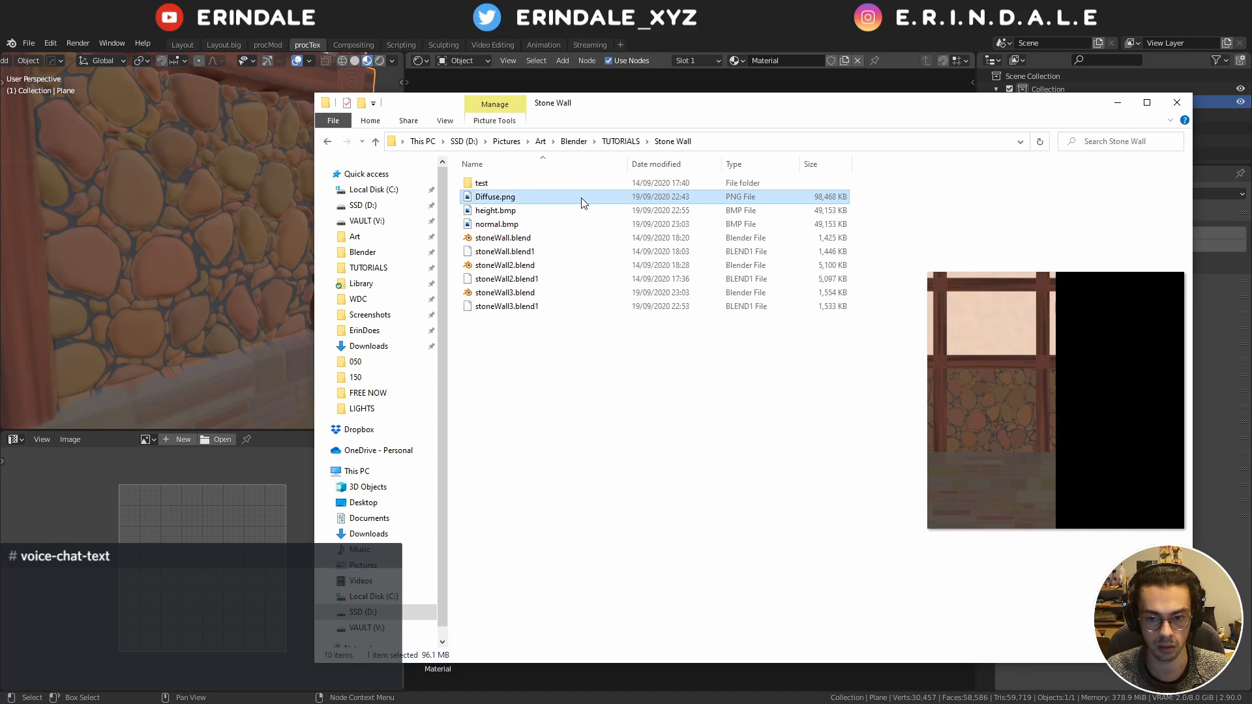
click(647, 41)
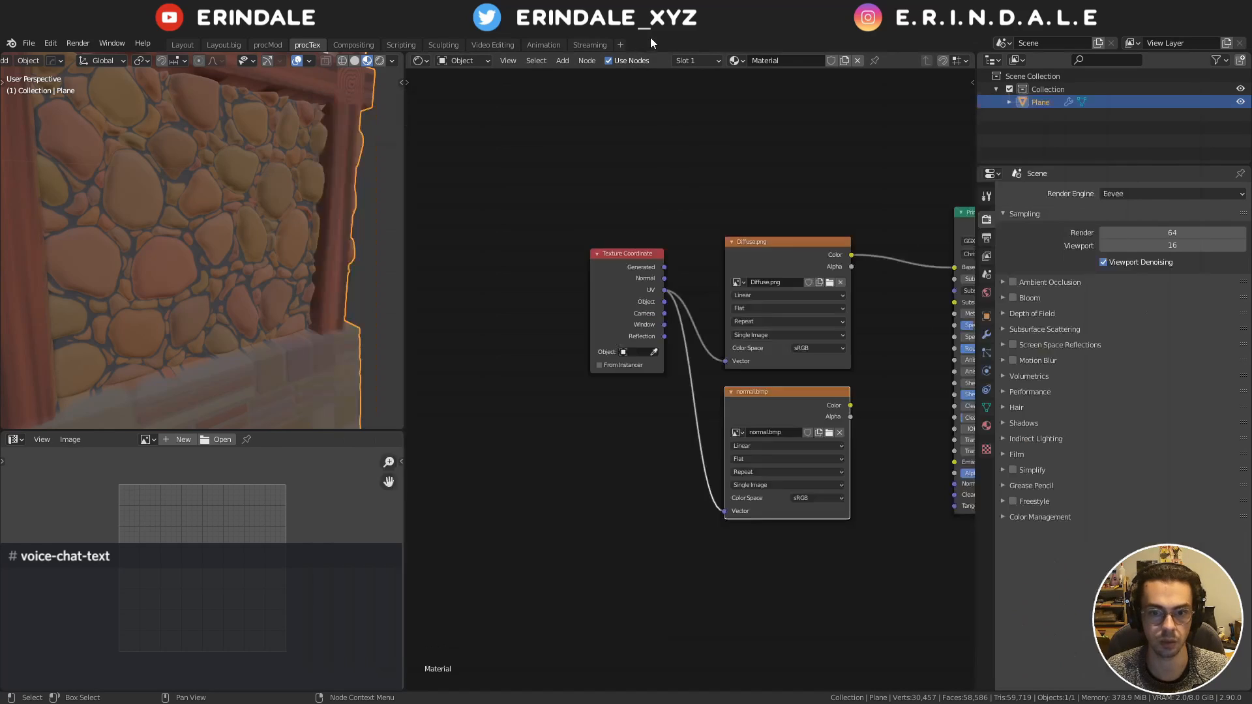
Add a Normal Map node, feed the normal.bmp color into it, and connect it to the Principled BSDF's Normal input
middle_drag(757, 345, 476, 334)
scroll(485, 342, up, 4)
middle_drag(536, 378, 633, 368)
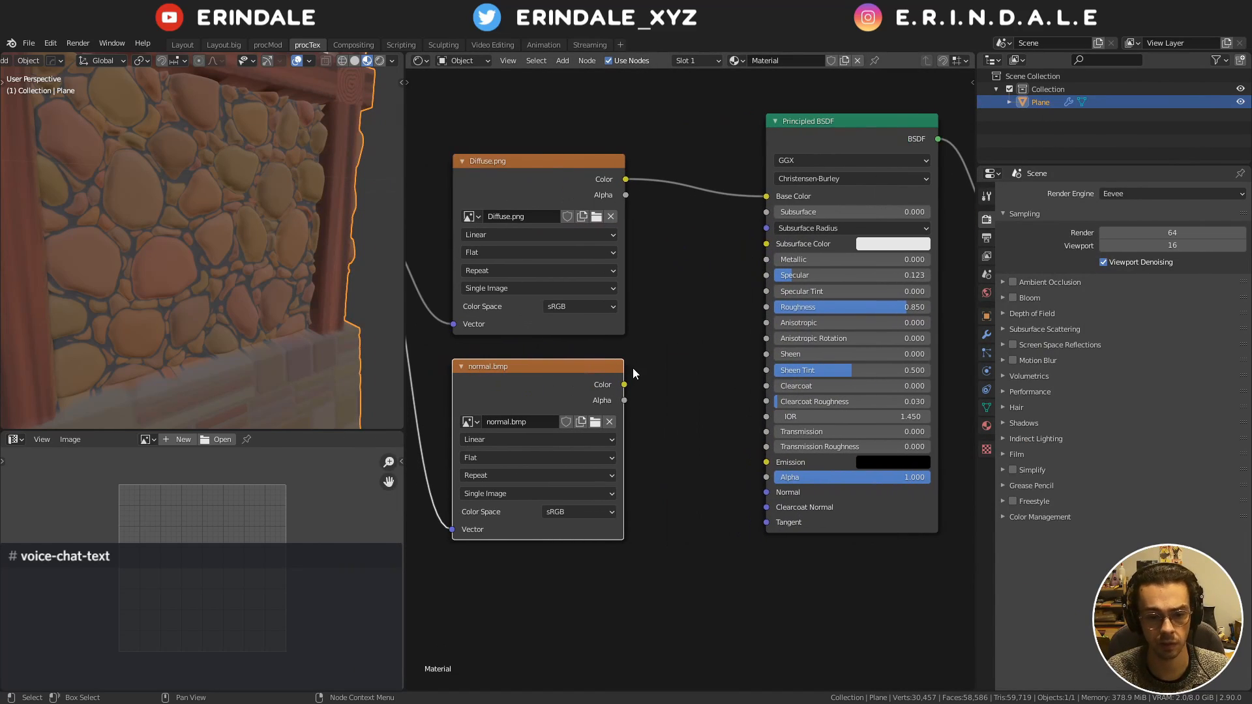
drag(624, 385, 720, 454)
key(shift+a)
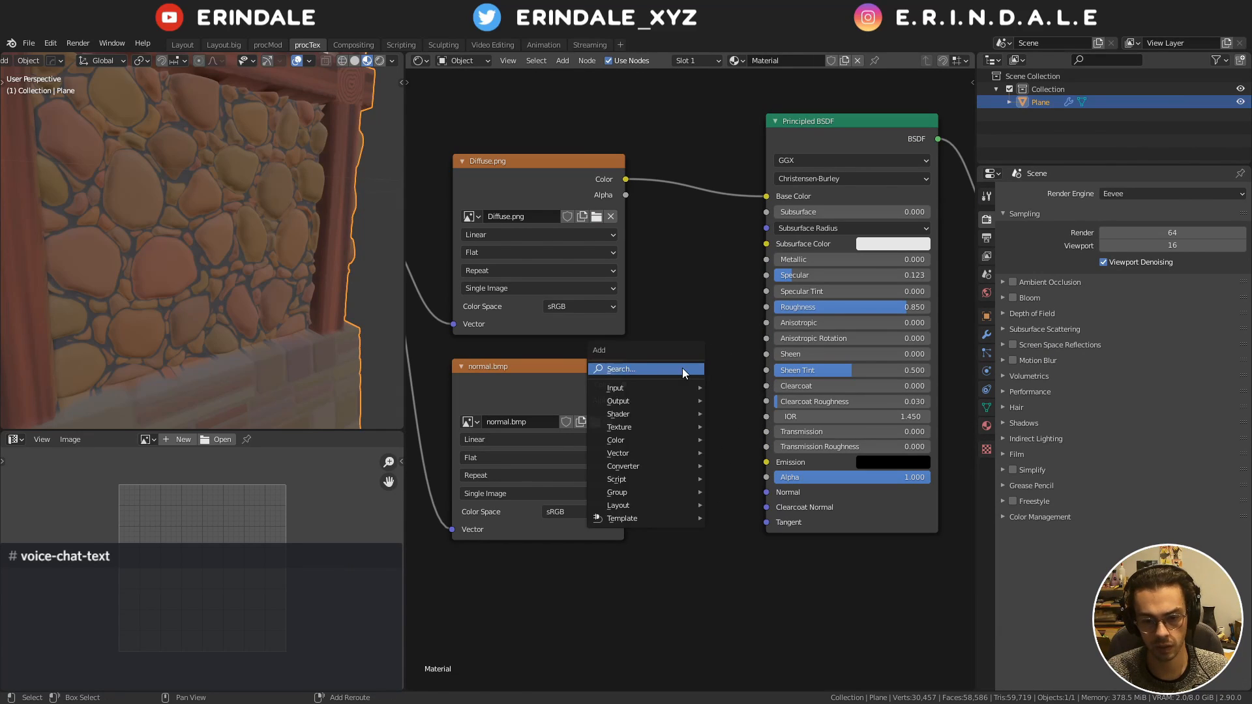
mouse_move(655, 451)
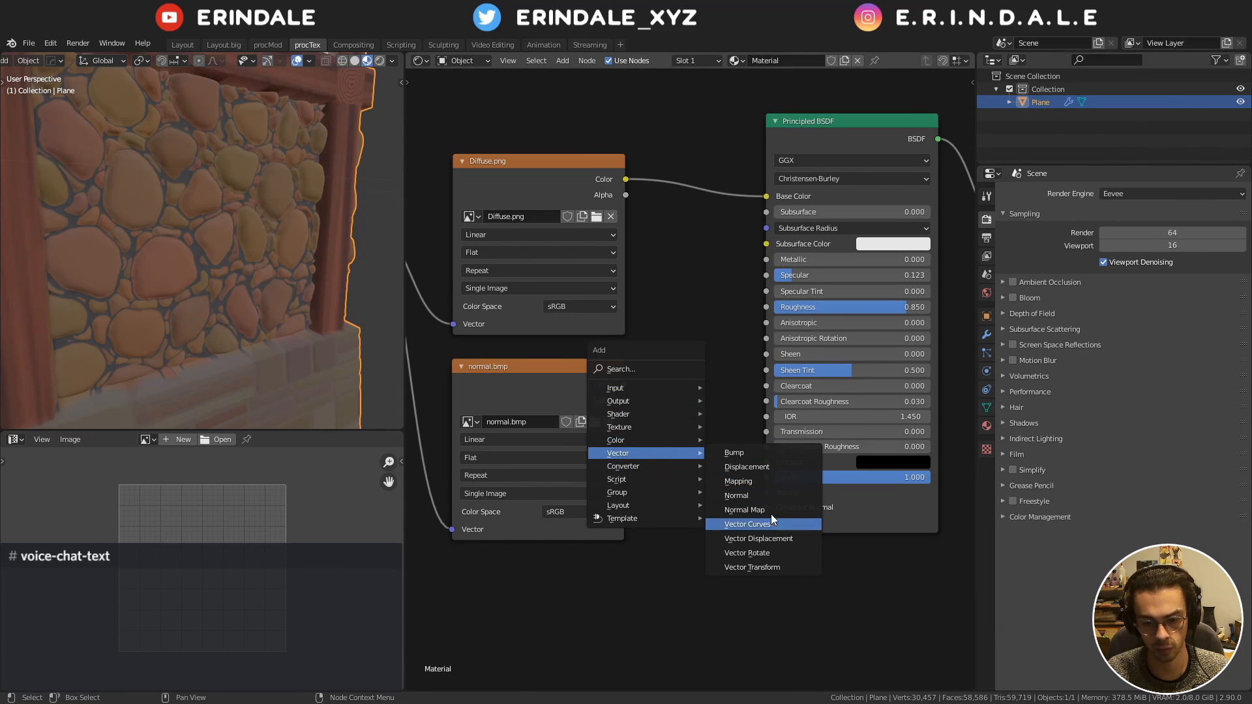
click(724, 509)
click(716, 495)
drag(623, 389, 686, 469)
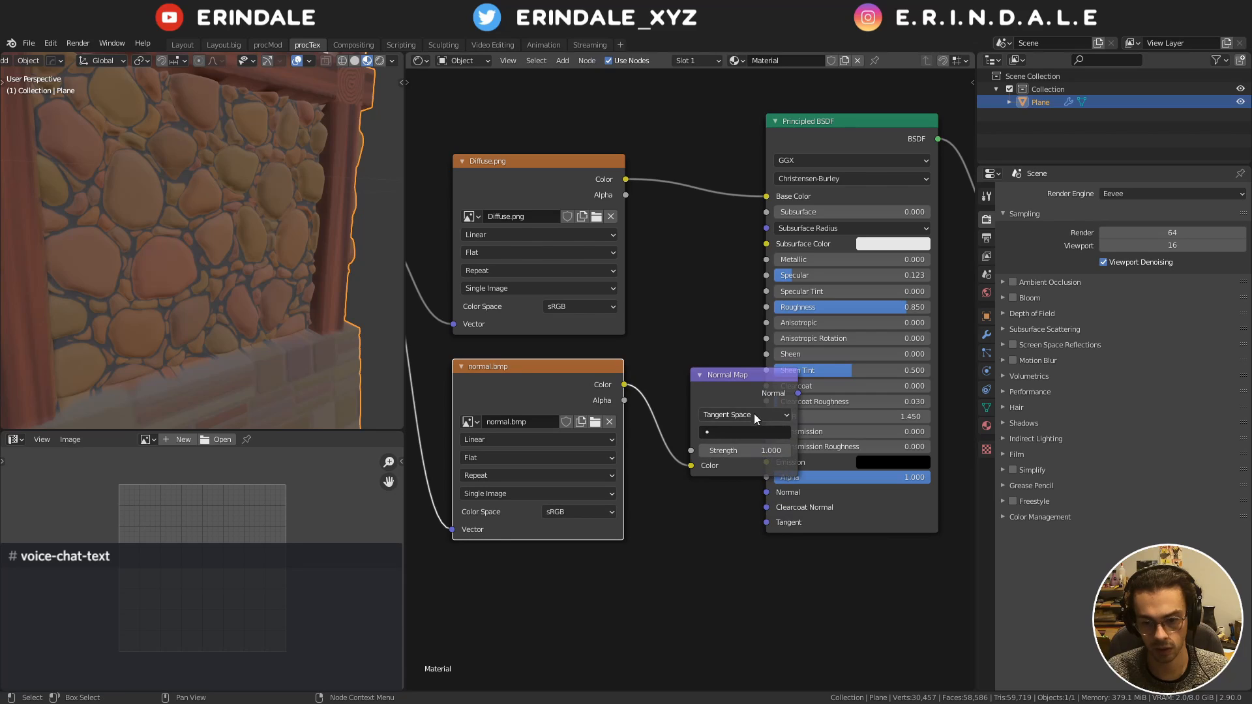
alt+right_drag(754, 413, 874, 529)
Move the Principled BSDF and Material Output nodes away from the Normal Map node and inspect the wall's surface up close
middle_drag(888, 501, 686, 535)
drag(712, 173, 856, 297)
drag(738, 223, 793, 223)
middle_drag(562, 266, 614, 275)
middle_drag(199, 222, 193, 251)
scroll(250, 271, up, 4)
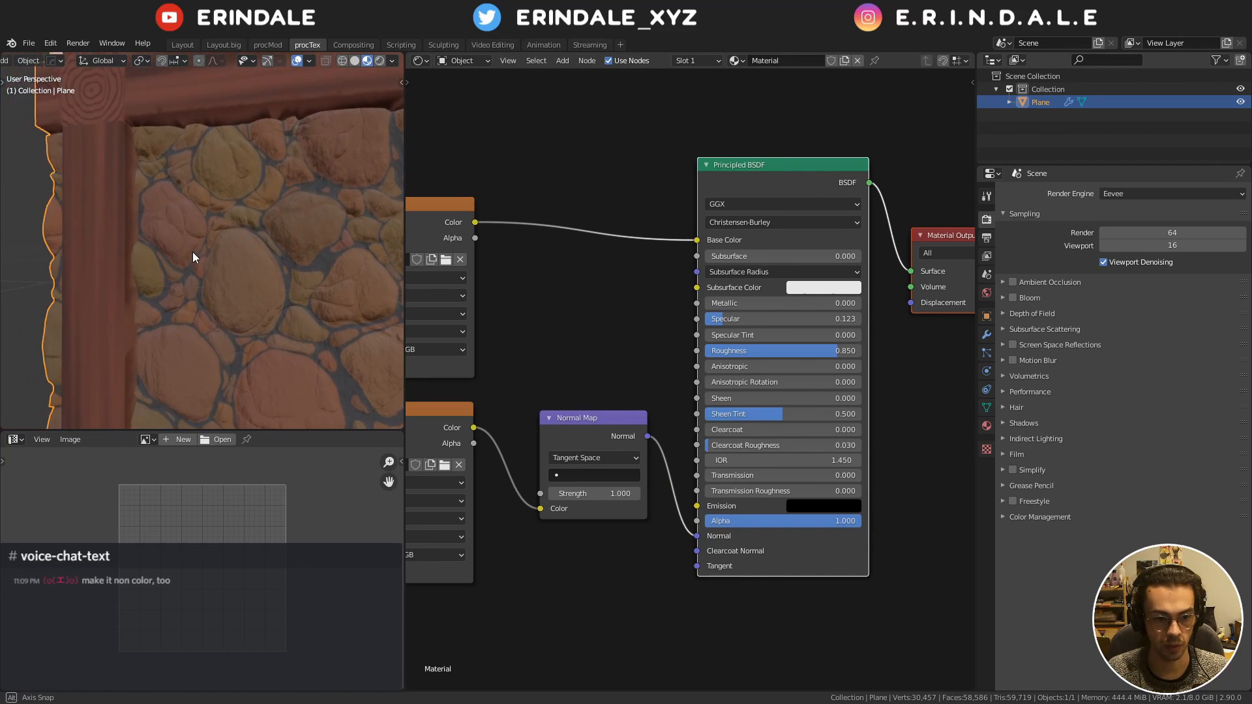
Set the normal.bmp image's color space to Non-Color and view the wall from a steep angle
middle_drag(619, 394, 784, 378)
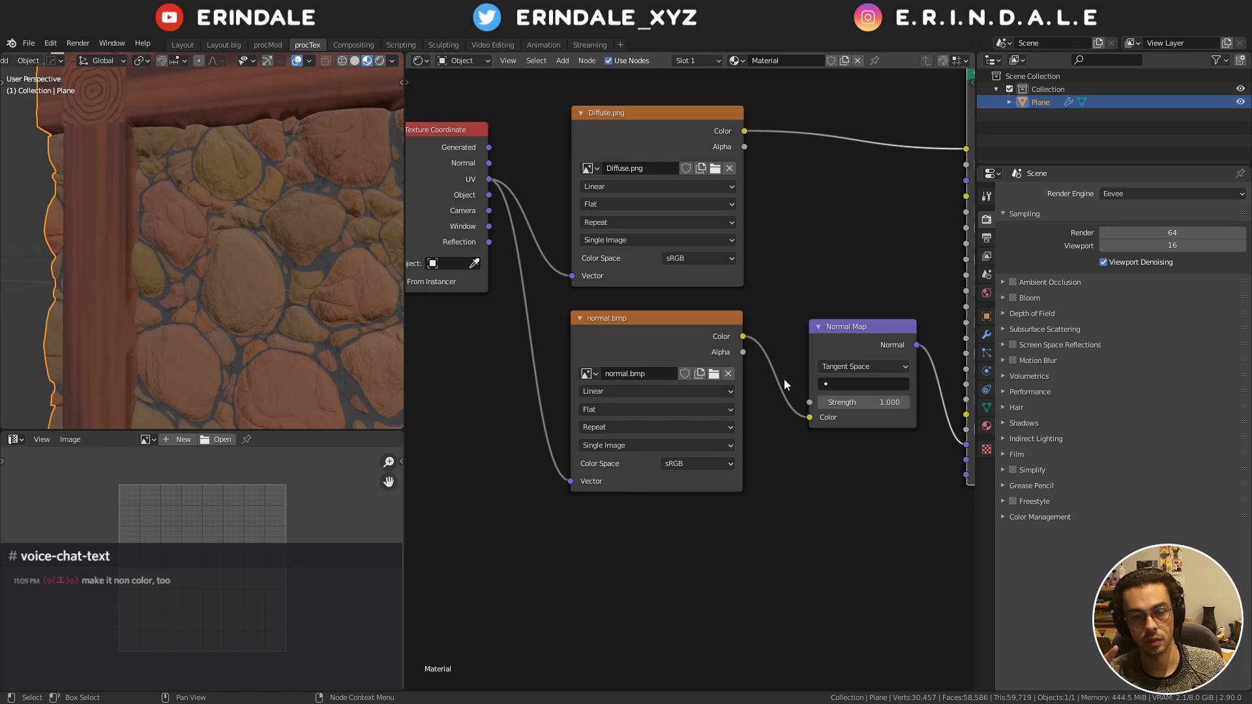
click(697, 462)
click(718, 531)
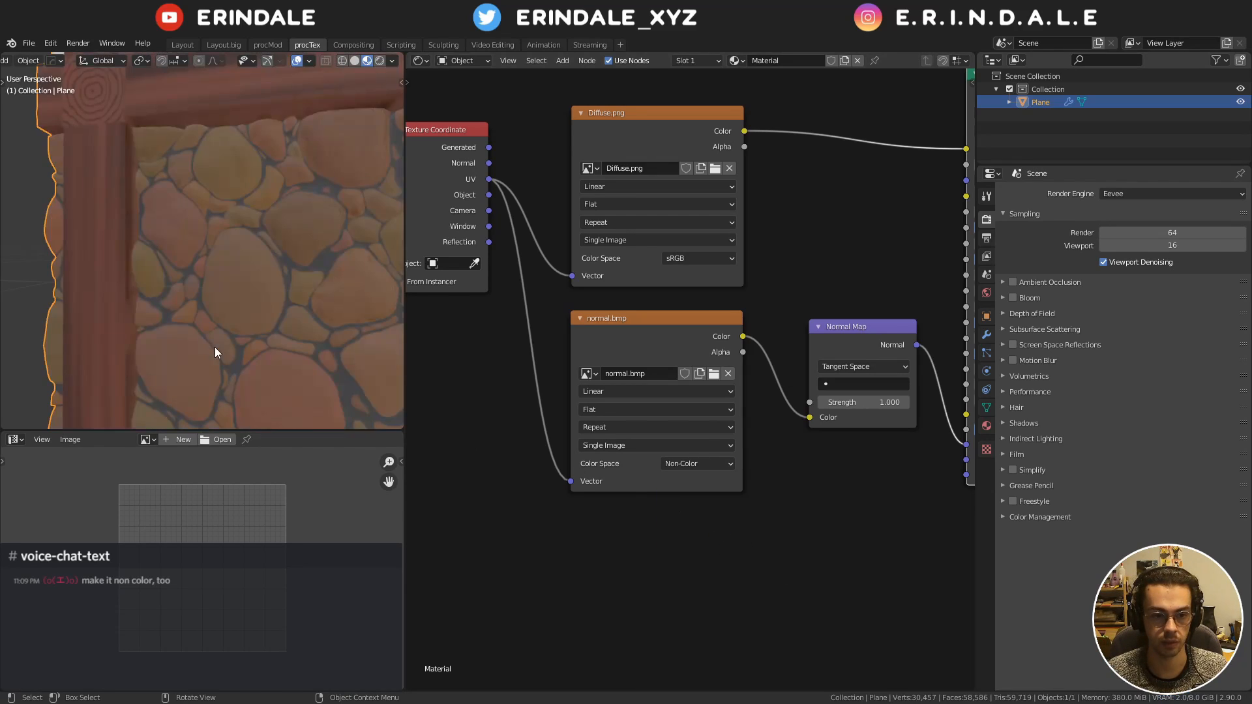
middle_drag(214, 347, 318, 311)
scroll(590, 285, down, 3)
Lower the Principled BSDF's roughness to 0.755
middle_drag(751, 287, 612, 349)
scroll(834, 339, up, 8)
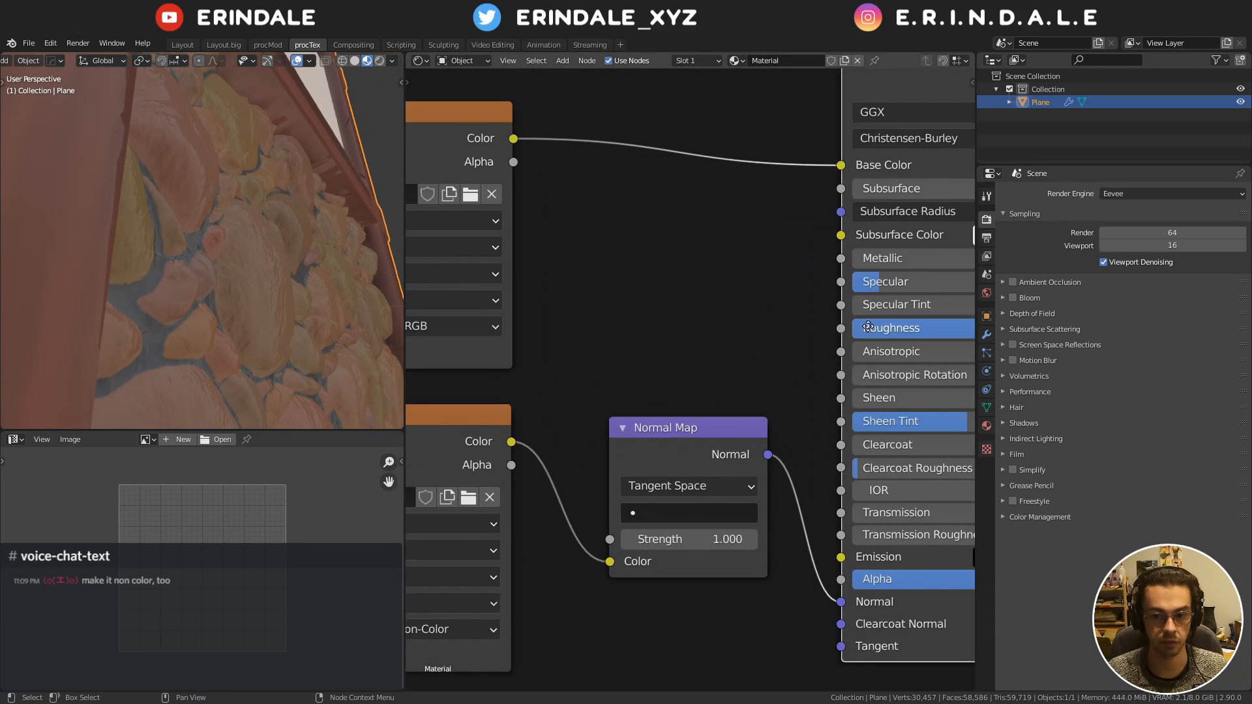
middle_drag(872, 326, 695, 349)
drag(839, 352, 790, 352)
Set the normal.bmp image node's color space back to sRGB
middle_drag(635, 393, 677, 346)
scroll(676, 346, down, 1)
middle_drag(495, 391, 666, 225)
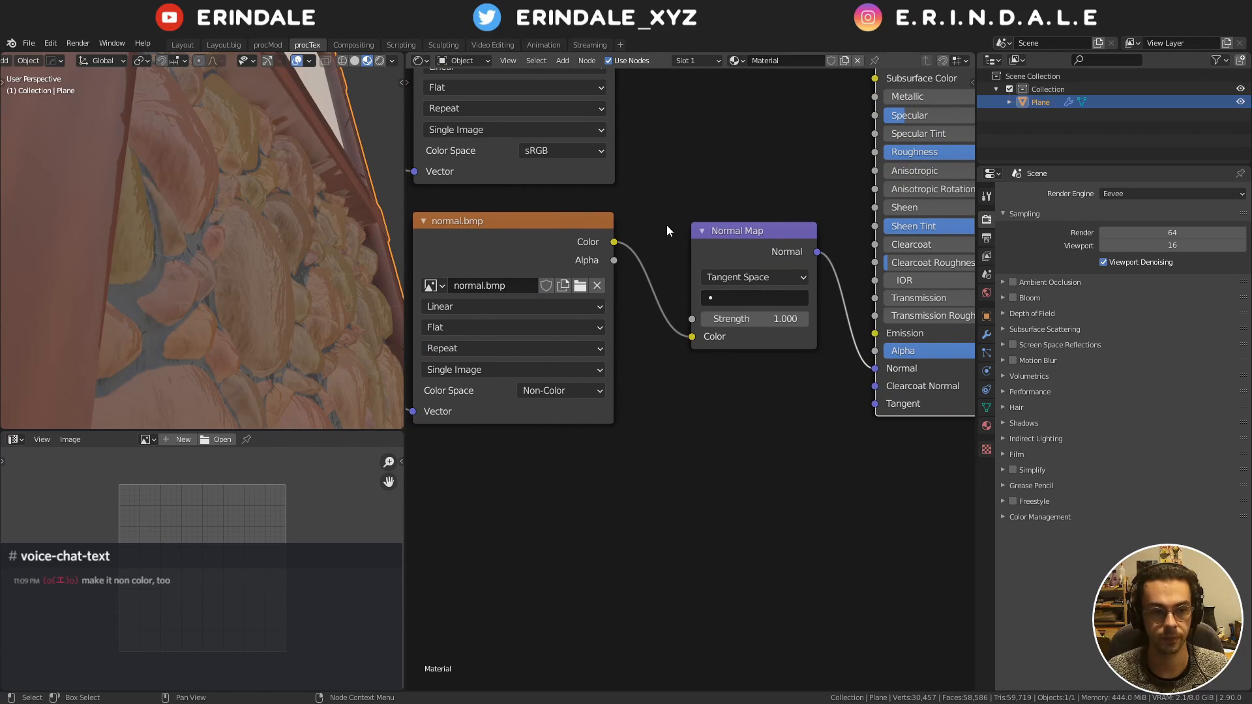
click(585, 391)
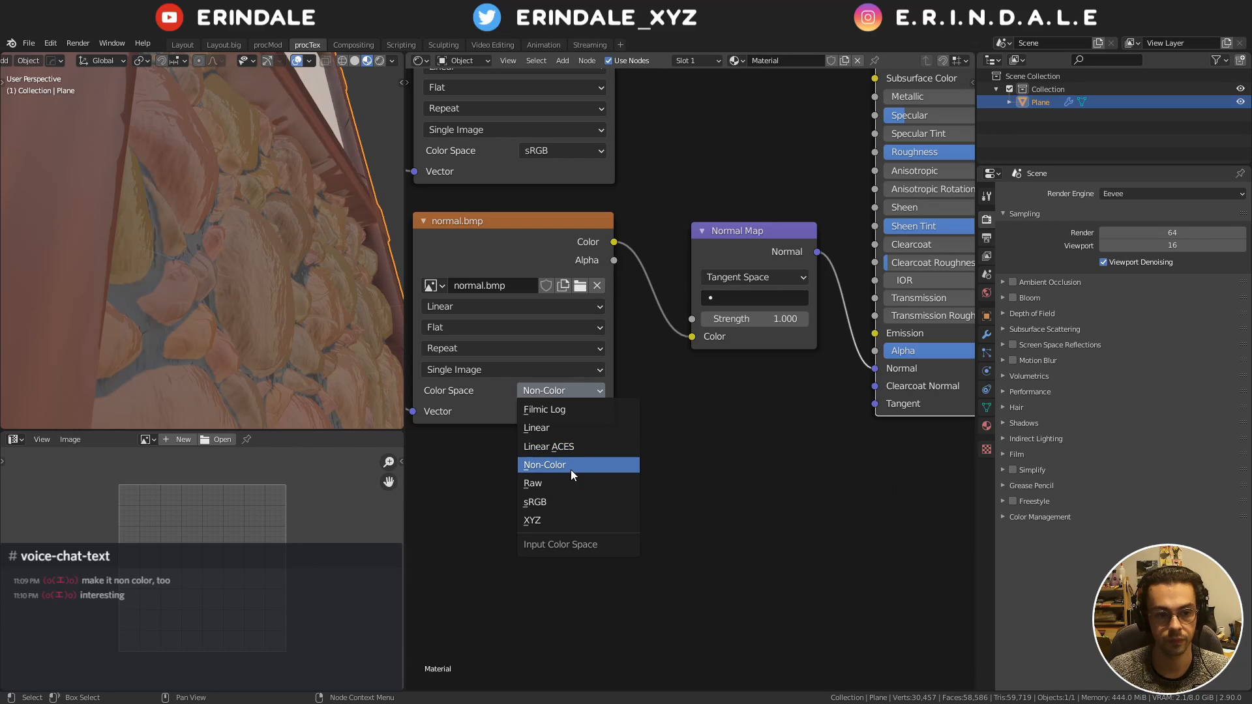
click(568, 467)
click(565, 393)
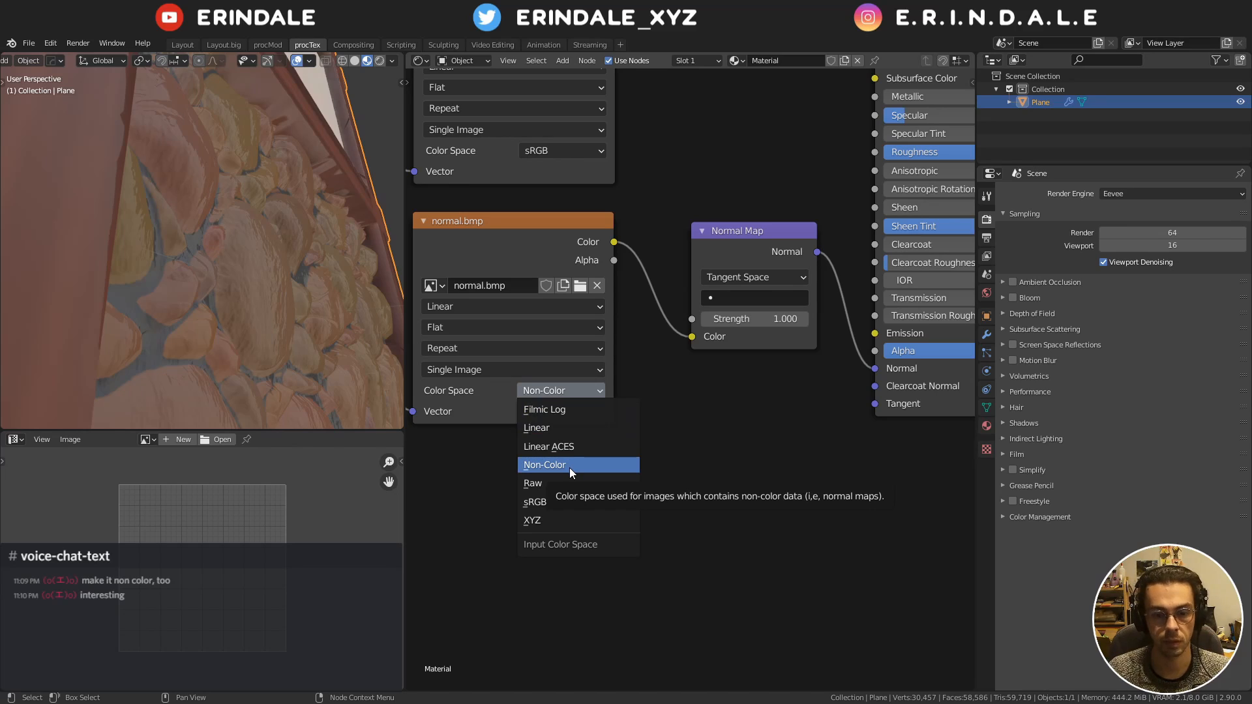
click(585, 503)
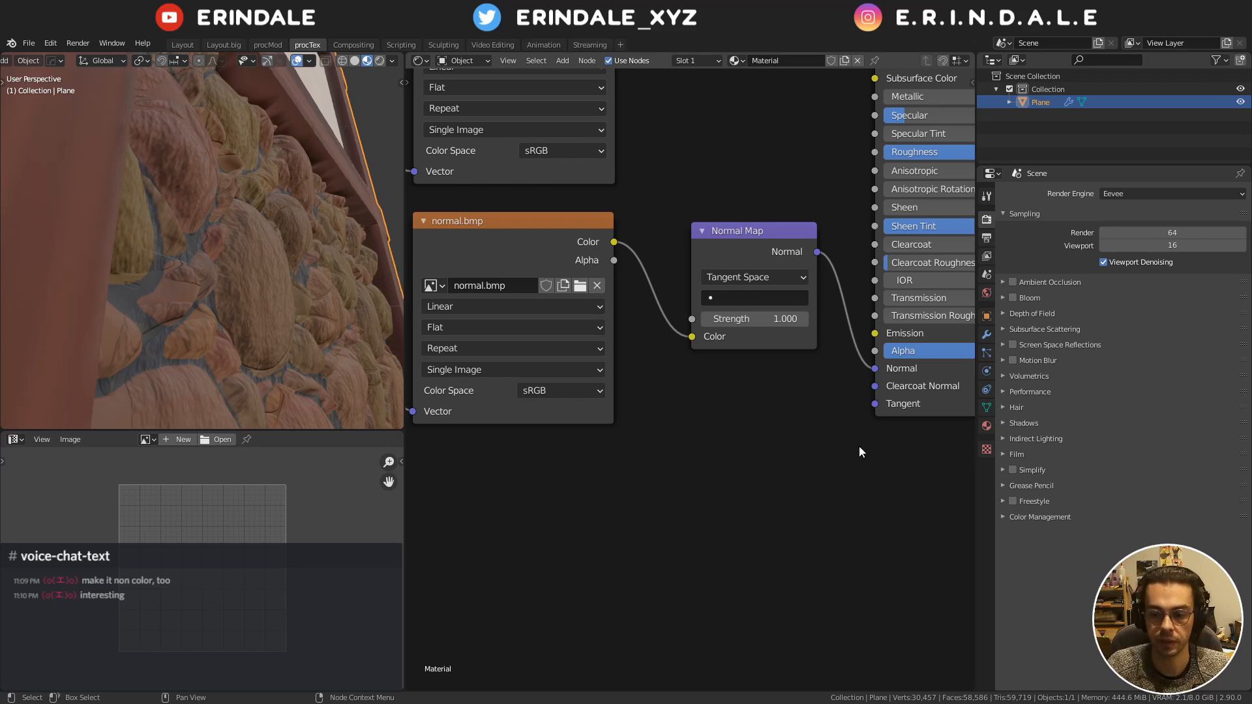
Try None as the display device in the scene's color management, and restore it to sRGB
click(1076, 515)
click(1129, 537)
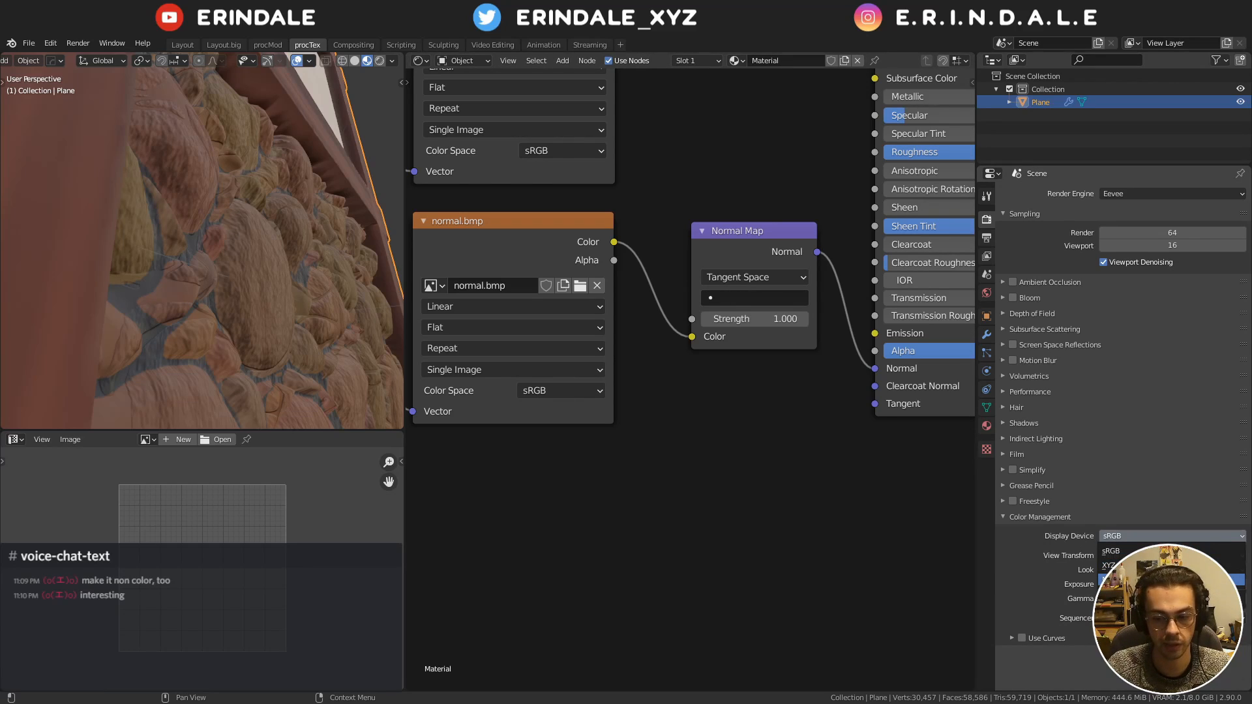
click(1108, 580)
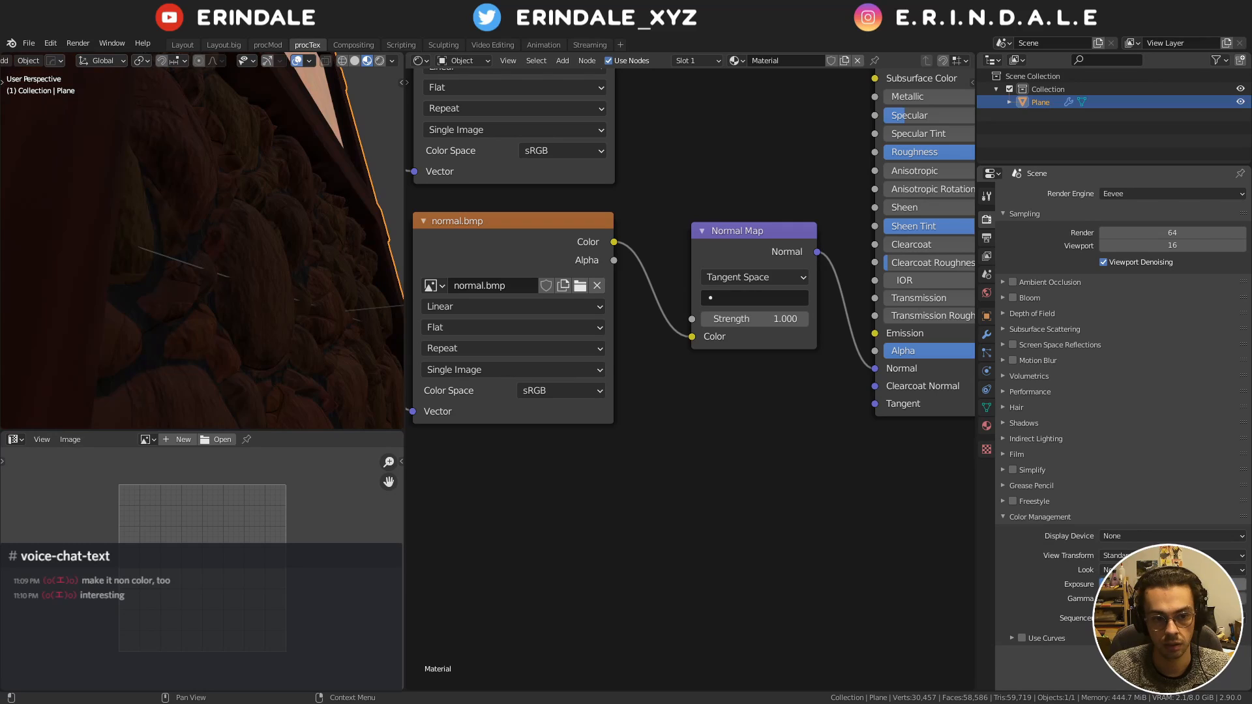
click(1130, 536)
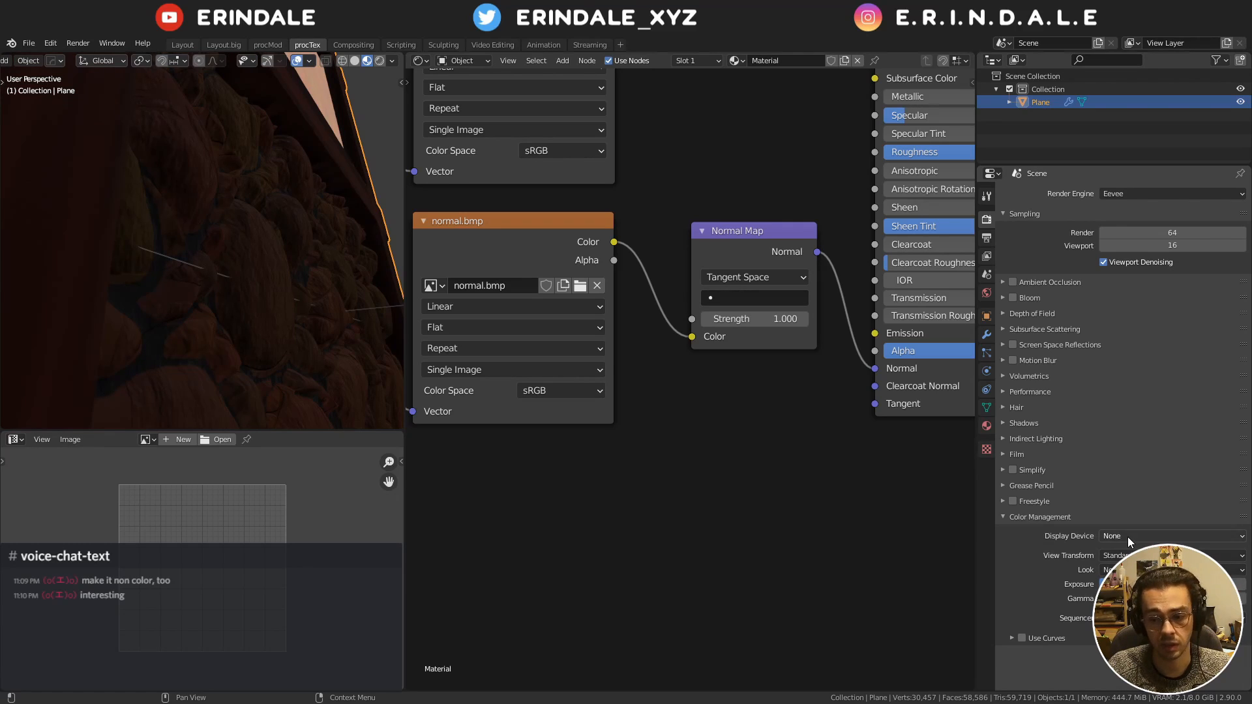
click(1122, 551)
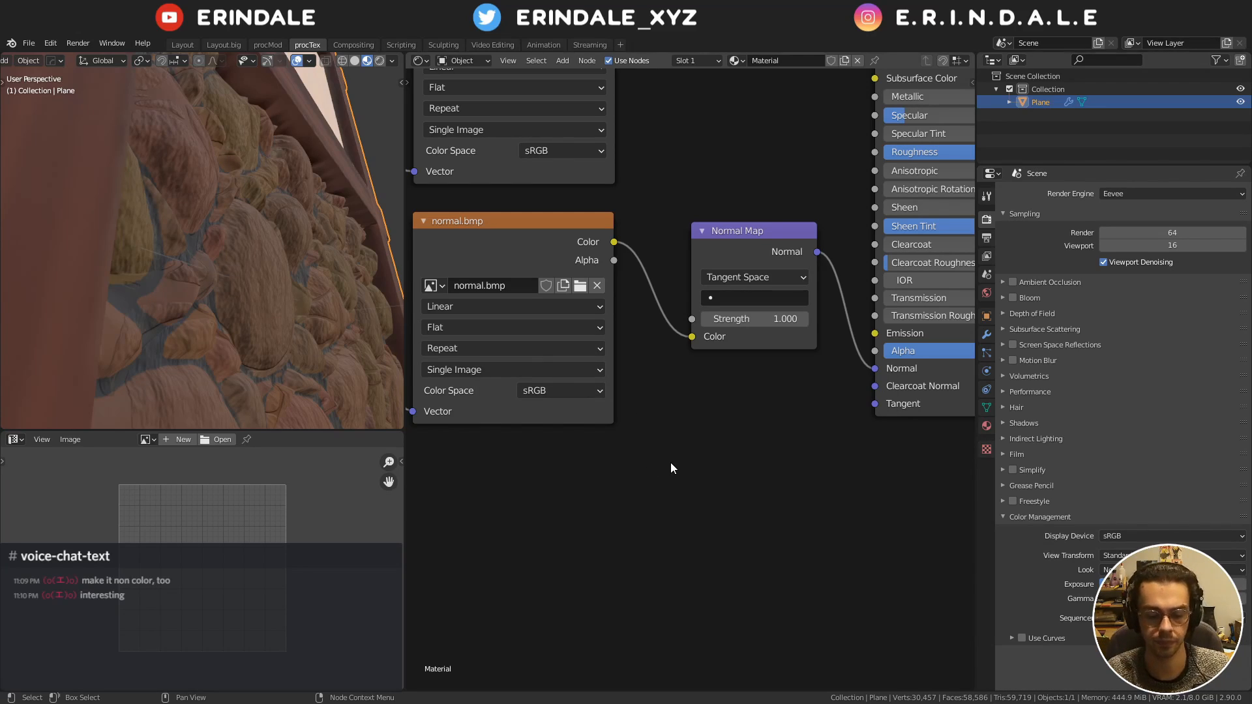
Shift the Normal Map node slightly and move the Principled BSDF and Material Output nodes farther from it
scroll(704, 385, down, 3)
middle_drag(705, 385, 545, 430)
scroll(545, 430, down, 2)
drag(558, 340, 541, 334)
drag(596, 116, 815, 335)
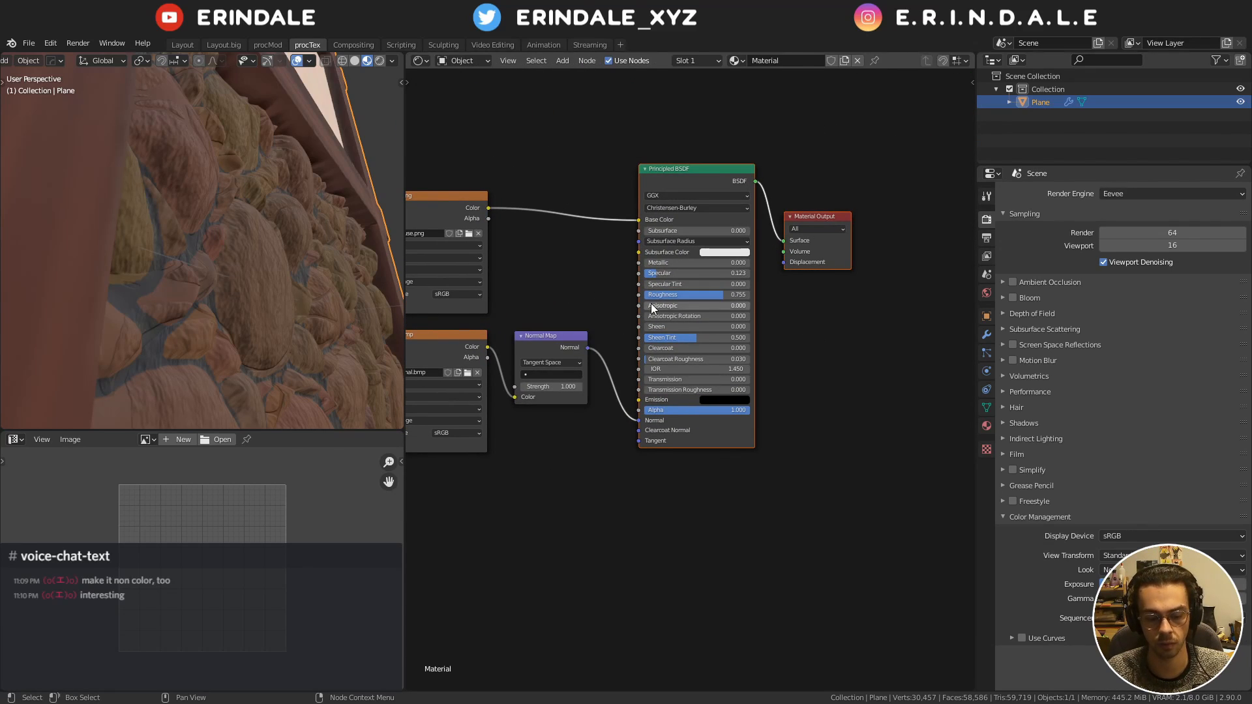
key(g)
click(694, 268)
scroll(678, 307, up, 5)
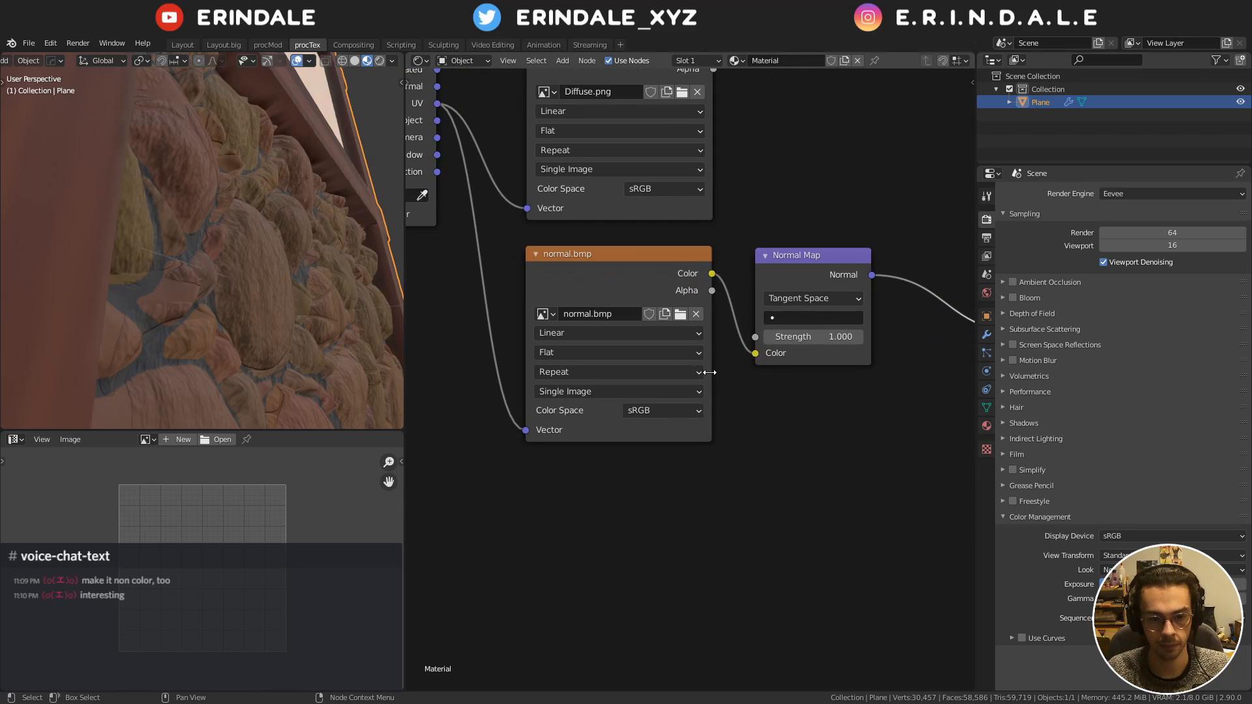
Face the stones again and move the Texture Coordinate node away from the image nodes to make room between them
mouse_move(221, 261)
middle_down()
mouse_move(263, 279)
mouse_move(247, 287)
mouse_move(237, 269)
mouse_move(283, 272)
mouse_move(239, 272)
middle_up()
scroll(257, 284, up, 6)
scroll(257, 284, down, 3)
middle_drag(486, 297, 757, 362)
click(660, 194)
drag(660, 193, 499, 256)
key(q)
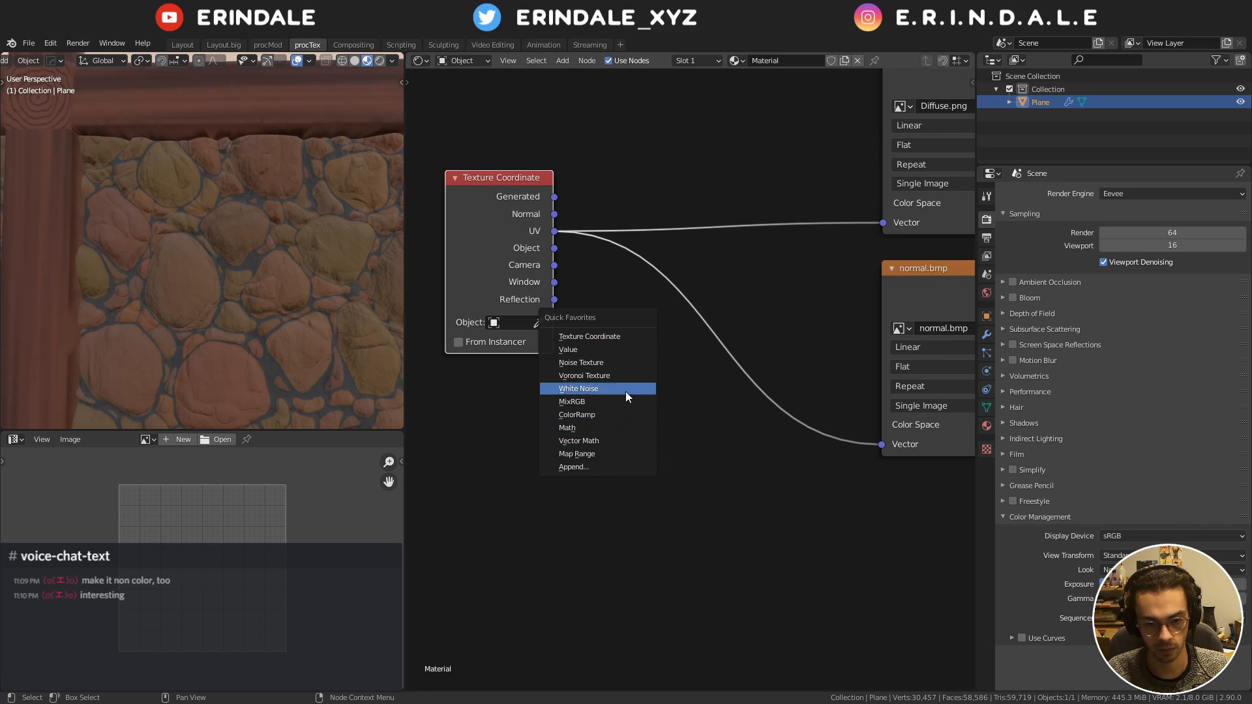
click(623, 440)
click(755, 353)
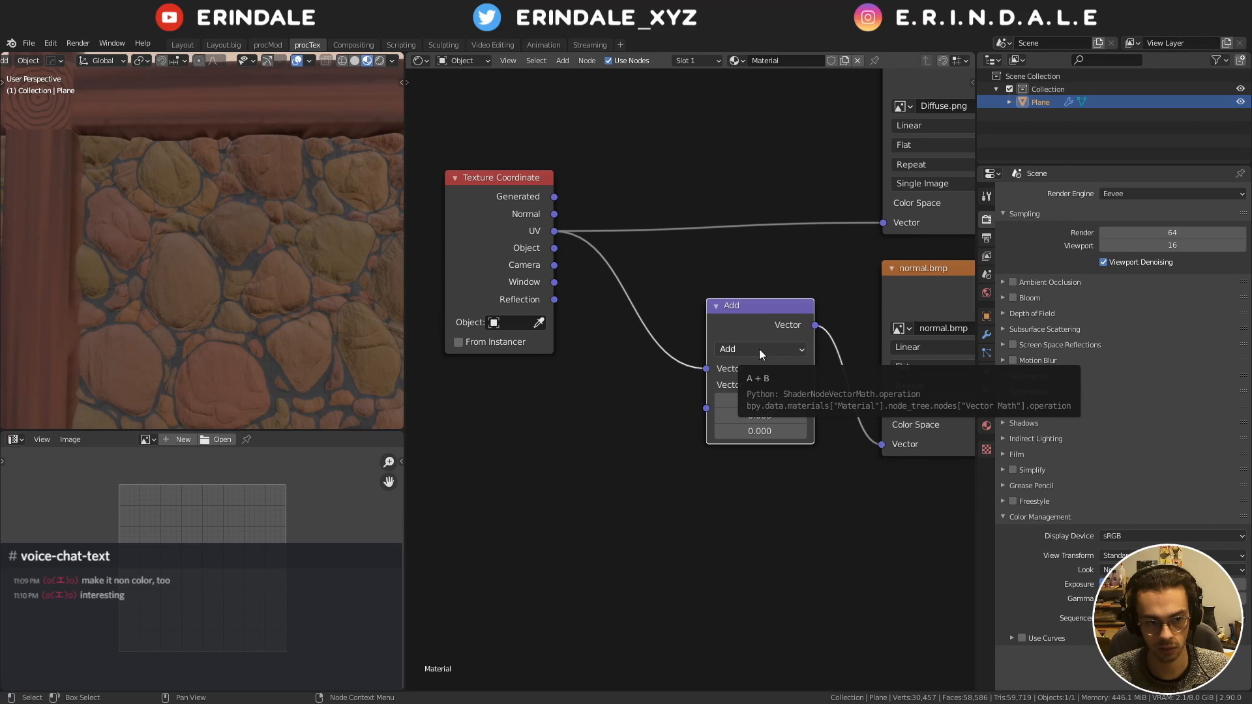
key(ctrl+z)
key(ctrl+z)
Insert a Mapping node between the Texture Coordinate's UV output and the normal.bmp image node
key(shift+a)
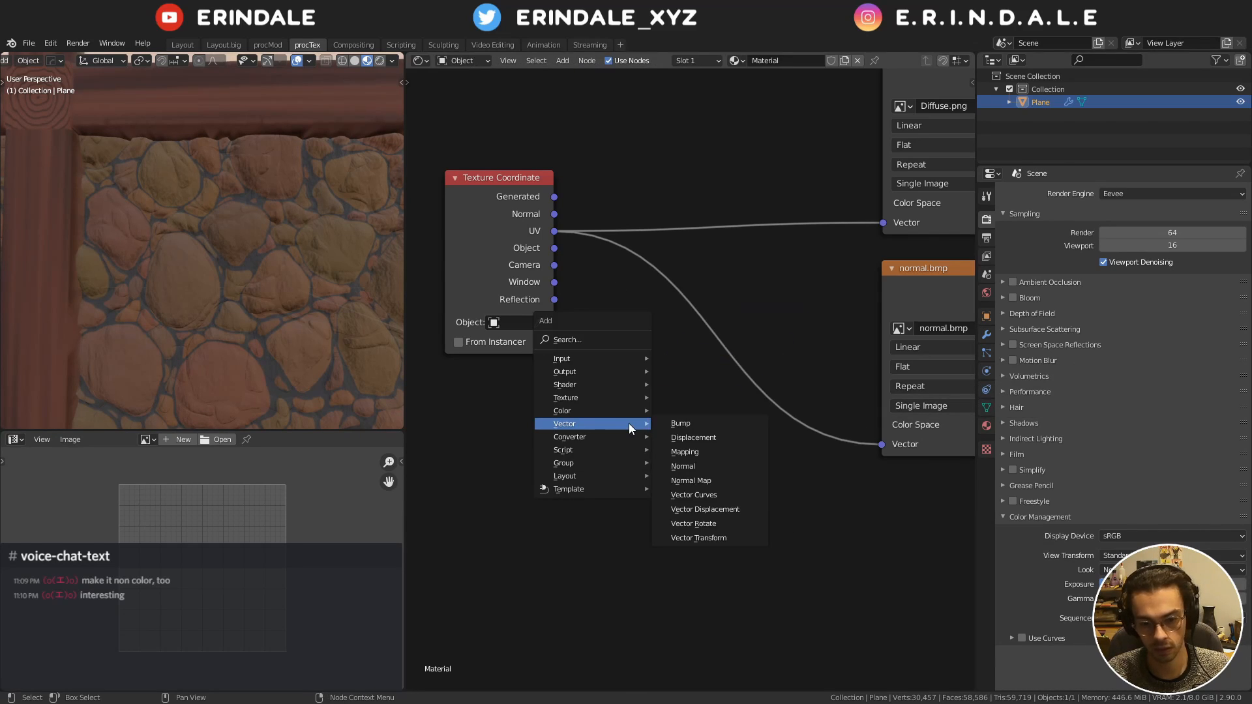
mouse_move(620, 422)
click(684, 452)
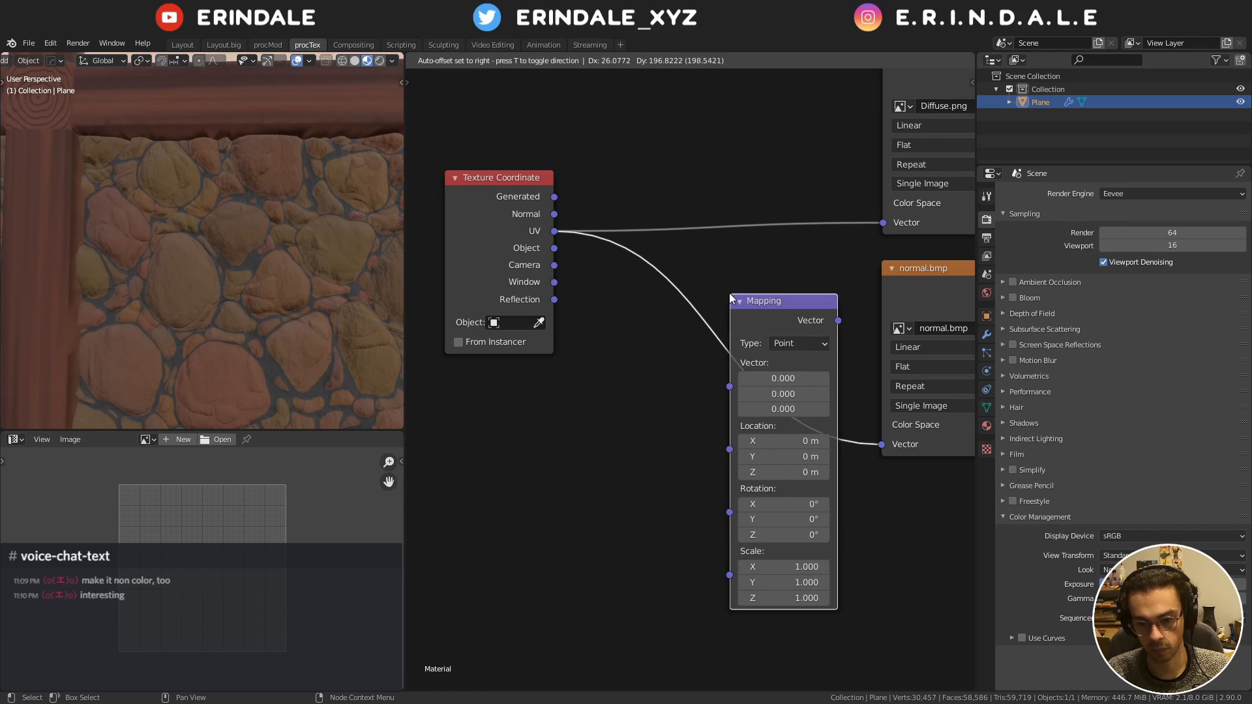
click(782, 300)
Set the Mapping node's X scale to -1 to mirror the normal image horizontally
scroll(691, 306, up, 3)
middle_drag(673, 317, 671, 278)
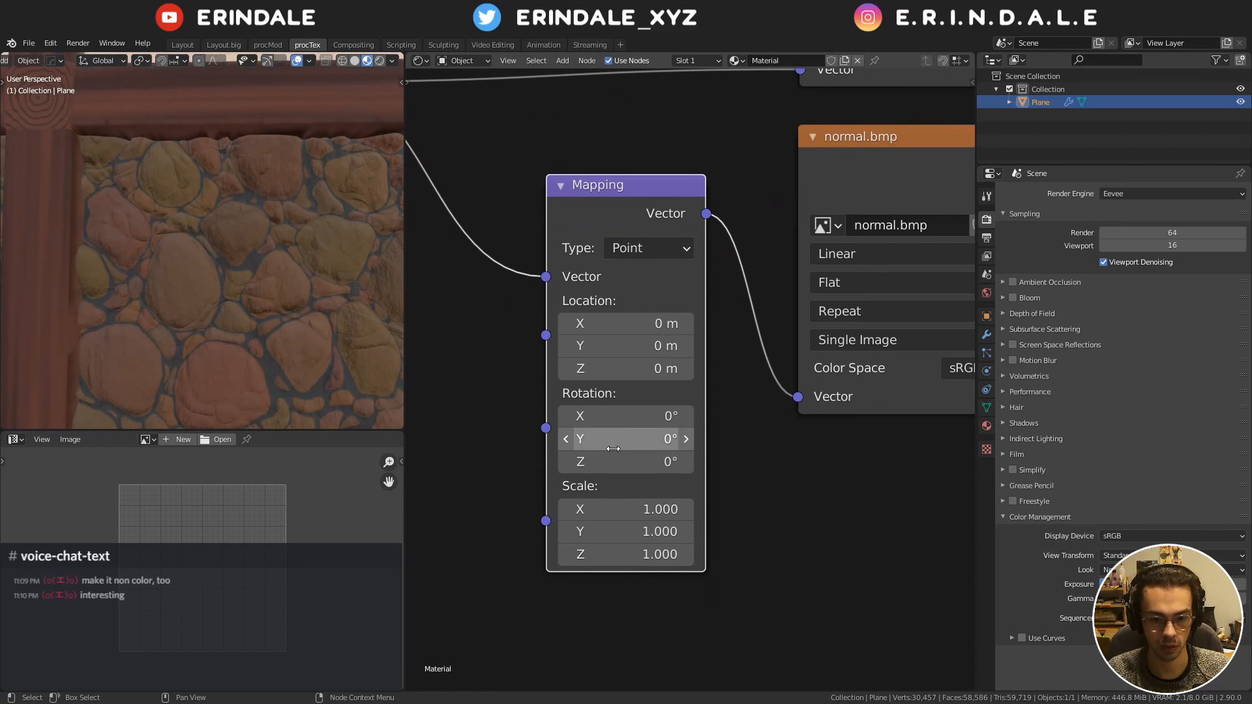
drag(625, 535, 625, 520)
key(Escape)
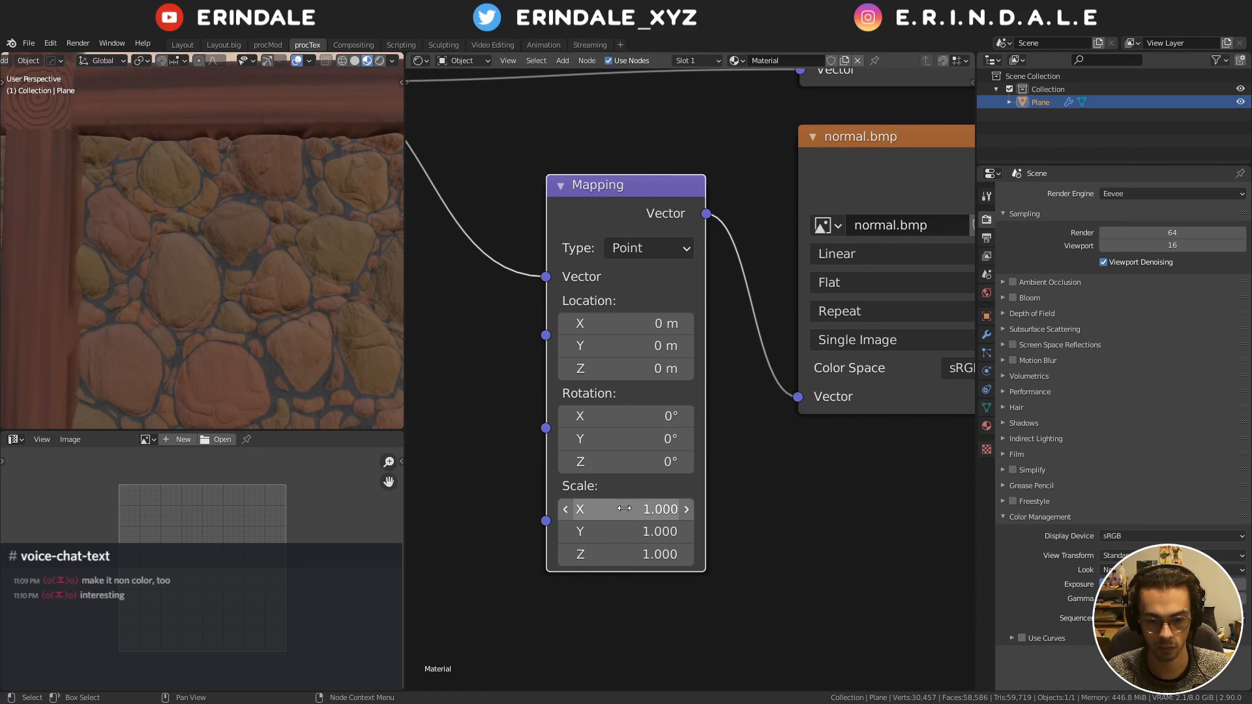
click(623, 510)
text(-1)
key(Return)
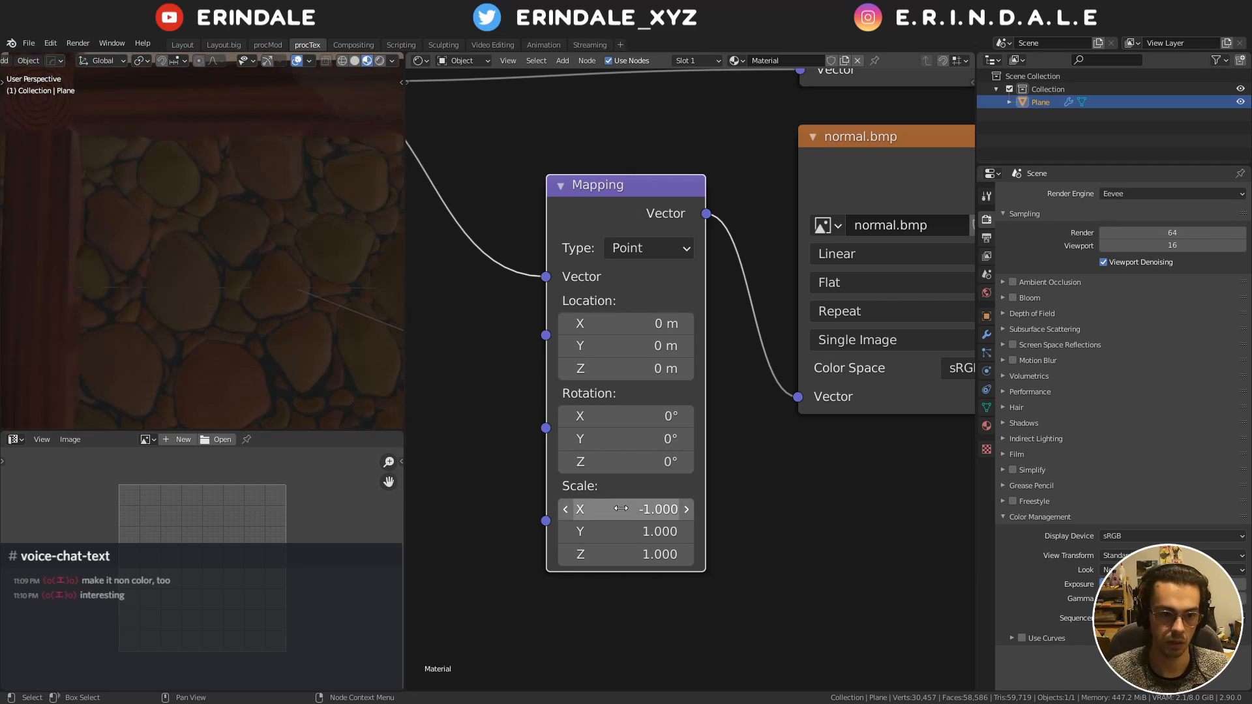
Try different X locations on the Mapping node and set the value to 1.5 m
click(625, 319)
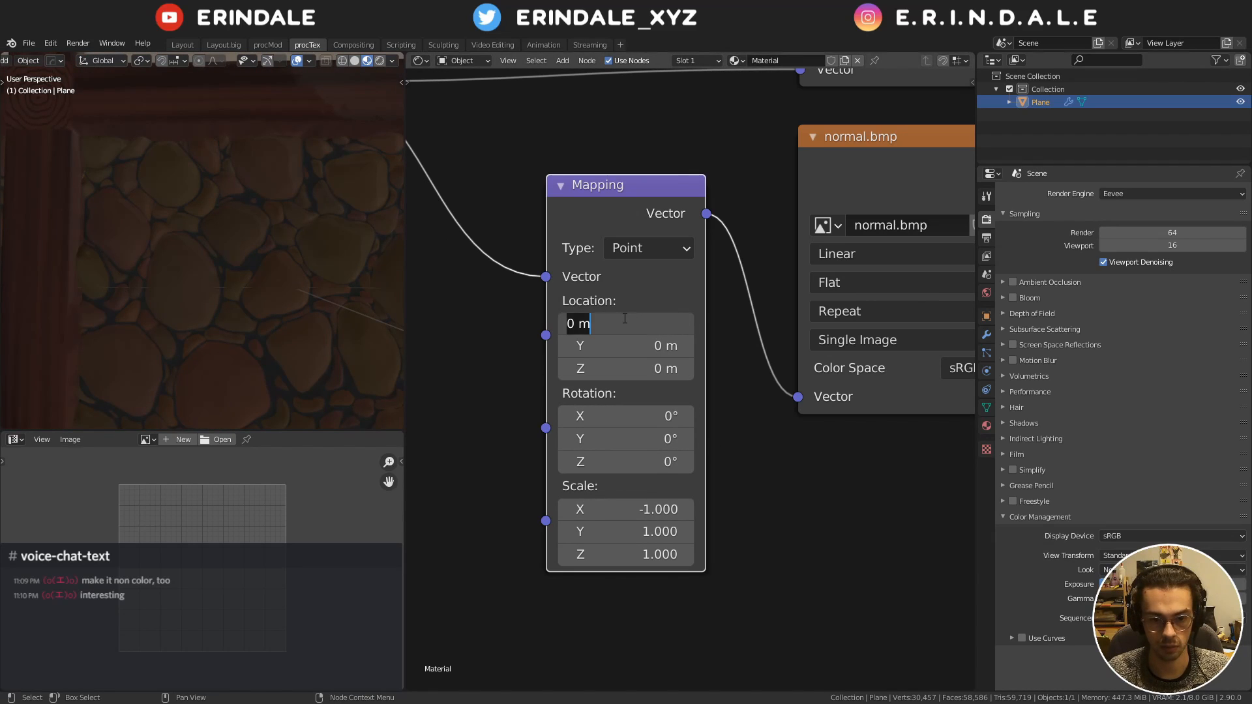
text(1.56)
key(Return)
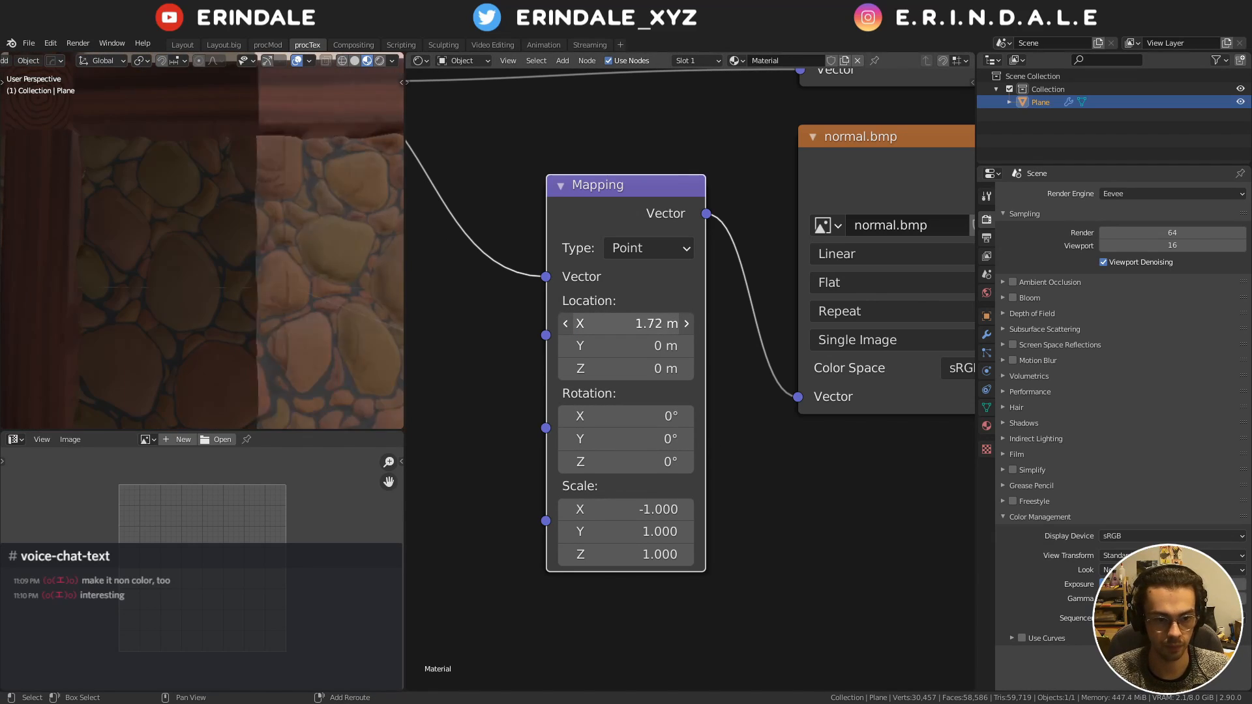
click(619, 316)
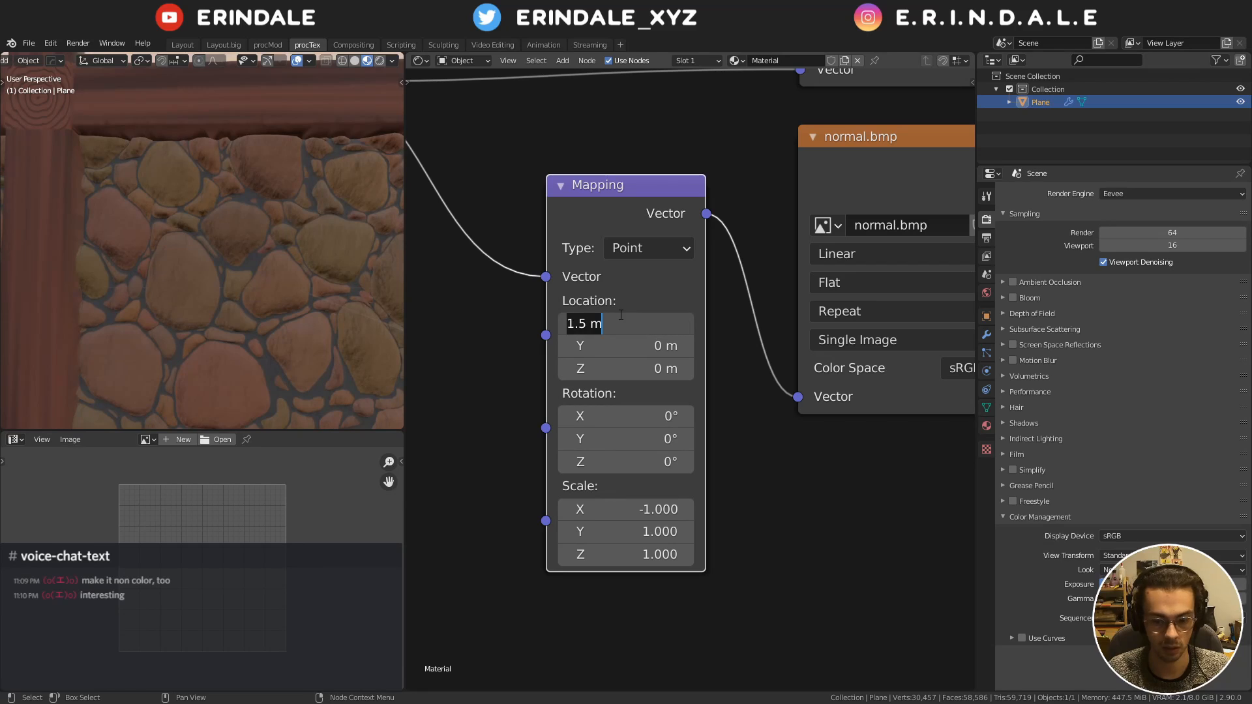
text(1)
key(Return)
click(619, 315)
key(BackSpace)
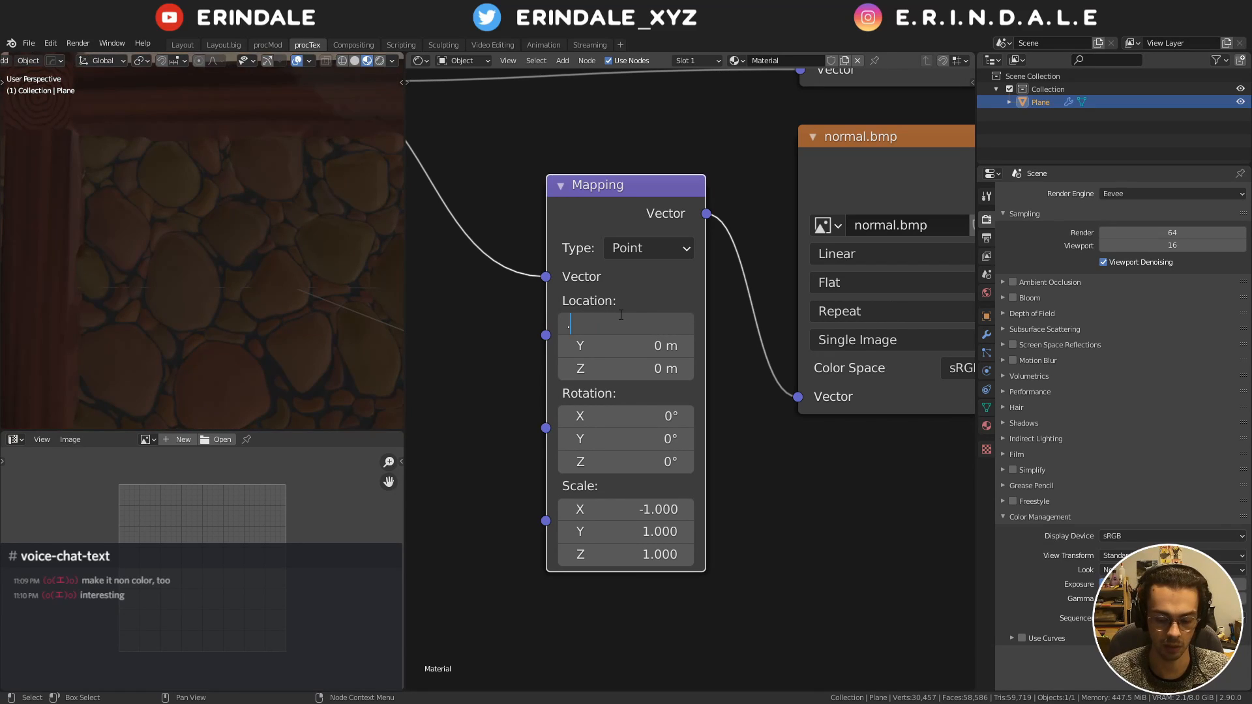
text(1.5)
key(Return)
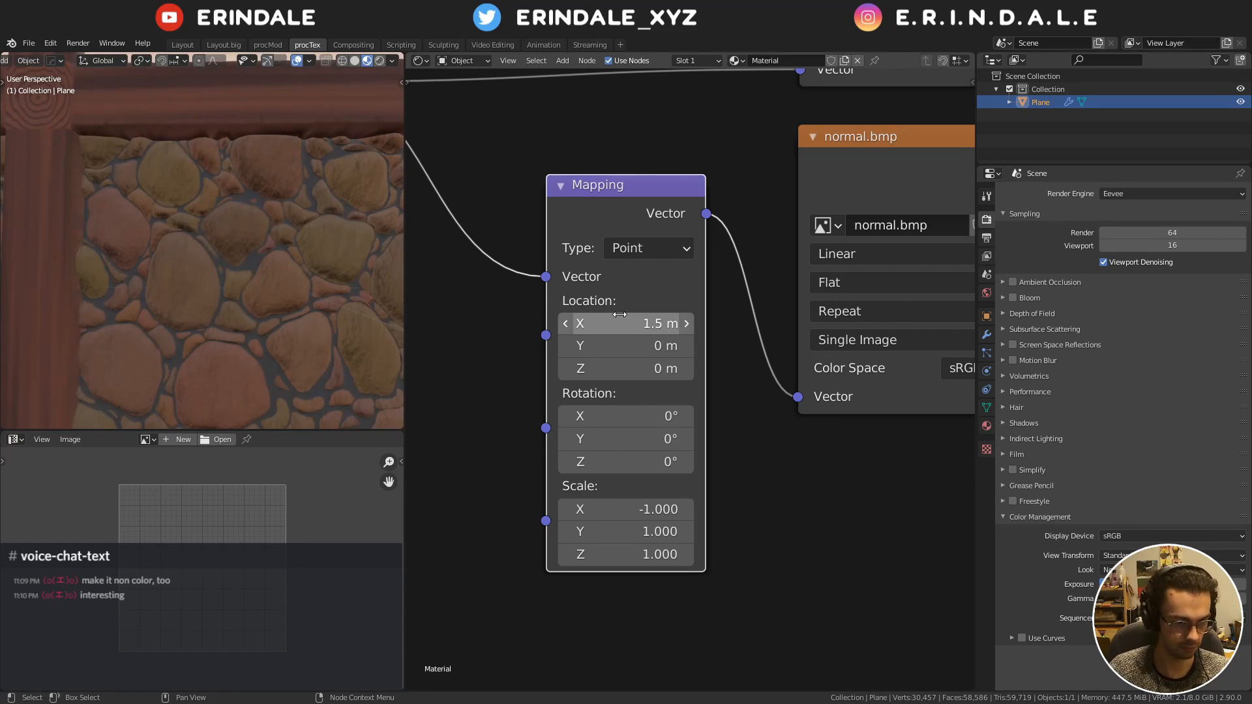
Align the Mapping node with the normal.bmp image node and inspect the wall's relief from several angles and distances
scroll(236, 226, up, 4)
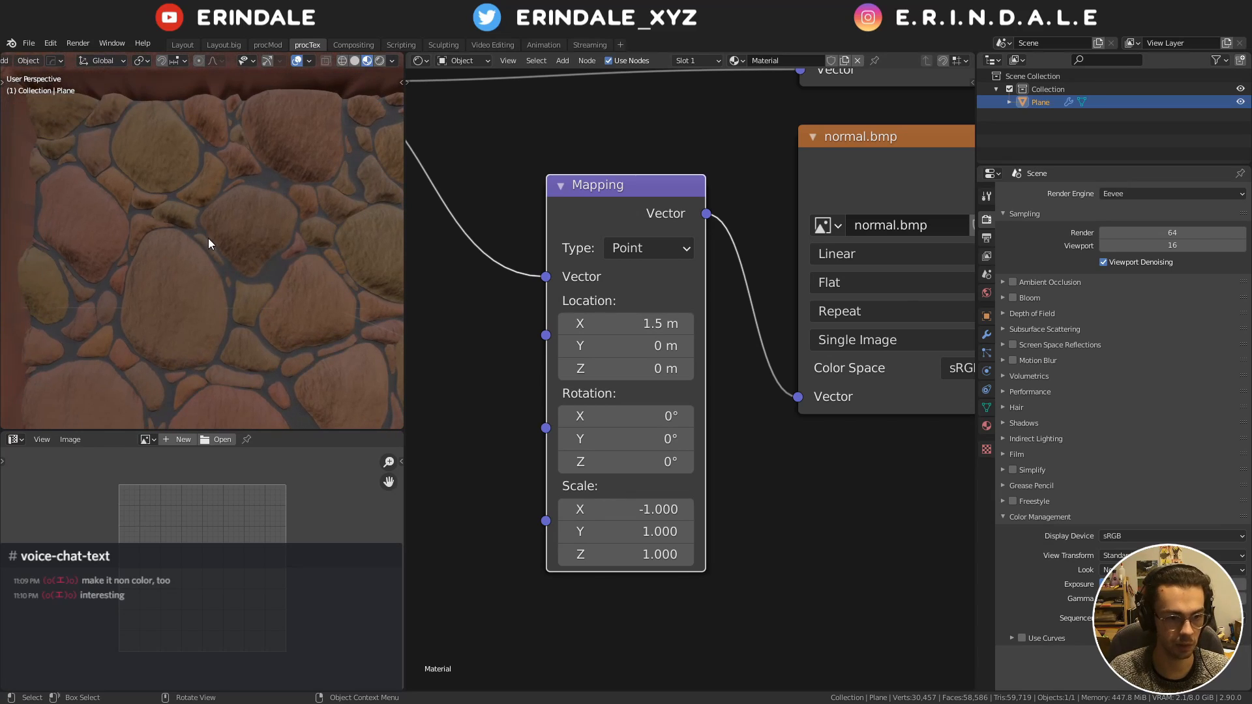
scroll(663, 269, down, 5)
middle_drag(763, 233, 643, 272)
scroll(643, 272, down, 4)
middle_drag(560, 342, 659, 310)
mouse_move(598, 346)
mouse_down()
mouse_move(627, 308)
mouse_move(608, 328)
mouse_up()
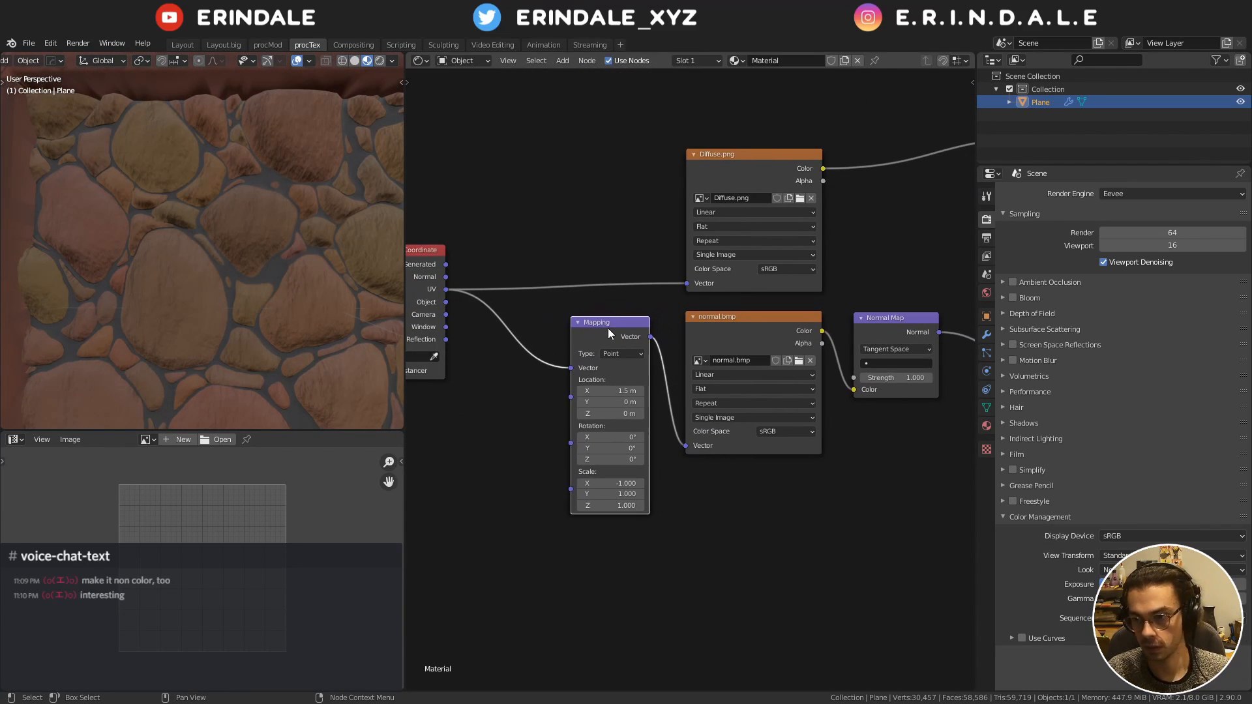
middle_drag(169, 244, 206, 212)
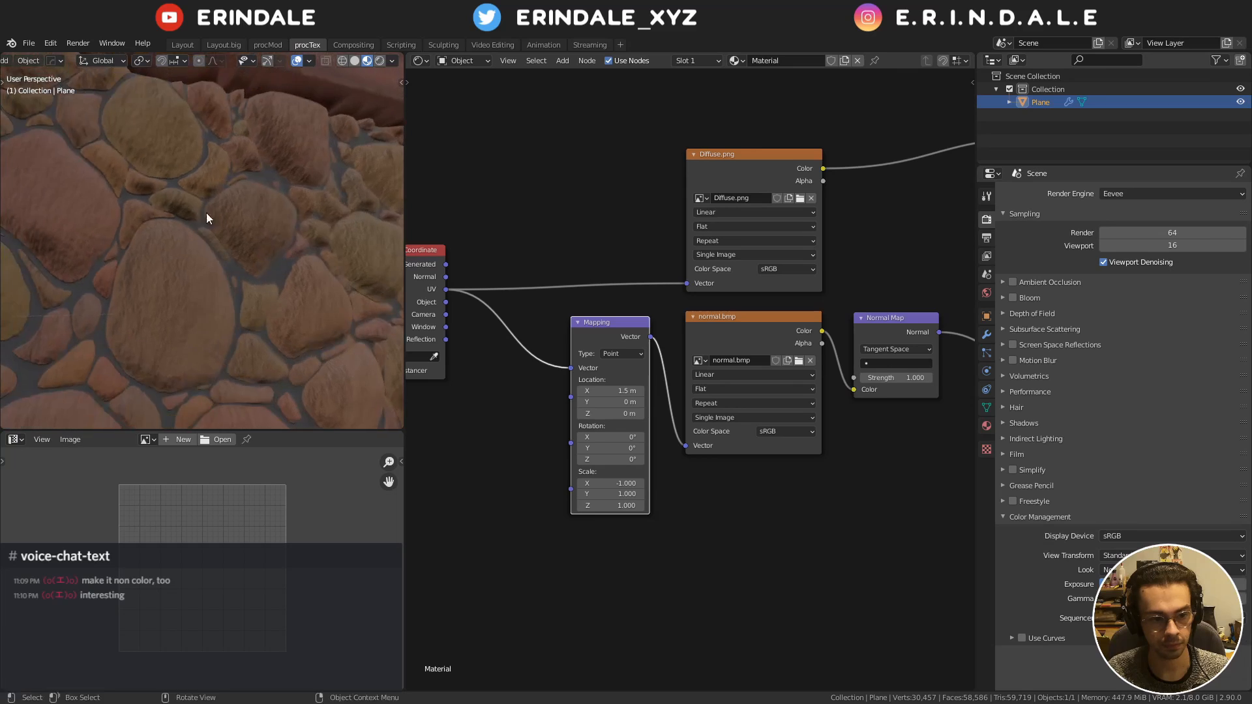
scroll(248, 219, down, 4)
scroll(279, 222, down, 3)
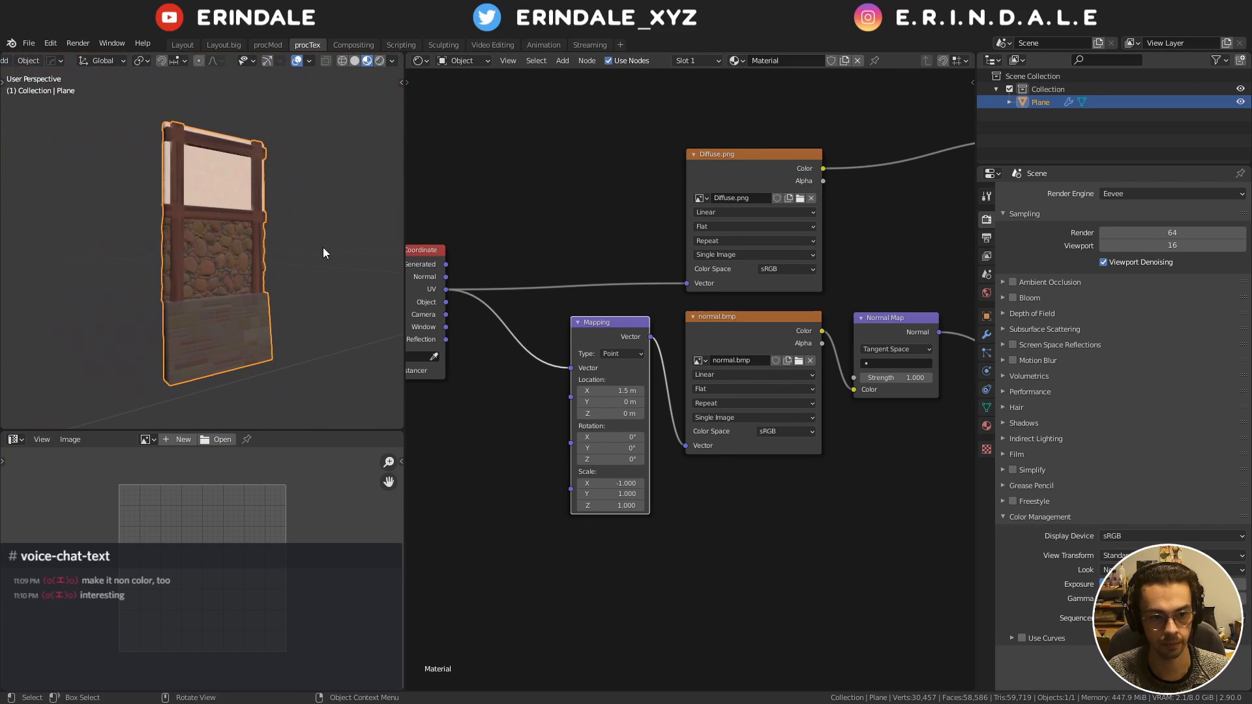
scroll(323, 253, up, 4)
middle_drag(262, 210, 294, 208)
middle_drag(820, 192, 517, 214)
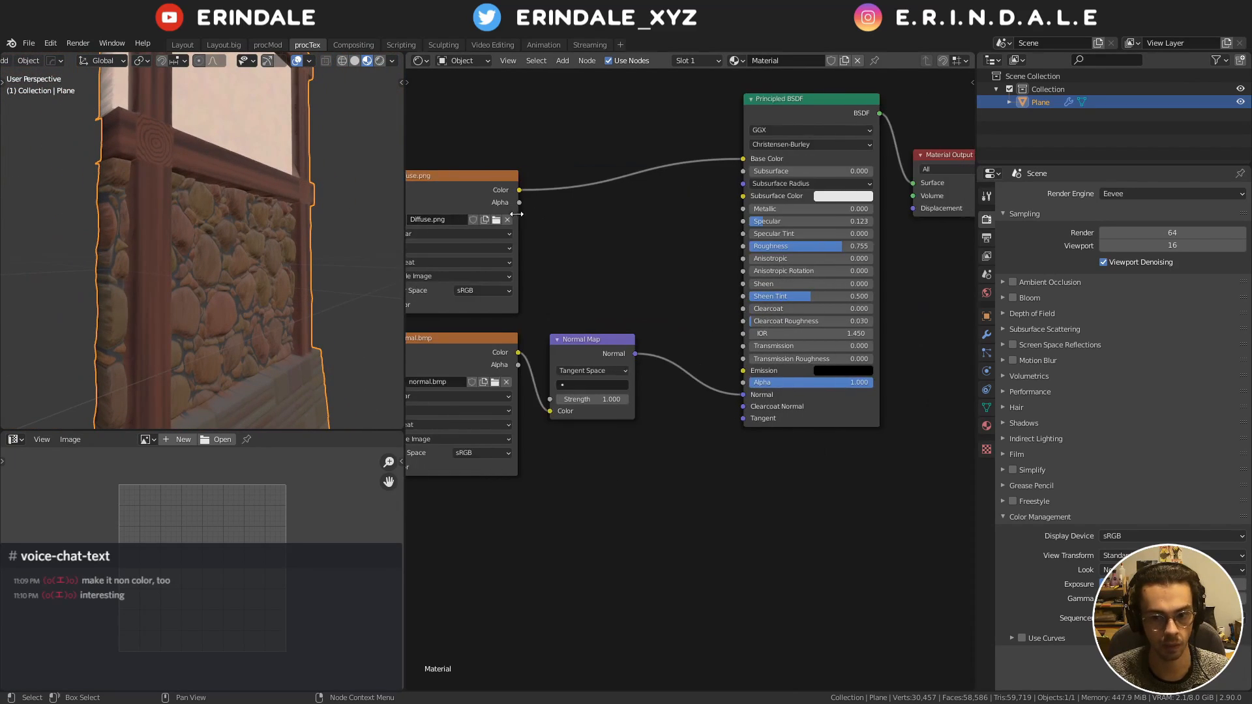
Set the Principled BSDF's Roughness to 0.414 and show the plane's modifiers
middle_drag(659, 227, 561, 272)
drag(682, 291, 636, 292)
middle_drag(284, 277, 271, 236)
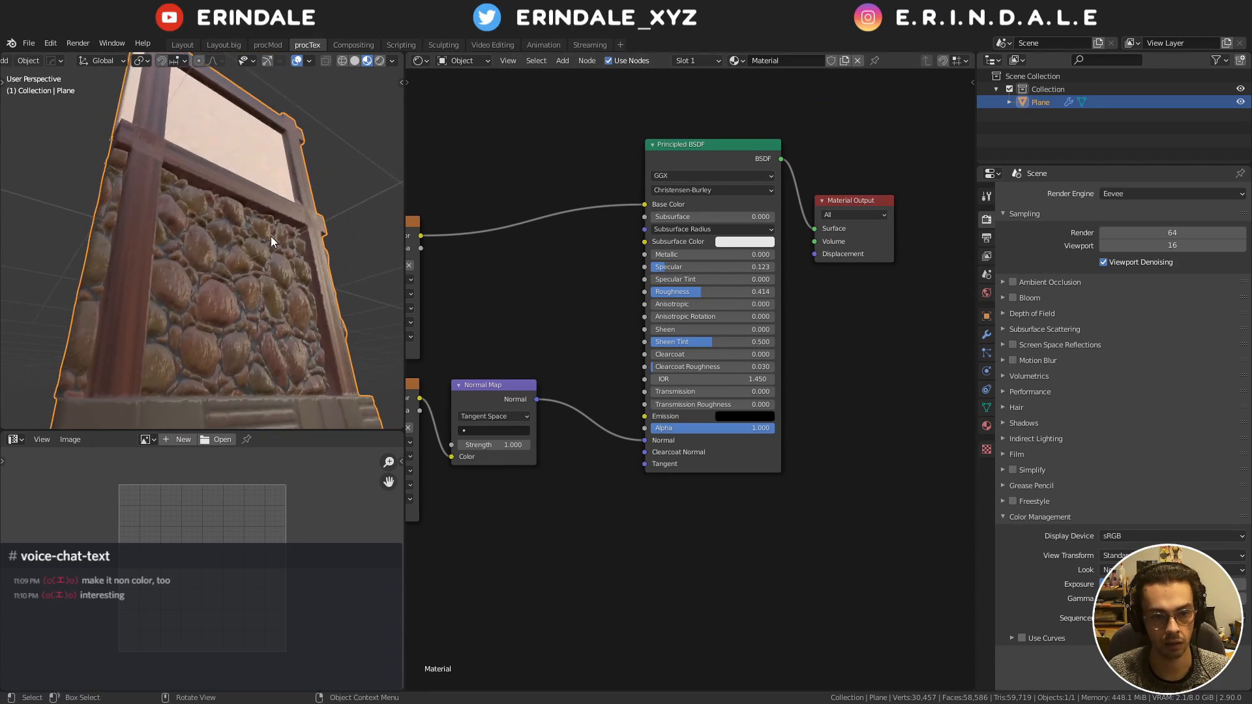
click(987, 335)
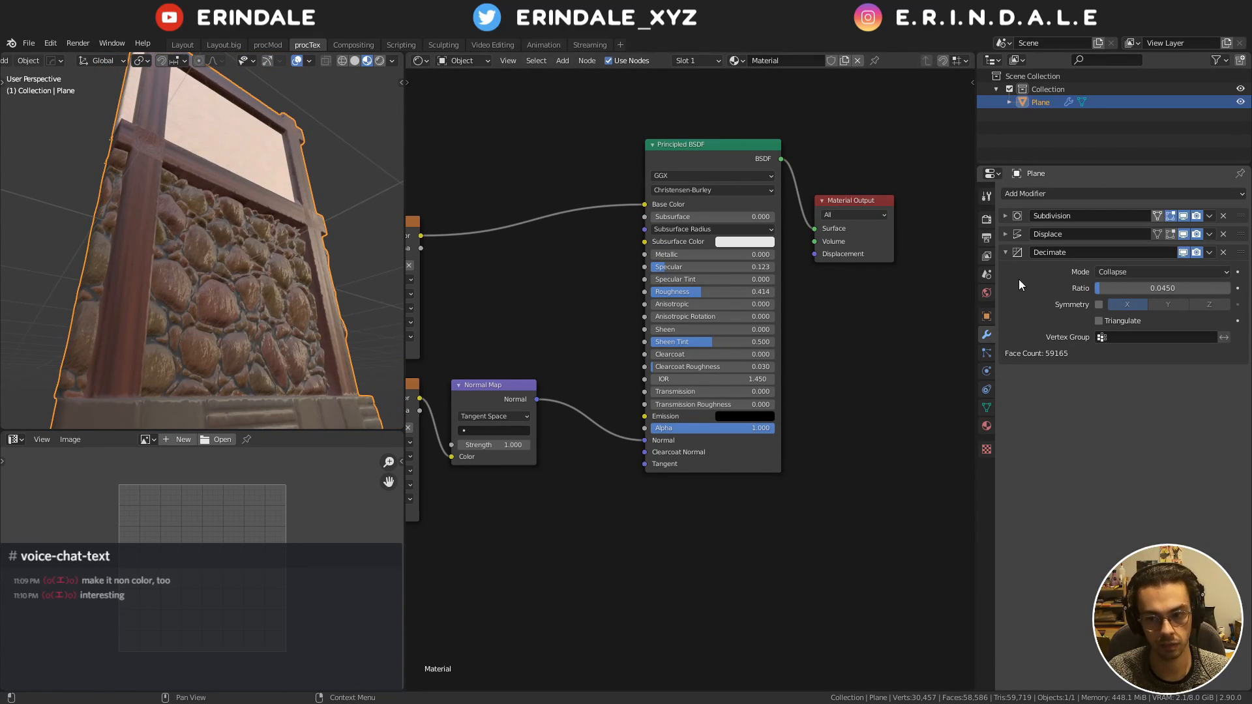
scroll(284, 204, down, 3)
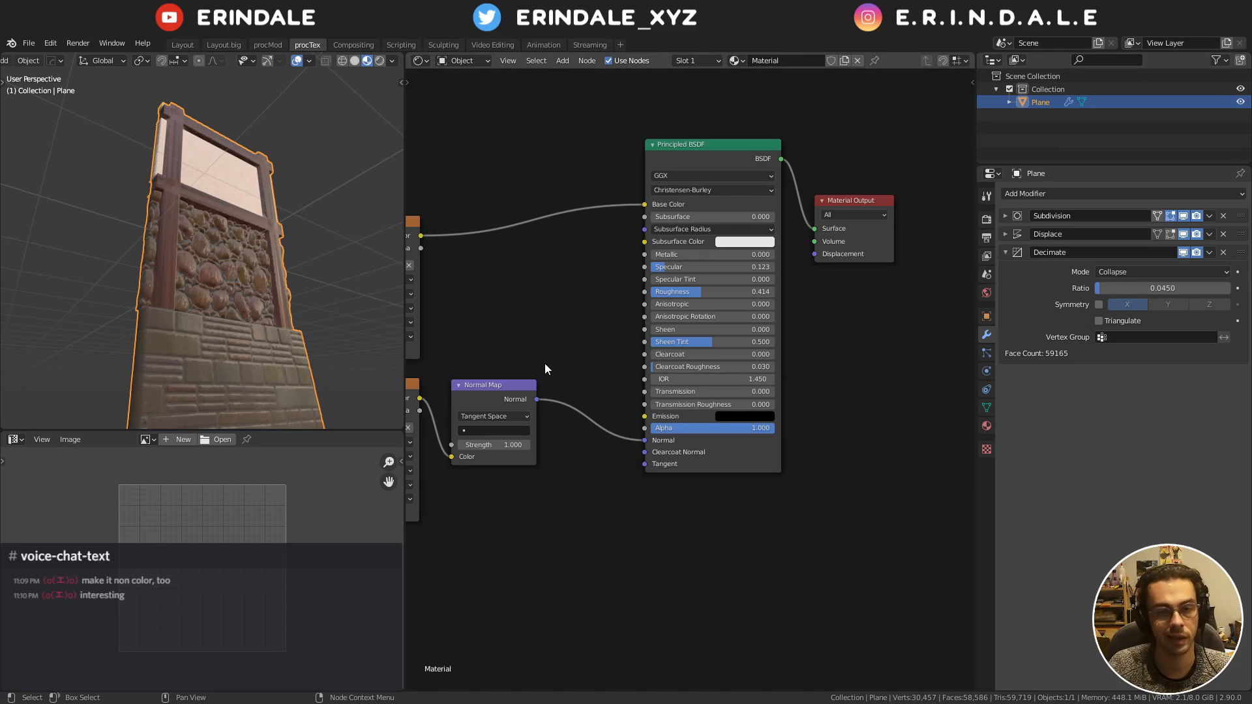
Try to apply the plane's visual geometry to its mesh
middle_drag(206, 174, 80, 56)
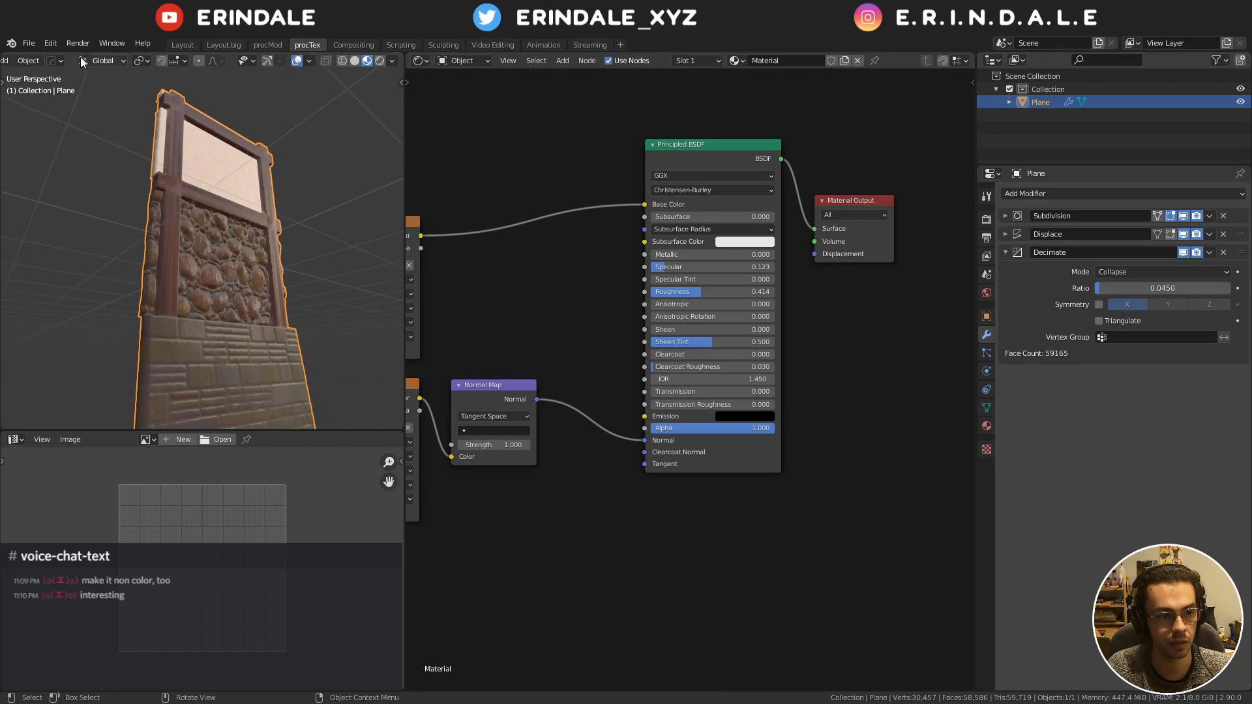
click(35, 60)
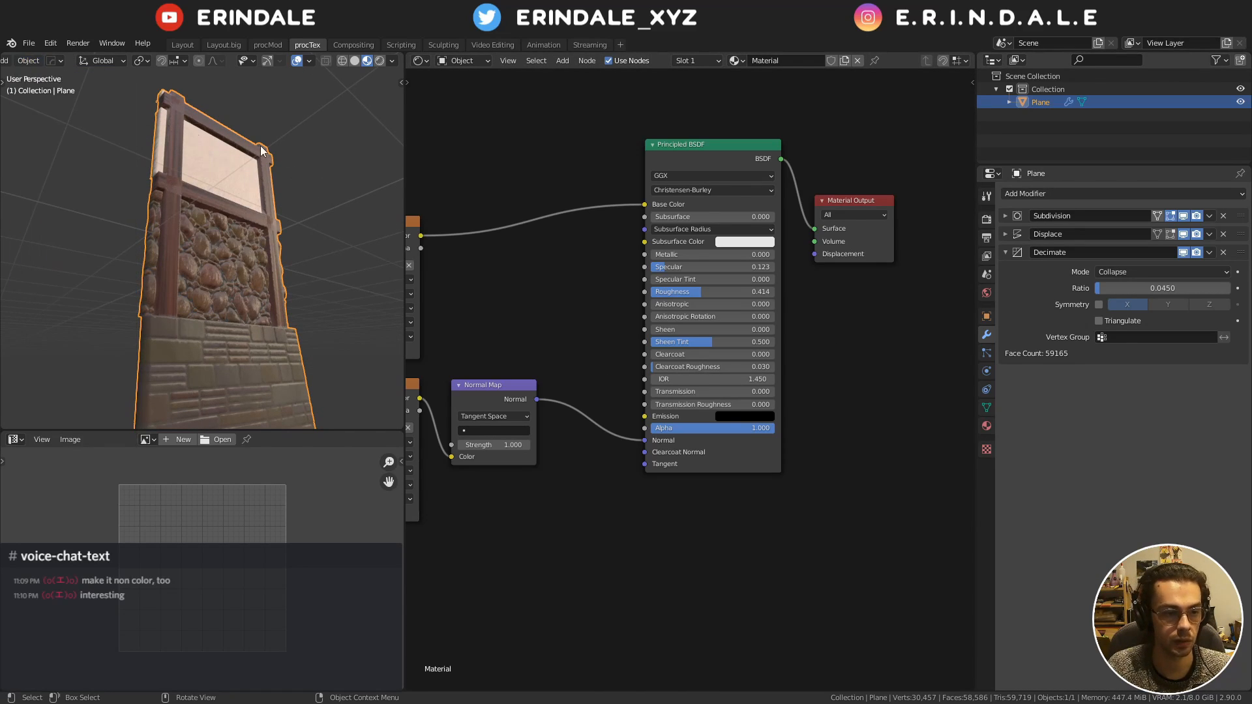
click(29, 62)
mouse_move(57, 127)
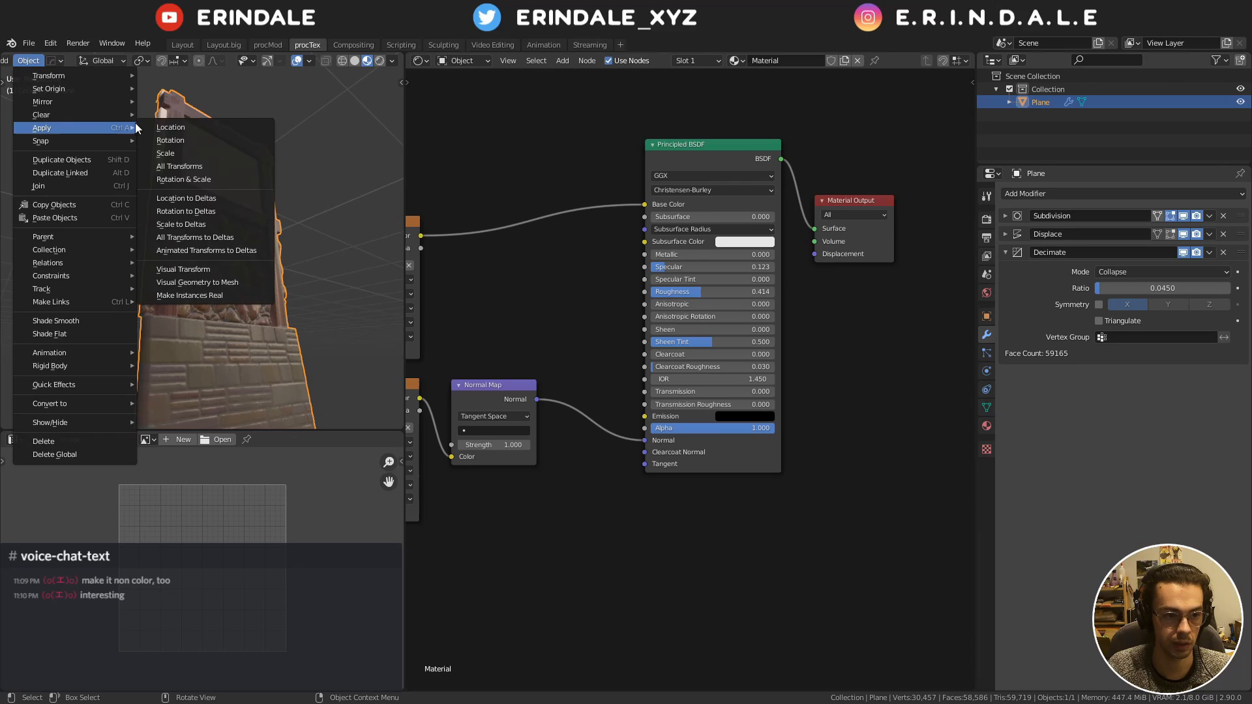
click(240, 283)
Search the commands for "conver" and try converting the plane with Mesh from Curve/Meta/Surf/Text
middle_drag(353, 194, 271, 275)
scroll(232, 236, up, 3)
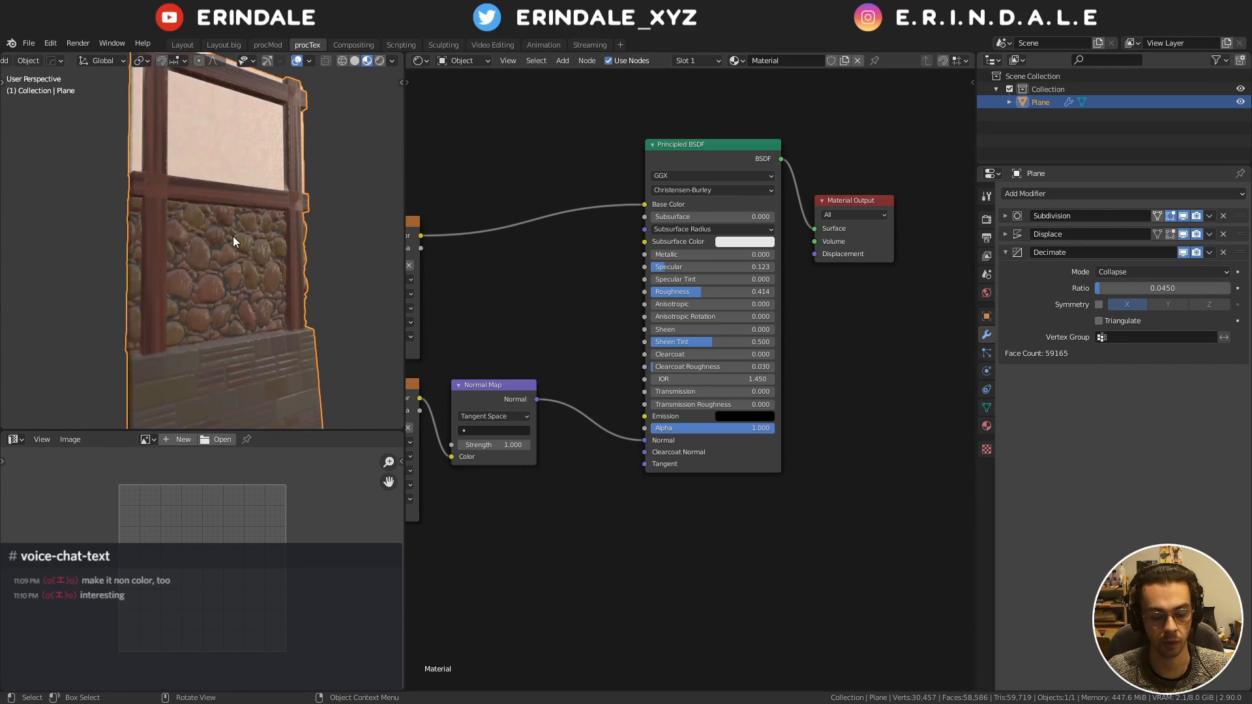
key(F3)
text(conver)
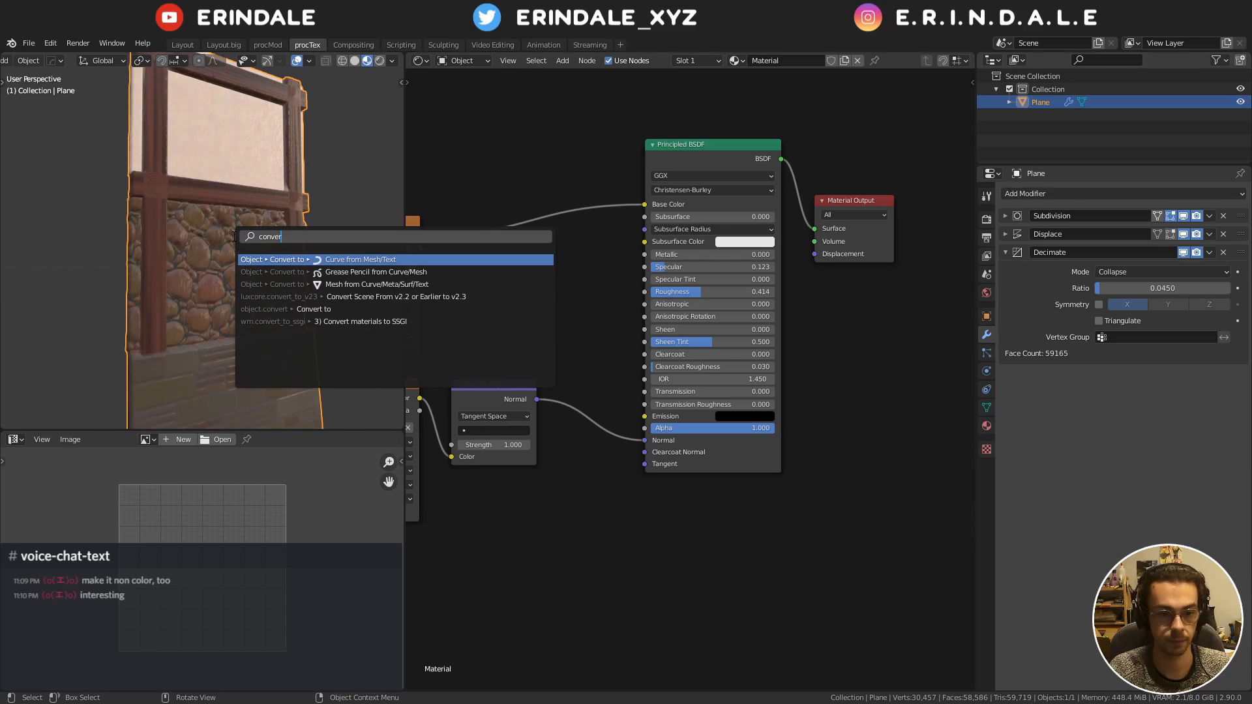
key(Down)
key(Down)
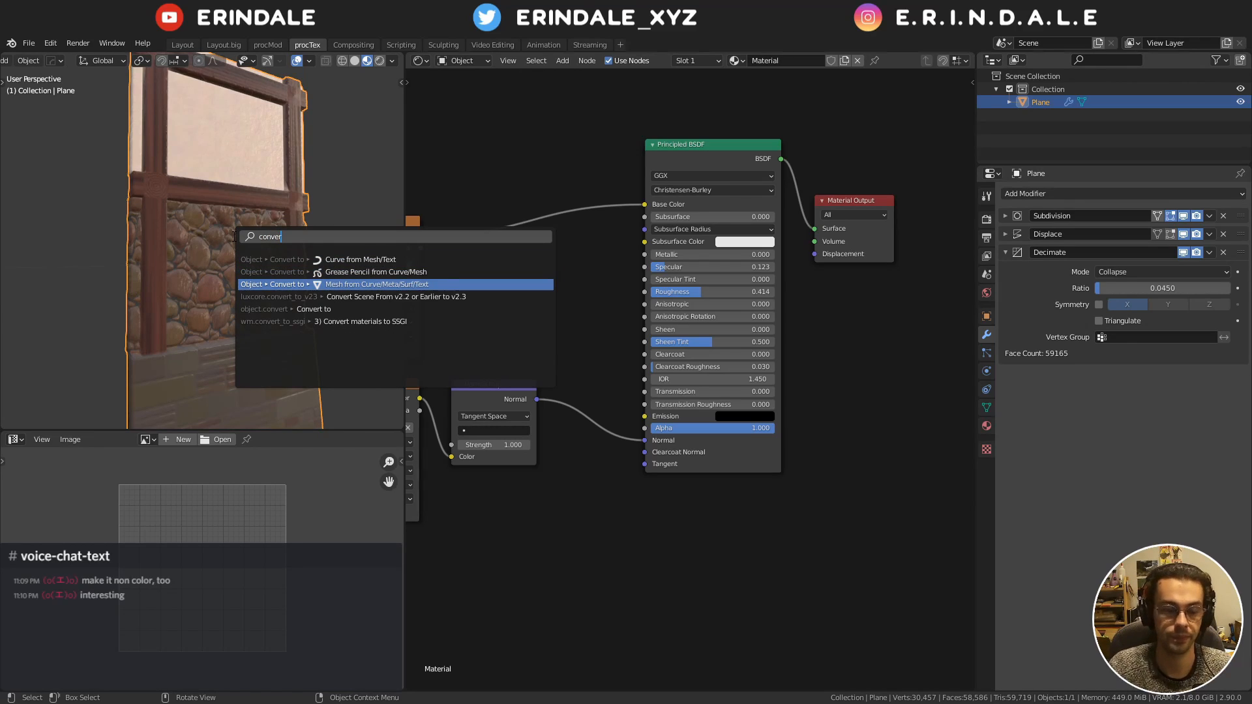
key(Return)
Apply the plane's Subdivision, Displace and Decimate modifiers together with Visual Geometry to Mesh
right_click(191, 198)
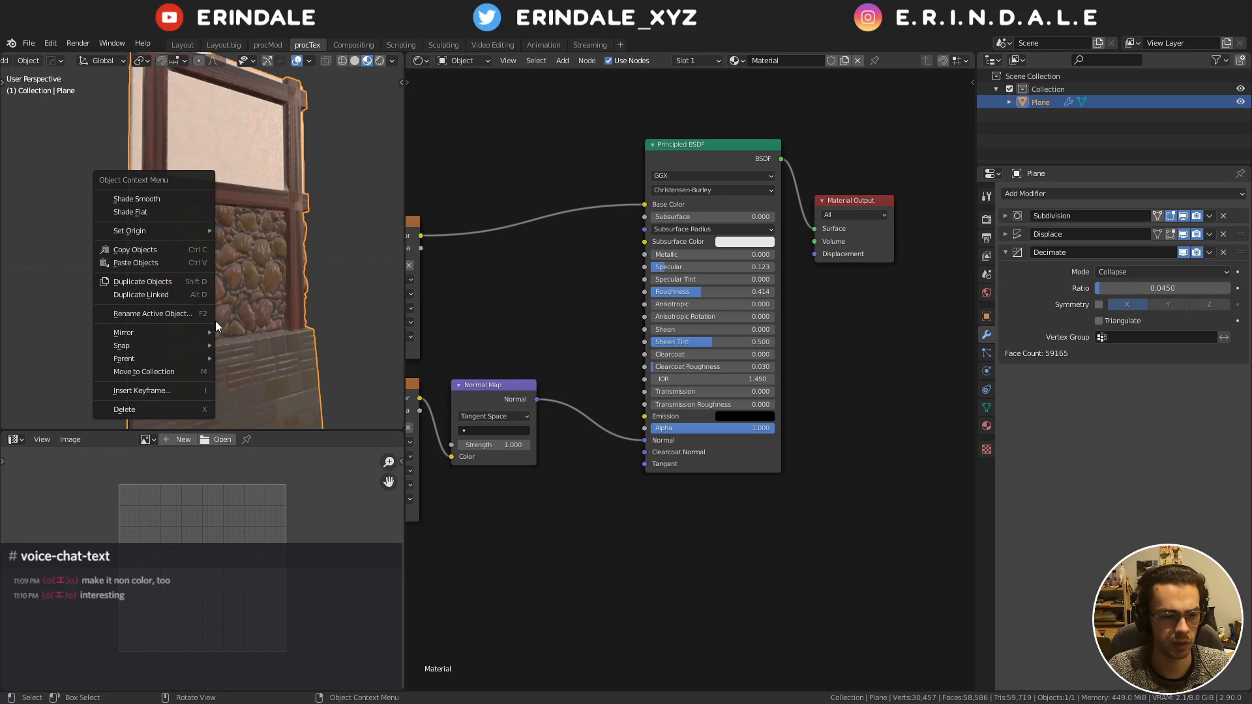
key(q)
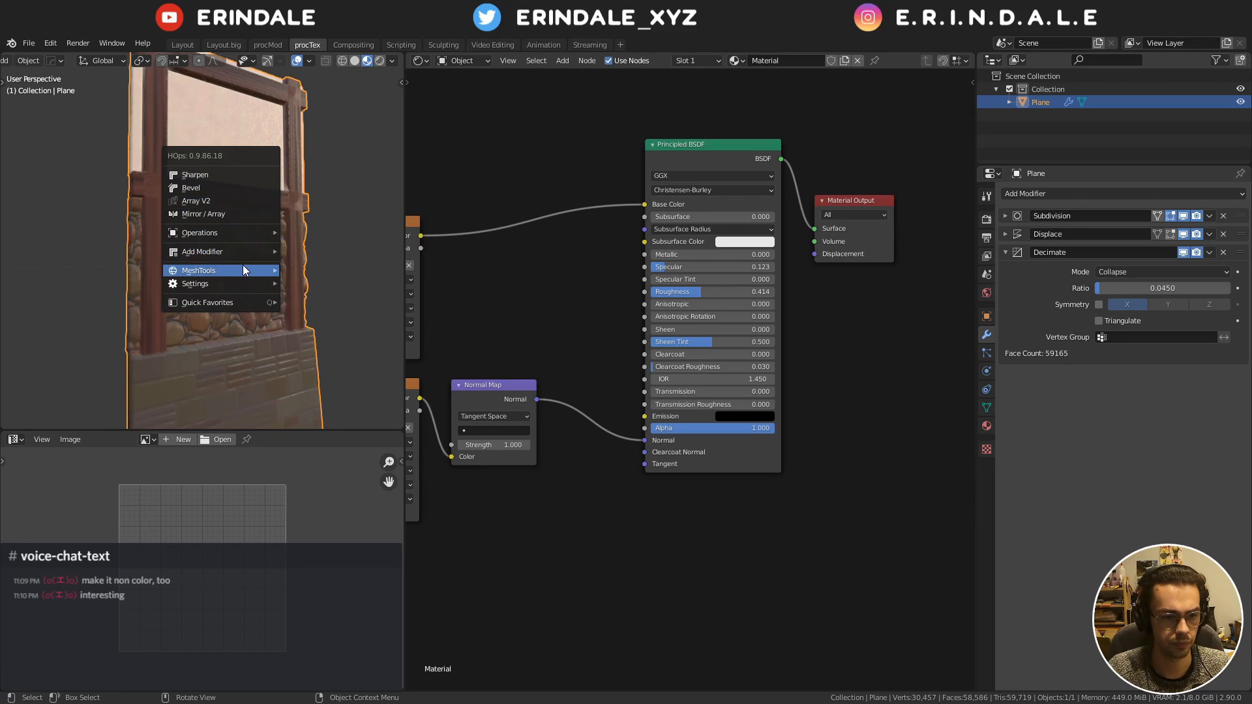
mouse_move(243, 268)
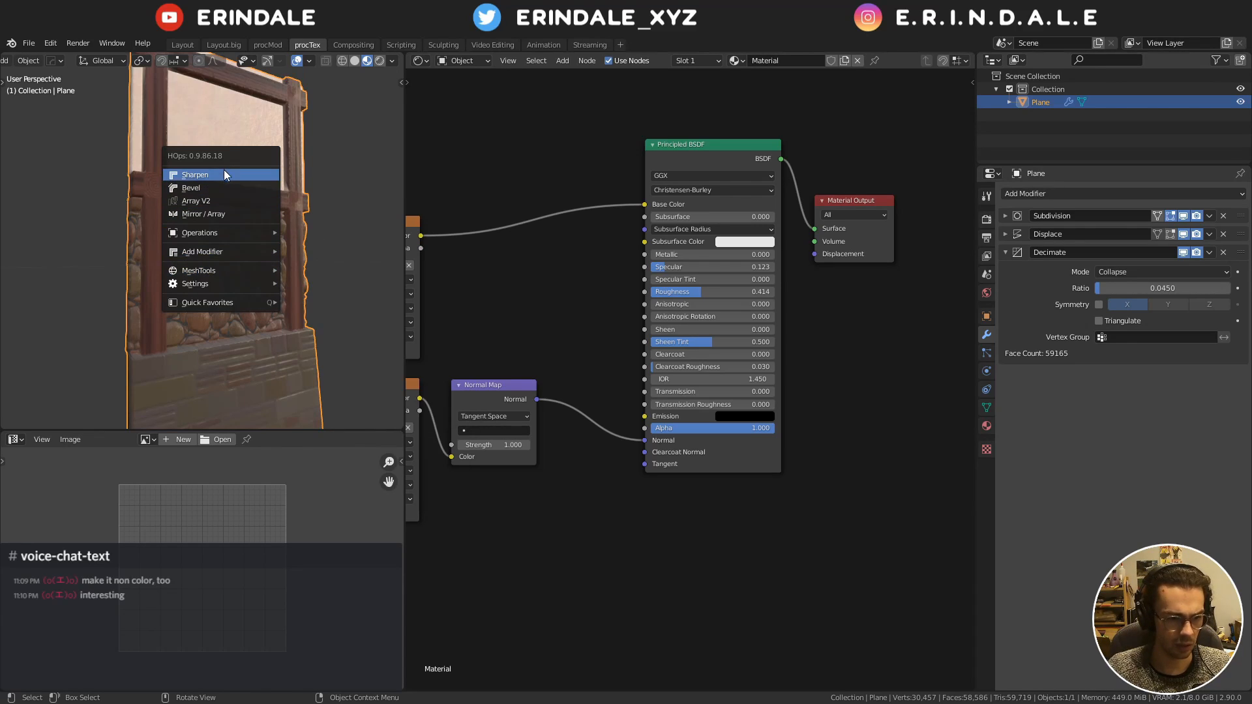
mouse_move(207, 242)
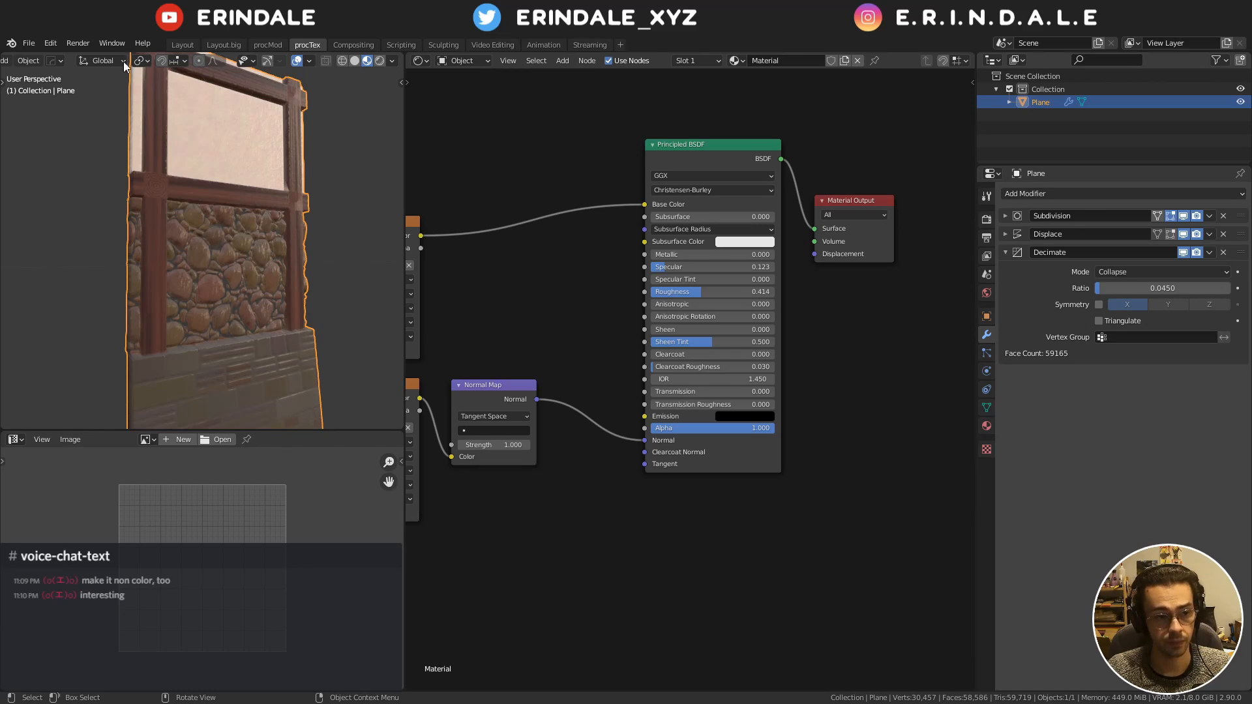
click(28, 60)
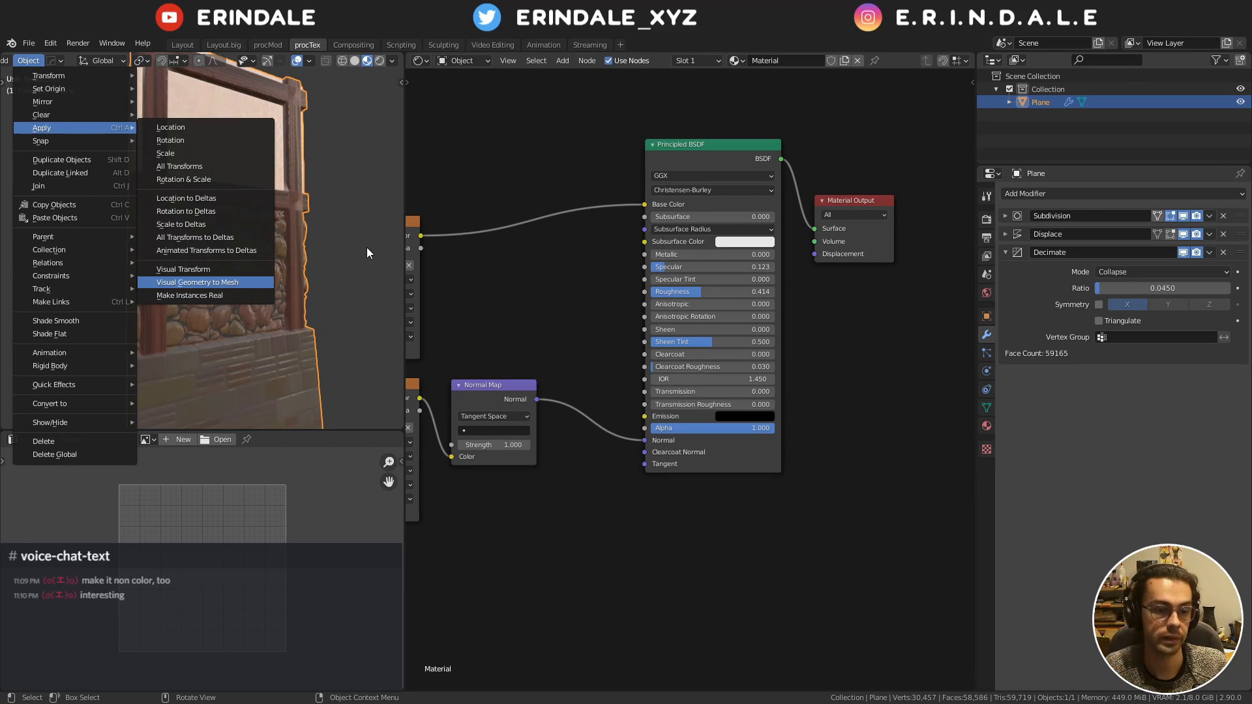
Switch to Godot's Project Manager, start a new project with the OpenGL ES 3.0 renderer and browse for its path
click(15, 14)
click(70, 65)
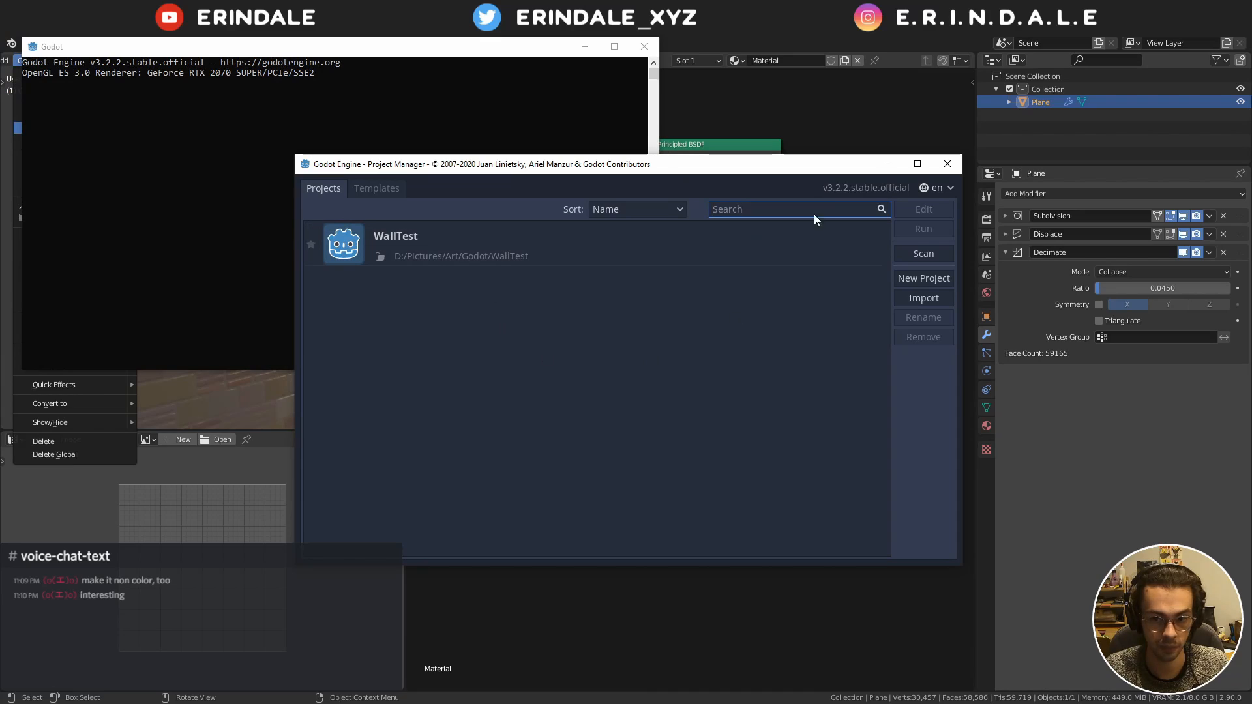
click(931, 279)
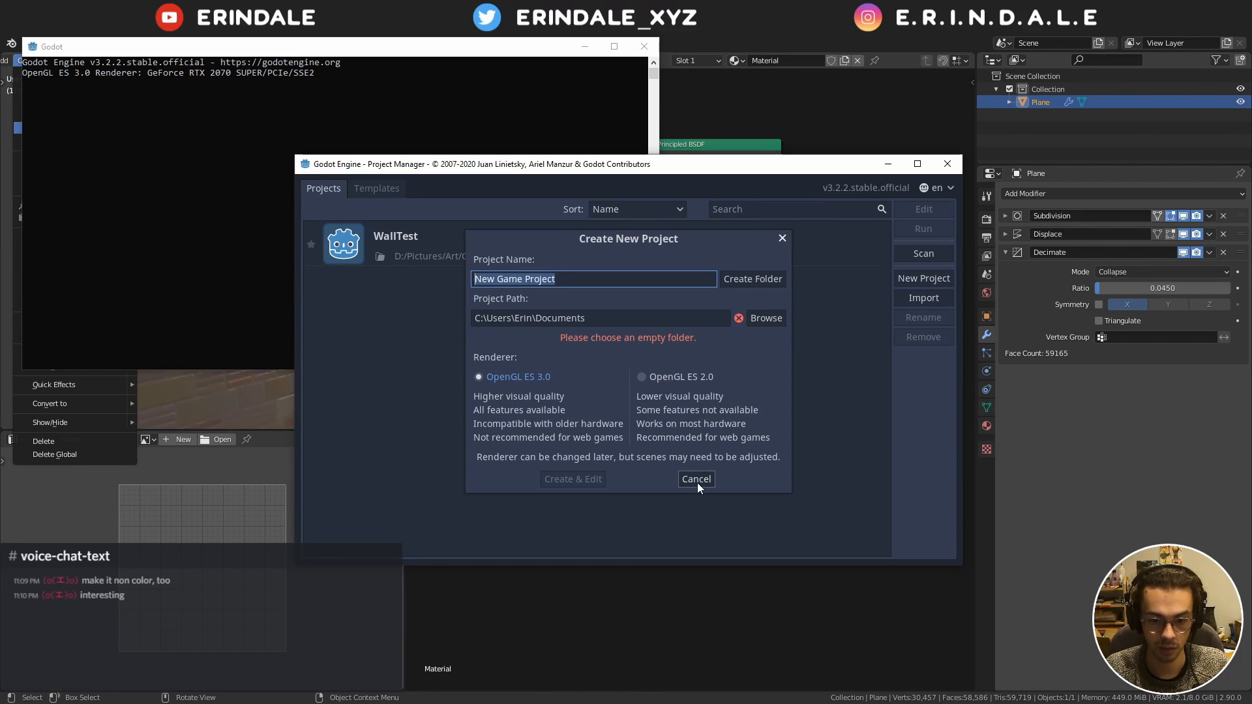
click(520, 377)
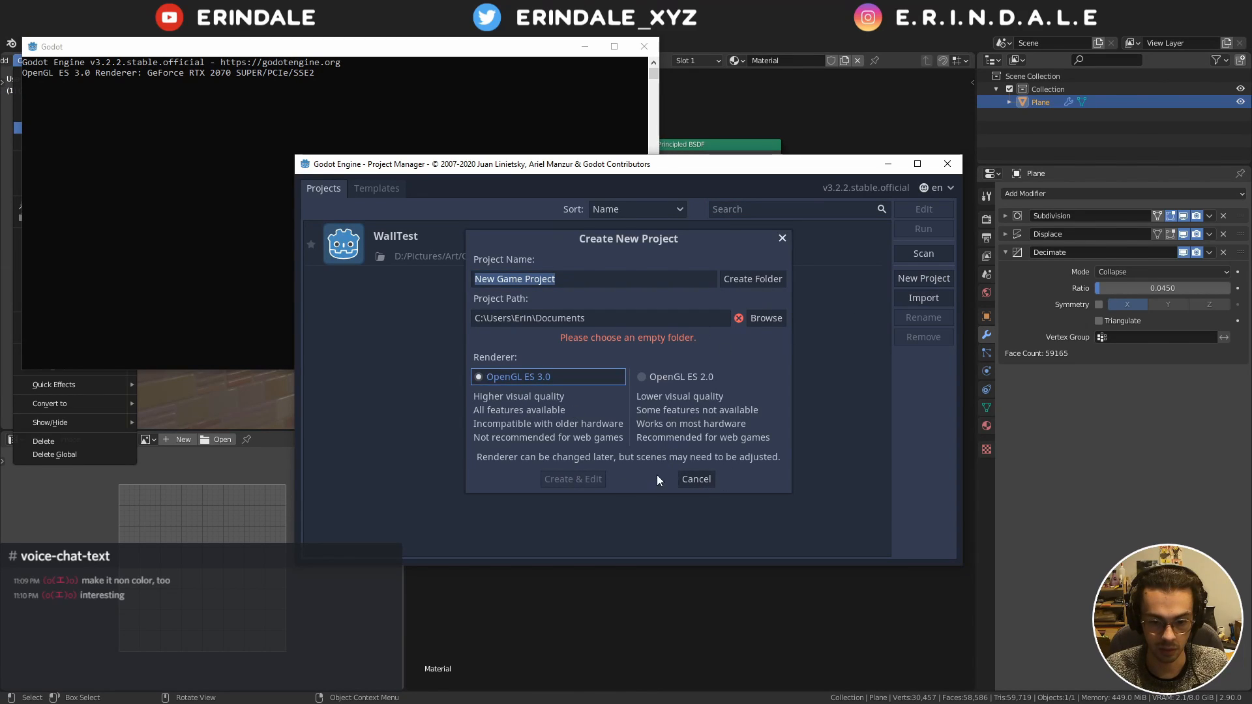
click(605, 284)
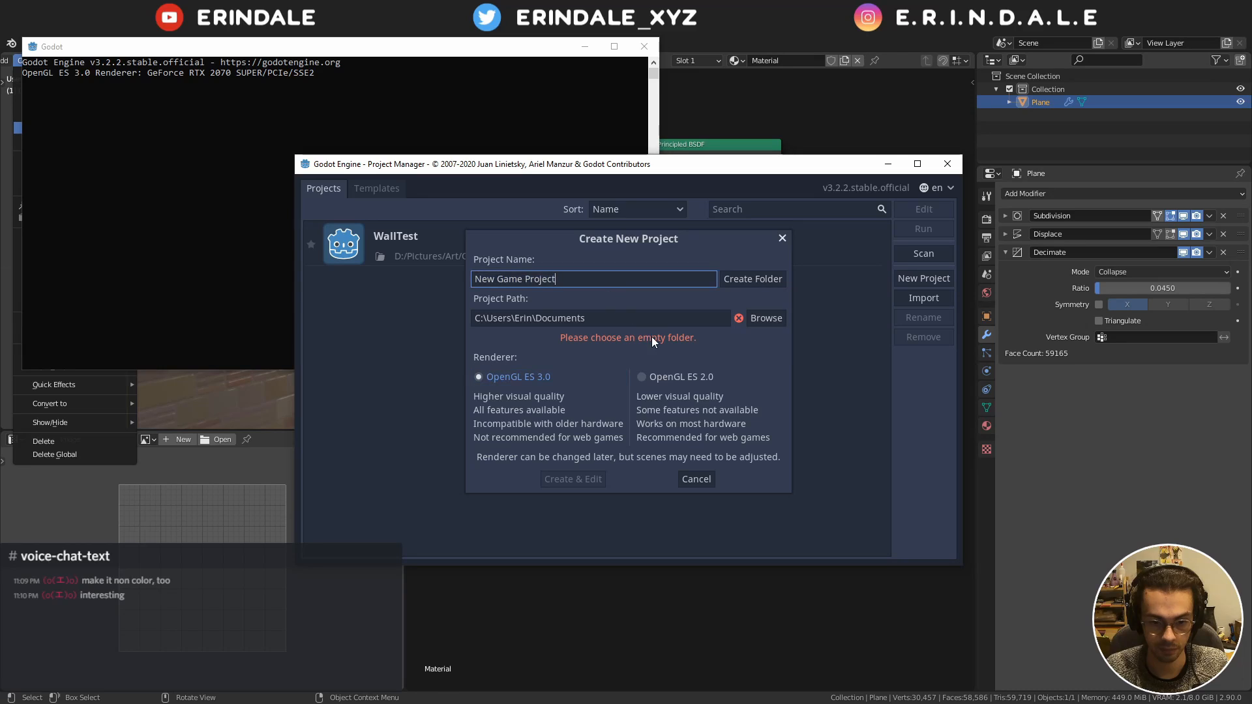
click(664, 319)
click(764, 318)
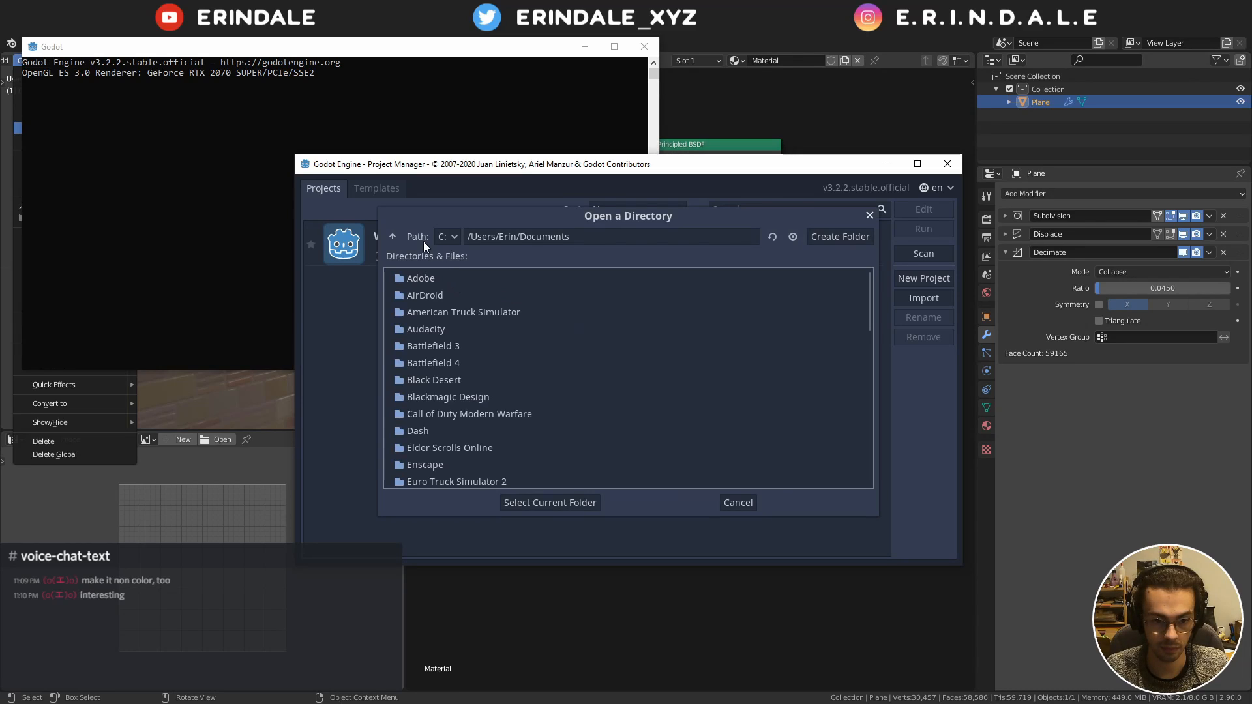
Look for a project location in the C: drive's Documents folder and the V: drive's Pictures/Art folder
click(452, 236)
click(588, 257)
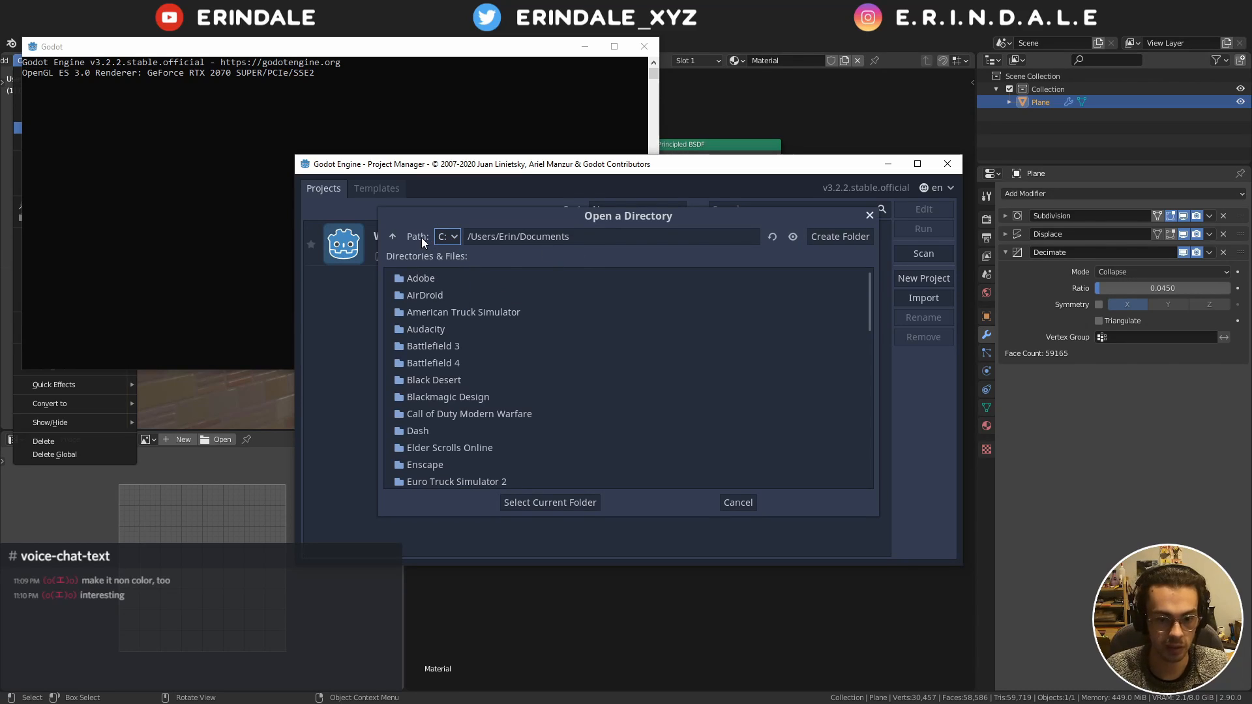
click(392, 240)
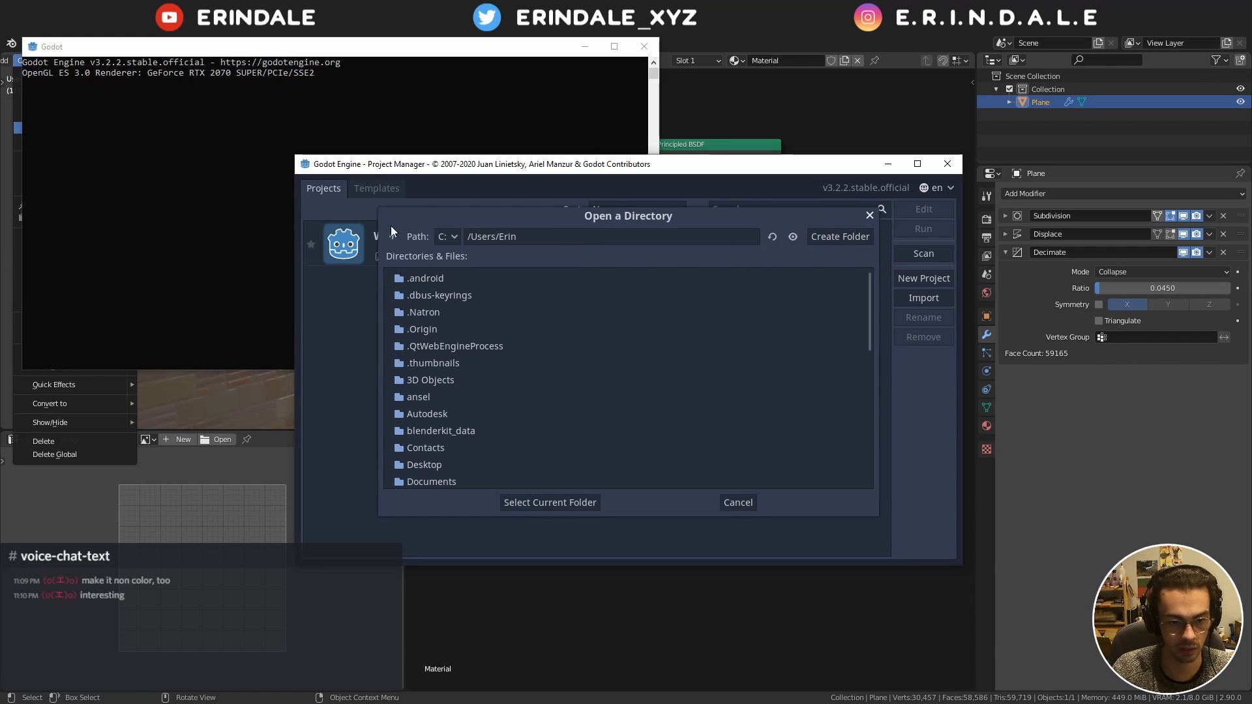
scroll(446, 371, down, 3)
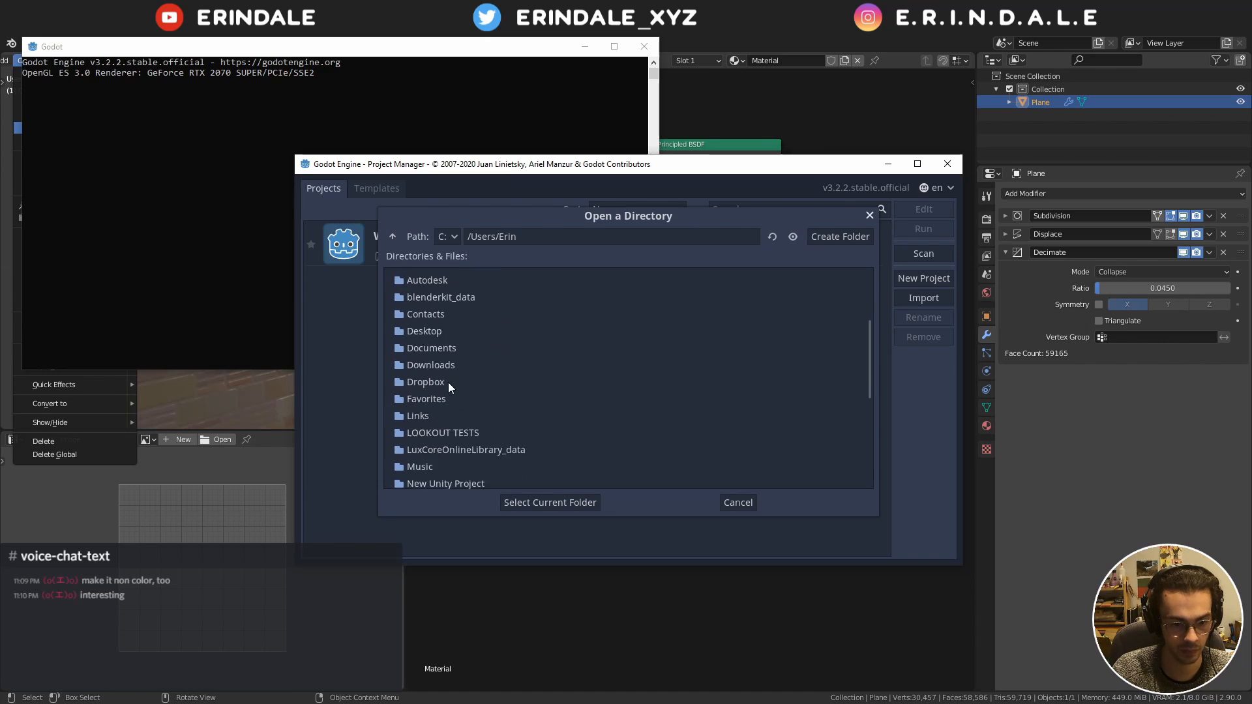
double_click(444, 349)
scroll(446, 365, down, 3)
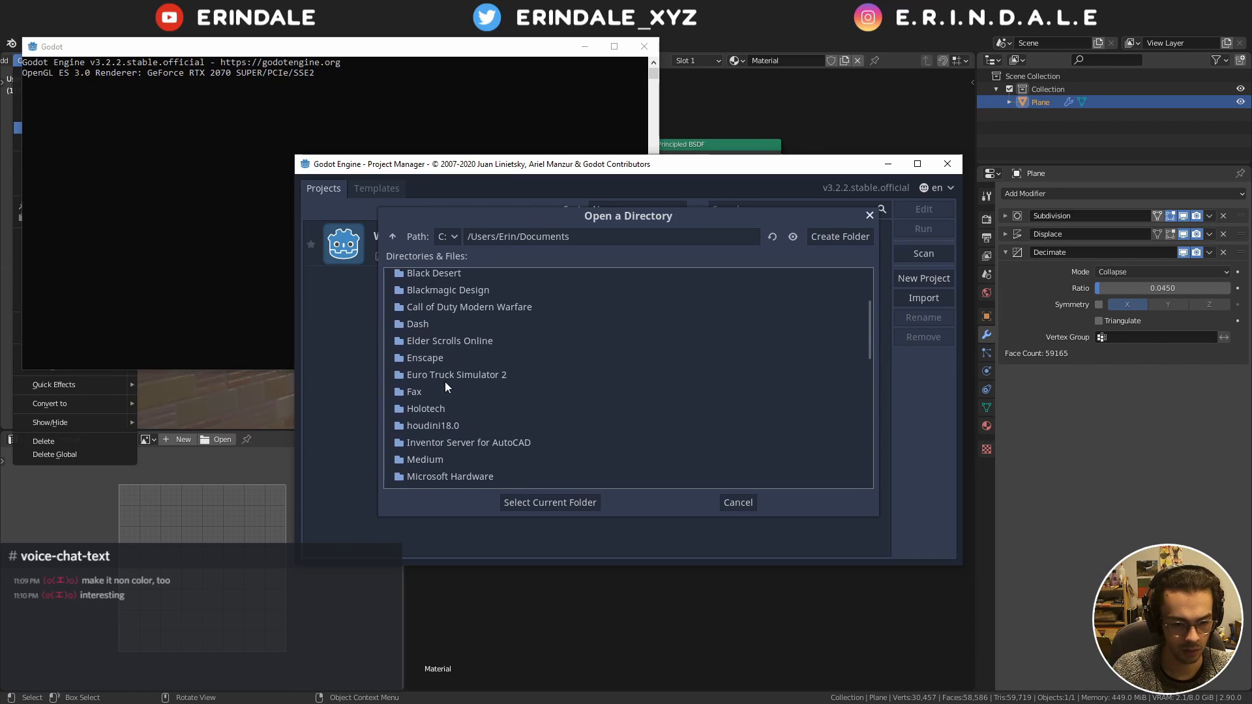
click(435, 235)
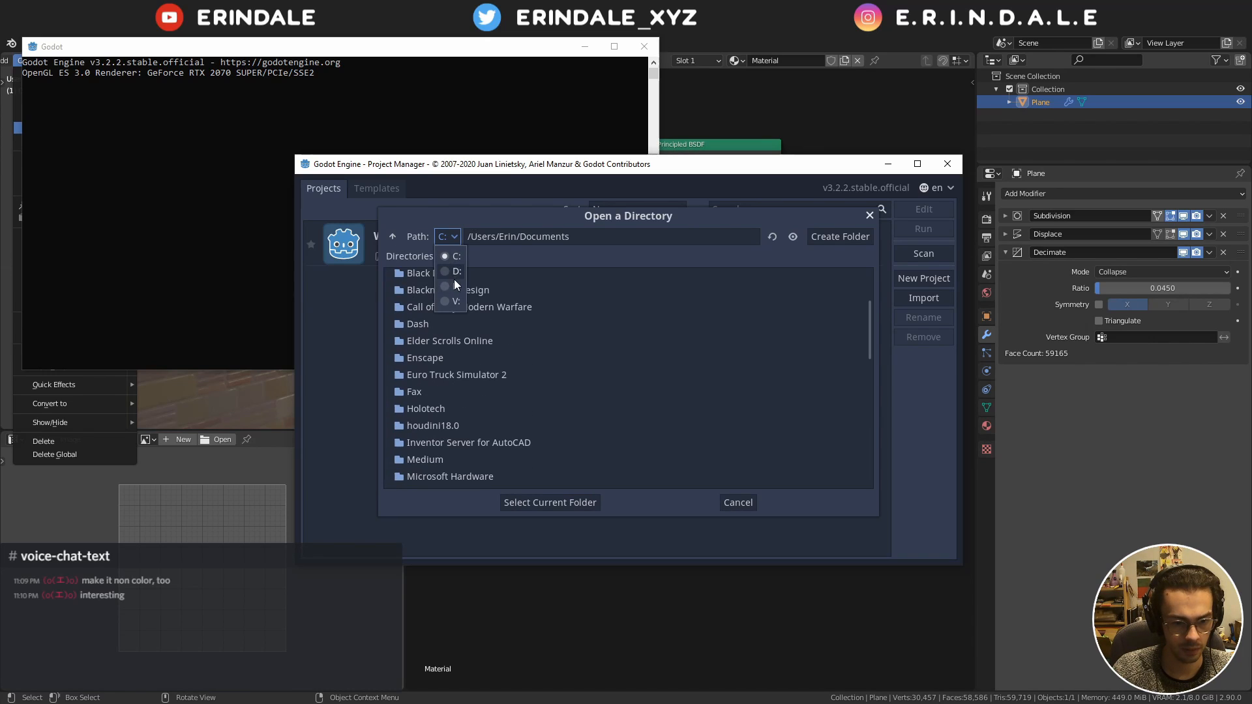
click(463, 296)
double_click(408, 330)
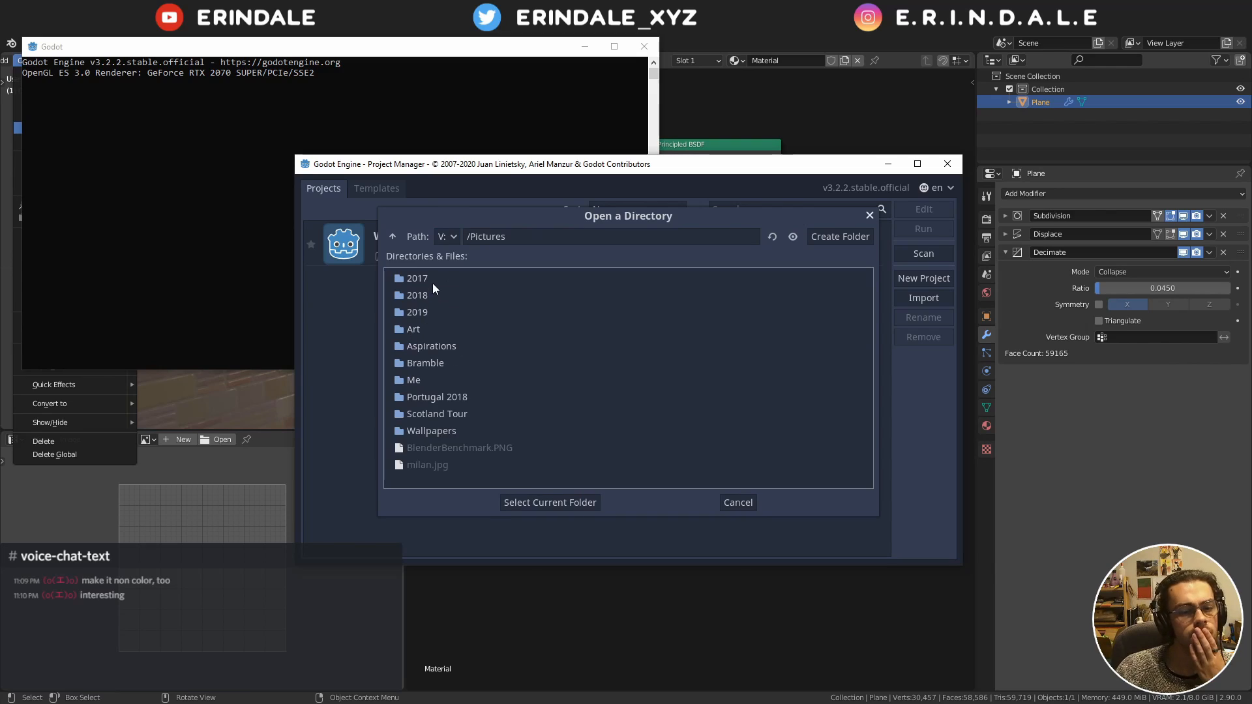
double_click(423, 332)
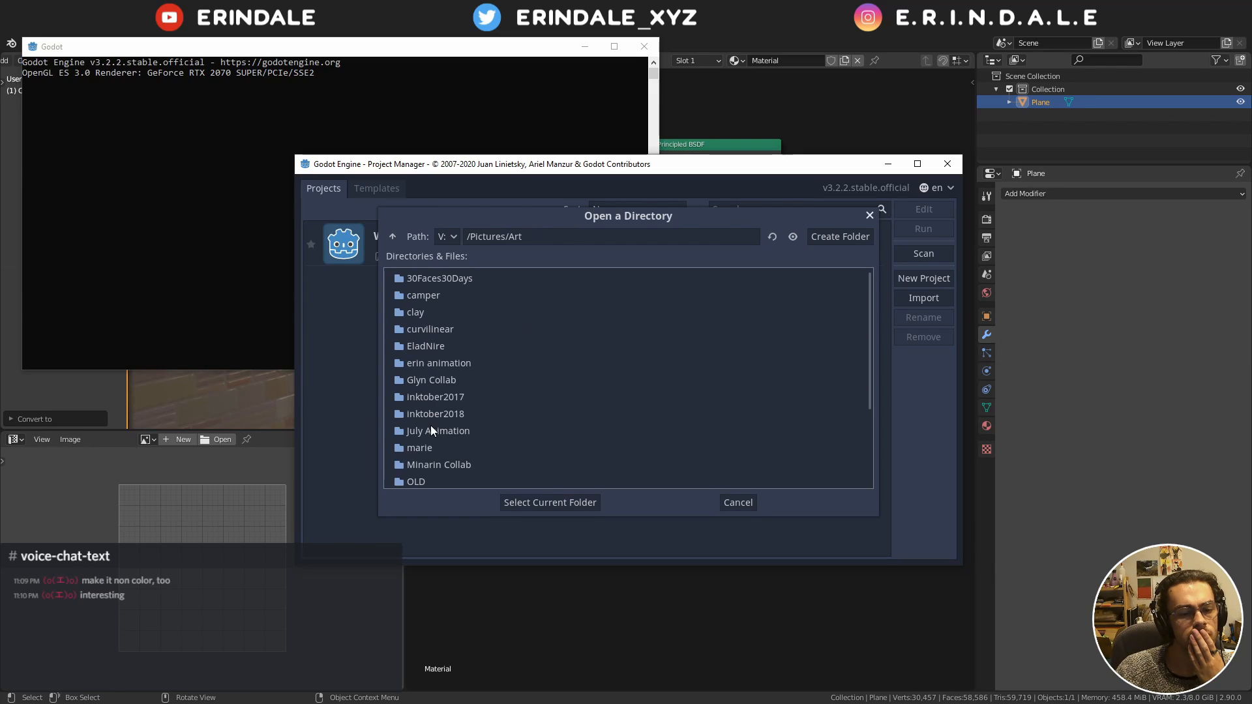
Set the browsed location to the folder D:/Pictures/Art/Godot, checking the contents of the existing WallTest folder
click(448, 237)
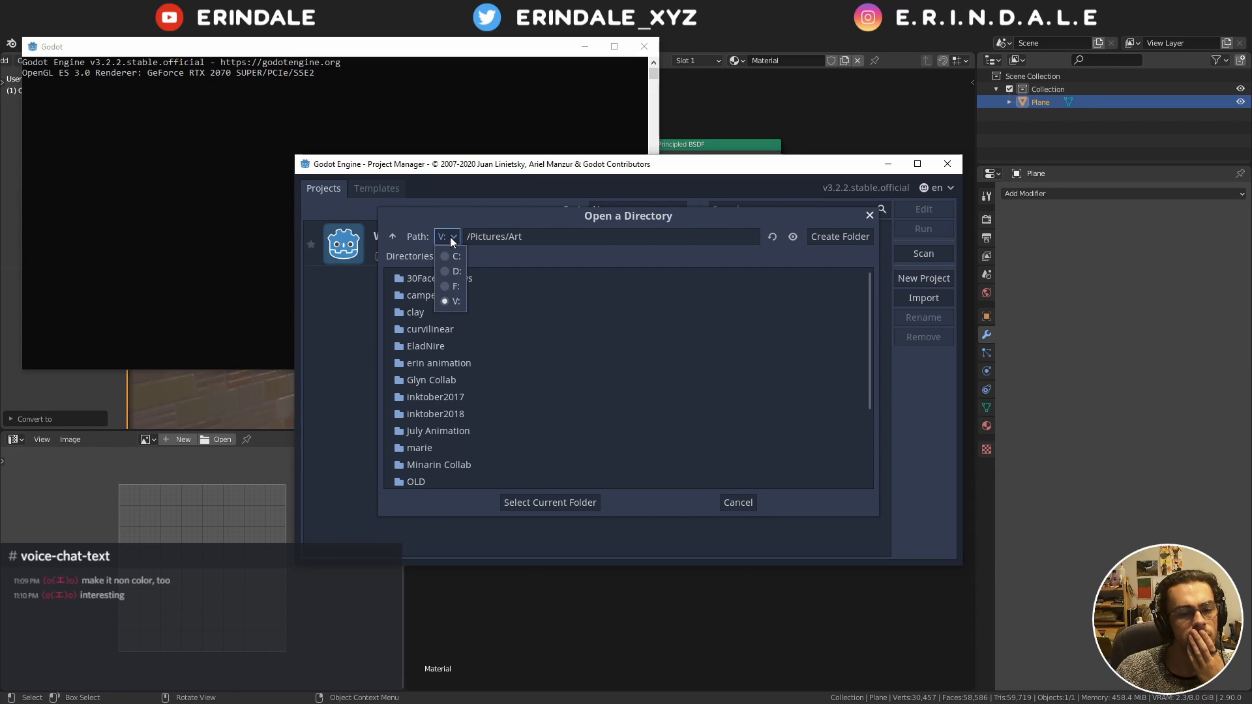
click(455, 273)
double_click(428, 310)
double_click(432, 279)
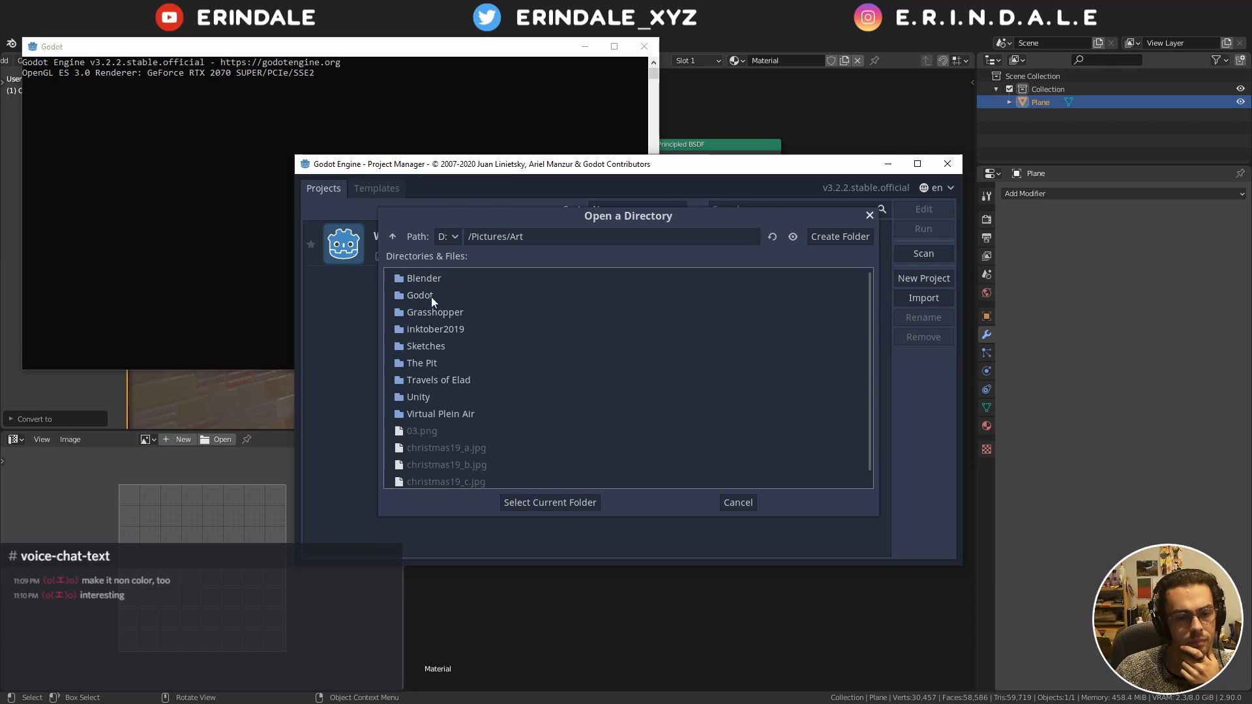
double_click(434, 295)
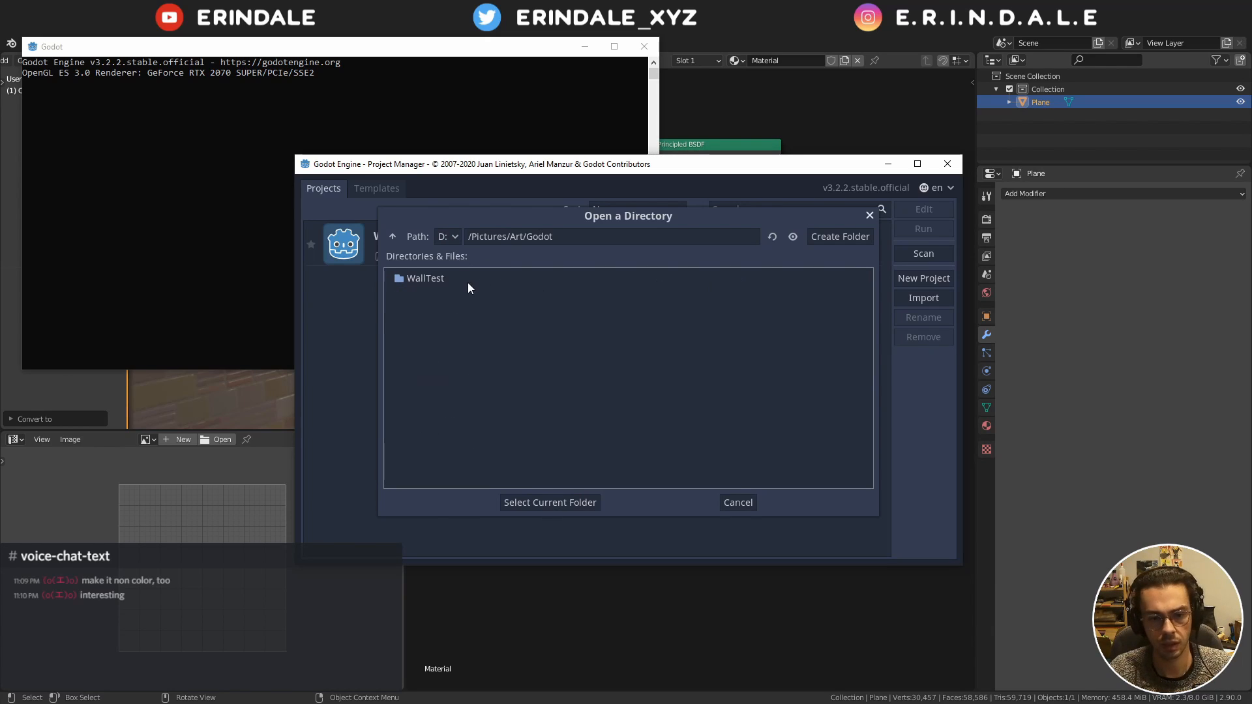
double_click(467, 283)
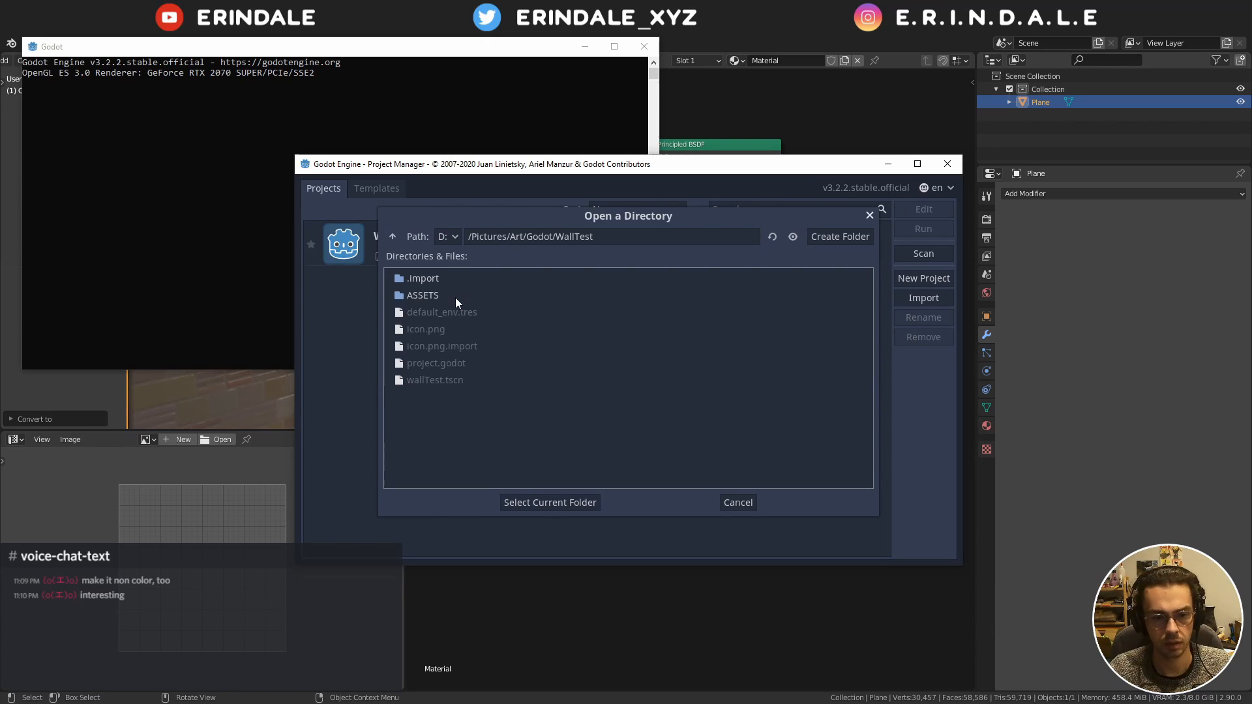
click(395, 235)
Create a new folder named WallTest2 inside the Godot folder
click(831, 238)
text(W)
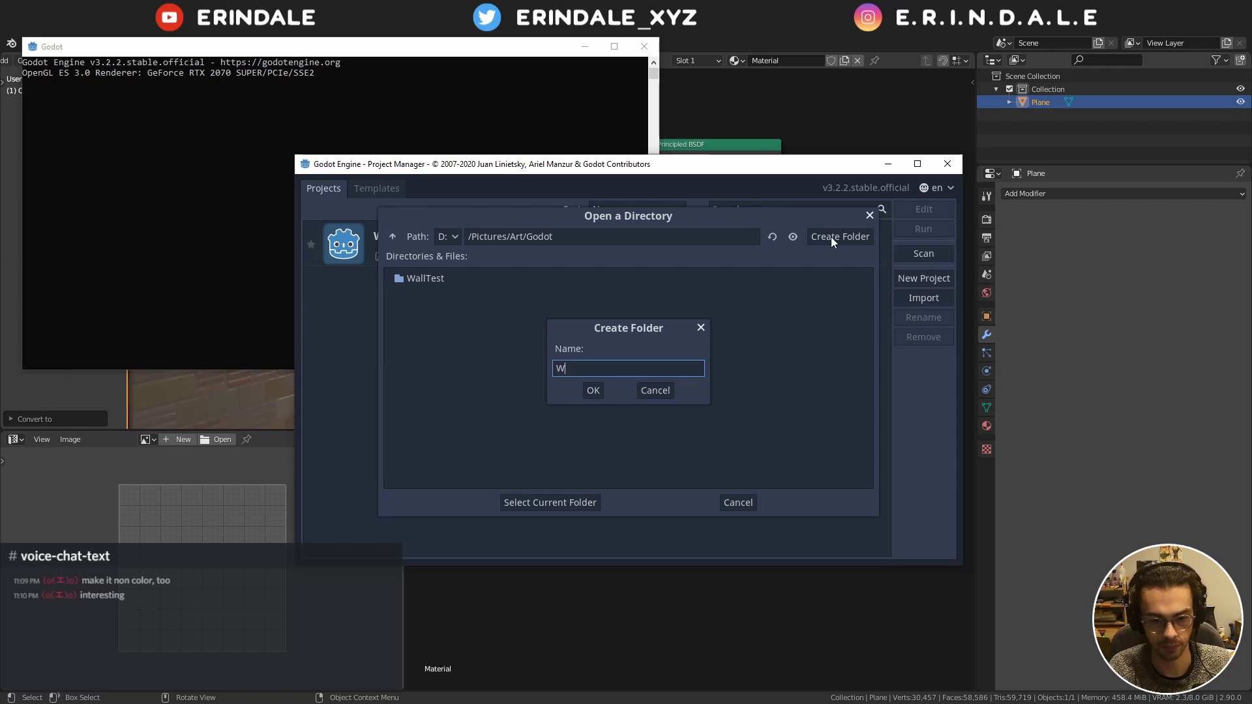
text(allTest2)
key(Return)
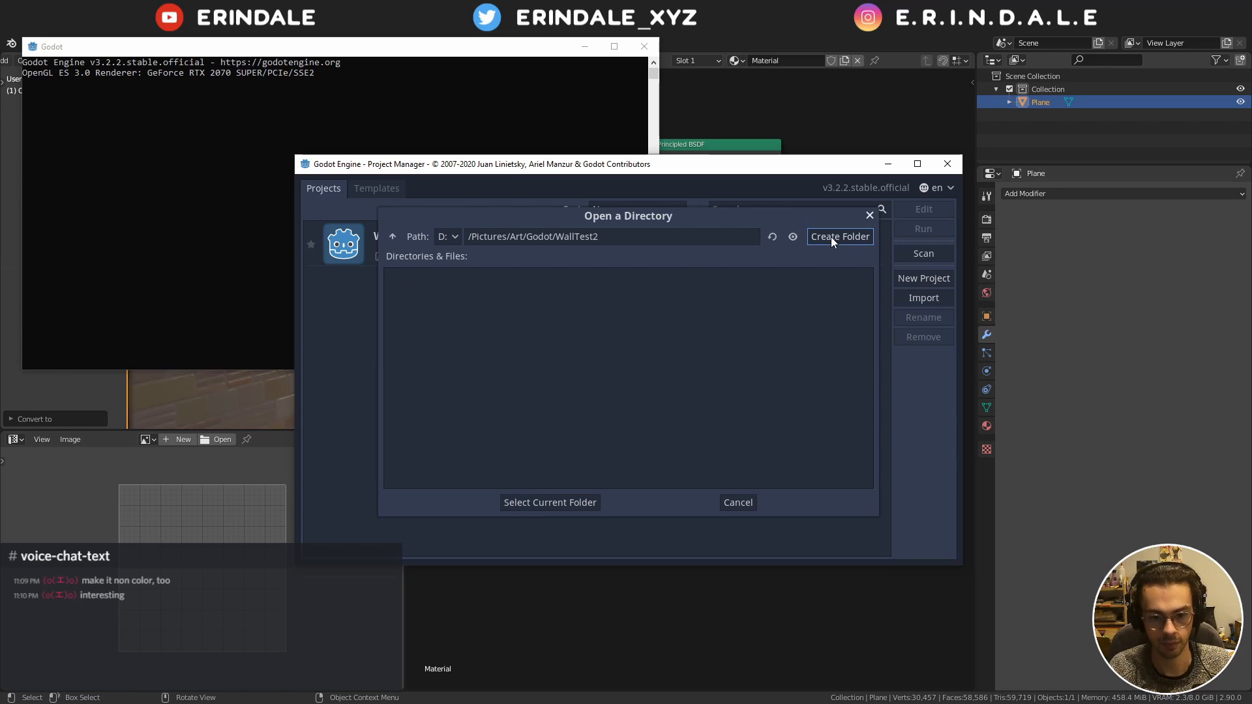
click(831, 236)
click(654, 389)
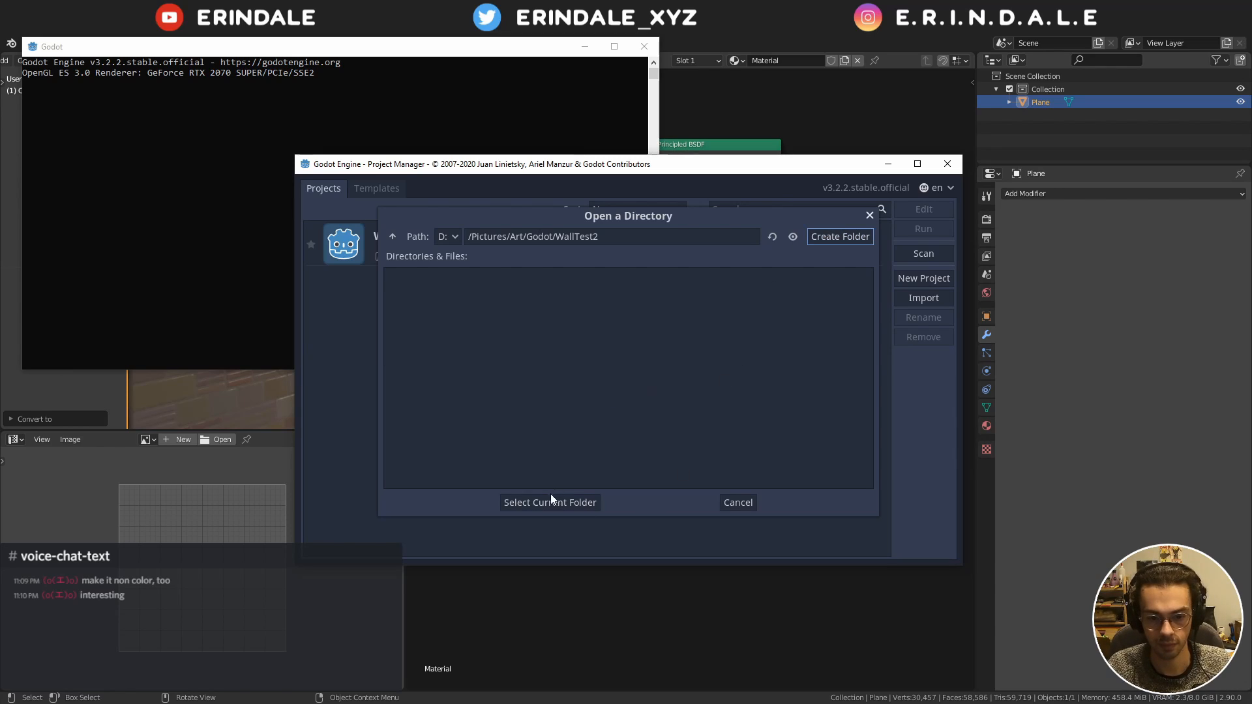
Create the new project in the WallTest2 folder and open it for editing, and switch back to Blender
click(586, 499)
click(581, 480)
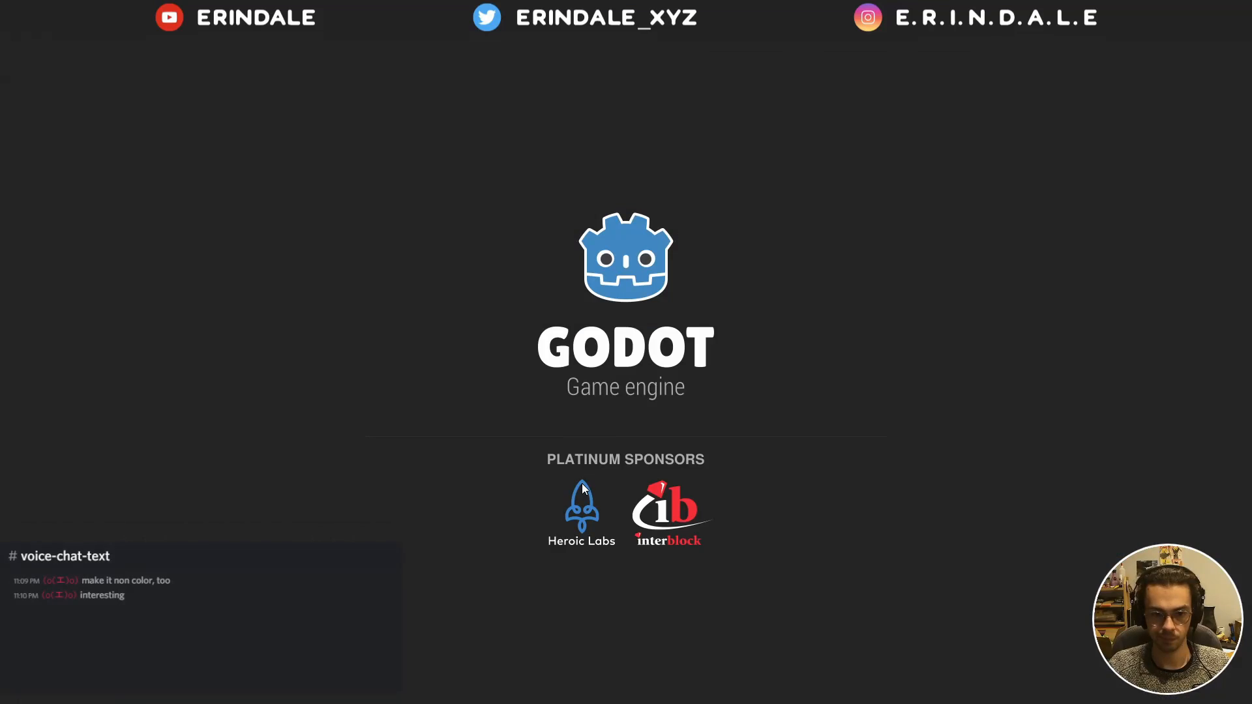
key(alt+Tab)
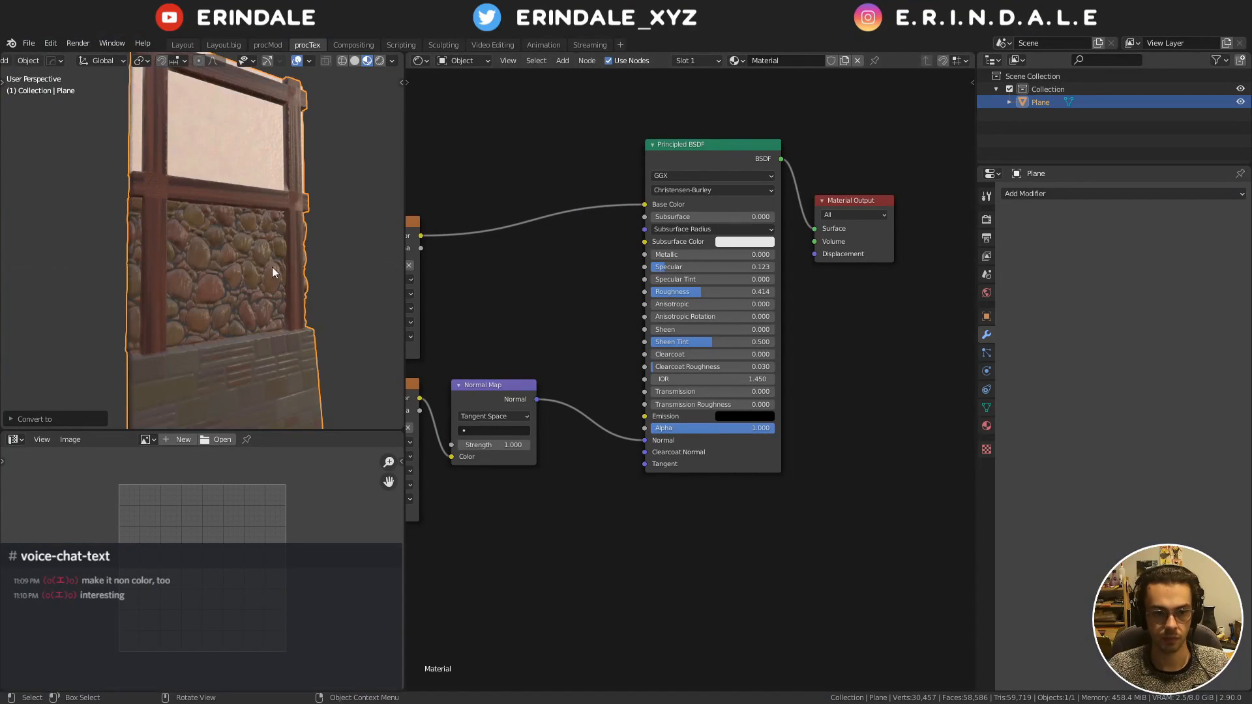
Raise the Roughness of the wall material's Principled BSDF to 0.977
middle_drag(272, 272, 280, 225)
scroll(651, 292, up, 2)
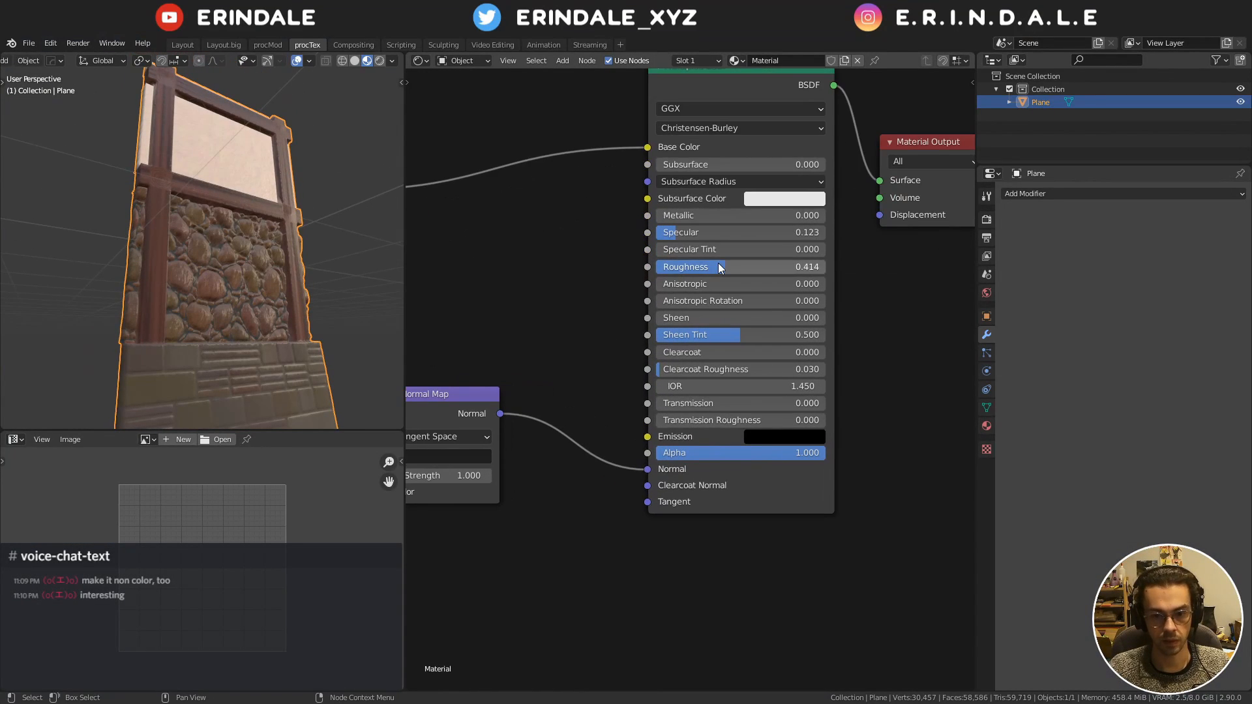
drag(720, 267, 819, 267)
Examine the density of the wall's converted mesh in Edit Mode
mouse_move(194, 258)
middle_down()
mouse_move(255, 249)
mouse_move(223, 249)
mouse_move(264, 225)
mouse_move(249, 361)
mouse_move(206, 235)
mouse_move(228, 241)
mouse_move(250, 186)
mouse_move(213, 154)
mouse_move(218, 225)
mouse_move(189, 218)
mouse_move(280, 265)
middle_up()
key(Tab)
scroll(274, 237, up, 6)
scroll(264, 225, down, 5)
scroll(258, 261, up, 3)
key(Tab)
middle_drag(217, 268, 212, 278)
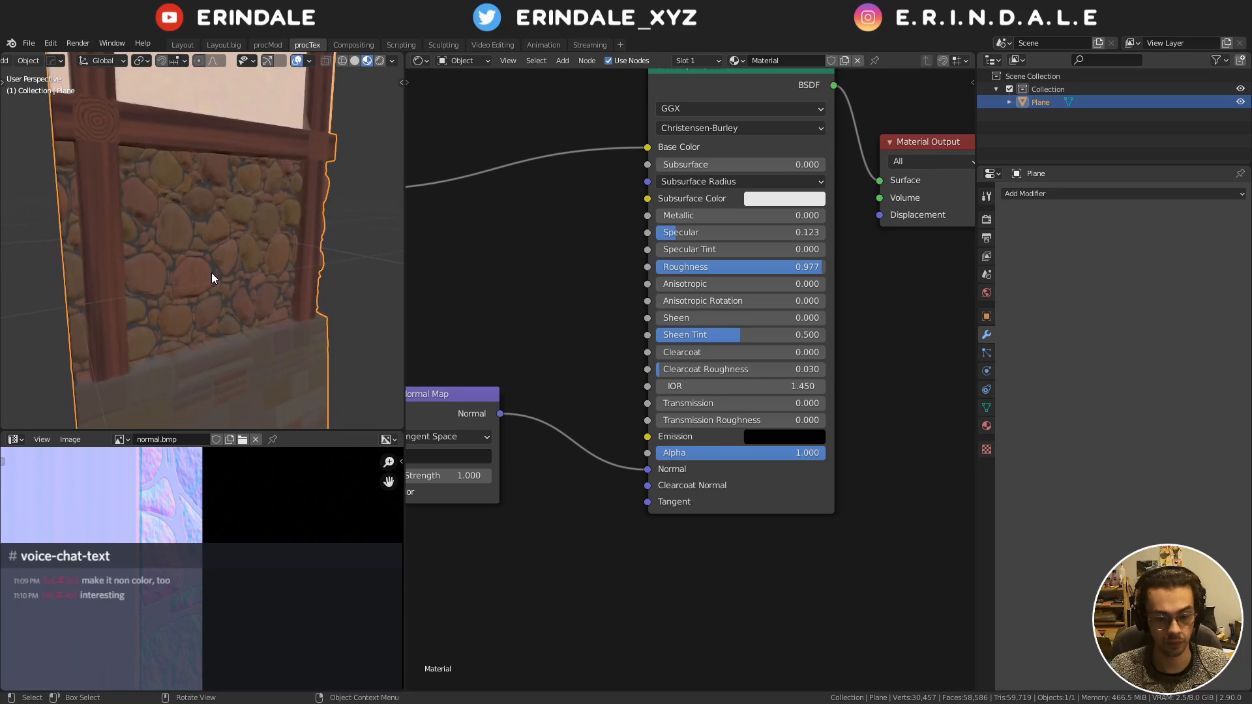
Add a Decimate modifier in Collapse mode to the wall plane and lower its ratio to about 0.29
click(1056, 195)
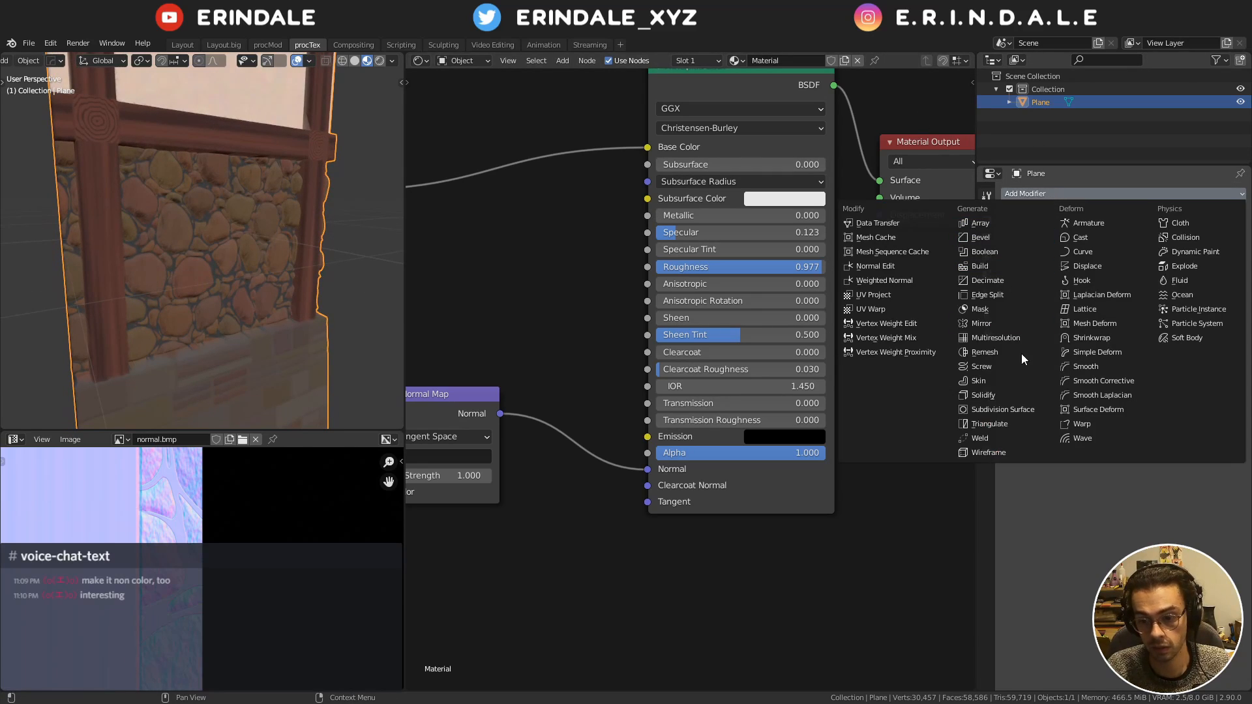
click(1004, 280)
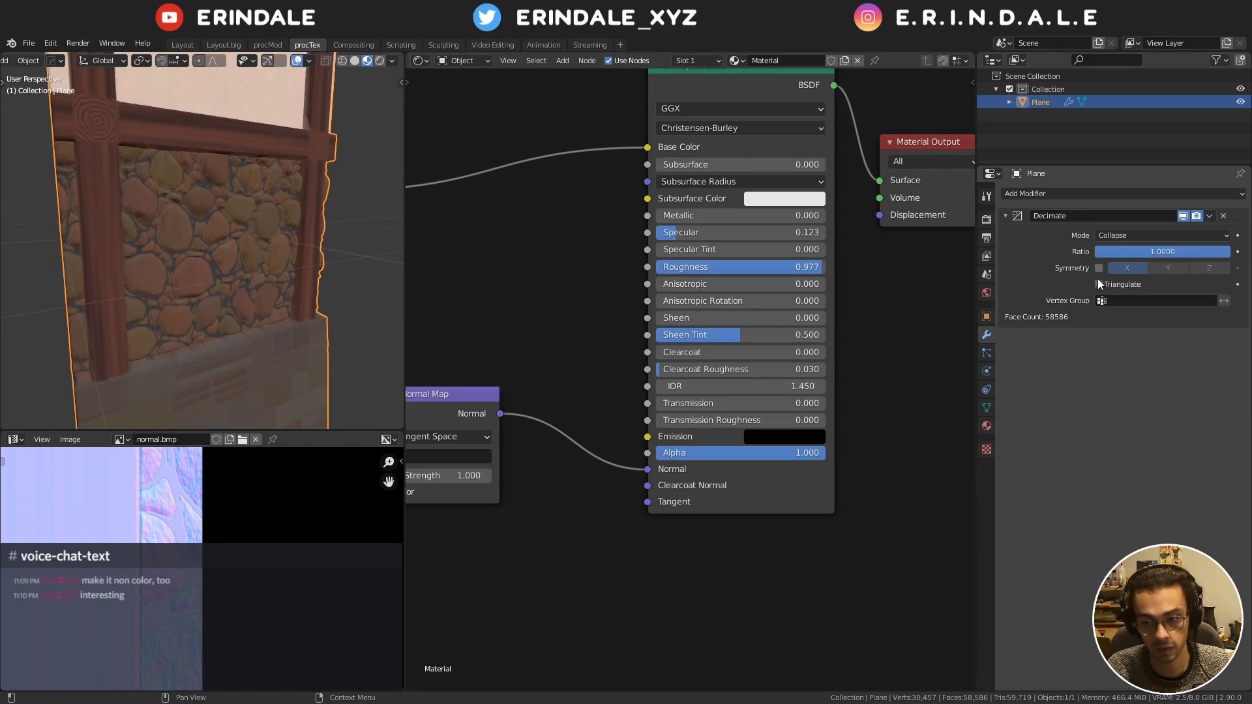
drag(1229, 252, 1181, 252)
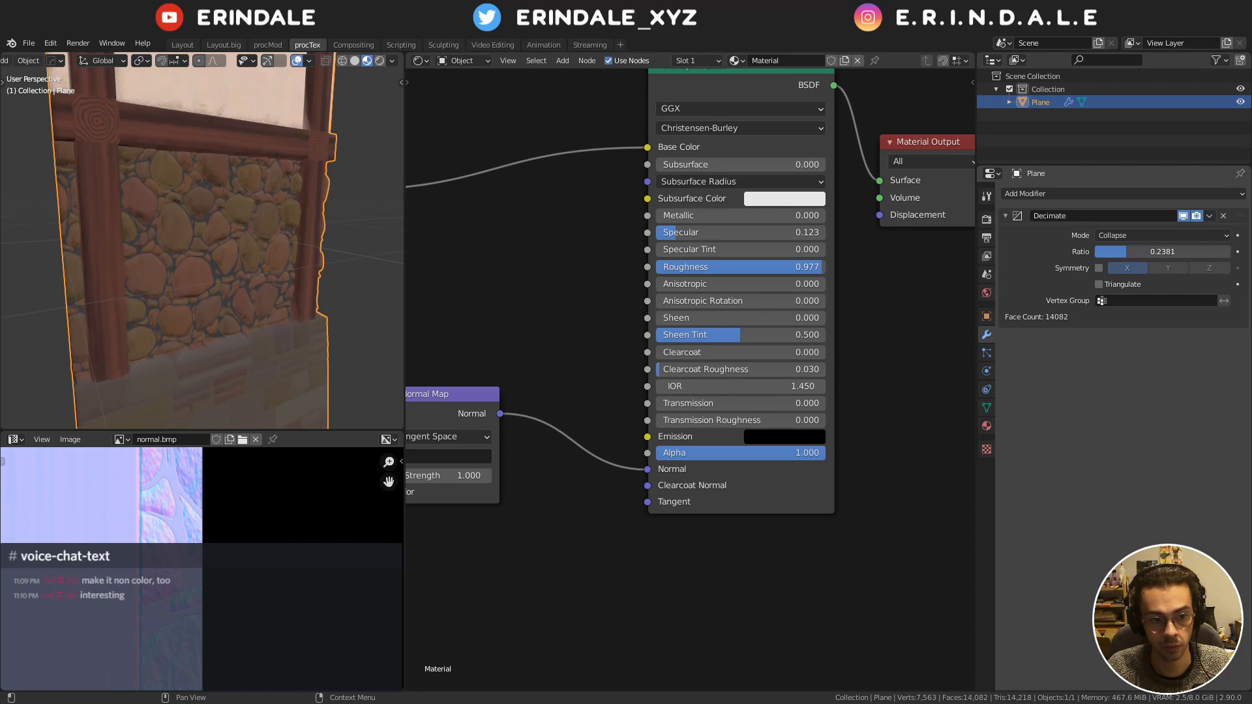
drag(1127, 252, 1160, 251)
mouse_move(274, 283)
middle_down()
mouse_move(312, 260)
mouse_move(204, 232)
mouse_move(268, 256)
mouse_move(276, 277)
mouse_move(243, 278)
mouse_move(286, 315)
mouse_move(270, 318)
mouse_move(280, 306)
middle_up()
scroll(287, 268, up, 3)
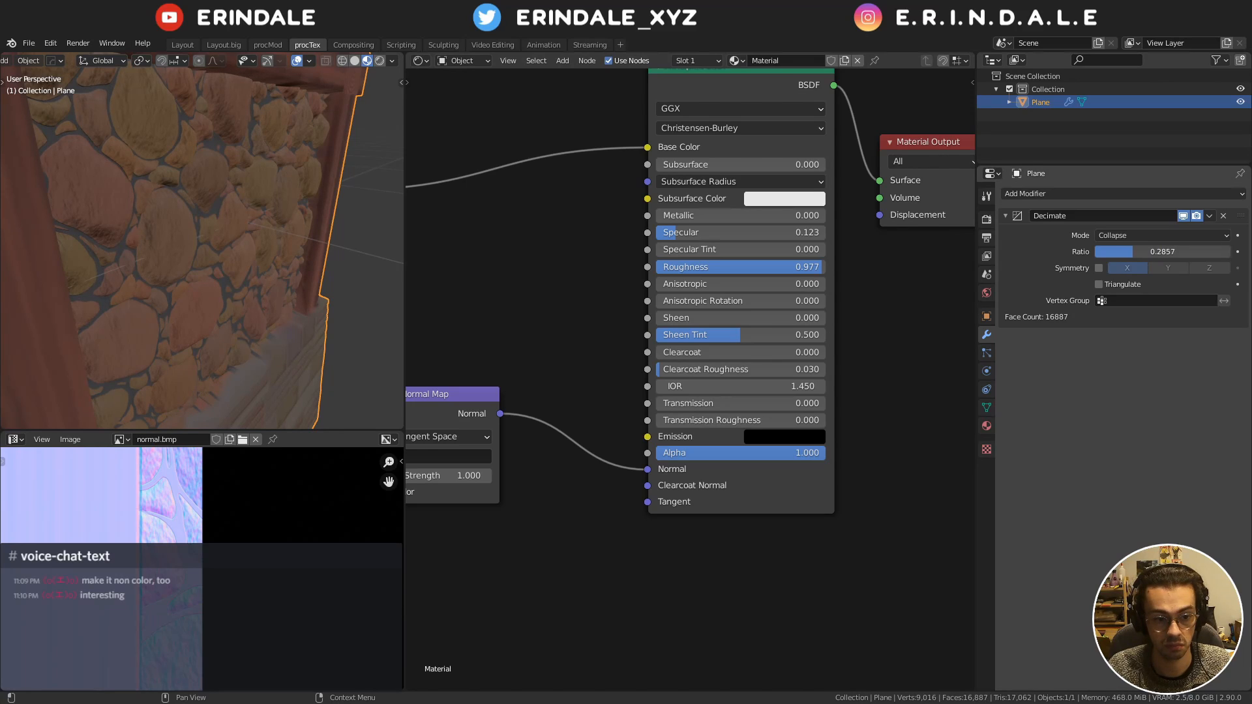
Apply the Decimate modifier to the wall and check the reduced mesh in Edit Mode
middle_drag(274, 281, 189, 233)
scroll(189, 233, down, 5)
key(ctrl+a)
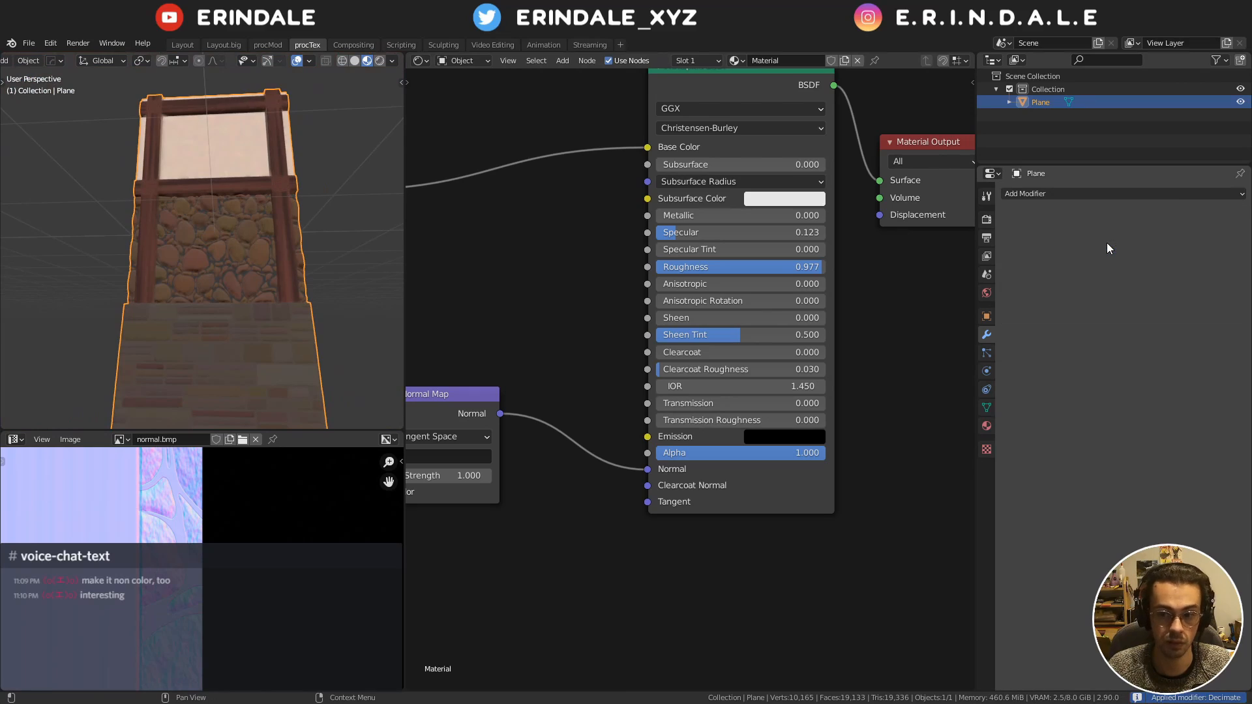
key(Tab)
scroll(212, 236, up, 5)
middle_drag(229, 233, 162, 250)
scroll(189, 242, up, 4)
key(Tab)
scroll(162, 250, down, 3)
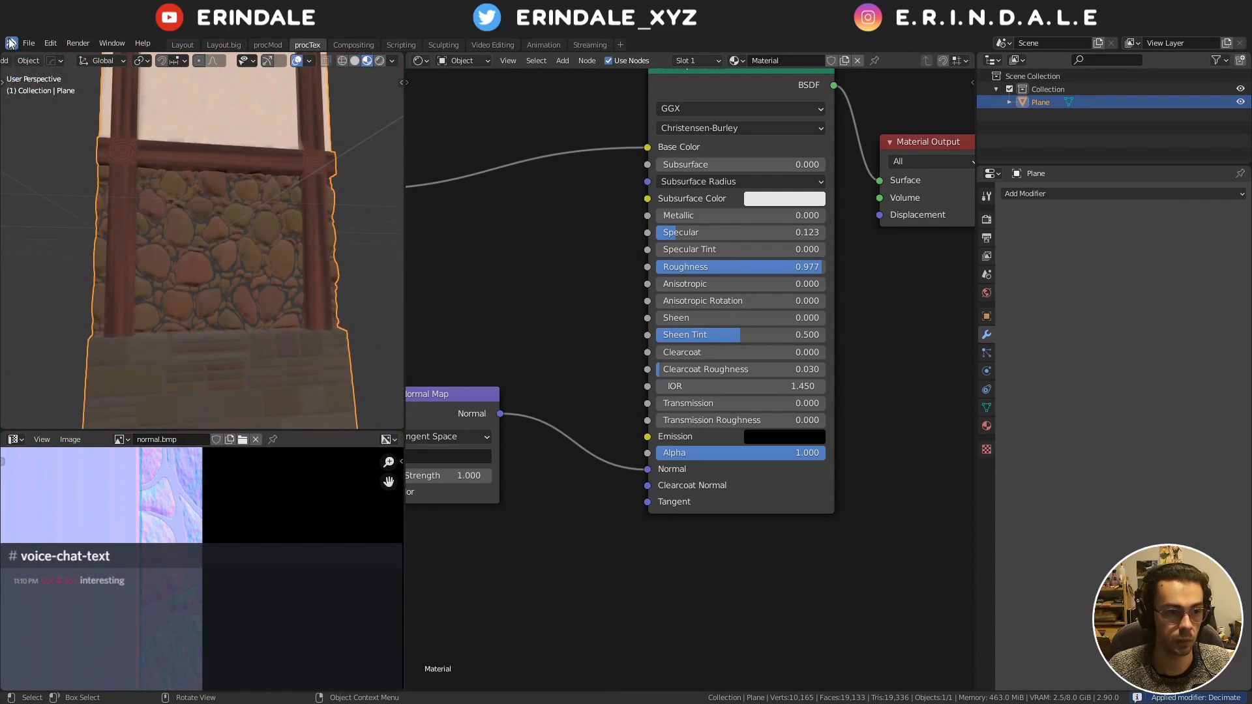
Export the wall as StoneWall.fbx into the Stone Wall folder, limiting the FBX export to selected objects
click(28, 43)
mouse_move(108, 230)
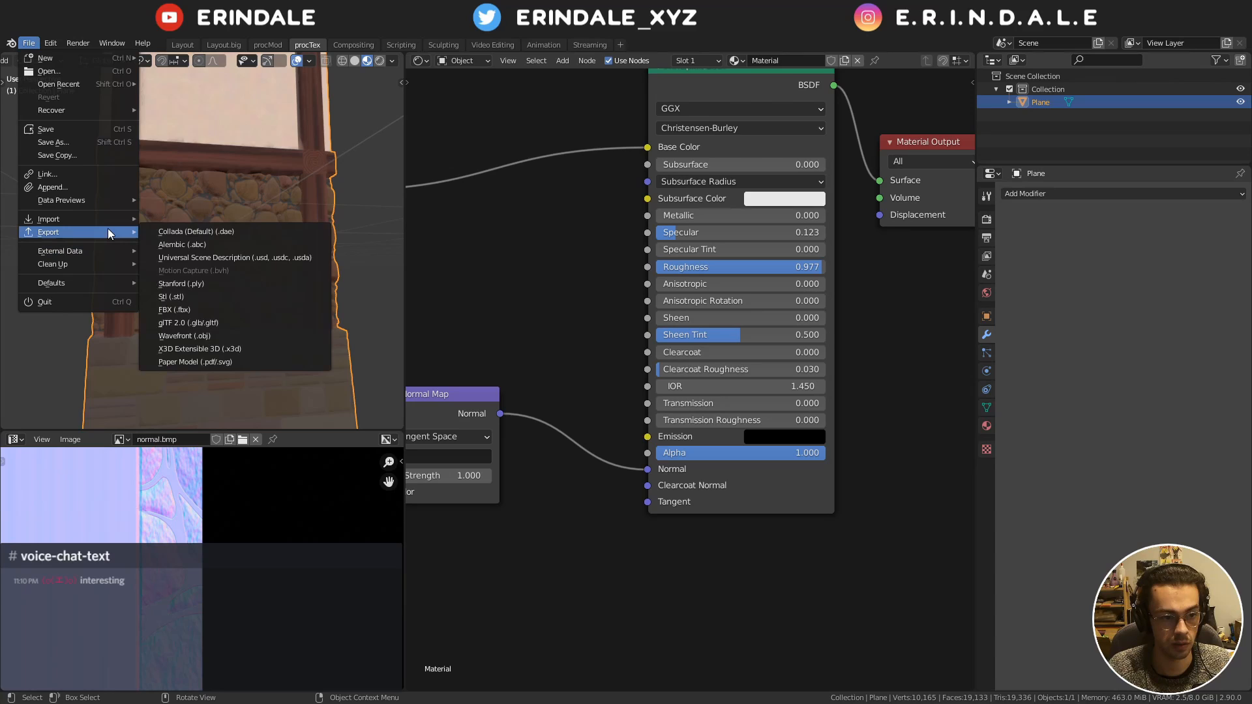
click(210, 314)
click(214, 441)
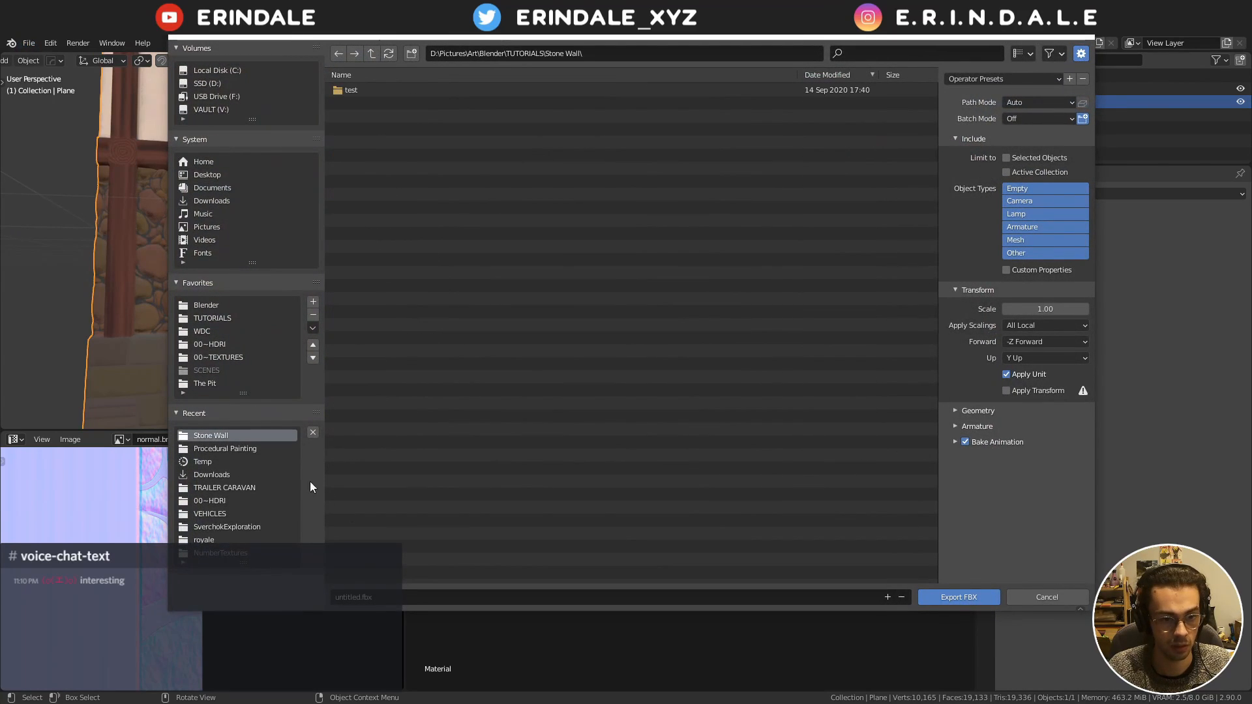
click(361, 599)
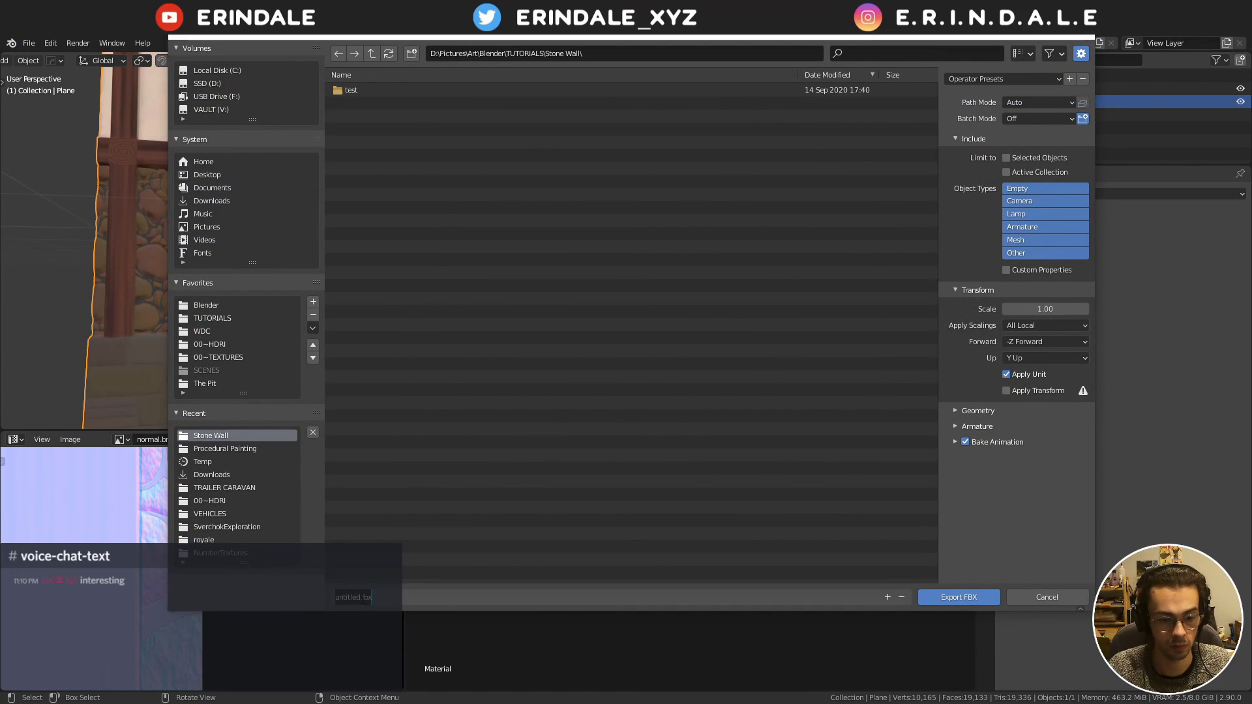
click(549, 457)
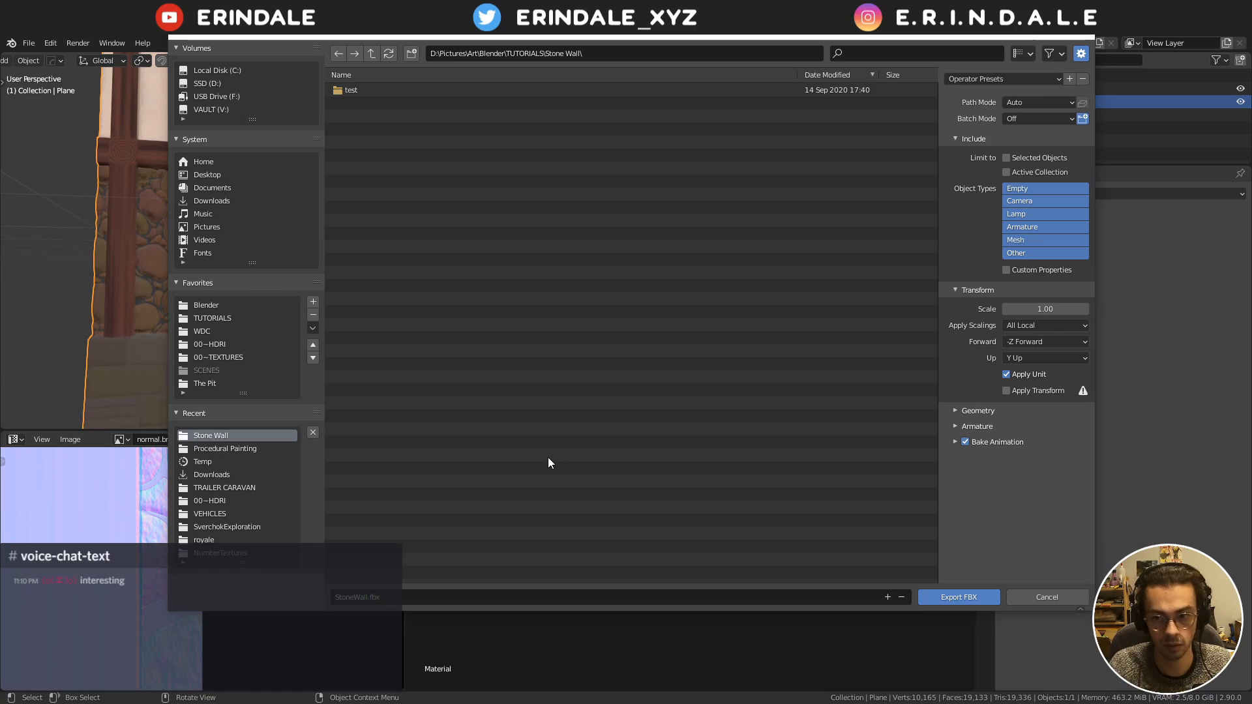
click(1019, 157)
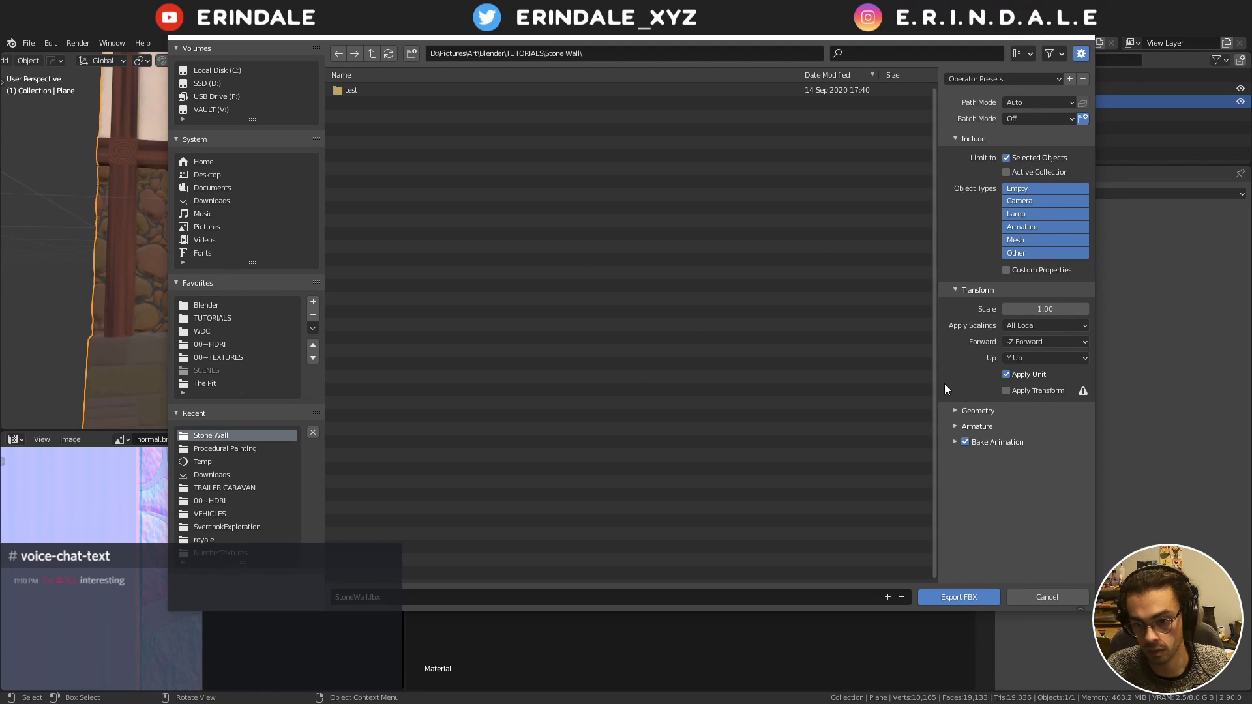
click(967, 598)
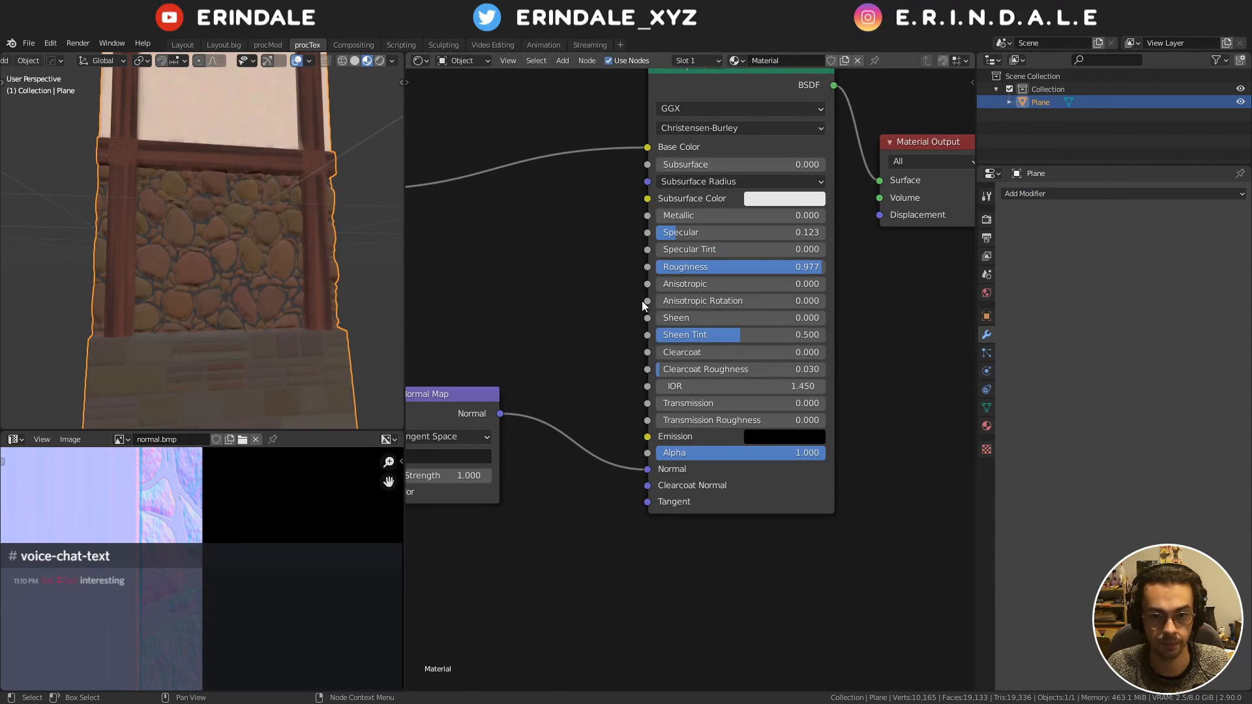
Switch to Godot and bring up the Stone Wall folder in File Explorer to locate StoneWall.fbx
click(764, 79)
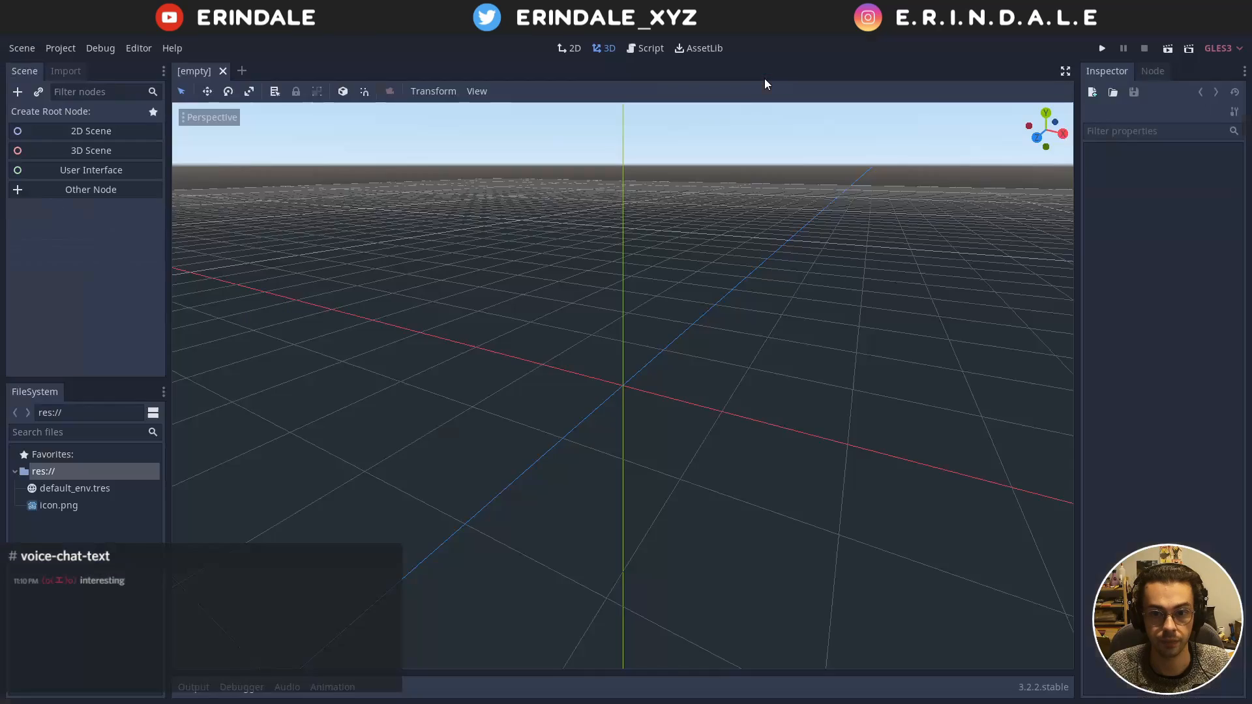
click(479, 19)
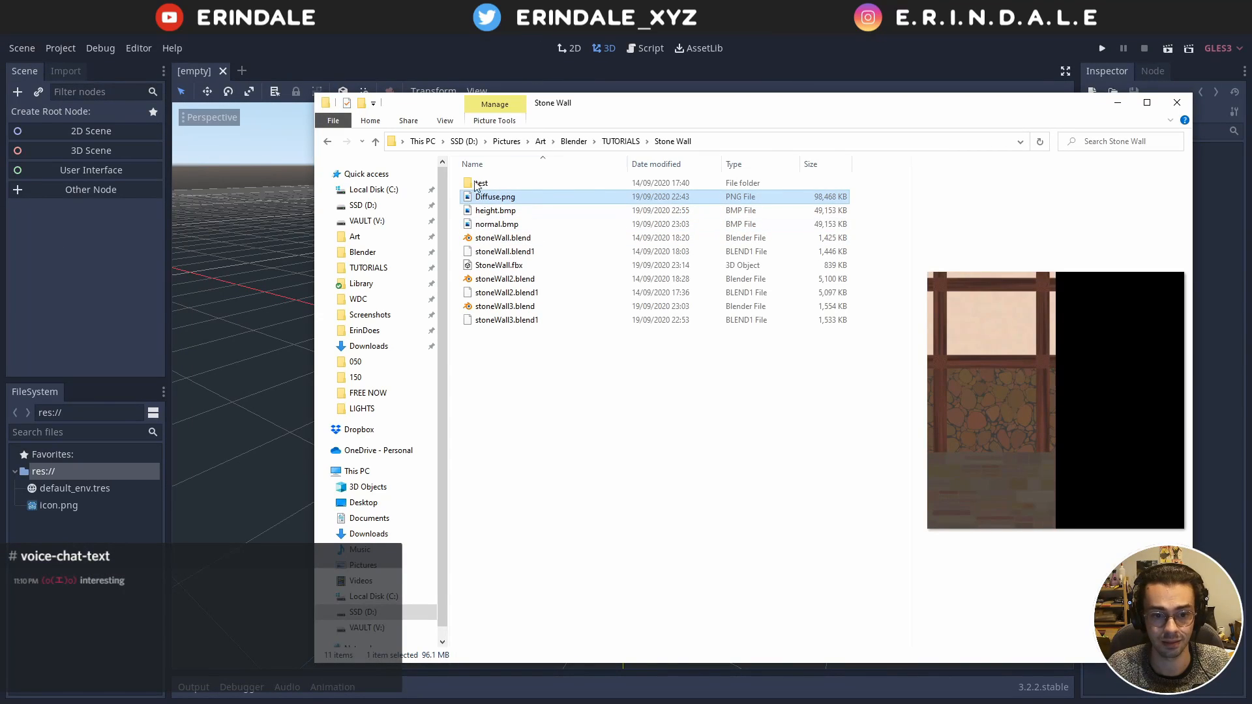
click(519, 266)
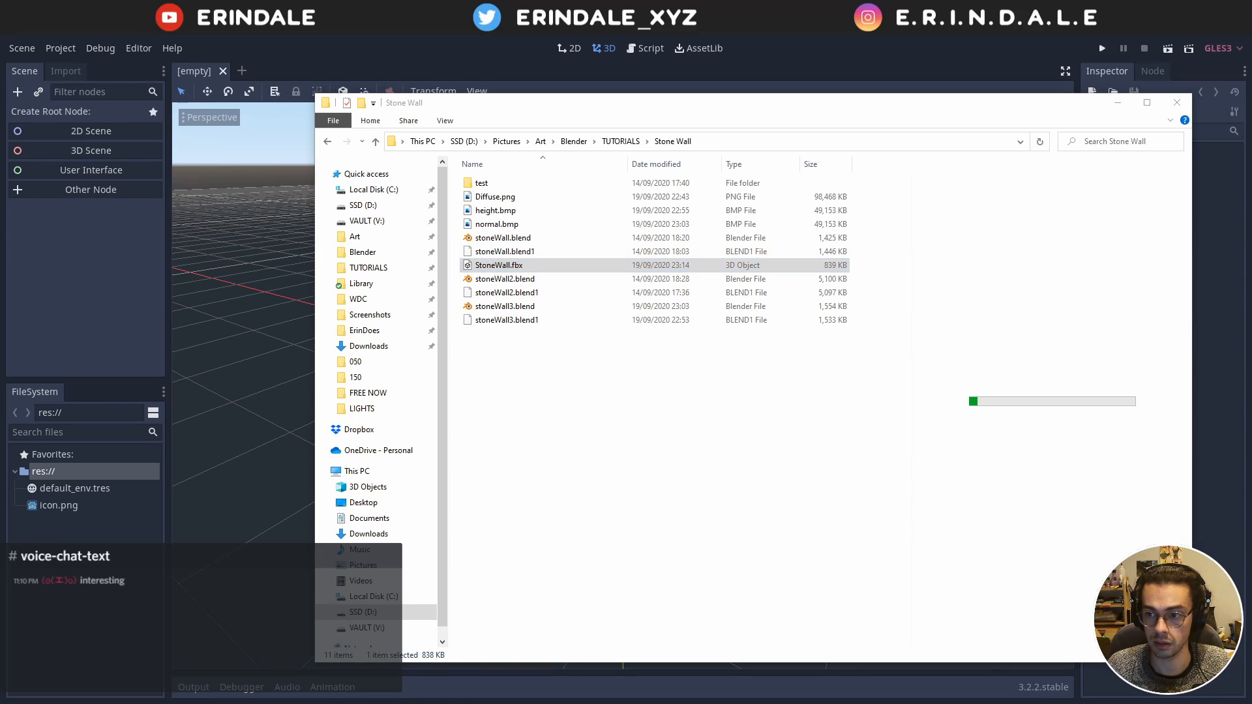
click(565, 406)
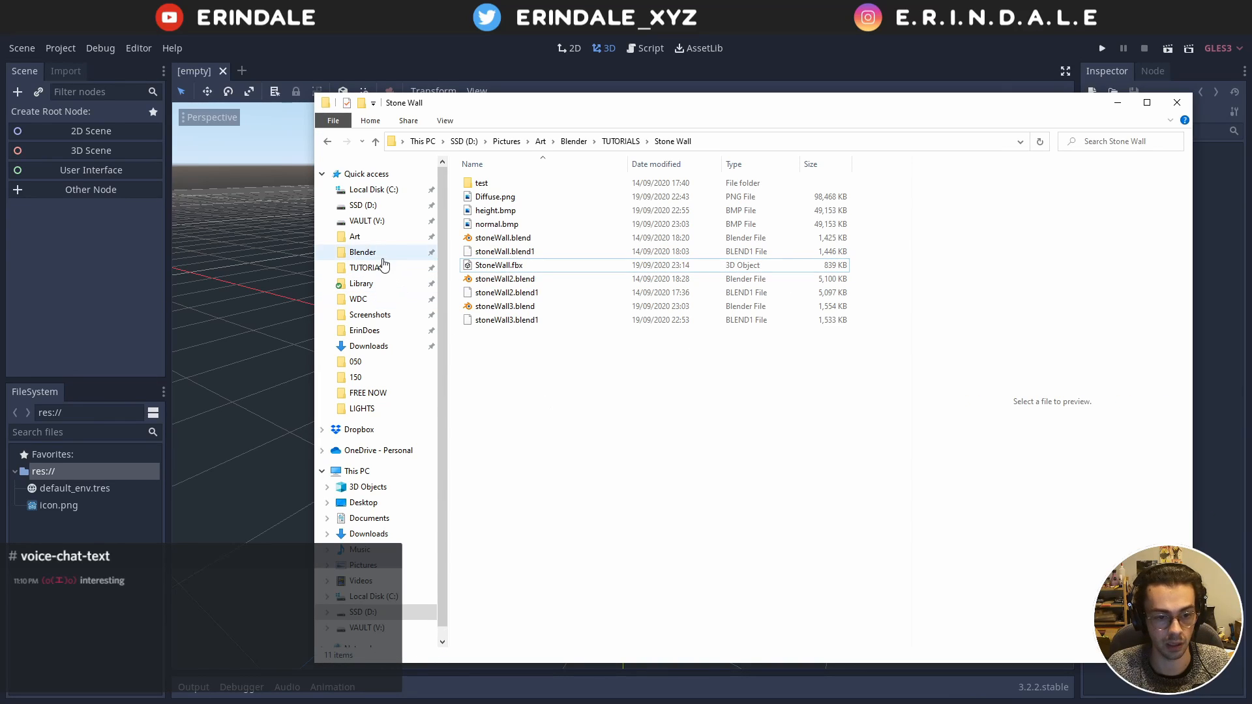
Open the Art folder in a new window, go to Godot/WallTest2, and place that window beside the Stone Wall folder
right_click(384, 226)
right_click(386, 236)
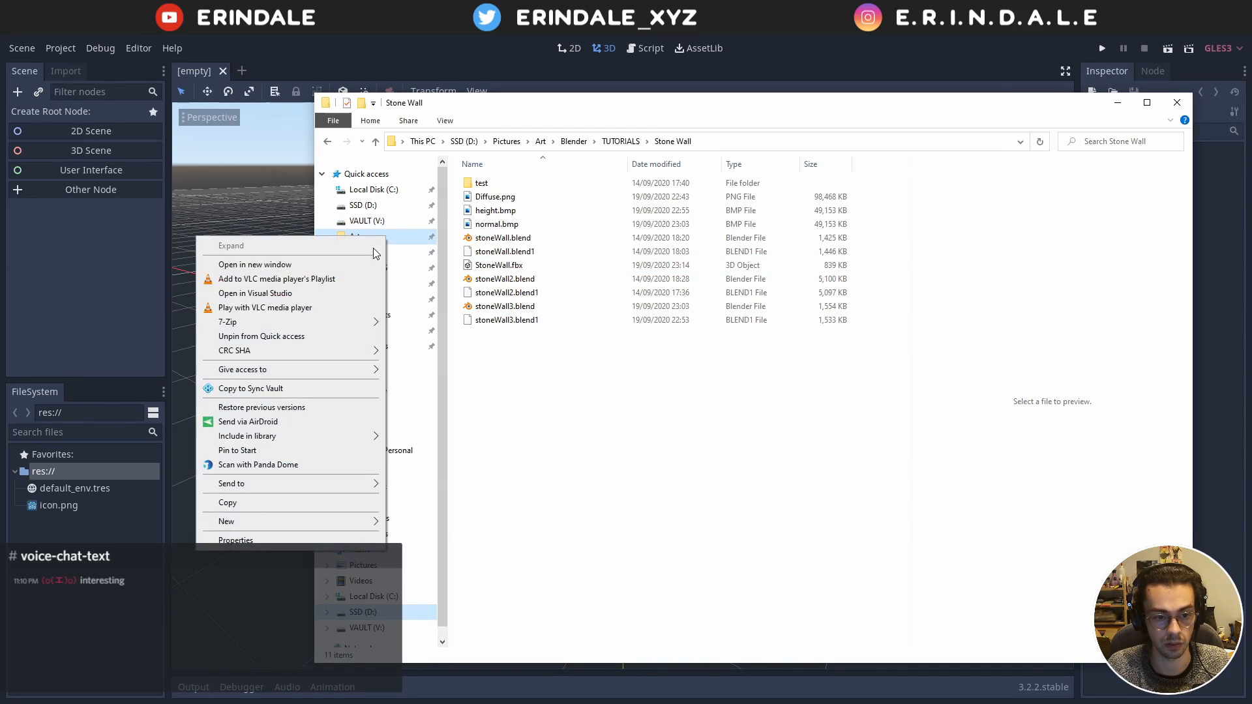
click(304, 270)
double_click(512, 229)
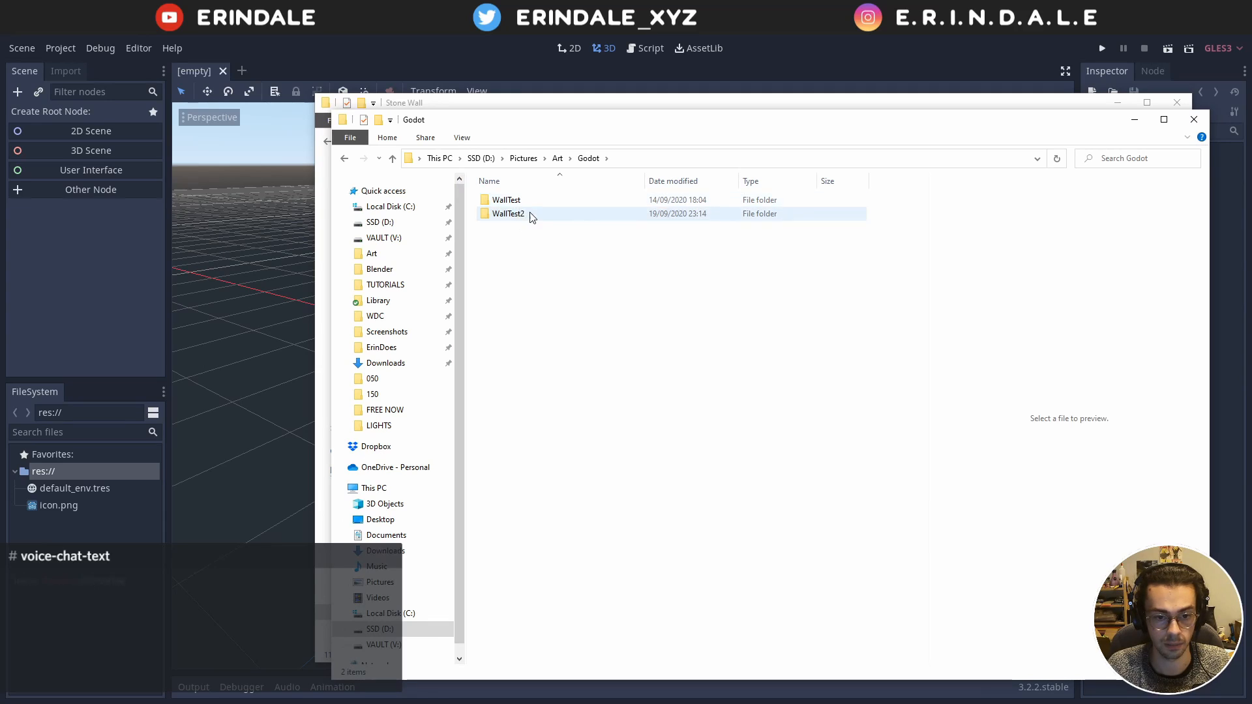
double_click(532, 217)
drag(594, 121, 926, 104)
right_click(854, 307)
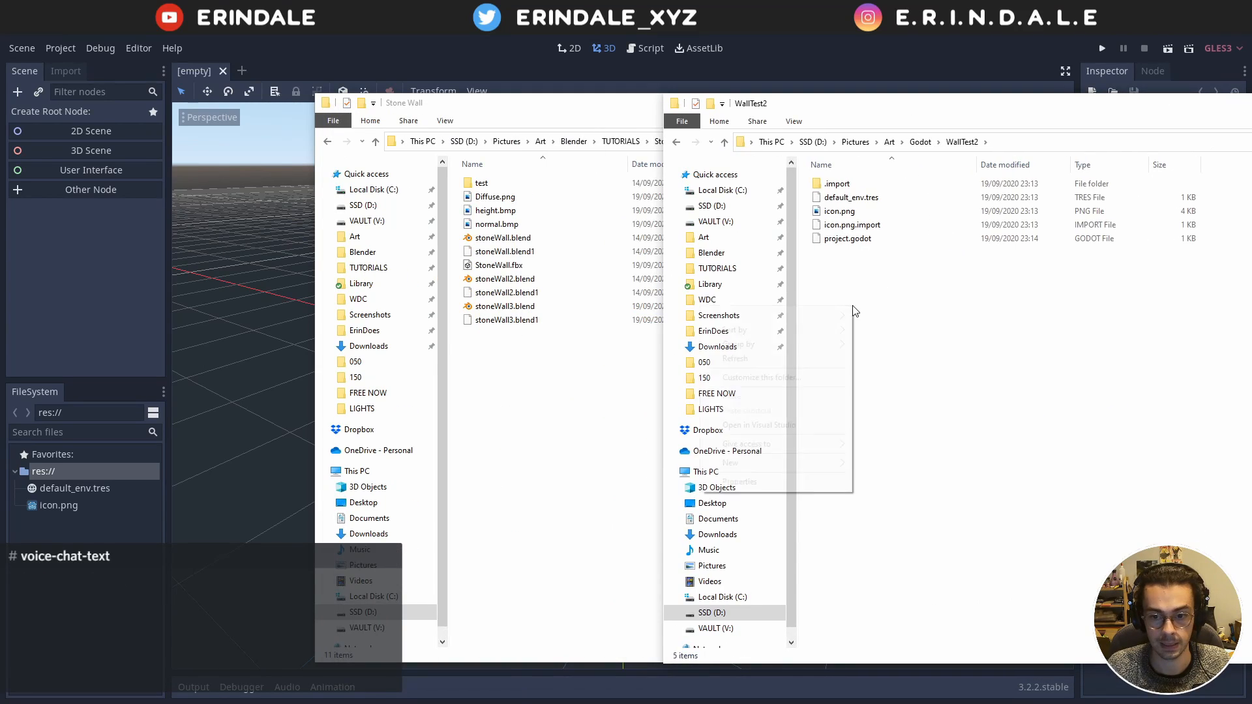
click(918, 288)
Move StoneWall.fbx, normal.bmp and Diffuse.png from the Stone Wall folder into WallTest2, leaving out height.bmp
click(499, 265)
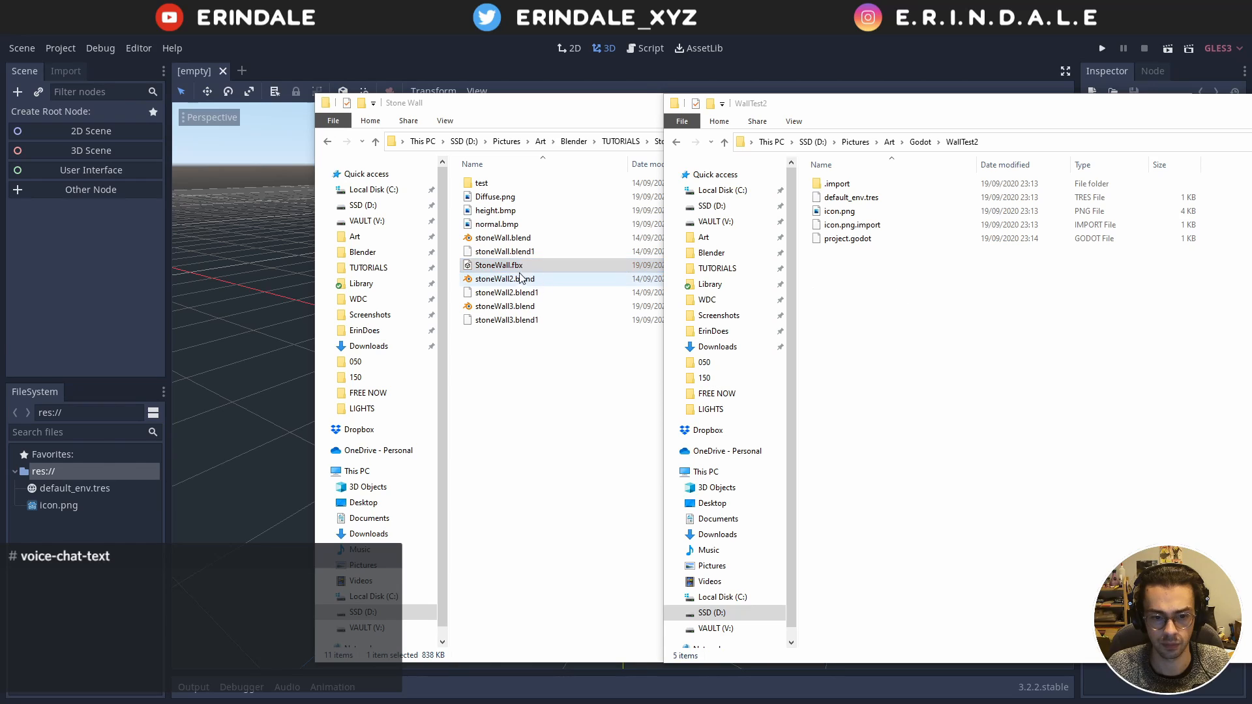
ctrl+click(497, 224)
ctrl+click(509, 211)
ctrl+click(499, 197)
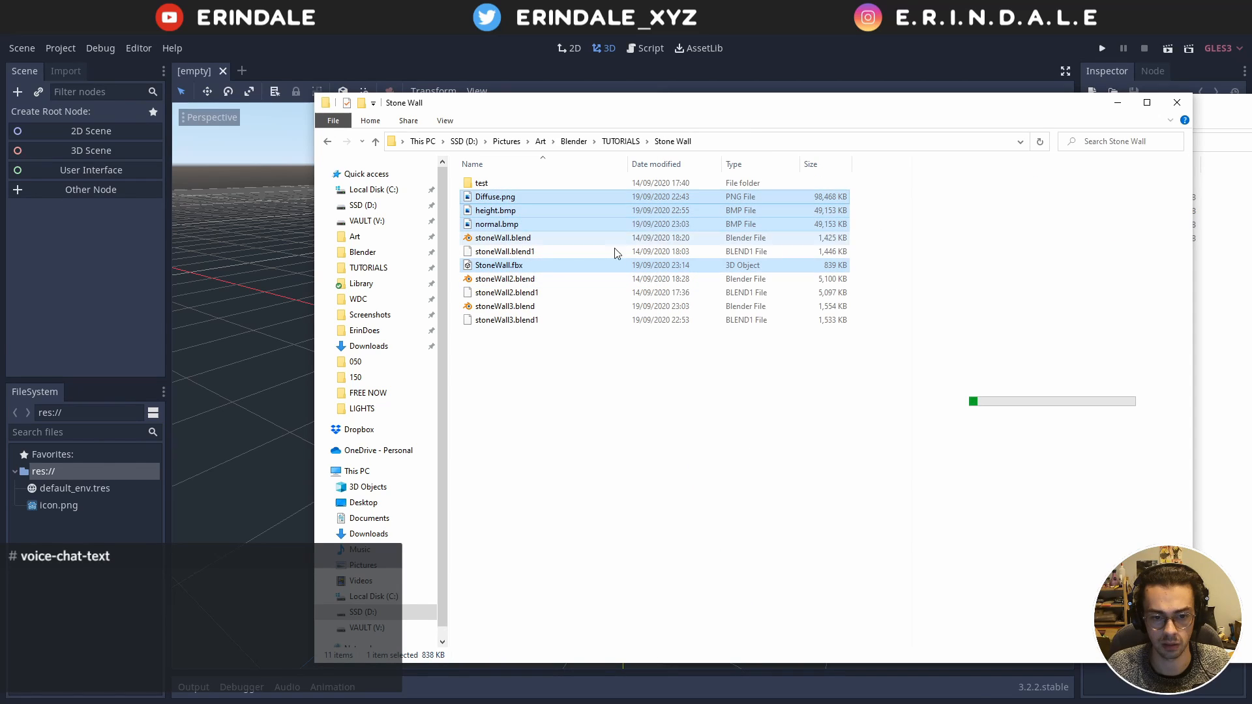
ctrl+click(505, 209)
drag(780, 116, 445, 259)
drag(184, 412, 969, 410)
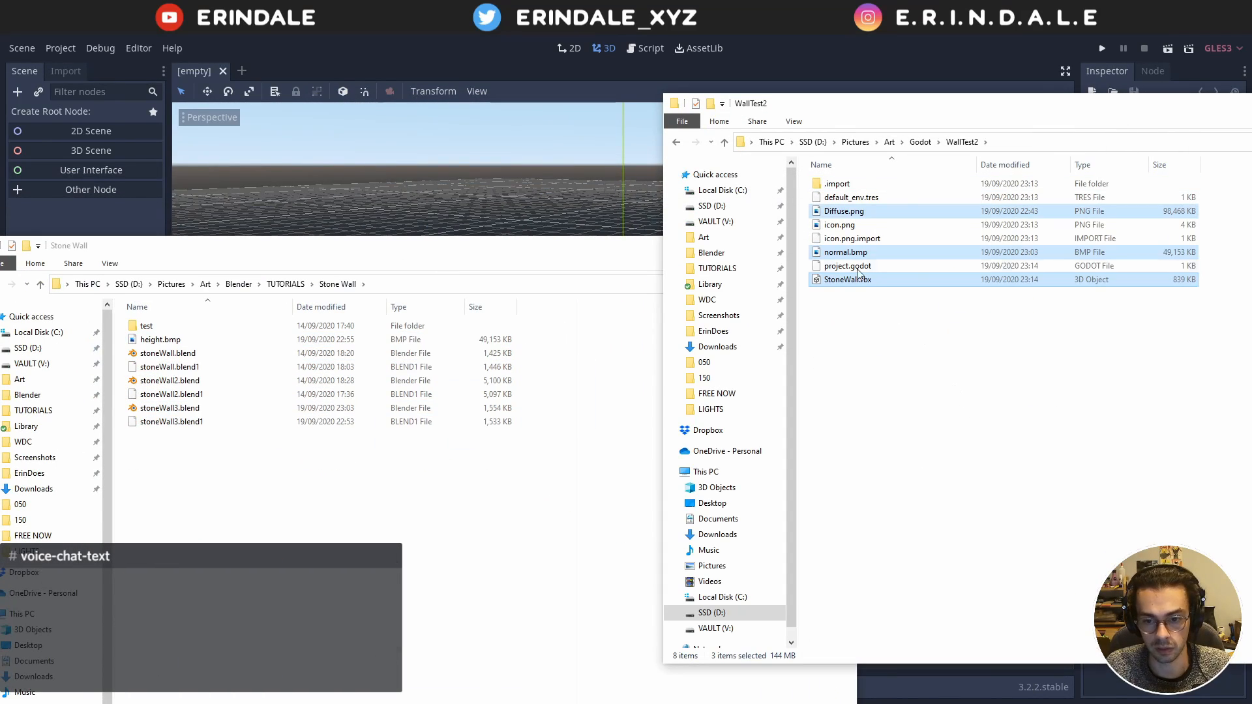
Return to Godot, create a 3D Scene root node and place StoneWall.fbx in the scene at the origin
click(511, 55)
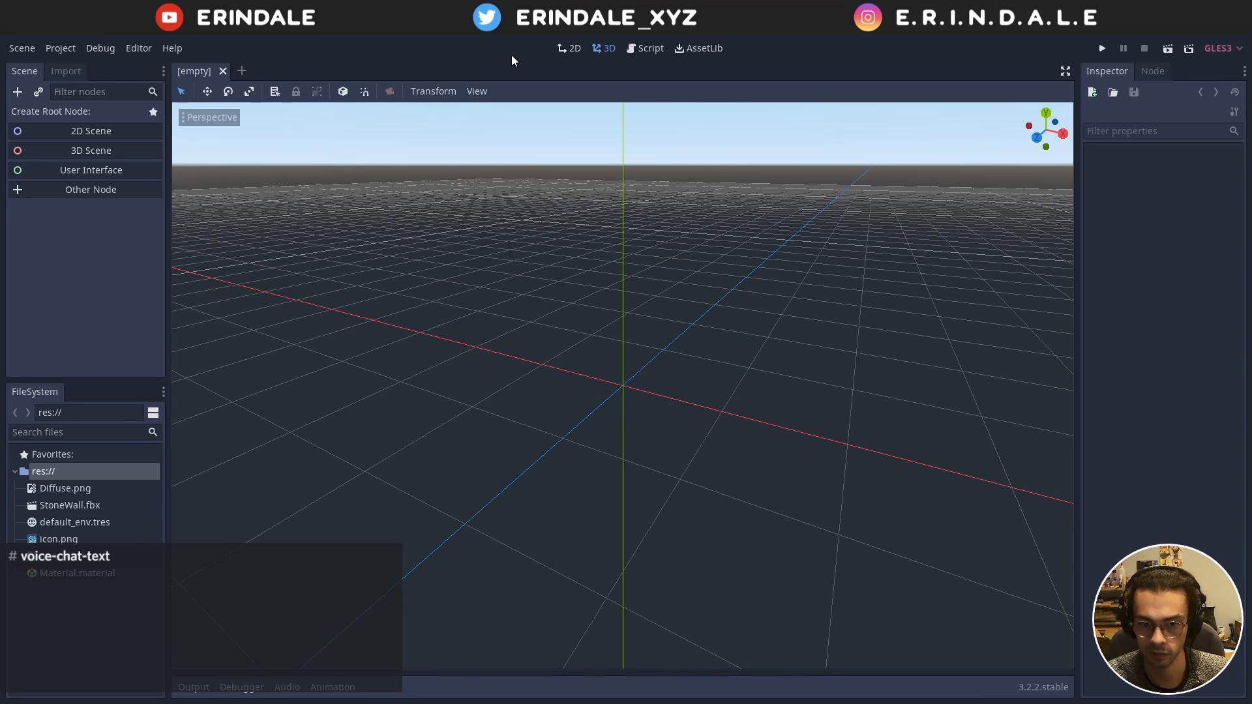
drag(75, 508, 620, 390)
click(628, 380)
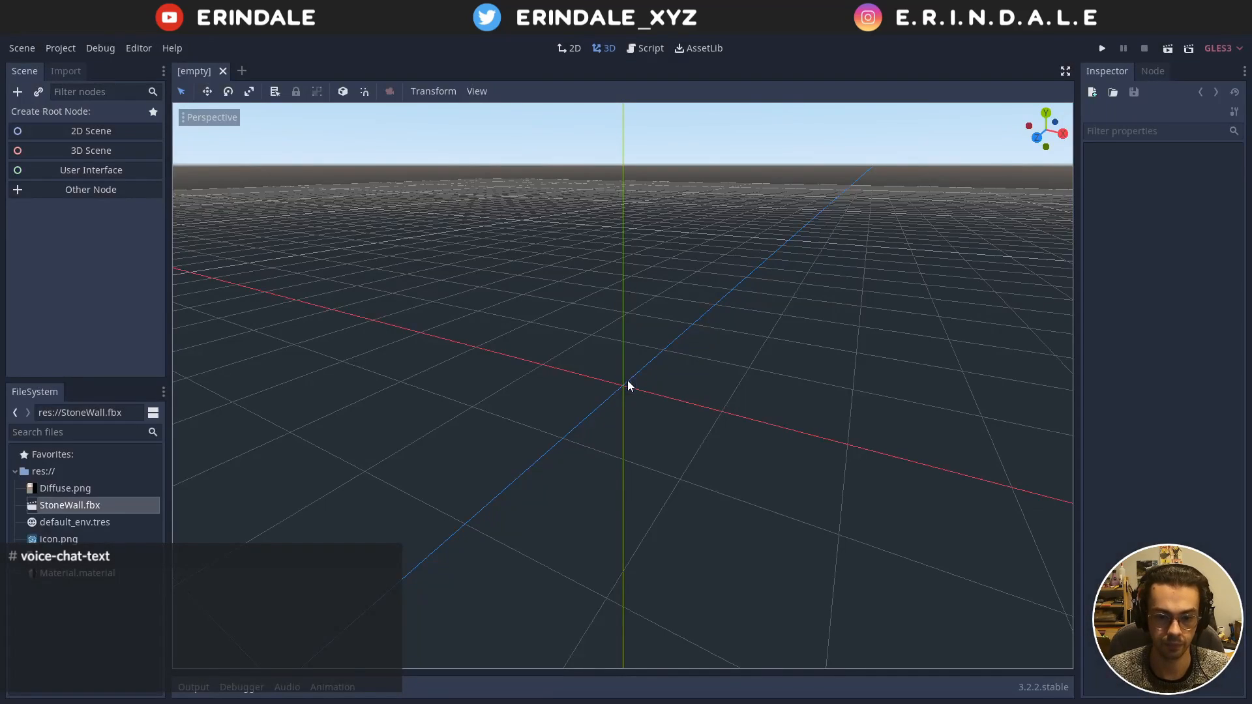
click(91, 153)
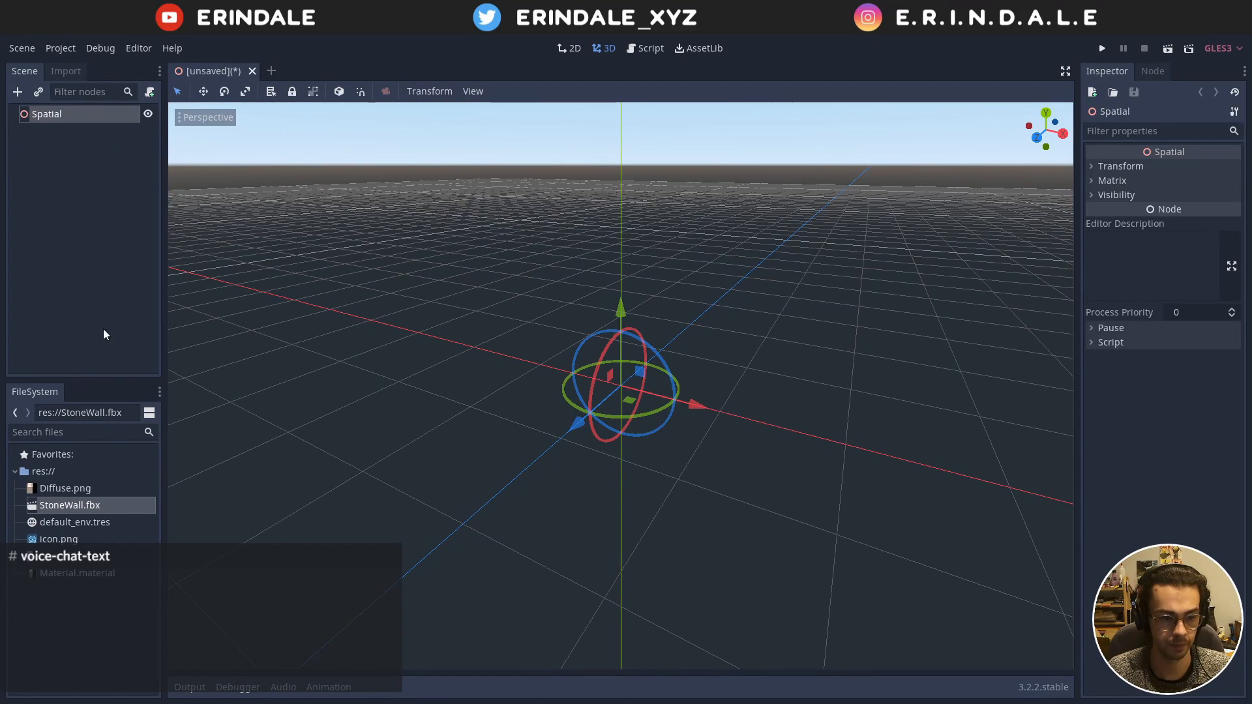
drag(69, 506, 620, 386)
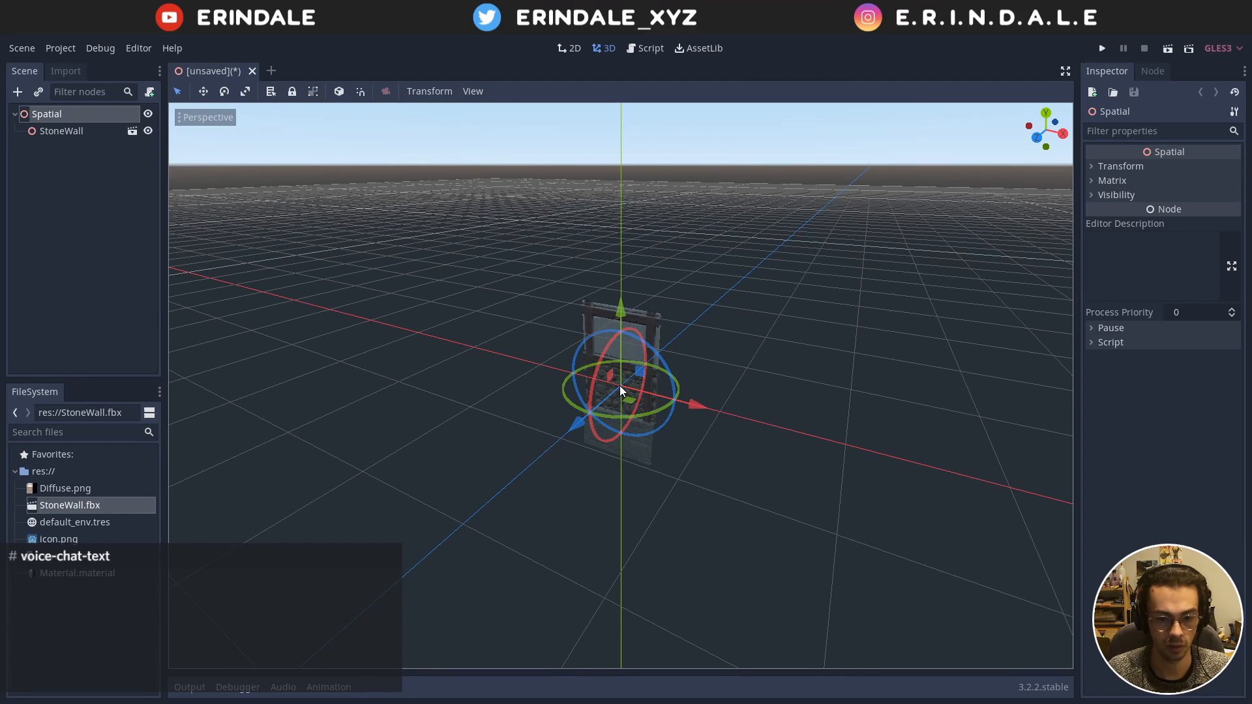
Examine the placed StoneWall model in the 3D viewport and look through the available transform options
click(665, 316)
middle_drag(656, 317, 603, 388)
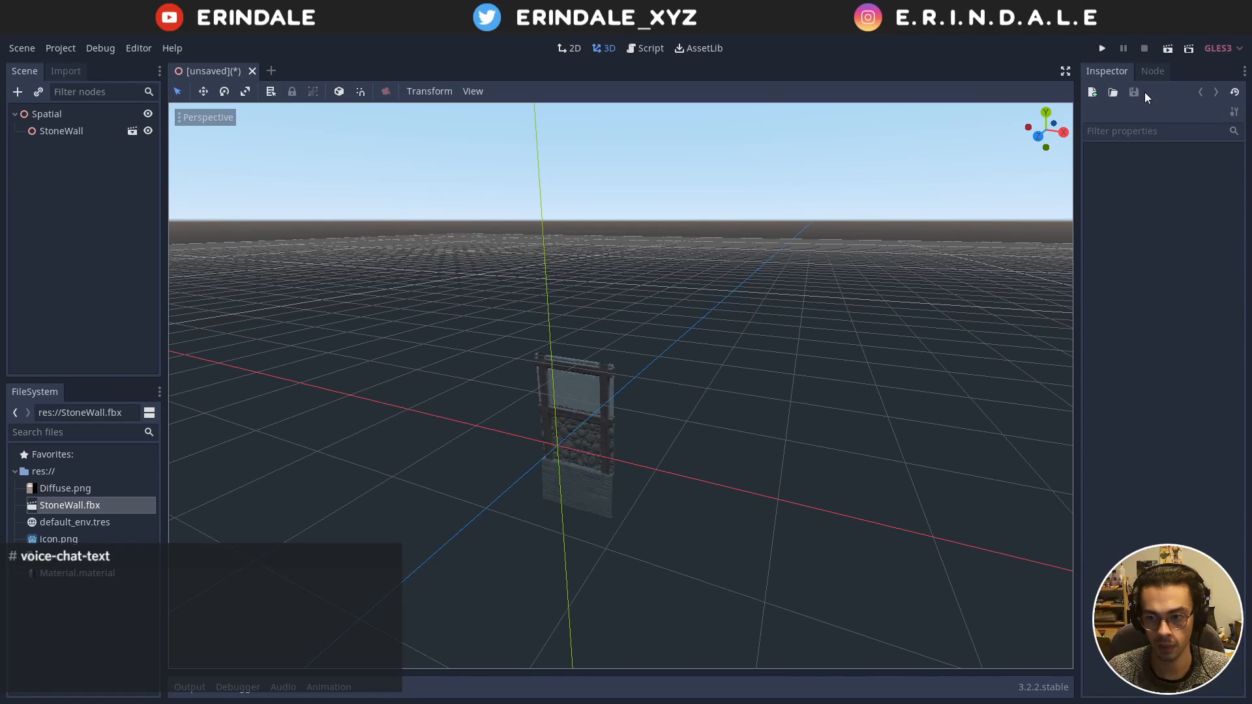
click(1152, 71)
click(1106, 70)
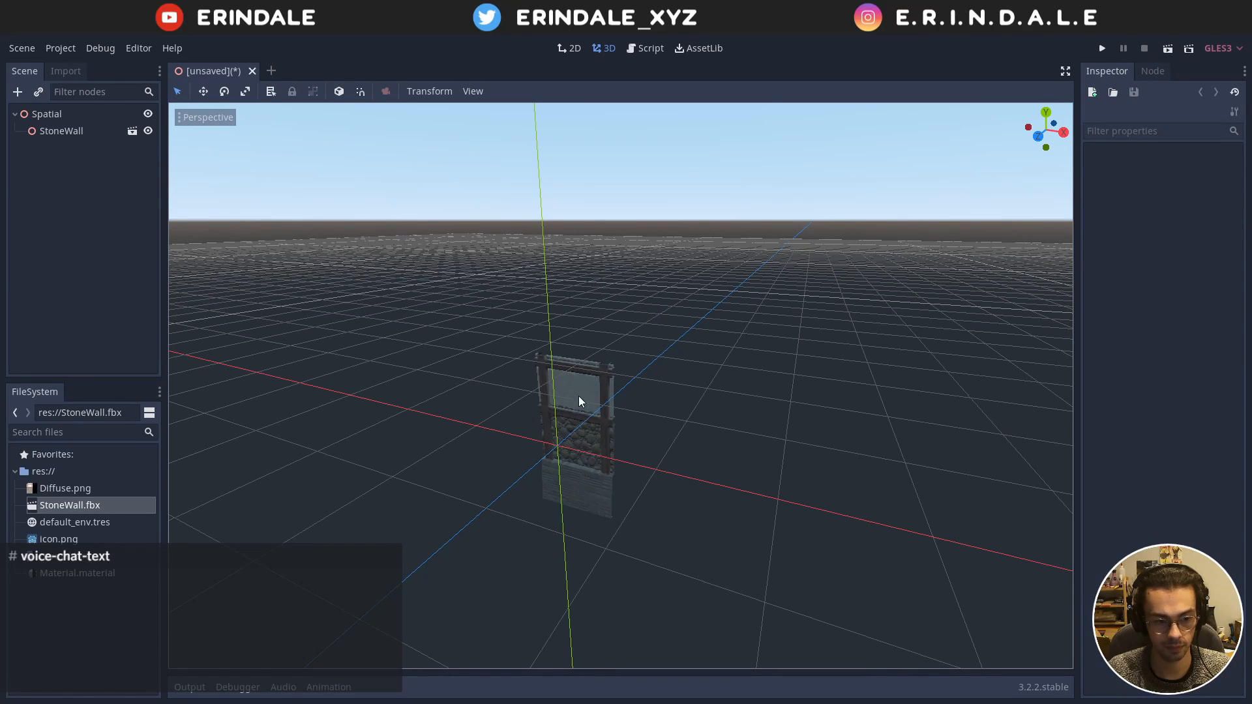
scroll(570, 385, up, 5)
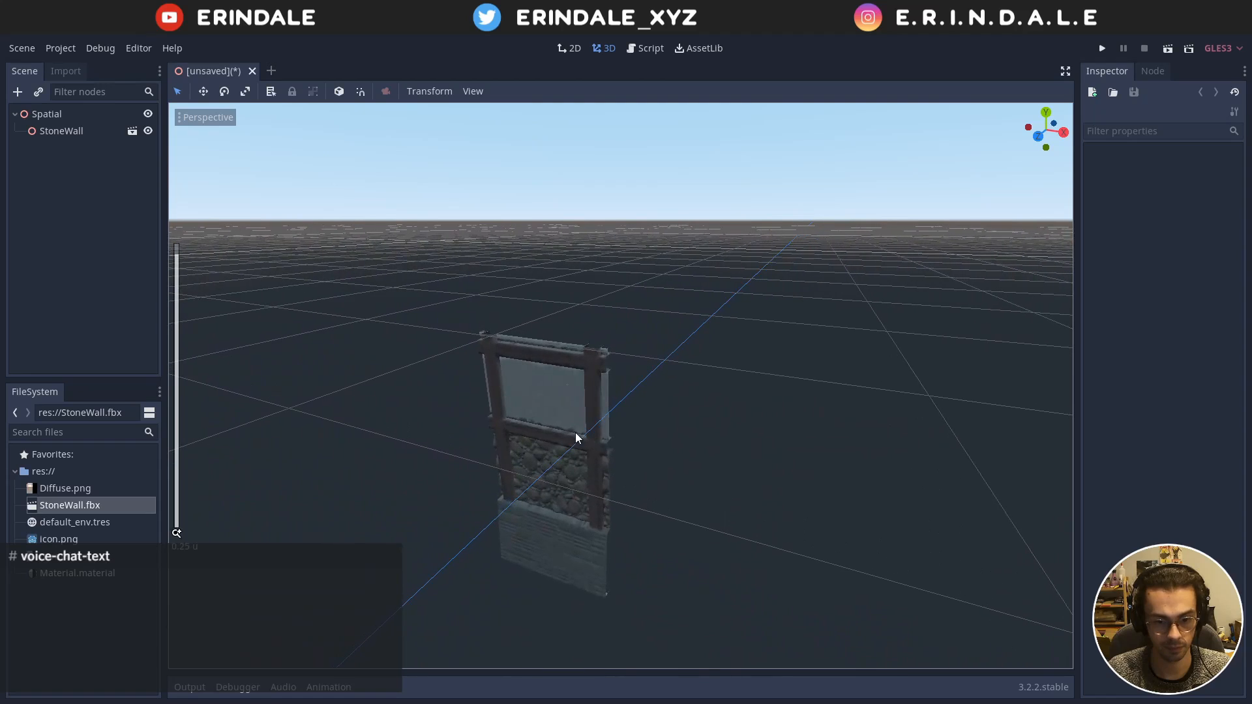
scroll(574, 434, down, 2)
click(427, 91)
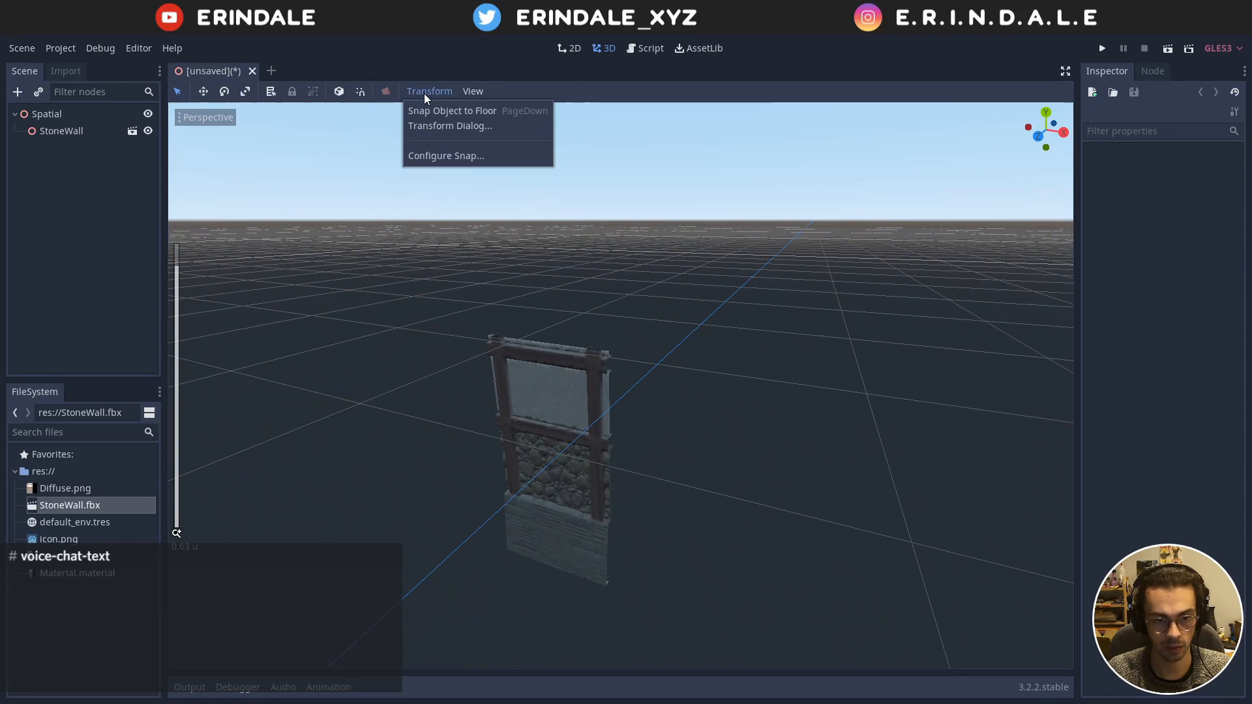
click(448, 116)
scroll(550, 369, down, 5)
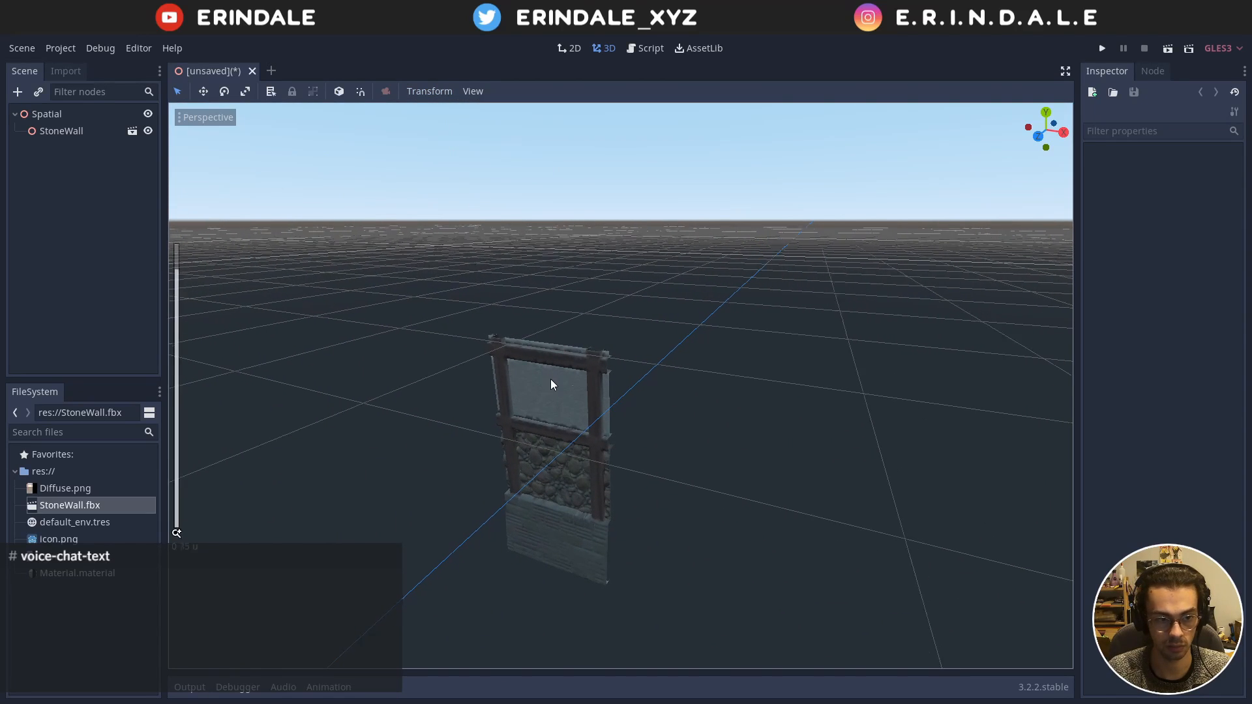
Select the StoneWall node with the Move tool and raise it along the Y axis above the grid
click(203, 91)
mouse_move(555, 419)
middle_down()
mouse_move(564, 400)
mouse_move(580, 423)
middle_up()
click(43, 131)
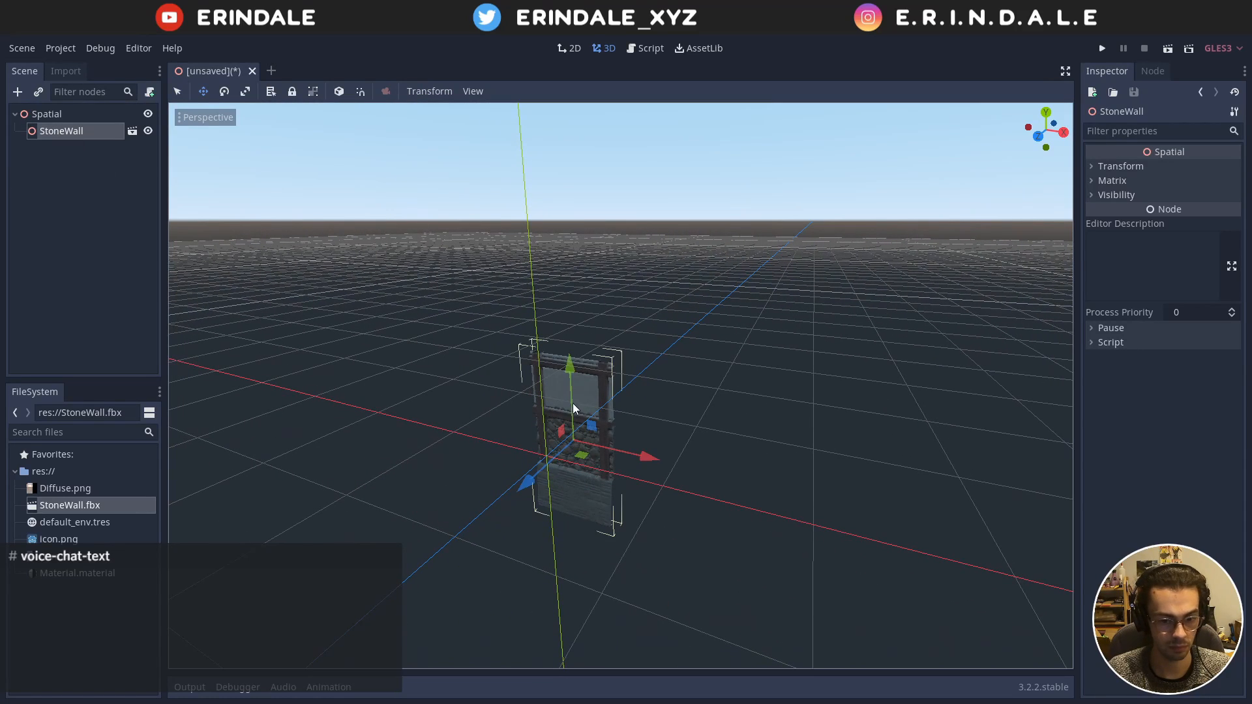
drag(574, 372, 558, 134)
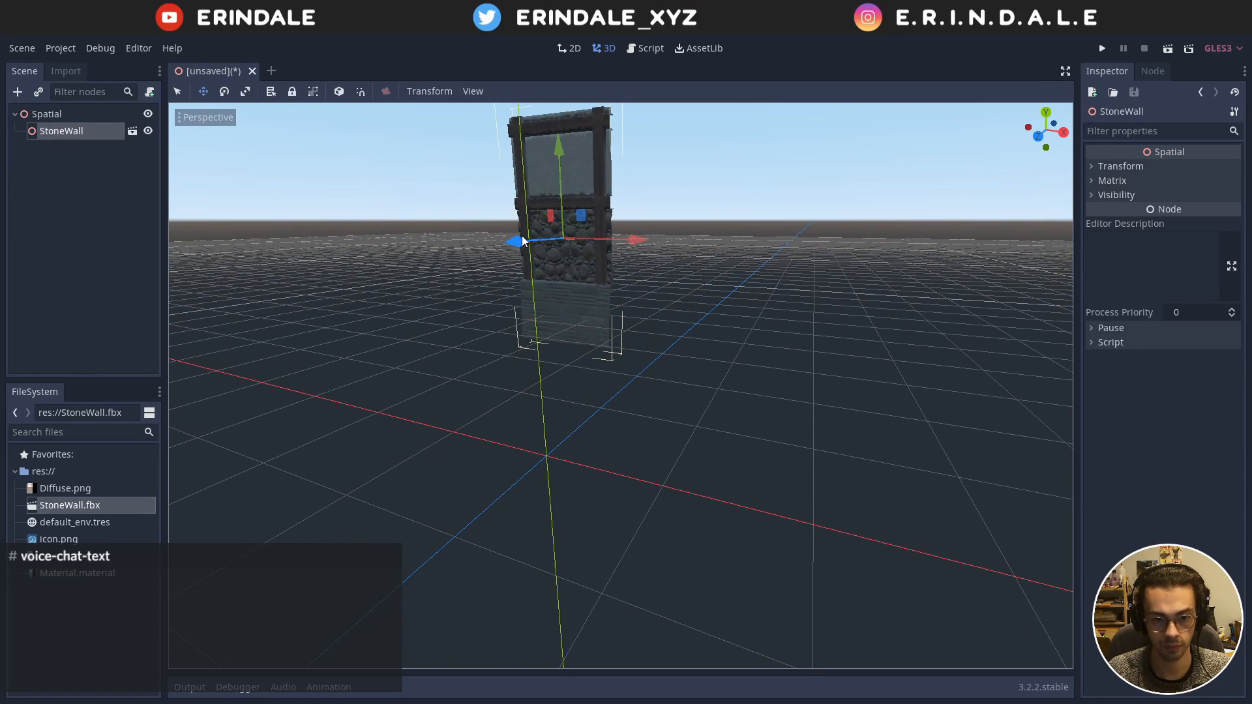
Move the StoneWall node along the Z axis away from the scene origin
drag(521, 240, 329, 334)
shift+middle_drag(450, 362, 371, 478)
middle_drag(587, 489, 811, 459)
scroll(590, 480, down, 2)
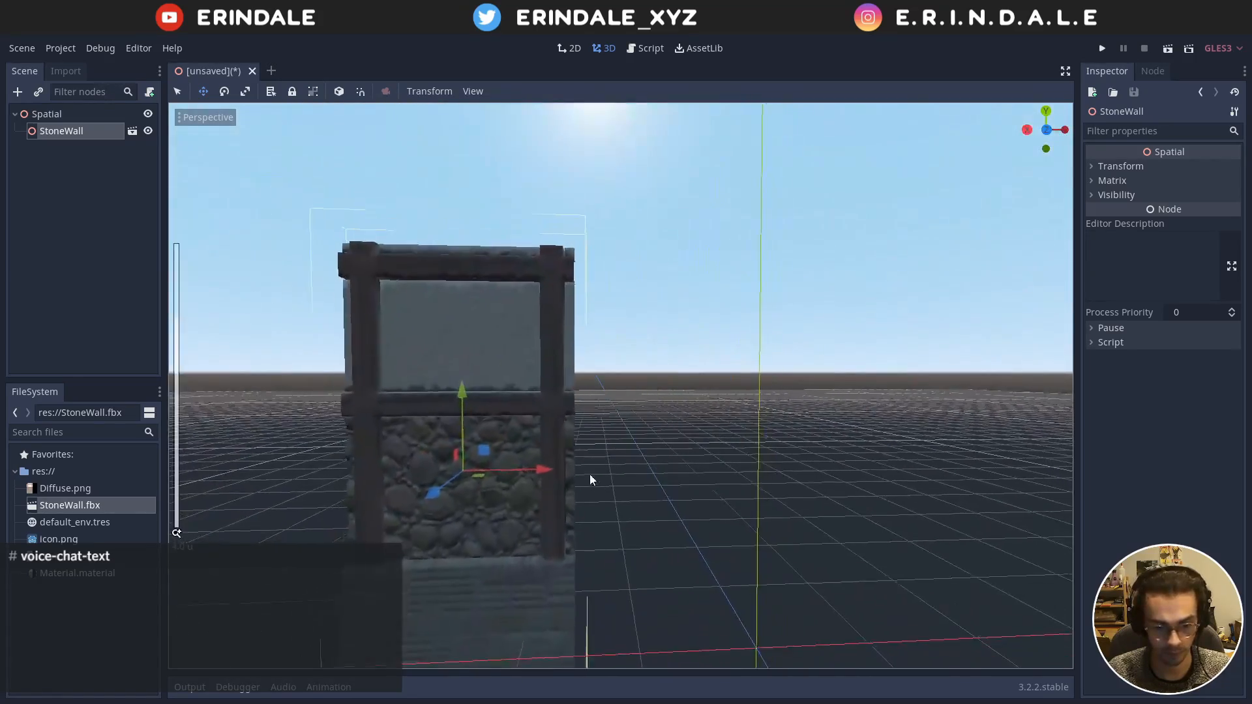
shift+middle_drag(590, 476, 603, 397)
Review the import settings of StoneWall.fbx and the scene nodes, and inspect the wall from above
click(107, 335)
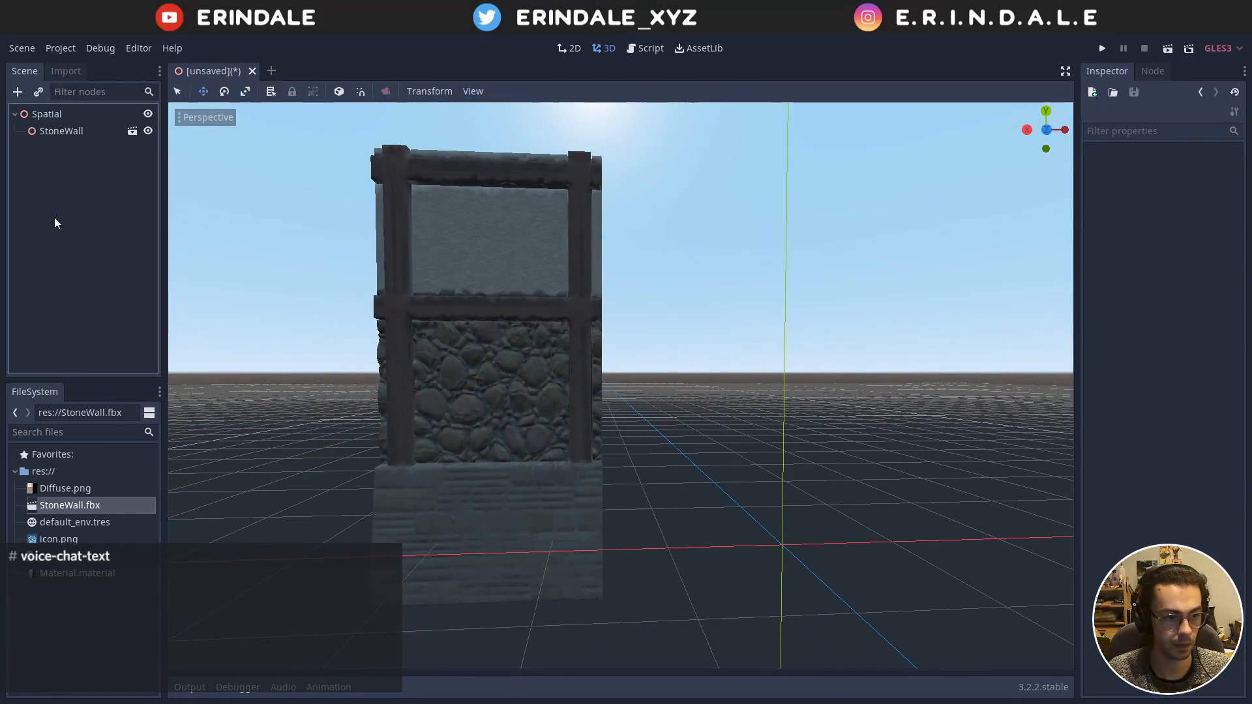
click(65, 71)
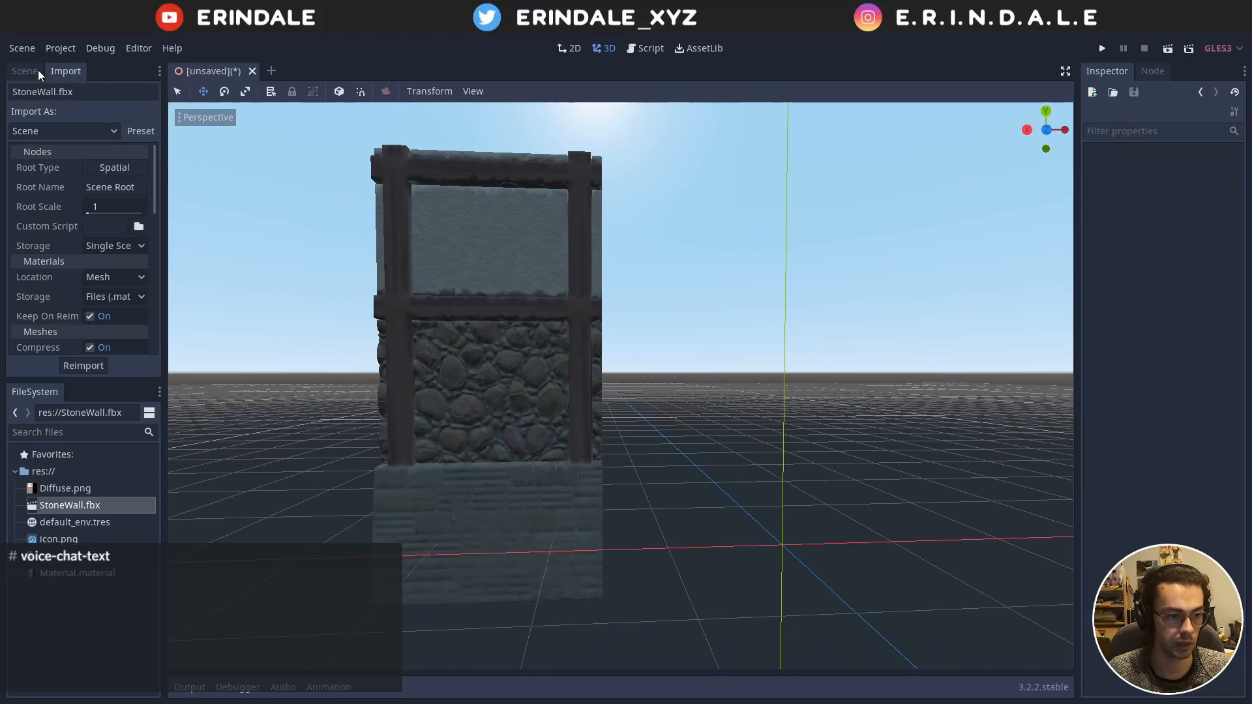
click(26, 69)
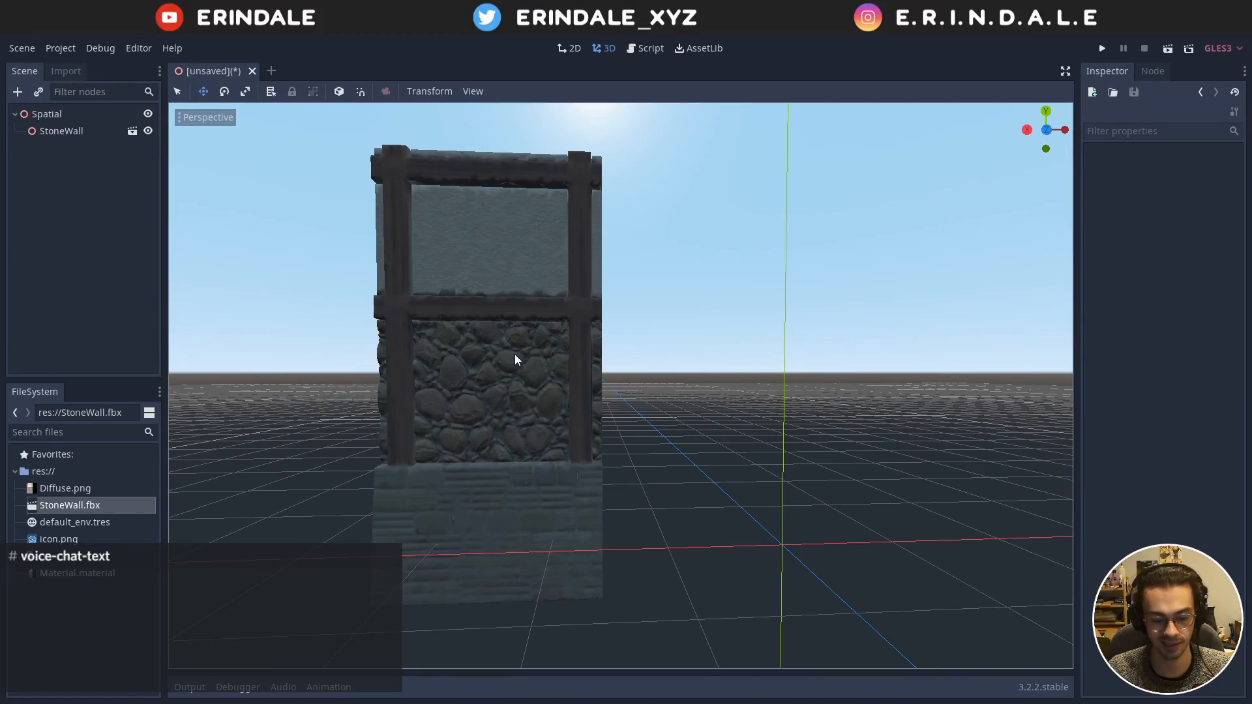
scroll(558, 302, down, 4)
middle_drag(558, 303, 569, 358)
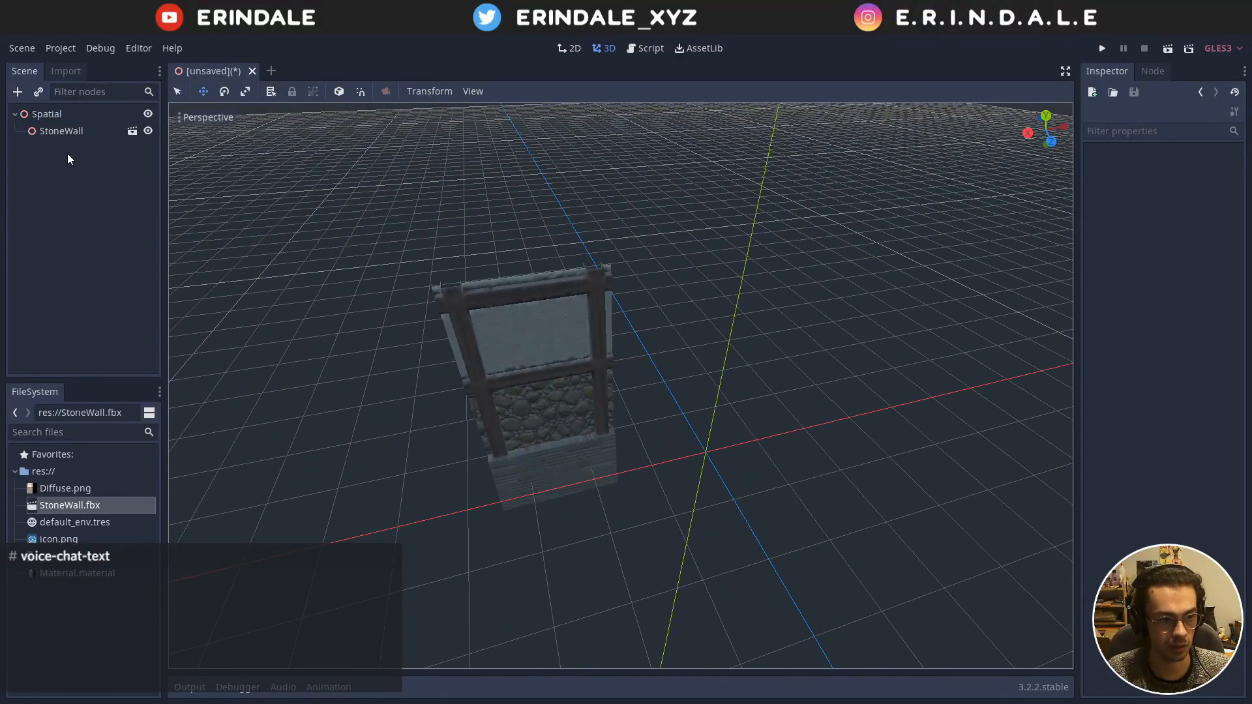
click(46, 115)
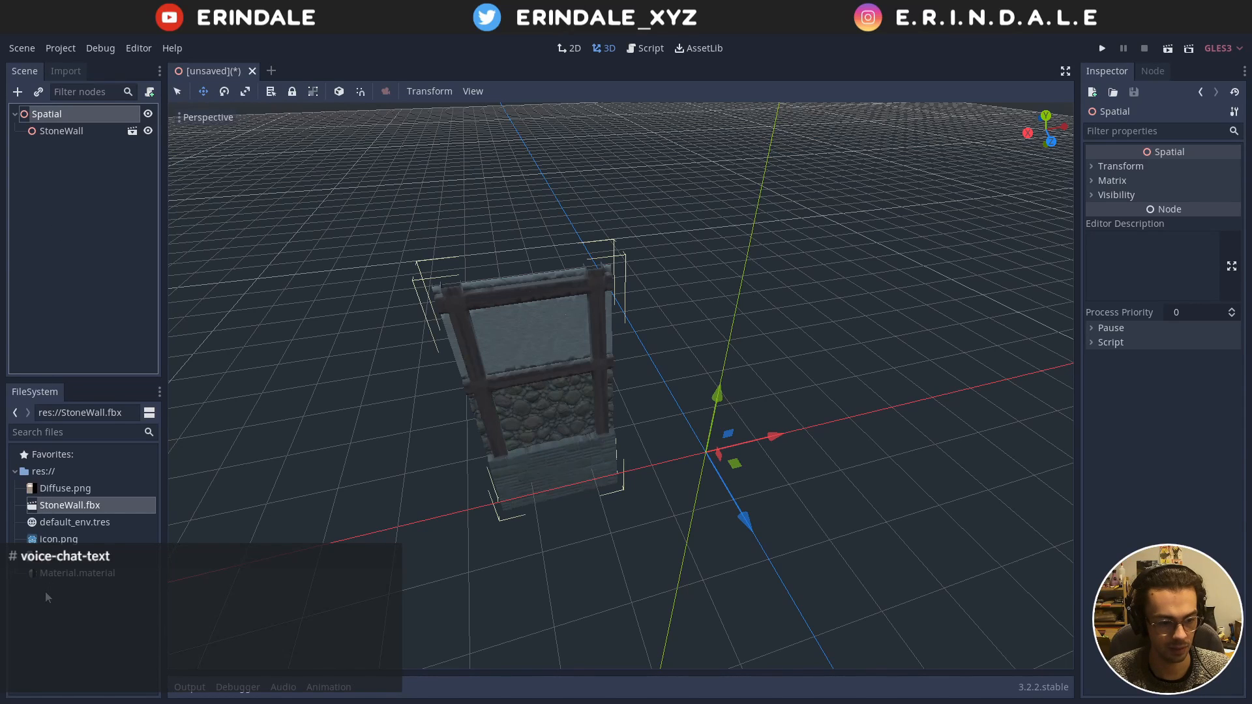
click(65, 71)
scroll(47, 223, down, 6)
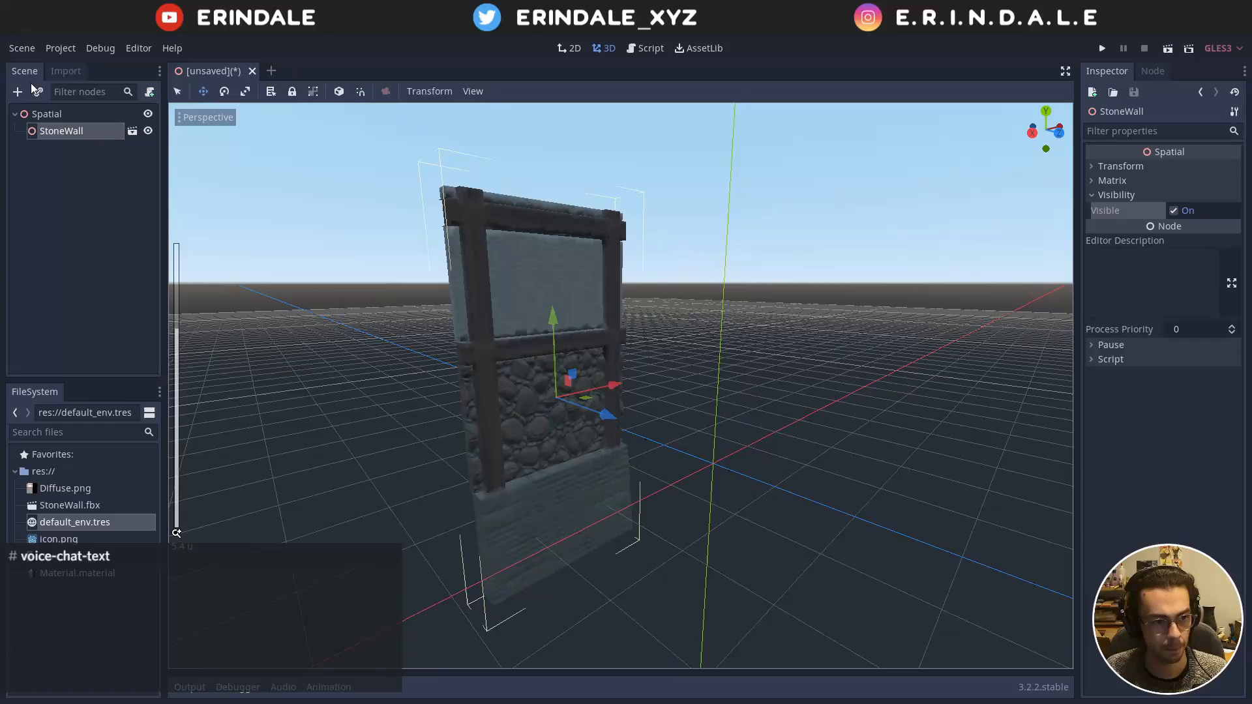
click(66, 71)
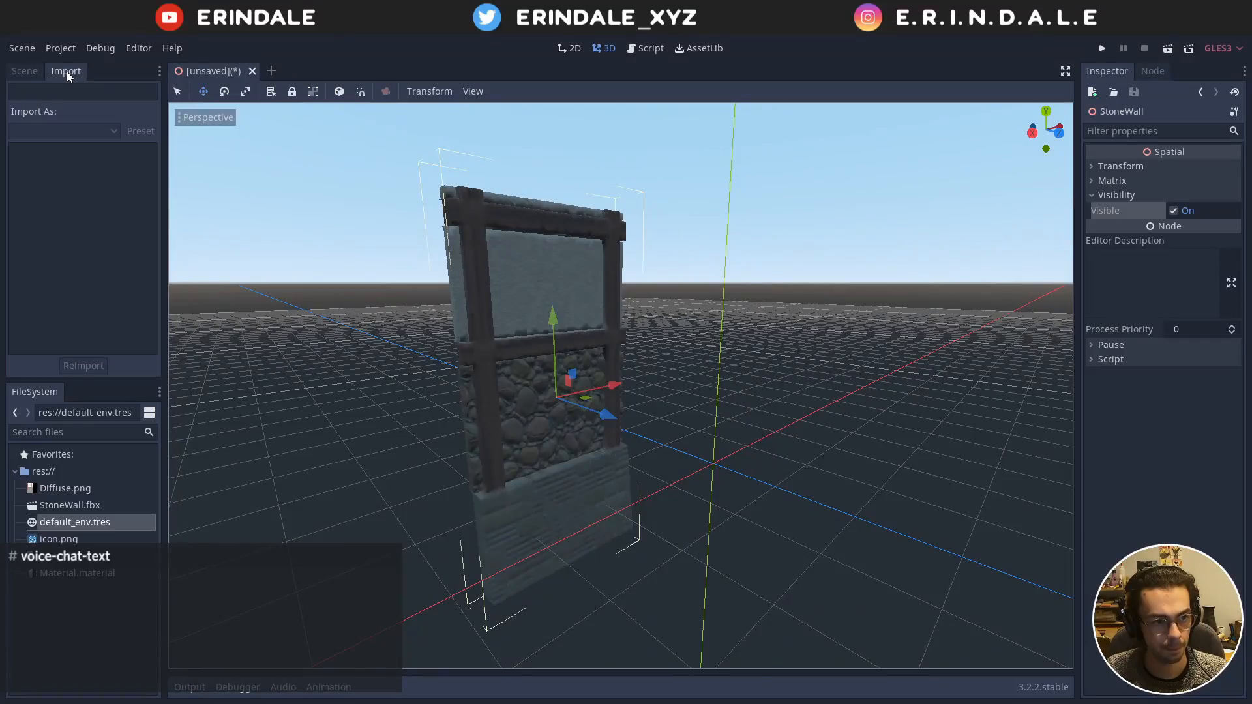
Examine the StoneWall model's front surface and stone detail up close from several angles
right_drag(522, 322, 599, 360)
middle_drag(599, 360, 637, 357)
scroll(629, 396, down, 3)
scroll(589, 394, up, 9)
scroll(551, 315, down, 2)
middle_drag(550, 315, 581, 313)
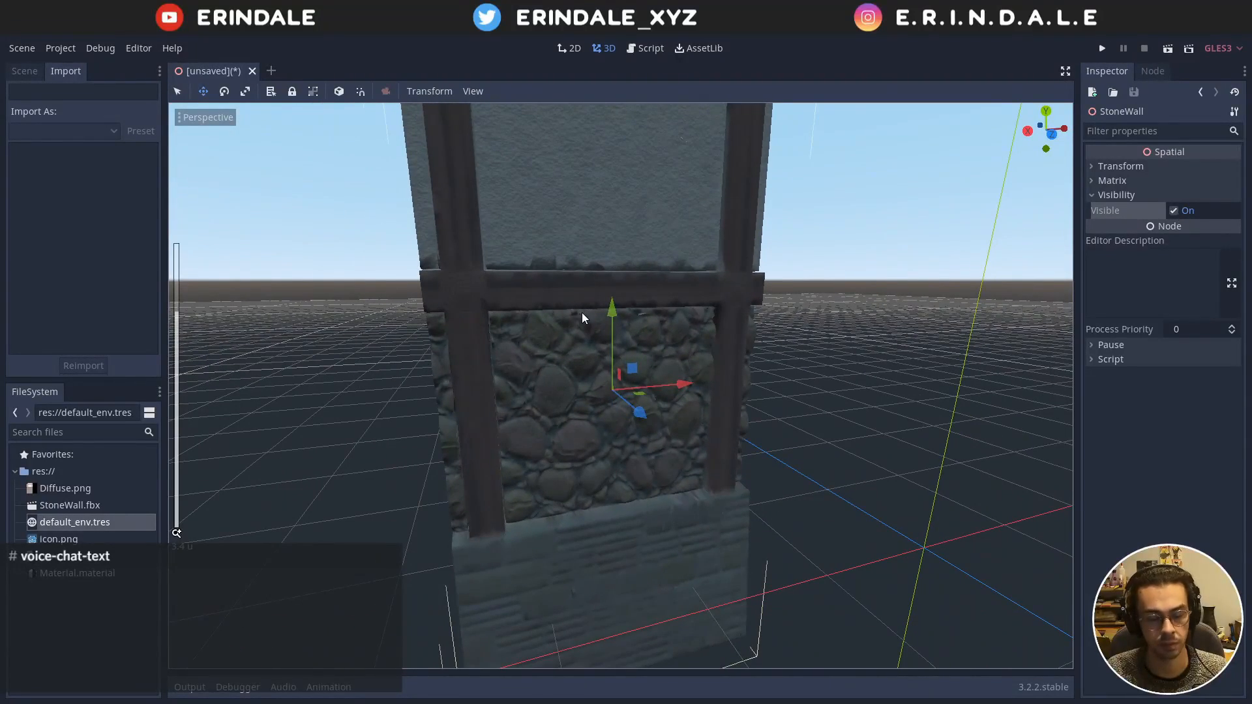
Switch to Blender and inspect the decimated wall mesh from several angles in a maximized viewport
key(alt+Tab)
key(Tab)
scroll(254, 252, down, 5)
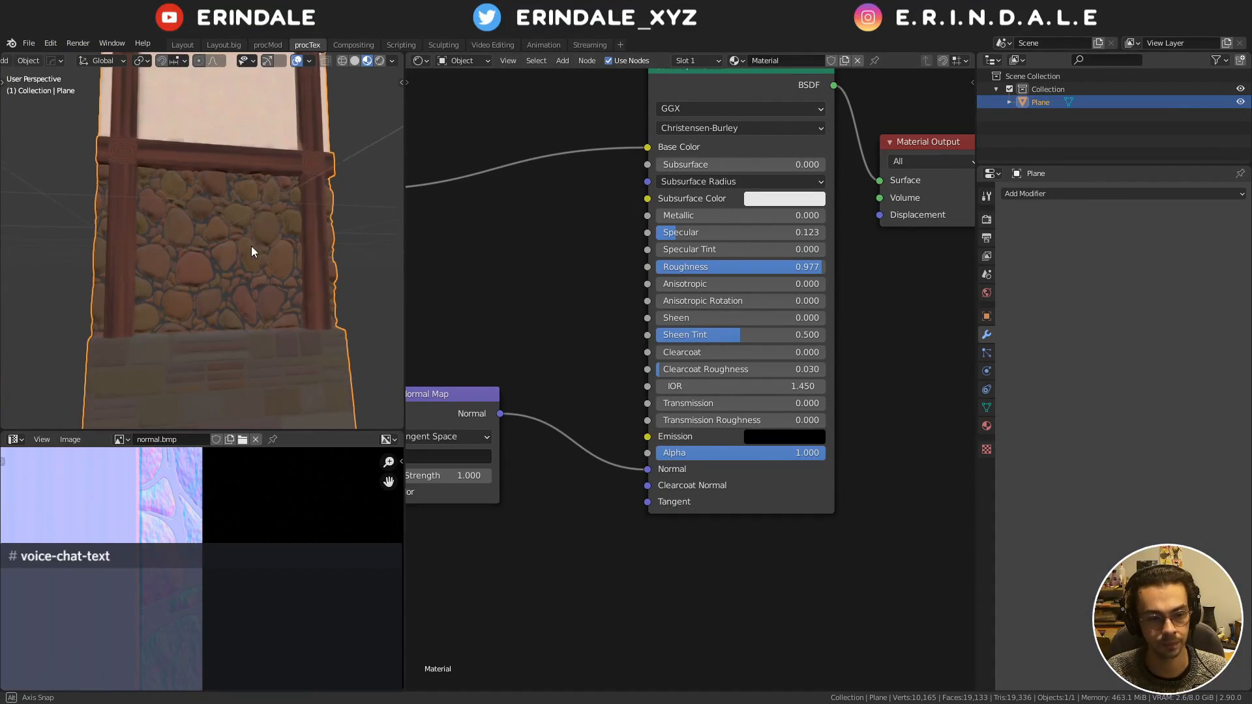
middle_drag(280, 260, 232, 240)
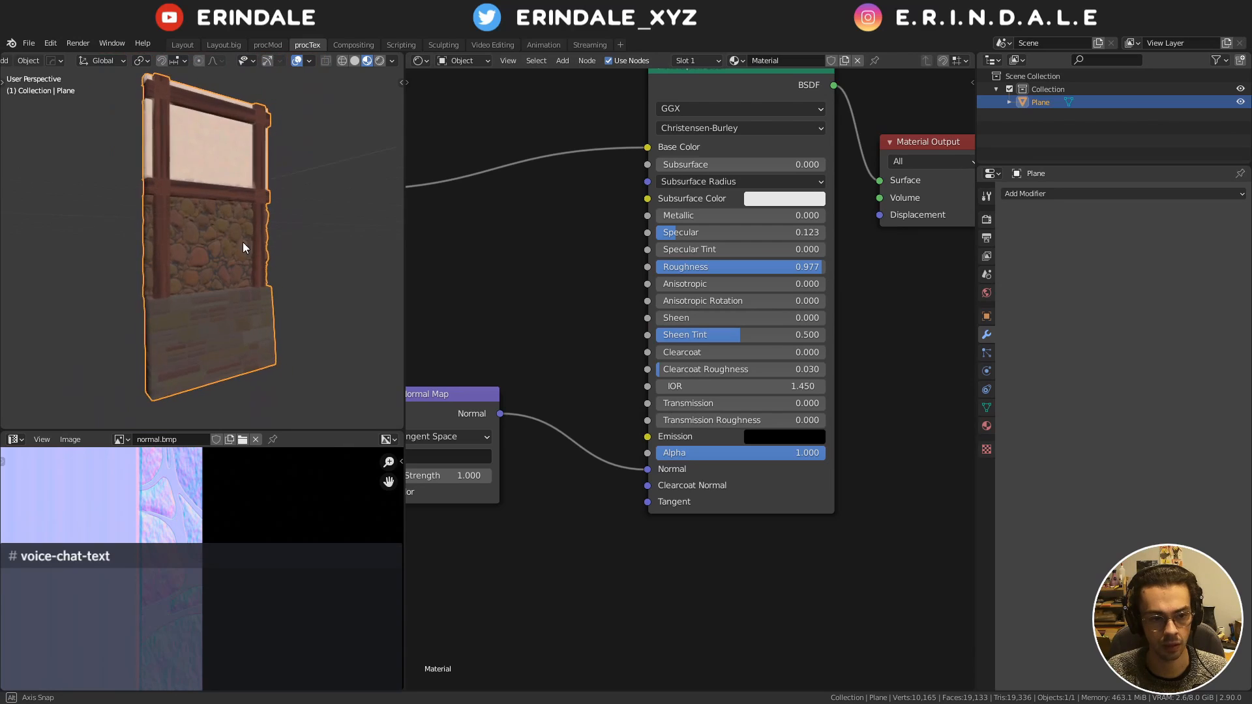
key(ctrl+space)
scroll(554, 253, down, 3)
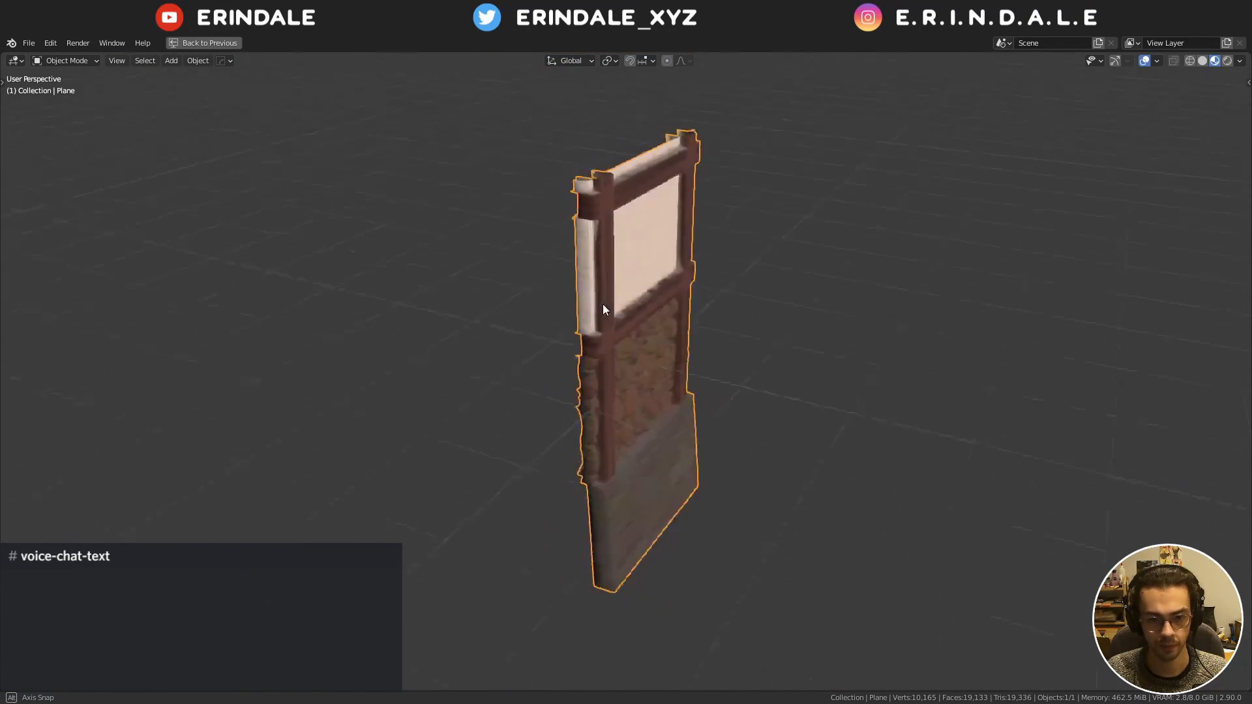
key(Tab)
key(Tab)
key(ctrl+space)
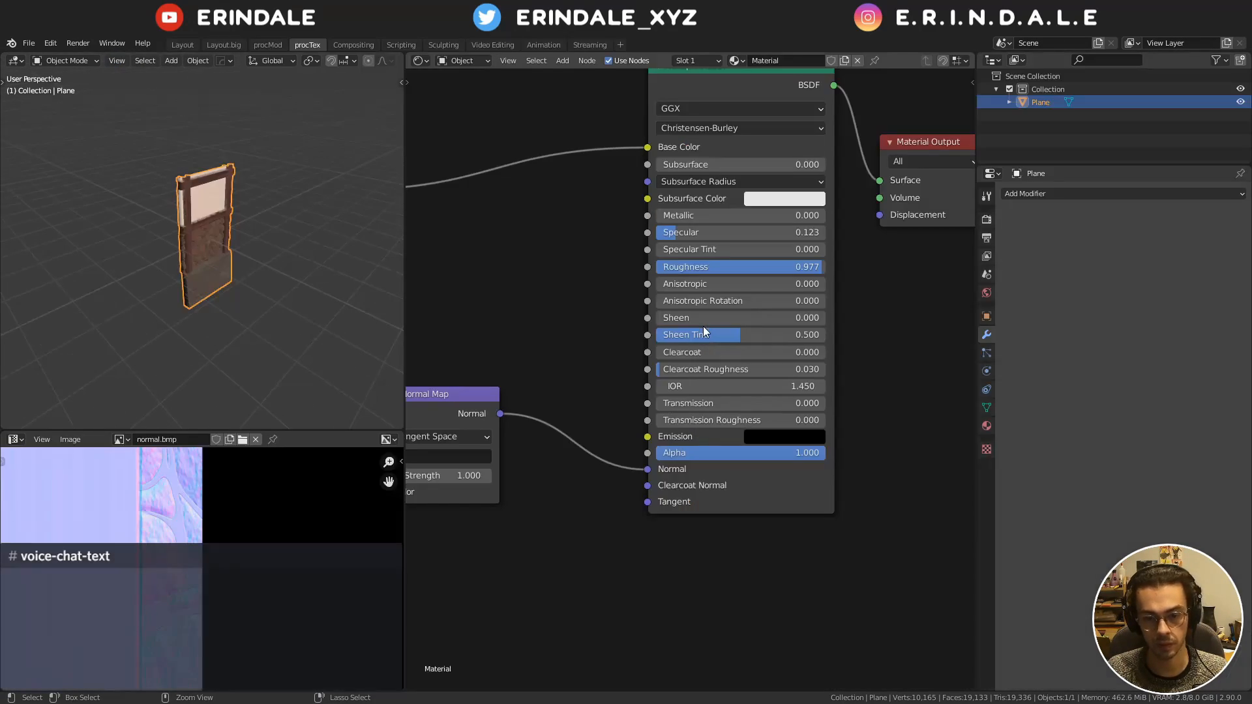
Add an Array modifier to the wall plane and raise its count to build a long row of walls
click(1031, 193)
click(1042, 223)
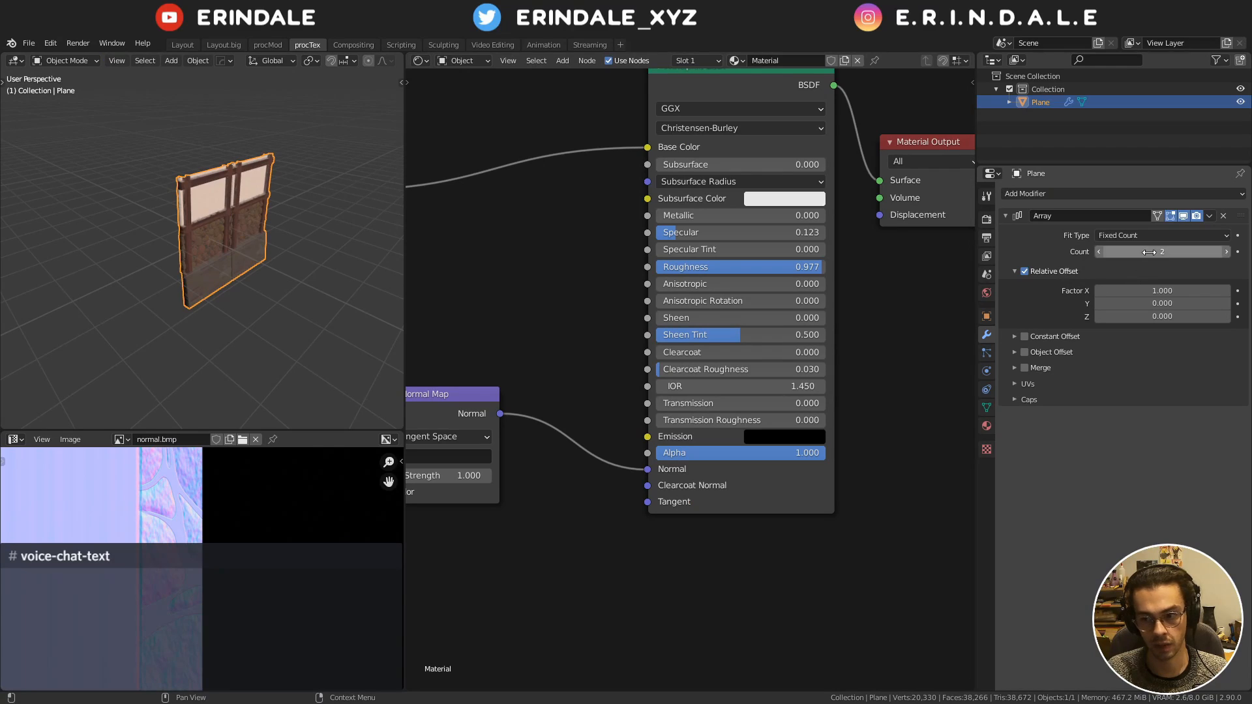
drag(1141, 252, 1199, 251)
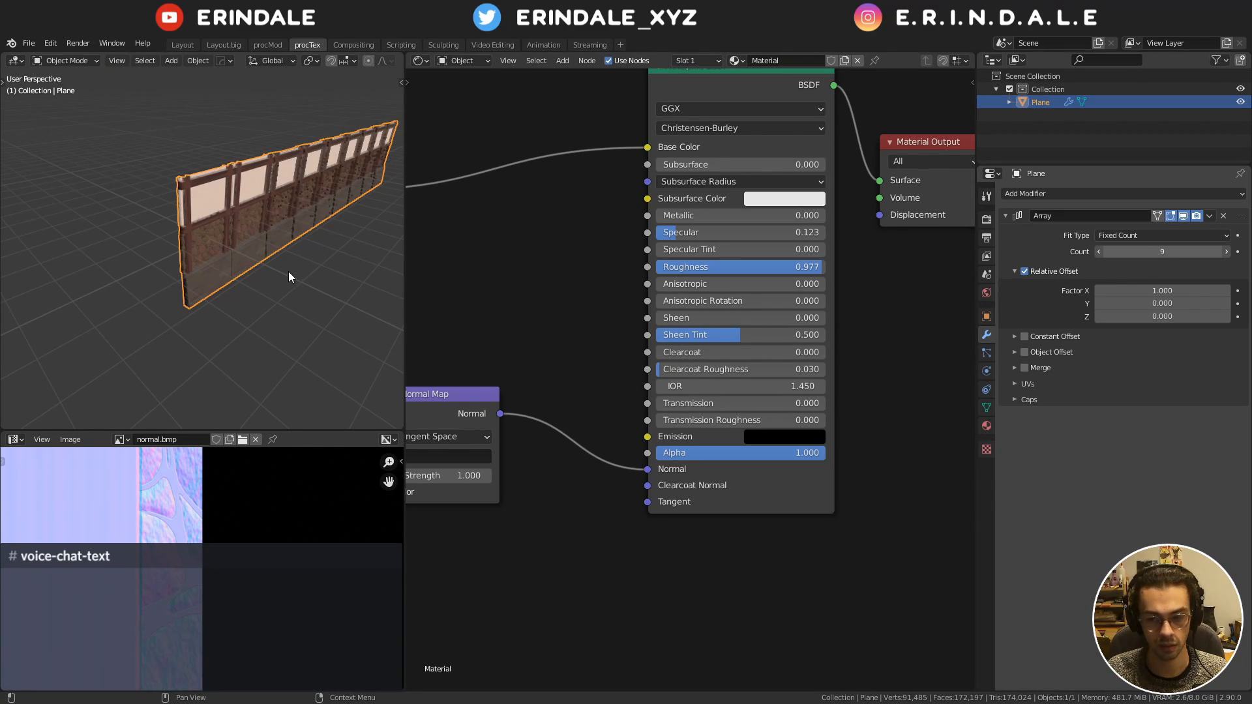
Fly along the arrayed wall in a maximized viewport to examine how the repeated sections join
key(ctrl+alt+space)
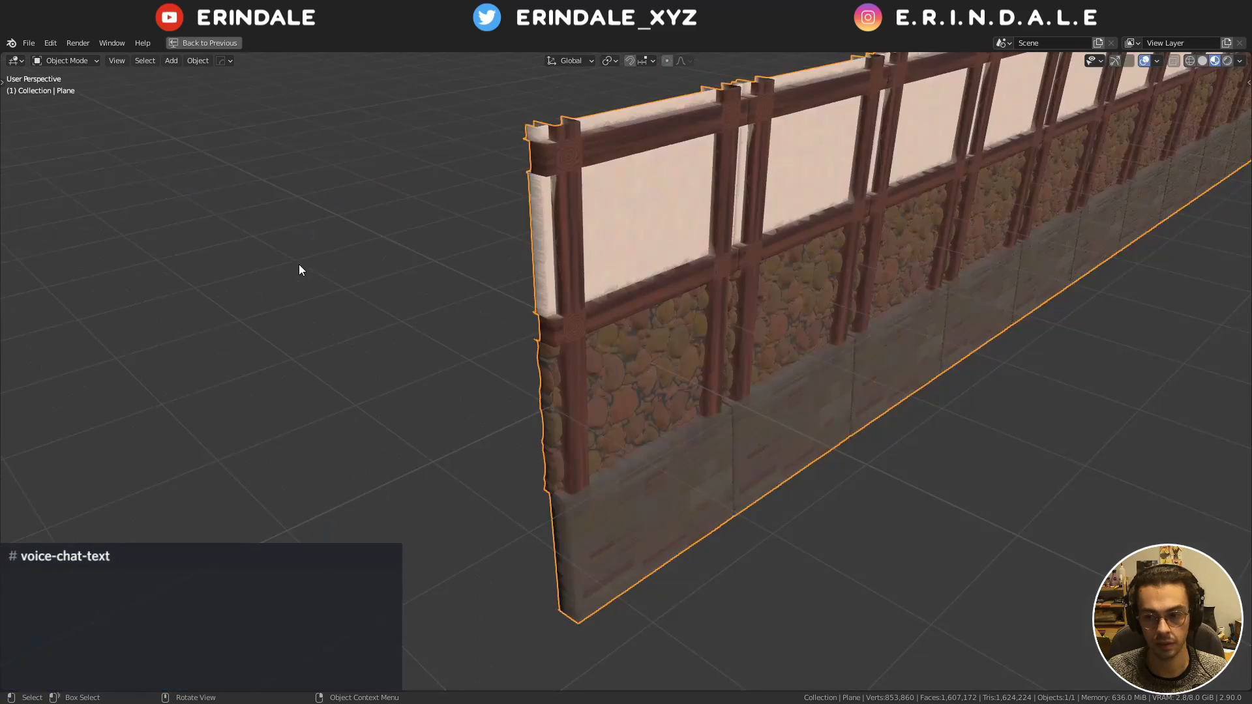
middle_drag(755, 252, 403, 299)
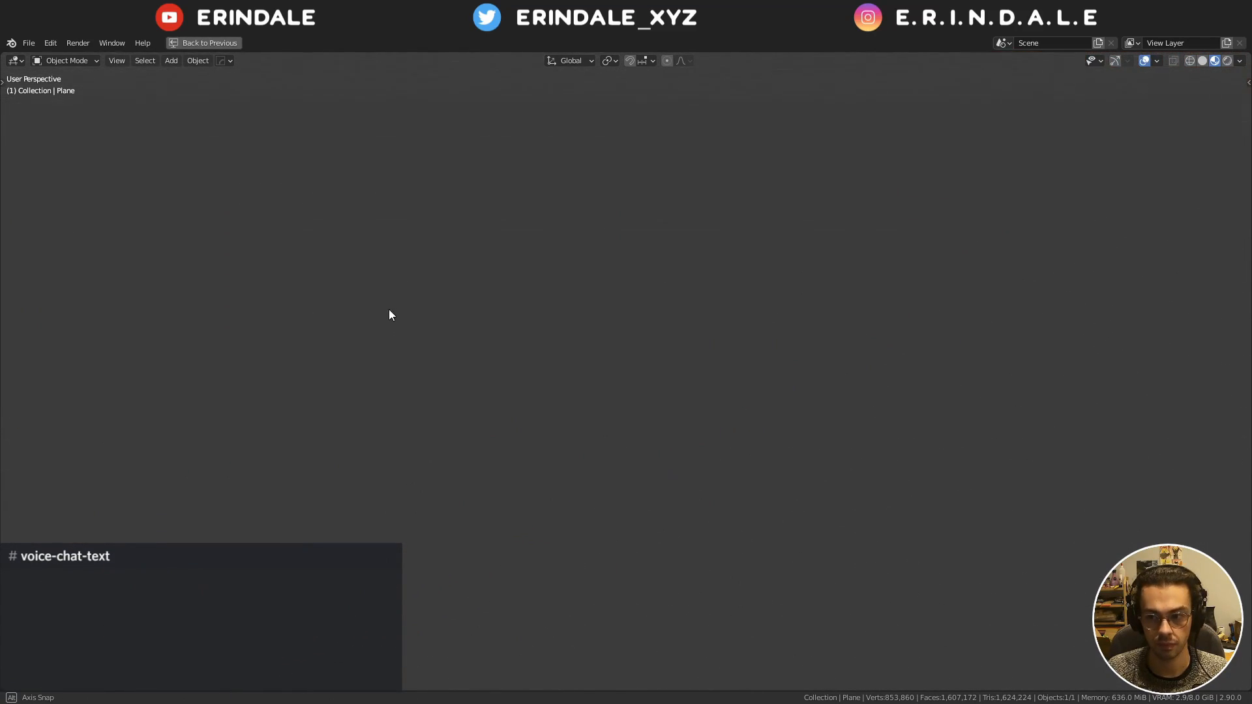
key(shift+grave)
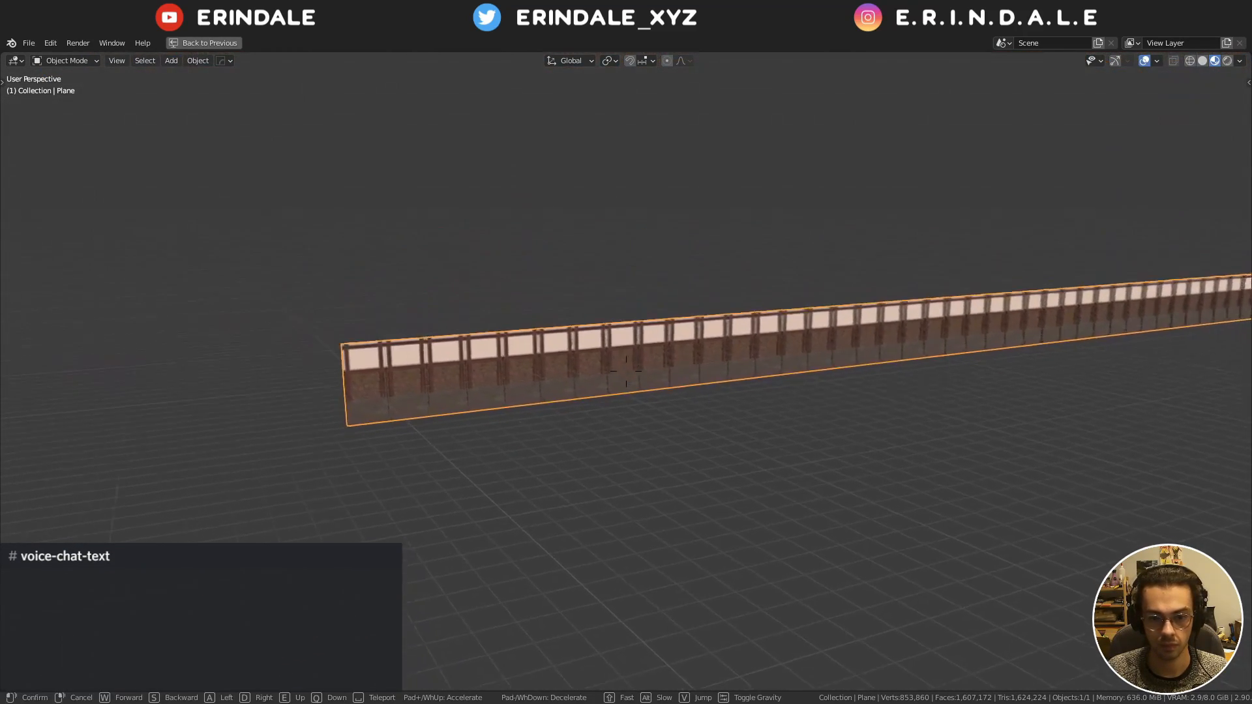
key(w)
key(a)
key(w)
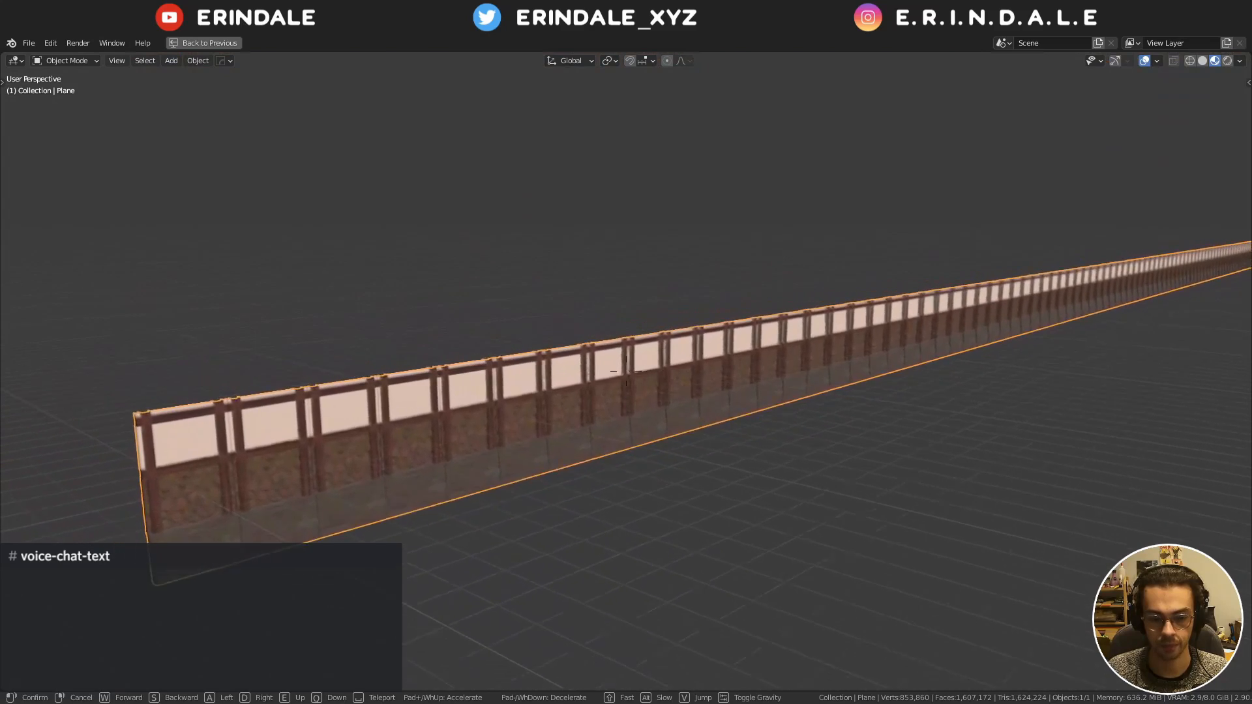
key(q)
key(e)
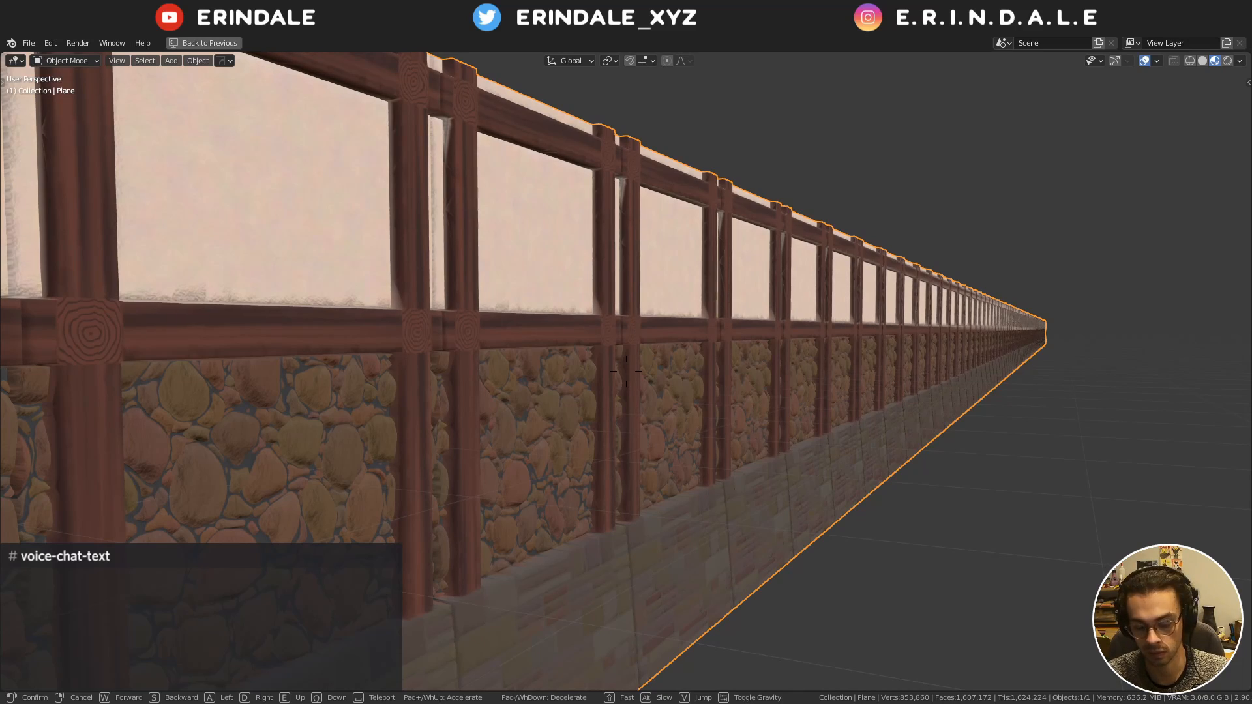
click(626, 371)
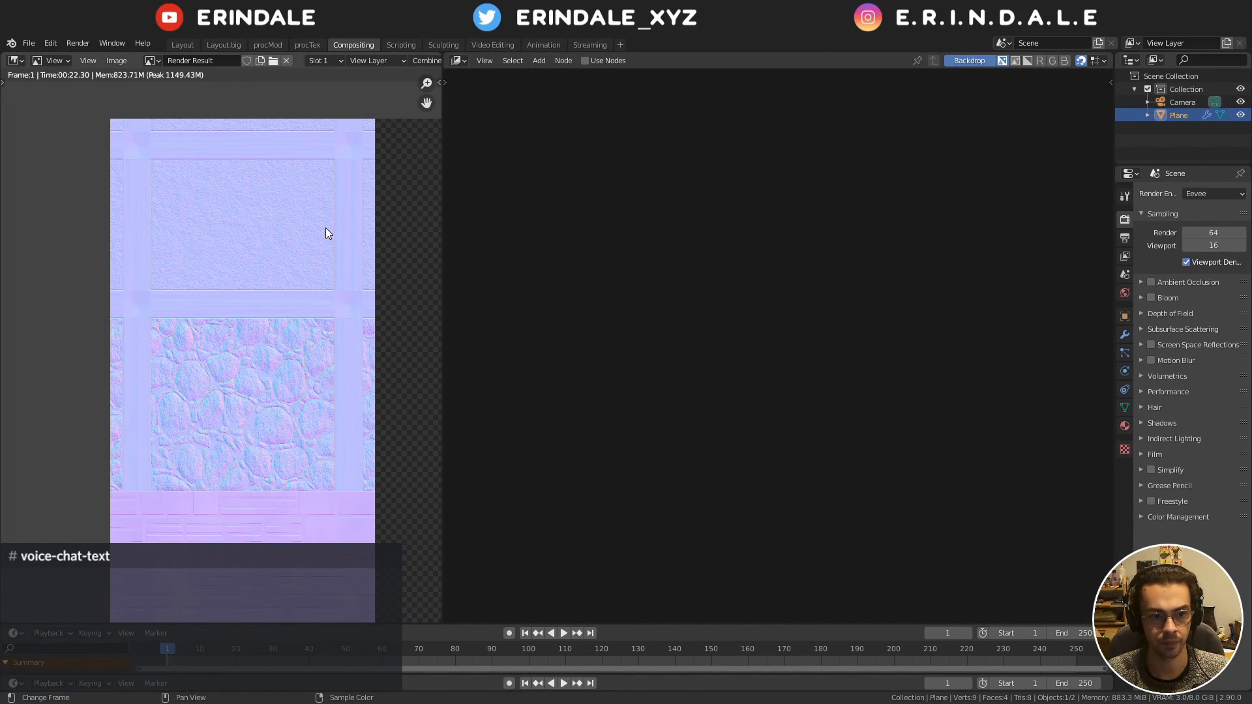
Look over the rendered normal map in the original wall file, then view its material node tree in the procTex workspace
scroll(326, 229, down, 4)
key(ctrl+space)
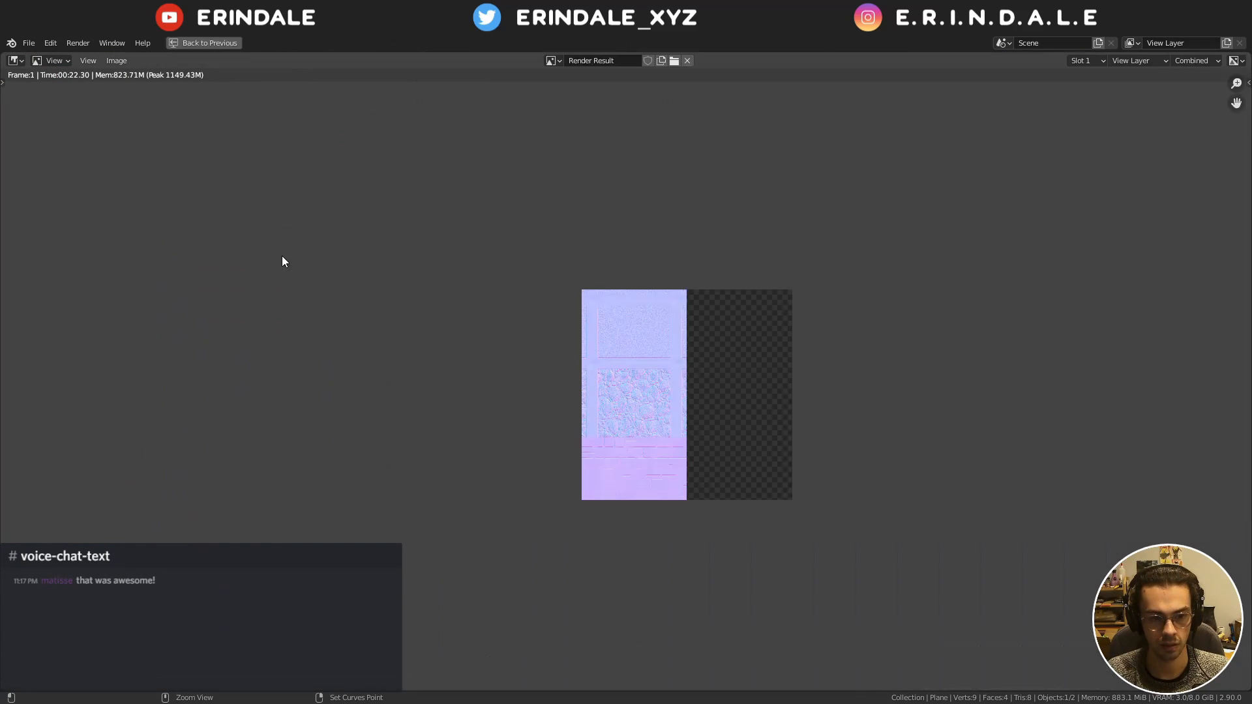
key(ctrl+space)
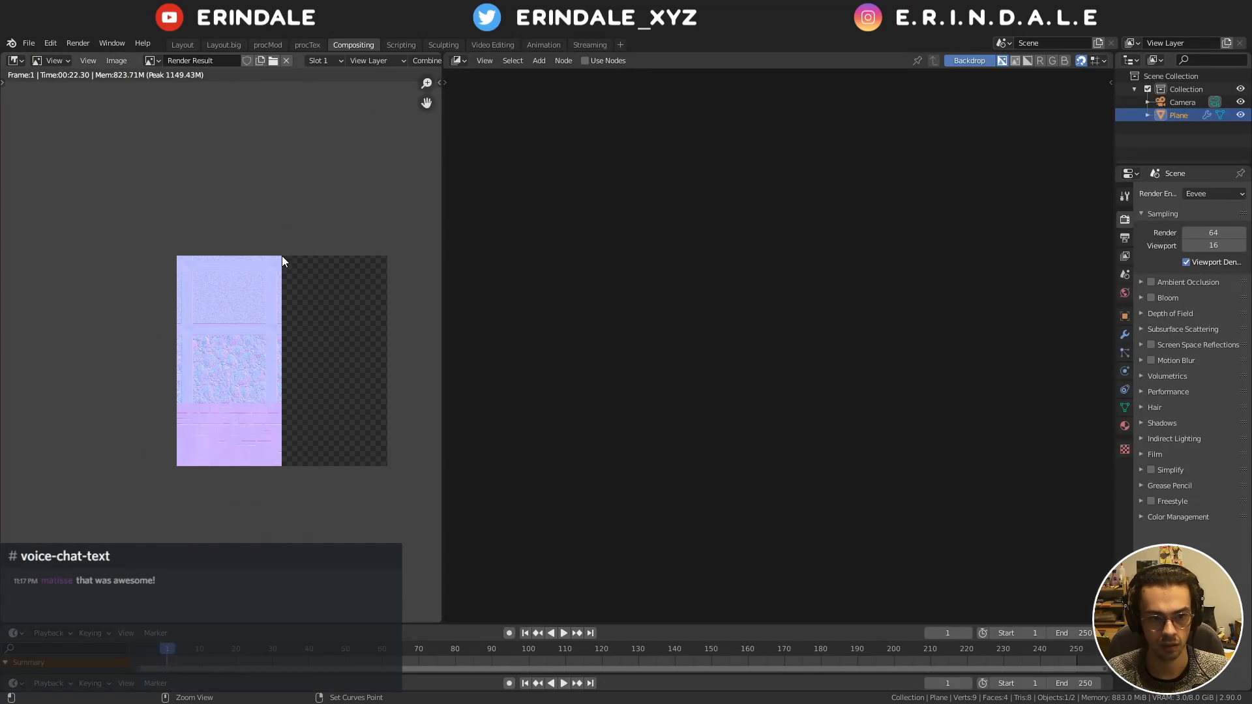
click(304, 44)
click(201, 265)
mouse_move(200, 265)
middle_down()
mouse_move(246, 245)
mouse_move(218, 257)
middle_up()
scroll(218, 257, down, 3)
scroll(635, 284, down, 4)
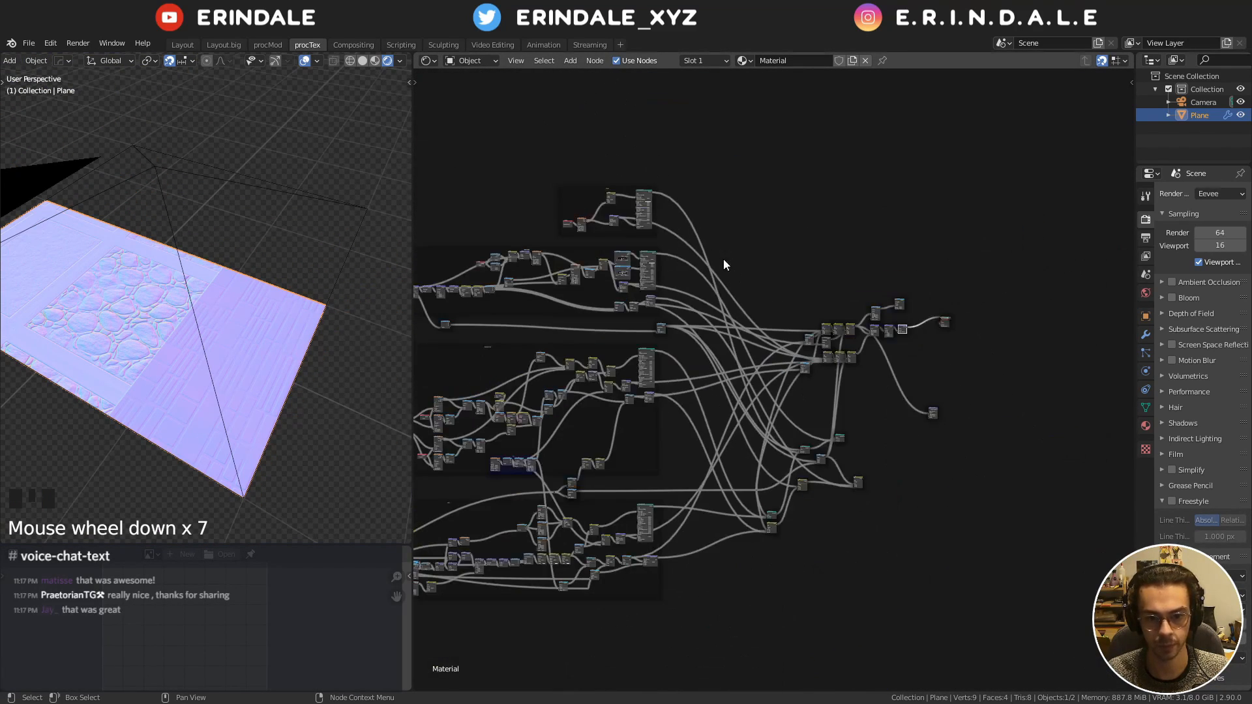
middle_drag(722, 259, 788, 254)
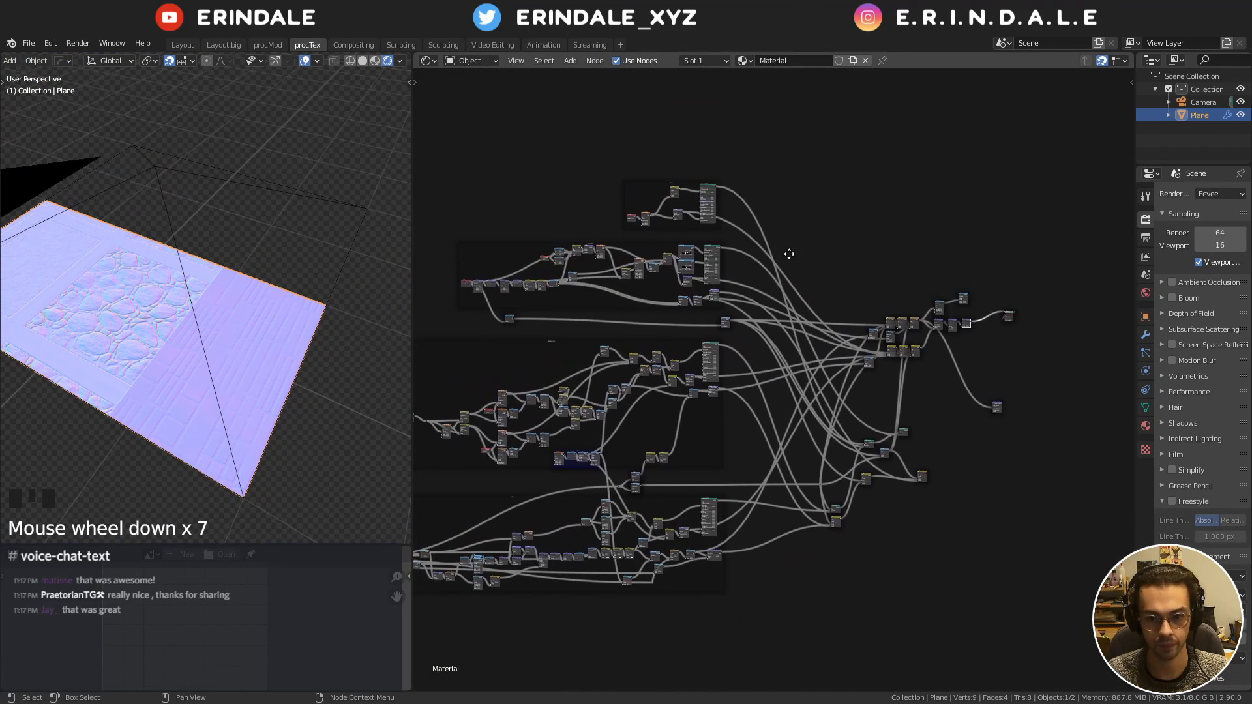
Change the render engine to Cycles
click(1228, 195)
click(1211, 242)
middle_drag(913, 239, 684, 254)
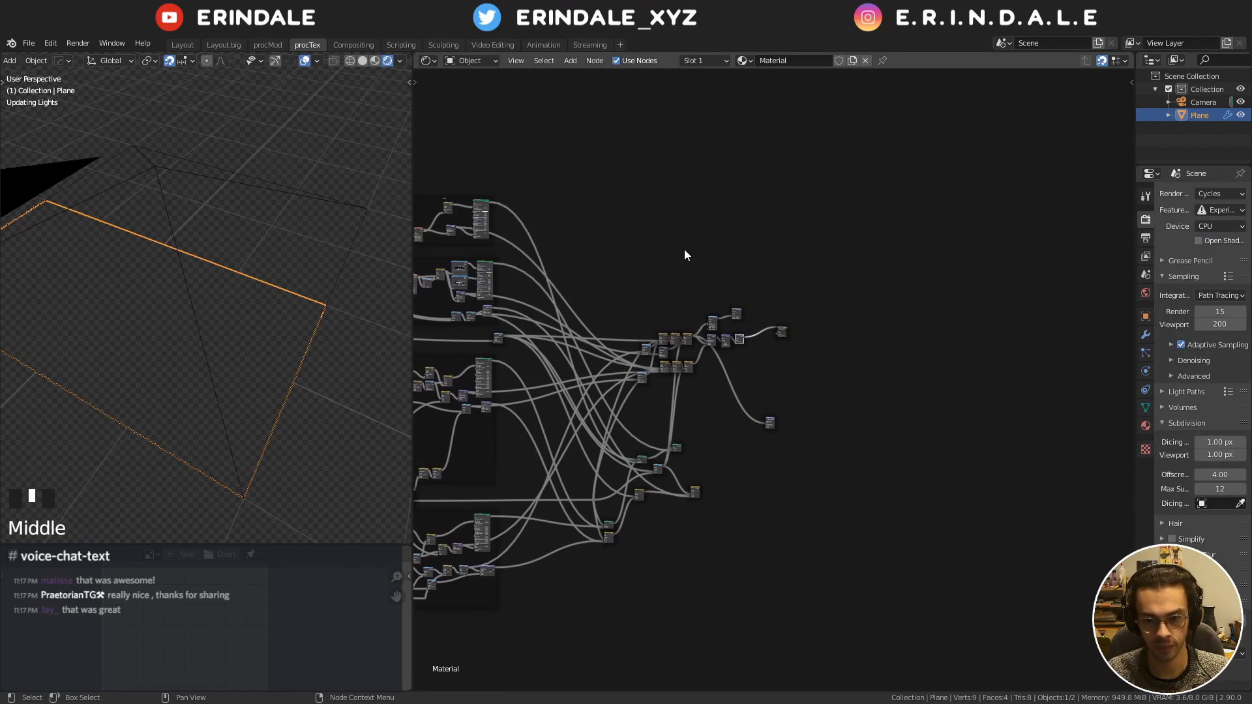
Connect the final Mix Shader to the Material Output's Surface to show the full wall material
scroll(750, 335, up, 16)
scroll(749, 335, up, 5)
middle_drag(620, 232, 904, 196)
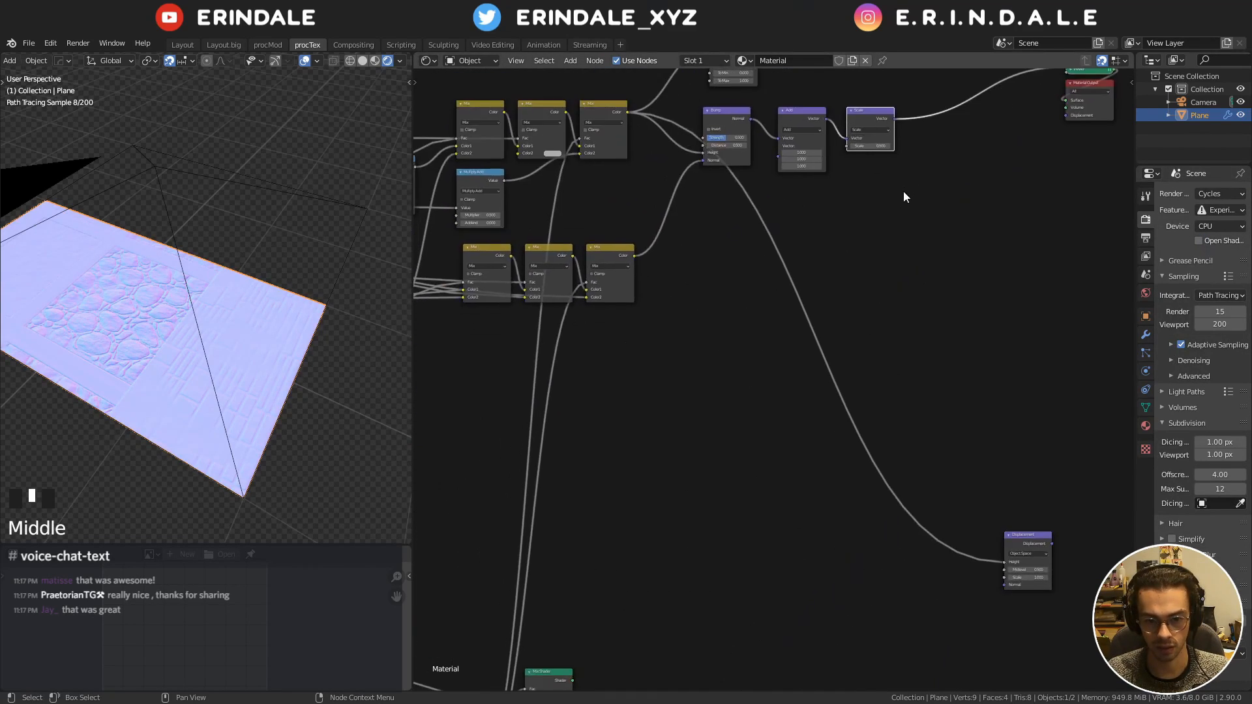
scroll(904, 198, down, 4)
middle_drag(896, 256, 892, 220)
ctrl+shift+click(633, 511)
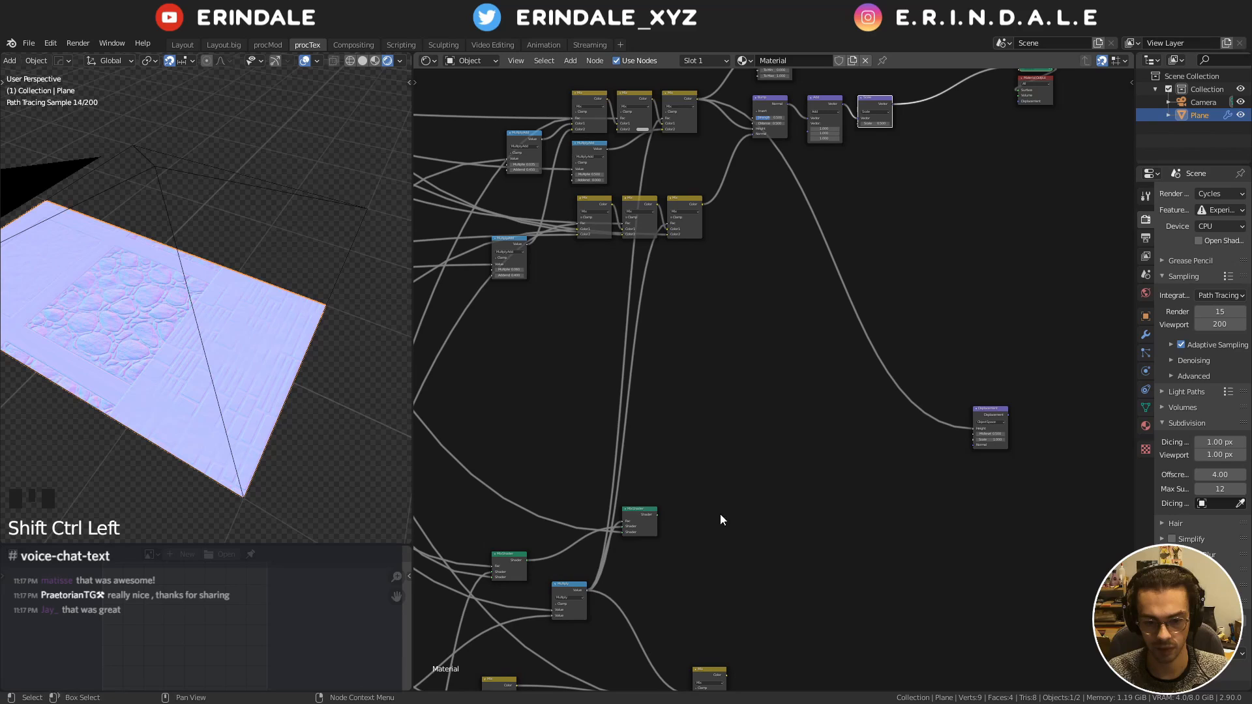
ctrl+shift+click(651, 522)
Move the Material Output near the lower Mix node and connect that node's Color to Displacement
middle_drag(805, 511, 674, 426)
scroll(749, 390, down, 4)
drag(887, 243, 838, 149)
key(g)
click(758, 551)
middle_drag(755, 544, 707, 340)
scroll(609, 353, up, 8)
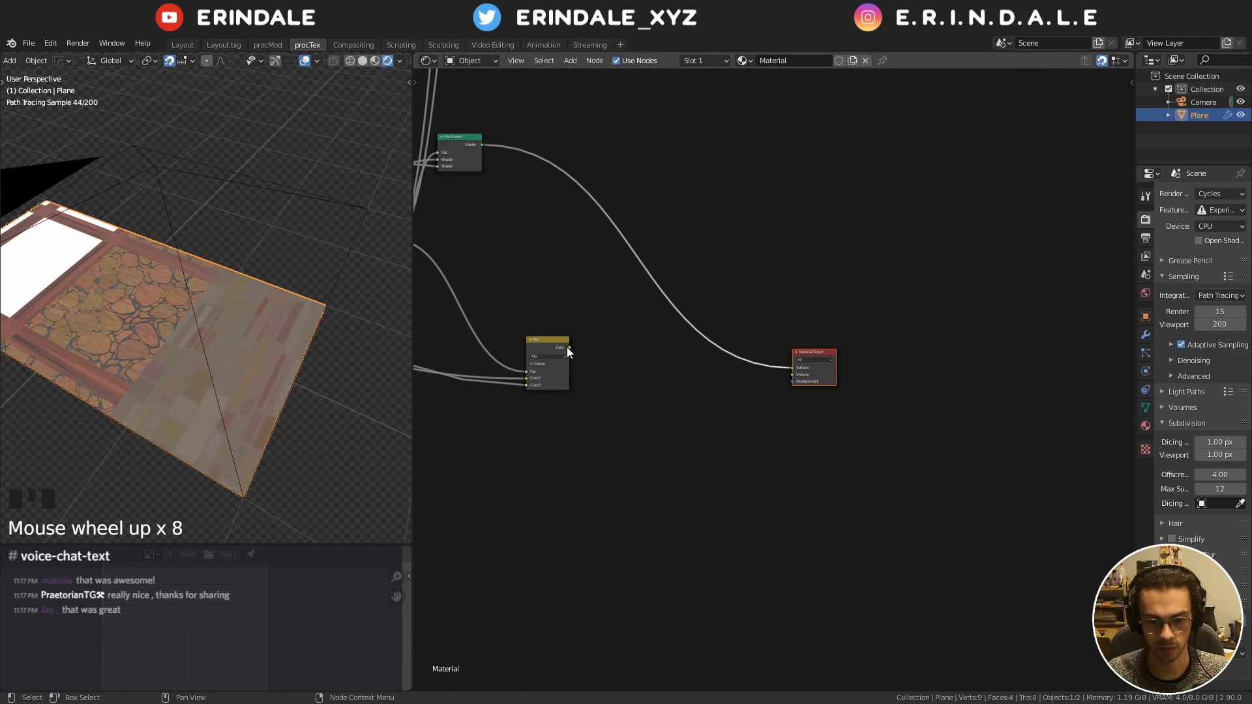
drag(569, 347, 794, 381)
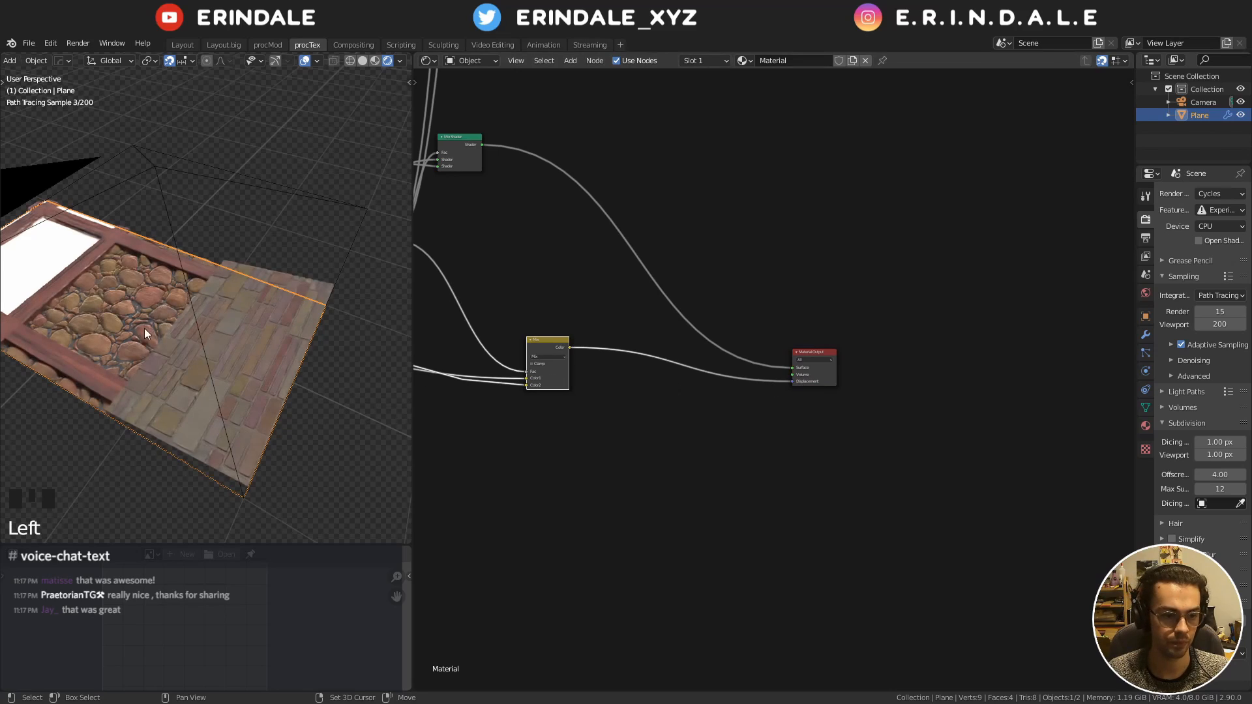
Rotate the displaced wall plane so that it stands upright
shift+middle_drag(144, 327, 233, 312)
scroll(233, 312, up, 3)
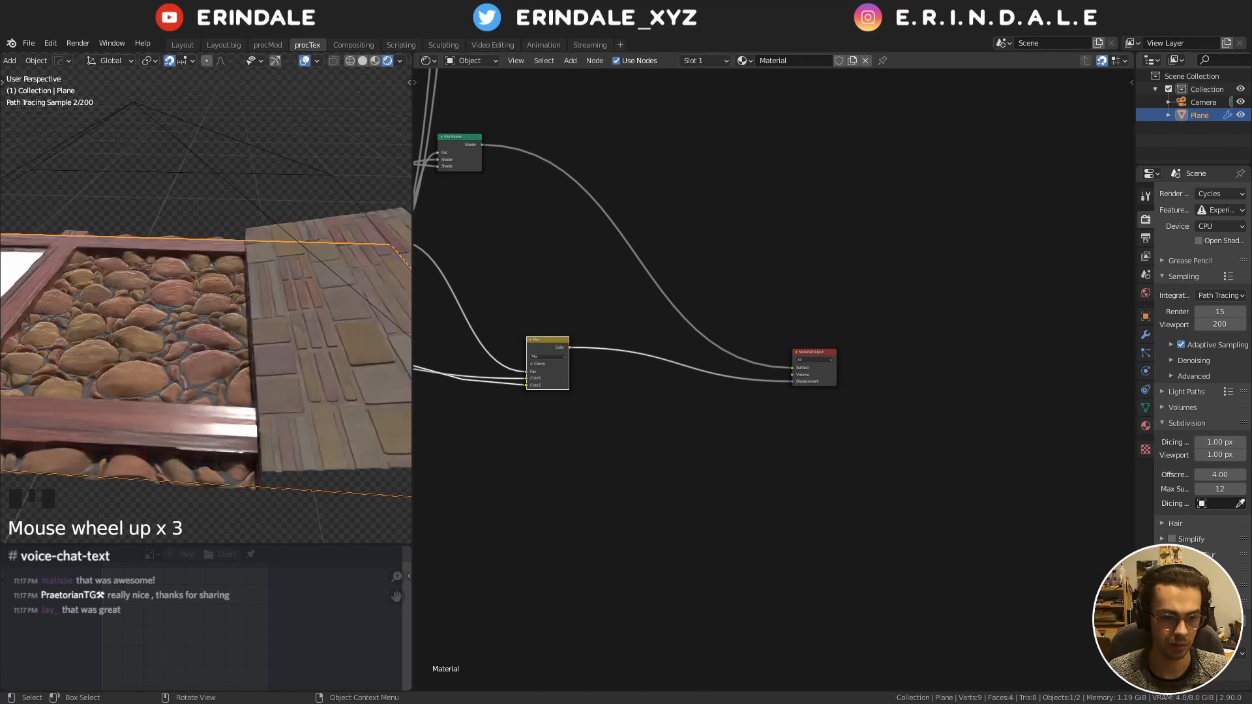
key(r)
click(295, 302)
scroll(273, 304, down, 4)
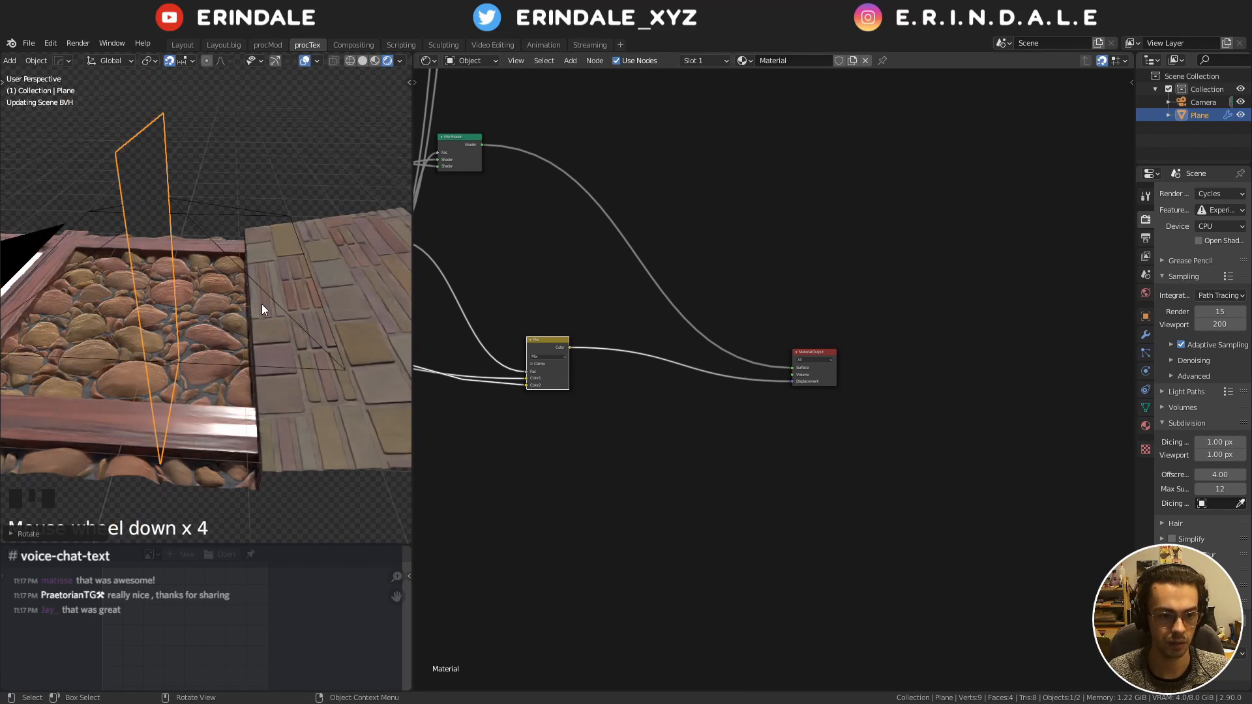
middle_drag(261, 304, 311, 299)
scroll(249, 292, up, 2)
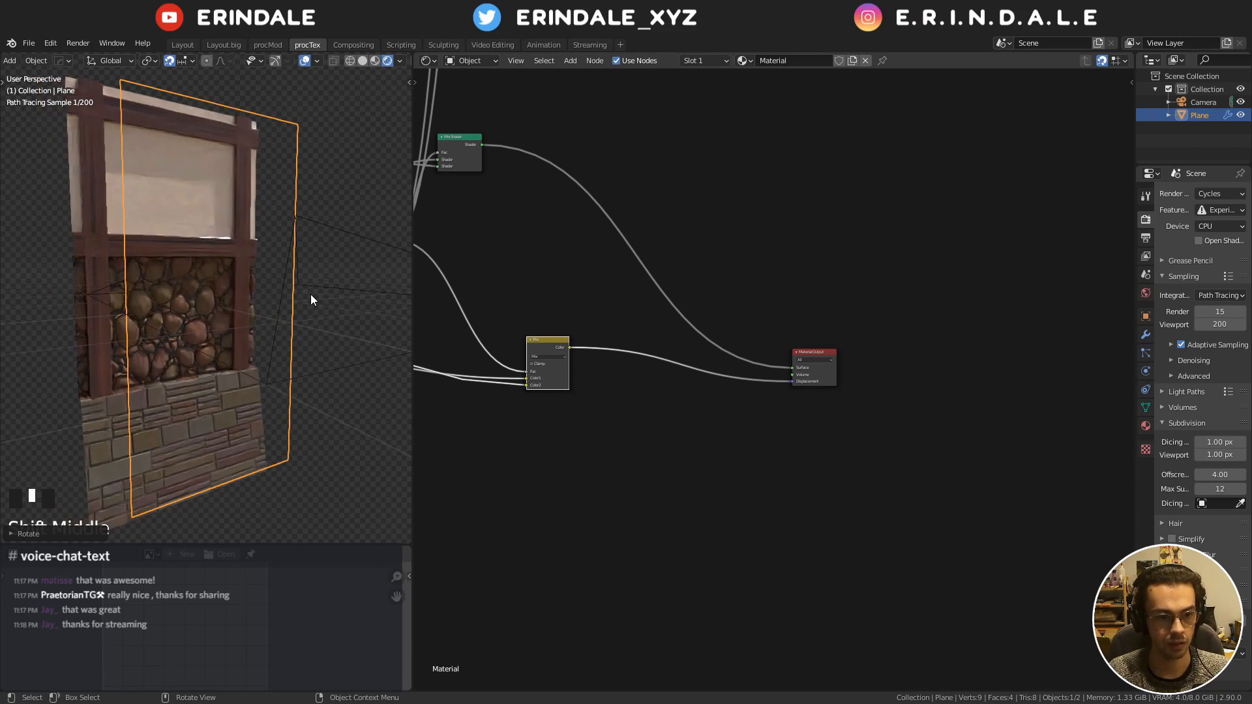
Maximize the 3D viewport, hide the overlays and frame the upright wall
key(ctrl+space)
scroll(495, 306, down, 1)
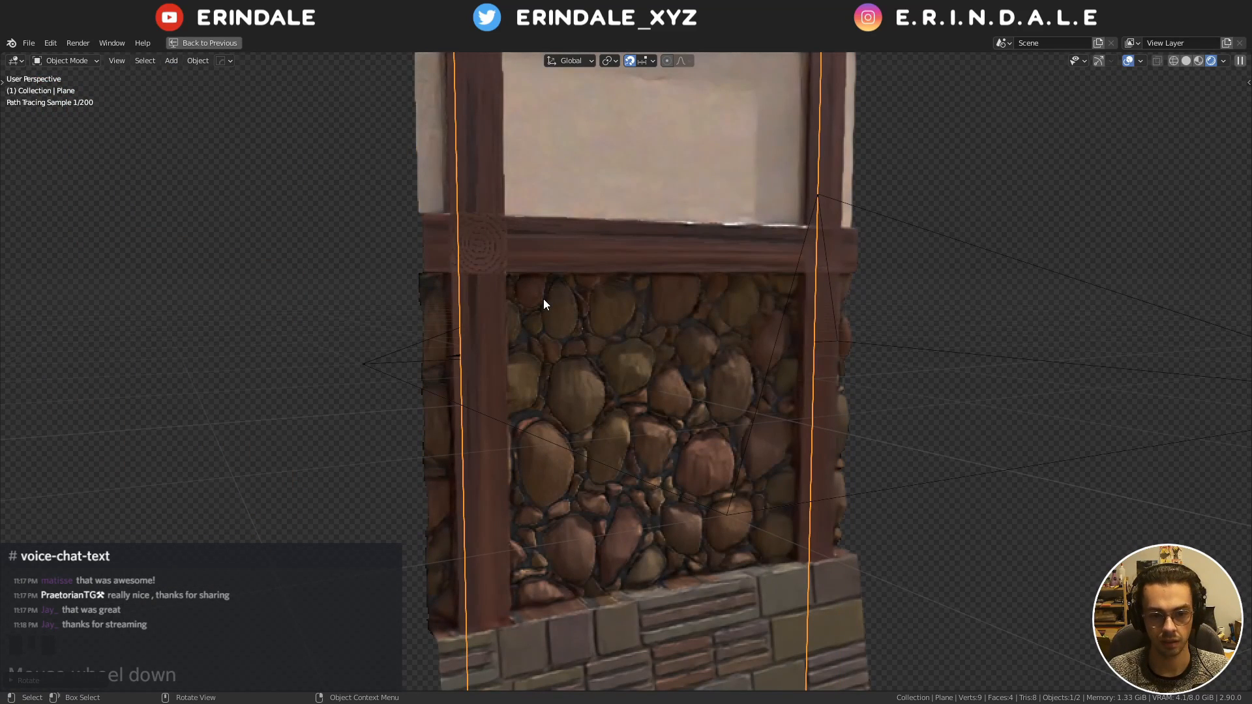
scroll(542, 299, down, 1)
key(q)
mouse_move(544, 299)
click(626, 302)
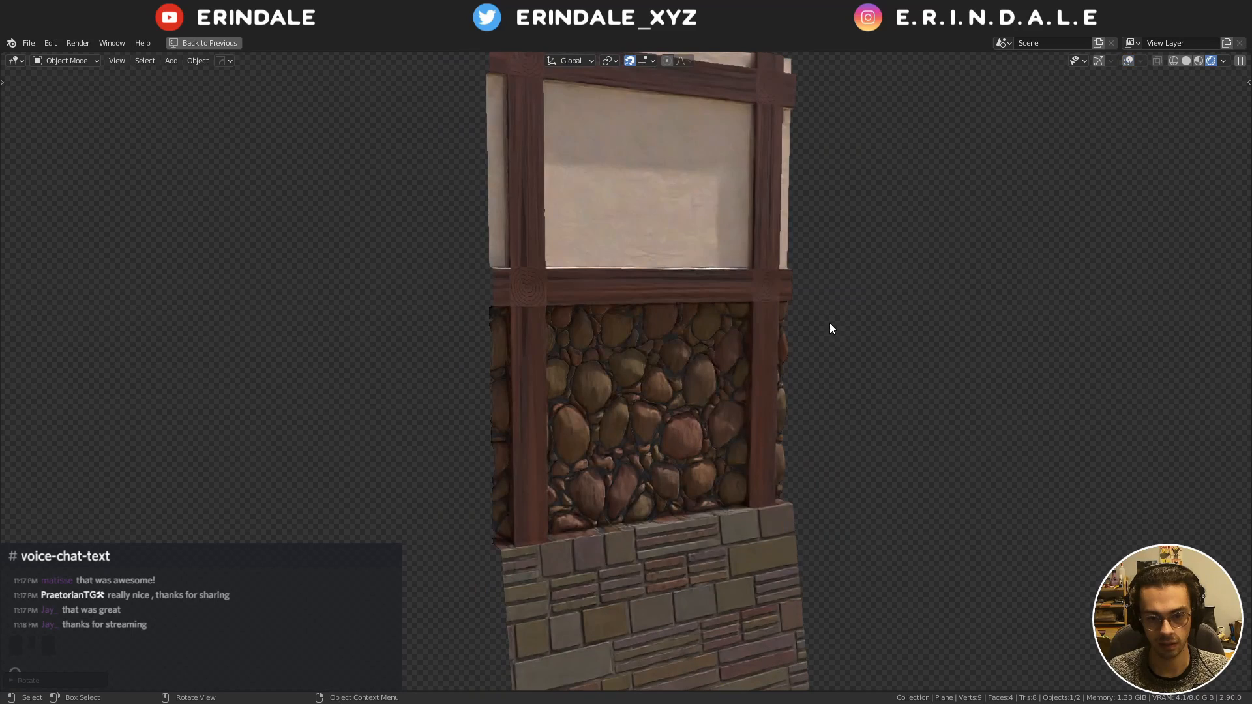
scroll(835, 327, down, 2)
shift+middle_drag(839, 331, 804, 314)
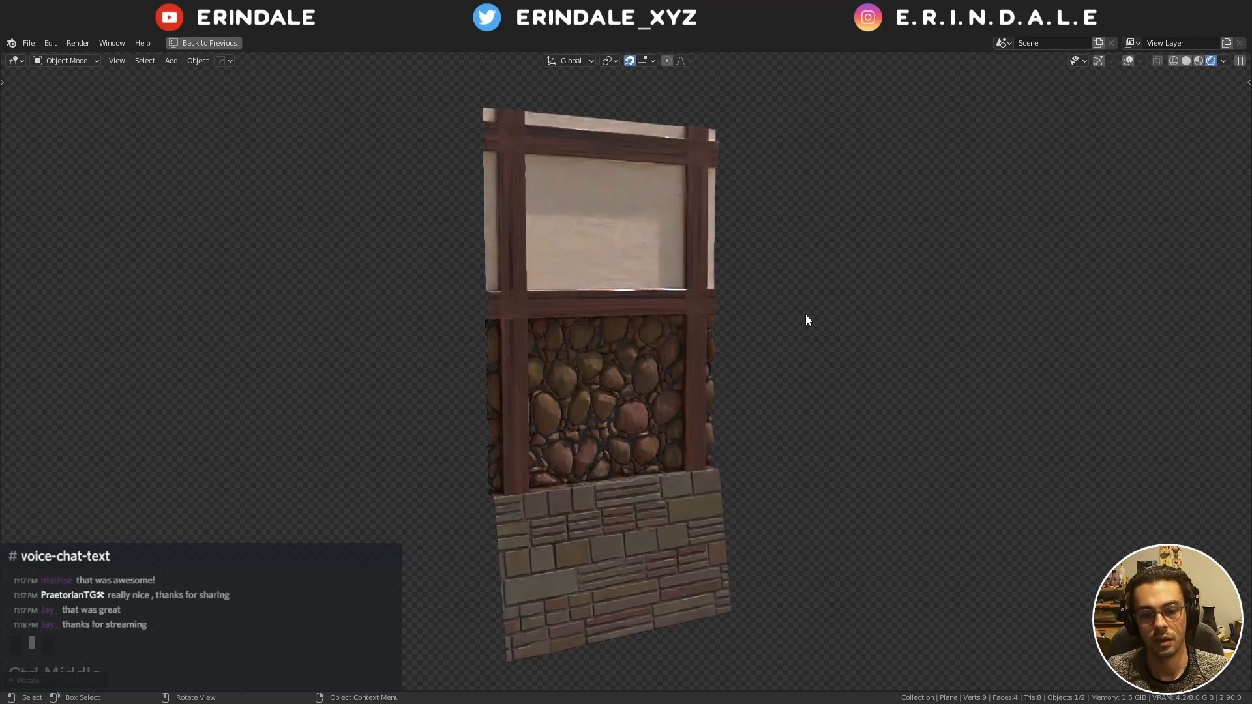